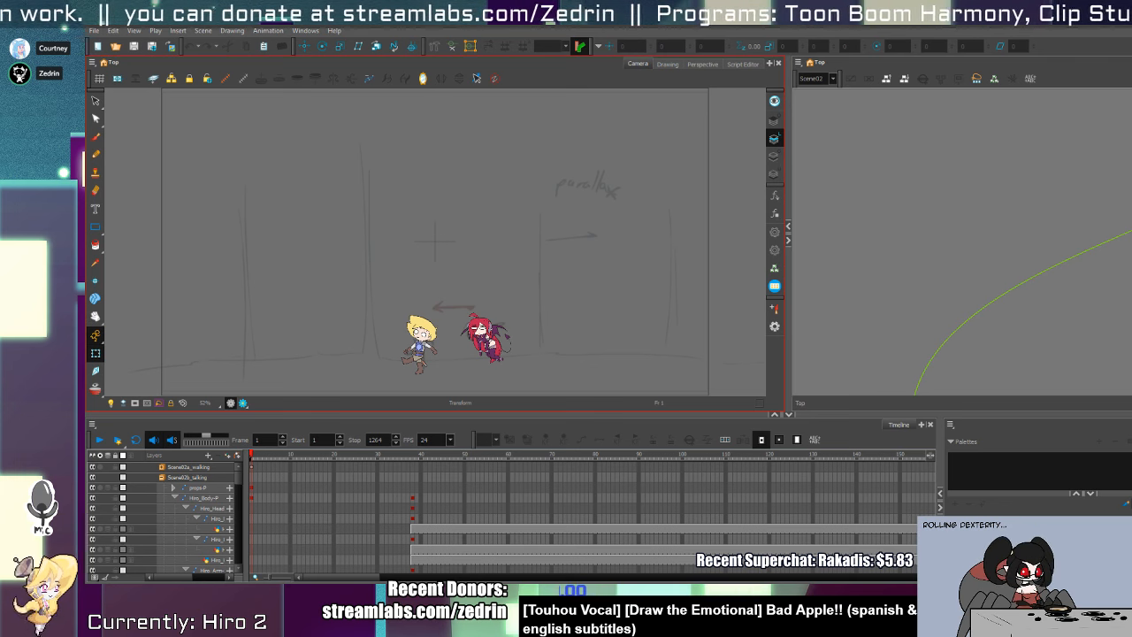
- Go to frame 385, where the red-haired demon floats beside the blond knight
scroll(679, 276, down, 2)
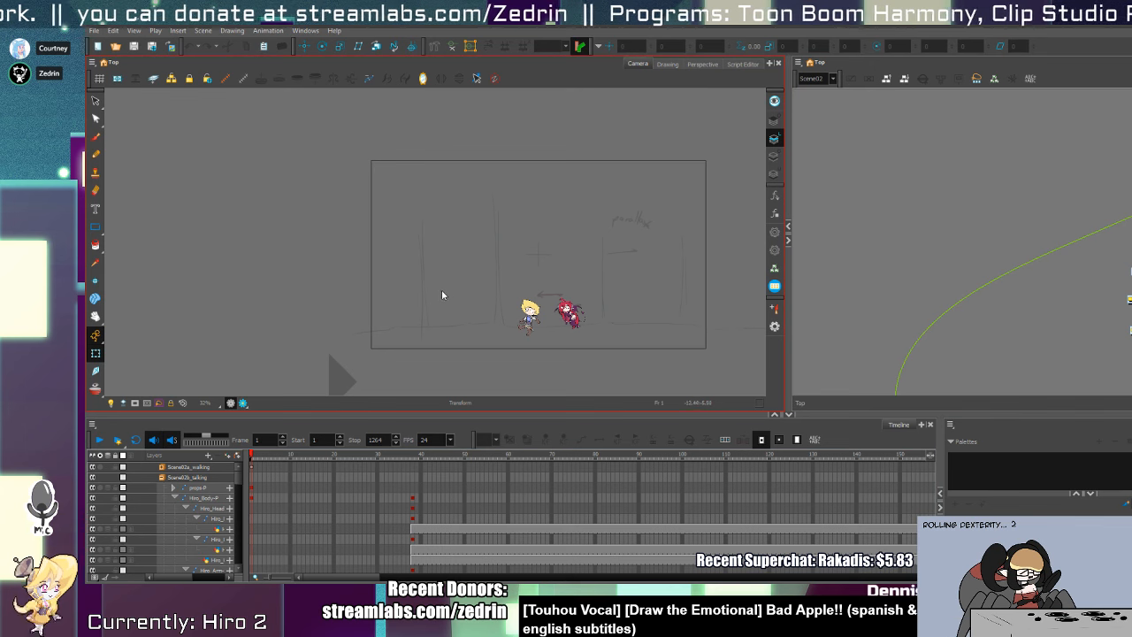
scroll(535, 276, up, 1)
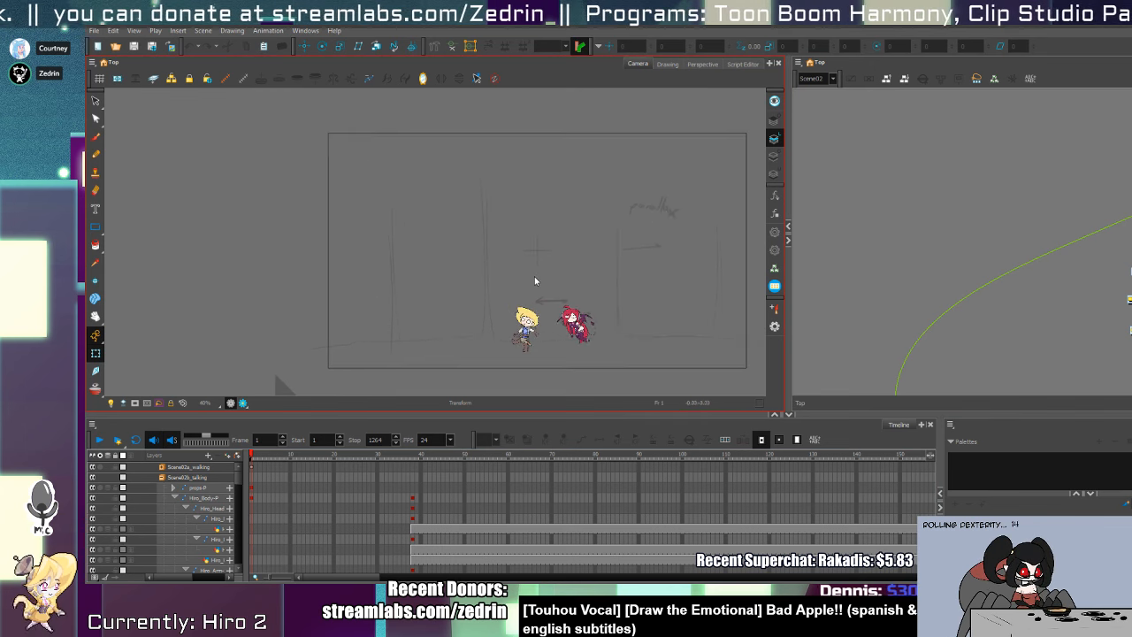
scroll(589, 344, down, 1)
scroll(673, 347, up, 1)
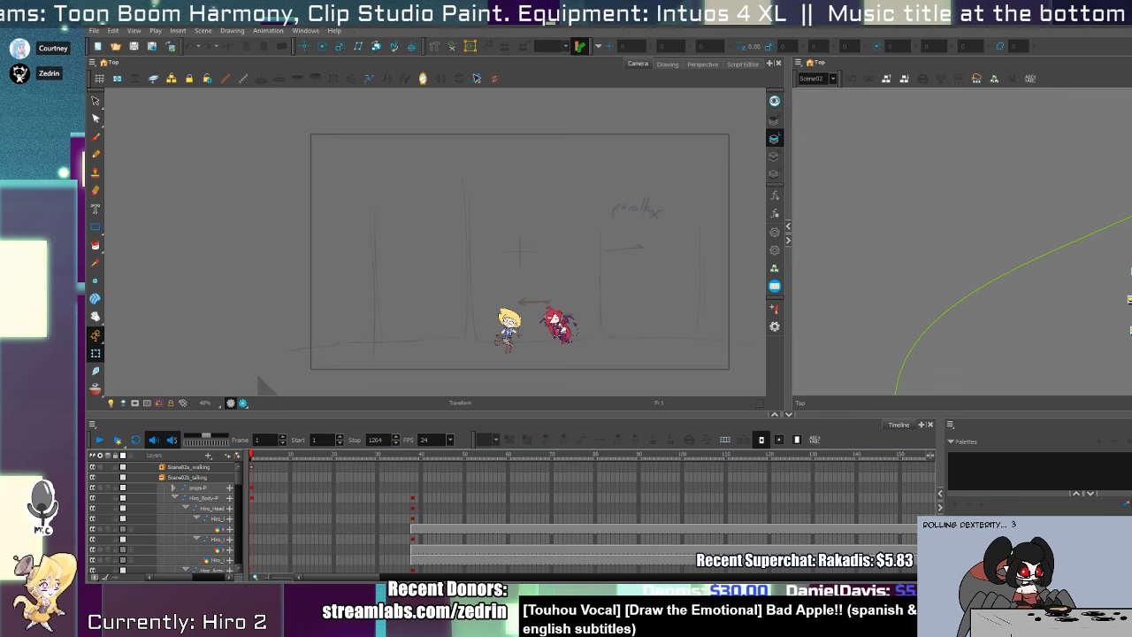
mouse_move(357, 457)
mouse_down()
mouse_move(954, 497)
mouse_move(384, 479)
mouse_move(266, 495)
mouse_move(256, 513)
mouse_move(392, 534)
mouse_move(382, 536)
mouse_up()
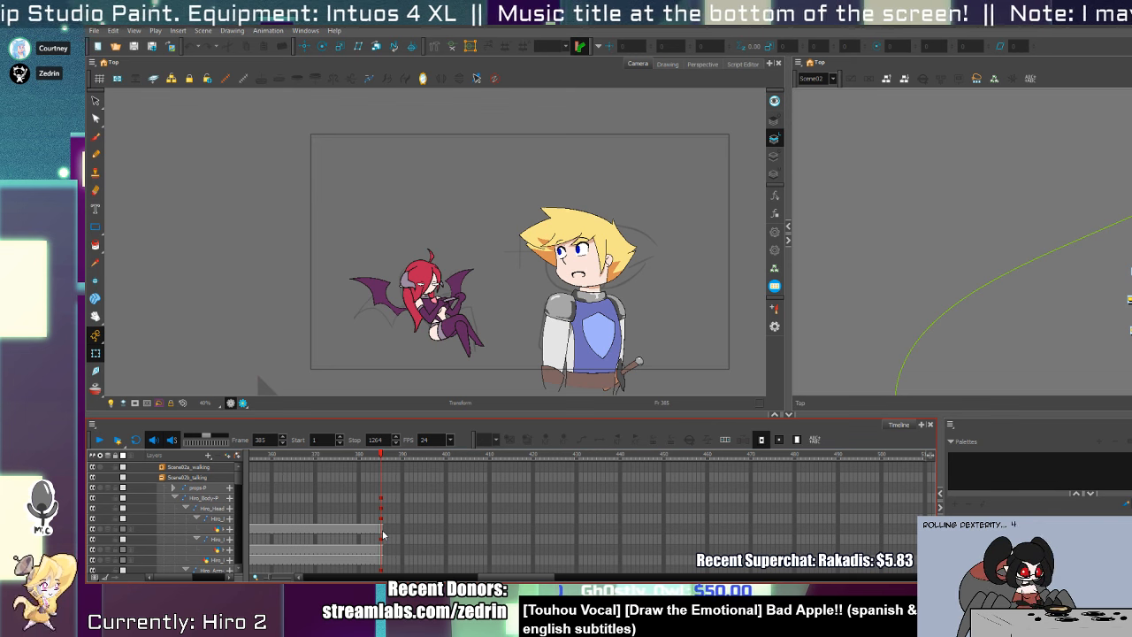
mouse_move(383, 535)
mouse_down()
mouse_move(795, 538)
mouse_move(382, 533)
mouse_up()
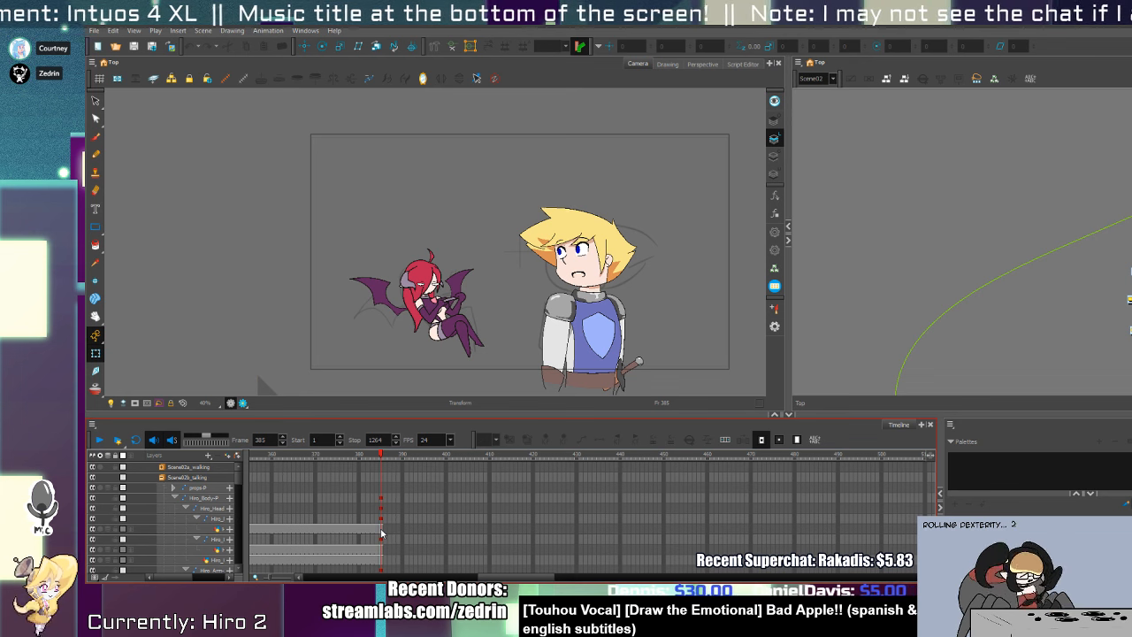
- Cut off the hand and upper forearm of the demon's arm crossing her chest, and delete the leftover glove fill
click(450, 309)
key(ctrl+space)
drag(449, 307, 524, 268)
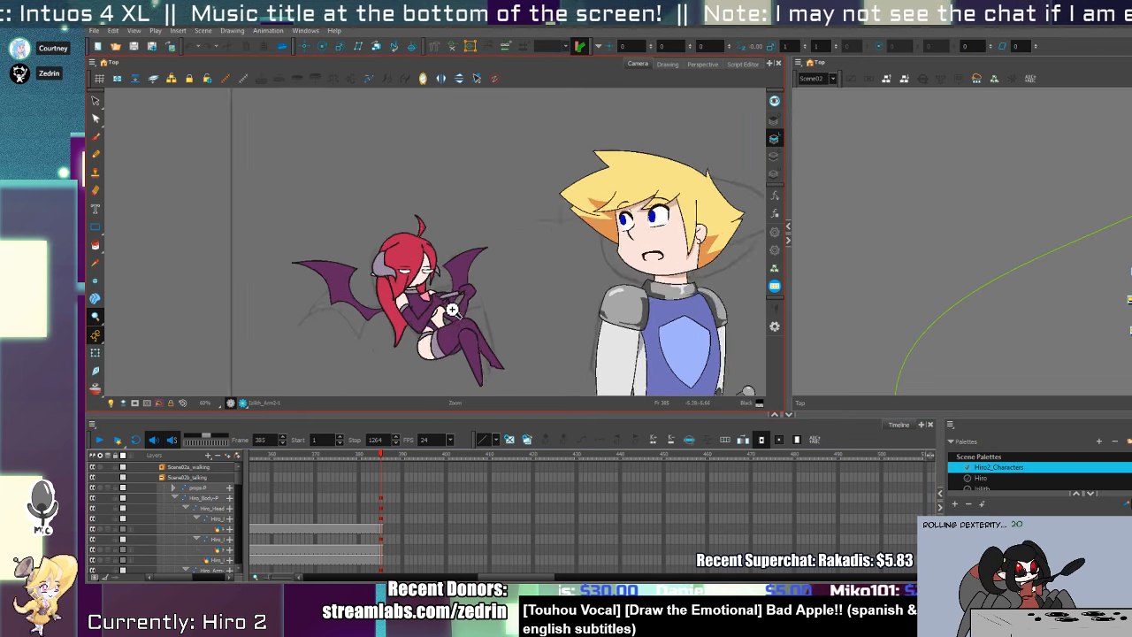
click(409, 290)
key(alt+s)
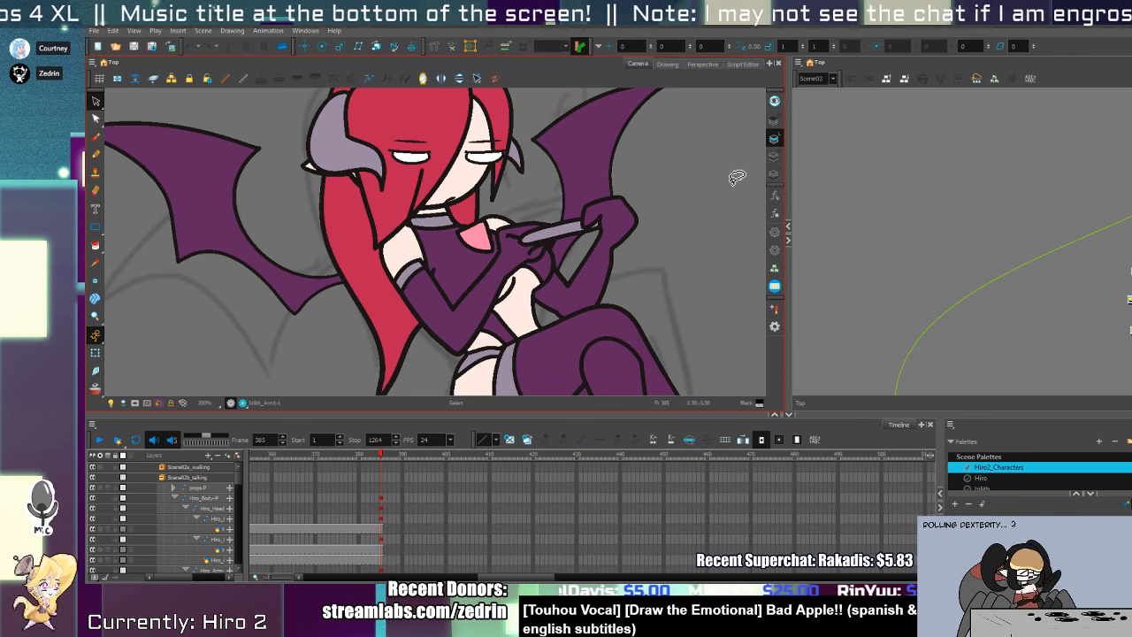
click(512, 269)
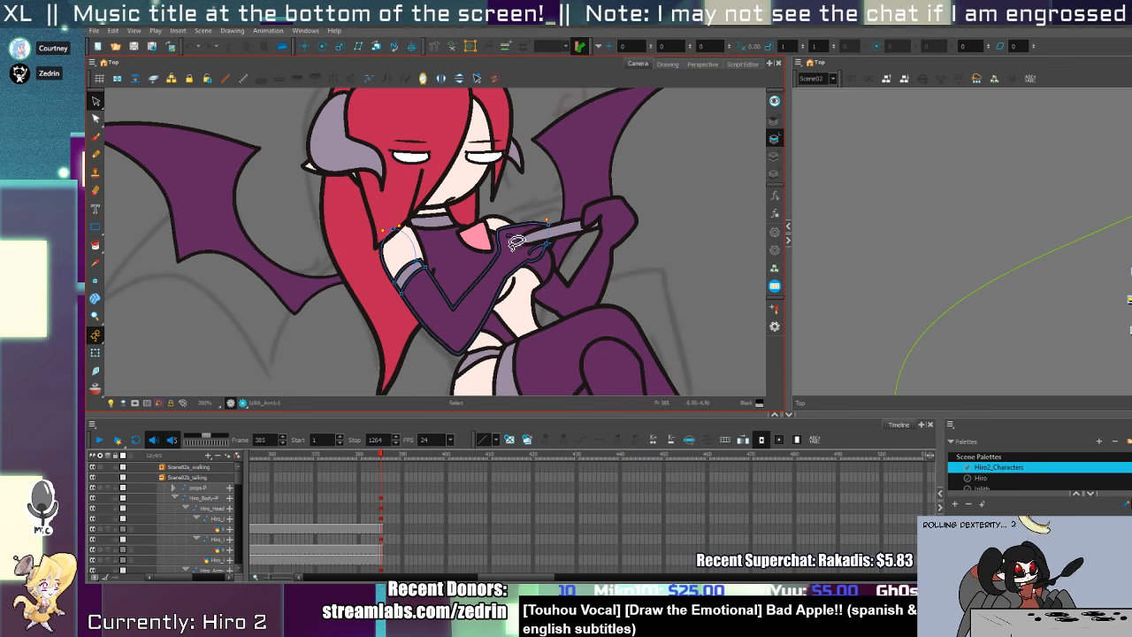
key(alt+t)
drag(482, 234, 533, 241)
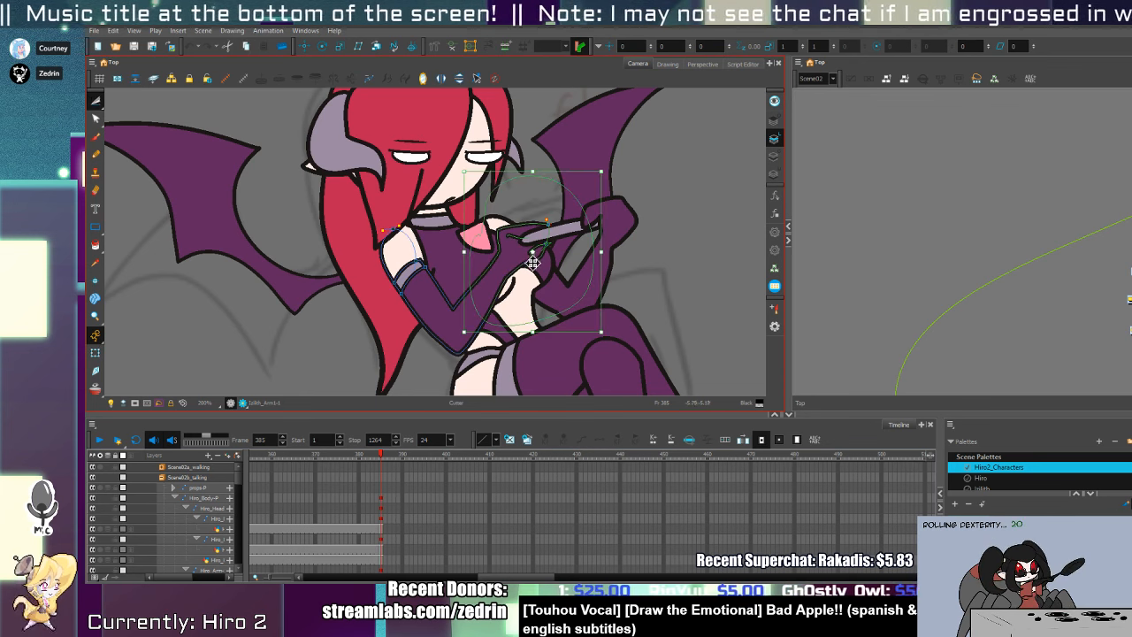
key(Delete)
key(alt+s)
click(471, 311)
key(Delete)
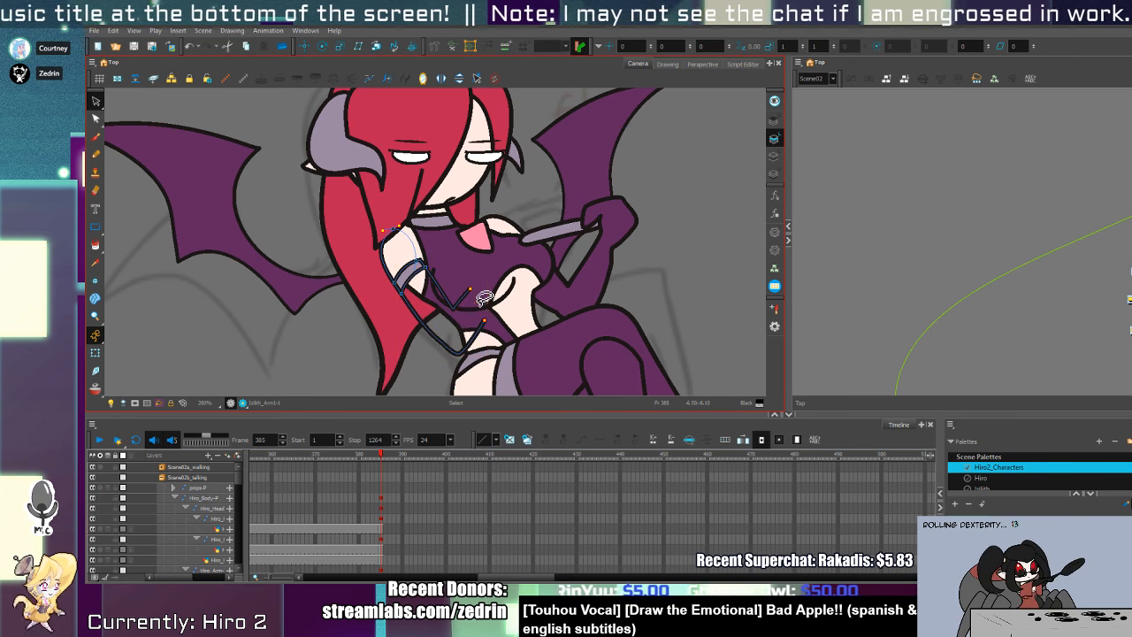
- Pick the demon's Outline colour and pencil the forearm's upper edge and the inner curve of a new hand
key(alt+slash)
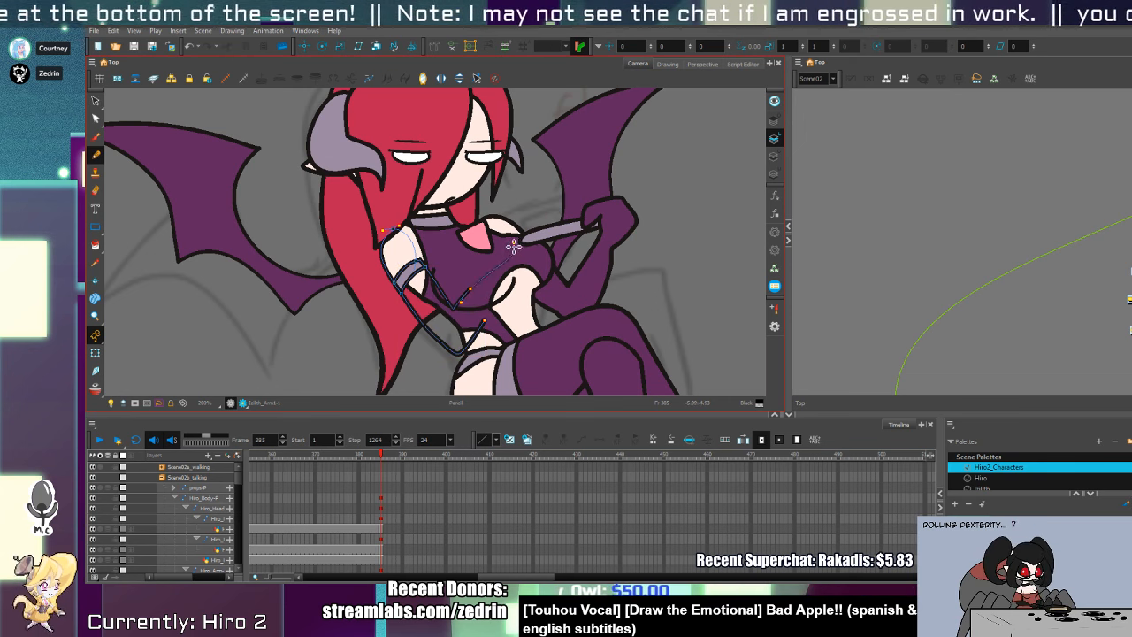
key(alt+d)
click(475, 343)
key(alt+slash)
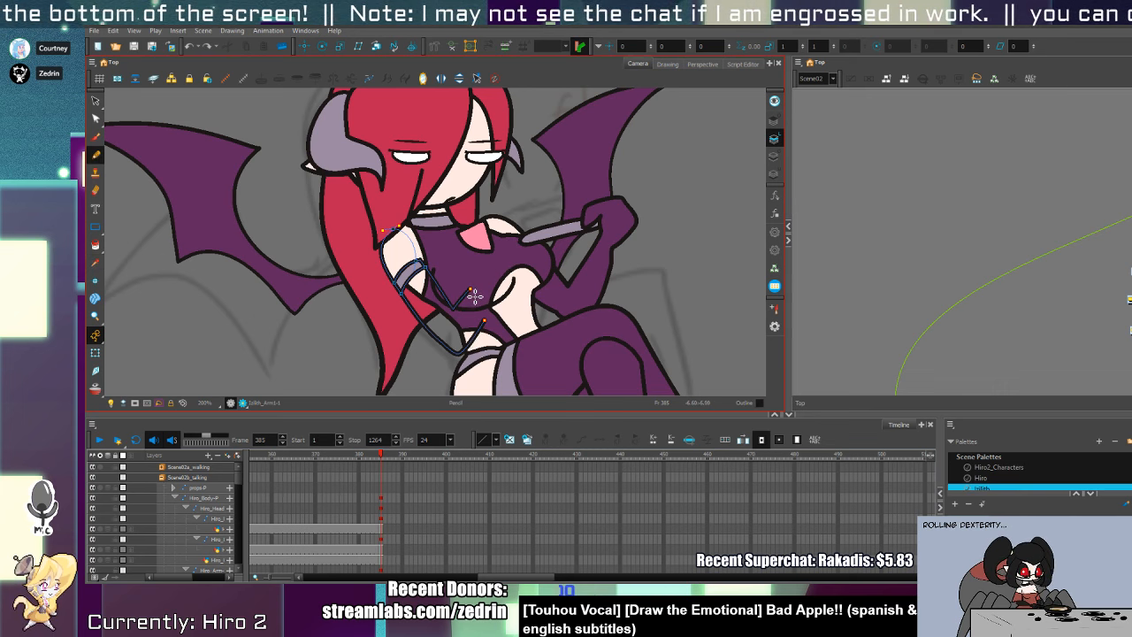
drag(506, 259, 463, 297)
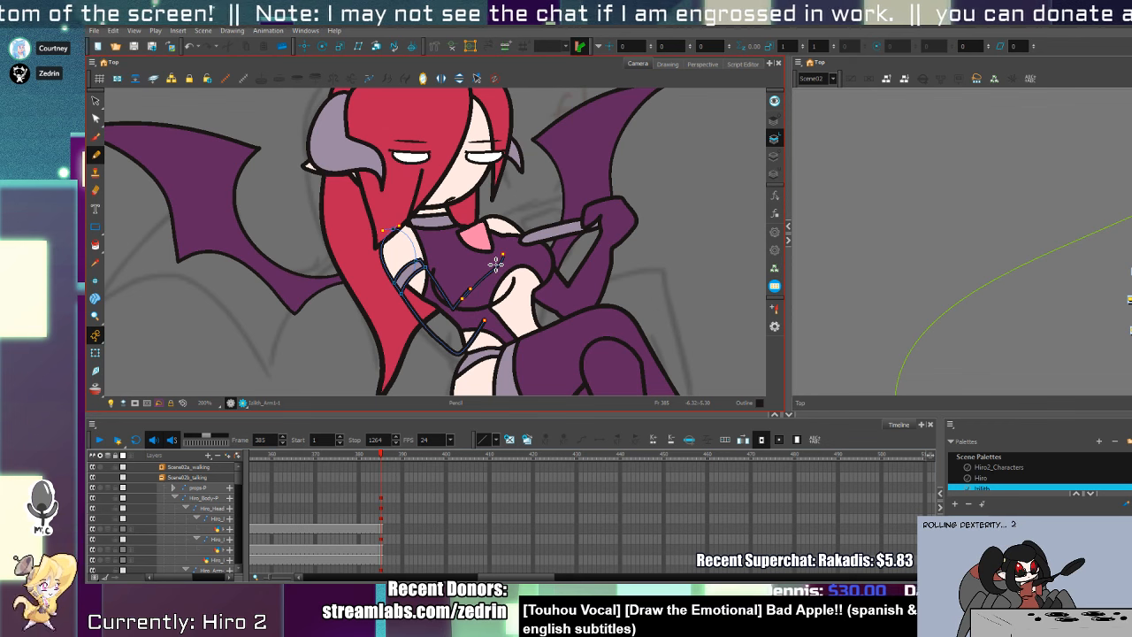
mouse_move(495, 244)
mouse_down()
mouse_move(489, 268)
mouse_move(503, 267)
mouse_up()
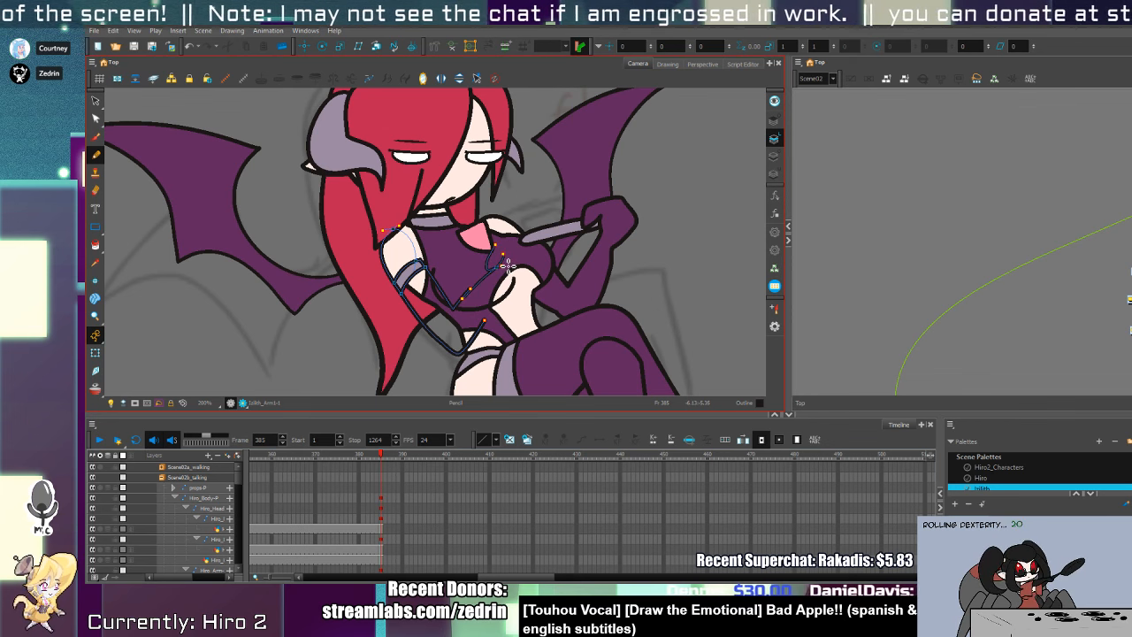
- Trim the overlapping line end at the wrist and pencil the rest of the hand outline down to the elbow
key(alt+t)
click(500, 259)
key(Delete)
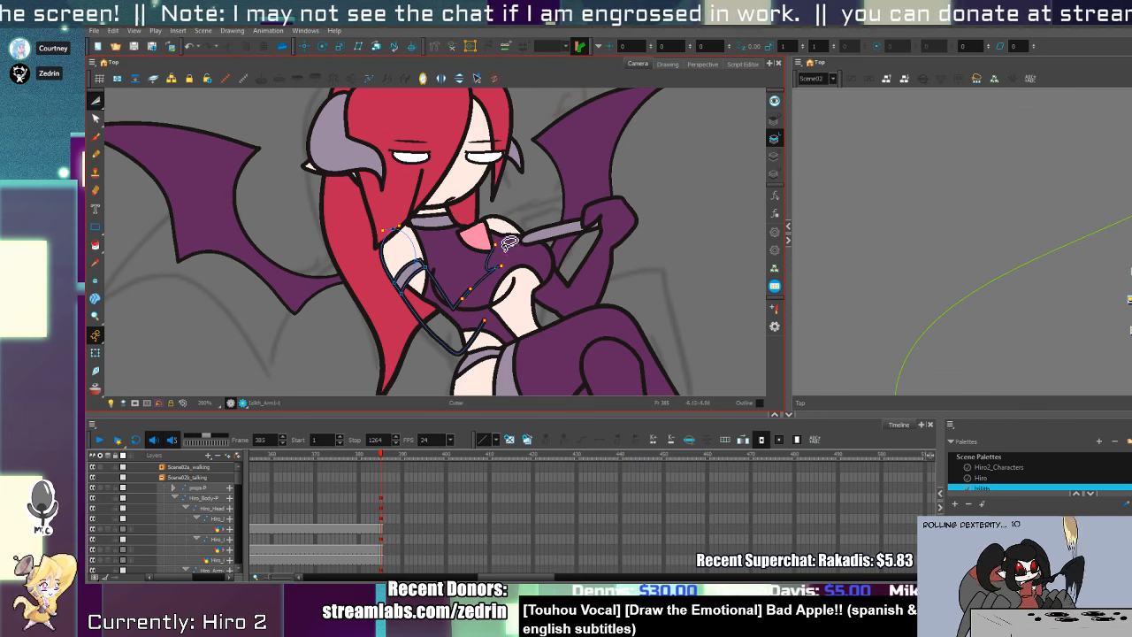
key(alt+/)
mouse_move(495, 245)
mouse_down()
mouse_move(539, 236)
mouse_move(537, 267)
mouse_move(458, 351)
mouse_up()
- Smooth the inner curve of the new hand outline with the Contour Editor, removing a surplus point
key(alt+s)
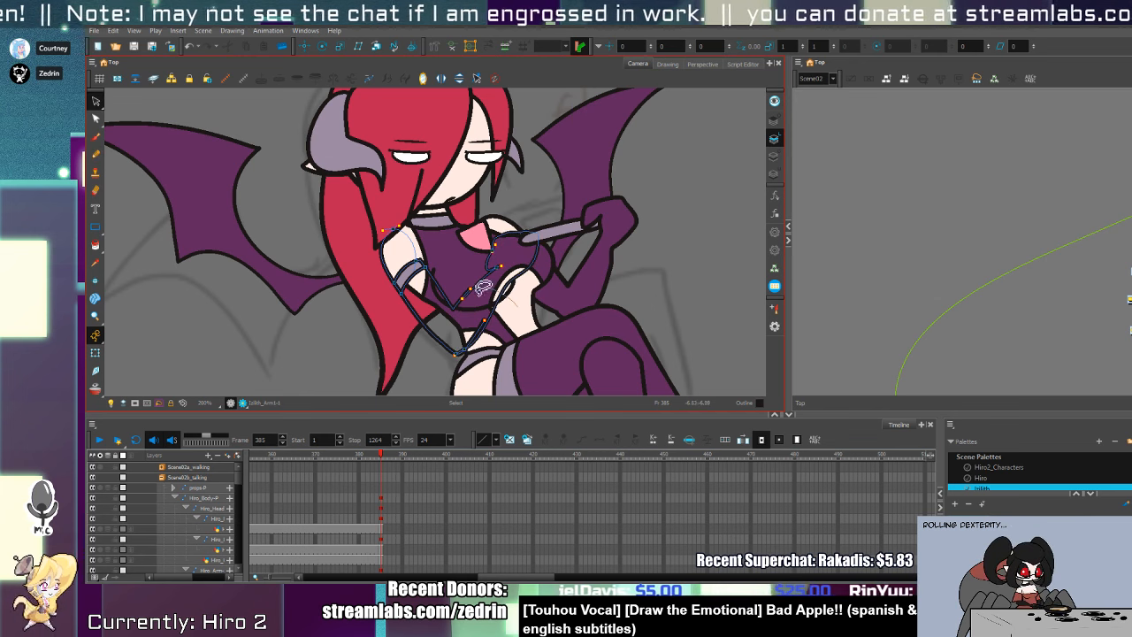
key(ctrl+a)
scroll(498, 316, up, 3)
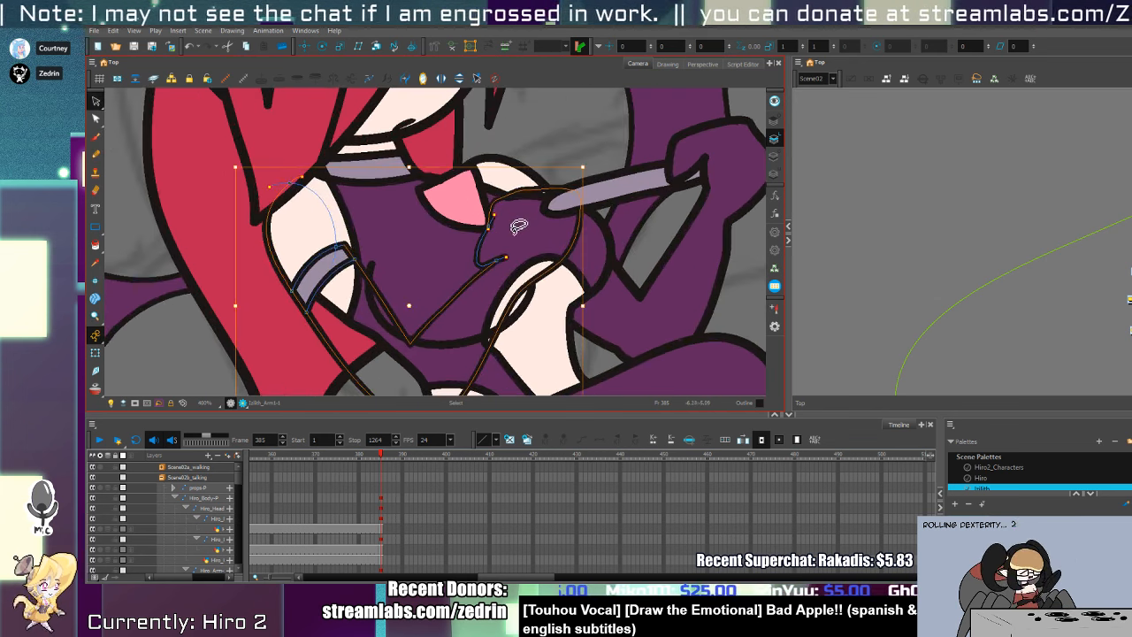
key(alt+q)
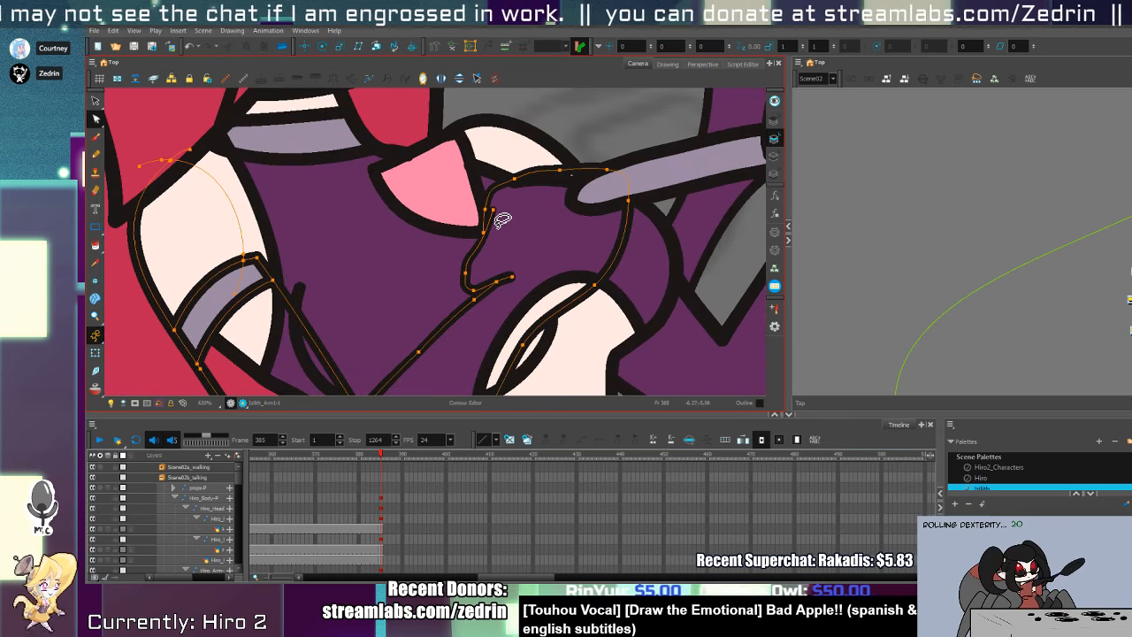
key(alt+/)
key(alt+q)
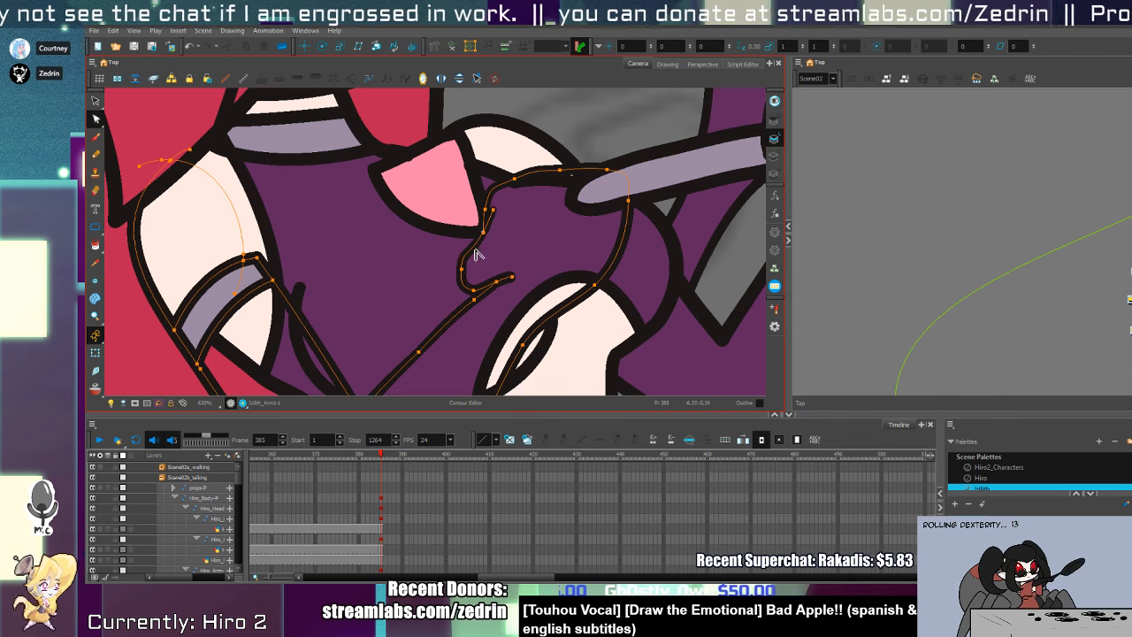
mouse_move(490, 266)
mouse_down()
mouse_move(475, 253)
mouse_move(499, 270)
mouse_move(468, 247)
mouse_move(456, 258)
mouse_up()
key(Delete)
- Pencil a short finger line inside the hand and trim away the excess outline beside it
key(alt+/)
drag(500, 221, 491, 249)
key(alt+t)
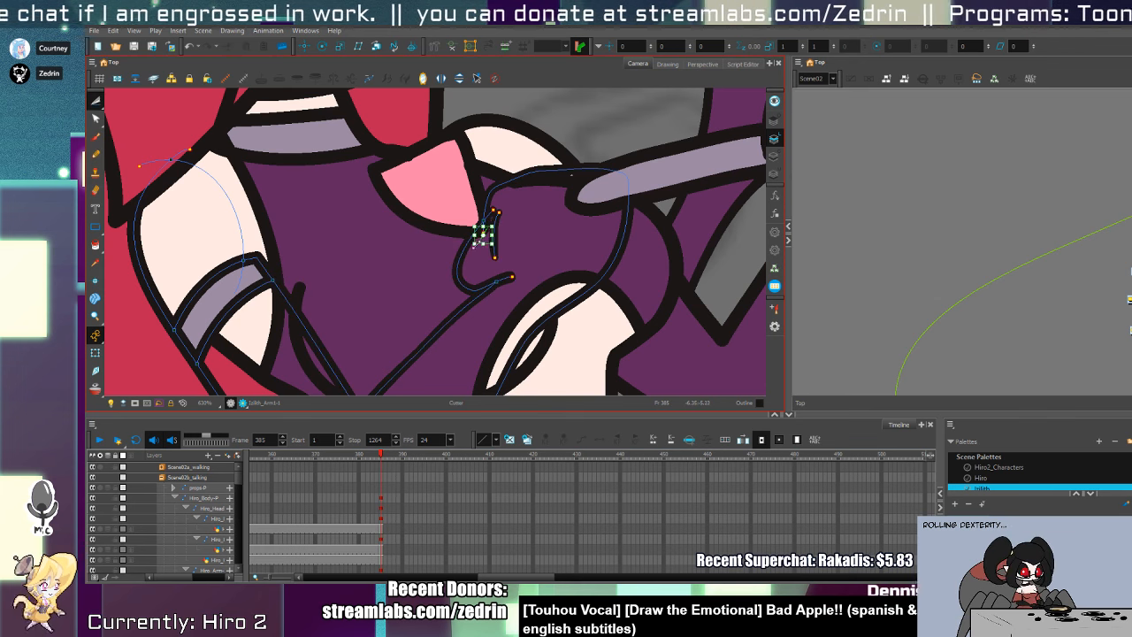
key(Delete)
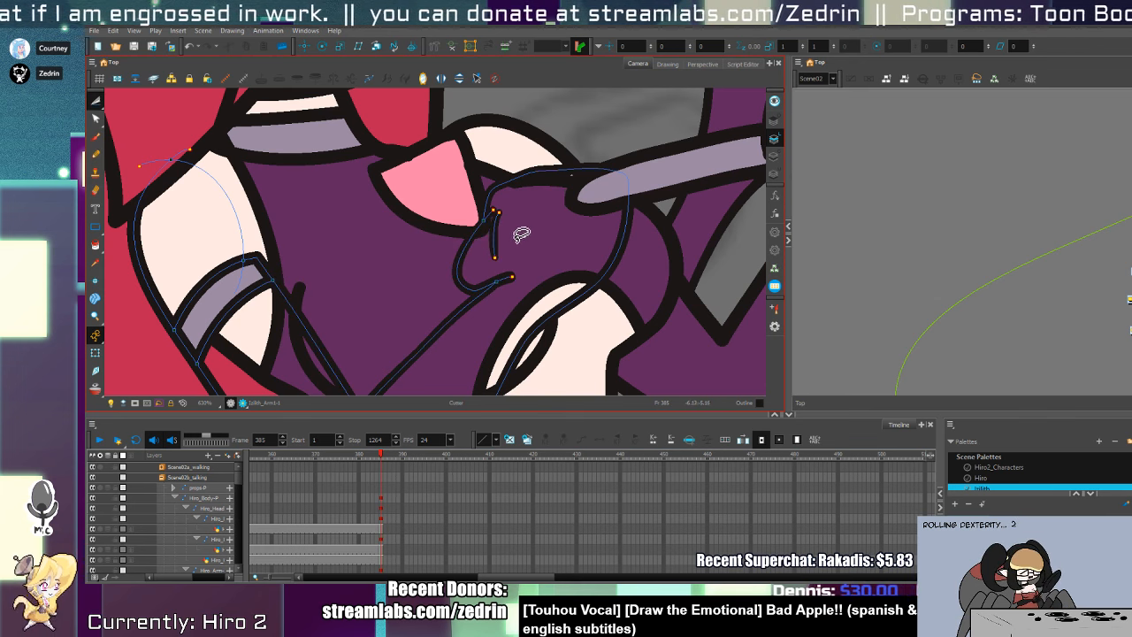
- Adjust the angle and position of the short finger line so it meets the hand outline
key(alt+s)
click(493, 236)
drag(513, 211, 507, 209)
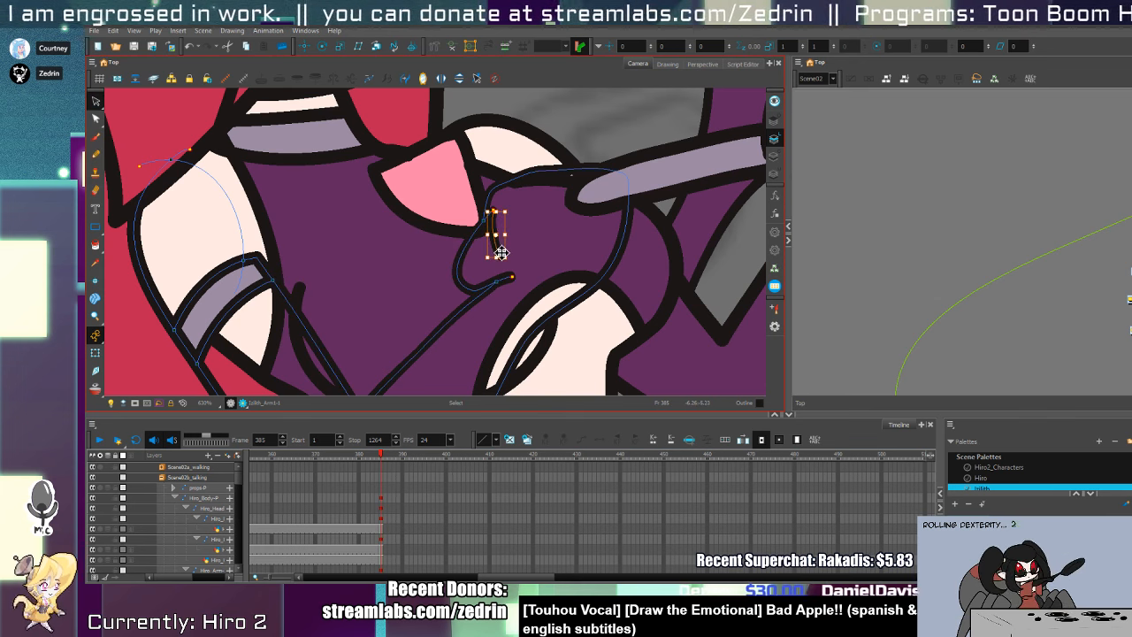
drag(501, 253, 501, 249)
- Reshape the line junction at the wrist with the Contour Editor
key(alt+q)
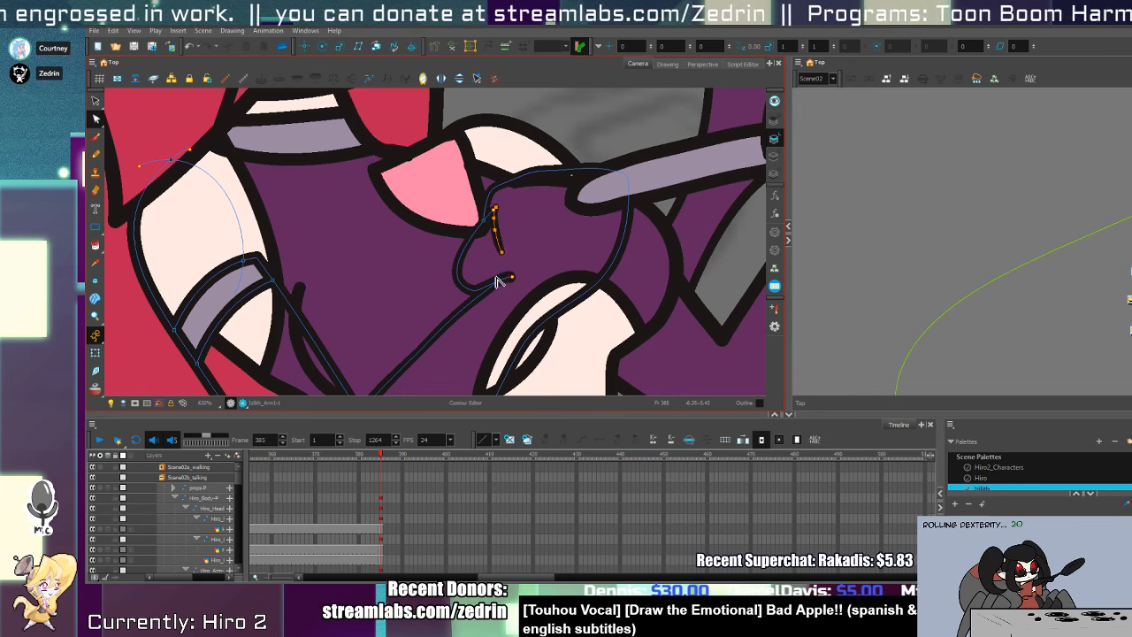
click(491, 285)
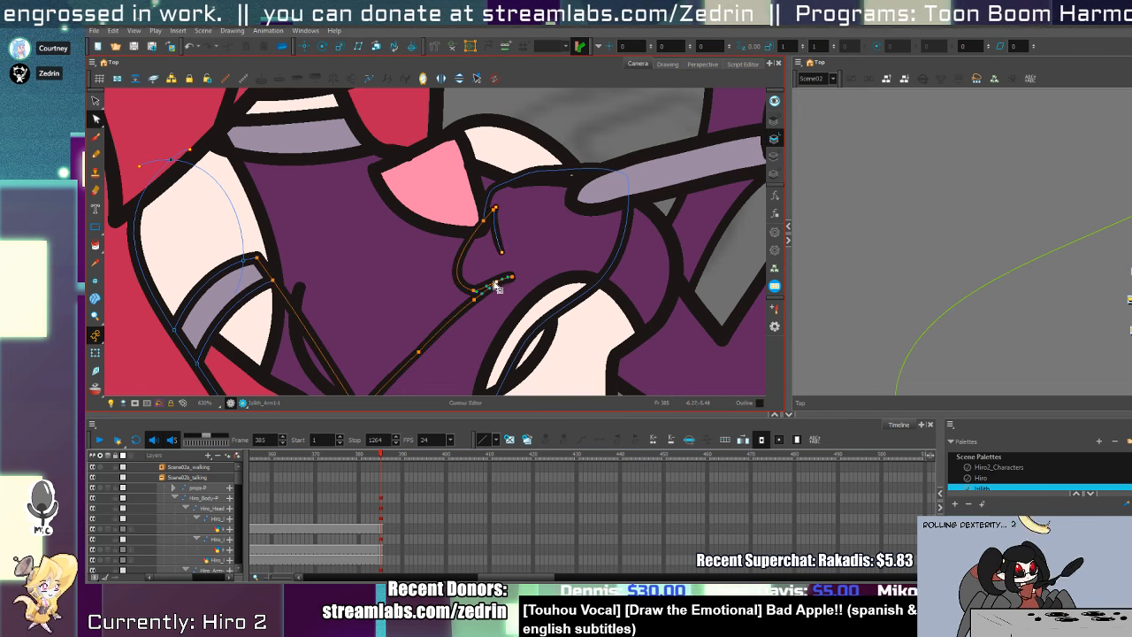
click(485, 340)
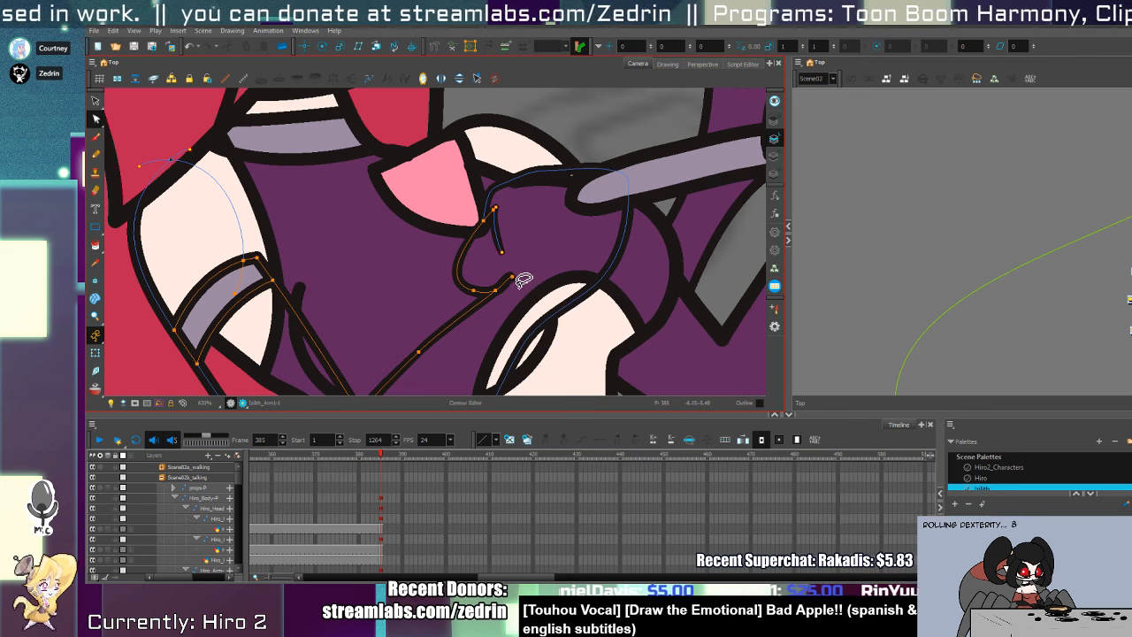
- Sample the purple glove colour and fill the redrawn forearm and hand with it
key(alt+z)
alt+click(526, 258)
alt+click(529, 261)
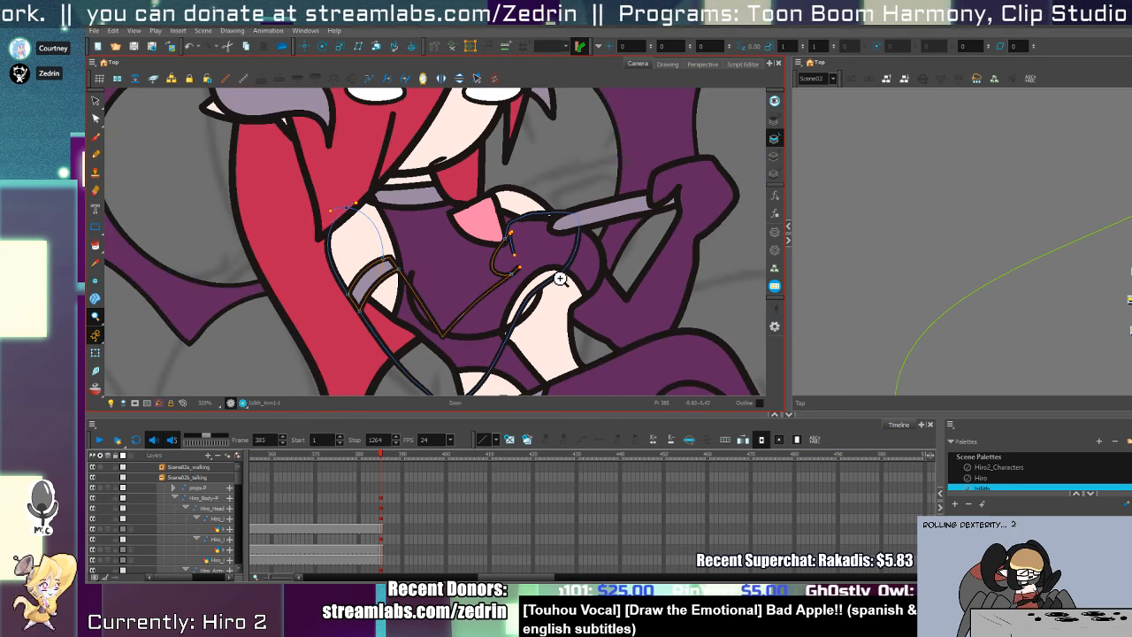
drag(409, 261, 520, 255)
alt+click(490, 227)
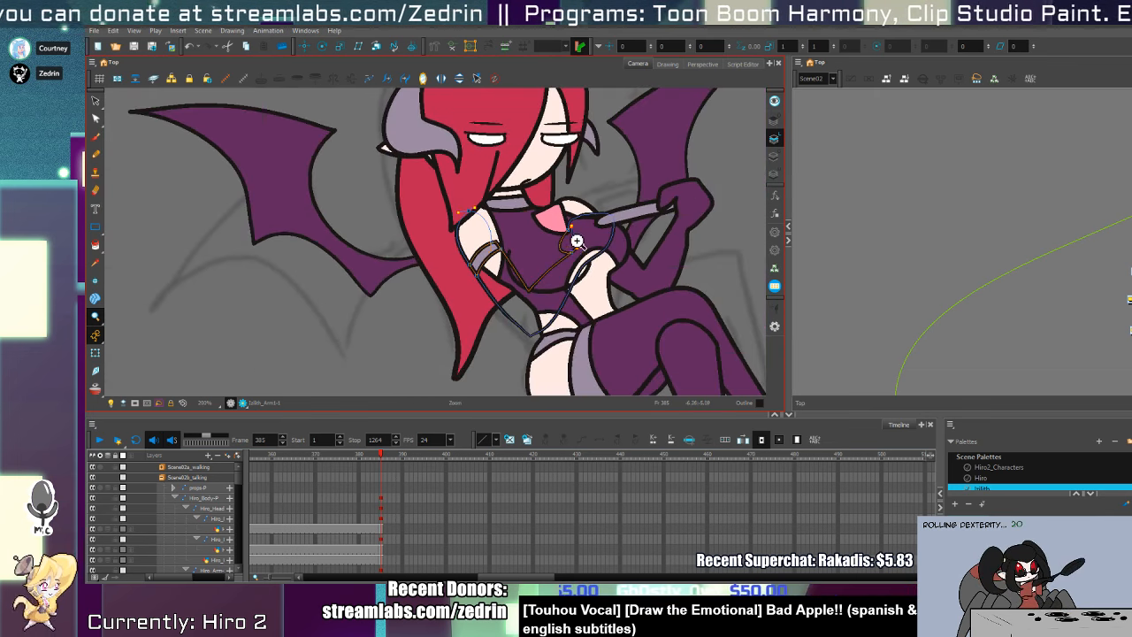
key(alt+i)
key(alt+d)
click(602, 246)
click(599, 245)
key(alt+i)
click(585, 253)
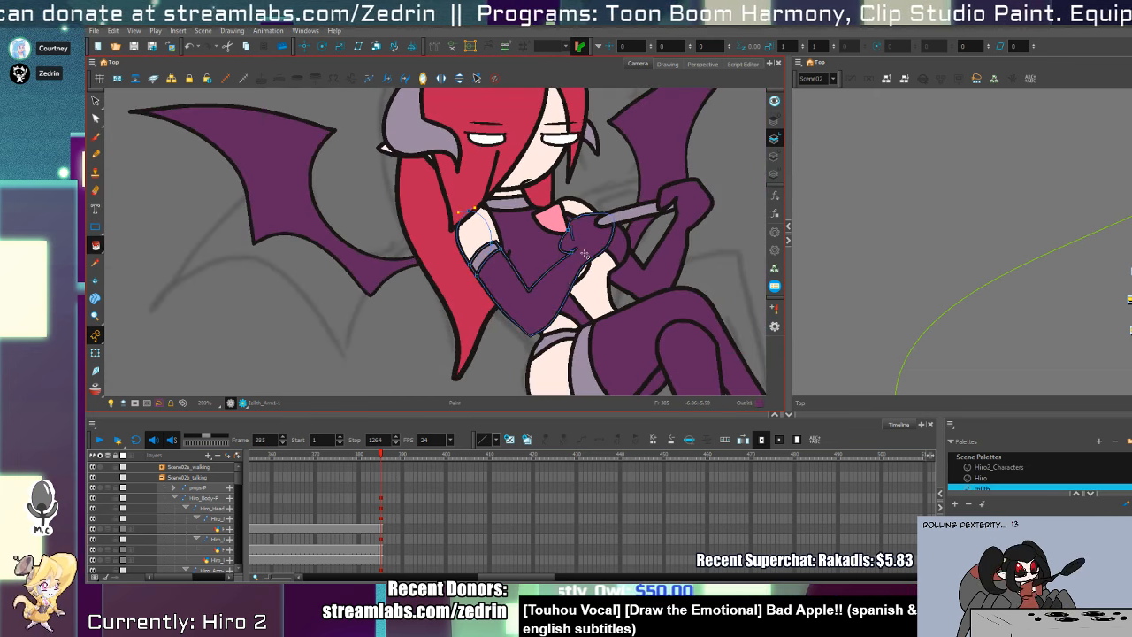
- Transform the whole redrawn arm, scaling it down slightly and repositioning it at the shoulder
key(space)
drag(585, 256, 561, 284)
key(shift+t)
click(559, 297)
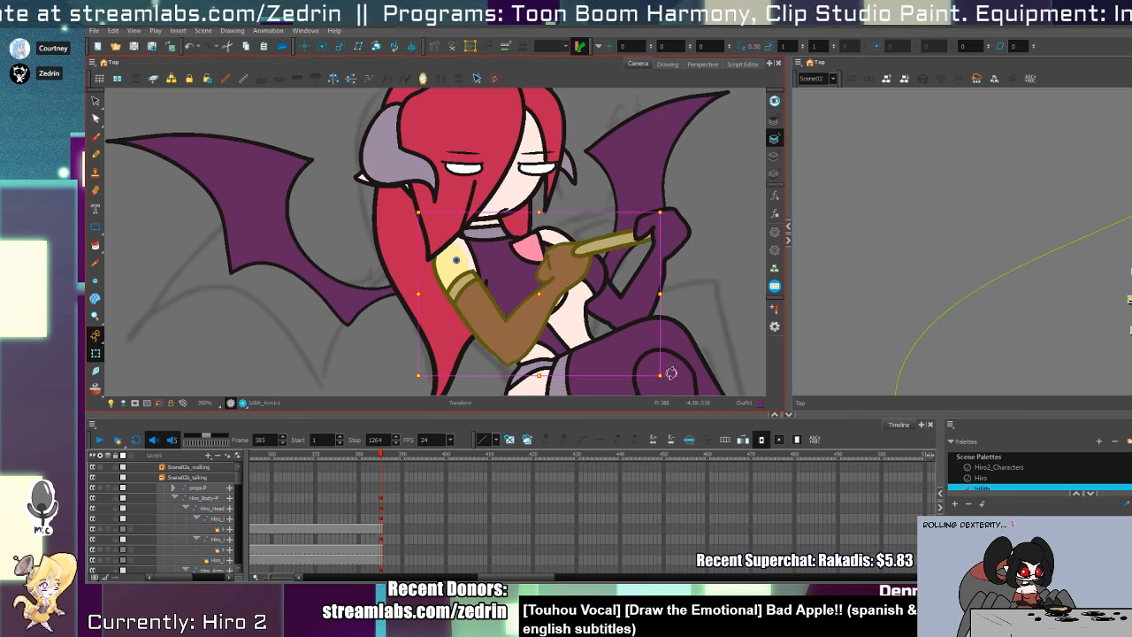
drag(669, 379, 672, 359)
drag(530, 332, 526, 337)
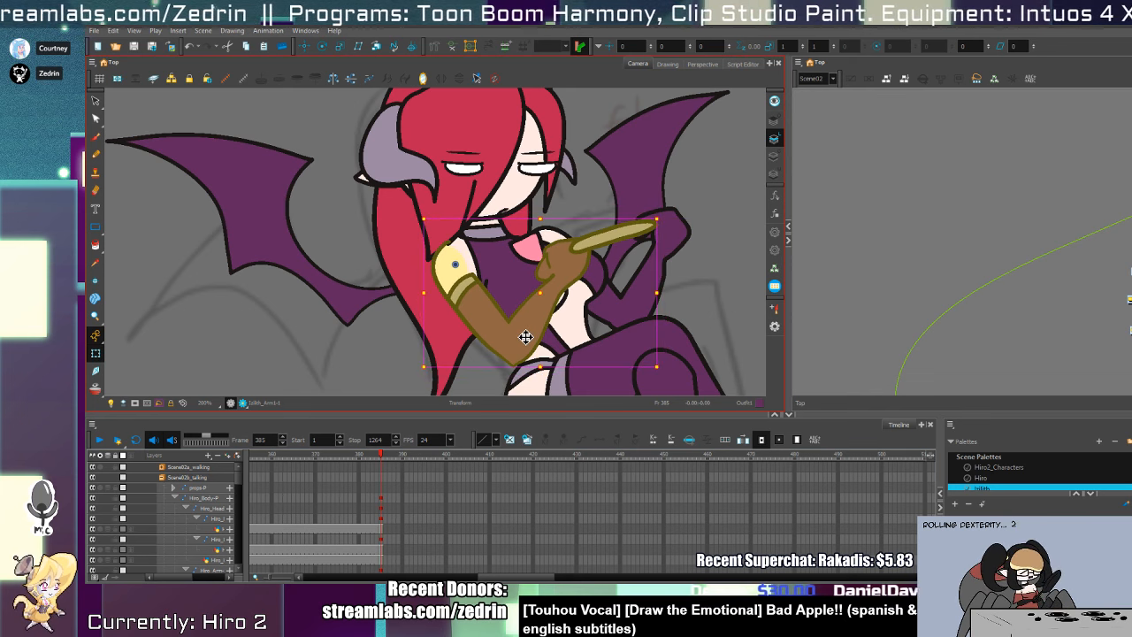
- Select the demon's whole head through the face's parent and nudge it forward in depth to 0.001 F
click(482, 178)
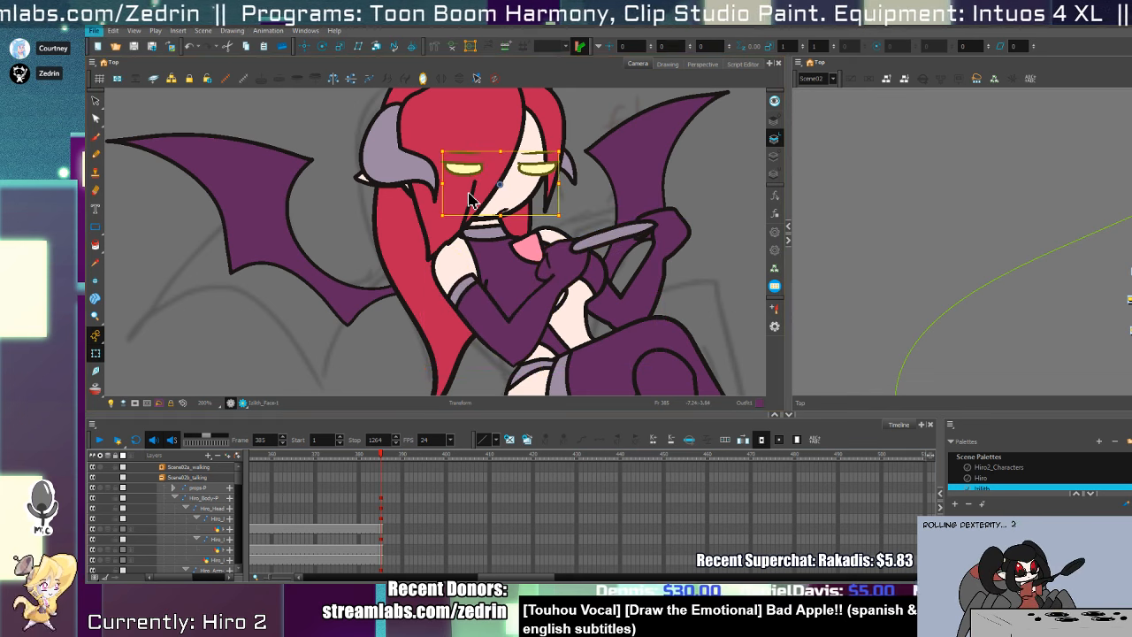
click(470, 199)
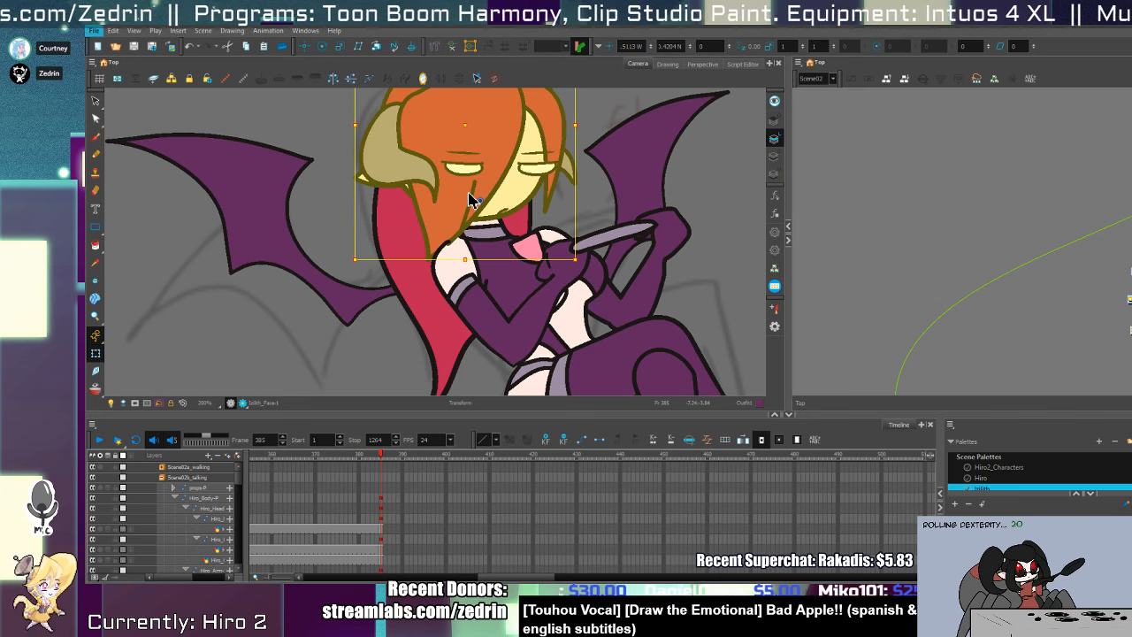
key(alt)
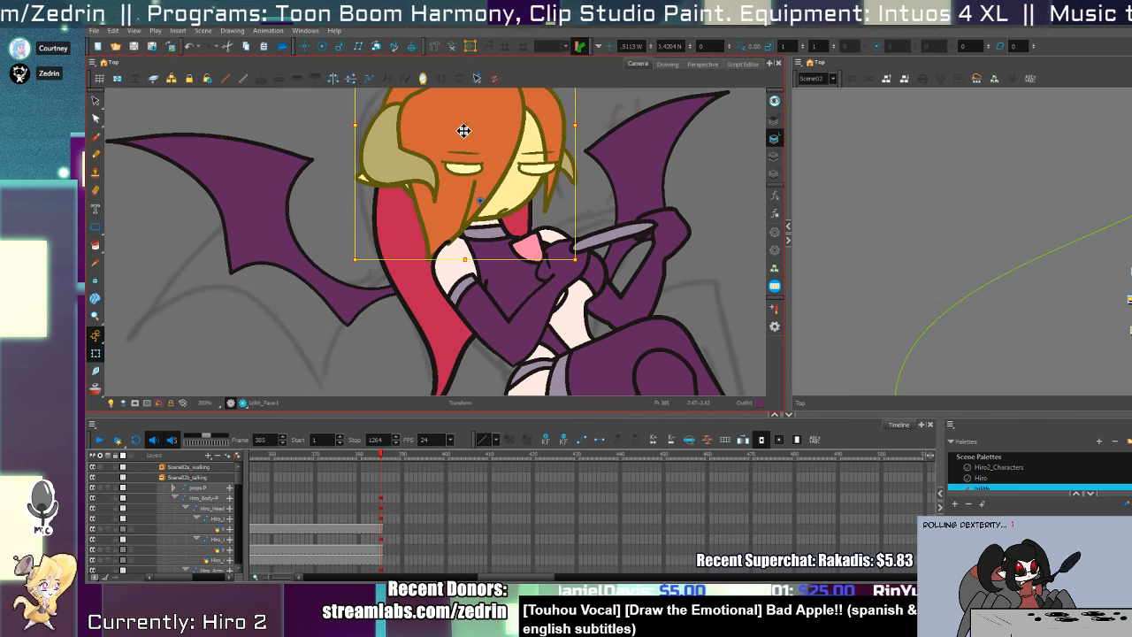
key(alt+Down)
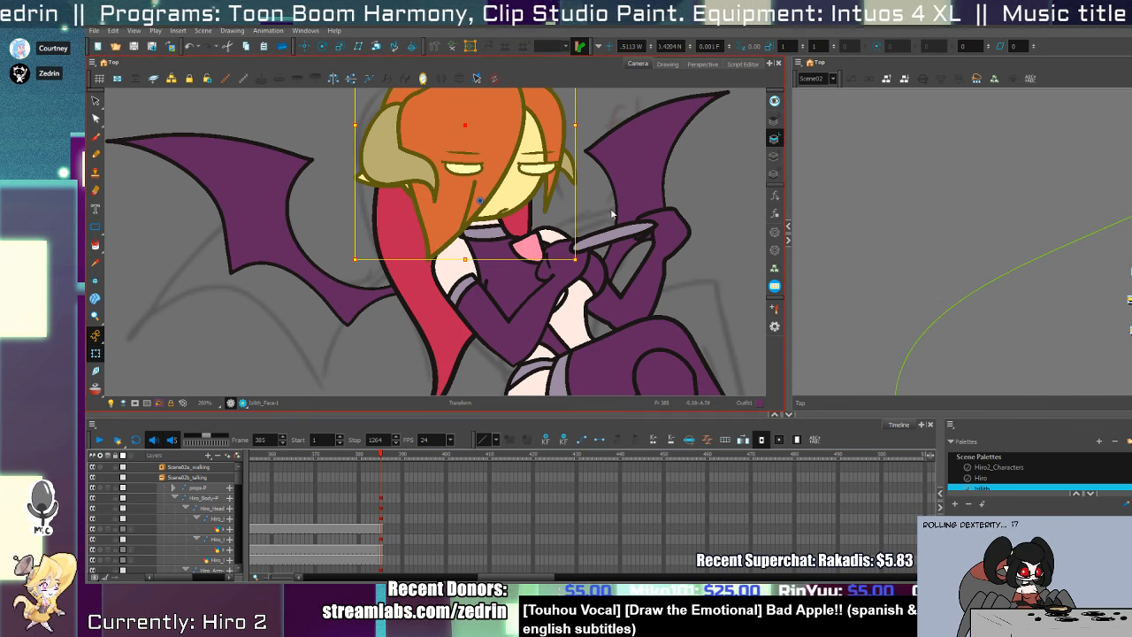
- Reshape the front arm's outline with the Contour Editor, adjusting the points at the elbow crease and along the forearm's inner line
scroll(619, 220, up, 1)
click(557, 294)
key(alt+q)
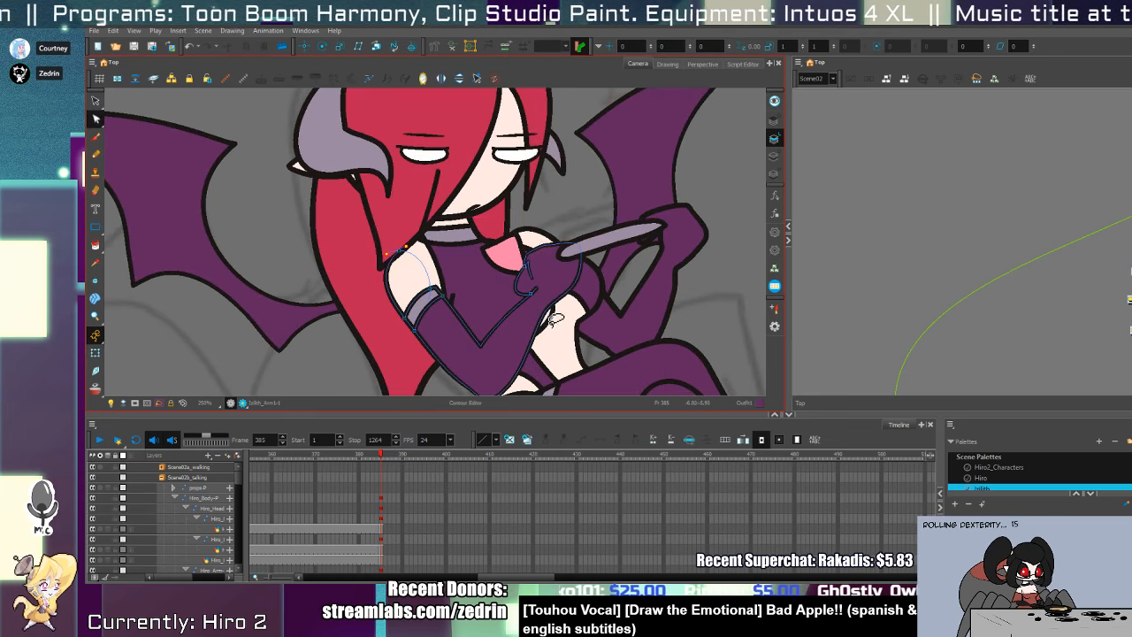
drag(541, 319, 501, 326)
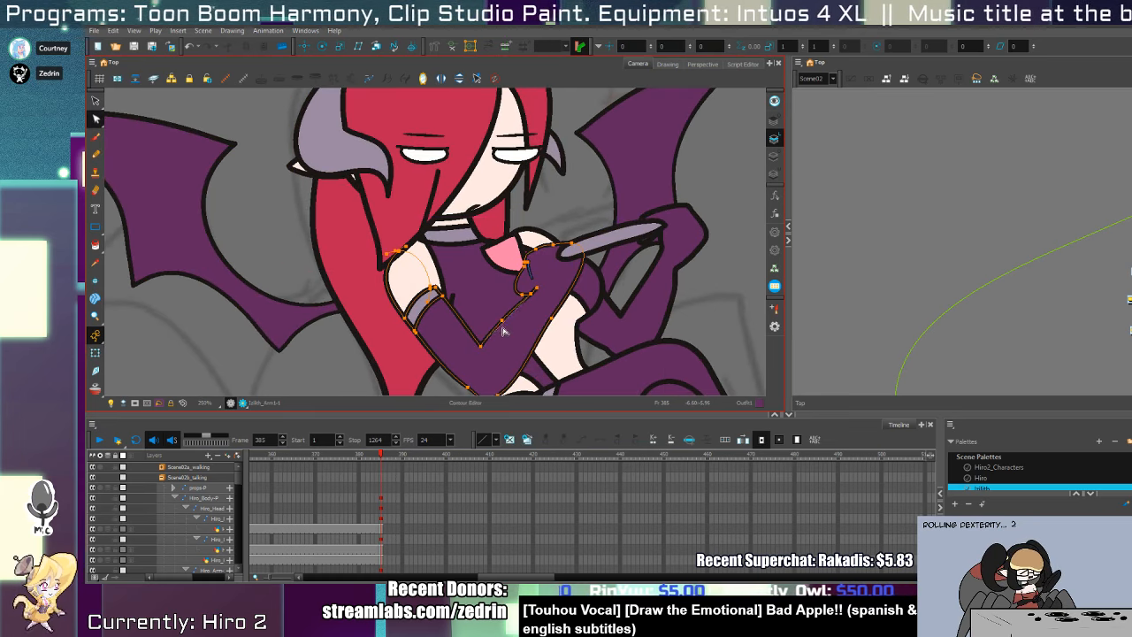
drag(551, 278, 539, 299)
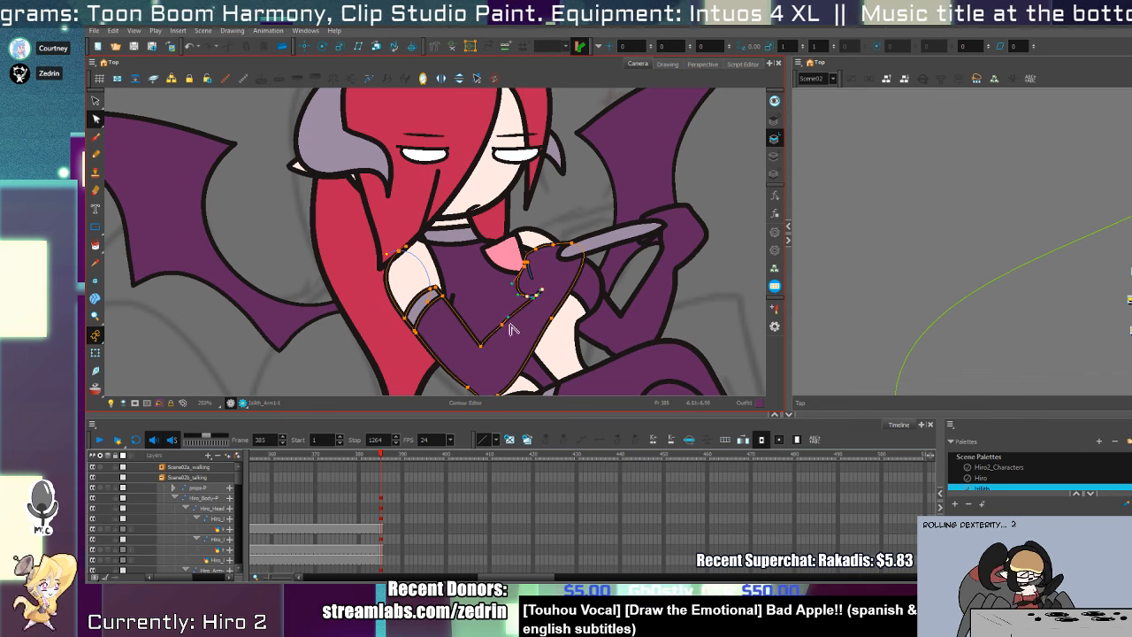
drag(480, 346, 486, 349)
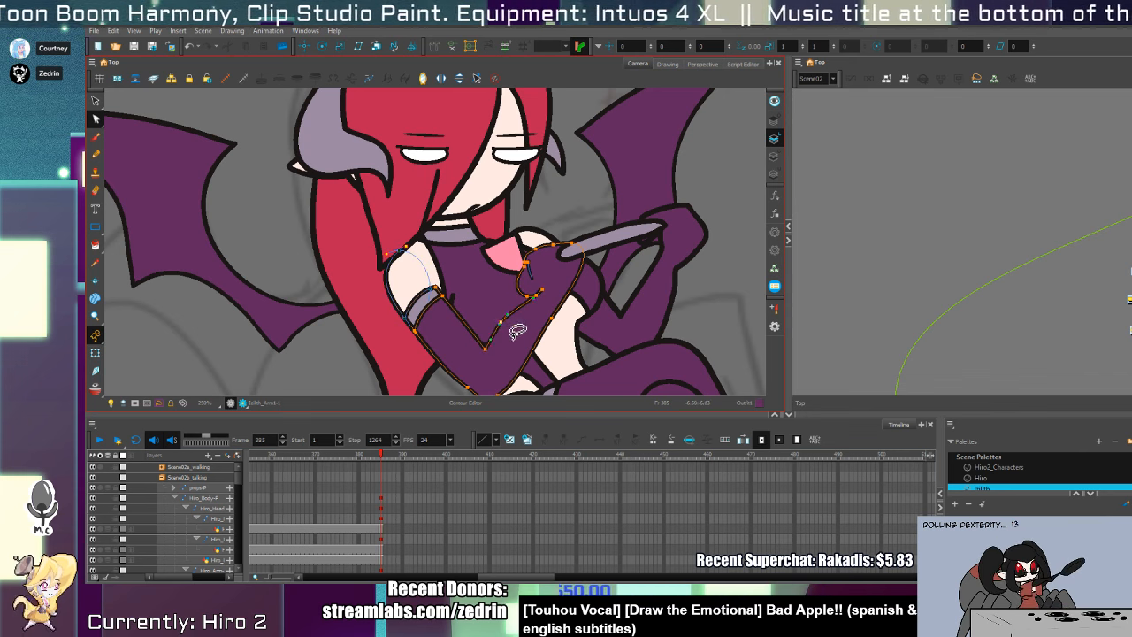
click(501, 325)
drag(501, 324, 501, 329)
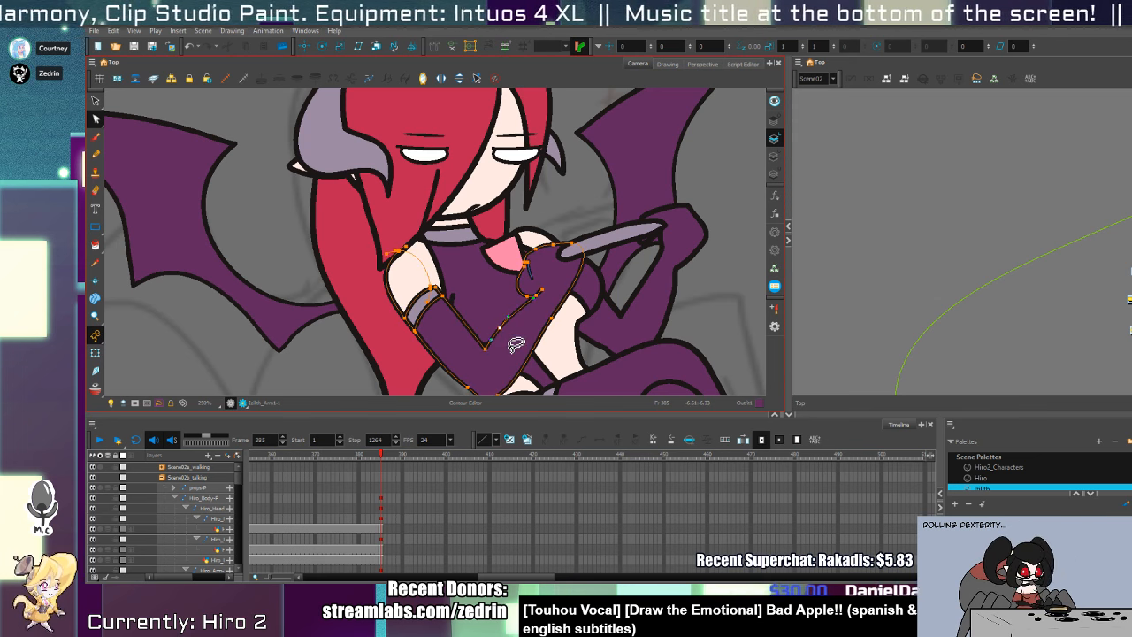
- Select the far arm's hand drawing and delete the purple forearm fill from its colour art
key(shift+t)
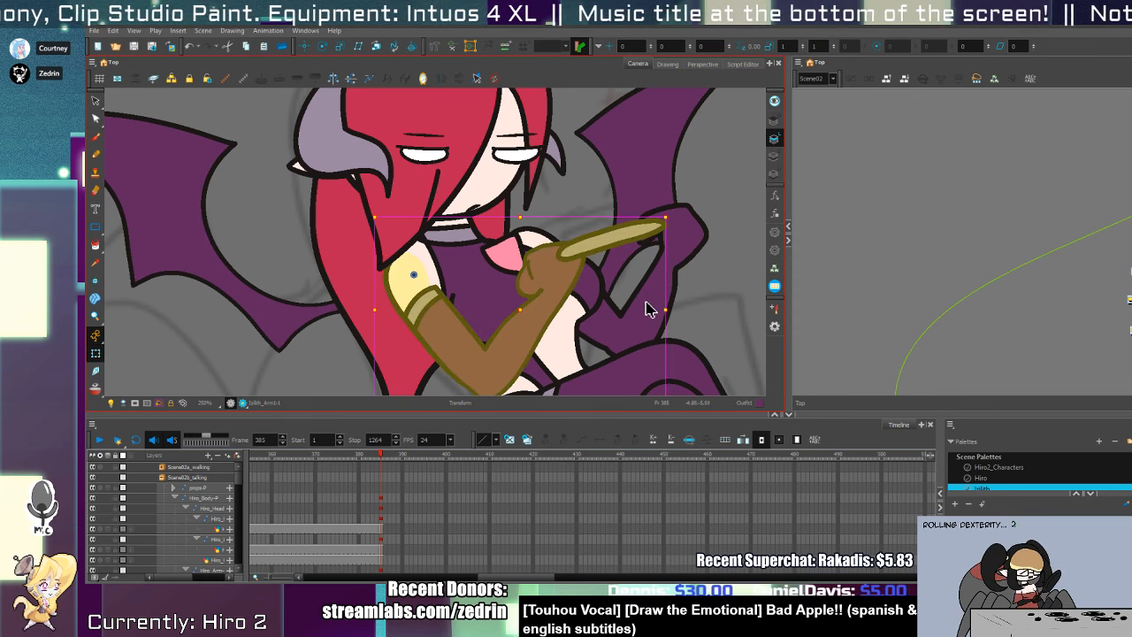
click(646, 319)
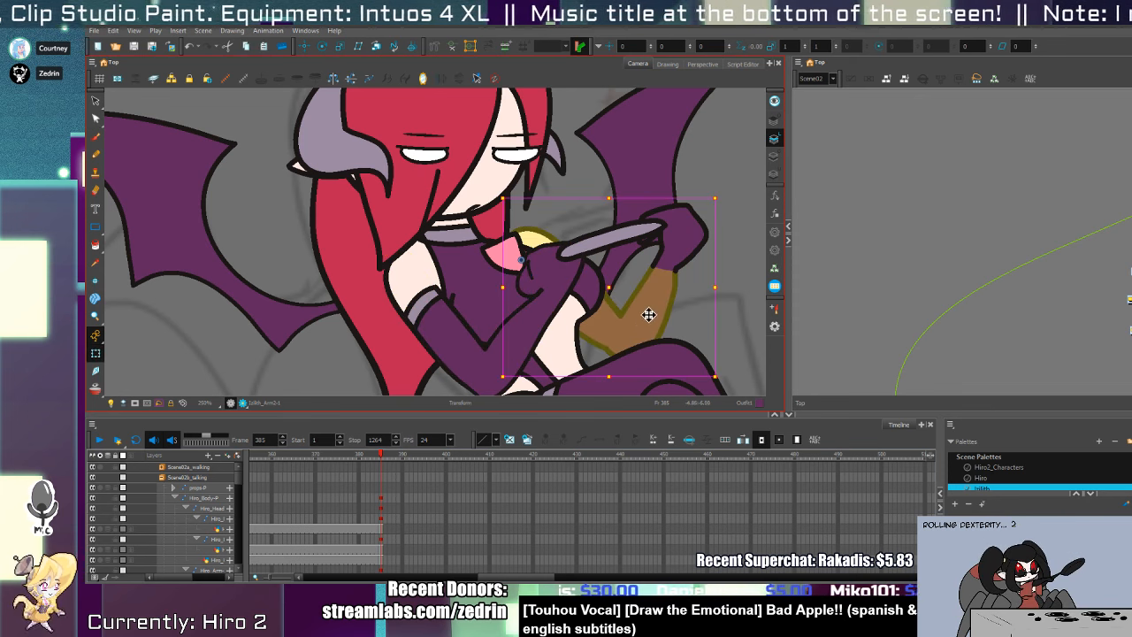
key(alt+t)
mouse_move(633, 302)
mouse_down()
mouse_move(621, 346)
mouse_move(697, 265)
mouse_move(646, 296)
mouse_move(681, 239)
mouse_up()
key(alt+s)
click(649, 255)
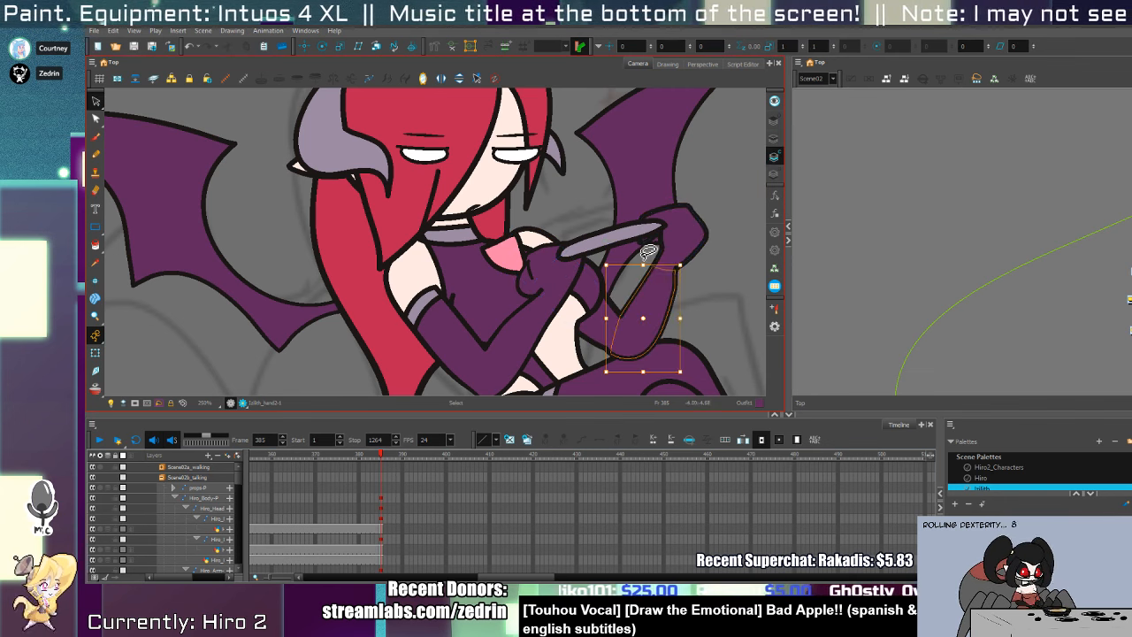
click(686, 283)
click(663, 291)
key(Delete)
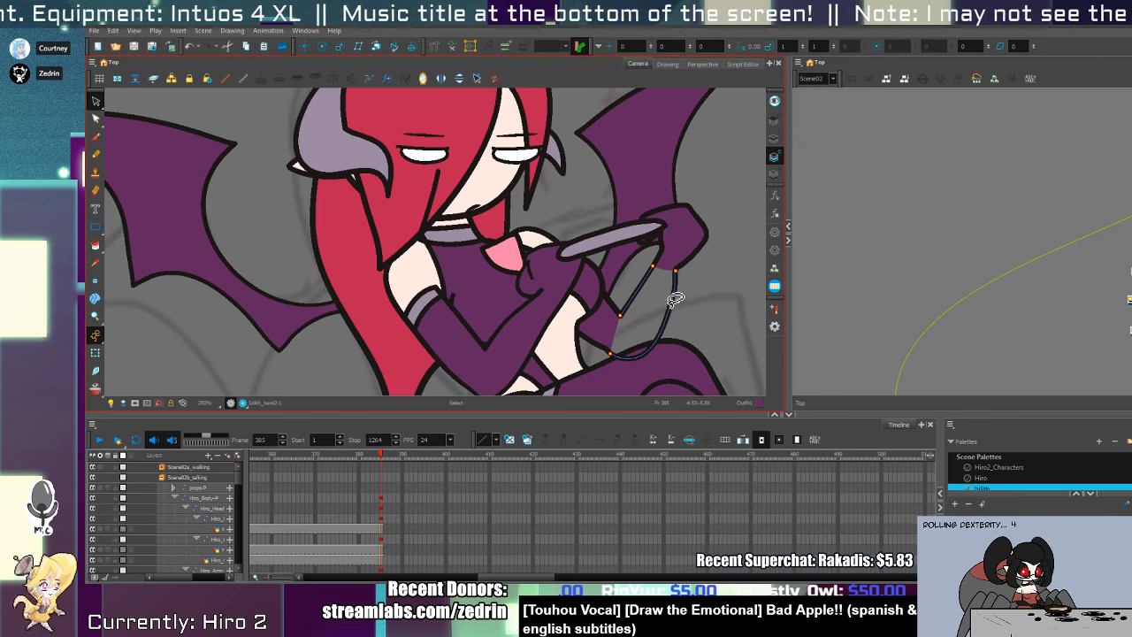
- Delete the far hand's remaining purple fill, keeping its line art for editing
click(678, 270)
key(Delete)
click(776, 138)
key(ctrl+z)
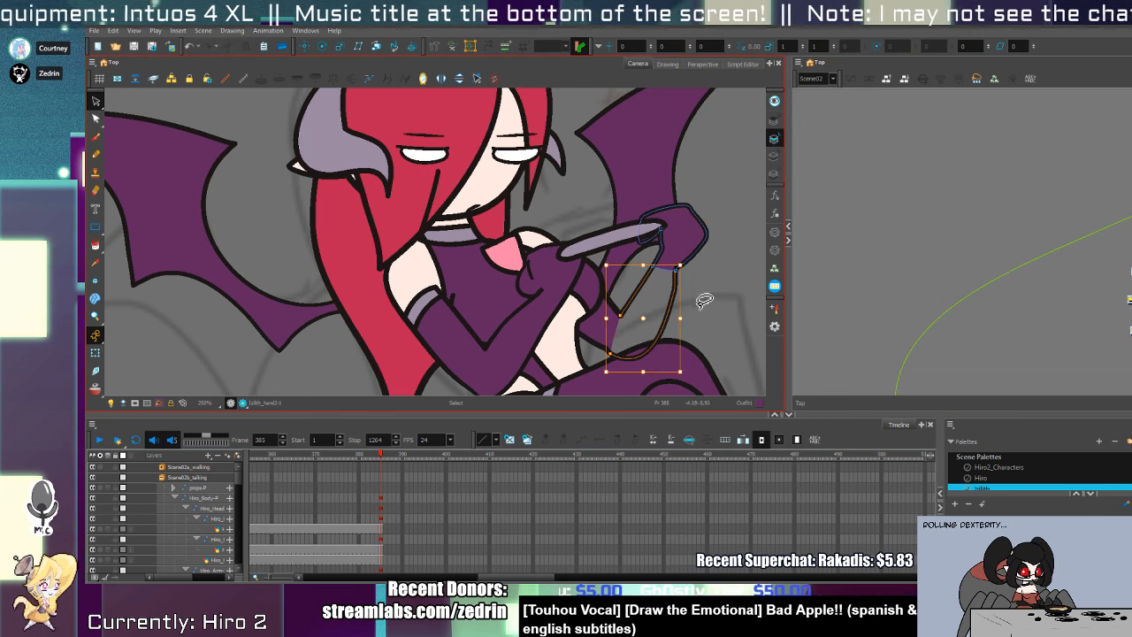
key(ctrl+a)
click(712, 297)
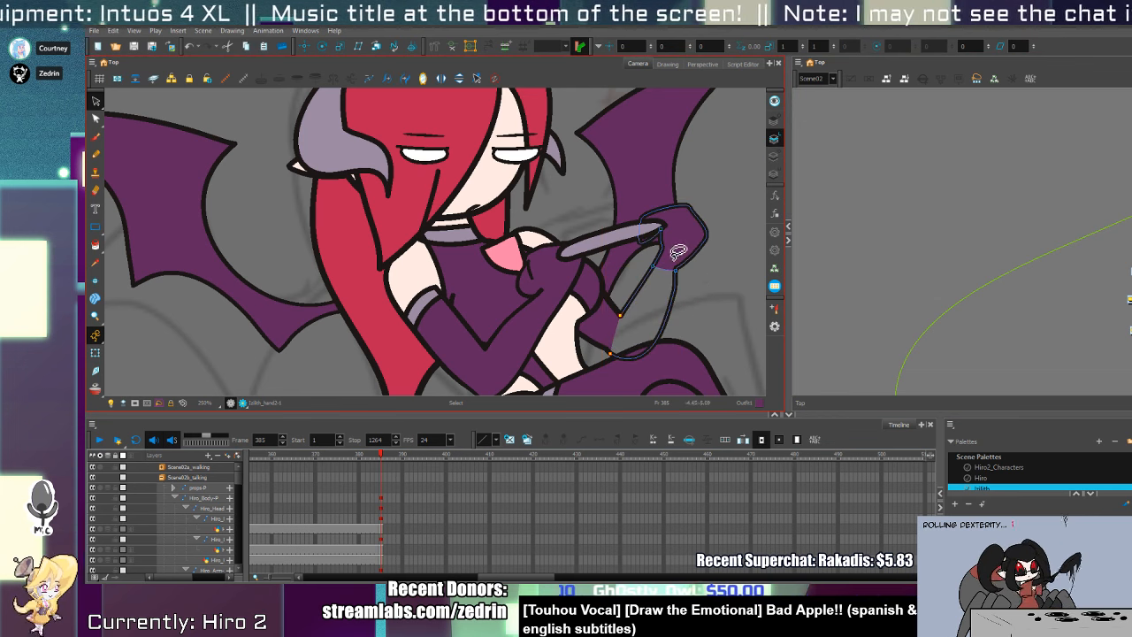
click(694, 306)
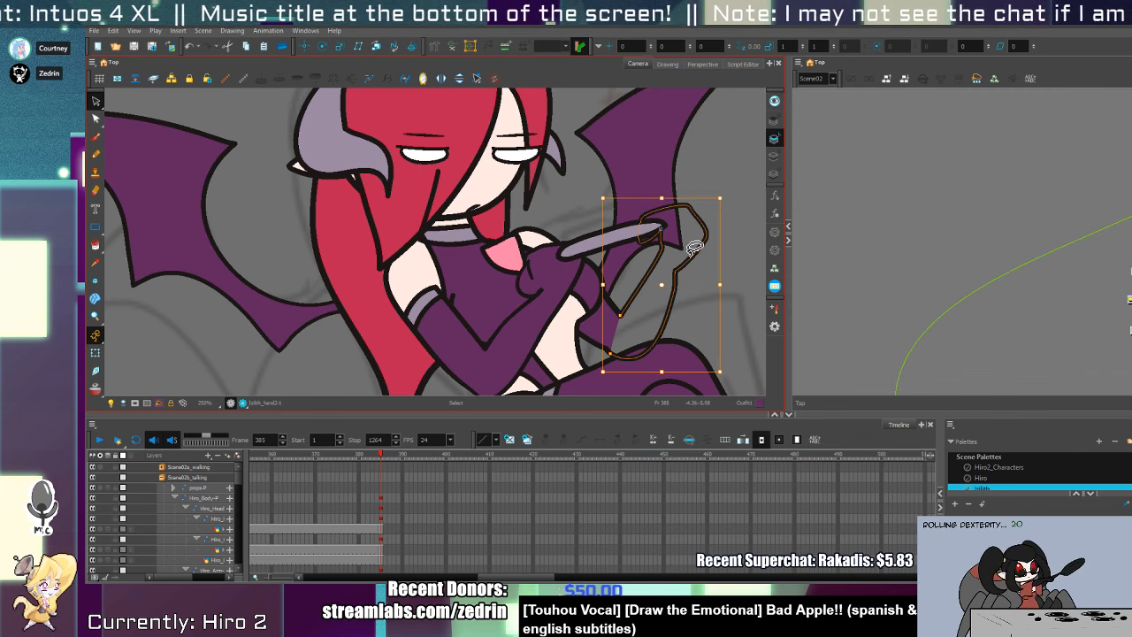
- Cut away the far hand's outline and delete the leftover pieces, keeping only the two forearm lines
key(alt+t)
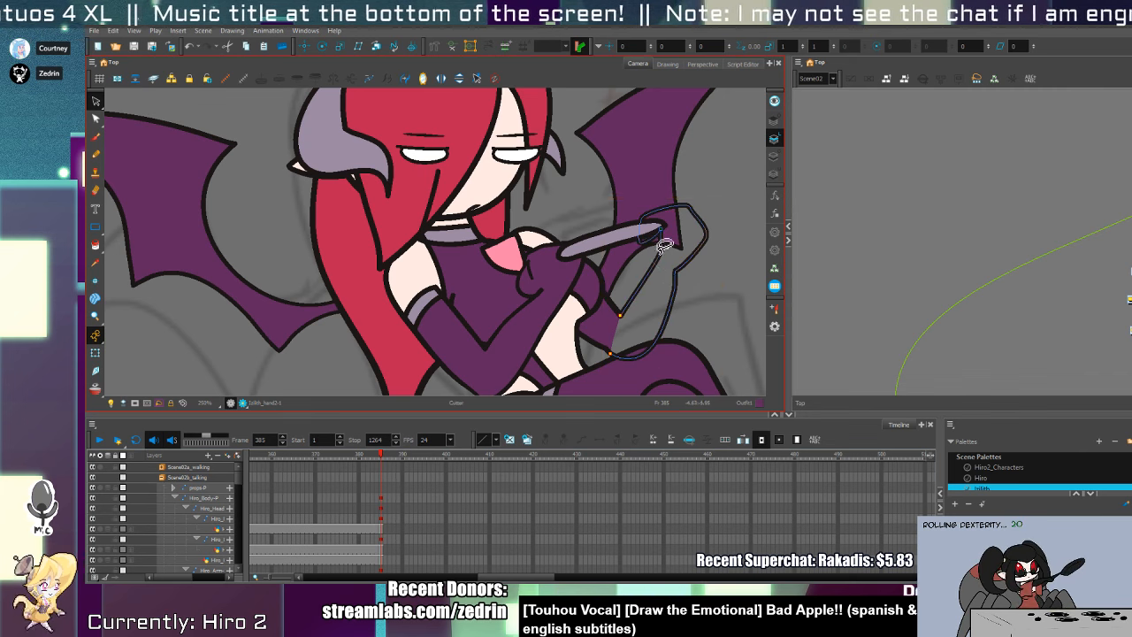
mouse_move(715, 264)
mouse_down()
mouse_move(662, 221)
mouse_move(642, 239)
mouse_up()
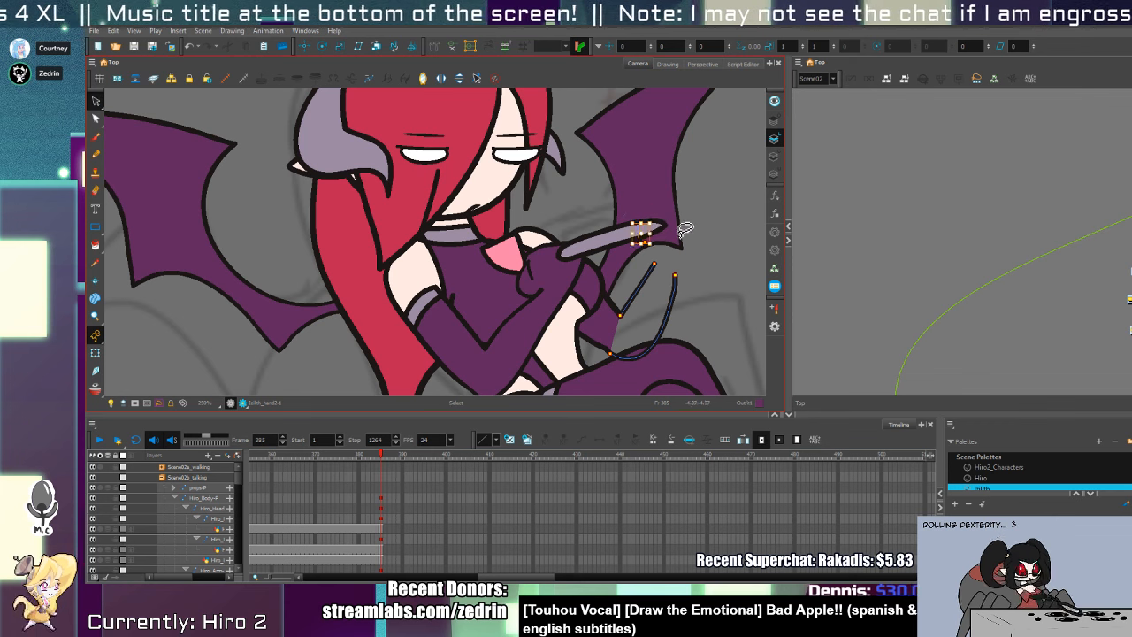
key(alt+slash)
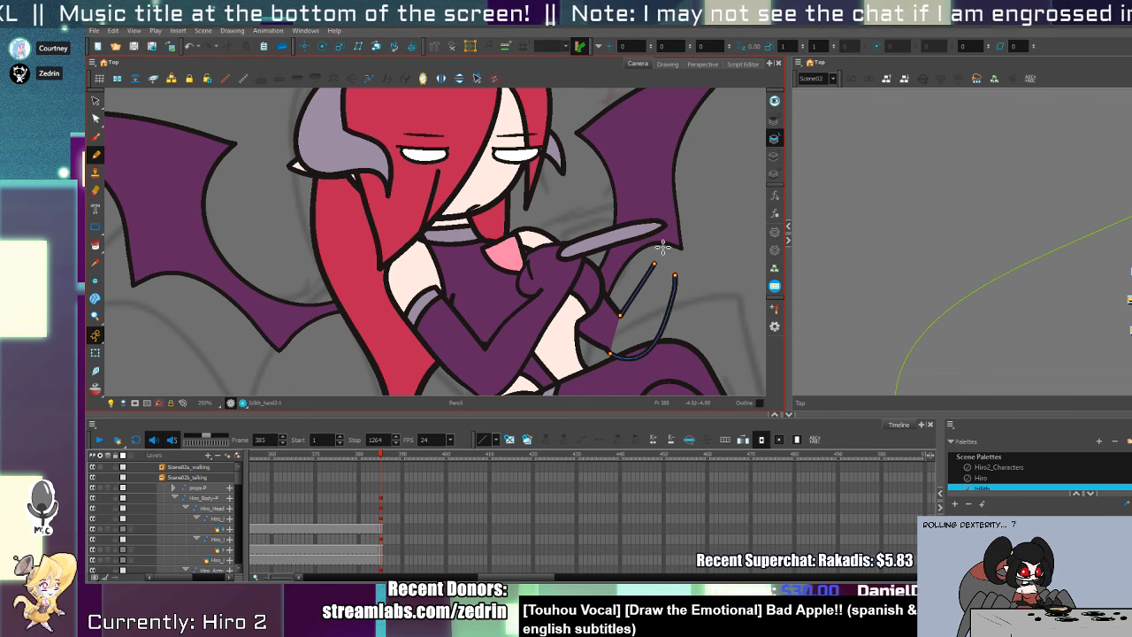
- Draw a new back-of-hand curve and a short wrist line above the far forearm with the Pencil tool
key(shift+t)
click(324, 46)
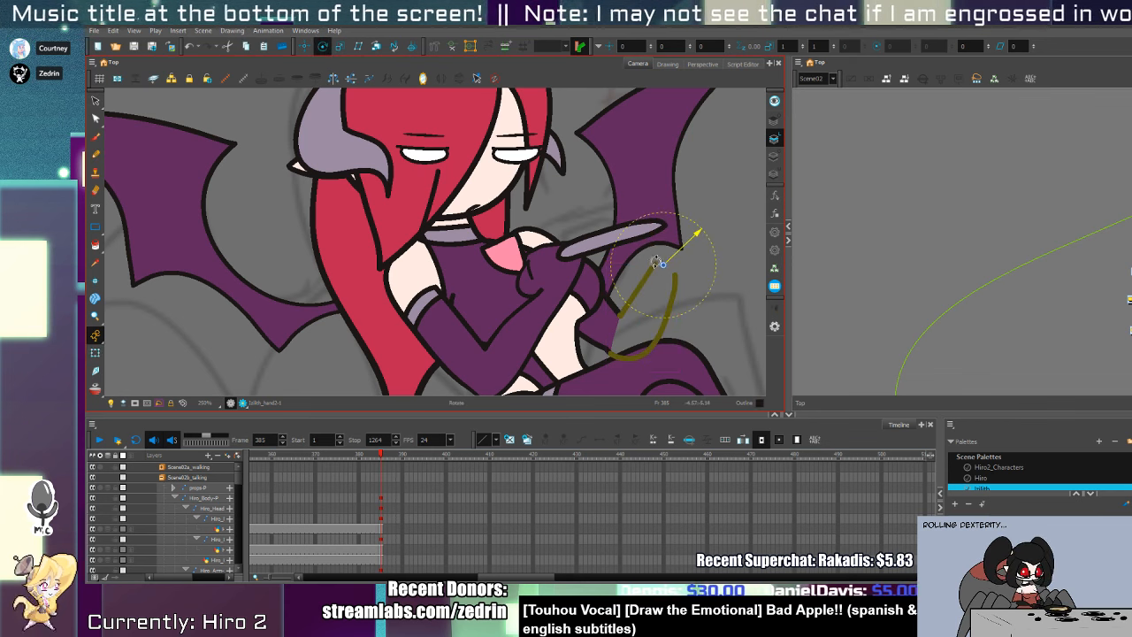
mouse_move(657, 278)
mouse_down()
mouse_move(632, 339)
mouse_move(650, 234)
mouse_move(674, 212)
mouse_move(711, 222)
mouse_move(708, 235)
mouse_up()
key(alt+slash)
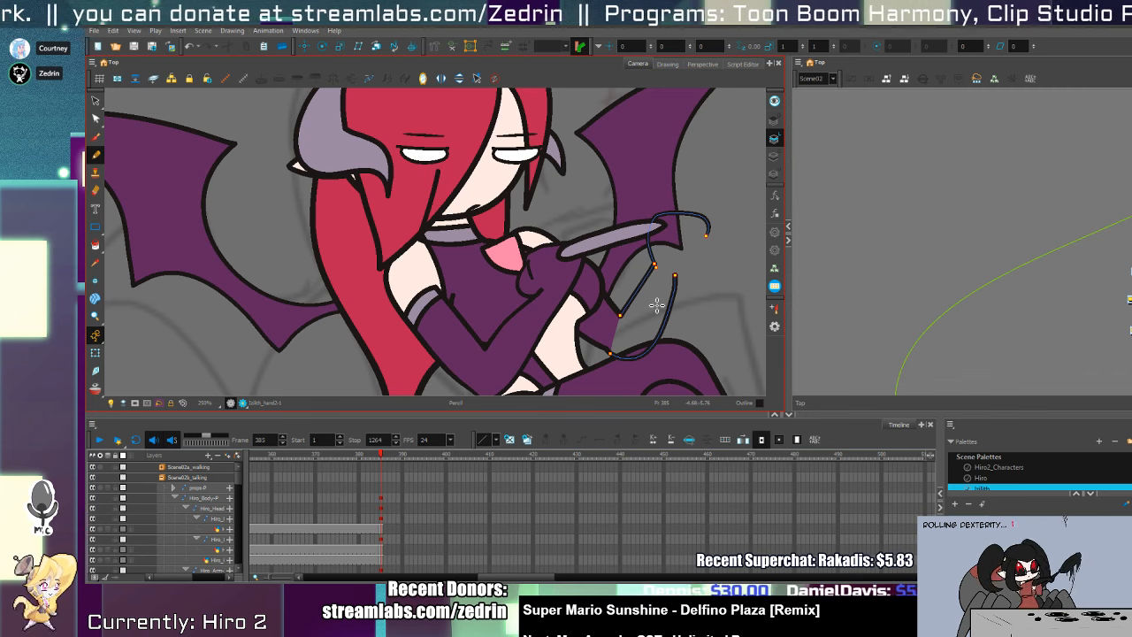
- Select the body drawing and adjust the torso contour points beneath the bust with the Contour Editor
ctrl+click(573, 312)
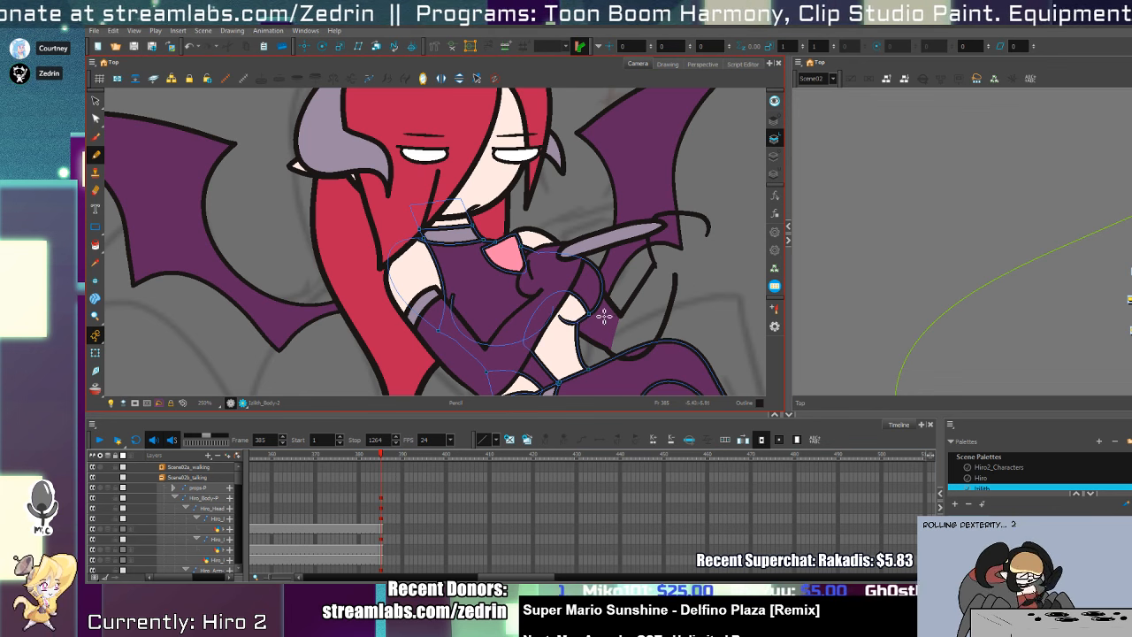
key(alt+z)
alt+click(600, 315)
click(596, 313)
click(596, 313)
key(alt+q)
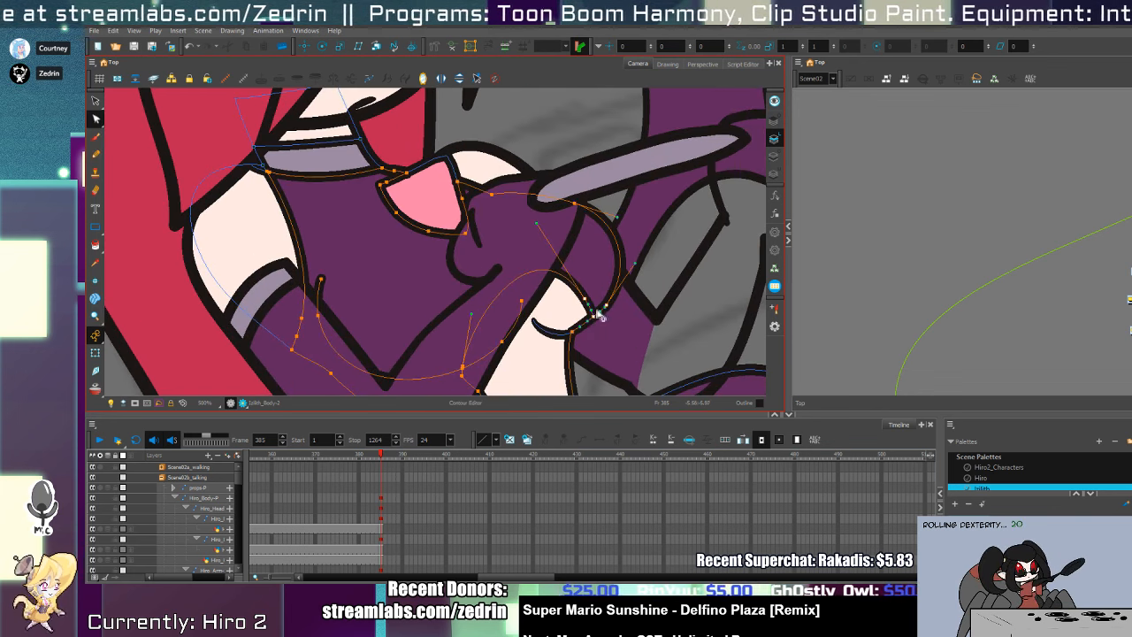
key(alt+z)
alt+click(598, 322)
alt+click(598, 322)
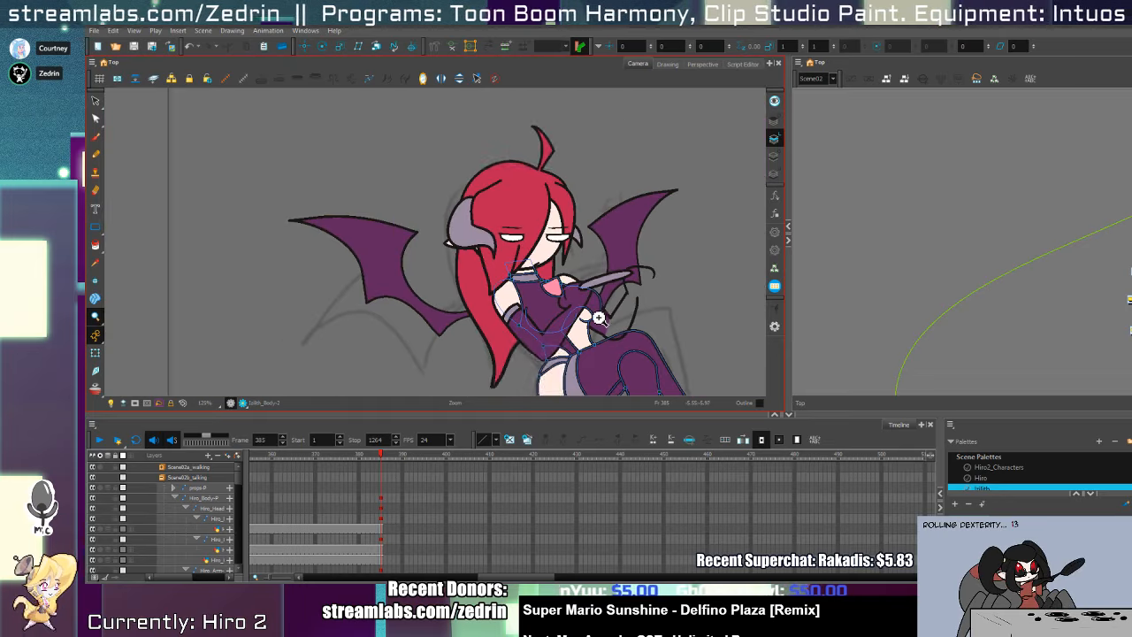
- Reselect the far hand's drawing and make its overlay art layer active for drawing with the Pencil
click(611, 301)
click(627, 313)
drag(642, 279, 606, 298)
key(shift+t)
click(602, 313)
key(alt+slash)
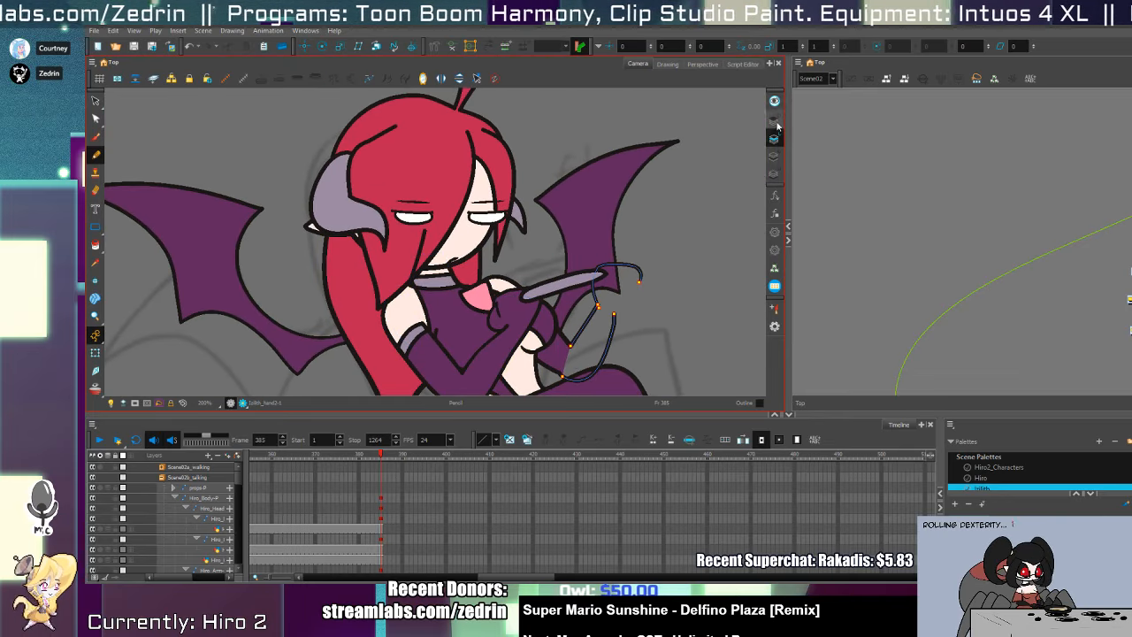
scroll(608, 272, up, 2)
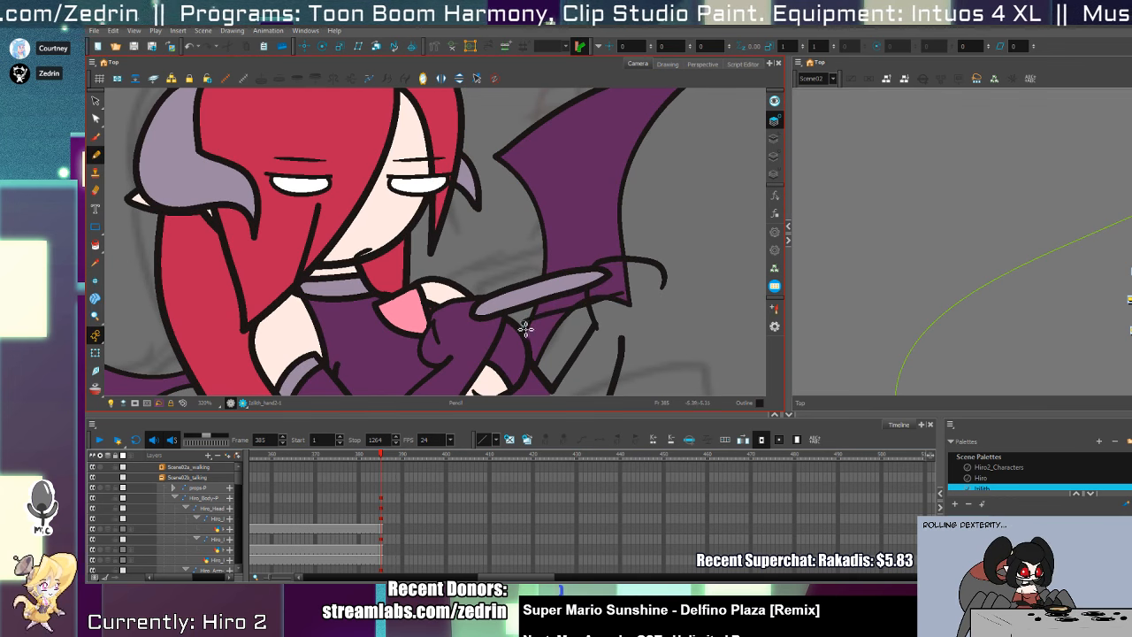
key(alt+s)
mouse_move(573, 312)
mouse_down()
mouse_move(518, 328)
mouse_move(523, 339)
mouse_move(607, 327)
mouse_up()
key(ctrl+z)
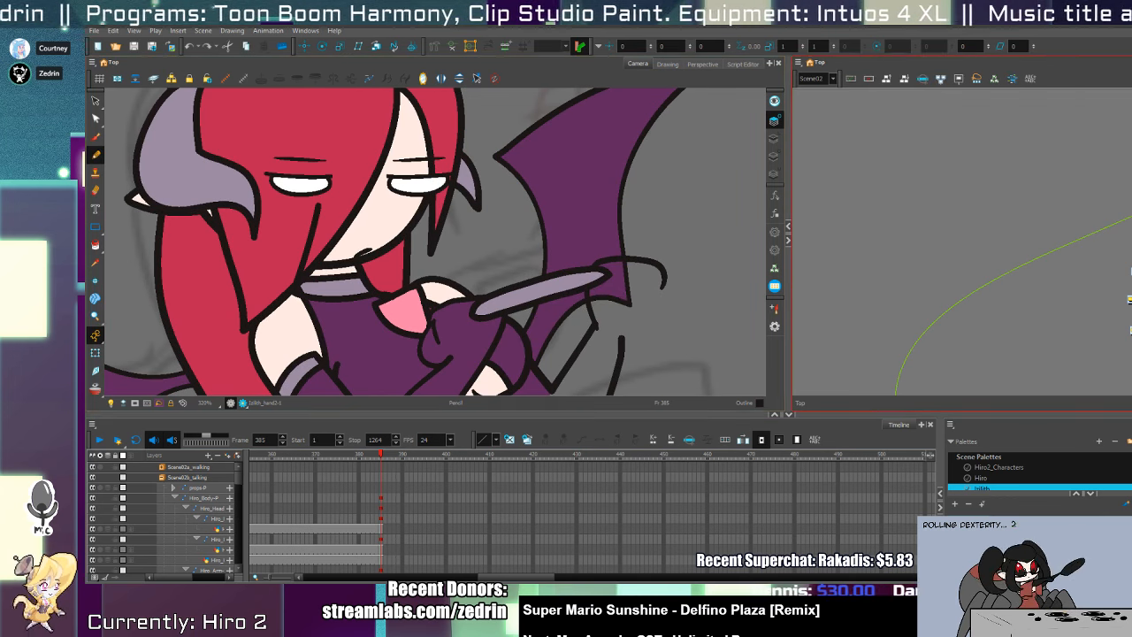
- Draw a long narrow open loop beneath the grey elongated shape using the Lineart pencil preset at size 5
scroll(969, 288, down, 5)
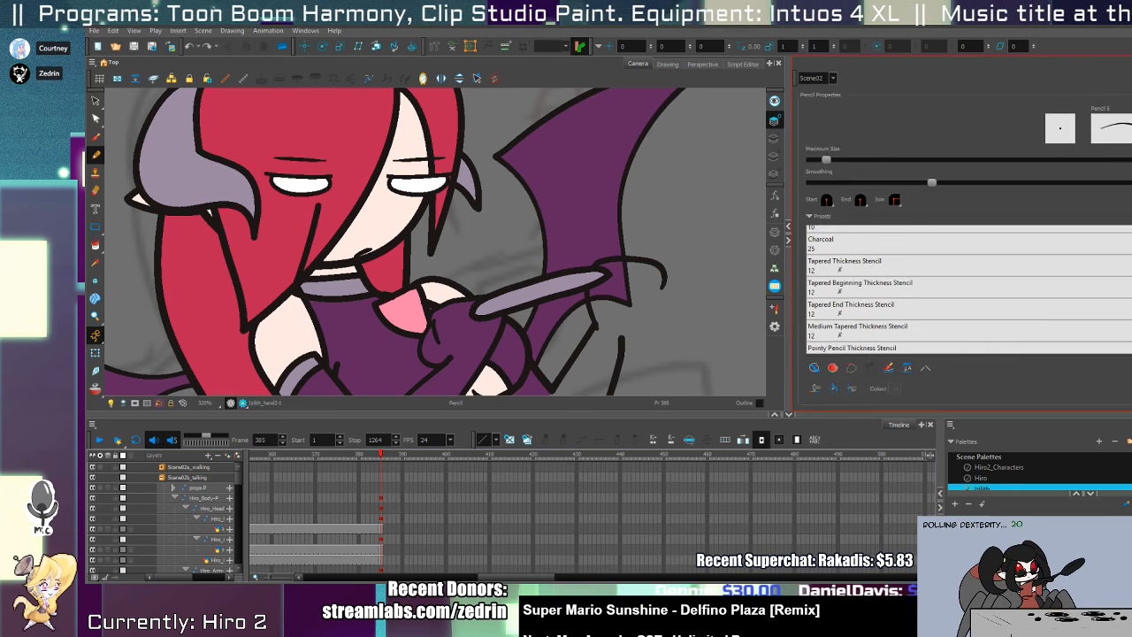
click(1075, 341)
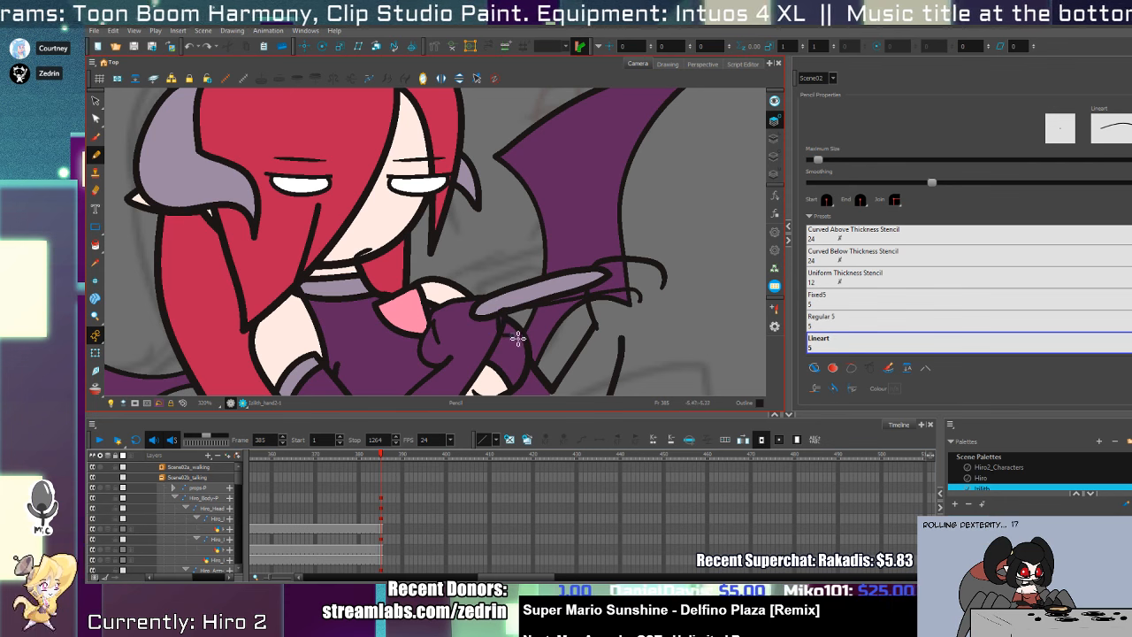
key(ctrl+z)
mouse_move(634, 298)
mouse_down()
mouse_move(511, 325)
mouse_move(508, 342)
mouse_move(597, 330)
mouse_up()
key(alt+q)
click(599, 329)
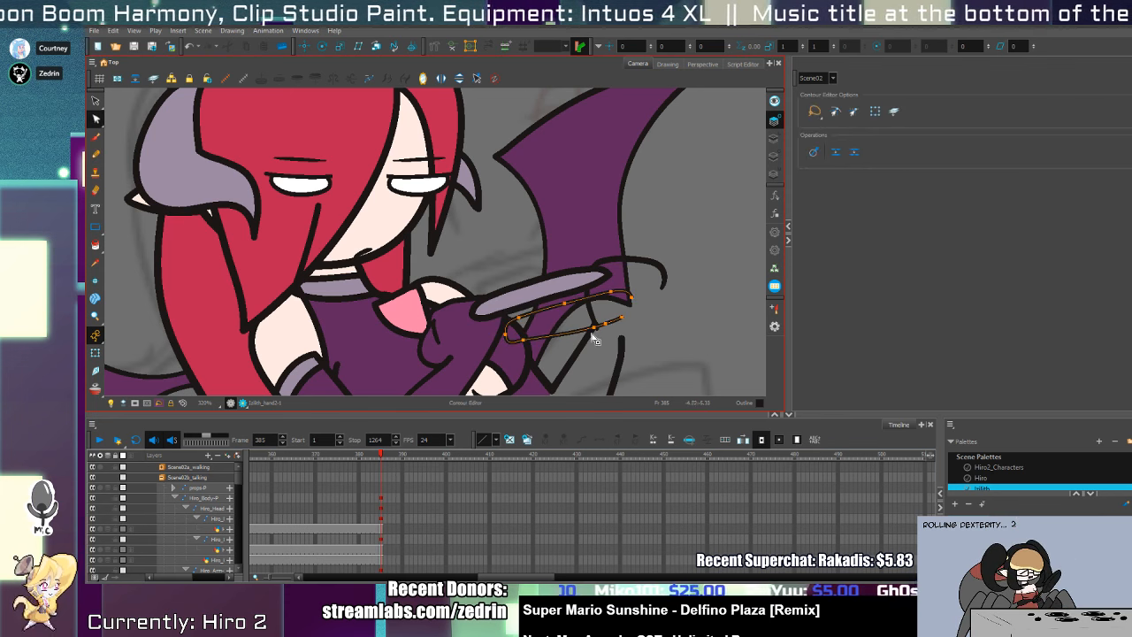
- Try to close the open end of the narrow loop with a short curved pencil line
key(alt+slash)
key(alt+s)
click(630, 302)
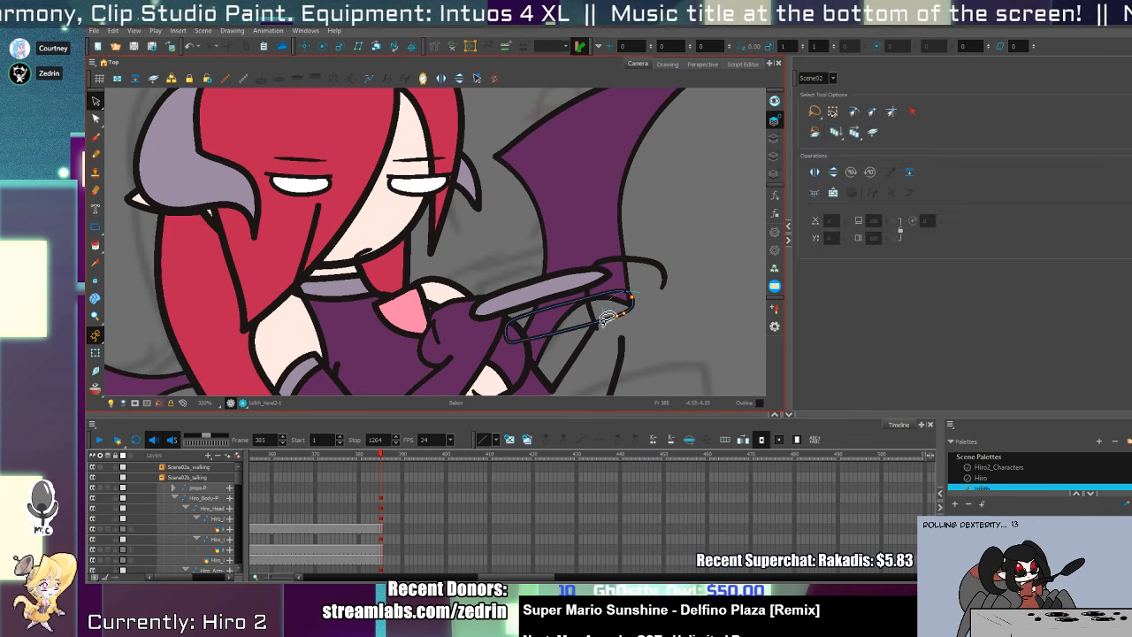
key(alt+z)
click(629, 315)
click(627, 313)
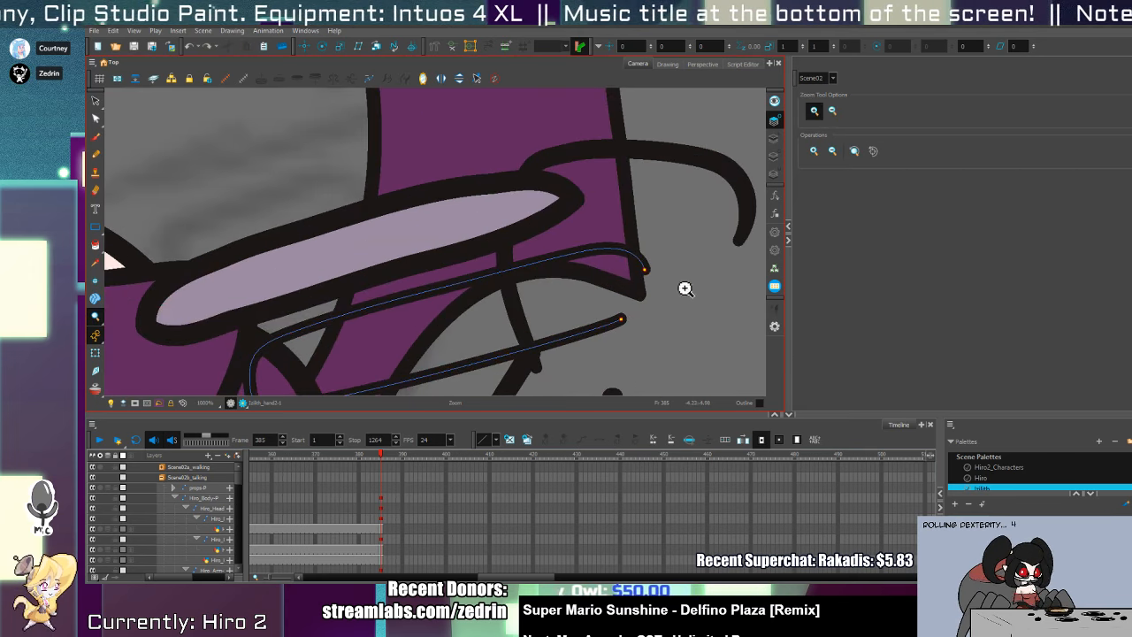
key(alt+slash)
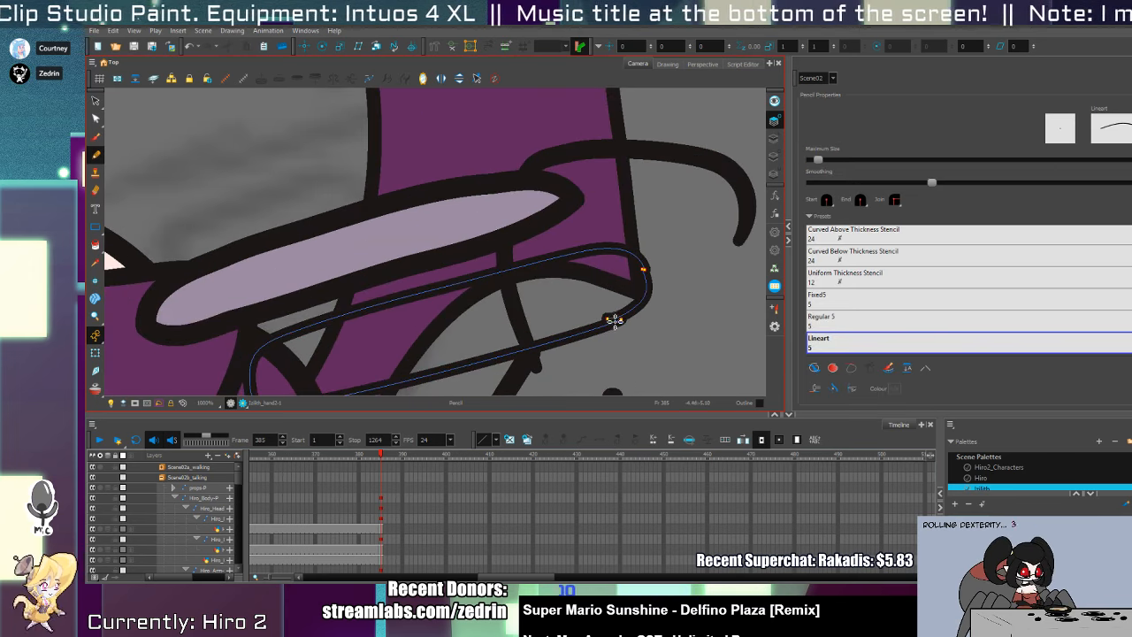
key(alt+s)
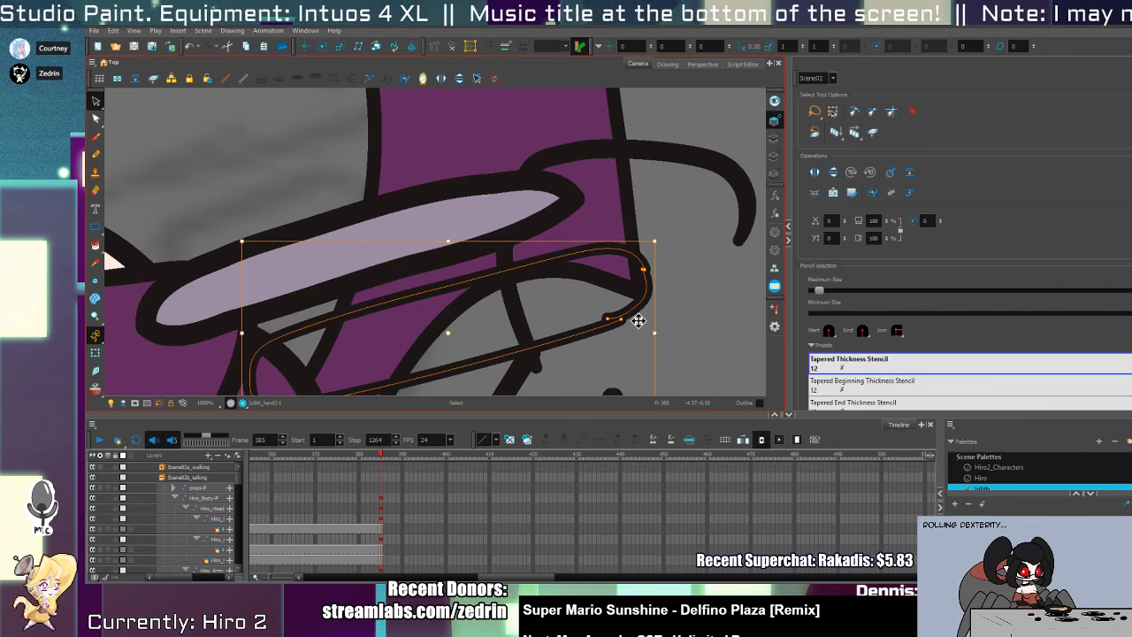
- Close the open end of the narrow loop with a curved pencil line joining its two ends
key(alt+slash)
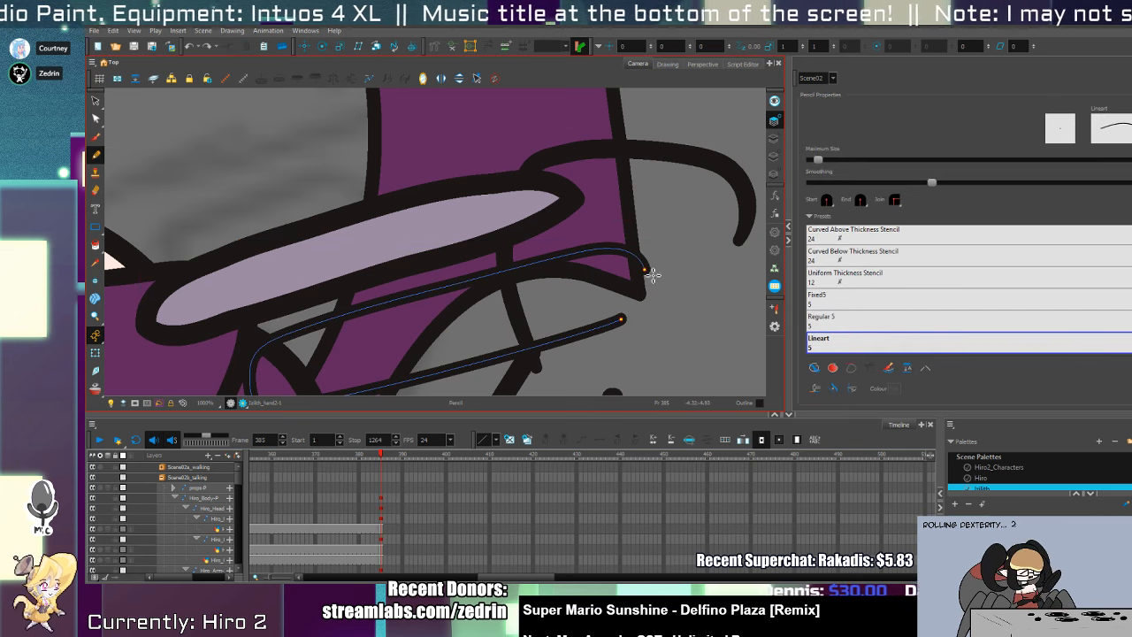
drag(650, 276, 617, 312)
key(alt+s)
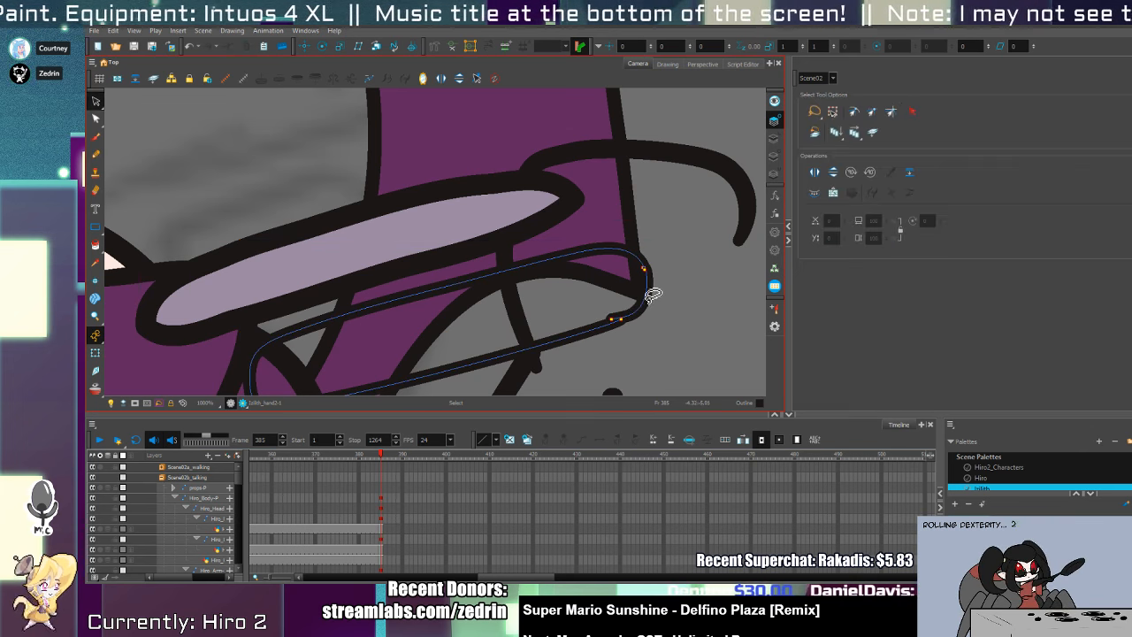
key(alt+q)
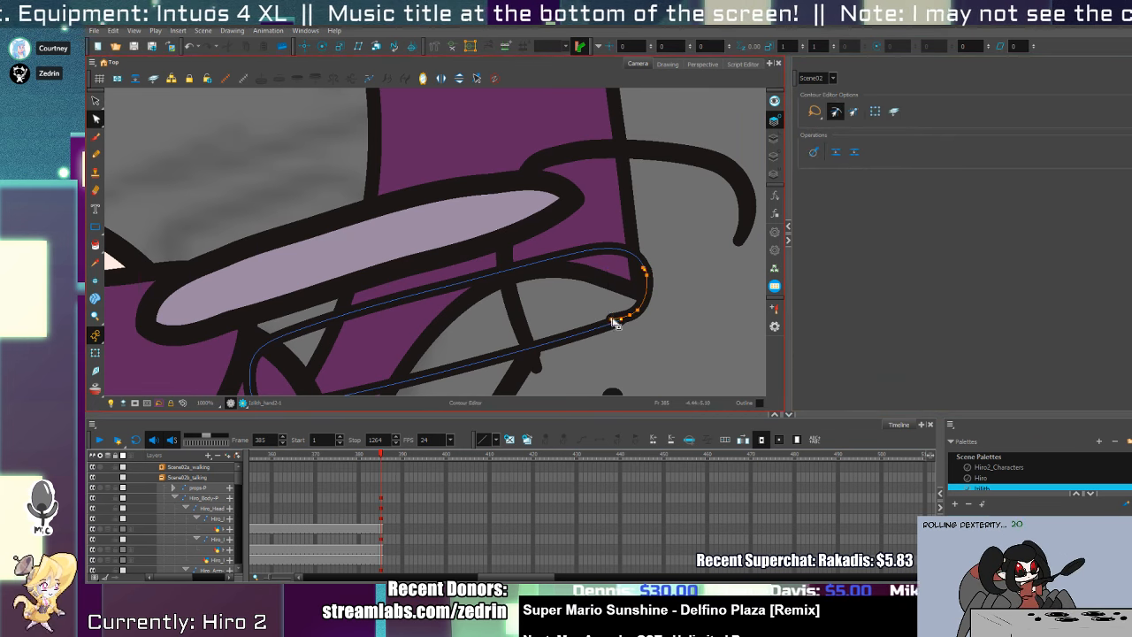
click(648, 277)
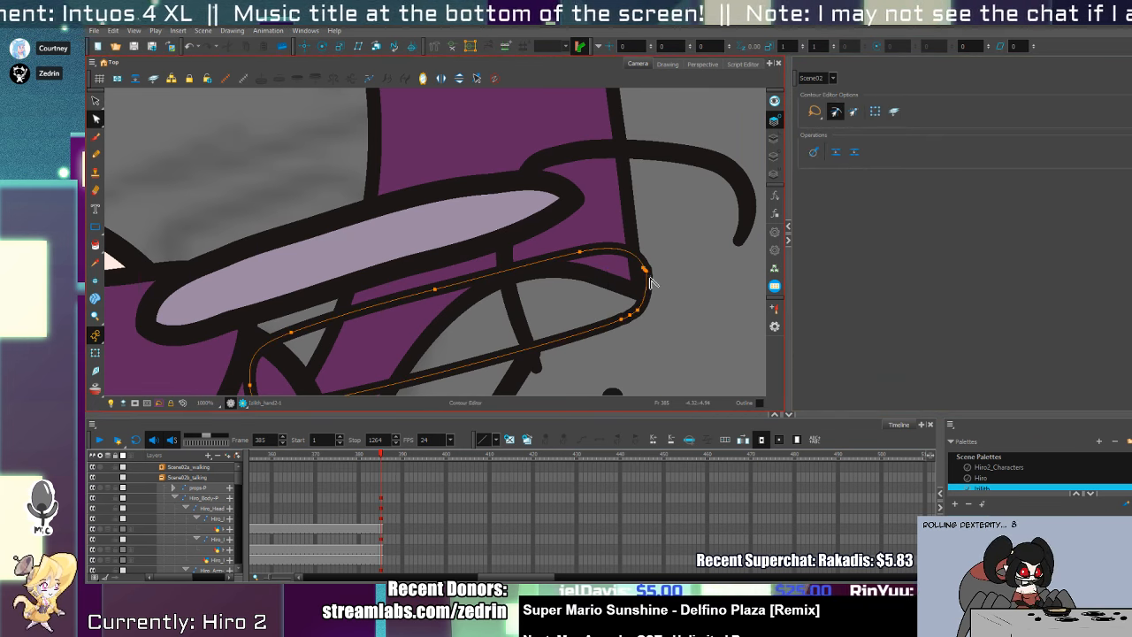
key(alt+t)
drag(647, 285, 673, 271)
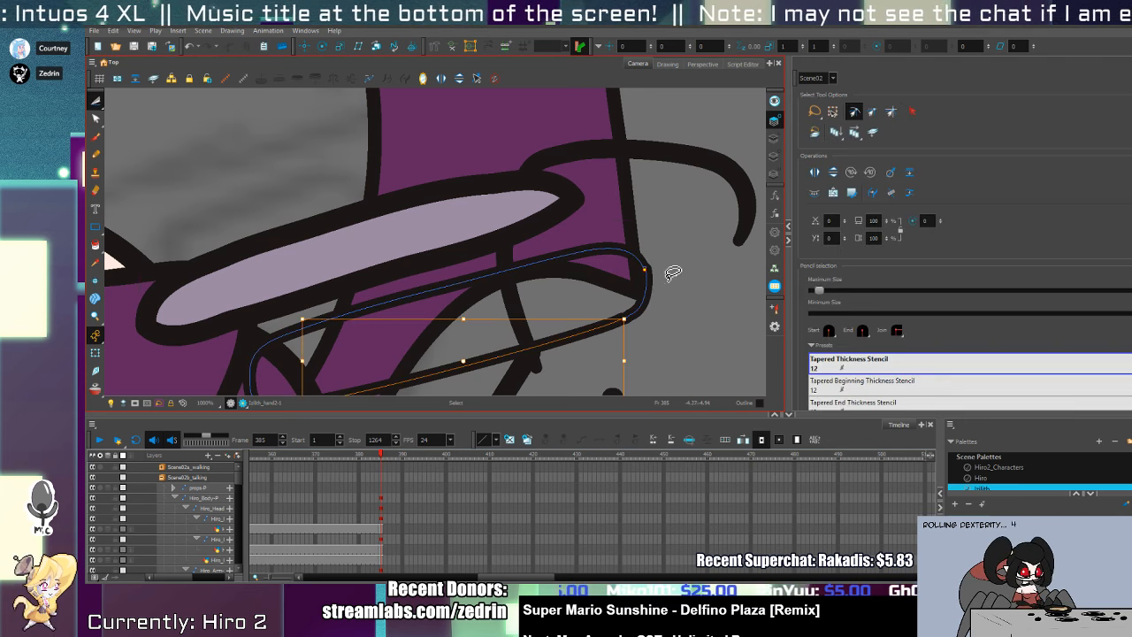
key(ctrl+z)
- Smooth the loop's newly closed rounded end by adjusting its contour points with the Contour Editor
key(alt+z)
click(638, 292)
key(alt+q)
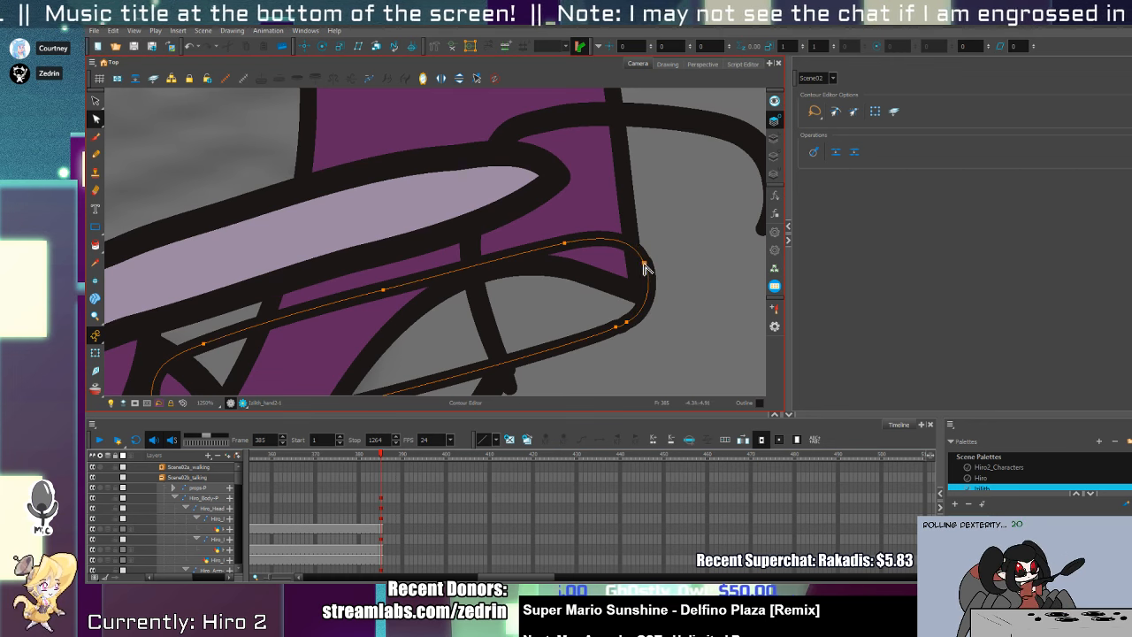
key(ctrl+z)
key(ctrl+z)
key(ctrl+z)
key(ctrl+z)
key(ctrl+z)
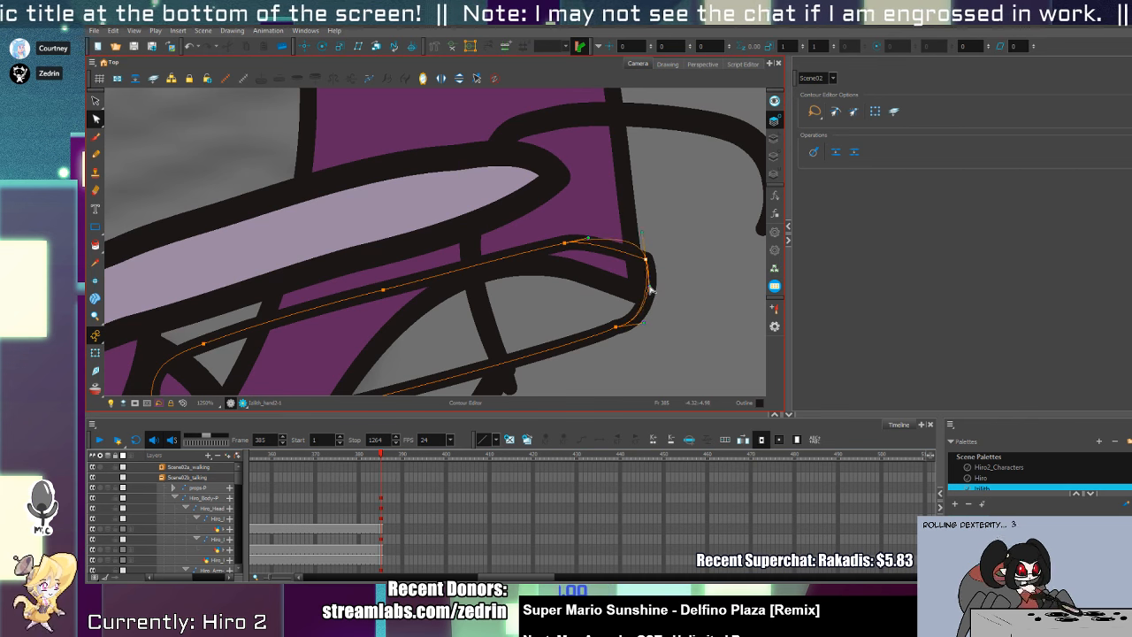
key(ctrl+z)
drag(647, 261, 650, 264)
drag(644, 323, 656, 287)
scroll(643, 315, down, 6)
scroll(655, 286, up, 4)
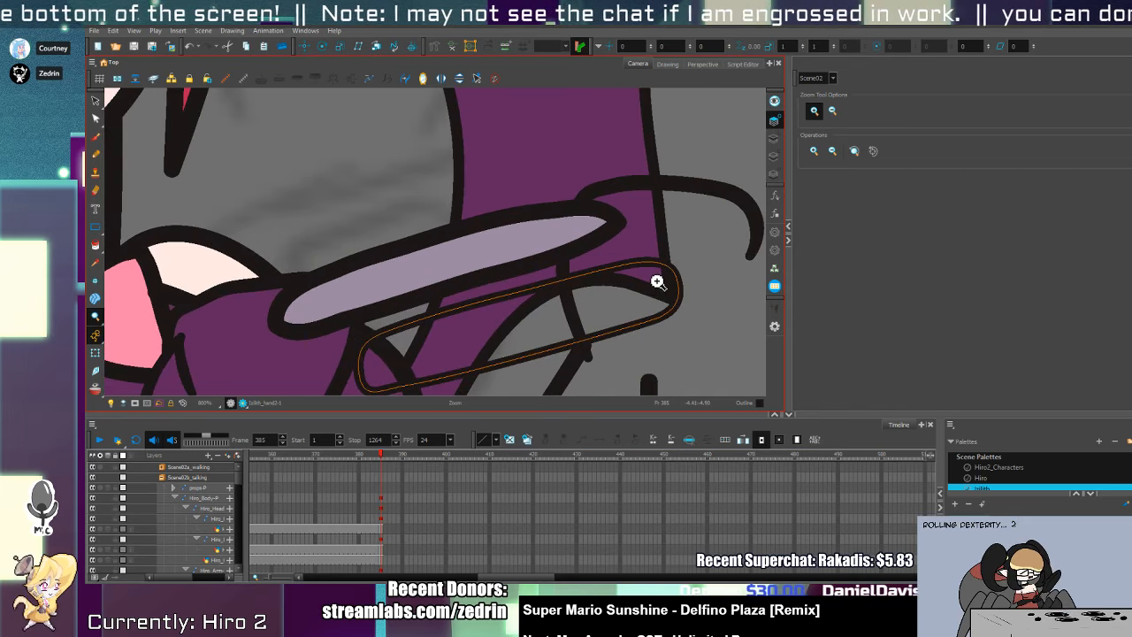
key(alt+/)
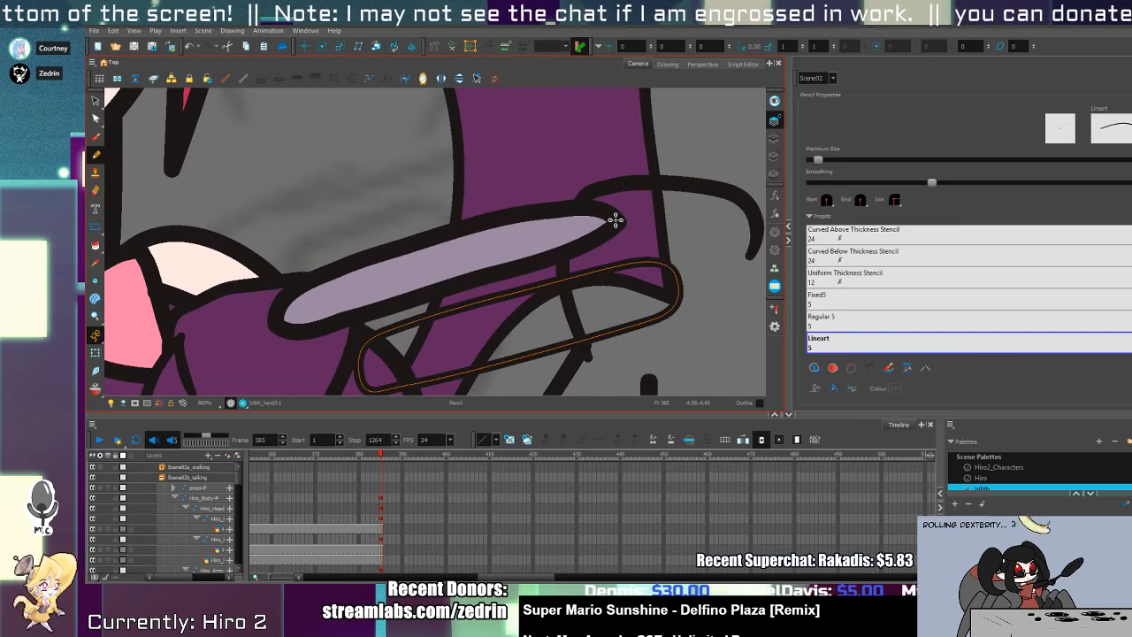
mouse_move(611, 217)
mouse_down()
mouse_move(601, 247)
mouse_move(648, 291)
mouse_move(674, 243)
mouse_up()
key(ctrl+z)
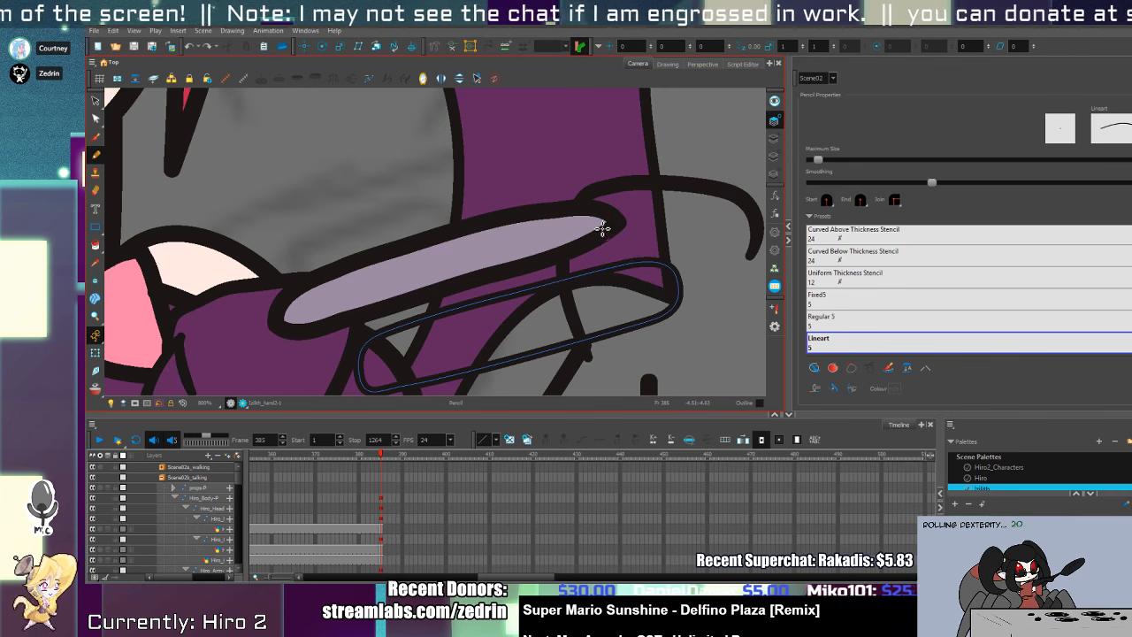
- Rotate the narrow loop to a shallower angle beneath the elongated lilac-grey shape
key(alt+s)
drag(669, 325, 708, 329)
- Fill the narrow loop with the lilac-grey colour picked from the elongated shape above it
key(alt+i)
click(573, 239)
key(alt+i)
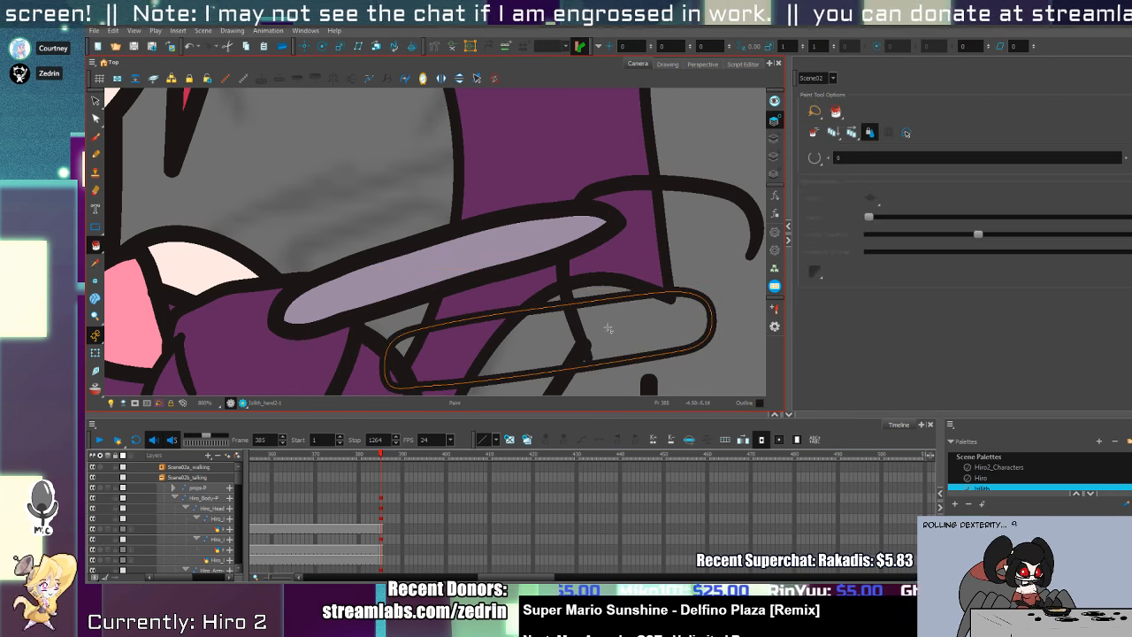
click(609, 328)
mouse_move(626, 333)
mouse_down()
mouse_move(664, 299)
mouse_move(626, 294)
mouse_move(612, 253)
mouse_up()
key(ctrl+z)
key(alt+d)
click(495, 241)
key(alt+i)
click(608, 329)
key(alt+z)
alt+click(617, 331)
alt+click(617, 331)
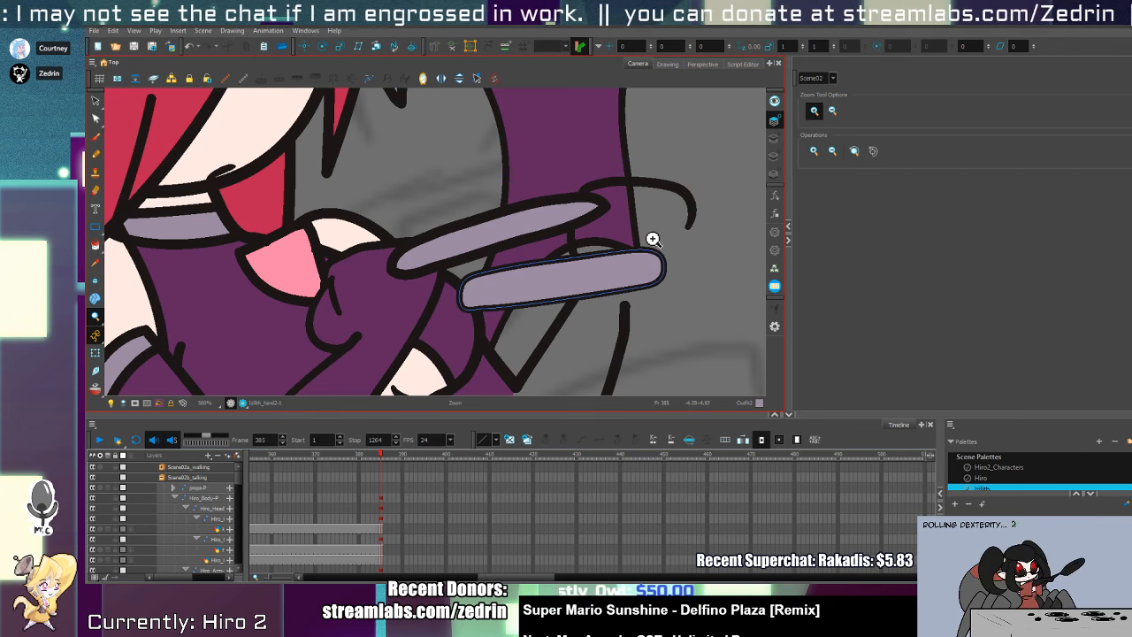
- Slim the filled lilac-grey loop and reposition it closer beneath the upper elongated shape
key(alt+slash)
click(813, 368)
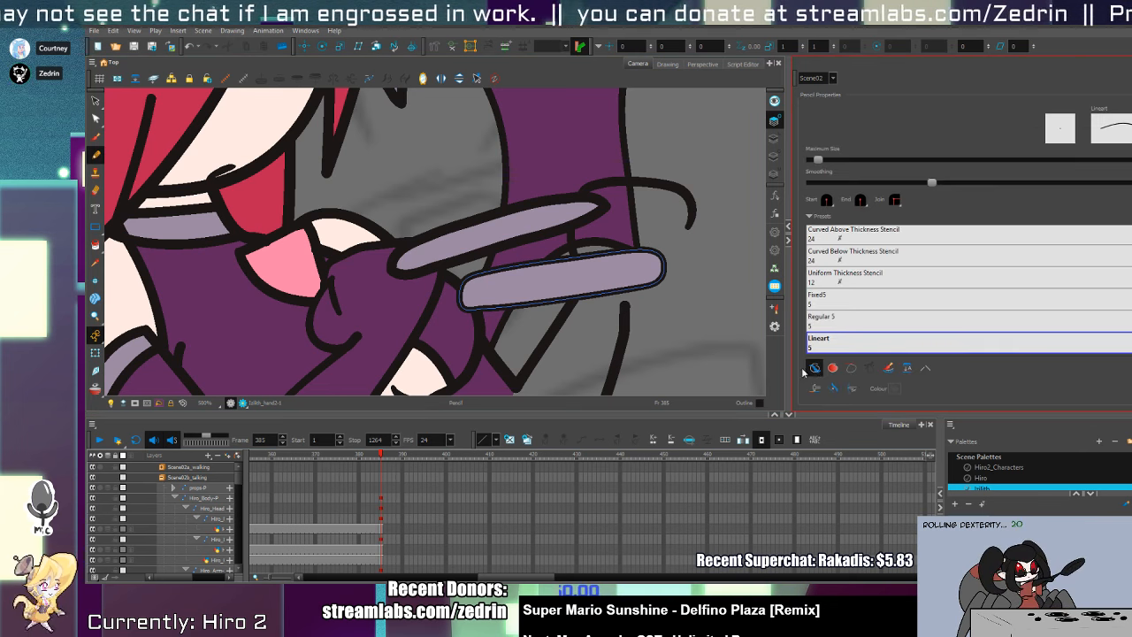
key(alt+s)
click(598, 296)
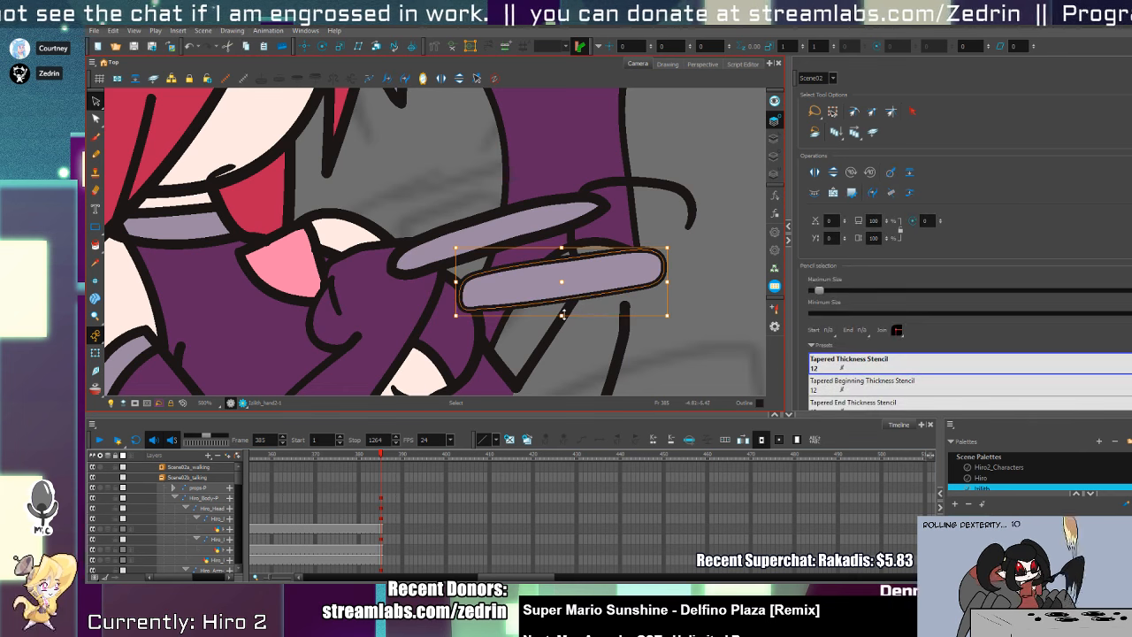
click(565, 297)
mouse_move(677, 242)
mouse_down()
mouse_move(644, 264)
mouse_move(587, 264)
mouse_move(645, 271)
mouse_up()
key(alt+slash)
key(ctrl+z)
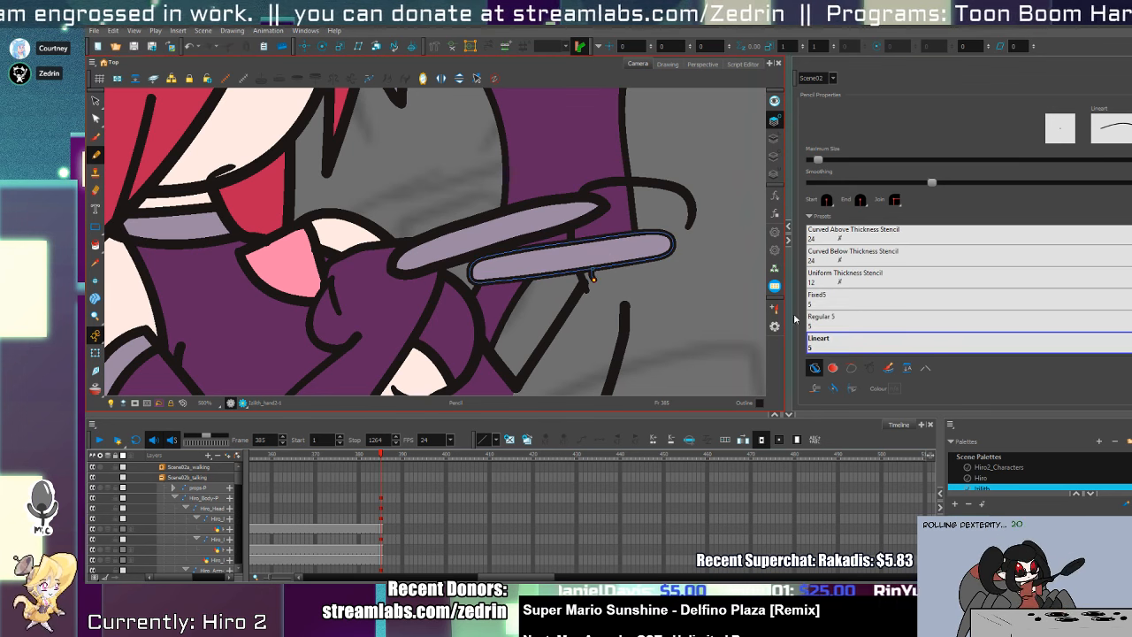
- Move the filled lilac-grey loop from the overlay art layer to the line art layer by cutting and pasting
key(alt+s)
key(ctrl+a)
key(ctrl+x)
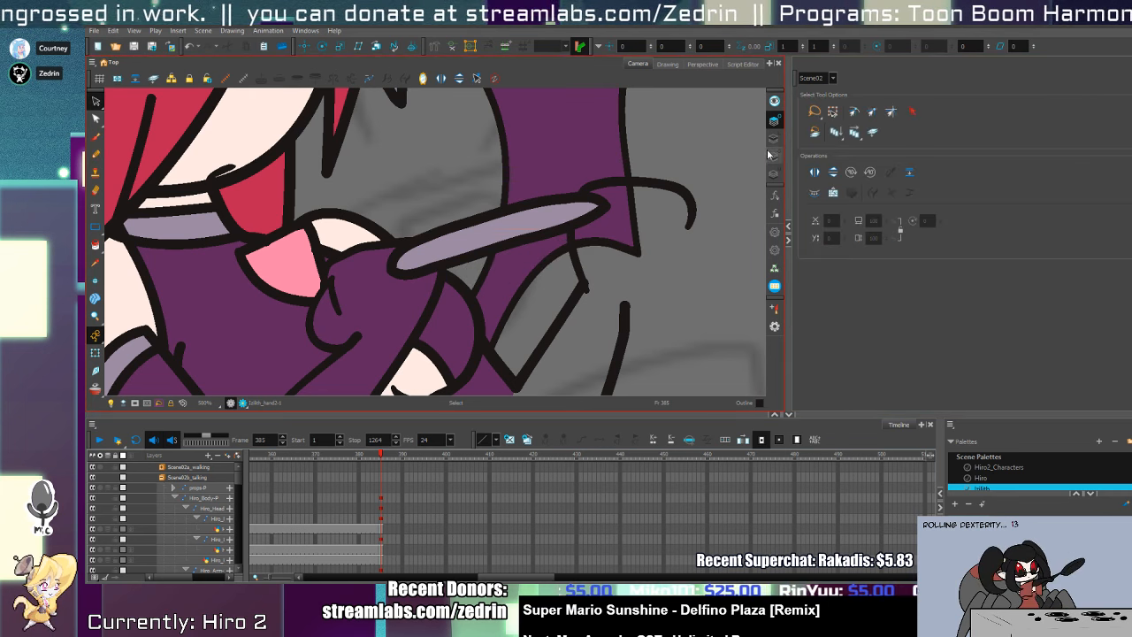
click(774, 138)
key(ctrl+v)
- Move the far hand and forearm outline strokes from the line art layer to the colour art layer
drag(548, 347, 660, 382)
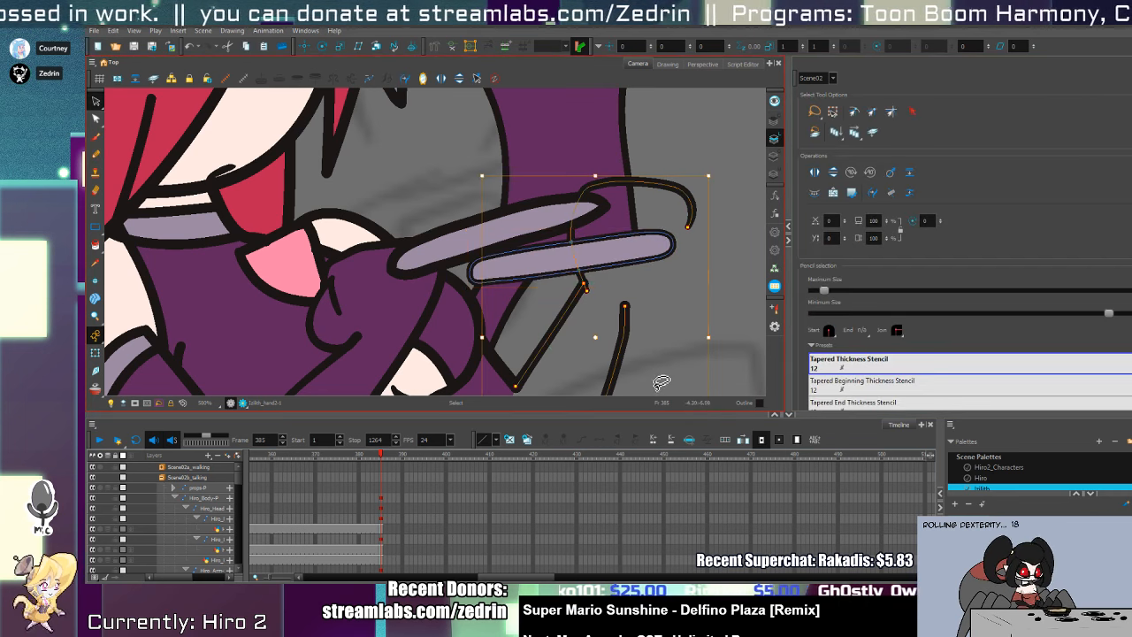
key(ctrl+x)
click(775, 155)
key(ctrl+v)
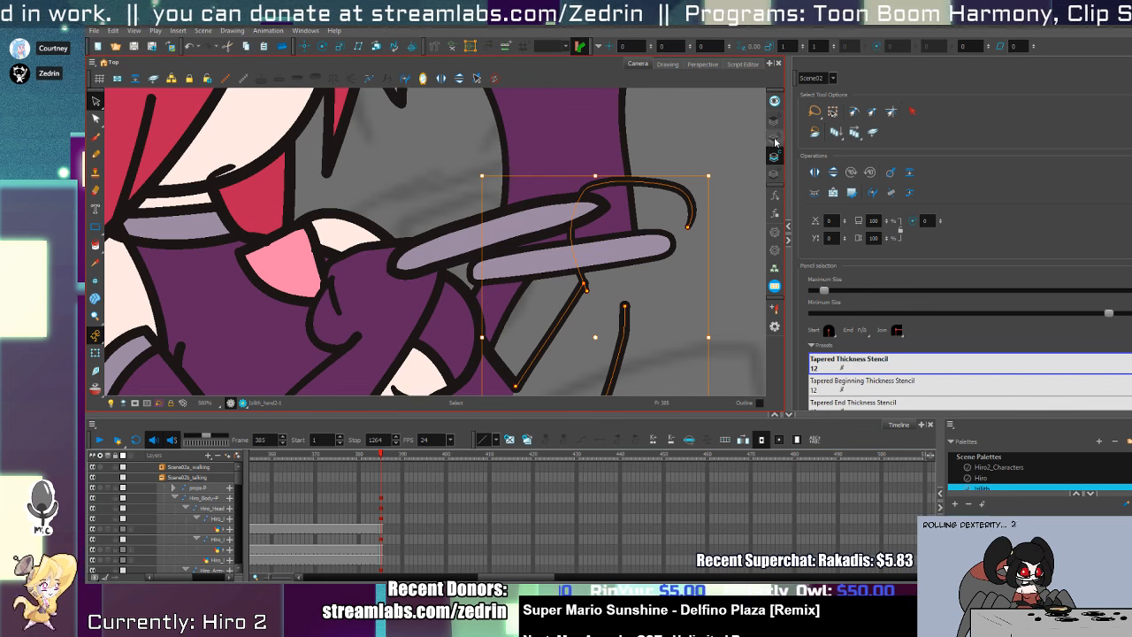
- Draw the outlines of the fingers curling over the lower lilac-grey shape on the overlay art layer with the Pencil
click(747, 142)
click(775, 121)
key(alt+/)
mouse_move(585, 281)
mouse_down()
mouse_move(598, 262)
mouse_move(648, 246)
mouse_move(627, 283)
mouse_up()
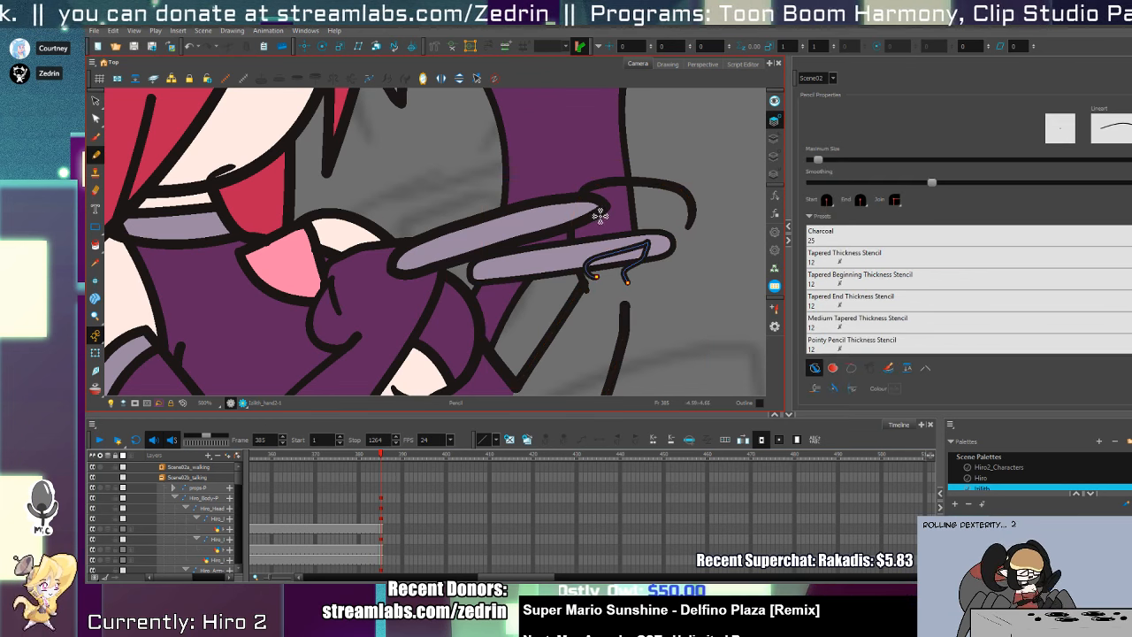
mouse_move(597, 215)
mouse_down()
mouse_move(607, 240)
mouse_move(652, 222)
mouse_move(633, 238)
mouse_move(663, 243)
mouse_move(671, 223)
mouse_move(670, 249)
mouse_move(659, 249)
mouse_up()
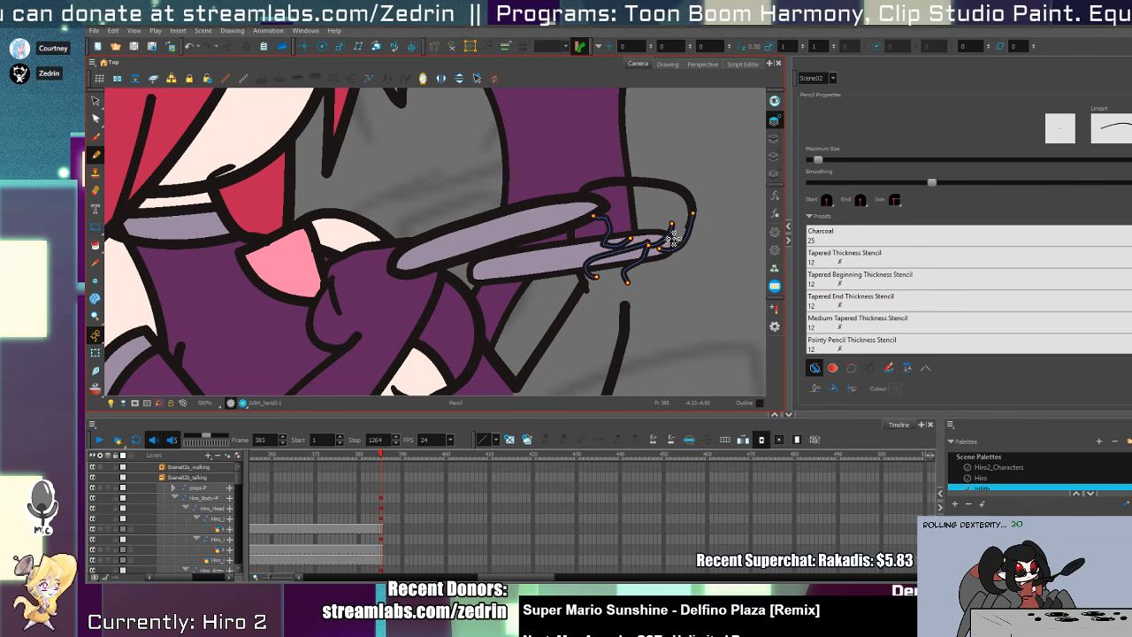
- Bound the top of the fingers with an invisible stroke and draw curved pencil lines separating the fingers
key(alt+v)
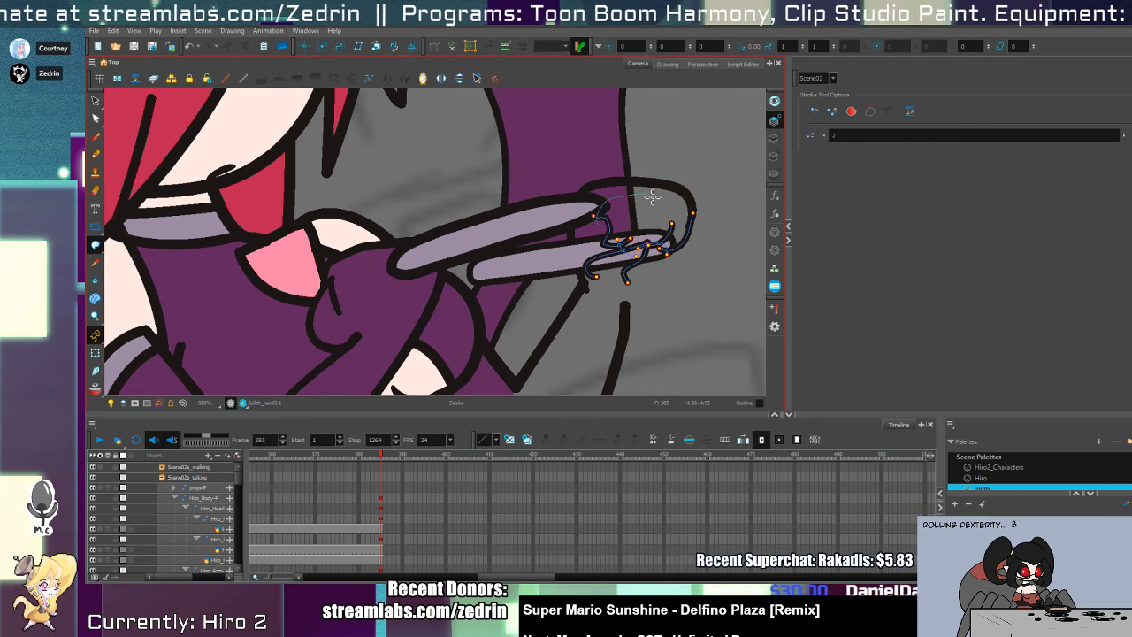
key(alt+/)
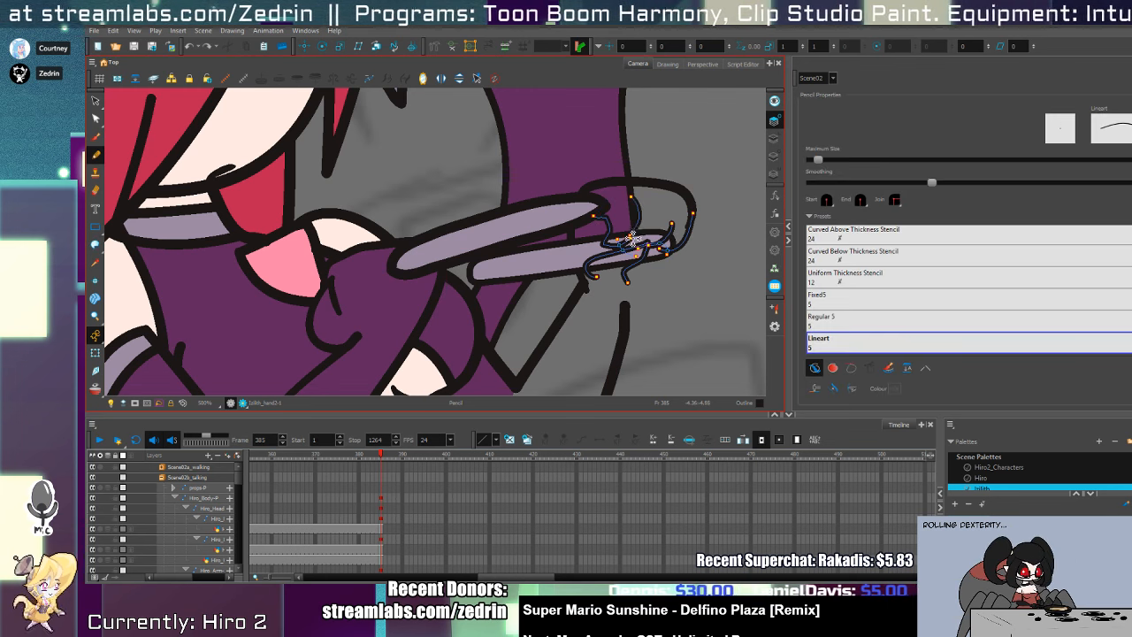
key(alt+s)
drag(665, 199, 673, 244)
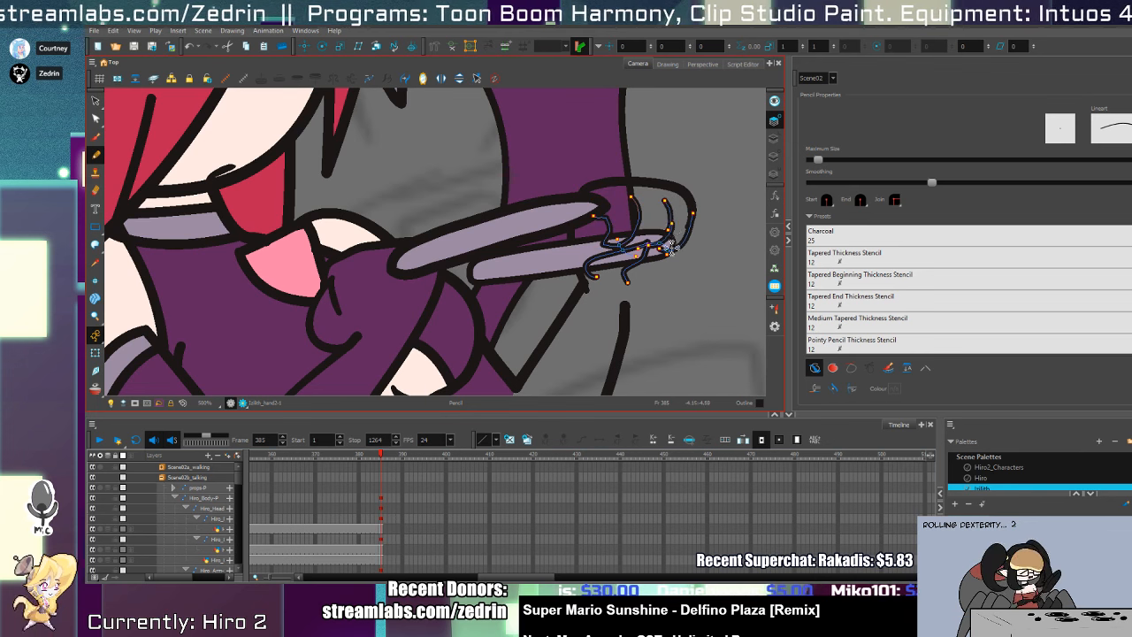
key(ctrl+z)
drag(664, 199, 672, 232)
key(alt+s)
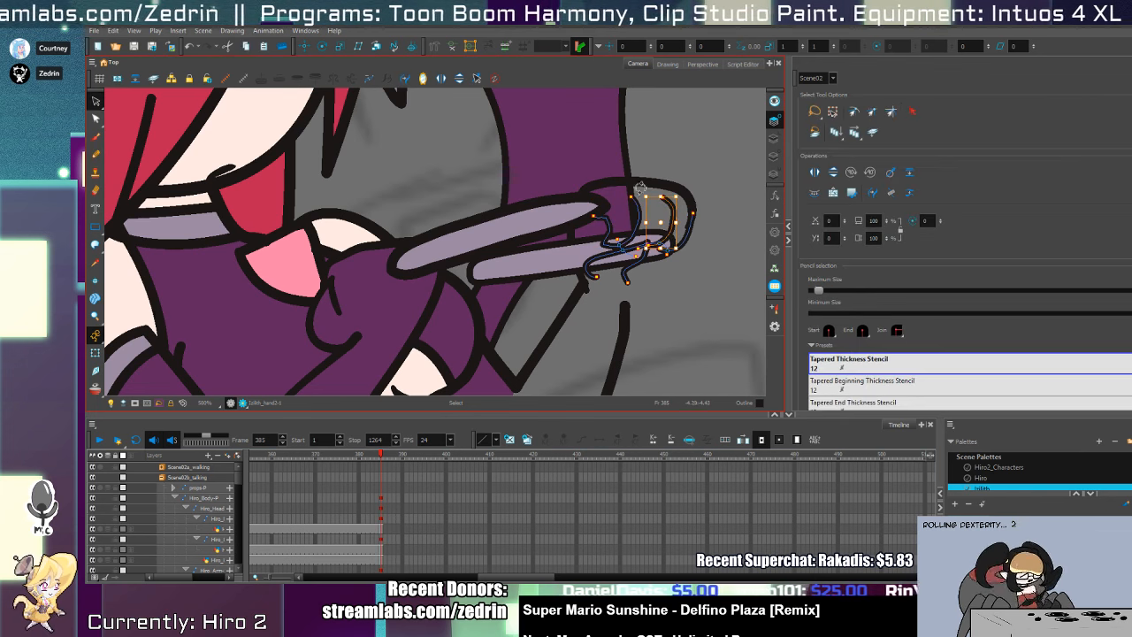
- Close the outer gap of the fingers with an invisible stroke and fill them with the sleeve's purple
key(alt+v)
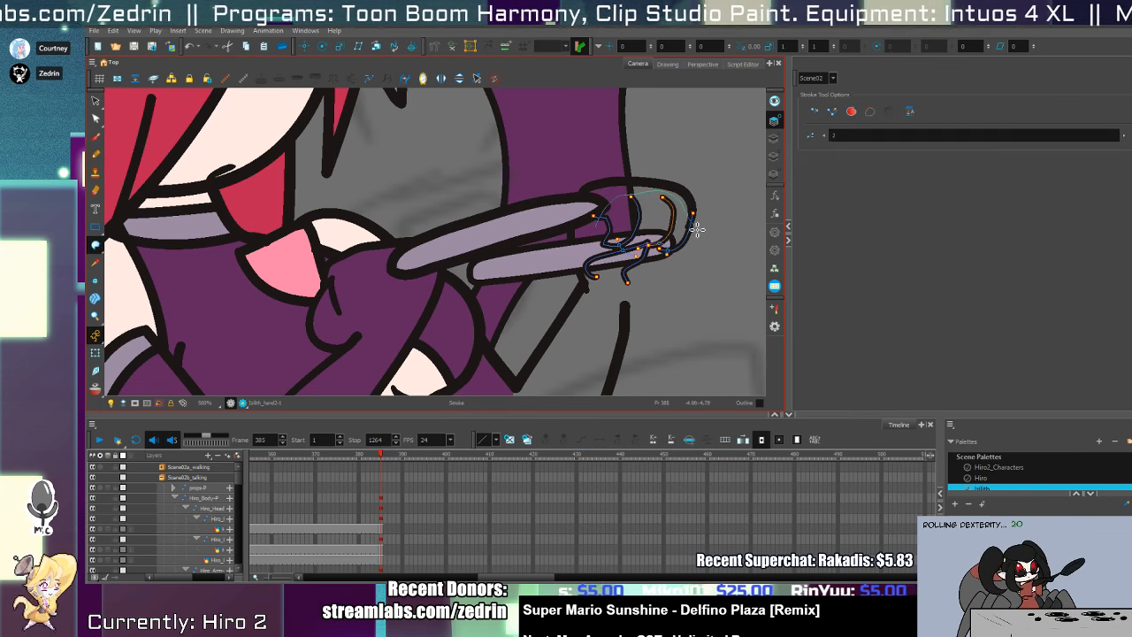
key(alt+i)
click(680, 232)
key(ctrl+z)
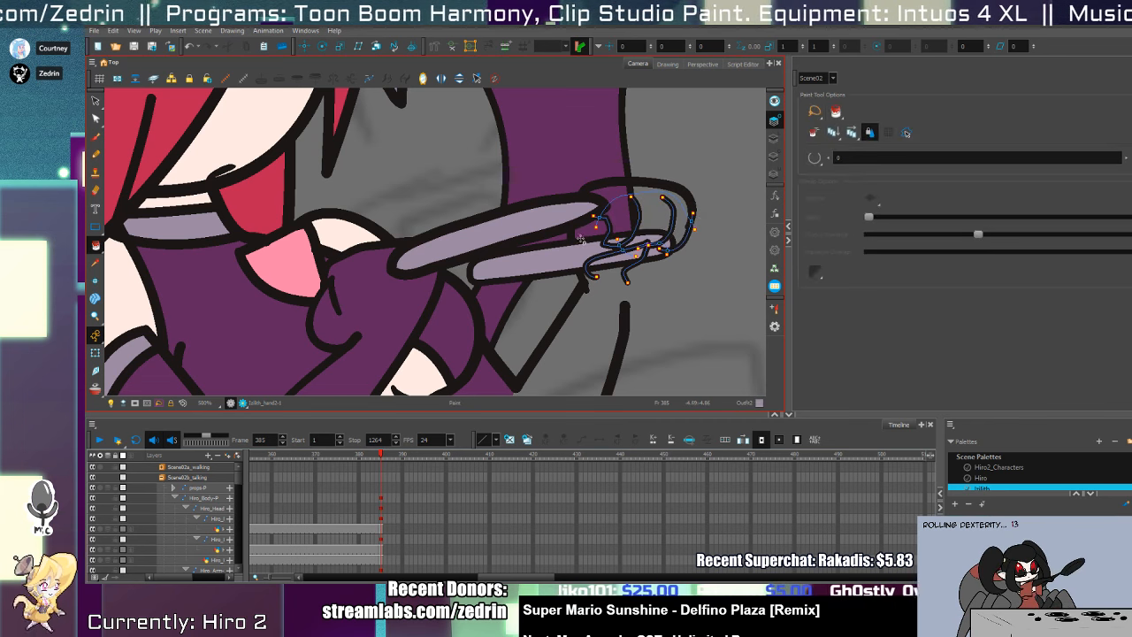
key(alt+d)
click(584, 177)
key(alt+i)
click(675, 230)
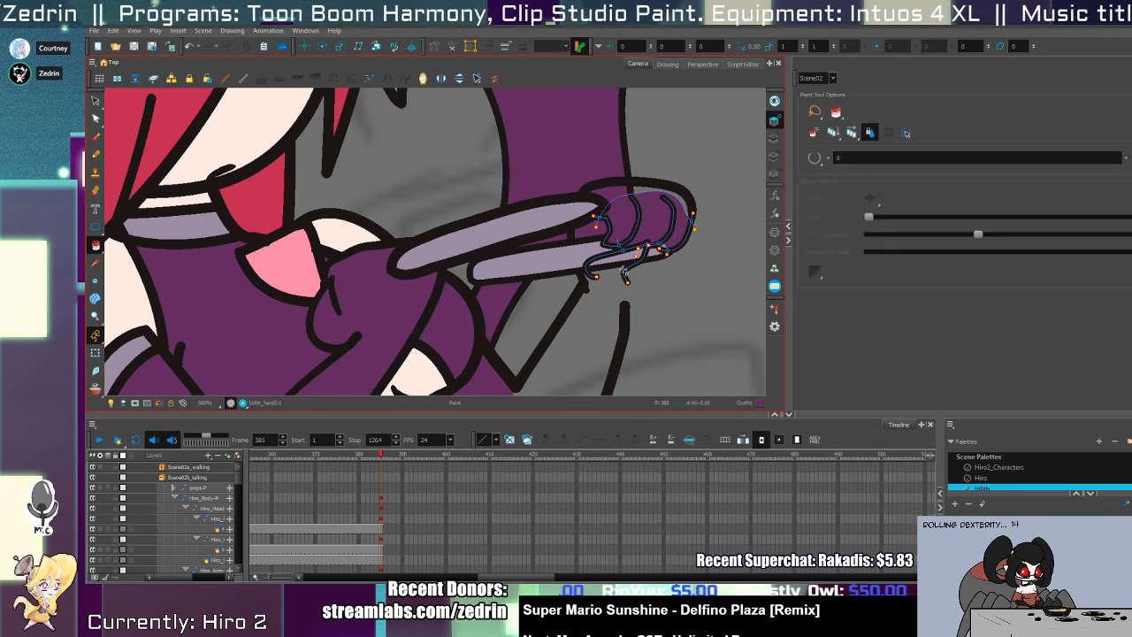
- Close the lower finger's open base with an invisible stroke and fill it with the same purple
key(alt+v)
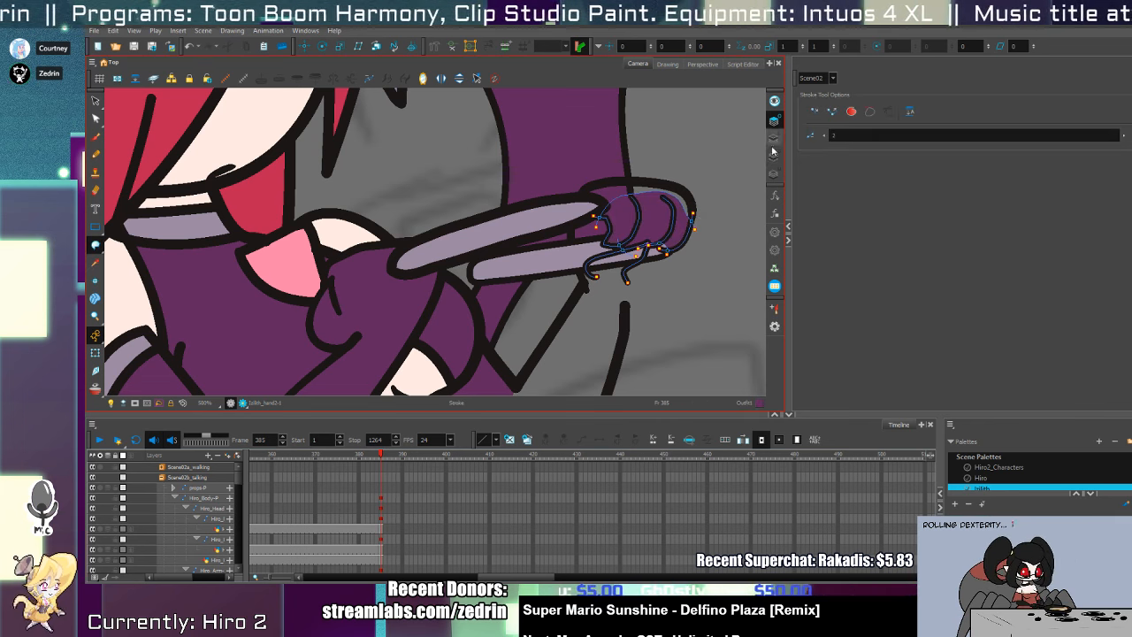
key(alt+q)
drag(597, 276, 659, 272)
key(alt+v)
key(ctrl+z)
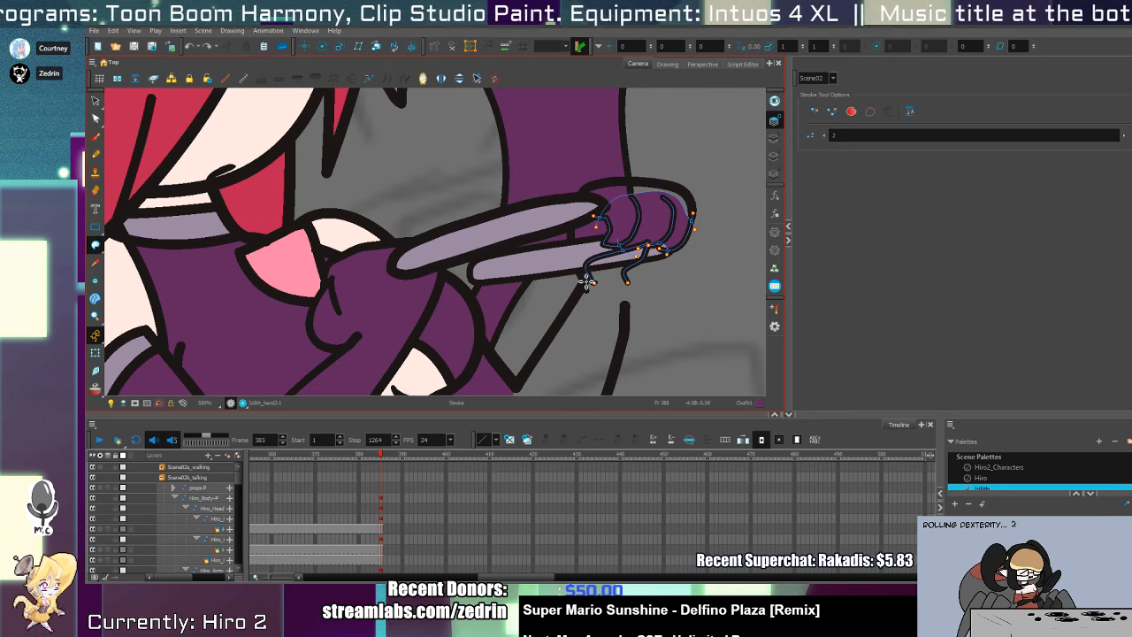
key(alt+i)
- Move the lower lilac-grey shape on the line art layer up against the upper elongated shape
click(774, 138)
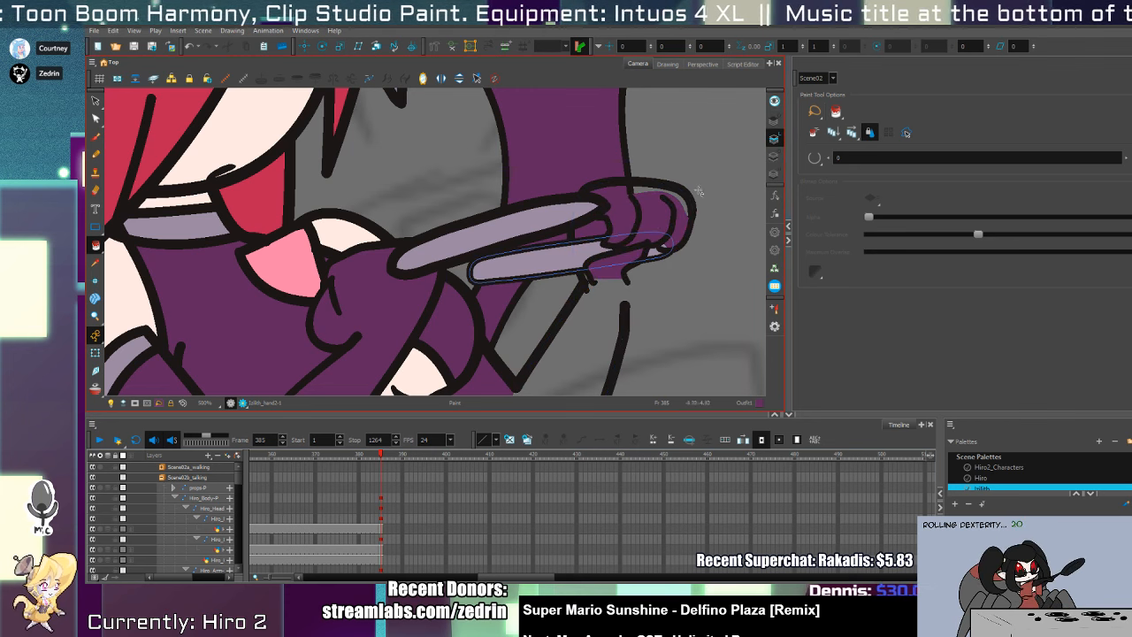
key(alt+s)
click(571, 265)
drag(571, 265, 549, 253)
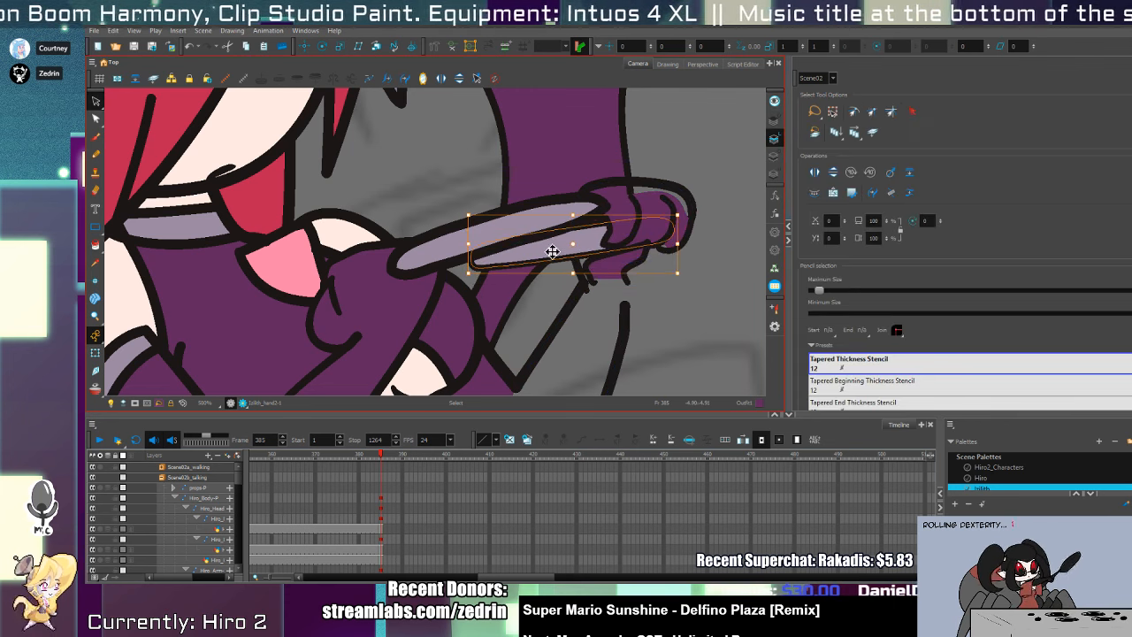
- Connect the far hand's outer curve to the forearm line with a pencil stroke on the colour art layer
click(774, 120)
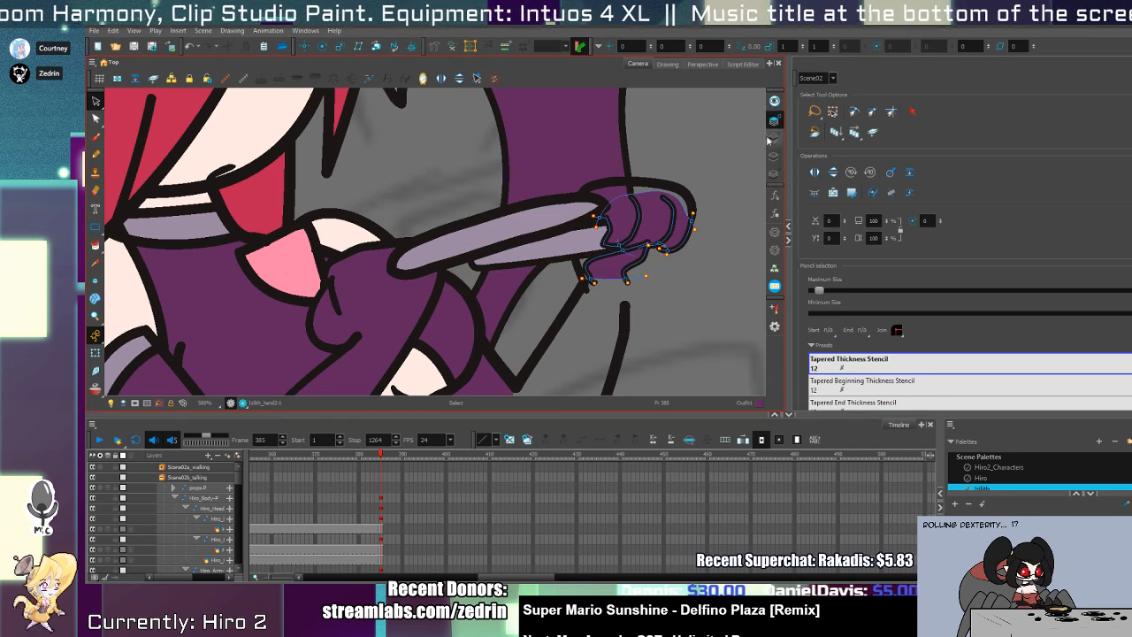
click(775, 157)
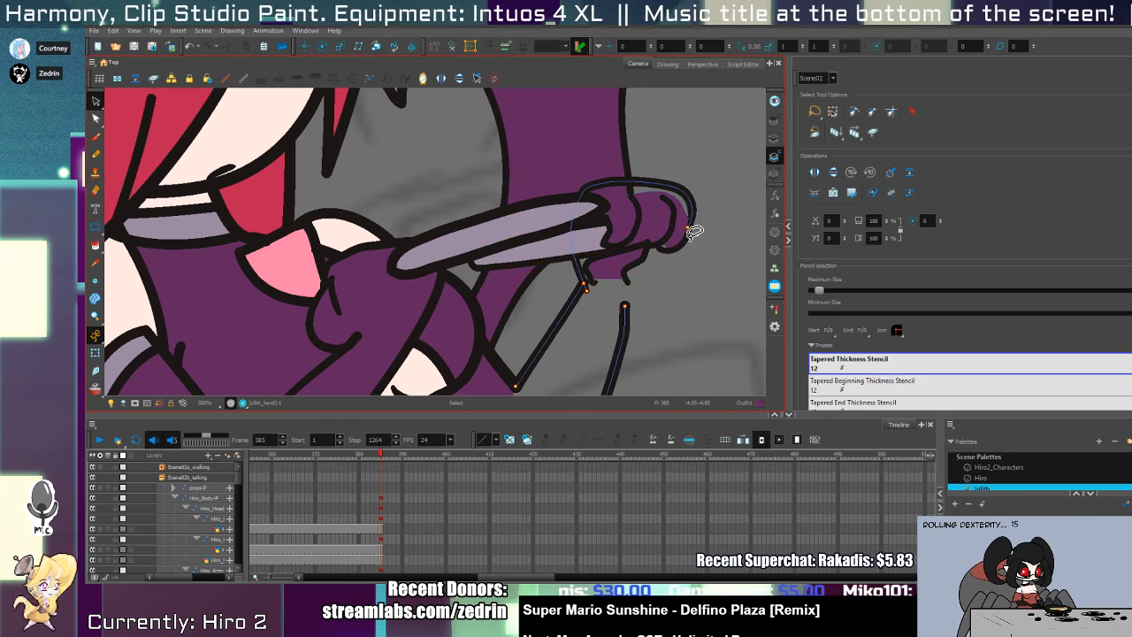
key(alt+x)
drag(687, 229, 623, 312)
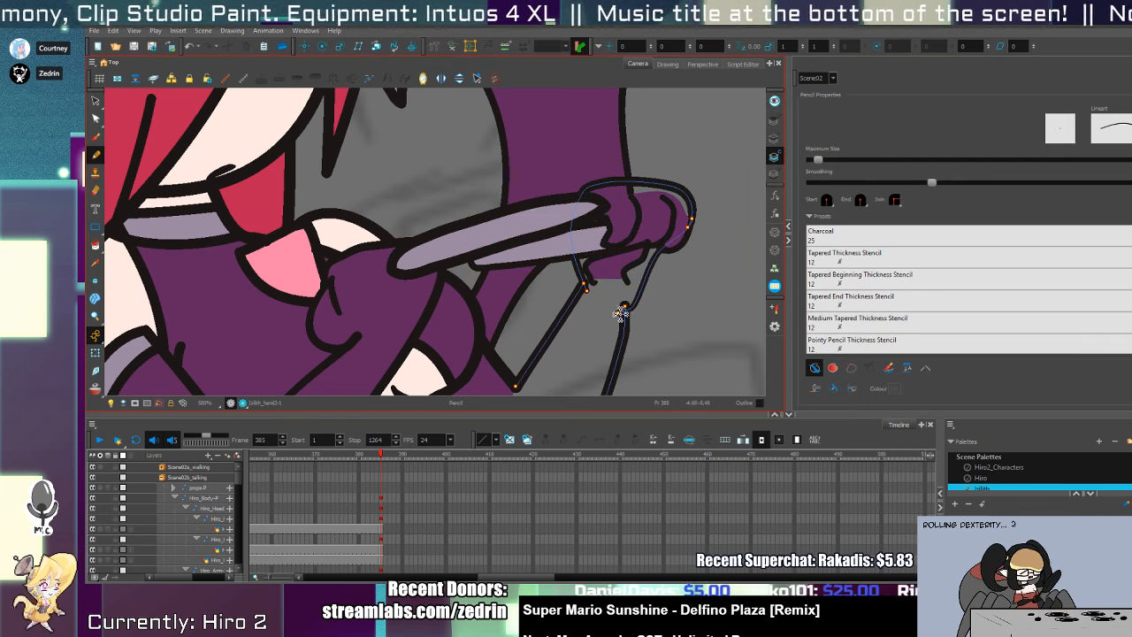
key(alt+s)
key(ctrl+a)
key(alt+i)
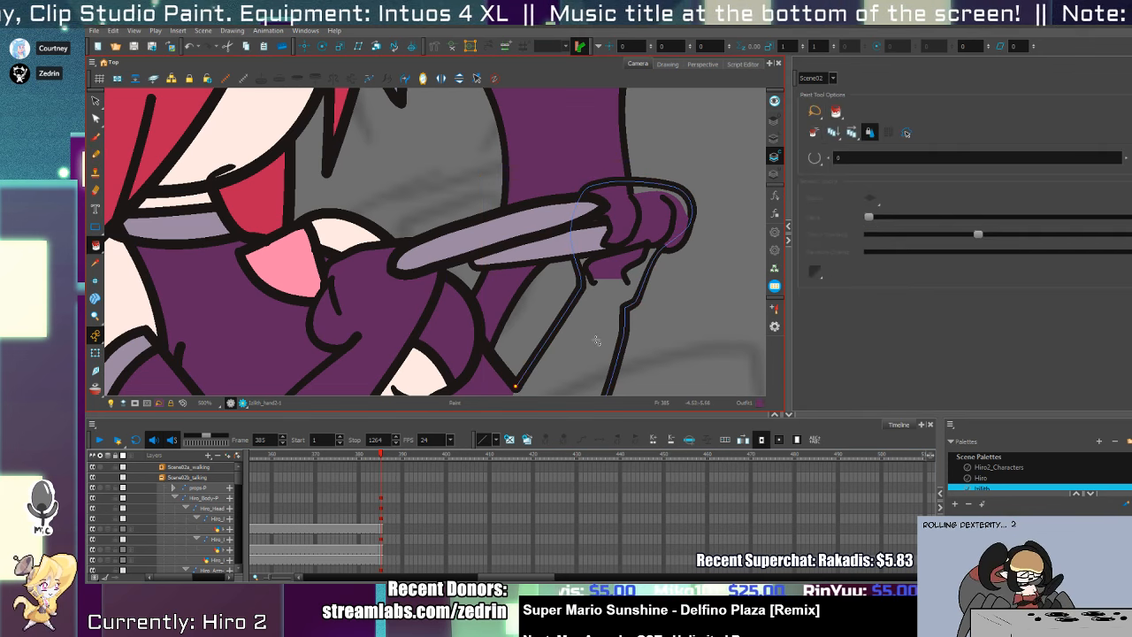
- Close the far forearm's open outline at the elbow with an invisible stroke and fill the forearm with the sleeve's purple
mouse_move(509, 392)
mouse_down()
mouse_move(568, 246)
mouse_move(558, 306)
mouse_up()
key(alt+slash)
key(alt+s)
key(ctrl+a)
key(alt+v)
key(alt+i)
click(576, 312)
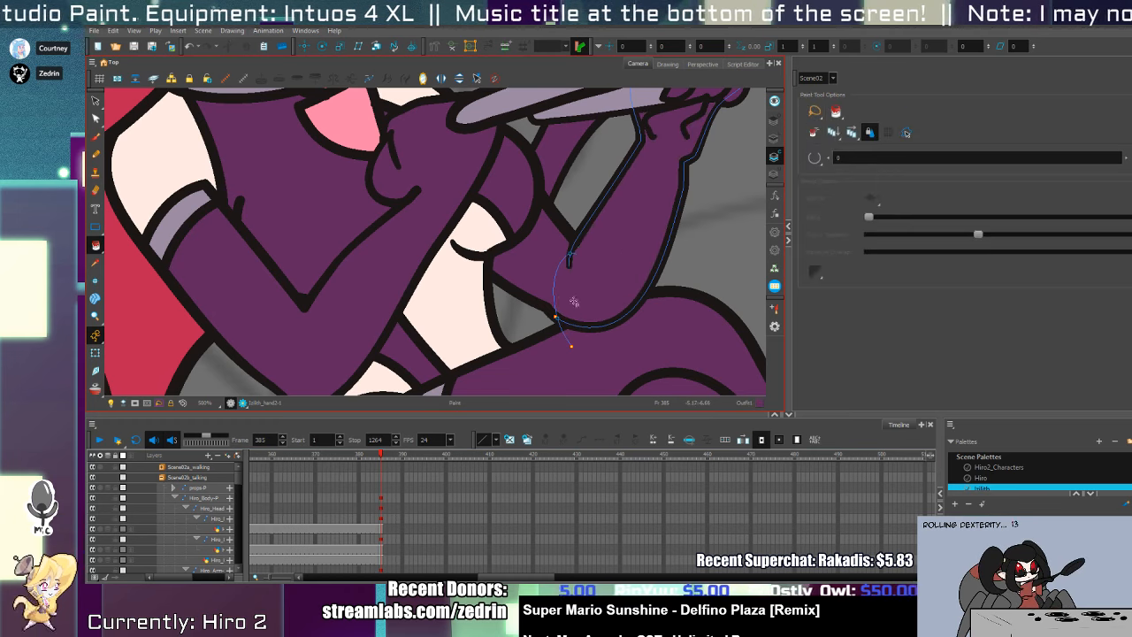
- Draw a pencil arc over the far hand's first finger on the overlay layer and clear the fingers' old fill
drag(594, 243, 590, 365)
key(alt+z)
alt+click(597, 309)
alt+click(601, 291)
click(640, 217)
click(657, 218)
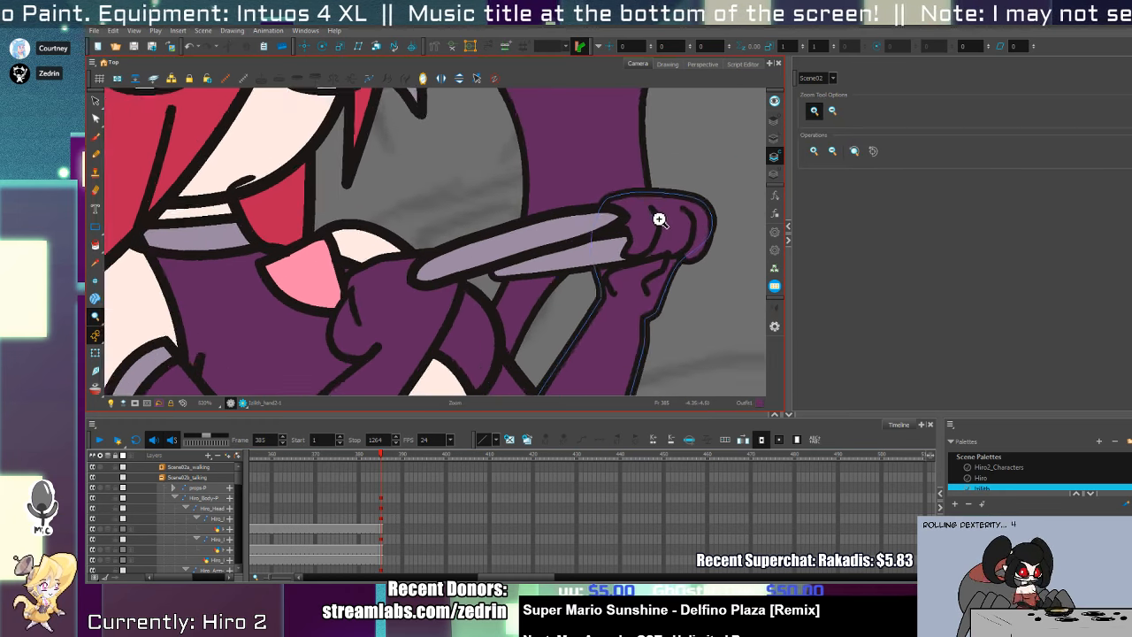
click(660, 220)
click(774, 138)
click(775, 120)
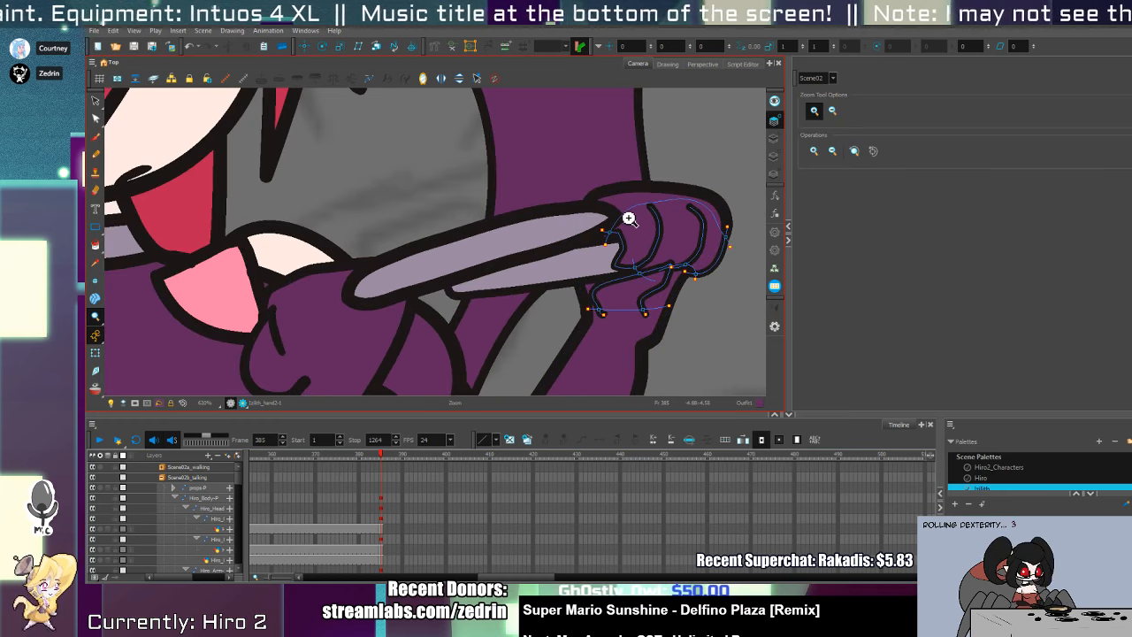
key(alt+slash)
drag(585, 248, 640, 204)
key(alt+s)
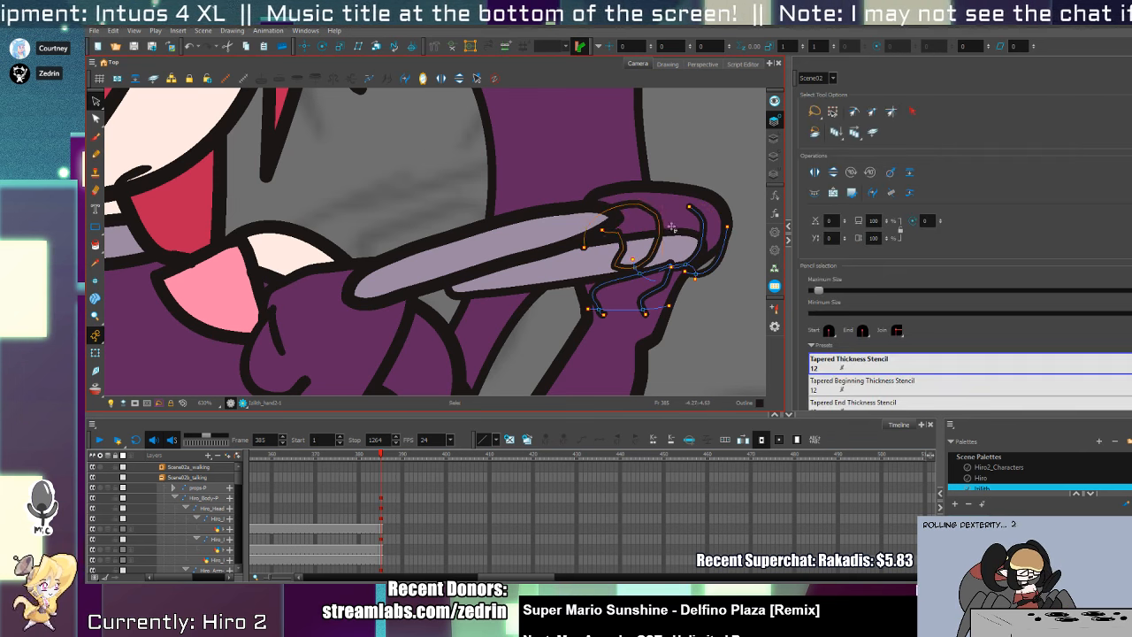
- Draw a second pencil arc with the Lineart preset over the far hand's middle finger
key(alt+slash)
click(816, 367)
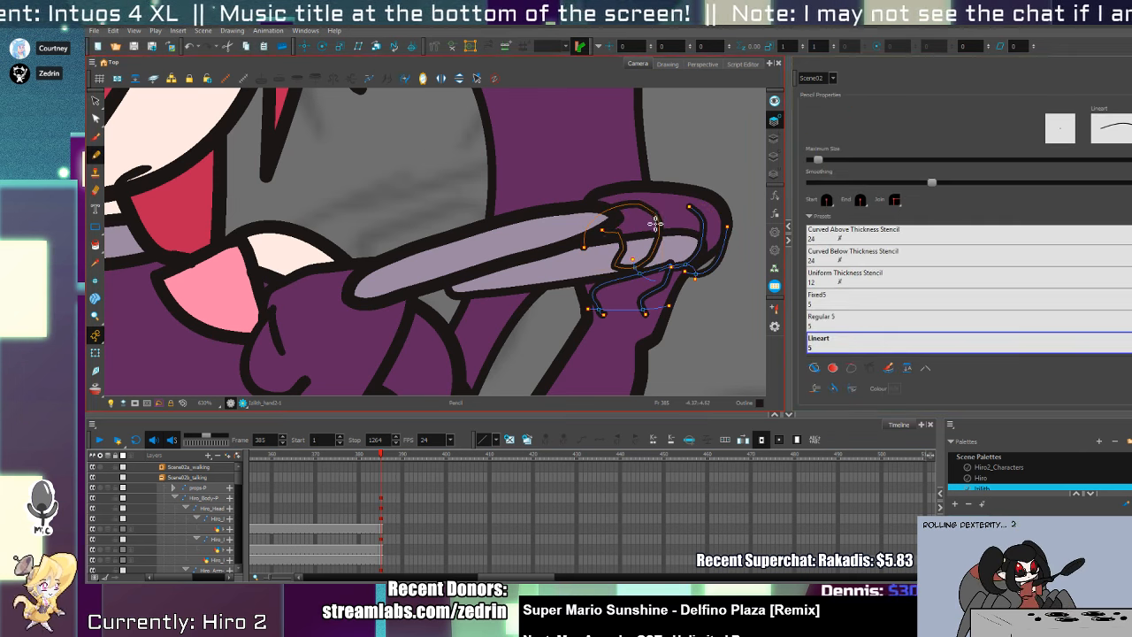
mouse_move(651, 216)
mouse_down()
mouse_move(705, 218)
mouse_move(682, 266)
mouse_up()
key(ctrl+z)
key(ctrl+z)
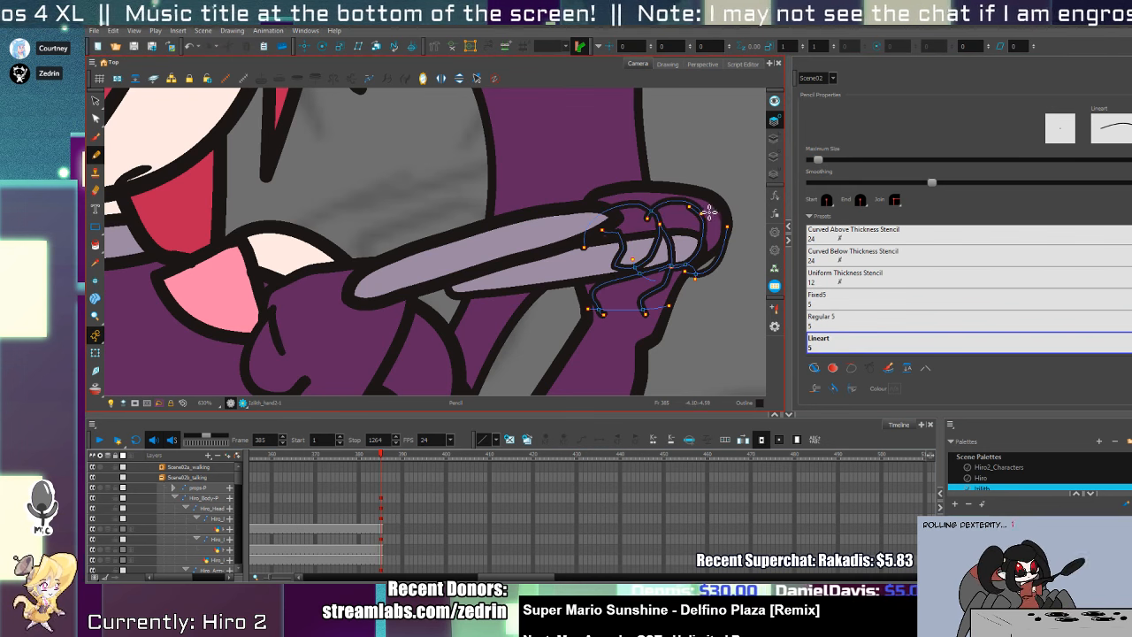
- Trim the overlapping end of the middle finger's arc where it meets the first finger with the Cutter
key(alt+s)
key(ctrl+a)
key(alt+q)
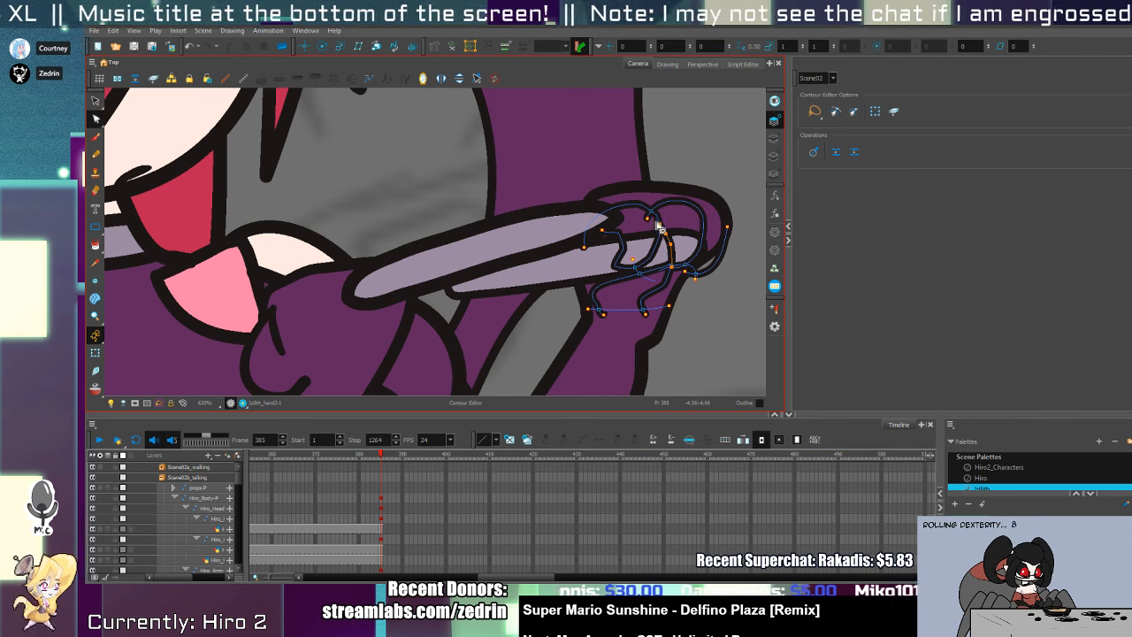
key(alt+t)
drag(655, 209, 656, 228)
- Draw a pencil arc over the far hand's last finger and cut away the old line stub left inside the middle finger
key(alt+/)
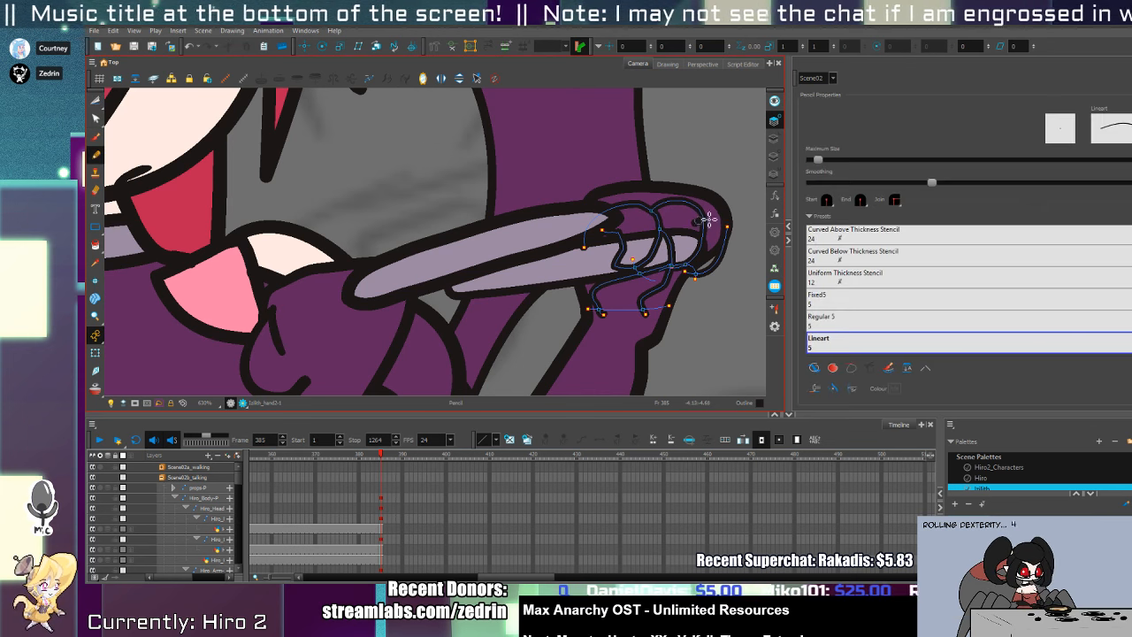
key(alt+s)
click(720, 248)
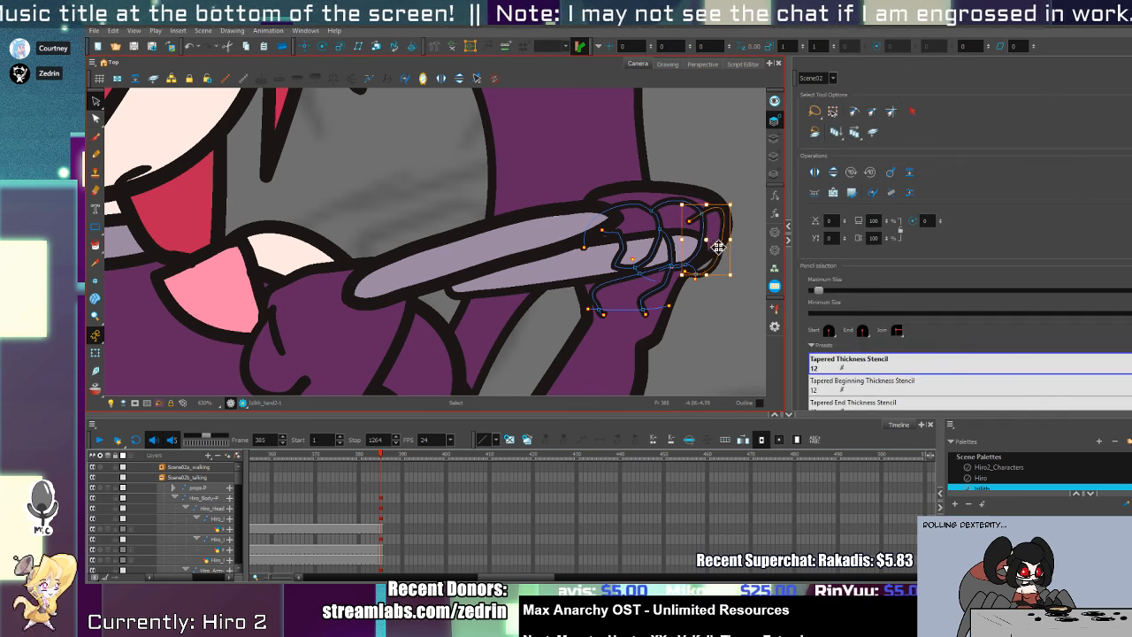
key(alt+t)
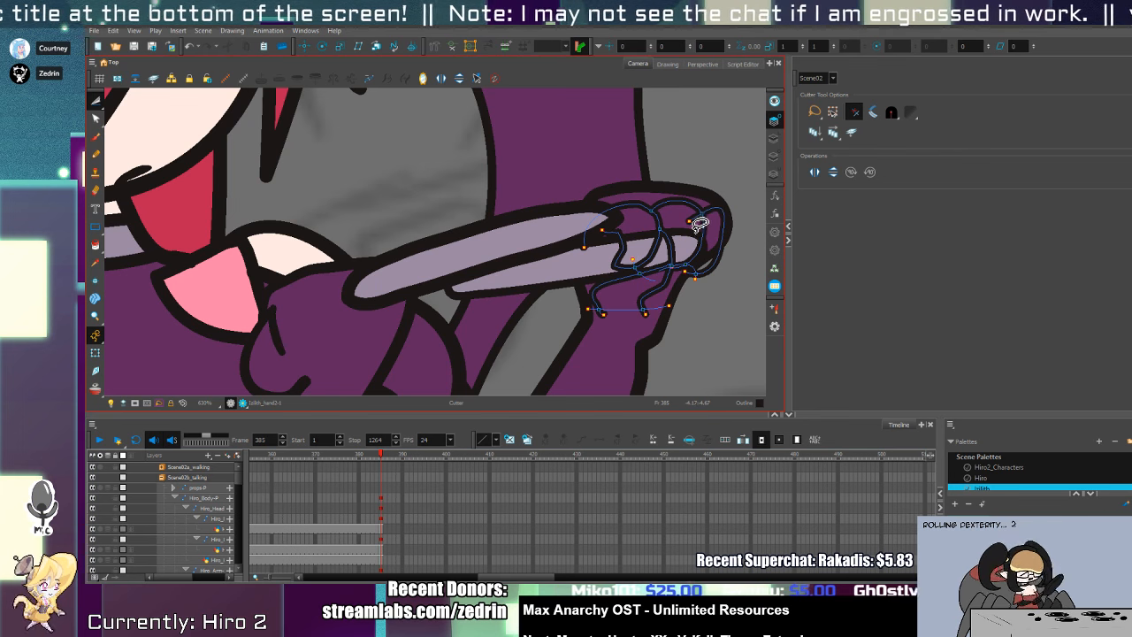
drag(698, 227, 681, 213)
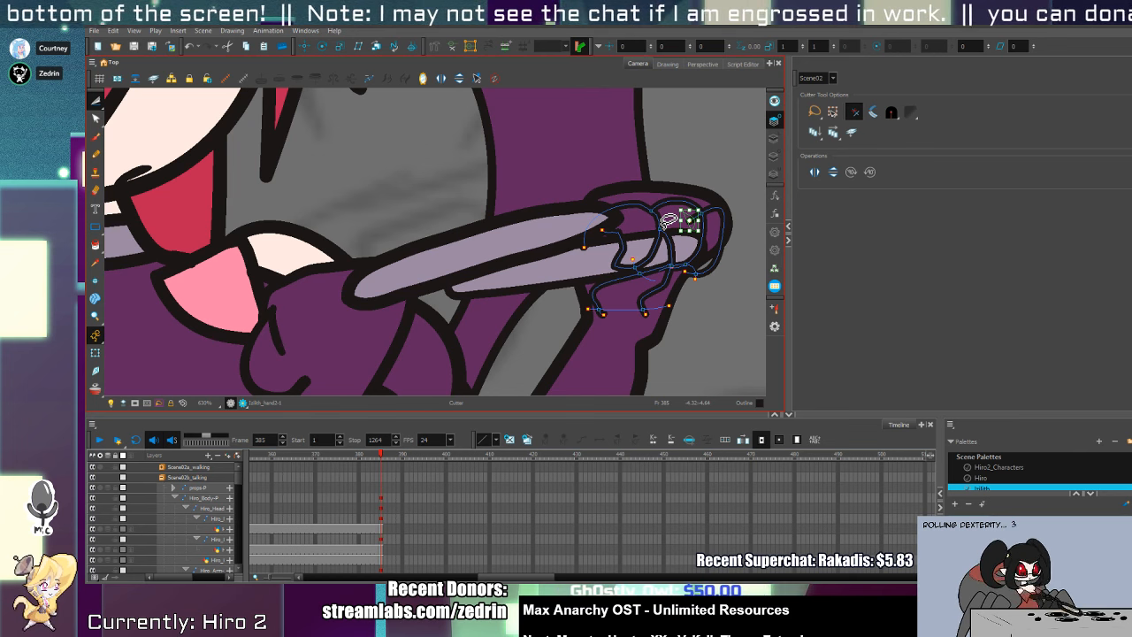
key(Delete)
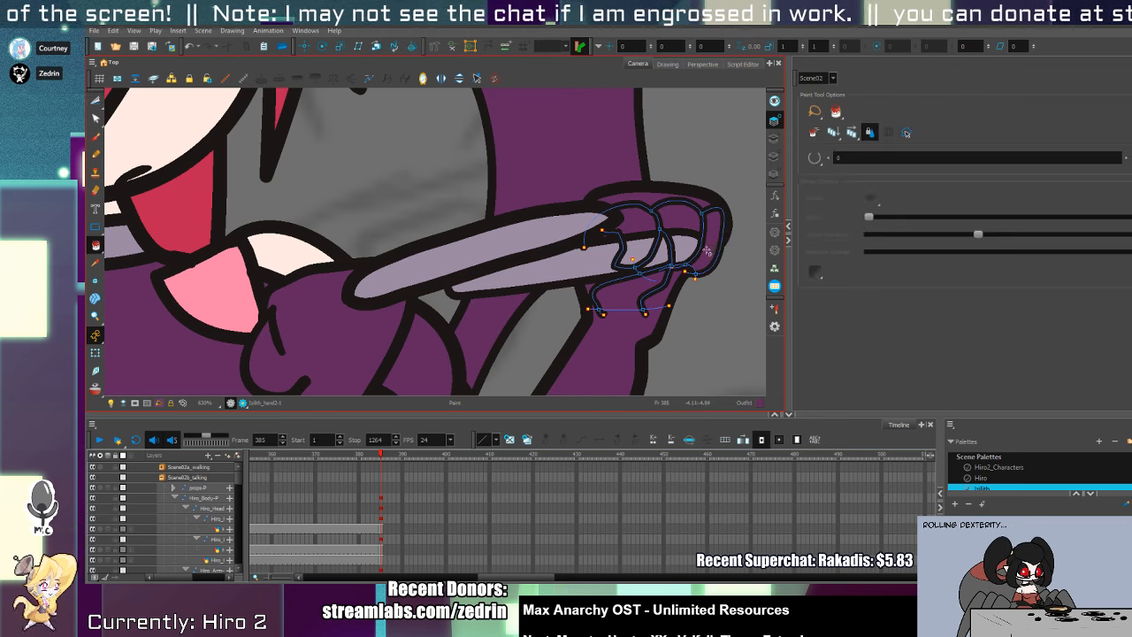
- Refill the far hand's finger shapes with the sleeve's purple, tidying the first finger's line and closing its open gap
key(alt+q)
click(704, 253)
click(684, 239)
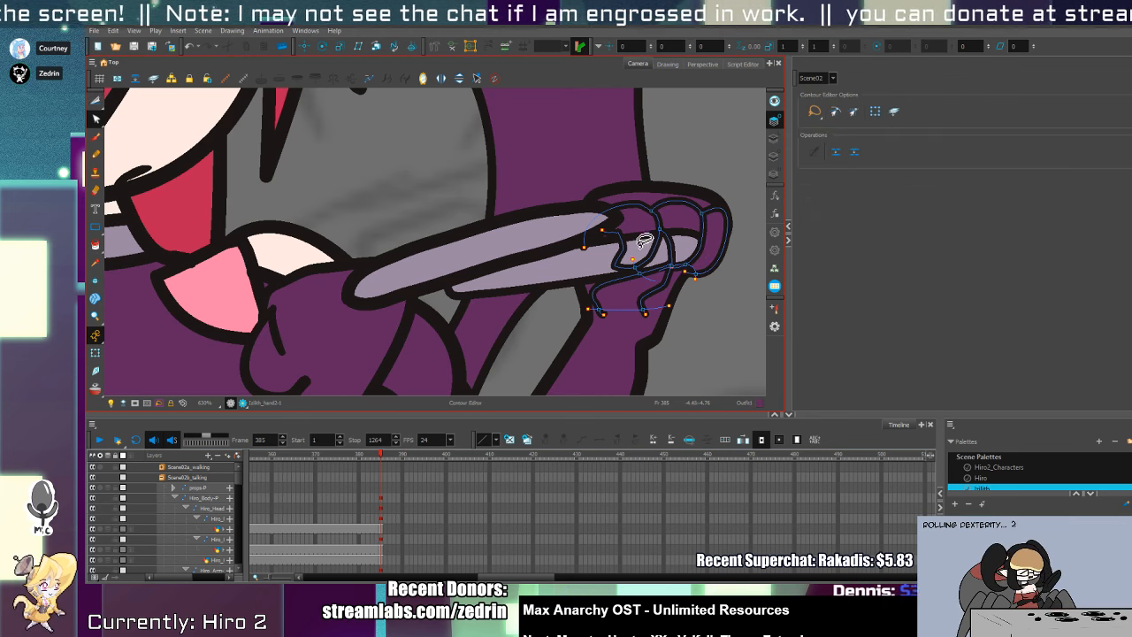
key(alt+i)
key(alt+v)
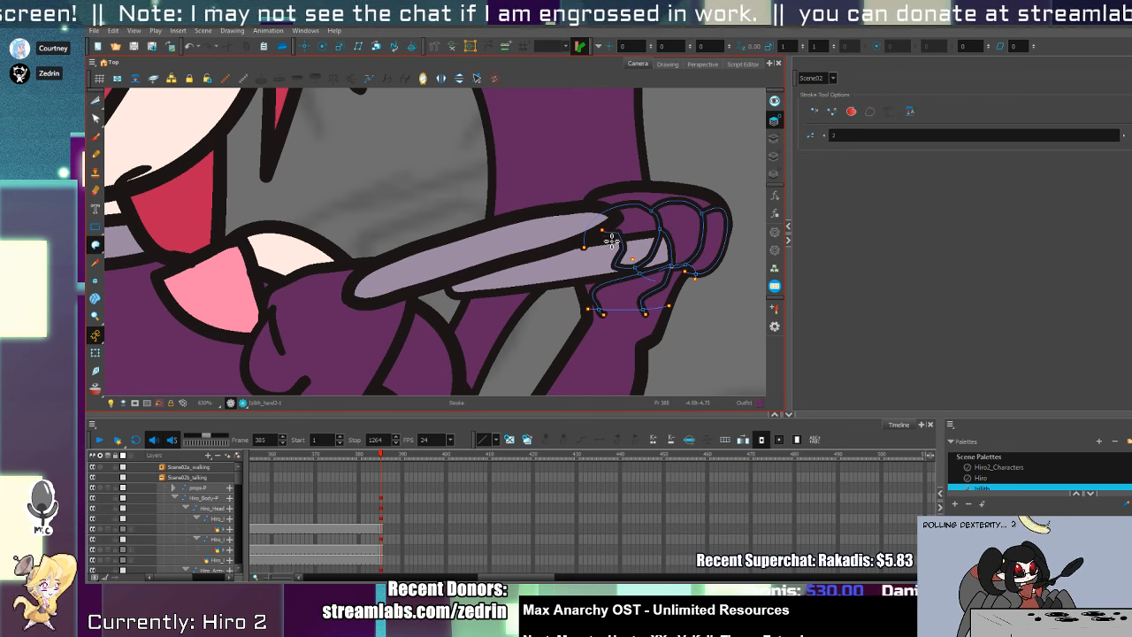
key(alt+t)
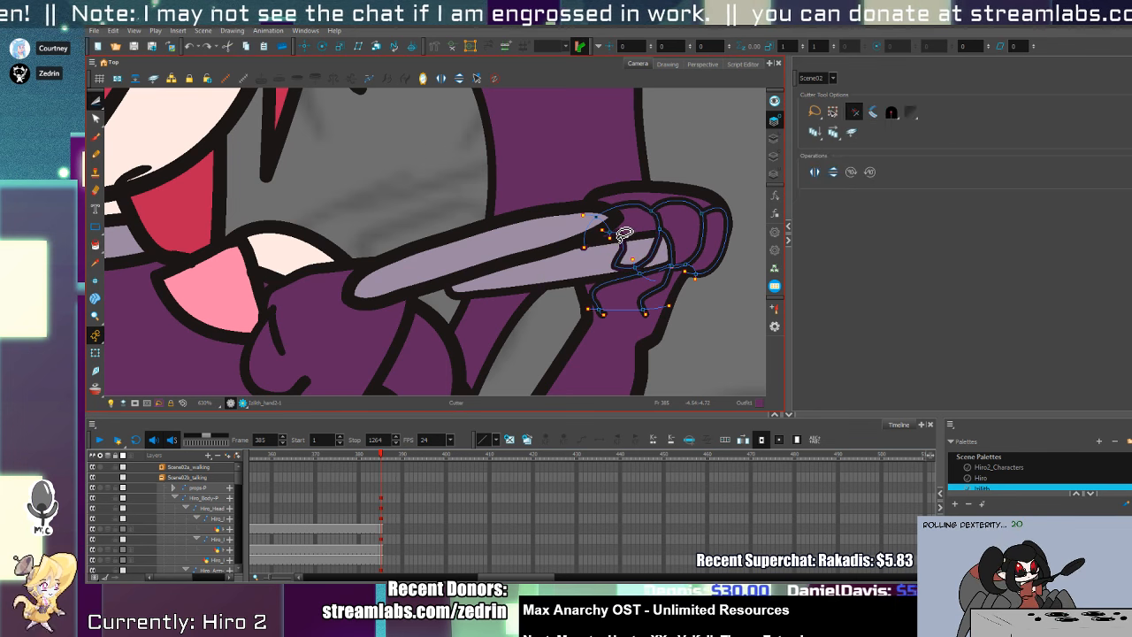
- Nudge all the finger artwork slightly upward and reshape the colour art hand outline so it sits beneath the knuckles
key(alt+s)
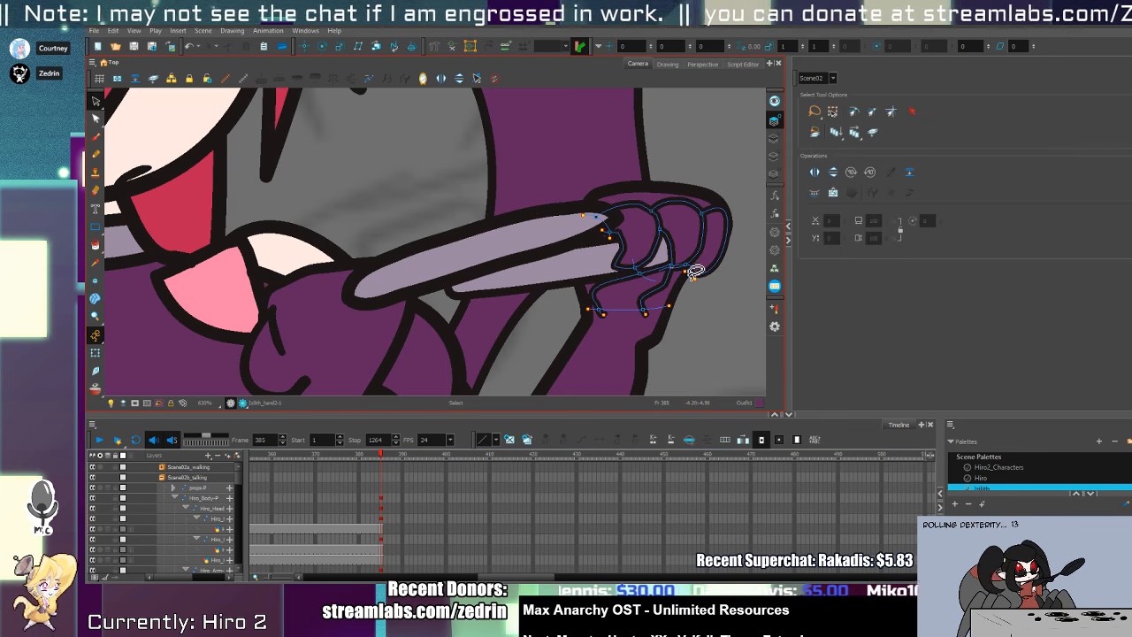
drag(693, 251, 689, 241)
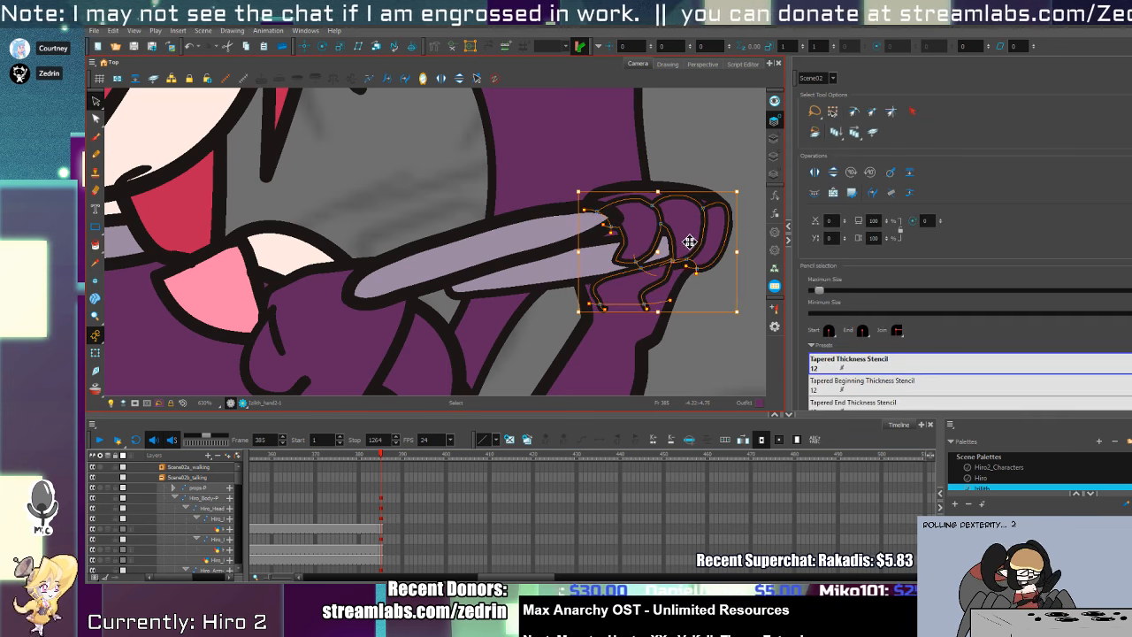
click(775, 155)
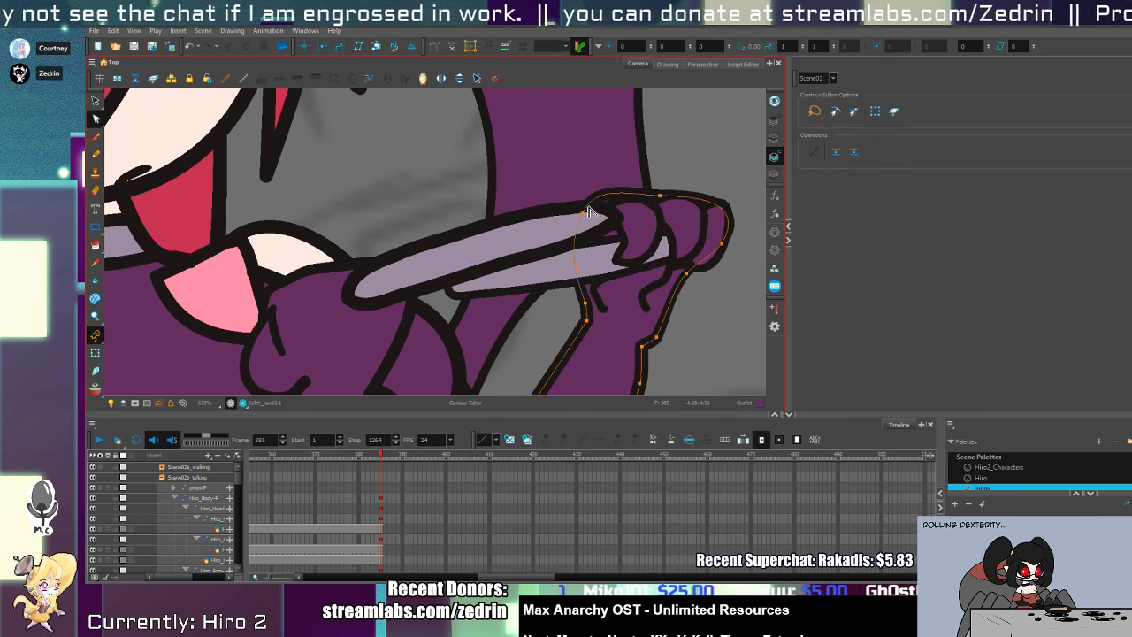
drag(584, 213, 588, 232)
drag(660, 196, 646, 203)
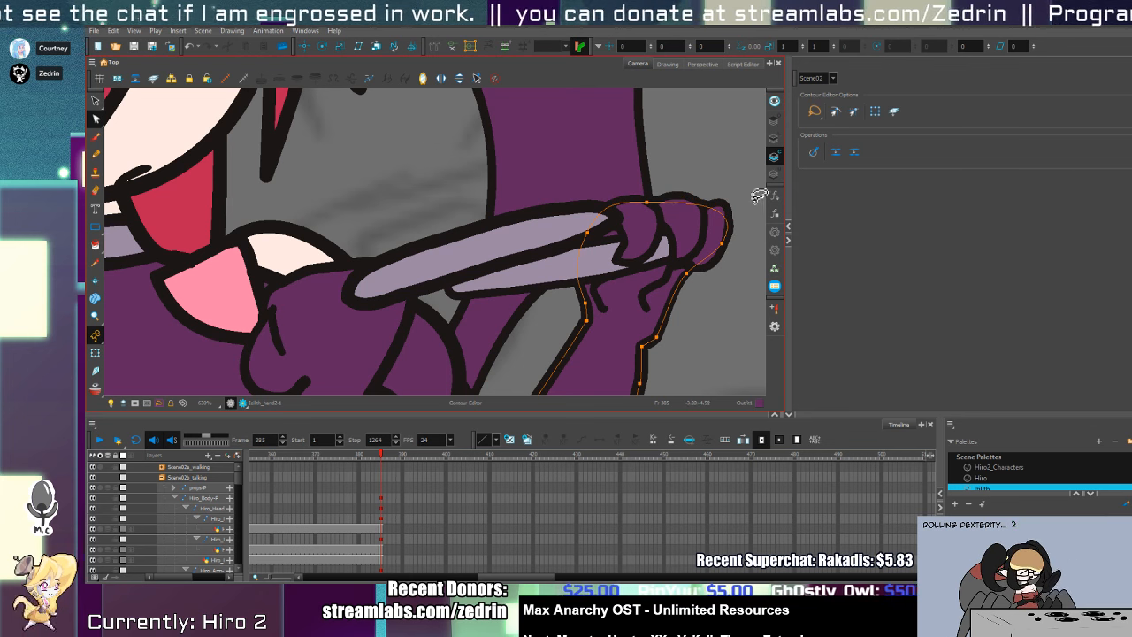
- Delete the upper elongated lilac-grey shape from the near arm's drawing
key(shift+t)
click(569, 251)
key(alt+s)
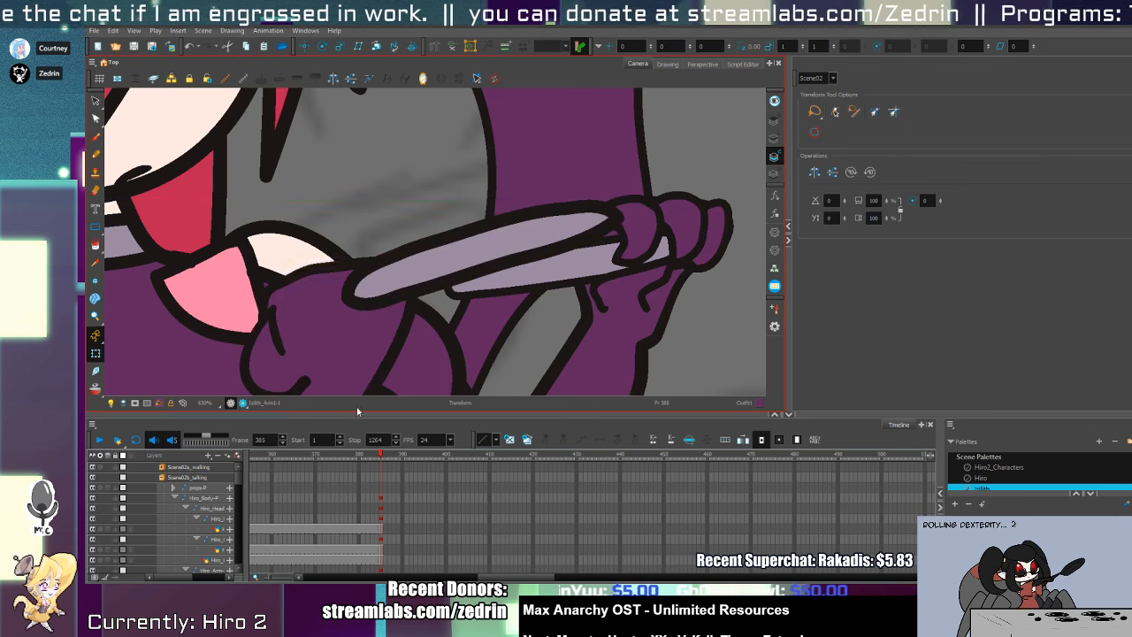
click(616, 238)
key(Delete)
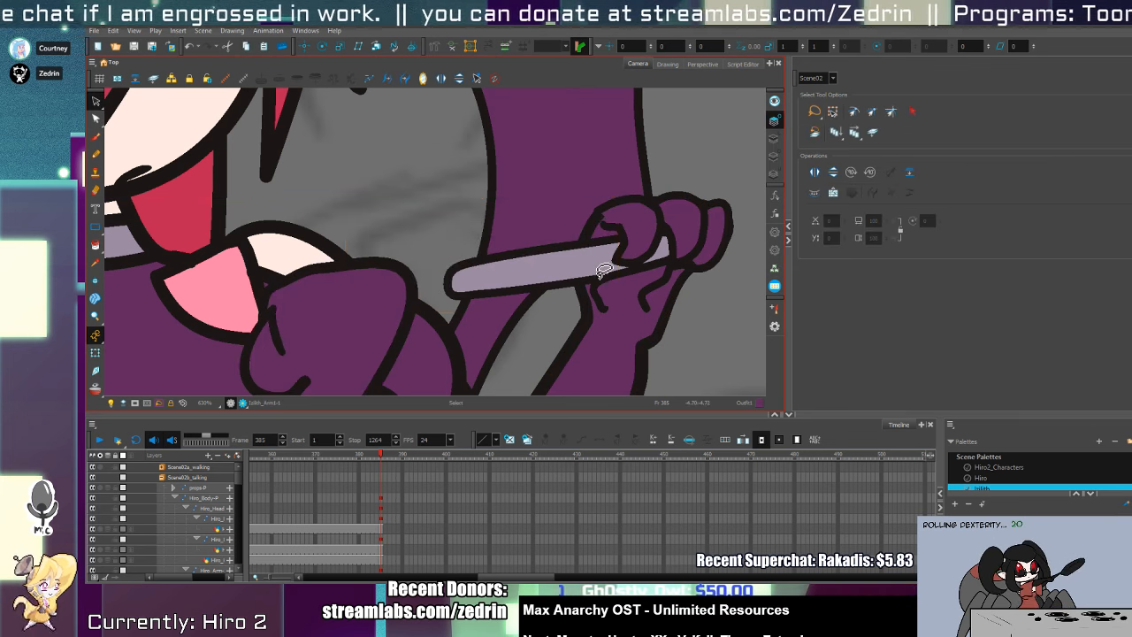
- Reshape the far hand's colour art outline around the first finger and smooth the bend at the wrist
drag(592, 276, 625, 241)
click(774, 138)
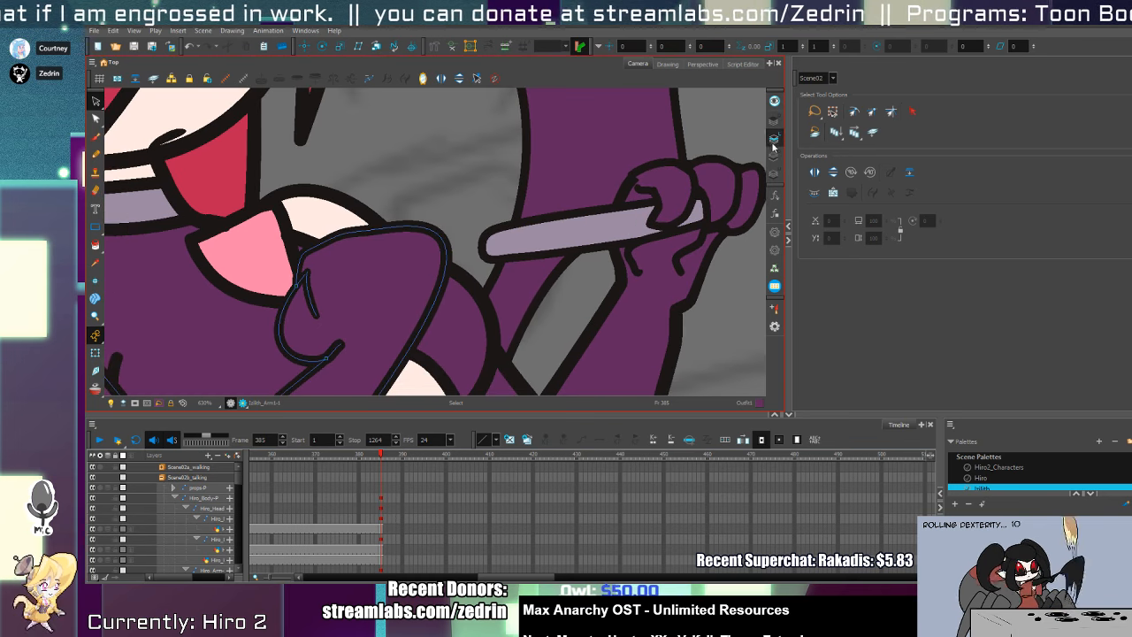
click(774, 156)
key(shift+t)
click(692, 209)
key(alt+q)
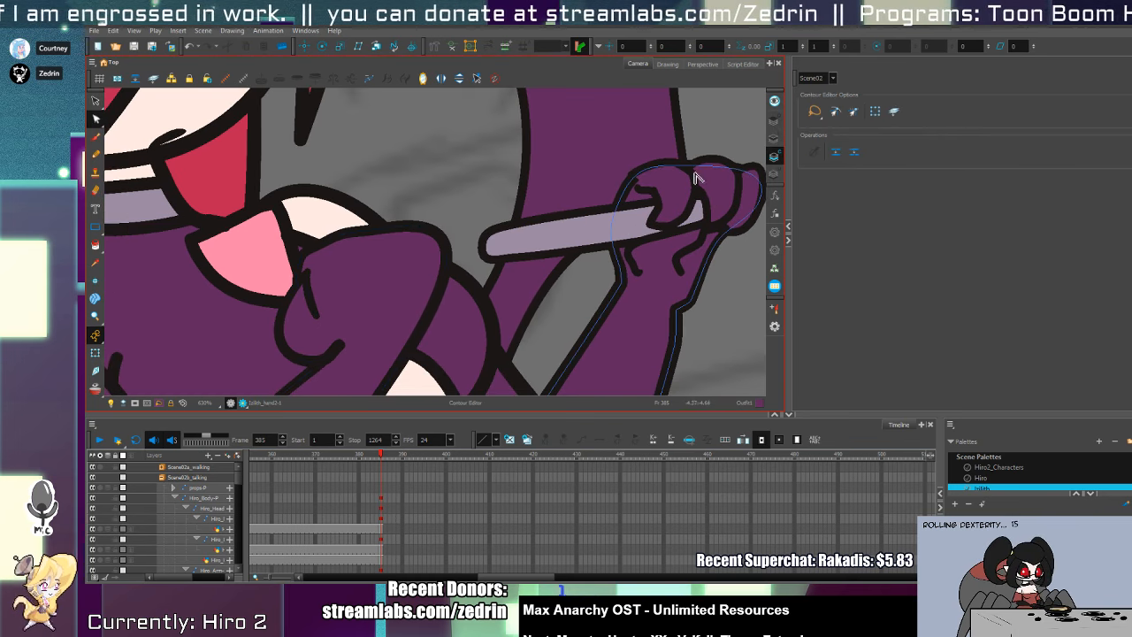
click(623, 193)
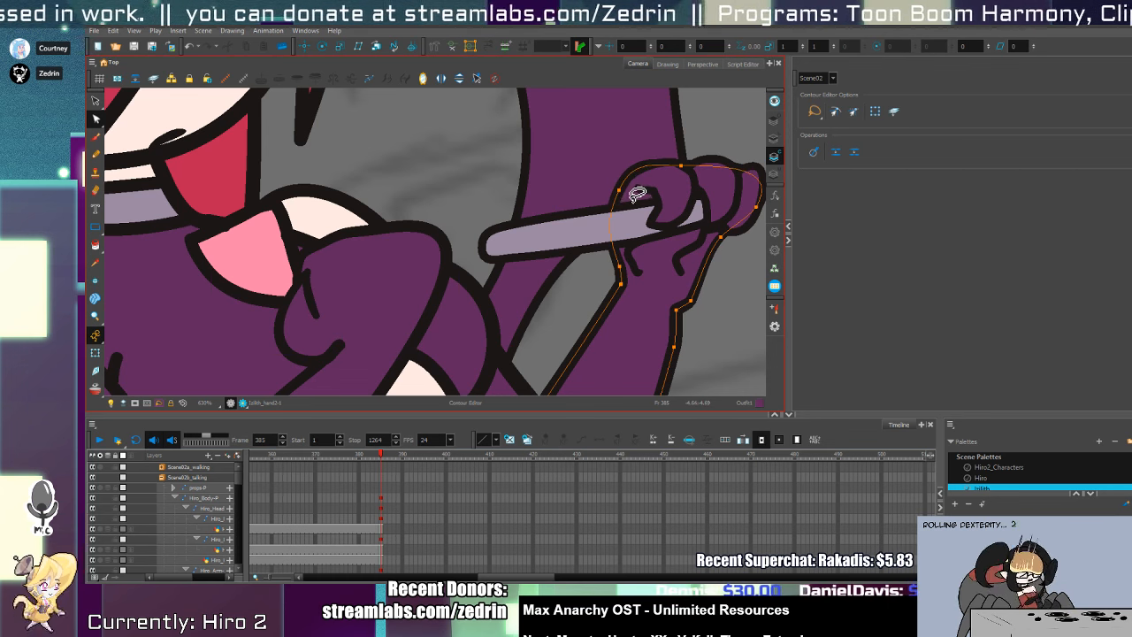
click(692, 302)
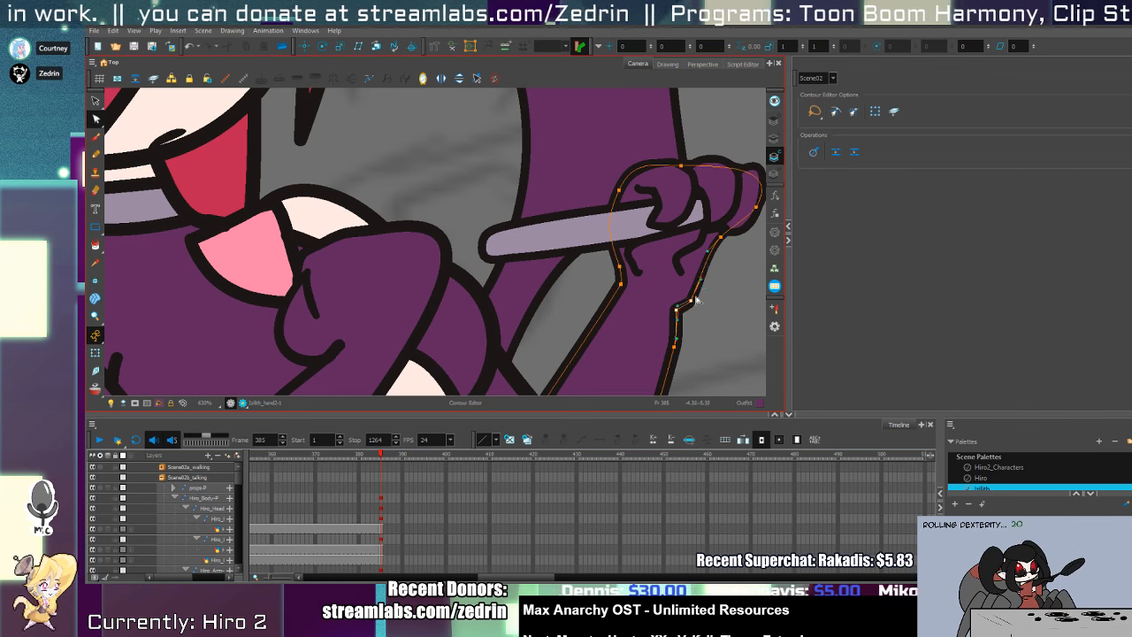
drag(696, 300, 698, 289)
mouse_move(734, 232)
mouse_down()
mouse_move(690, 210)
mouse_move(720, 195)
mouse_up()
- Try to rotate the whole far forearm and hand into a more upright pose closer to the body
scroll(718, 203, down, 2)
key(shift+t)
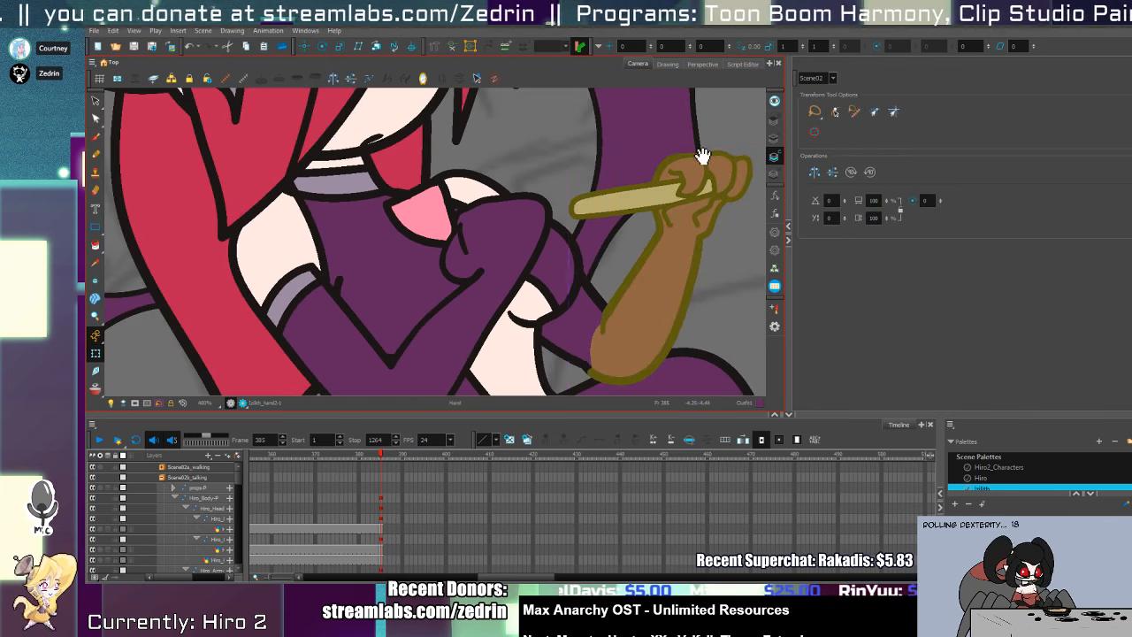
scroll(658, 182, down, 1)
drag(702, 157, 576, 150)
key(alt+s)
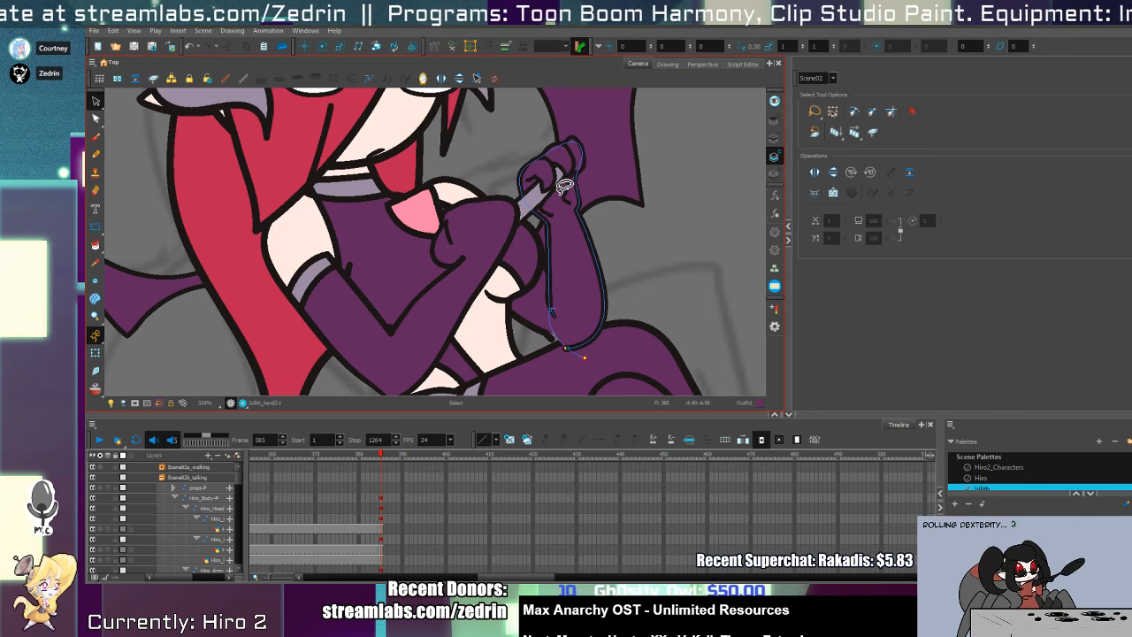
key(ctrl+z)
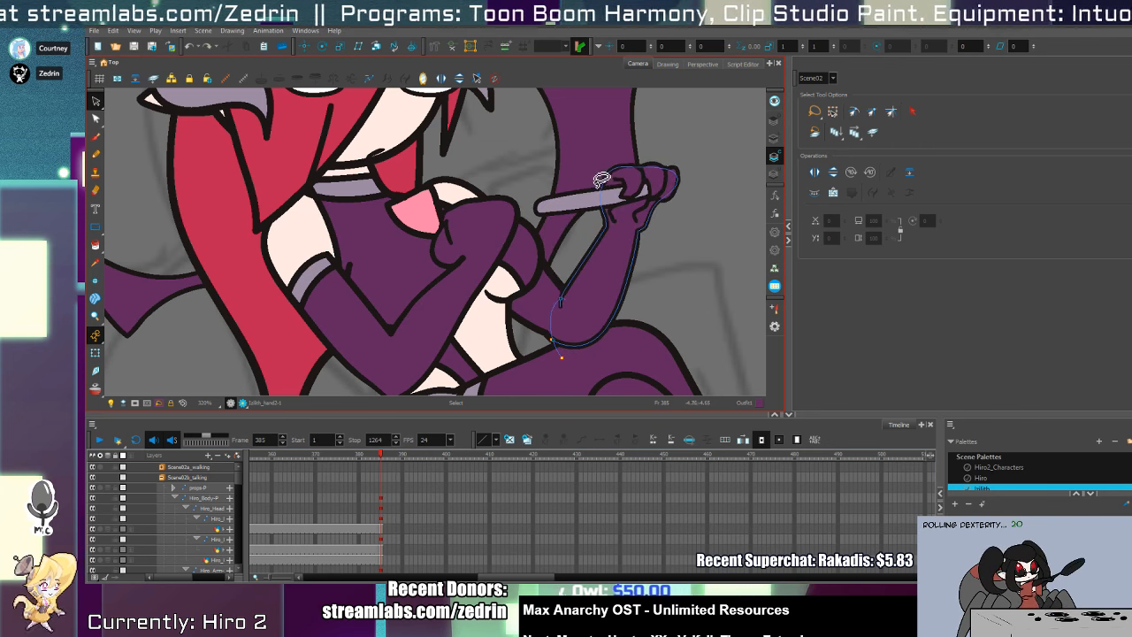
- Cut the far hand and its lilac-grey stick off the forearm and paste them into a new drawing layer, Lilith_Hannd
key(alt+t)
mouse_move(575, 164)
mouse_down()
mouse_move(527, 205)
mouse_move(692, 160)
mouse_move(542, 181)
mouse_up()
key(ctrl+x)
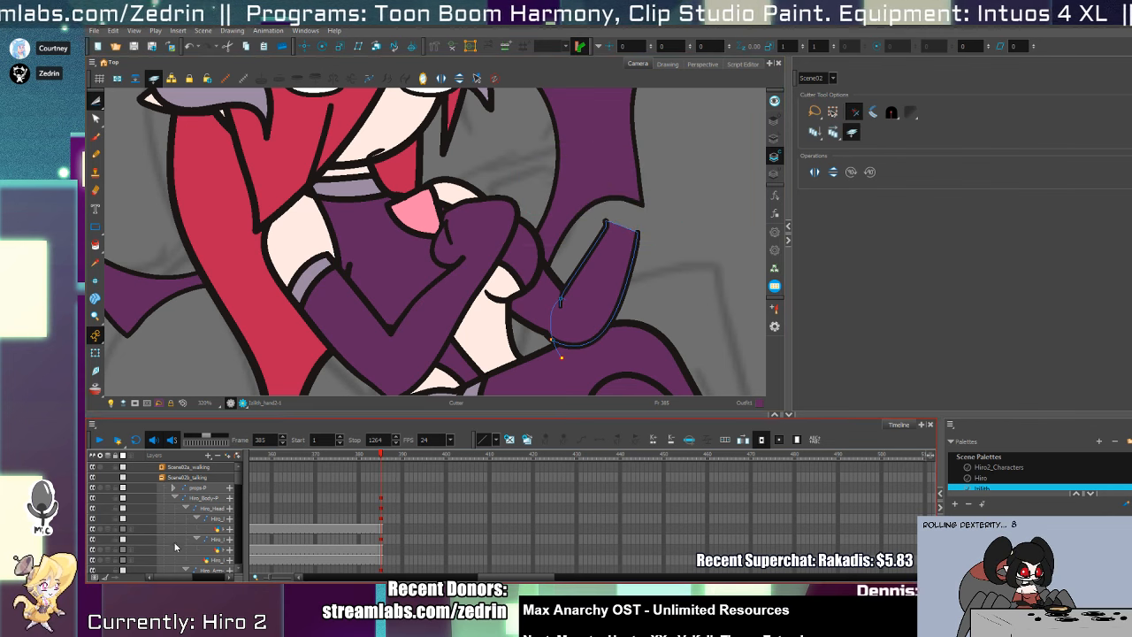
key(o)
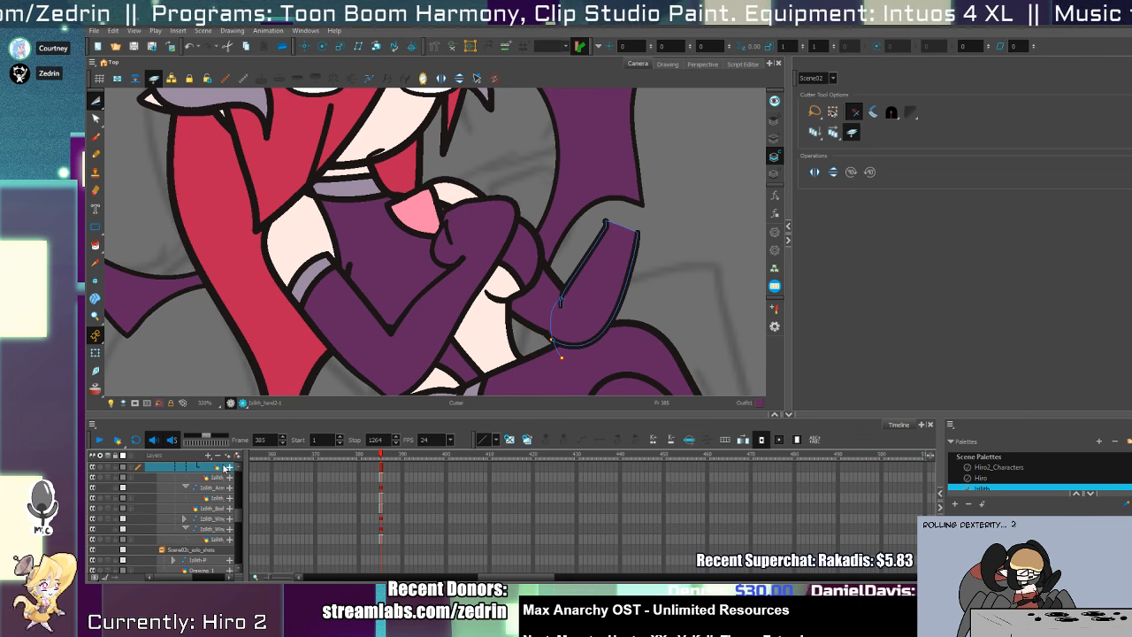
click(226, 467)
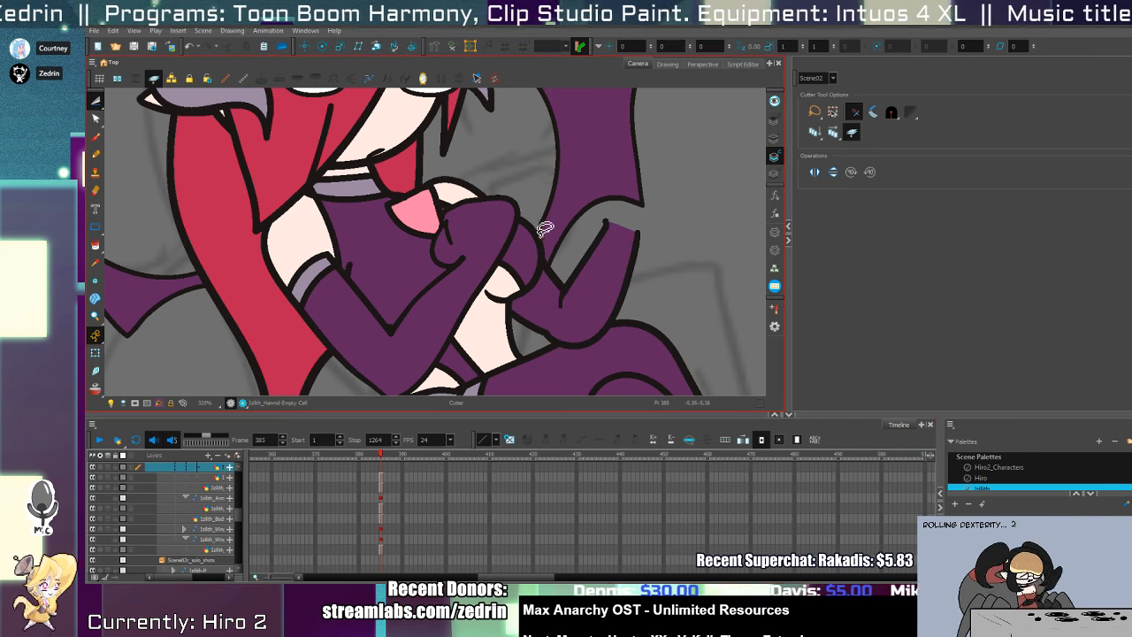
key(ctrl+v)
key(alt+s)
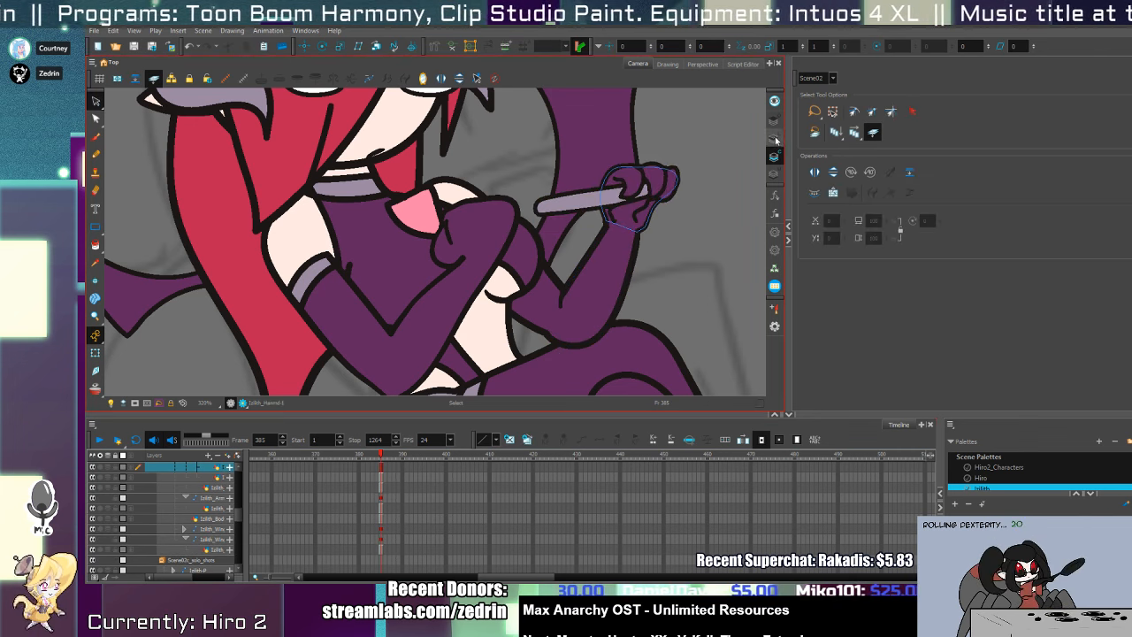
- Select the separated hand with its lilac-grey stick for transforming and widen the timeline's layer list to show full layer names
click(774, 138)
drag(556, 187, 592, 202)
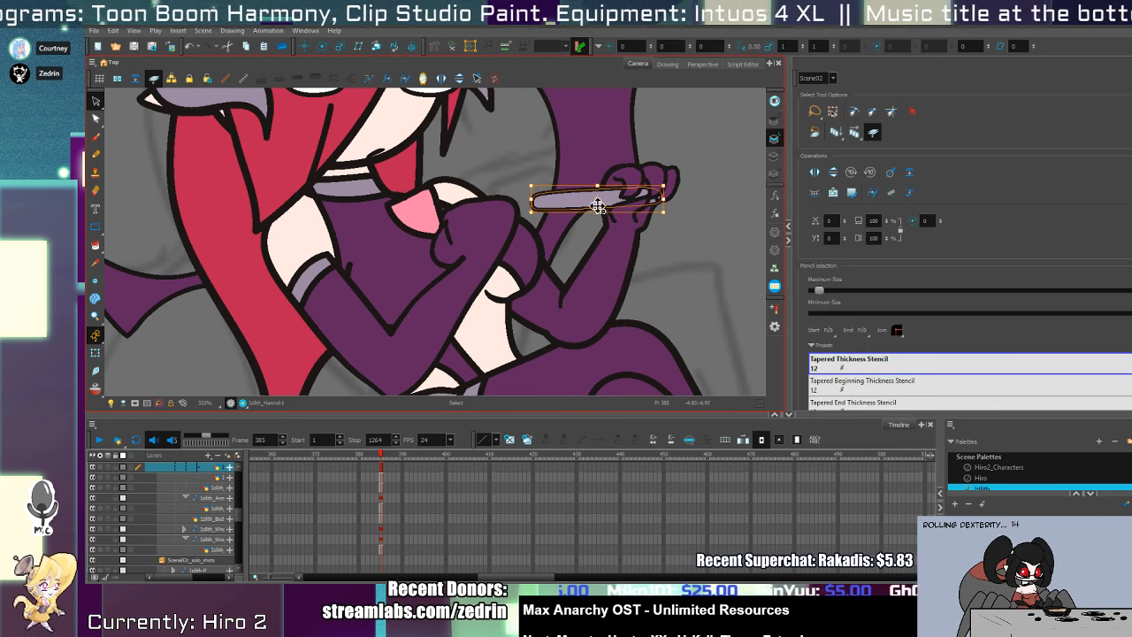
key(shift+t)
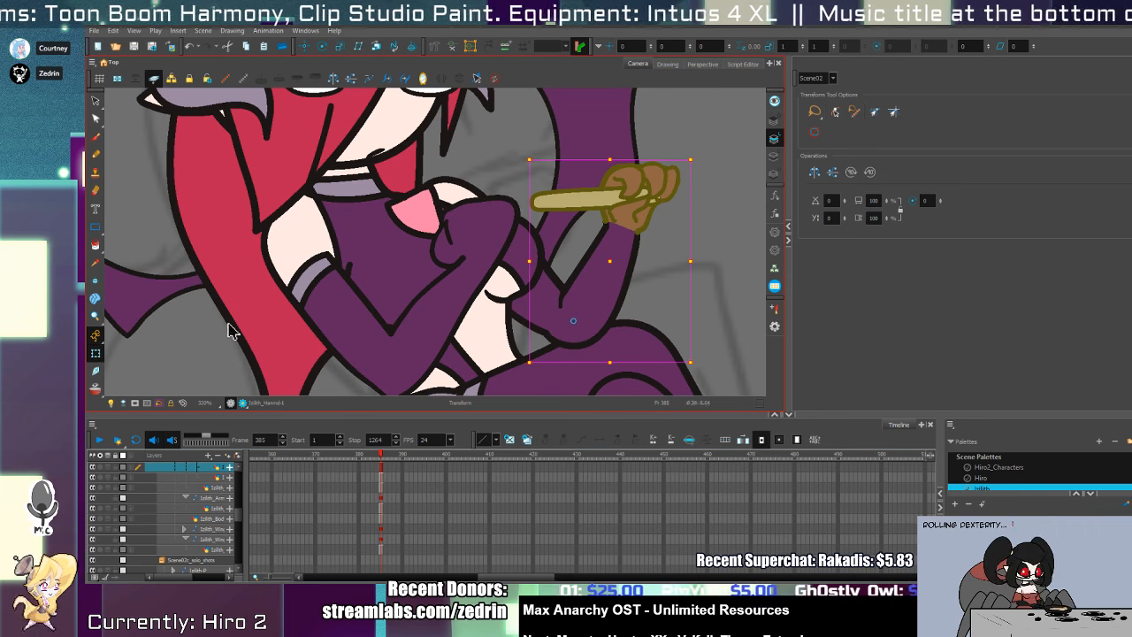
drag(243, 480, 306, 481)
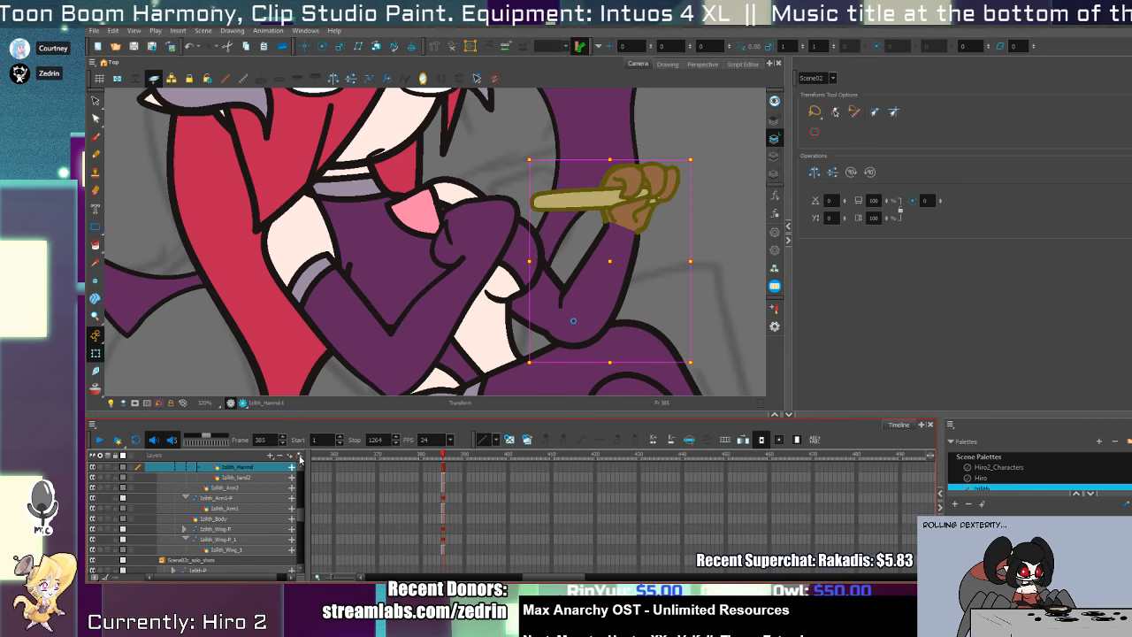
- Add a parent peg to the Lilith_Hannd drawing layer and place its pivot at the far hand's wrist
click(300, 457)
click(245, 468)
click(323, 46)
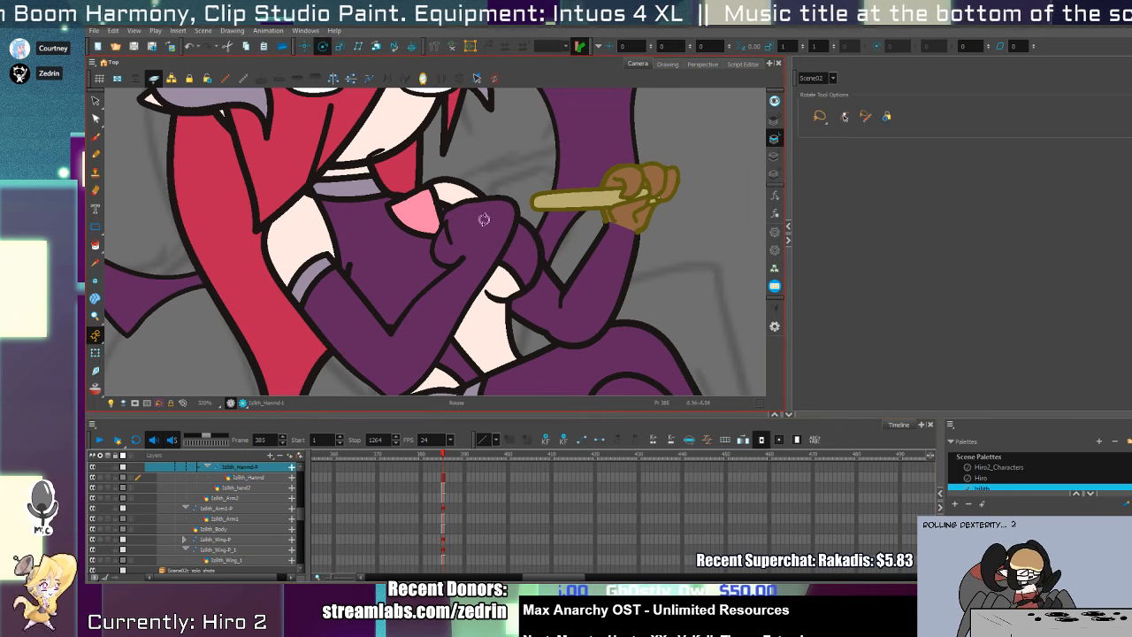
key(shift+m)
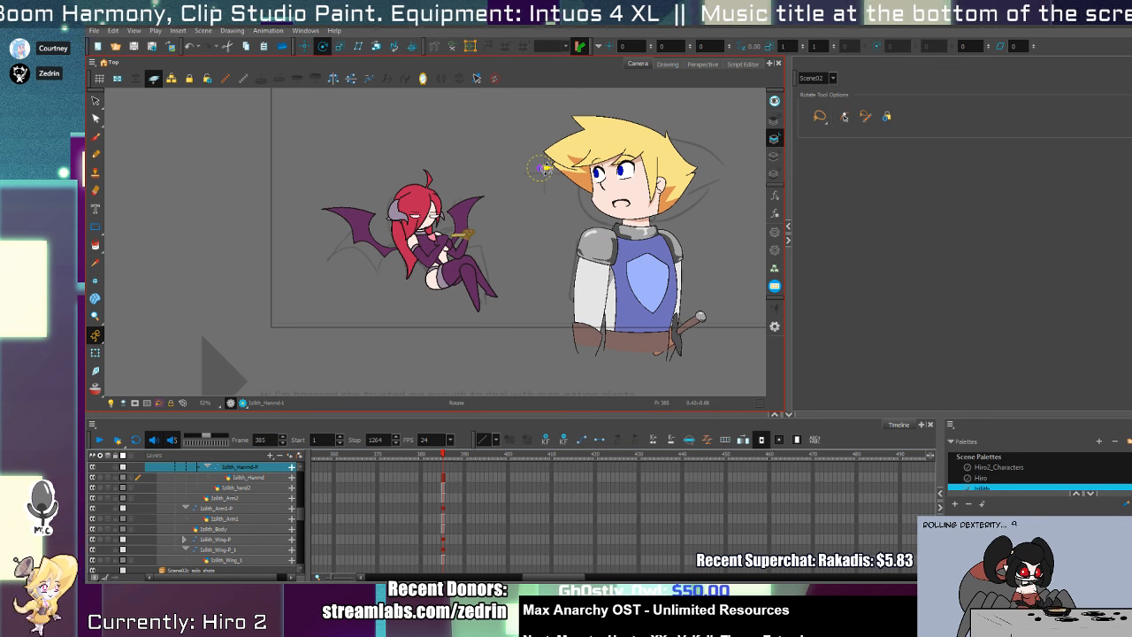
key(alt+z)
click(464, 249)
click(465, 250)
click(465, 249)
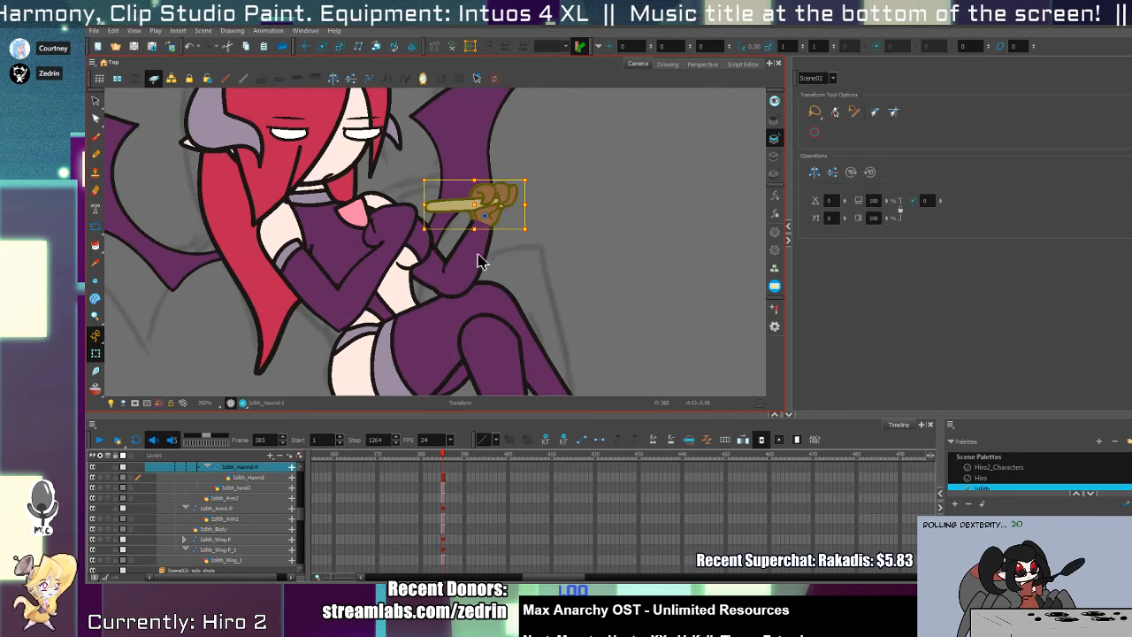
- Close the far forearm's wrist end with a rounded curve, delete the straight cut edge and fill the cap with the outfit colour
key(alt+z)
click(484, 213)
click(484, 213)
click(478, 261)
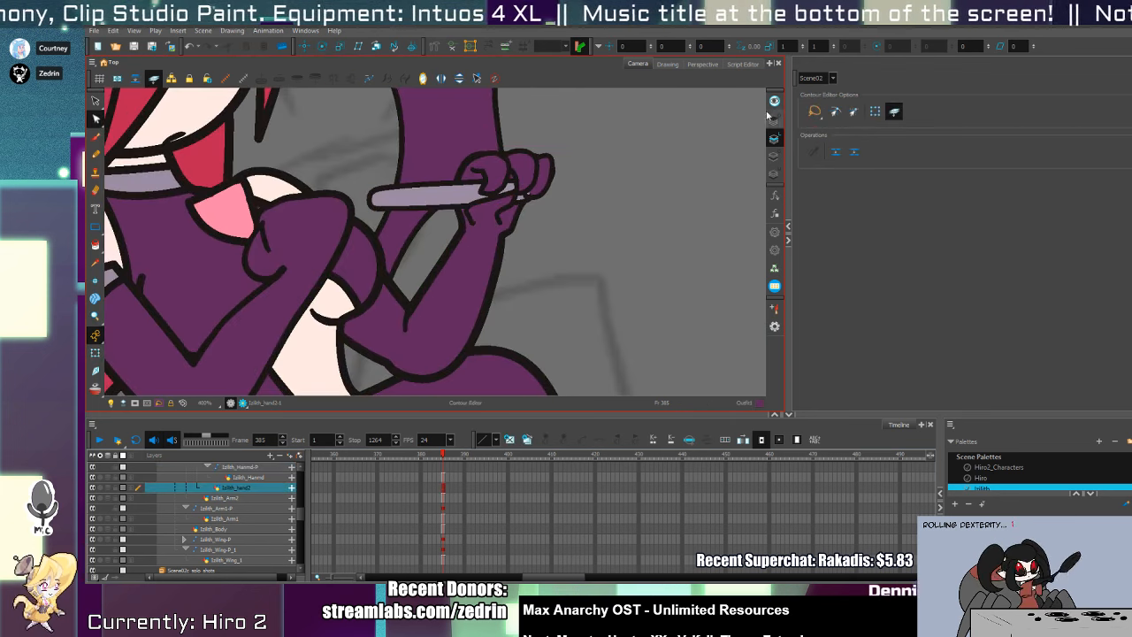
click(774, 154)
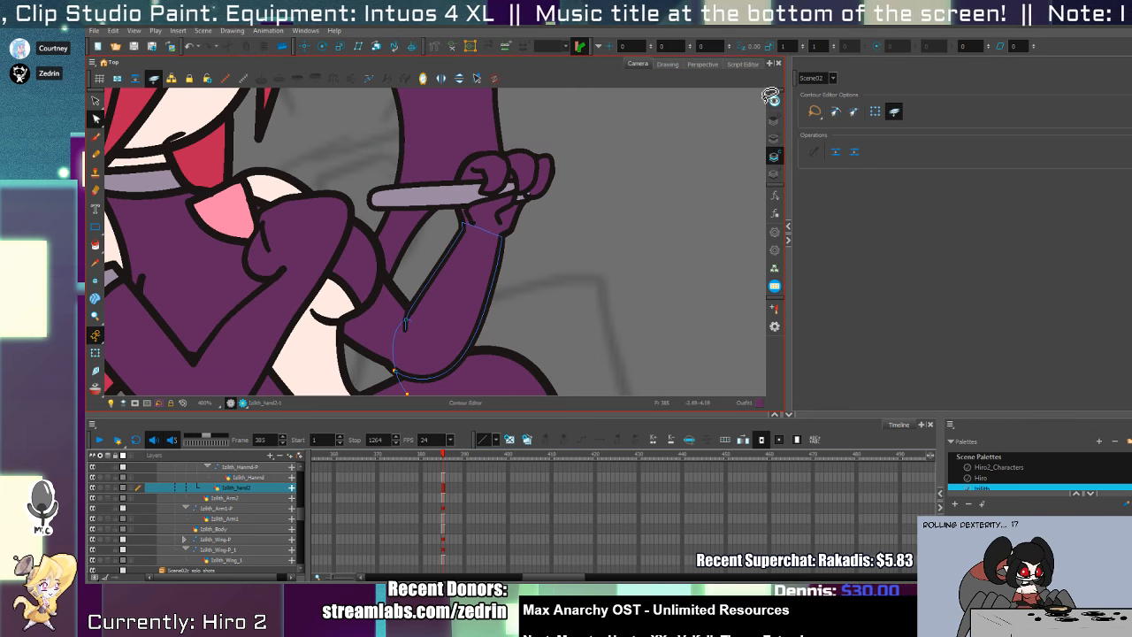
key(alt+/)
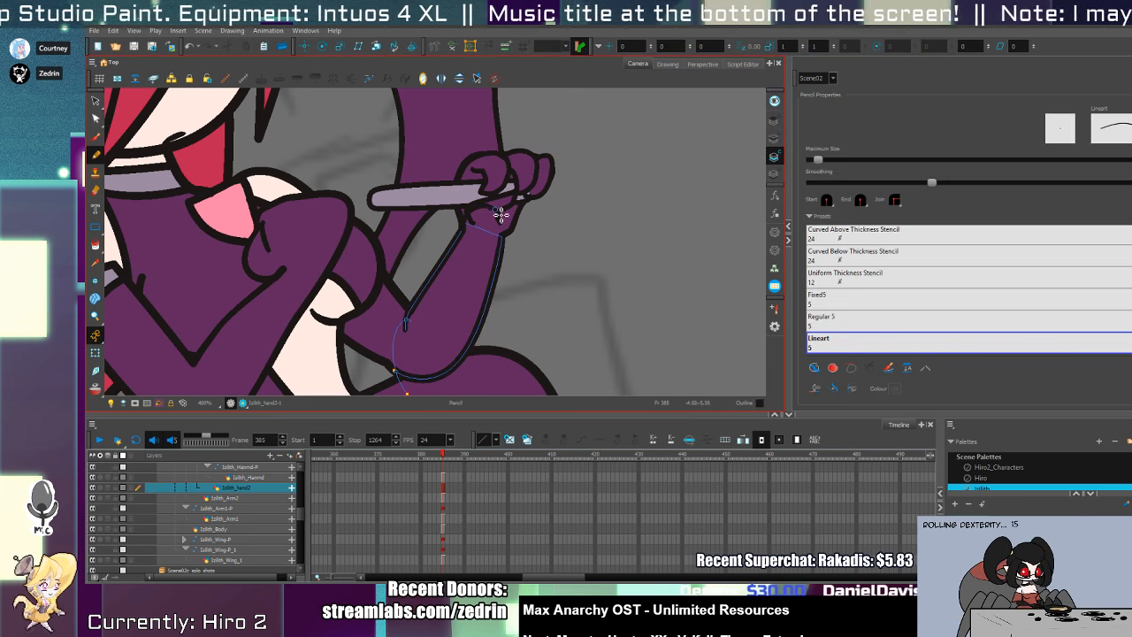
key(alt+s)
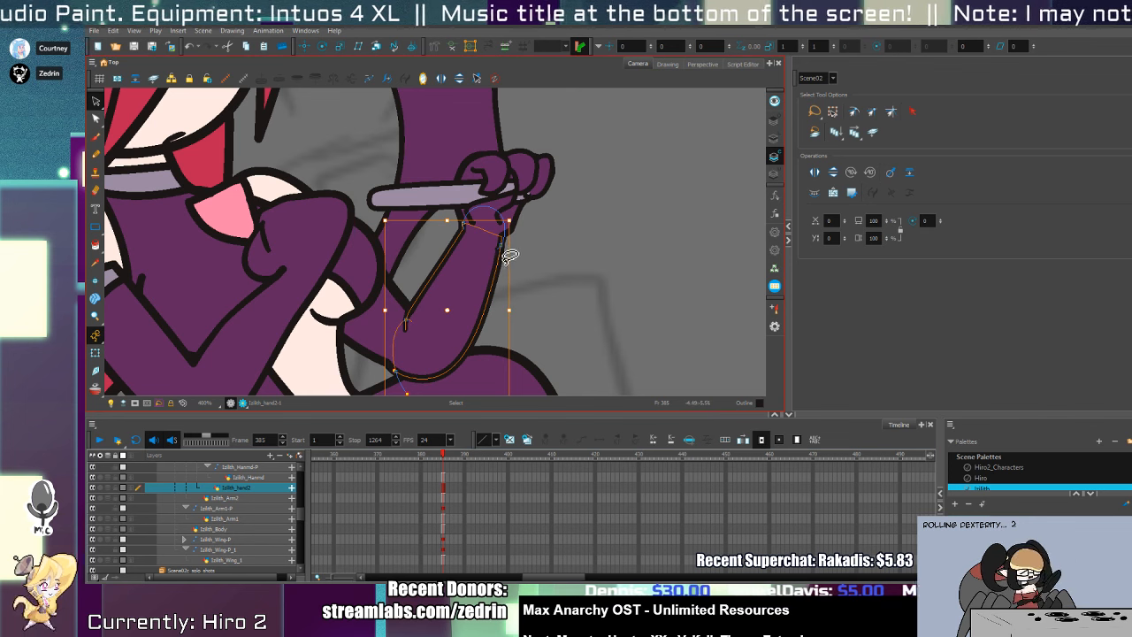
key(alt+i)
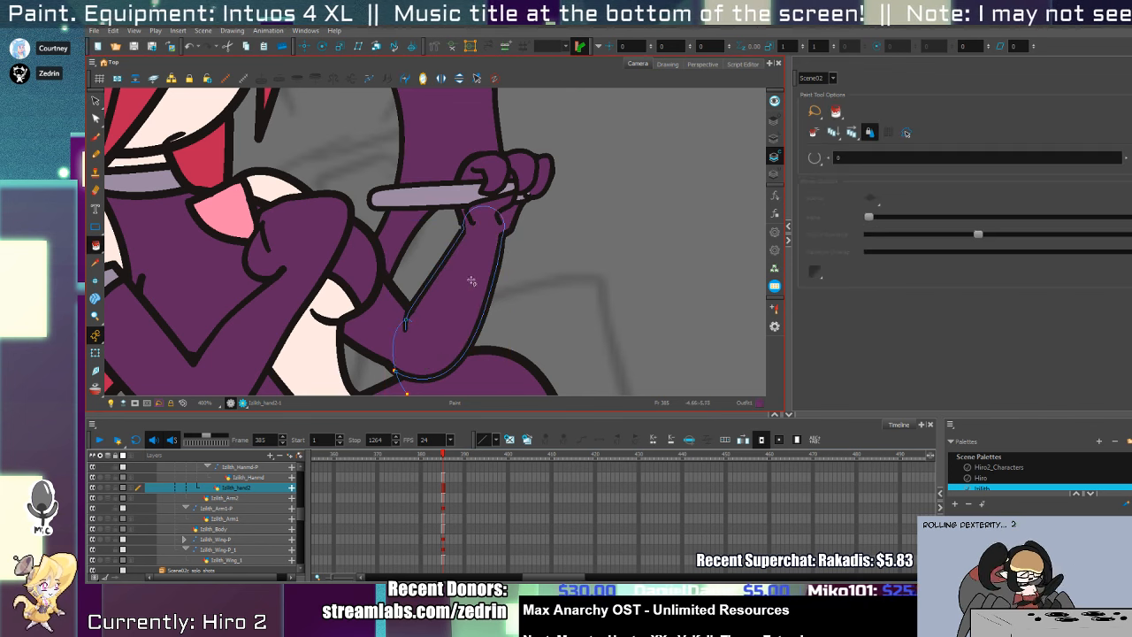
- Even out the line thickness along both sides of the far forearm's outline with the Pencil Editor
key(alt+q)
scroll(462, 235, up, 2)
key(alt+w)
click(524, 252)
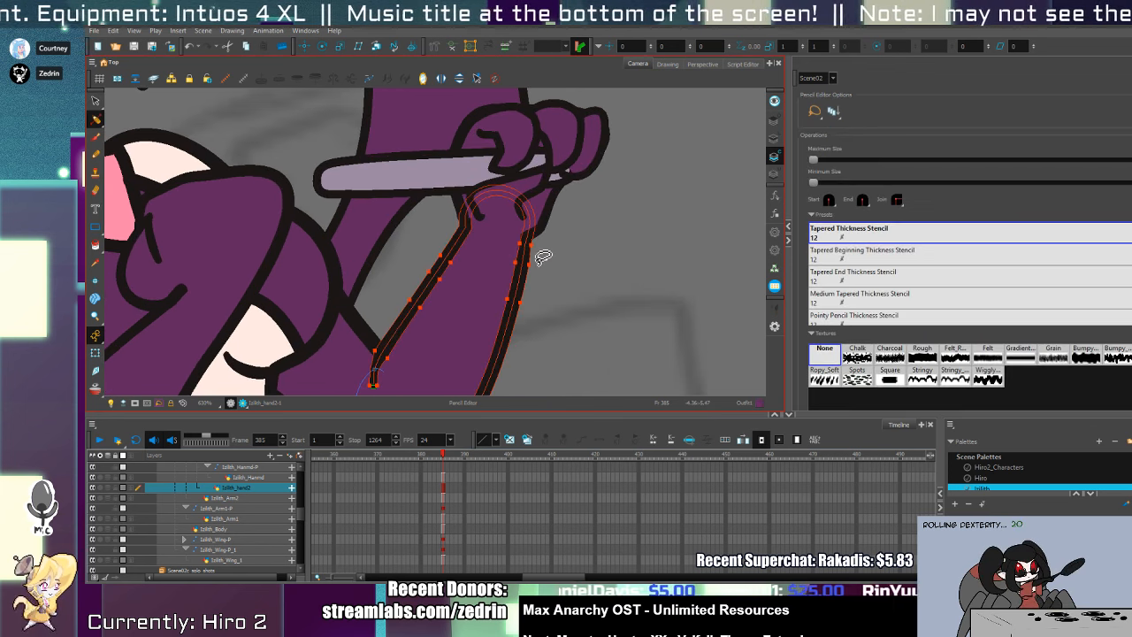
click(544, 285)
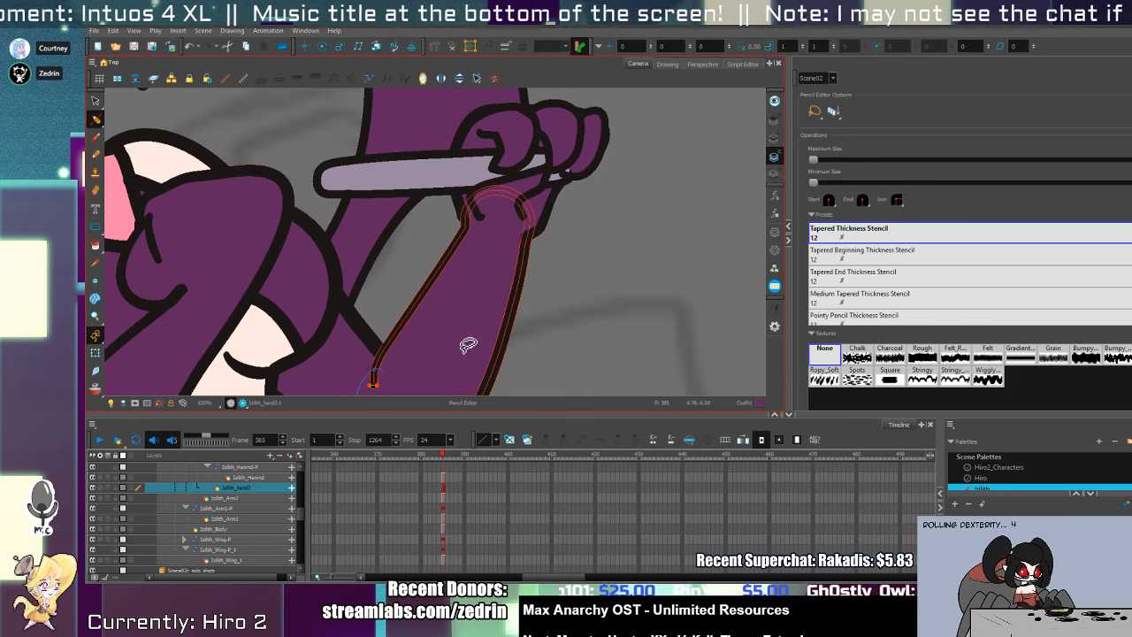
mouse_move(469, 346)
mouse_down()
mouse_move(551, 146)
mouse_move(524, 221)
mouse_up()
key(alt+z)
scroll(463, 288, down, 3)
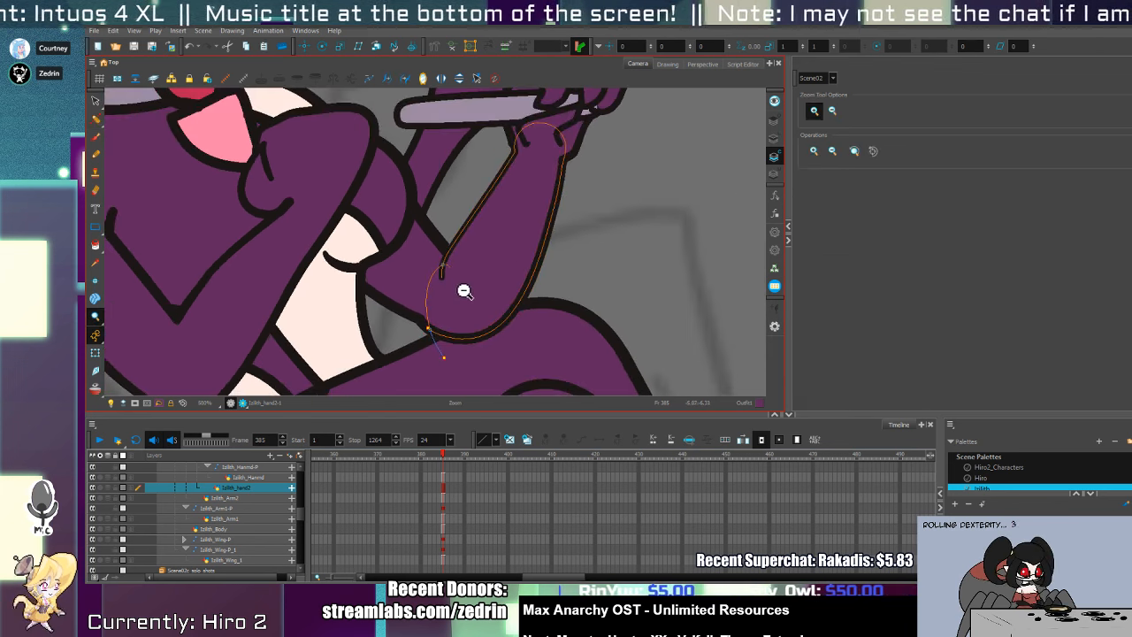
- Rotate the far forearm with its attached hand about the elbow into an upright pose leaning towards the body
drag(497, 272, 576, 331)
scroll(538, 305, down, 2)
key(shift+t)
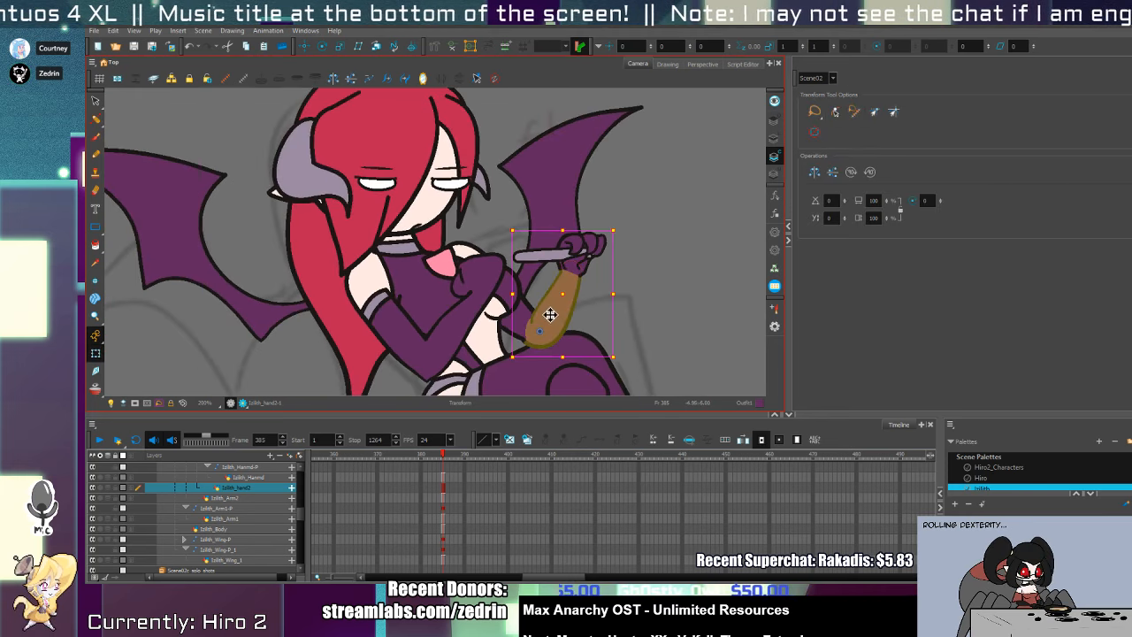
drag(617, 231, 527, 226)
key(alt+z)
scroll(526, 331, up, 4)
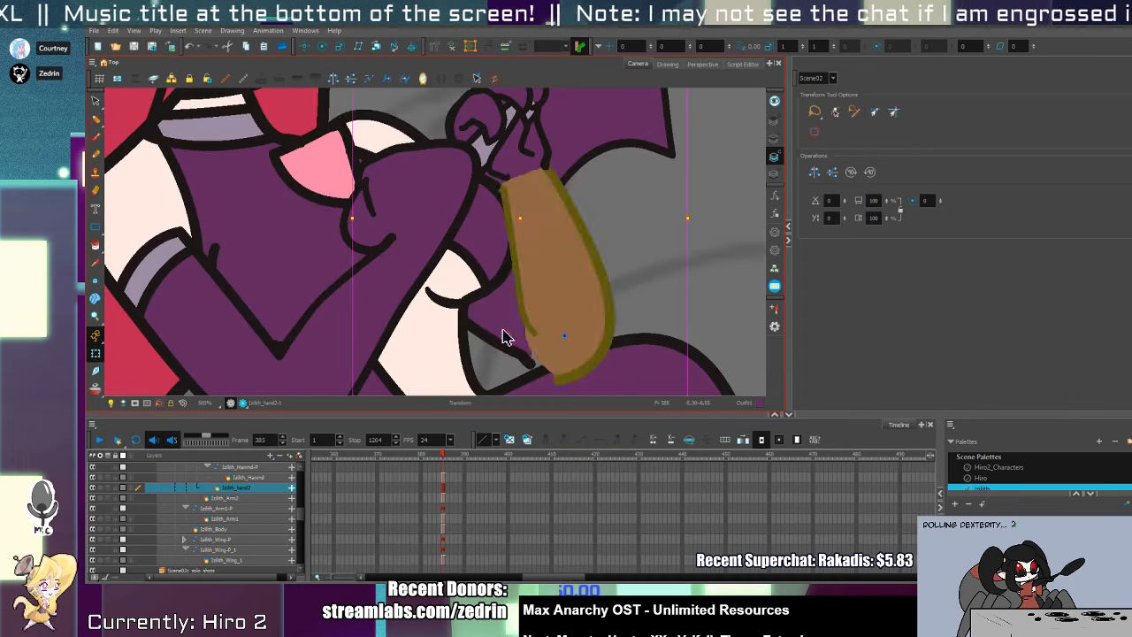
- Extend the far upper arm on Lilith_Arm2 with a rounded elbow curve, delete its old end edge and fill the new area
click(505, 331)
key(alt+/)
click(774, 138)
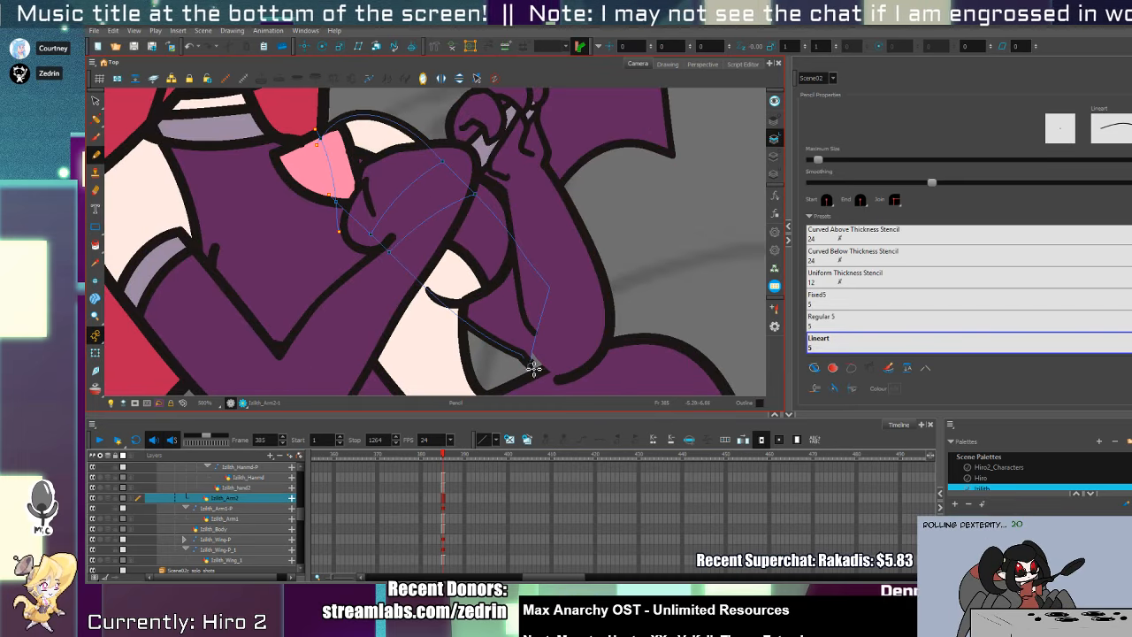
mouse_move(534, 369)
mouse_down()
mouse_move(589, 371)
mouse_move(580, 315)
mouse_move(550, 289)
mouse_up()
key(alt+s)
click(539, 306)
key(Delete)
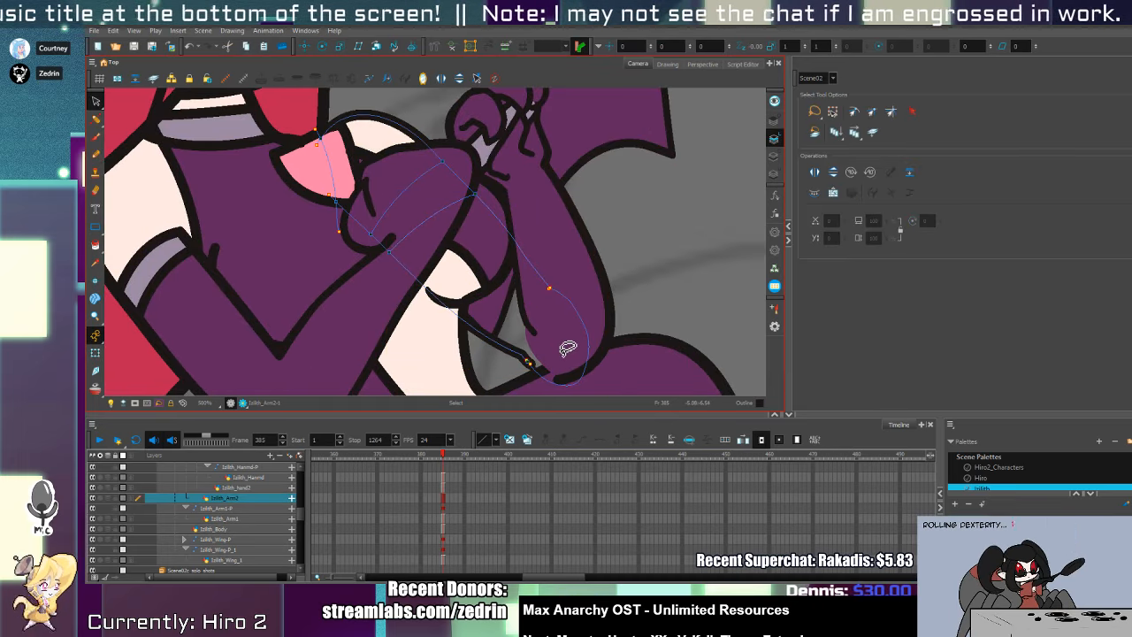
key(alt+i)
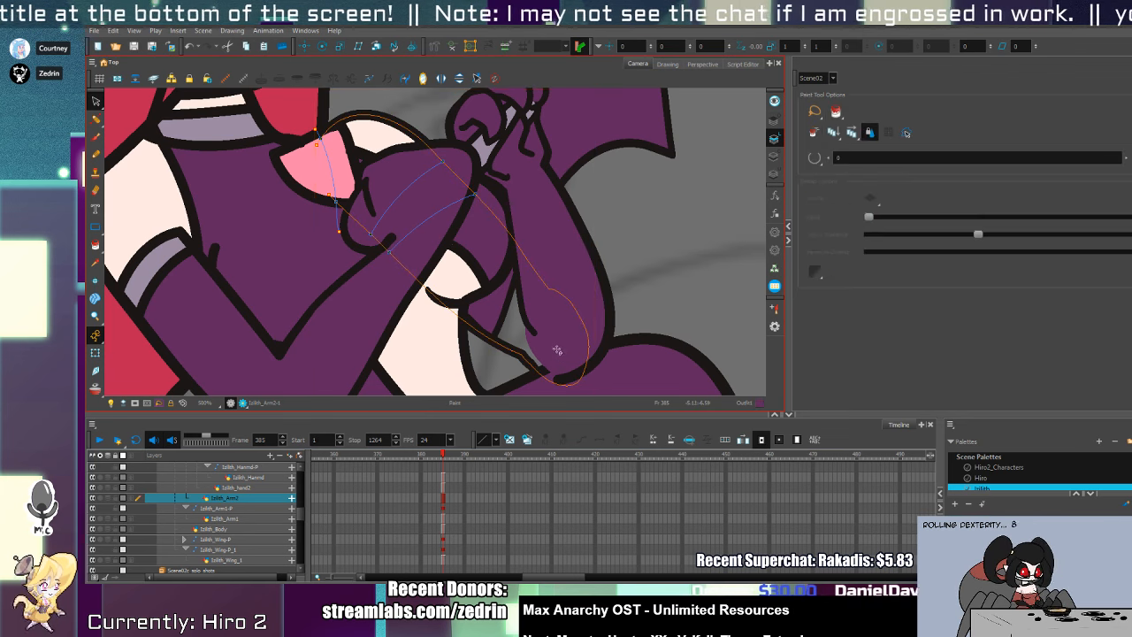
click(556, 355)
mouse_move(566, 359)
mouse_down()
mouse_move(586, 262)
mouse_move(566, 341)
mouse_move(584, 295)
mouse_up()
- Nudge the far forearm up over the elbow and pull the upper arm's elbow contour in beneath it
key(shift+t)
click(560, 327)
click(523, 334)
key(alt+q)
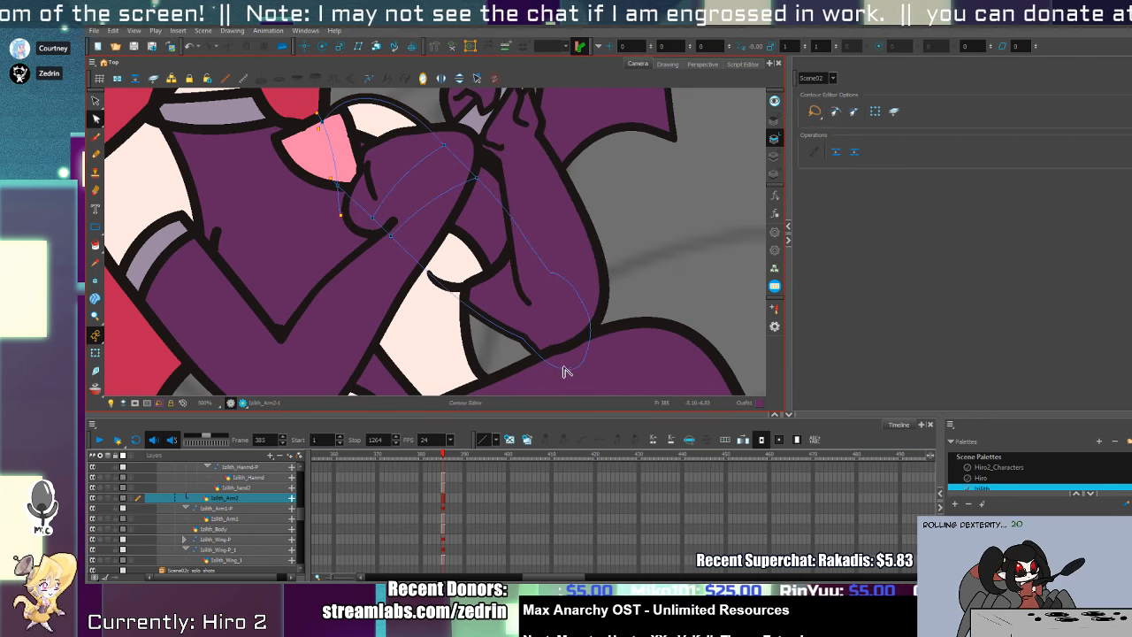
mouse_move(563, 373)
mouse_down()
mouse_move(575, 348)
mouse_move(551, 359)
mouse_move(576, 341)
mouse_up()
key(shift+t)
click(560, 309)
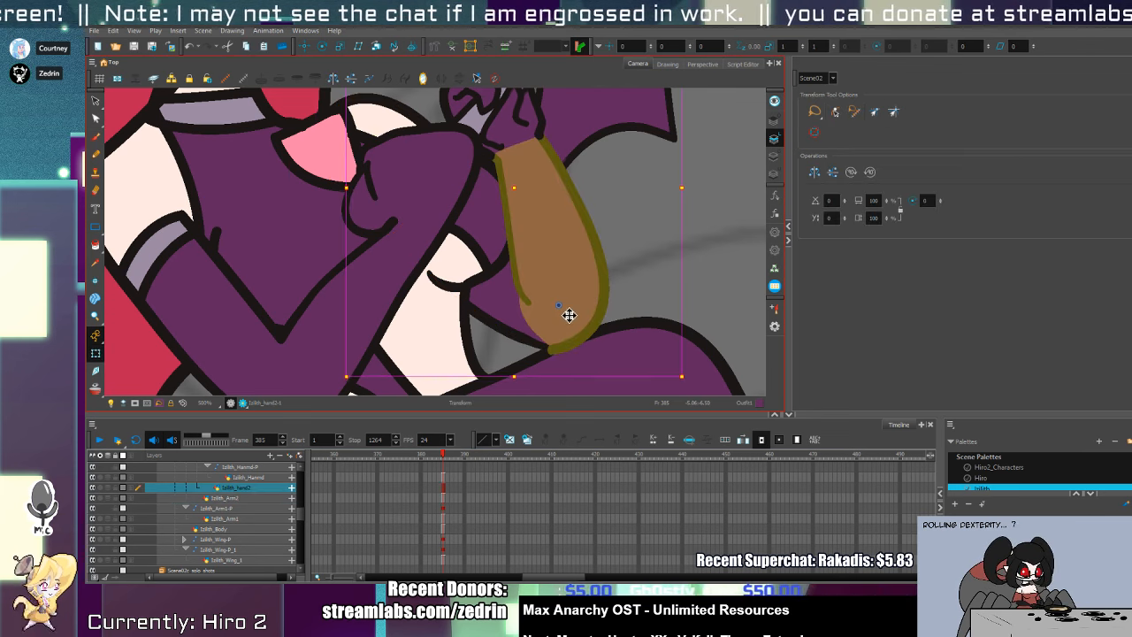
- Pull in the near hand's upper contour on Lilith_Arm1 where it rounds over beside the far wrist
key(alt+z)
alt+click(557, 297)
alt+click(554, 293)
key(shift+t)
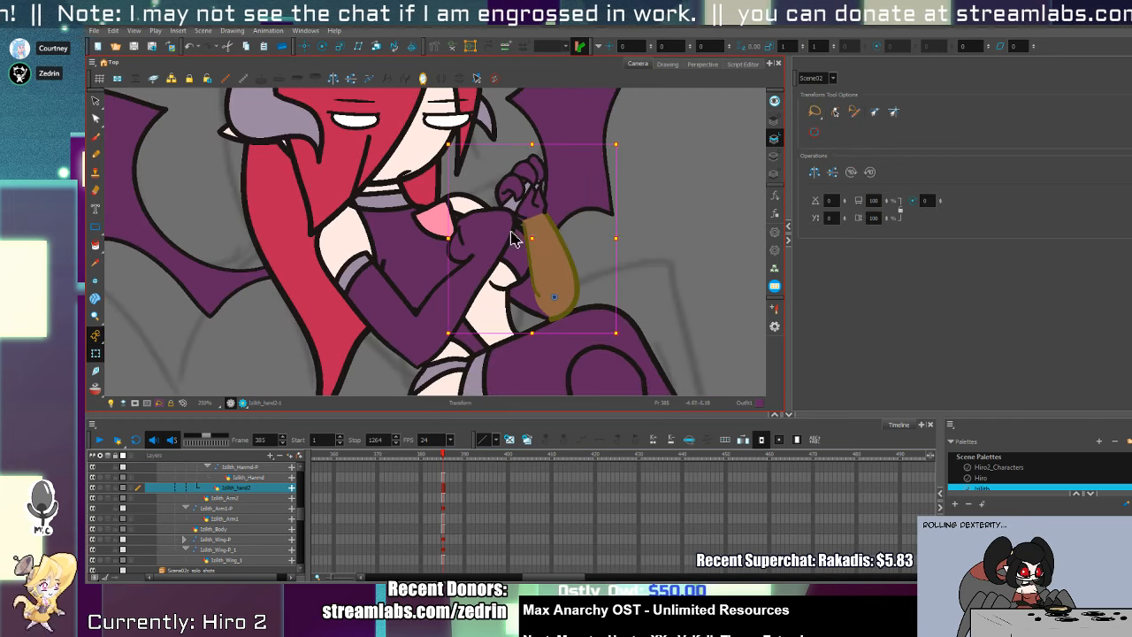
click(511, 239)
key(alt+z)
click(497, 256)
key(alt+q)
click(512, 264)
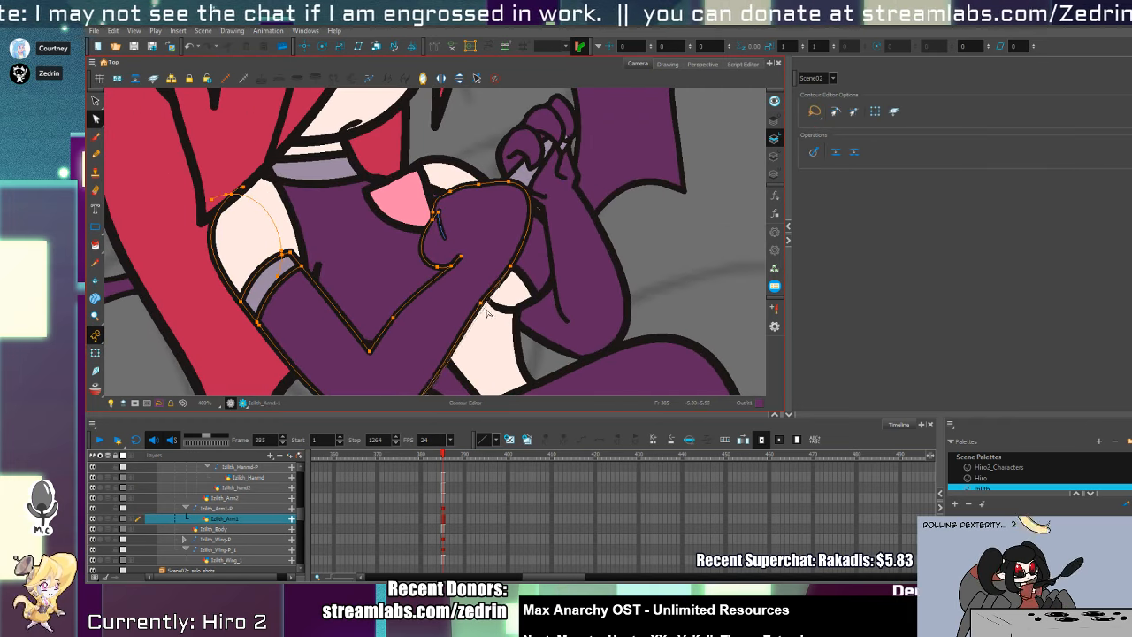
click(508, 181)
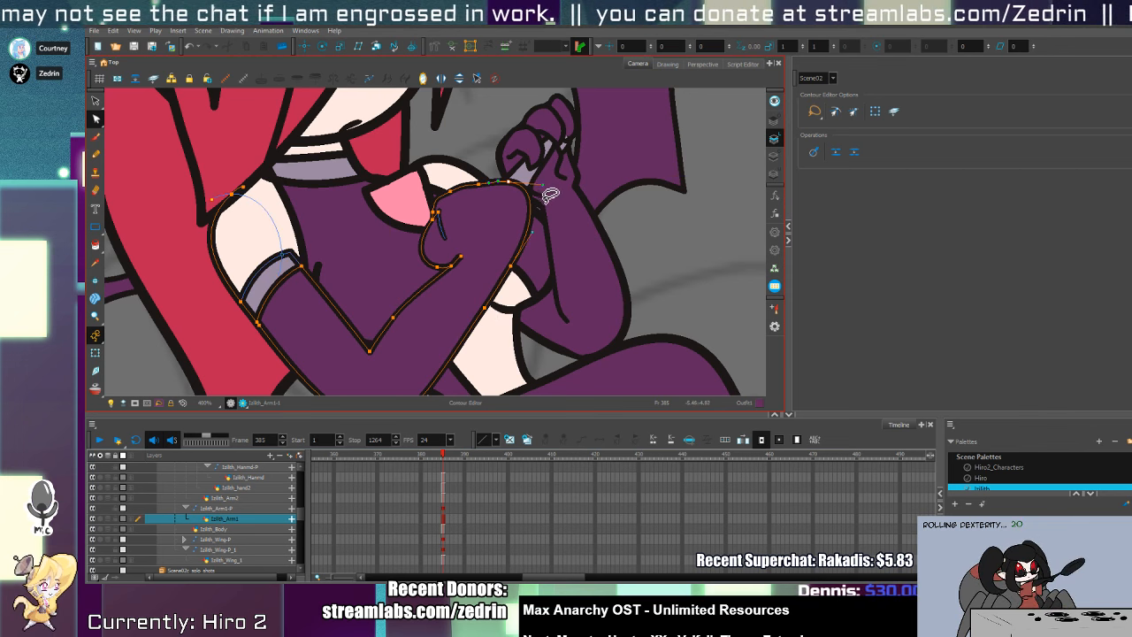
drag(542, 188, 518, 191)
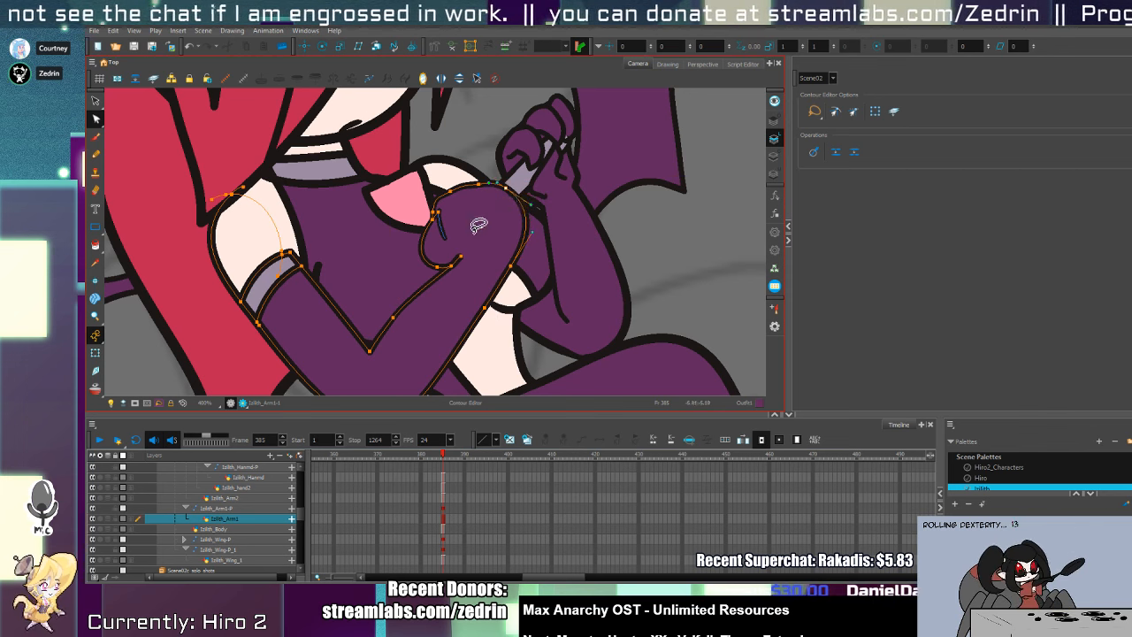
- Bend the near hand's inner finger line into a longer hook and tighten the outer contour beneath it
scroll(434, 233, up, 3)
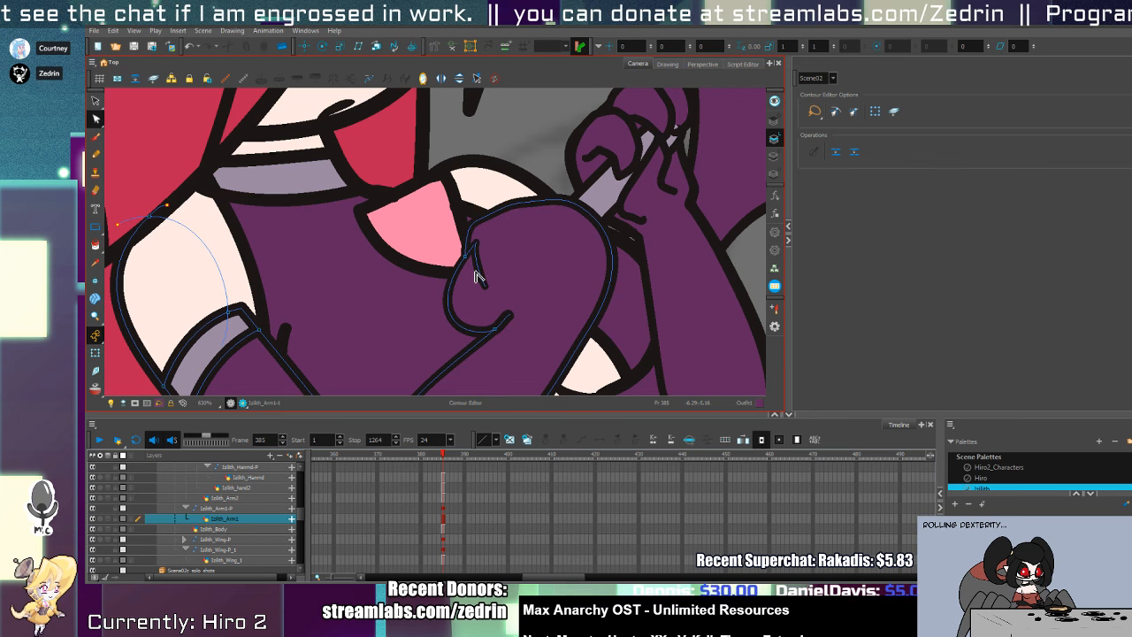
click(476, 277)
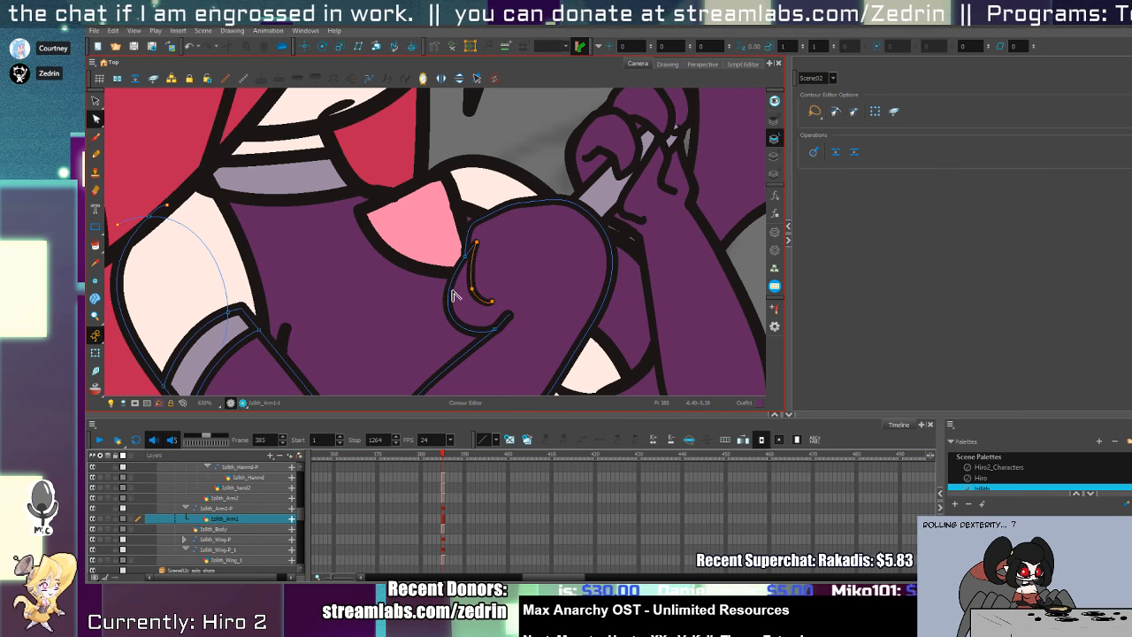
click(458, 317)
click(484, 330)
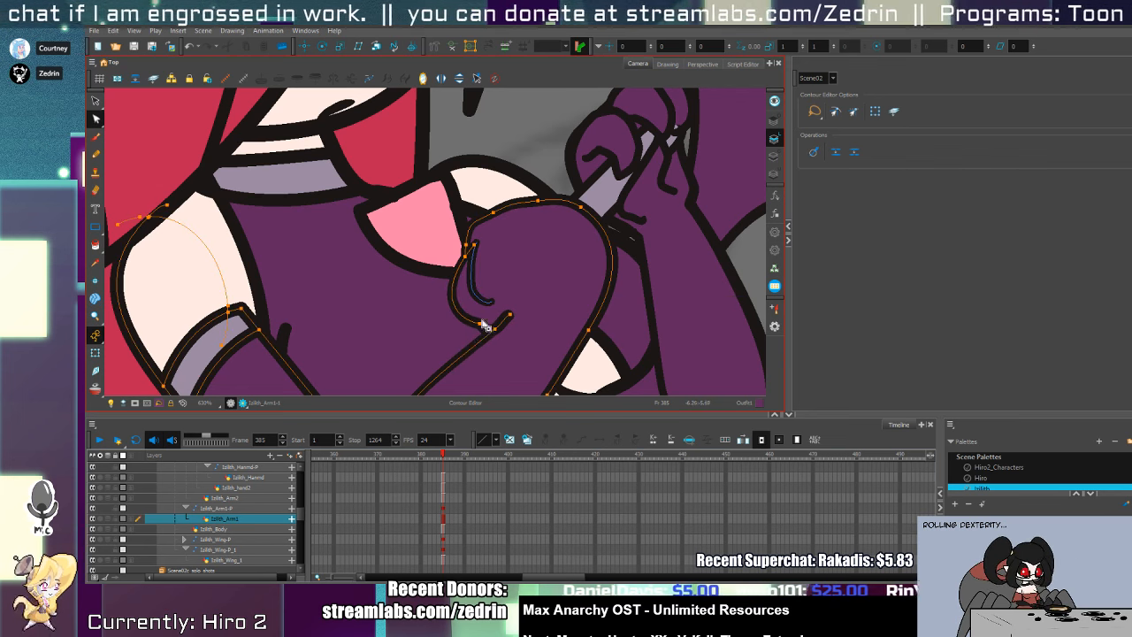
drag(509, 289, 511, 149)
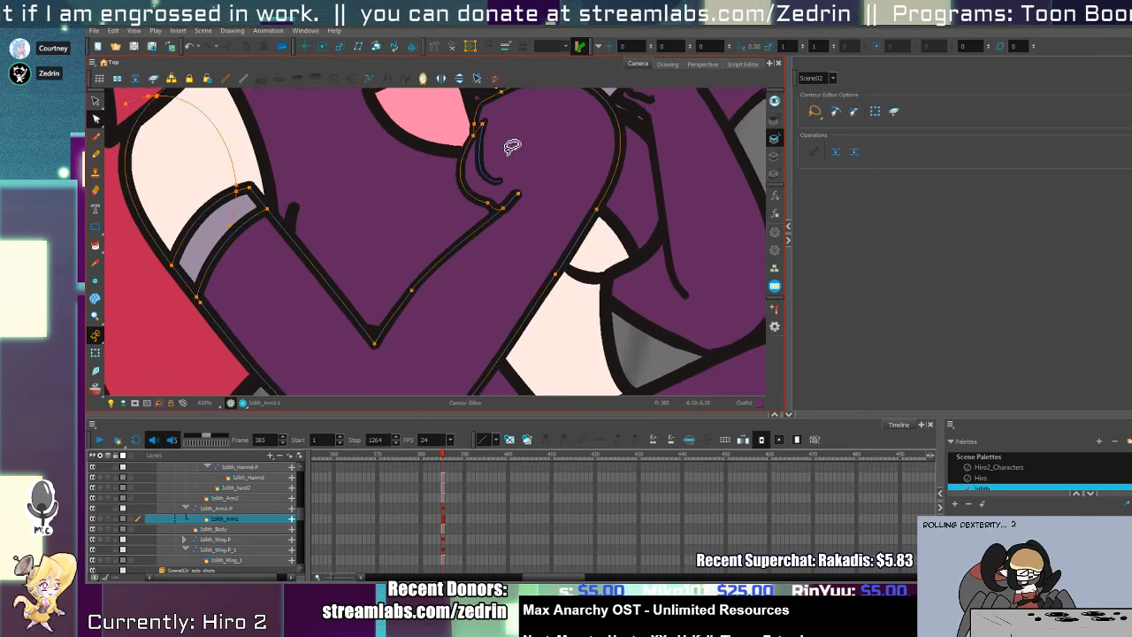
- Rotate the far hand about its wrist so the stick lies flatter, and shift it slightly outward over the forearm's end
key(alt+z)
alt+click(498, 188)
key(shift+t)
click(617, 114)
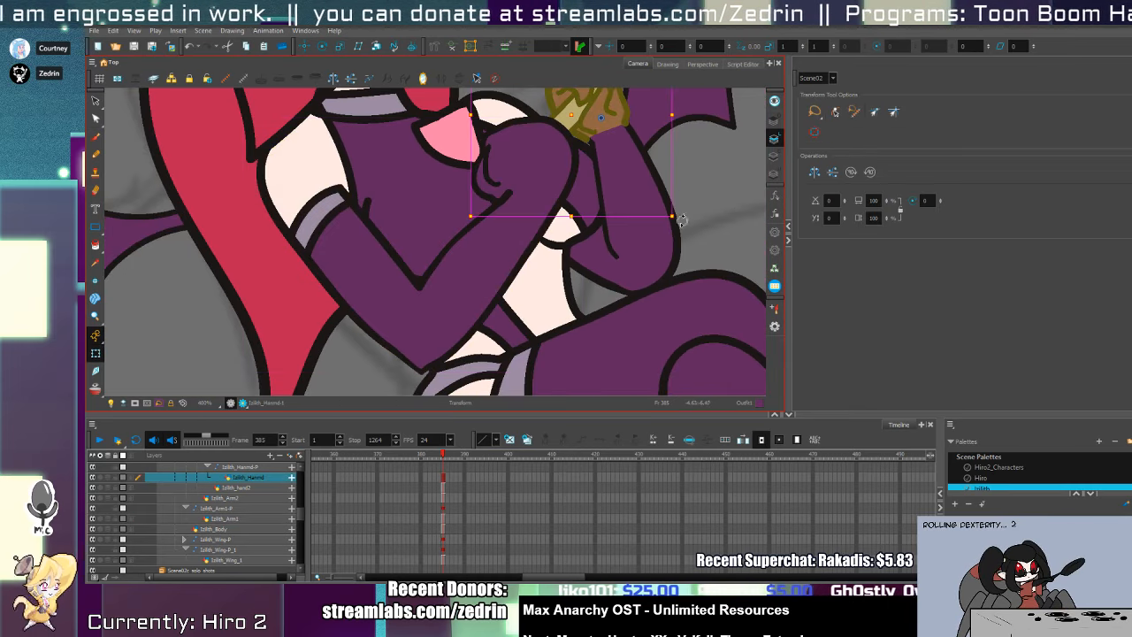
drag(681, 222, 645, 250)
drag(624, 121, 631, 118)
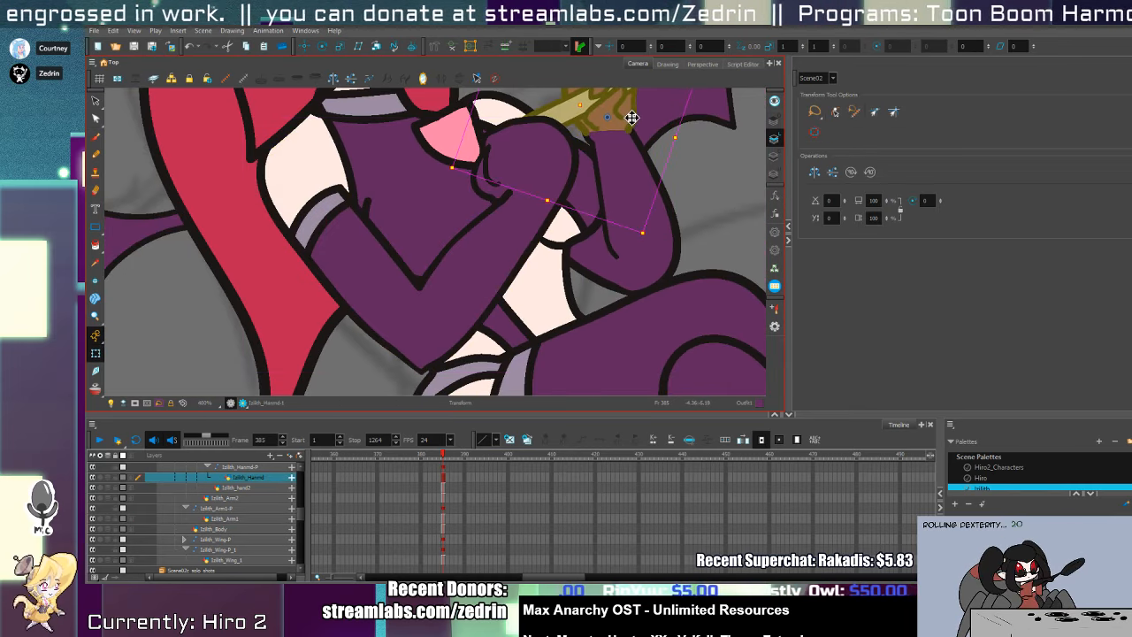
- Trim the line stub that overshoots where the near hand meets the forearm with the Cutter tool
click(459, 307)
key(alt+z)
scroll(514, 205, up, 2)
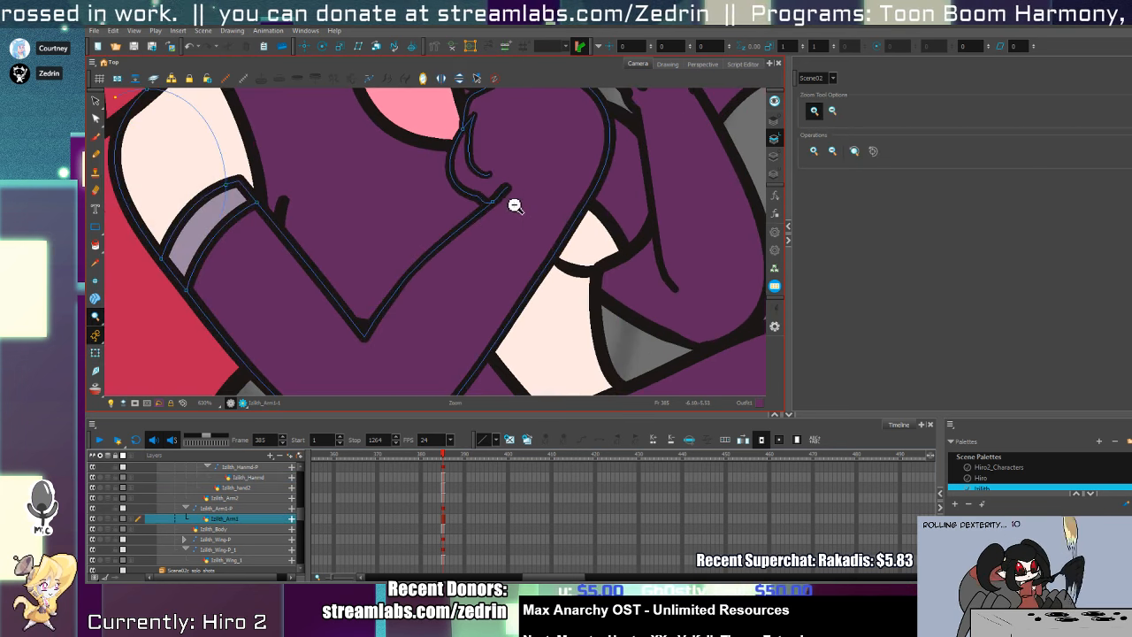
key(alt+t)
drag(492, 185, 510, 207)
key(shift+z)
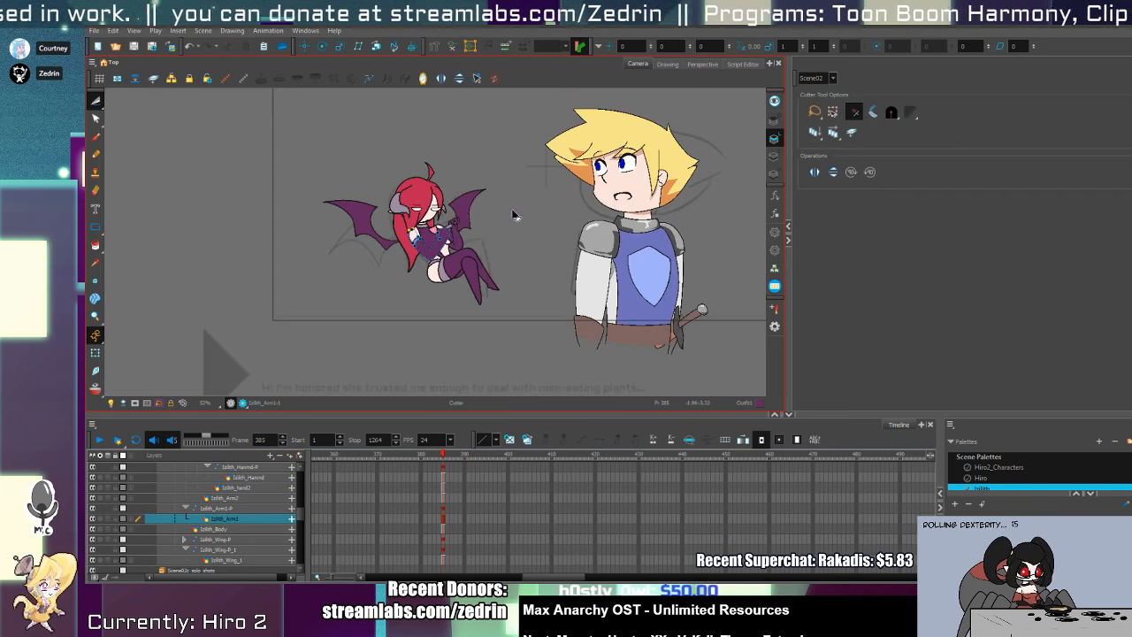
- Rotate the whole near arm about the shoulder to raise its forearm and hand
key(alt+z)
scroll(437, 237, up, 4)
key(shift+t)
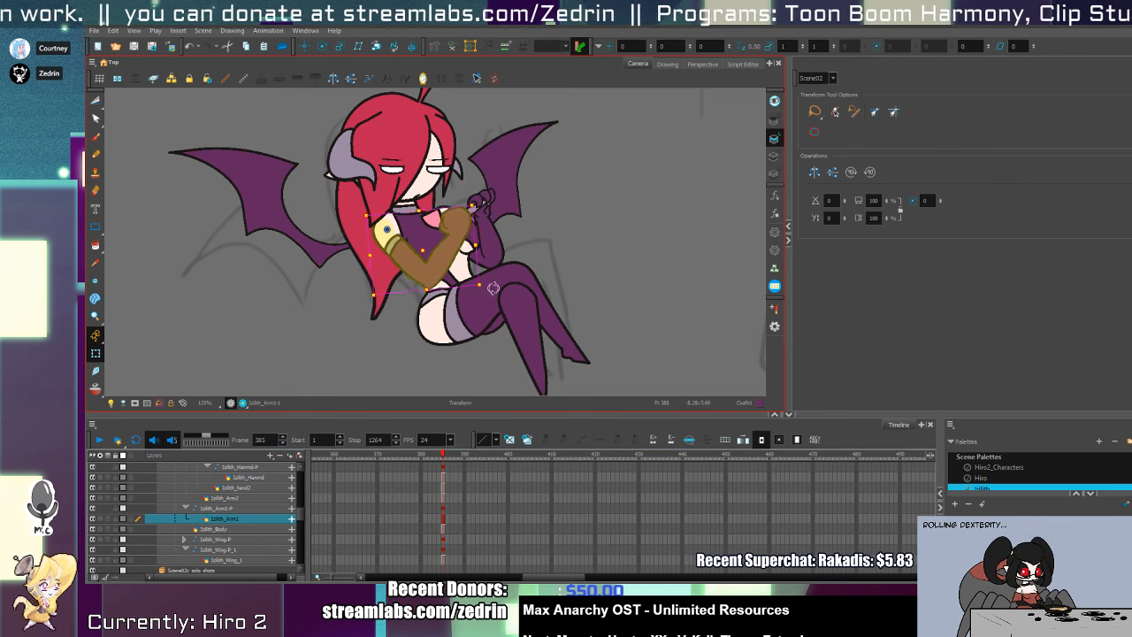
- Reshape the near forearm's inner contour from the base of the hand down to the inside corner of the elbow
key(alt+q)
scroll(492, 210, up, 4)
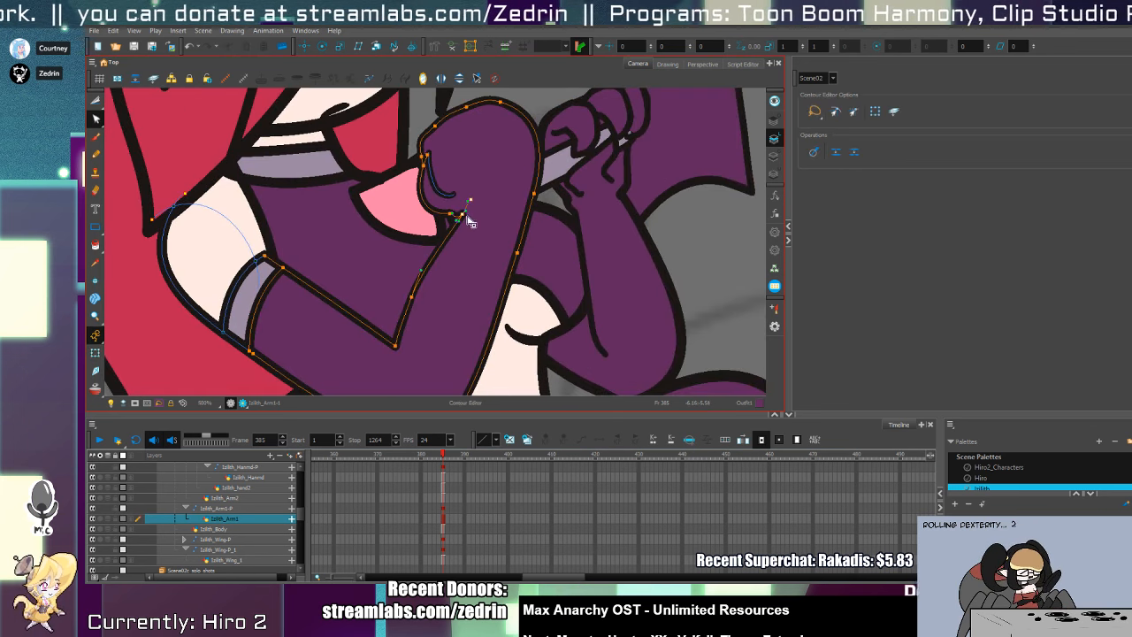
drag(461, 215, 468, 219)
drag(411, 297, 414, 307)
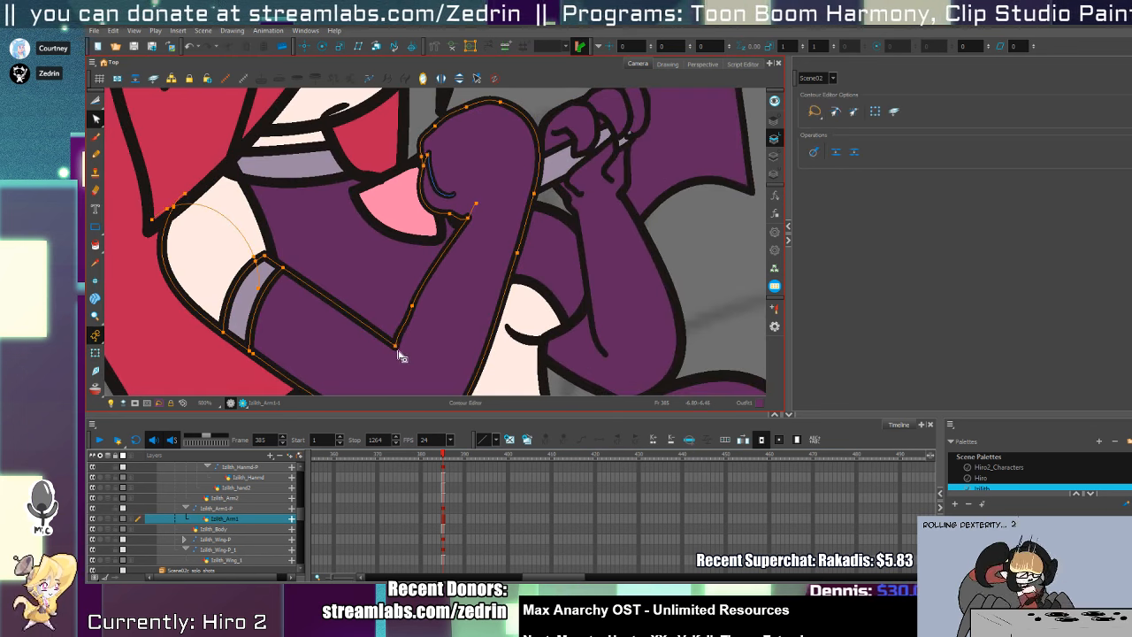
drag(399, 352, 410, 350)
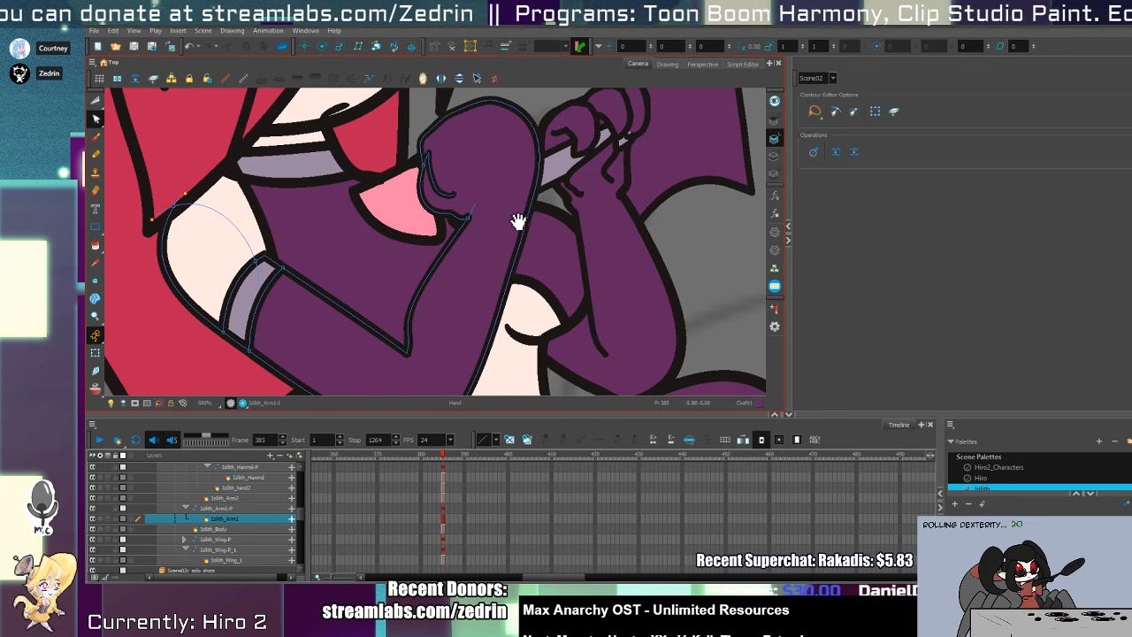
mouse_move(518, 222)
mouse_down()
mouse_move(510, 331)
mouse_move(521, 194)
mouse_move(514, 232)
mouse_up()
key(alt+z)
key(shift+t)
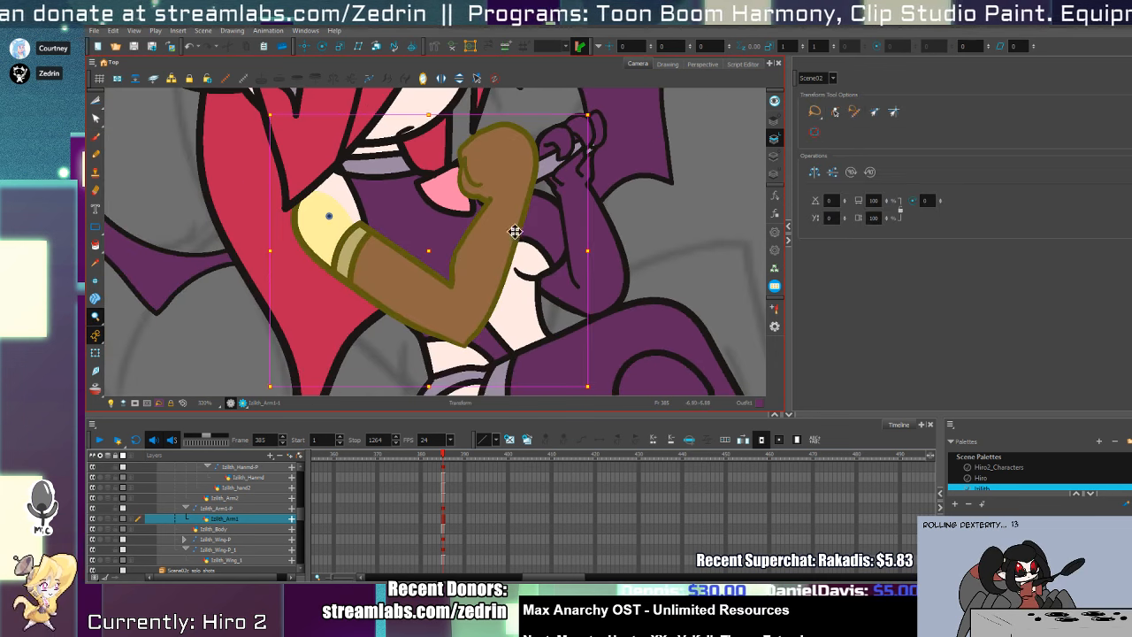
- Rotate the near arm slightly about the shoulder and reshape the contour at its inner elbow corner
mouse_move(413, 303)
mouse_down()
mouse_move(430, 306)
mouse_move(425, 296)
mouse_up()
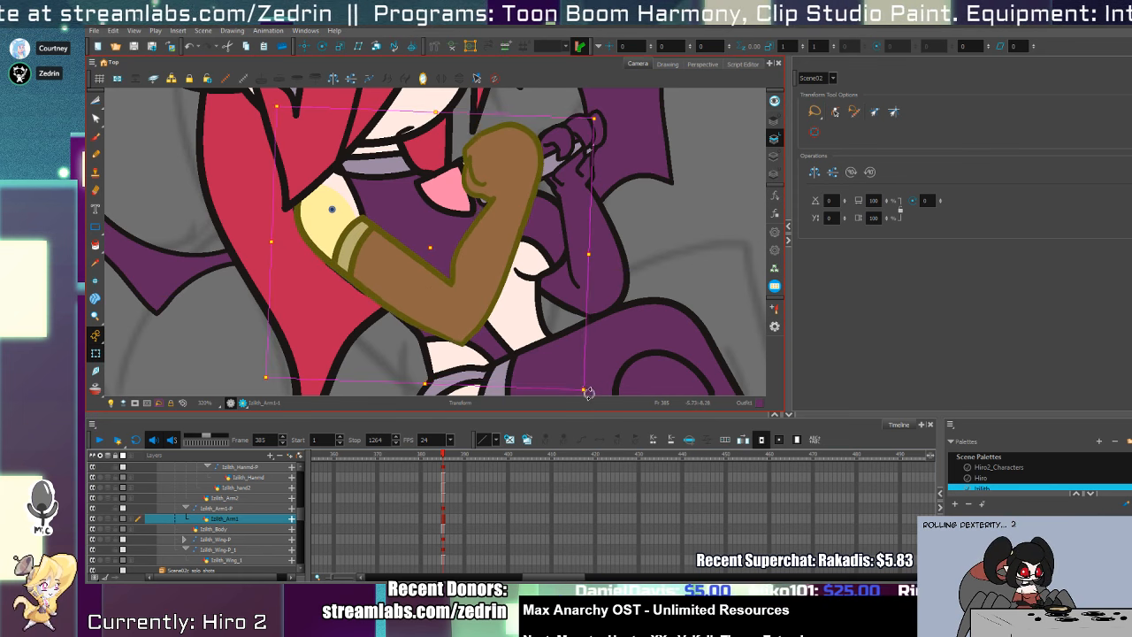
key(alt+q)
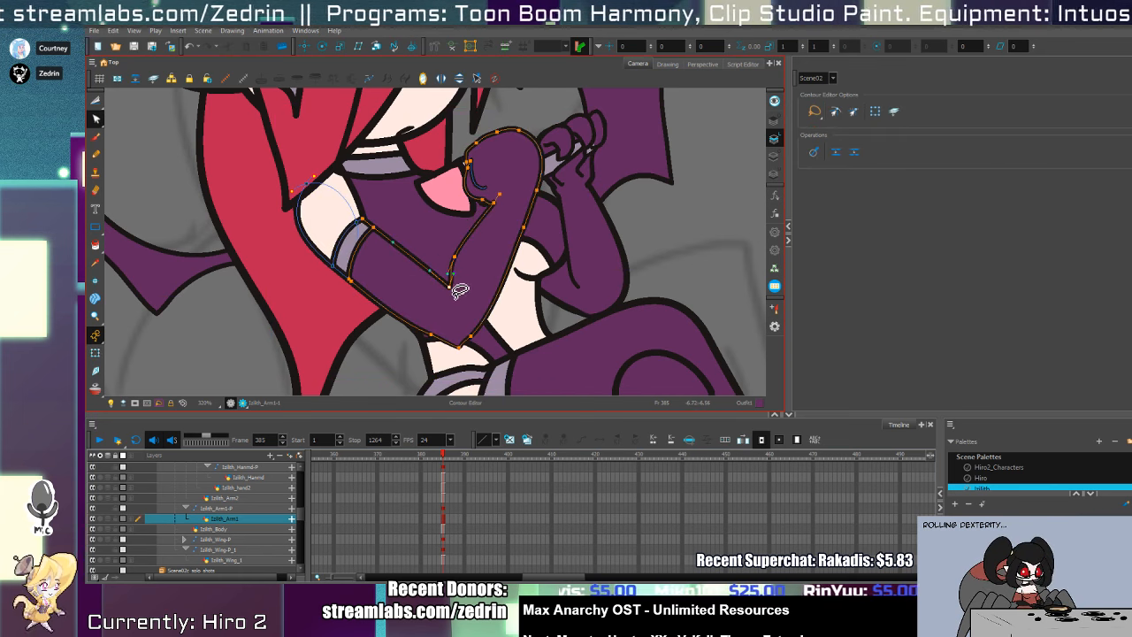
drag(451, 288, 454, 278)
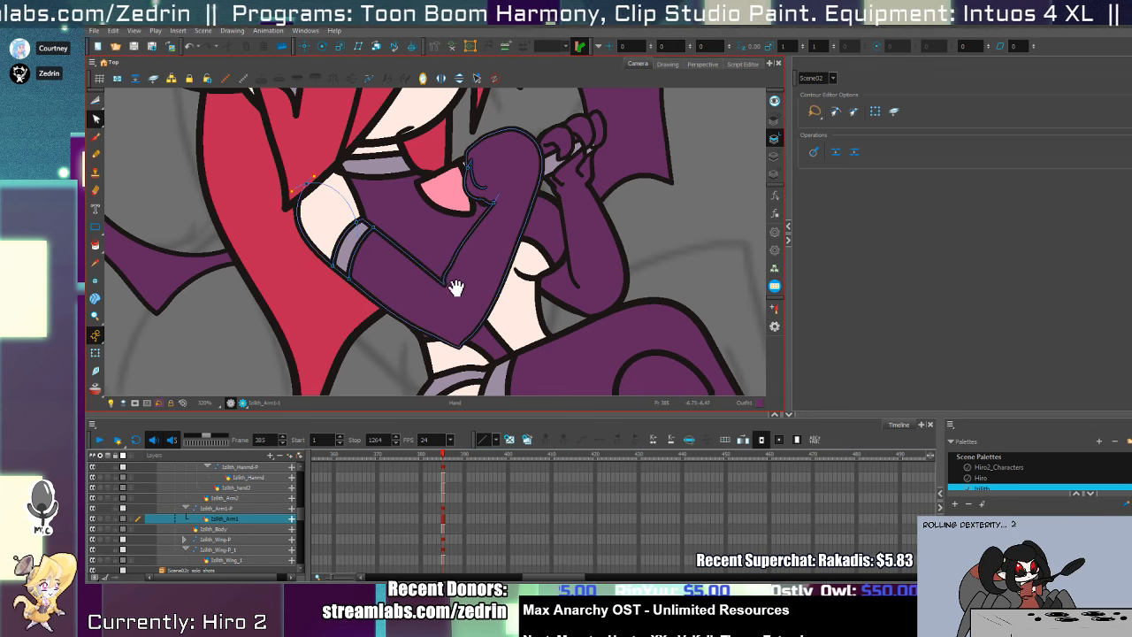
- Shift the far arm slightly up and inward, and rotate the far hand clockwise about its wrist
drag(457, 288, 465, 358)
key(shift+t)
click(577, 368)
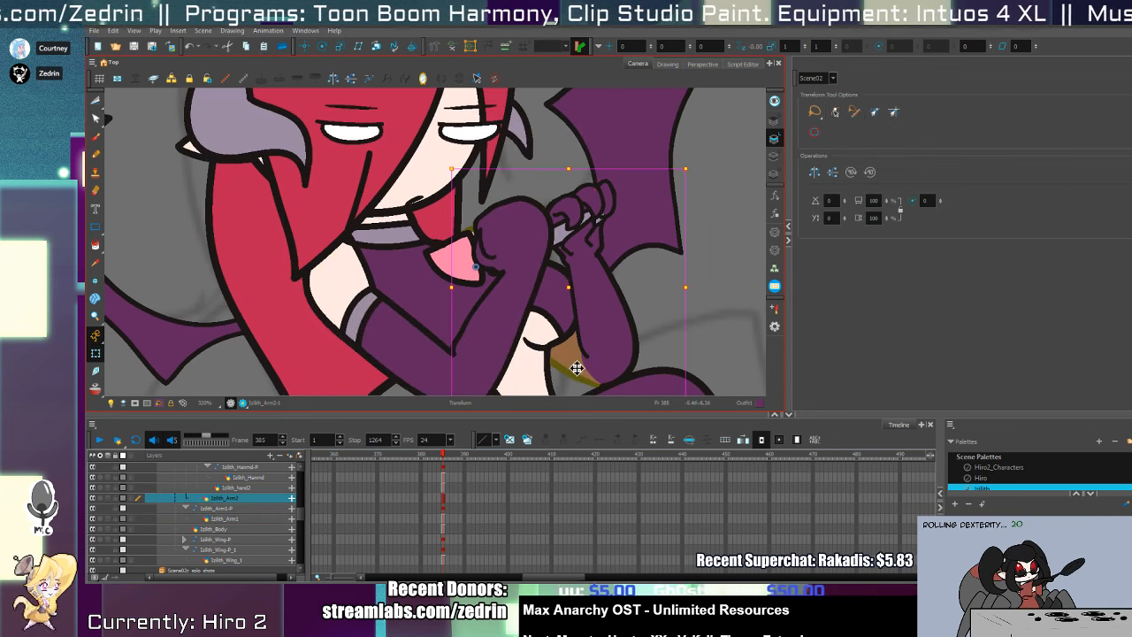
drag(576, 368, 568, 360)
click(561, 237)
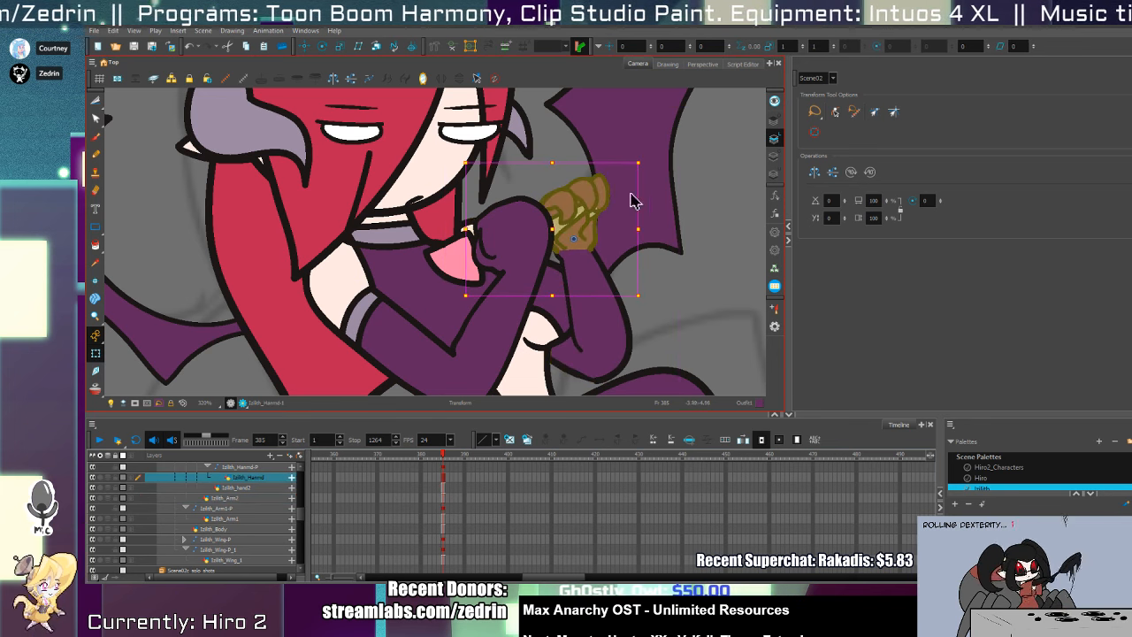
drag(650, 160, 659, 189)
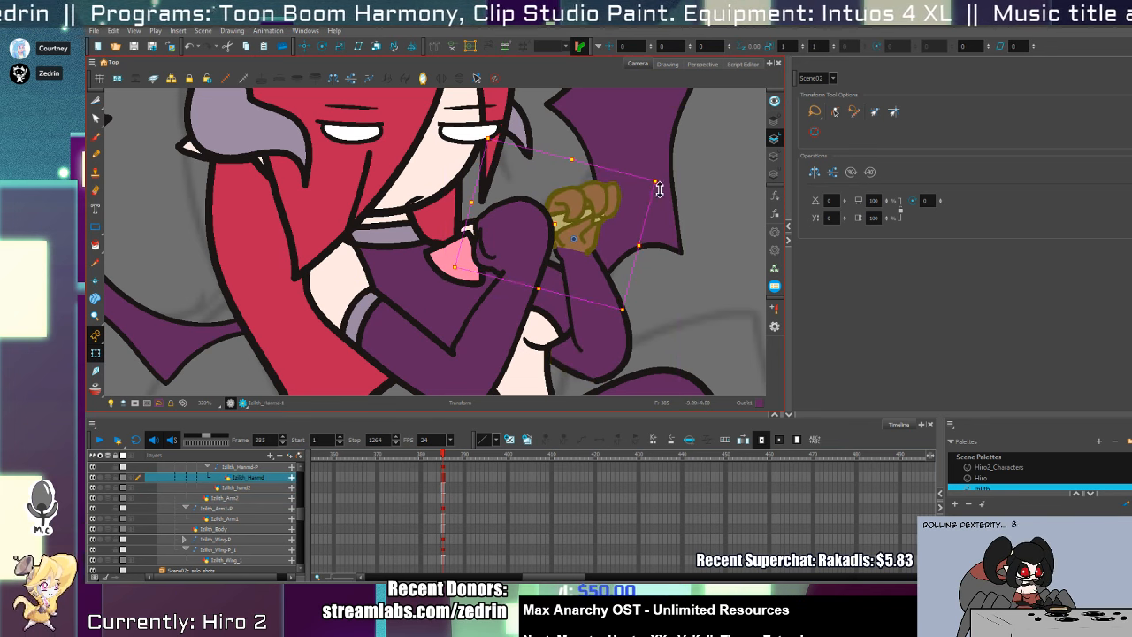
- Stretch the near arm slightly wider from the shoulder and fine-tune its height
click(504, 339)
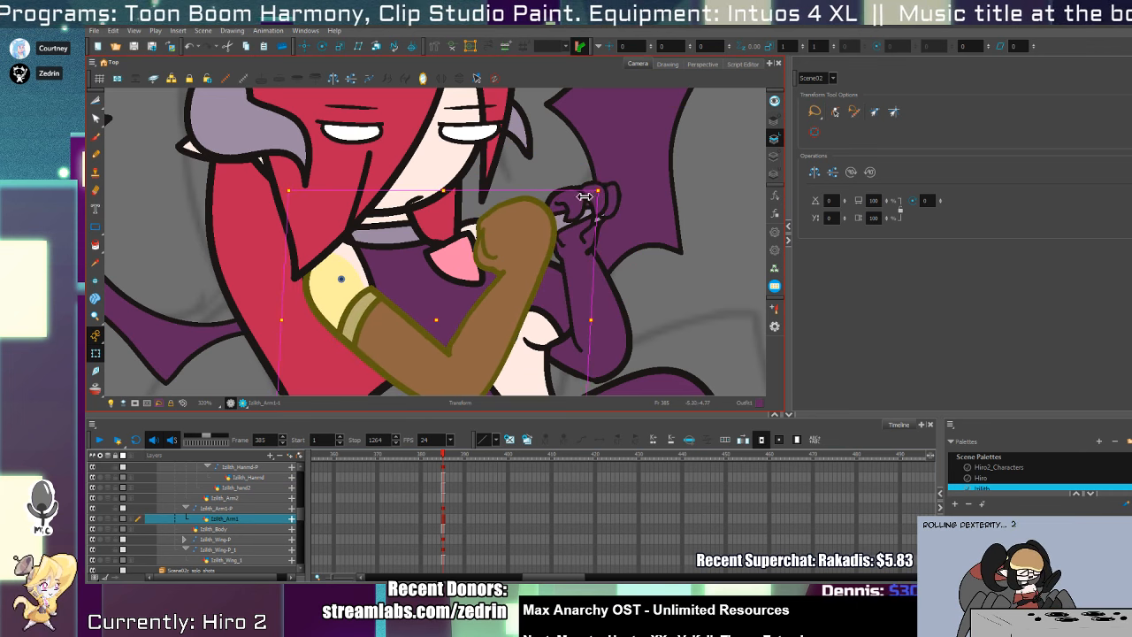
drag(598, 317, 609, 318)
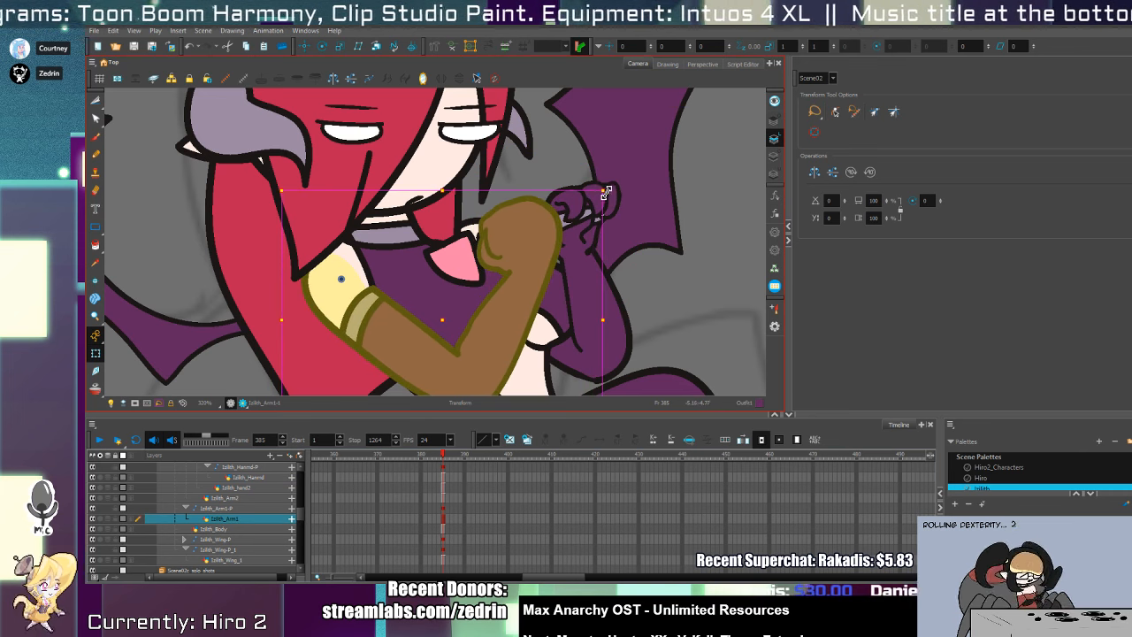
drag(608, 193, 609, 203)
- Review the demon's complete arm pose at frame 385 against the whole shot
key(1)
key(1)
key(1)
key(1)
key(1)
key(1)
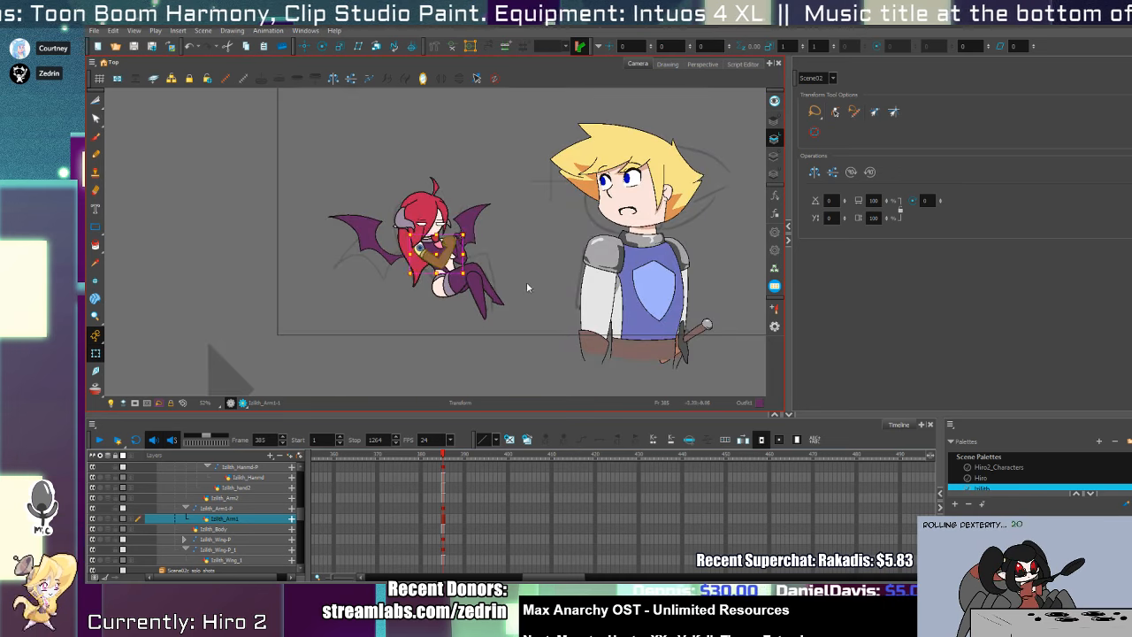
key(alt+z)
click(459, 257)
click(458, 257)
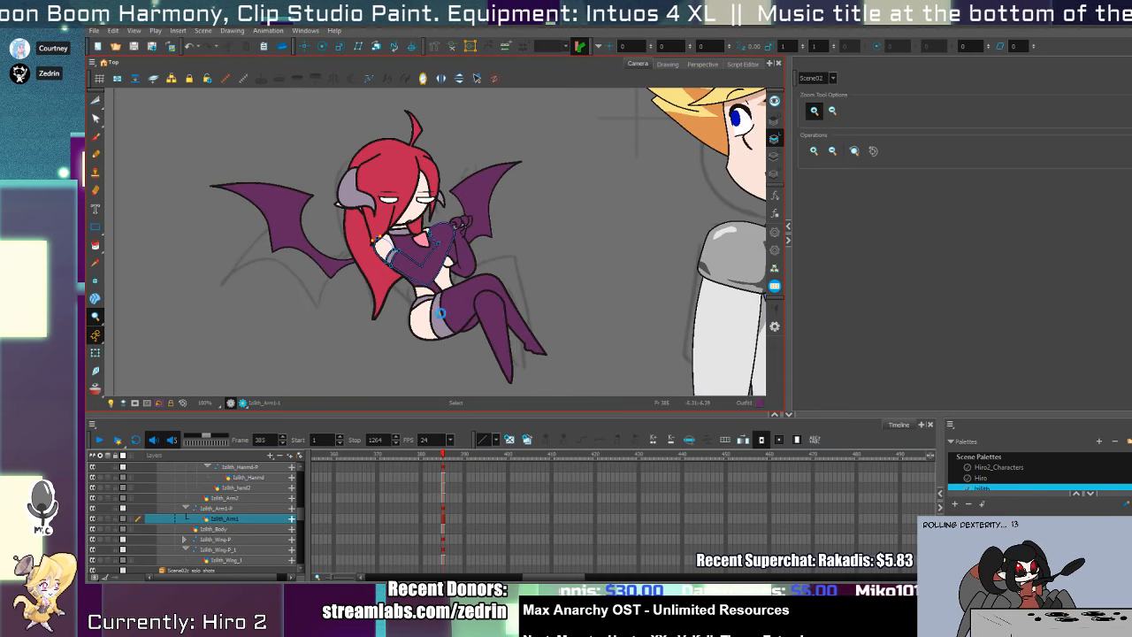
mouse_move(437, 458)
mouse_down()
mouse_move(444, 479)
mouse_move(443, 469)
mouse_up()
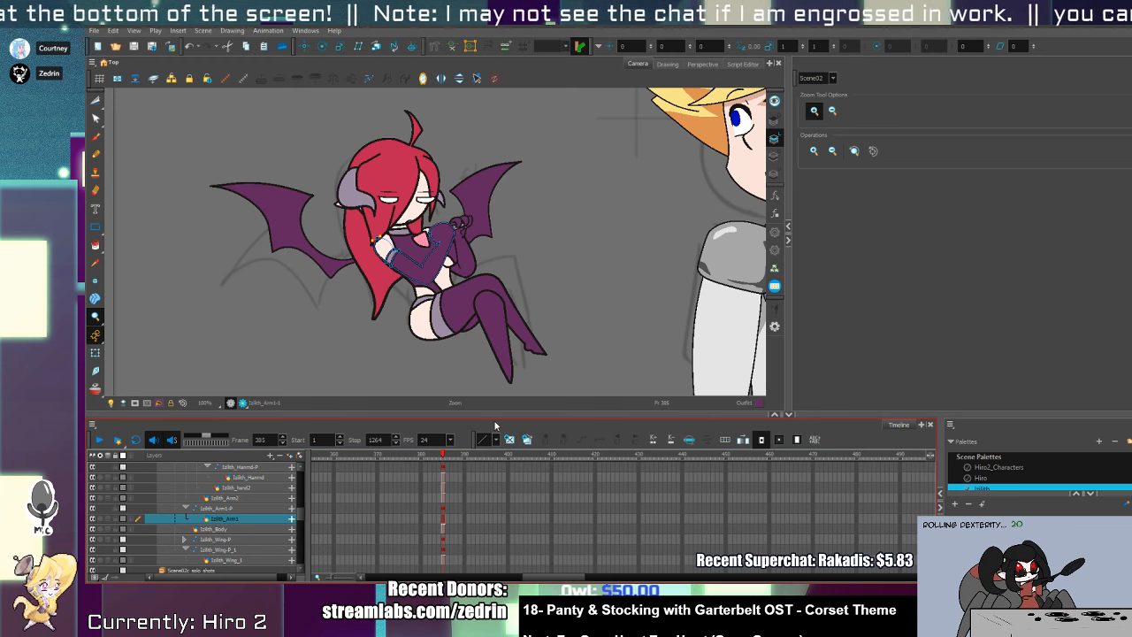
click(573, 364)
alt+click(573, 364)
alt+click(569, 354)
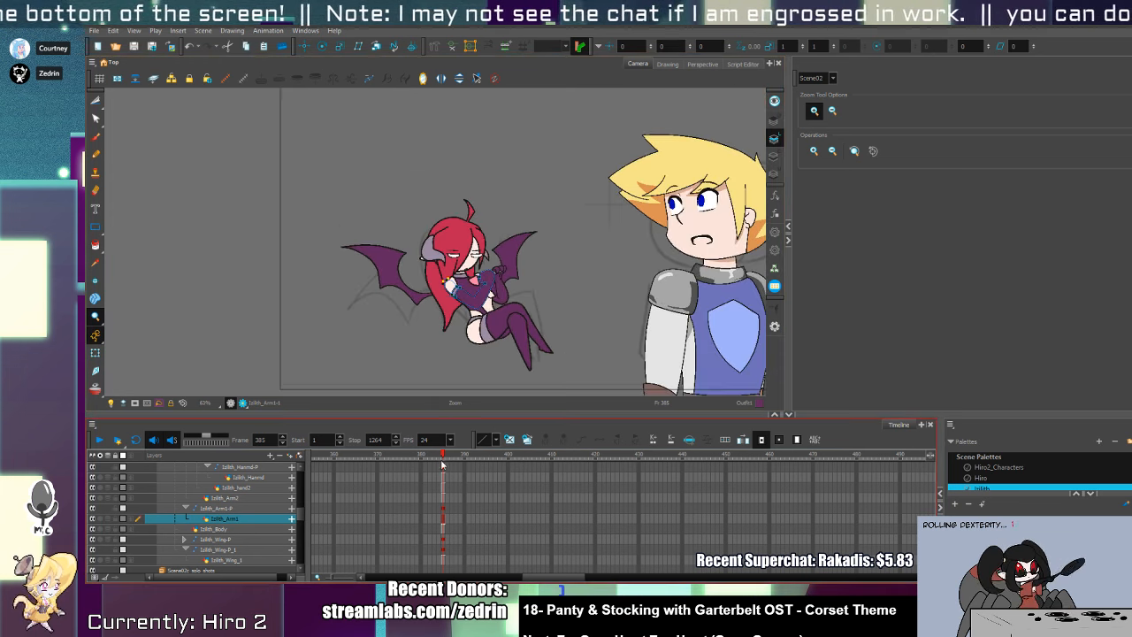
- Go to frame 1136, where the rough sketch of the figure sitting in the flower begins
click(903, 455)
mouse_move(912, 463)
mouse_down()
mouse_move(1024, 476)
mouse_move(248, 466)
mouse_move(424, 506)
mouse_move(580, 500)
mouse_move(641, 519)
mouse_move(802, 497)
mouse_move(744, 493)
mouse_up()
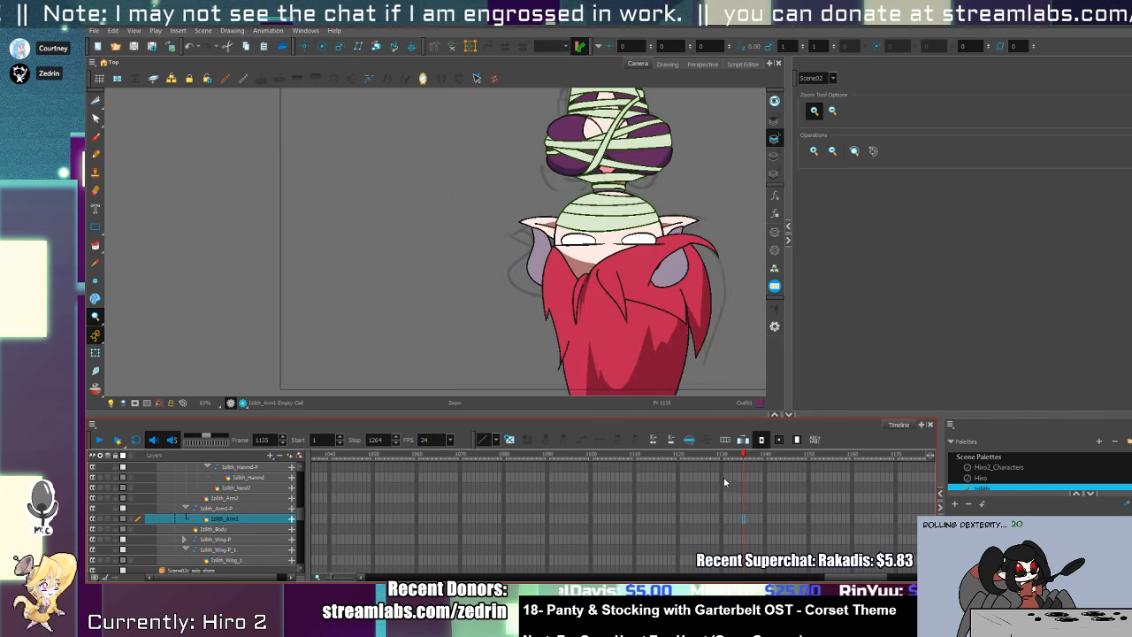
key(.)
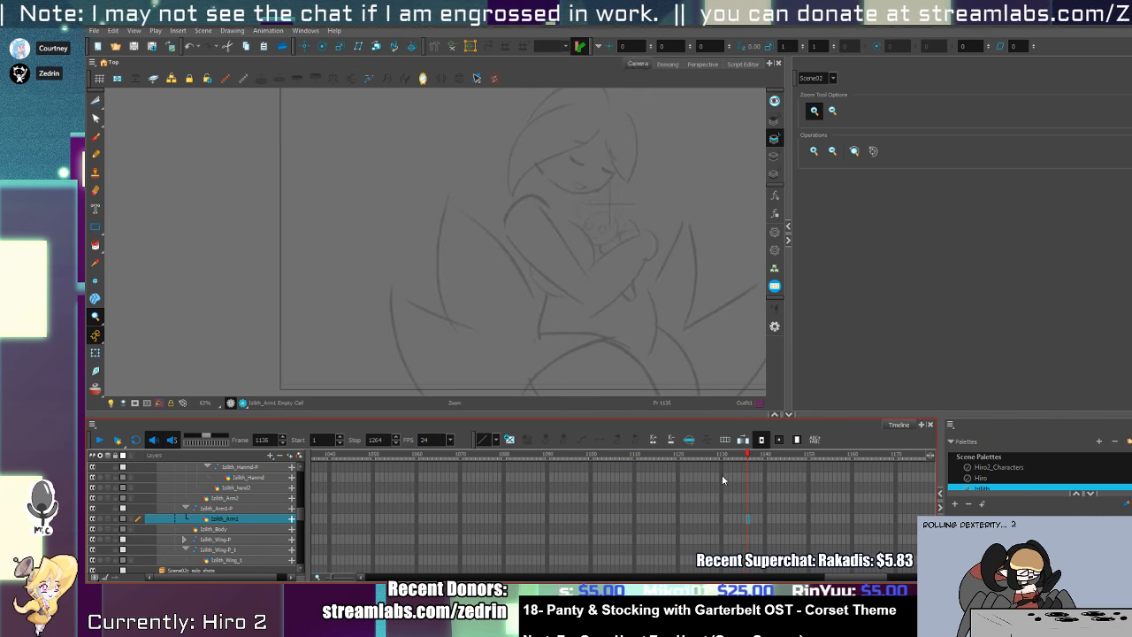
click(543, 331)
- Collapse the Hiro_Body-P and Lilith_Body-P layer hierarchies to reach the Scene02d_appear layers
scroll(305, 495, up, 3)
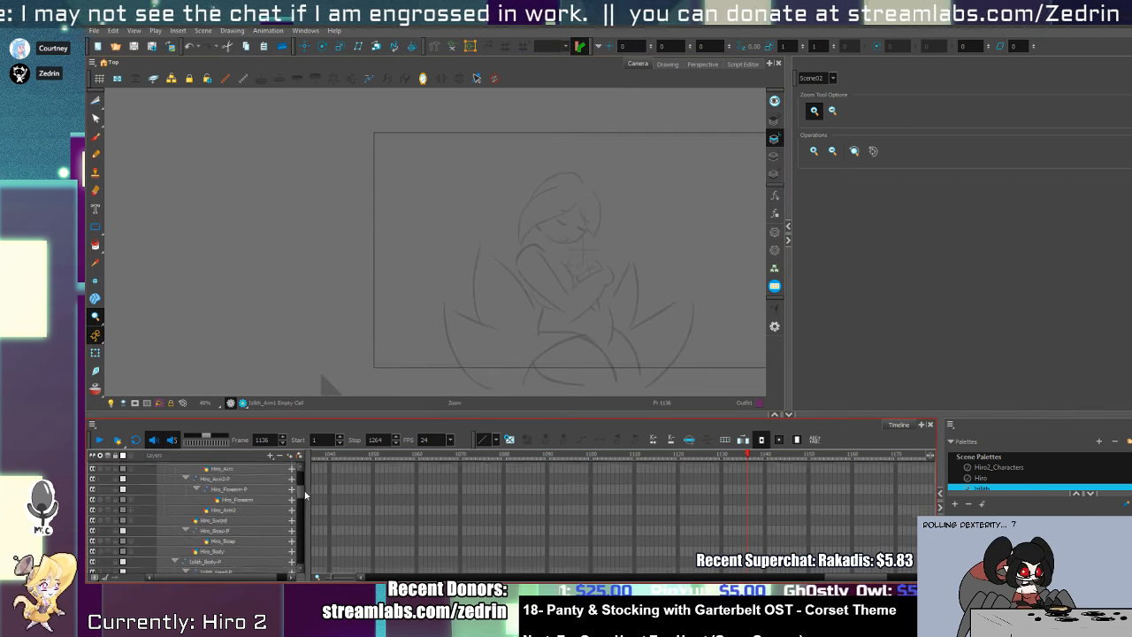
drag(303, 496, 303, 487)
click(174, 480)
click(174, 491)
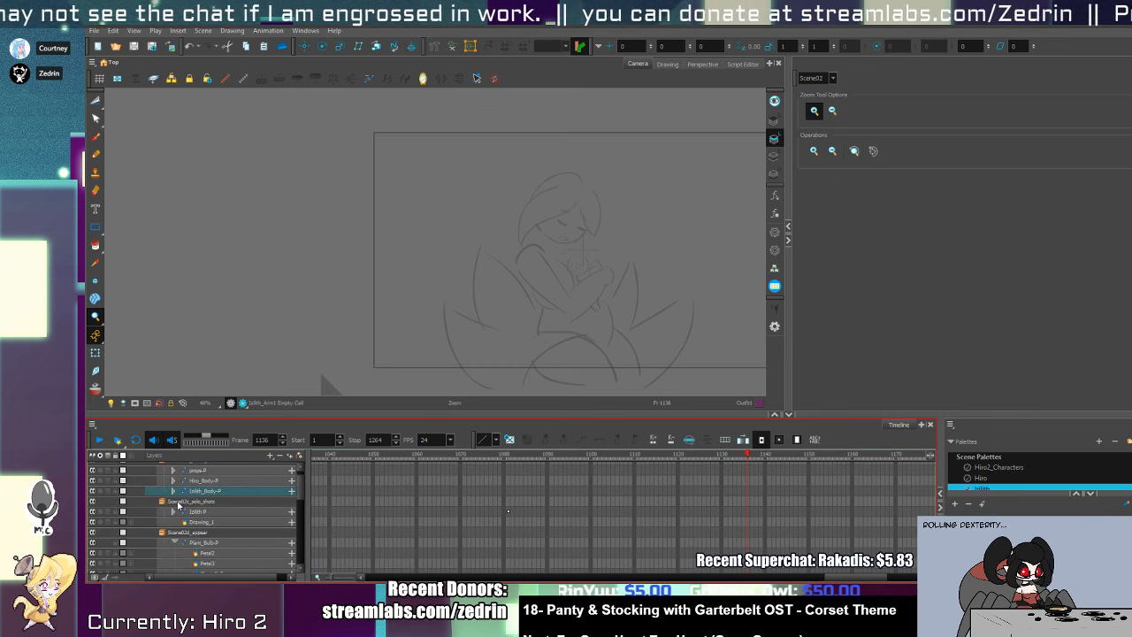
scroll(203, 501, down, 1)
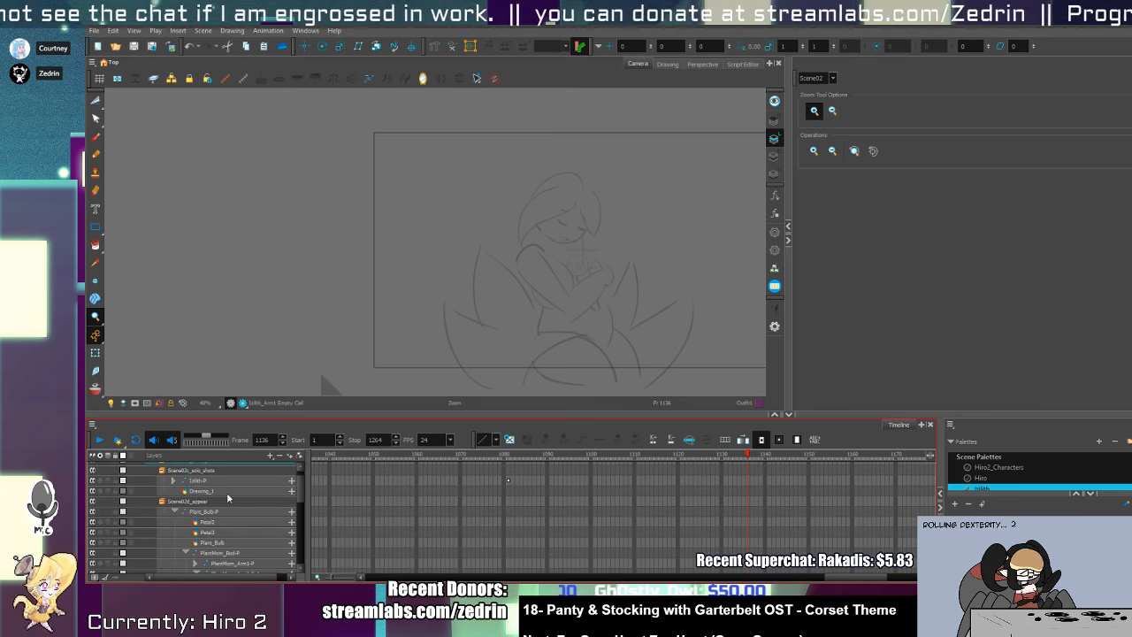
- Copy the collapsed Plant_Bulb-P hierarchy from frame 818 to frame 1136 and end its exposure before frame 1198
drag(513, 453, 435, 528)
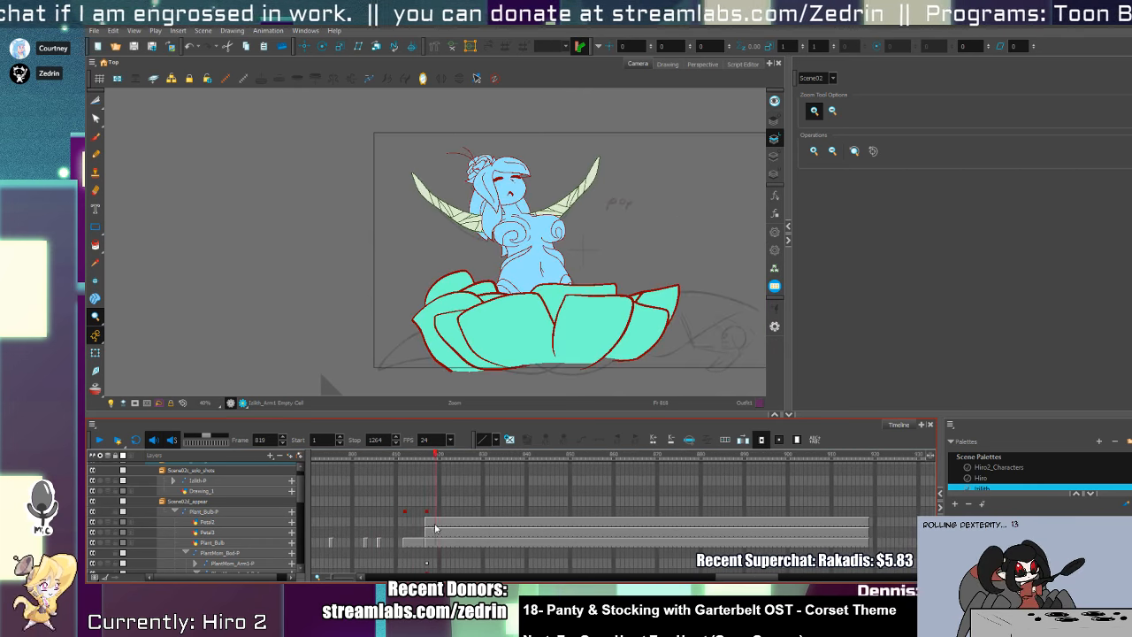
click(174, 512)
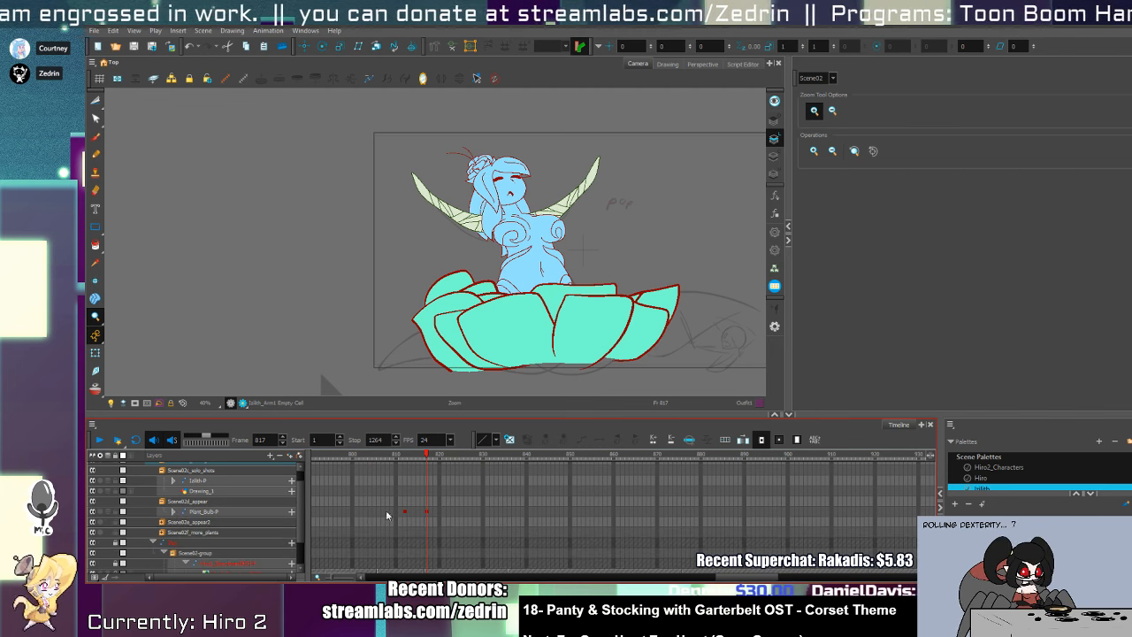
click(431, 513)
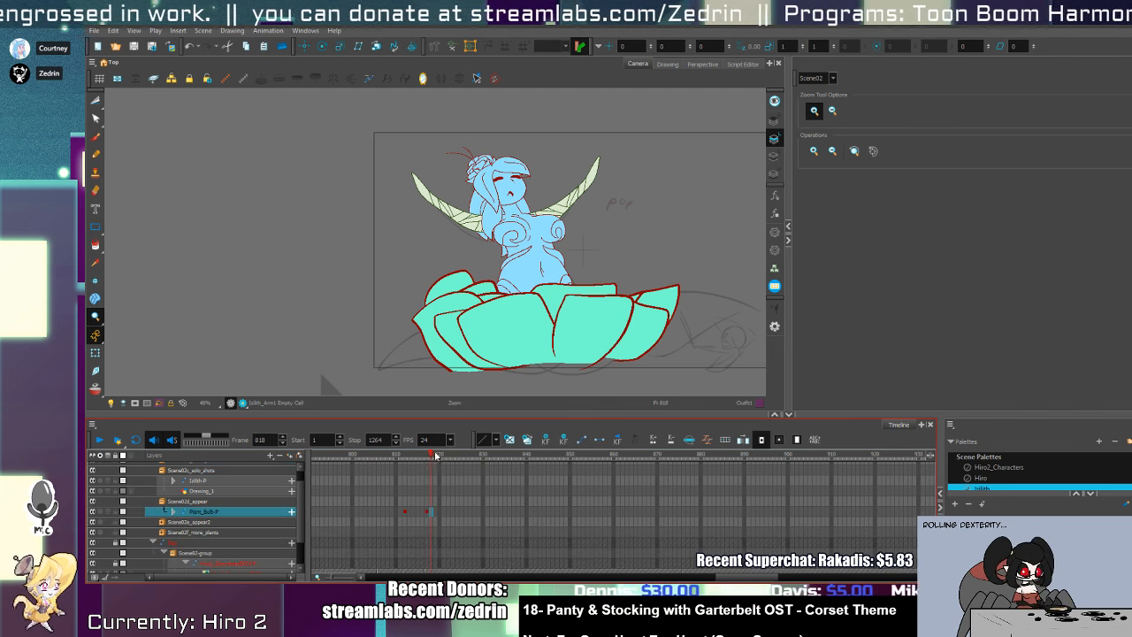
mouse_move(436, 456)
mouse_down()
mouse_move(940, 455)
mouse_move(473, 503)
mouse_move(344, 496)
mouse_move(385, 518)
mouse_move(412, 516)
mouse_move(391, 517)
mouse_up()
key(period)
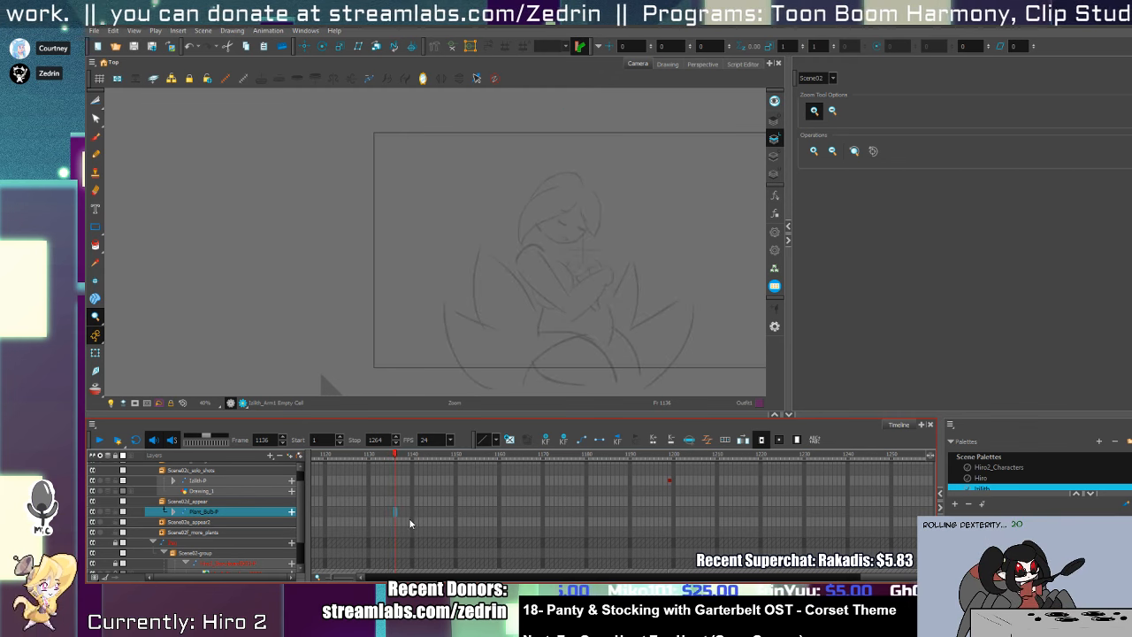
key(ctrl+v)
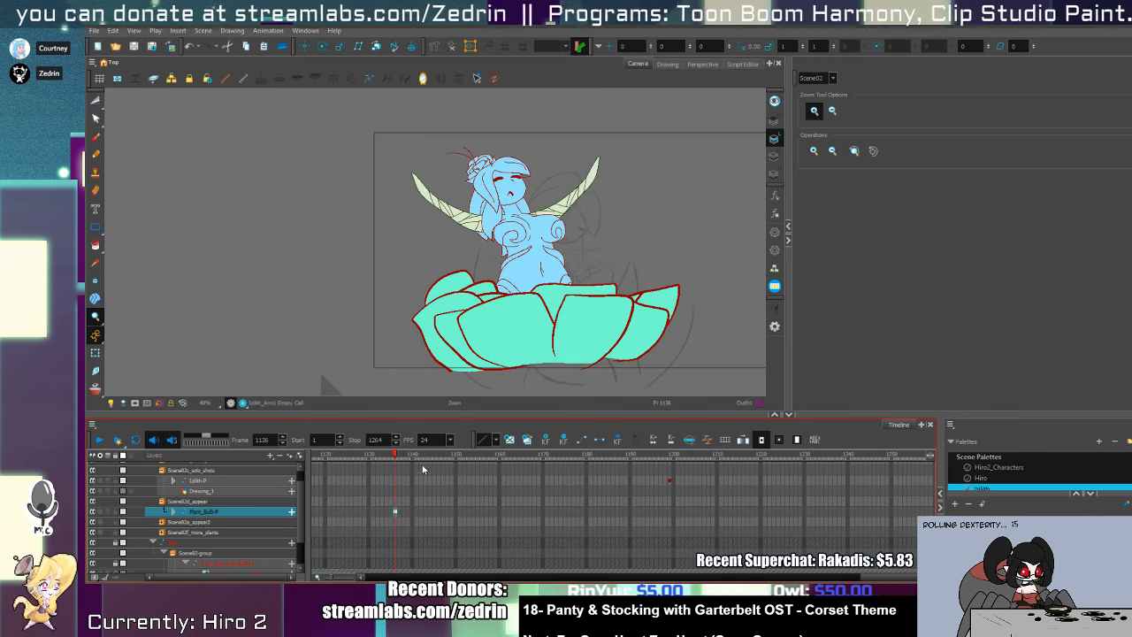
click(665, 513)
click(665, 513)
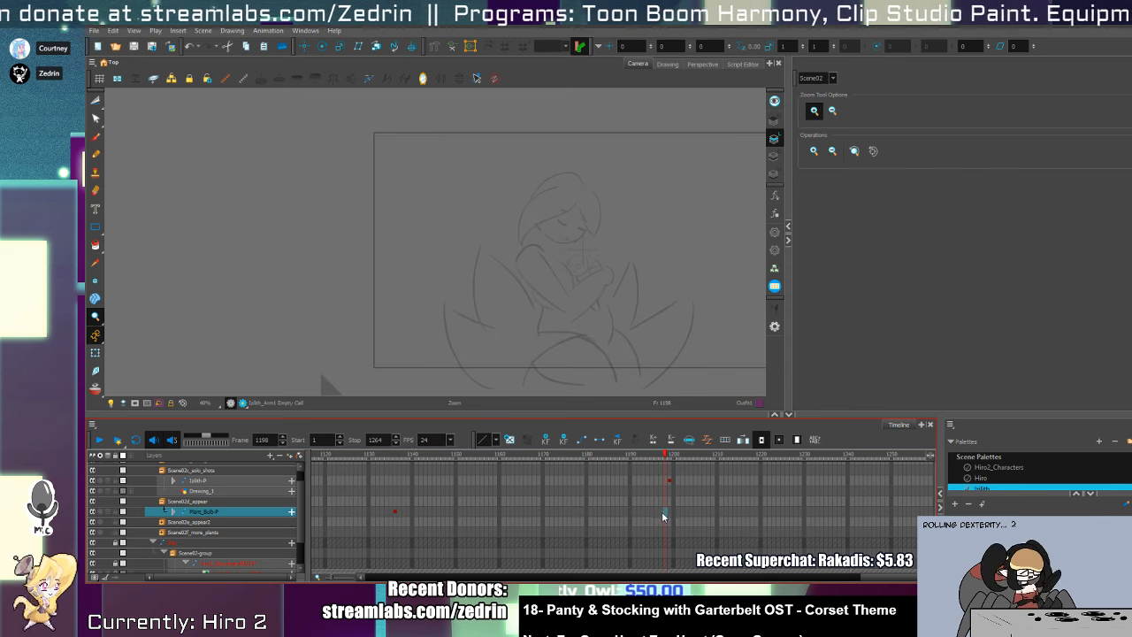
- Move the whole plant character down and slightly outward at frame 1136, and rotate it slightly clockwise
click(392, 511)
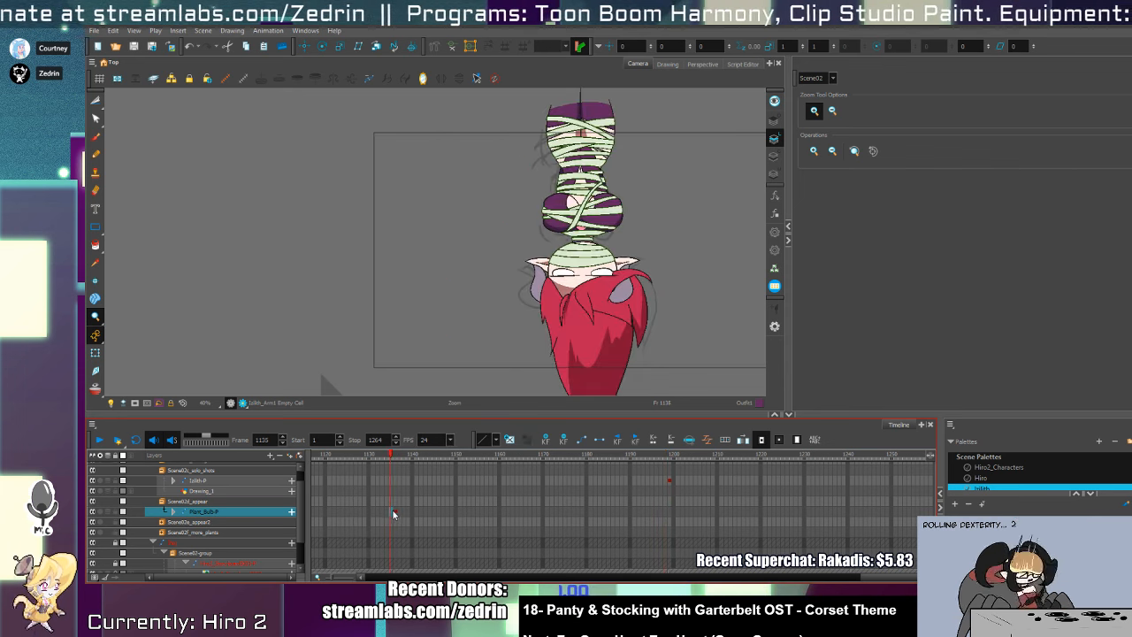
key(shift+t)
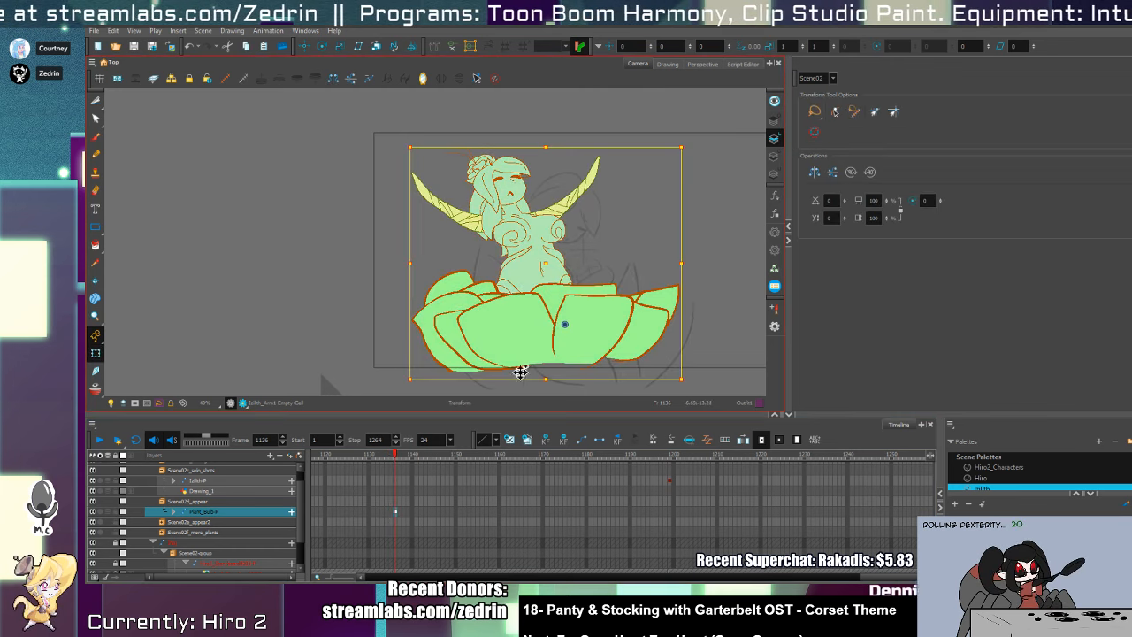
drag(606, 353, 624, 389)
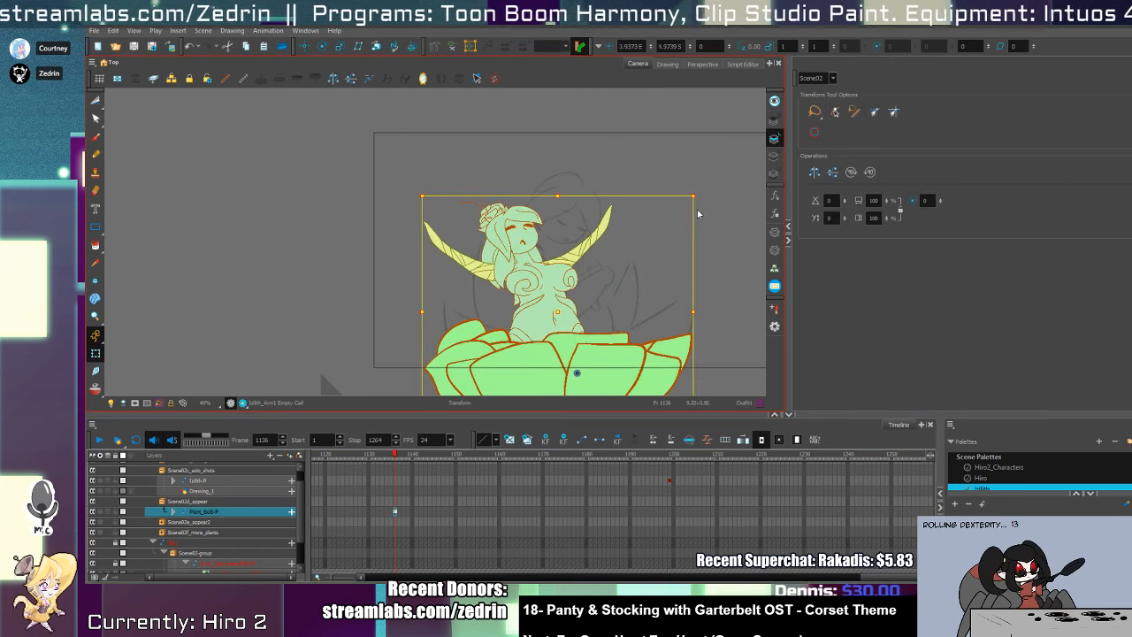
mouse_move(702, 193)
mouse_down()
mouse_move(714, 212)
mouse_move(696, 211)
mouse_up()
key(Escape)
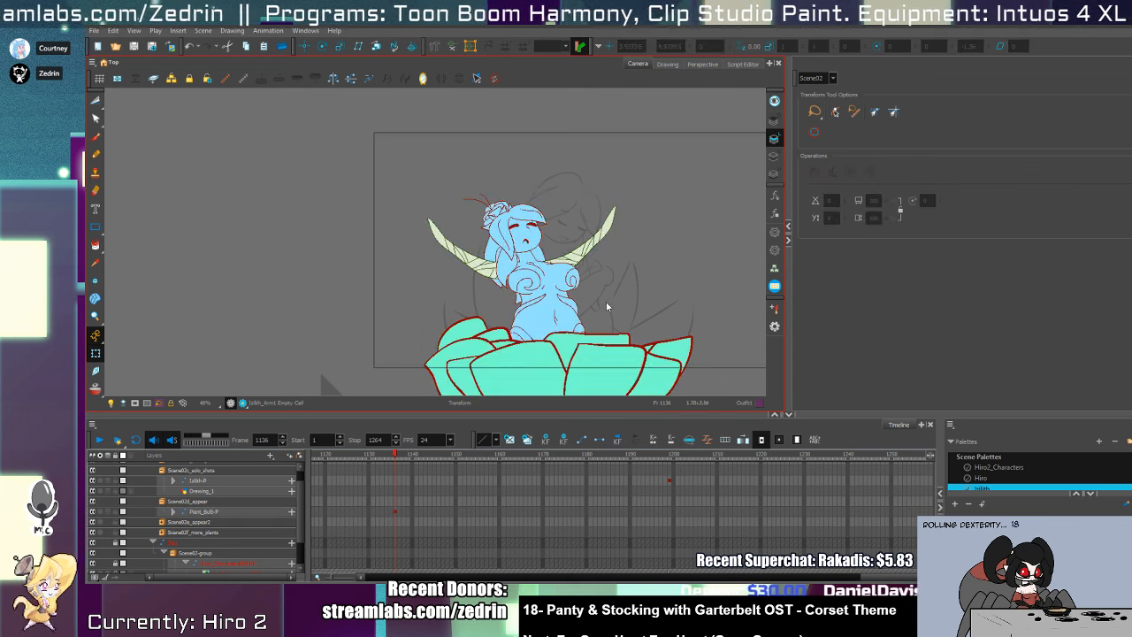
click(495, 357)
drag(503, 342, 500, 330)
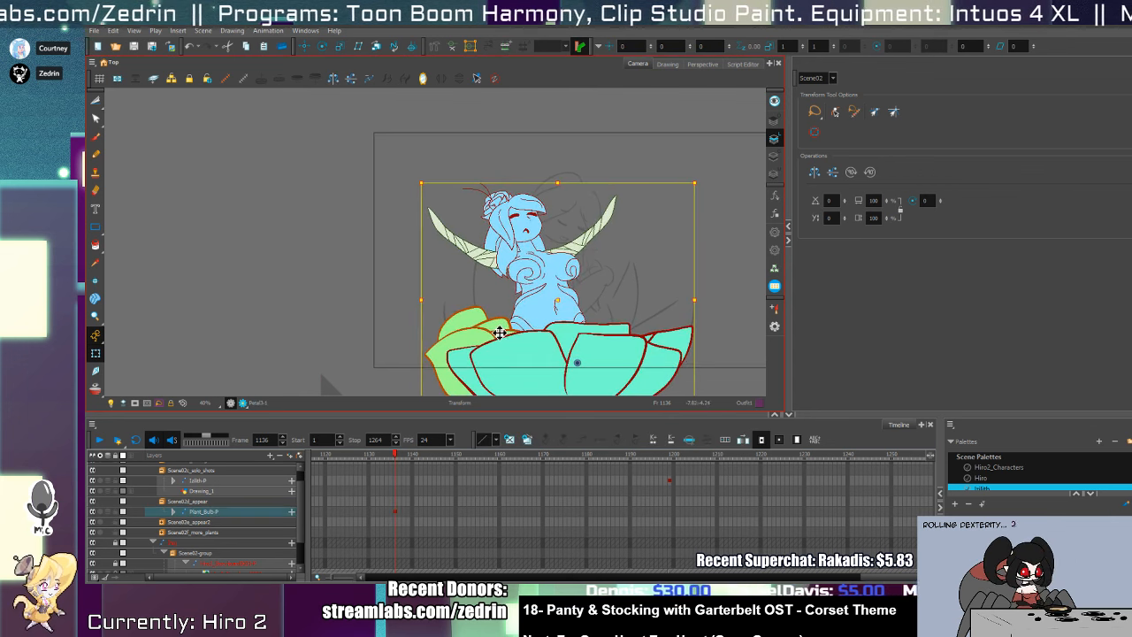
key(ctrl+z)
- Reveal the petal layers in the timeline and duplicate the Petal2 drawing at frame 1136 for separate editing
key(o)
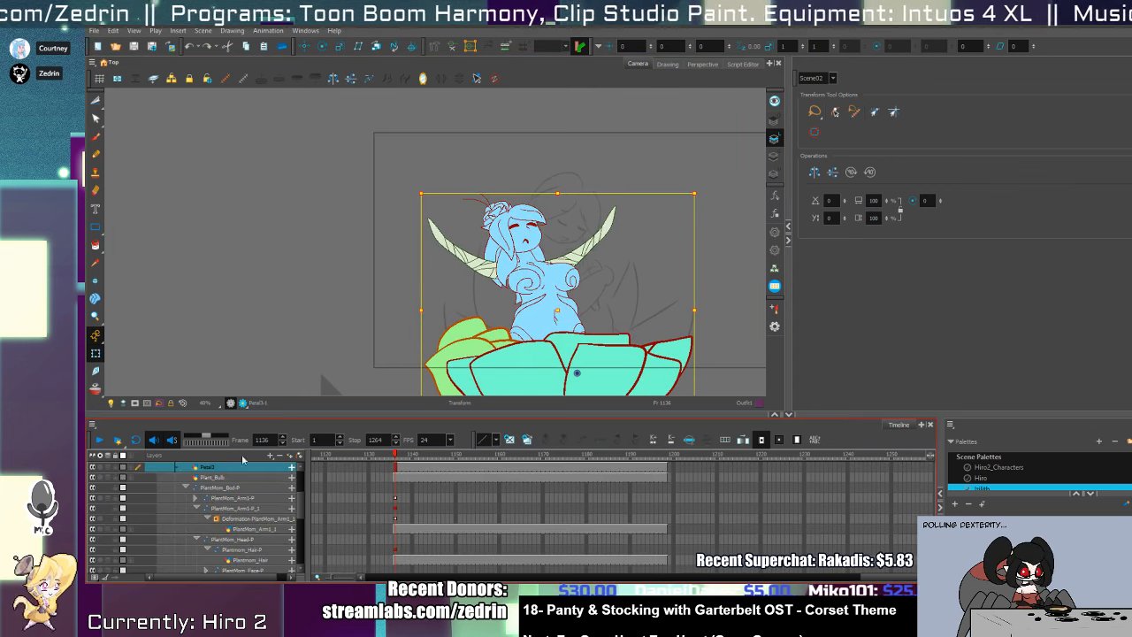
drag(306, 507, 339, 504)
click(433, 497)
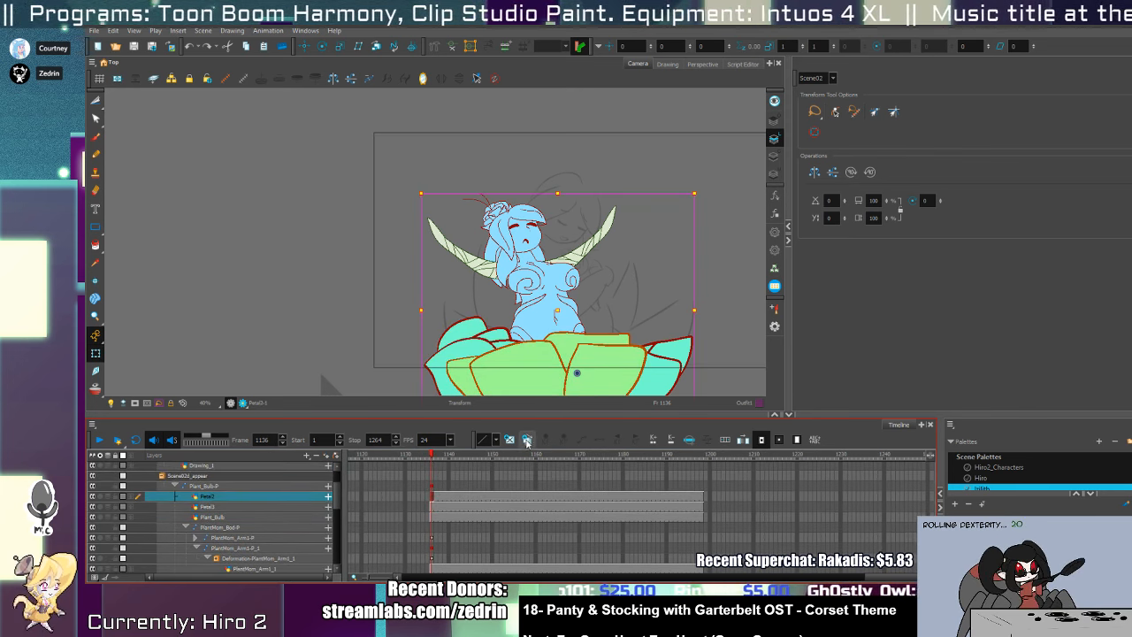
key(alt+s)
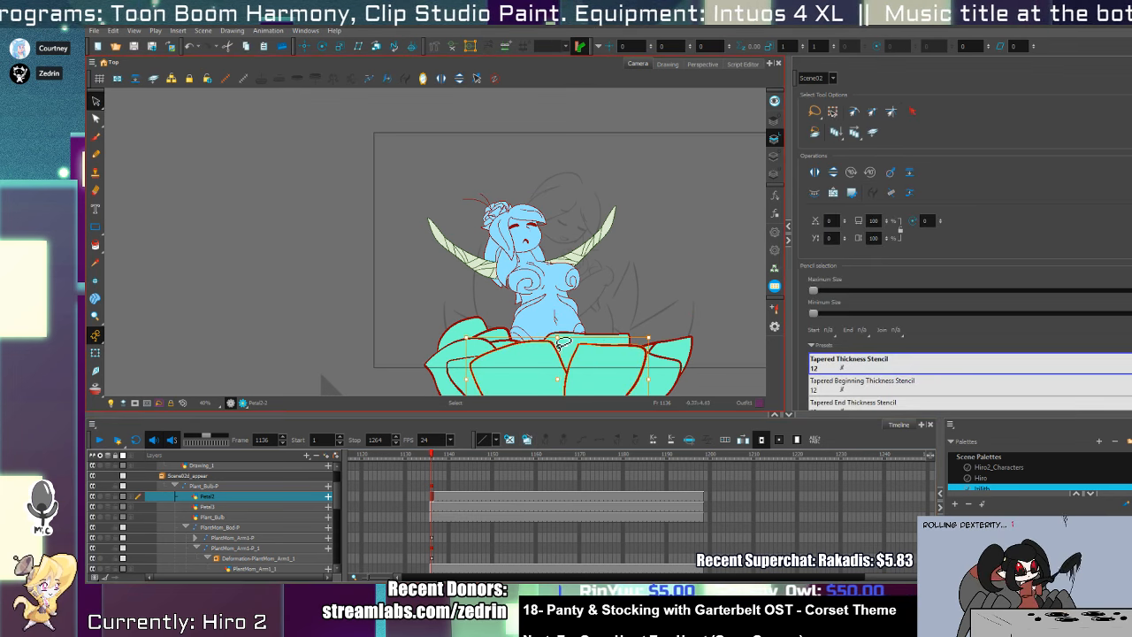
drag(558, 338, 558, 340)
- Duplicate the Petal3 drawing at frame 1136 and move all of its line and colour art slightly upward
key(shift+t)
click(329, 506)
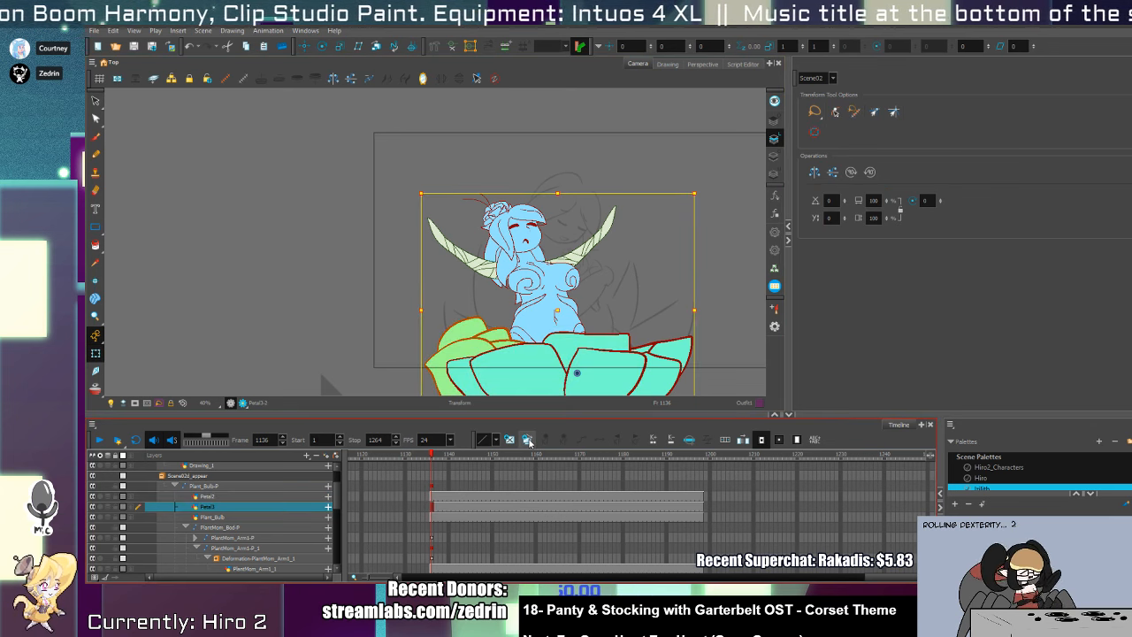
key(alt+s)
click(483, 367)
click(873, 132)
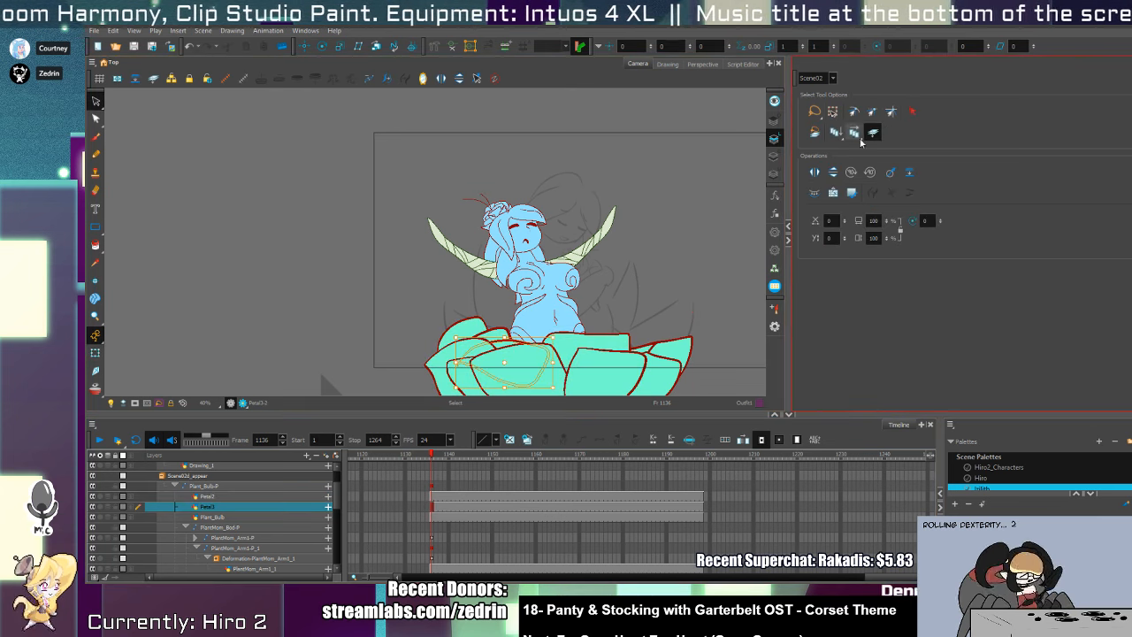
key(ctrl+a)
drag(463, 343, 463, 336)
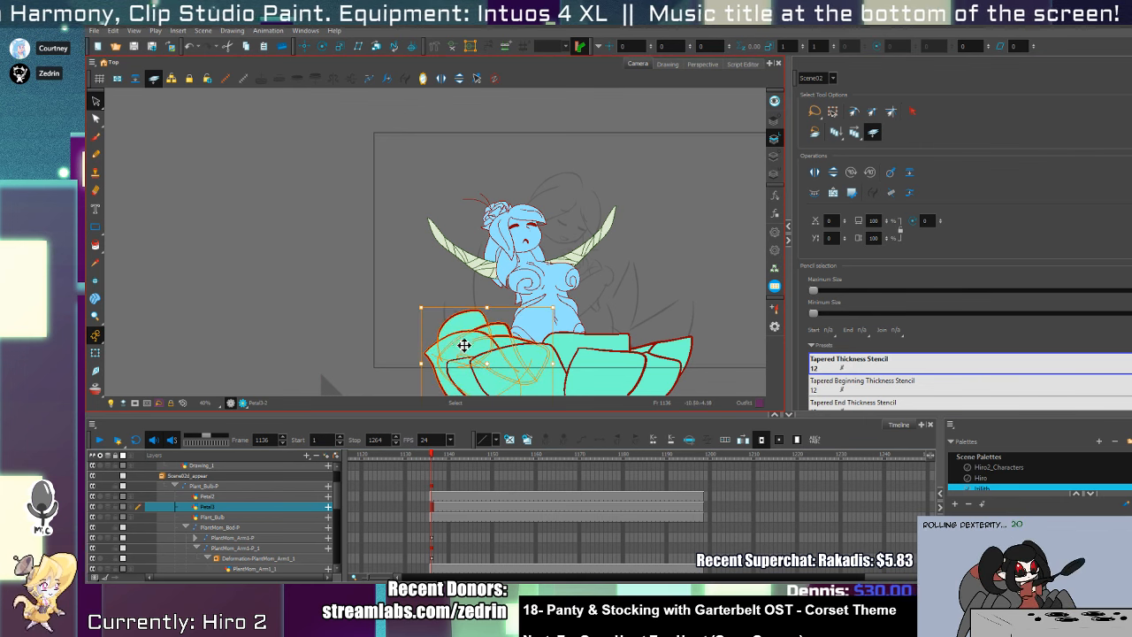
- Rotate the plant woman's body with its attached parts slightly clockwise at frame 1136
click(232, 518)
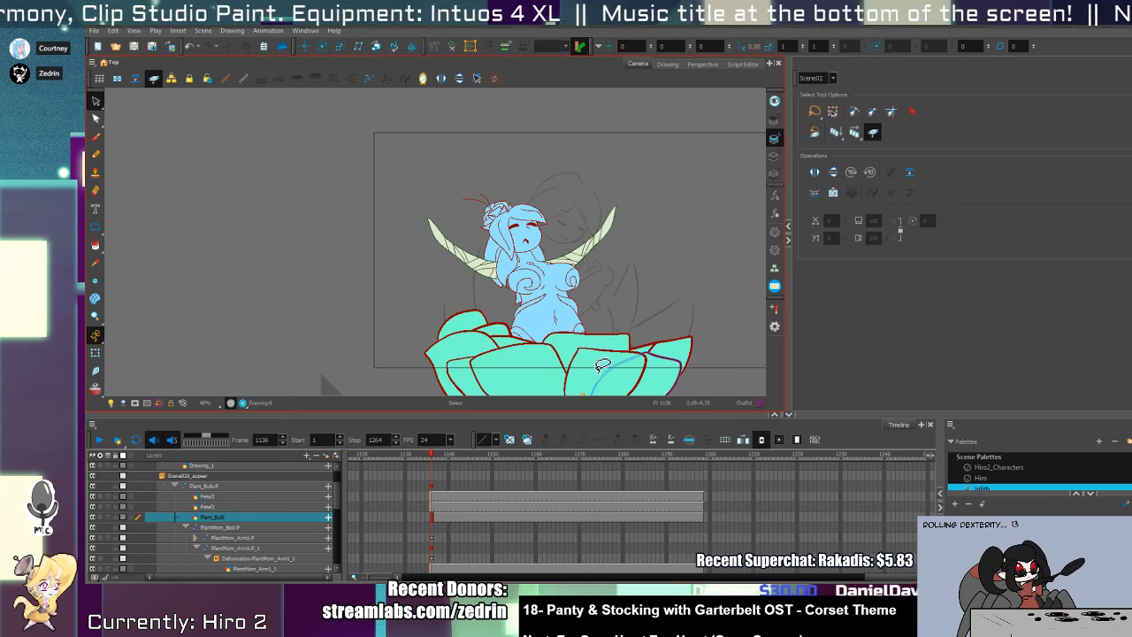
key(shift+t)
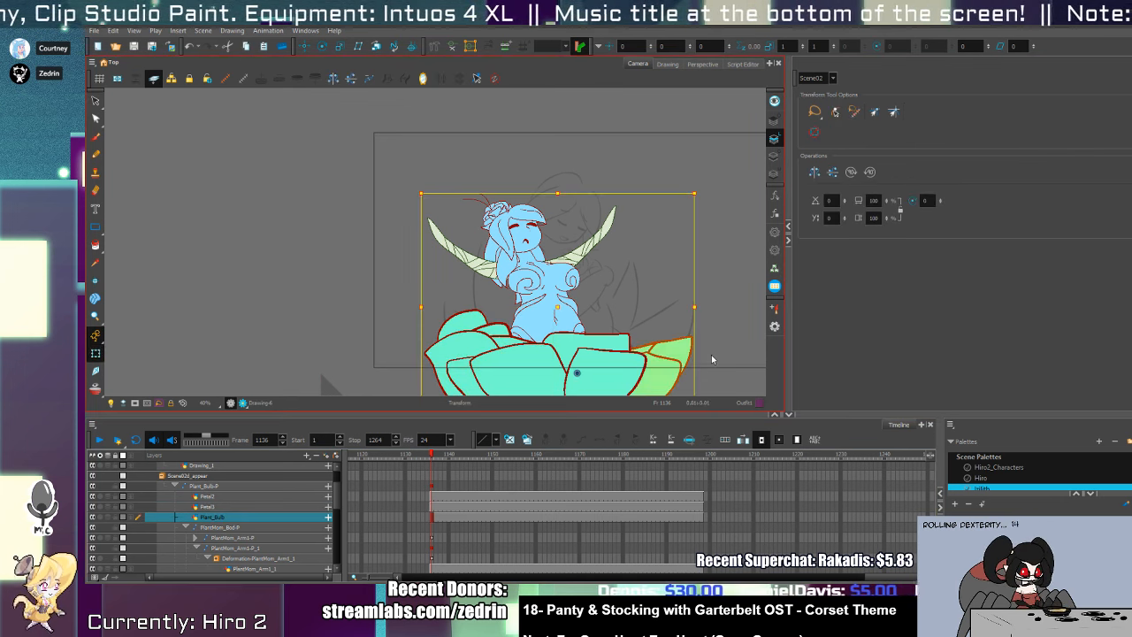
click(548, 334)
drag(631, 380, 626, 390)
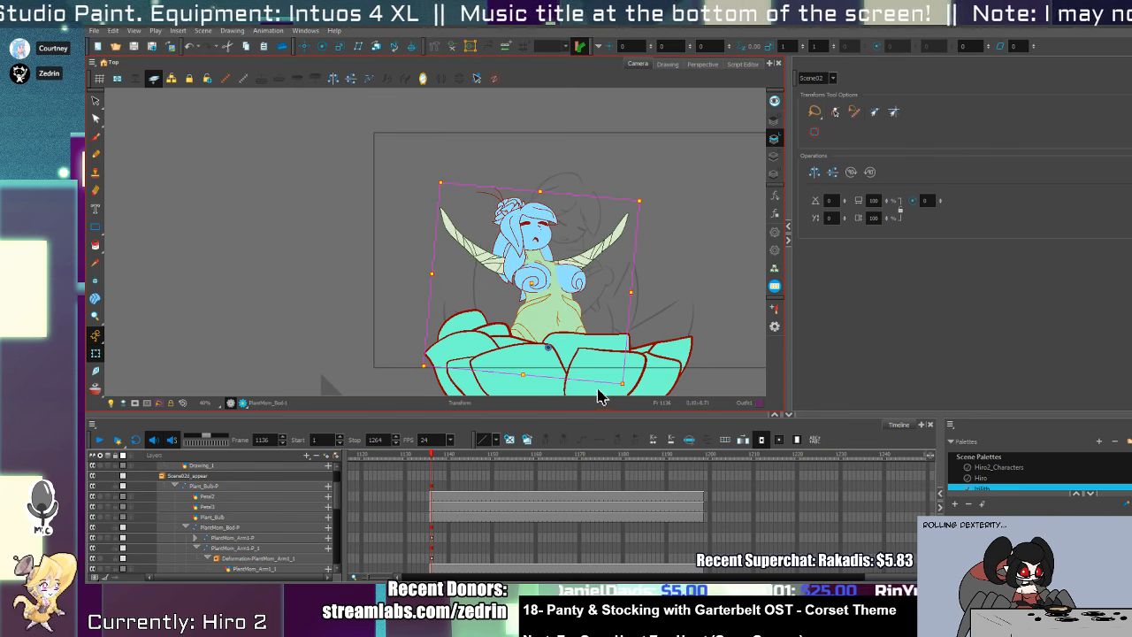
- Enlarge the whole plant character together with its petals, and move it slightly down and outward within the camera frame
click(568, 383)
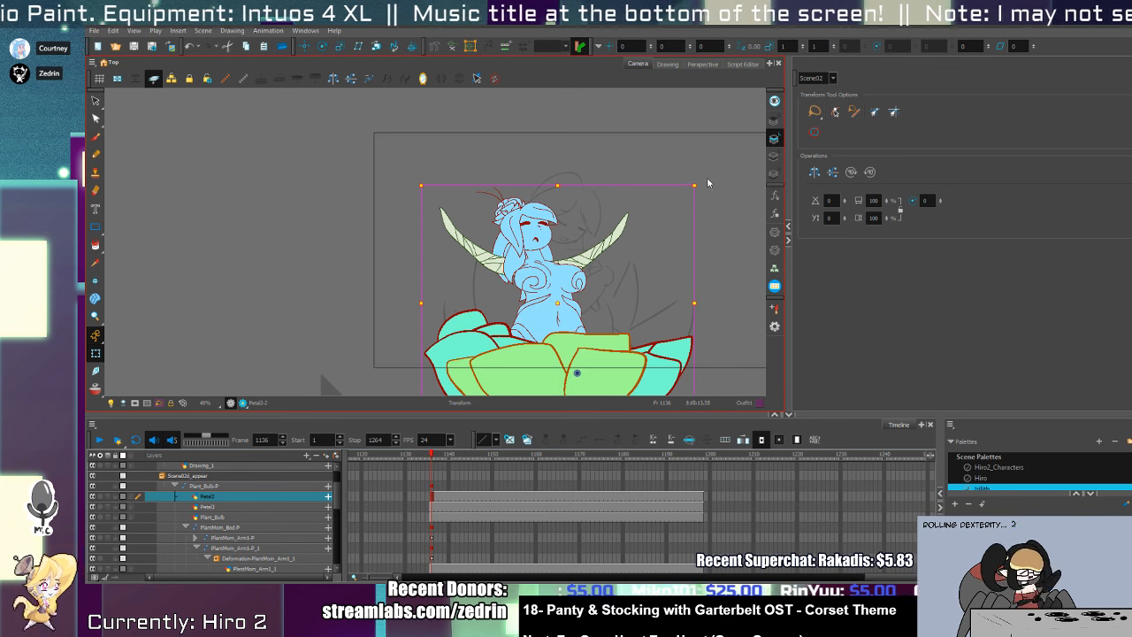
drag(707, 184, 756, 113)
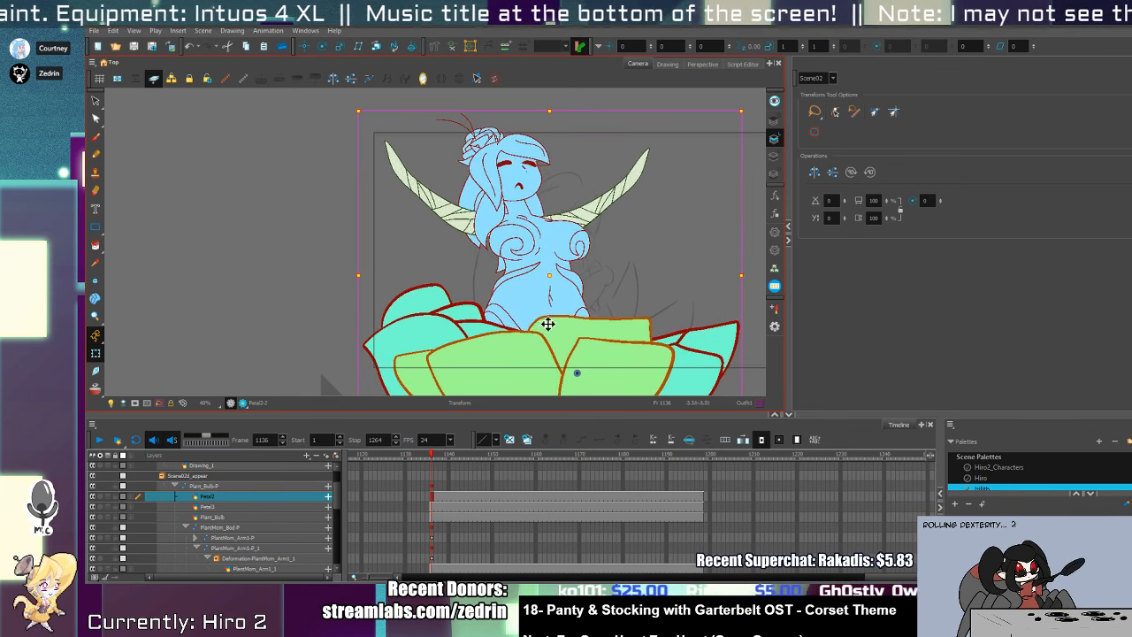
drag(549, 323, 575, 343)
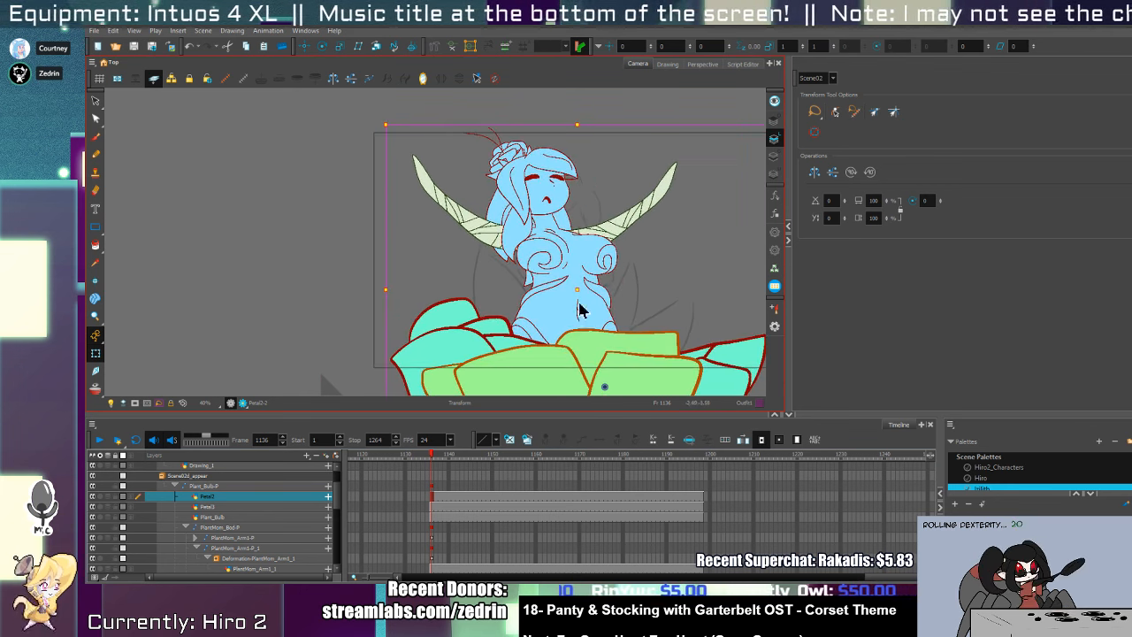
- Widen the line and colour art of the chest drawing slightly, and shift it into place on the torso
key(alt+s)
click(611, 270)
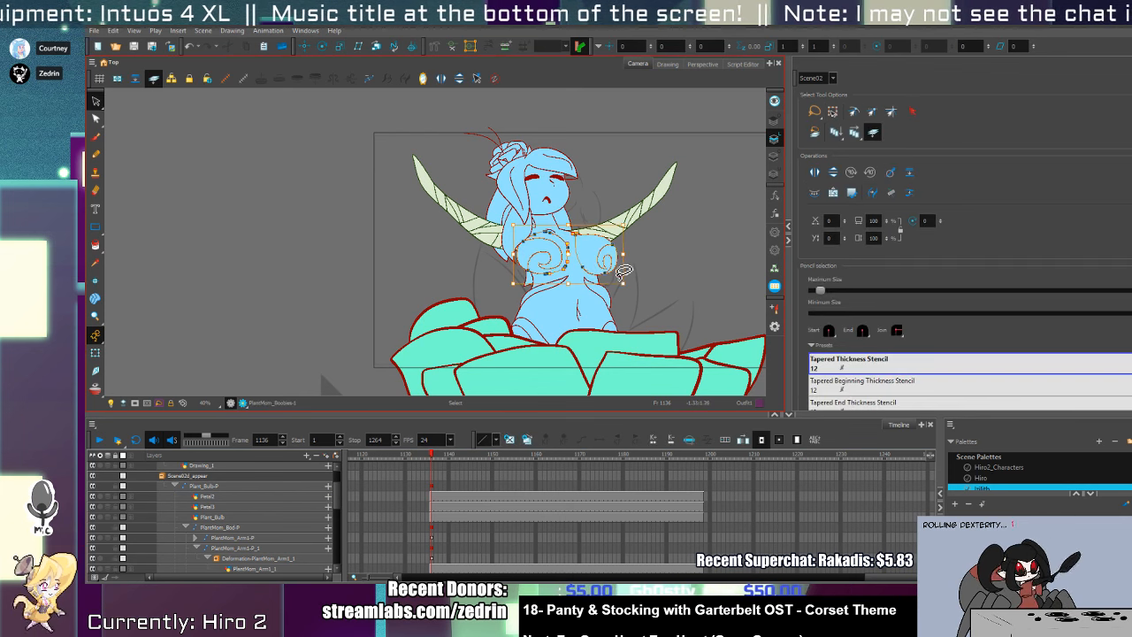
drag(627, 291, 629, 292)
key(alt+z)
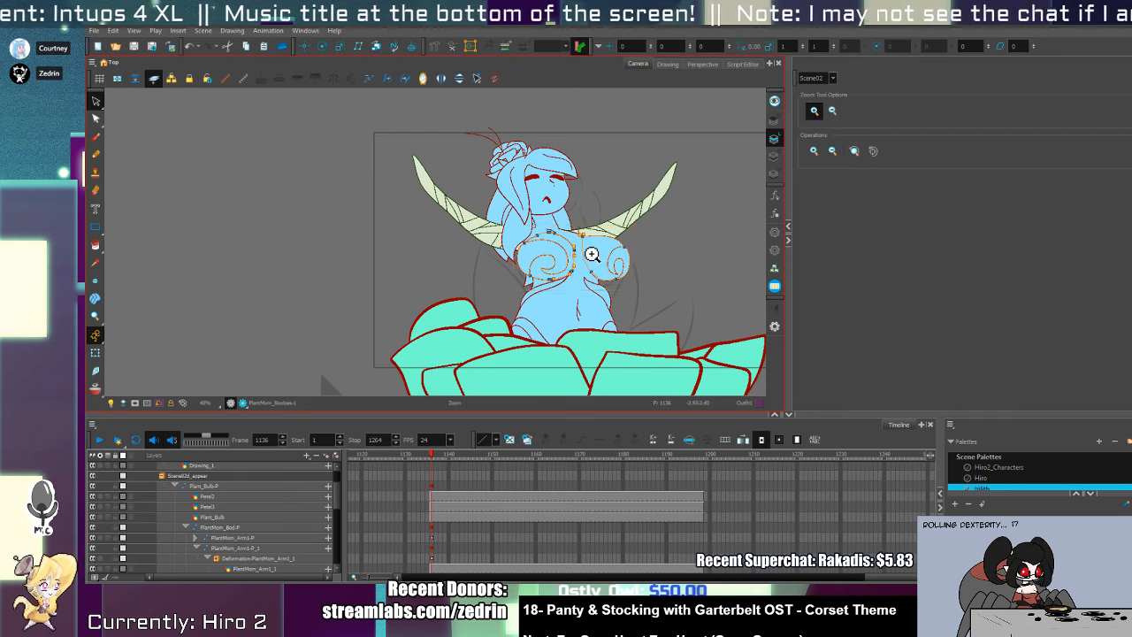
drag(590, 253, 616, 267)
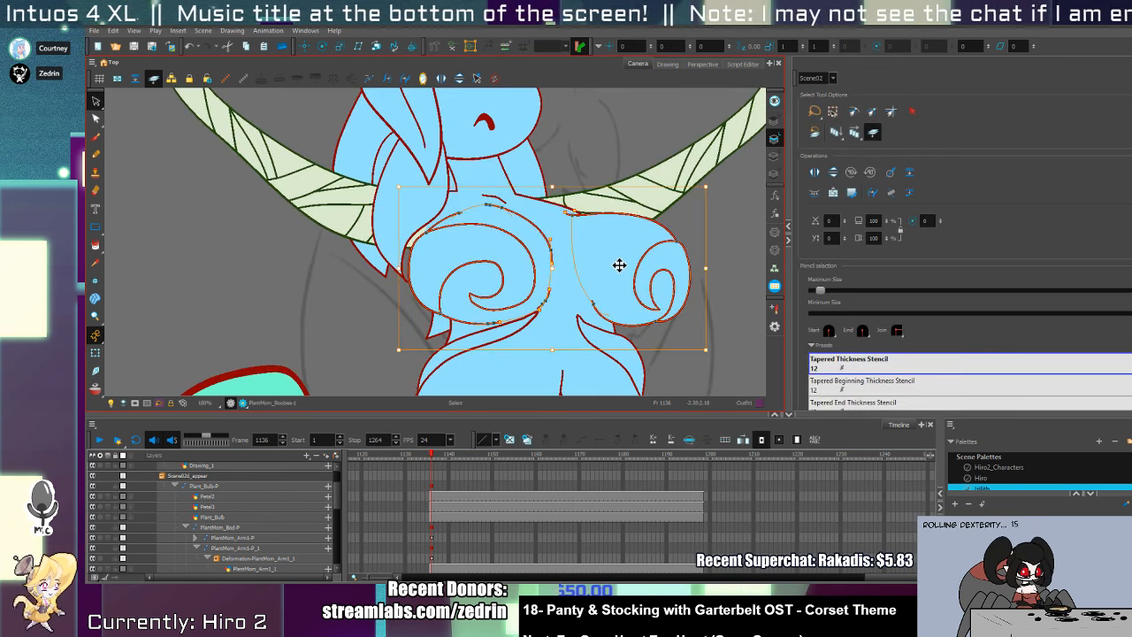
scroll(619, 265, down, 2)
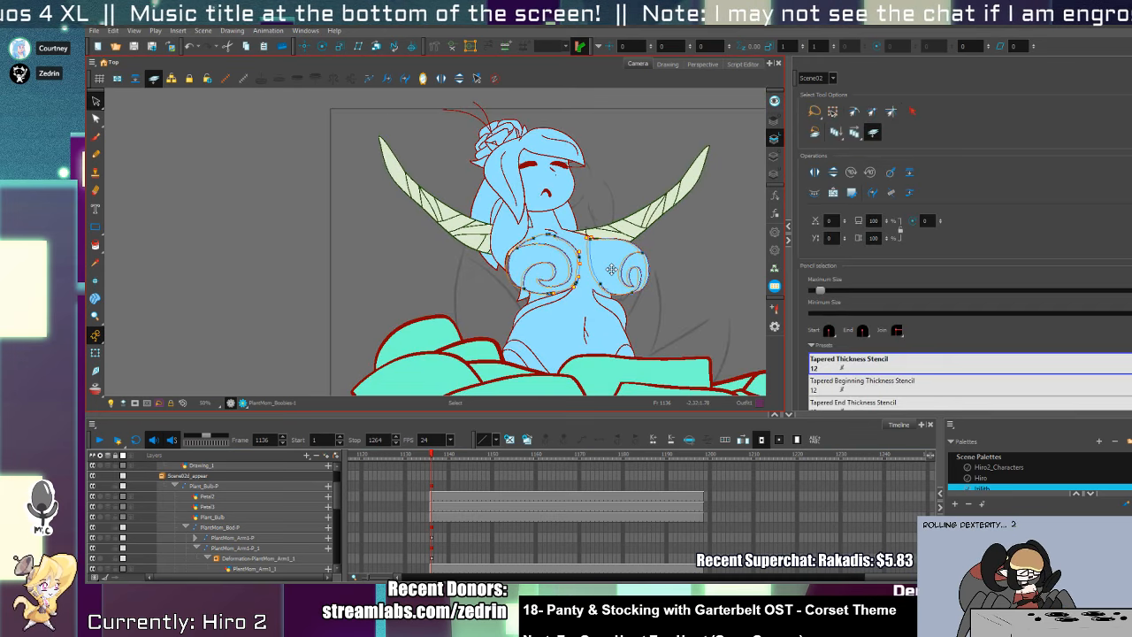
drag(611, 269, 609, 269)
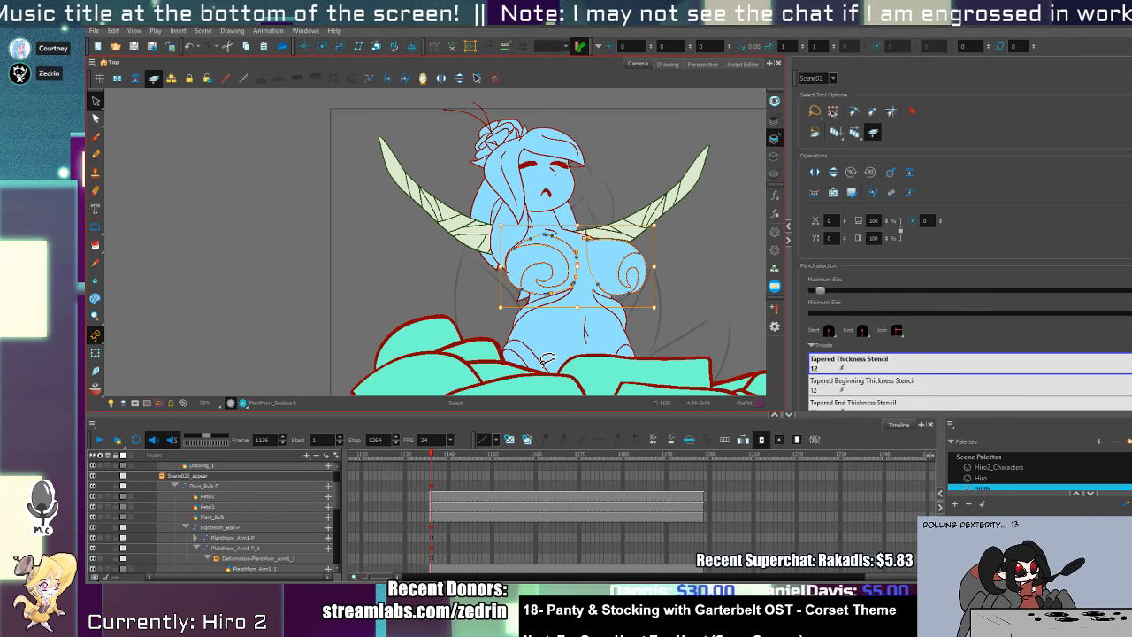
- Move the whole plant character, including the petals, slightly further down in the camera frame
key(shift+t)
click(589, 357)
key(space)
scroll(610, 306, down, 1)
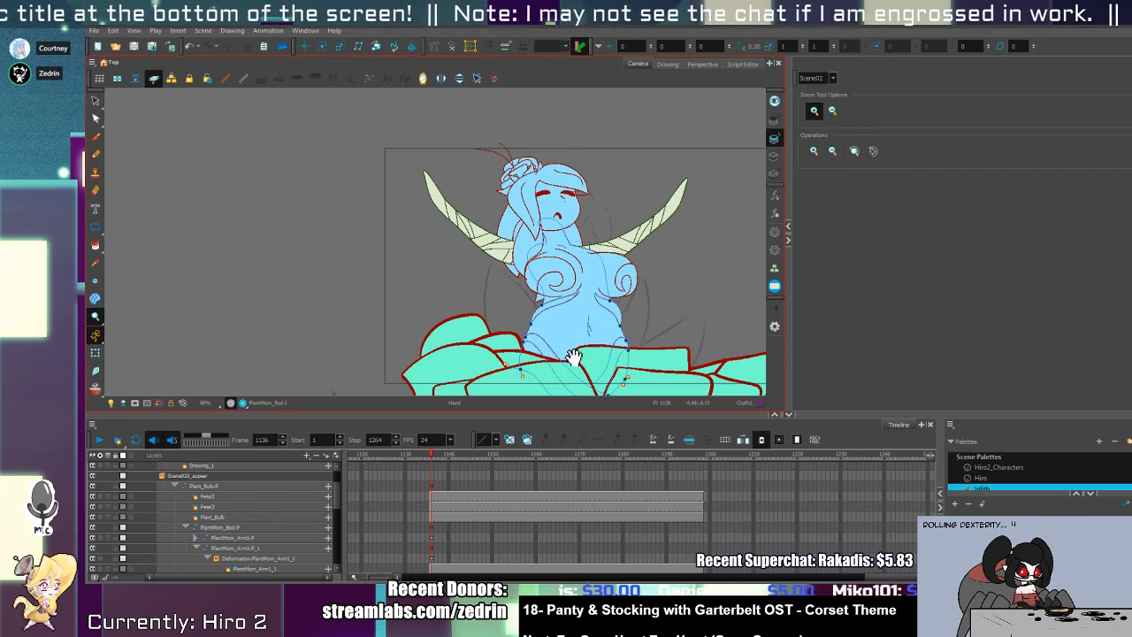
drag(575, 359, 530, 233)
click(573, 305)
drag(604, 329, 607, 337)
key(space)
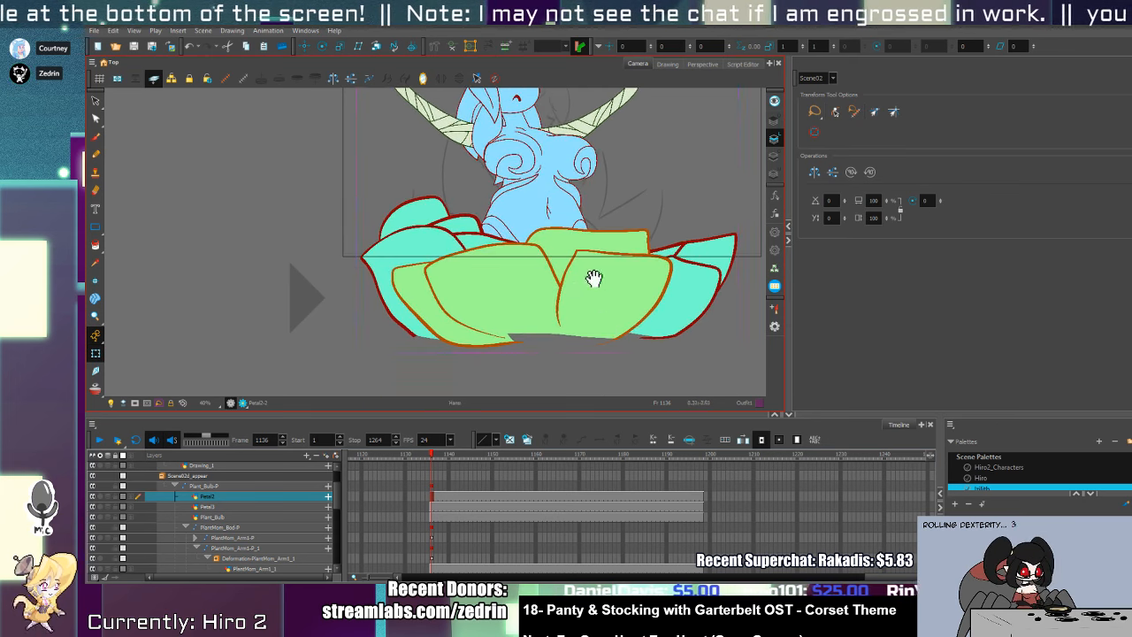
- Rotate the upper body slightly further clockwise above the petals
drag(553, 173, 564, 299)
key(ctrl+space)
ctrl+click(563, 299)
click(541, 352)
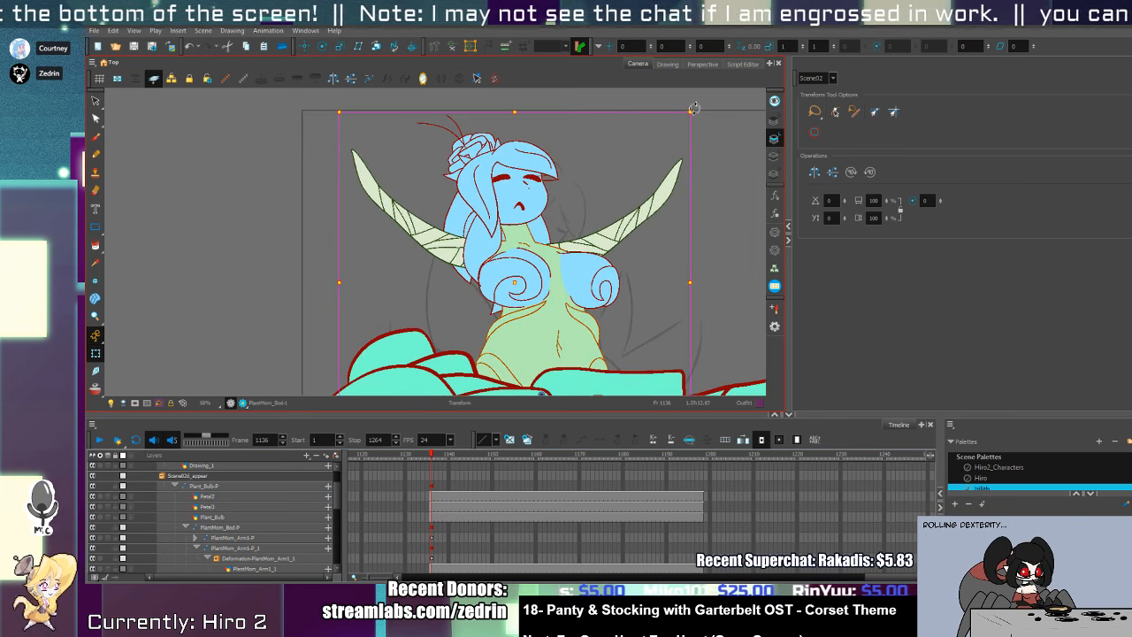
drag(695, 108, 706, 120)
- Tilt the head clockwise with its hair and face, and shift it slightly to align it over the neck
click(548, 220)
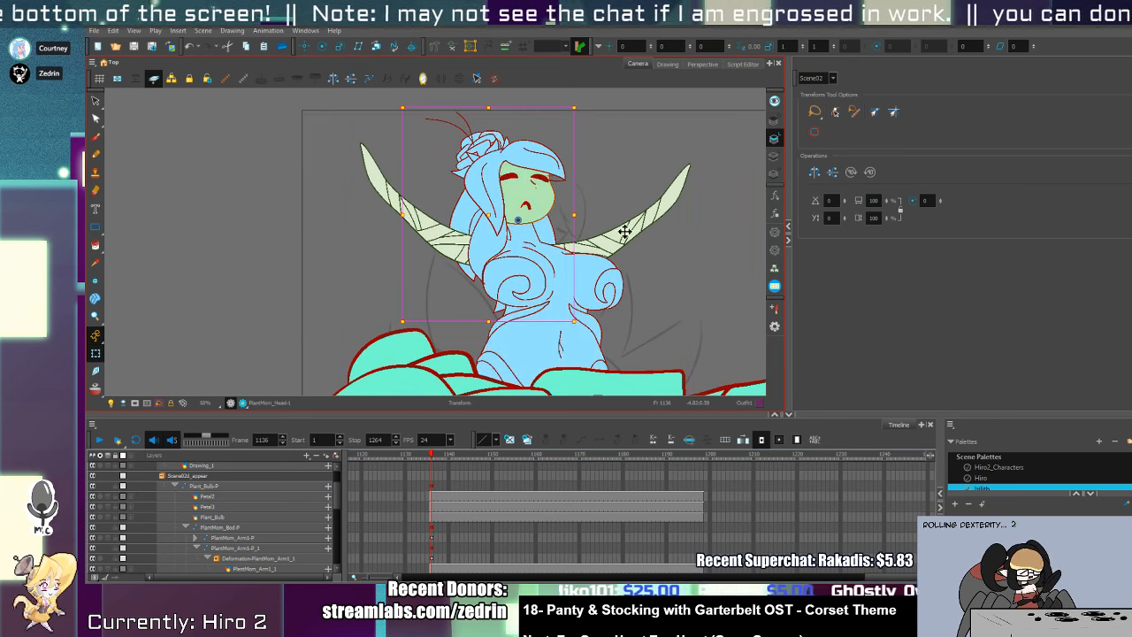
drag(580, 326, 563, 333)
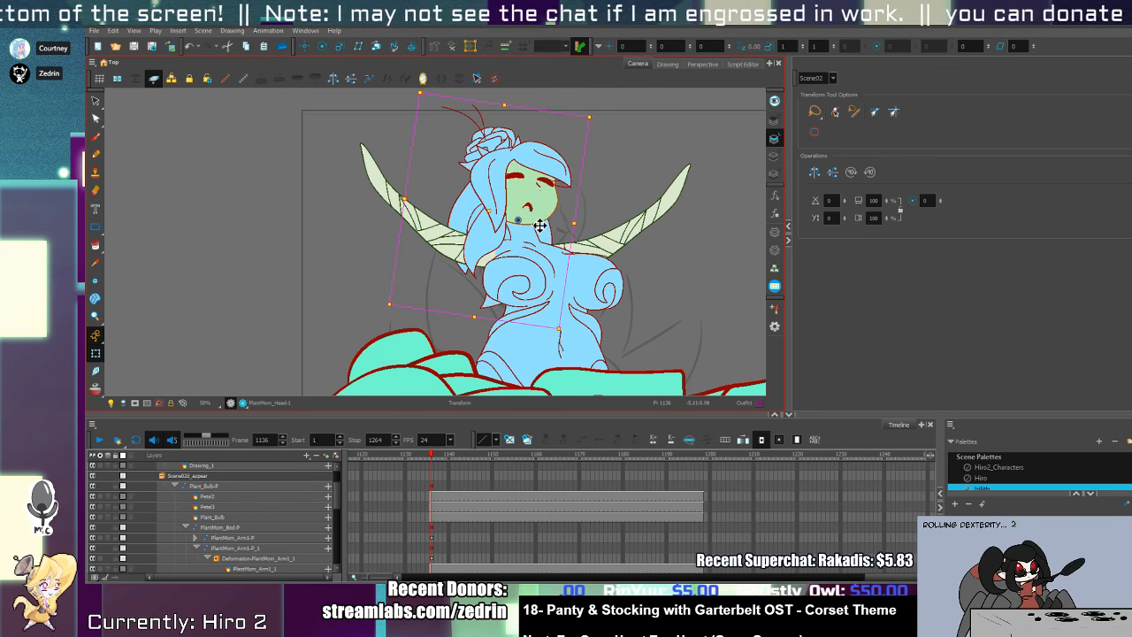
drag(541, 226, 550, 231)
- Scale the body and its attached parts down slightly, and nudge them back into place above the petals
click(537, 360)
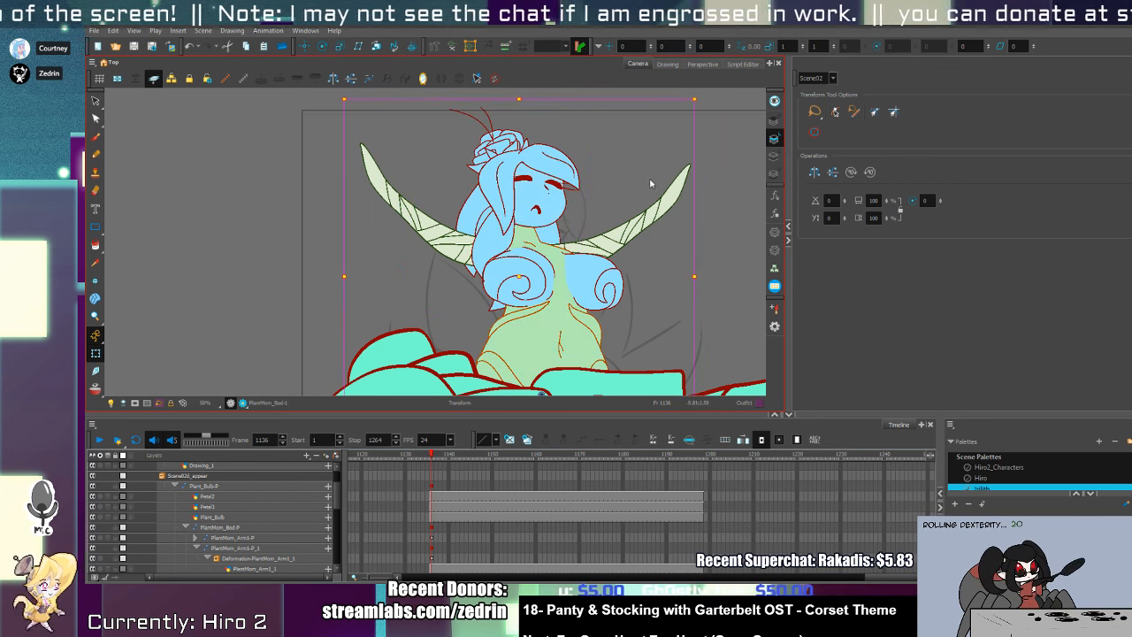
drag(698, 107, 679, 124)
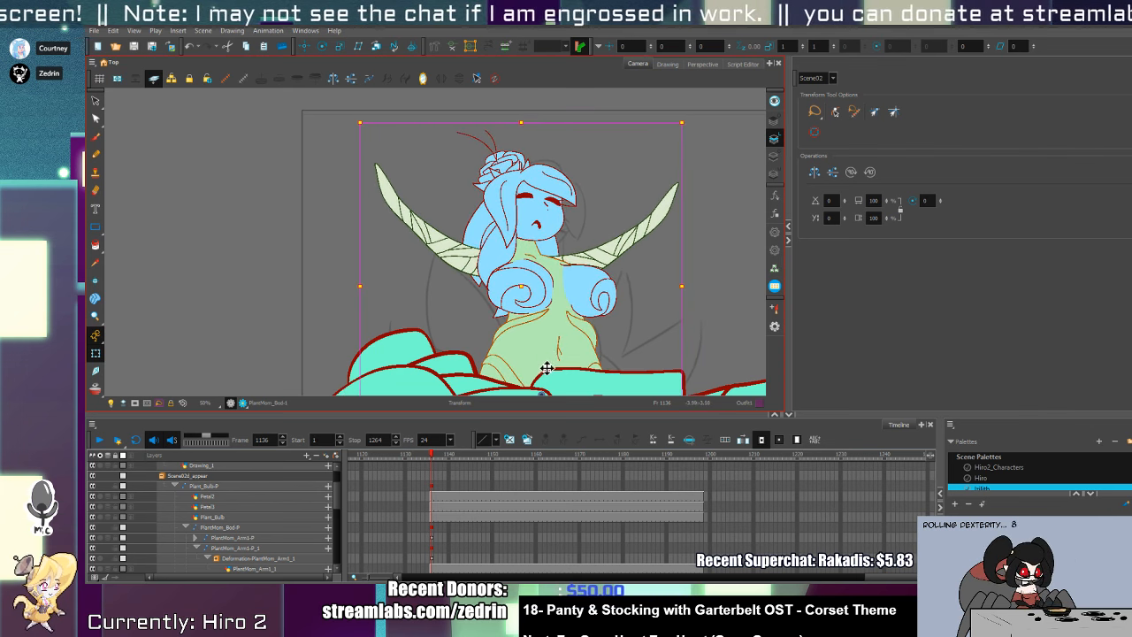
drag(545, 363, 550, 360)
- Shift the chest drawing and the head slightly toward the character's far side
click(545, 303)
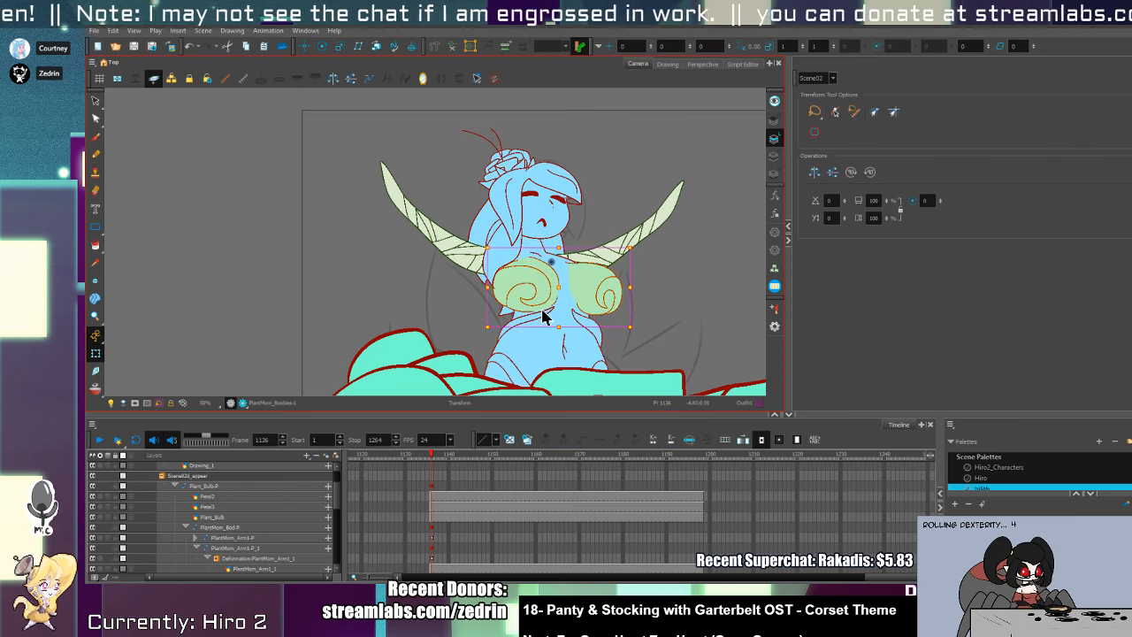
drag(544, 317, 549, 316)
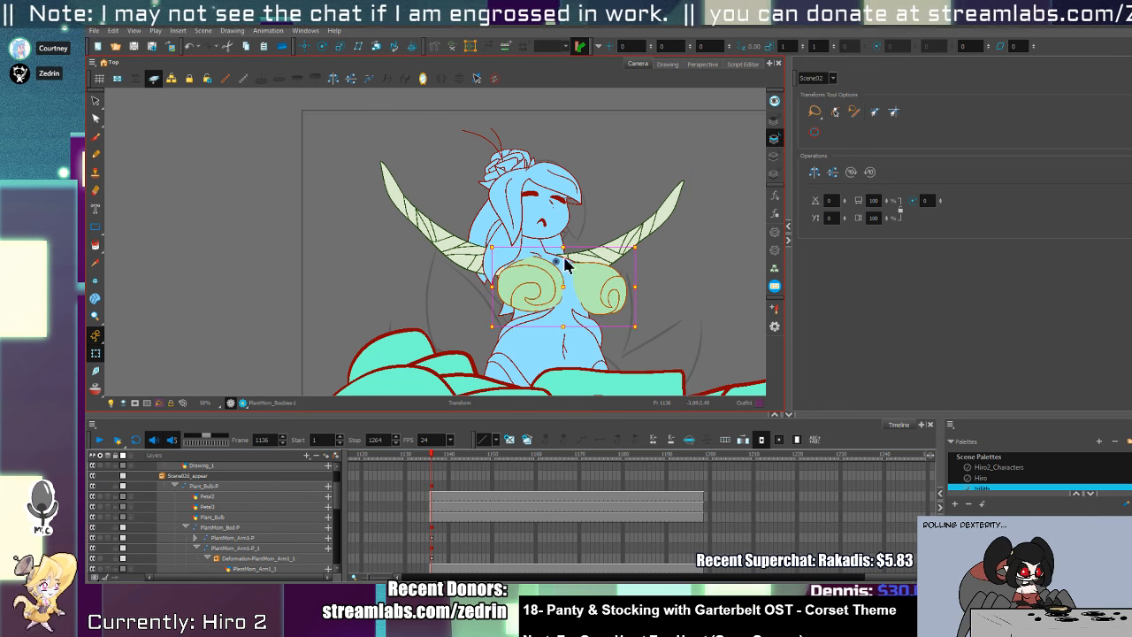
click(543, 237)
drag(543, 236, 557, 233)
- Lower the face features and the mouth slightly on the head
click(560, 205)
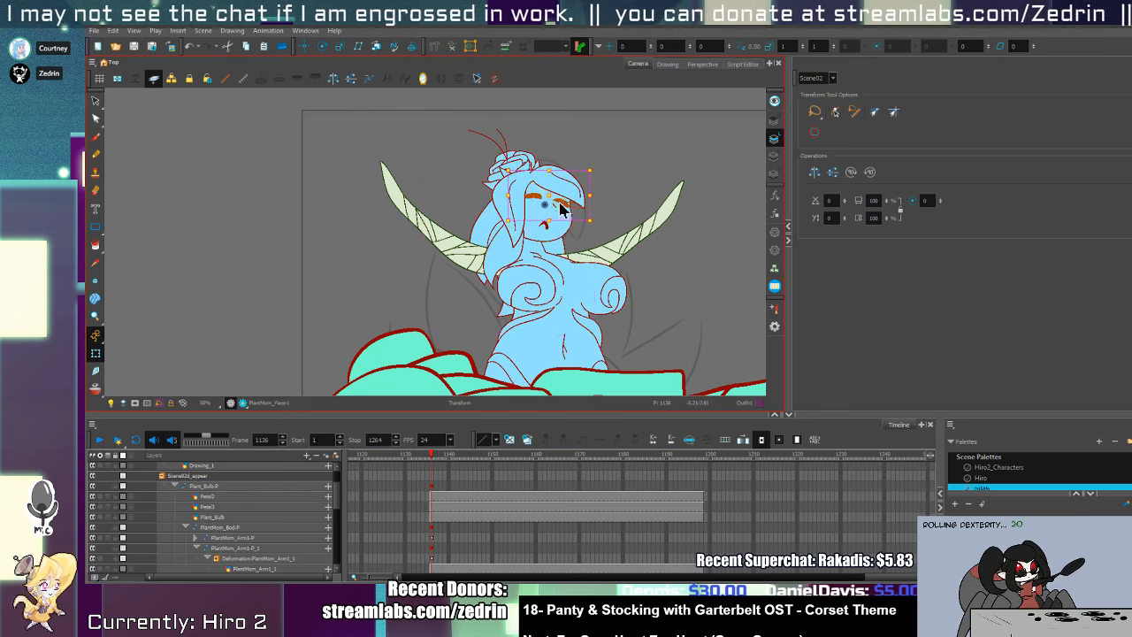
click(566, 220)
click(566, 219)
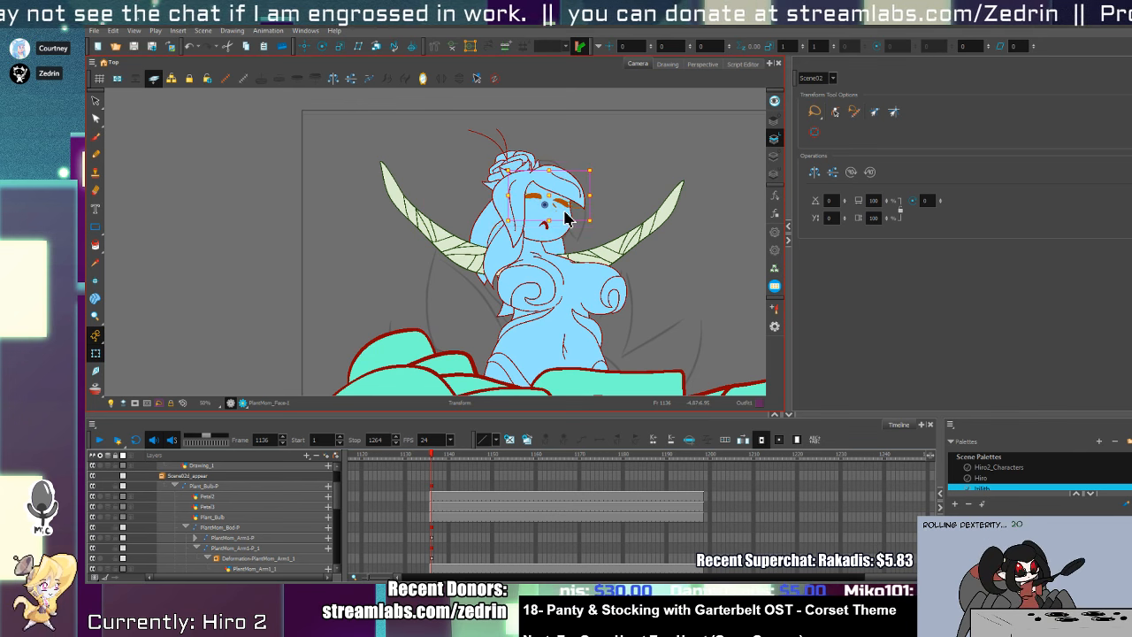
scroll(560, 215, up, 4)
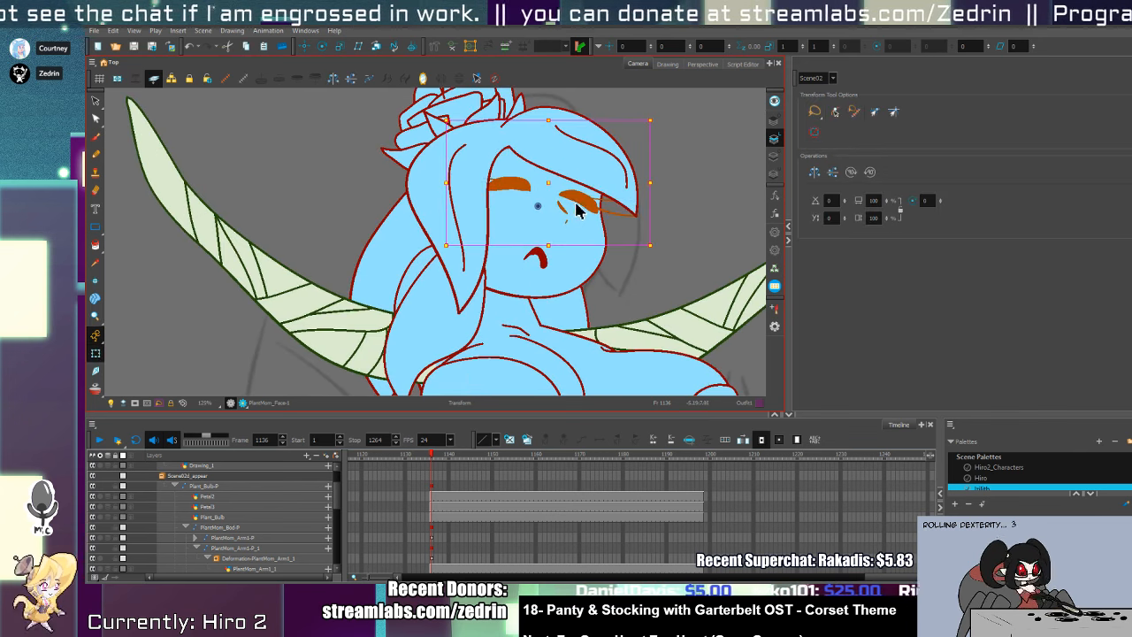
drag(583, 223, 580, 225)
click(542, 260)
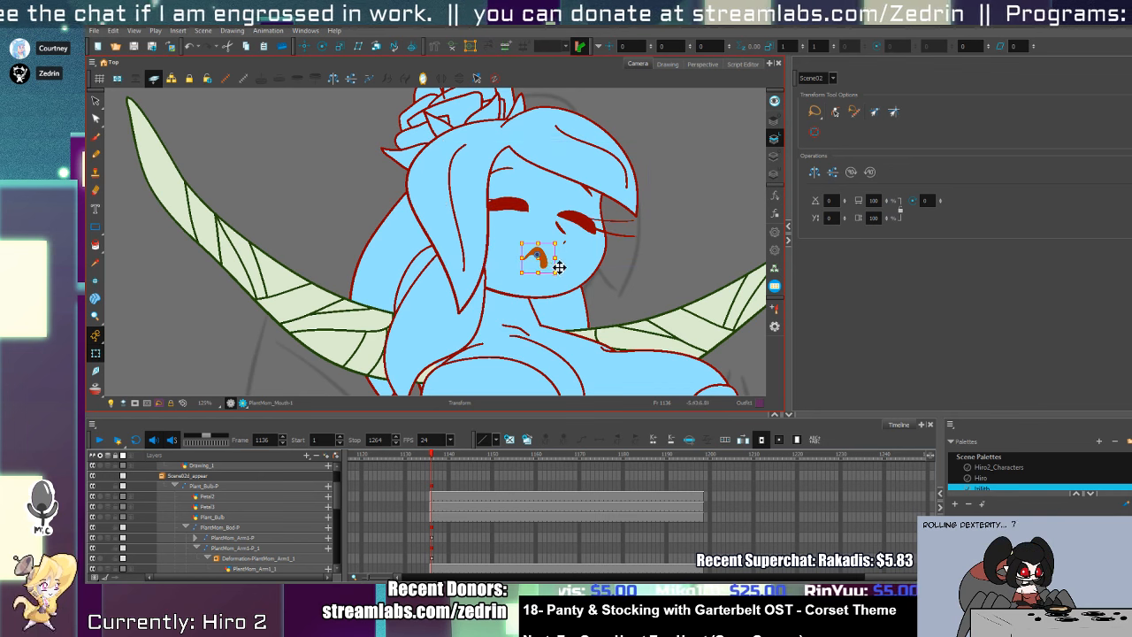
drag(550, 275, 554, 292)
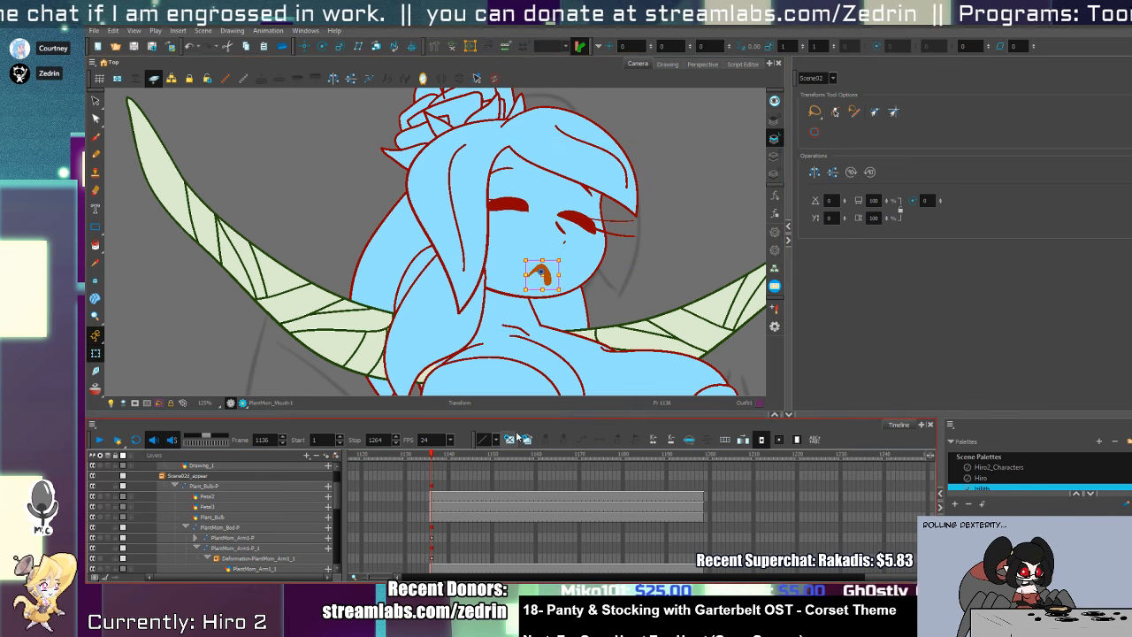
- Replace the frown with a new mouth drawing, brushing a smile in the dark red line colour sampled from the old mouth
key(alt+d)
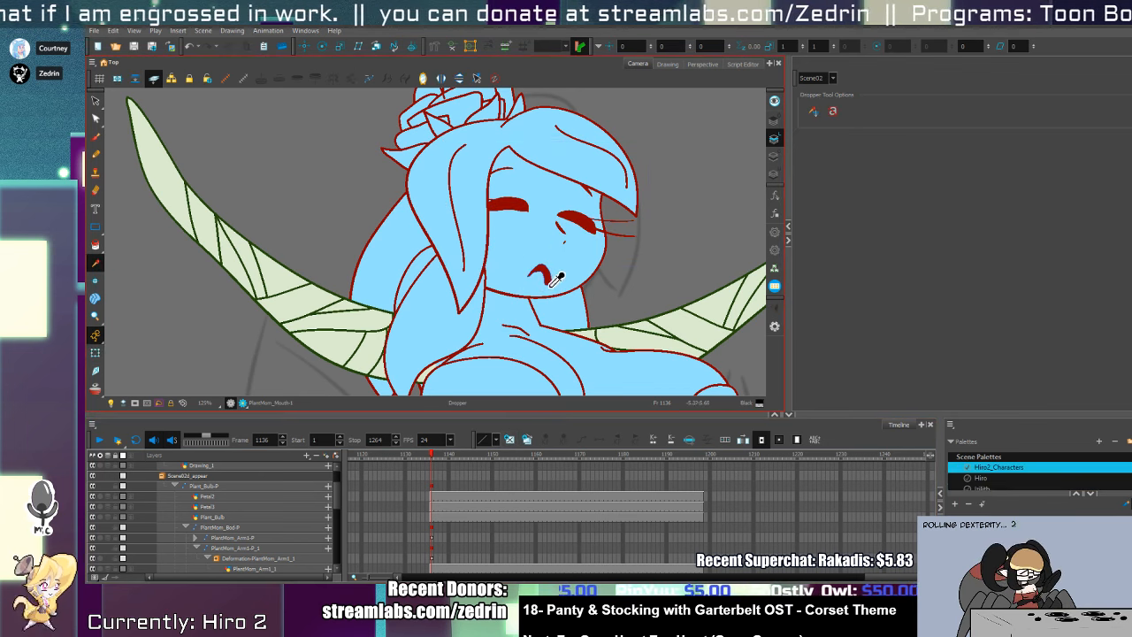
click(548, 283)
key(alt+b)
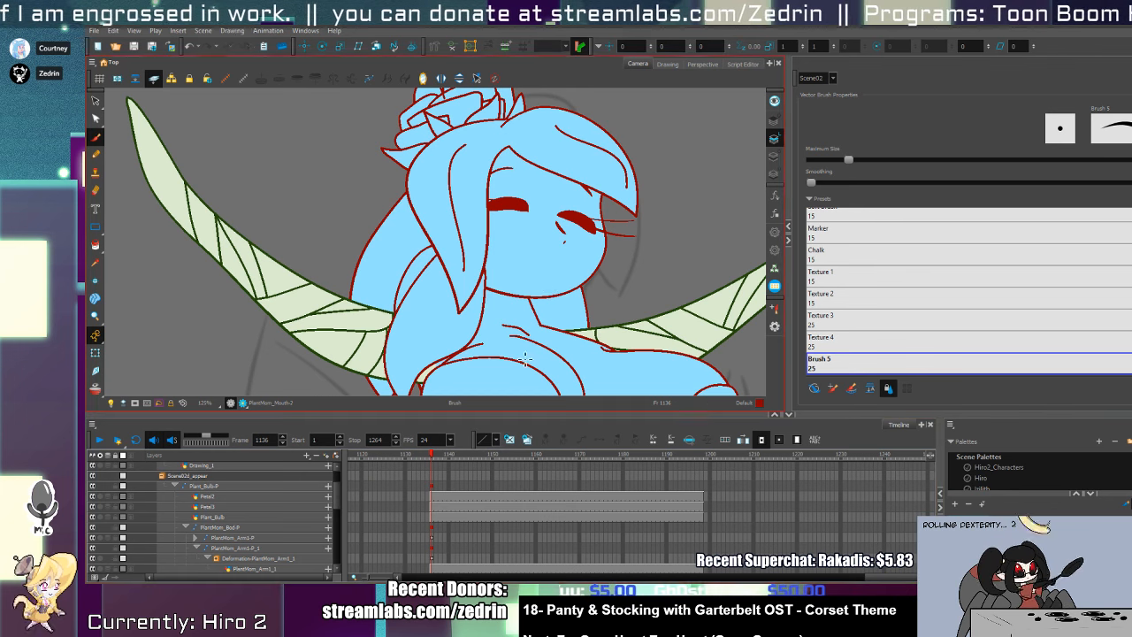
key(ctrl+z)
drag(523, 264, 537, 281)
key(ctrl+z)
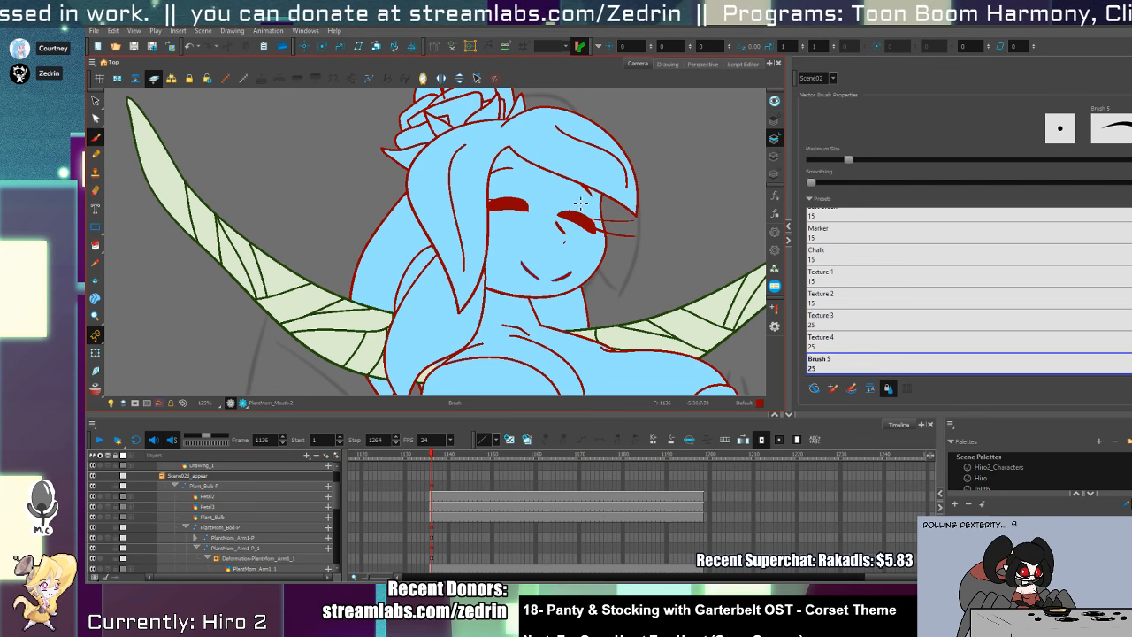
- Nudge the front hair slightly outward over the forehead
key(shift+t)
click(597, 170)
scroll(642, 244, down, 4)
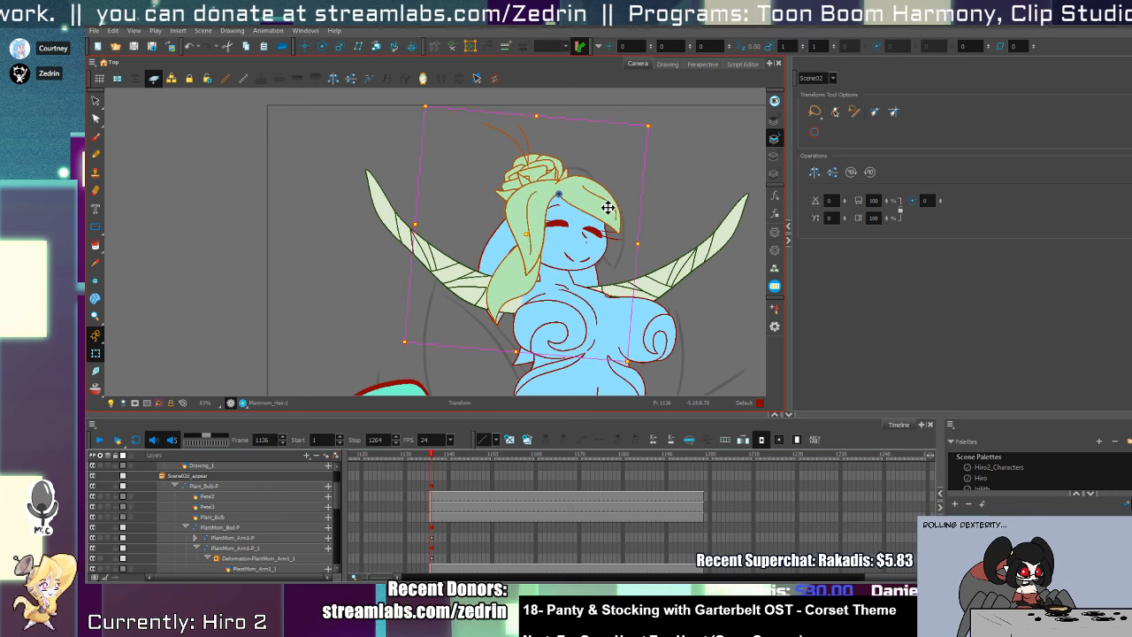
drag(609, 207, 614, 207)
- Duplicate the face drawing at frame 1136 and delete the existing eyes and lashes from the copy
key(alt+z)
click(597, 225)
click(600, 229)
click(599, 229)
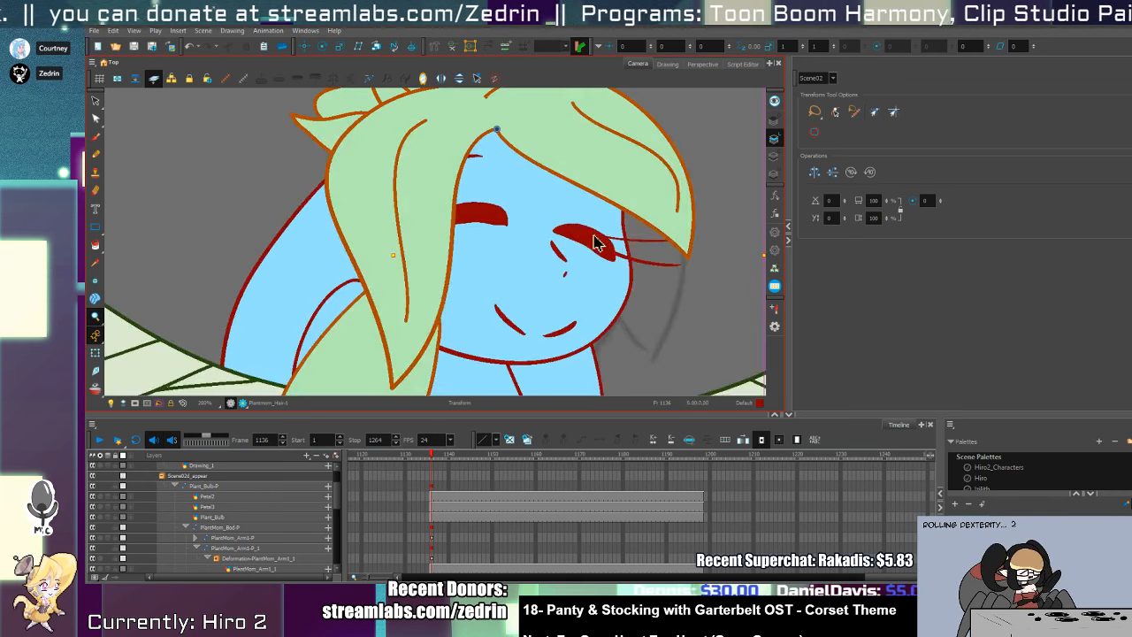
key(shift+t)
click(599, 245)
click(526, 440)
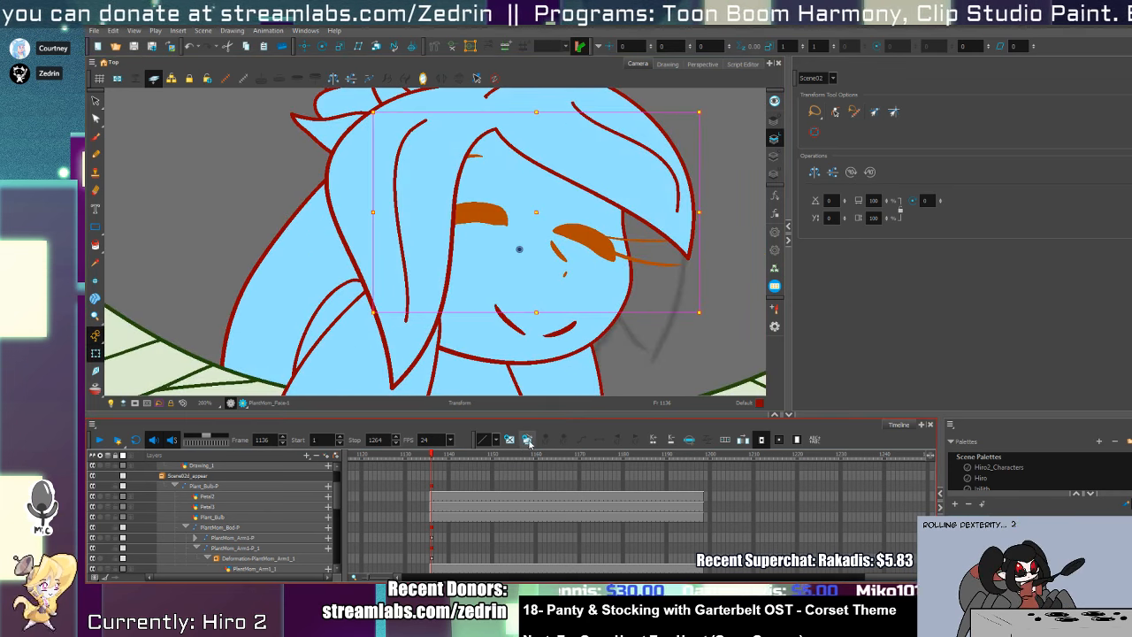
key(alt+s)
mouse_move(508, 192)
mouse_down()
mouse_move(506, 244)
mouse_move(491, 248)
mouse_move(617, 265)
mouse_move(692, 229)
mouse_up()
key(Delete)
click(598, 231)
key(Delete)
- Brush new downward-curved closed eyes with outer lashes on the face drawing in dark red
key(alt+b)
key(ctrl+z)
key(ctrl+z)
key(ctrl+z)
mouse_move(579, 258)
mouse_down()
mouse_move(625, 253)
mouse_move(691, 211)
mouse_up()
drag(412, 207, 455, 241)
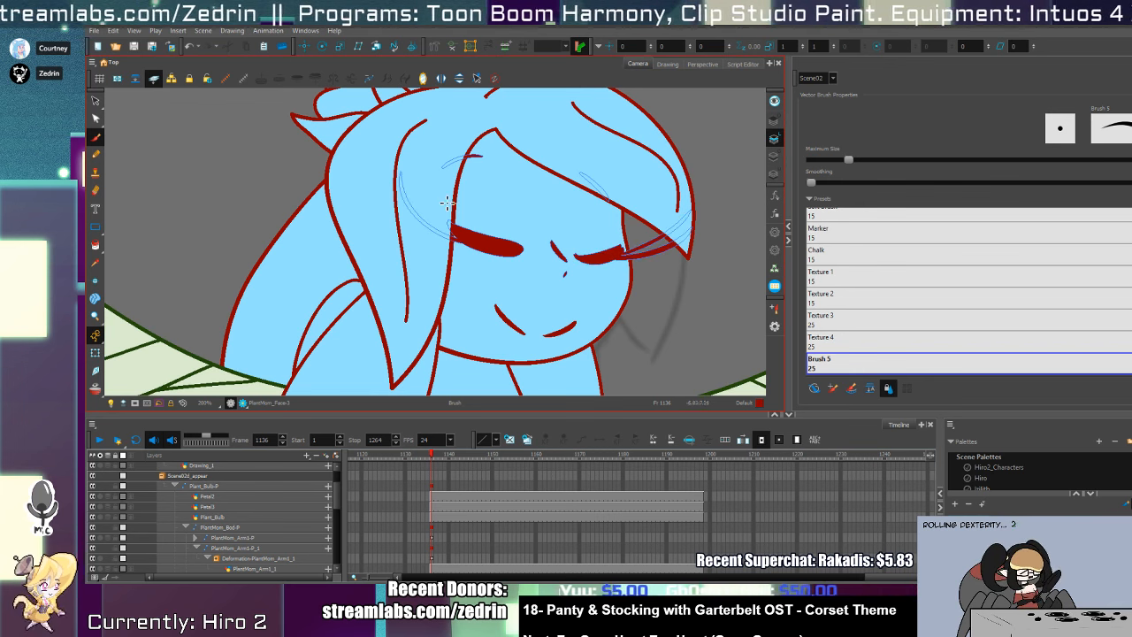
mouse_move(433, 163)
mouse_down()
mouse_move(455, 236)
mouse_move(514, 238)
mouse_up()
- Reposition the new closed eyes on the face, and narrow the far eye together with its lashes
key(alt+q)
key(alt+s)
mouse_move(619, 249)
mouse_down()
mouse_move(622, 273)
mouse_move(610, 254)
mouse_up()
key(shift+t)
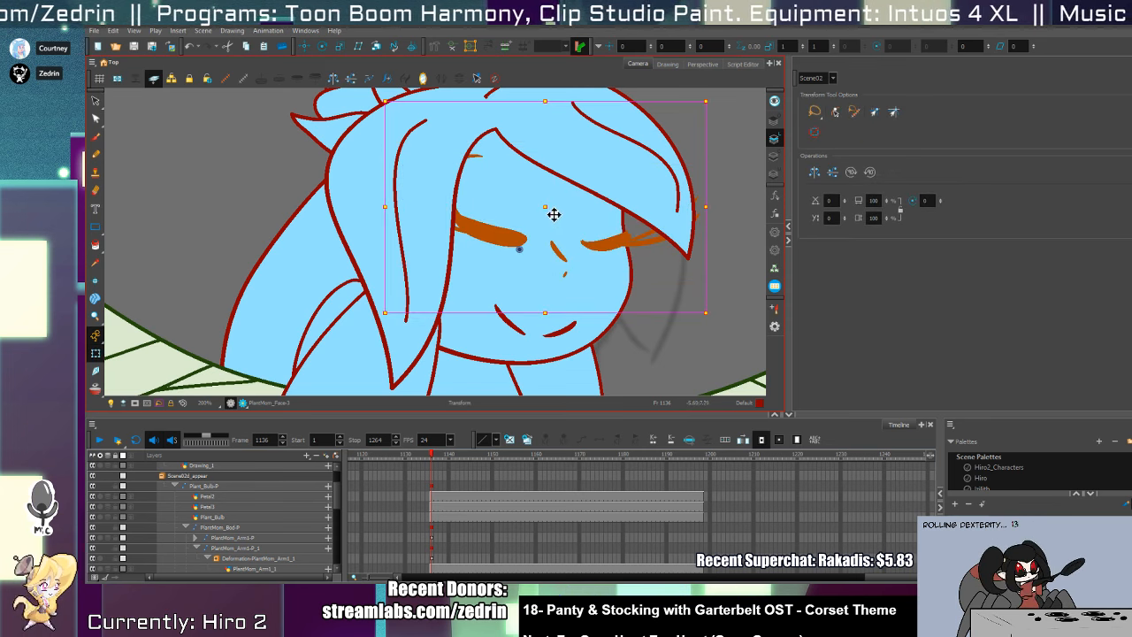
click(670, 253)
key(alt+s)
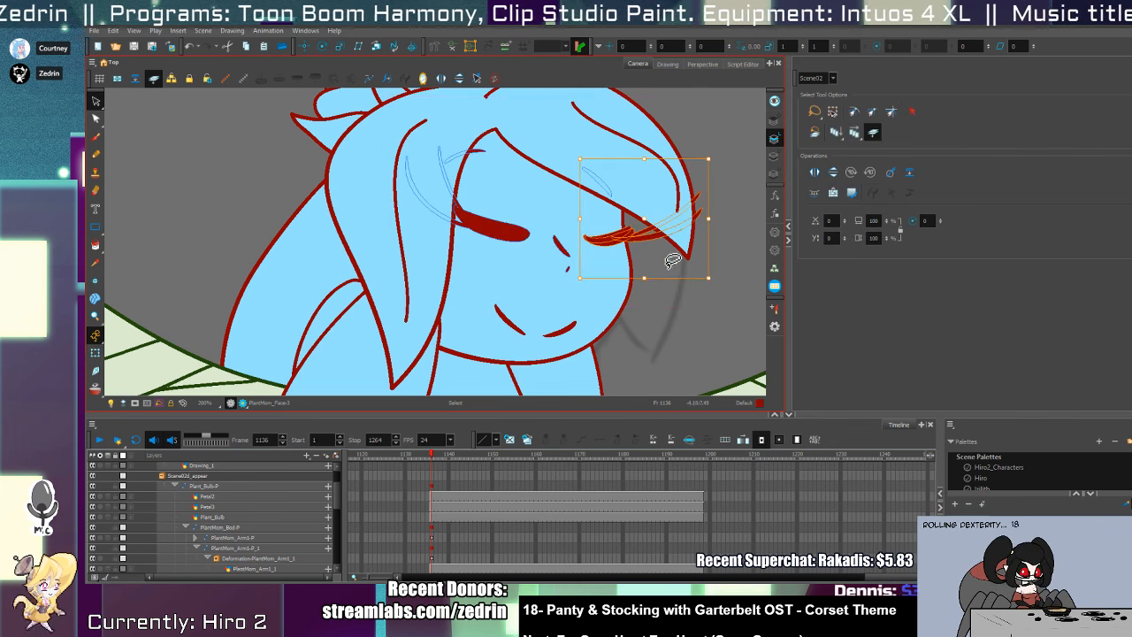
drag(669, 256, 681, 226)
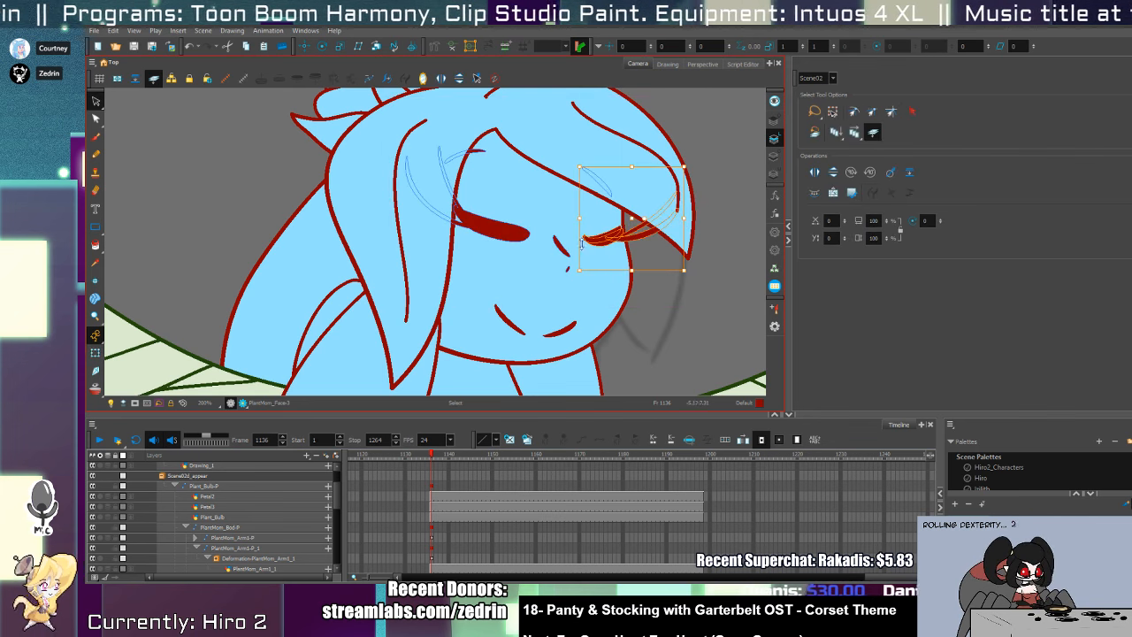
- Nudge the far closed eye toward the nose, and shift the facial features slightly inward on the plant woman's head
drag(611, 242, 600, 240)
key(shift+t)
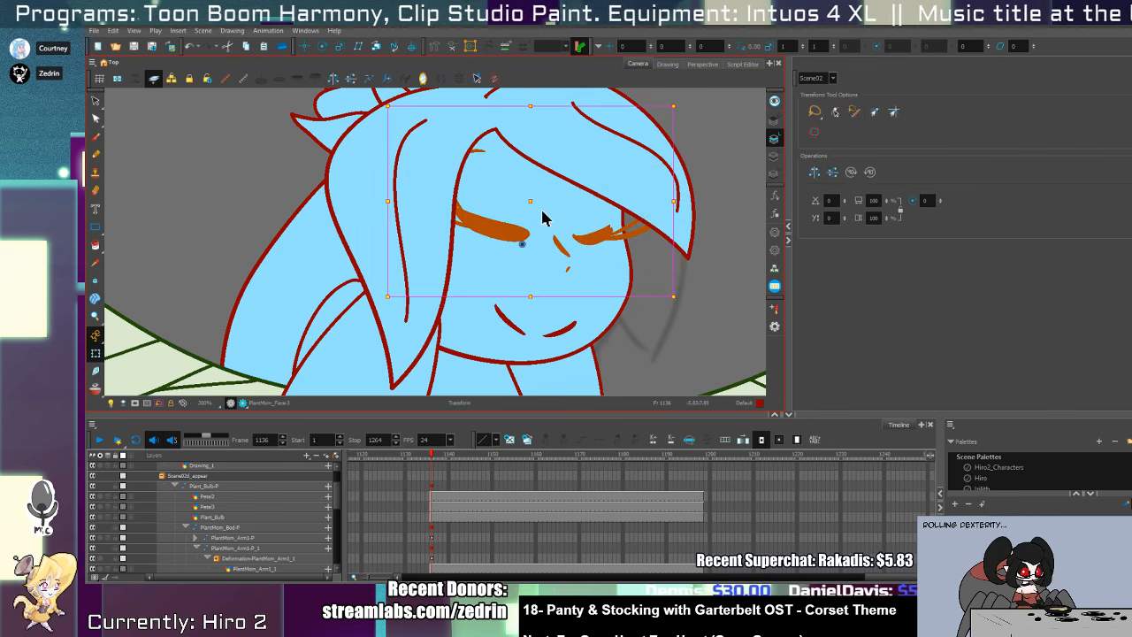
click(560, 333)
drag(562, 329, 549, 333)
click(611, 303)
key(alt+z)
drag(604, 298, 606, 305)
click(605, 304)
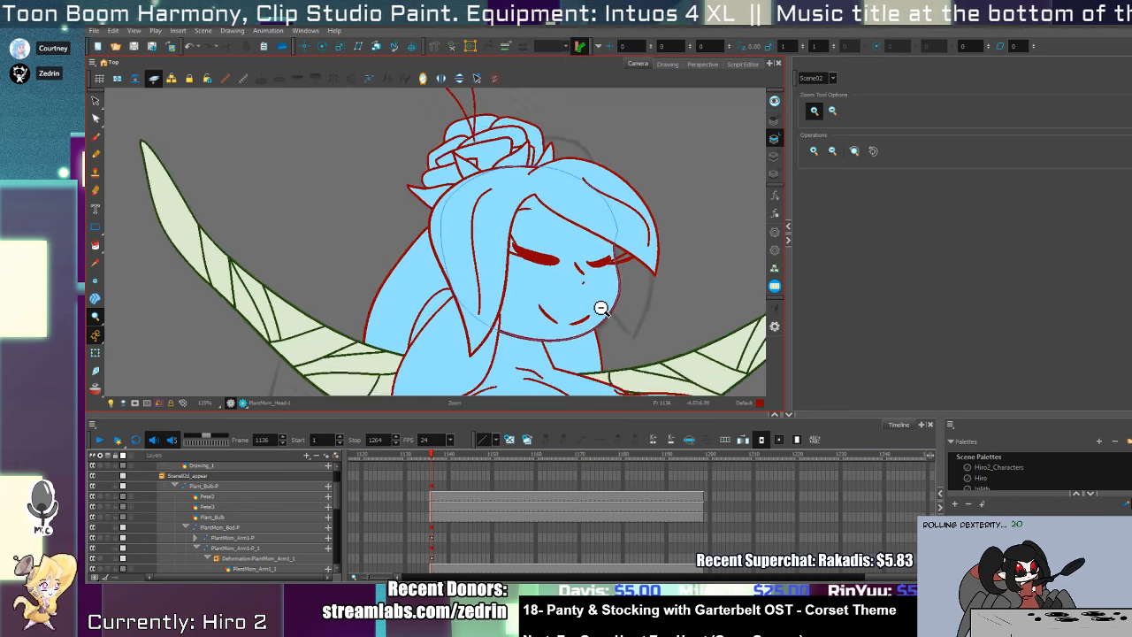
click(605, 304)
key(shift+t)
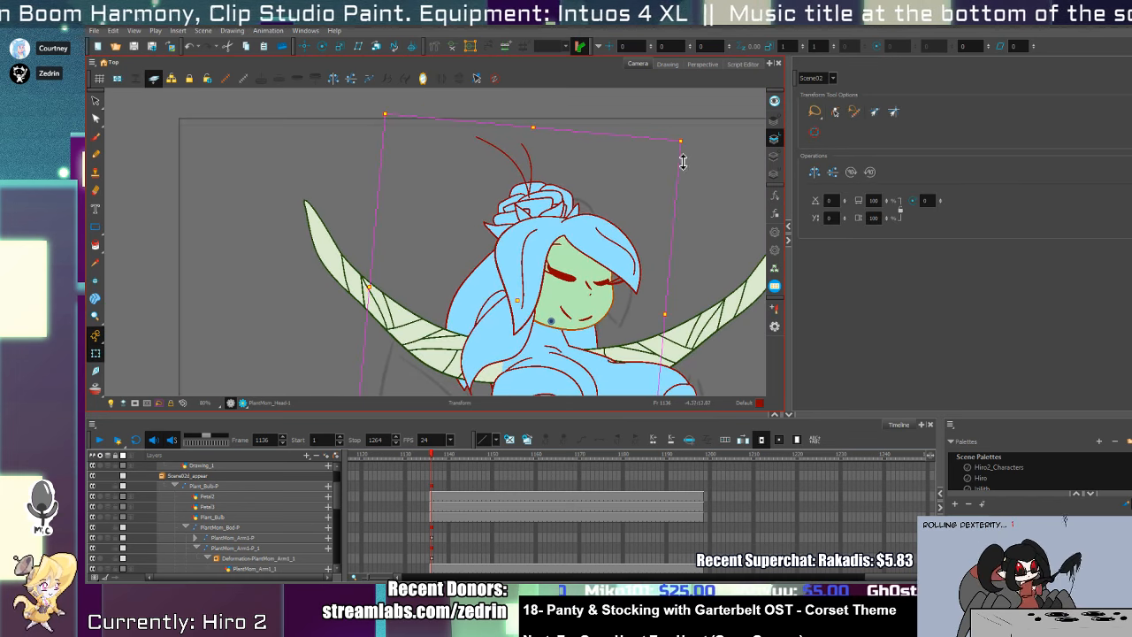
click(612, 264)
drag(620, 275, 626, 266)
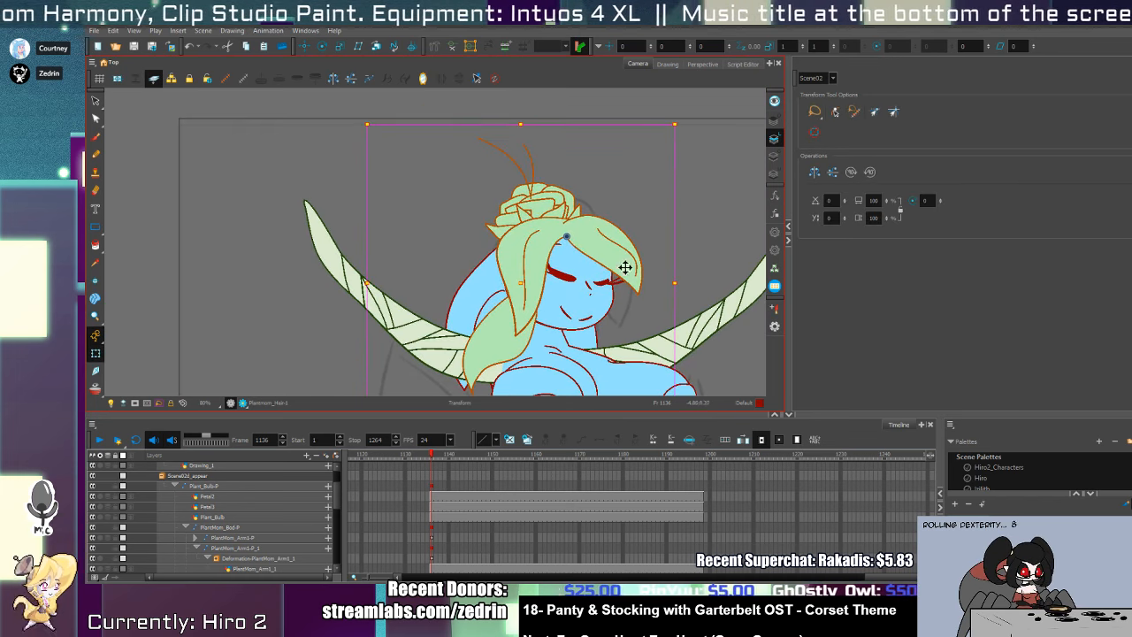
scroll(628, 180, down, 4)
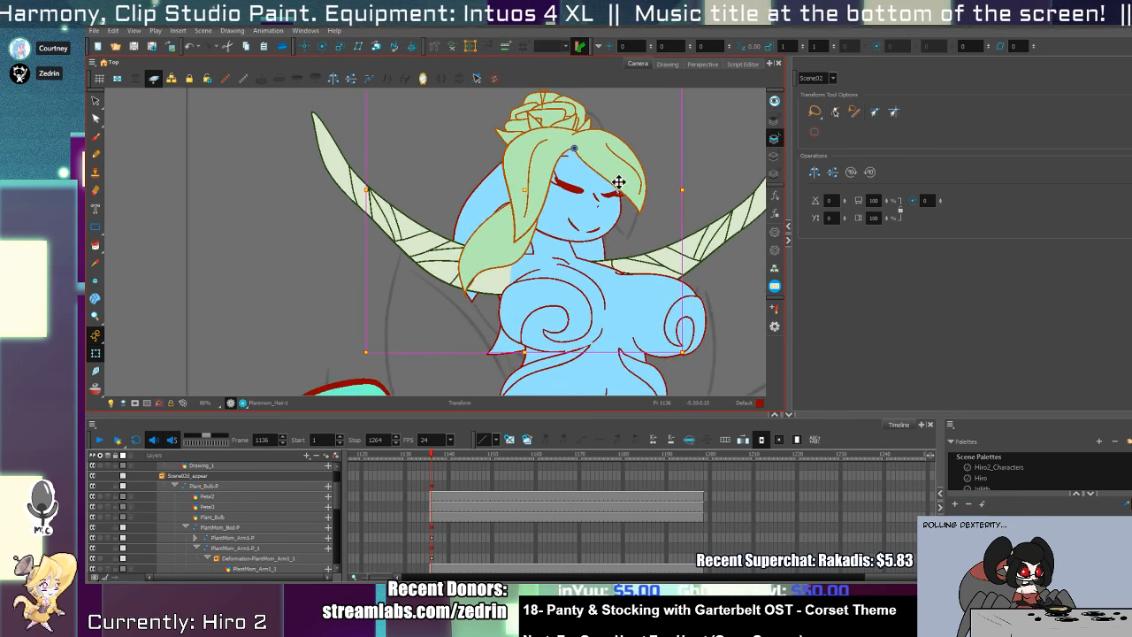
scroll(580, 285, up, 3)
scroll(577, 287, down, 3)
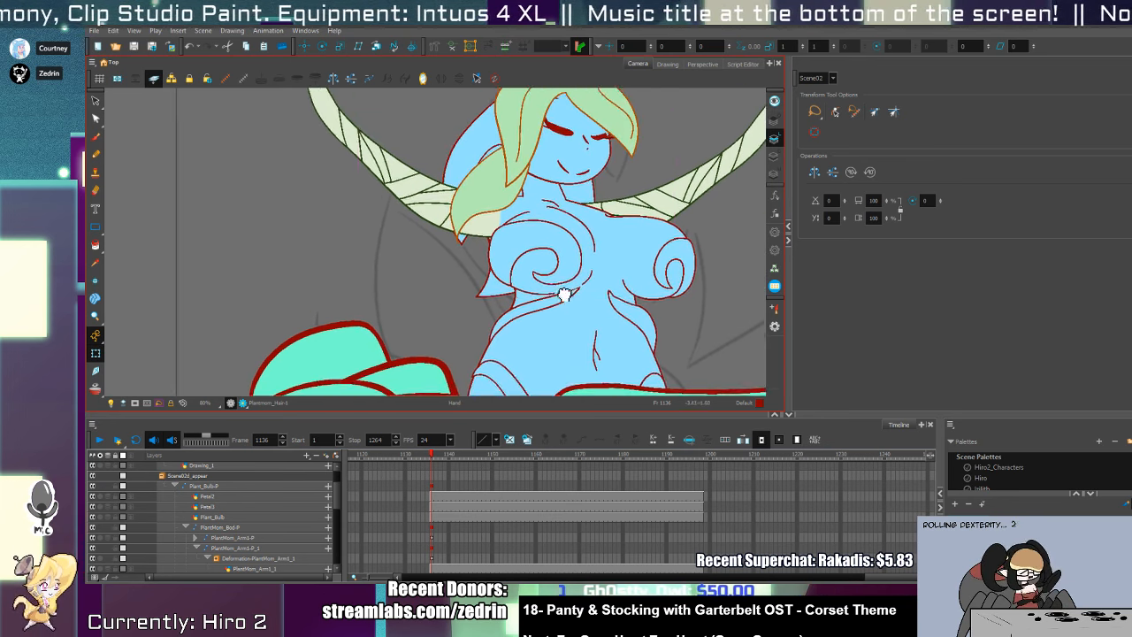
click(575, 287)
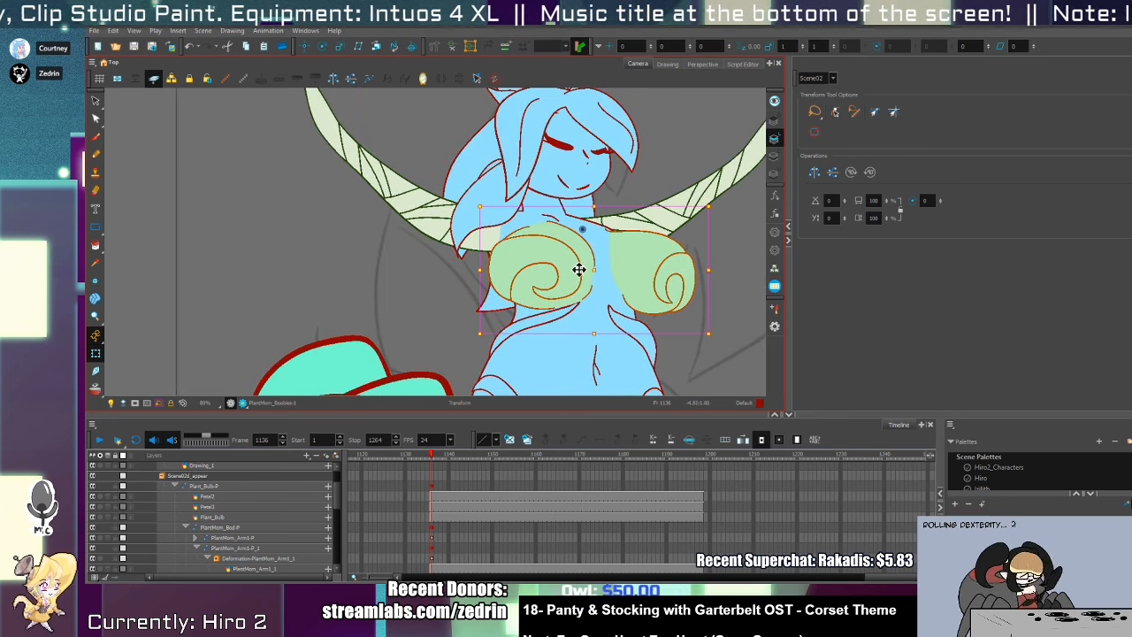
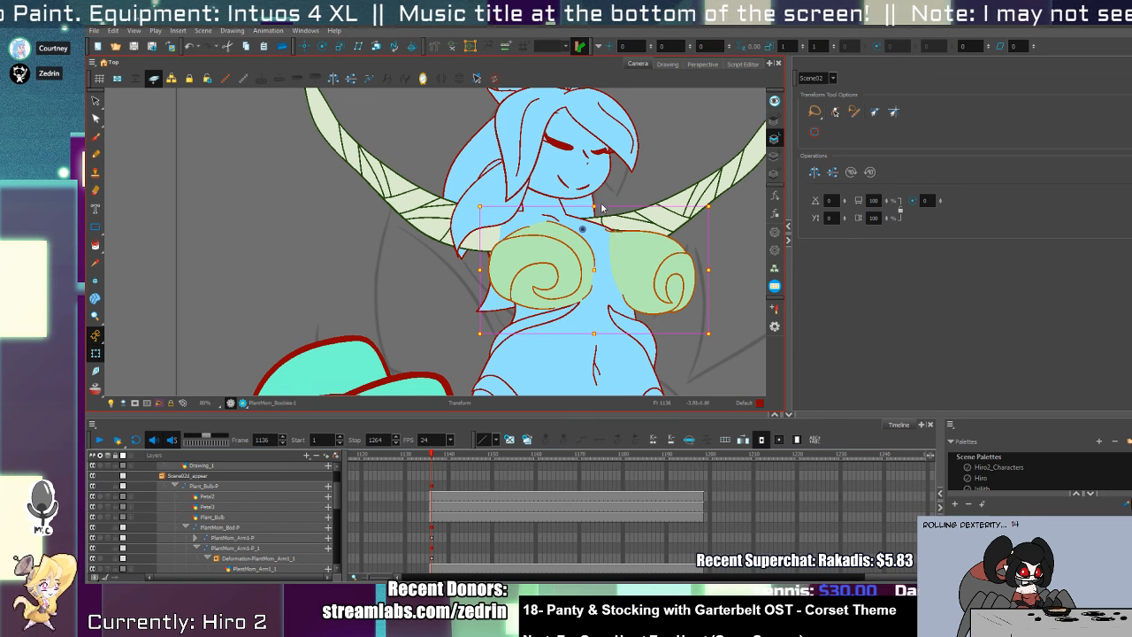
- Hide both of the plant woman's arm layers, PlantMom_Arm1-P and PlantMom_Arm1-P_1
click(433, 246)
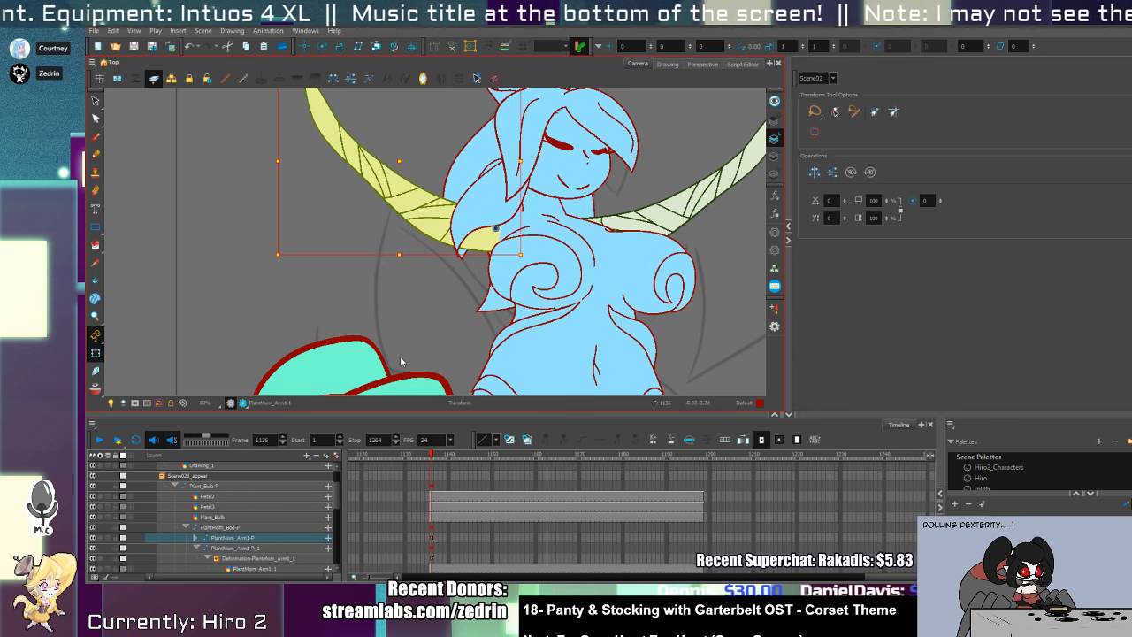
click(93, 538)
click(92, 548)
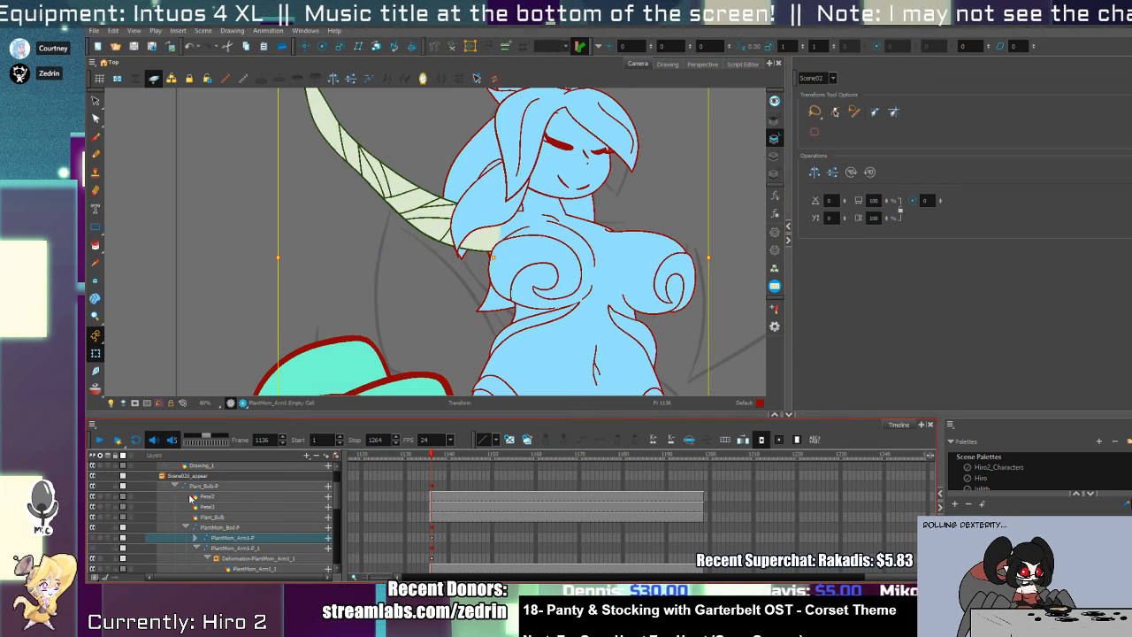
click(426, 225)
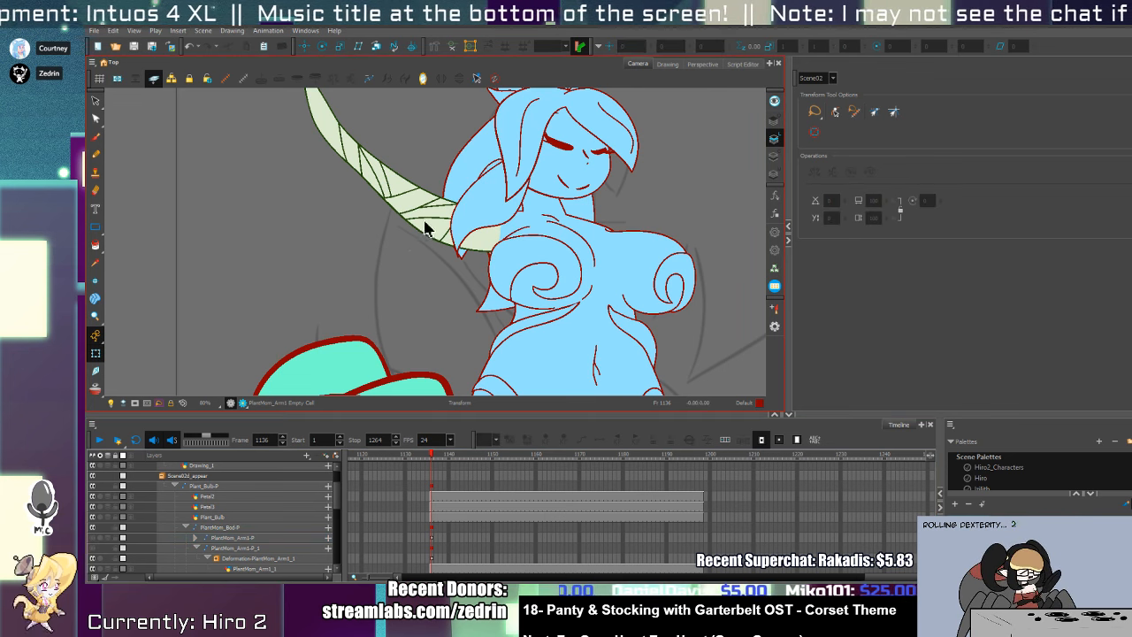
click(197, 548)
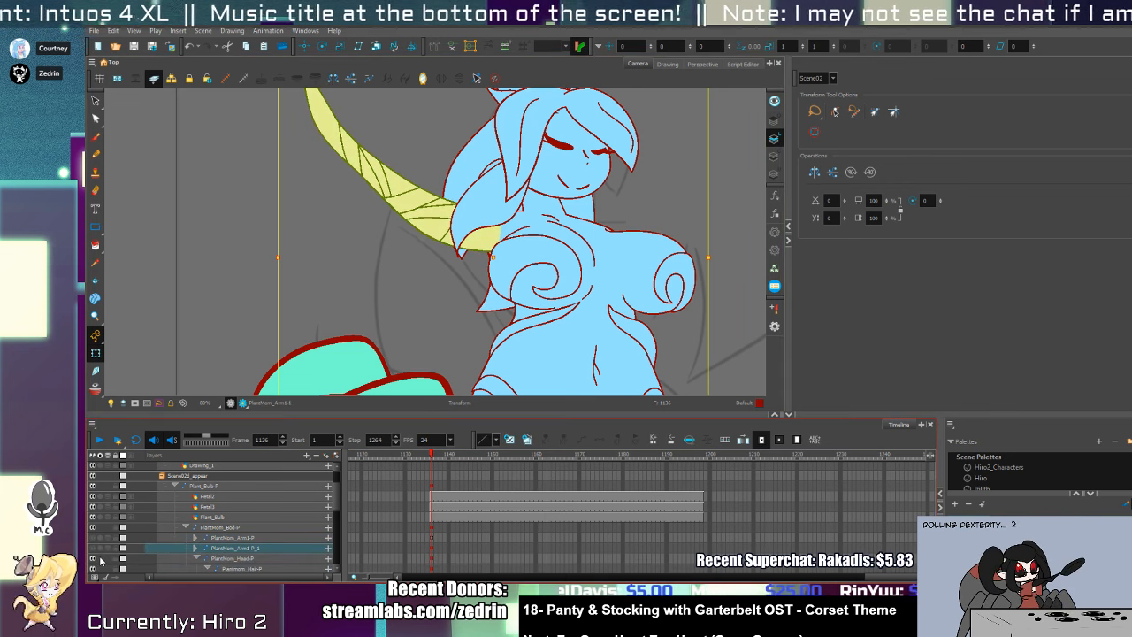
click(93, 548)
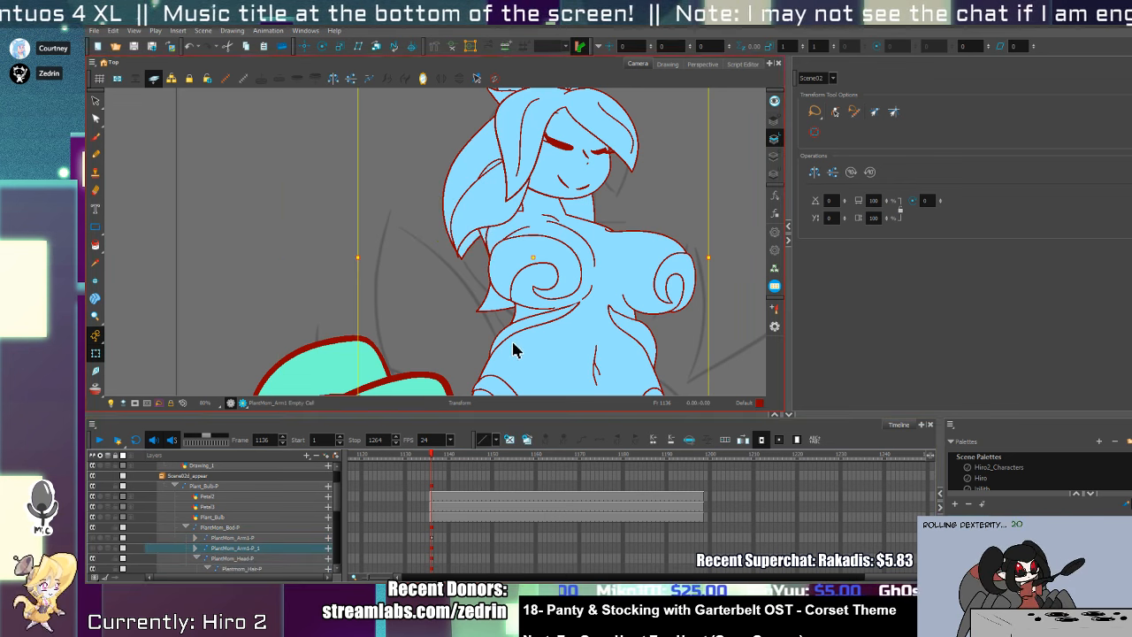
- Switch the Scene02d_appear group's visibility off and on to compare the armless pose with the rough sketch underneath
key(space)
drag(548, 284, 518, 232)
key(alt+z)
alt+click(496, 302)
key(space)
key(shift+t)
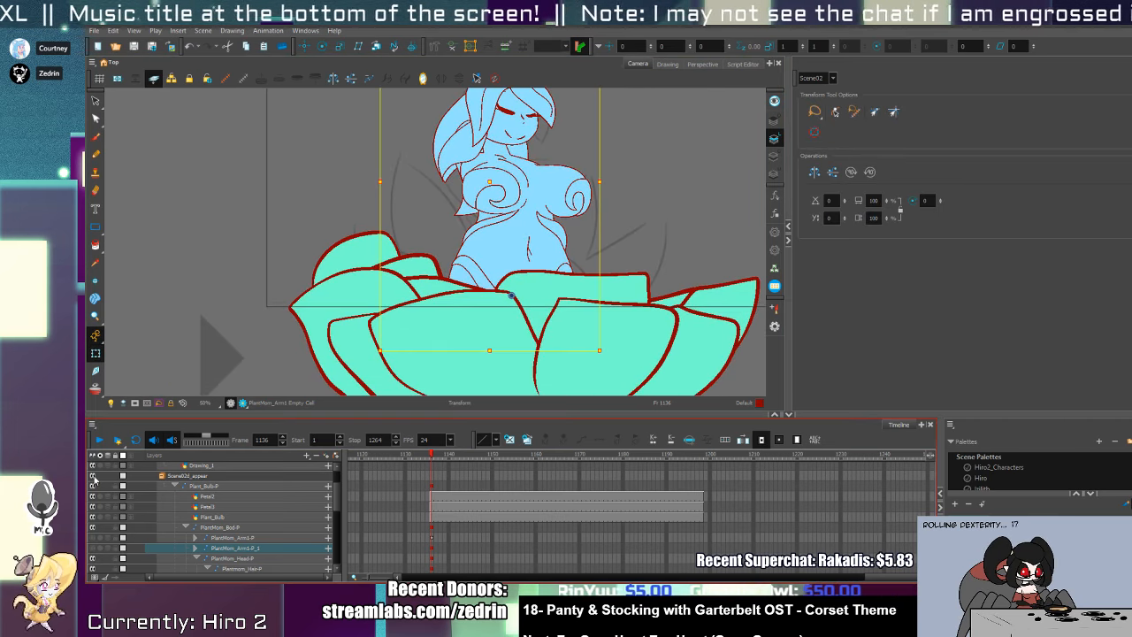
click(93, 476)
click(93, 477)
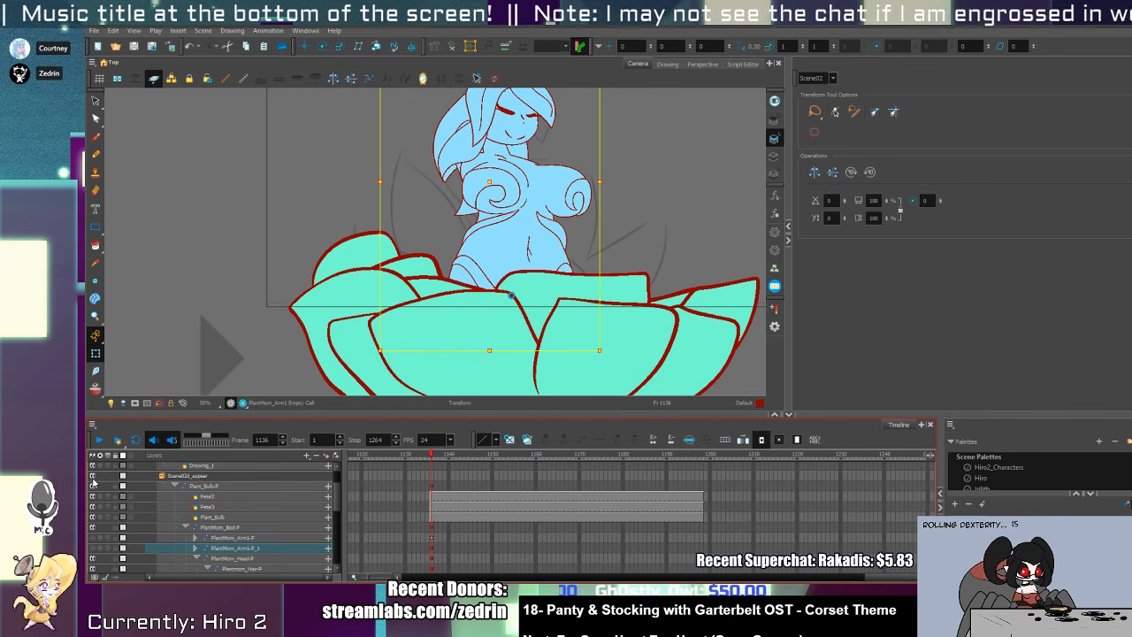
click(93, 477)
click(92, 477)
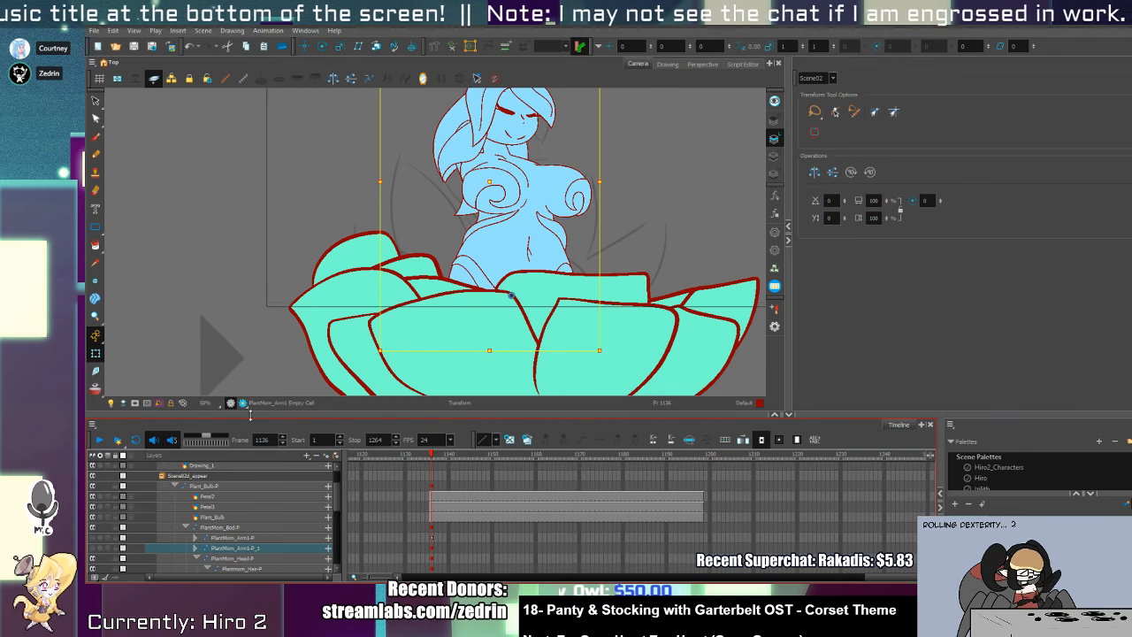
- Collapse the Scene02d_appear group and delete its cells from frame 1136 onward
click(163, 476)
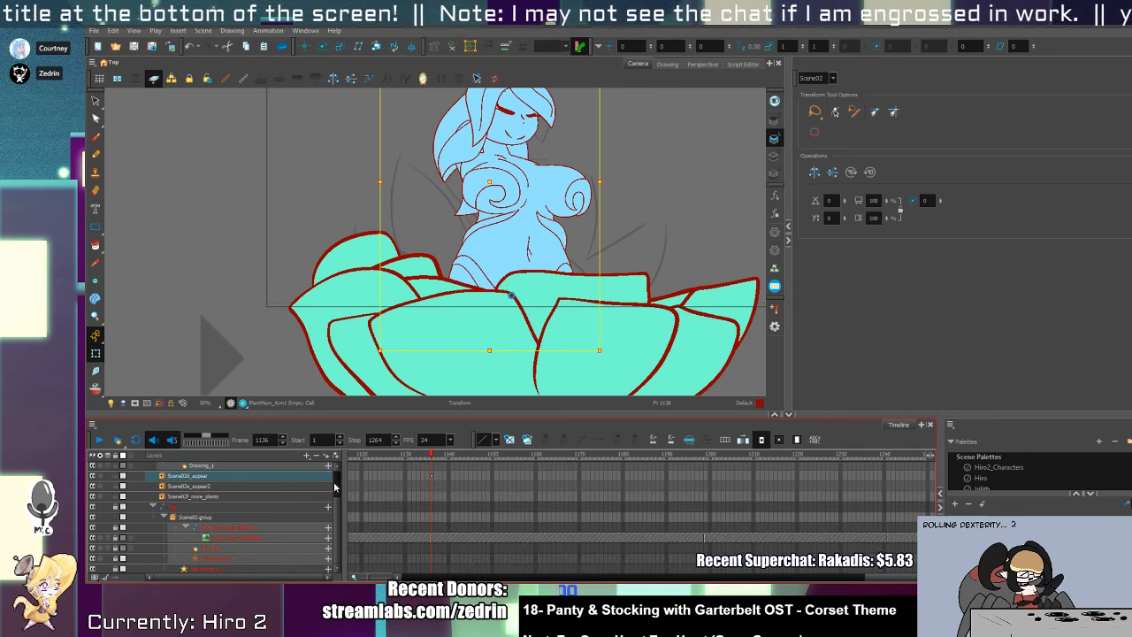
drag(434, 477, 779, 480)
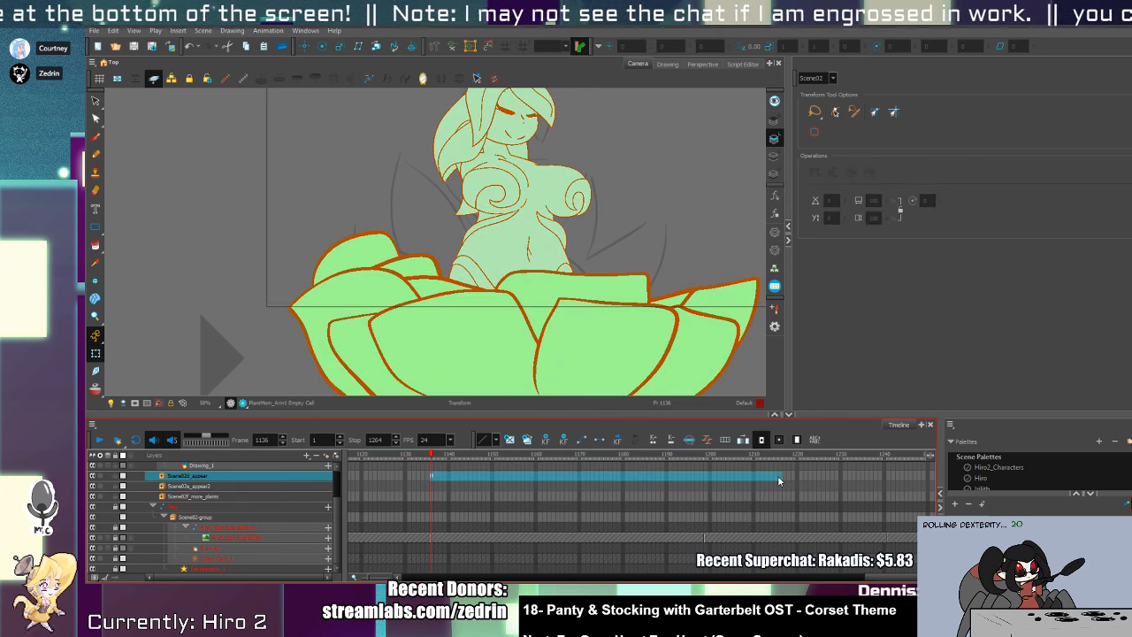
key(Delete)
click(431, 478)
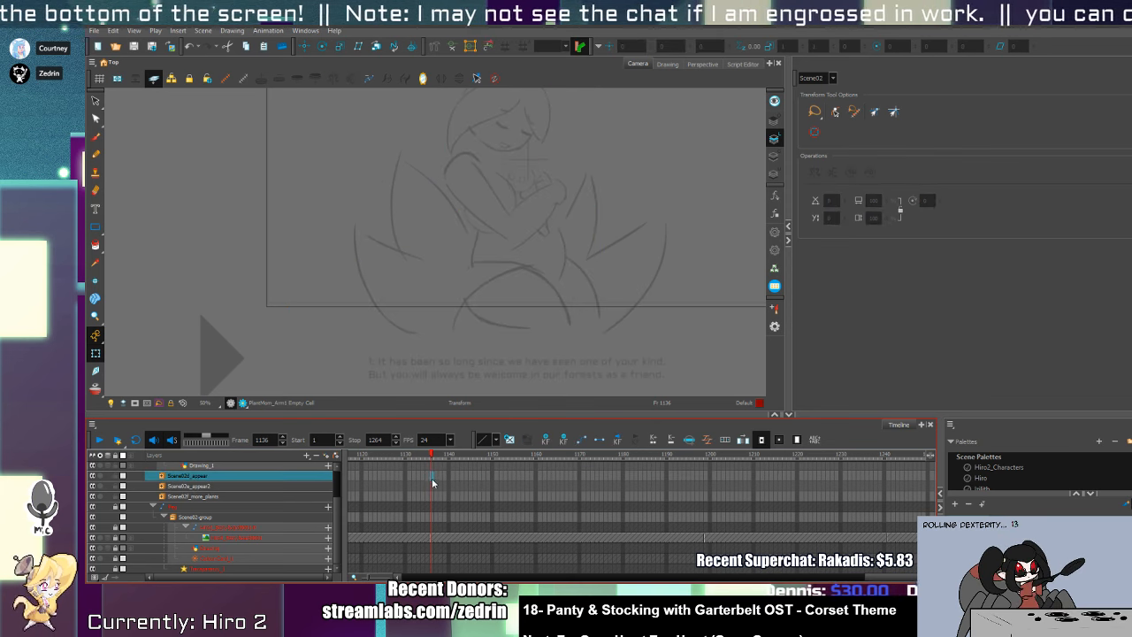
- Examine the layers of the Scene02b_talking group and the Lilith-P rig in Scene02c_solo_shots, including its deformation at frame 1124
scroll(334, 550, up, 3)
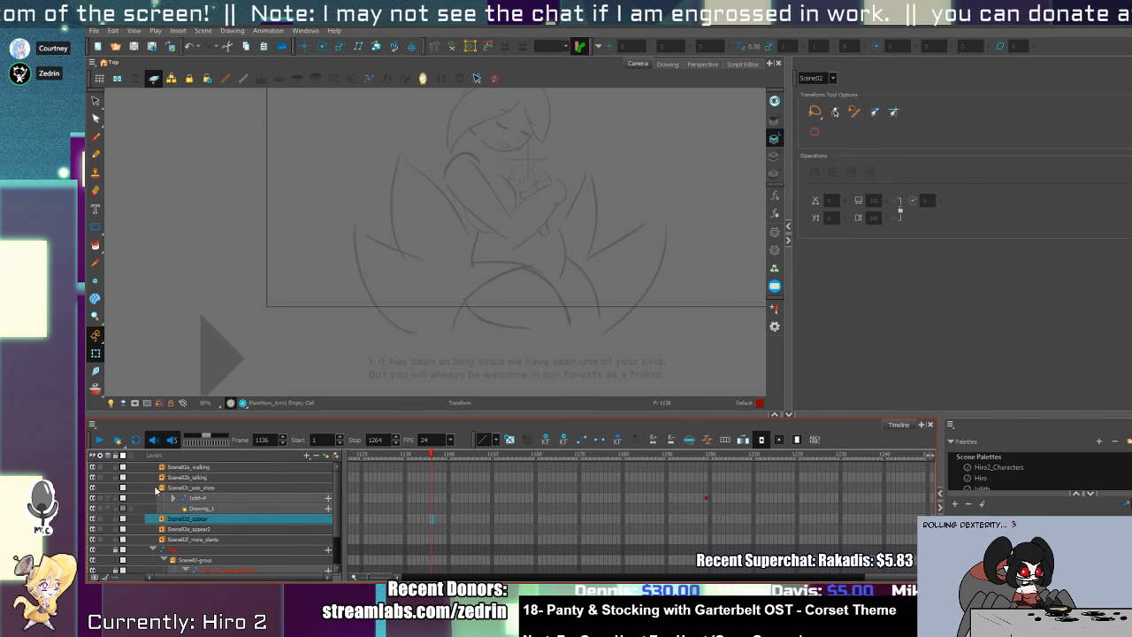
click(161, 478)
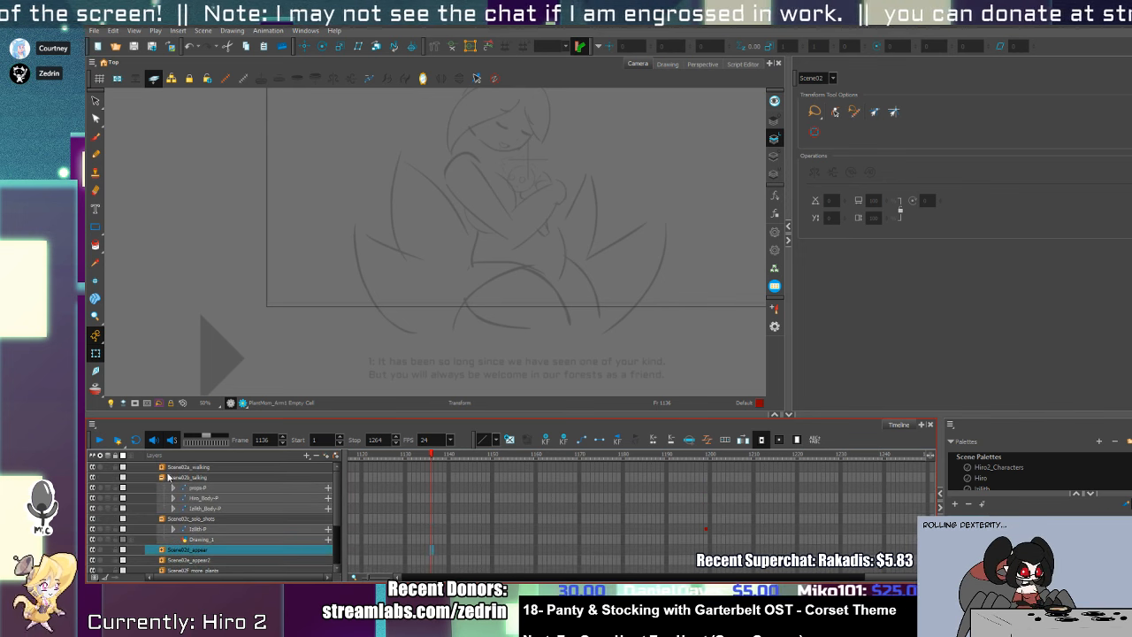
click(162, 479)
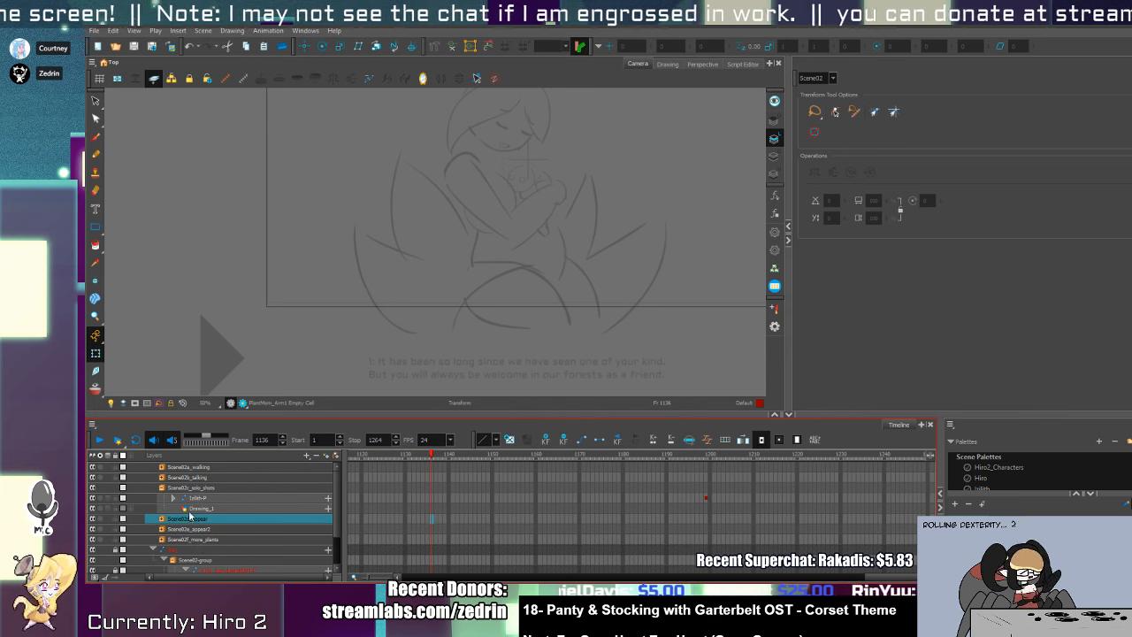
click(174, 499)
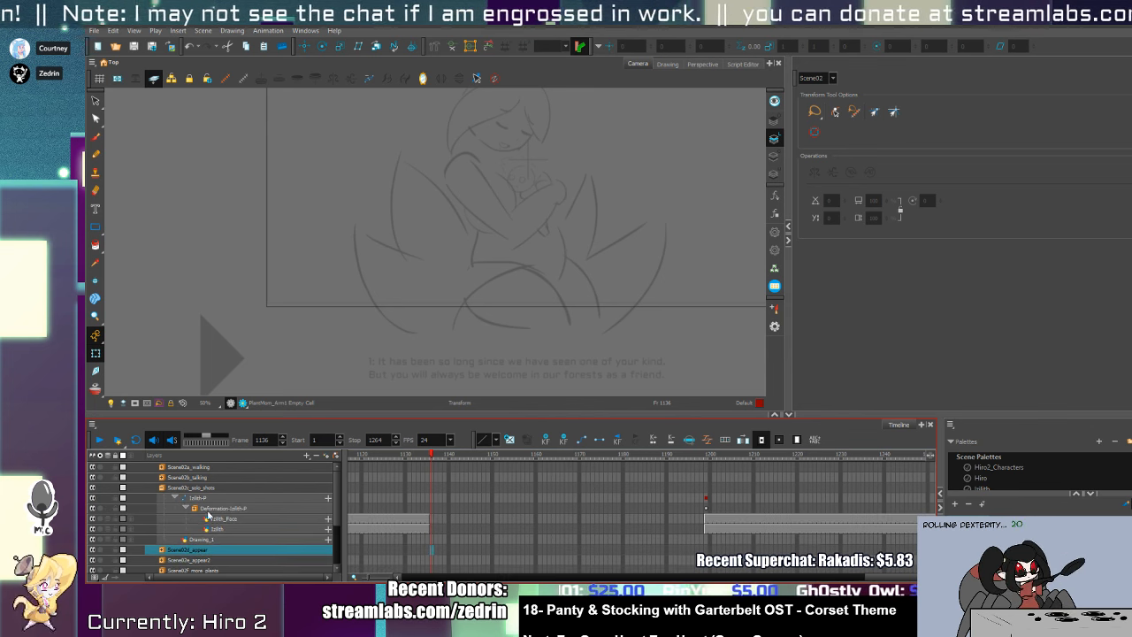
click(379, 519)
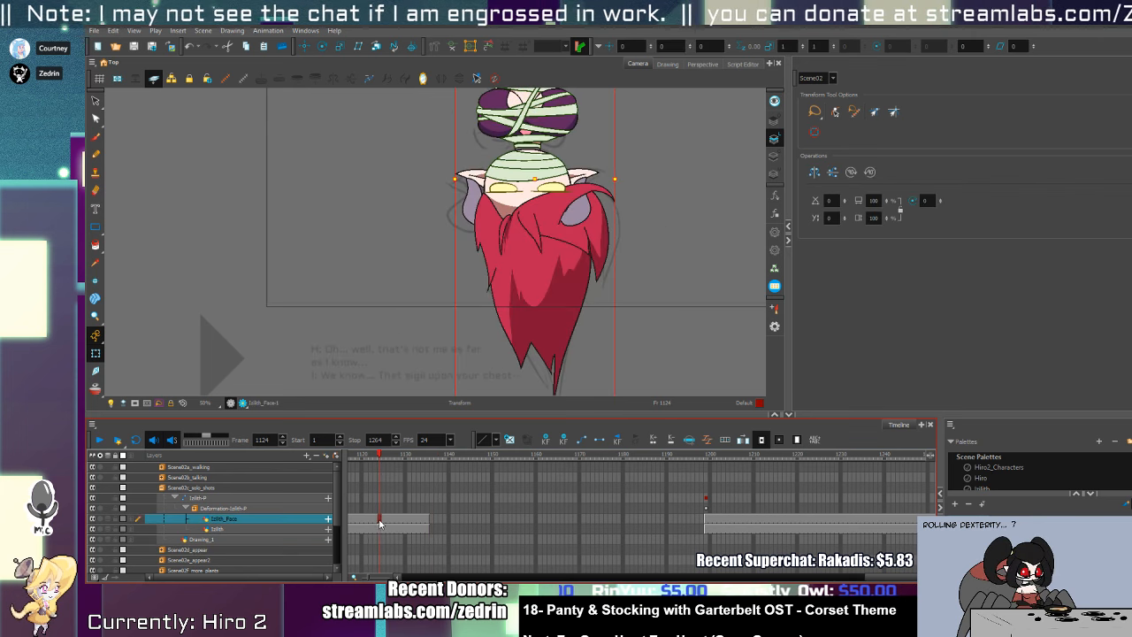
click(232, 510)
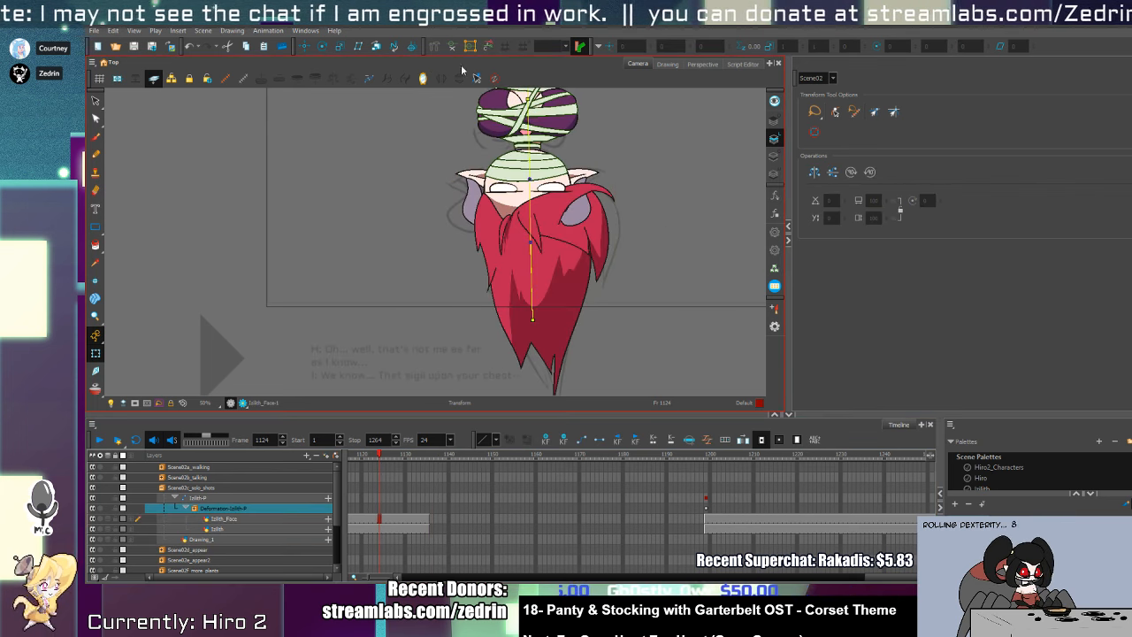
drag(489, 211, 478, 257)
- Collapse the Lilith-P rig and add a drawing layer named Treemom above Drawing_1 in the Scene02c_solo_shots group
click(173, 499)
click(194, 511)
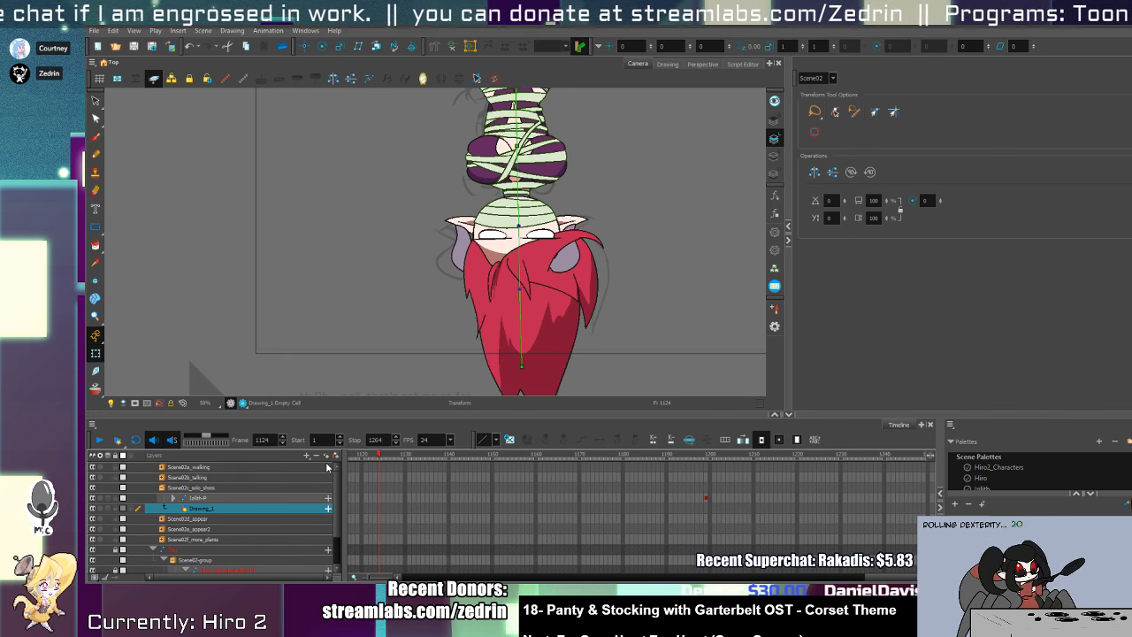
key(Return)
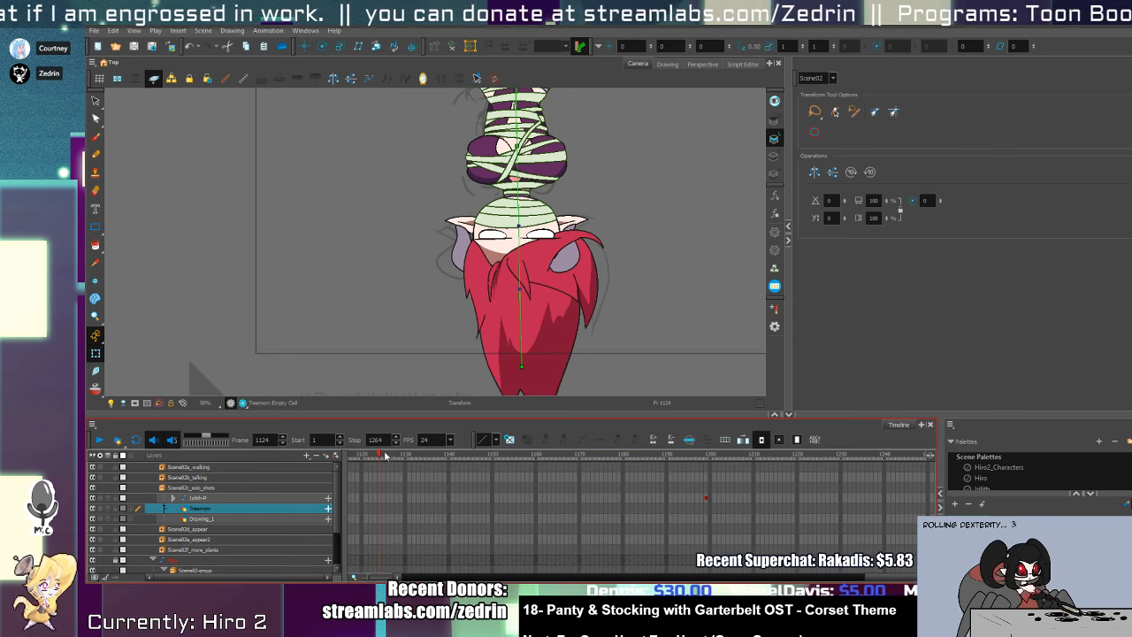
- Go to frame 1136 on the Treemom layer and hide the deformation controls
mouse_move(385, 455)
mouse_down()
mouse_move(467, 481)
mouse_move(429, 494)
mouse_move(432, 510)
mouse_up()
click(443, 329)
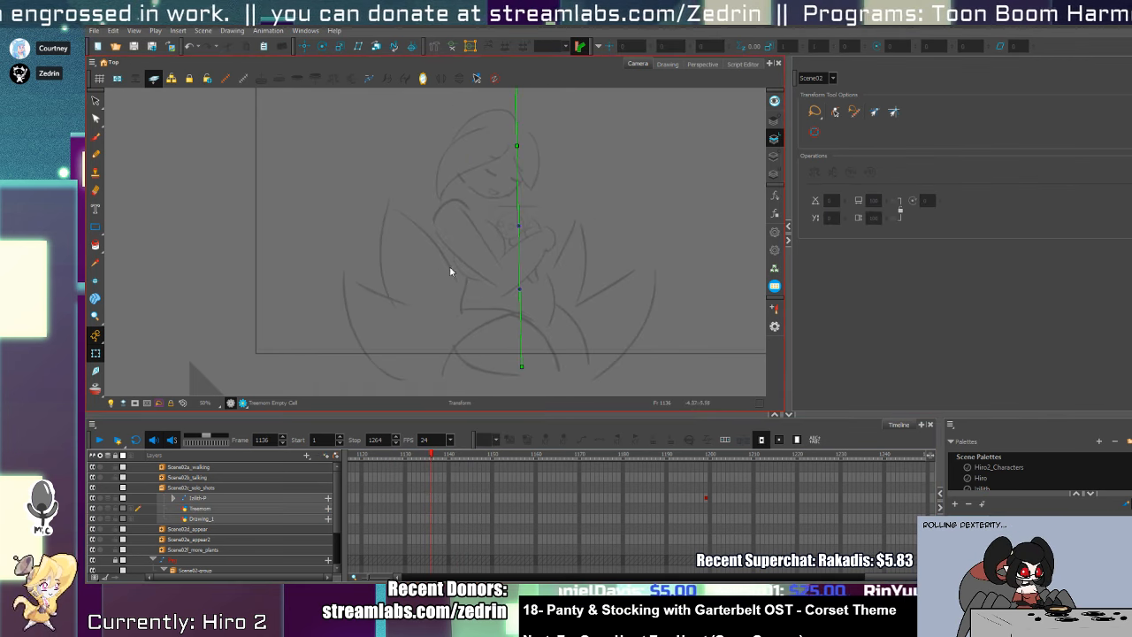
click(449, 46)
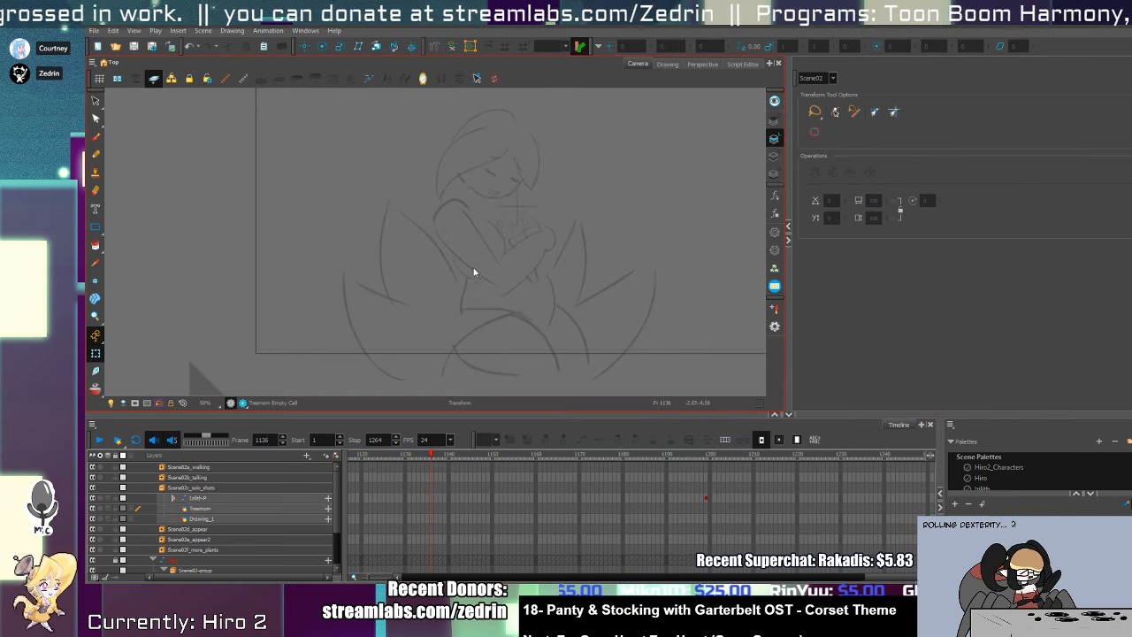
- Trace the sketched face's jaw and chin on the Treemom layer with the Pencil's Lineart preset
scroll(477, 261, up, 3)
key(alt+x)
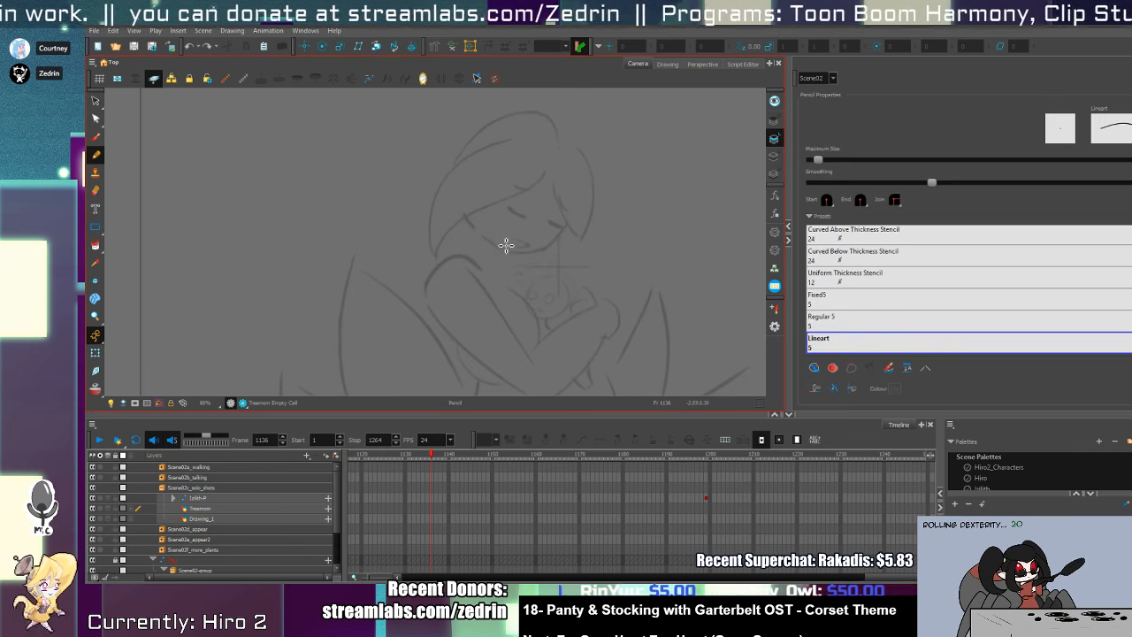
drag(469, 216, 529, 258)
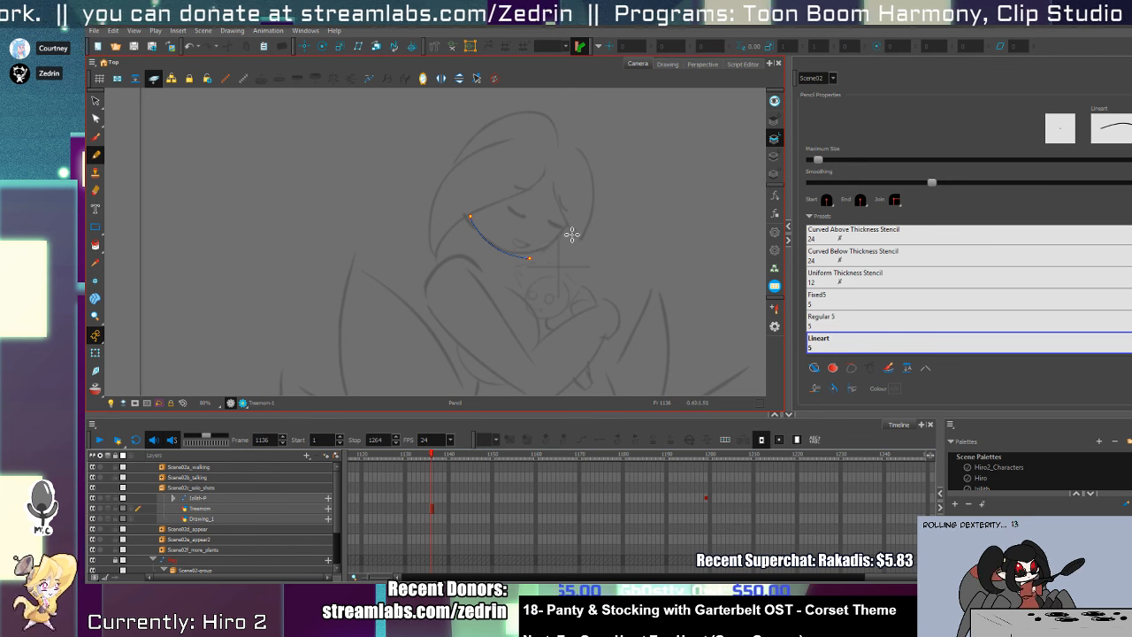
key(alt+q)
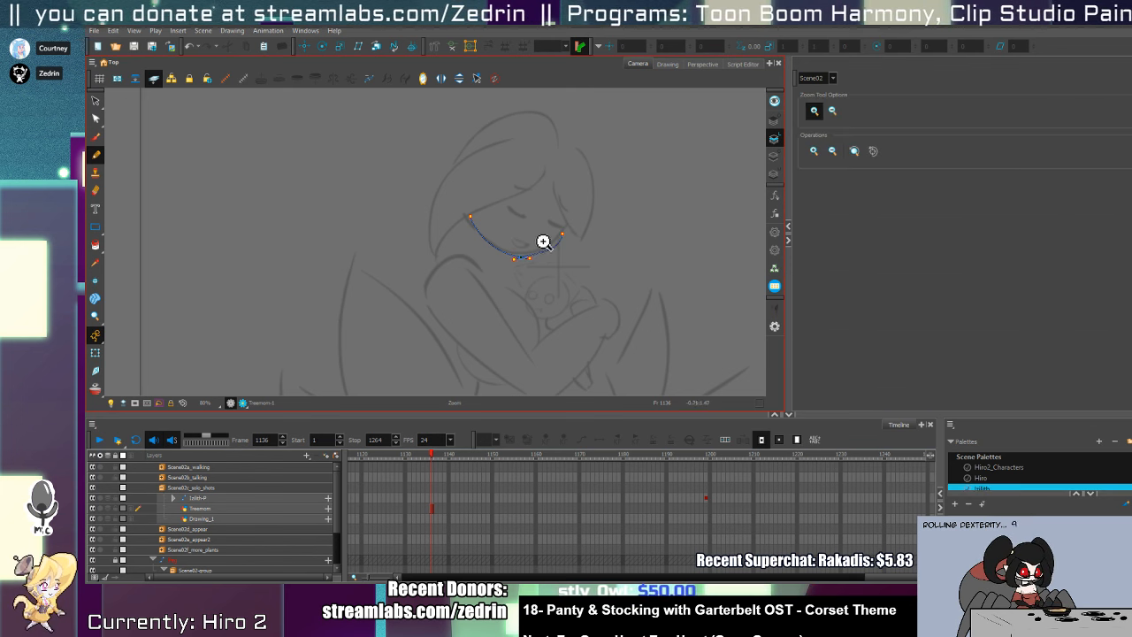
- Extend the jaw outline up the cheek on the far side of the face with the Pencil's Lineart preset
scroll(543, 242, up, 2)
key(alt+z)
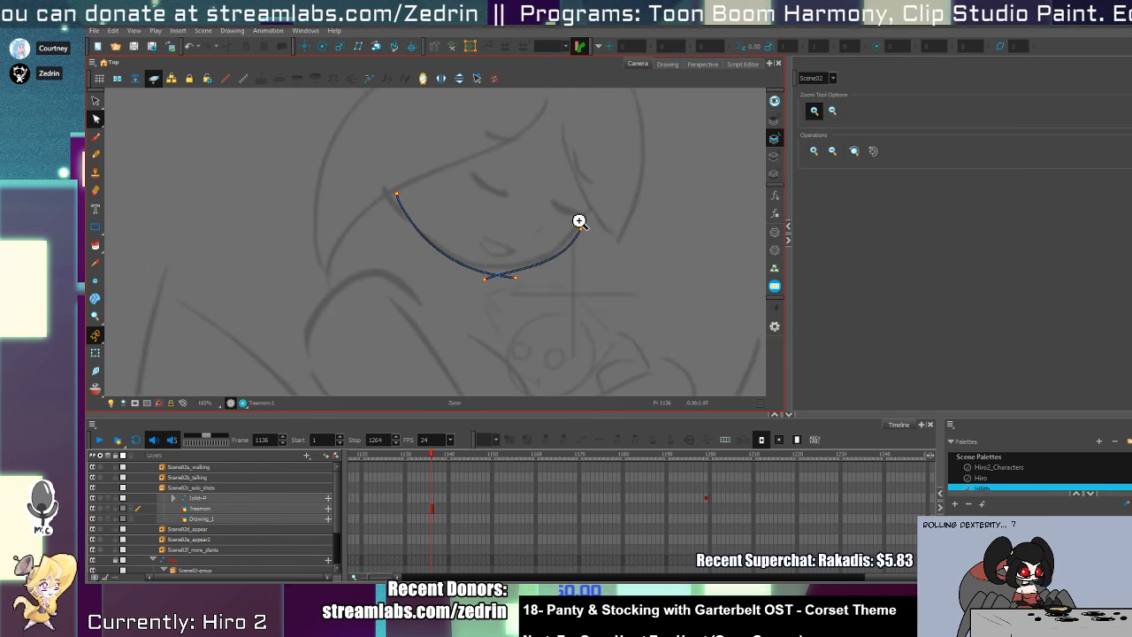
drag(578, 220, 619, 254)
key(alt+slash)
drag(648, 215, 622, 268)
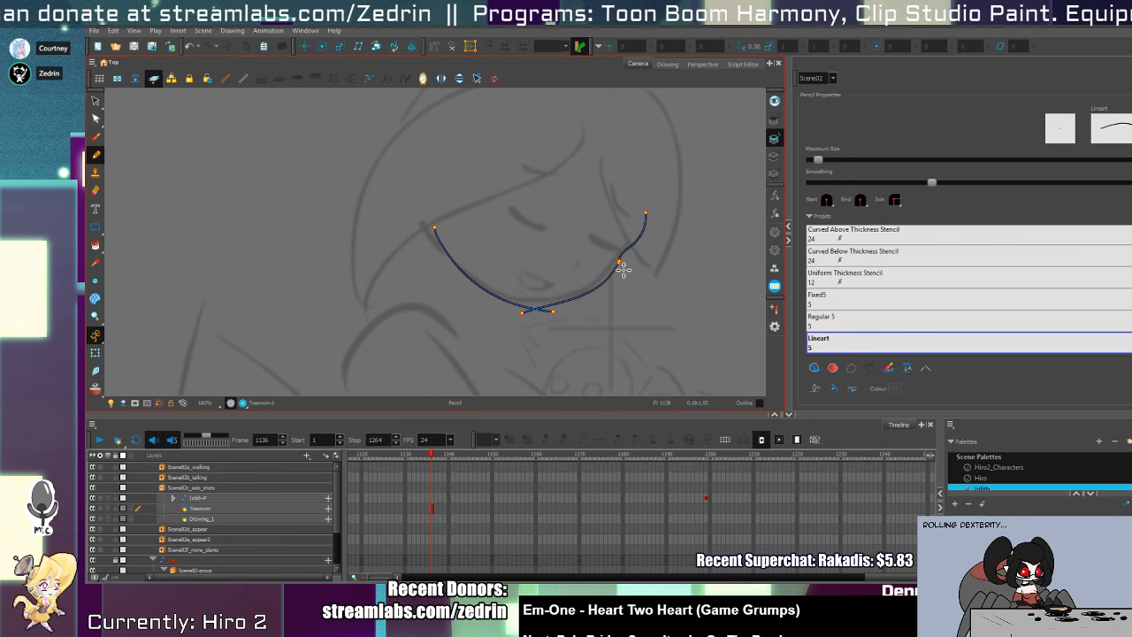
- Reshape the two jaw curves to fit the sketch and trim their crossing ends at the chin
key(alt+s)
key(alt+q)
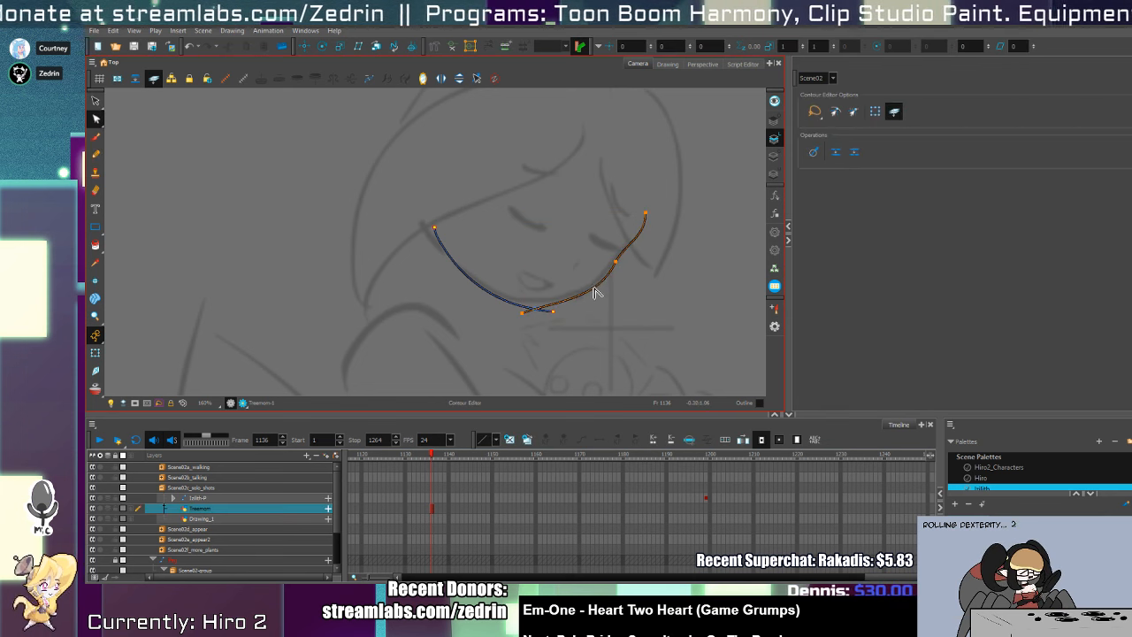
click(522, 309)
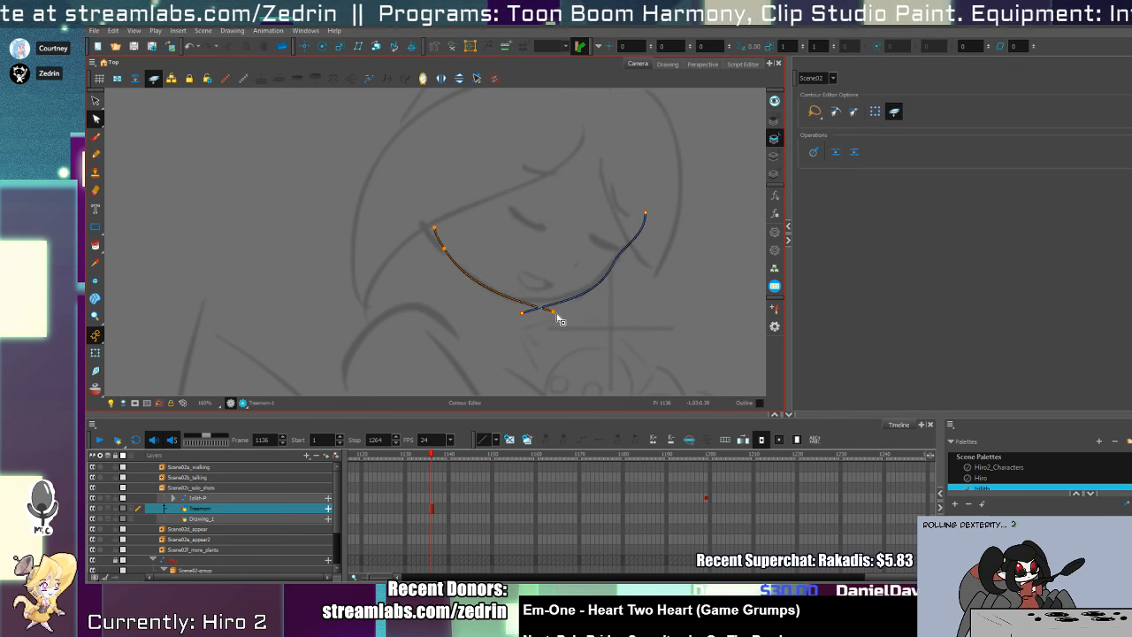
mouse_move(555, 313)
mouse_down()
mouse_move(588, 295)
mouse_move(621, 315)
mouse_up()
key(alt+t)
- Recolour the face outline with the dark green colour from the Plants palette and return to the Brush
key(alt+s)
click(563, 303)
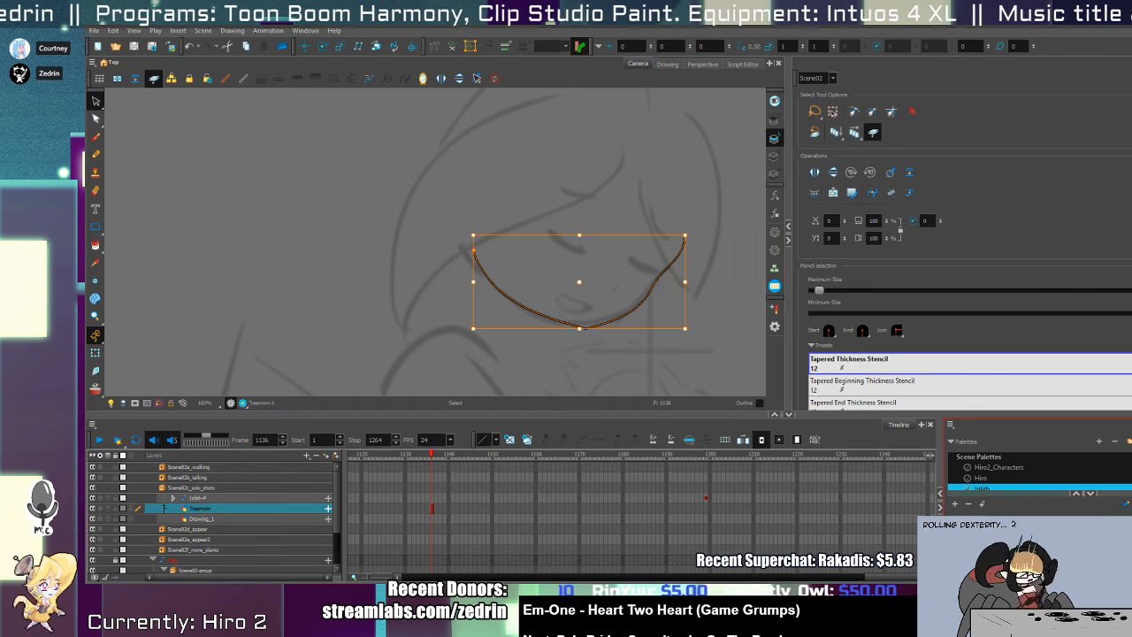
scroll(1017, 469, down, 2)
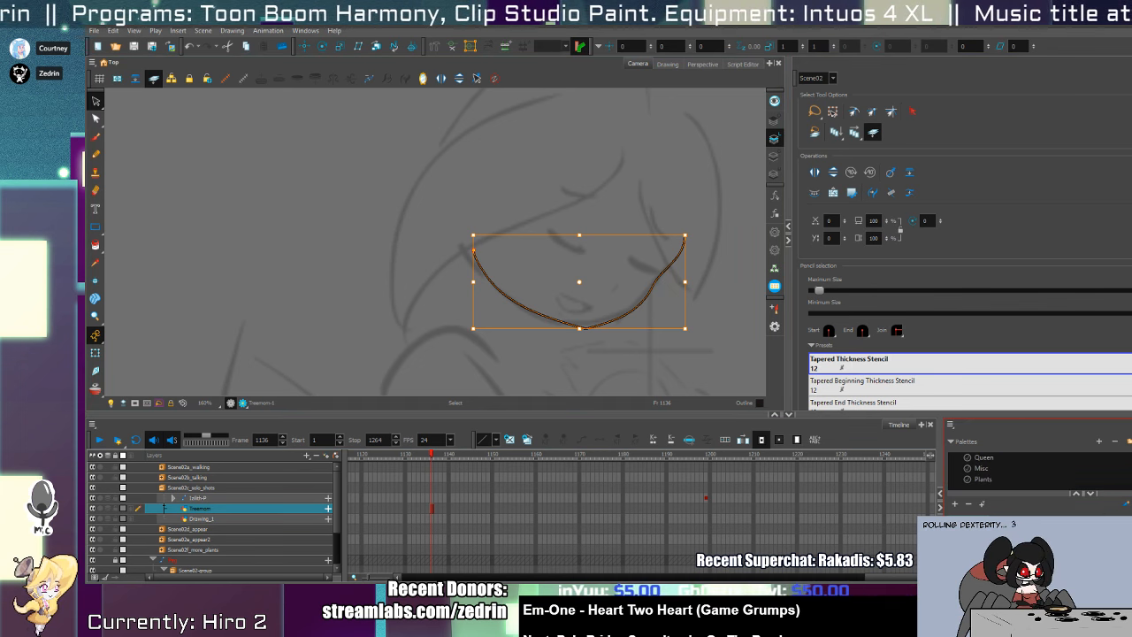
click(984, 480)
key(alt+i)
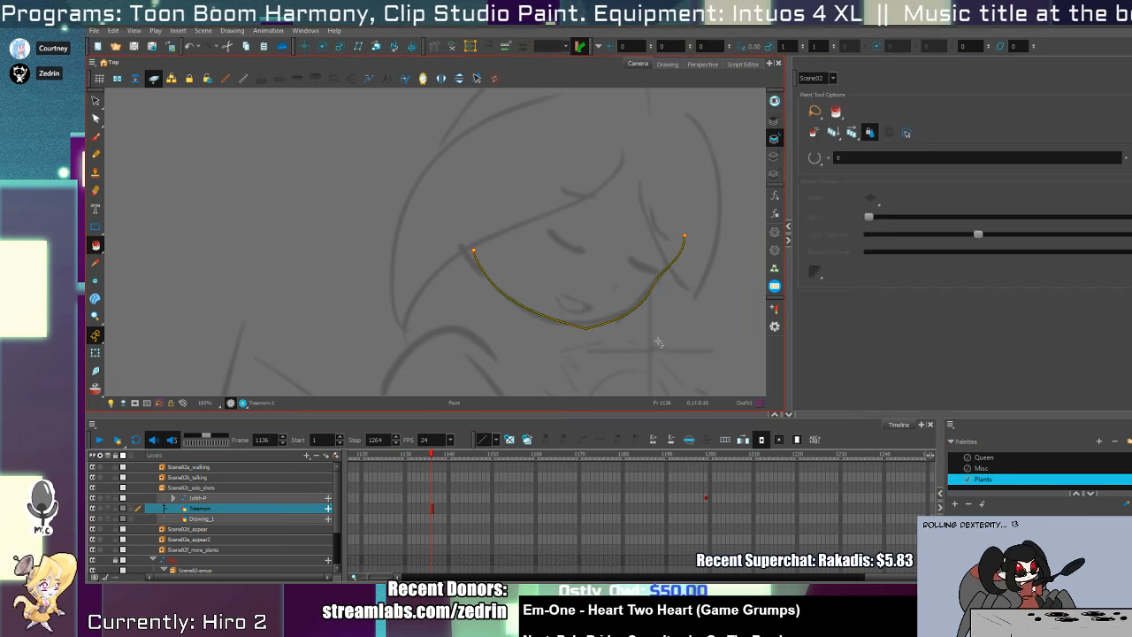
key(alt+b)
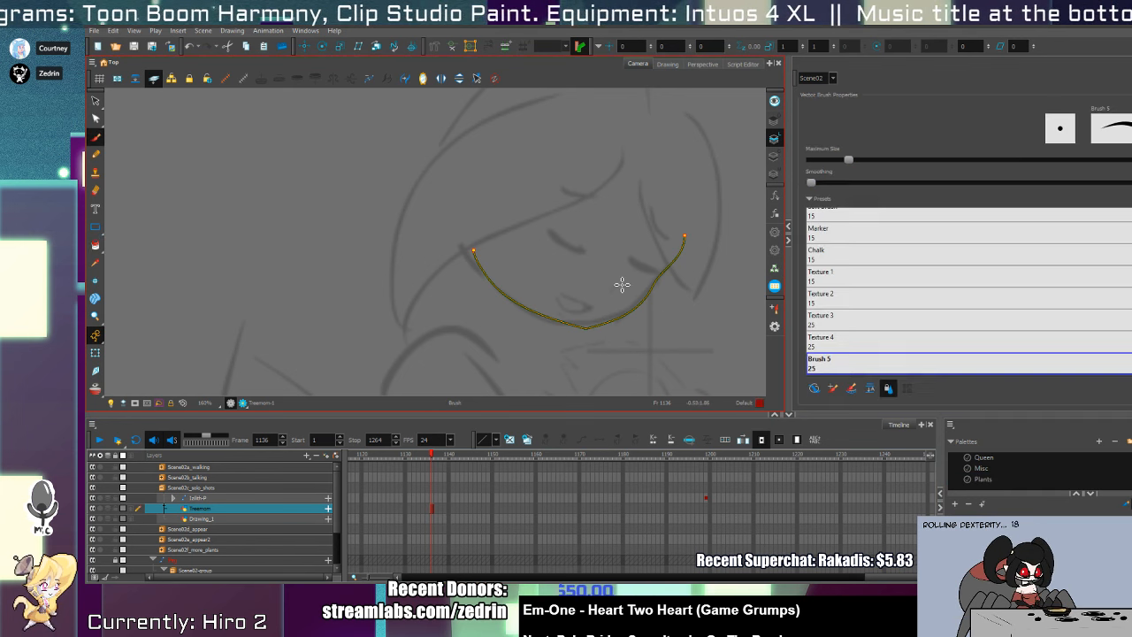
key(alt+d)
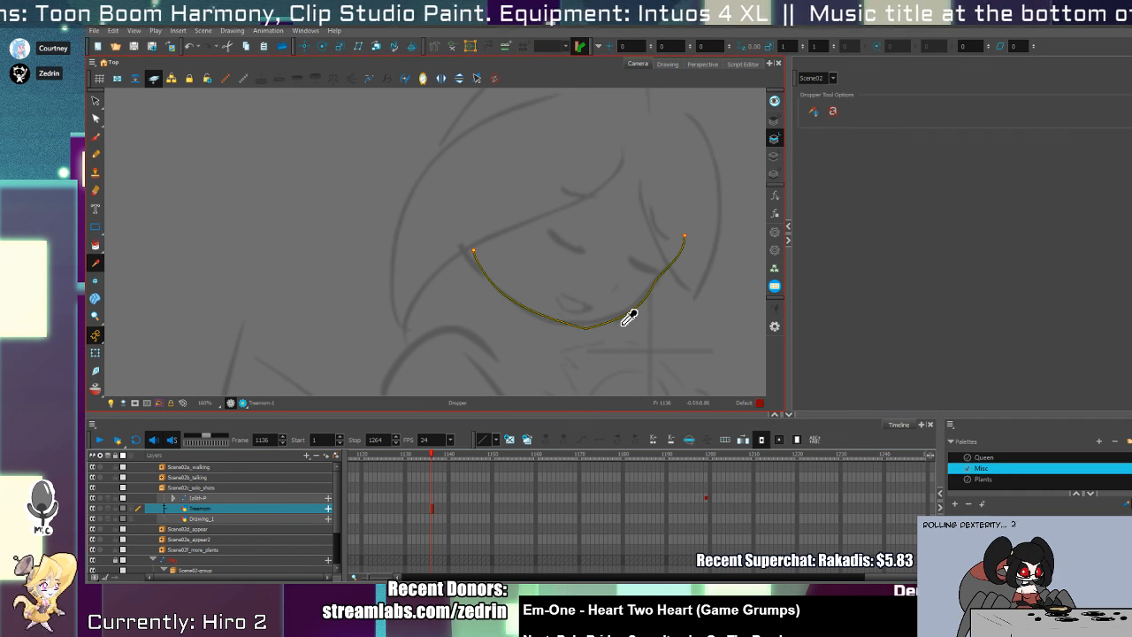
click(628, 318)
key(alt+b)
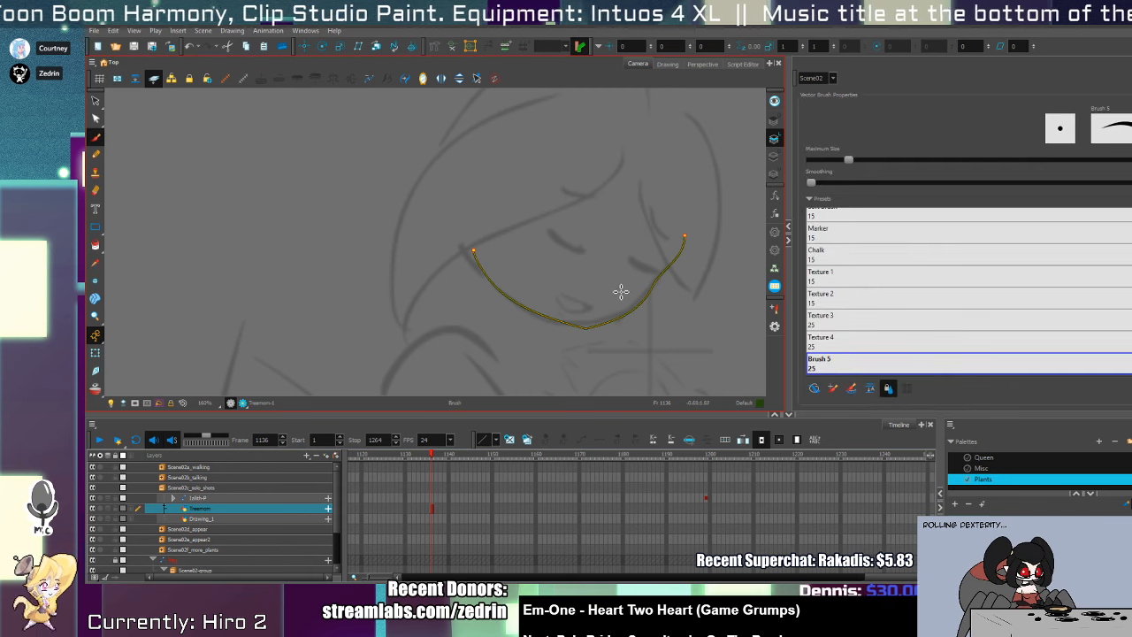
- Trace the fringe line from the hair parting across the forehead down beside the jaw and recolour it dark green
key(alt+z)
click(590, 286)
click(590, 286)
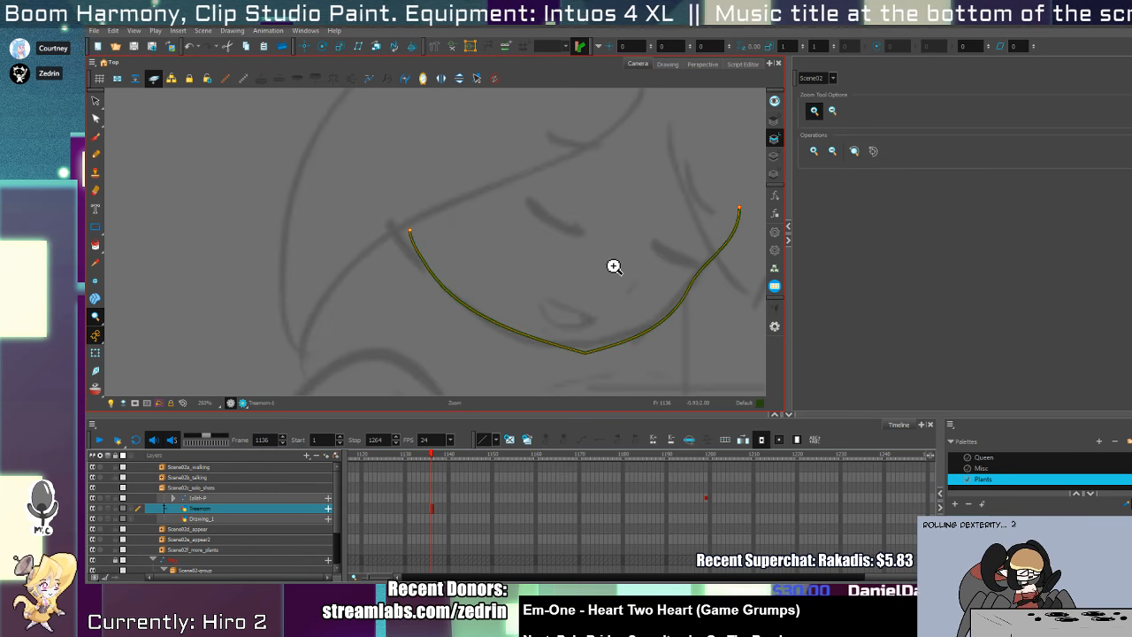
alt+click(588, 292)
alt+click(604, 294)
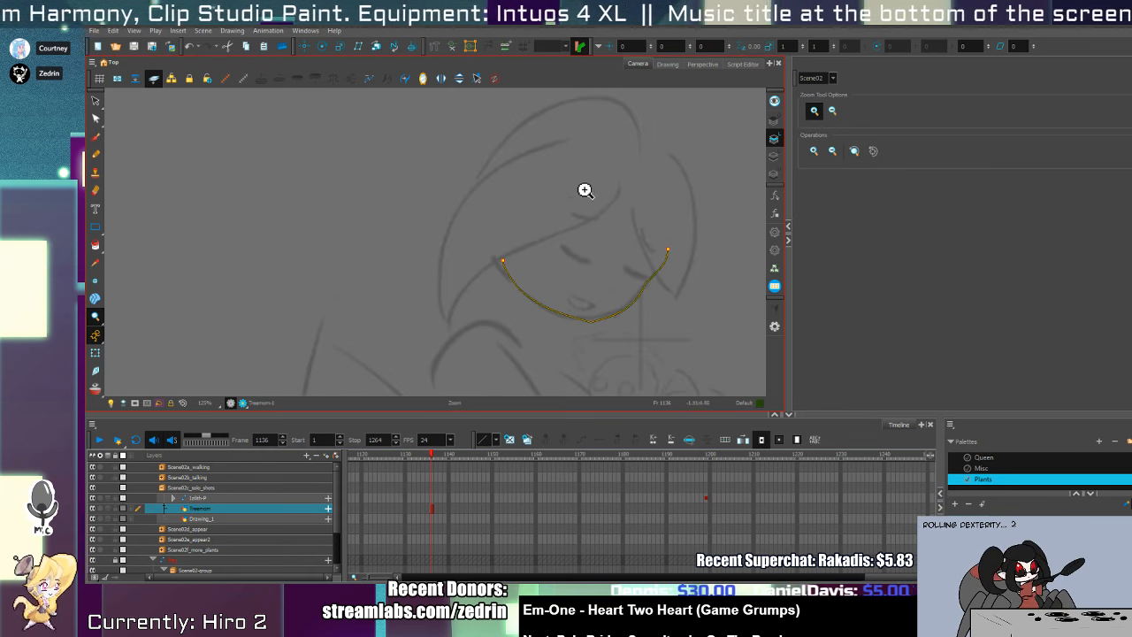
key(alt+/)
drag(620, 187, 494, 346)
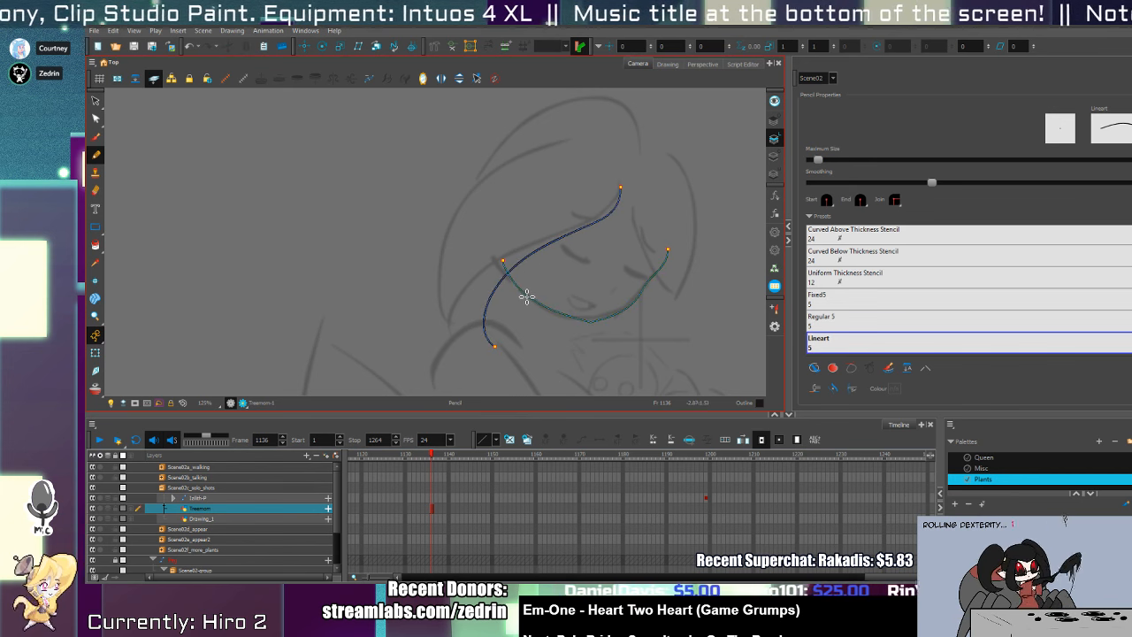
key(alt+s)
click(531, 273)
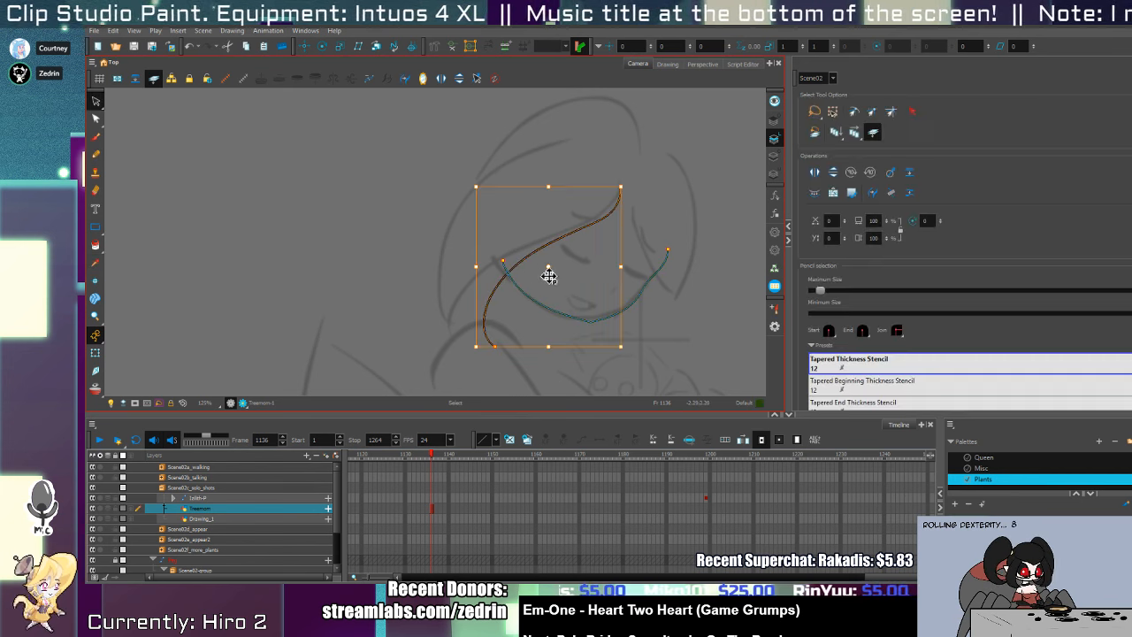
key(alt+i)
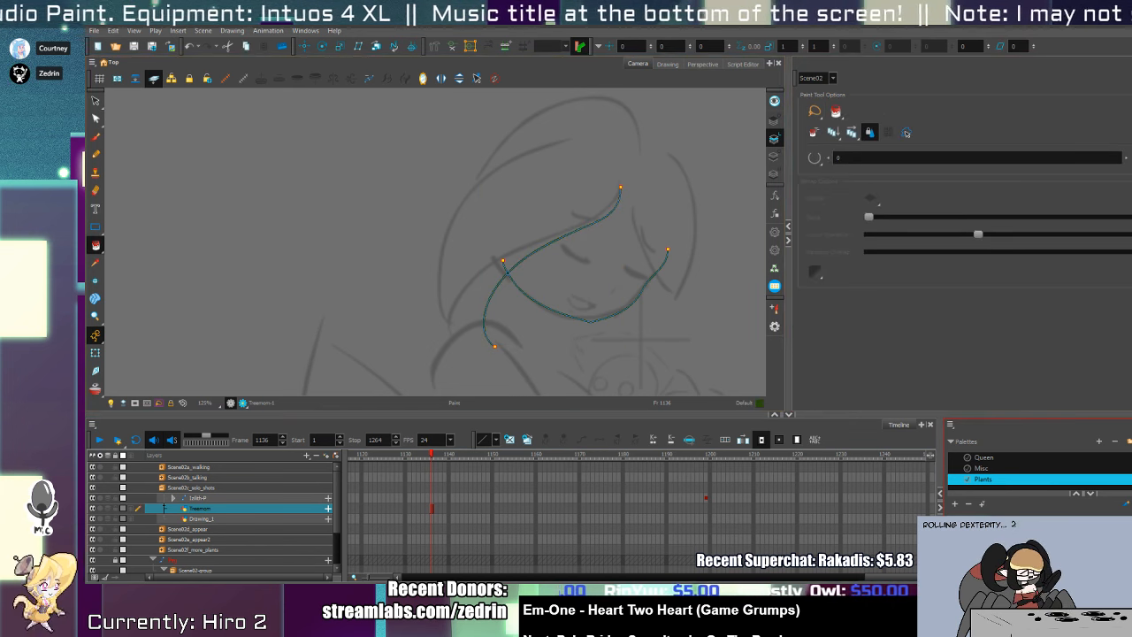
- Cut off the end of the jaw line that overshoots the fringe line
key(alt+z)
click(519, 273)
click(522, 274)
key(alt+t)
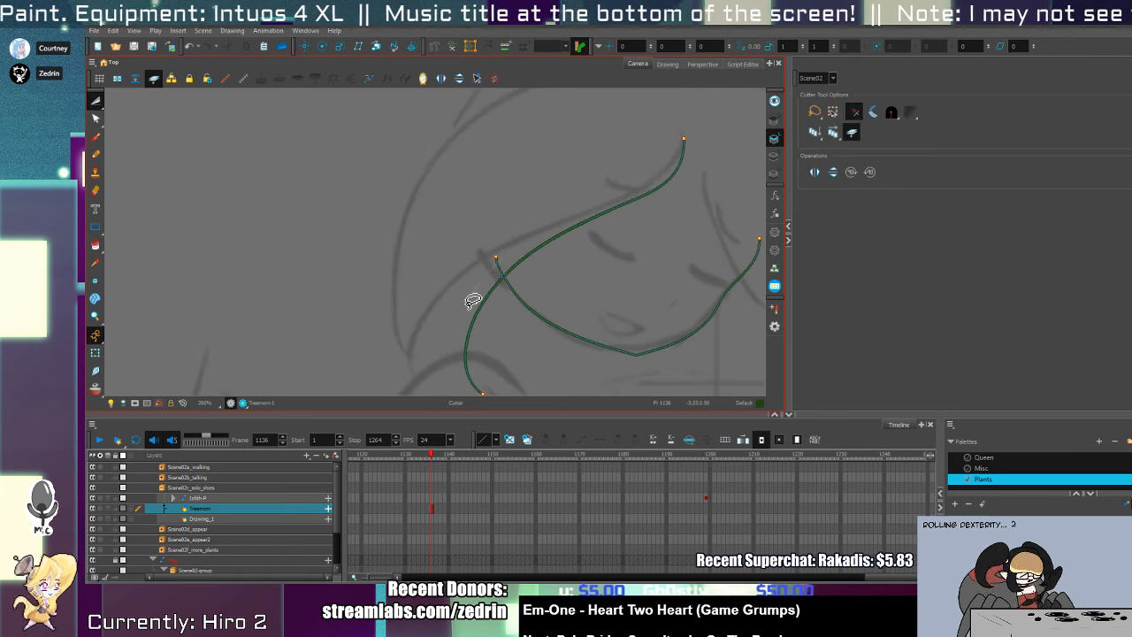
drag(473, 301, 513, 259)
key(space)
drag(551, 298, 499, 232)
- Adjust the chin point and cheek curve of the face outline with the Contour Editor
key(alt+q)
drag(585, 289, 575, 288)
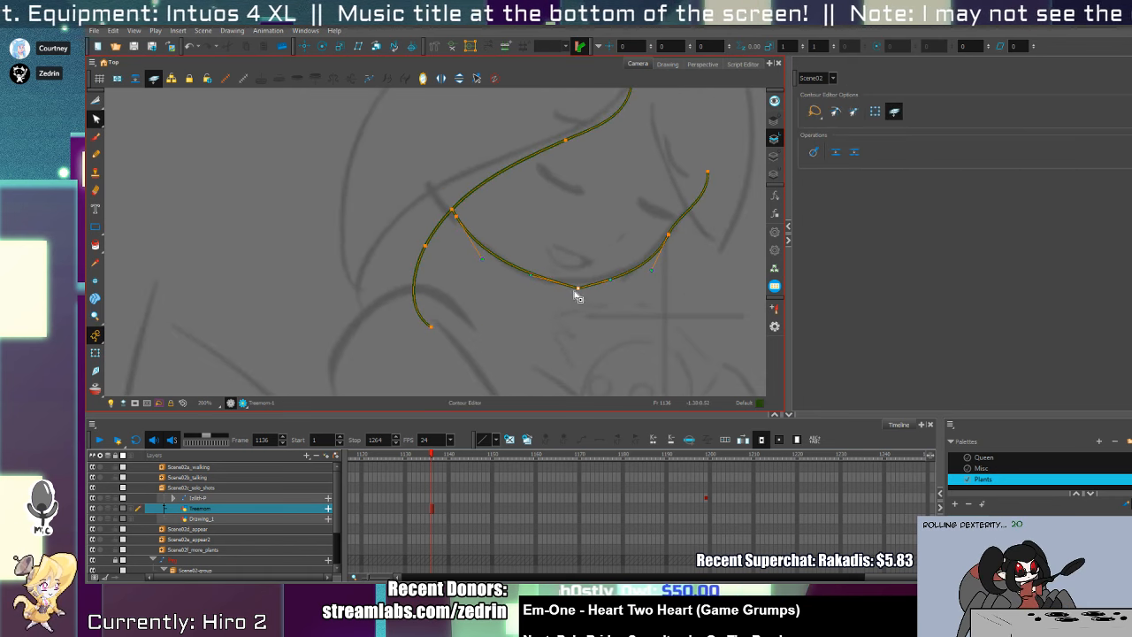
drag(651, 271, 640, 328)
key(space)
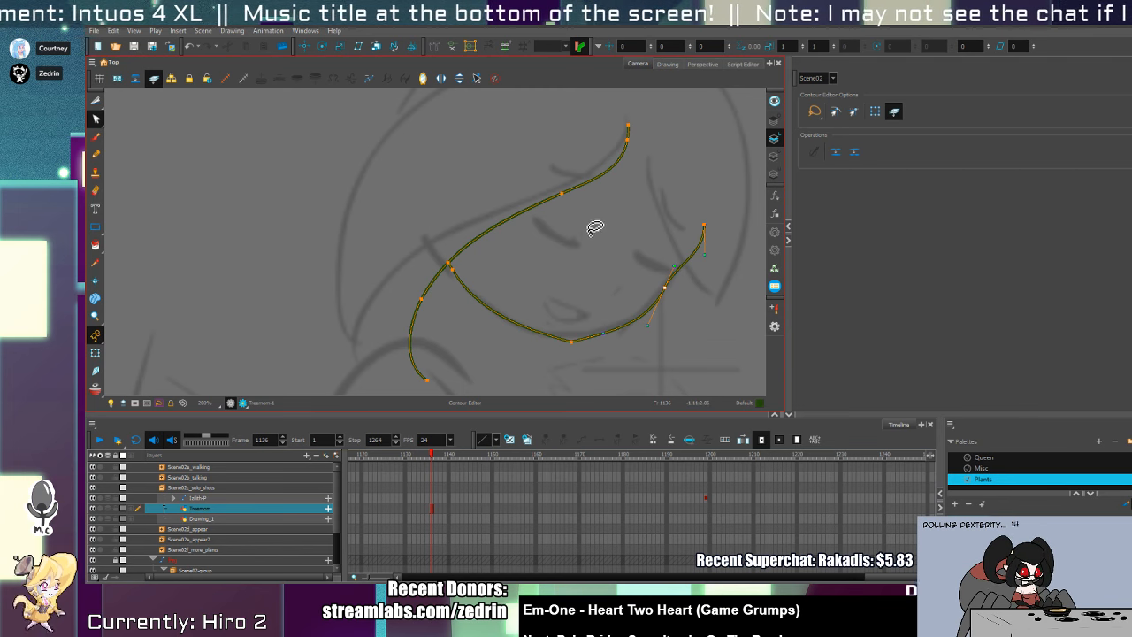
- Draw the inner and outer edges of the hair lock on the far side of the face
key(alt+/)
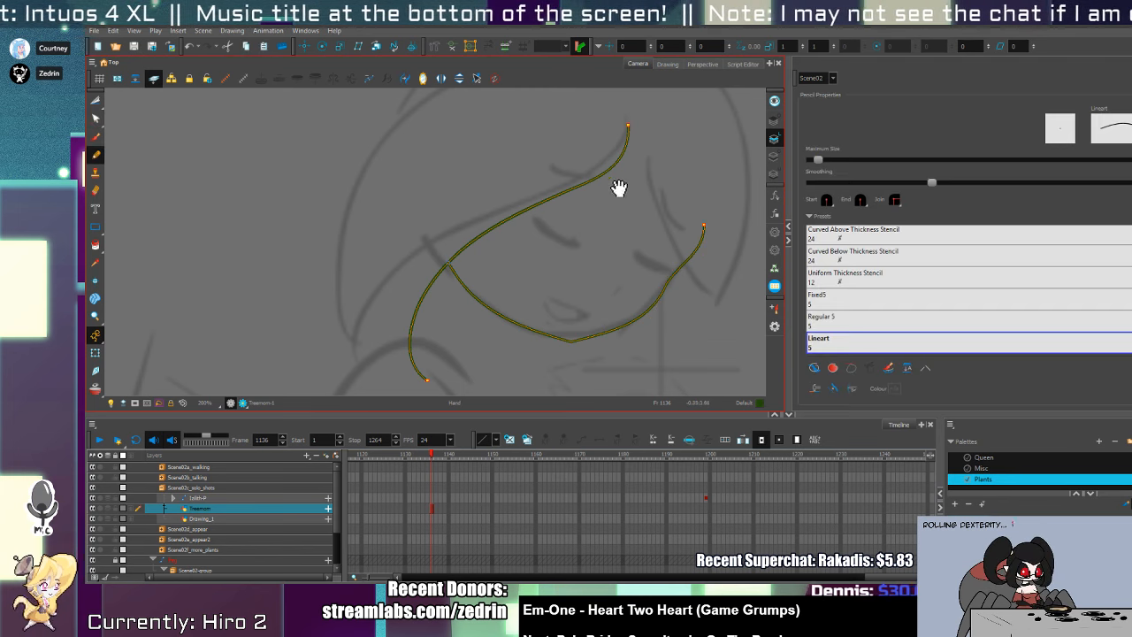
drag(664, 155, 584, 212)
mouse_move(557, 177)
mouse_down()
mouse_move(617, 305)
mouse_move(640, 409)
mouse_up()
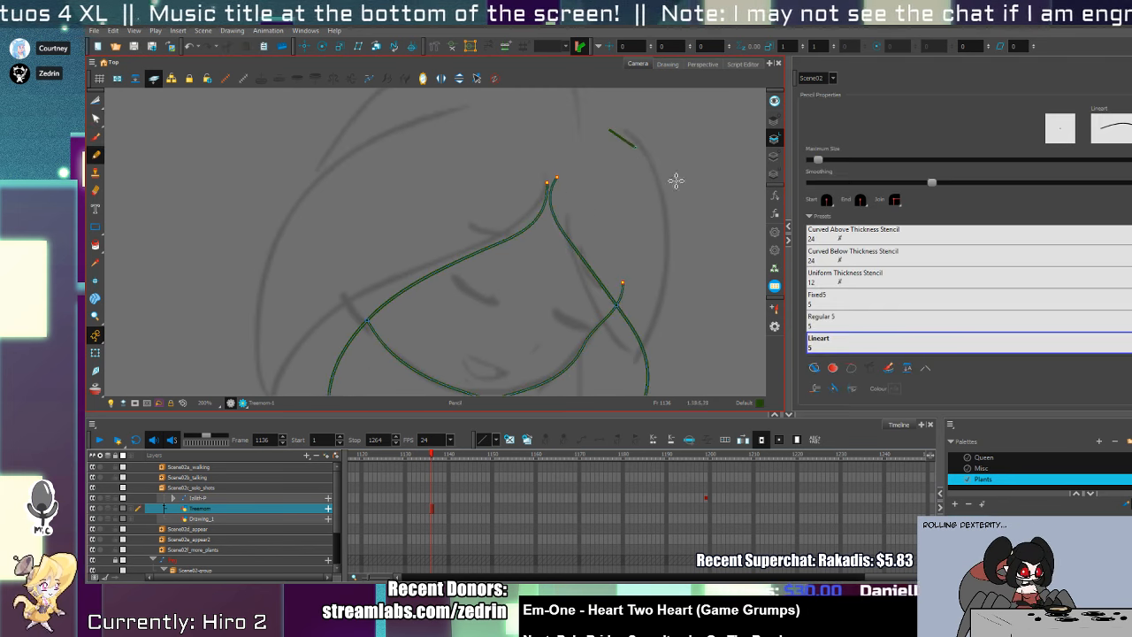
drag(675, 180, 606, 412)
drag(640, 369, 648, 281)
- Trim the overshooting line ends at that hair lock's tip and where the cheek meets the hair
key(alt+t)
drag(665, 336, 630, 297)
drag(630, 297, 657, 302)
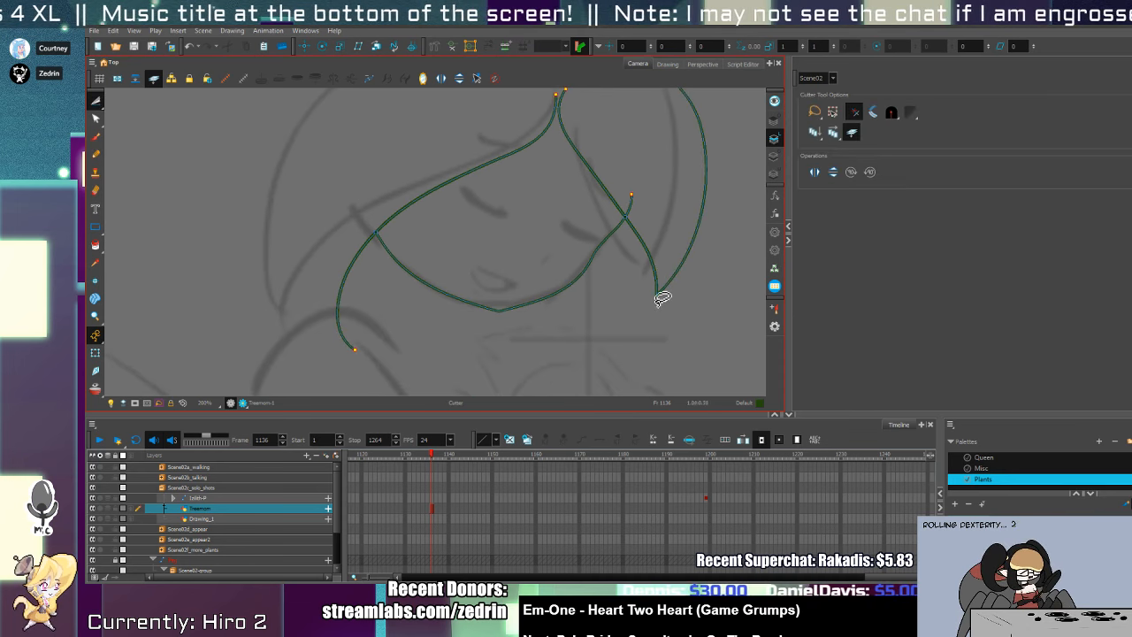
drag(653, 212, 607, 177)
drag(563, 111, 599, 210)
- Adjust the fringe lines where they meet at the hair parting and delete the leftover stroke end there
key(alt+q)
click(593, 194)
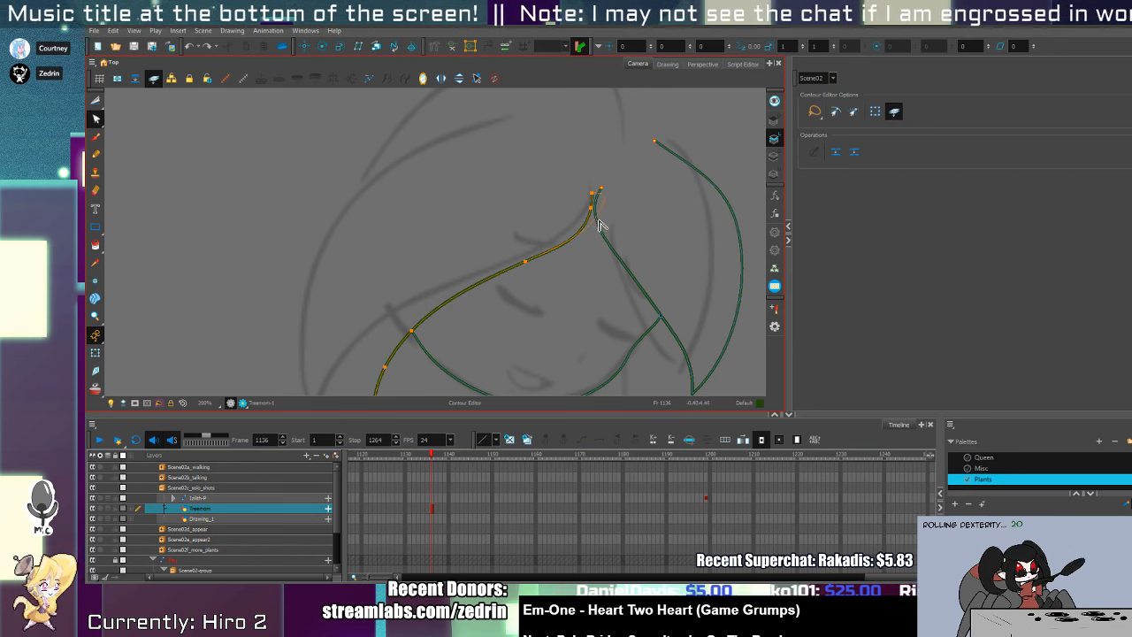
key(alt+t)
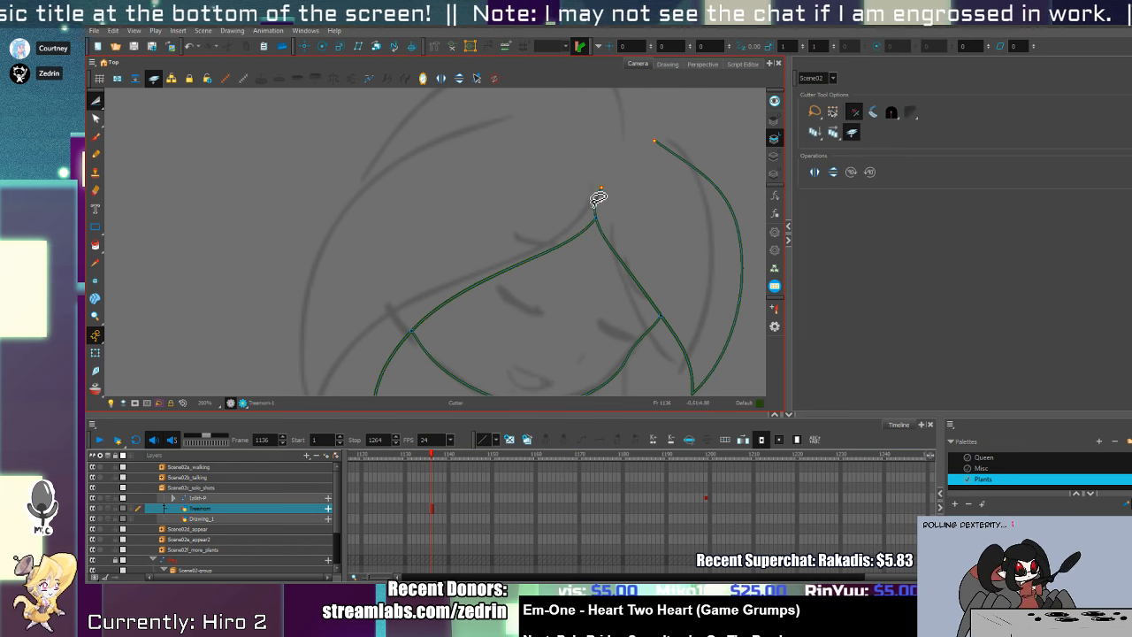
mouse_move(585, 240)
mouse_down()
mouse_move(621, 153)
mouse_move(601, 244)
mouse_up()
key(ctrl+z)
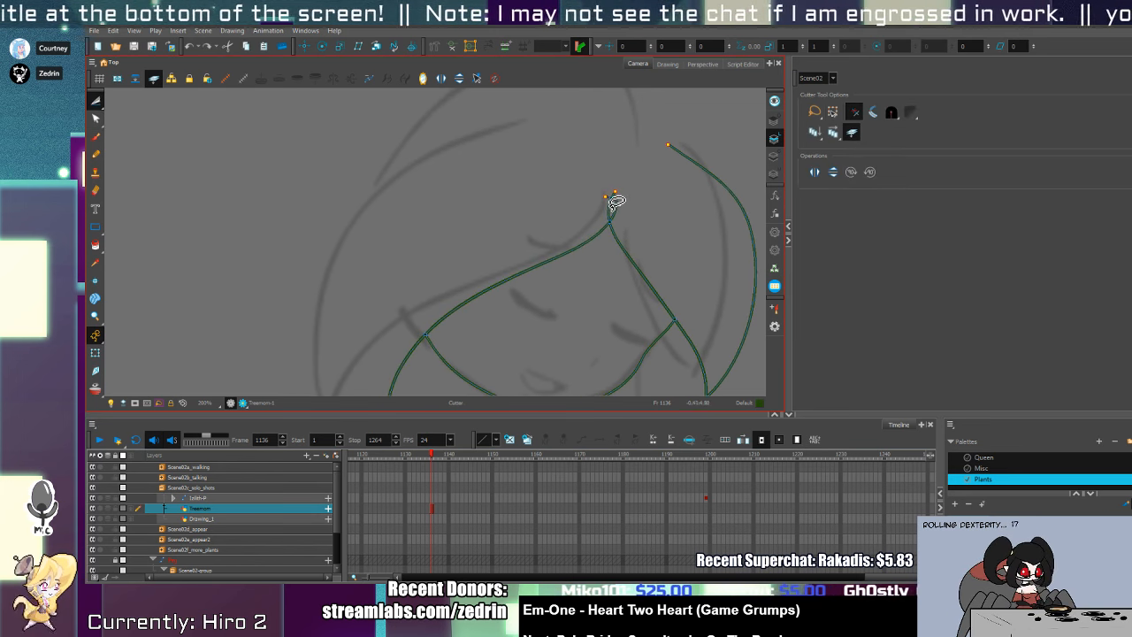
key(alt+e)
key(alt+s)
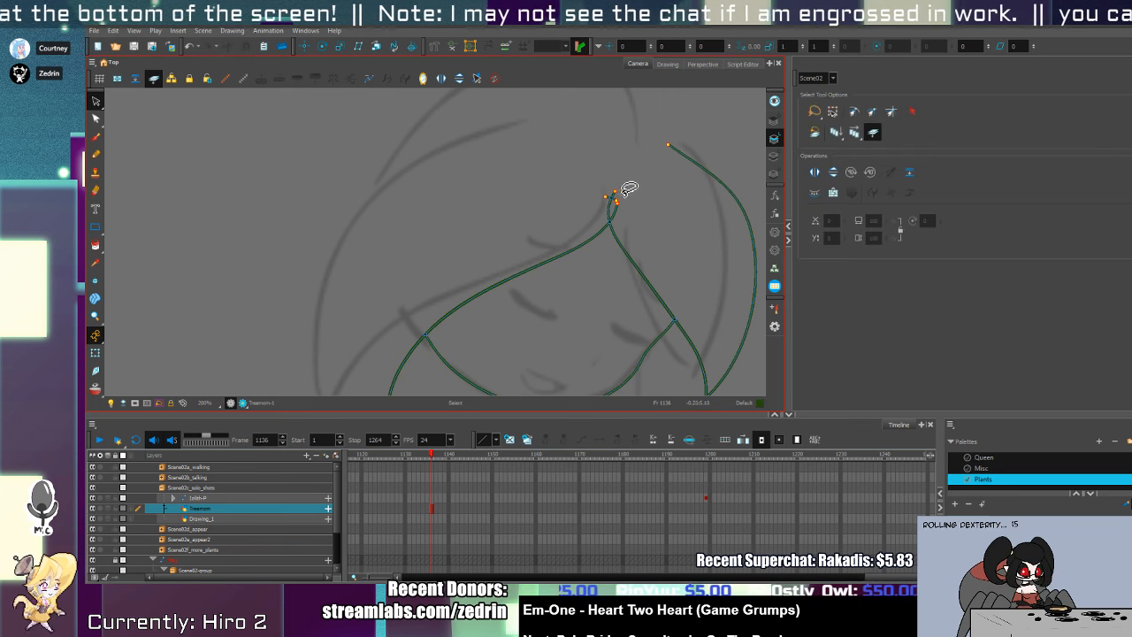
click(621, 196)
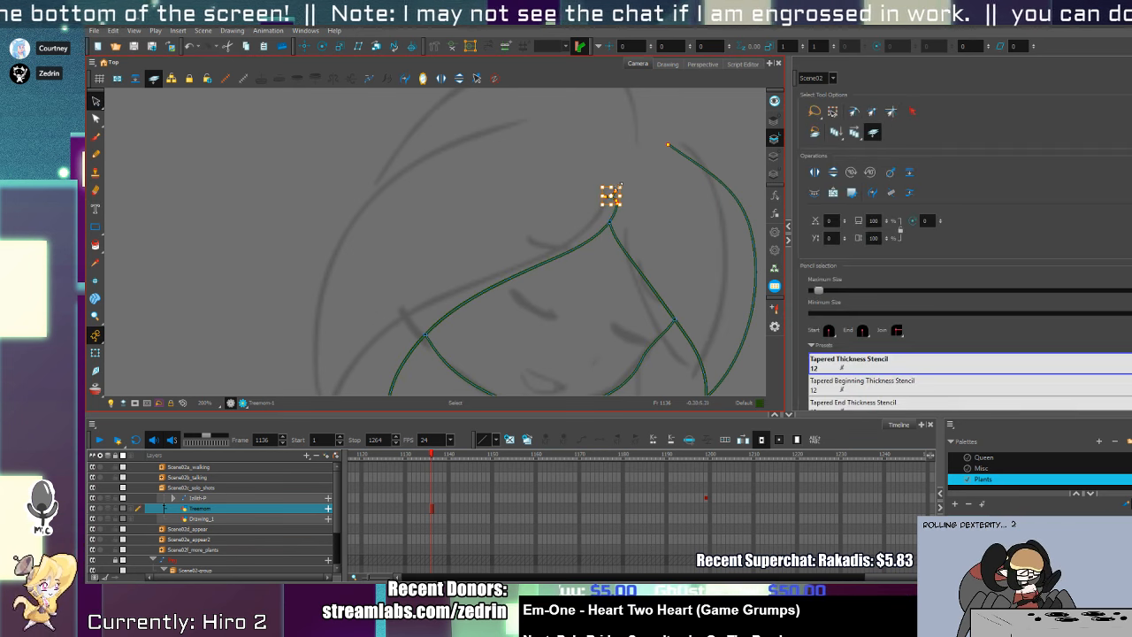
key(Delete)
- Draw the outer hair outline from the crown down to the near lock's tip, replacing the first attempt
drag(632, 206, 690, 182)
alt+click(647, 196)
alt+click(645, 196)
key(alt+slash)
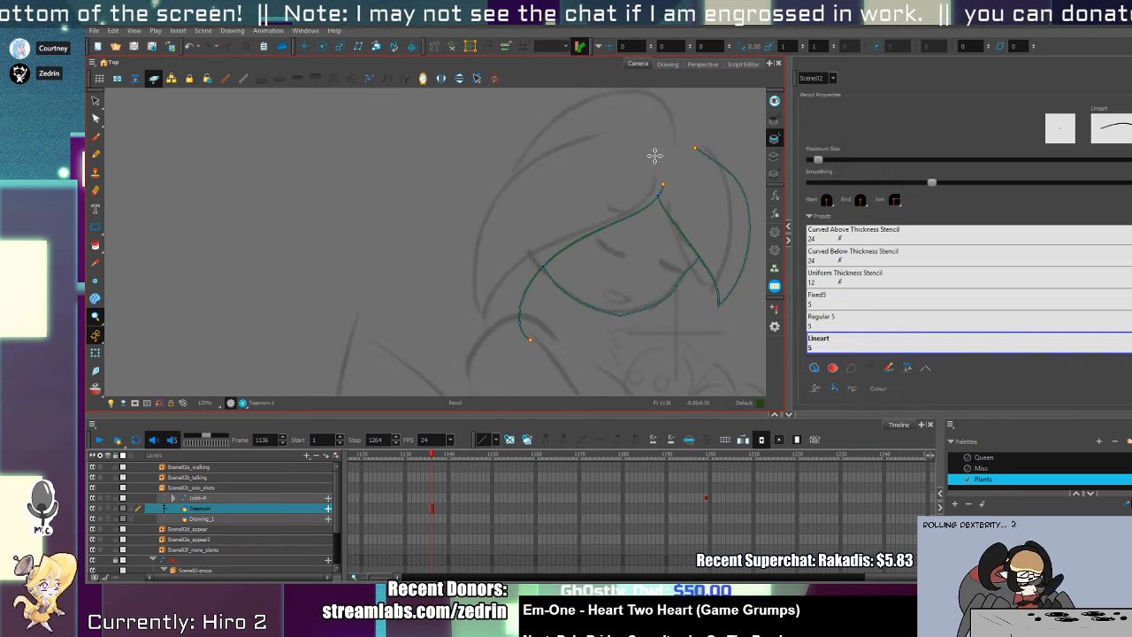
mouse_move(661, 132)
mouse_down()
mouse_move(511, 182)
mouse_move(553, 352)
mouse_move(638, 130)
mouse_move(557, 366)
mouse_up()
key(ctrl+z)
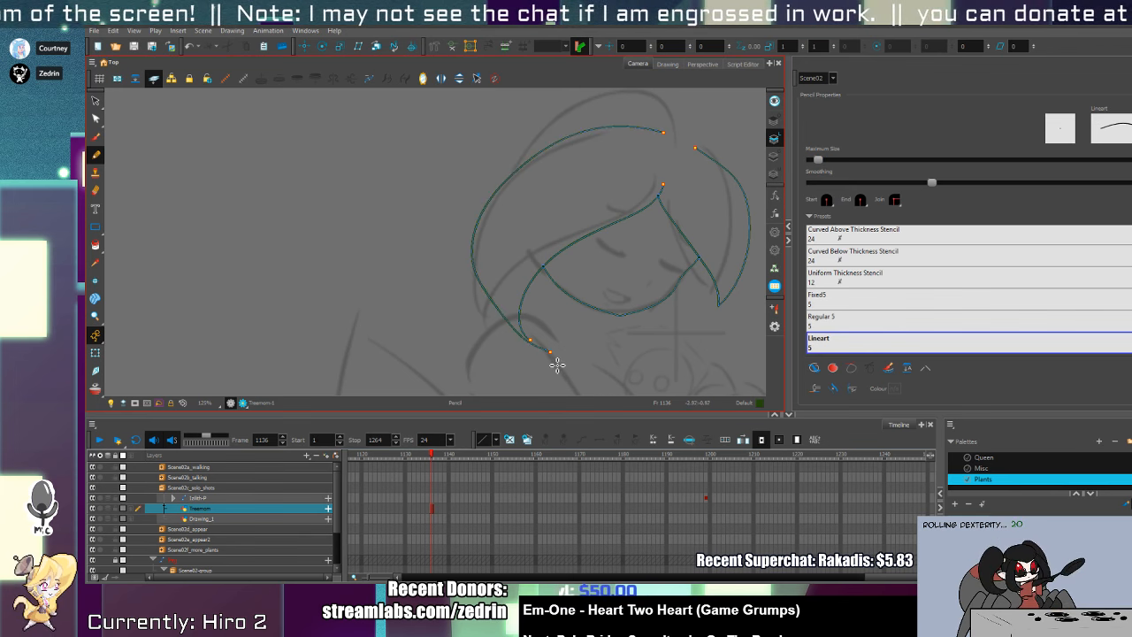
key(ctrl+z)
mouse_move(664, 131)
mouse_down()
mouse_move(523, 339)
mouse_move(561, 362)
mouse_move(536, 353)
mouse_move(520, 363)
mouse_move(563, 330)
mouse_move(604, 331)
mouse_up()
- Reshape the outer hair outline and the near fringe edge, trimming them to meet at the lock's tip
key(alt+q)
key(alt+t)
key(alt+s)
key(alt+t)
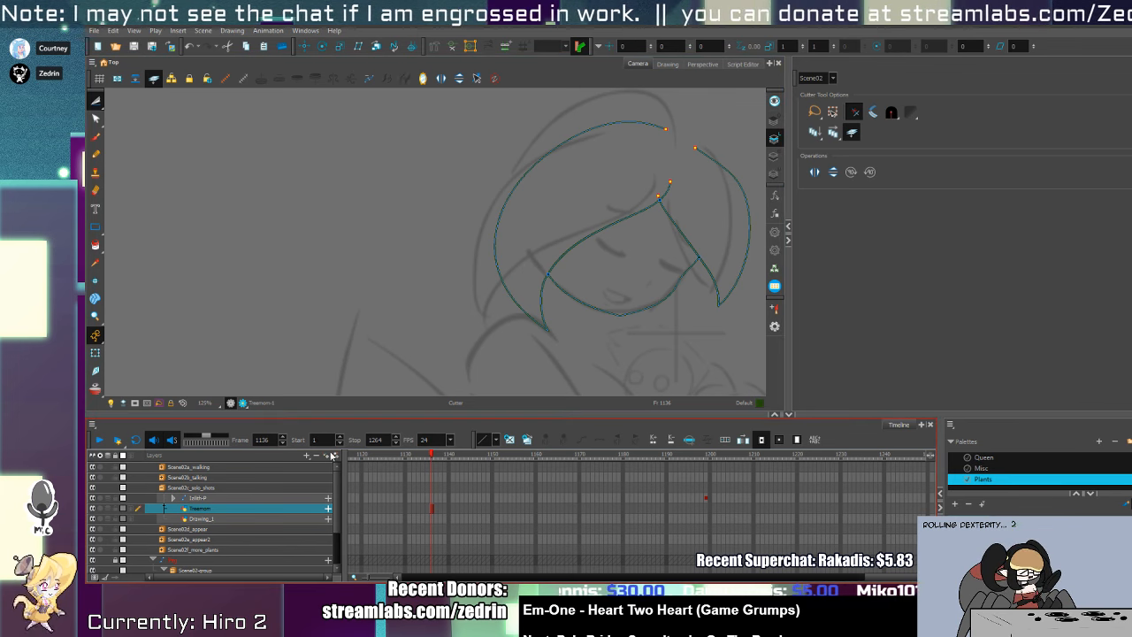
- Move all the head line art from the Treemom layer to a new drawing layer named TreemomHead
key(ctrl+a)
key(ctrl+x)
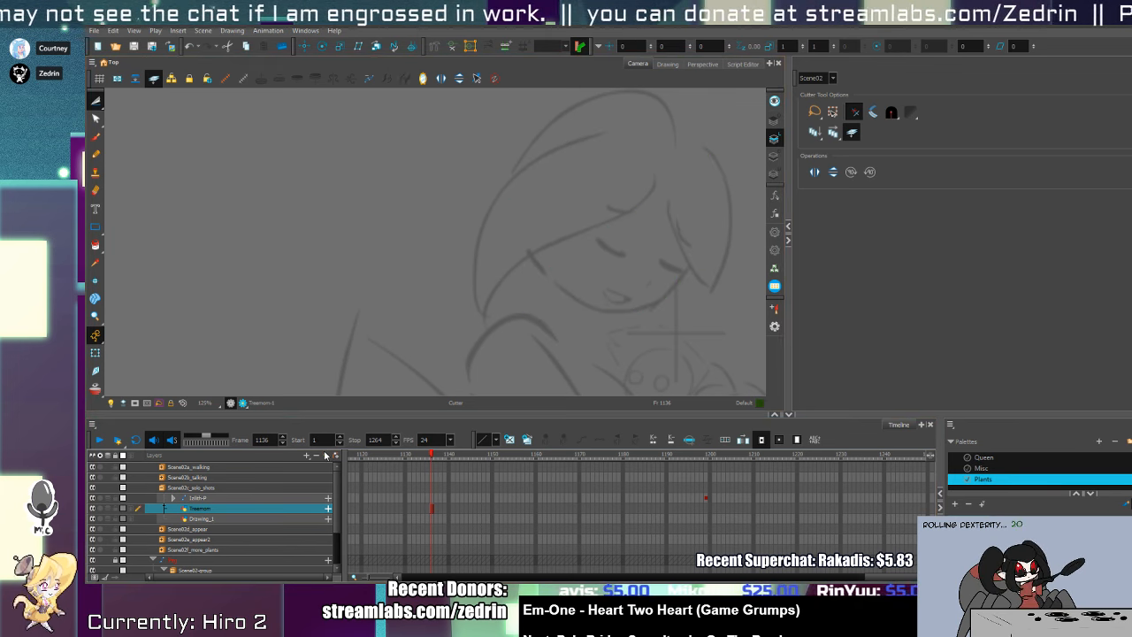
key(Return)
key(ctrl+v)
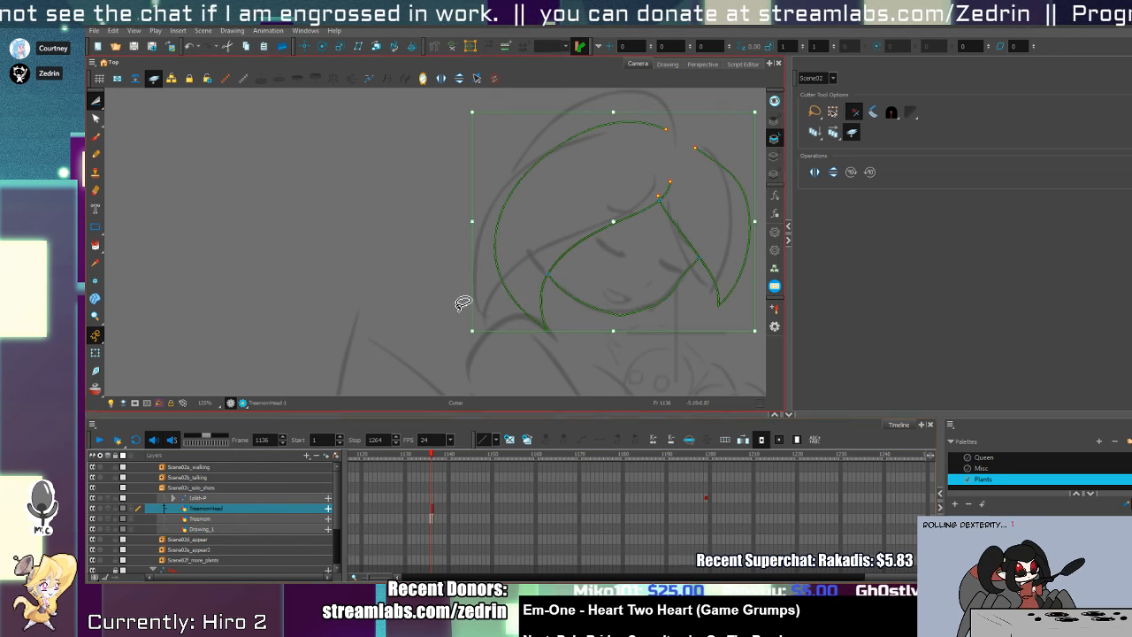
- Add a drawing layer named Treemomarm above Treemom and make the Treemom layer active again
drag(485, 329, 427, 236)
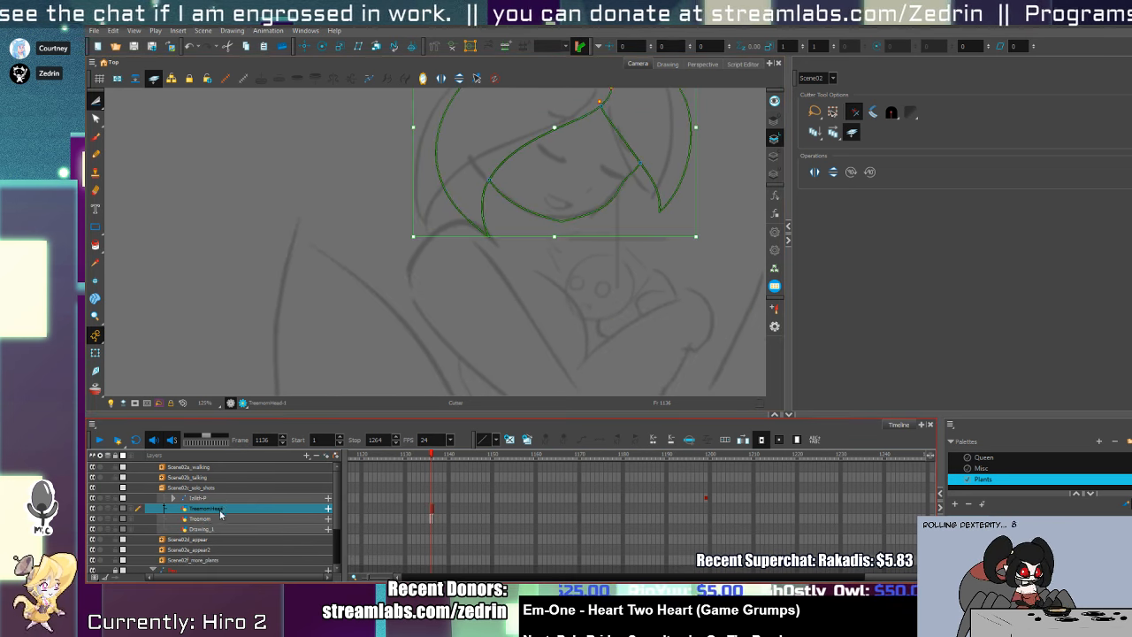
click(221, 527)
click(221, 519)
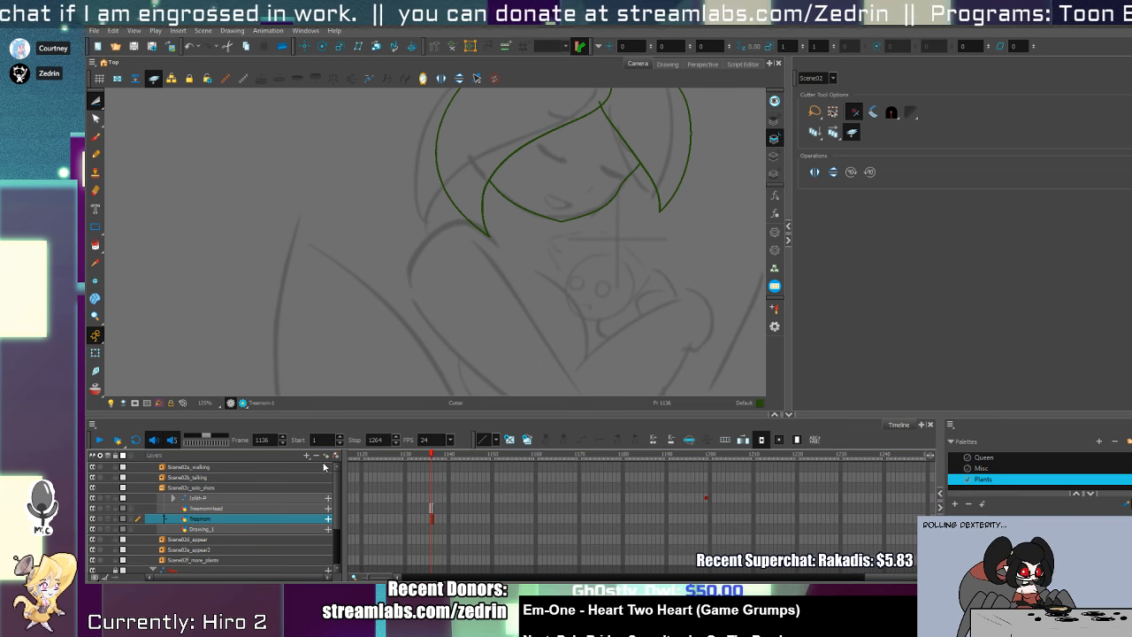
key(Return)
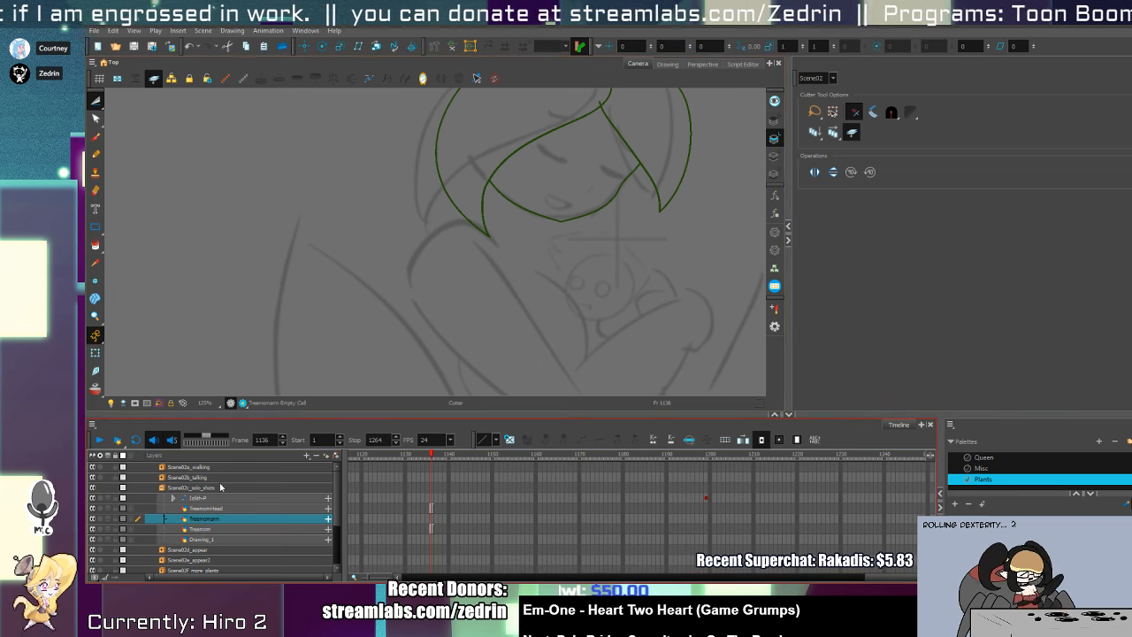
click(214, 529)
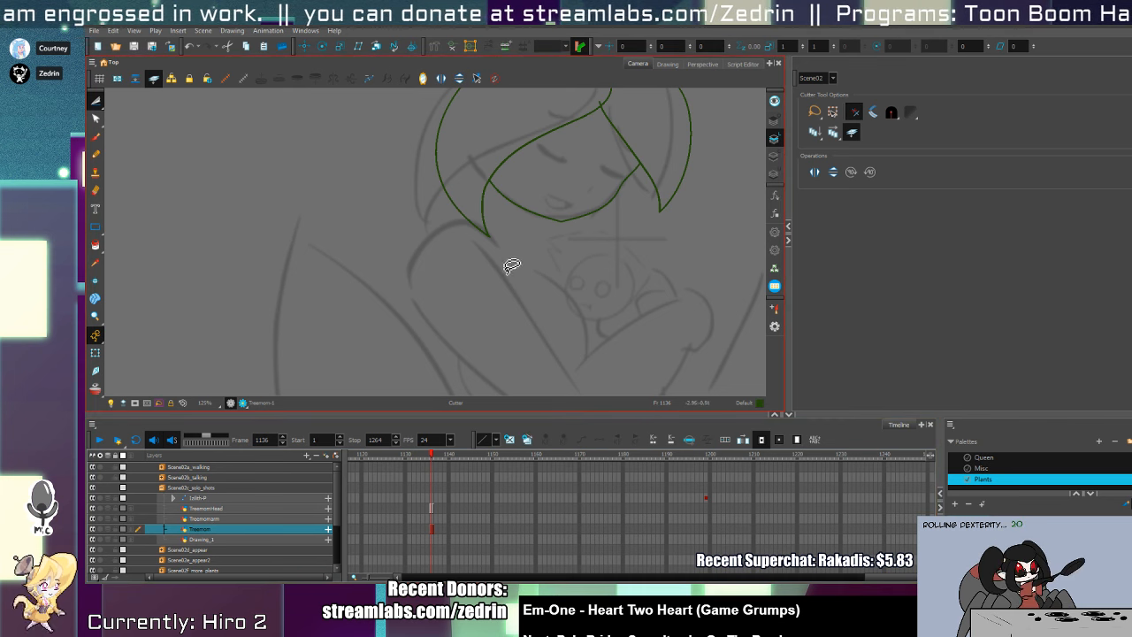
- On the TreemomHead layer, draw two curved hair outlines over the crown and trim the end overshooting the hair's edge
drag(555, 239, 542, 394)
key(shift+t)
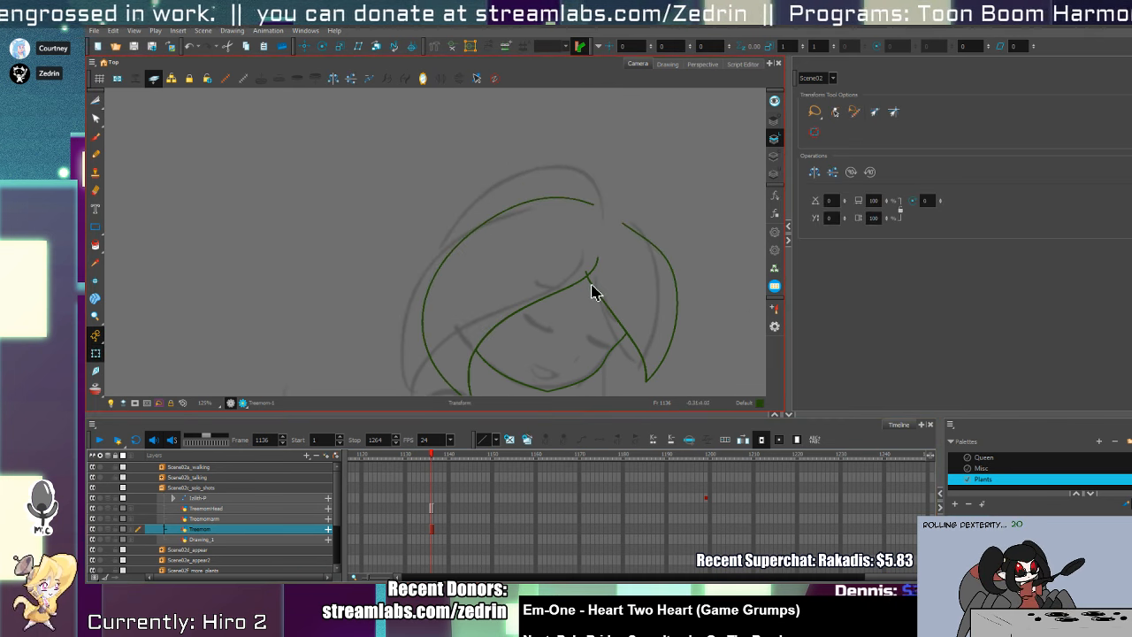
click(591, 290)
key(alt+t)
drag(591, 273, 576, 296)
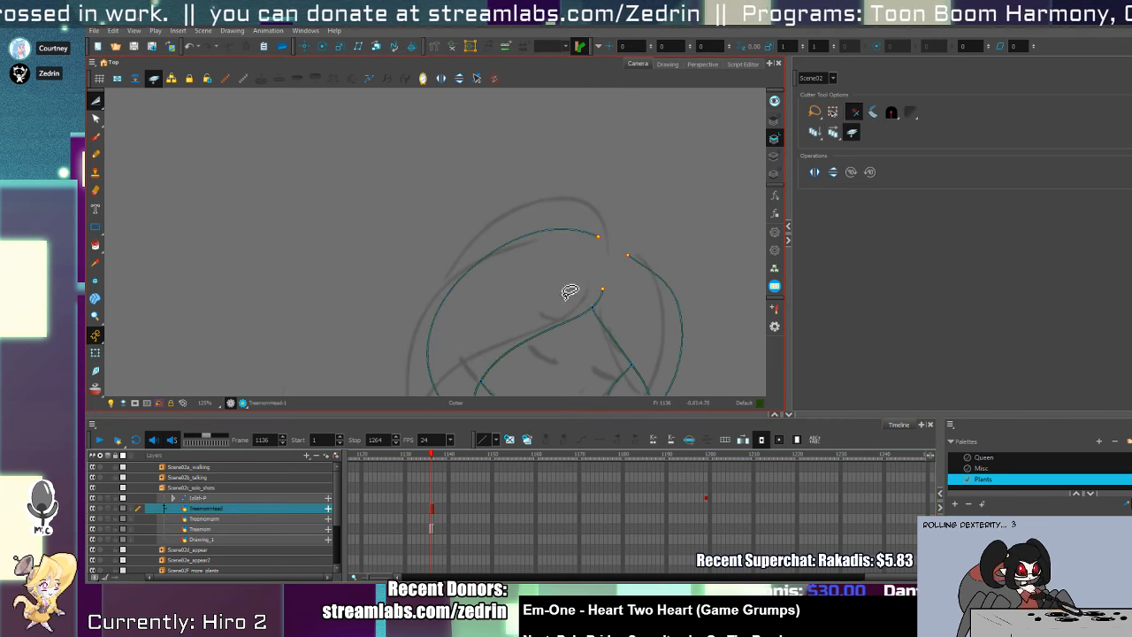
key(alt+/)
mouse_move(454, 293)
mouse_down()
mouse_move(609, 251)
mouse_move(658, 304)
mouse_up()
key(alt+t)
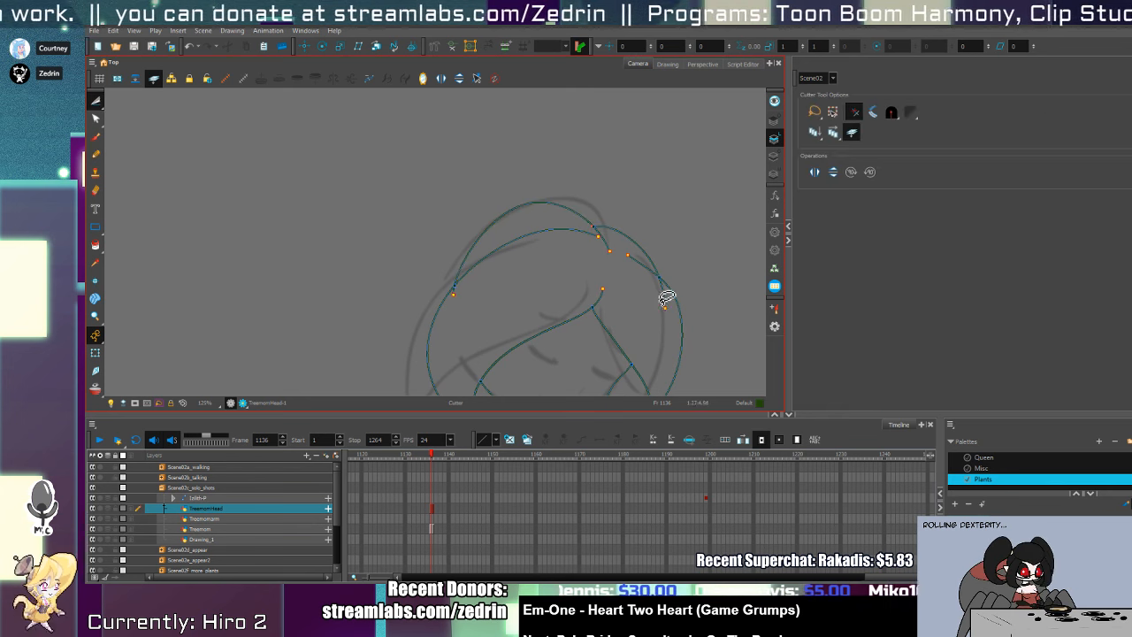
drag(463, 299, 443, 281)
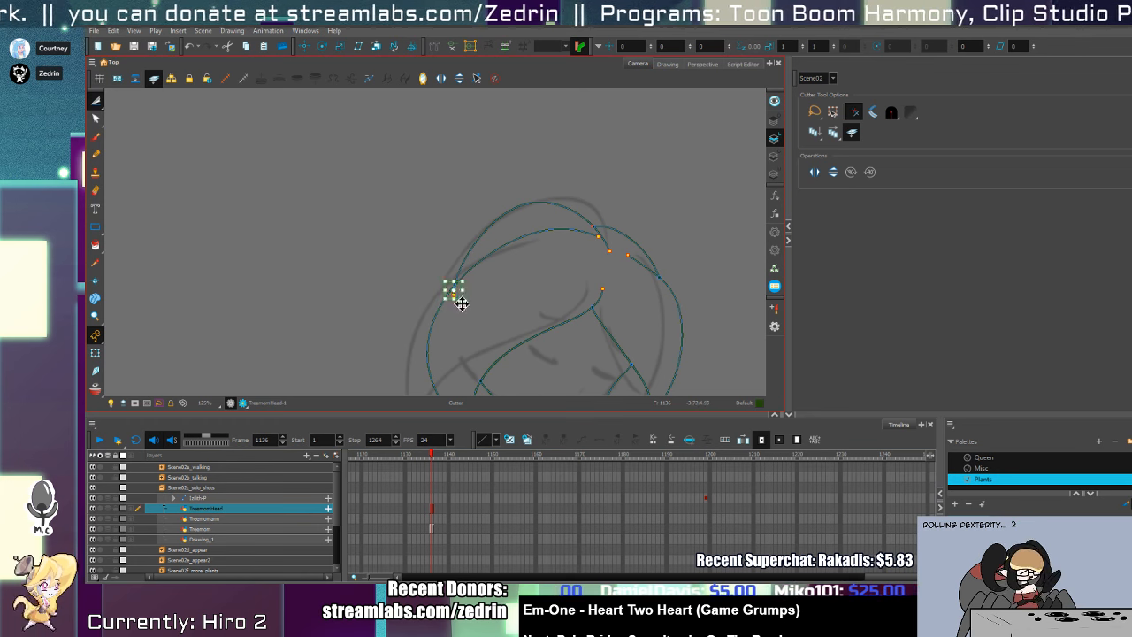
click(592, 235)
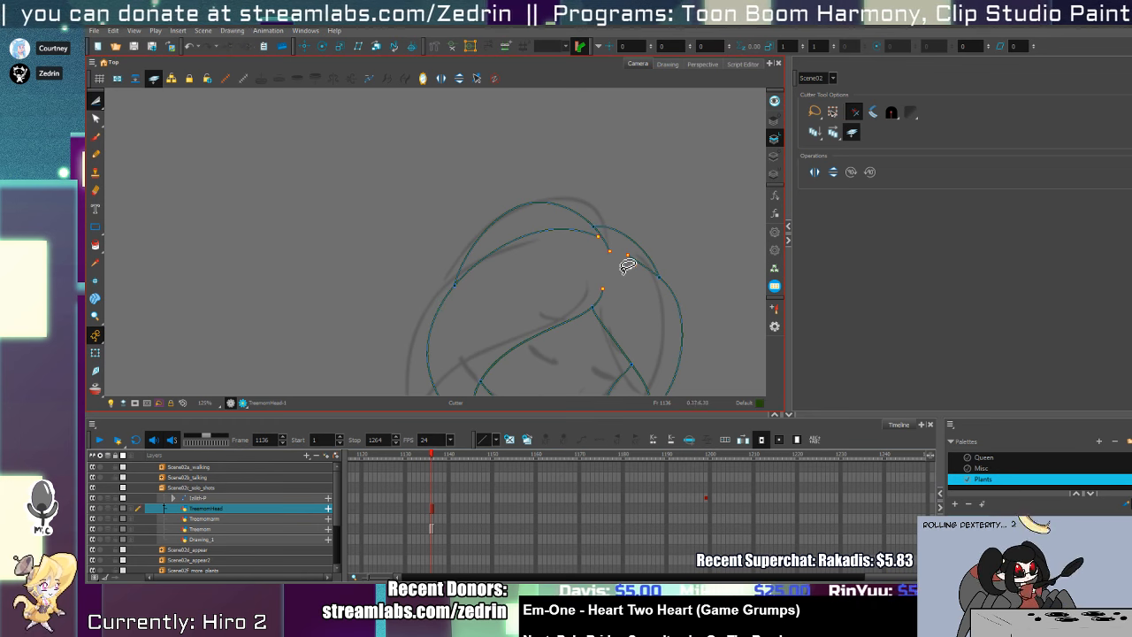
- Rename the Treemomarm layer as TreemomUpper
mouse_move(646, 336)
mouse_down()
mouse_move(673, 151)
mouse_move(657, 132)
mouse_move(616, 138)
mouse_move(639, 109)
mouse_move(614, 189)
mouse_move(604, 134)
mouse_up()
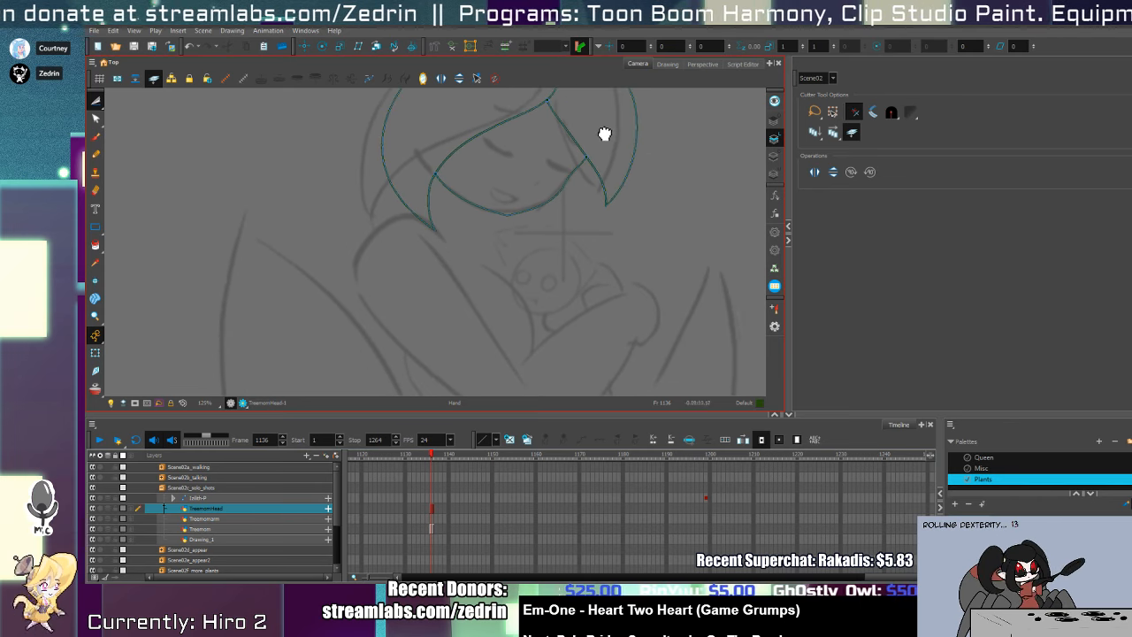
double_click(213, 519)
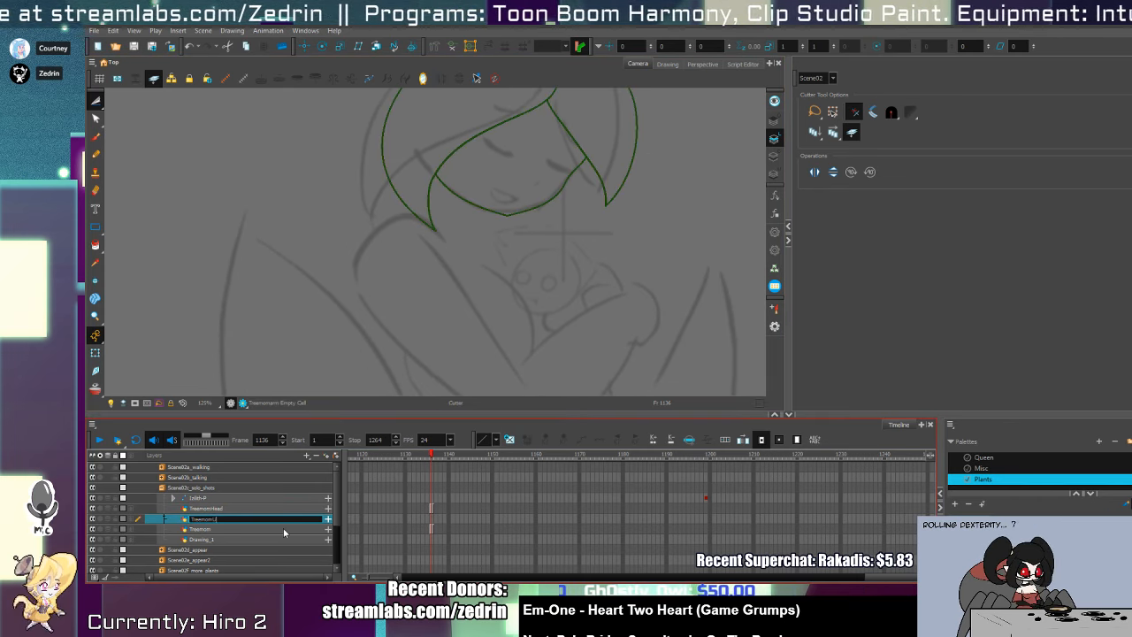
text(Upper)
key(Return)
- Trace the near arm's outer line, inner line and both forearm edges over the sketch on the TreemomUpper layer
key(alt+slash)
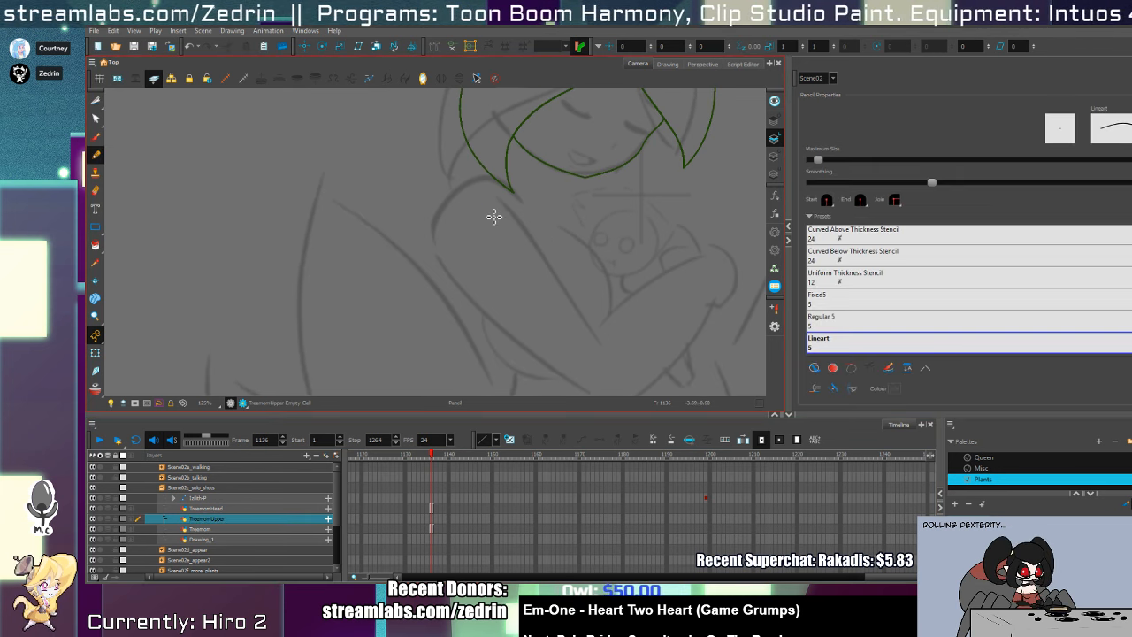
mouse_move(487, 184)
mouse_down()
mouse_move(455, 278)
mouse_move(637, 396)
mouse_up()
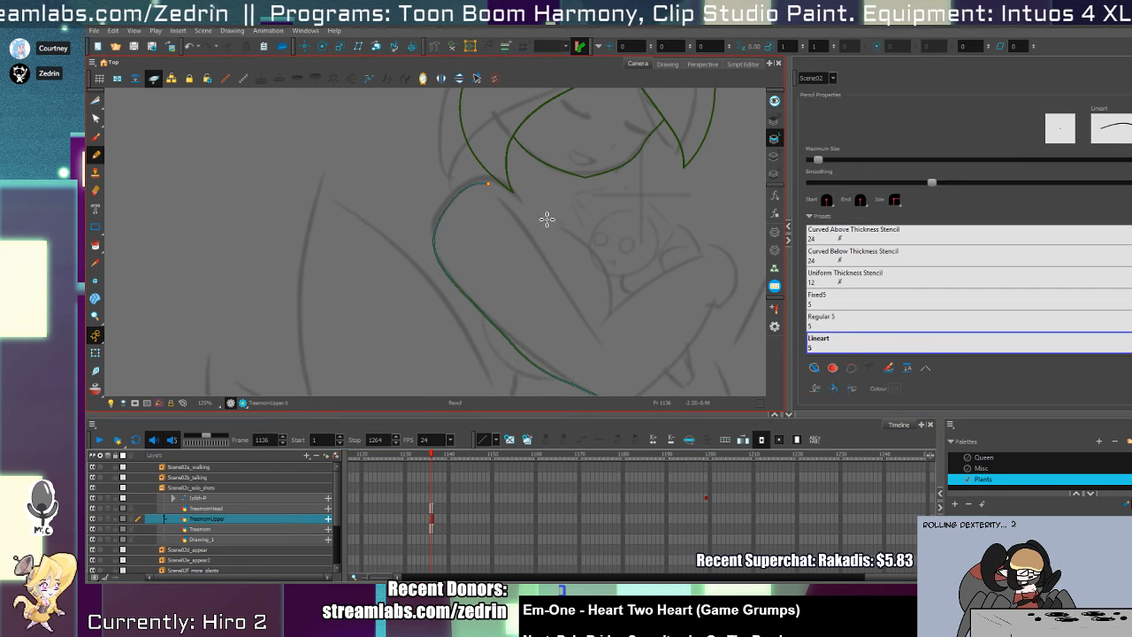
mouse_move(524, 206)
mouse_down()
mouse_move(623, 350)
mouse_move(562, 290)
mouse_move(676, 276)
mouse_move(585, 309)
mouse_move(634, 340)
mouse_move(670, 273)
mouse_move(722, 257)
mouse_up()
key(ctrl+z)
key(ctrl+z)
key(ctrl+z)
drag(586, 329, 714, 266)
mouse_move(720, 292)
mouse_down()
mouse_move(672, 374)
mouse_move(584, 391)
mouse_move(544, 374)
mouse_up()
mouse_move(564, 374)
mouse_down()
mouse_move(556, 352)
mouse_move(619, 377)
mouse_move(594, 374)
mouse_up()
- Clean up the arm outline so the forearm lines meet the elbow without overlapping ends
key(alt+s)
key(alt+t)
key(alt+s)
click(519, 341)
key(alt+t)
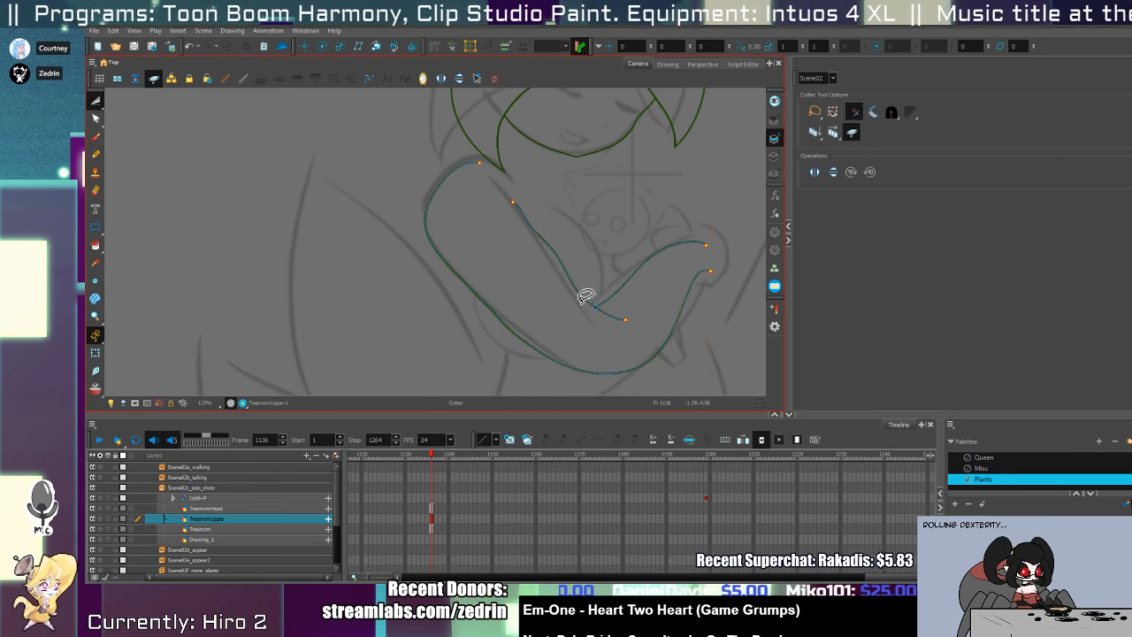
- Draw the curved chest line beside the small creature's face and trim it where it meets the forearm's upper edge
drag(634, 280, 592, 308)
key(alt+/)
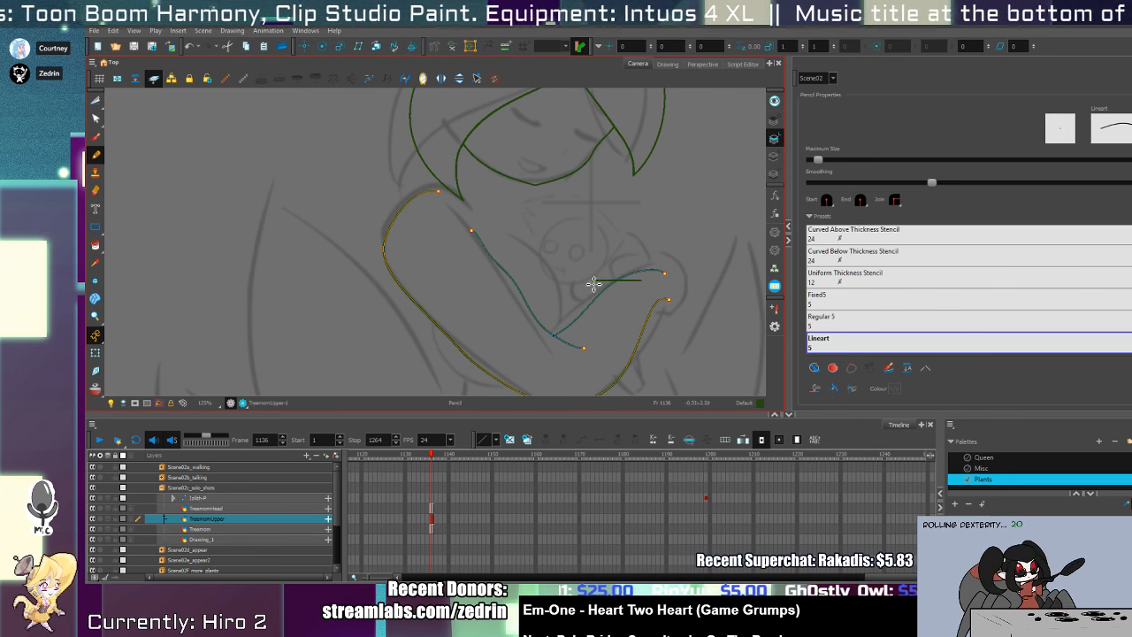
drag(578, 325, 626, 329)
key(ctrl+z)
drag(511, 237, 562, 324)
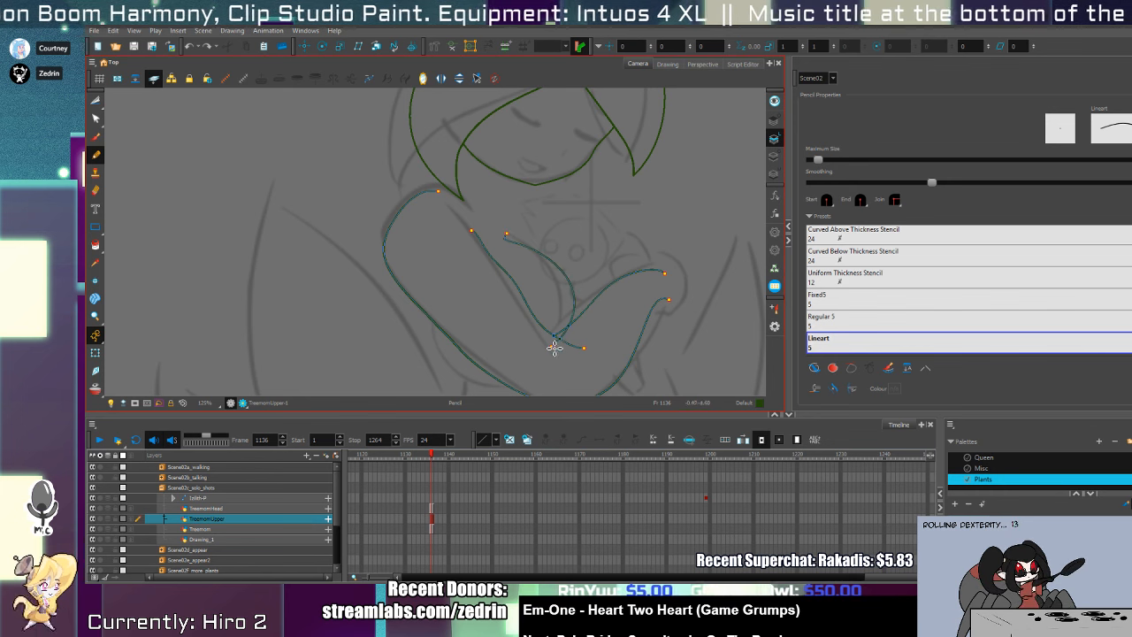
key(ctrl+z)
mouse_move(502, 237)
mouse_down()
mouse_move(573, 352)
mouse_move(563, 321)
mouse_move(549, 337)
mouse_move(516, 301)
mouse_move(546, 329)
mouse_up()
key(alt+t)
key(Delete)
key(alt+b)
key(ctrl+z)
key(ctrl+z)
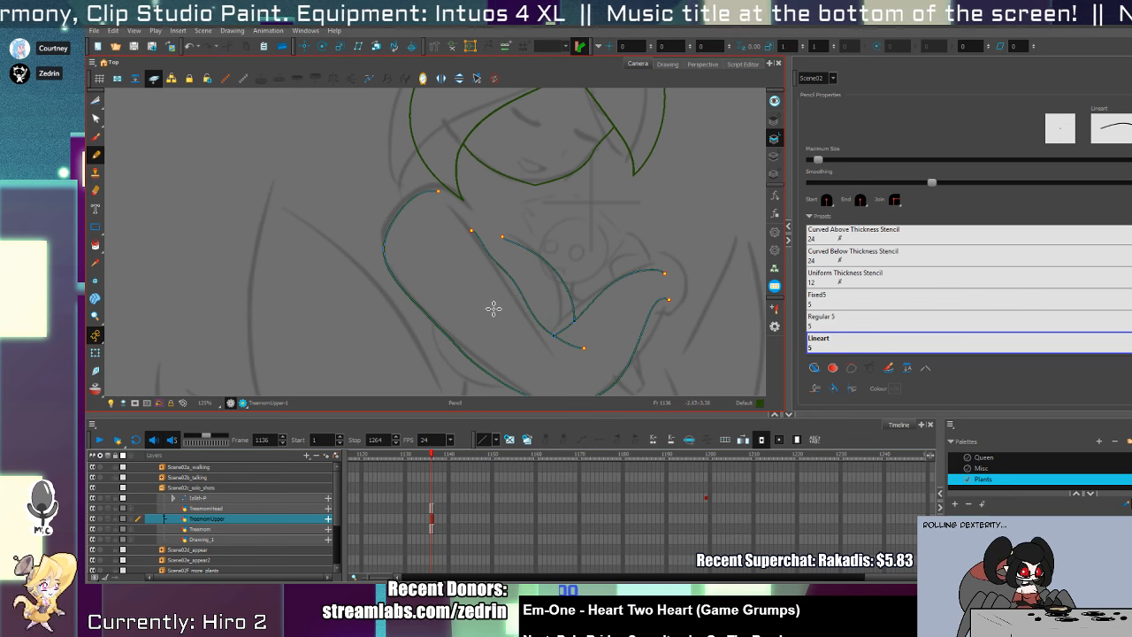
- Add a short curve at the inner elbow crease and a bulging curve beneath the upper arm, trimming their loose ends
drag(488, 306, 536, 358)
key(ctrl+z)
drag(522, 296, 553, 335)
key(alt+t)
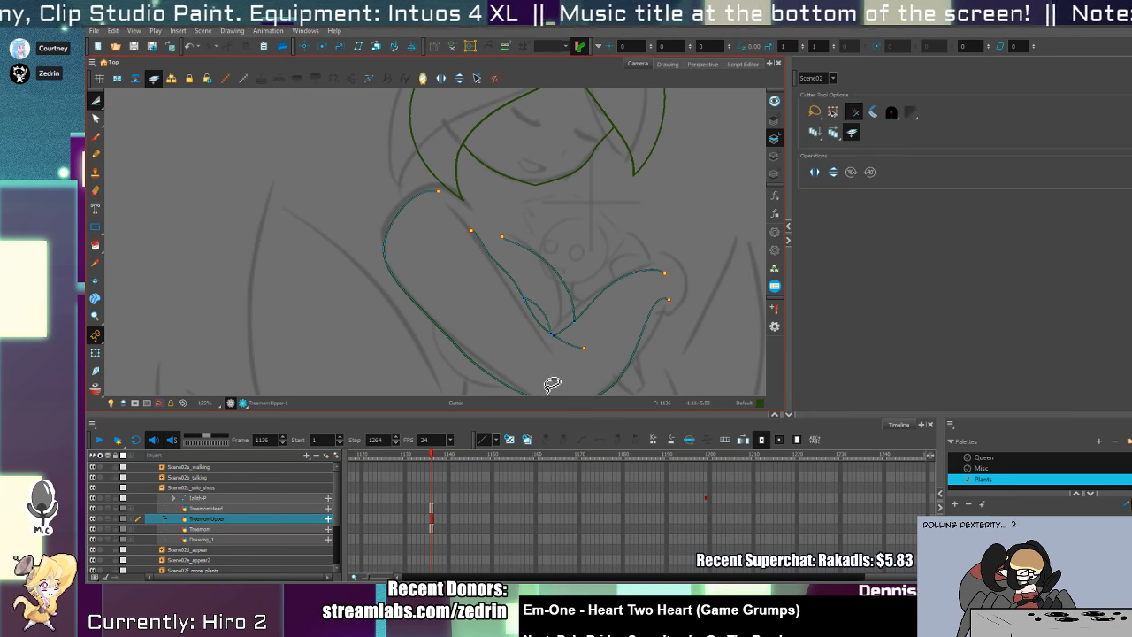
key(alt+b)
drag(445, 349, 520, 392)
key(alt+t)
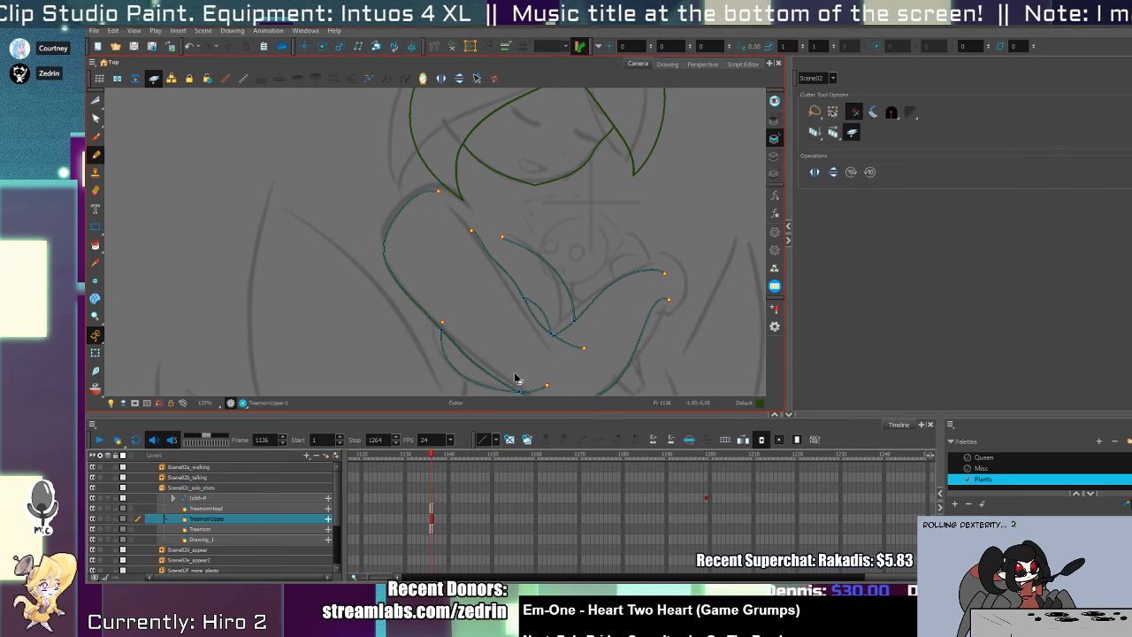
key(Delete)
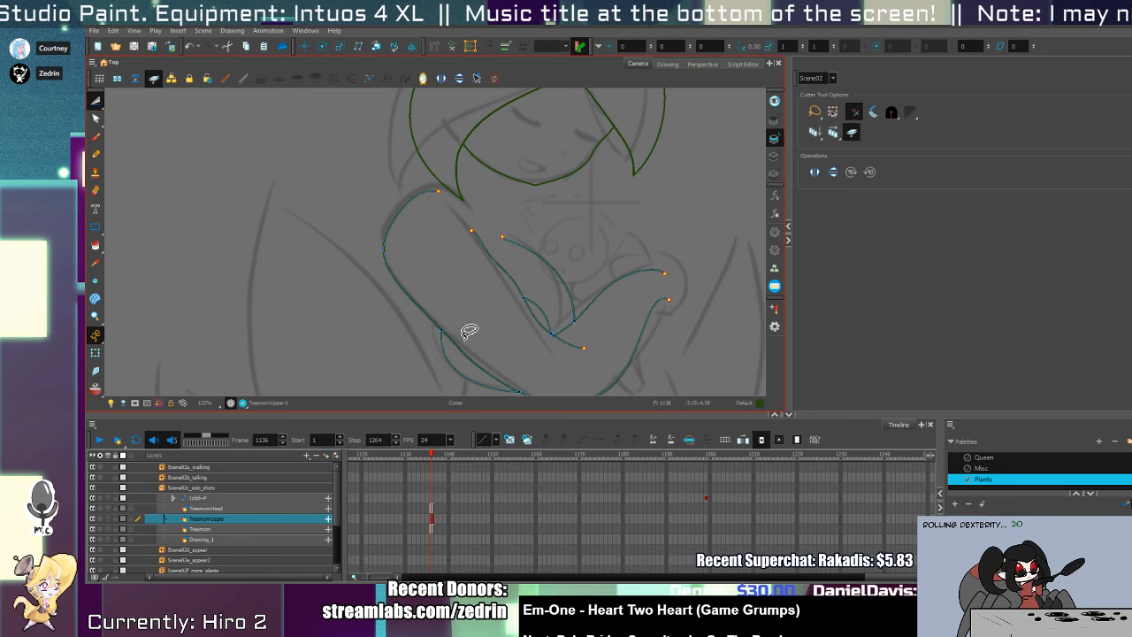
- Draw a wavy, pointed leaf edge across the upper arm below the shoulder and trim its ends to the arm outline
key(alt+b)
drag(411, 243, 438, 302)
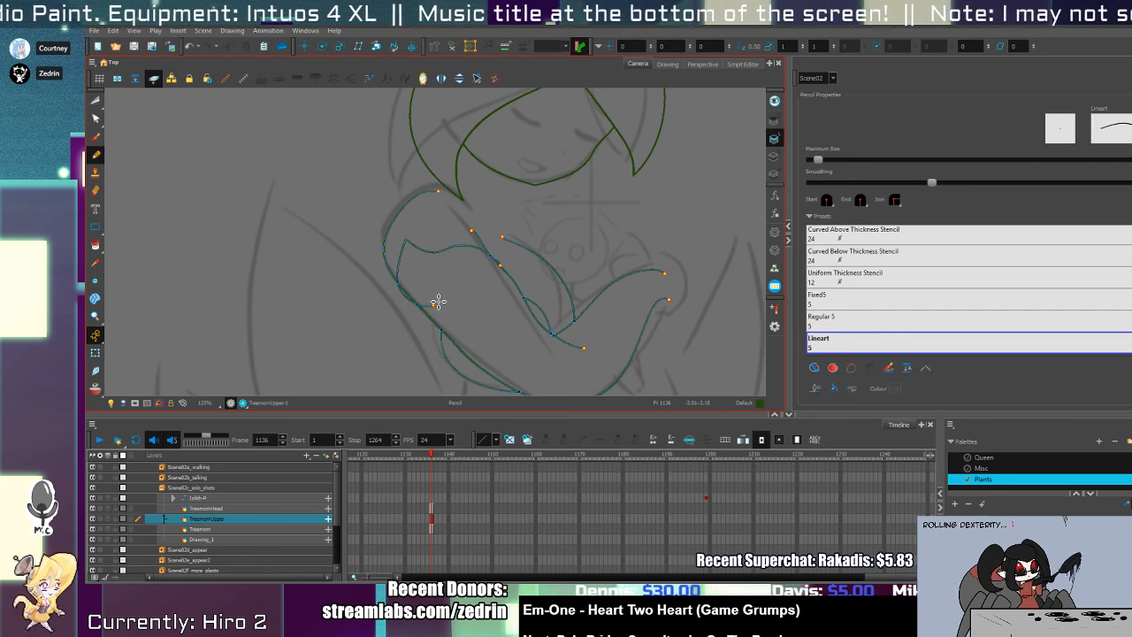
key(alt+t)
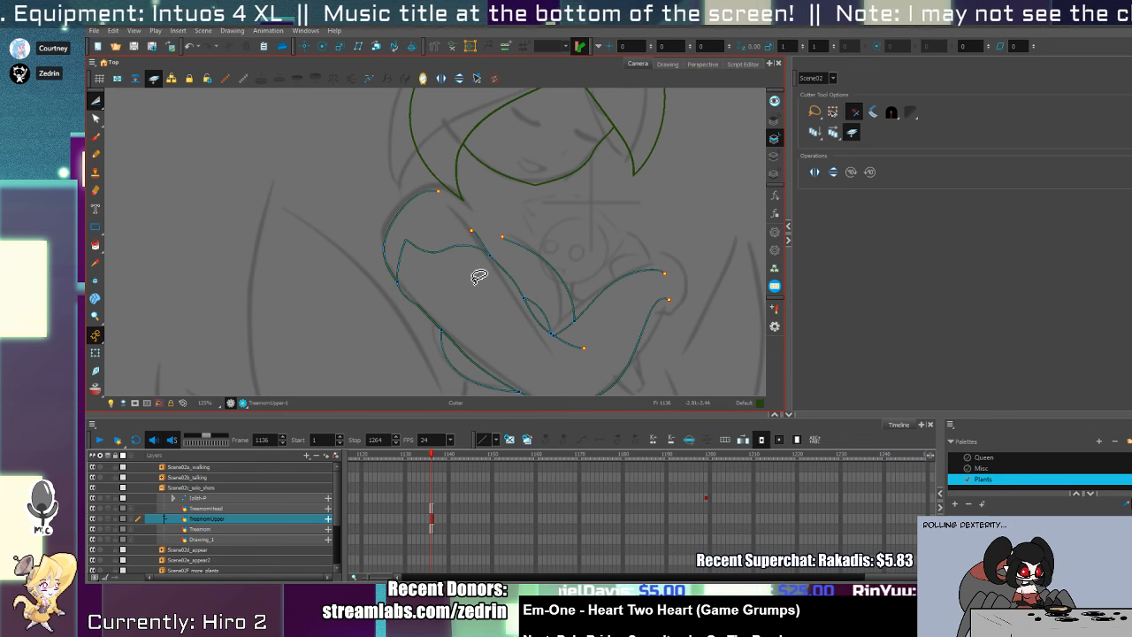
- Draw the rounded hand outline at the end of the forearm and trim it into the forearm's upper edge
mouse_move(543, 303)
mouse_down()
mouse_move(549, 244)
mouse_move(503, 253)
mouse_up()
key(2)
key(2)
key(alt+slash)
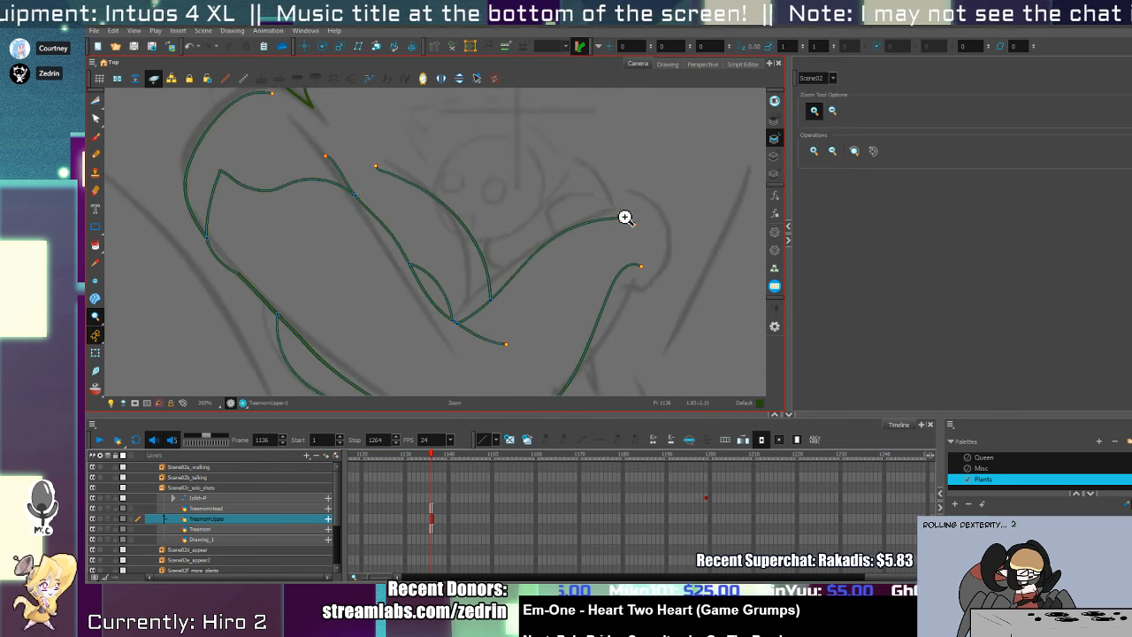
mouse_move(596, 225)
mouse_down()
mouse_move(621, 213)
mouse_move(668, 232)
mouse_move(655, 285)
mouse_move(624, 270)
mouse_up()
key(alt+t)
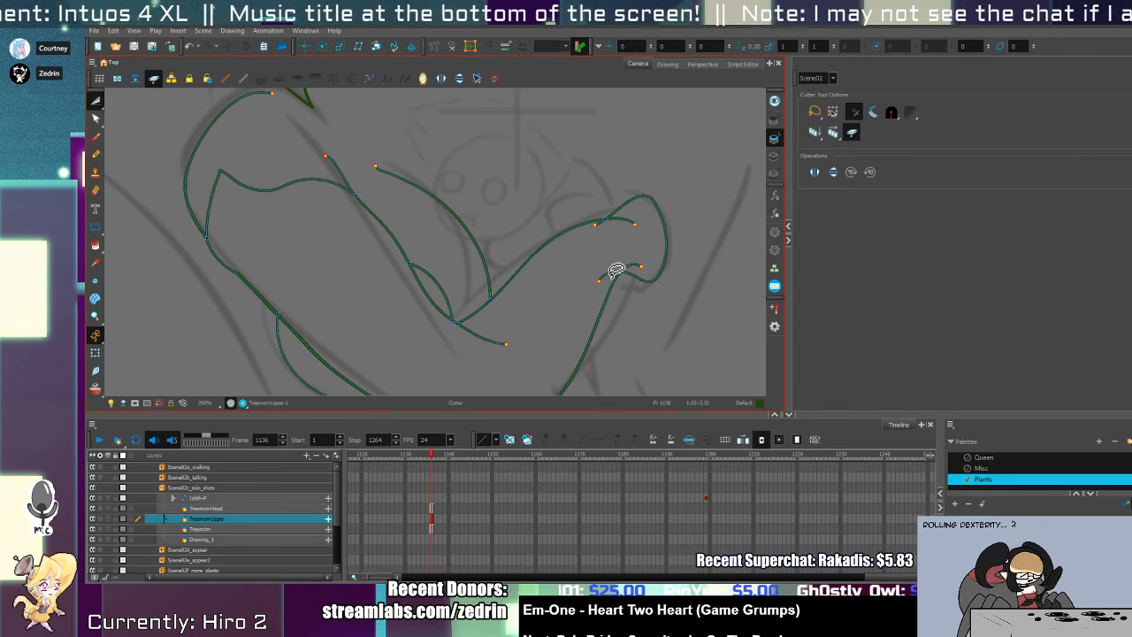
key(alt+s)
click(632, 205)
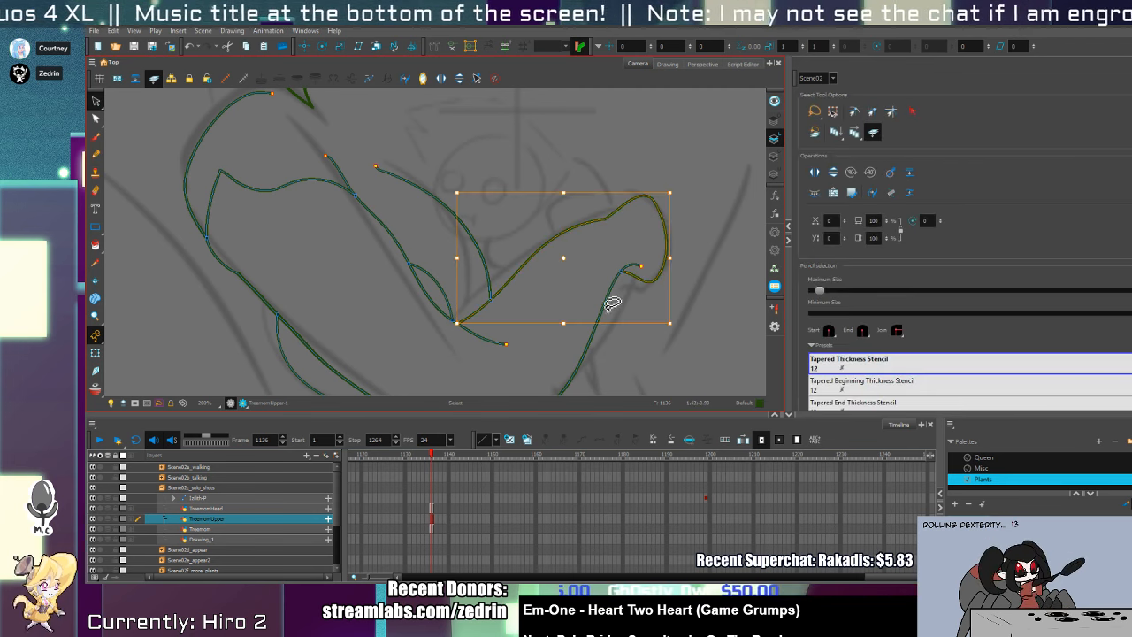
- Draw two parallel curved bands wrapping around the elbow from the inner crease to the arm's underside
mouse_move(603, 314)
mouse_down()
mouse_move(672, 200)
mouse_move(693, 244)
mouse_up()
key(alt+slash)
drag(598, 273, 610, 361)
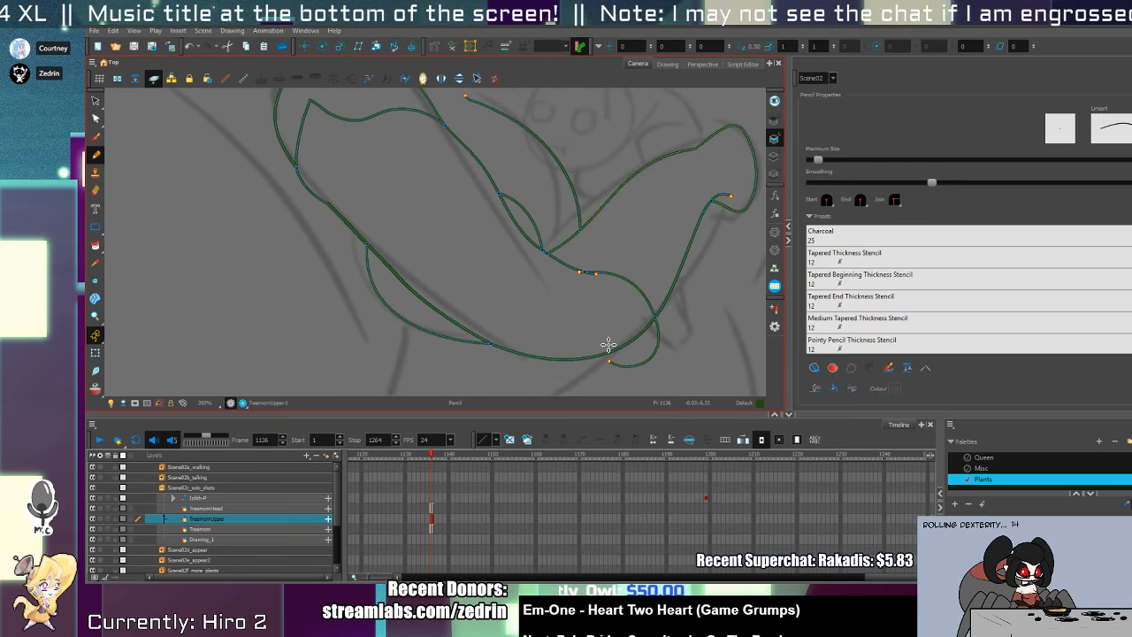
key(alt+s)
click(605, 271)
key(alt+slash)
mouse_move(535, 263)
mouse_down()
mouse_move(603, 286)
mouse_move(545, 362)
mouse_up()
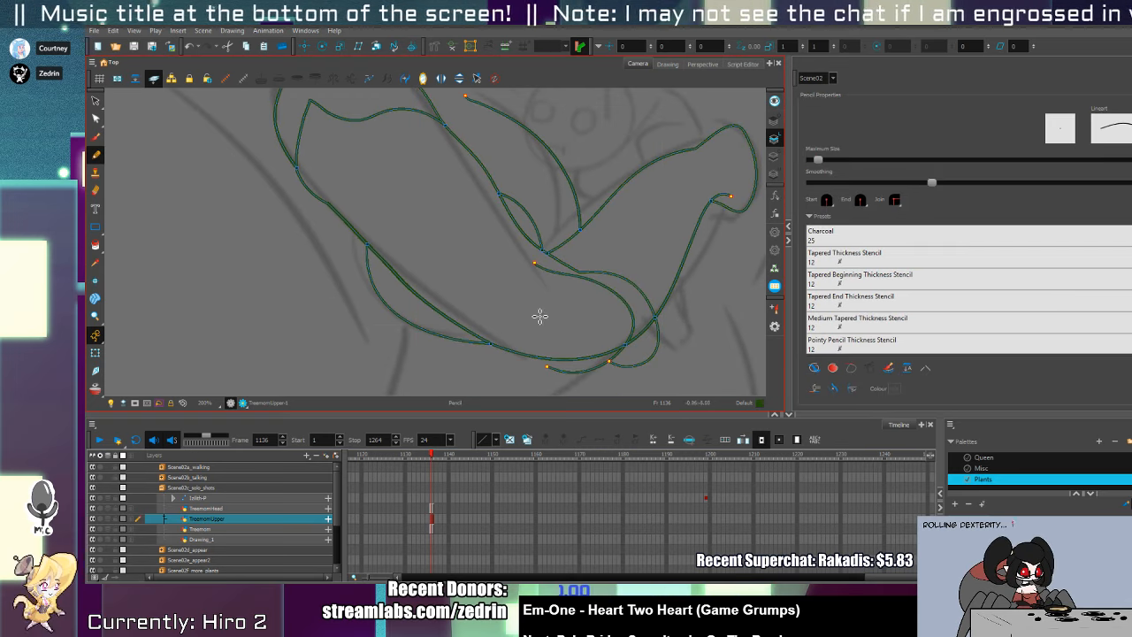
- Draw two pairs of curved bands across the upper arm above the elbow and trim their ends at the outer outline
drag(521, 245, 606, 278)
drag(418, 260, 574, 255)
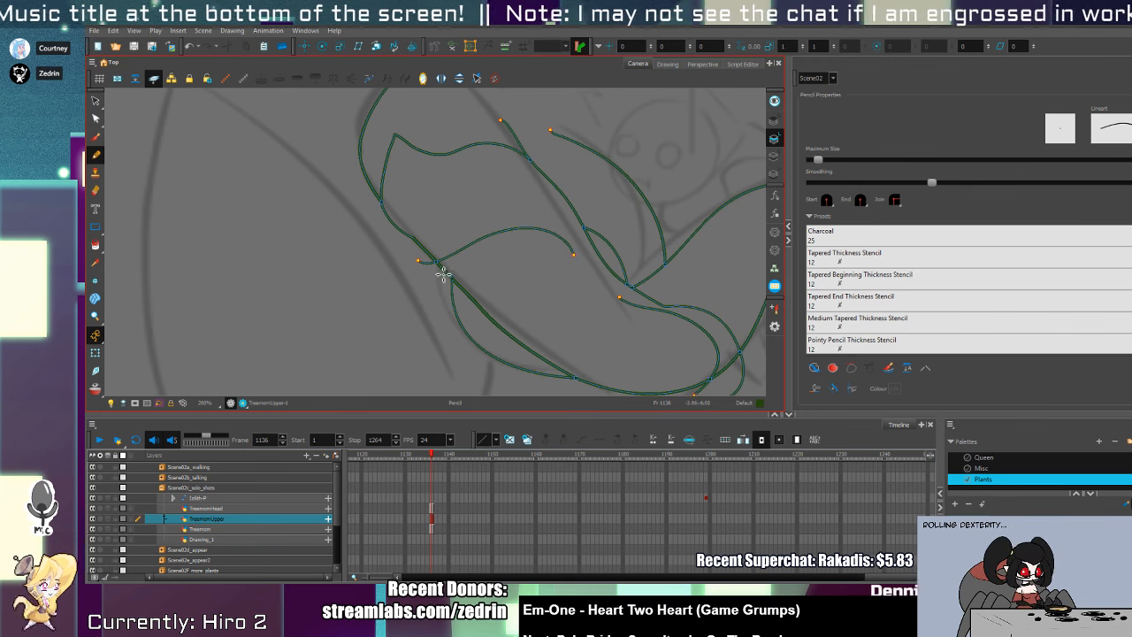
mouse_move(436, 279)
mouse_down()
mouse_move(575, 254)
mouse_move(516, 361)
mouse_up()
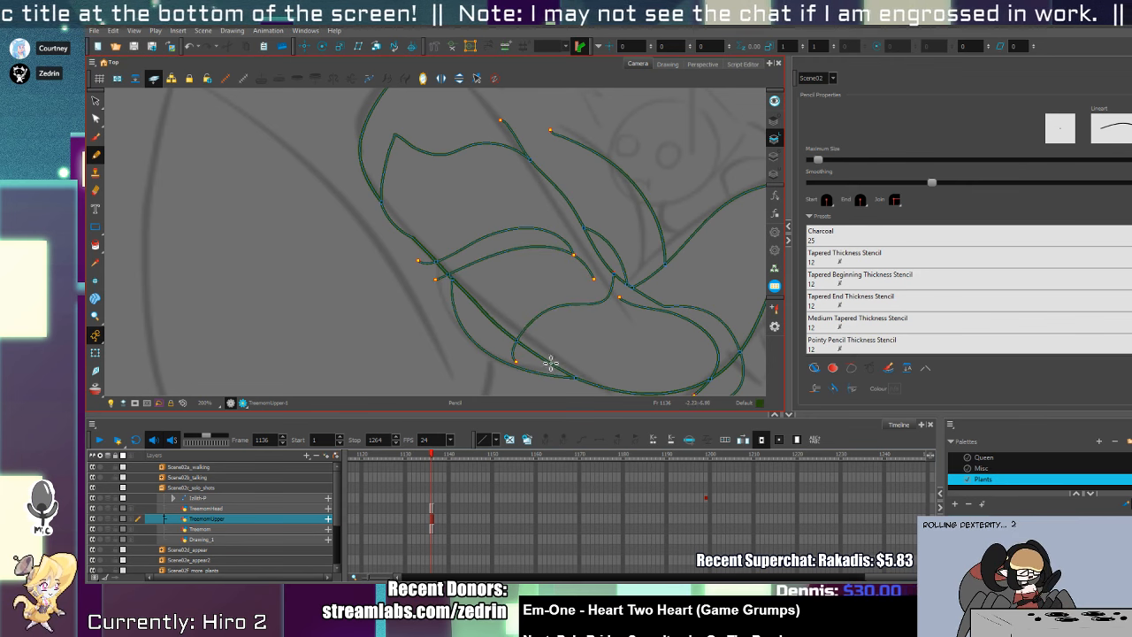
key(ctrl+z)
mouse_move(610, 276)
mouse_down()
mouse_move(550, 302)
mouse_move(632, 280)
mouse_up()
key(ctrl+z)
key(ctrl+z)
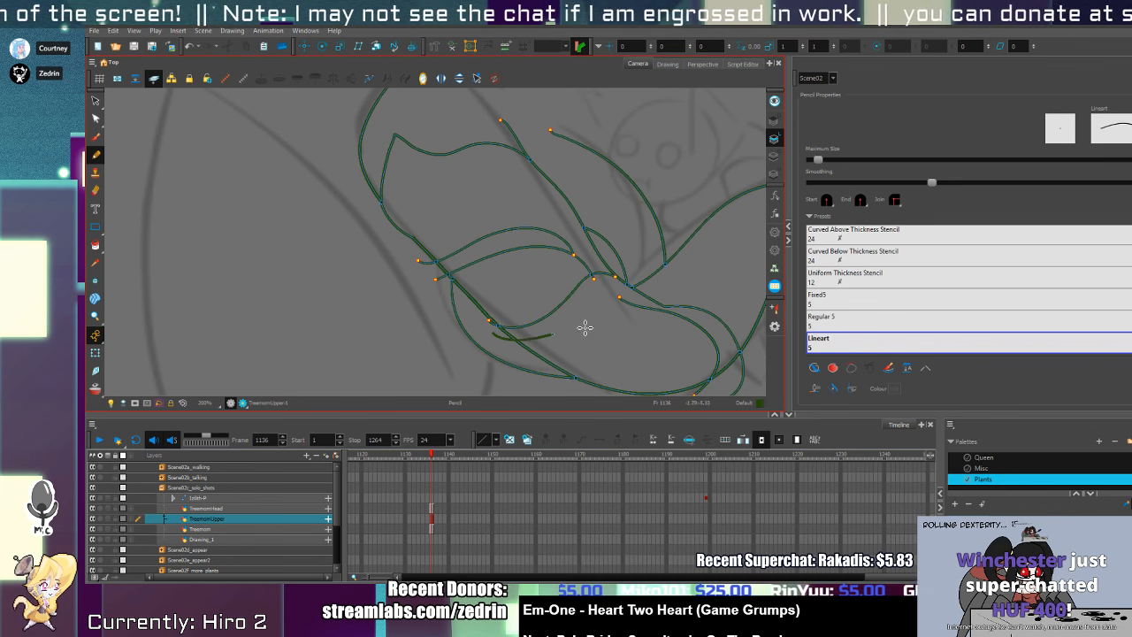
drag(627, 286, 492, 333)
key(alt+t)
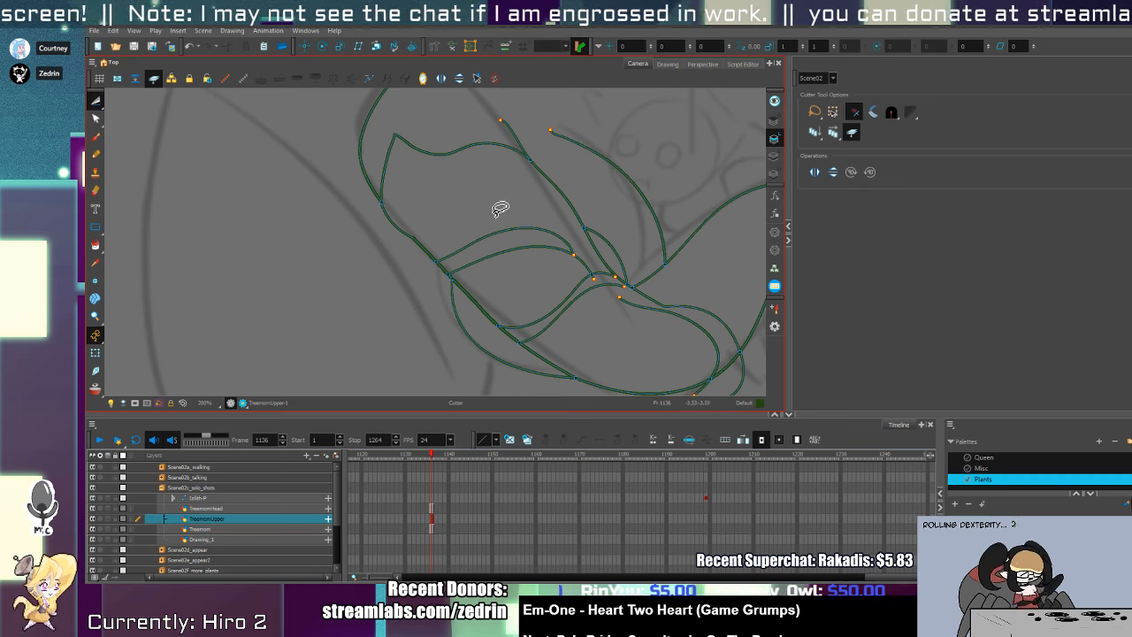
- Draw a diagonal pair of curves from the inner arm line down to the upper band and trim their overshoots
mouse_move(501, 207)
mouse_down()
mouse_move(531, 240)
mouse_move(490, 309)
mouse_up()
key(alt+slash)
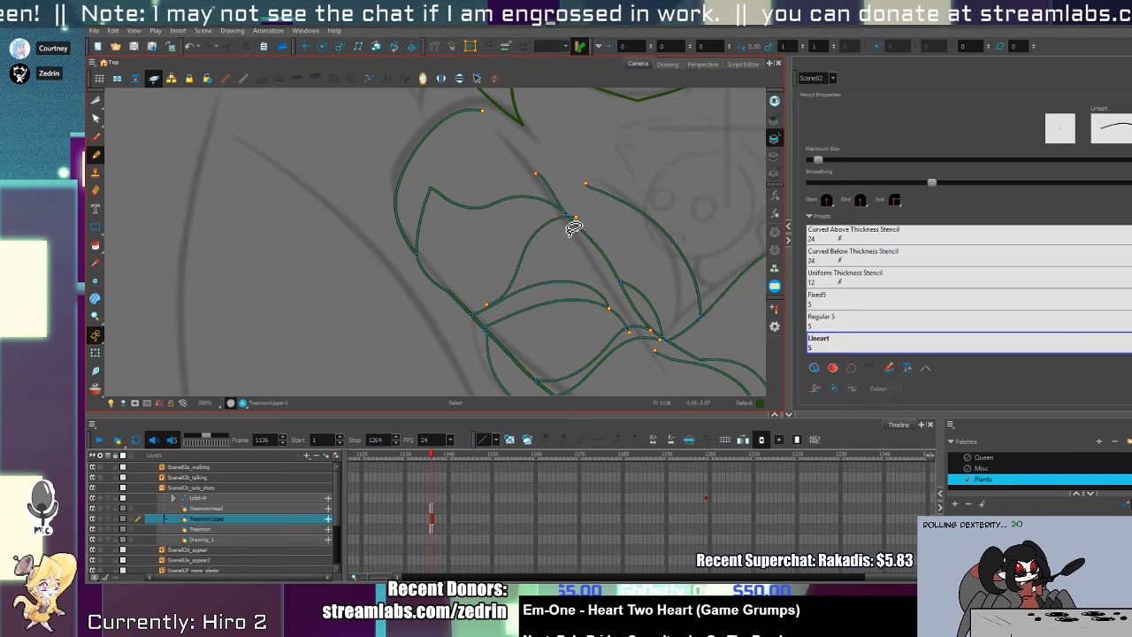
key(ctrl+z)
drag(572, 217, 488, 314)
key(alt+t)
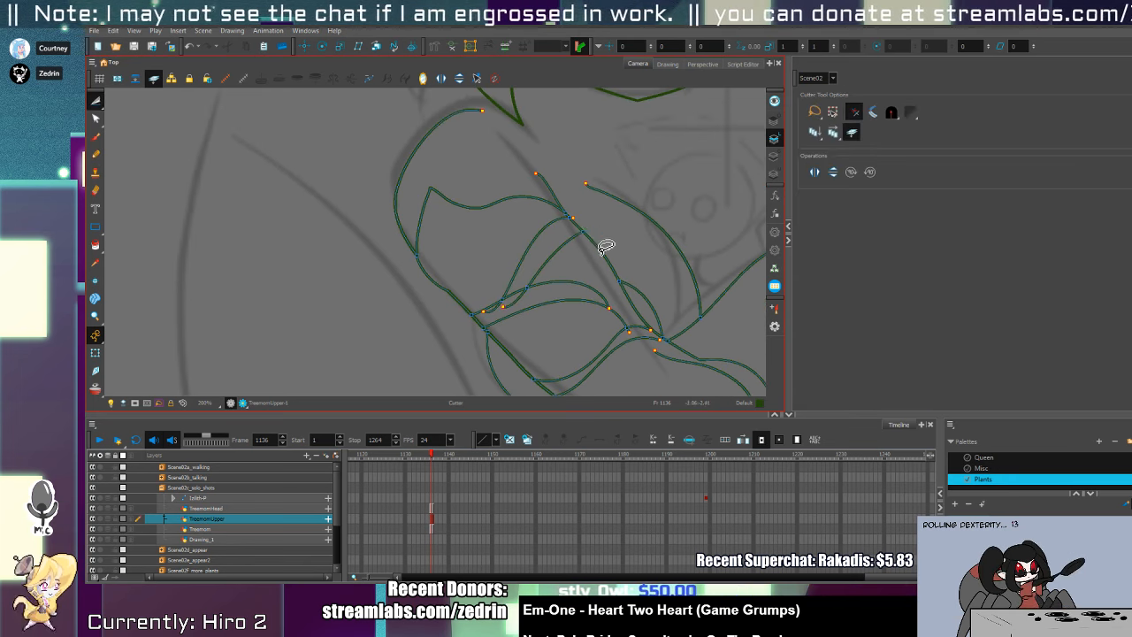
drag(582, 212, 563, 228)
drag(529, 287, 510, 306)
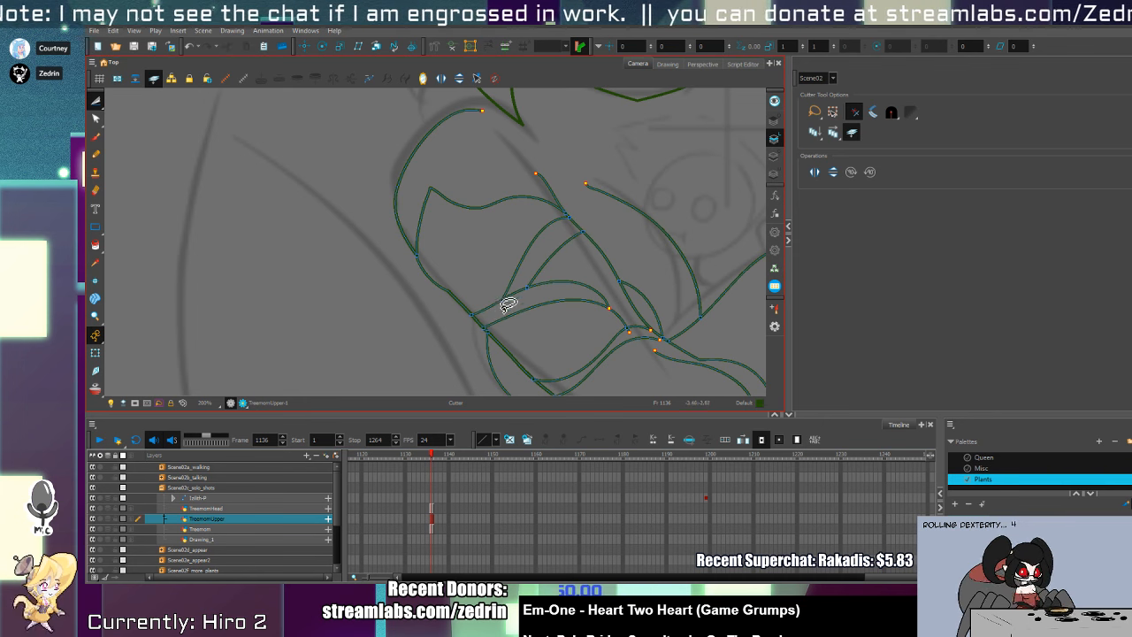
- Draw a pair of curved bands from the arm's outer edge to the diagonal band, trimming their inner ends
key(alt+slash)
mouse_move(408, 285)
mouse_down()
mouse_move(557, 248)
mouse_move(465, 253)
mouse_move(439, 214)
mouse_up()
key(alt+t)
- Draw two curved bands running down from the wrist and two more extending along the forearm from the inner elbow
key(alt+slash)
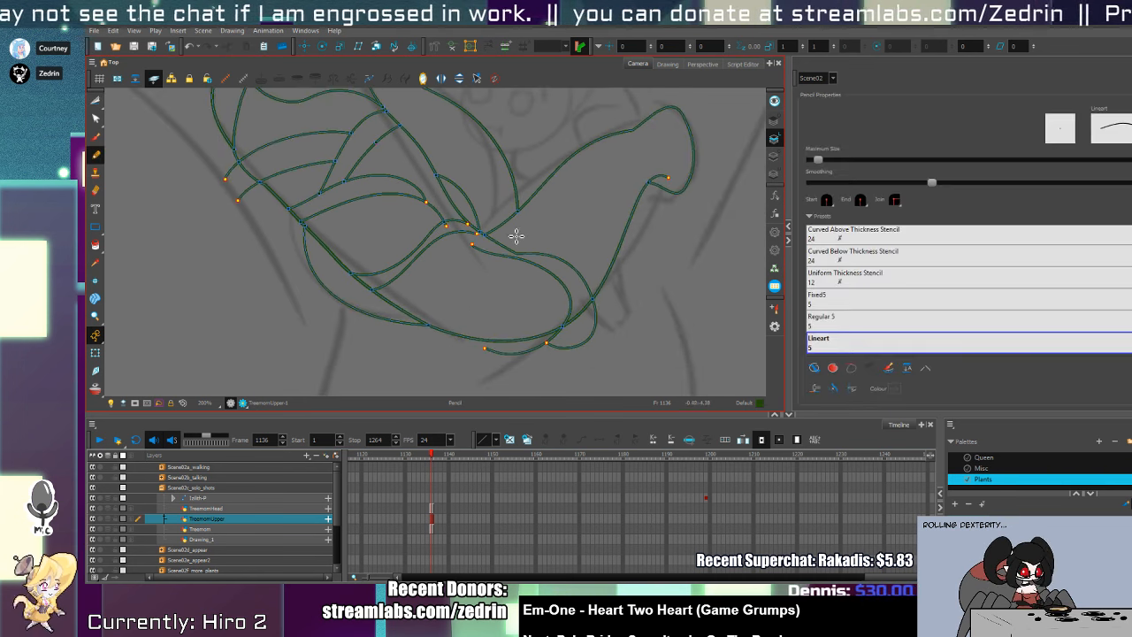
mouse_move(643, 133)
mouse_down()
mouse_move(614, 248)
mouse_move(597, 262)
mouse_move(616, 249)
mouse_move(606, 248)
mouse_up()
key(ctrl+z)
key(ctrl+z)
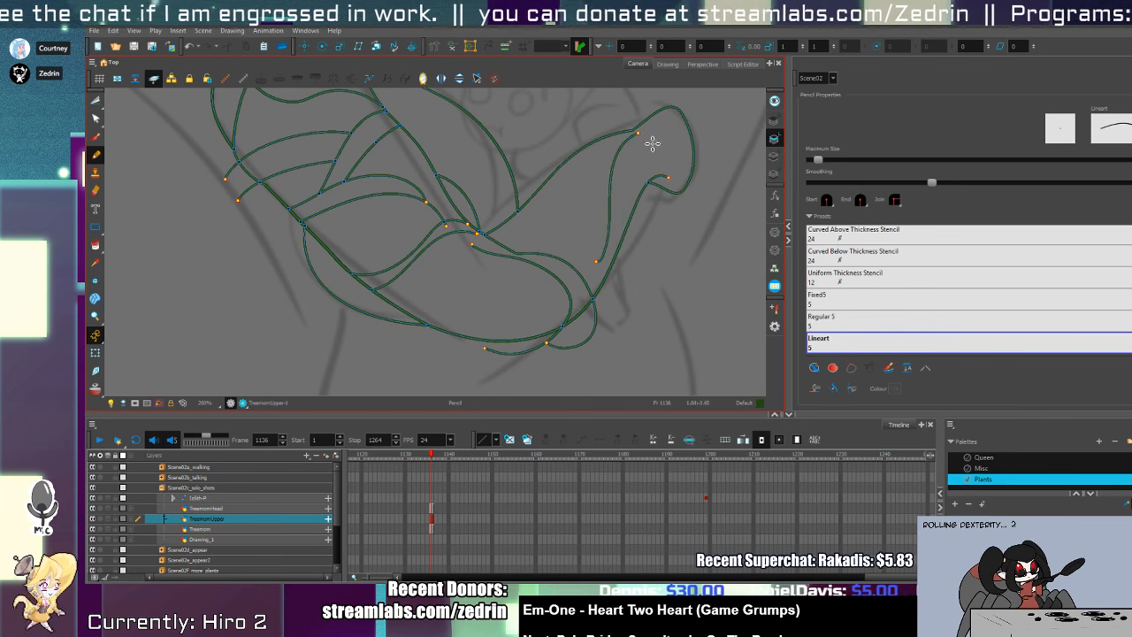
drag(651, 141, 615, 241)
mouse_move(519, 224)
mouse_down()
mouse_move(602, 171)
mouse_move(501, 236)
mouse_move(602, 195)
mouse_move(654, 260)
mouse_up()
key(ctrl+z)
- Trim the overshooting line ends along the arm's outer outline and around the elbow with the Cutter
key(alt+t)
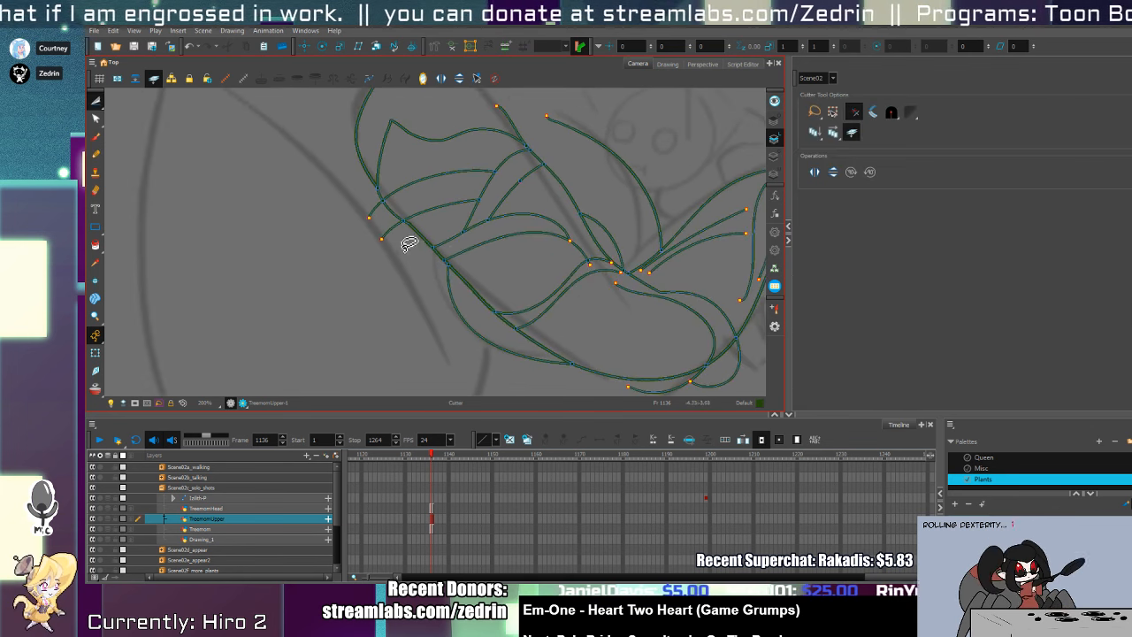
drag(541, 304, 452, 243)
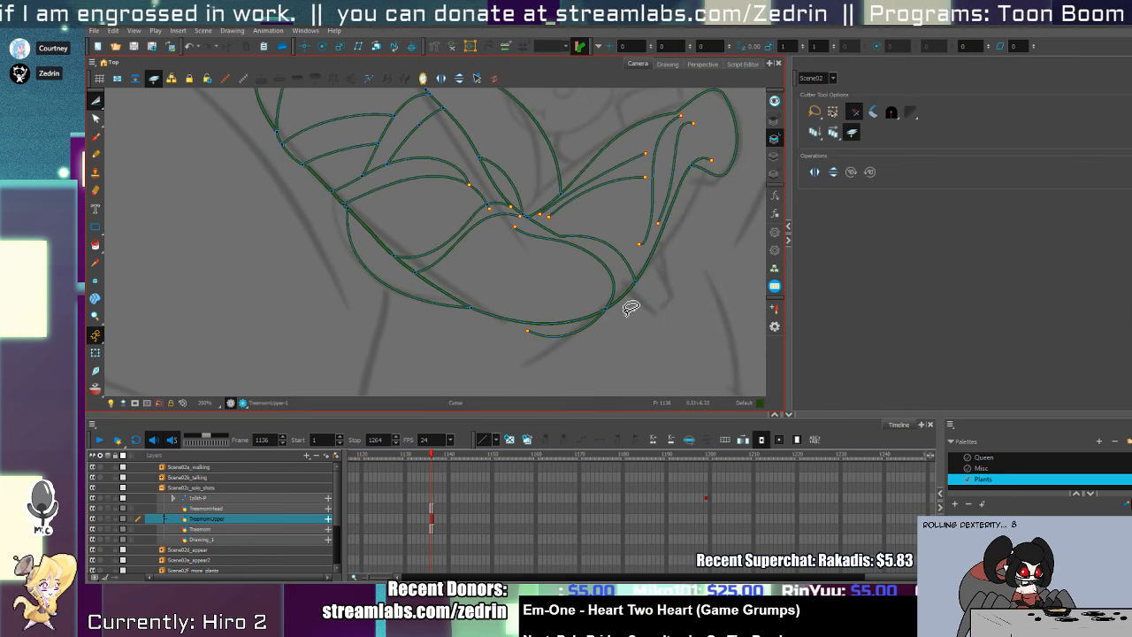
mouse_move(659, 291)
mouse_down()
mouse_move(645, 337)
mouse_move(657, 372)
mouse_up()
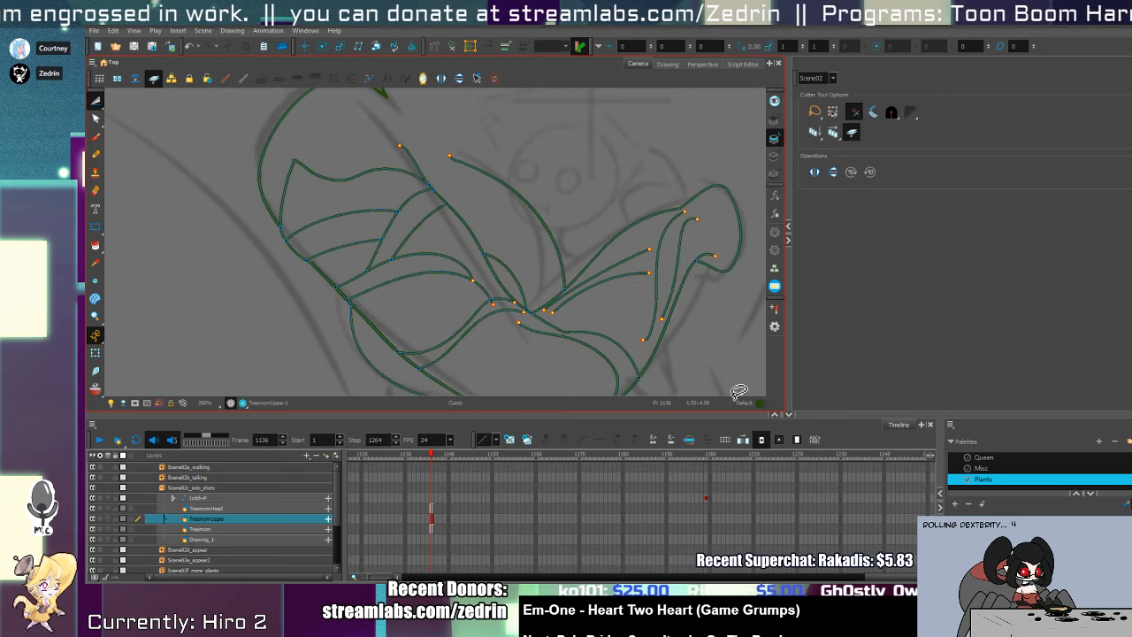
- Fill the elbow and lower upper-arm areas between the bands with the pale green skin colour
key(alt+i)
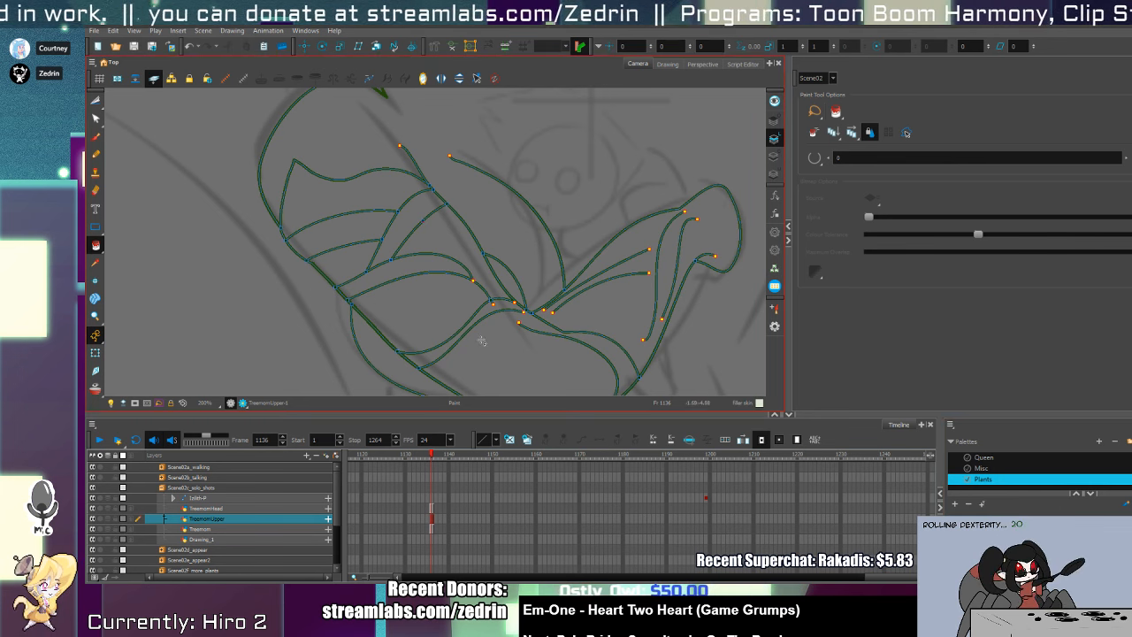
click(566, 336)
click(437, 319)
key(alt+t)
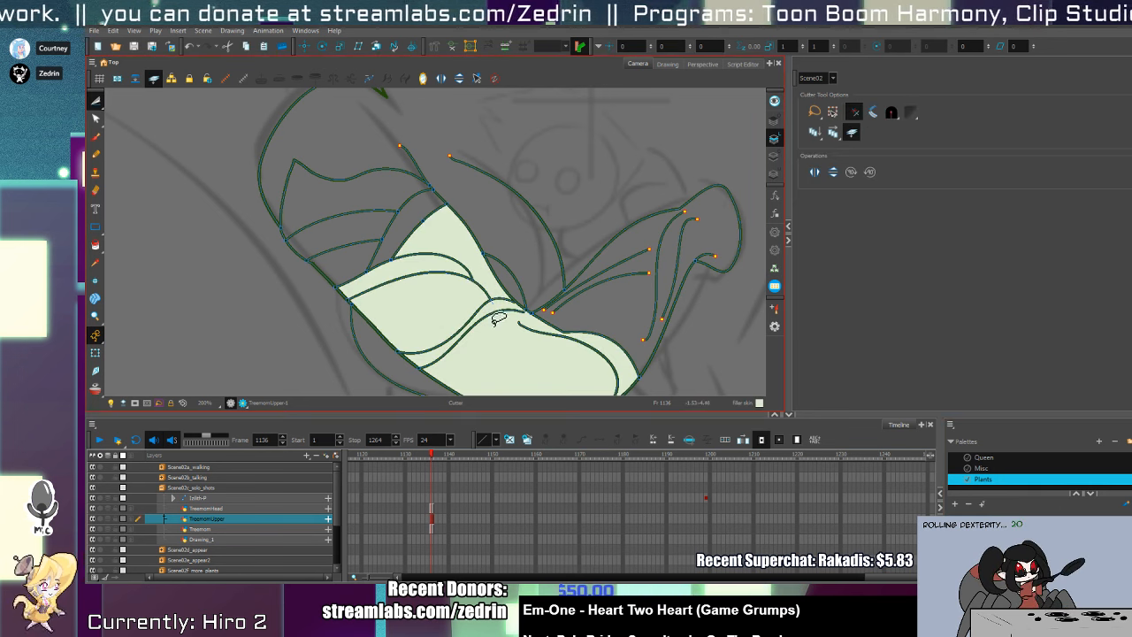
key(j)
key(shift+t)
click(415, 265)
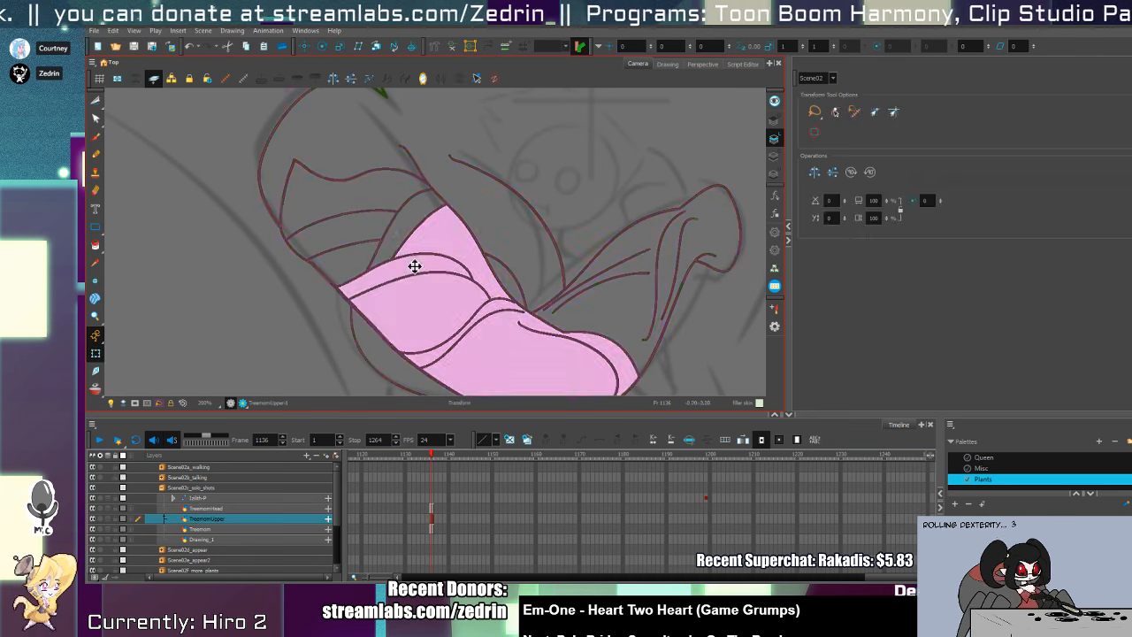
- Fill the remaining upper-arm bands and the forearm up to the wrist with the pale green skin colour
key(alt+i)
click(389, 248)
click(361, 256)
click(353, 229)
click(371, 190)
click(653, 333)
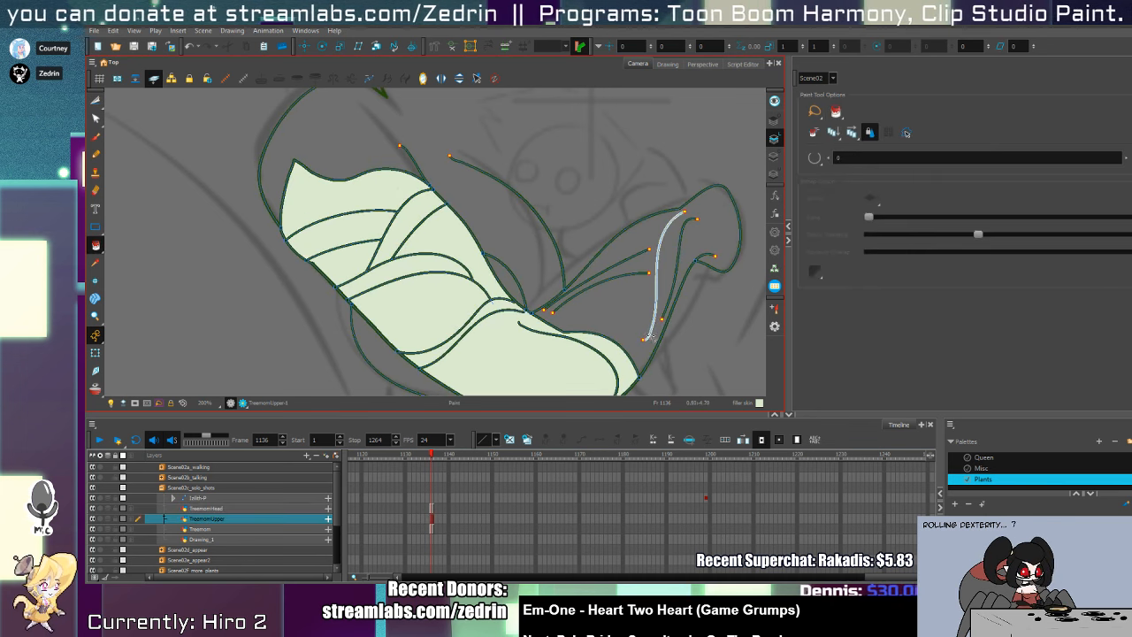
click(627, 314)
- Draw a small pointed leaf with a short centre vein behind the underside of the elbow and fill it pale green
mouse_move(668, 264)
mouse_down()
mouse_move(631, 156)
mouse_move(611, 361)
mouse_move(651, 184)
mouse_up()
key(alt+z)
click(532, 351)
key(alt+slash)
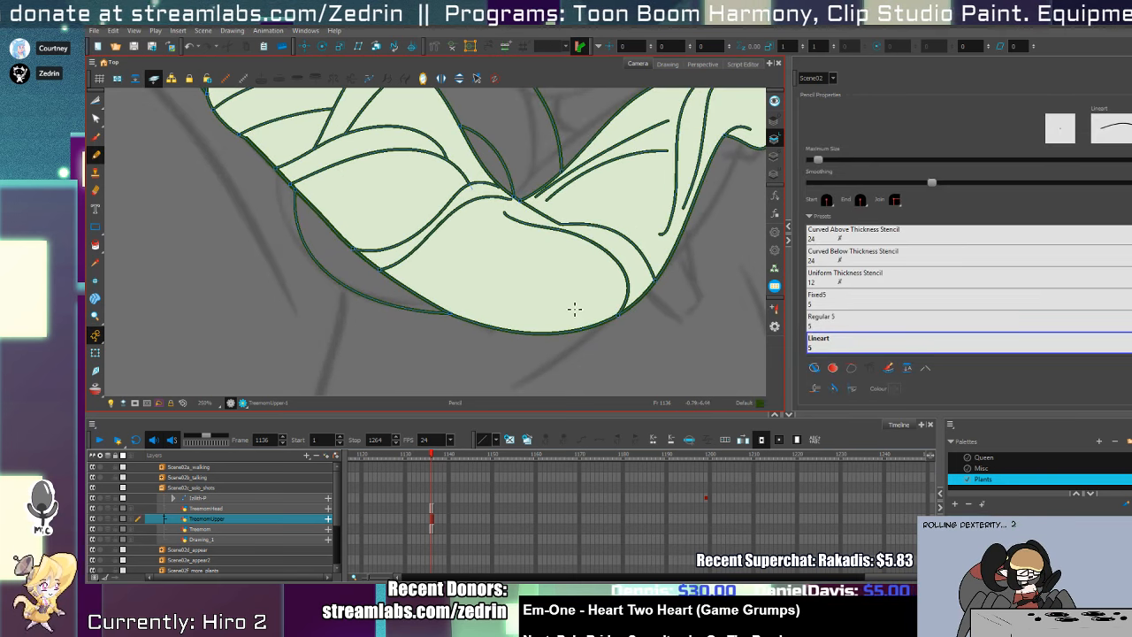
click(815, 368)
mouse_move(537, 325)
mouse_down()
mouse_move(553, 367)
mouse_move(550, 338)
mouse_up()
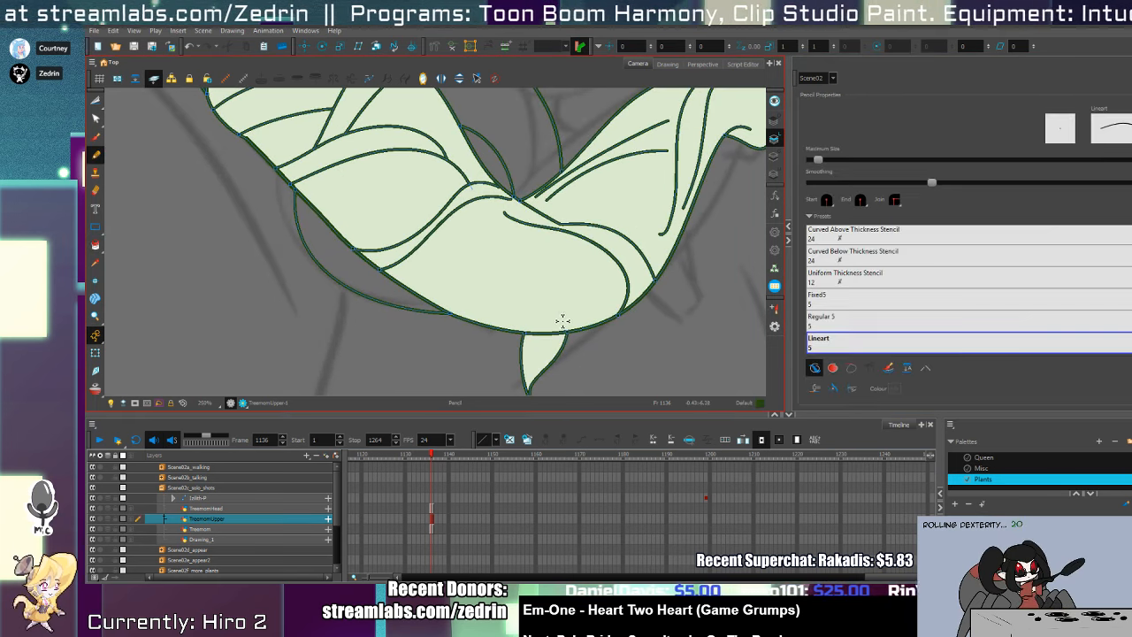
key(ctrl+z)
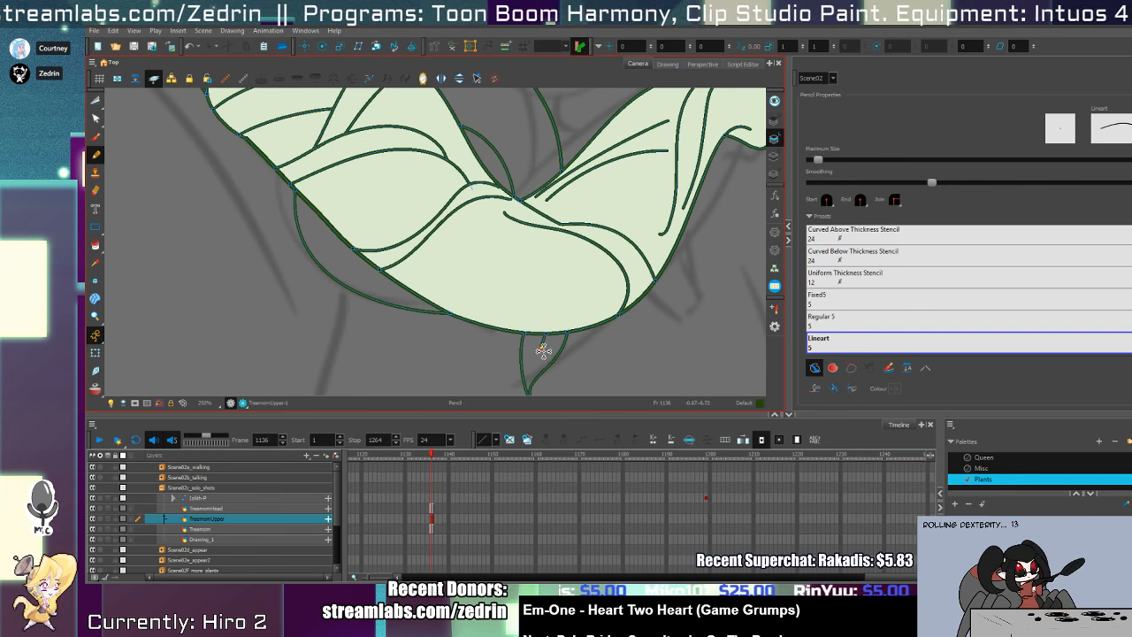
key(alt+i)
click(558, 347)
drag(582, 320, 537, 382)
- Draw two short fold curves inside the flared wrist end and trim their overshoots at the wrist lines
drag(593, 221, 520, 355)
key(ctrl+space)
click(599, 270)
key(alt+/)
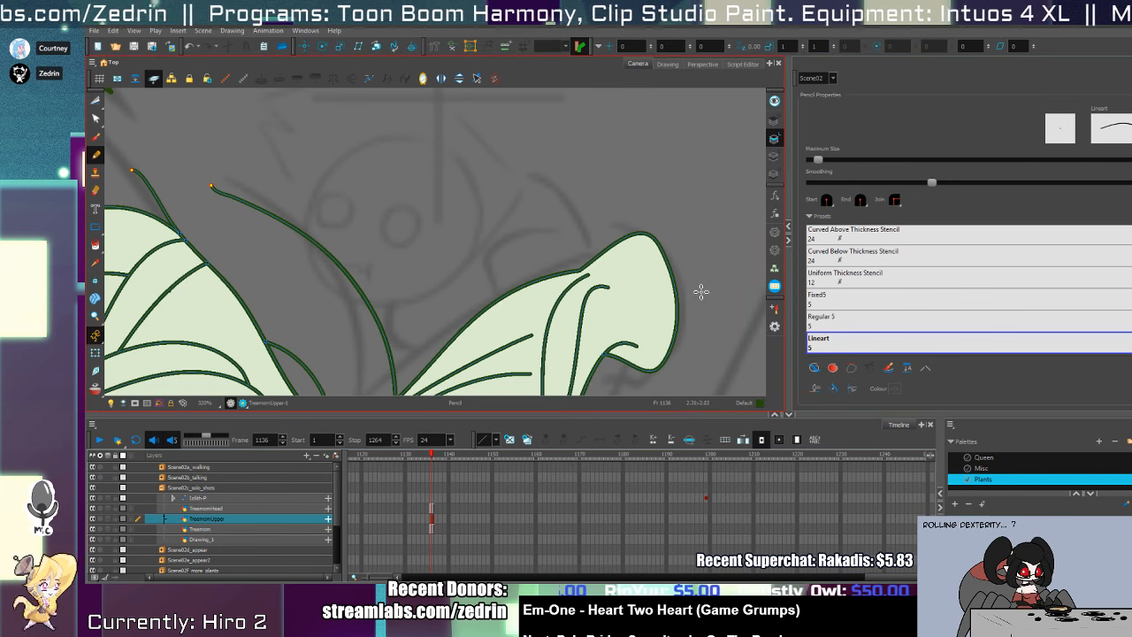
drag(584, 264, 644, 344)
key(ctrl+z)
drag(585, 258, 647, 341)
key(alt+t)
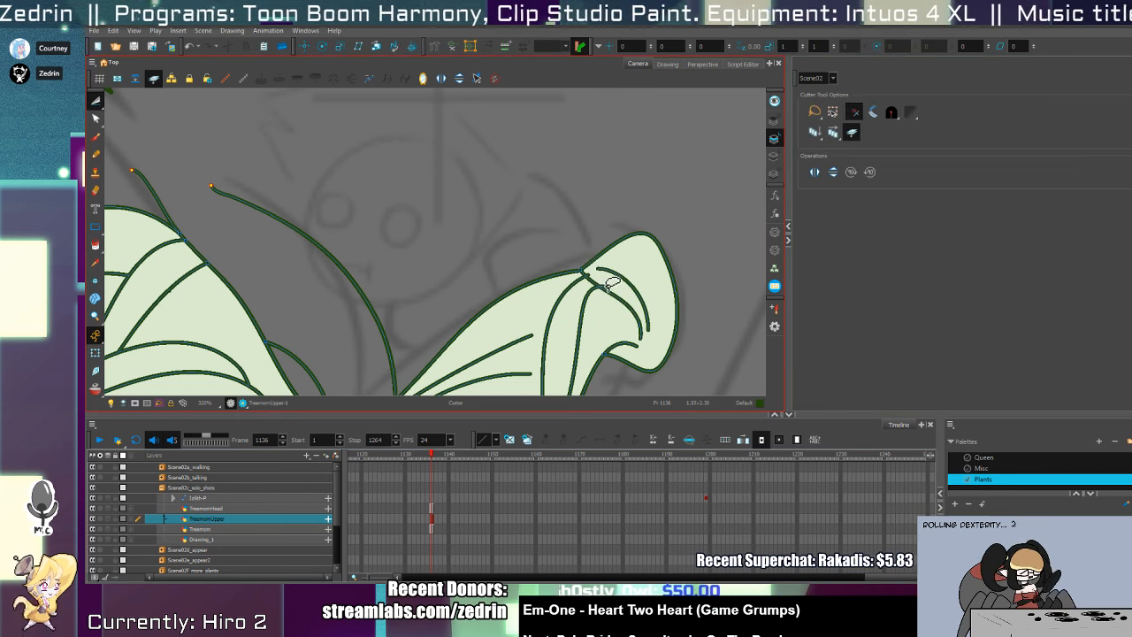
click(593, 285)
click(575, 265)
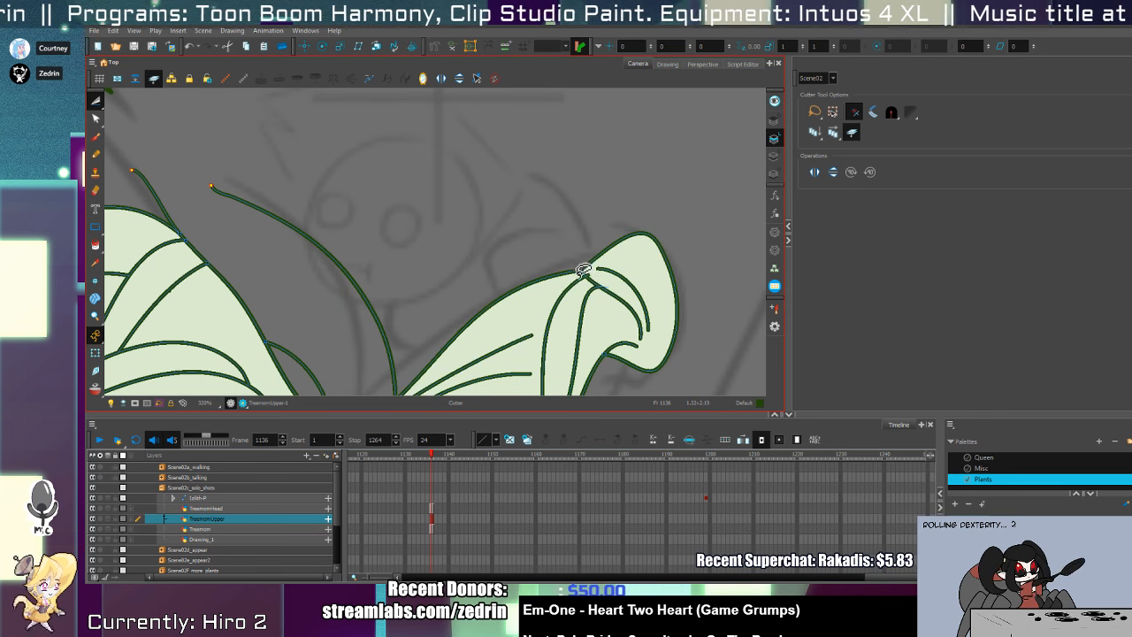
- Draw a U-shaped crease line inside the elbow area
key(shift+m)
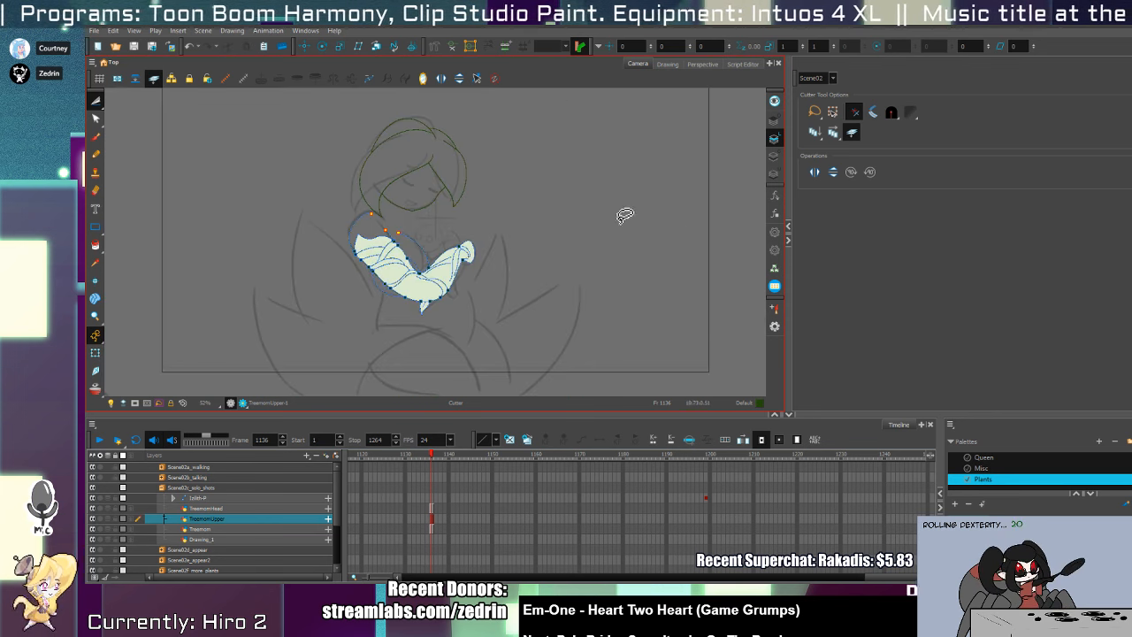
key(alt+z)
click(448, 278)
click(445, 278)
click(435, 284)
key(space)
key(alt+/)
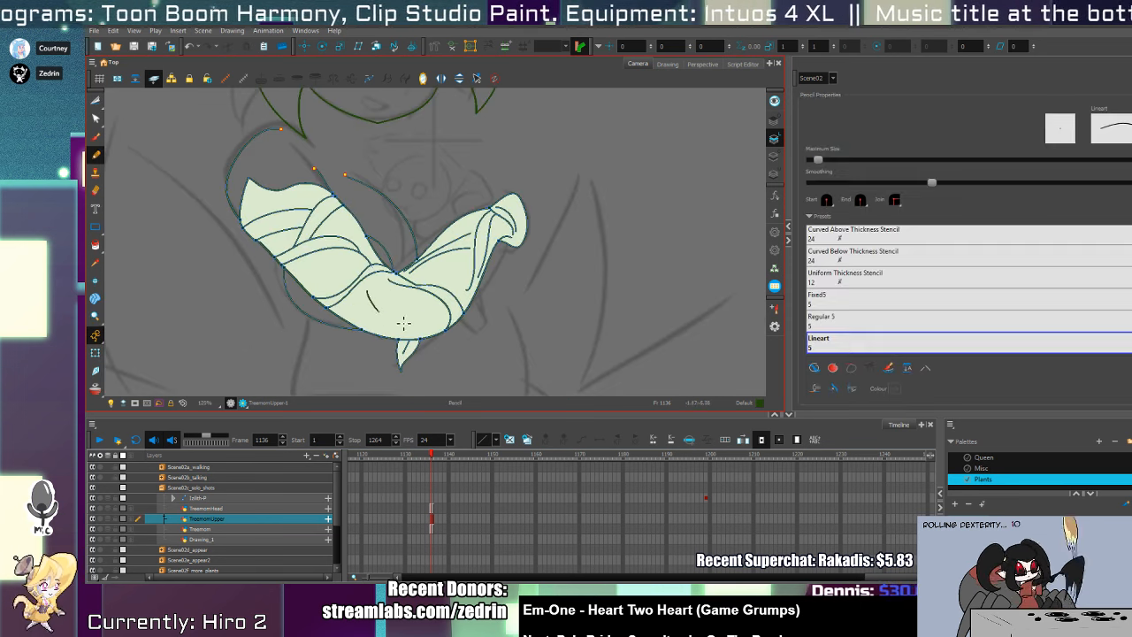
mouse_move(499, 262)
mouse_down()
mouse_move(566, 539)
mouse_move(556, 570)
mouse_move(588, 360)
mouse_move(654, 280)
mouse_move(684, 273)
mouse_move(677, 282)
mouse_up()
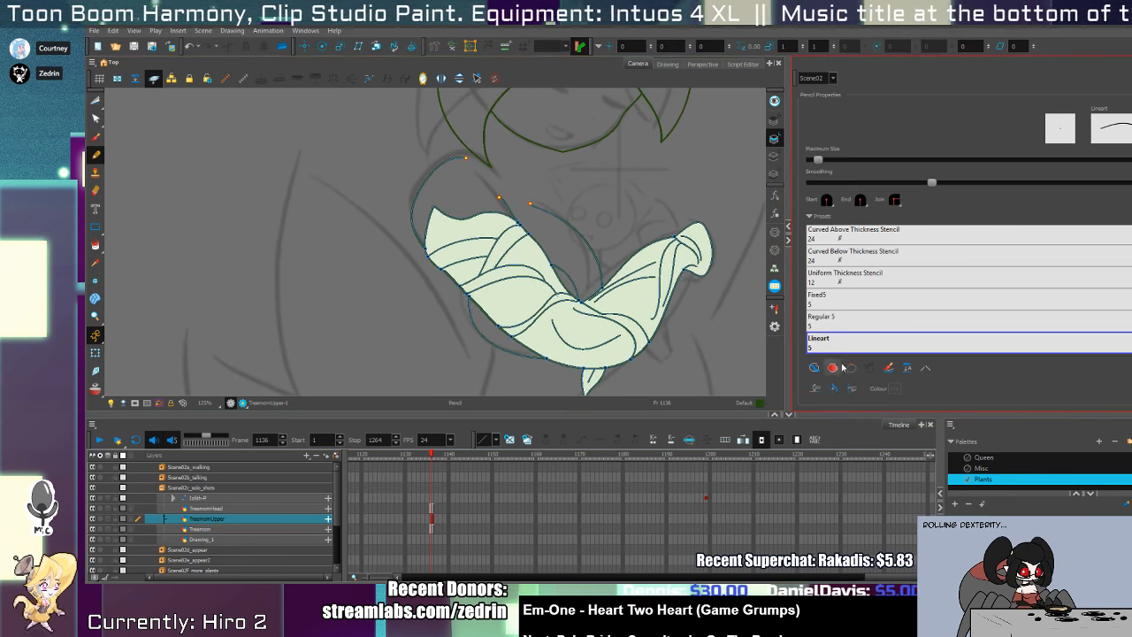
- Draw a pointed leaf behind the upper arm's outer edge and fill it pale green
click(814, 367)
key(alt+z)
click(444, 267)
click(444, 266)
mouse_move(462, 273)
mouse_down()
mouse_move(399, 294)
mouse_move(451, 286)
mouse_up()
key(alt+i)
click(470, 293)
- Draw two short bands across the bulge beneath the arm and trim their overshooting ends
mouse_move(594, 272)
mouse_down()
mouse_move(540, 295)
mouse_move(523, 225)
mouse_move(498, 264)
mouse_up()
click(452, 359)
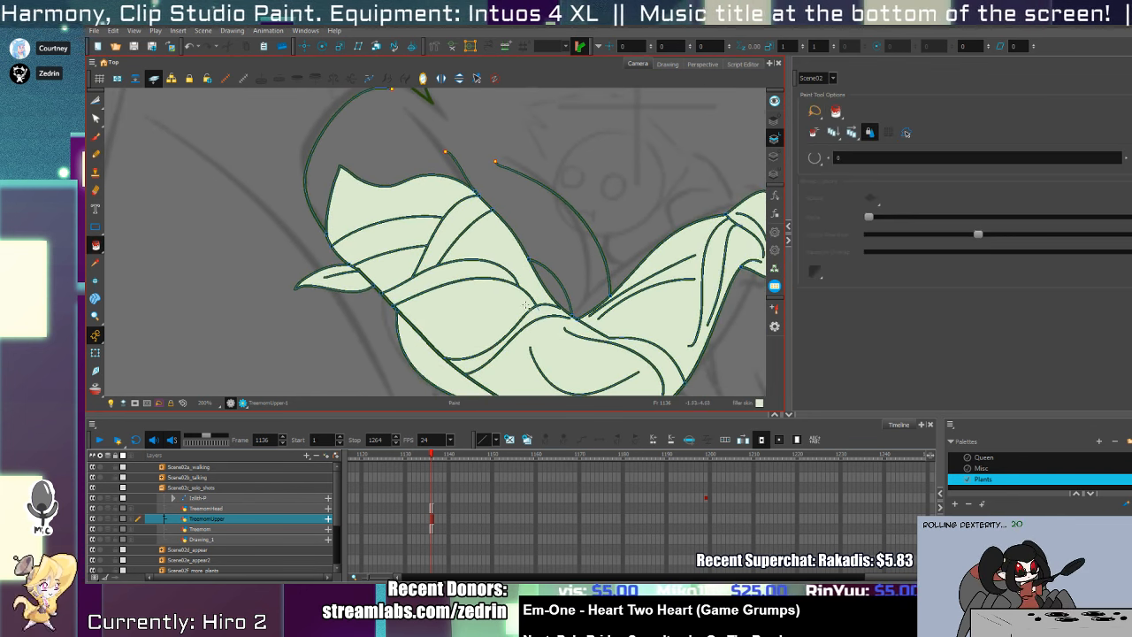
key(ctrl+z)
key(alt+slash)
mouse_move(394, 353)
mouse_down()
mouse_move(472, 369)
mouse_move(419, 317)
mouse_move(497, 329)
mouse_up()
key(alt+t)
key(alt+slash)
key(alt+t)
drag(428, 311, 431, 333)
- Fill the sections of the bulge beneath the arm and the small lobe at the inner elbow pale green
key(alt+i)
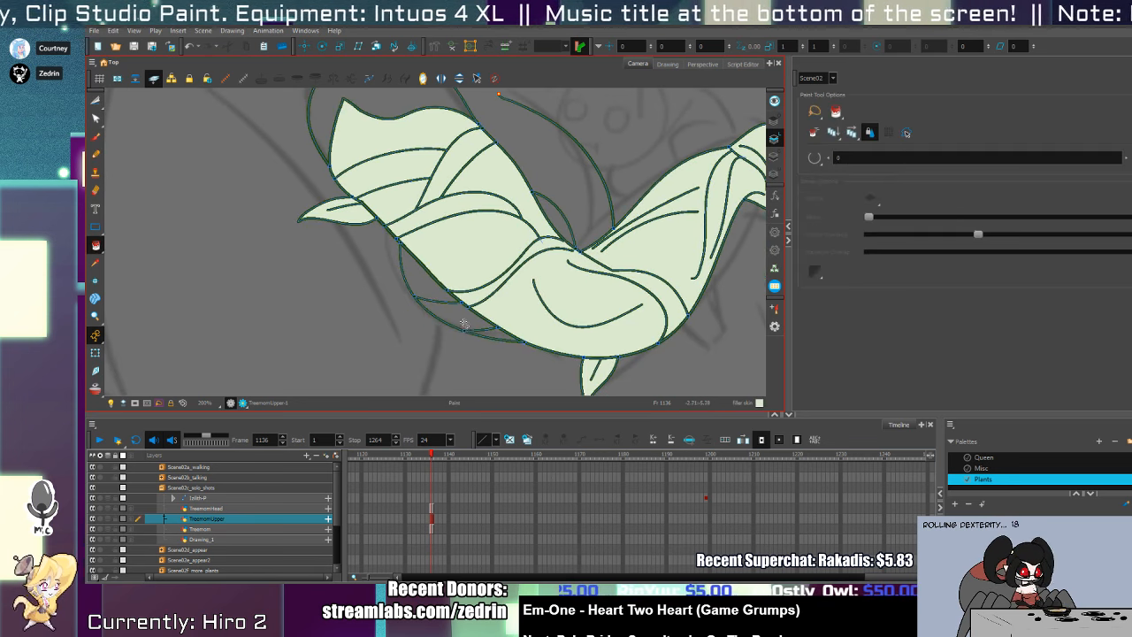
click(451, 316)
click(497, 335)
click(449, 293)
drag(526, 273, 485, 404)
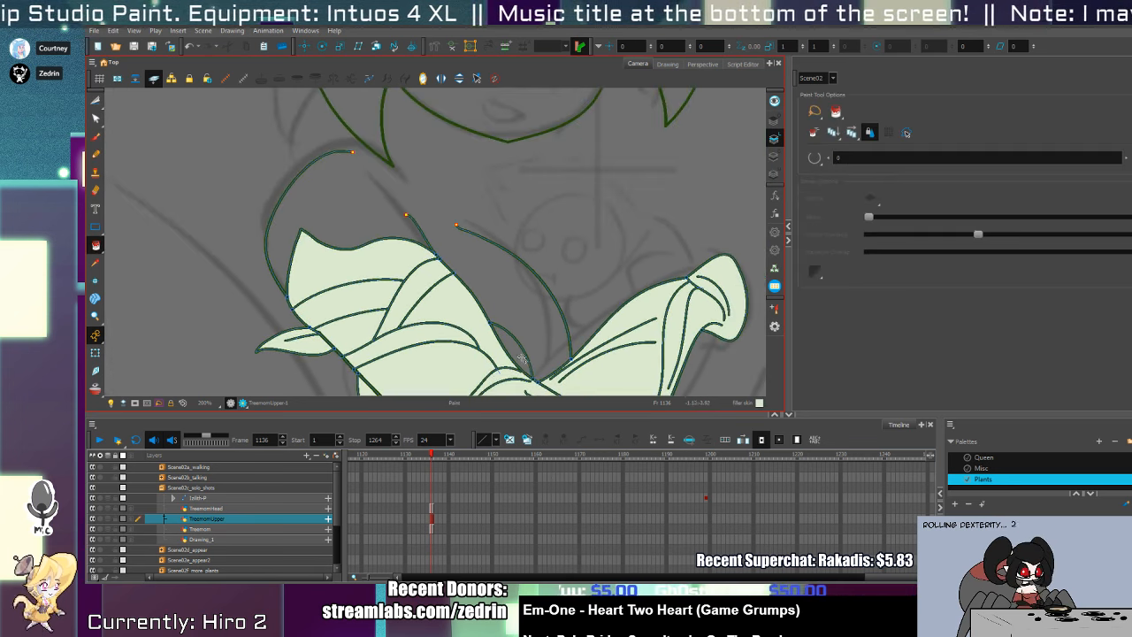
click(524, 360)
- Close the open tops of the shoulder and chest shapes with invisible strokes and fill both areas pale green
key(alt+k)
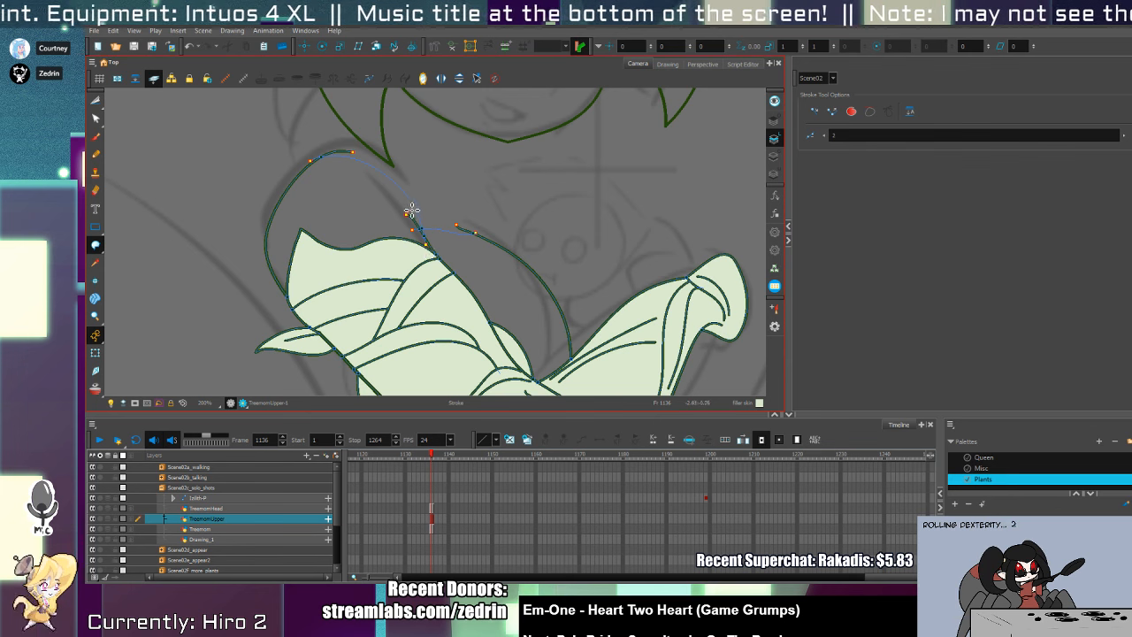
scroll(435, 244, up, 4)
key(alt+t)
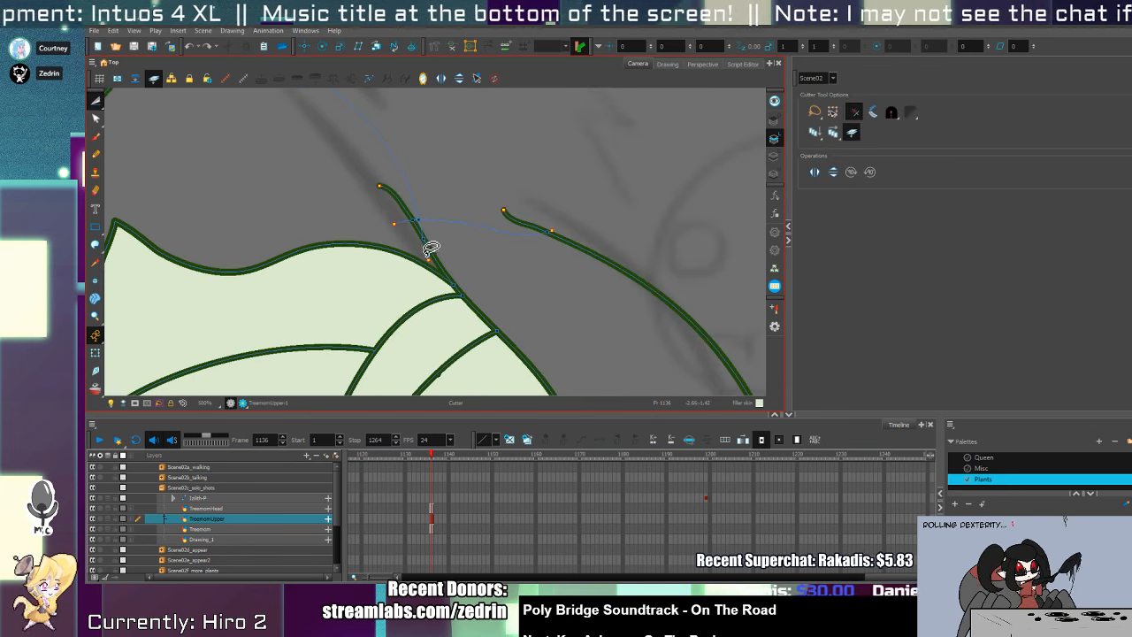
key(alt+q)
key(alt+i)
click(429, 260)
click(416, 239)
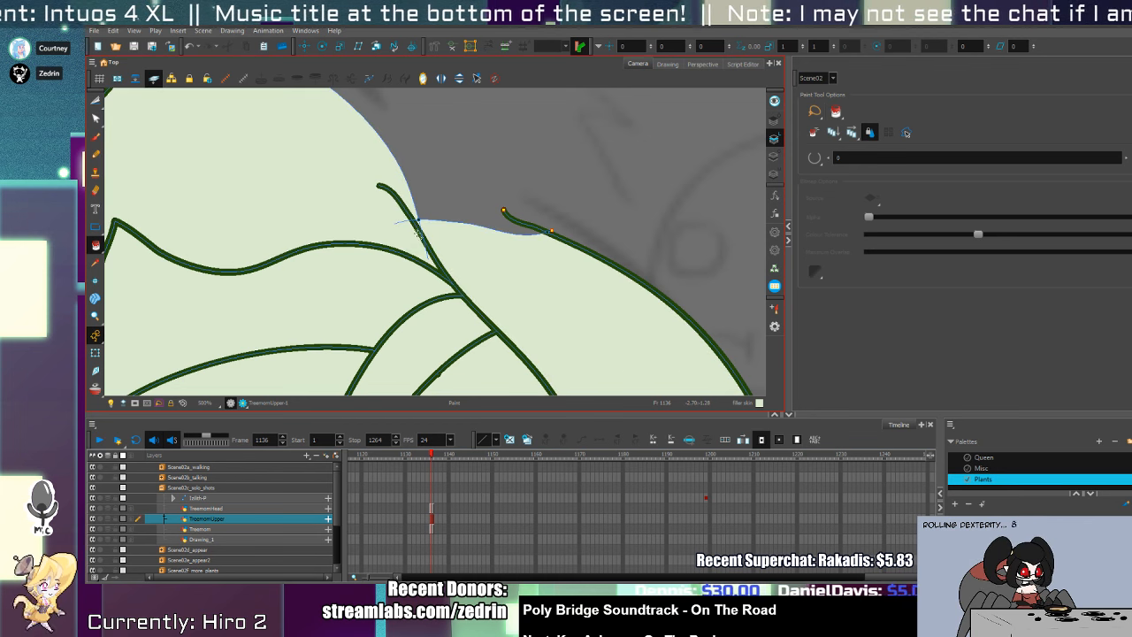
scroll(419, 234, down, 10)
drag(441, 255, 449, 281)
- Switch to the colour art and remove the closing strokes at the shoulder and chest, with selection limited to that art layer
key(alt+z)
scroll(484, 298, up, 4)
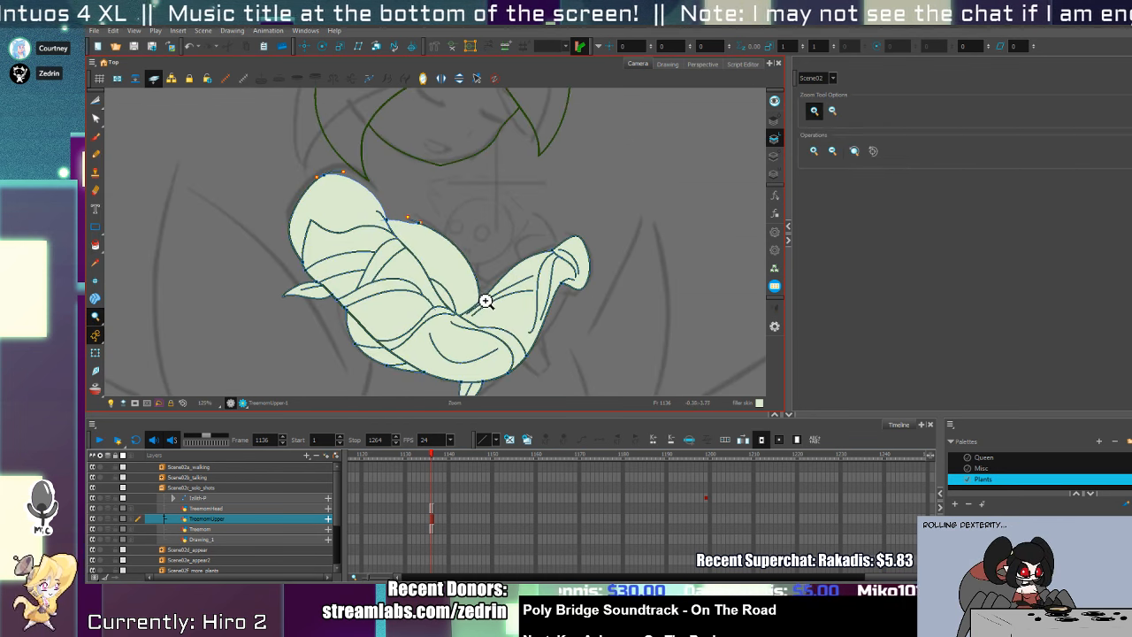
scroll(502, 278, up, 2)
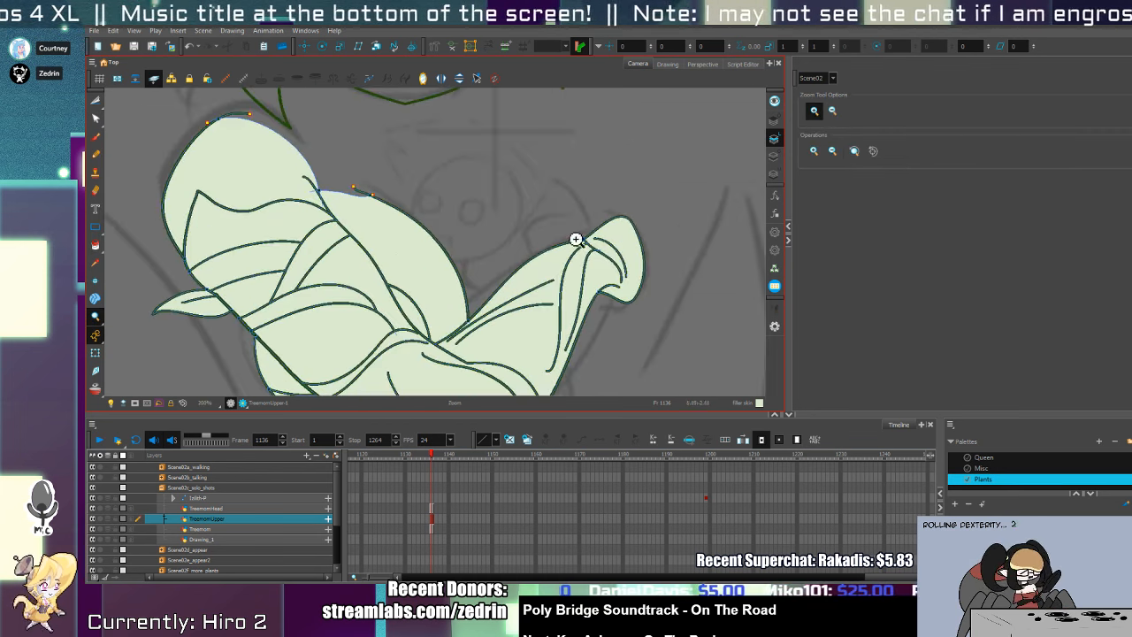
key(alt+p)
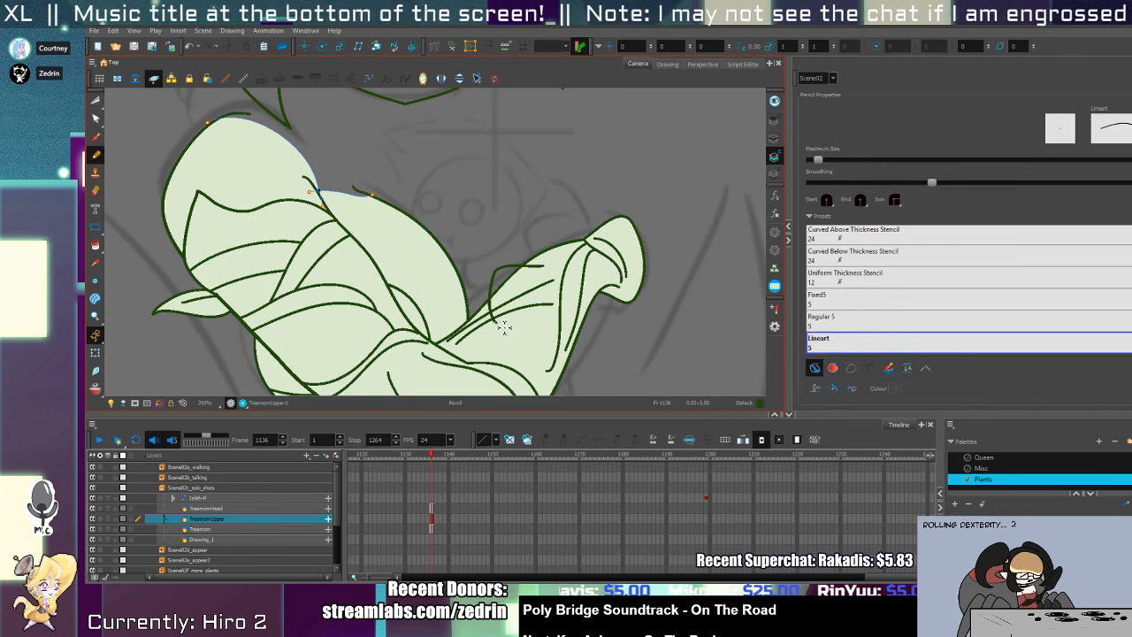
key(alt+s)
click(443, 228)
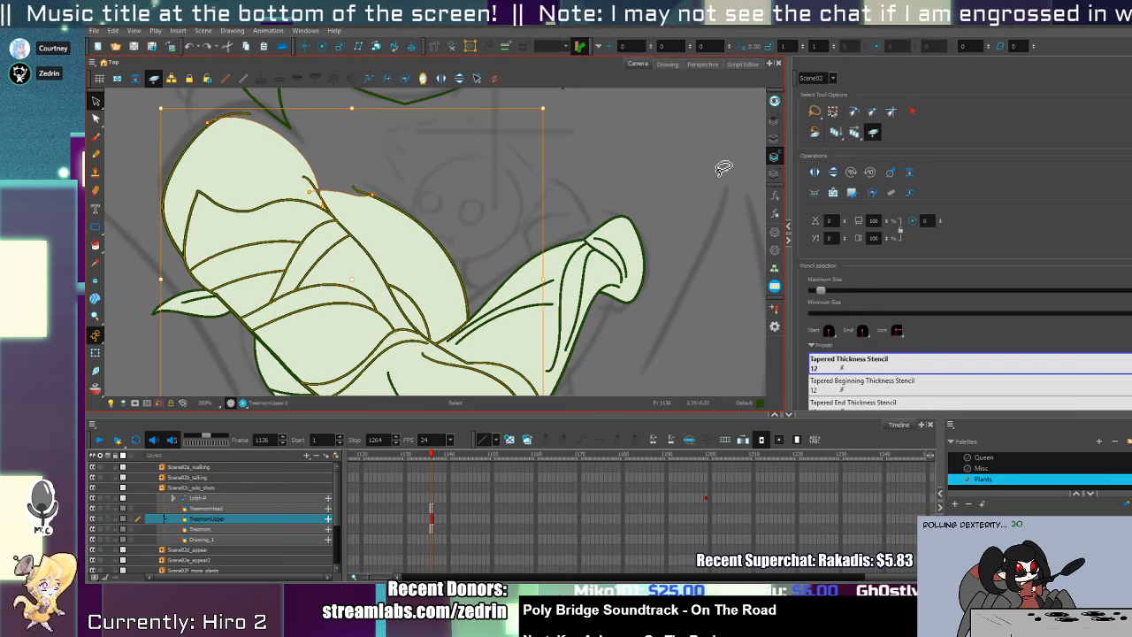
click(873, 132)
mouse_move(420, 164)
mouse_down()
mouse_move(218, 230)
mouse_move(529, 168)
mouse_up()
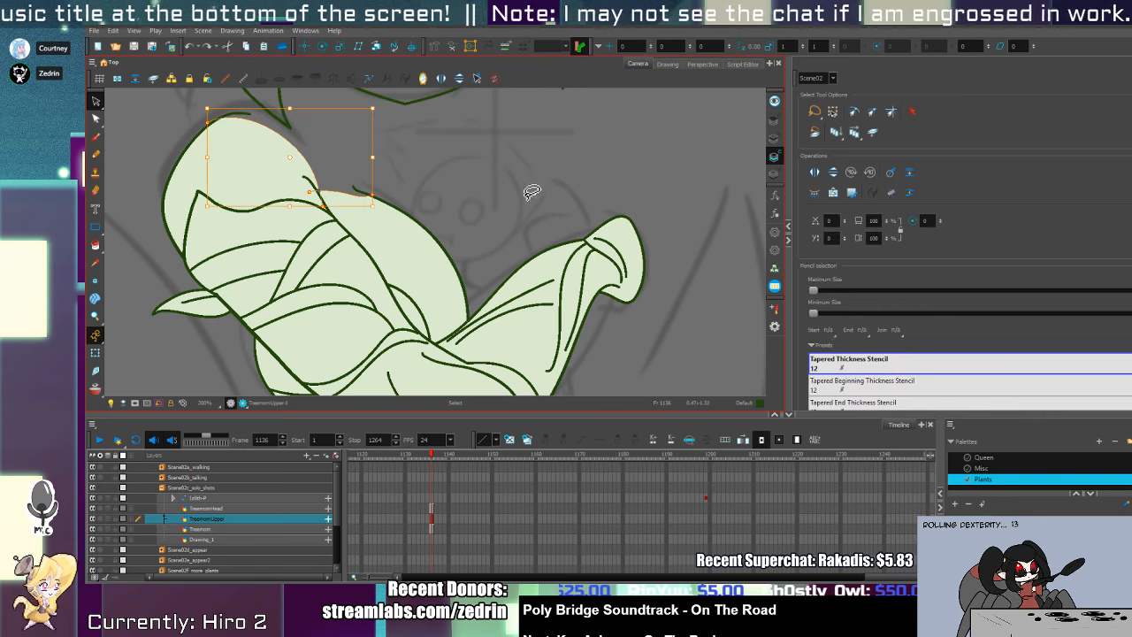
click(530, 192)
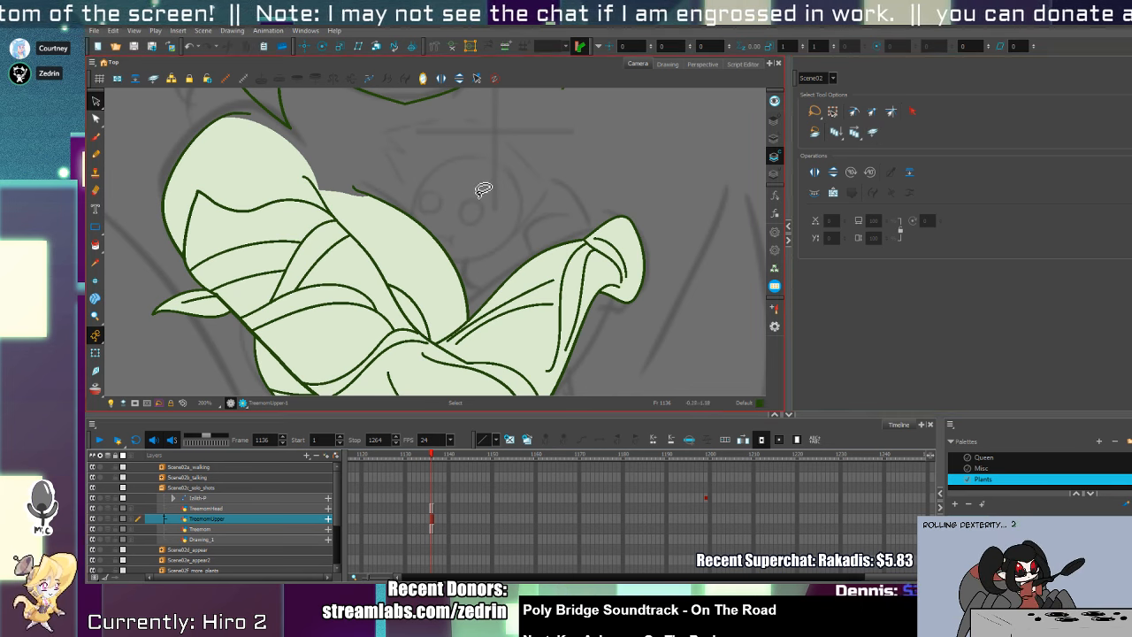
- Draw a rounded lobe jutting out above the forearm, close it with an invisible stroke and fill it pale green
key(alt+k)
mouse_move(434, 207)
mouse_down()
mouse_move(508, 398)
mouse_move(511, 275)
mouse_up()
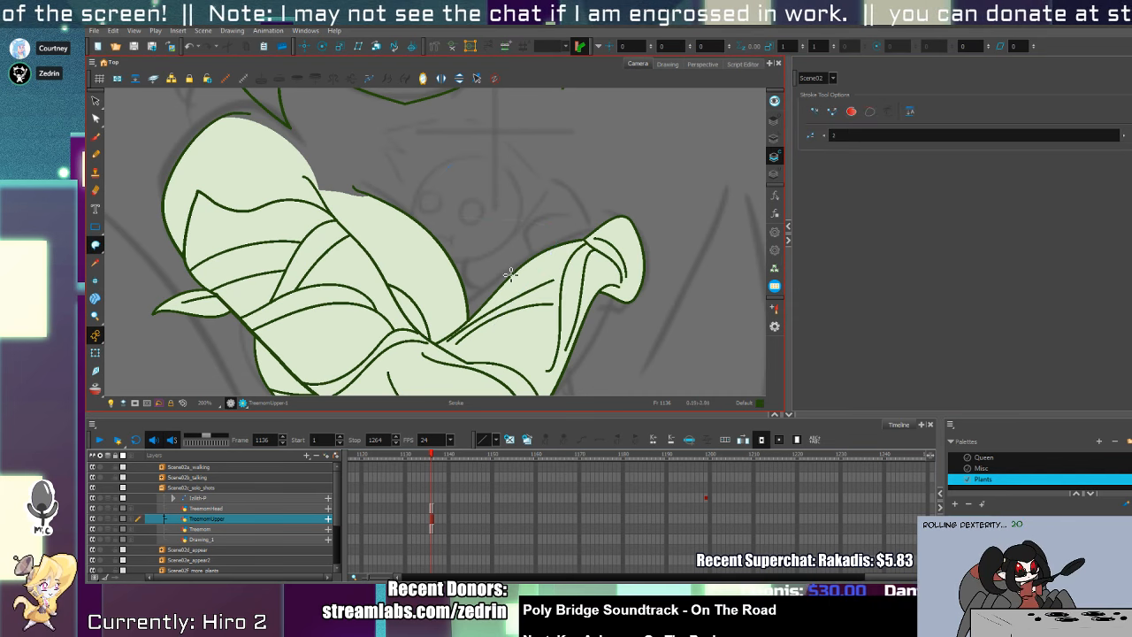
key(alt+slash)
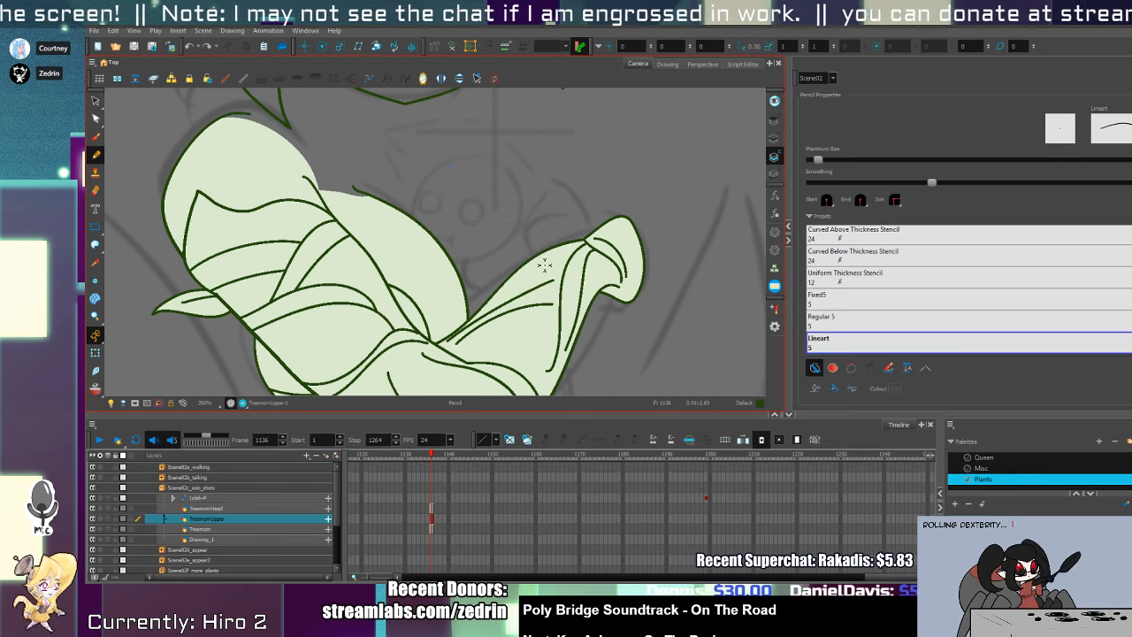
mouse_move(545, 252)
mouse_down()
mouse_move(494, 270)
mouse_move(498, 334)
mouse_move(544, 316)
mouse_up()
key(alt+q)
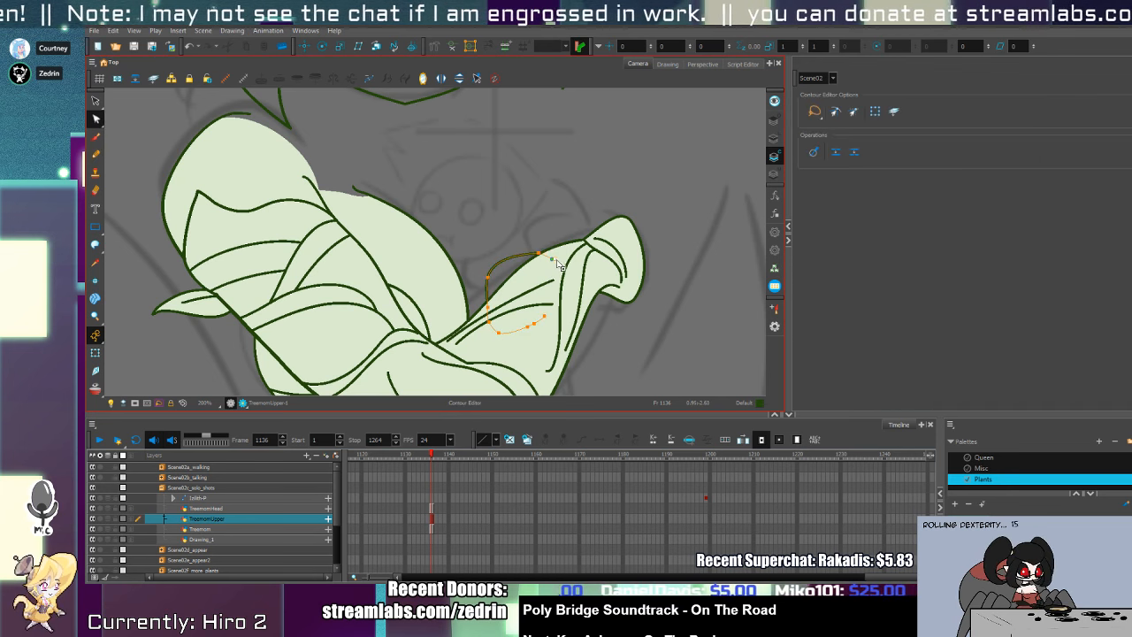
key(alt+i)
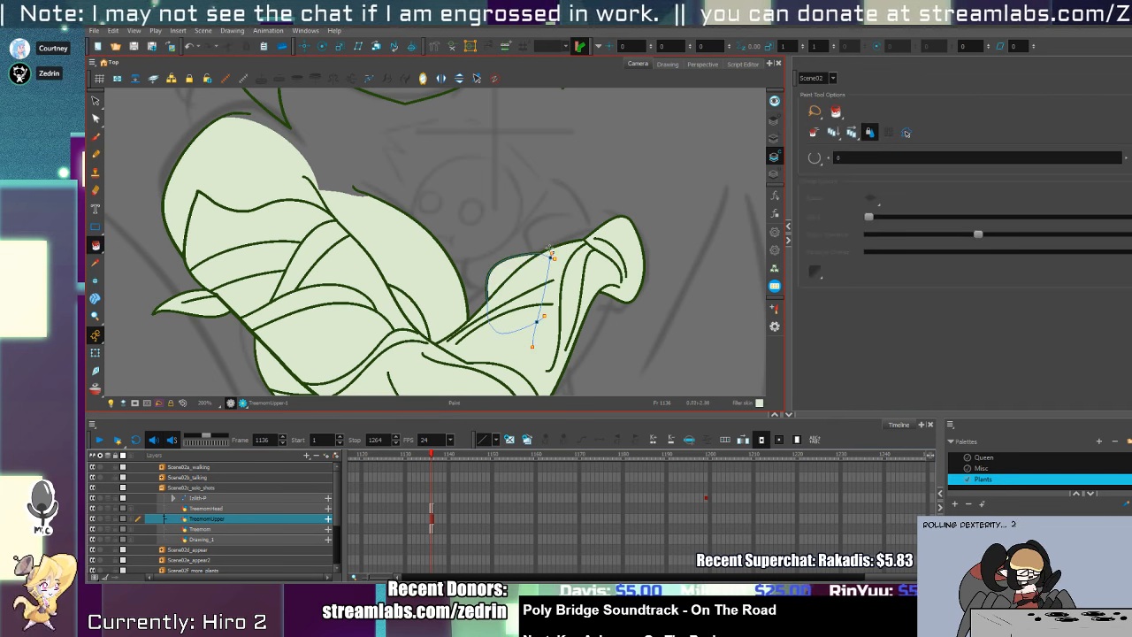
drag(550, 250, 519, 204)
- Draw a rounded lobe with two inner fold curves behind the wrist end, close it and fill it pale green
key(alt+/)
mouse_move(525, 262)
mouse_down()
mouse_move(574, 299)
mouse_move(622, 288)
mouse_move(626, 250)
mouse_move(600, 209)
mouse_move(578, 205)
mouse_move(588, 289)
mouse_up()
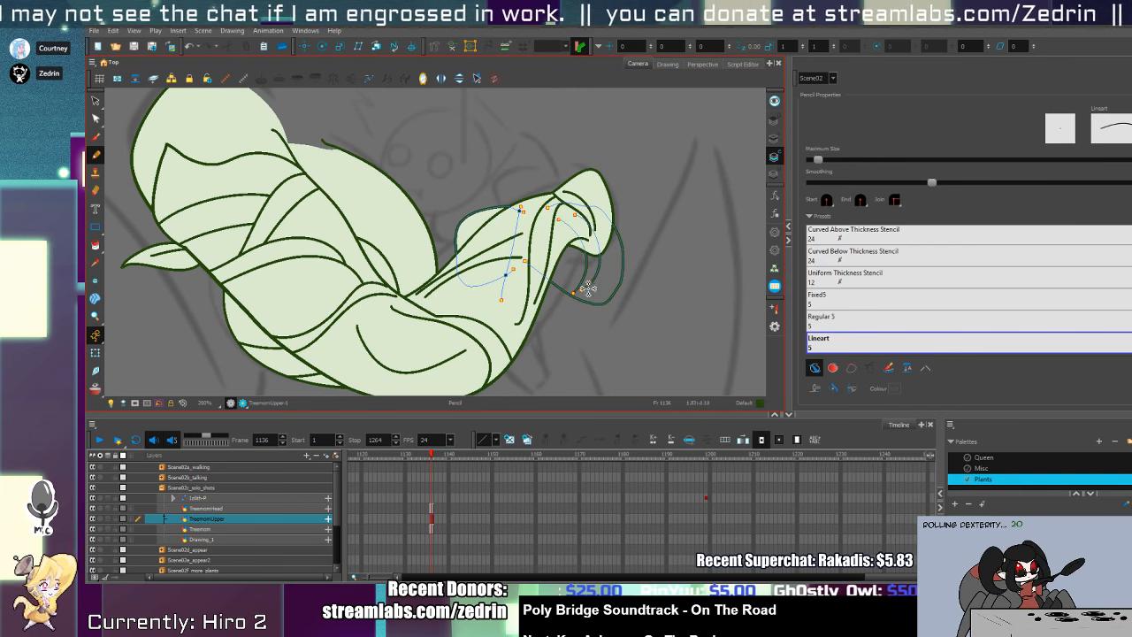
key(alt+i)
click(558, 270)
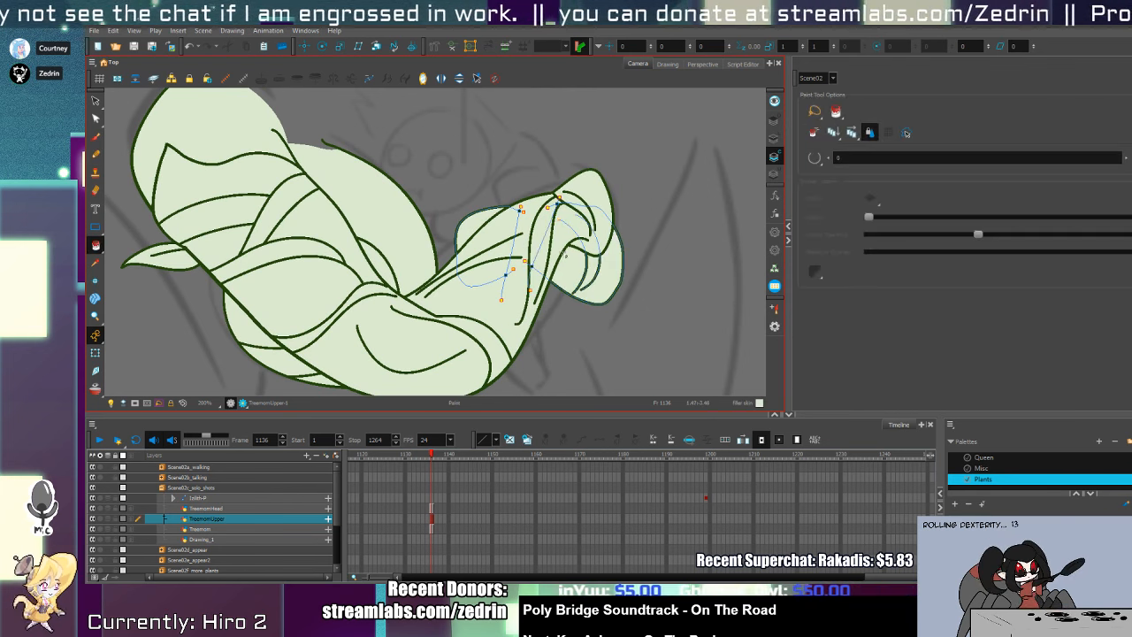
key(alt+z)
scroll(574, 271, up, 2)
scroll(575, 260, down, 3)
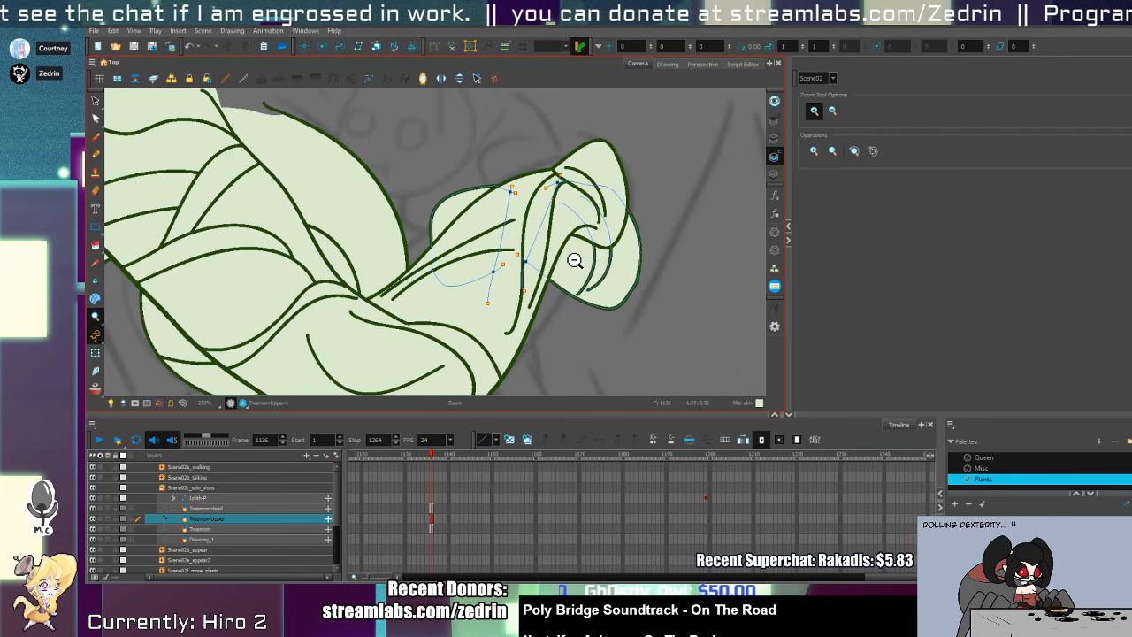
- Add a parent peg to each of the TreemomHead, TreemomUpper and Treemom drawing layers
mouse_move(560, 241)
mouse_down()
mouse_move(569, 373)
mouse_move(572, 323)
mouse_move(574, 332)
mouse_move(625, 273)
mouse_up()
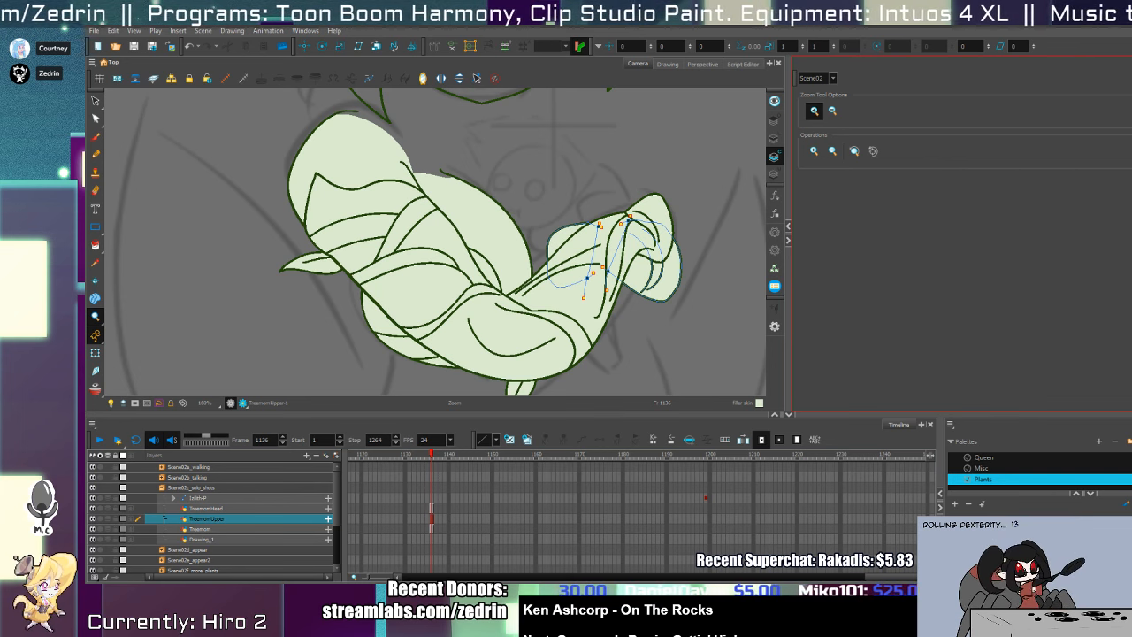
mouse_move(584, 239)
mouse_down()
mouse_move(595, 277)
mouse_move(584, 306)
mouse_up()
key(1)
key(shift+t)
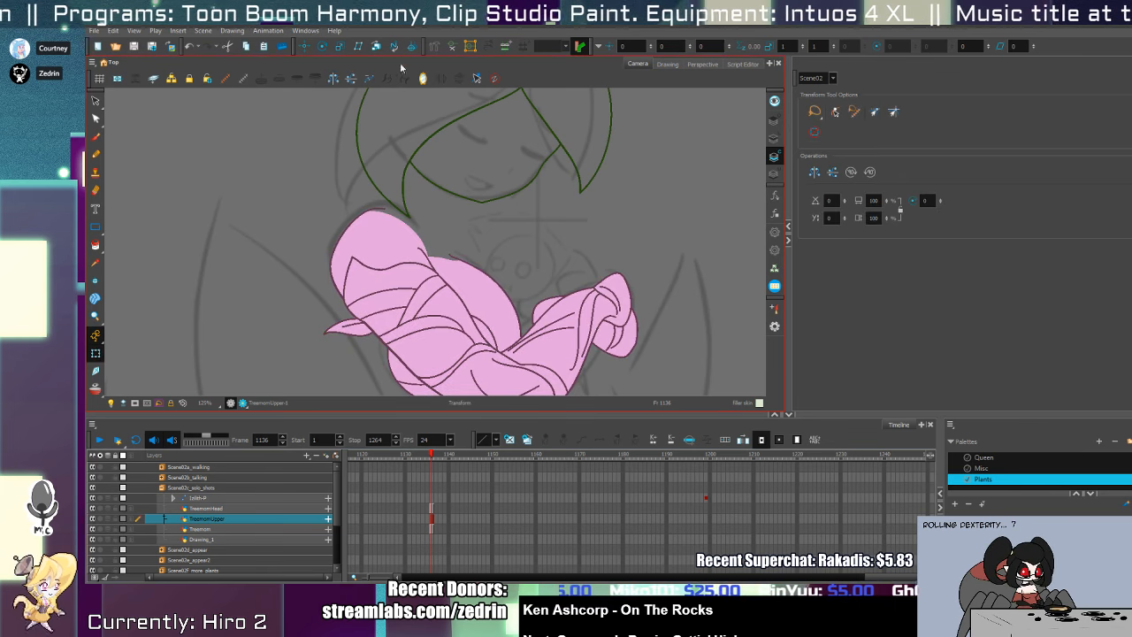
click(200, 528)
shift+click(203, 510)
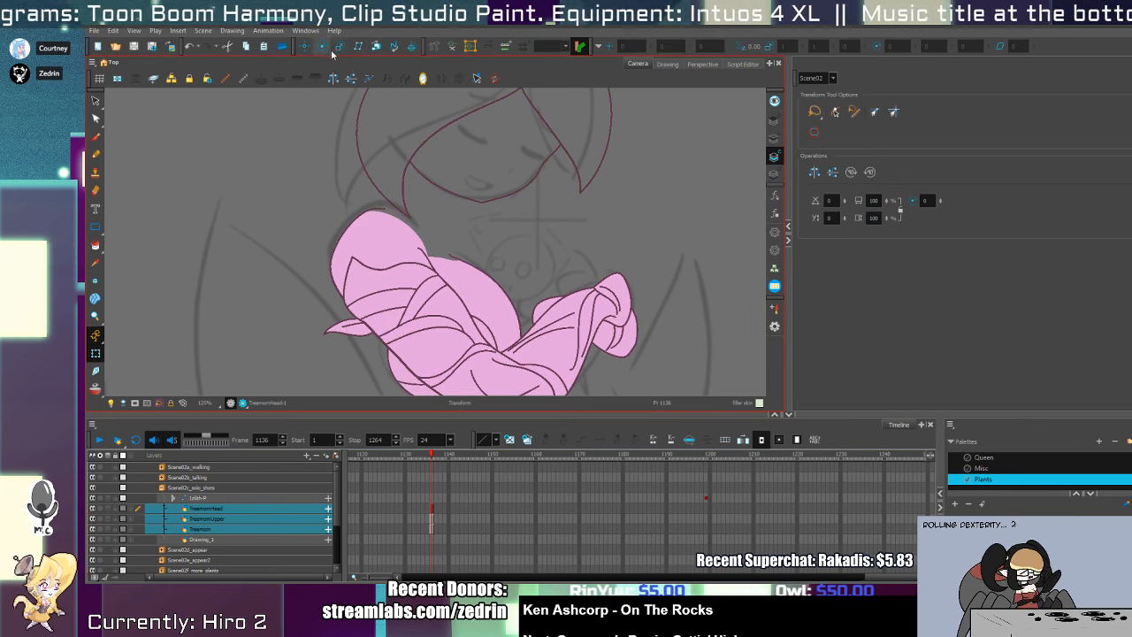
key(ctrl+p)
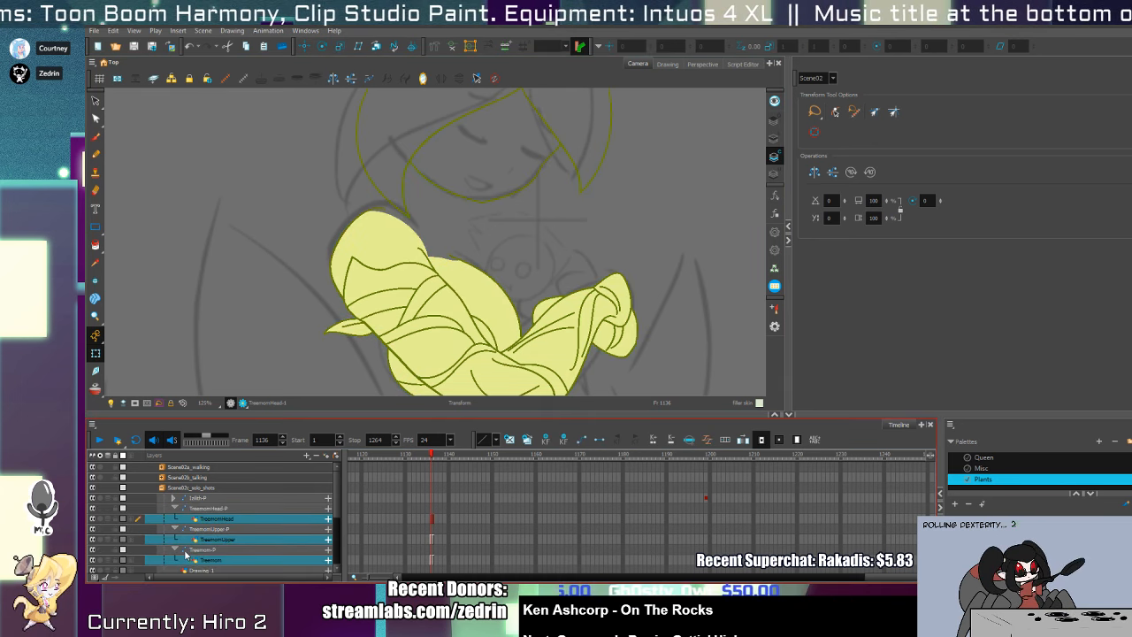
- Collapse the TreemomHead-P and TreemomUpper-P pegs and parent both under the Treemom-P peg
click(175, 528)
click(175, 510)
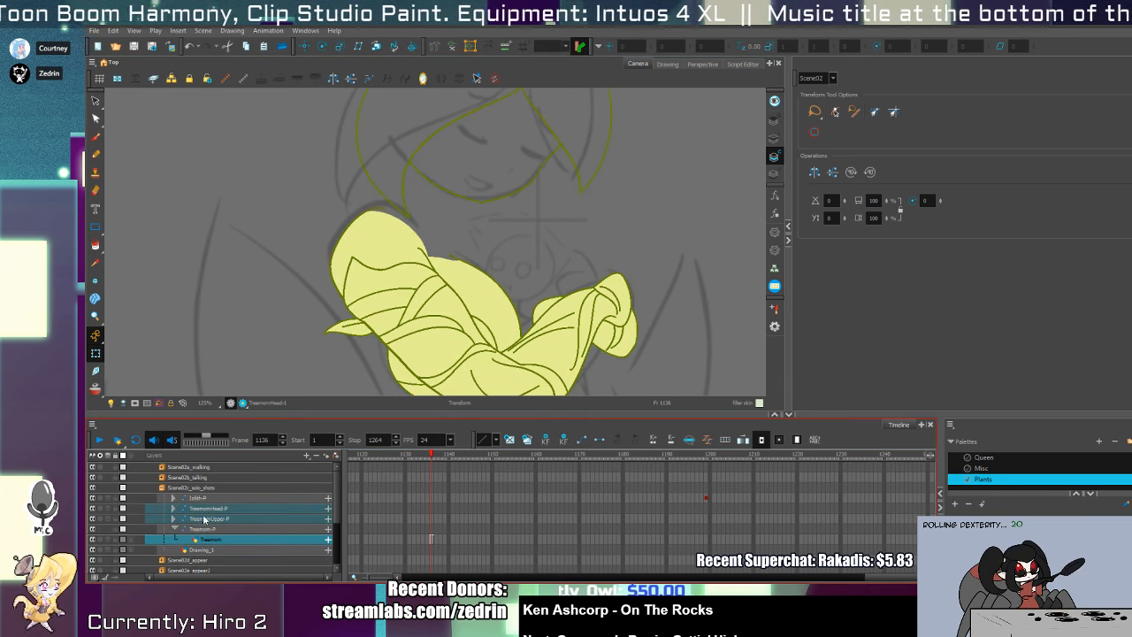
click(213, 519)
shift+click(215, 510)
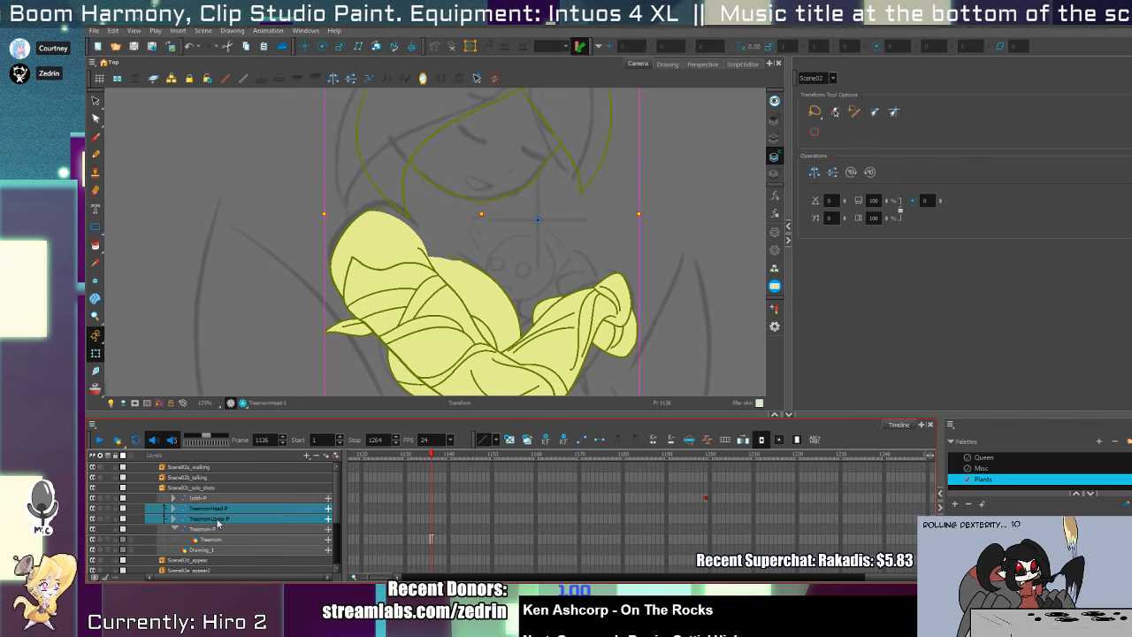
drag(213, 515, 215, 534)
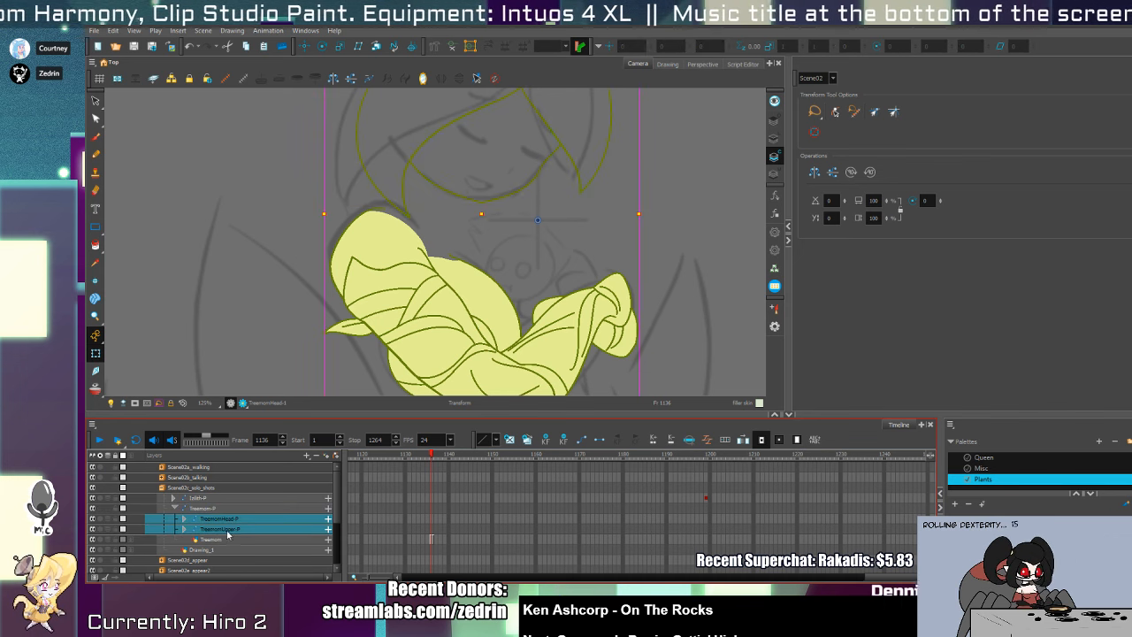
- Select the TreemomUpper-P peg for transforming the upper body
drag(414, 306, 438, 254)
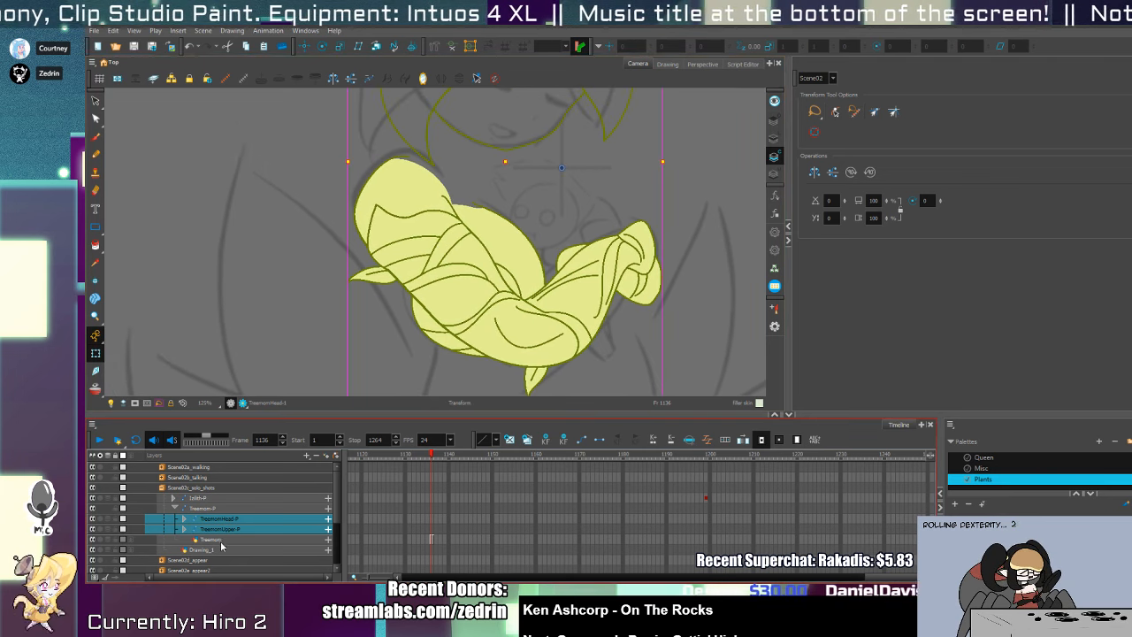
click(212, 539)
click(221, 529)
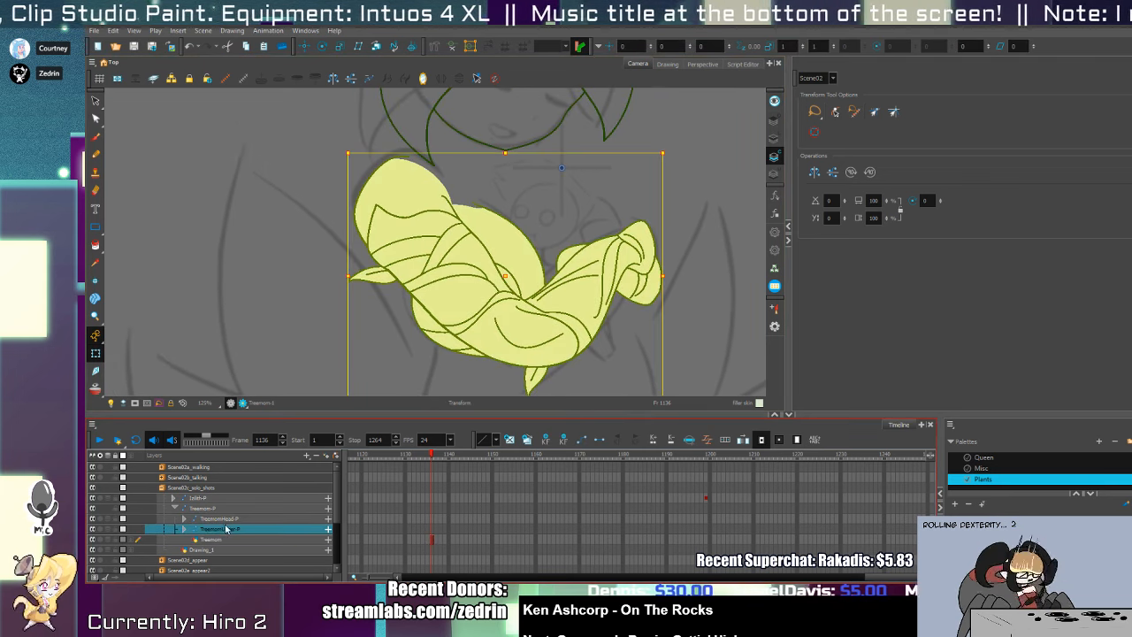
- Add a drawing layer named Hiro_tiny above the Treemom drawing and choose the Hiro colour palette
click(225, 540)
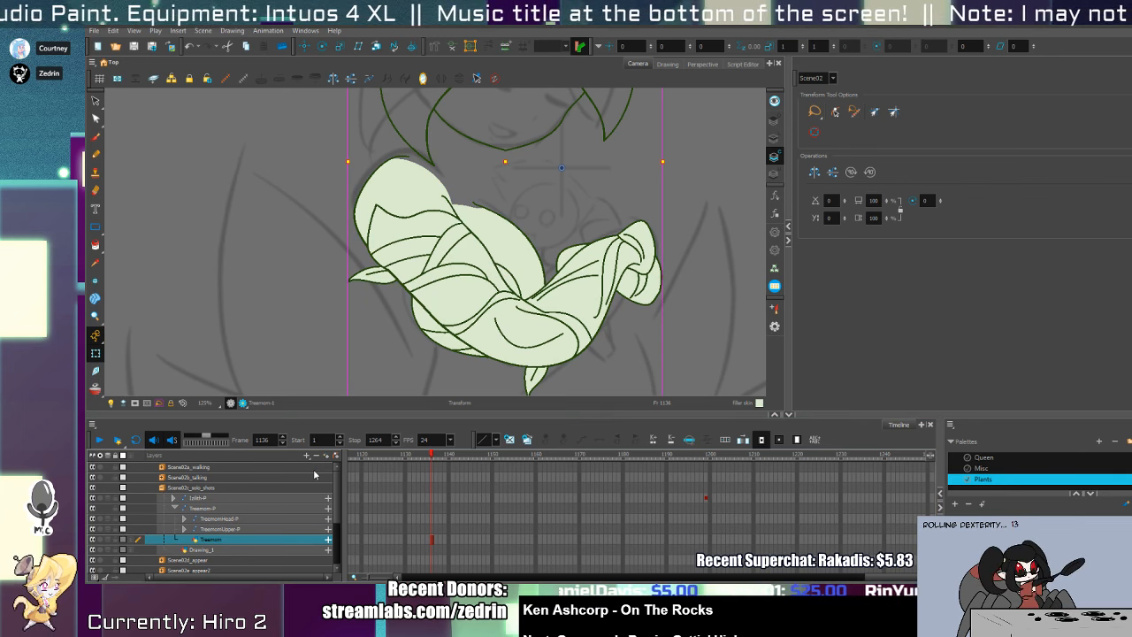
key(Return)
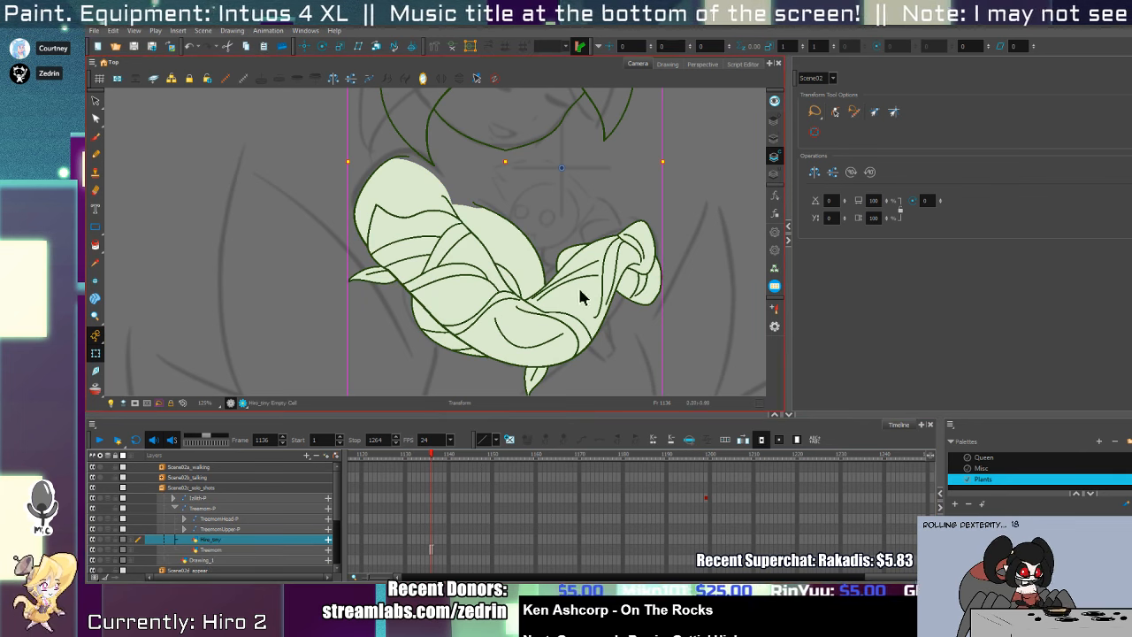
key(alt+/)
scroll(1040, 468, up, 3)
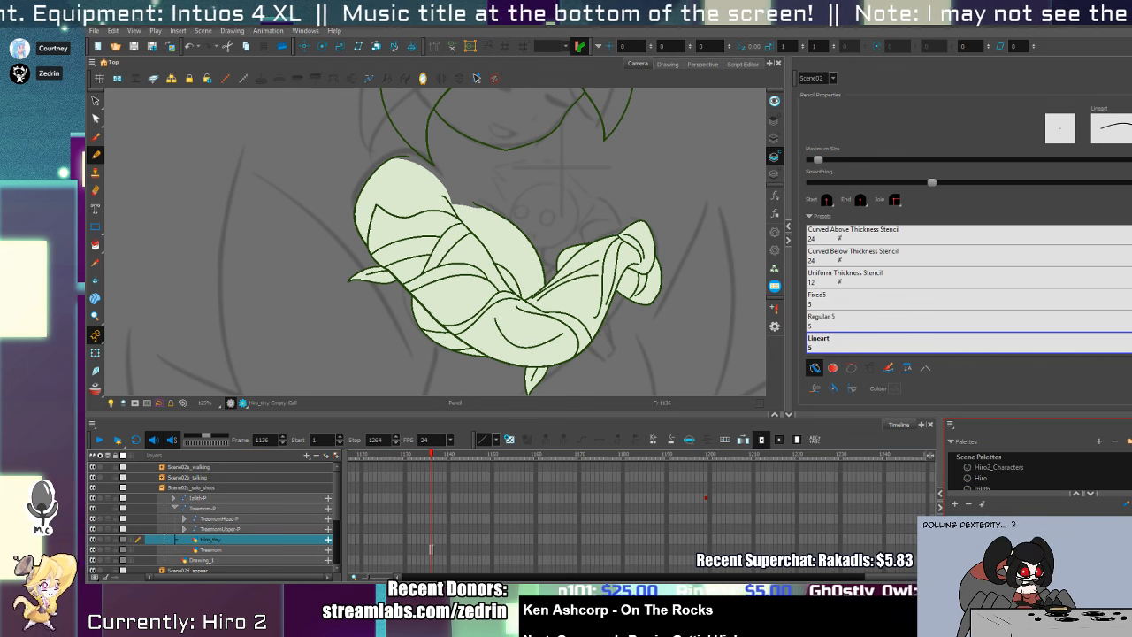
click(991, 477)
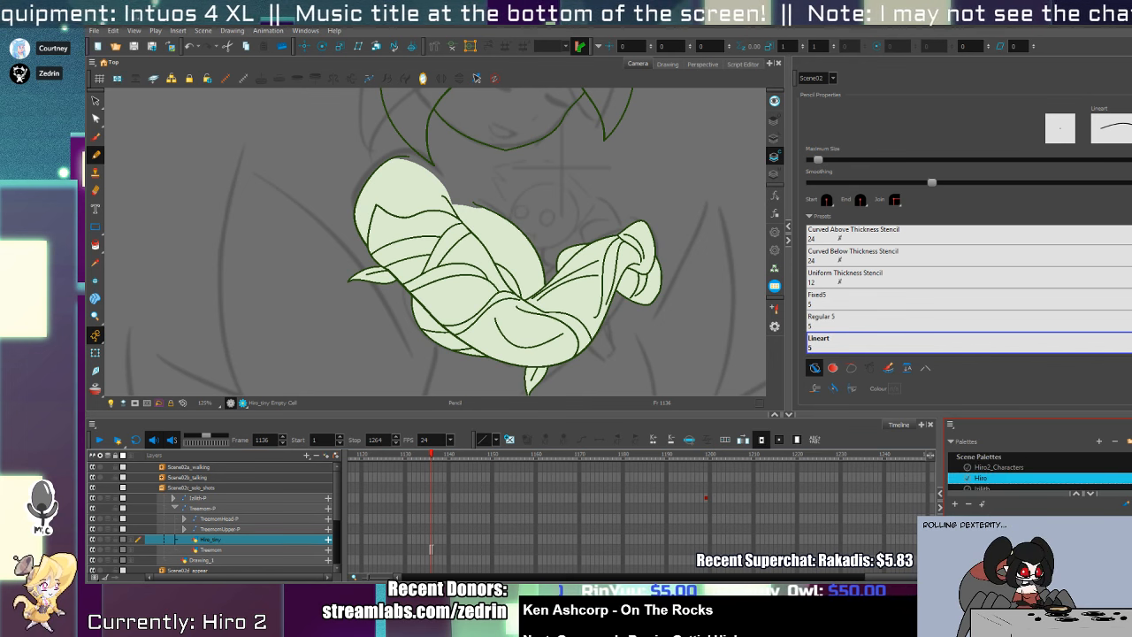
- Draw a round head outline with the Pencil in the gap above the leafy shapes, following the rough sketch
key(alt+z)
mouse_move(537, 201)
mouse_down()
mouse_move(569, 222)
mouse_move(495, 239)
mouse_move(601, 210)
mouse_move(598, 188)
mouse_move(593, 273)
mouse_move(589, 189)
mouse_move(602, 204)
mouse_move(604, 189)
mouse_move(586, 176)
mouse_move(619, 210)
mouse_up()
key(ctrl+z)
key(ctrl+z)
key(ctrl+z)
key(ctrl+z)
key(ctrl+z)
- Adjust the contour of the head circle and enlarge it slightly to match the sketch
key(alt+q)
click(542, 283)
drag(558, 282, 599, 282)
key(alt+s)
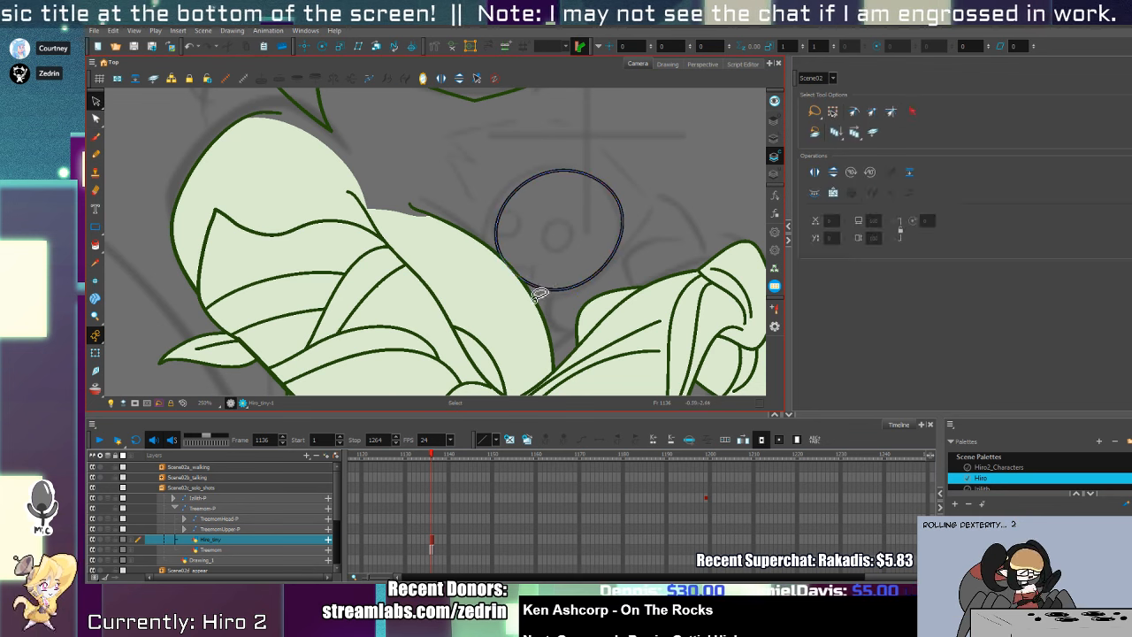
drag(460, 327, 448, 337)
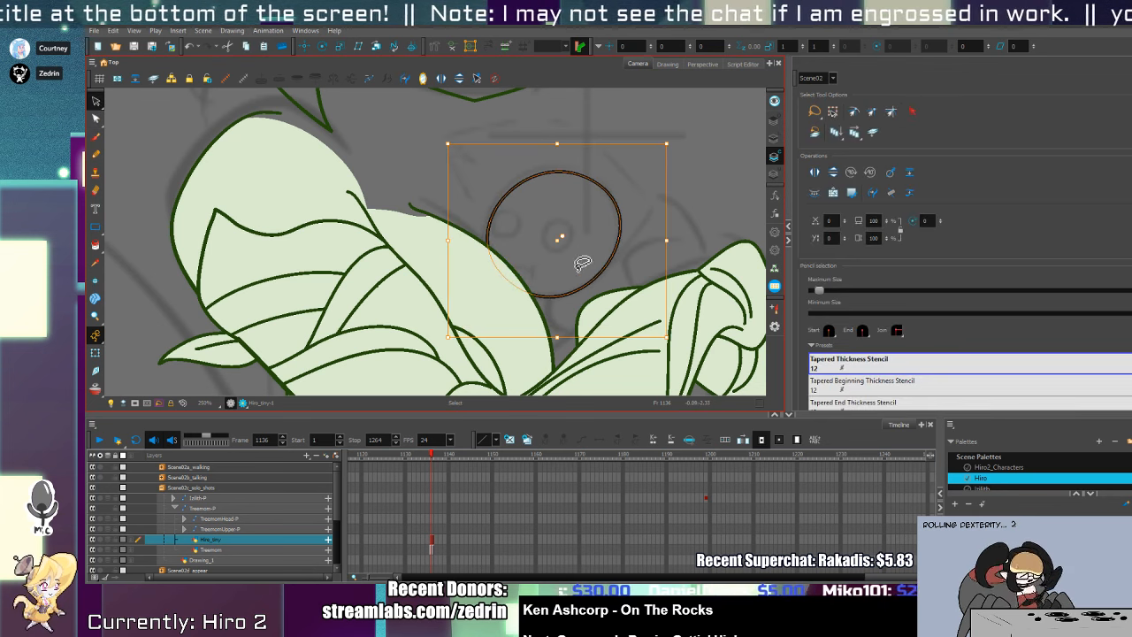
key(alt+/)
drag(569, 257, 566, 258)
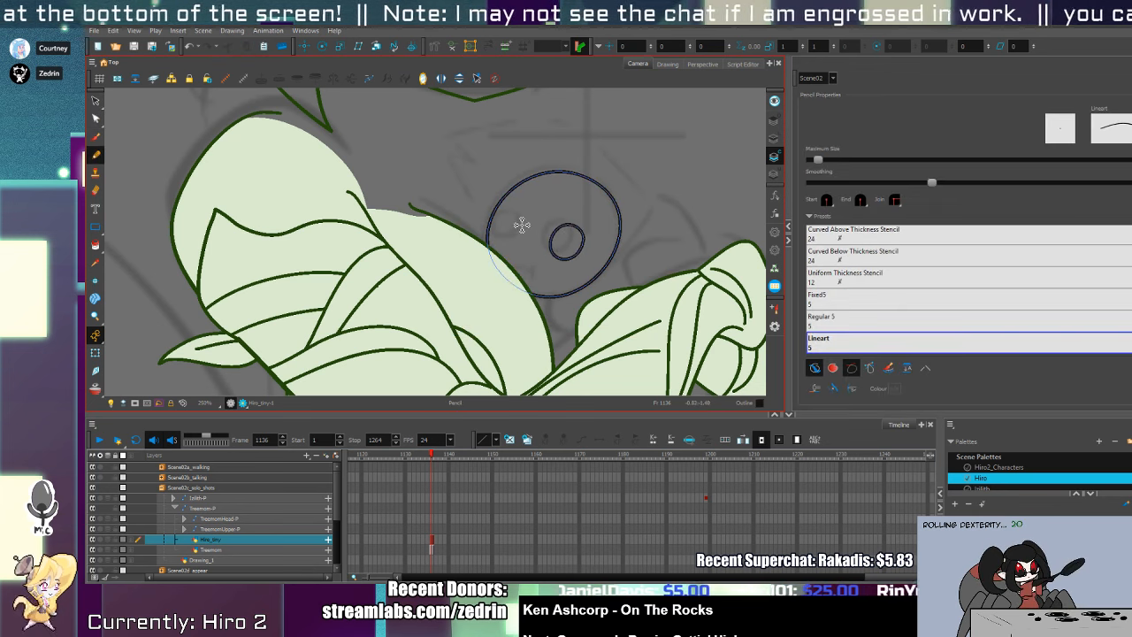
drag(522, 217, 525, 223)
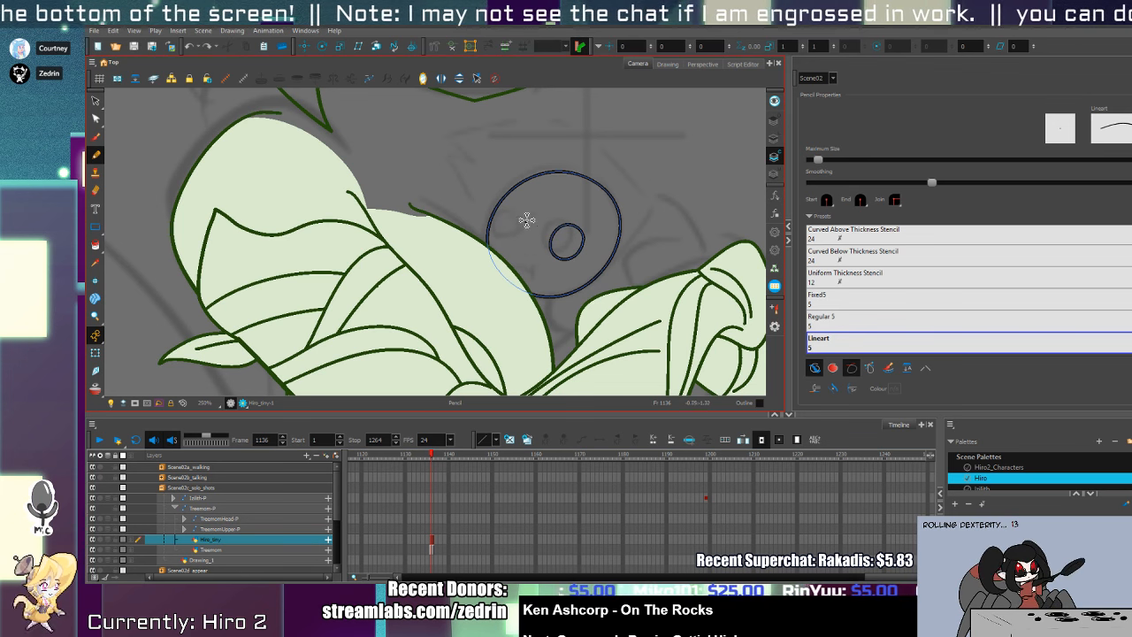
key(ctrl+z)
key(ctrl+z)
- Draw two oval eyes and a small mouth inside the head circle with the Brush
key(alt+b)
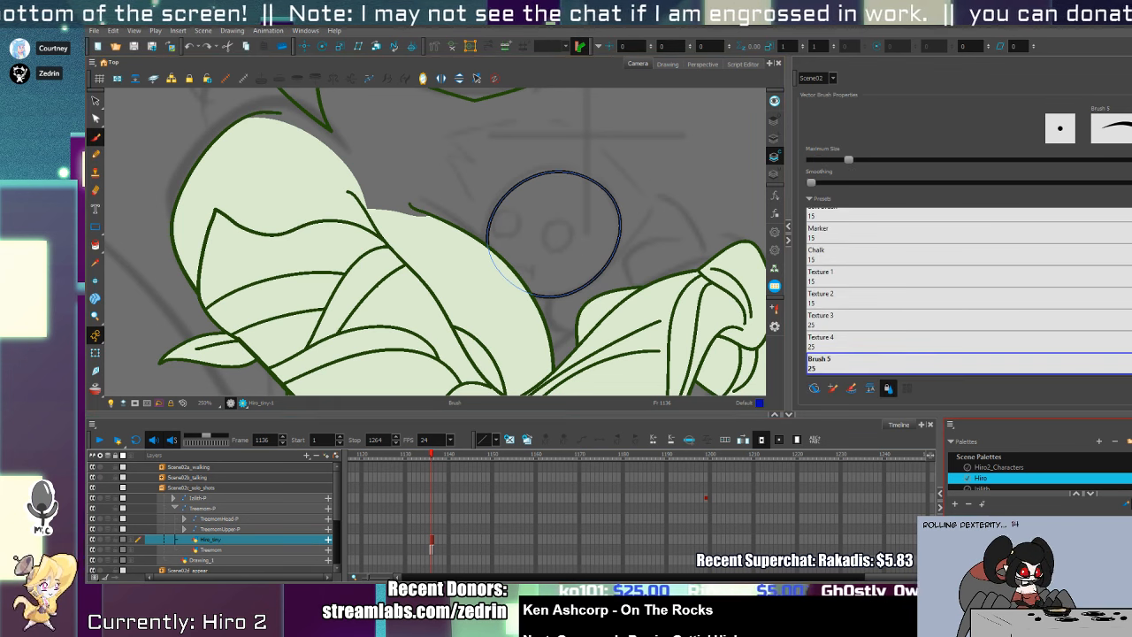
mouse_move(578, 226)
mouse_down()
mouse_move(559, 256)
mouse_move(517, 239)
mouse_up()
key(alt+z)
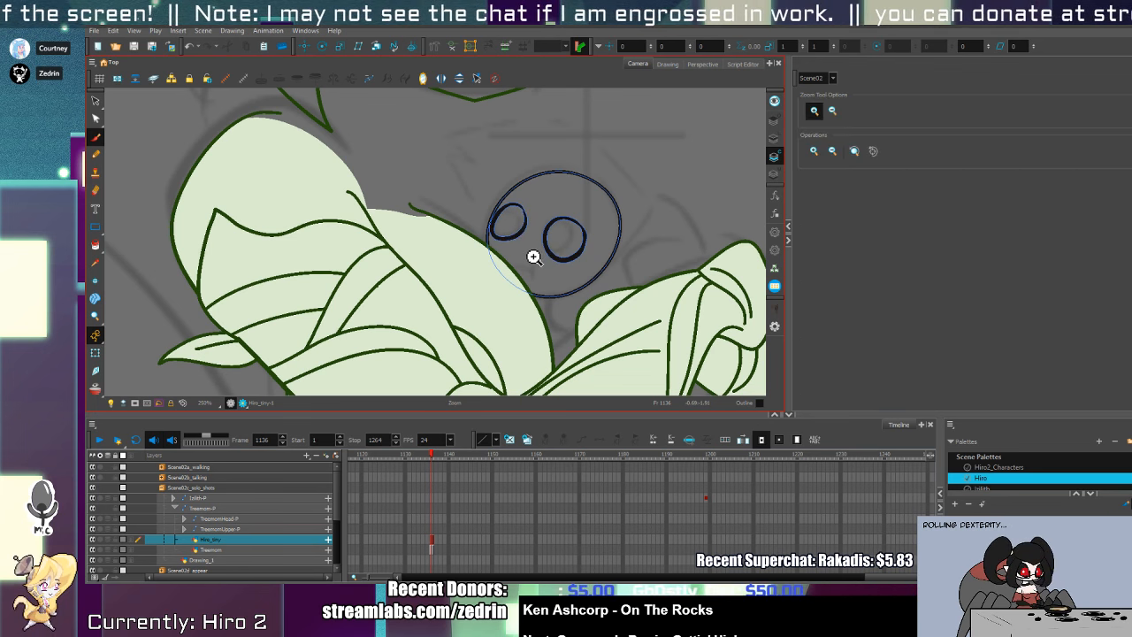
click(532, 256)
key(alt+b)
drag(505, 279, 526, 280)
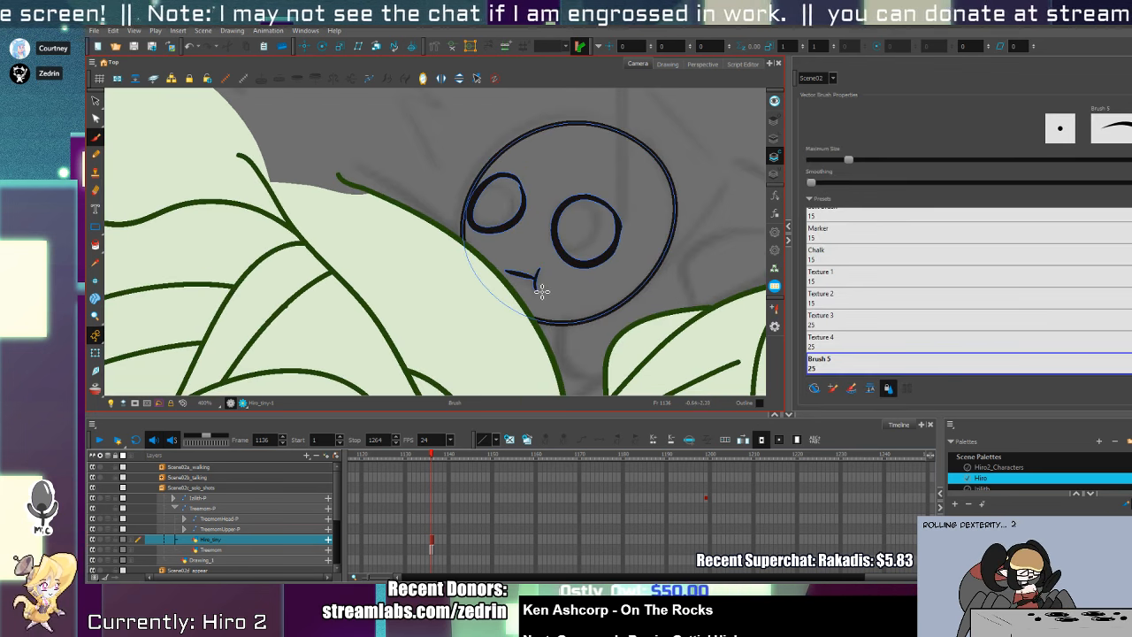
- Fill the face with the Skin colour and both eyes with White
key(alt+i)
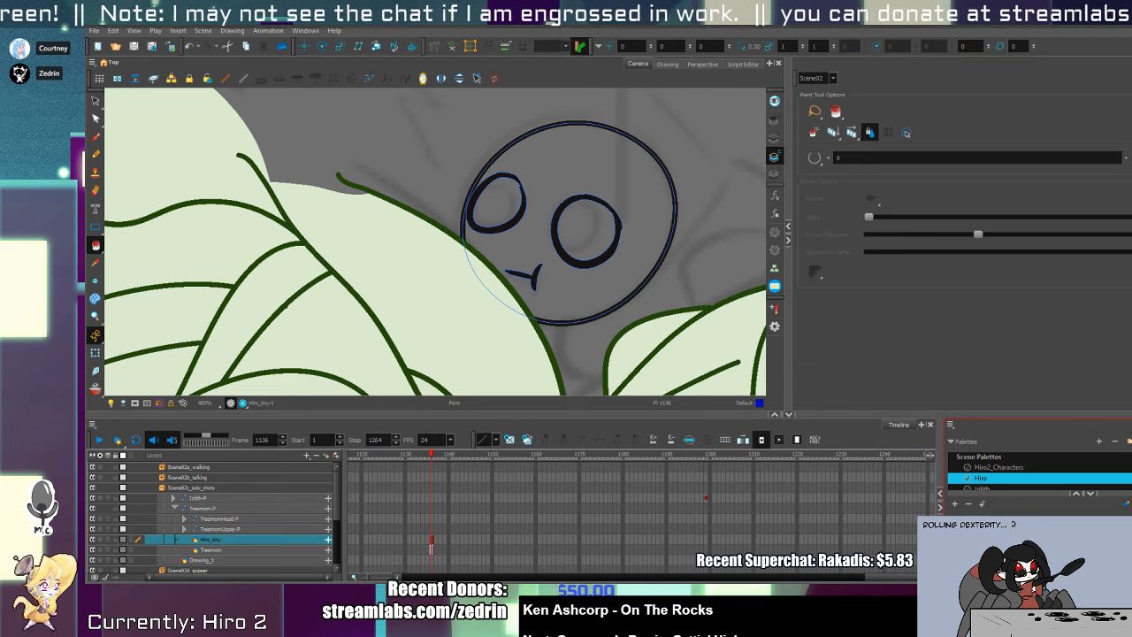
click(980, 530)
click(579, 278)
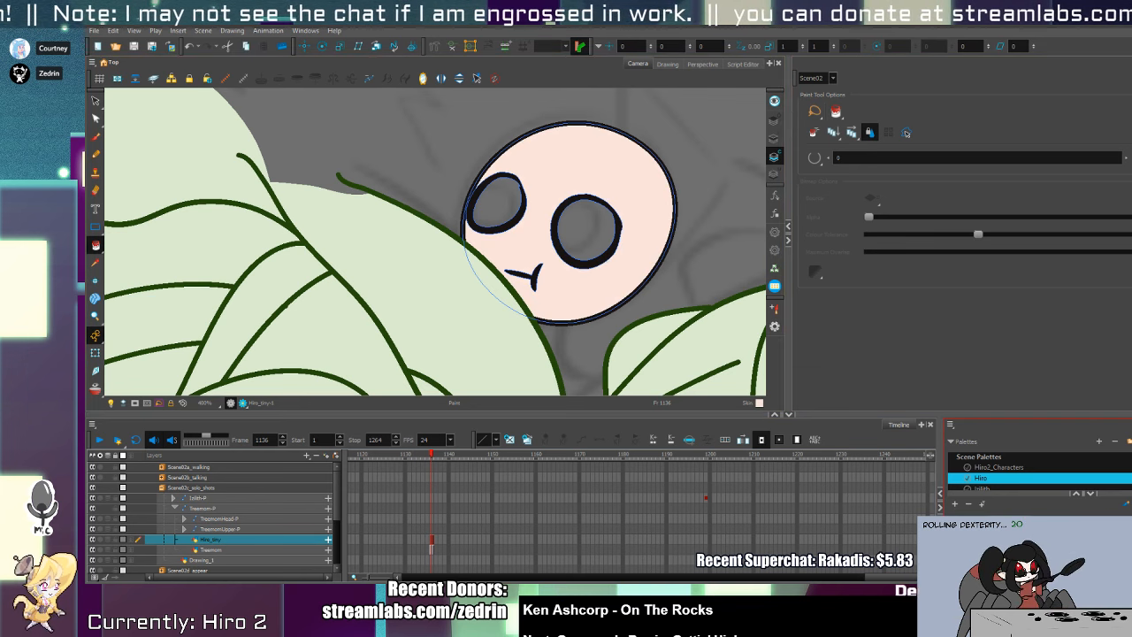
click(592, 234)
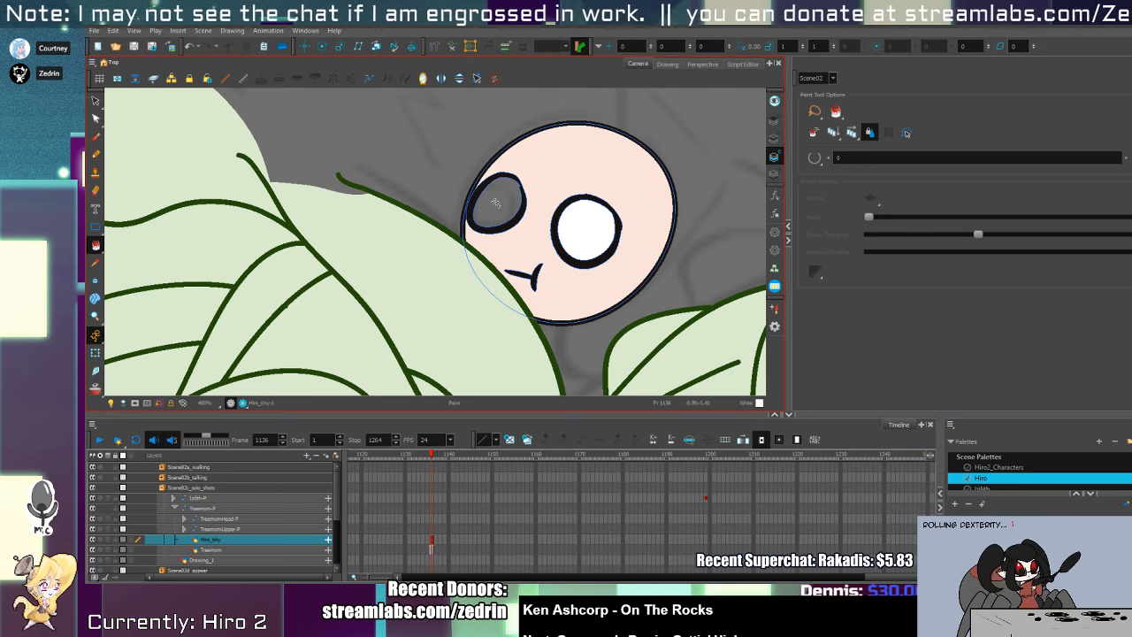
click(496, 203)
drag(589, 232, 606, 314)
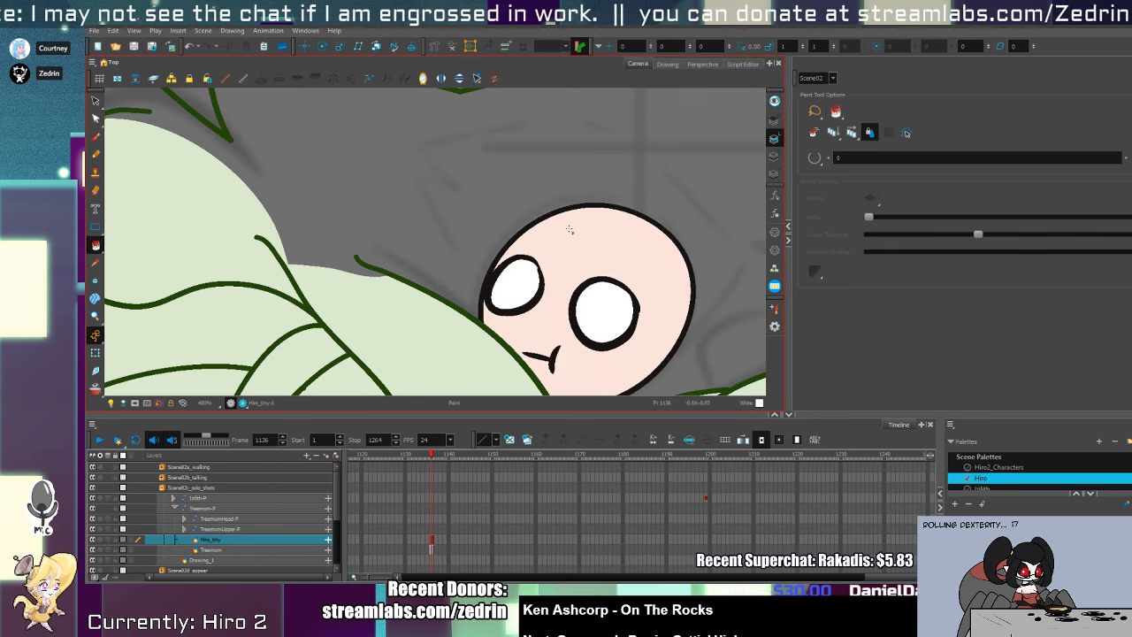
scroll(568, 230, down, 4)
key(alt+b)
drag(497, 207, 584, 268)
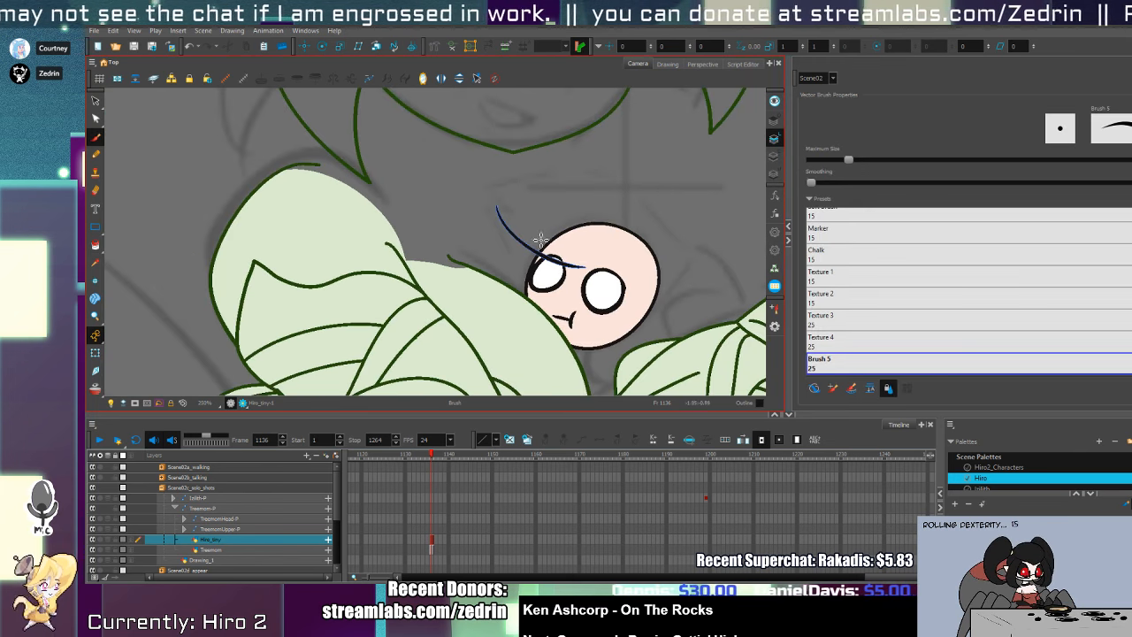
key(ctrl+z)
- Draw the spiky hair outline behind the head on the Underlay with the Pencil and close it with an invisible stroke
key(alt+/)
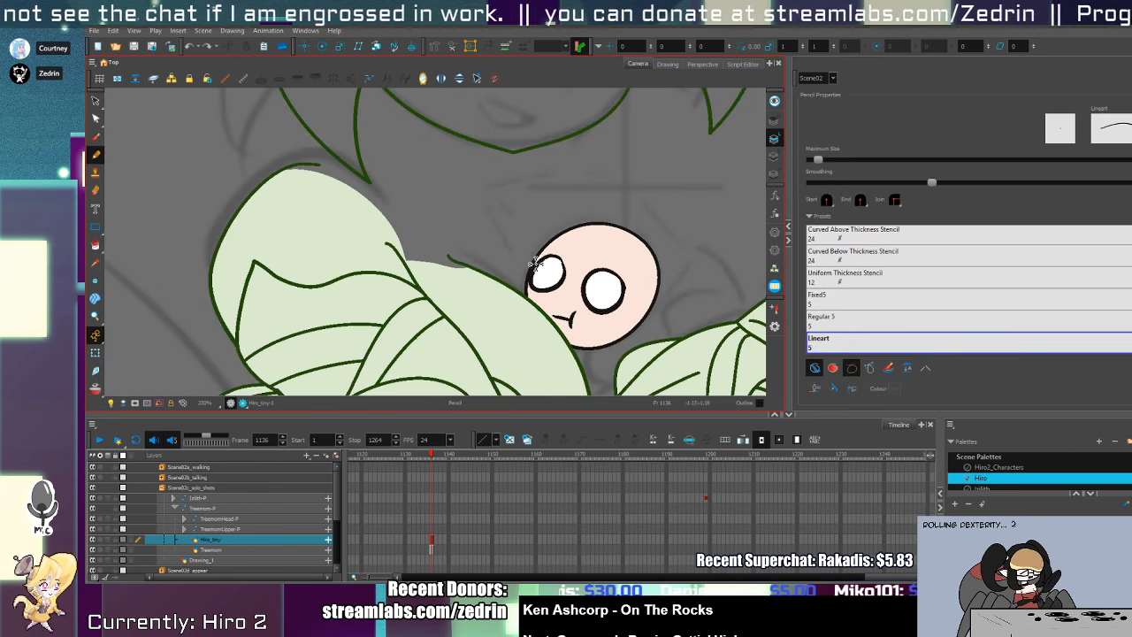
click(775, 155)
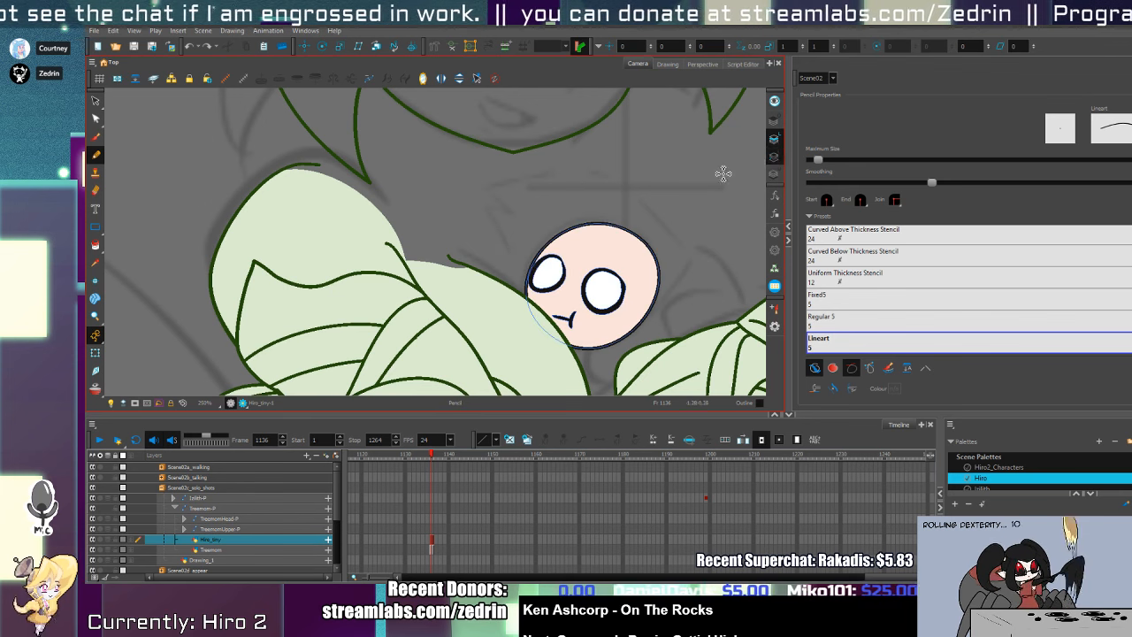
click(775, 173)
mouse_move(512, 249)
mouse_down()
mouse_move(527, 218)
mouse_move(503, 187)
mouse_move(602, 196)
mouse_move(683, 274)
mouse_move(689, 293)
mouse_move(671, 322)
mouse_move(600, 329)
mouse_up()
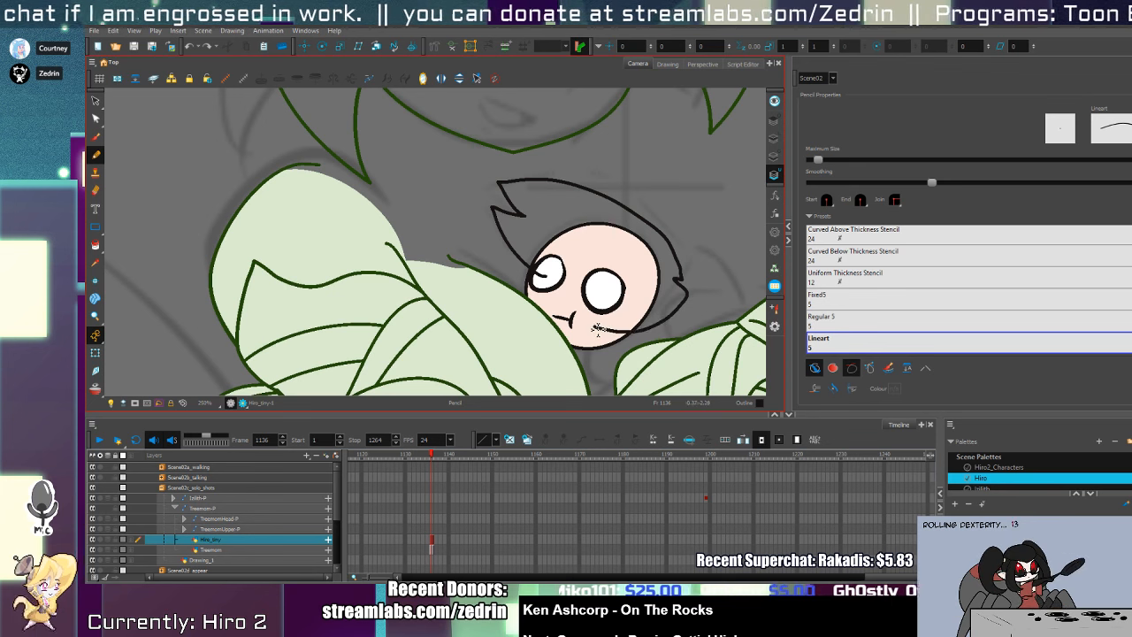
key(alt+v)
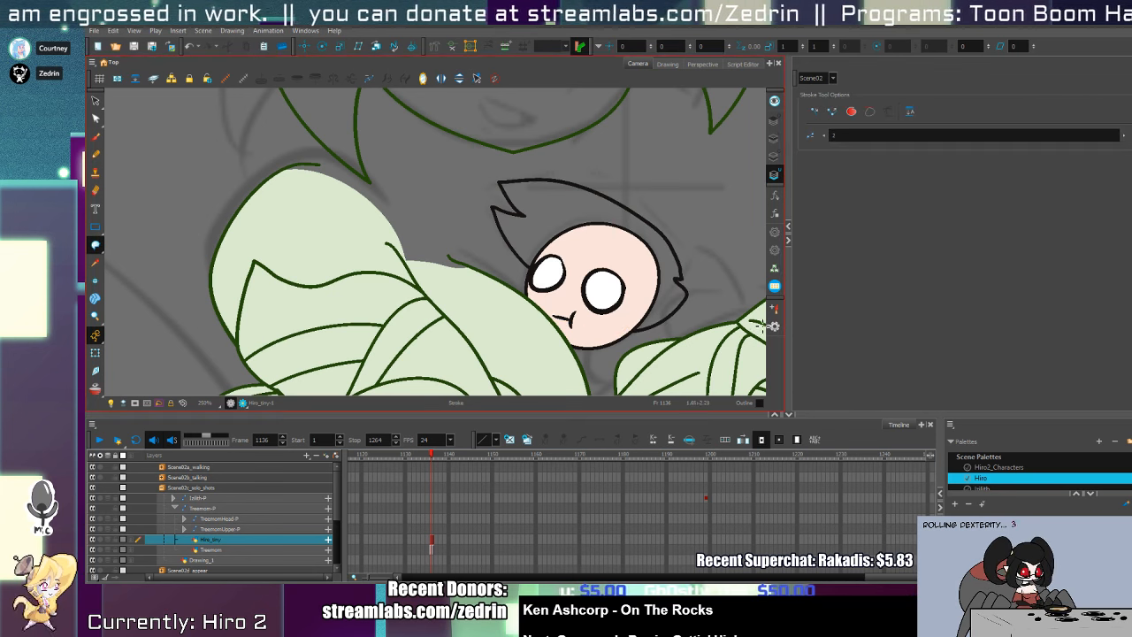
key(k)
- Fill the hair shape with the Hair colour and adjust the contour at the back of the head
key(alt+i)
click(982, 531)
click(658, 234)
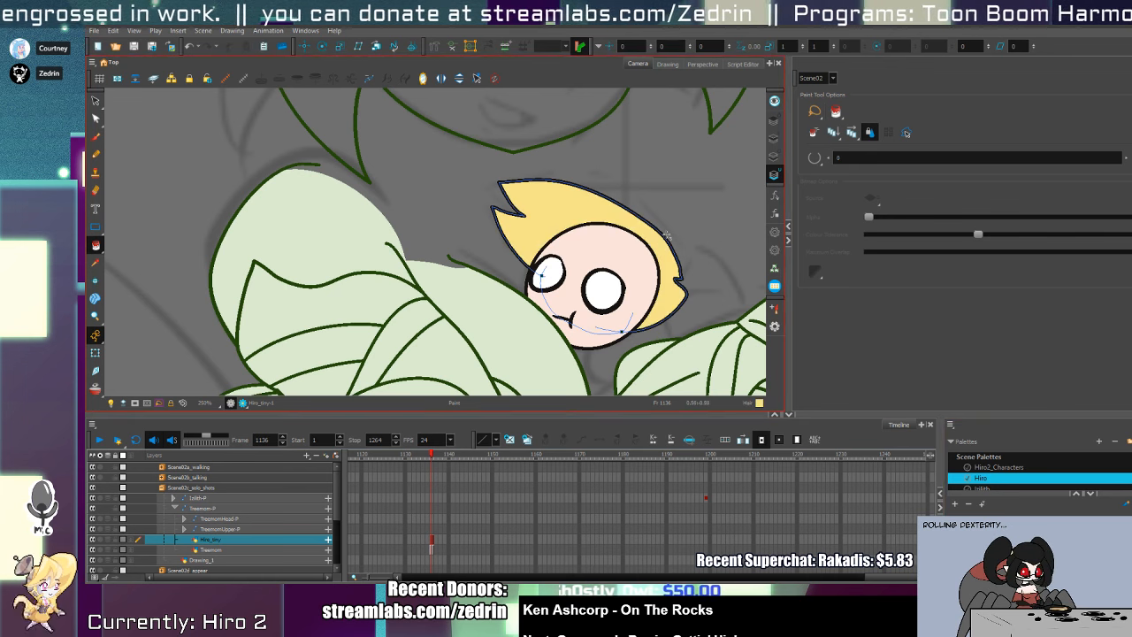
key(alt+q)
click(658, 234)
drag(669, 236, 674, 228)
- Draw the fringe, sideburn and ear over the face on the Overlay with the Lineart pencil
click(774, 137)
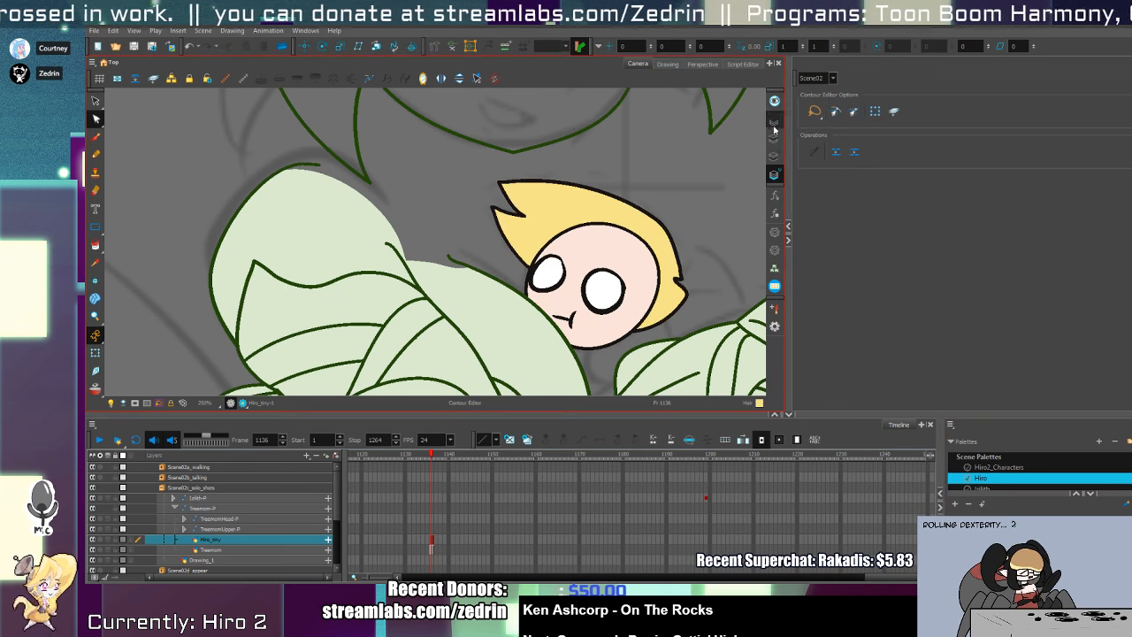
key(alt+slash)
click(774, 119)
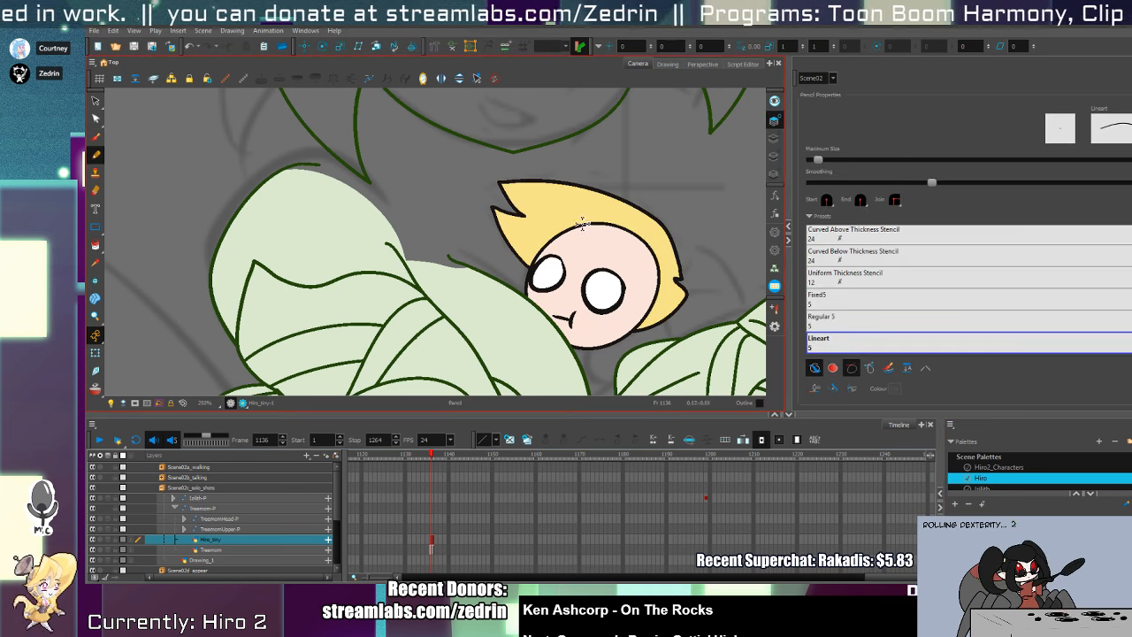
drag(566, 222, 619, 245)
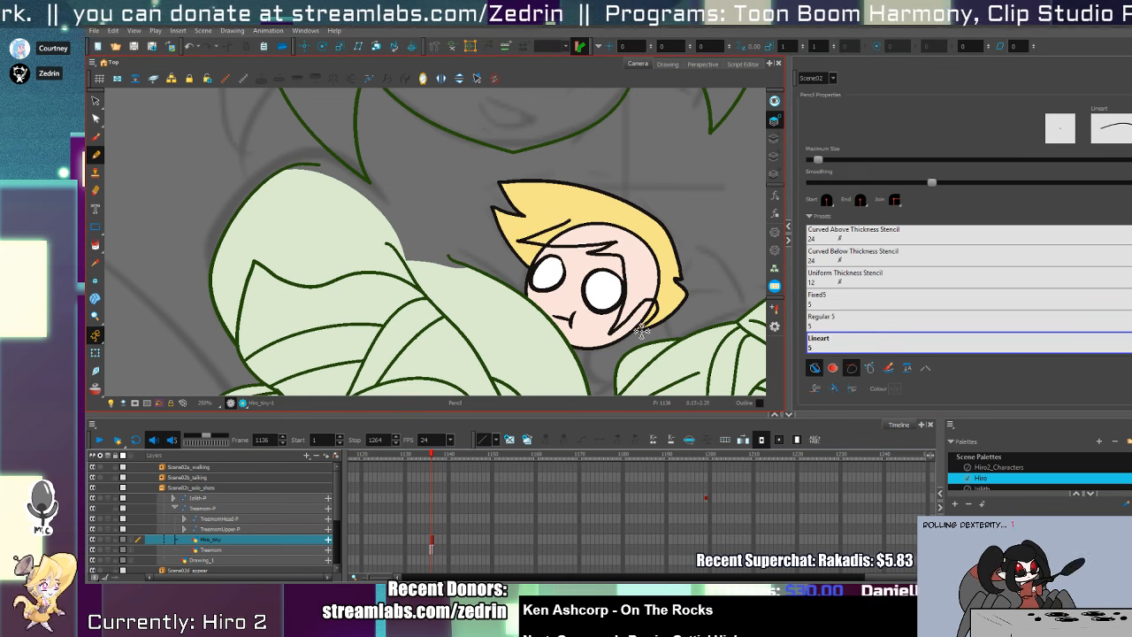
- Fill the ear with the Skin colour, and close off the fringe with an invisible stroke and fill it with the Hair colour
key(alt+i)
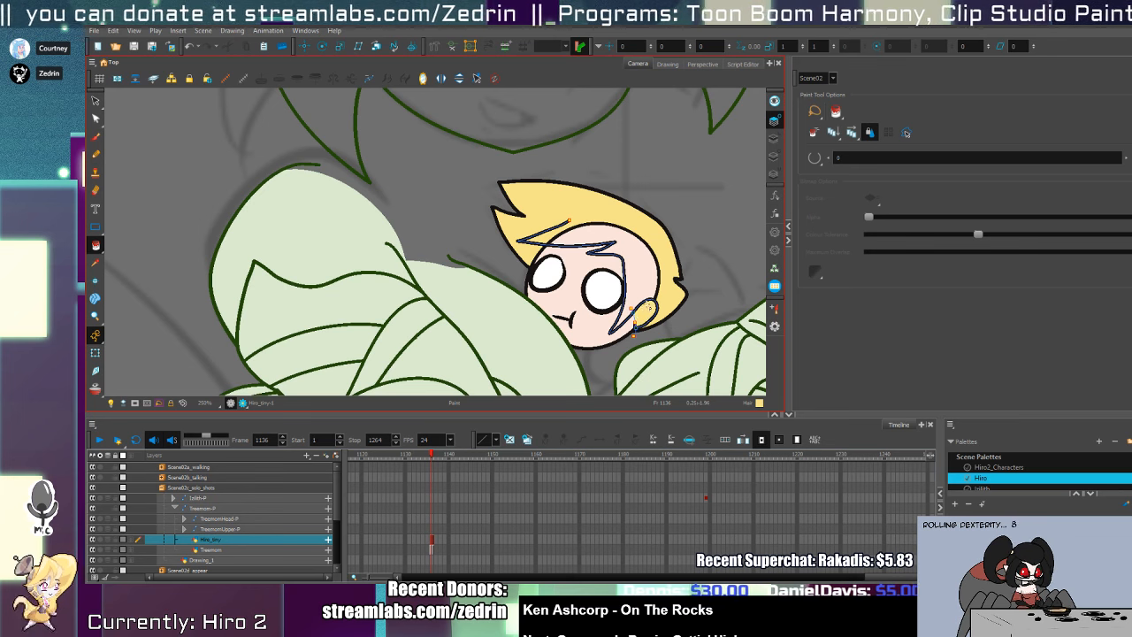
key(alt+k)
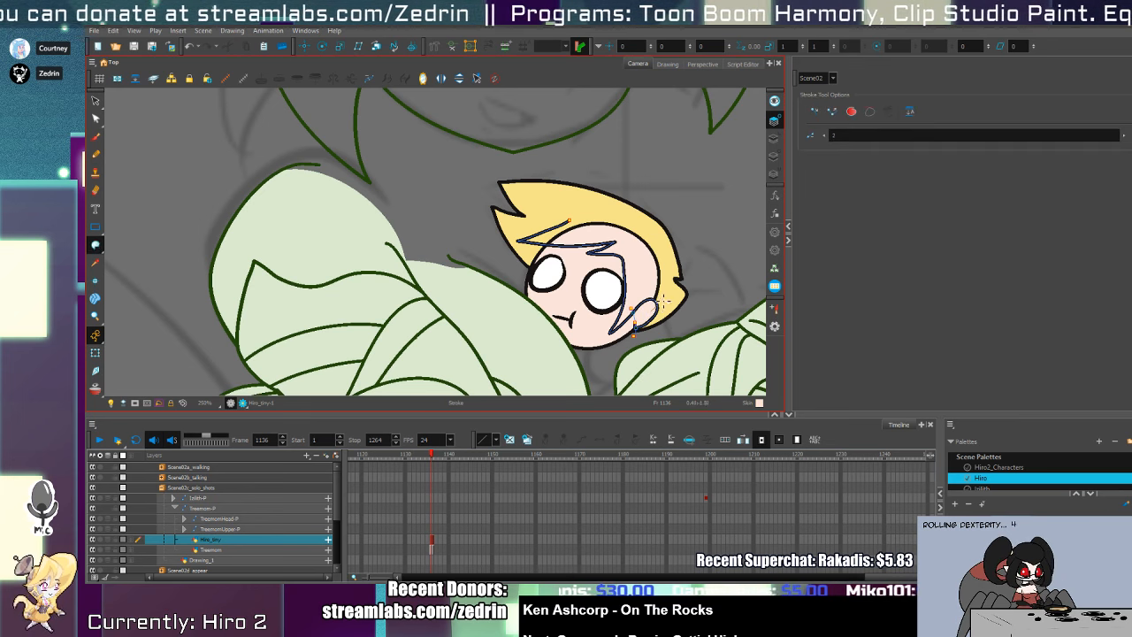
key(alt+i)
key(d)
click(602, 210)
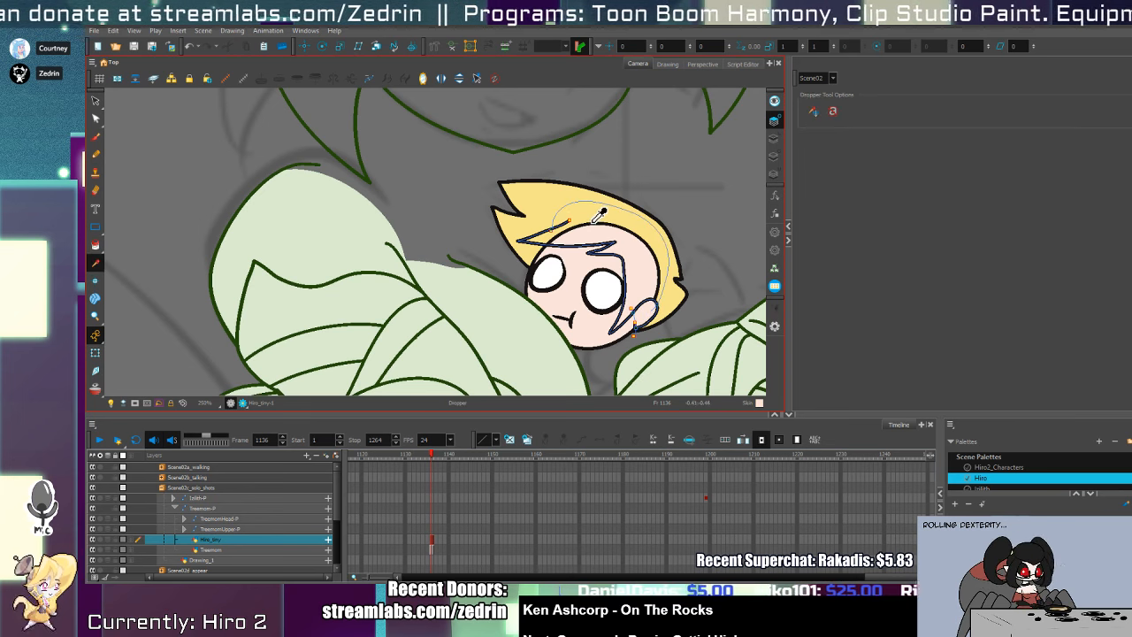
click(622, 251)
- Move the head and face artwork from Colour Art to Line Art and make Colour Art active again
key(space)
mouse_move(623, 250)
mouse_down()
mouse_move(619, 174)
mouse_move(596, 161)
mouse_up()
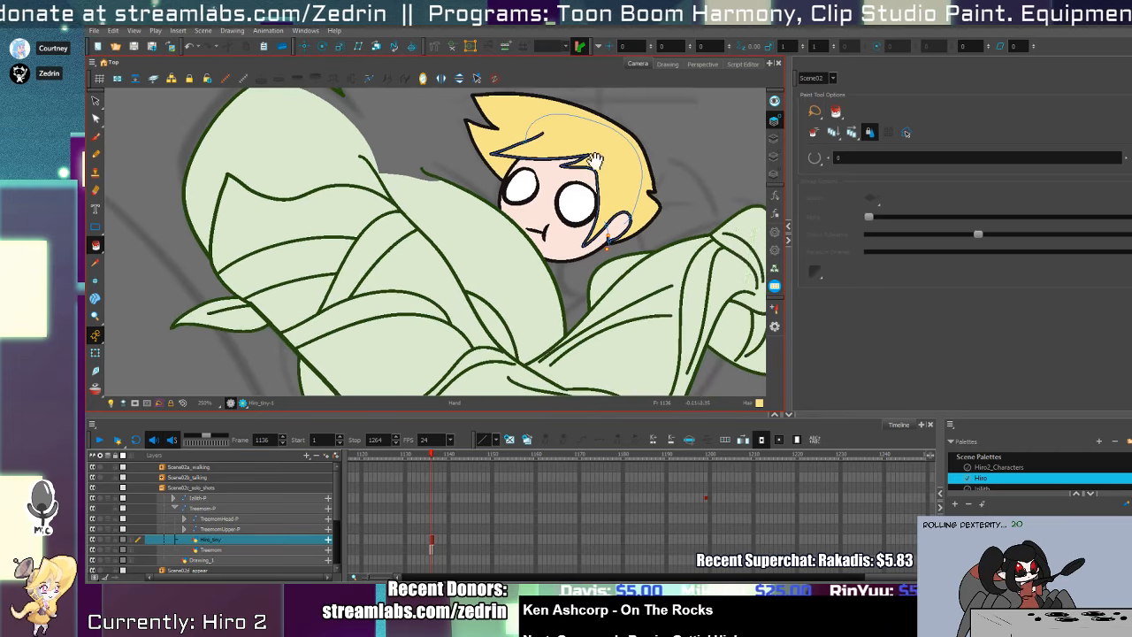
key(alt+s)
click(774, 155)
key(ctrl+v)
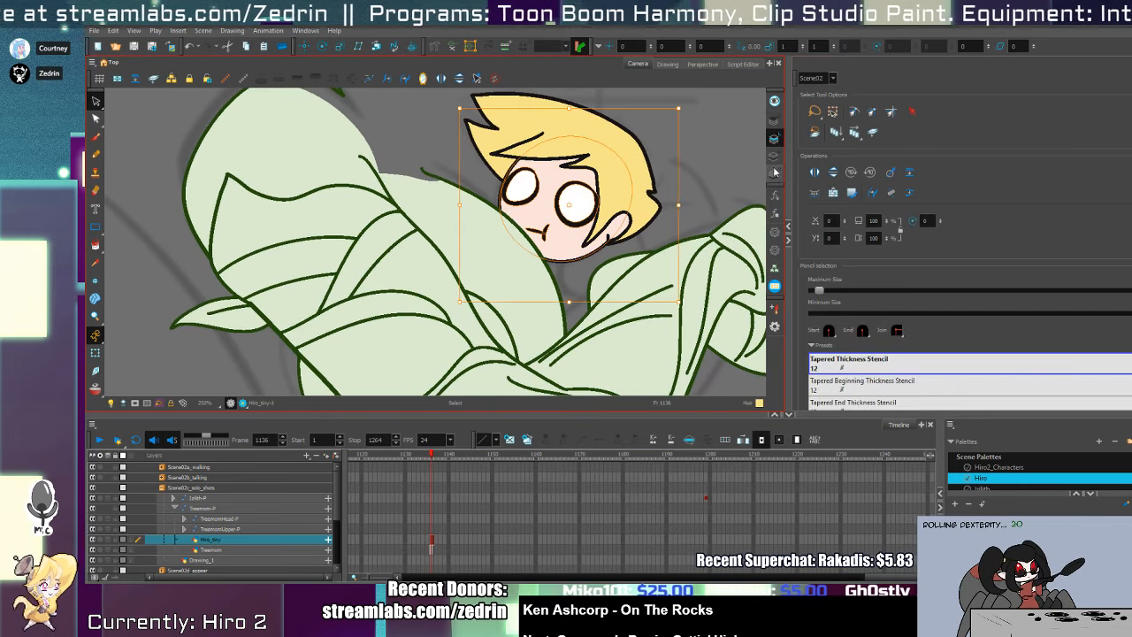
click(774, 157)
key(alt+slash)
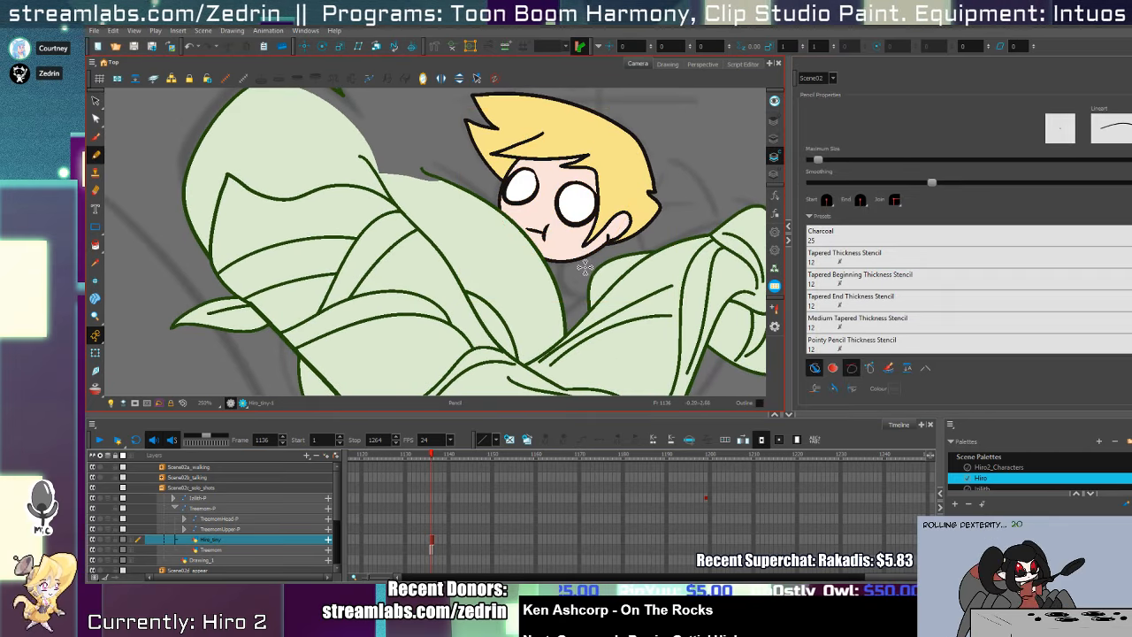
mouse_move(554, 263)
mouse_down()
mouse_move(580, 321)
mouse_move(601, 258)
mouse_move(596, 163)
mouse_move(587, 243)
mouse_move(536, 310)
mouse_move(609, 368)
mouse_up()
key(ctrl+z)
key(ctrl+z)
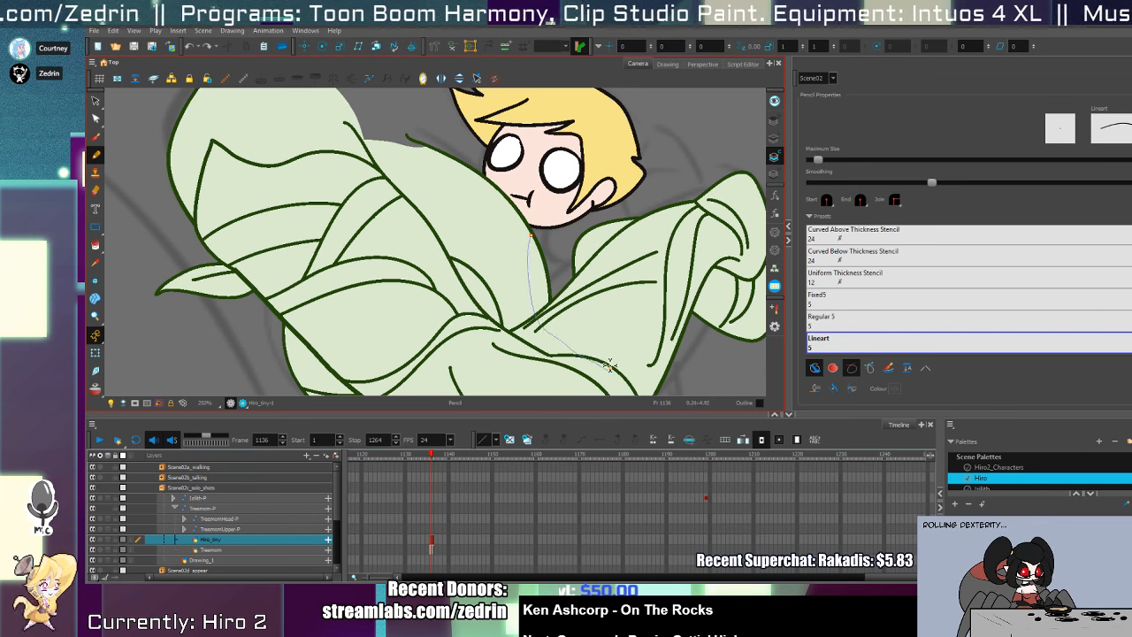
mouse_move(536, 239)
mouse_down()
mouse_move(535, 288)
mouse_move(590, 378)
mouse_move(625, 395)
mouse_up()
key(ctrl+z)
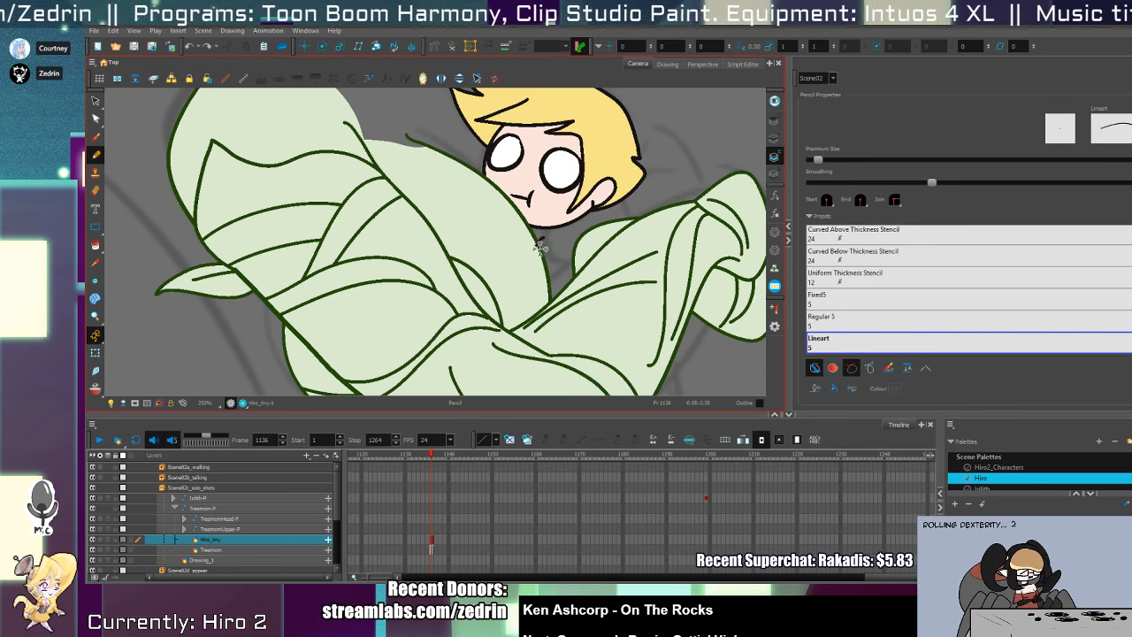
- Draw the rounded body outline below the head with the Lineart pencil and adjust its contour at the neck
mouse_move(535, 239)
mouse_down()
mouse_move(566, 329)
mouse_move(611, 347)
mouse_up()
mouse_move(628, 308)
mouse_down()
mouse_move(604, 244)
mouse_move(582, 229)
mouse_move(546, 239)
mouse_move(537, 301)
mouse_move(580, 341)
mouse_move(622, 358)
mouse_up()
key(ctrl+z)
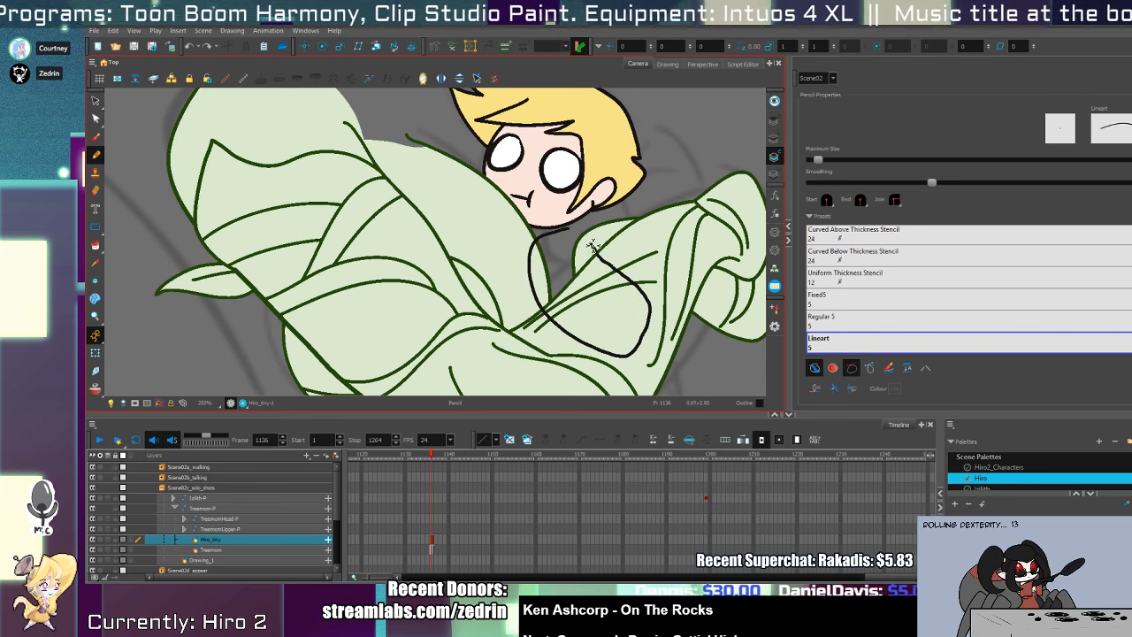
key(alt+q)
click(579, 232)
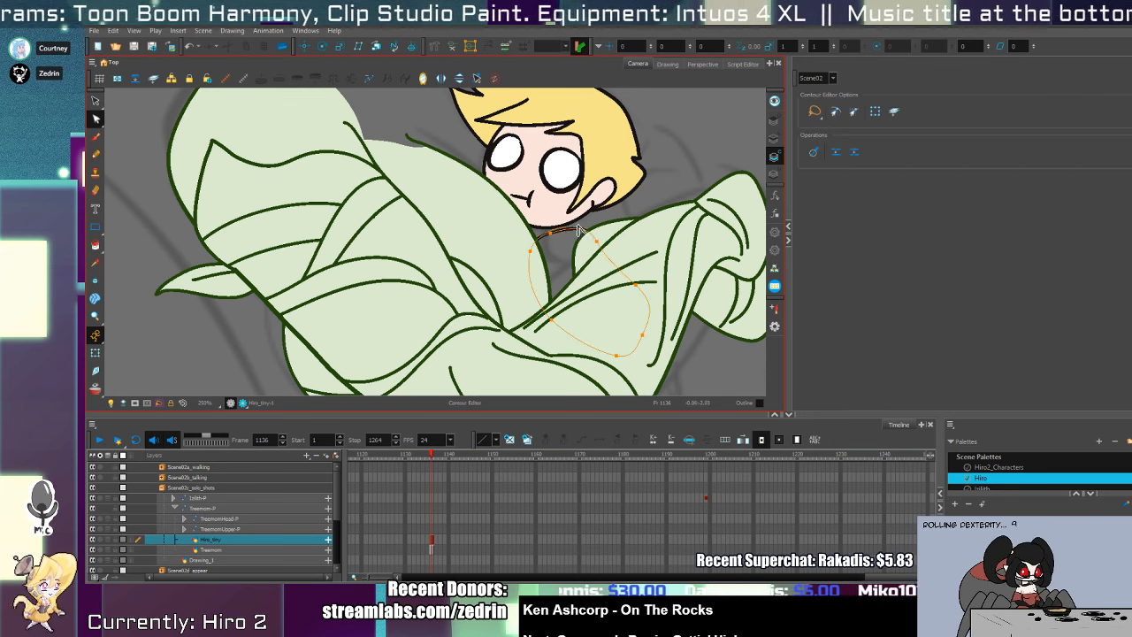
key(alt+/)
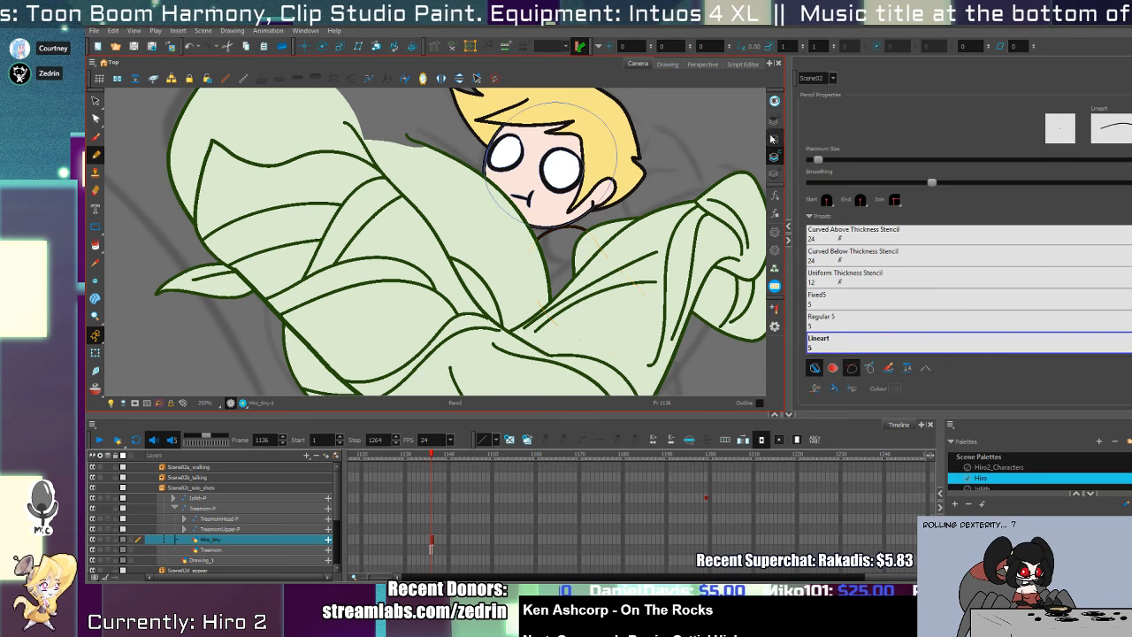
- Redraw the curved arm line below the neck with the Lineart pencil and trim its excess with the Cutter
mouse_move(566, 231)
mouse_down()
mouse_move(508, 265)
mouse_move(556, 277)
mouse_up()
key(ctrl+z)
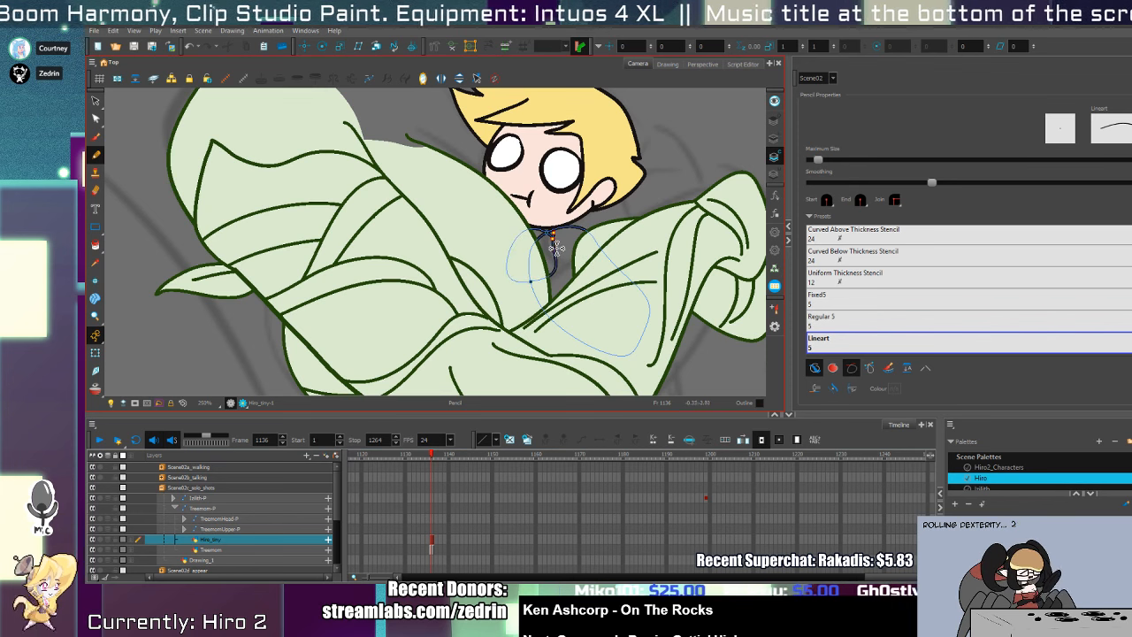
key(ctrl+z)
mouse_move(559, 250)
mouse_down()
mouse_move(519, 250)
mouse_move(520, 274)
mouse_move(551, 271)
mouse_move(534, 241)
mouse_move(518, 277)
mouse_move(531, 295)
mouse_move(560, 290)
mouse_move(567, 254)
mouse_up()
key(ctrl+z)
key(alt+t)
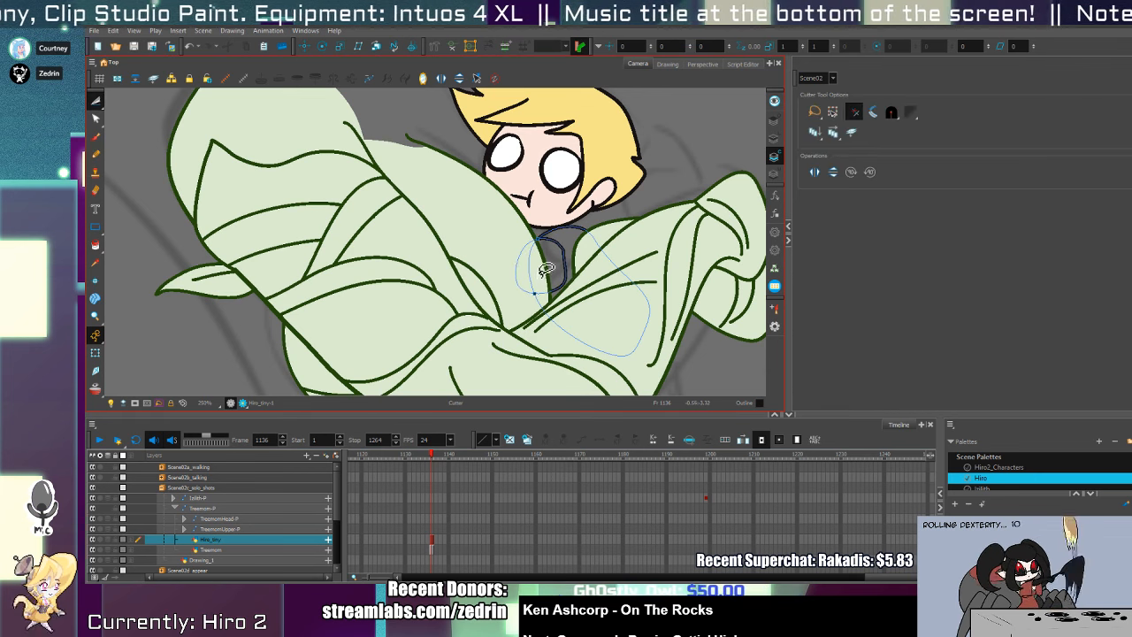
key(alt+q)
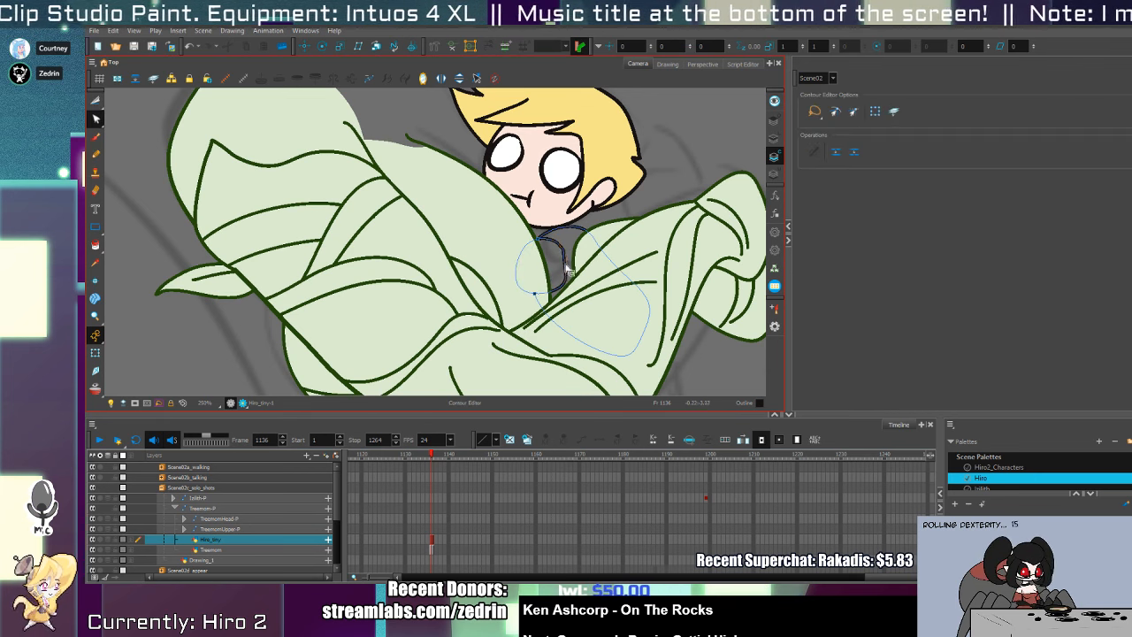
key(alt+t)
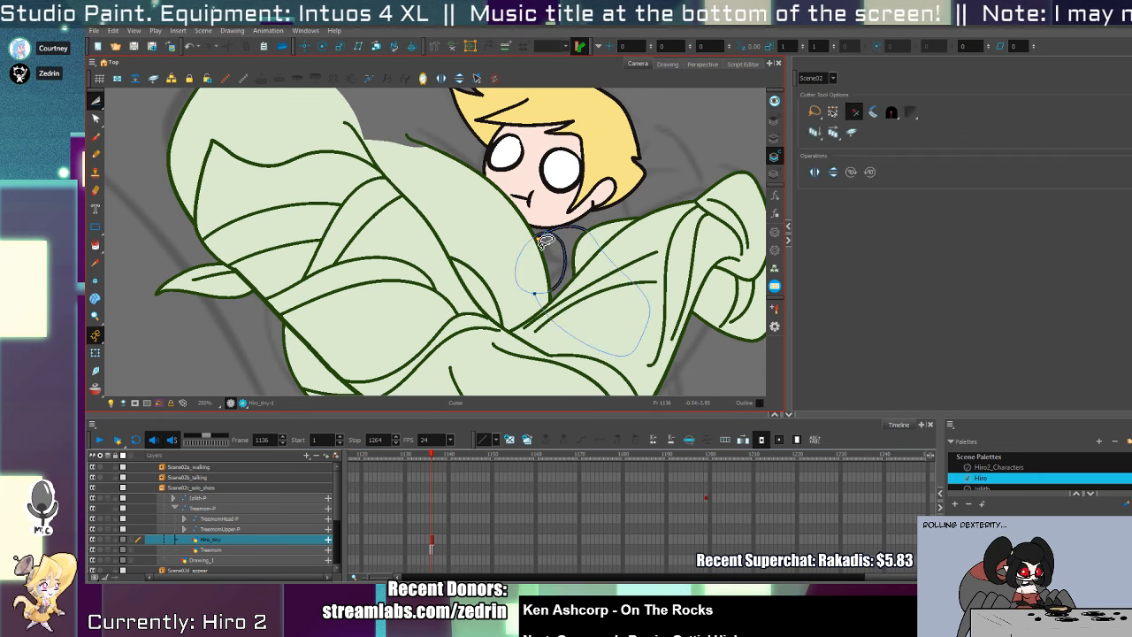
- Add a short shoulder line under the ear with the Lineart pencil and cut off its overlapping end
key(alt+slash)
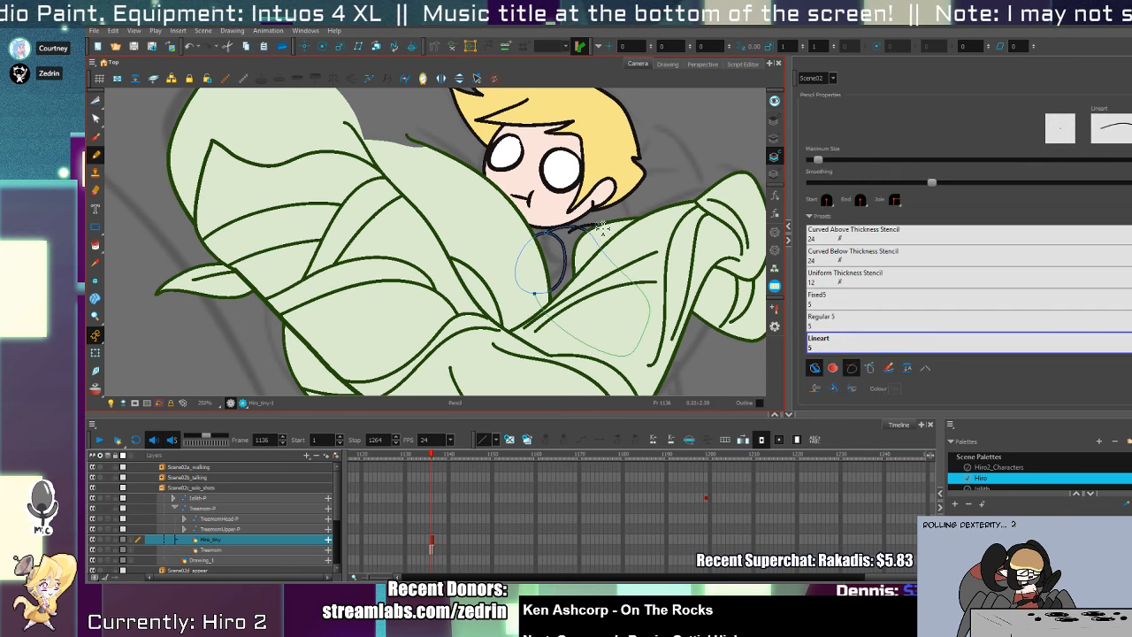
key(alt+t)
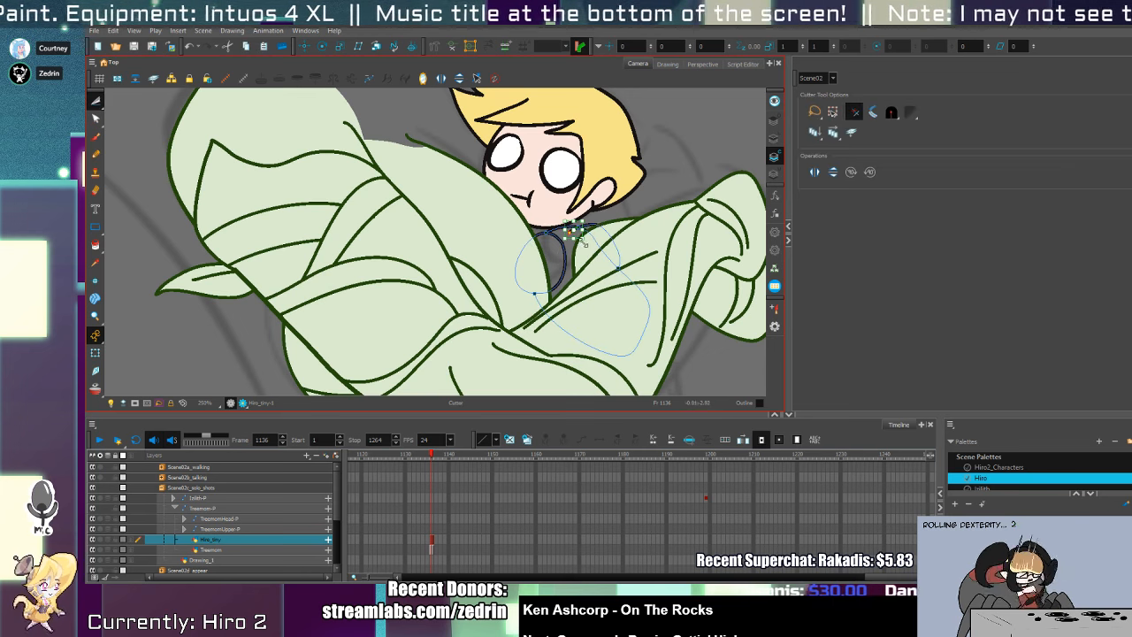
key(alt+s)
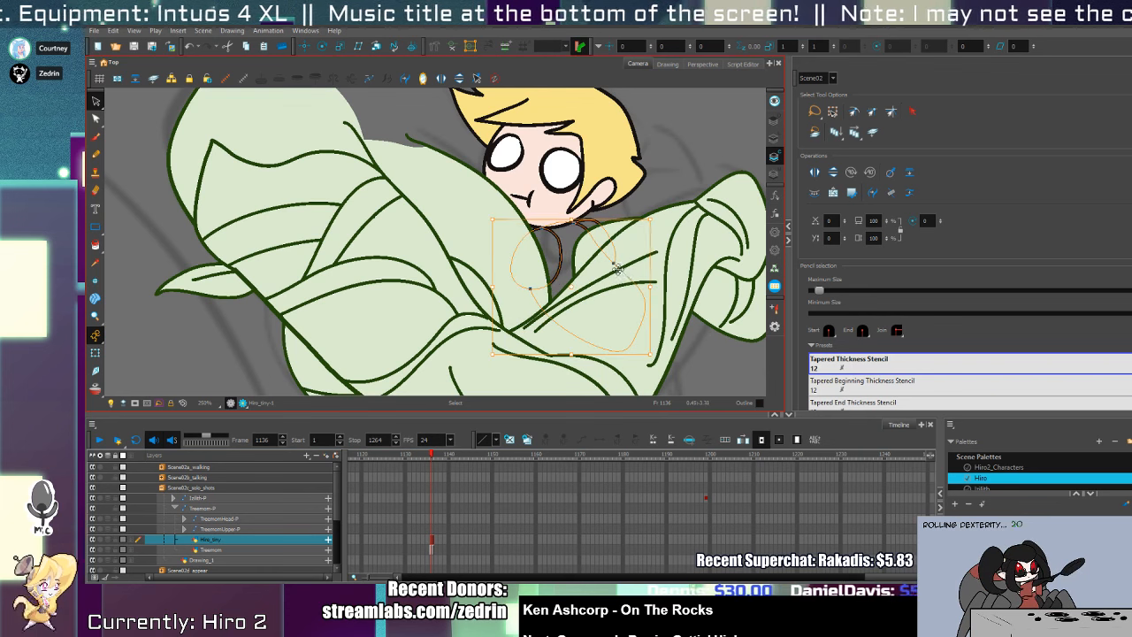
- Draw the torso line running from the arm down beneath the leaves with the Lineart pencil, and adjust the neighbouring contour points
drag(626, 276, 589, 348)
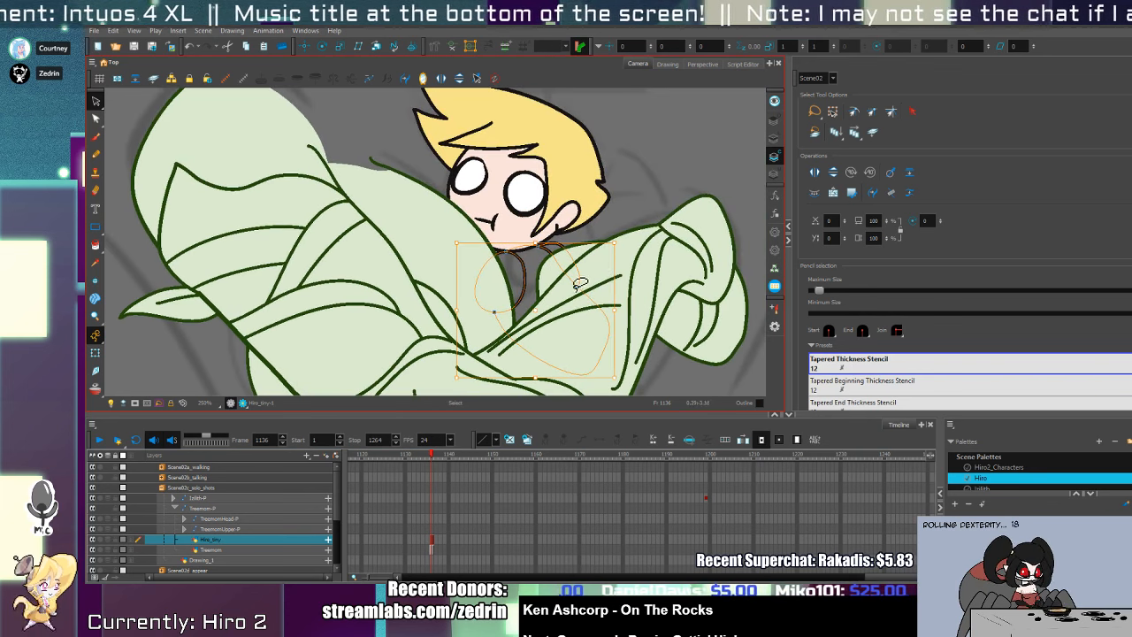
drag(579, 283, 579, 183)
key(alt+/)
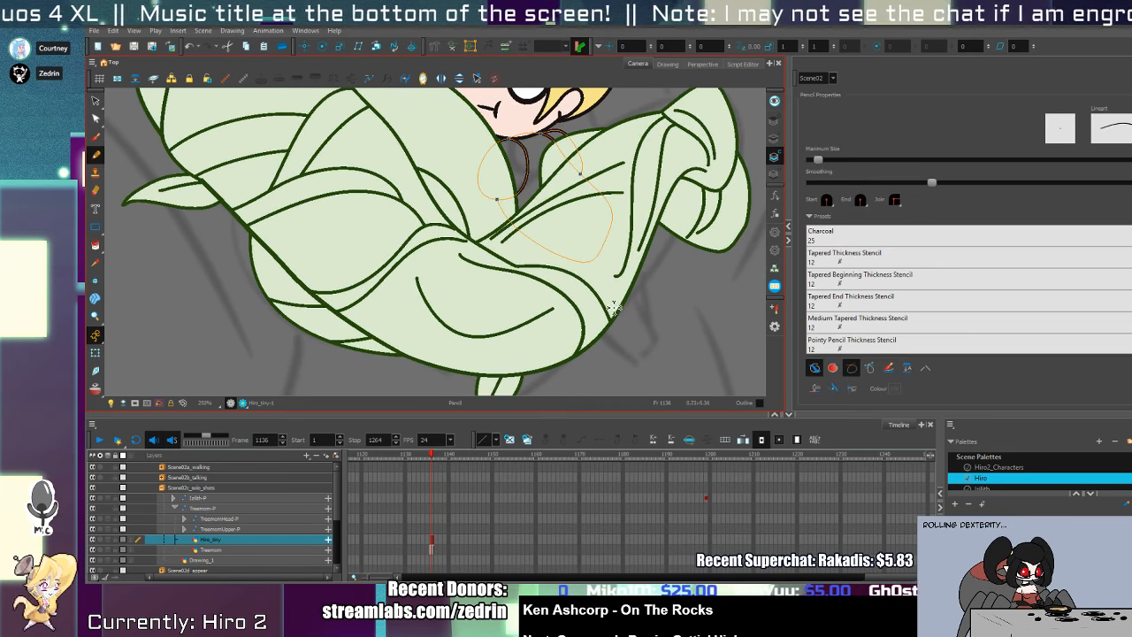
drag(529, 189, 575, 279)
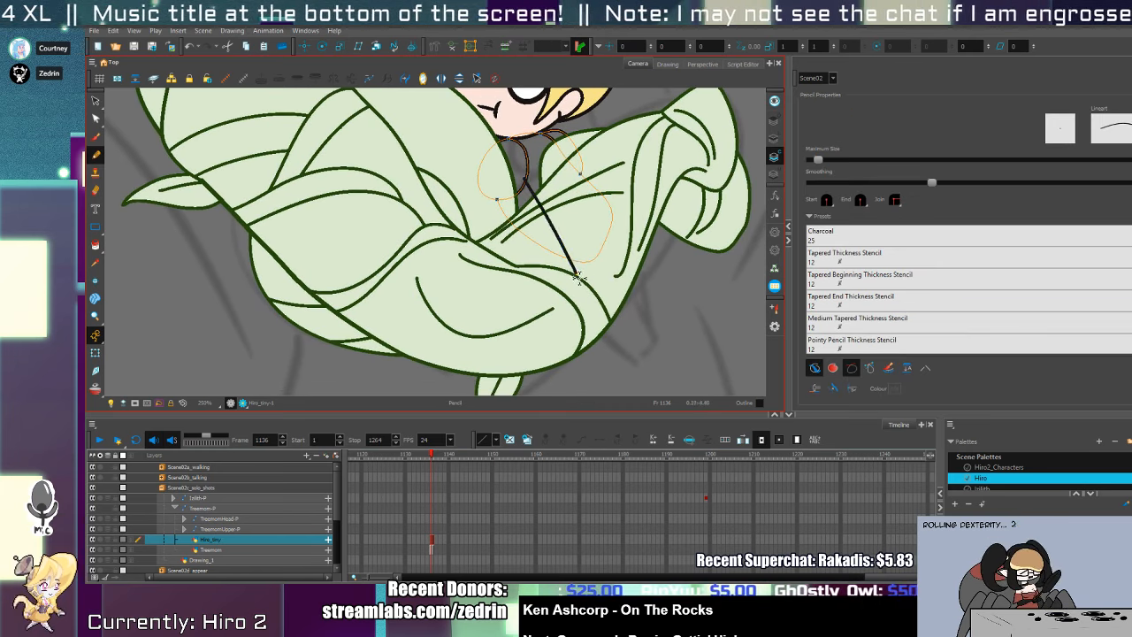
key(ctrl+z)
drag(516, 175, 567, 268)
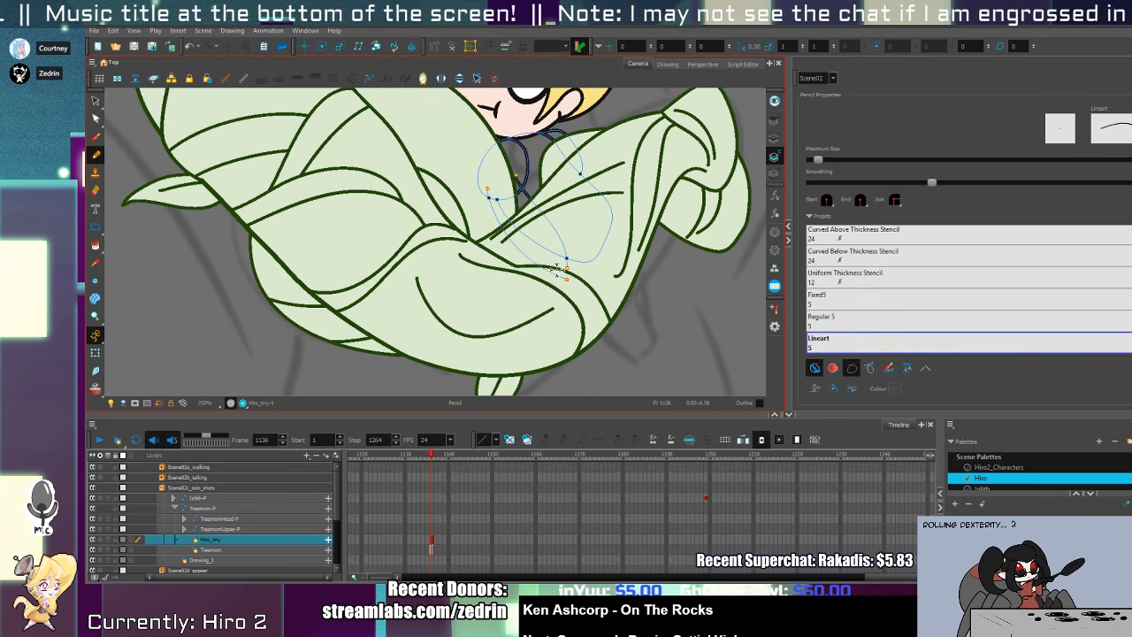
key(alt+q)
scroll(496, 199, up, 3)
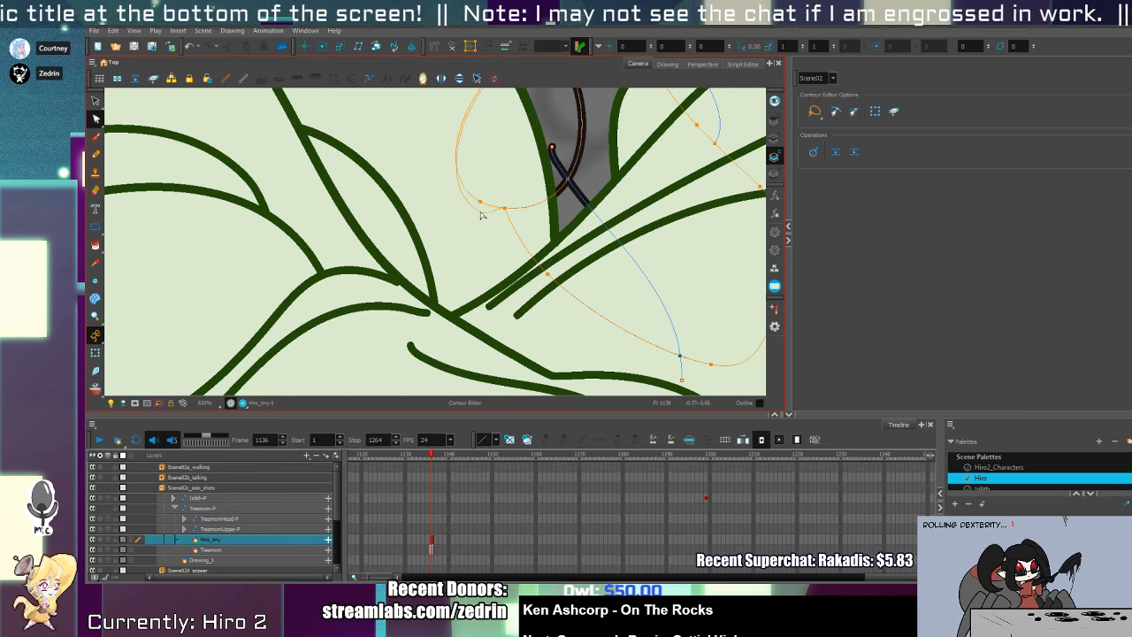
click(506, 211)
mouse_move(511, 215)
mouse_down()
mouse_move(597, 223)
mouse_move(566, 216)
mouse_up()
scroll(554, 245, down, 2)
- Draw a second torso line behind the leaves to meet the first, and delete the line end protruding above the arm
key(alt+/)
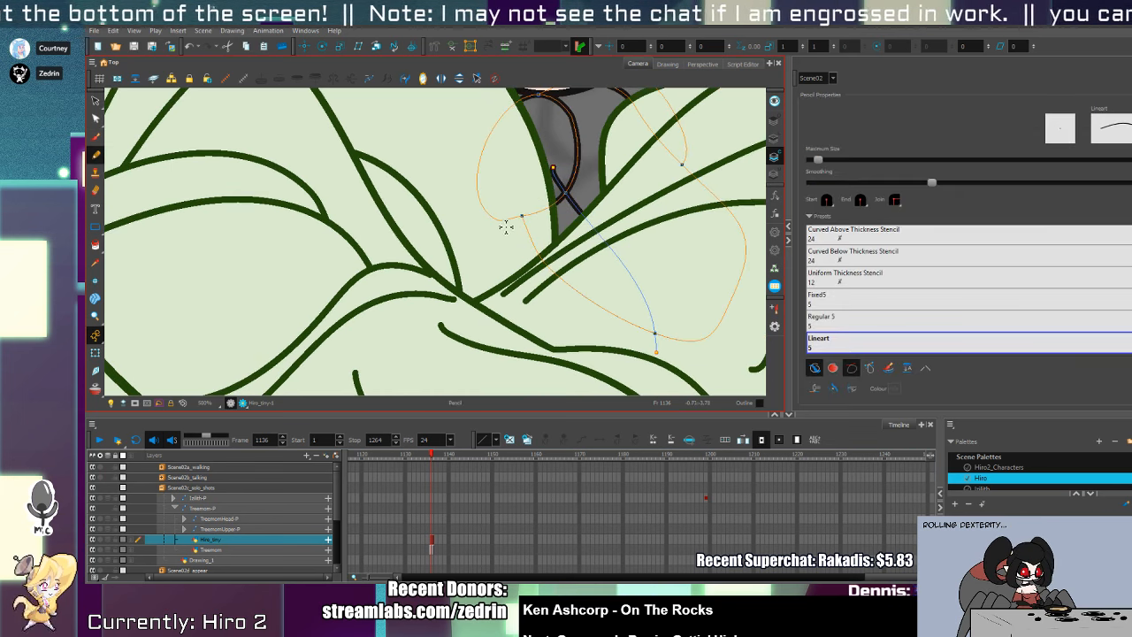
key(ctrl+z)
drag(491, 206, 653, 350)
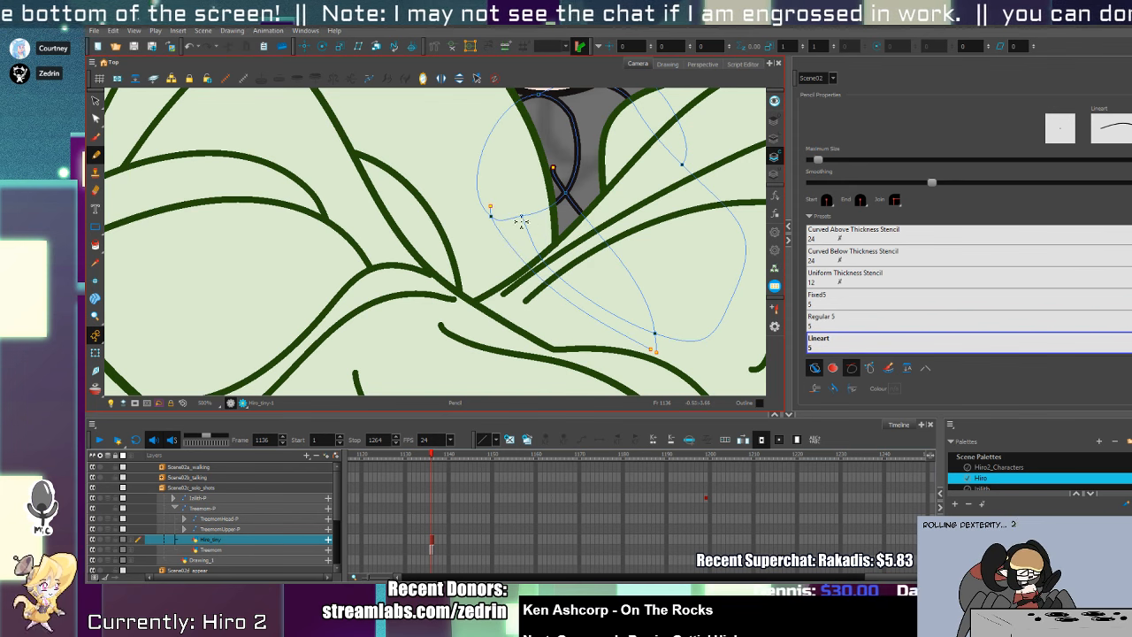
key(alt+t)
key(Delete)
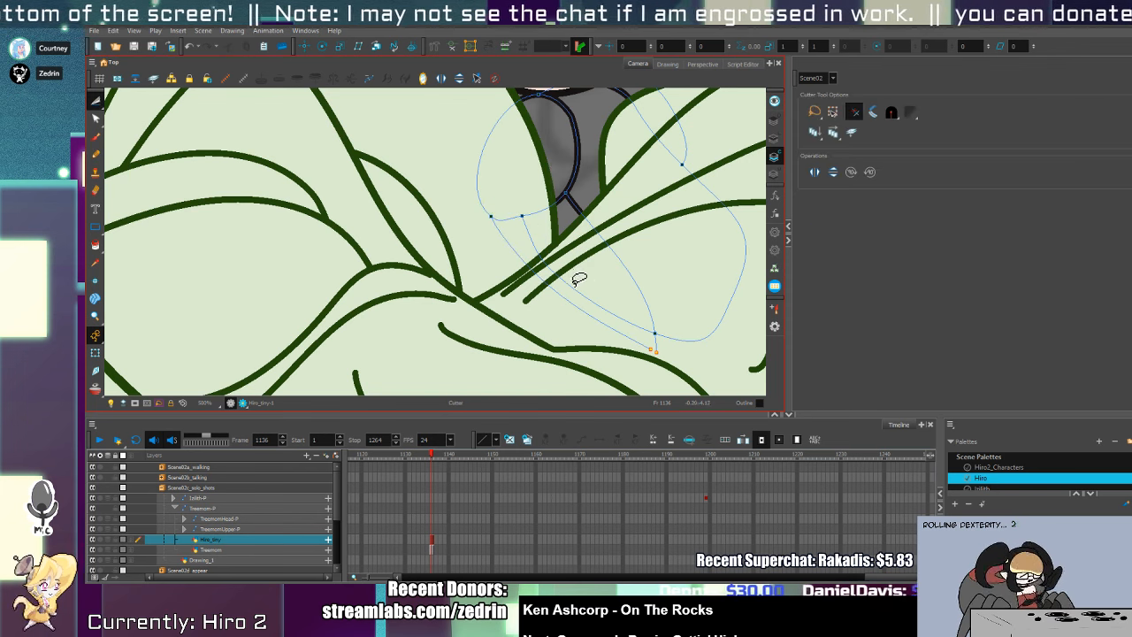
mouse_move(598, 302)
mouse_down()
mouse_move(558, 281)
mouse_move(566, 301)
mouse_up()
- Close the lower ends of the torso lines with the Stroke tool, and pull the shoulder outline's lower end onto the body contour
key(alt+v)
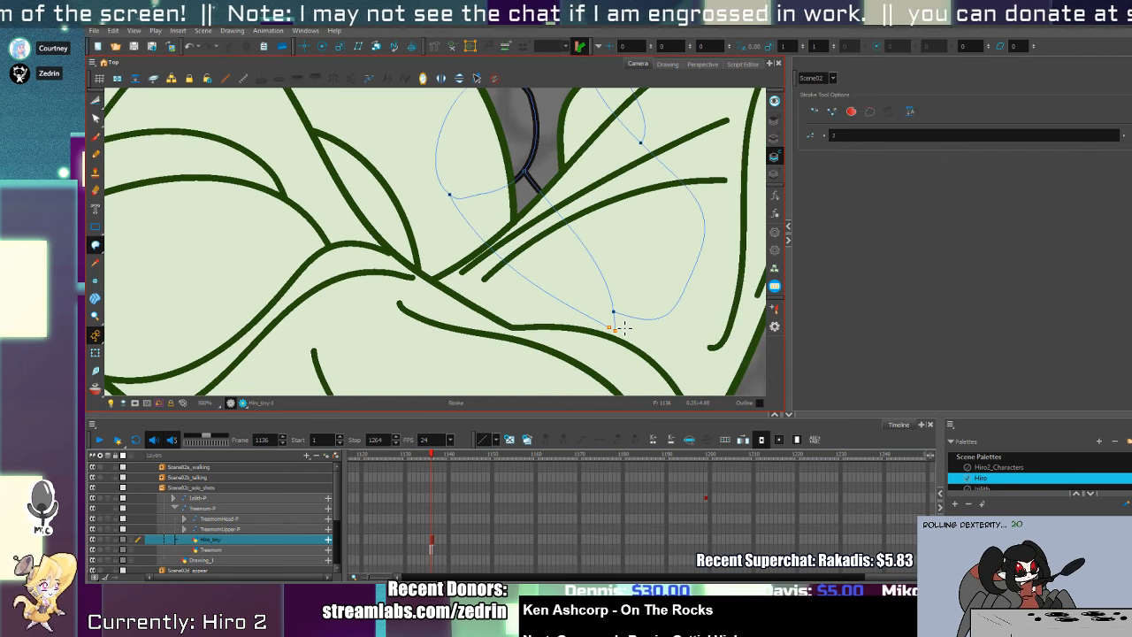
scroll(601, 328, up, 5)
key(alt+q)
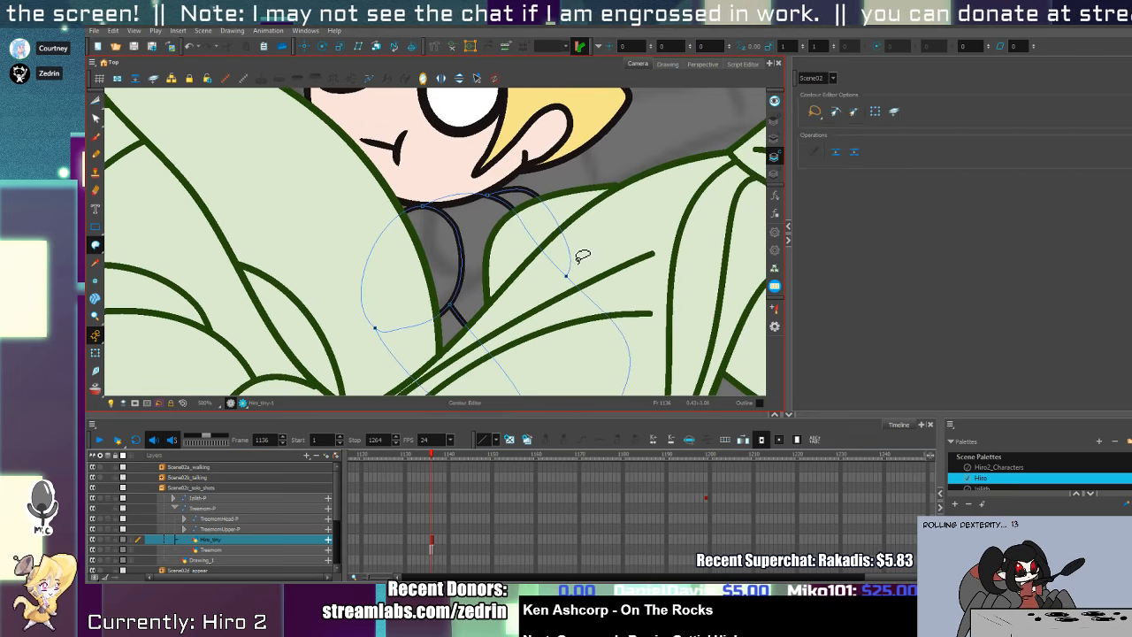
drag(587, 290, 546, 264)
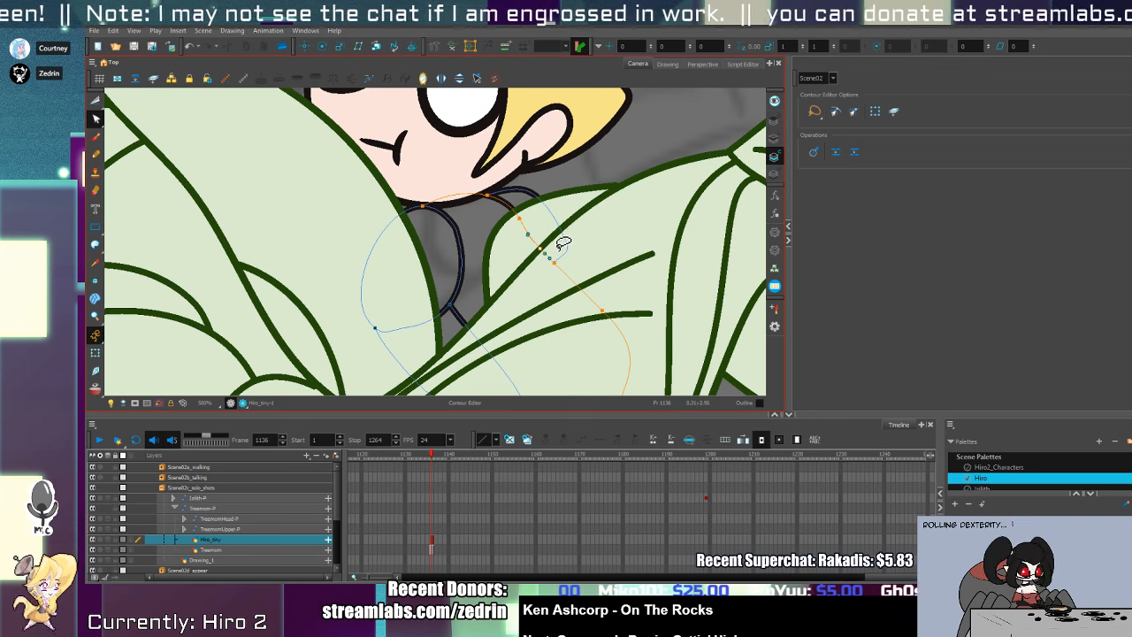
click(563, 248)
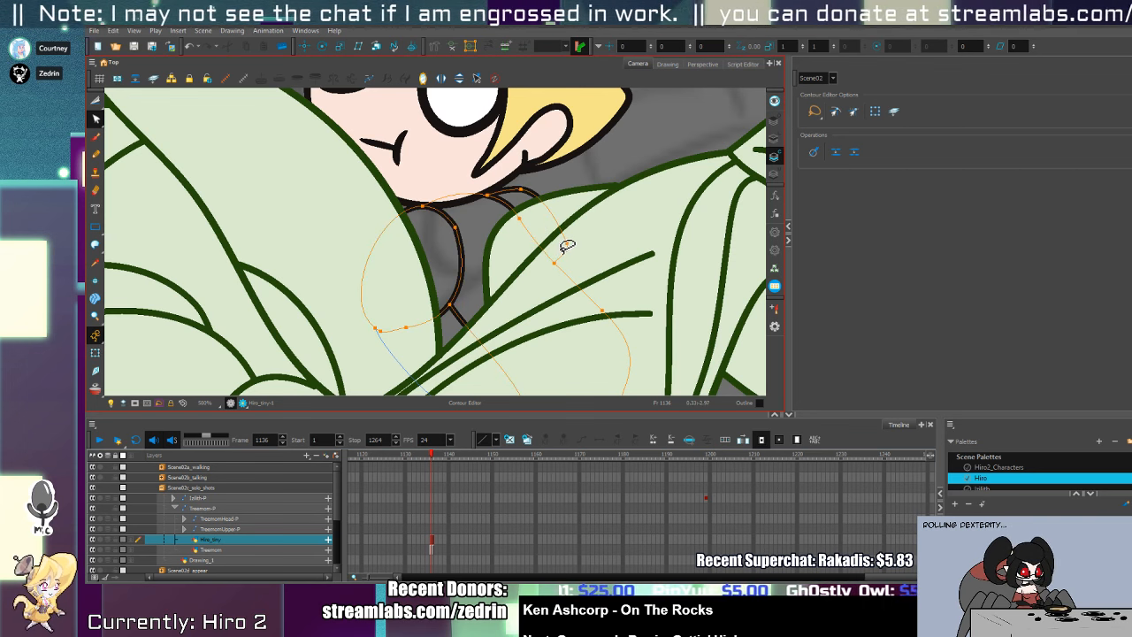
- Reshape the arm contour's lower corner hidden behind the leaf so it joins the torso line
key(alt+z)
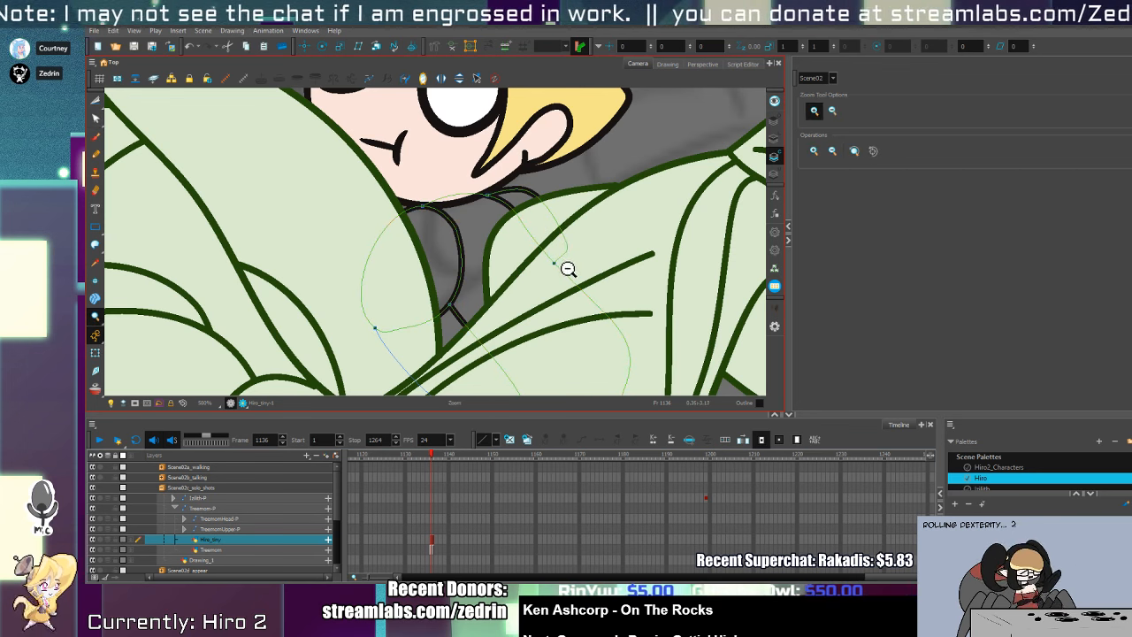
alt+click(568, 268)
alt+click(567, 271)
click(508, 283)
click(508, 283)
key(alt+q)
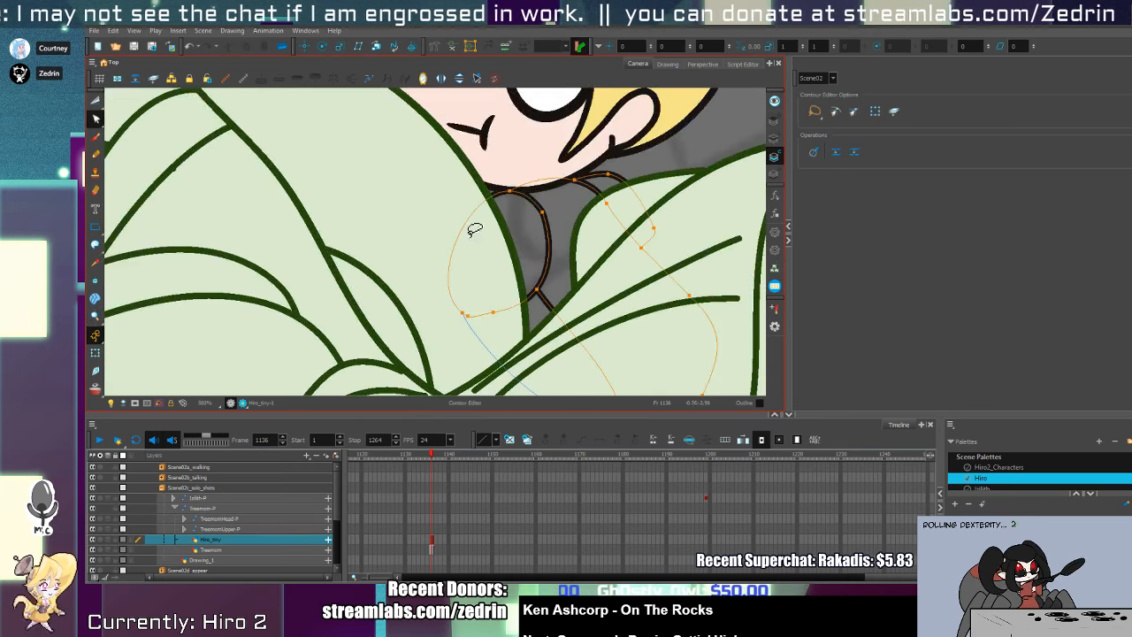
click(463, 310)
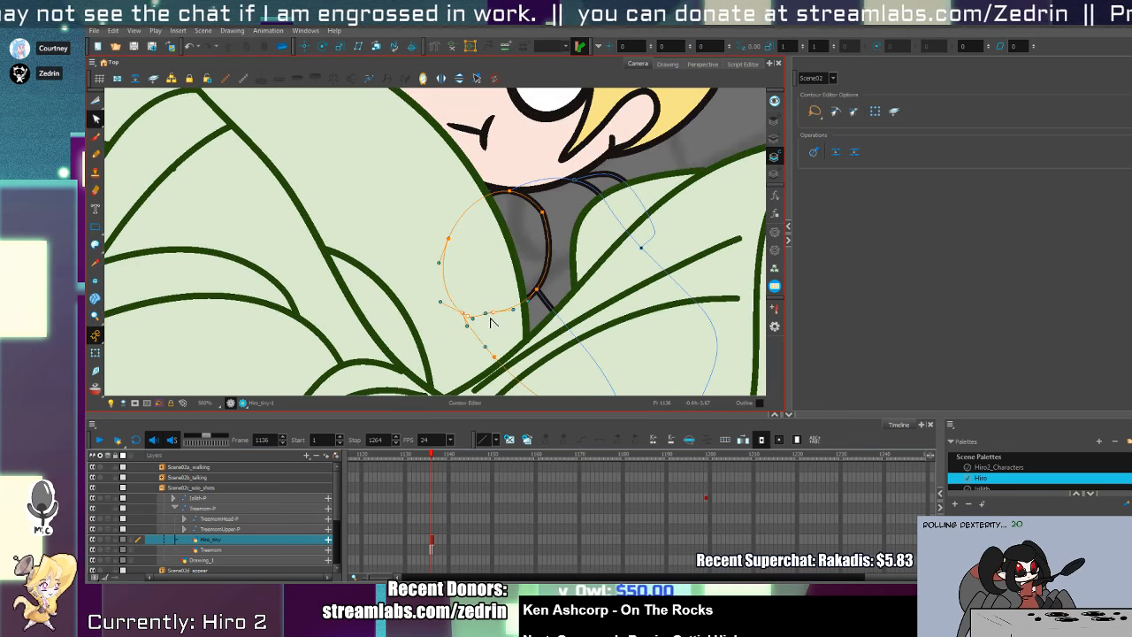
drag(493, 322, 503, 311)
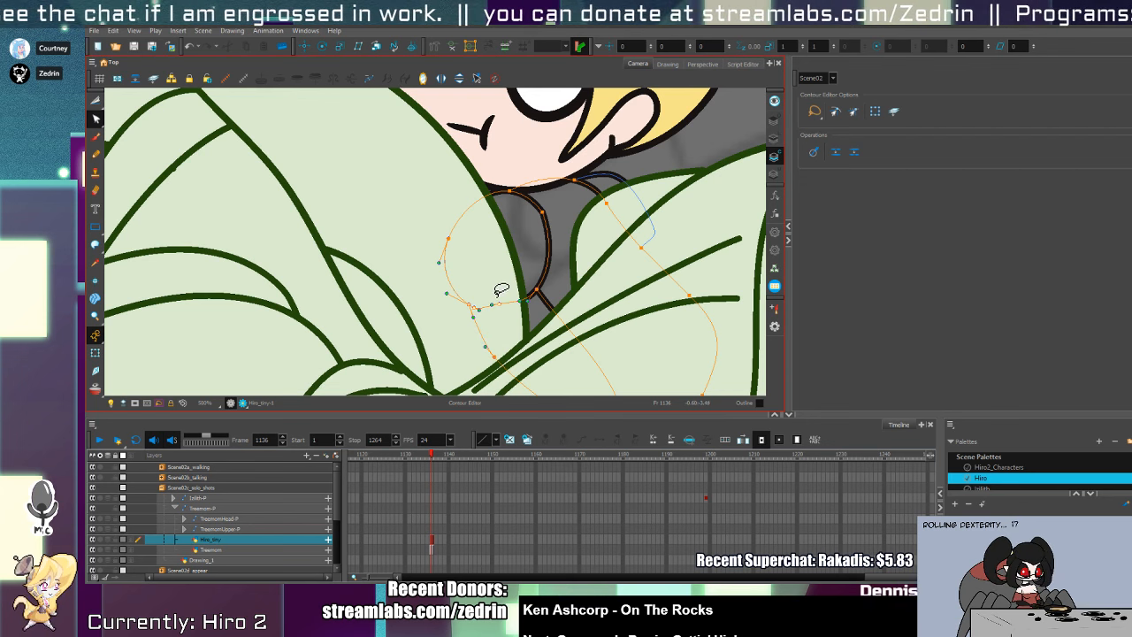
- Try to draw the first leg line emerging below the leaves with the Lineart pencil
key(space)
drag(503, 341, 504, 386)
key(space)
key(ctrl+space)
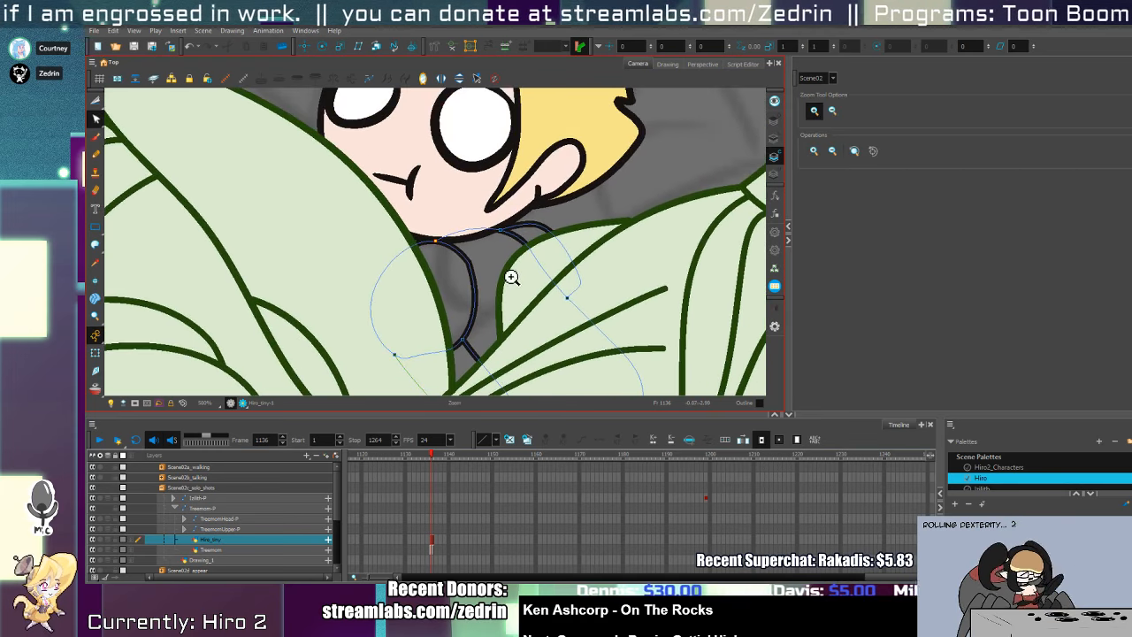
scroll(511, 277, down, 3)
drag(524, 281, 490, 264)
scroll(490, 281, up, 2)
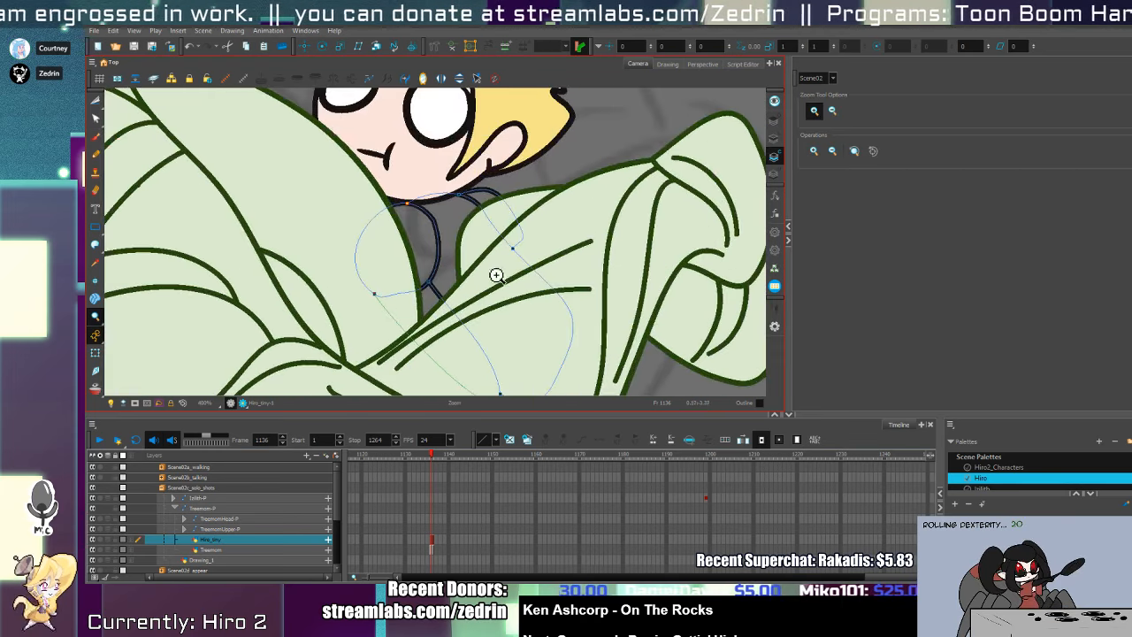
scroll(506, 316, up, 2)
scroll(487, 207, down, 2)
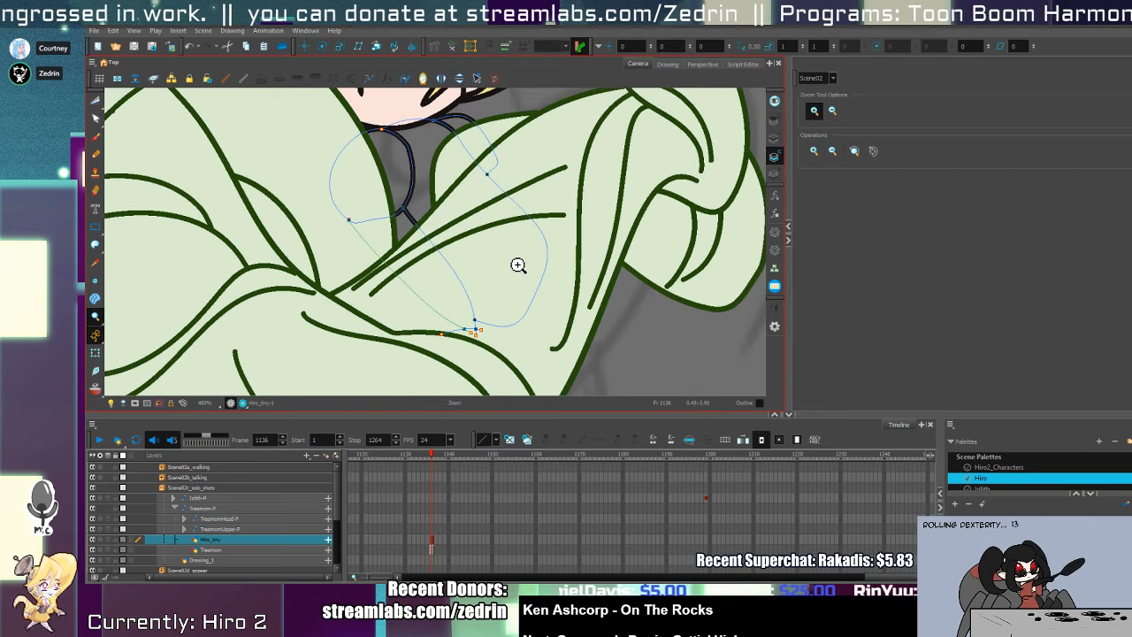
mouse_move(527, 286)
mouse_down()
mouse_move(525, 271)
mouse_move(527, 300)
mouse_up()
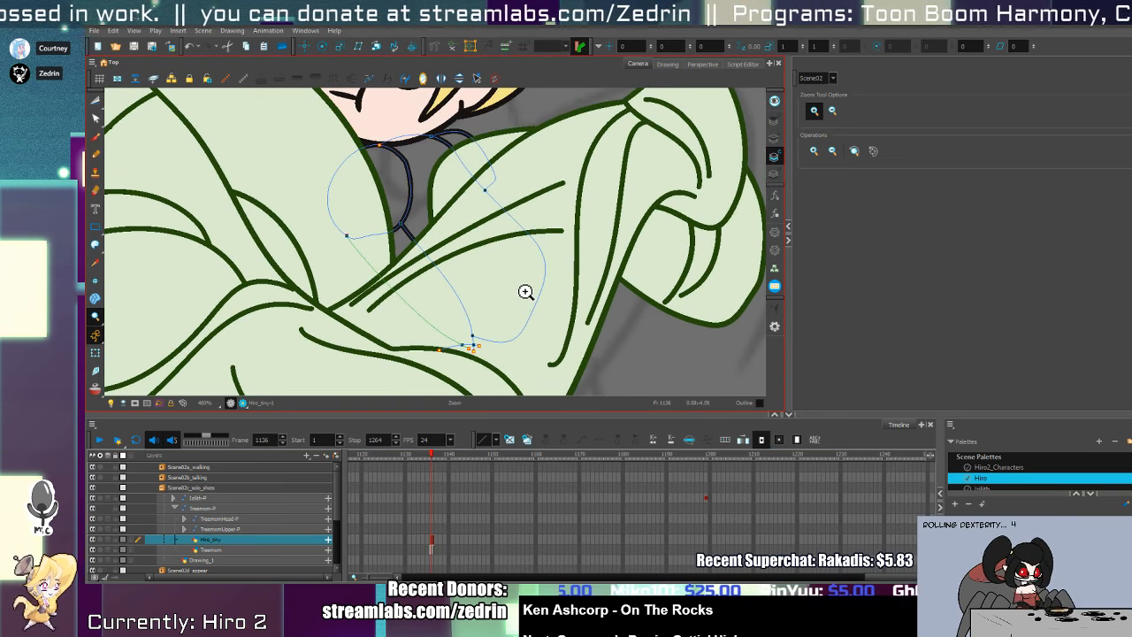
scroll(525, 292, down, 3)
key(alt+/)
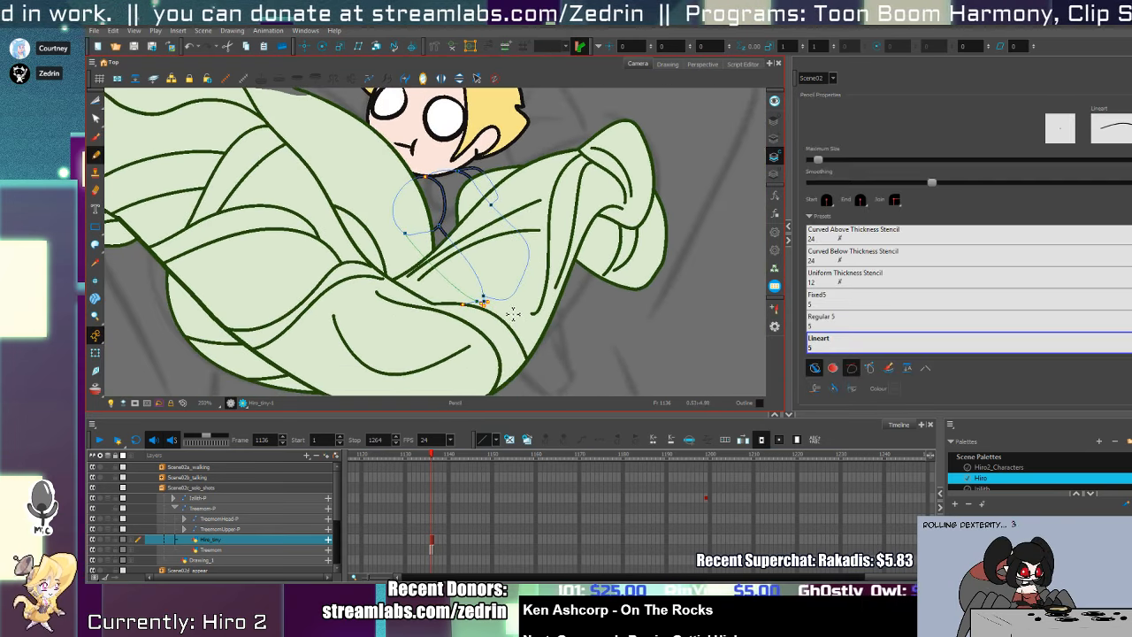
drag(483, 304, 564, 362)
key(ctrl+z)
drag(490, 313, 581, 370)
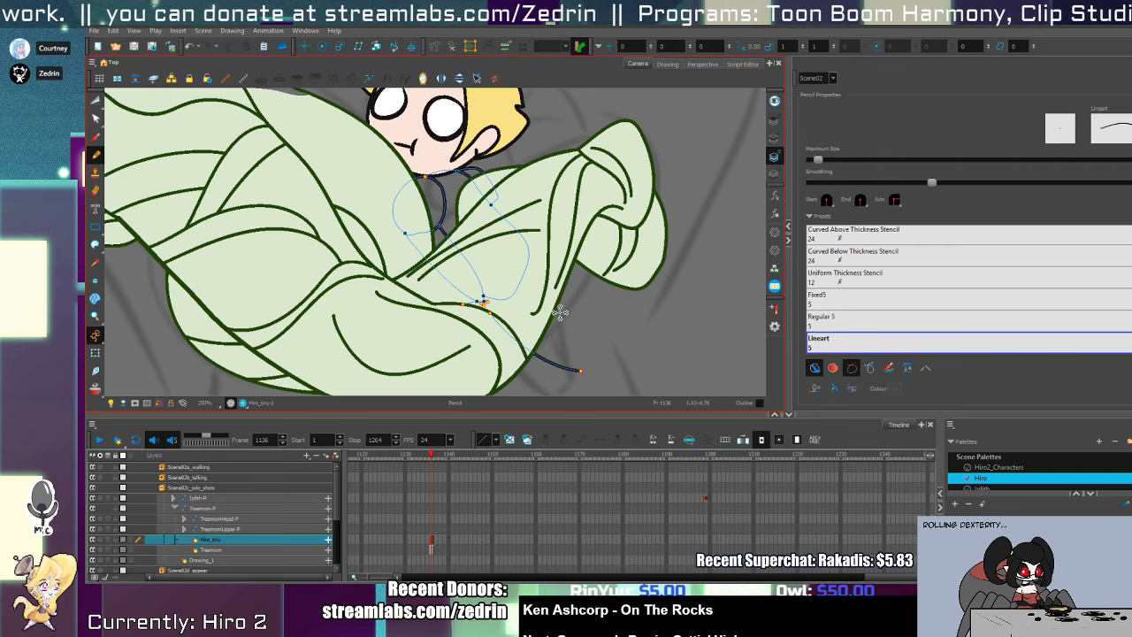
key(ctrl+z)
drag(478, 303, 591, 386)
mouse_move(539, 264)
mouse_down()
mouse_move(568, 363)
mouse_move(557, 156)
mouse_move(568, 292)
mouse_move(545, 344)
mouse_move(600, 413)
mouse_up()
key(ctrl+z)
key(space)
key(ctrl+z)
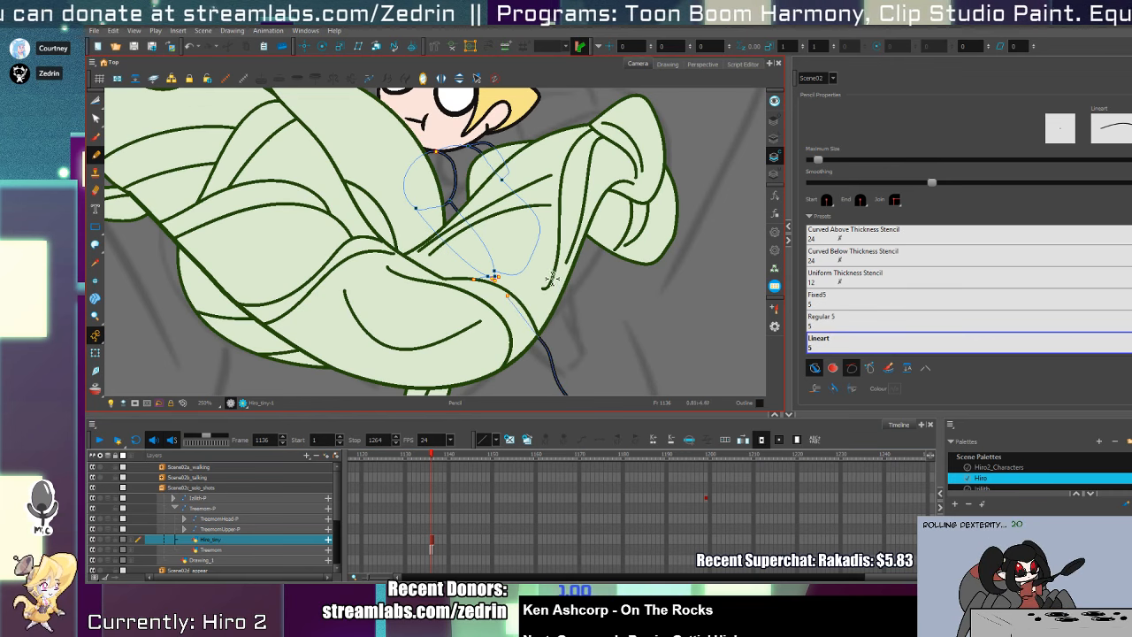
key(space)
drag(580, 333, 564, 282)
key(ctrl+z)
key(ctrl+z)
- Draw the leg lines emerging below the leaves and a rounded foot at their end with the Lineart pencil
drag(490, 242, 587, 358)
key(ctrl+z)
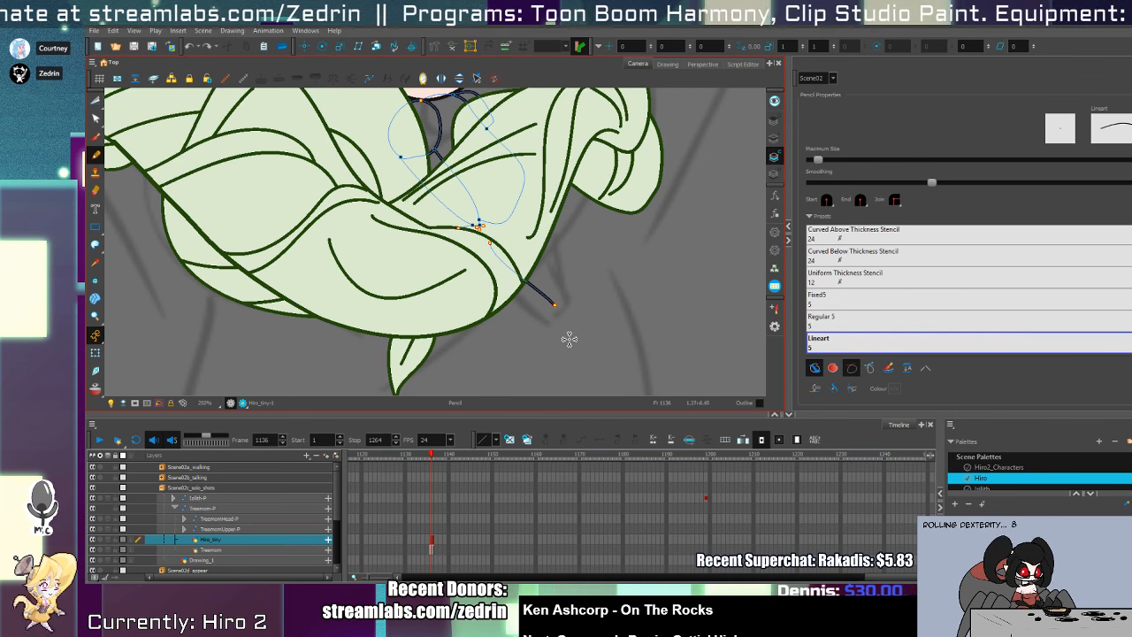
mouse_move(555, 309)
mouse_down()
mouse_move(593, 349)
mouse_move(580, 288)
mouse_up()
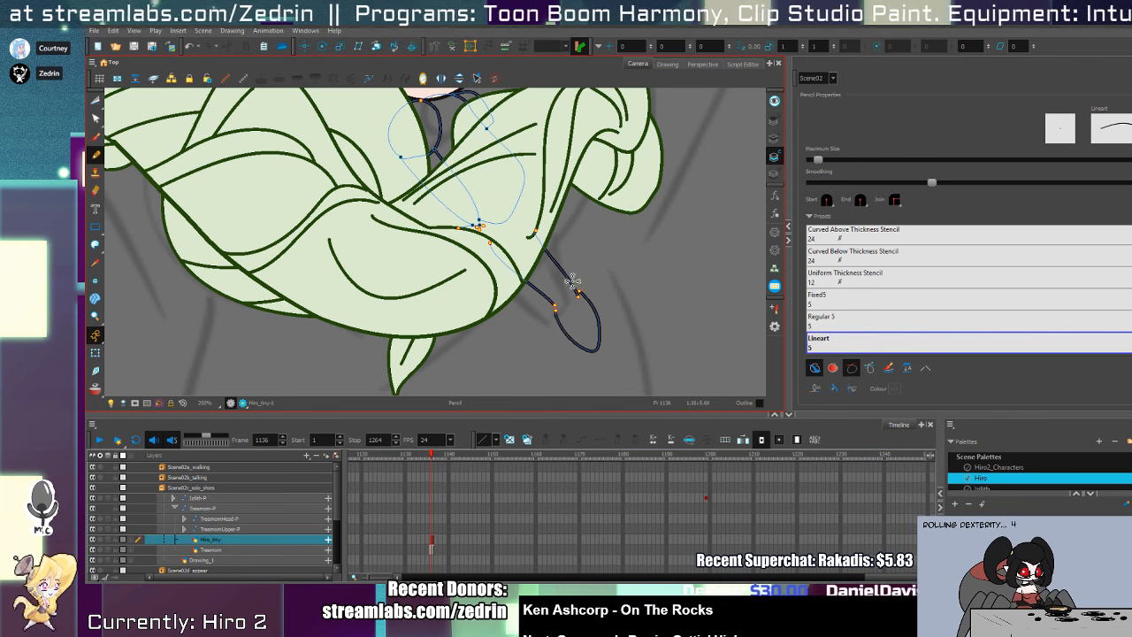
key(ctrl+z)
drag(531, 224, 580, 296)
drag(531, 215, 582, 298)
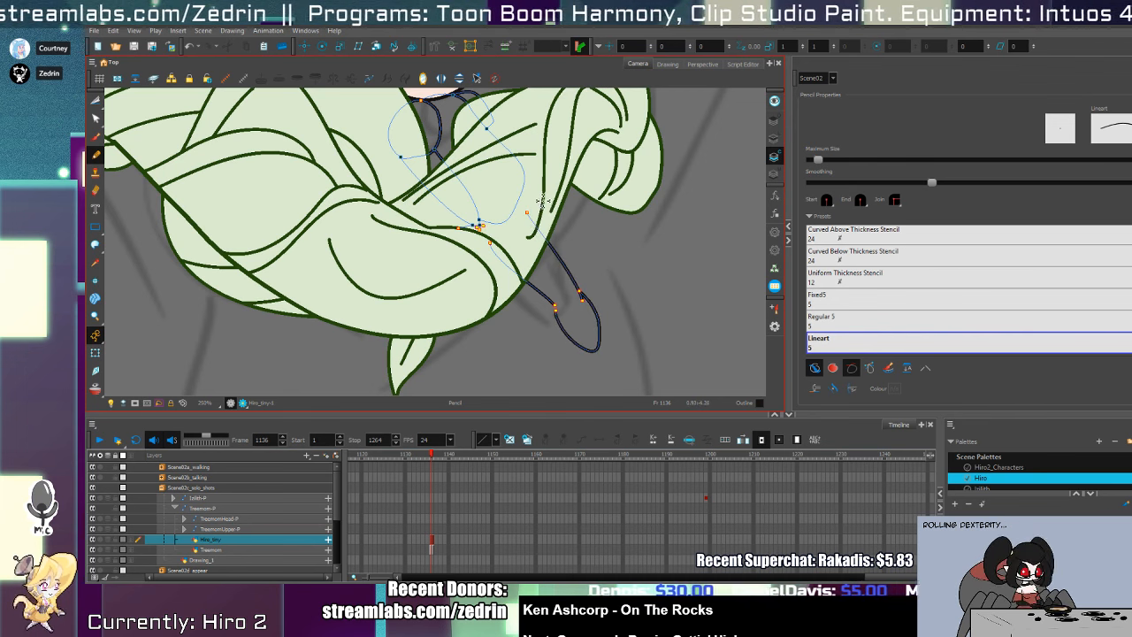
drag(542, 202, 597, 311)
- Redraw the back leg's lower outline as a curved calf with the Lineart pencil and cut away the old straight section
key(alt+s)
click(570, 315)
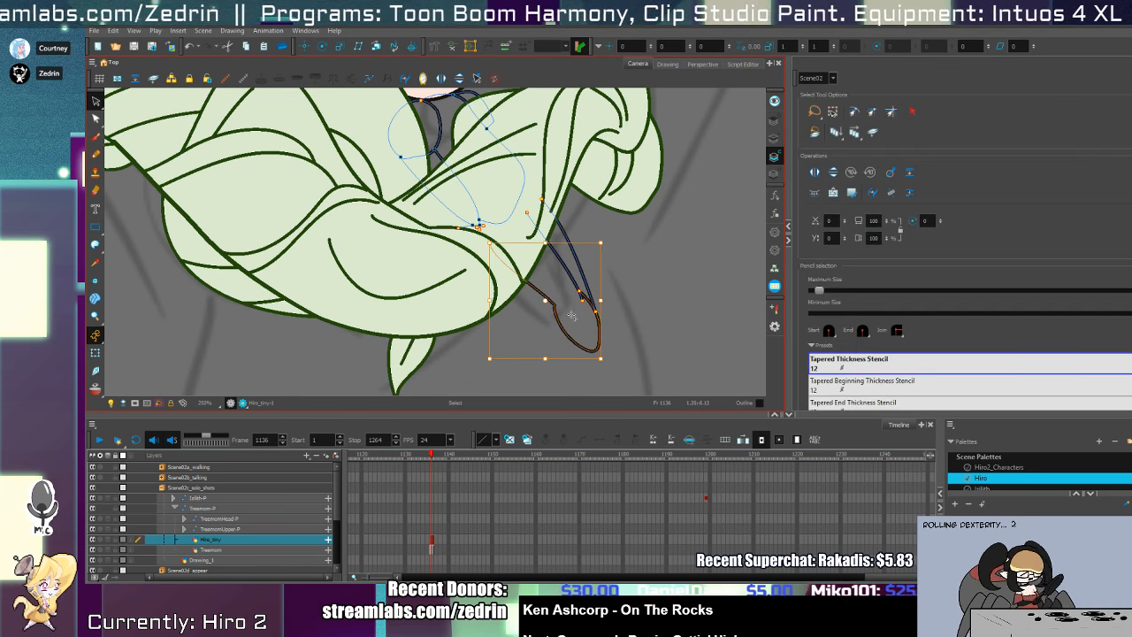
click(583, 317)
shift+click(600, 340)
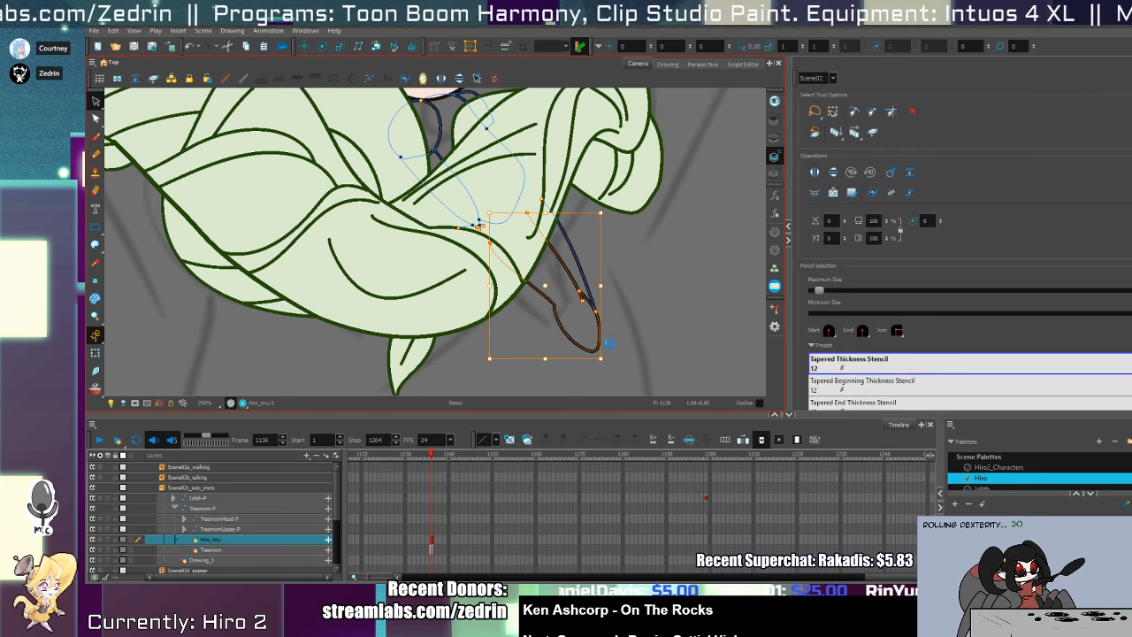
scroll(593, 301, up, 6)
key(alt+q)
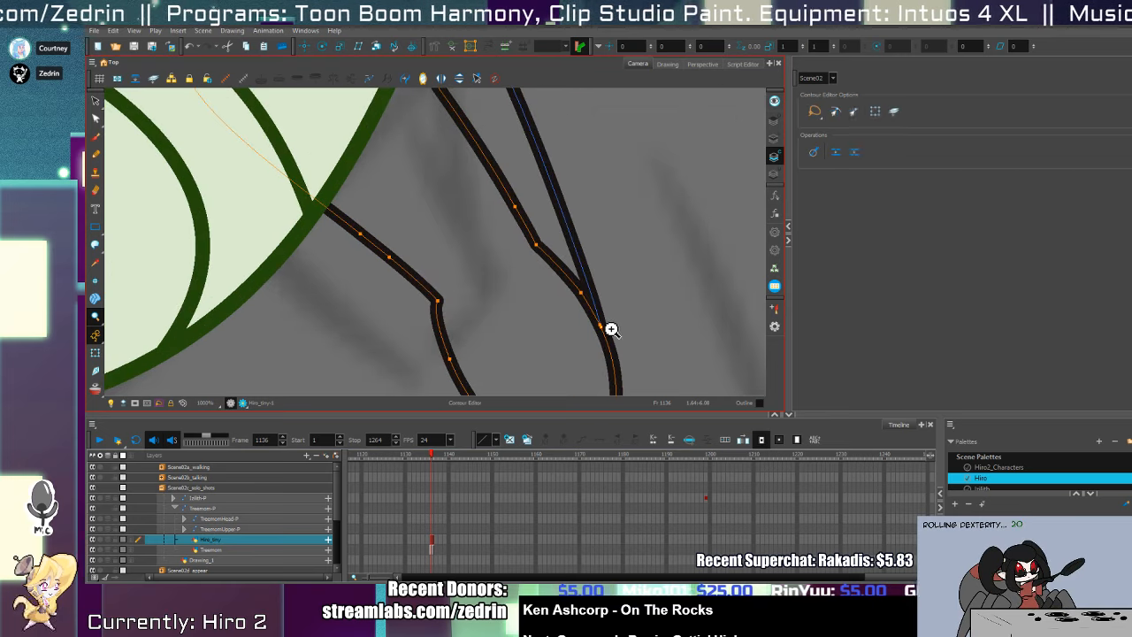
key(alt+slash)
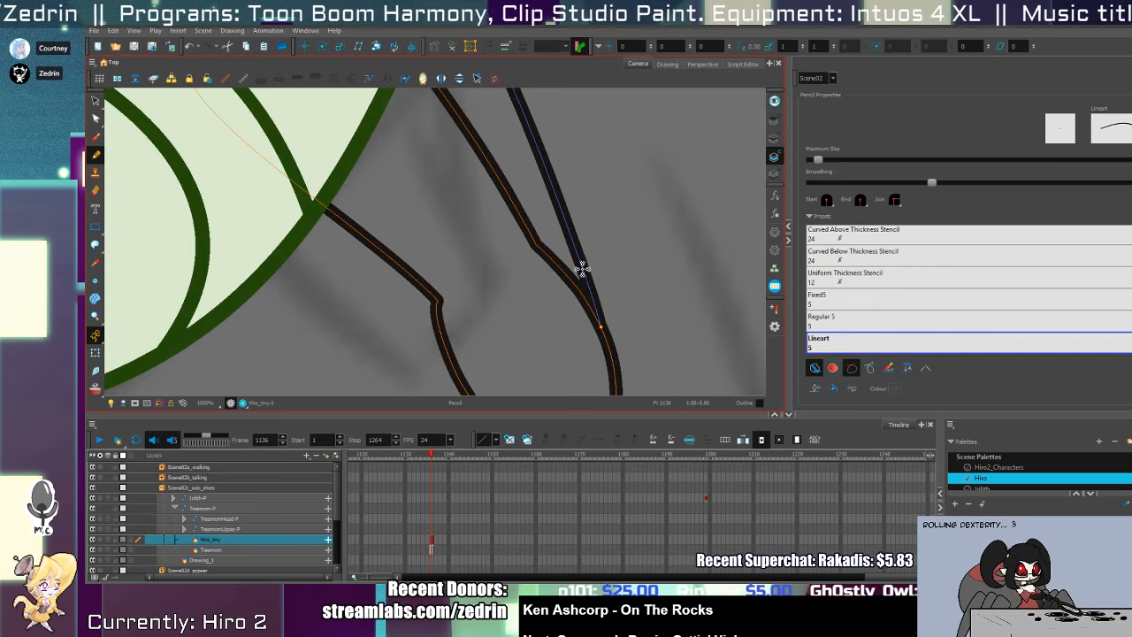
drag(570, 237, 614, 387)
key(alt+t)
drag(577, 271, 598, 276)
drag(600, 368, 596, 311)
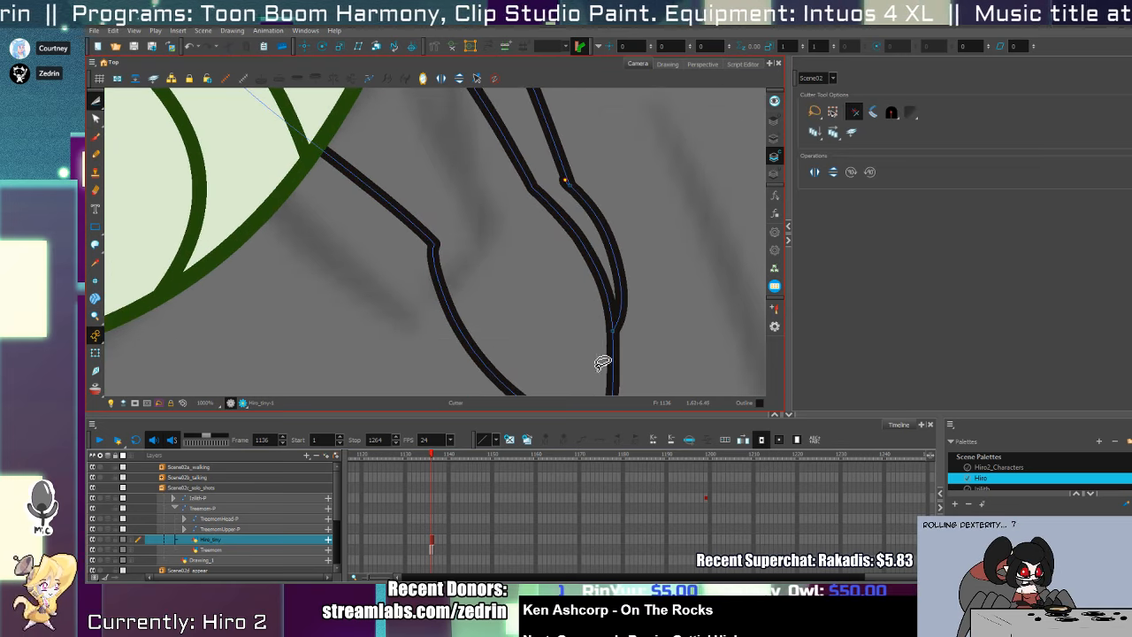
- Select the back leg's thigh line together with its new calf curve
key(alt+s)
click(572, 191)
drag(572, 218, 606, 326)
key(alt+z)
alt+click(599, 297)
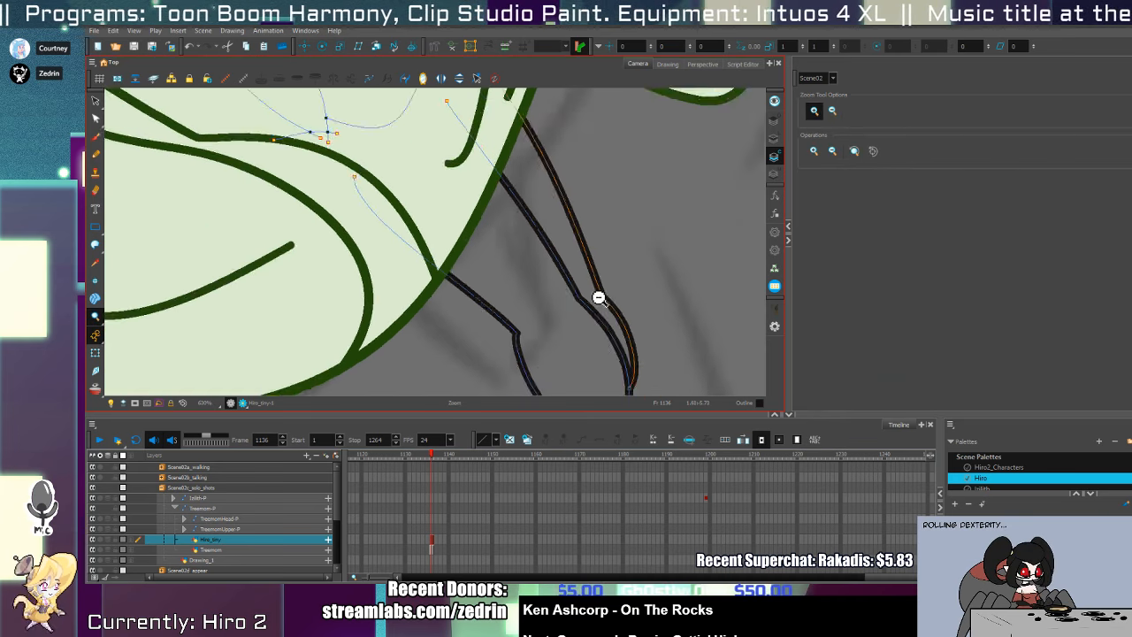
alt+click(598, 298)
- Draw boot cuff lines across both legs below the leaf with the Lineart pencil and trim their overhanging ends
mouse_move(539, 267)
mouse_down()
mouse_move(571, 290)
mouse_move(594, 353)
mouse_move(597, 263)
mouse_move(548, 305)
mouse_up()
key(alt+/)
key(alt+t)
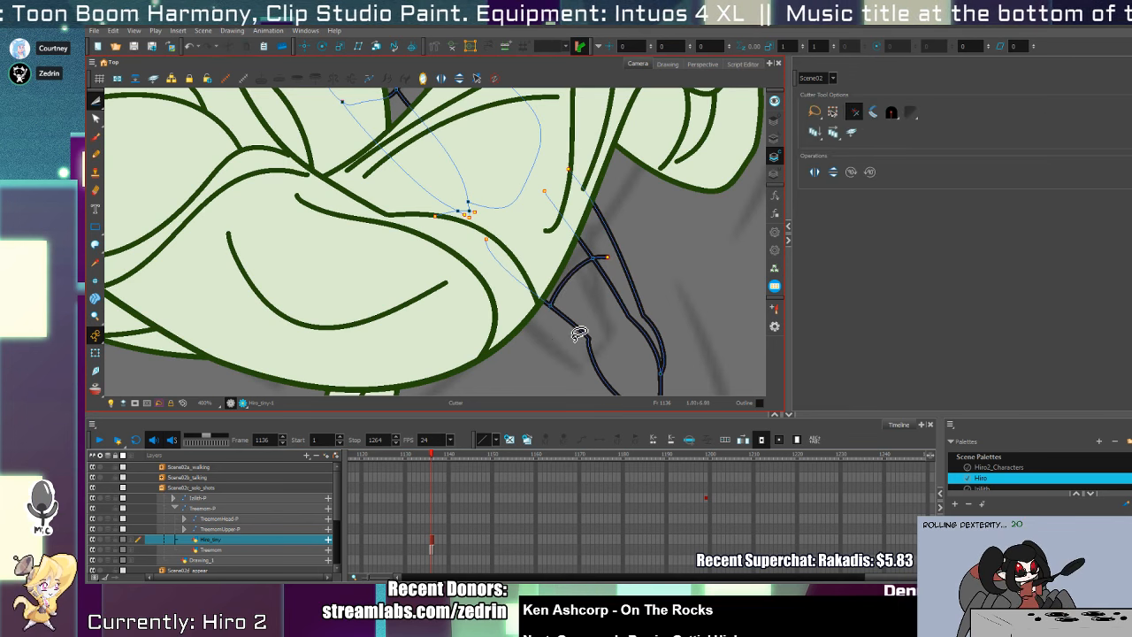
mouse_move(606, 252)
mouse_down()
mouse_move(617, 266)
mouse_move(640, 250)
mouse_move(604, 281)
mouse_up()
key(alt+/)
key(alt+t)
- Reshape the front leg's ankle contour and close the legs' upper ends behind the leaf with the Stroke tool
key(alt+q)
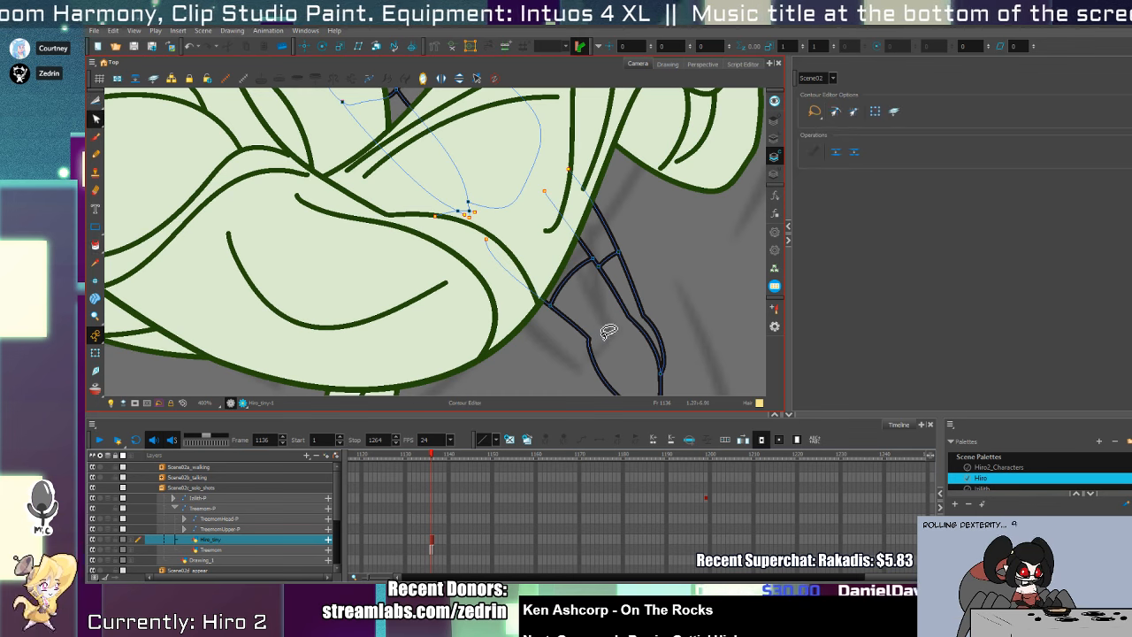
mouse_move(608, 330)
mouse_down()
mouse_move(596, 349)
mouse_move(610, 383)
mouse_up()
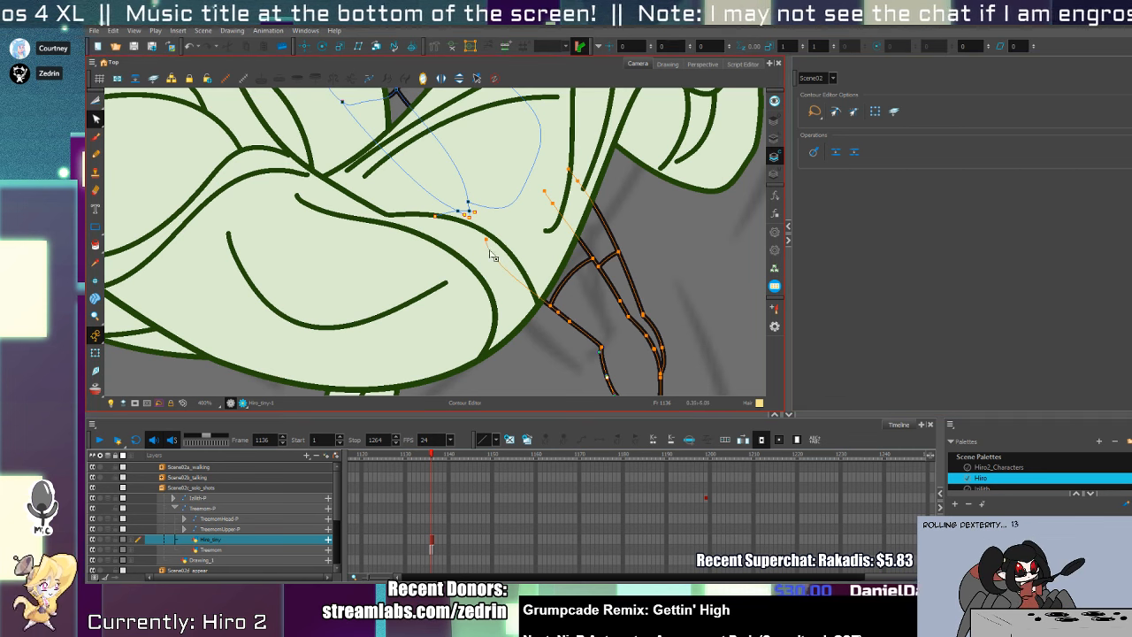
drag(506, 221, 527, 308)
key(alt+v)
- Fill the upper legs with beige and the boots with the Leather colour
key(alt+i)
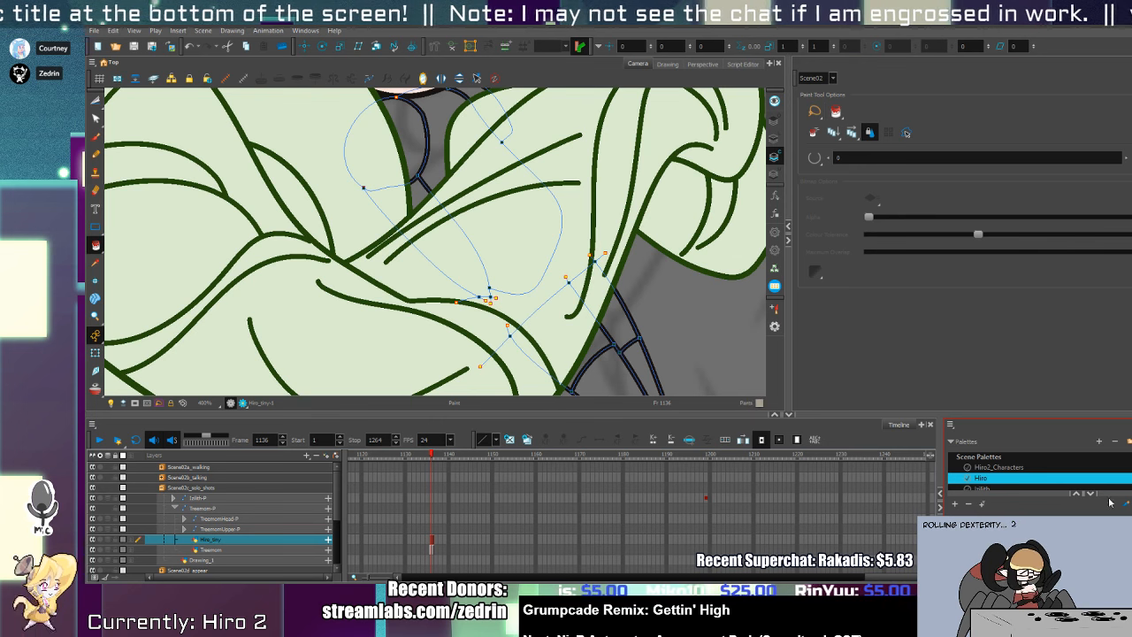
click(591, 356)
click(616, 314)
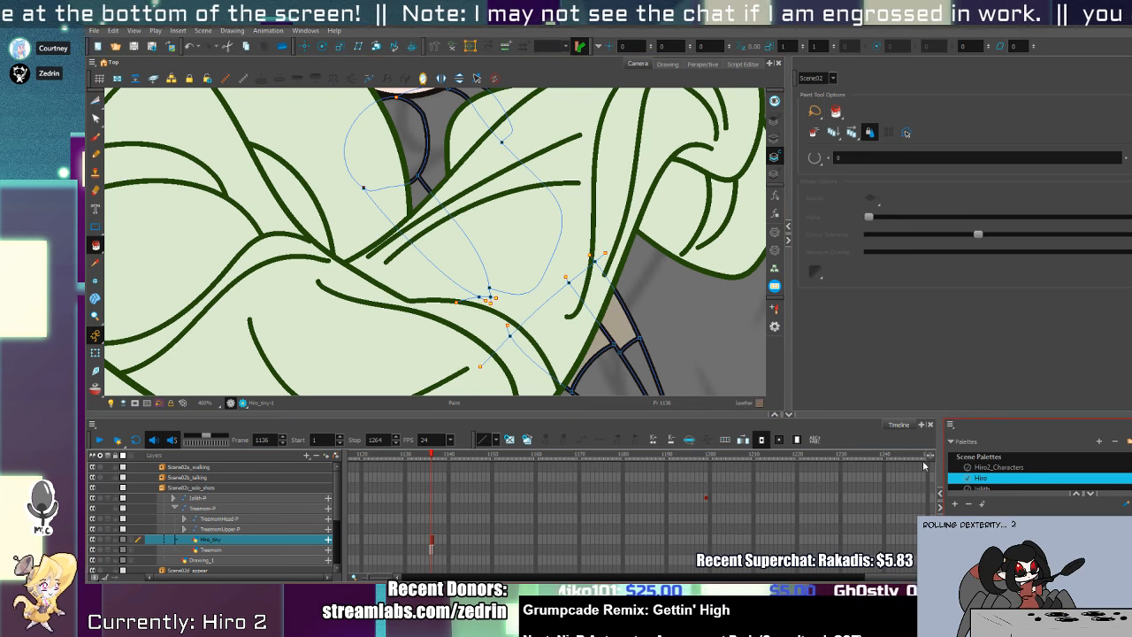
click(600, 370)
drag(566, 289, 728, 399)
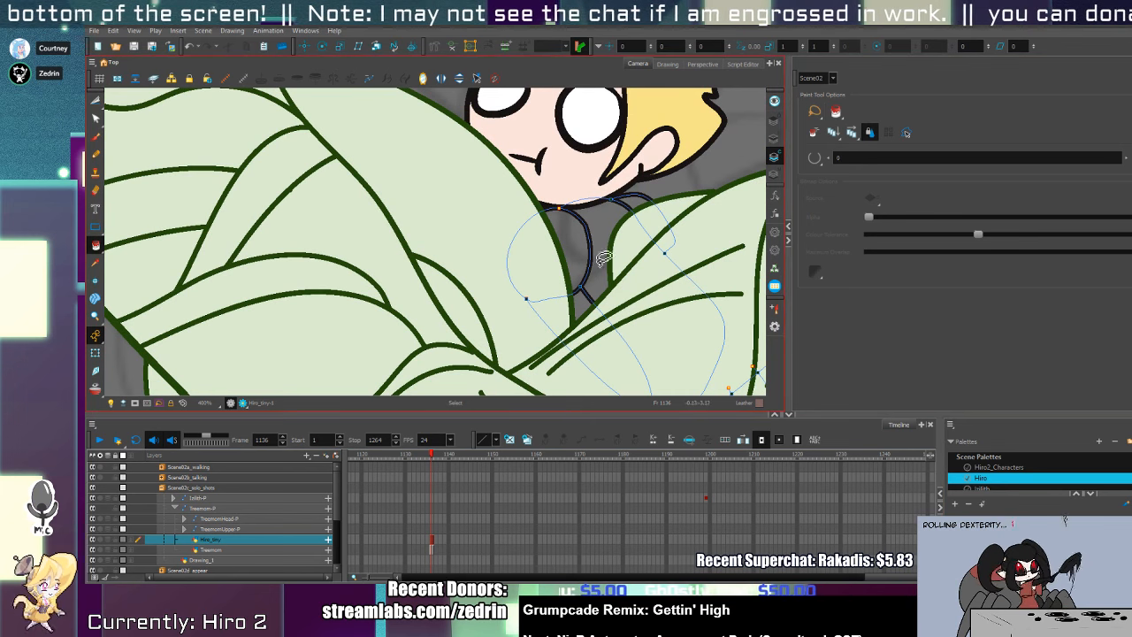
- Draw a diagonal line across the torso beside the arm with the Lineart pencil and cut off the part crossing the arm
key(alt+/)
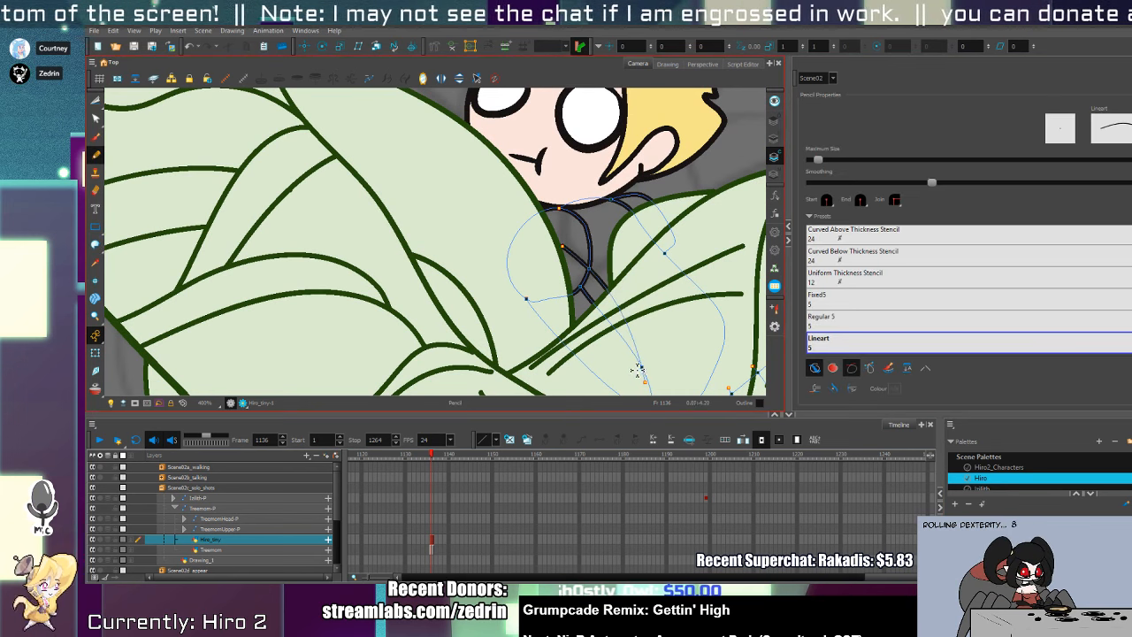
key(alt+t)
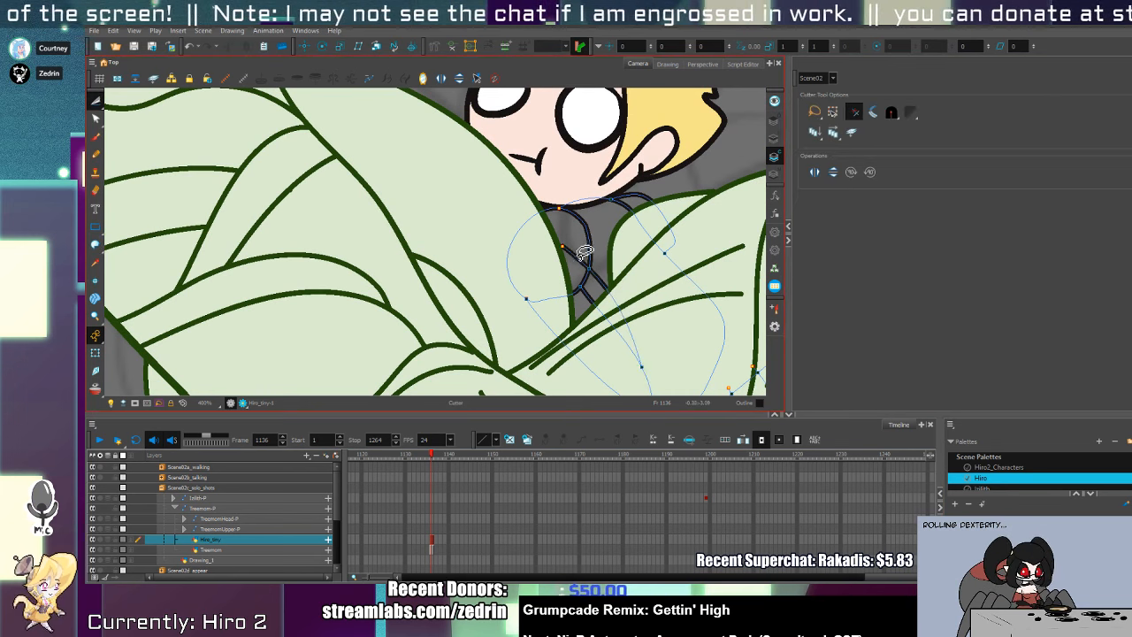
drag(564, 247, 588, 270)
key(Delete)
- Fill the lower torso strips white, close the gap at the neck with the Stroke tool, and fill the tabard blue
key(alt+i)
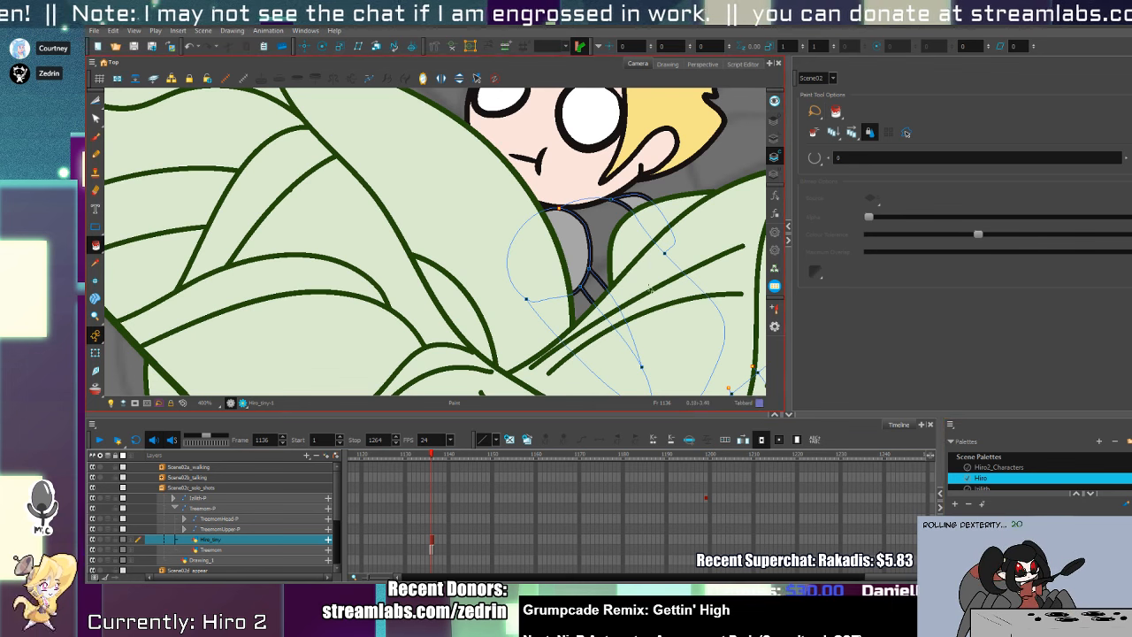
click(598, 294)
click(584, 306)
drag(629, 352, 620, 328)
key(s)
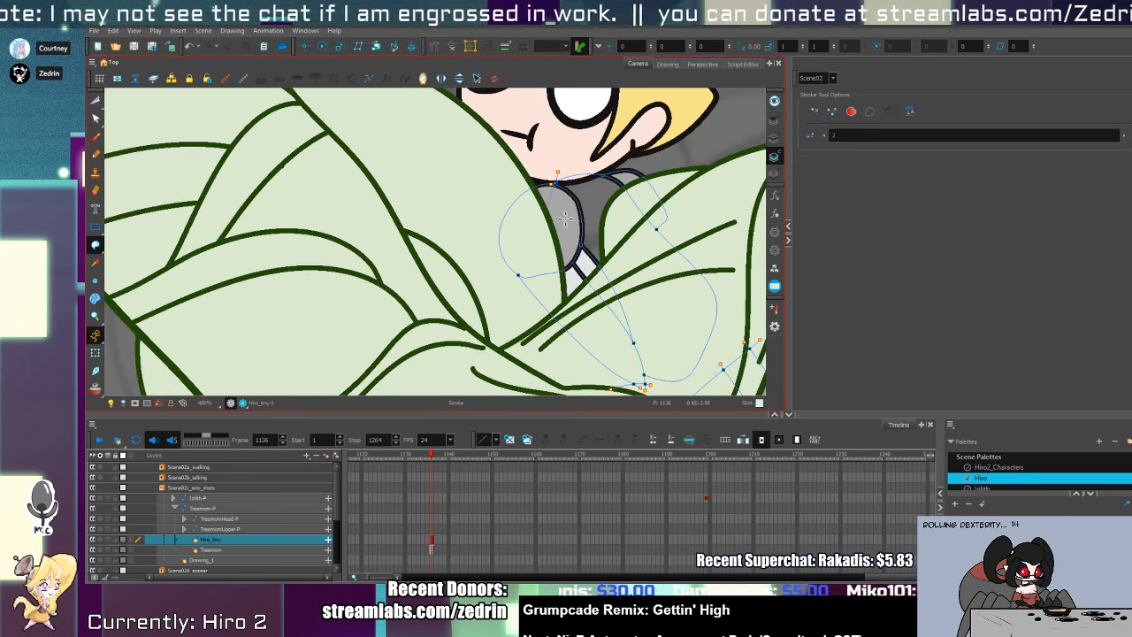
click(591, 243)
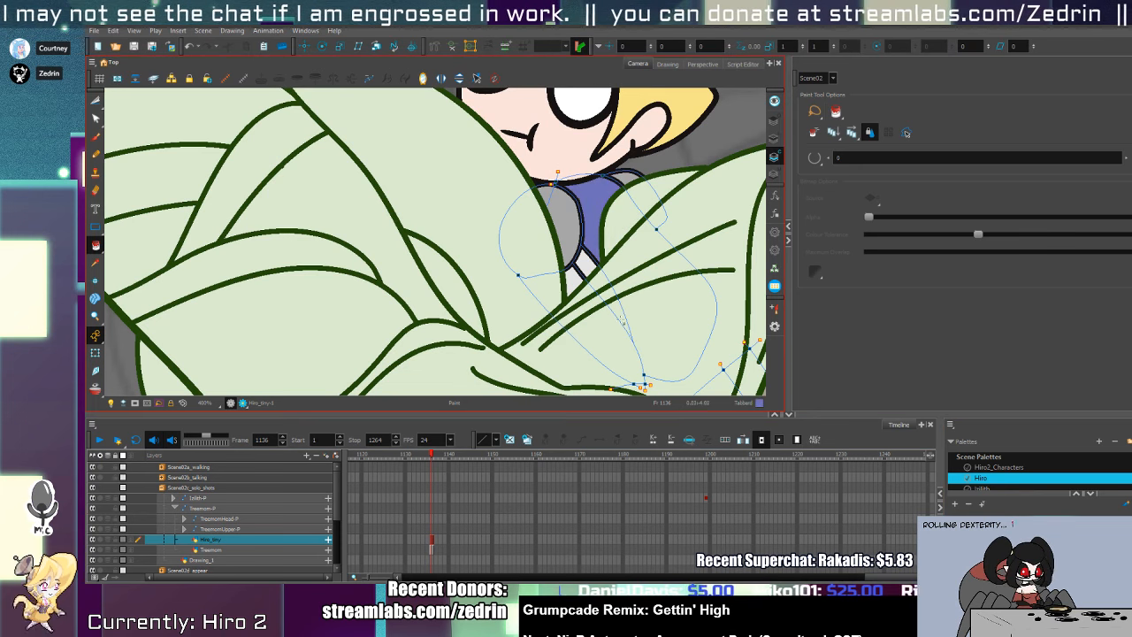
- Examine the coloured figure's overall proportions within Treemom's leaves
drag(650, 334, 590, 465)
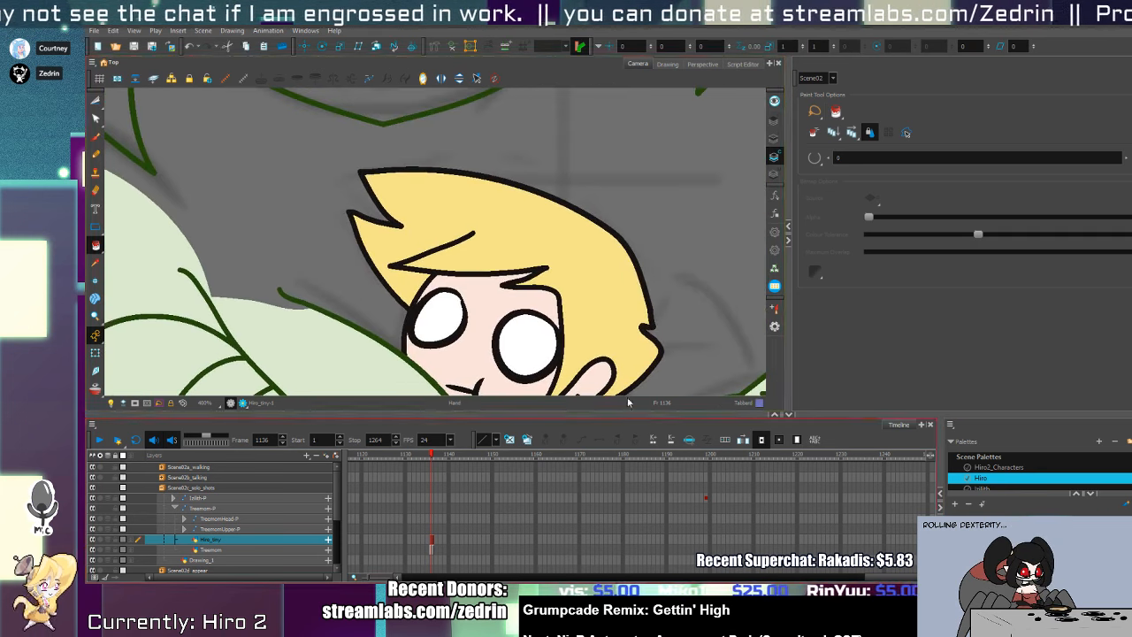
key(alt+z)
alt+click(631, 298)
alt+click(630, 301)
alt+click(630, 303)
alt+click(630, 303)
alt+click(630, 303)
drag(648, 322, 596, 229)
click(574, 209)
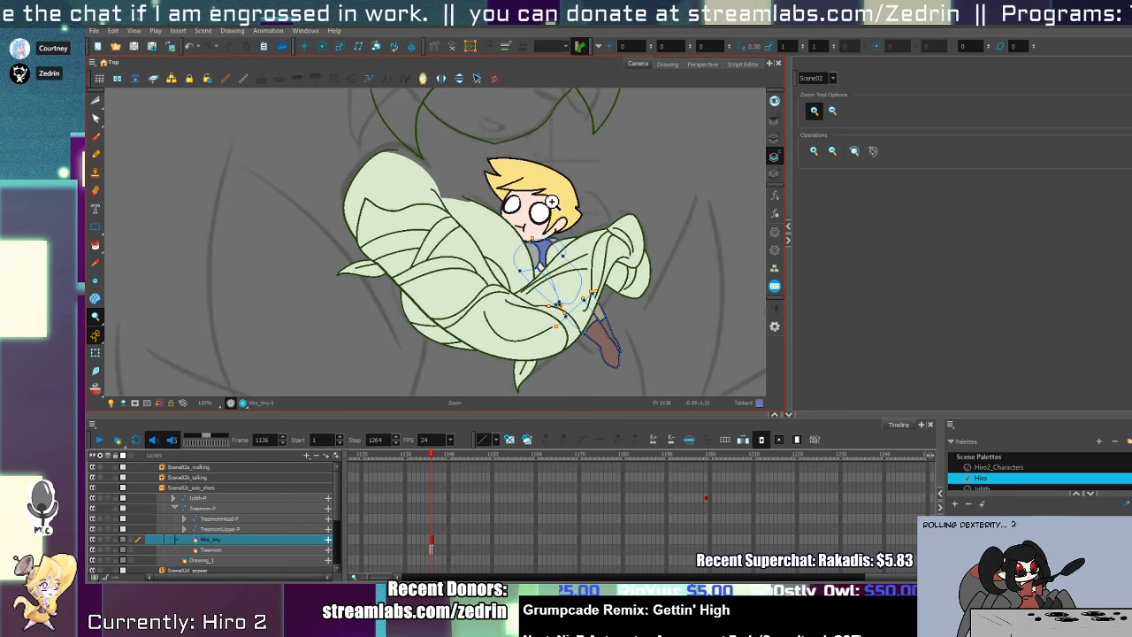
click(574, 210)
- Select the whole head including line and colour art, scale it down slightly, and reposition it on the neck
click(774, 138)
key(alt+s)
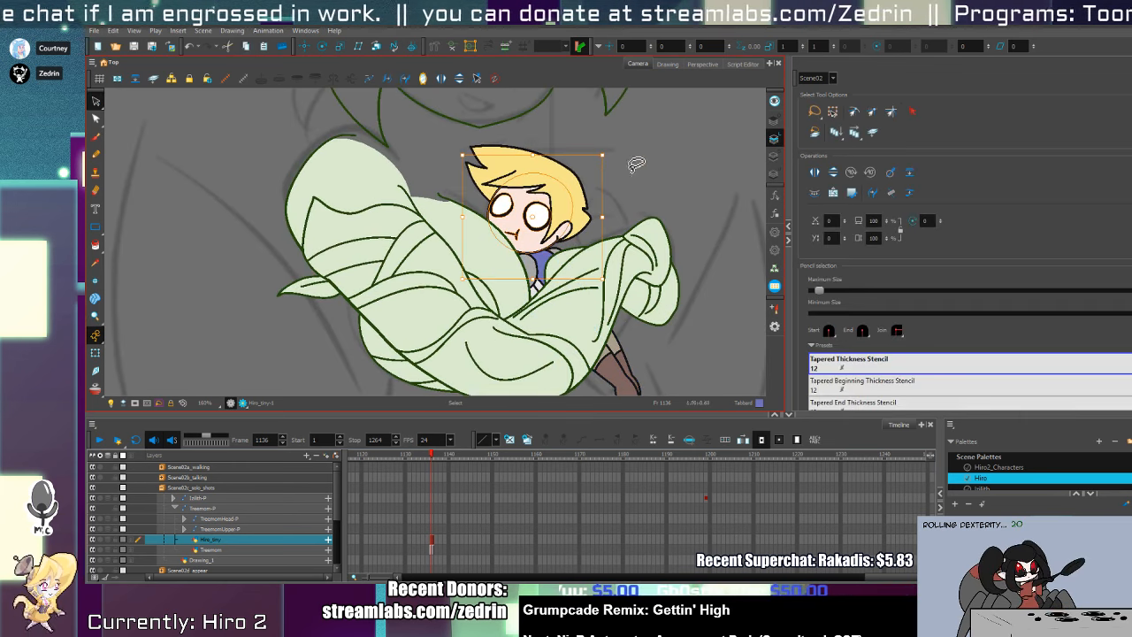
mouse_move(591, 161)
mouse_down()
mouse_move(522, 205)
mouse_move(583, 195)
mouse_up()
mouse_move(648, 132)
mouse_down()
mouse_move(522, 217)
mouse_move(617, 190)
mouse_up()
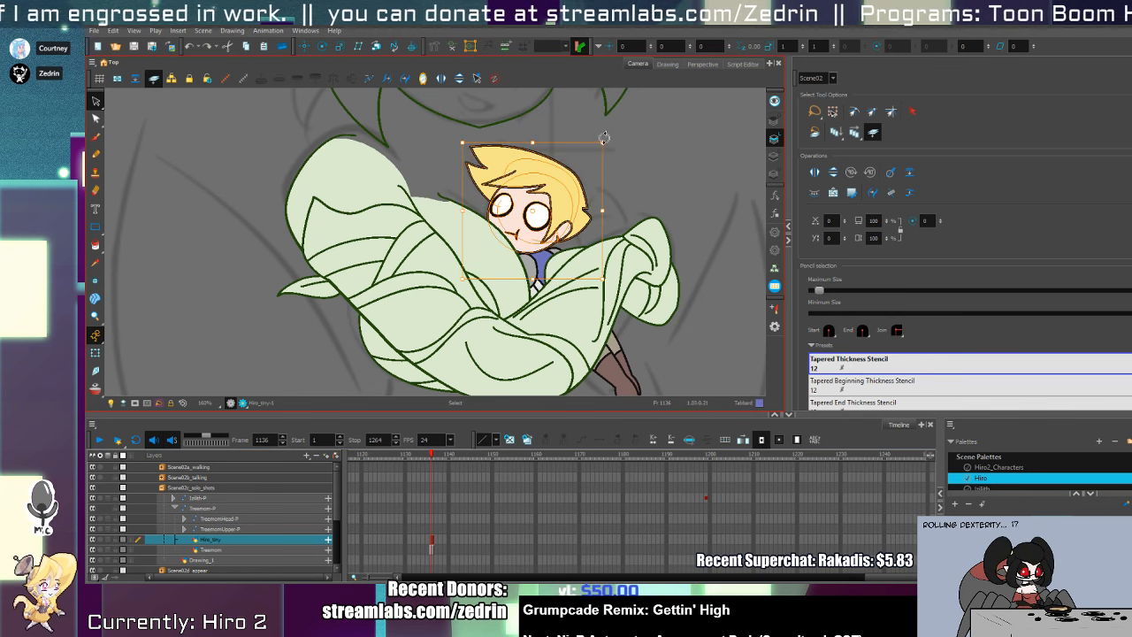
drag(602, 142, 598, 149)
drag(534, 250, 533, 255)
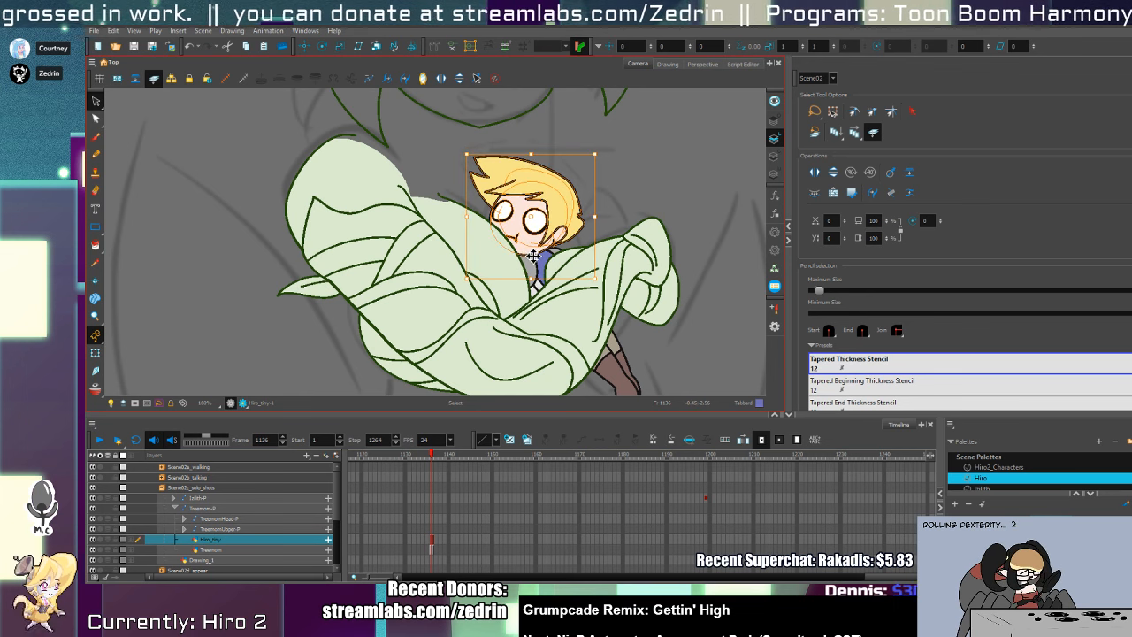
- Check how the resized head fits the body and leaves at different magnifications
scroll(534, 255, down, 3)
key(shift+t)
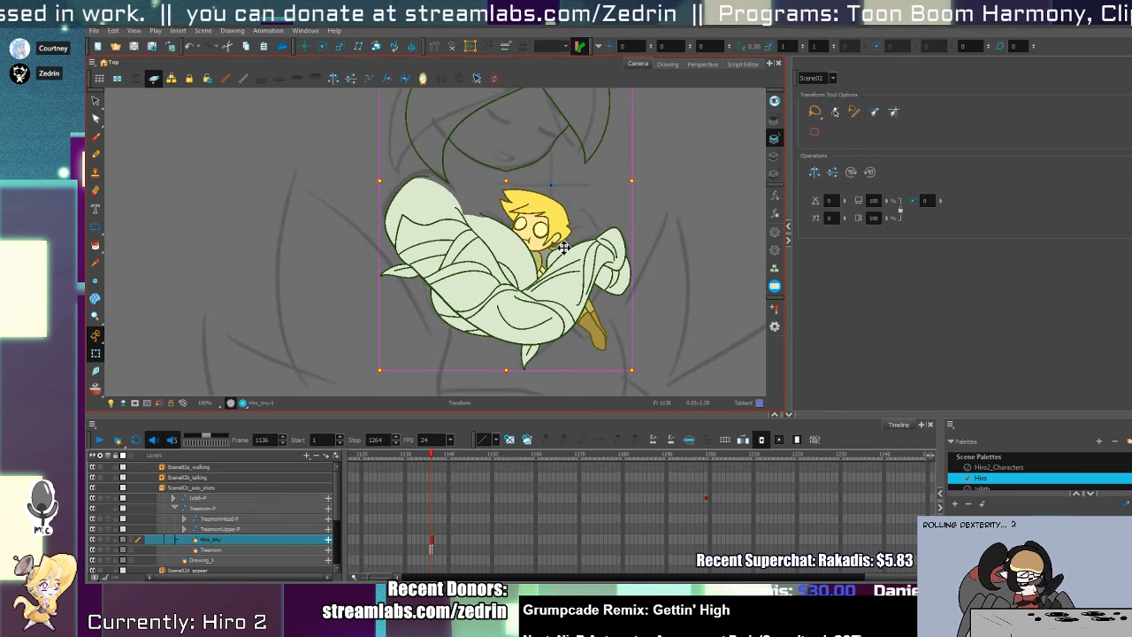
key(alt+z)
scroll(536, 279, up, 2)
scroll(538, 271, down, 2)
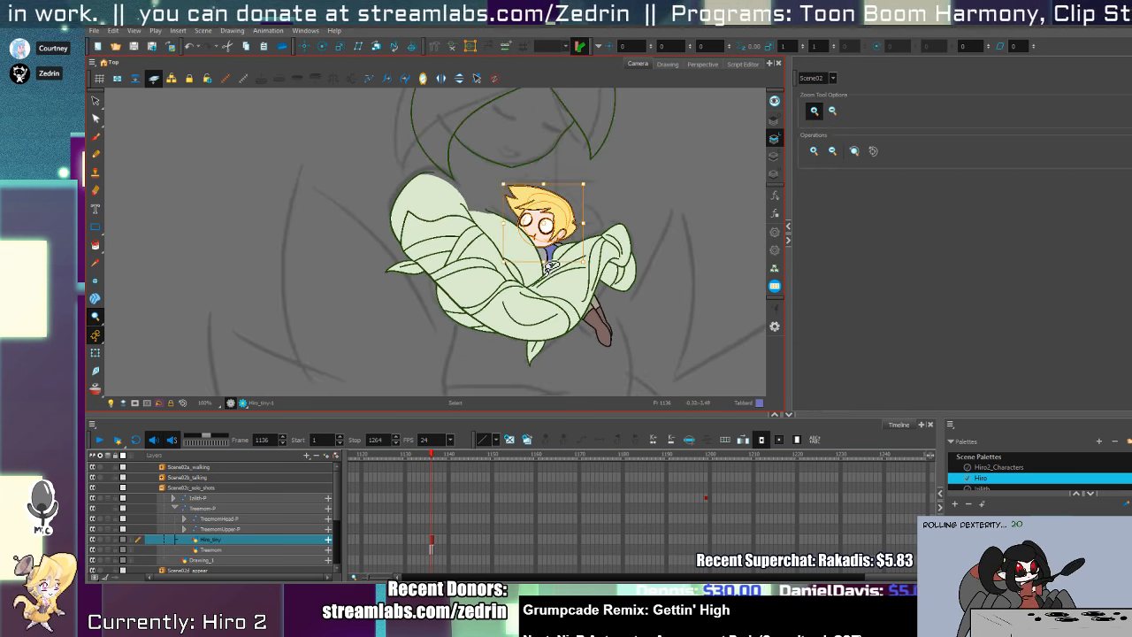
scroll(552, 269, up, 3)
scroll(555, 275, down, 1)
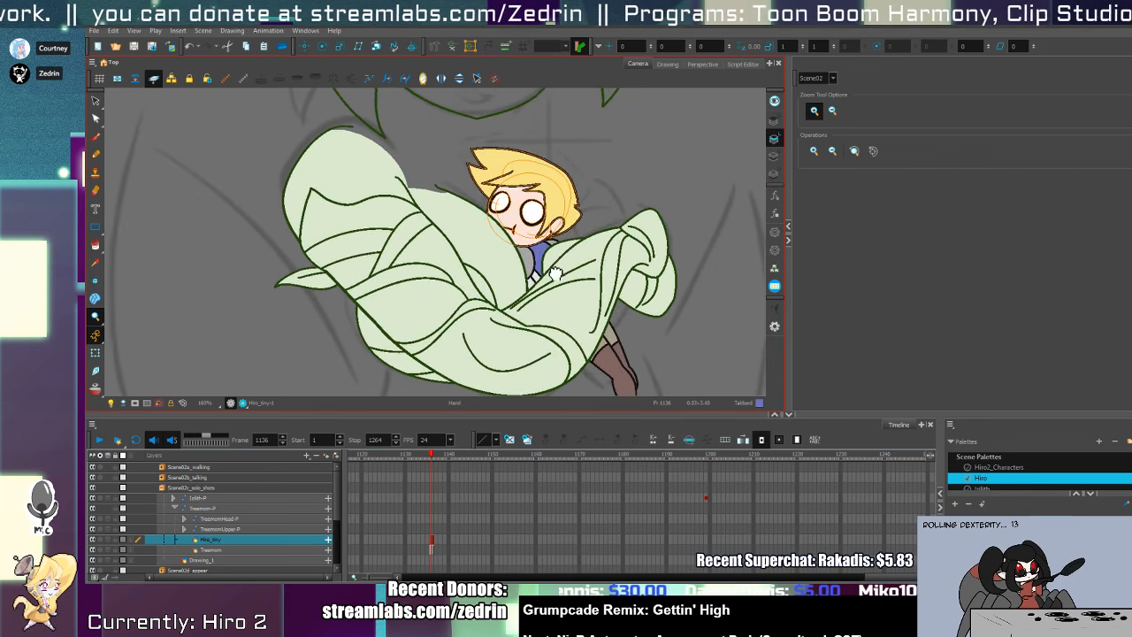
scroll(554, 272, up, 1)
scroll(539, 265, down, 1)
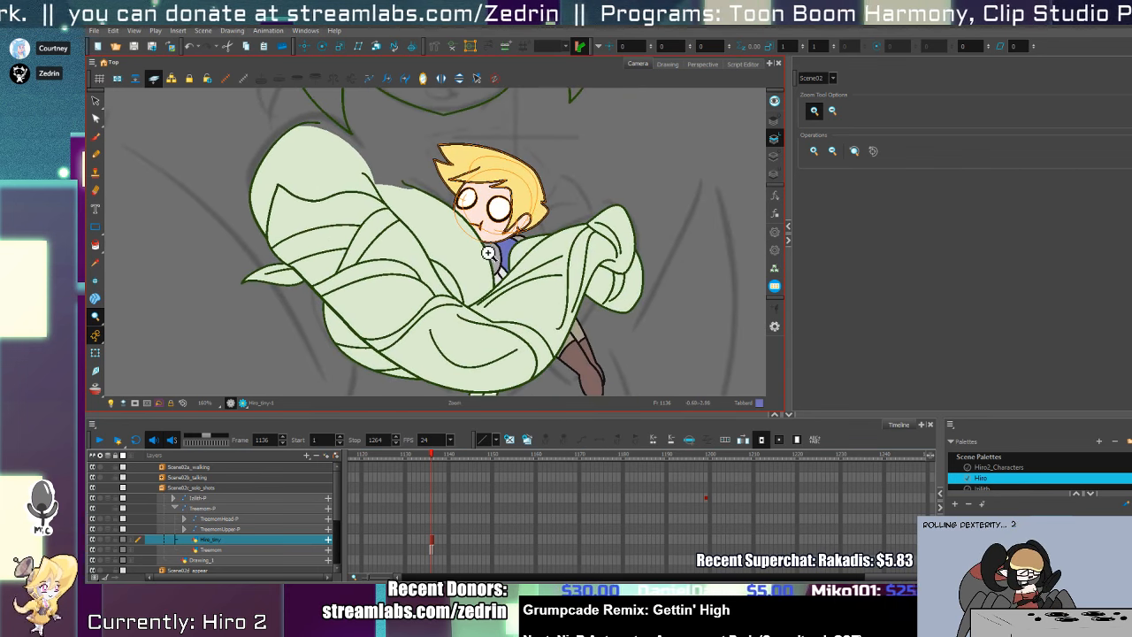
- Add a new drawing layer named TreemomShoulder2 directly above the Treemom layer
click(210, 551)
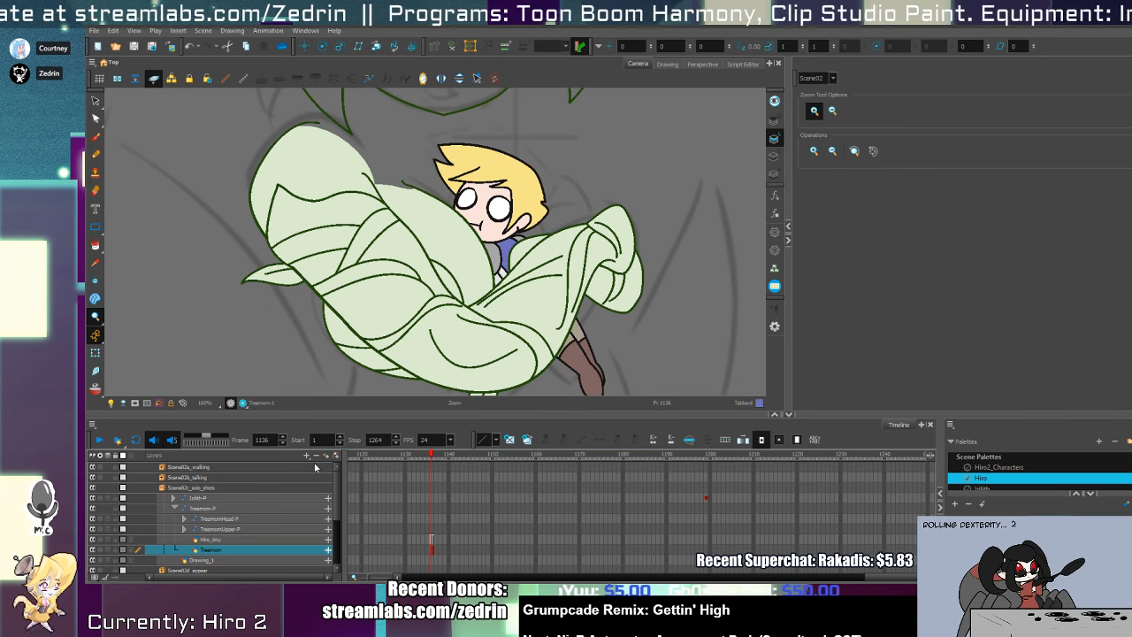
key(Return)
drag(561, 188, 646, 237)
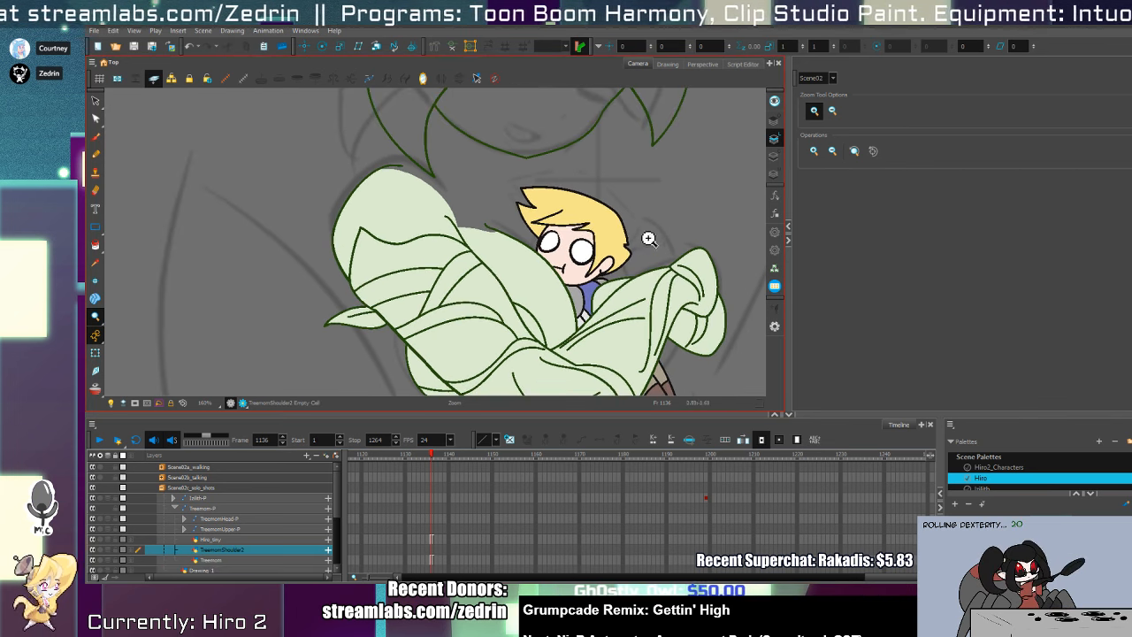
key(1)
- Draw a curved shoulder line from behind Hiro's head down to his leg with the Lineart pencil, redoing it until the curve fits
key(alt+slash)
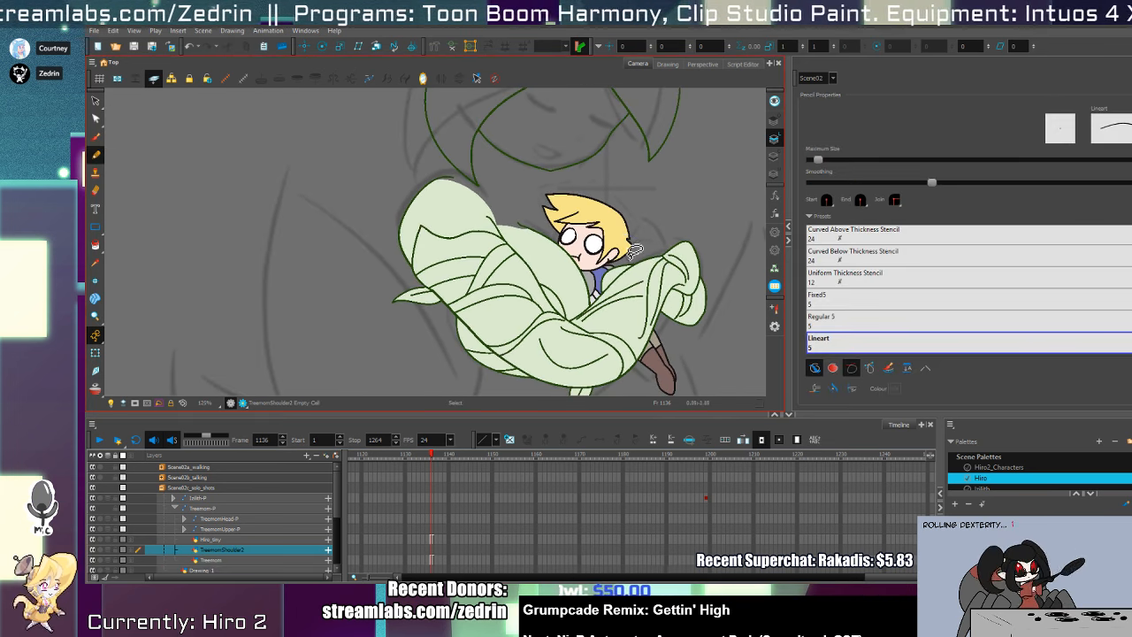
mouse_move(619, 228)
mouse_down()
mouse_move(675, 309)
mouse_move(650, 347)
mouse_up()
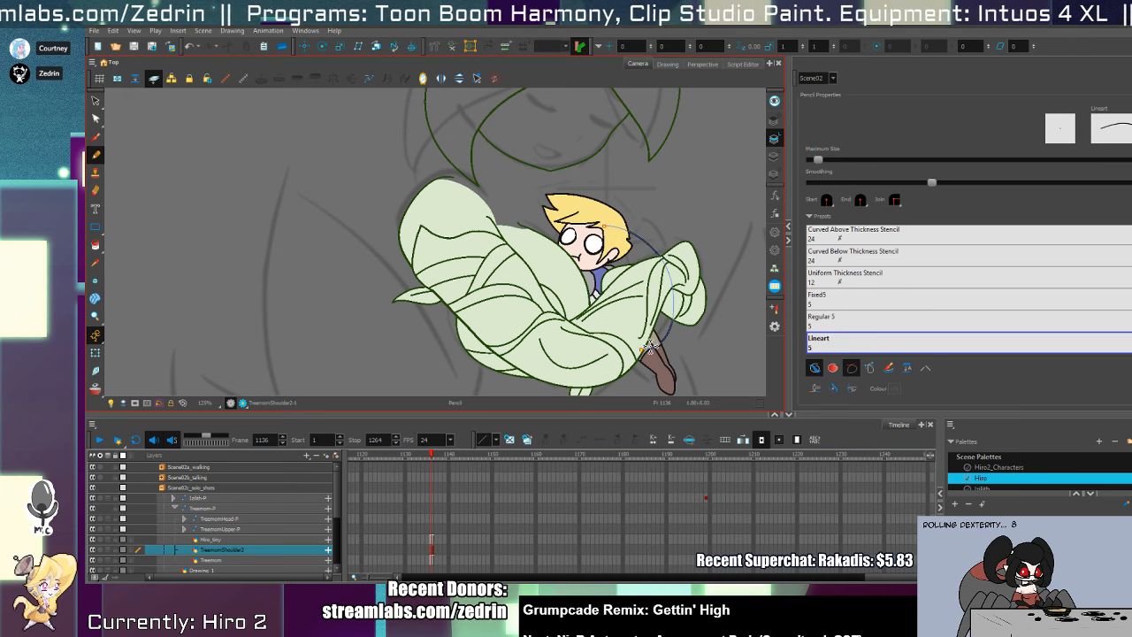
key(ctrl+z)
mouse_move(616, 238)
mouse_down()
mouse_move(677, 276)
mouse_move(643, 352)
mouse_up()
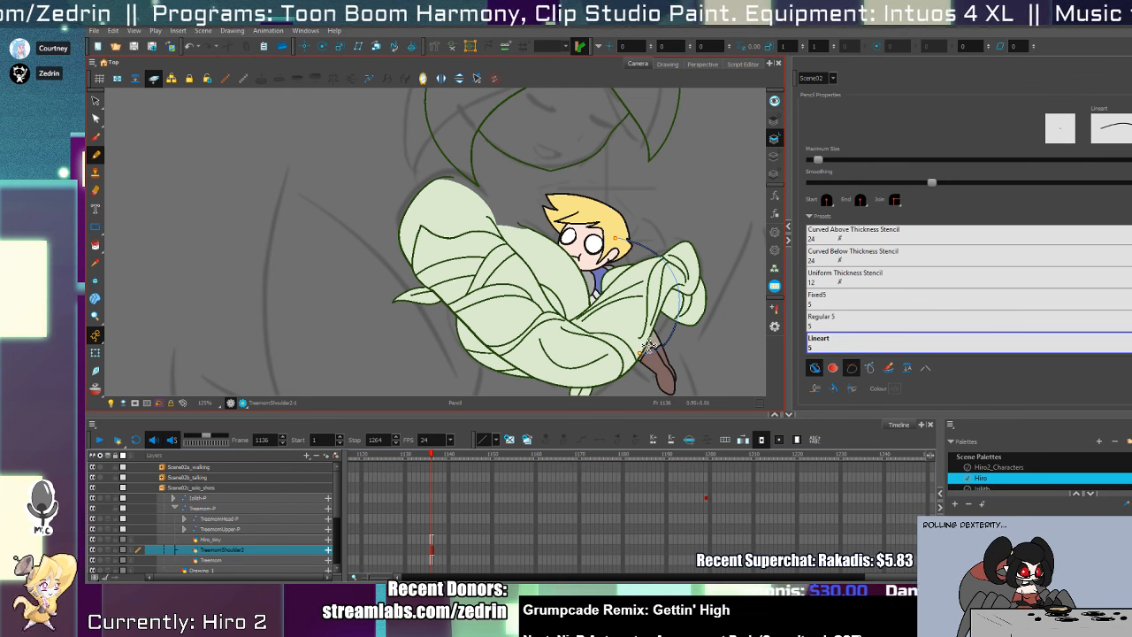
key(ctrl+z)
mouse_move(616, 232)
mouse_down()
mouse_move(673, 336)
mouse_move(648, 356)
mouse_up()
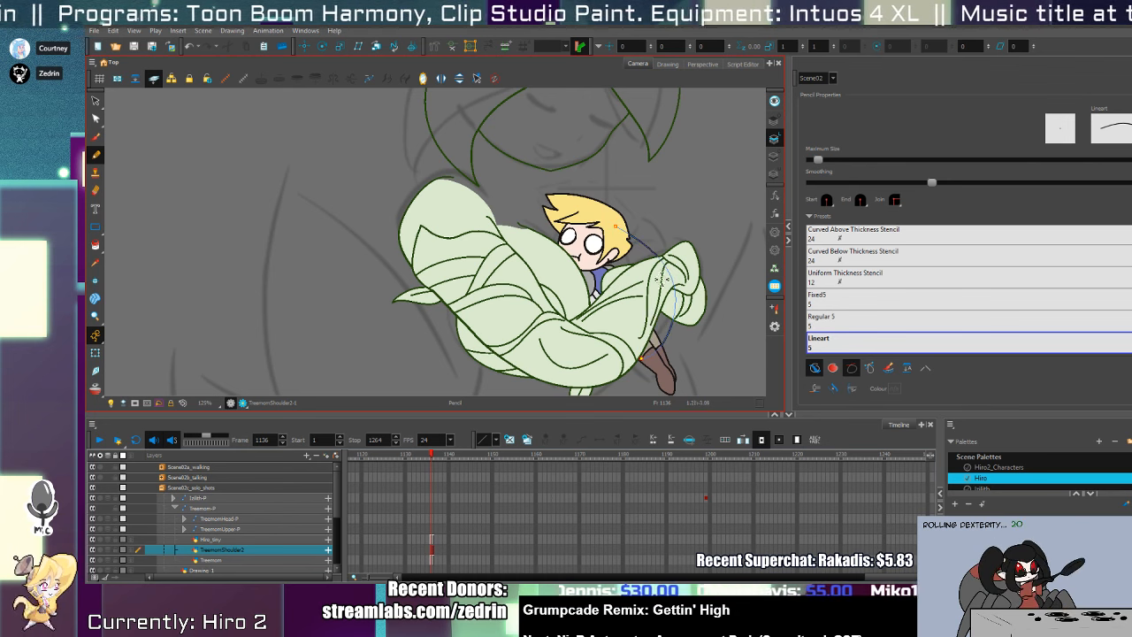
key(ctrl+z)
drag(635, 225, 654, 341)
key(ctrl+z)
drag(623, 219, 642, 355)
key(ctrl+z)
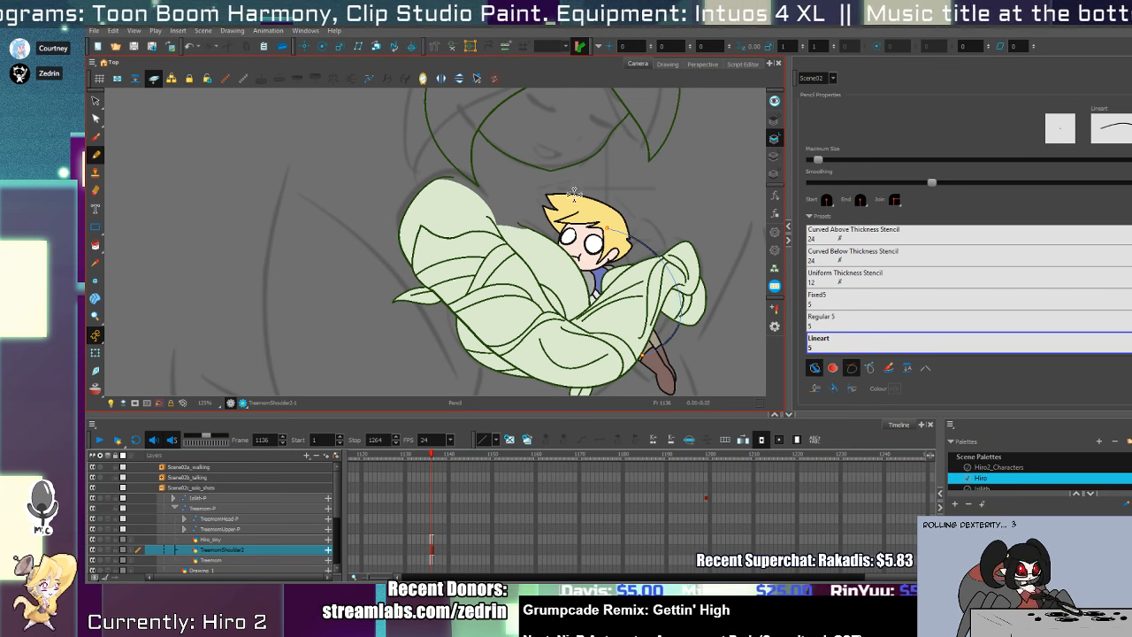
- Draw the shoulder's outer line arching over Hiro's head down to the leaf, add crease lines across it, and trim the excess
mouse_move(576, 193)
mouse_down()
mouse_move(657, 226)
mouse_move(690, 317)
mouse_up()
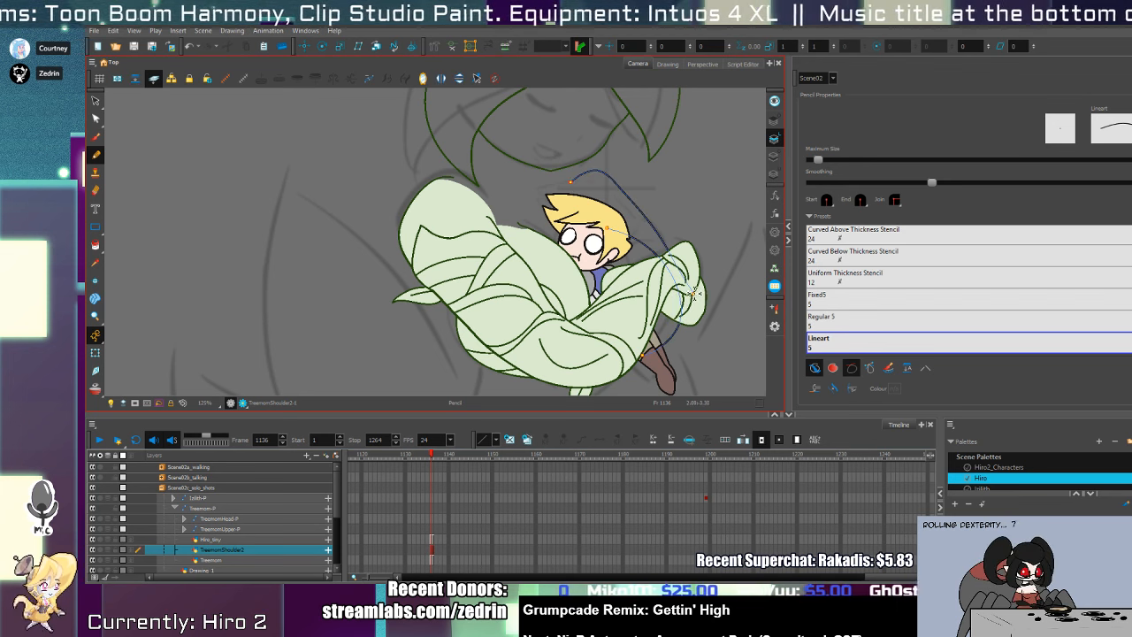
key(alt+t)
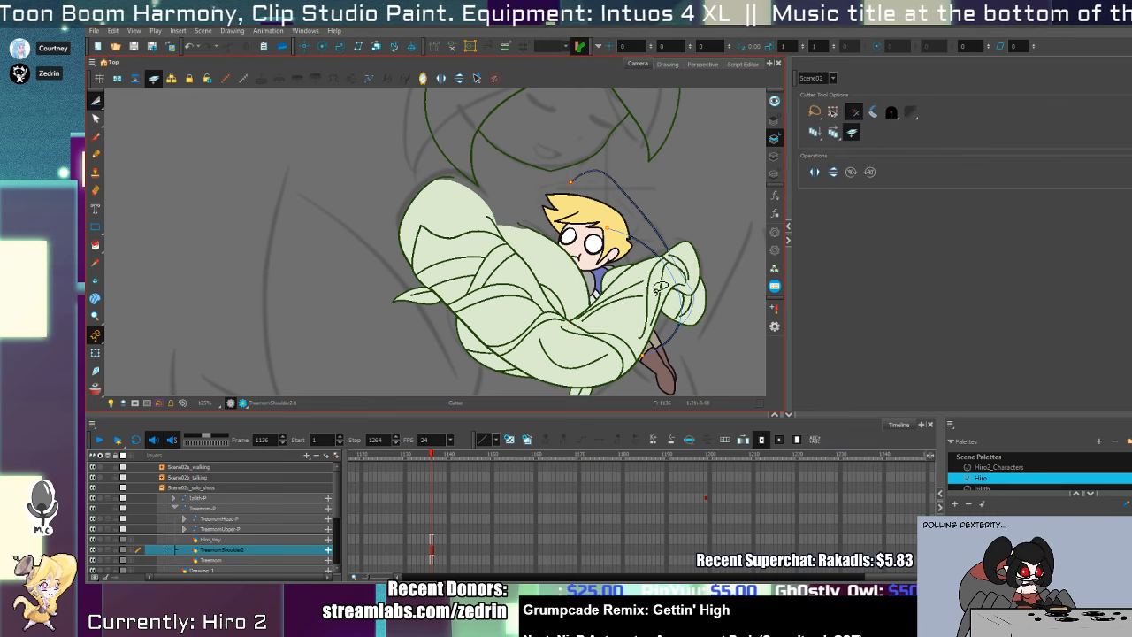
key(alt+slash)
mouse_move(644, 203)
mouse_down()
mouse_move(639, 268)
mouse_move(644, 239)
mouse_move(635, 253)
mouse_move(694, 239)
mouse_up()
key(alt+t)
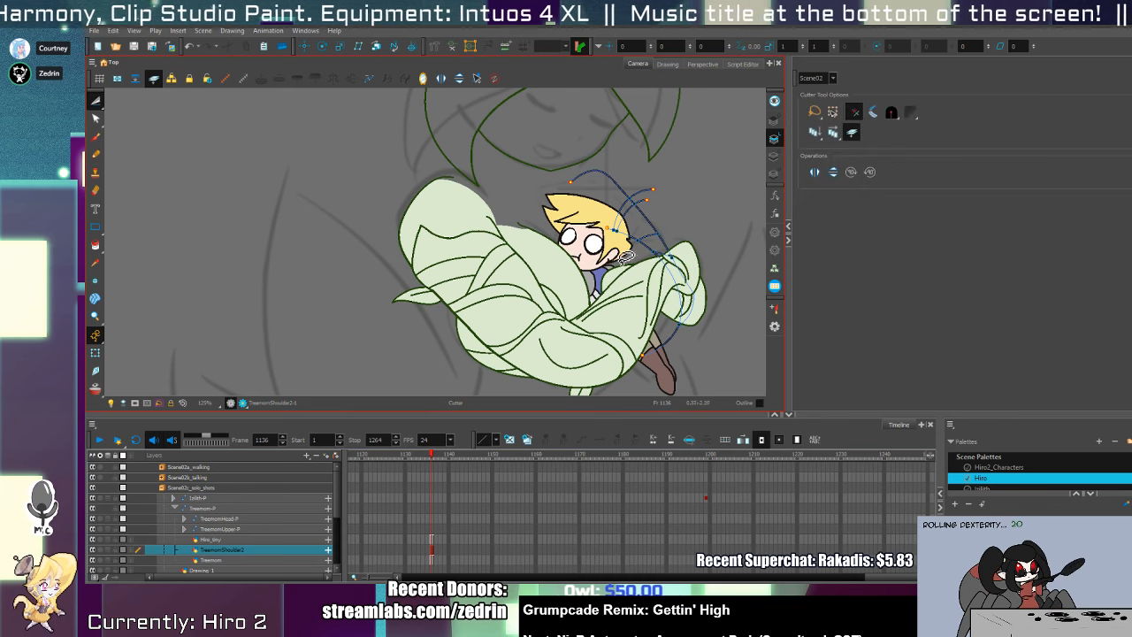
- Add short fold lines inside the shoulder beside Hiro's head with the Lineart pencil
key(alt+z)
click(651, 206)
key(alt+b)
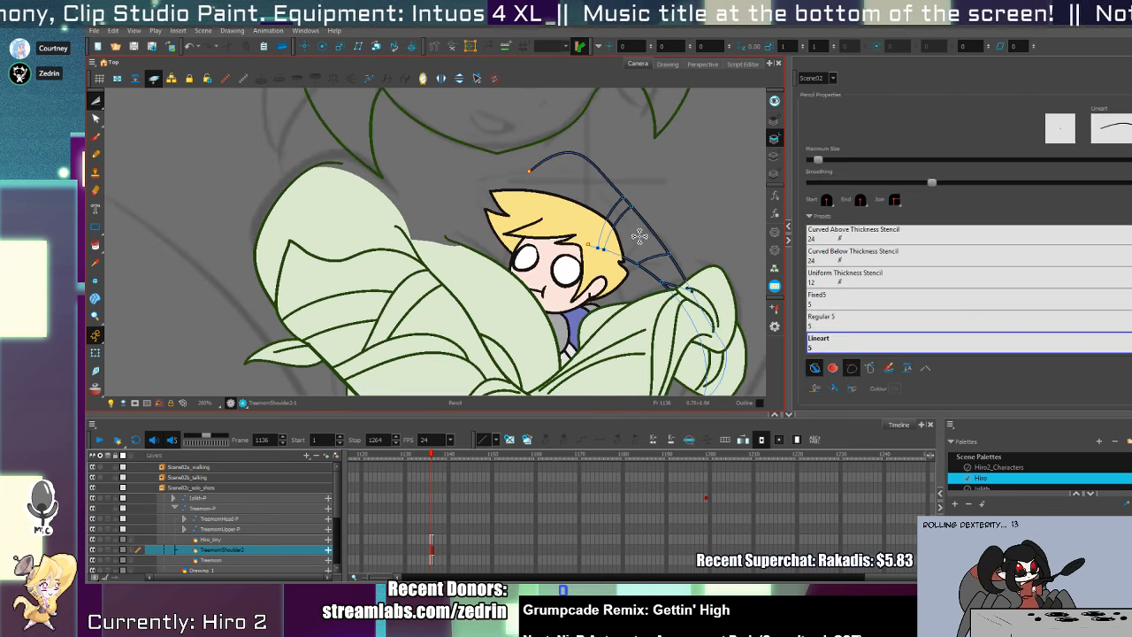
drag(645, 230, 654, 261)
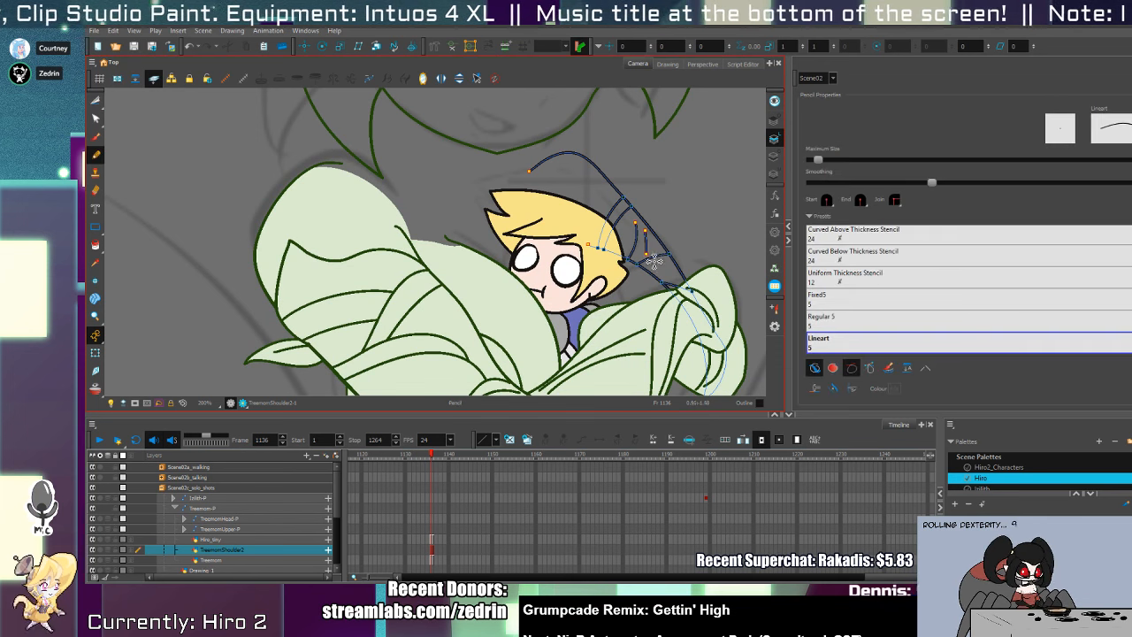
drag(586, 174, 615, 242)
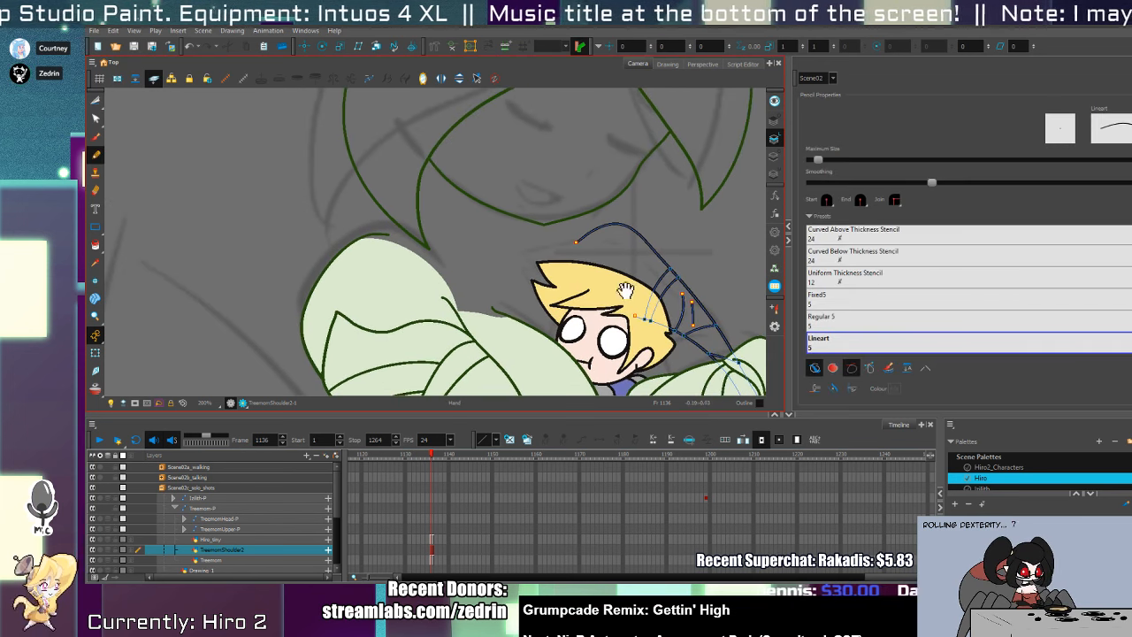
- Draw crease lines on the lower shoulder beside Hiro's leg, redoing the stroke, and trim the overhanging ends
mouse_move(626, 290)
mouse_down()
mouse_move(607, 278)
mouse_move(617, 298)
mouse_move(620, 221)
mouse_up()
key(alt+v)
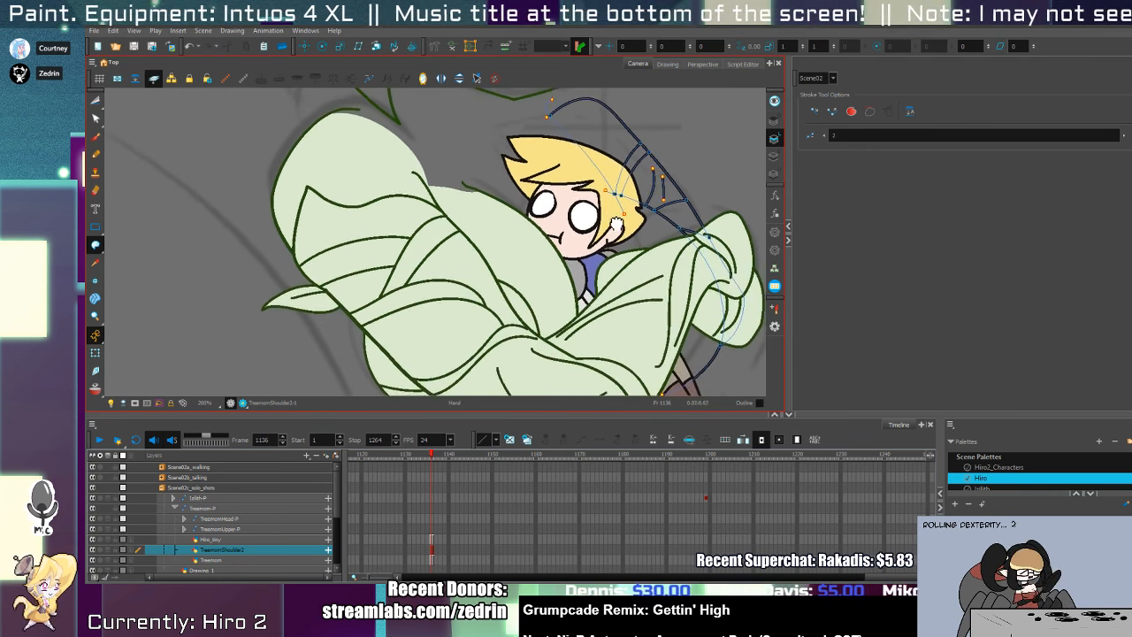
key(alt+b)
drag(723, 360, 623, 349)
key(ctrl+z)
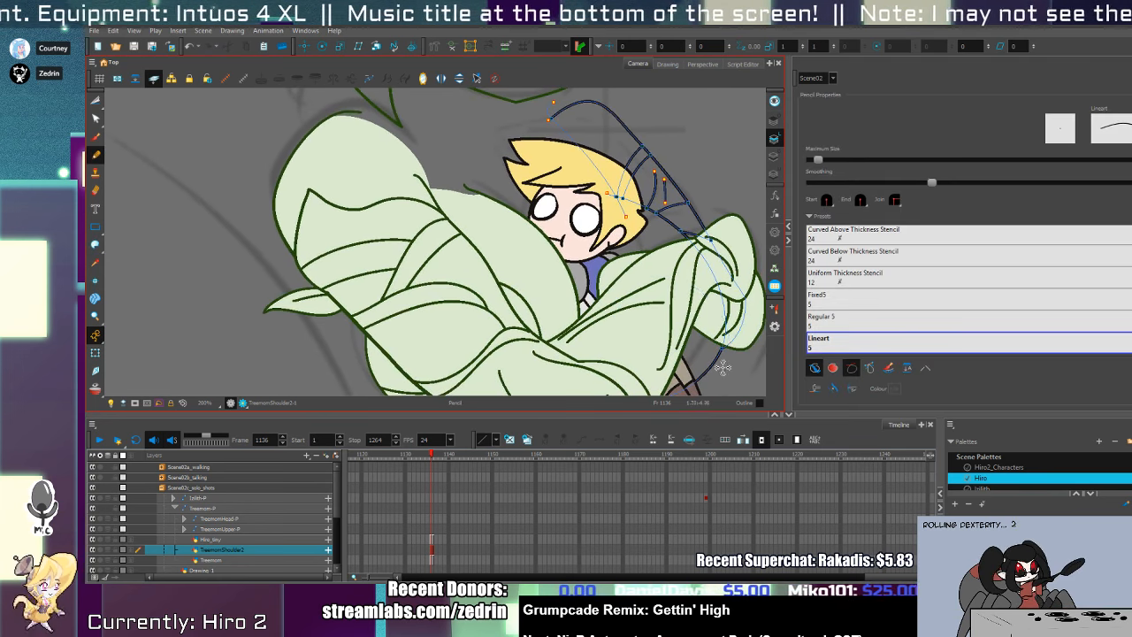
mouse_move(726, 372)
mouse_down()
mouse_move(674, 271)
mouse_move(691, 364)
mouse_move(691, 335)
mouse_move(639, 349)
mouse_up()
key(alt+t)
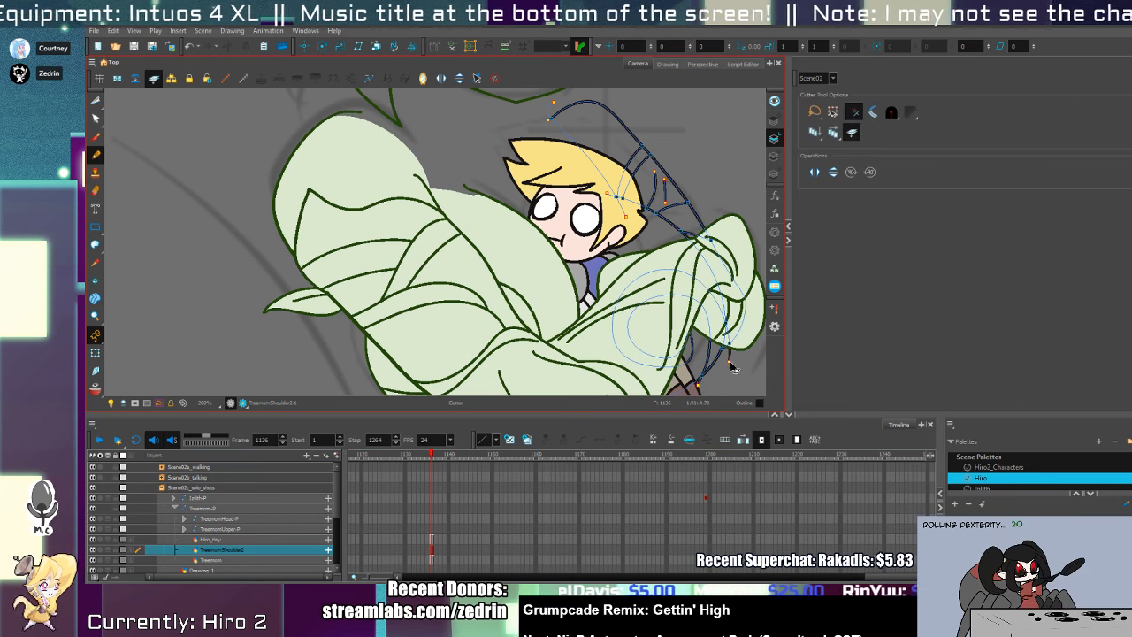
- Select all the shoulder line art and recolour it with the dark green line colour of the Plants palette
key(alt+s)
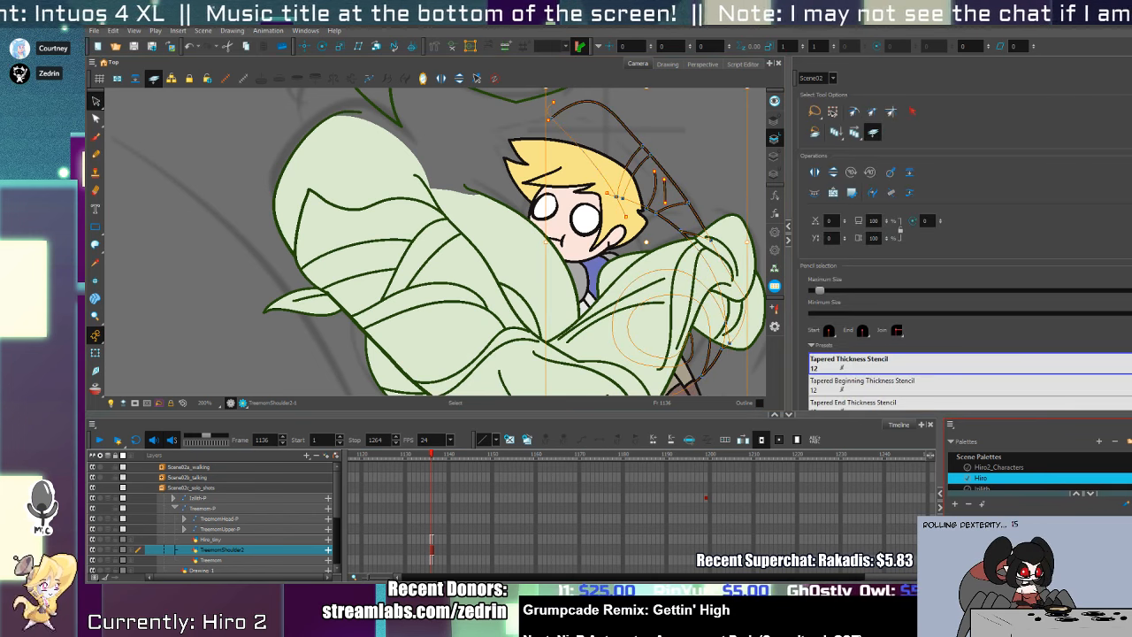
drag(1084, 494, 1084, 502)
scroll(1035, 478, down, 1)
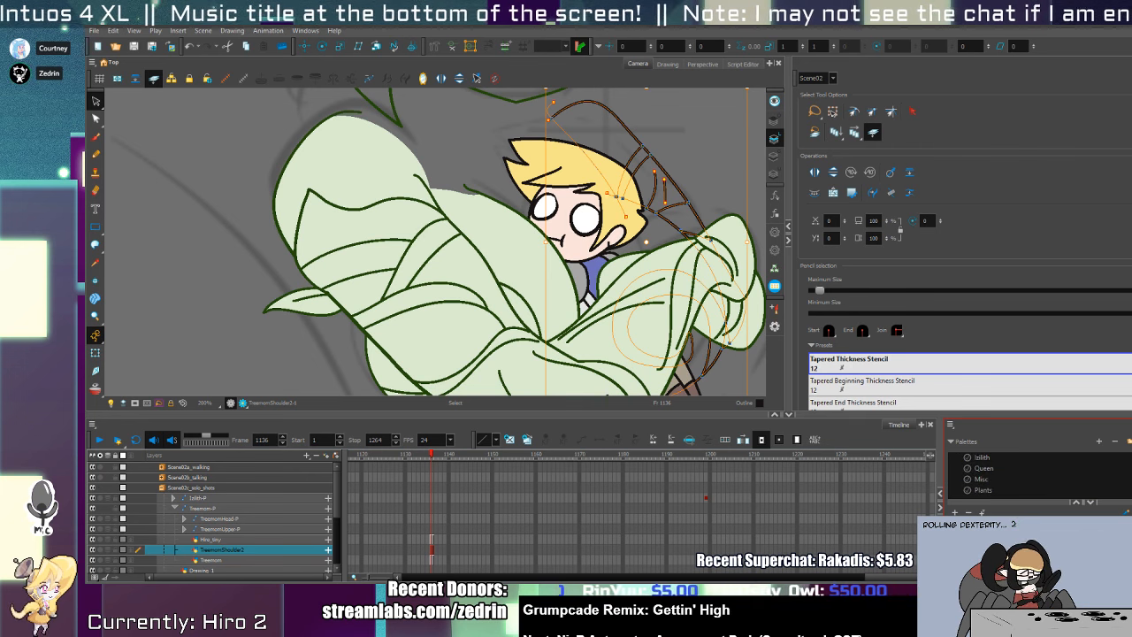
click(984, 491)
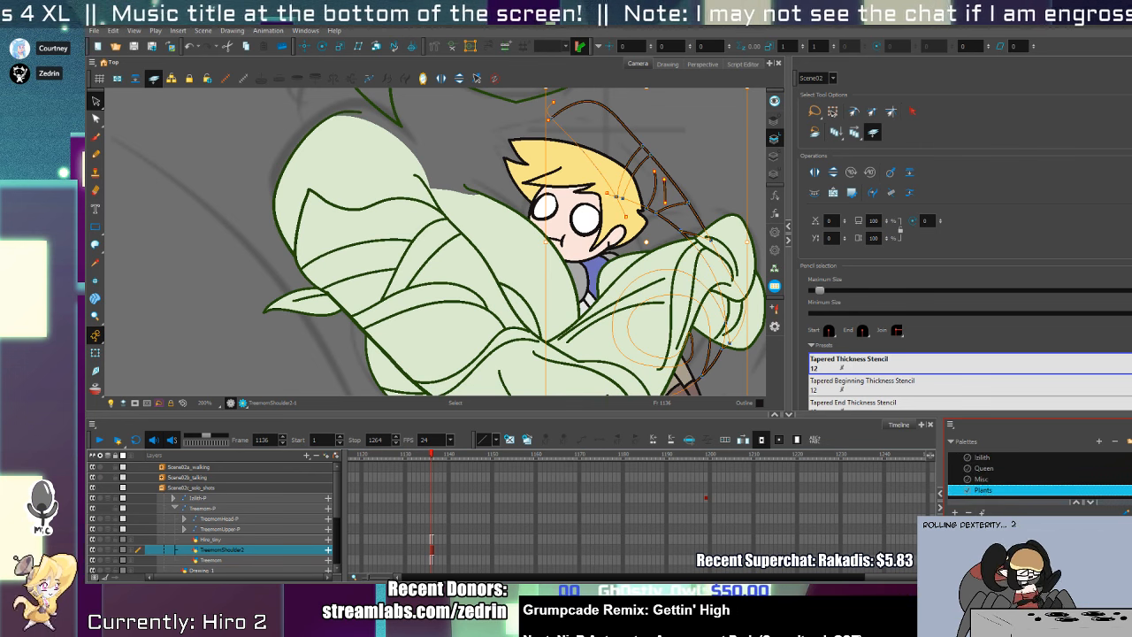
scroll(987, 455, up, 2)
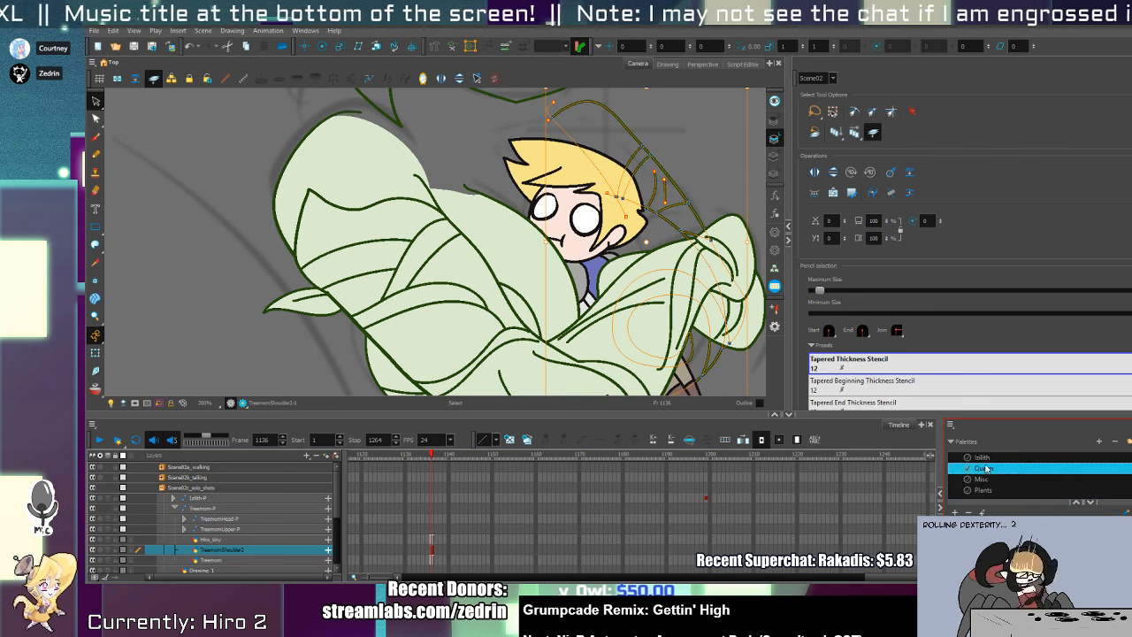
click(986, 470)
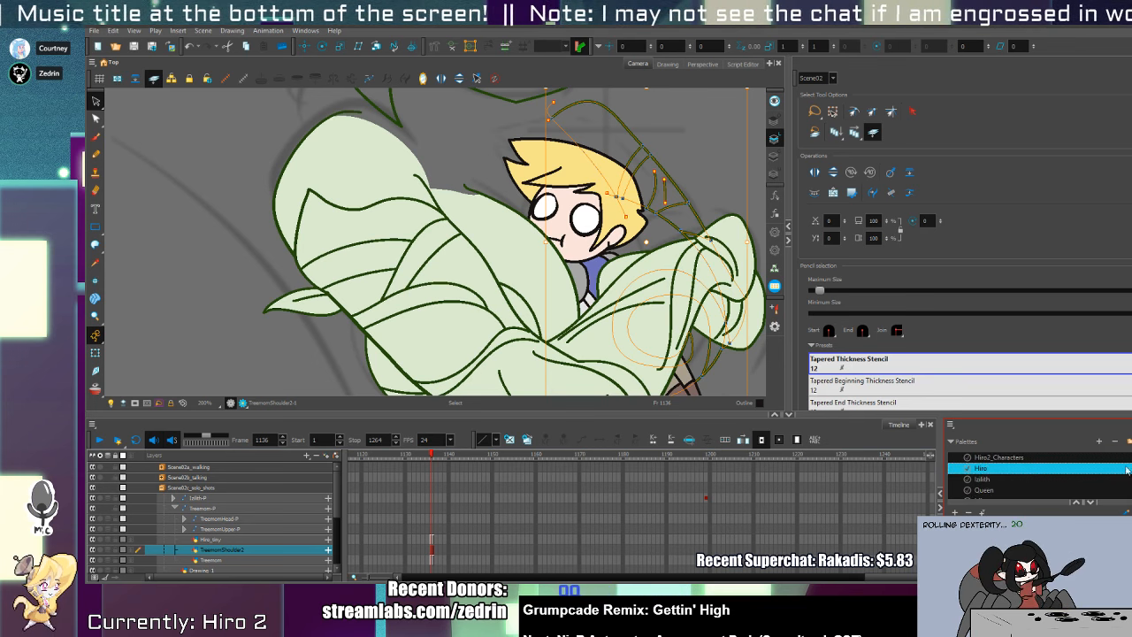
- Move the Plants palette up the scene palette list to sit directly below the Hiro palette
scroll(982, 478, down, 2)
click(978, 491)
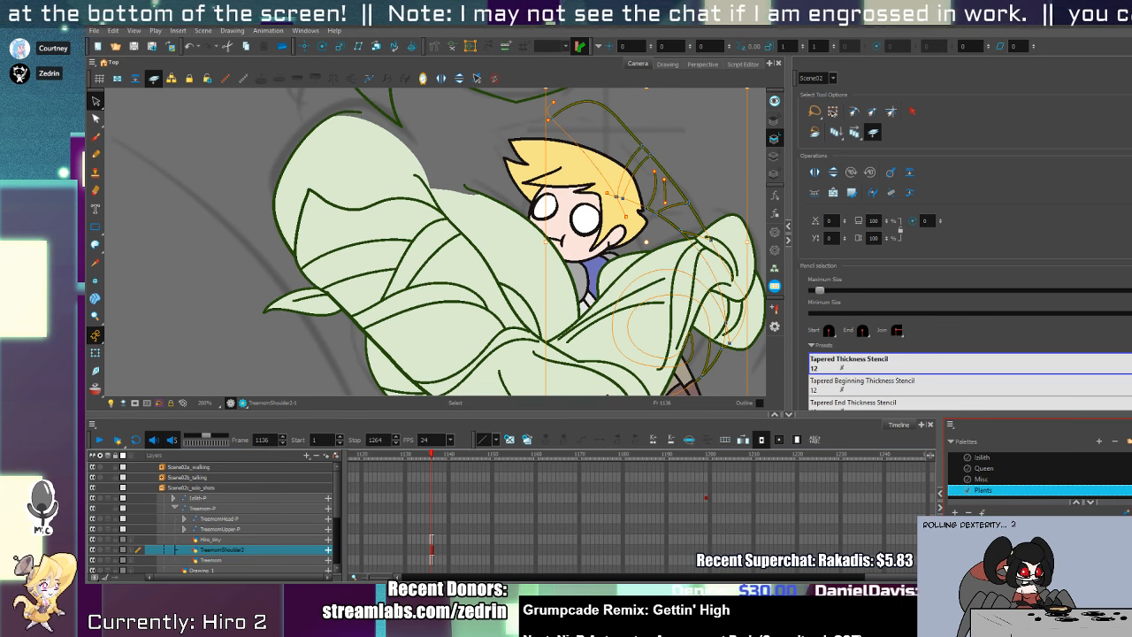
key(ctrl+Up)
key(ctrl+Up)
key(ctrl+Up)
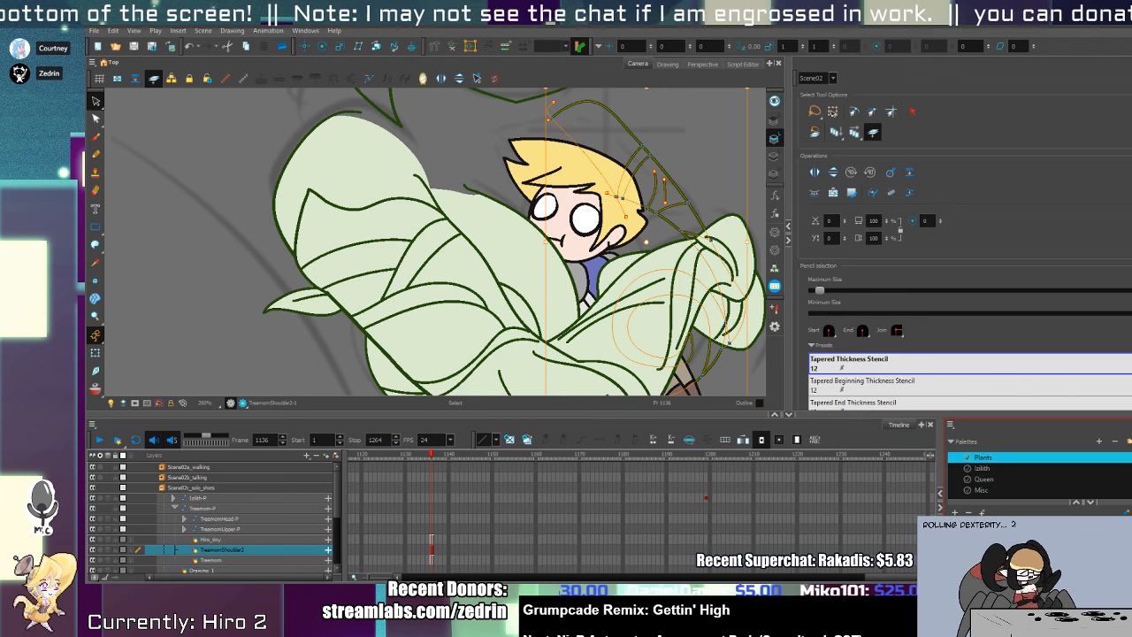
scroll(1035, 473, up, 1)
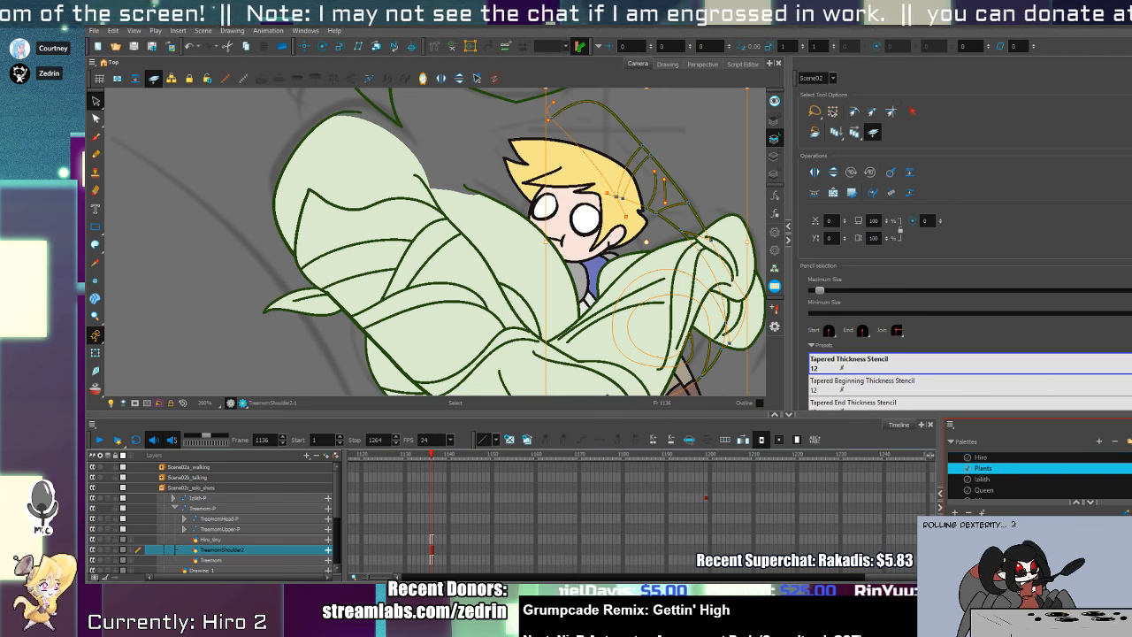
- Close the open shoulder shape with an invisible stroke behind the leaves to Hiro's leg, and adjust its curve with the Contour Editor
key(alt+z)
alt+click(618, 320)
drag(633, 315, 570, 331)
click(541, 237)
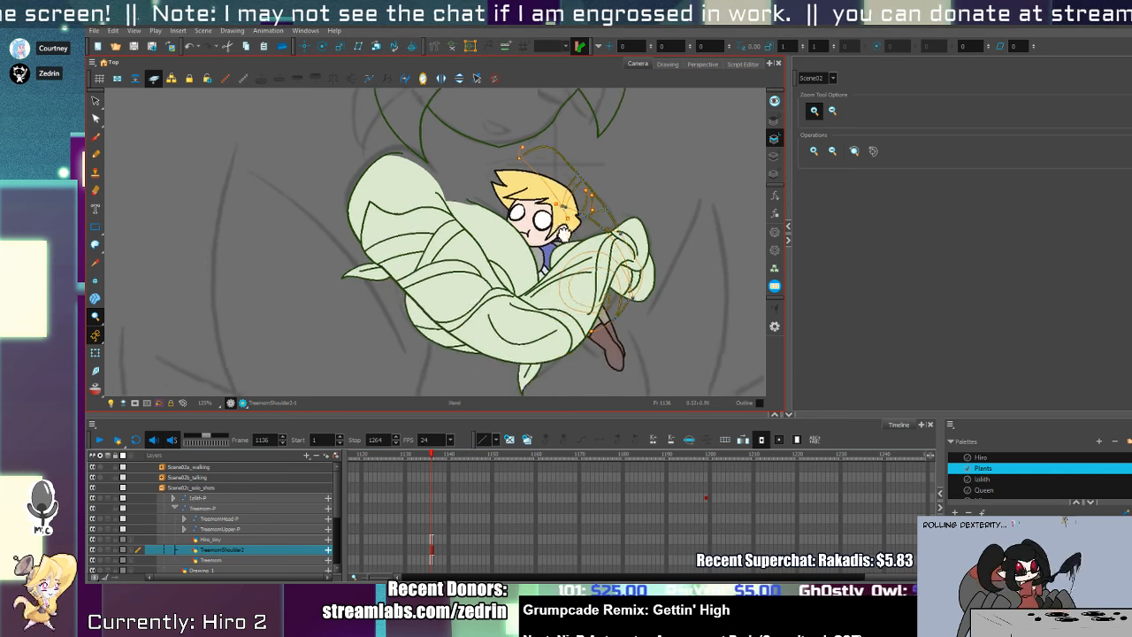
key(alt+v)
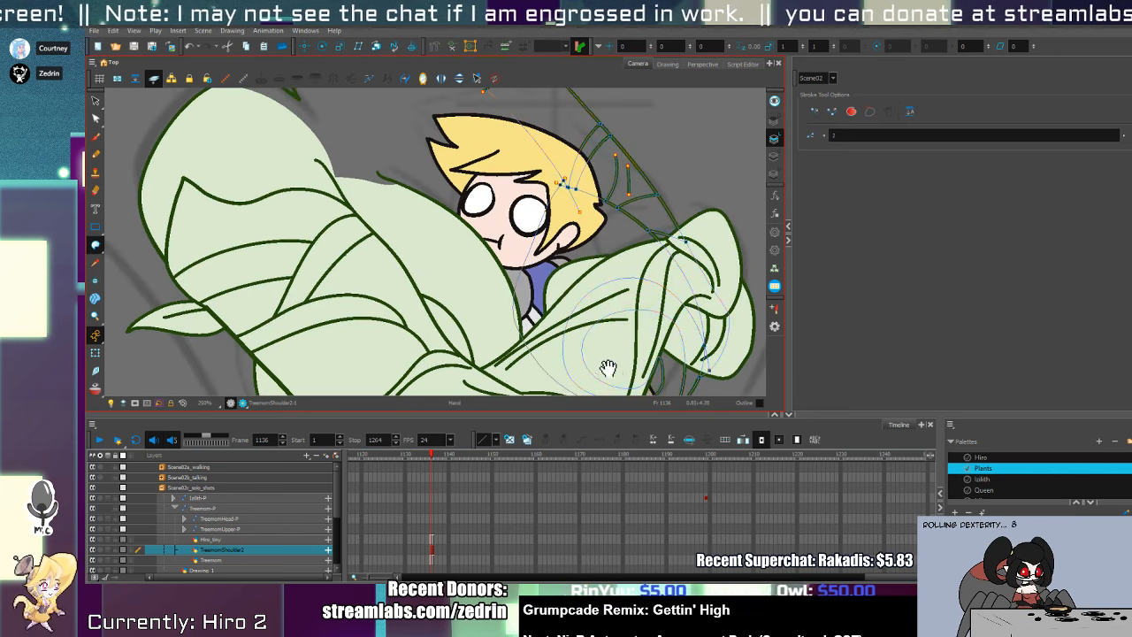
scroll(605, 369, down, 3)
mouse_move(511, 303)
mouse_down()
mouse_move(584, 141)
mouse_move(583, 178)
mouse_move(533, 321)
mouse_move(699, 409)
mouse_move(625, 370)
mouse_up()
key(alt+q)
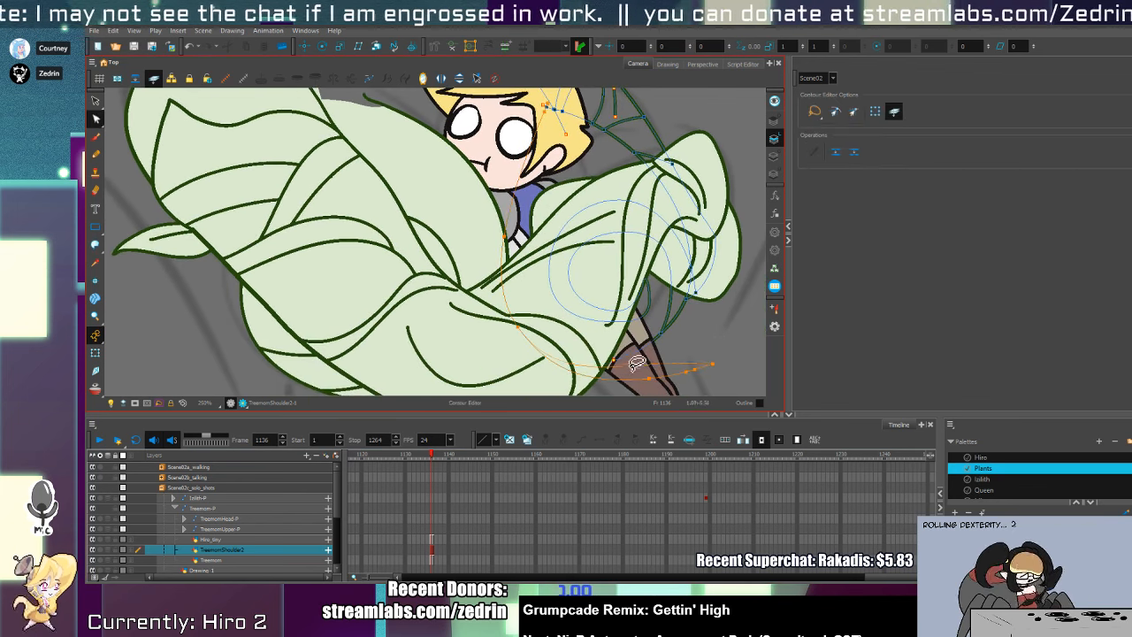
- Paint all the enclosed areas of the shoulder pale green, from beside Hiro's leg up to behind his head
key(alt+i)
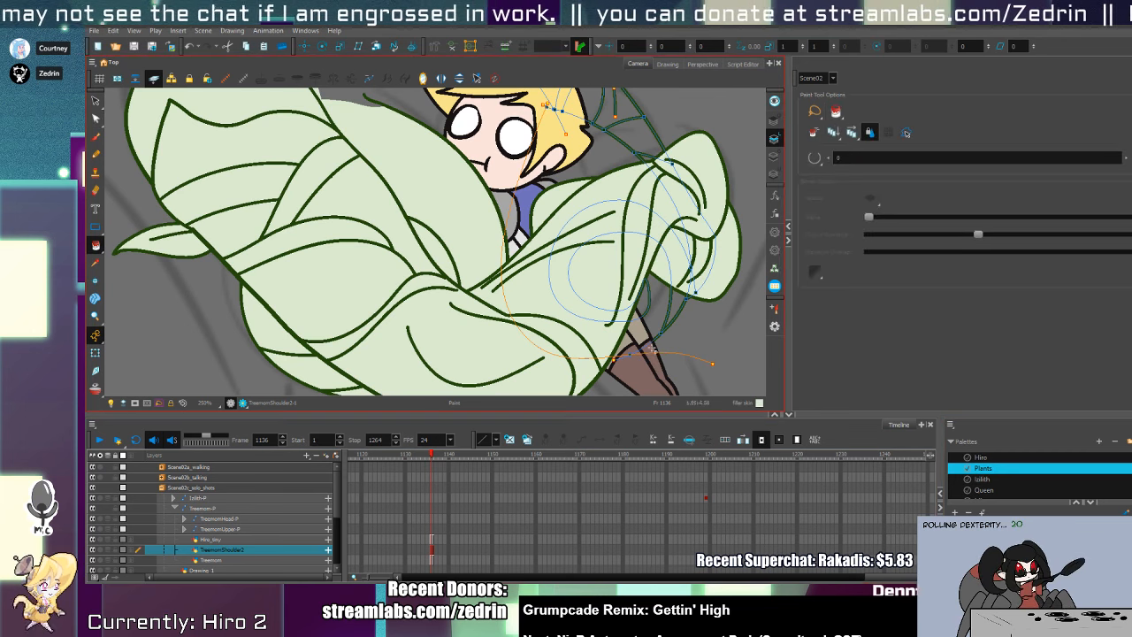
drag(607, 313, 608, 322)
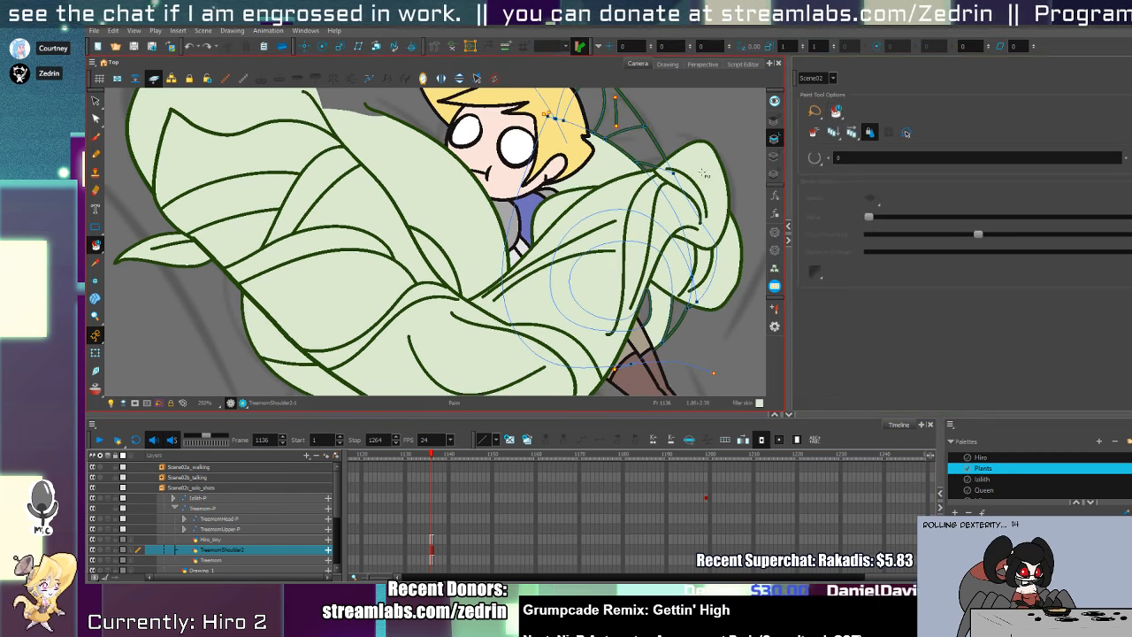
mouse_move(729, 168)
mouse_down()
mouse_move(750, 232)
mouse_move(727, 172)
mouse_up()
drag(616, 185, 656, 344)
mouse_move(549, 254)
mouse_down()
mouse_move(566, 274)
mouse_move(651, 177)
mouse_move(564, 266)
mouse_move(562, 305)
mouse_up()
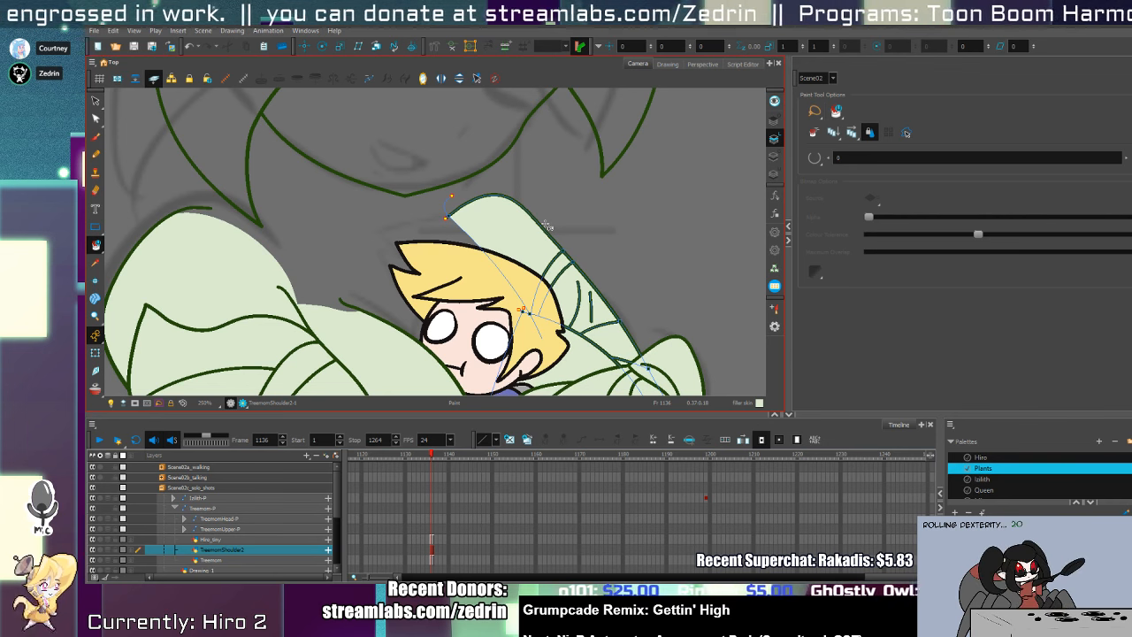
drag(464, 285, 515, 221)
key(alt+z)
key(1)
key(1)
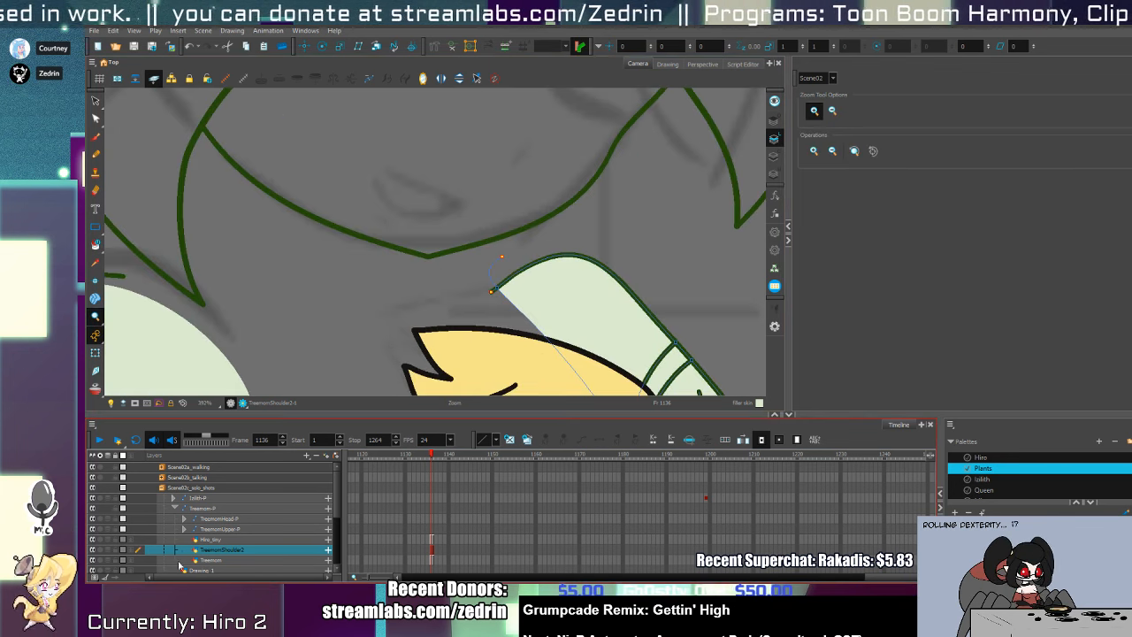
- Add a parent peg to both the Hiro_tiny and TreemomShoulder2 drawing layers
alt+click(410, 343)
alt+click(394, 359)
alt+click(388, 373)
alt+click(380, 386)
alt+click(380, 386)
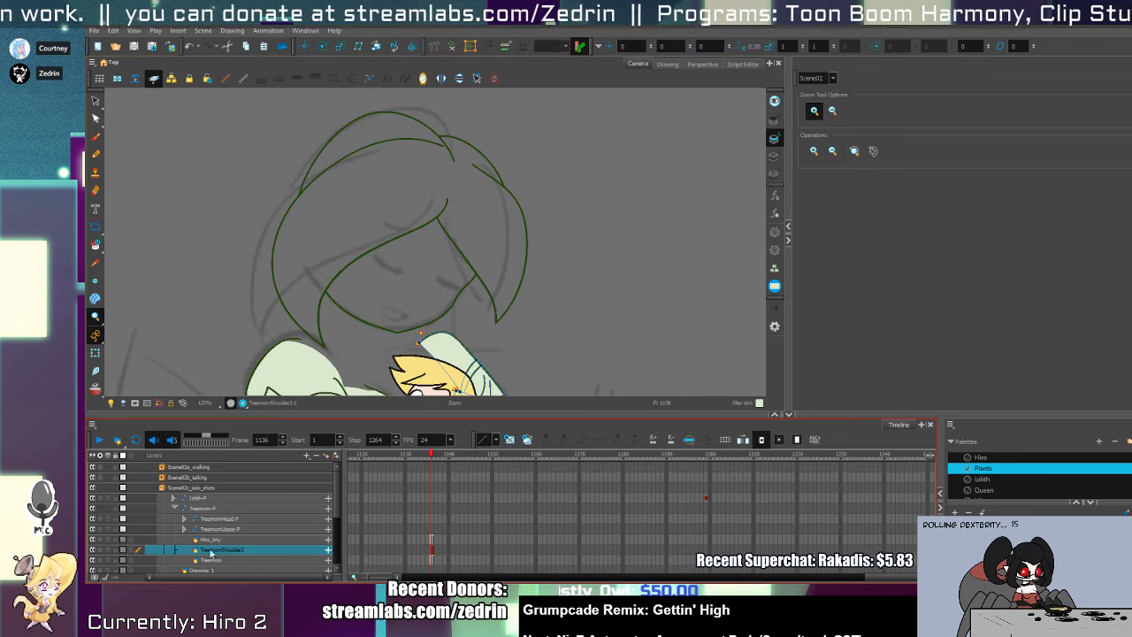
shift+click(216, 540)
click(334, 455)
- Select the head, upper-body, Hiro_tiny and shoulder pegs together and move their rotation pivots down to Treemom's waist
click(223, 560)
ctrl+click(222, 540)
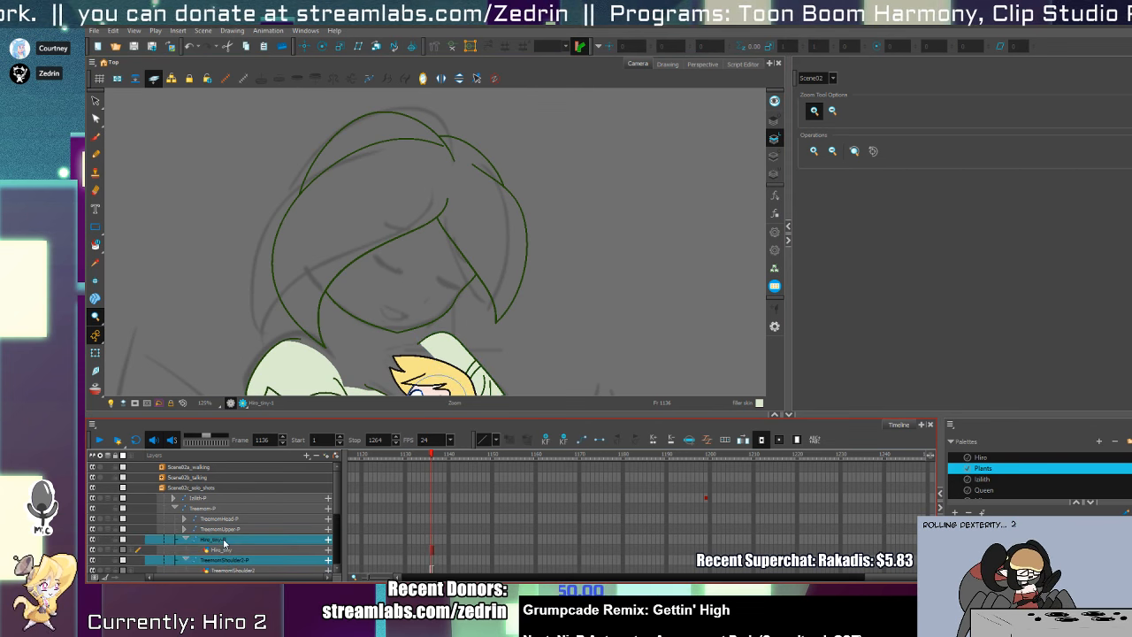
ctrl+click(218, 529)
ctrl+click(218, 519)
alt+click(316, 397)
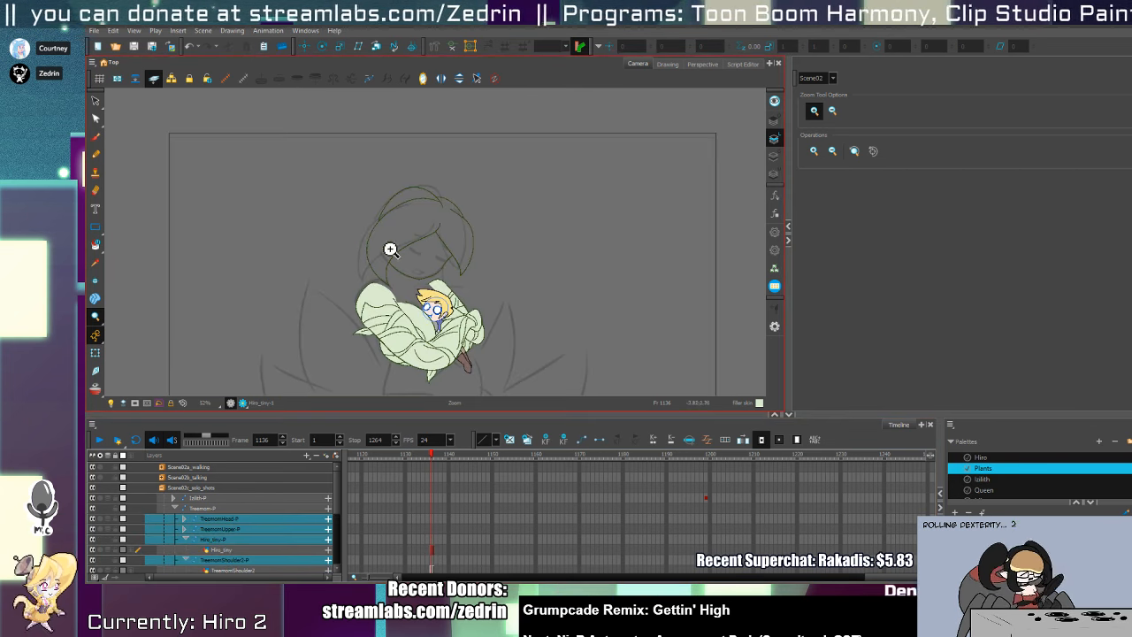
drag(361, 279, 441, 180)
click(322, 46)
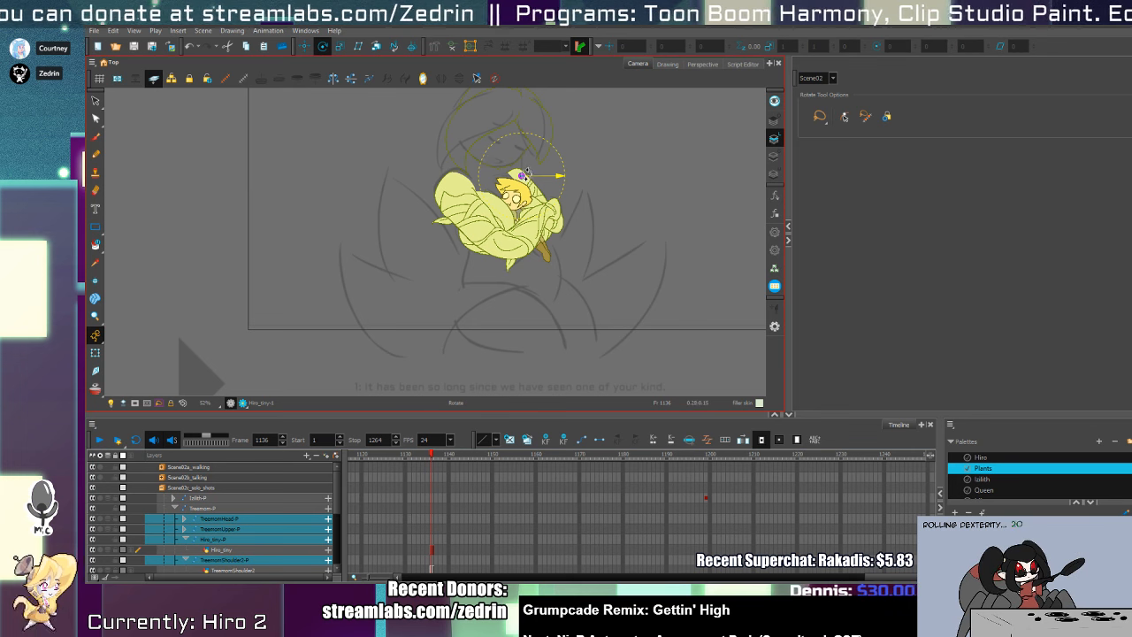
drag(529, 177, 520, 306)
- Reposition the individual pivots of the upper-body, Hiro_tiny and shoulder pegs, placing the shoulder's pivot behind Hiro's head
click(222, 529)
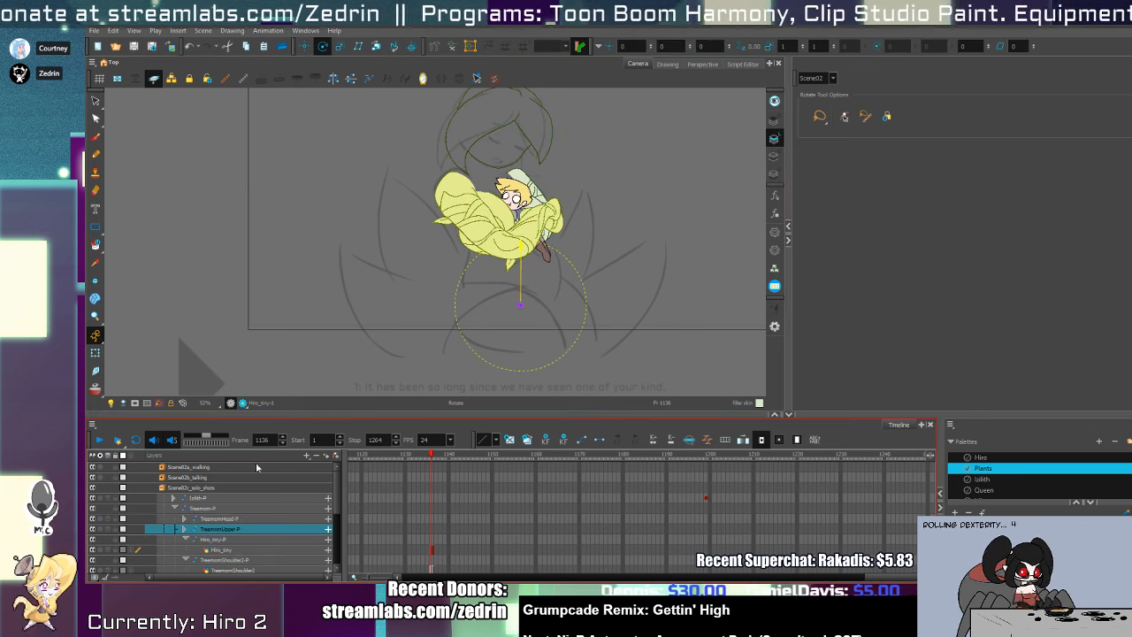
drag(522, 307, 458, 192)
click(221, 540)
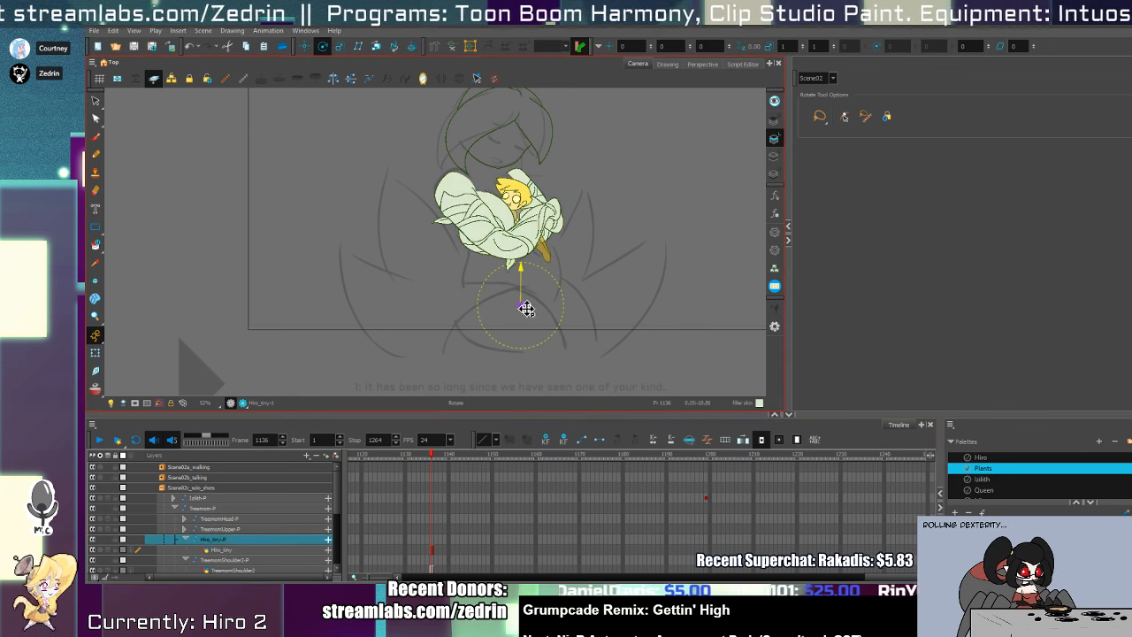
drag(526, 308, 524, 181)
click(212, 561)
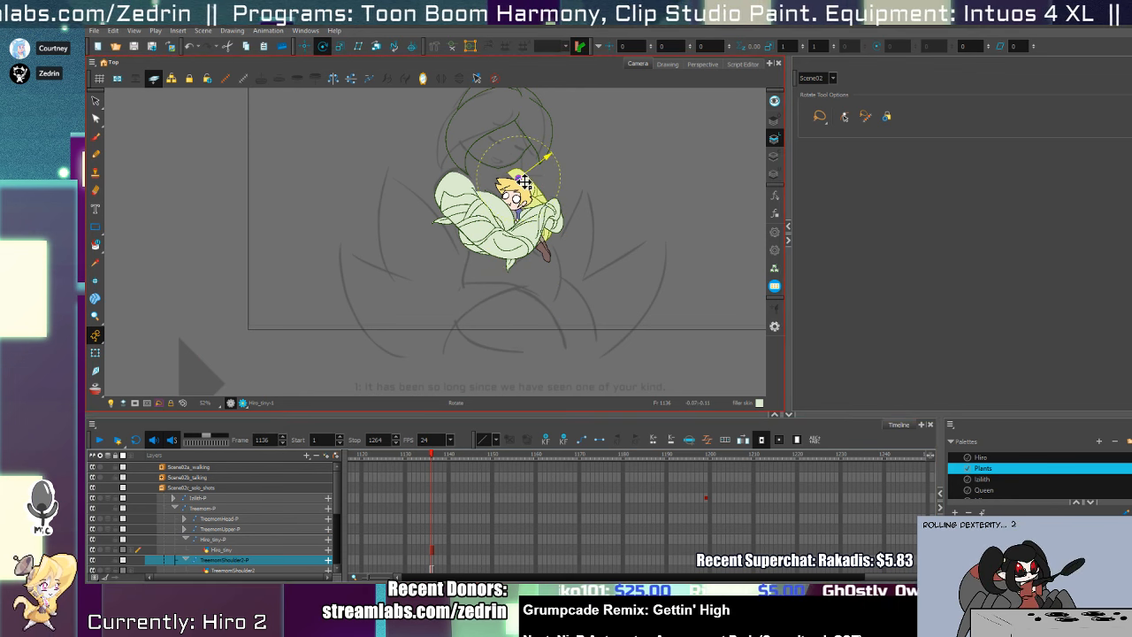
click(186, 540)
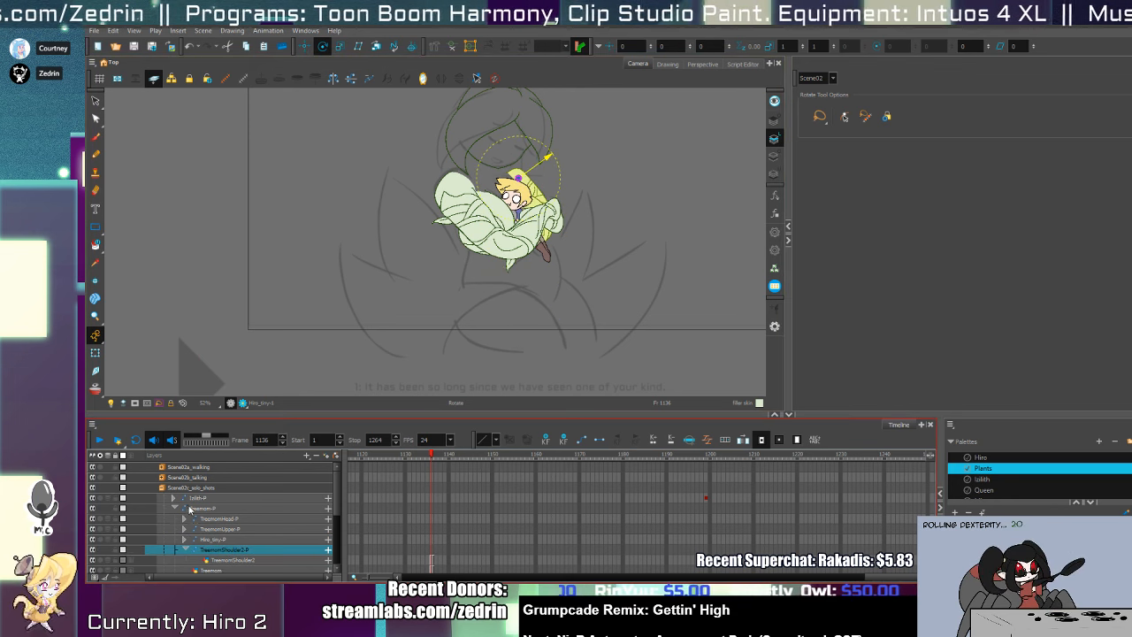
- Place the TreemomHead peg's rotation pivot just below Treemom's chin
click(450, 245)
drag(526, 180, 494, 178)
click(234, 518)
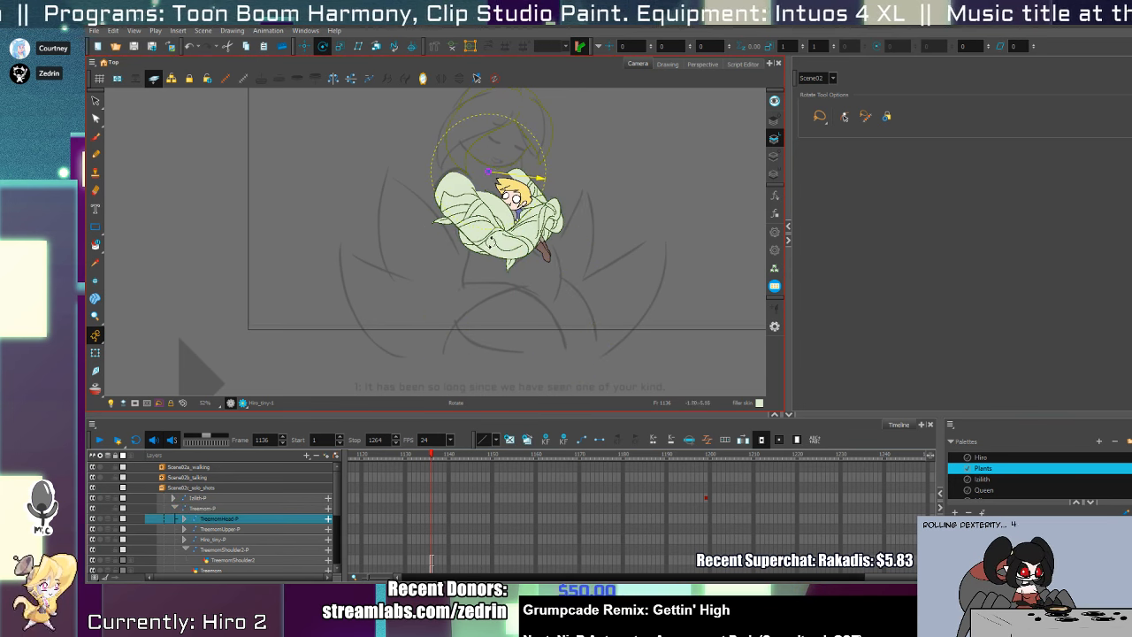
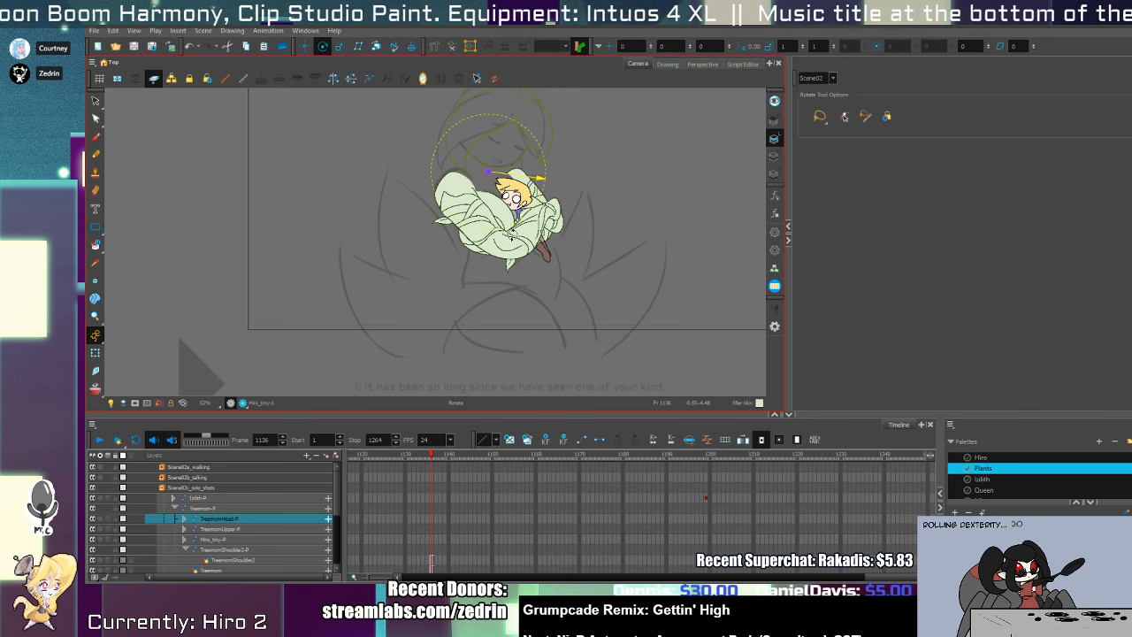
scroll(337, 524, down, 3)
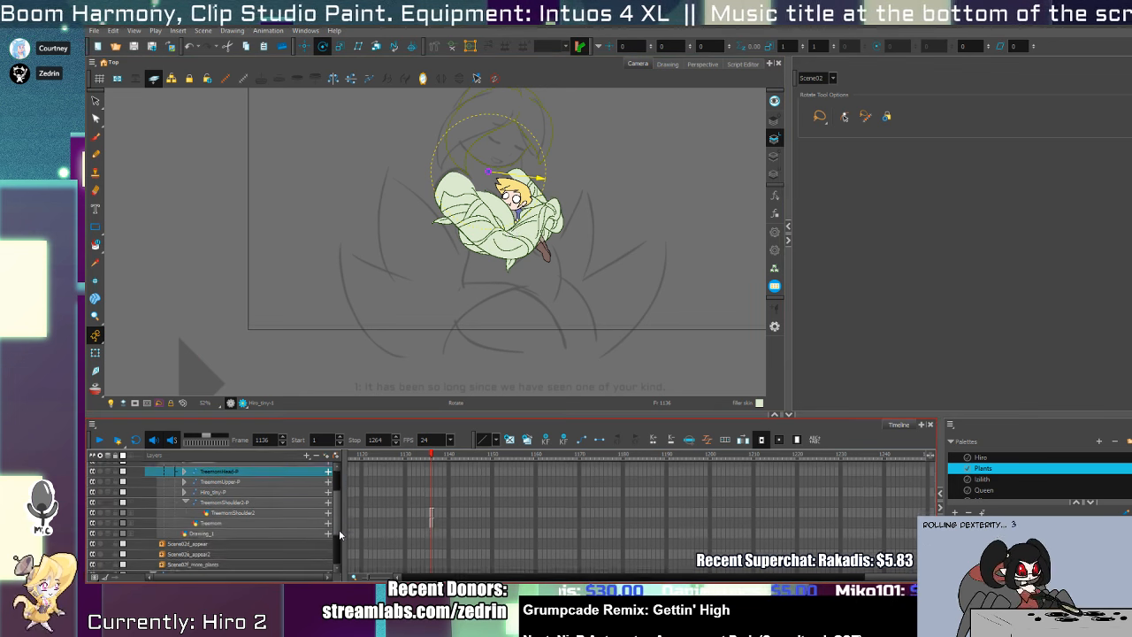
- On the Treemom drawing layer, pencil both neck lines and one side of her torso down to the hip with the Plants palette
click(258, 531)
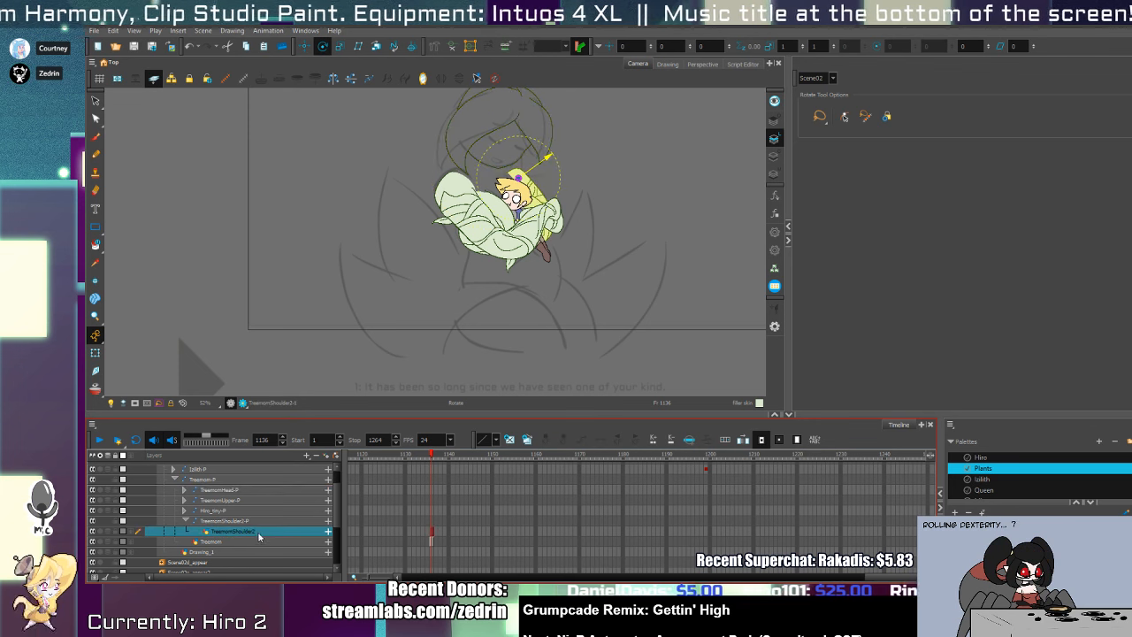
click(237, 541)
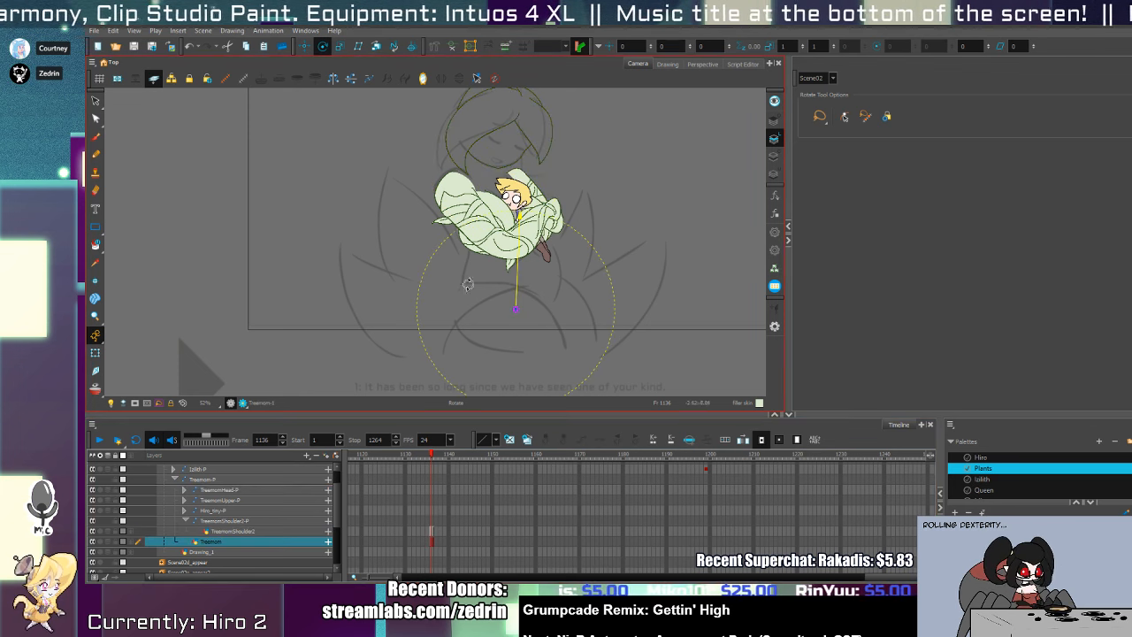
scroll(508, 278, up, 2)
key(alt+/)
drag(490, 197, 505, 303)
key(d)
click(485, 262)
scroll(485, 263, up, 2)
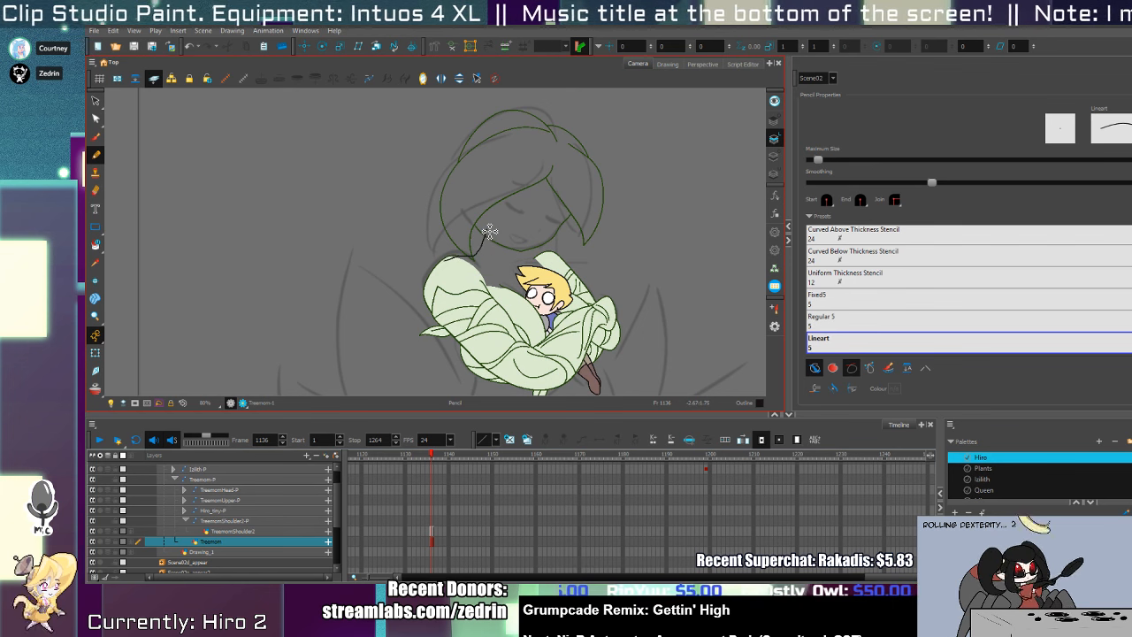
click(984, 468)
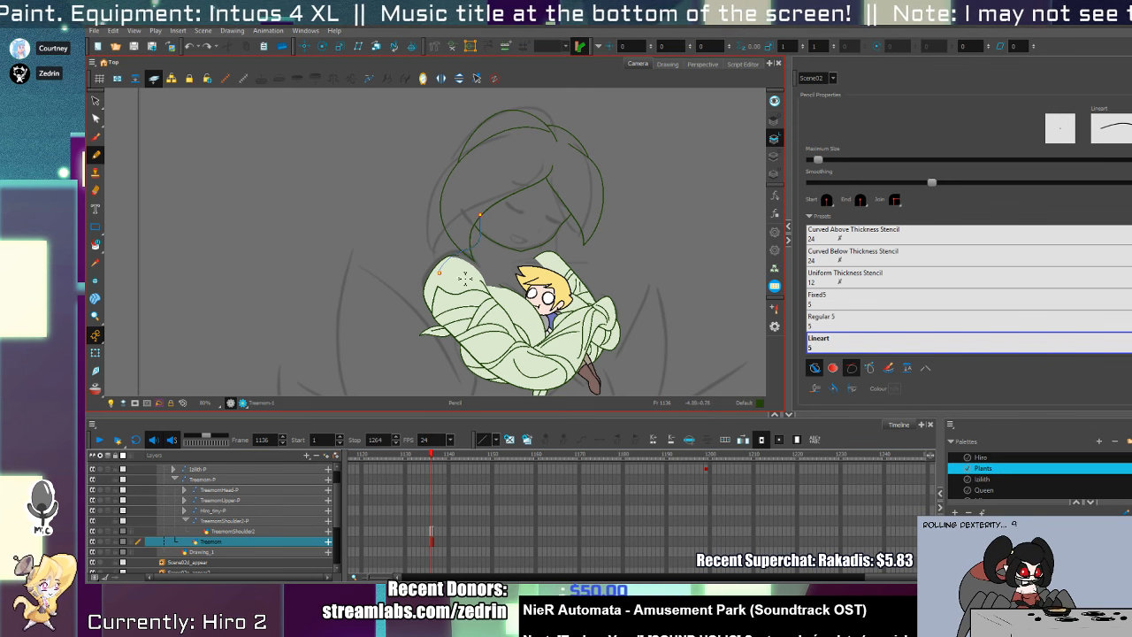
drag(563, 306, 568, 184)
drag(445, 150, 478, 372)
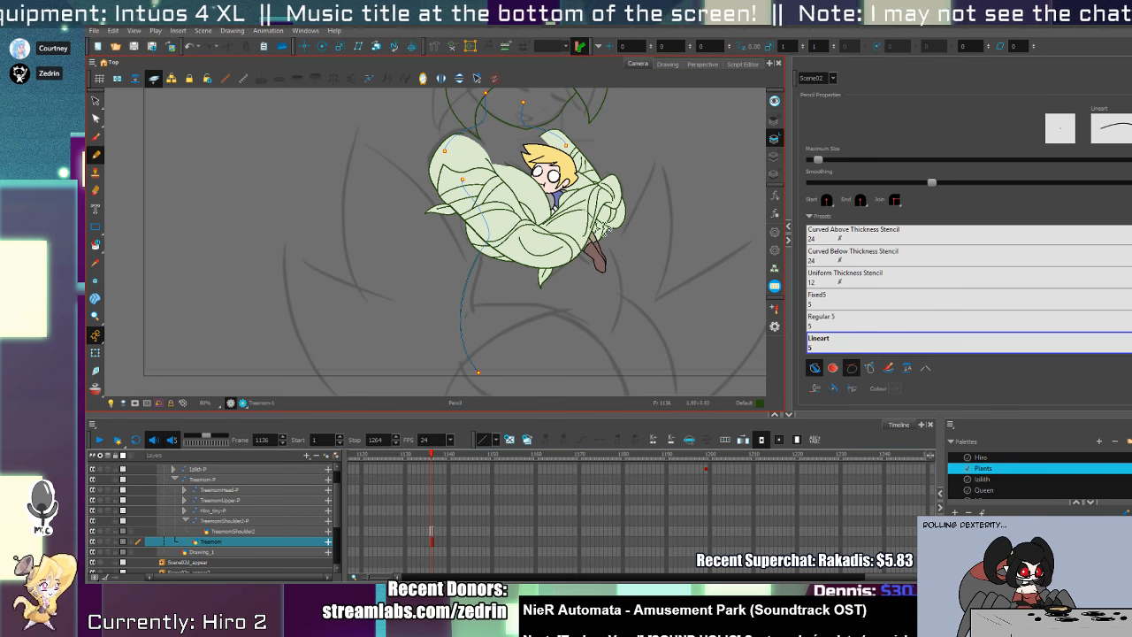
- Pencil Treemom's other hip and her thigh curves below the arms, and cut off the overlapping line ends at the hips
drag(591, 219, 610, 355)
drag(506, 314, 611, 356)
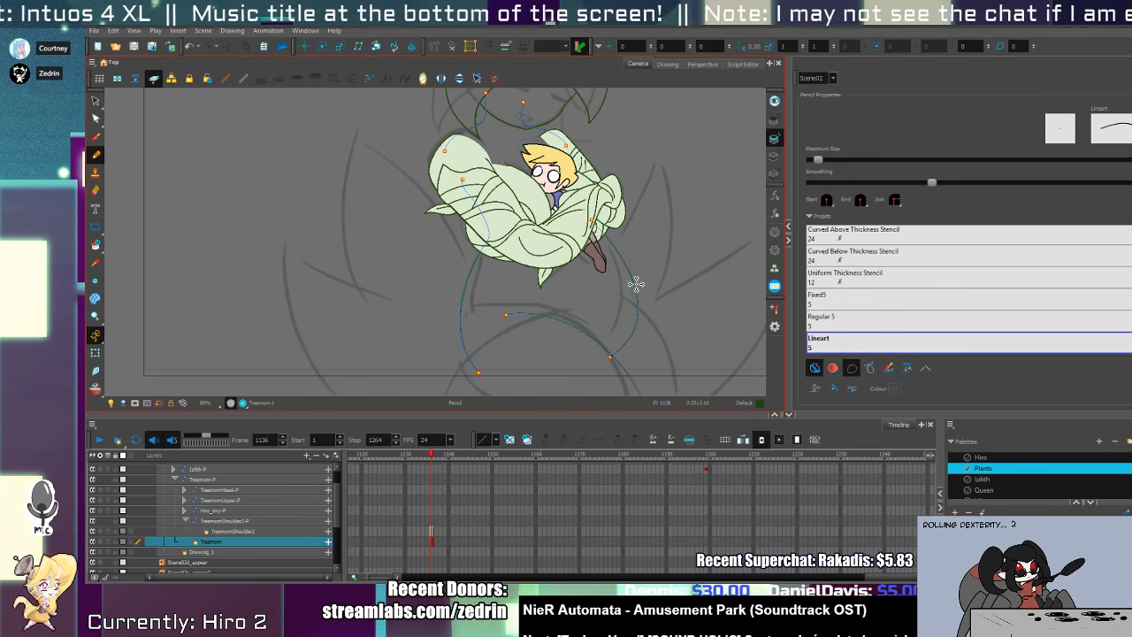
drag(620, 276, 677, 393)
mouse_move(456, 322)
mouse_down()
mouse_move(481, 265)
mouse_move(481, 292)
mouse_move(652, 374)
mouse_up()
key(alt+t)
drag(497, 297, 480, 288)
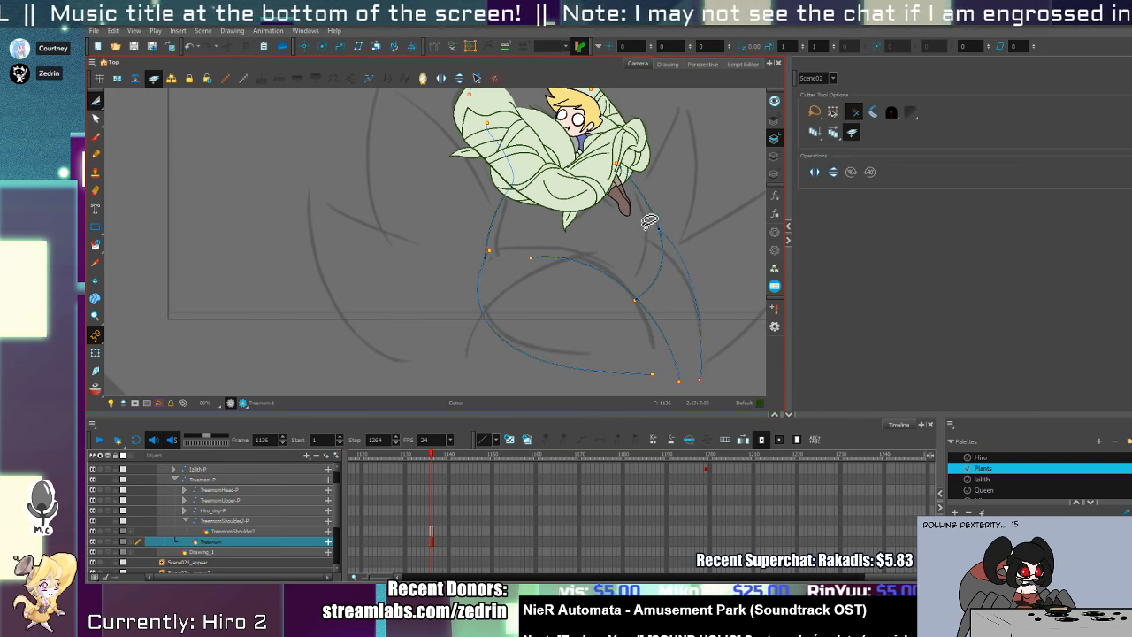
drag(649, 232, 672, 384)
- Draw the torso line behind Hiro that links the neck to the hip, and open the joined stroke for contour editing
scroll(630, 285, up, 2)
key(alt+/)
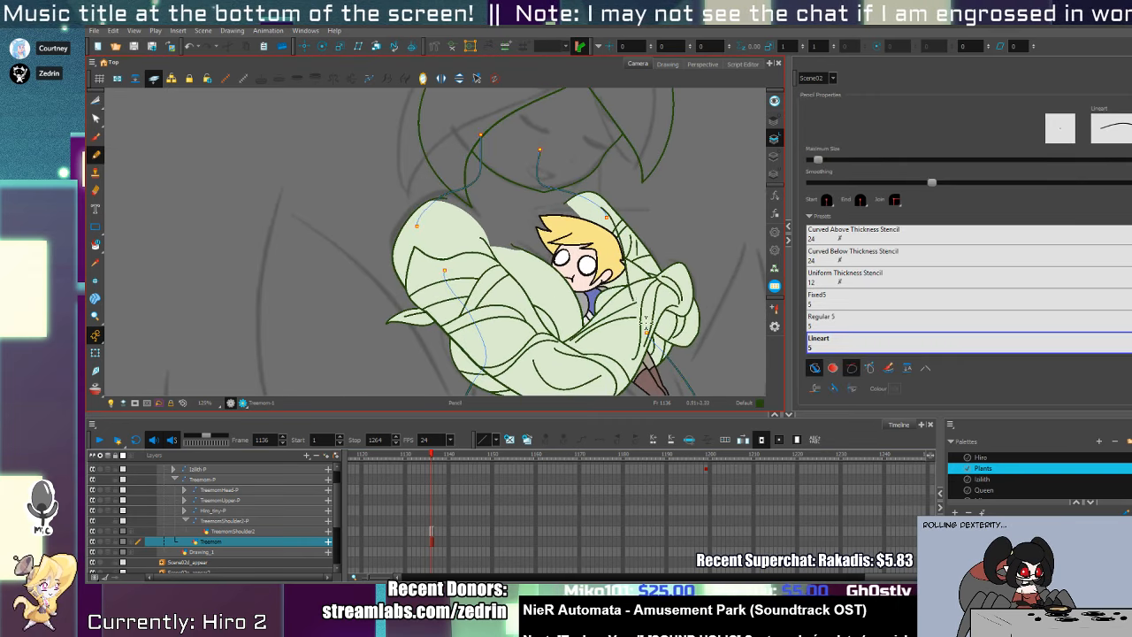
key(alt+s)
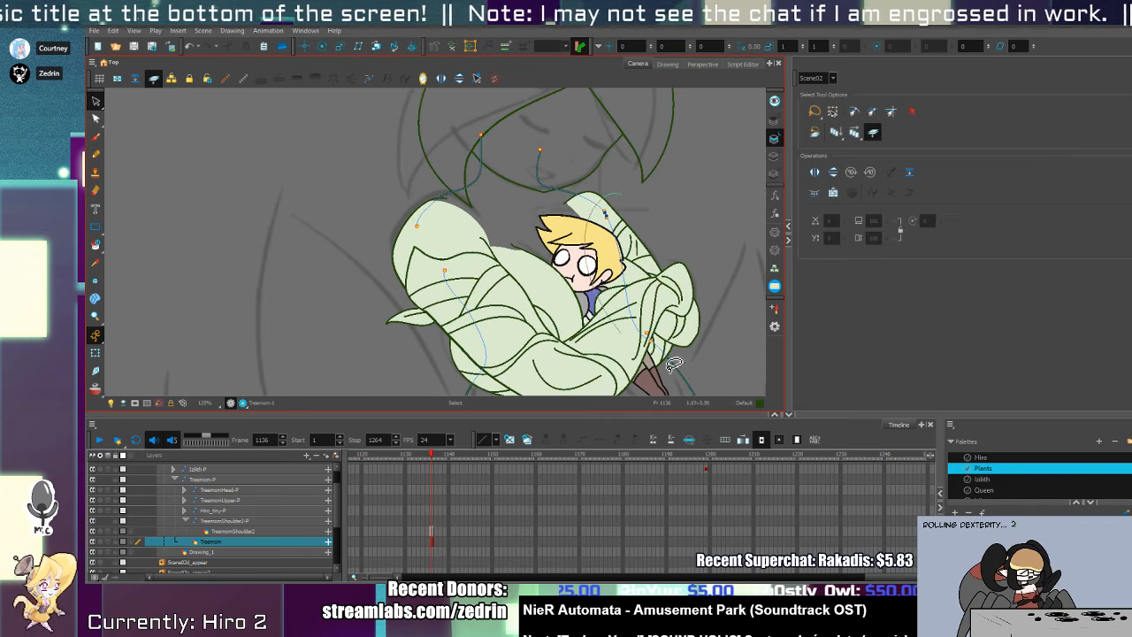
click(652, 324)
key(alt+q)
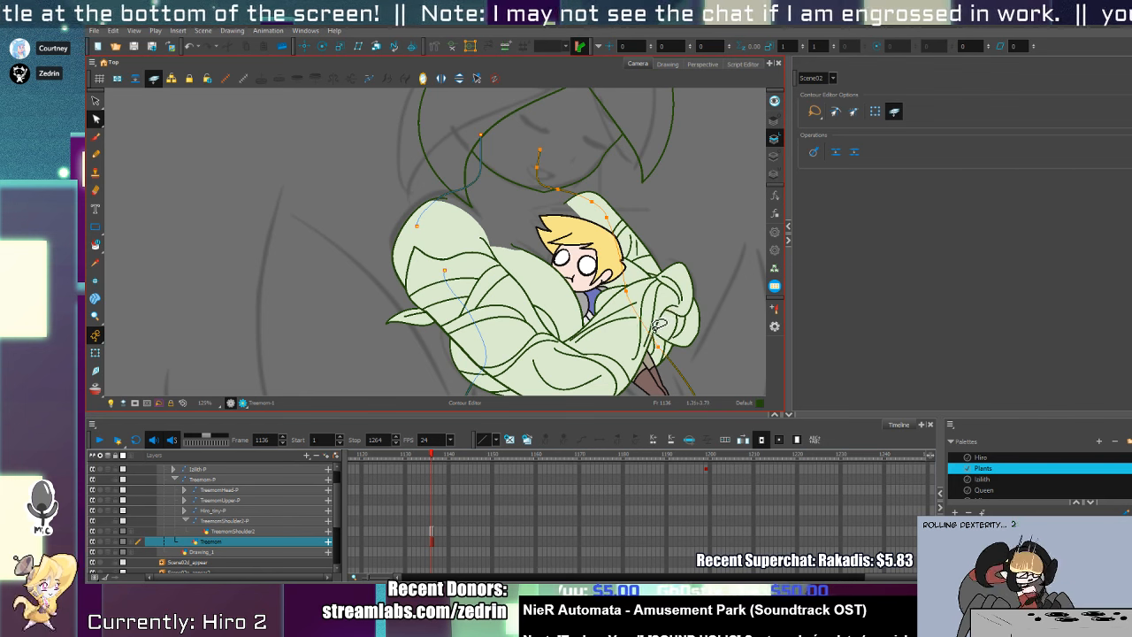
- Link the neck line on Treemom's large-shoulder side to her waist, trim the loose ends, and open the joined stroke for contour editing
mouse_move(523, 291)
mouse_down()
mouse_move(544, 171)
mouse_move(577, 348)
mouse_up()
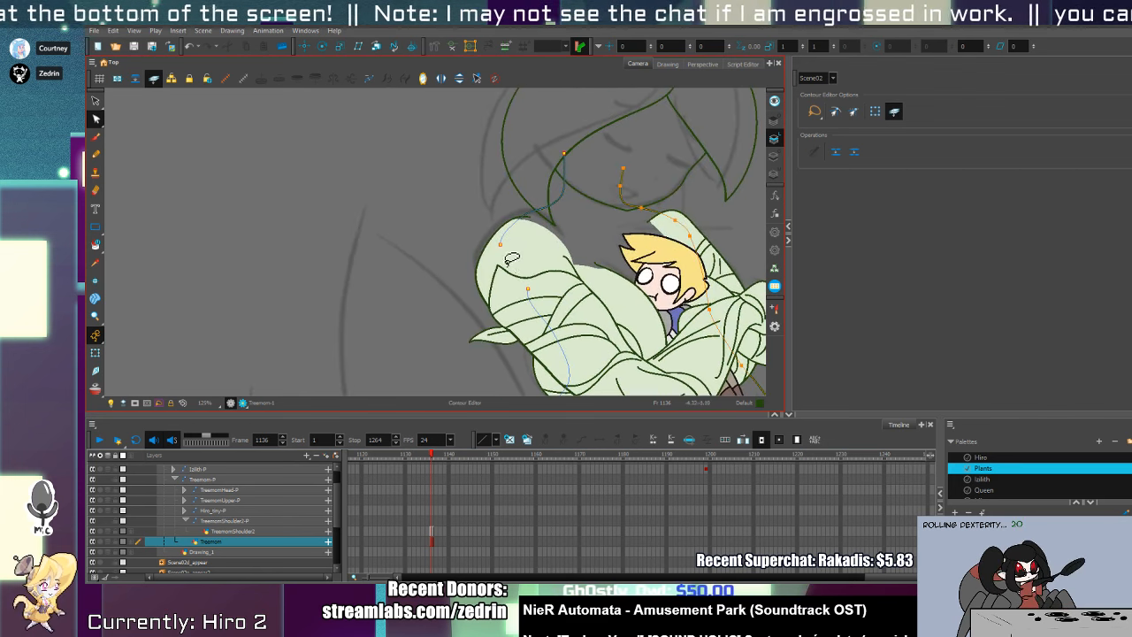
key(alt+/)
key(alt+s)
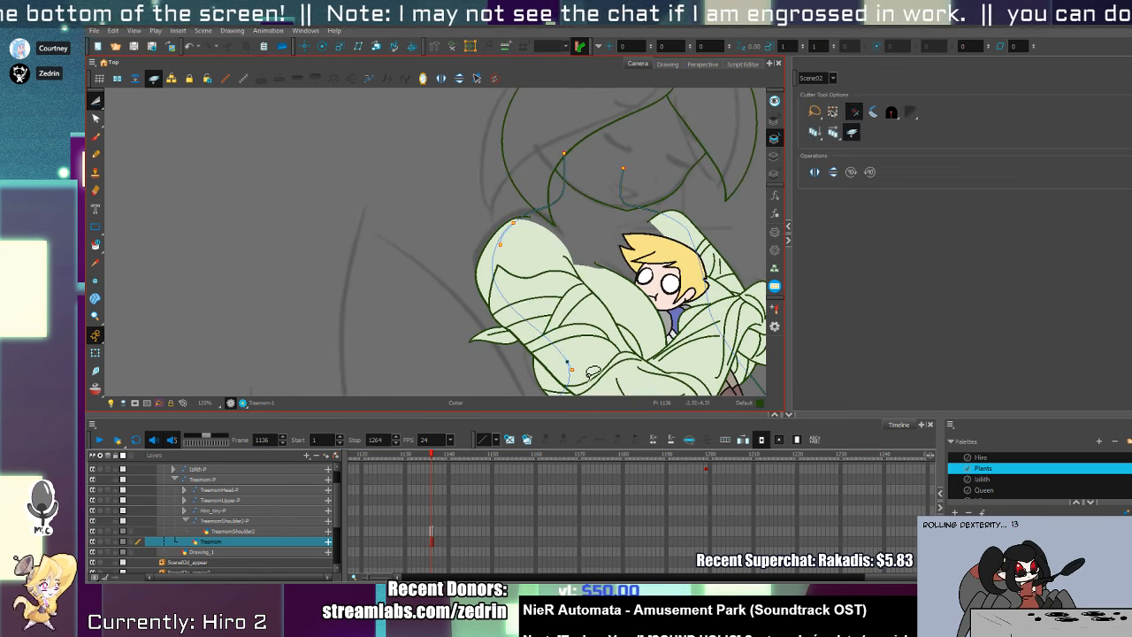
click(567, 365)
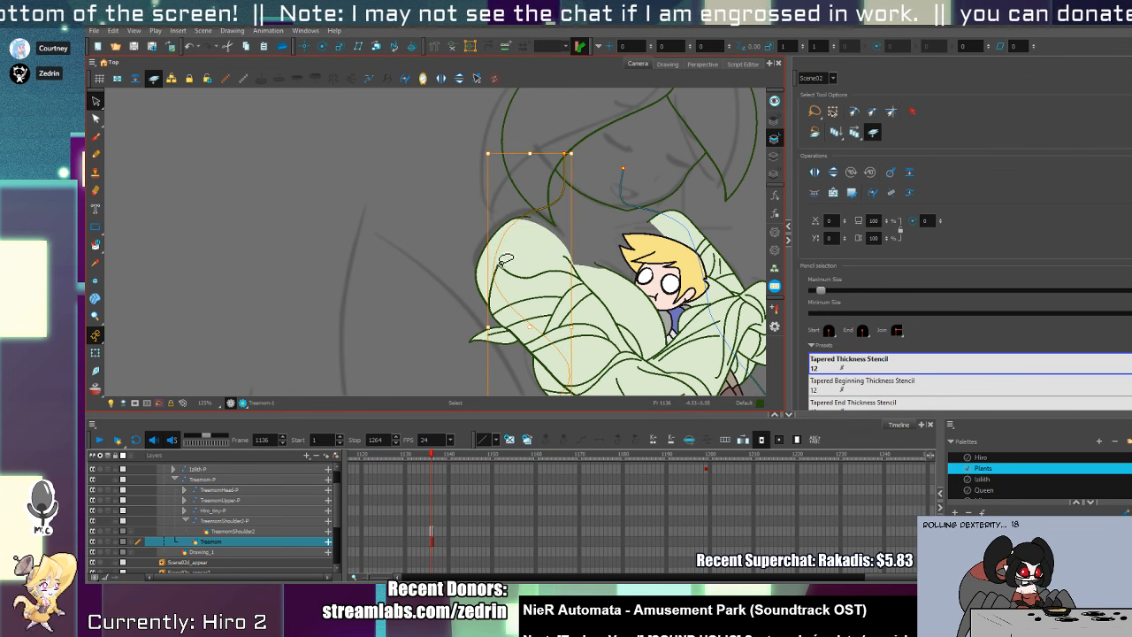
key(alt+q)
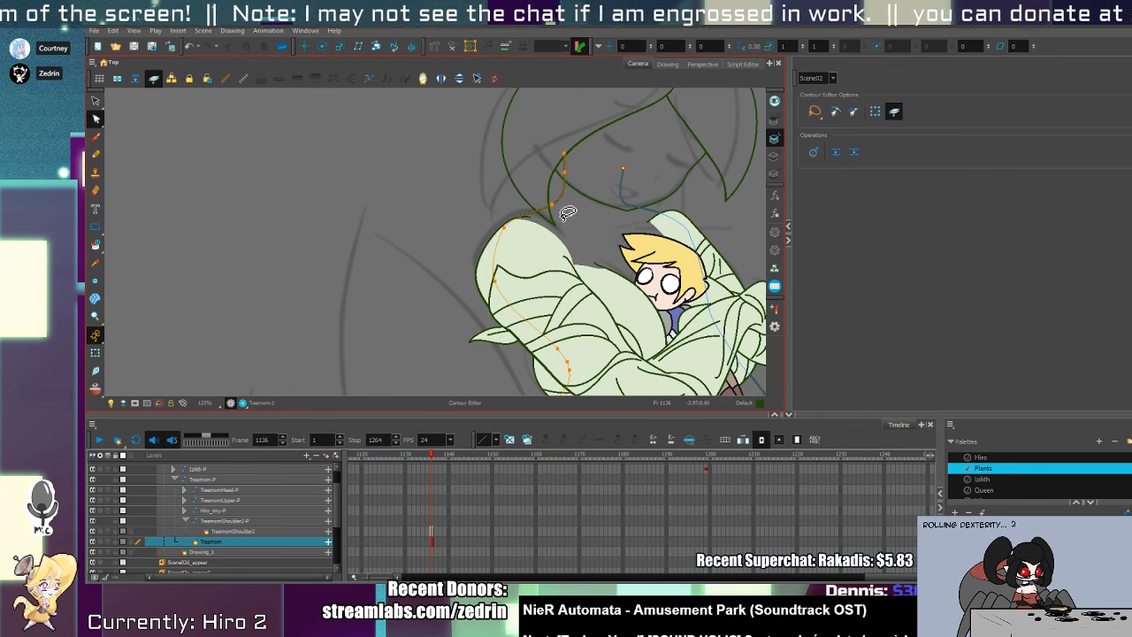
drag(563, 217, 510, 238)
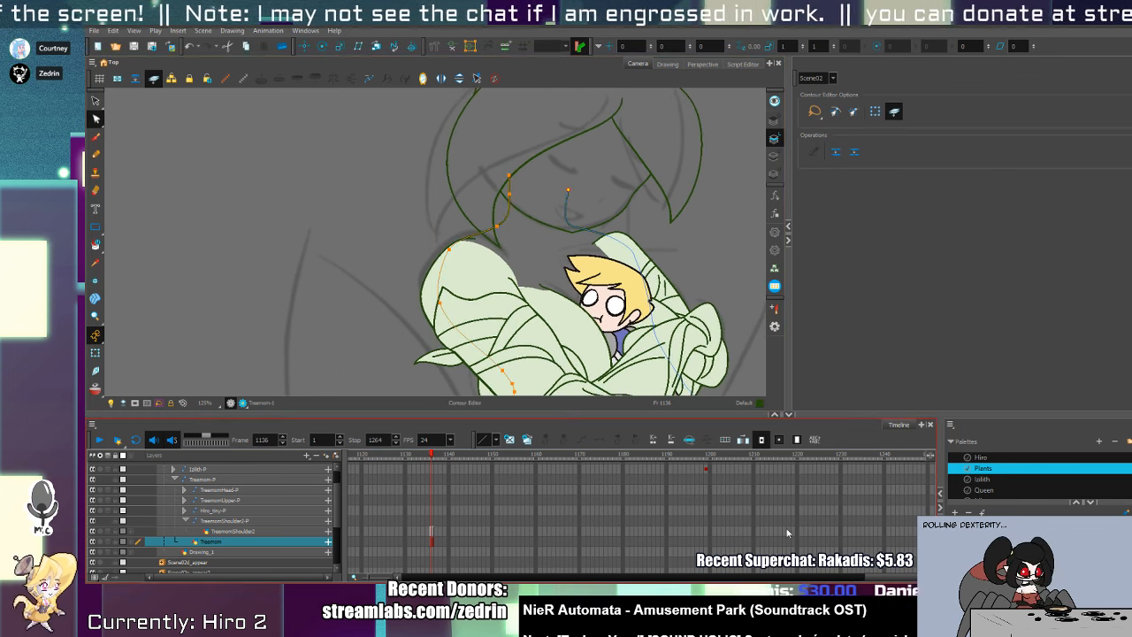
- Split the timeline view and move through the scene to examine Treemom's rough sketch at frame 1164
click(927, 457)
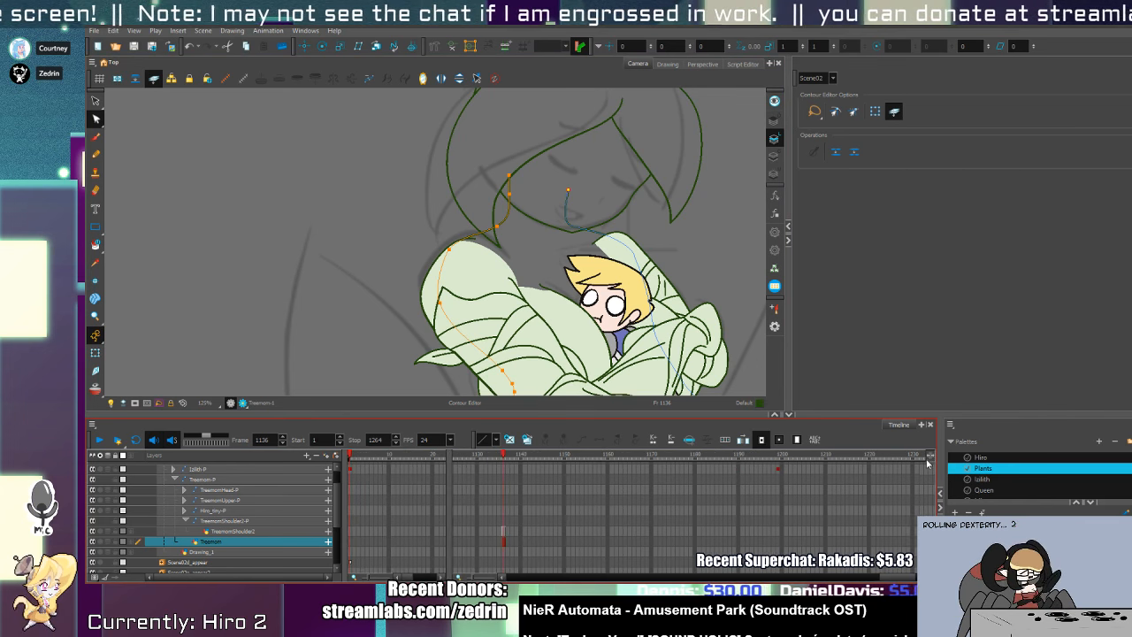
drag(448, 522, 563, 537)
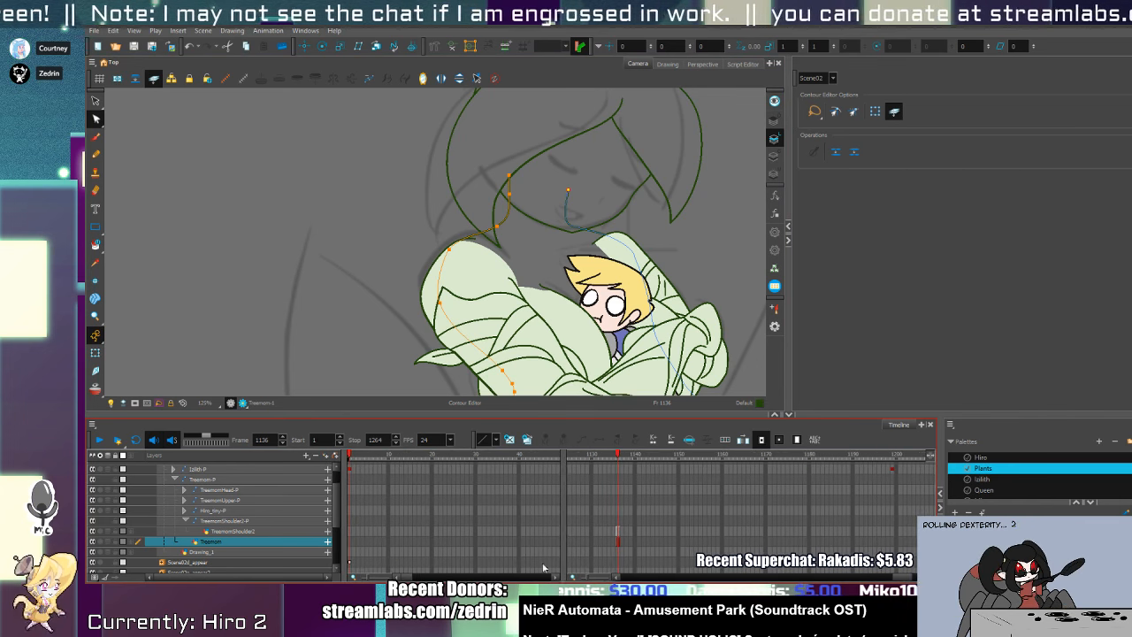
drag(407, 577, 429, 578)
click(429, 530)
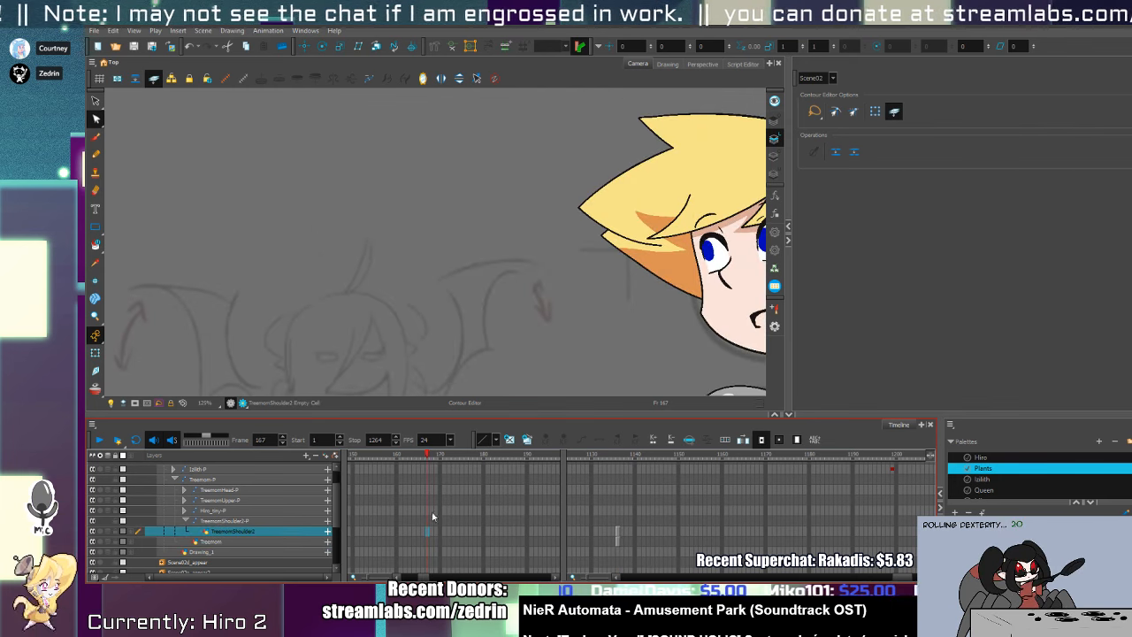
mouse_move(432, 460)
mouse_down()
mouse_move(628, 478)
mouse_move(583, 492)
mouse_move(650, 489)
mouse_move(426, 490)
mouse_move(212, 444)
mouse_move(676, 501)
mouse_move(330, 514)
mouse_move(147, 475)
mouse_up()
click(93, 456)
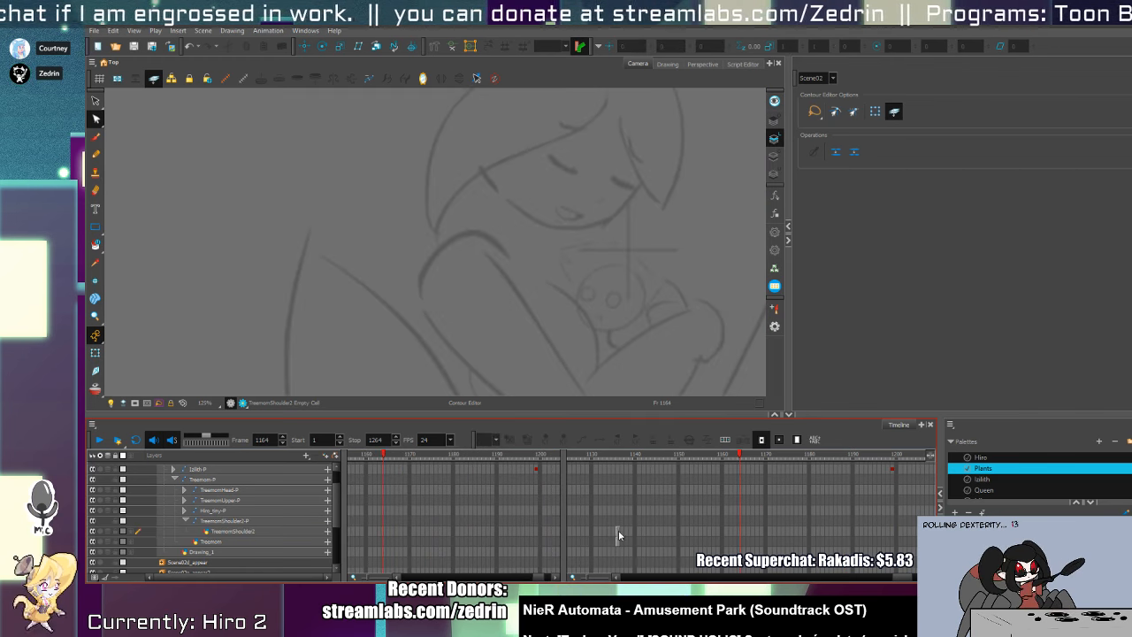
- Return to frame 1136 and pencil a short curved line just below Hiro's foot on the Treemom layer
click(618, 531)
key(space)
scroll(557, 345, down, 2)
mouse_move(553, 338)
mouse_down()
mouse_move(533, 321)
mouse_move(502, 153)
mouse_move(494, 174)
mouse_move(483, 153)
mouse_up()
scroll(546, 222, up, 2)
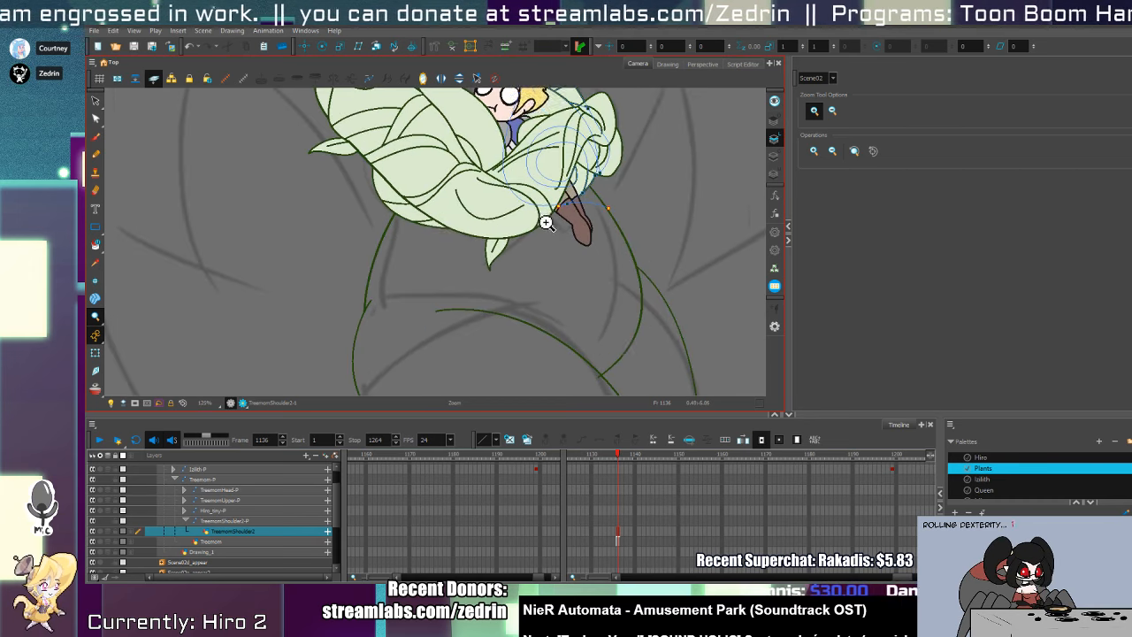
key(alt+x)
key(ctrl+z)
key(shift+t)
click(631, 263)
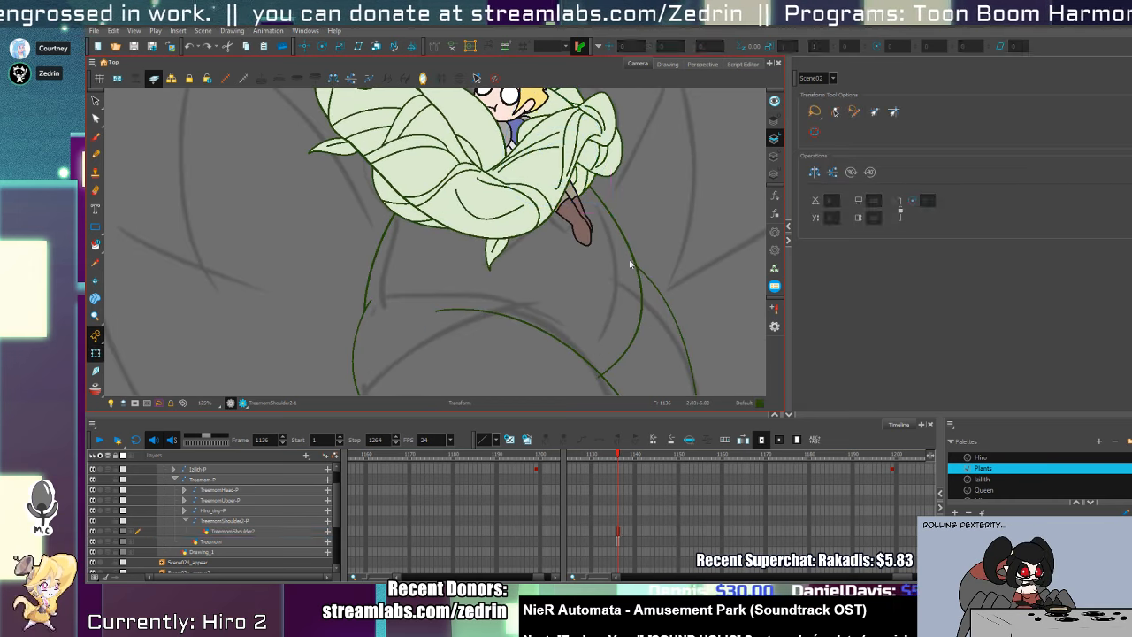
key(alt+/)
drag(572, 263, 579, 289)
key(ctrl+z)
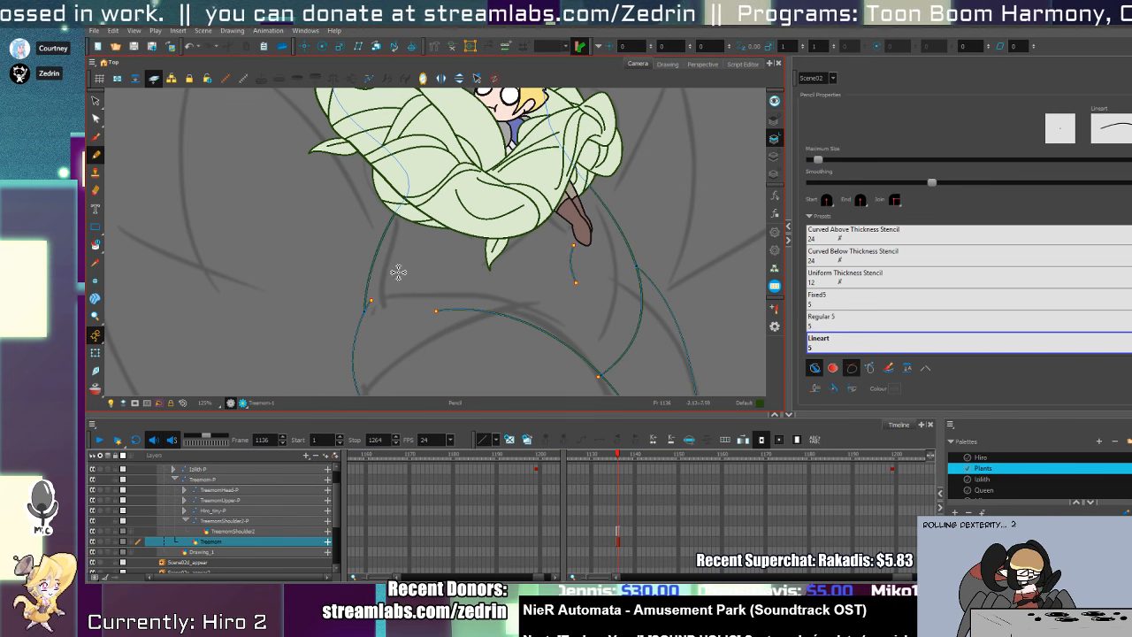
- Pencil an arched upper edge for Treemom's folded leg below the arms and cut off its end past the thigh line
drag(318, 310, 525, 351)
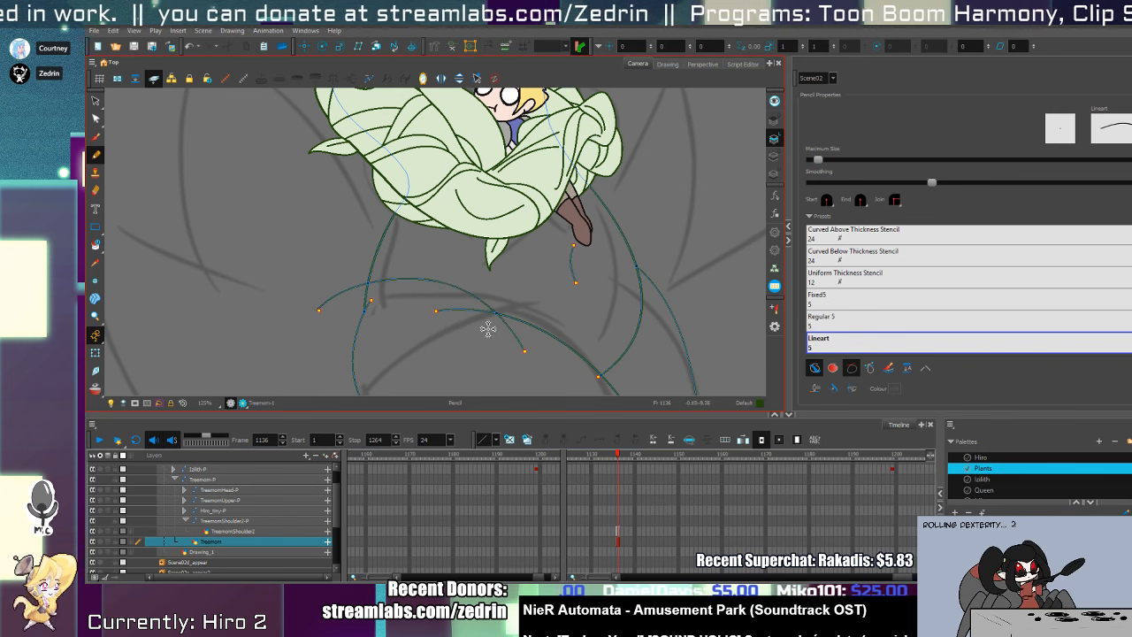
key(alt+t)
drag(465, 328, 531, 333)
- Pencil the rounded knee and underside of the folded leg, curving back to meet the thigh line
key(alt+/)
drag(333, 363, 490, 313)
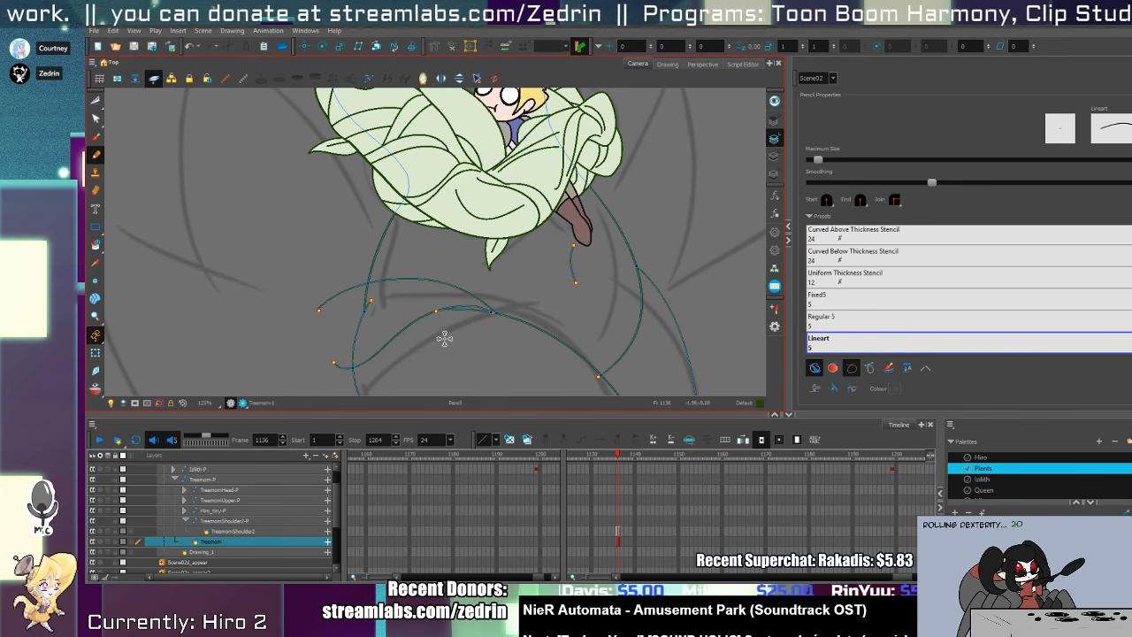
key(ctrl+z)
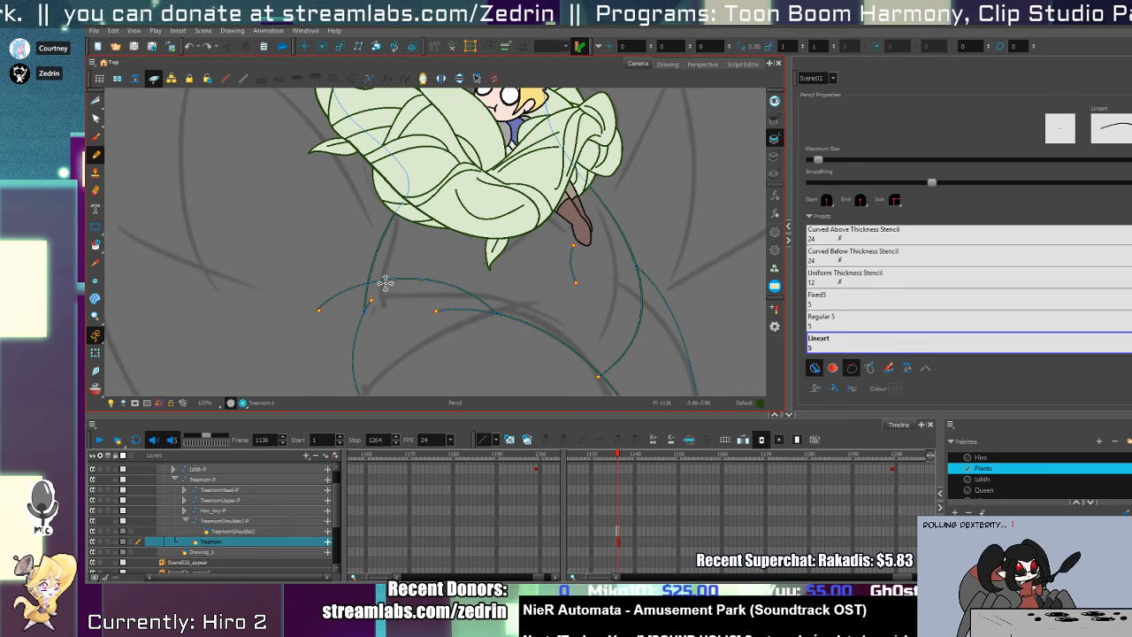
drag(381, 282, 498, 317)
key(alt+q)
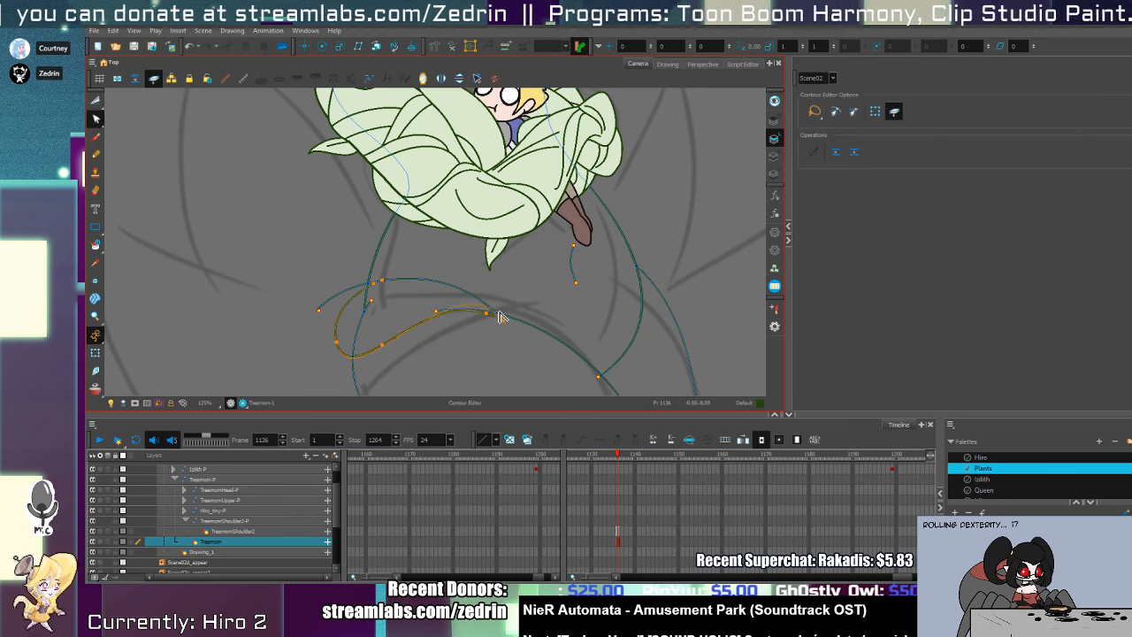
- Cut away the overshooting line ends where the folded leg's curves cross at the thigh and near the hip
key(alt+z)
click(497, 319)
key(alt+t)
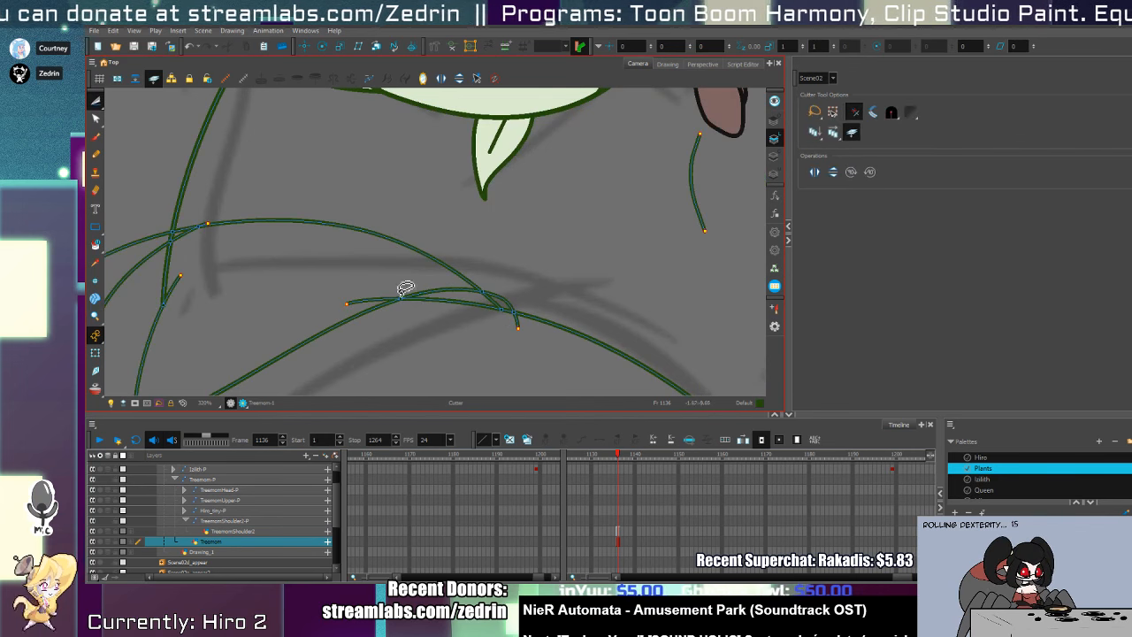
drag(457, 293, 519, 306)
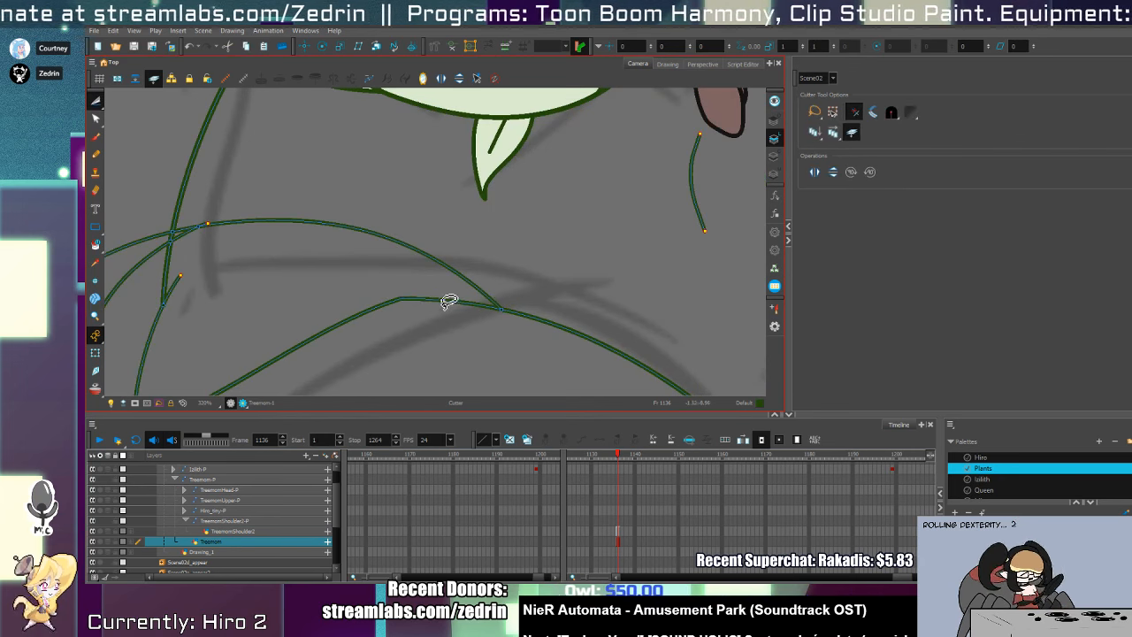
mouse_move(337, 310)
mouse_down()
mouse_move(430, 271)
mouse_move(672, 218)
mouse_up()
mouse_move(551, 182)
mouse_down()
mouse_move(465, 230)
mouse_move(517, 208)
mouse_up()
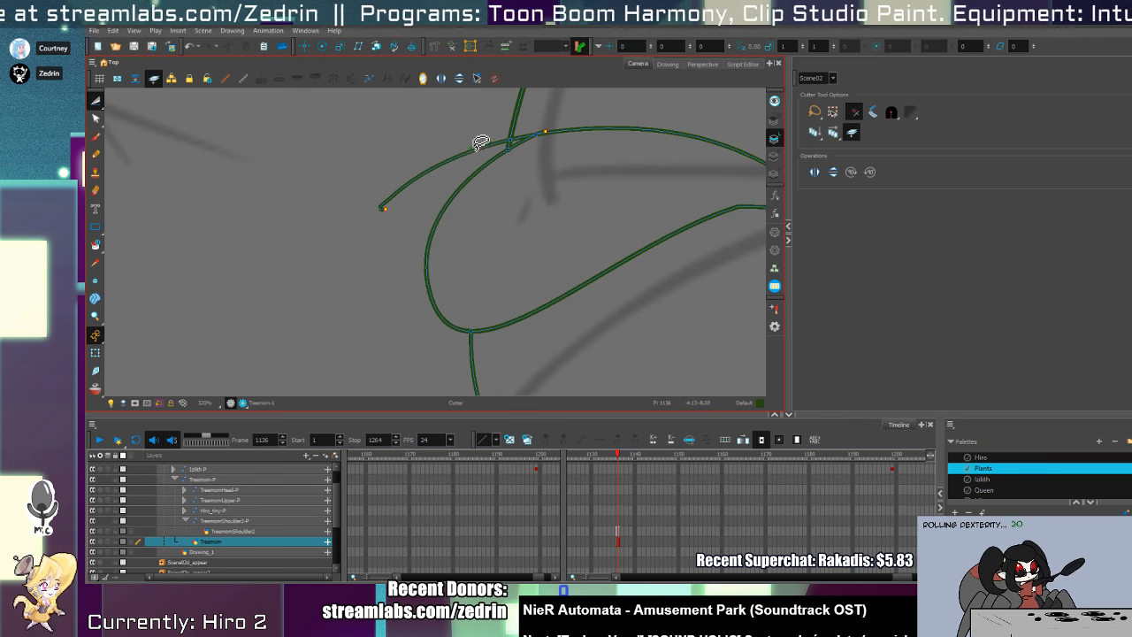
click(468, 152)
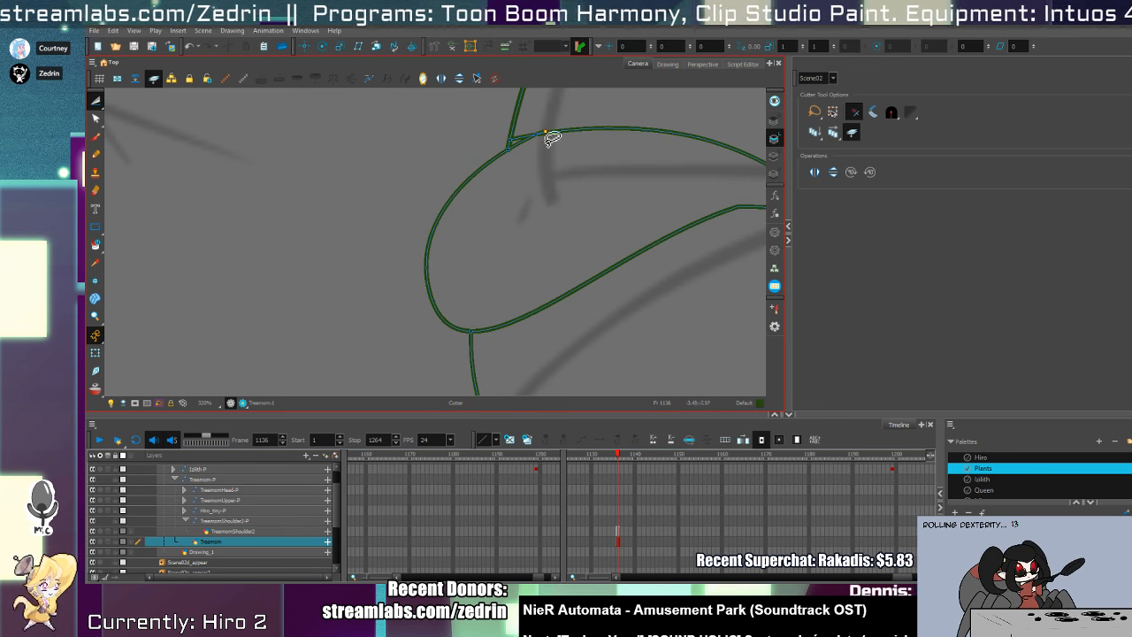
- Refine the contour of the rounded knee and trim the torso line's end where it meets the leg
key(alt+s)
click(568, 144)
key(Escape)
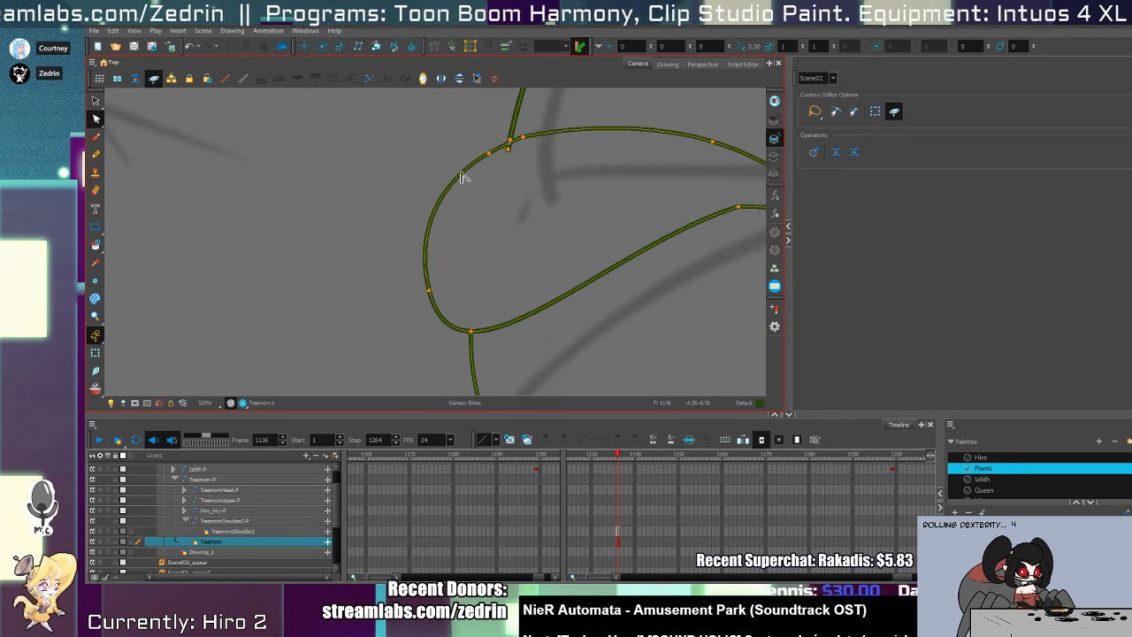
key(alt+t)
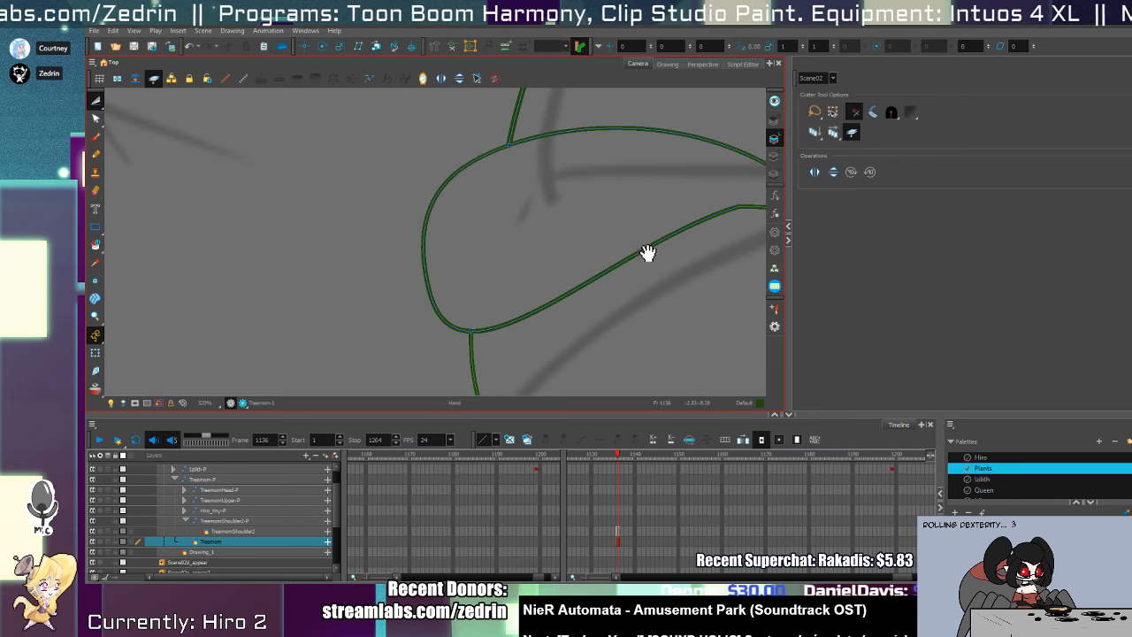
- Review the drawn legs, and go to frame 1182 to examine Treemom's full rough sketch
drag(649, 254, 345, 347)
key(1)
key(1)
drag(579, 283, 465, 274)
key(alt+slash)
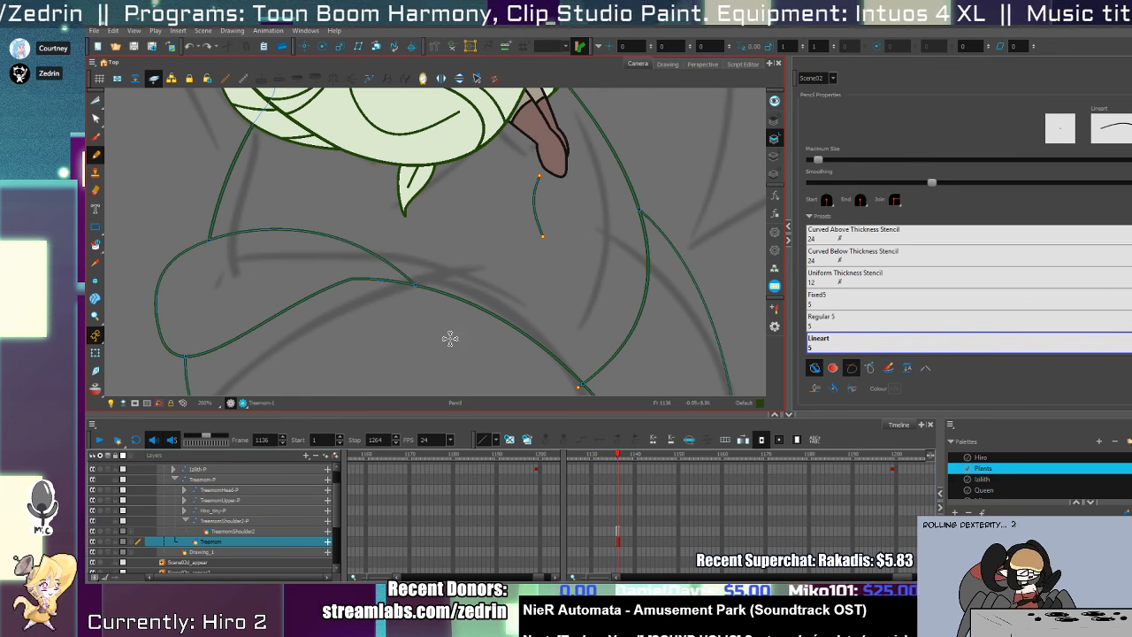
click(538, 488)
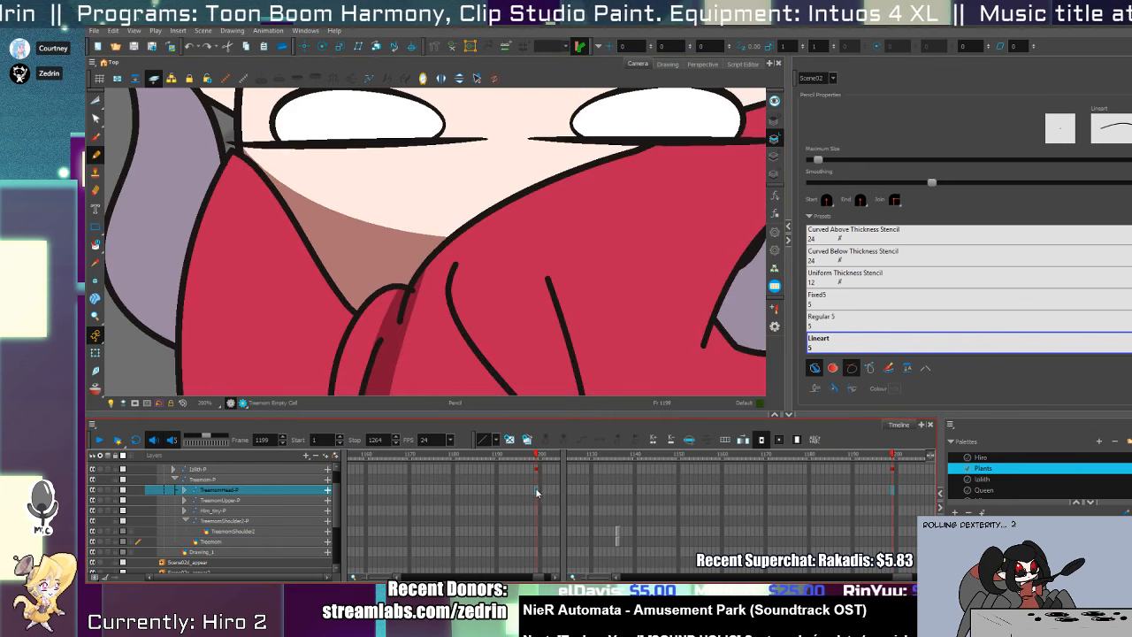
click(463, 488)
key(1)
key(1)
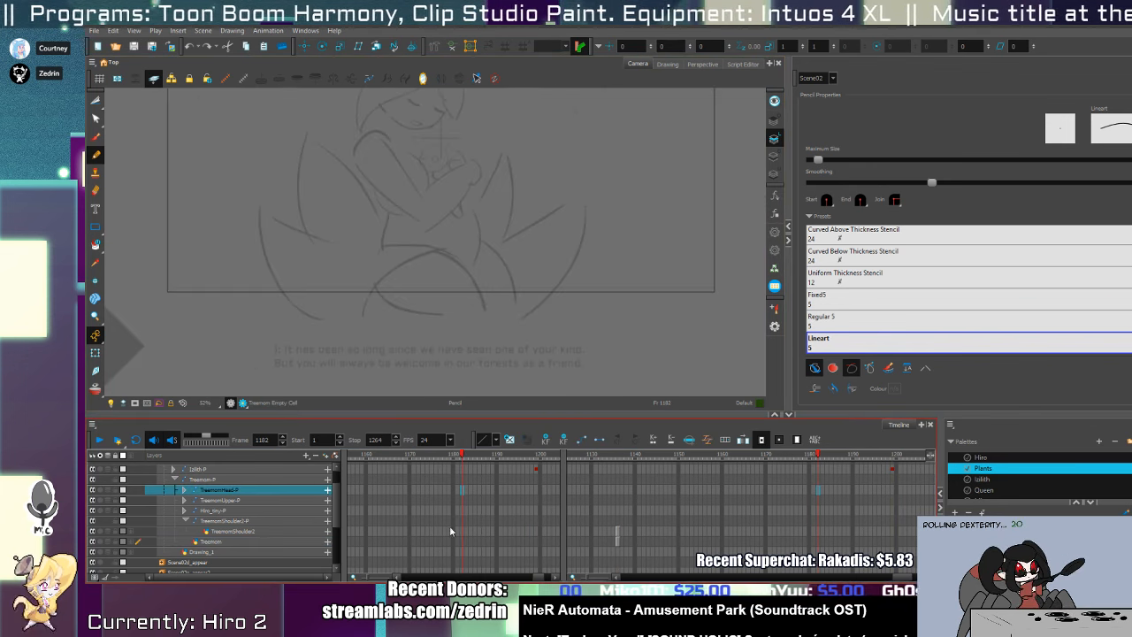
- Check Treemom's earlier body design at frame 1063 for reference, and return to her cradling pose at frame 1136
mouse_move(536, 577)
mouse_down()
mouse_move(521, 580)
mouse_move(536, 580)
mouse_up()
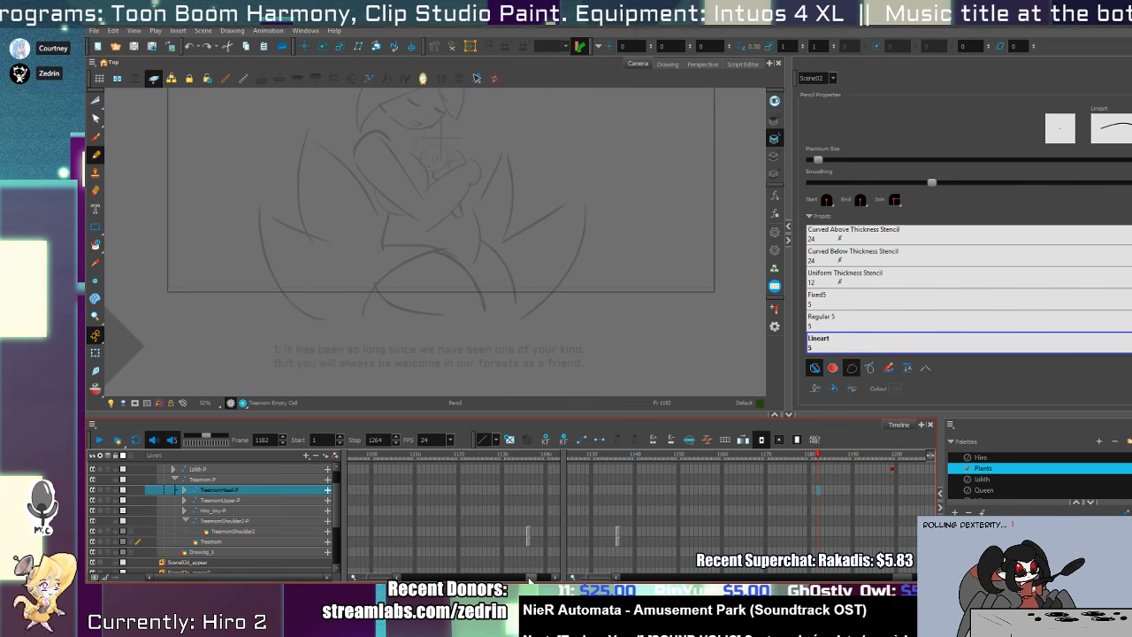
click(486, 541)
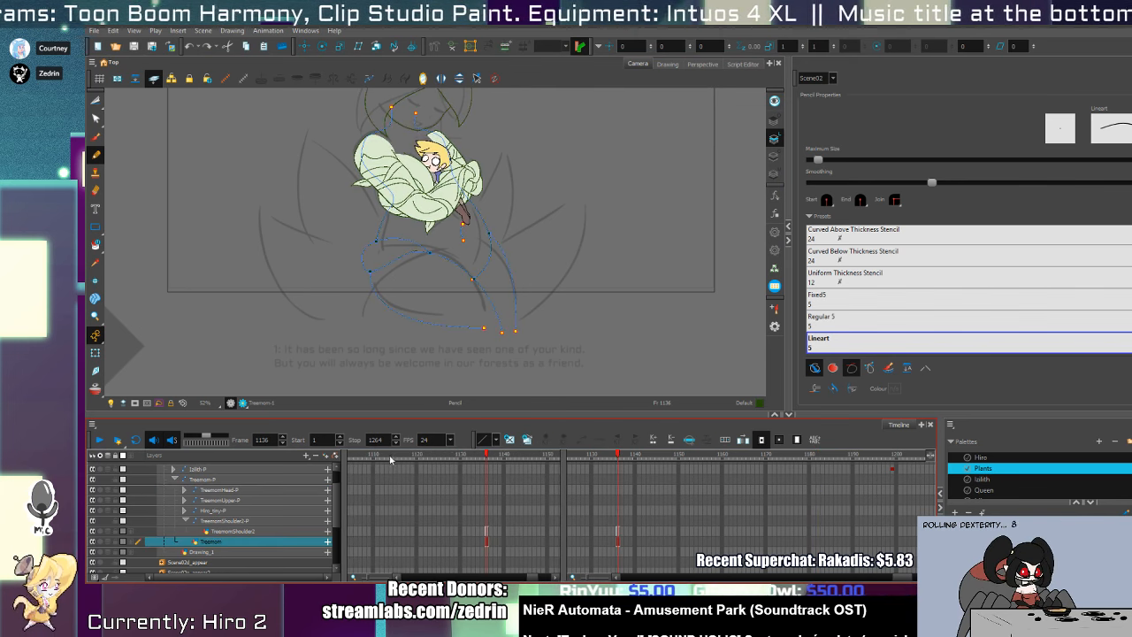
mouse_move(390, 458)
mouse_down()
mouse_move(350, 460)
mouse_move(361, 466)
mouse_up()
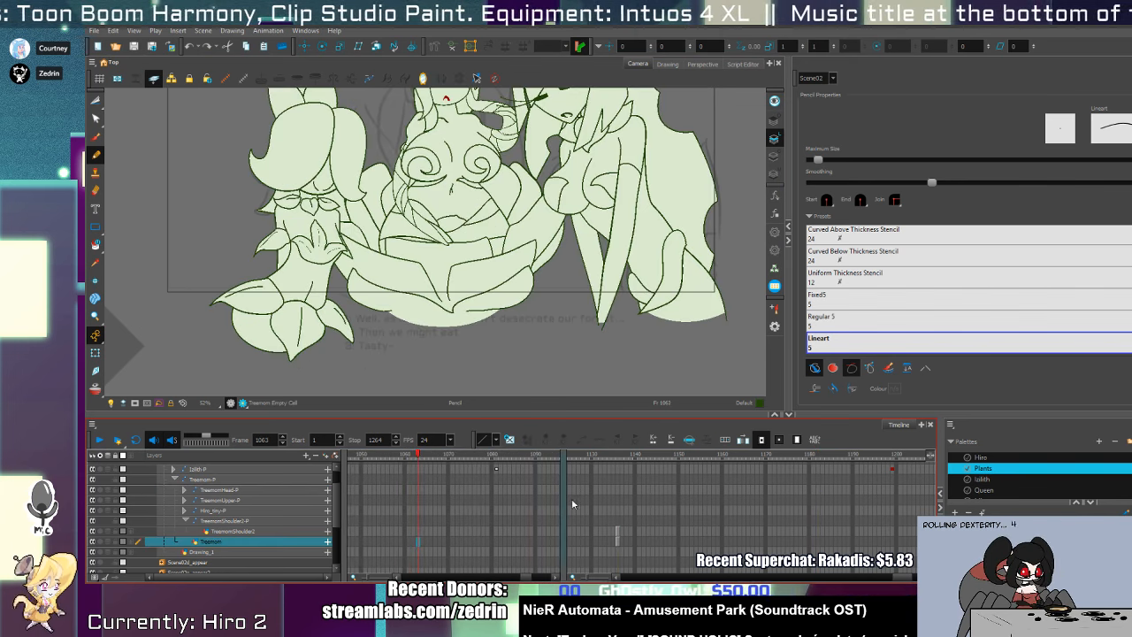
click(619, 534)
- On the Treemom drawing, pencil a pointed leaf fold across the lap and a line above the thigh, trimming the overshooting ends
scroll(461, 253, up, 4)
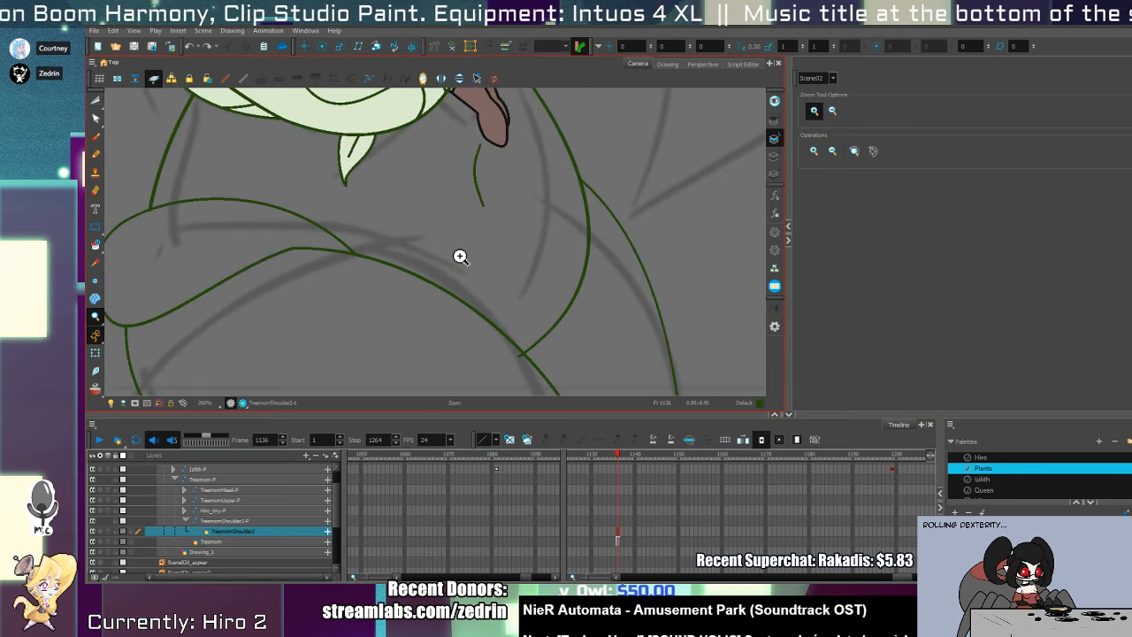
ctrl+alt+click(469, 328)
mouse_move(417, 325)
mouse_down()
mouse_move(487, 291)
mouse_move(578, 347)
mouse_up()
mouse_move(340, 248)
mouse_down()
mouse_move(538, 347)
mouse_move(482, 317)
mouse_up()
key(alt+t)
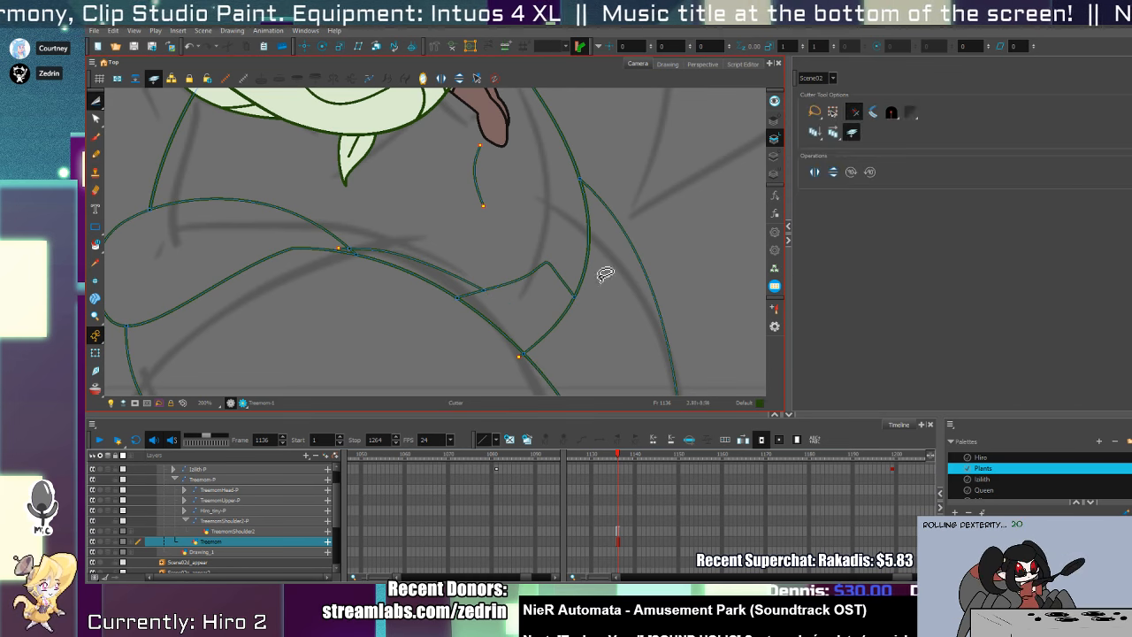
- Pencil a curved leaf edge from the outer hip down to the inner thigh and trim its overshooting end
key(alt+/)
drag(620, 207, 542, 341)
key(alt+t)
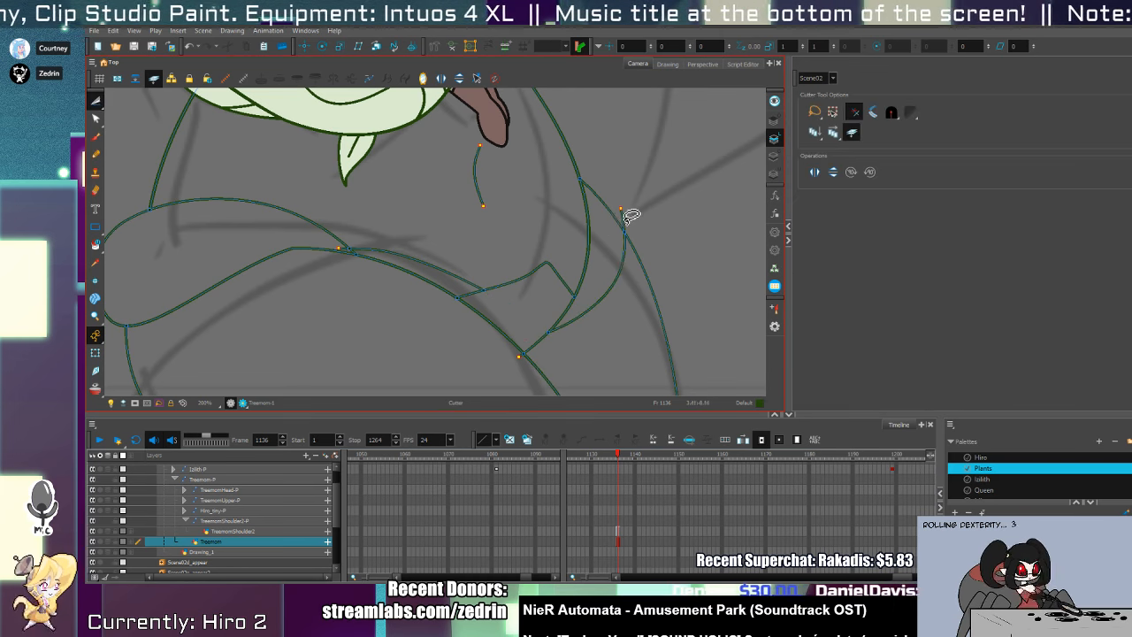
drag(626, 221, 652, 253)
key(ctrl+z)
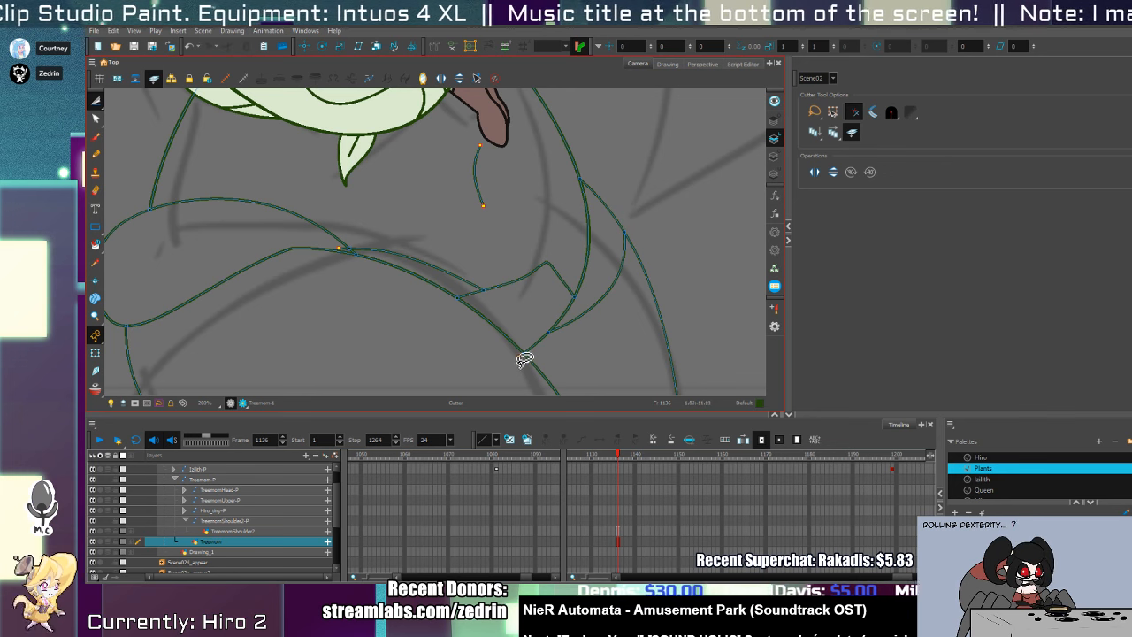
- Cut away the leftover line ends at the inner thigh and where the folded leg's curves cross
drag(517, 355, 523, 363)
key(Delete)
drag(347, 246, 342, 261)
key(Delete)
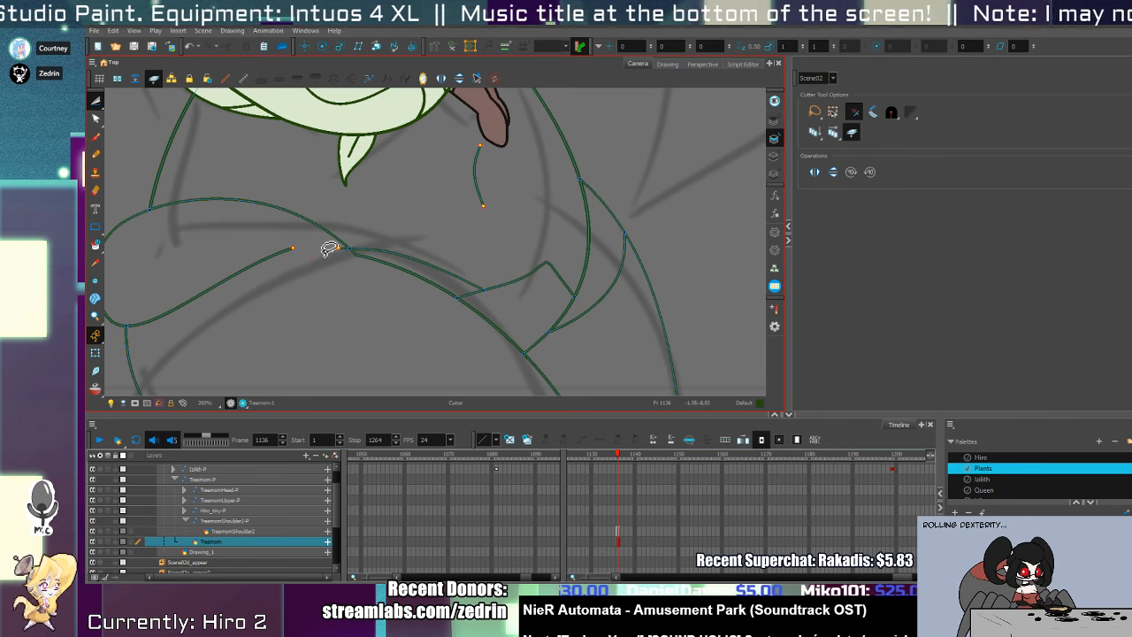
- Smooth the contour of the folded leg's lower curve between the rounded knee and the thigh crossing
key(alt+s)
click(307, 254)
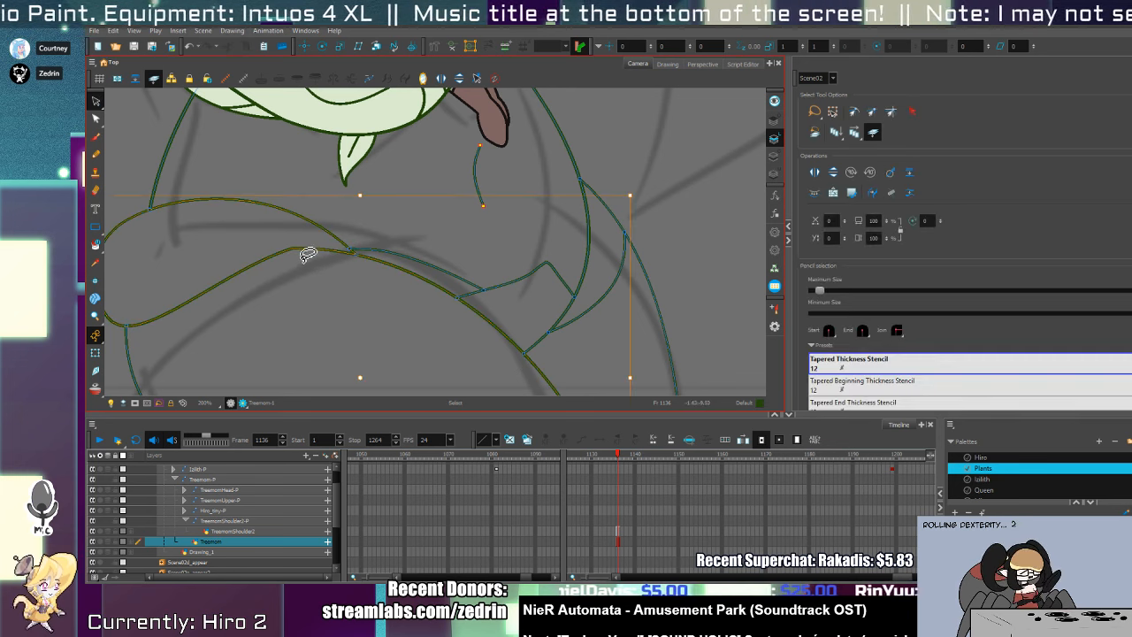
key(alt+q)
mouse_move(294, 288)
mouse_down()
mouse_move(418, 295)
mouse_move(349, 276)
mouse_up()
key(ctrl+z)
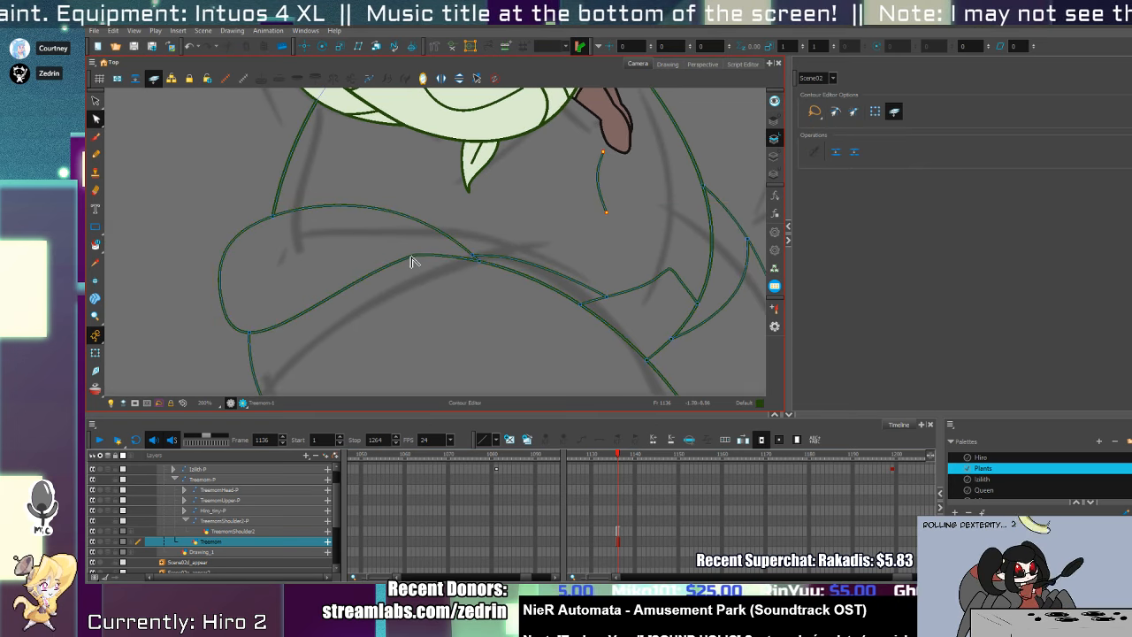
click(386, 264)
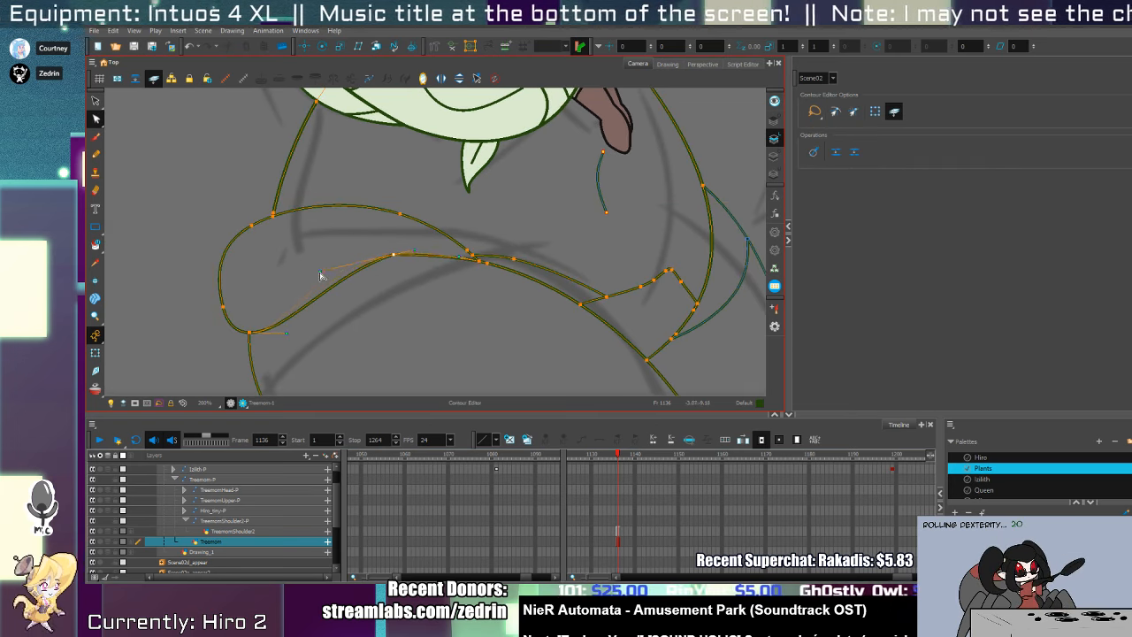
drag(321, 274, 322, 271)
- Pencil two curved bands across the front leg and two across the rear leg, trimming their overshooting ends
drag(450, 307, 398, 223)
drag(491, 197, 495, 265)
key(alt+/)
mouse_move(347, 341)
mouse_down()
mouse_move(528, 265)
mouse_move(554, 270)
mouse_up()
key(ctrl+z)
drag(342, 364, 606, 305)
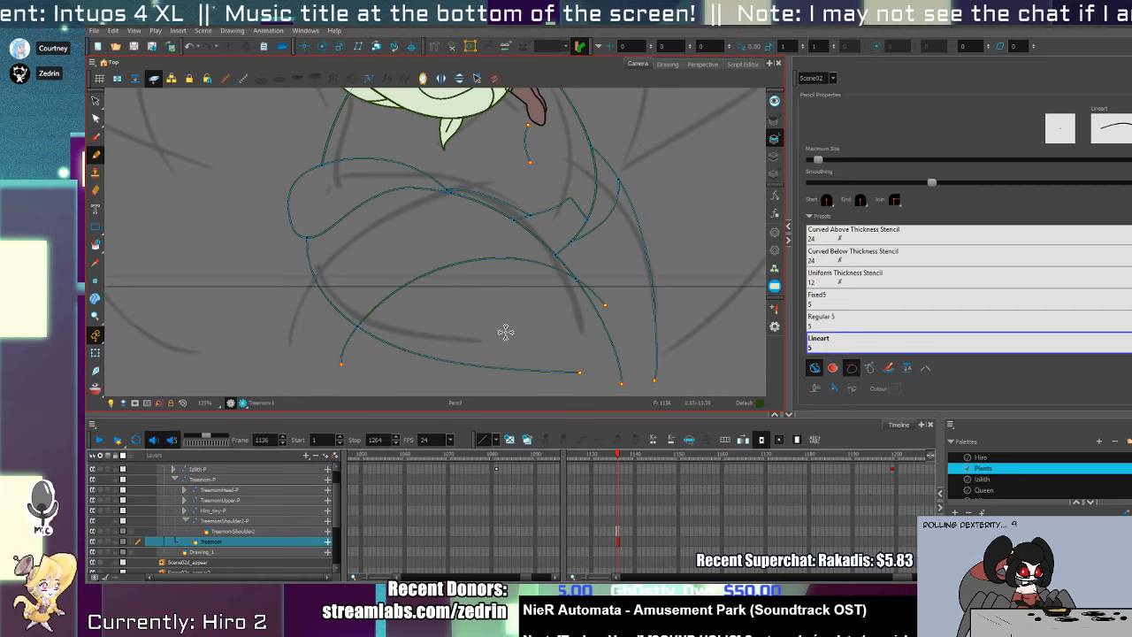
key(alt+t)
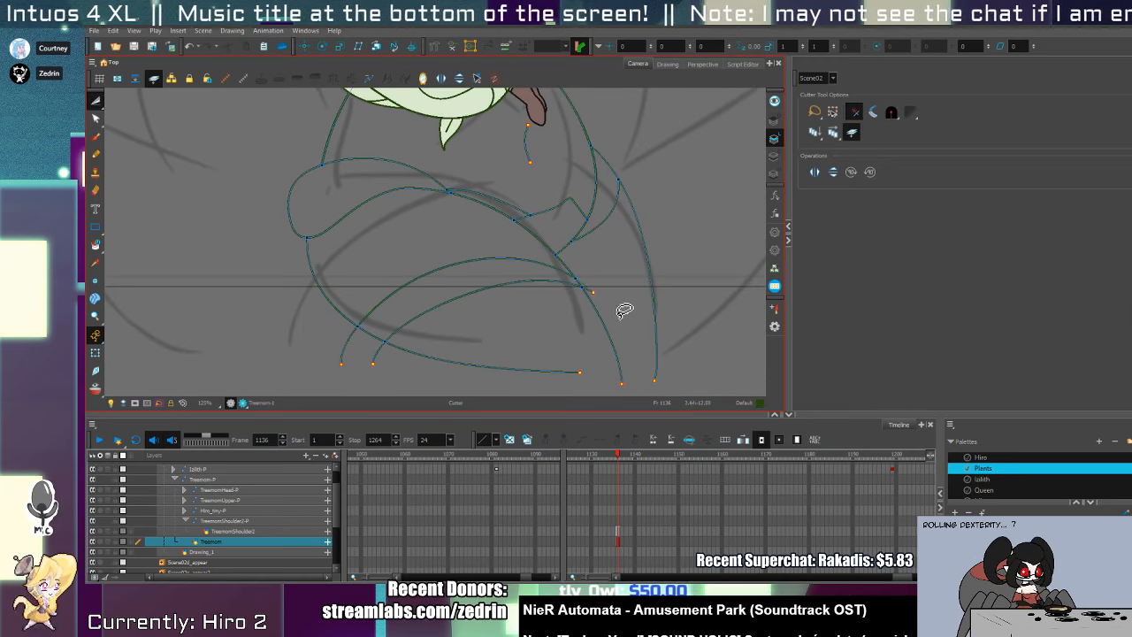
key(alt+/)
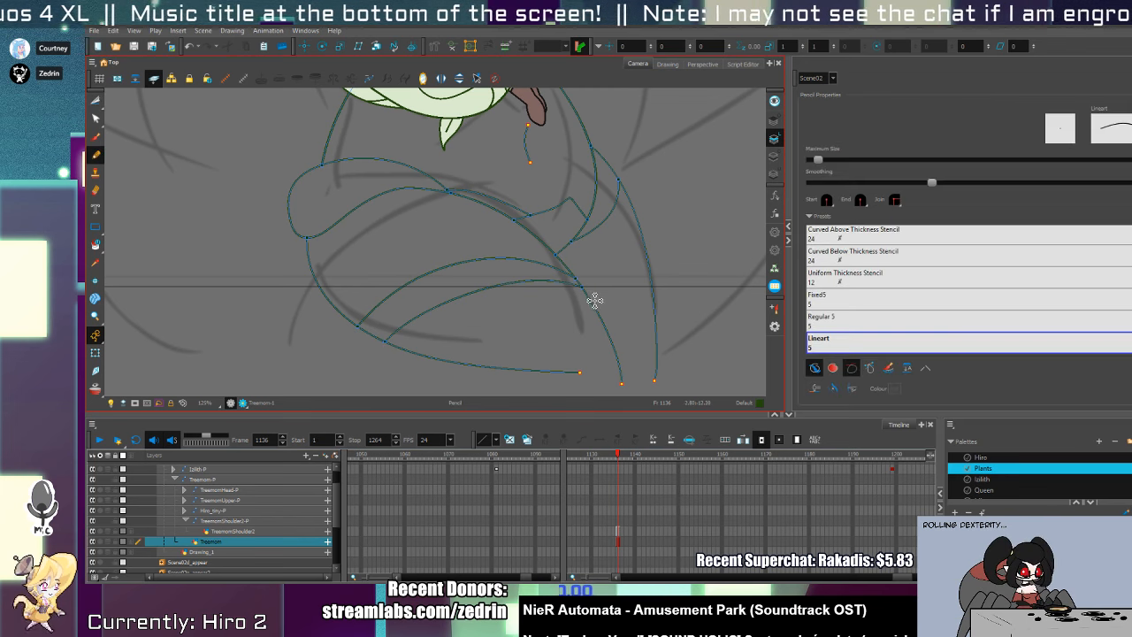
key(alt+t)
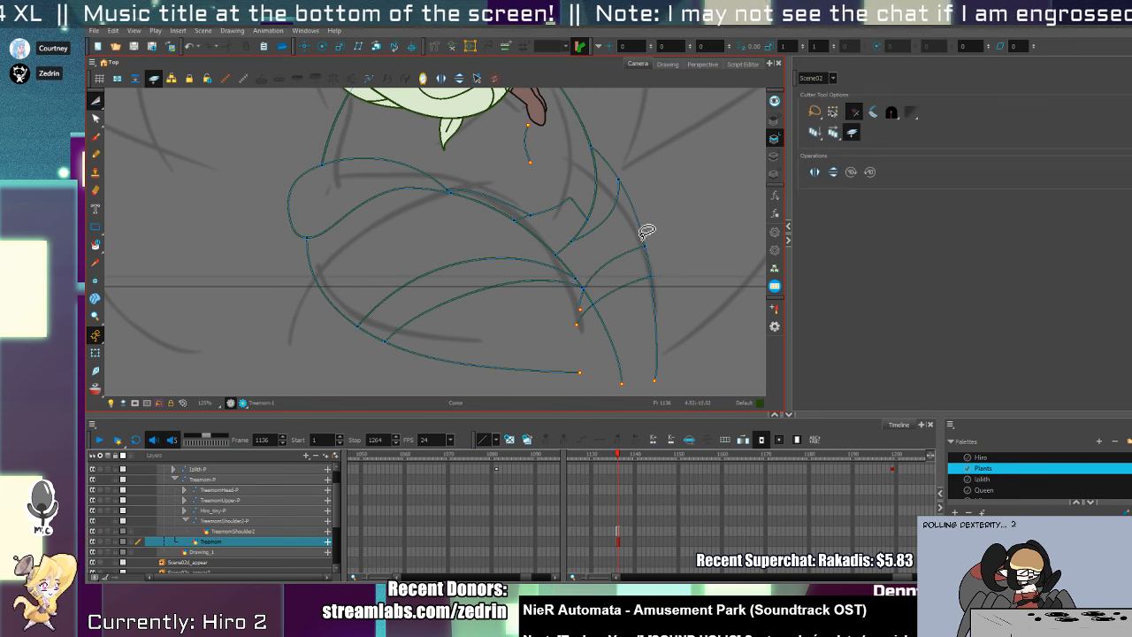
- Reshape the rounded knee fold into a slimmer curve and adjust the torso line's end to meet it
scroll(579, 308, up, 5)
key(alt+q)
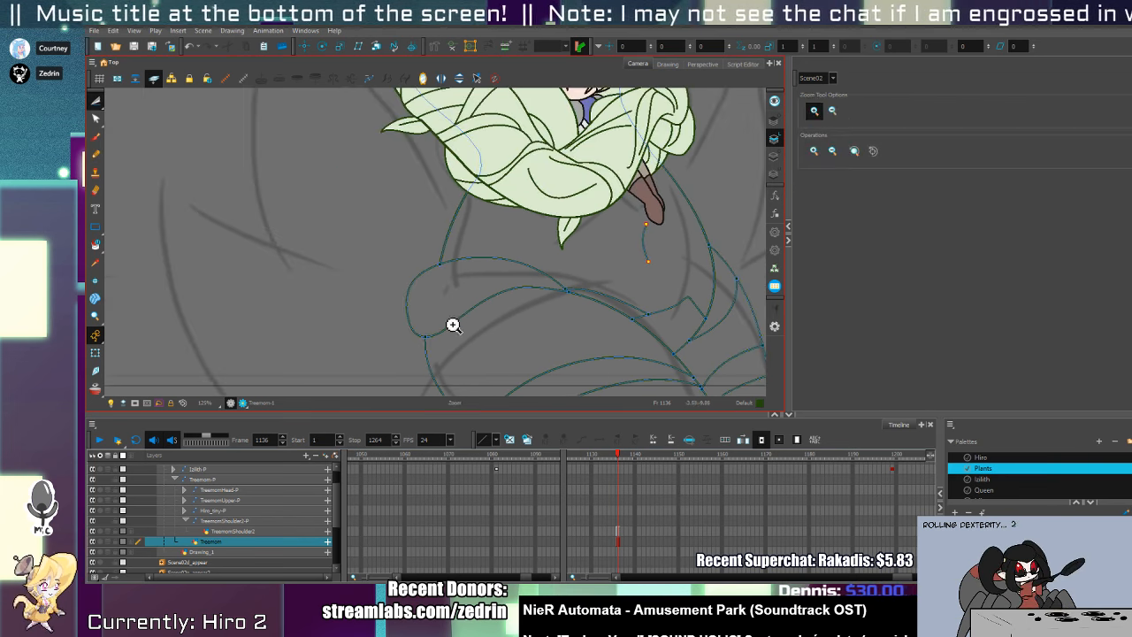
click(405, 352)
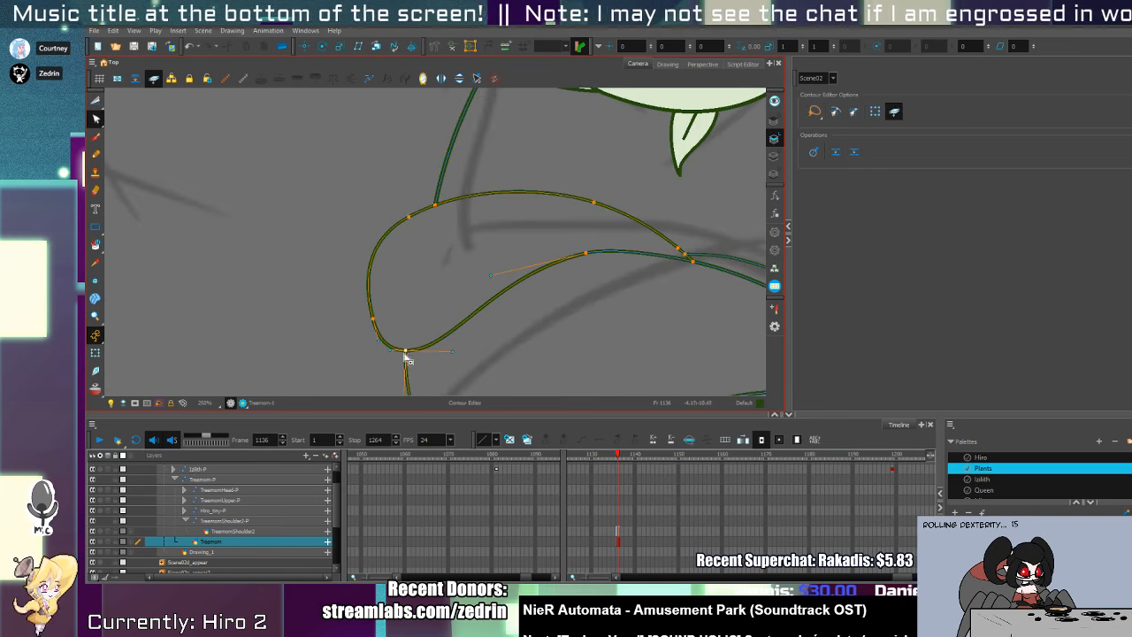
drag(405, 352, 438, 333)
drag(392, 231, 391, 295)
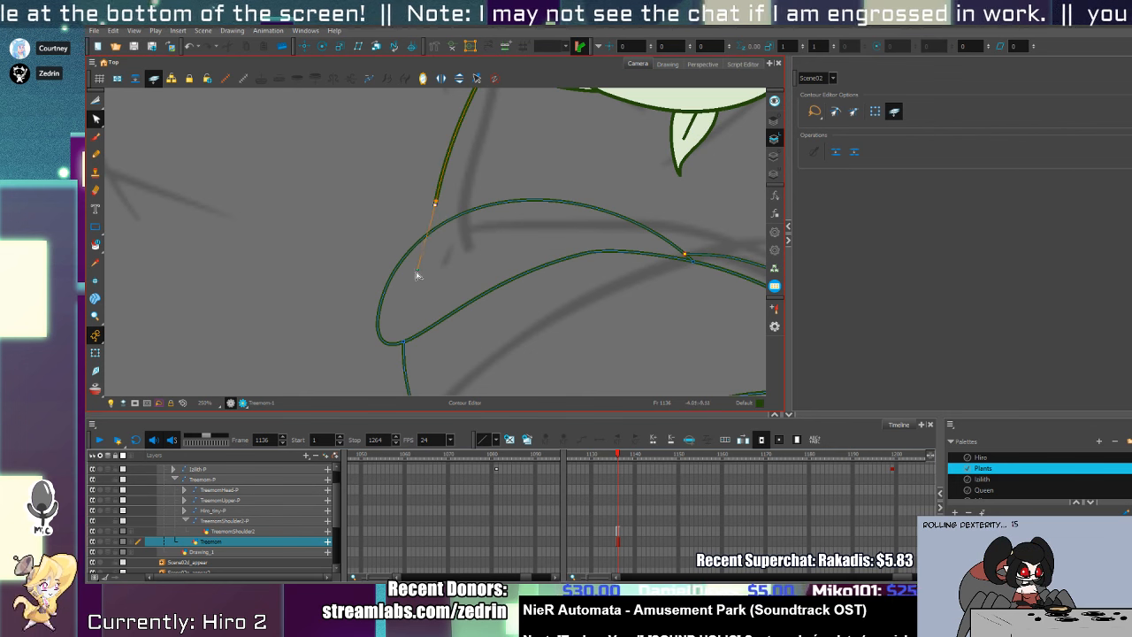
key(alt+t)
- Close the open top of the neck with an invisible stroke and pencil a short collarbone line beneath it
scroll(455, 293, down, 4)
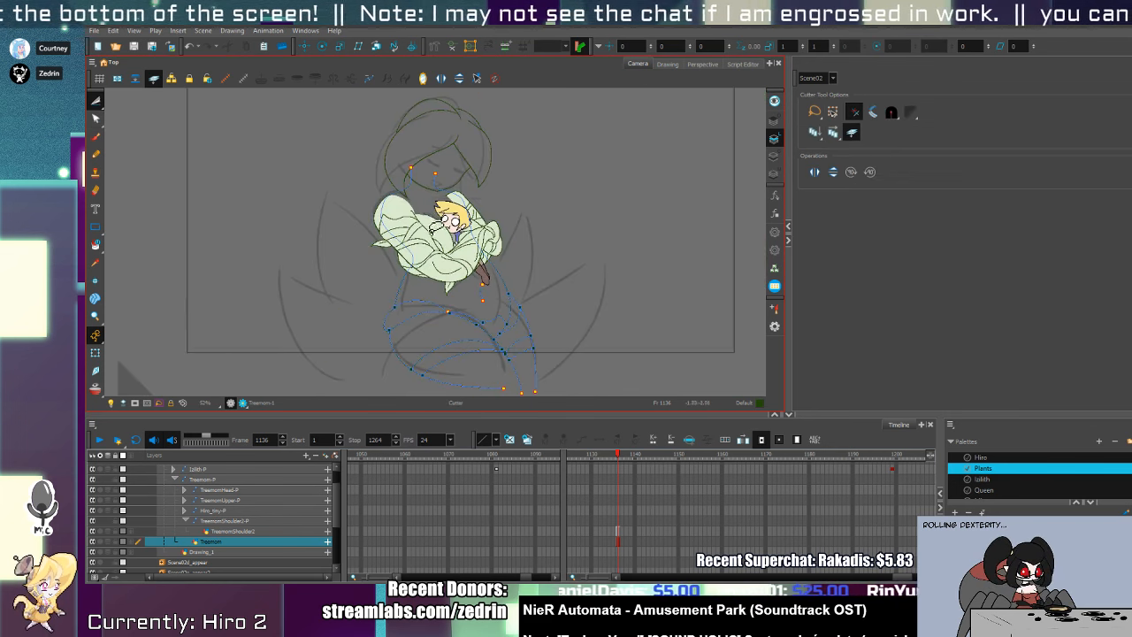
mouse_move(451, 211)
mouse_down()
mouse_move(443, 248)
mouse_move(440, 193)
mouse_up()
mouse_move(447, 243)
mouse_down()
mouse_move(455, 95)
mouse_move(475, 394)
mouse_up()
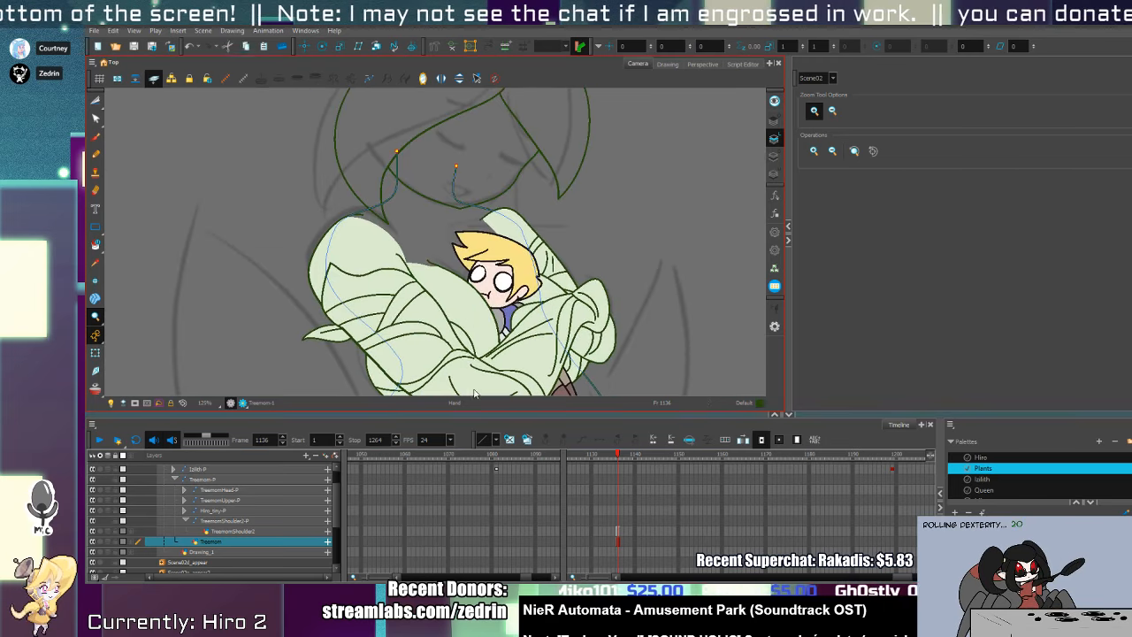
alt+click(458, 304)
alt+click(458, 303)
click(432, 204)
click(432, 204)
click(432, 205)
key(alt+v)
drag(391, 218, 461, 226)
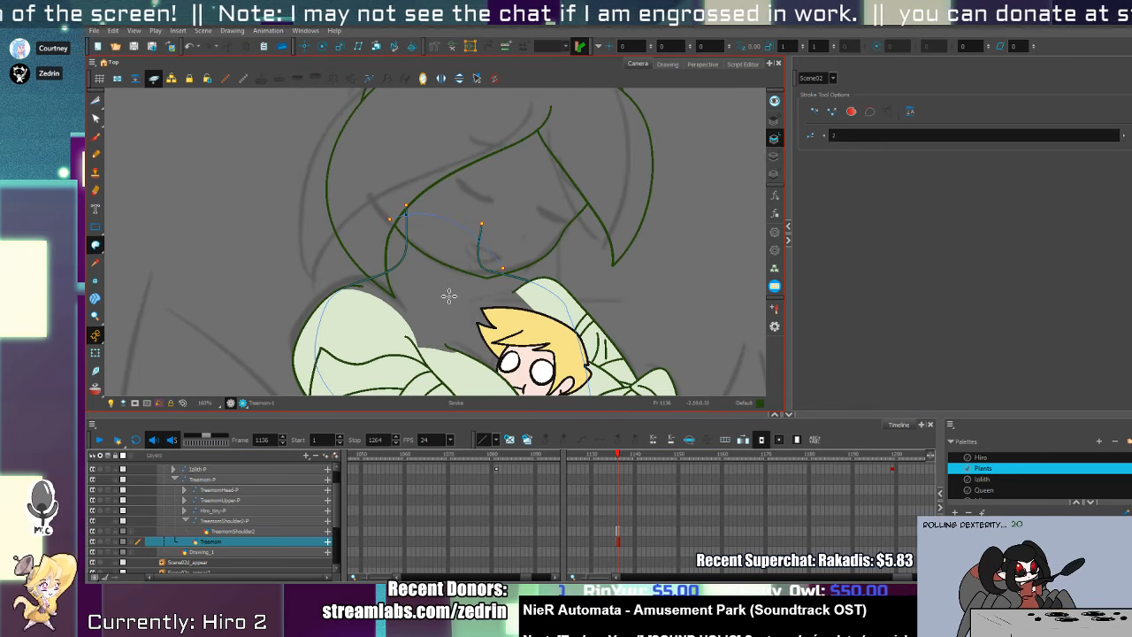
key(alt+/)
- Fill Treemom's neck, torso, hips and upper leg sections with the light green skin colour
key(alt+i)
scroll(484, 283, down, 2)
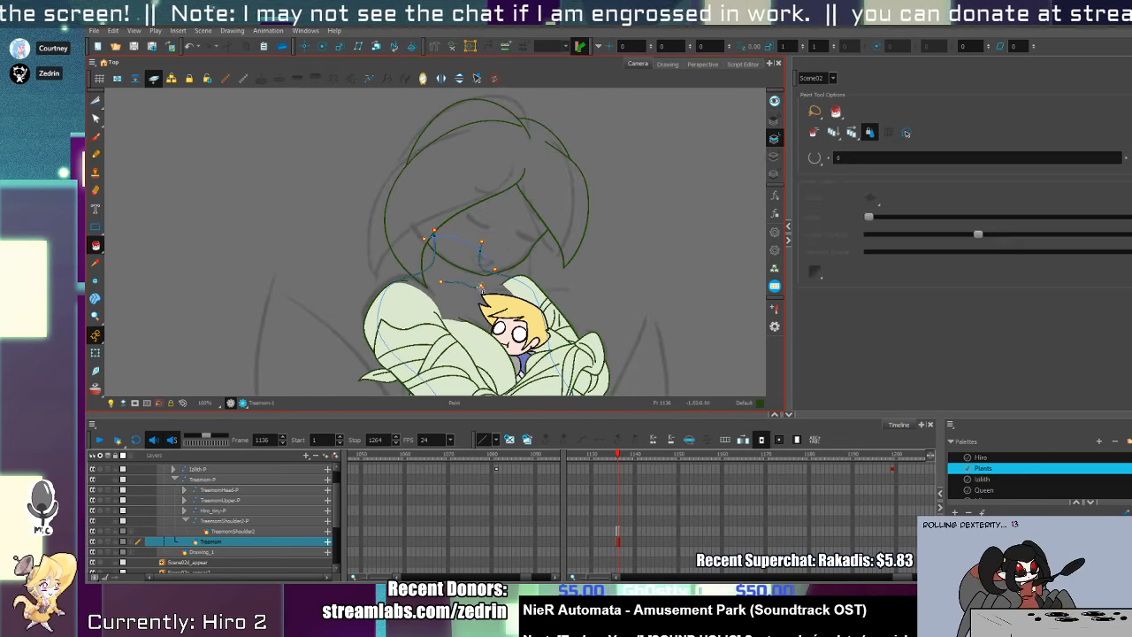
click(455, 299)
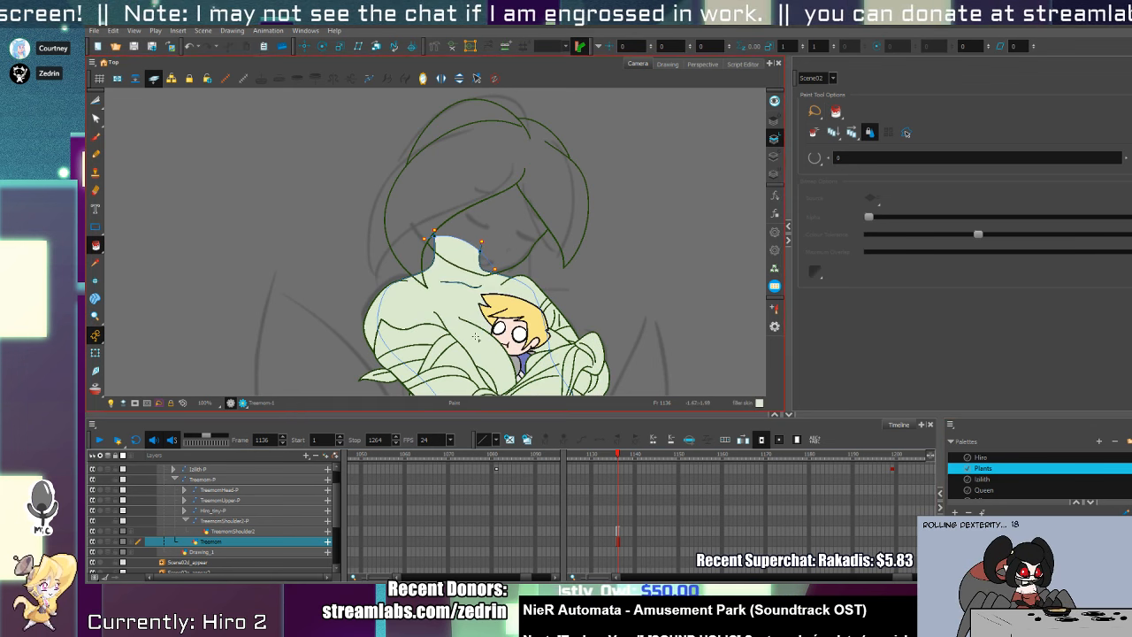
drag(487, 362, 454, 218)
drag(454, 308, 489, 211)
click(459, 263)
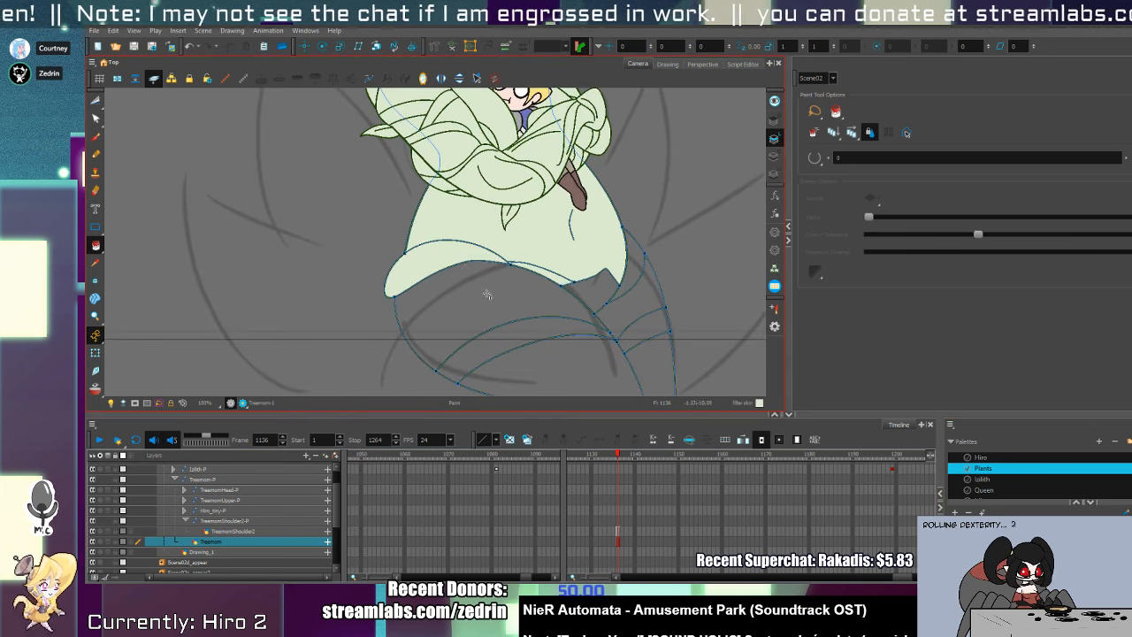
click(575, 284)
click(601, 289)
click(630, 264)
click(635, 314)
click(644, 340)
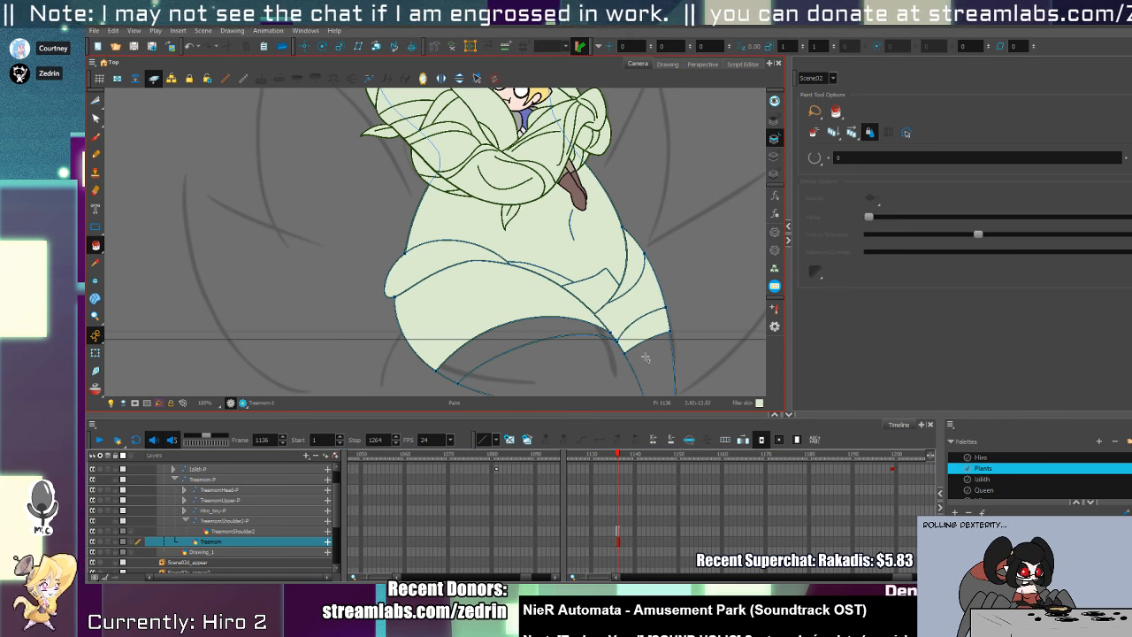
- Close off the bottom of both legs with an invisible stroke and fill the lower leg sections with the skin colour
key(space)
drag(587, 351, 528, 277)
key(alt+v)
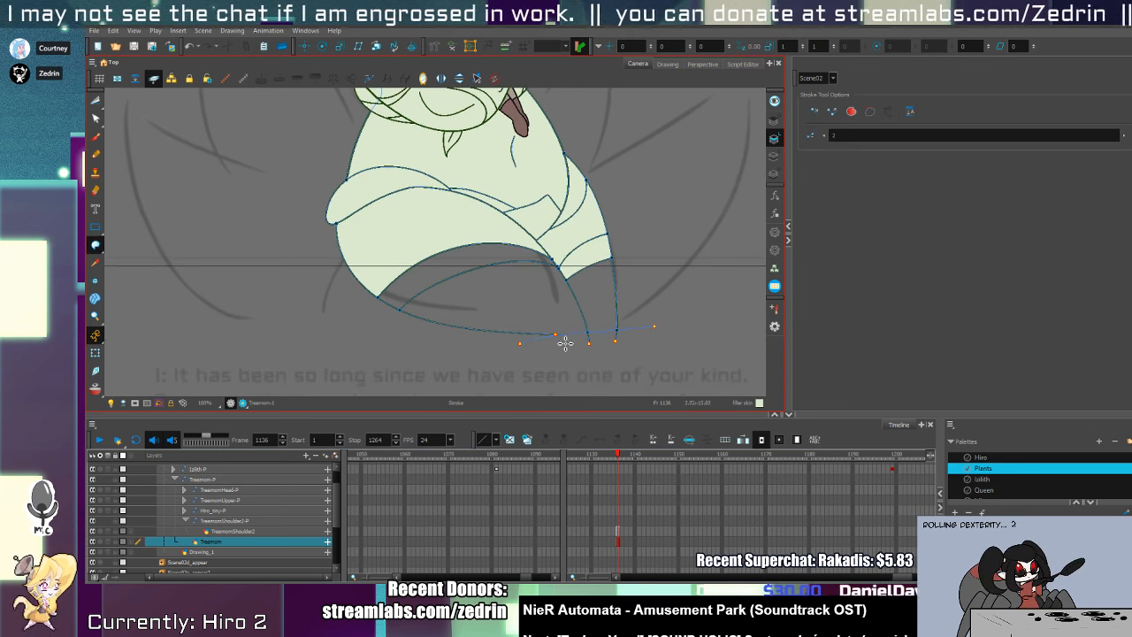
key(alt+t)
key(alt+i)
click(553, 320)
click(593, 288)
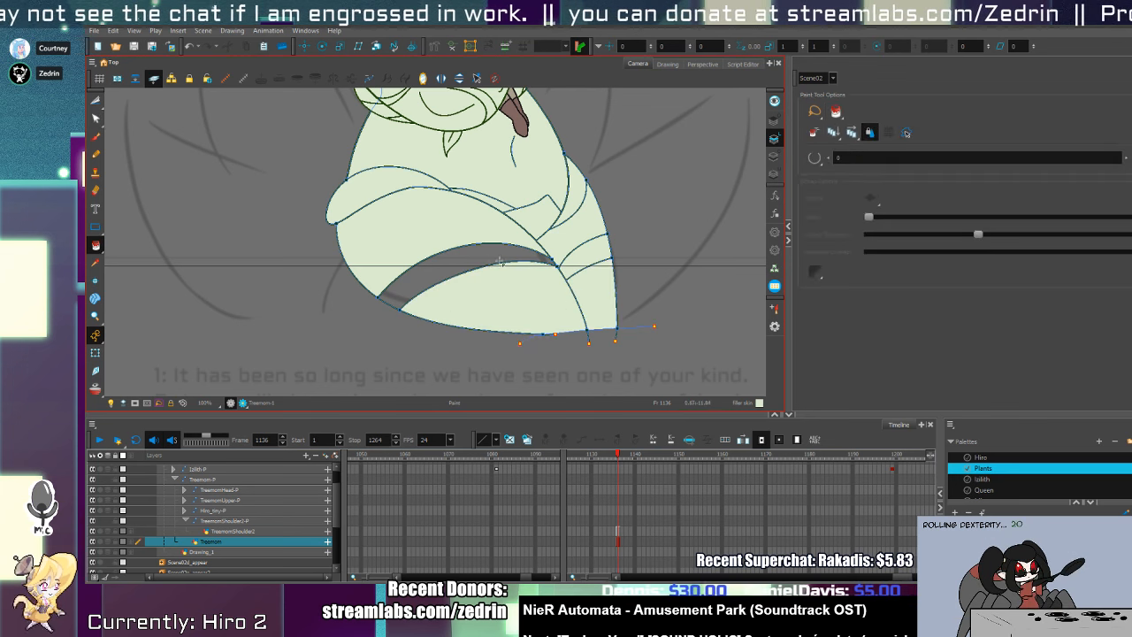
- Bulge the outer hip leaf's contour outward and move its upper end slightly up the torso line
key(alt+q)
scroll(587, 157, up, 5)
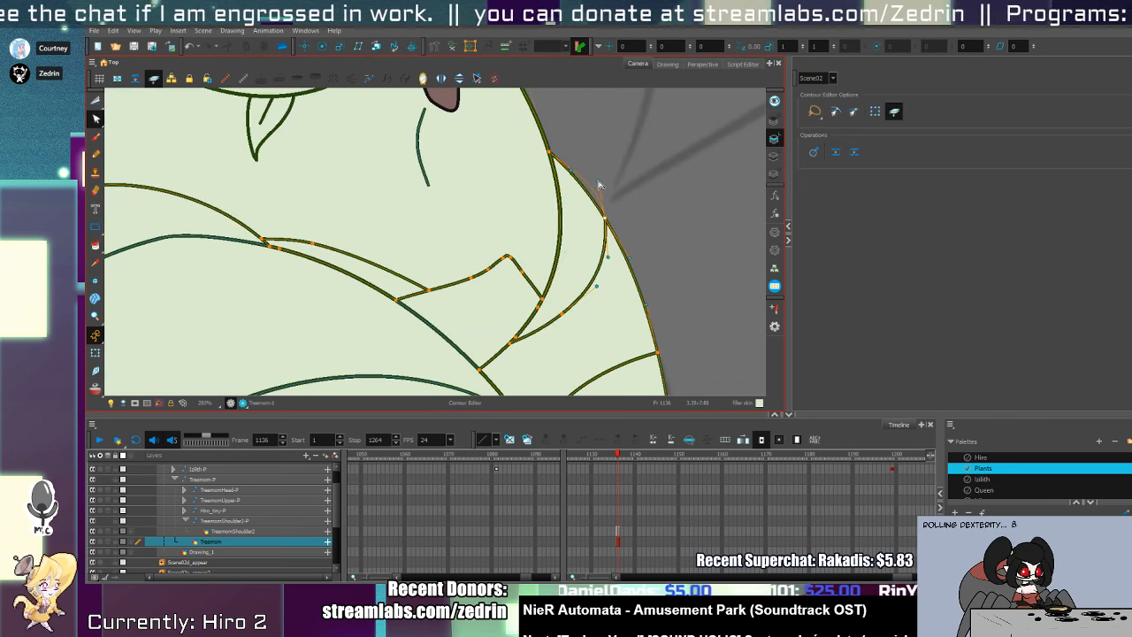
click(593, 184)
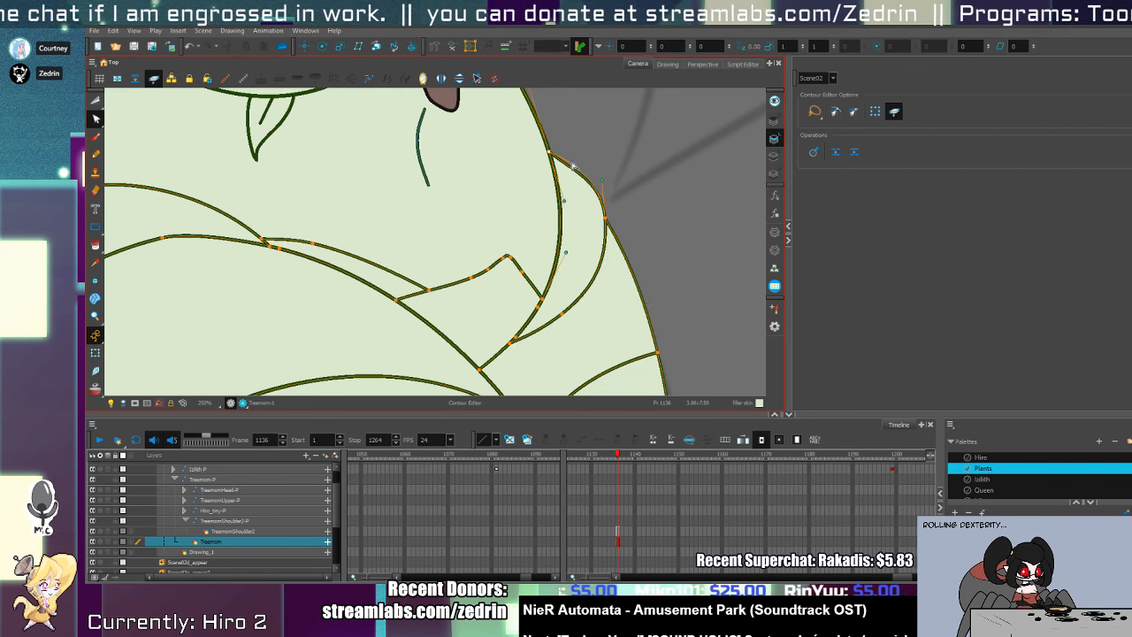
drag(546, 144, 548, 145)
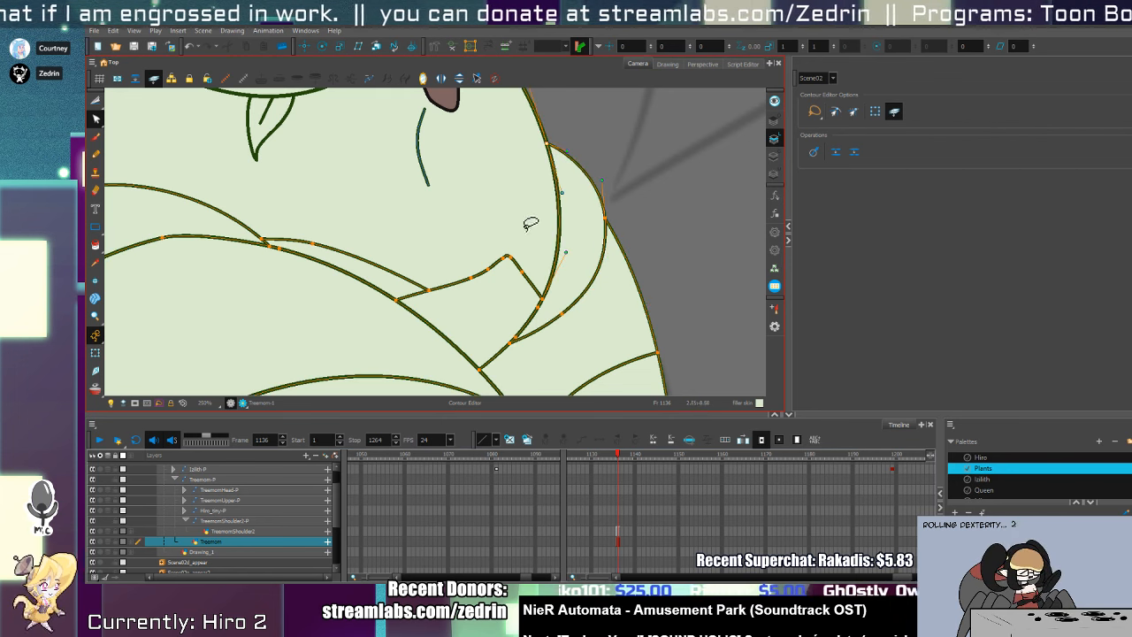
drag(531, 222, 617, 263)
drag(611, 303, 582, 263)
key(alt+slash)
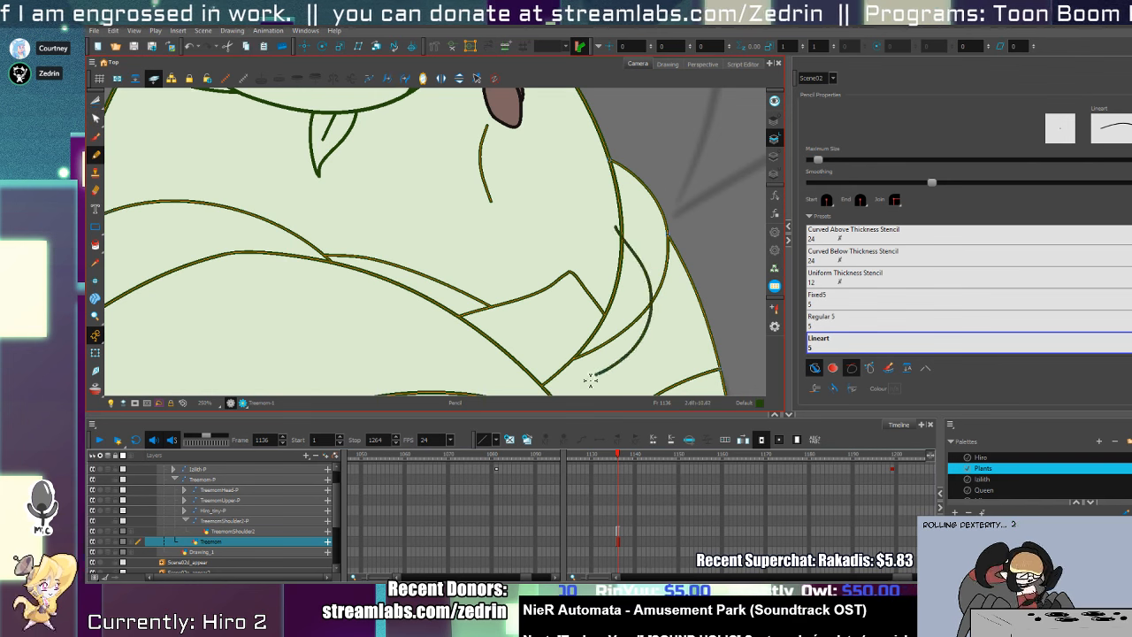
key(alt+s)
key(alt+slash)
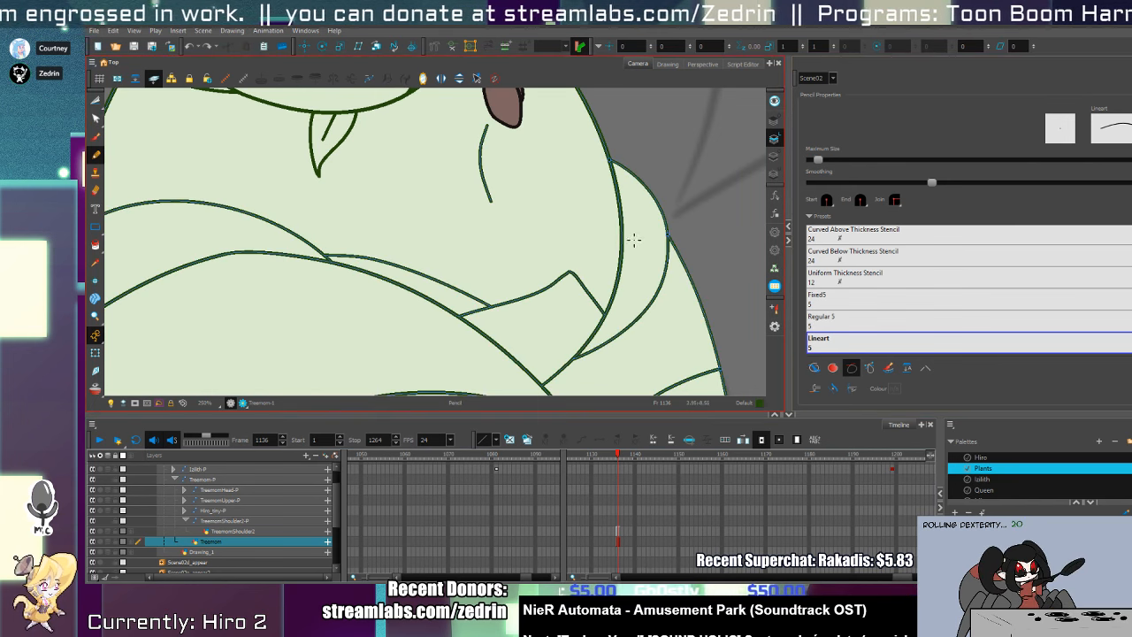
- Reshape the hip leaf's inner curve and pull the pointed lap fold's tip lower and closer to the thigh
key(alt+q)
drag(635, 319, 630, 322)
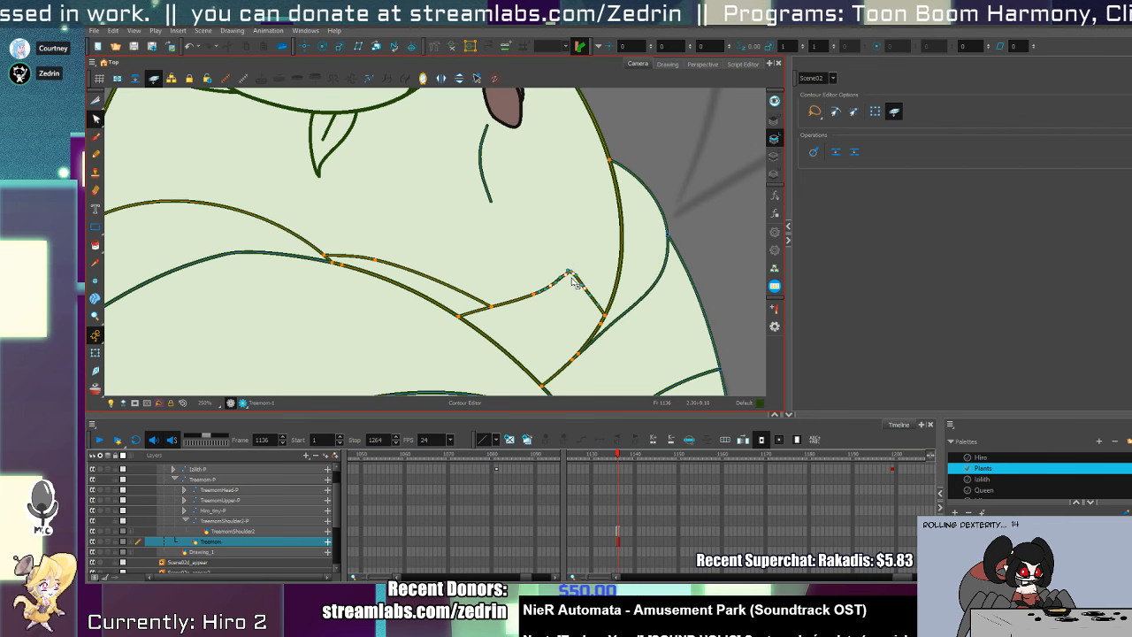
drag(602, 290, 575, 292)
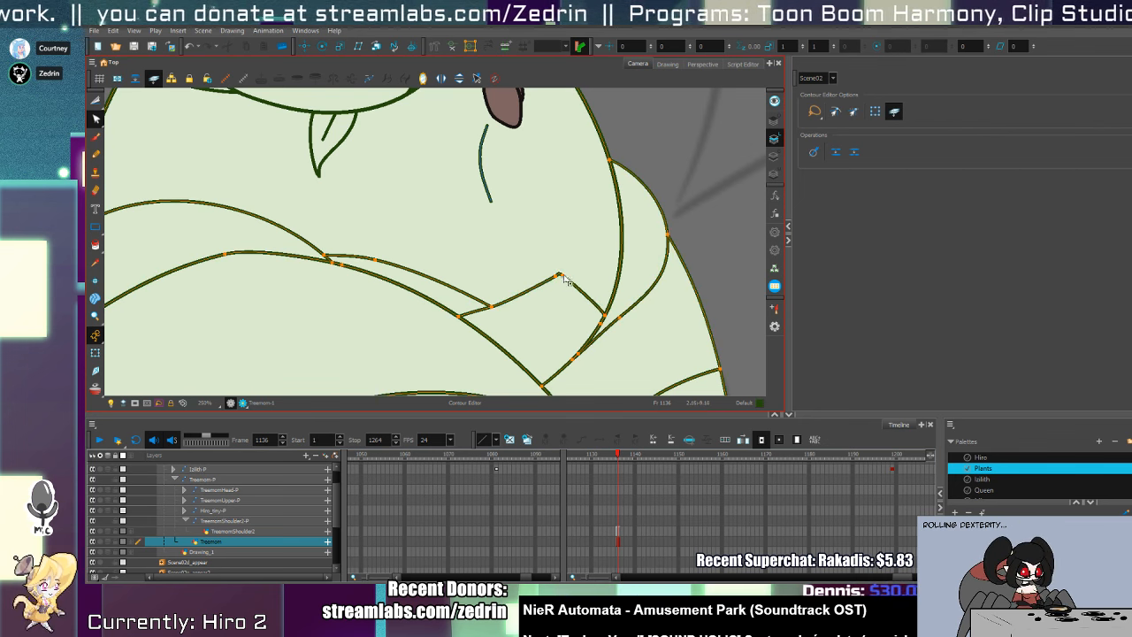
drag(555, 289, 552, 289)
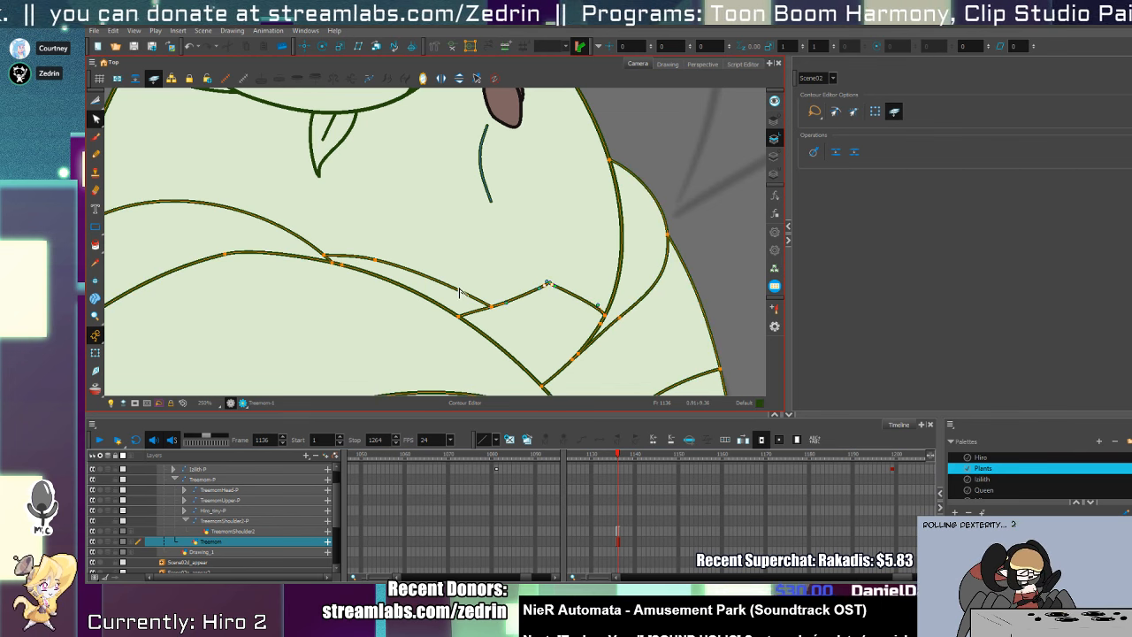
- Delete the line segments above the lap fold between the hip leaf and the pointed fold, including the leftover invisible stroke
key(alt+s)
key(alt+t)
click(461, 292)
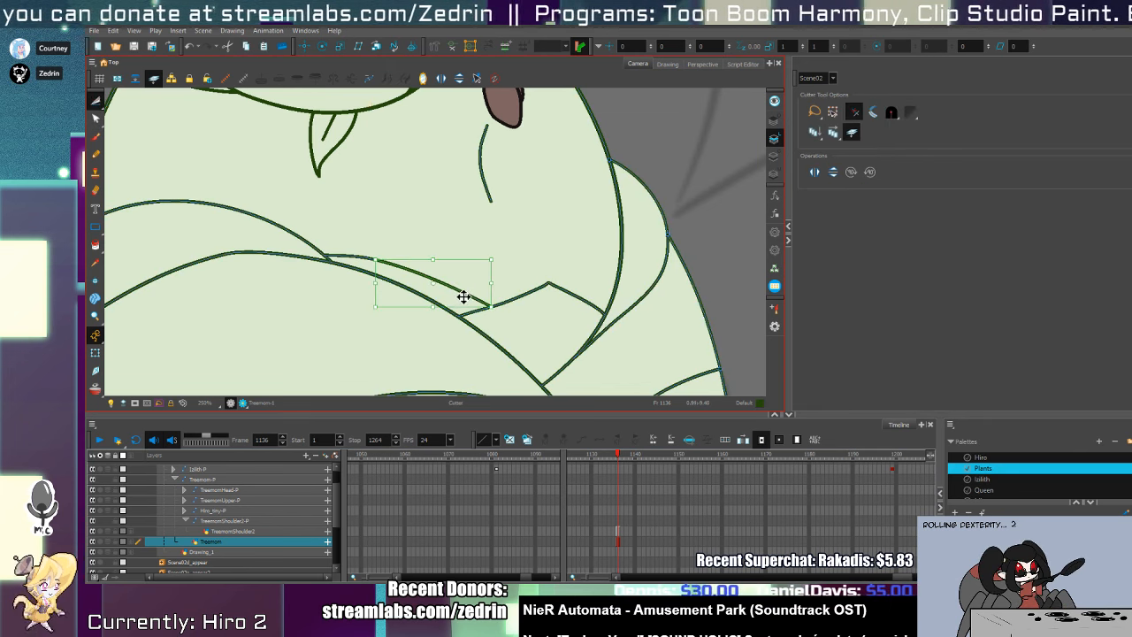
key(Delete)
click(374, 258)
key(Delete)
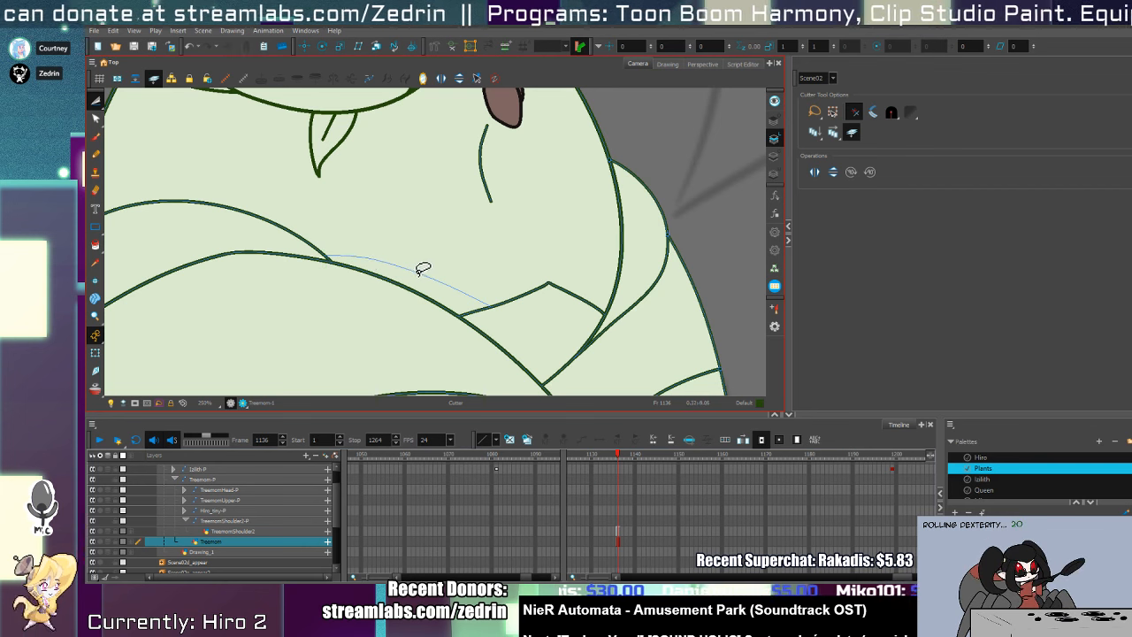
key(alt+s)
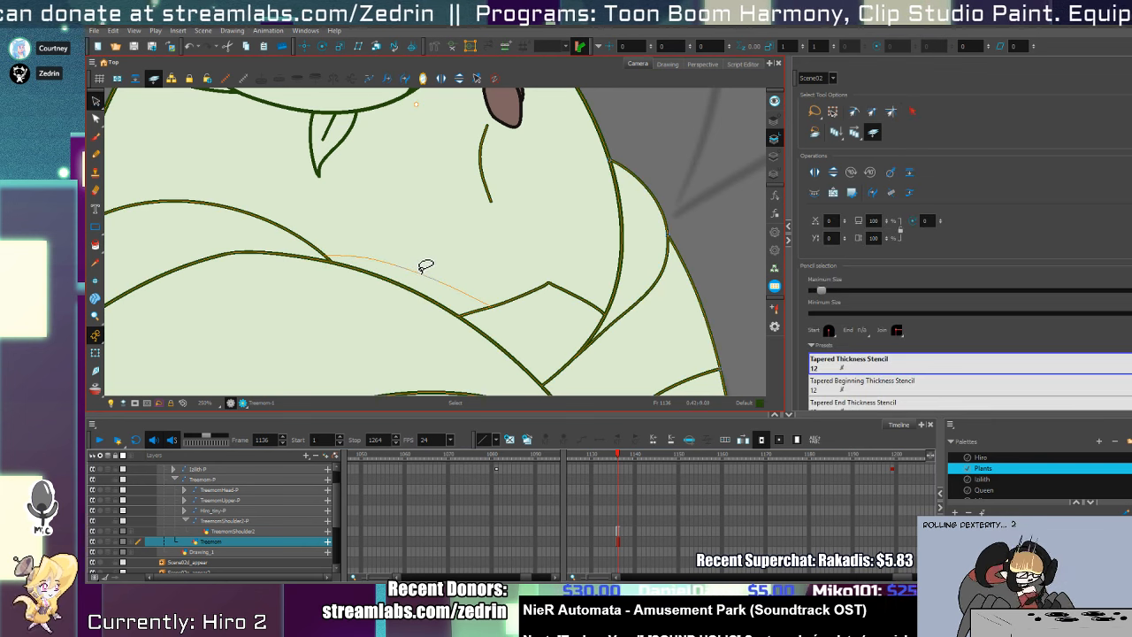
click(370, 81)
- Pull the outer hip leaf's bulging contour inward so it runs in line with the hip and waist outline
scroll(434, 245, down, 6)
mouse_move(445, 268)
mouse_down()
mouse_move(473, 309)
mouse_move(468, 274)
mouse_move(500, 332)
mouse_move(490, 394)
mouse_move(498, 278)
mouse_move(518, 332)
mouse_up()
key(alt+z)
drag(416, 303, 423, 316)
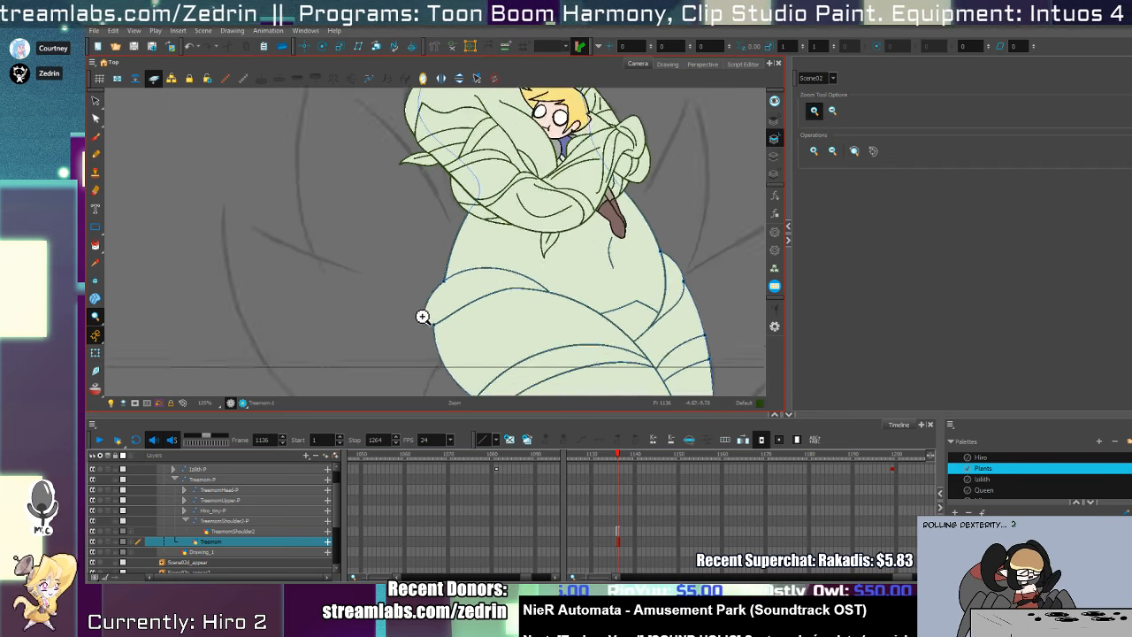
click(423, 317)
key(alt+q)
click(430, 344)
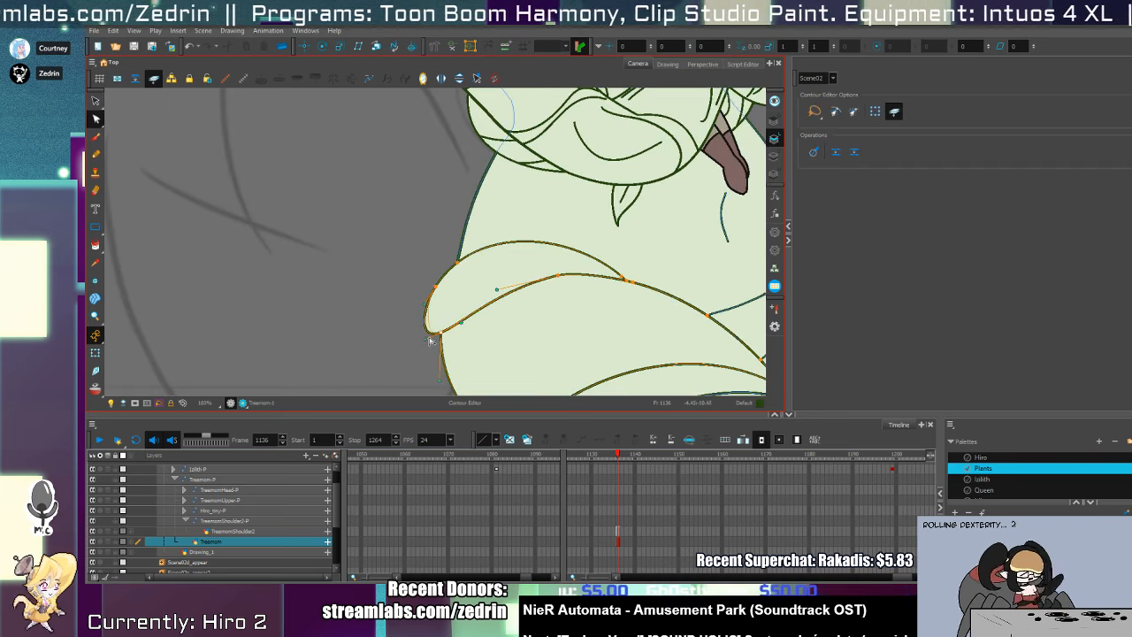
drag(430, 335, 430, 335)
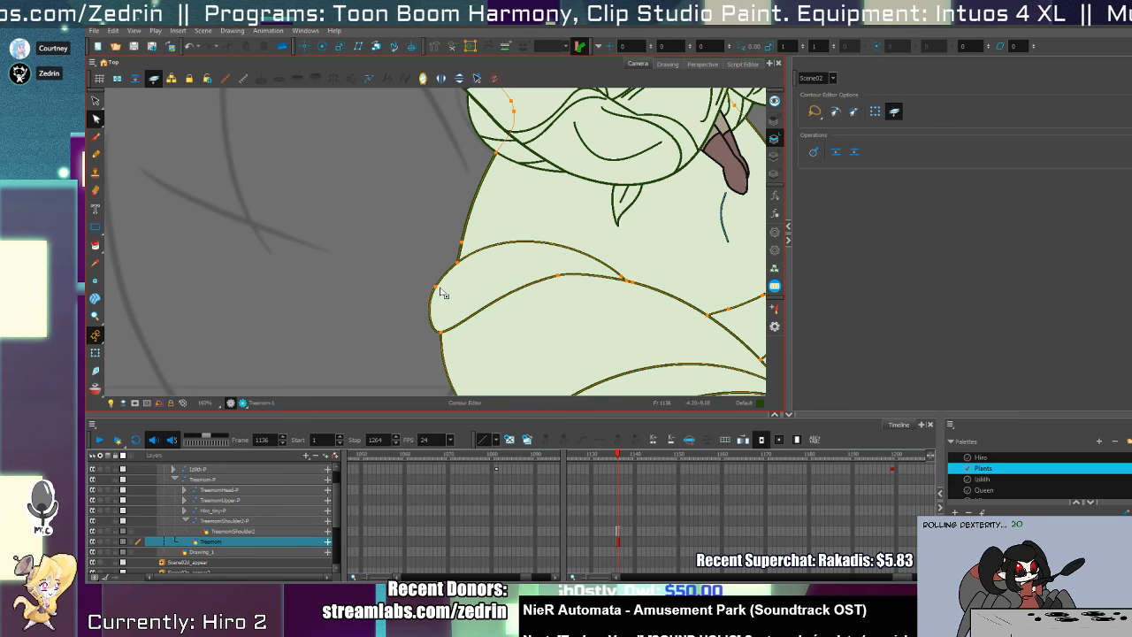
drag(447, 278, 464, 305)
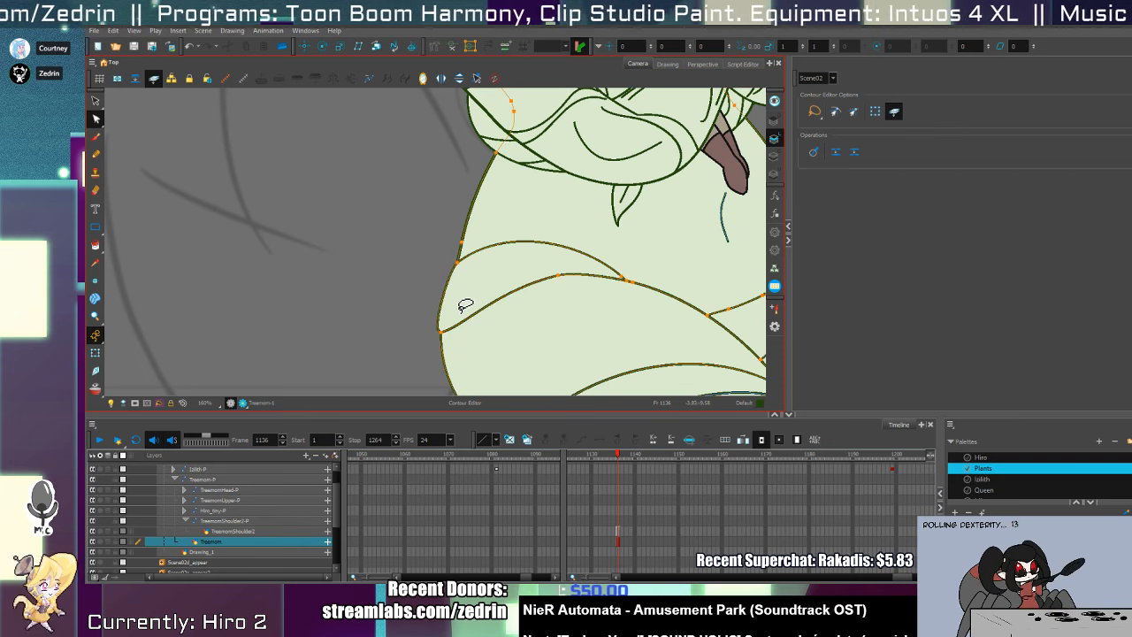
- On the TreemomShoulder2 drawing, erase the shoulder line's inner end near the neckline and delete the cut-off stroke piece
key(space)
drag(572, 271, 392, 341)
drag(522, 164, 534, 286)
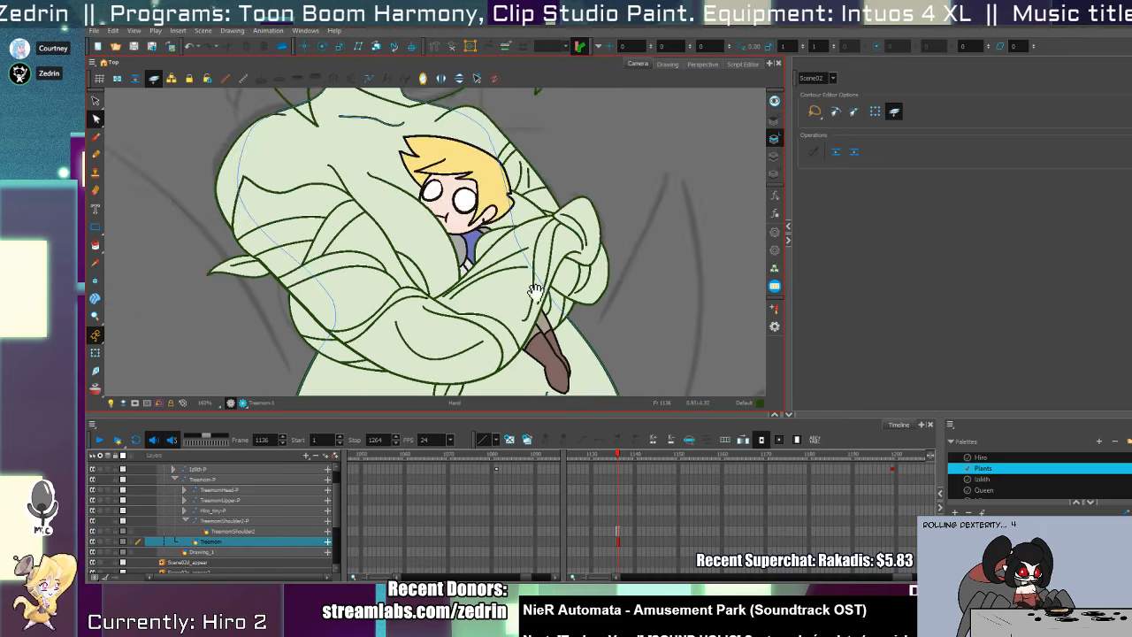
drag(522, 203, 549, 327)
drag(539, 252, 572, 341)
drag(553, 299, 566, 232)
key(alt+z)
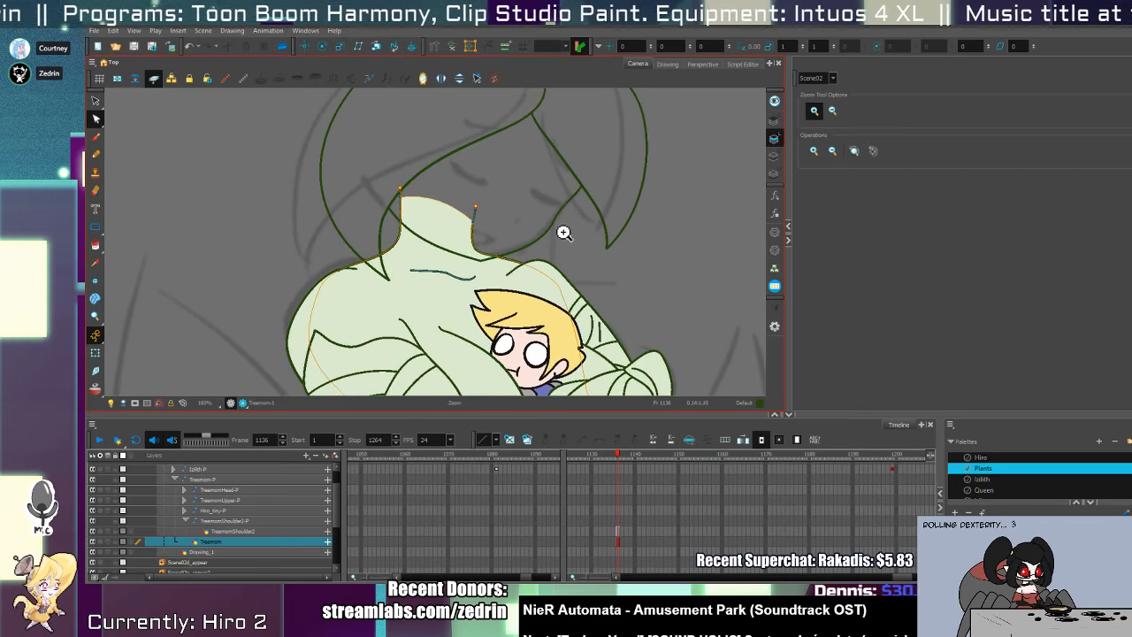
alt+click(560, 255)
key(shift+t)
click(562, 277)
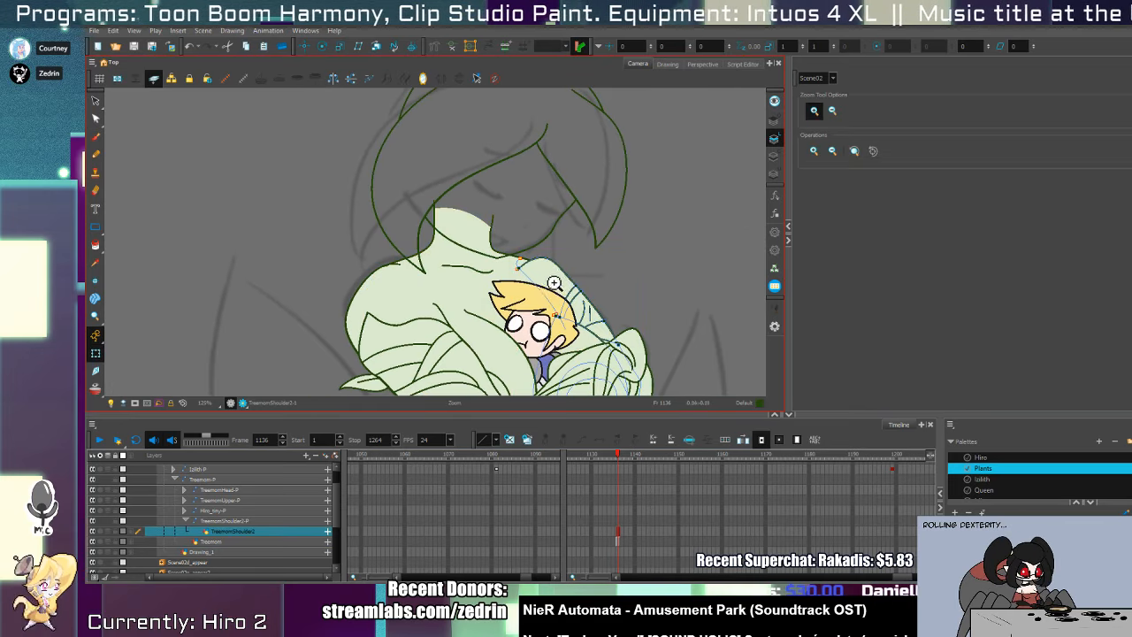
key(alt+z)
click(543, 248)
click(543, 247)
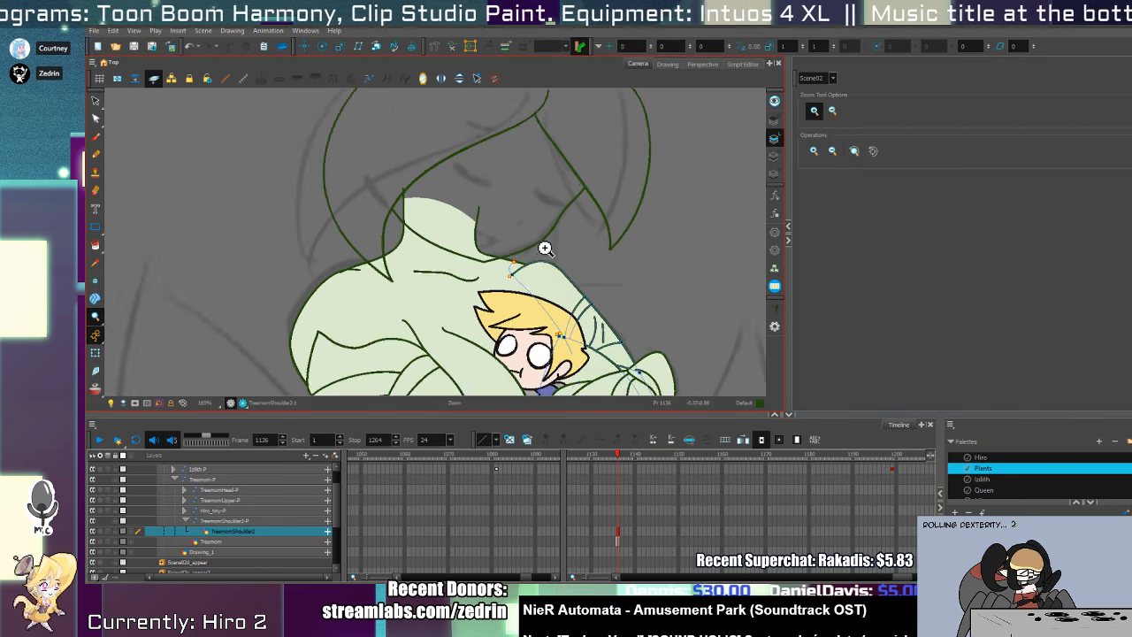
click(536, 254)
click(533, 257)
key(alt+q)
key(alt+e)
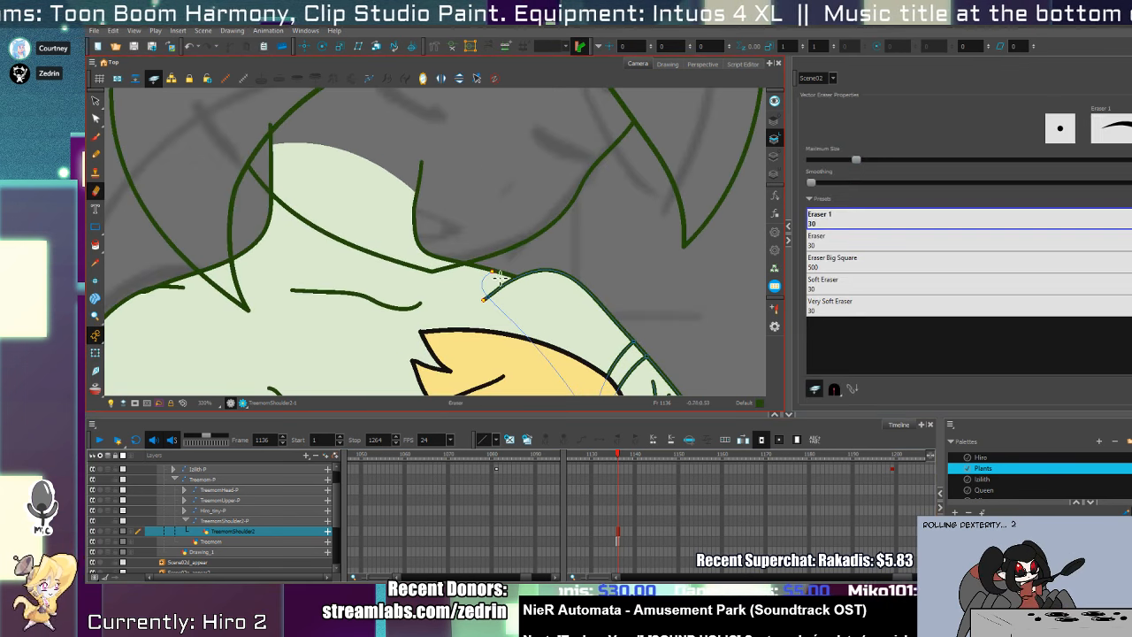
drag(500, 274, 513, 332)
key(alt+s)
drag(486, 247, 505, 297)
key(Delete)
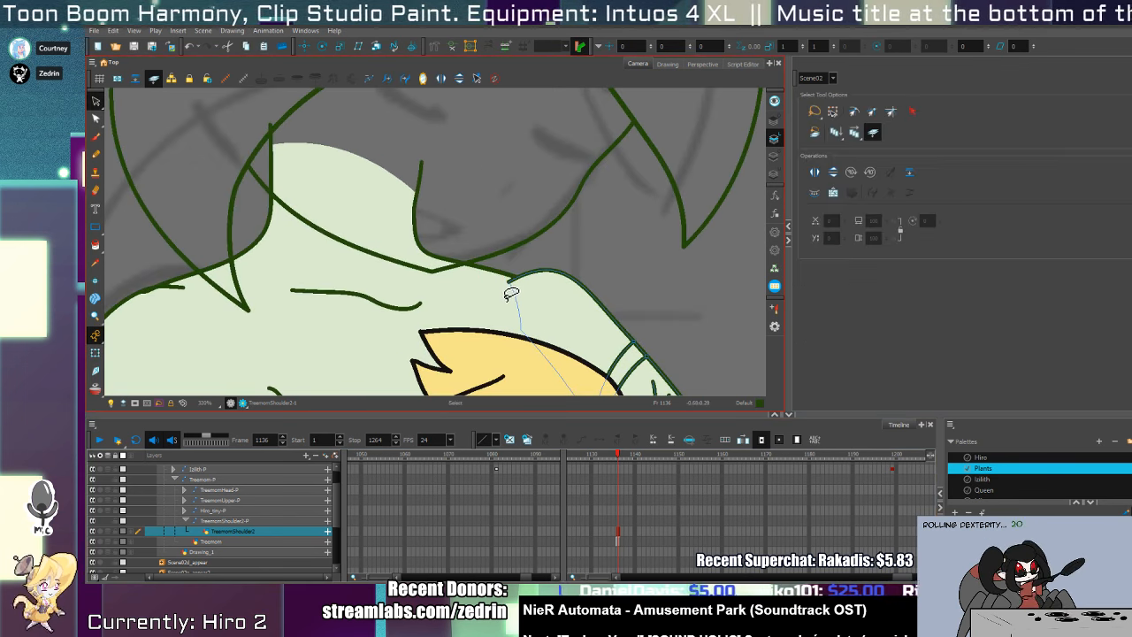
- On Treemom's head drawing, draw a long pointed hair lock hanging from behind the fringe over the shoulder and trim its overlapping ends
key(alt+z)
alt+click(519, 283)
alt+click(512, 293)
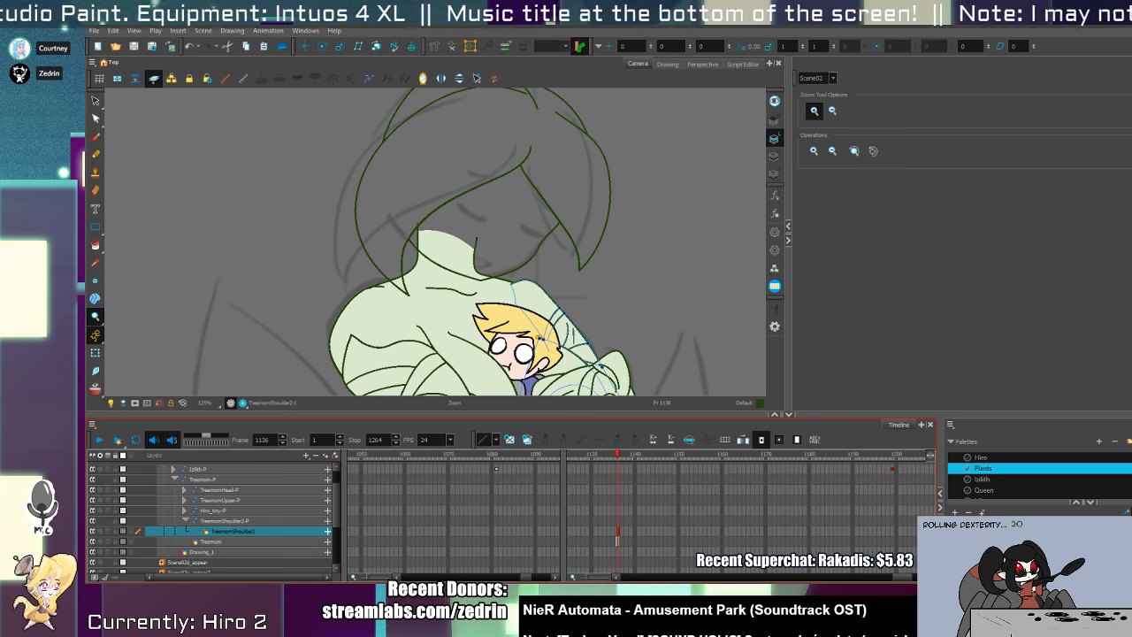
click(593, 320)
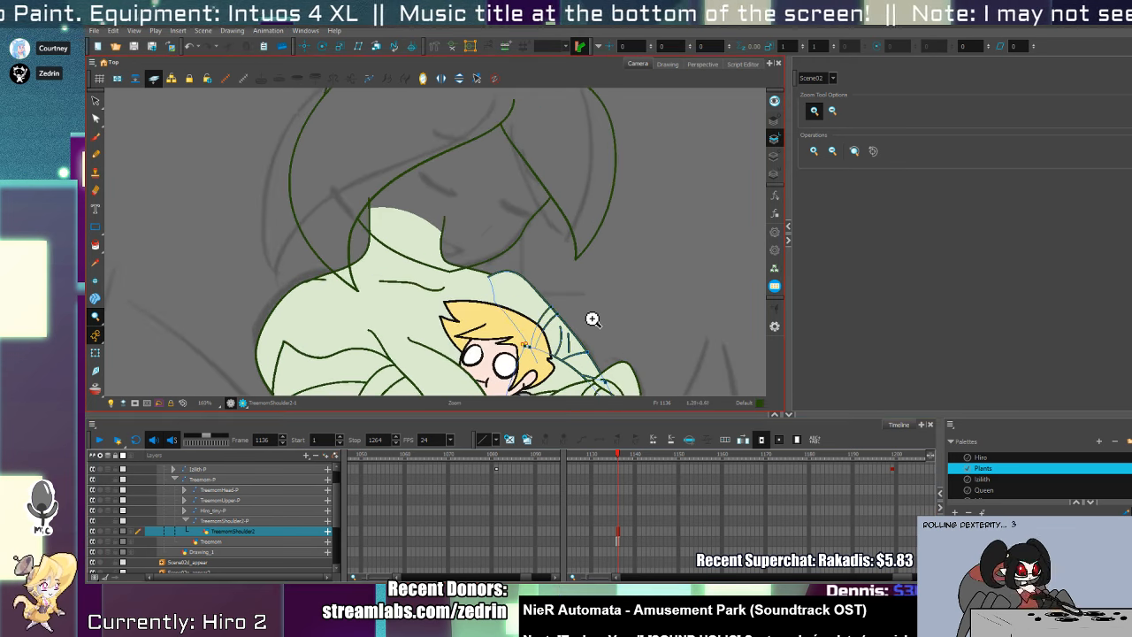
alt+click(512, 240)
key(shift+t)
click(506, 259)
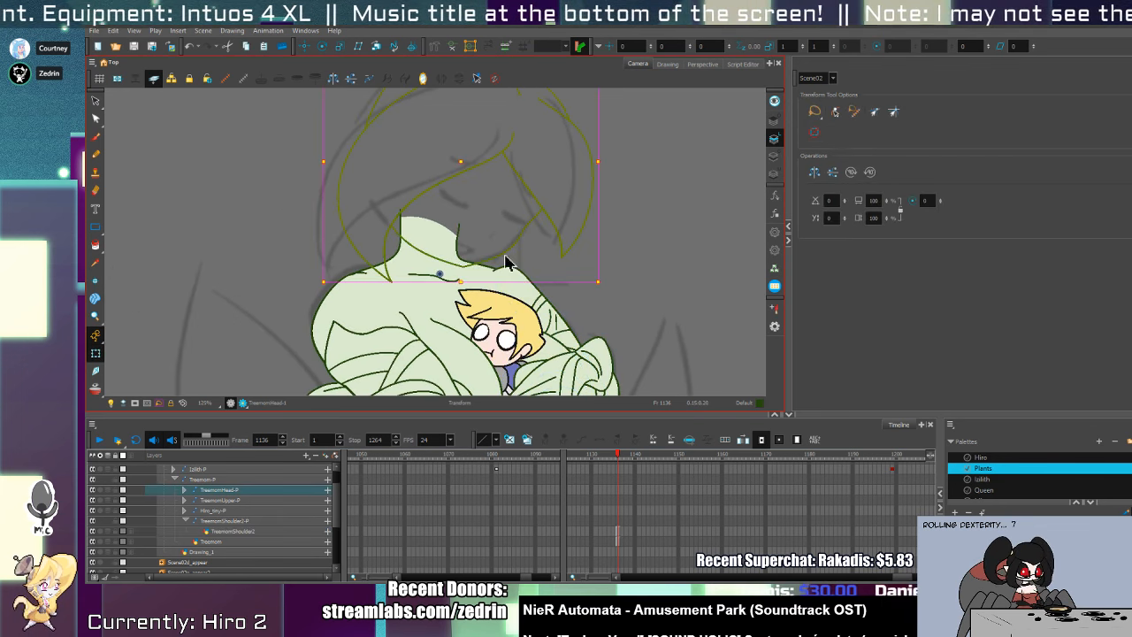
drag(449, 212, 553, 226)
key(alt+/)
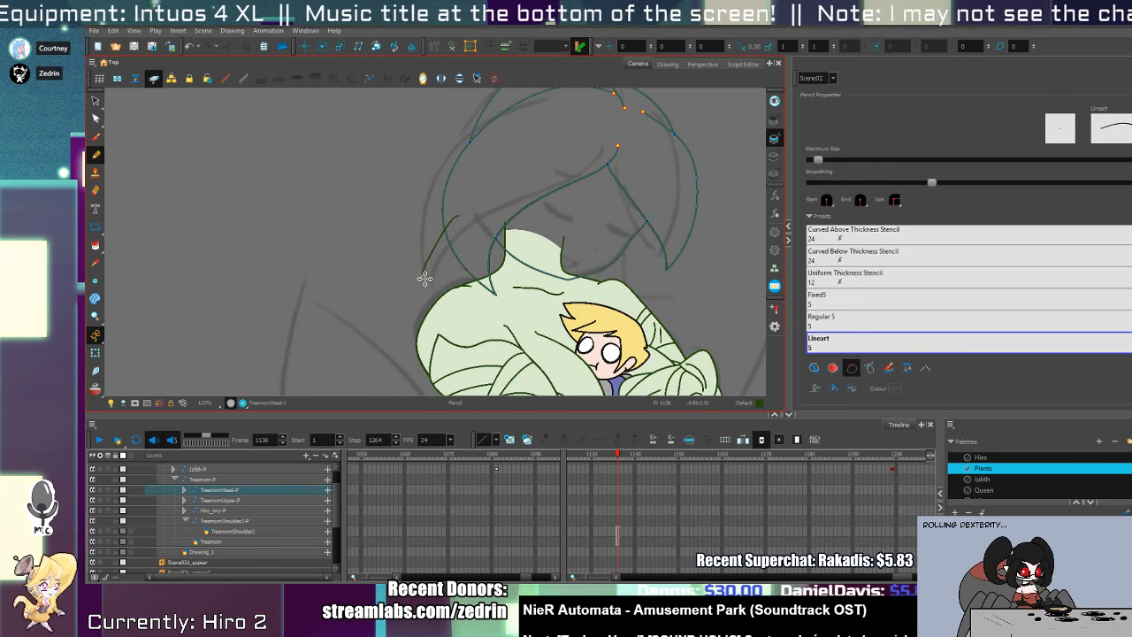
key(ctrl+z)
drag(465, 213, 526, 357)
drag(494, 234, 553, 396)
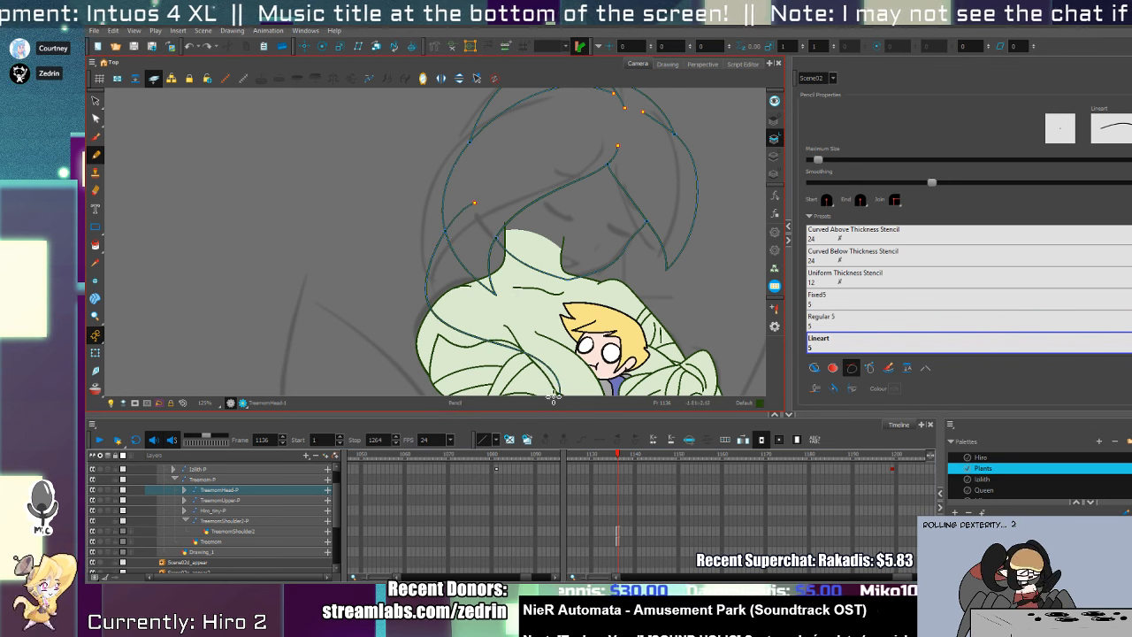
drag(497, 234, 535, 372)
key(alt+t)
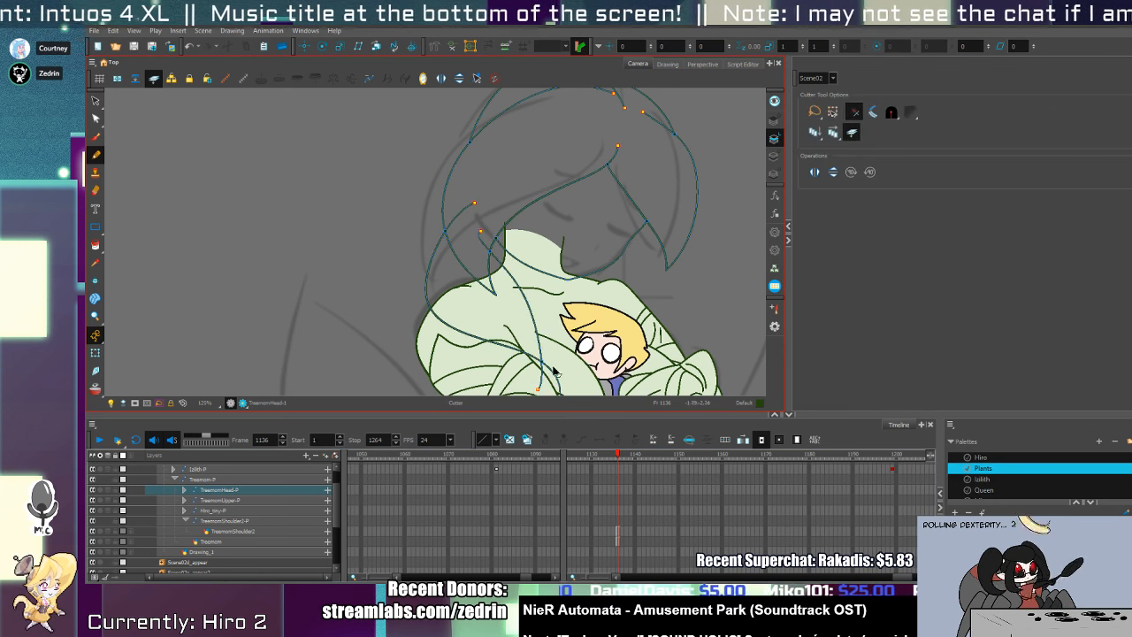
drag(466, 196, 484, 230)
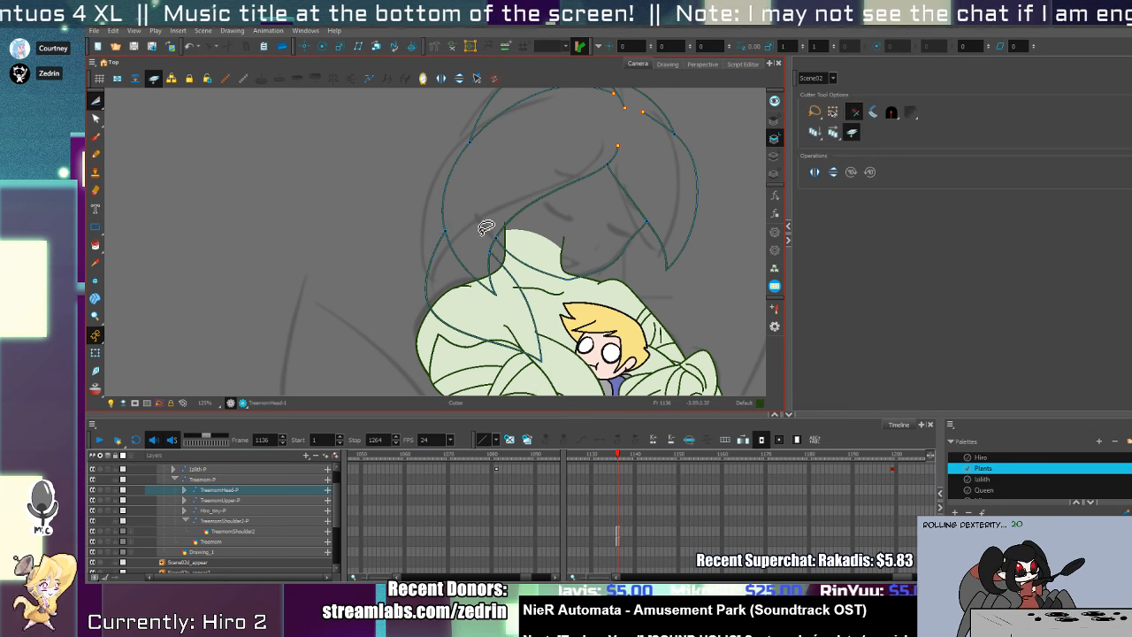
- Fill Treemom's face, hair and hanging lock with the light green skin colour
key(alt+i)
click(478, 303)
click(499, 199)
click(540, 236)
mouse_move(547, 247)
mouse_down()
mouse_move(536, 346)
mouse_move(565, 250)
mouse_up()
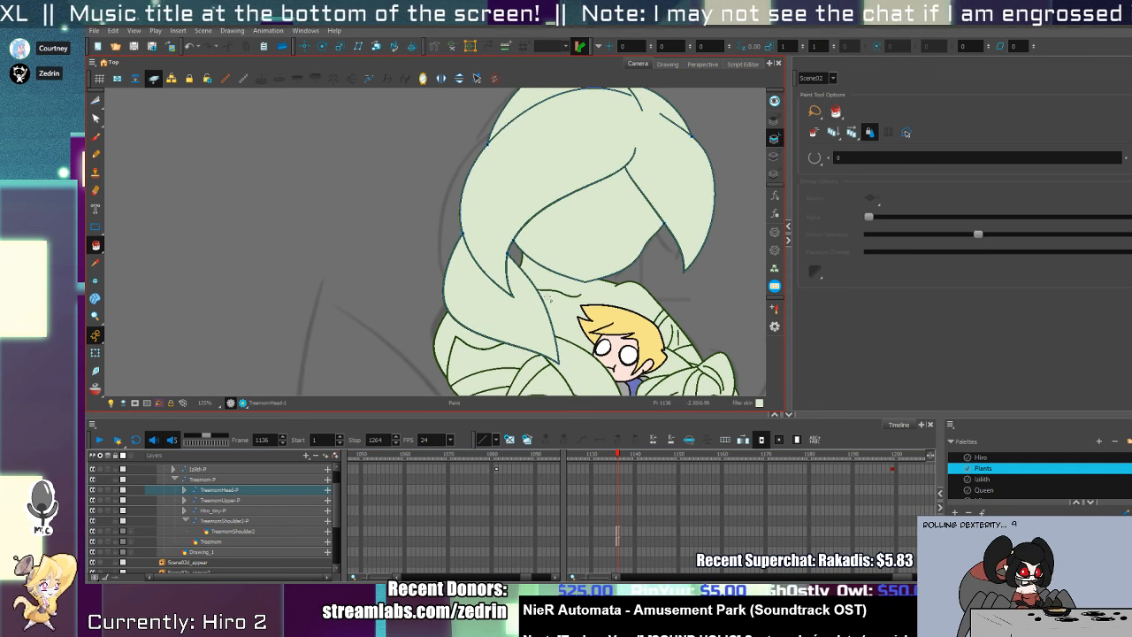
- On the Treemom layer's colour art, draw a long back-hair curve from the crown behind the hanging lock to the chest
key(alt+s)
click(775, 153)
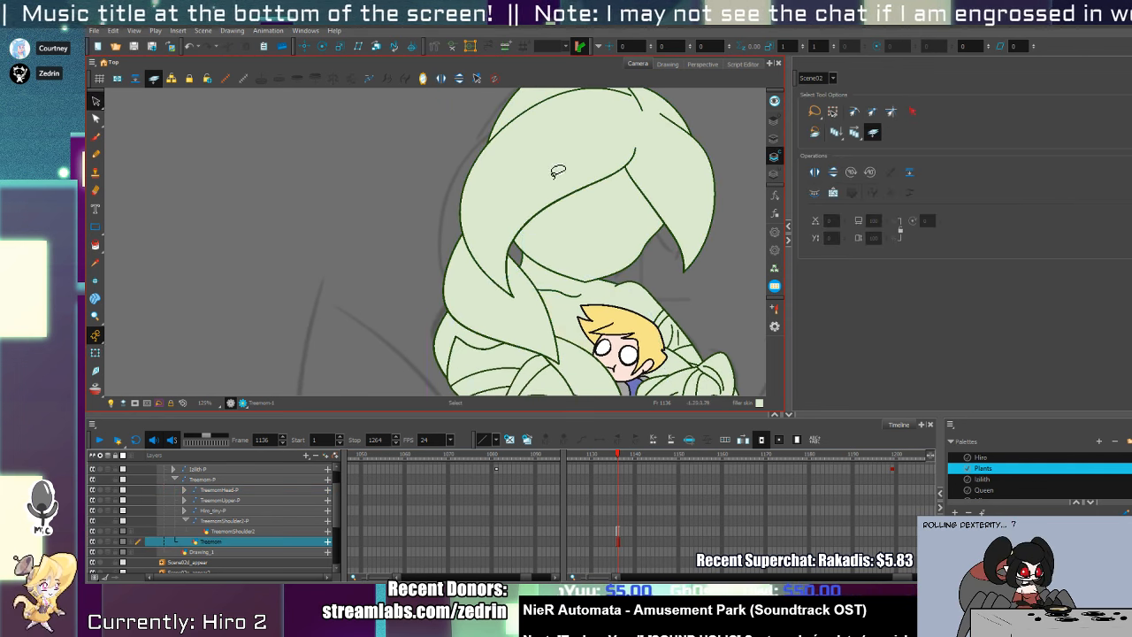
key(alt+b)
mouse_move(520, 118)
mouse_down()
mouse_move(455, 237)
mouse_move(529, 372)
mouse_up()
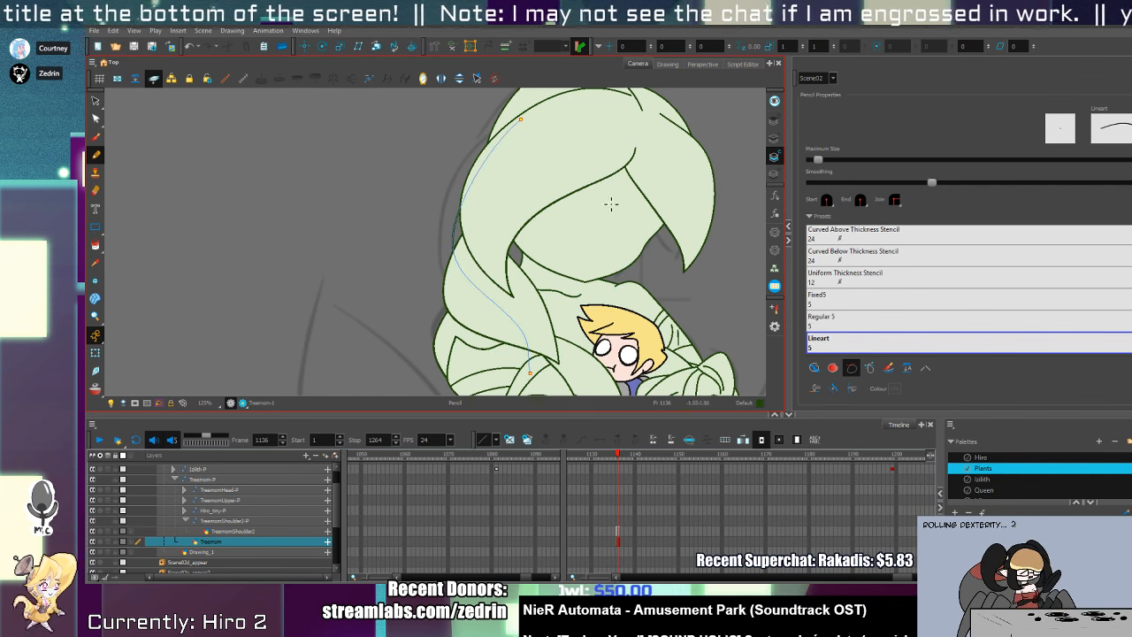
mouse_move(631, 174)
mouse_down()
mouse_move(598, 326)
mouse_move(491, 347)
mouse_up()
key(alt+t)
click(532, 364)
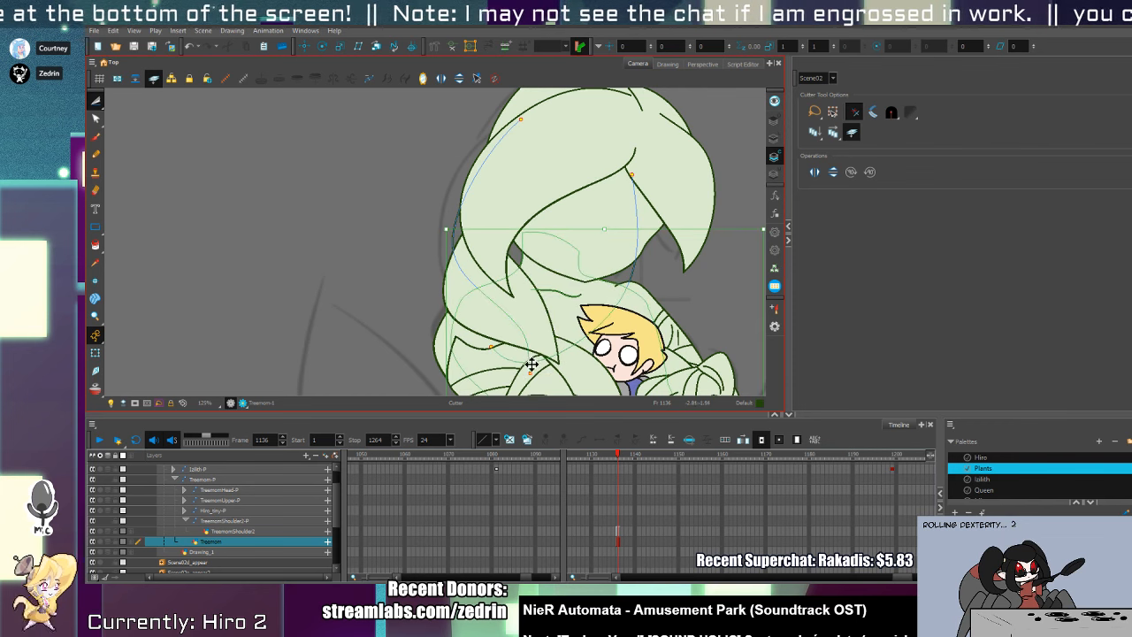
key(Delete)
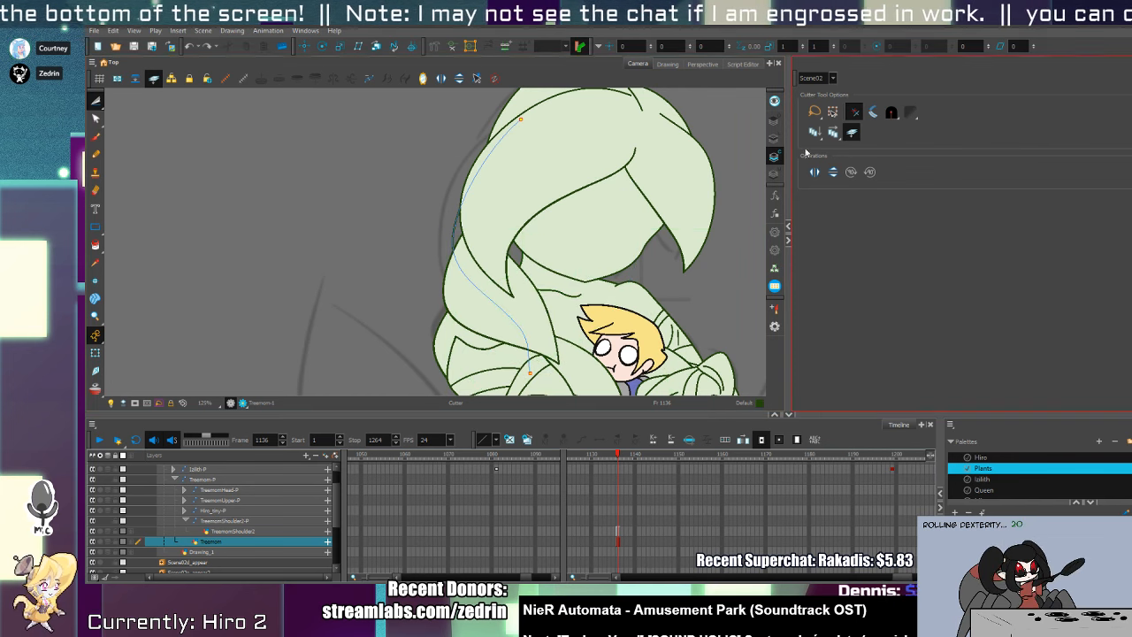
- Draw the back hair's opposite side from the fringe to the chest, trim its overlapping end and fill the closed shape light green
key(alt+slash)
mouse_move(659, 175)
mouse_down()
mouse_move(518, 374)
mouse_move(654, 236)
mouse_move(523, 366)
mouse_move(498, 356)
mouse_up()
key(ctrl+z)
key(alt+t)
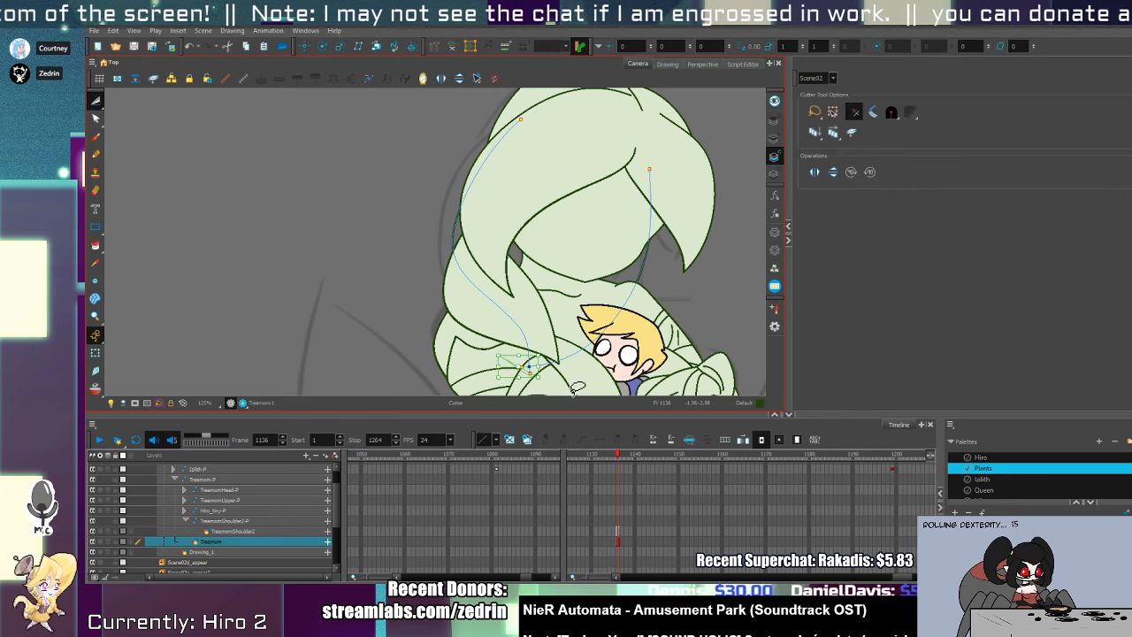
key(Delete)
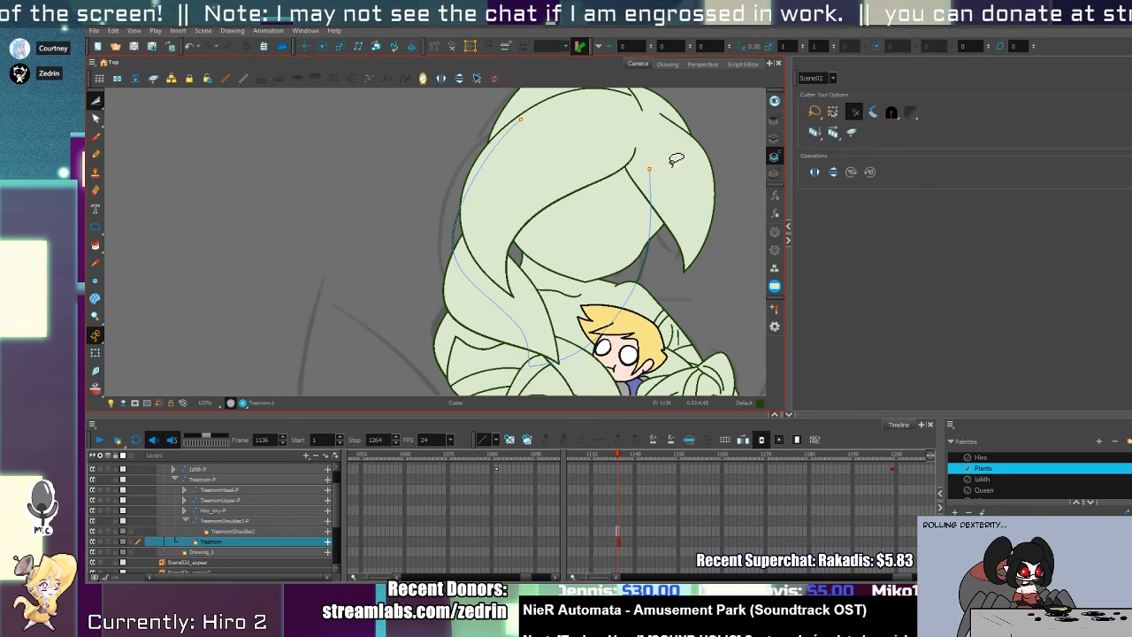
key(alt+i)
drag(567, 234, 508, 336)
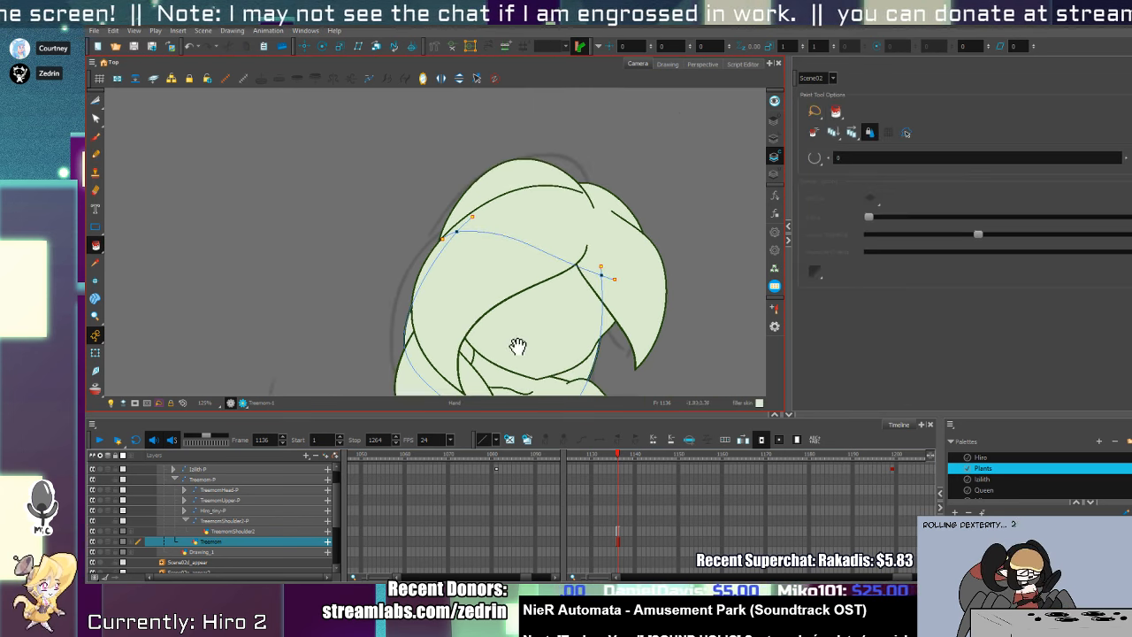
- On the overlay art, draw a looping leaf sprig of two curled shapes at the crown of Treemom's hair
mouse_move(542, 259)
mouse_down()
mouse_move(553, 75)
mouse_move(573, 80)
mouse_move(601, 296)
mouse_up()
click(773, 124)
key(alt+slash)
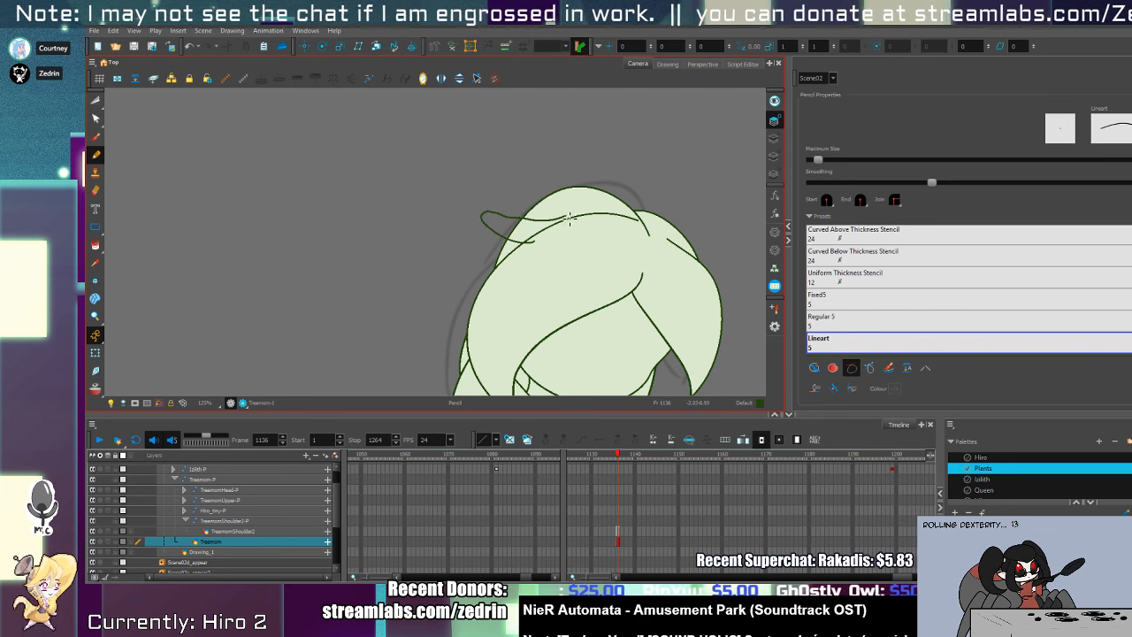
drag(569, 218, 532, 241)
drag(607, 204, 547, 241)
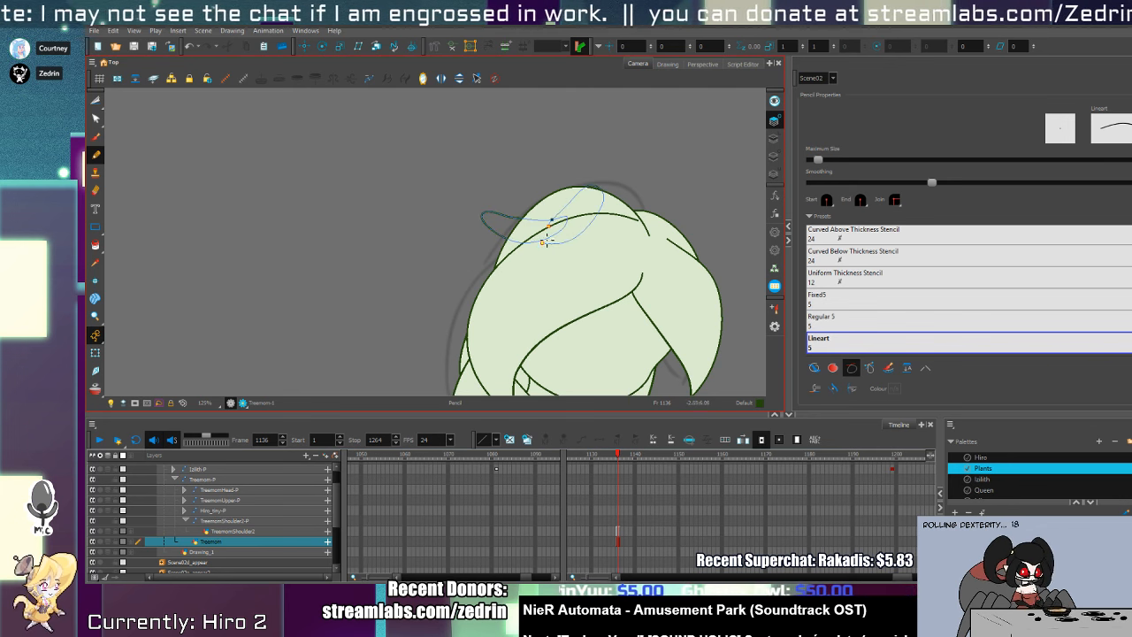
- Move the leaf sprig strokes from the Treemom layer to the head drawing's overlay art
key(alt+s)
key(ctrl+a)
key(Delete)
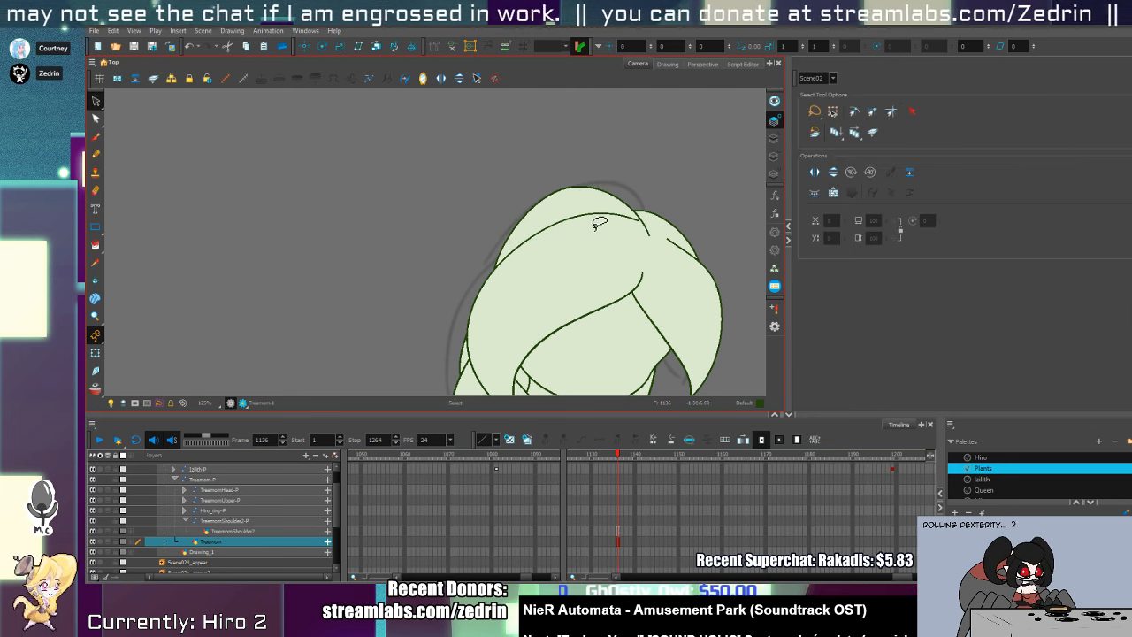
key(shift+t)
click(589, 273)
key(alt+s)
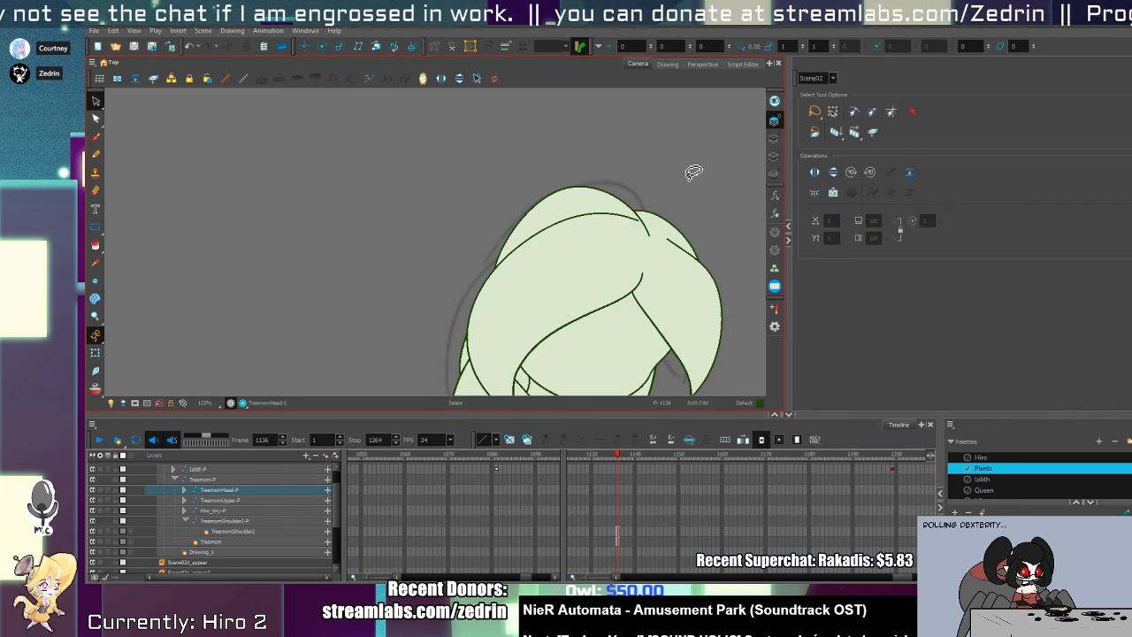
key(ctrl+v)
- Draw a second curved petal nested around the first on the flower at Treemom's crown and trim the overlapping line ends
key(alt+/)
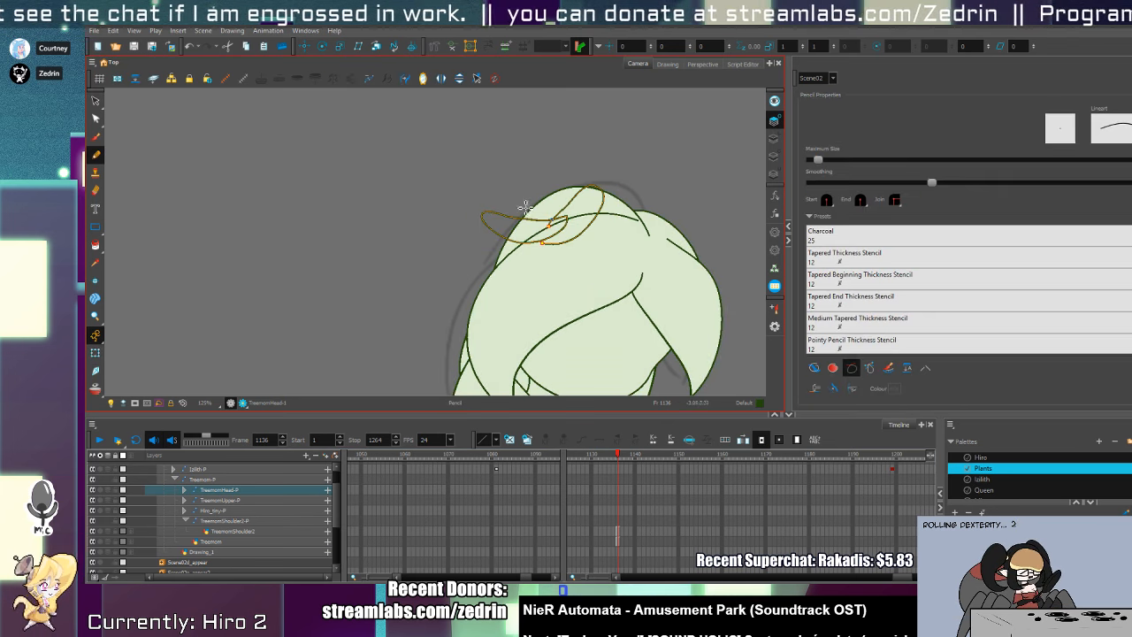
key(alt+t)
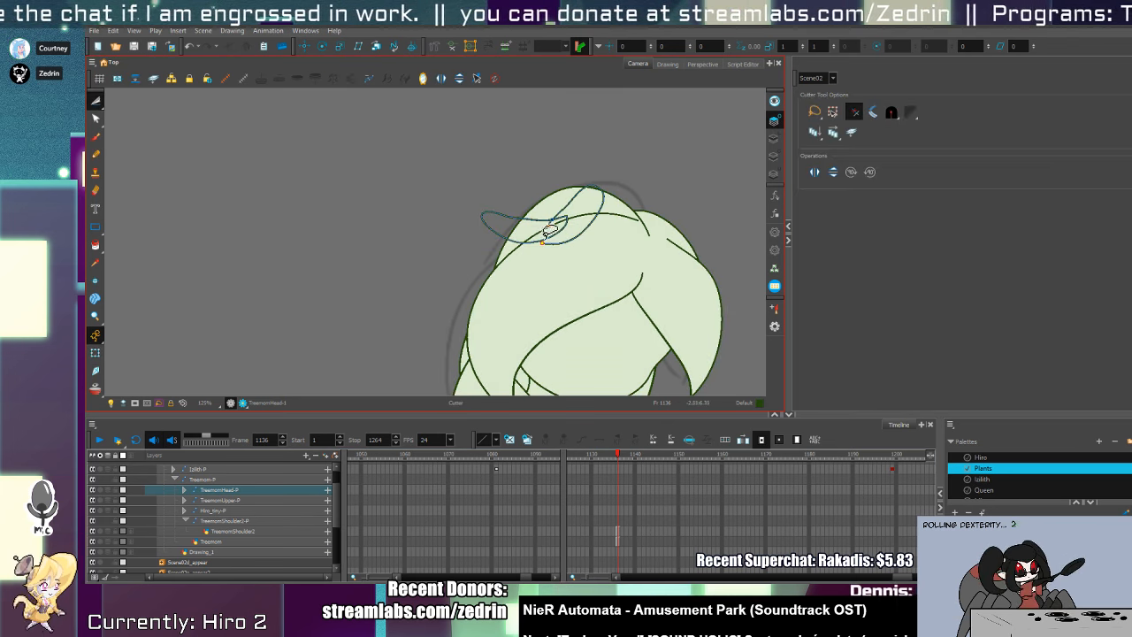
key(alt+/)
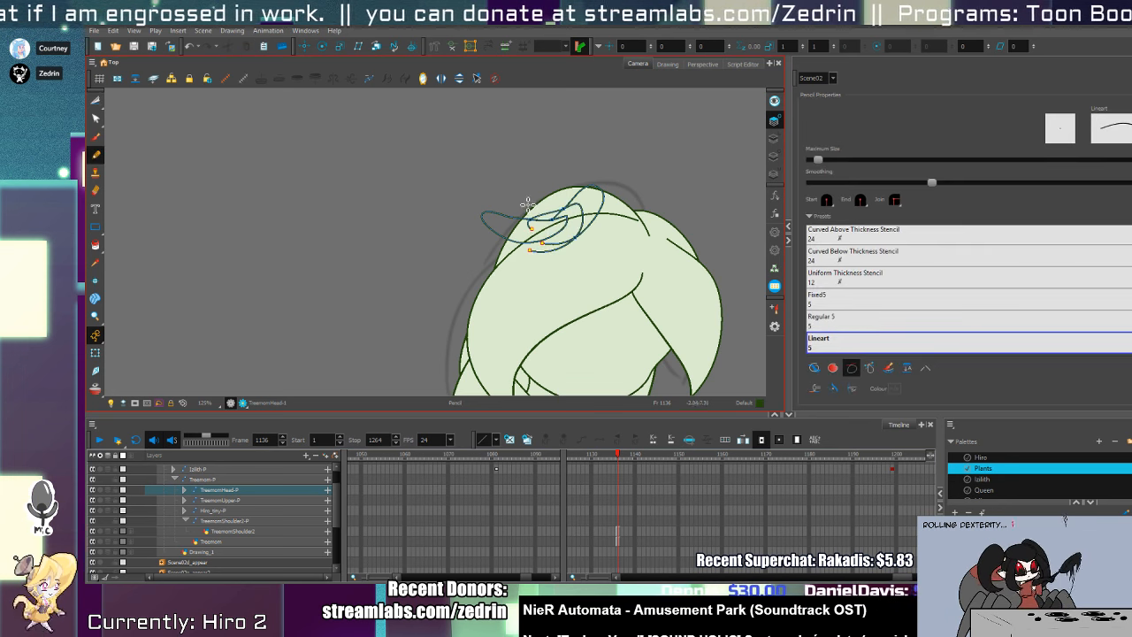
scroll(549, 231, up, 4)
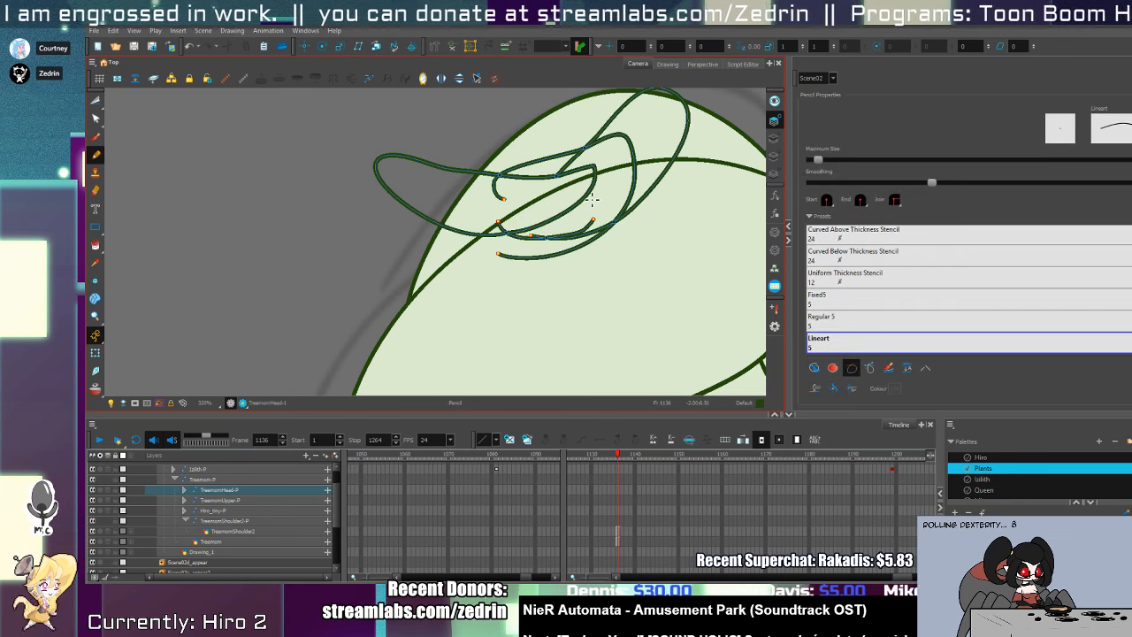
key(alt+t)
key(alt+q)
click(575, 237)
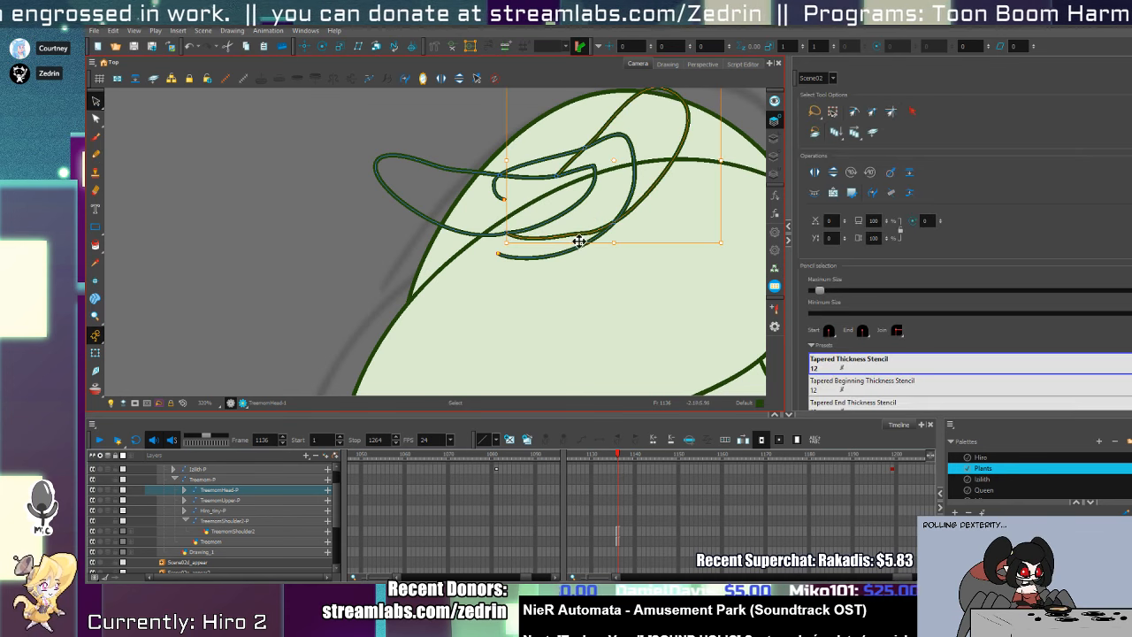
key(alt+s)
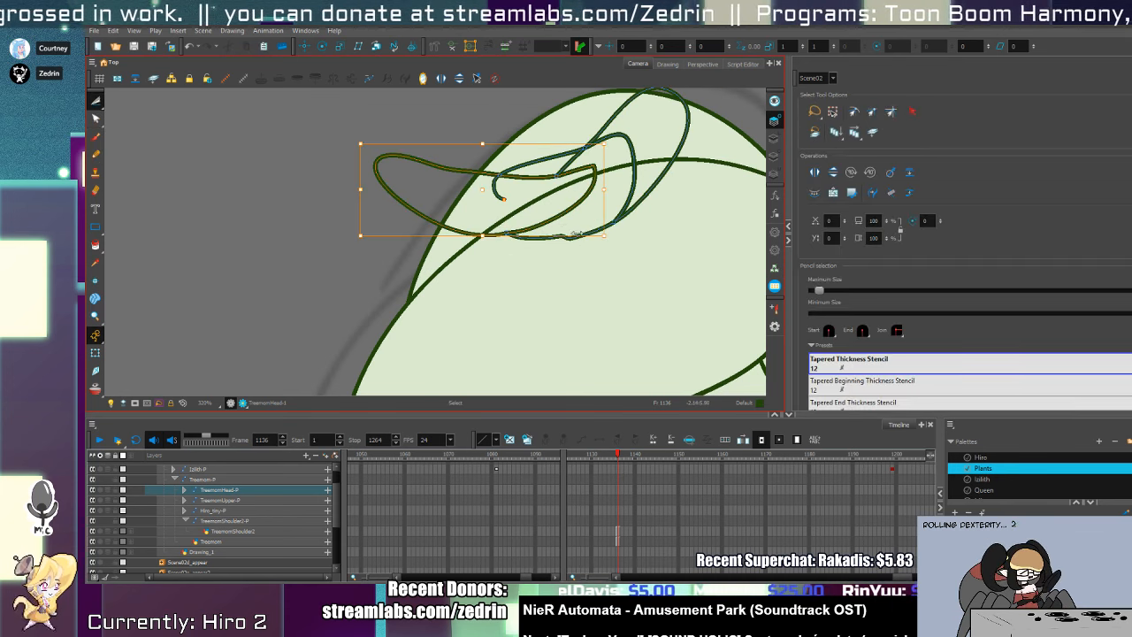
click(574, 238)
key(alt+q)
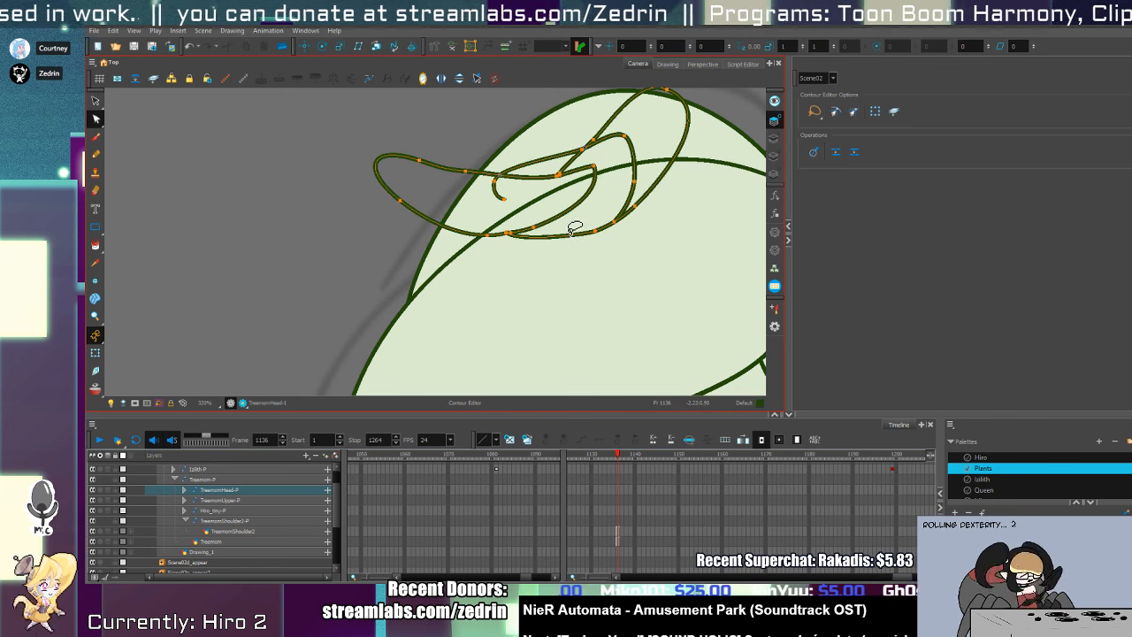
key(alt+t)
- Draw a narrow wavy petal above the flower's large left petal and trim its overlapping ends
key(space)
drag(503, 192, 543, 285)
key(alt+slash)
drag(457, 271, 592, 282)
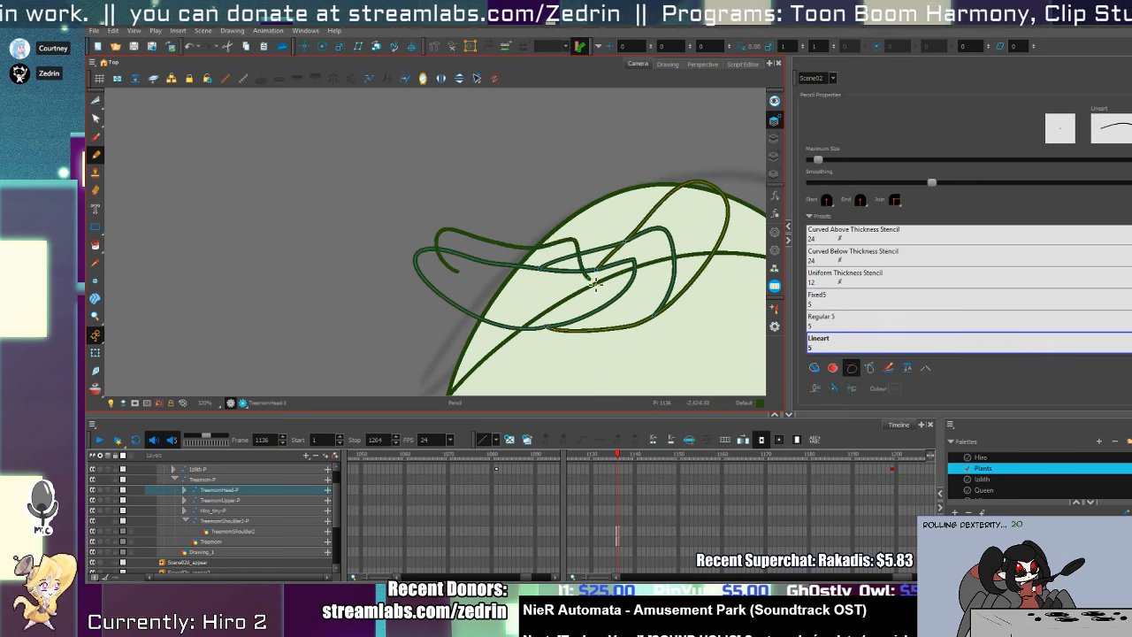
key(alt+t)
key(Delete)
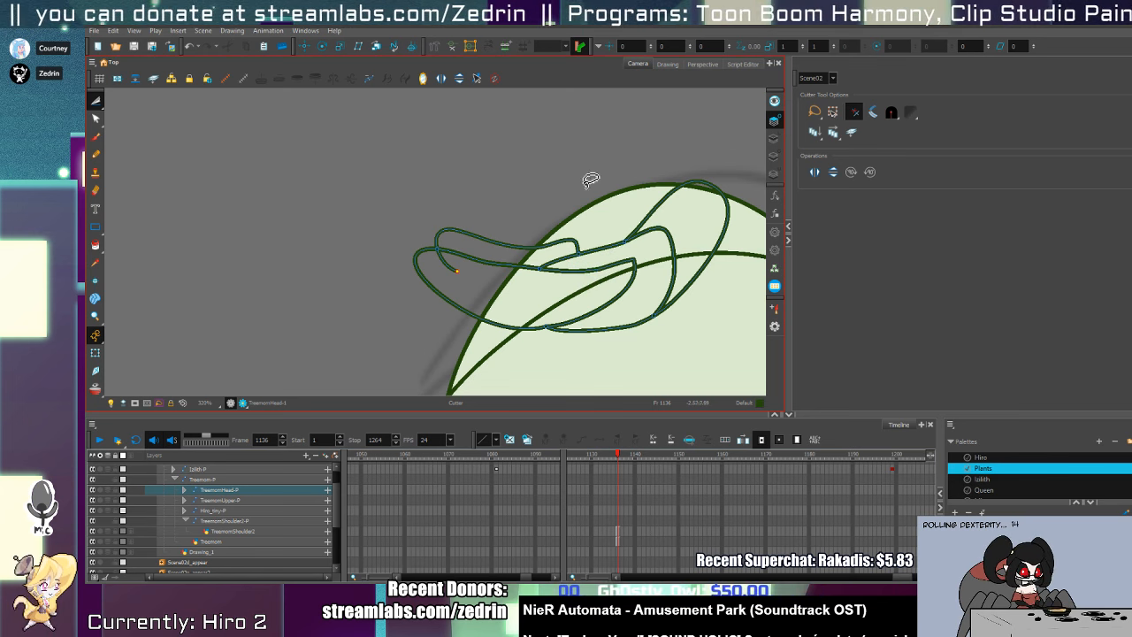
key(Delete)
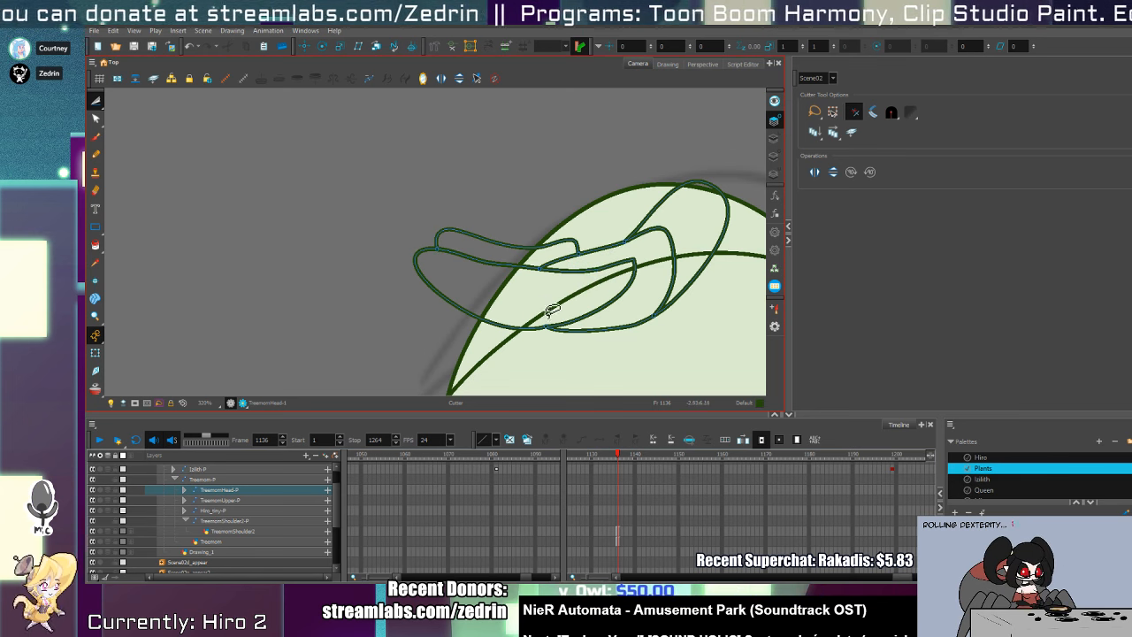
- Draw a pointed leaf-shaped petal across the flower's lower left edge and cut away the lines crossing inside it
key(alt+/)
mouse_move(606, 324)
mouse_down()
mouse_move(453, 324)
mouse_move(555, 344)
mouse_move(603, 345)
mouse_up()
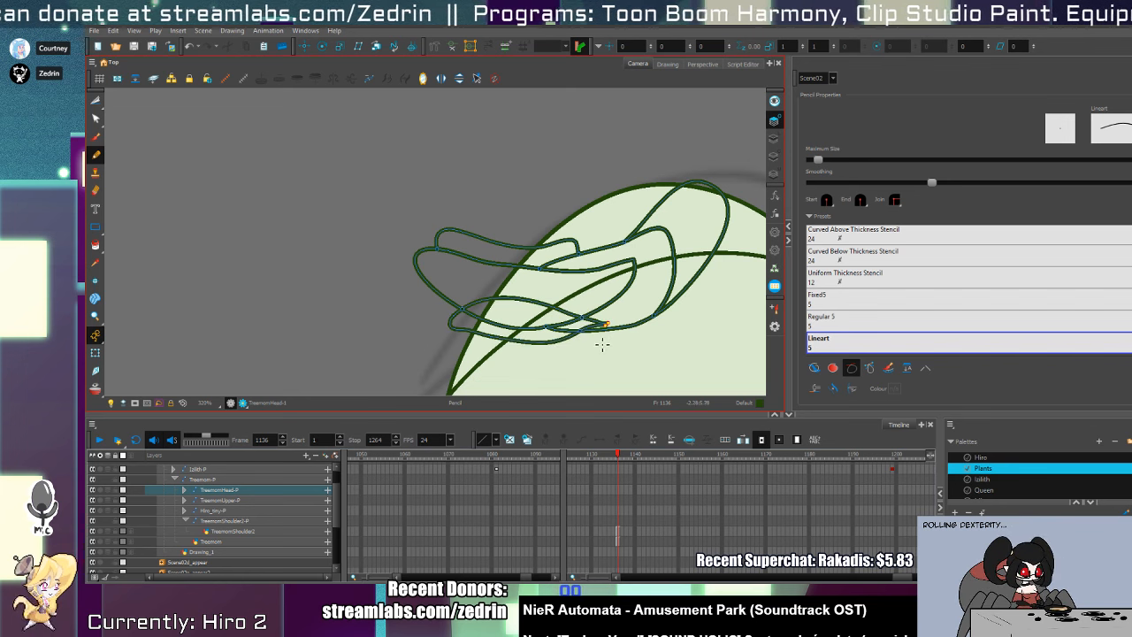
key(alt+s)
click(607, 322)
key(alt+t)
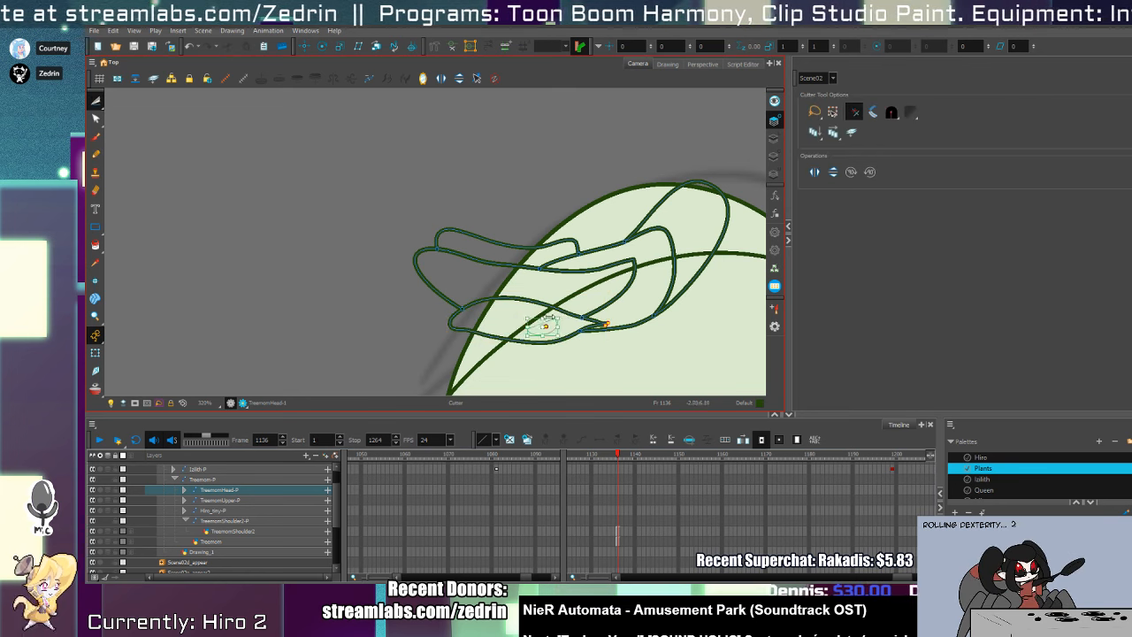
drag(681, 182, 656, 220)
- Draw a slim folded petal edge along the upper right petal and reshape that petal's outer curve inward
key(alt+/)
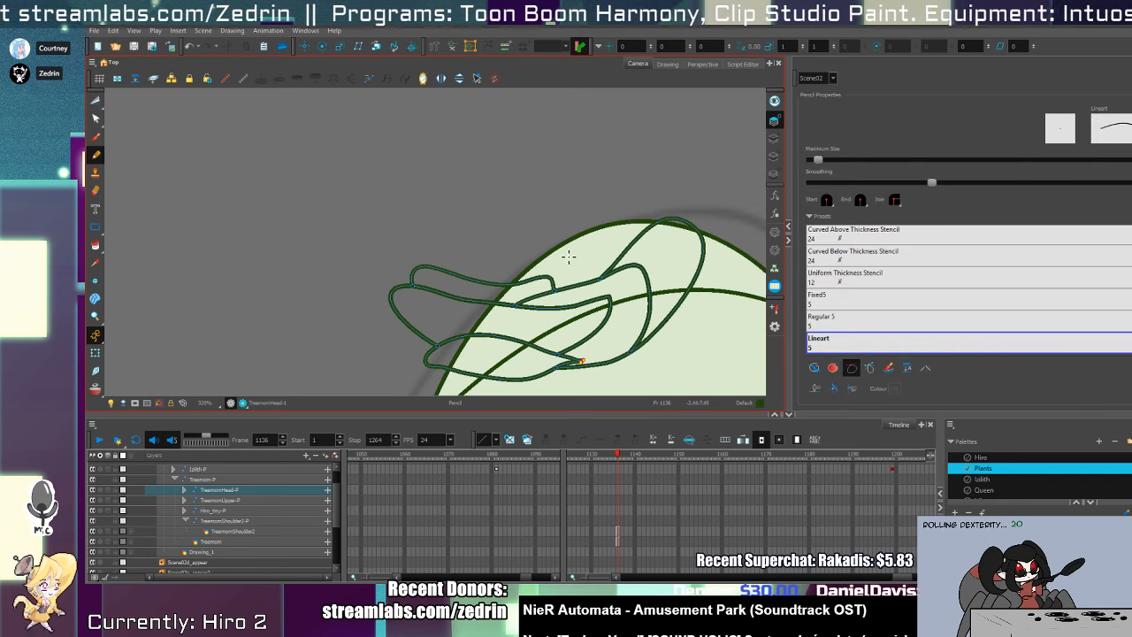
mouse_move(593, 288)
mouse_down()
mouse_move(593, 257)
mouse_move(644, 210)
mouse_move(667, 252)
mouse_move(620, 258)
mouse_up()
key(alt+t)
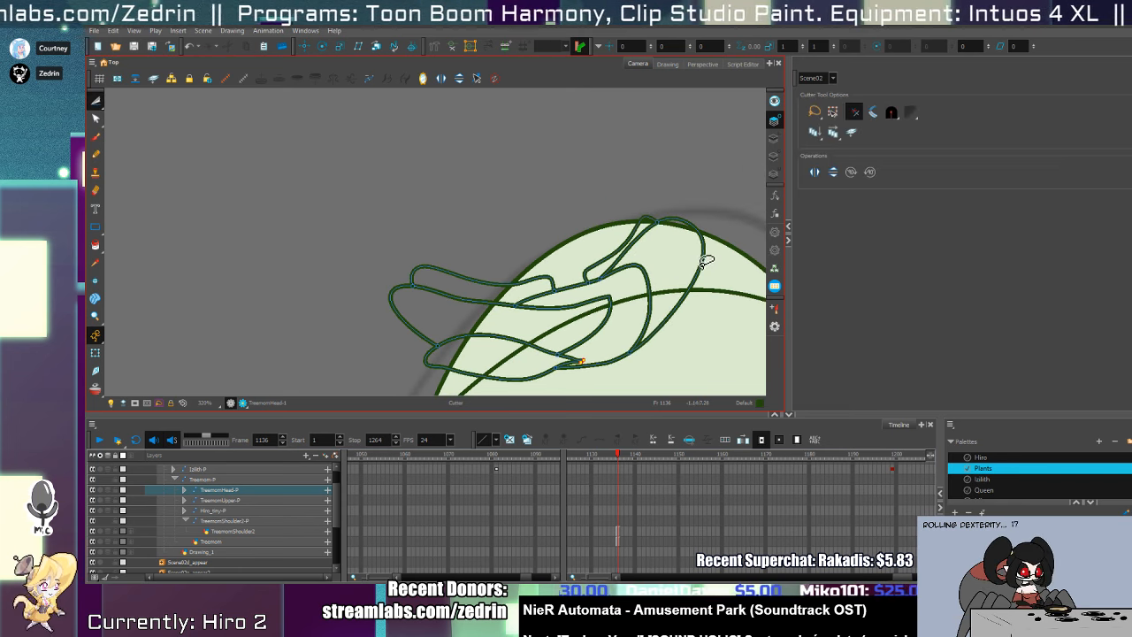
key(alt+/)
key(alt+q)
drag(702, 265, 666, 295)
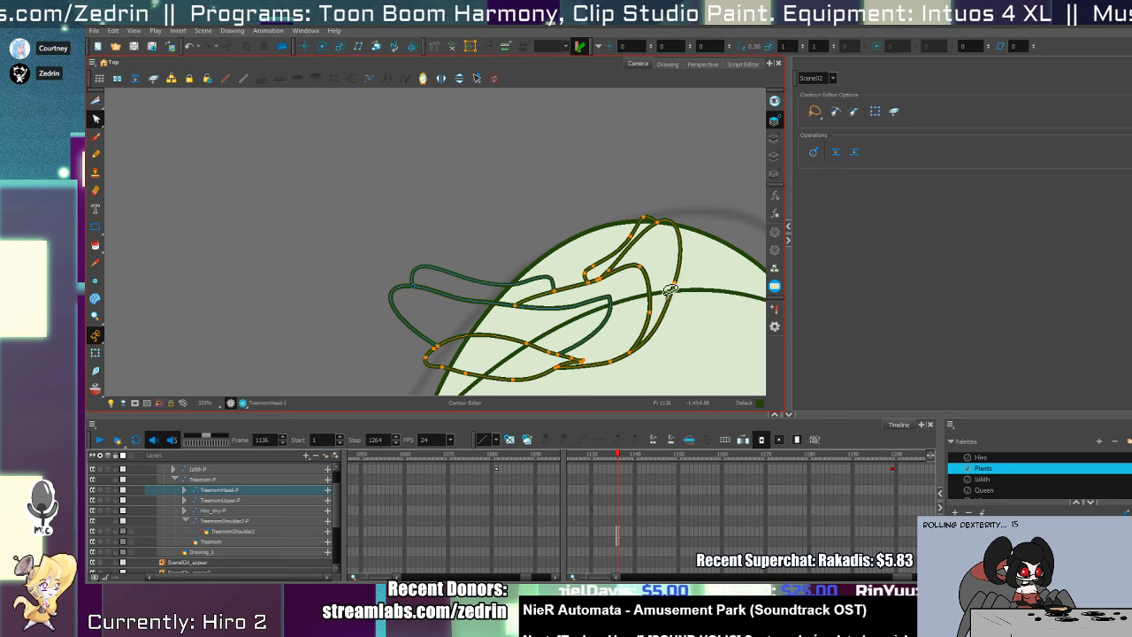
- Fill the flower's closed petals with the light green skin colour
key(alt+/)
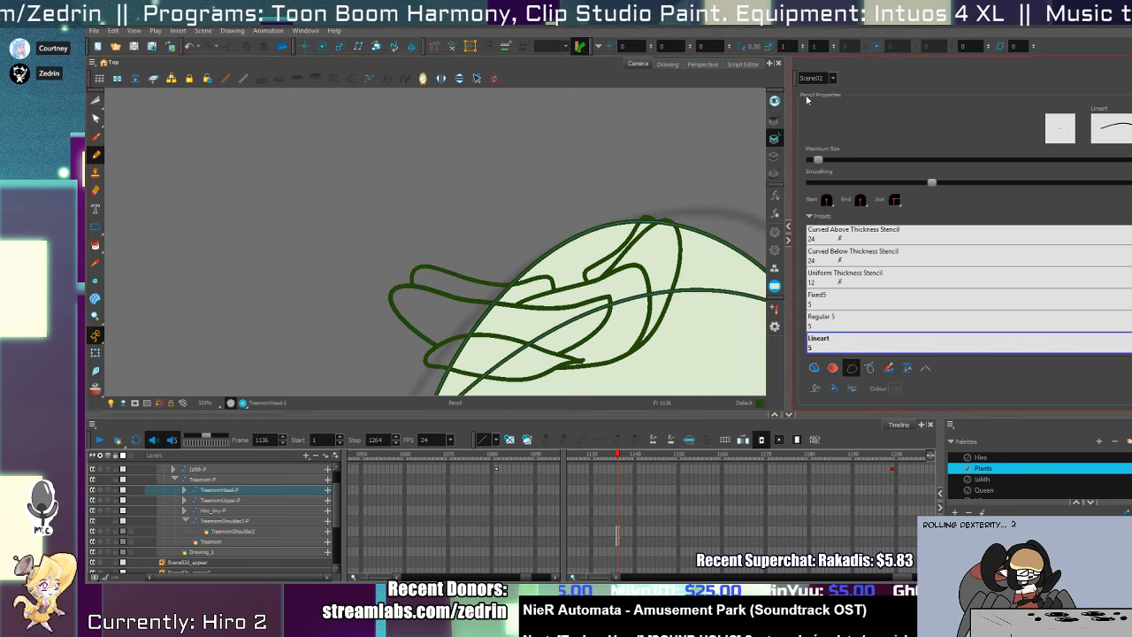
key(alt+i)
drag(513, 351, 598, 309)
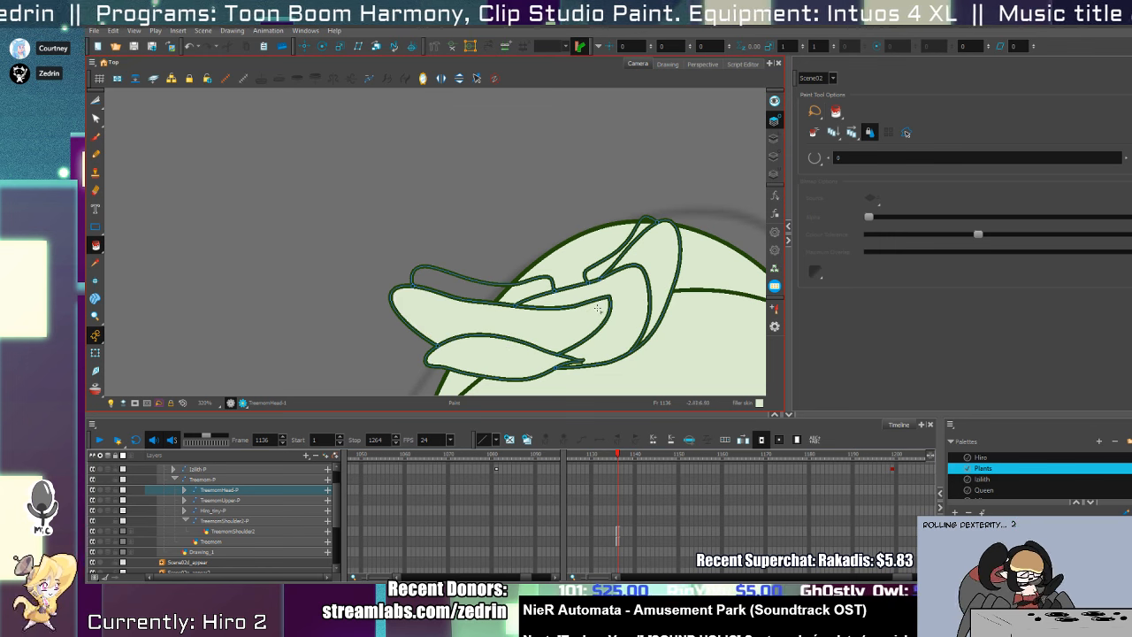
drag(500, 288, 599, 274)
- Set the Pencil to draw behind, add three upright petals behind the flower's upper edge and trim their overlapping ends
key(alt+b)
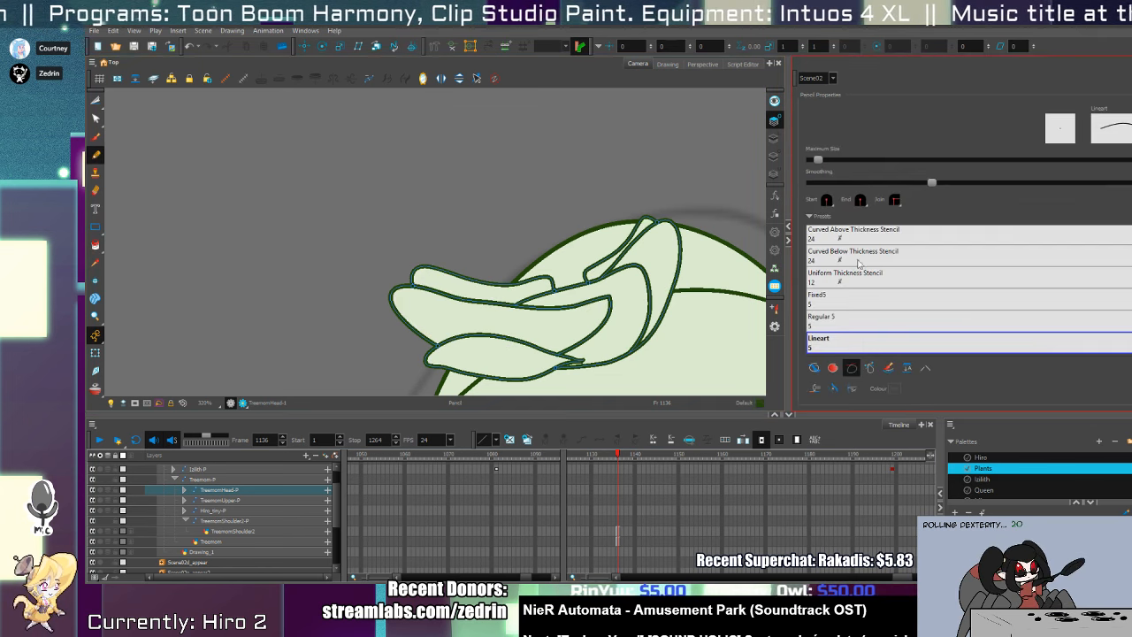
click(815, 368)
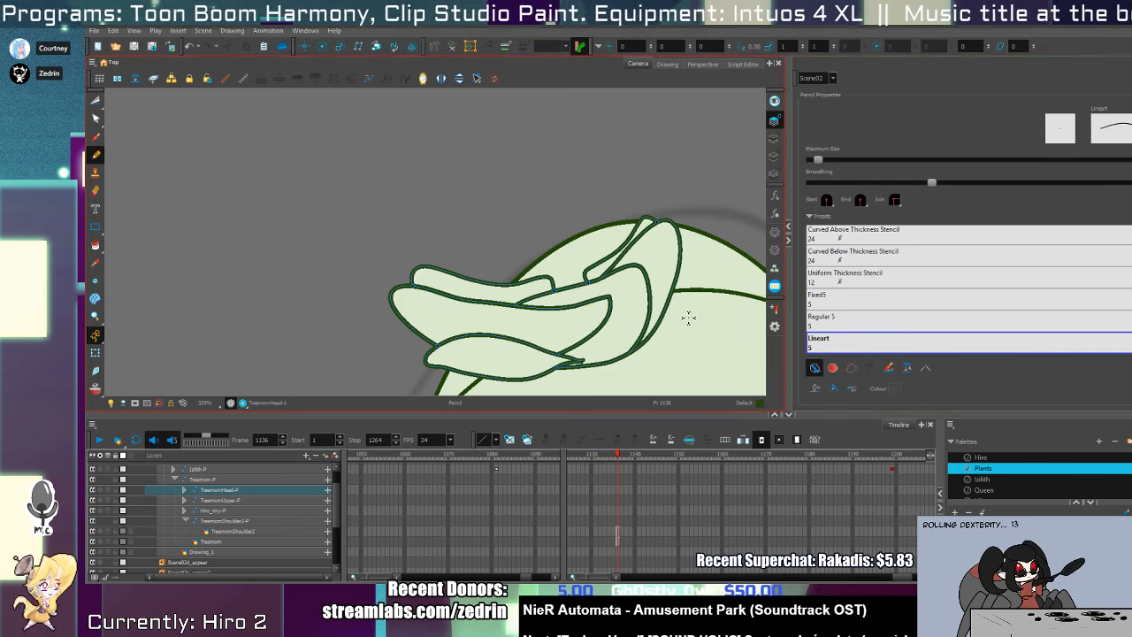
mouse_move(440, 301)
mouse_down()
mouse_move(446, 244)
mouse_move(465, 265)
mouse_move(515, 224)
mouse_move(548, 267)
mouse_up()
mouse_move(492, 290)
mouse_down()
mouse_move(602, 242)
mouse_move(616, 250)
mouse_up()
key(ctrl+z)
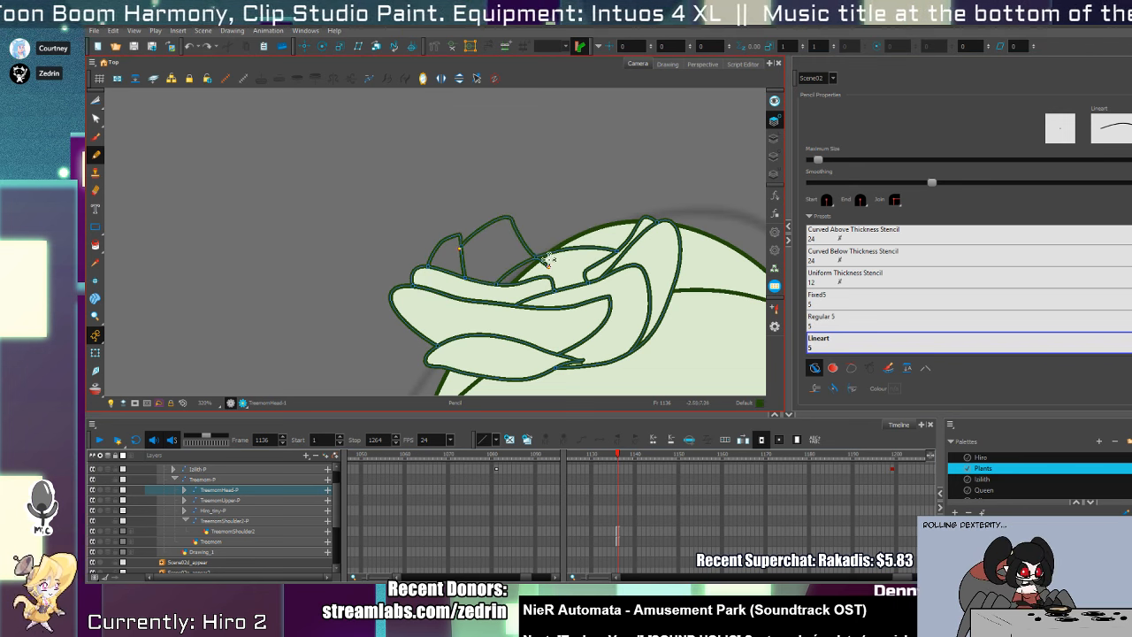
mouse_move(548, 259)
mouse_down()
mouse_move(620, 253)
mouse_move(551, 260)
mouse_up()
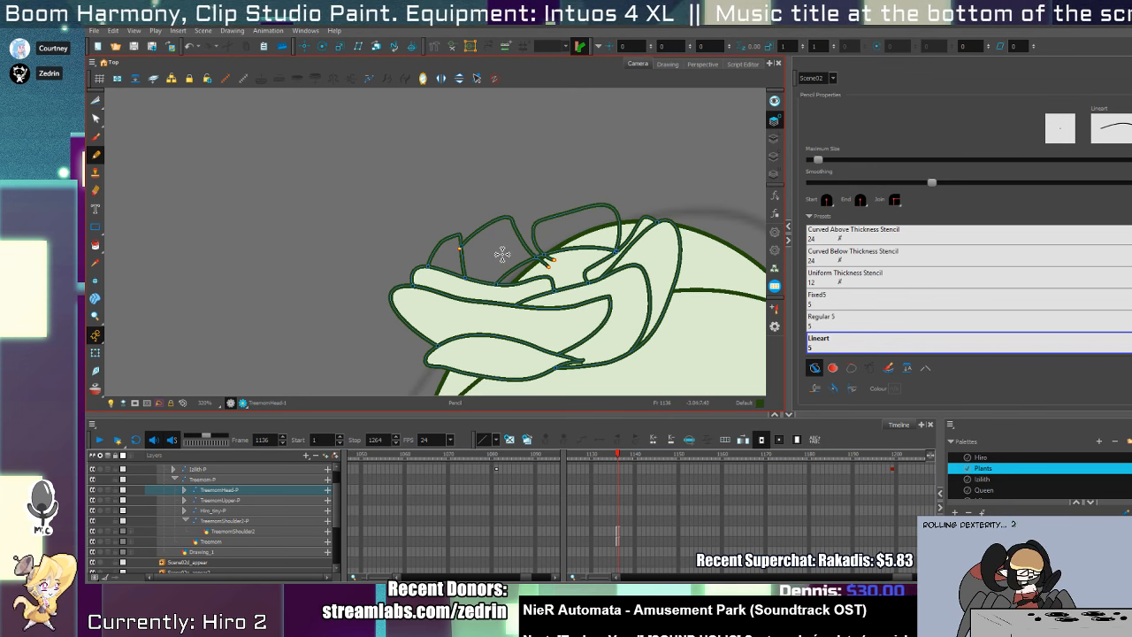
key(alt+t)
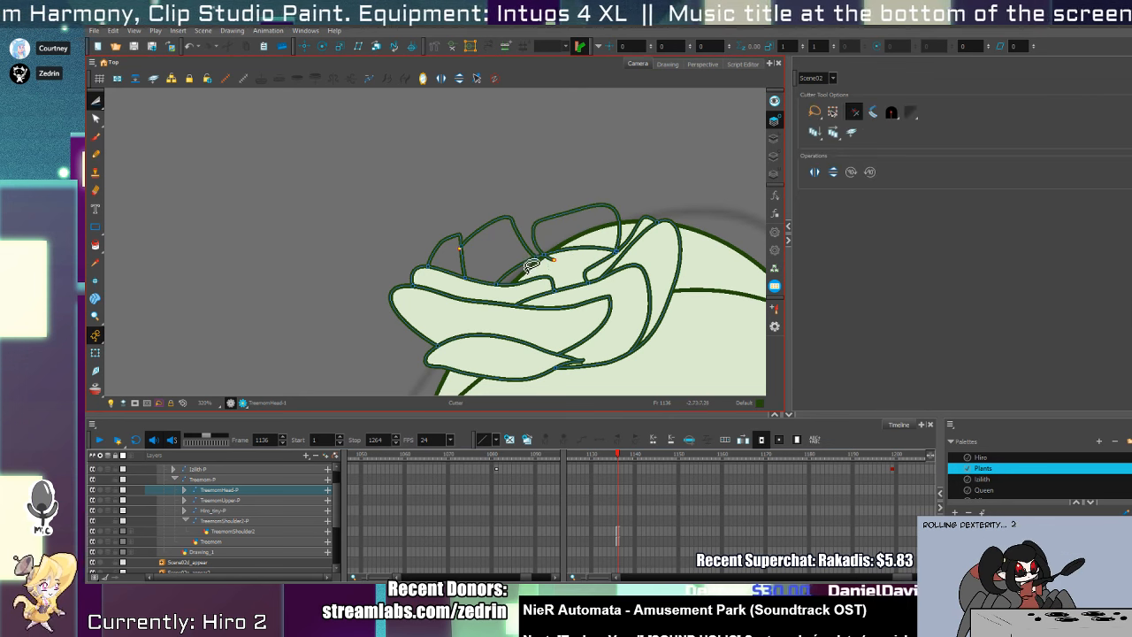
key(Delete)
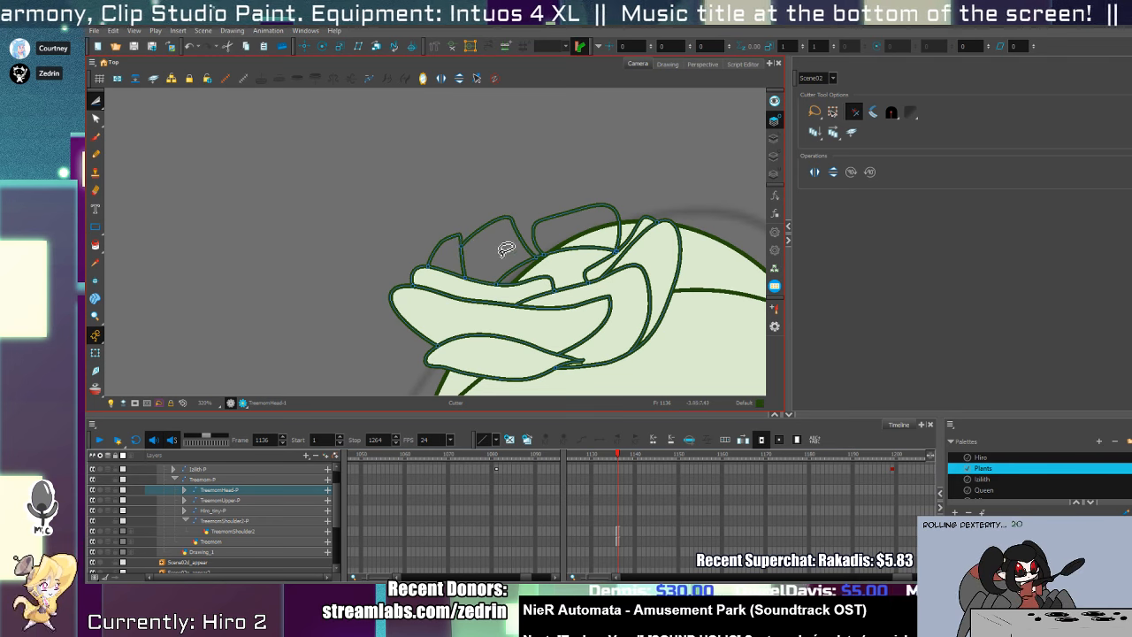
- Fill the three upright petals and the flower's centre light green
key(alt+i)
click(492, 258)
drag(566, 232, 526, 267)
click(451, 259)
- Draw another row of petals behind the upright ones along the flower's top and fill them light green
key(alt+slash)
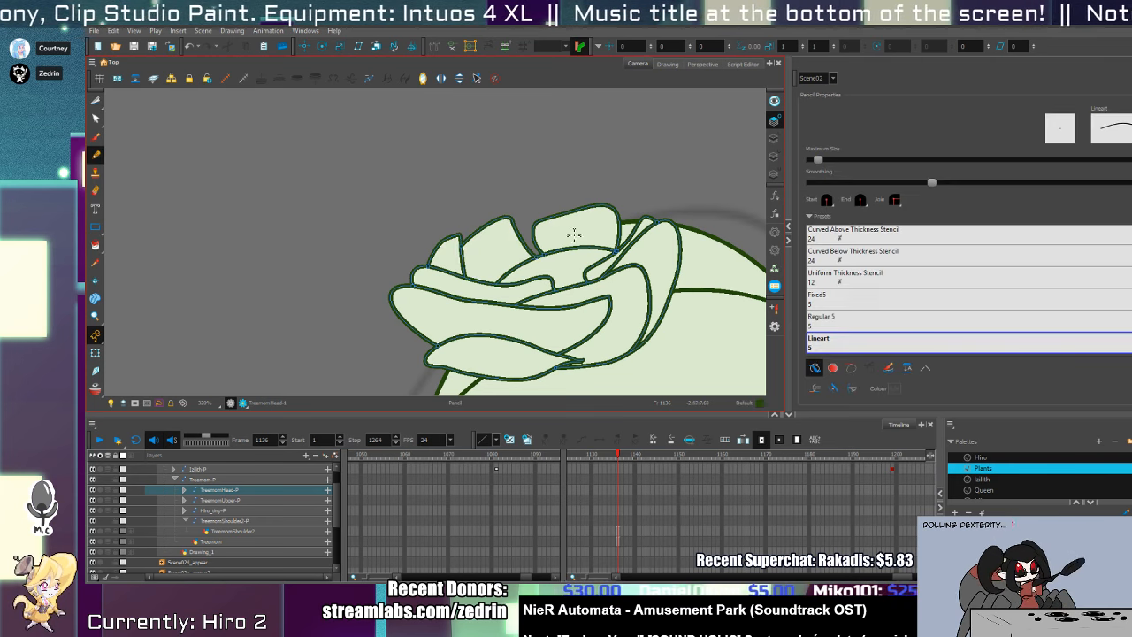
mouse_move(655, 270)
mouse_down()
mouse_move(604, 184)
mouse_move(586, 211)
mouse_move(502, 218)
mouse_move(574, 215)
mouse_move(611, 174)
mouse_move(634, 187)
mouse_up()
key(ctrl+z)
key(ctrl+z)
drag(493, 209, 437, 250)
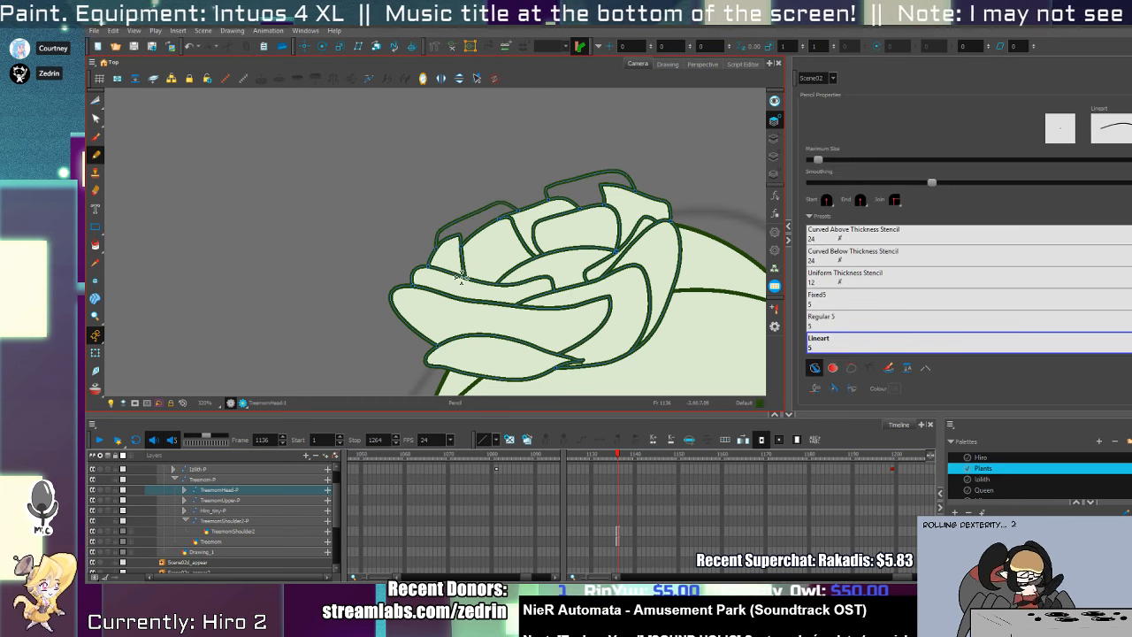
key(alt+i)
click(480, 220)
click(584, 191)
- Draw a long back petal down the flower's right side and fill it light green
scroll(655, 235, up, 2)
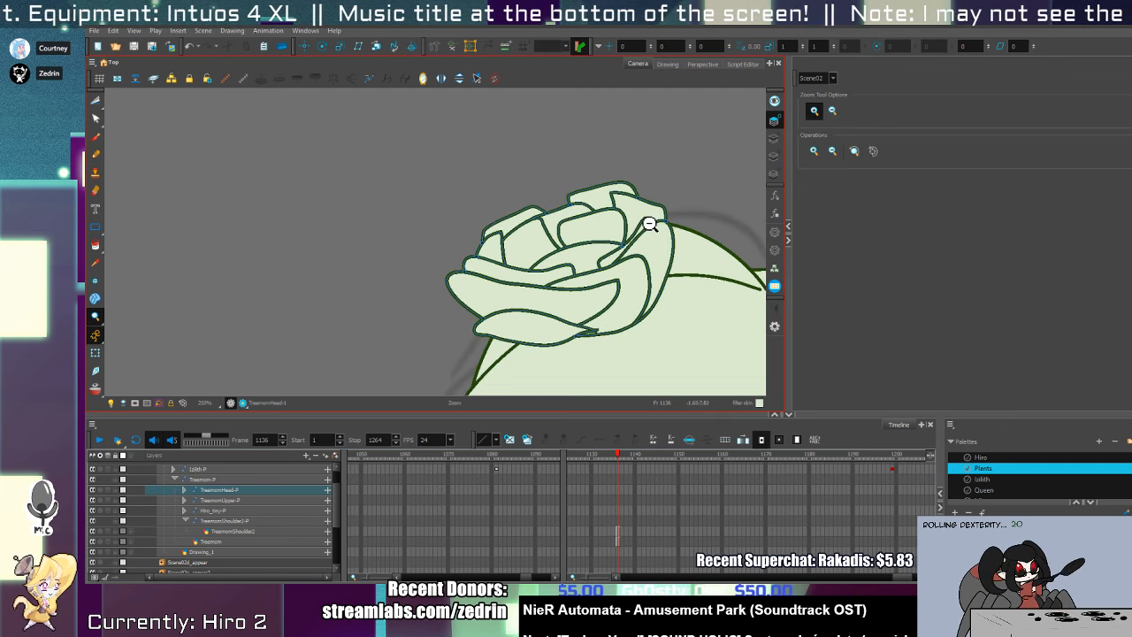
key(alt+/)
mouse_move(650, 208)
mouse_down()
mouse_move(688, 165)
mouse_move(711, 319)
mouse_move(648, 372)
mouse_up()
key(alt+i)
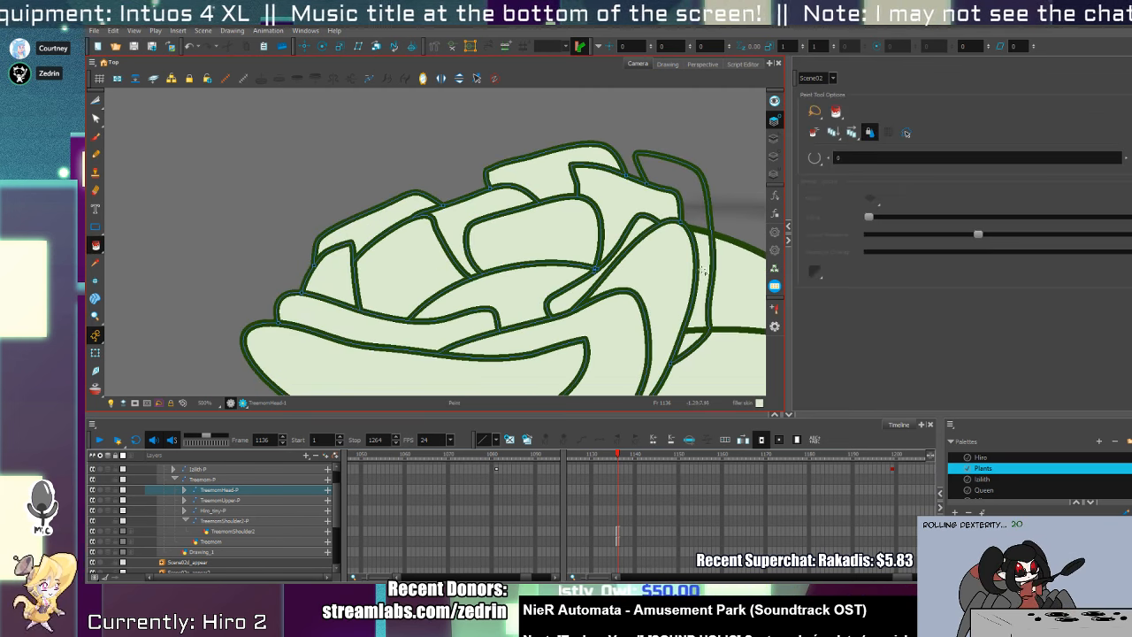
click(692, 216)
drag(668, 227, 650, 274)
- Draw the outermost back petals along the flower's top and far left edge and fill them light green
key(alt+/)
mouse_move(644, 219)
mouse_down()
mouse_move(509, 177)
mouse_move(493, 211)
mouse_move(362, 240)
mouse_move(380, 268)
mouse_move(426, 241)
mouse_move(403, 246)
mouse_move(356, 343)
mouse_up()
key(alt+i)
click(427, 225)
key(alt+/)
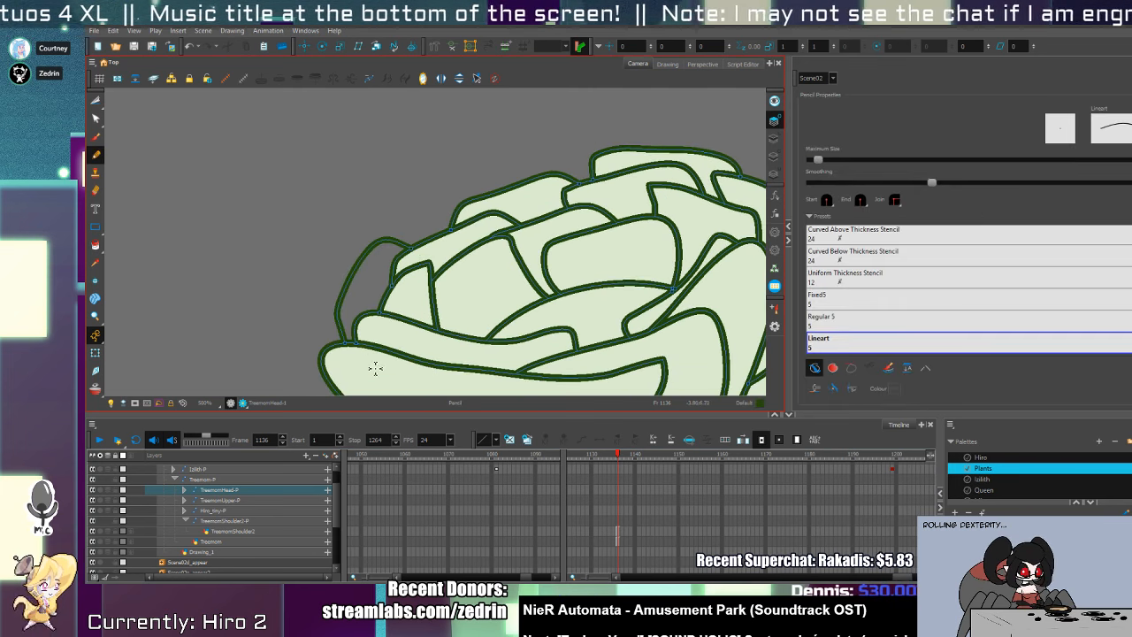
key(alt+i)
click(372, 284)
- Select the whole flower drawing and turn off the Pencil's draw-behind mode
key(1)
key(1)
key(1)
mouse_move(462, 240)
mouse_down()
mouse_move(469, 213)
mouse_move(501, 197)
mouse_move(495, 207)
mouse_move(499, 190)
mouse_move(533, 258)
mouse_up()
key(alt+z)
click(462, 218)
click(462, 218)
click(462, 218)
click(462, 218)
key(alt+s)
key(ctrl+a)
key(alt+/)
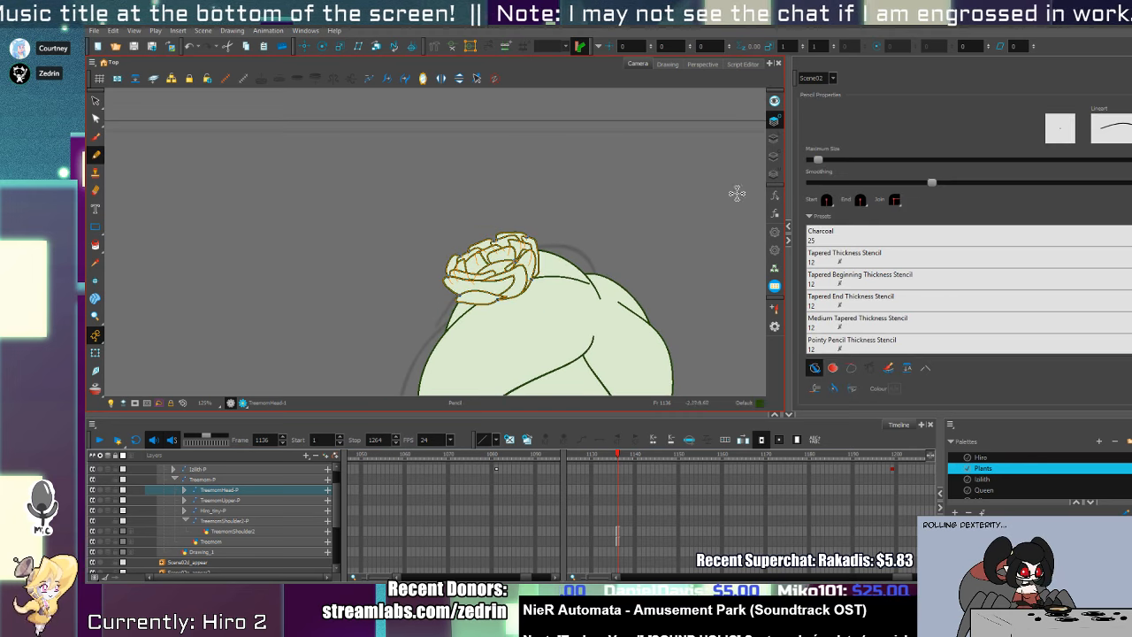
click(815, 368)
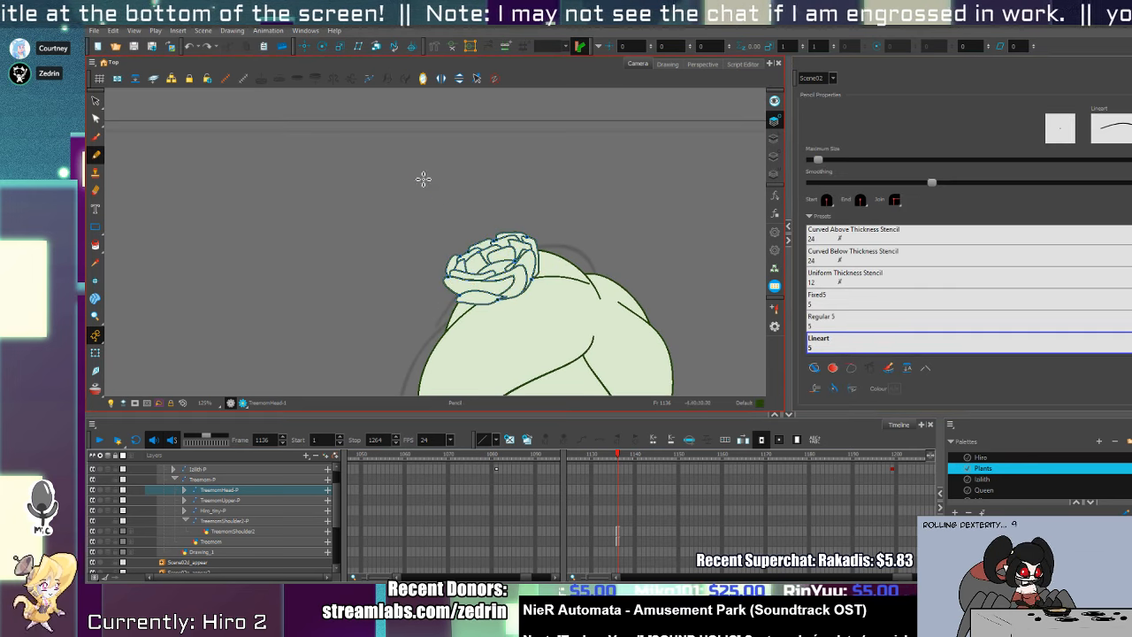
- Examine Treemom's hair, blank face and torso together with Hiro in her arms
mouse_move(391, 213)
mouse_down()
mouse_move(485, 270)
mouse_move(525, 129)
mouse_up()
key(alt+z)
key(1)
key(1)
key(2)
key(2)
key(2)
key(2)
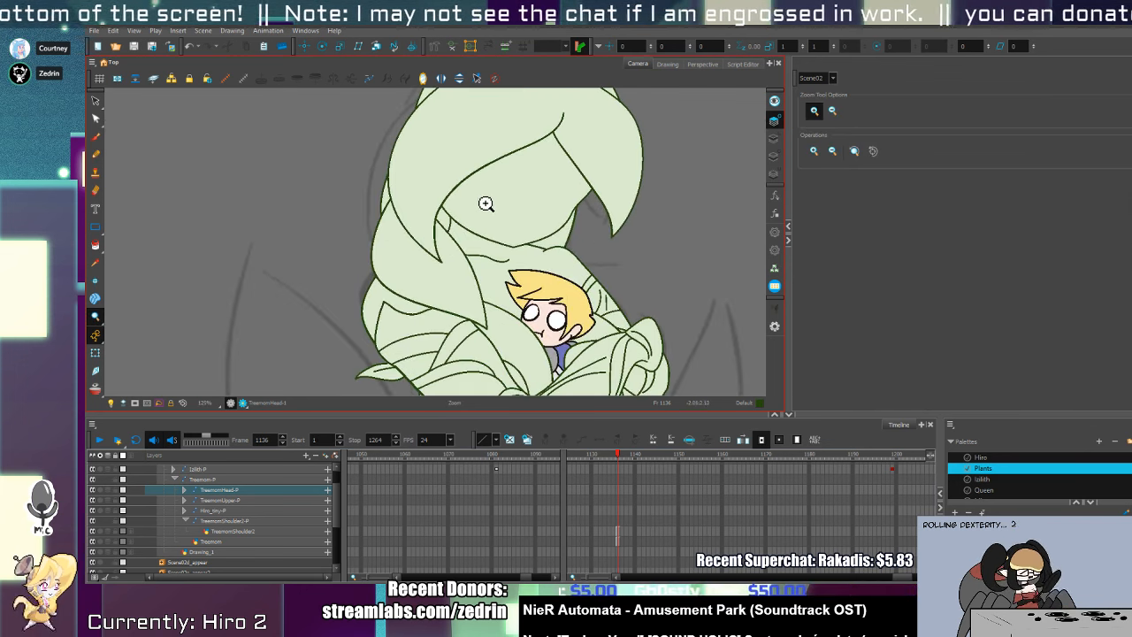
key(alt+b)
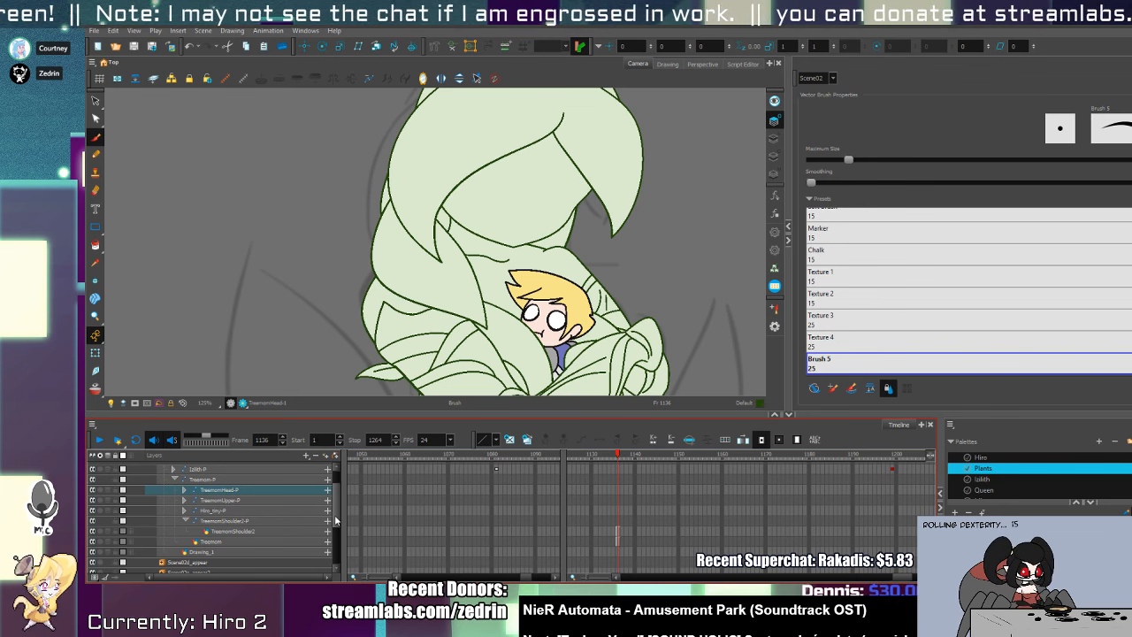
- Go to frame 1079 and select the closed-eye face peg PlantMom_Face-P_1 on the earlier plant mother rig
drag(334, 522, 334, 502)
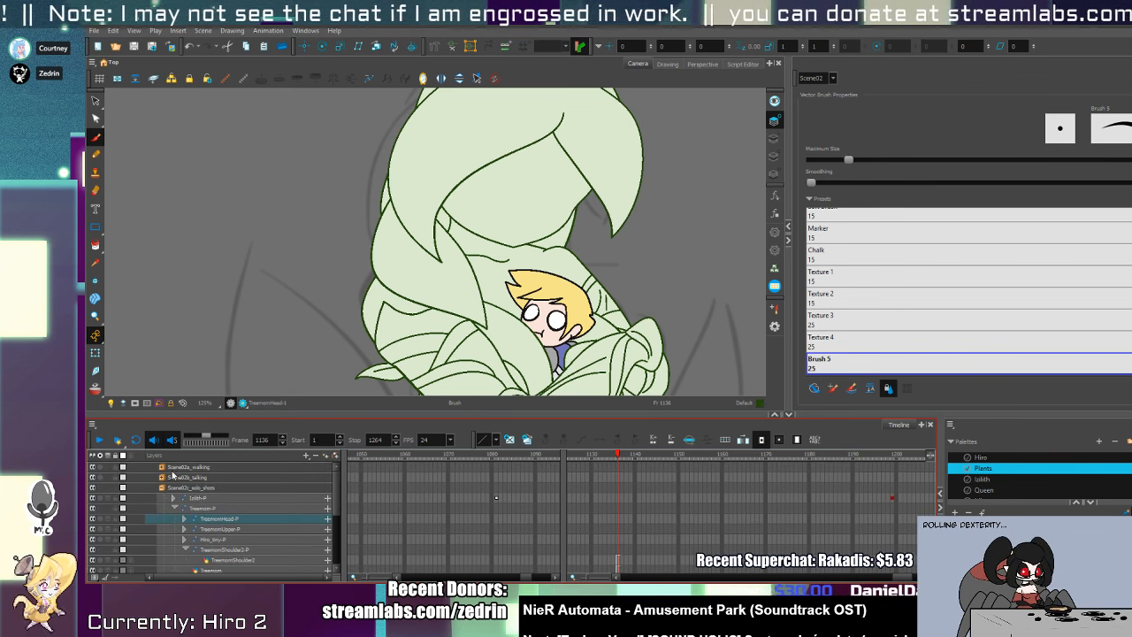
click(495, 499)
click(489, 507)
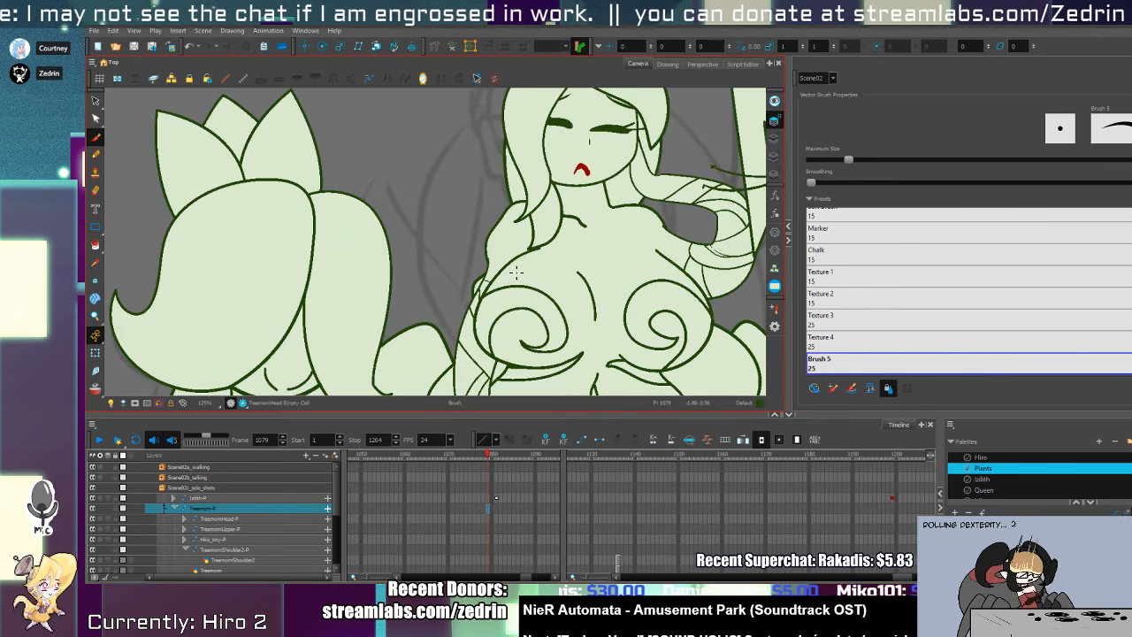
drag(566, 234, 548, 343)
key(alt+z)
click(575, 245)
key(shift+t)
click(579, 248)
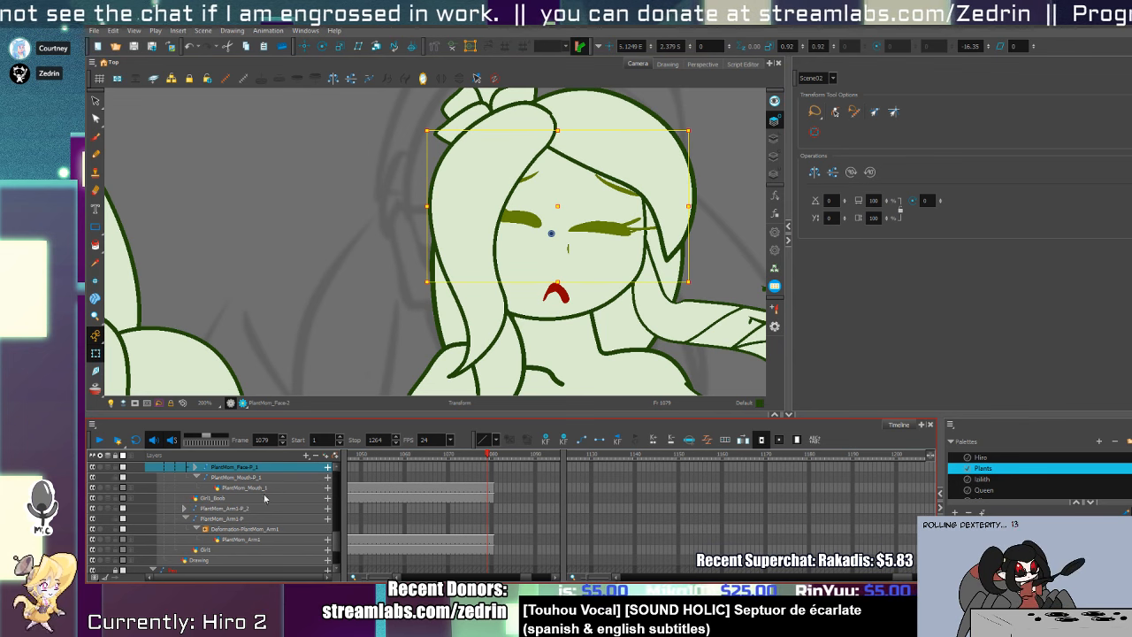
- Duplicate the PlantMom_Face-P_1 and PlantMom_Mouth-P_1 pegs with their drawings, then select only the two pegs ending in _1
scroll(248, 515, up, 3)
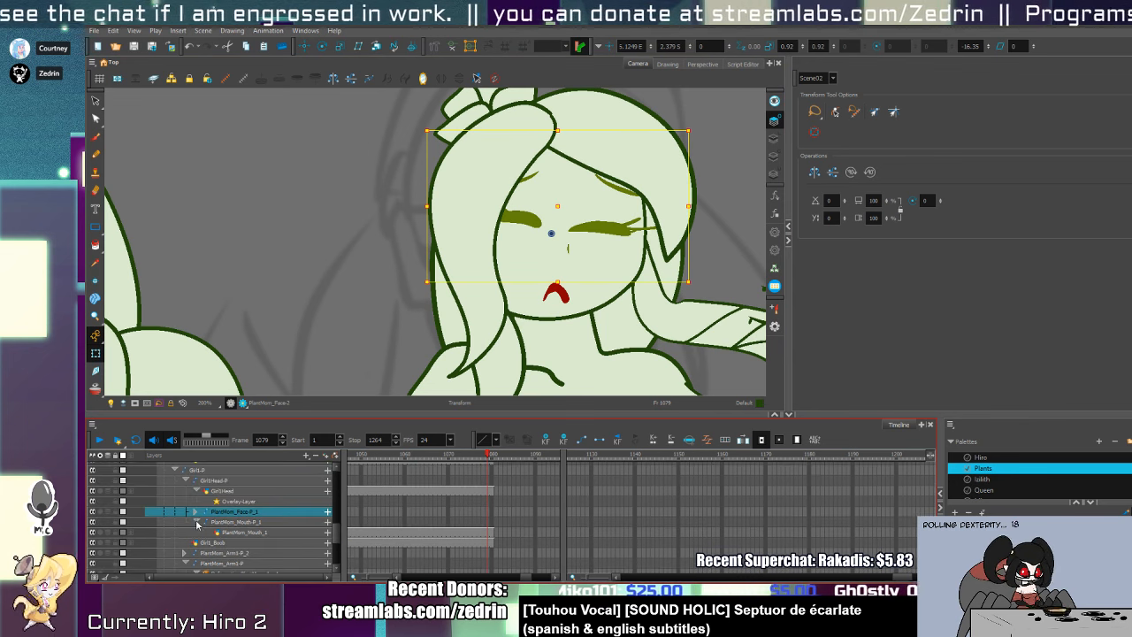
click(197, 523)
click(230, 523)
shift+click(232, 512)
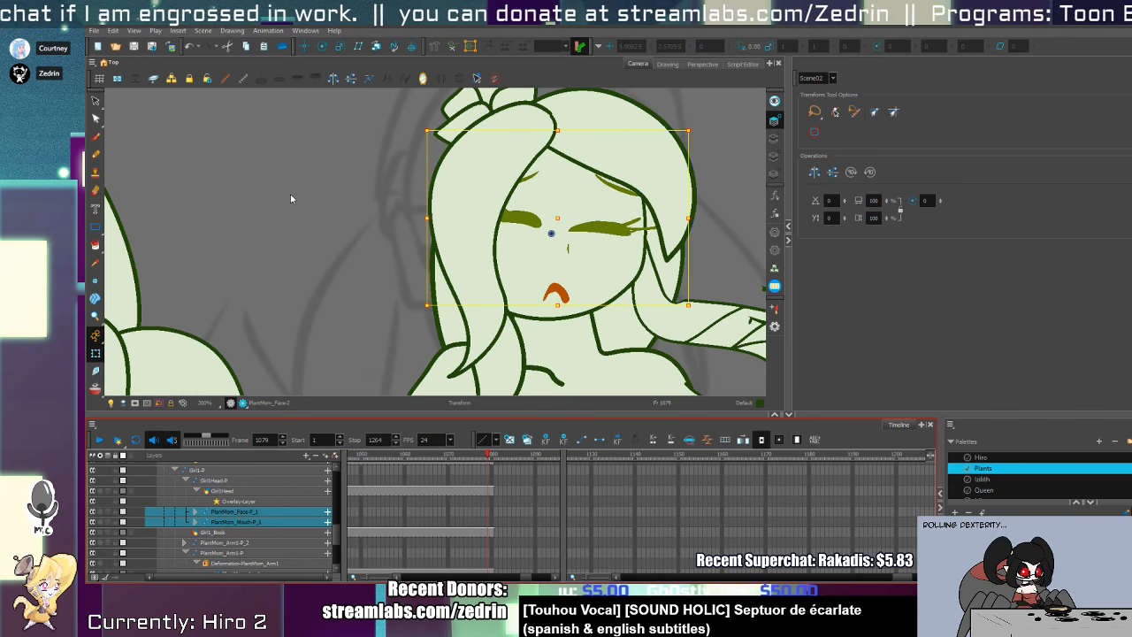
key(ctrl+p)
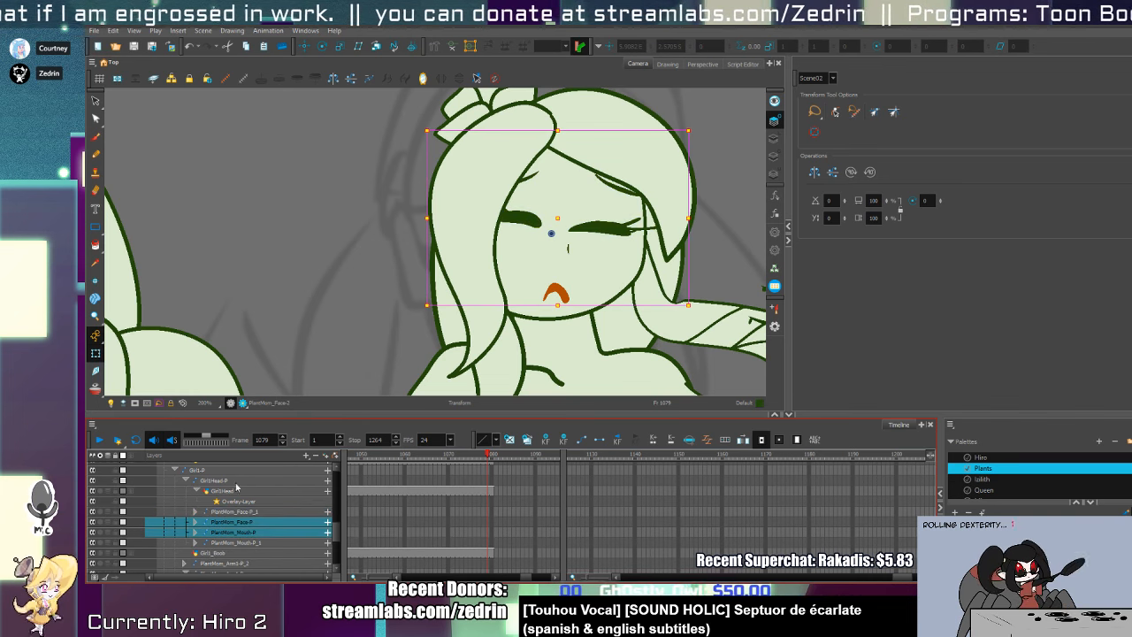
click(252, 543)
ctrl+click(249, 512)
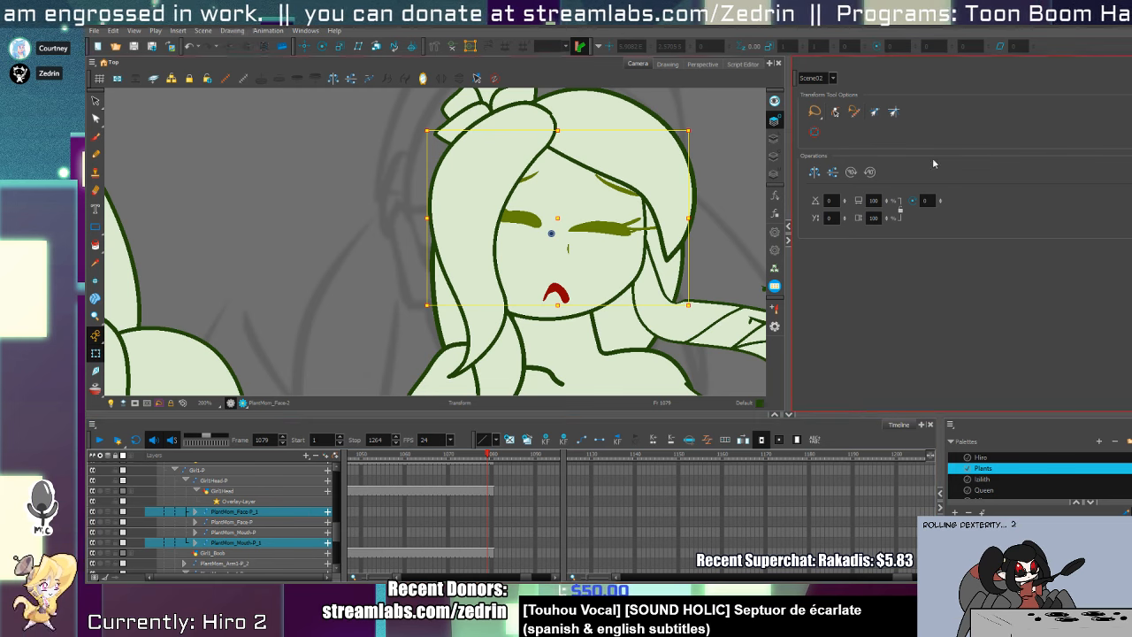
- Pull the PlantMom_Face-P_1 and PlantMom_Mouth-P_1 pegs and their drawings clear of the node network and cut all four nodes
scroll(1010, 300, down, 3)
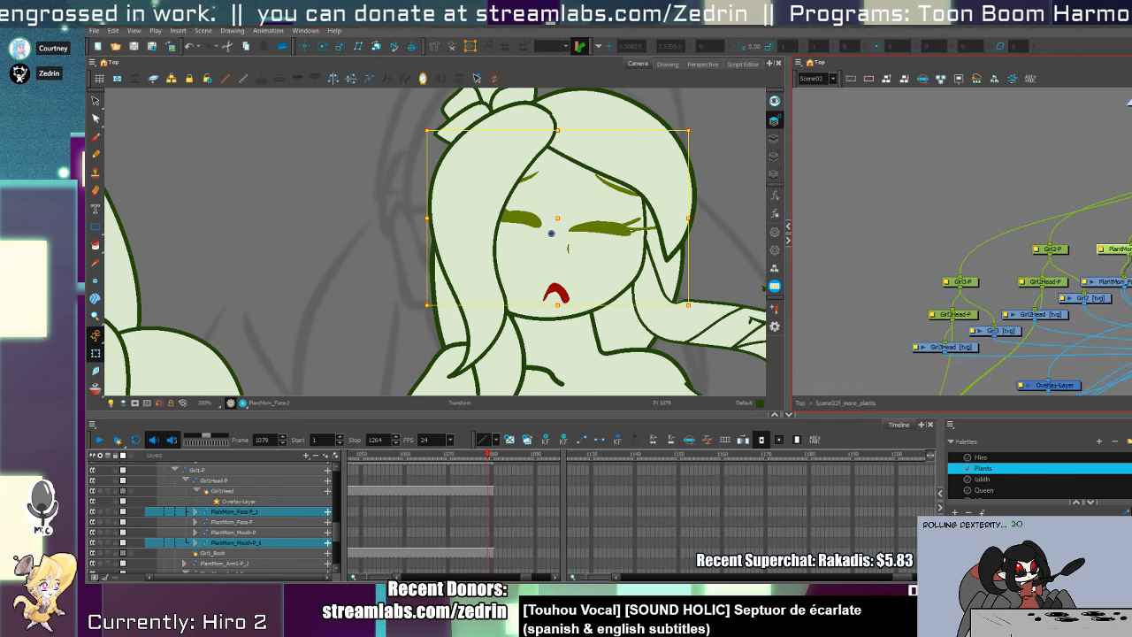
drag(1125, 250, 1008, 132)
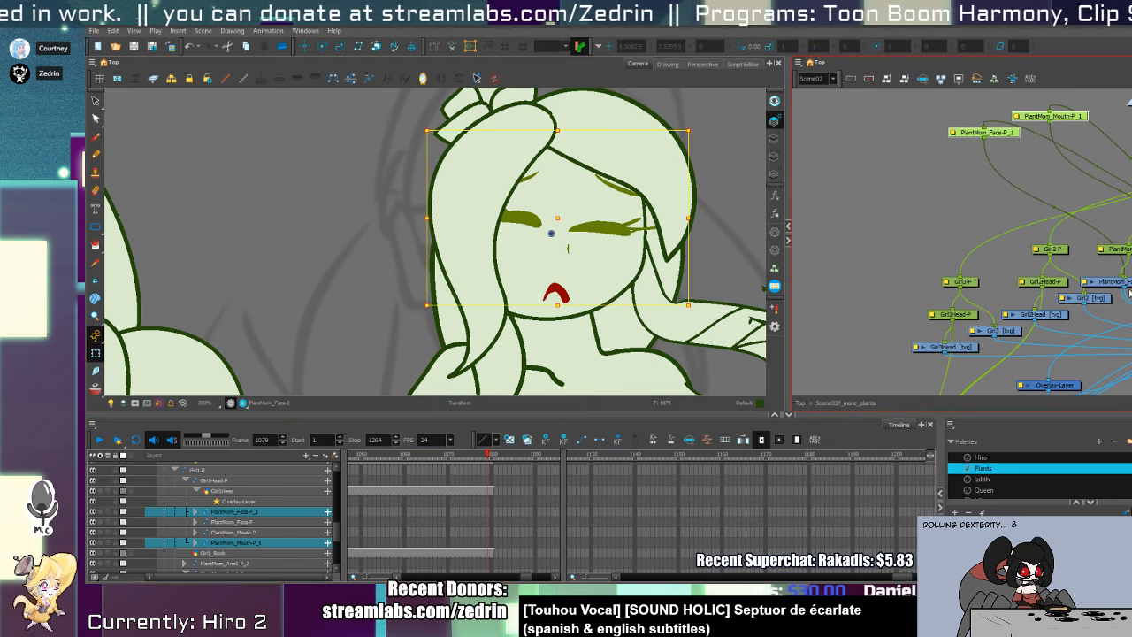
drag(1131, 303, 1025, 172)
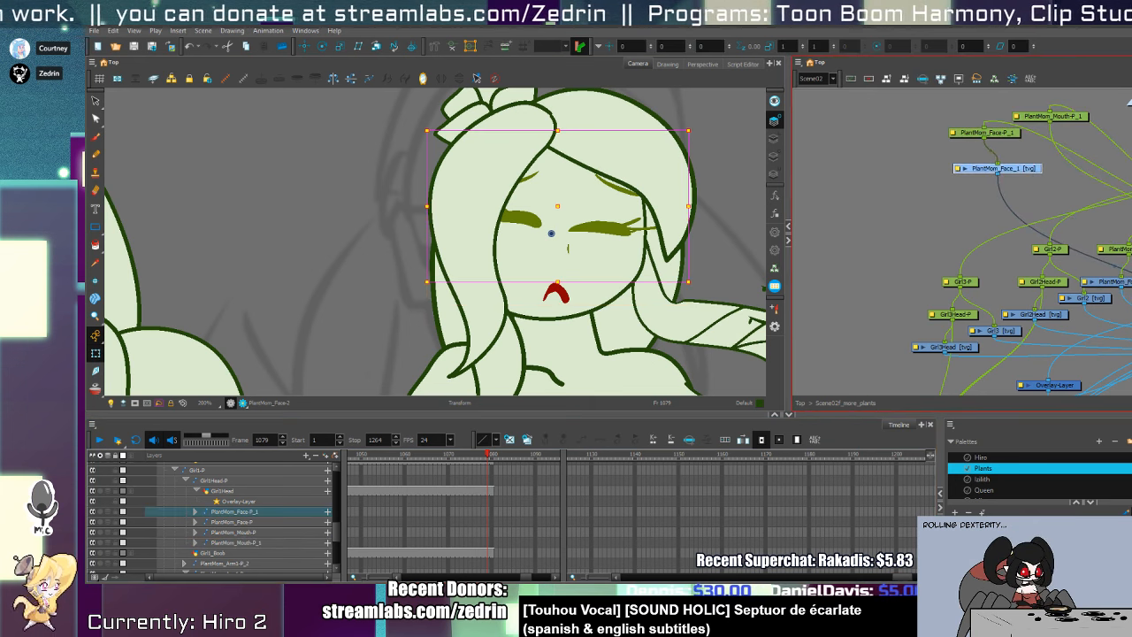
click(556, 293)
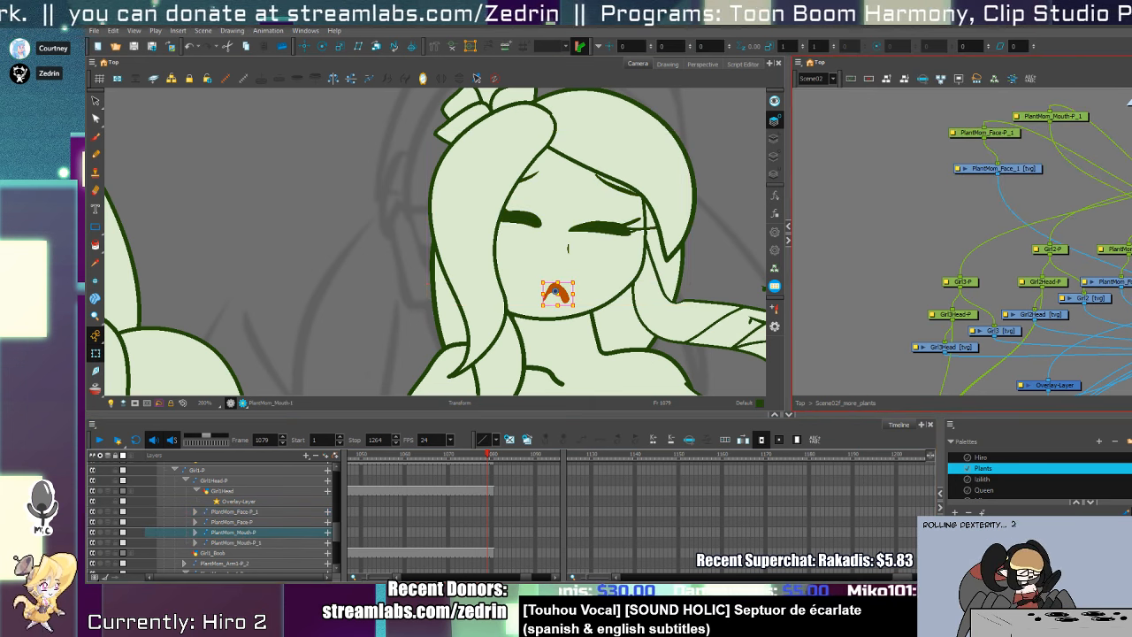
drag(1131, 265, 1090, 163)
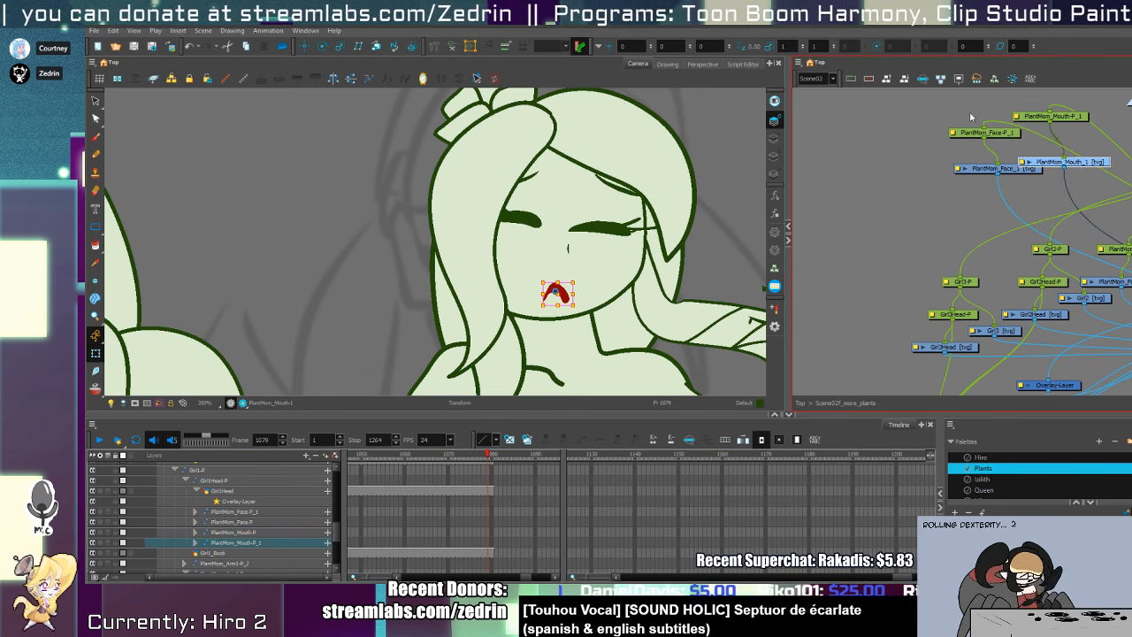
drag(971, 116, 1097, 206)
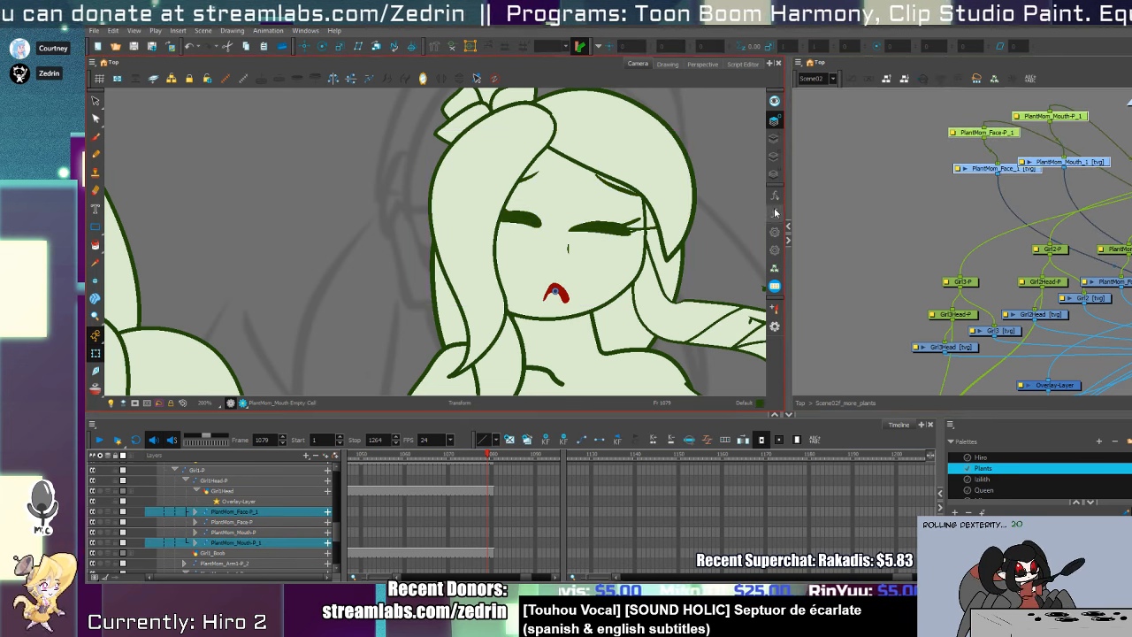
key(Delete)
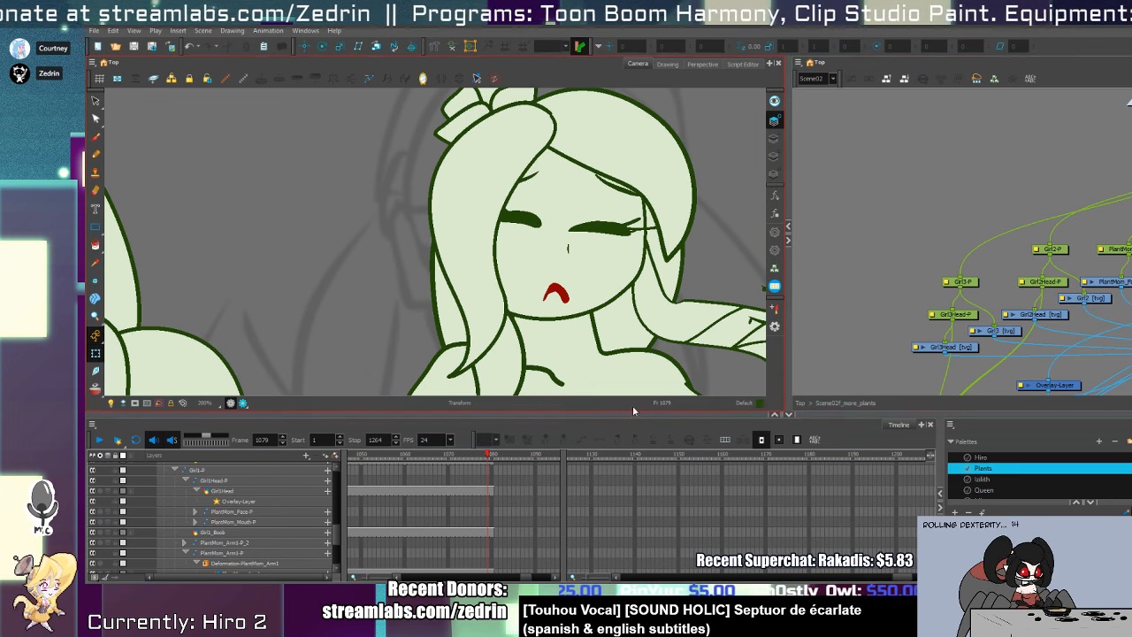
- Go to frame 1136, select Treemom's head drawing and locate it in the node network
click(633, 490)
click(589, 501)
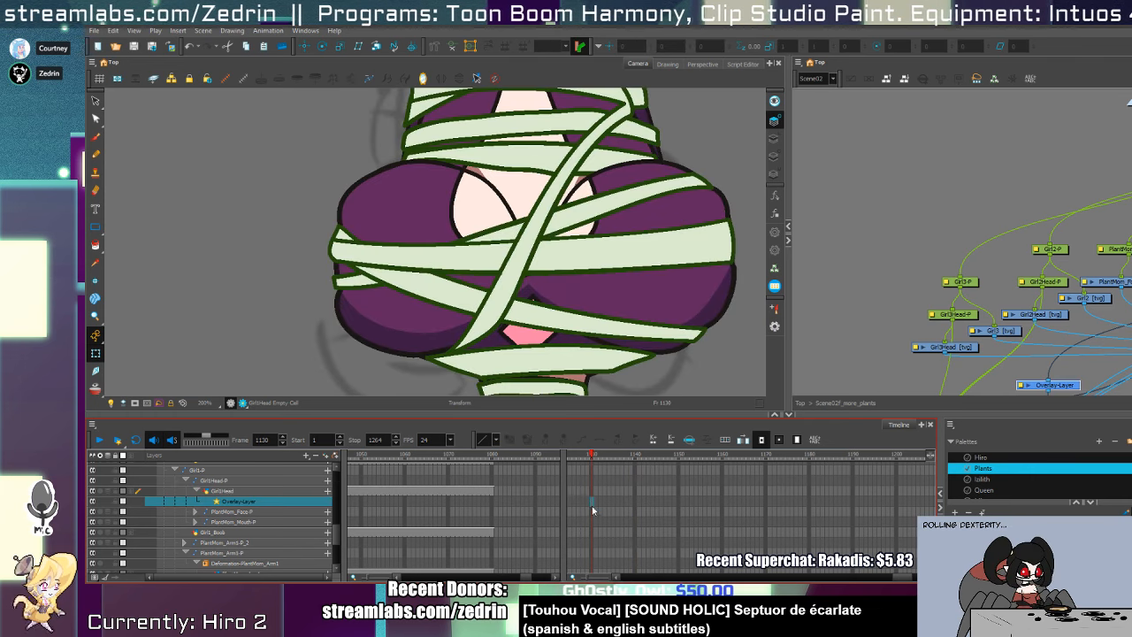
click(605, 500)
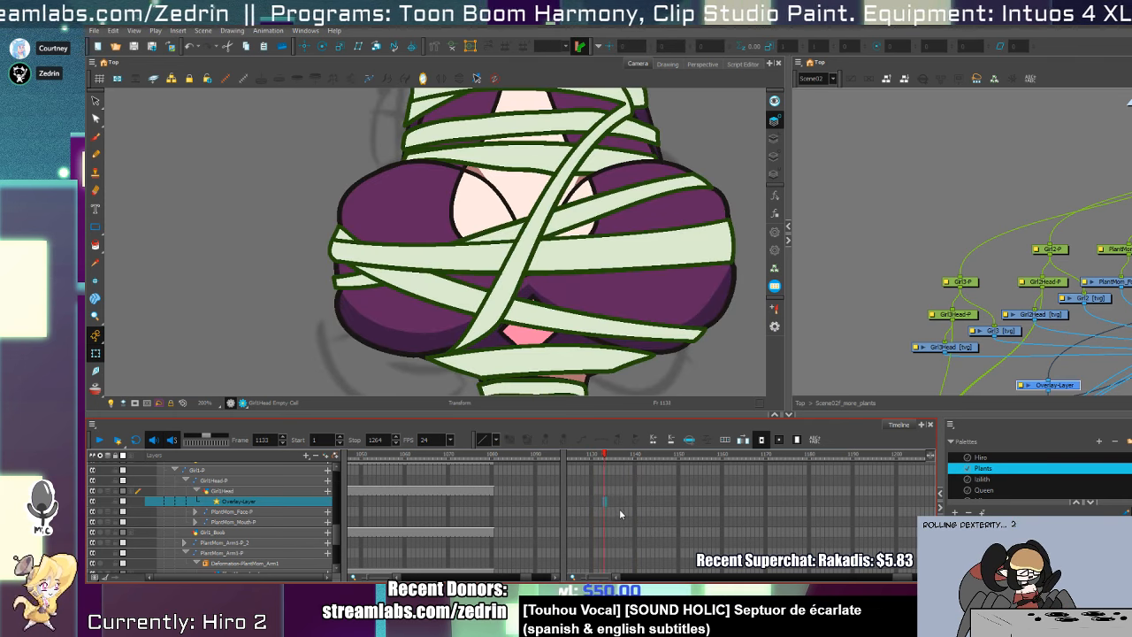
click(617, 502)
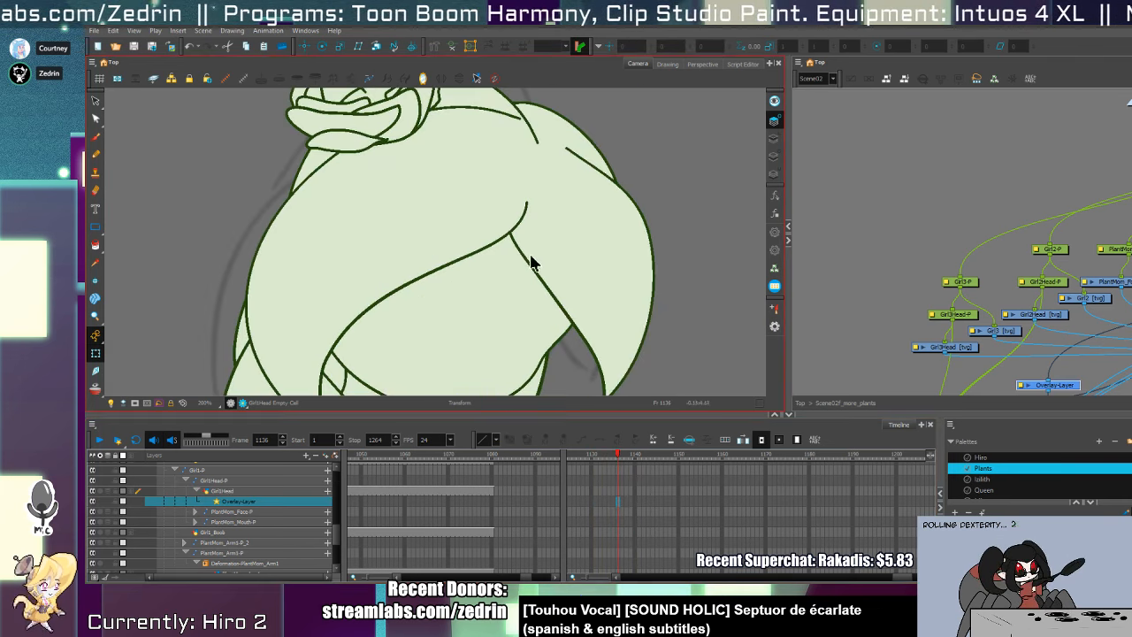
scroll(539, 286, down, 3)
click(531, 294)
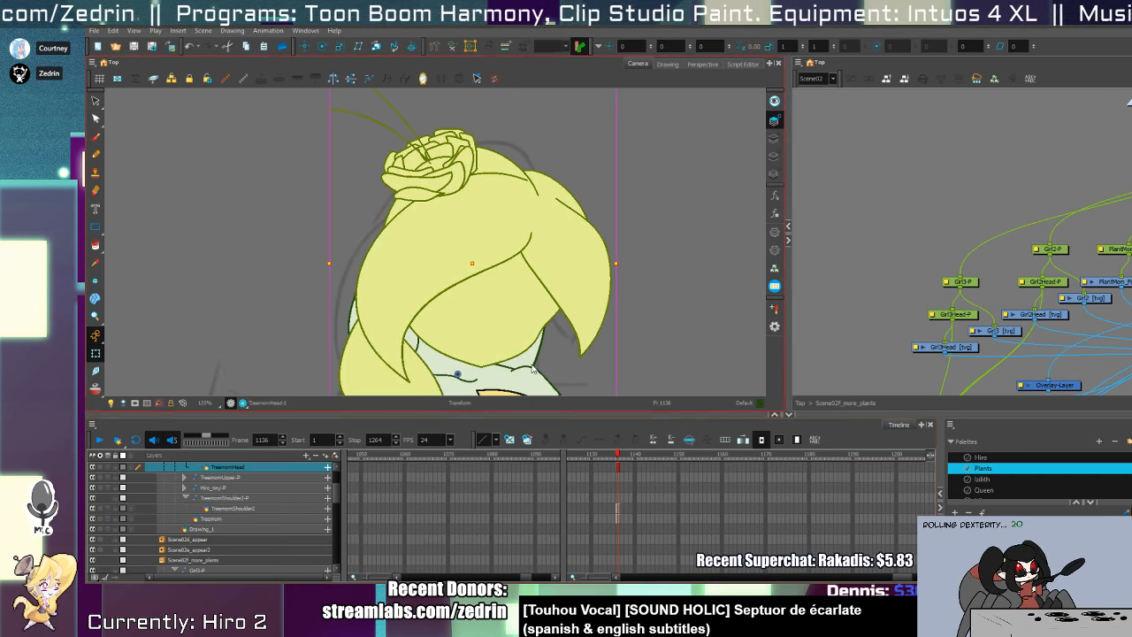
key(o)
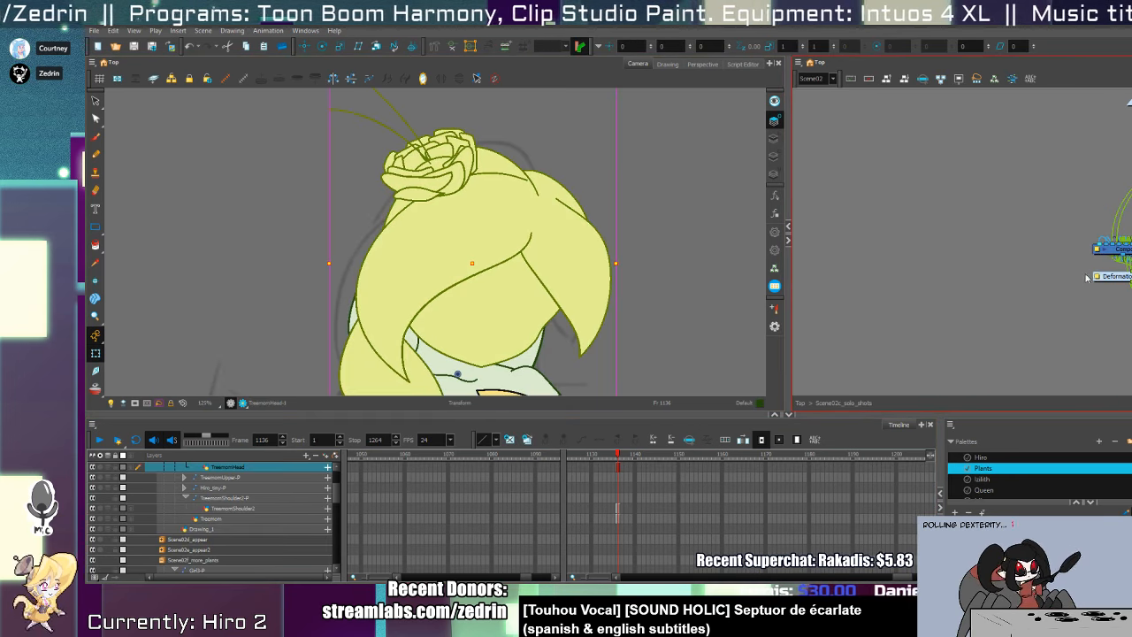
key(ctrl+a)
click(905, 78)
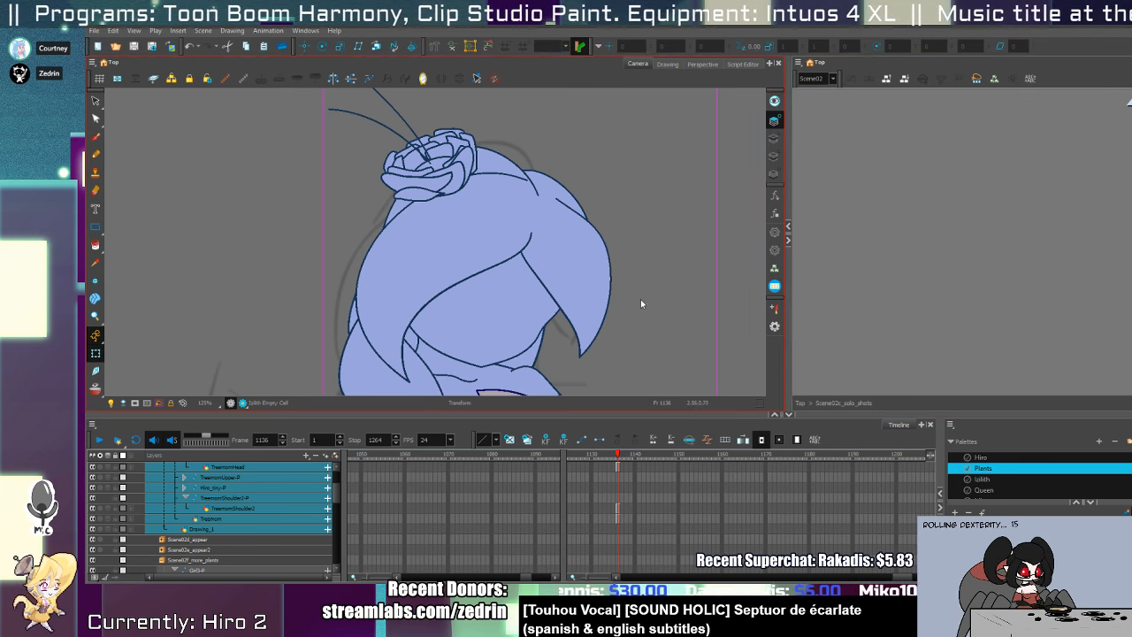
click(536, 324)
key(o)
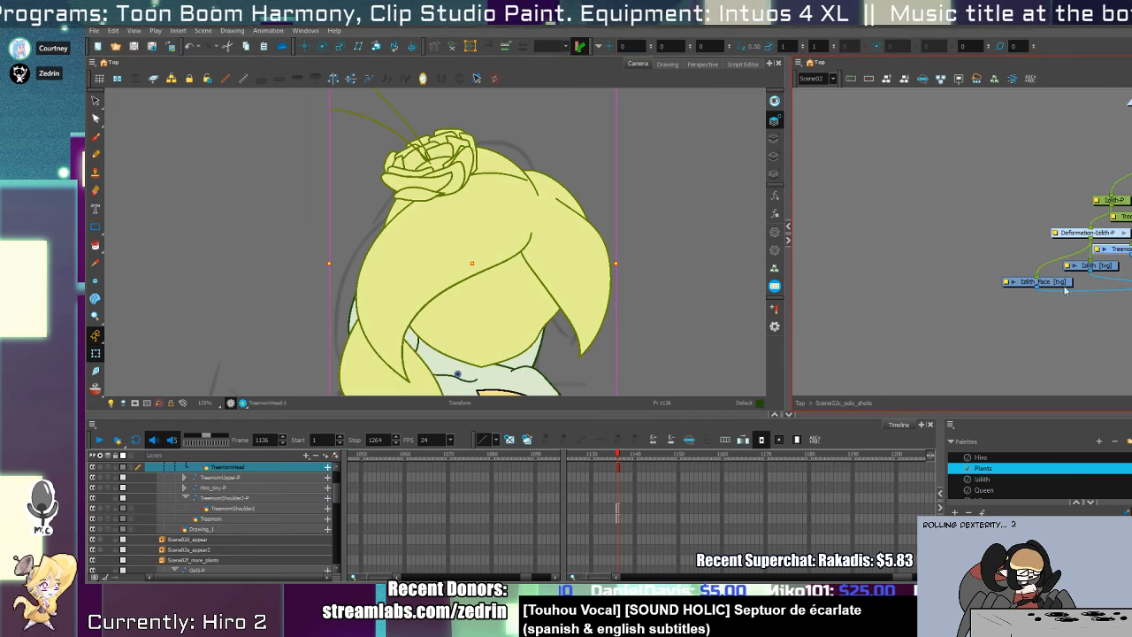
- Paste the face and mouth pegs with their drawings into Scene02c_solo_shots and place them in the free space beside the Lilith nodes
key(ctrl+v)
drag(1124, 292, 1013, 248)
click(1071, 317)
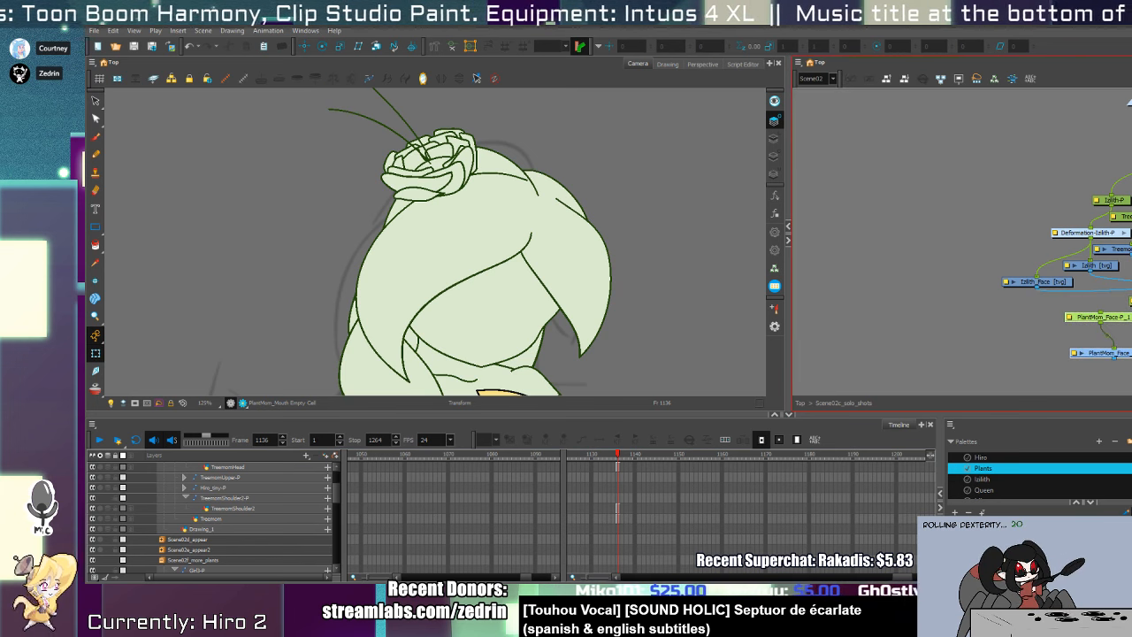
drag(1065, 372, 974, 210)
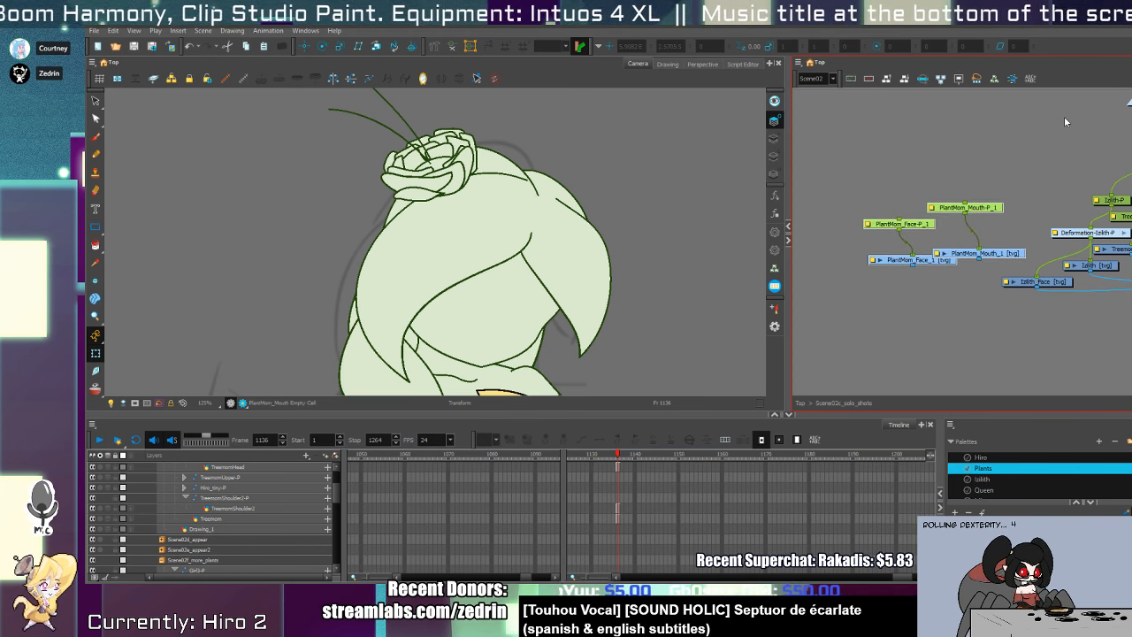
- Parent the pasted face and mouth pegs to TreemomHead-P and wire both of their drawings into the composite
drag(1125, 215, 900, 298)
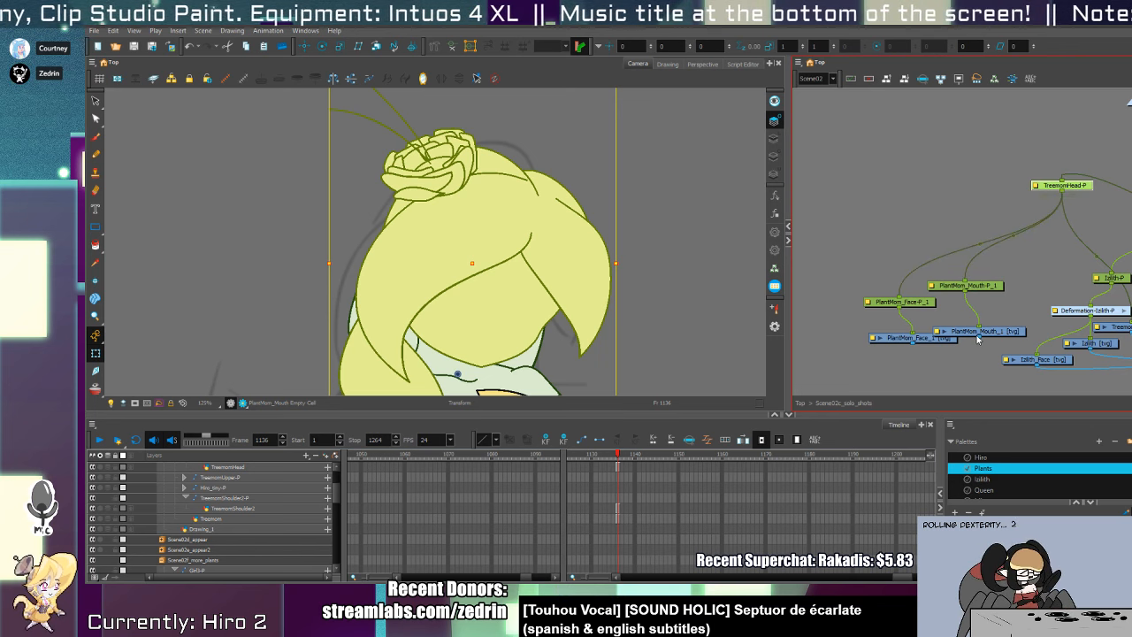
drag(978, 338, 1131, 357)
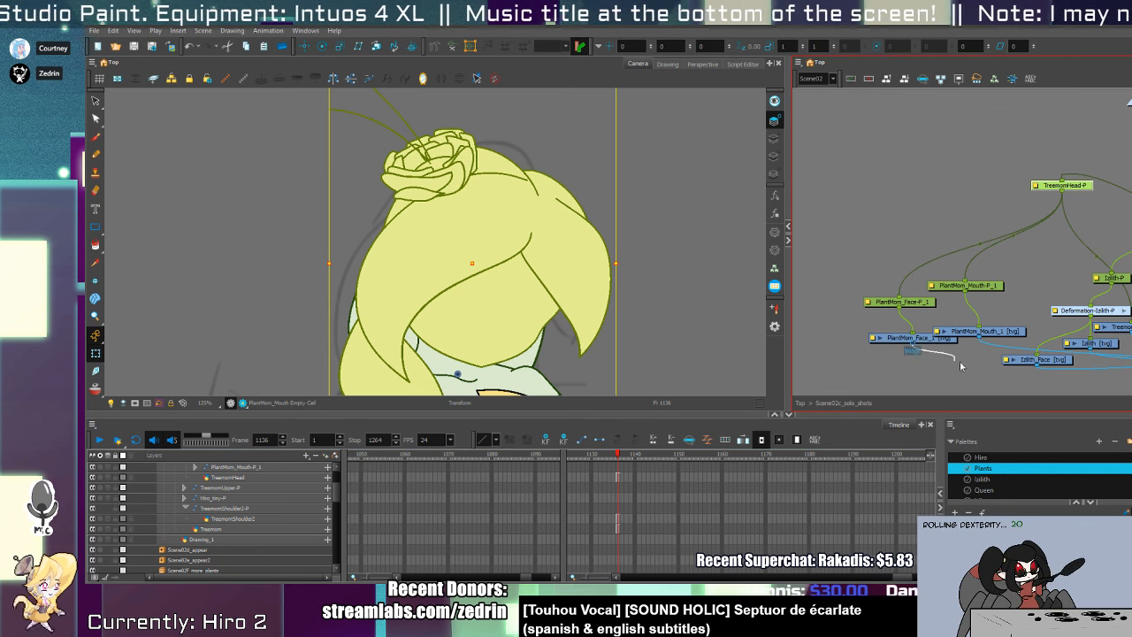
drag(962, 365, 1131, 365)
- Try to move the PlantMom_Face-P_1 peg onto Treemom's blank face
scroll(641, 241, down, 4)
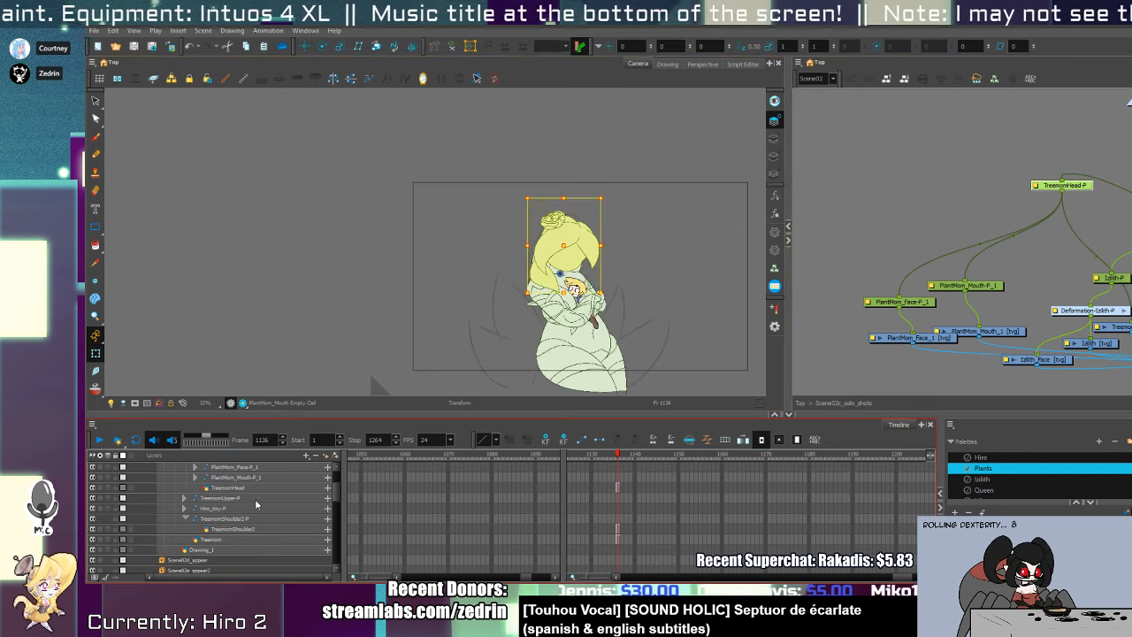
scroll(255, 504, up, 2)
click(255, 509)
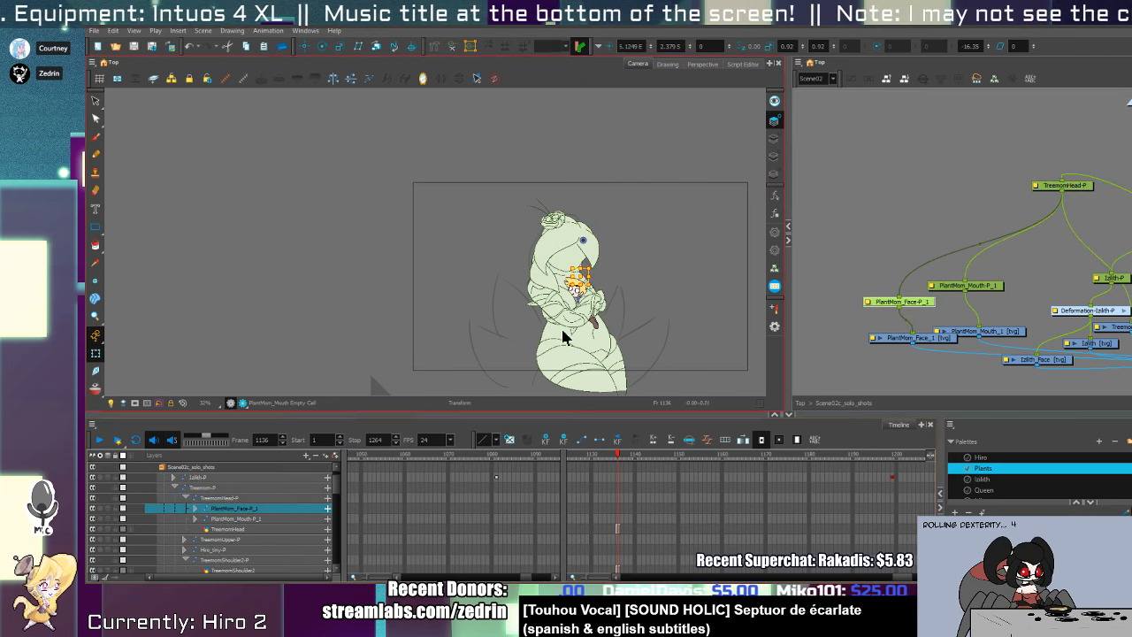
scroll(564, 337, up, 4)
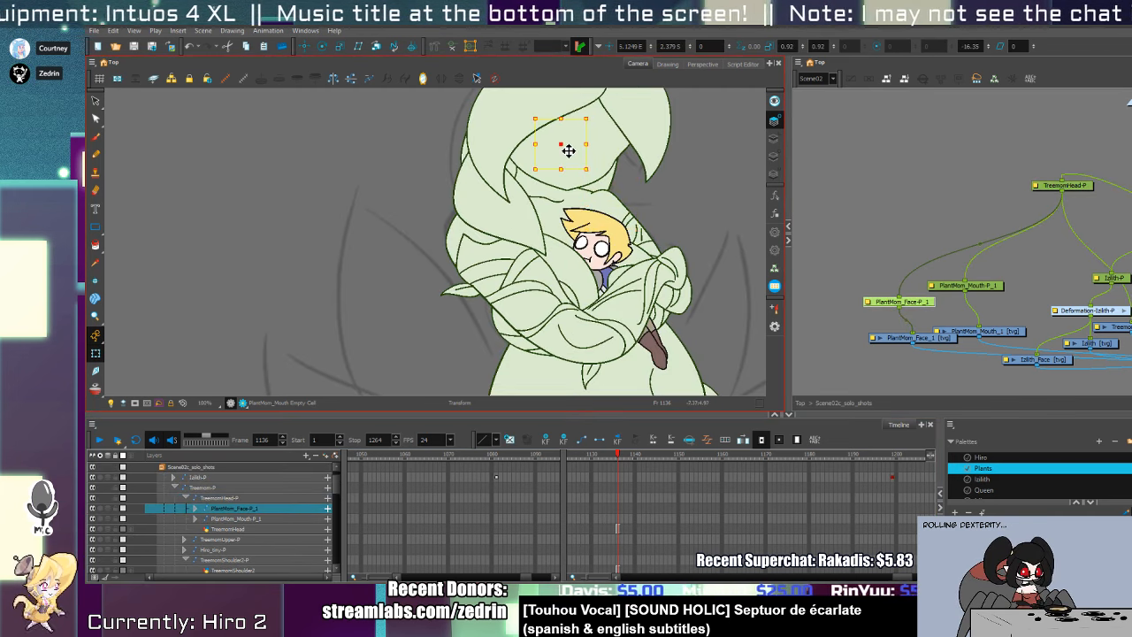
key(ctrl+z)
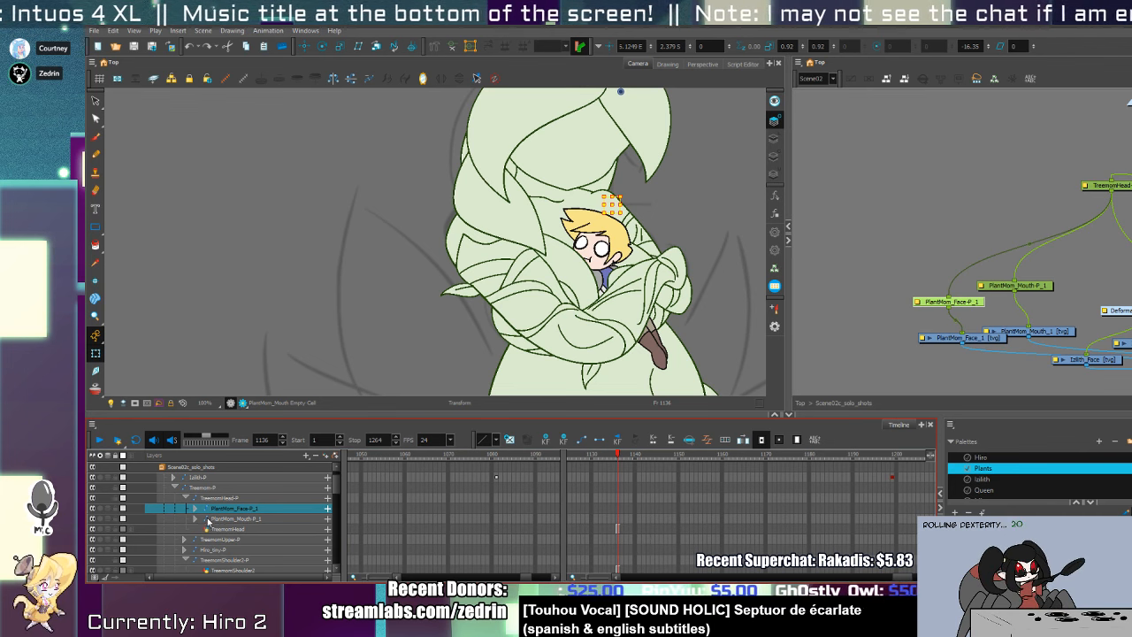
- Expand the face and mouth pegs and expose the smiling mouth drawing PlantMom_Mouth-2 at frame 1136
click(194, 509)
click(196, 529)
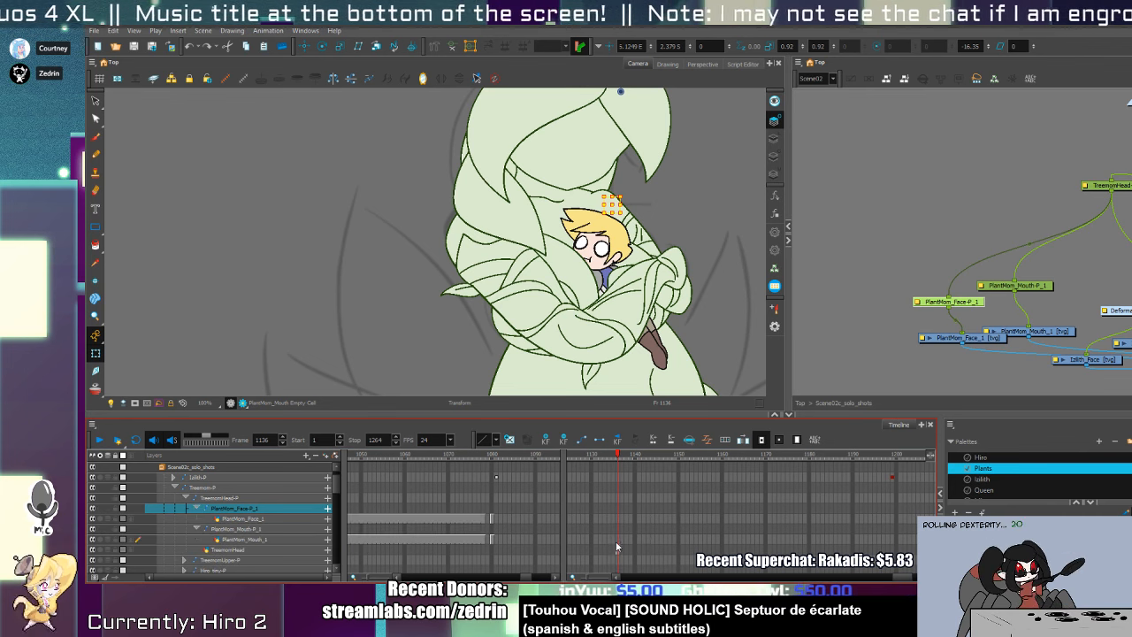
click(615, 540)
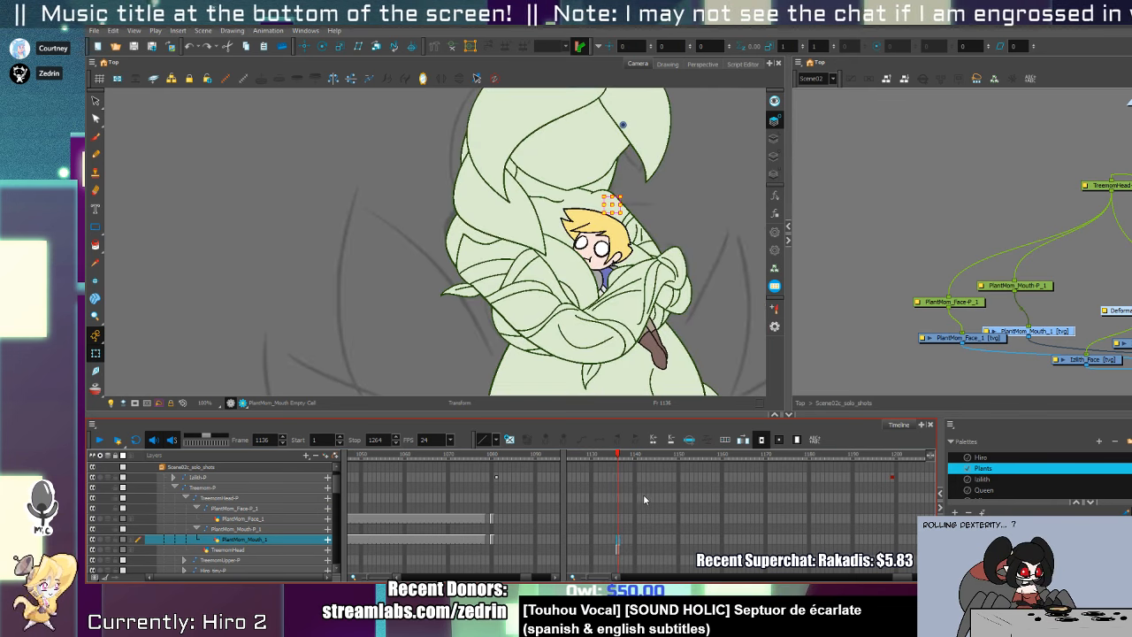
key(bracketright)
key(bracketright)
key(bracketleft)
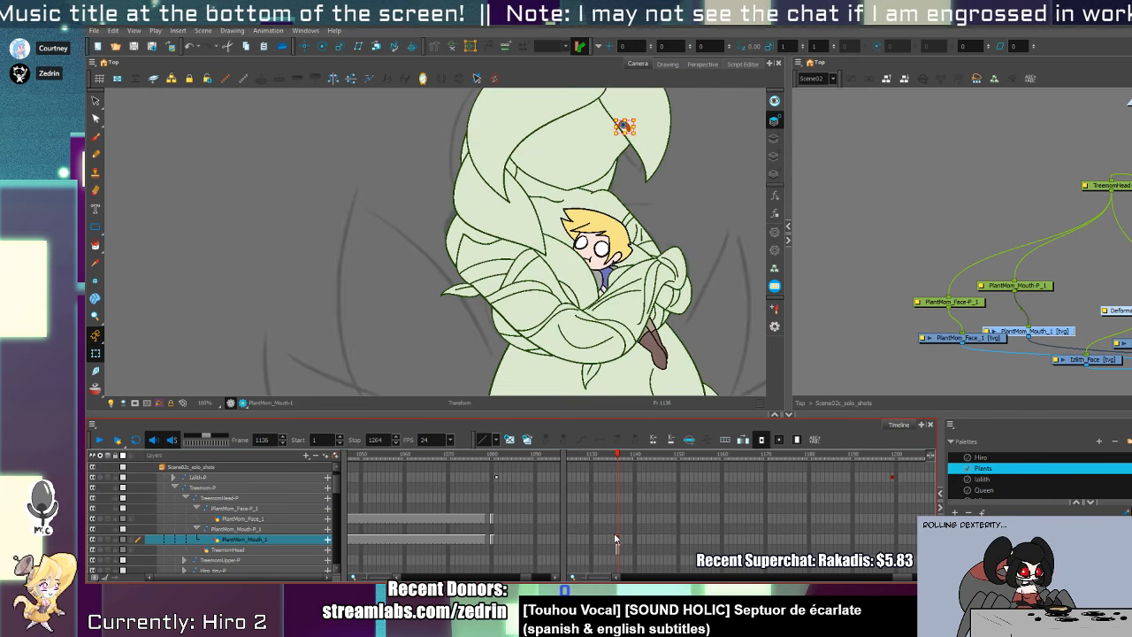
click(616, 530)
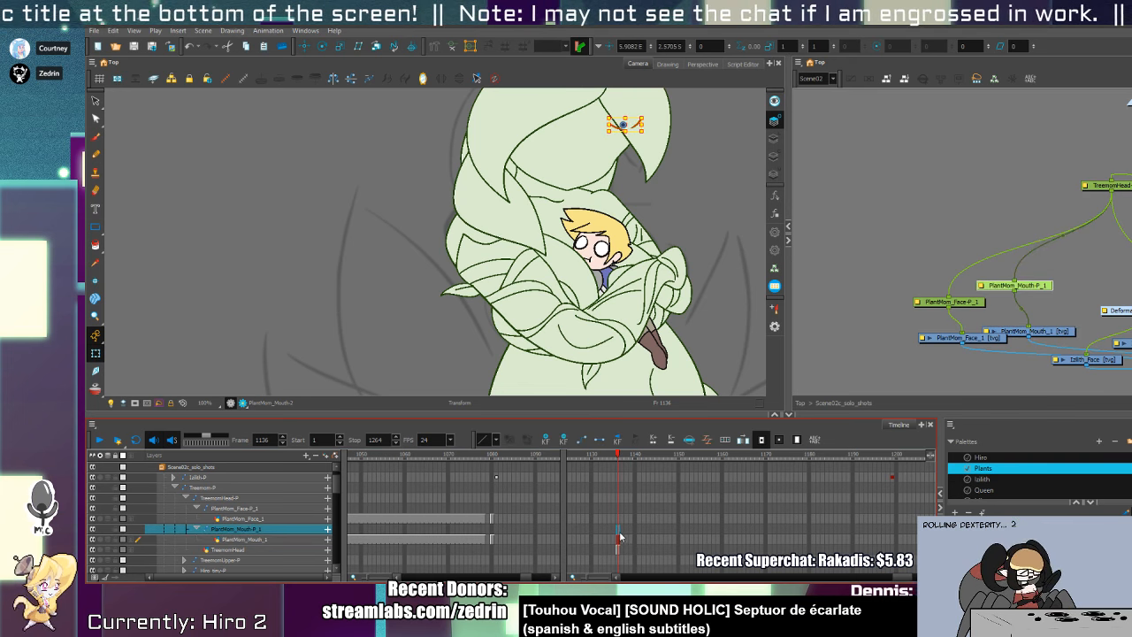
- Switch PlantMom_Face_1 to its closed-eyes drawing at frame 1136, and move and rotate it onto Treemom's blank face
click(617, 518)
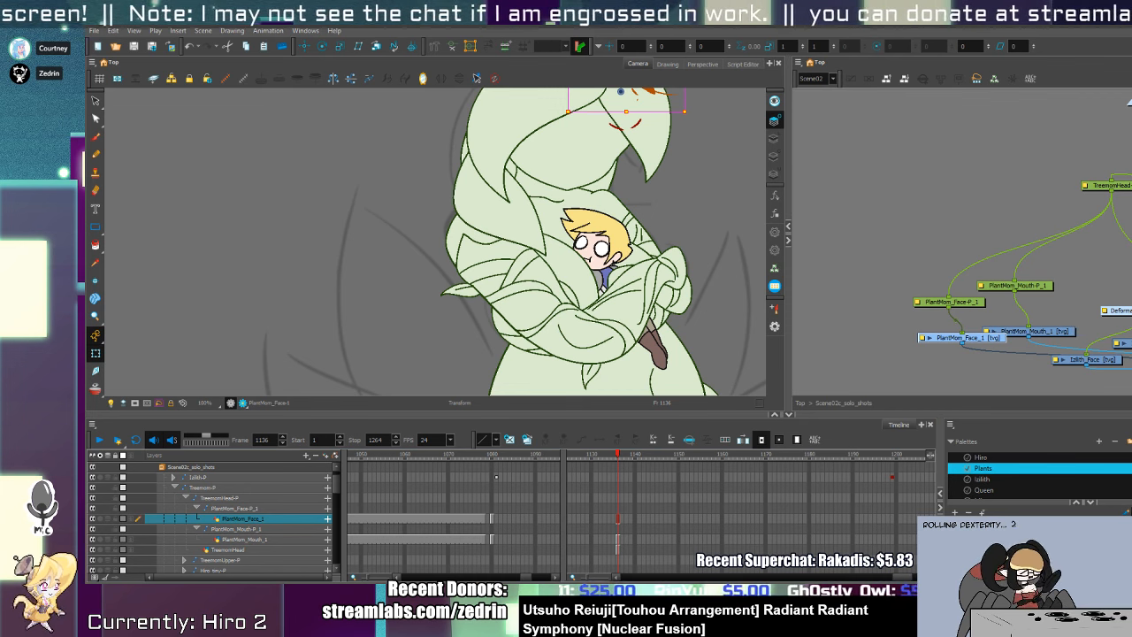
scroll(433, 241, up, 3)
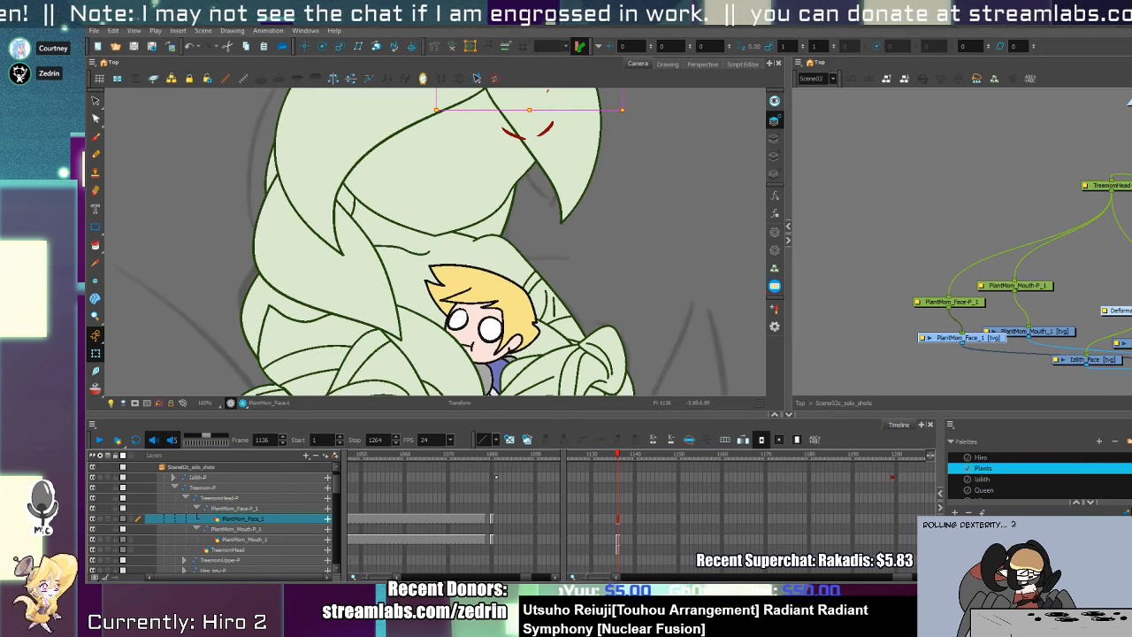
scroll(648, 182, down, 4)
click(639, 158)
click(614, 139)
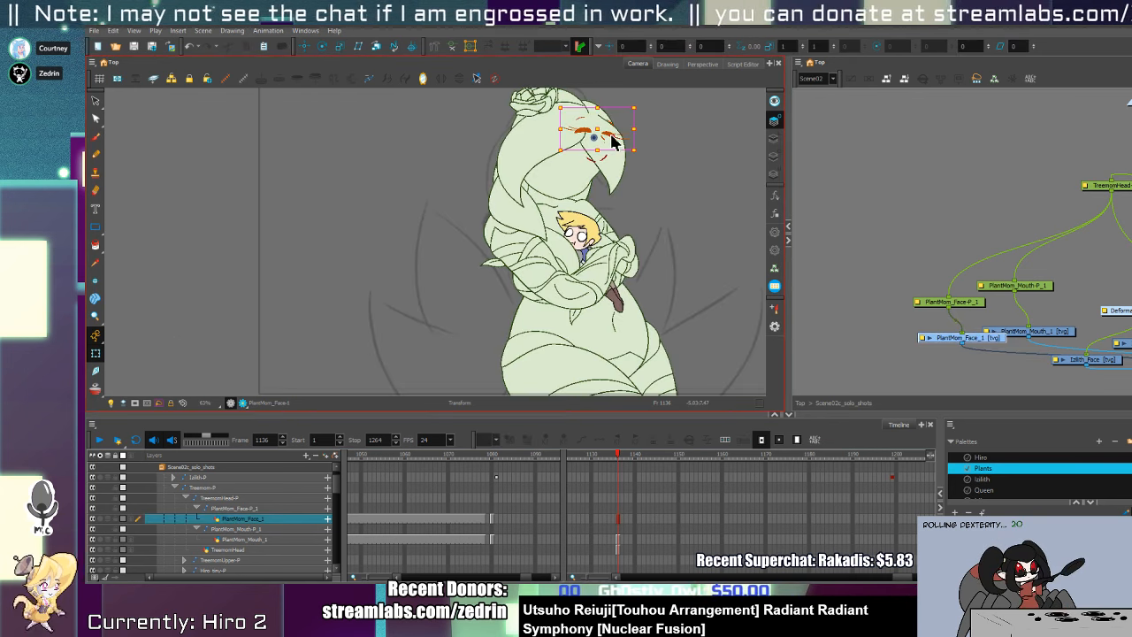
scroll(624, 170, up, 1)
key(equal)
key(equal)
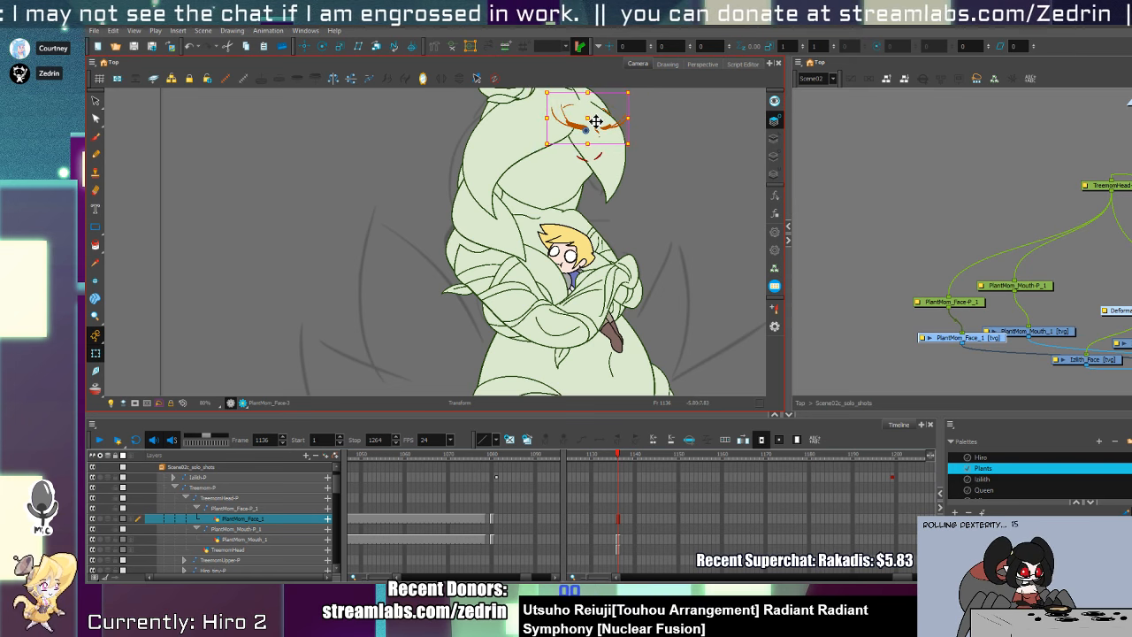
mouse_move(596, 122)
mouse_down()
mouse_move(586, 155)
mouse_move(603, 200)
mouse_move(592, 212)
mouse_move(604, 213)
mouse_up()
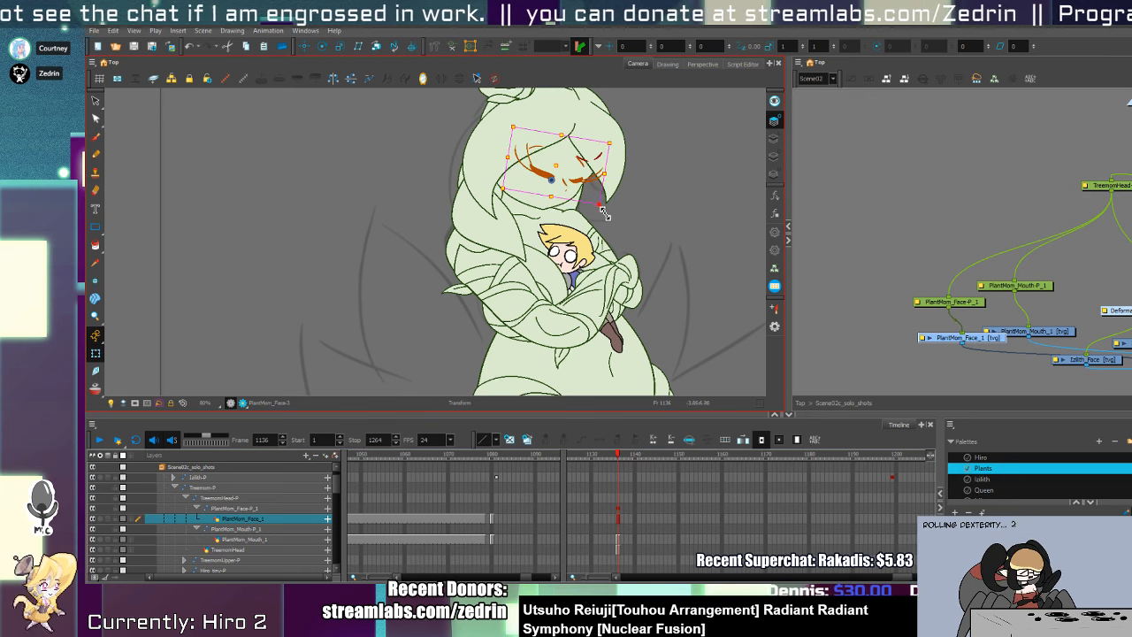
drag(564, 175, 561, 173)
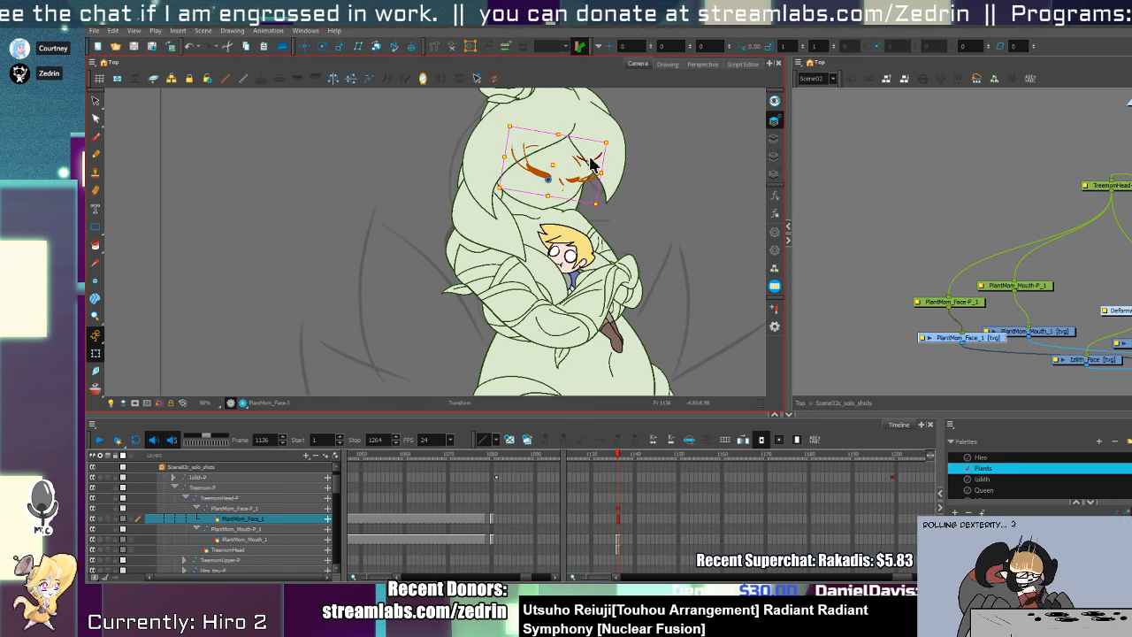
- Move the smiling mouth below the nose on Treemom's face and rotate its line art to match the head's tilt
click(598, 160)
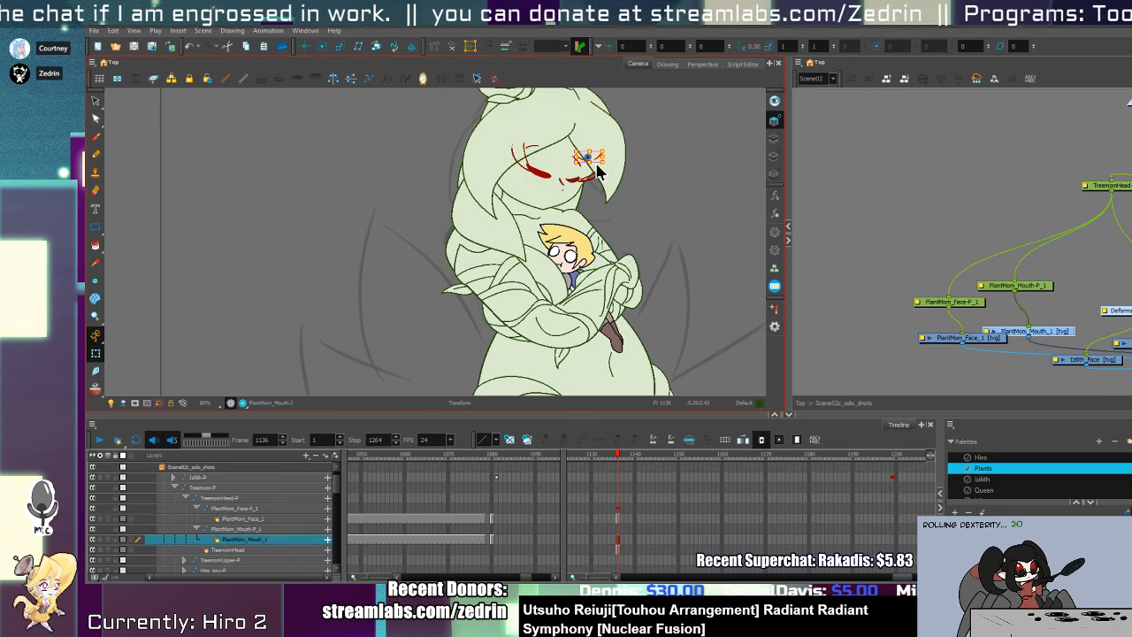
scroll(557, 132, up, 4)
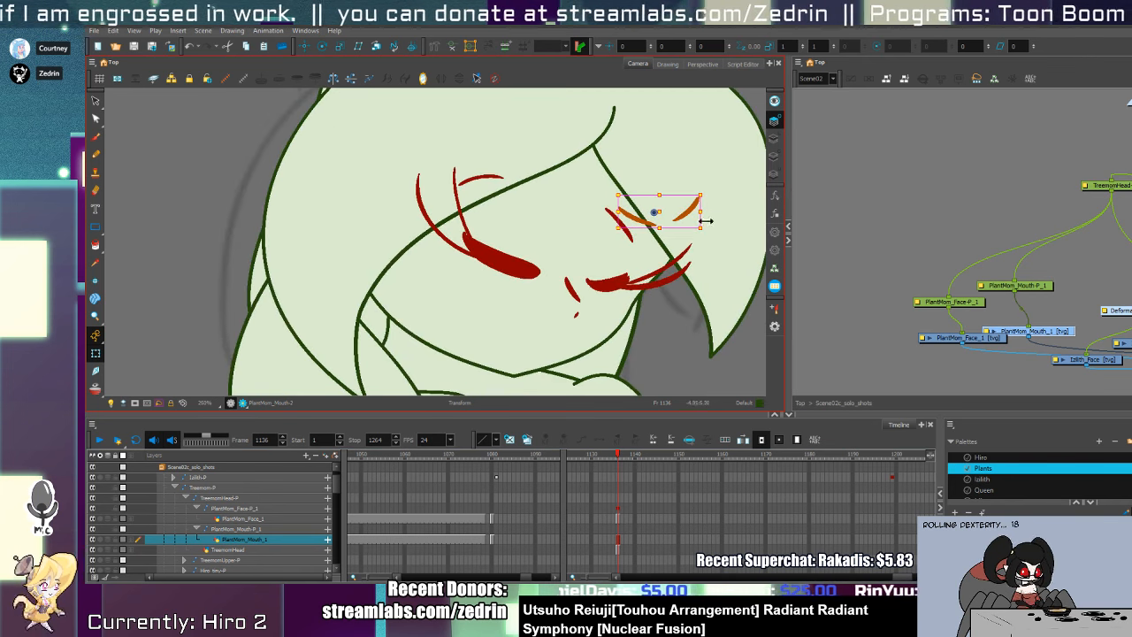
drag(670, 217, 538, 356)
key(alt+s)
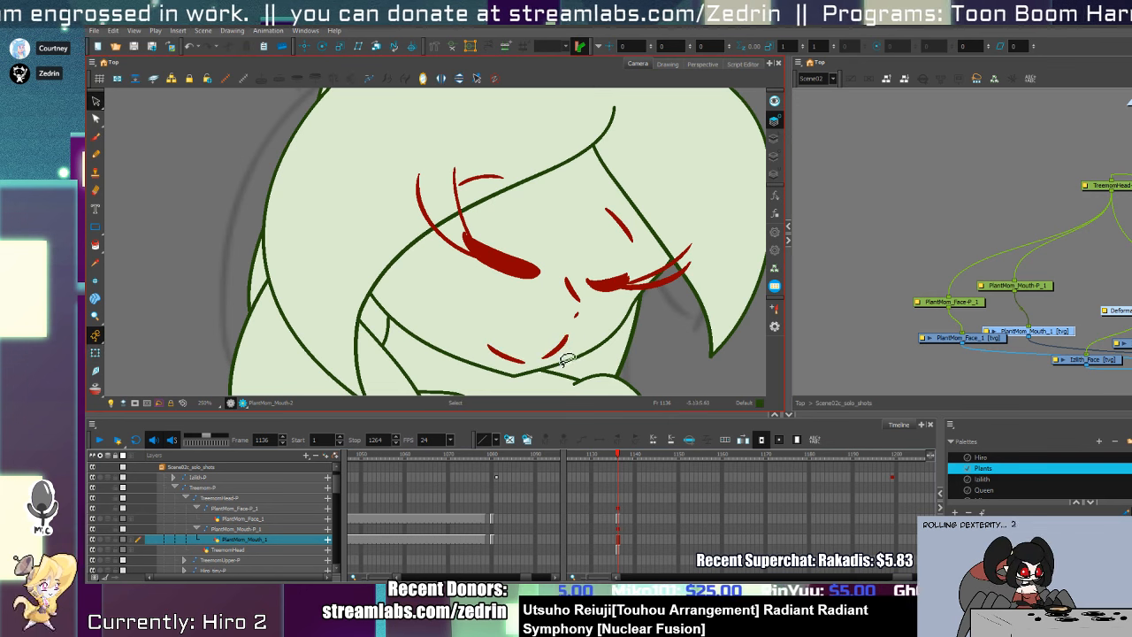
key(ctrl+a)
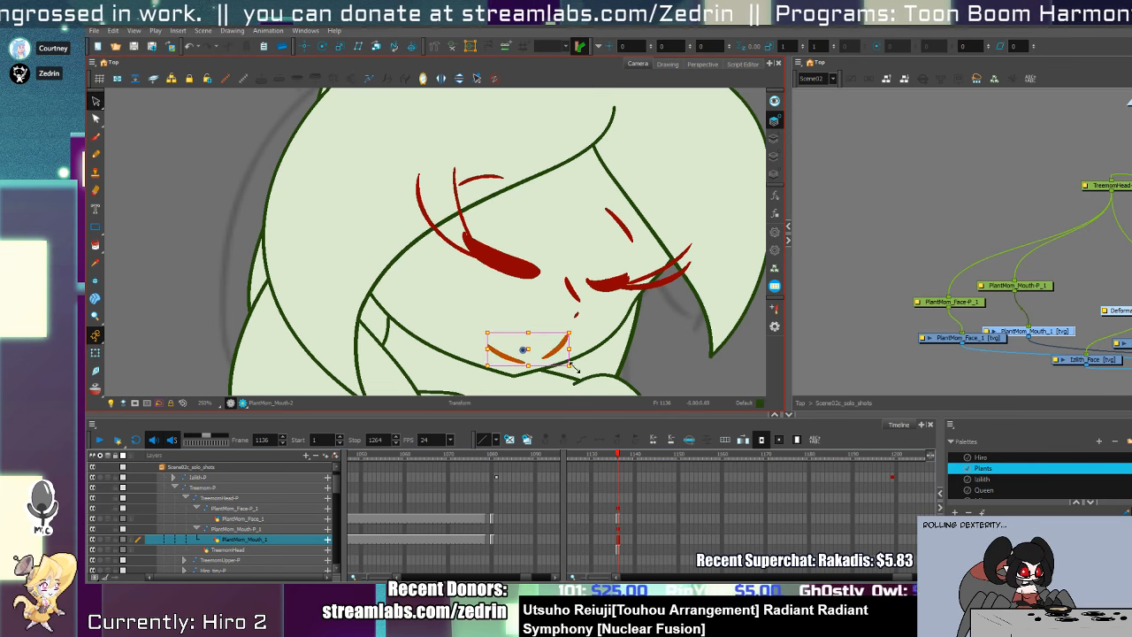
key(shift+t)
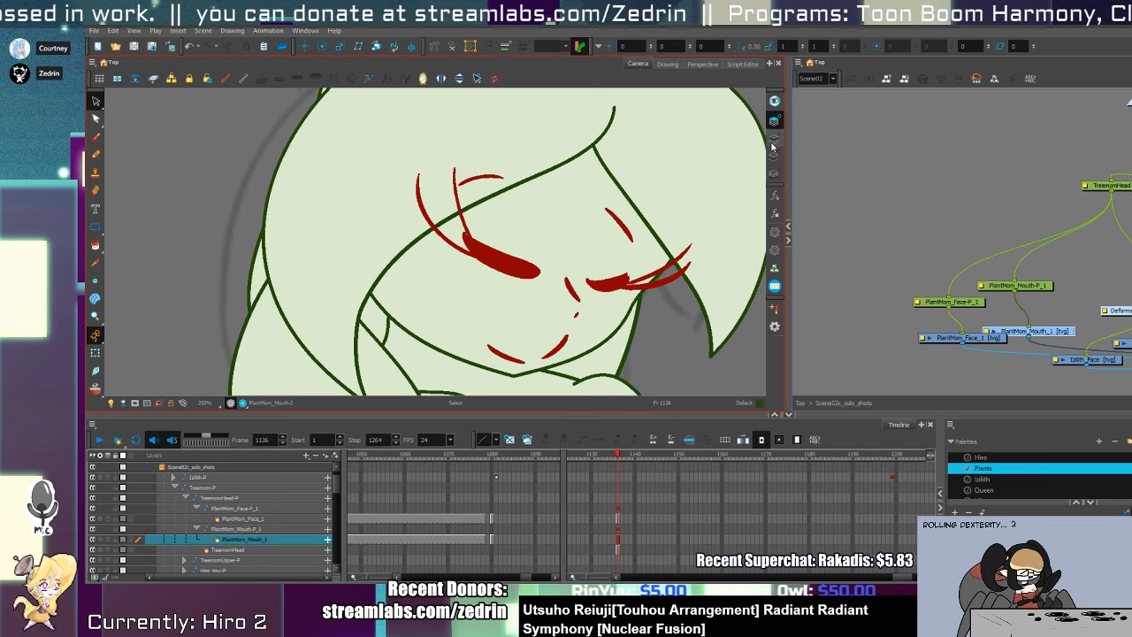
click(568, 320)
mouse_move(588, 333)
mouse_down()
mouse_move(573, 351)
mouse_move(531, 354)
mouse_up()
key(shift+t)
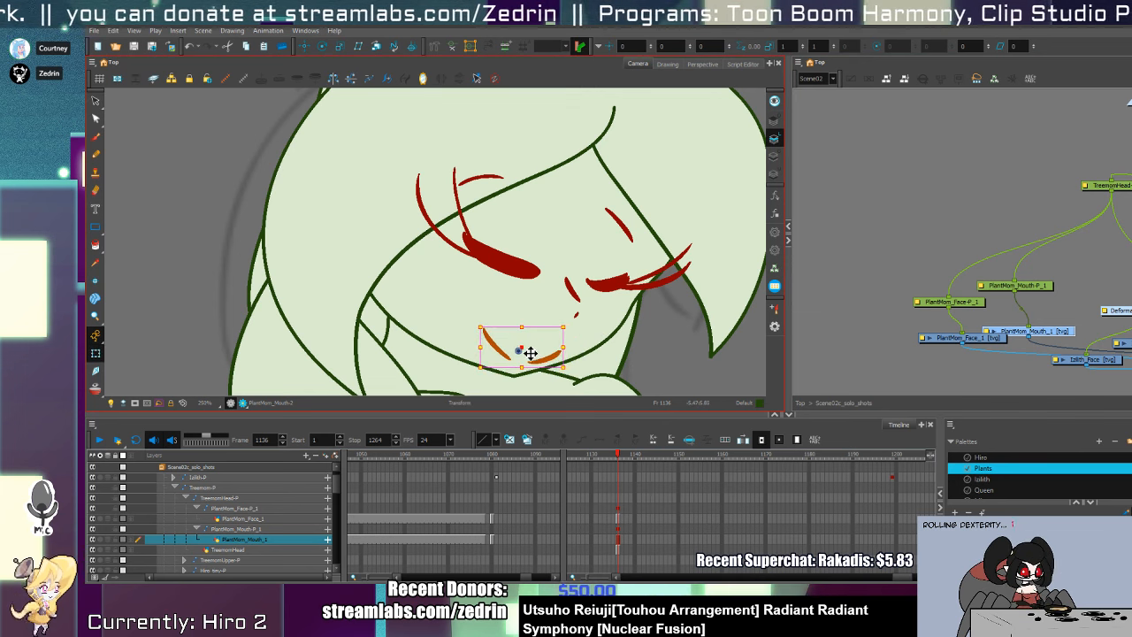
- Reposition both eyebrows in the face drawing, lengthening the left one and moving the right one outward toward the hair strand
click(611, 292)
key(alt+s)
click(625, 227)
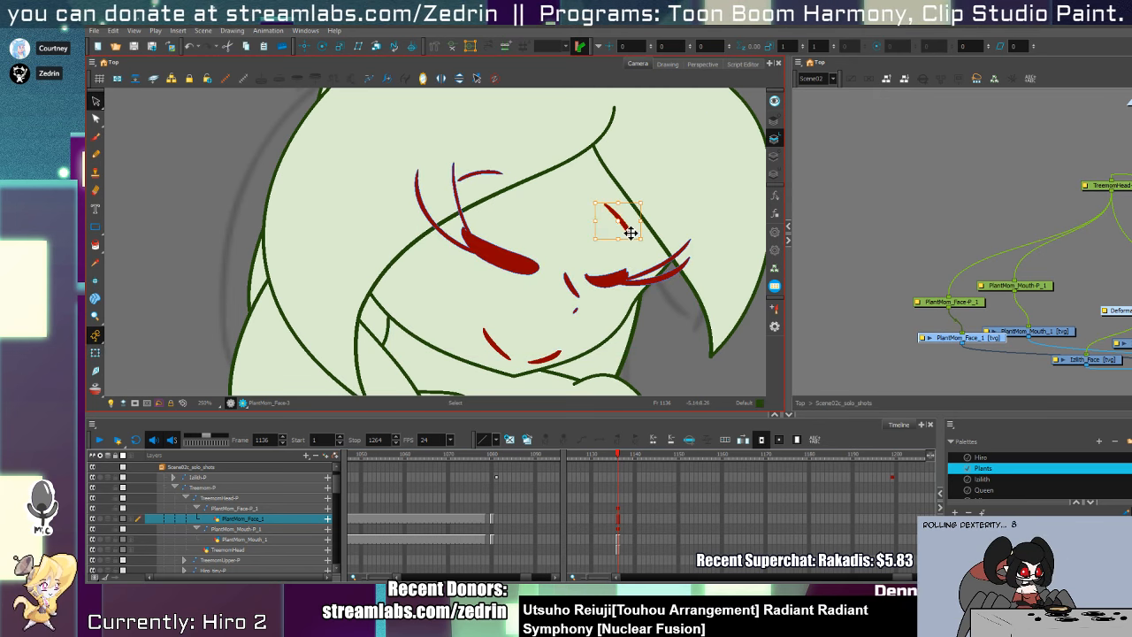
click(502, 172)
mouse_move(494, 179)
mouse_down()
mouse_move(560, 185)
mouse_move(564, 198)
mouse_up()
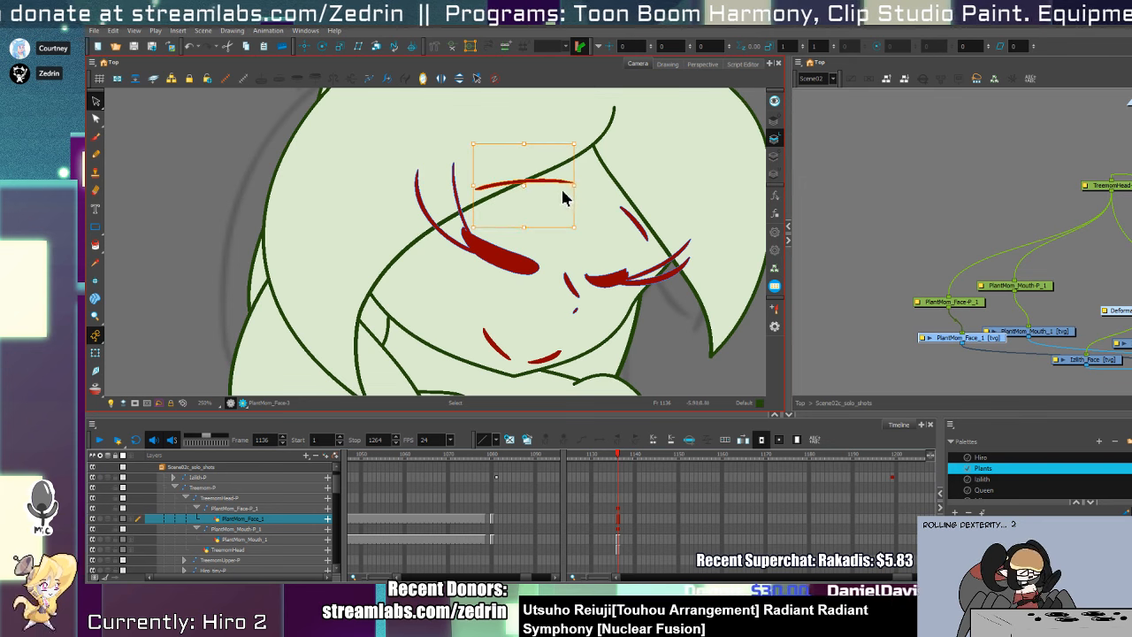
click(542, 237)
- Repaint the red eyes, brows and nose lines of the face drawing with the dark green line colour
key(alt+i)
mouse_move(591, 146)
mouse_down()
mouse_move(477, 389)
mouse_move(673, 292)
mouse_up()
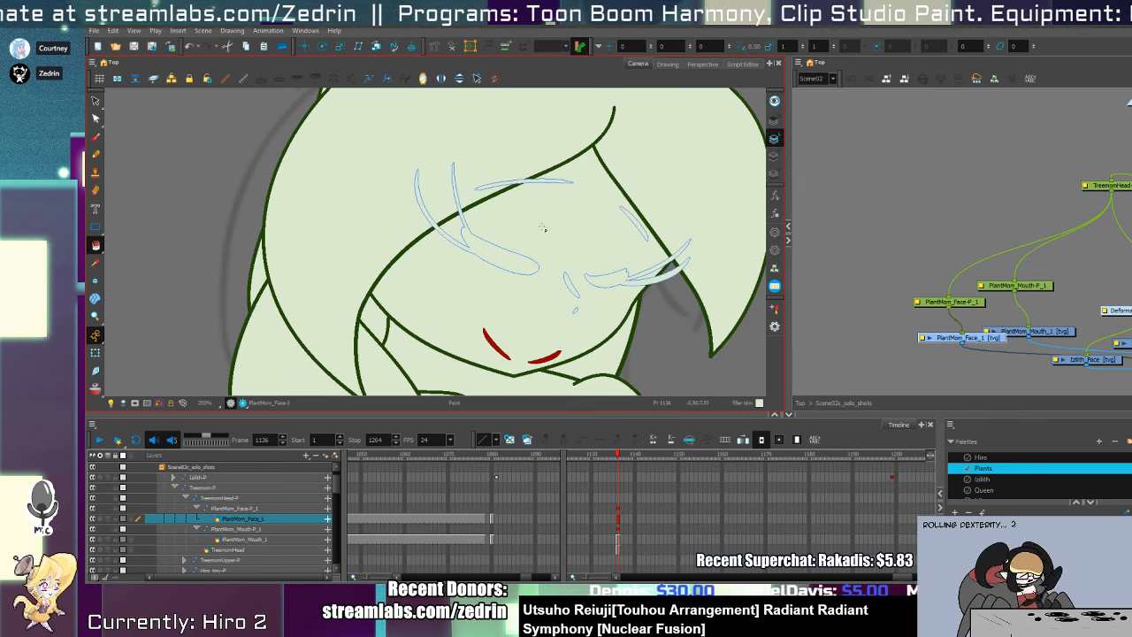
key(ctrl+z)
click(982, 528)
mouse_move(713, 225)
mouse_down()
mouse_move(529, 337)
mouse_move(654, 296)
mouse_up()
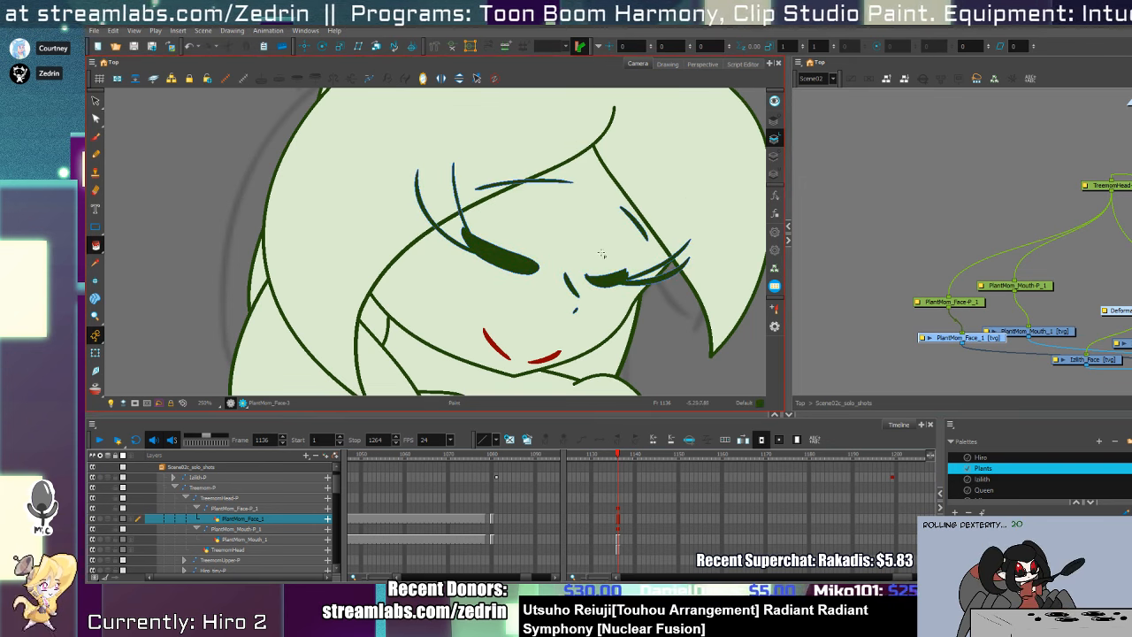
- Brush a small crease above the closed left eye and shift the right eye slightly
key(alt+b)
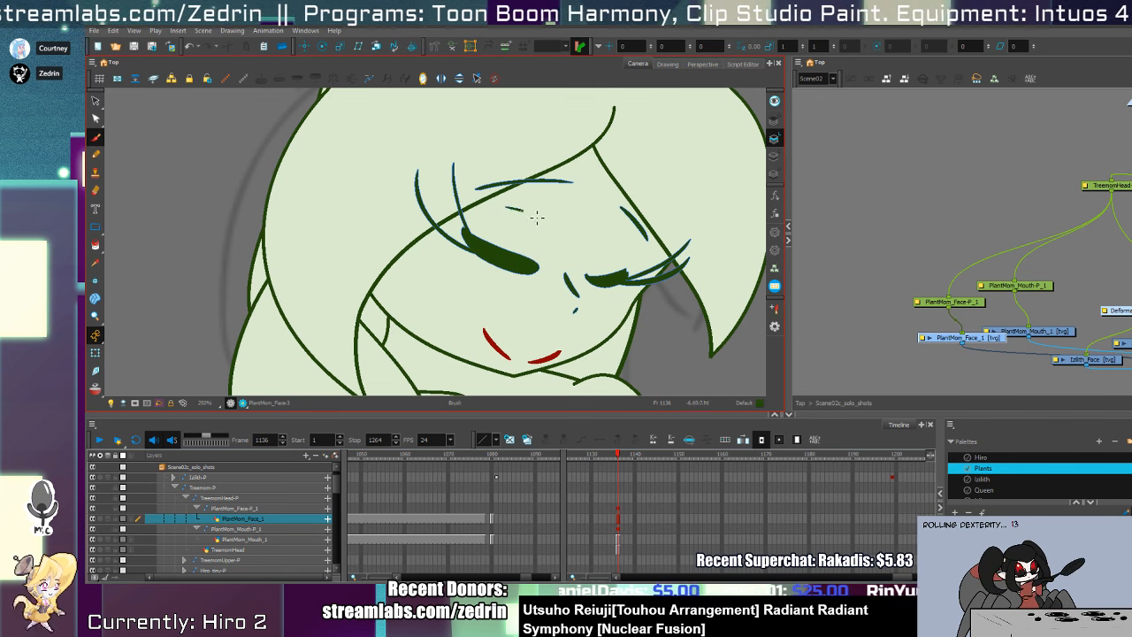
key(ctrl+z)
key(alt+s)
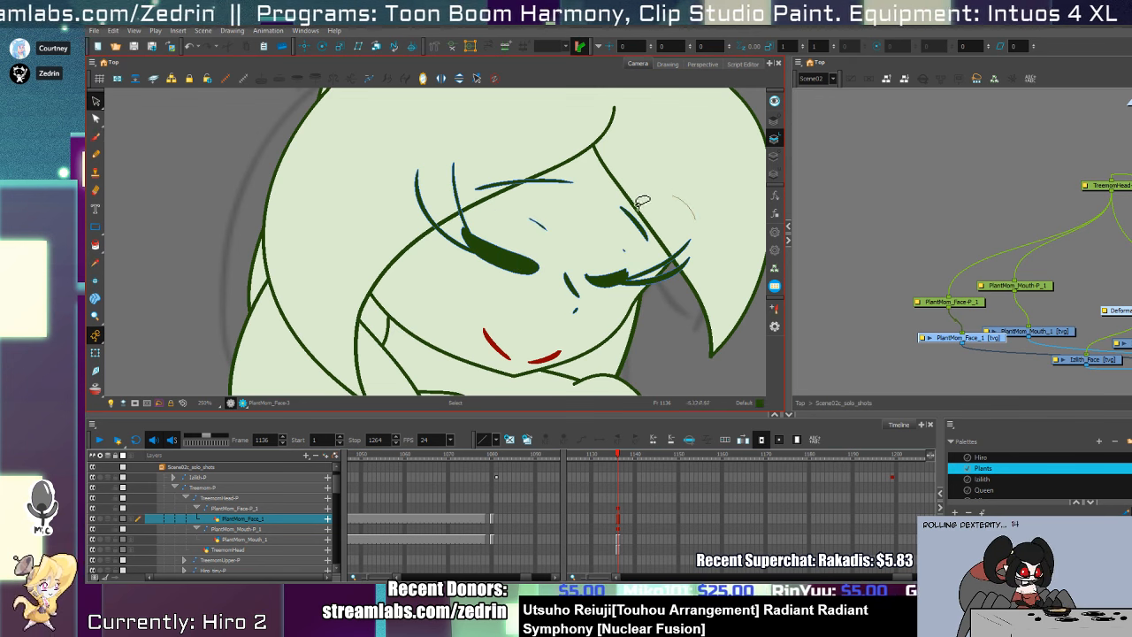
click(642, 287)
drag(644, 291, 624, 283)
- Rotate the whole face drawing slightly clockwise and nudge it to fit Treemom's tilted head
key(shift+t)
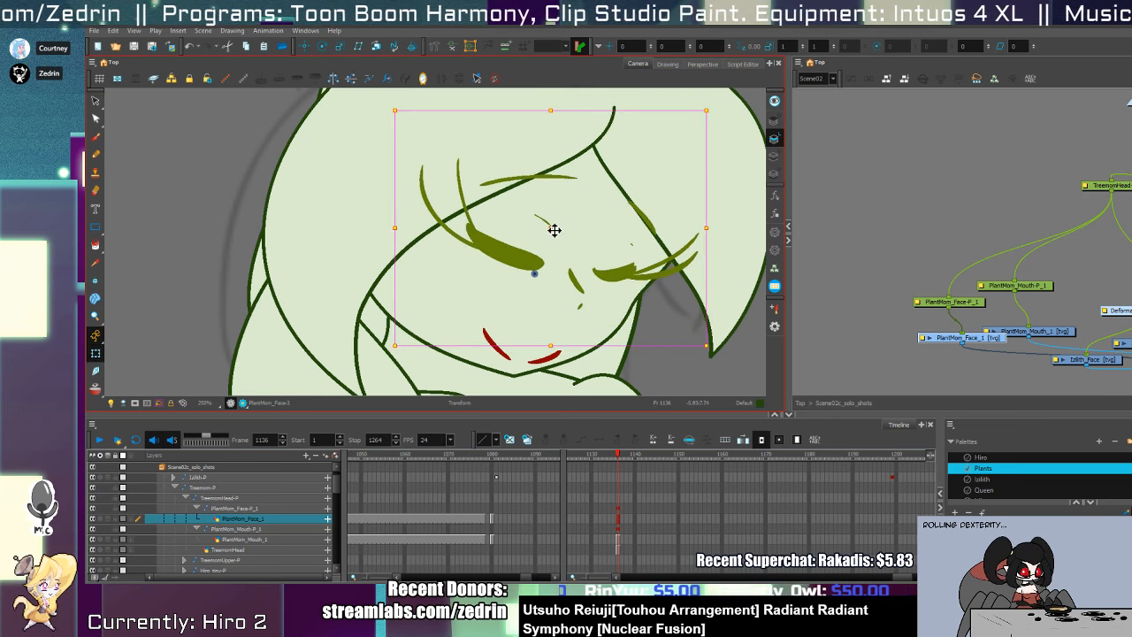
drag(712, 350, 701, 368)
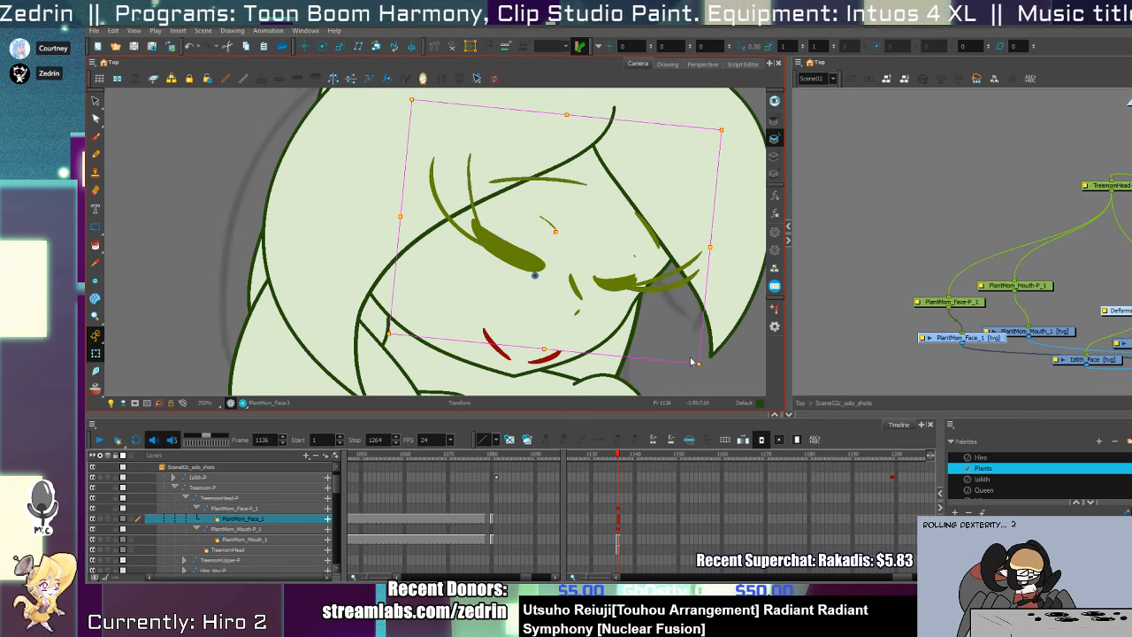
drag(561, 229, 555, 237)
key(alt+z)
scroll(561, 302, down, 8)
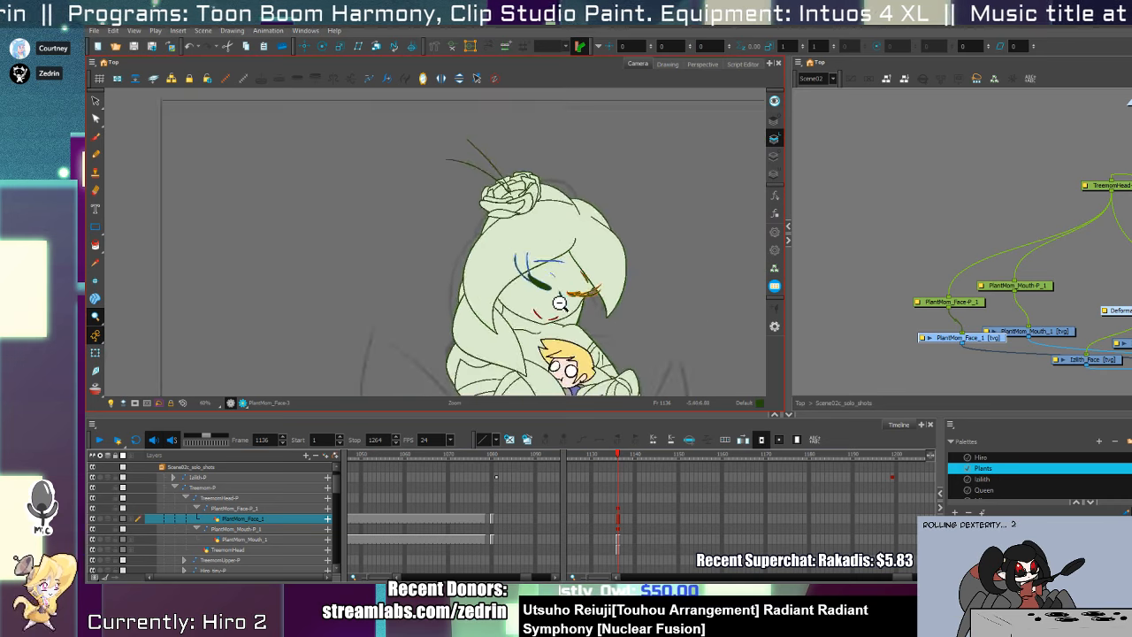
scroll(558, 303, up, 4)
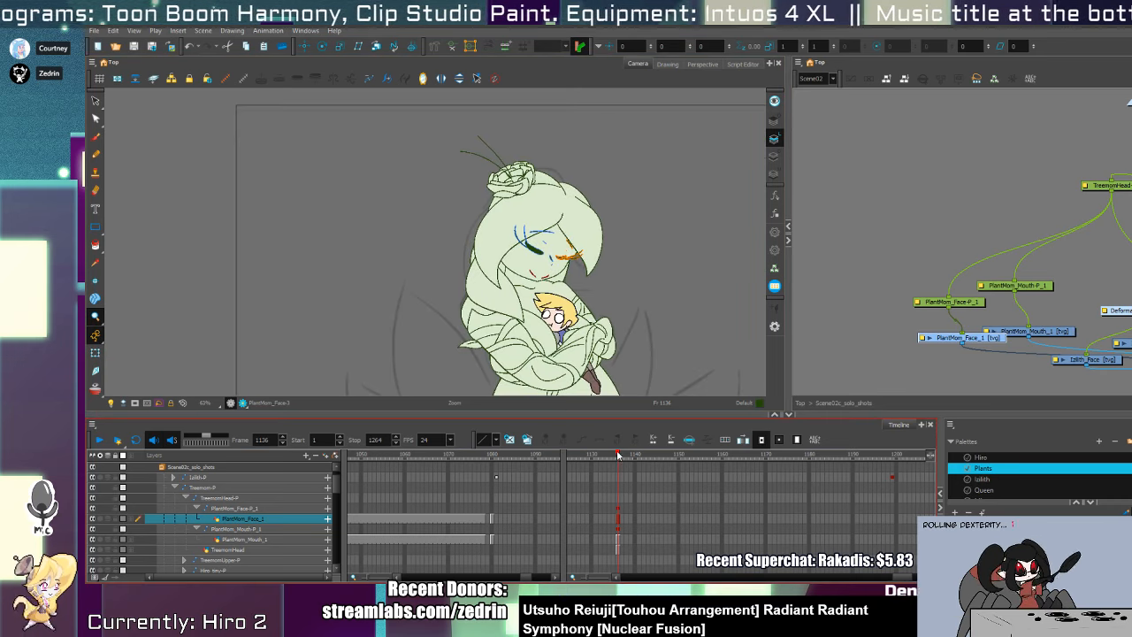
mouse_move(617, 455)
mouse_down()
mouse_move(607, 458)
mouse_move(620, 463)
mouse_up()
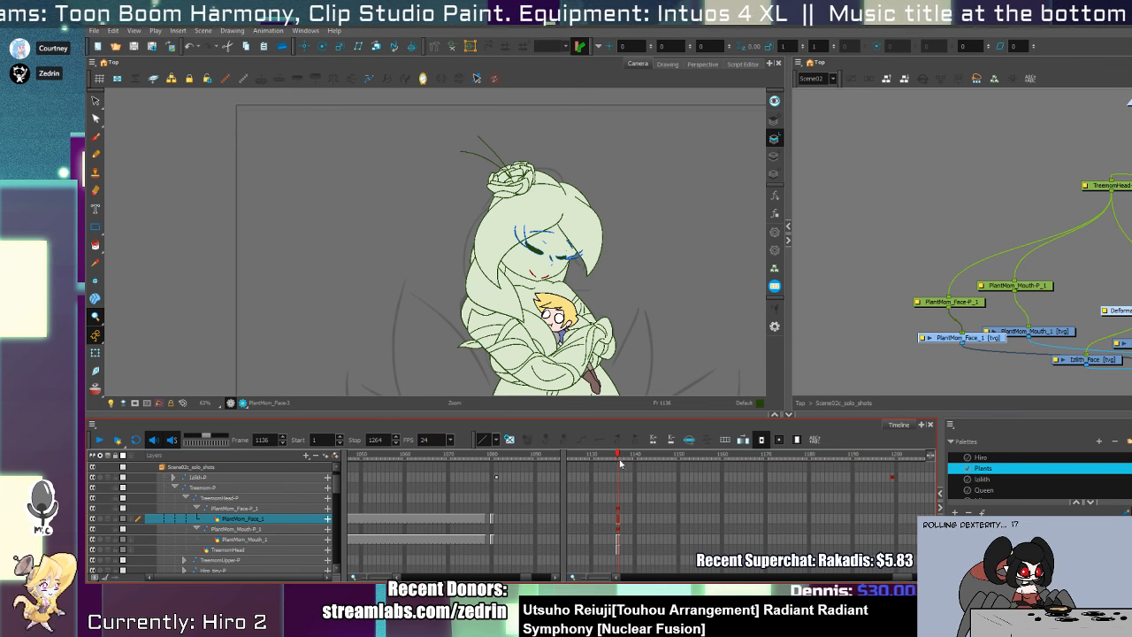
scroll(525, 253, up, 2)
scroll(520, 262, down, 3)
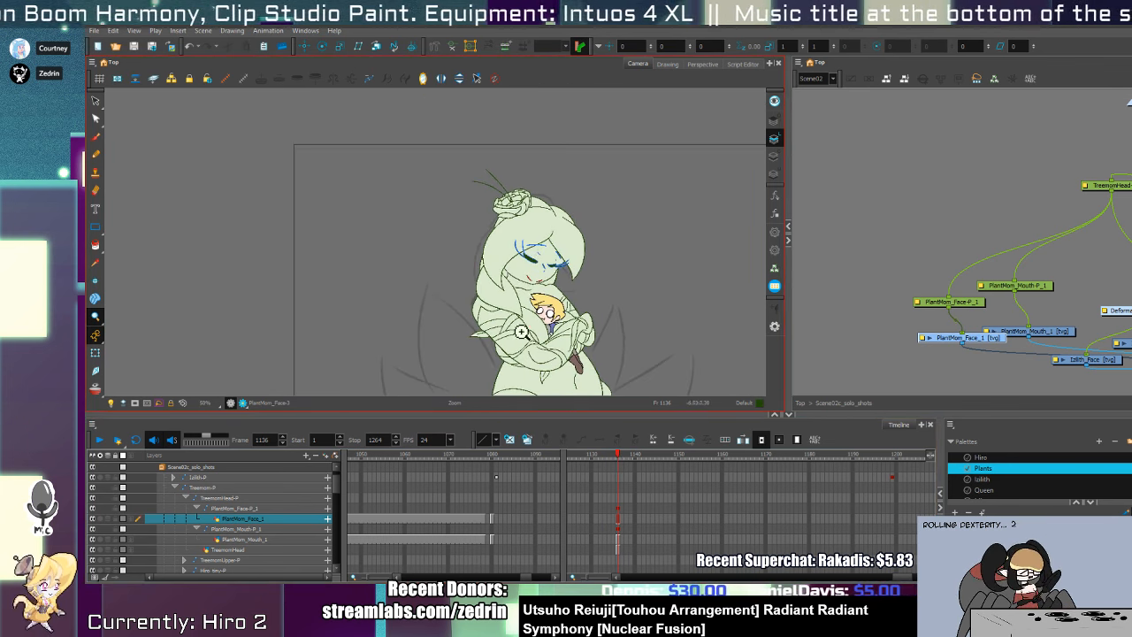
- Pencil the outline of a rounded base around Treemom's hips on the underlay art of the Treemom drawing
scroll(335, 509, down, 3)
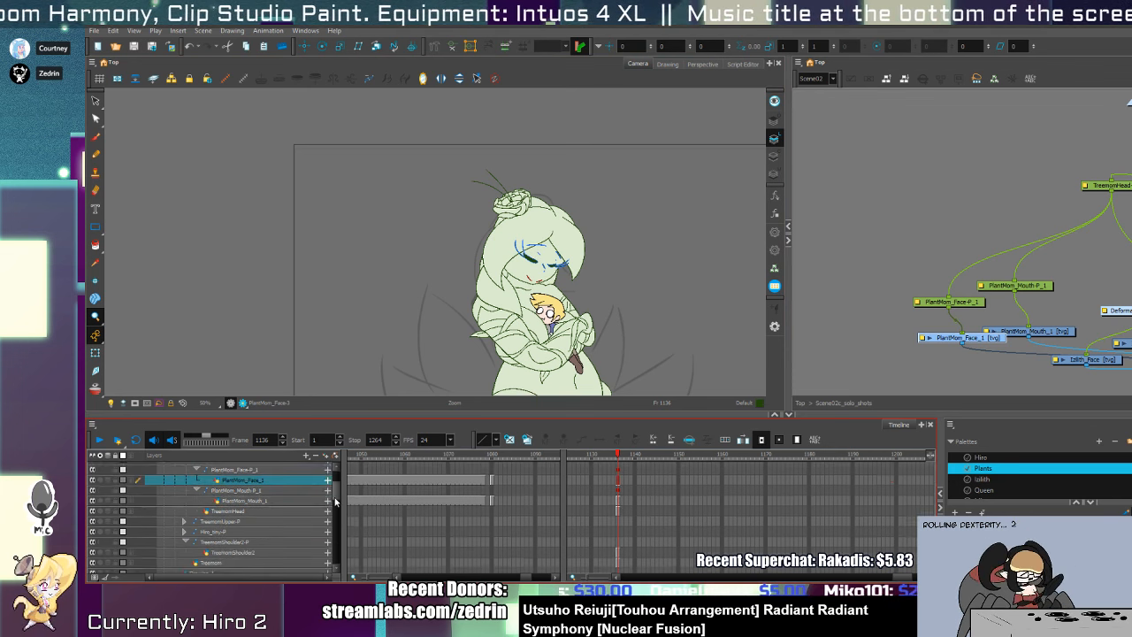
click(259, 555)
click(252, 563)
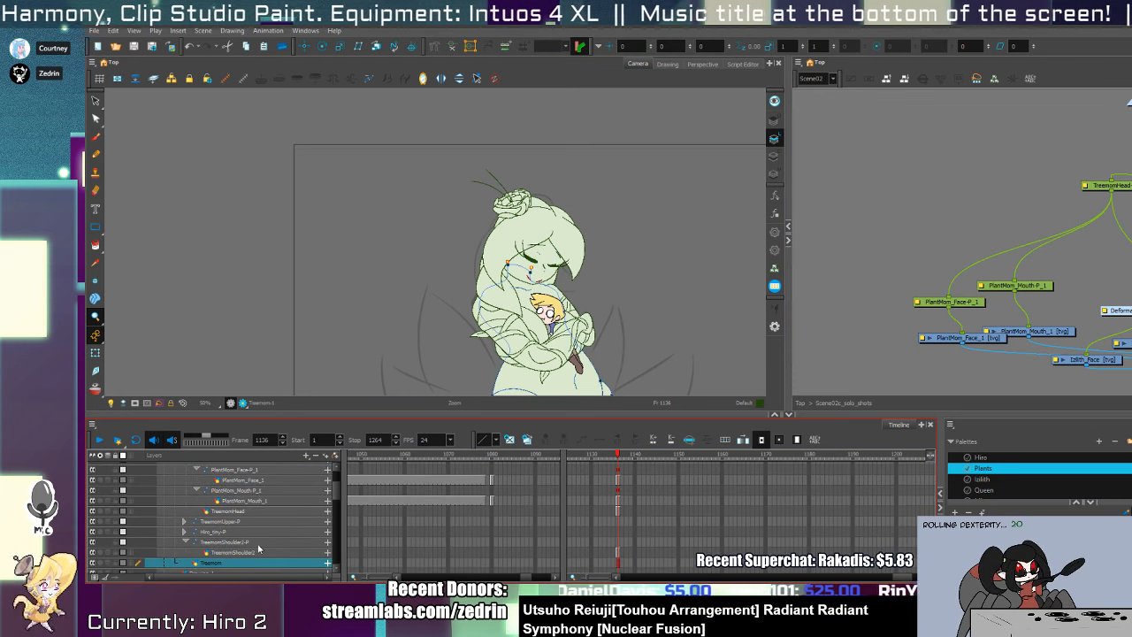
drag(576, 310, 598, 218)
click(774, 156)
key(alt+slash)
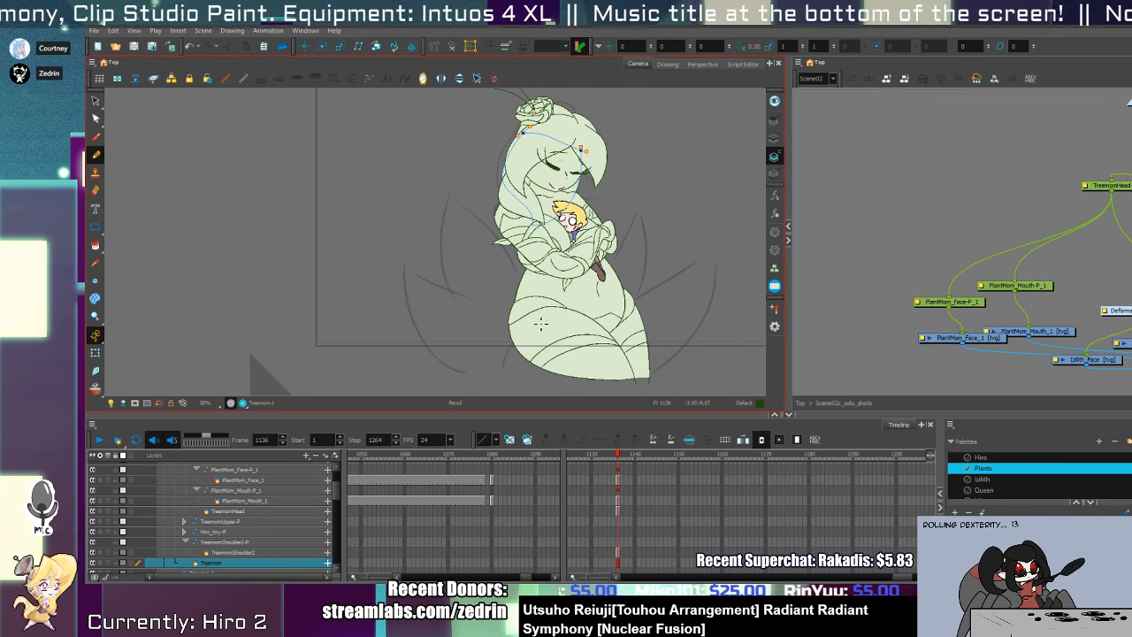
click(774, 174)
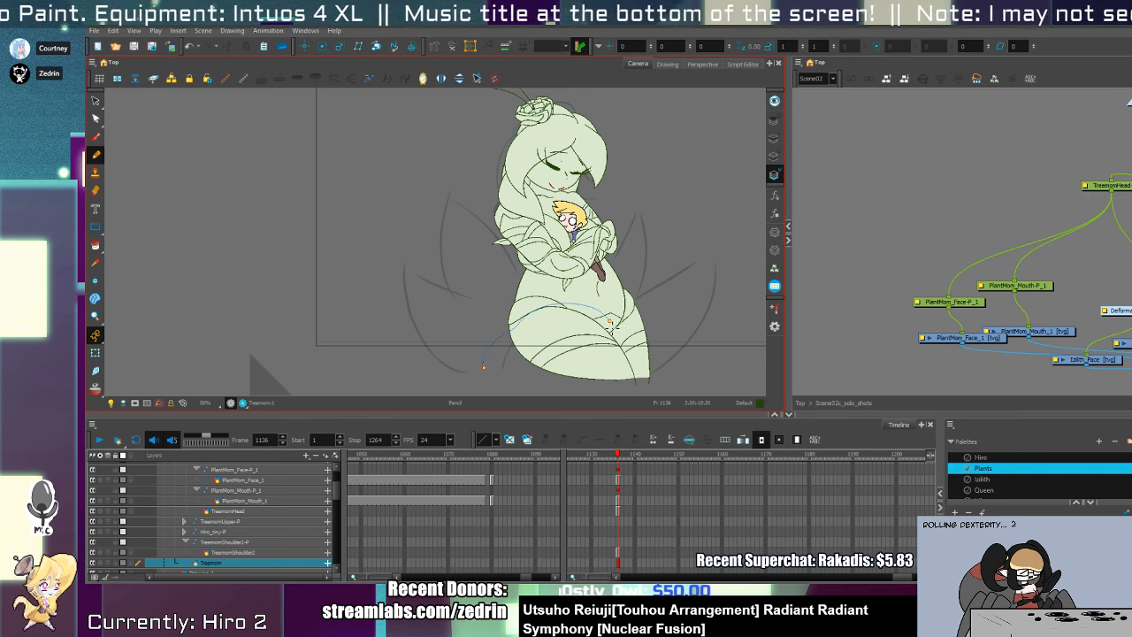
mouse_move(610, 327)
mouse_down()
mouse_move(674, 358)
mouse_move(669, 382)
mouse_move(651, 357)
mouse_up()
key(alt+v)
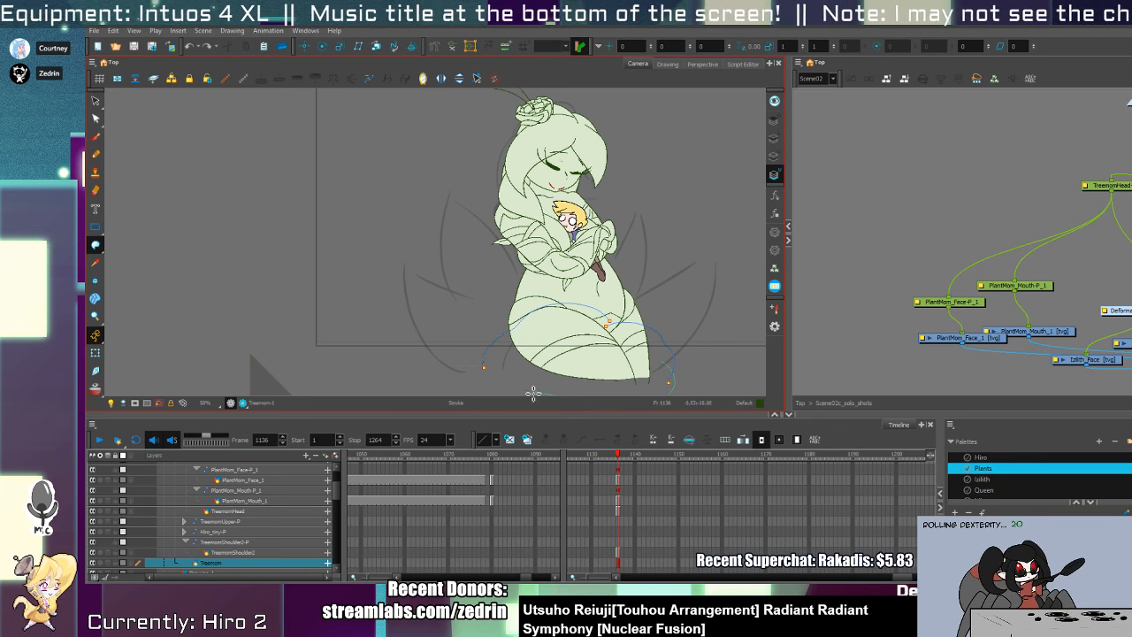
- Close the gap in the rounded base's outline and fill the shape with Treemom's pale green
key(alt+i)
click(1129, 63)
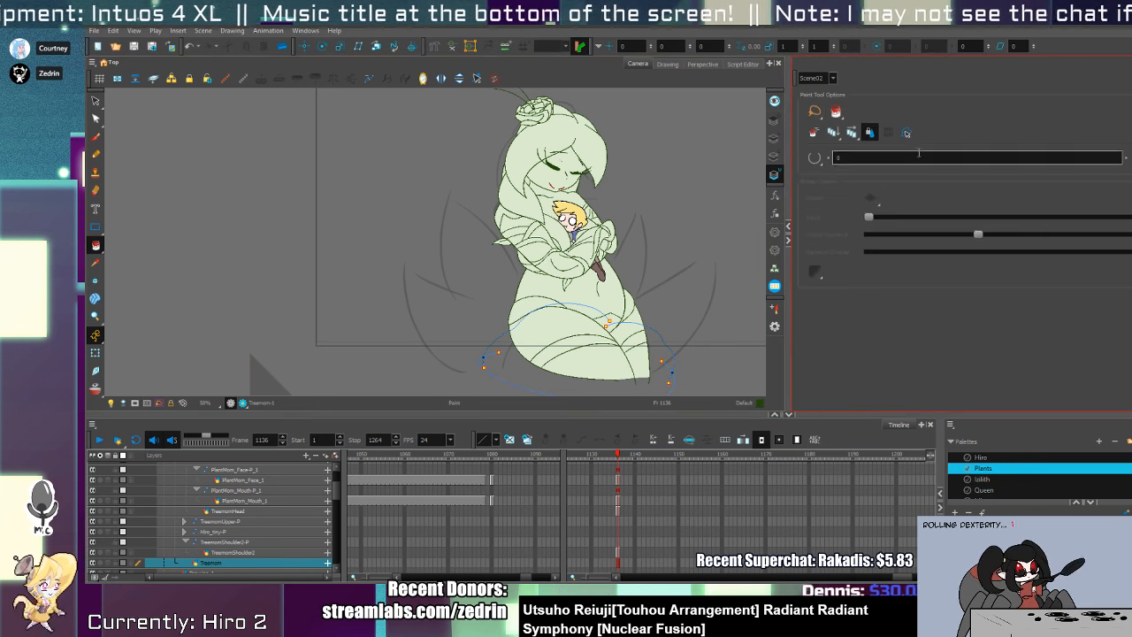
key(alt+/)
drag(791, 292, 852, 292)
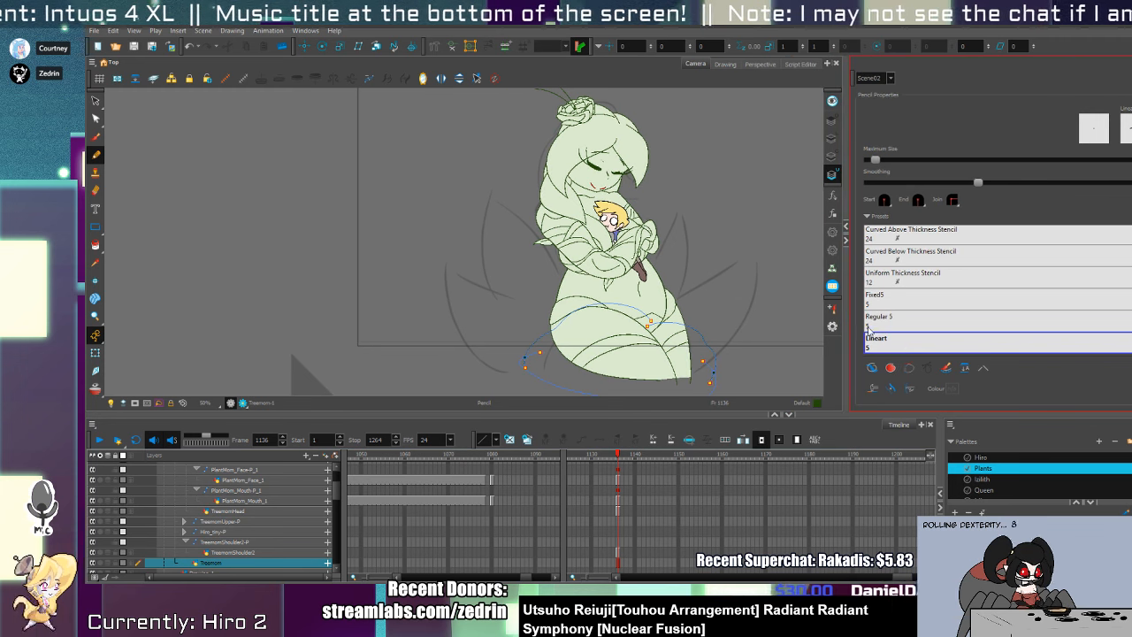
click(872, 370)
key(alt+i)
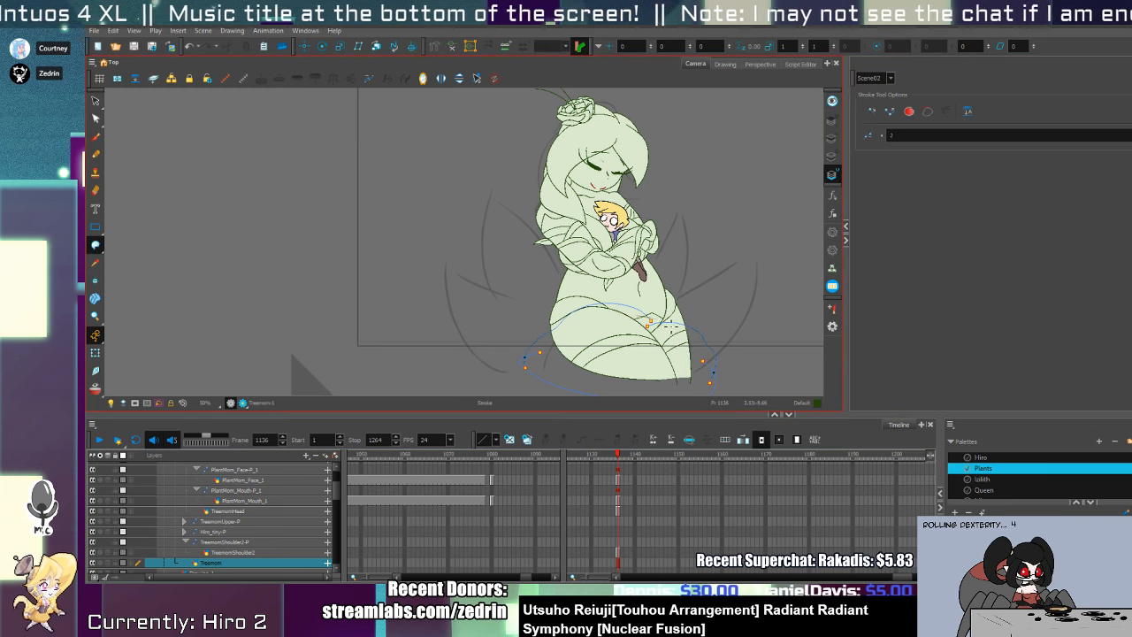
click(658, 352)
key(ctrl+z)
click(982, 522)
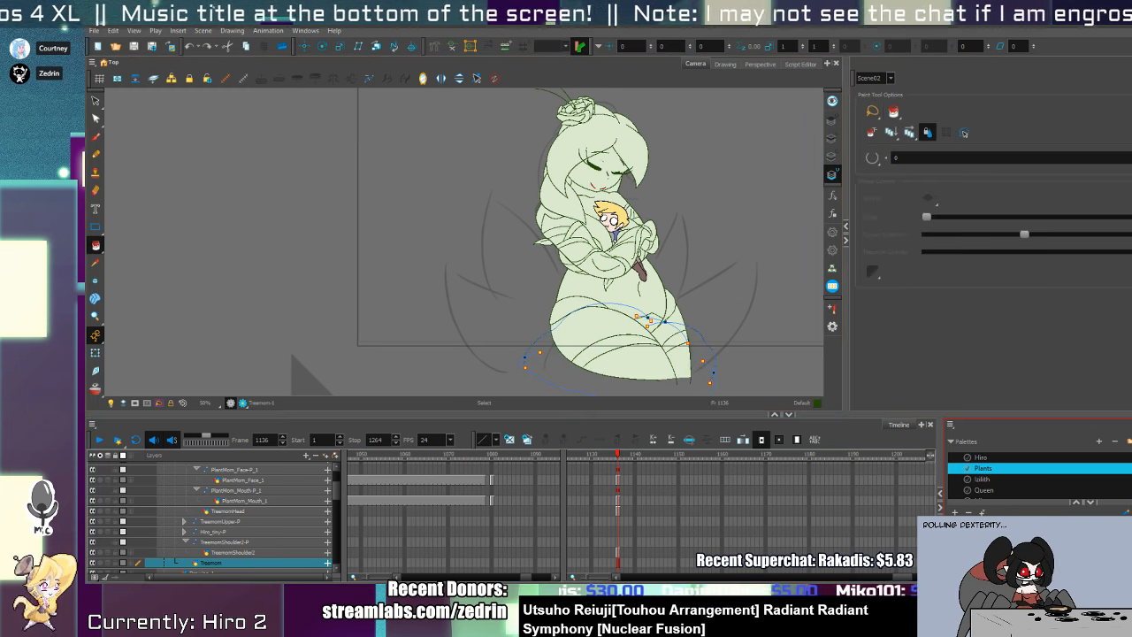
click(696, 357)
- Pencil a large rounded petal on the left side of Treemom's base and fill it with her pale green
key(alt+slash)
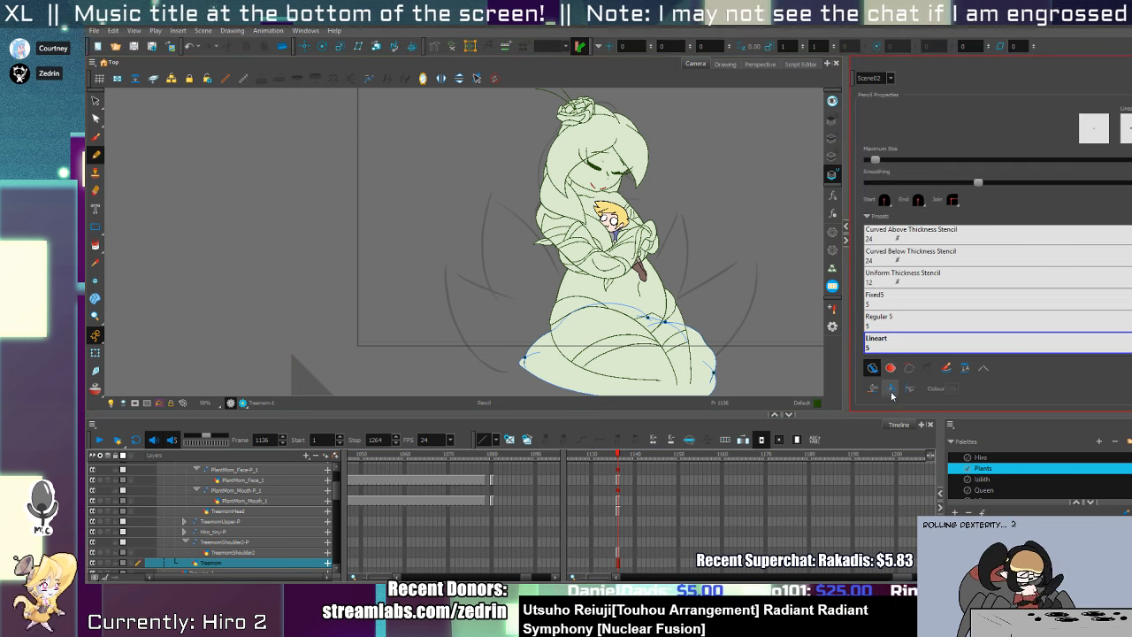
mouse_move(528, 289)
mouse_down()
mouse_move(452, 331)
mouse_move(471, 383)
mouse_move(563, 389)
mouse_up()
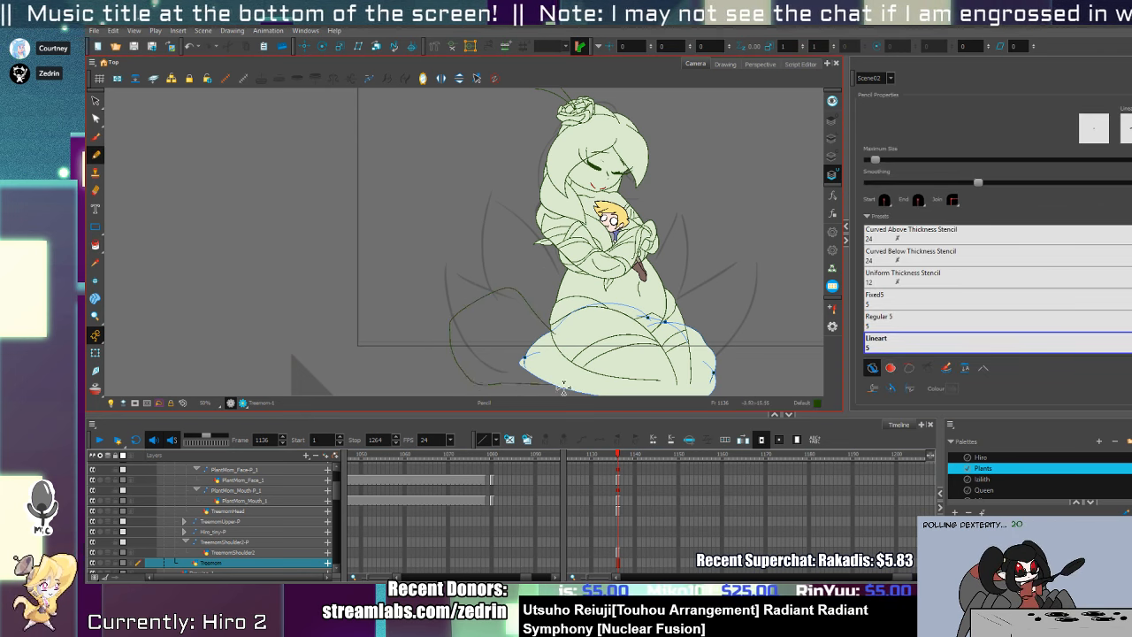
key(alt+i)
click(521, 331)
- Pencil petals behind Treemom's hips and right side plus a pointed petal at the lower right, filling them pale green
key(alt+slash)
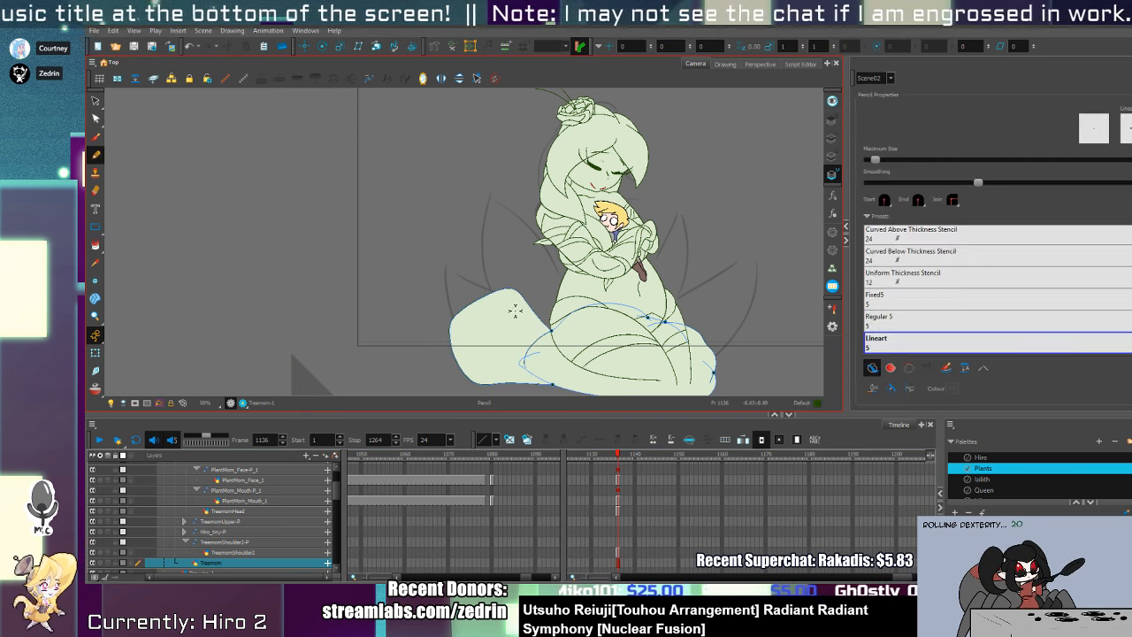
mouse_move(512, 308)
mouse_down()
mouse_move(564, 271)
mouse_move(624, 307)
mouse_move(604, 321)
mouse_move(685, 287)
mouse_move(734, 339)
mouse_up()
key(alt+i)
click(730, 339)
key(alt+slash)
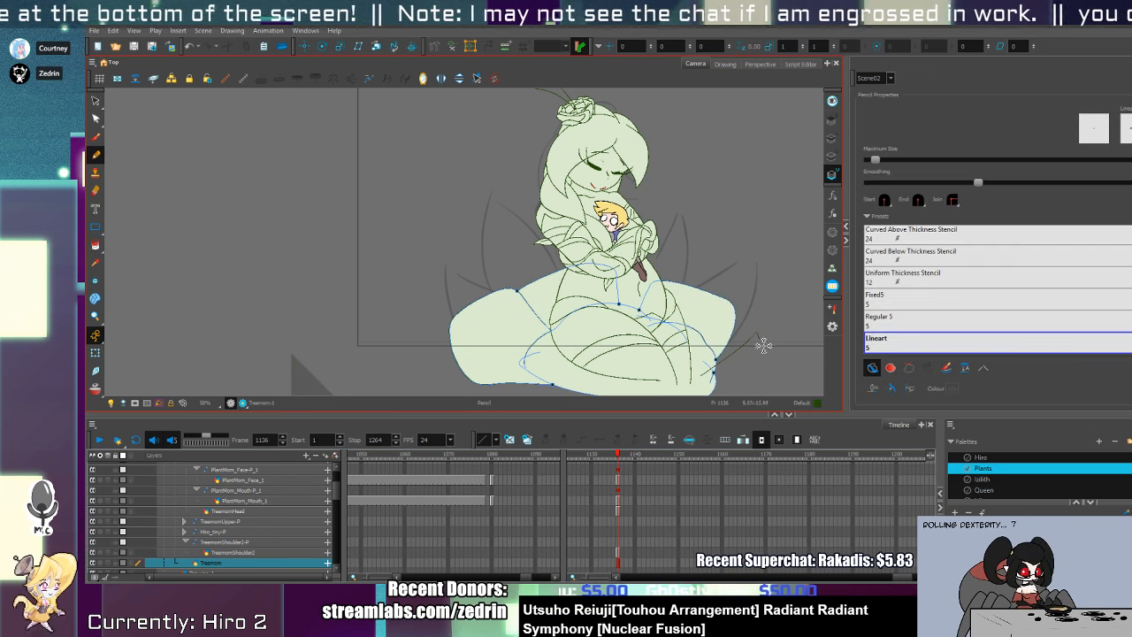
key(alt+i)
click(740, 368)
- Add a second row of petals behind the base, at the upper left and behind the waist, filled pale green
key(alt+slash)
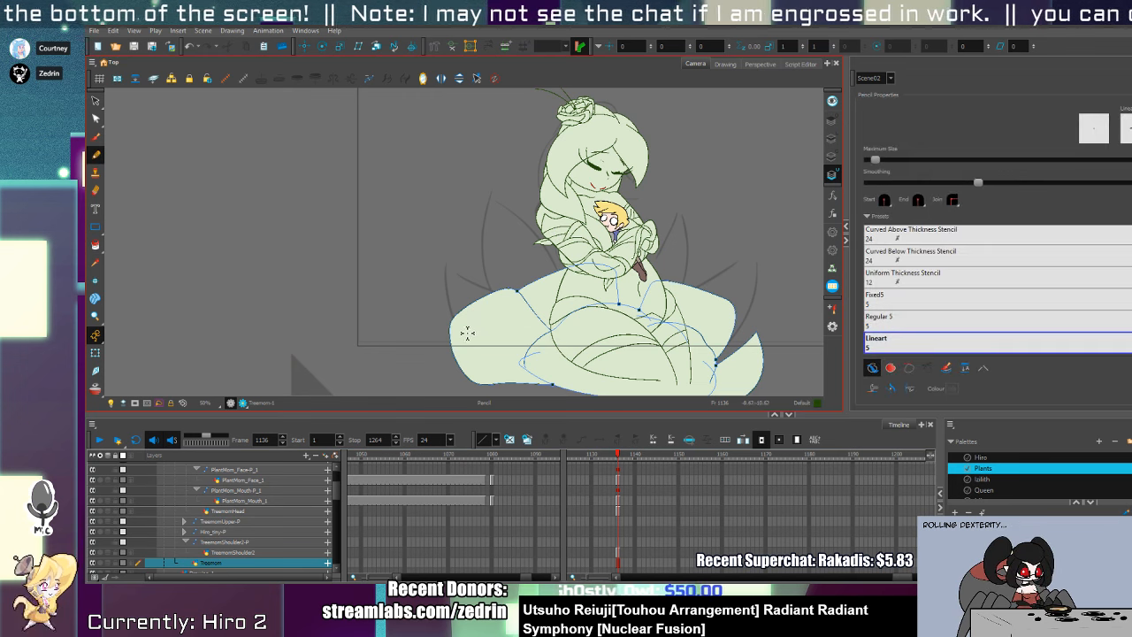
key(alt+i)
click(522, 270)
key(alt+slash)
mouse_move(698, 289)
mouse_down()
mouse_move(695, 269)
mouse_move(601, 264)
mouse_up()
key(alt+i)
click(678, 270)
- Pencil an outer petal along the base's right edge and another at its upper right, and fill both pale green
key(alt+slash)
mouse_move(703, 282)
mouse_down()
mouse_move(766, 312)
mouse_move(768, 344)
mouse_up()
key(alt+i)
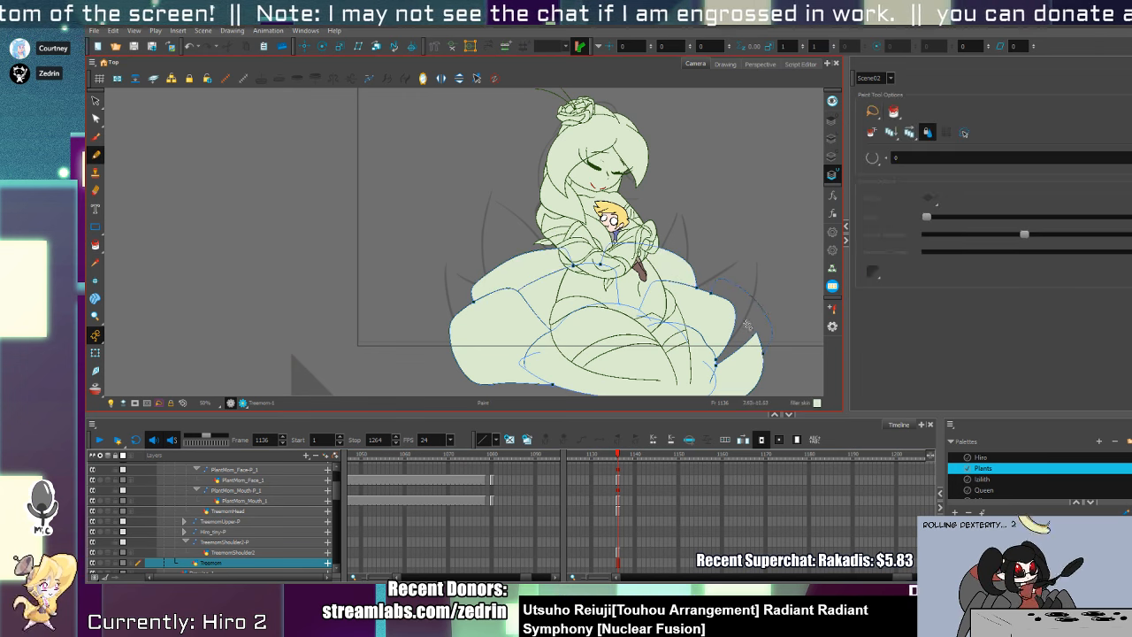
click(739, 323)
key(alt+slash)
drag(748, 284, 749, 293)
key(alt+i)
click(708, 270)
- Pencil a small rounded petal at the base's far upper left and fill it pale green
key(alt+slash)
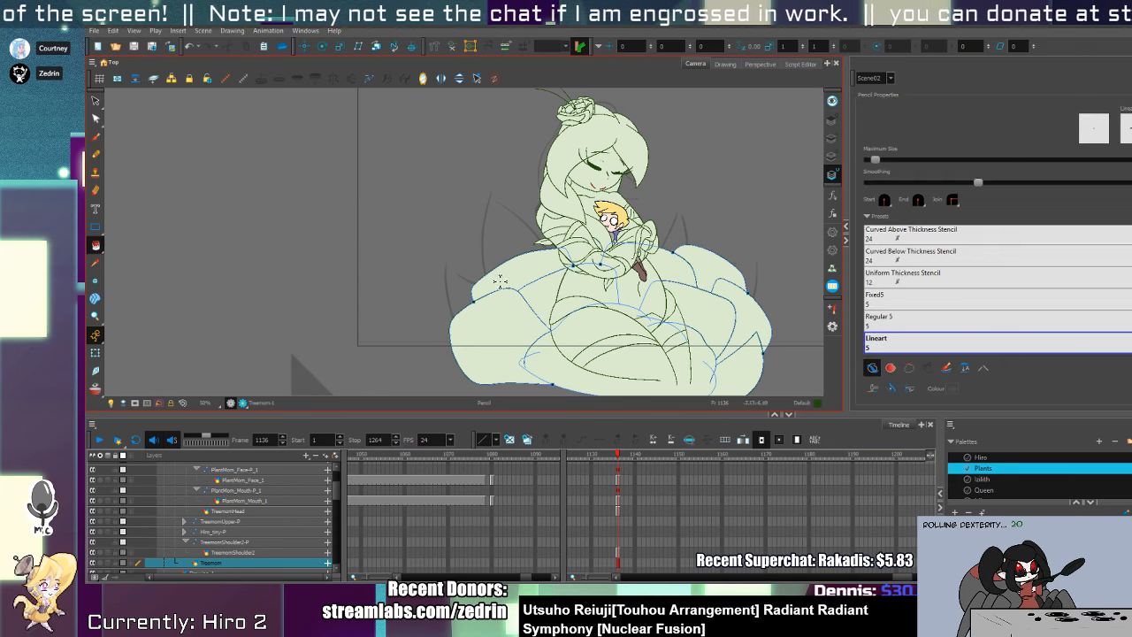
mouse_move(506, 269)
mouse_down()
mouse_move(453, 295)
mouse_move(456, 313)
mouse_up()
key(alt+i)
click(474, 294)
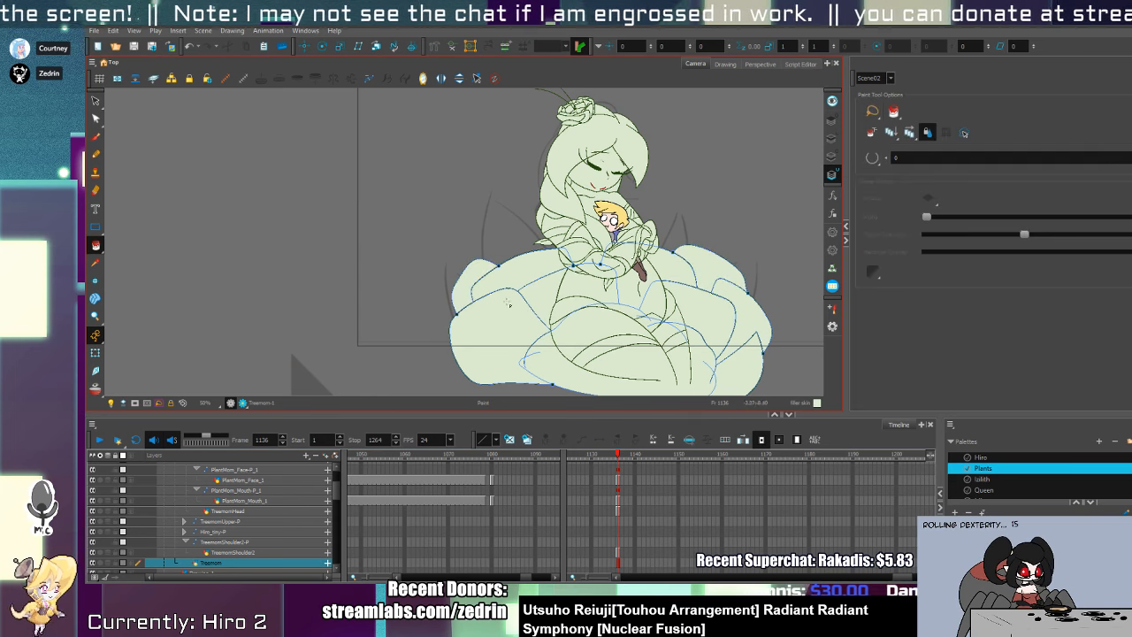
- Draw overlapping front petals at the base's lower left on the colour art, close their outlines and fill them pale green
click(831, 156)
key(alt+slash)
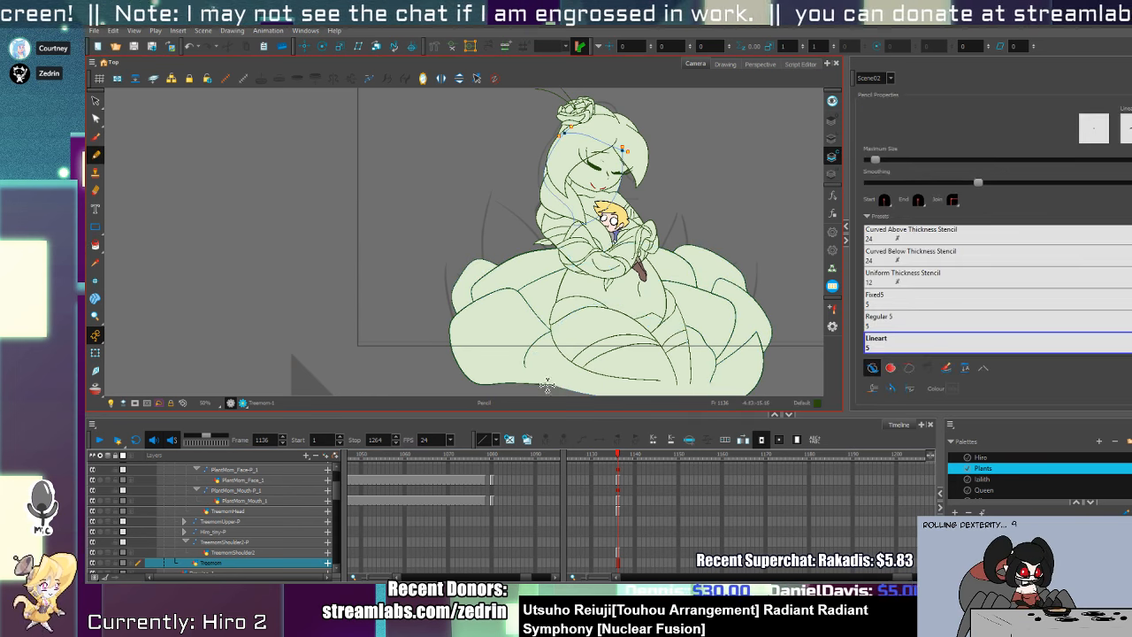
drag(506, 393, 529, 369)
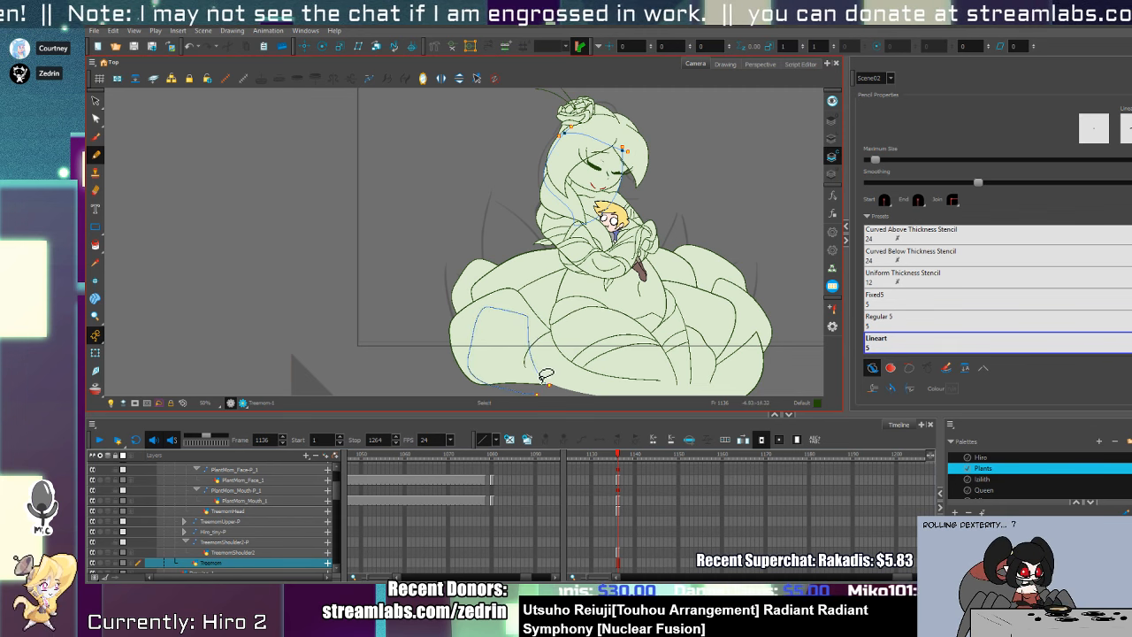
key(alt+i)
key(alt+slash)
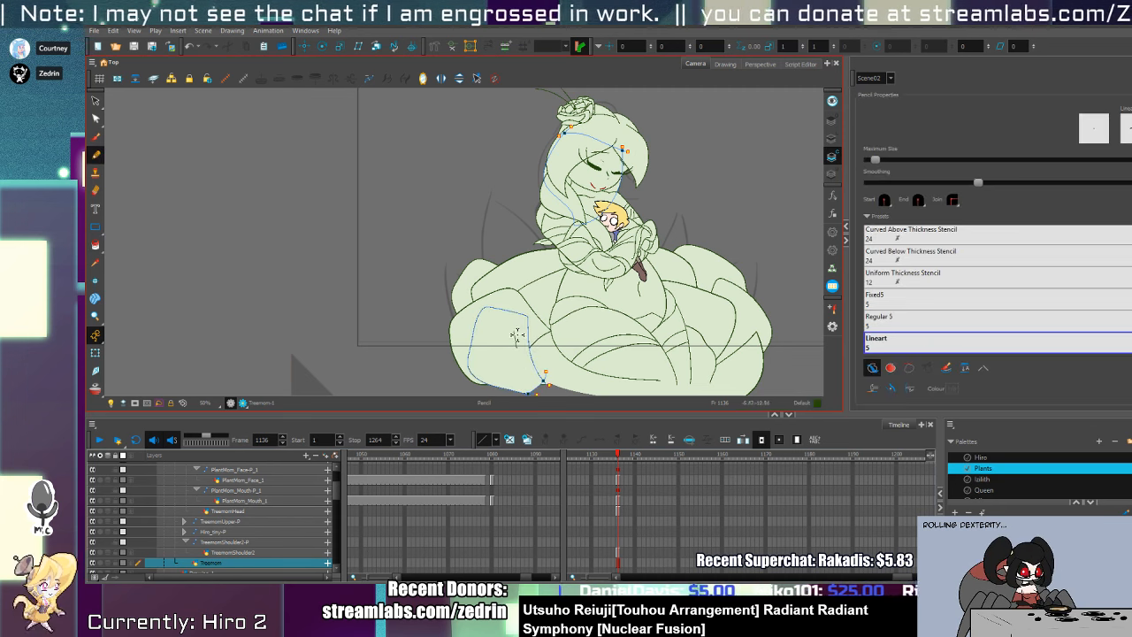
key(alt+k)
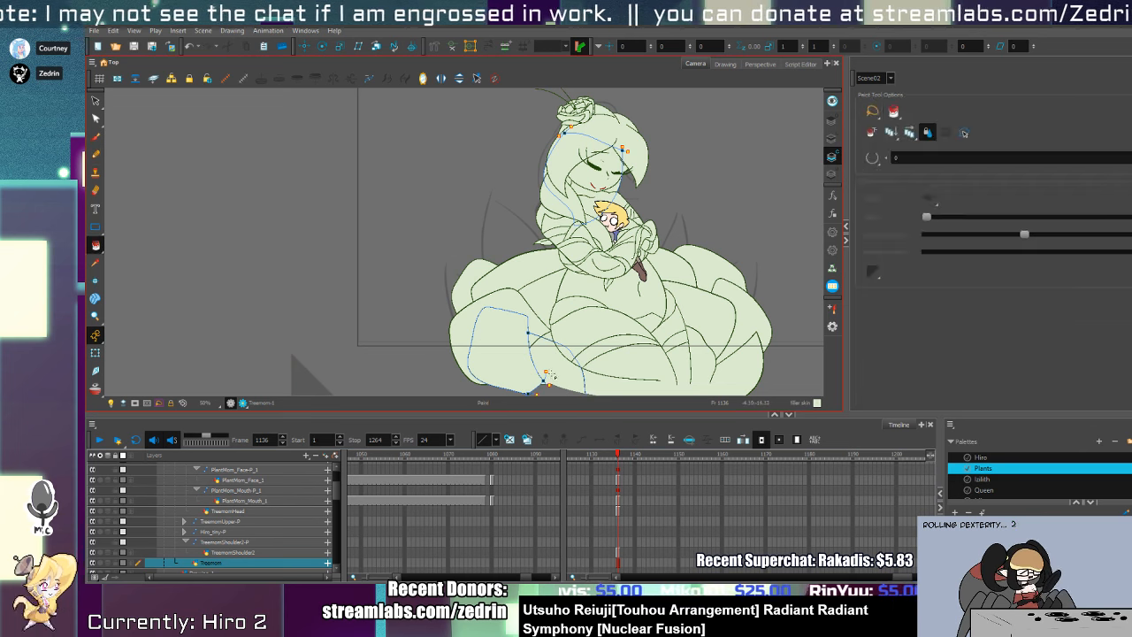
key(alt+slash)
mouse_move(494, 308)
mouse_down()
mouse_move(454, 329)
mouse_move(499, 387)
mouse_up()
key(alt+i)
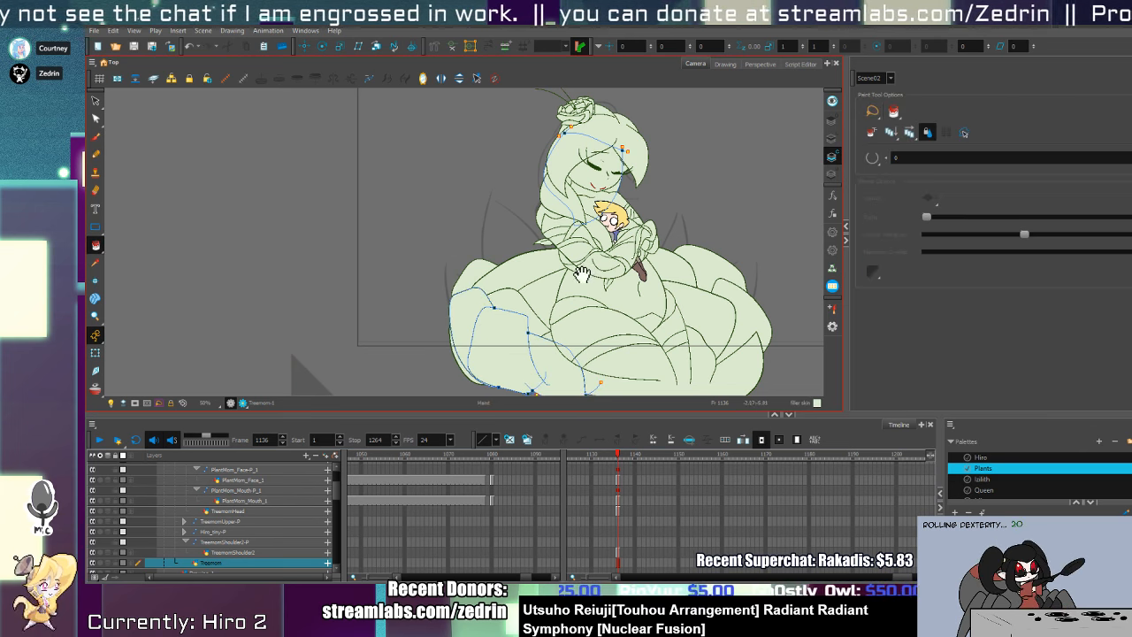
- Draw a pointed front petal at the base's lower right on the colour art, close its outline and fill it pale green
drag(582, 274, 502, 251)
key(alt+slash)
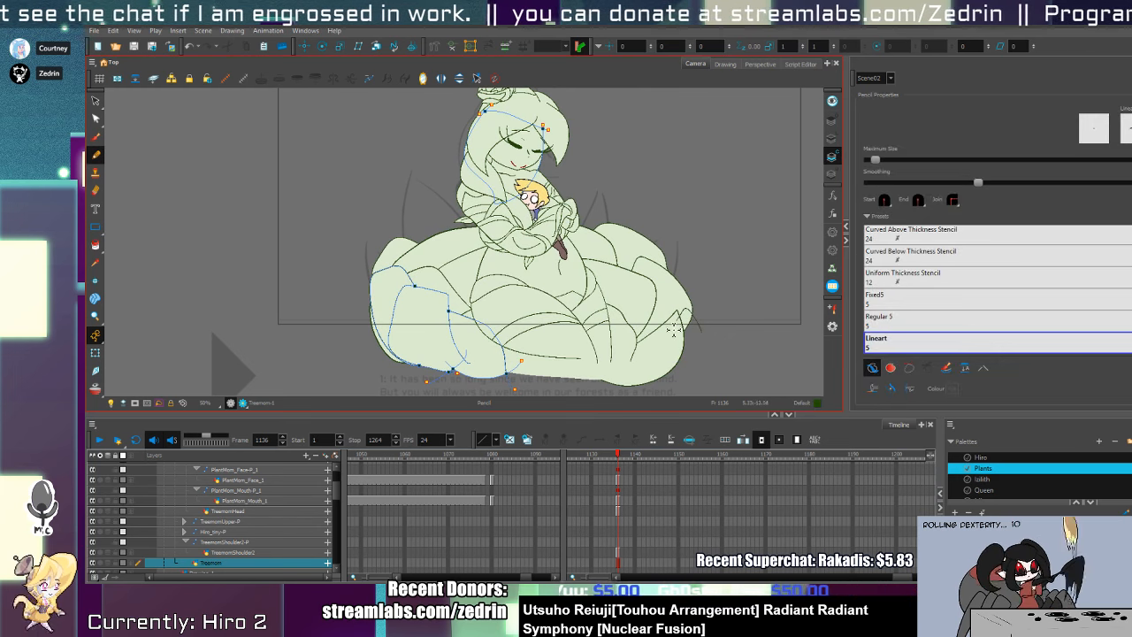
key(alt+k)
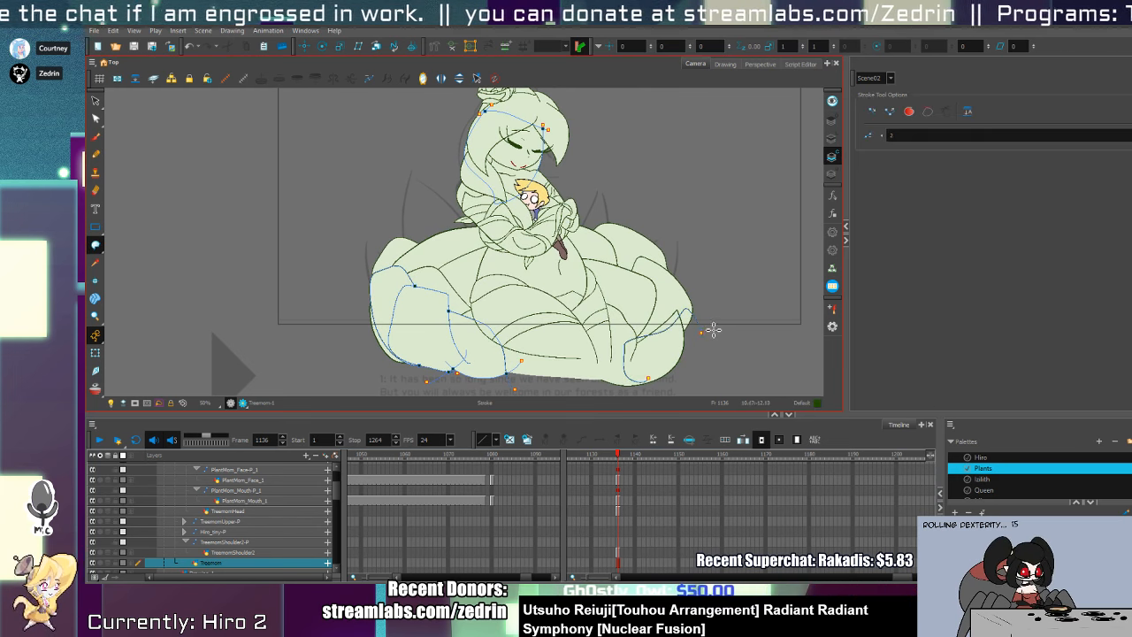
key(alt+i)
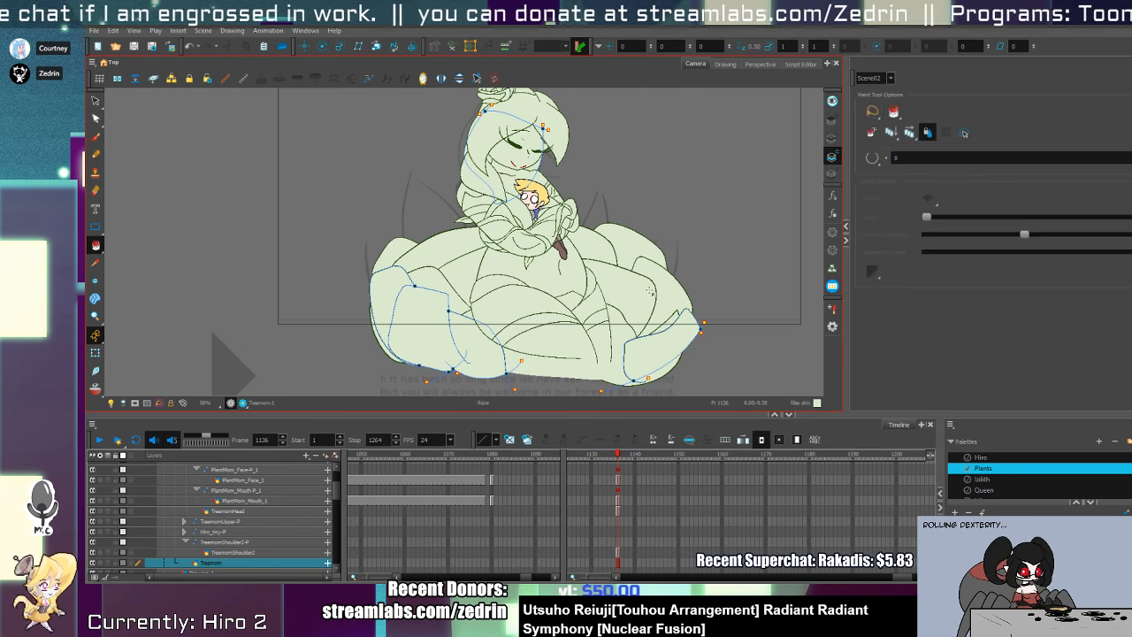
drag(650, 291, 678, 320)
- Pencil tall back petals on both sides of Treemom's arms on the underlay art and fill them pale green
click(832, 139)
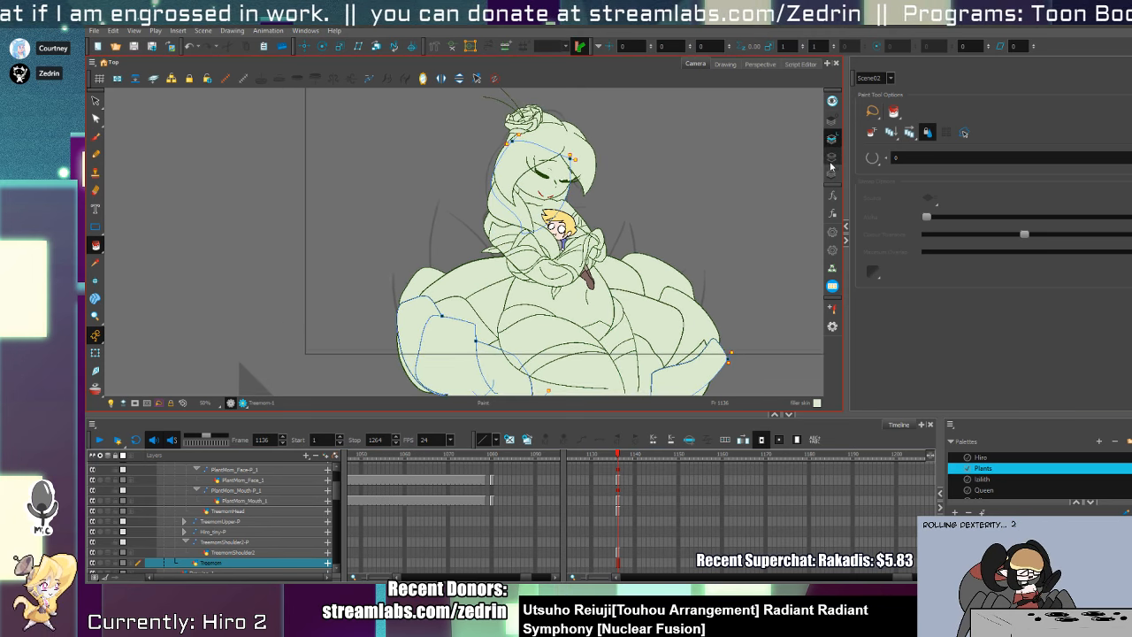
click(832, 173)
key(alt+/)
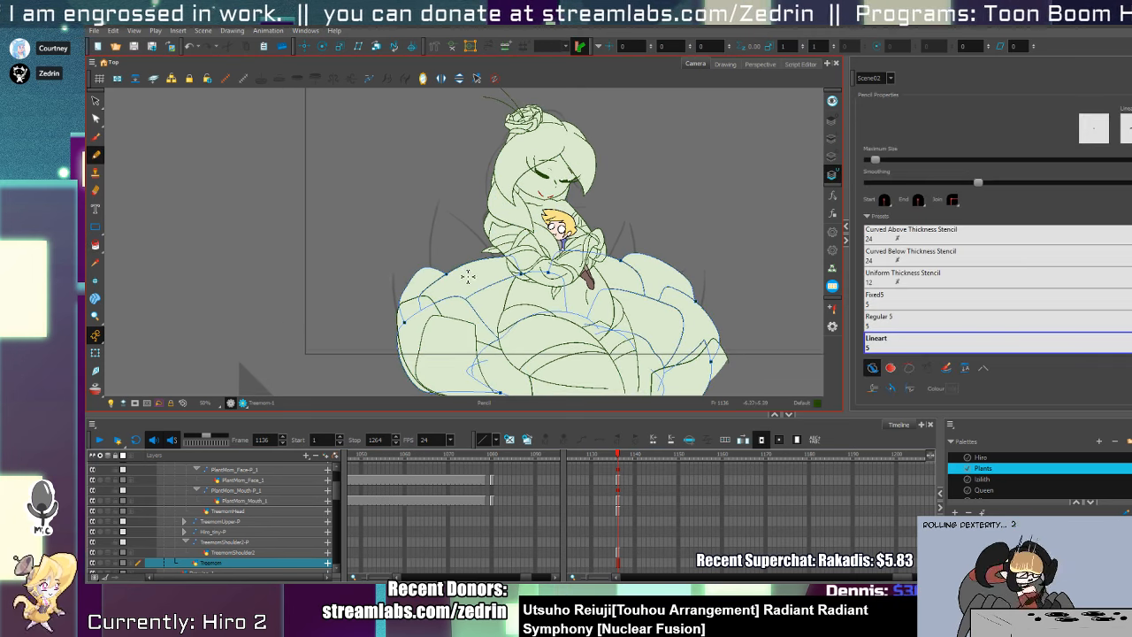
mouse_move(543, 228)
mouse_down()
mouse_move(552, 263)
mouse_move(607, 227)
mouse_move(682, 274)
mouse_up()
key(alt+i)
click(482, 248)
key(alt+/)
key(alt+i)
click(634, 243)
- Examine the whole petalled base against the camera frame and the petal contours up close
key(alt+z)
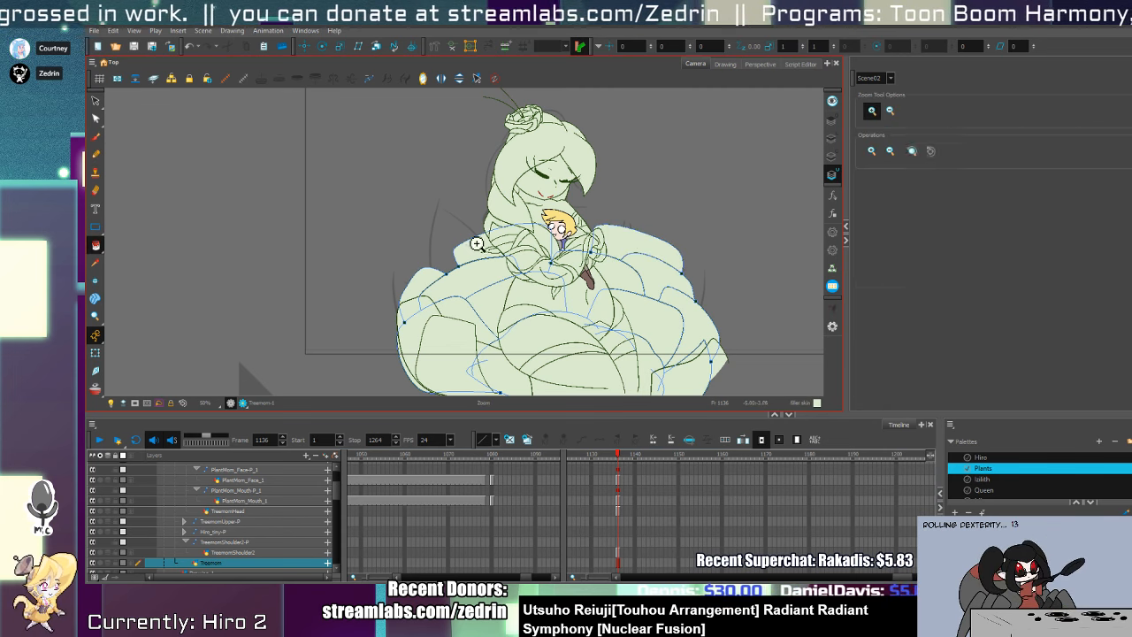
alt+click(510, 273)
alt+click(509, 273)
key(shift+t)
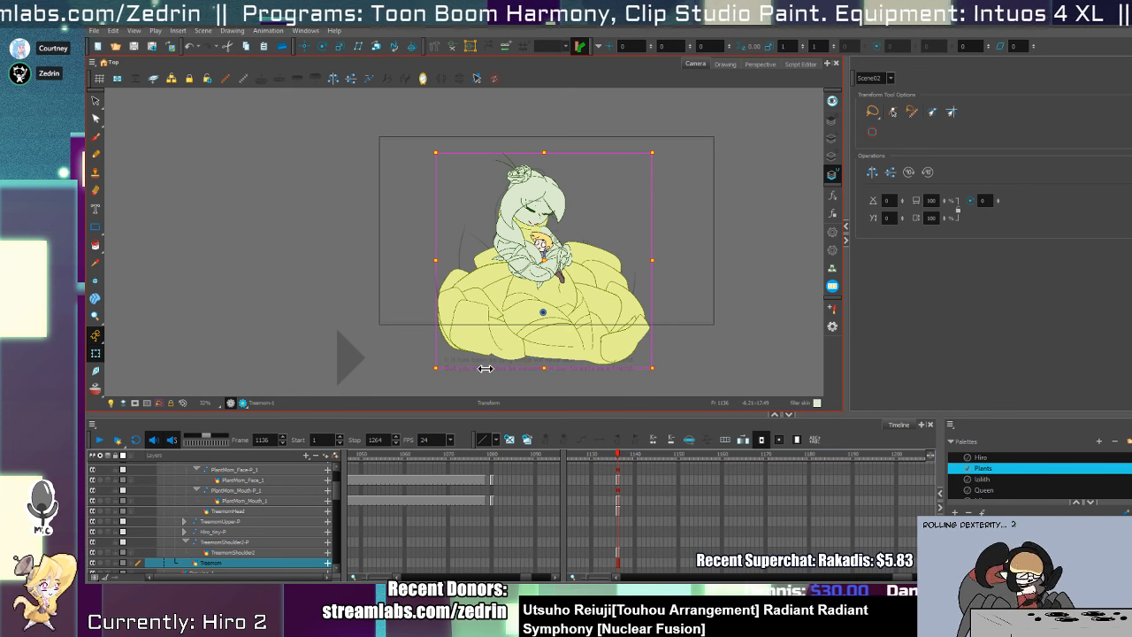
click(680, 292)
key(alt+z)
click(591, 282)
click(591, 282)
key(alt+s)
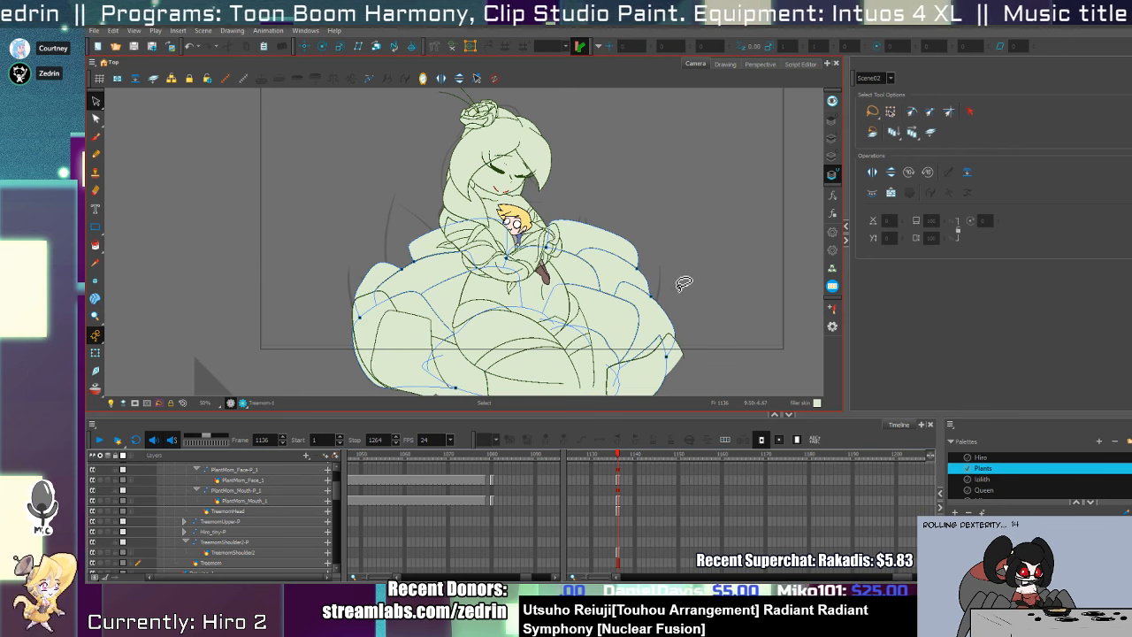
scroll(629, 213, up, 2)
key(alt+q)
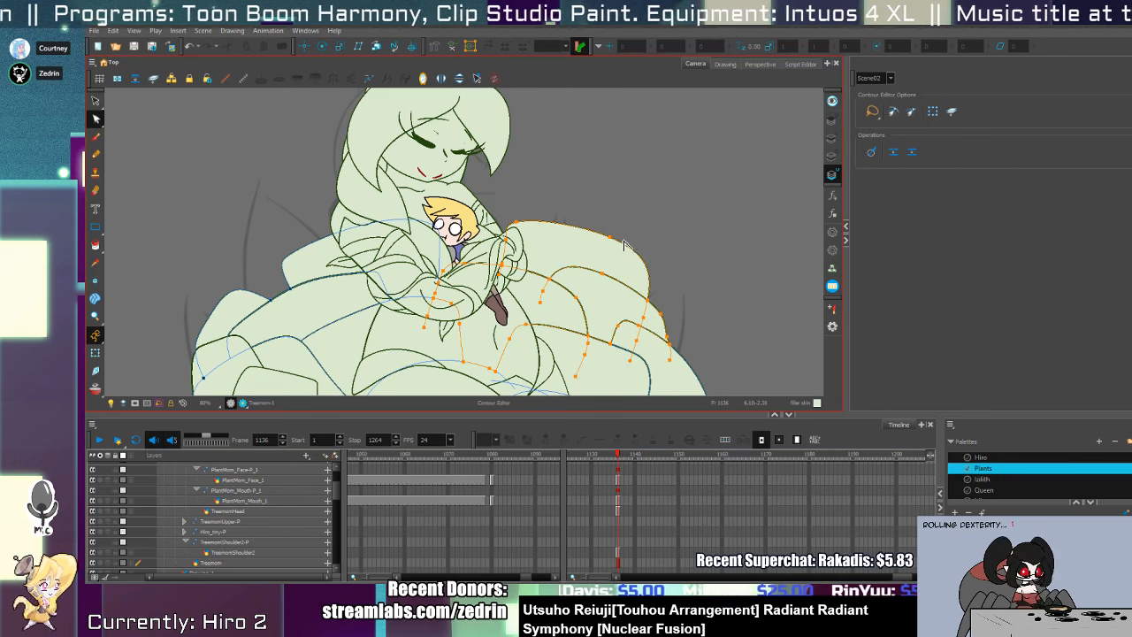
scroll(640, 252, down, 1)
- Brush a round smiley-face doodle in the empty space beside Treemom and delete it
key(alt+b)
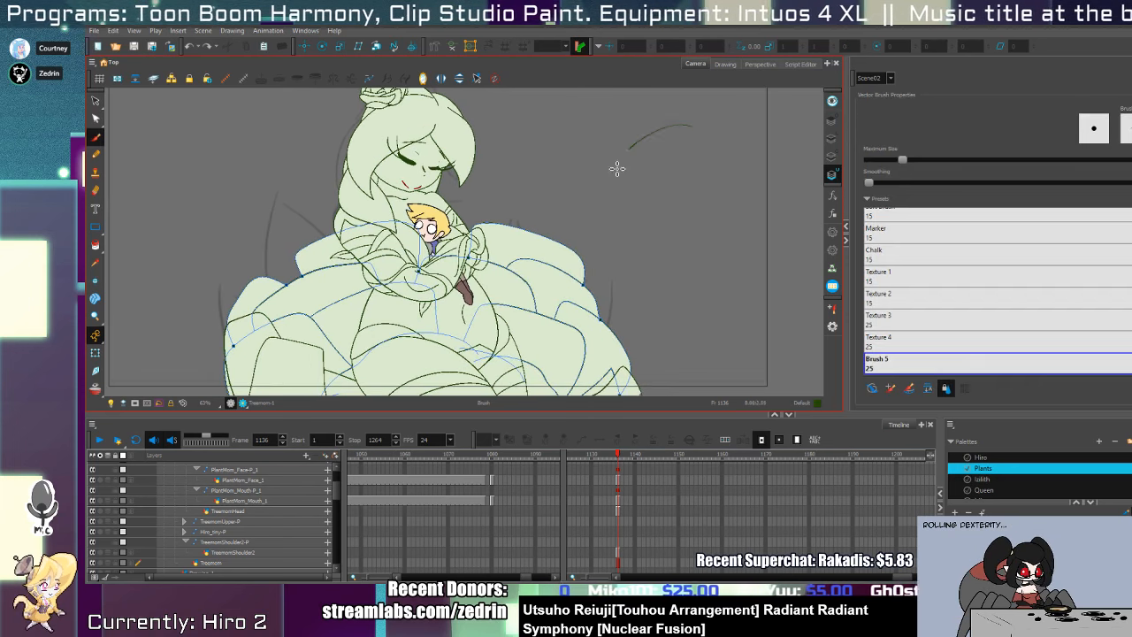
mouse_move(628, 189)
mouse_down()
mouse_move(719, 243)
mouse_move(695, 337)
mouse_up()
key(ctrl+z)
drag(688, 191, 645, 203)
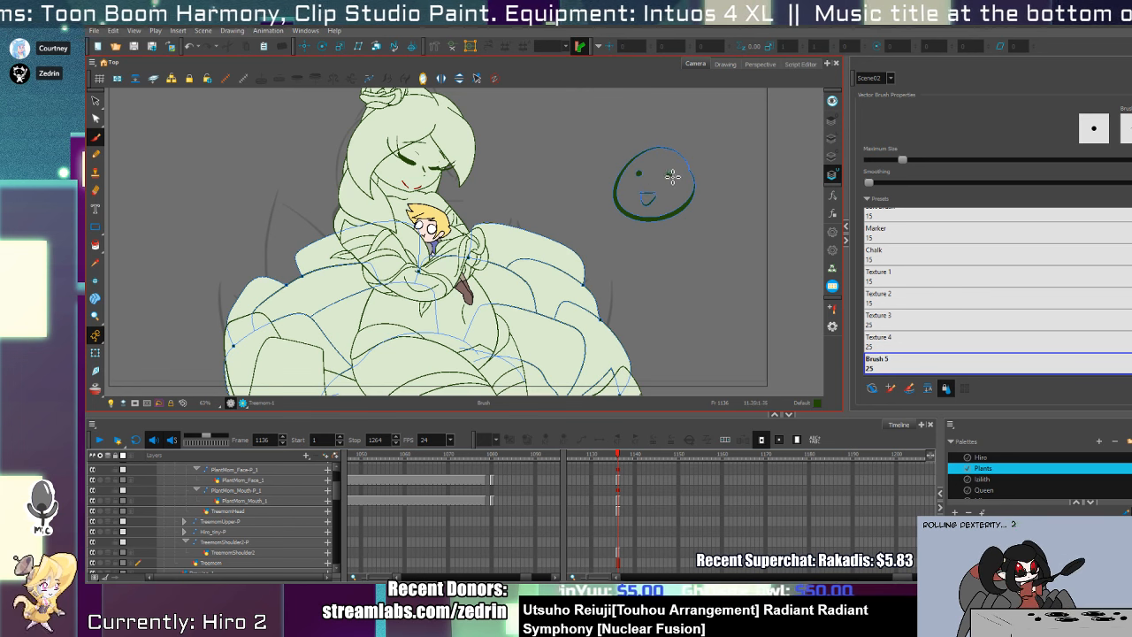
key(alt+s)
scroll(668, 165, up, 4)
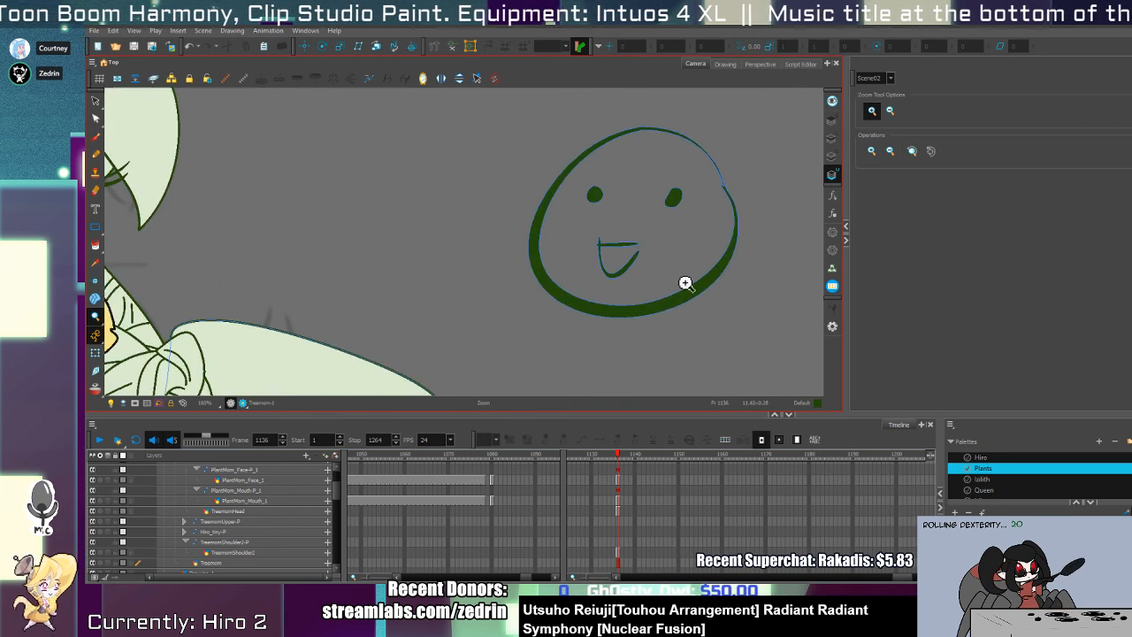
key(alt+q)
key(alt+s)
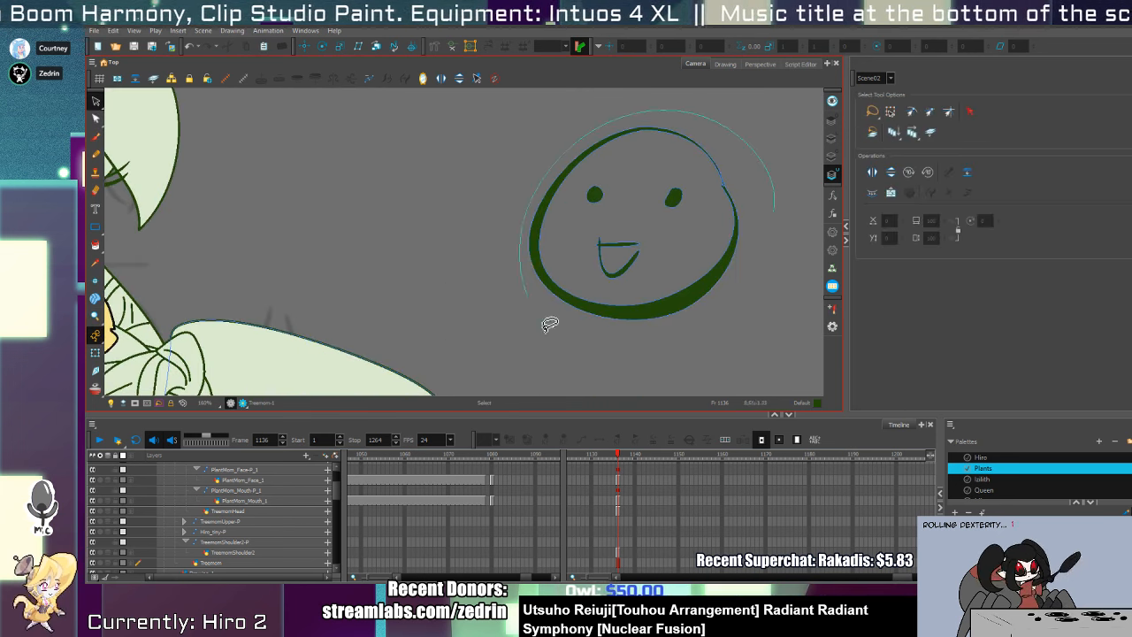
drag(531, 324, 681, 282)
key(Delete)
scroll(654, 195, down, 4)
drag(530, 276, 664, 256)
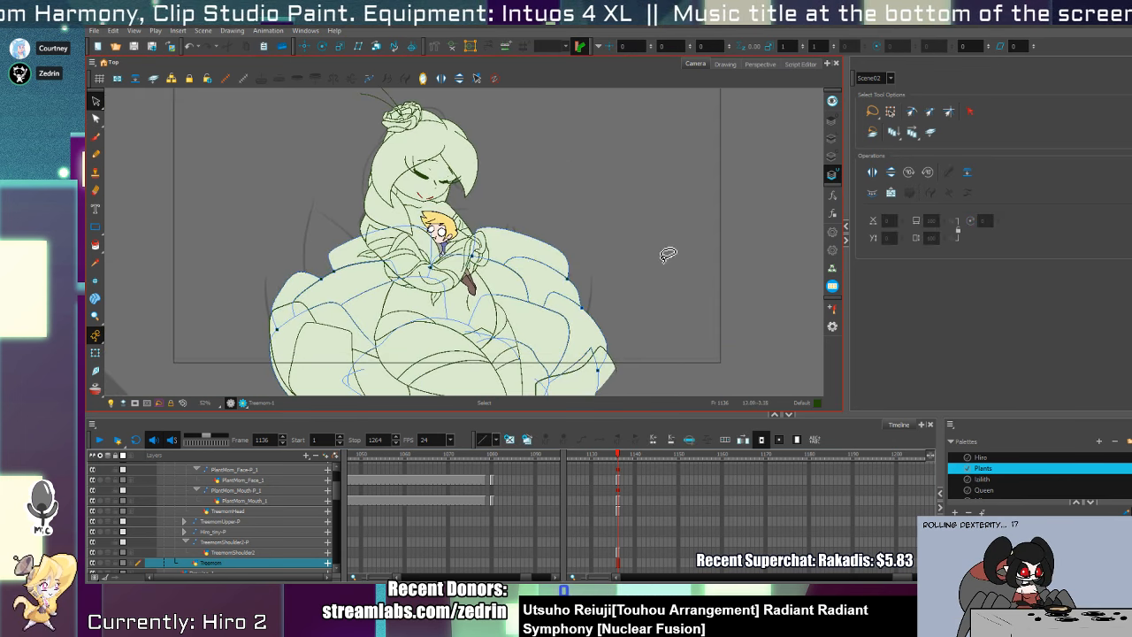
key(alt+z)
alt+click(638, 262)
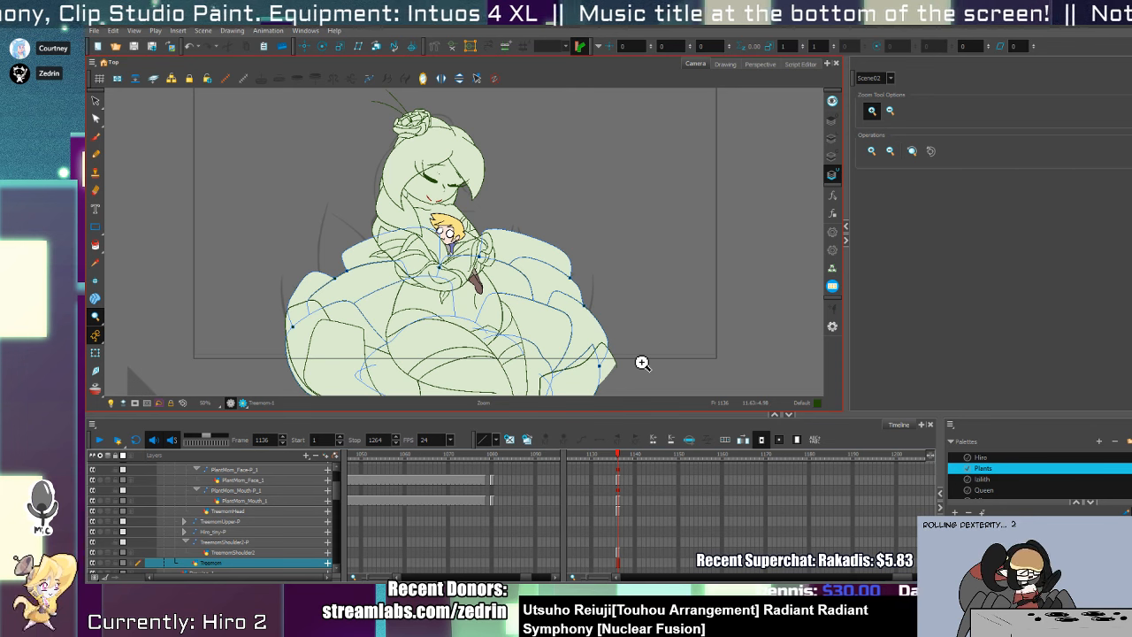
- Collapse the Treemom-P layer group in the timeline and select its key at frame 1136
scroll(196, 509, up, 3)
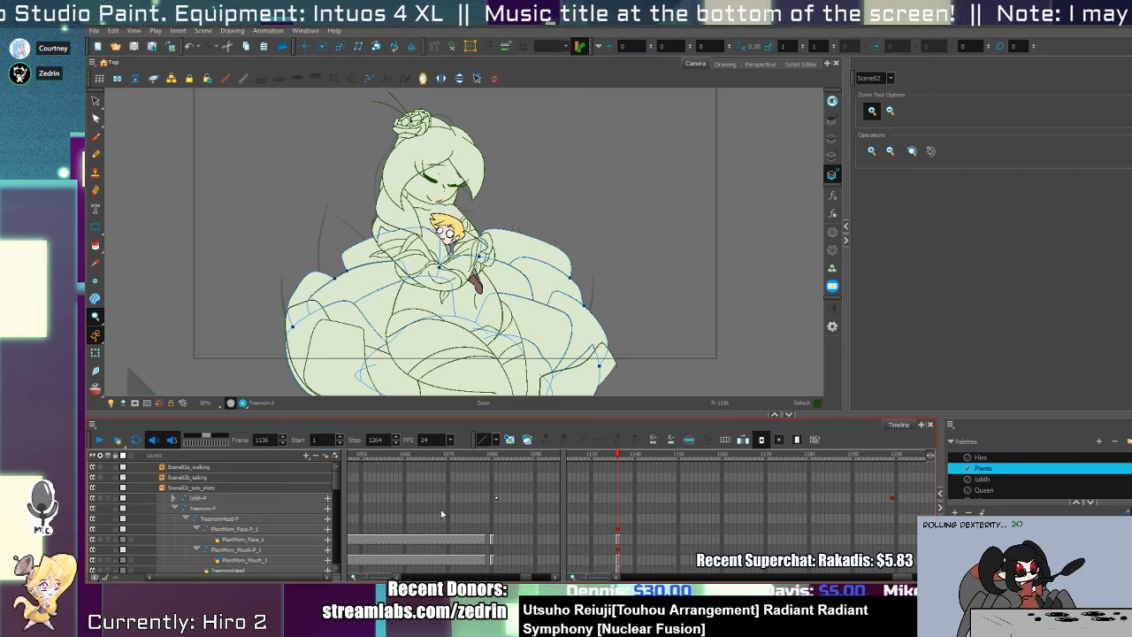
click(176, 511)
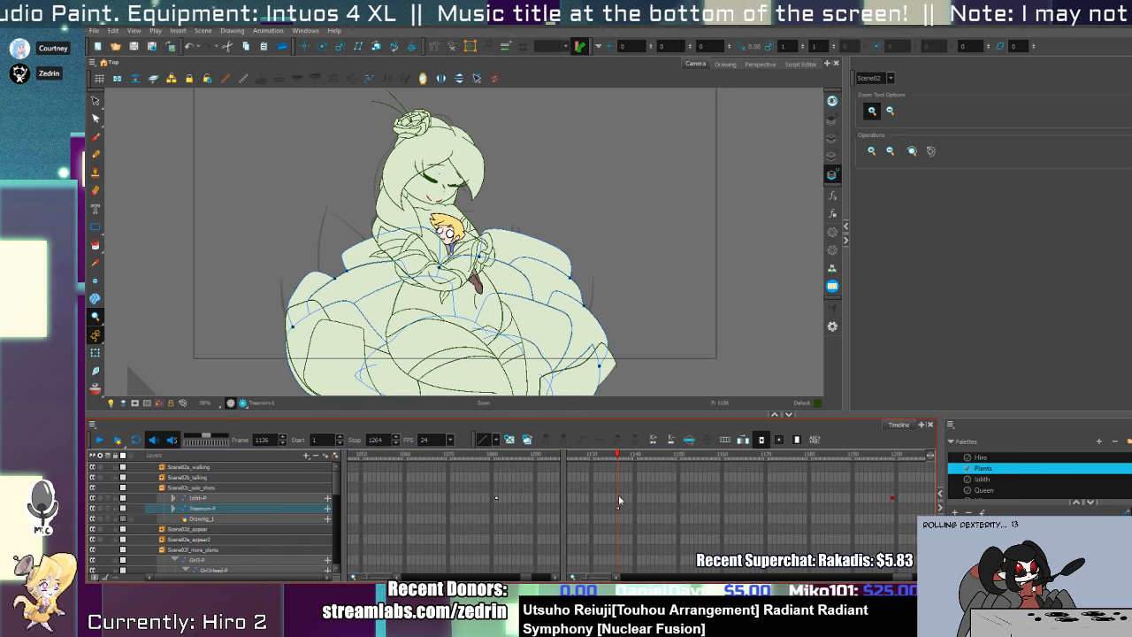
click(618, 508)
click(891, 509)
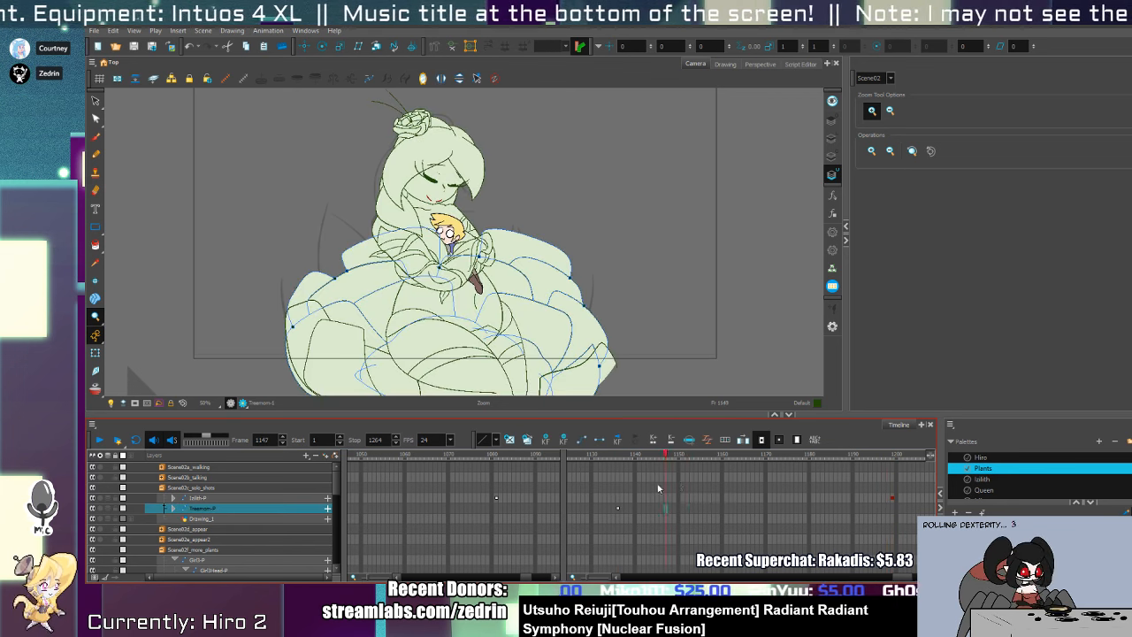
click(599, 509)
click(601, 509)
- Review the shots around Treemom's cradling pose by scrubbing between frames 1248, 1014 and 1081
drag(879, 513, 736, 513)
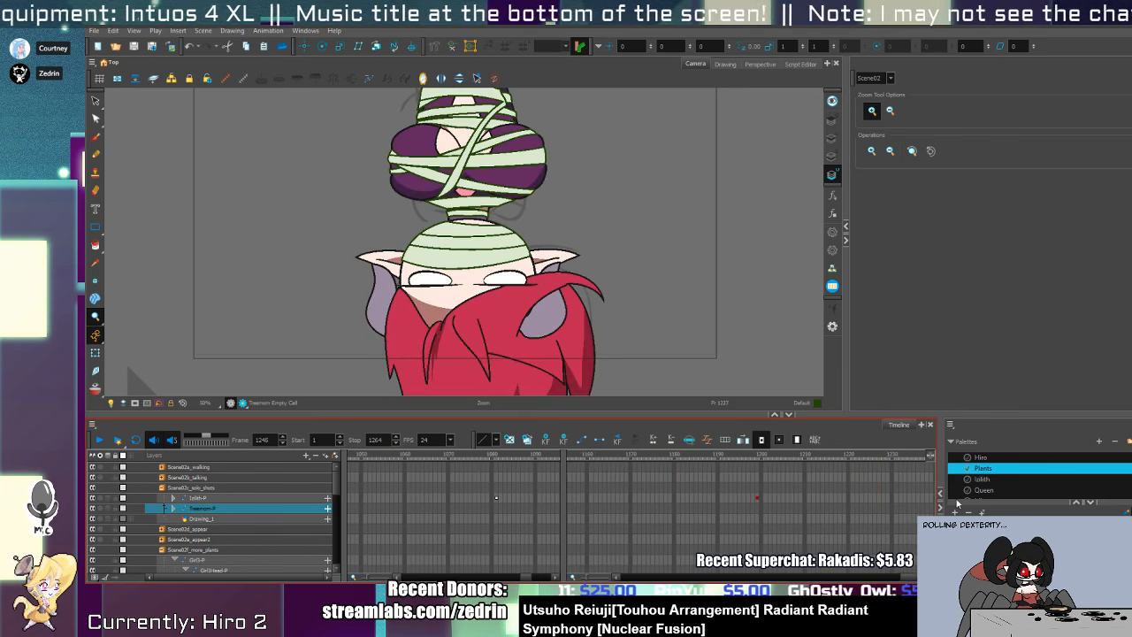
key(comma)
key(period)
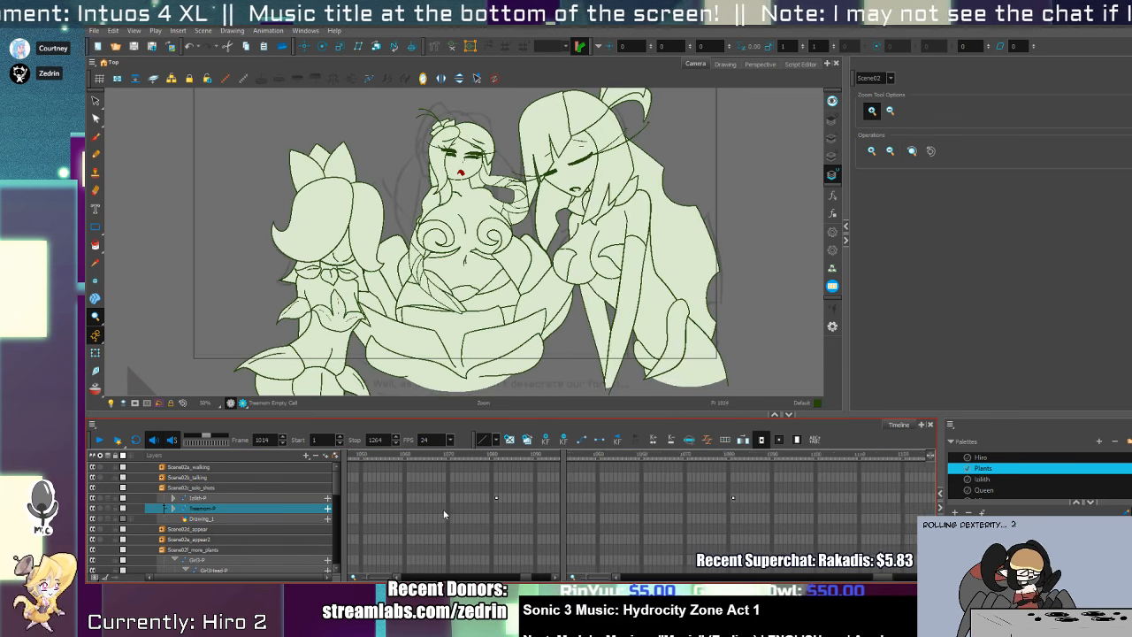
click(794, 517)
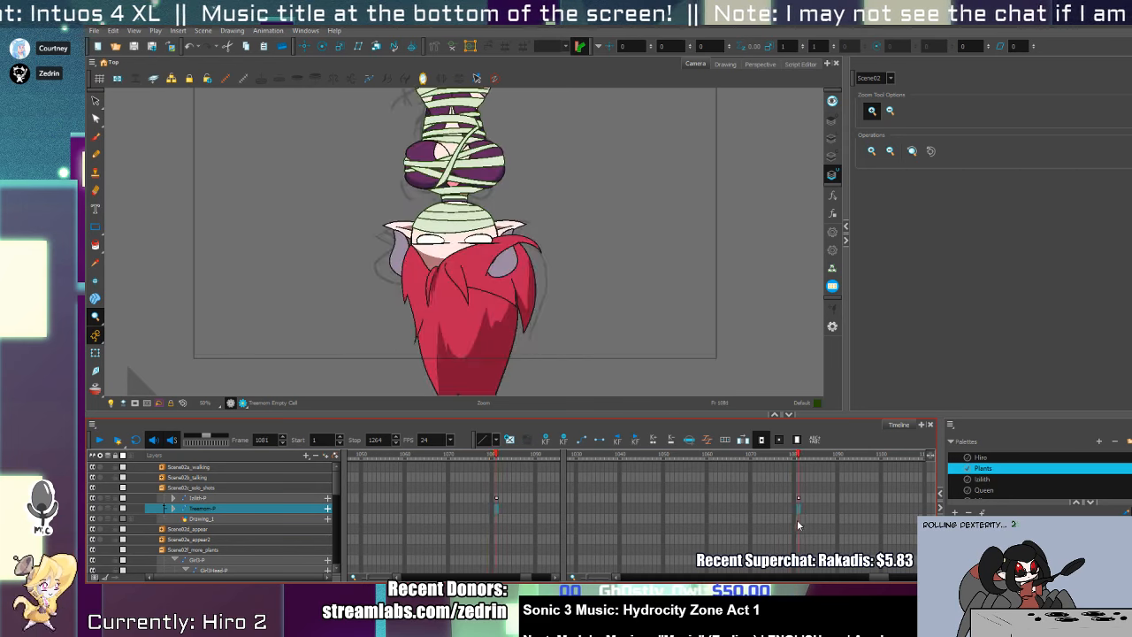
- Select the middle plant woman's face at frame 1080 with the Transform tool and locate its layer in the timeline
key(shift+t)
click(478, 156)
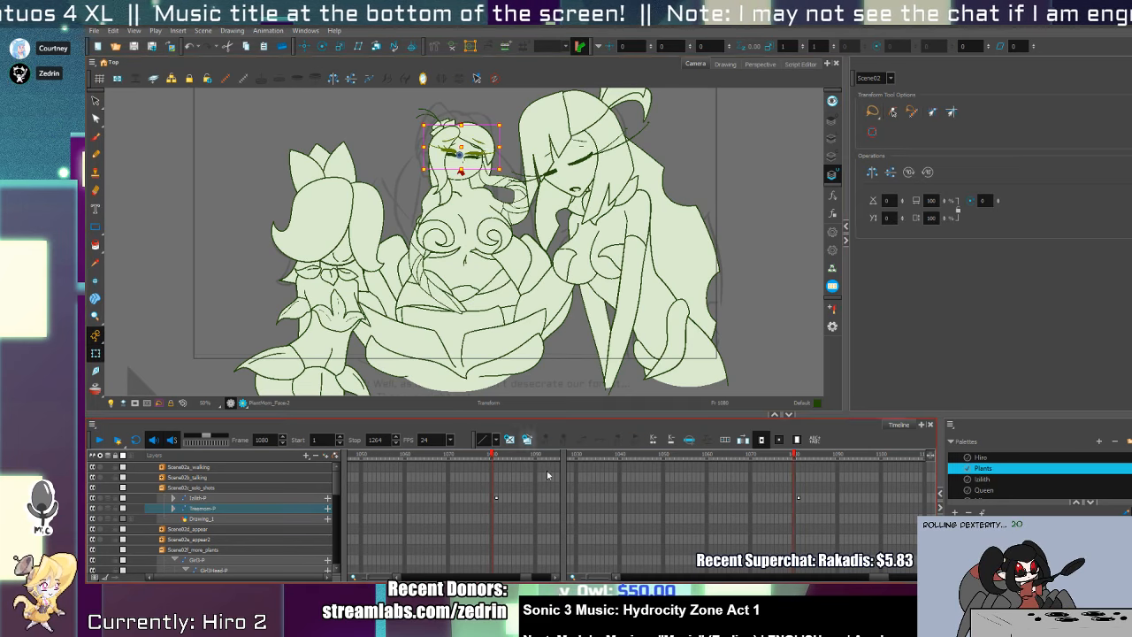
key(o)
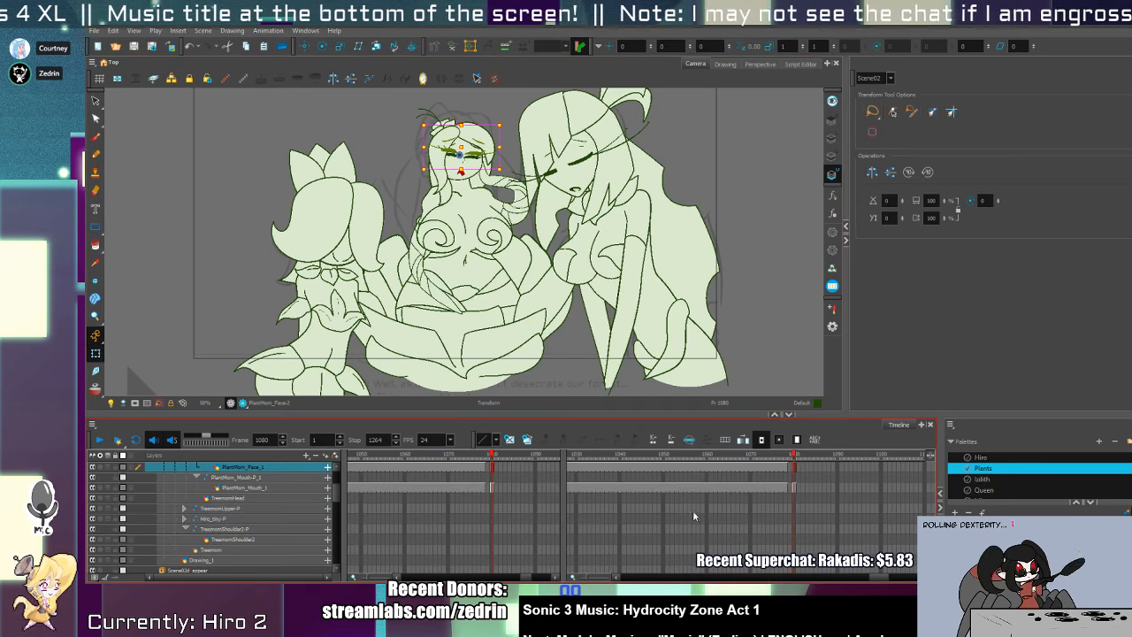
scroll(351, 501, up, 2)
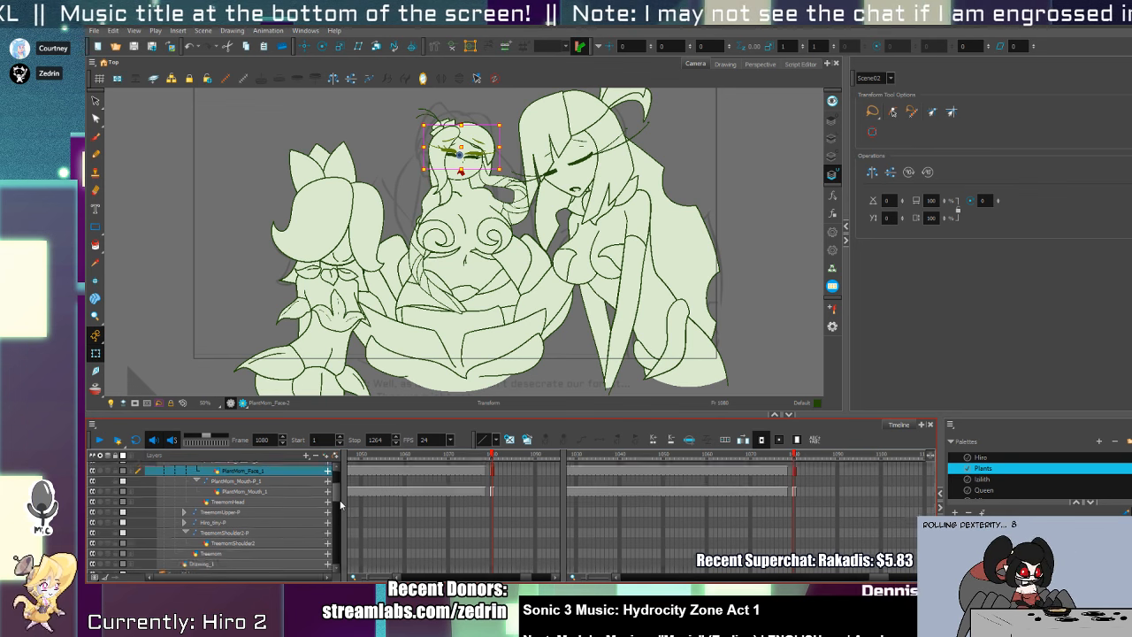
- Locate Hiro's body layer at frame 961, then collapse Hiro_Body-P and the Scene02b_talking group
mouse_move(798, 511)
mouse_down()
mouse_move(645, 492)
mouse_move(448, 493)
mouse_move(509, 506)
mouse_move(697, 463)
mouse_move(985, 472)
mouse_move(376, 474)
mouse_move(1052, 496)
mouse_move(1046, 506)
mouse_move(702, 470)
mouse_move(424, 511)
mouse_move(746, 514)
mouse_move(447, 513)
mouse_move(689, 536)
mouse_move(609, 522)
mouse_up()
click(453, 318)
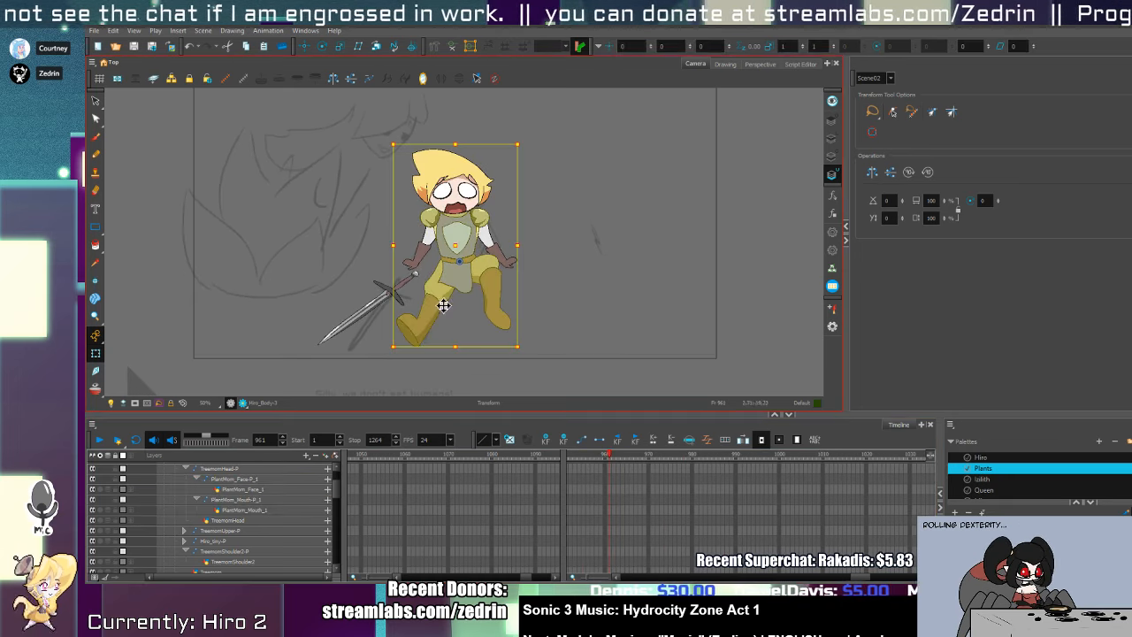
scroll(240, 501, up, 6)
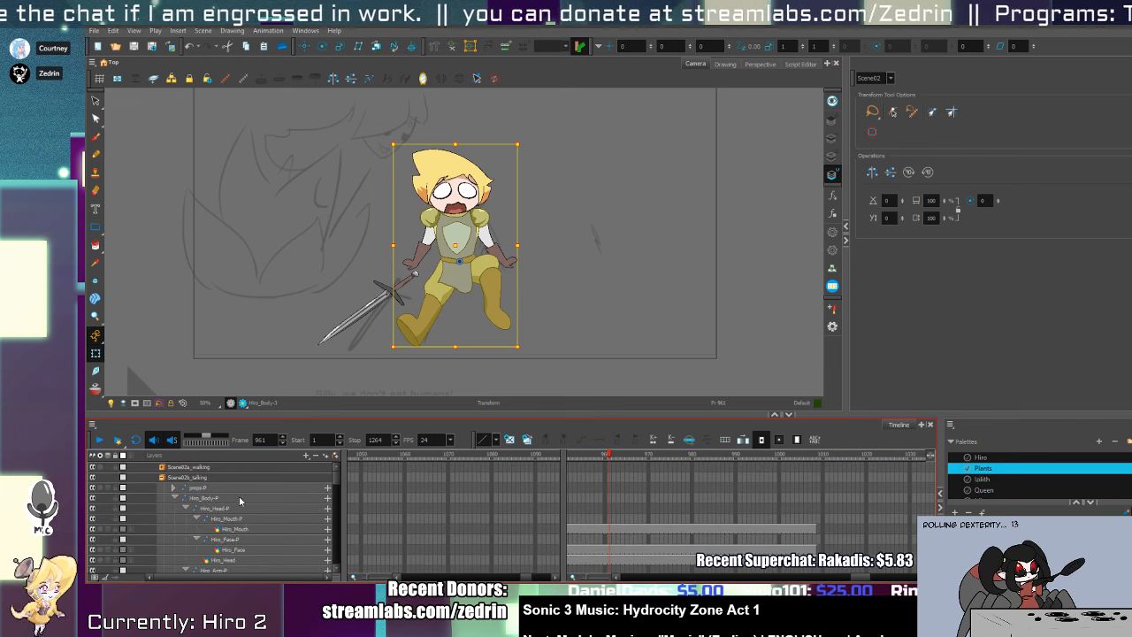
click(174, 498)
click(162, 478)
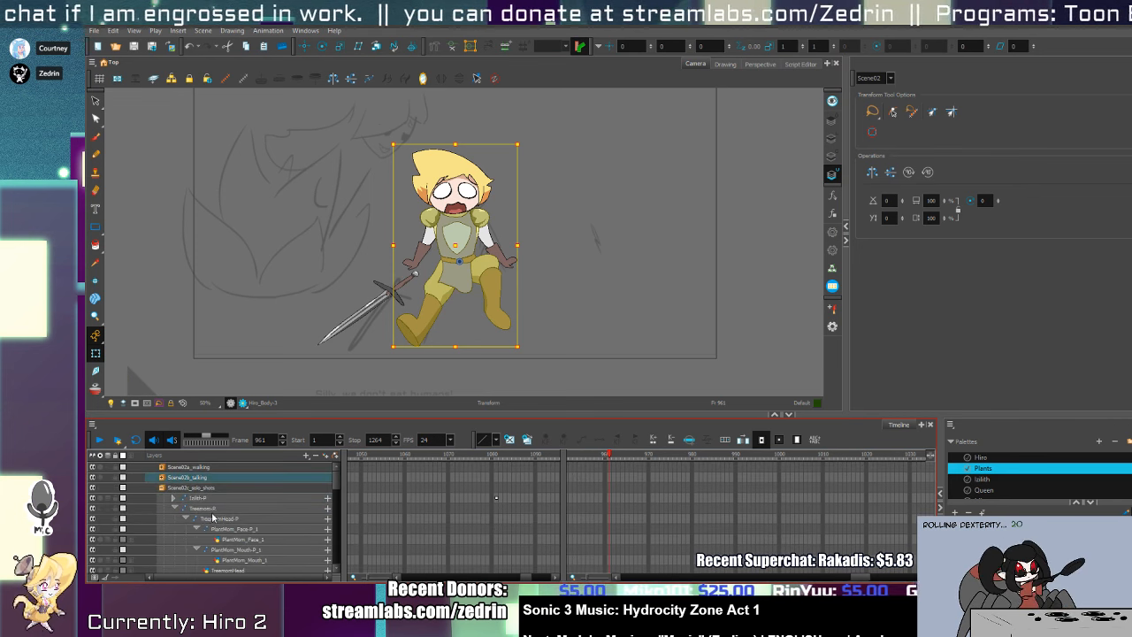
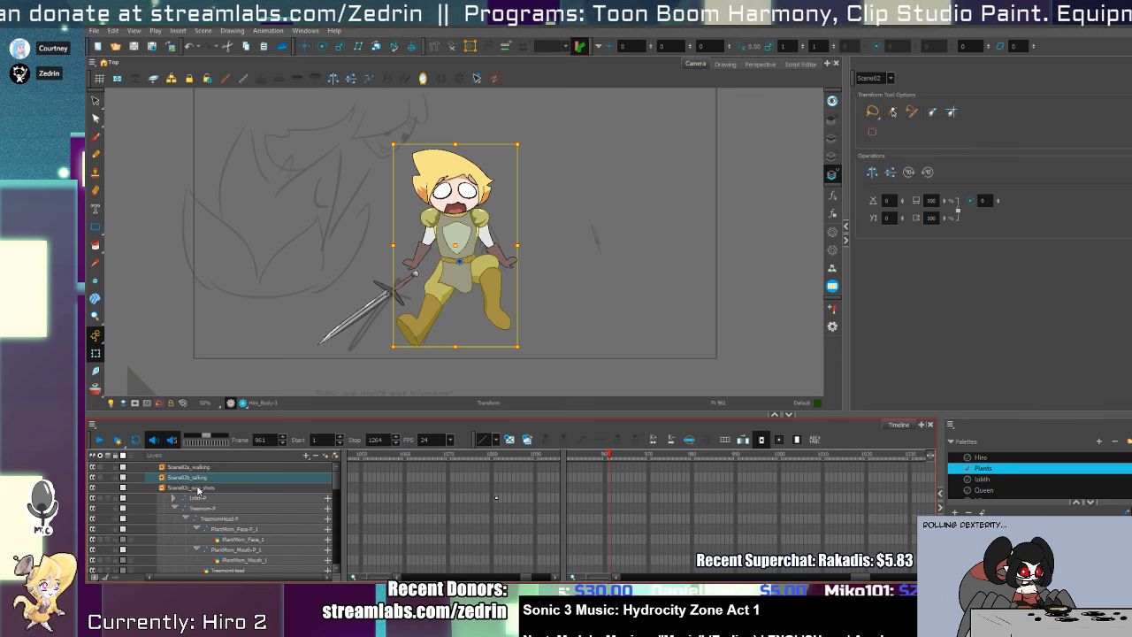
- Collapse the Scene02c_solo_shots group and expand the Scene02e_appear2 and Scene02d_appear groups to show their layers
click(611, 503)
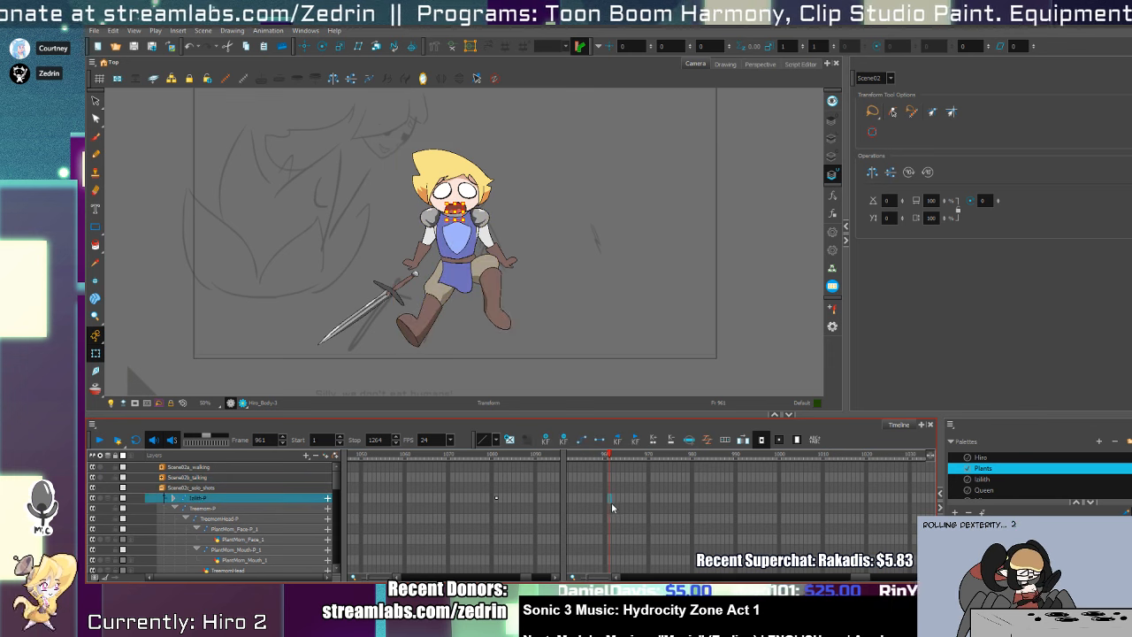
click(162, 487)
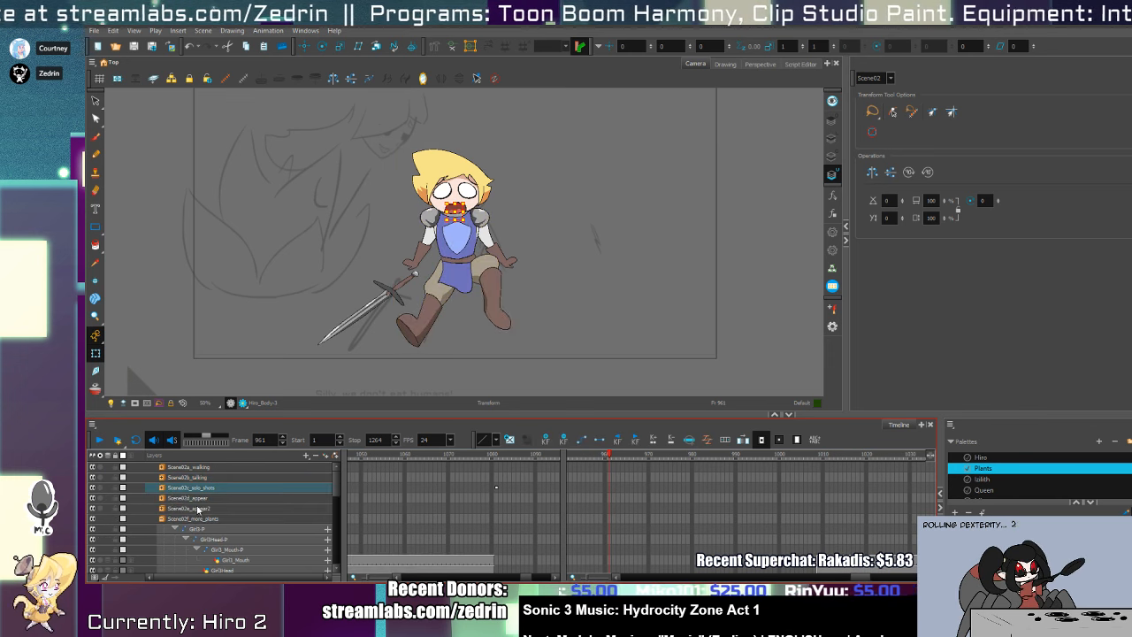
click(197, 509)
click(162, 509)
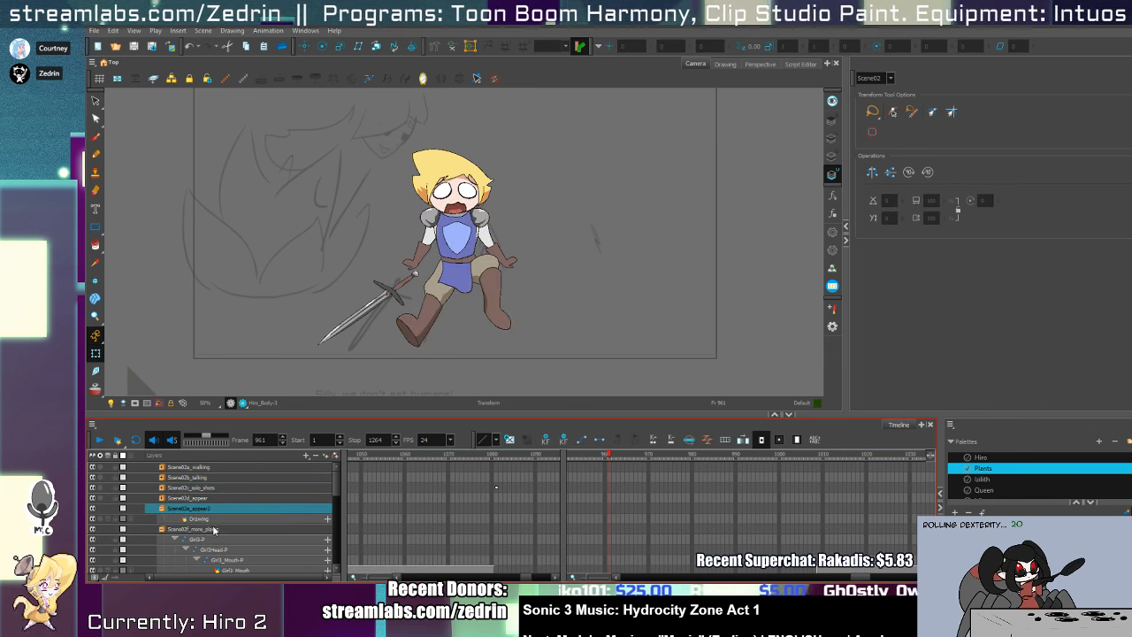
click(207, 519)
click(162, 498)
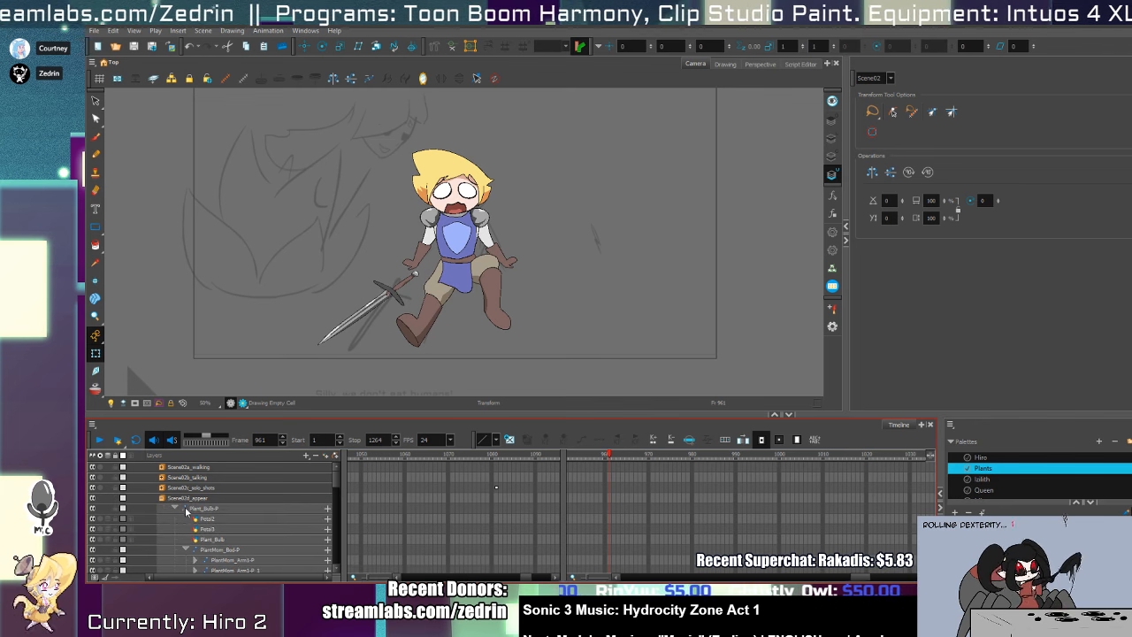
- Collapse the Plant_Bulb-P layers and go to frame 919 on the Drawing layer of the appear2 group
click(176, 508)
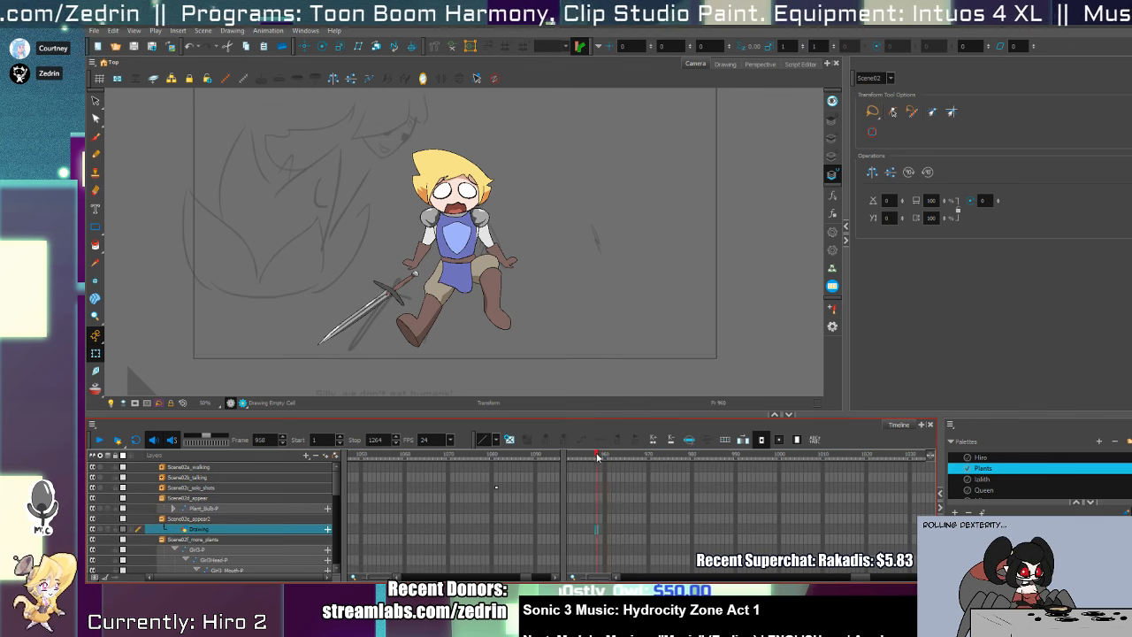
click(566, 480)
mouse_move(672, 506)
mouse_down()
mouse_move(654, 505)
mouse_move(663, 510)
mouse_up()
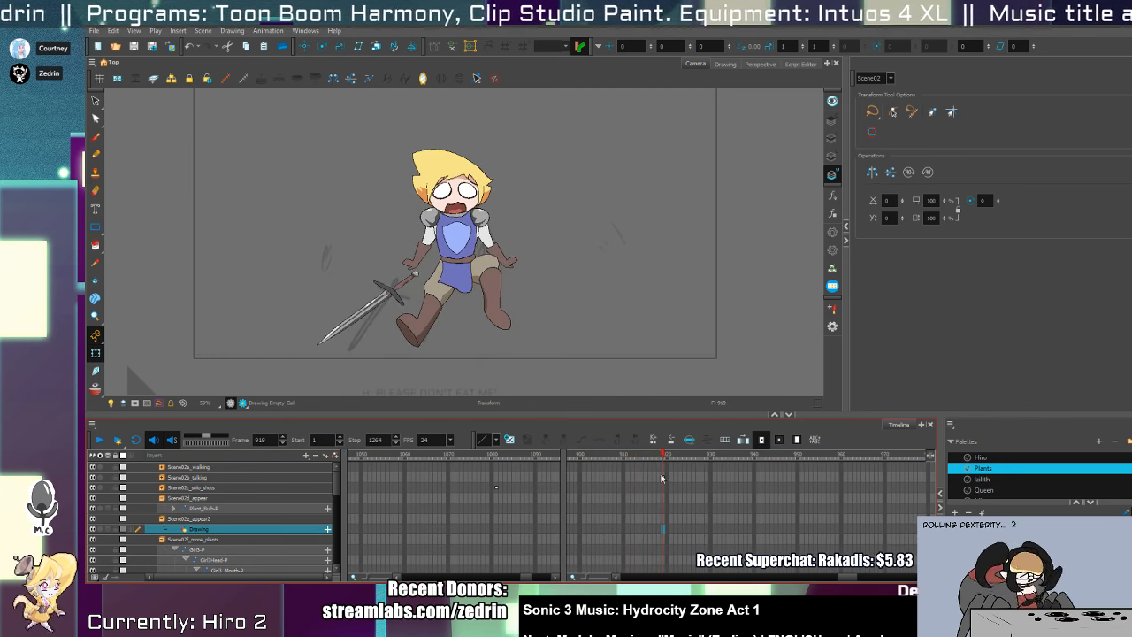
drag(668, 469, 663, 470)
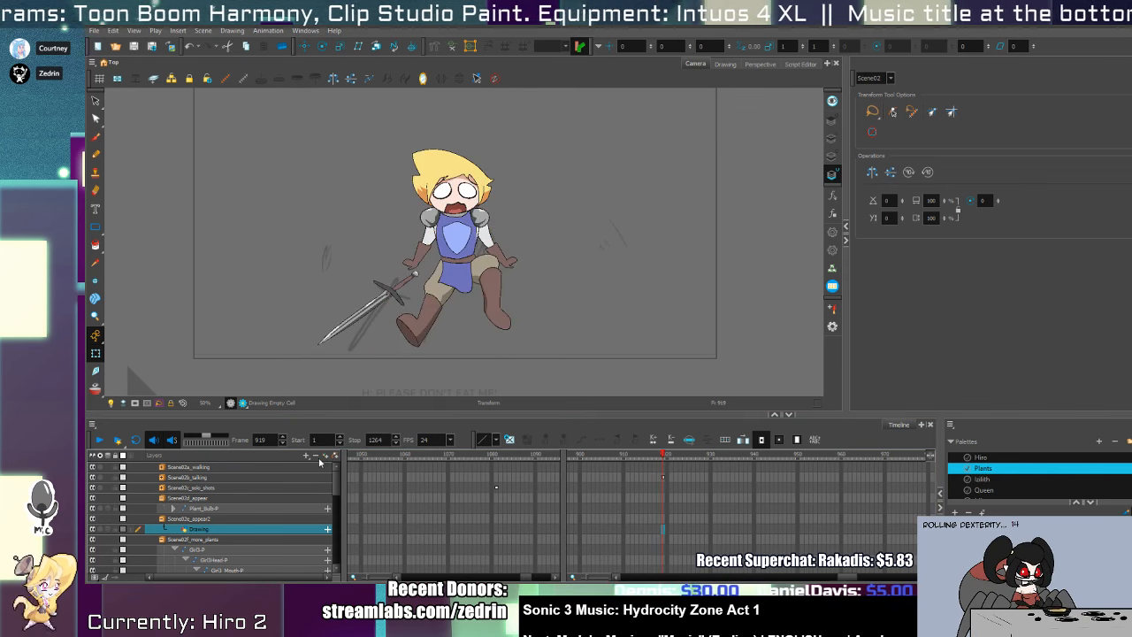
- Add the drawing layers Girl1 and Girl2 above Drawing in the appear2 group and give each a parent peg
key(ctrl+z)
key(ctrl+z)
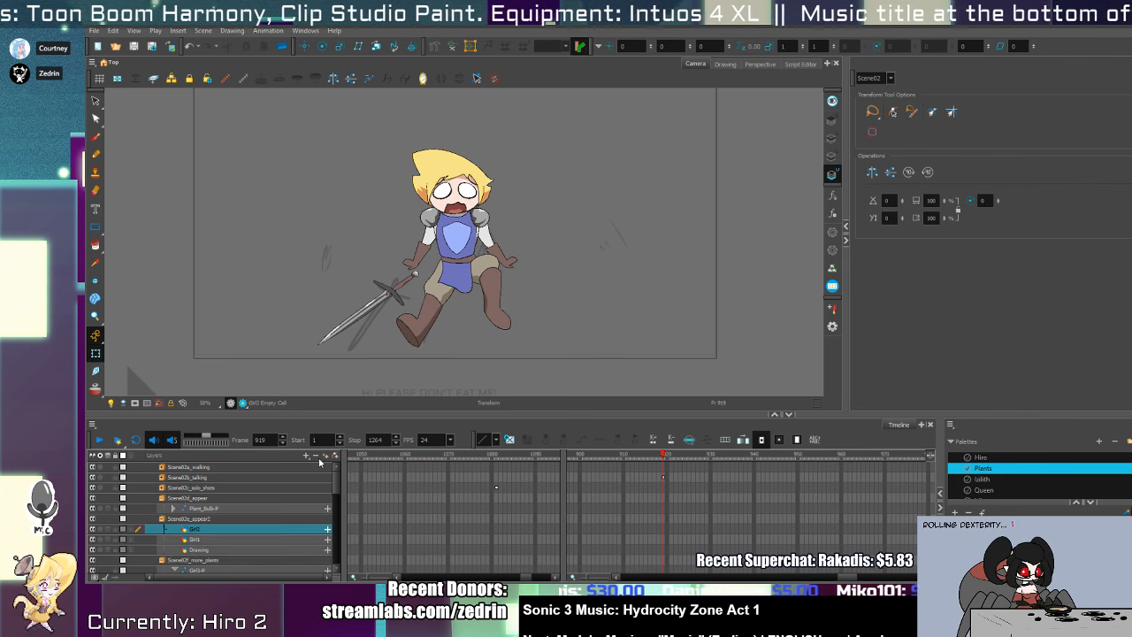
shift+click(230, 538)
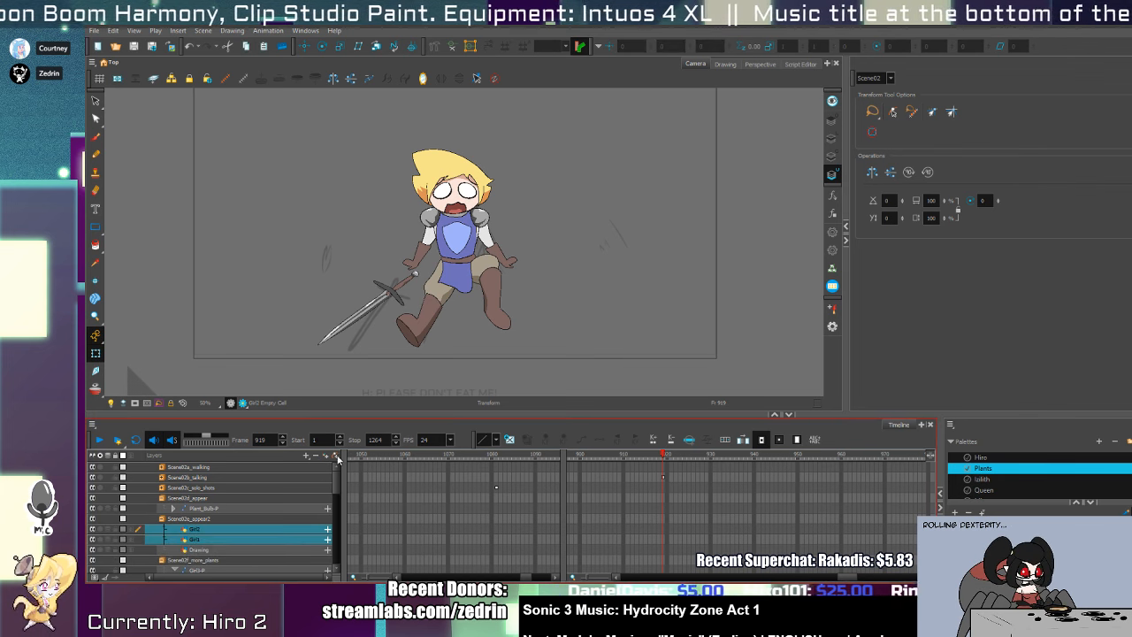
click(336, 456)
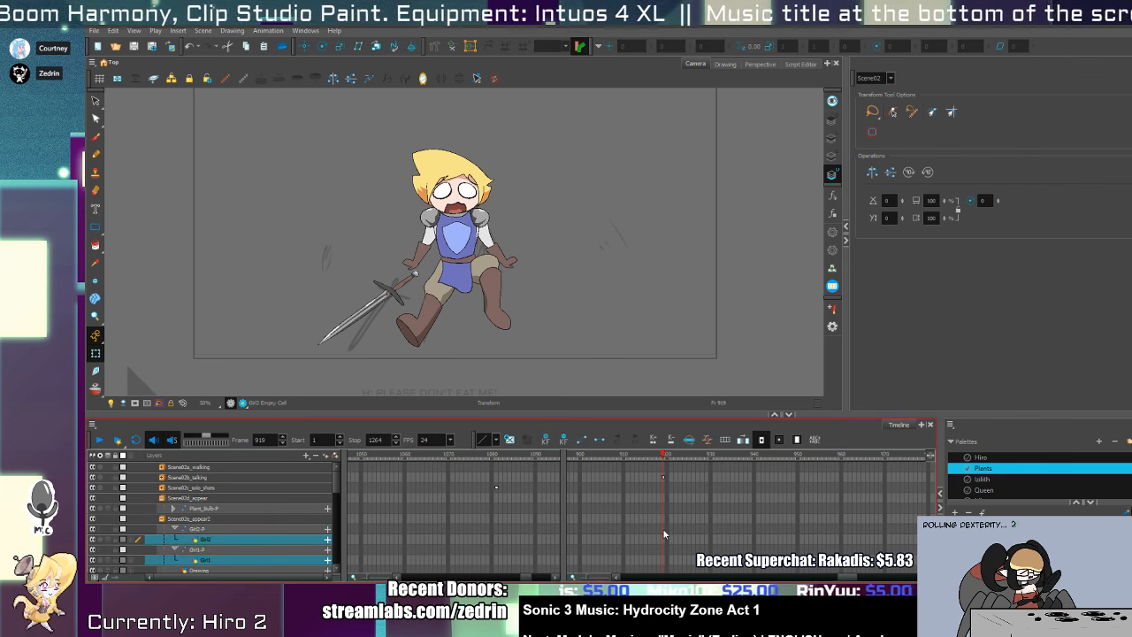
- Add keyframes to the Girl1 and Girl2 pegs at frame 919
drag(662, 518, 662, 563)
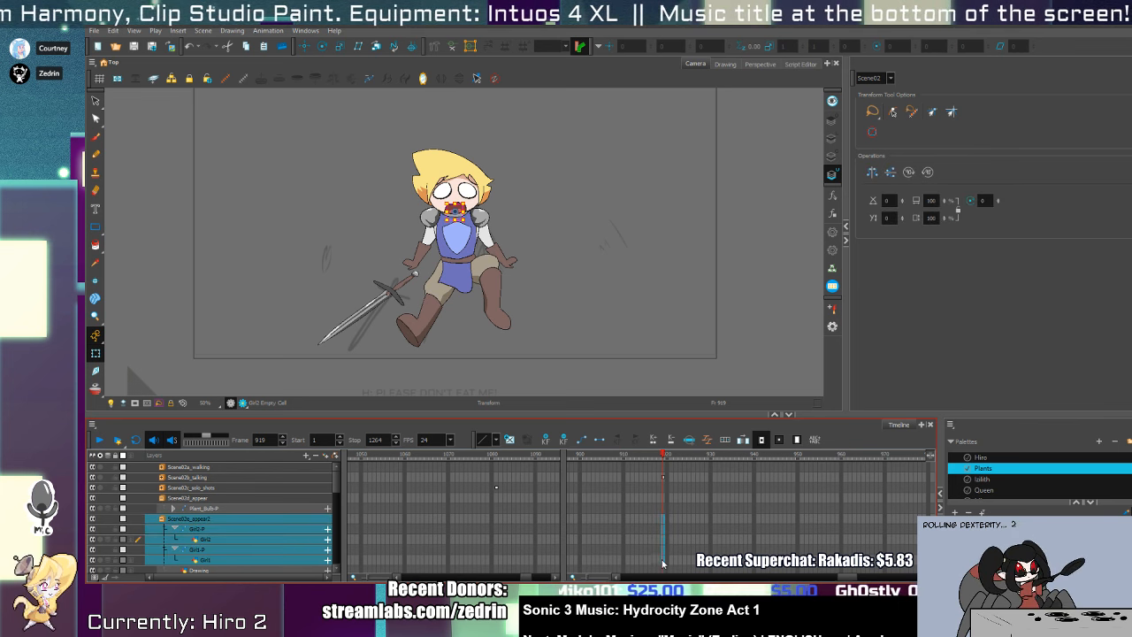
click(871, 479)
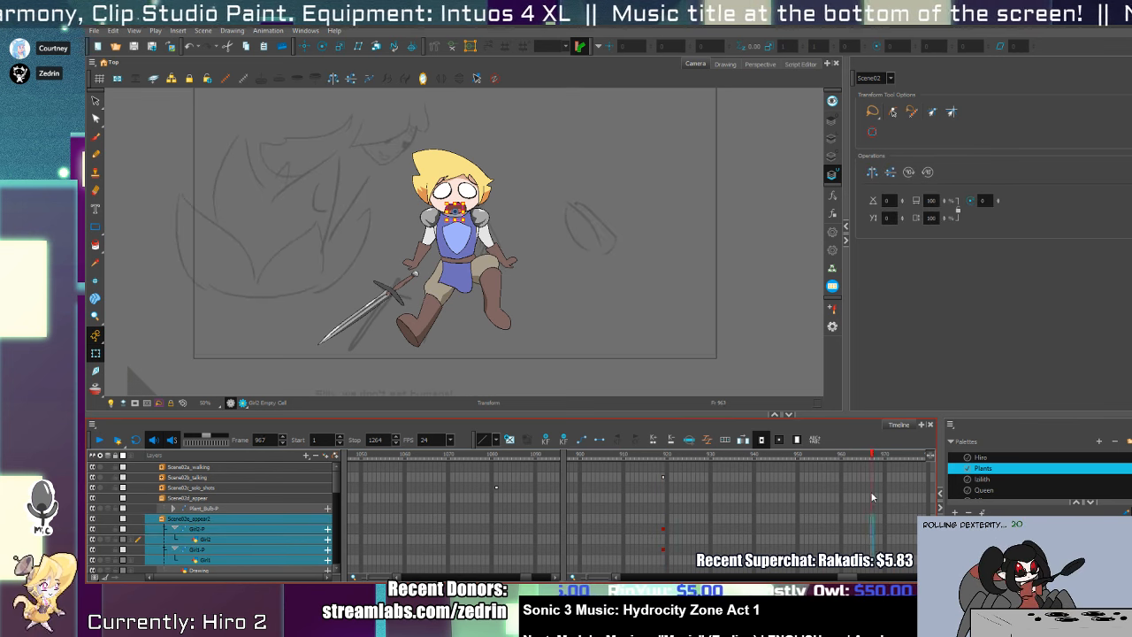
drag(871, 497, 665, 534)
click(664, 531)
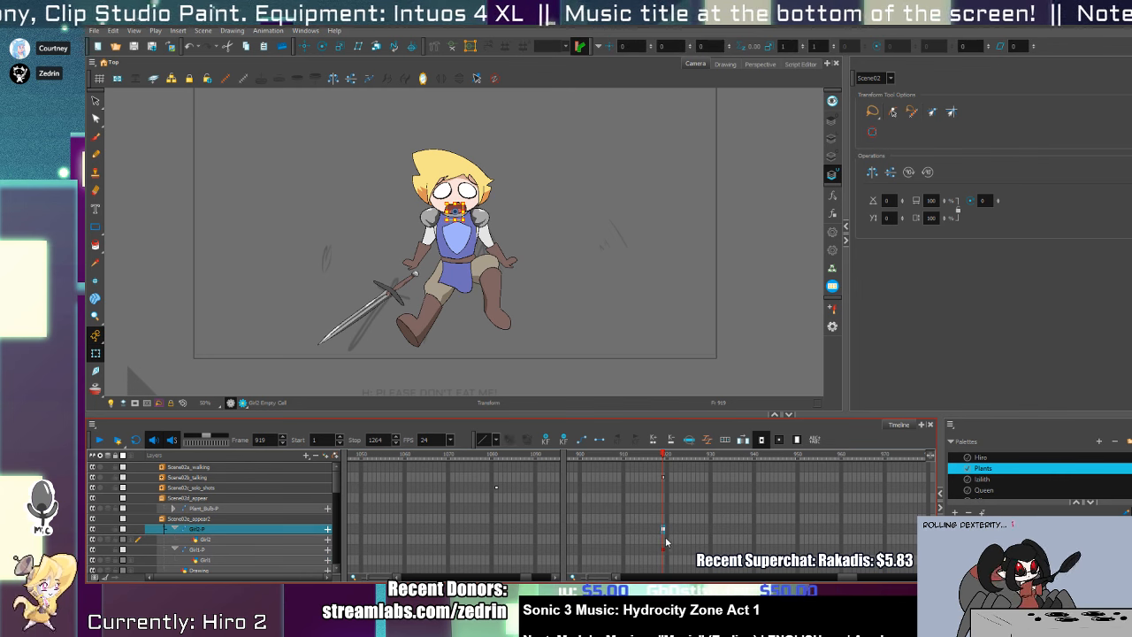
click(665, 550)
click(684, 560)
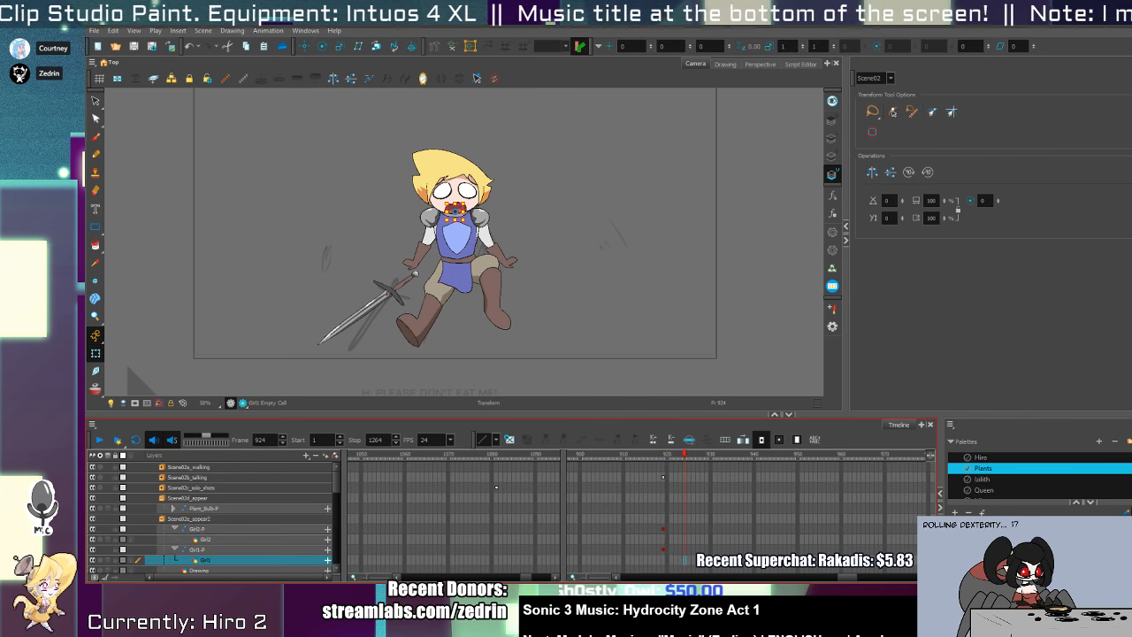
- Go to frame 951 and make Girl1 the active drawing layer
click(771, 549)
click(771, 560)
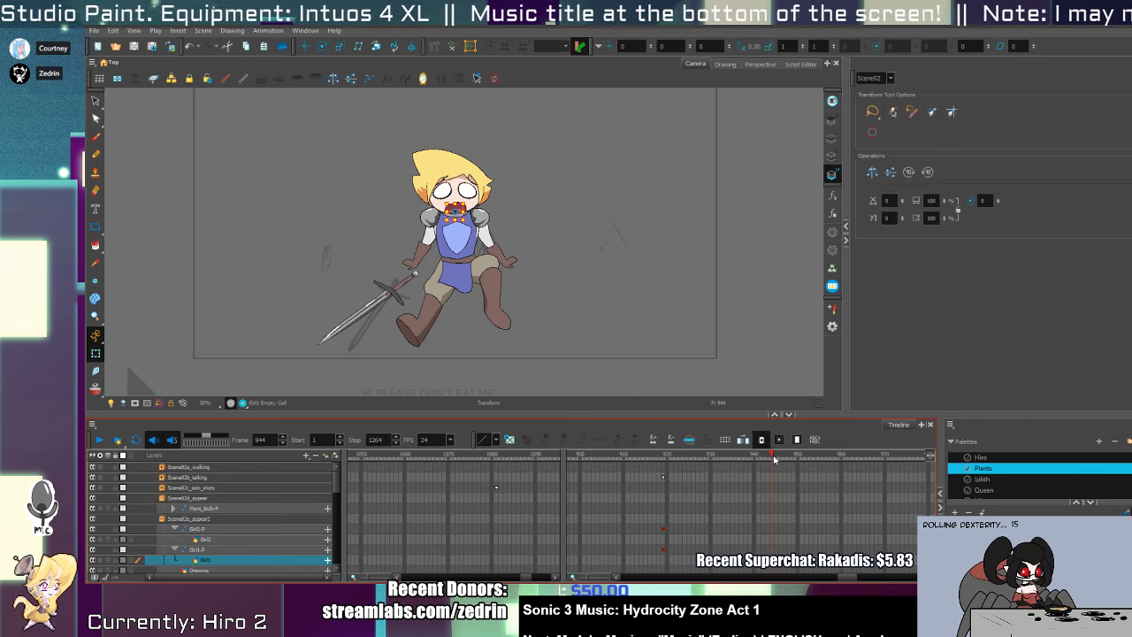
mouse_move(775, 458)
mouse_down()
mouse_move(819, 469)
mouse_move(792, 473)
mouse_move(811, 486)
mouse_move(793, 489)
mouse_move(800, 513)
mouse_up()
key(space)
drag(492, 271, 632, 311)
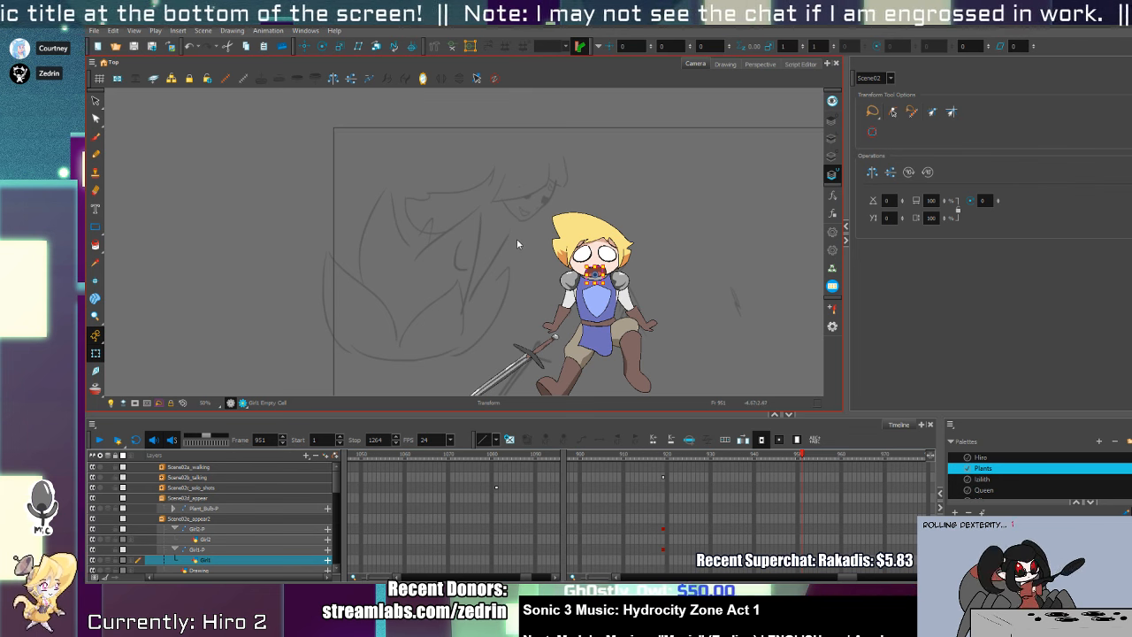
click(476, 227)
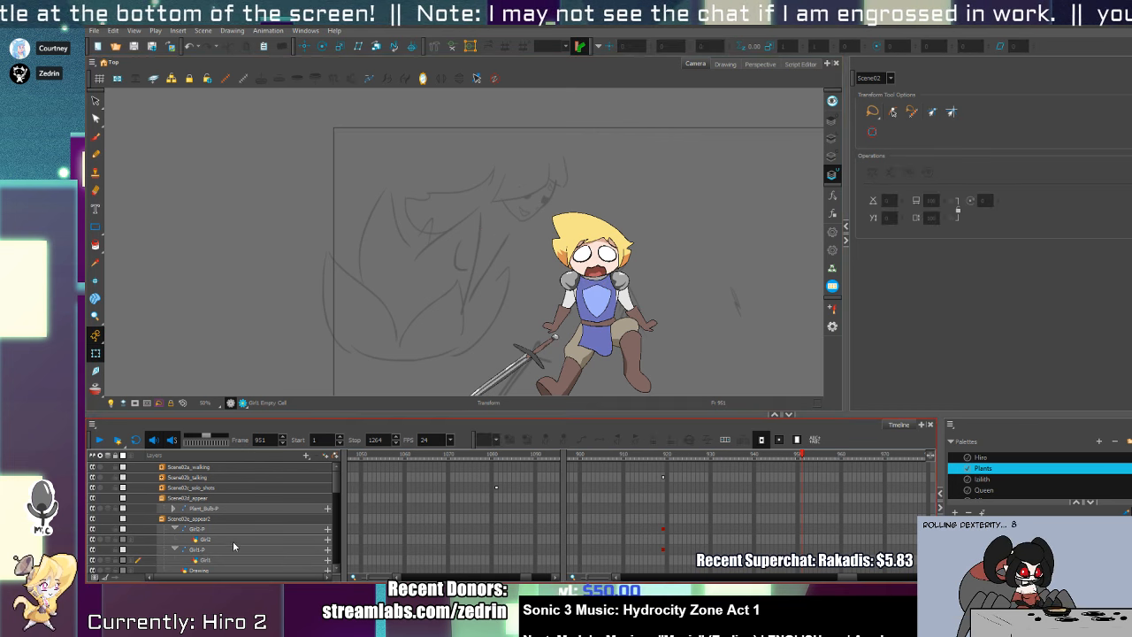
click(213, 560)
- Brush the girl's head circle and face guide lines over the rough sketch, using Brush 5 and the Misc palette
key(alt+x)
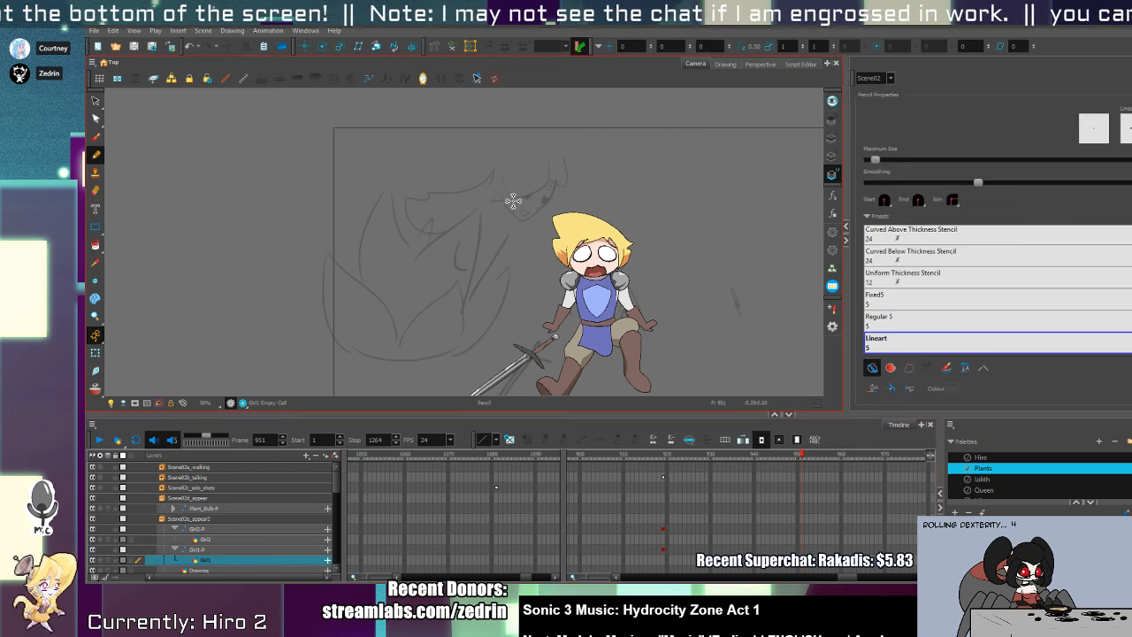
key(alt+b)
drag(563, 152, 566, 144)
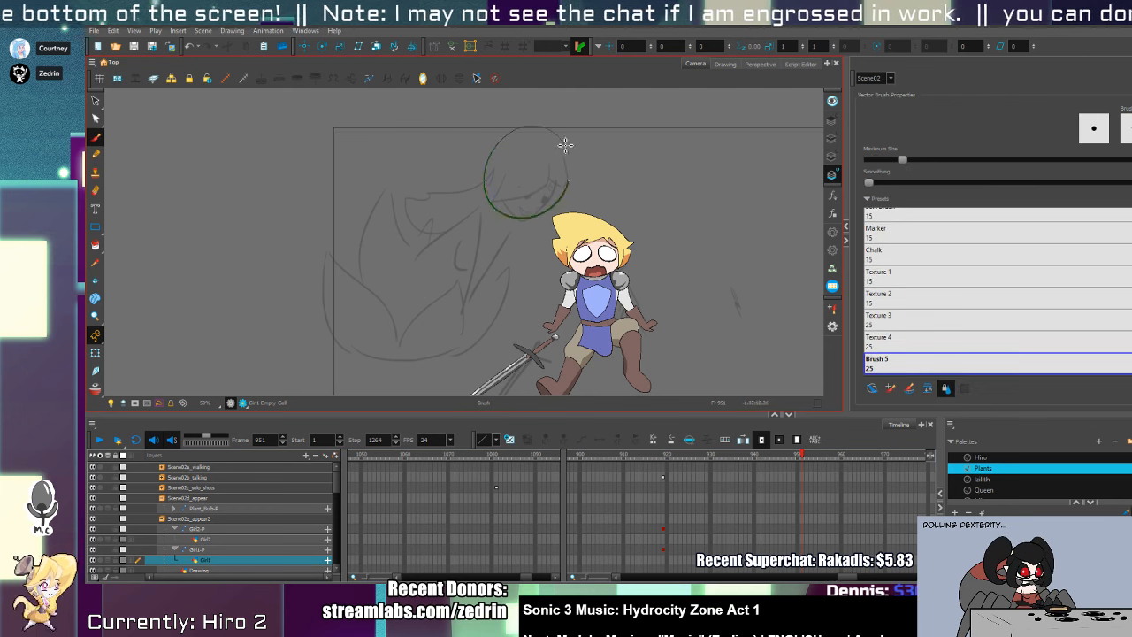
click(991, 491)
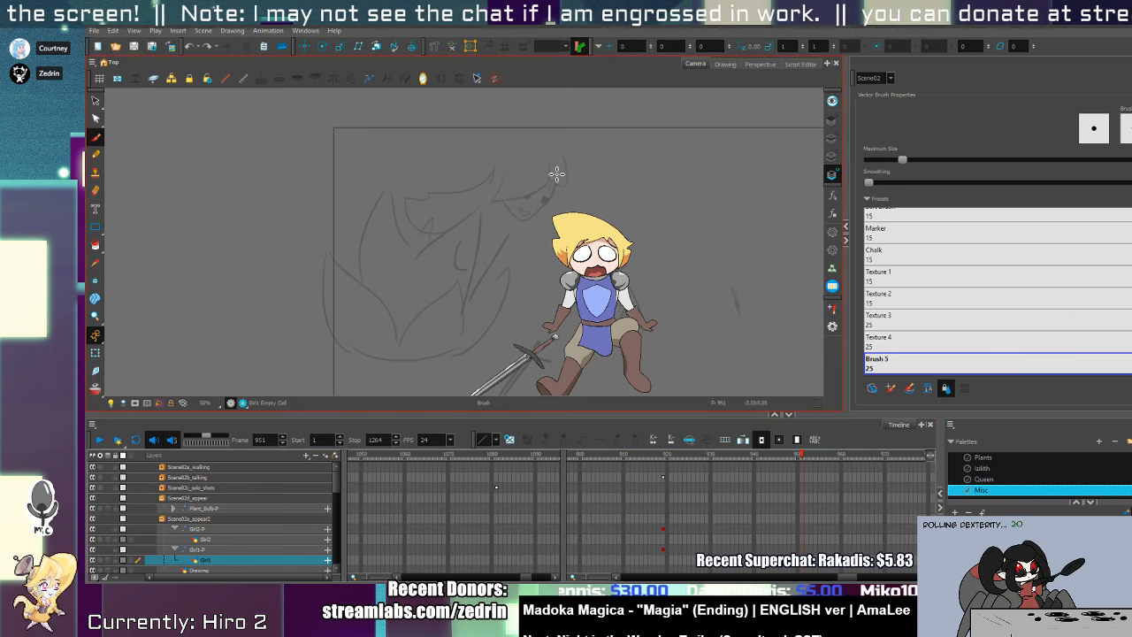
mouse_move(556, 174)
mouse_down()
mouse_move(517, 215)
mouse_move(558, 186)
mouse_move(534, 135)
mouse_move(560, 152)
mouse_move(538, 166)
mouse_up()
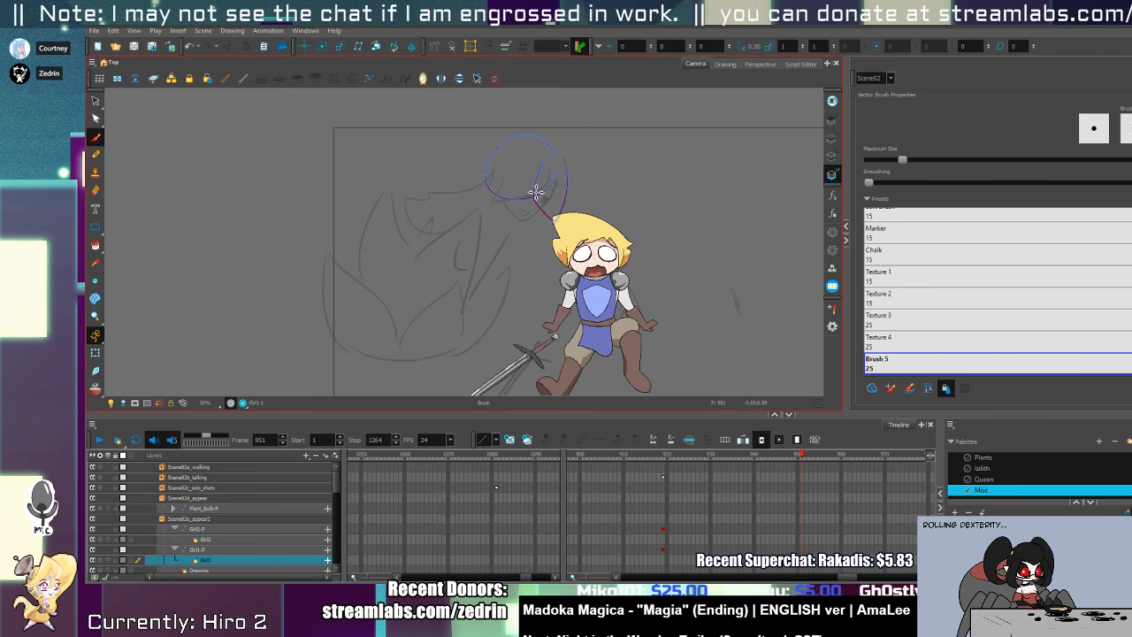
drag(526, 211, 548, 193)
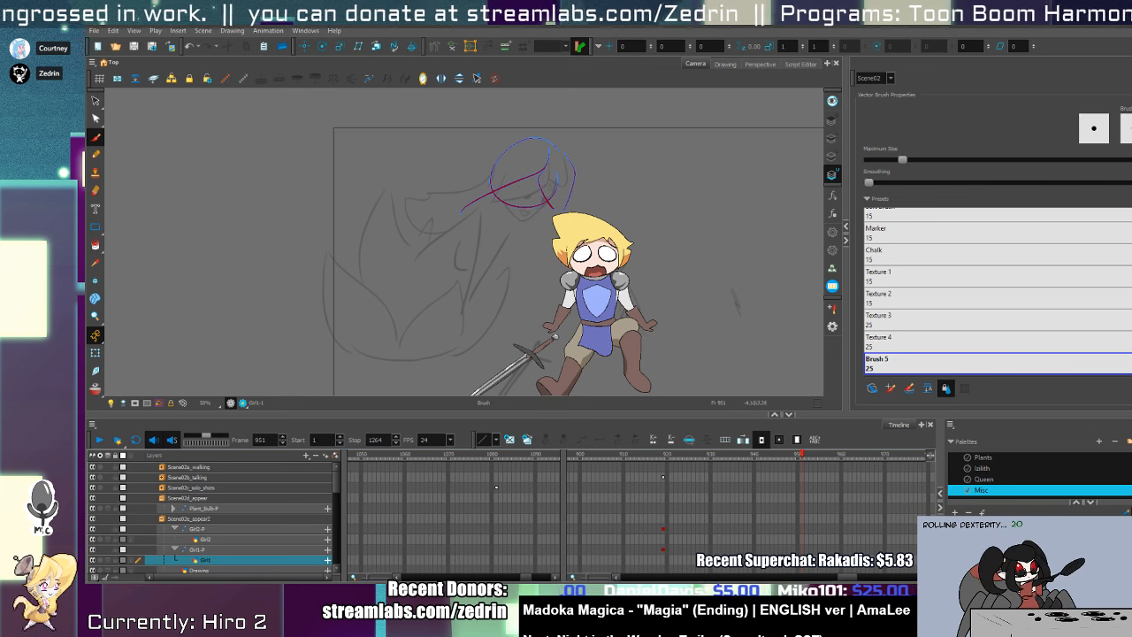
- Cut away the lower head-circle line that overlaps the inside of the girl's face
scroll(524, 202, up, 2)
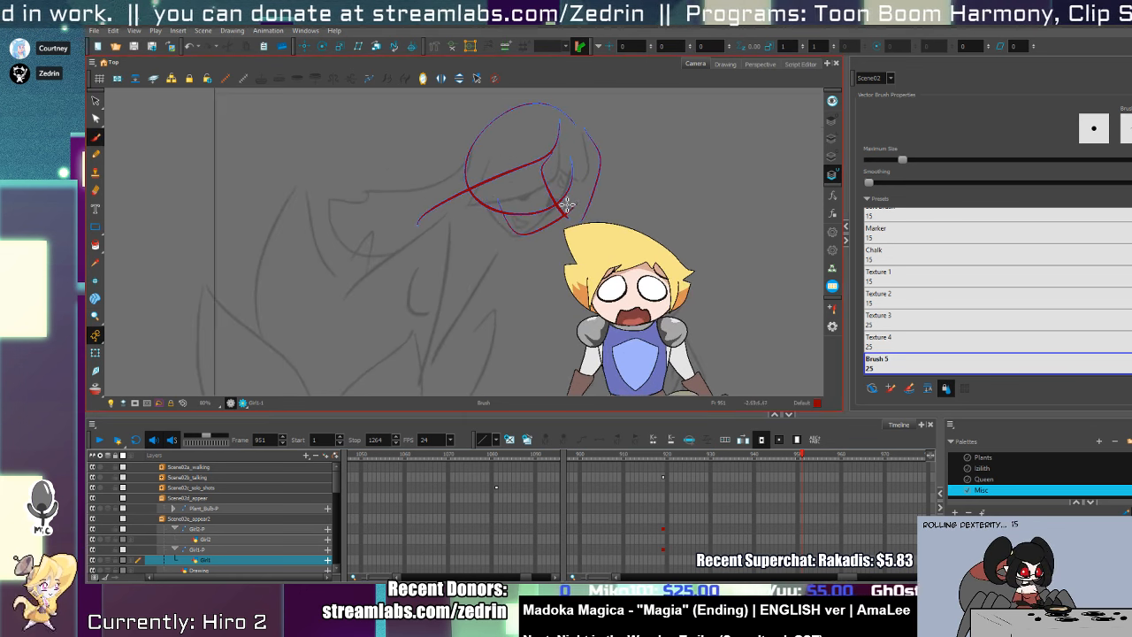
key(alt+t)
mouse_move(536, 229)
mouse_down()
mouse_move(578, 200)
mouse_move(559, 238)
mouse_move(535, 228)
mouse_up()
key(alt+s)
click(546, 227)
mouse_move(580, 187)
mouse_down()
mouse_move(569, 184)
mouse_move(541, 236)
mouse_move(587, 251)
mouse_move(599, 227)
mouse_move(564, 386)
mouse_up()
key(Escape)
- Brush the two torso lines that run down from the girl's neck and converge at the waist
key(alt+z)
scroll(568, 257, down, 3)
scroll(597, 224, up, 2)
key(alt+b)
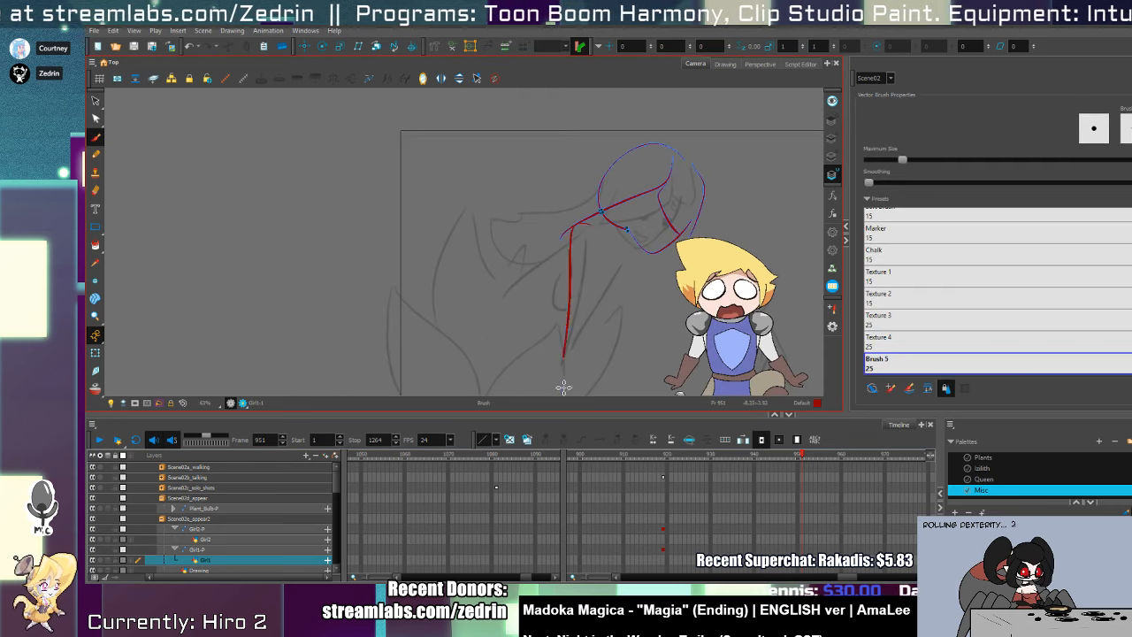
key(ctrl+z)
drag(597, 225, 571, 371)
drag(630, 255, 569, 378)
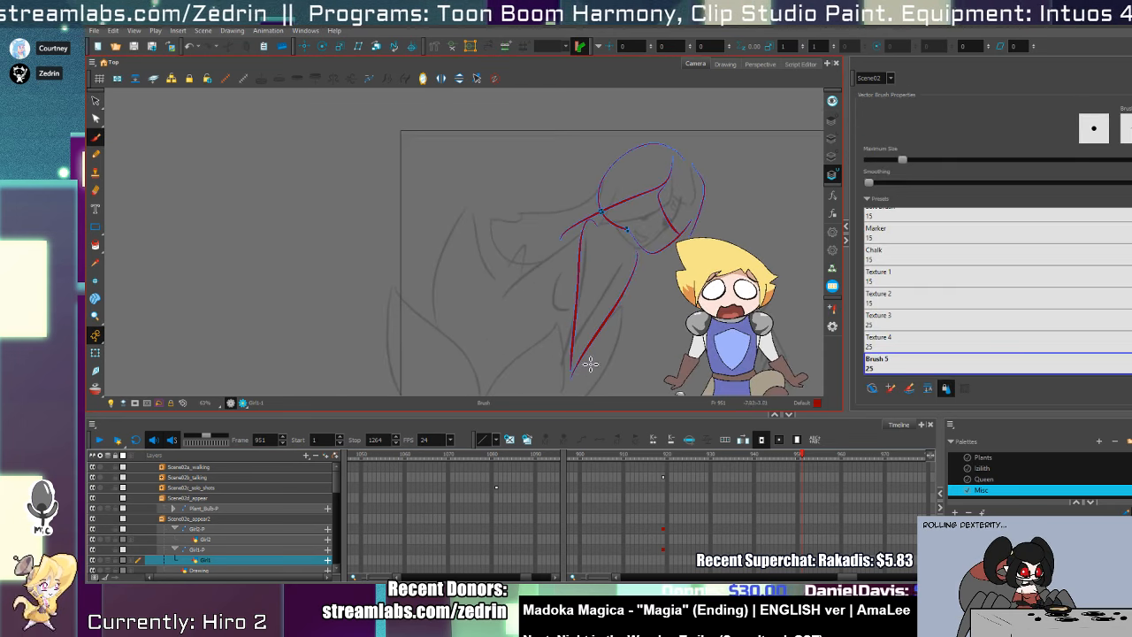
key(ctrl+z)
drag(628, 255, 559, 382)
key(ctrl+z)
mouse_move(630, 253)
mouse_down()
mouse_move(571, 367)
mouse_move(602, 222)
mouse_up()
- Brush the large pointed petal outlines behind the girl and around her waist
drag(557, 278, 572, 386)
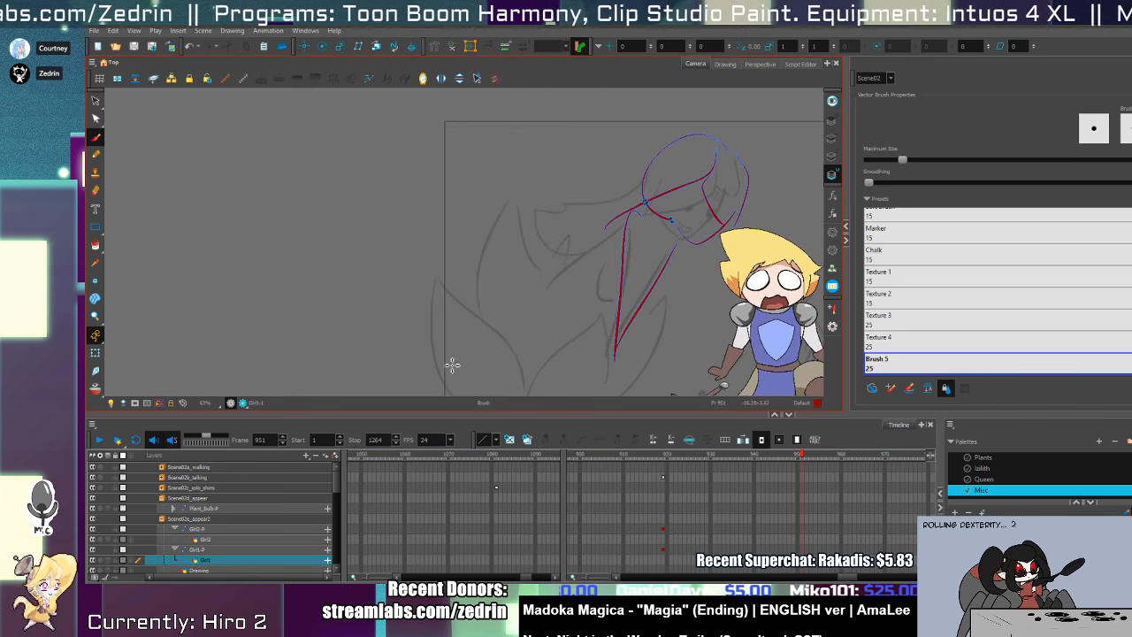
drag(441, 362, 492, 222)
mouse_move(490, 168)
mouse_down()
mouse_move(541, 355)
mouse_move(584, 197)
mouse_move(575, 226)
mouse_up()
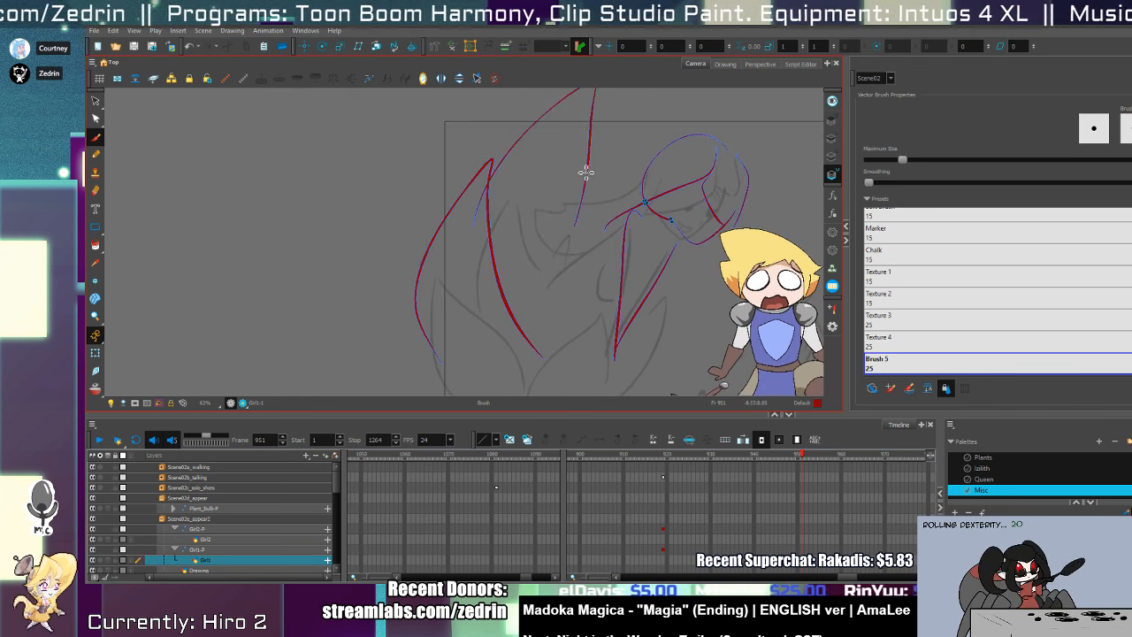
drag(596, 138, 644, 209)
mouse_move(647, 345)
mouse_down()
mouse_move(608, 249)
mouse_move(626, 216)
mouse_up()
drag(626, 218, 561, 305)
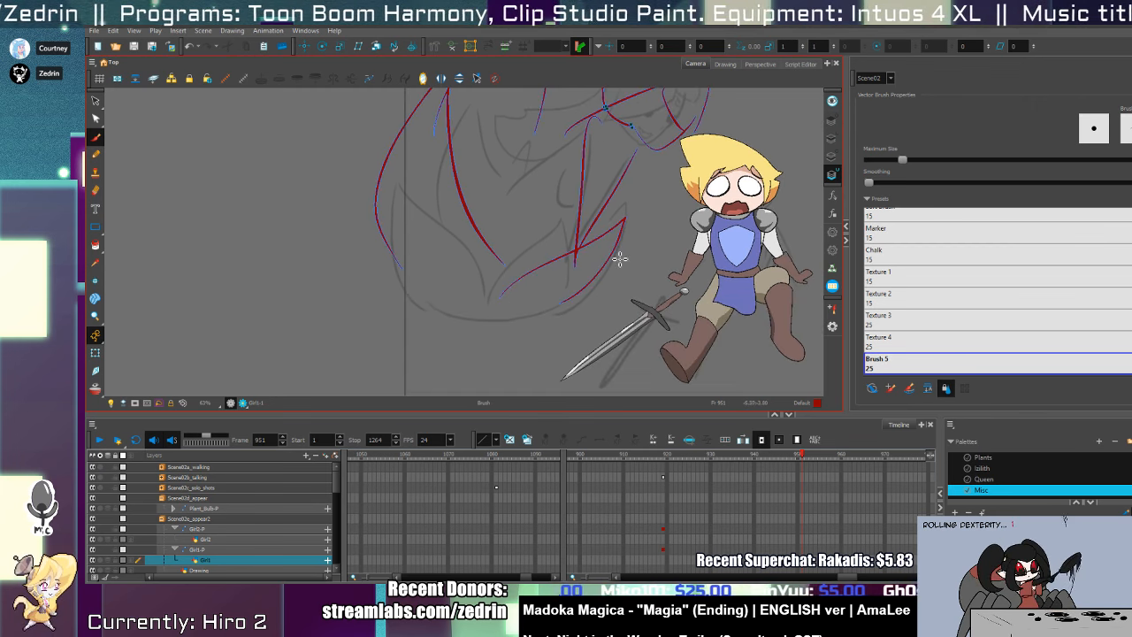
drag(650, 232, 595, 308)
- Select the whole Girl1 drawing, enlarge it proportionally and move it slightly up and to the left
alt+click(604, 260)
key(alt+s)
key(ctrl+a)
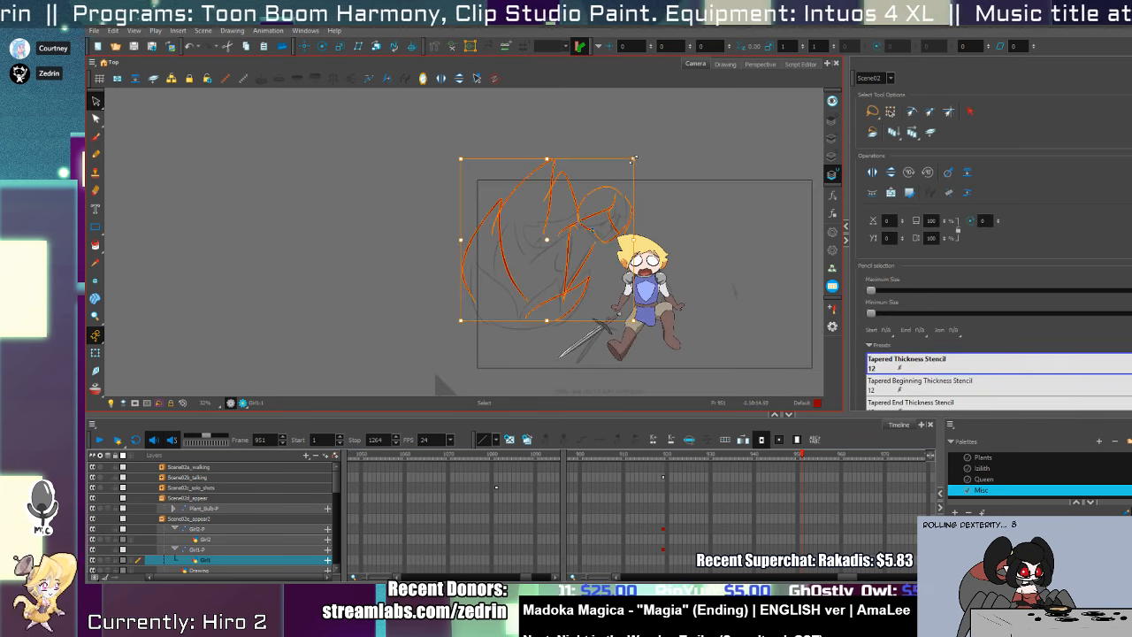
drag(634, 159, 676, 119)
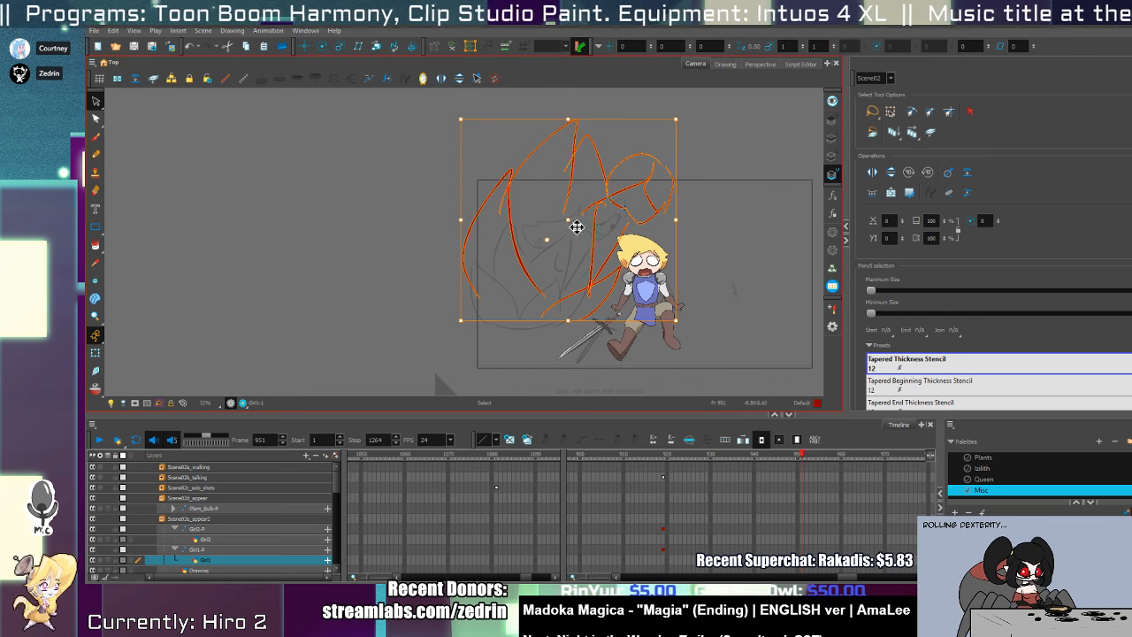
mouse_move(571, 224)
mouse_down()
mouse_move(528, 221)
mouse_move(537, 210)
mouse_up()
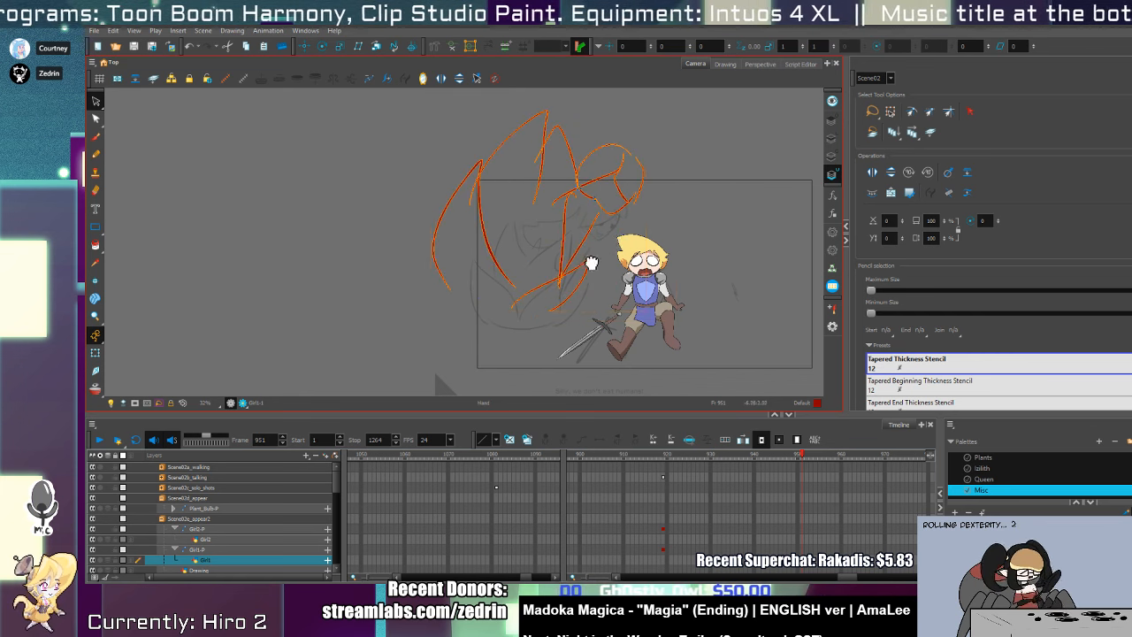
- Brush the girl's bent arm from the shoulder and the back lines running down to the petals
drag(565, 295, 549, 276)
scroll(556, 233, up, 3)
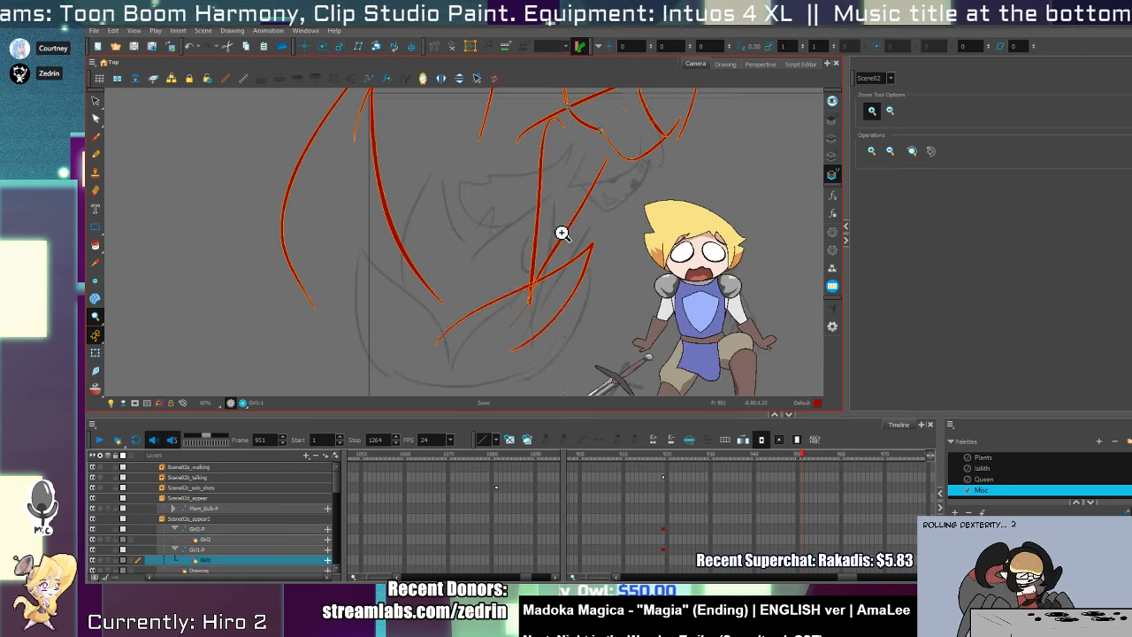
drag(561, 233, 599, 267)
key(alt+b)
mouse_move(580, 156)
mouse_down()
mouse_move(545, 267)
mouse_move(648, 202)
mouse_up()
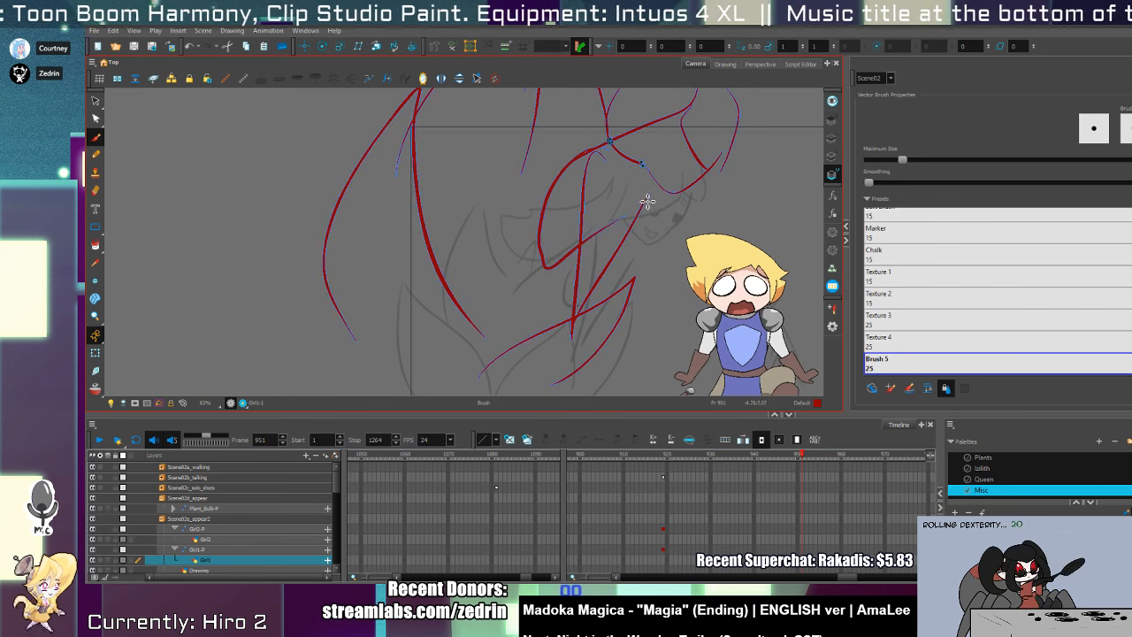
mouse_move(545, 251)
mouse_down()
mouse_move(505, 283)
mouse_move(482, 336)
mouse_up()
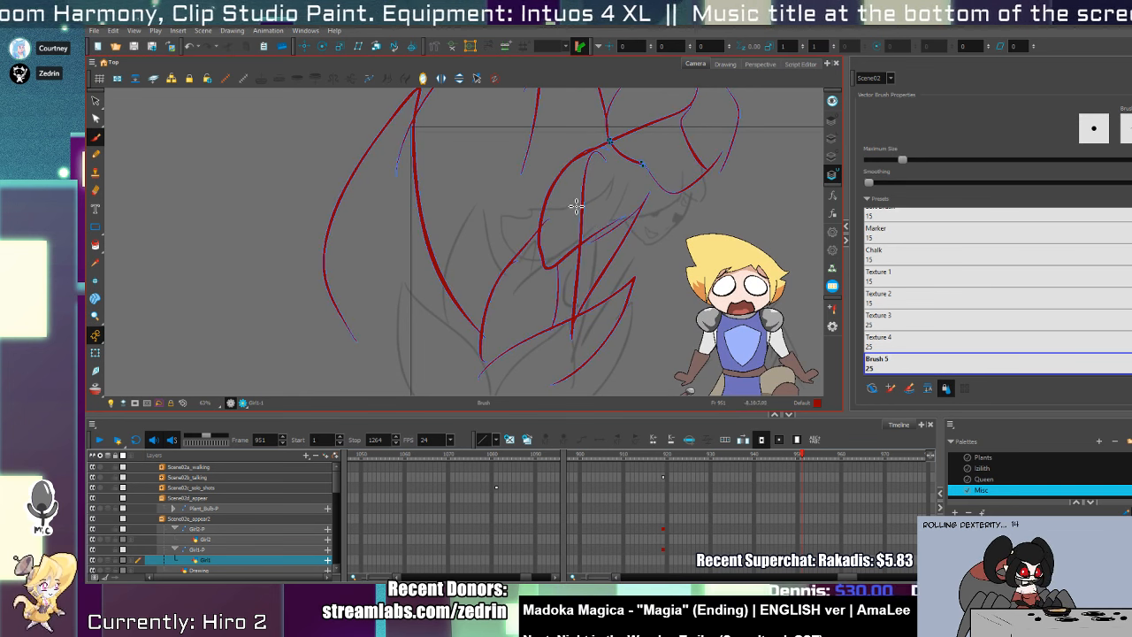
- Brush the curved chest lines on the girl's torso and cut away the arm line that overlaps them
mouse_move(576, 206)
mouse_down()
mouse_move(631, 222)
mouse_move(622, 239)
mouse_up()
key(ctrl+z)
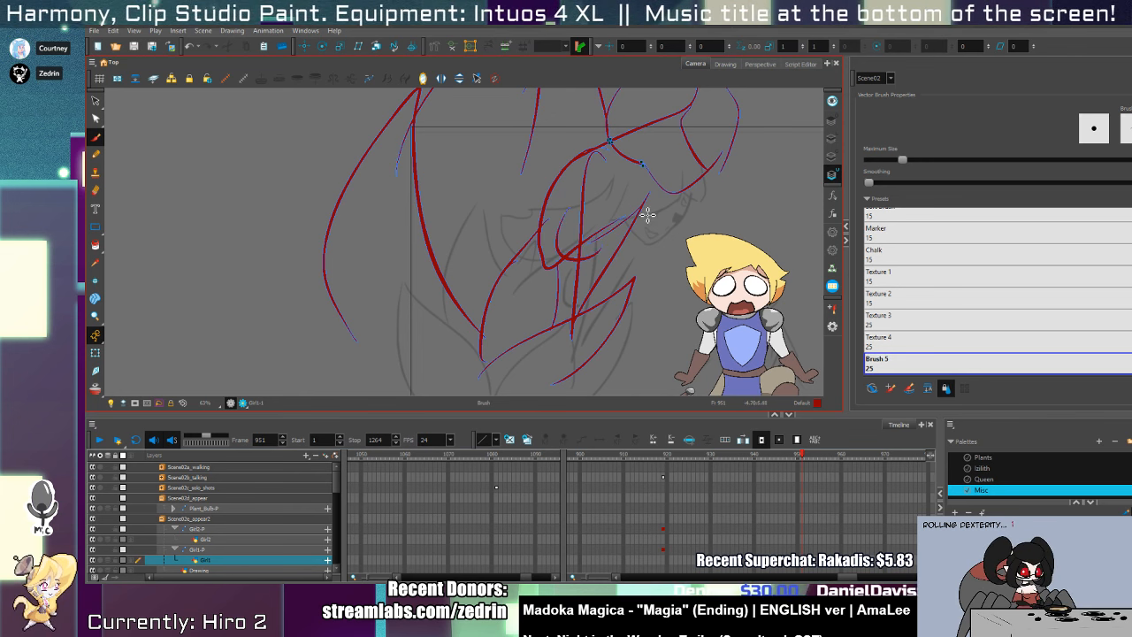
key(alt+t)
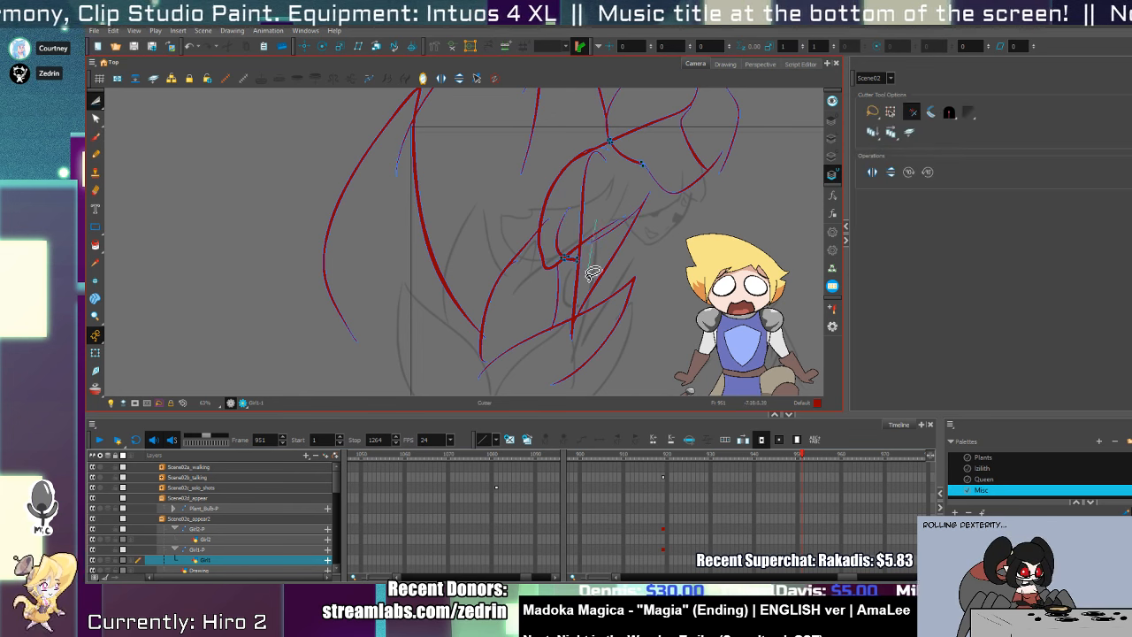
key(alt+b)
drag(616, 189, 584, 312)
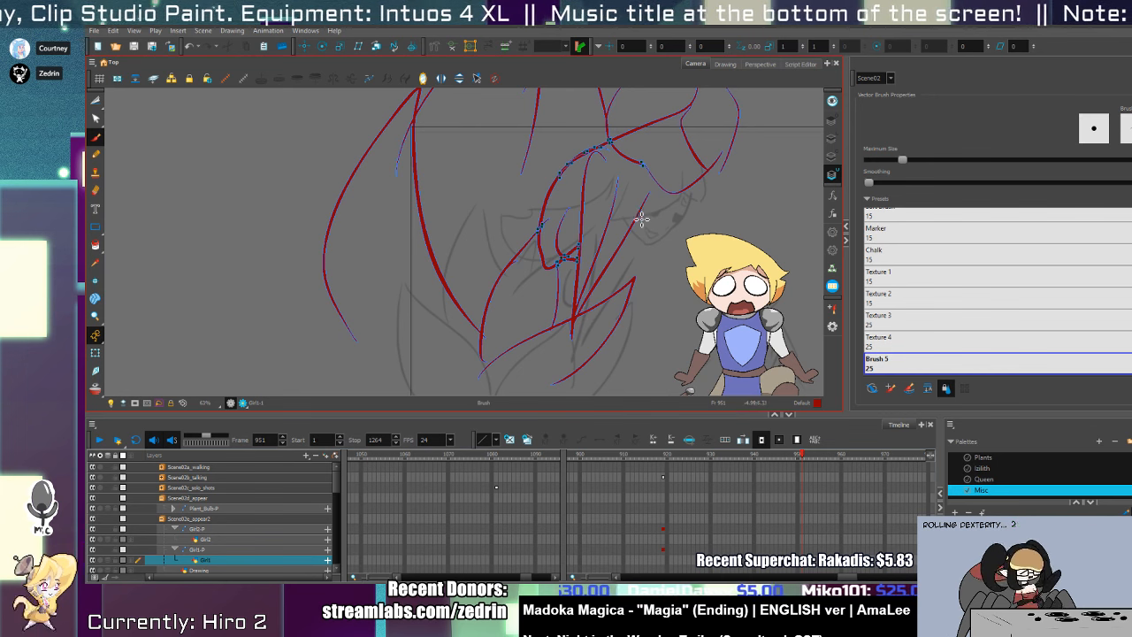
key(ctrl+z)
drag(626, 205, 601, 261)
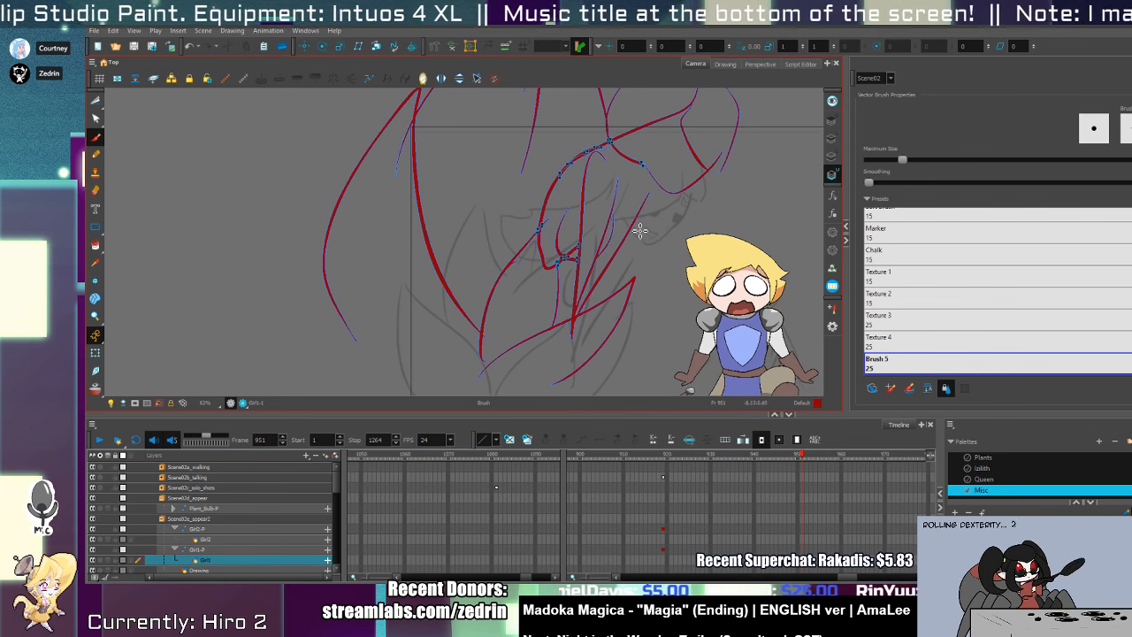
- Replace the straight line along the knight-facing side of the girl's torso with a curved brush stroke
key(alt+s)
click(631, 252)
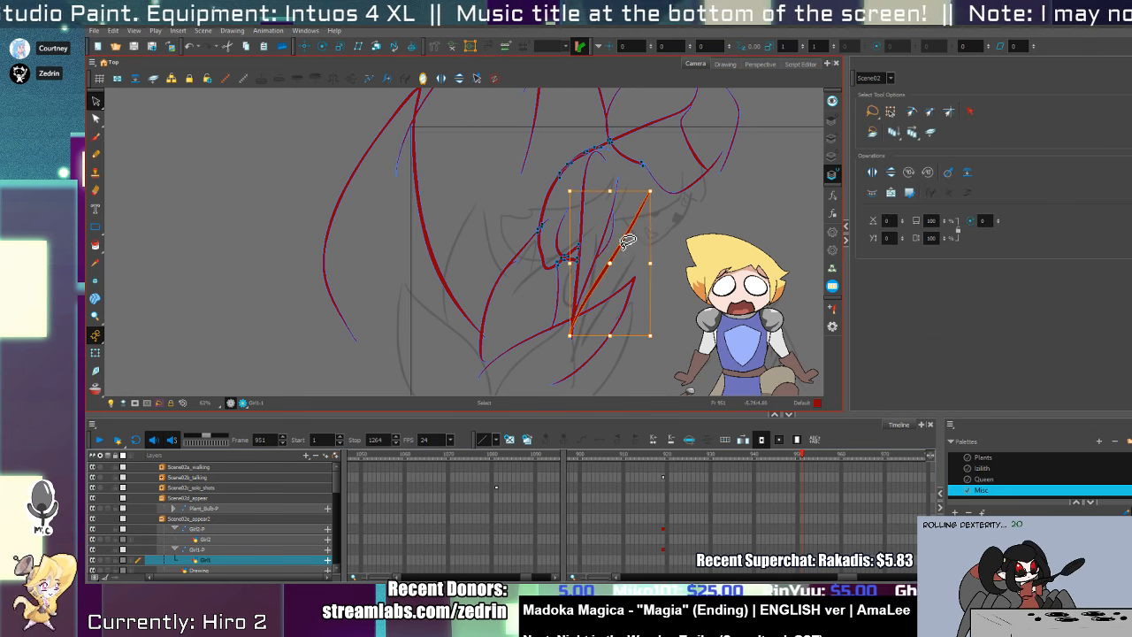
click(630, 246)
key(alt+b)
mouse_move(634, 218)
mouse_down()
mouse_move(617, 263)
mouse_move(599, 264)
mouse_up()
key(ctrl+z)
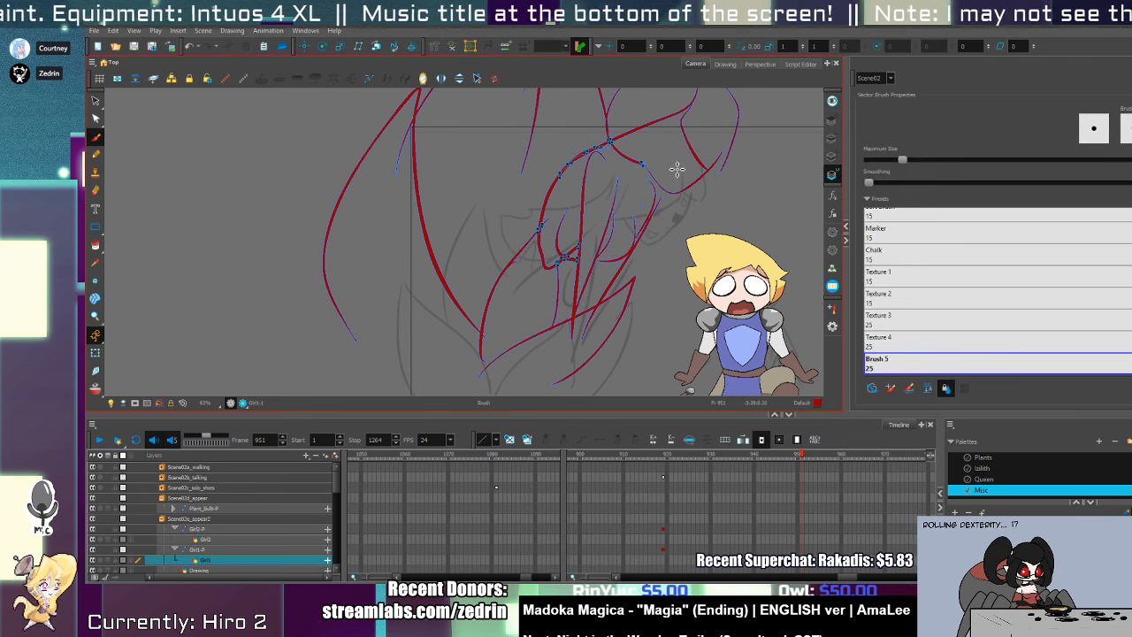
- Select the girl's face and hair lines as a group and move them slightly up and toward the knight
key(alt+s)
mouse_move(655, 157)
mouse_down()
mouse_move(752, 203)
mouse_move(734, 216)
mouse_up()
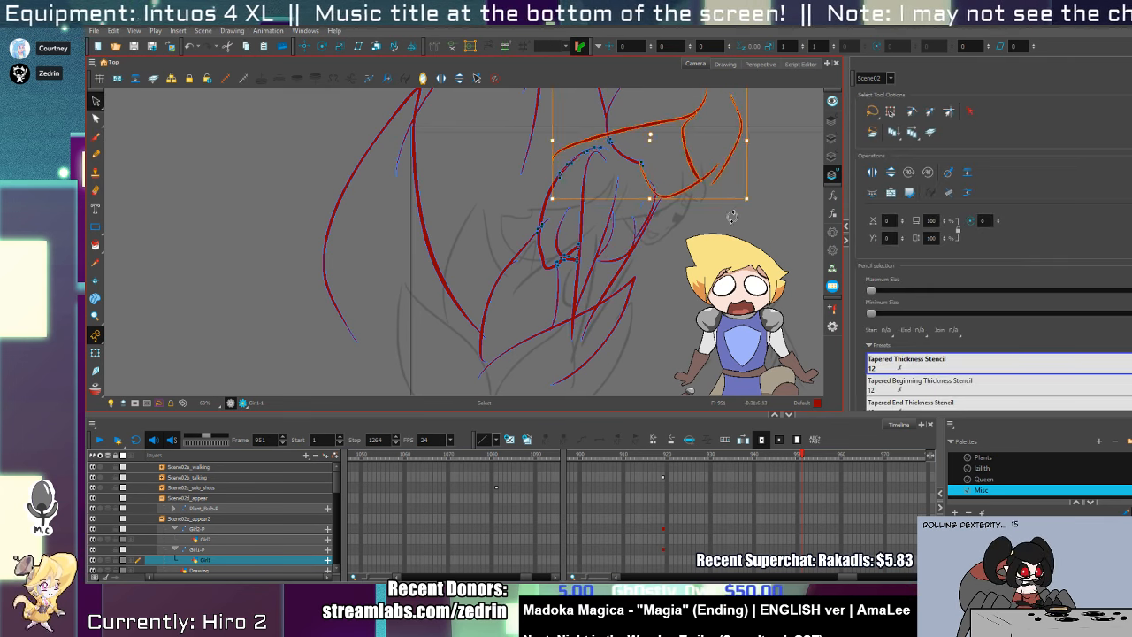
drag(652, 139, 662, 144)
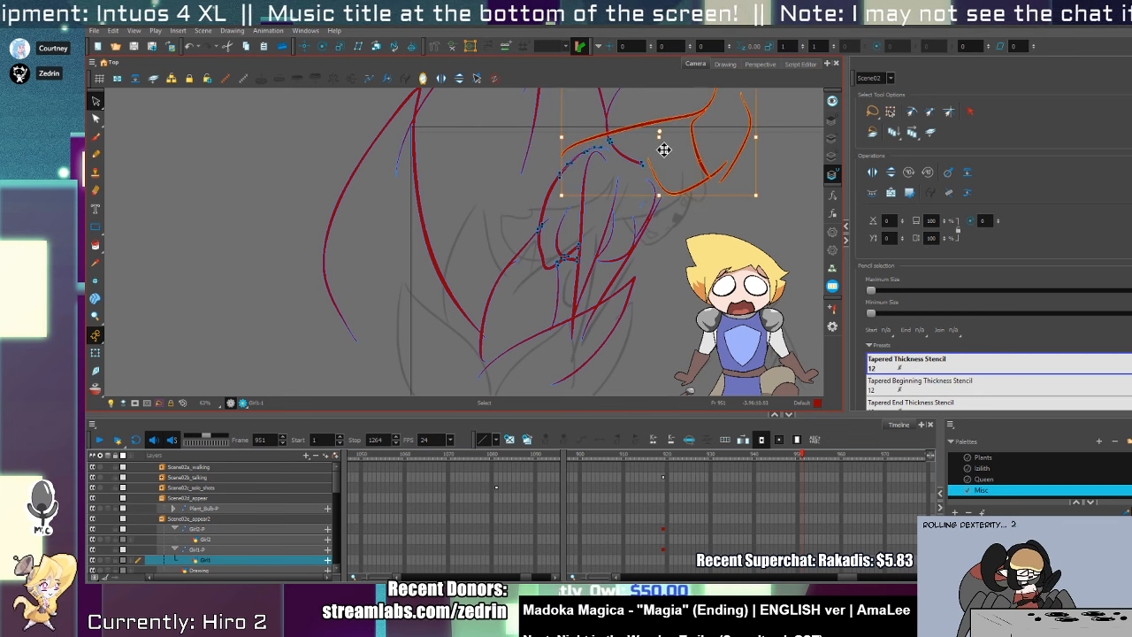
key(alt+b)
scroll(668, 160, up, 4)
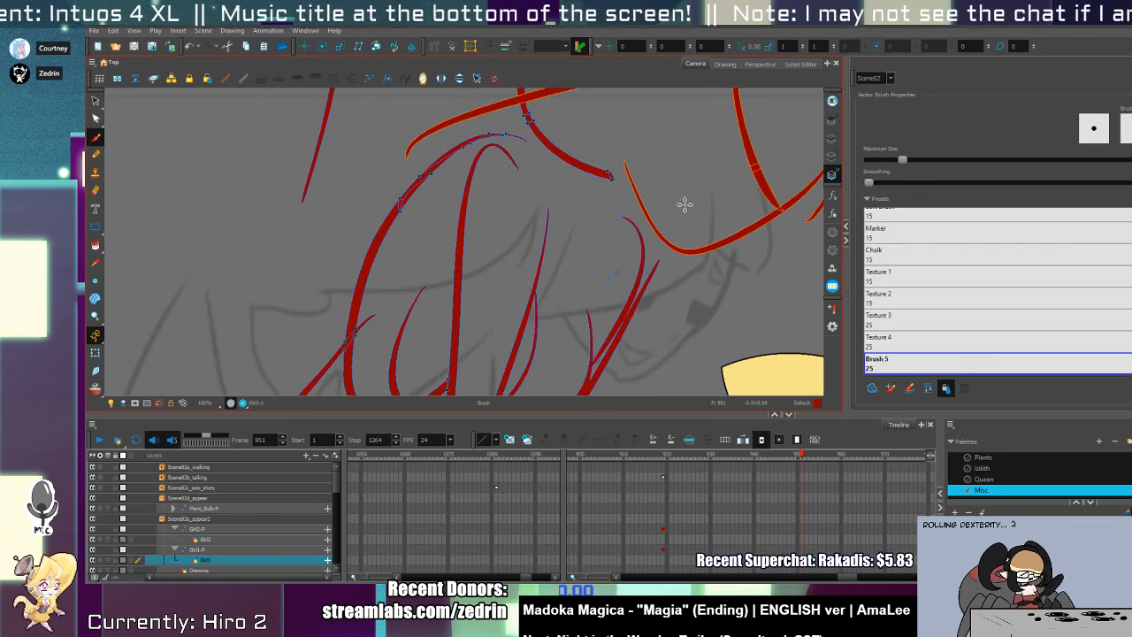
- Try brushing a small crescent shape inside the girl's face outline, and delete it
key(alt+s)
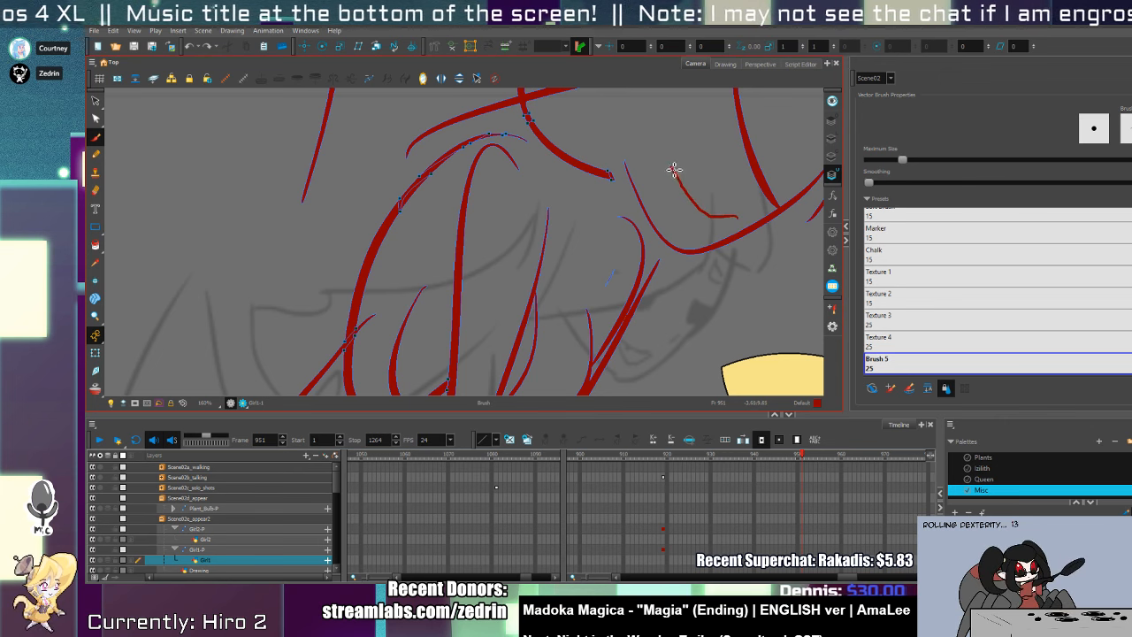
mouse_move(674, 169)
mouse_down()
mouse_move(669, 218)
mouse_move(696, 236)
mouse_move(739, 219)
mouse_move(756, 228)
mouse_move(725, 245)
mouse_up()
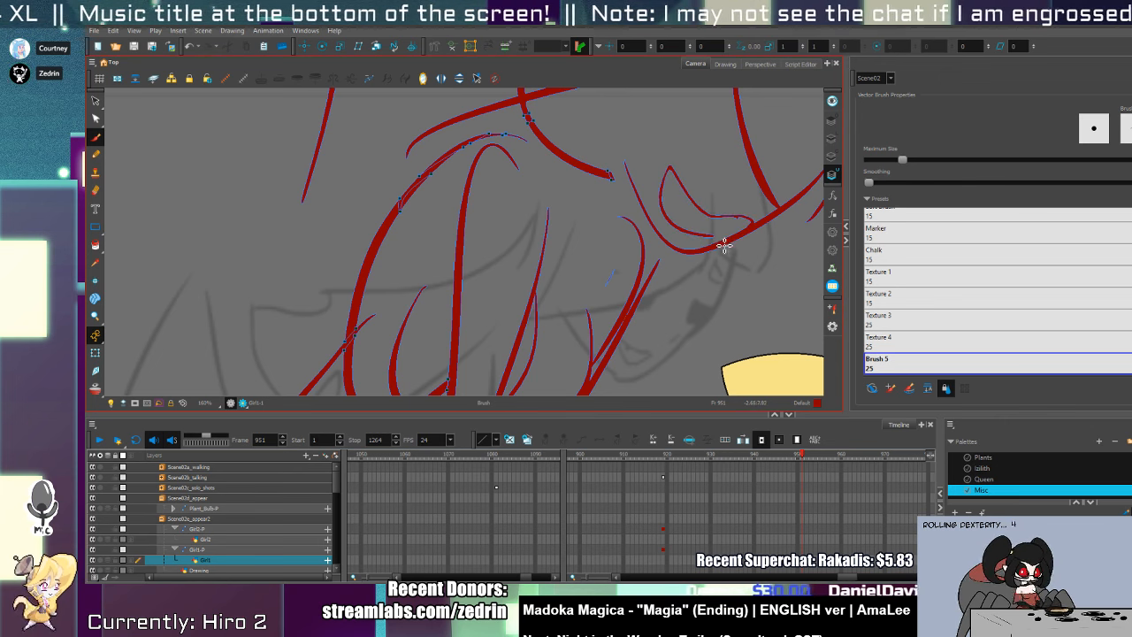
key(alt+q)
click(675, 167)
scroll(696, 161, down, 4)
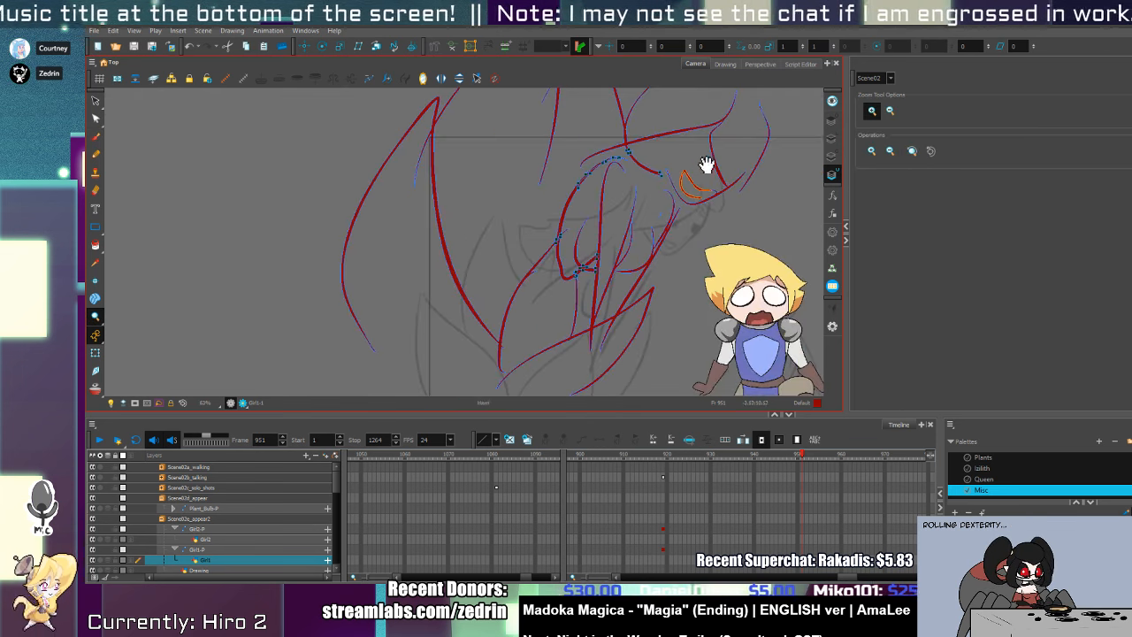
scroll(708, 169, up, 3)
key(alt+s)
key(Delete)
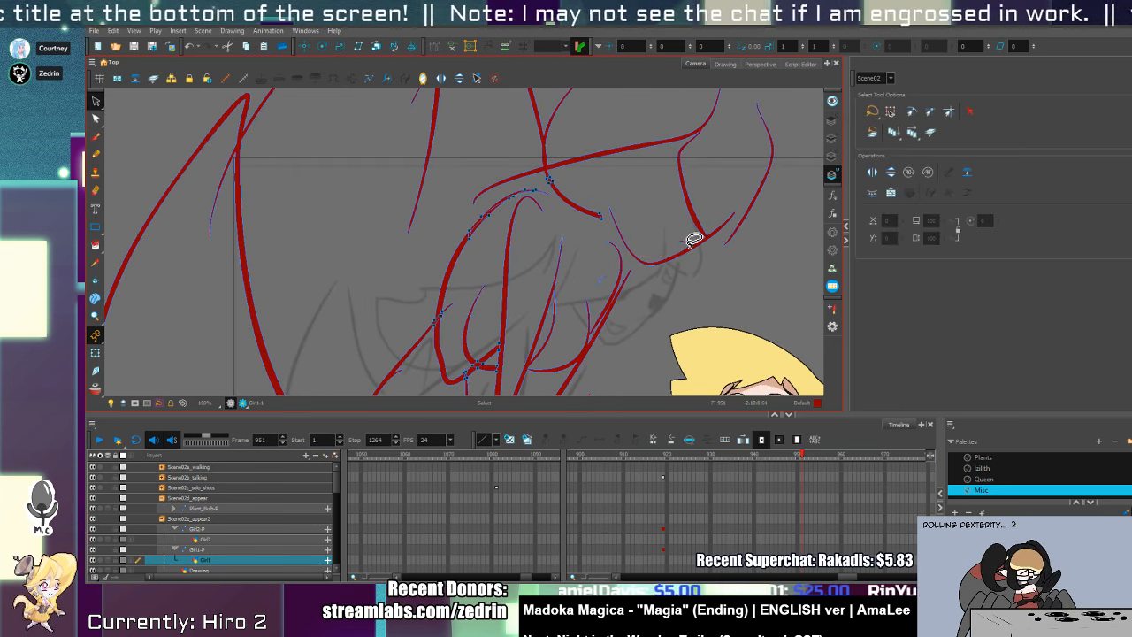
- Brush a pointed tip onto the hair lock beside the girl's jaw
click(670, 258)
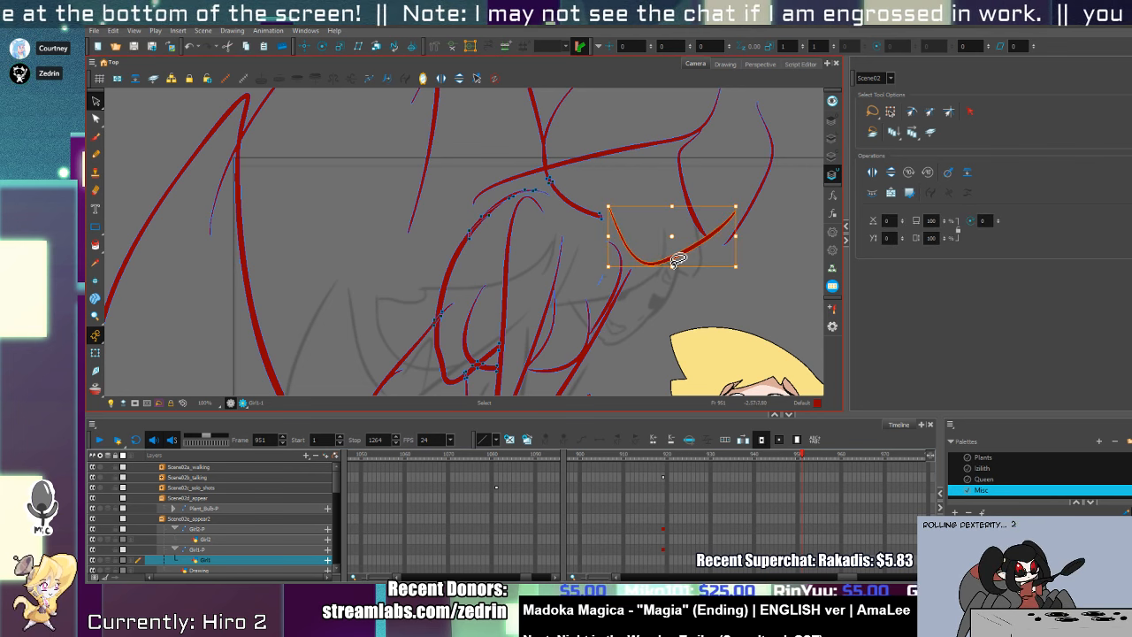
drag(673, 253, 727, 254)
key(alt+b)
drag(664, 184, 612, 213)
- Cut away the curved line between the girl's neck and chin
key(alt+t)
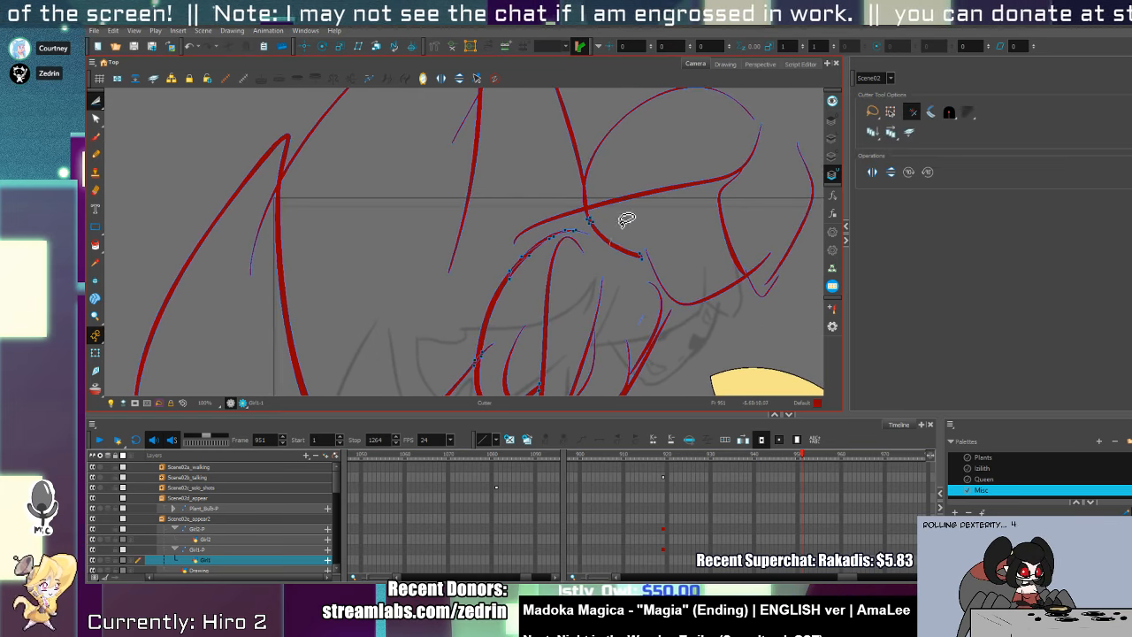
drag(612, 239, 614, 257)
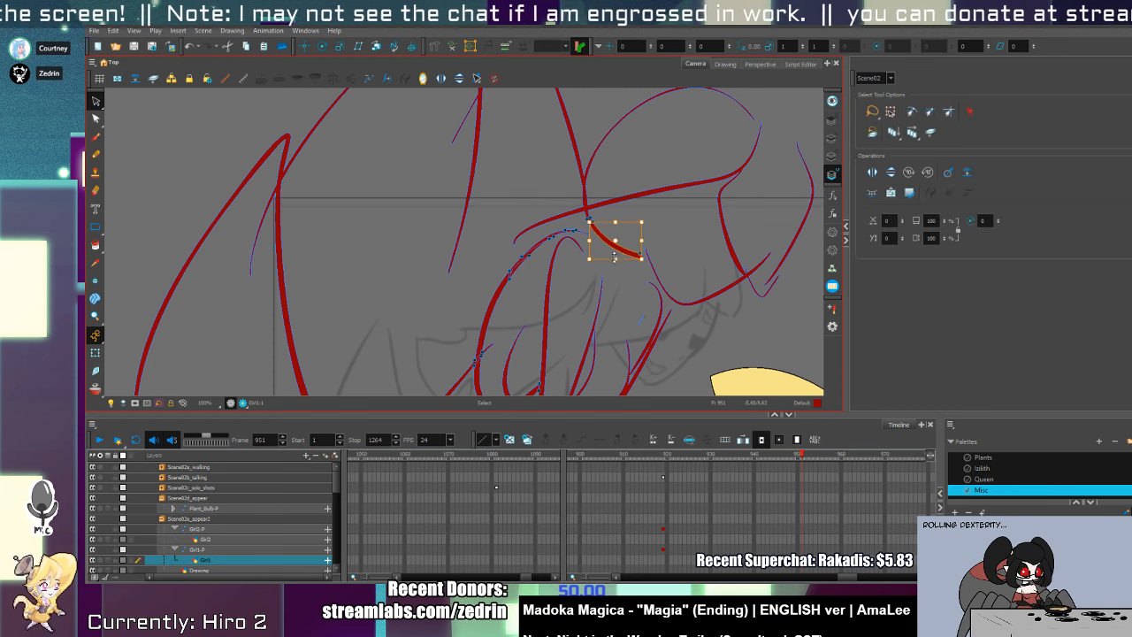
key(Delete)
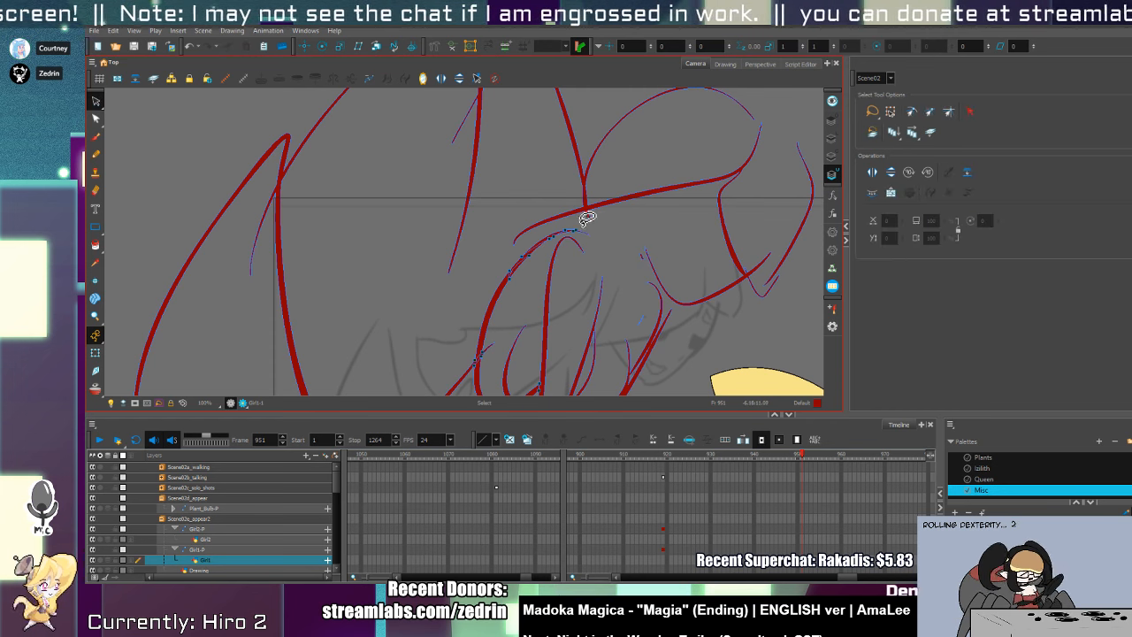
drag(582, 223, 598, 235)
key(ctrl+z)
mouse_move(647, 268)
mouse_down()
mouse_move(602, 185)
mouse_move(589, 220)
mouse_up()
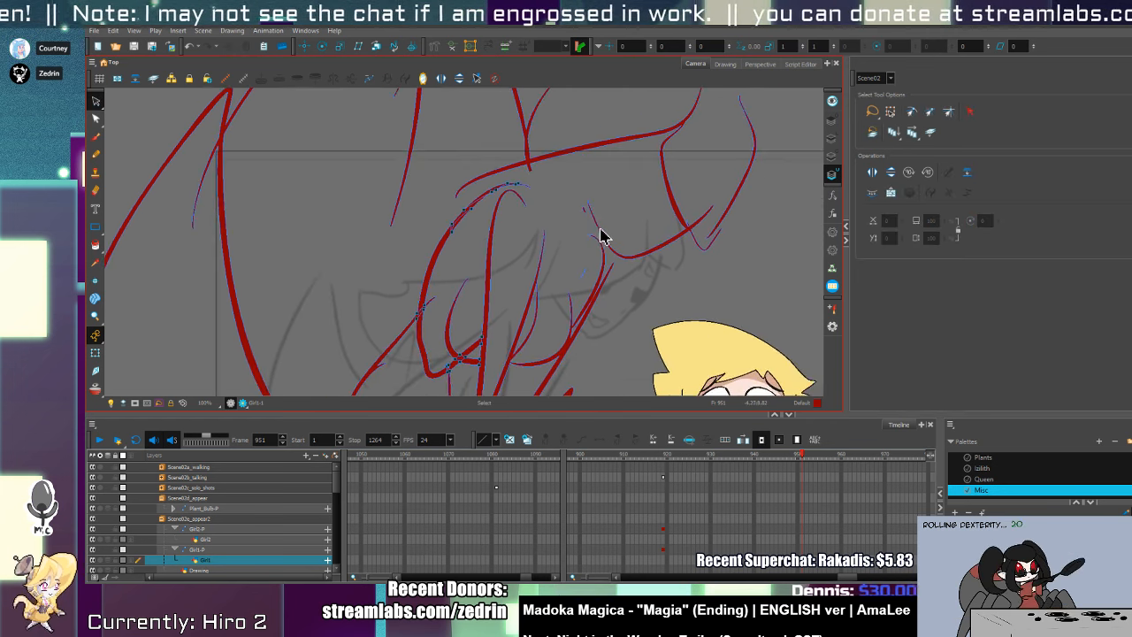
- Try brushing crossed facial guide lines above the girl's jaw
ctrl+alt+click(629, 248)
ctrl+alt+click(629, 248)
click(645, 216)
click(645, 216)
key(alt+b)
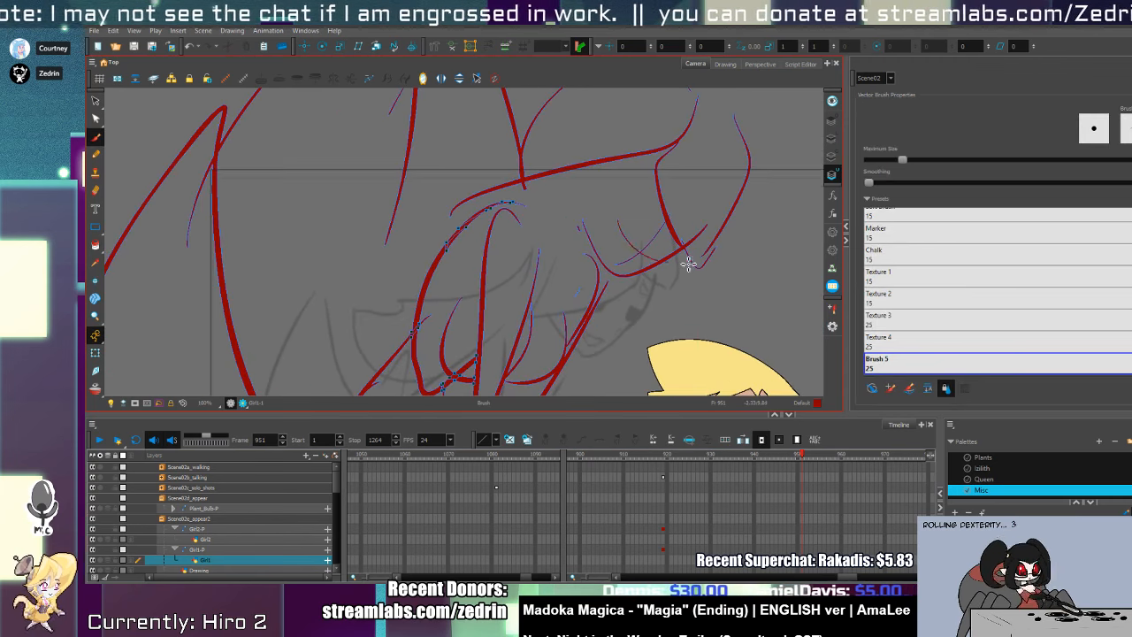
ctrl+alt+click(623, 256)
ctrl+alt+click(623, 256)
key(alt+s)
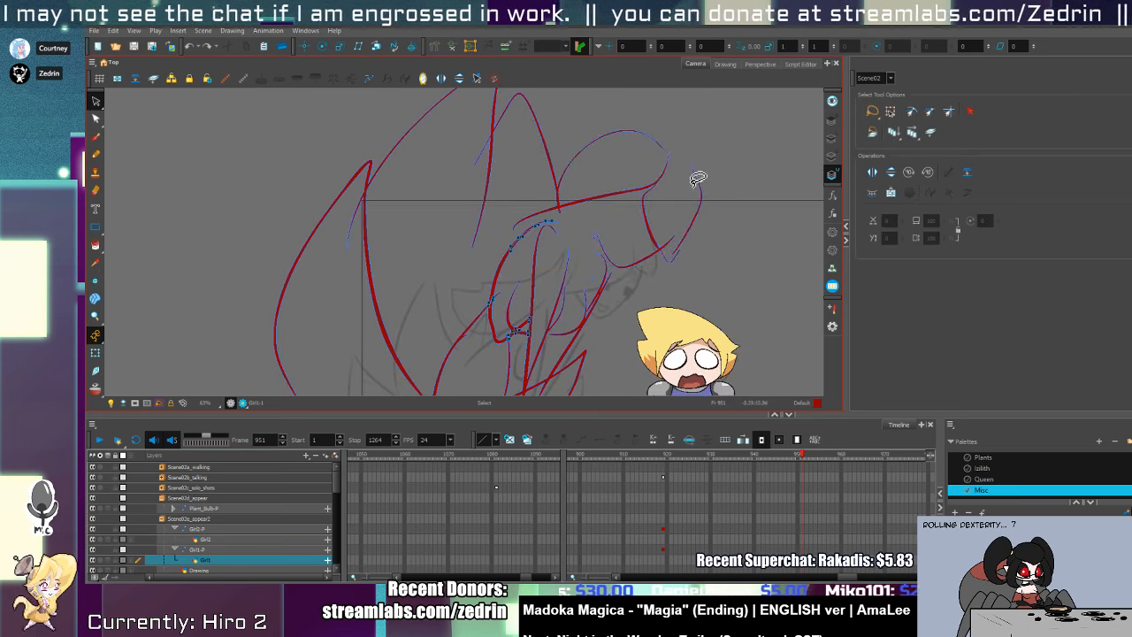
- Delete the girl's face and front hair lines and brush a round head circle in their place
drag(697, 180, 514, 200)
key(Delete)
key(alt+b)
drag(652, 235, 662, 149)
key(ctrl+z)
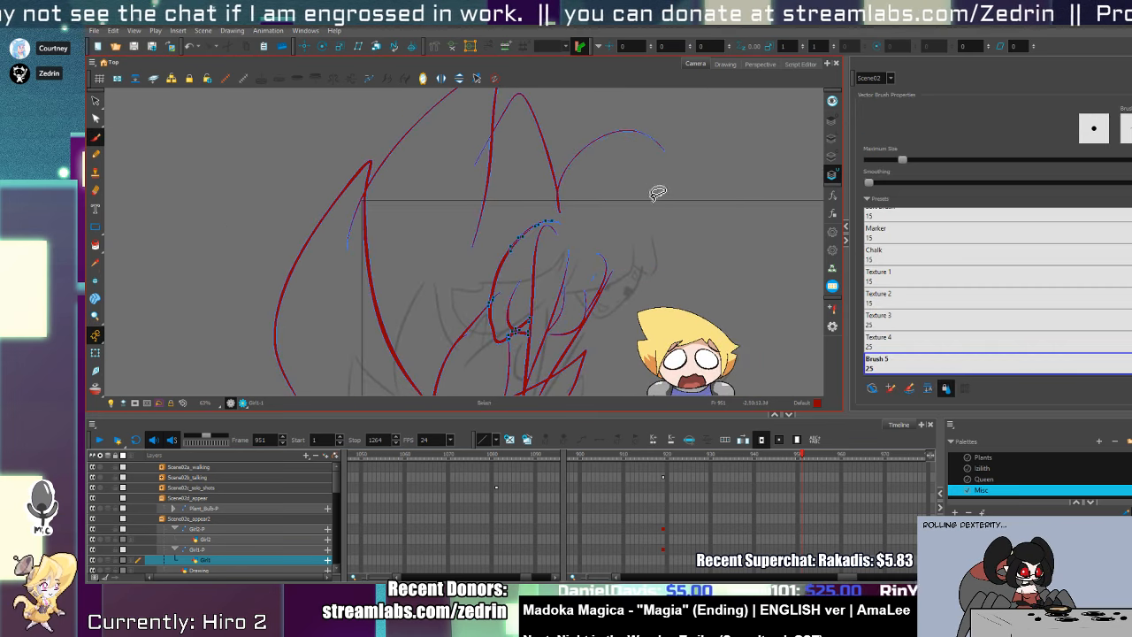
drag(651, 237, 664, 153)
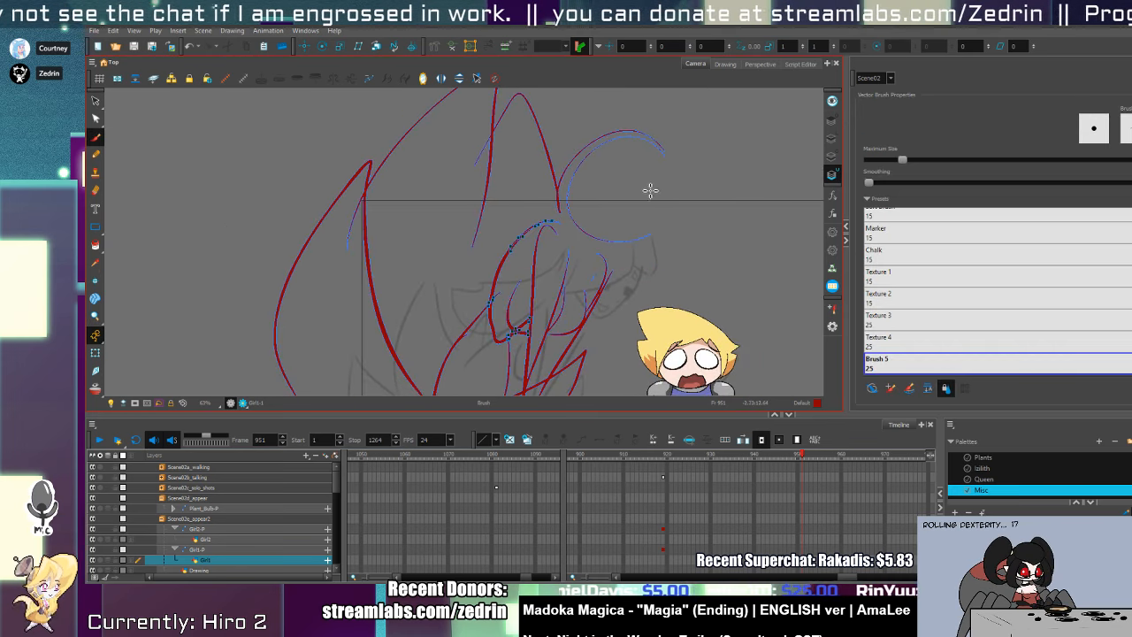
- Try brushing a curved jawline just below the head circle
ctrl+click(607, 230)
ctrl+click(608, 230)
ctrl+click(608, 230)
mouse_move(562, 232)
mouse_down()
mouse_move(605, 249)
mouse_move(580, 273)
mouse_move(692, 250)
mouse_up()
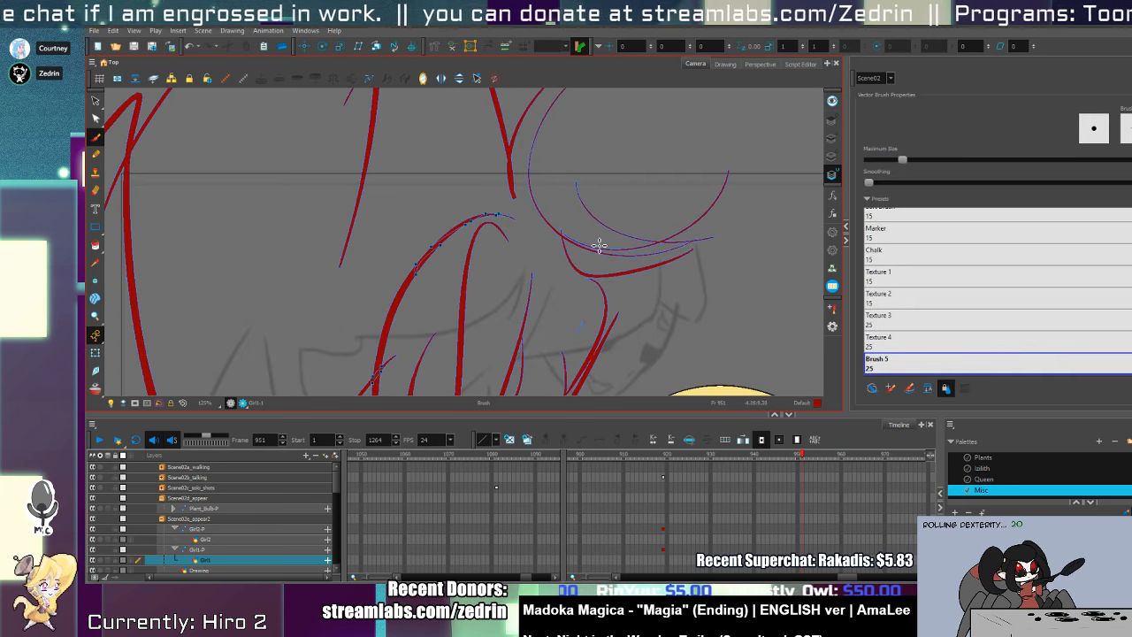
key(ctrl+z)
key(ctrl+z)
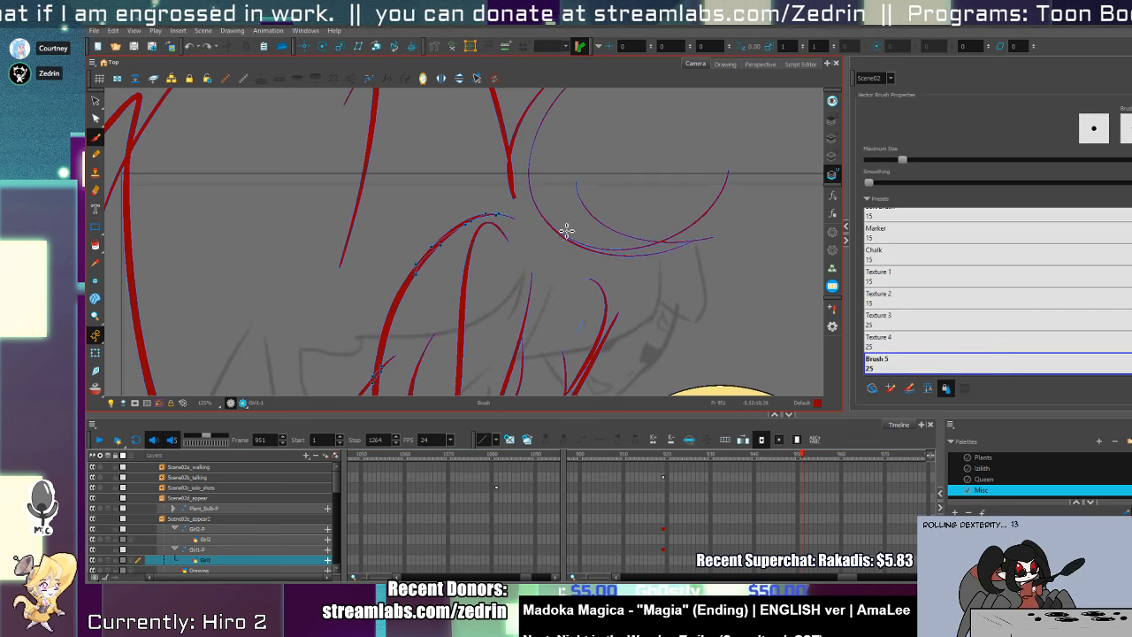
- Brush the slanted side of the girl's face from the head circle down to her chest, redoing strokes that miss
mouse_move(547, 214)
mouse_down()
mouse_move(592, 283)
mouse_move(667, 256)
mouse_up()
key(ctrl+z)
mouse_move(548, 215)
mouse_down()
mouse_move(602, 280)
mouse_move(680, 254)
mouse_move(600, 279)
mouse_up()
key(ctrl+z)
key(ctrl+z)
mouse_move(547, 212)
mouse_down()
mouse_move(672, 275)
mouse_move(553, 235)
mouse_move(620, 294)
mouse_move(586, 284)
mouse_move(691, 241)
mouse_up()
key(ctrl+z)
key(ctrl+z)
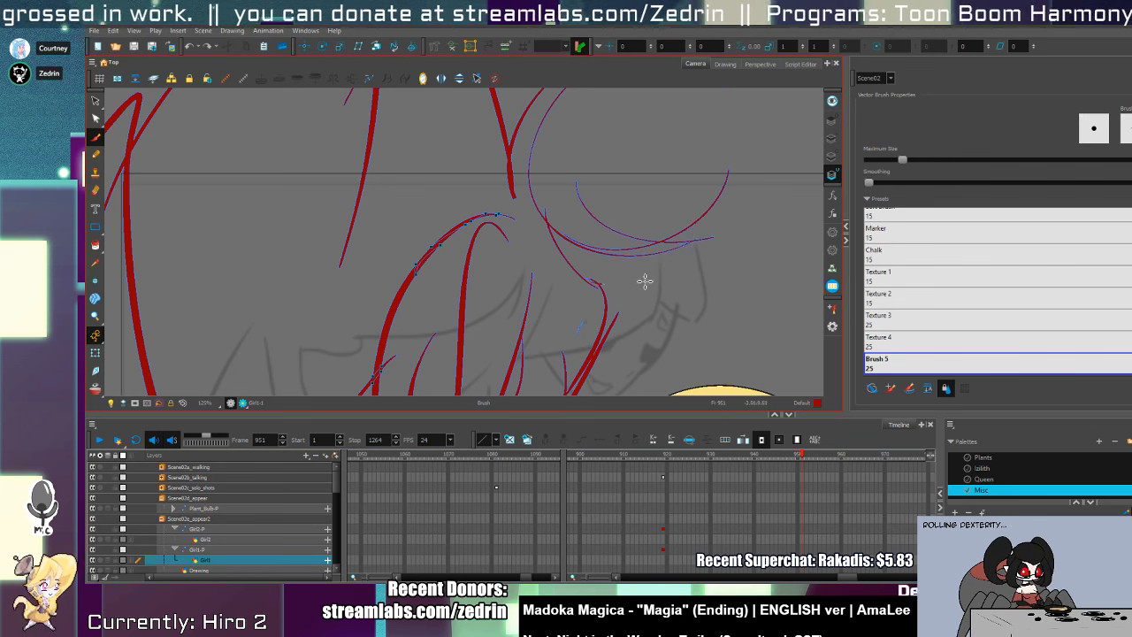
- Brush the lower jawline up toward the head circle and trim the line ends that overlap
drag(595, 284, 698, 243)
key(ctrl+z)
mouse_move(574, 274)
mouse_down()
mouse_move(716, 225)
mouse_move(667, 255)
mouse_move(709, 244)
mouse_up()
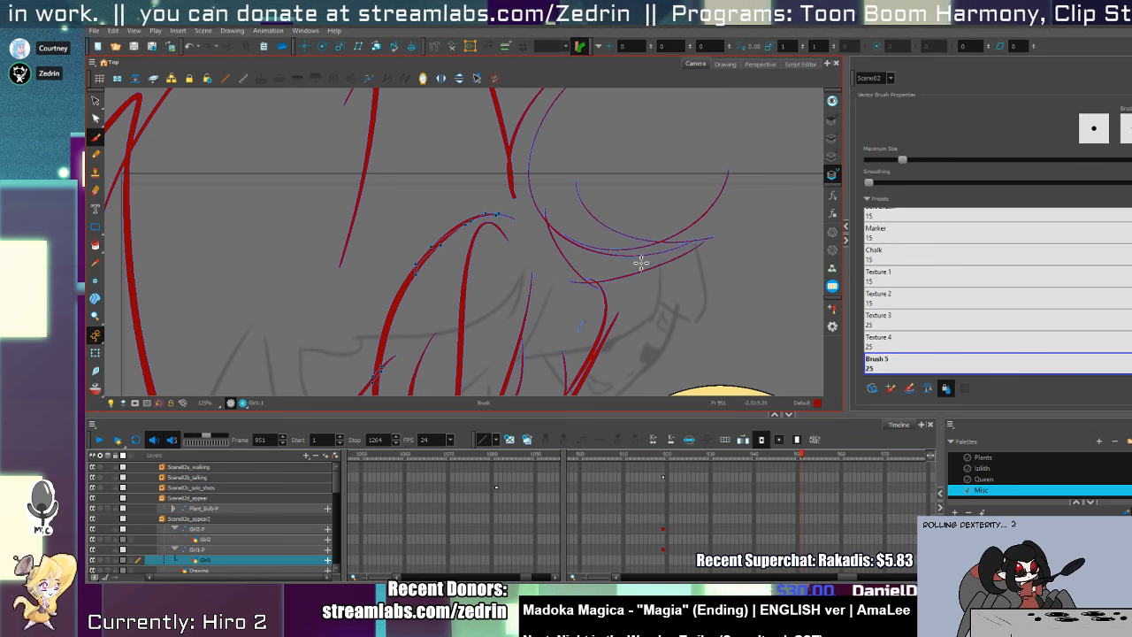
key(alt+t)
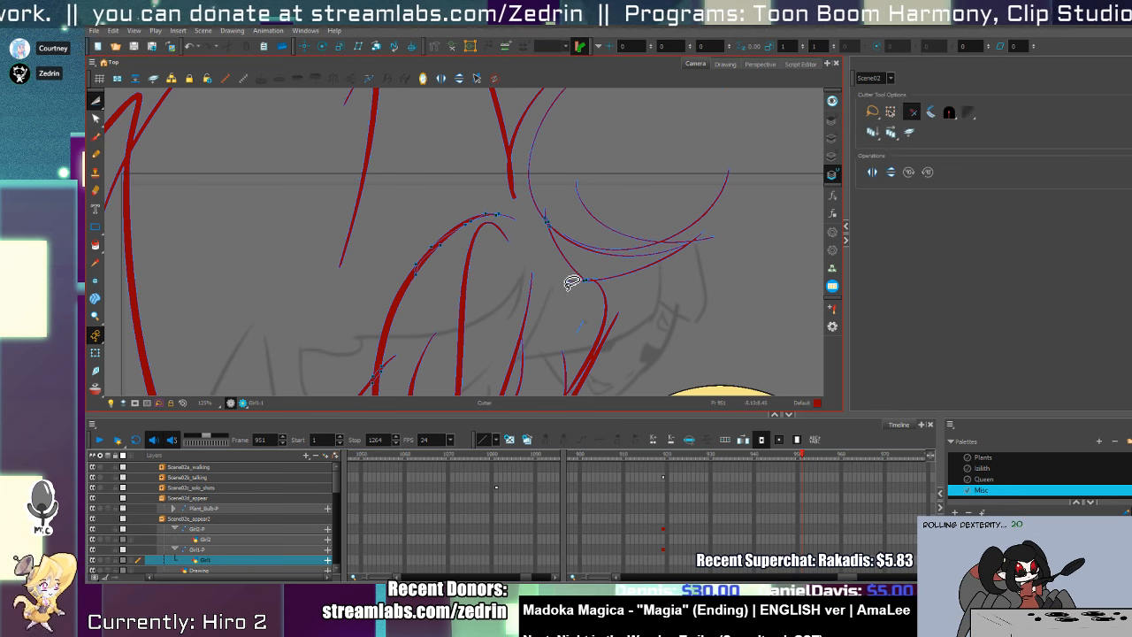
drag(646, 265, 676, 242)
- Replace the girl's thick arm outline with a thinner curve and brush a large pointed shape around the outside of it
key(z)
alt+click(648, 254)
alt+click(646, 256)
click(611, 228)
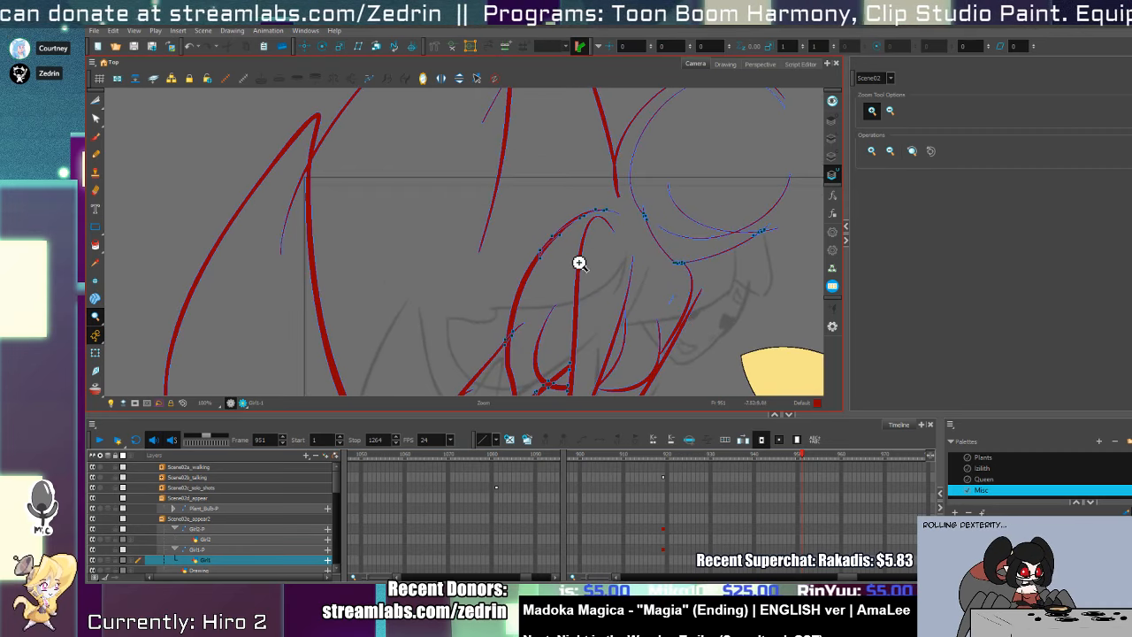
drag(579, 263, 629, 215)
key(alt+s)
click(637, 205)
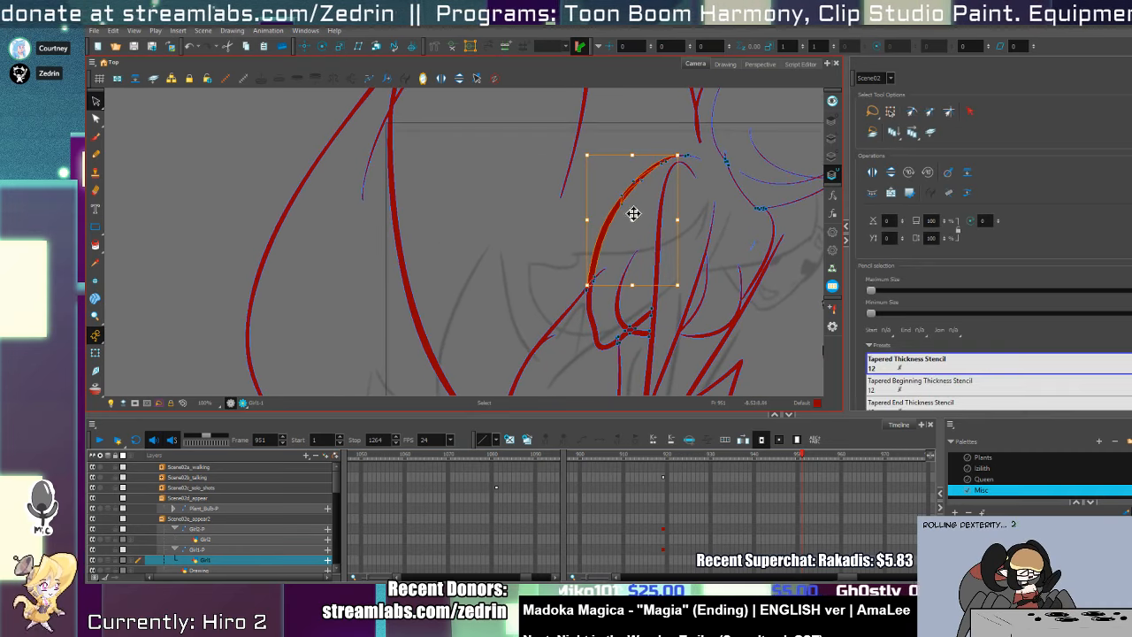
key(alt+b)
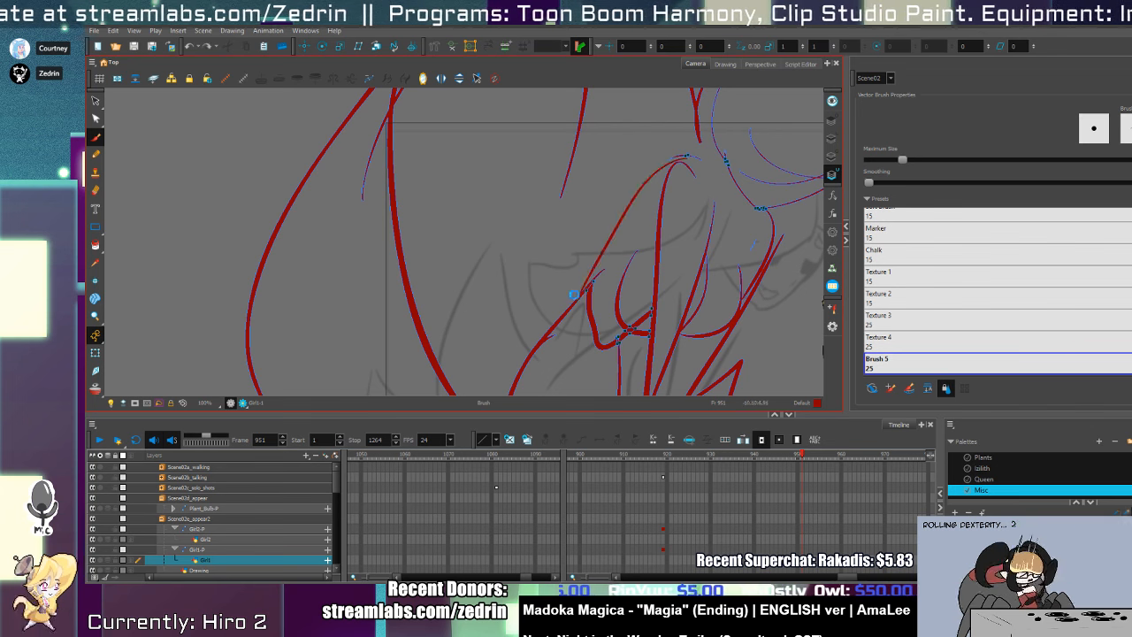
drag(574, 295, 553, 372)
mouse_move(694, 150)
mouse_down()
mouse_move(528, 323)
mouse_move(529, 346)
mouse_move(591, 317)
mouse_up()
mouse_move(601, 271)
mouse_down()
mouse_move(546, 215)
mouse_move(480, 108)
mouse_move(424, 267)
mouse_up()
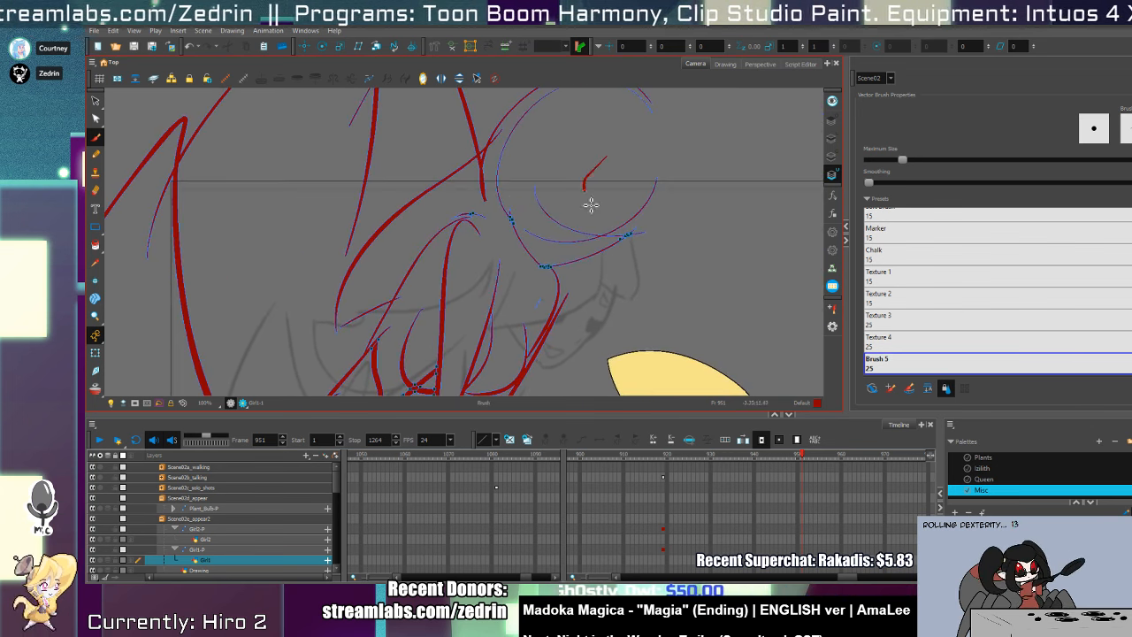
- Brush a long pointed hair lock hanging over the girl's face from two curves that meet at the tip
drag(624, 144, 651, 324)
key(ctrl+z)
drag(623, 141, 656, 347)
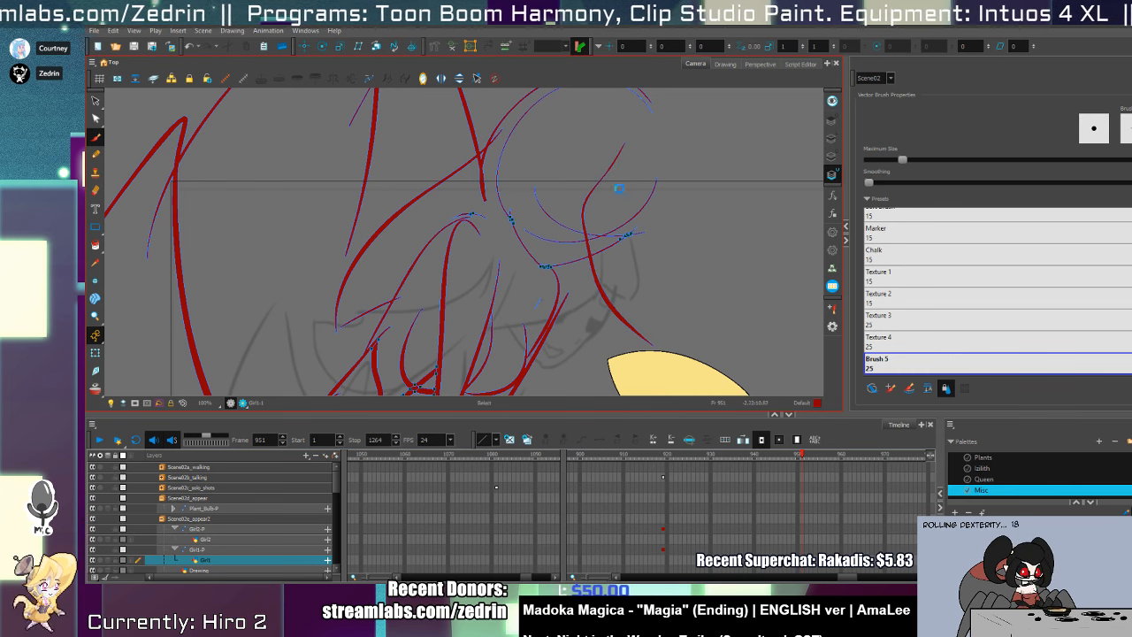
key(ctrl+z)
mouse_move(620, 150)
mouse_down()
mouse_move(599, 235)
mouse_move(672, 338)
mouse_up()
drag(671, 144, 645, 338)
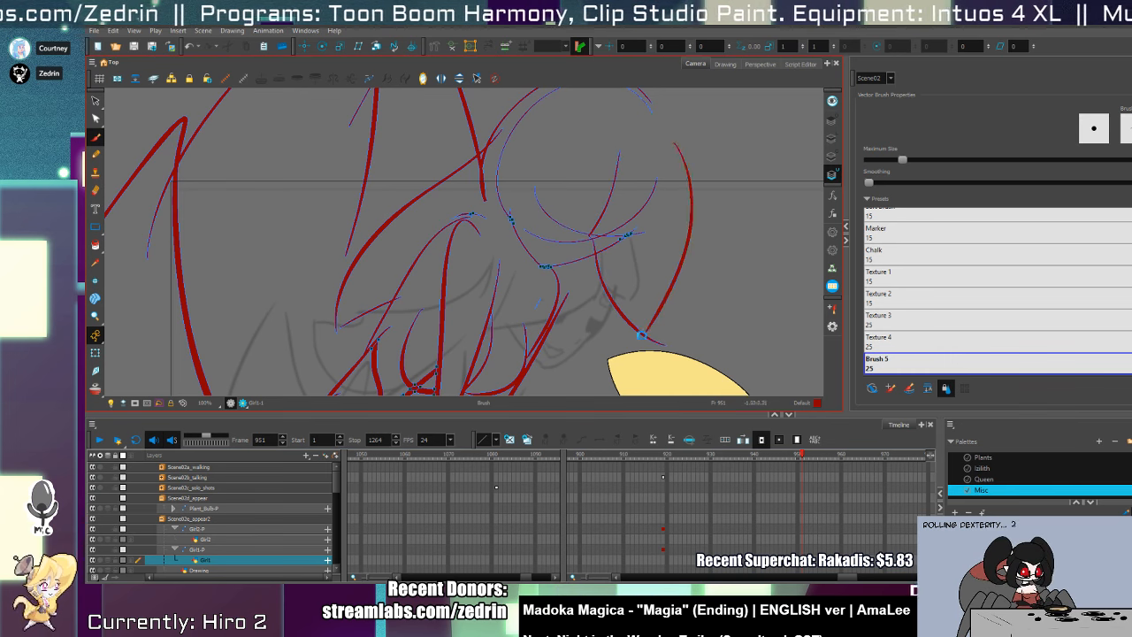
key(ctrl+z)
mouse_move(666, 138)
mouse_down()
mouse_move(643, 348)
mouse_move(682, 311)
mouse_up()
- Trim the hair lock's tip and cut away the head circle and jaw lines that overlap the lock
key(alt+t)
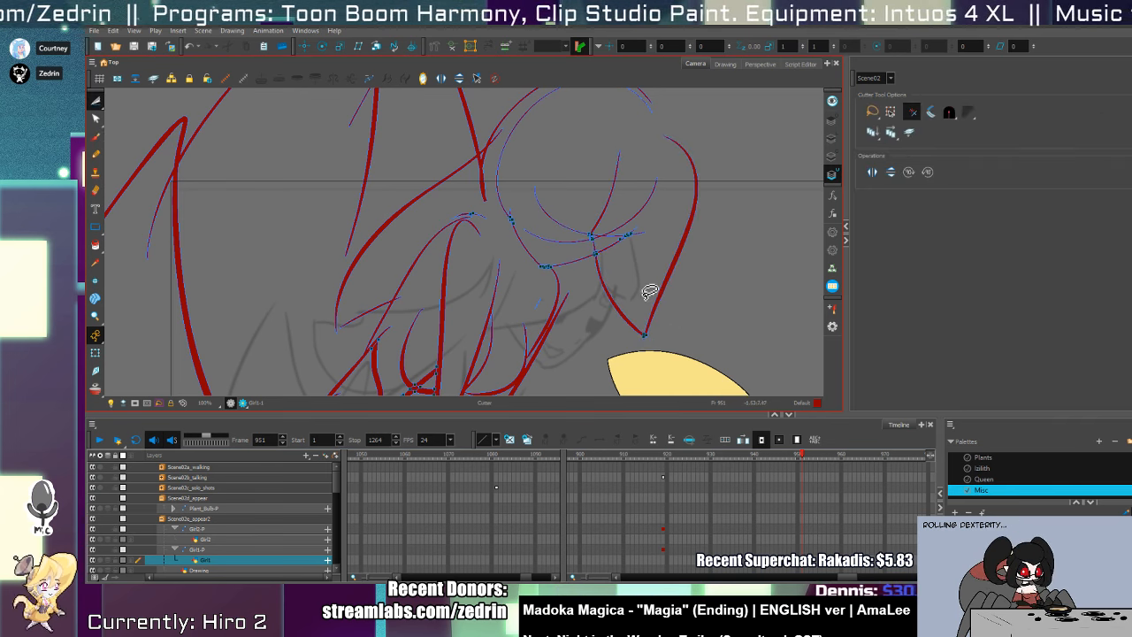
mouse_move(647, 241)
mouse_down()
mouse_move(678, 177)
mouse_move(683, 259)
mouse_up()
key(alt+s)
click(608, 260)
key(Delete)
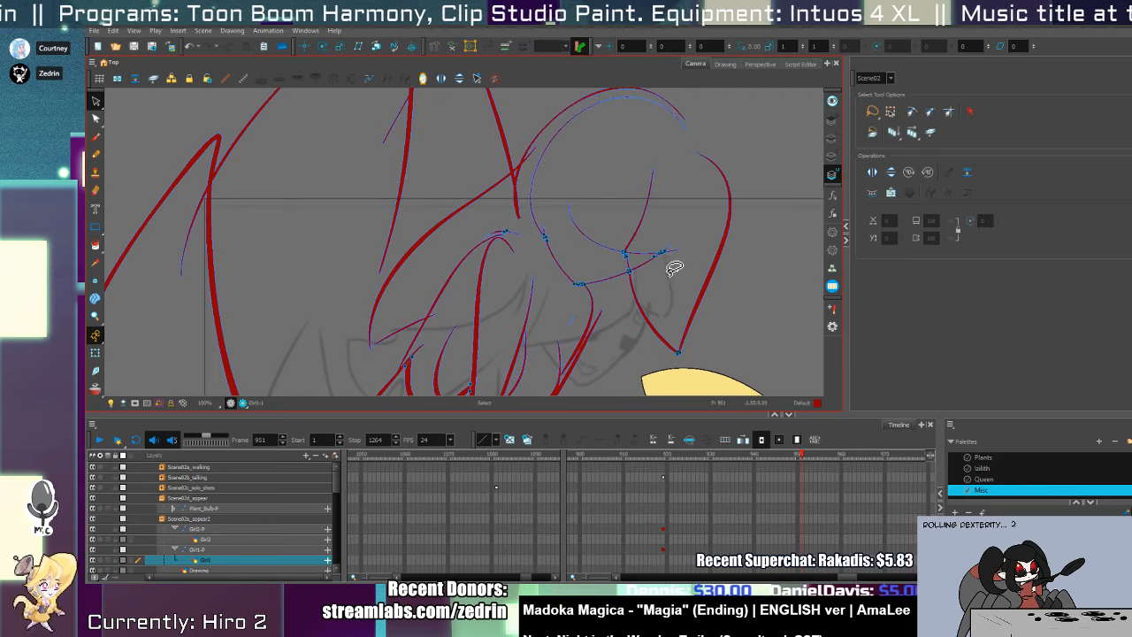
- Select the whole Girl1 drawing, rotate it slightly clockwise and reposition it beside the knight
drag(629, 255, 602, 116)
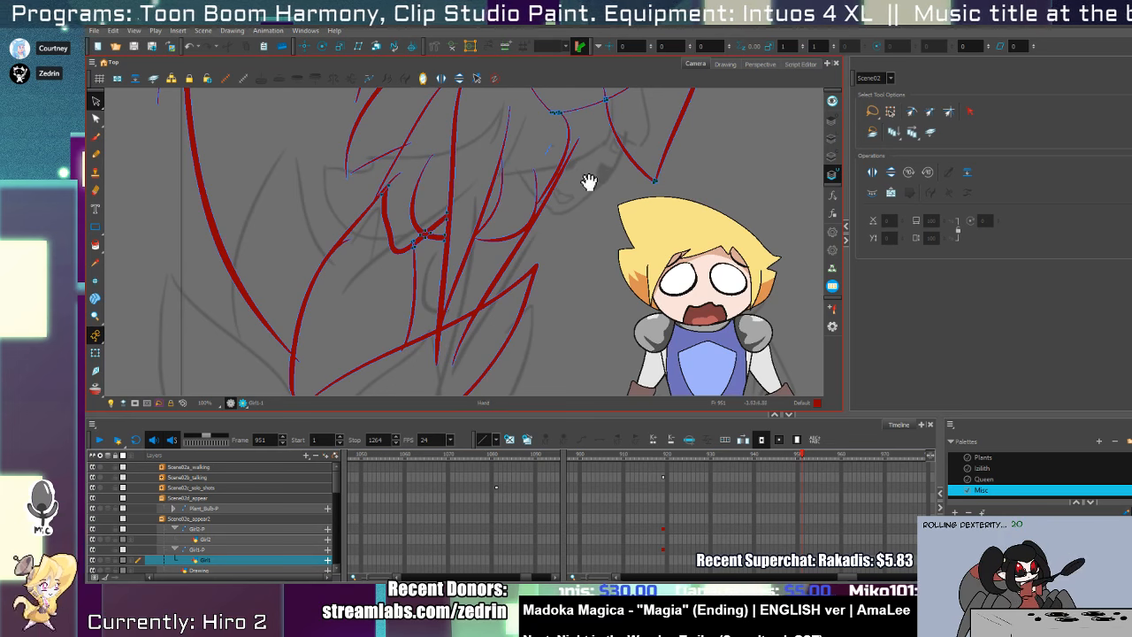
scroll(589, 177, down, 2)
key(ctrl+a)
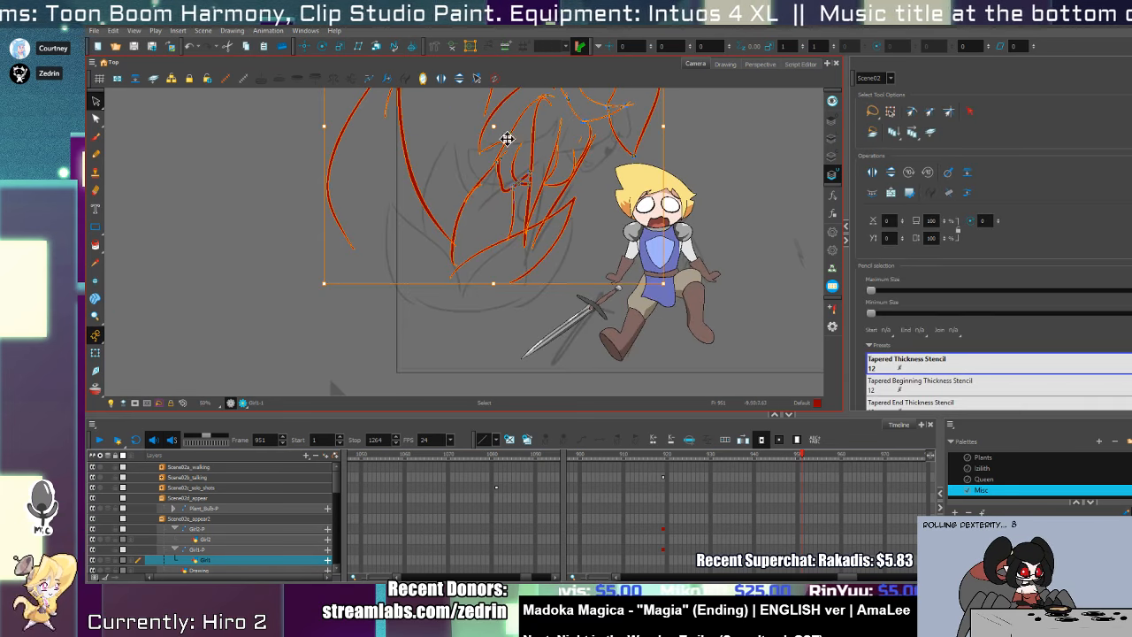
drag(501, 139, 504, 106)
key(space)
drag(538, 192, 525, 245)
drag(664, 311, 617, 296)
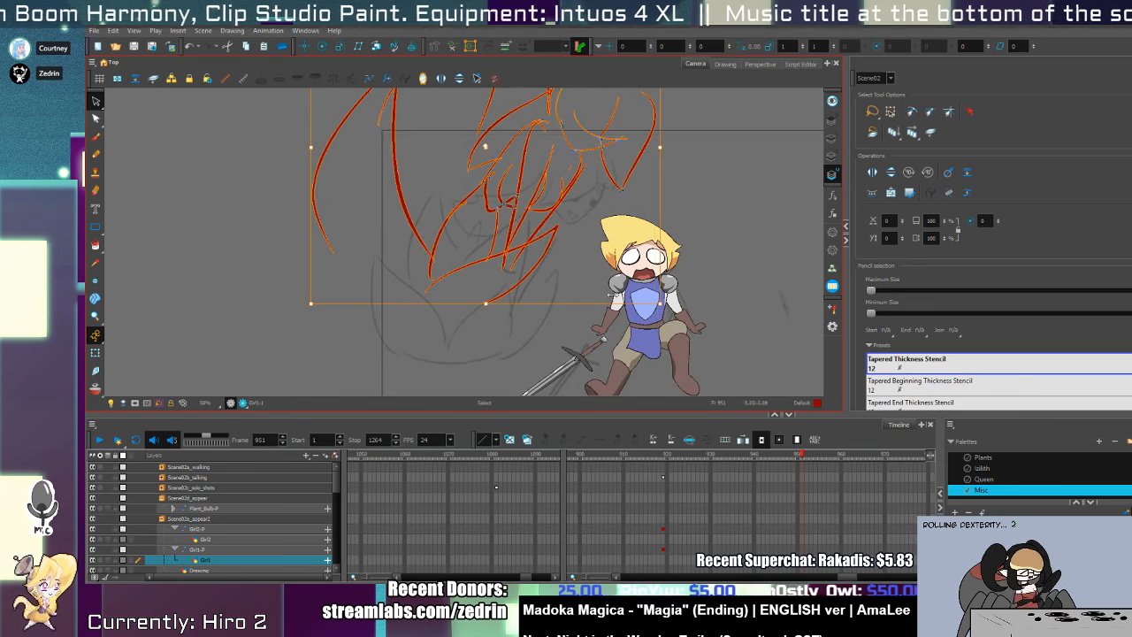
drag(492, 164, 491, 183)
key(space)
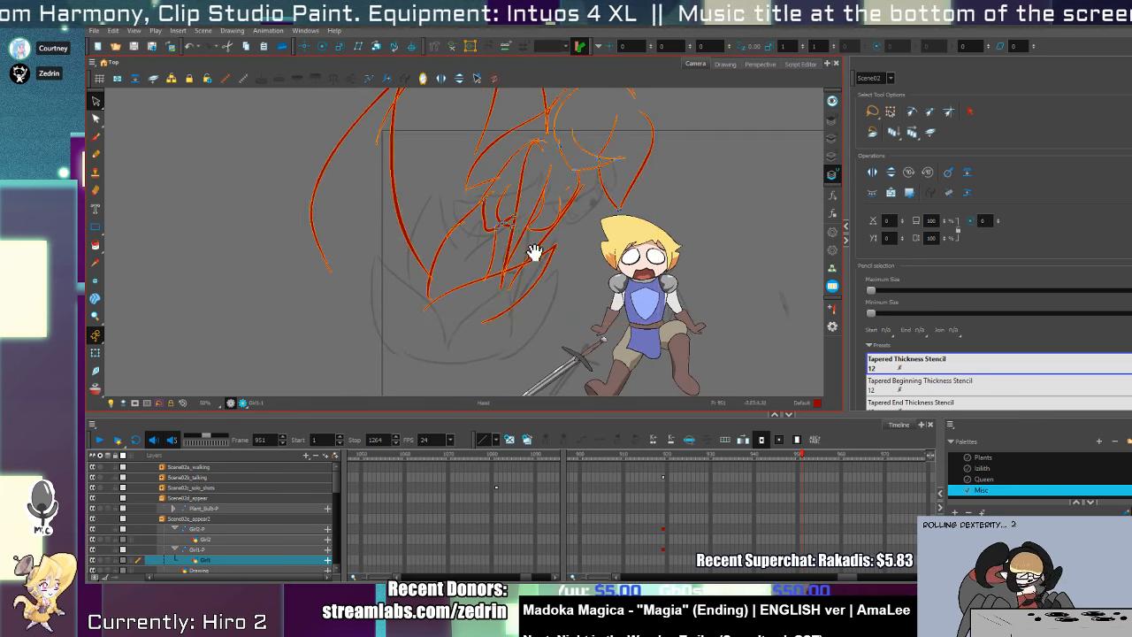
- Compare the Girl1 rough at frame 951 with the underlying sketch around frames 987 to 991
drag(534, 252, 563, 245)
key(alt+b)
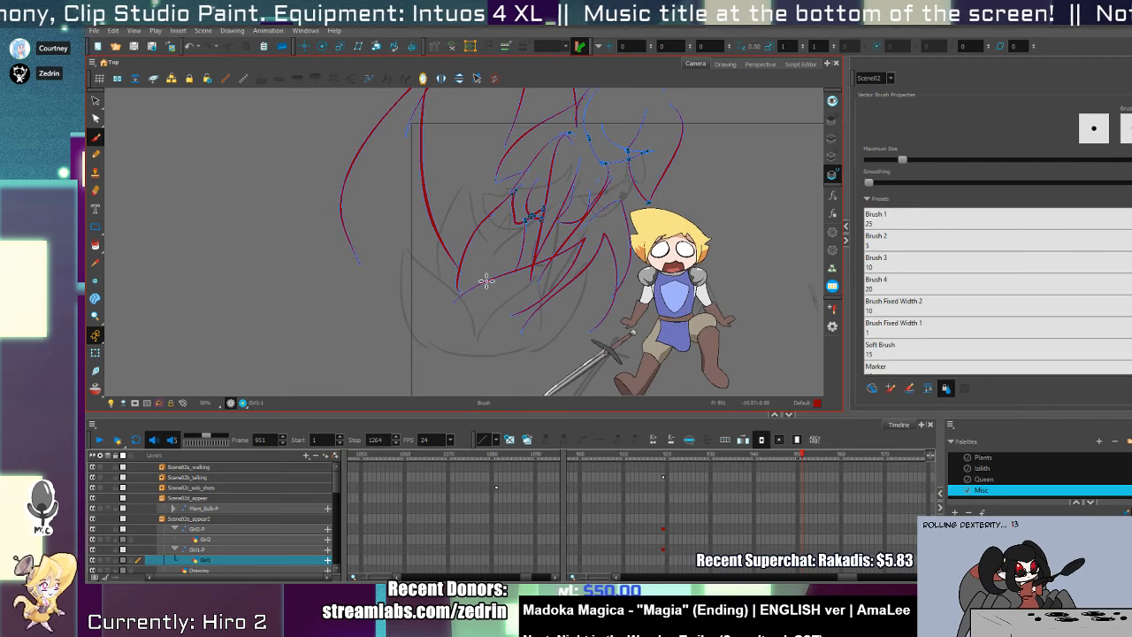
key(space)
mouse_move(550, 285)
mouse_down()
mouse_move(545, 238)
mouse_move(526, 328)
mouse_move(481, 324)
mouse_move(439, 284)
mouse_up()
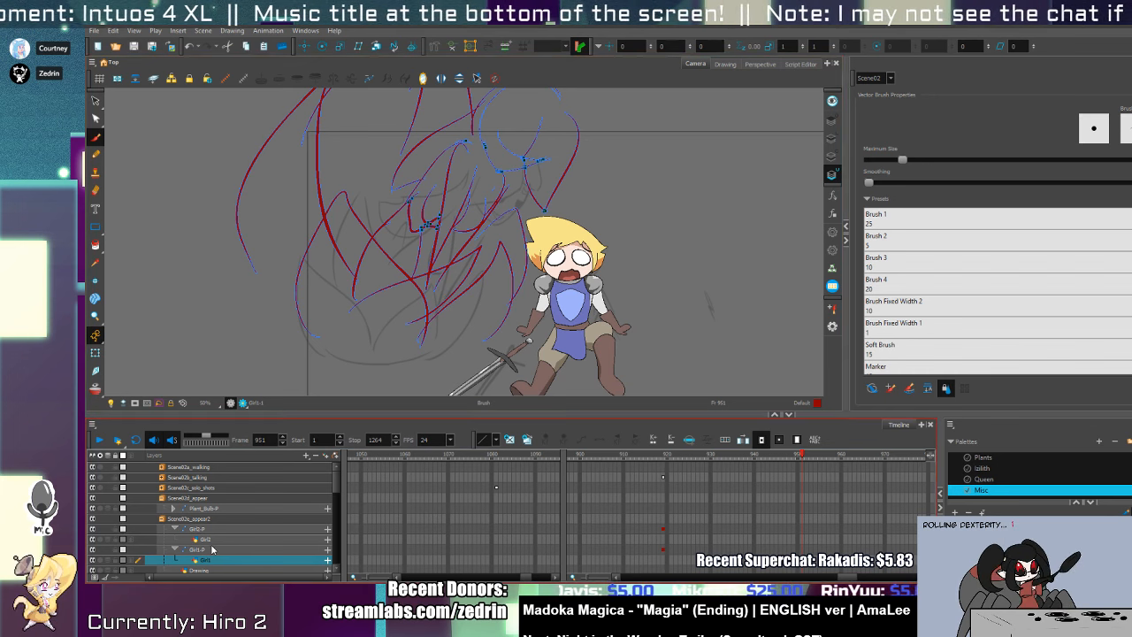
mouse_move(814, 454)
mouse_down()
mouse_move(934, 458)
mouse_move(891, 475)
mouse_up()
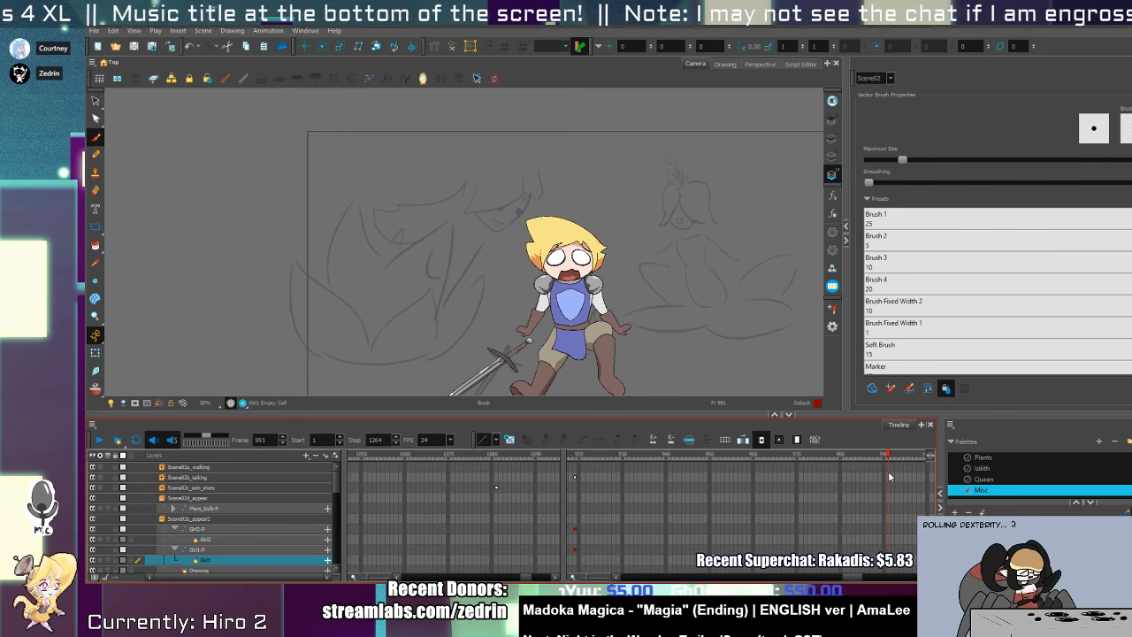
click(712, 548)
mouse_move(515, 296)
mouse_down()
mouse_move(489, 216)
mouse_move(511, 310)
mouse_move(495, 307)
mouse_up()
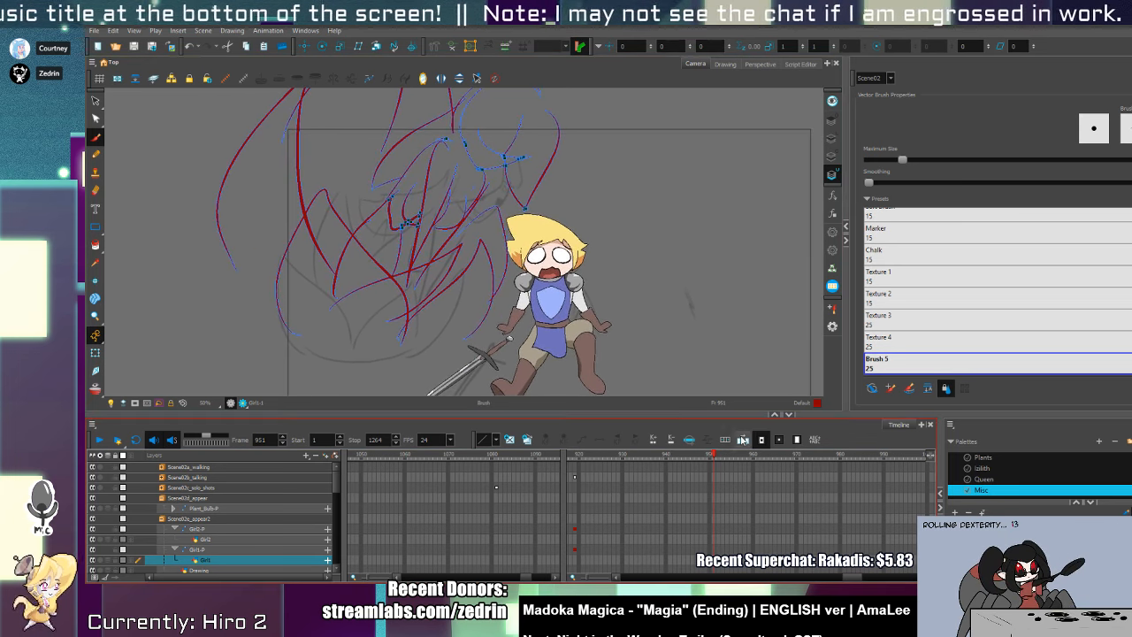
mouse_move(734, 457)
mouse_down()
mouse_move(896, 478)
mouse_move(842, 480)
mouse_move(871, 492)
mouse_up()
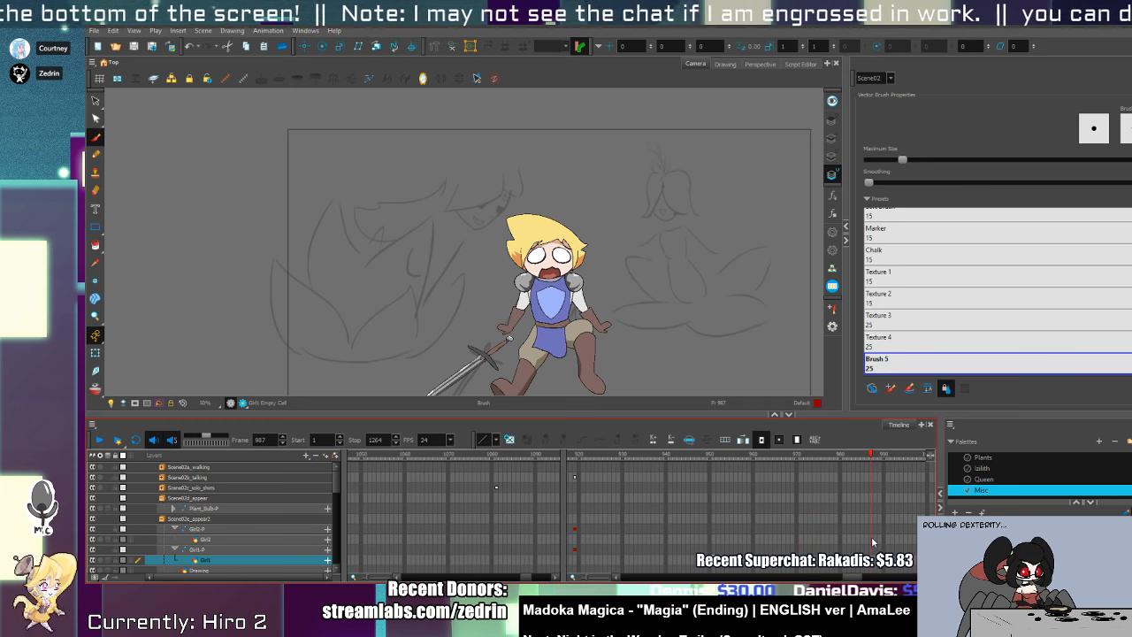
- On the Girl2 layer at frame 991, brush the second girl's torso side, shoulders and outstretched arm lines over the sketch
click(884, 539)
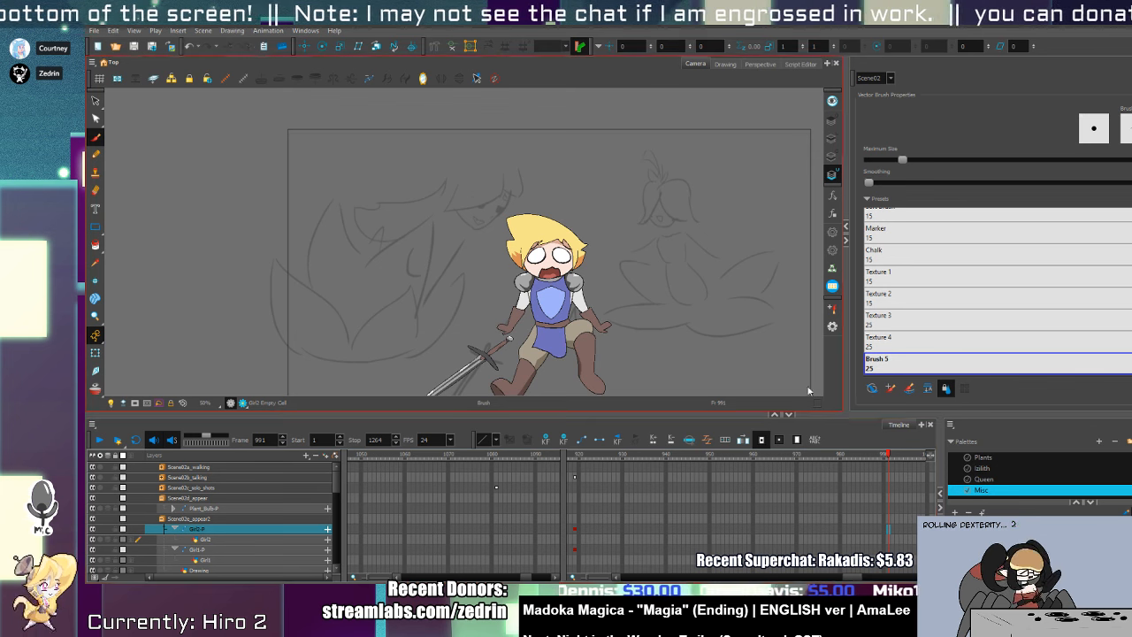
scroll(674, 241, up, 2)
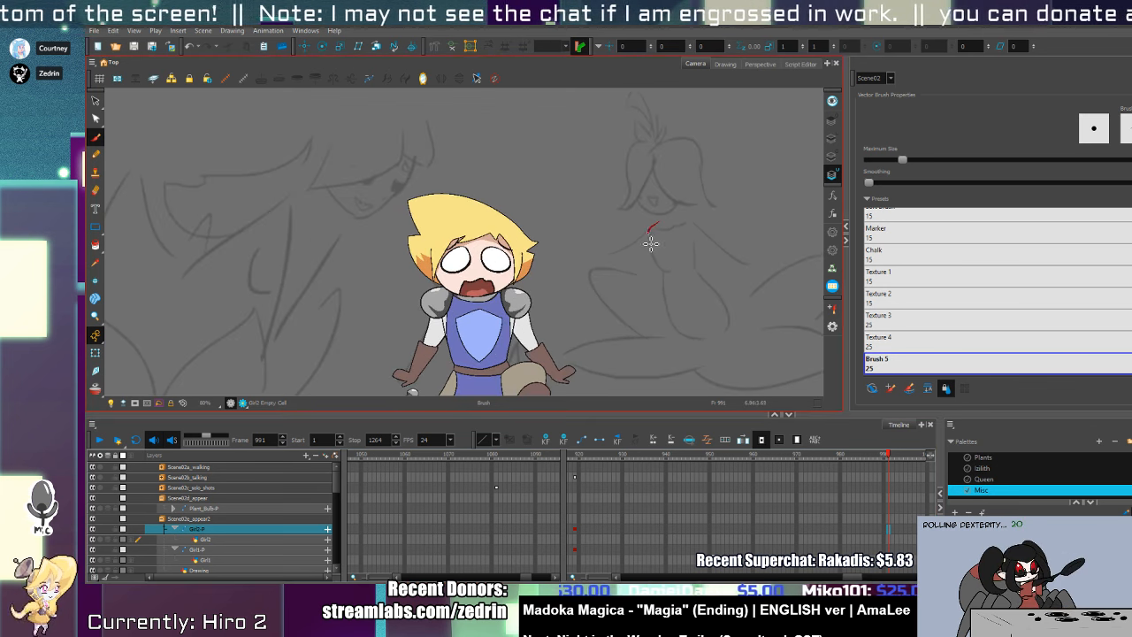
drag(651, 243, 733, 327)
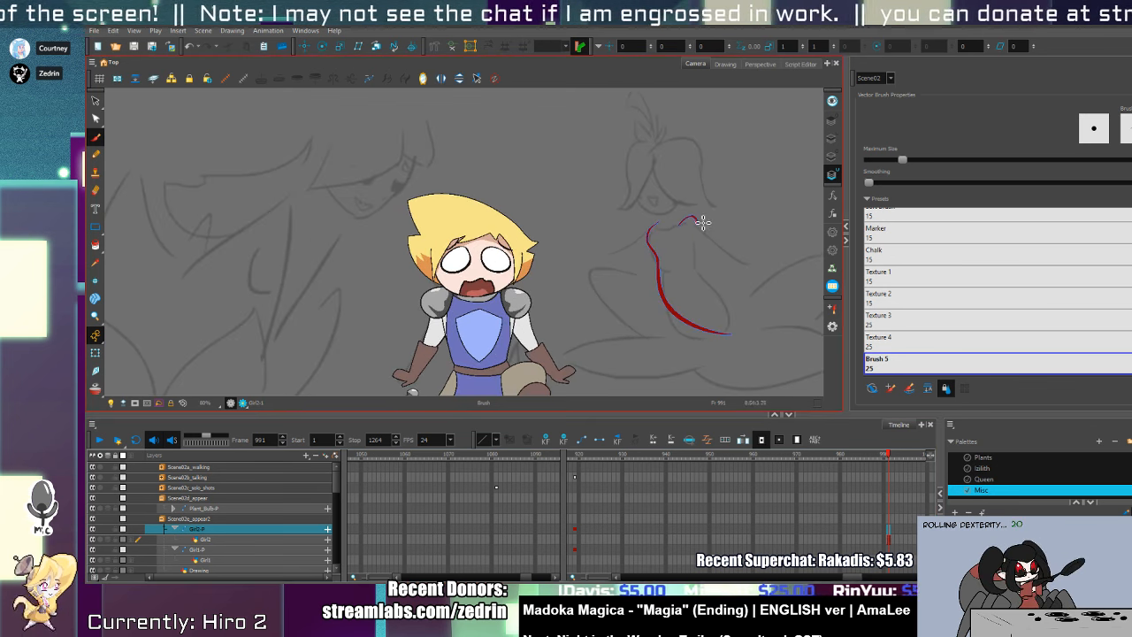
drag(704, 222, 786, 241)
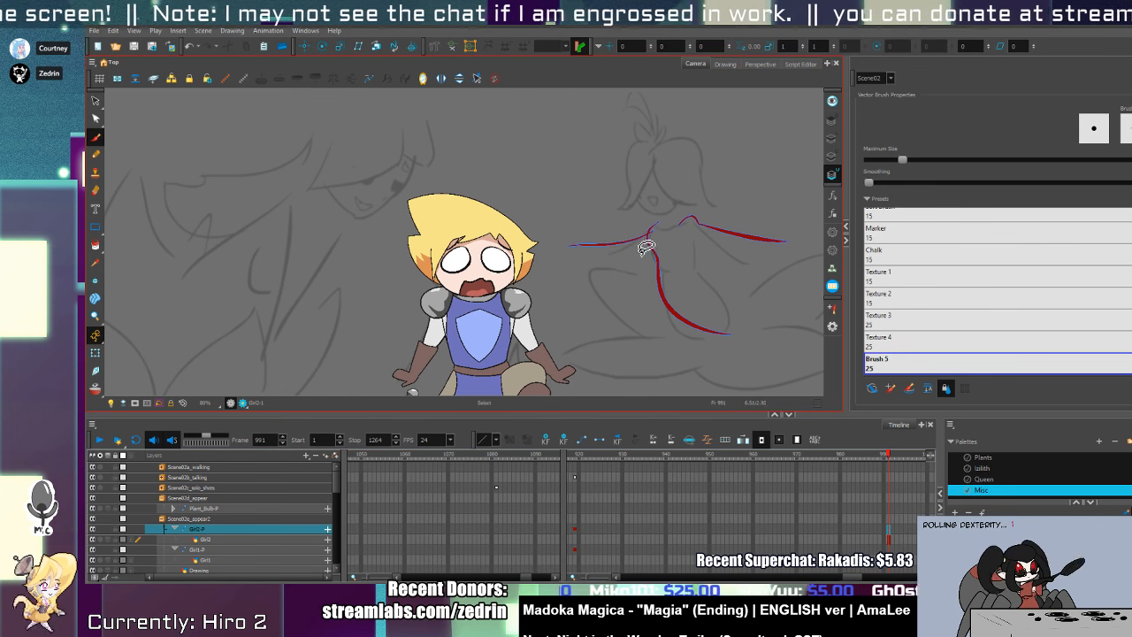
- Replace both of the second girl's arm lines with curves that slope down from the shoulders
key(ctrl+z)
drag(651, 235, 591, 269)
key(alt+s)
drag(750, 228, 771, 261)
key(Delete)
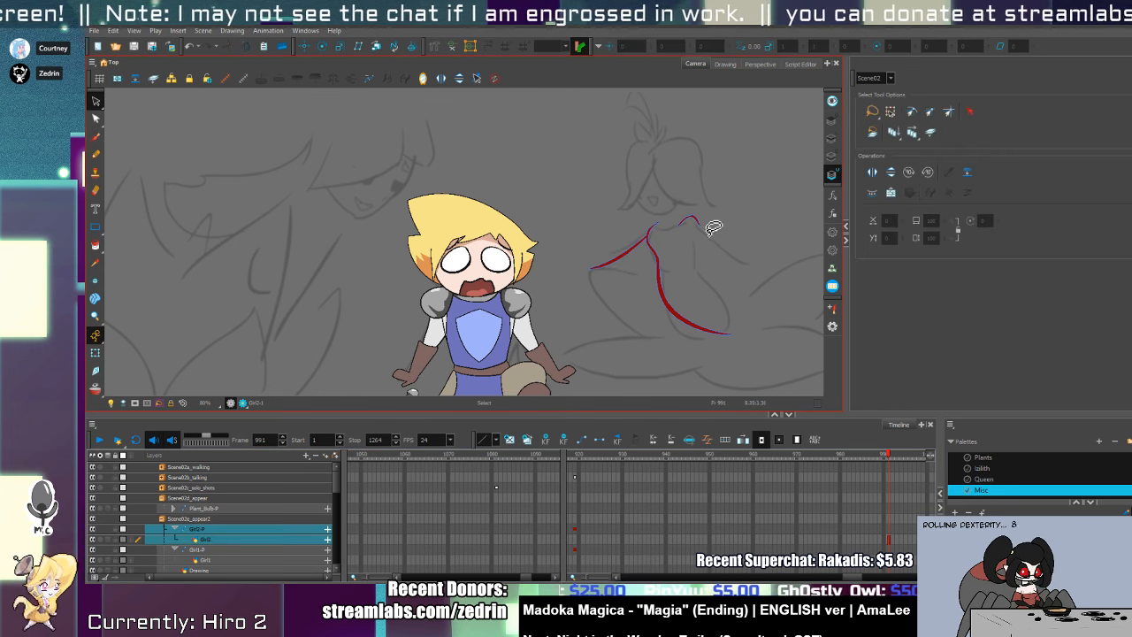
key(alt+b)
drag(700, 228, 768, 253)
- Brush the second girl's round head, facial guide lines, open mouth and a side hair lock curving toward the knight
key(alt+z)
click(652, 173)
key(alt+b)
mouse_move(644, 122)
mouse_down()
mouse_move(616, 207)
mouse_move(692, 209)
mouse_up()
key(ctrl+z)
key(ctrl+z)
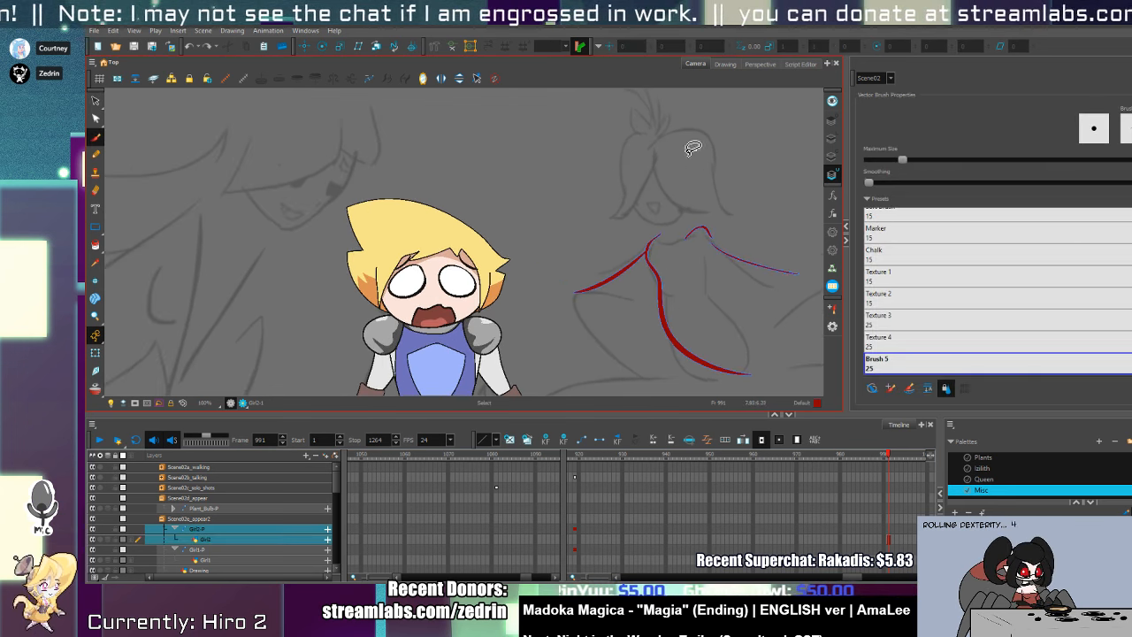
key(alt+b)
mouse_move(680, 137)
mouse_down()
mouse_move(699, 209)
mouse_move(619, 210)
mouse_move(699, 209)
mouse_up()
key(ctrl+z)
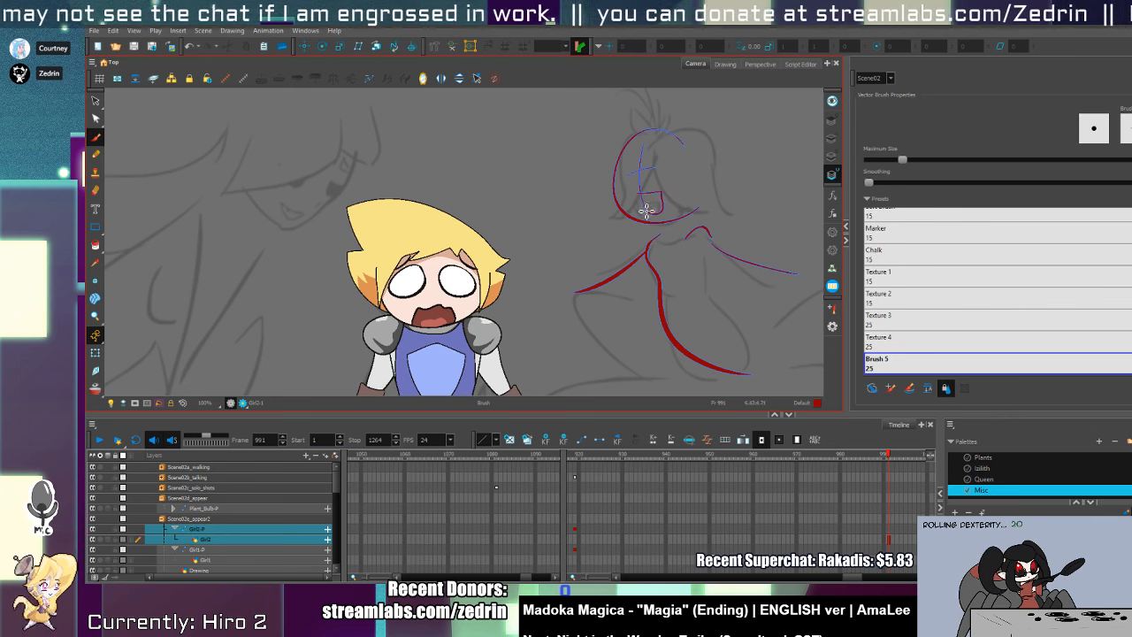
mouse_move(652, 146)
mouse_down()
mouse_move(625, 222)
mouse_move(596, 226)
mouse_up()
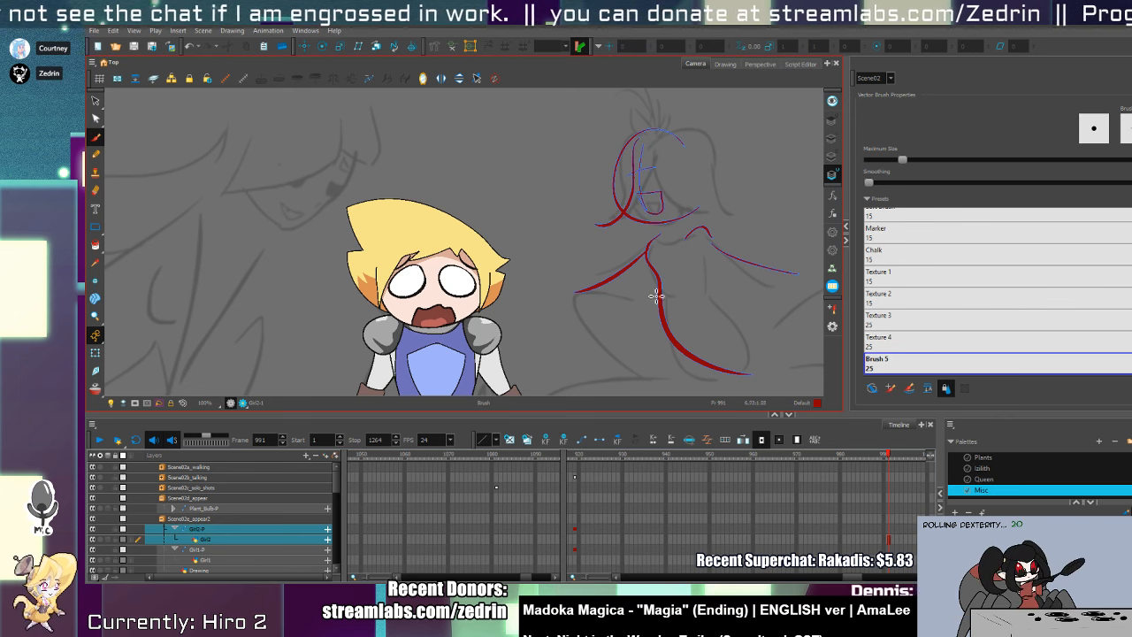
- Delete the thick torso line and redraw the second girl's body with separate chest, waist and hip curves
ctrl+click(660, 266)
key(Delete)
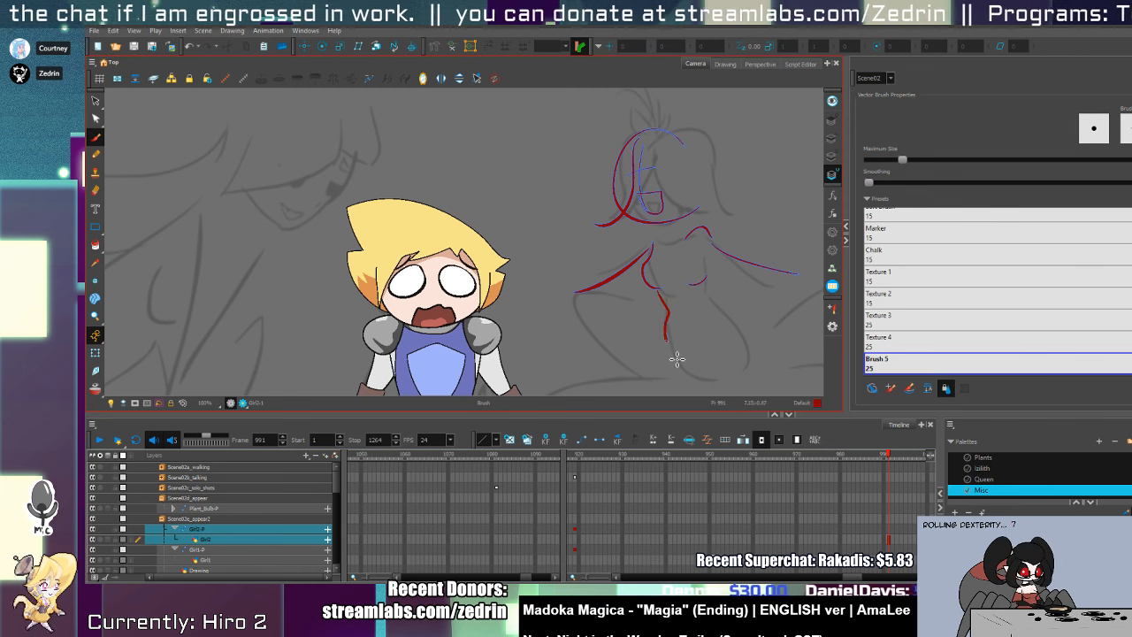
drag(677, 358, 708, 381)
drag(714, 301, 790, 350)
key(ctrl+z)
drag(713, 281, 783, 345)
drag(731, 265, 699, 200)
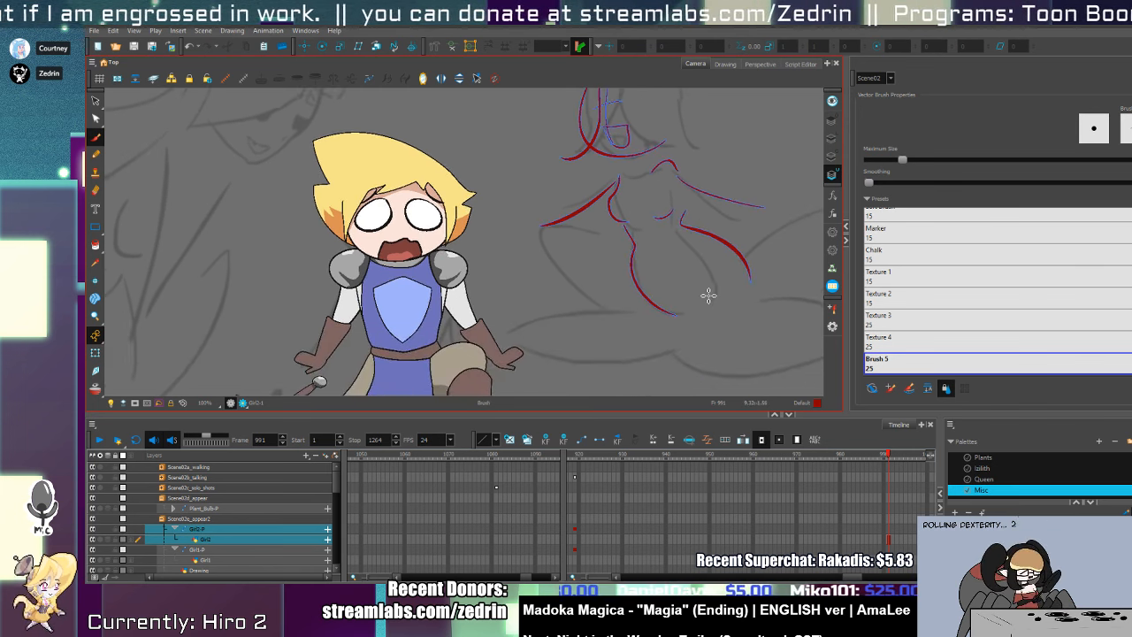
mouse_move(690, 275)
mouse_down()
mouse_move(690, 318)
mouse_move(724, 381)
mouse_up()
key(ctrl+z)
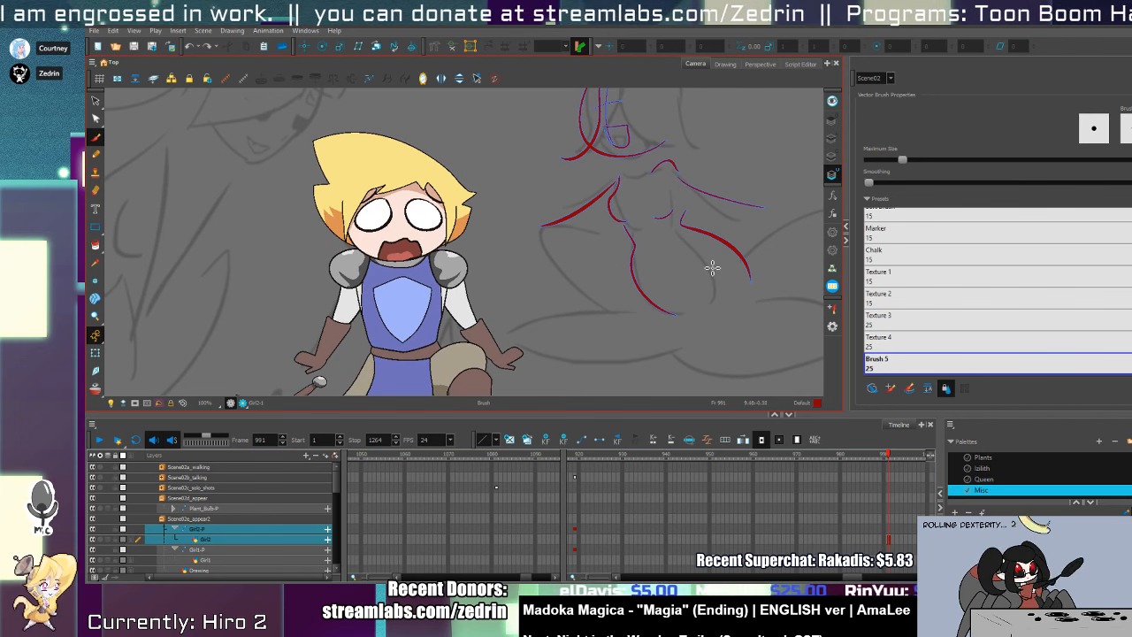
- Brush the large pointed flower petals spreading around the second girl's waist, following the sketch
scroll(647, 298, down, 2)
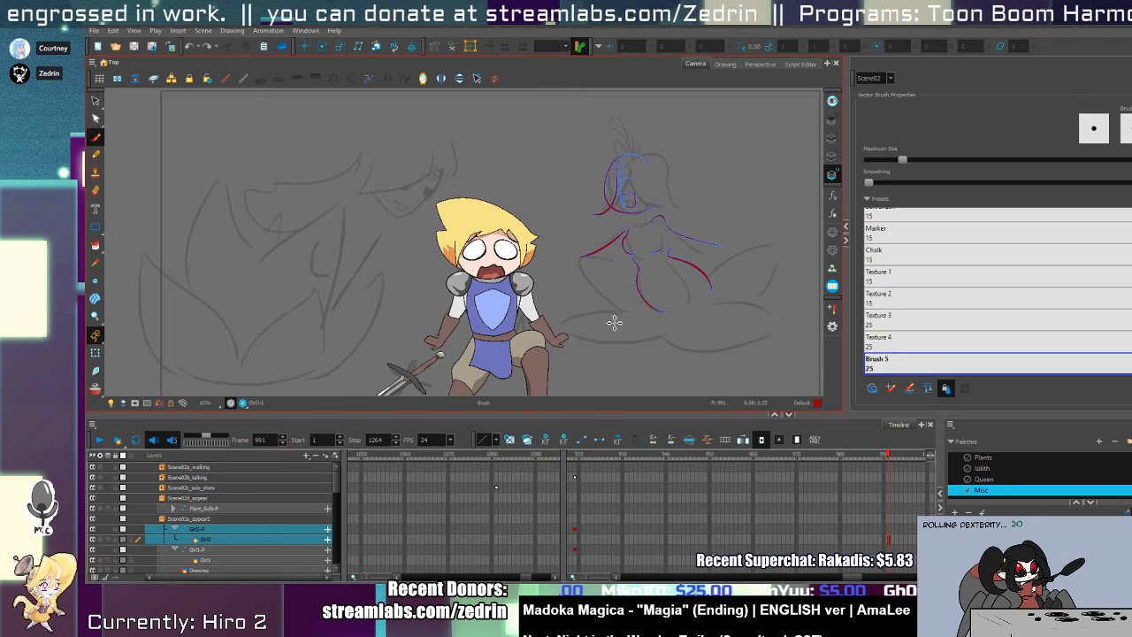
mouse_move(635, 316)
mouse_down()
mouse_move(565, 353)
mouse_move(703, 329)
mouse_move(679, 342)
mouse_move(652, 335)
mouse_move(702, 347)
mouse_move(671, 356)
mouse_move(792, 345)
mouse_up()
mouse_move(684, 345)
mouse_down()
mouse_move(779, 345)
mouse_move(682, 357)
mouse_move(806, 354)
mouse_up()
key(ctrl+z)
drag(690, 314, 806, 352)
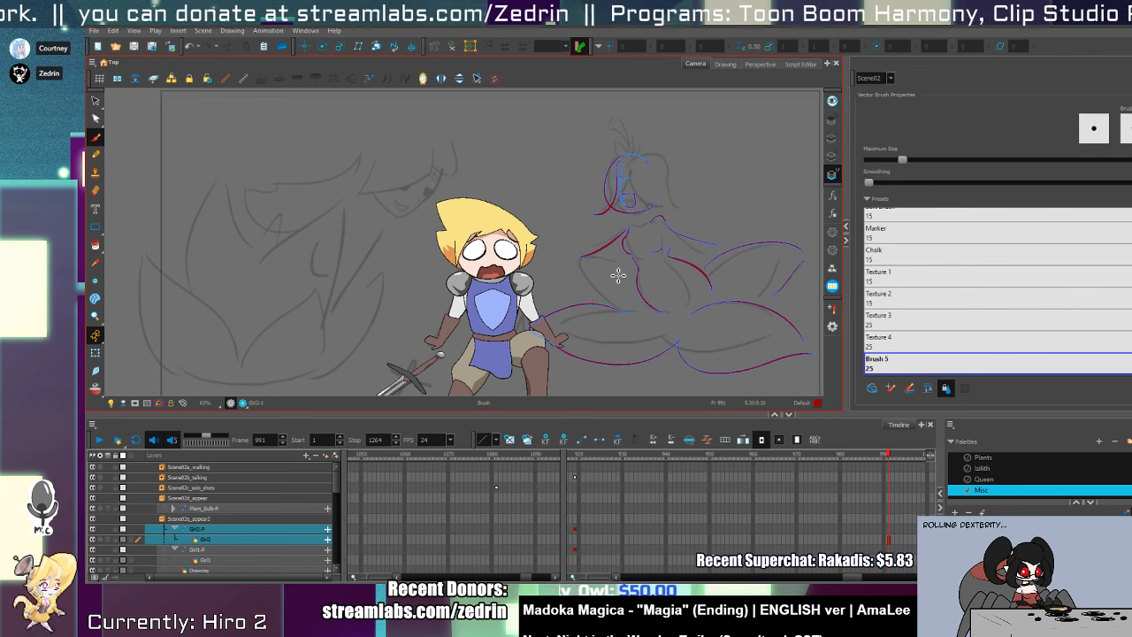
drag(619, 252, 543, 266)
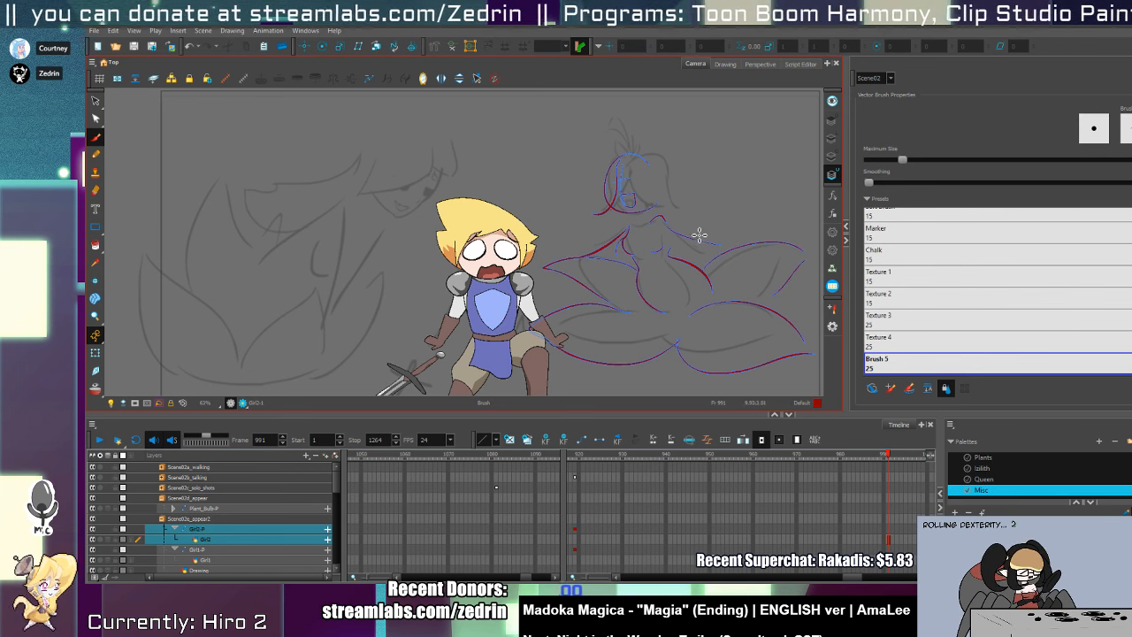
- Brush a thick fringe curve sweeping from the top of the second girl's forehead across her face and flicking outward
scroll(699, 235, up, 2)
mouse_move(639, 202)
mouse_down()
mouse_move(659, 267)
mouse_move(684, 251)
mouse_up()
key(ctrl+z)
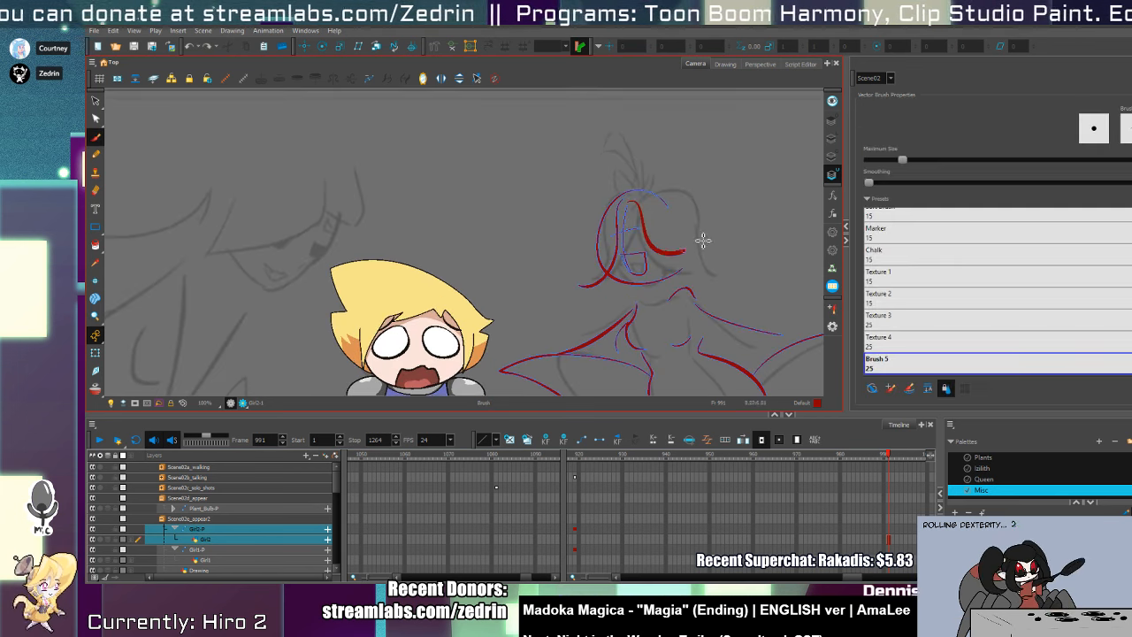
key(ctrl+z)
mouse_move(630, 201)
mouse_down()
mouse_move(697, 233)
mouse_move(681, 264)
mouse_move(712, 232)
mouse_up()
key(ctrl+z)
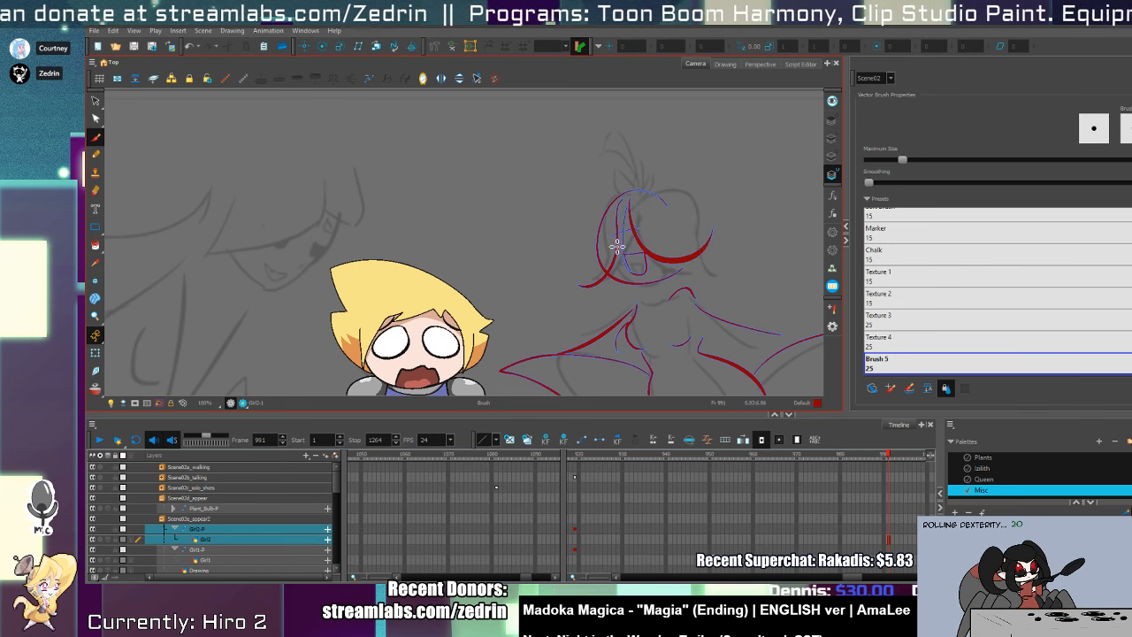
- Replace the side hair lock near the knight with a curve from the forehead that flicks up at its end
key(alt+s)
click(610, 260)
key(Delete)
key(alt+b)
mouse_move(619, 209)
mouse_down()
mouse_move(566, 237)
mouse_move(614, 260)
mouse_move(627, 205)
mouse_up()
key(ctrl+z)
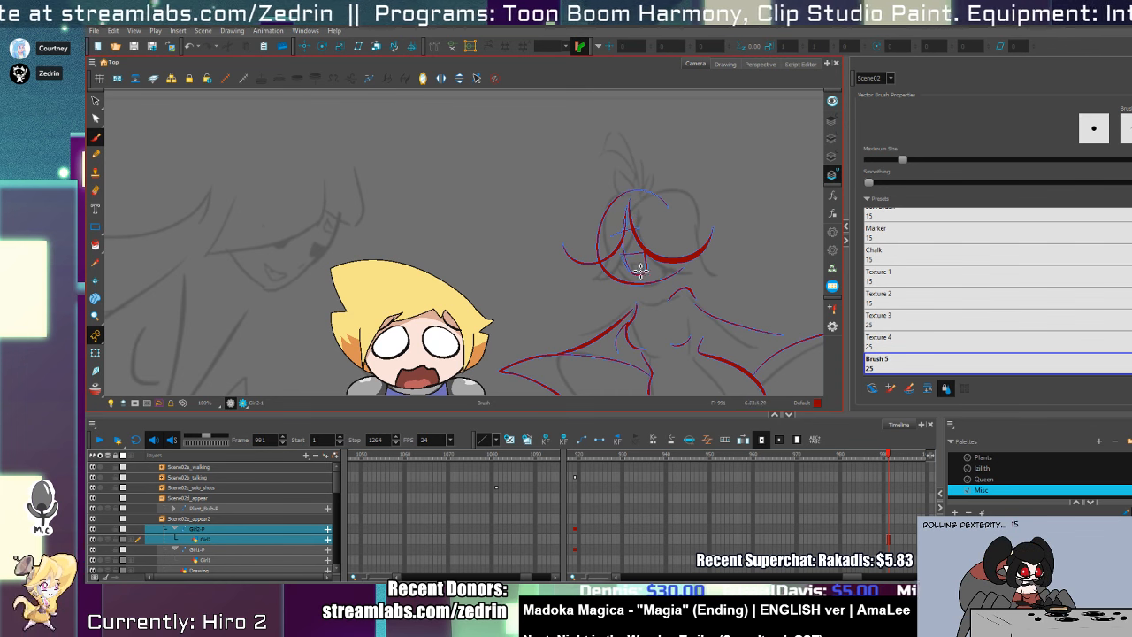
- Refine the second girl's arm on the side away from the knight into a tapered shape with a curved underside
mouse_move(652, 304)
mouse_down()
mouse_move(596, 188)
mouse_move(602, 270)
mouse_up()
key(alt+z)
mouse_move(581, 221)
mouse_down()
mouse_move(553, 258)
mouse_move(611, 233)
mouse_move(603, 240)
mouse_move(623, 242)
mouse_up()
key(alt+b)
key(1)
key(1)
key(alt+z)
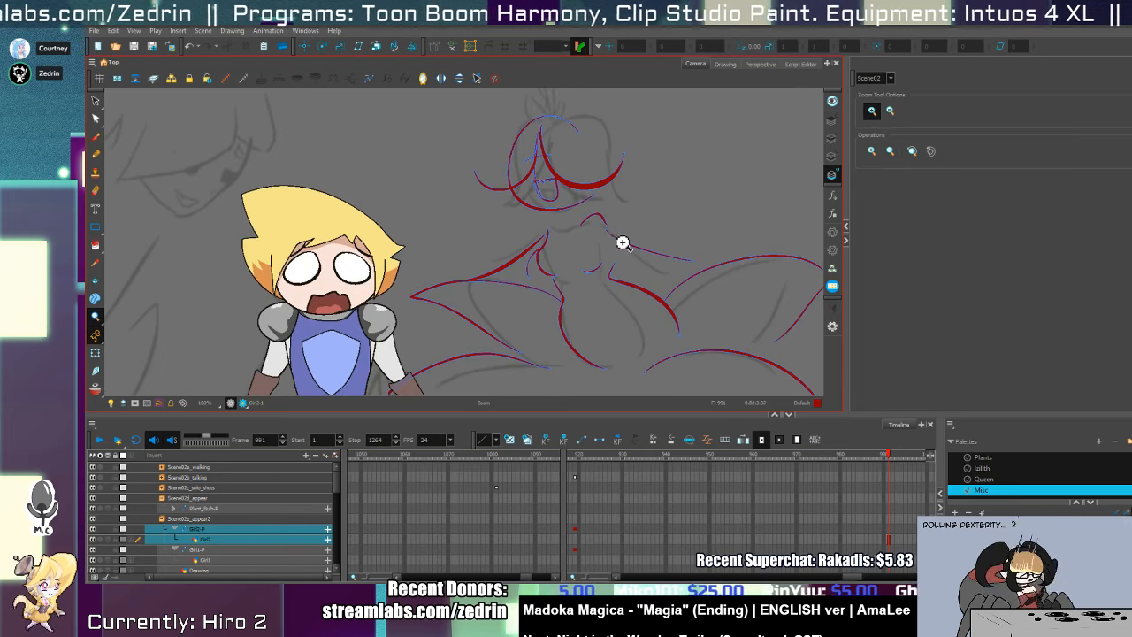
key(alt+s)
click(655, 249)
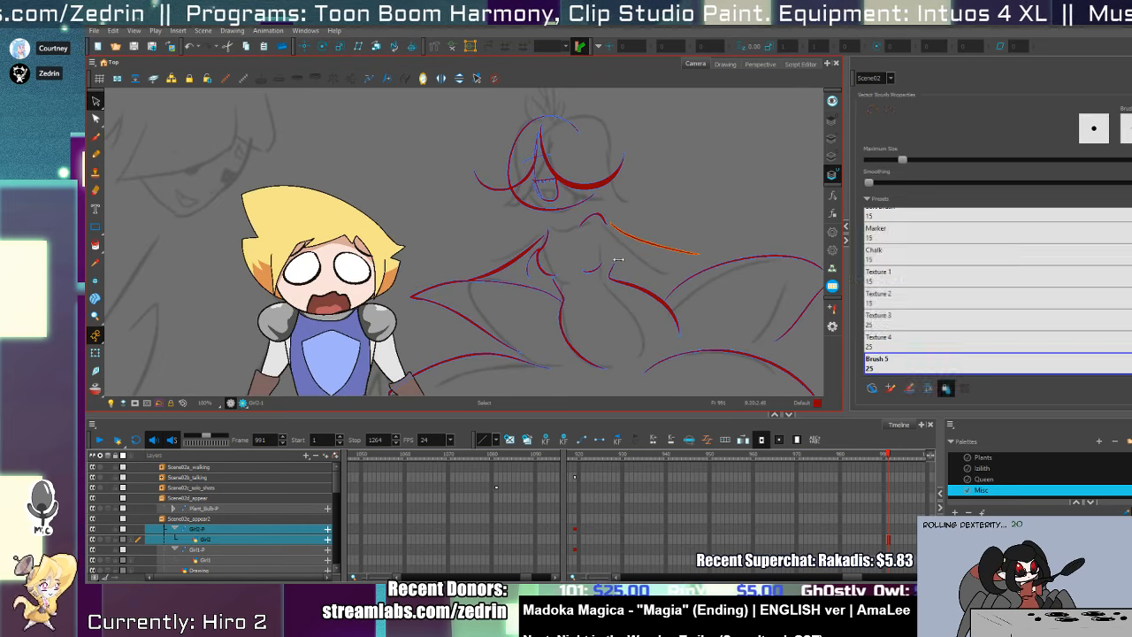
key(alt+b)
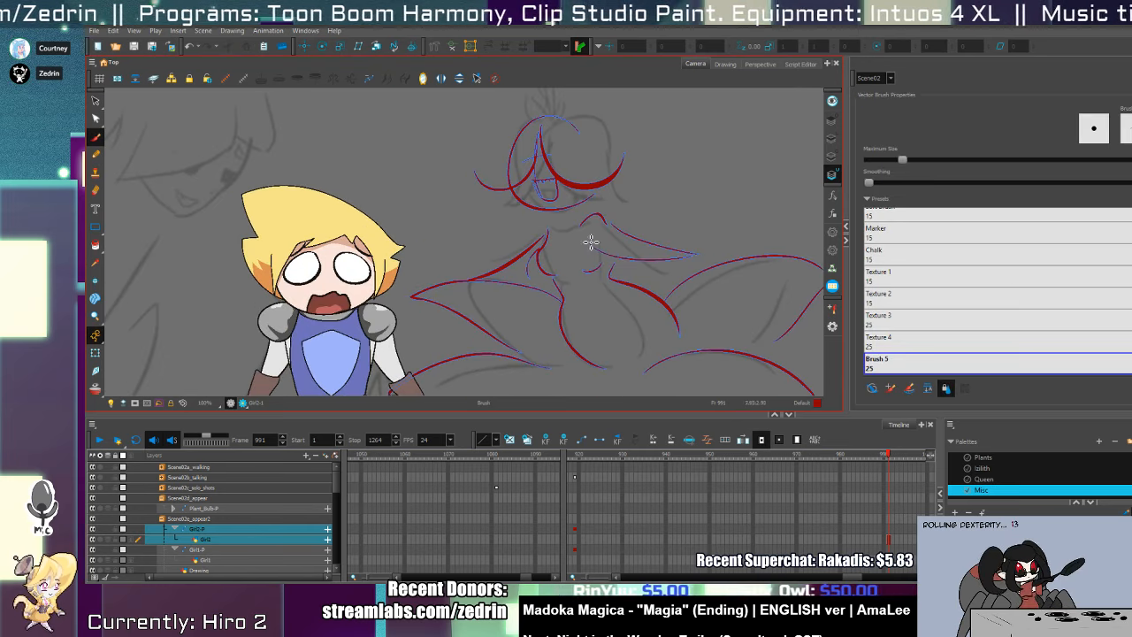
- Replace the thick line of the second girl's arm nearest the knight with a thinner curve
key(alt+s)
click(523, 251)
key(Delete)
key(alt+b)
drag(458, 274, 549, 231)
key(ctrl+z)
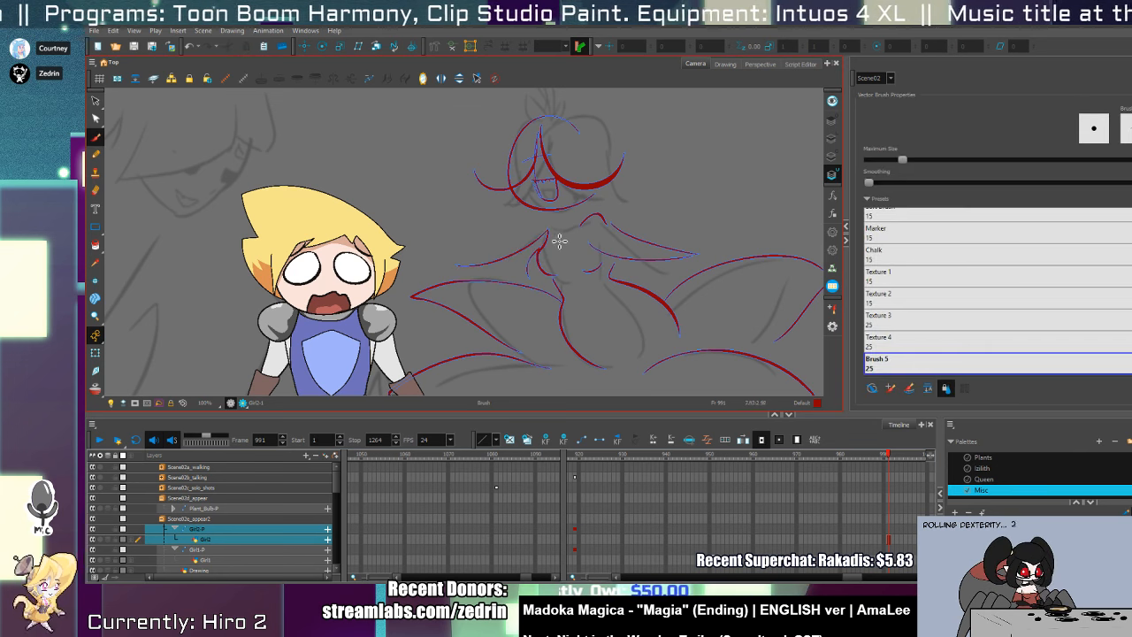
- Brush pointed leaf shapes around the second girl's shoulders and a pointed outline across her chest
drag(555, 226, 529, 239)
mouse_move(529, 239)
mouse_down()
mouse_move(567, 237)
mouse_move(588, 283)
mouse_move(601, 248)
mouse_up()
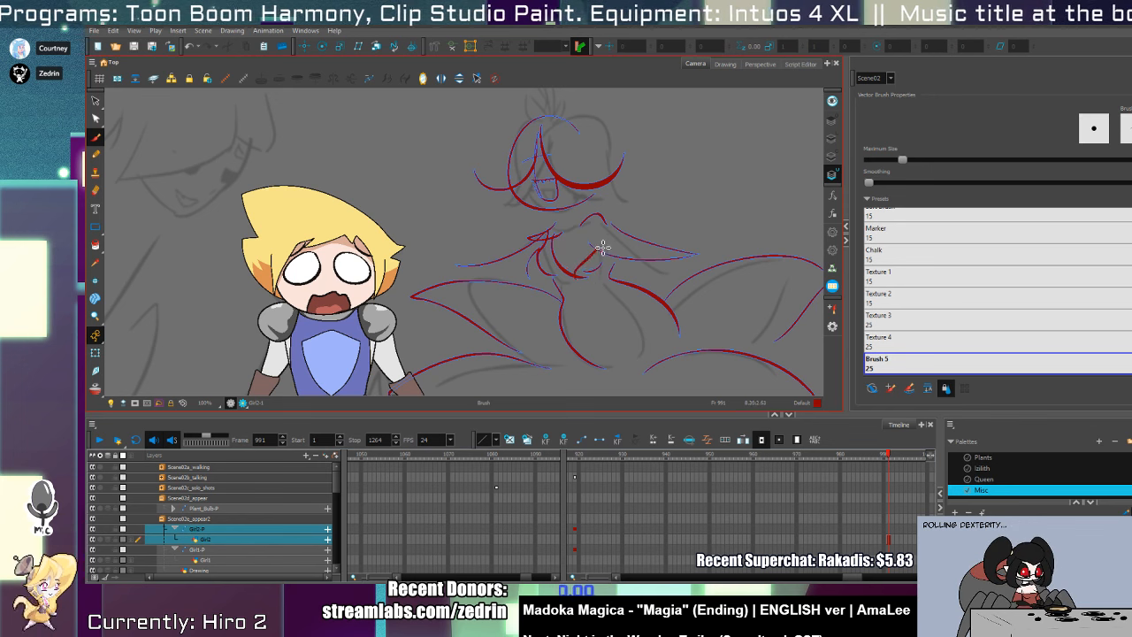
key(ctrl+z)
key(ctrl+z)
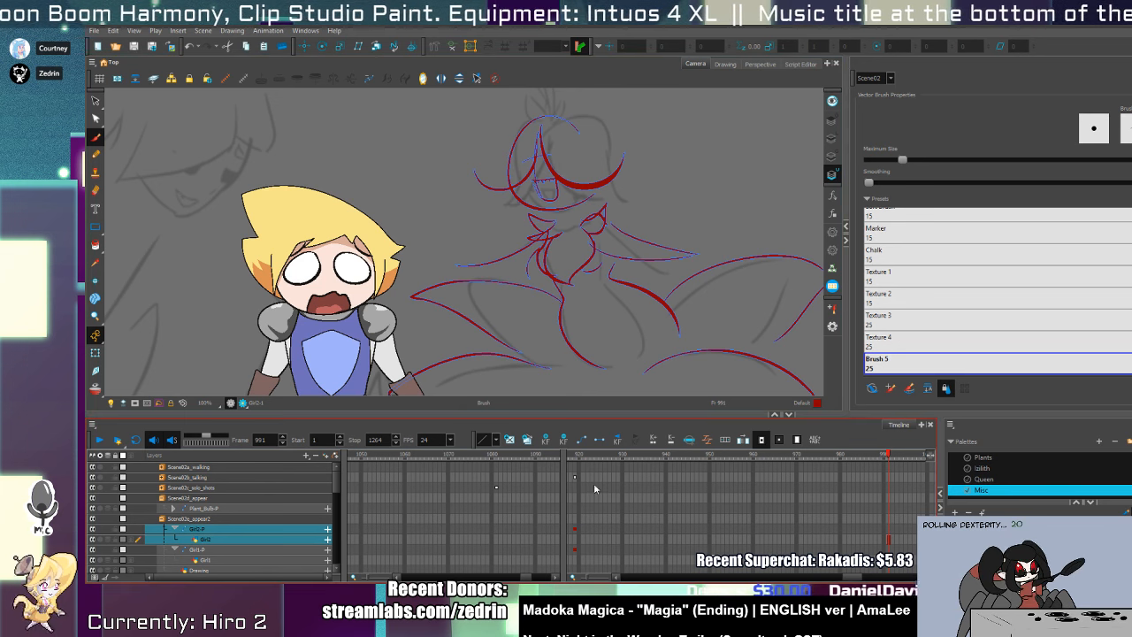
- Check the finished plant girls' designs at frame 1061 and return to the Girl2 drawing at frame 991
click(519, 519)
drag(518, 457, 408, 457)
key(1)
mouse_move(447, 298)
mouse_down()
mouse_move(469, 254)
mouse_move(463, 272)
mouse_up()
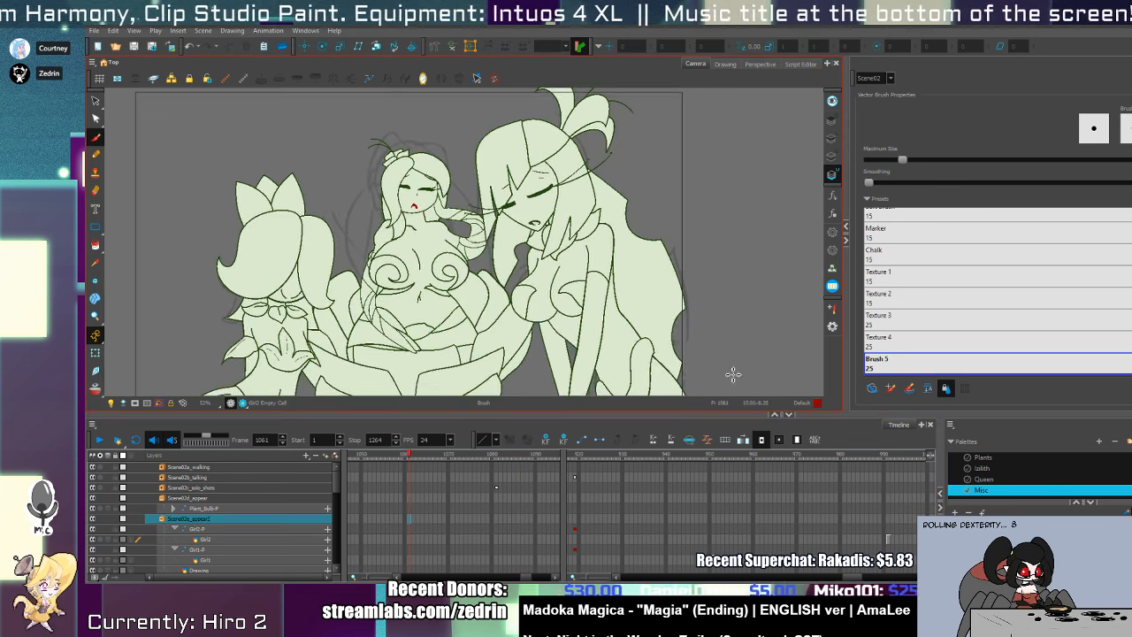
click(888, 539)
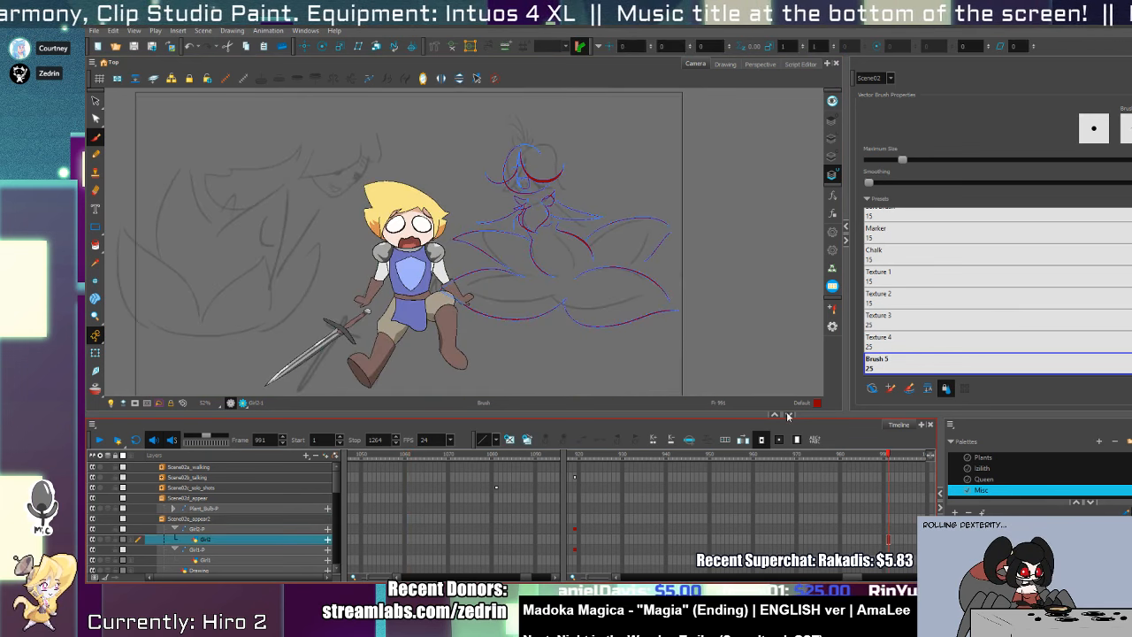
- Delete the pointed chest outline and brush overlapping leaf shapes across the second girl's chest instead
key(alt+s)
key(2)
key(2)
click(546, 260)
key(Delete)
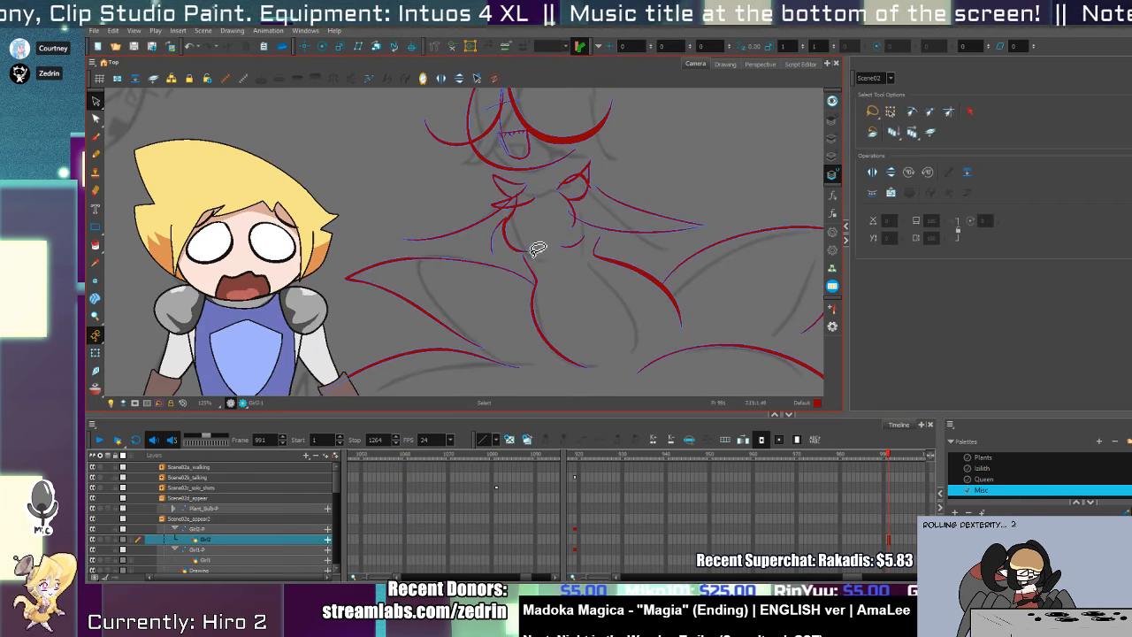
key(alt+b)
mouse_move(531, 250)
mouse_down()
mouse_move(545, 207)
mouse_move(570, 251)
mouse_move(607, 227)
mouse_up()
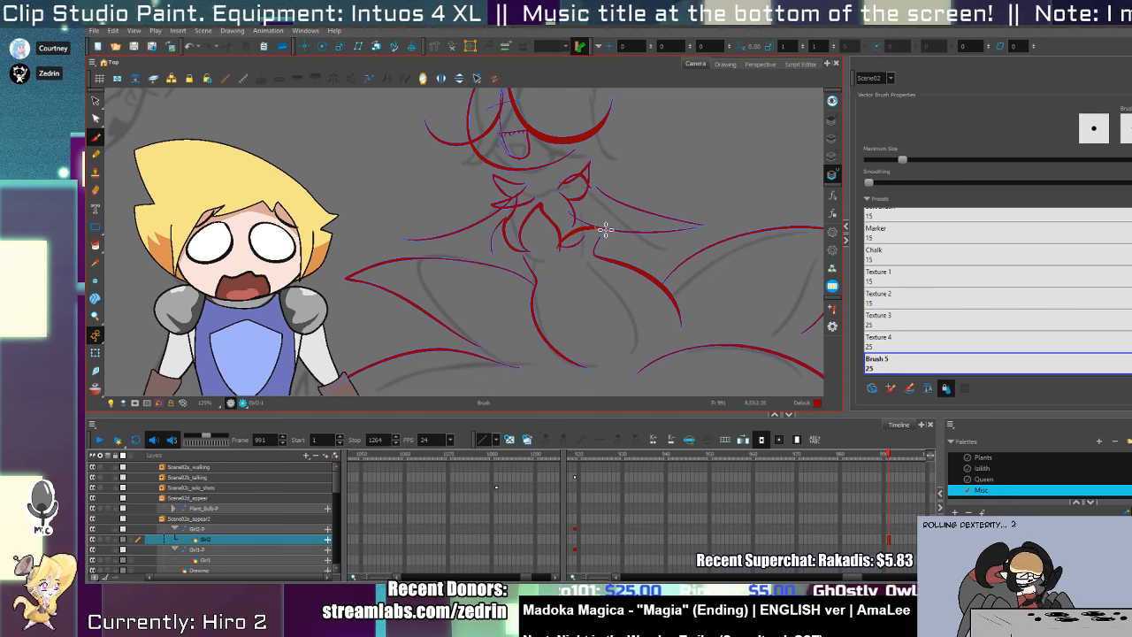
drag(487, 238, 537, 259)
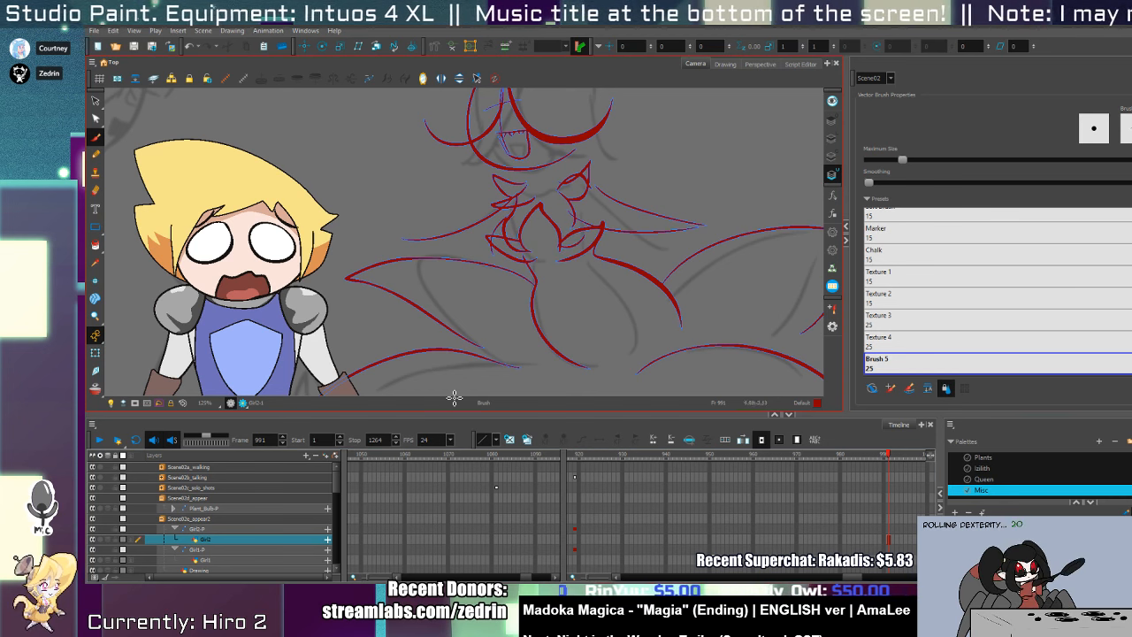
- Examine the finished plant girls' full poses and leaf outfits at frame 1079
click(497, 488)
click(487, 498)
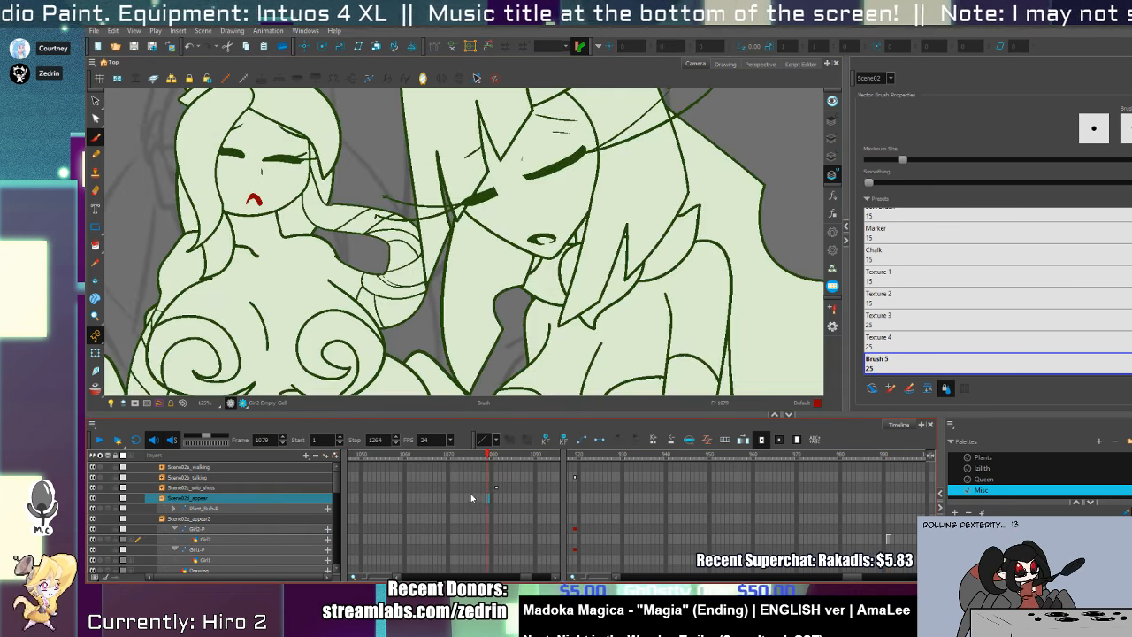
key(1)
key(1)
key(1)
drag(462, 328, 522, 289)
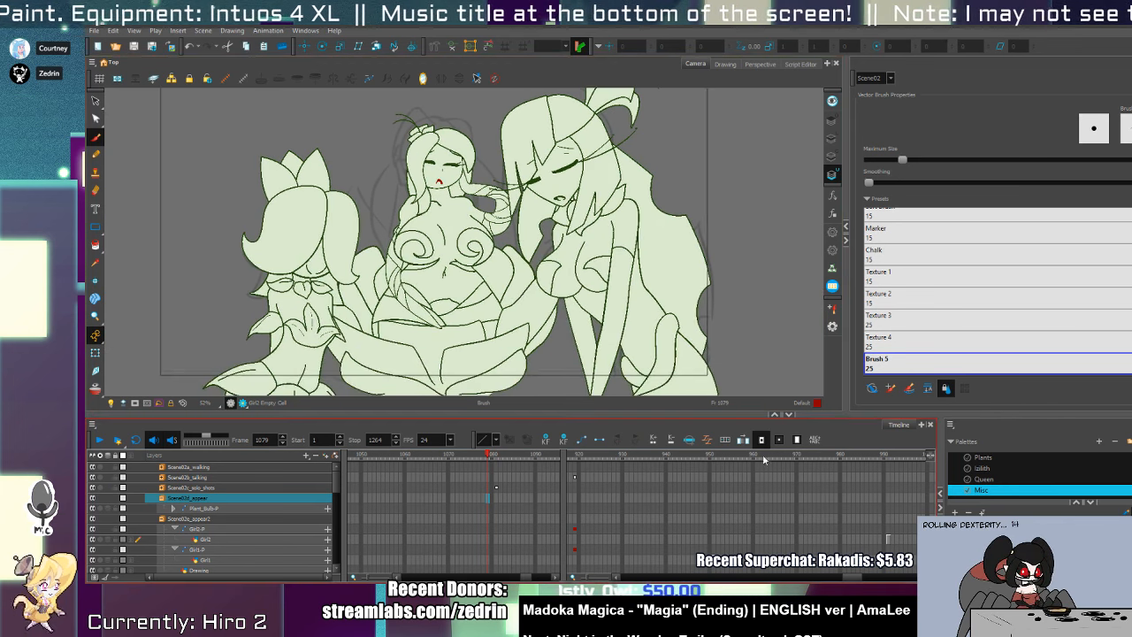
- Brush a pointed leaf over the second girl's knight-side shoulder and a short navel mark in the Girl2 drawing at frame 991
click(888, 541)
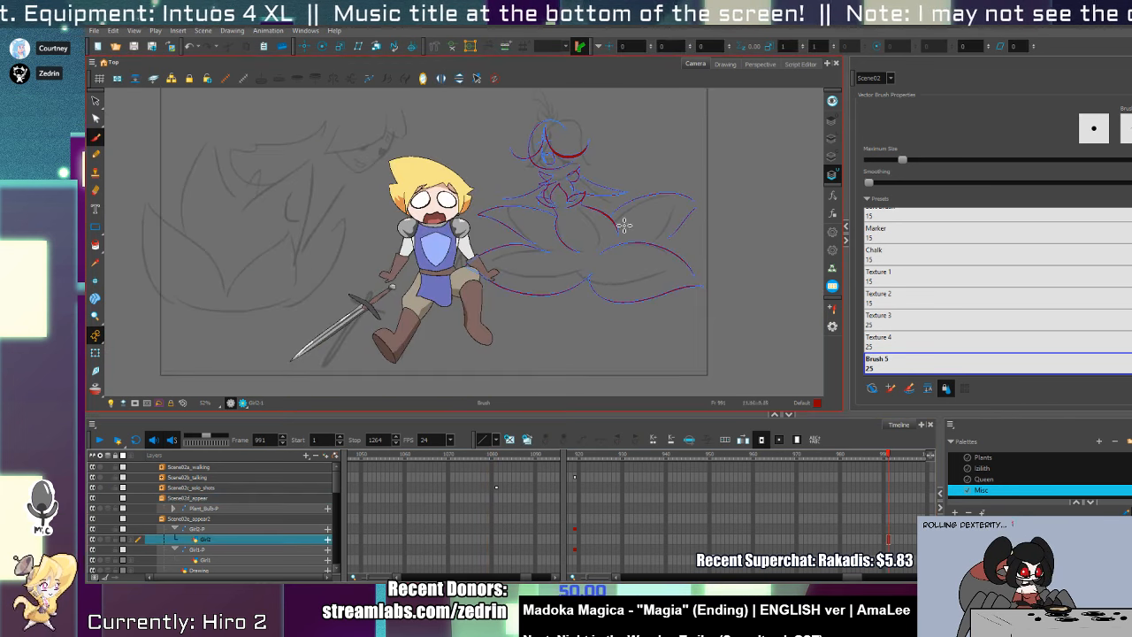
key(2)
key(2)
key(2)
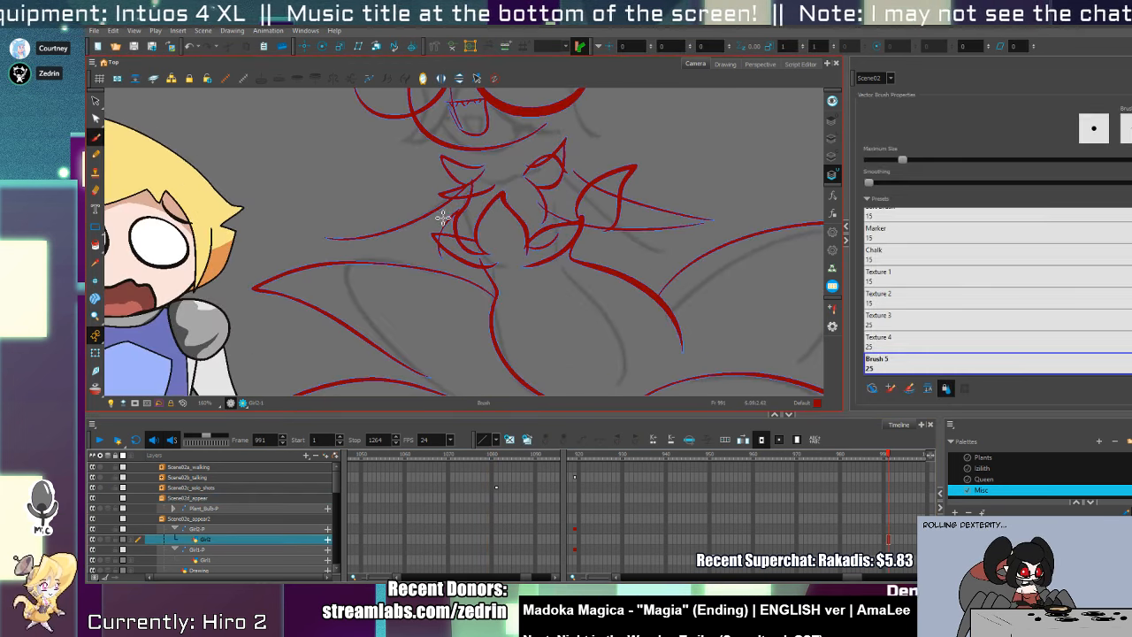
mouse_move(462, 203)
mouse_down()
mouse_move(480, 241)
mouse_move(544, 289)
mouse_up()
key(1)
key(1)
key(1)
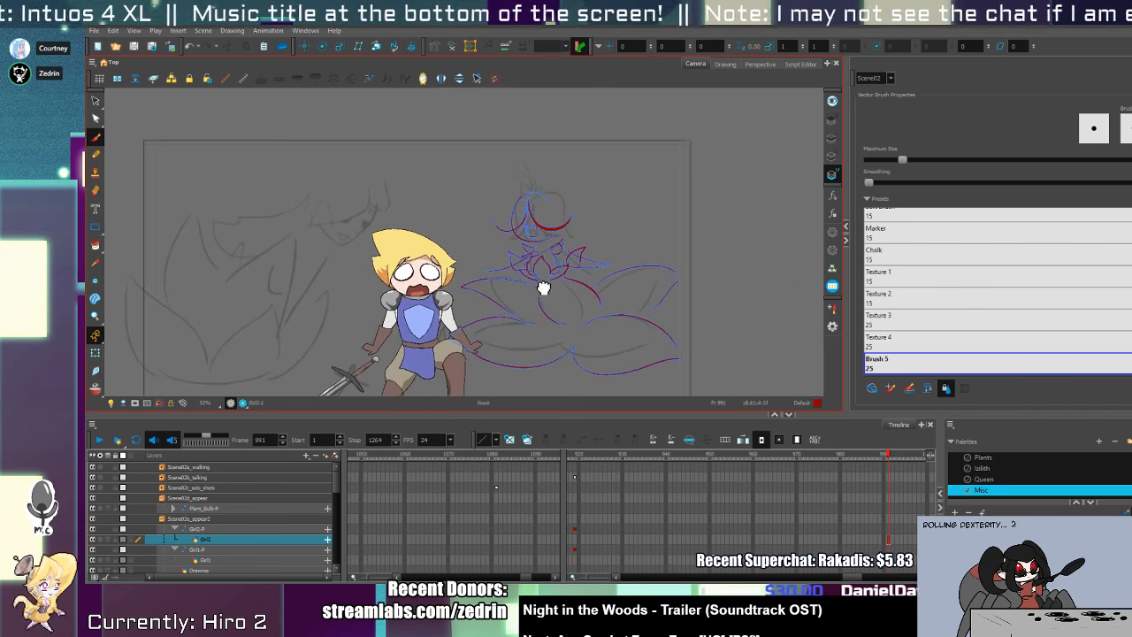
key(alt+z)
click(579, 291)
click(559, 287)
click(560, 289)
key(alt+b)
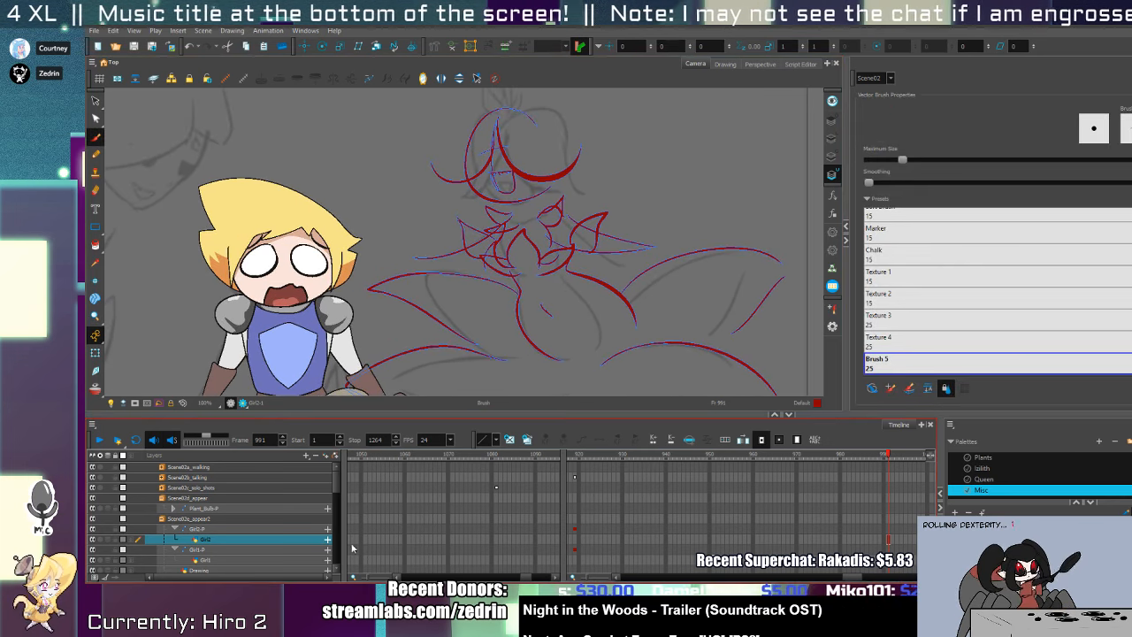
- Check the finished plant girls at frame 1065, and brush a pointed front leaf below the second girl's waist at frame 991
click(428, 518)
key(1)
key(1)
key(1)
drag(542, 353, 625, 253)
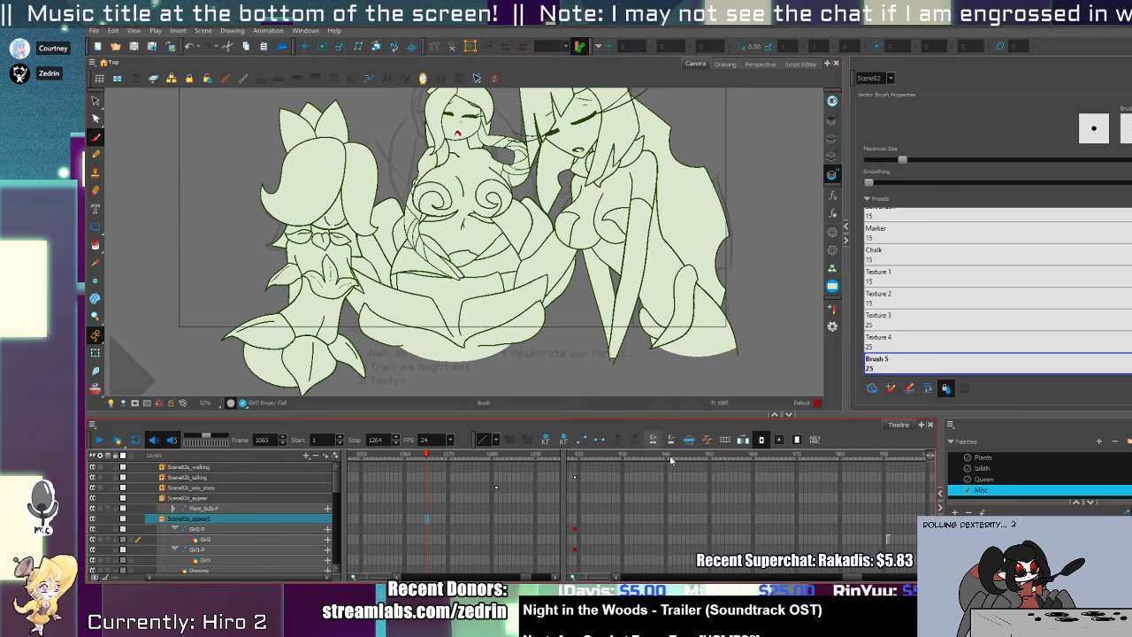
click(885, 538)
key(alt+z)
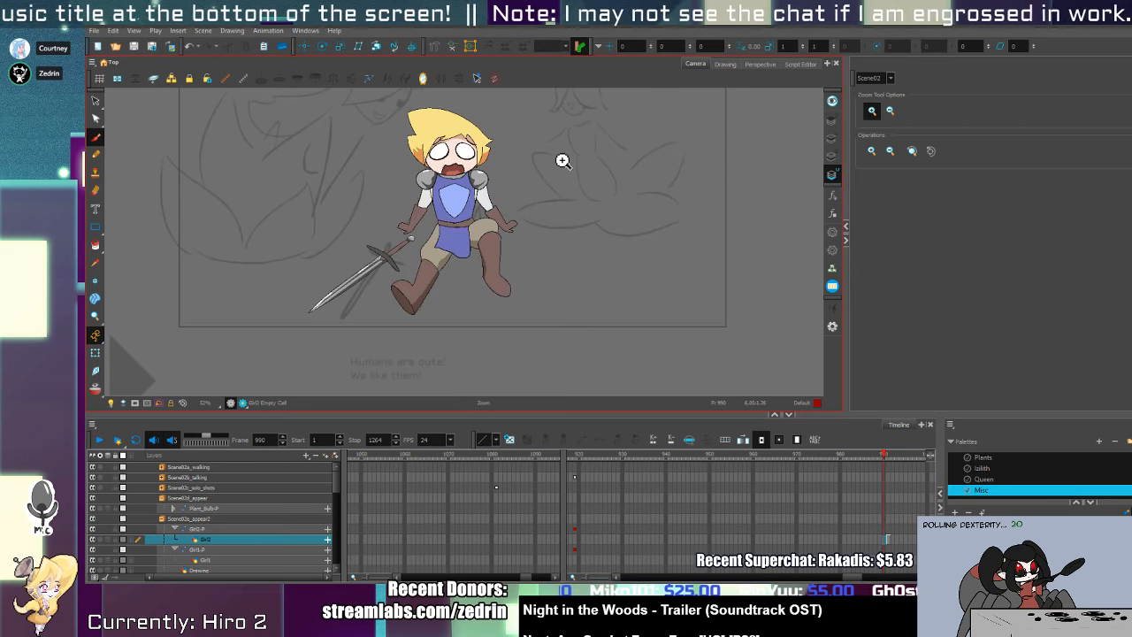
click(888, 541)
click(578, 185)
click(579, 187)
key(alt+b)
mouse_move(601, 205)
mouse_down()
mouse_move(617, 273)
mouse_move(670, 228)
mouse_move(656, 200)
mouse_up()
mouse_move(692, 166)
mouse_down()
mouse_move(740, 188)
mouse_move(659, 208)
mouse_up()
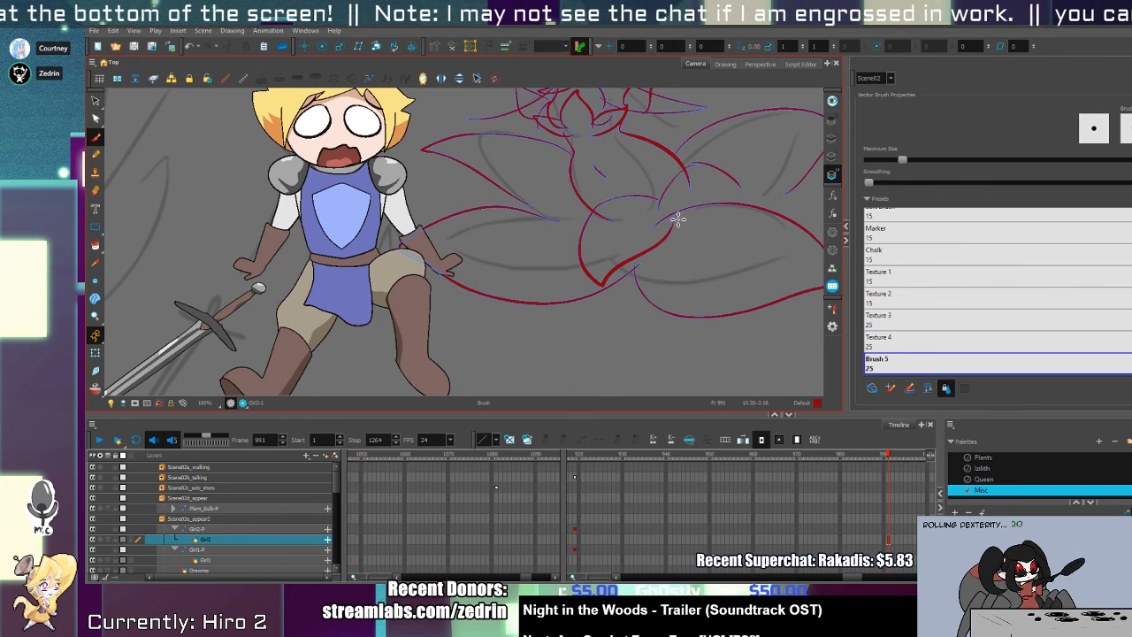
- Brush a curved petal beside the second girl's waist on the knight's side and select the waist arc
drag(570, 176, 521, 200)
mouse_move(522, 211)
mouse_down()
mouse_move(591, 217)
mouse_move(609, 262)
mouse_move(636, 251)
mouse_move(583, 251)
mouse_move(652, 286)
mouse_up()
key(alt+s)
click(606, 256)
click(643, 245)
- Brush flared hair outlines on both sides of the second girl's parting and trim the overlapping head outline
key(1)
key(1)
key(1)
key(alt+b)
key(2)
key(2)
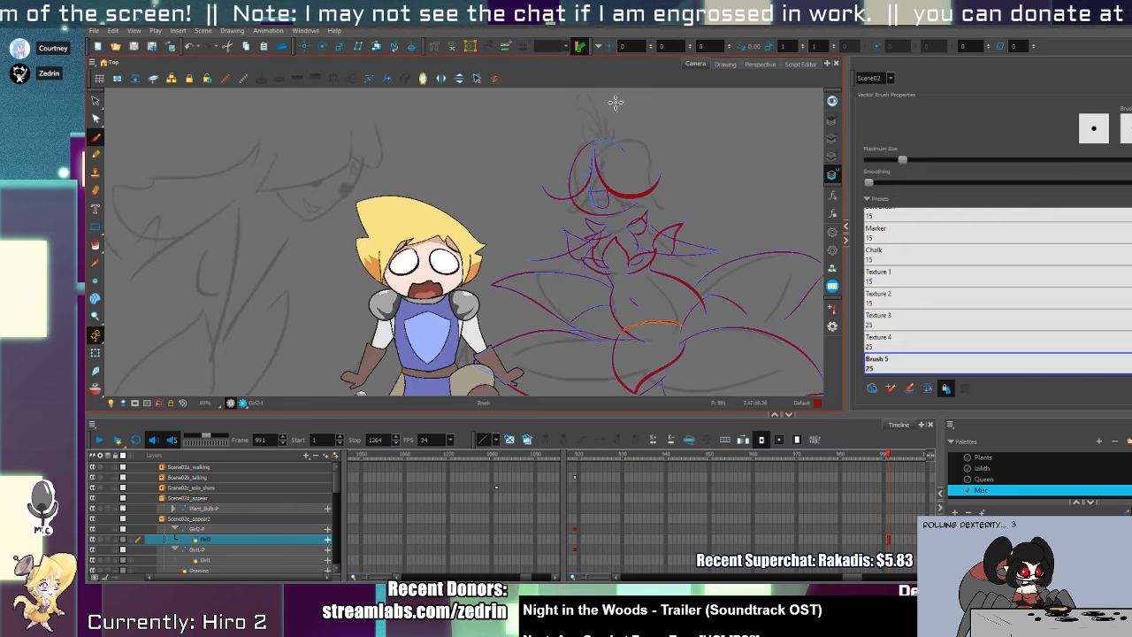
mouse_move(597, 146)
mouse_down()
mouse_move(663, 164)
mouse_move(641, 133)
mouse_move(677, 164)
mouse_move(628, 138)
mouse_move(670, 165)
mouse_up()
key(ctrl+z)
key(ctrl+z)
key(ctrl+z)
drag(598, 133, 535, 168)
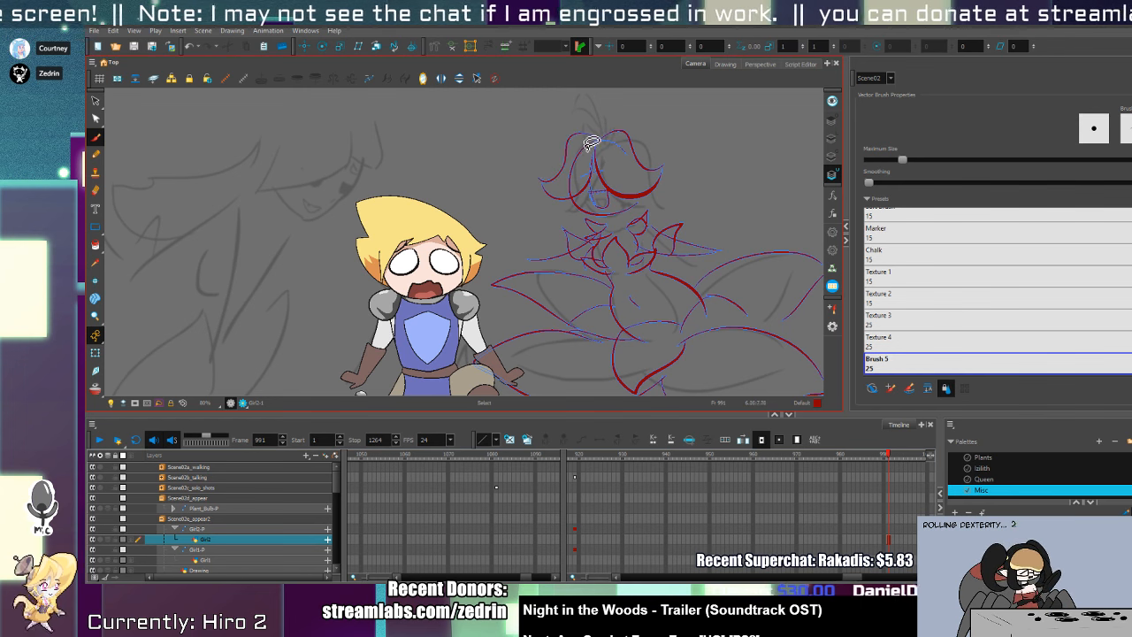
key(alt+t)
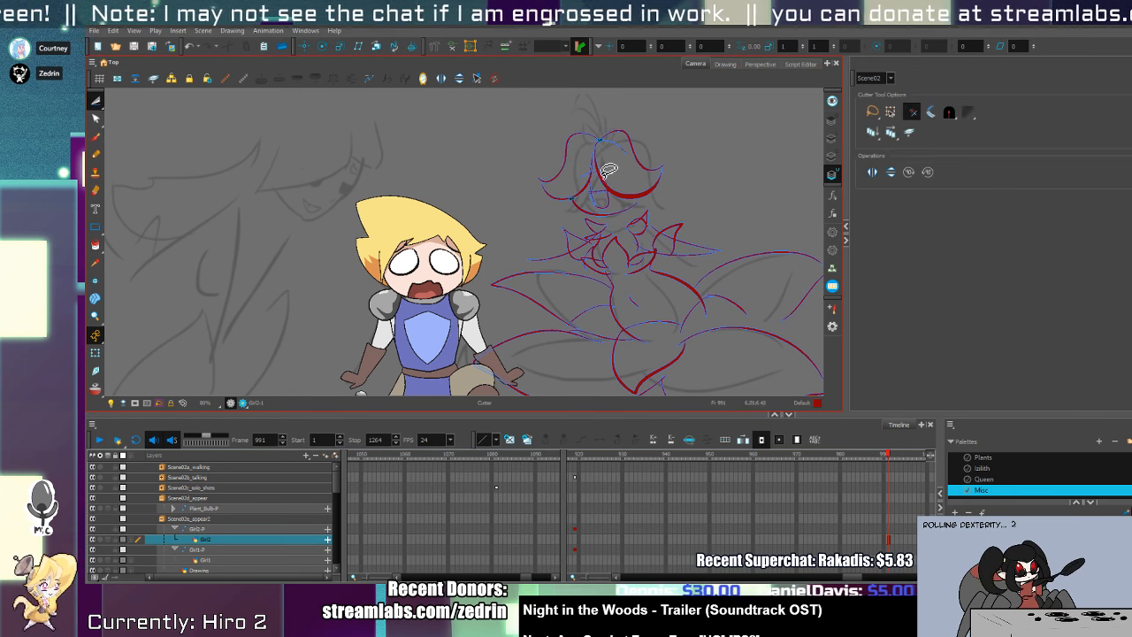
key(alt+b)
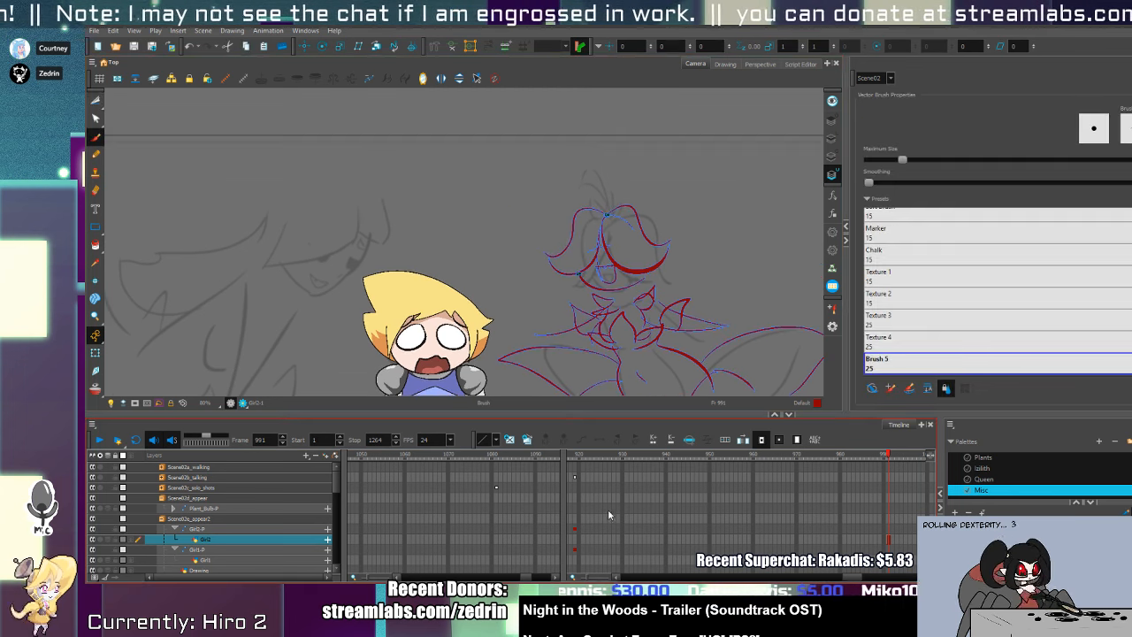
- Check the finished hairstyles at frame 1080 and brush the back hair curves behind the second girl's head at frame 991
click(496, 489)
click(492, 488)
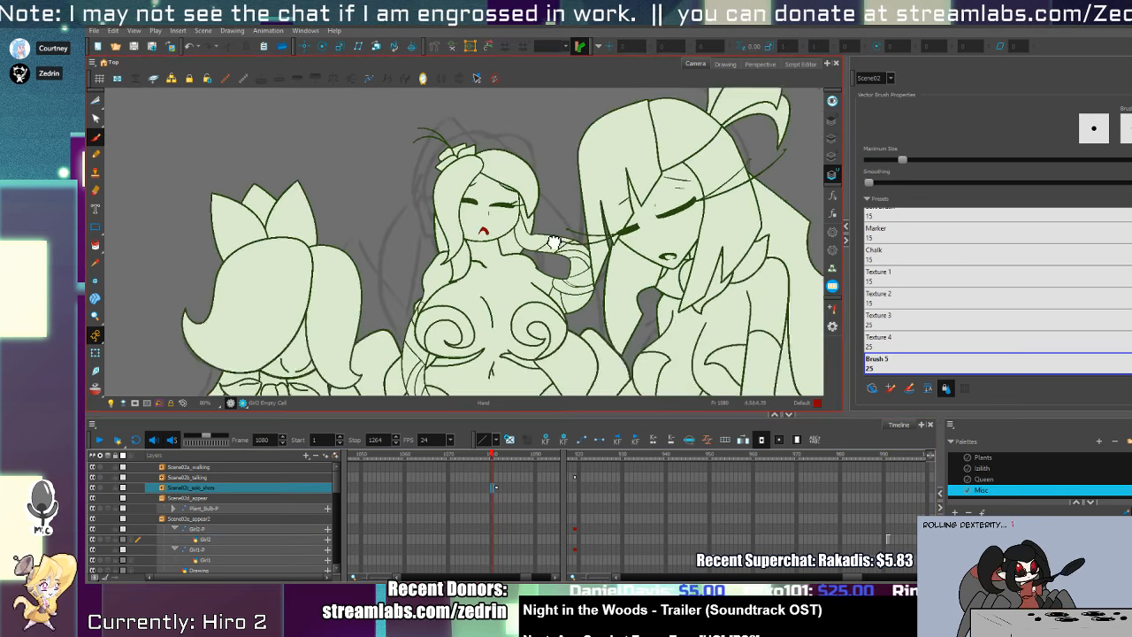
click(888, 539)
key(alt+z)
drag(704, 119, 655, 233)
key(shift+m)
click(481, 245)
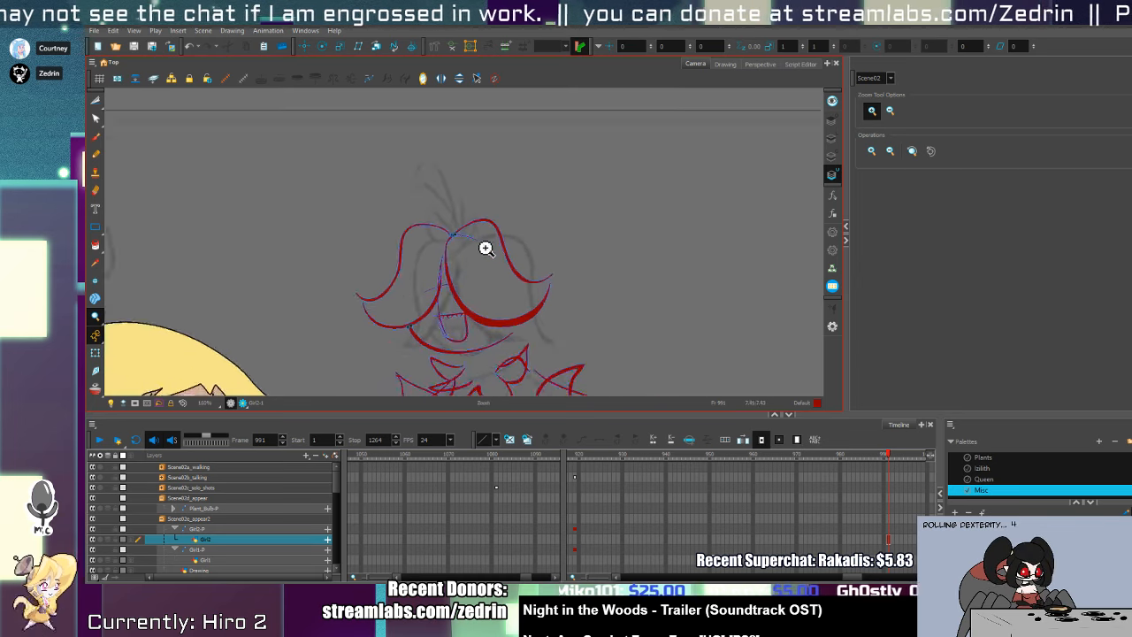
key(alt+b)
drag(535, 248, 544, 294)
key(ctrl+z)
mouse_move(498, 241)
mouse_down()
mouse_move(510, 240)
mouse_move(544, 292)
mouse_up()
drag(517, 361, 579, 344)
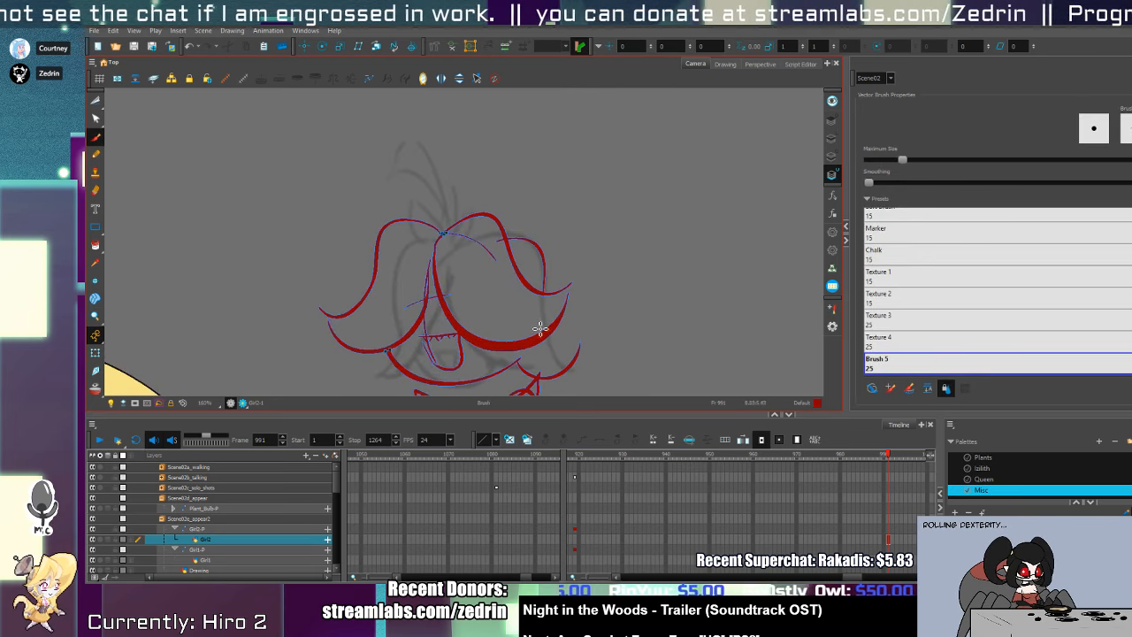
- Replace the zigzag teeth in the second girl's mouth with a pointed fang and brush crown leaves on her head
key(alt+s)
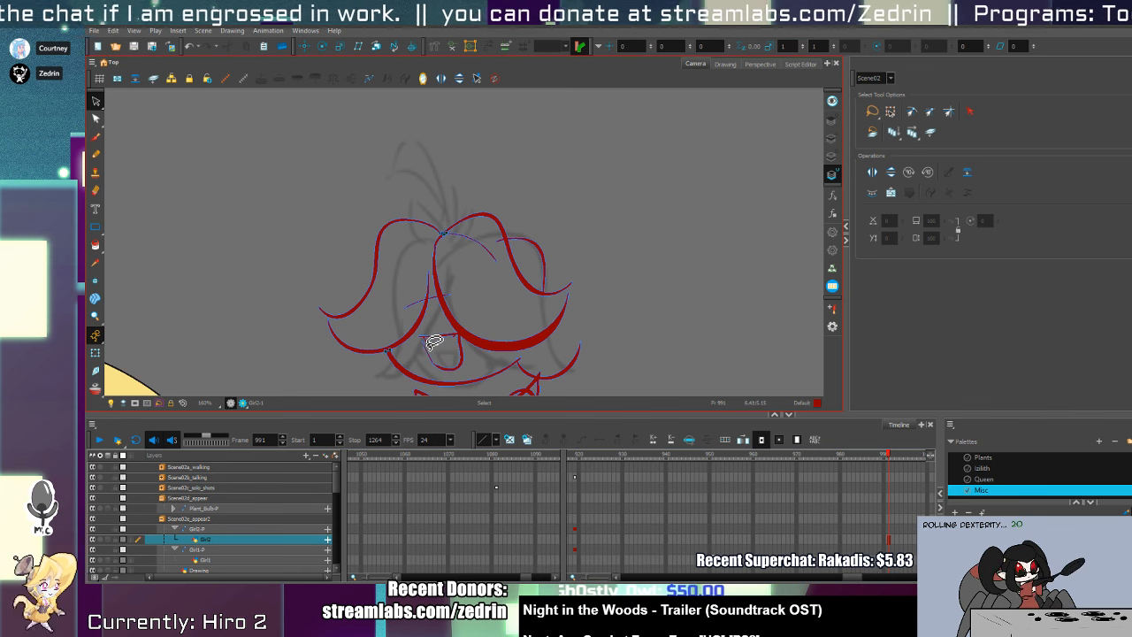
scroll(435, 341, up, 2)
key(alt+b)
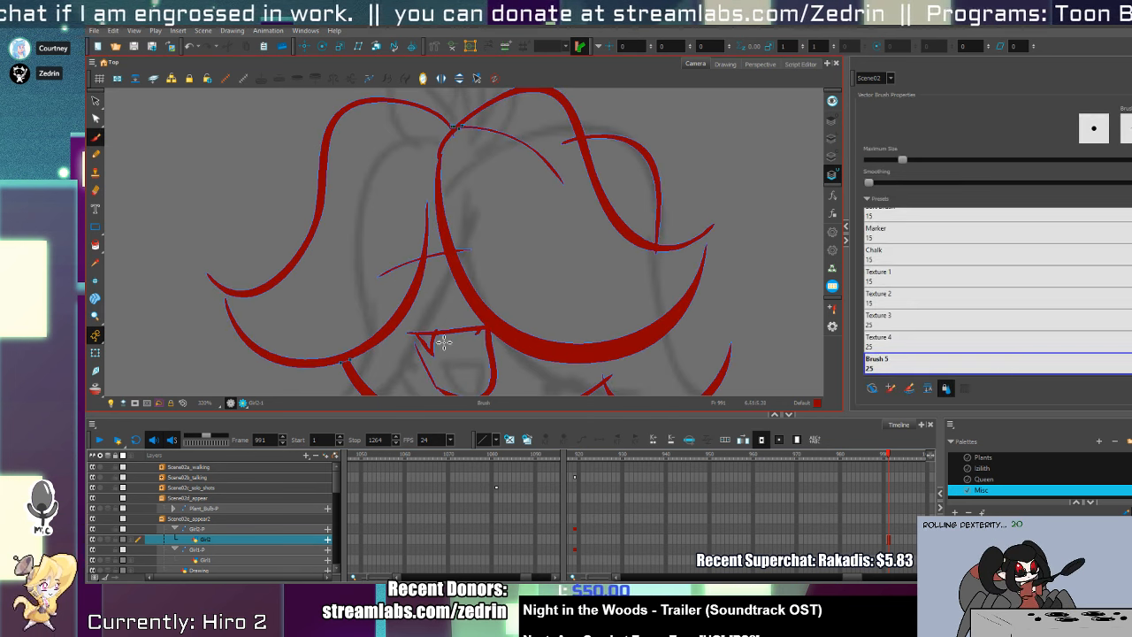
scroll(471, 265, down, 3)
scroll(467, 221, up, 1)
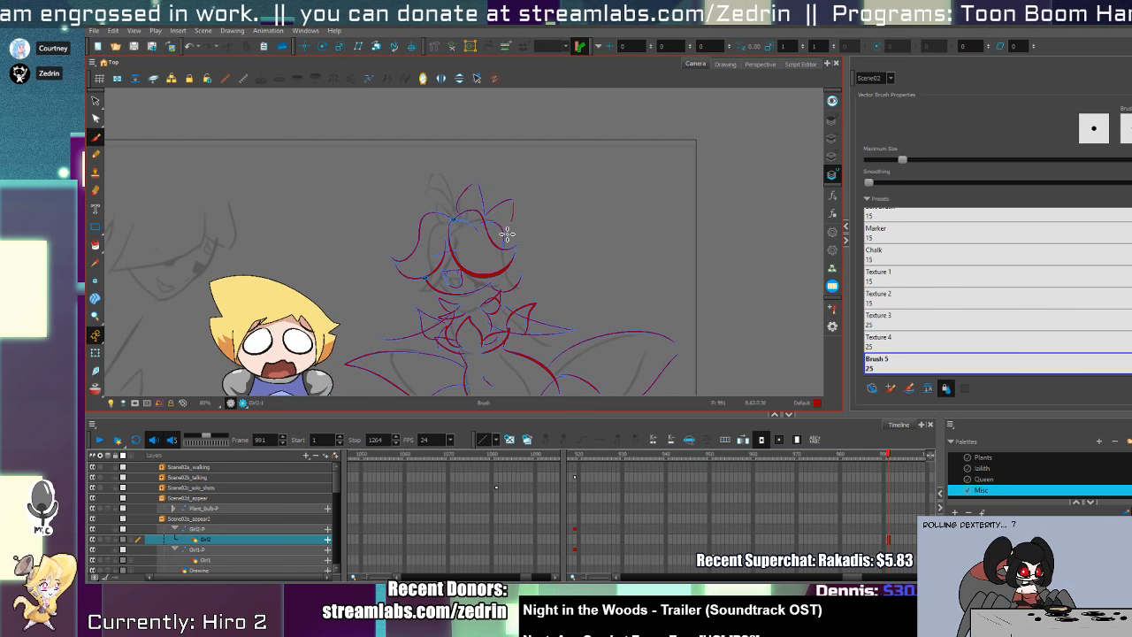
- Brush the second girl's hands at the ends of her arms and add the remaining outer petals of her flower
drag(493, 256, 562, 157)
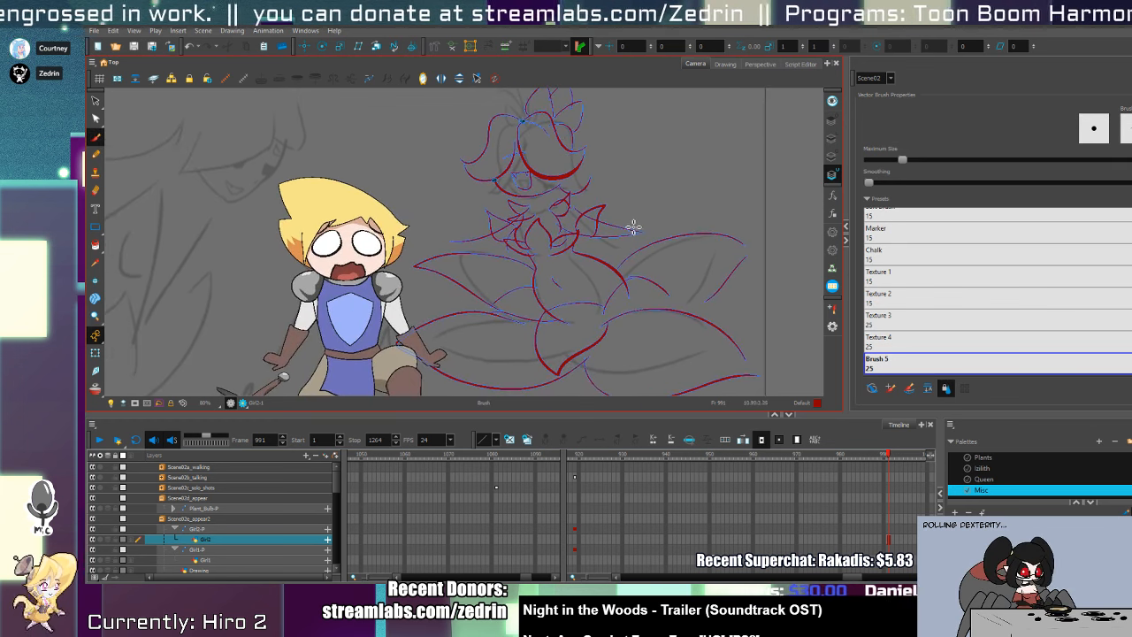
drag(662, 223, 622, 235)
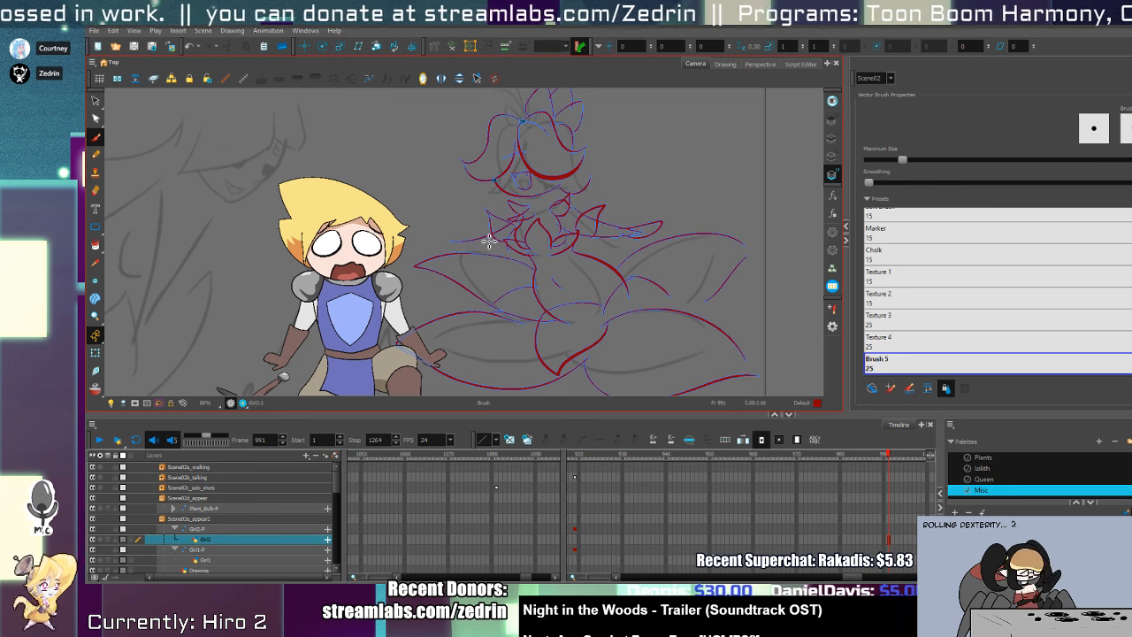
mouse_move(521, 262)
mouse_down()
mouse_move(562, 283)
mouse_move(561, 214)
mouse_up()
drag(579, 353, 668, 347)
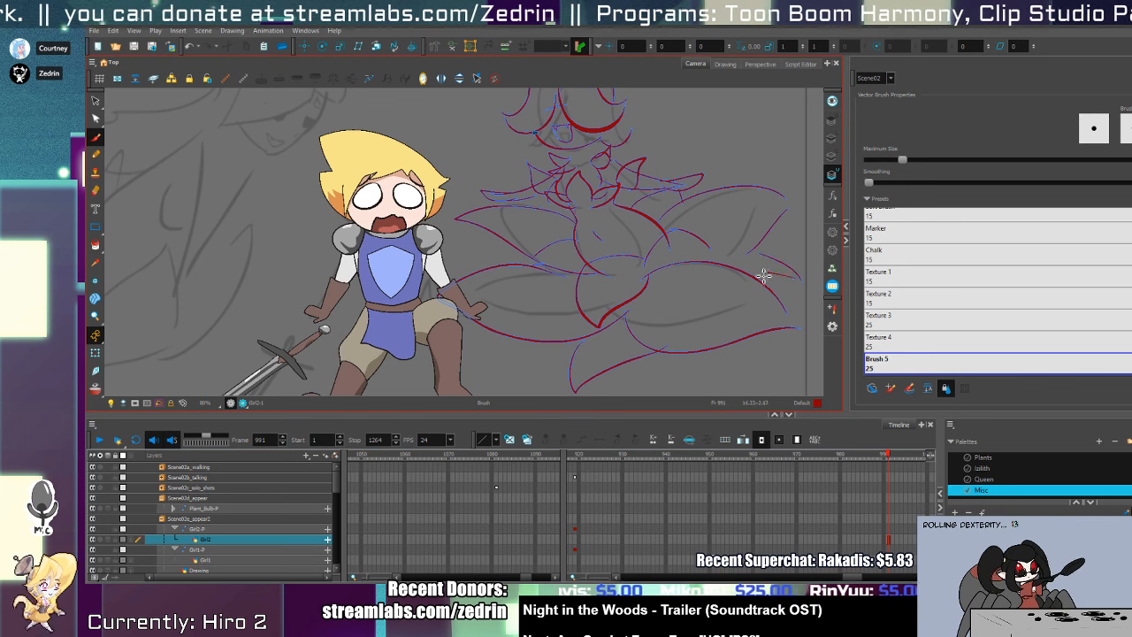
scroll(506, 267, down, 3)
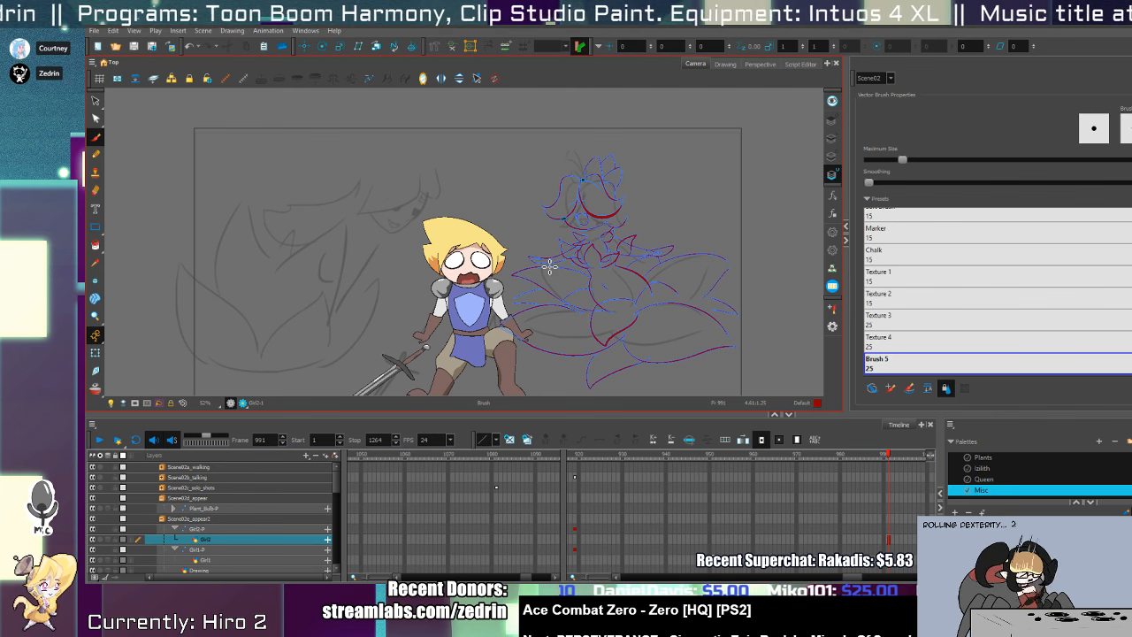
- Pencil a long pointed leaf and lower petals around the base of the first girl's flower in the Girl1 drawing at frame 951
click(713, 559)
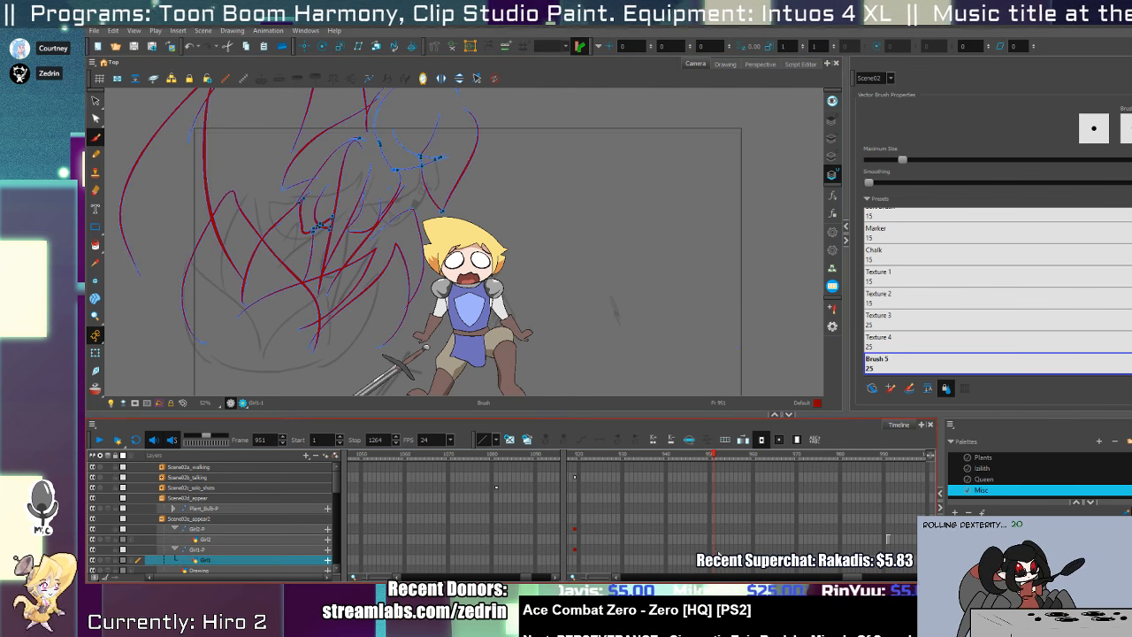
drag(270, 306, 459, 260)
key(alt+/)
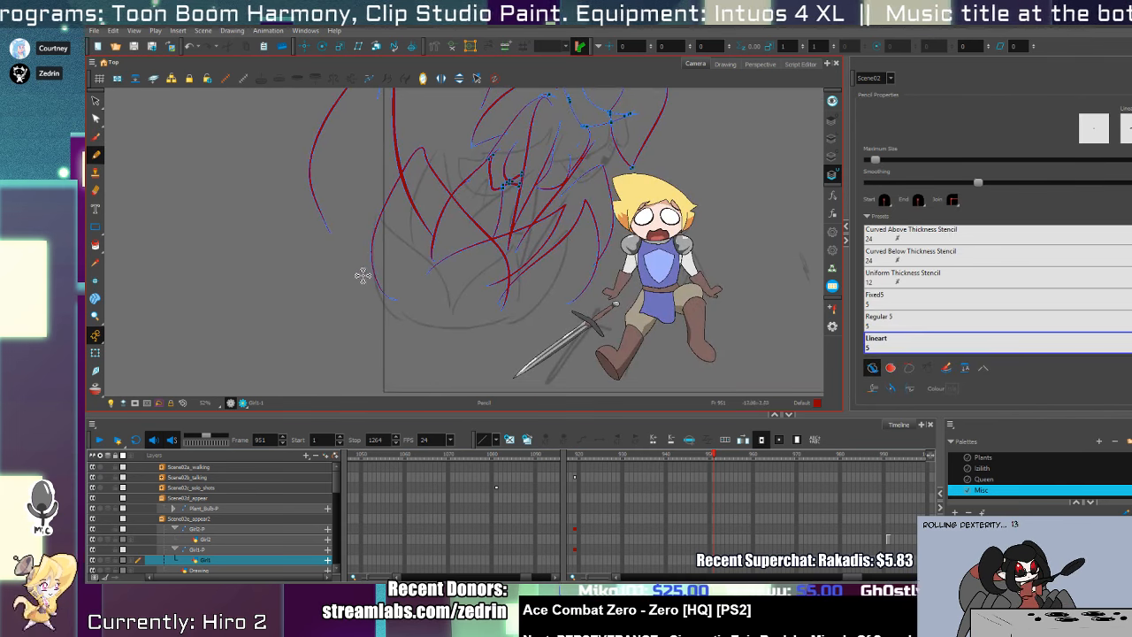
mouse_move(363, 262)
mouse_down()
mouse_move(276, 294)
mouse_move(405, 321)
mouse_up()
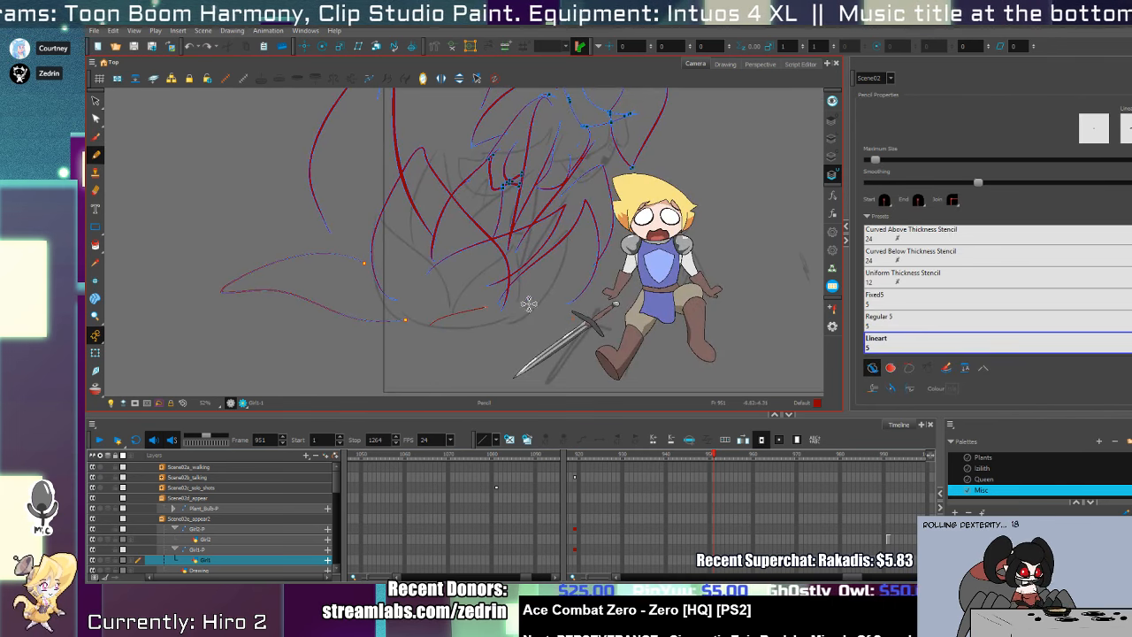
mouse_move(529, 293)
mouse_down()
mouse_move(534, 321)
mouse_move(509, 370)
mouse_move(513, 303)
mouse_up()
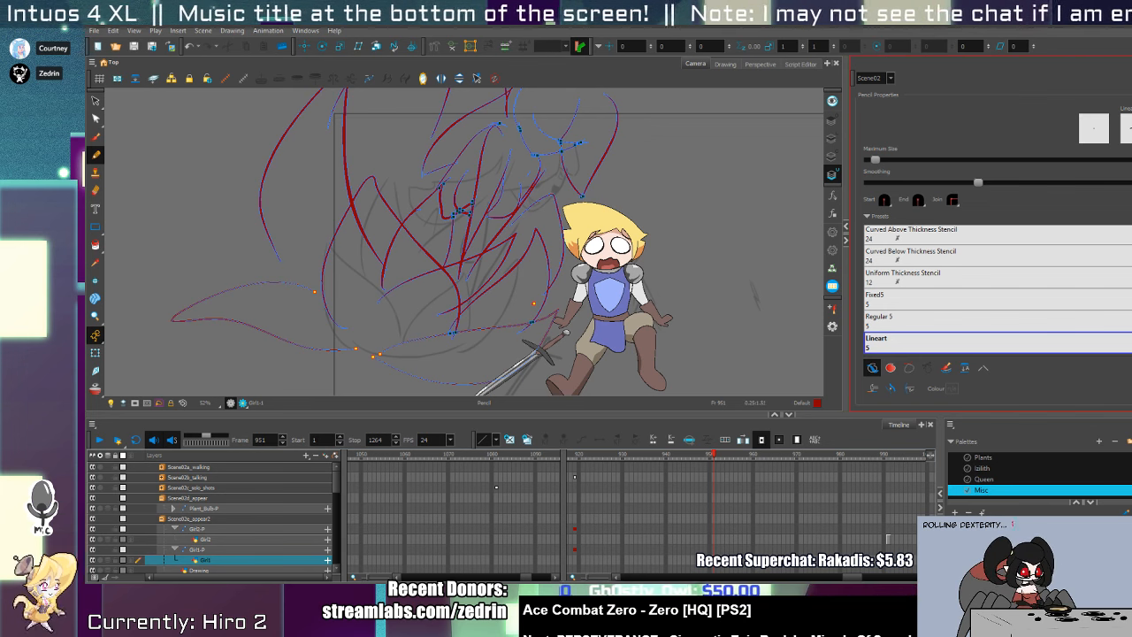
- Select the whole Girl2 drawing at frame 991, narrow it slightly and move it up and away from the knight
key(space)
drag(672, 263, 548, 272)
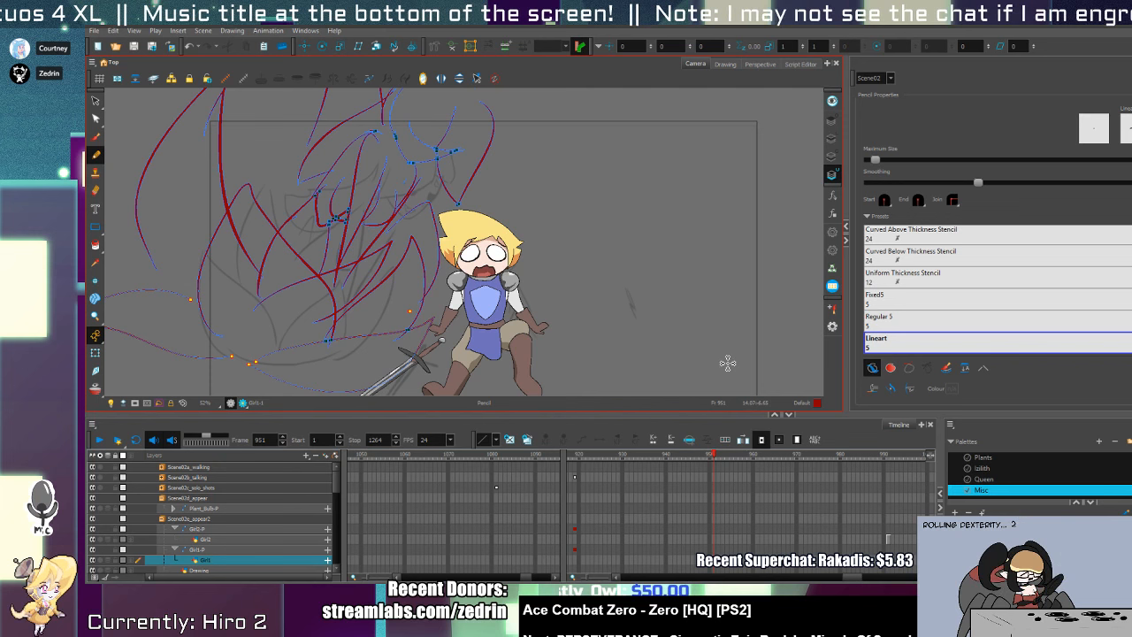
click(888, 538)
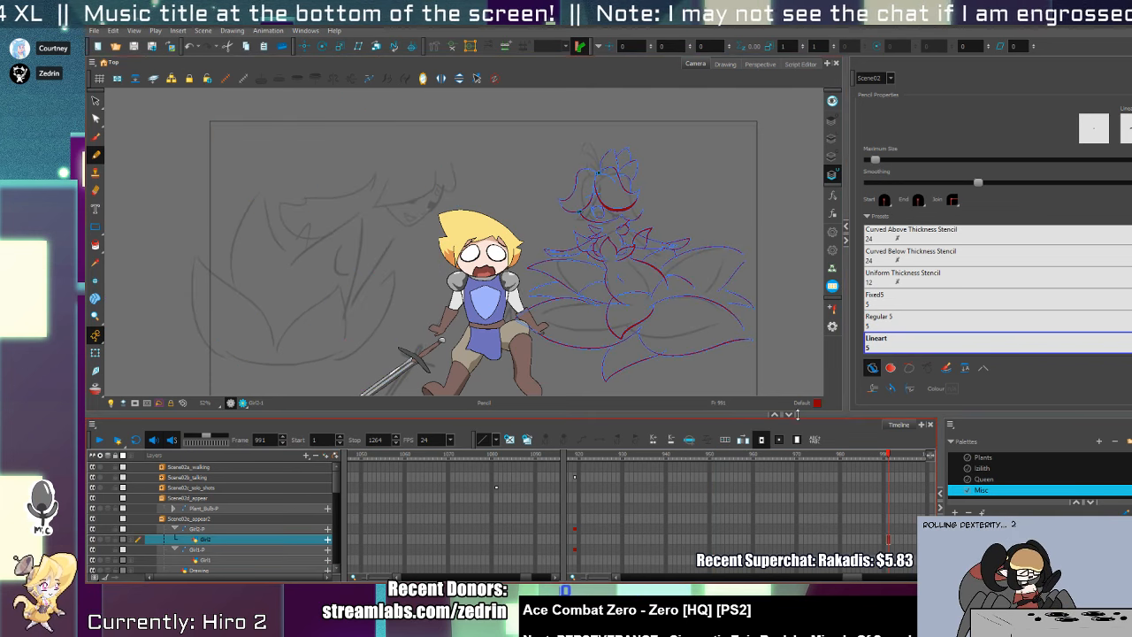
key(alt+s)
key(ctrl+a)
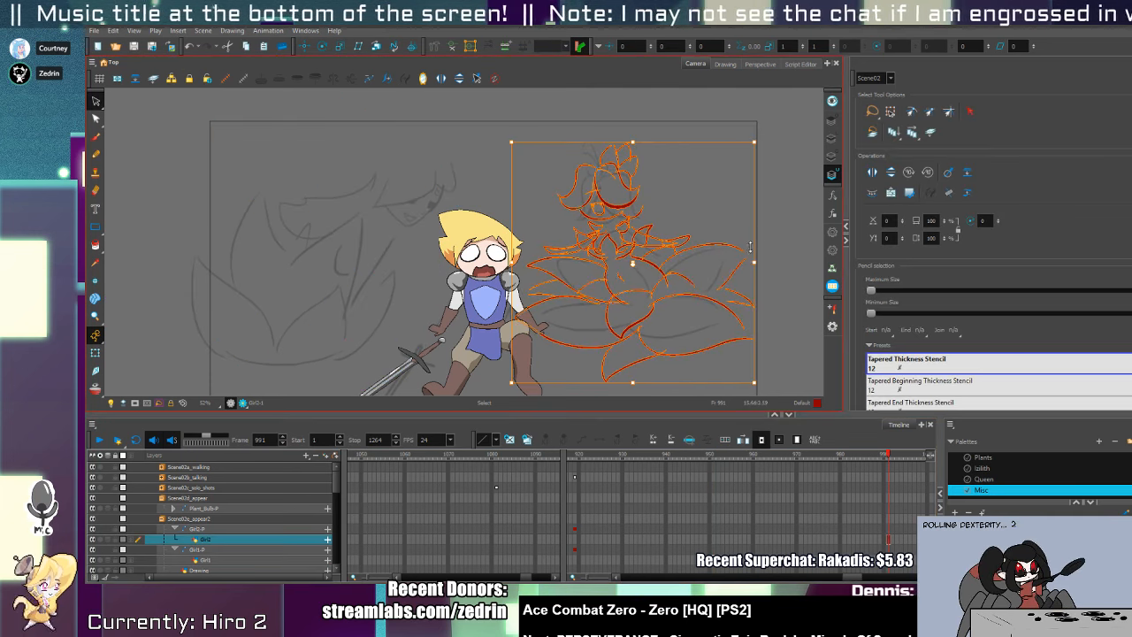
drag(754, 261, 750, 262)
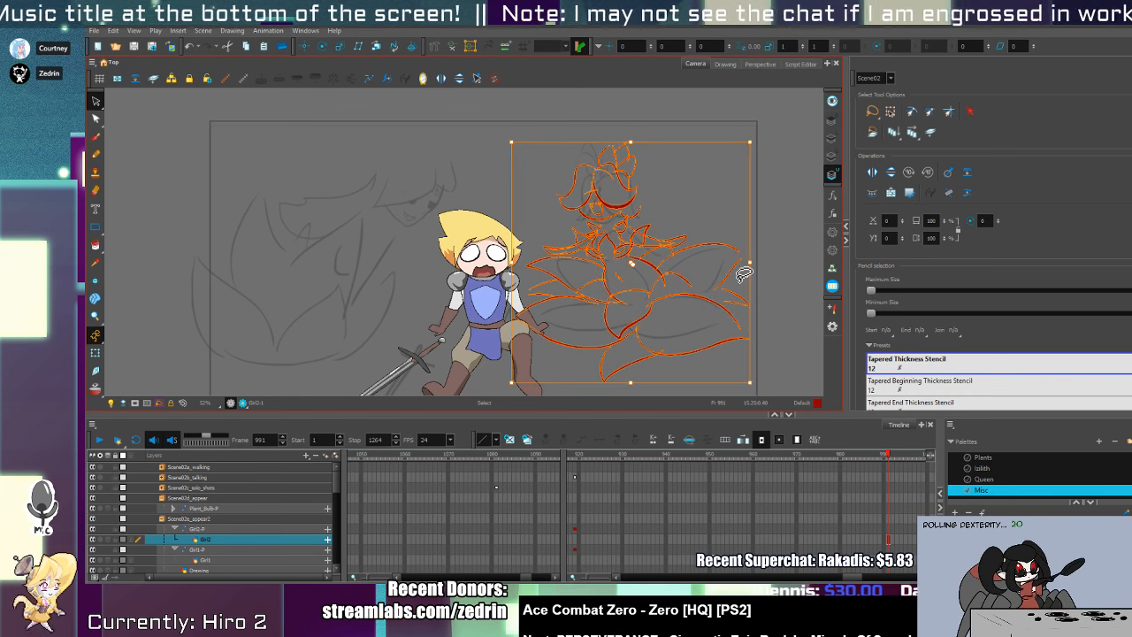
drag(628, 275, 640, 267)
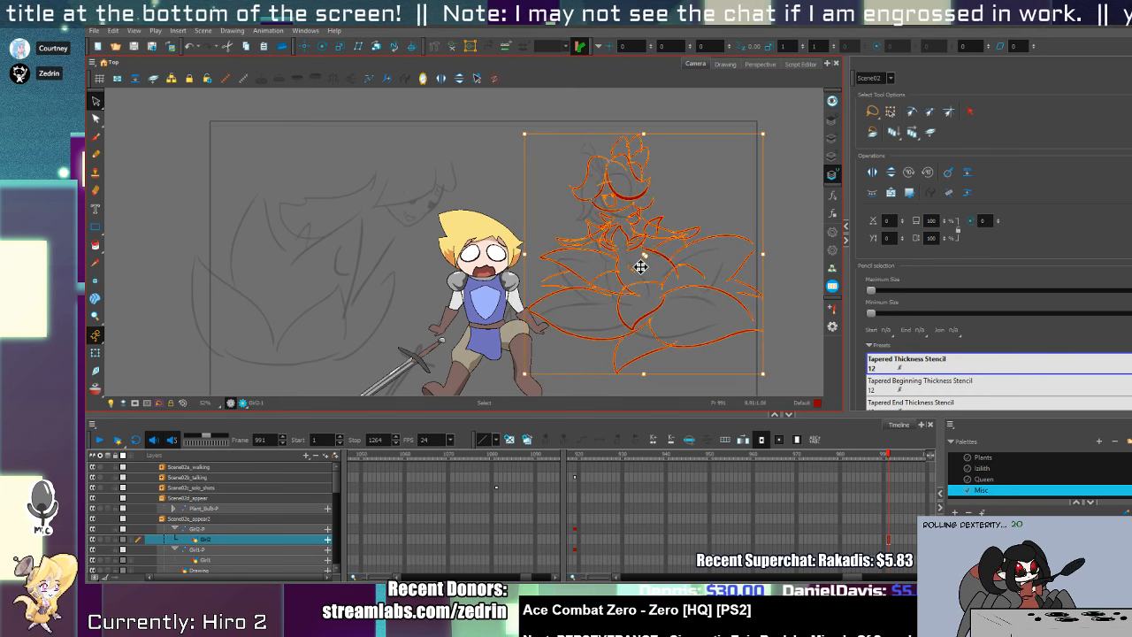
- Review both girls' appearance timing and extend the Girl2 drawing's exposure back to frame 985
click(714, 561)
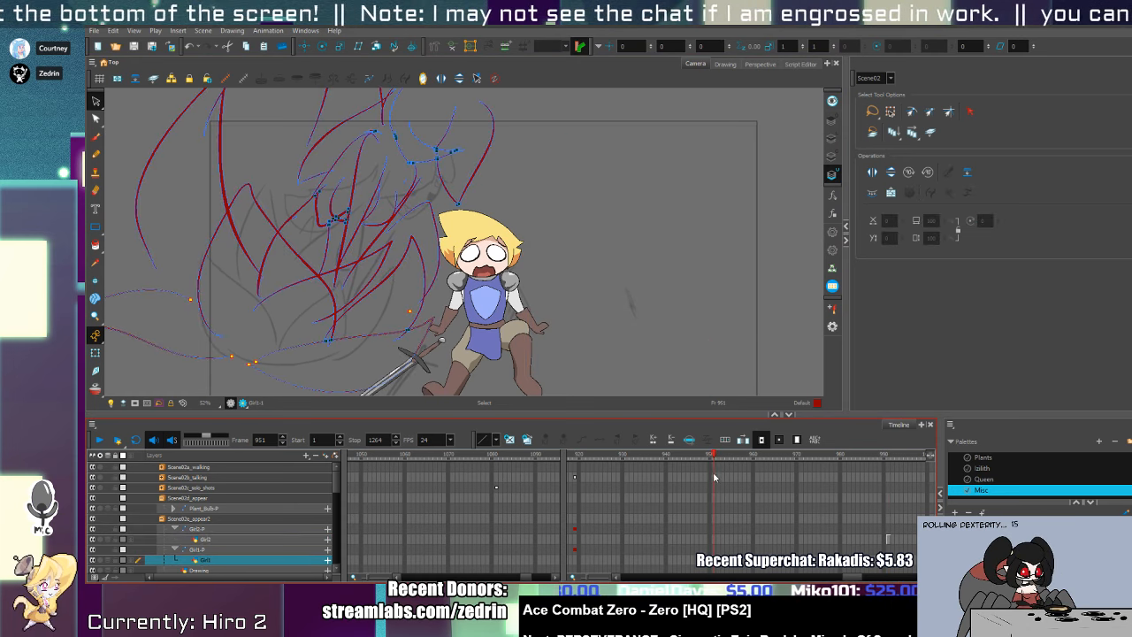
drag(717, 457, 746, 456)
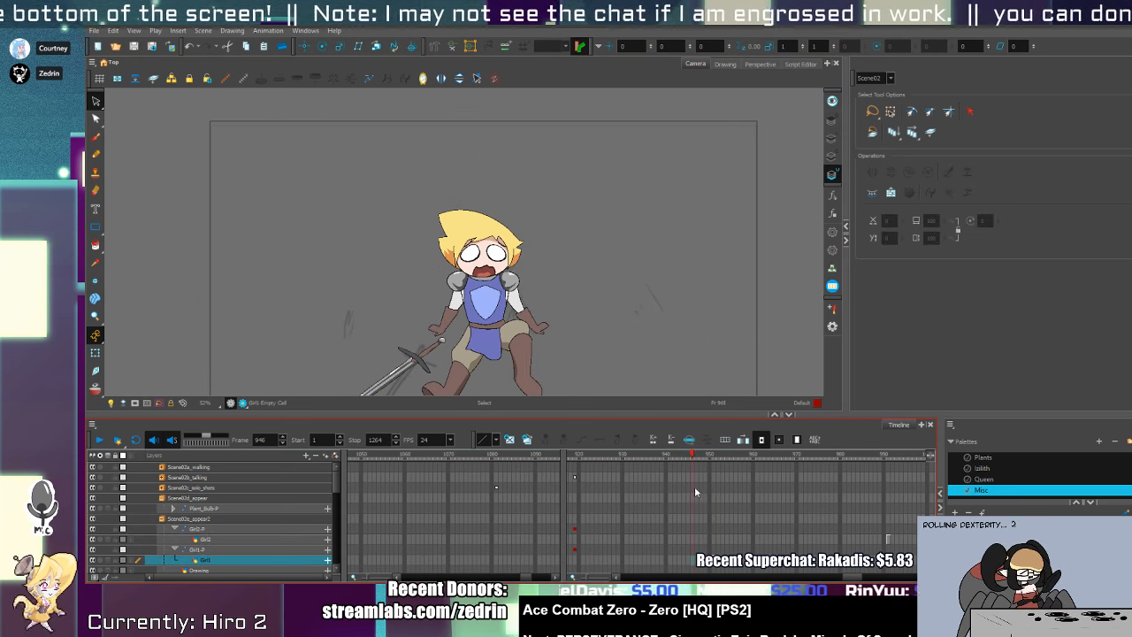
click(713, 495)
click(805, 513)
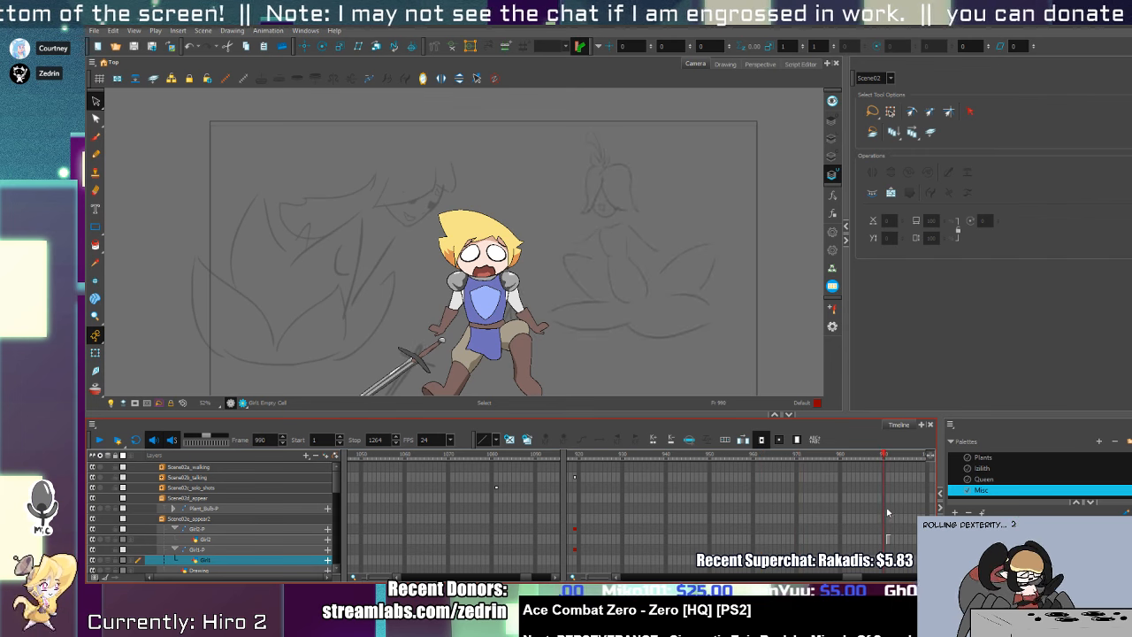
click(888, 536)
drag(889, 536, 863, 538)
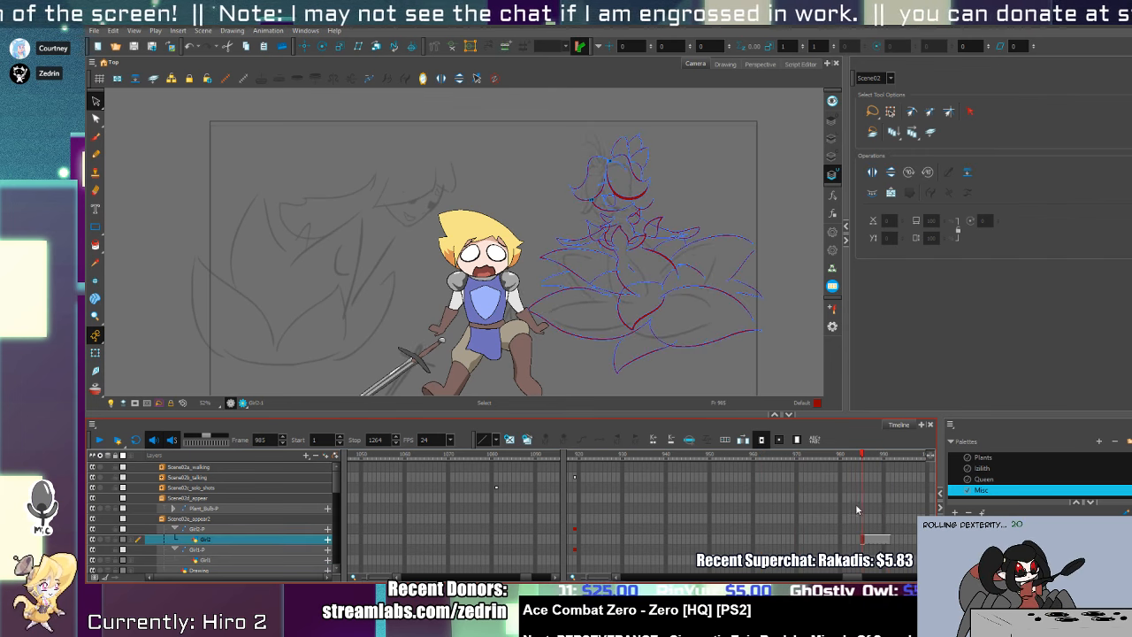
drag(859, 456, 802, 456)
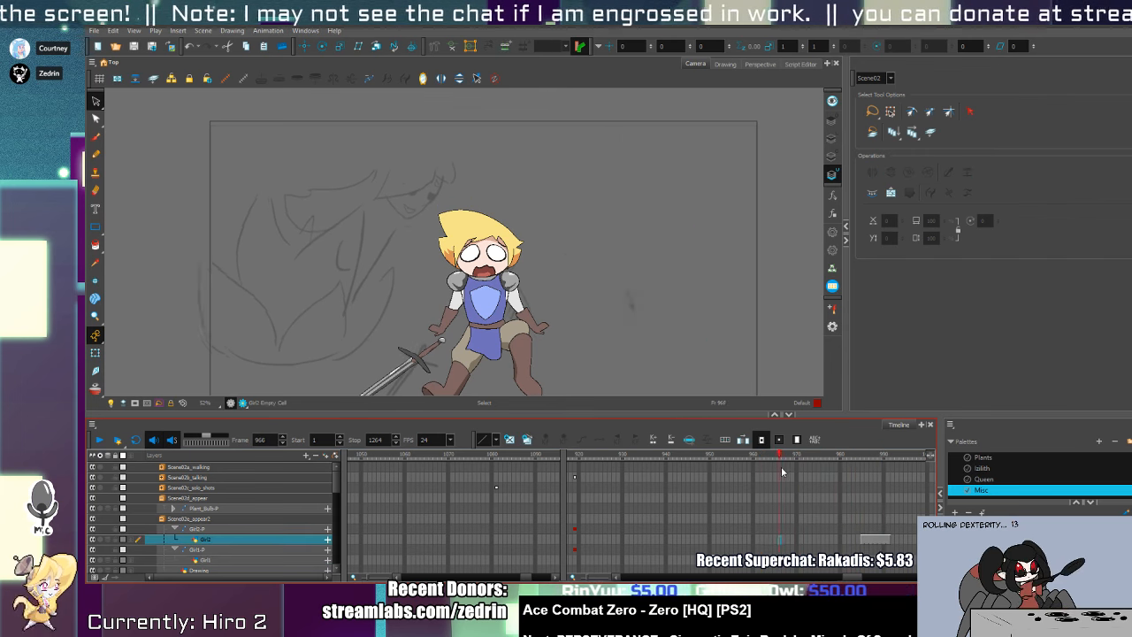
- Extend the Girl2 drawing's exposure back to about frame 974 and forward to frame 1008
click(851, 538)
click(815, 457)
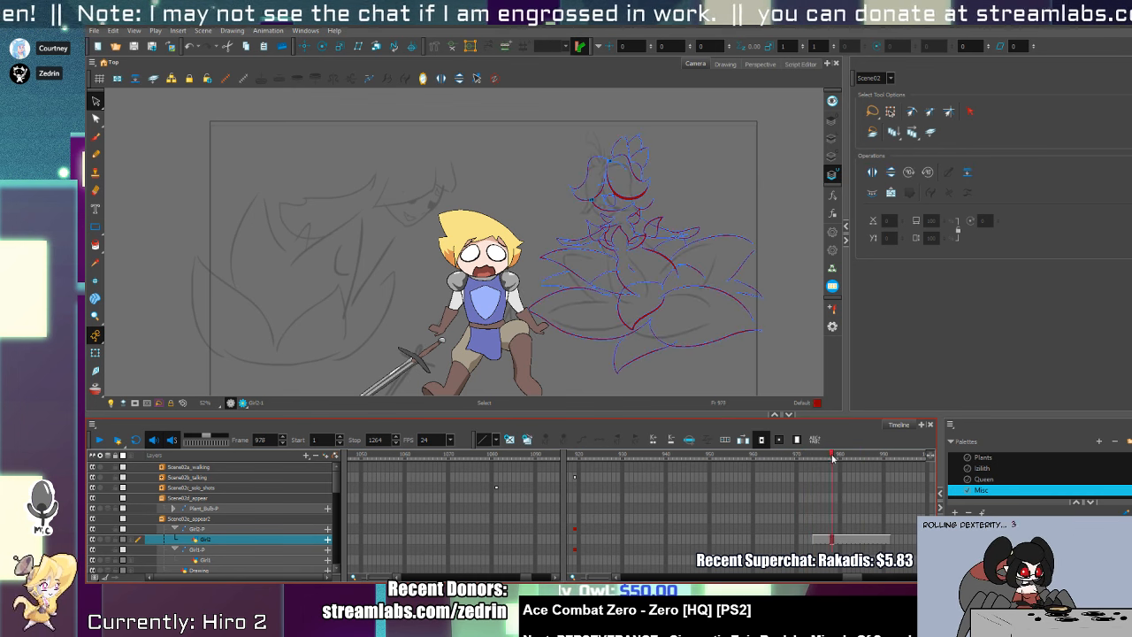
mouse_move(832, 457)
mouse_down()
mouse_move(903, 458)
mouse_move(674, 464)
mouse_up()
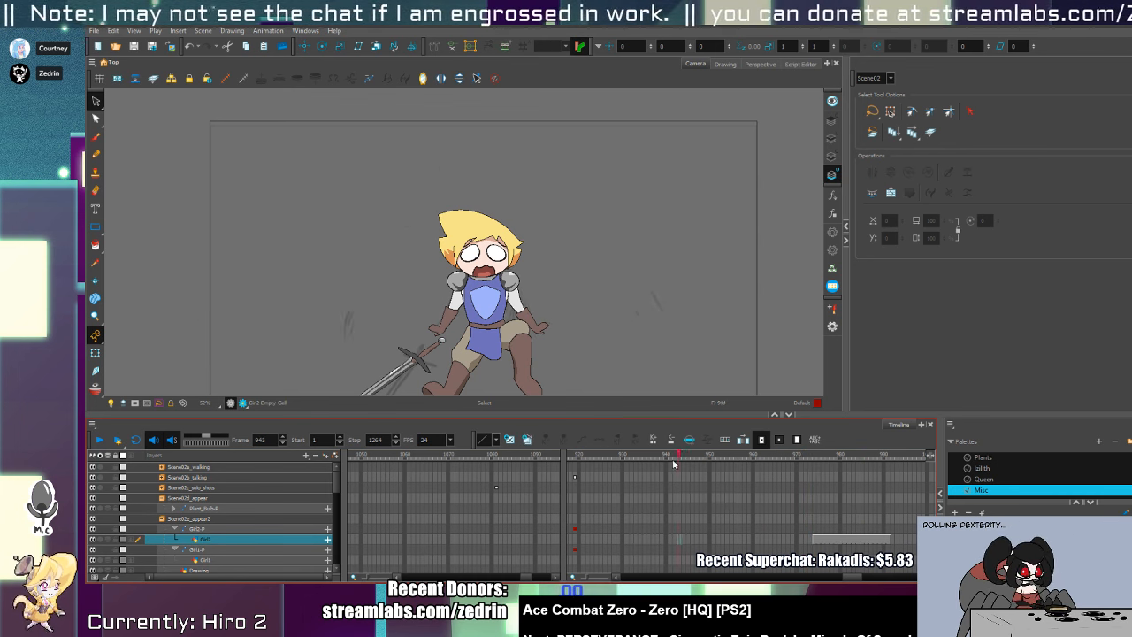
key(Return)
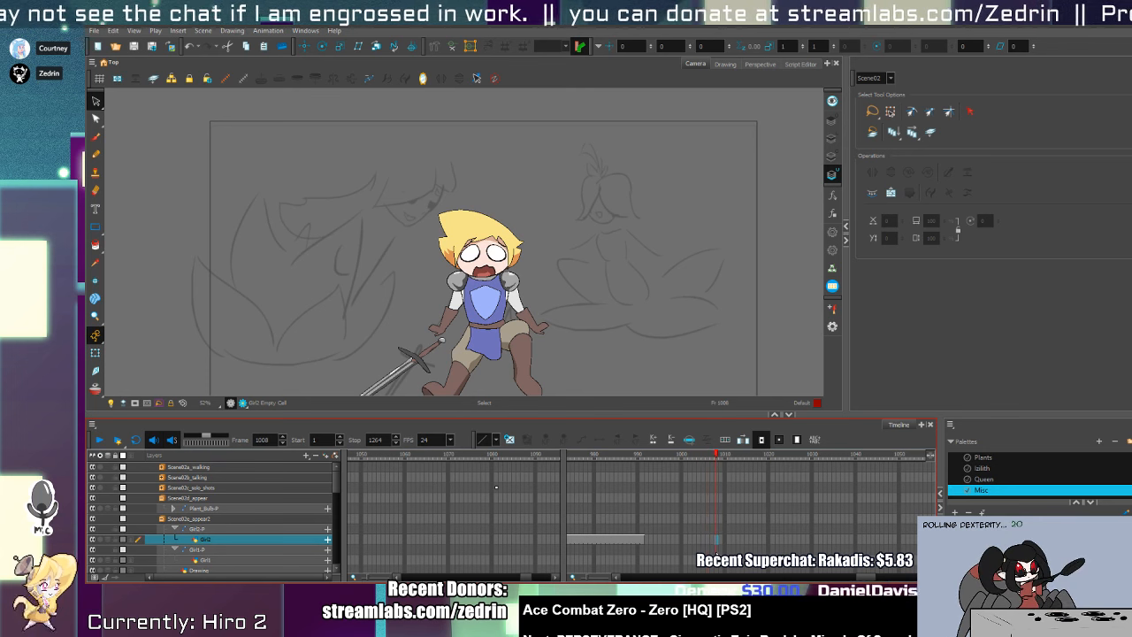
key(F5)
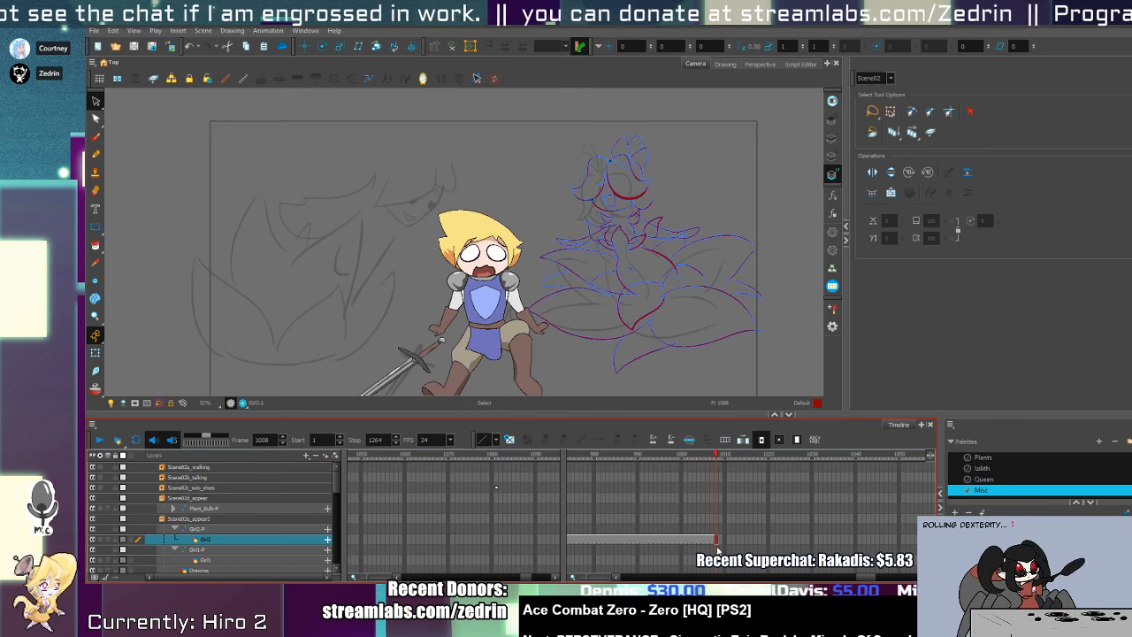
- Extend the Girl1 drawing's exposure to frame 1008 and scrub back to frame 944
key(j)
key(j)
click(691, 456)
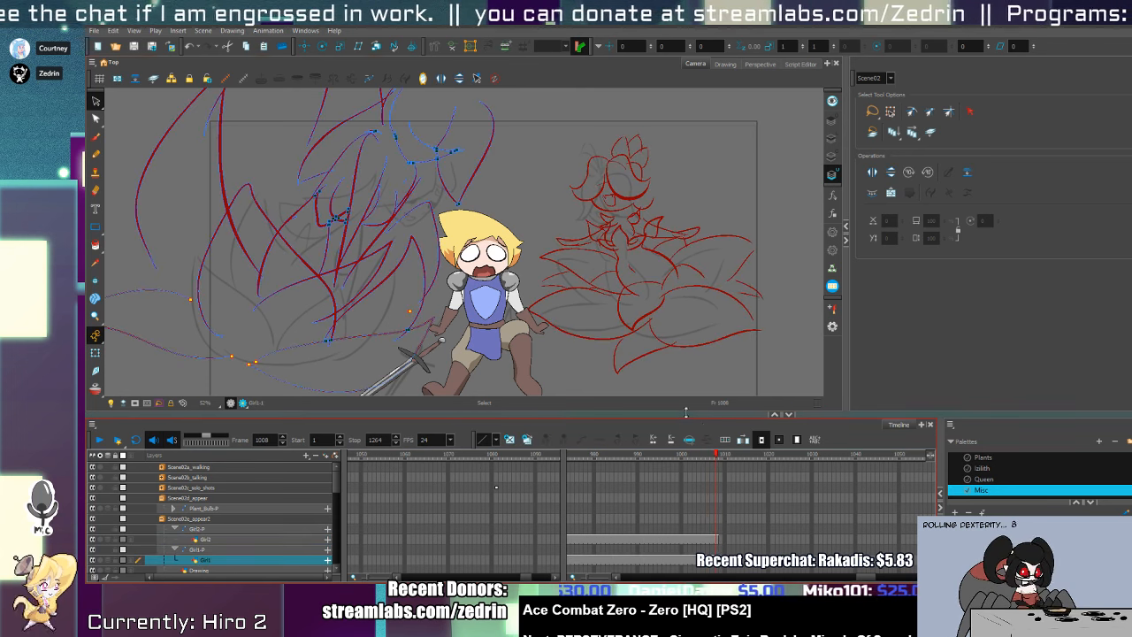
key(ctrl+a)
mouse_move(692, 456)
mouse_down()
mouse_move(531, 480)
mouse_move(578, 471)
mouse_up()
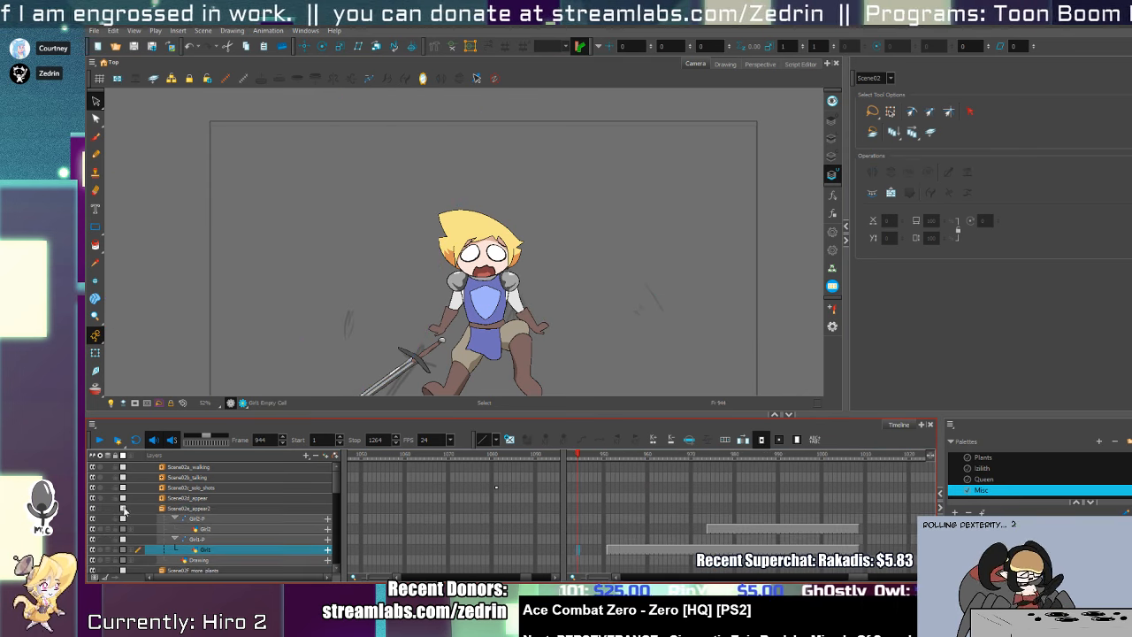
- Lock the walking, talking, solo_shots, appear and more_plants scene groups, keeping only the appear2 group unlocked and expanded
drag(115, 498, 116, 468)
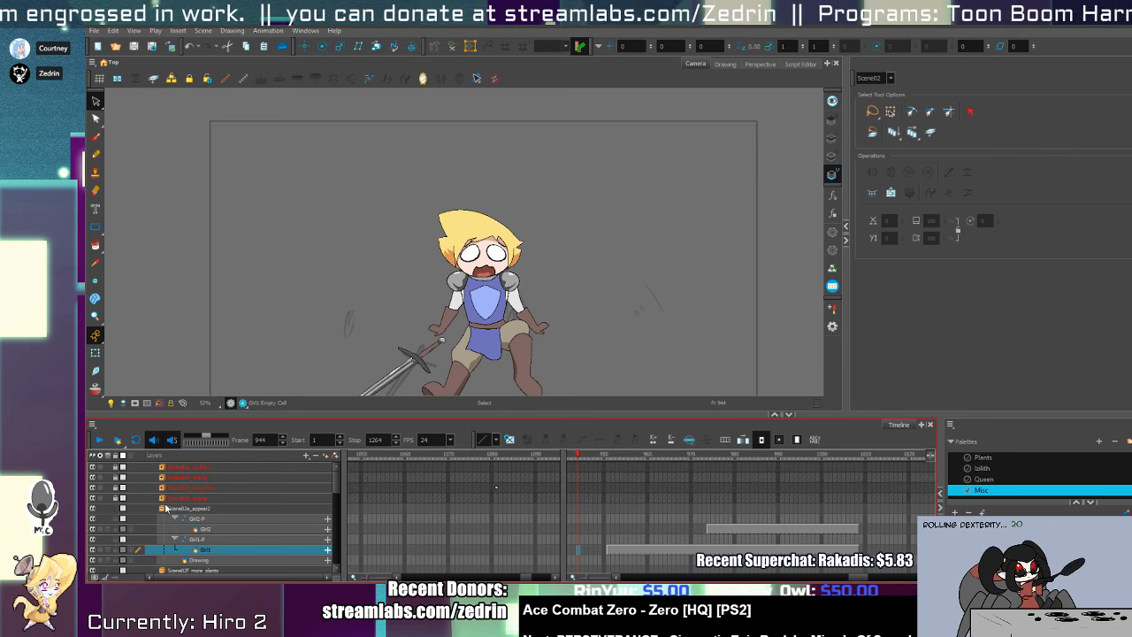
click(162, 511)
click(161, 511)
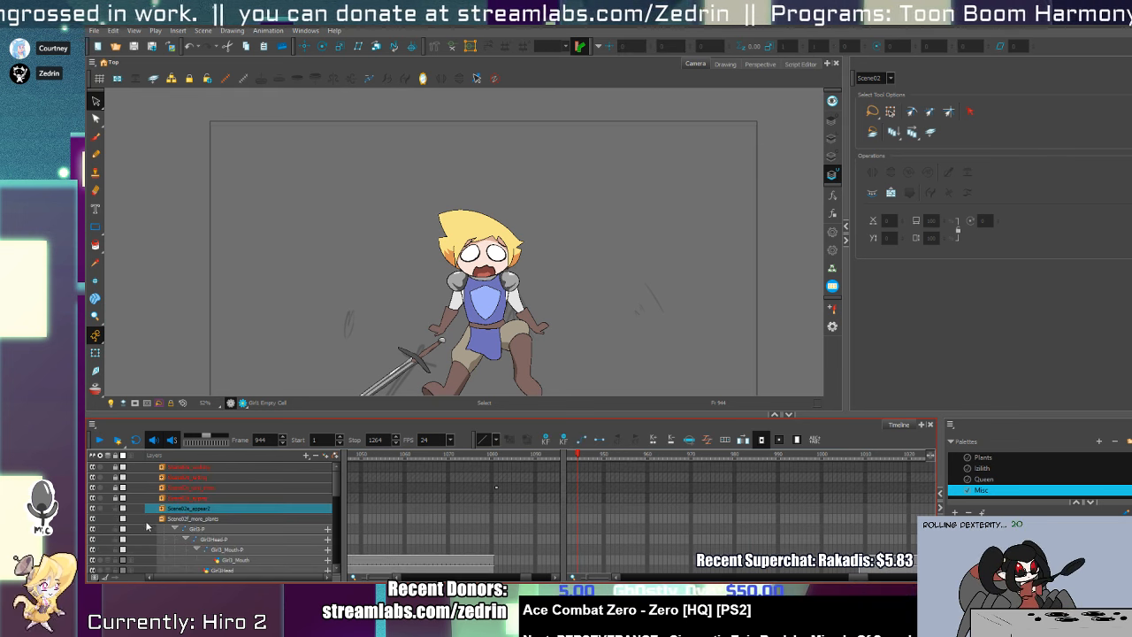
click(161, 521)
click(116, 520)
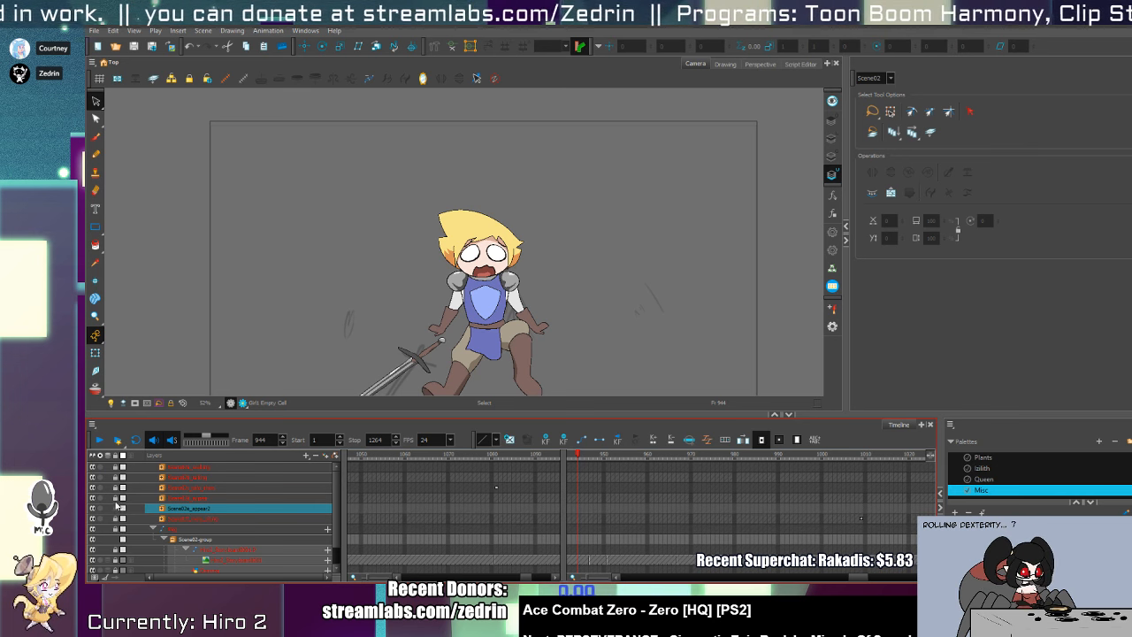
click(161, 510)
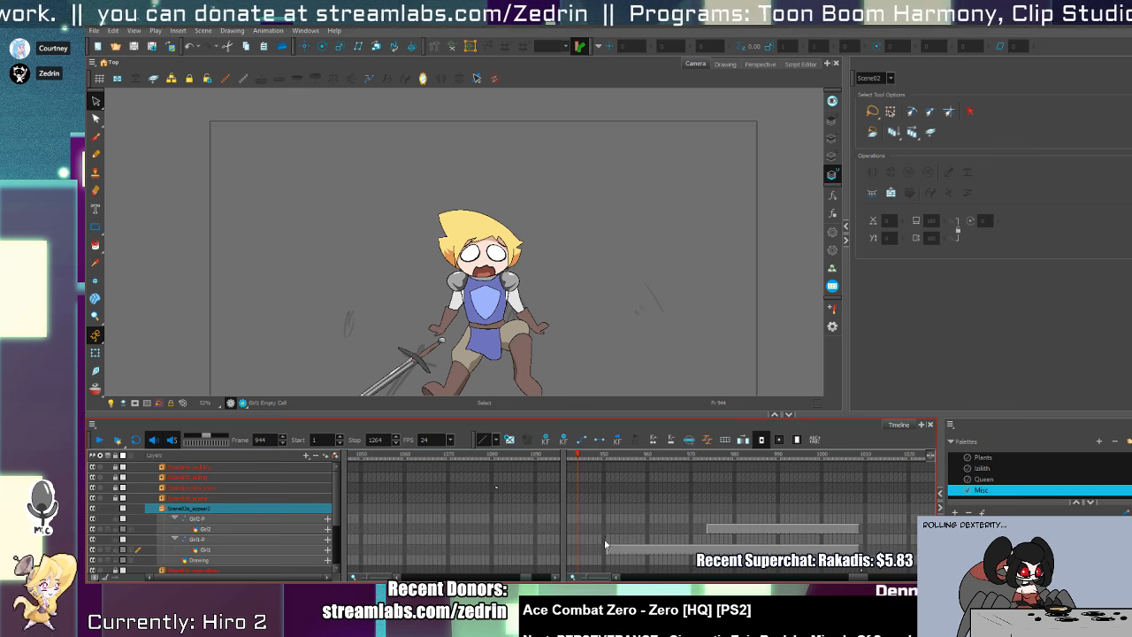
- Check Girl1's entrance around frame 951 and set up the Brush on the Girl2 layer at frame 919
click(610, 539)
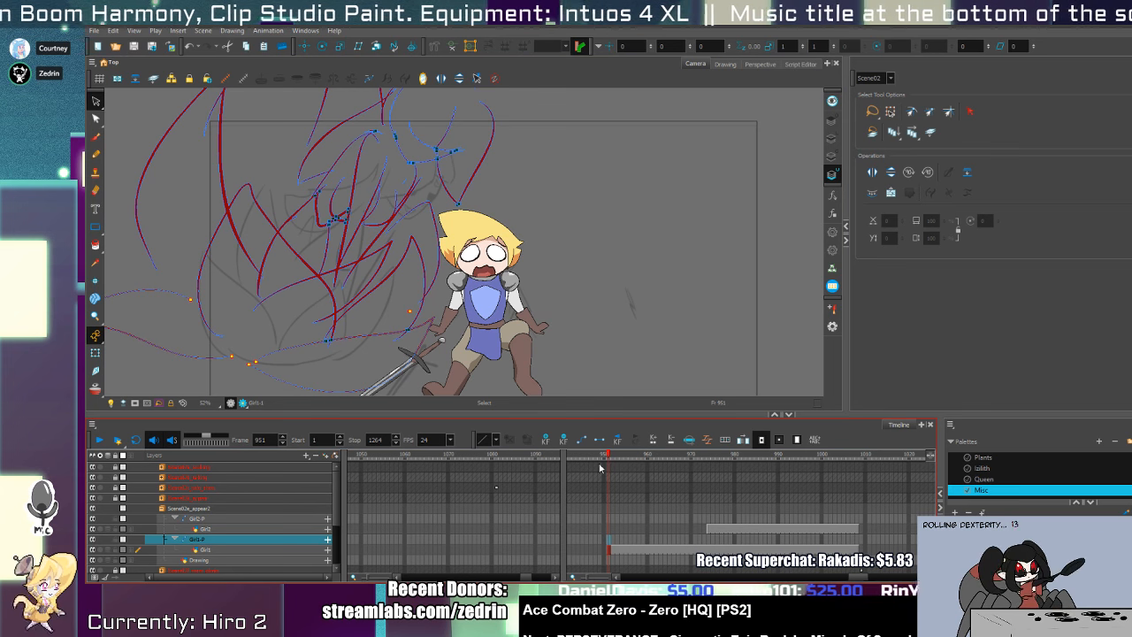
mouse_move(611, 457)
mouse_down()
mouse_move(754, 492)
mouse_move(825, 493)
mouse_move(683, 494)
mouse_move(670, 478)
mouse_move(859, 486)
mouse_move(761, 489)
mouse_move(665, 528)
mouse_move(890, 523)
mouse_move(870, 534)
mouse_move(603, 520)
mouse_move(783, 531)
mouse_move(821, 547)
mouse_move(769, 497)
mouse_move(793, 503)
mouse_up()
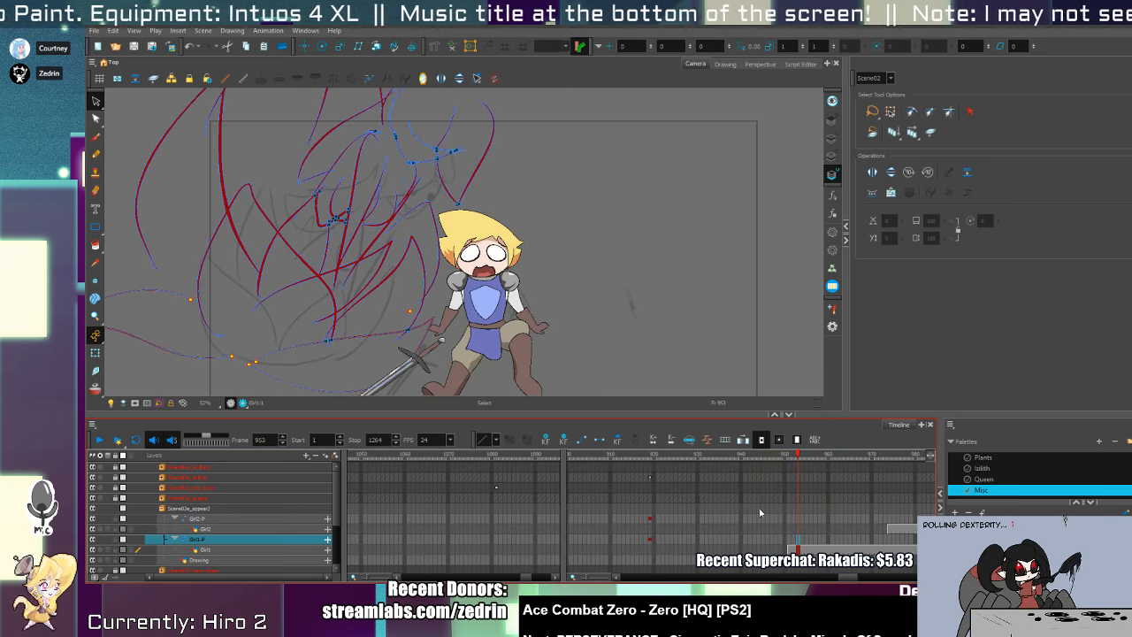
click(788, 549)
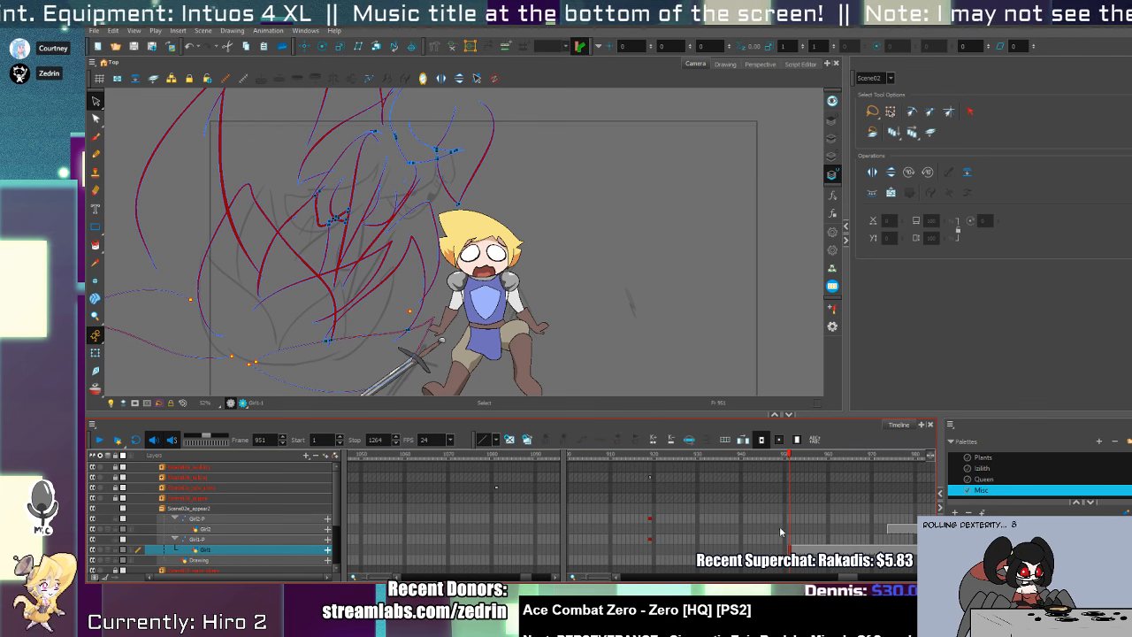
mouse_move(791, 454)
mouse_down()
mouse_move(844, 470)
mouse_move(916, 536)
mouse_move(822, 547)
mouse_move(657, 520)
mouse_move(696, 540)
mouse_move(813, 537)
mouse_move(699, 516)
mouse_move(605, 550)
mouse_up()
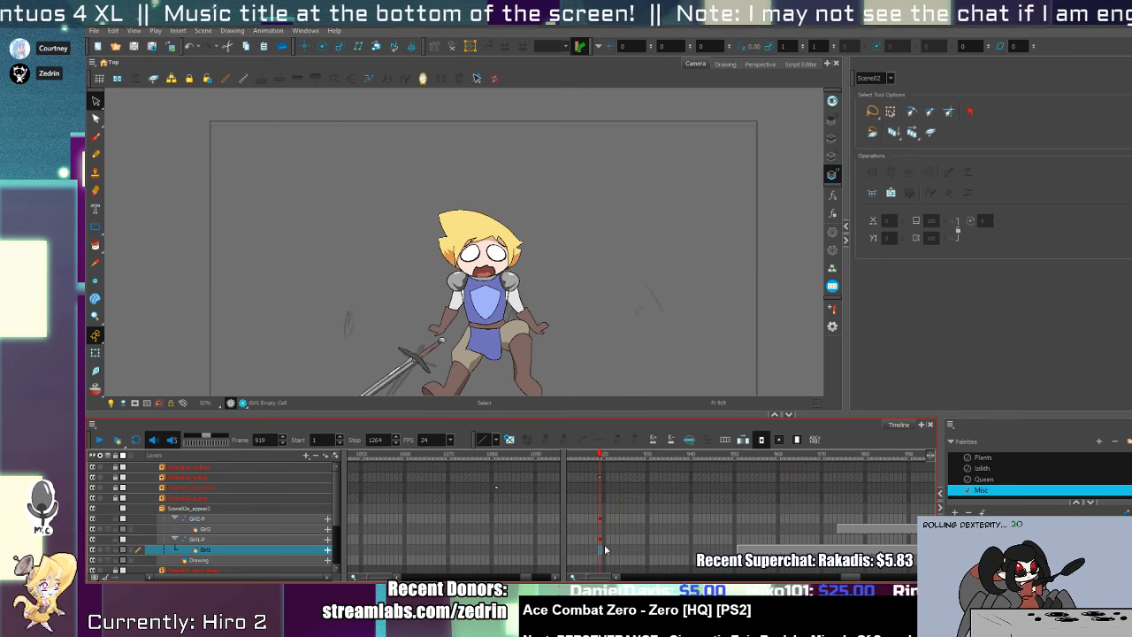
key(alt+b)
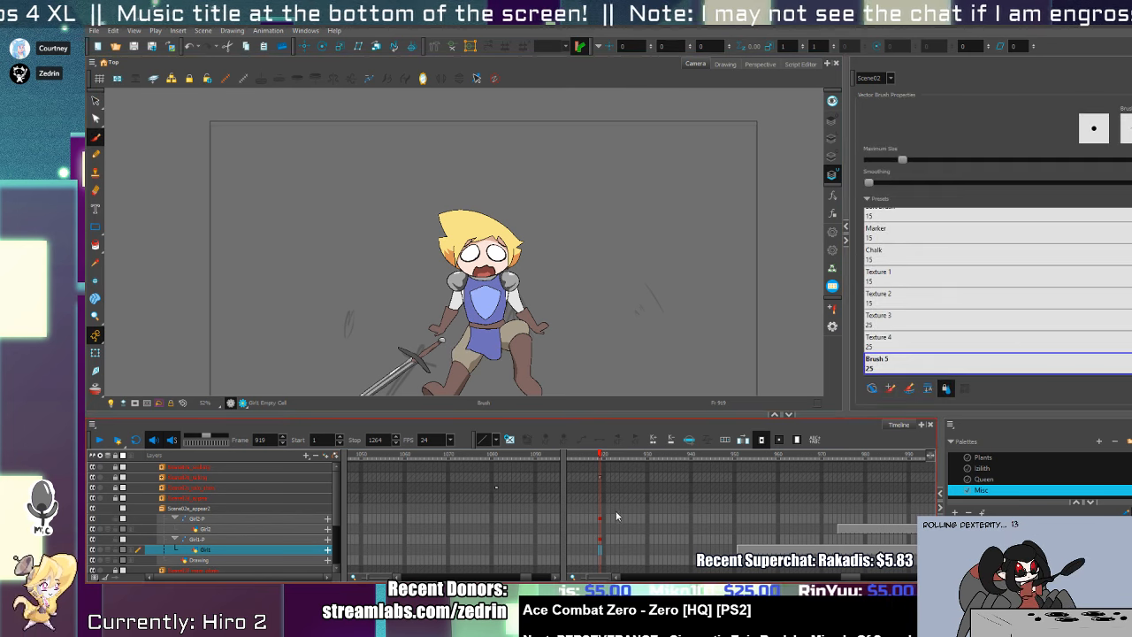
click(616, 528)
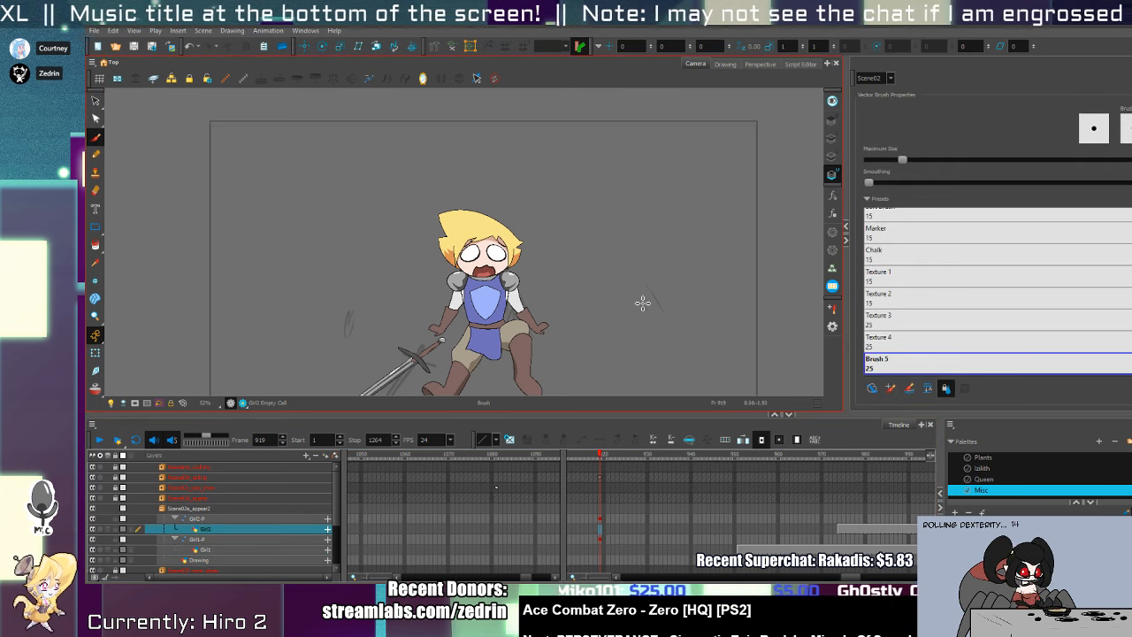
- Try brushing a small flower bud to the right of the knight in the Girl2 drawing at frame 919, and clear it
mouse_move(627, 276)
mouse_down()
mouse_move(624, 303)
mouse_move(645, 325)
mouse_up()
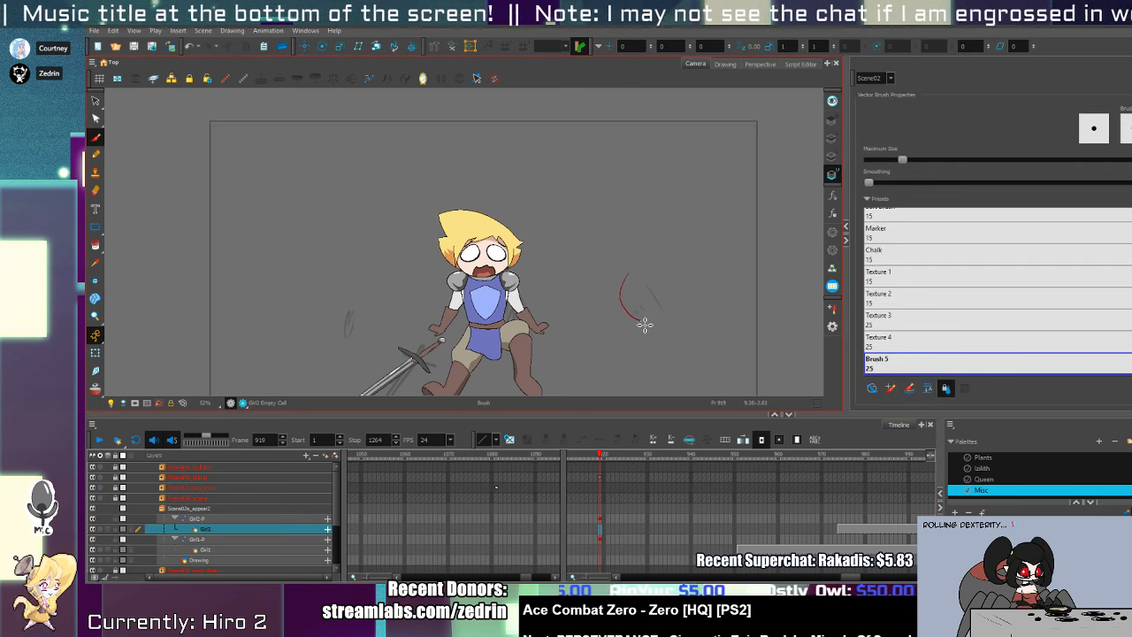
key(ctrl+z)
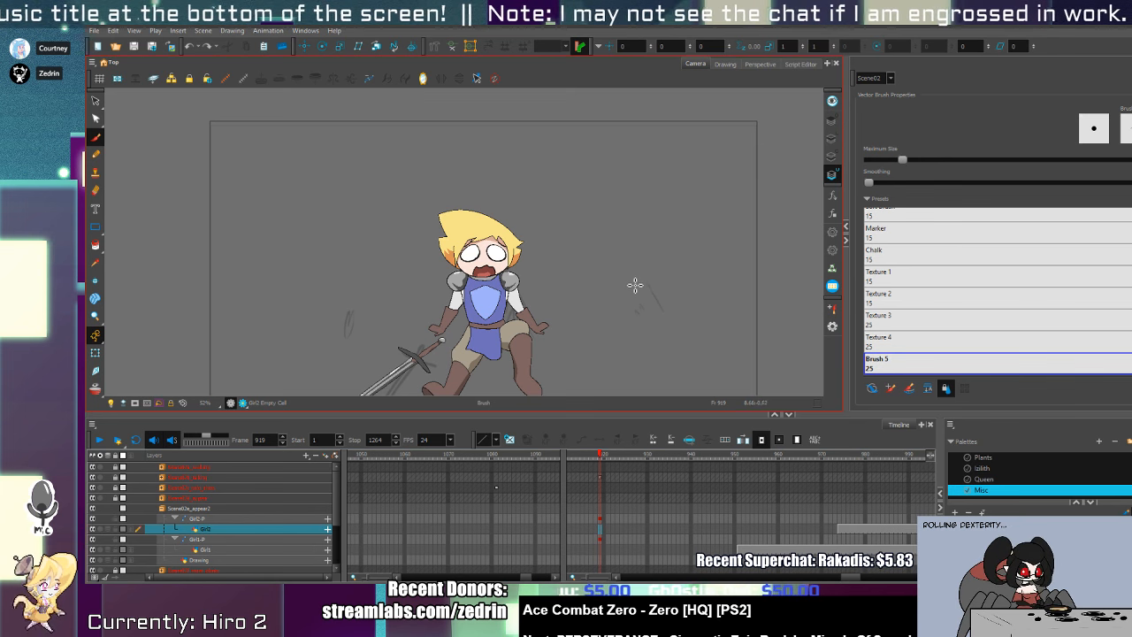
mouse_move(626, 306)
mouse_down()
mouse_move(658, 319)
mouse_move(657, 307)
mouse_move(637, 277)
mouse_move(664, 294)
mouse_move(657, 325)
mouse_up()
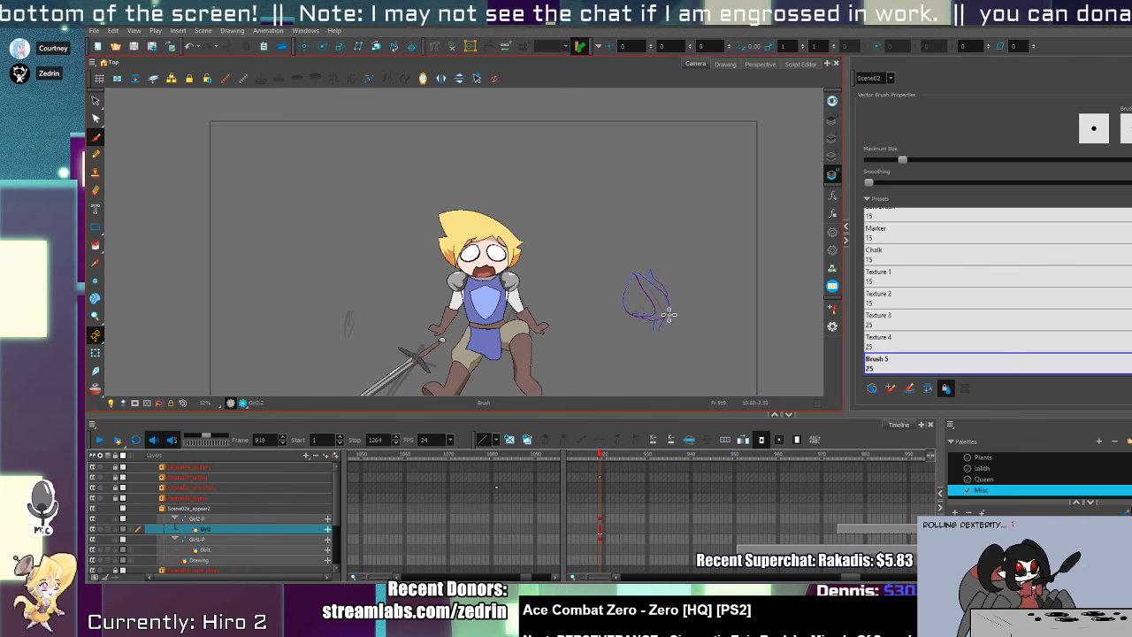
key(alt+s)
key(ctrl+a)
key(Delete)
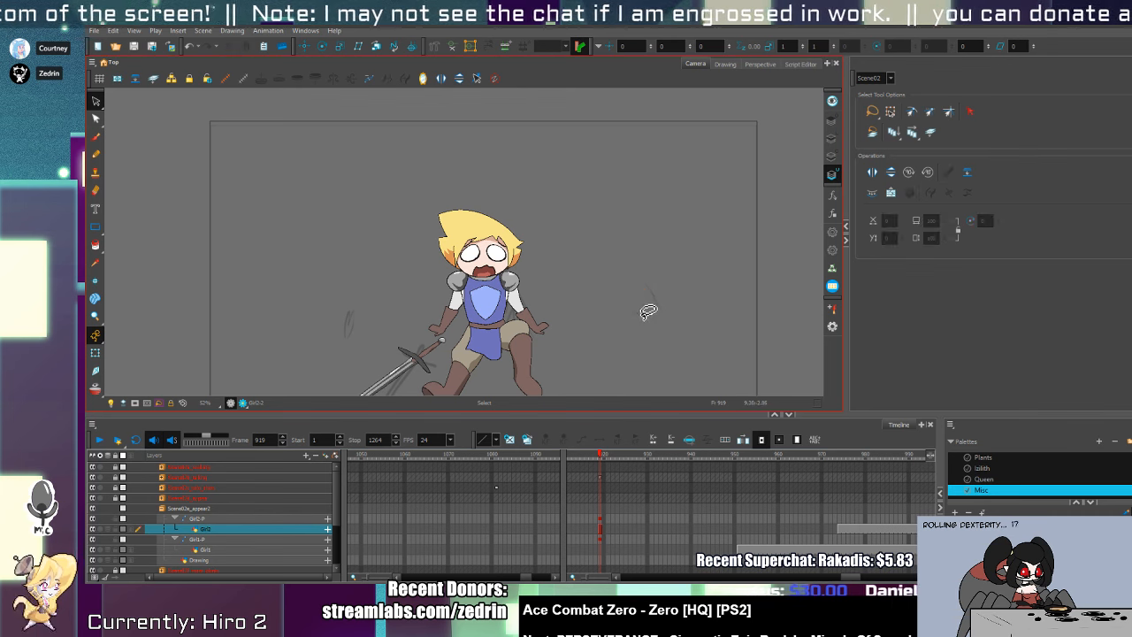
- Brush a wider, pointed closed bud with small ground marks beneath it to the knight's right at frame 919
key(alt+b)
mouse_move(630, 312)
mouse_down()
mouse_move(663, 313)
mouse_move(648, 318)
mouse_move(643, 275)
mouse_move(657, 313)
mouse_up()
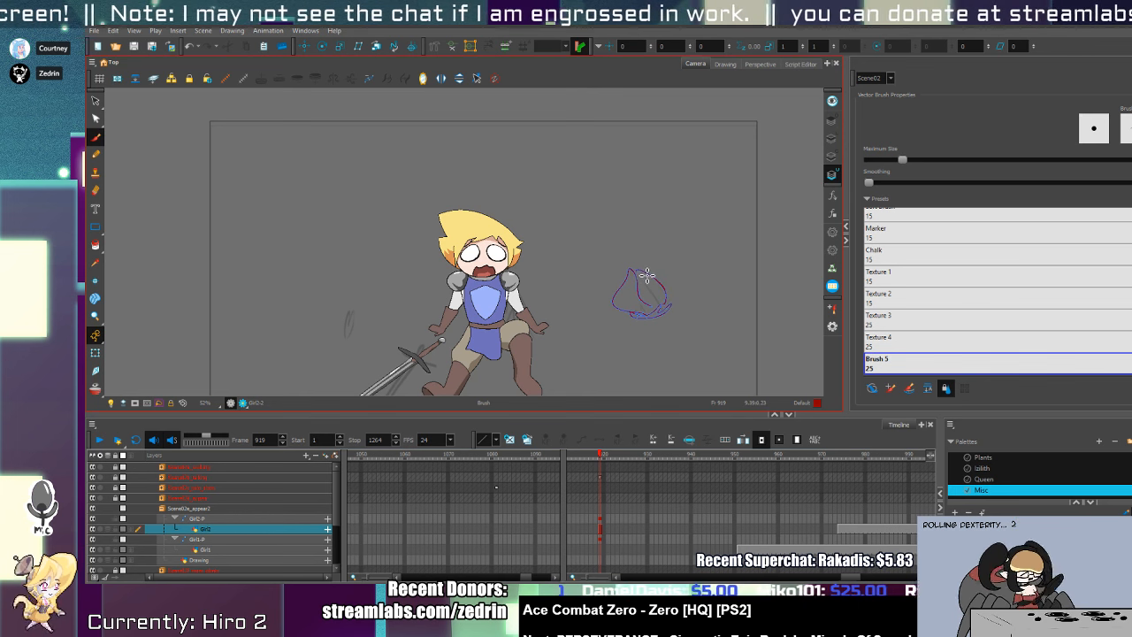
mouse_move(647, 275)
mouse_down()
mouse_move(652, 340)
mouse_move(682, 333)
mouse_move(731, 279)
mouse_move(712, 284)
mouse_move(700, 264)
mouse_move(745, 295)
mouse_up()
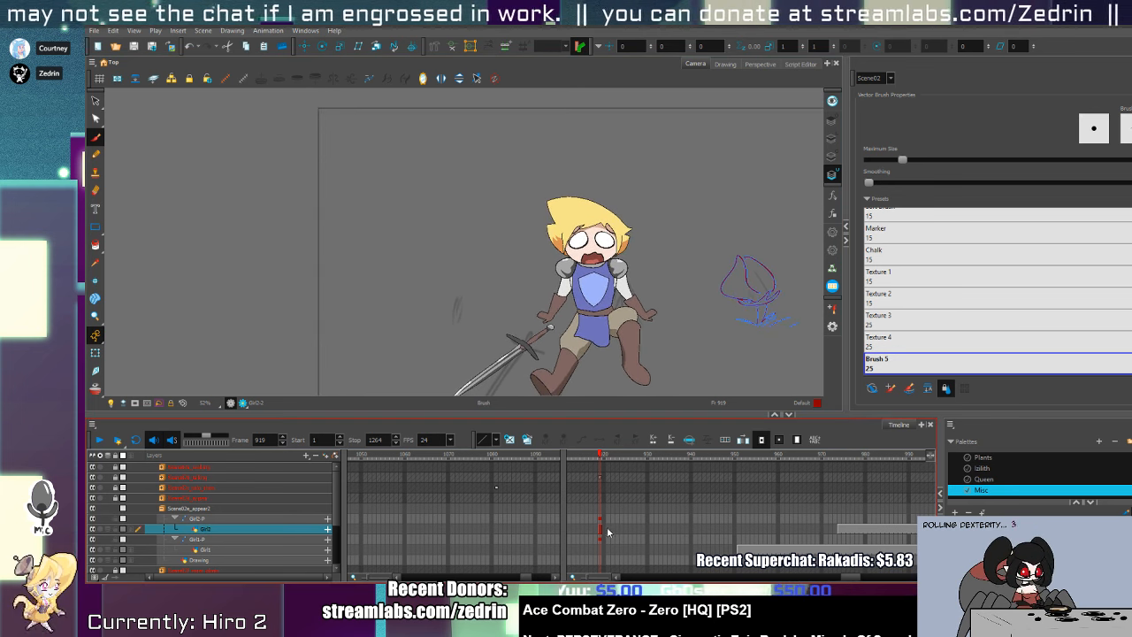
- Extend the Girl2 bud drawing's exposure to frame 966 and move to frame 967
click(782, 528)
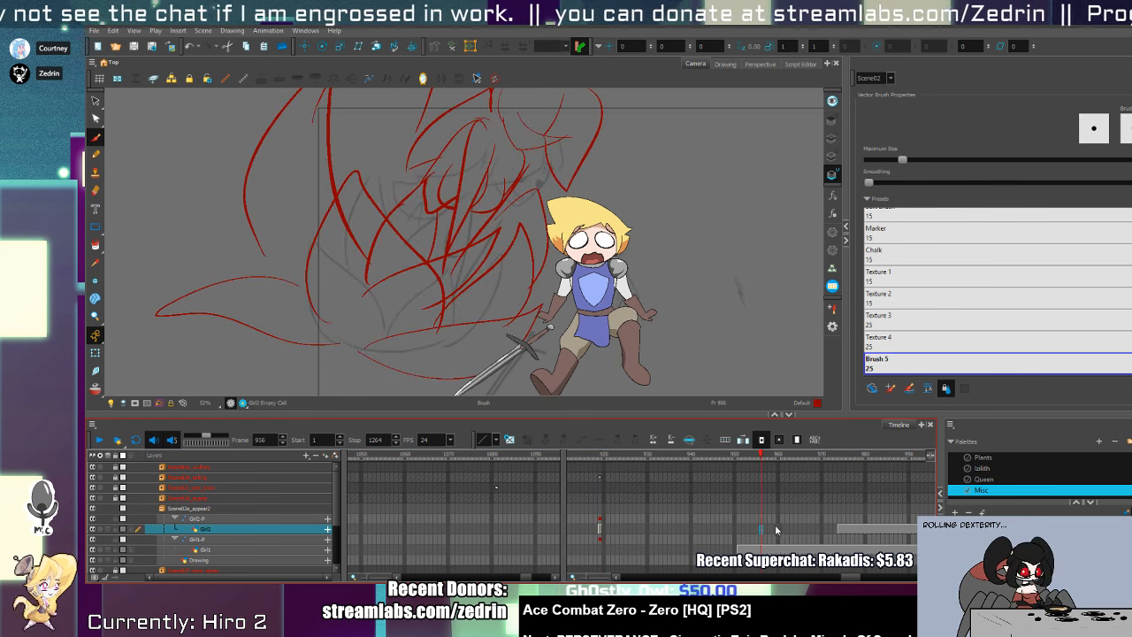
click(825, 529)
click(804, 529)
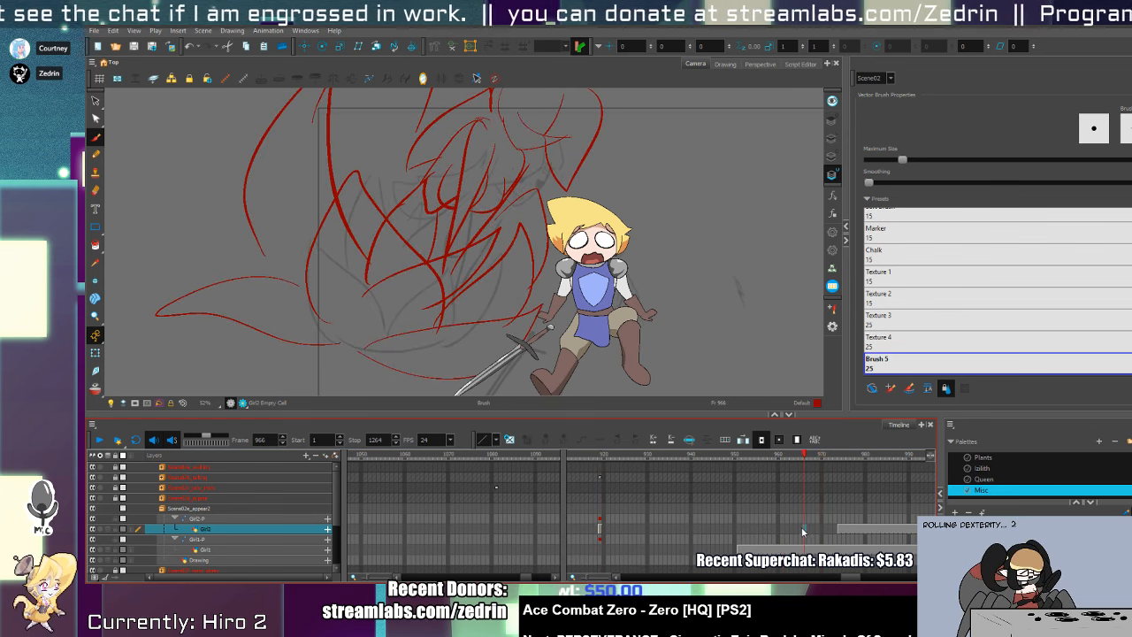
key(F5)
click(808, 531)
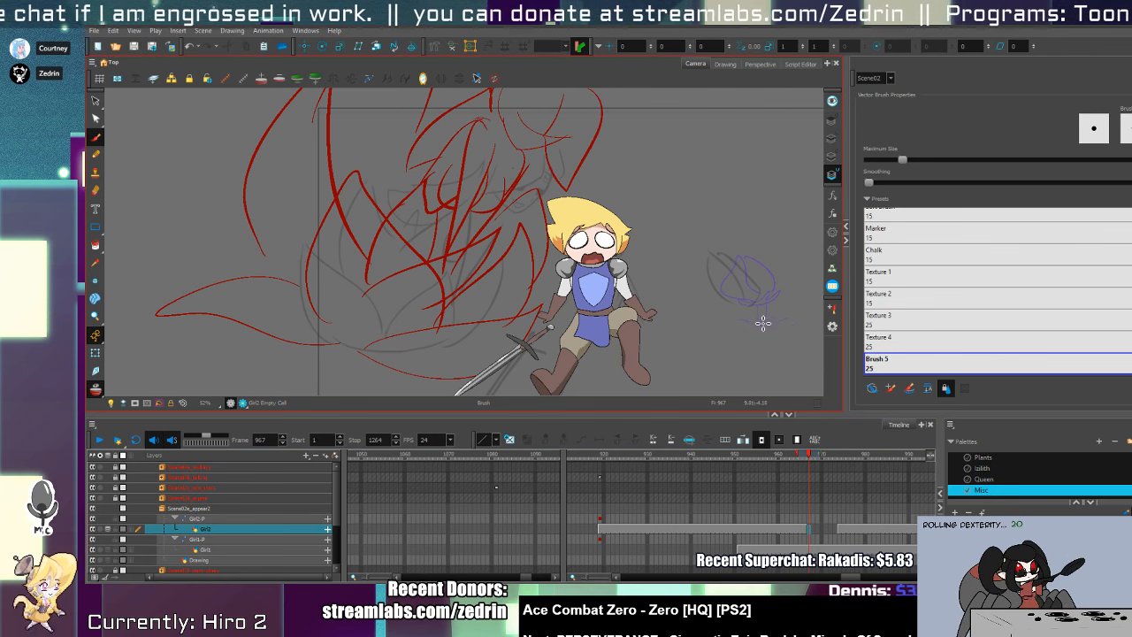
- Brush only the small ground marks, without the bud, as new Girl2 drawings in the frames from 967 onward
drag(750, 320, 781, 321)
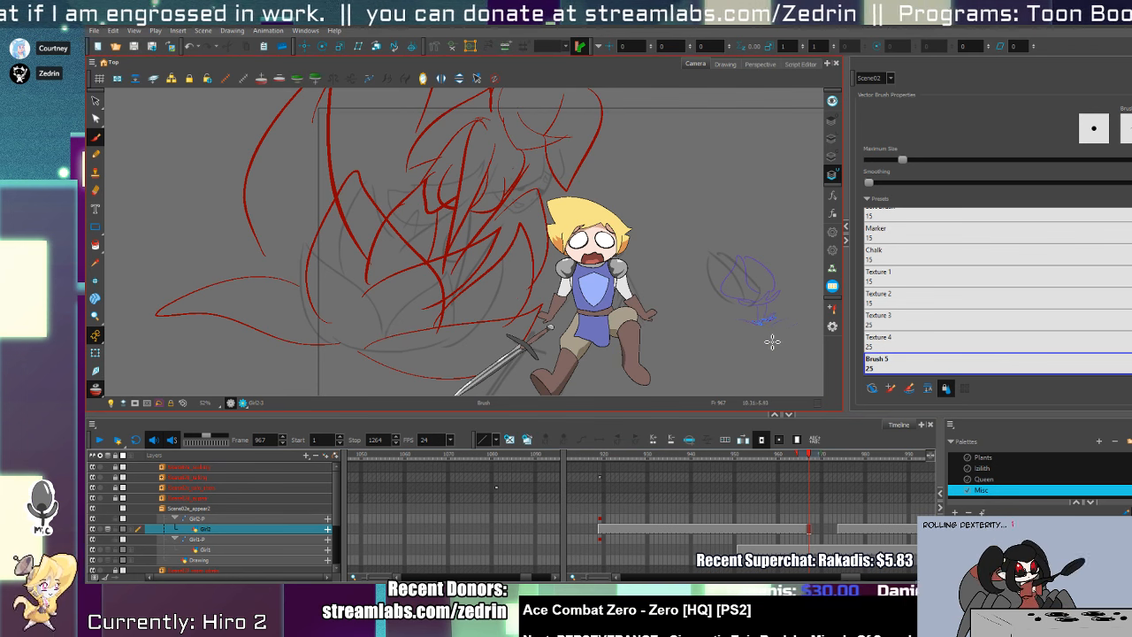
key(period)
key(period)
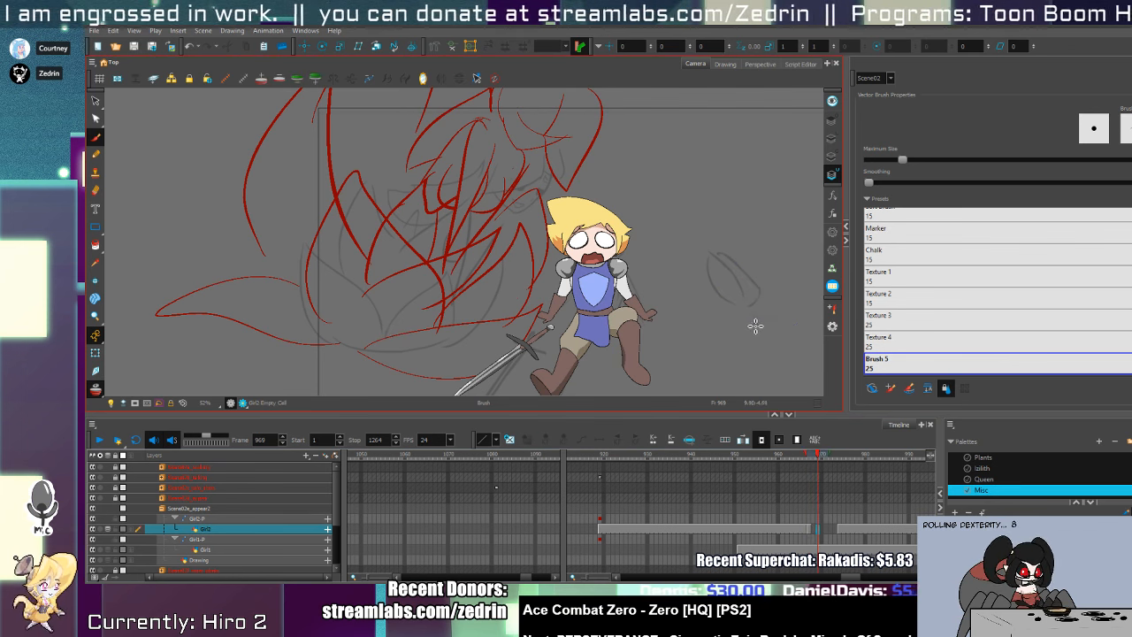
key(period)
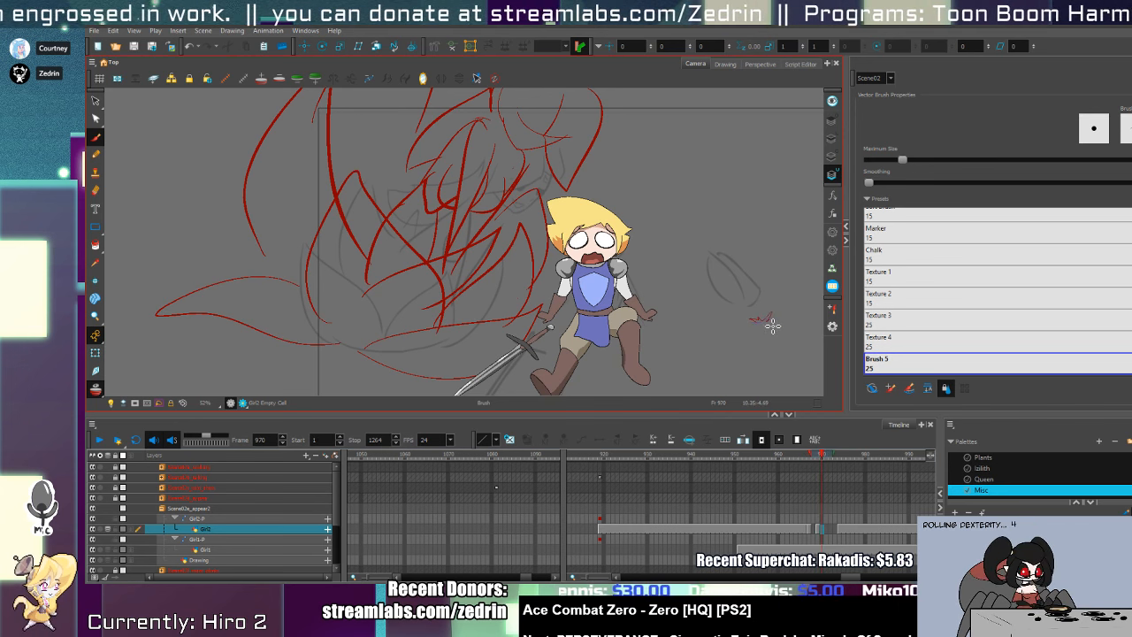
click(823, 532)
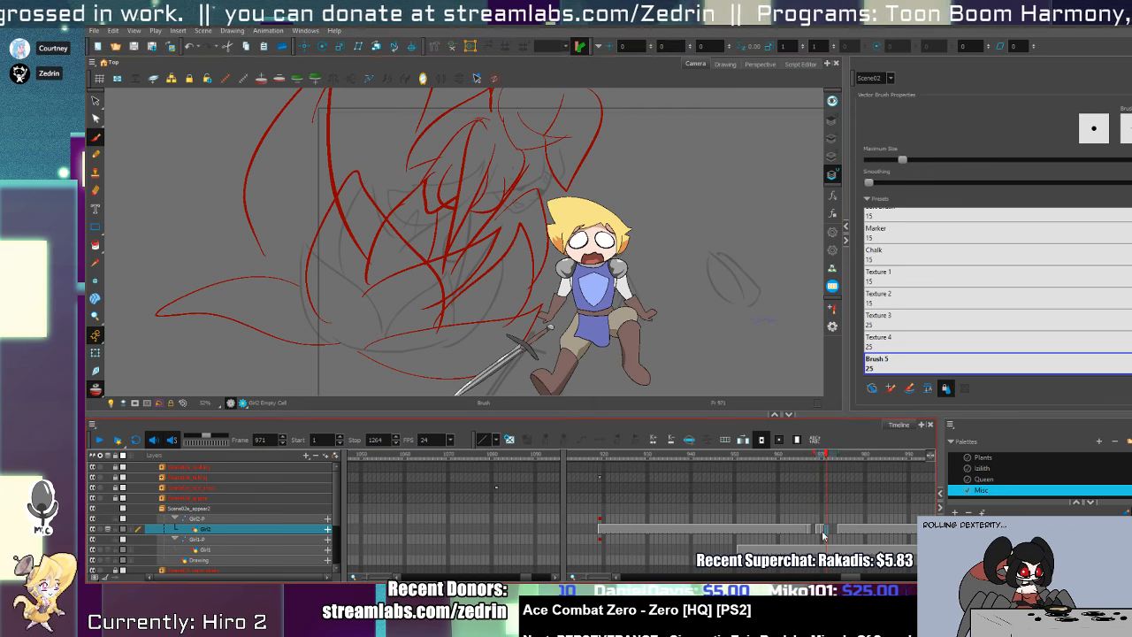
click(830, 532)
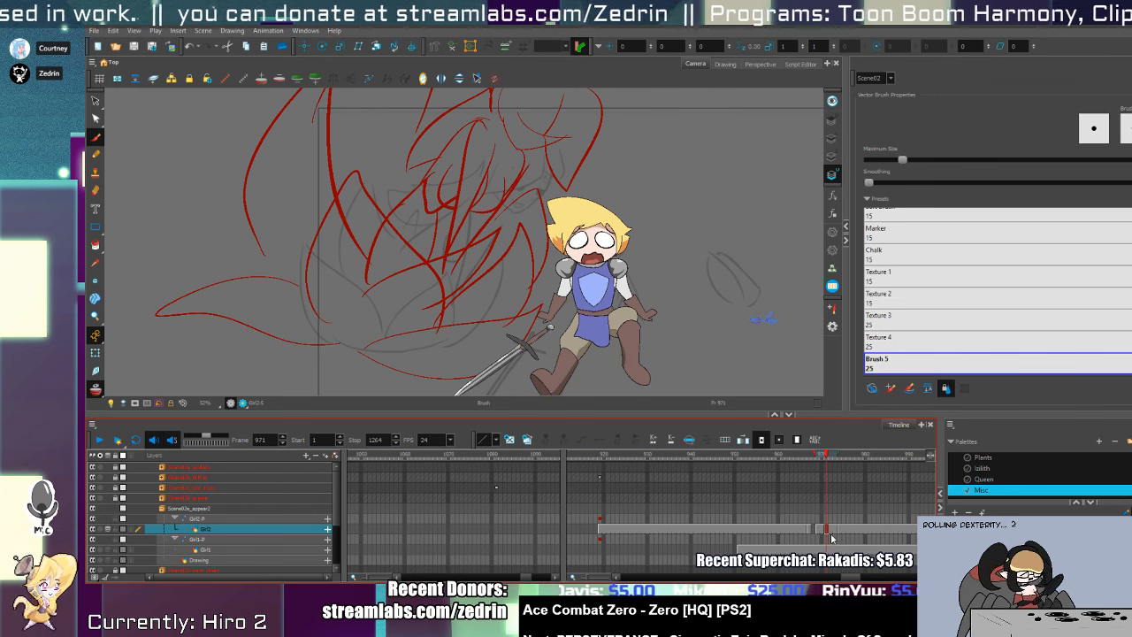
click(836, 535)
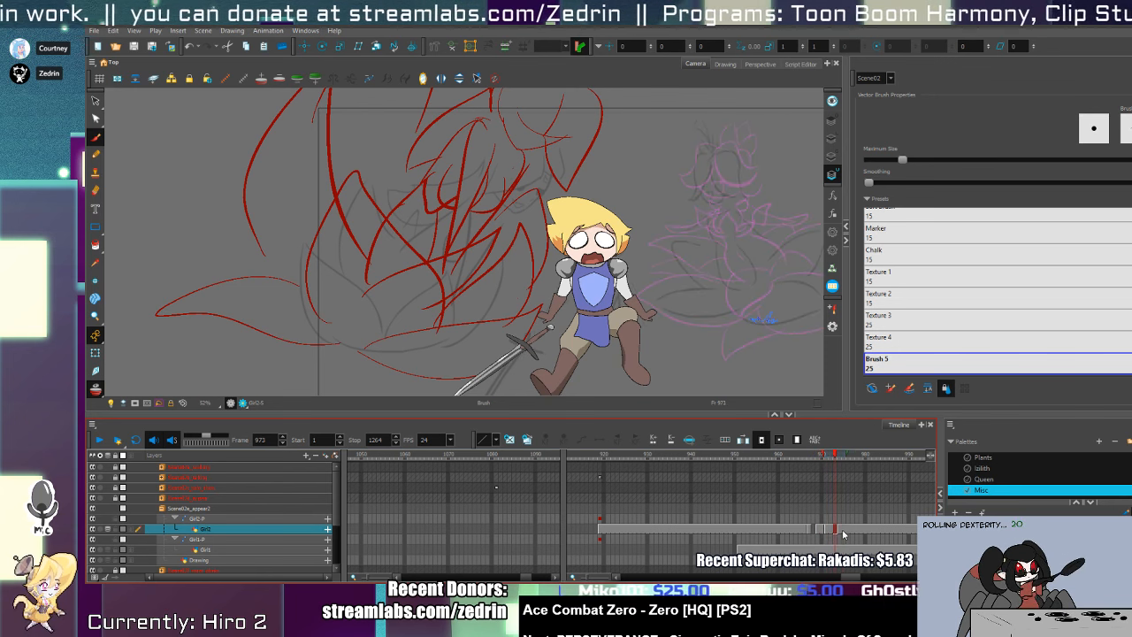
- Step through Girl2 frames 972 to 975 to check the change from the ground marks to the girl's full pose
click(843, 531)
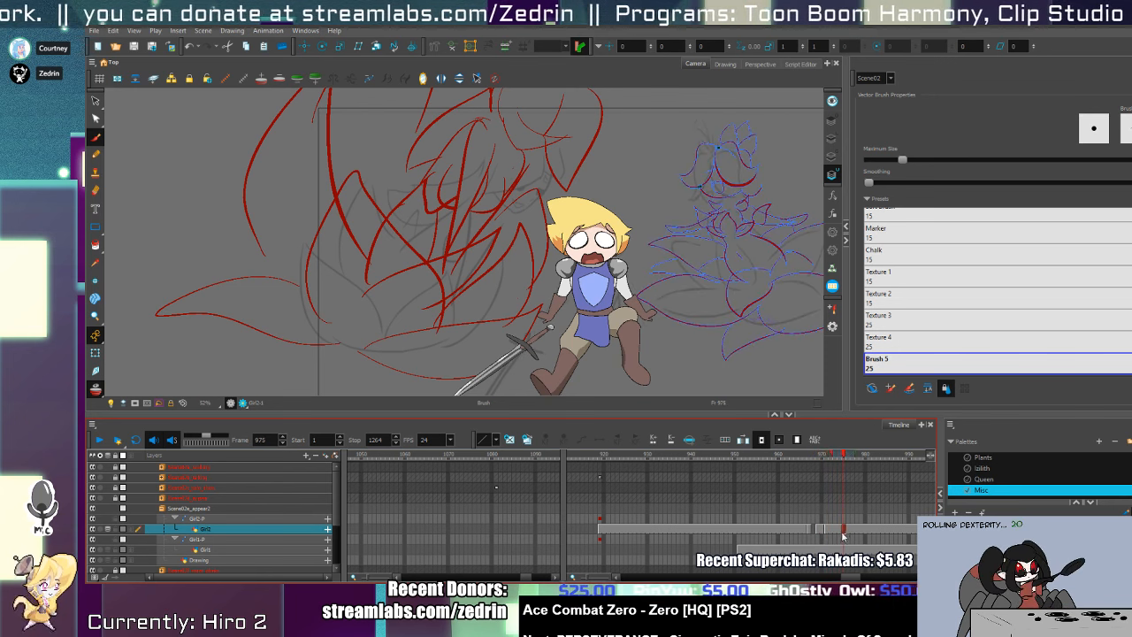
click(837, 531)
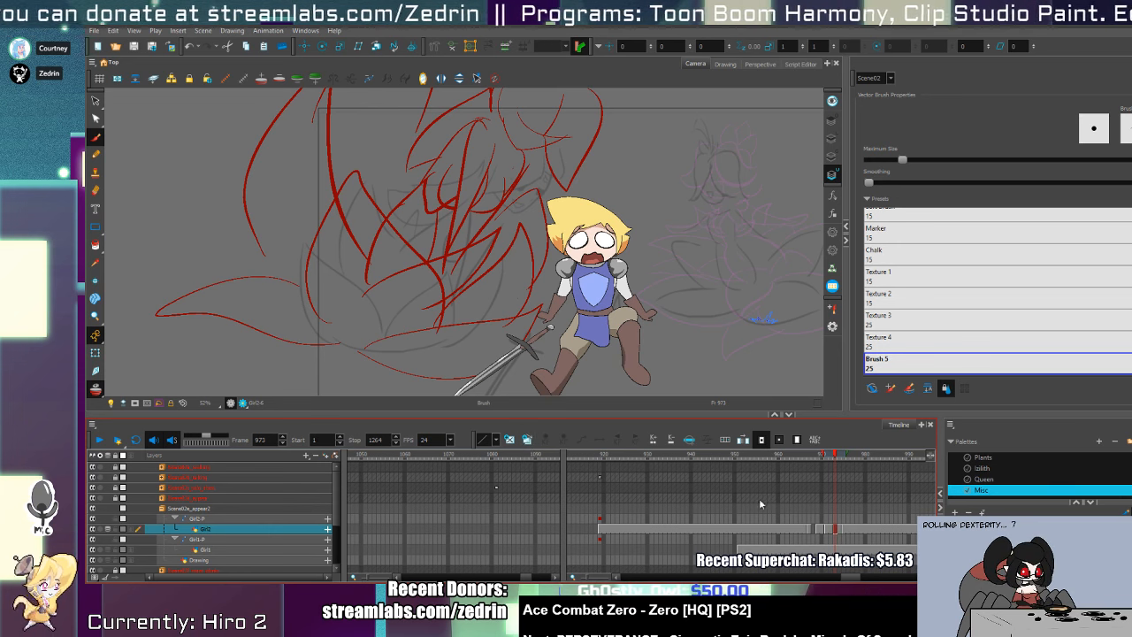
click(810, 530)
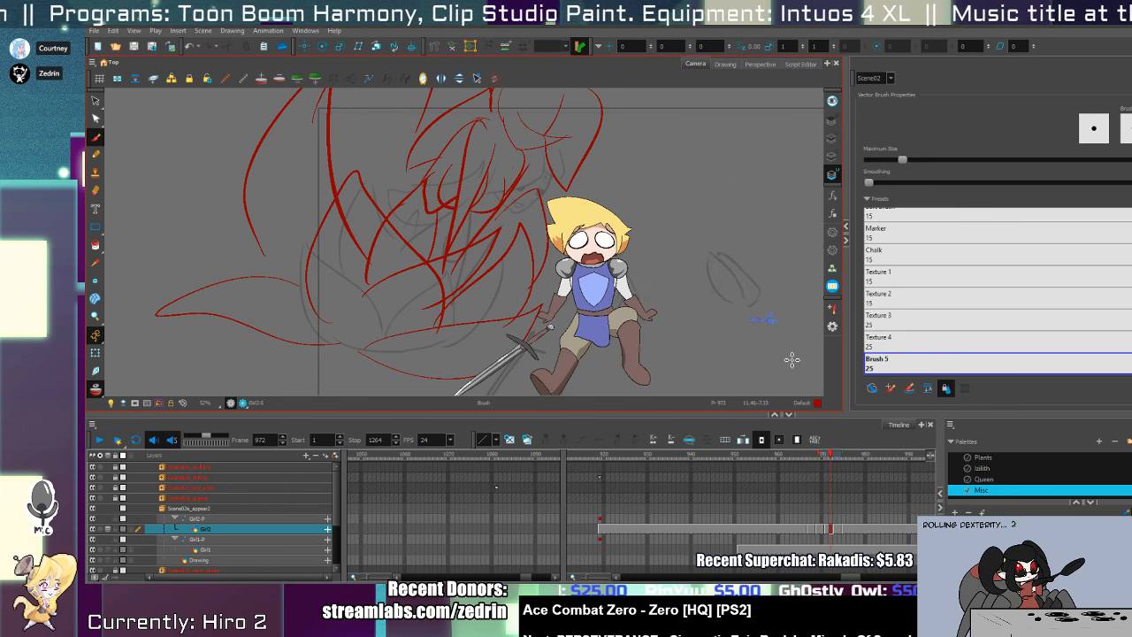
key(period)
key(period)
key(period)
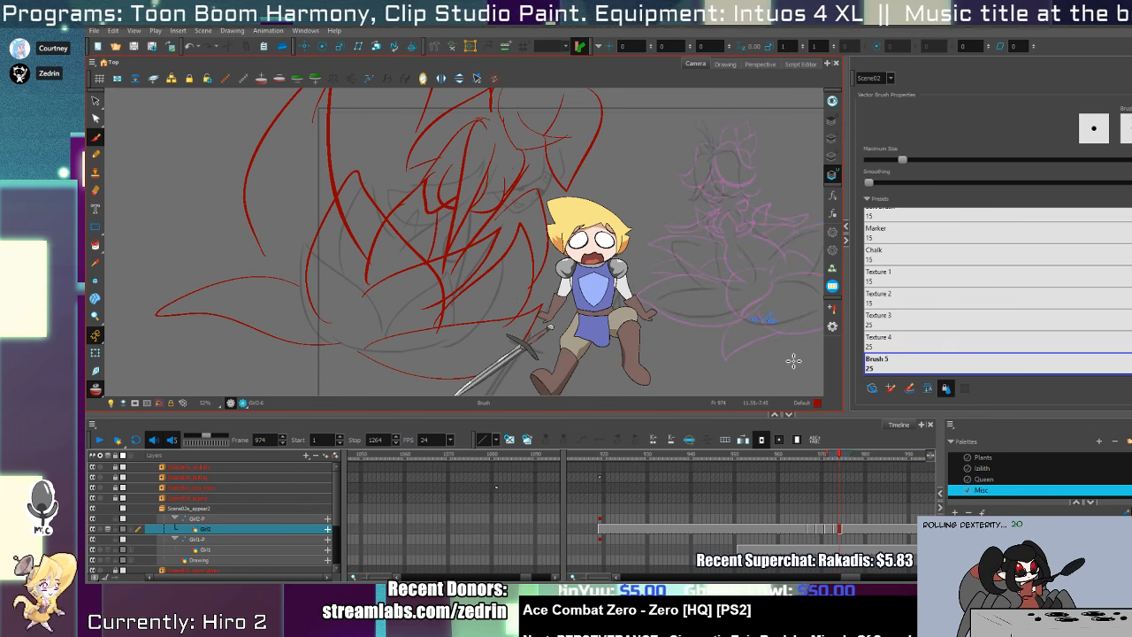
- Brush the left contour of a large bud over the Girl2 pose to the knight's right at frame 974
key(comma)
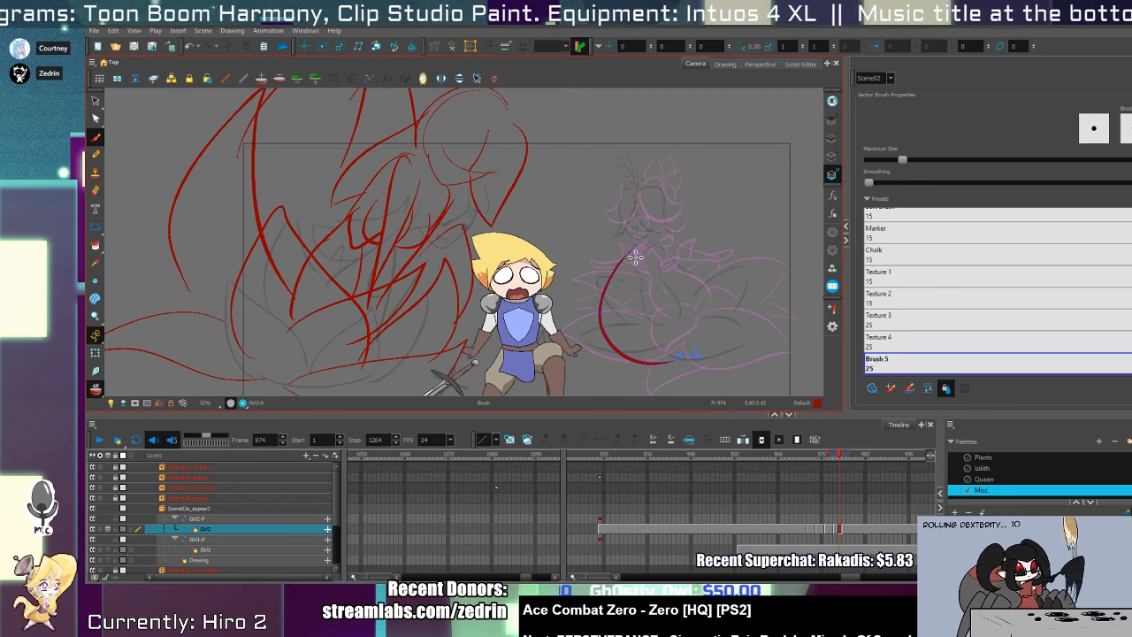
key(ctrl+z)
mouse_move(630, 245)
mouse_down()
mouse_move(640, 375)
mouse_move(663, 370)
mouse_up()
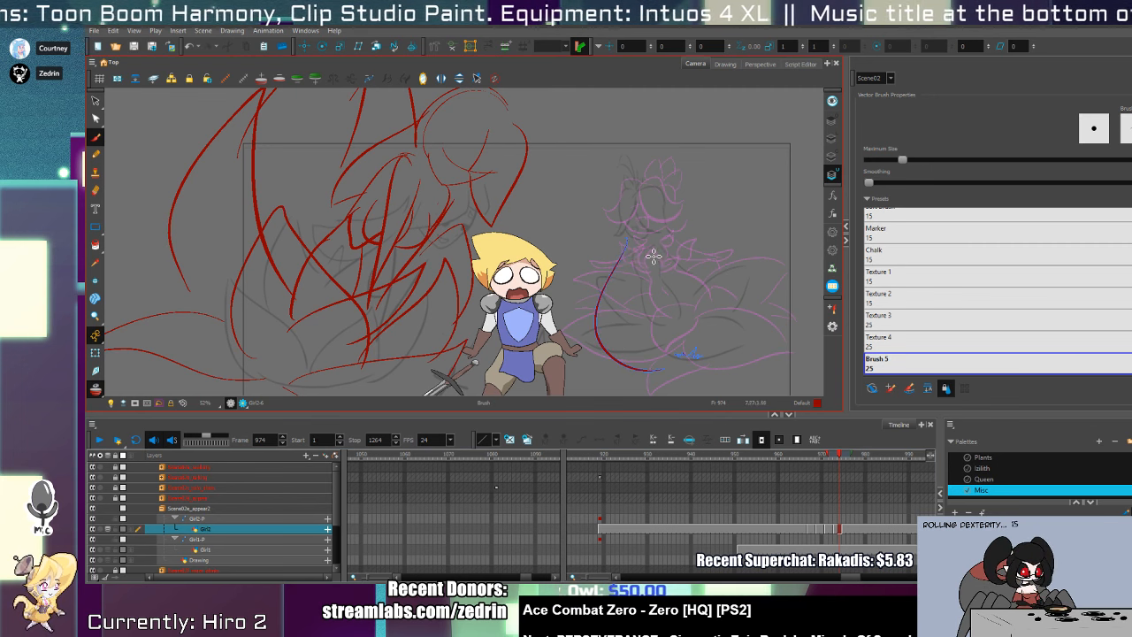
key(ctrl+z)
drag(638, 212, 674, 329)
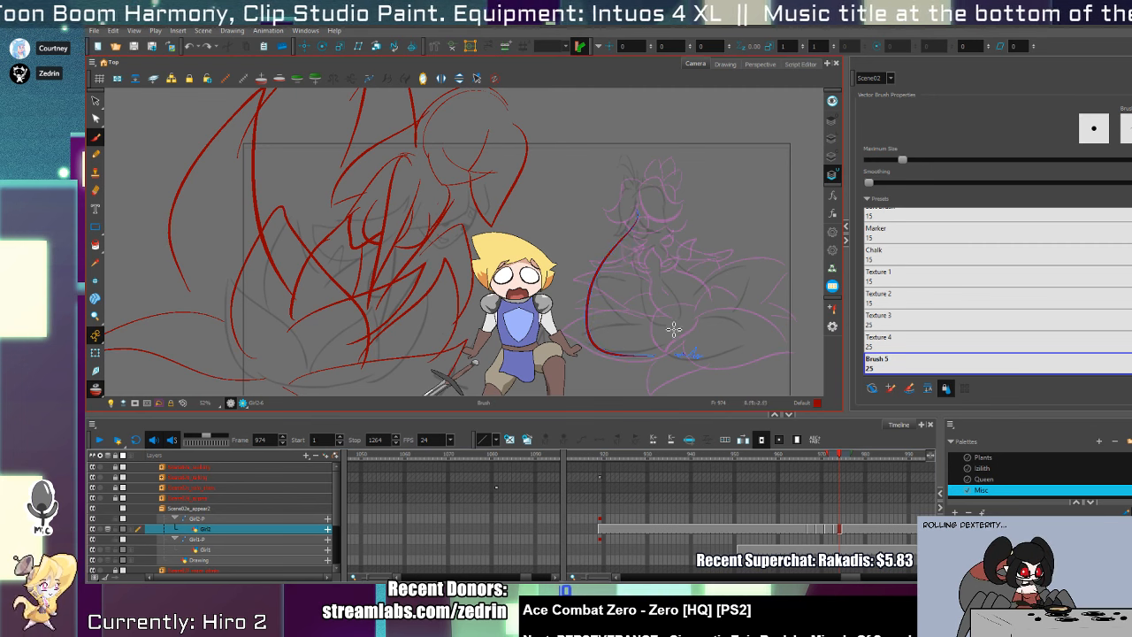
drag(647, 221, 678, 339)
key(ctrl+z)
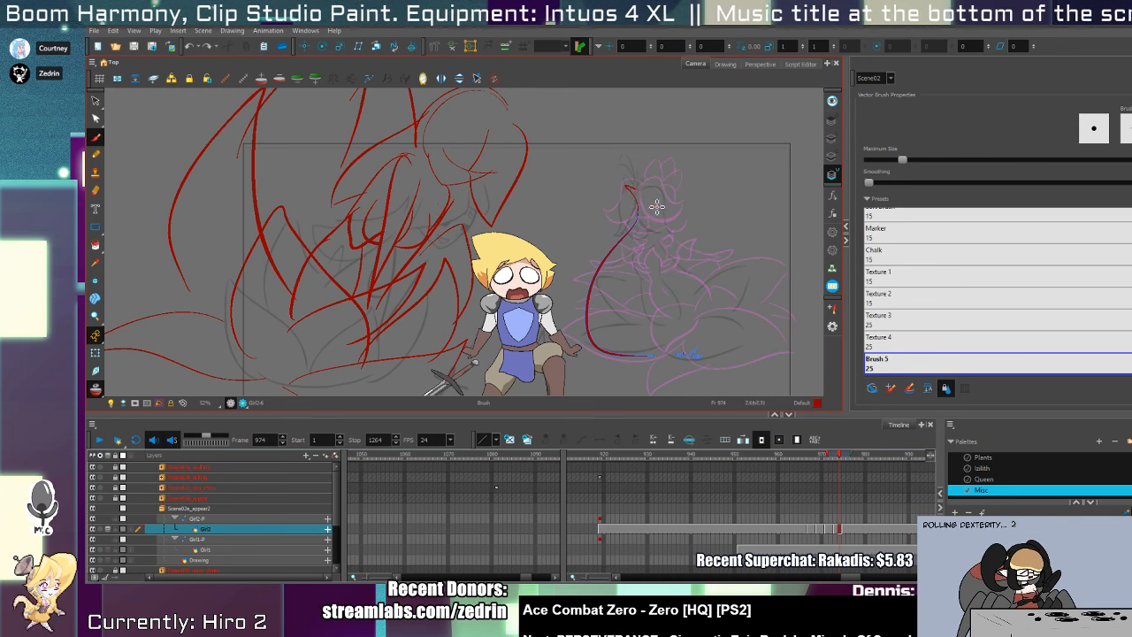
- Brush the large bud's curved inner petal, wide right petal with a pointed tip, and outer left petal at frame 974
mouse_move(627, 186)
mouse_down()
mouse_move(669, 314)
mouse_move(679, 197)
mouse_up()
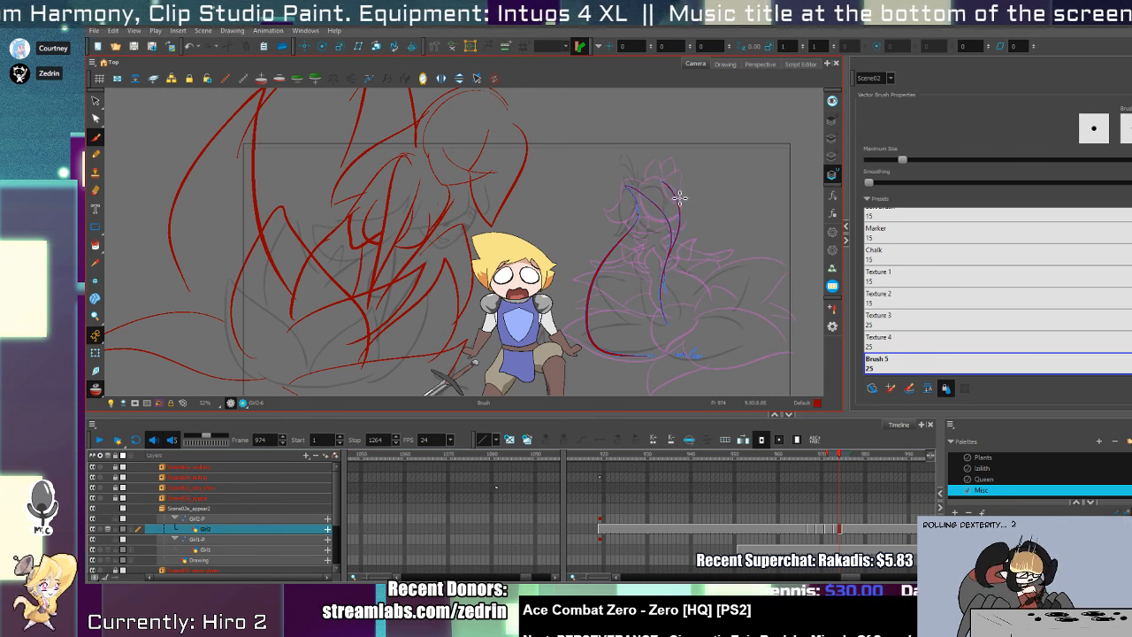
key(ctrl+z)
mouse_move(665, 288)
mouse_down()
mouse_move(652, 182)
mouse_move(738, 336)
mouse_move(746, 297)
mouse_up()
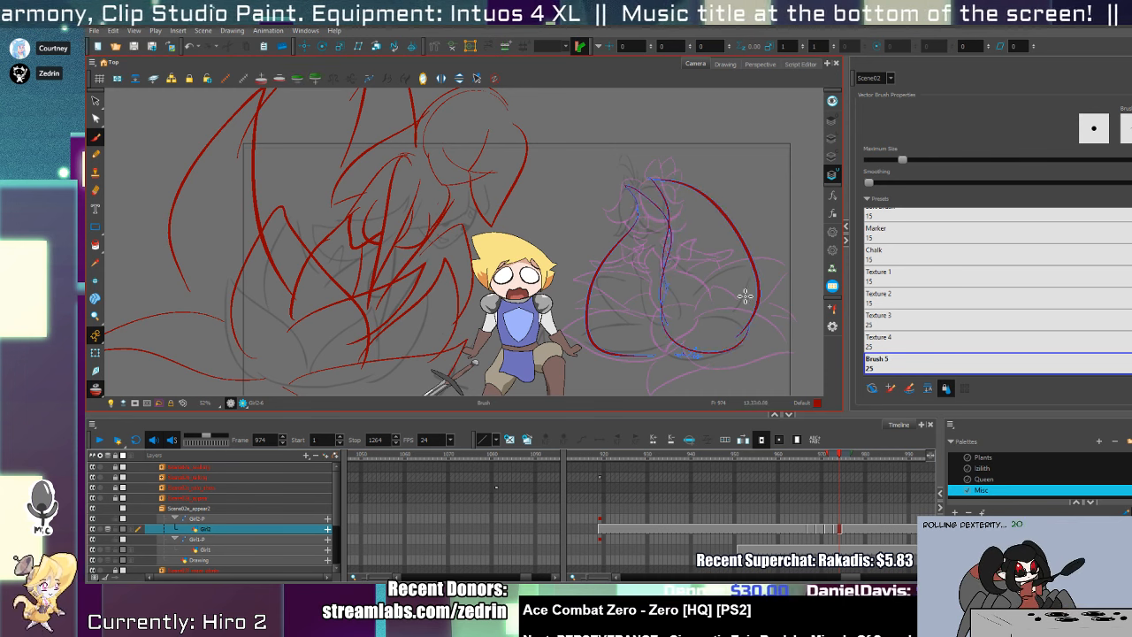
drag(699, 188, 708, 189)
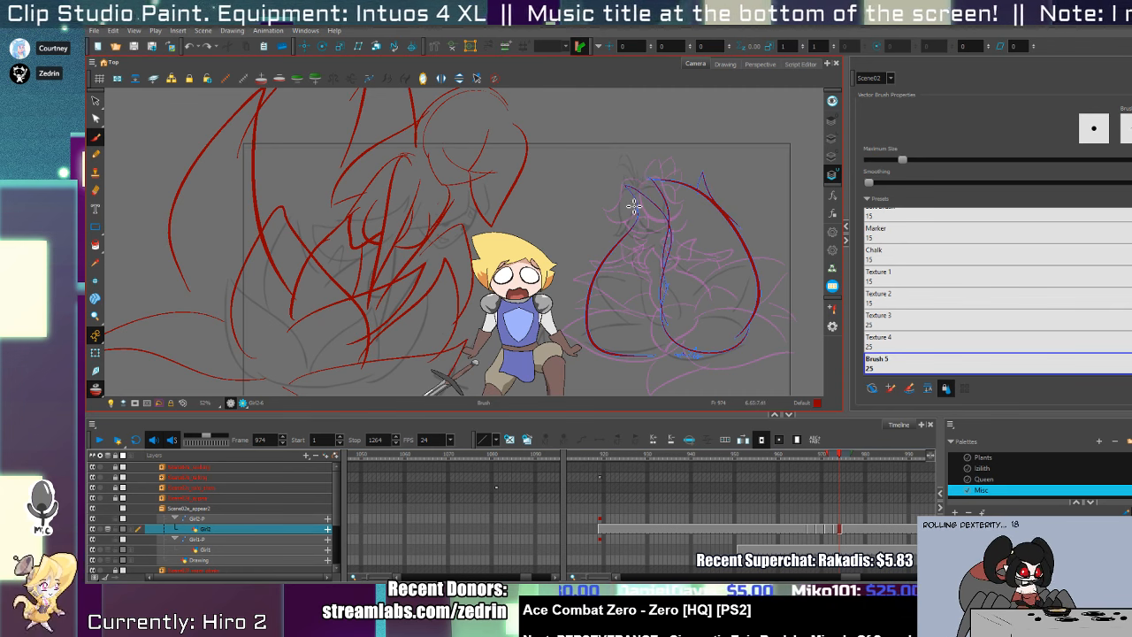
mouse_move(633, 202)
mouse_down()
mouse_move(592, 242)
mouse_move(577, 303)
mouse_up()
key(ctrl+z)
drag(619, 232, 586, 326)
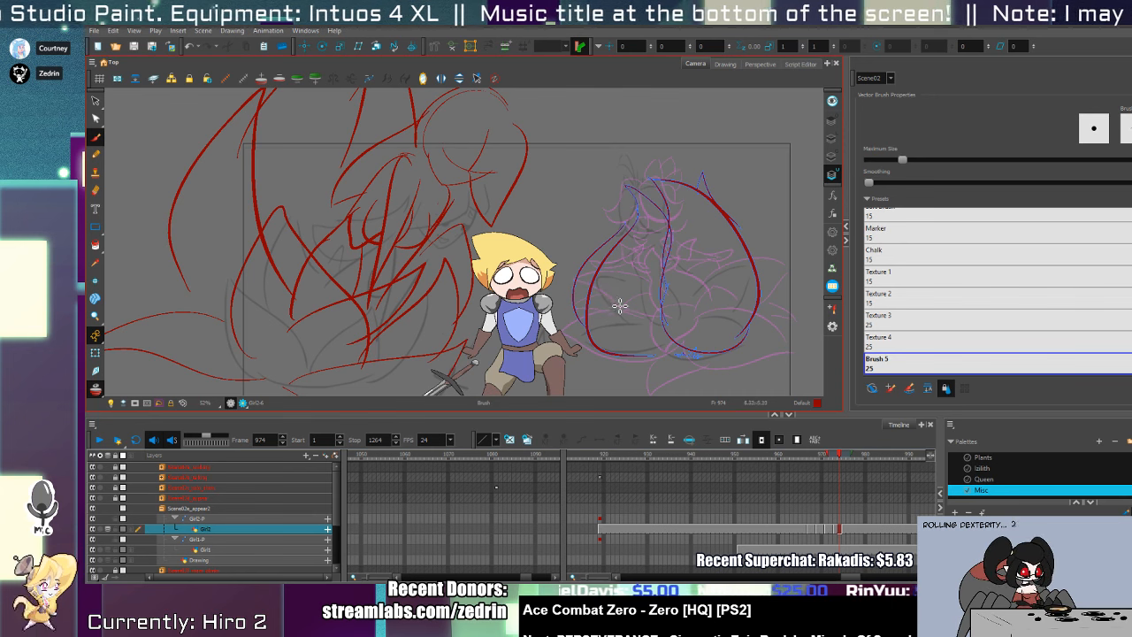
- Step through Girl2 frames 974 to 979 to check the change from the large bud to the girl's full pose
click(843, 530)
key(period)
key(period)
key(period)
key(period)
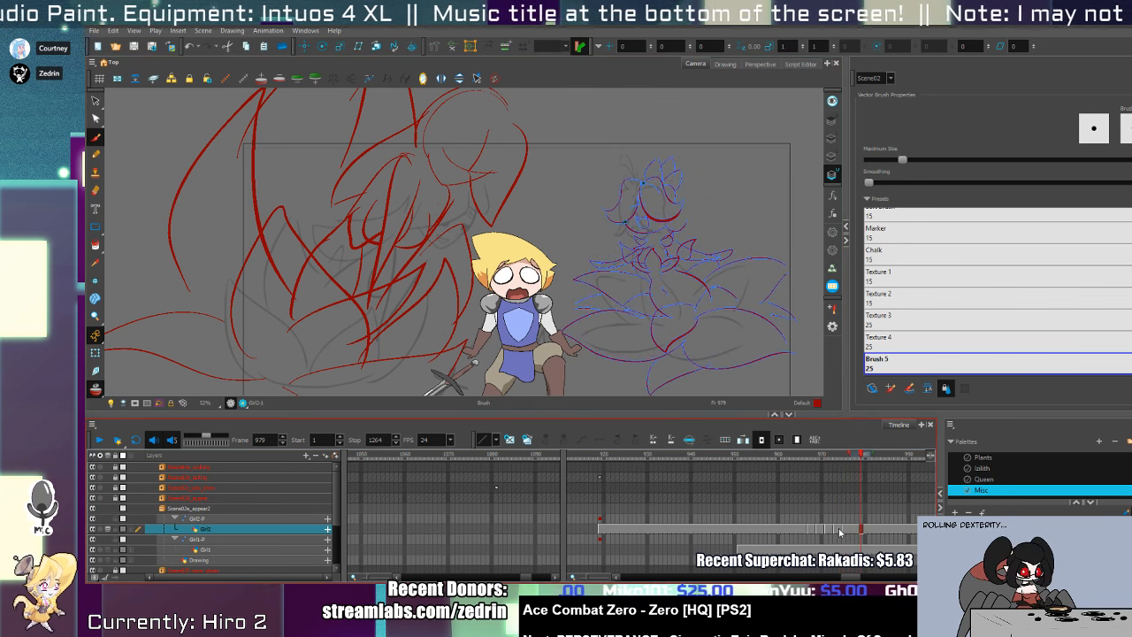
key(comma)
key(comma)
key(comma)
key(comma)
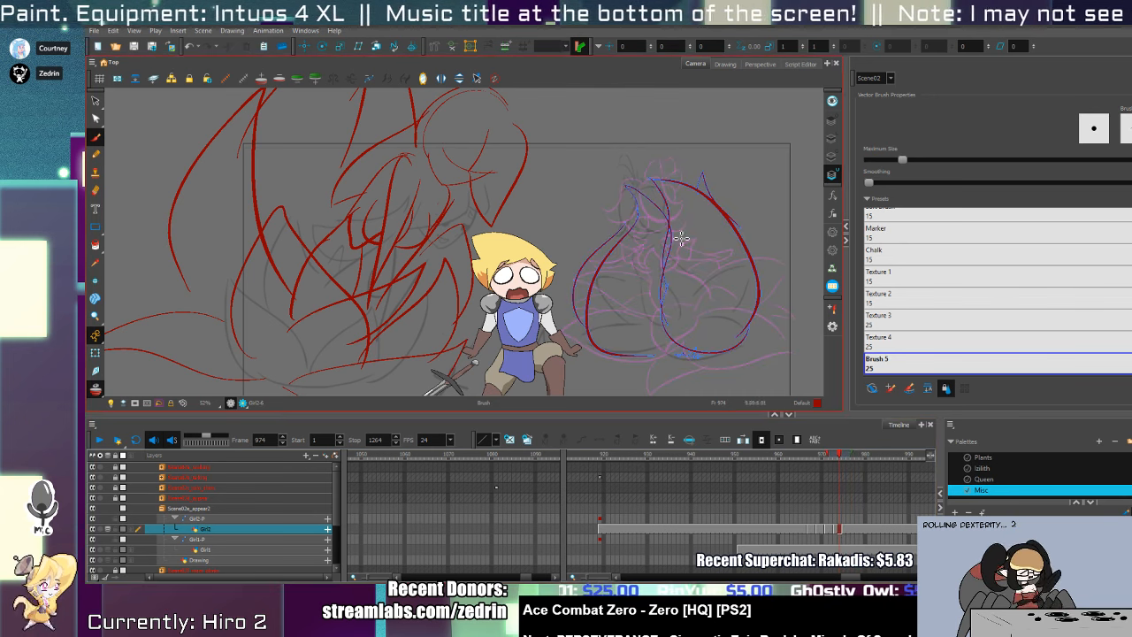
- Scale the whole large bud drawing at frame 974 slightly shorter from its base and slightly narrower from its left side
key(alt+s)
key(ctrl+a)
key(ctrl+a)
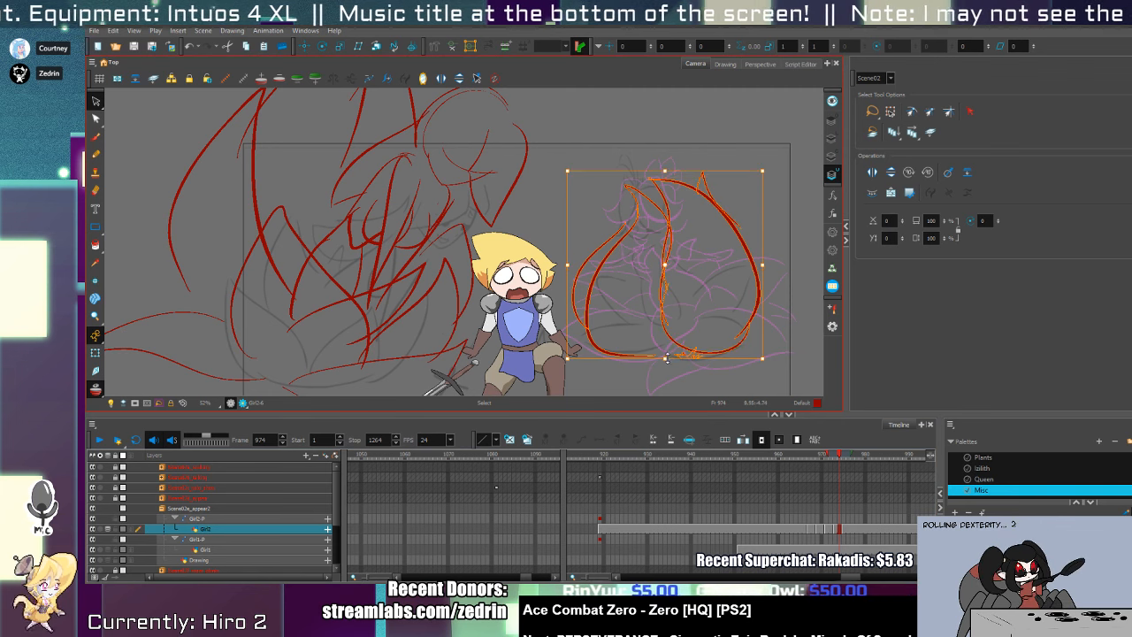
drag(667, 357, 667, 347)
drag(568, 266, 590, 266)
key(alt+b)
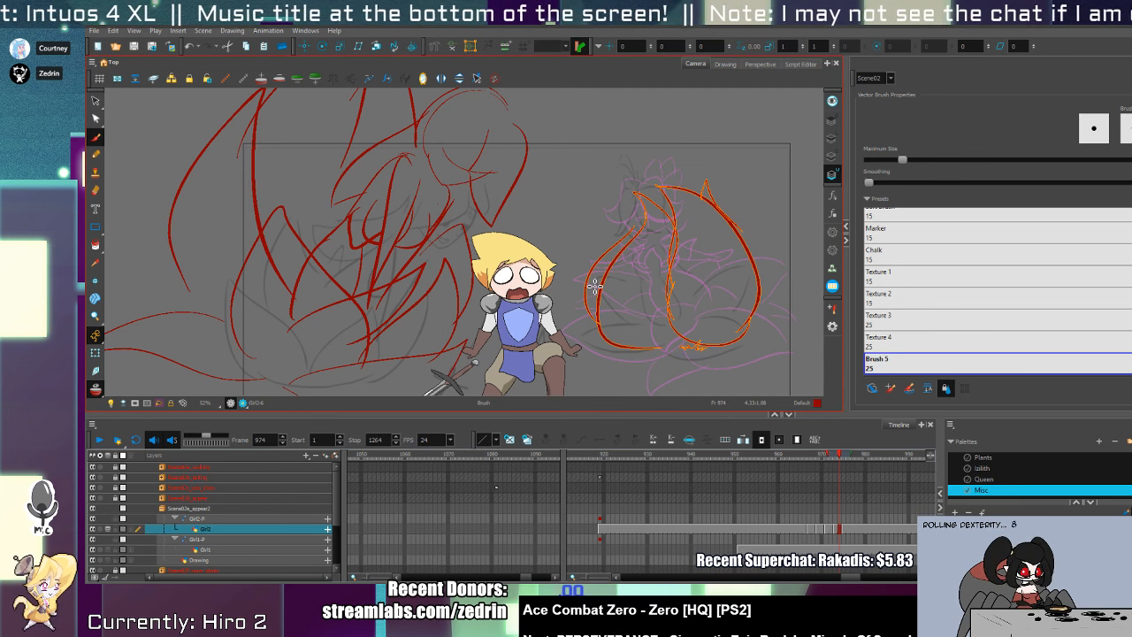
- Flip through the Girl2 frames from 967 past 974 to examine the timing between the small bud and the large bud
key(period)
key(period)
key(period)
key(period)
key(comma)
key(comma)
key(comma)
key(comma)
key(comma)
key(comma)
key(comma)
key(comma)
key(comma)
key(comma)
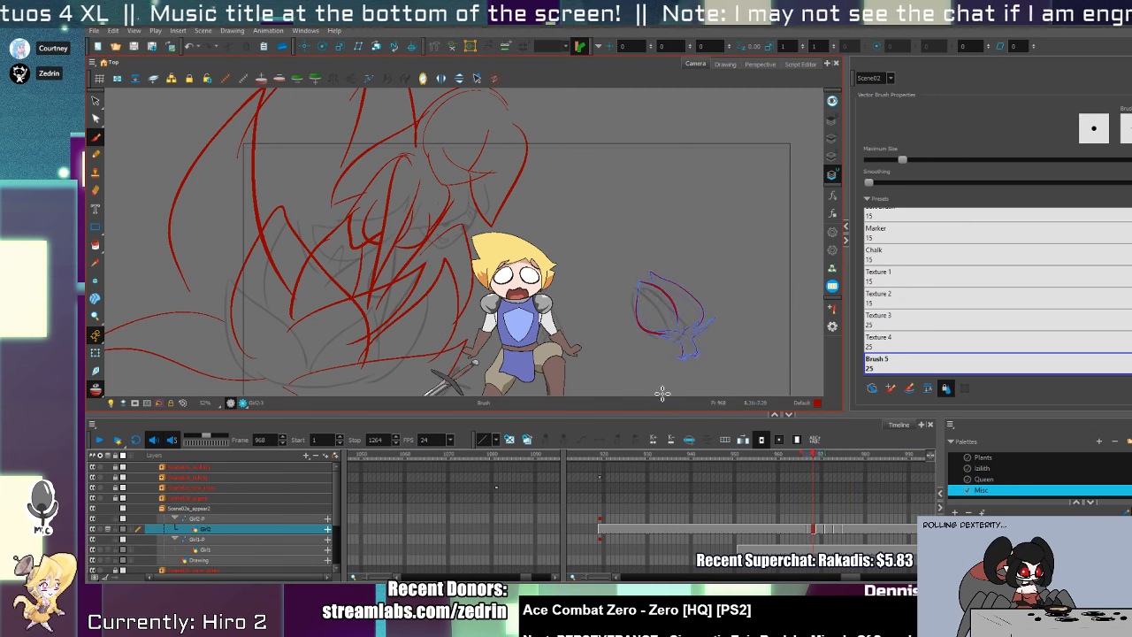
key(period)
key(comma)
key(period)
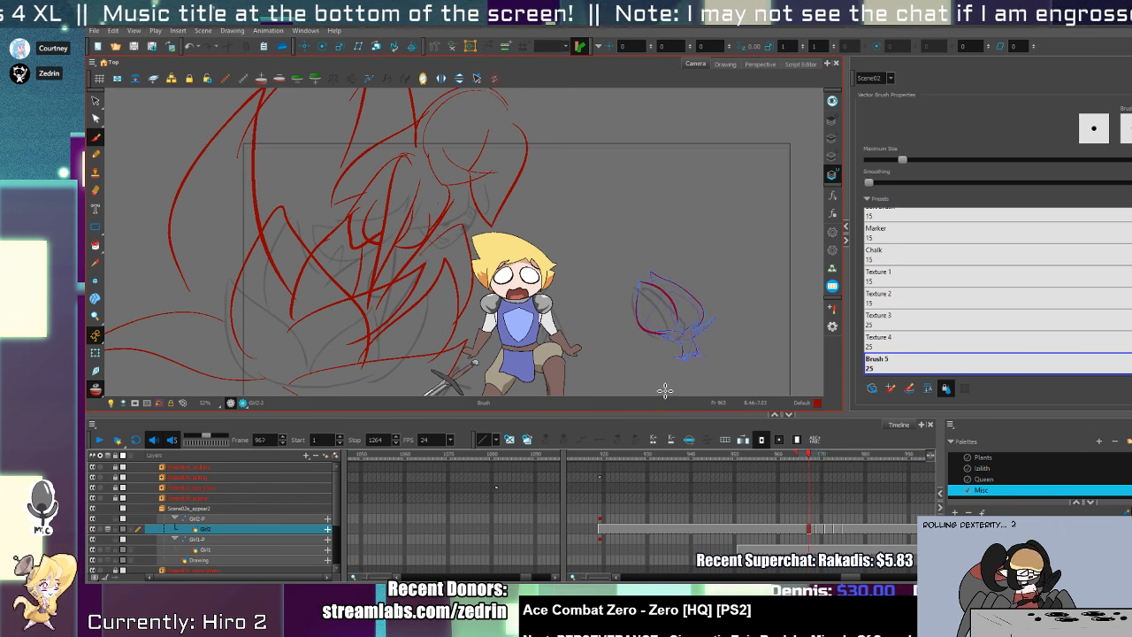
key(comma)
key(comma)
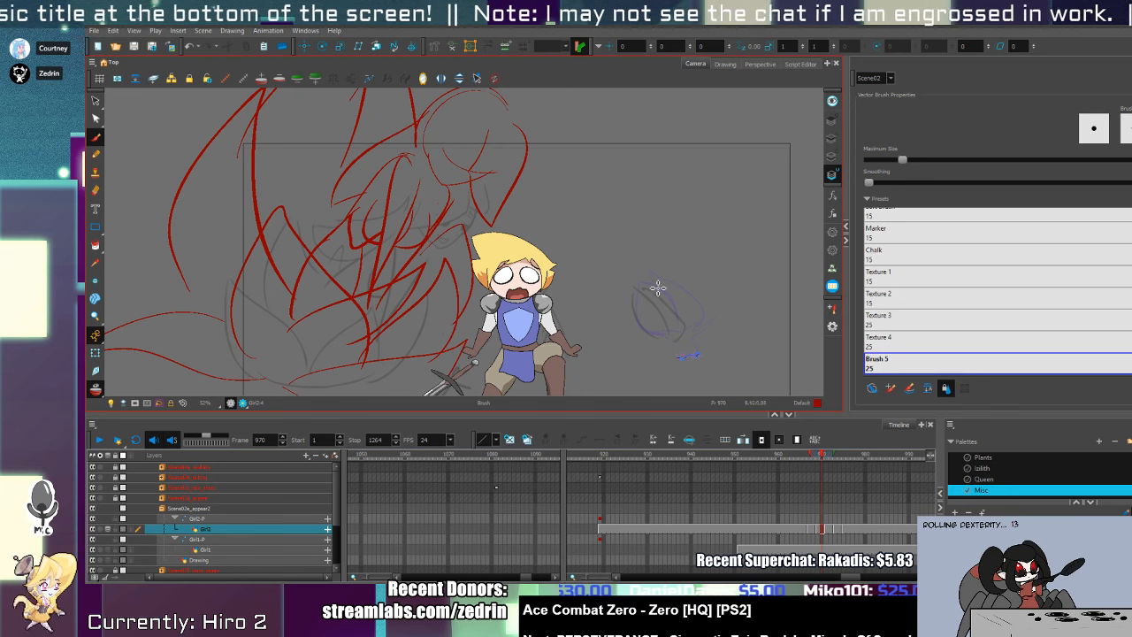
- Brush the left and right contours of a swelling bud, larger than the small bud, at frame 970
drag(632, 278, 660, 337)
key(ctrl+z)
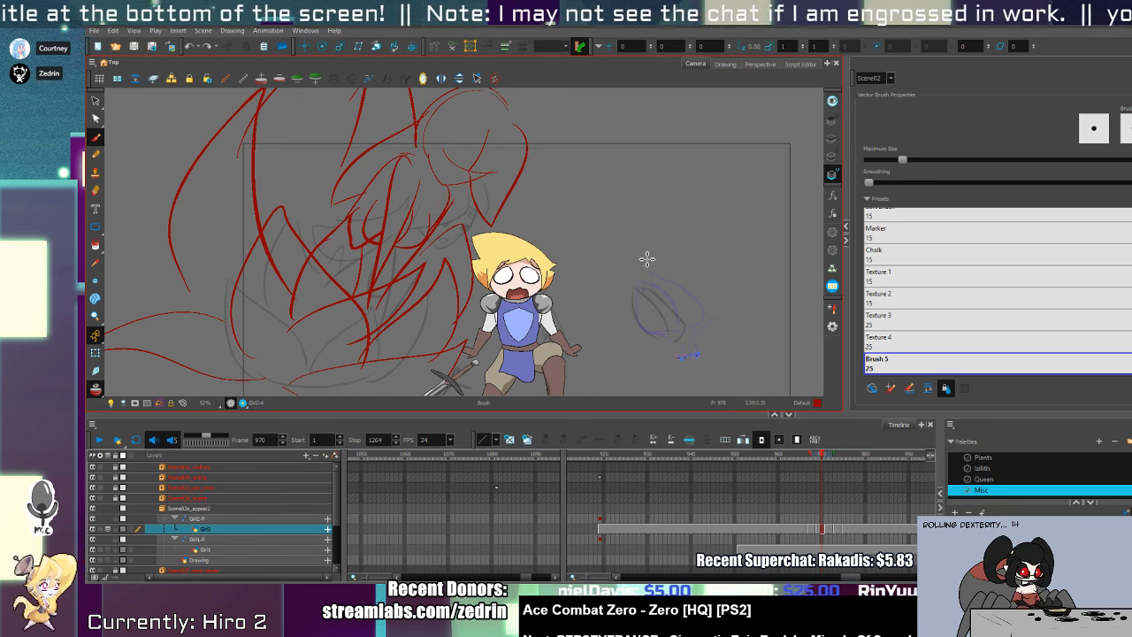
drag(633, 264, 660, 337)
key(ctrl+z)
mouse_move(634, 232)
mouse_down()
mouse_move(642, 338)
mouse_move(663, 335)
mouse_up()
mouse_move(679, 232)
mouse_down()
mouse_move(735, 273)
mouse_move(716, 326)
mouse_up()
key(ctrl+z)
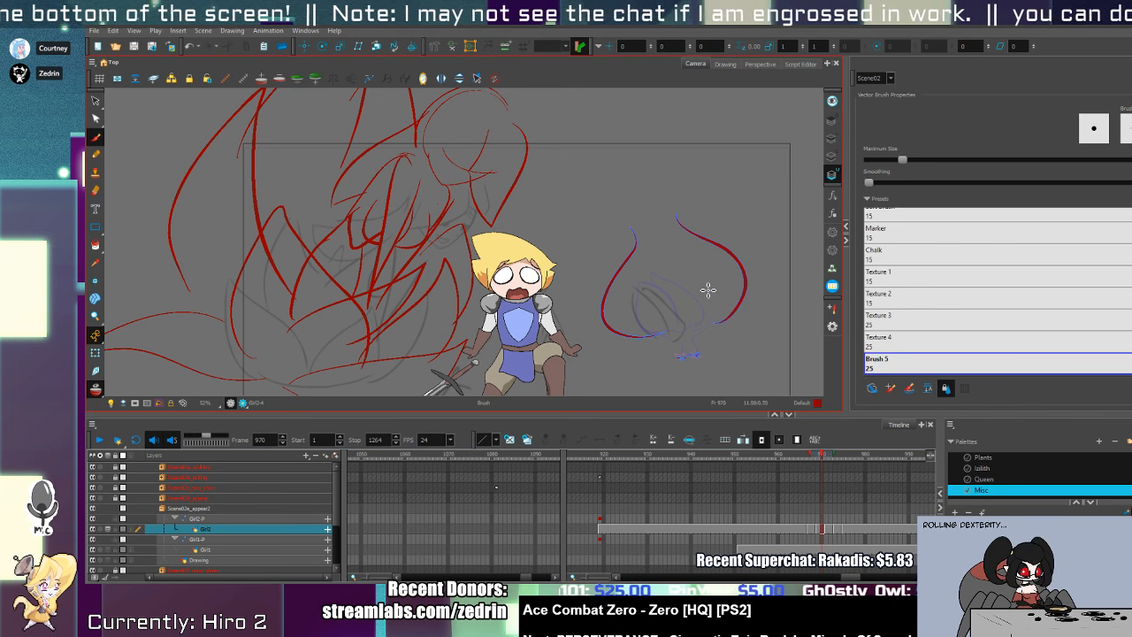
- Brush the left and right contours of a wider, rounder bud in the Girl2 drawing at frame 972
key(.)
key(.)
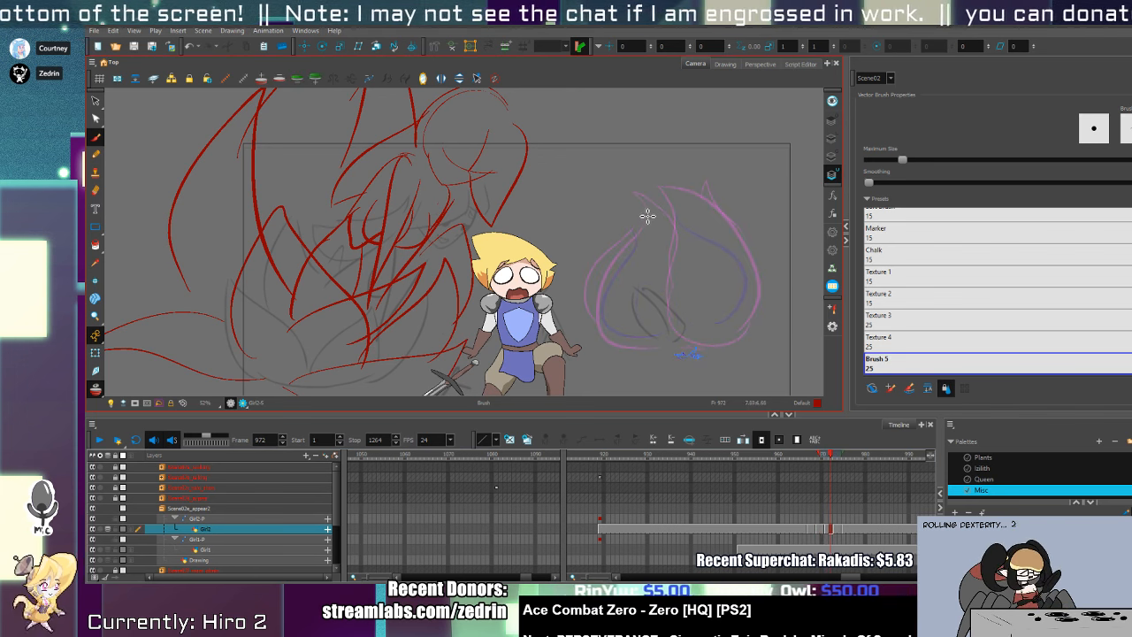
drag(649, 212, 656, 338)
mouse_move(680, 218)
mouse_down()
mouse_move(769, 273)
mouse_move(734, 301)
mouse_up()
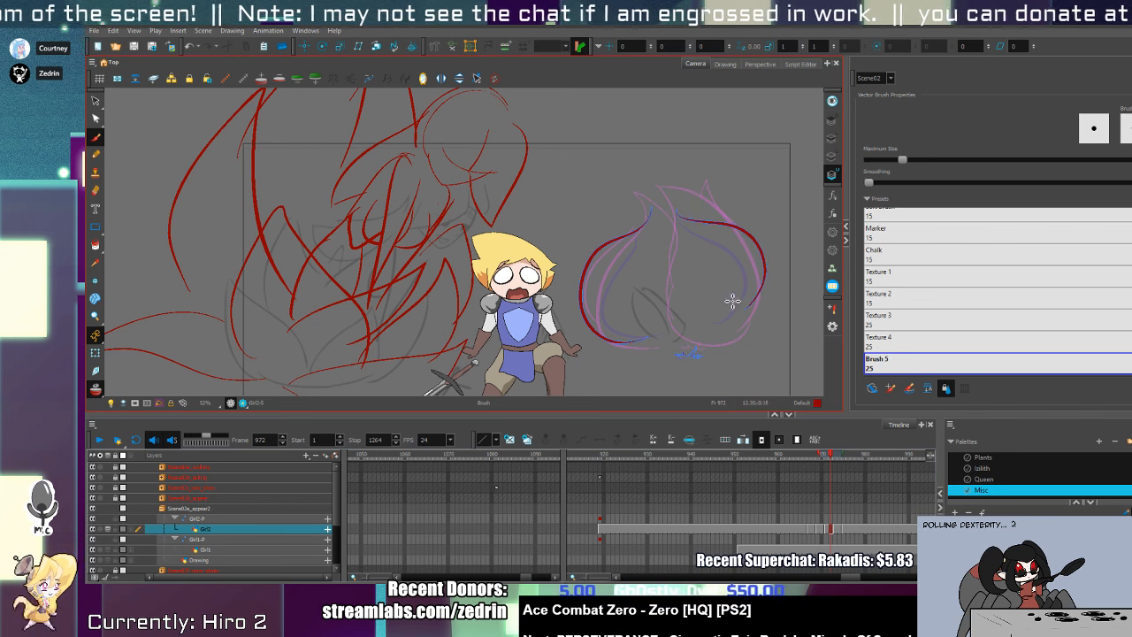
key(ctrl+z)
key(ctrl+z)
mouse_move(695, 217)
mouse_down()
mouse_move(732, 310)
mouse_move(723, 339)
mouse_up()
- Spread the large bud's left and right petals slightly apart at frame 973 and brush an additional pointed petal outside the right one
key(.)
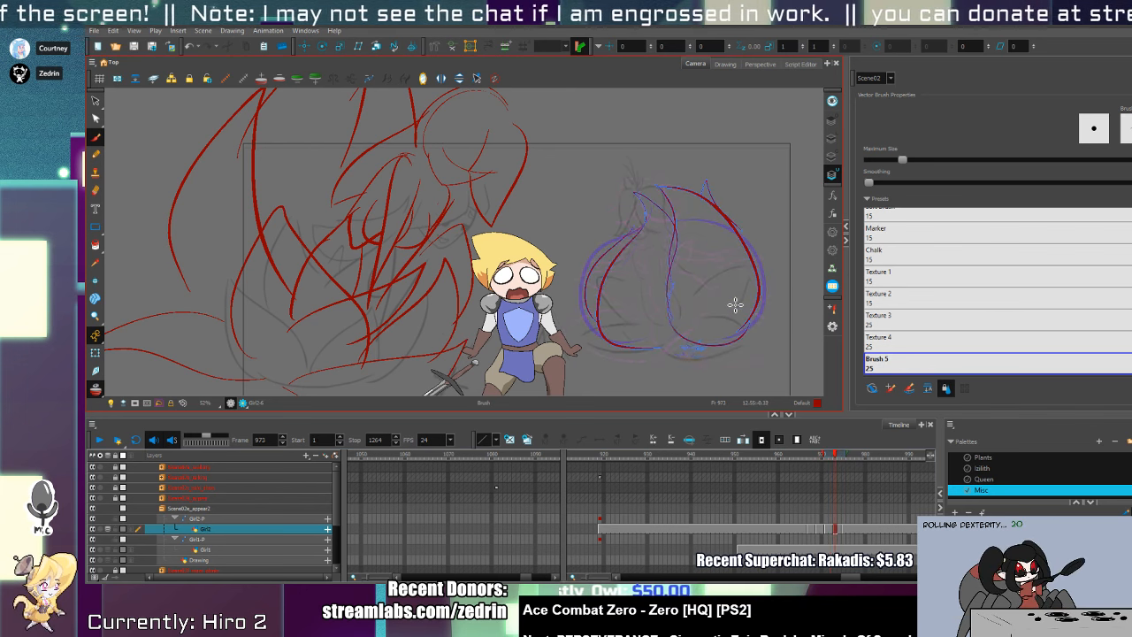
key(alt+s)
key(ctrl+a)
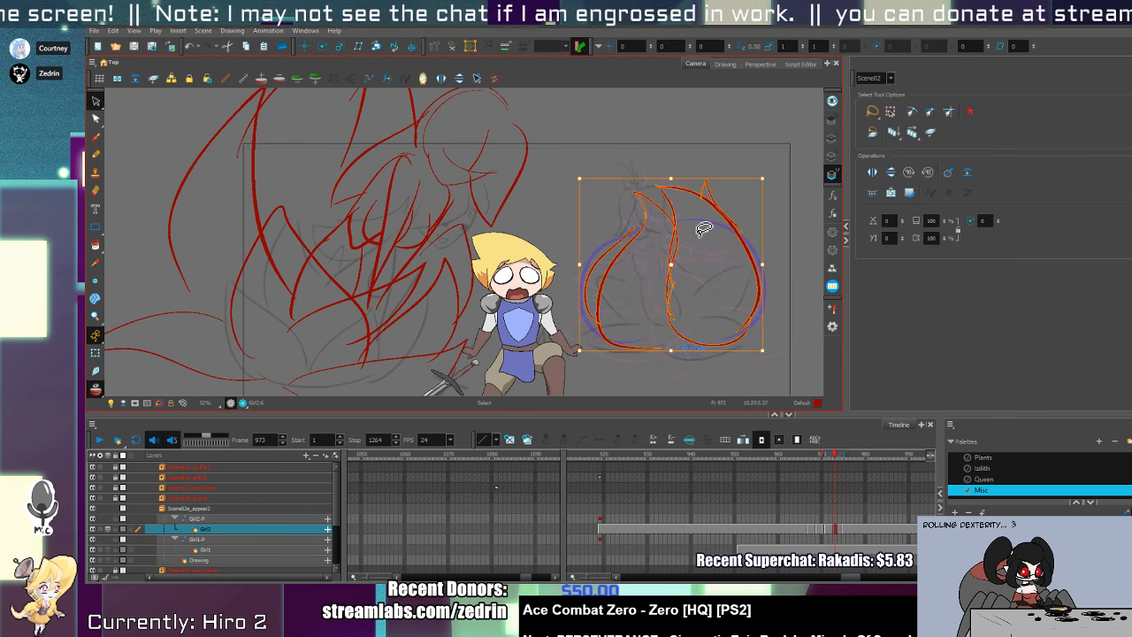
click(653, 204)
drag(669, 189, 658, 189)
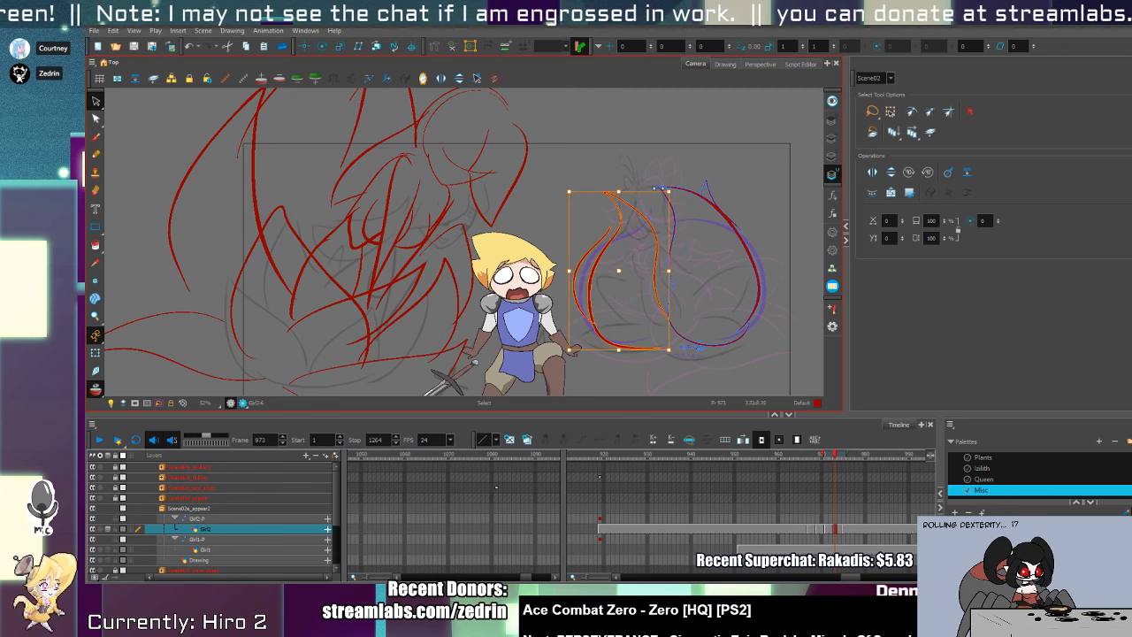
click(741, 254)
drag(725, 179, 735, 179)
key(alt+b)
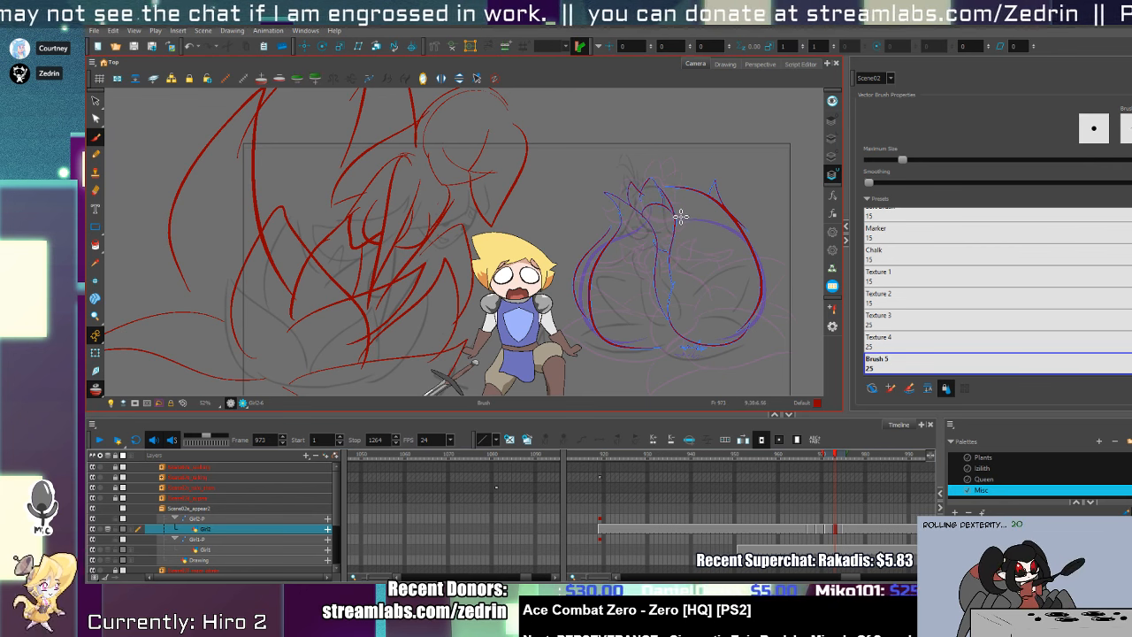
drag(742, 227, 743, 332)
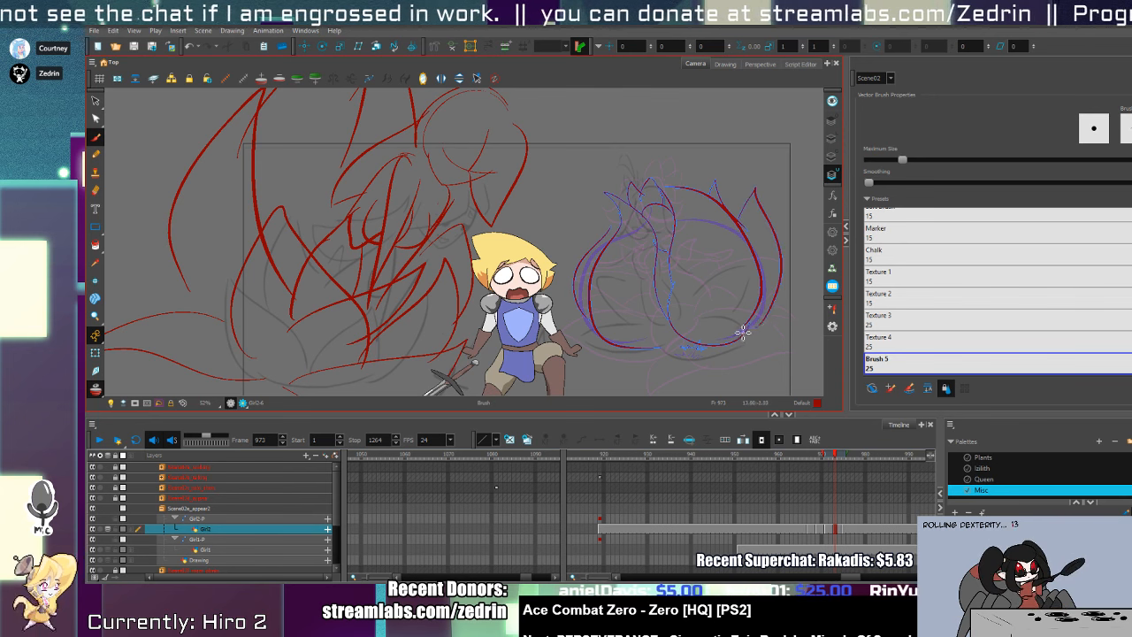
- Flip back and forth through the Girl2 drawings between the small bud and the full pose at frame 978 to check the opening motion
key(period)
key(period)
key(period)
key(period)
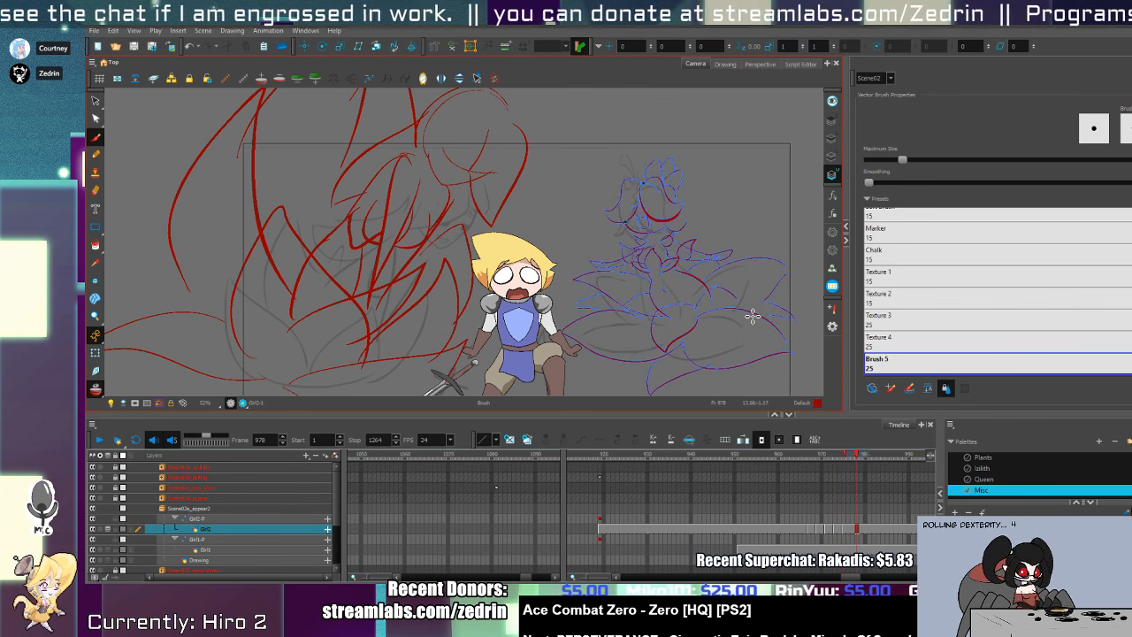
key(comma)
key(comma)
key(comma)
key(comma)
key(comma)
key(comma)
key(comma)
key(comma)
key(comma)
key(comma)
key(comma)
key(comma)
key(comma)
key(comma)
key(comma)
key(comma)
key(comma)
key(comma)
key(period)
key(period)
key(period)
key(period)
key(period)
key(period)
key(period)
key(period)
key(period)
key(period)
key(period)
key(period)
key(period)
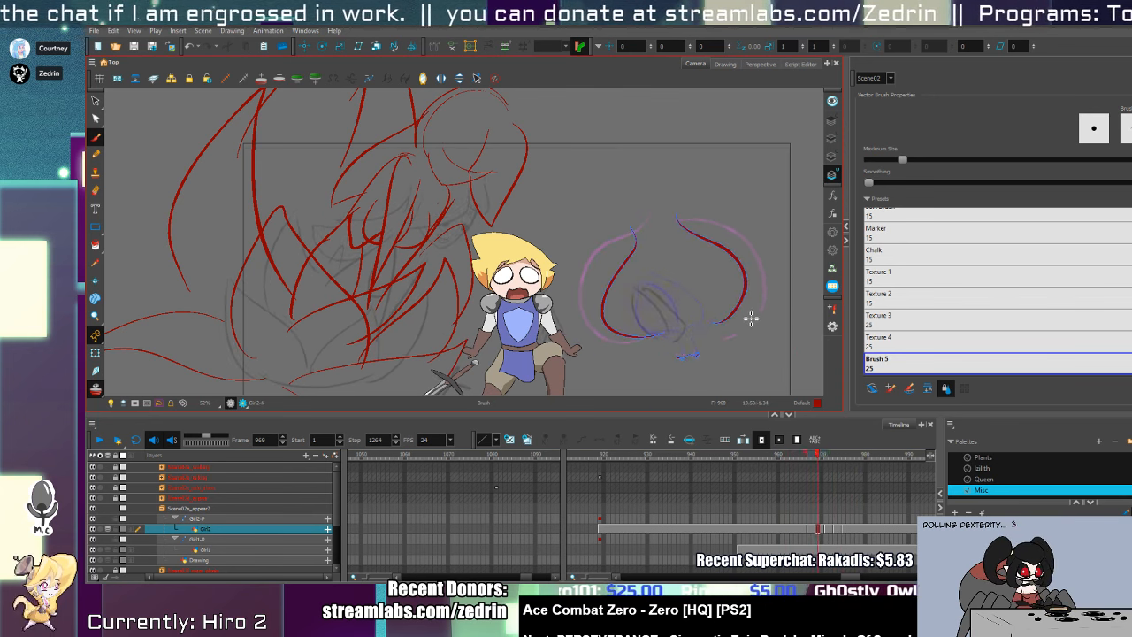
- Shift the small bud's petals slightly to the right at frame 967 and brush another pointed petal on its right side
key(comma)
key(comma)
key(comma)
key(comma)
key(comma)
key(comma)
key(comma)
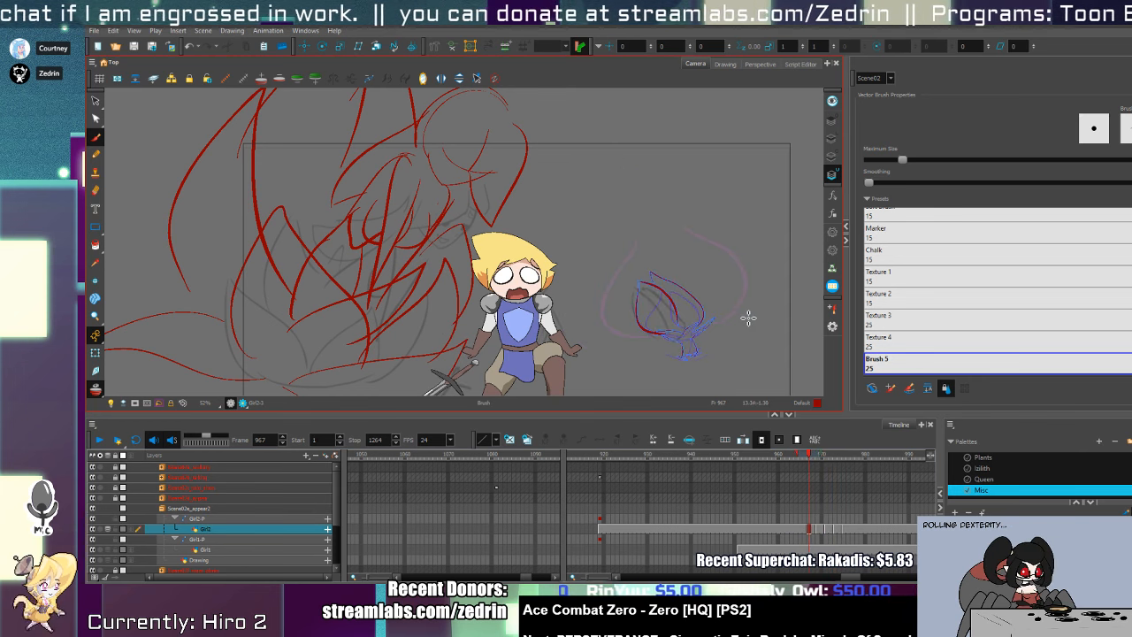
key(alt+s)
key(ctrl+a)
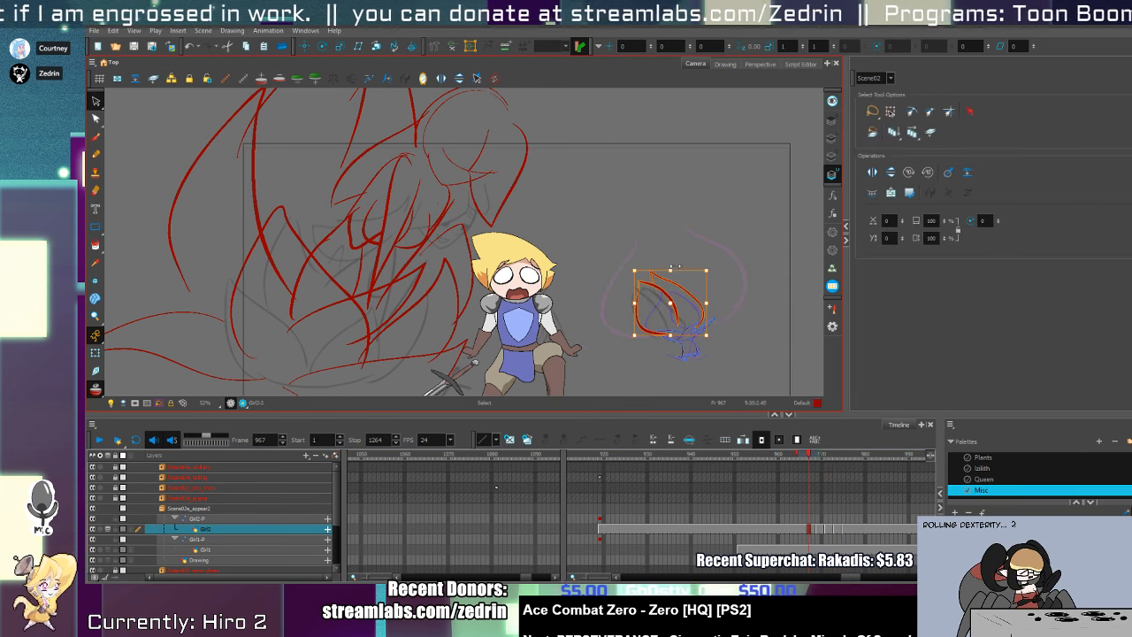
drag(687, 285, 693, 284)
key(alt+b)
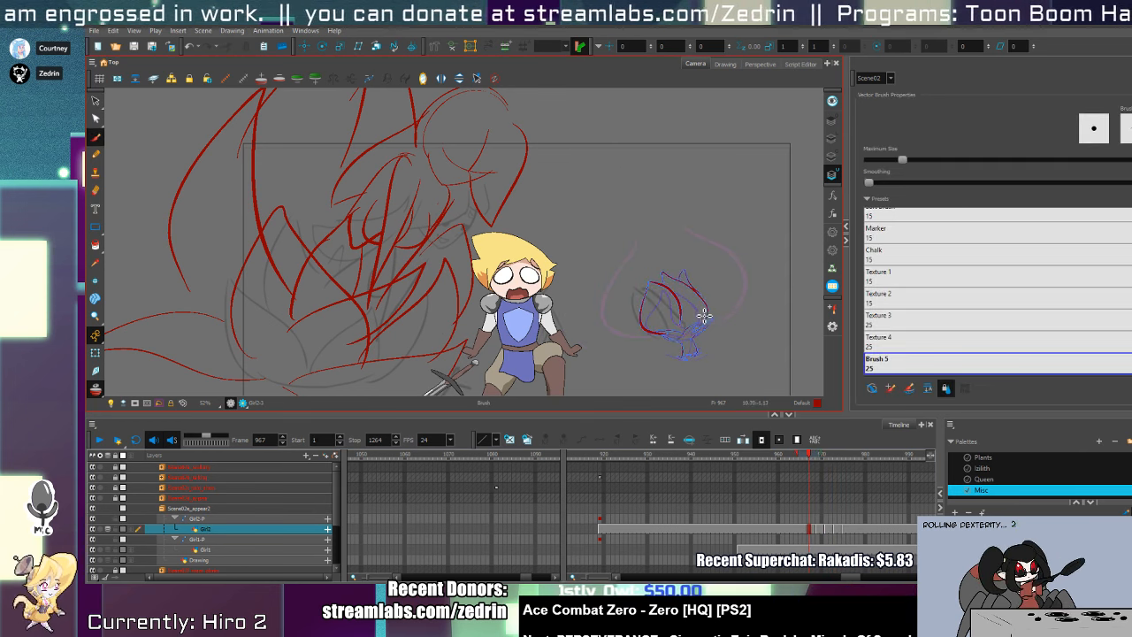
- Brush inner petal edges, small base leaves and a rounded base onto the swelling bud at frame 969, comparing it with the previous drawing
key(period)
key(period)
drag(633, 231, 696, 306)
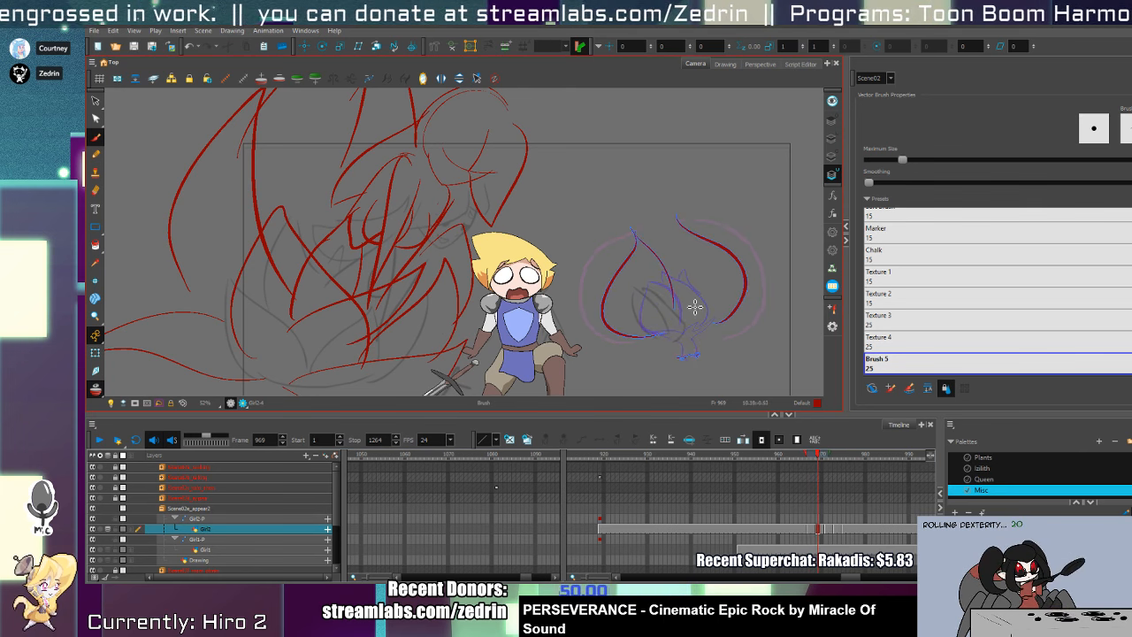
key(alt+z)
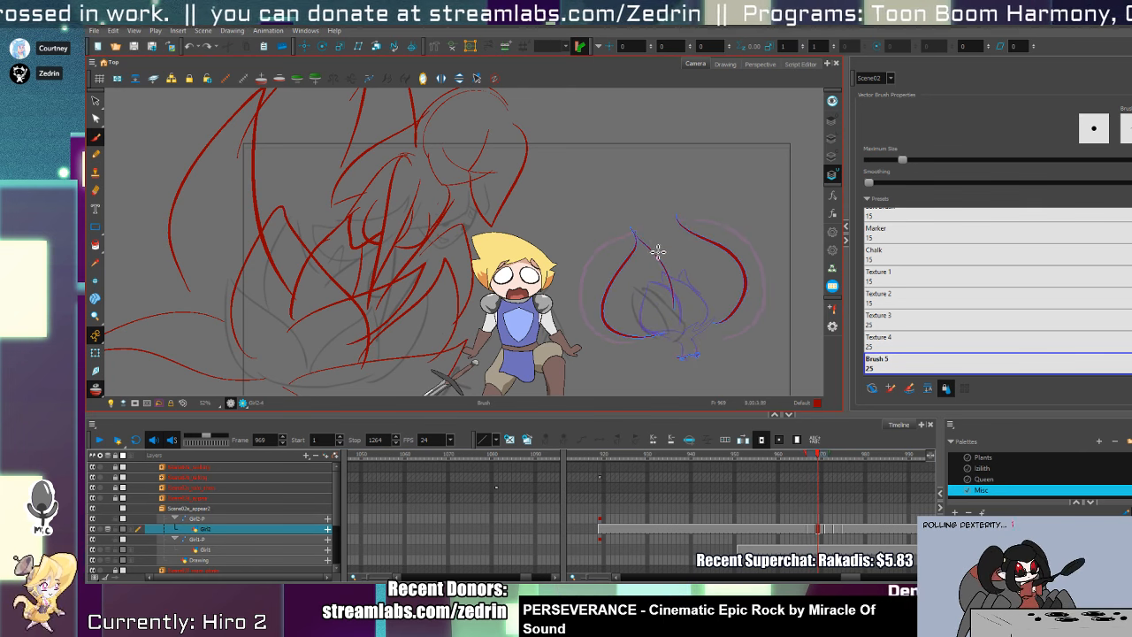
mouse_move(658, 219)
mouse_down()
mouse_move(697, 330)
mouse_move(707, 319)
mouse_move(646, 339)
mouse_move(694, 324)
mouse_up()
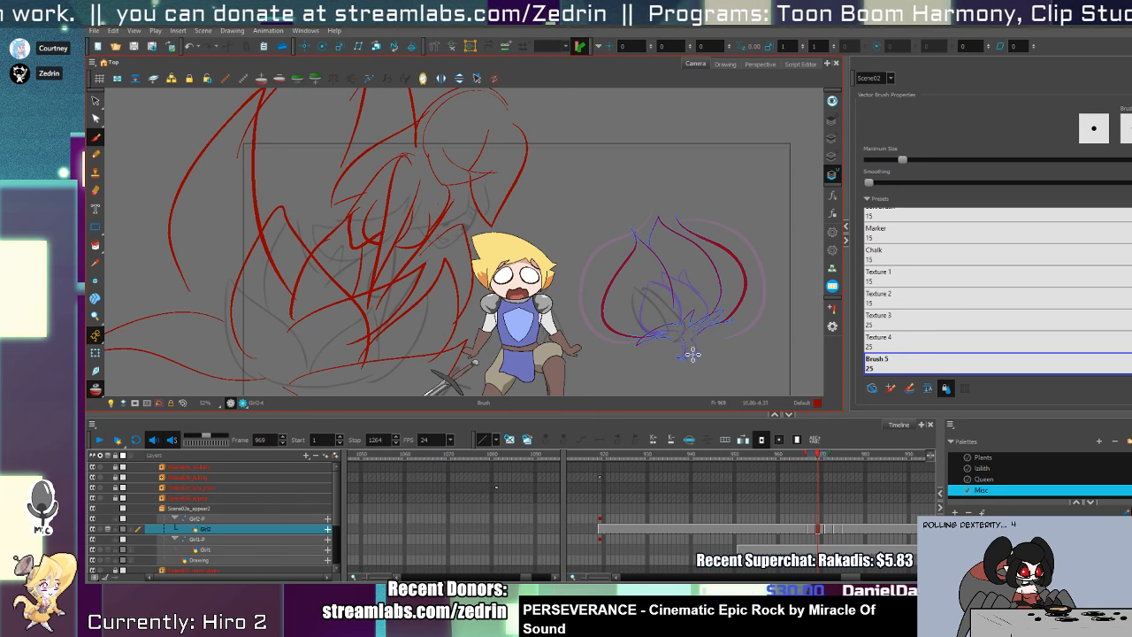
drag(665, 336, 699, 359)
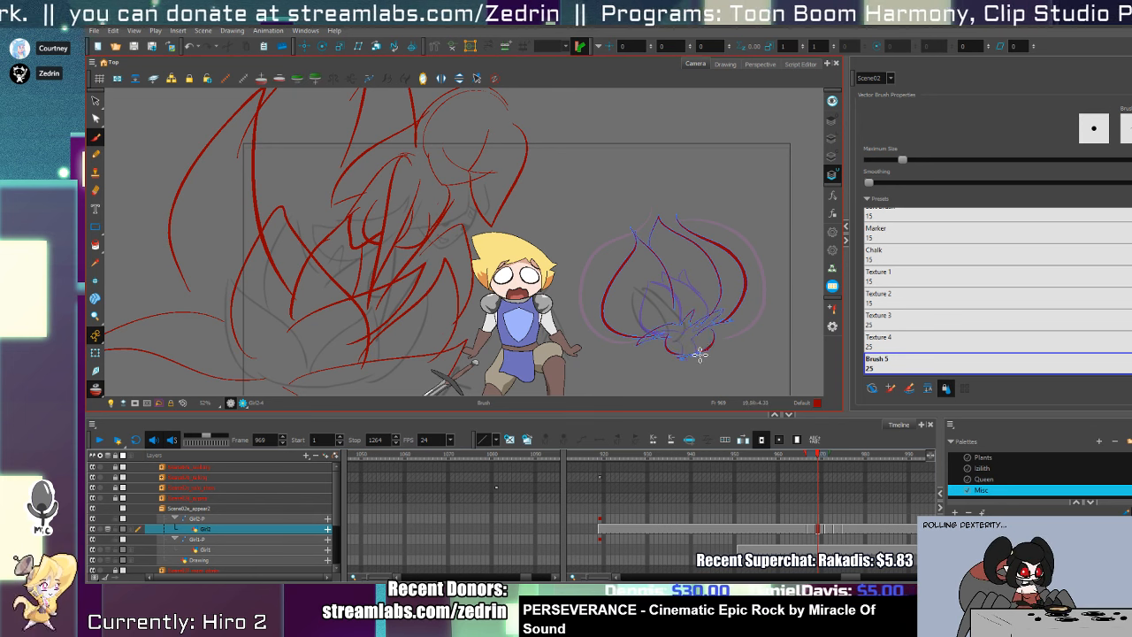
key(comma)
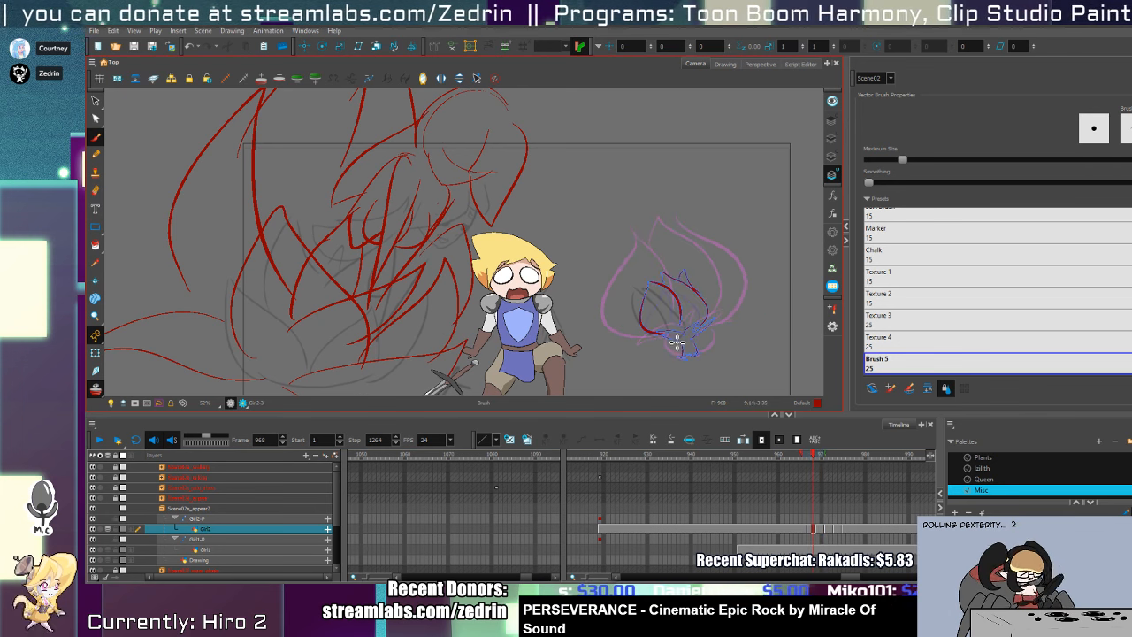
key(period)
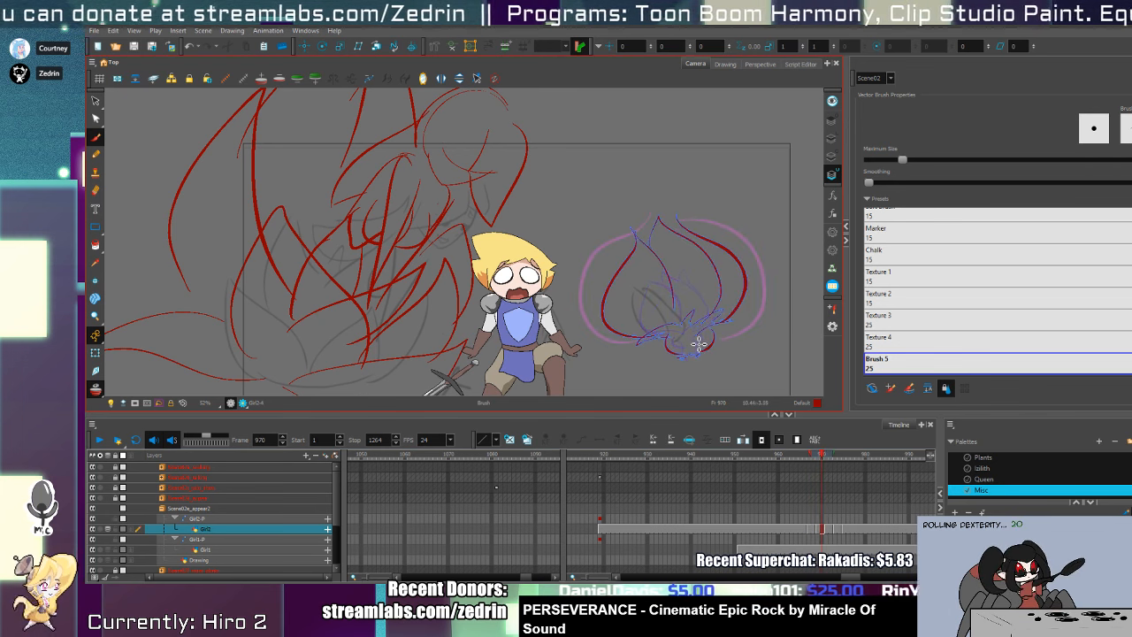
- Brush flared base leaves and two curved inner petal edges onto Girl2's swollen bud at frame 971
key(period)
mouse_move(635, 358)
mouse_down()
mouse_move(721, 339)
mouse_move(686, 350)
mouse_move(655, 337)
mouse_move(636, 358)
mouse_move(723, 341)
mouse_up()
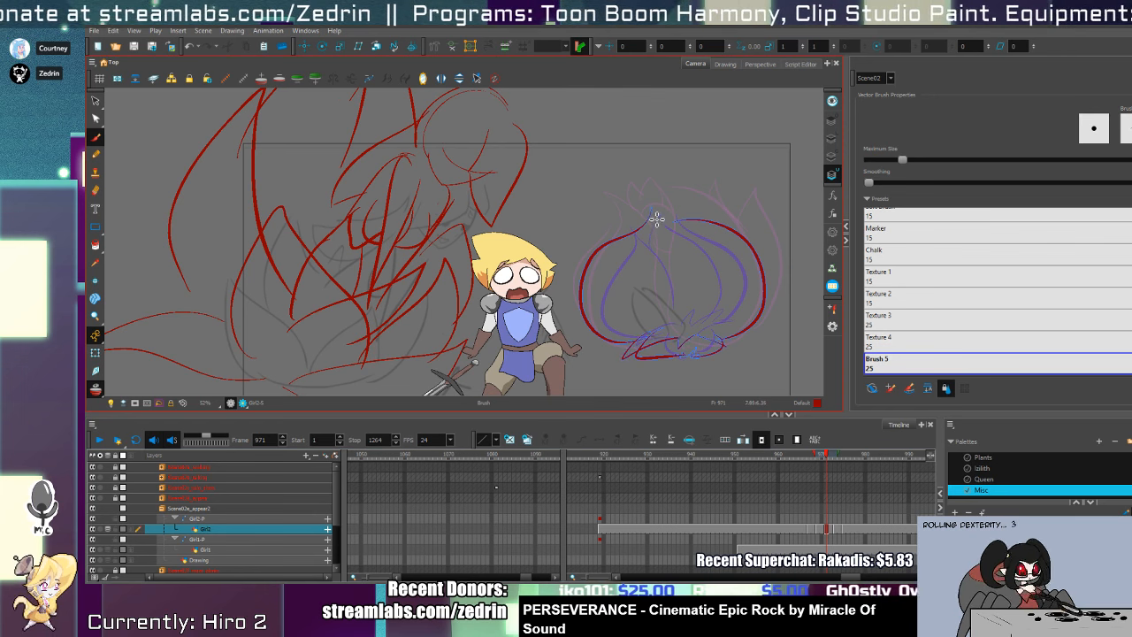
drag(652, 213, 648, 271)
key(ctrl+z)
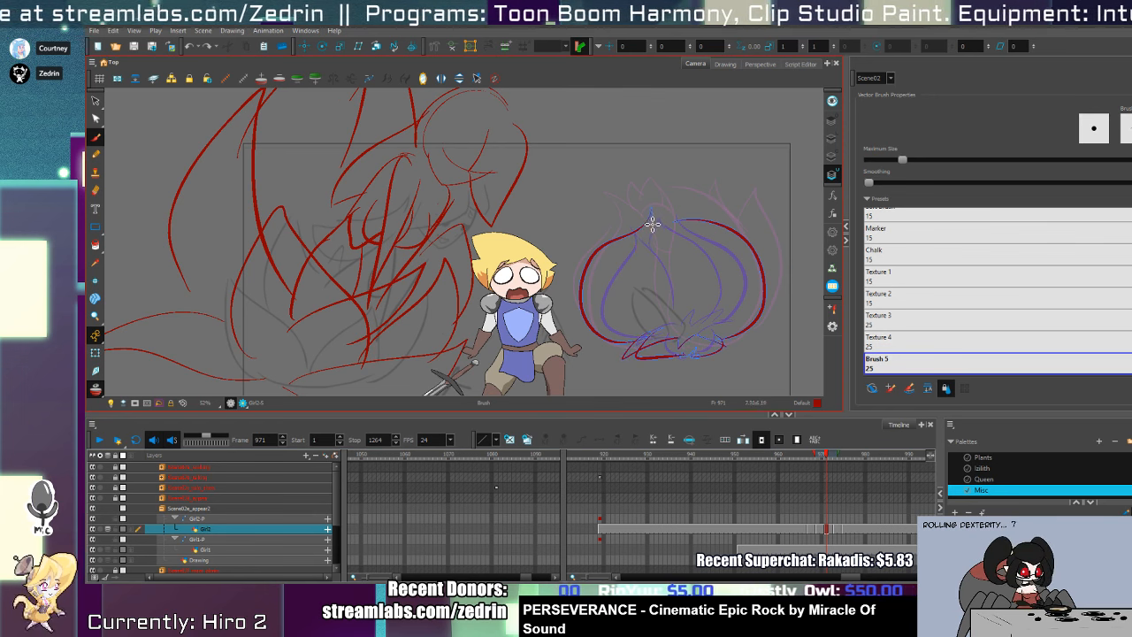
drag(652, 225, 651, 315)
key(ctrl+z)
drag(653, 212, 645, 306)
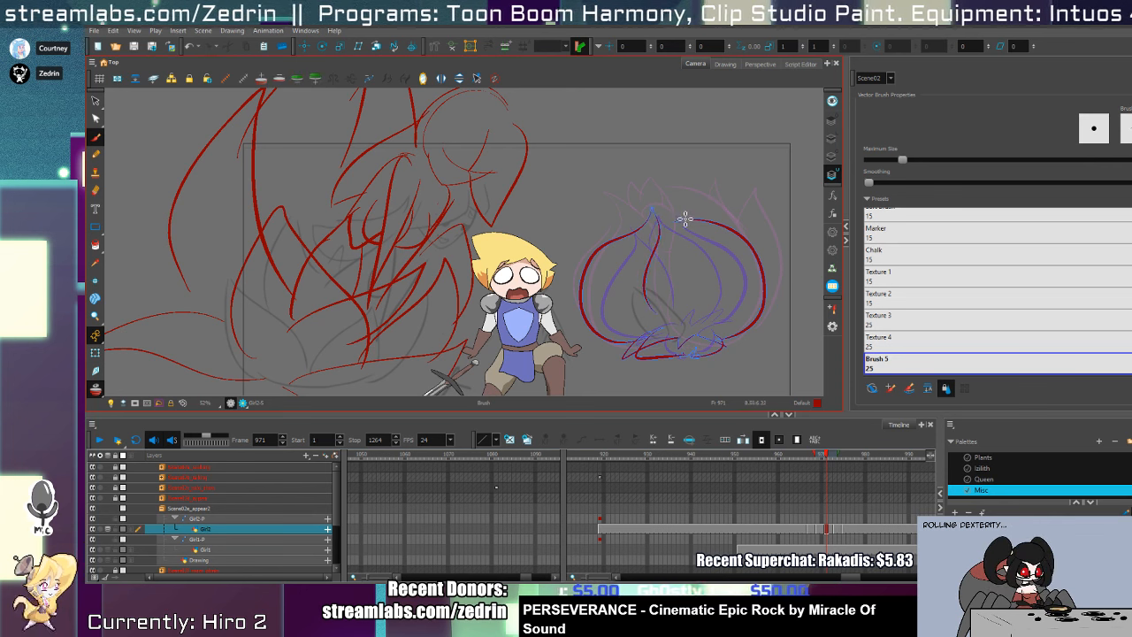
drag(682, 210, 696, 296)
drag(669, 210, 705, 269)
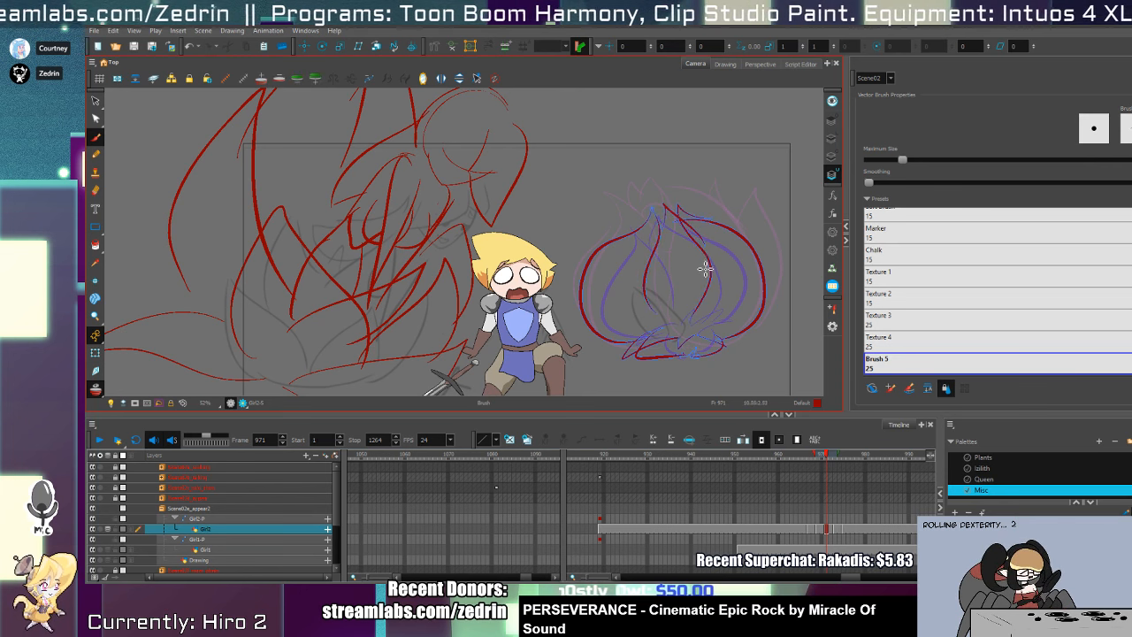
- Flip back and forth through the Girl2 drawings between the small bud and the full pose at frame 976 to check the swelling
key(period)
key(period)
key(period)
key(period)
key(period)
key(period)
key(period)
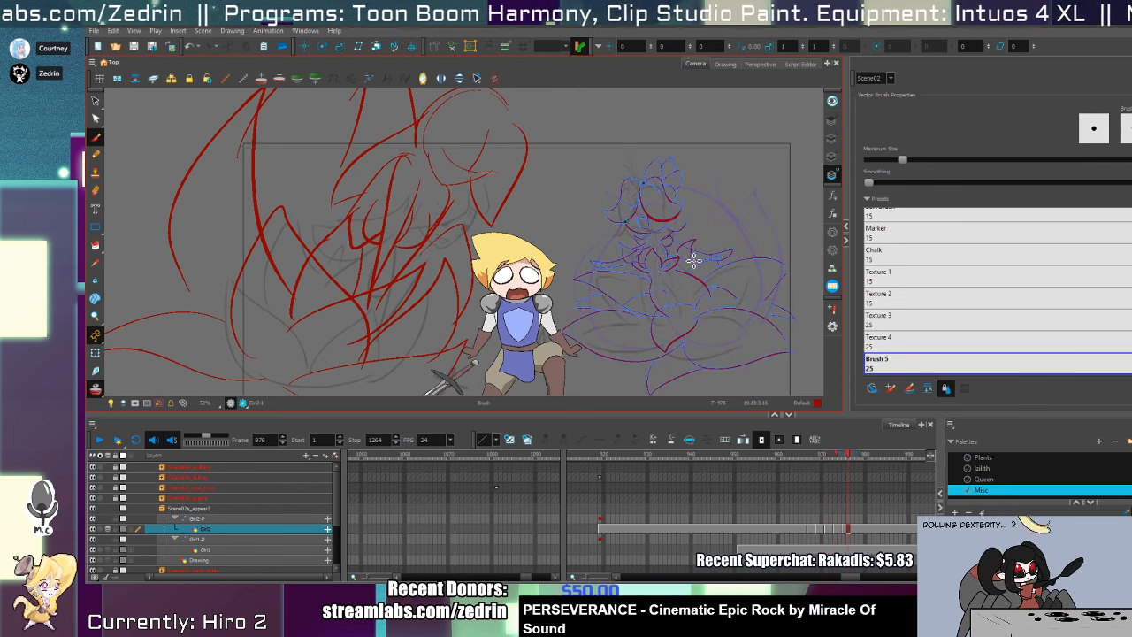
key(comma)
key(comma)
key(comma)
key(comma)
key(comma)
key(comma)
key(comma)
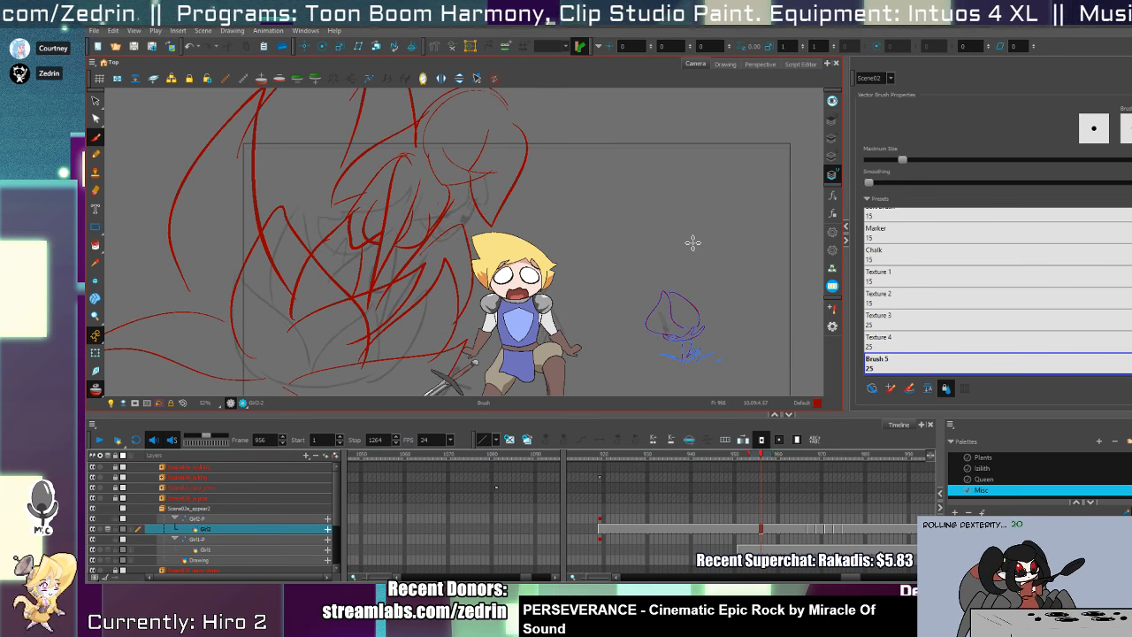
key(comma)
key(comma)
key(comma)
key(comma)
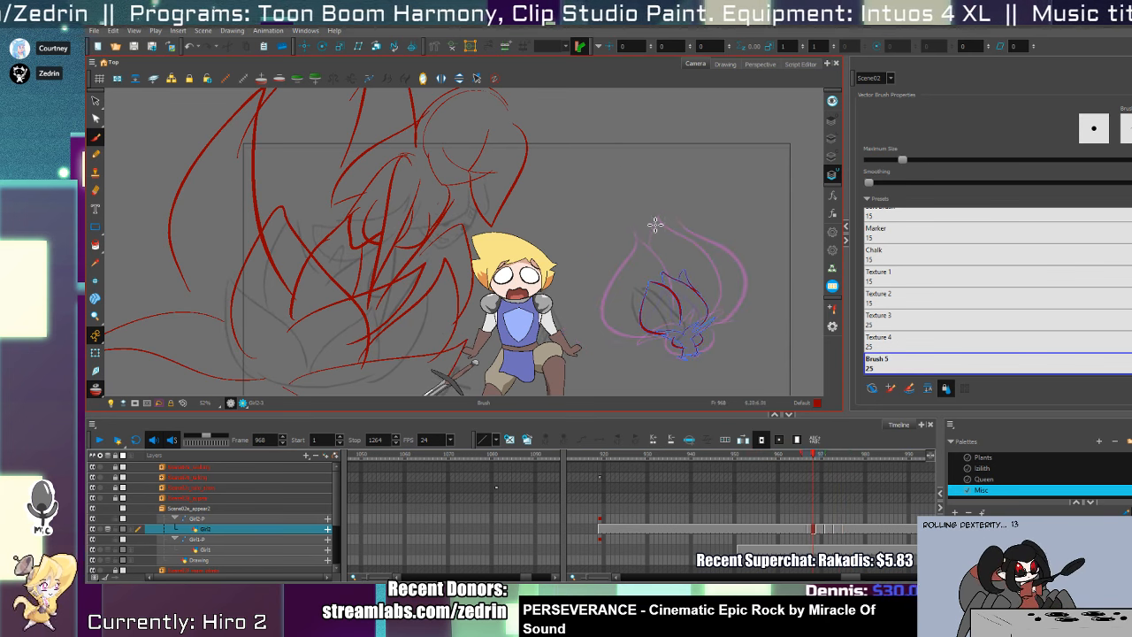
key(period)
key(period)
key(period)
key(period)
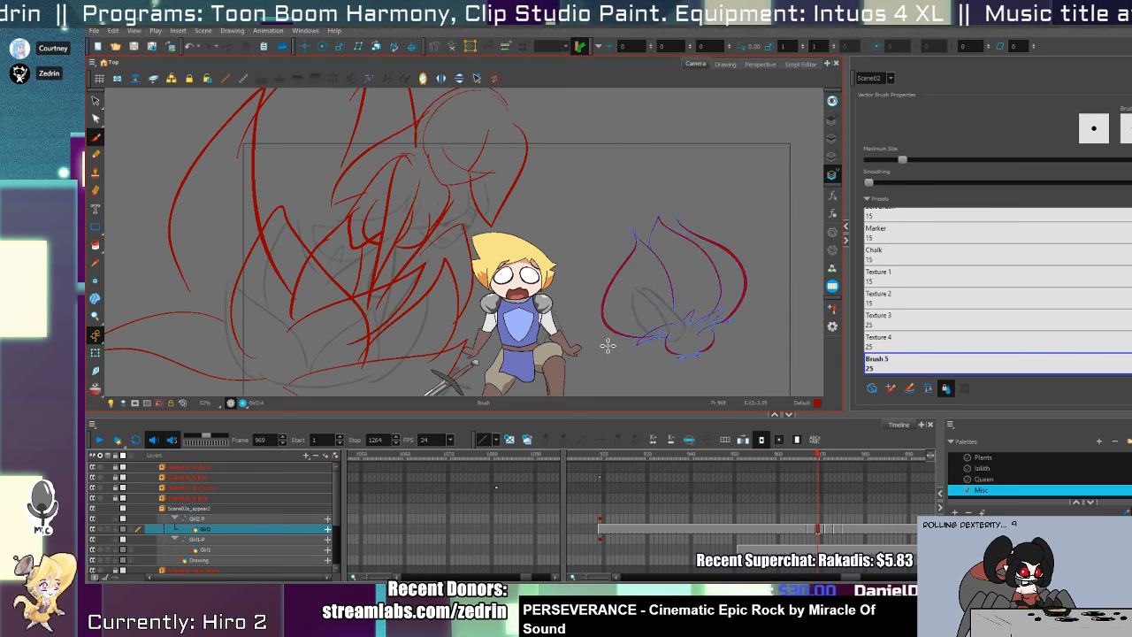
key(period)
key(period)
key(period)
key(period)
key(period)
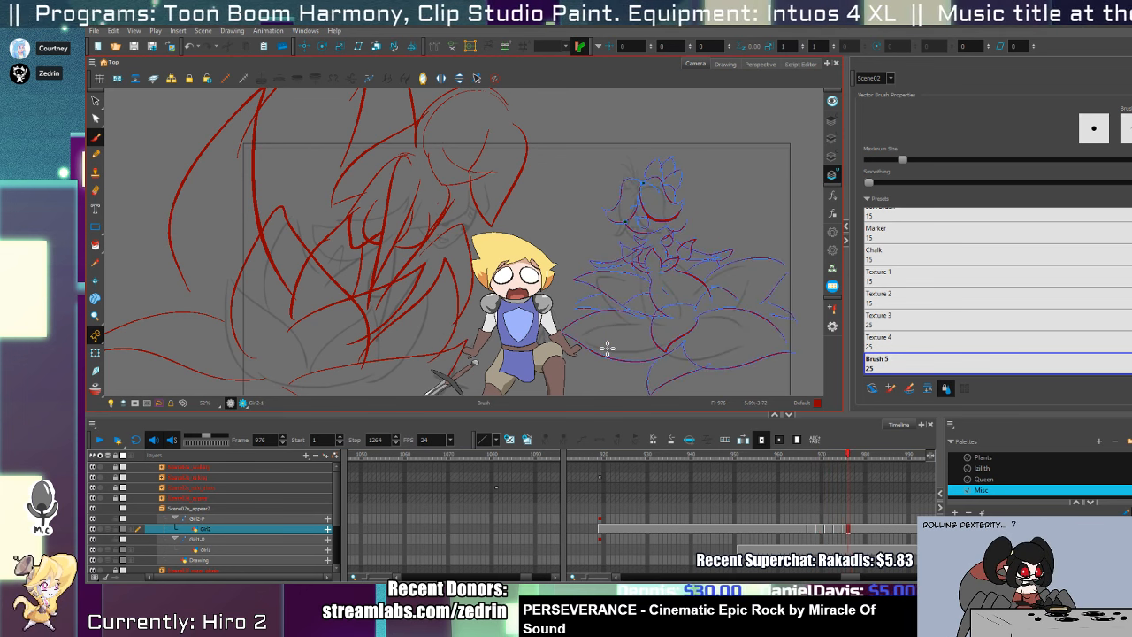
key(comma)
key(comma)
key(comma)
key(comma)
key(comma)
key(comma)
key(comma)
key(comma)
key(comma)
key(comma)
key(comma)
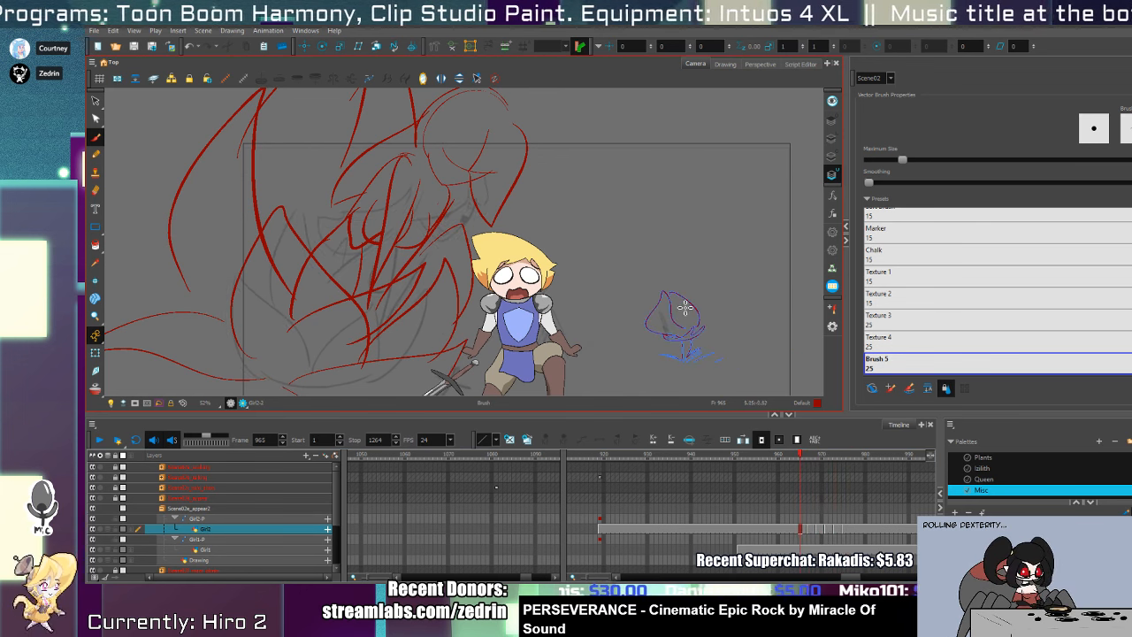
- Brush extra pointed petal tips behind the tops of Girl2's bud drawings at frames 965, 967 and 969
scroll(664, 302, up, 2)
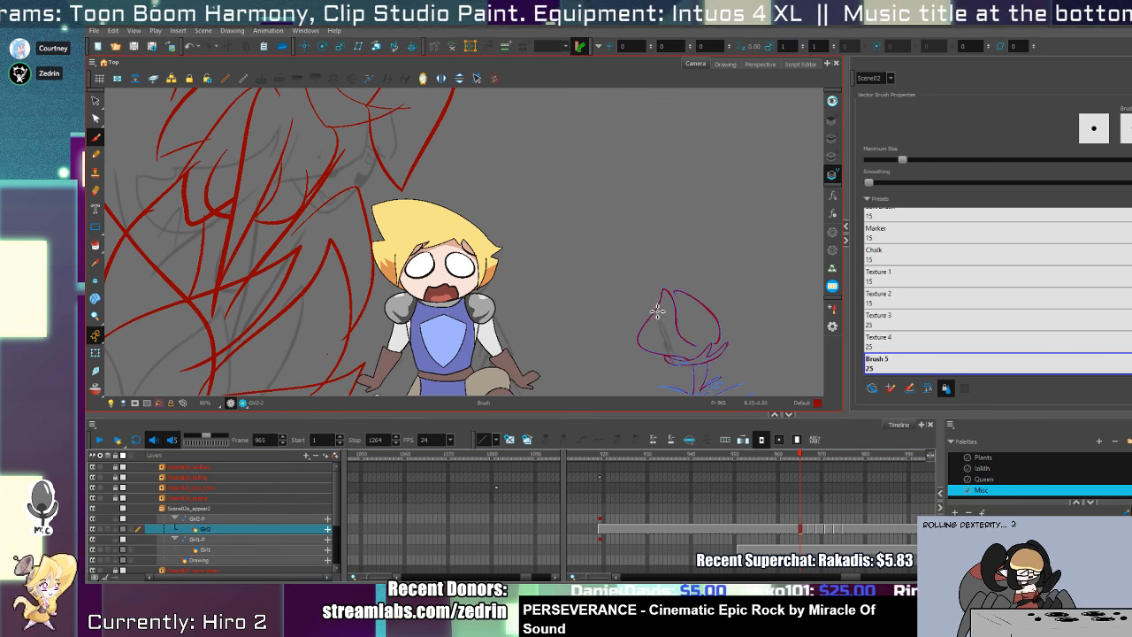
mouse_move(661, 281)
mouse_down()
mouse_move(686, 296)
mouse_move(656, 255)
mouse_move(680, 258)
mouse_up()
key(period)
key(period)
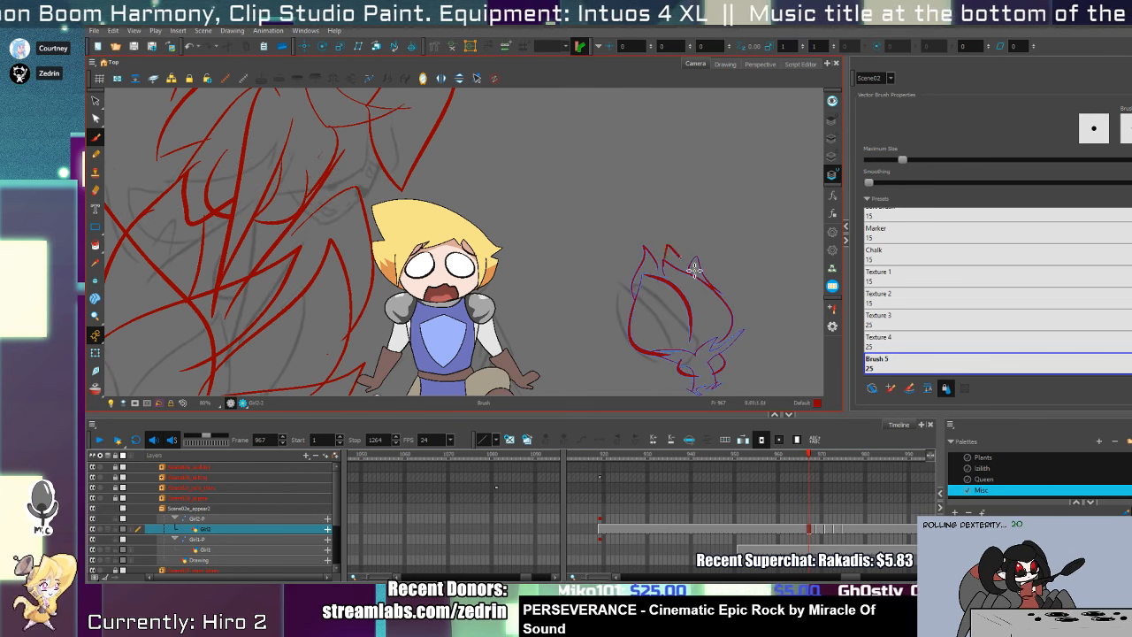
key(period)
key(period)
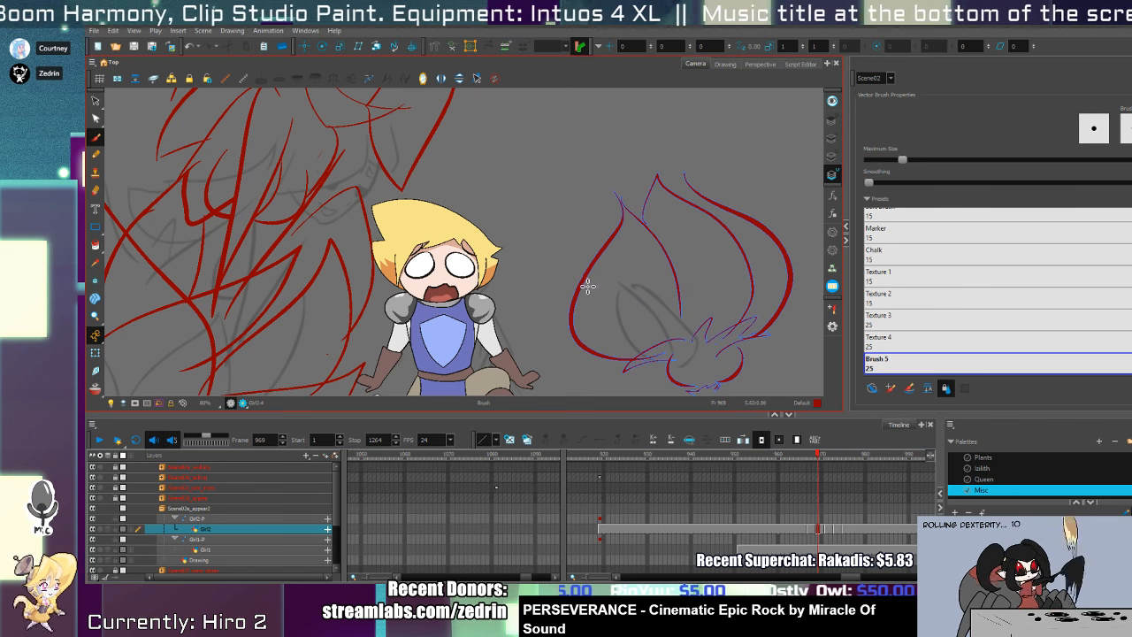
mouse_move(579, 303)
mouse_down()
mouse_move(610, 196)
mouse_move(645, 189)
mouse_move(679, 204)
mouse_move(658, 185)
mouse_move(685, 176)
mouse_move(714, 210)
mouse_up()
- Replace the left inner petal edge of the bud at frame 971 with a straighter curve and brush pointed petals behind its outer top
key(period)
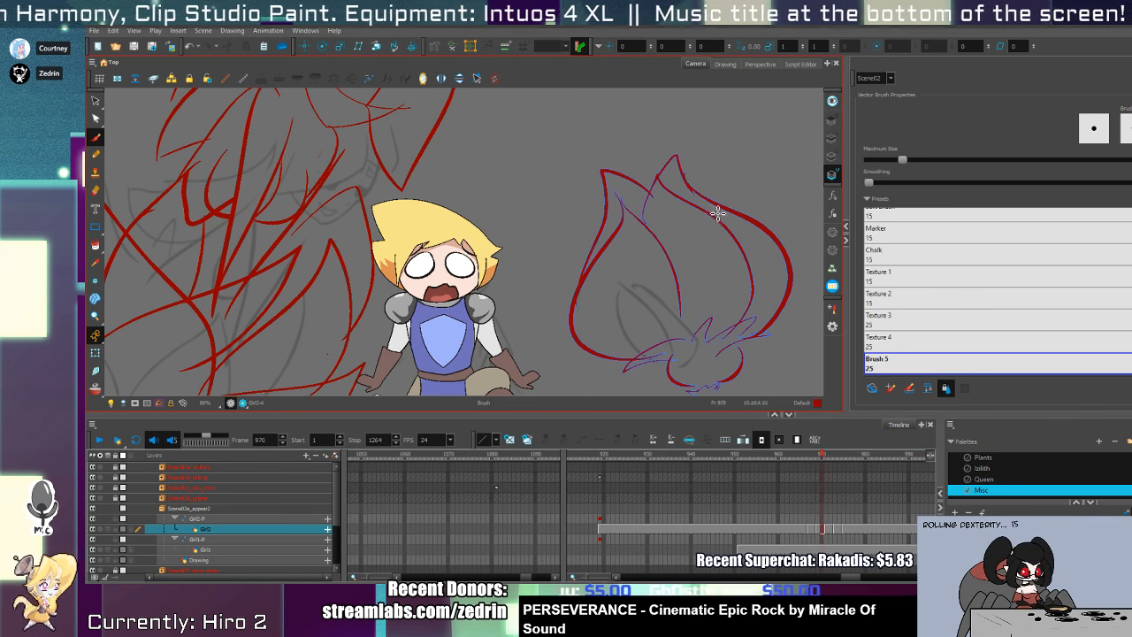
key(period)
key(alt+s)
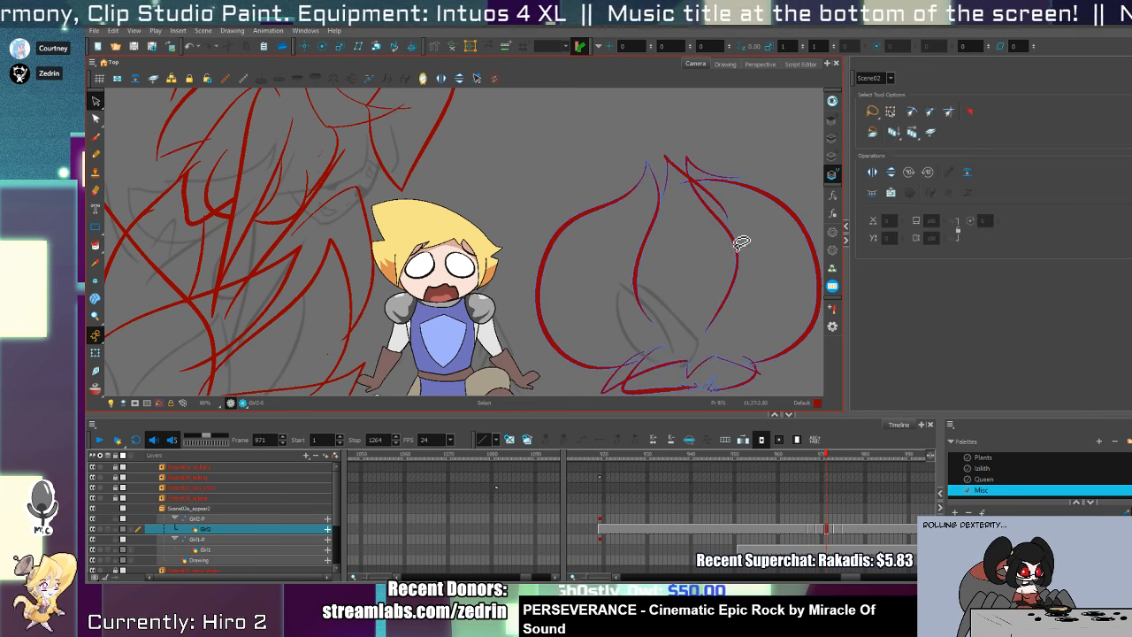
click(634, 258)
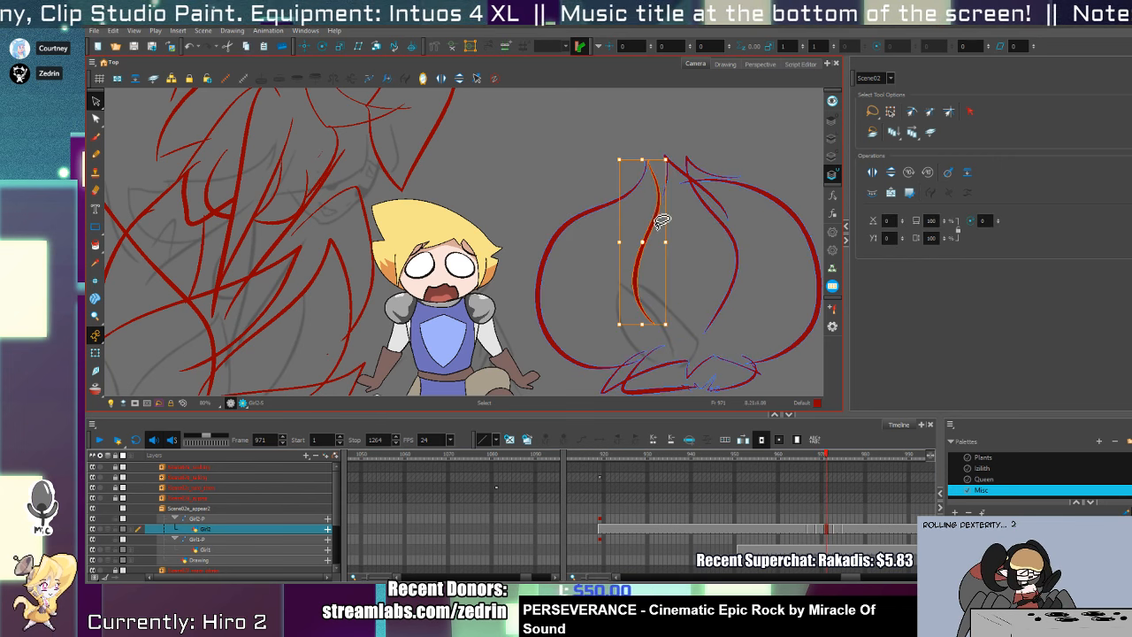
key(Delete)
key(alt+b)
drag(653, 177, 634, 356)
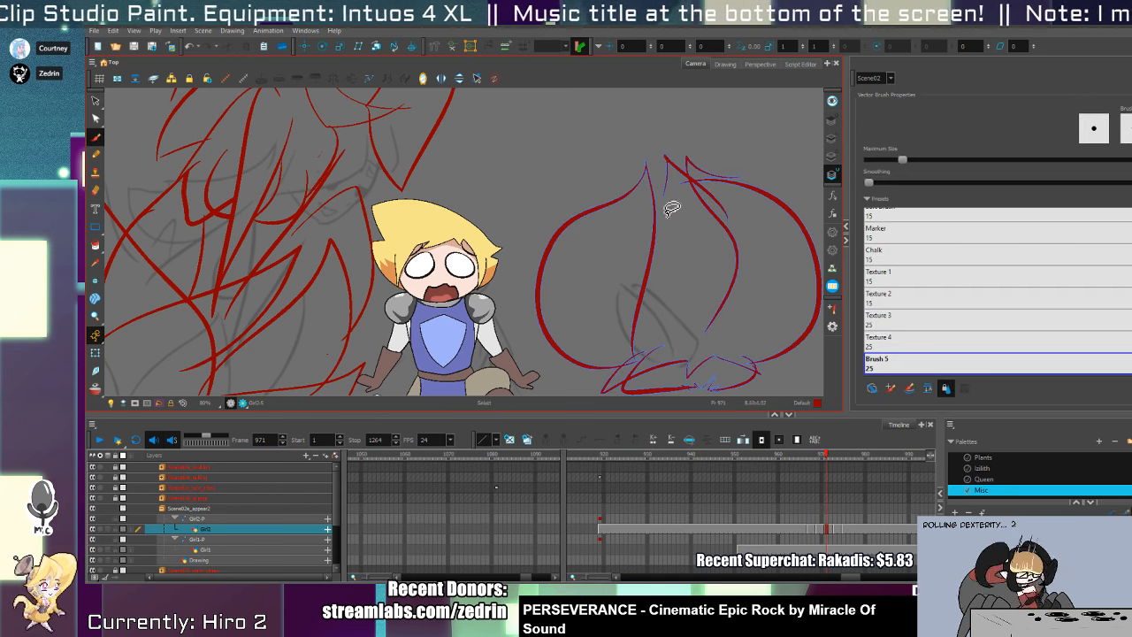
key(comma)
key(period)
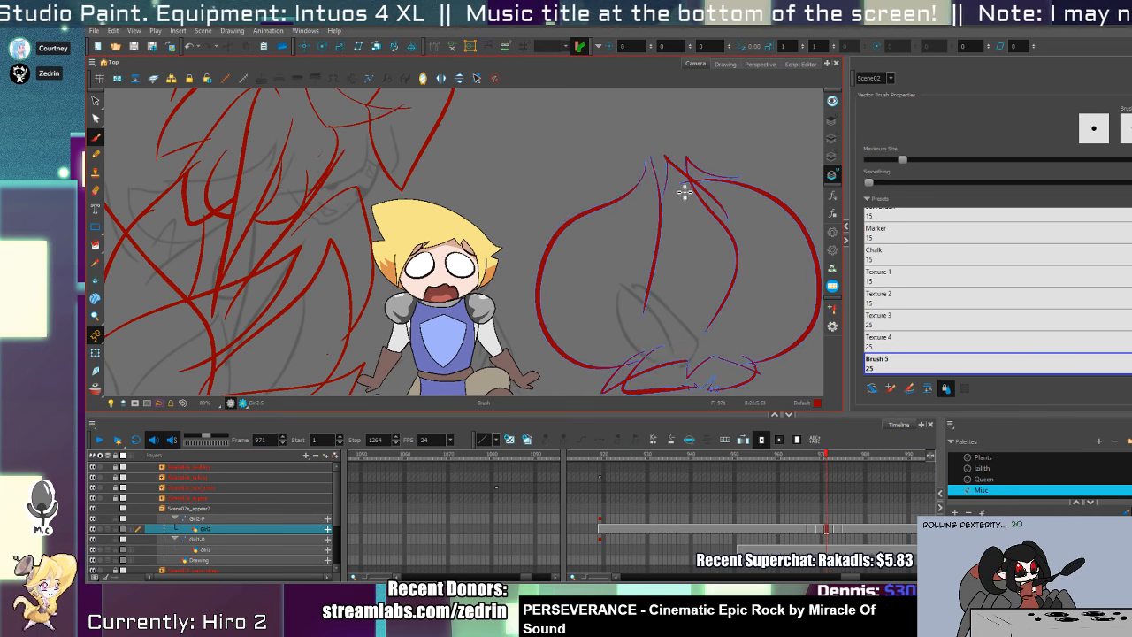
mouse_move(586, 209)
mouse_down()
mouse_move(635, 162)
mouse_move(699, 166)
mouse_move(670, 168)
mouse_move(685, 139)
mouse_move(723, 172)
mouse_up()
- Brush small pointed leaves under the base of Girl2's large bud at frame 973
key(1)
key(1)
key(period)
key(period)
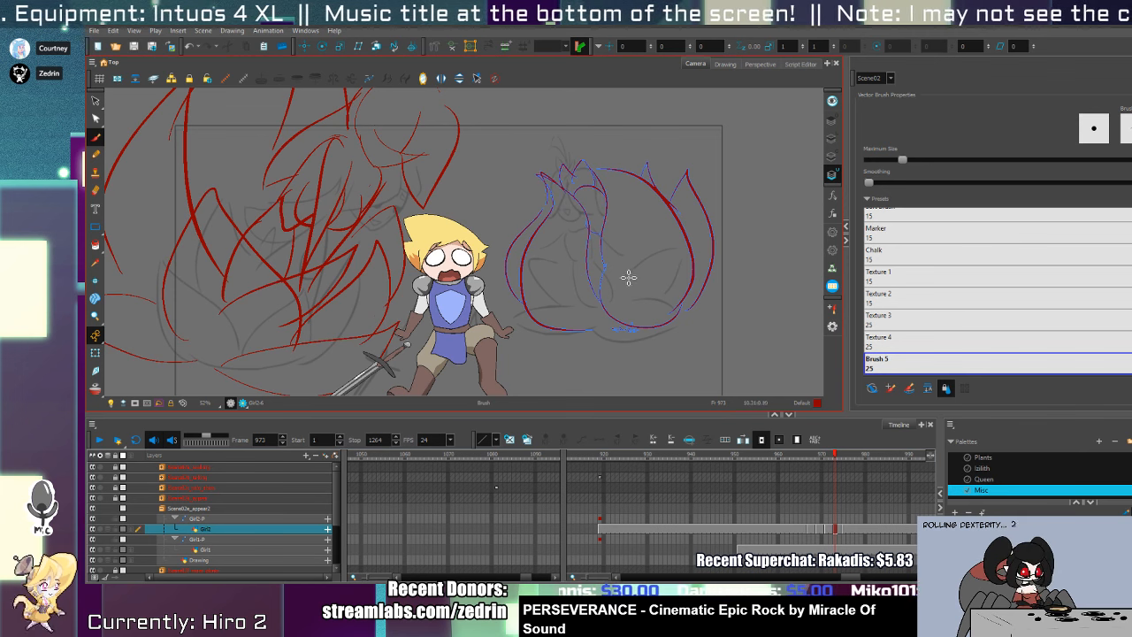
key(comma)
key(period)
drag(534, 351, 634, 333)
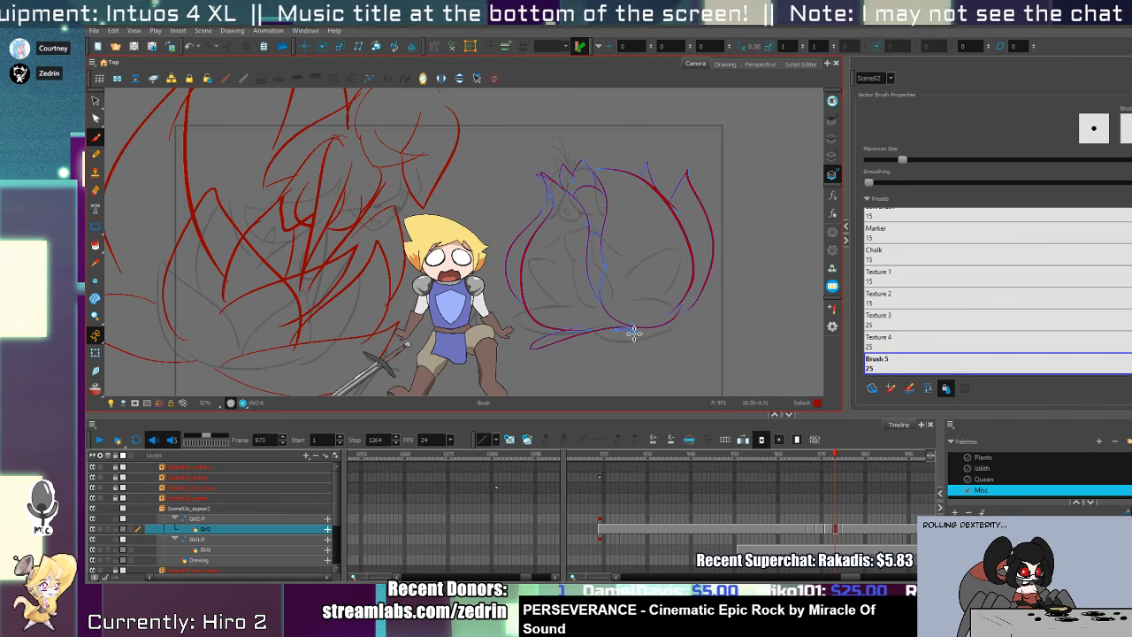
key(ctrl+z)
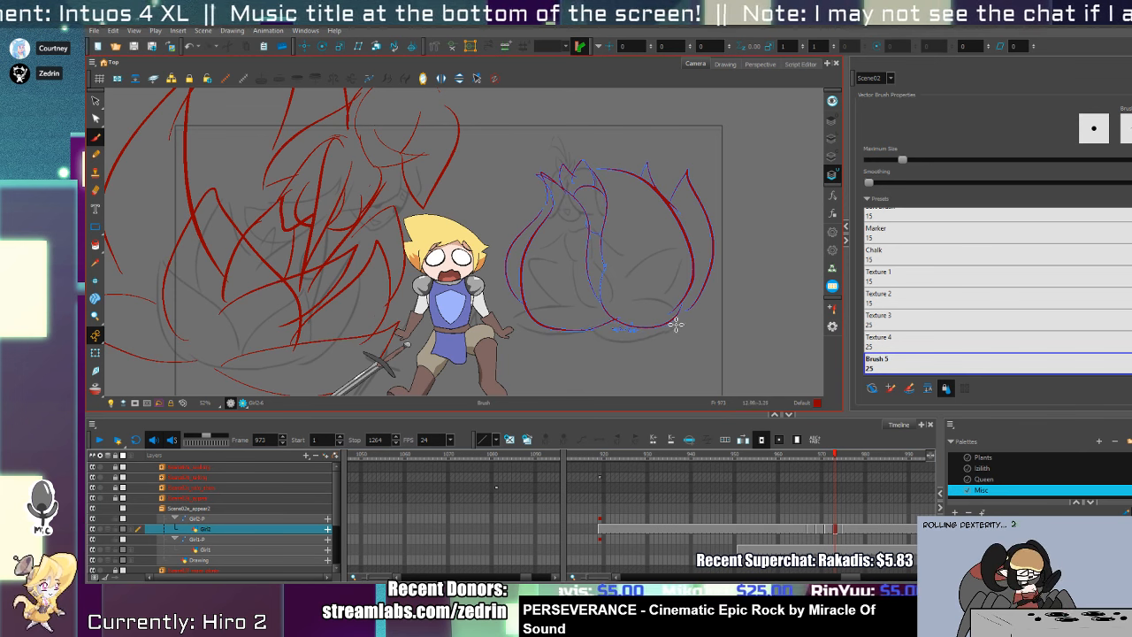
drag(564, 352, 614, 333)
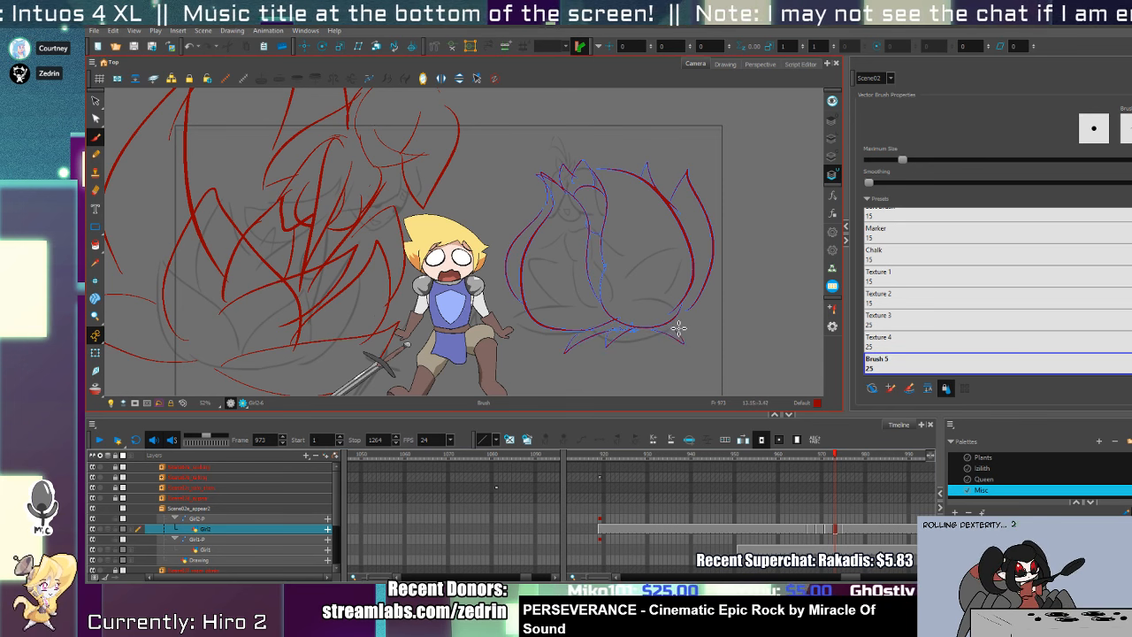
- Flip through the Girl2 drawings and play back the scene to check the timing of the bud opening
key(period)
key(period)
key(period)
key(period)
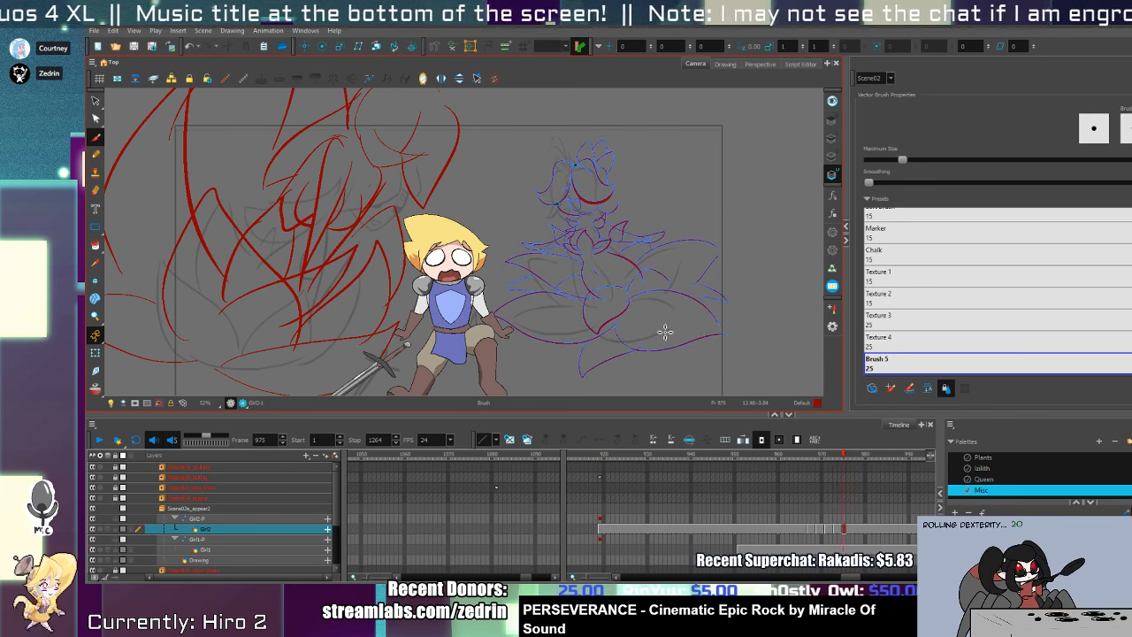
key(comma)
key(comma)
key(comma)
key(comma)
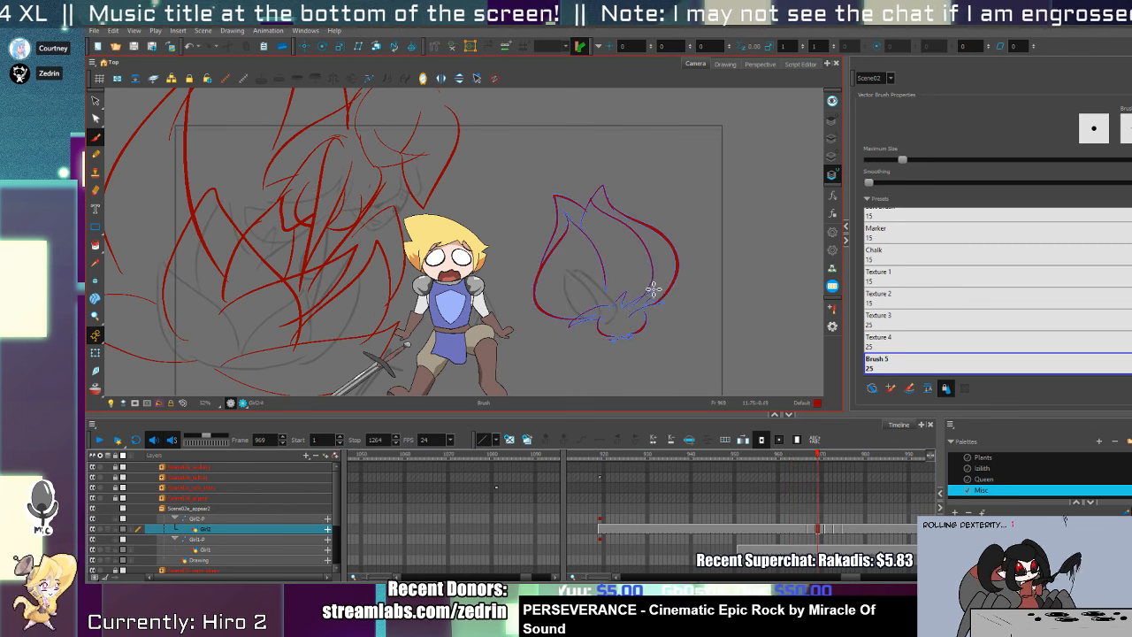
key(period)
key(period)
key(period)
key(period)
key(period)
key(period)
key(period)
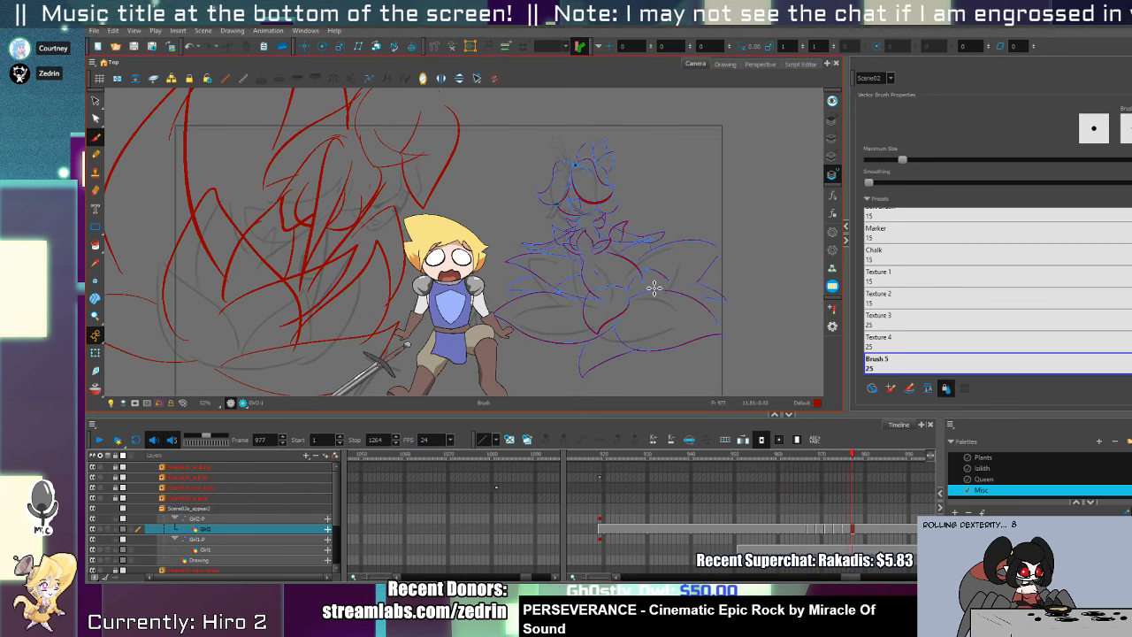
key(comma)
key(comma)
key(comma)
key(comma)
key(comma)
key(comma)
key(comma)
key(comma)
key(comma)
key(comma)
key(comma)
key(comma)
key(comma)
key(comma)
key(comma)
key(comma)
key(comma)
key(comma)
key(comma)
key(comma)
key(comma)
key(comma)
key(comma)
key(comma)
key(comma)
key(comma)
key(comma)
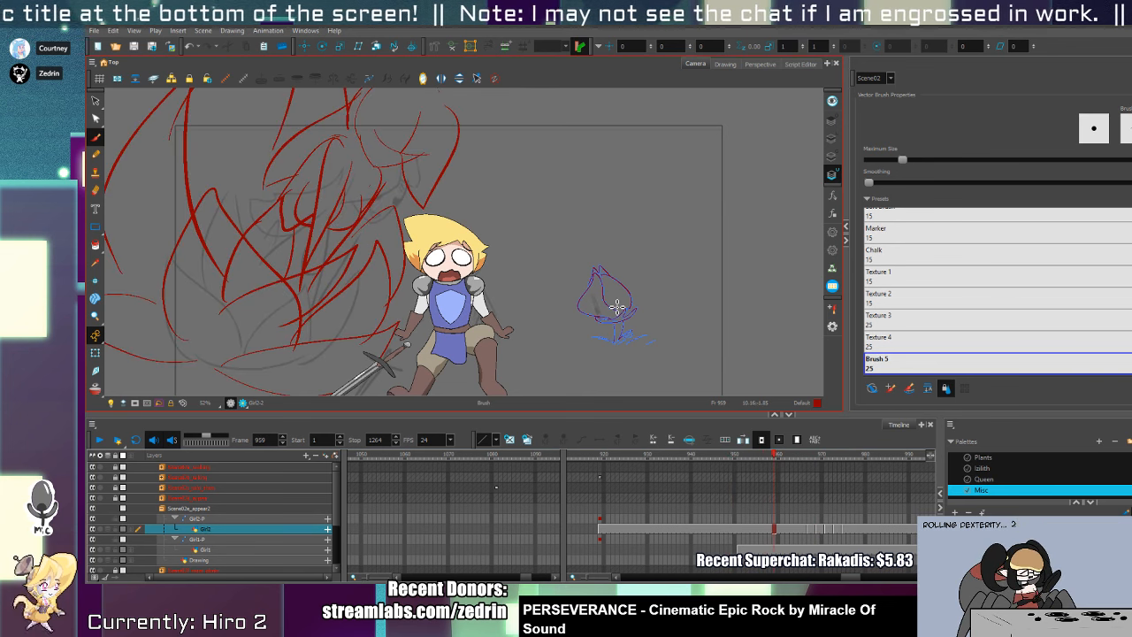
click(100, 440)
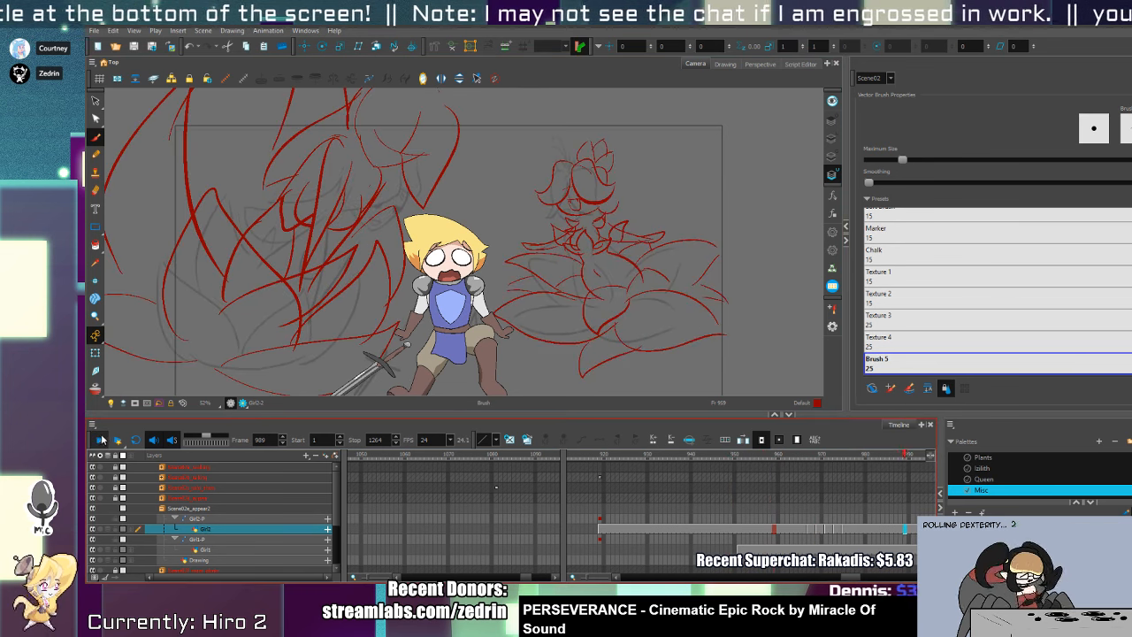
click(102, 439)
- Slide Girl2's swelling-bud drawings earlier in the timeline, starting them at frame 963
click(795, 529)
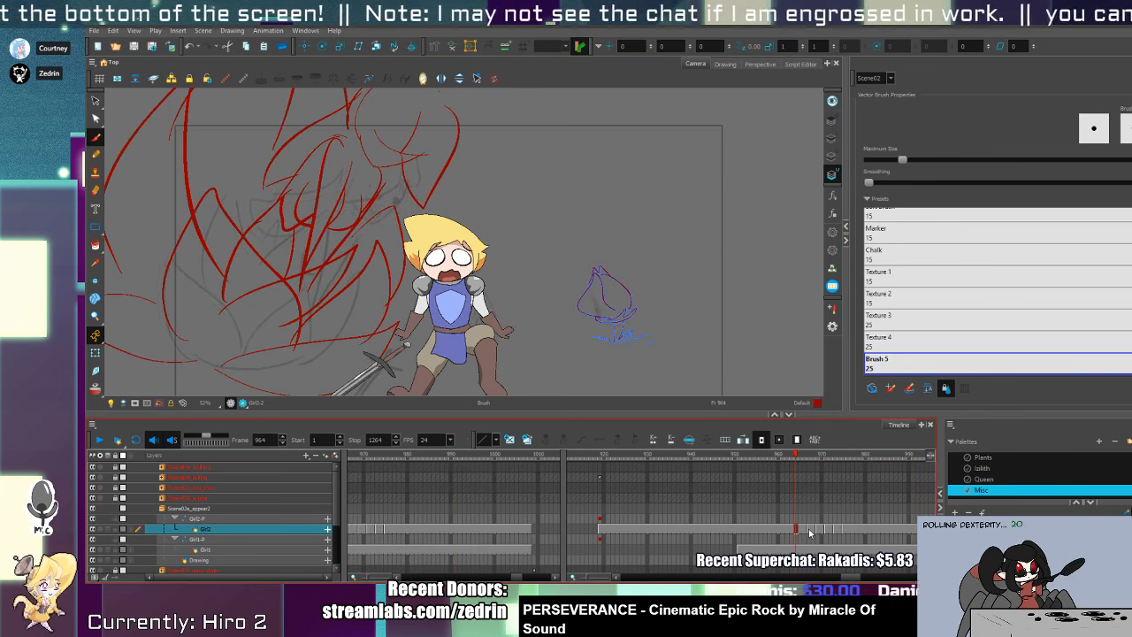
click(810, 533)
drag(818, 532, 804, 532)
click(826, 534)
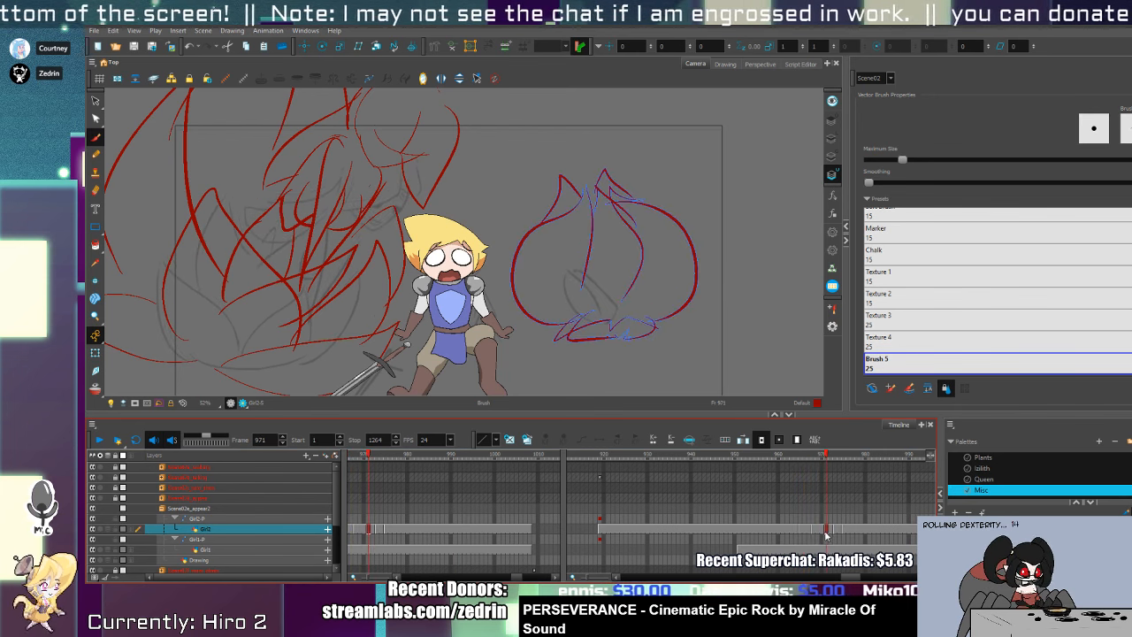
drag(823, 533, 797, 537)
click(835, 532)
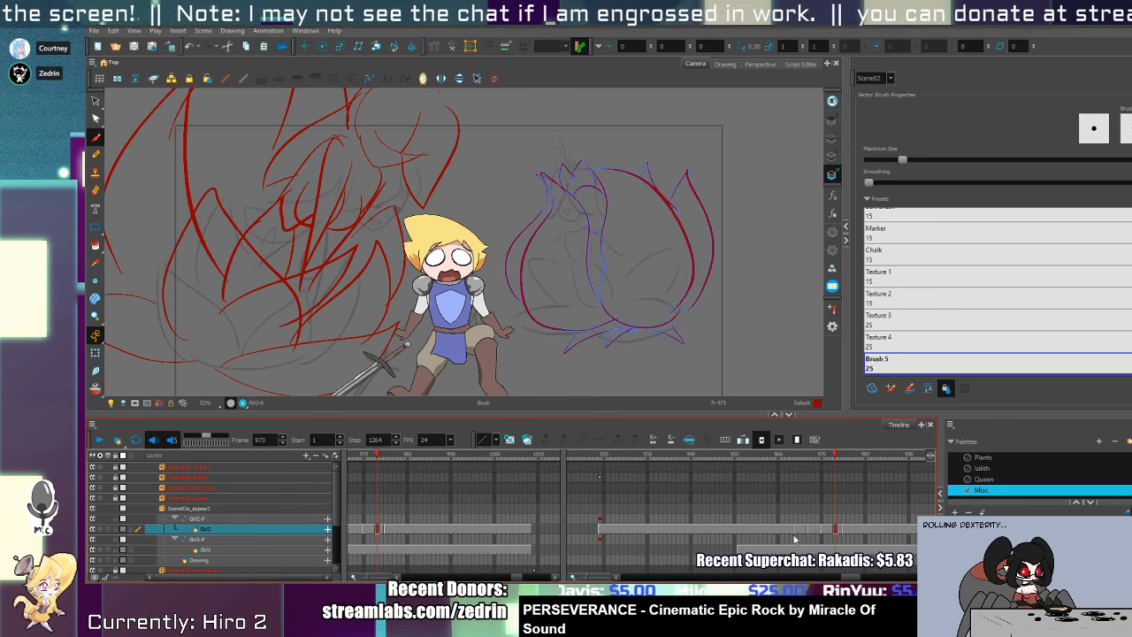
shift+click(797, 533)
click(762, 533)
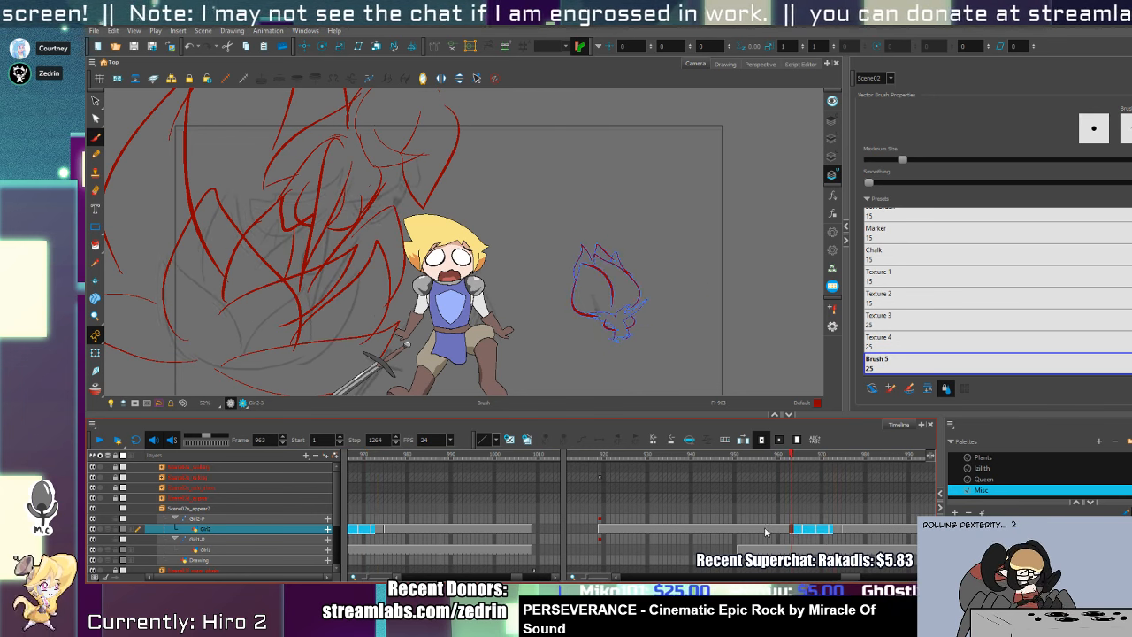
- Brush Girl1's tall pointed bud with overlapping petals and a jagged base at frame 919, in the open space beside the knight's sword
click(600, 546)
click(600, 543)
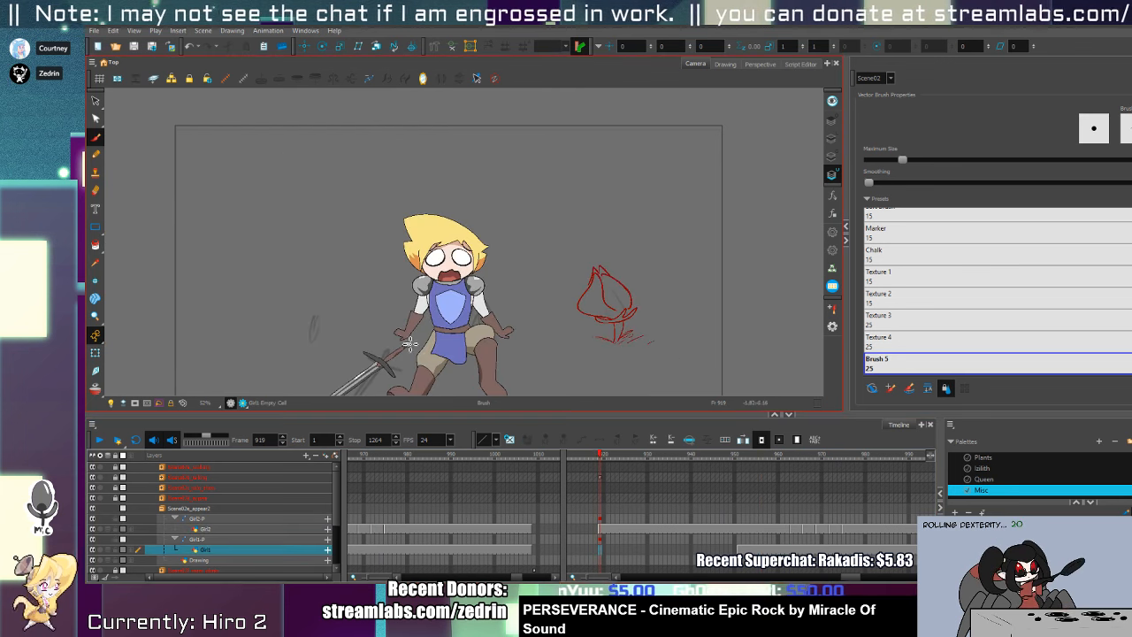
key(space)
drag(352, 317, 453, 303)
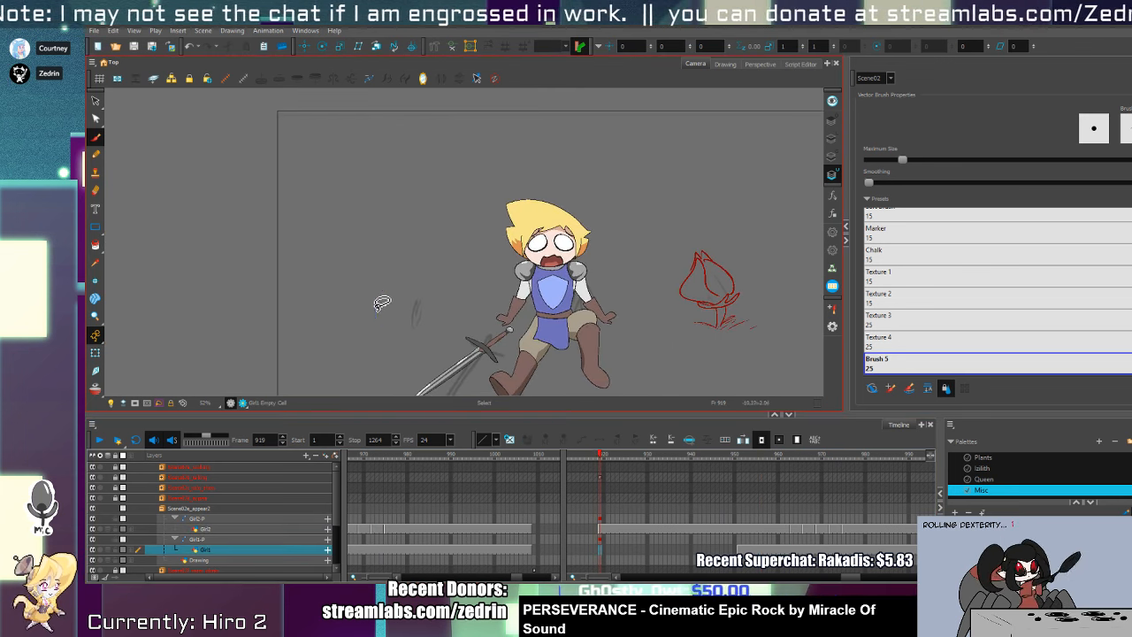
mouse_move(375, 310)
mouse_down()
mouse_move(415, 226)
mouse_move(413, 310)
mouse_up()
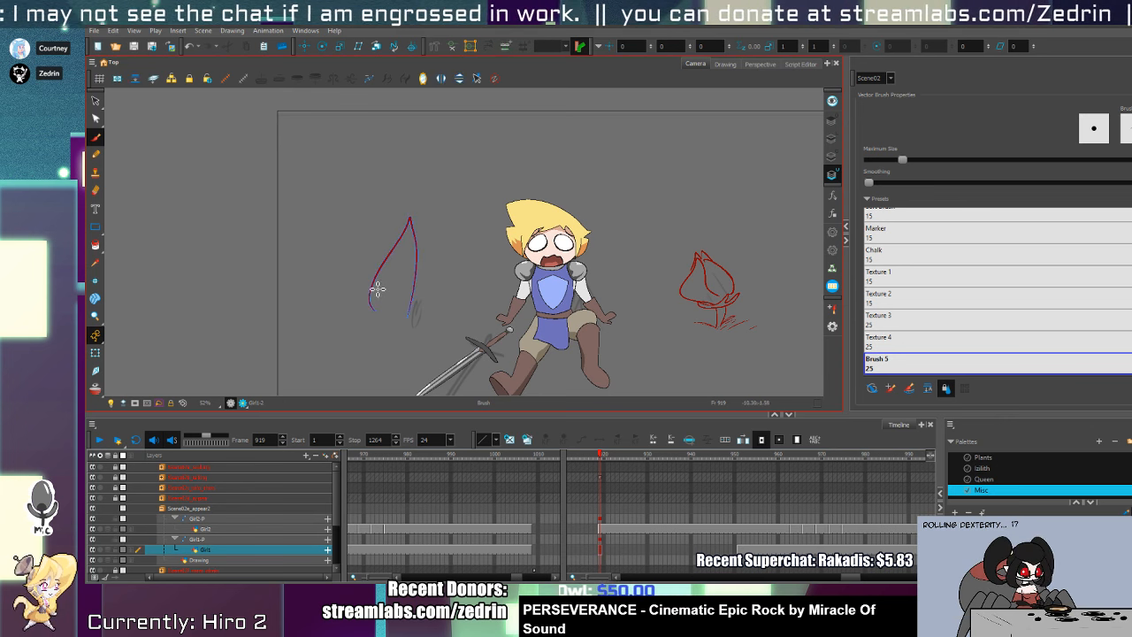
mouse_move(376, 276)
mouse_down()
mouse_move(410, 224)
mouse_move(426, 288)
mouse_up()
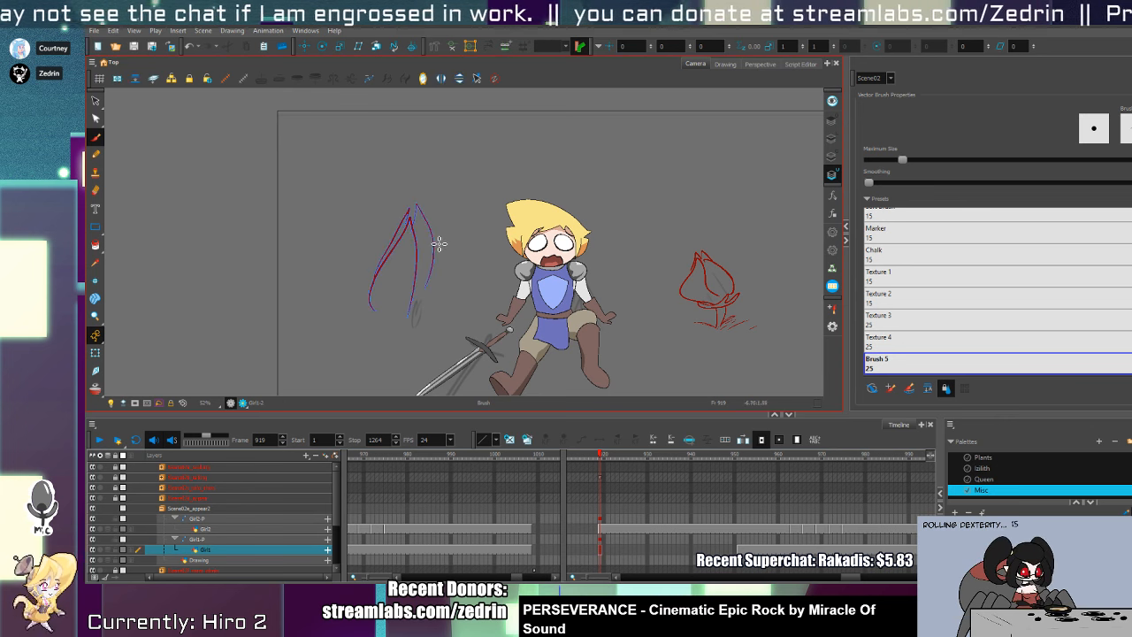
mouse_move(422, 200)
mouse_down()
mouse_move(441, 252)
mouse_move(415, 303)
mouse_up()
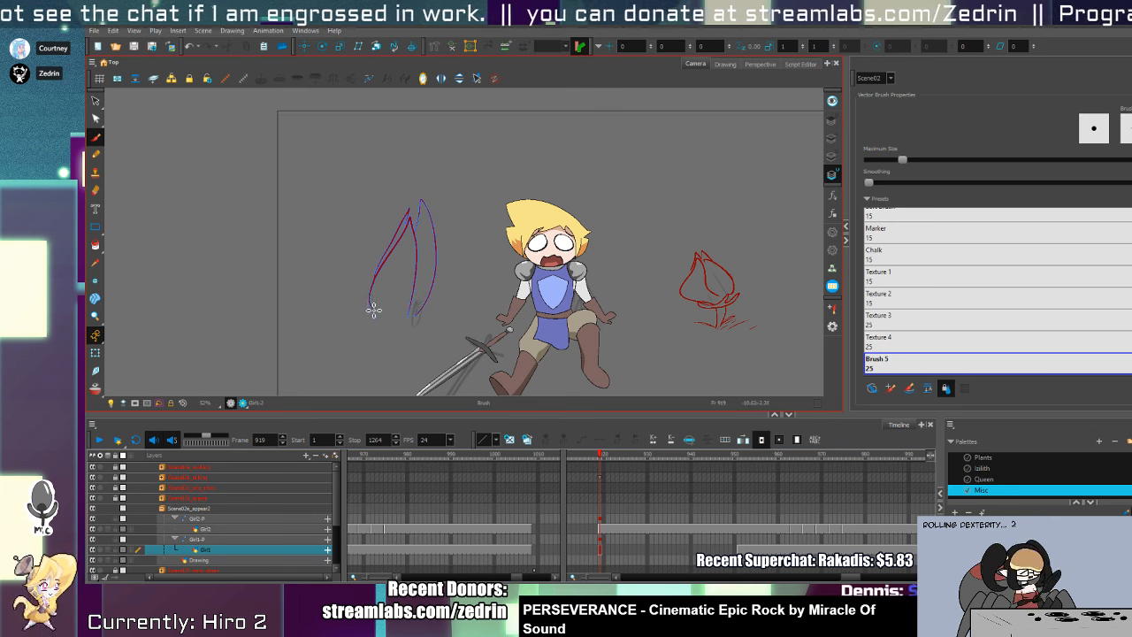
mouse_move(368, 275)
mouse_down()
mouse_move(394, 323)
mouse_move(401, 300)
mouse_move(399, 329)
mouse_move(441, 290)
mouse_up()
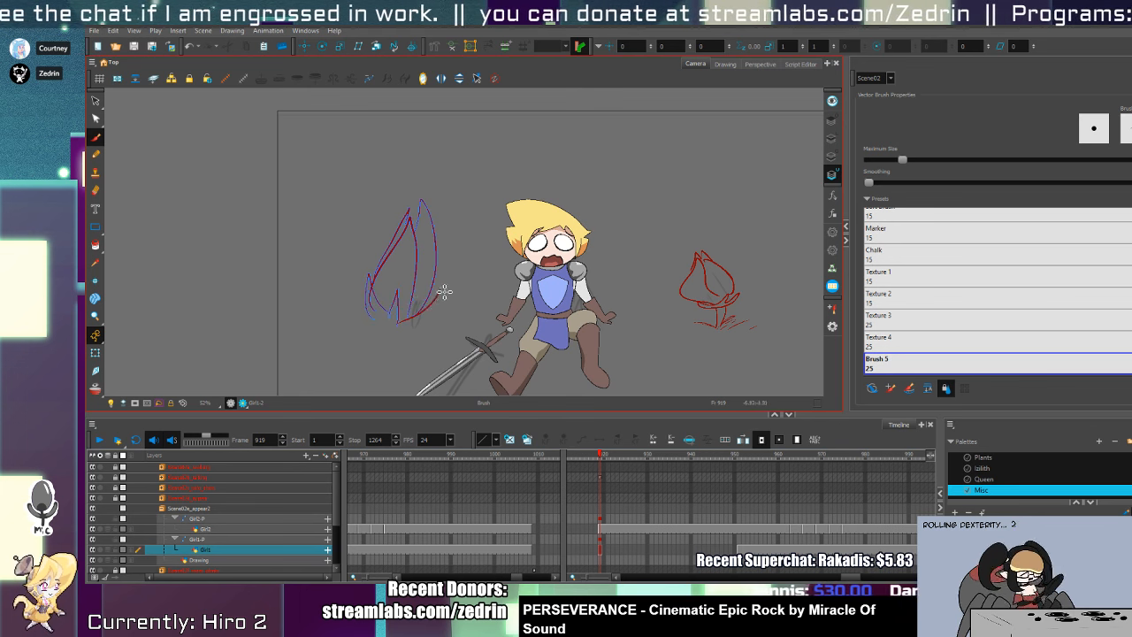
drag(362, 315, 372, 325)
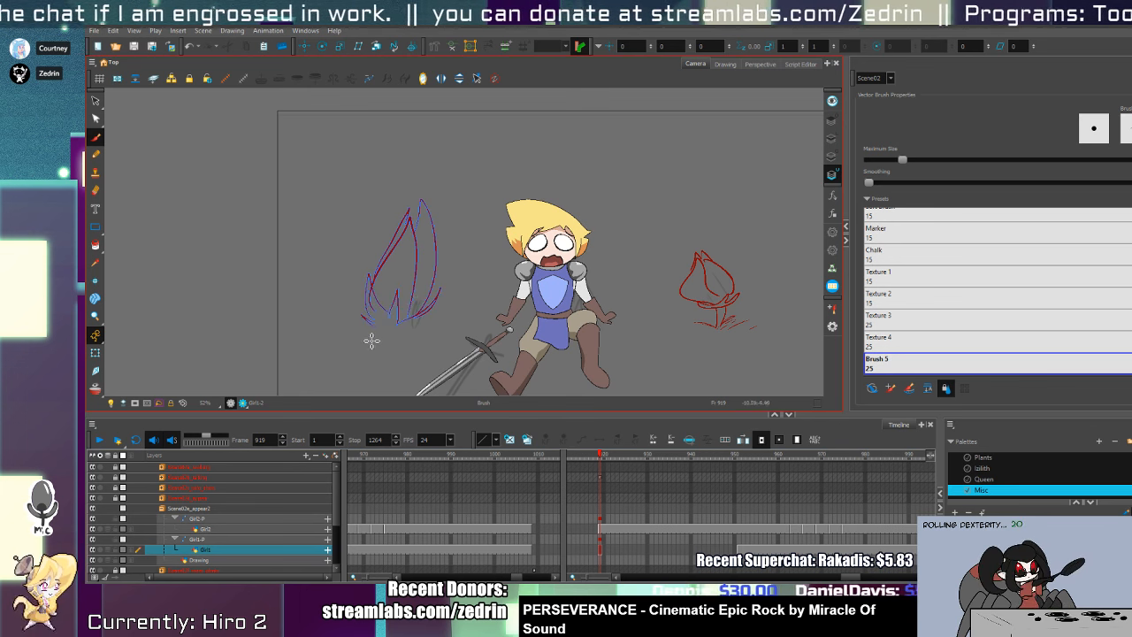
- Brush long curved leaves spreading over the ground around the base of Girl1's bud
mouse_move(281, 339)
mouse_down()
mouse_move(372, 326)
mouse_move(439, 351)
mouse_up()
drag(433, 344, 392, 350)
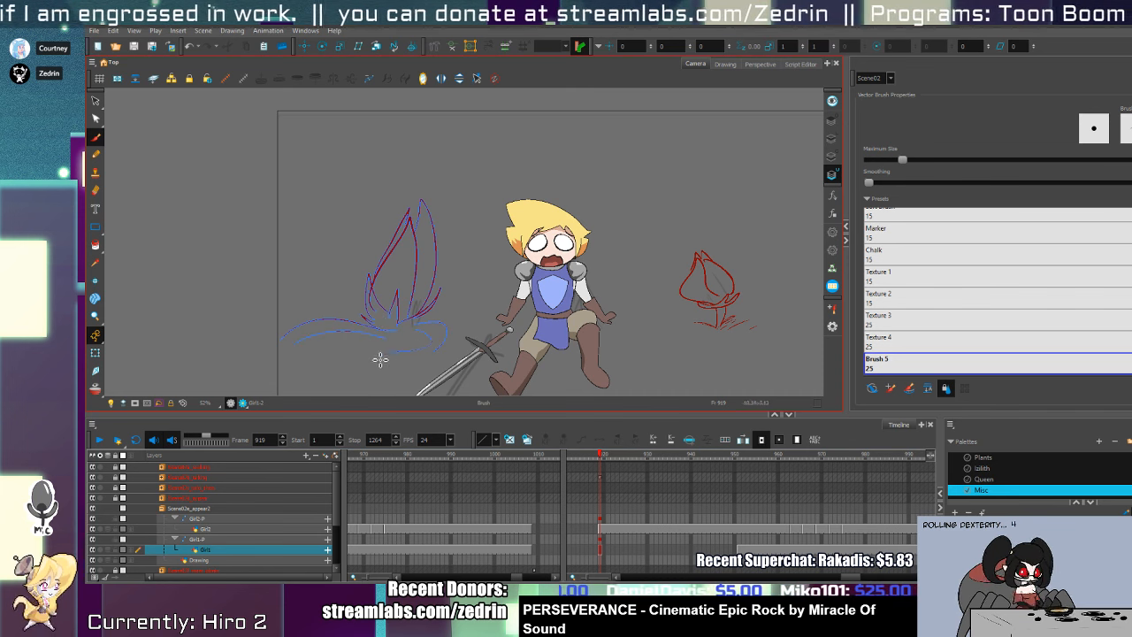
drag(441, 299, 459, 314)
drag(322, 316, 366, 295)
- Extend the exposure of Girl1's first bud drawing to about frame 939 and duplicate the drawing right after it
key(alt+s)
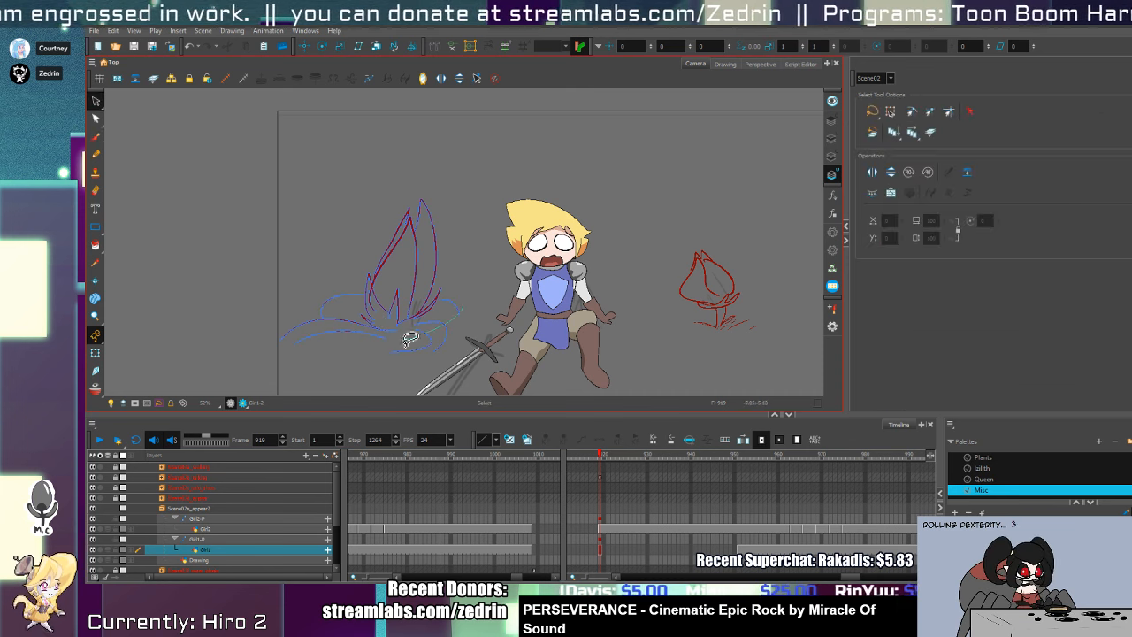
drag(410, 338, 365, 374)
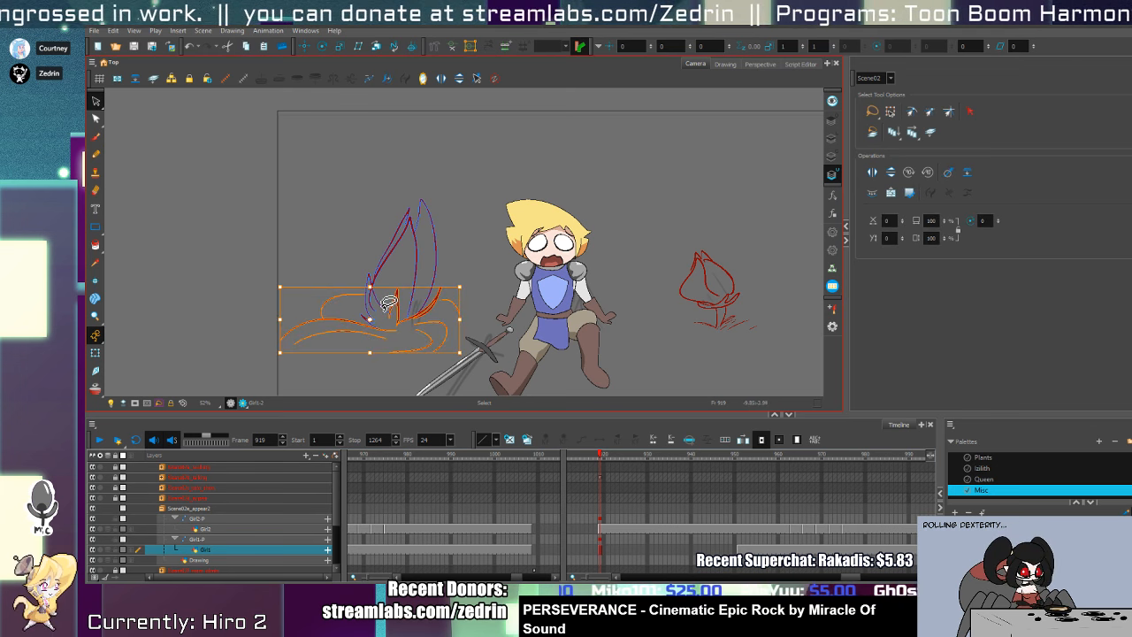
click(636, 548)
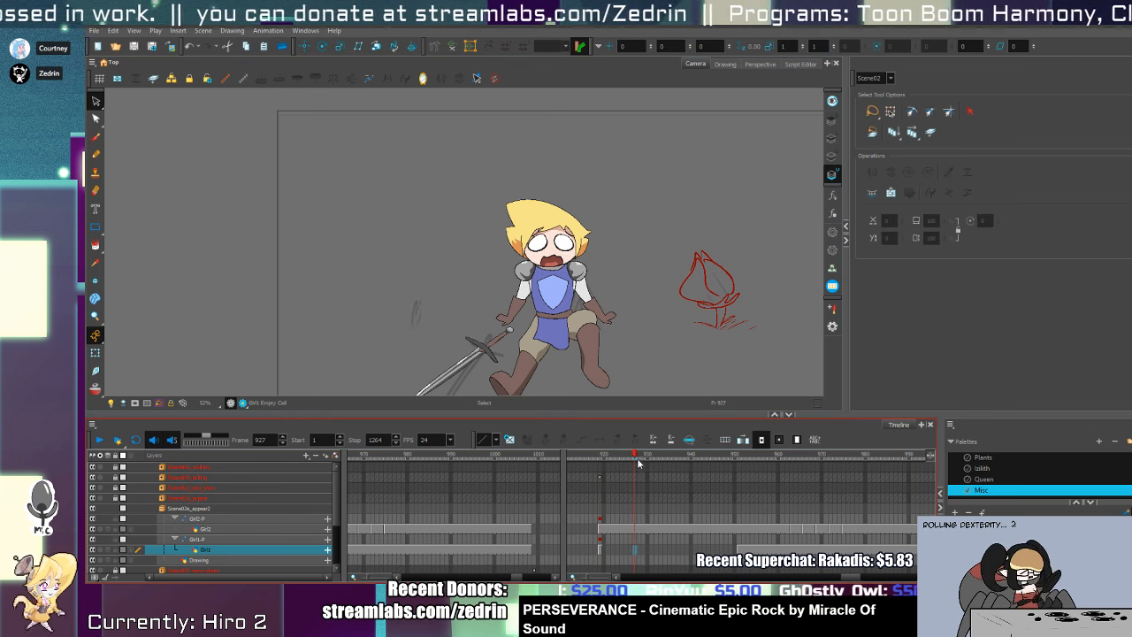
mouse_move(702, 461)
mouse_down()
mouse_move(657, 460)
mouse_move(751, 462)
mouse_move(659, 478)
mouse_up()
click(692, 550)
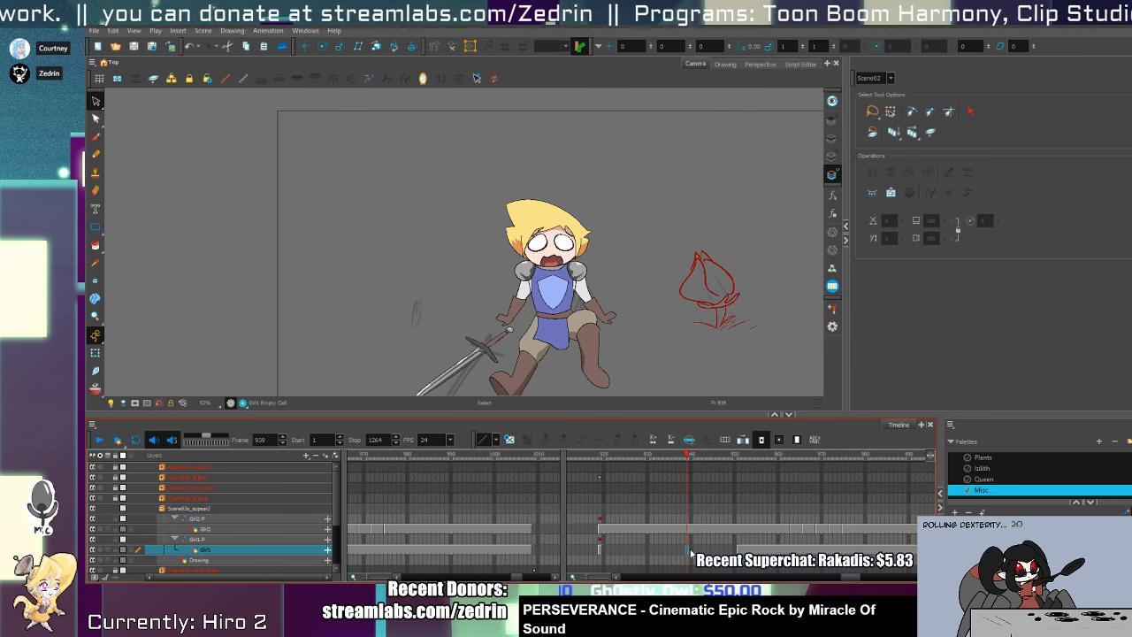
click(686, 549)
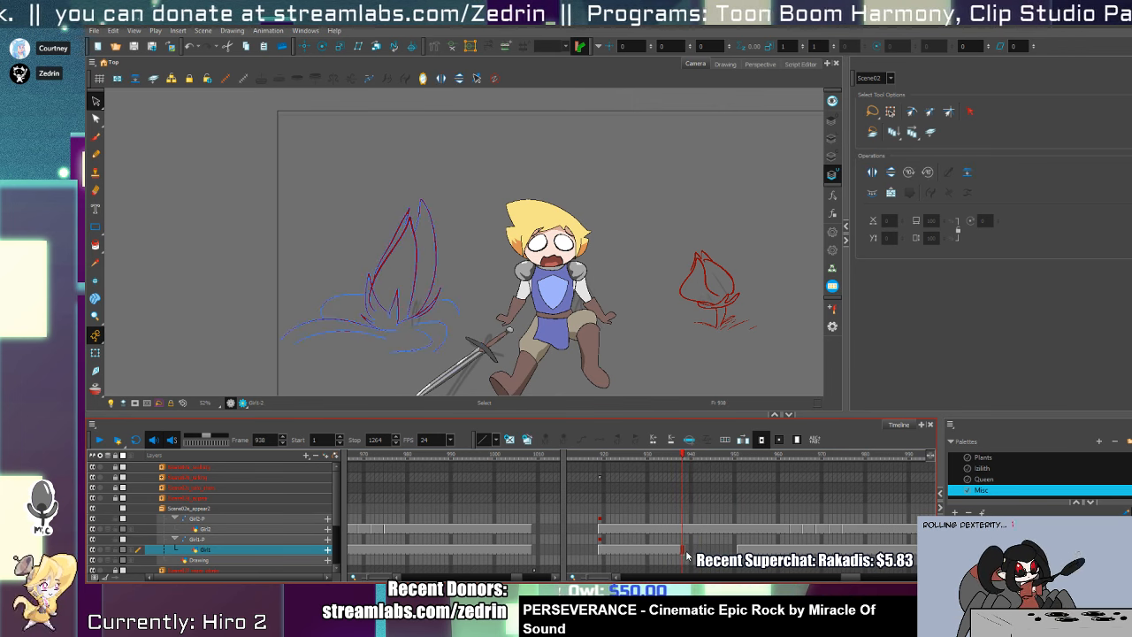
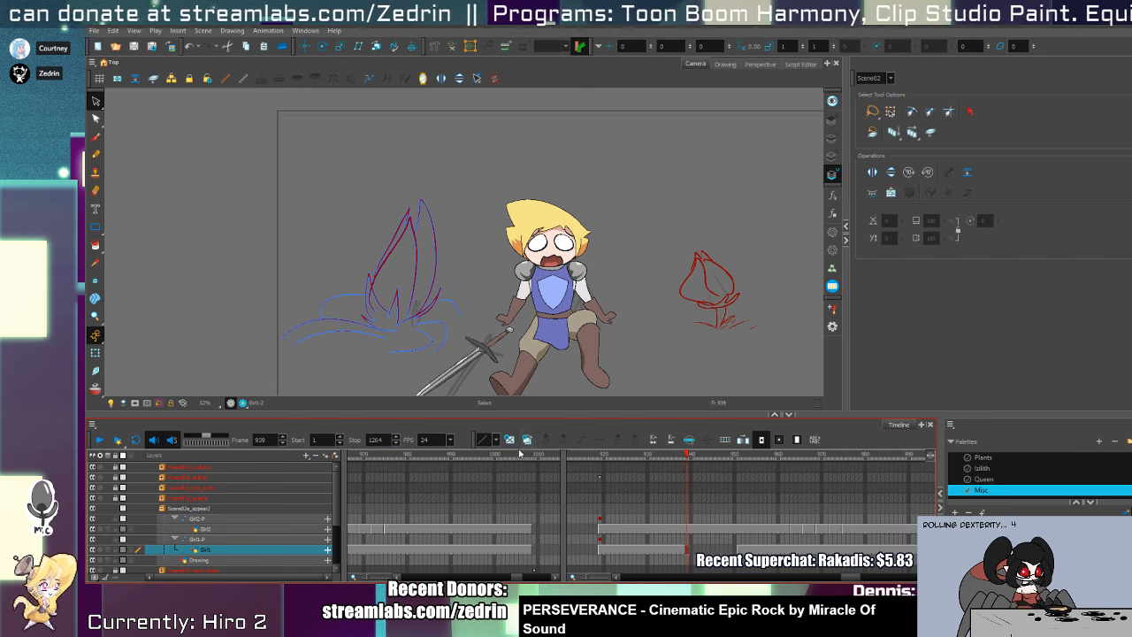
click(695, 550)
key(F5)
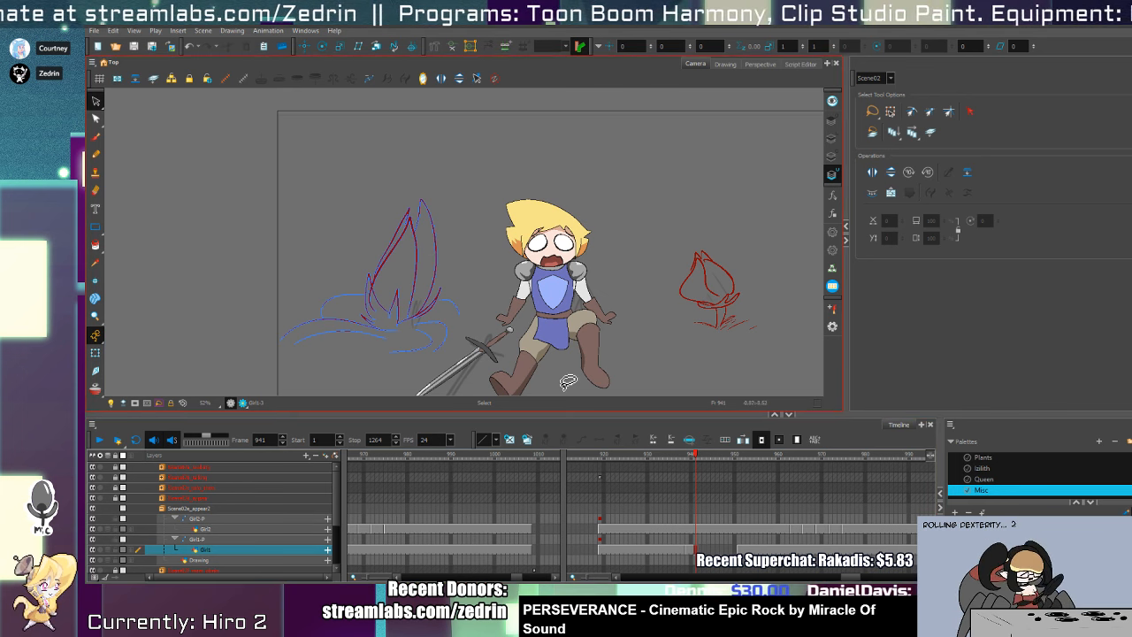
- Delete the upright bud petals from the duplicated Girl1 drawing, keeping the ground leaves, and select those leaves for copying
click(390, 276)
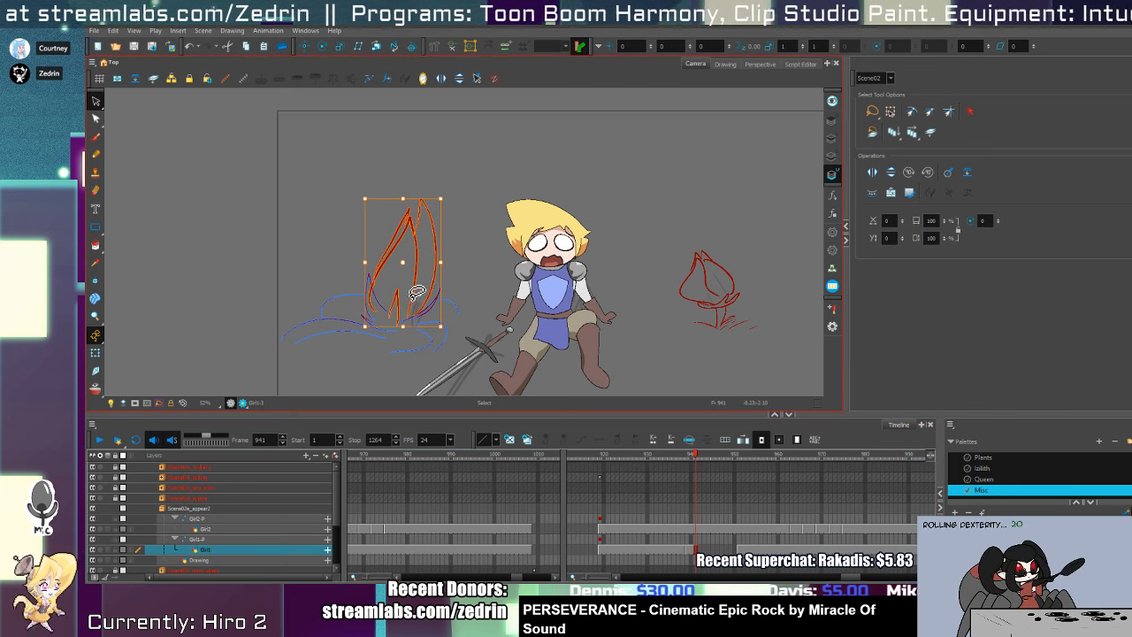
key(Delete)
click(421, 299)
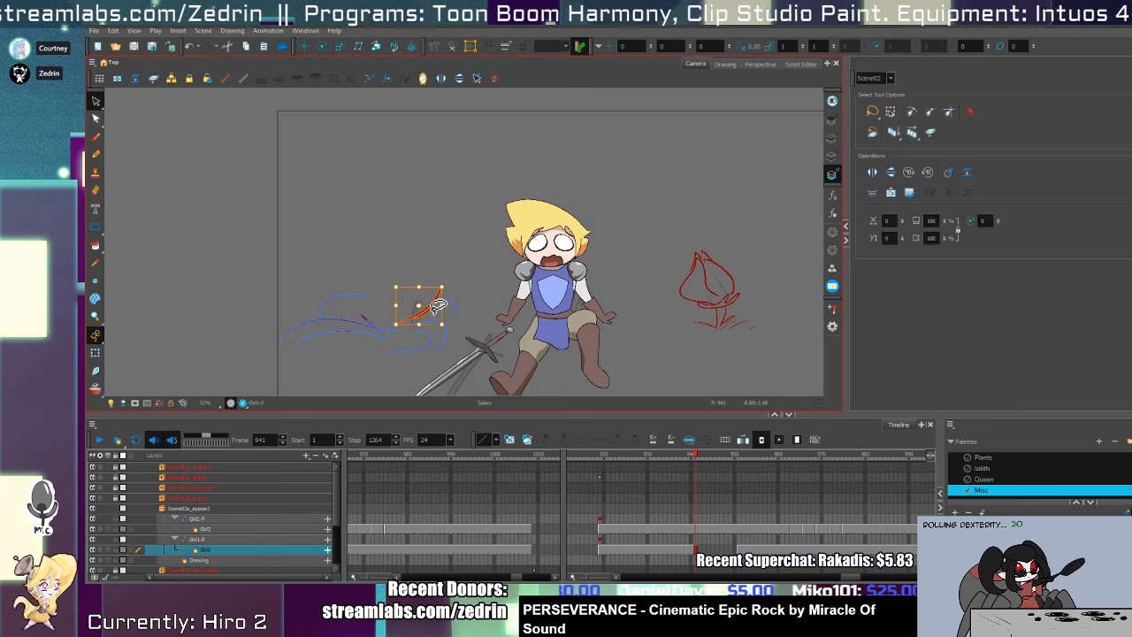
key(Delete)
click(333, 338)
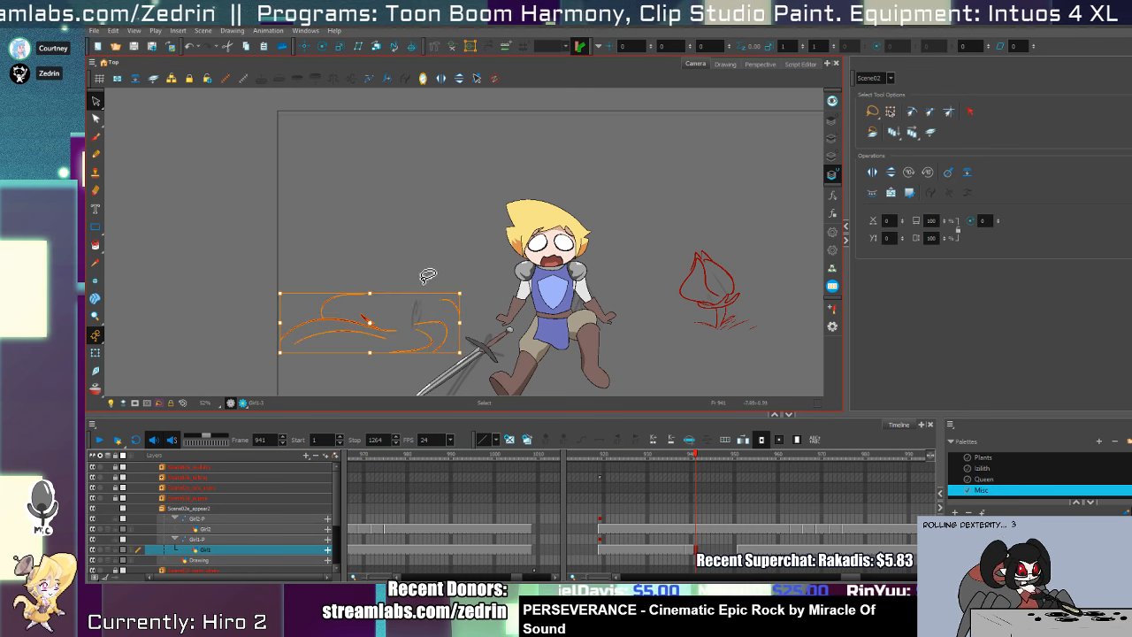
- Turn on onion skin and brush a slightly taller bud with a bent tip above the ground leaves at frame 940
key(alt+b)
drag(431, 298, 425, 298)
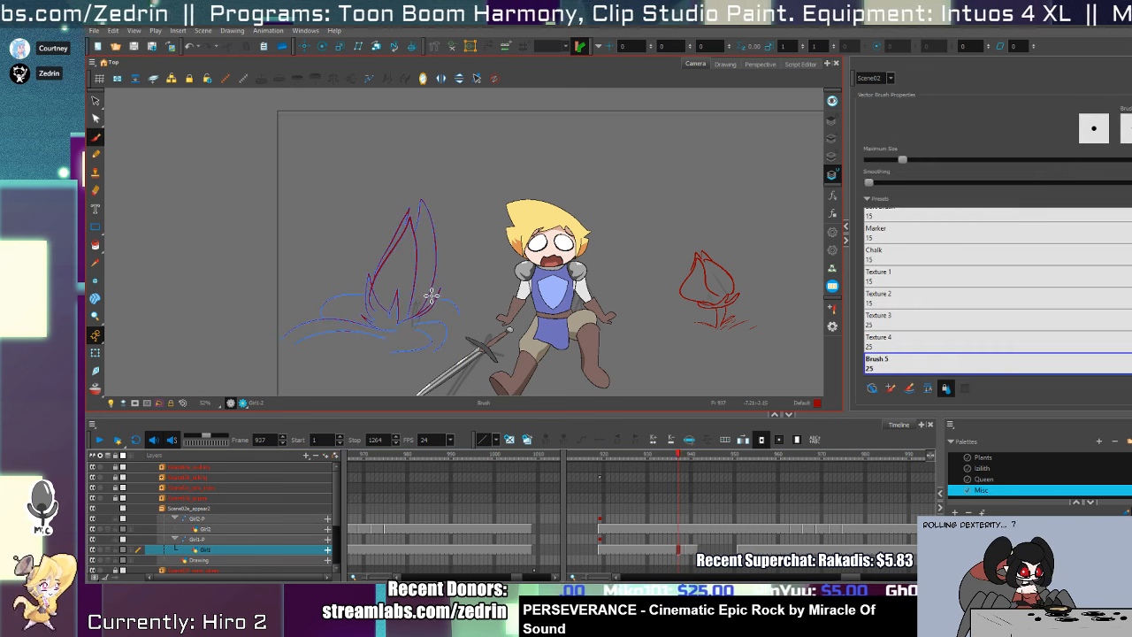
key(ctrl+z)
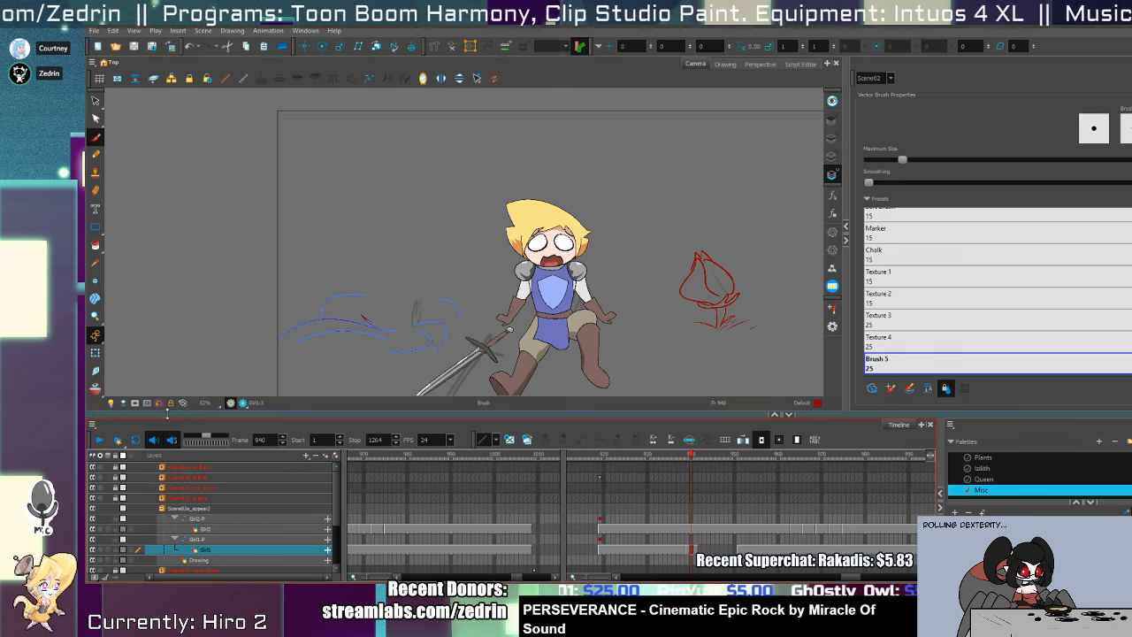
key(alt+o)
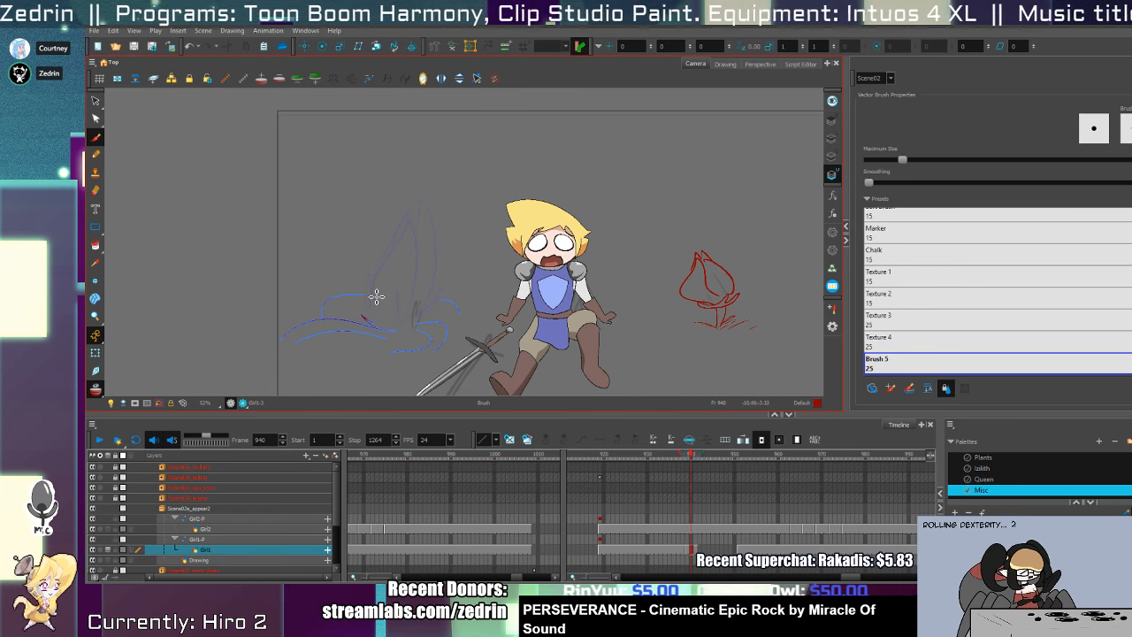
mouse_move(370, 308)
mouse_down()
mouse_move(362, 260)
mouse_move(422, 205)
mouse_move(418, 287)
mouse_up()
drag(430, 204, 436, 282)
key(ctrl+z)
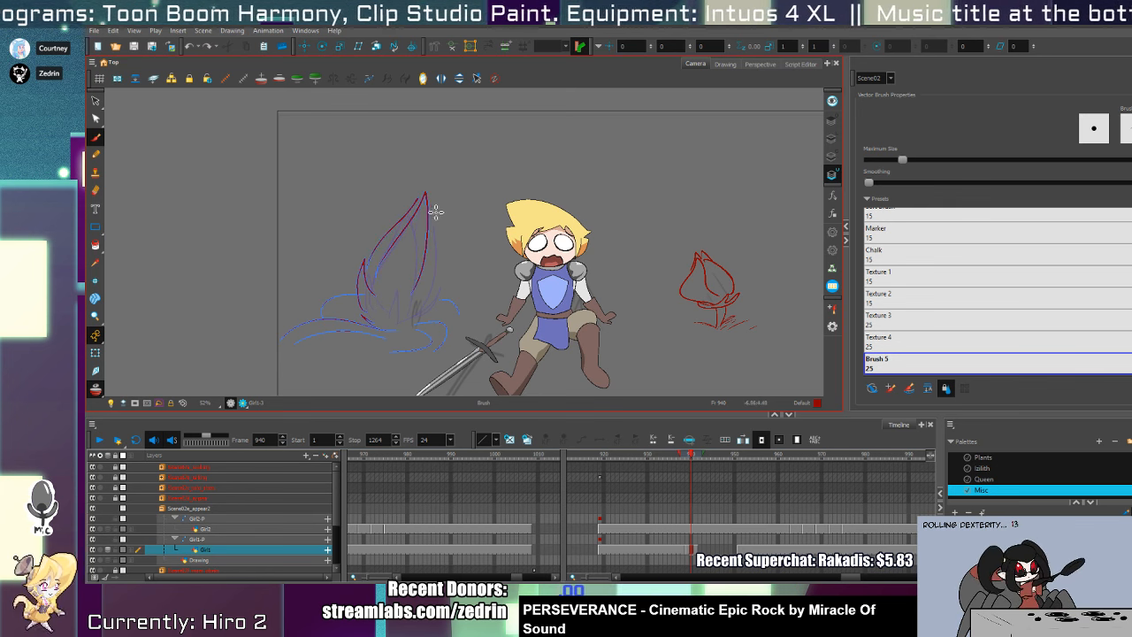
drag(432, 209, 415, 313)
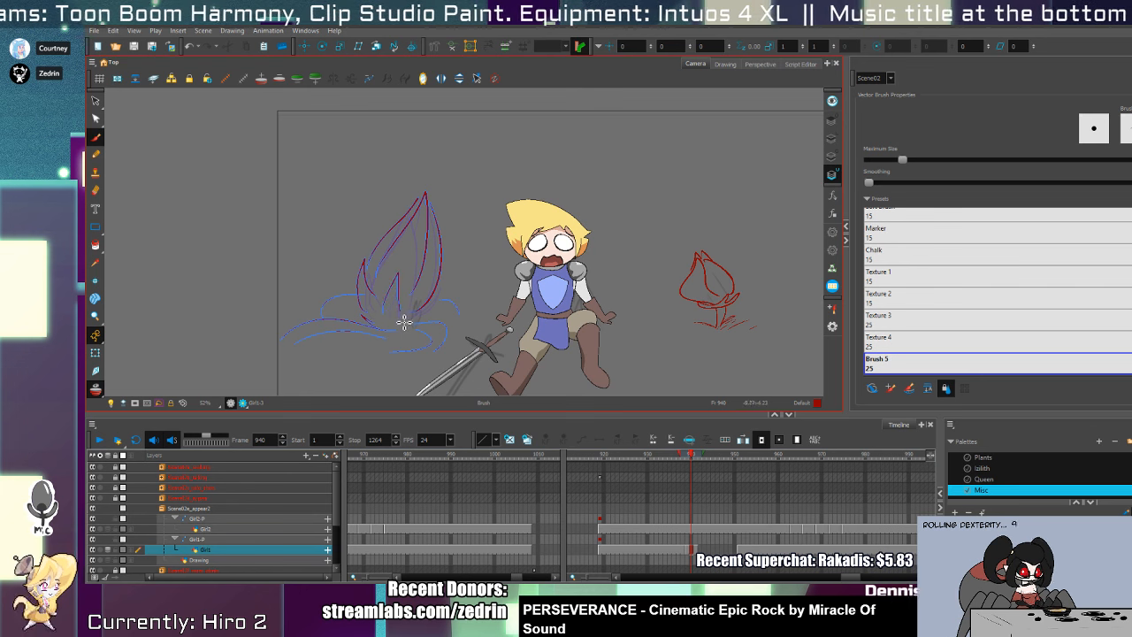
- Paste the ground leaves into a new Girl1 drawing at frame 942 and brush a taller, wider bud with split petals
key(period)
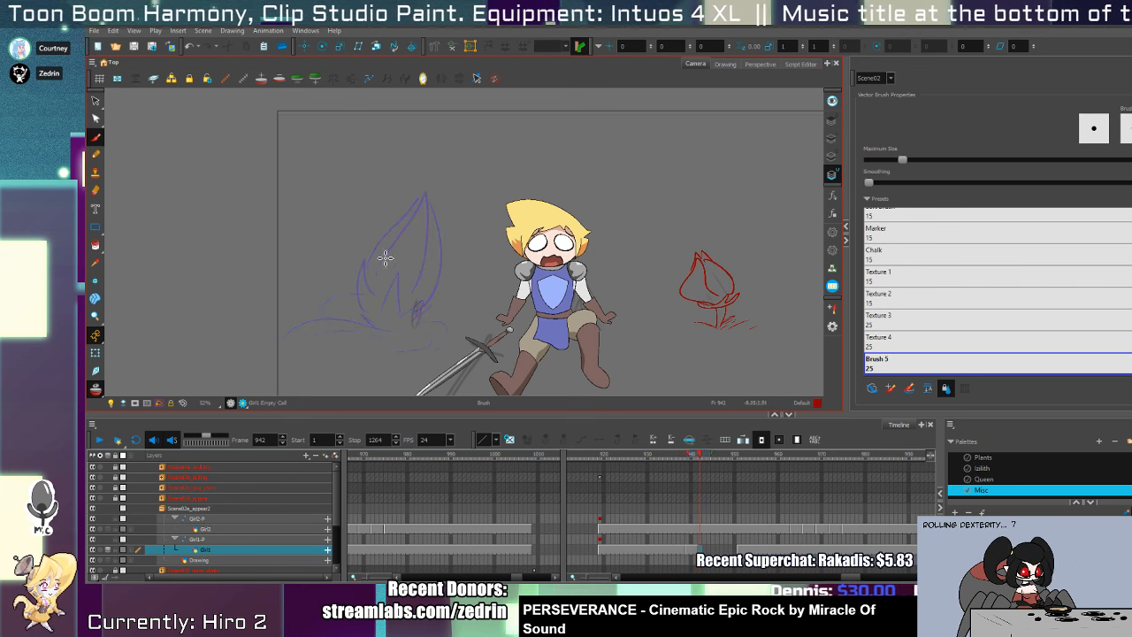
key(ctrl+v)
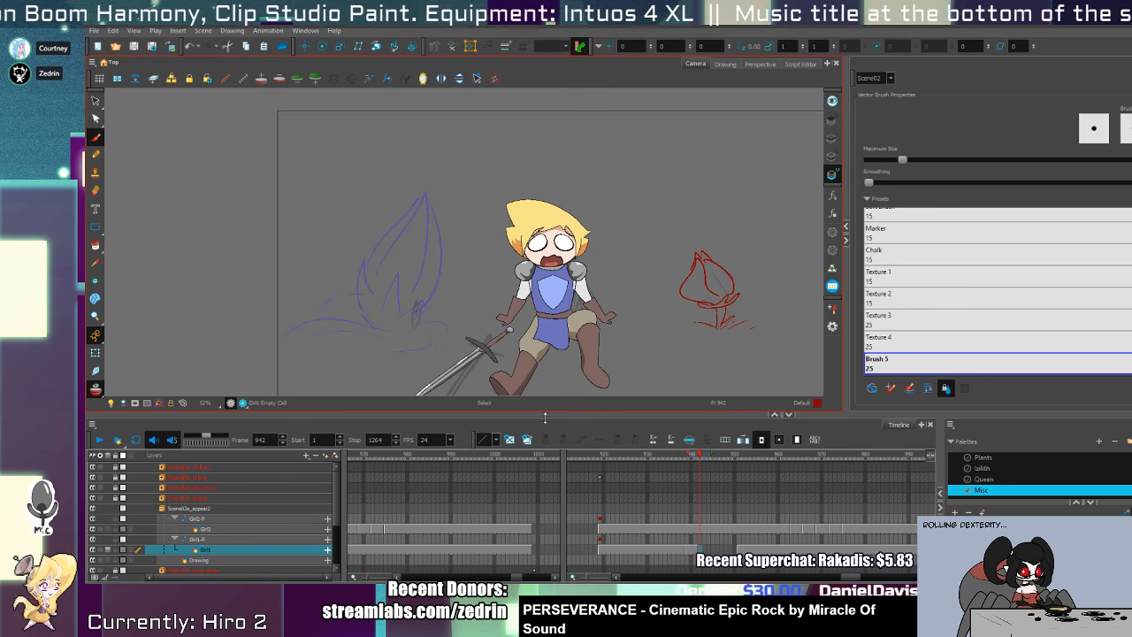
key(alt+b)
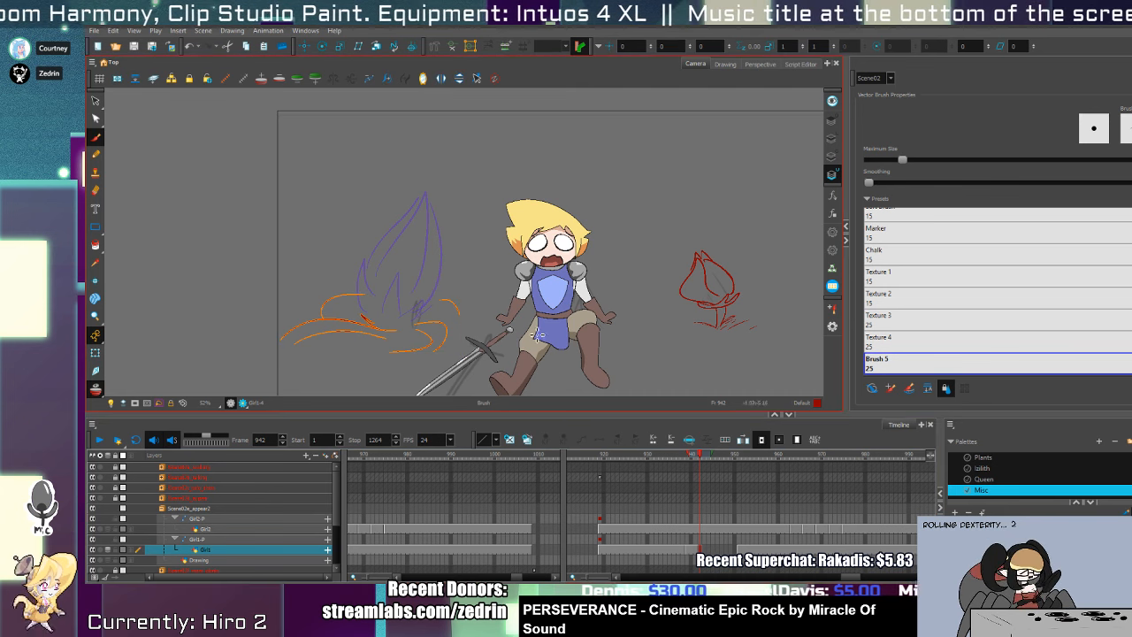
mouse_move(365, 316)
mouse_down()
mouse_move(366, 270)
mouse_move(436, 178)
mouse_move(428, 293)
mouse_up()
drag(407, 215, 426, 164)
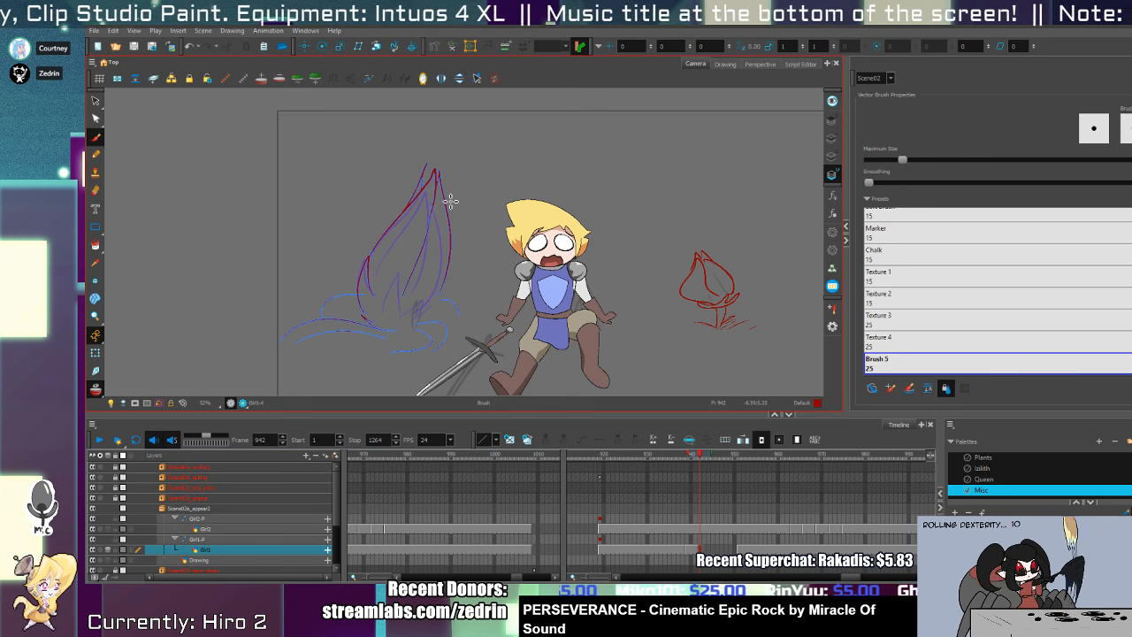
drag(382, 319, 404, 261)
mouse_move(403, 262)
mouse_down()
mouse_move(407, 324)
mouse_move(450, 273)
mouse_up()
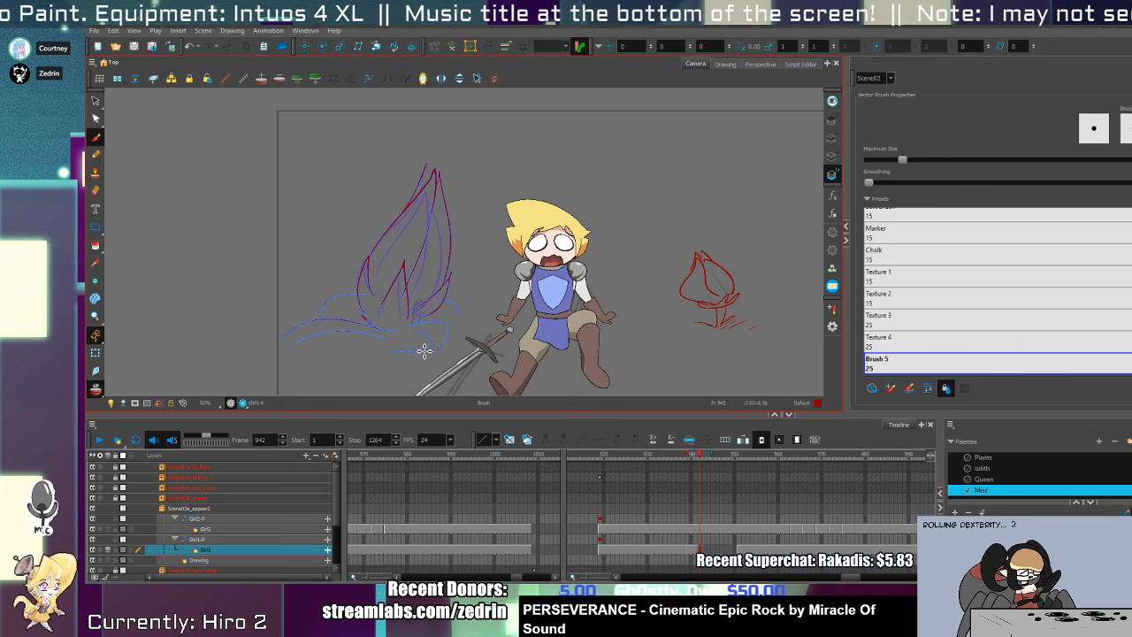
- Paste the ground leaves into a new Girl1 drawing at frame 945 and brush a bulging outer curve for the swelling bud
key(g)
key(f)
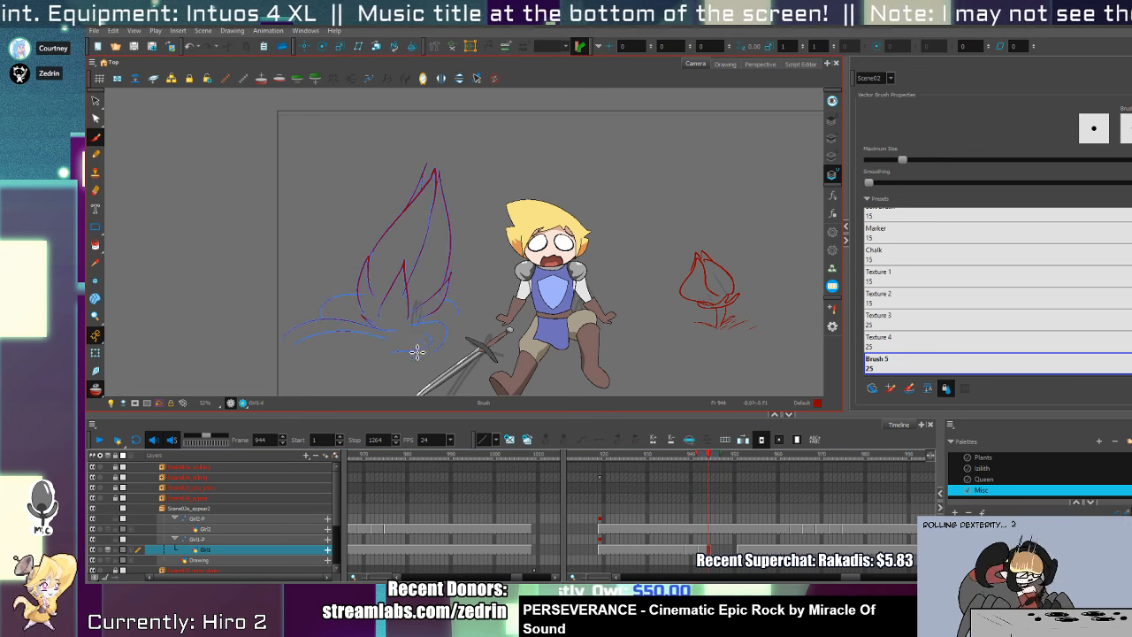
key(g)
key(ctrl+v)
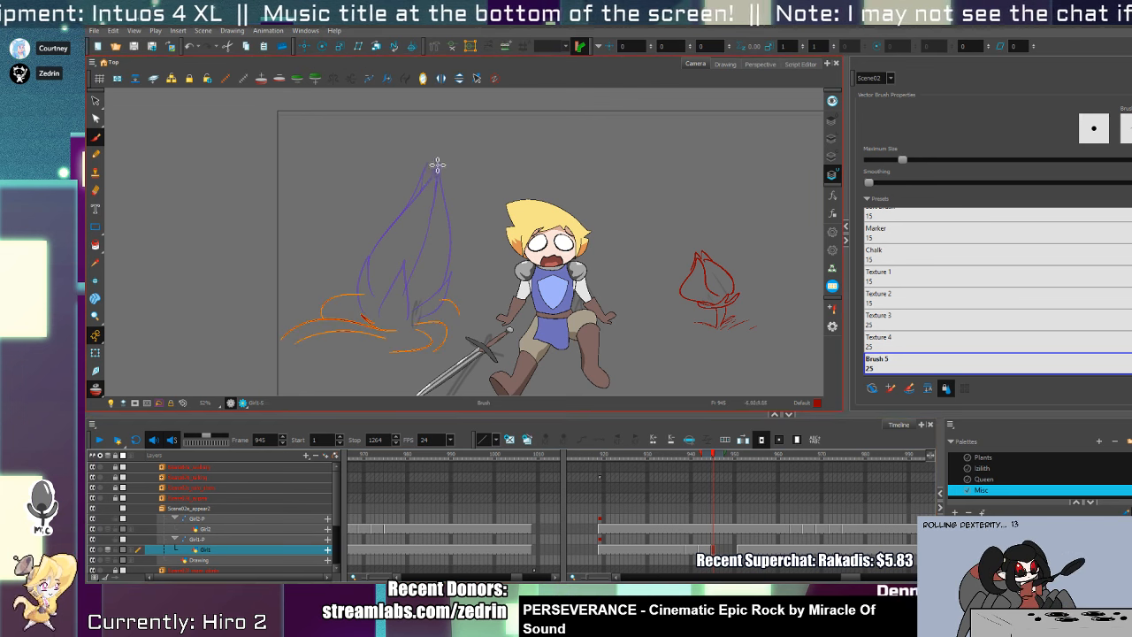
mouse_move(437, 167)
mouse_down()
mouse_move(379, 214)
mouse_move(367, 259)
mouse_move(336, 270)
mouse_up()
key(ctrl+z)
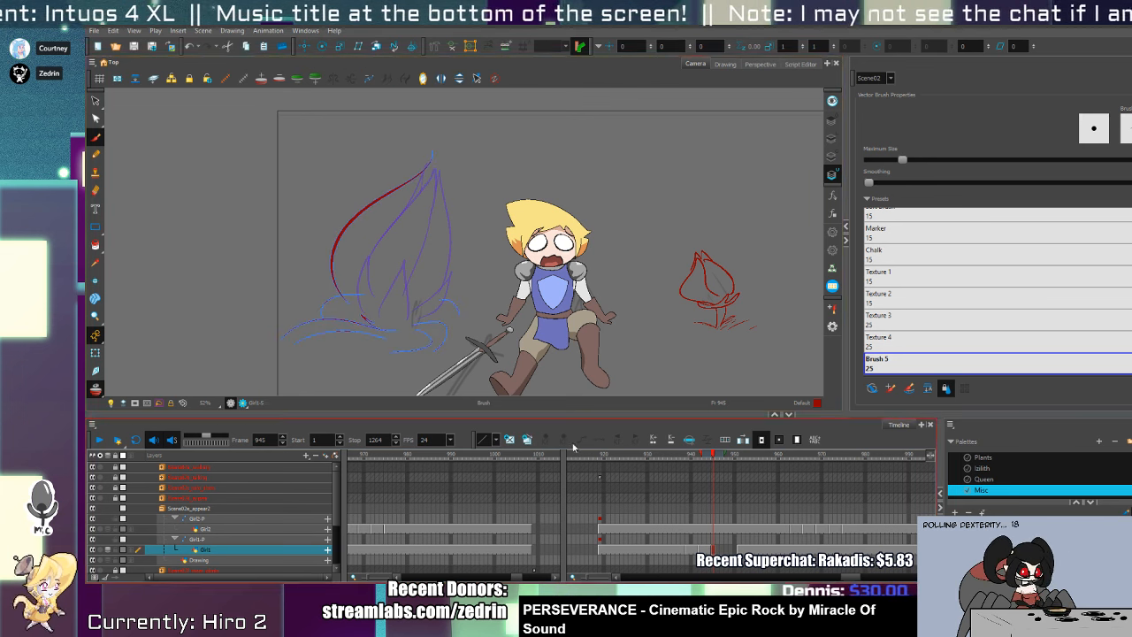
- Paste the ground leaves into a new Girl1 drawing at frame 948, with onion skin showing the full-grown plant
click(723, 549)
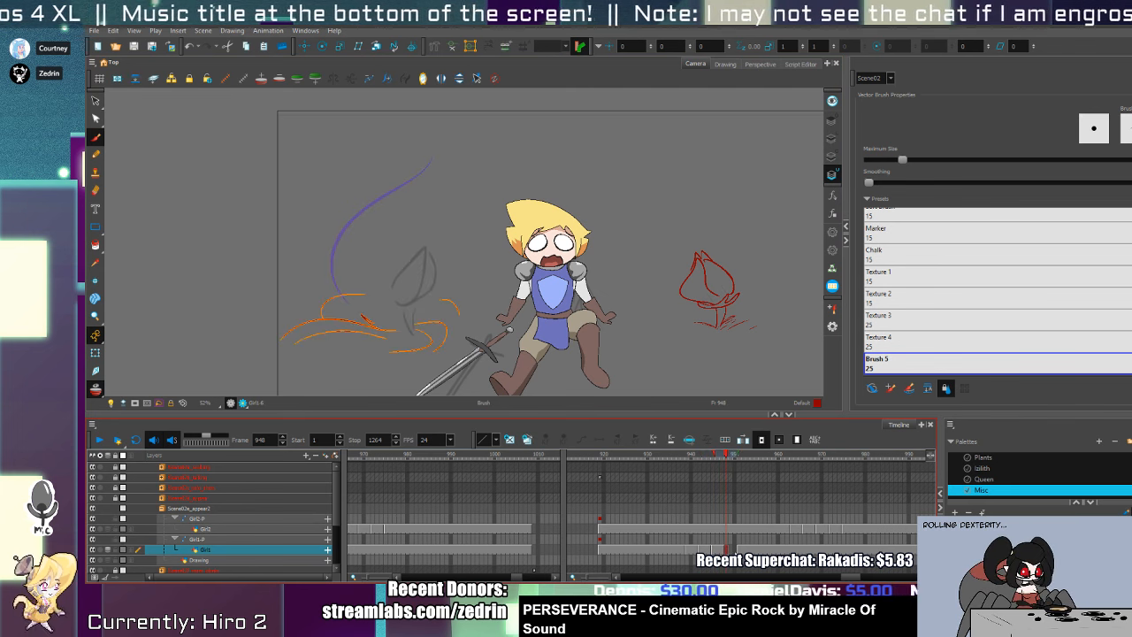
key(period)
key(period)
click(739, 548)
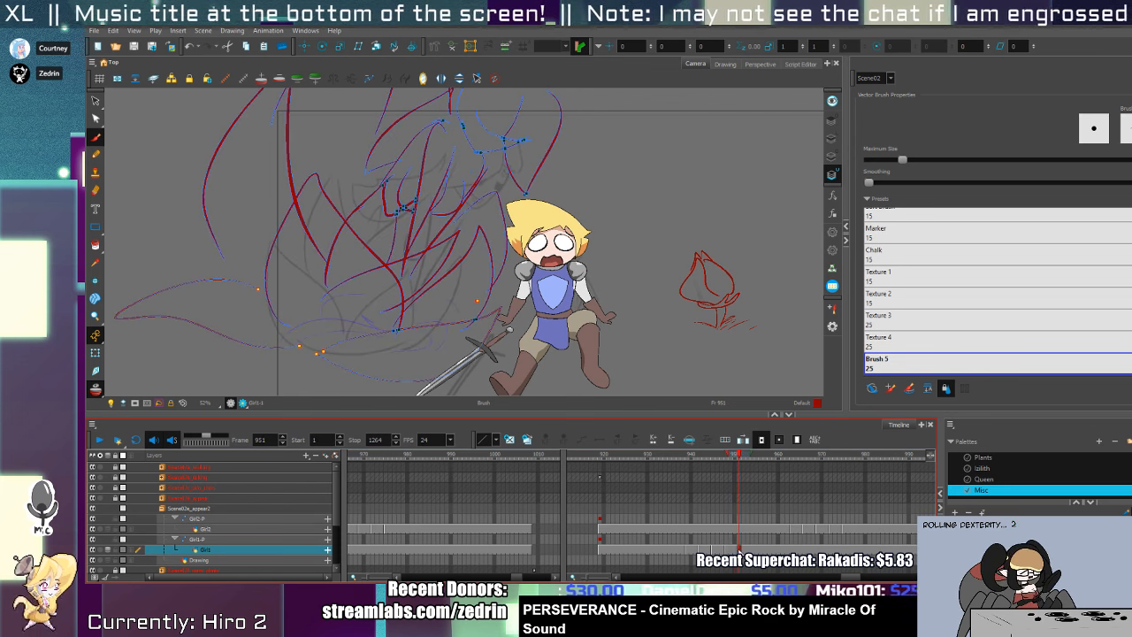
click(722, 549)
key(space)
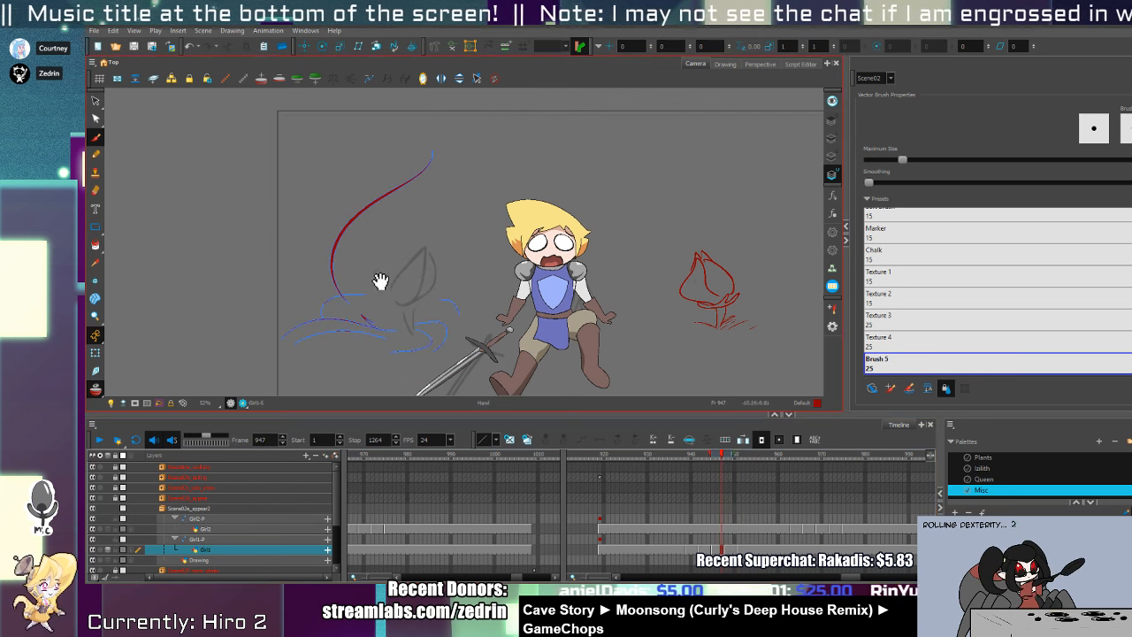
key(period)
key(period)
key(period)
drag(400, 239, 507, 235)
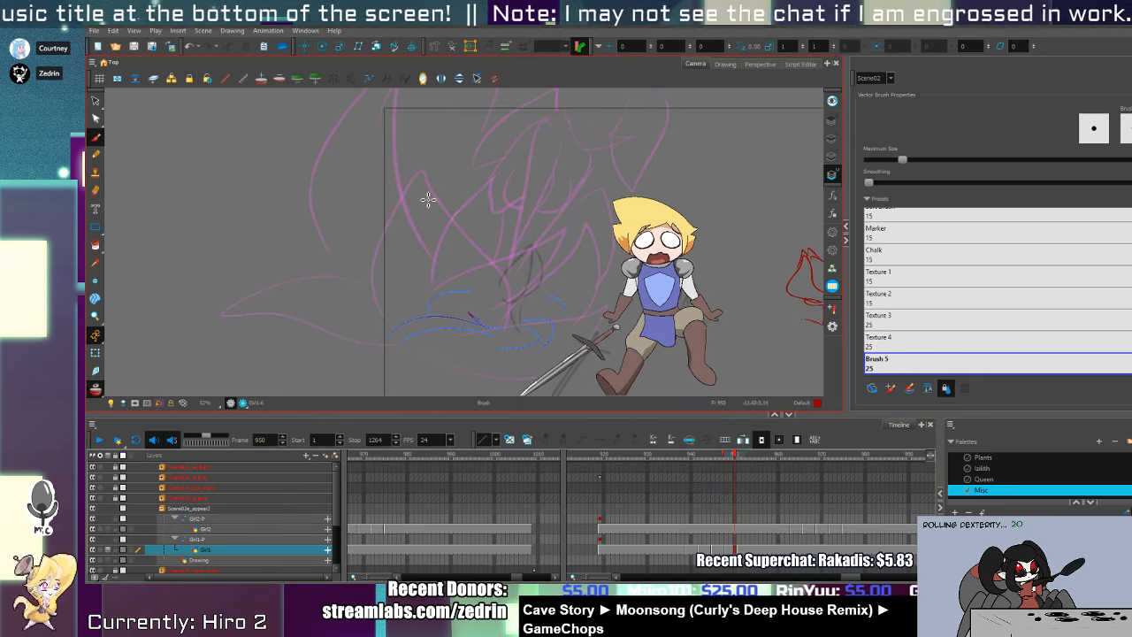
- Brush the large bud's tall central petal and the two bulging petals on its left side above the ground leaves
mouse_move(505, 114)
mouse_down()
mouse_move(411, 196)
mouse_move(508, 351)
mouse_up()
key(ctrl+z)
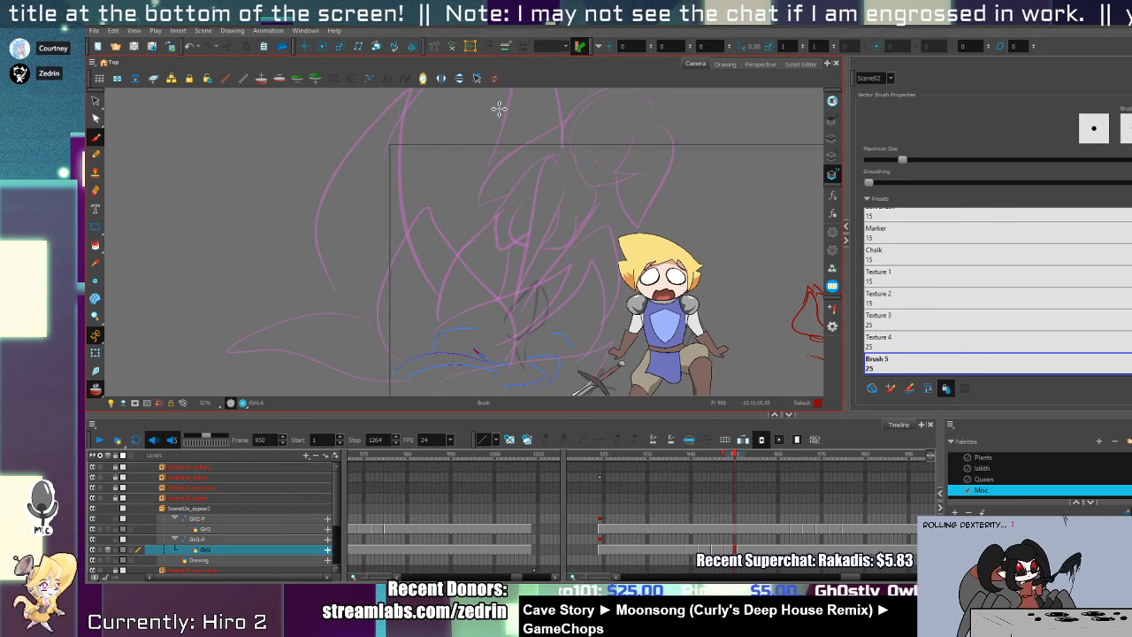
drag(519, 107, 503, 368)
drag(525, 106, 511, 358)
key(ctrl+z)
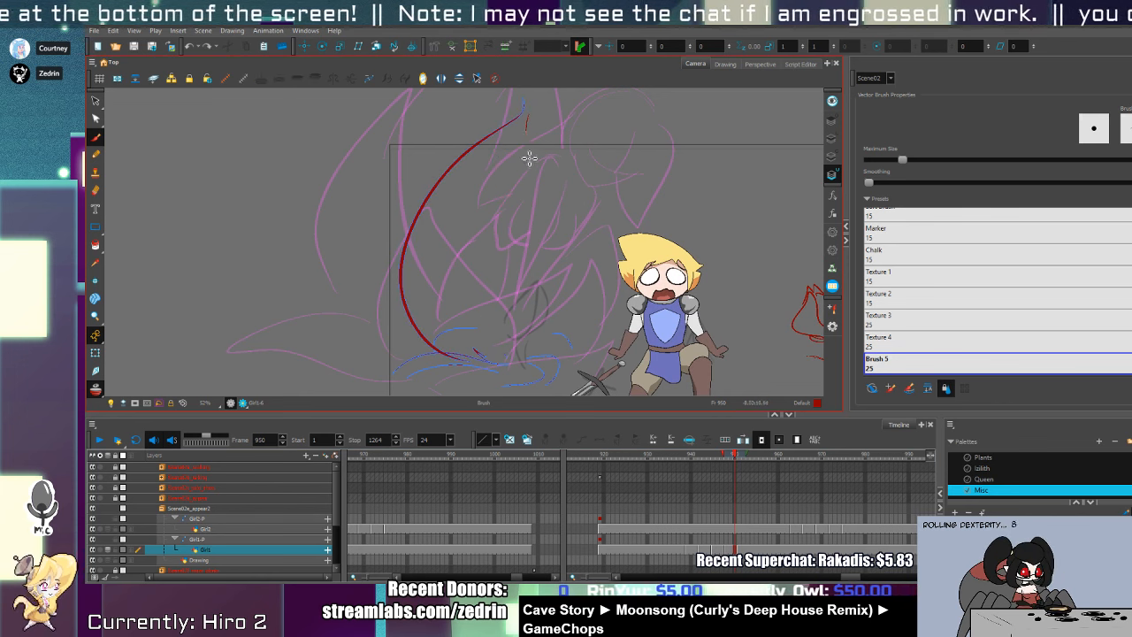
drag(524, 104, 503, 363)
mouse_move(422, 192)
mouse_down()
mouse_move(415, 279)
mouse_move(498, 312)
mouse_up()
key(ctrl+z)
key(ctrl+z)
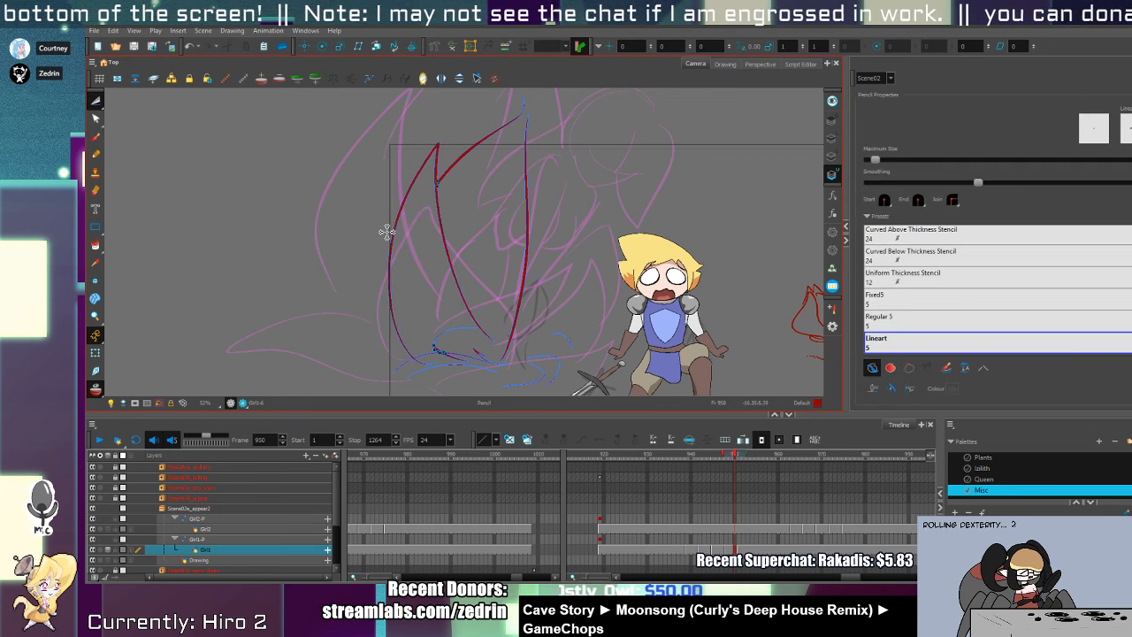
drag(395, 296, 465, 159)
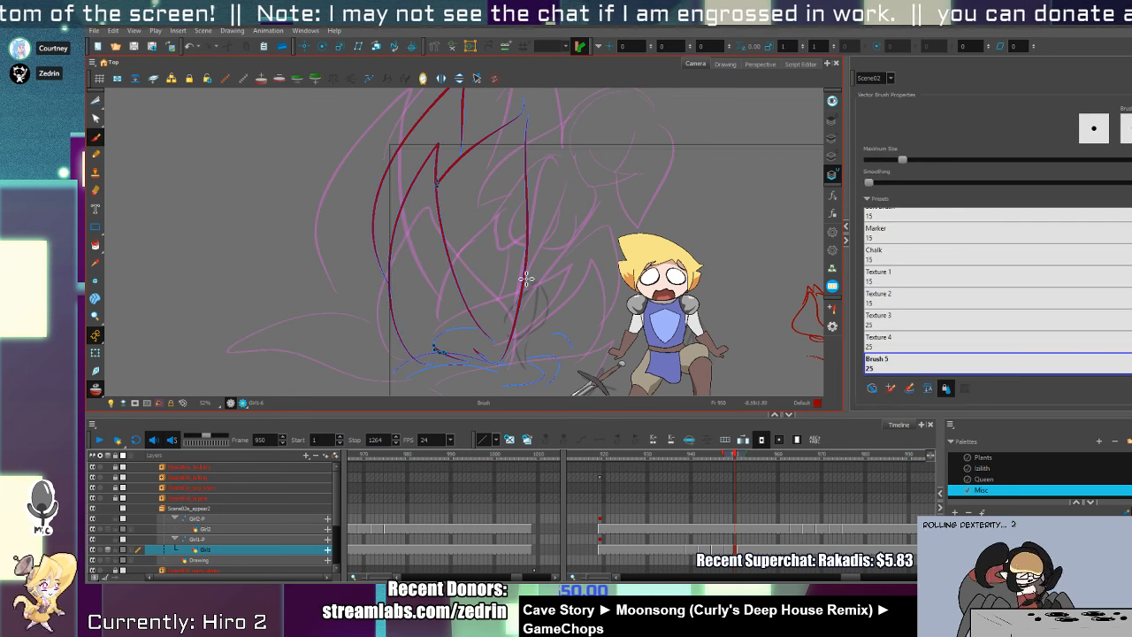
- Brush the large bud's overlapping right-side petals, including a tall pointed outer petal behind them
drag(526, 279, 542, 353)
key(ctrl+z)
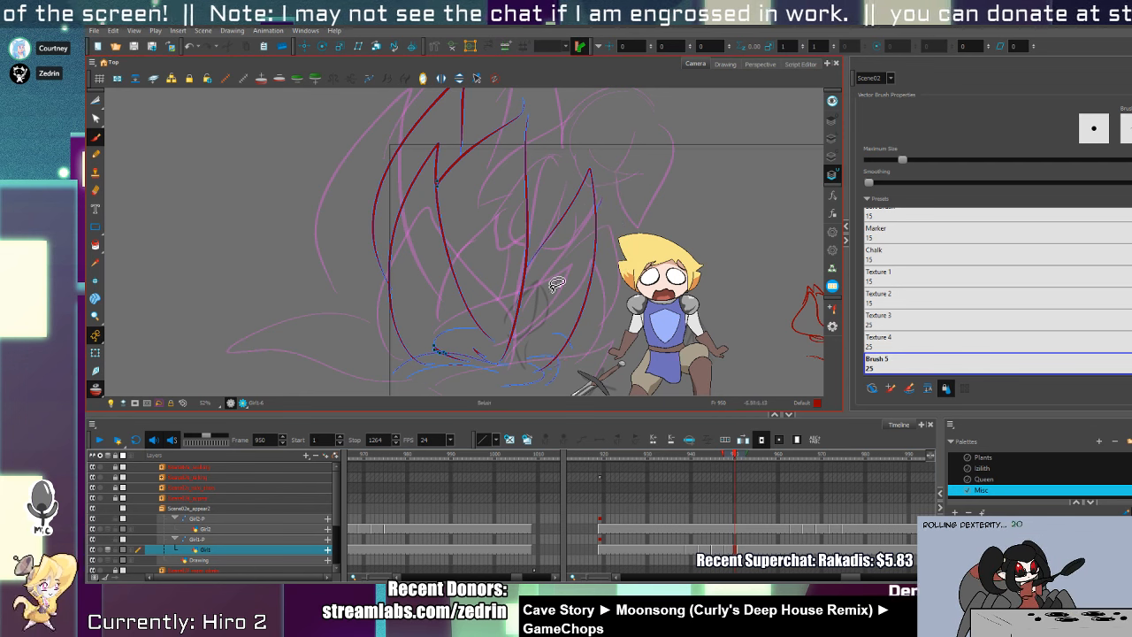
key(ctrl+z)
mouse_move(529, 284)
mouse_down()
mouse_move(590, 248)
mouse_move(547, 367)
mouse_up()
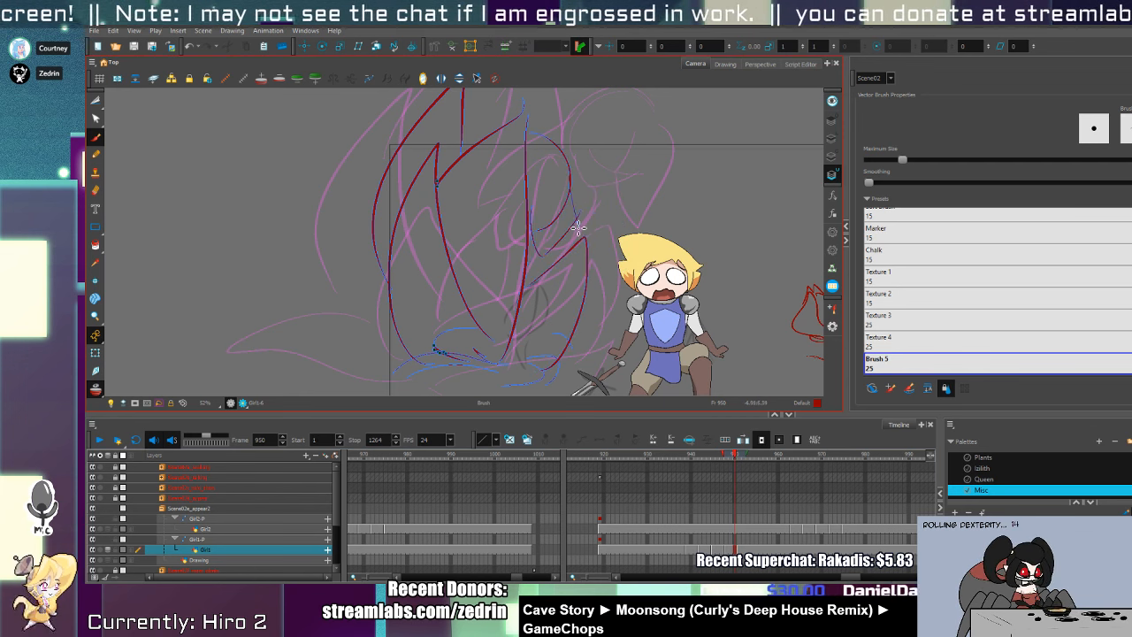
drag(591, 173, 617, 187)
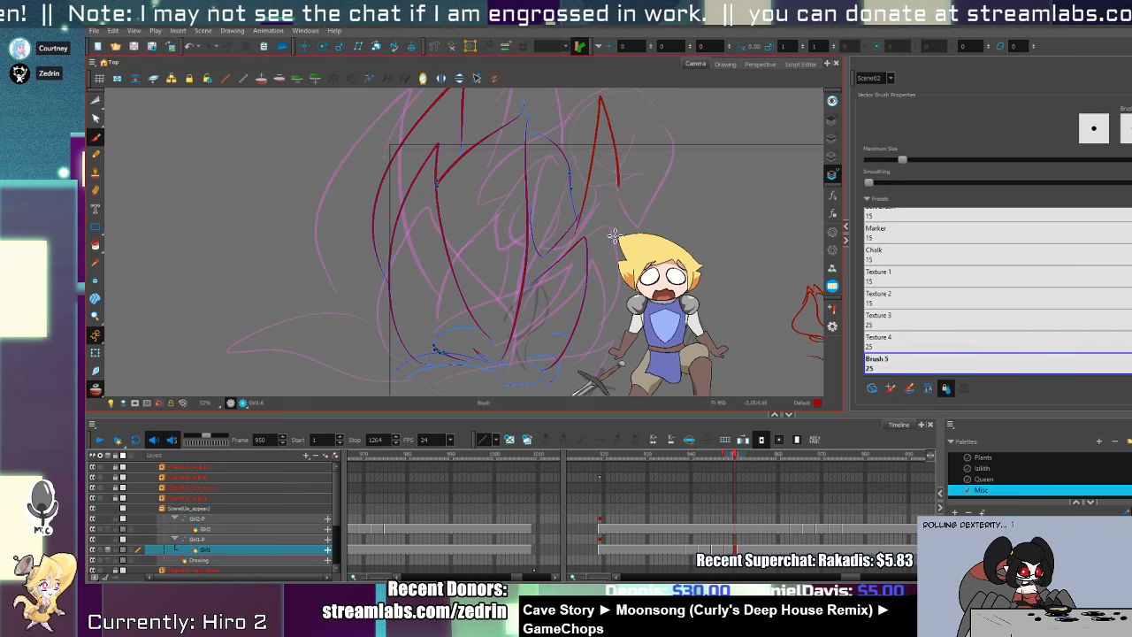
drag(615, 236, 589, 280)
drag(562, 191, 573, 261)
drag(565, 122, 535, 209)
drag(573, 223, 567, 85)
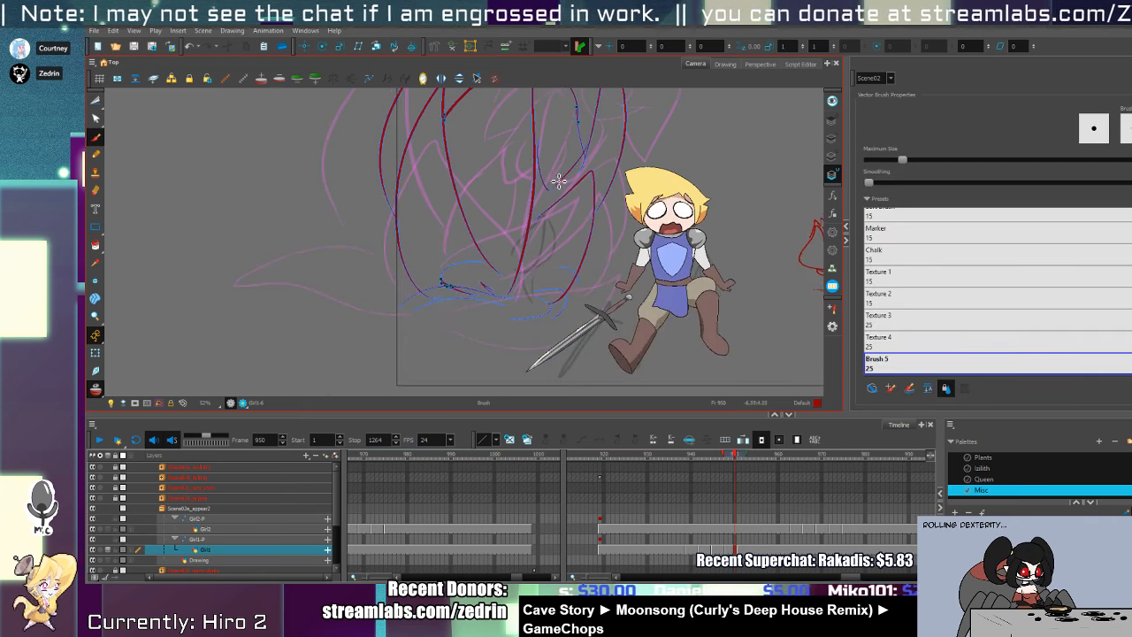
- Delete the single bulging outer curve from the Girl1 drawing that starts at frame 945, keeping the ground leaves
key(period)
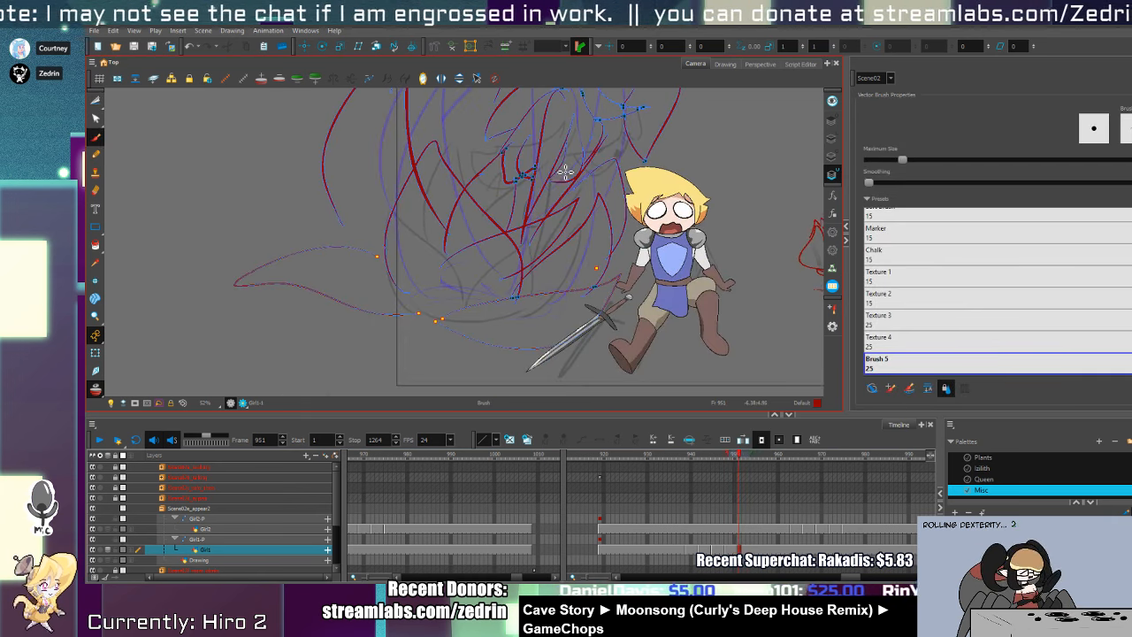
key(comma)
key(comma)
key(comma)
key(comma)
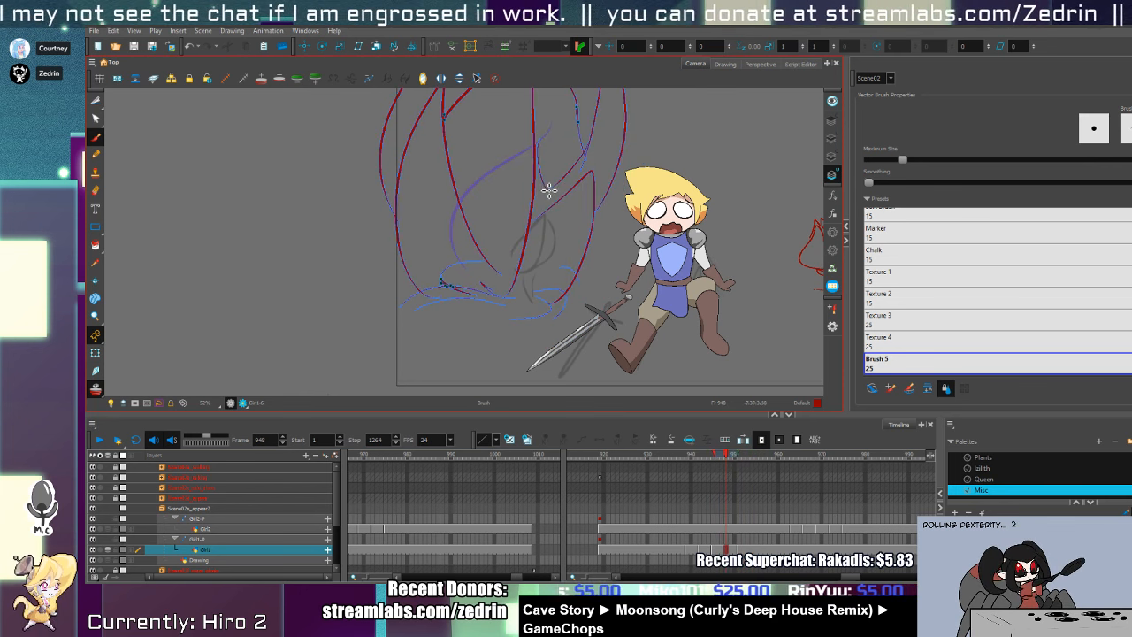
drag(548, 192, 521, 253)
key(alt+s)
click(514, 236)
key(Delete)
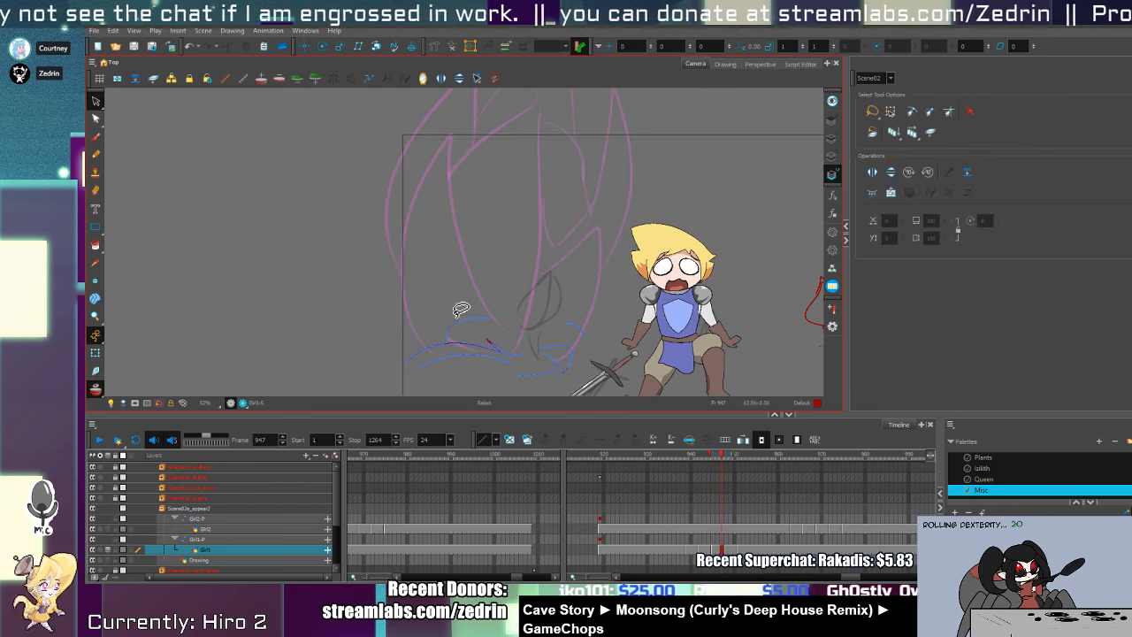
- Brush the medium bud's front petals above the ground leaves: a left petal, a tall central petal and a right petal
key(alt+b)
mouse_move(425, 325)
mouse_down()
mouse_move(474, 185)
mouse_move(491, 300)
mouse_up()
mouse_move(477, 196)
mouse_down()
mouse_move(516, 204)
mouse_move(512, 334)
mouse_up()
key(ctrl+z)
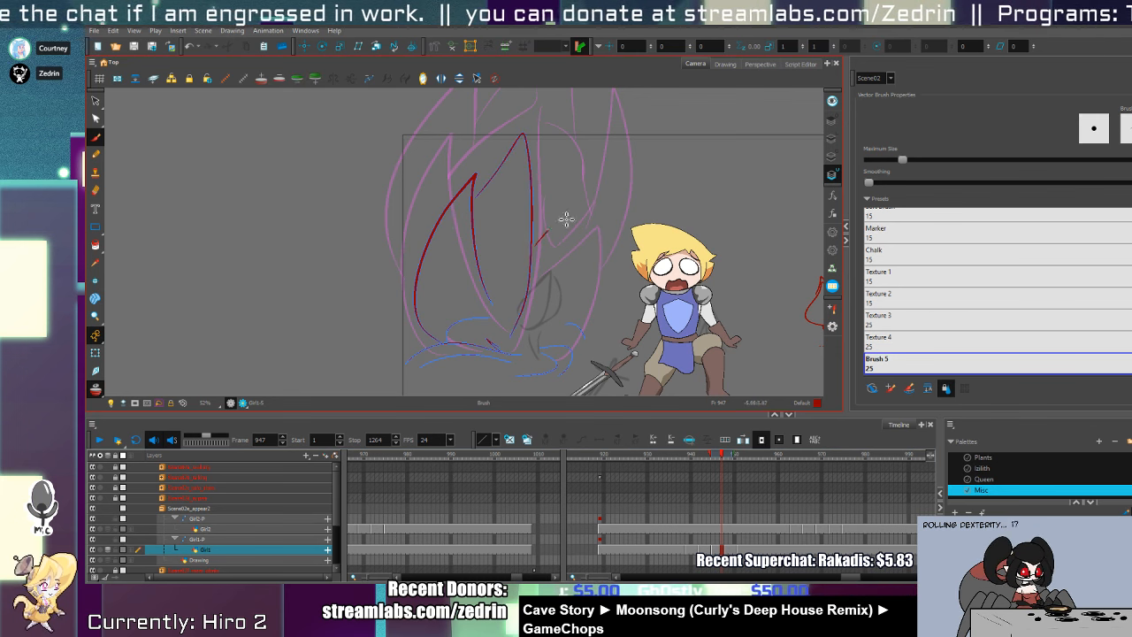
drag(535, 247, 595, 251)
- Brush the medium bud's rear petals with a tall central tip and smaller points beside it
drag(497, 208, 522, 255)
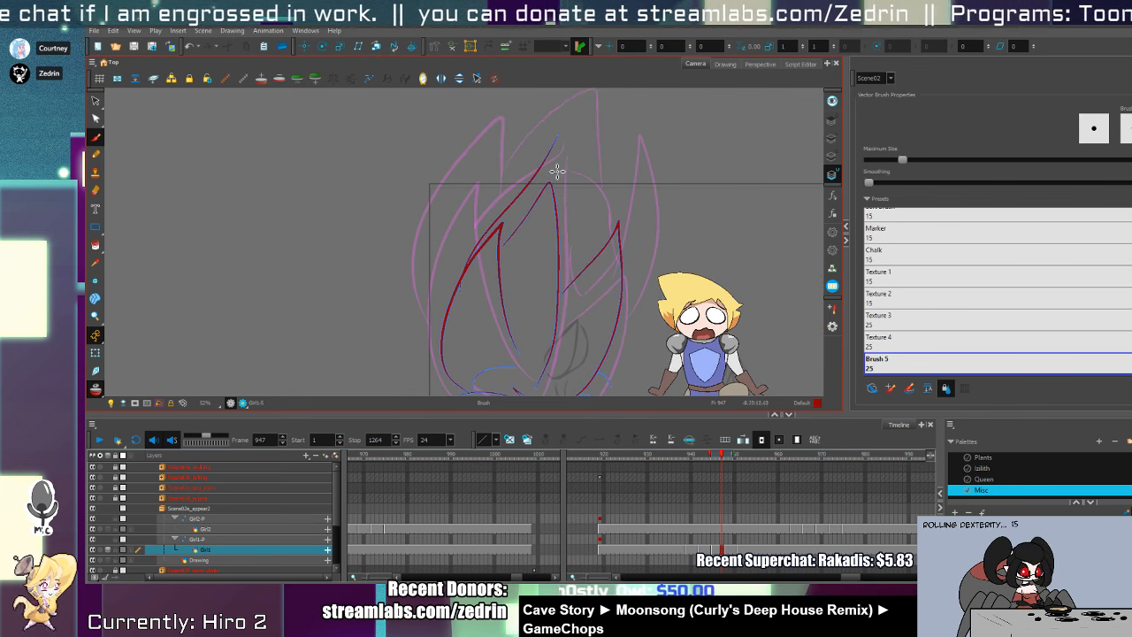
drag(573, 138, 587, 237)
drag(595, 197, 602, 237)
mouse_move(598, 244)
mouse_down()
mouse_move(599, 171)
mouse_move(617, 219)
mouse_up()
mouse_move(459, 288)
mouse_down()
mouse_move(519, 192)
mouse_move(516, 167)
mouse_move(444, 199)
mouse_up()
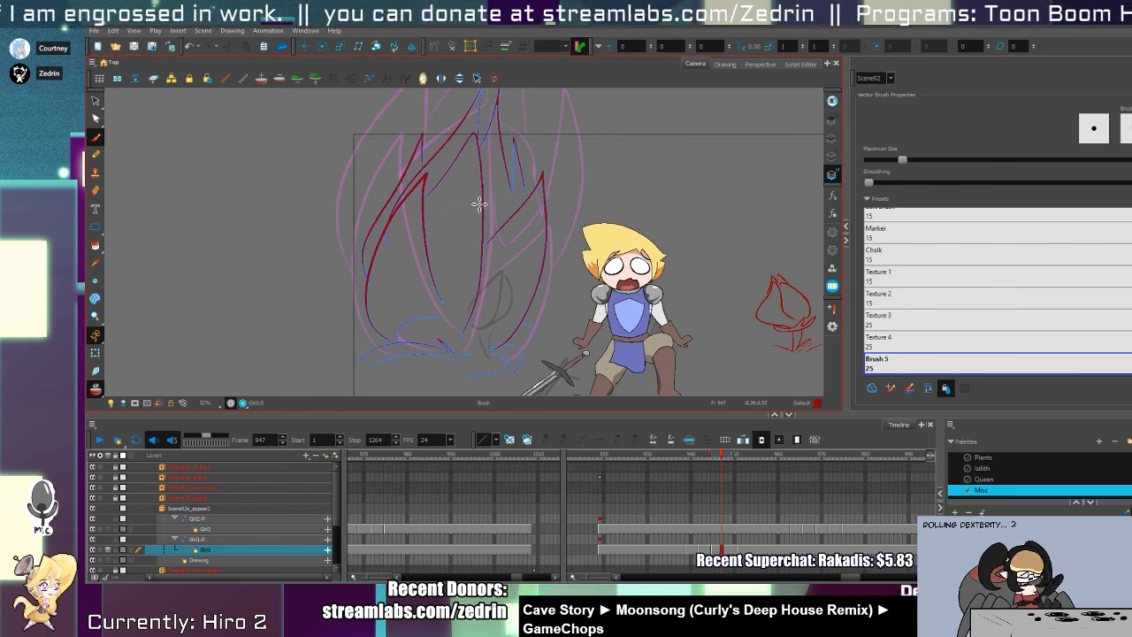
key(period)
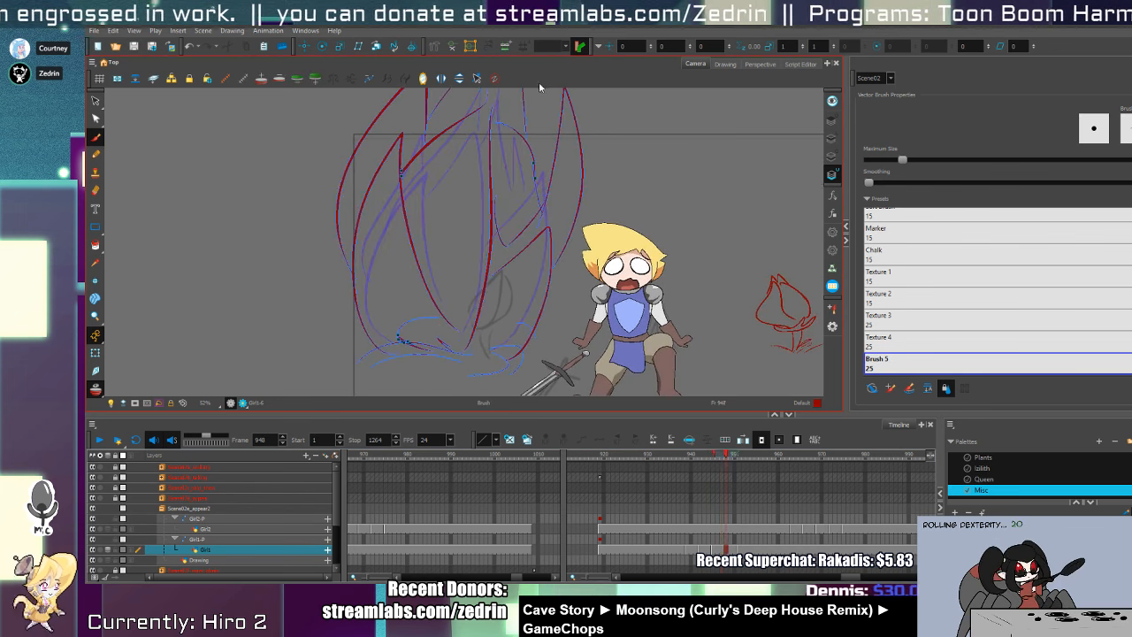
key(comma)
key(comma)
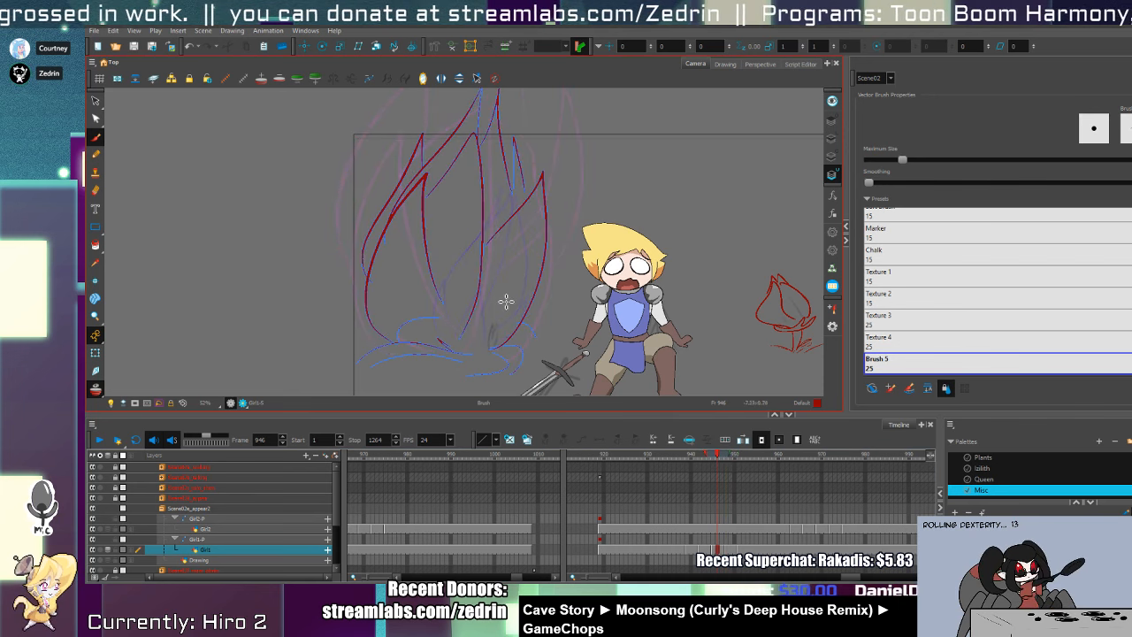
- Brush small pointed petals around the base of the medium bud in the Girl1 drawing at frame 945
key(alt+s)
key(ctrl+a)
key(comma)
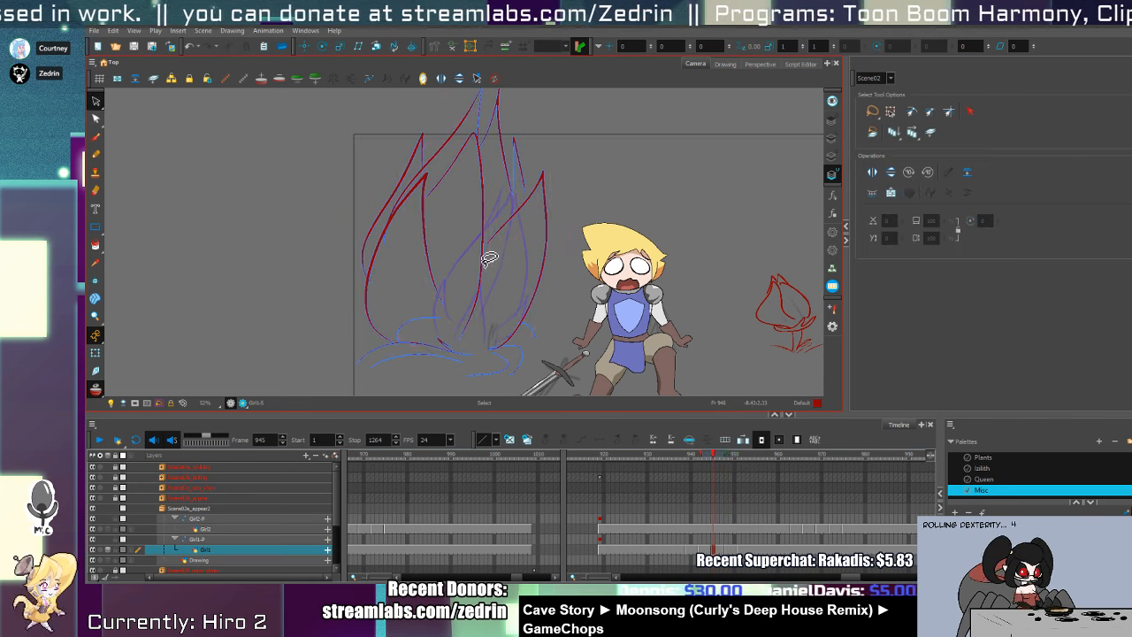
key(comma)
key(period)
key(alt+b)
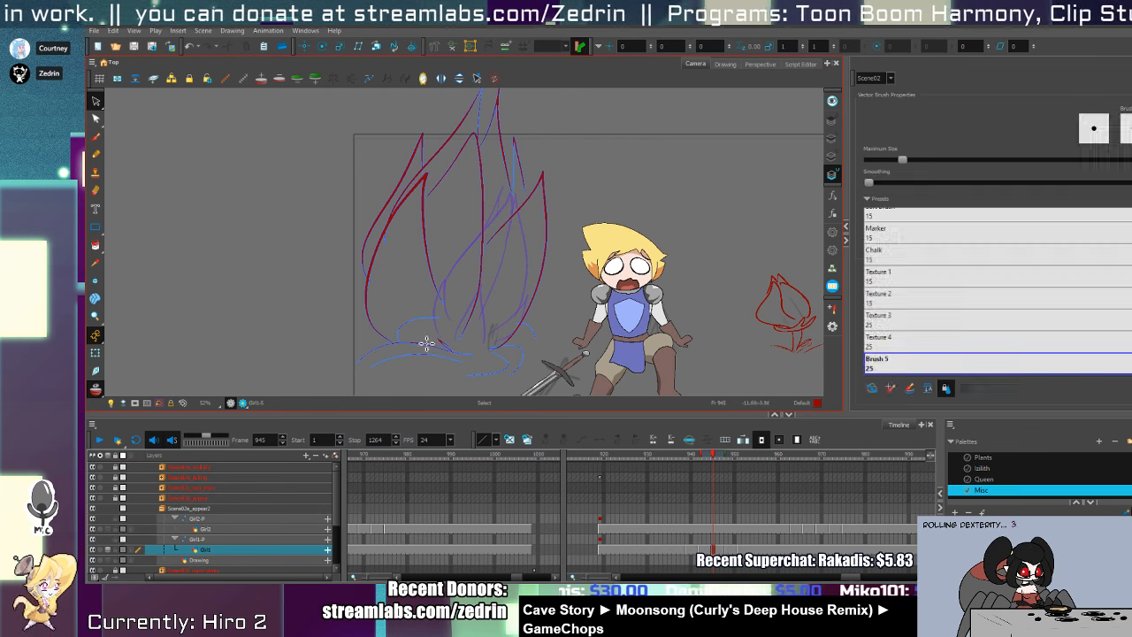
mouse_move(385, 330)
mouse_down()
mouse_move(460, 356)
mouse_move(475, 312)
mouse_up()
drag(467, 350, 483, 343)
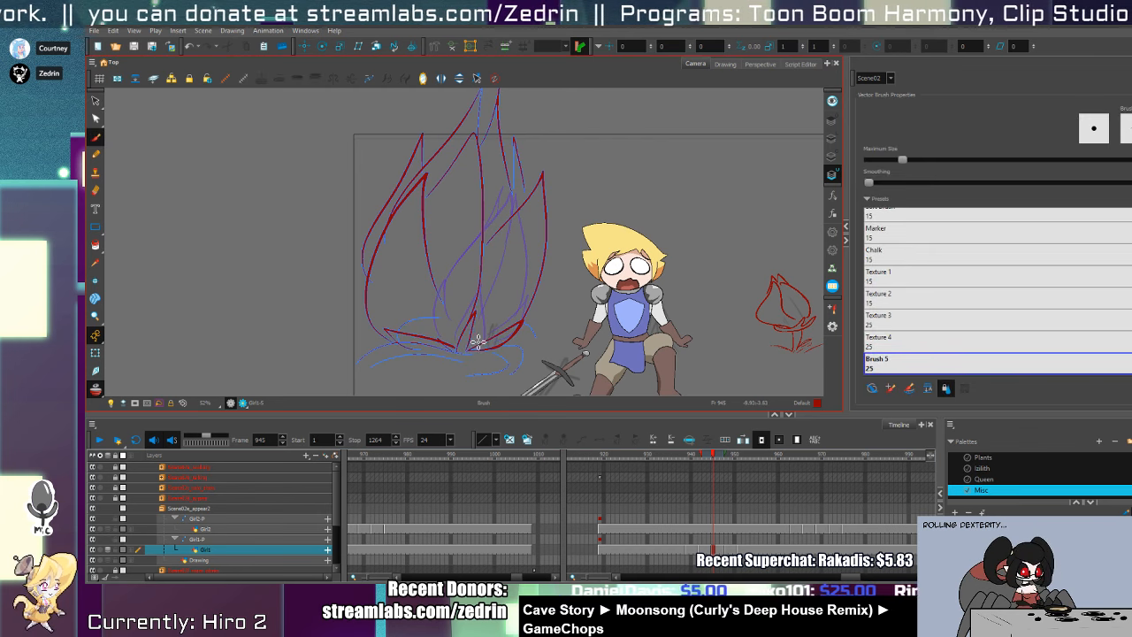
- Brush small pointed petals around the base of the large bud in the Girl1 drawing at frame 948
key(period)
key(period)
key(period)
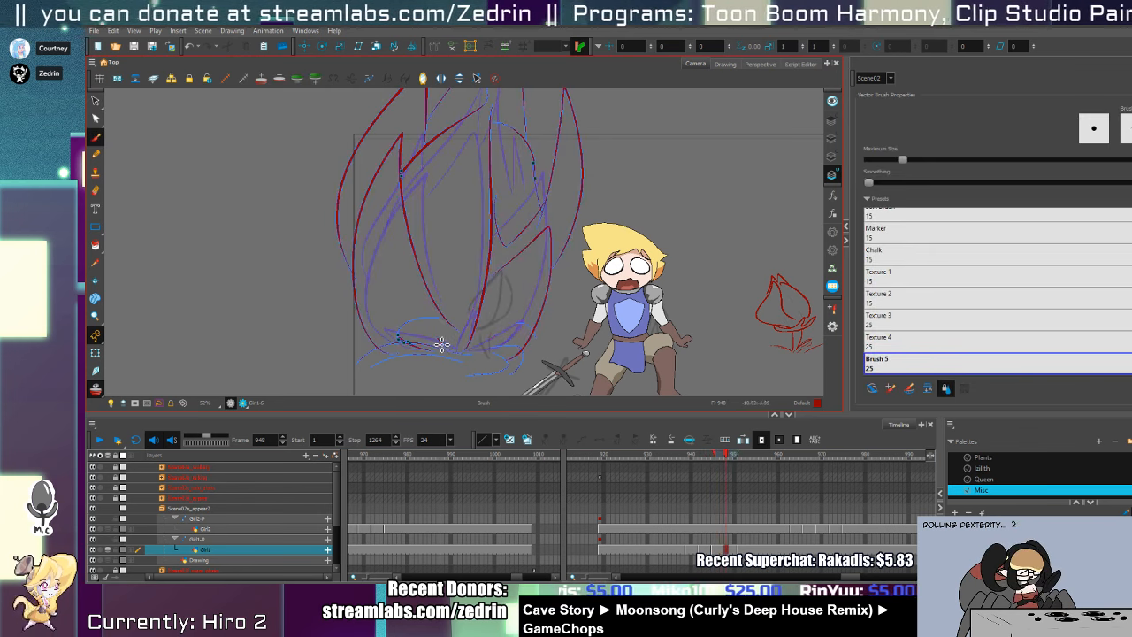
key(comma)
key(period)
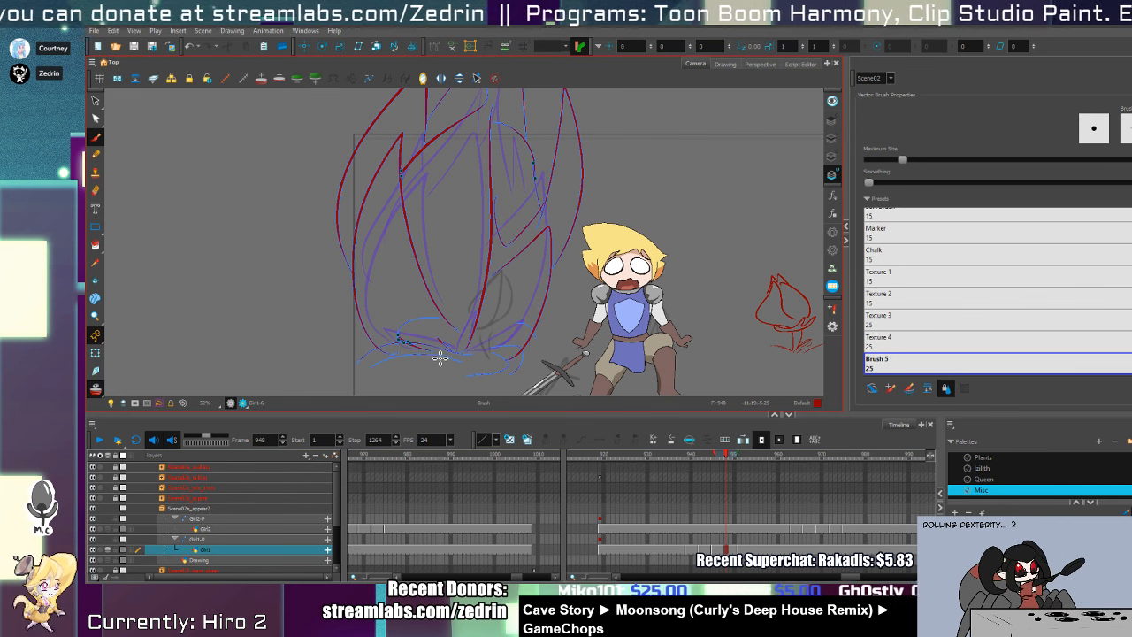
mouse_move(409, 349)
mouse_down()
mouse_move(375, 346)
mouse_move(455, 348)
mouse_move(489, 324)
mouse_up()
mouse_move(489, 325)
mouse_down()
mouse_move(482, 356)
mouse_move(534, 326)
mouse_up()
drag(535, 327, 477, 348)
drag(414, 322, 462, 353)
- Reshape the bud strokes in the Girl1 drawing at frame 943 so the bud is taller, wider and tipped further left
key(comma)
key(comma)
key(comma)
key(comma)
key(comma)
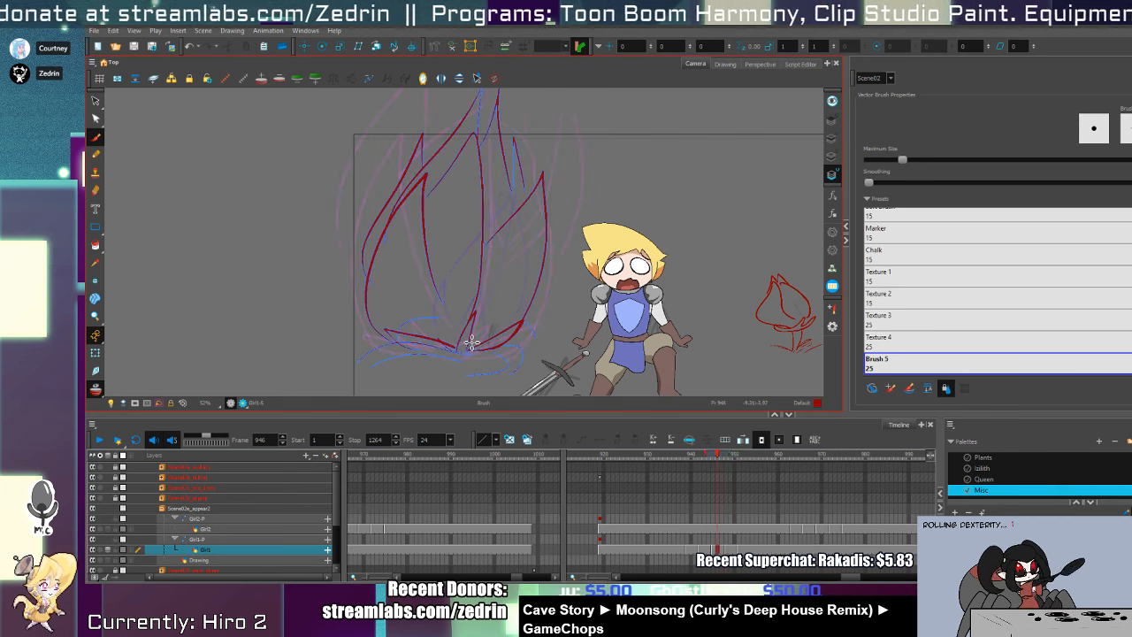
key(alt+s)
key(ctrl+a)
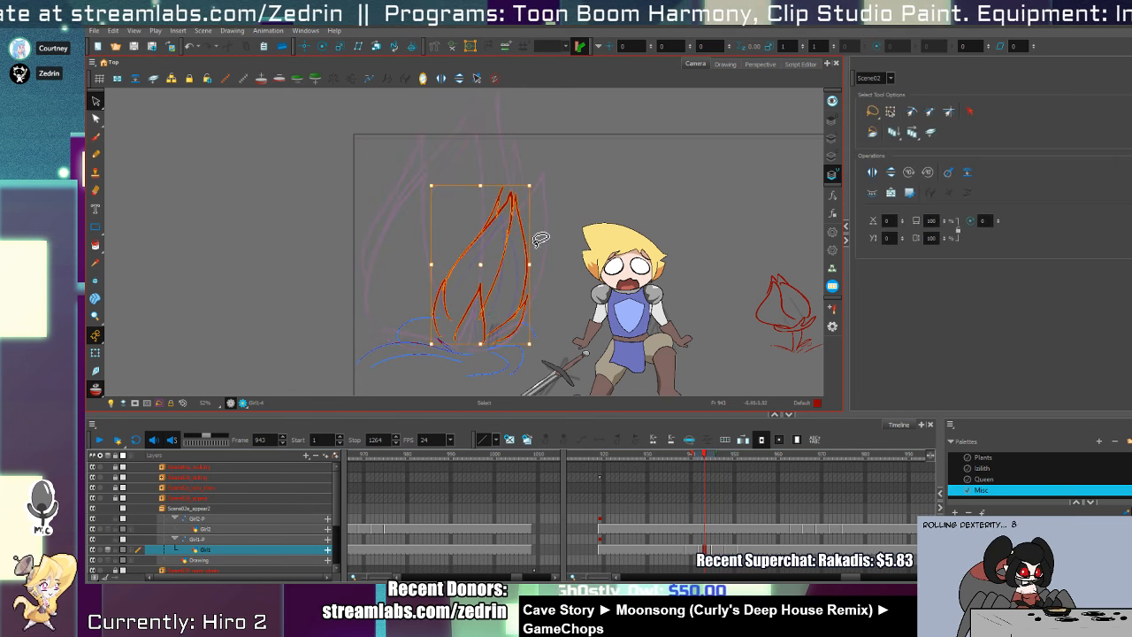
mouse_move(507, 187)
mouse_down()
mouse_move(414, 192)
mouse_move(415, 163)
mouse_up()
key(alt+b)
key(alt+s)
- Select the bud strokes in the Girl1 drawing at frame 941 and shift their tip up and to the left
key(comma)
key(comma)
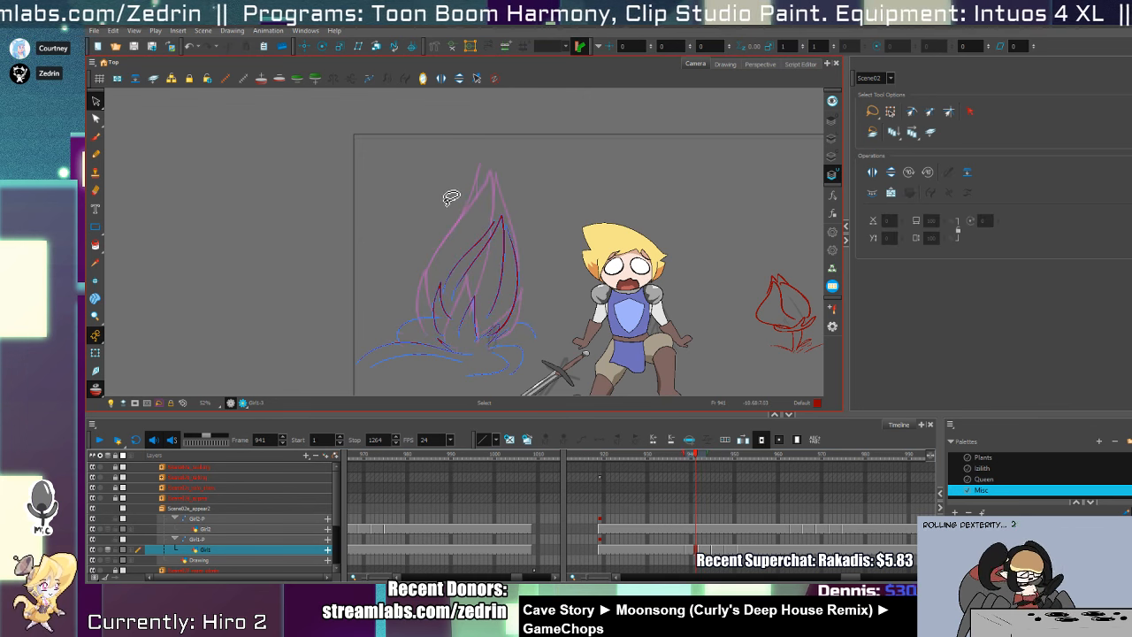
key(ctrl+a)
drag(504, 215, 473, 205)
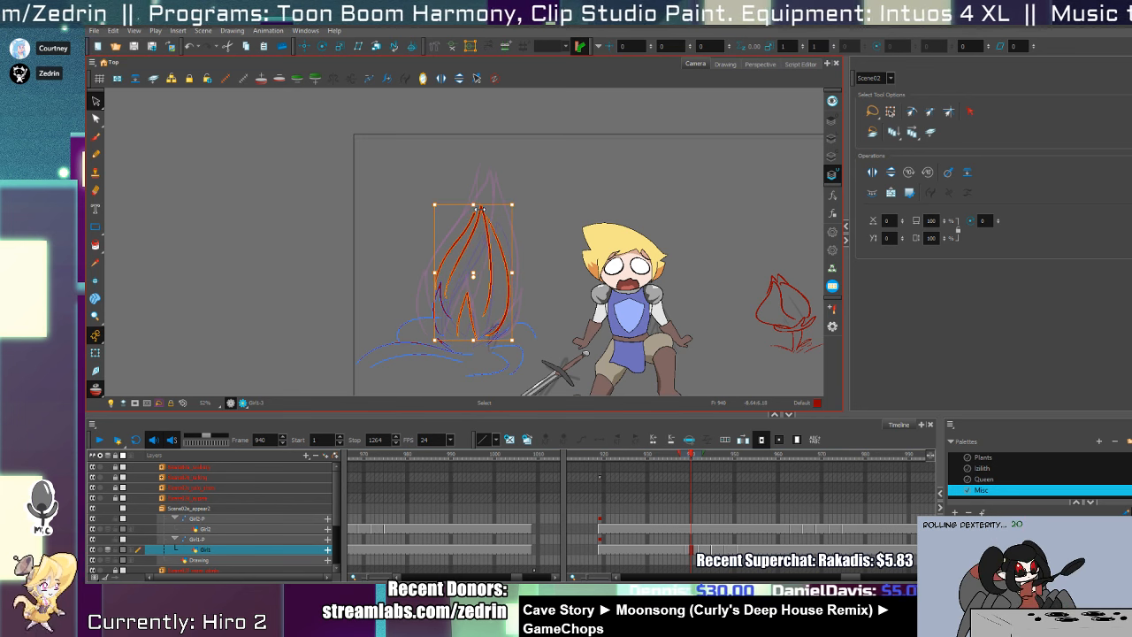
- Step through Girl1's bud growth drawings and play the animation back to check how the bud swells into the plant
key(comma)
key(period)
key(period)
key(period)
key(period)
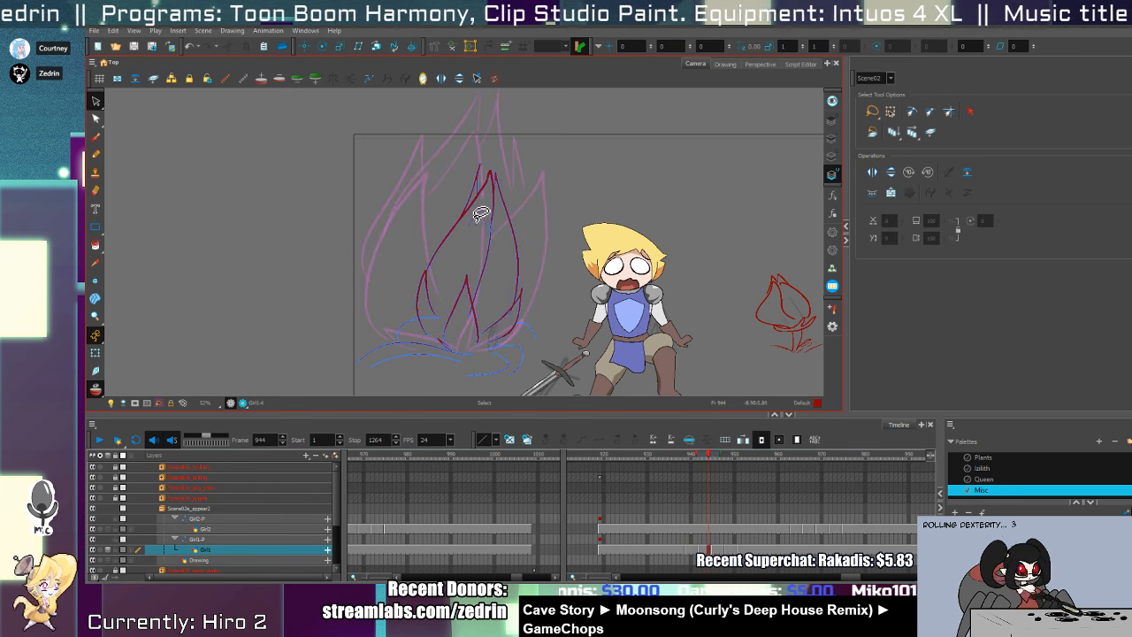
key(period)
key(period)
key(period)
key(period)
key(period)
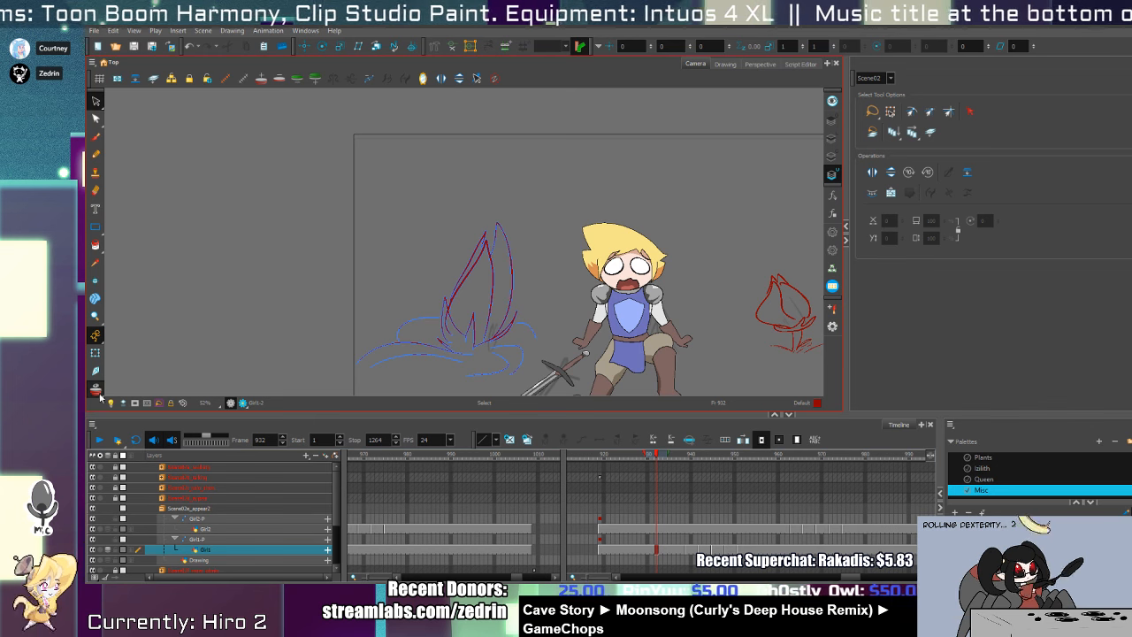
click(600, 542)
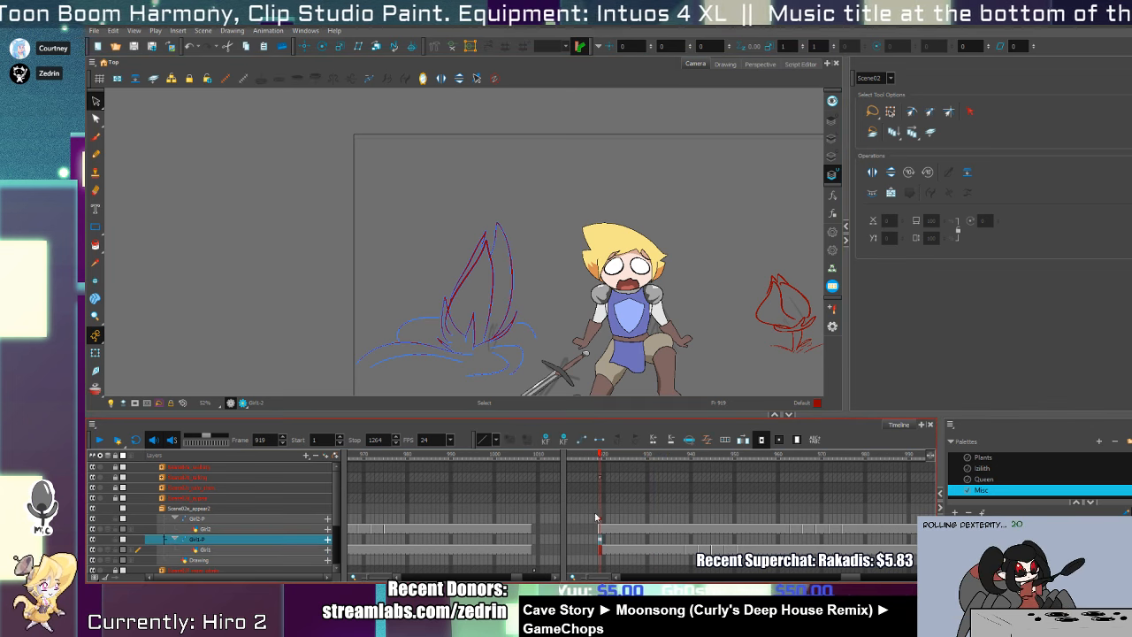
key(shift+t)
click(555, 307)
key(shift+Return)
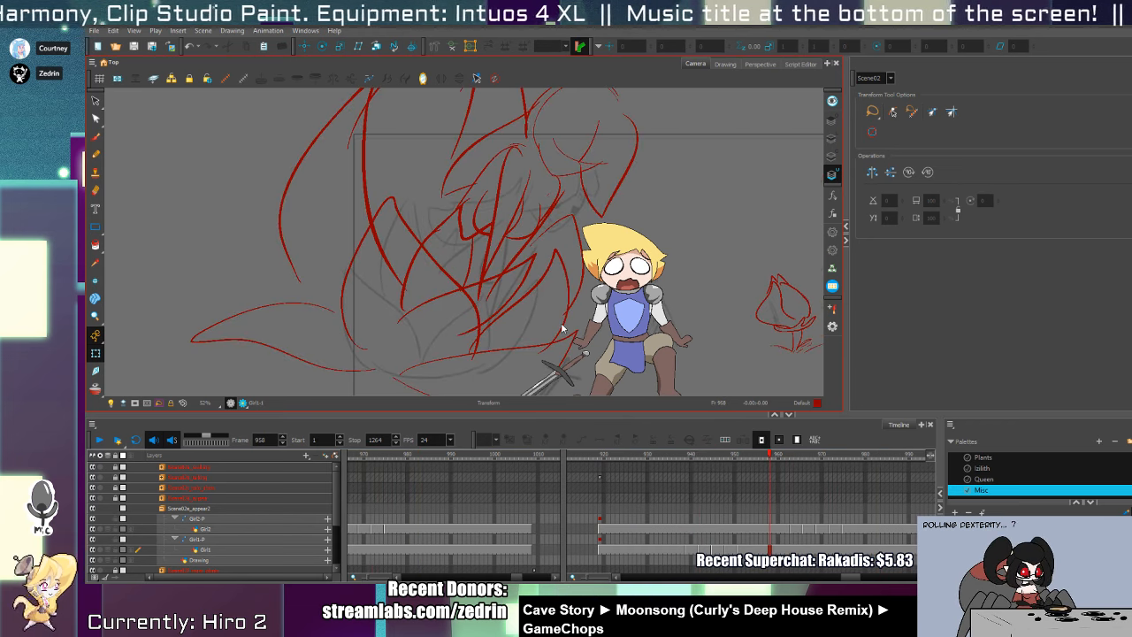
- Move the pivots of the Girl1-P and Girl2-P pegs to the base of their buds at frame 919
click(600, 539)
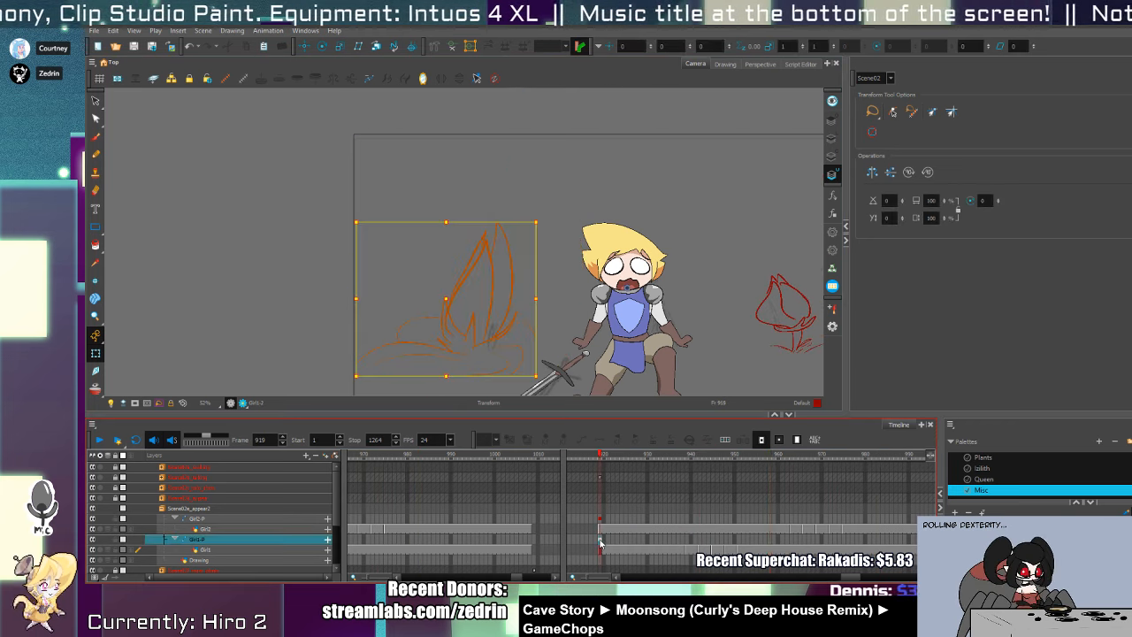
click(318, 48)
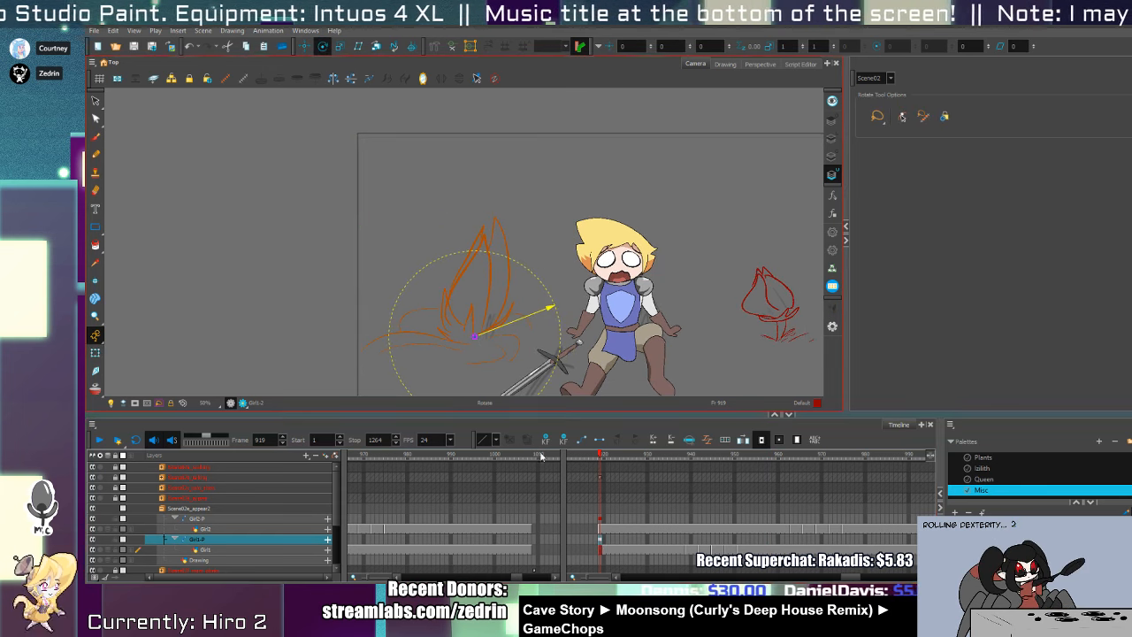
click(600, 519)
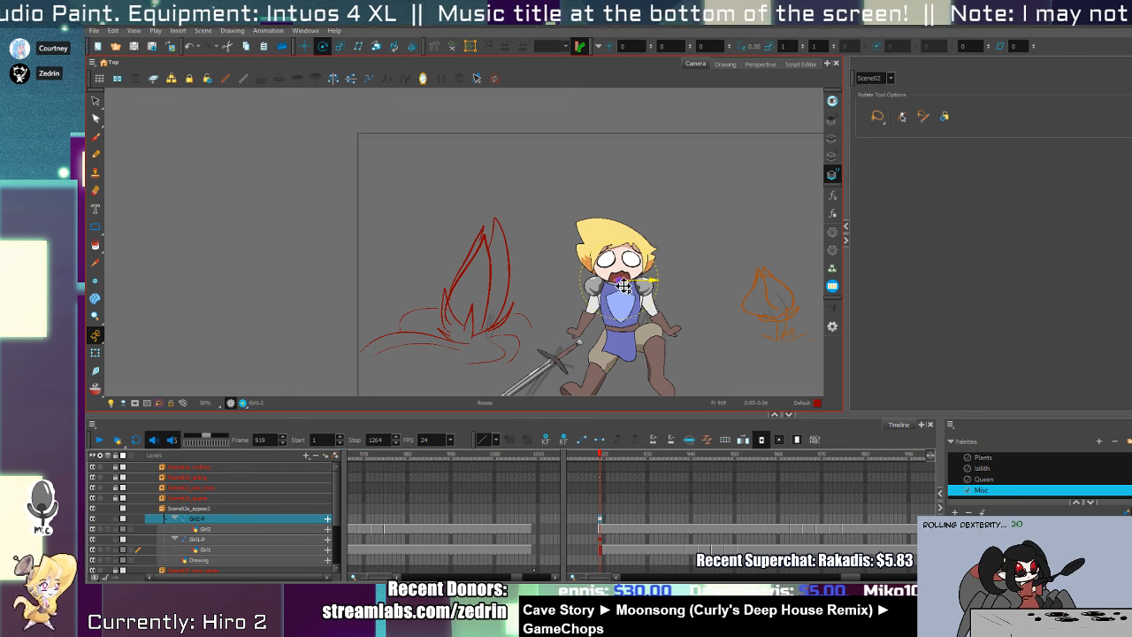
click(756, 328)
key(shift+t)
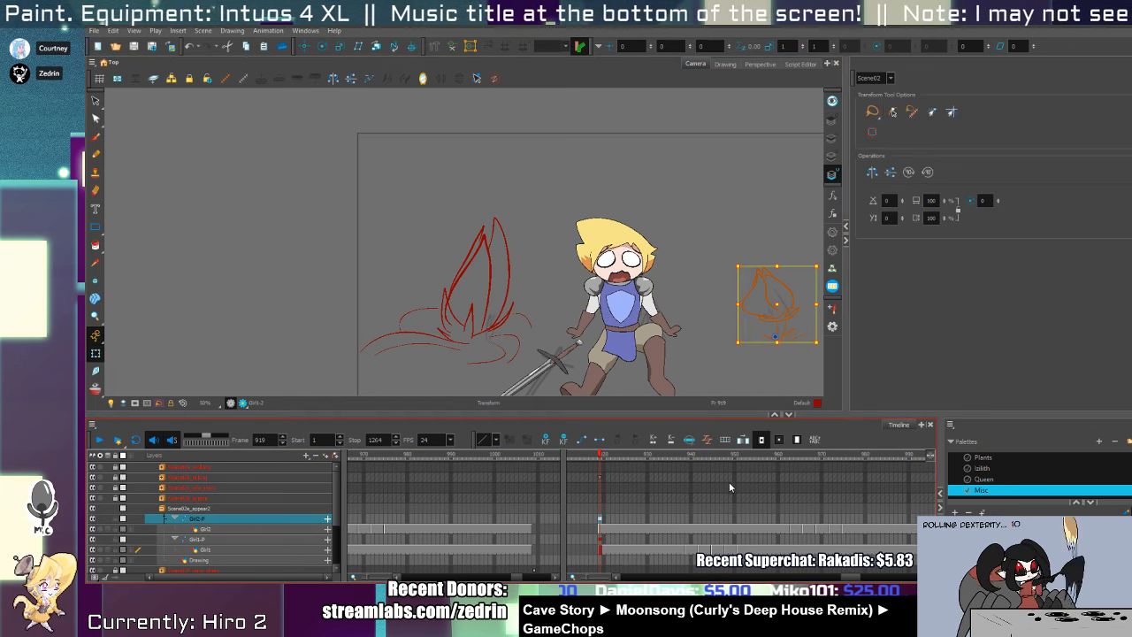
- Key the Girl2-P peg at frame 975 and stretch it to about 1.09 high and 0.93 wide
click(758, 488)
drag(757, 489, 844, 512)
scroll(631, 346, down, 2)
scroll(728, 265, up, 1)
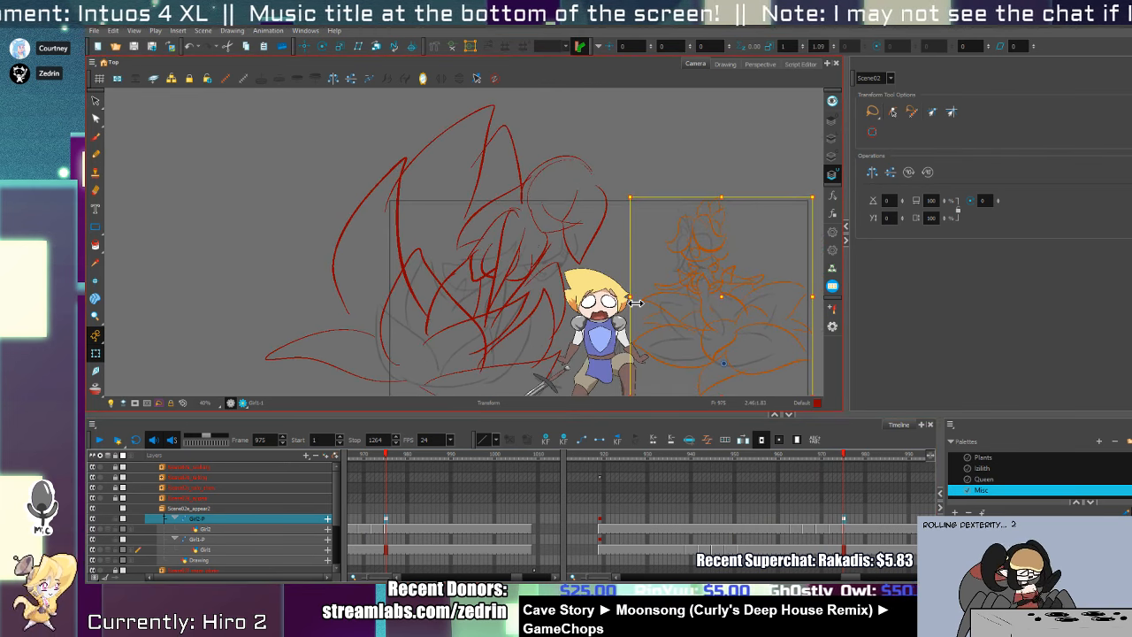
drag(630, 297, 635, 297)
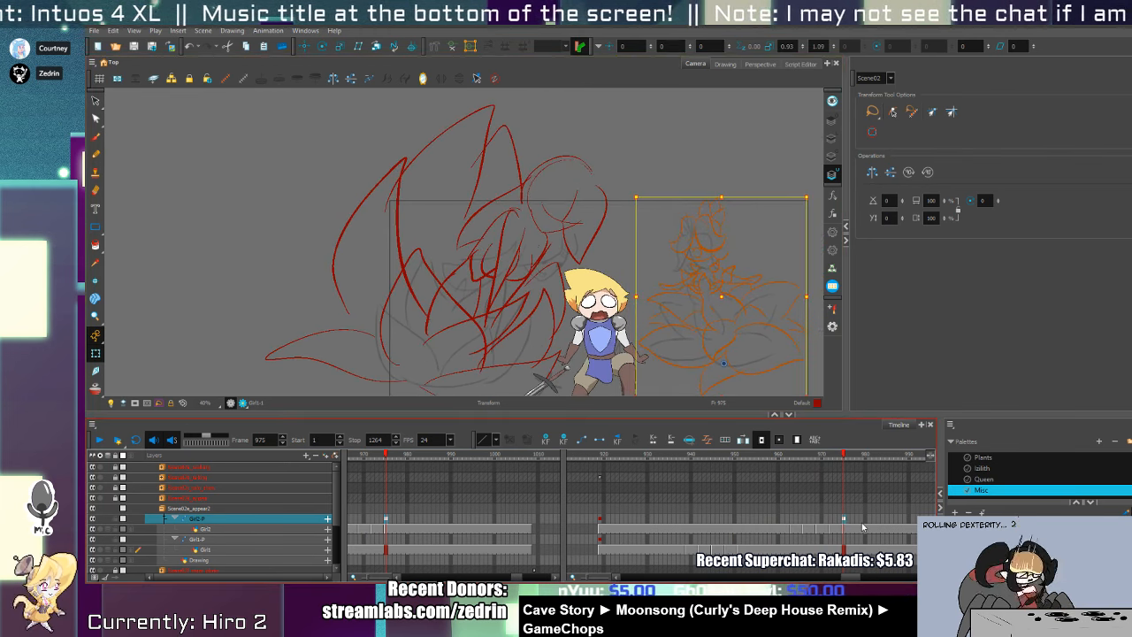
- Key the Girl2-P peg's normal size after the stretch and squash it at frame 977 to about 1.09 wide and 0.95 high
click(865, 523)
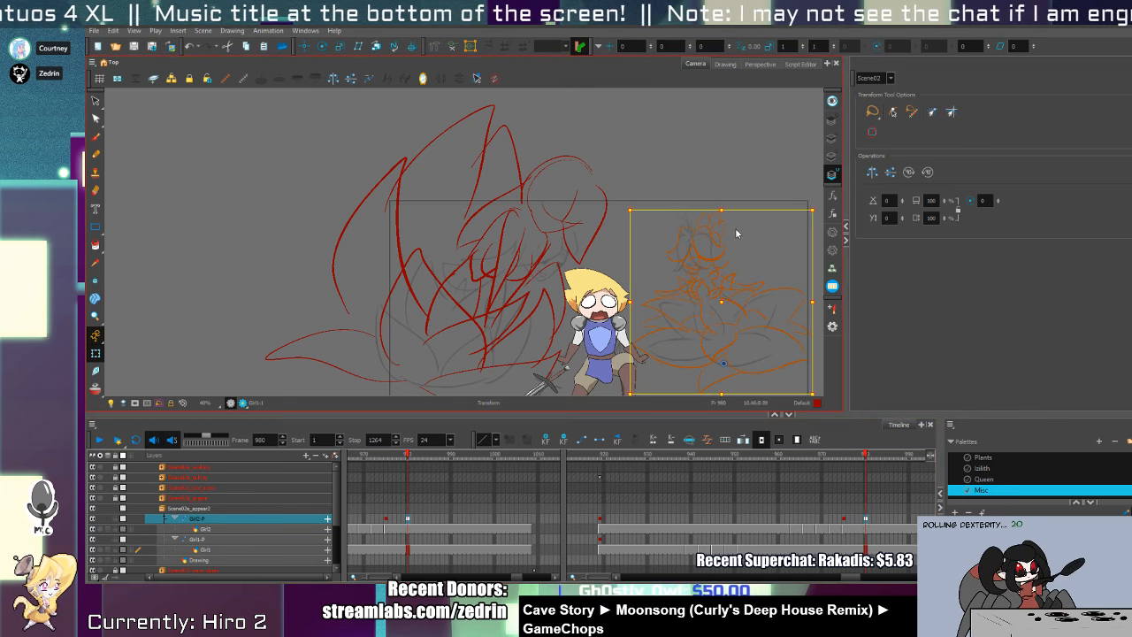
click(855, 524)
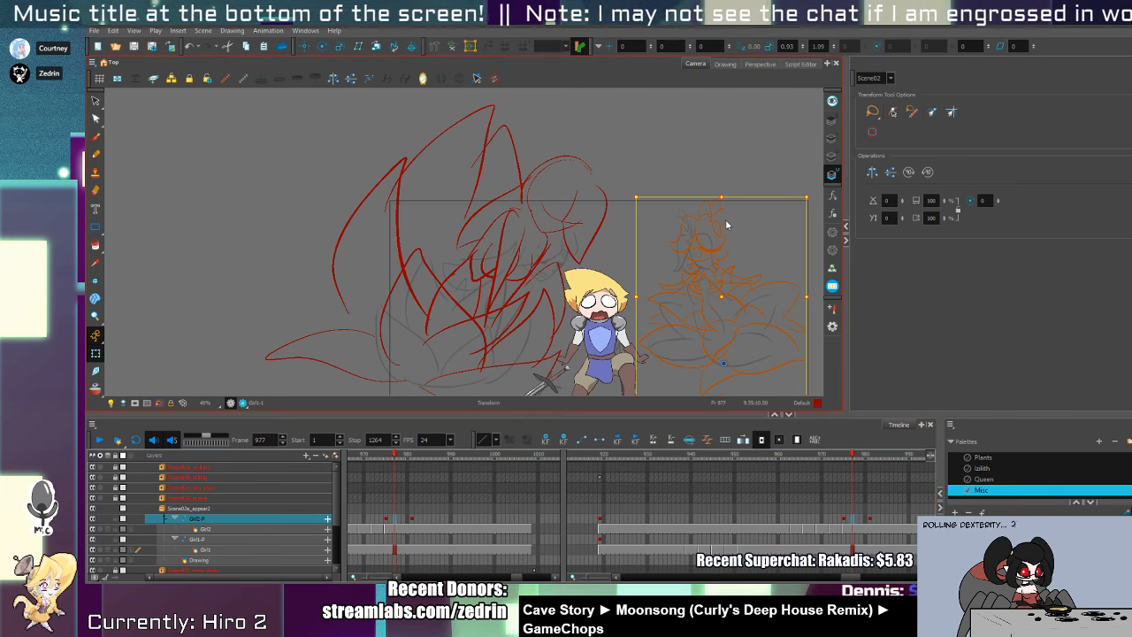
drag(724, 204, 722, 210)
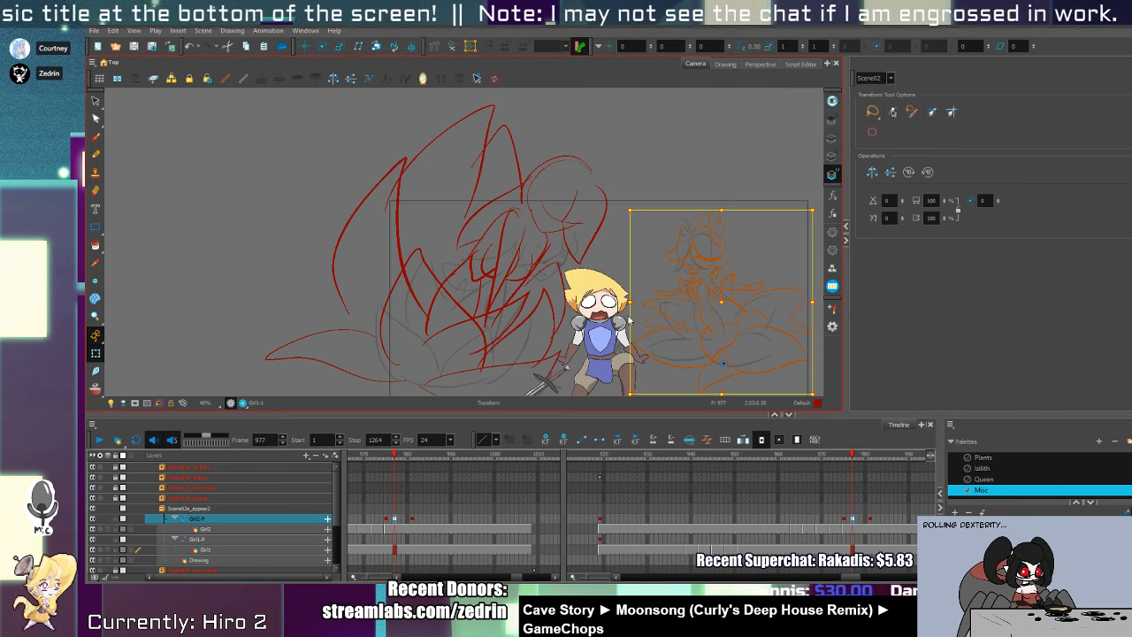
drag(635, 306, 624, 304)
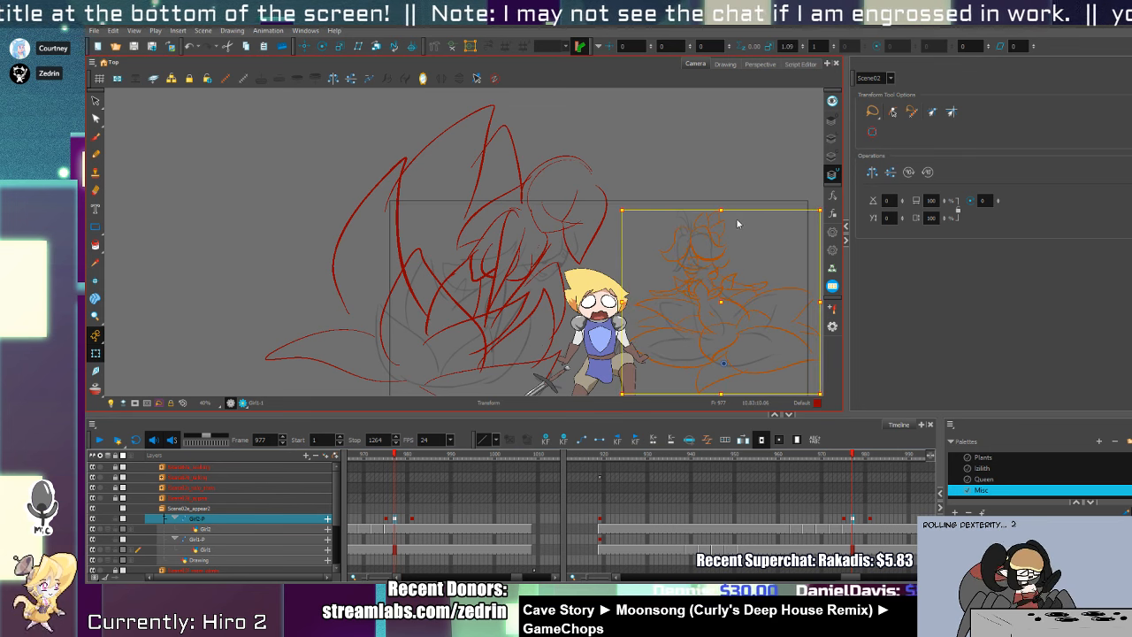
drag(726, 214, 726, 221)
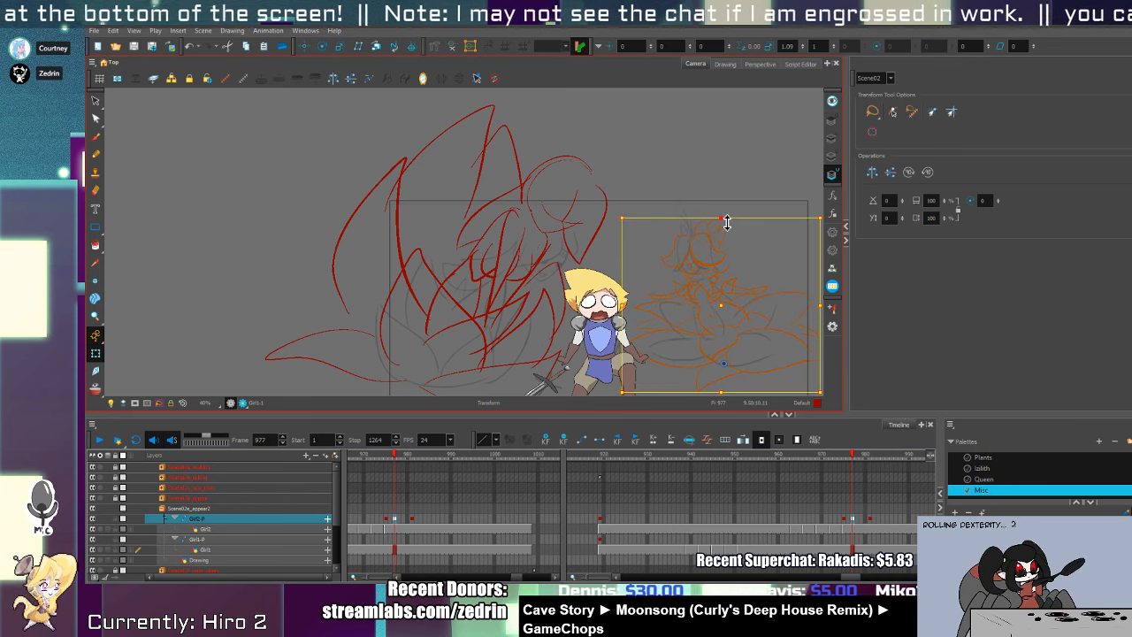
- Retime the Girl2-P peg's squash and settle keys to frames 978 and 981, playing the motion back to check it
click(869, 521)
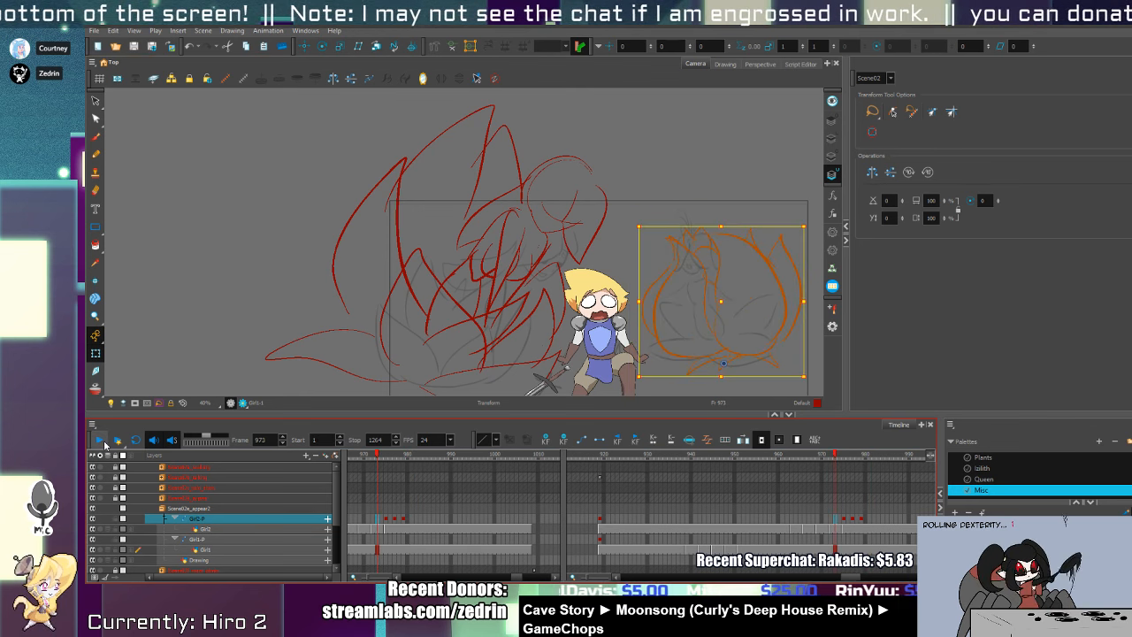
click(100, 442)
click(821, 531)
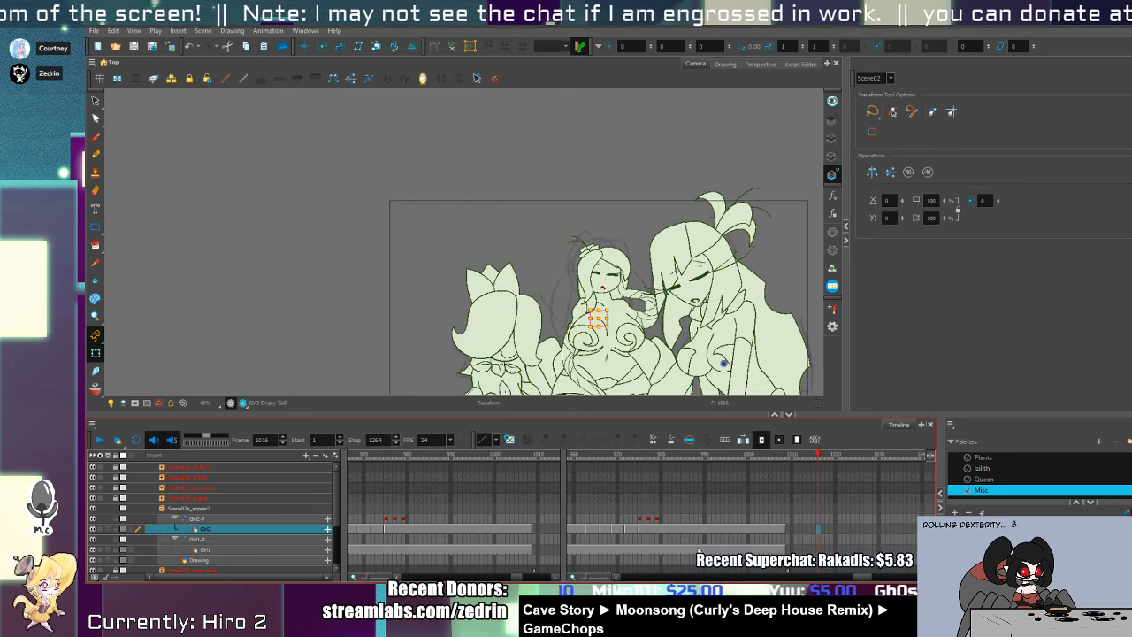
click(650, 521)
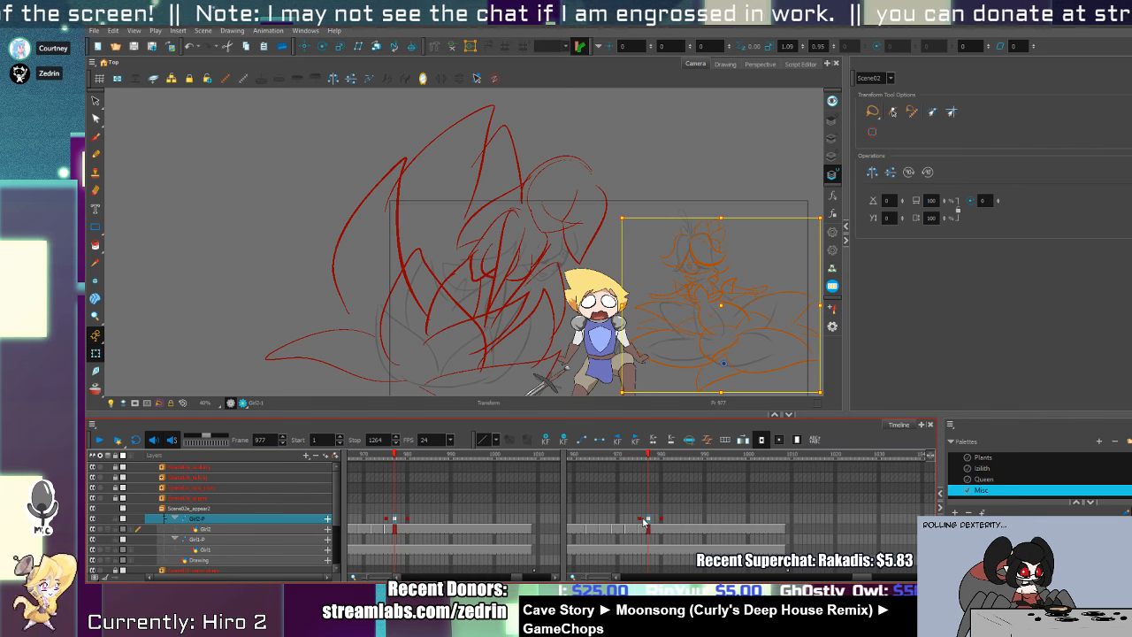
click(639, 521)
click(101, 442)
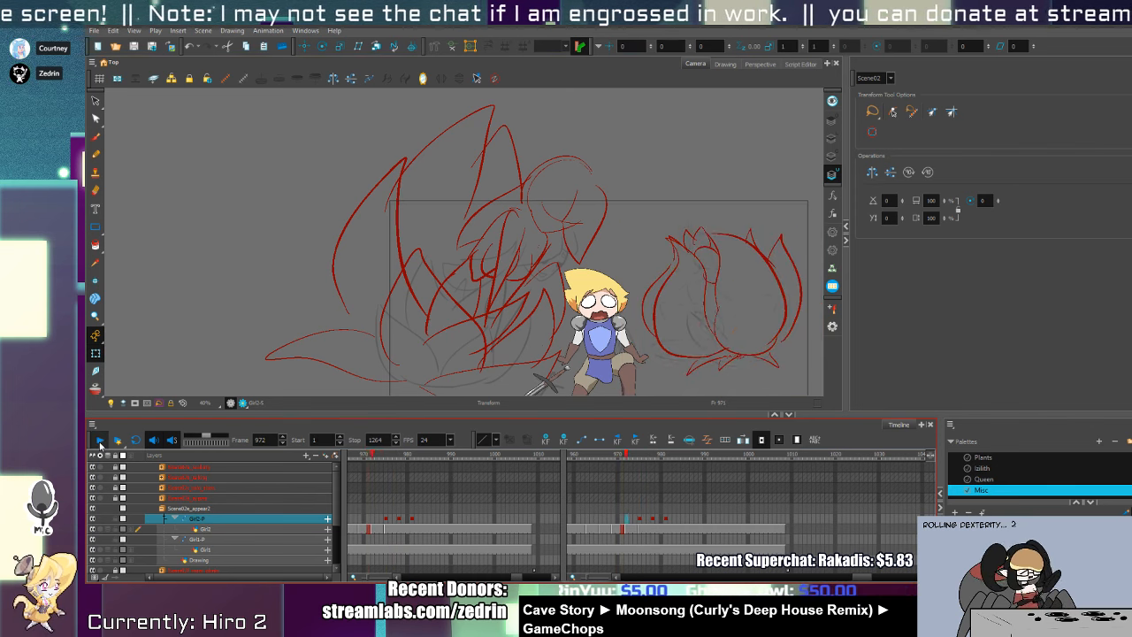
click(646, 497)
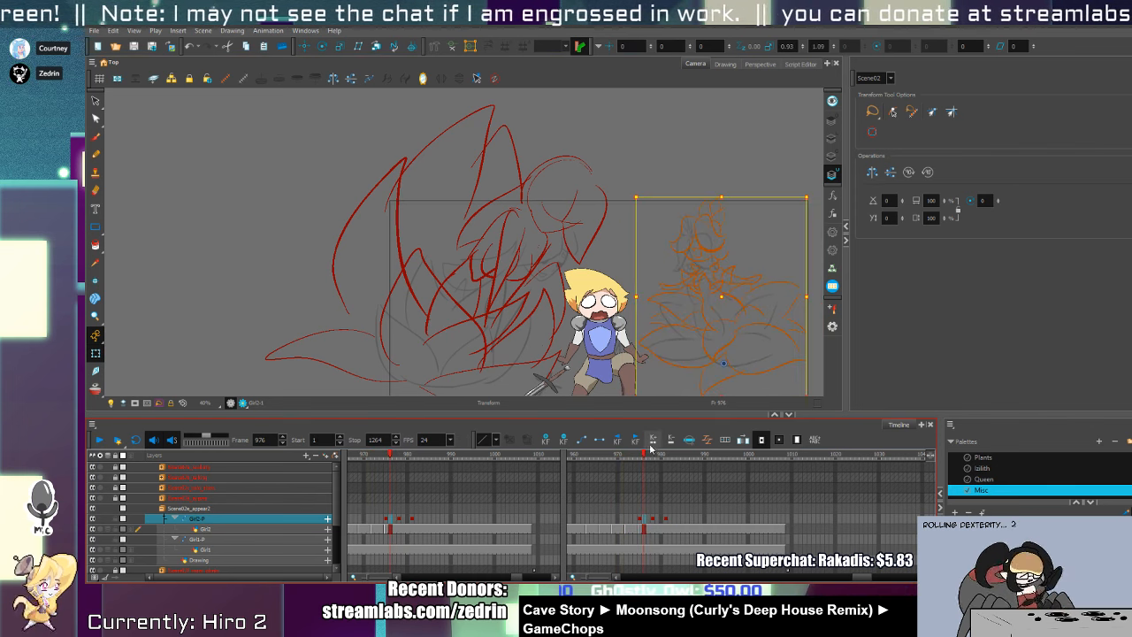
drag(644, 455, 646, 529)
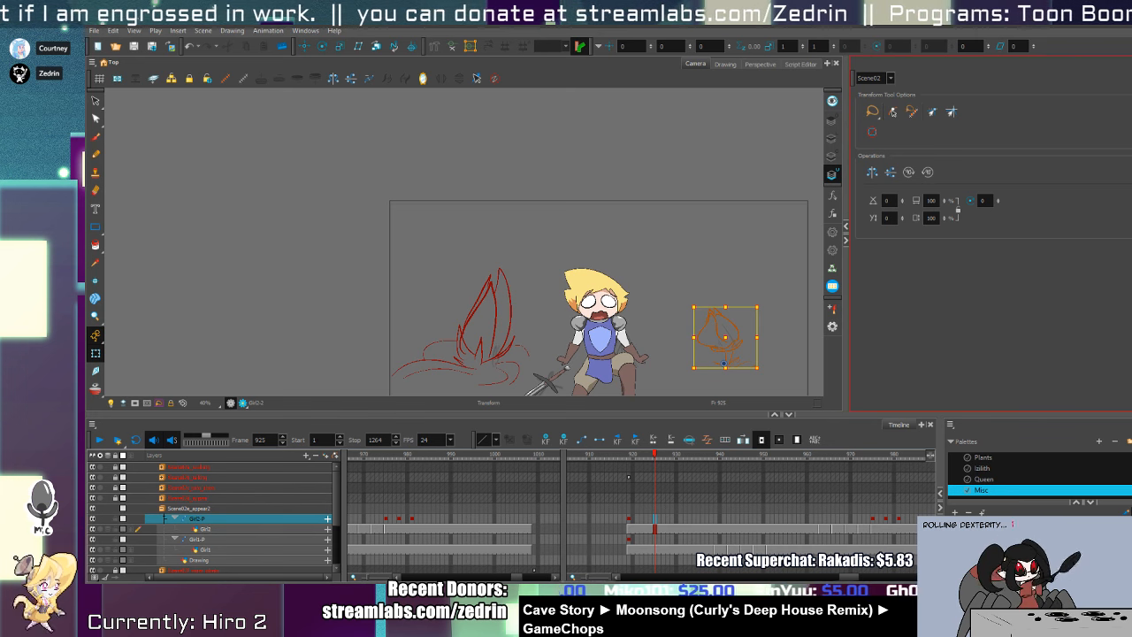
- Key the Girl1-P peg at frames 951, 954 and 957 and stretch it at 951 to about 1.08 high and 0.96 wide
click(768, 539)
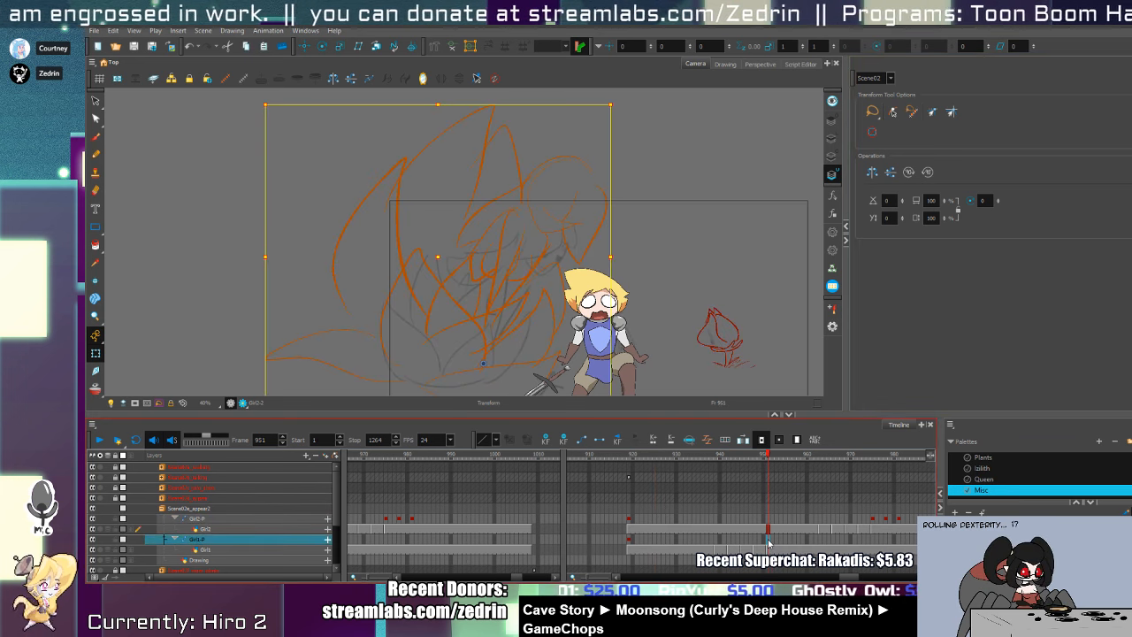
click(782, 540)
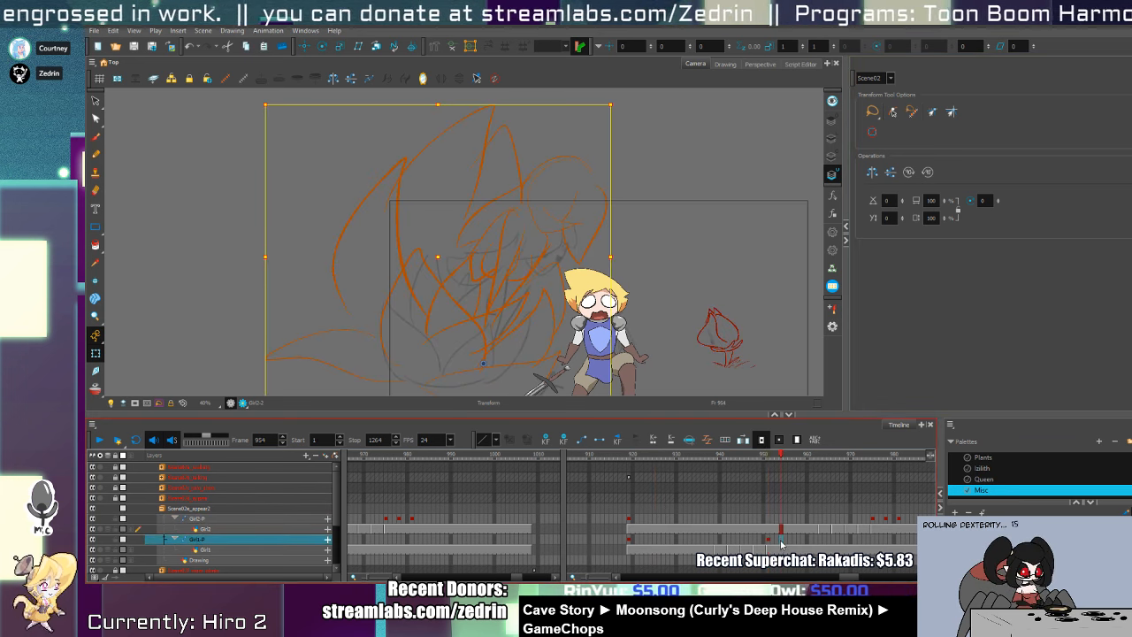
click(795, 540)
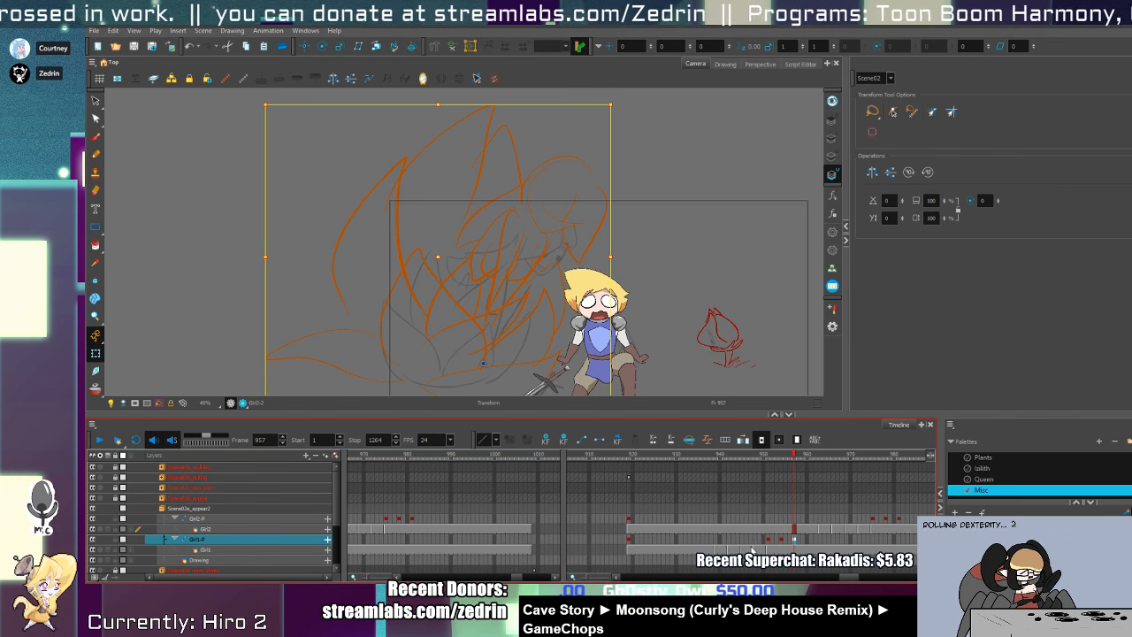
click(769, 540)
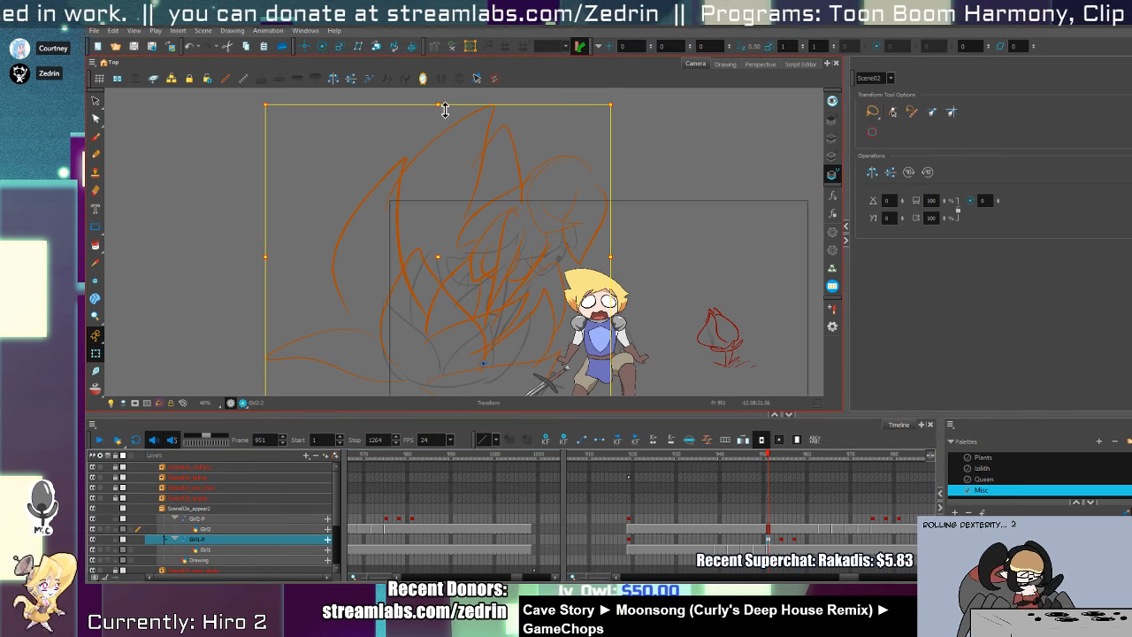
drag(445, 106, 444, 89)
drag(610, 248, 605, 247)
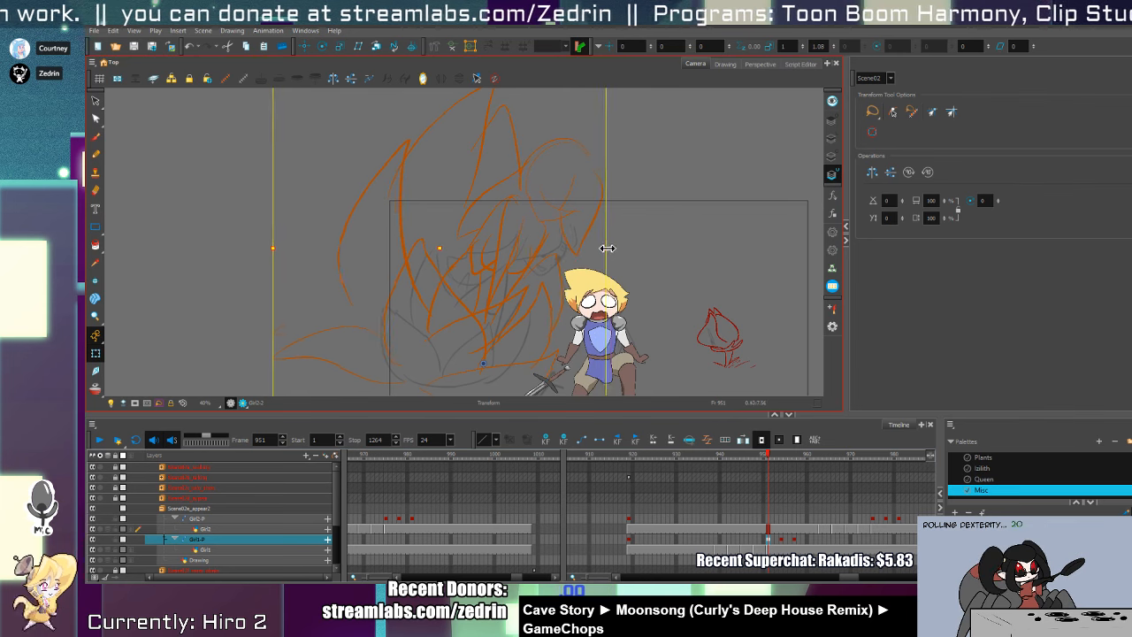
- Squash the Girl1-P peg at frame 954 to about 0.98 high, widen and skew it slightly, and play the motion back
scroll(605, 248, down, 1)
drag(505, 116, 501, 141)
click(781, 539)
drag(601, 254, 607, 255)
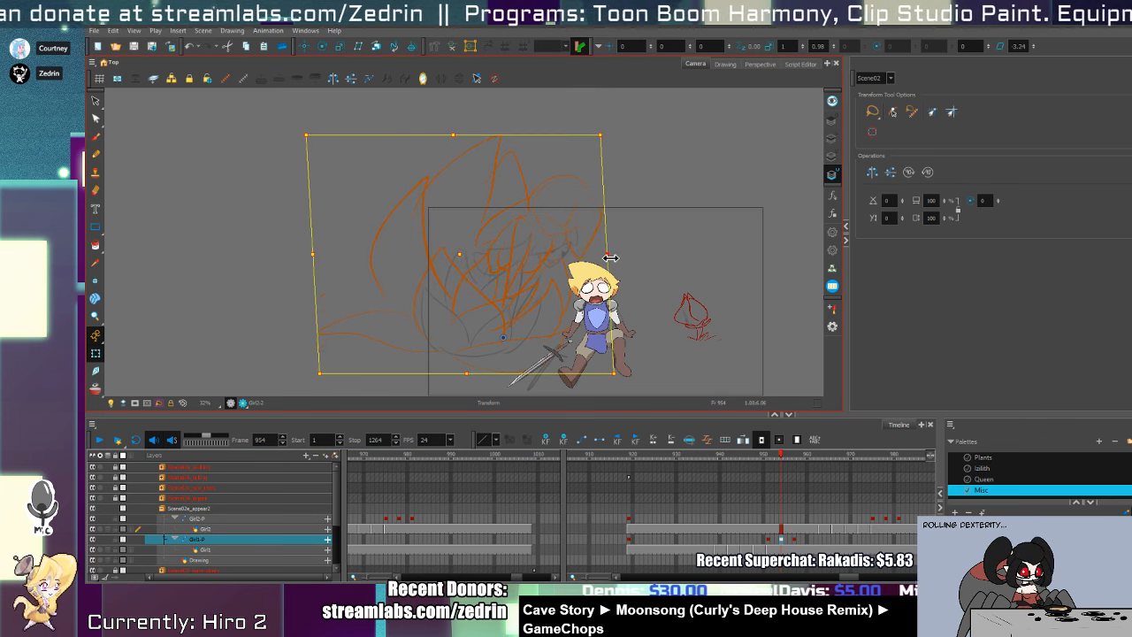
click(798, 540)
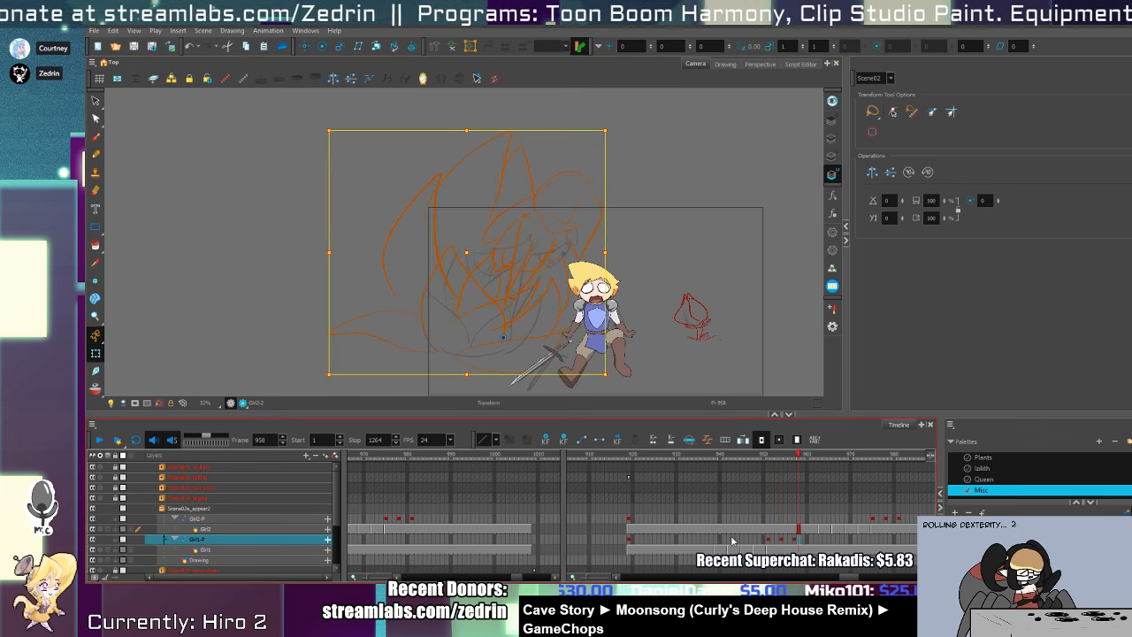
click(732, 539)
click(100, 440)
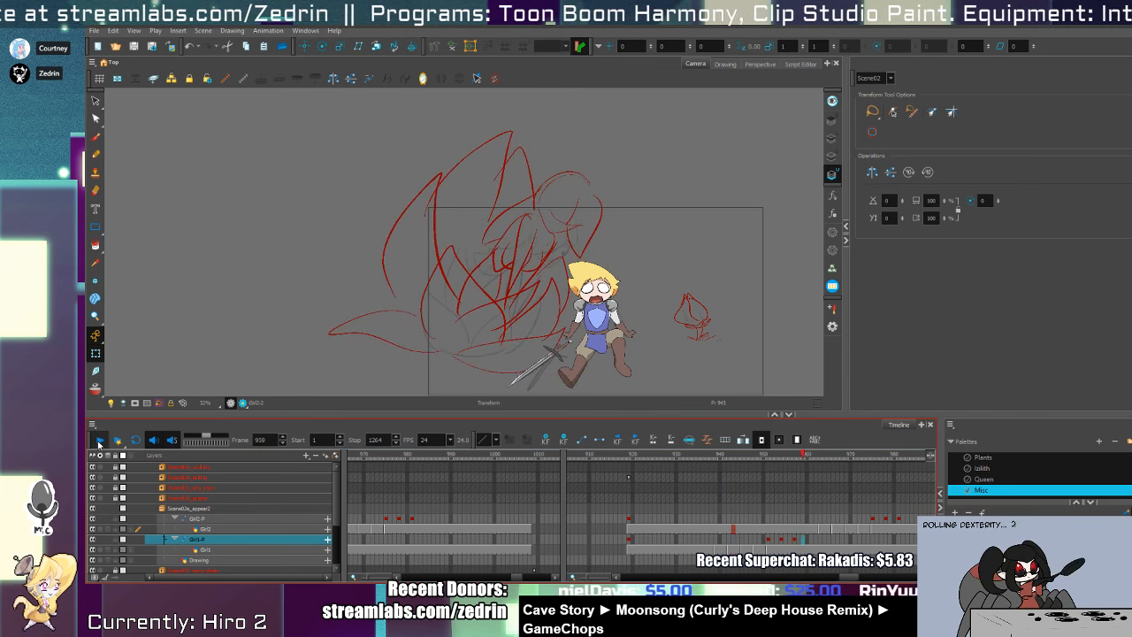
click(634, 529)
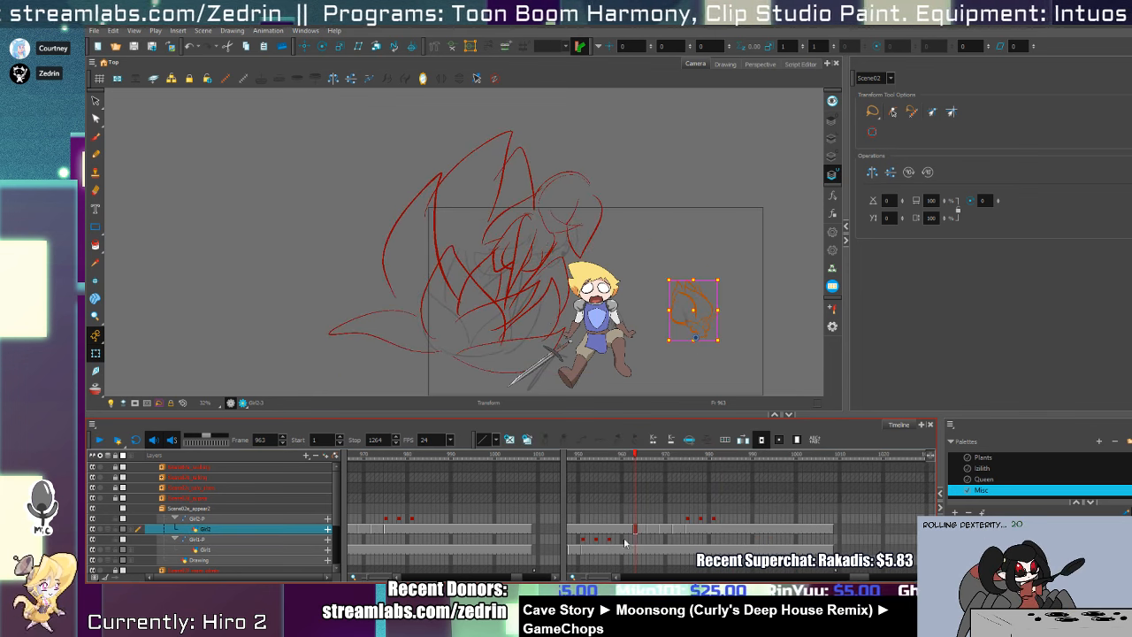
- Move the squash and settle keys of Girl1-P to frames 953 and 956 and of Girl2-P to 977 and 980, and play back
click(583, 540)
key(minus)
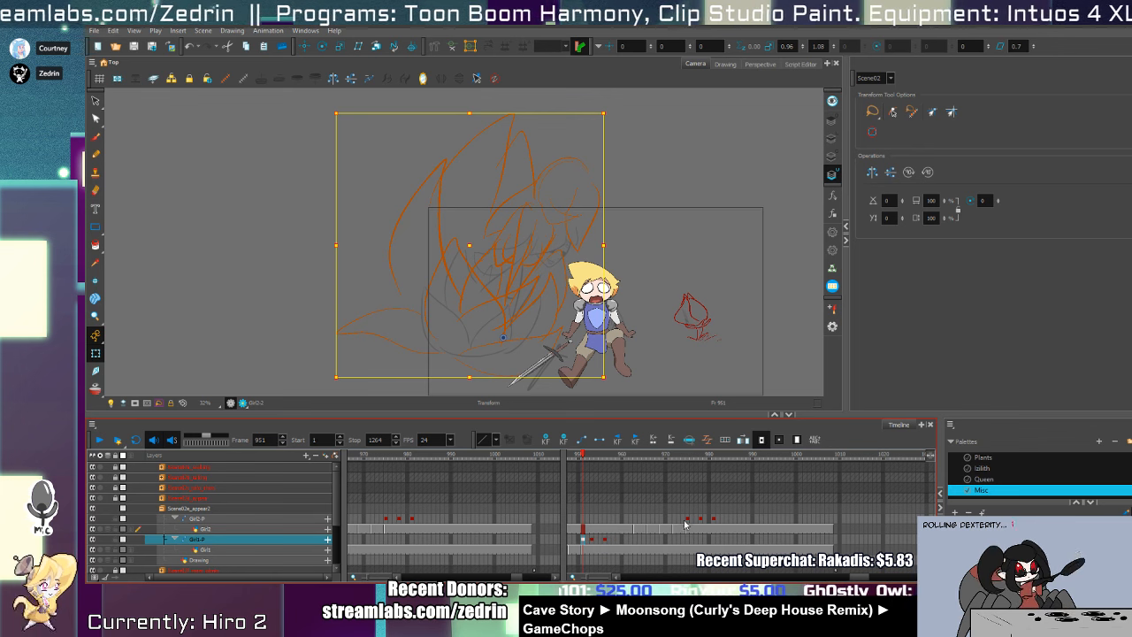
click(687, 518)
key(minus)
click(595, 509)
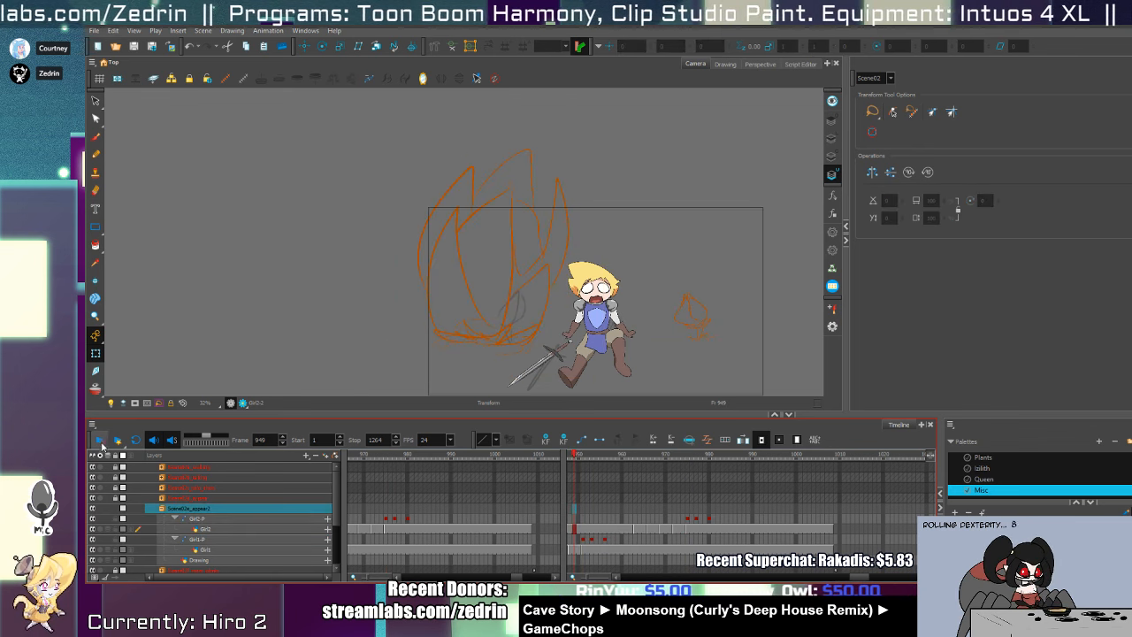
click(98, 441)
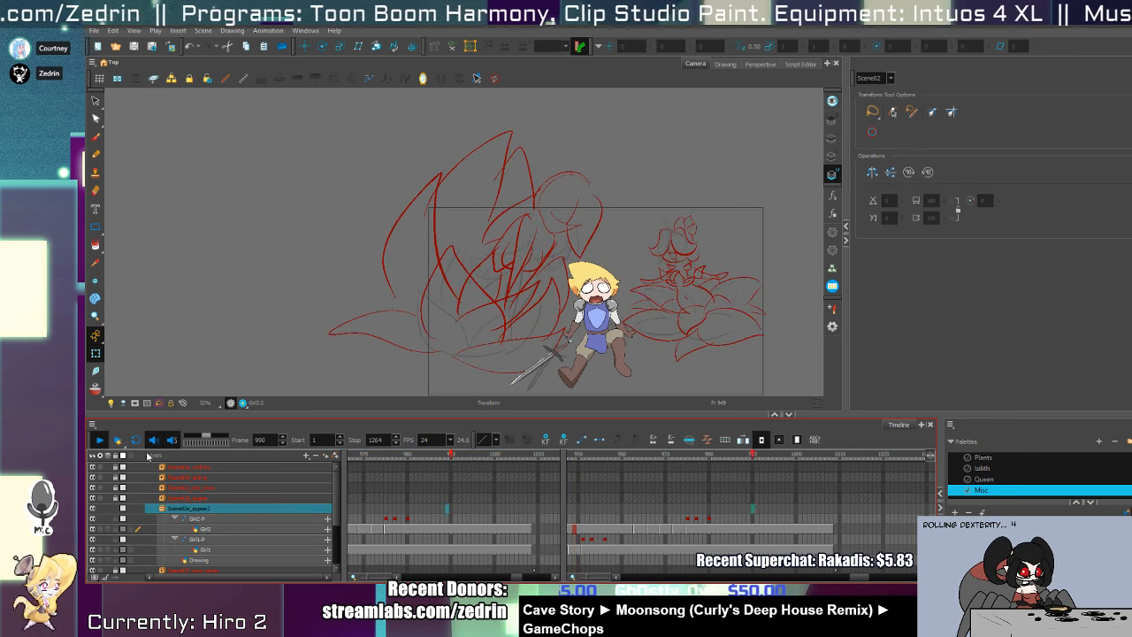
click(630, 513)
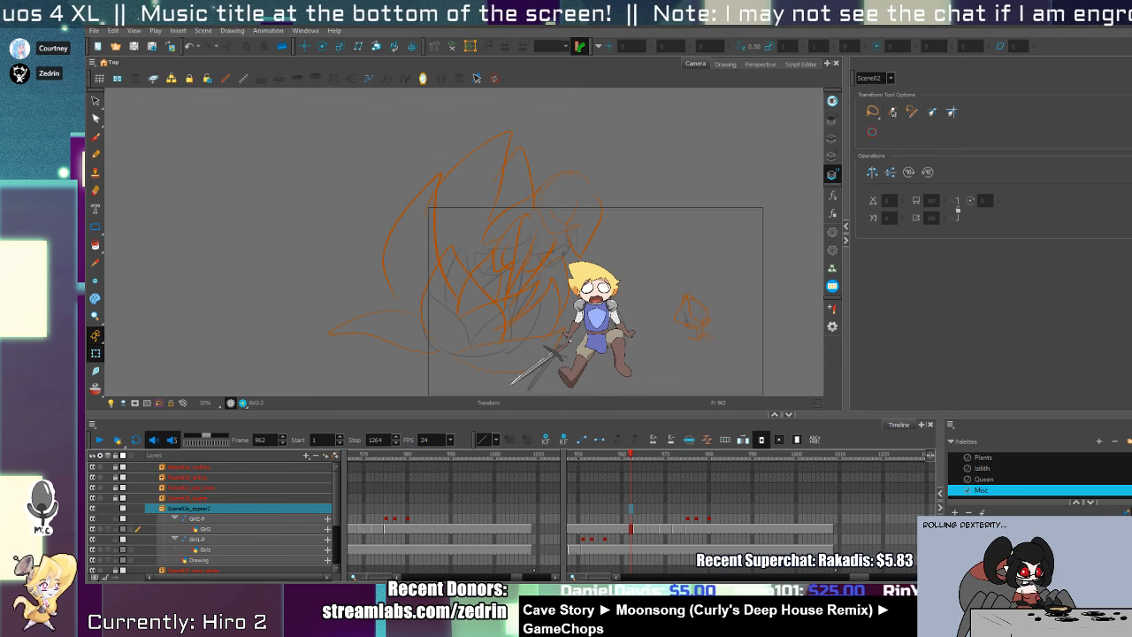
scroll(247, 223, down, 3)
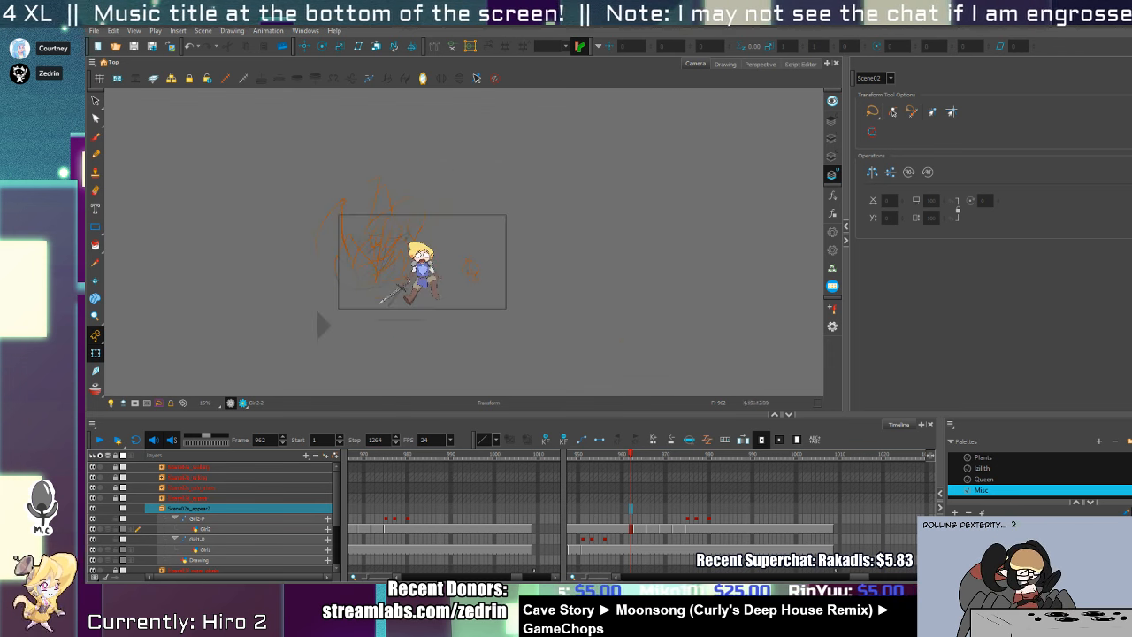
scroll(352, 281, up, 3)
scroll(275, 171, down, 2)
scroll(256, 168, up, 3)
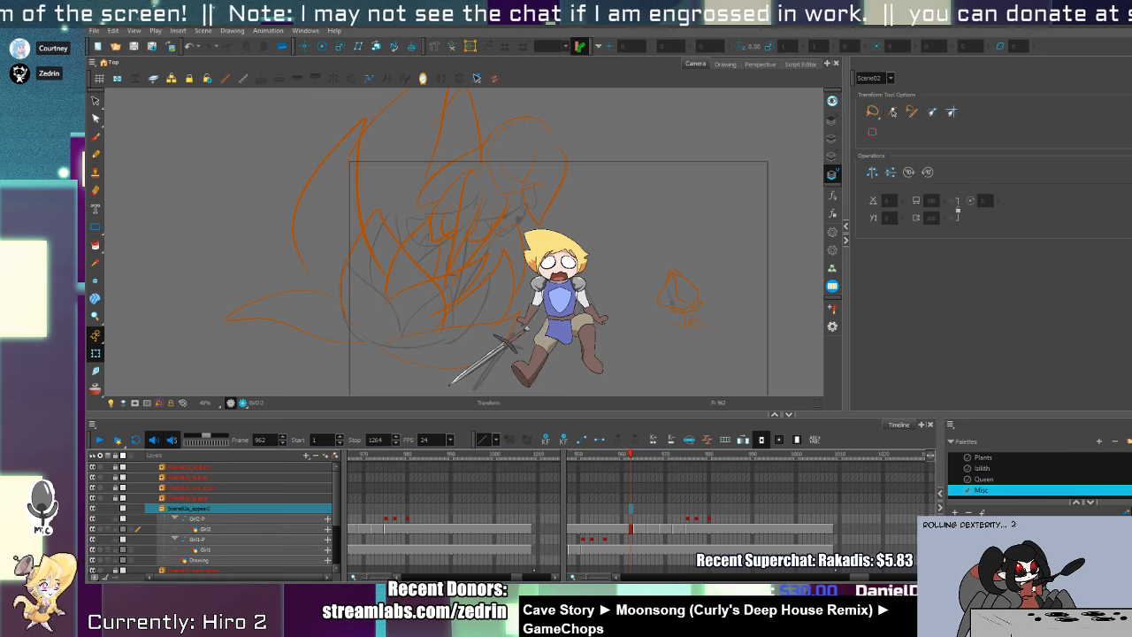
- Scrub through frames 921 to 958 of the appear2 scene to review the growth motion of both plant girls
mouse_move(690, 468)
mouse_down()
mouse_move(770, 475)
mouse_move(486, 478)
mouse_move(698, 502)
mouse_move(568, 507)
mouse_move(733, 536)
mouse_move(644, 516)
mouse_move(692, 520)
mouse_up()
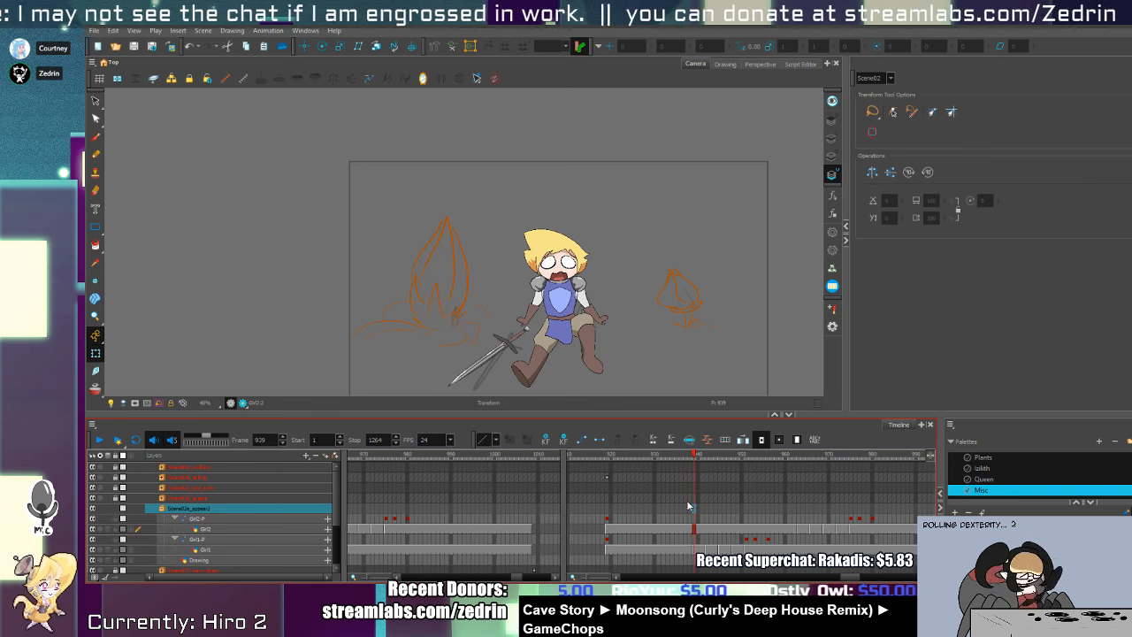
mouse_move(697, 455)
mouse_down()
mouse_move(766, 469)
mouse_move(731, 470)
mouse_up()
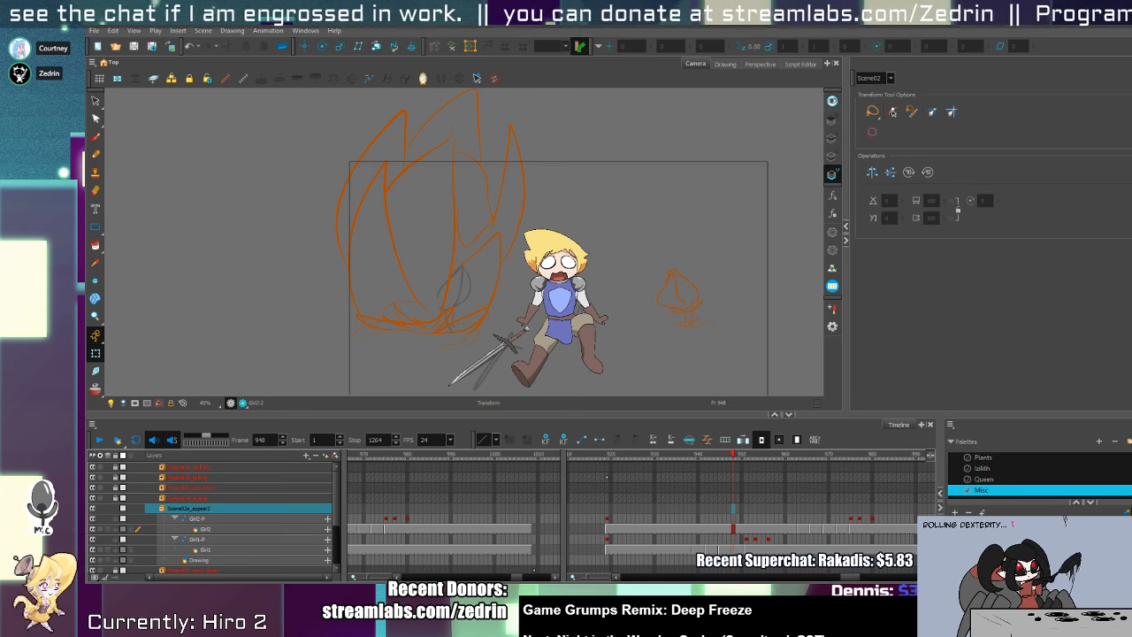
click(617, 539)
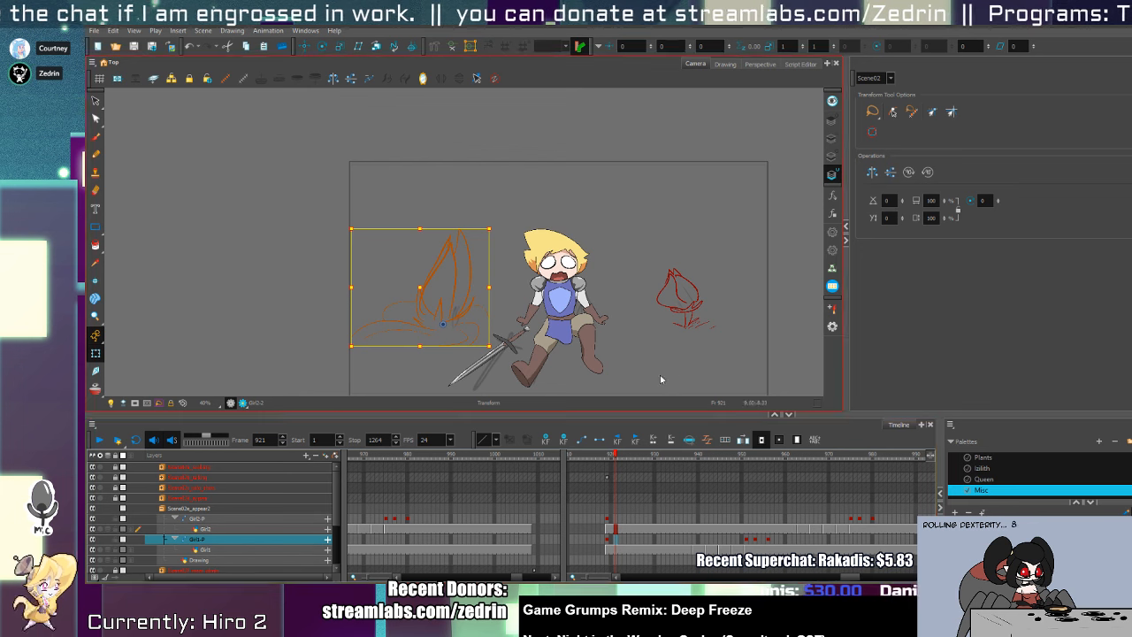
mouse_move(620, 460)
mouse_down()
mouse_move(686, 478)
mouse_move(771, 534)
mouse_move(876, 540)
mouse_move(738, 542)
mouse_move(796, 540)
mouse_move(722, 534)
mouse_move(929, 533)
mouse_move(498, 516)
mouse_move(708, 536)
mouse_move(987, 535)
mouse_move(672, 531)
mouse_move(509, 490)
mouse_move(518, 506)
mouse_move(610, 538)
mouse_move(516, 529)
mouse_move(832, 531)
mouse_move(489, 522)
mouse_move(807, 548)
mouse_move(699, 545)
mouse_move(726, 550)
mouse_move(864, 546)
mouse_move(663, 528)
mouse_move(940, 549)
mouse_move(676, 531)
mouse_move(831, 548)
mouse_move(741, 550)
mouse_move(895, 551)
mouse_move(764, 533)
mouse_up()
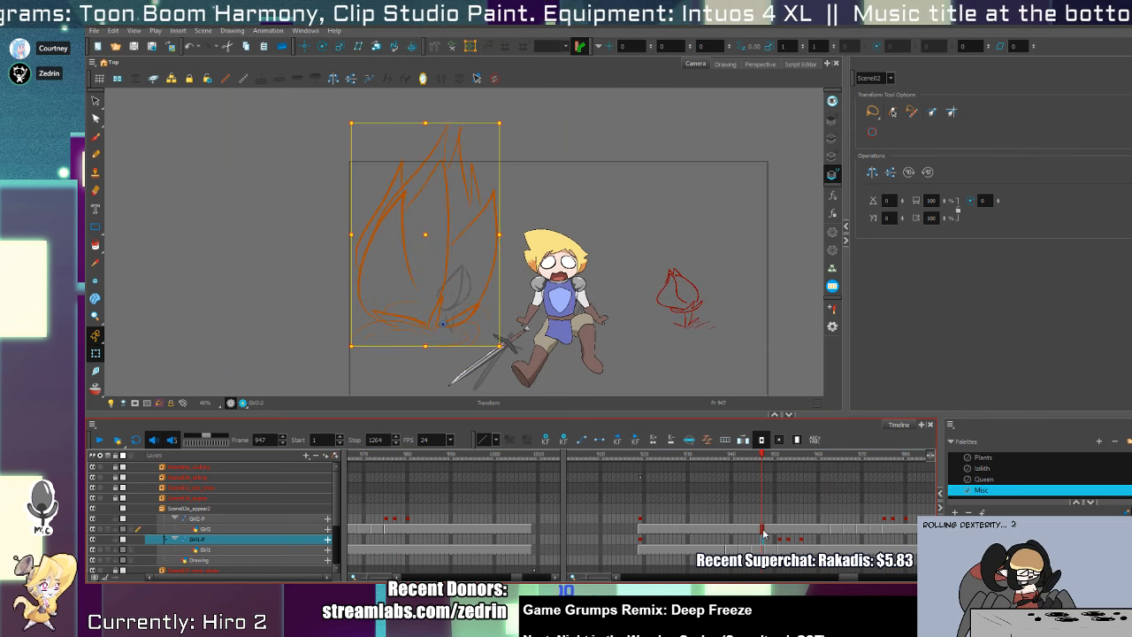
mouse_move(765, 534)
mouse_down()
mouse_move(728, 536)
mouse_move(843, 542)
mouse_move(721, 542)
mouse_move(809, 540)
mouse_up()
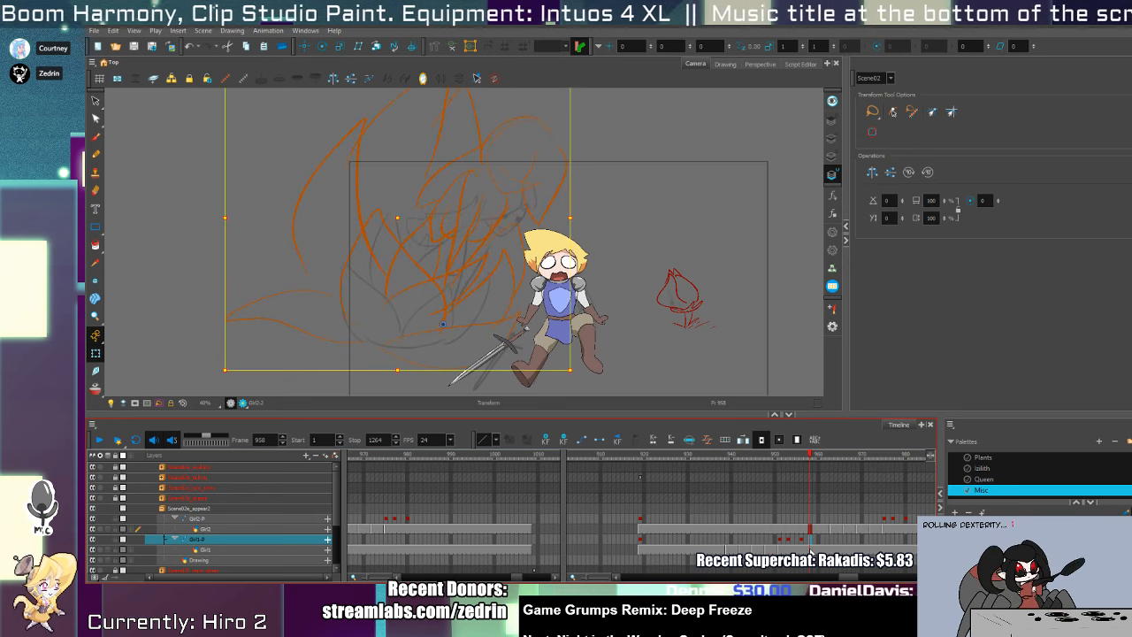
- Move the Girl1 drawing's pivot slightly down and left at the plant's base with the Rotate tool
click(810, 550)
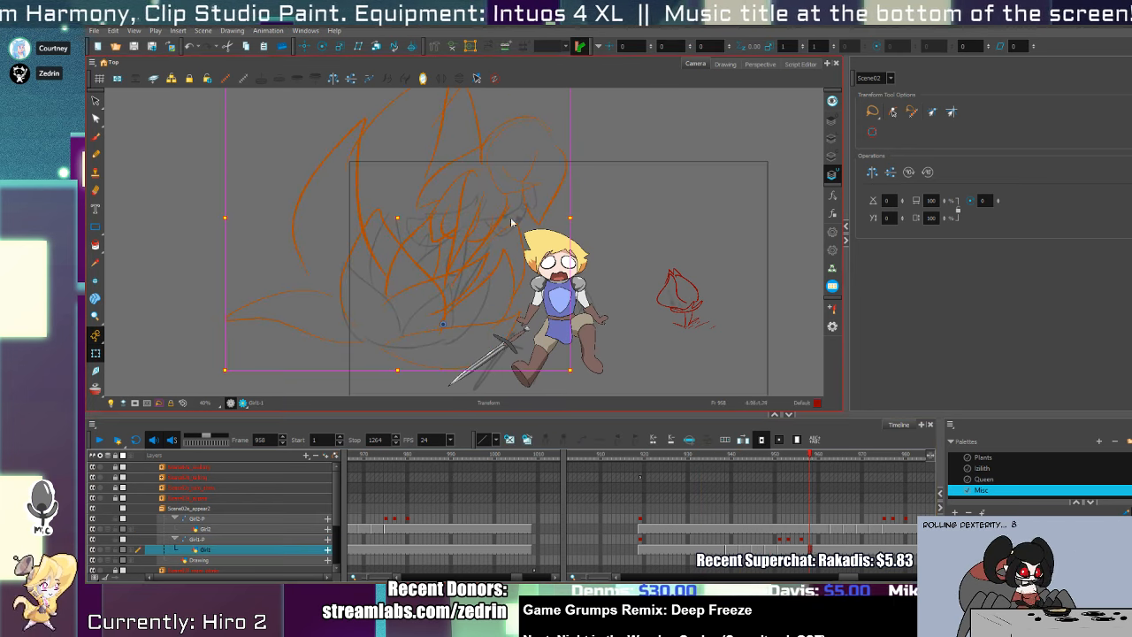
click(323, 46)
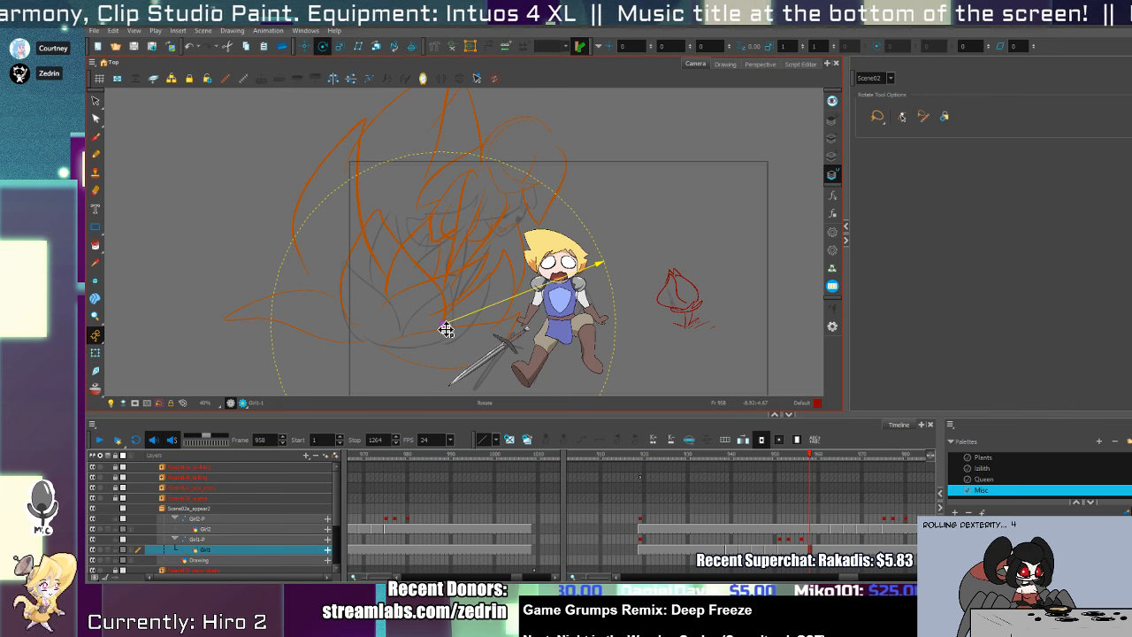
drag(443, 325, 432, 337)
key(shift+t)
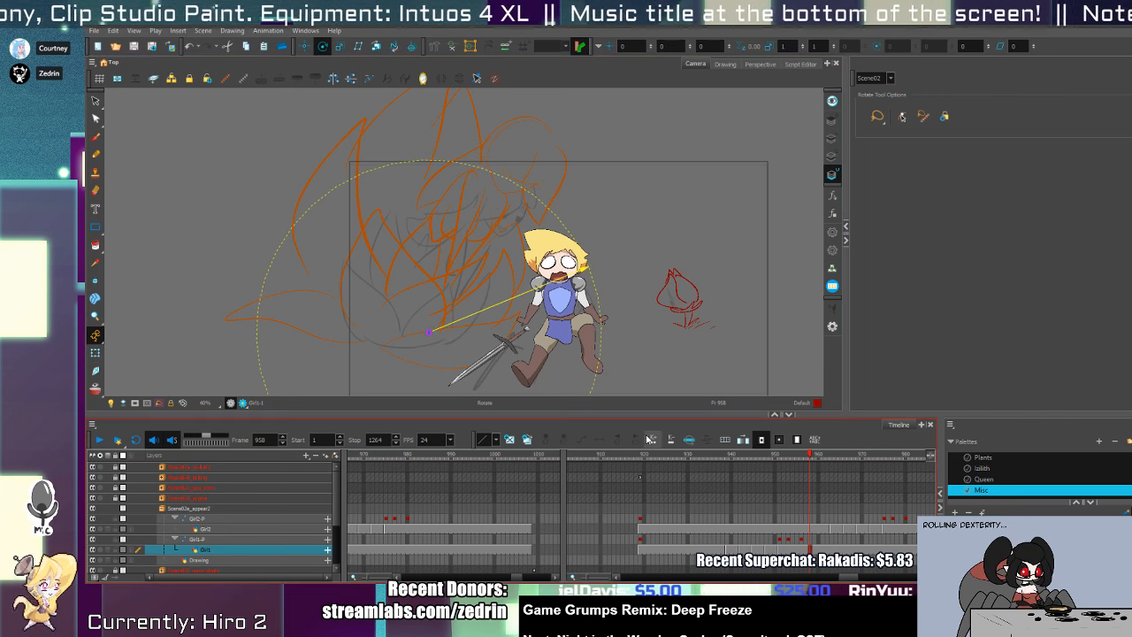
- Review the following scenes through the final frame 1264, then return to the plant girls around frame 983
mouse_move(808, 461)
mouse_down()
mouse_move(706, 504)
mouse_move(826, 506)
mouse_move(767, 507)
mouse_move(888, 484)
mouse_up()
mouse_move(906, 483)
mouse_down()
mouse_move(884, 480)
mouse_move(878, 493)
mouse_move(914, 504)
mouse_move(783, 508)
mouse_move(897, 513)
mouse_move(778, 497)
mouse_move(857, 505)
mouse_move(807, 500)
mouse_move(857, 508)
mouse_move(823, 508)
mouse_up()
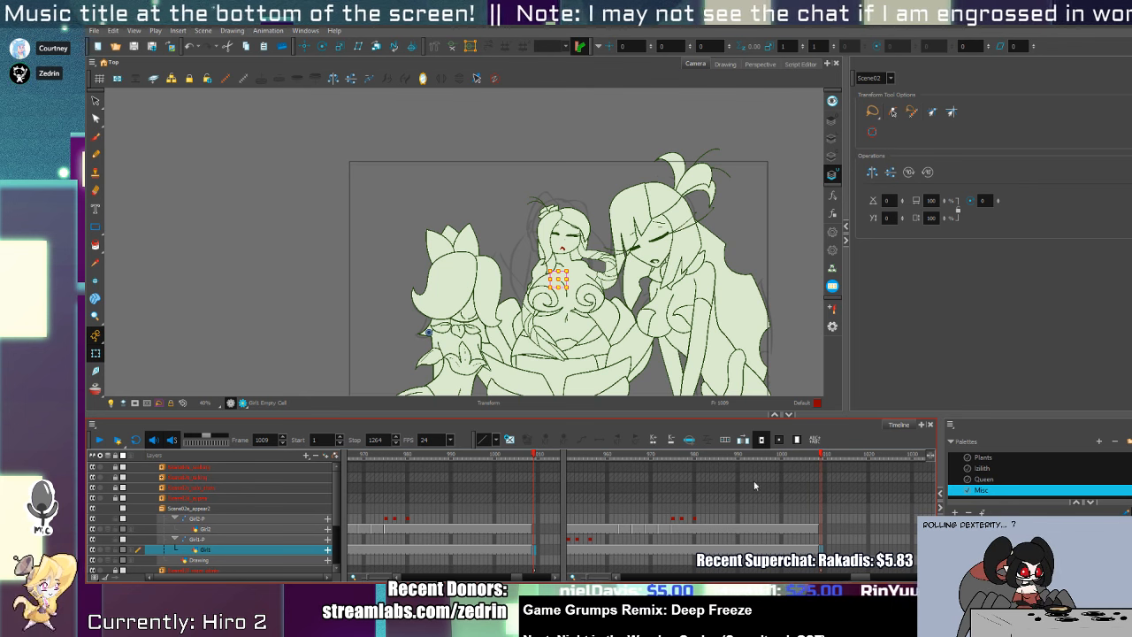
scroll(456, 320, up, 4)
scroll(473, 323, down, 4)
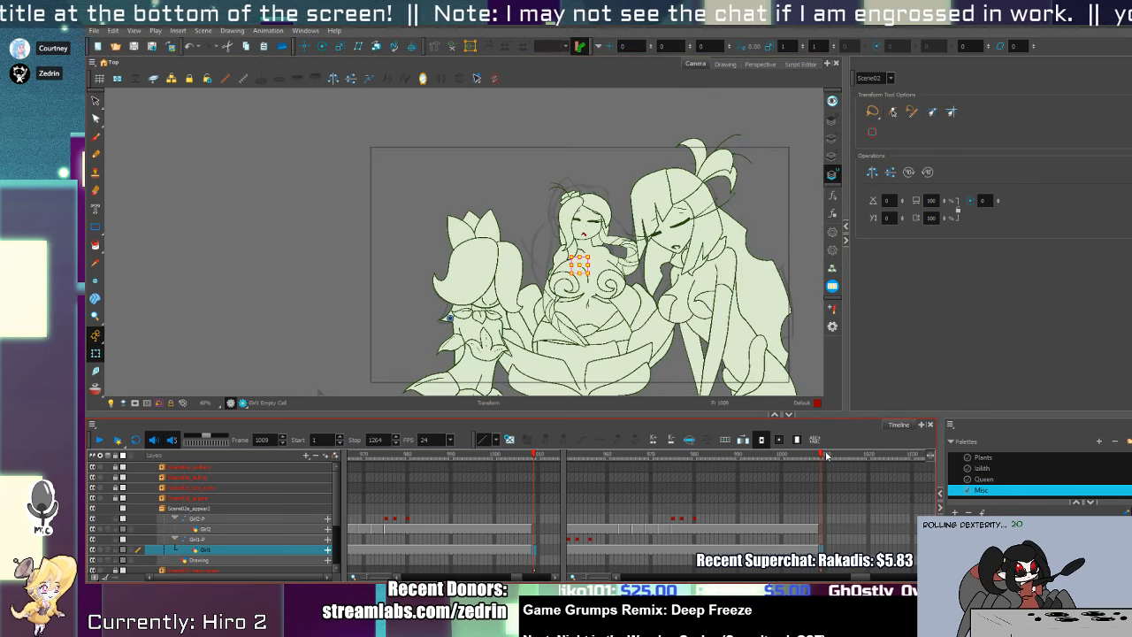
click(826, 455)
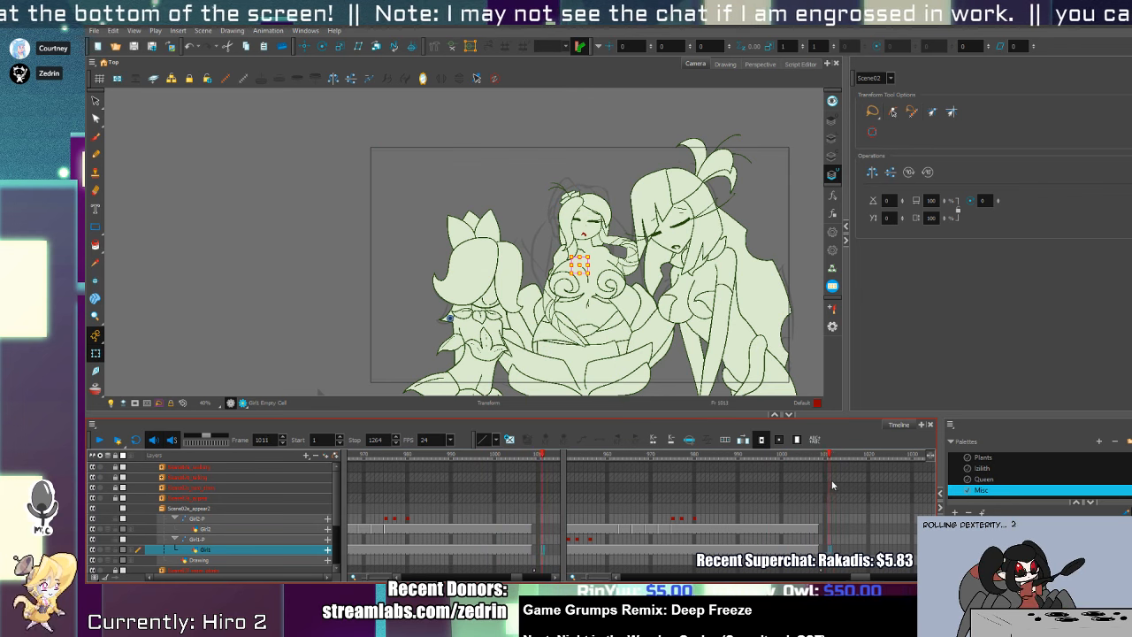
click(887, 492)
mouse_move(887, 492)
mouse_down()
mouse_move(931, 487)
mouse_move(594, 481)
mouse_move(719, 513)
mouse_move(923, 522)
mouse_move(476, 506)
mouse_move(923, 522)
mouse_up()
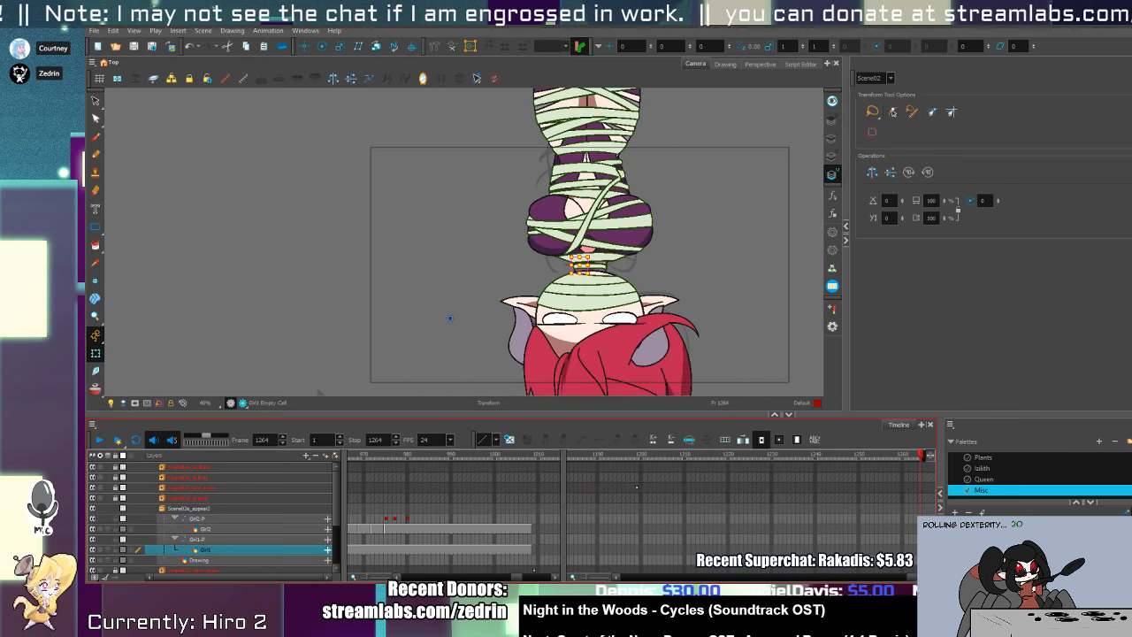
mouse_move(923, 522)
mouse_down()
mouse_move(731, 526)
mouse_move(555, 509)
mouse_move(840, 542)
mouse_move(920, 543)
mouse_move(735, 529)
mouse_move(813, 537)
mouse_move(768, 518)
mouse_move(496, 503)
mouse_move(812, 532)
mouse_move(704, 529)
mouse_move(852, 531)
mouse_move(699, 529)
mouse_move(864, 576)
mouse_move(747, 558)
mouse_move(853, 562)
mouse_up()
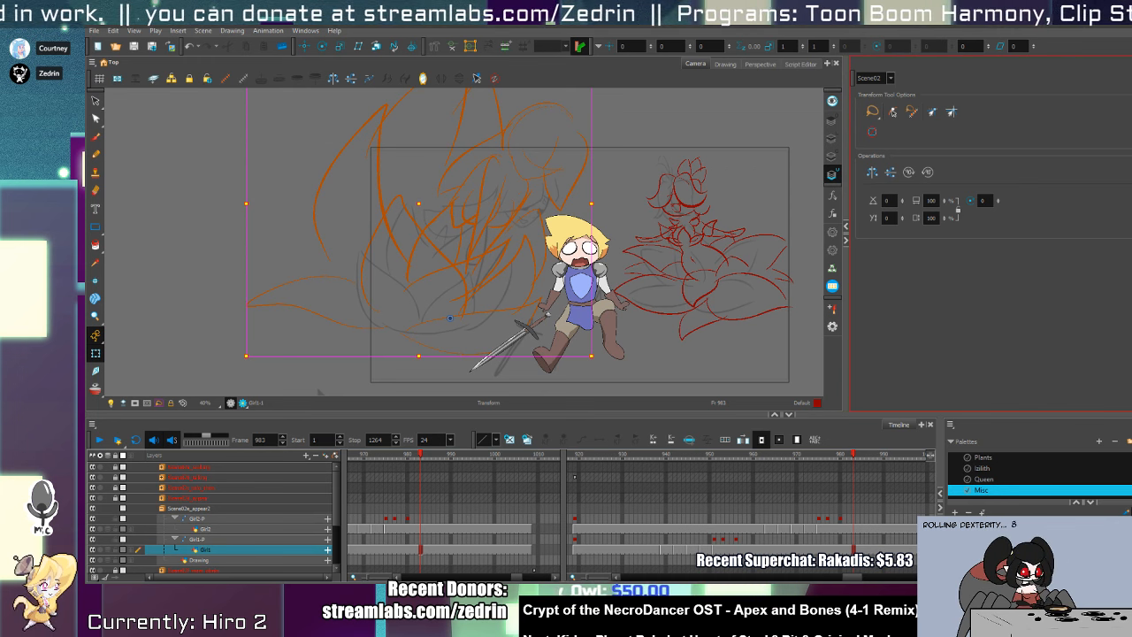
- On Girl1 at frame 919, draw the outer left leaf and inner petal over the rough bud, using the Lineart pencil and Plants palette
mouse_move(837, 458)
mouse_down()
mouse_move(571, 496)
mouse_move(680, 539)
mouse_move(938, 533)
mouse_move(579, 516)
mouse_move(684, 538)
mouse_move(911, 549)
mouse_move(655, 530)
mouse_move(719, 541)
mouse_up()
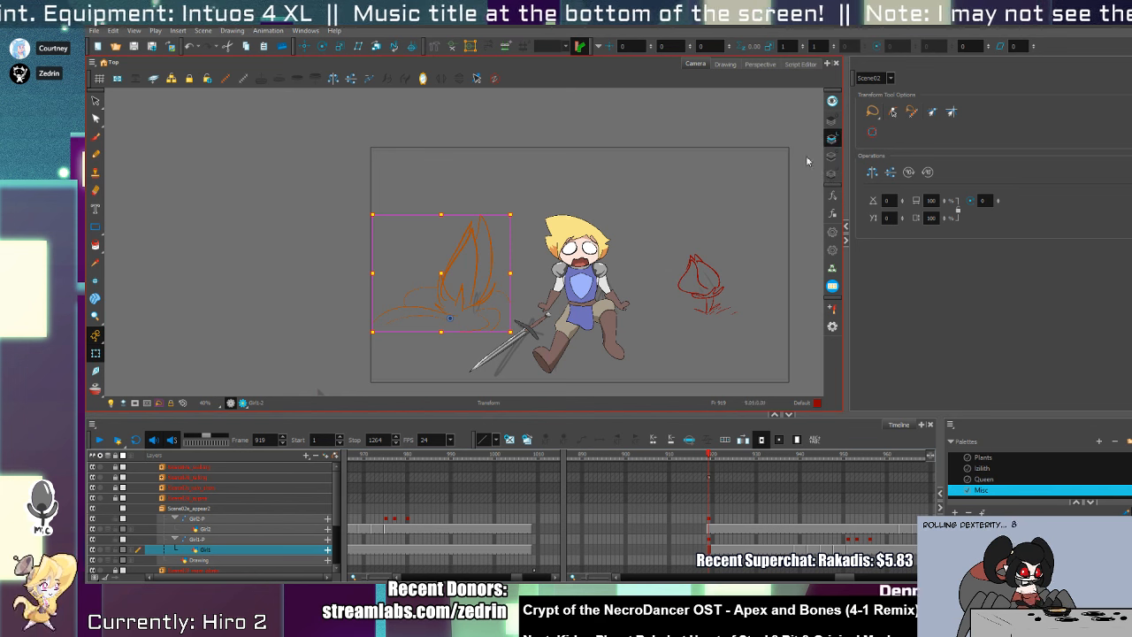
key(alt+/)
click(988, 459)
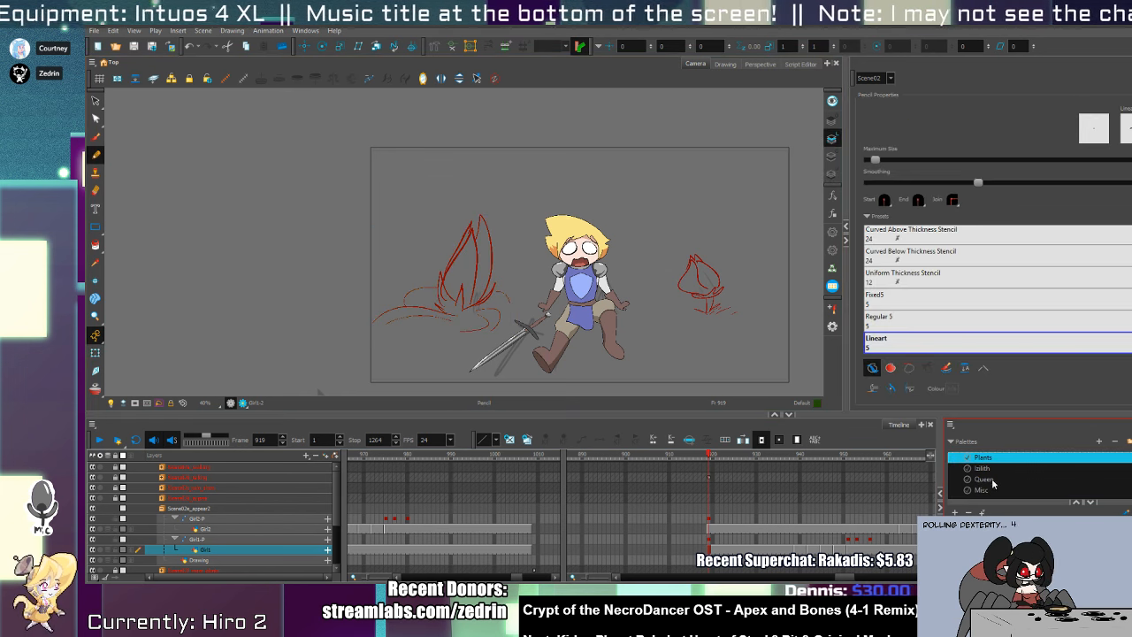
scroll(468, 282, up, 4)
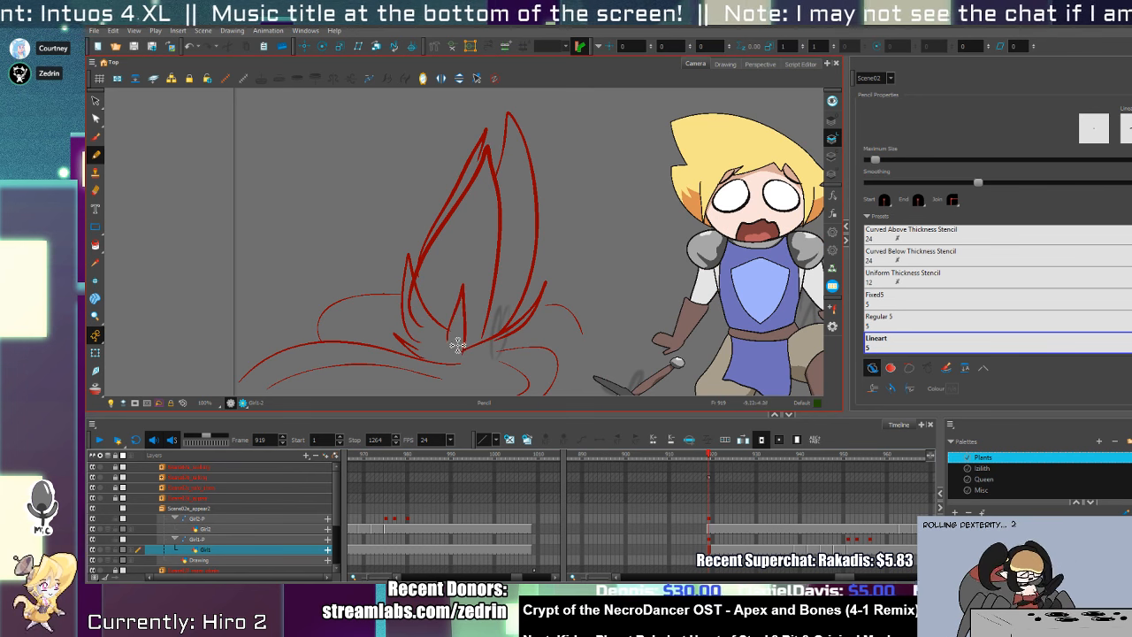
drag(490, 299, 552, 332)
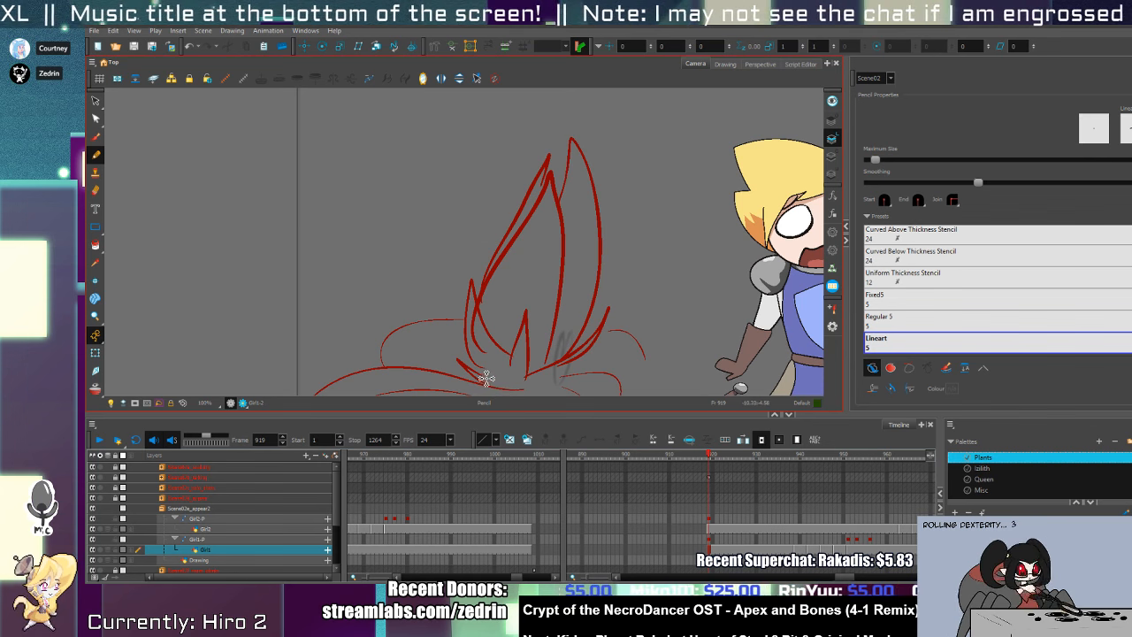
drag(458, 304, 475, 263)
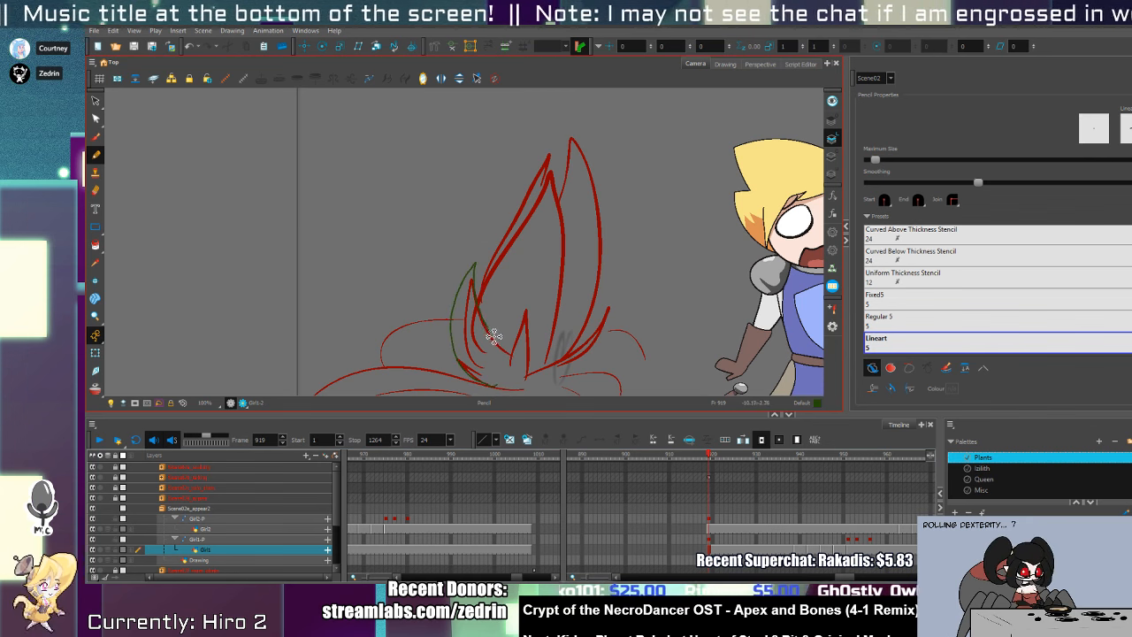
mouse_move(494, 345)
mouse_down()
mouse_move(520, 257)
mouse_move(545, 348)
mouse_up()
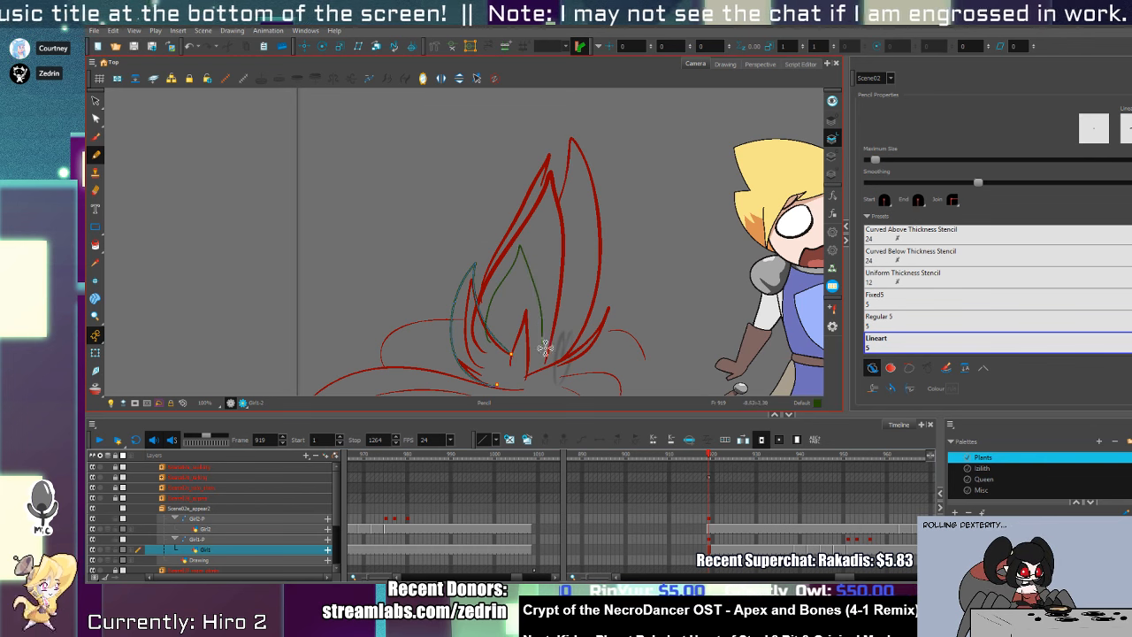
- Skew the inner petal and the outer left leaf so that their tips lean slightly to the right
key(alt+s)
click(520, 249)
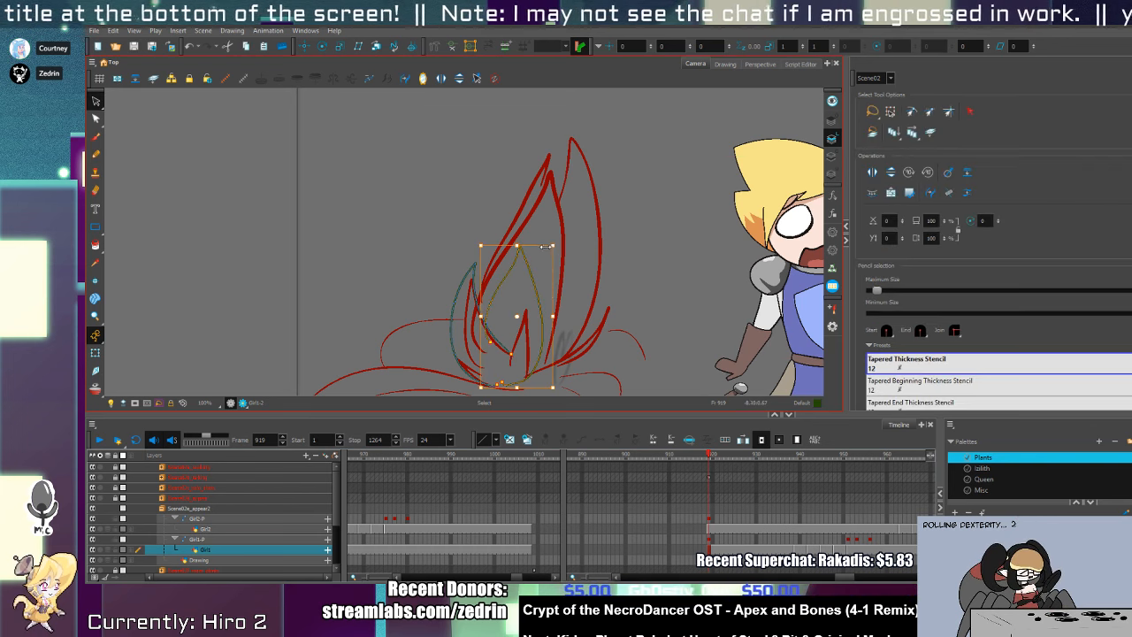
mouse_move(556, 246)
mouse_down()
mouse_move(569, 241)
mouse_move(567, 262)
mouse_up()
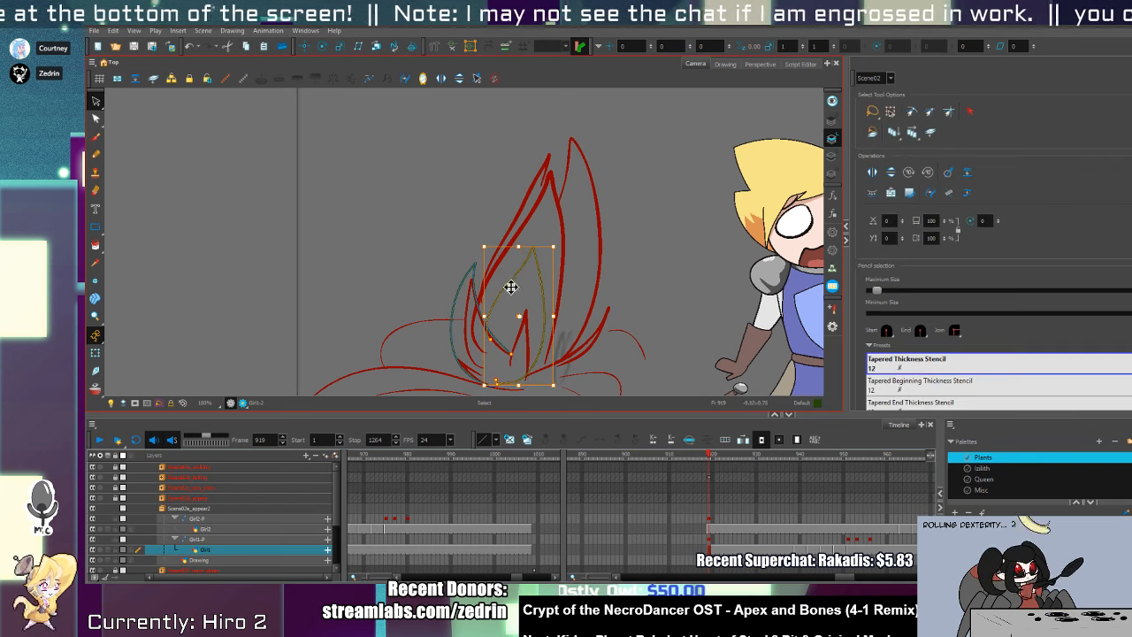
click(470, 292)
drag(486, 262, 498, 261)
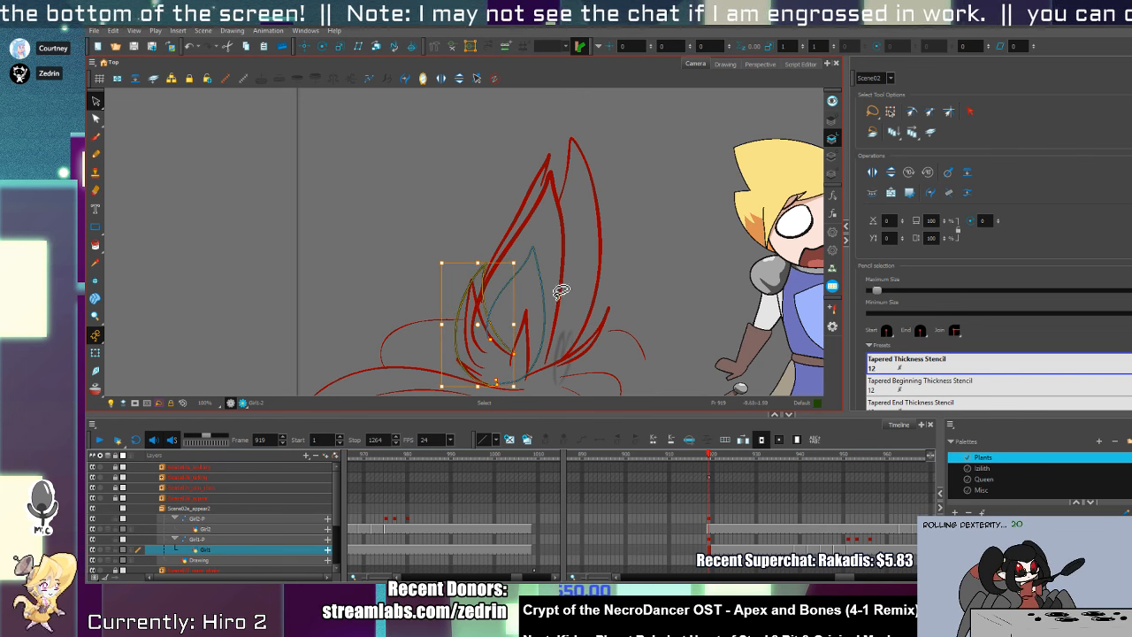
- Draw the tall main petal of the Girl1 bud and trim its overlapping line ends with the Cutter
key(alt+slash)
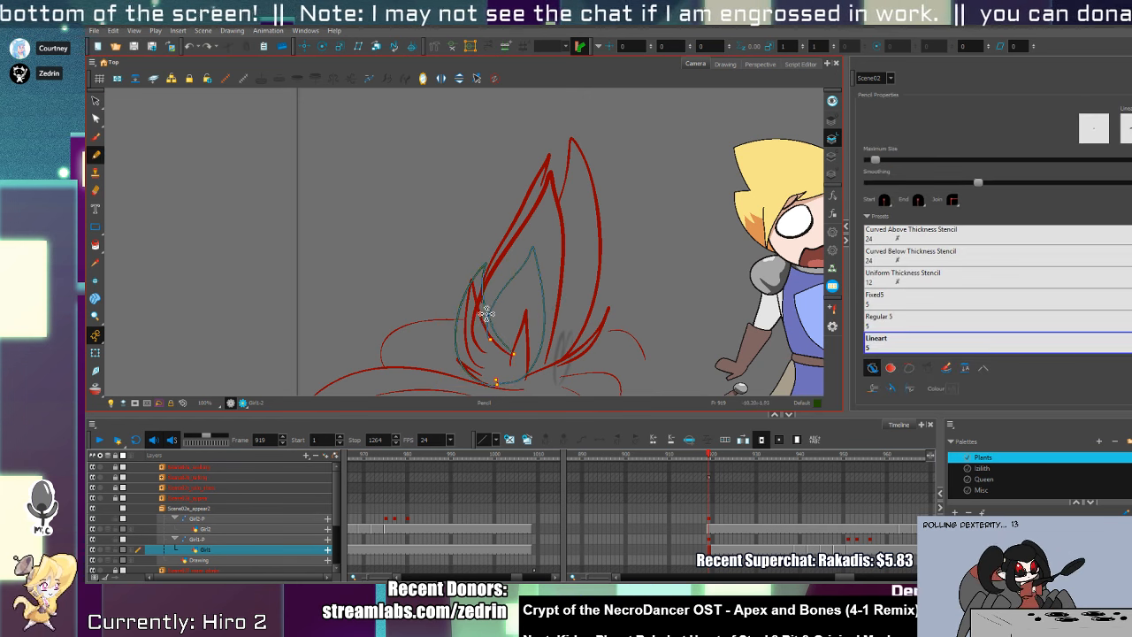
mouse_move(489, 320)
mouse_down()
mouse_move(573, 128)
mouse_move(583, 246)
mouse_move(571, 321)
mouse_move(518, 370)
mouse_up()
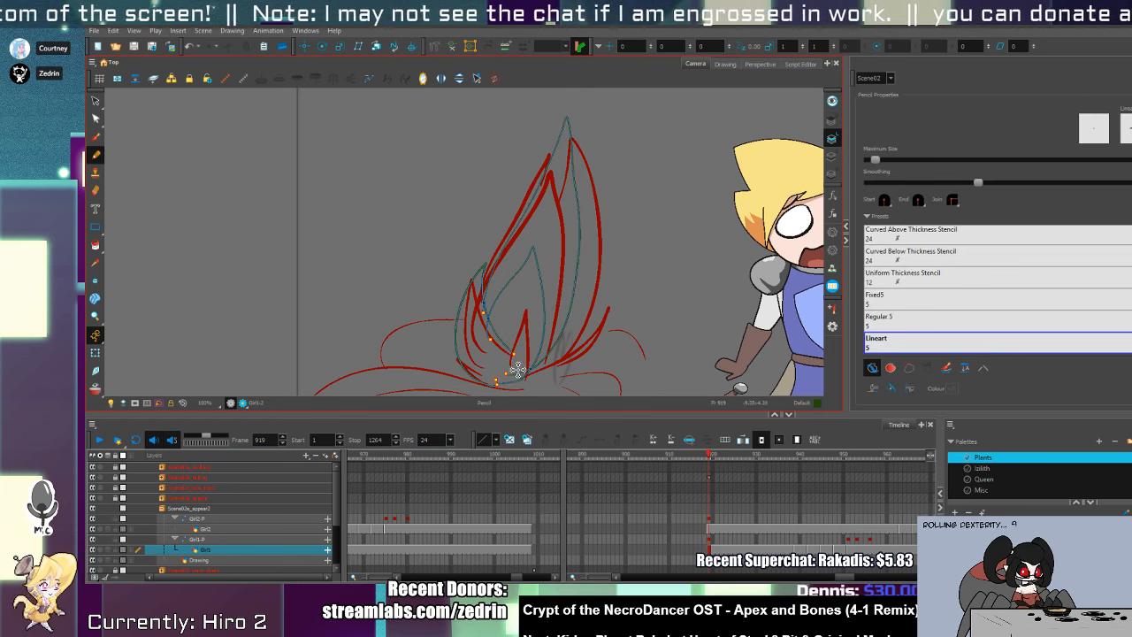
key(alt+t)
drag(484, 313, 522, 368)
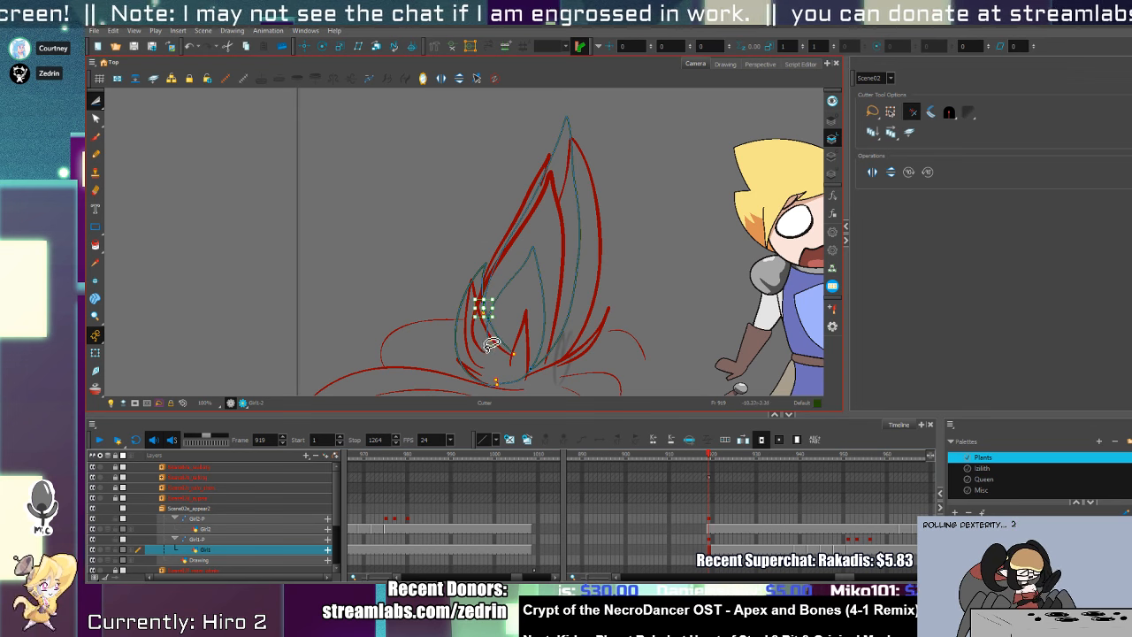
mouse_move(490, 357)
mouse_down()
mouse_move(505, 342)
mouse_move(517, 357)
mouse_move(518, 328)
mouse_up()
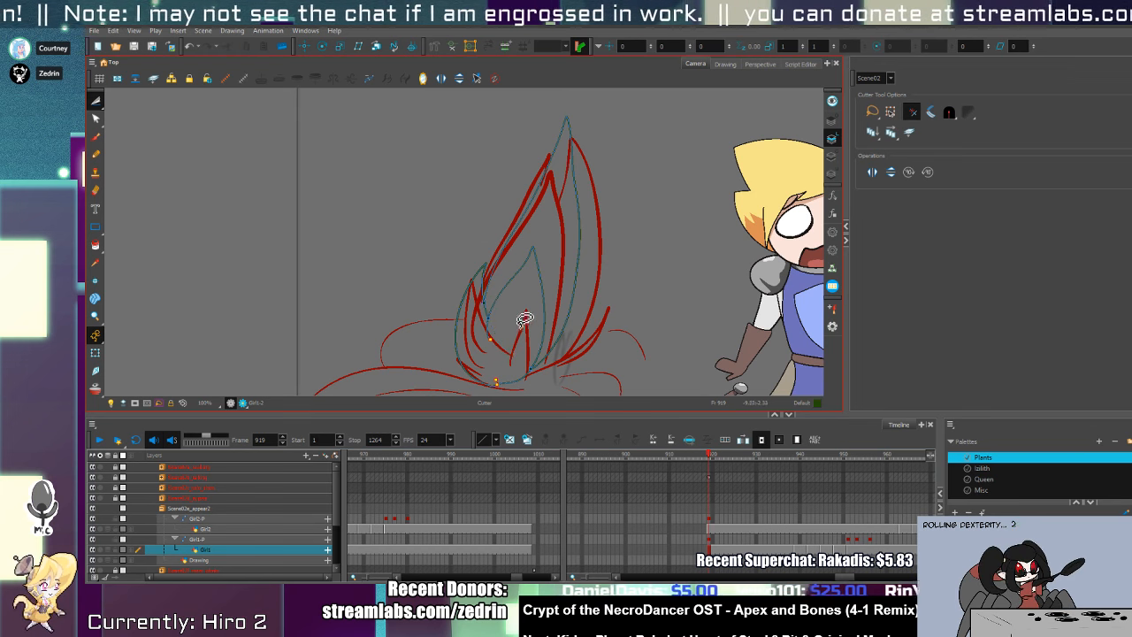
- Draw the back petal along the bud's right side, trim its overlaps, and refine its outer curve with the Contour Editor
key(alt+slash)
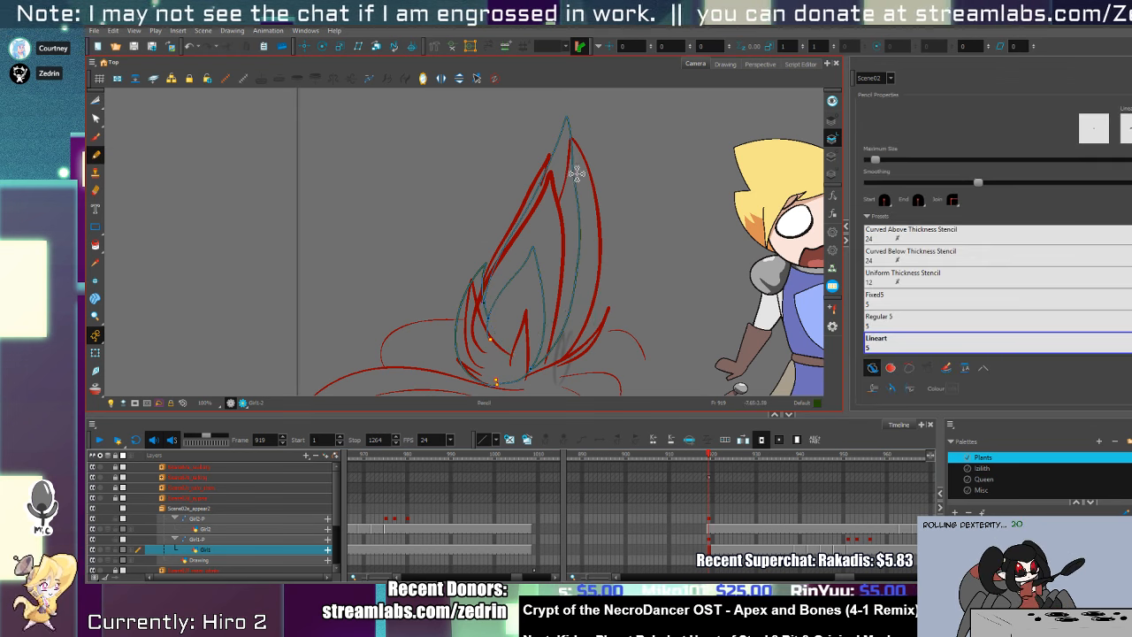
mouse_move(576, 173)
mouse_down()
mouse_move(579, 135)
mouse_move(610, 282)
mouse_move(542, 376)
mouse_move(502, 365)
mouse_up()
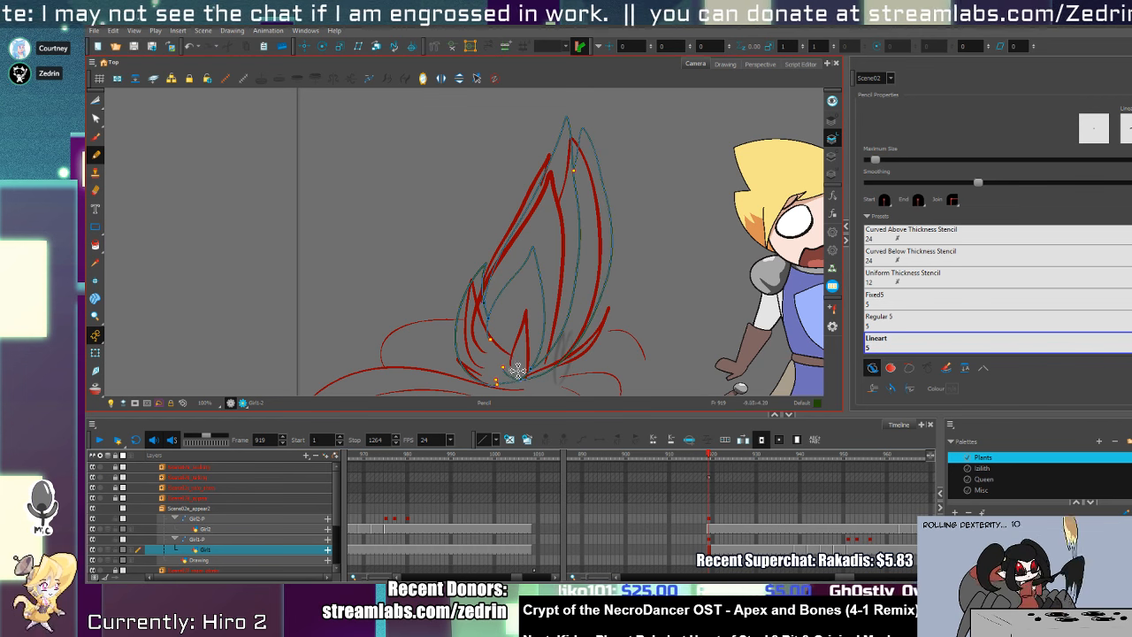
key(alt+t)
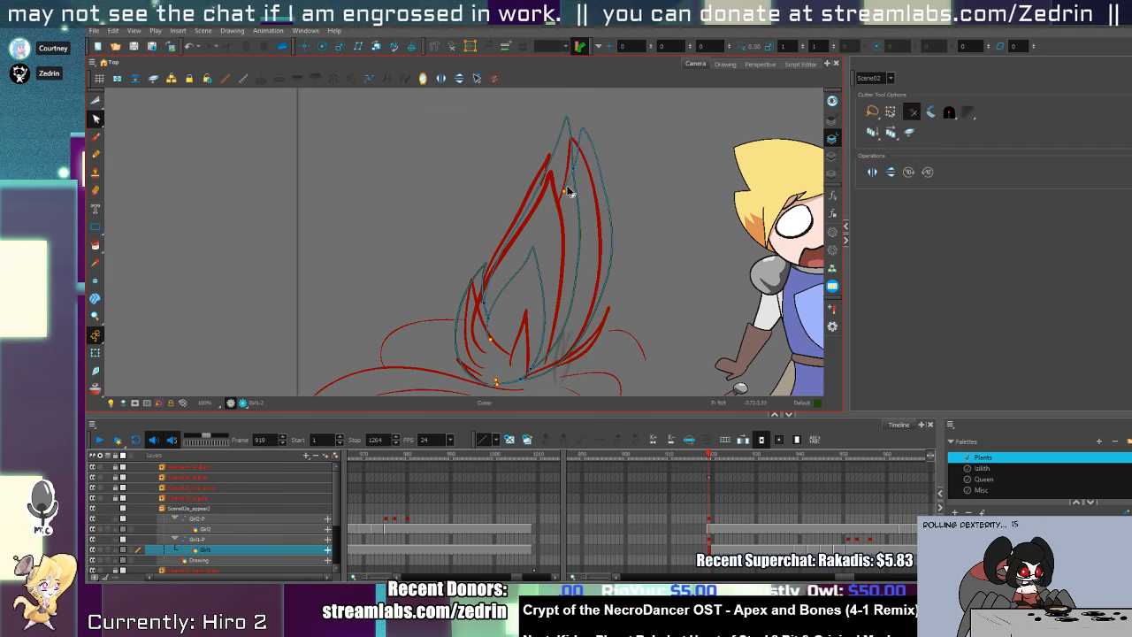
key(alt+q)
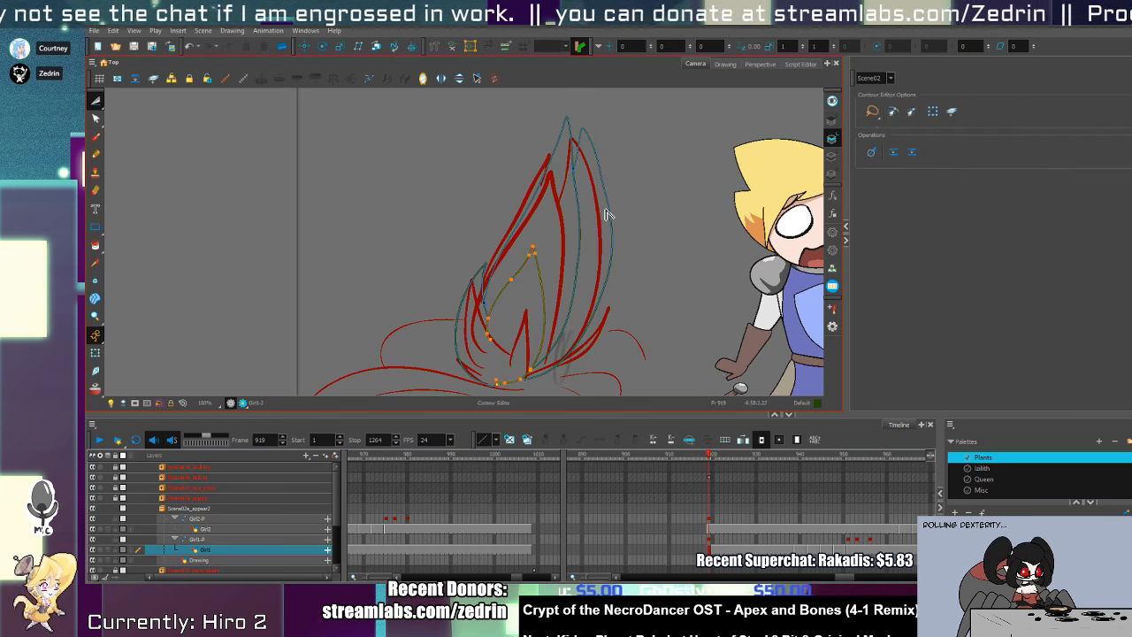
click(607, 216)
- Draw the small leaf at the bud's lower right, trim the overlapping strokes, and select the contour at the base for refinement
key(alt+slash)
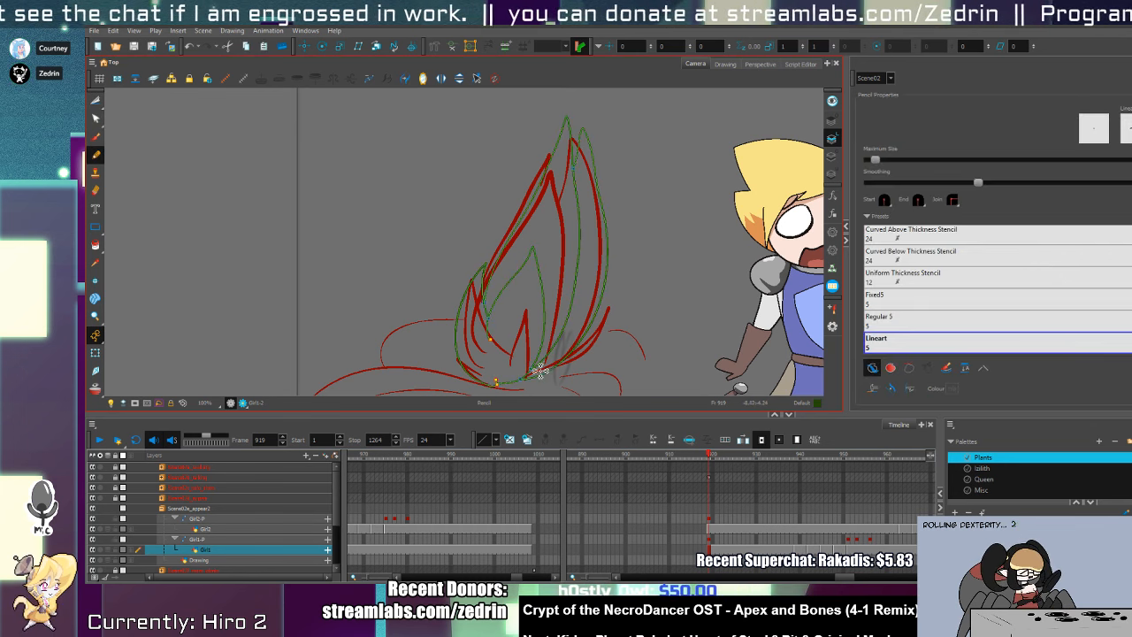
mouse_move(565, 342)
mouse_down()
mouse_move(625, 309)
mouse_move(537, 391)
mouse_move(614, 311)
mouse_move(533, 387)
mouse_move(507, 370)
mouse_move(563, 370)
mouse_up()
key(ctrl+z)
key(alt+z)
key(alt+t)
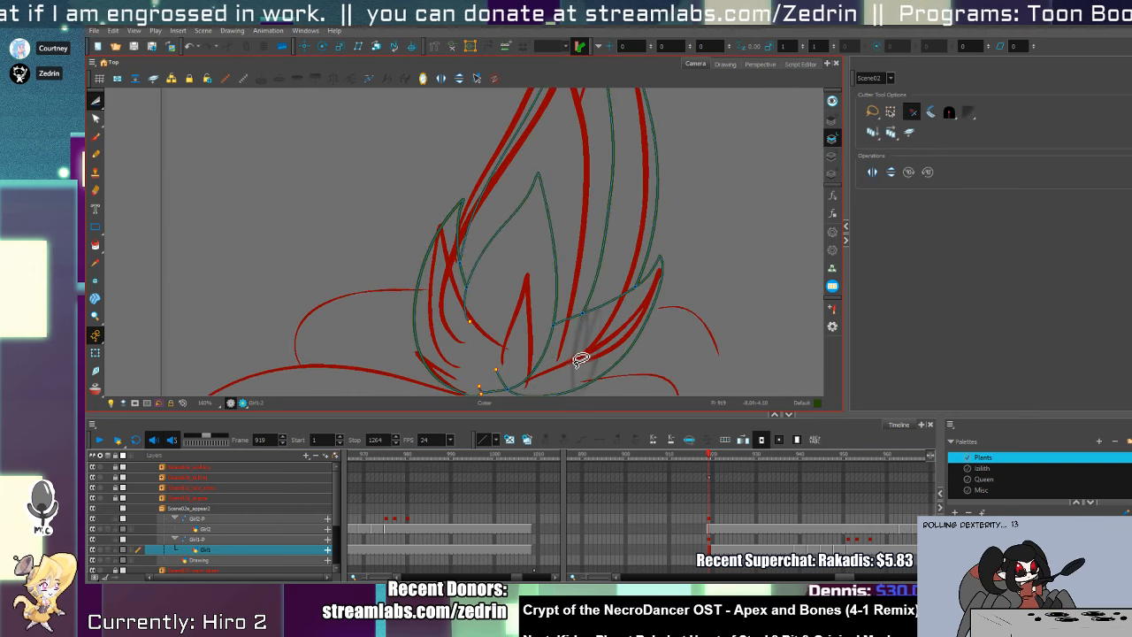
drag(487, 360, 550, 257)
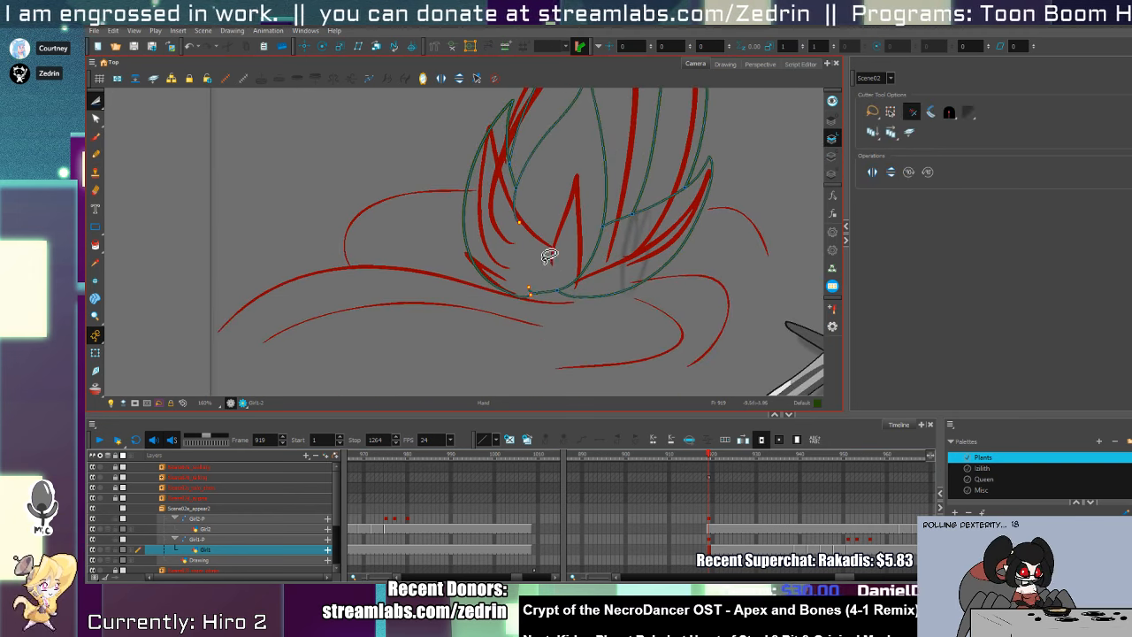
key(alt+q)
click(531, 299)
scroll(560, 303, up, 5)
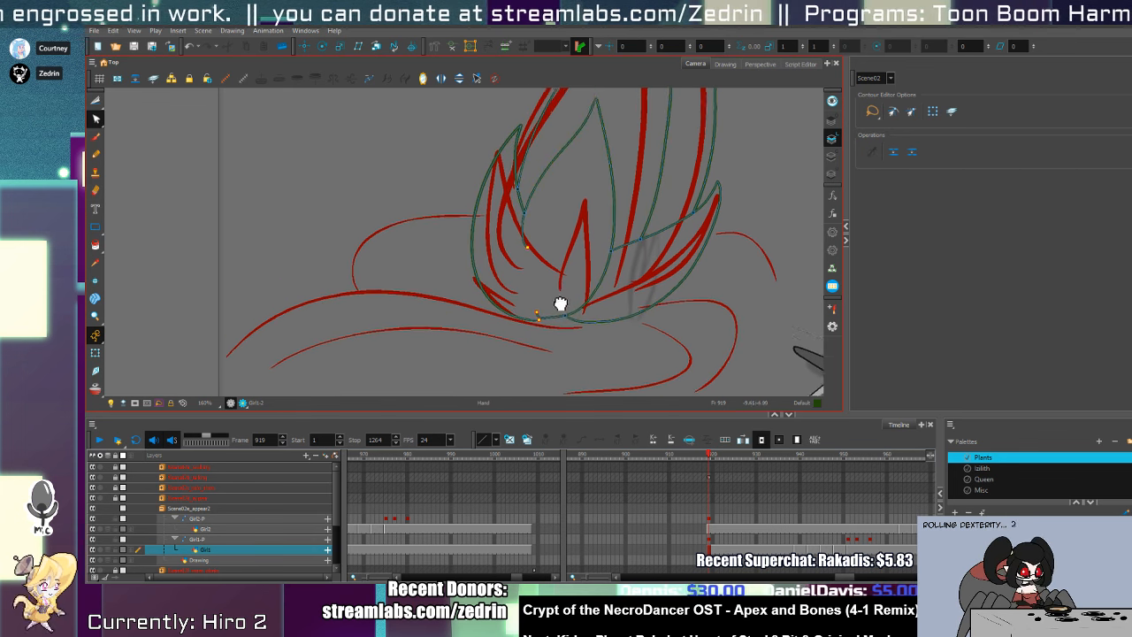
scroll(558, 278, down, 1)
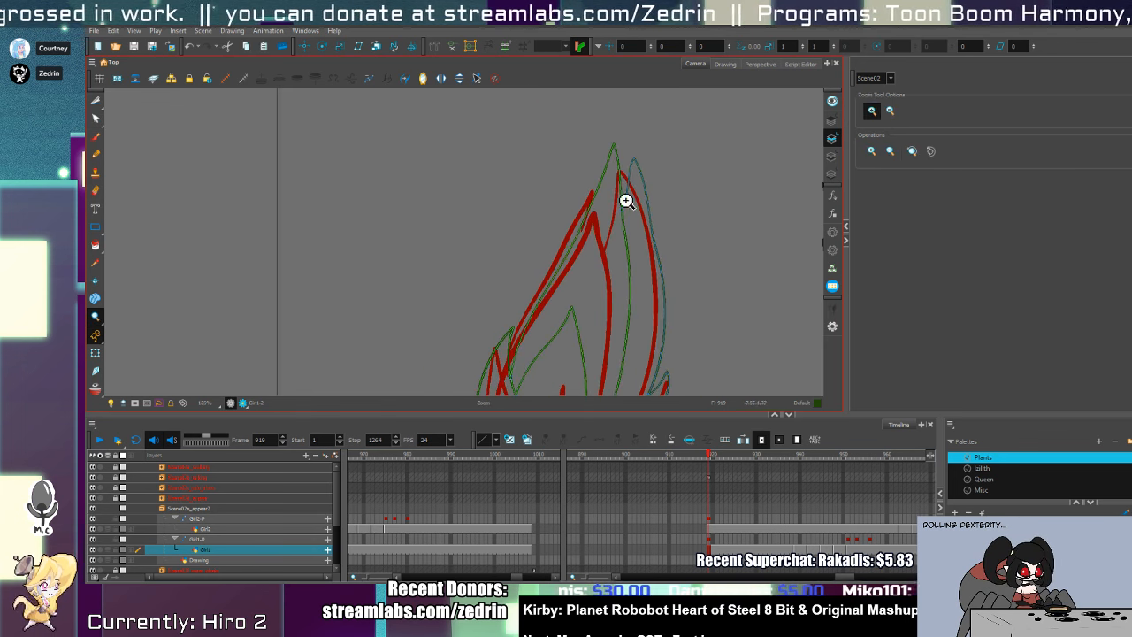
- Draw the back petal along the bud's upper left side, trim its overlapping ends with the Cutter, and select its contour for refinement
click(625, 200)
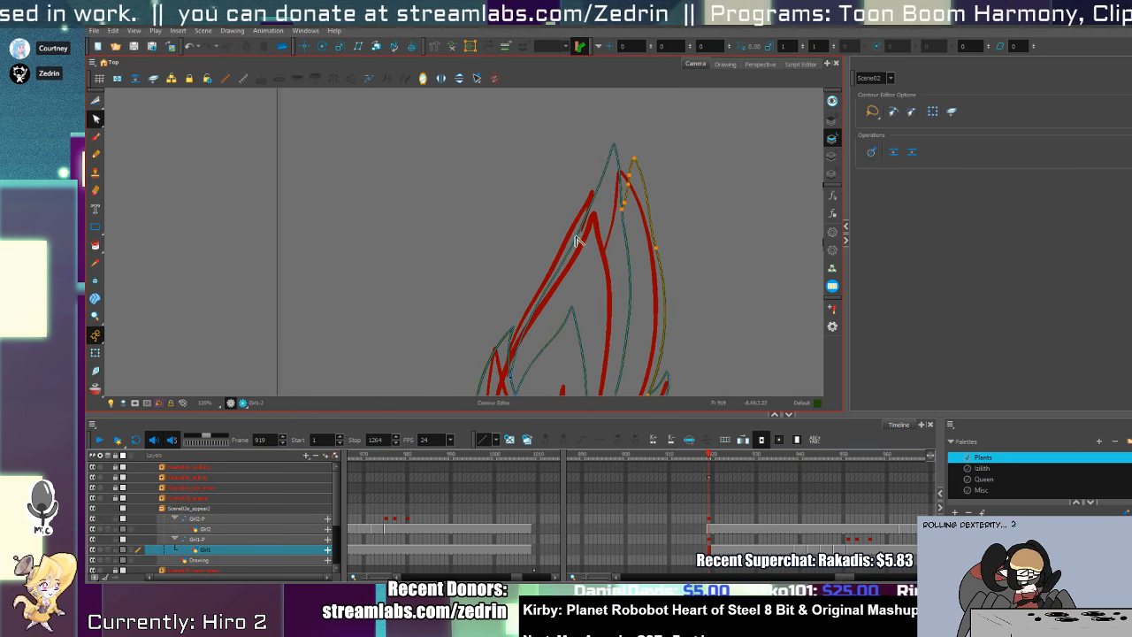
key(alt+slash)
mouse_move(532, 304)
mouse_down()
mouse_move(599, 157)
mouse_move(601, 278)
mouse_up()
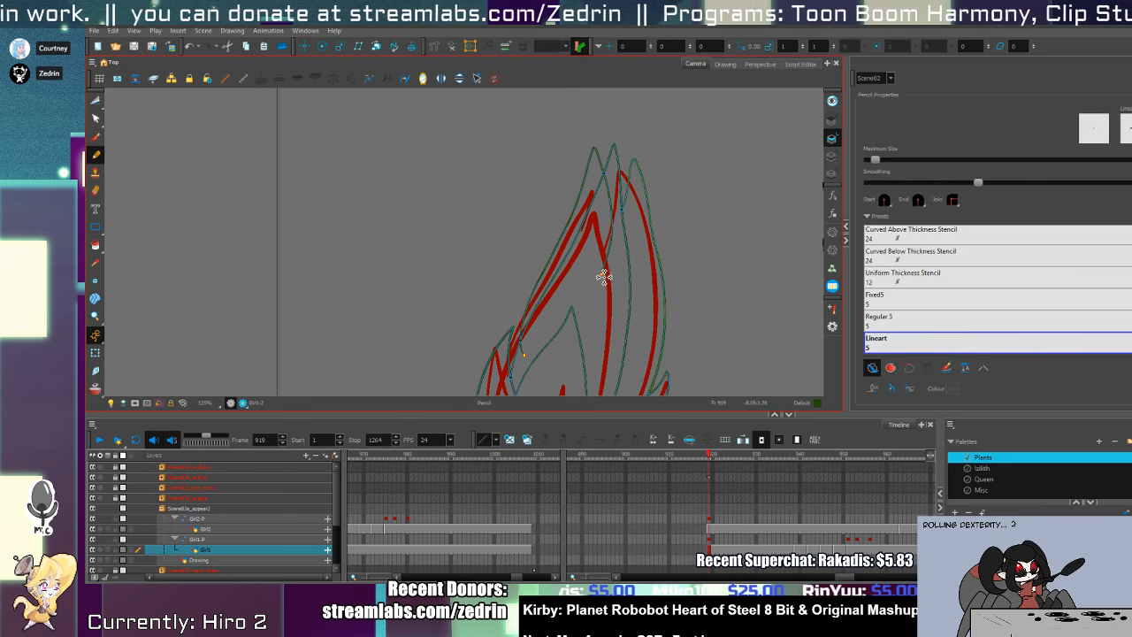
key(alt+t)
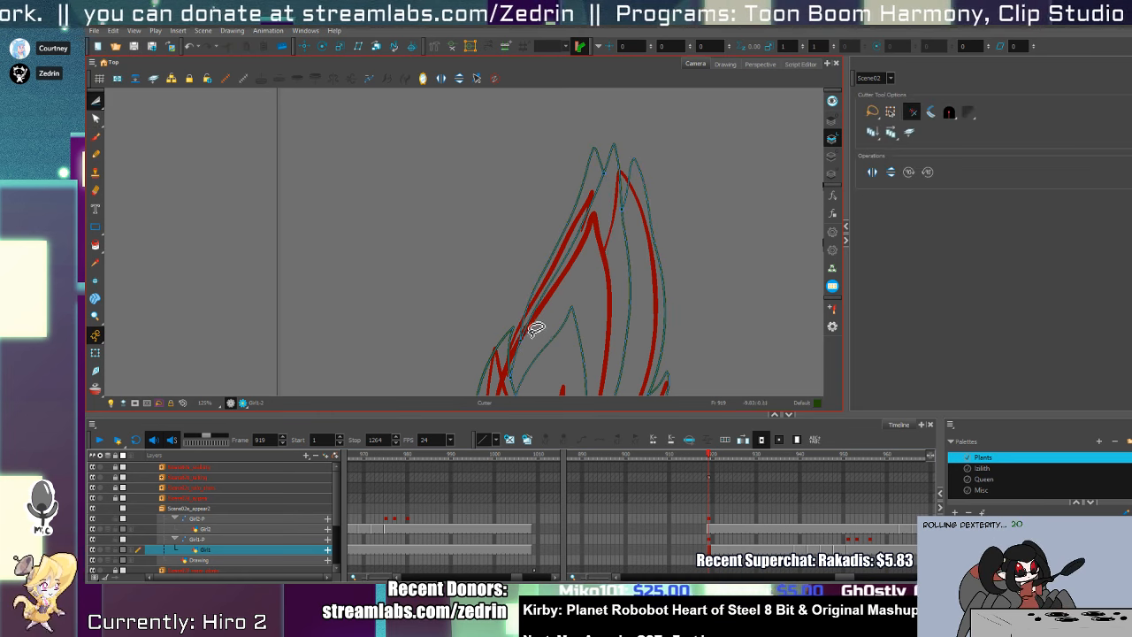
key(alt+q)
click(583, 213)
- Delete the stray line fragment at the bud's base and smooth the base line there with the Contour Editor
key(1)
key(1)
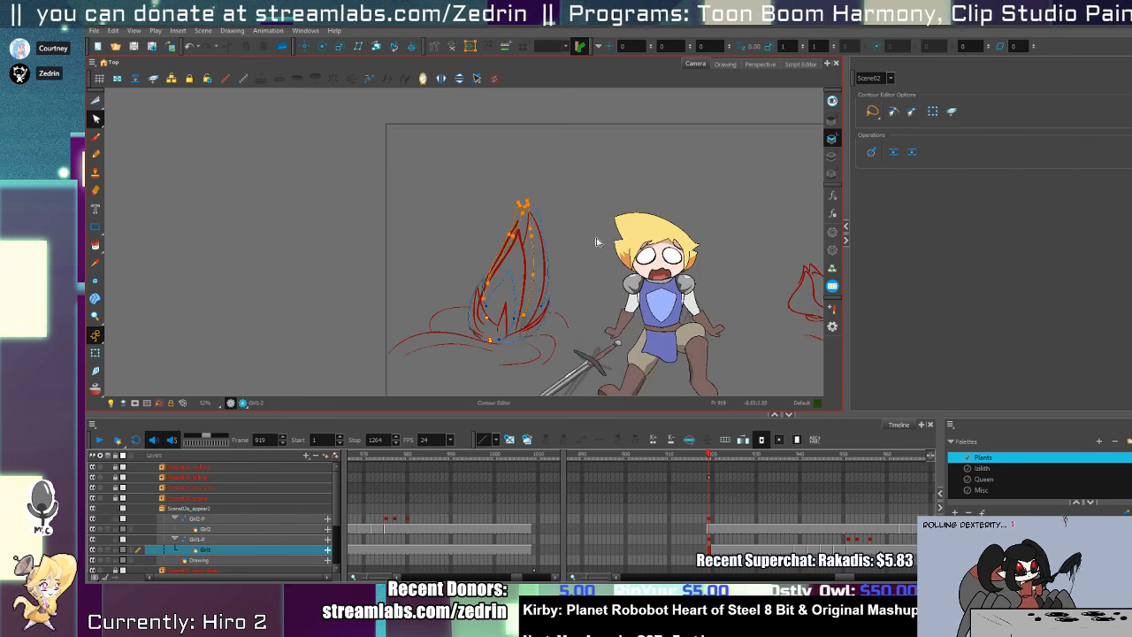
drag(535, 265, 548, 336)
key(2)
key(2)
key(2)
key(2)
key(2)
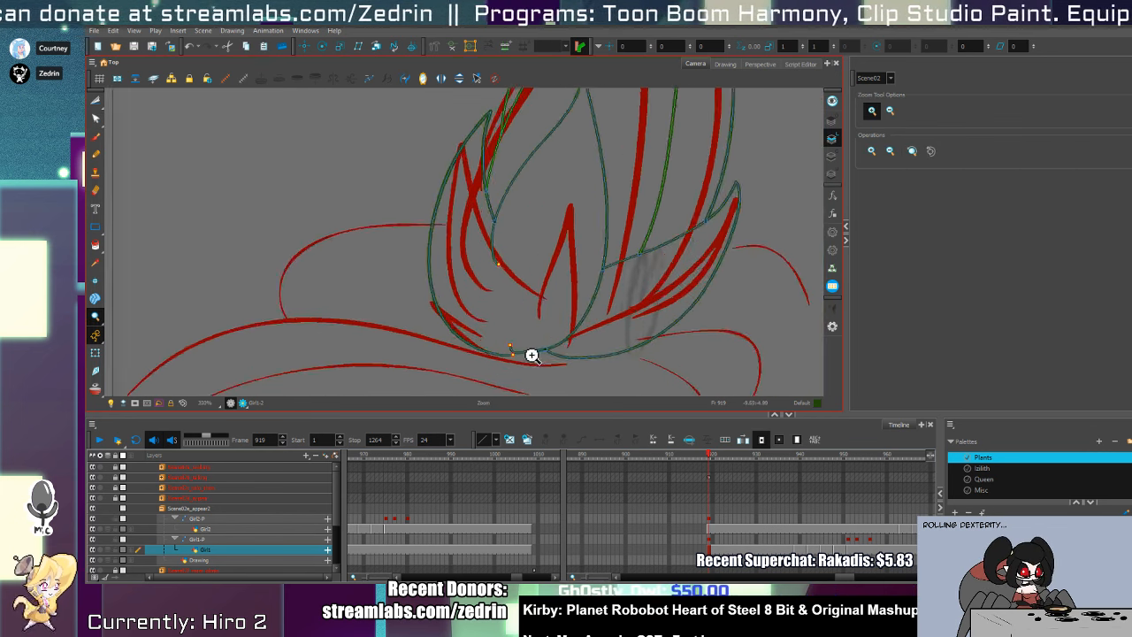
key(alt+e)
key(alt+s)
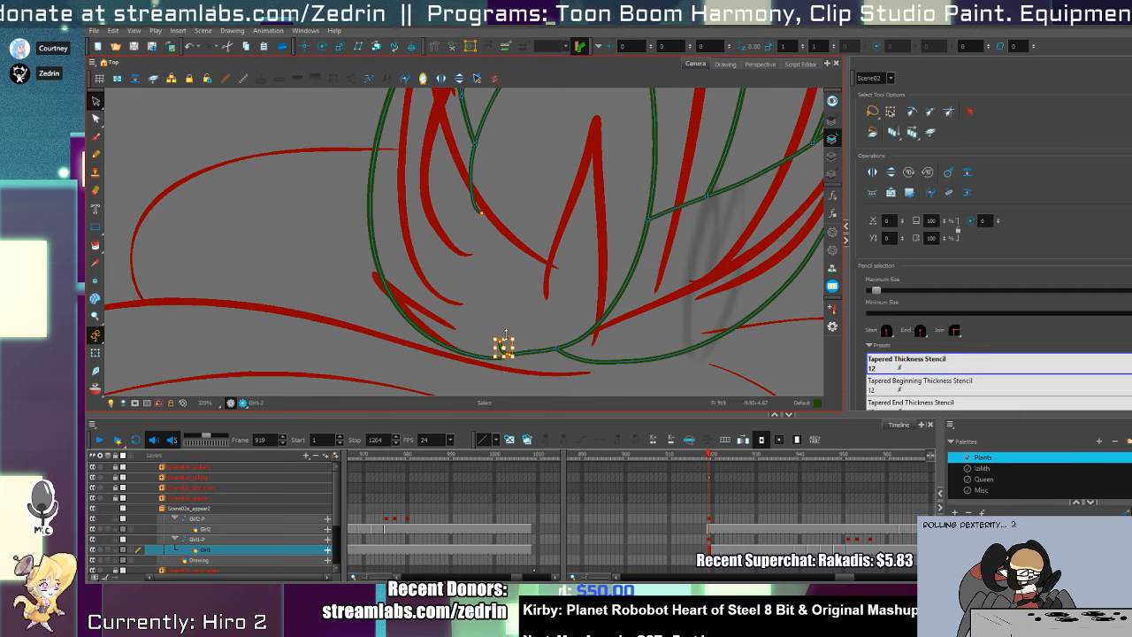
key(alt+q)
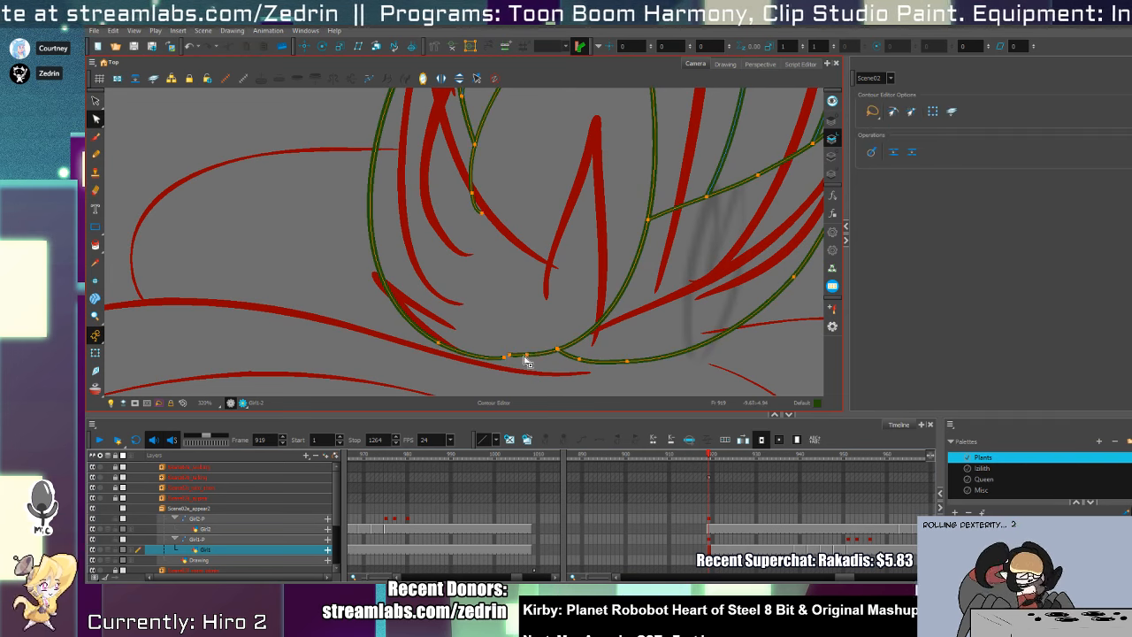
- Undo the trim on the lower left end of the main petal's line and select that line
key(alt+t)
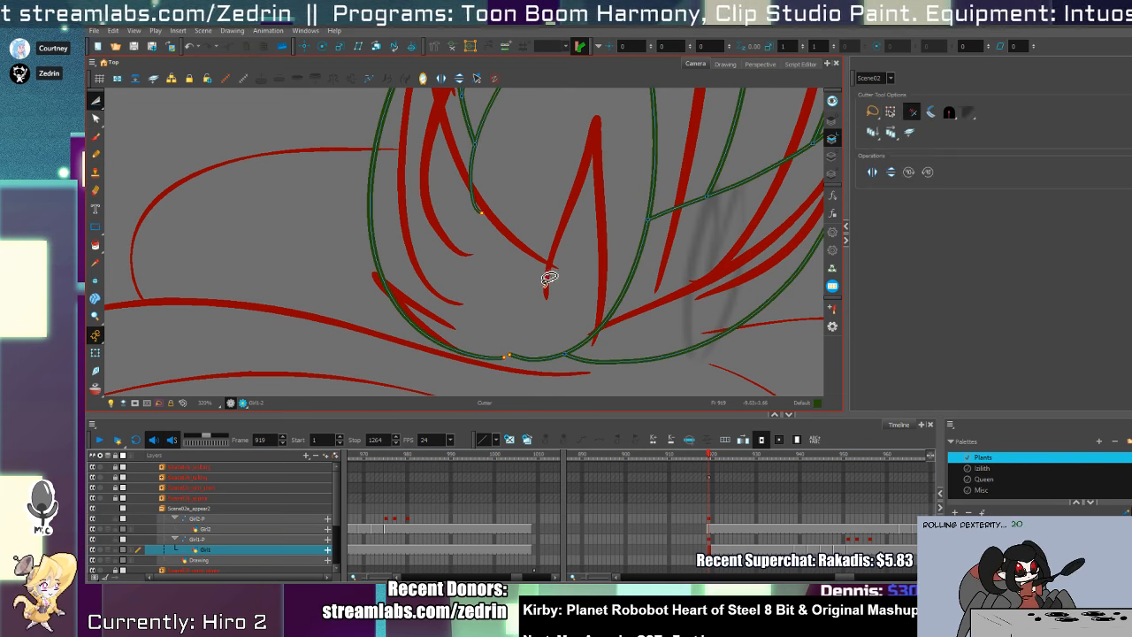
key(ctrl+z)
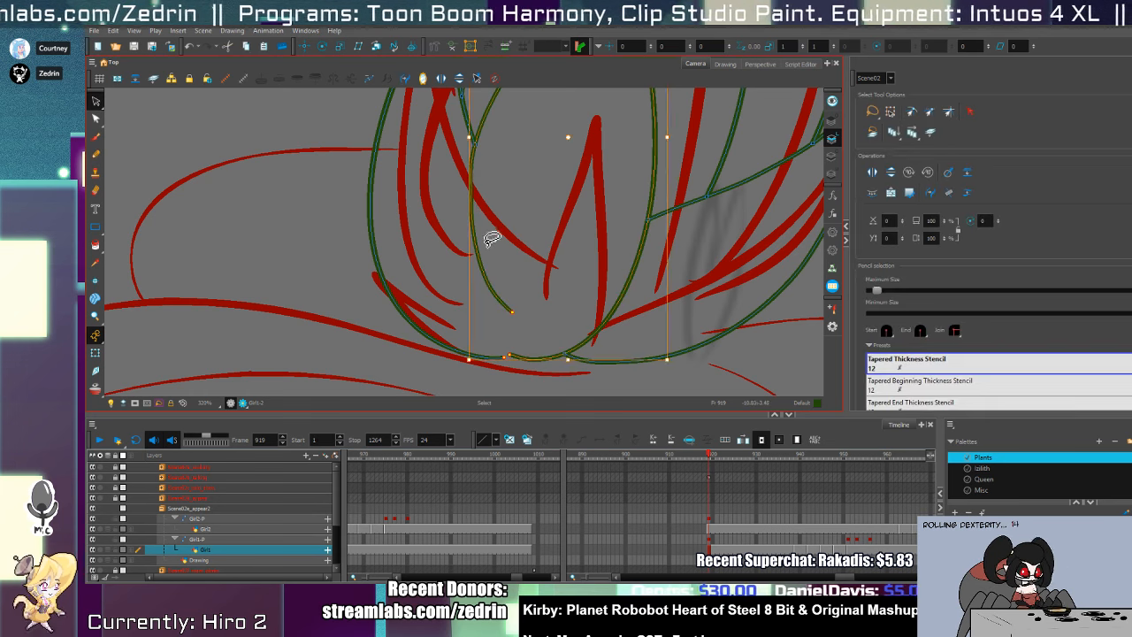
- Reshape the inner petal's left curve on frame 919 and trim the stray stroke end at the plant's base
key(alt+q)
drag(475, 230, 464, 207)
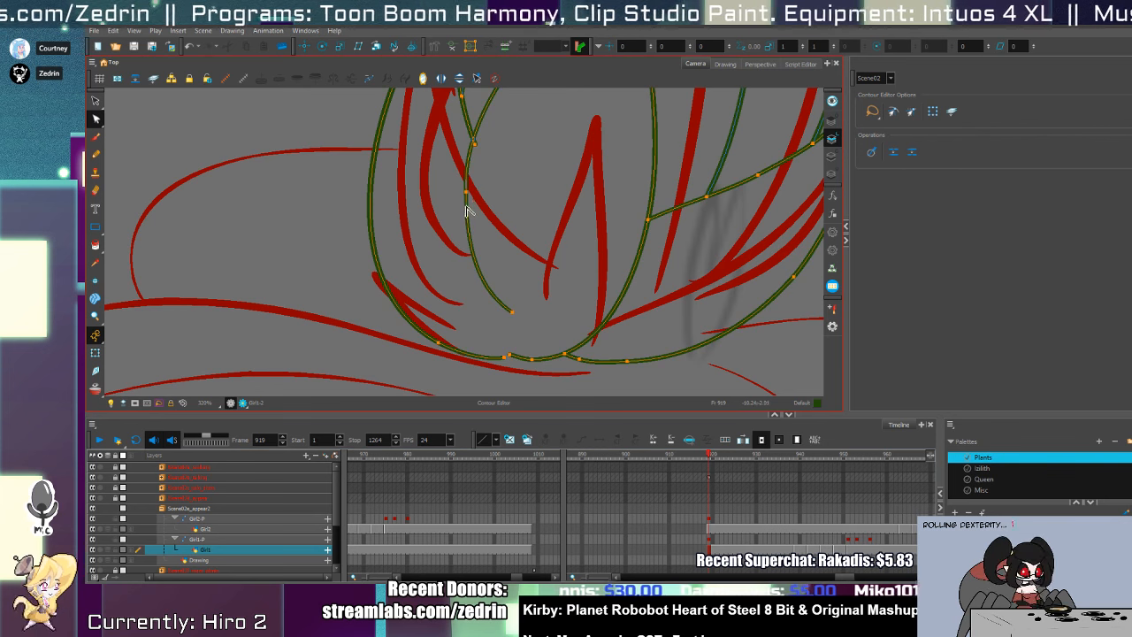
key(alt+t)
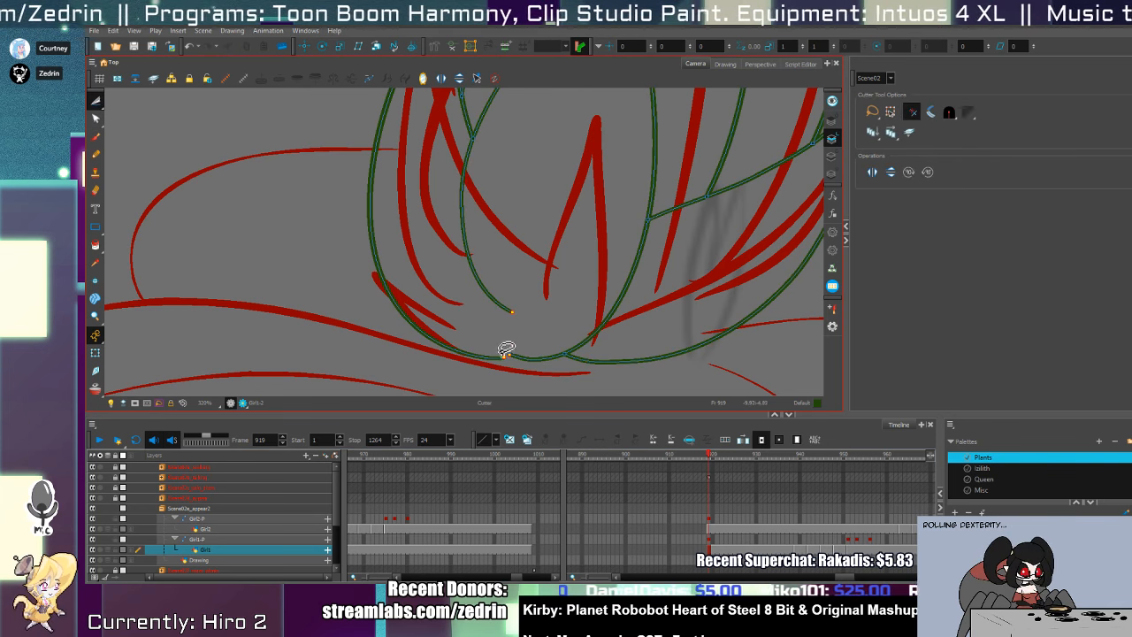
key(alt+q)
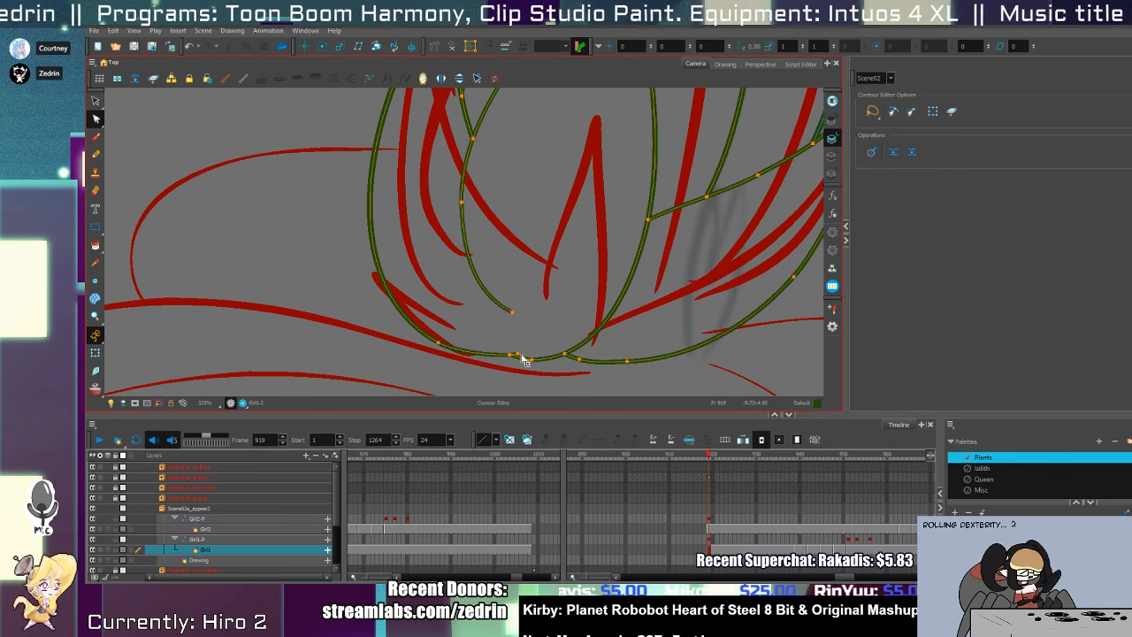
key(alt+z)
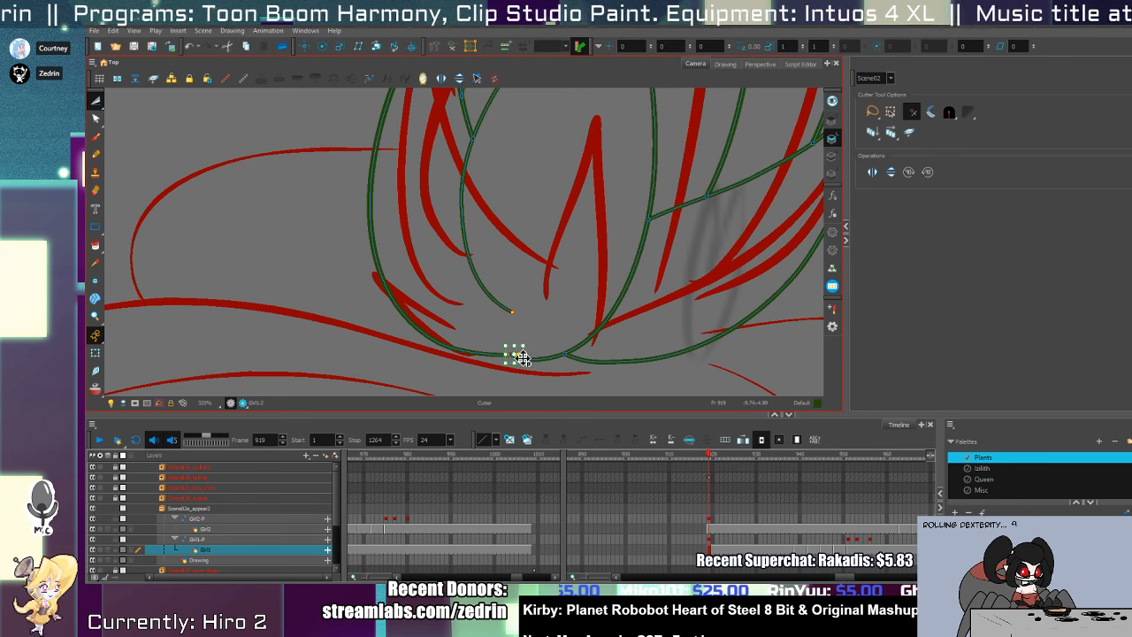
click(556, 245)
alt+click(532, 264)
alt+click(531, 266)
drag(543, 254, 528, 375)
drag(519, 303, 573, 129)
drag(542, 250, 502, 322)
- Turn on onion skin and delete the red rough sketch from the drawing at frame 937, keeping its line art
key(alt+/)
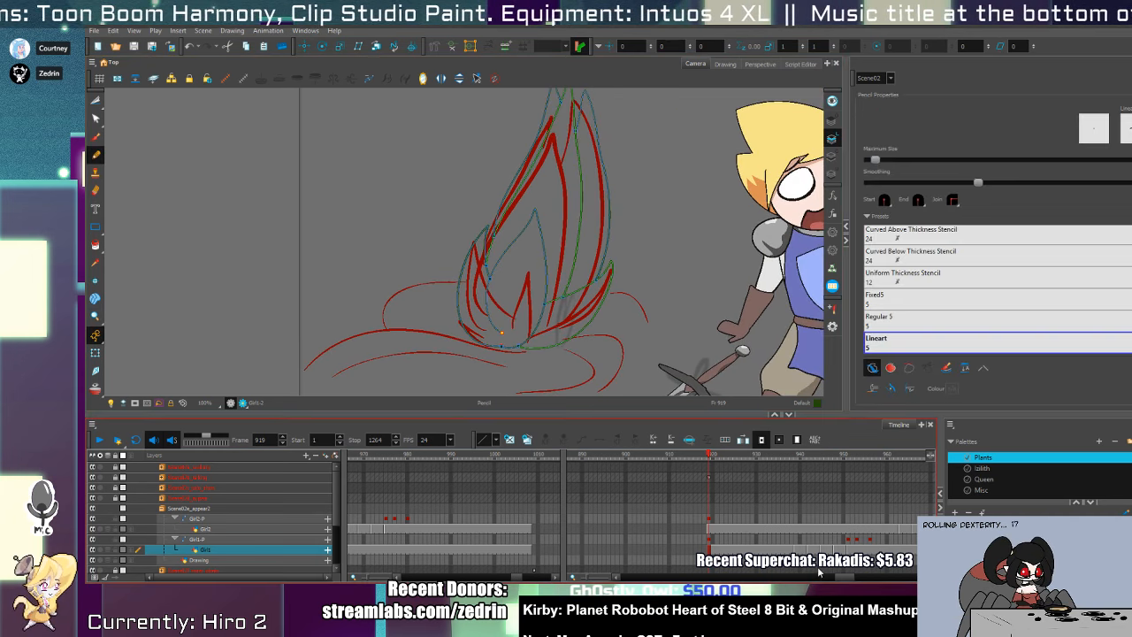
key(period)
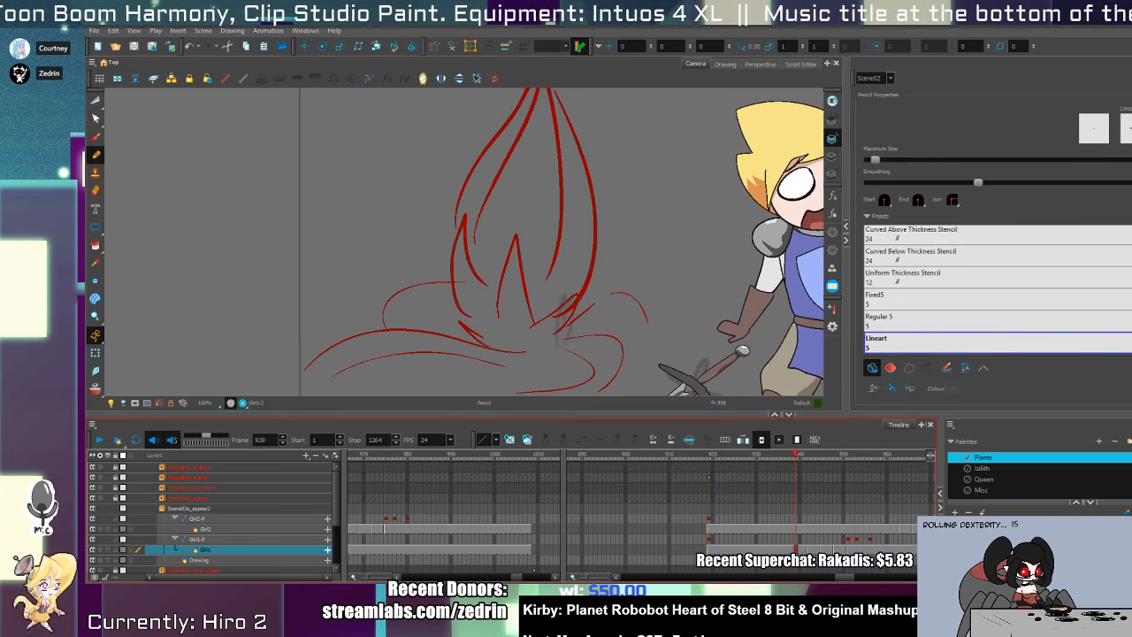
click(96, 388)
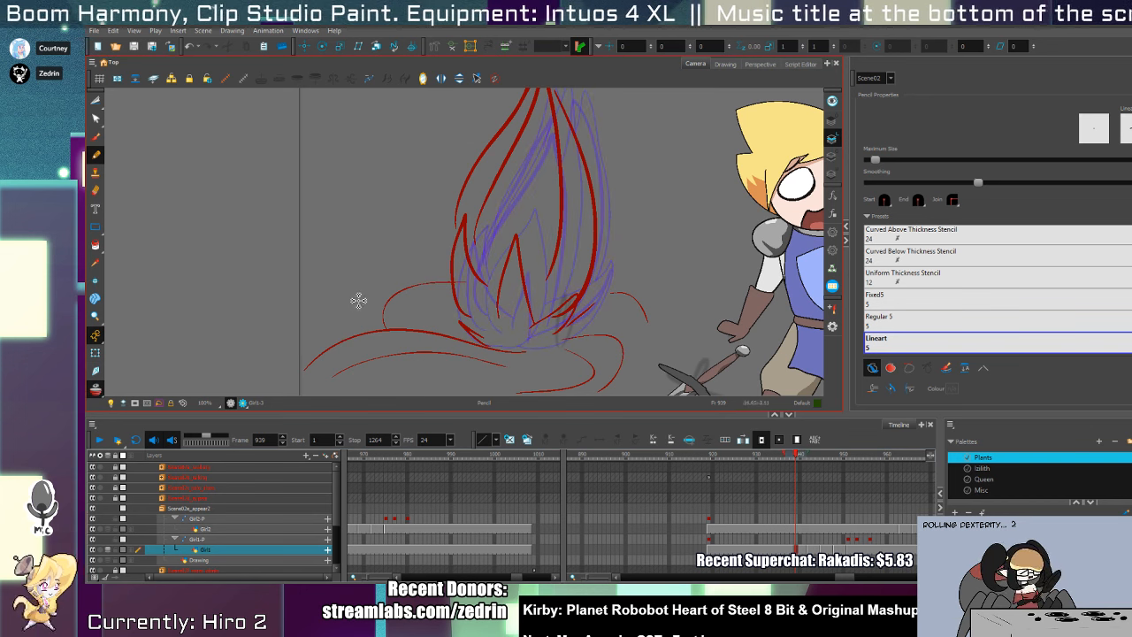
key(comma)
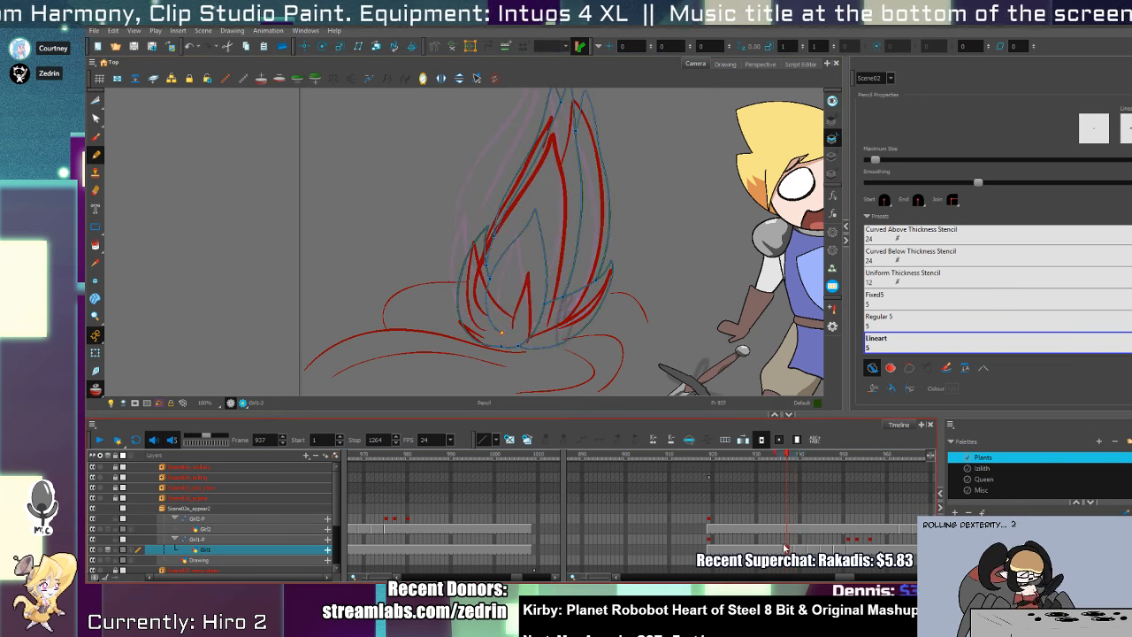
key(alt+s)
key(comma)
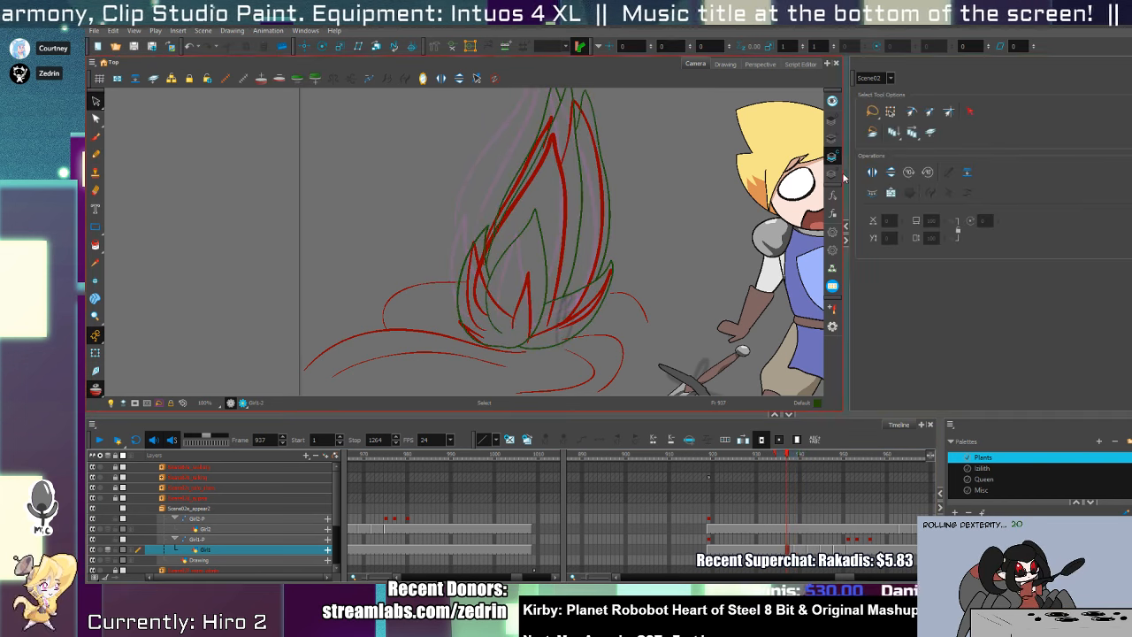
key(ctrl+a)
key(Delete)
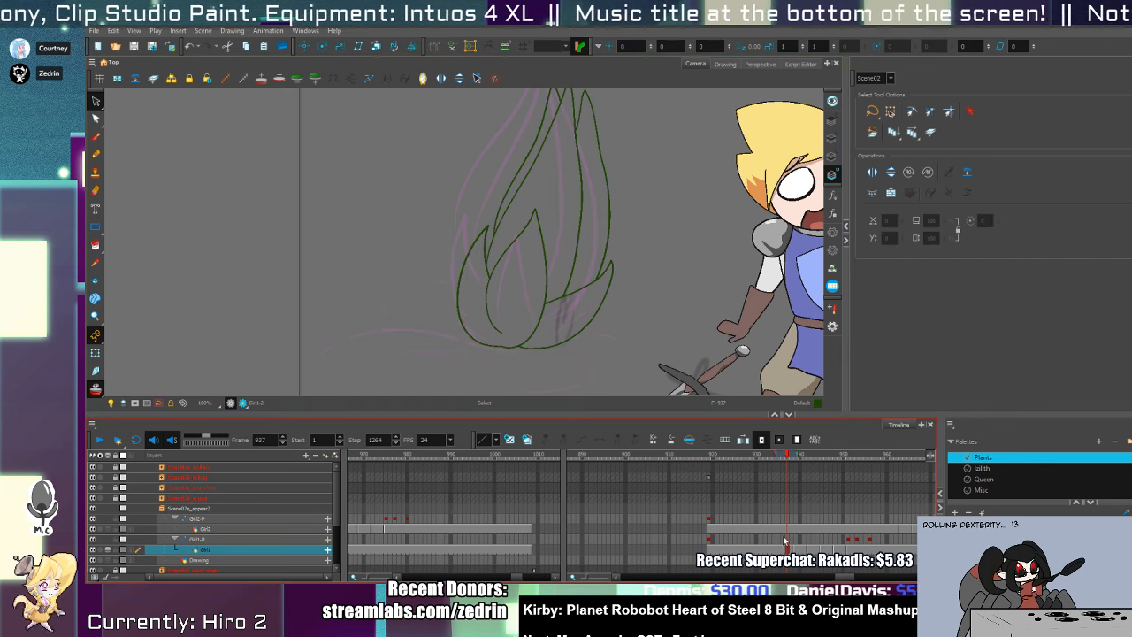
- On the line art layer at frame 939, draw the three tall plumes over the rough sketch with the Lineart pencil
key(period)
key(period)
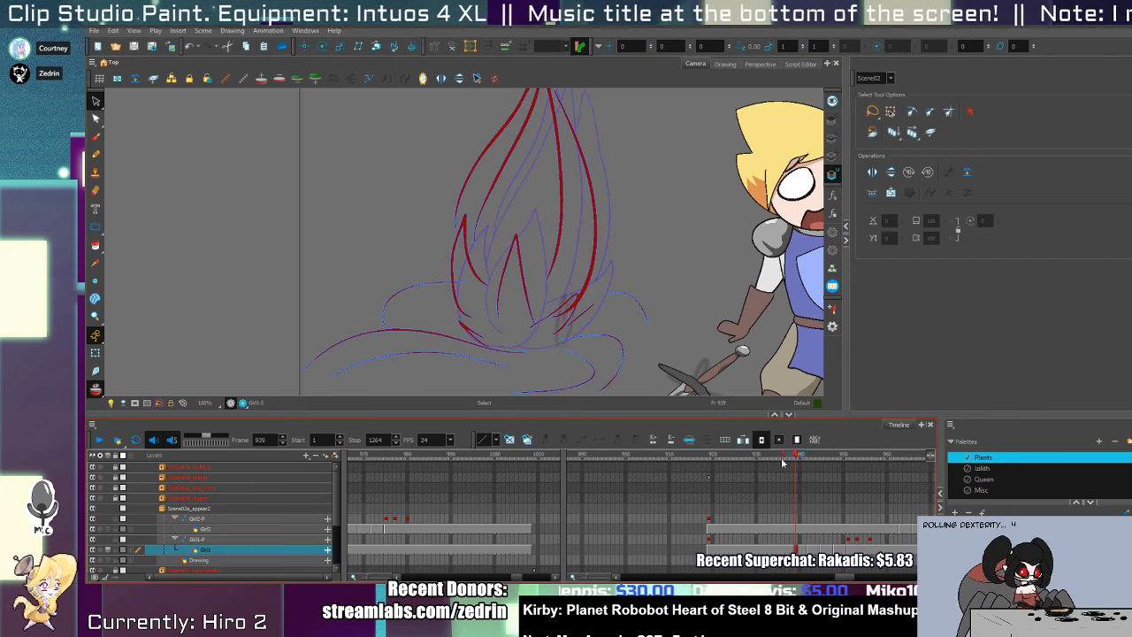
key(alt+slash)
click(832, 137)
drag(541, 237, 601, 281)
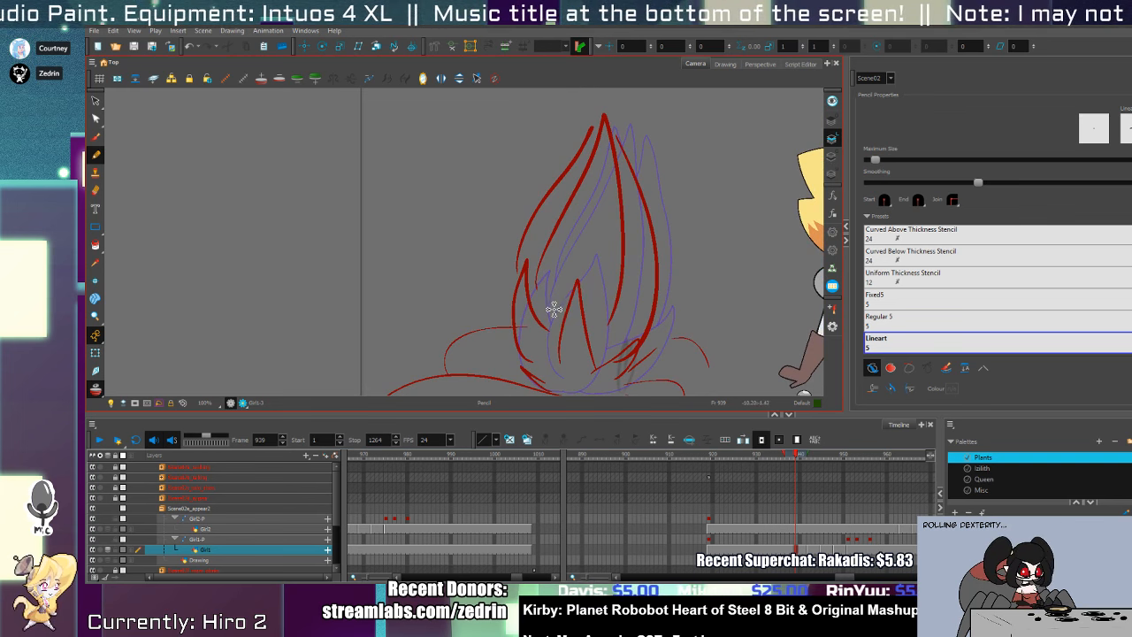
mouse_move(554, 309)
mouse_down()
mouse_move(631, 124)
mouse_move(654, 278)
mouse_move(647, 313)
mouse_move(612, 345)
mouse_up()
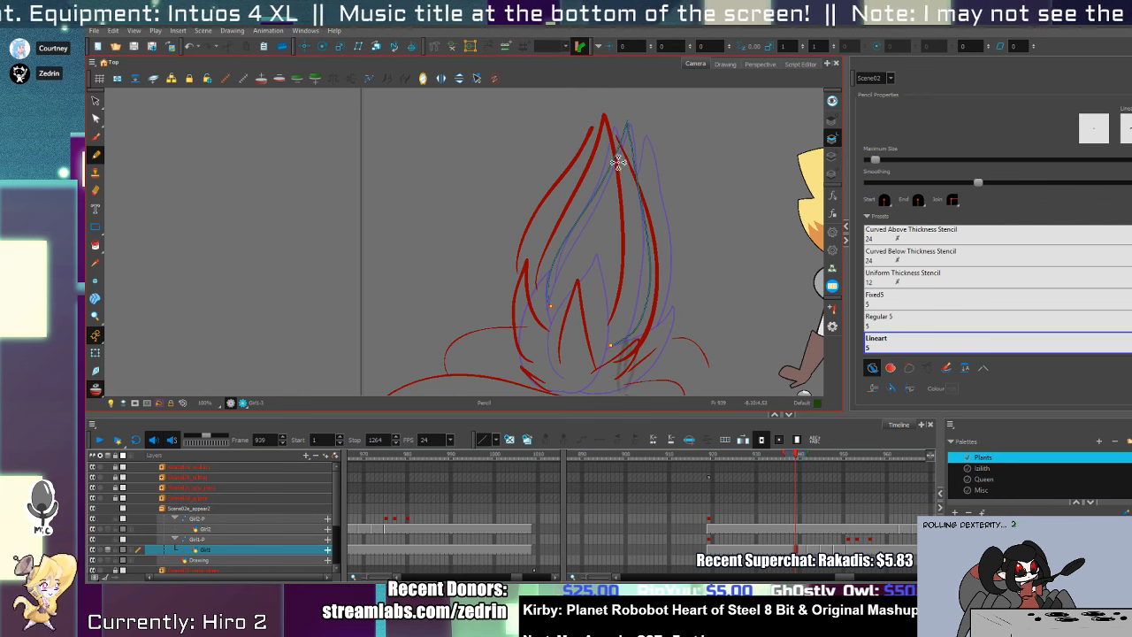
mouse_move(603, 125)
mouse_down()
mouse_move(534, 241)
mouse_move(535, 304)
mouse_move(552, 329)
mouse_up()
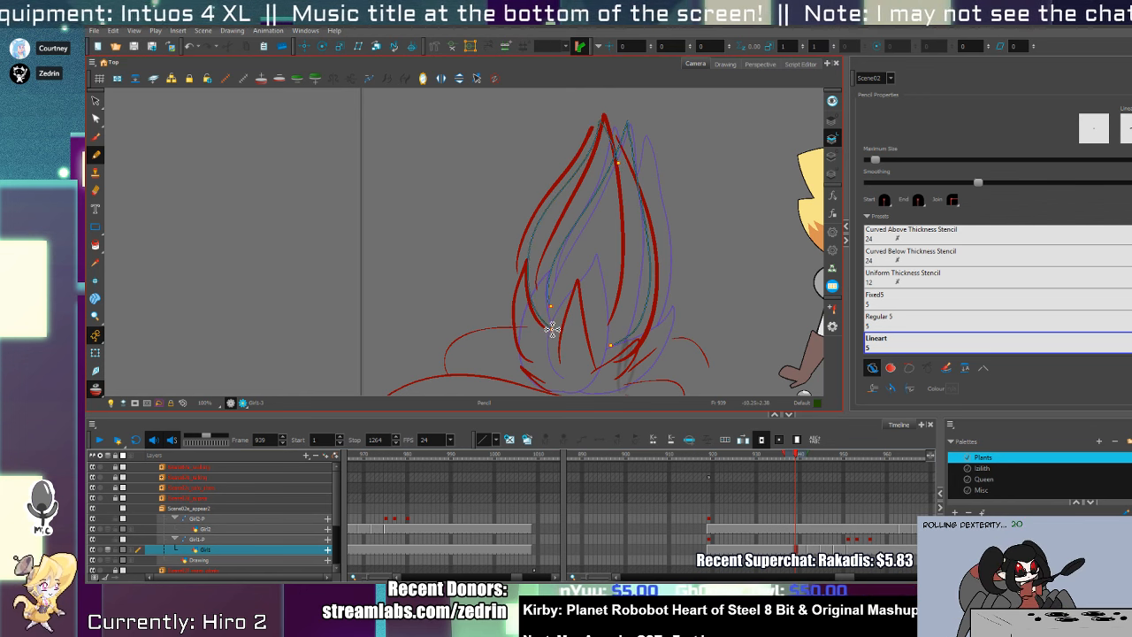
mouse_move(634, 180)
mouse_down()
mouse_move(655, 170)
mouse_move(663, 331)
mouse_move(632, 343)
mouse_move(657, 134)
mouse_move(677, 299)
mouse_move(623, 342)
mouse_move(651, 323)
mouse_up()
key(ctrl+z)
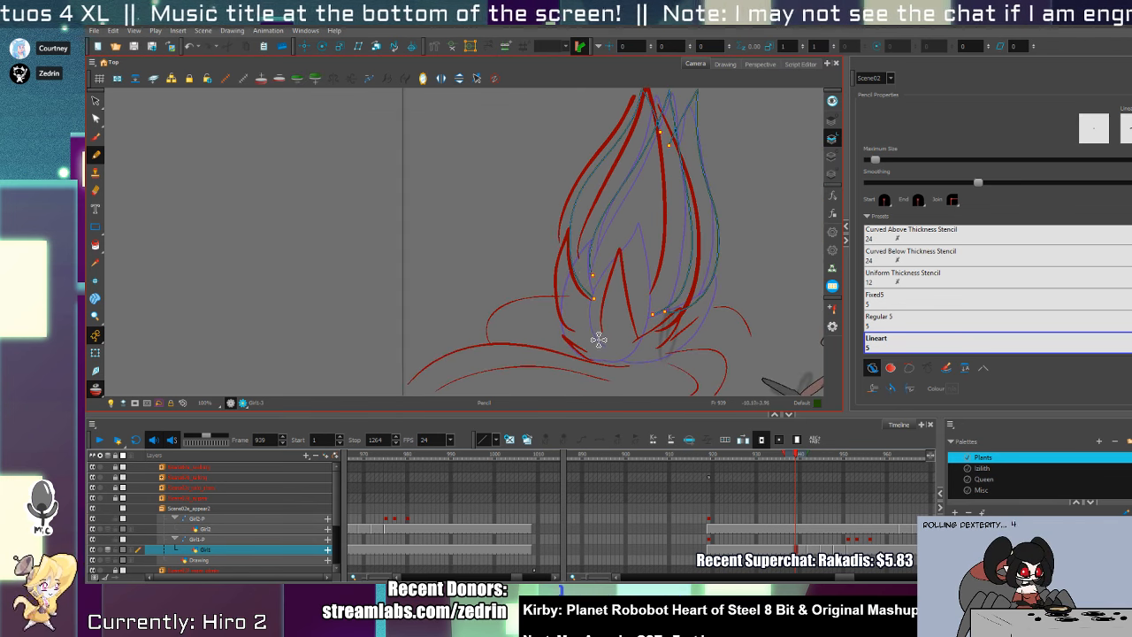
- Draw the short central petal and the two lower side petals around the plant's base
mouse_move(591, 296)
mouse_down()
mouse_move(641, 224)
mouse_move(666, 309)
mouse_move(635, 347)
mouse_up()
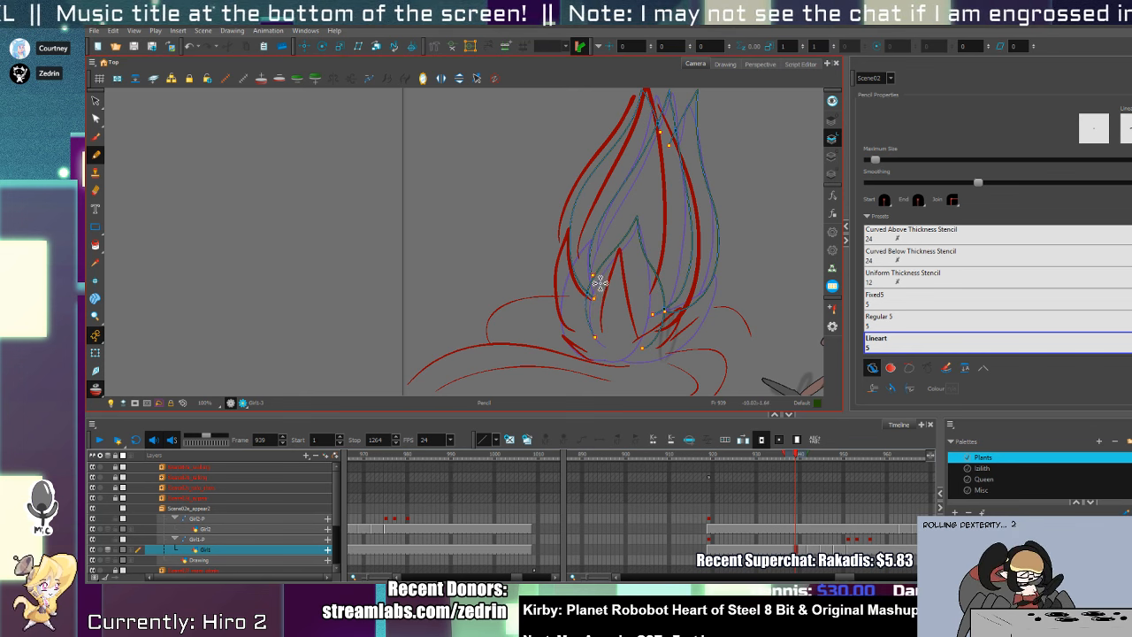
mouse_move(599, 292)
mouse_down()
mouse_move(559, 209)
mouse_move(536, 291)
mouse_move(613, 346)
mouse_up()
key(ctrl+z)
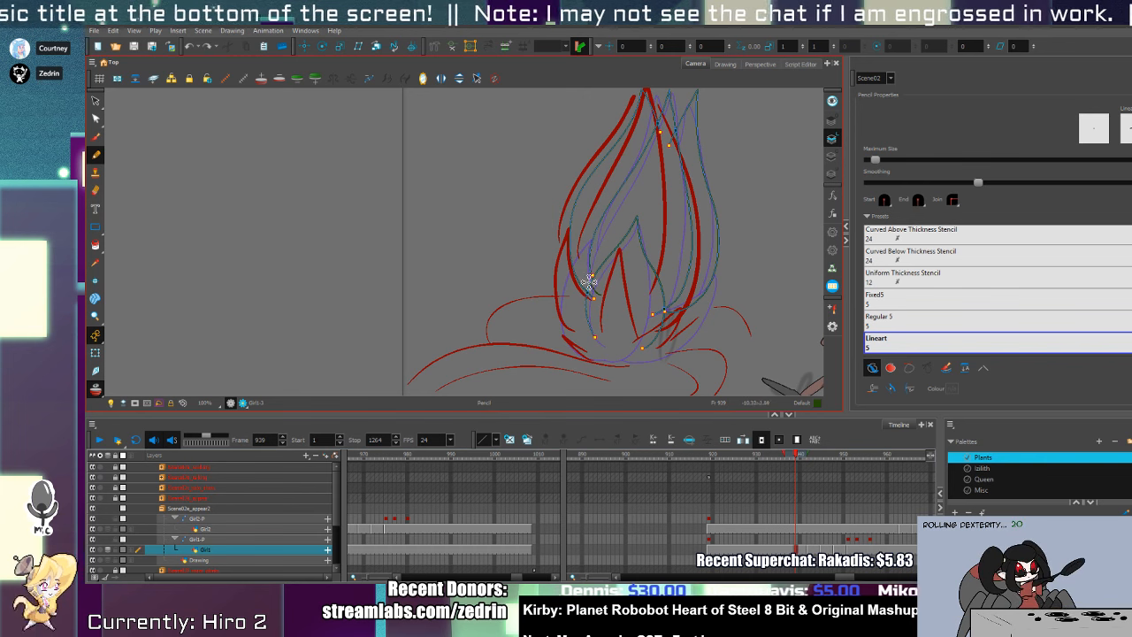
mouse_move(588, 281)
mouse_down()
mouse_move(552, 270)
mouse_move(553, 340)
mouse_move(670, 363)
mouse_move(723, 336)
mouse_move(731, 265)
mouse_move(658, 309)
mouse_move(652, 357)
mouse_move(673, 327)
mouse_up()
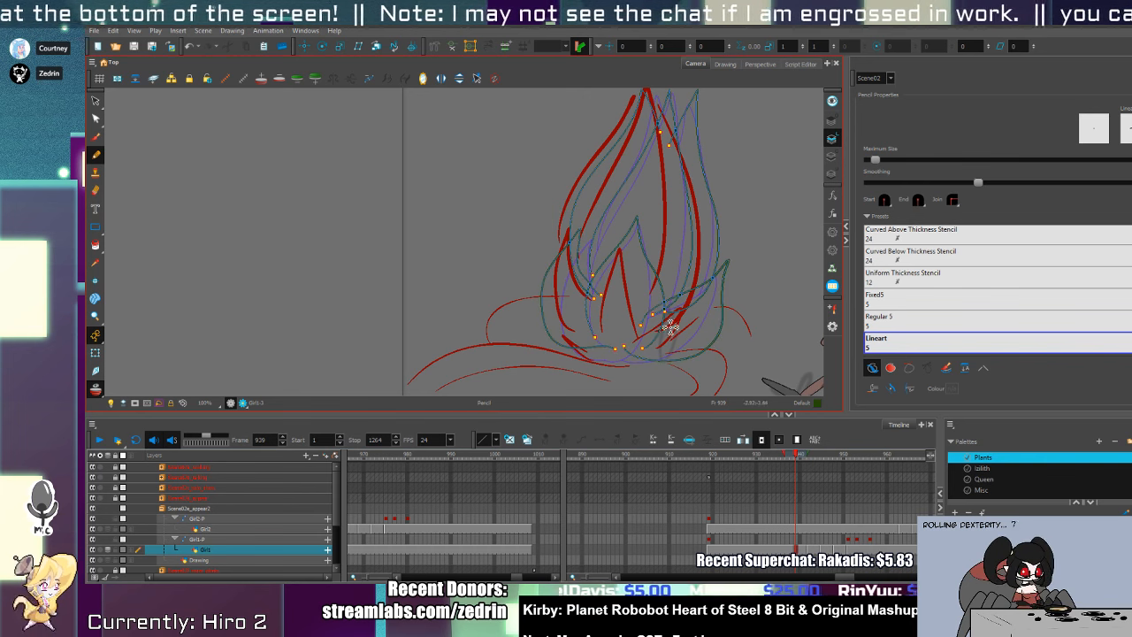
- Cut off the overshooting stroke ends where the lower side petals meet the central petal
key(alt+t)
scroll(672, 327, up, 2)
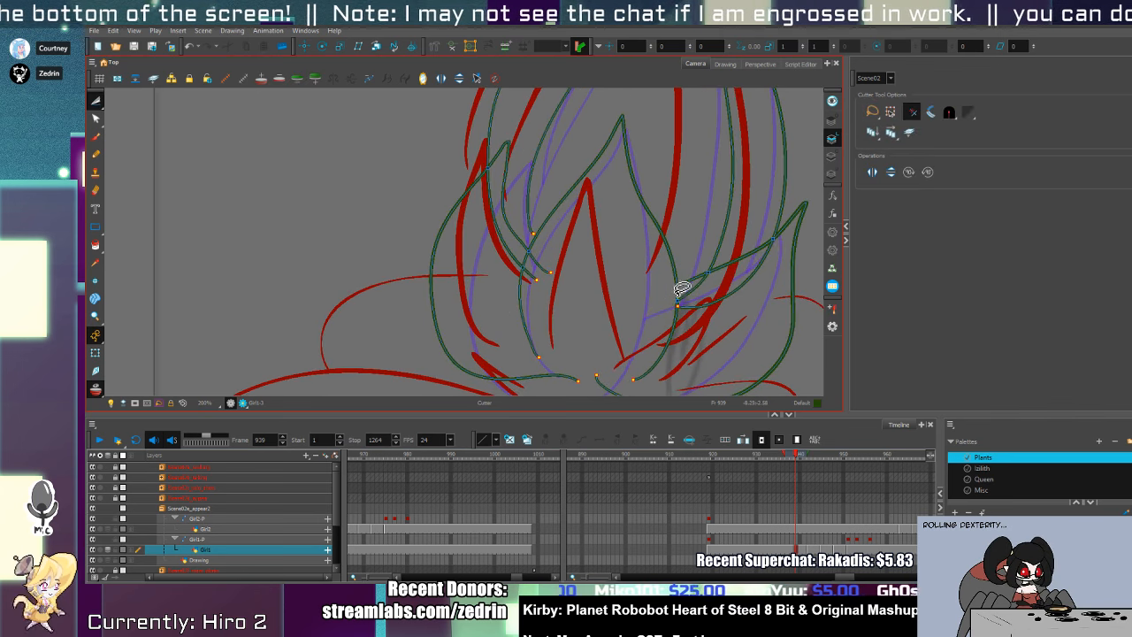
mouse_move(712, 323)
mouse_down()
mouse_move(723, 299)
mouse_move(800, 258)
mouse_up()
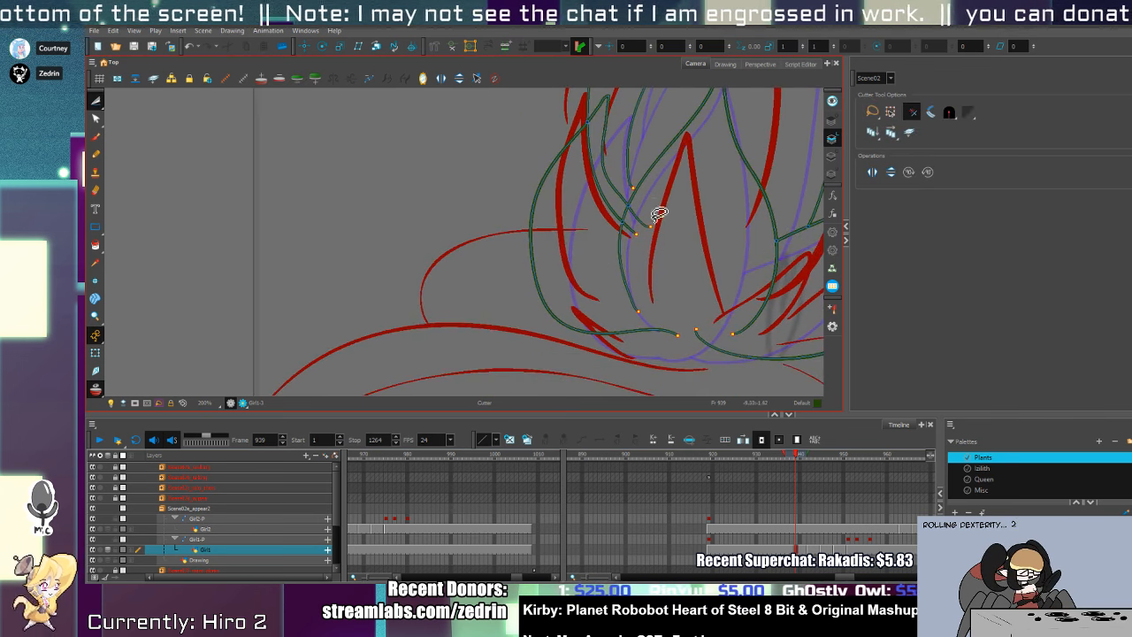
mouse_move(631, 243)
mouse_down()
mouse_move(640, 209)
mouse_move(609, 207)
mouse_up()
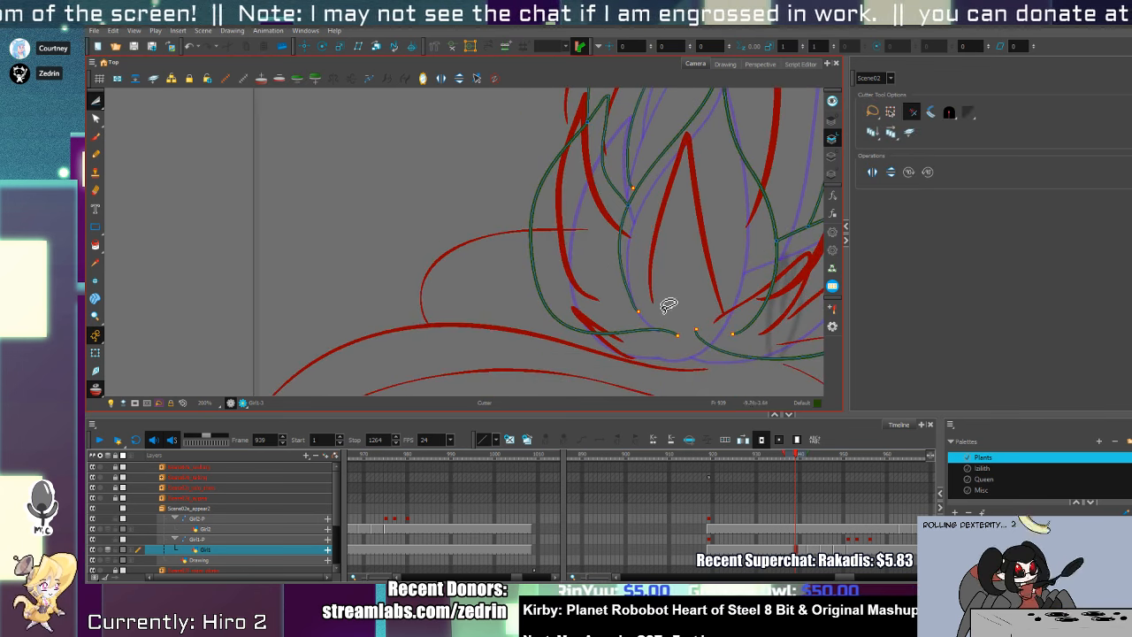
drag(672, 326, 611, 313)
- Close the bottom of the central petal with a curved line and trim the leftover stroke ends around it
key(alt+slash)
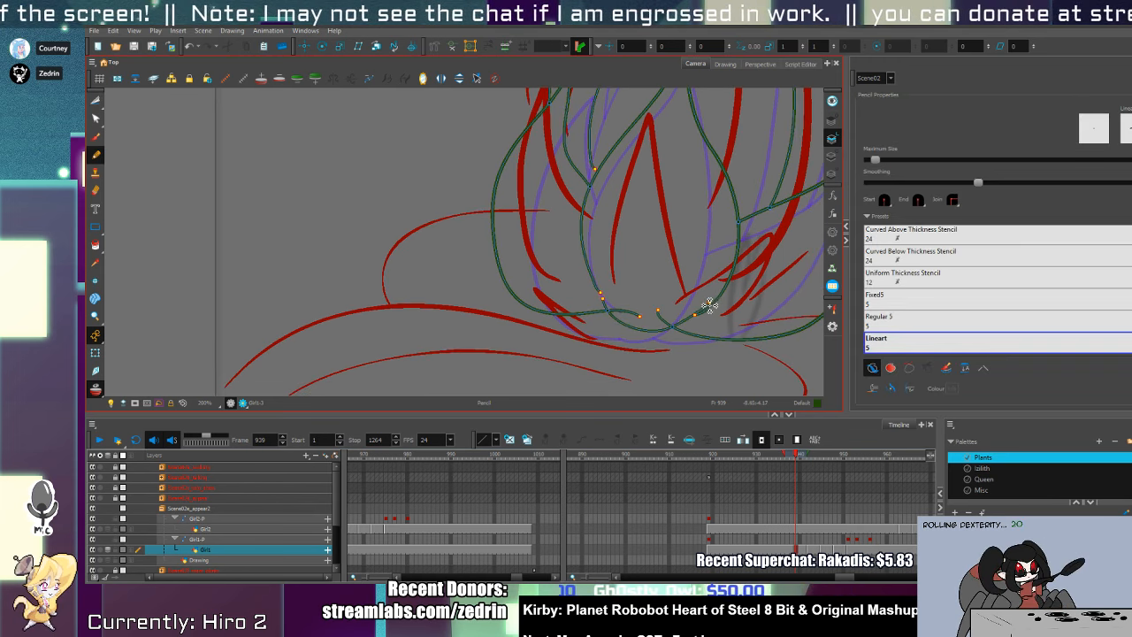
key(alt+s)
click(710, 305)
key(alt+q)
drag(685, 328, 639, 310)
key(alt+t)
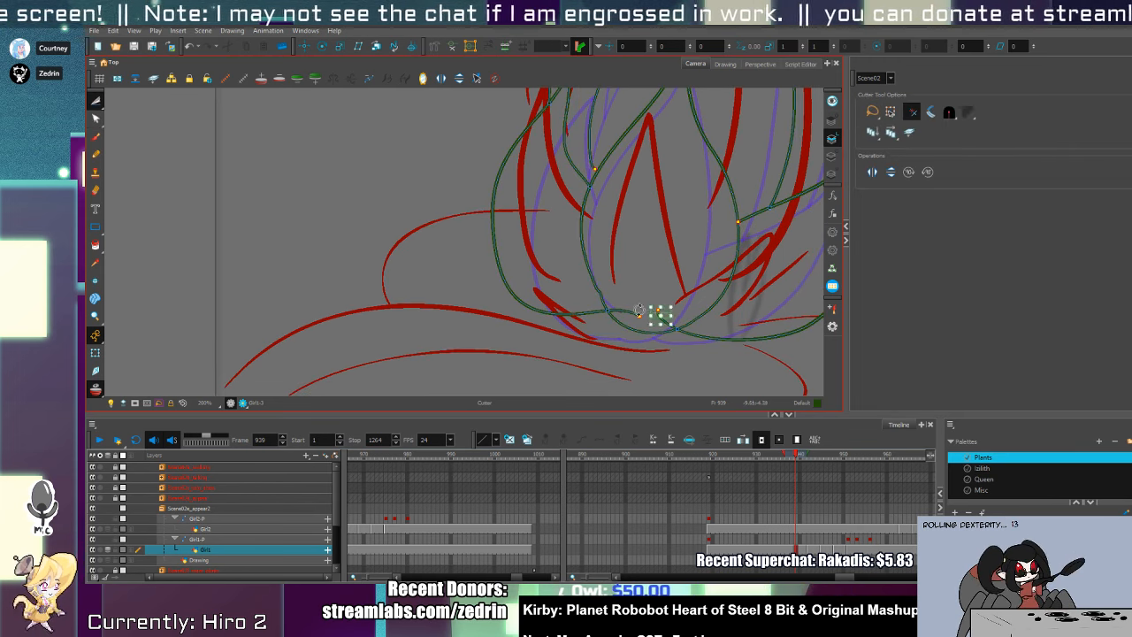
drag(713, 303, 648, 257)
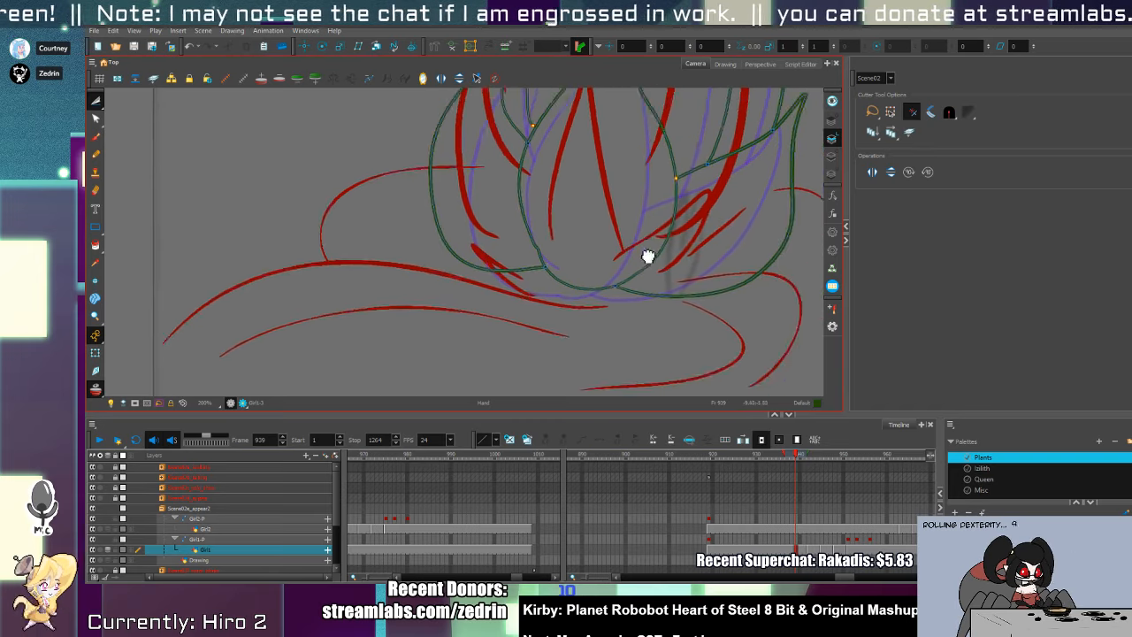
- Draw an extra pointed tip between the tall plumes at the plant's top and cut away the excess crossing lines
scroll(649, 256, up, 10)
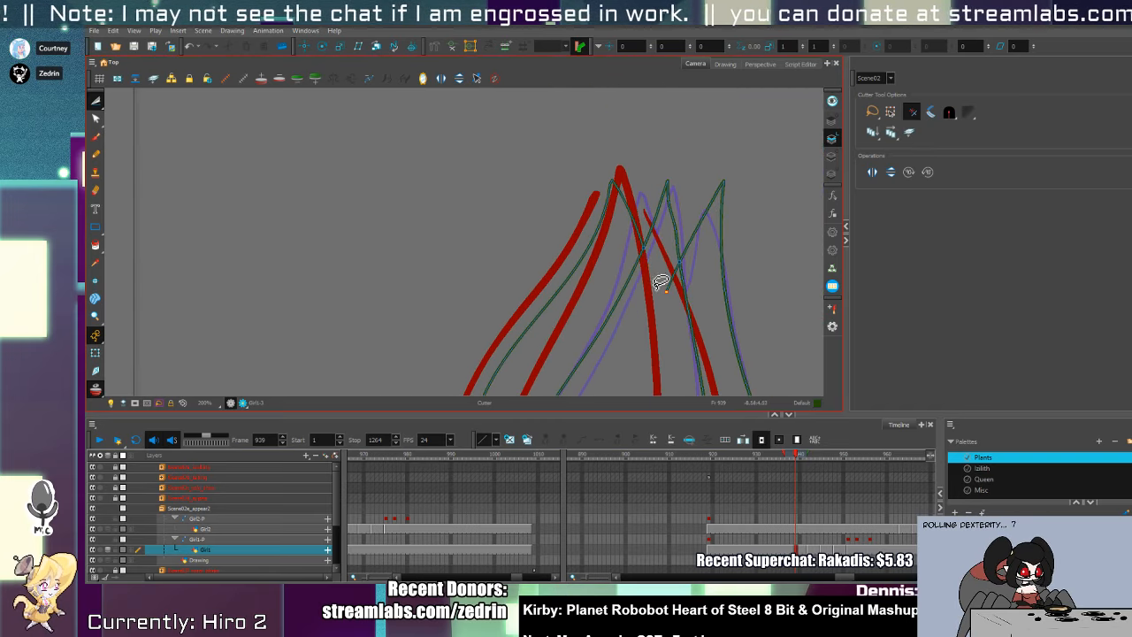
key(alt+slash)
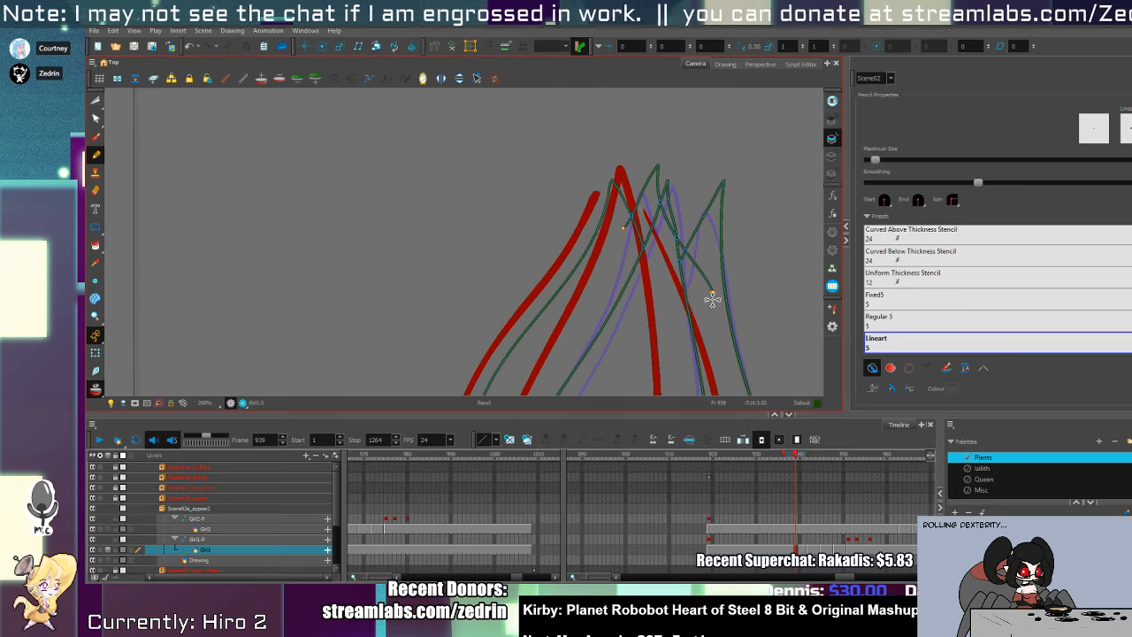
key(alt+t)
drag(679, 202, 657, 248)
key(Delete)
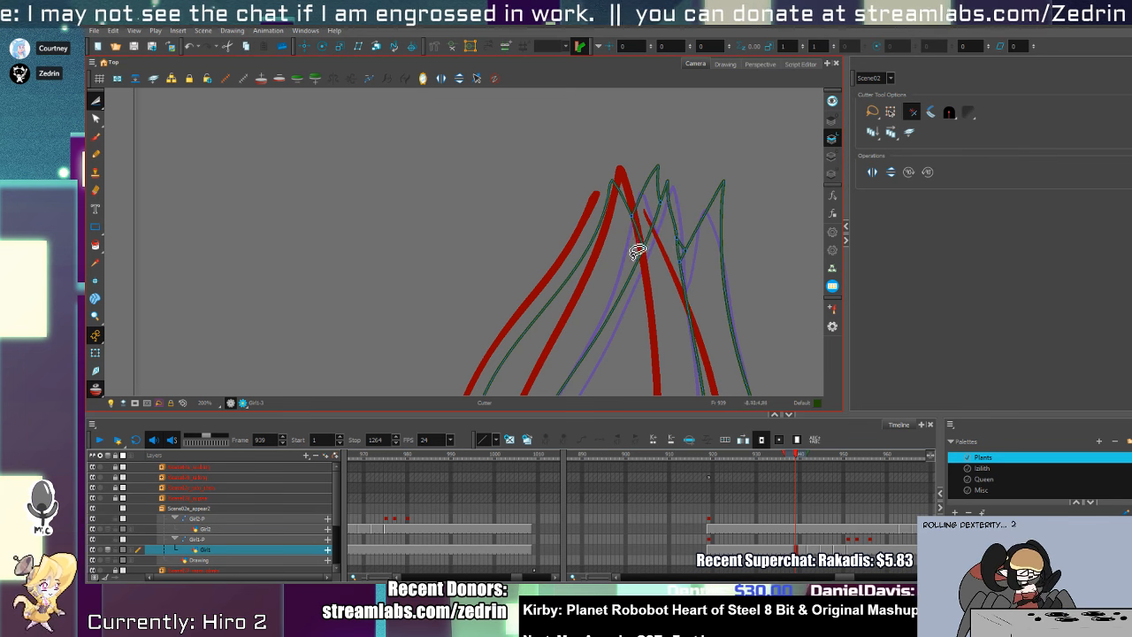
- Compare the whole plant drawing at frame 939 with the previous drawing by flipping between them
key(1)
key(1)
key(1)
key(1)
key(space)
drag(555, 297, 624, 246)
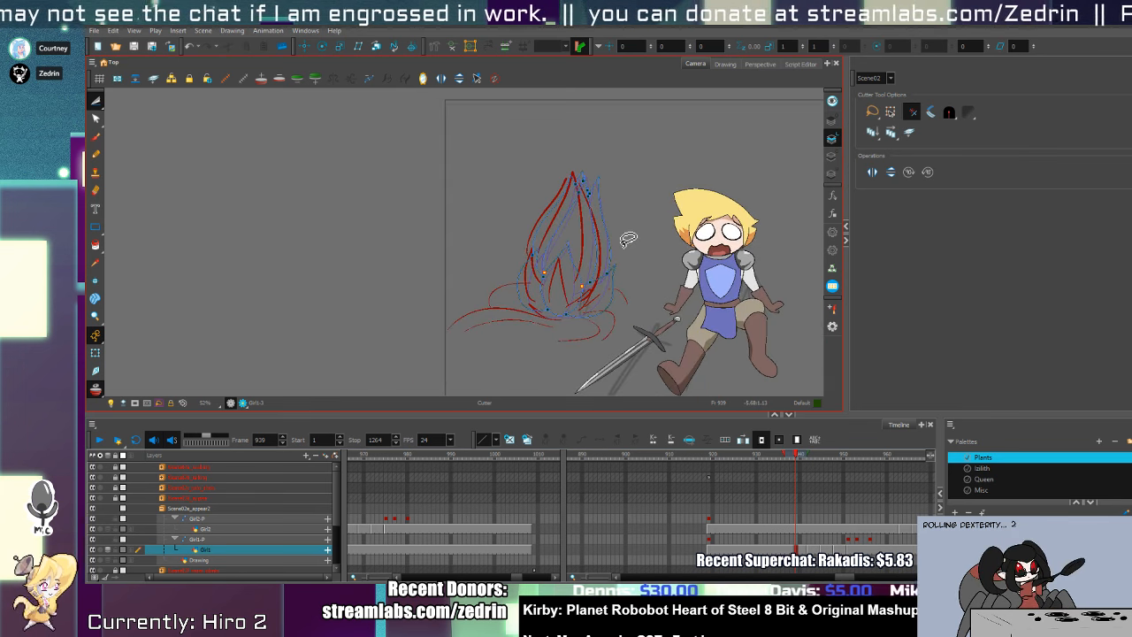
key(comma)
key(comma)
key(period)
key(period)
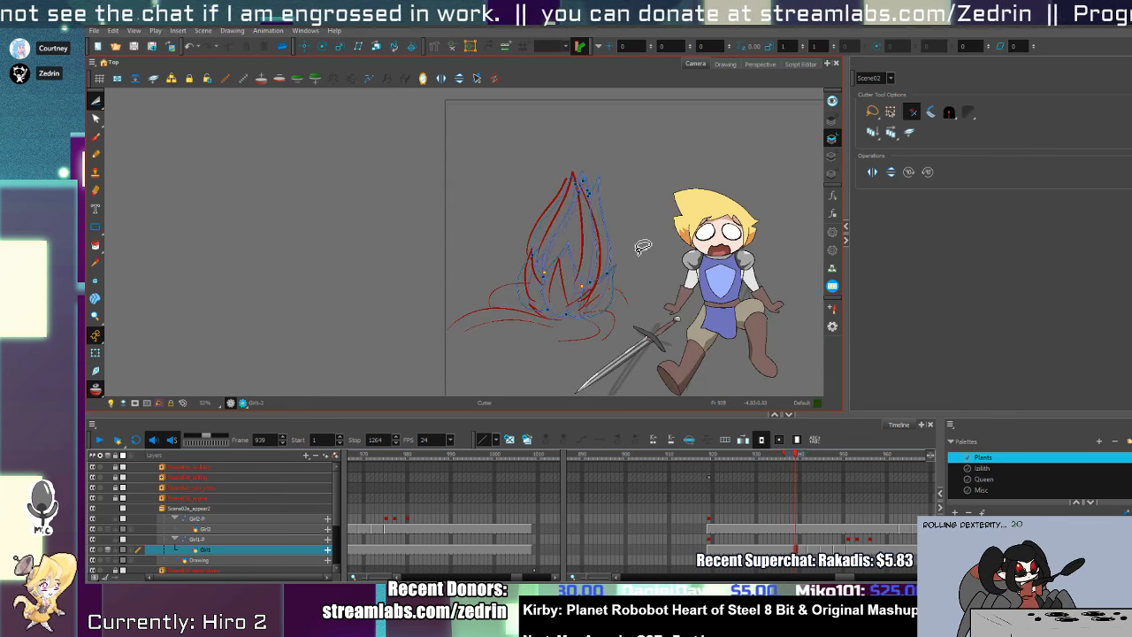
- Delete the red rough sketch from the drawing at frame 939, keeping its line art
key(alt+s)
key(ctrl+a)
key(Delete)
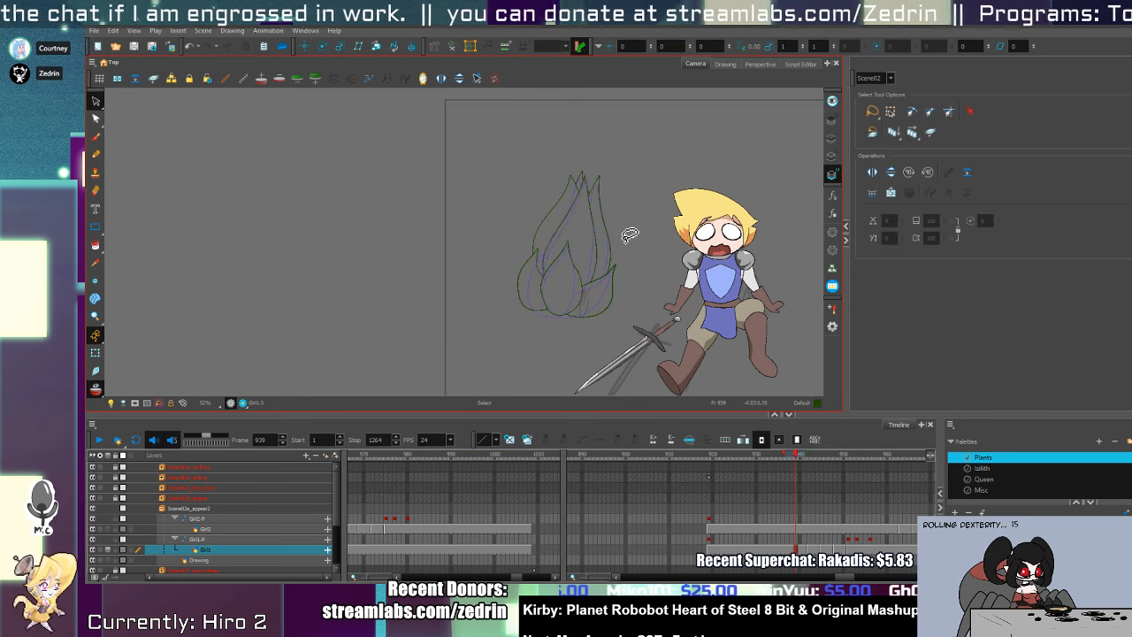
- Select all the line art at frame 939, skew its top slightly to the right and shift it slightly down
key(alt+z)
click(551, 227)
click(550, 227)
click(550, 227)
key(alt+q)
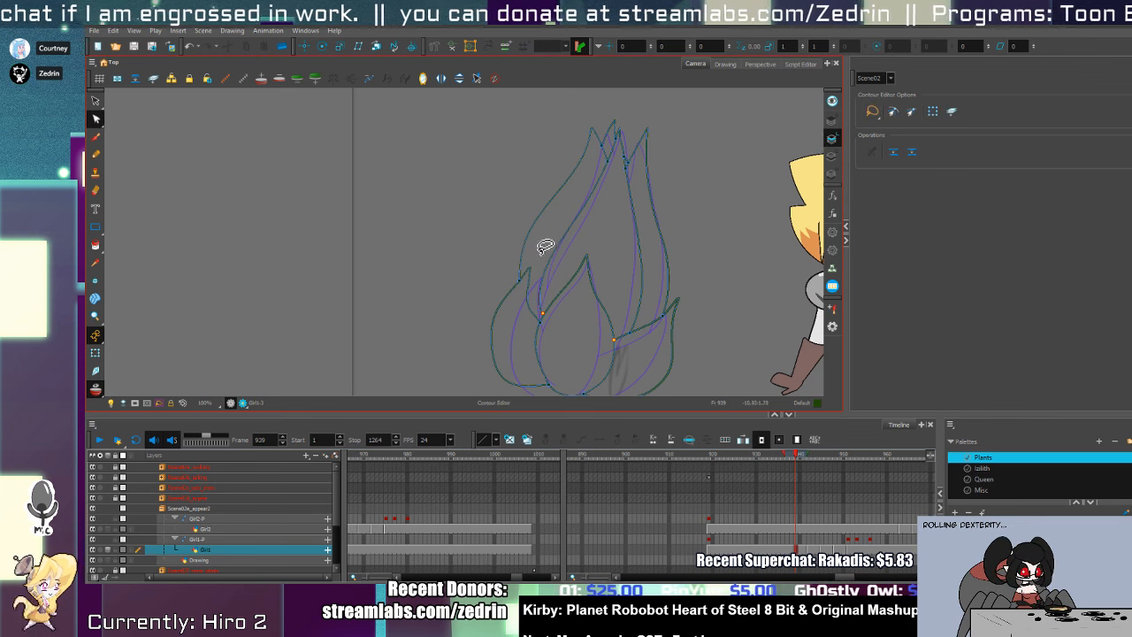
click(537, 238)
key(alt+s)
key(ctrl+a)
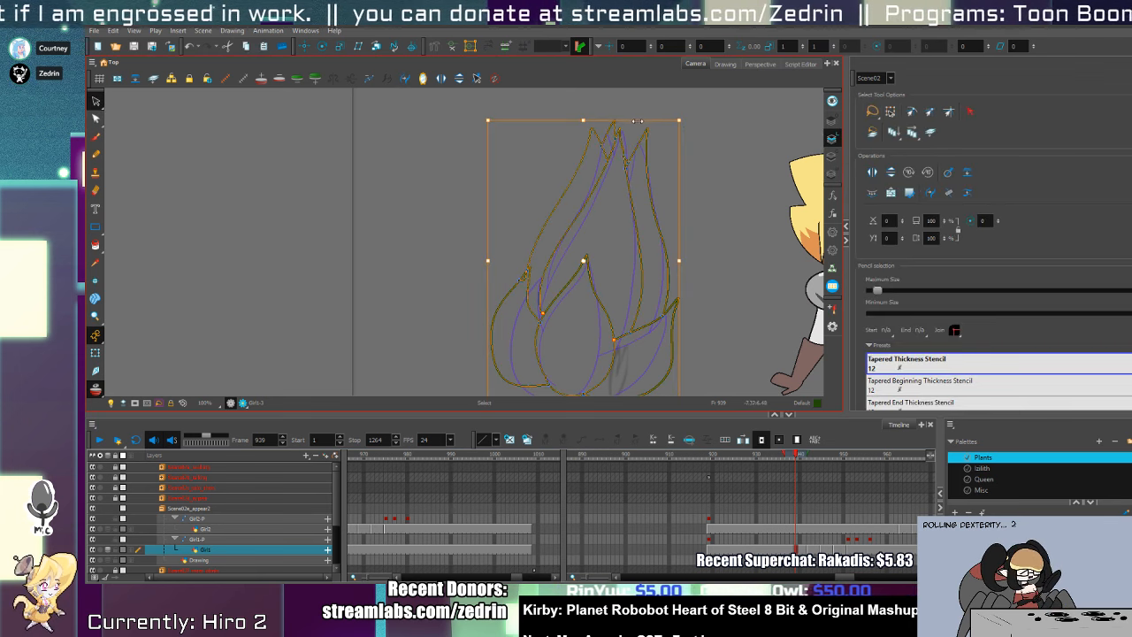
drag(648, 124, 655, 124)
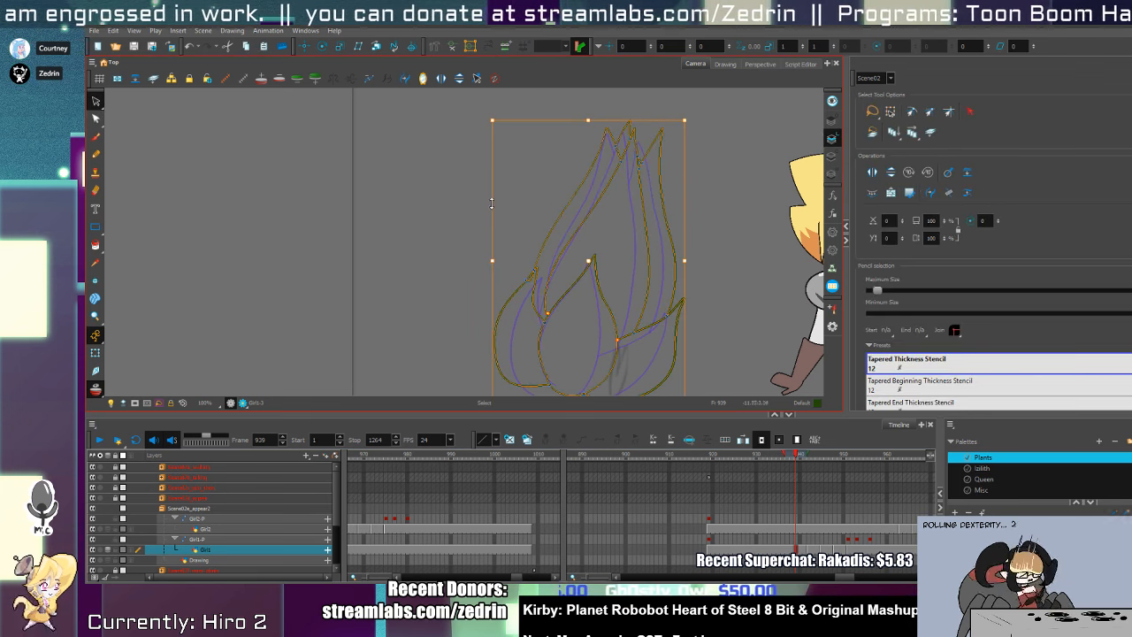
drag(561, 354, 590, 290)
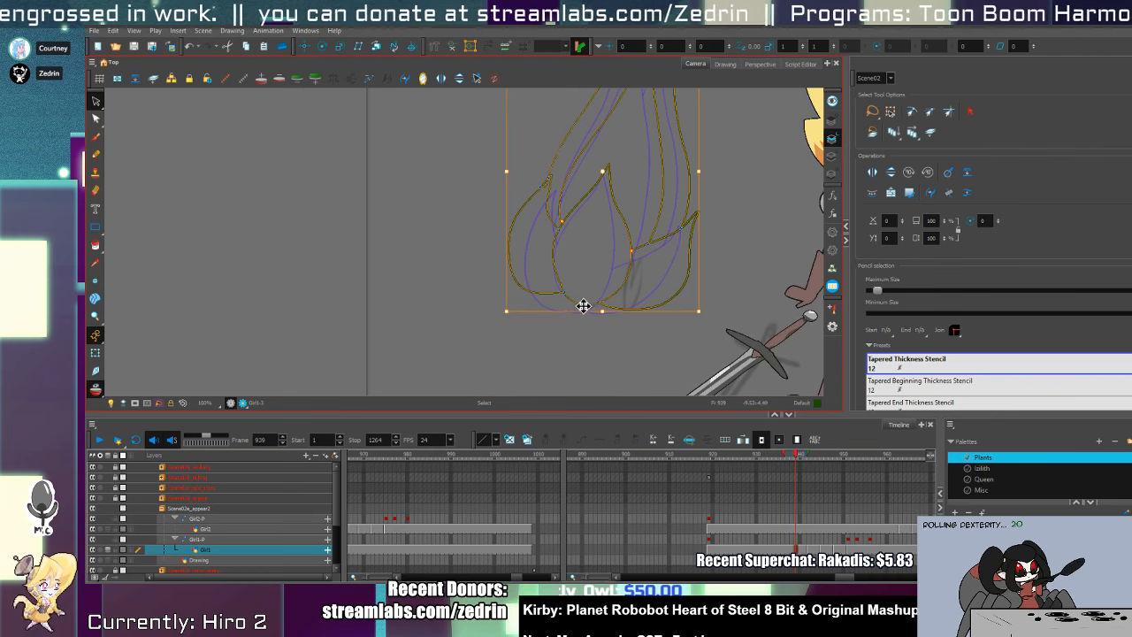
drag(612, 182, 607, 192)
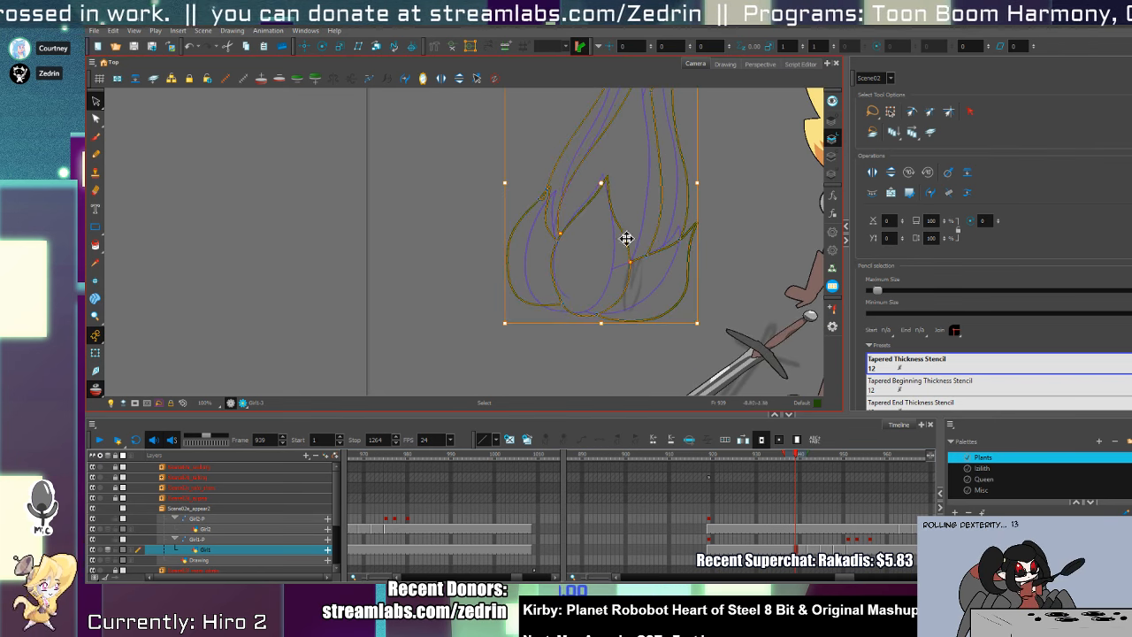
- Refine the contour points along the tall plumes' left and right outer outlines at frame 939
key(alt+q)
scroll(632, 263, up, 2)
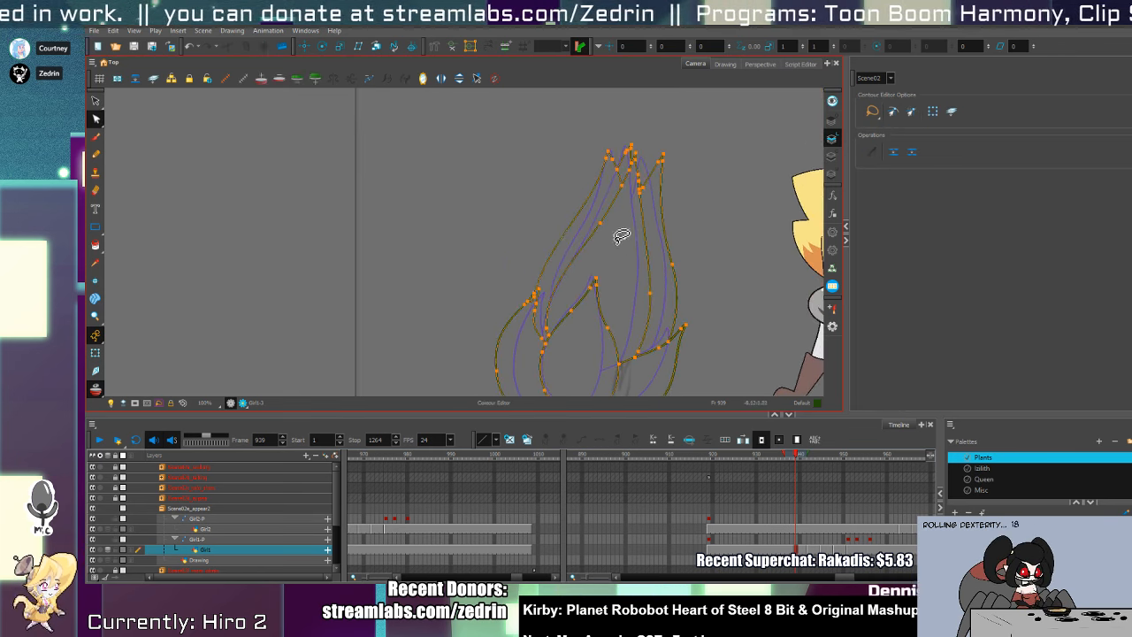
click(547, 261)
click(545, 266)
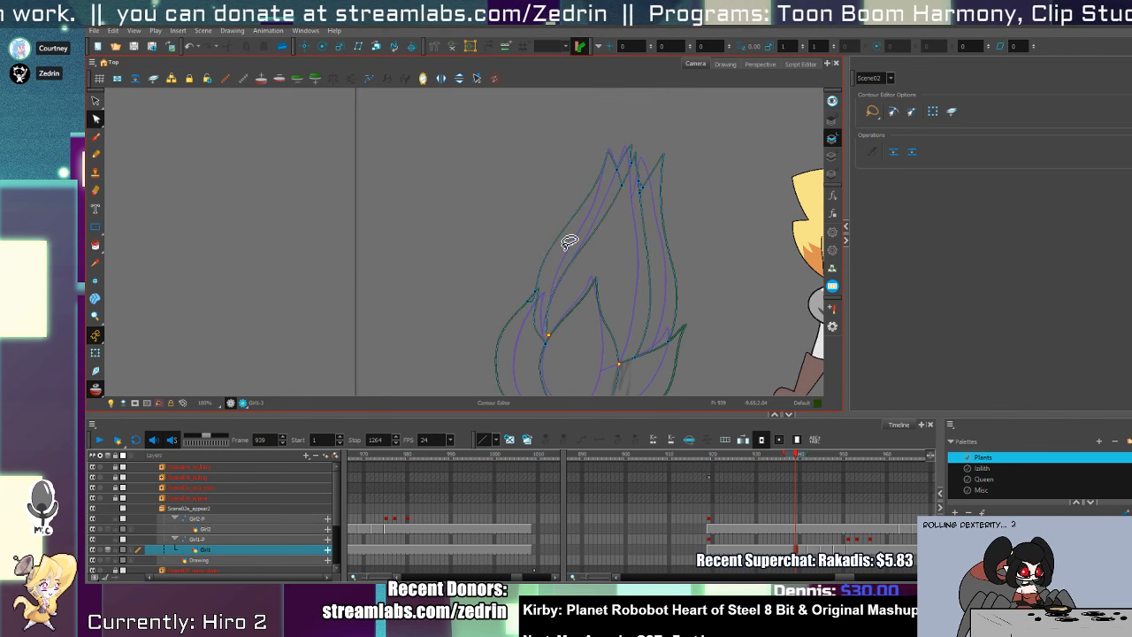
click(678, 284)
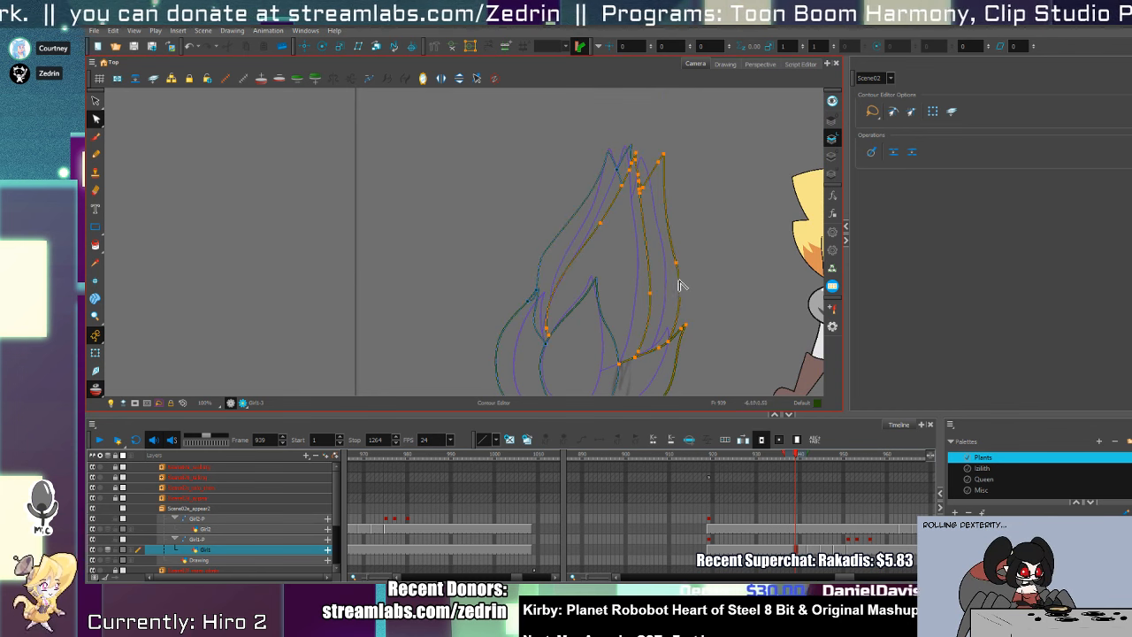
key(alt+q)
click(558, 228)
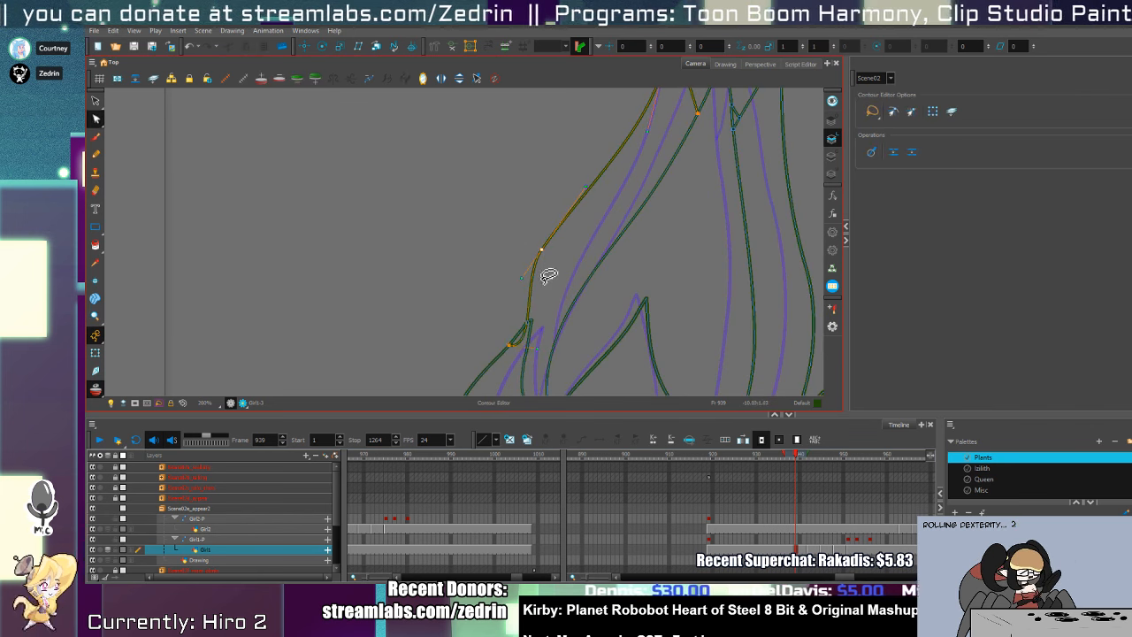
- Cut away the excess line at the left side leaf's tip and tidy the contour around it at frame 939
key(alt+t)
drag(522, 346, 512, 330)
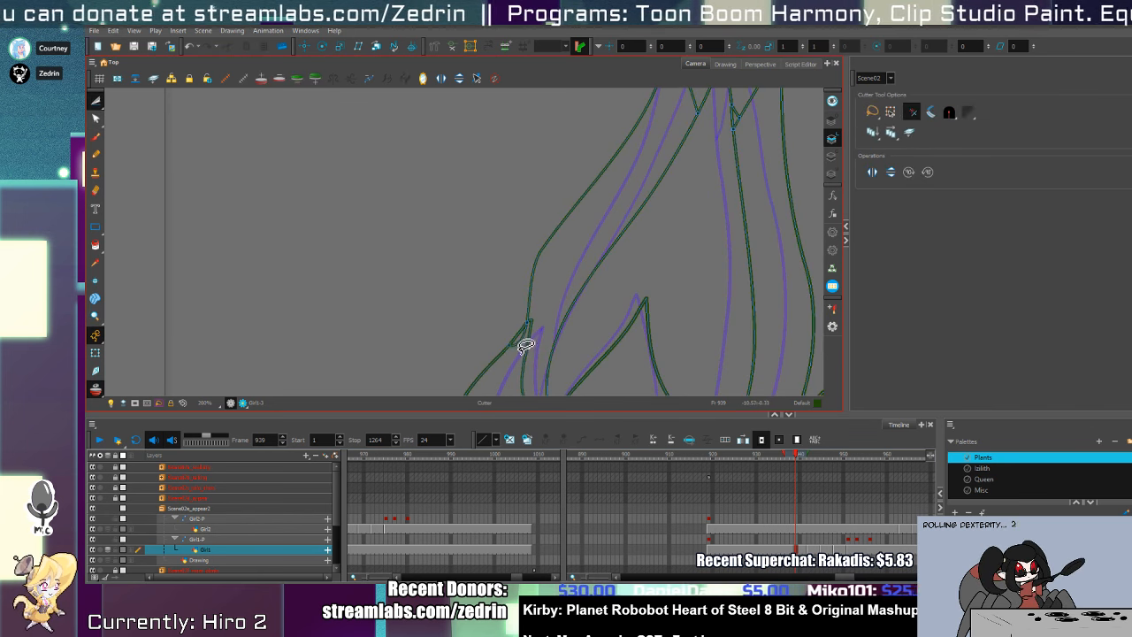
key(alt+q)
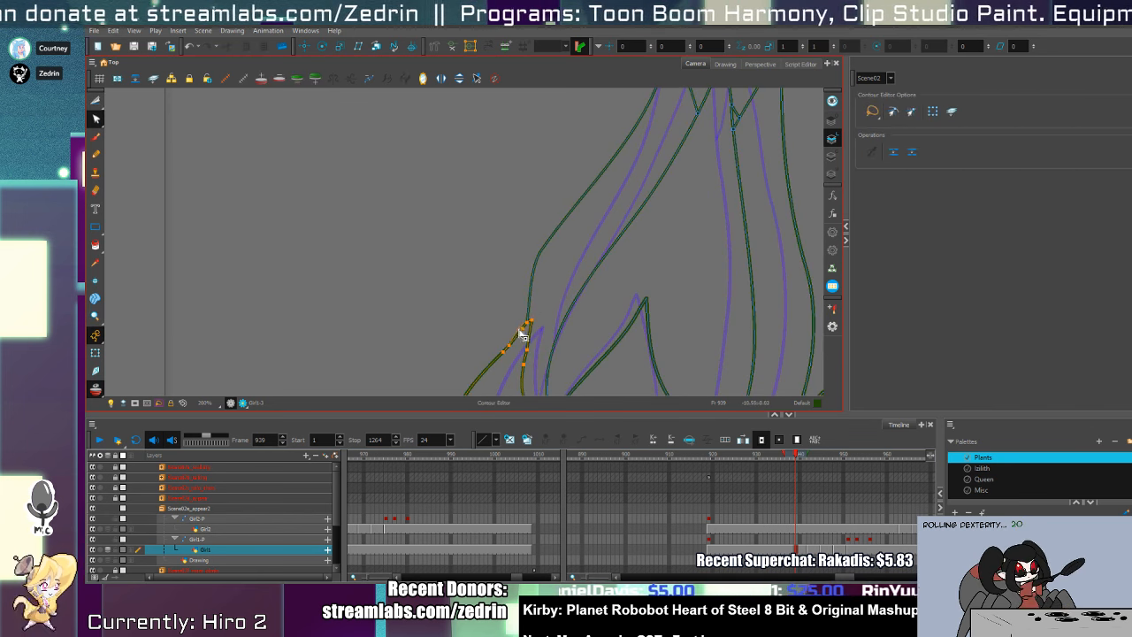
scroll(558, 252, down, 4)
key(alt+z)
click(528, 260)
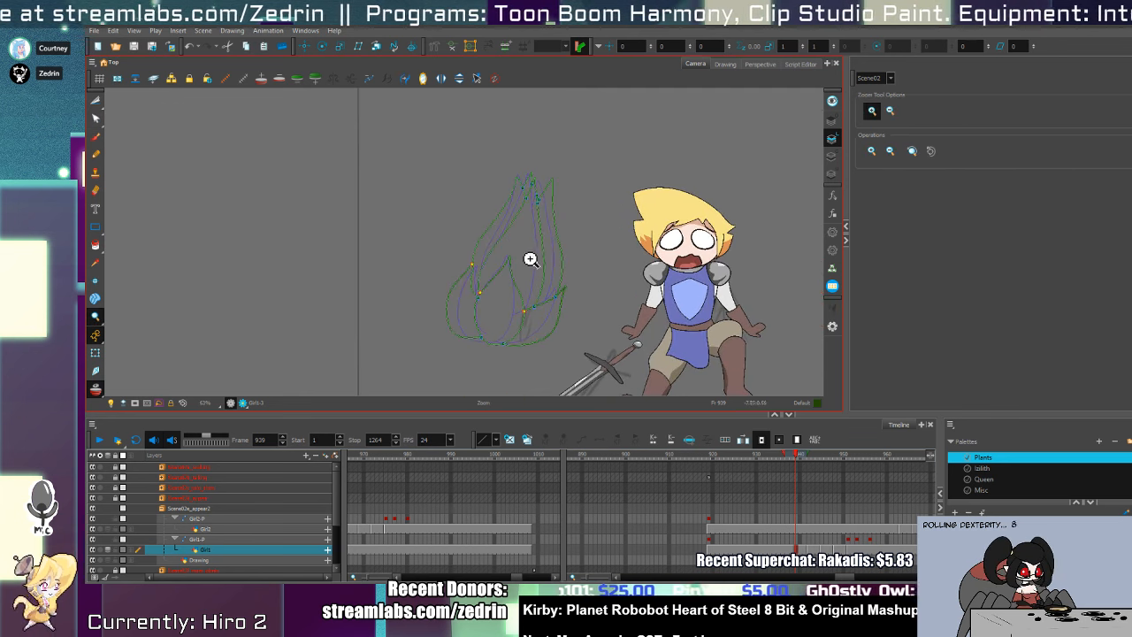
click(505, 341)
click(504, 342)
key(alt+q)
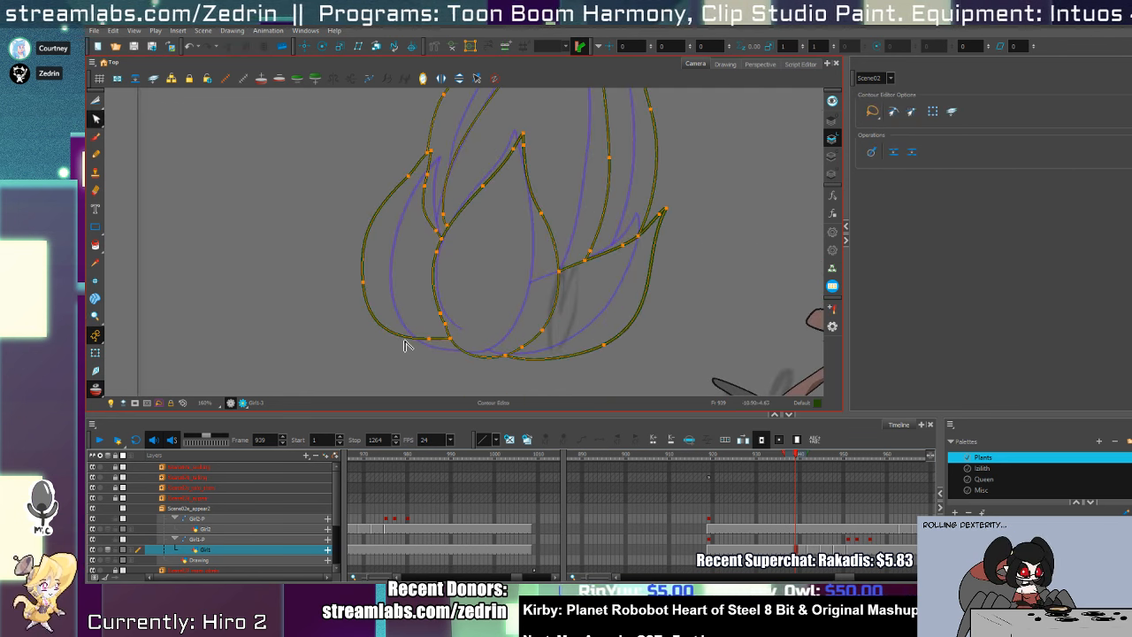
- Extend the central leaf's left edge down to the plant's base line in the drawing at frame 937
key(comma)
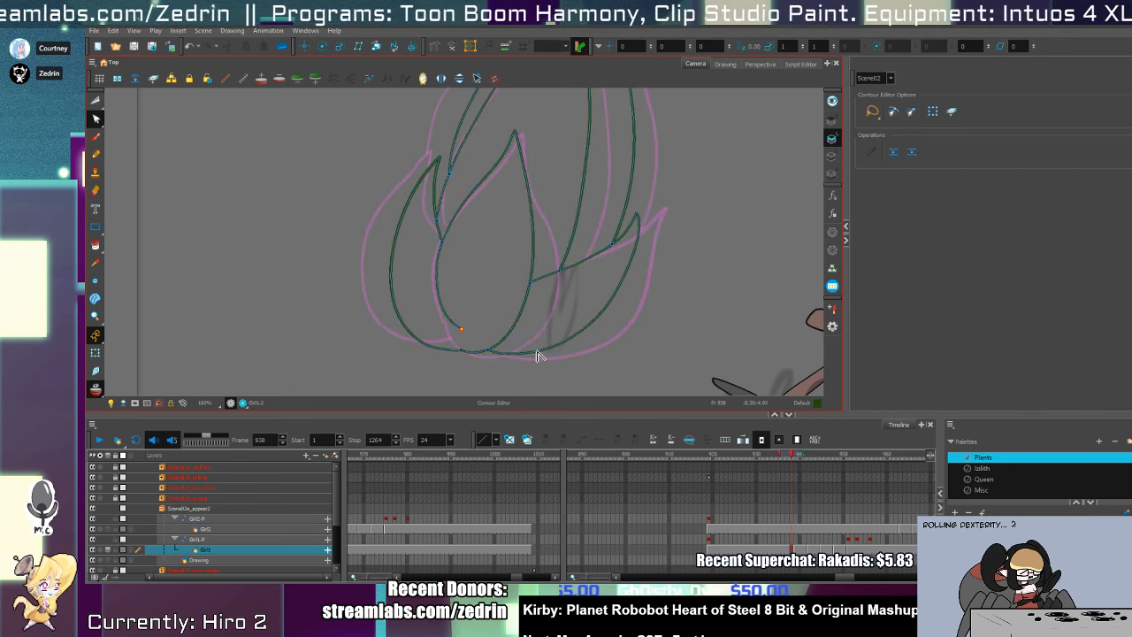
key(comma)
key(alt+slash)
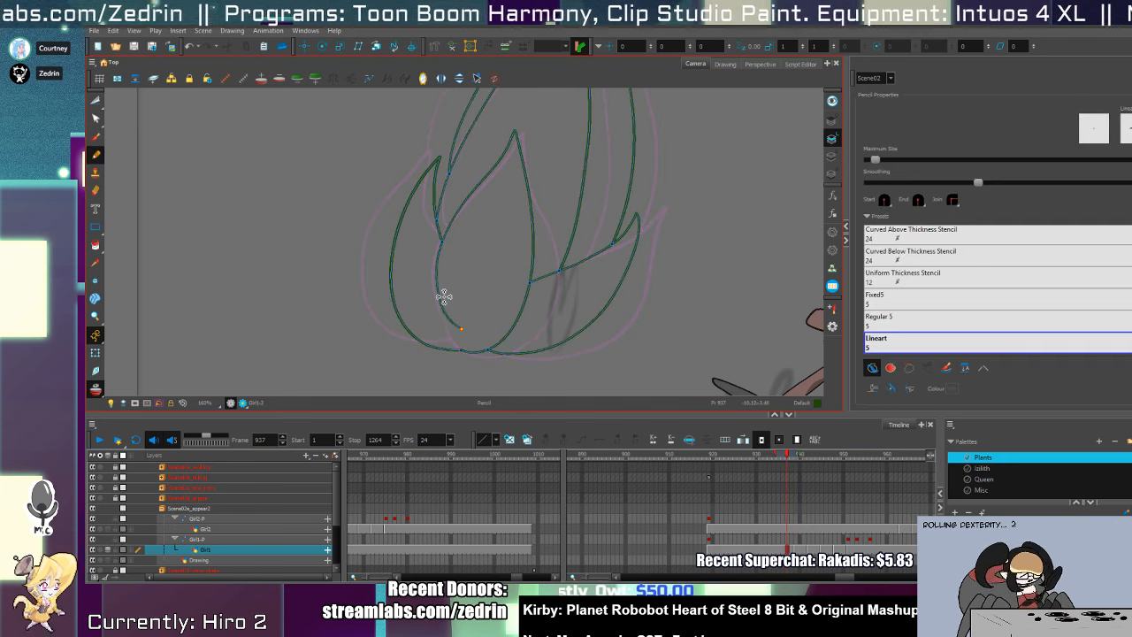
key(alt+t)
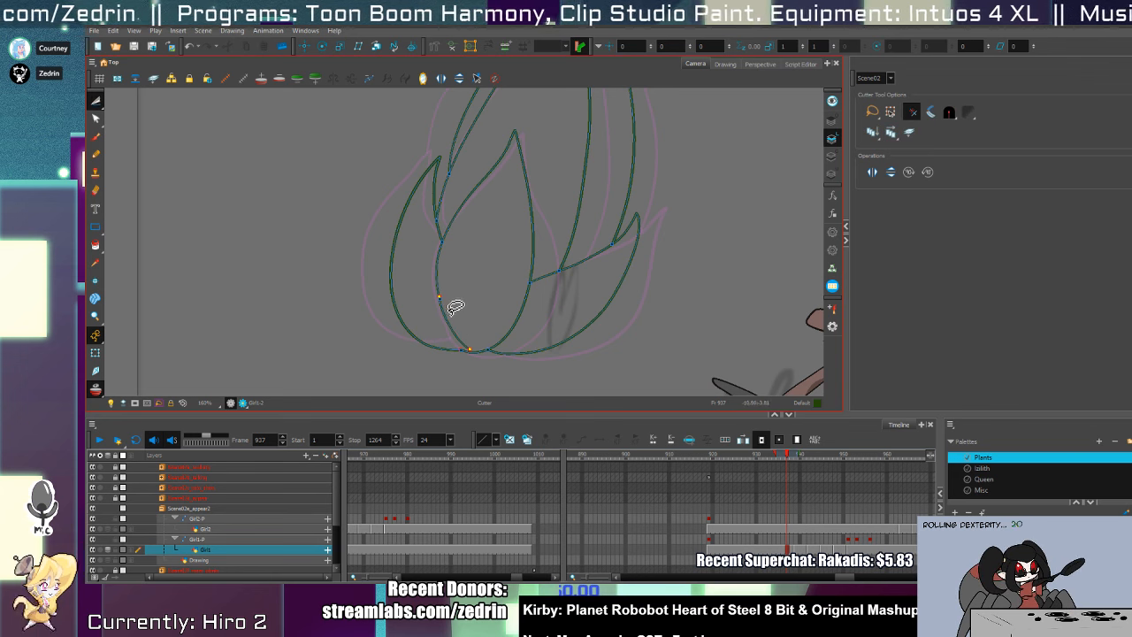
key(alt+slash)
key(alt+s)
drag(445, 328, 474, 301)
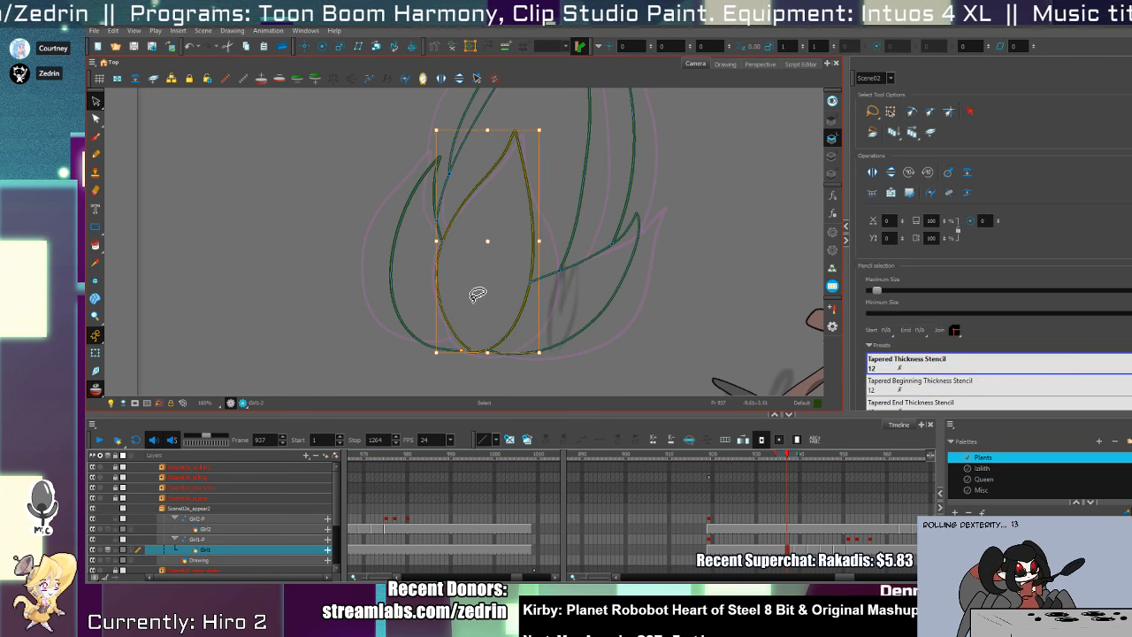
- Trim the stray line end where the central leaf's left edge meets the base line at frame 937
key(alt+q)
key(alt+s)
scroll(451, 326, up, 3)
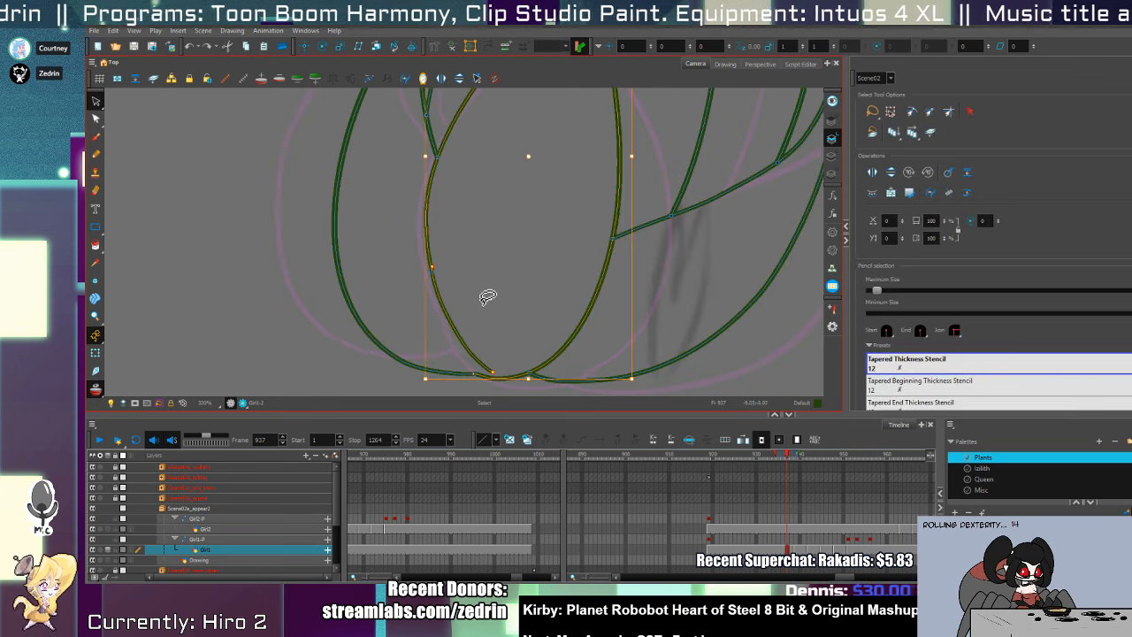
key(ctrl+z)
key(ctrl+shift+z)
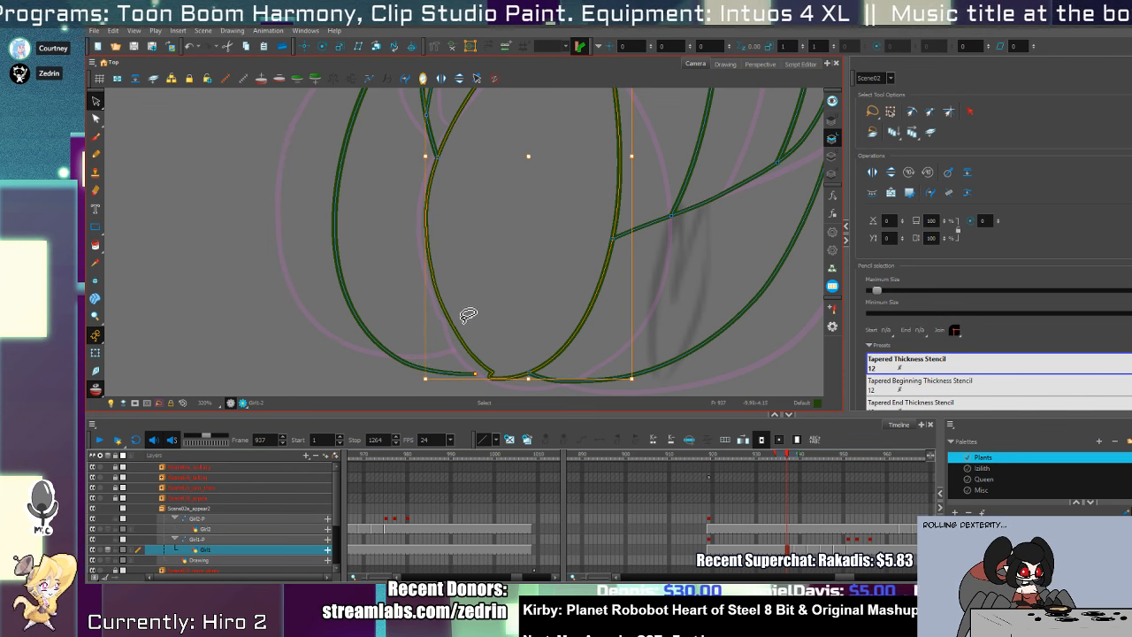
key(alt+t)
scroll(463, 375, up, 5)
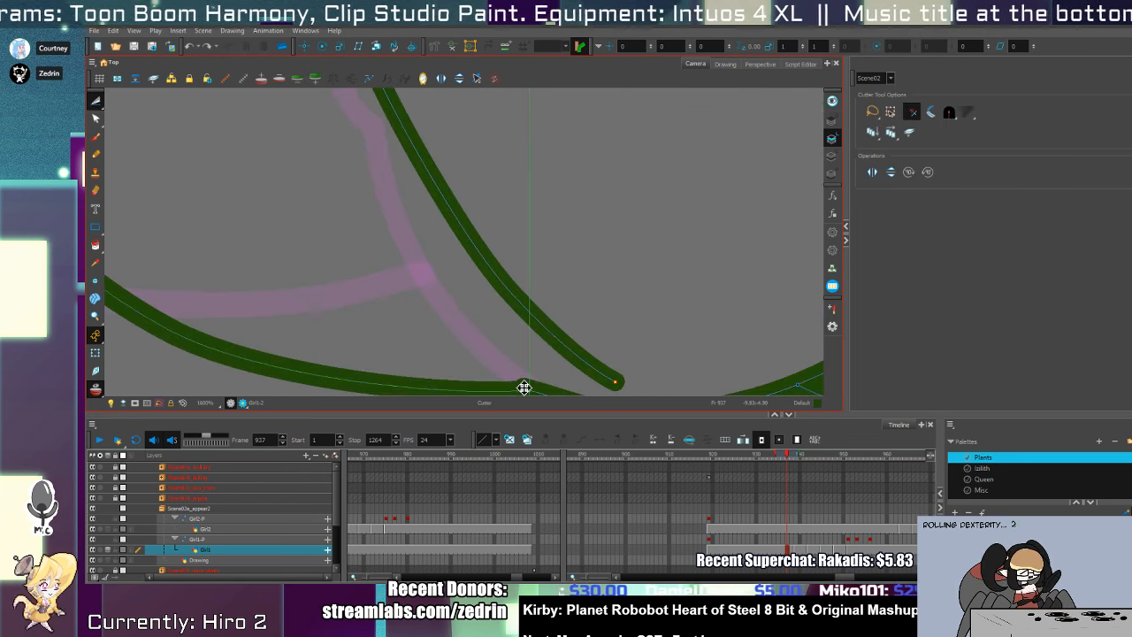
key(alt+q)
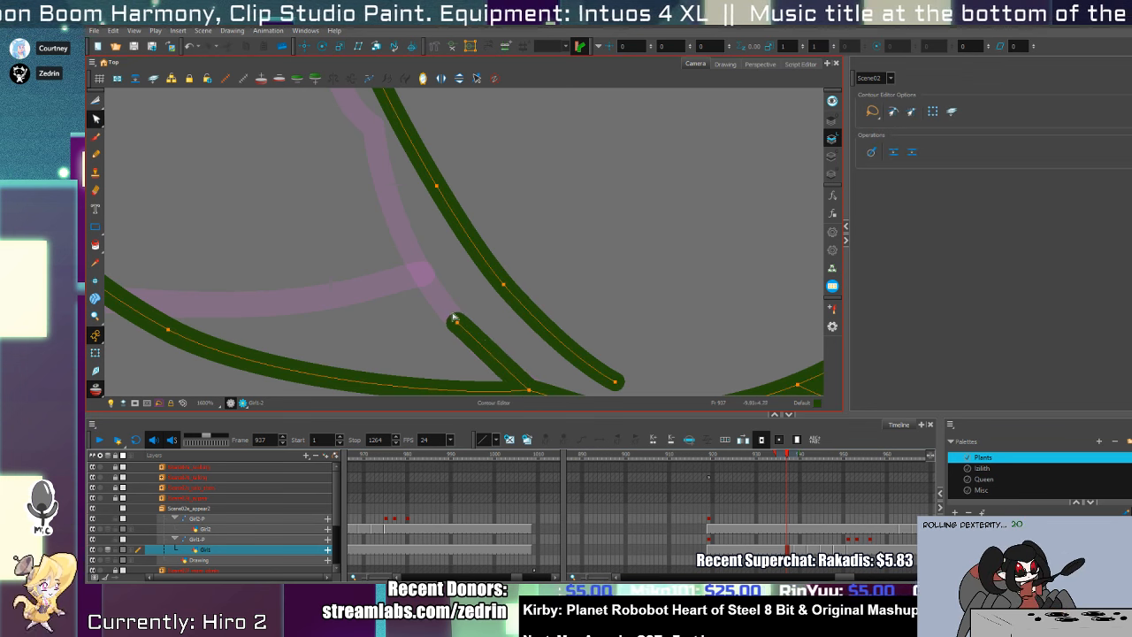
key(alt+s)
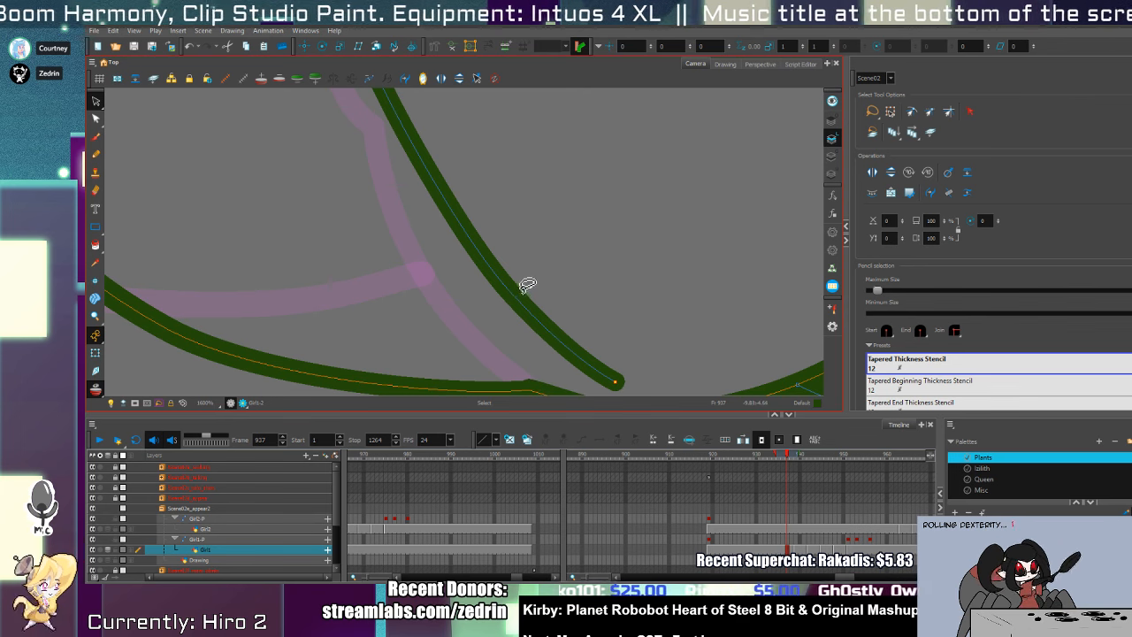
scroll(528, 283, down, 1)
click(491, 260)
drag(491, 262, 518, 382)
mouse_move(652, 247)
mouse_down()
mouse_move(715, 288)
mouse_move(486, 182)
mouse_up()
drag(498, 251, 500, 149)
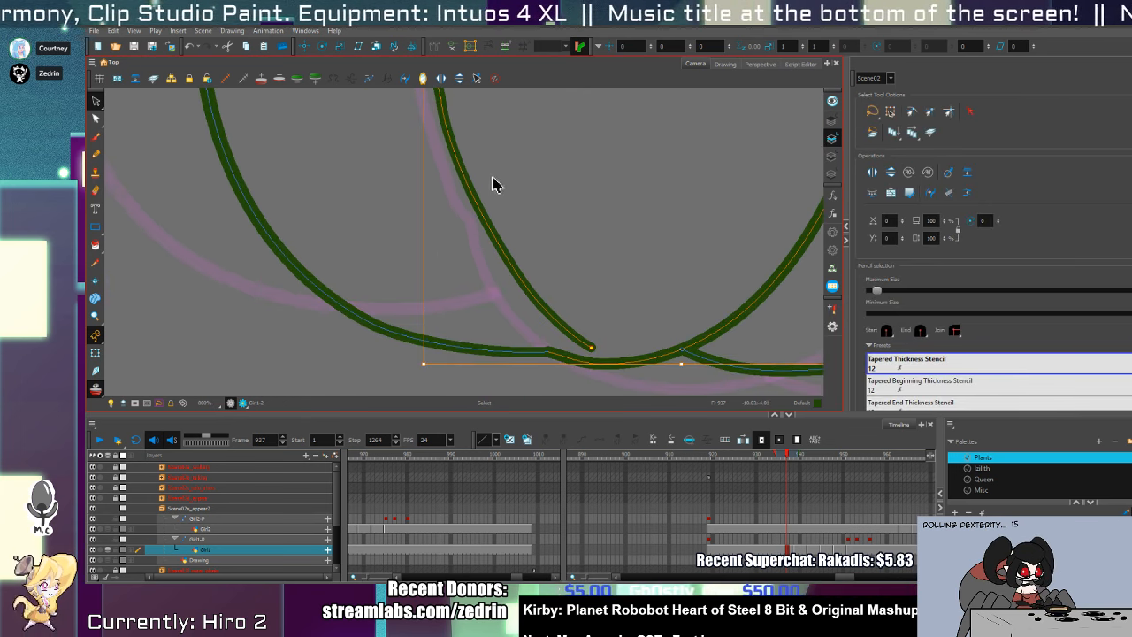
- Review the whole plant's motion by stepping through the drawings from frame 936 to frame 942
key(2)
key(2)
key(2)
key(2)
drag(481, 227, 531, 245)
key(alt+z)
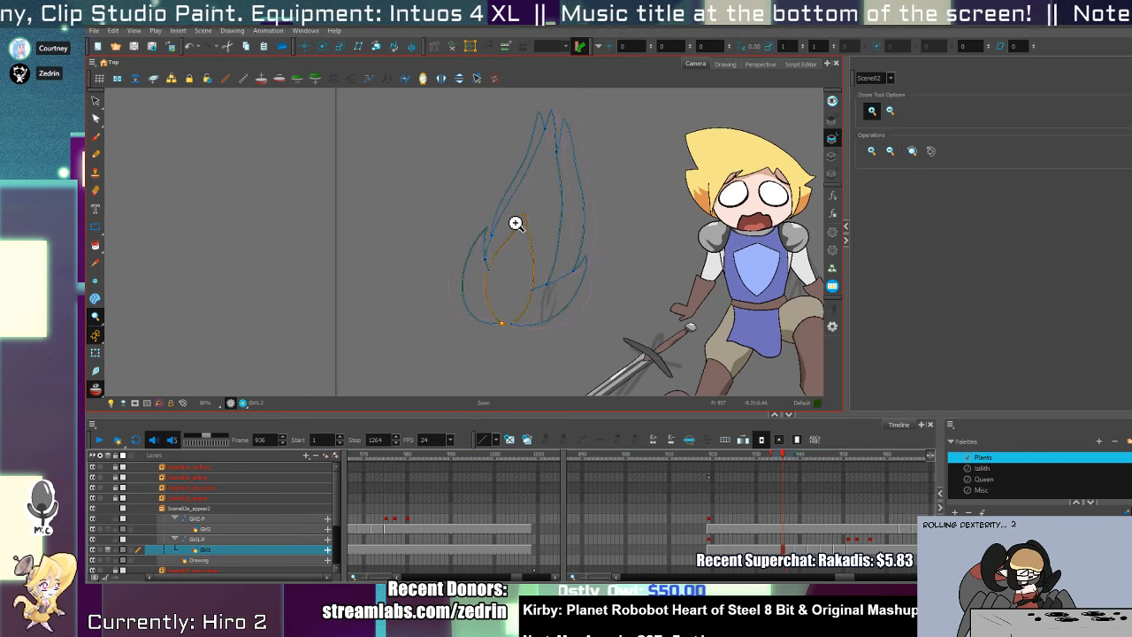
key(.)
key(.)
key(.)
key(.)
key(.)
key(.)
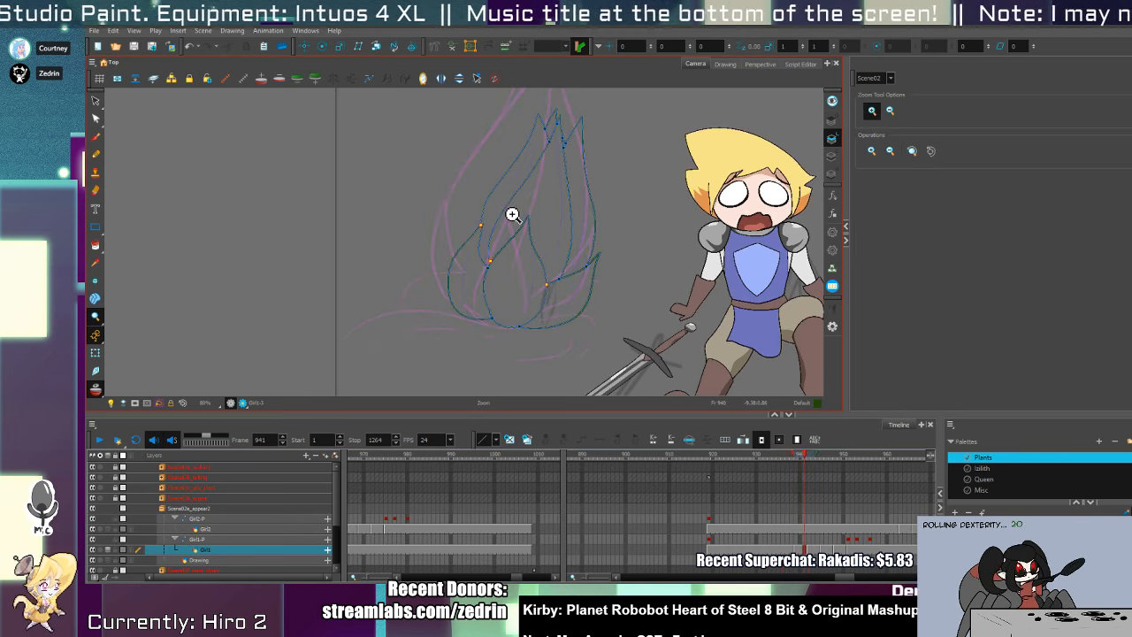
key(.)
- Draw the long curved outlines of the left, middle and right plumes over the red sketch at frame 942
mouse_move(517, 188)
mouse_down()
mouse_move(529, 242)
mouse_move(556, 230)
mouse_up()
alt+click(530, 241)
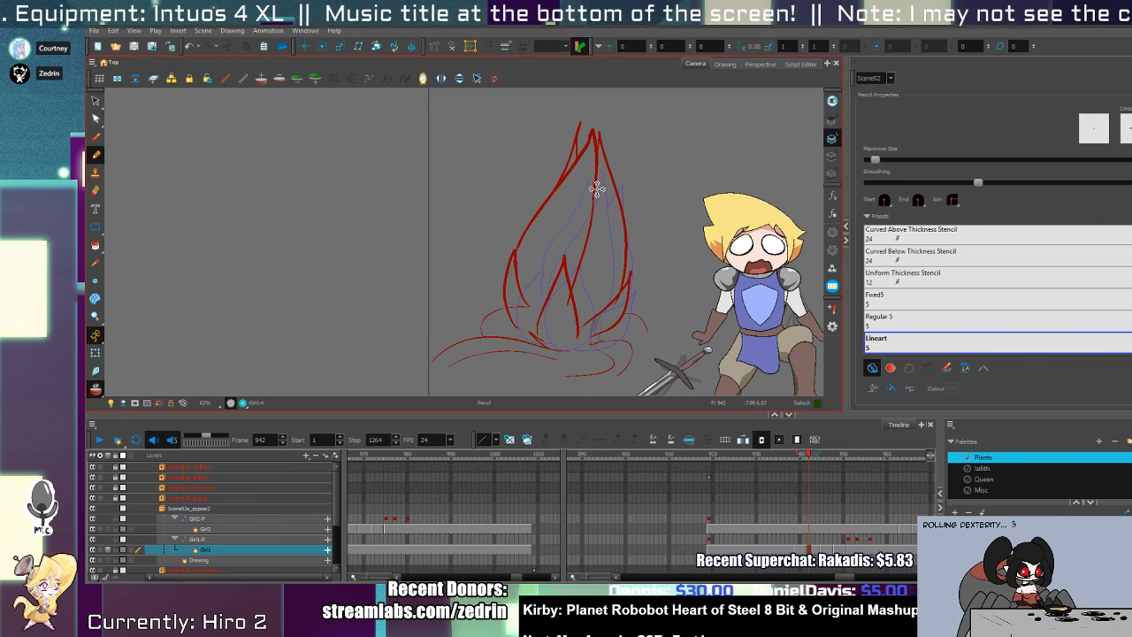
mouse_move(604, 194)
mouse_down()
mouse_move(631, 283)
mouse_move(582, 320)
mouse_up()
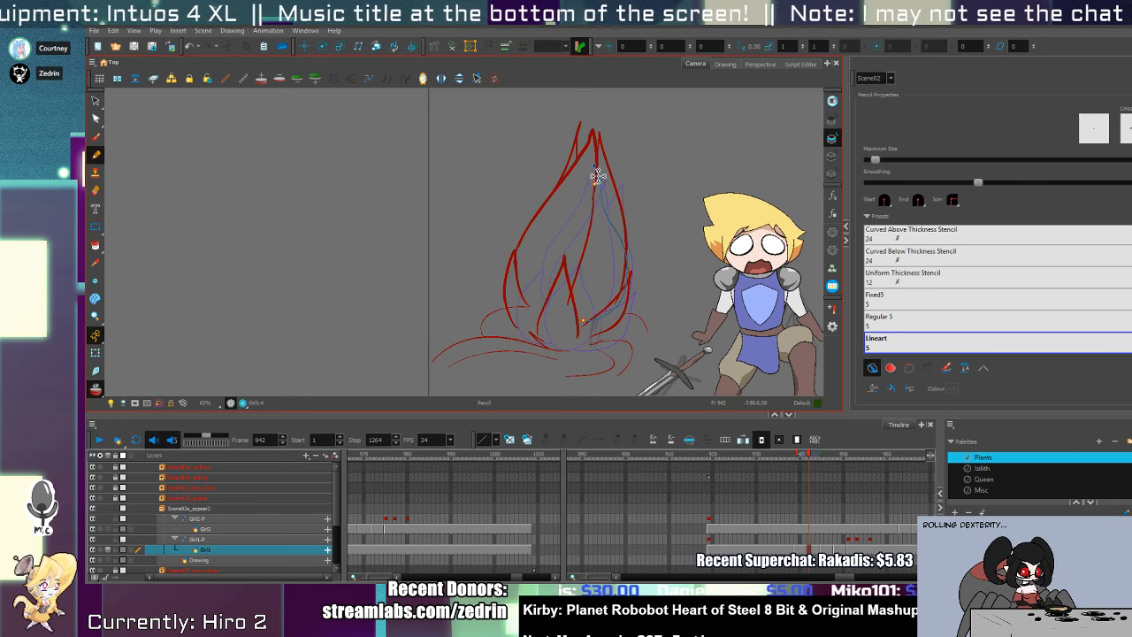
mouse_move(598, 176)
mouse_down()
mouse_move(525, 272)
mouse_move(569, 312)
mouse_up()
key(ctrl+z)
mouse_move(596, 180)
mouse_down()
mouse_move(540, 279)
mouse_move(568, 308)
mouse_move(542, 253)
mouse_move(577, 320)
mouse_up()
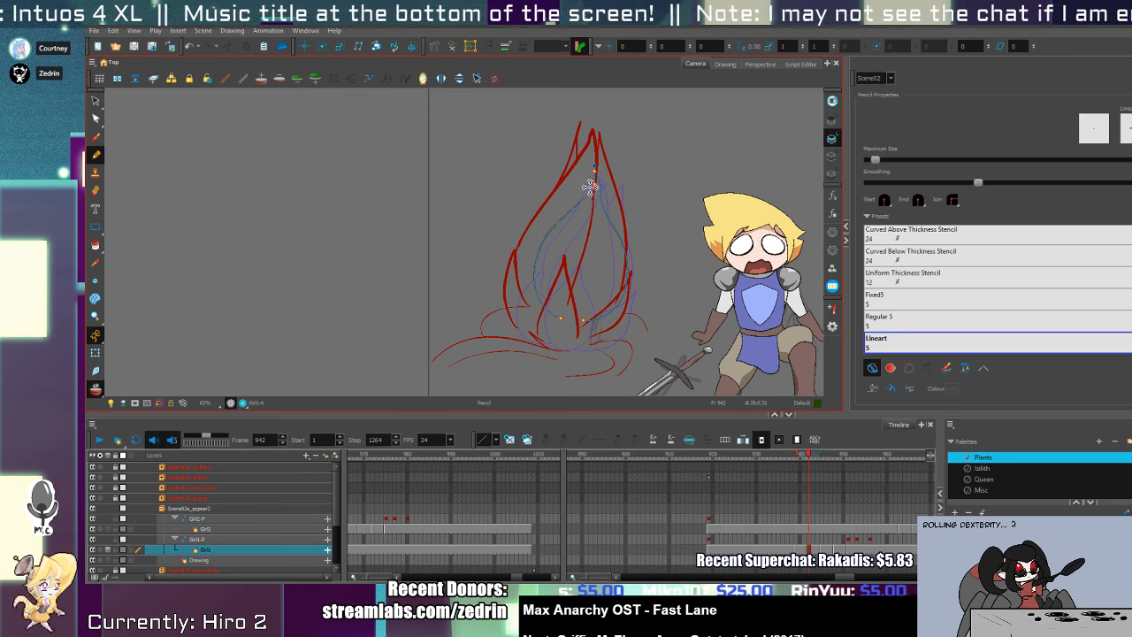
mouse_move(587, 180)
mouse_down()
mouse_move(492, 251)
mouse_move(558, 300)
mouse_move(568, 181)
mouse_move(508, 267)
mouse_move(542, 310)
mouse_up()
key(ctrl+z)
mouse_move(619, 172)
mouse_down()
mouse_move(645, 271)
mouse_move(602, 310)
mouse_up()
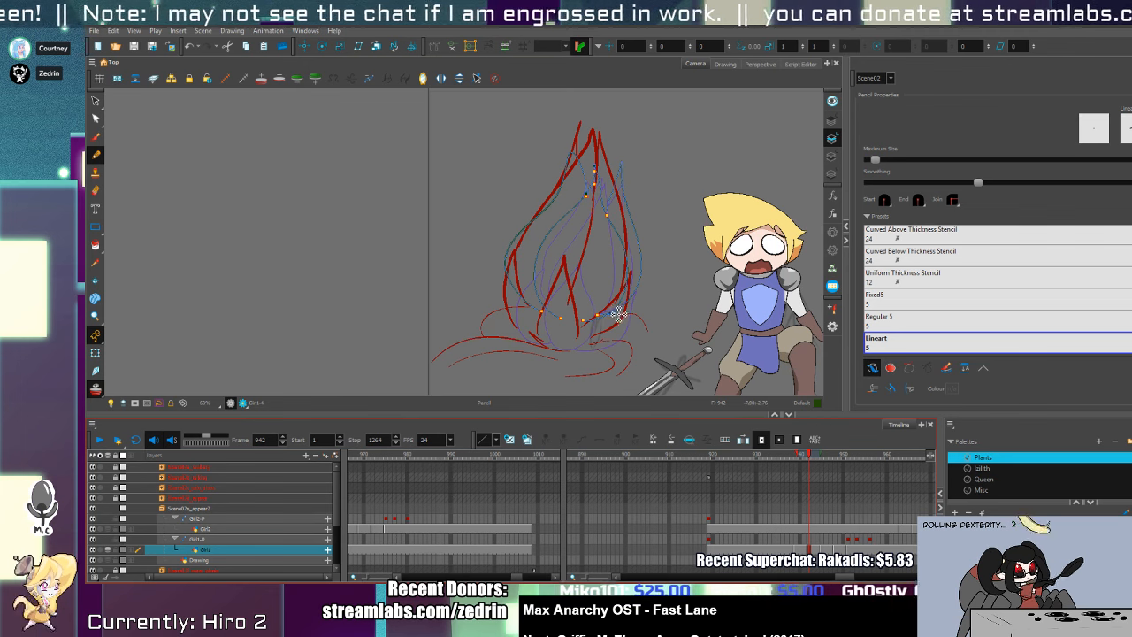
- Shift all the line art at frame 942 slightly down and reshape the left and right plumes' outlines
key(ctrl+a)
drag(571, 324, 570, 336)
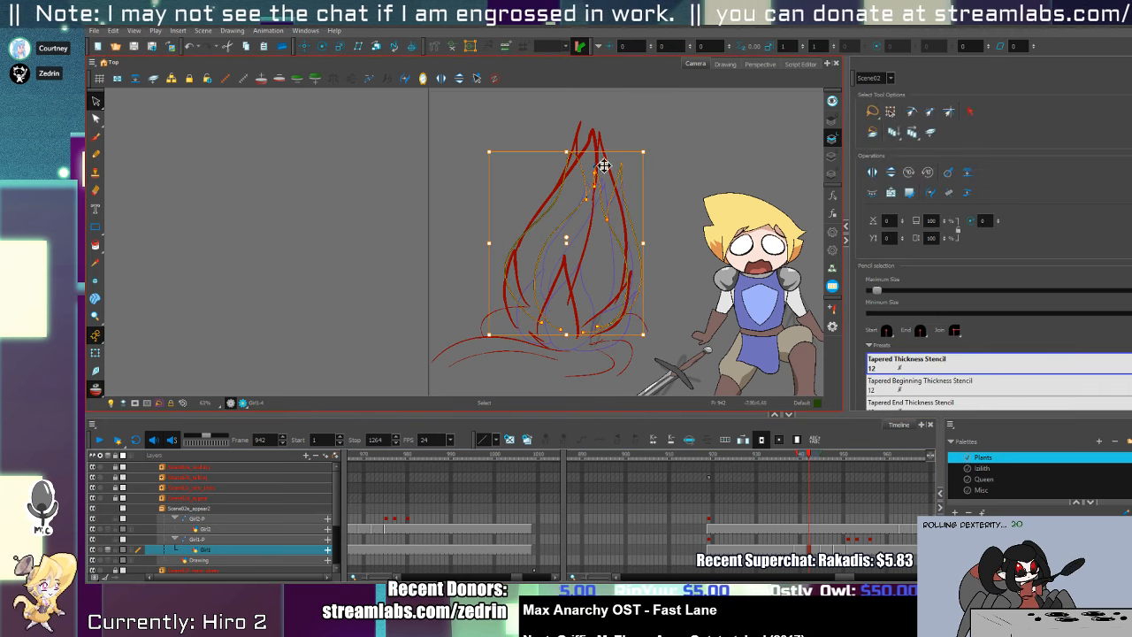
key(alt+q)
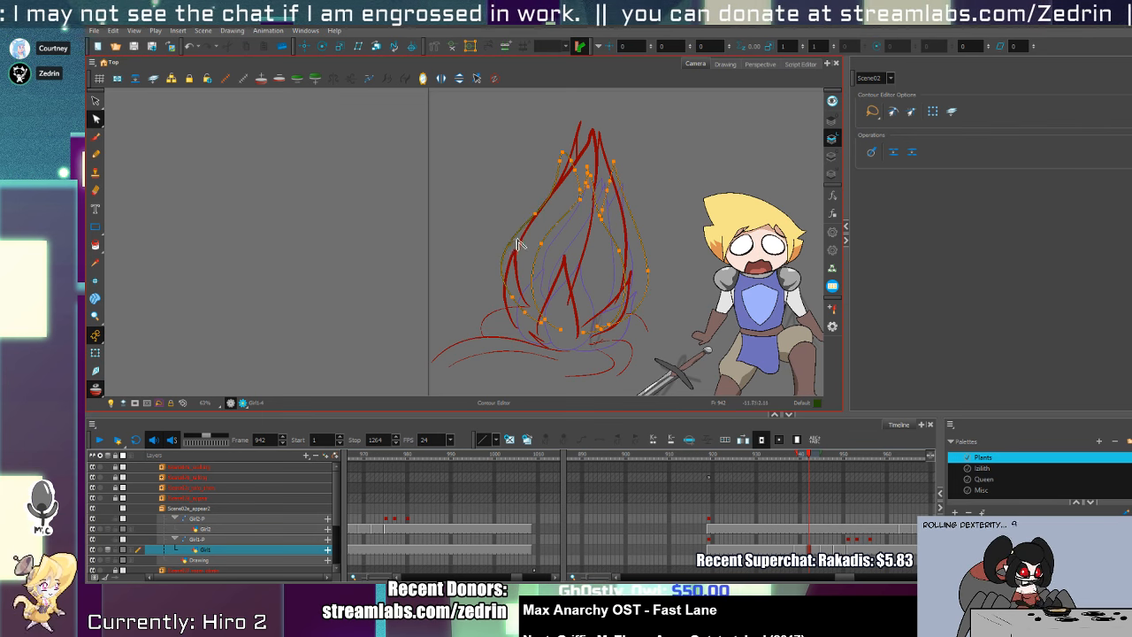
scroll(561, 171, up, 3)
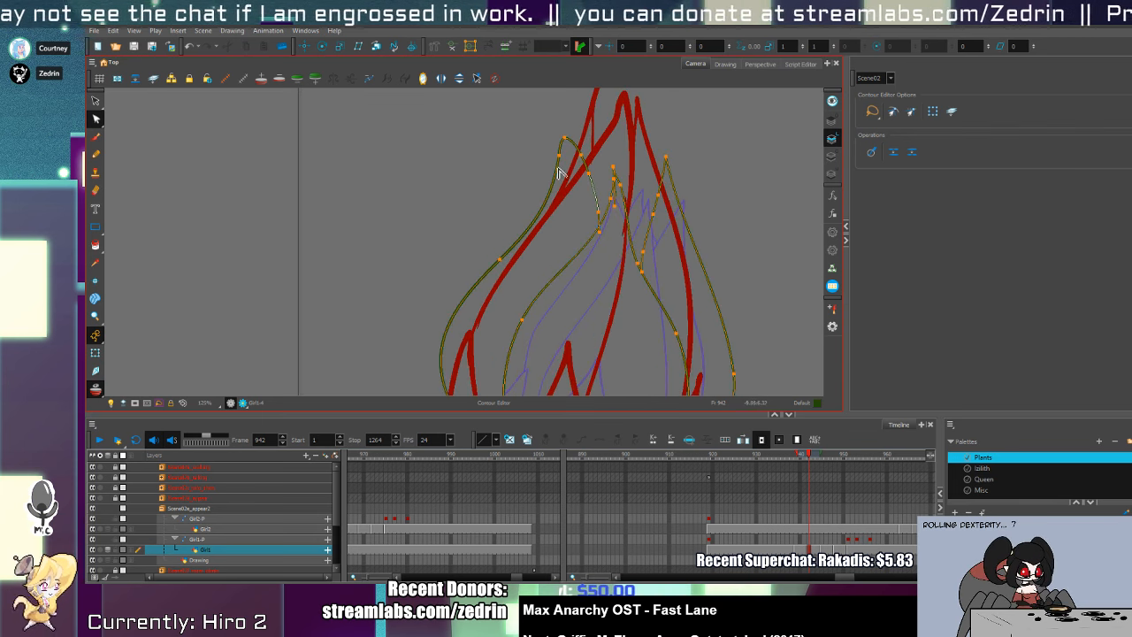
mouse_move(559, 171)
mouse_down()
mouse_move(565, 182)
mouse_move(546, 197)
mouse_move(555, 216)
mouse_up()
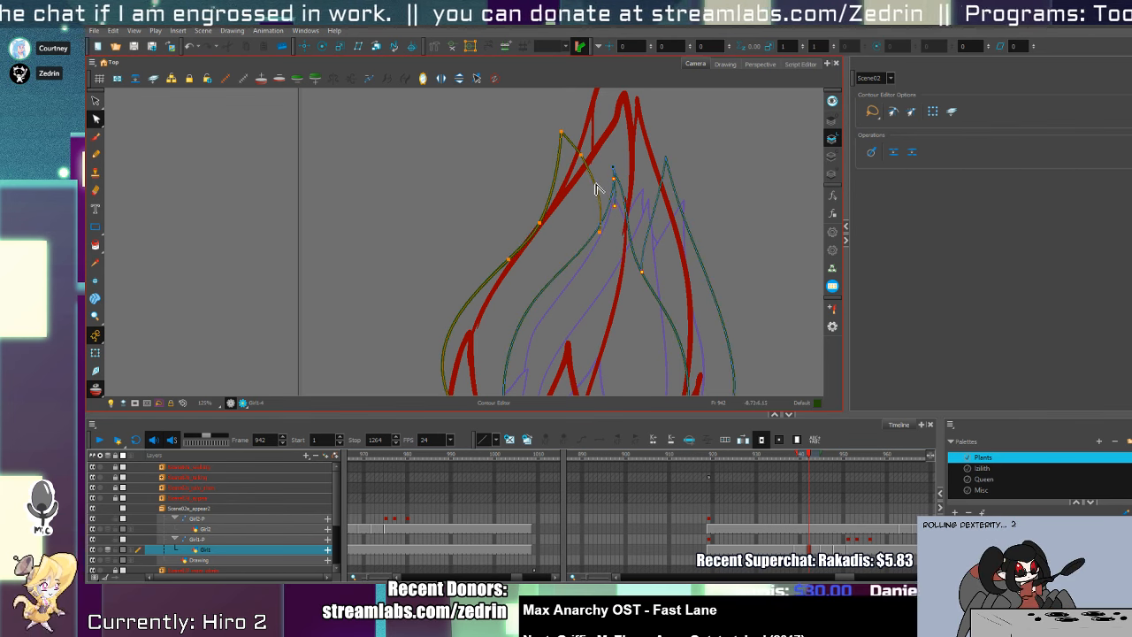
click(654, 220)
click(640, 281)
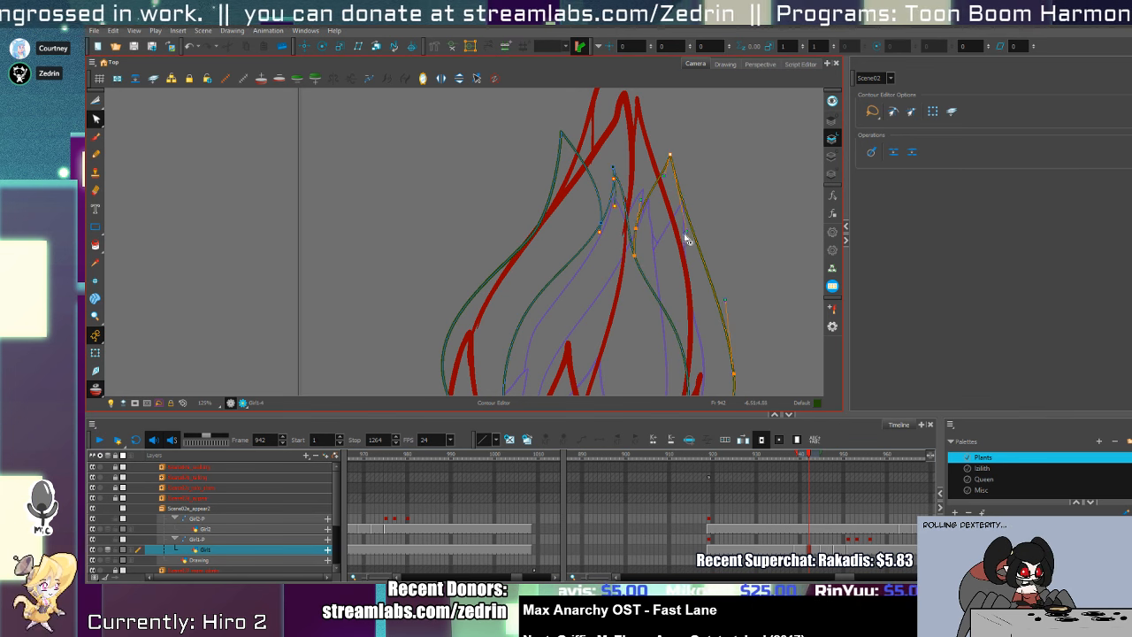
drag(687, 235, 673, 235)
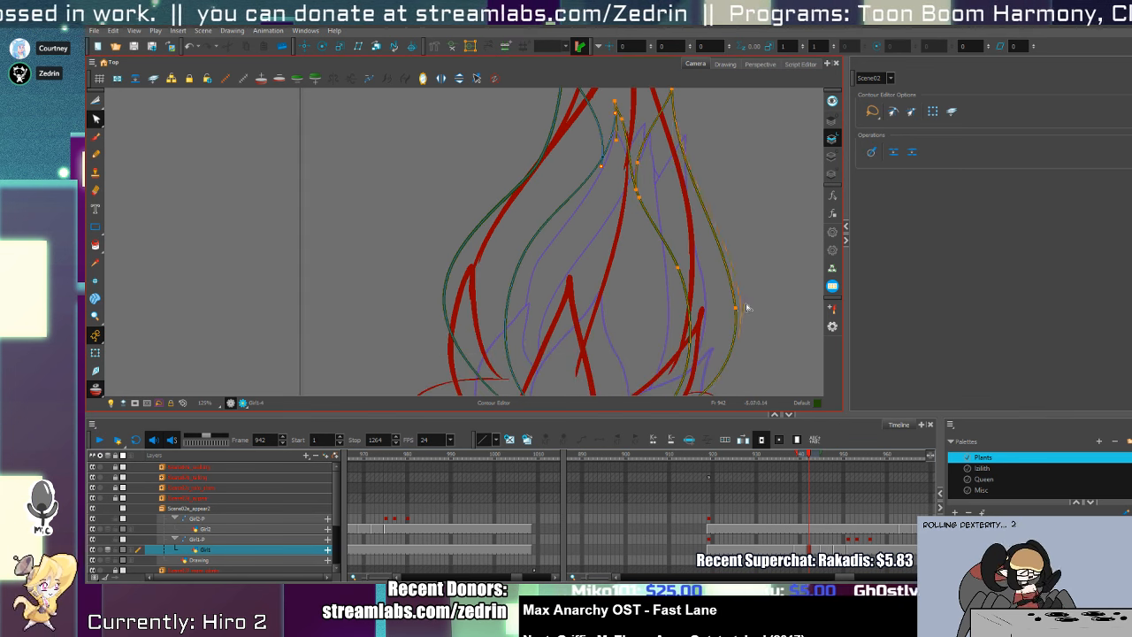
scroll(740, 303, down, 3)
- Clean the middle plume into a single pointed tip and cut away the left plume's overlapping line end at frame 942
key(alt+z)
double_click(524, 295)
drag(540, 297, 605, 378)
click(599, 211)
scroll(598, 224, up, 4)
key(alt+s)
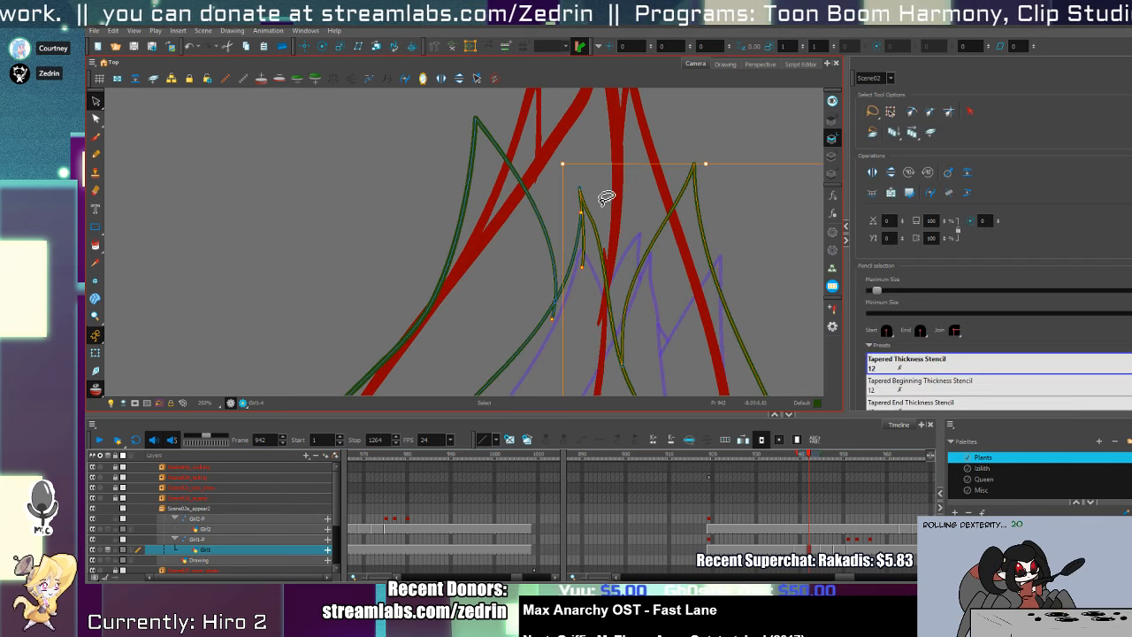
click(607, 262)
key(alt+q)
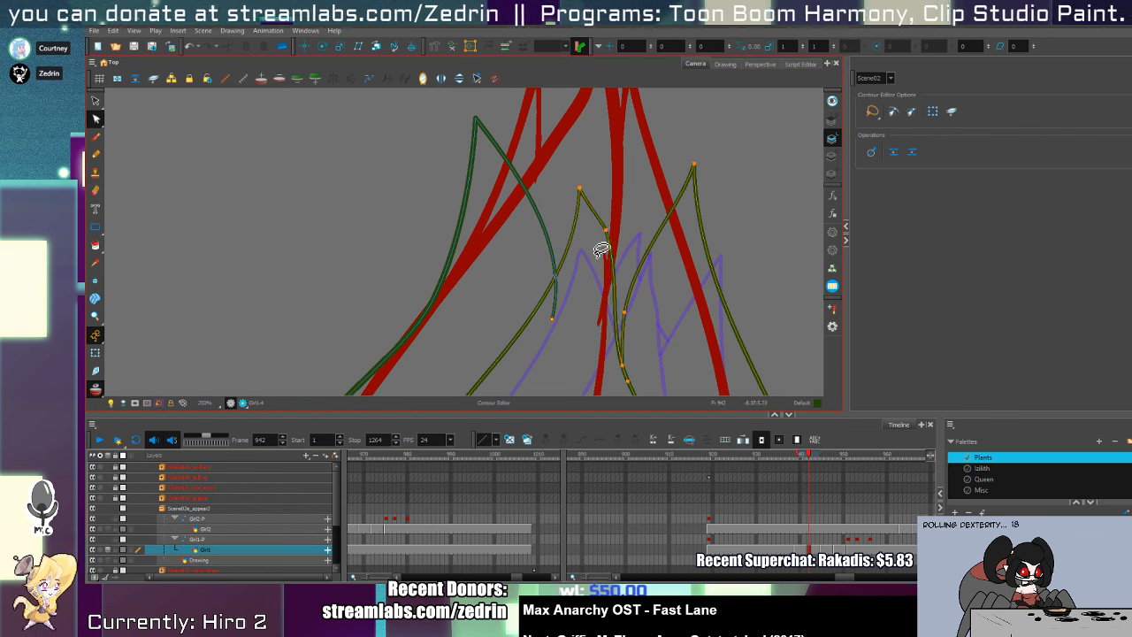
key(alt+t)
drag(573, 295, 551, 316)
- Draw an extra pointed tip between the left and middle plumes at frame 942 and cut away its excess crossing lines
key(1)
key(1)
key(1)
key(1)
scroll(481, 233, up, 3)
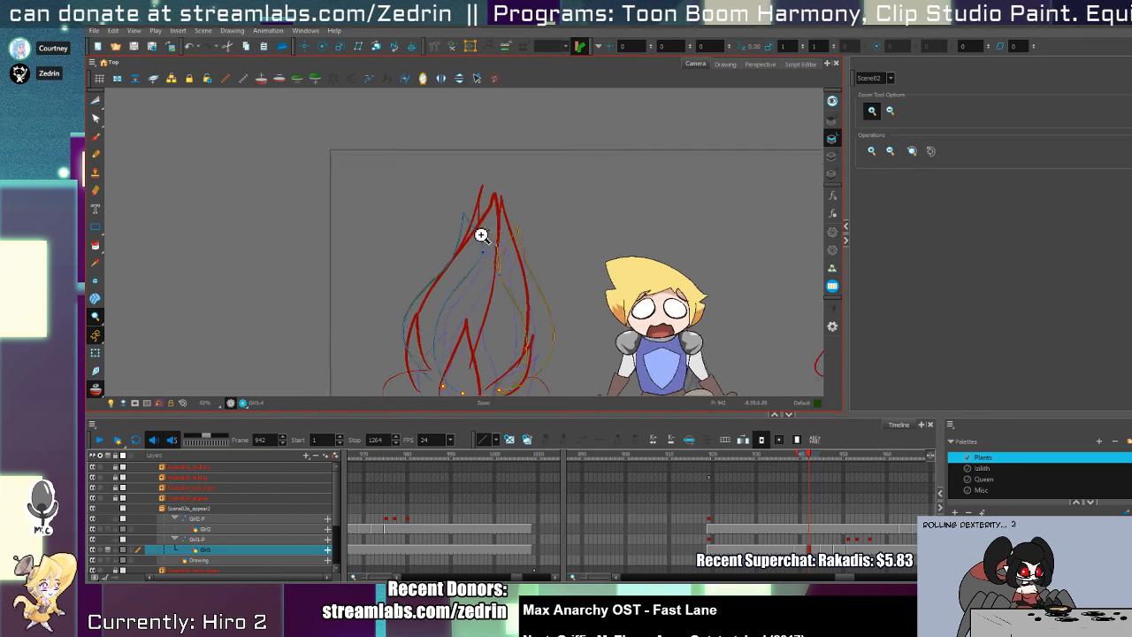
key(alt+/)
drag(473, 253, 533, 285)
key(alt+t)
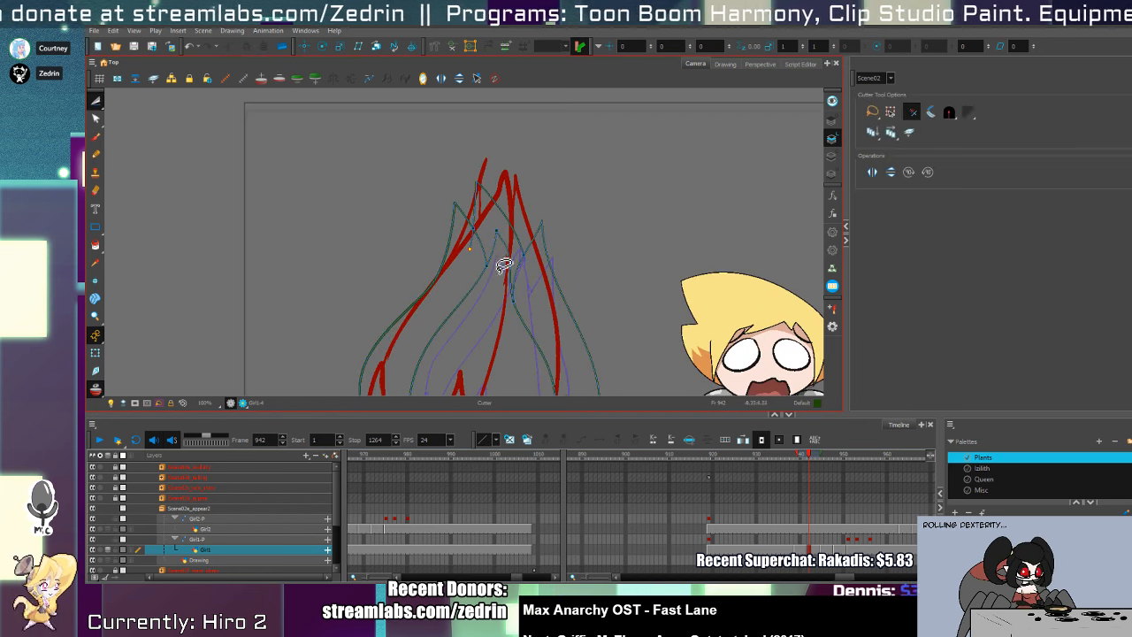
mouse_move(481, 253)
mouse_down()
mouse_move(554, 151)
mouse_move(548, 195)
mouse_move(562, 180)
mouse_up()
key(alt+/)
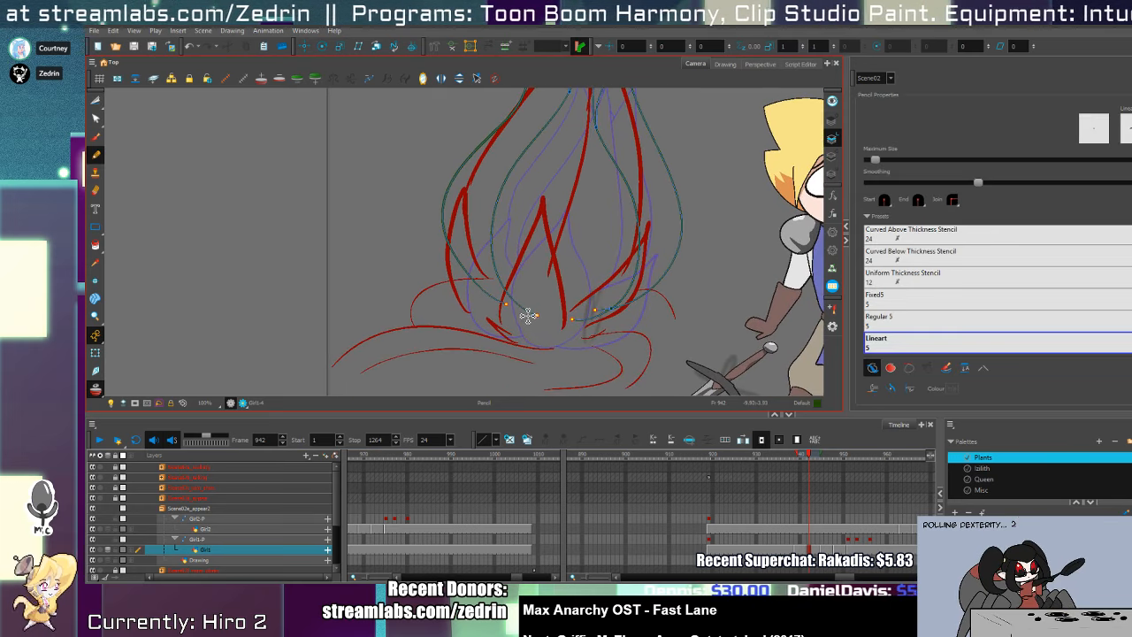
- Nudge the plume outlines slightly down and left at frame 942 and trim the excess line end near the base
key(alt+s)
click(571, 316)
drag(554, 322, 598, 324)
key(alt+t)
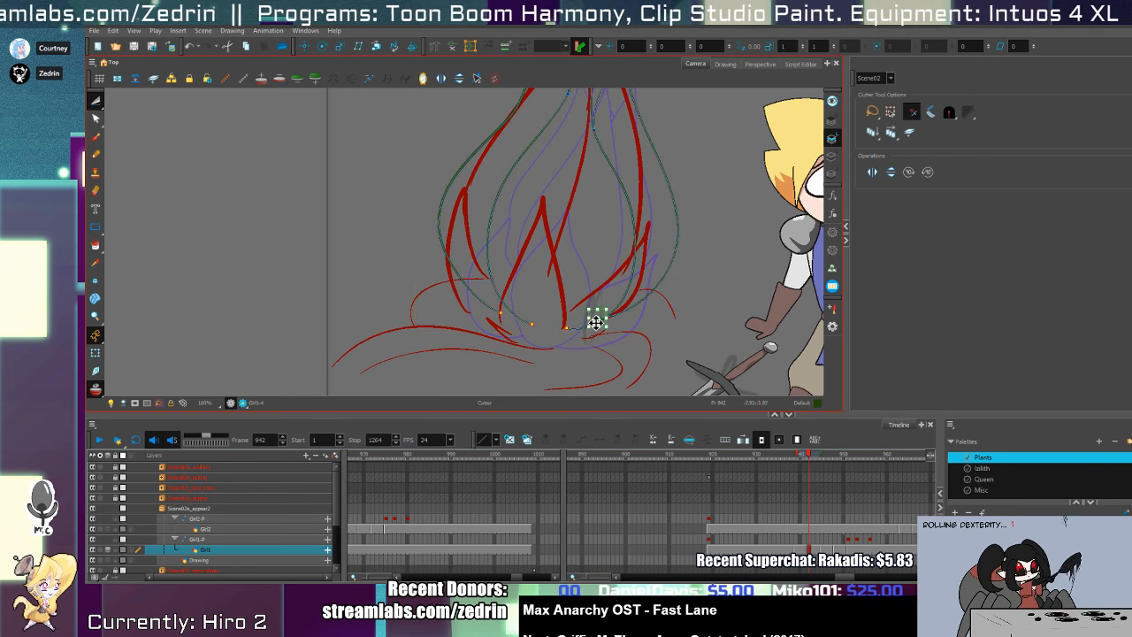
- Draw a rounded front petal with a pointed tip at the plant's base at frame 942 and clean up its bottom join
key(alt+slash)
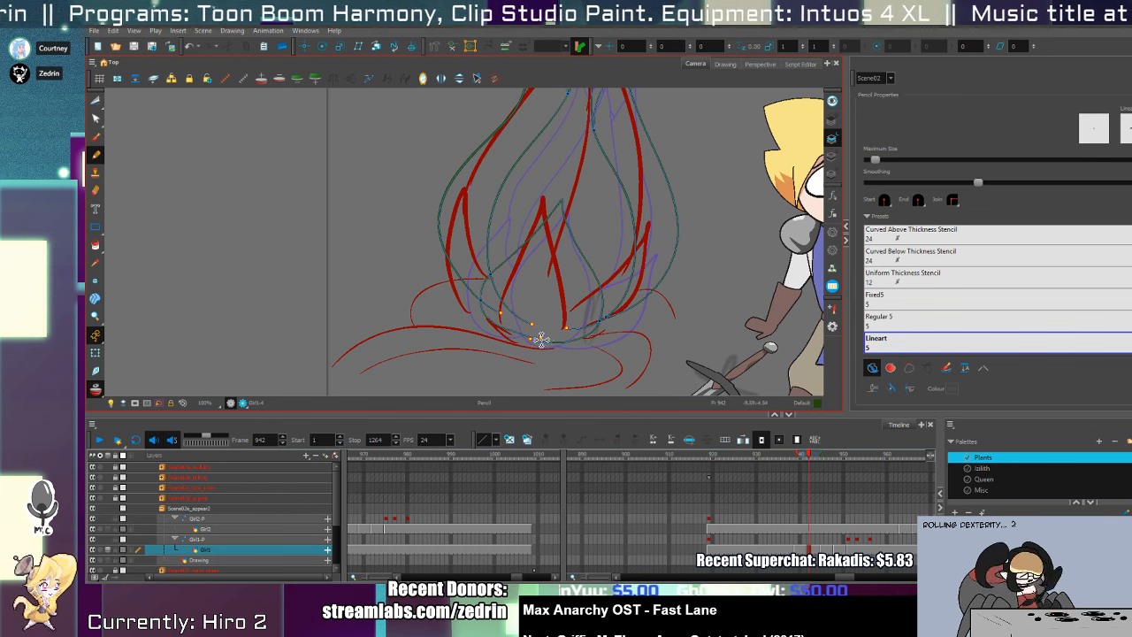
key(2)
key(2)
drag(498, 332, 602, 352)
key(alt+t)
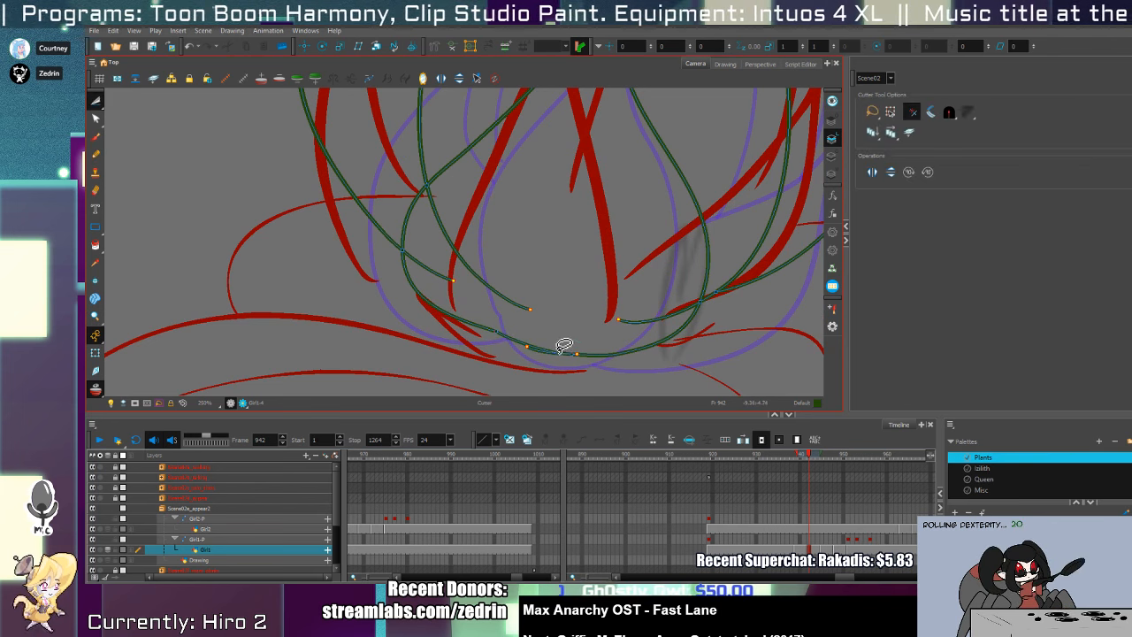
key(alt+s)
click(584, 354)
key(alt+q)
click(531, 350)
key(Delete)
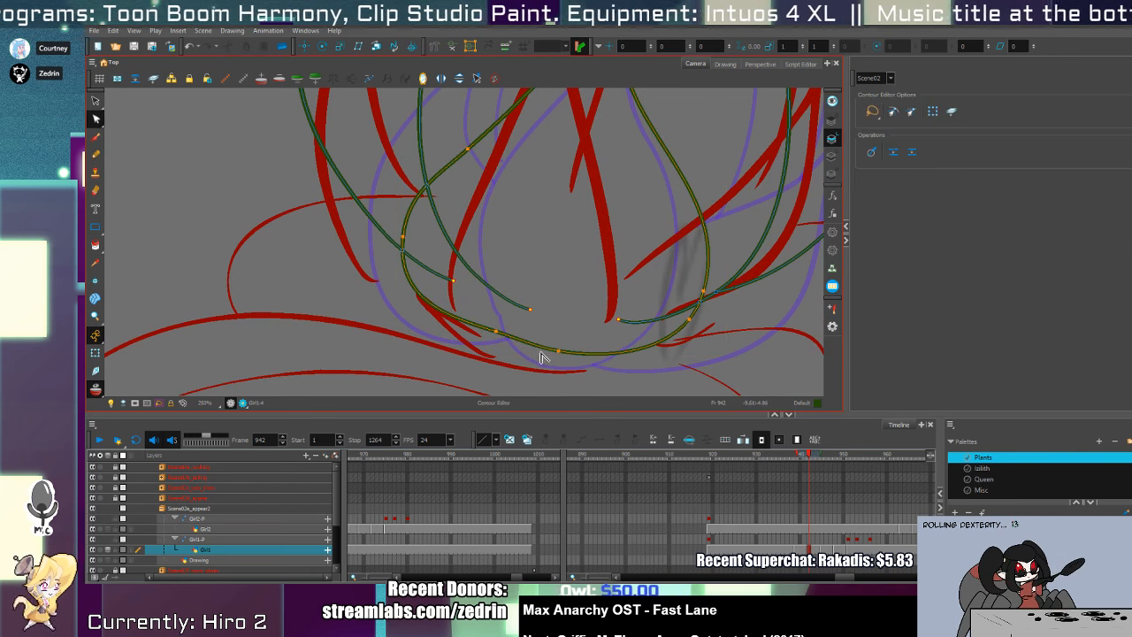
- Draw a pointed petal on the left side of the base at frame 942 and cut away the overlapping line ends
key(space)
key(1)
drag(531, 304, 589, 327)
key(alt+slash)
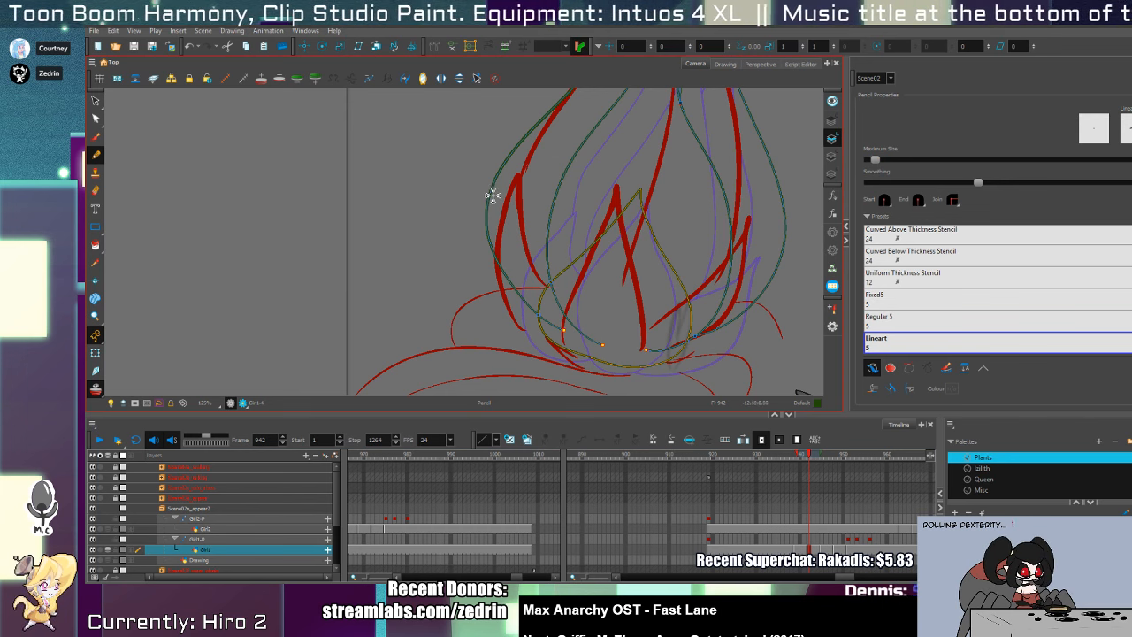
mouse_move(496, 170)
mouse_down()
mouse_move(459, 235)
mouse_move(482, 311)
mouse_move(466, 310)
mouse_move(494, 174)
mouse_move(576, 257)
mouse_up()
key(ctrl+z)
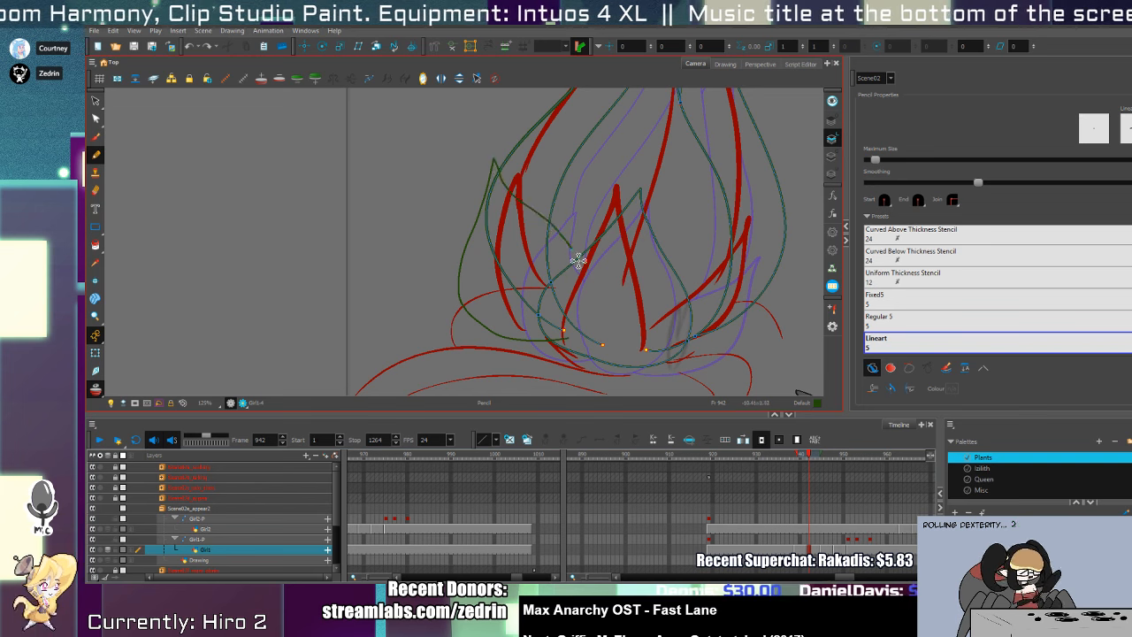
key(alt+t)
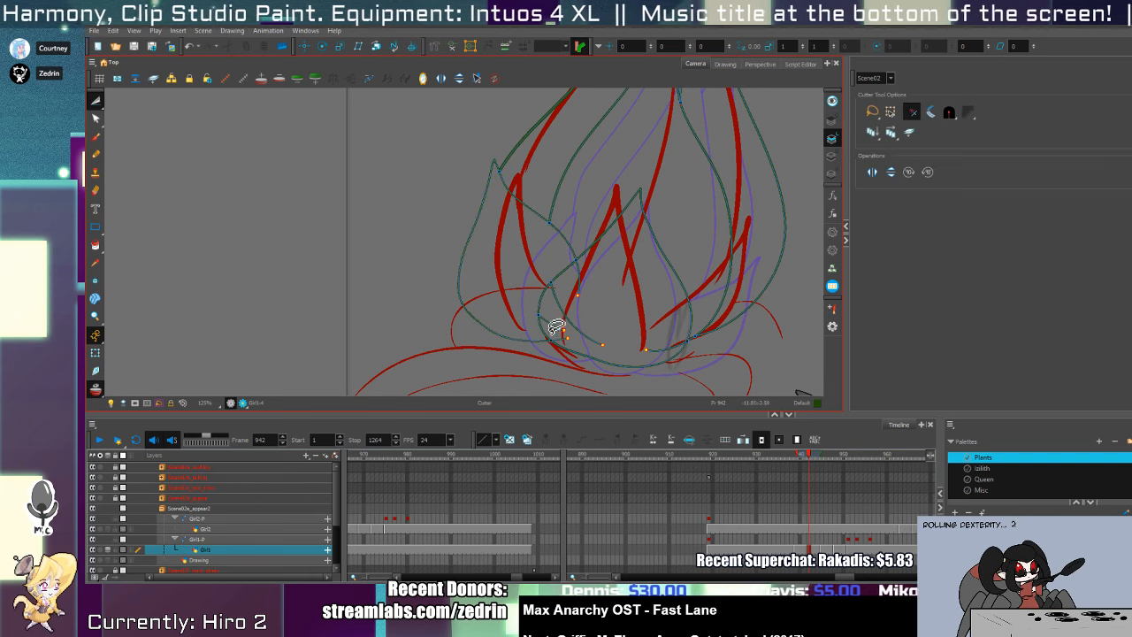
mouse_move(563, 324)
mouse_down()
mouse_move(576, 253)
mouse_move(509, 272)
mouse_up()
- Draw a matching pointed petal on the right side of the base at frame 942 and trim its overlapping lines
key(alt+b)
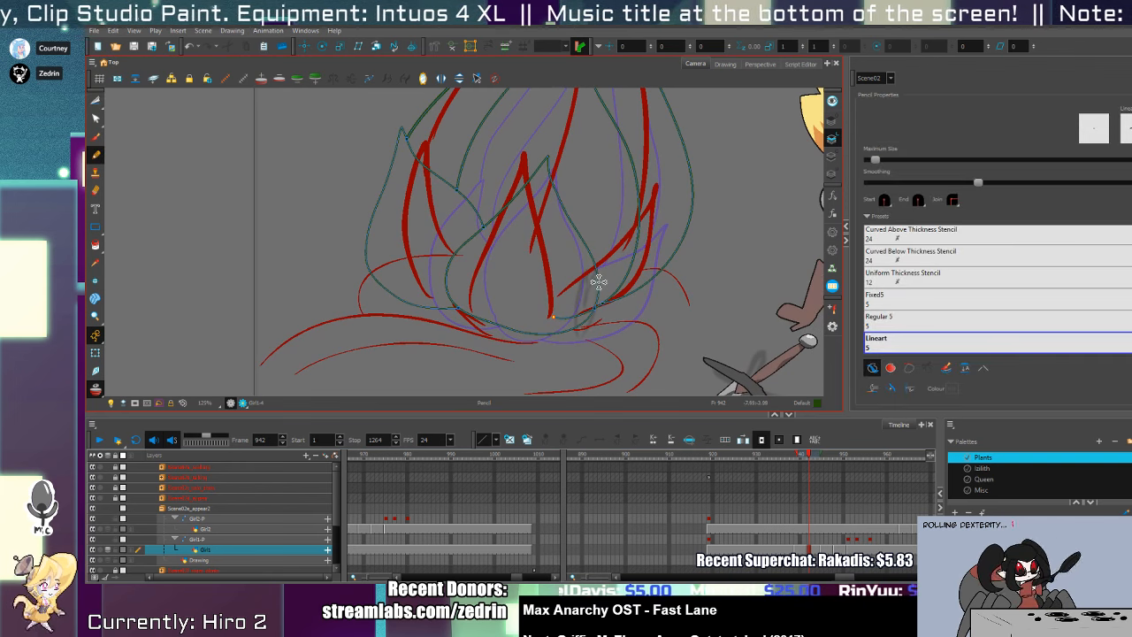
mouse_move(589, 272)
mouse_down()
mouse_move(691, 193)
mouse_move(670, 309)
mouse_move(570, 301)
mouse_up()
key(alt+t)
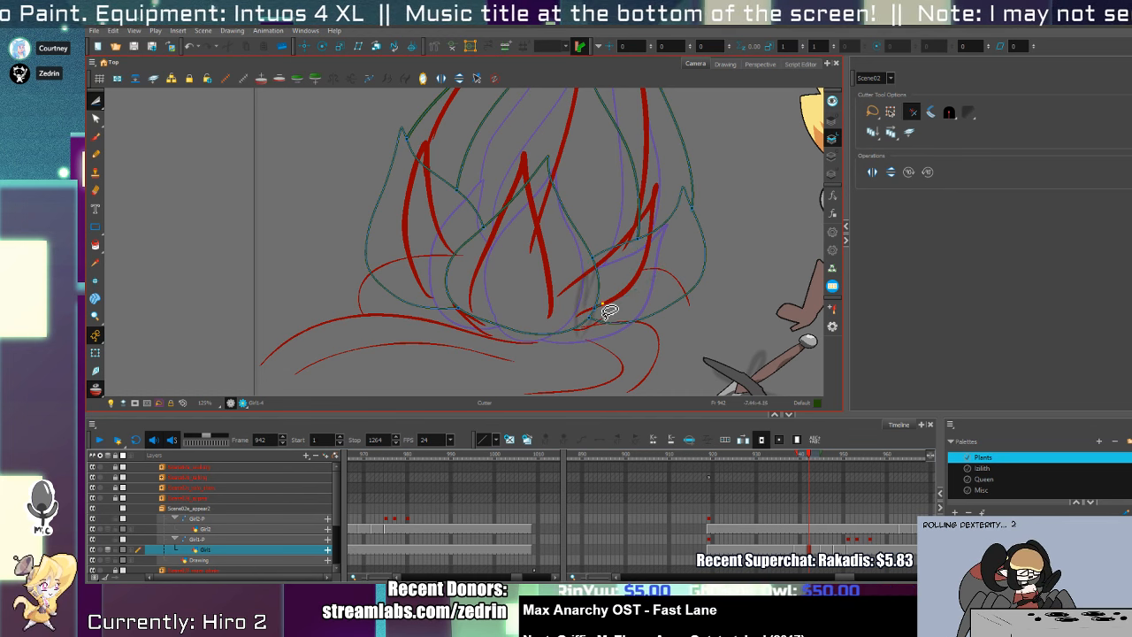
drag(648, 258, 653, 362)
- Add a second pointed tip along the outer edge of the left petal and cut away the excess crossing lines
drag(639, 281, 781, 209)
key(alt+z)
click(525, 175)
click(525, 175)
key(alt+/)
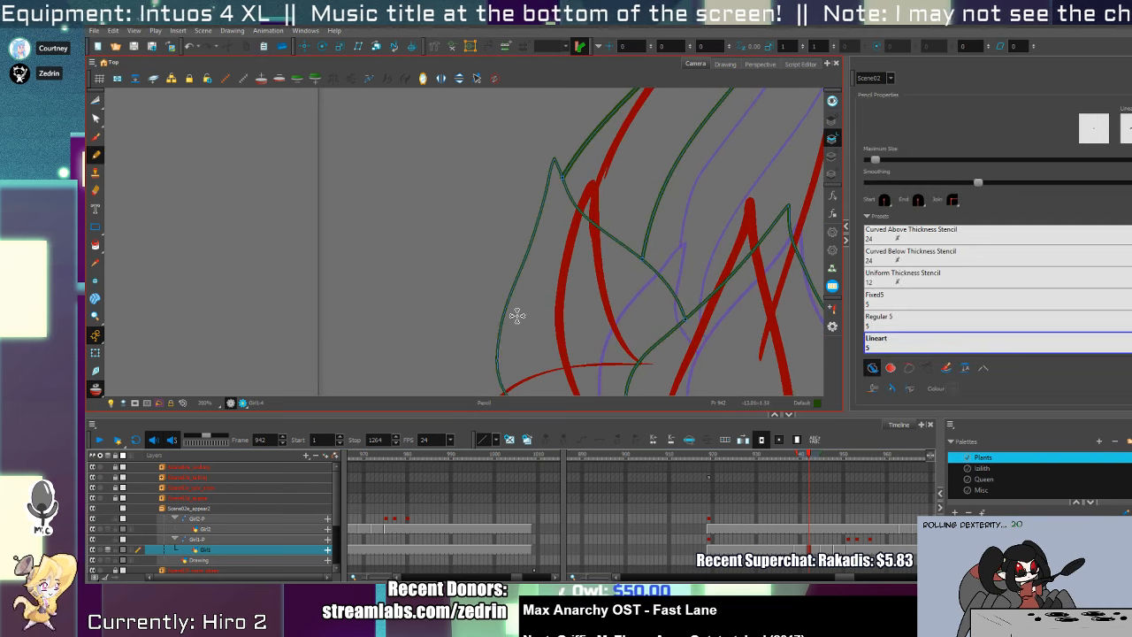
mouse_move(513, 347)
mouse_down()
mouse_move(523, 199)
mouse_move(553, 175)
mouse_up()
key(alt+t)
drag(519, 337, 509, 349)
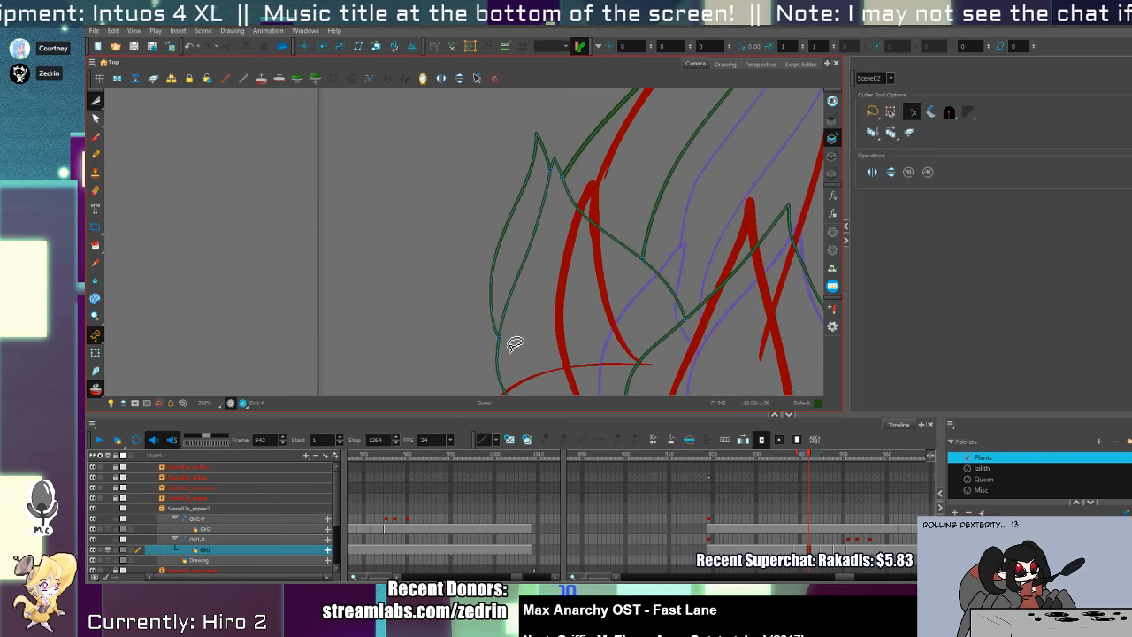
mouse_move(571, 182)
mouse_down()
mouse_move(541, 229)
mouse_move(543, 251)
mouse_up()
- Reshape the lower end of the left plume's outline where it meets the left petal at frame 942
key(alt+q)
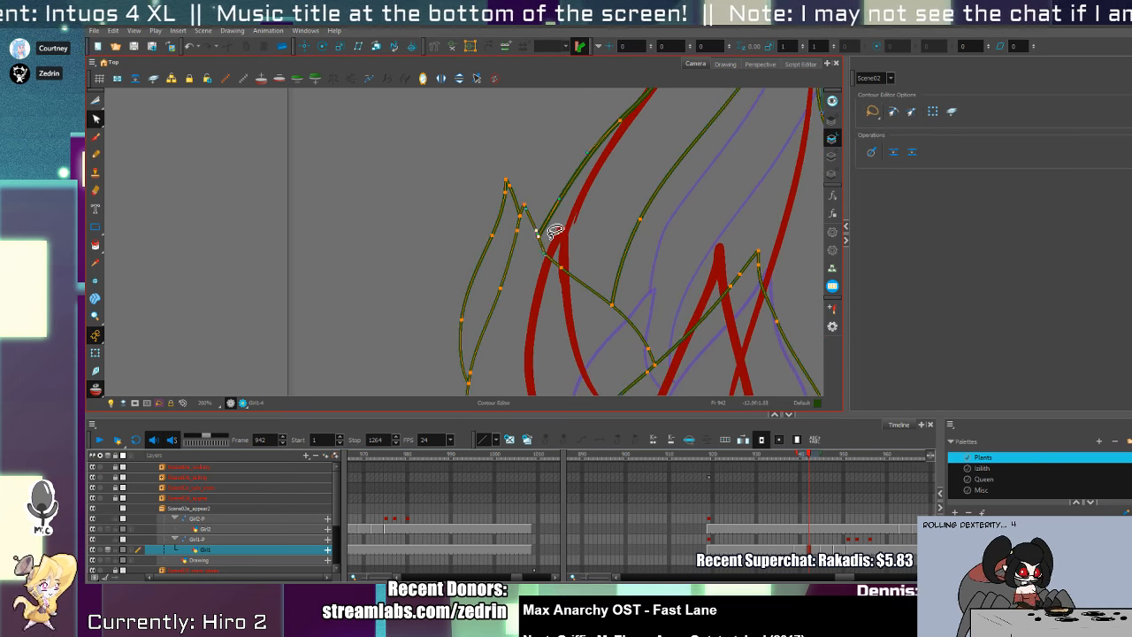
drag(593, 160, 567, 250)
key(alt+z)
alt+click(567, 251)
alt+click(567, 251)
key(alt+w)
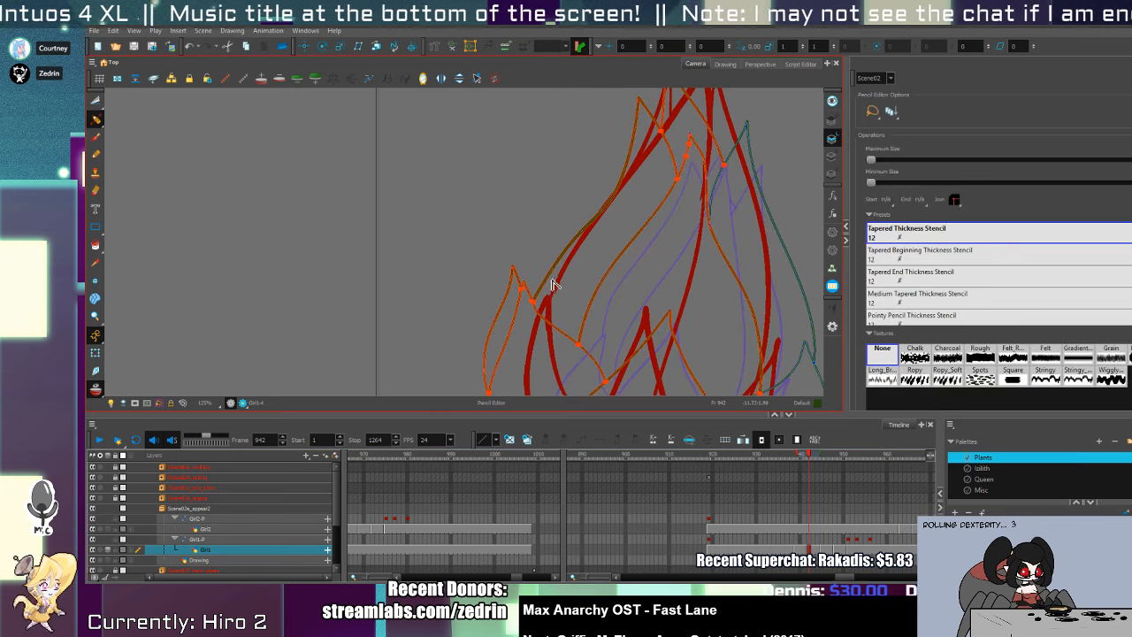
click(549, 308)
- Delete the red rough sketch from the underlay art at frame 942, keeping the line art
key(alt+s)
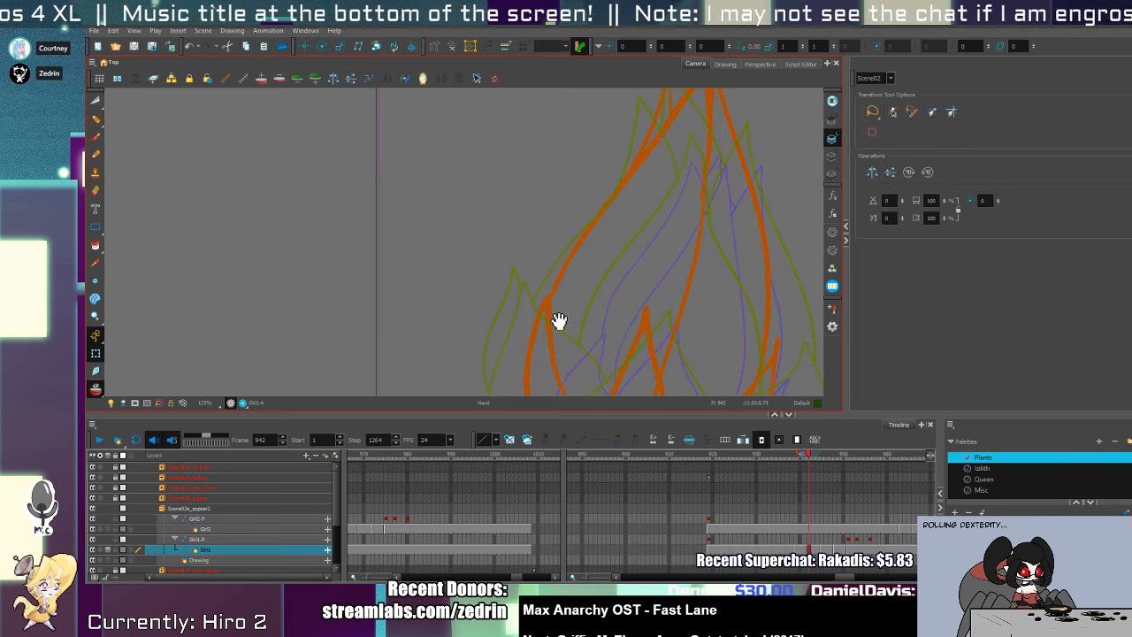
drag(558, 322, 544, 189)
key(ctrl+a)
mouse_move(589, 278)
mouse_down()
mouse_move(536, 233)
mouse_move(508, 269)
mouse_up()
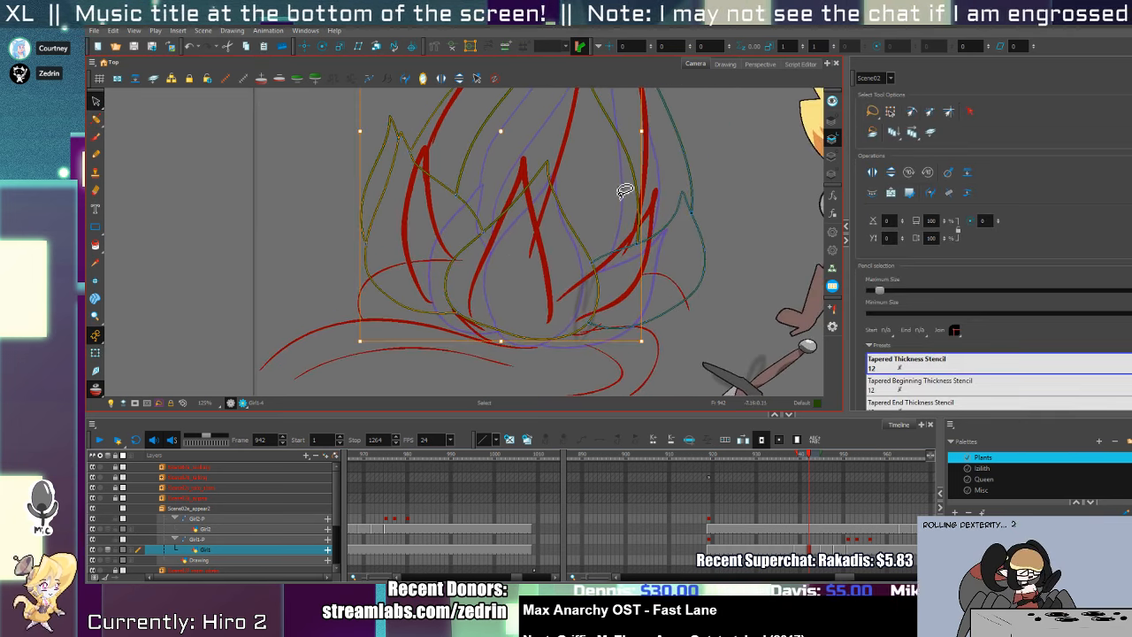
key(alt+slash)
drag(643, 226, 622, 353)
mouse_move(633, 206)
mouse_down()
mouse_move(628, 314)
mouse_move(659, 166)
mouse_up()
key(alt+s)
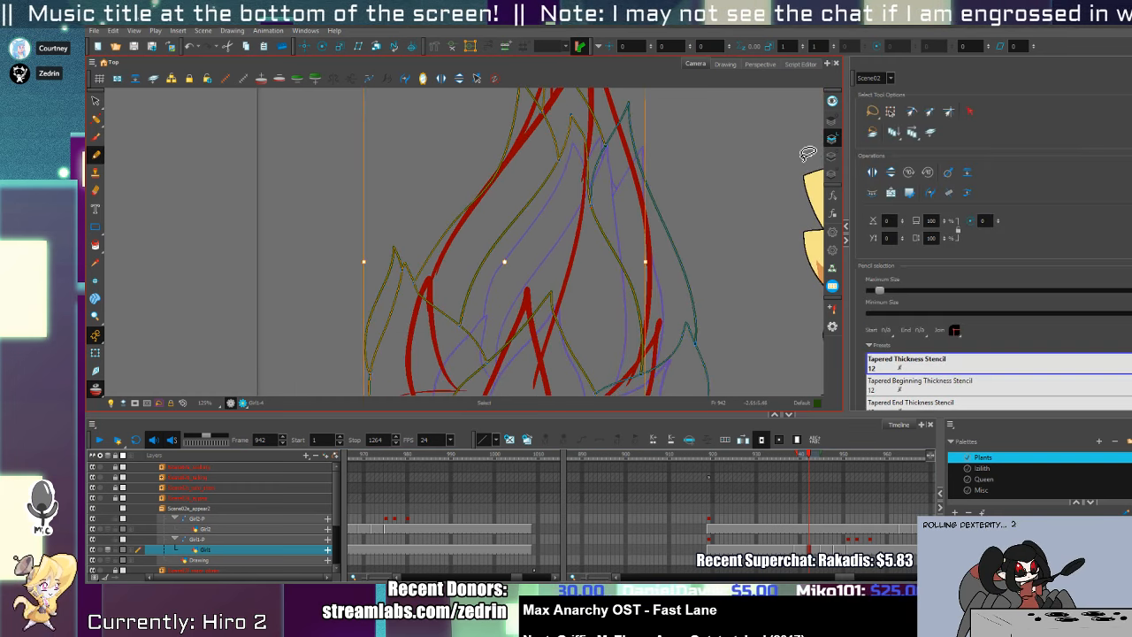
click(832, 174)
key(ctrl+a)
key(Delete)
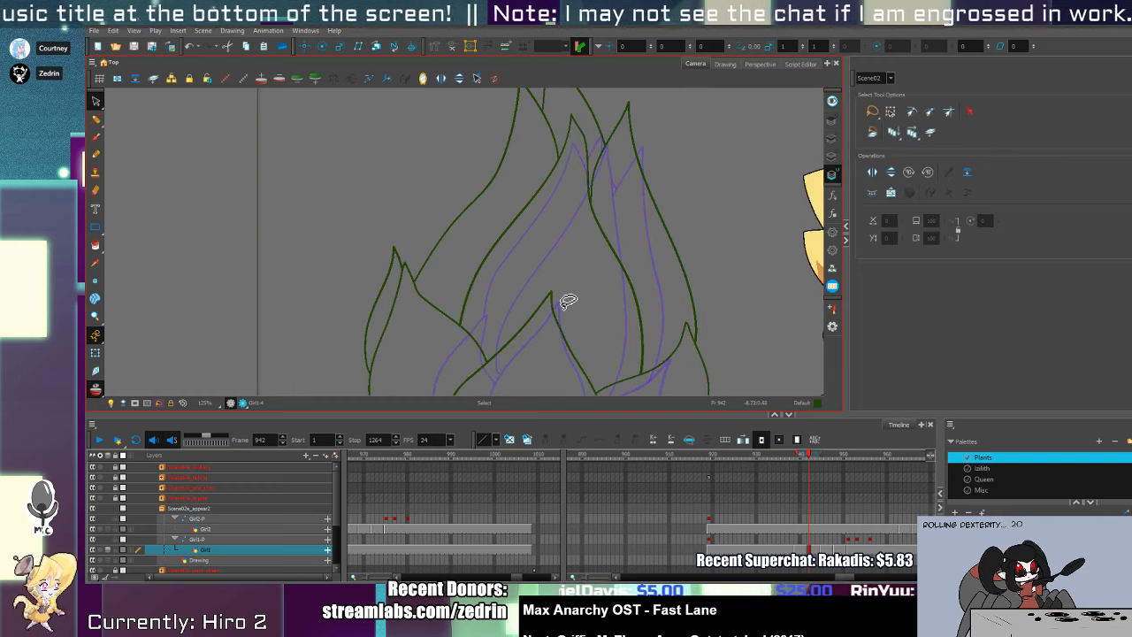
- Flip between frames 940 and 945 to compare the finished line art with the next red sketch
drag(563, 304, 599, 183)
key(alt+z)
alt+click(580, 232)
key(f)
key(f)
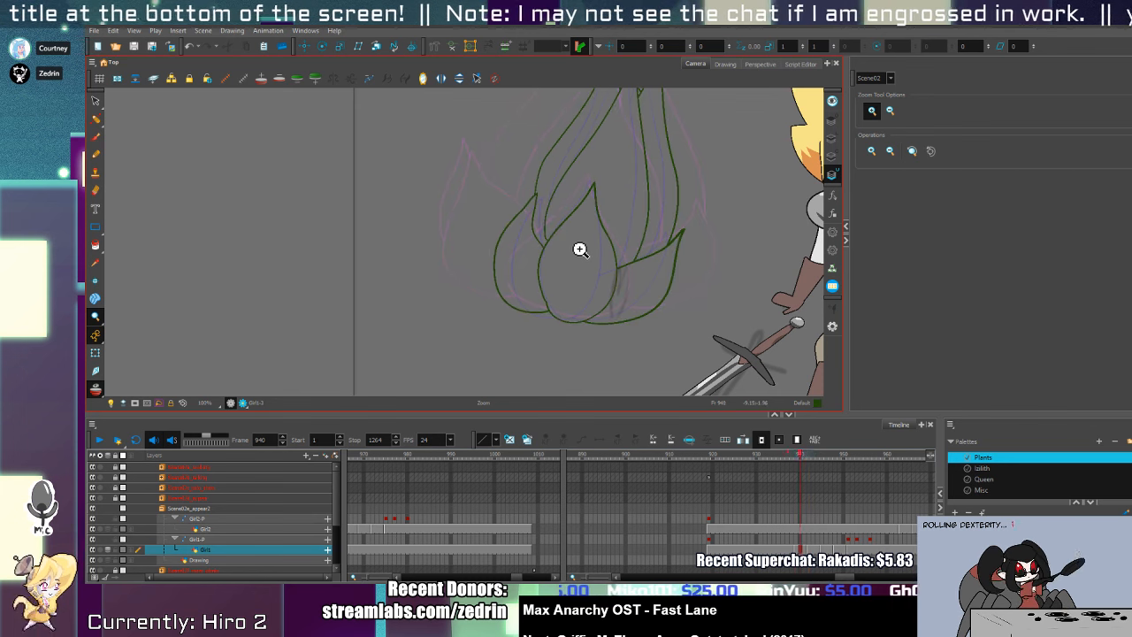
key(g)
key(g)
key(g)
key(g)
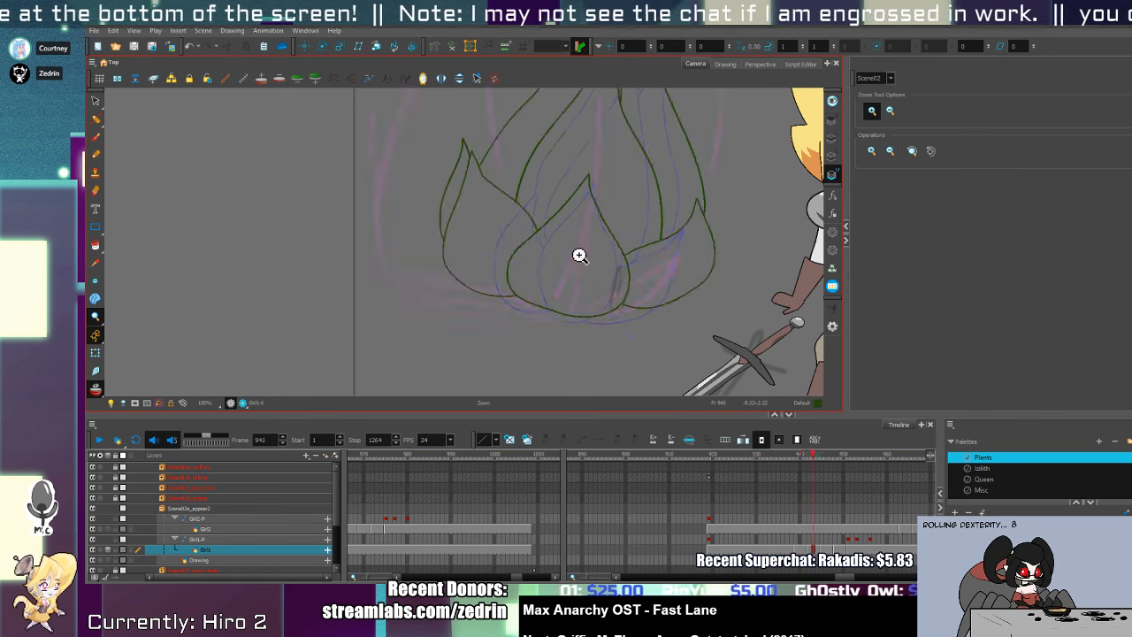
key(f)
key(f)
key(g)
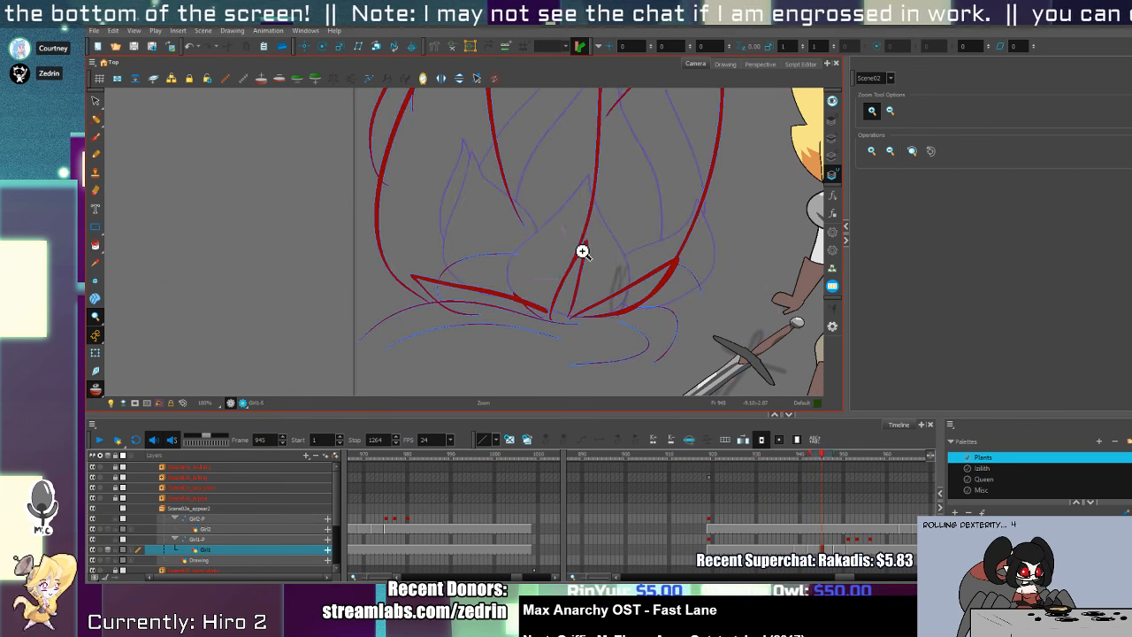
key(f)
key(g)
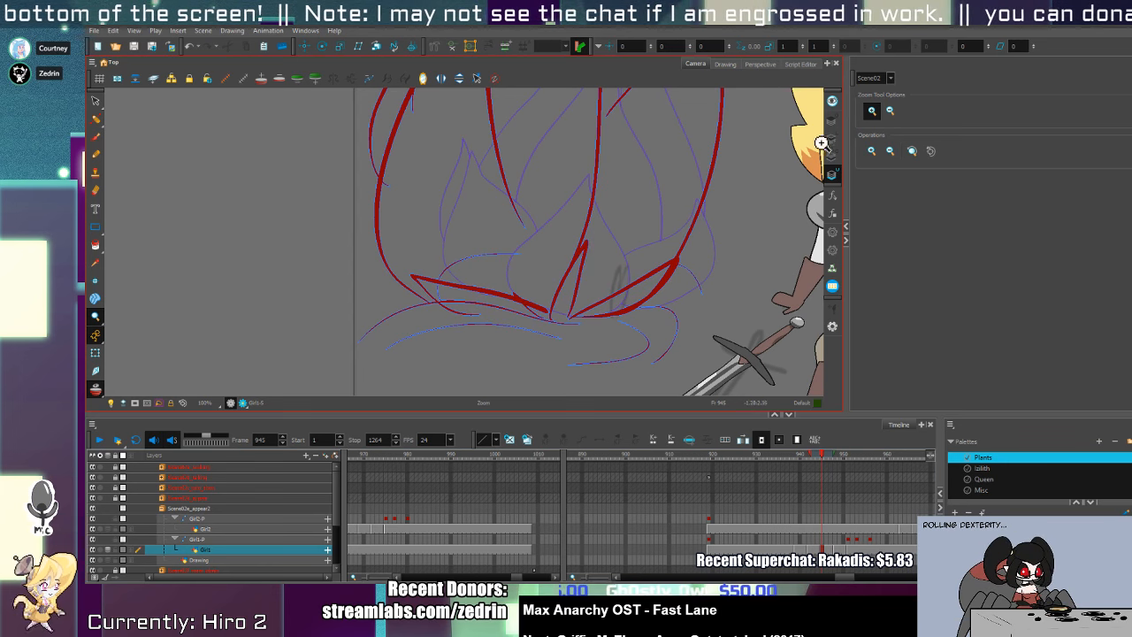
- Enlarge all the plant line art at frame 944 and move it slightly up and left
scroll(569, 220, down, 3)
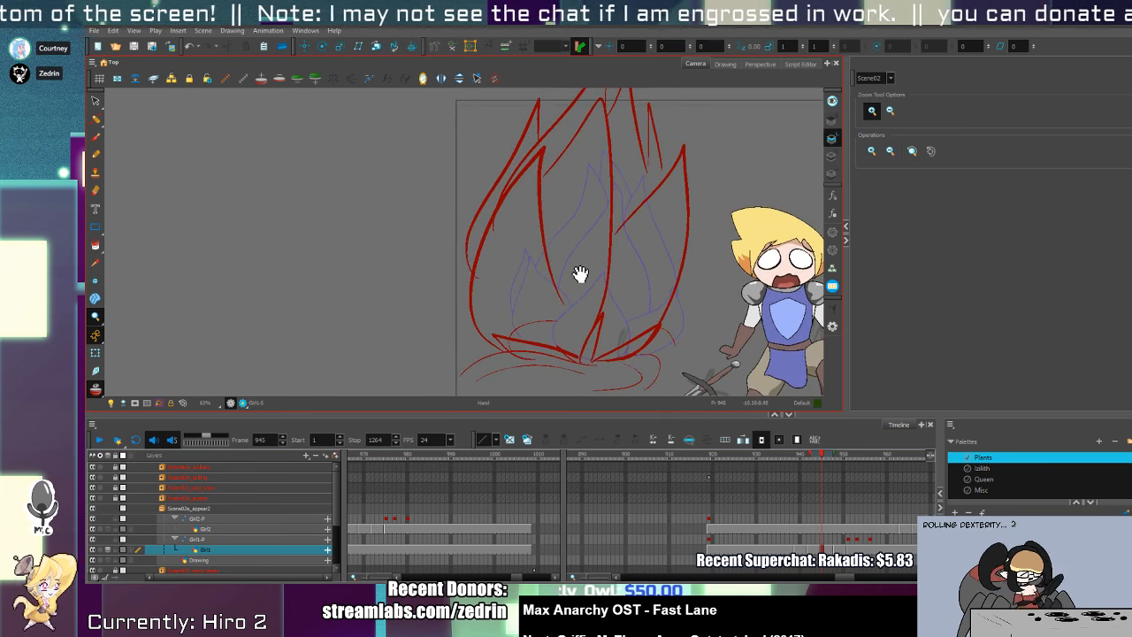
key(alt+/)
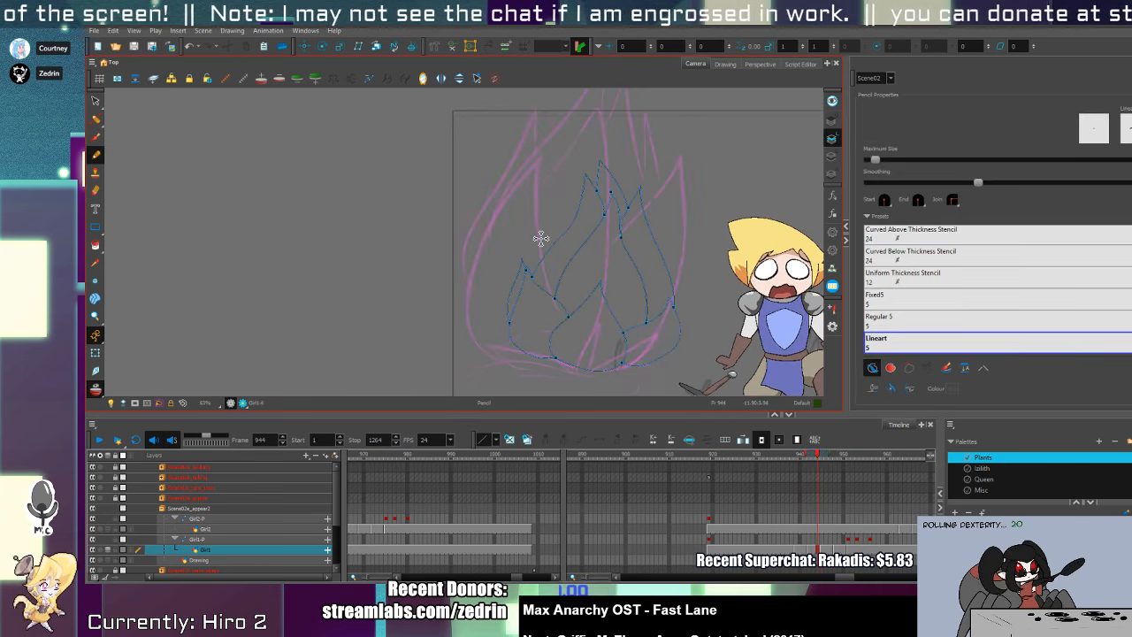
key(f)
key(alt+s)
key(ctrl+a)
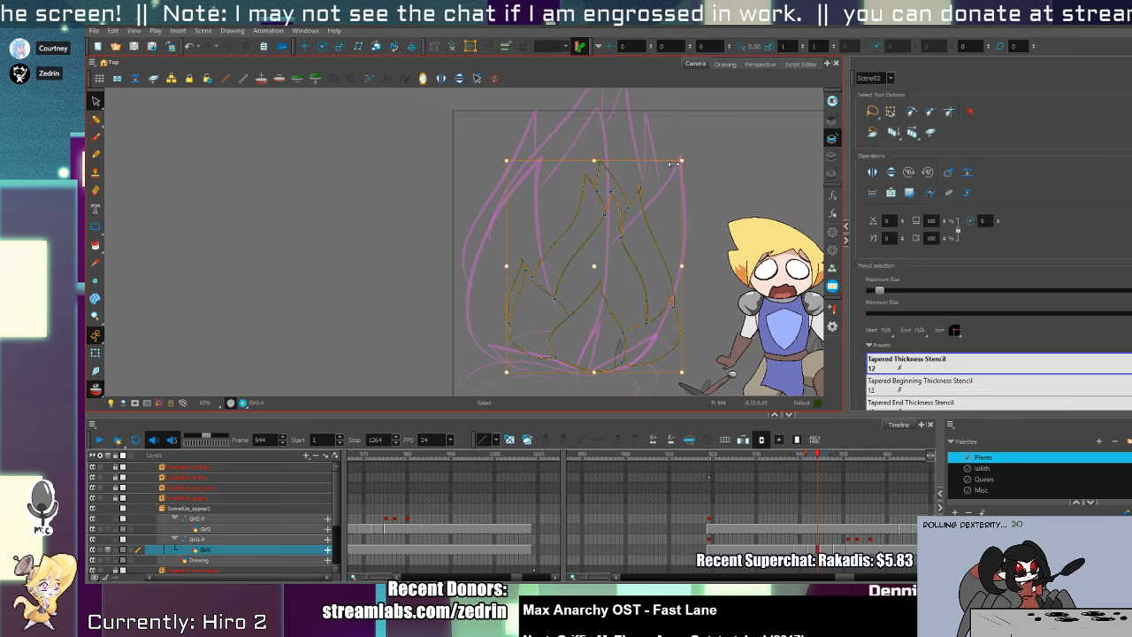
drag(681, 160, 697, 141)
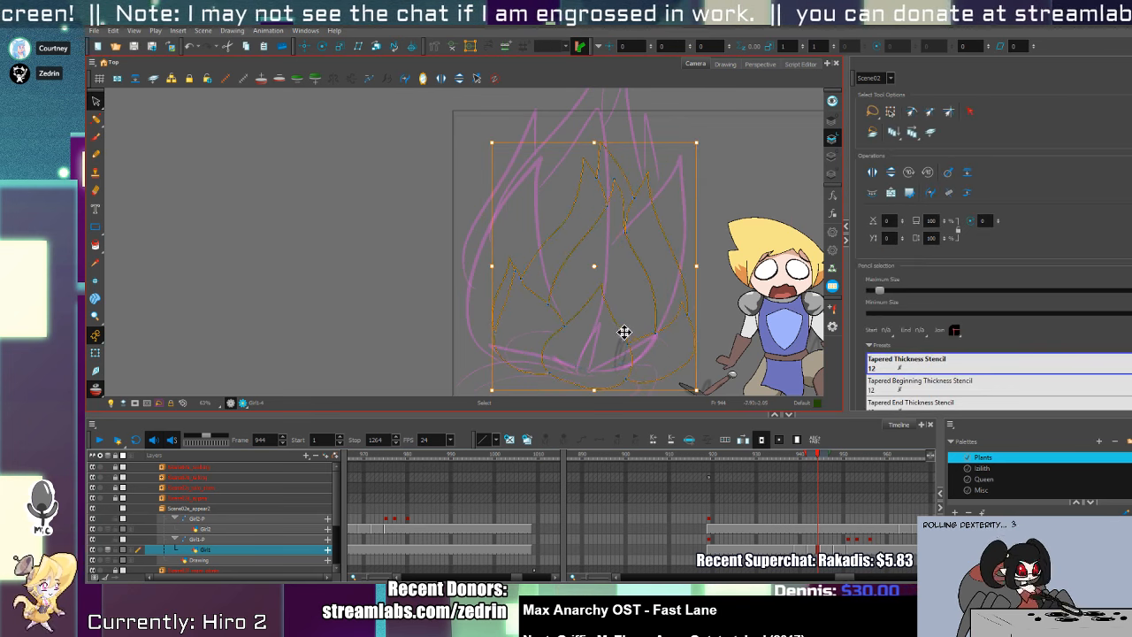
drag(624, 332, 612, 313)
- Slightly enlarge the complete plant line art on the earlier drawings at frames 940 and 936
key(comma)
key(comma)
key(comma)
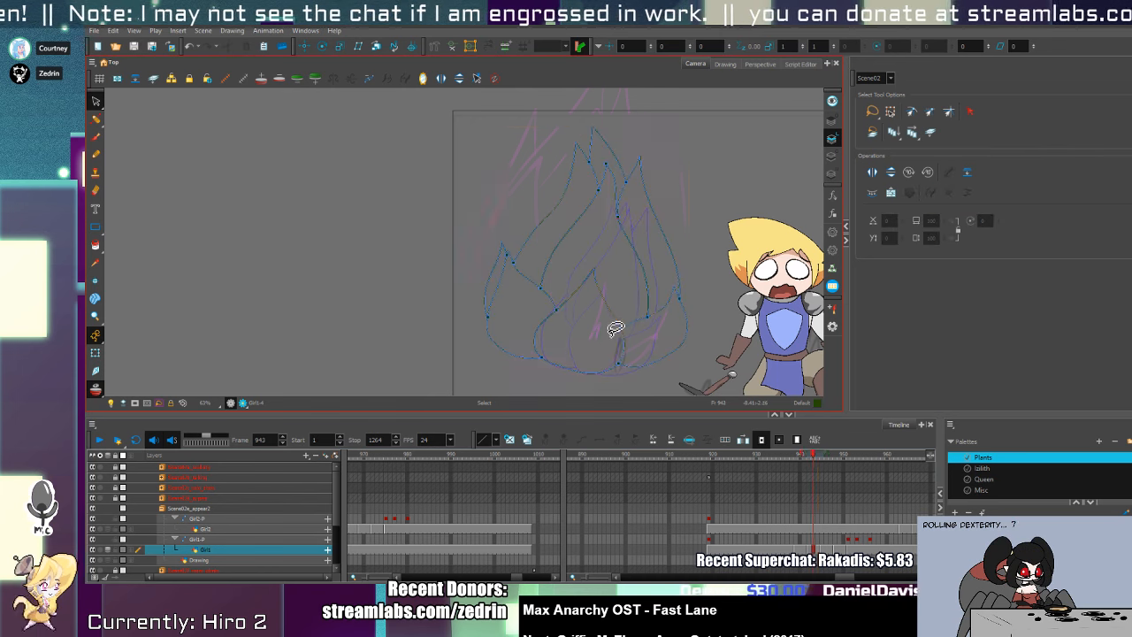
key(ctrl+v)
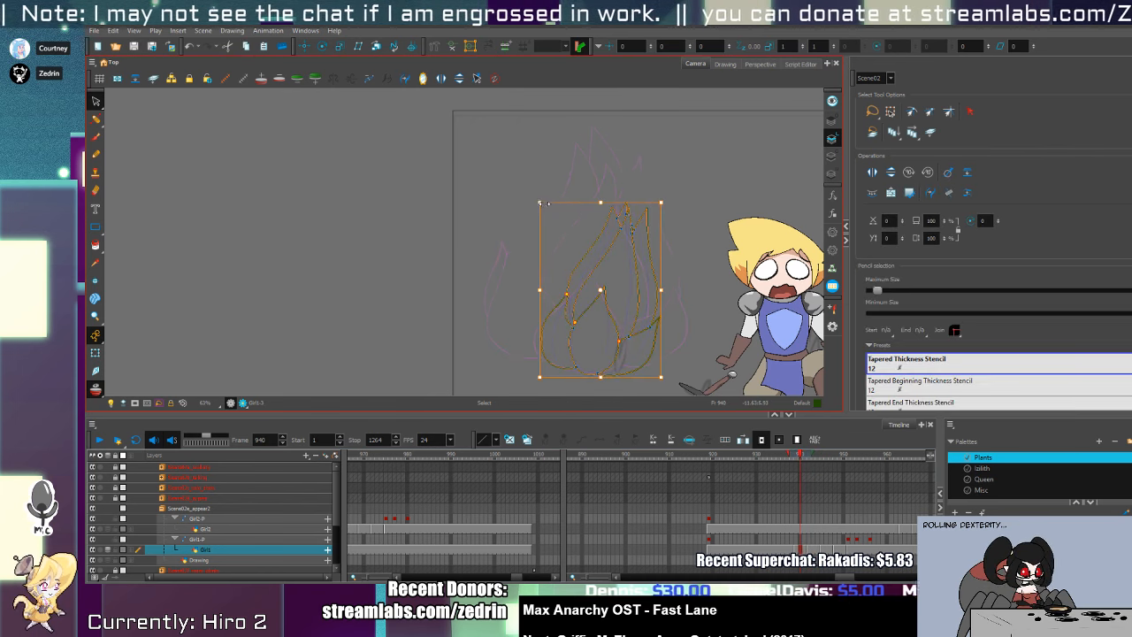
key(comma)
key(comma)
key(comma)
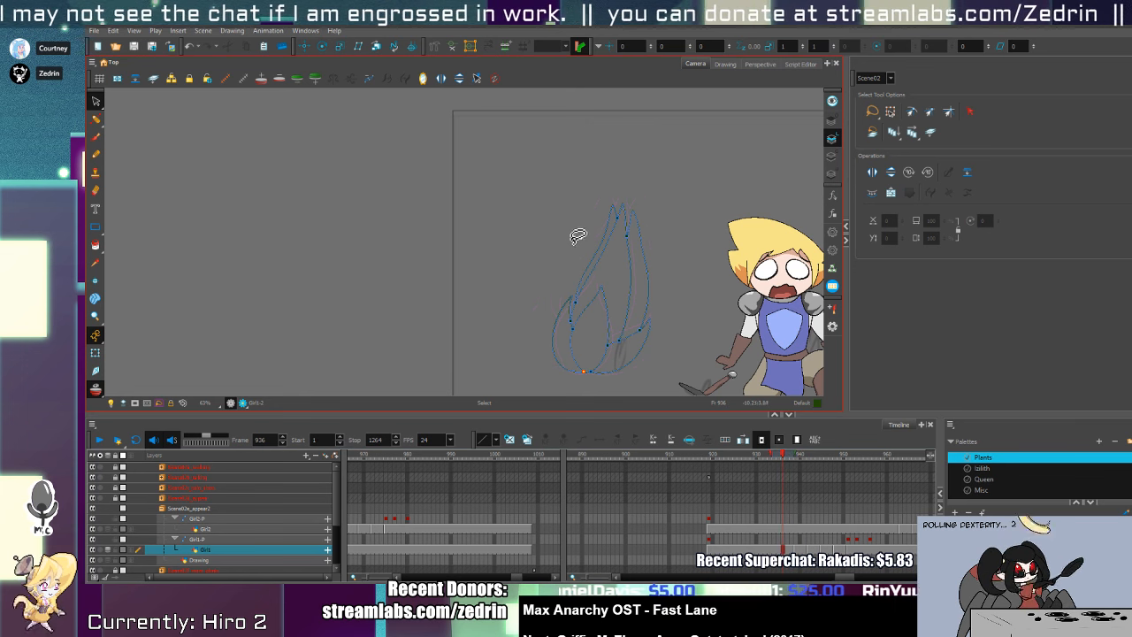
key(ctrl+a)
drag(541, 203, 530, 194)
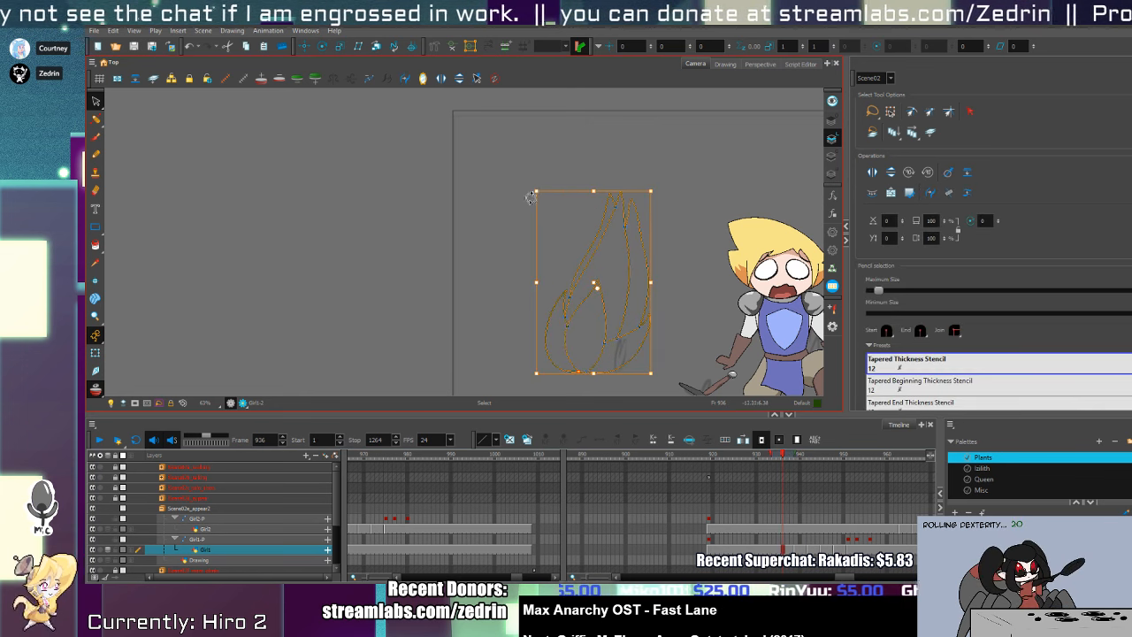
- Step through the frames from 936 to 945 to check how the plant grows between drawings
key(comma)
key(comma)
key(comma)
key(comma)
key(comma)
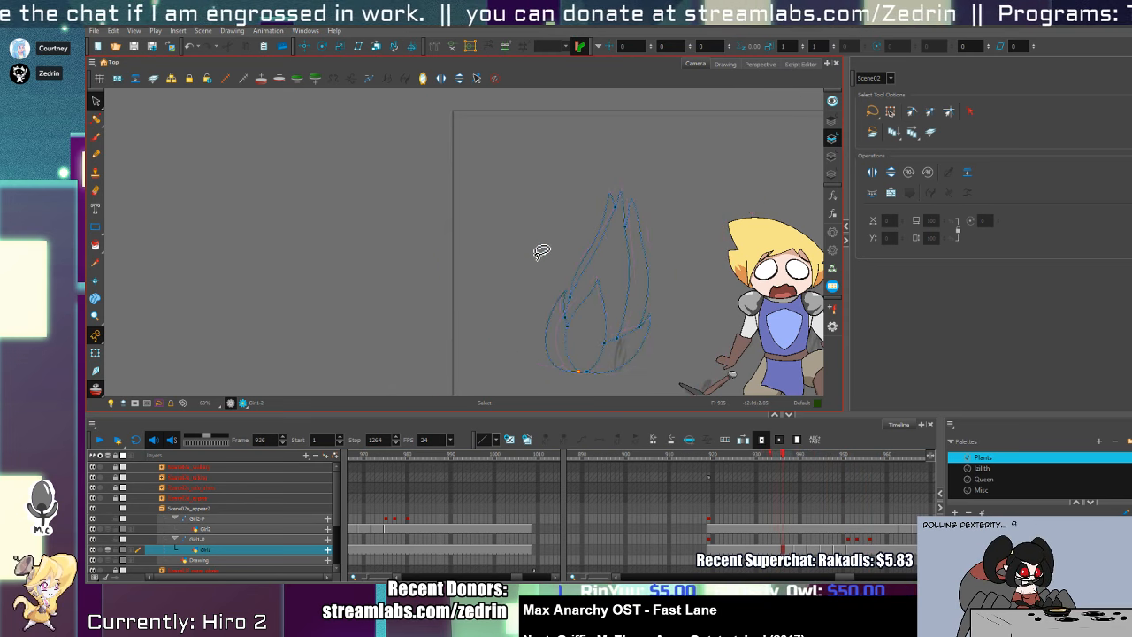
key(period)
key(period)
key(period)
key(period)
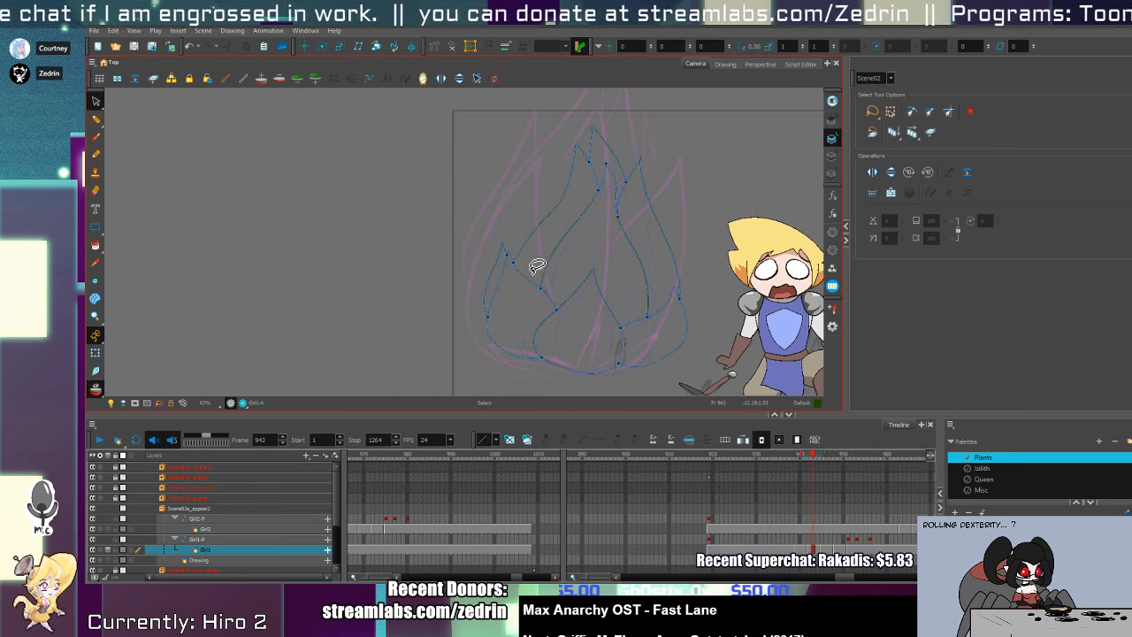
key(period)
key(period)
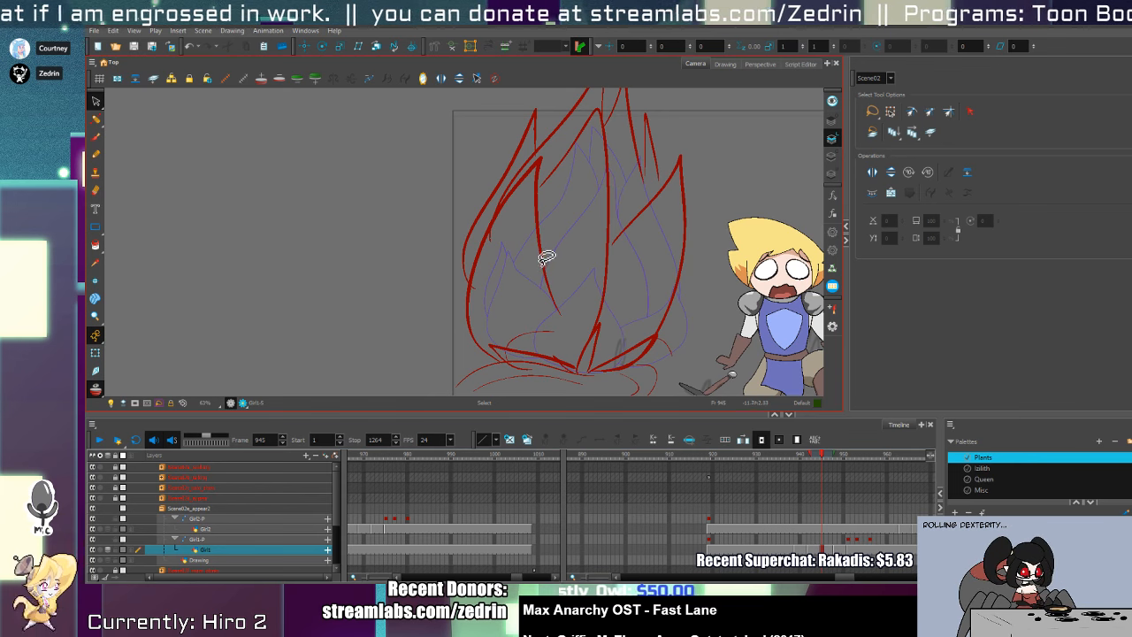
- Draw the central petal and both outer side petals over the red sketch at frame 945, trimming their overlapping ends
key(alt+x)
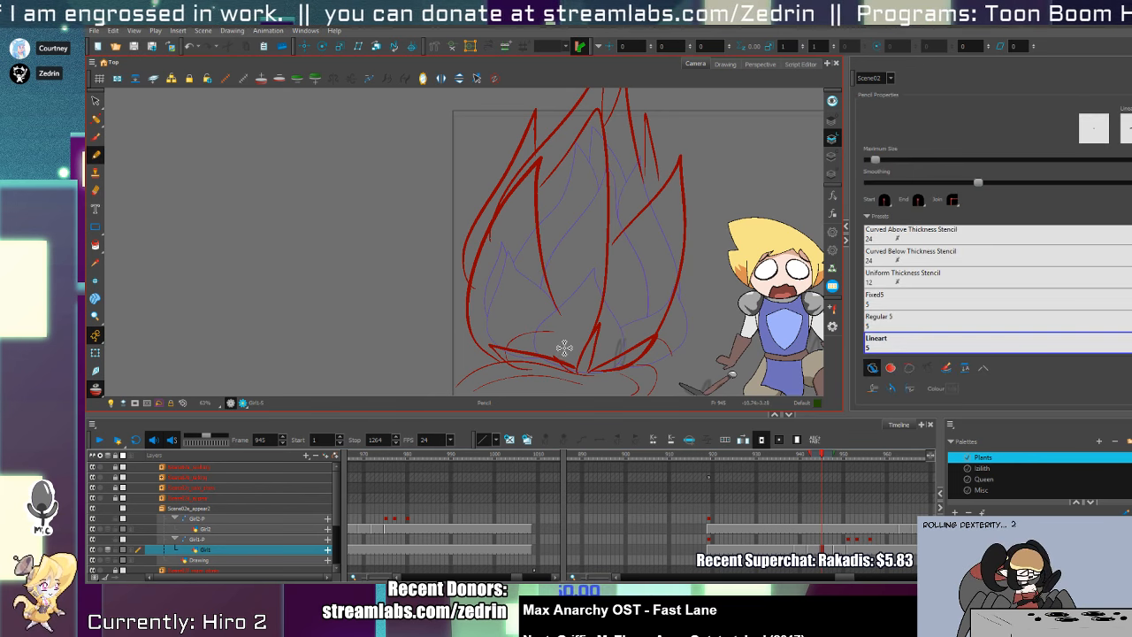
mouse_move(551, 354)
mouse_down()
mouse_move(539, 316)
mouse_move(610, 182)
mouse_move(639, 262)
mouse_move(638, 337)
mouse_move(609, 368)
mouse_up()
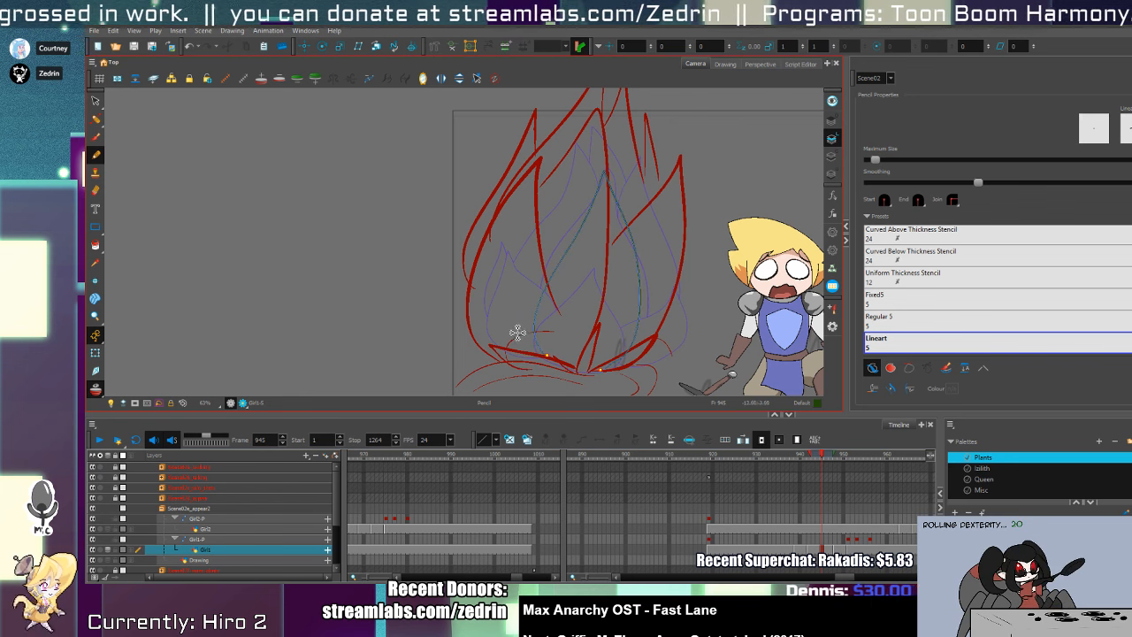
mouse_move(519, 360)
mouse_down()
mouse_move(517, 163)
mouse_move(528, 156)
mouse_move(572, 299)
mouse_move(699, 194)
mouse_move(686, 192)
mouse_move(700, 230)
mouse_move(617, 375)
mouse_up()
key(ctrl+z)
key(alt+t)
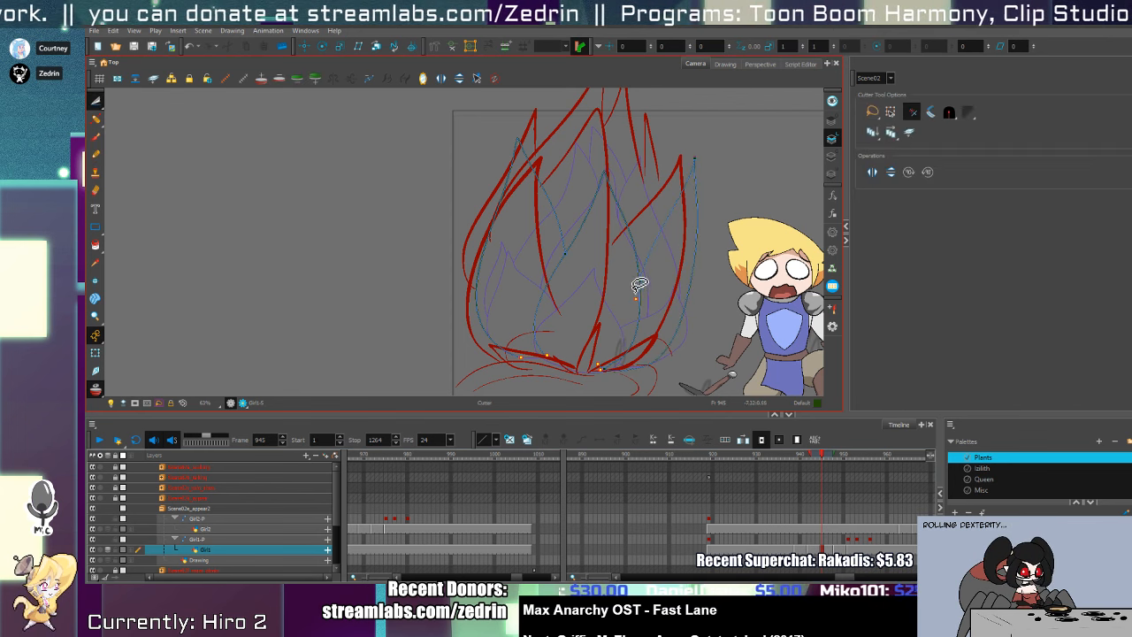
drag(643, 298, 637, 317)
drag(610, 358, 588, 361)
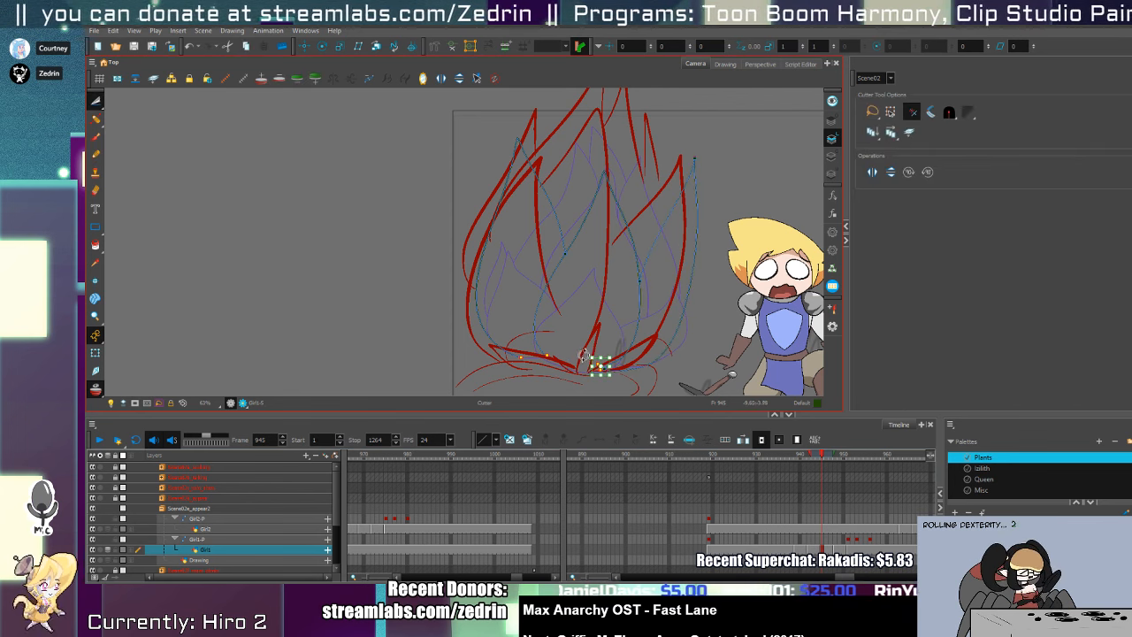
- Draw the two tall back petals behind the central petal at frame 945 and trim the lines overlapping the front petals
scroll(553, 356, up, 3)
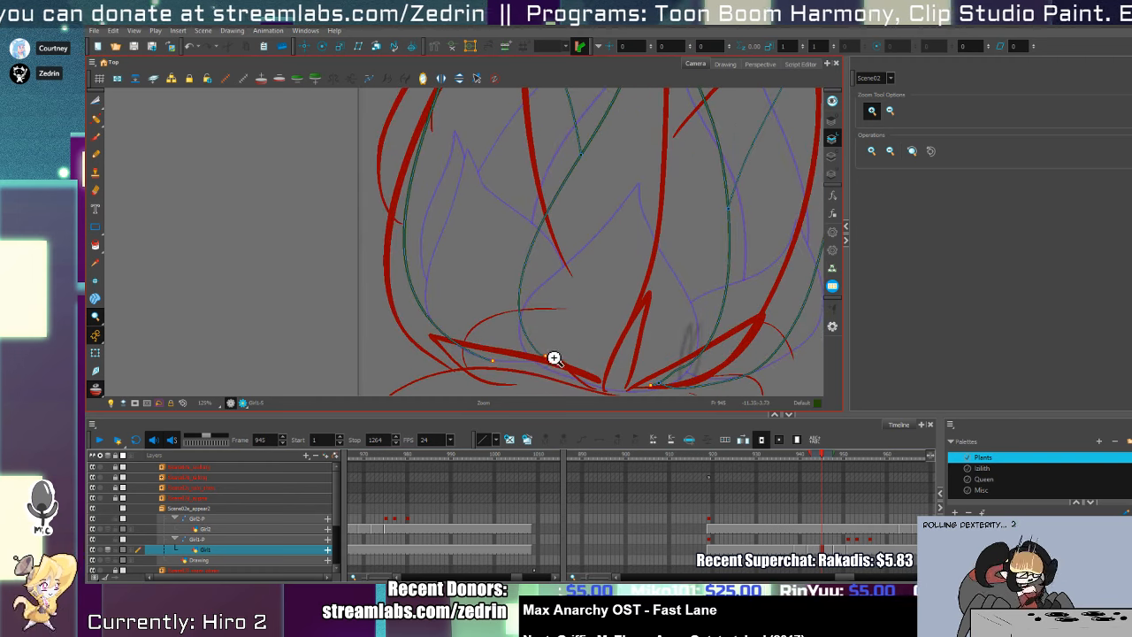
key(alt+q)
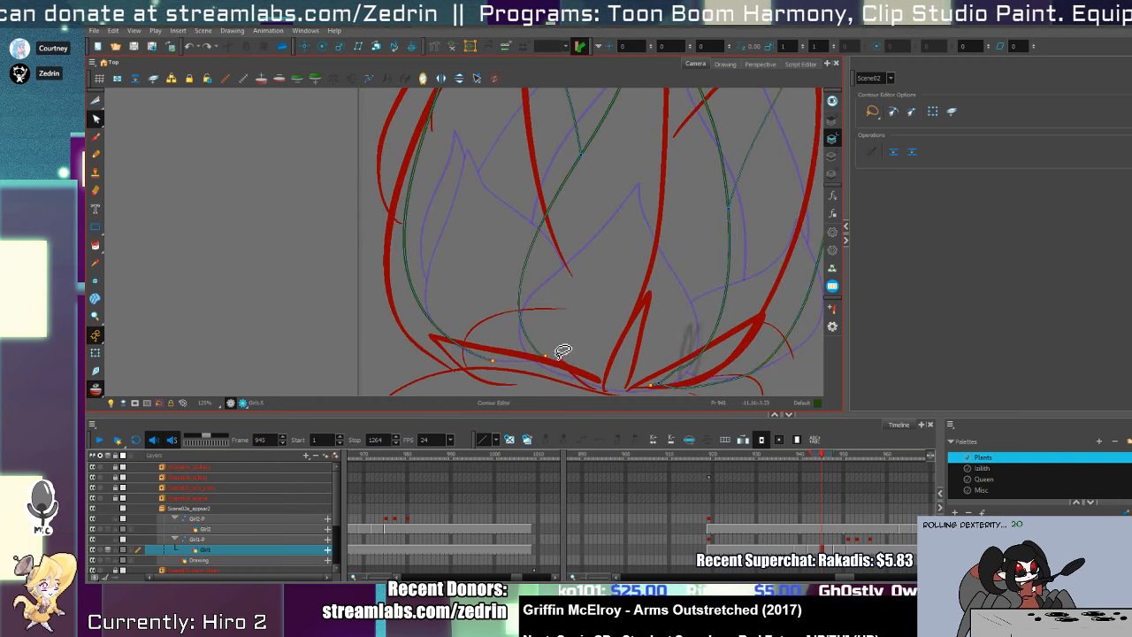
key(alt+z)
click(582, 286)
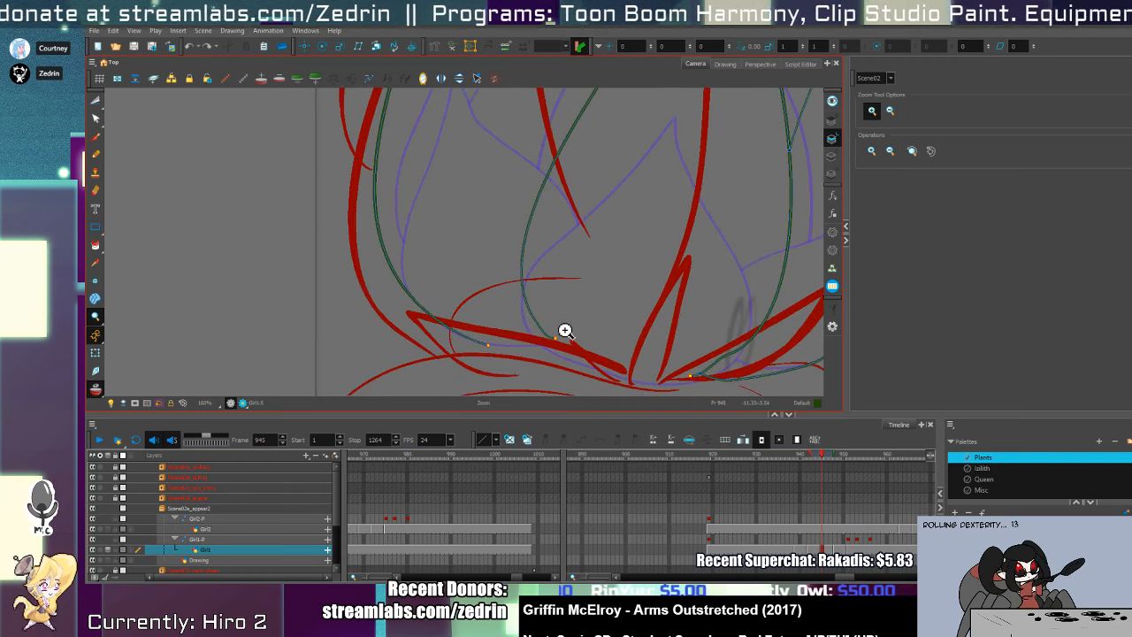
scroll(566, 328, down, 5)
mouse_move(587, 271)
mouse_down()
mouse_move(587, 362)
mouse_move(583, 325)
mouse_up()
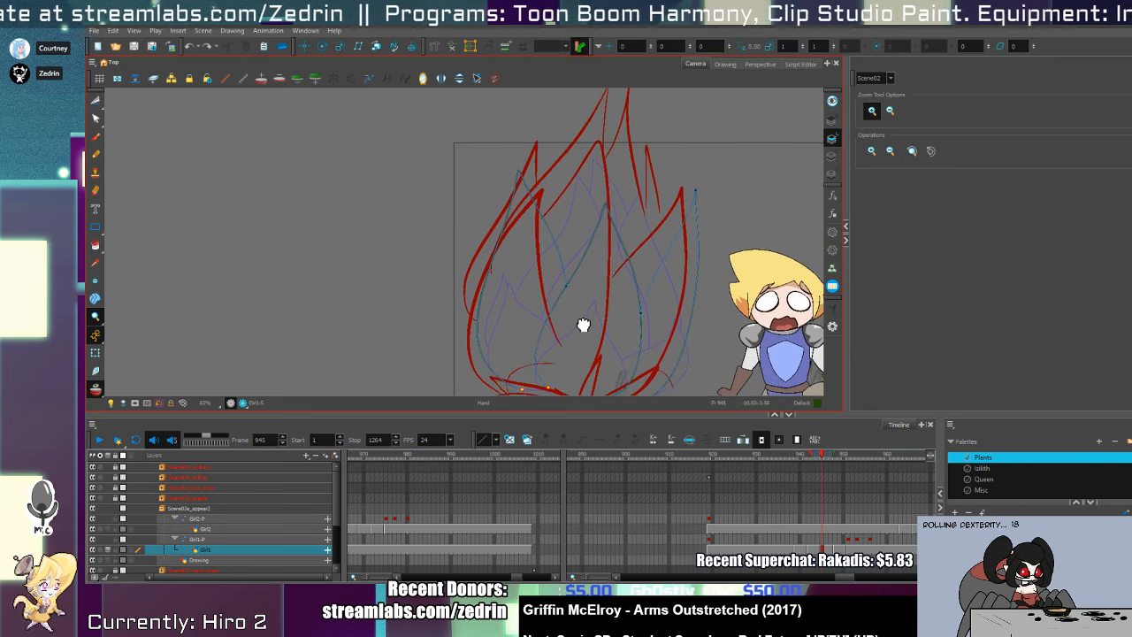
key(alt+slash)
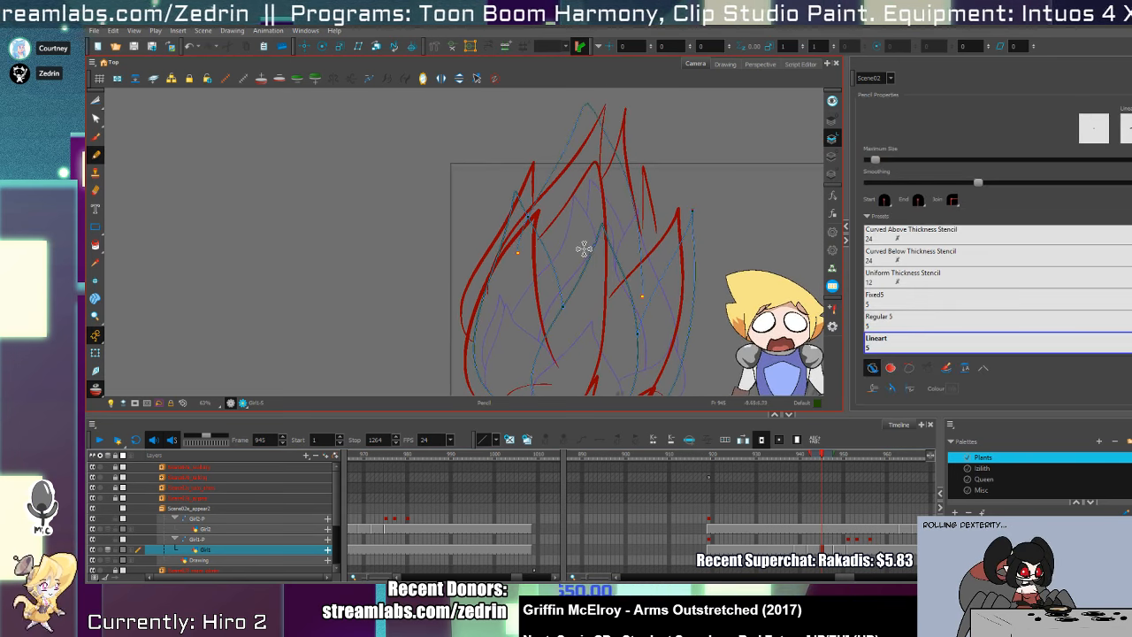
mouse_move(532, 293)
mouse_down()
mouse_move(568, 148)
mouse_move(596, 144)
mouse_up()
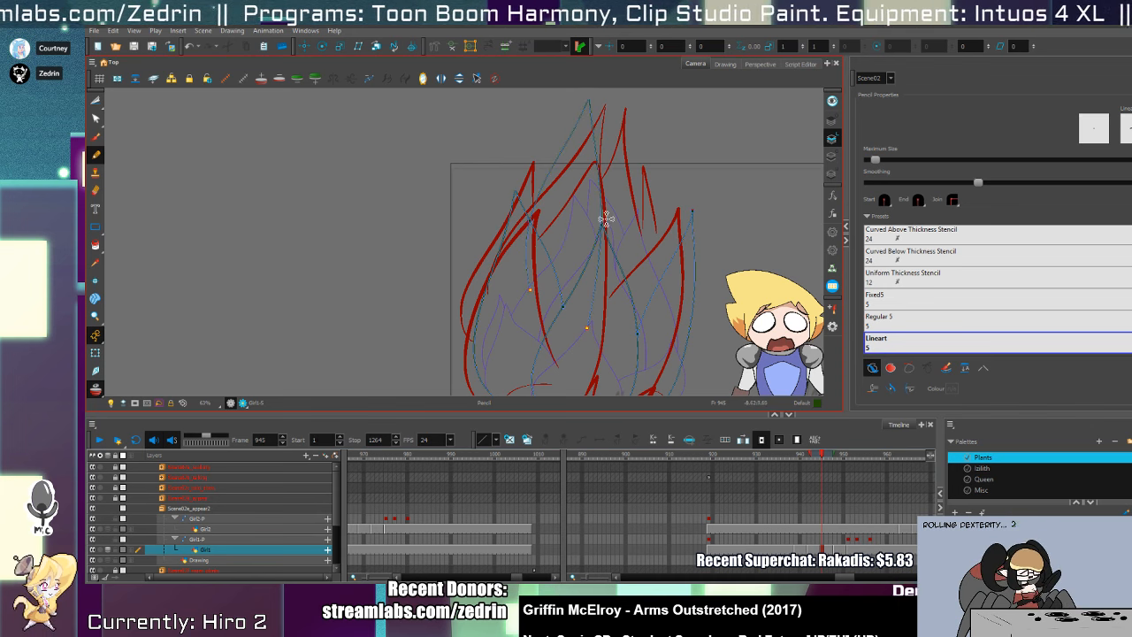
mouse_move(619, 295)
mouse_down()
mouse_move(630, 173)
mouse_move(670, 199)
mouse_move(670, 224)
mouse_move(639, 158)
mouse_move(663, 185)
mouse_up()
key(ctrl+z)
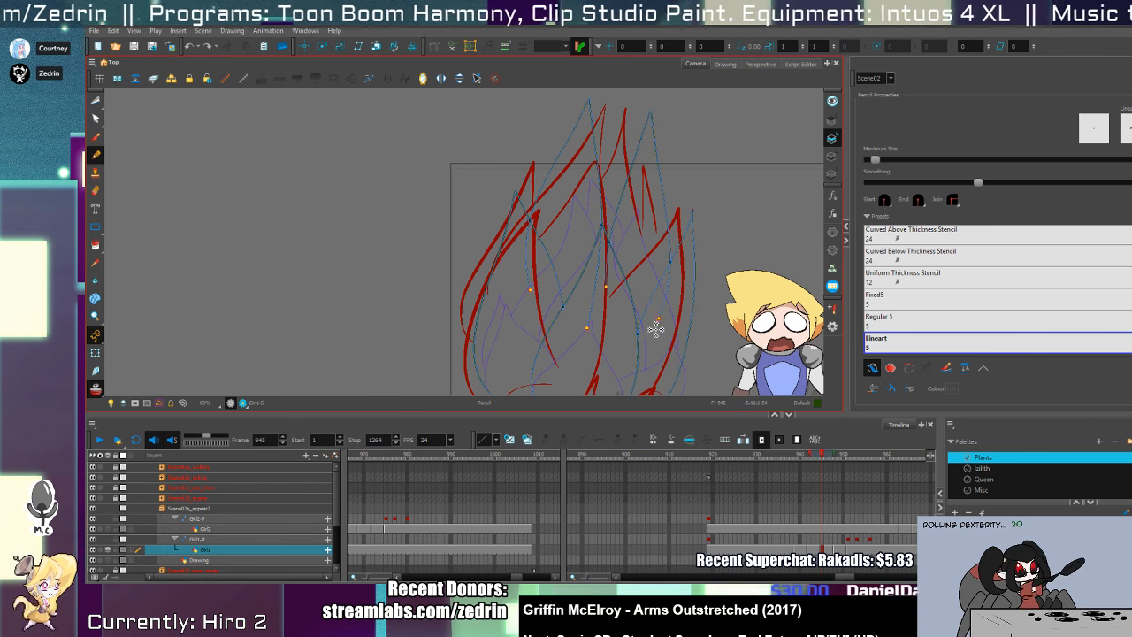
key(alt+t)
mouse_move(539, 292)
mouse_down()
mouse_move(527, 265)
mouse_move(531, 299)
mouse_up()
- Add the highest pointed tip between the two back petals and trim its overlapping ends
key(alt+/)
mouse_move(563, 207)
mouse_down()
mouse_move(586, 164)
mouse_move(611, 208)
mouse_up()
key(alt+t)
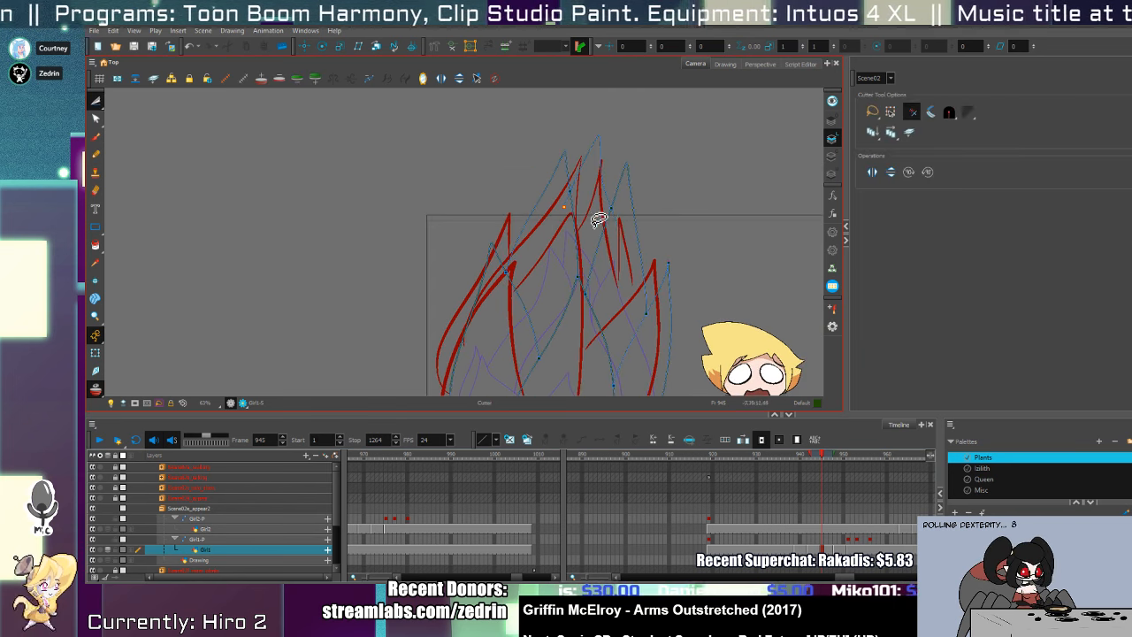
drag(566, 250, 598, 107)
drag(594, 229, 553, 209)
- Close the bottom of the central petal with a curved stroke and merge it into the petal's outline
key(alt+z)
click(511, 301)
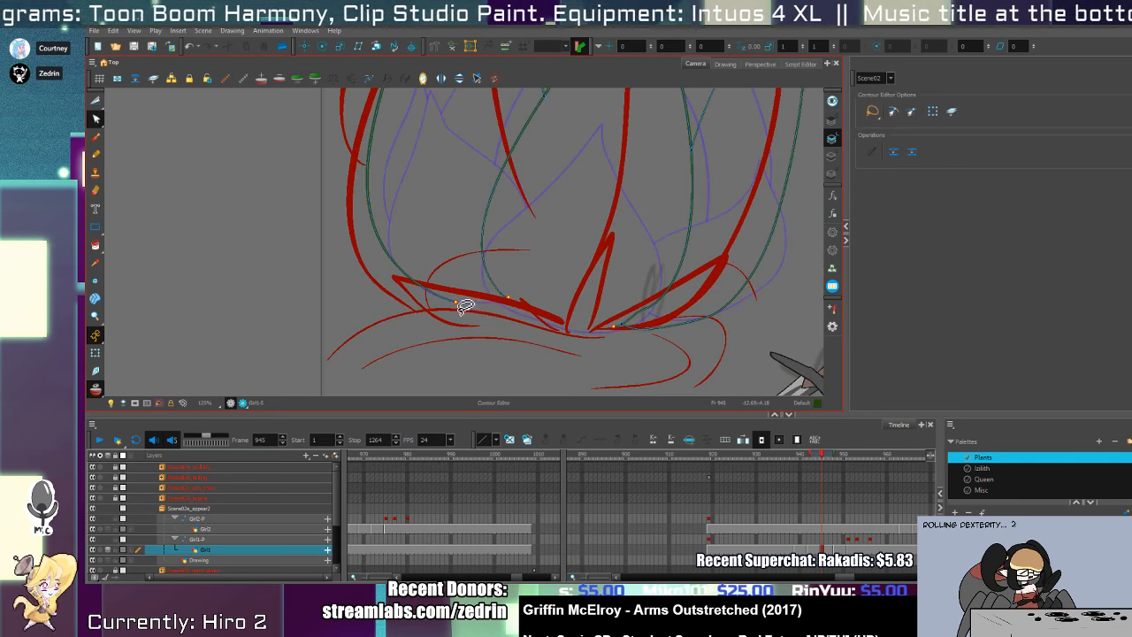
key(alt+/)
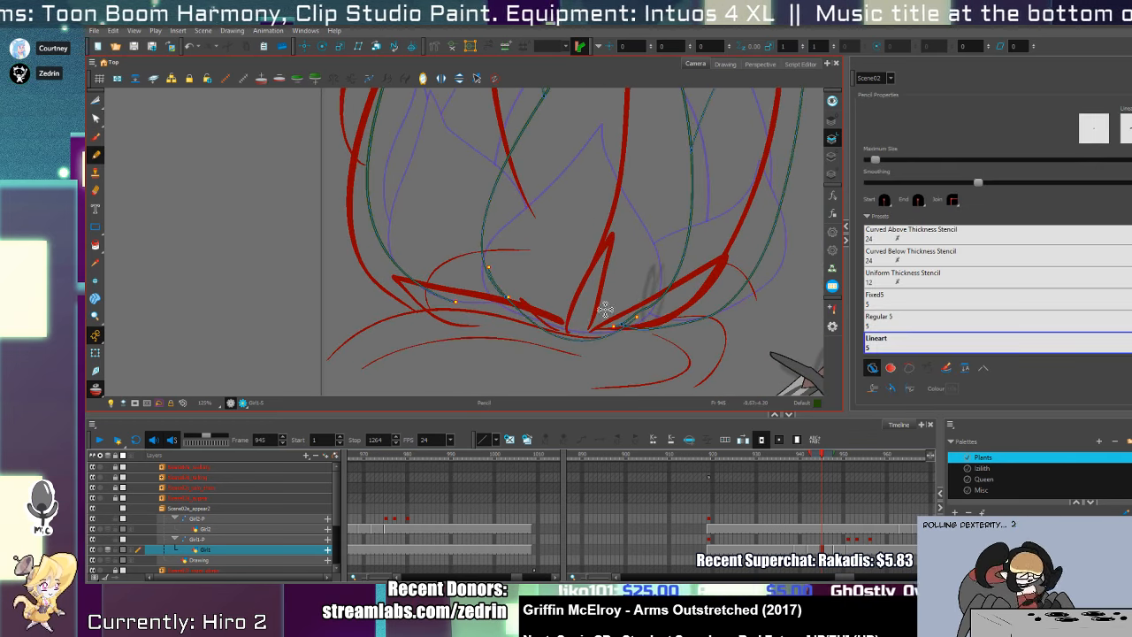
key(alt+z)
click(591, 319)
click(591, 319)
key(alt+s)
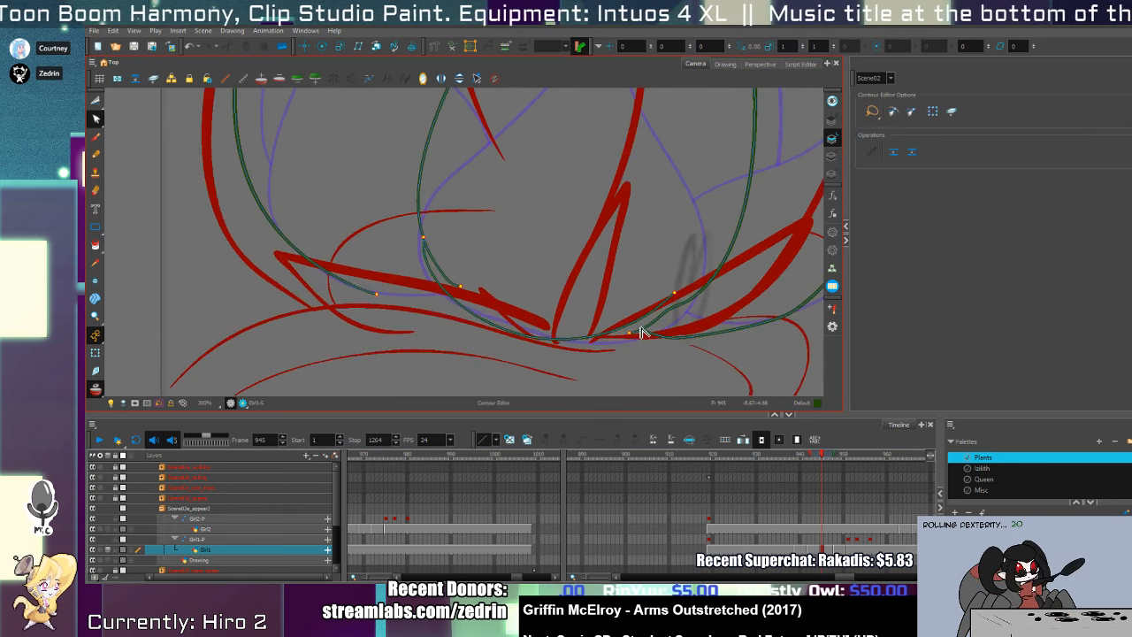
click(638, 334)
drag(680, 349, 697, 349)
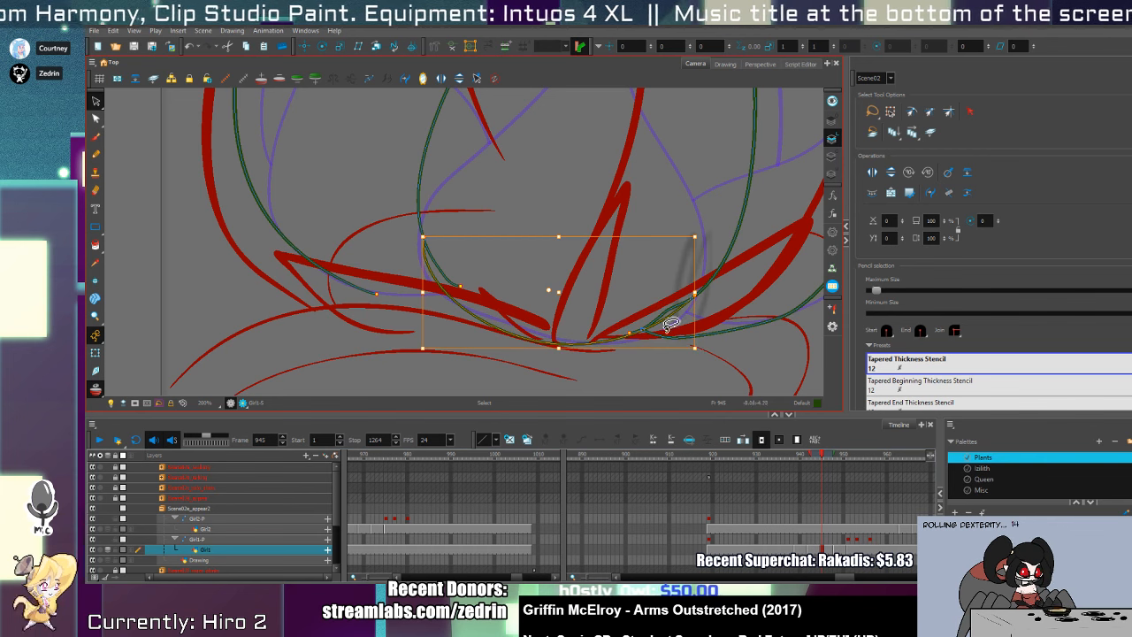
click(679, 323)
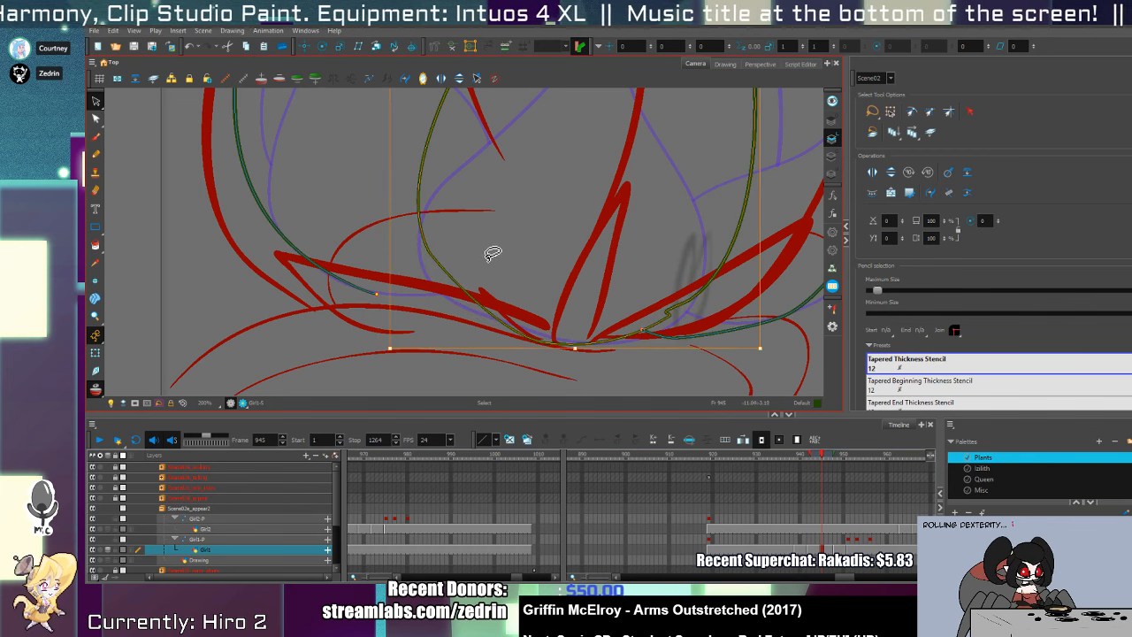
- Smooth the central petal's bottom curve by reshaping its contour points, then trim the excess line at its lower right
key(alt+q)
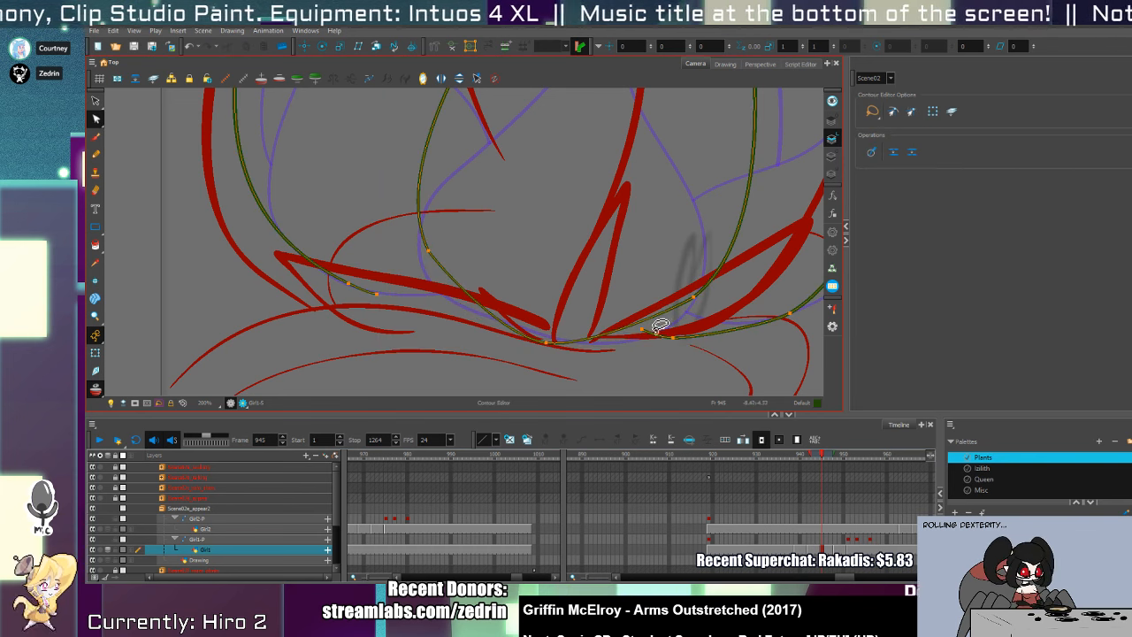
drag(660, 326, 652, 331)
drag(473, 308, 438, 272)
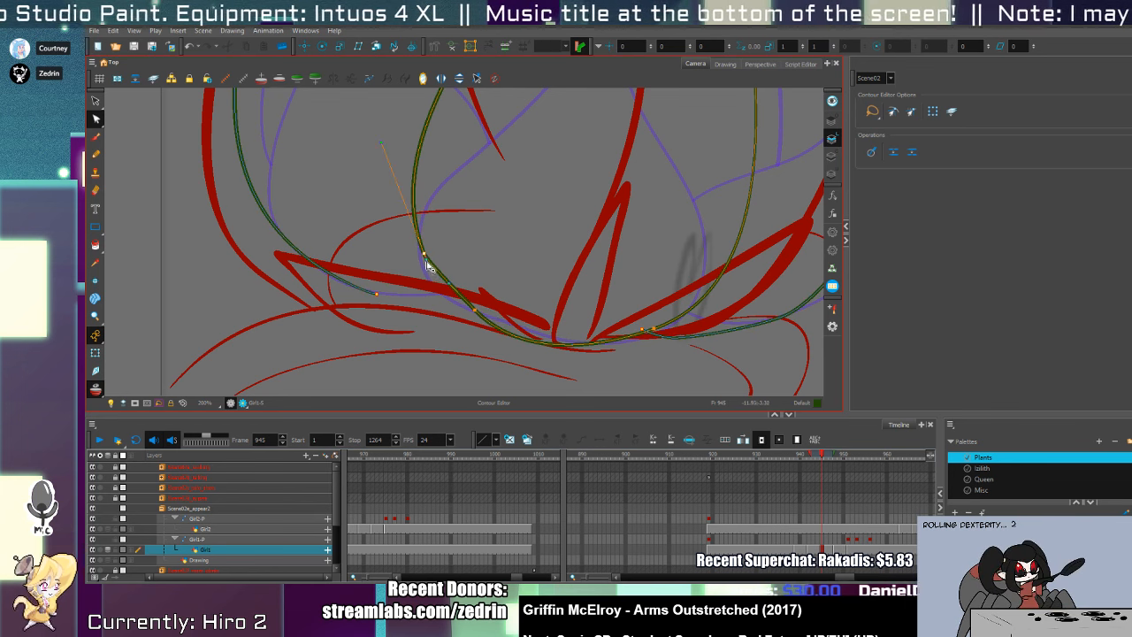
mouse_move(519, 321)
mouse_down()
mouse_move(550, 314)
mouse_move(533, 343)
mouse_up()
key(alt+t)
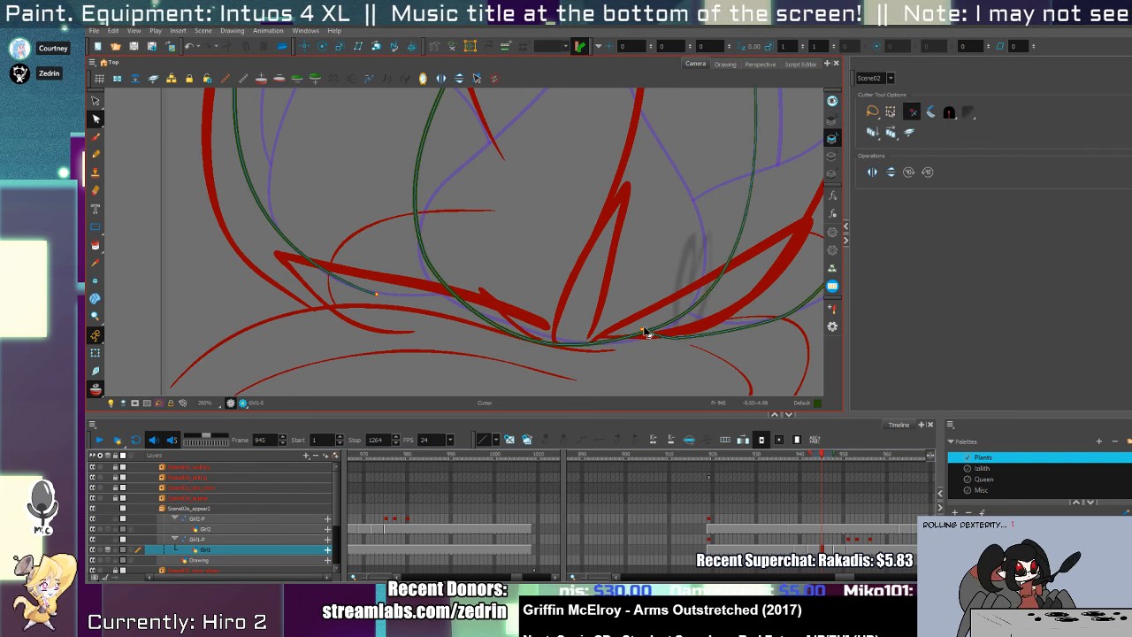
drag(645, 332, 642, 328)
- Extend the left outer petal's base line to the central petal and trim the overlap
key(alt+/)
mouse_move(353, 284)
mouse_down()
mouse_move(535, 288)
mouse_move(524, 290)
mouse_up()
key(alt+s)
click(419, 293)
key(alt+t)
key(ctrl+space)
drag(547, 333, 522, 287)
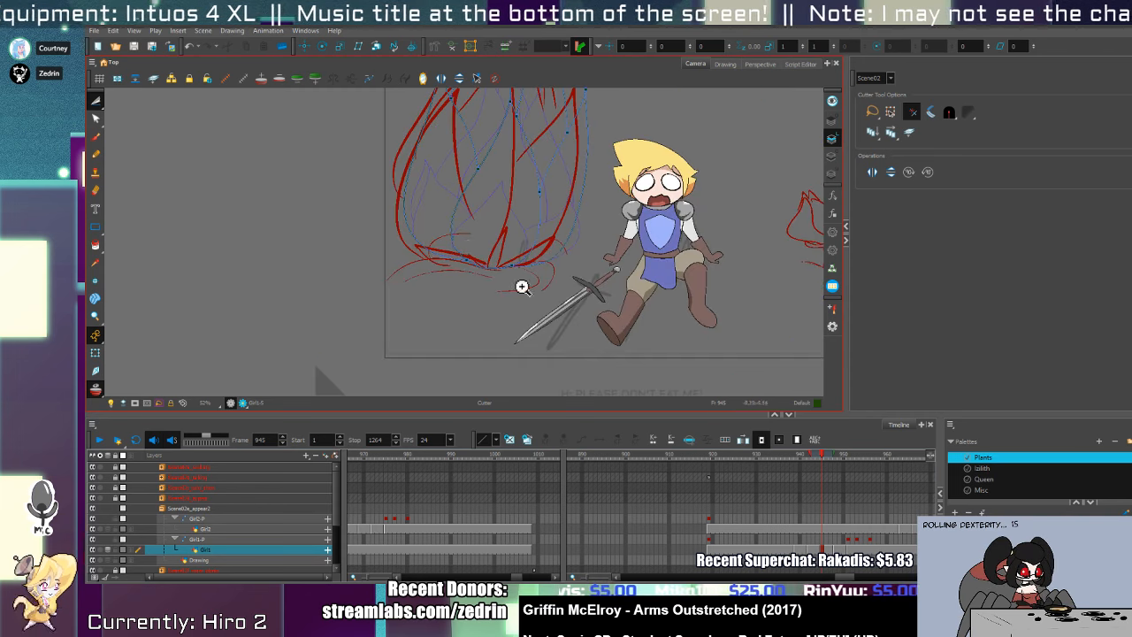
drag(480, 210, 518, 321)
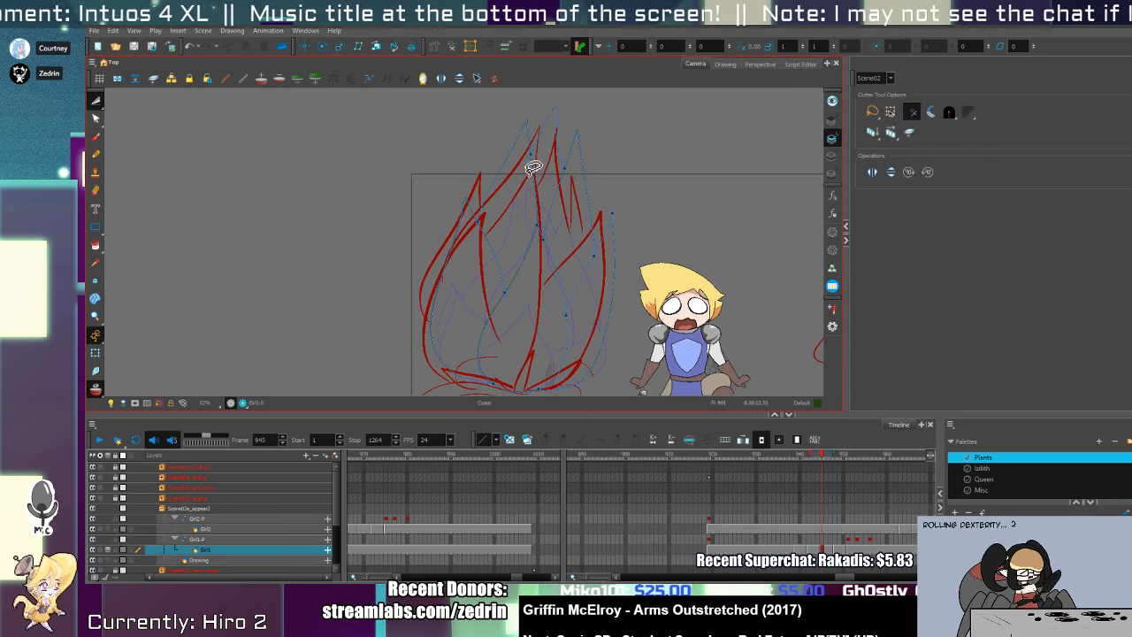
drag(521, 213, 533, 196)
- Delete the complete red rough sketch beneath the line art at frame 945
key(alt+s)
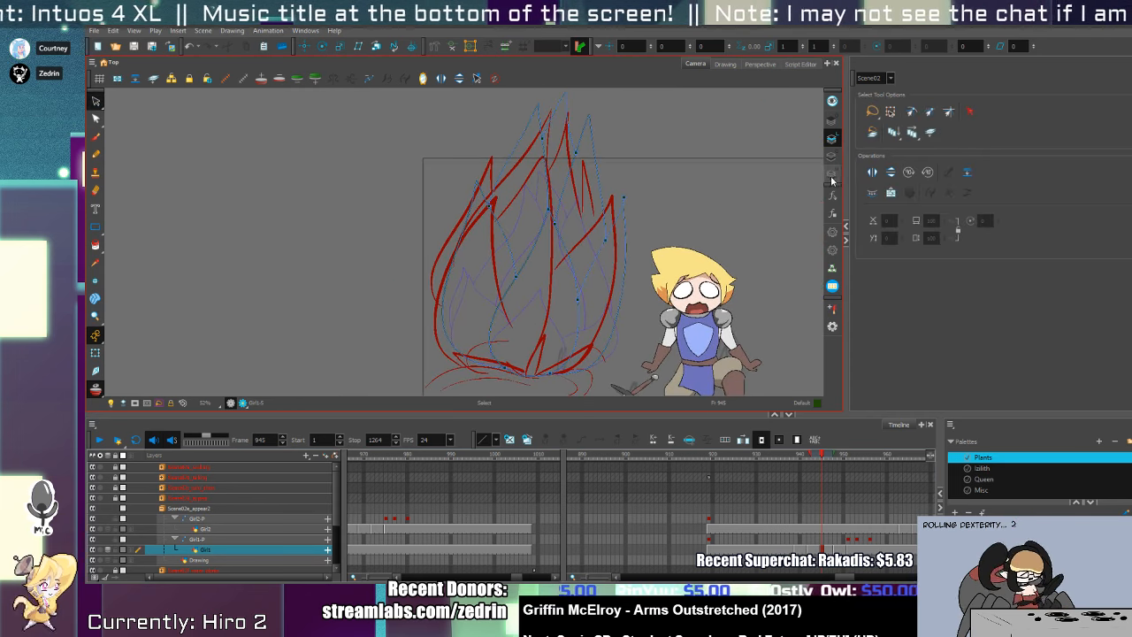
click(832, 175)
key(ctrl+a)
key(Delete)
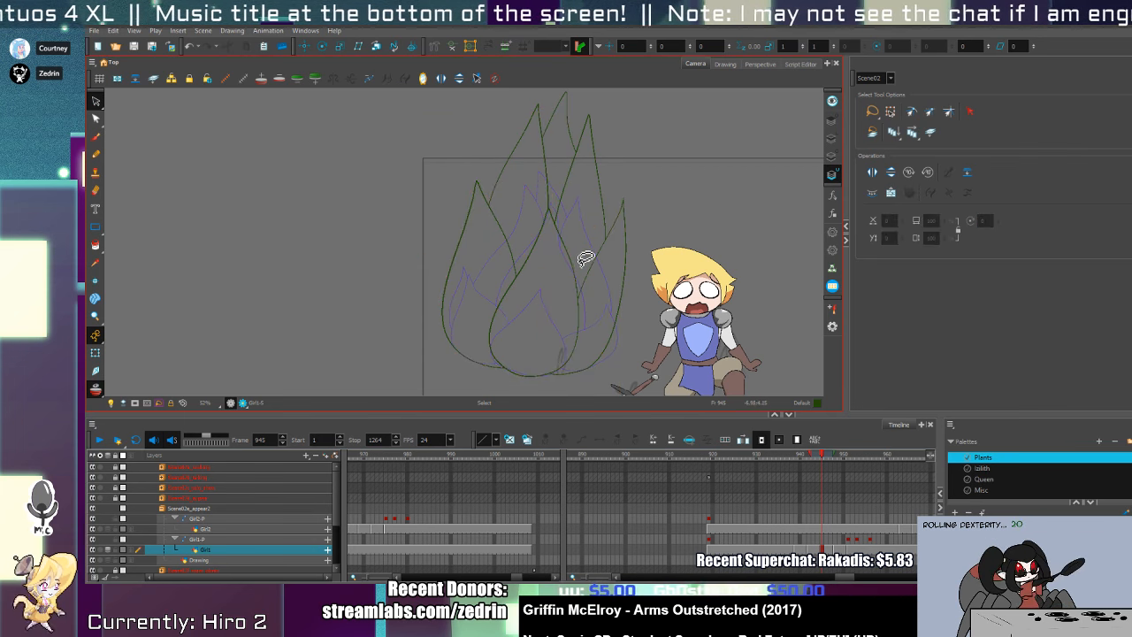
- Advance to the sketch at frame 948 and try outlining its left petal on the line art layer
key(g)
key(g)
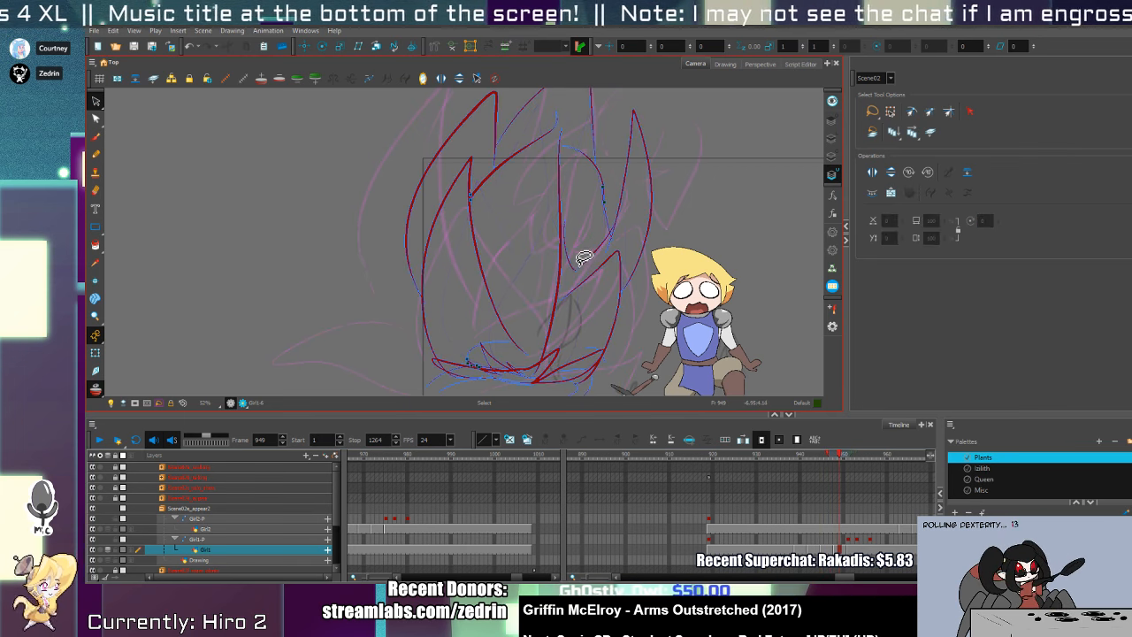
click(832, 138)
key(alt+slash)
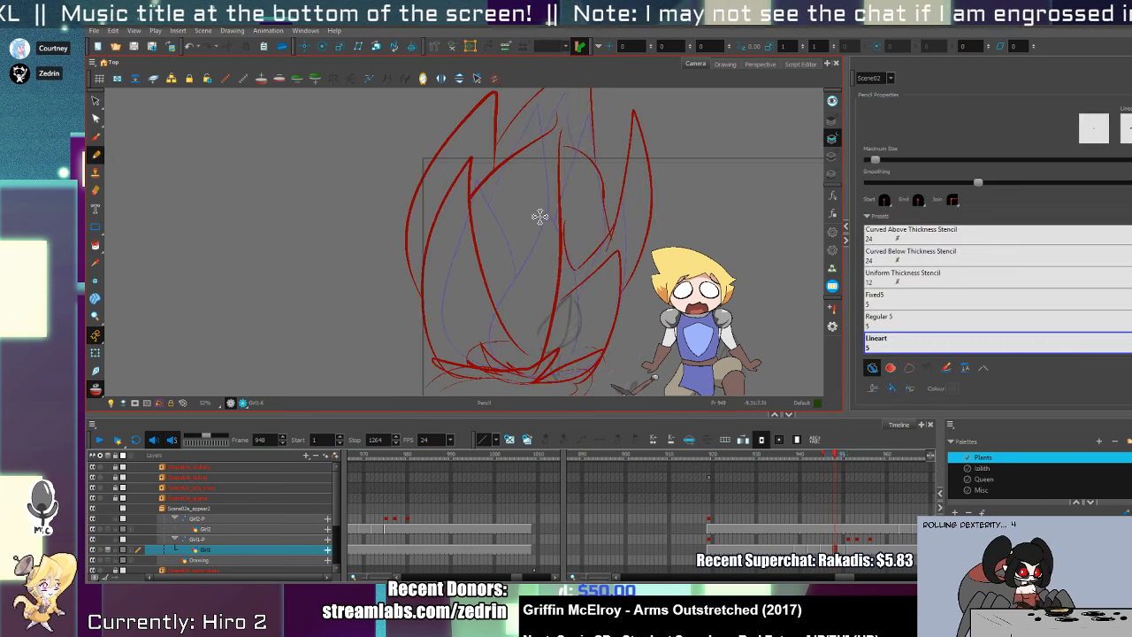
drag(514, 164, 569, 172)
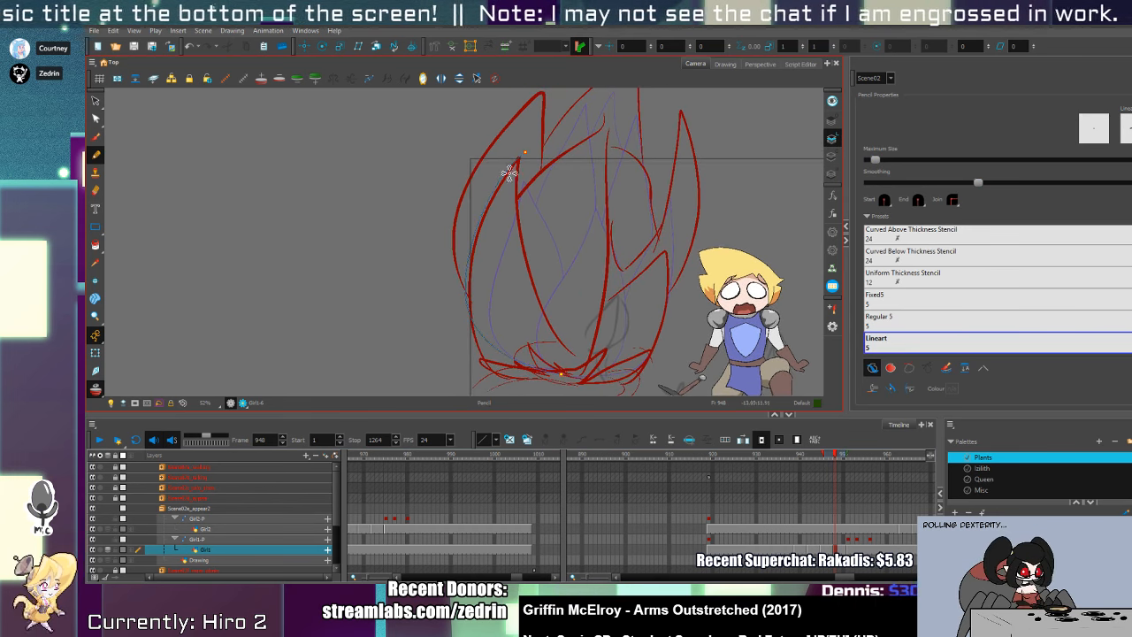
- Make the red sketch colour in the Misc palette more transparent and return to the Plants palette
click(982, 490)
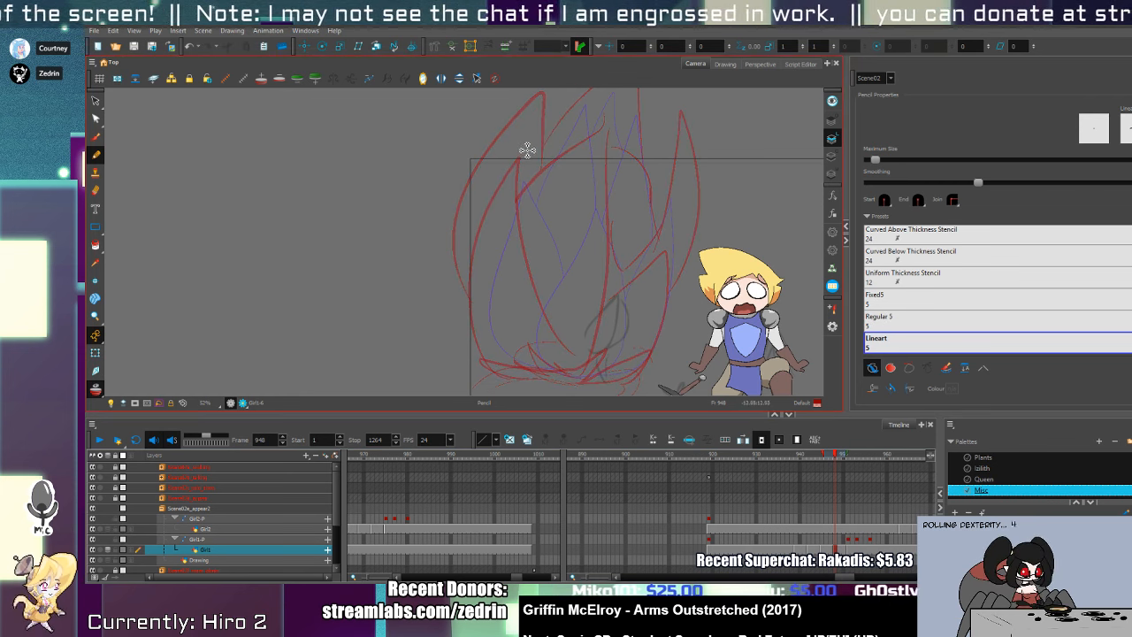
click(989, 460)
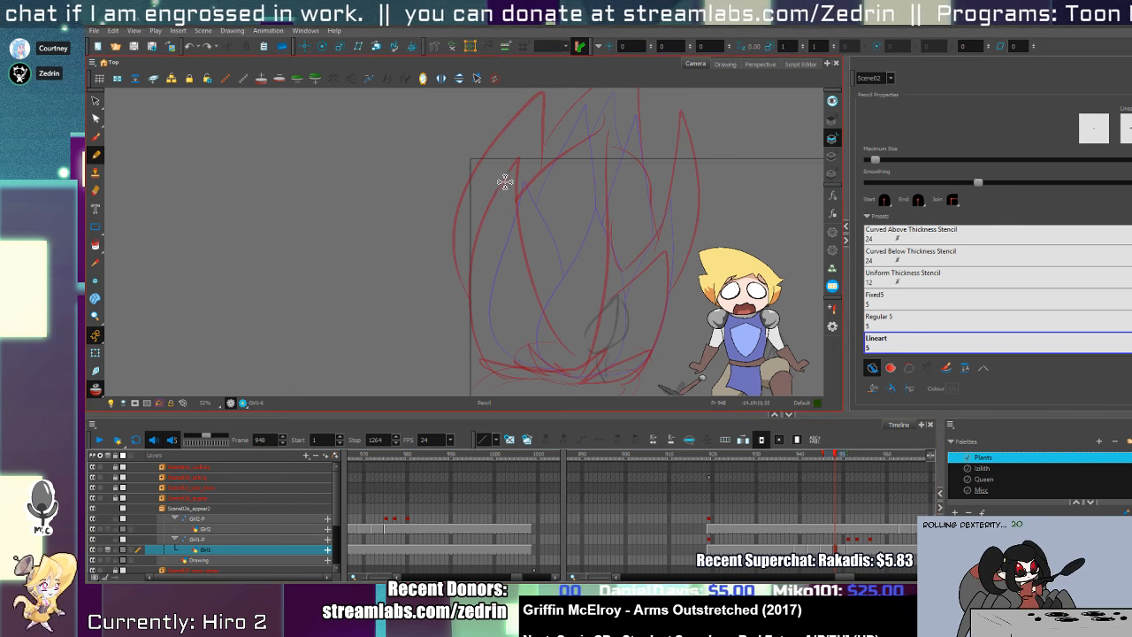
- Draw the left outer petal and the large front petal at frame 948, then adjust the front petal's lower curve
mouse_move(531, 154)
mouse_down()
mouse_move(498, 192)
mouse_move(567, 346)
mouse_up()
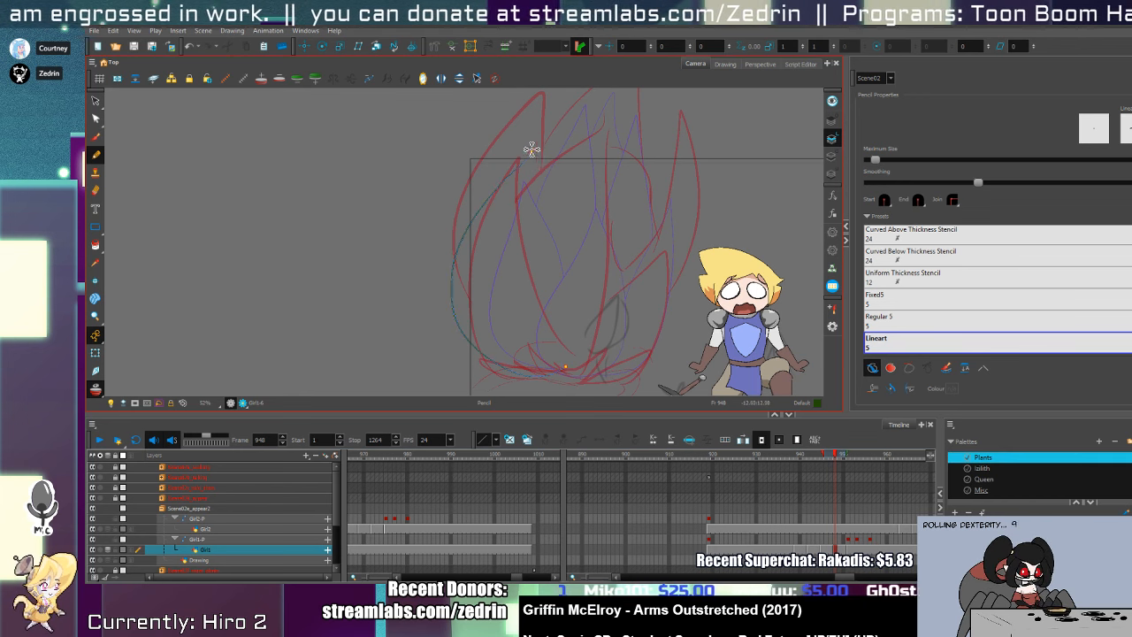
drag(529, 154, 567, 363)
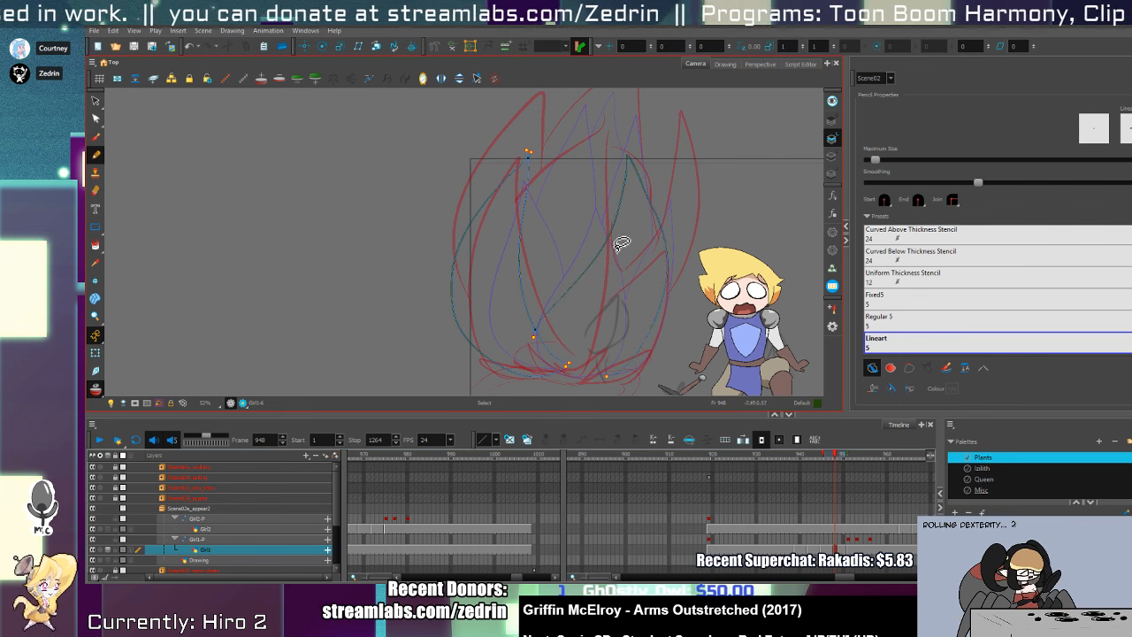
mouse_move(537, 333)
mouse_down()
mouse_move(613, 225)
mouse_move(634, 167)
mouse_move(586, 361)
mouse_up()
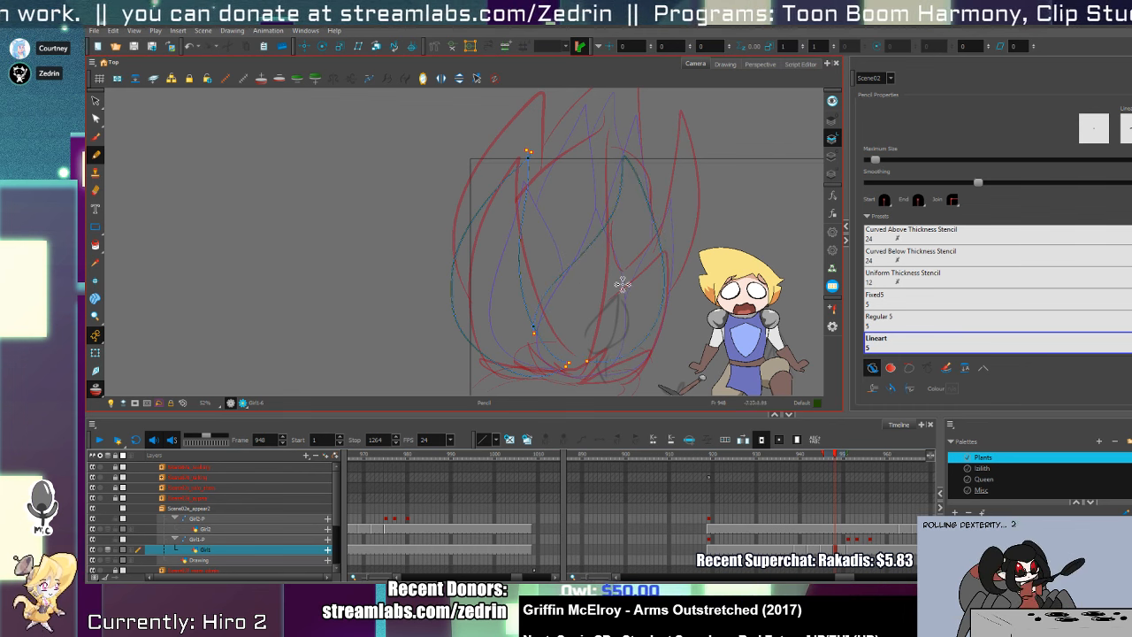
key(alt+q)
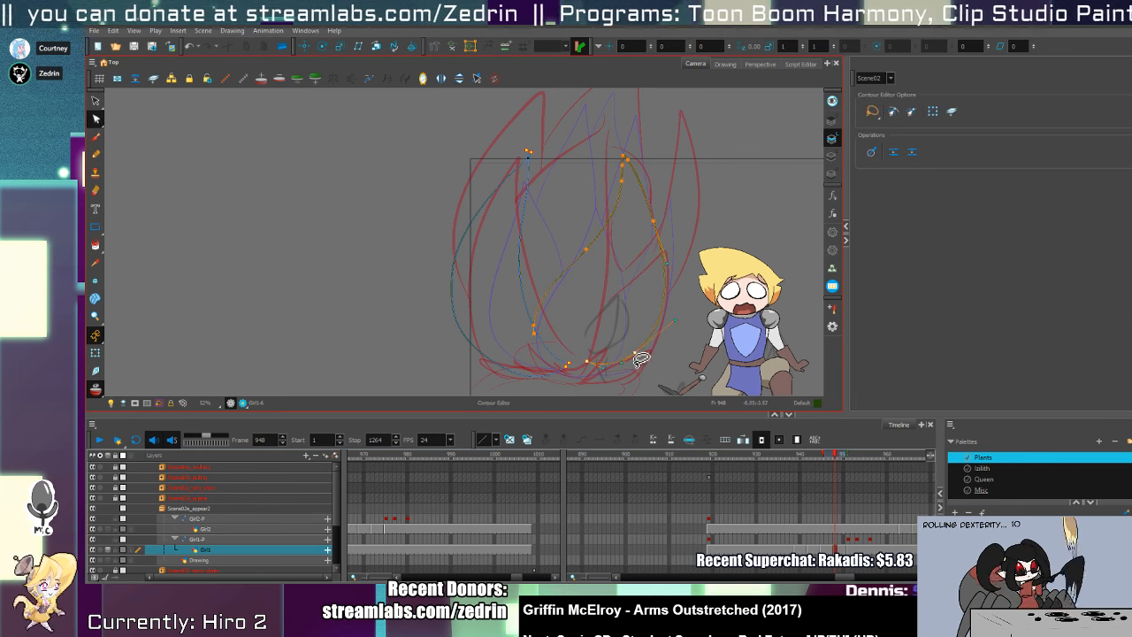
- Draw the right outer petal behind the front petal at frame 948, undoing the unwanted stroke
key(alt+x)
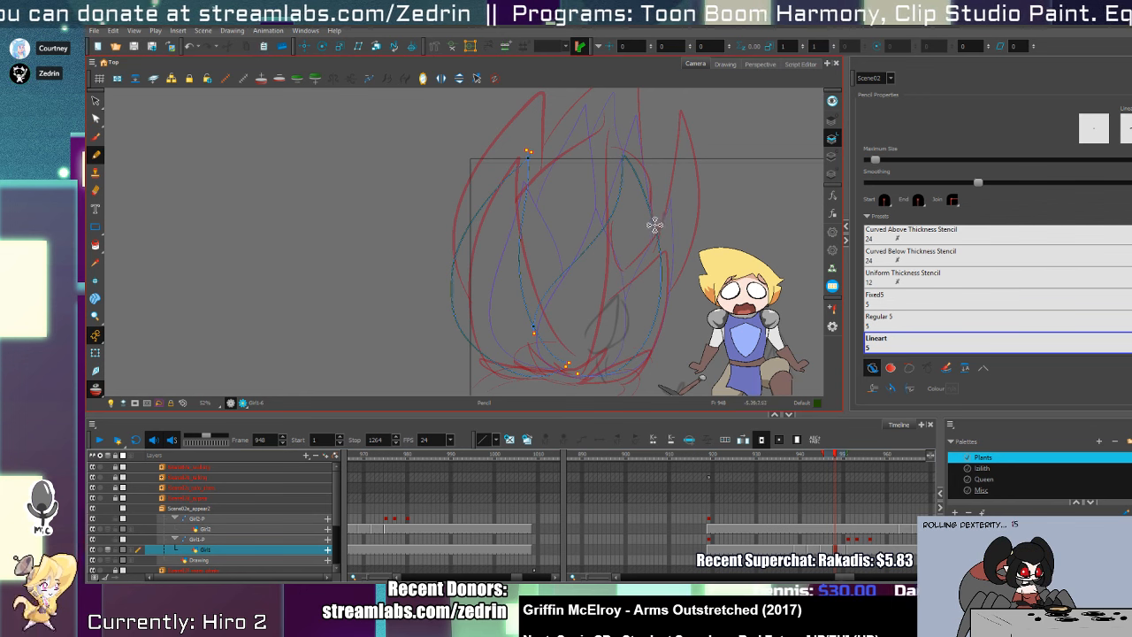
mouse_move(669, 200)
mouse_down()
mouse_move(689, 226)
mouse_move(665, 369)
mouse_up()
key(ctrl+z)
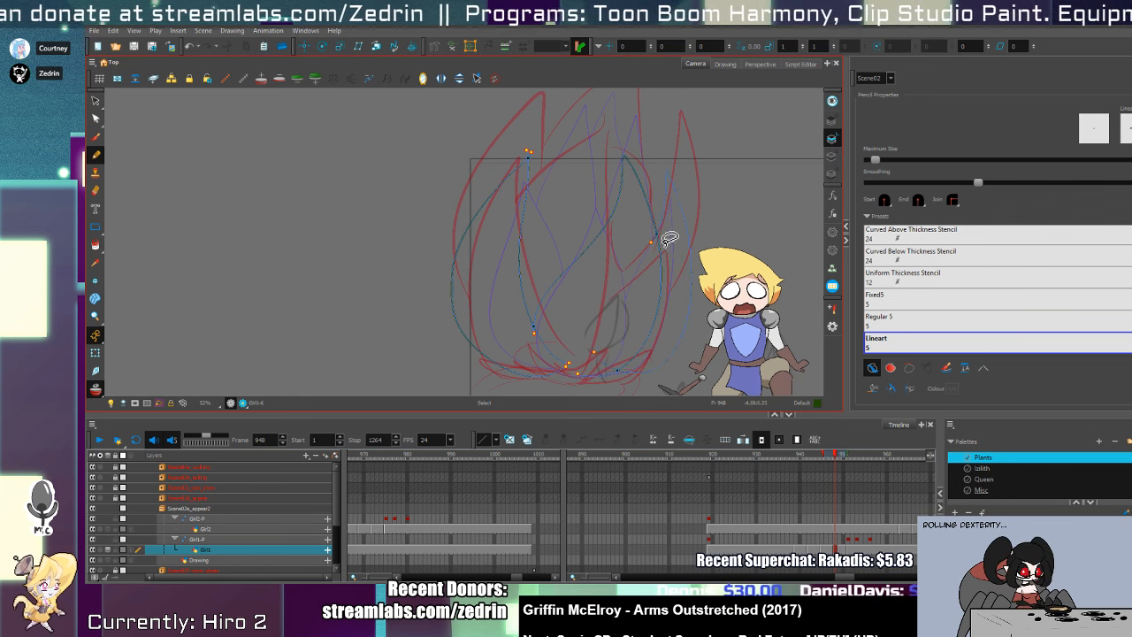
- Redraw the right outer petal behind the front petal at frame 948 and trim its ends where they cross the front petal
mouse_move(652, 273)
mouse_down()
mouse_move(687, 178)
mouse_move(659, 358)
mouse_move(626, 365)
mouse_move(693, 323)
mouse_move(613, 346)
mouse_up()
key(ctrl+z)
key(alt+s)
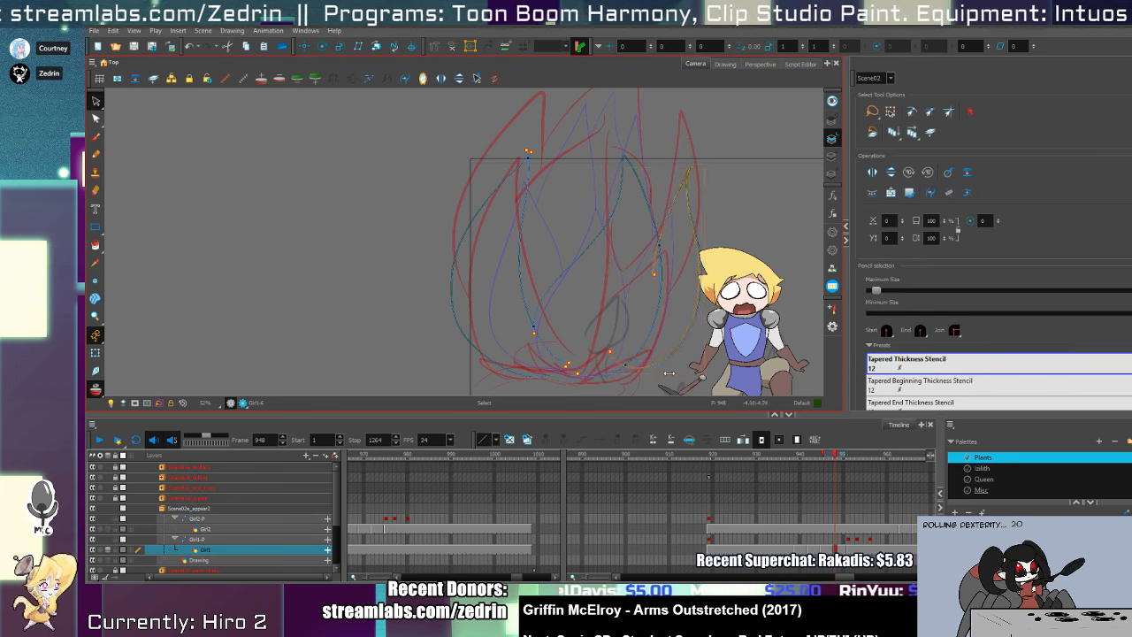
click(716, 168)
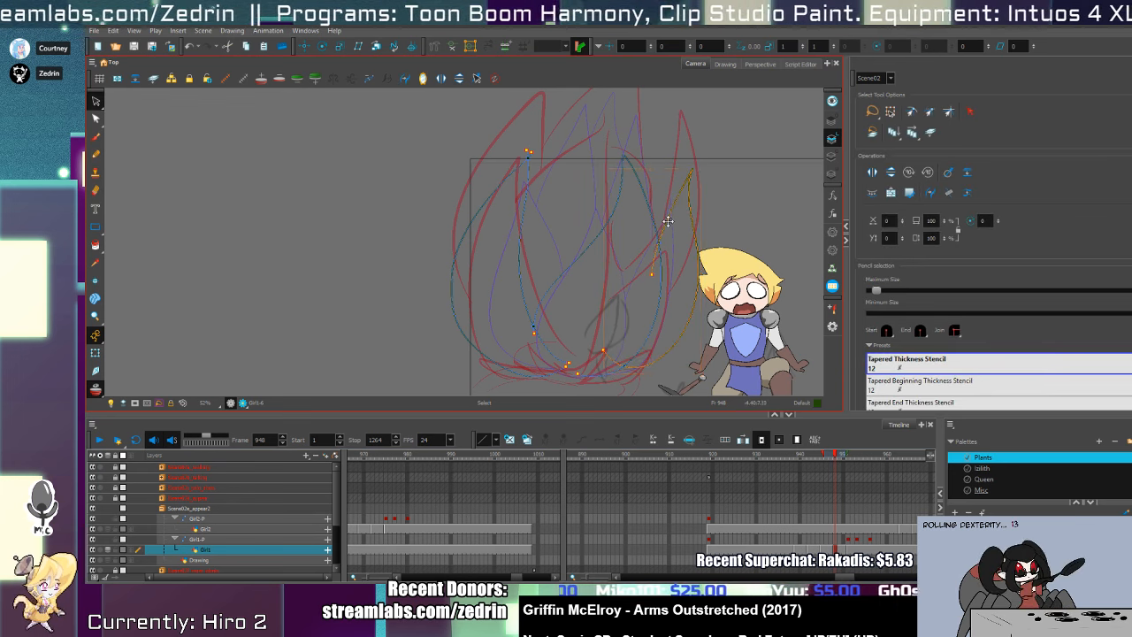
key(alt+t)
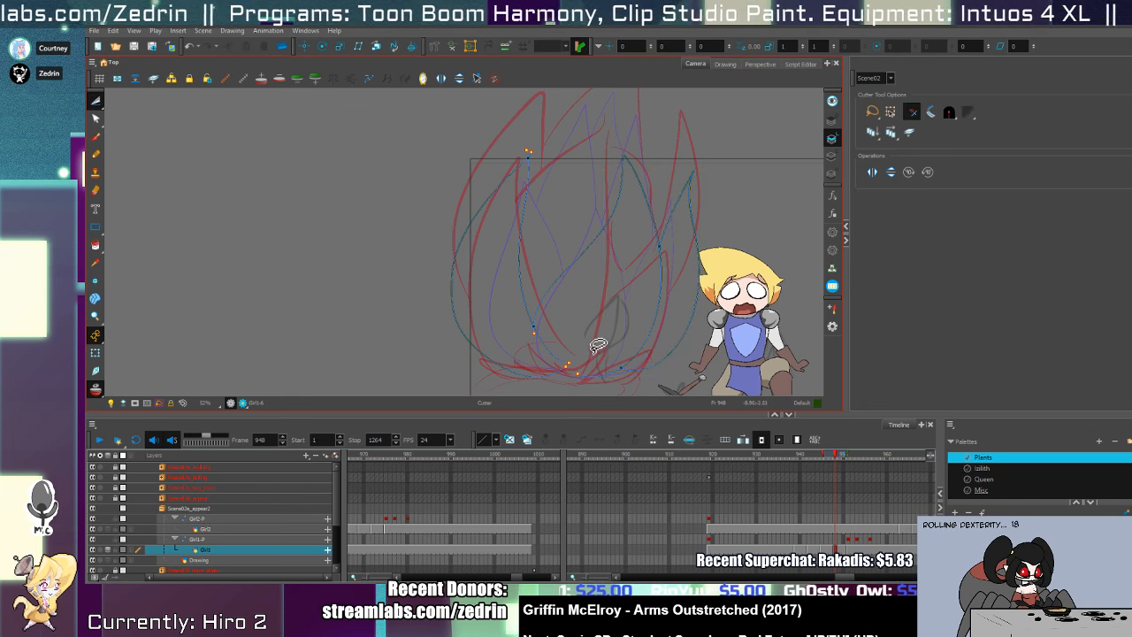
- Join the front petal's outline at its base, smooth the lower curve, and trim the overlapping line ends
key(alt+/)
scroll(533, 338, up, 2)
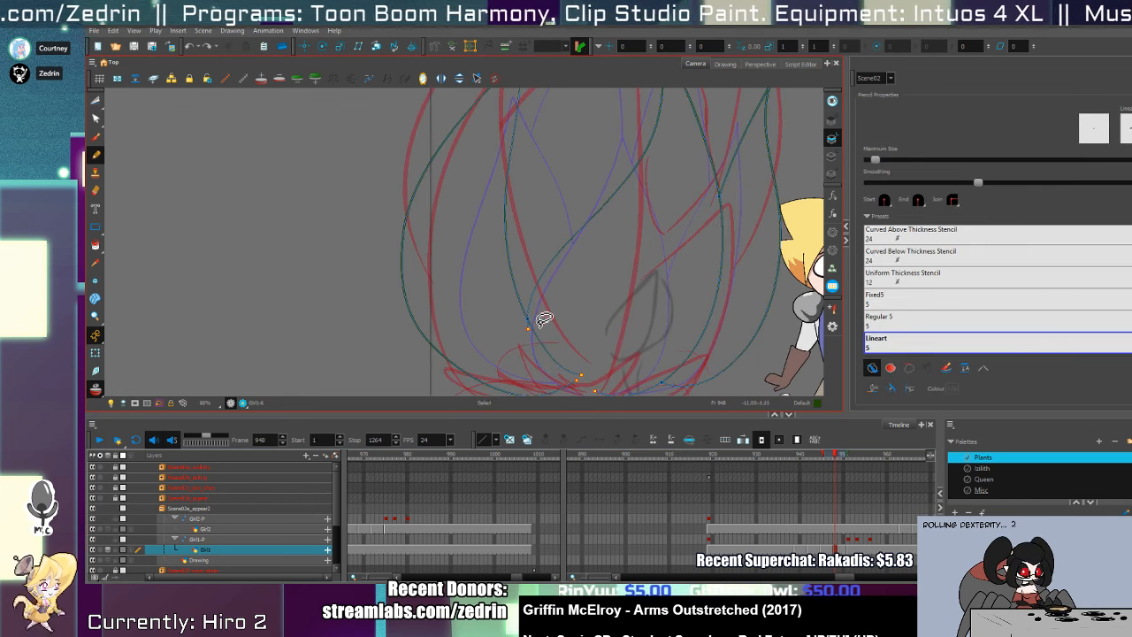
drag(593, 382, 598, 355)
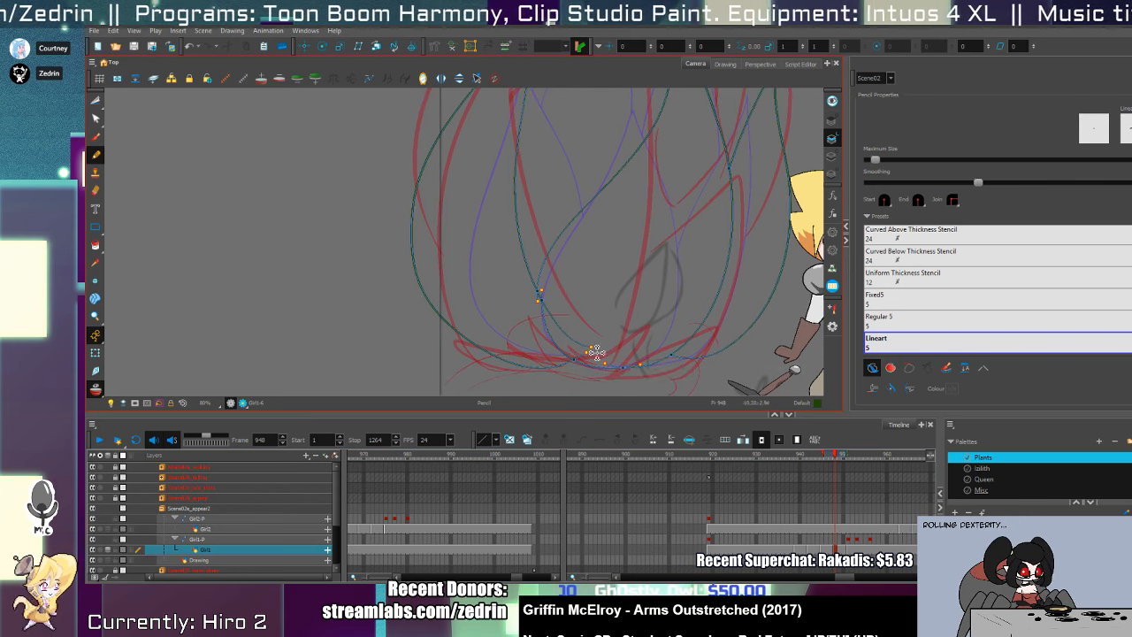
key(alt+s)
click(606, 370)
key(alt+q)
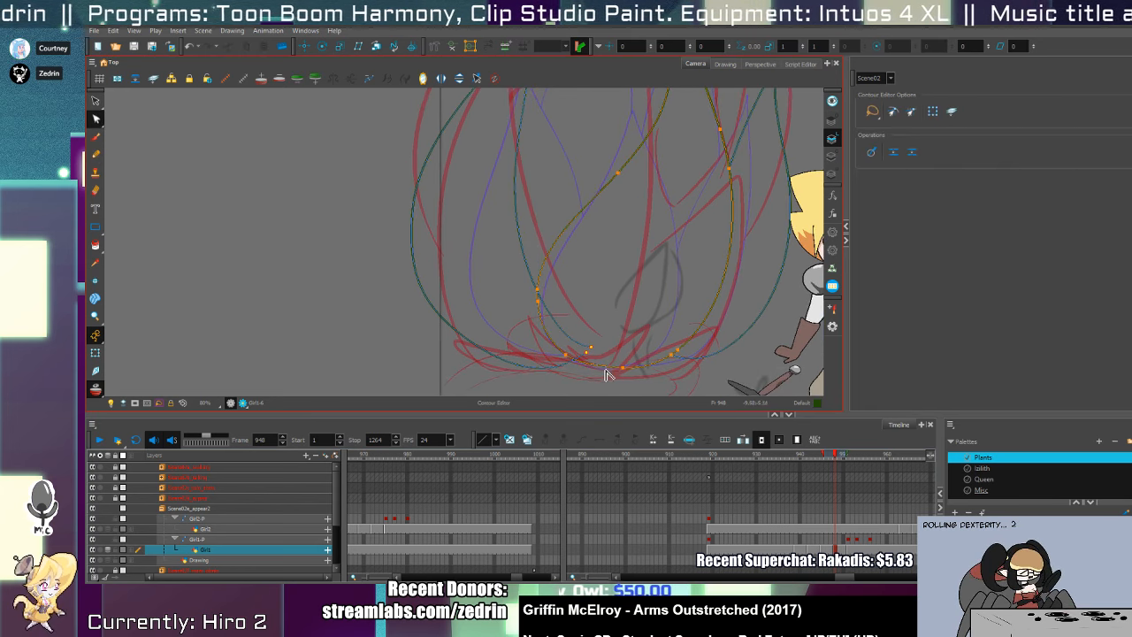
drag(602, 368, 600, 372)
key(alt+t)
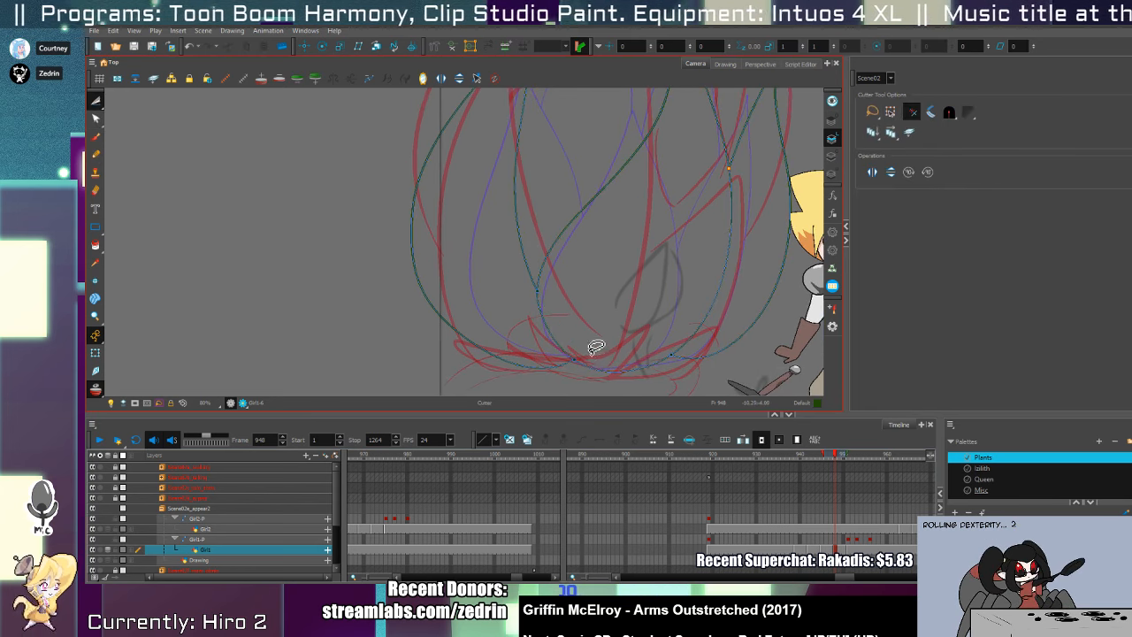
drag(596, 305, 555, 305)
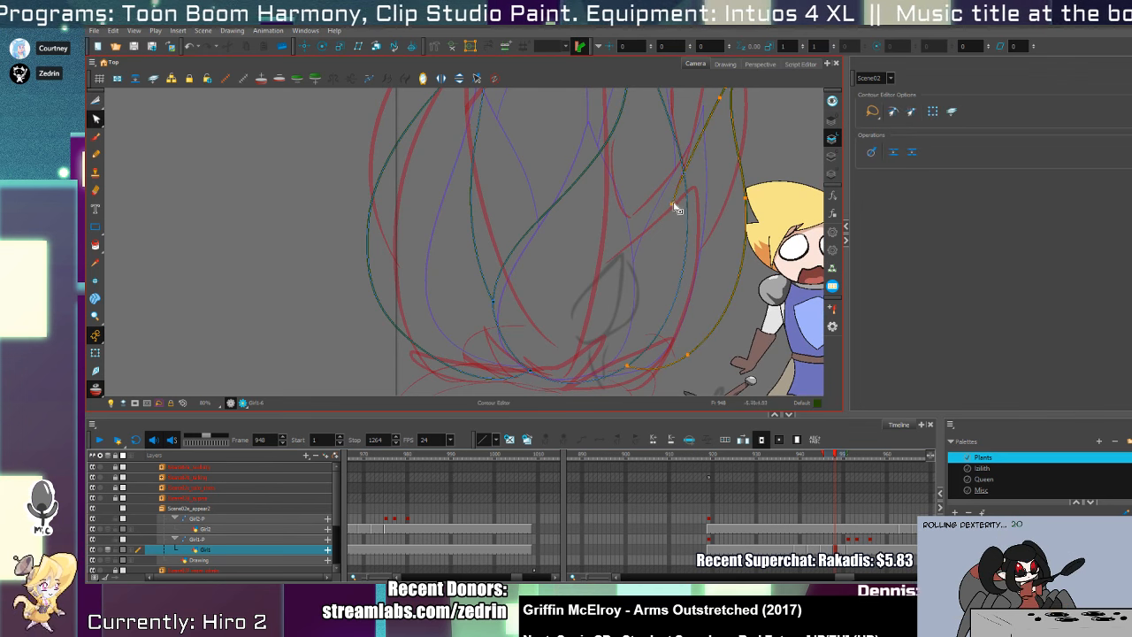
- Trim the overshooting line ends at the left petal's tip
mouse_move(652, 255)
mouse_down()
mouse_move(693, 243)
mouse_move(663, 375)
mouse_up()
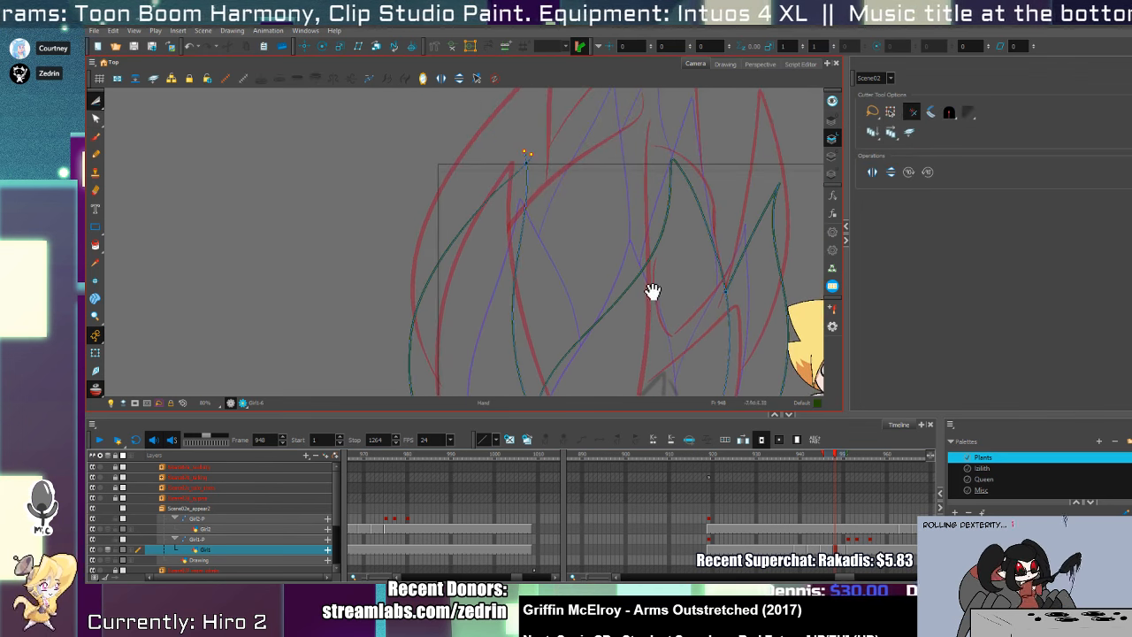
drag(532, 158, 495, 131)
key(alt+z)
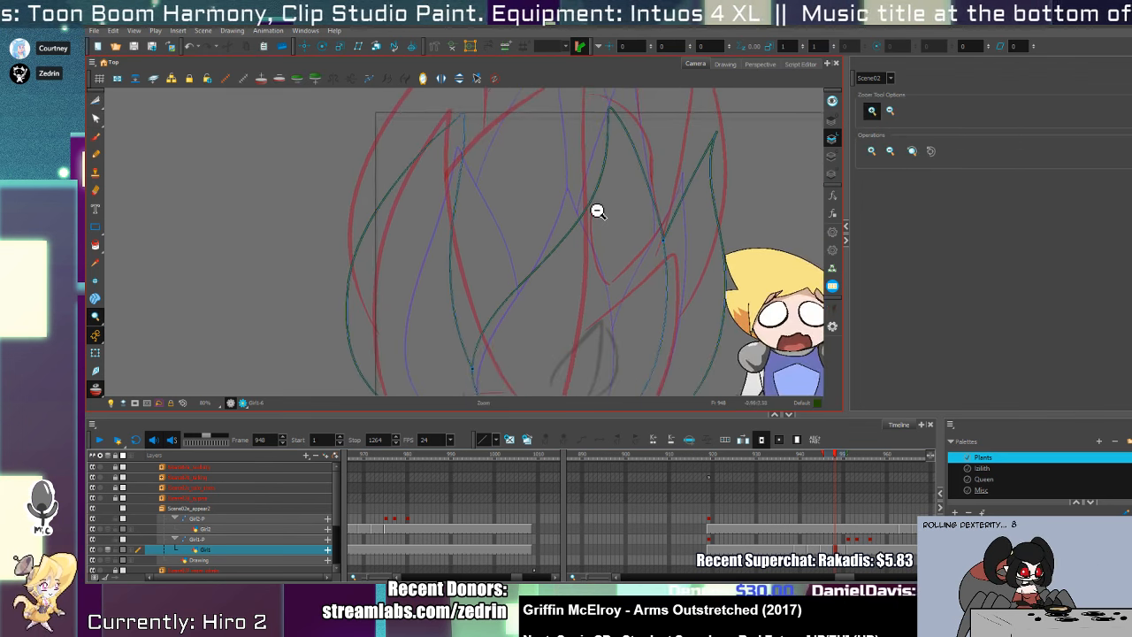
alt+click(596, 210)
- Delete the right outer petal and redraw it narrower, with its tip closer to the front petal
key(alt+s)
key(alt+/)
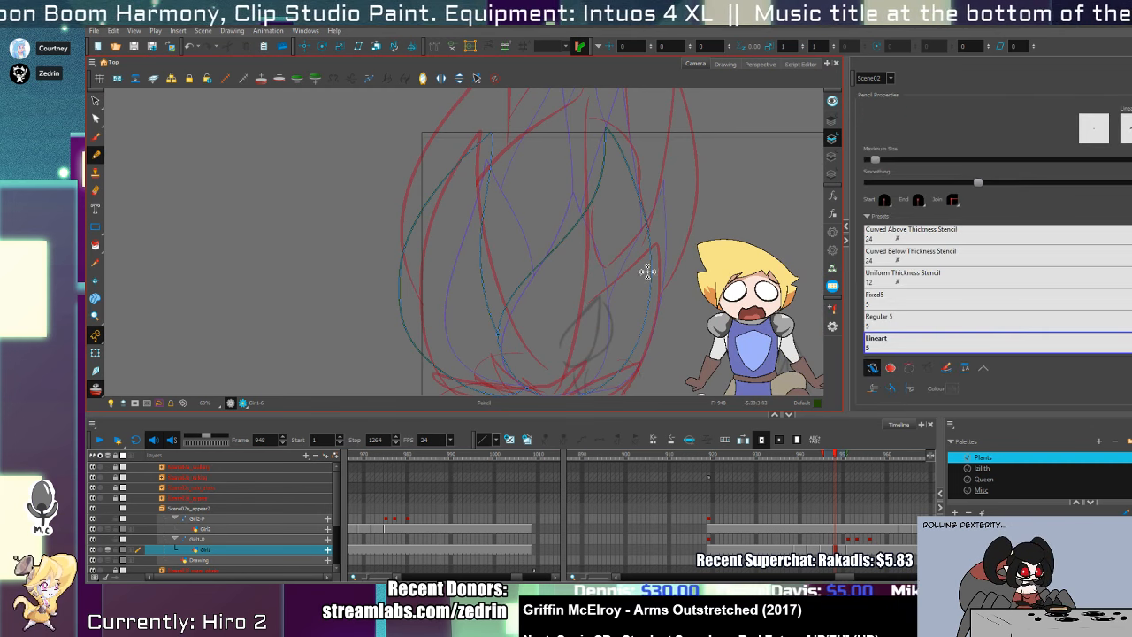
drag(699, 345, 566, 363)
key(ctrl+z)
mouse_move(636, 238)
mouse_down()
mouse_move(645, 221)
mouse_move(682, 295)
mouse_move(575, 370)
mouse_up()
key(alt+s)
key(alt+/)
drag(658, 165, 636, 379)
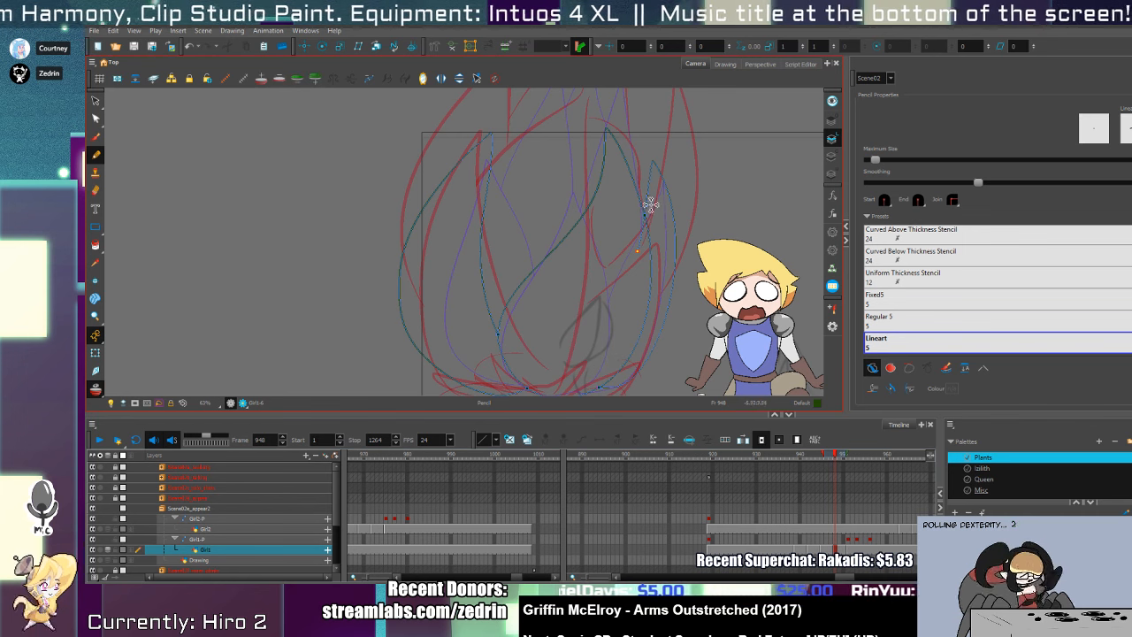
- Refine the narrower right petal's inner edge and trim its ends where it meets the front petal
drag(634, 255, 647, 195)
key(alt+s)
key(alt+q)
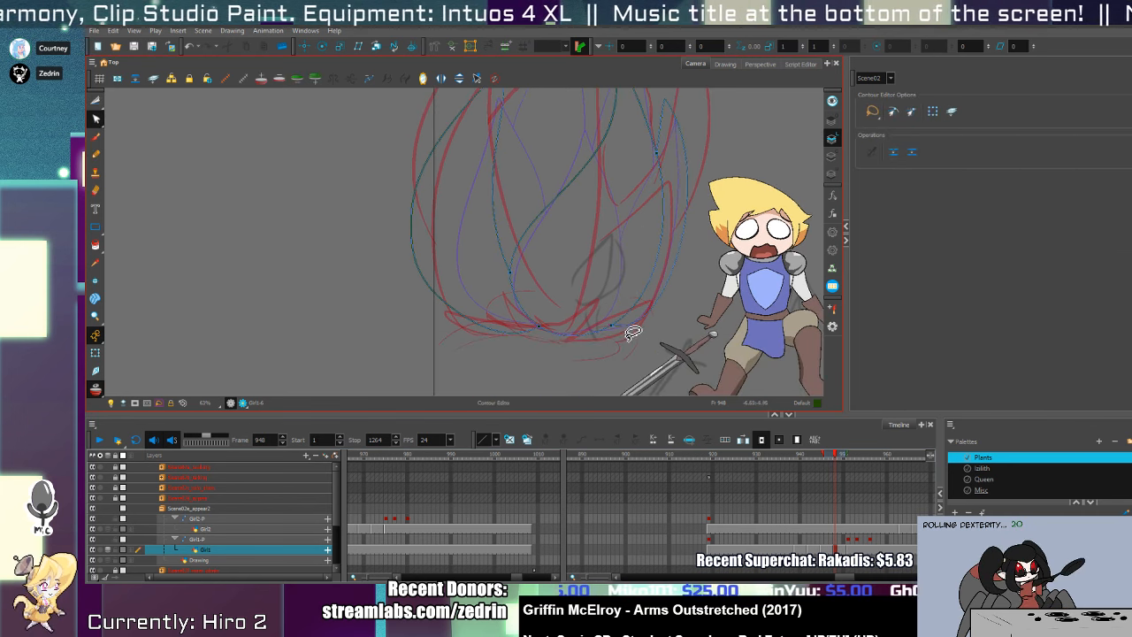
key(alt+t)
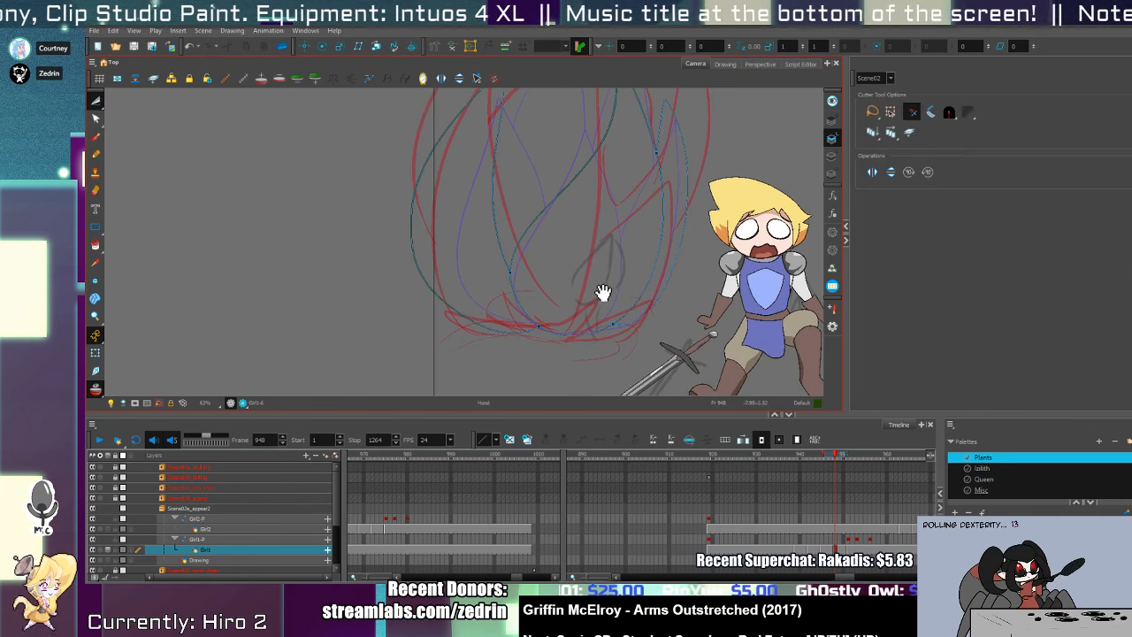
- Draw the tall back petal rising between the left and front petals, undoing stray attempts, and trim its overlapping ends
drag(600, 181, 625, 320)
key(alt+/)
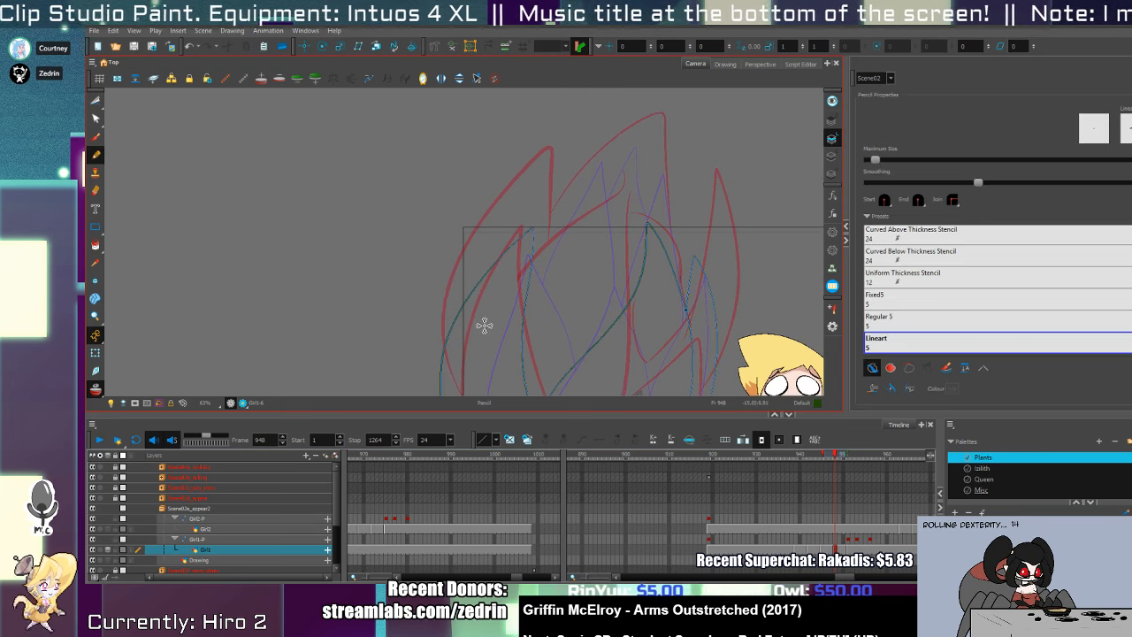
mouse_move(483, 335)
mouse_down()
mouse_move(538, 222)
mouse_move(629, 157)
mouse_up()
key(ctrl+z)
drag(496, 337, 628, 135)
drag(628, 134, 595, 273)
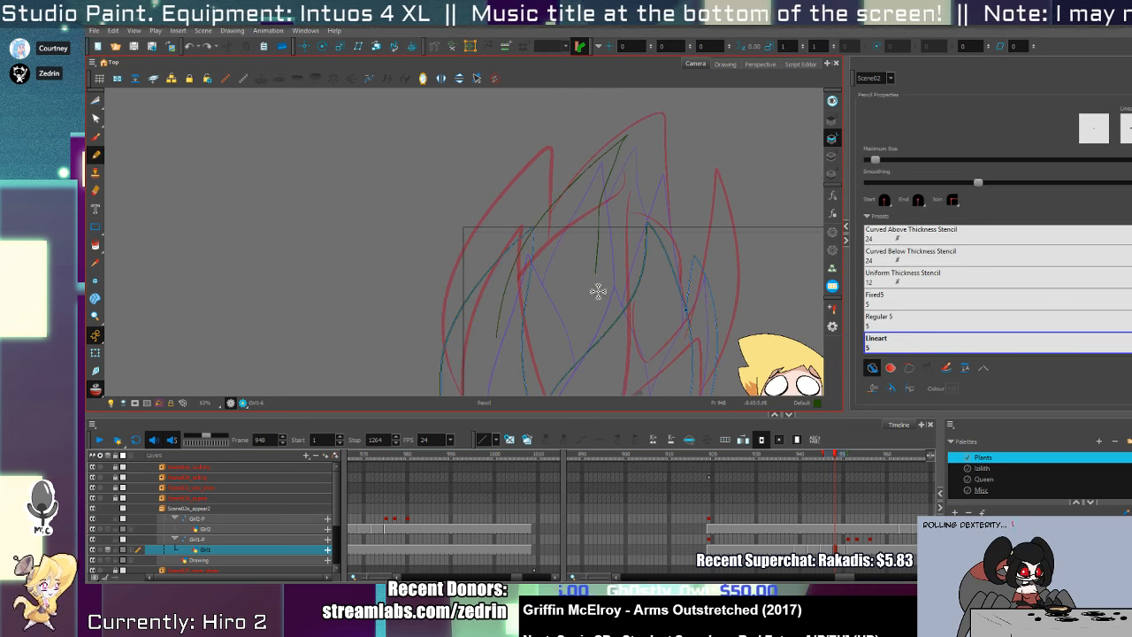
key(ctrl+z)
mouse_move(490, 337)
mouse_down()
mouse_move(584, 237)
mouse_move(593, 390)
mouse_up()
mouse_move(597, 259)
mouse_down()
mouse_move(569, 199)
mouse_move(593, 214)
mouse_up()
key(alt+t)
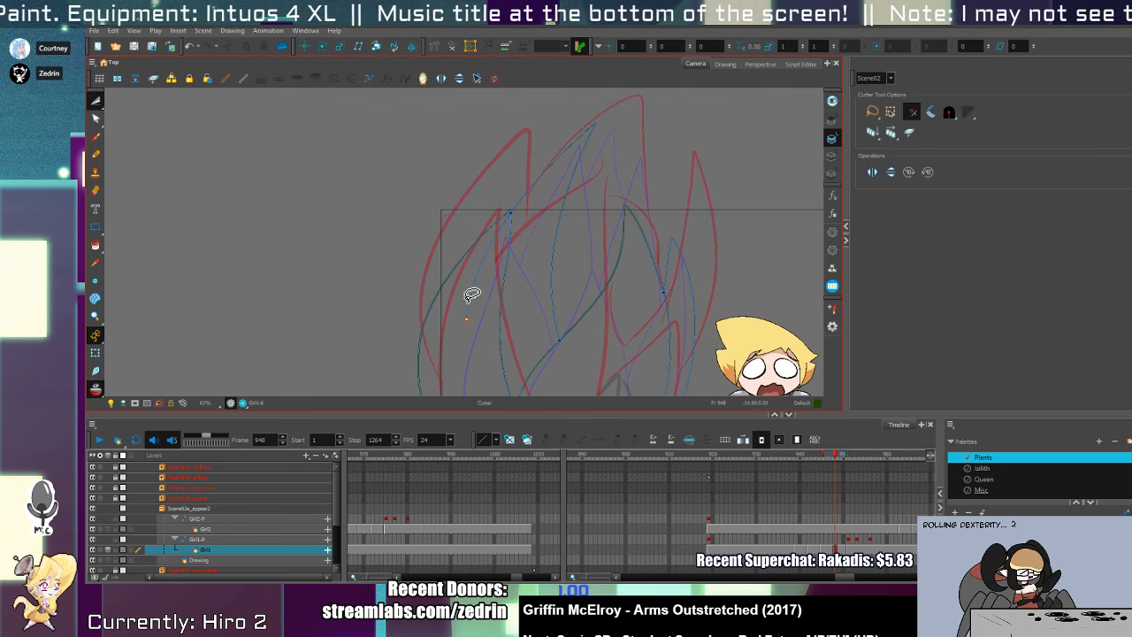
- Draw a pointed back petal between the front and right outer petals and trim the parts hidden behind them
key(alt+/)
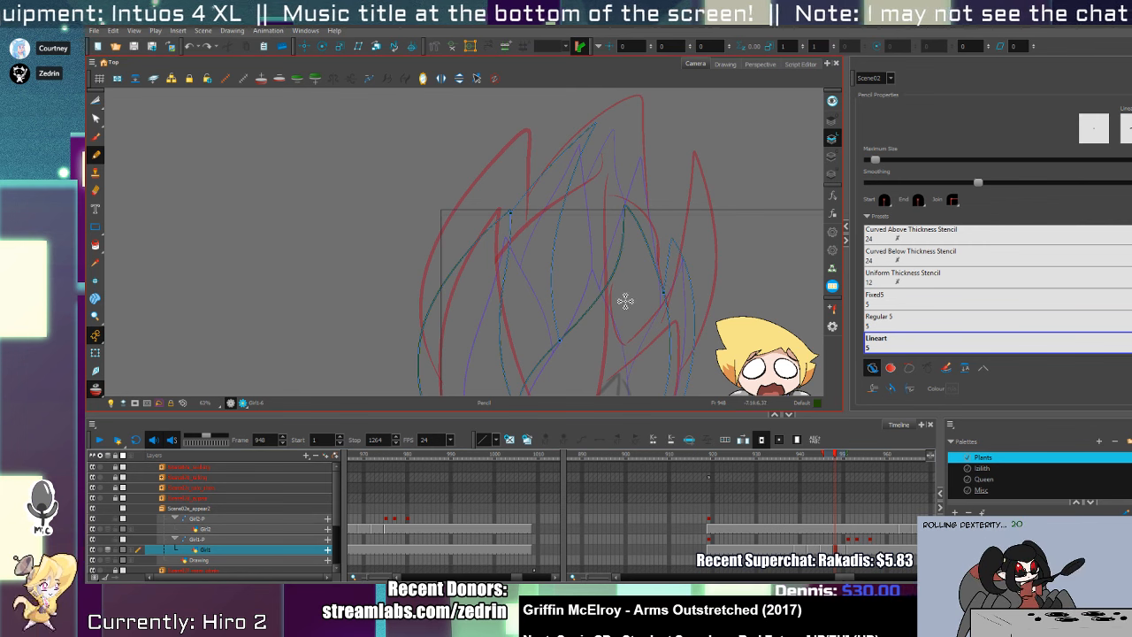
drag(635, 146, 686, 323)
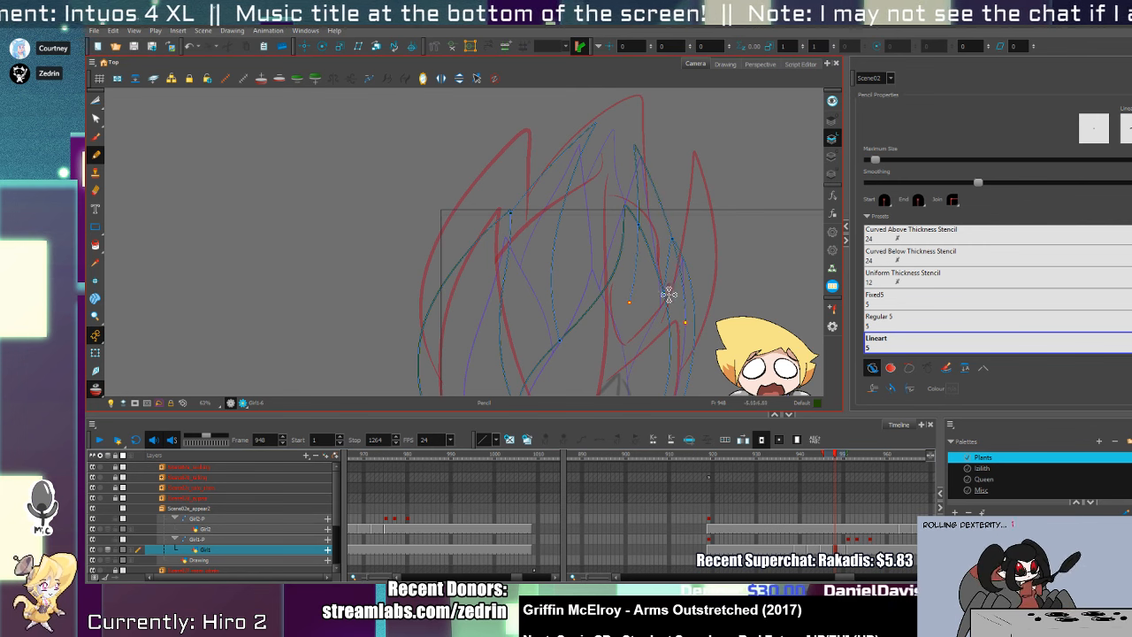
key(alt+t)
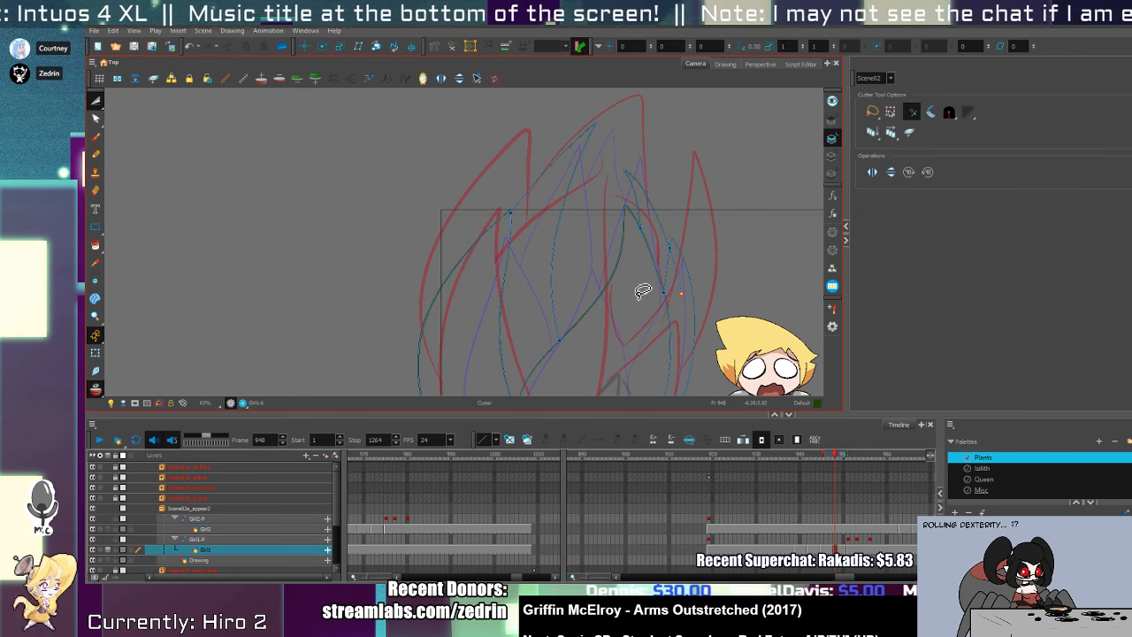
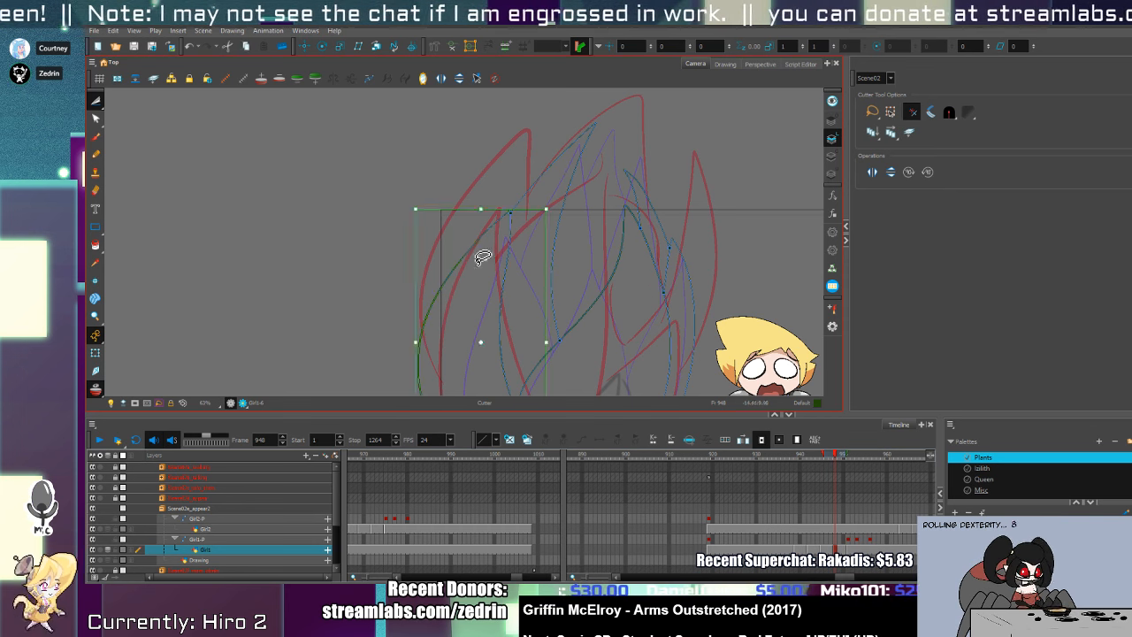
- Reshape the left petal's tip by moving its point and redrawing its inner edge, trimming the excess line
scroll(495, 255, up, 2)
key(alt+q)
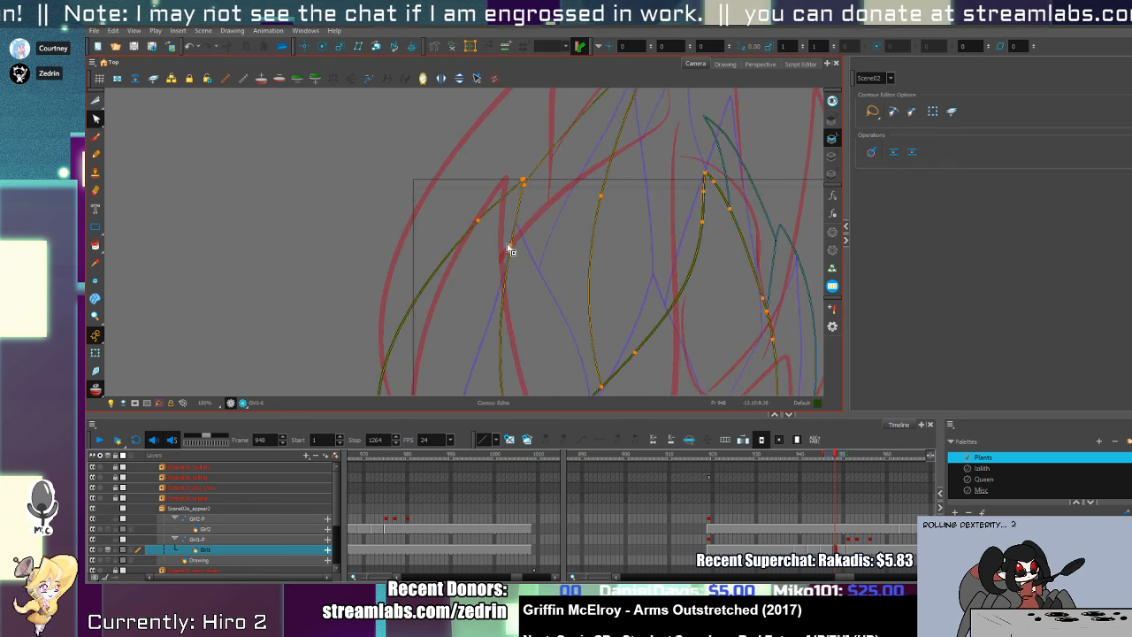
click(524, 184)
mouse_move(508, 166)
mouse_down()
mouse_move(470, 217)
mouse_move(529, 221)
mouse_move(498, 244)
mouse_up()
key(alt+slash)
mouse_move(525, 184)
mouse_down()
mouse_move(472, 329)
mouse_move(493, 260)
mouse_move(484, 314)
mouse_up()
key(alt+s)
click(538, 173)
key(alt+t)
- Adjust the curve of the front petal's upper left edge near its tip
key(space)
mouse_move(563, 243)
mouse_down()
mouse_move(547, 193)
mouse_move(576, 222)
mouse_up()
scroll(561, 232, down, 1)
key(alt+q)
click(607, 251)
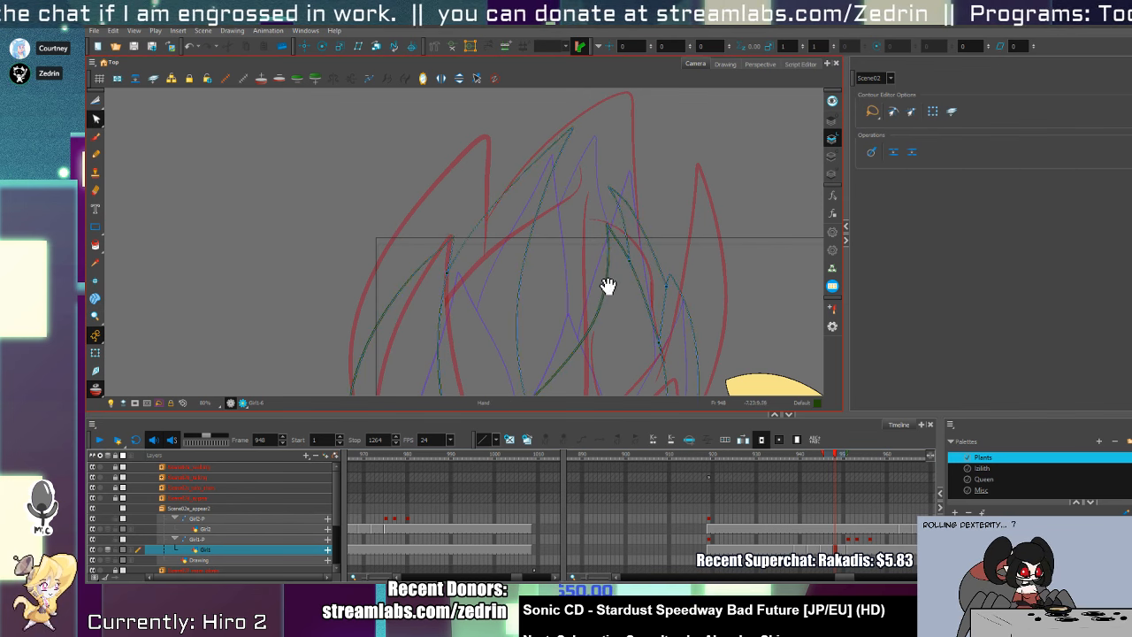
- Draw a rounded arc between the tall back petal and the front petal, undoing the attempts that sit too low
key(space)
mouse_move(607, 285)
mouse_down()
mouse_move(604, 164)
mouse_move(599, 240)
mouse_up()
key(alt+slash)
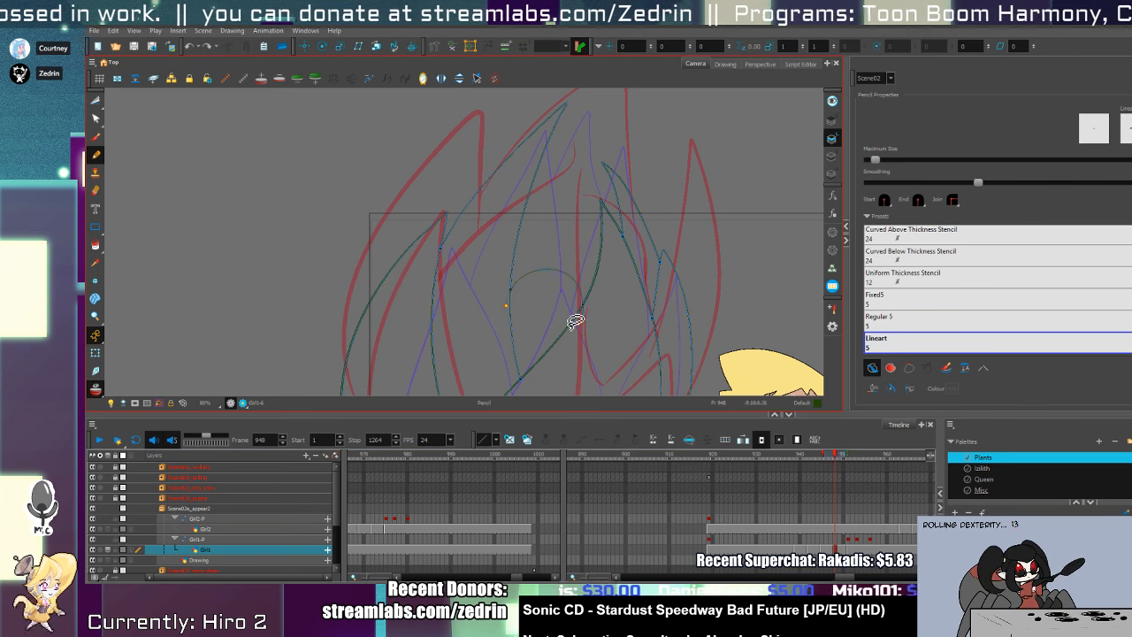
key(alt+s)
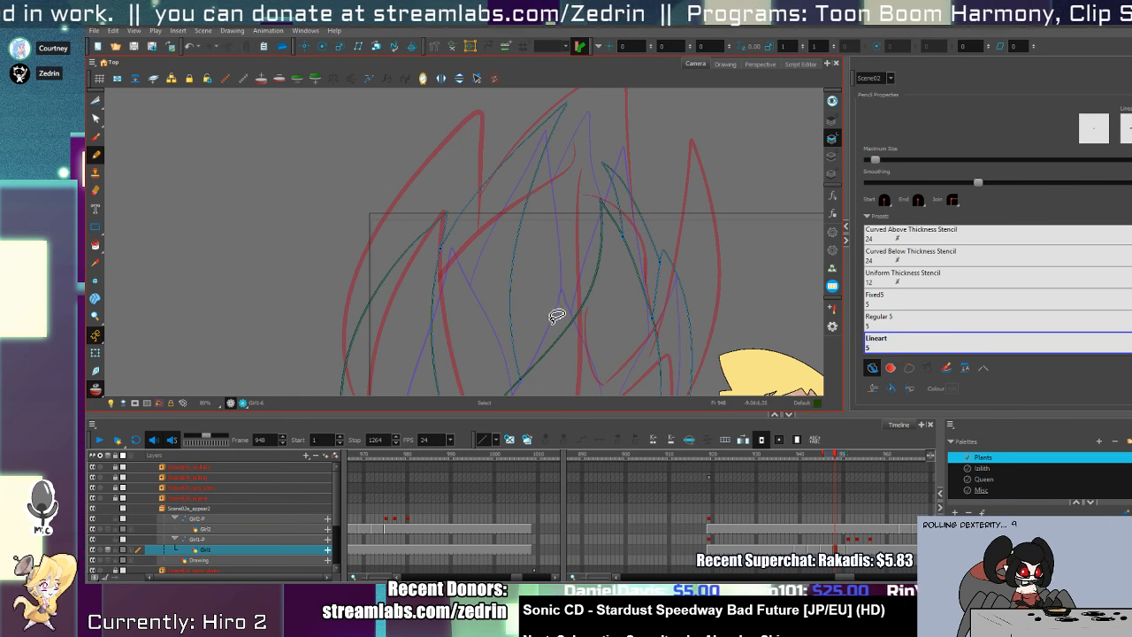
mouse_move(517, 321)
mouse_down()
mouse_move(587, 329)
mouse_move(571, 342)
mouse_move(579, 348)
mouse_up()
key(ctrl+z)
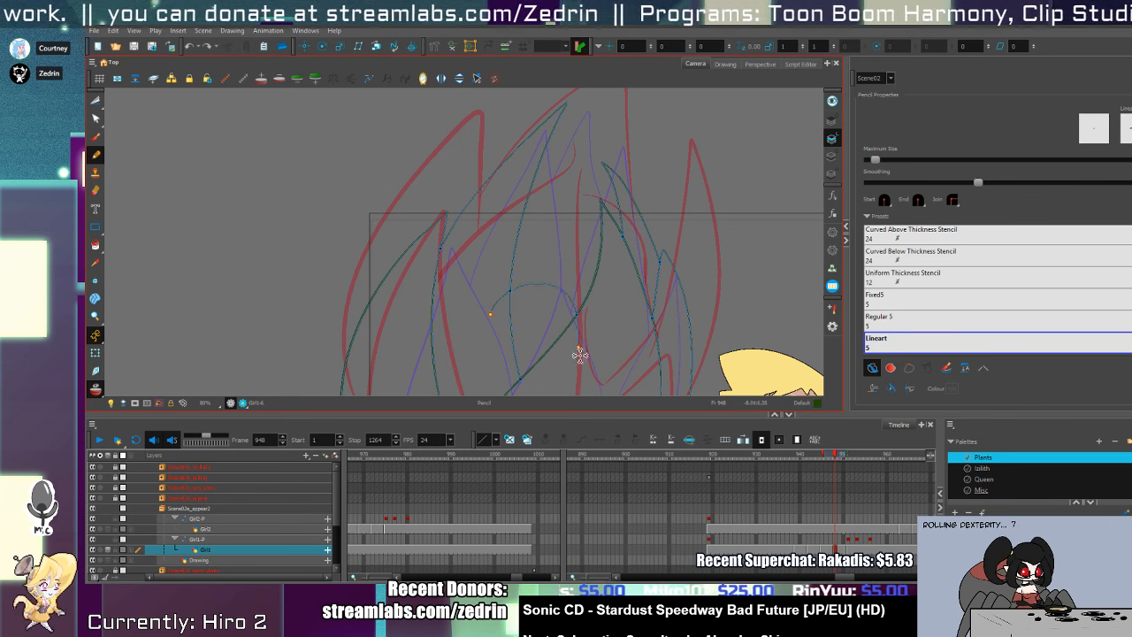
key(alt+s)
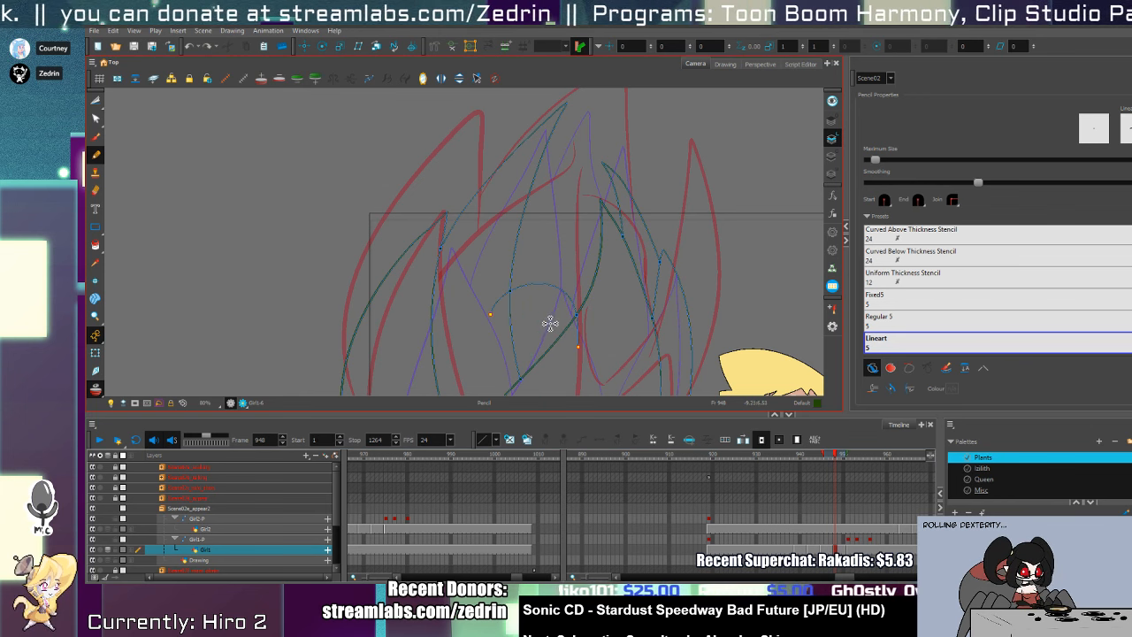
drag(521, 246, 567, 281)
key(ctrl+z)
drag(501, 267, 592, 311)
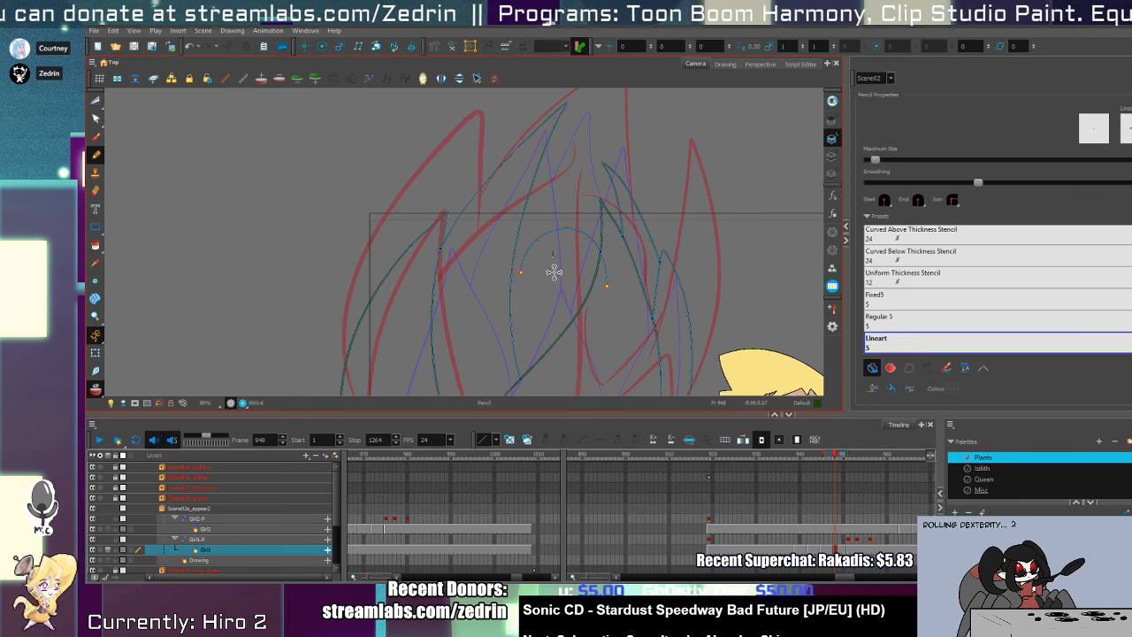
- Add a short inner line beneath the arc and trim the line ends that cross the front petal's edge
scroll(549, 296, up, 1)
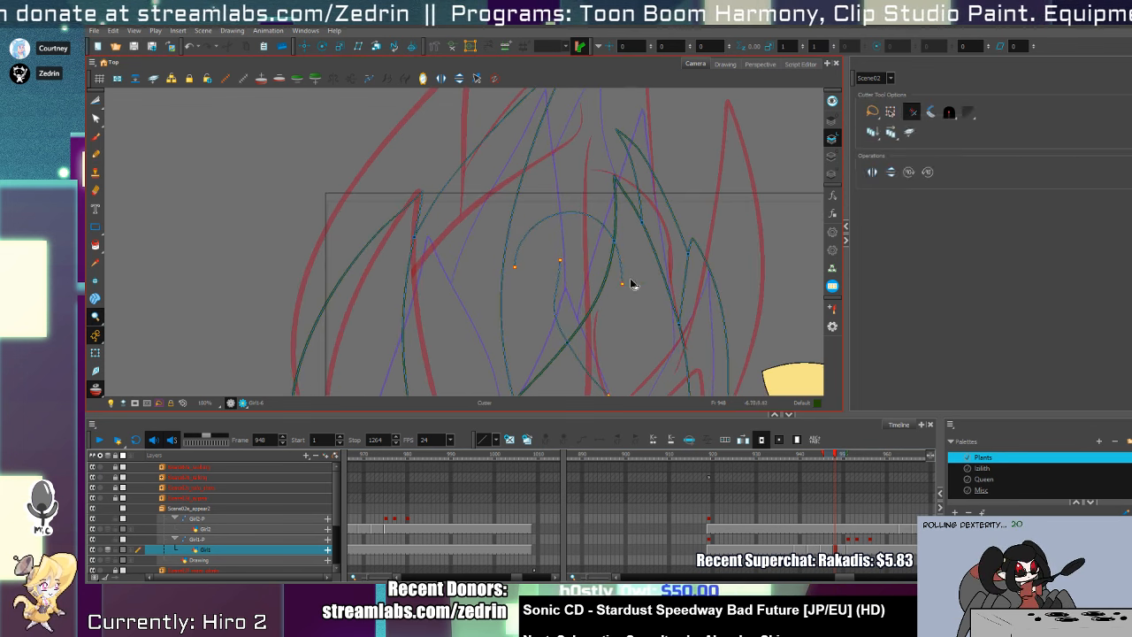
key(alt+t)
scroll(617, 248, up, 1)
key(alt+/)
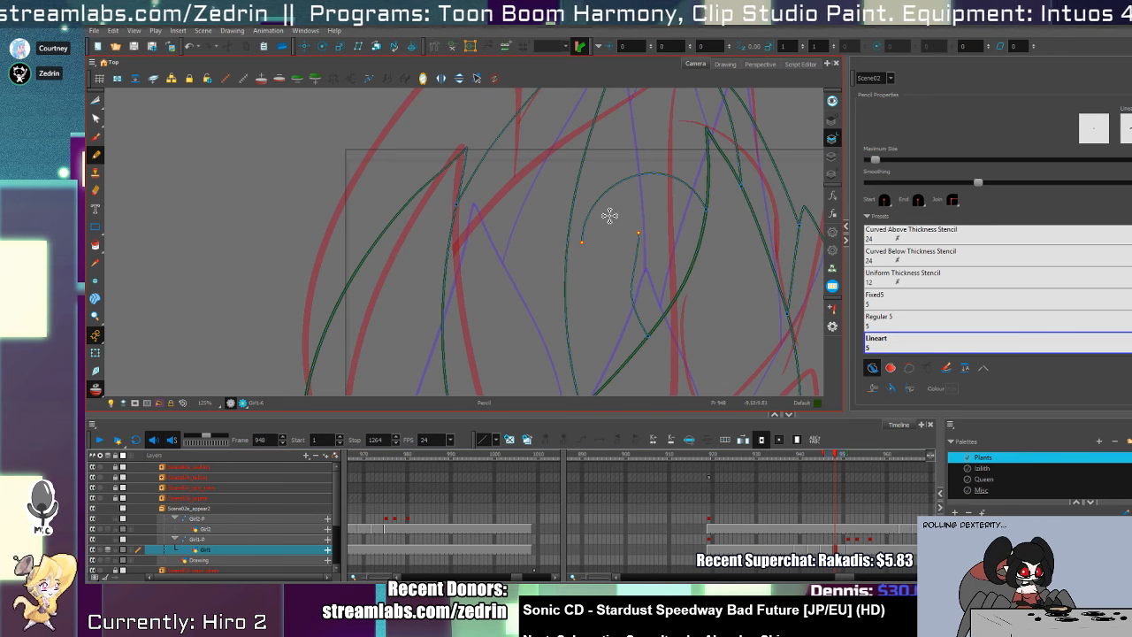
- Examine the second plant layer's sketch at frame 984 and the finished plant characters further along the scene's timeline
click(424, 529)
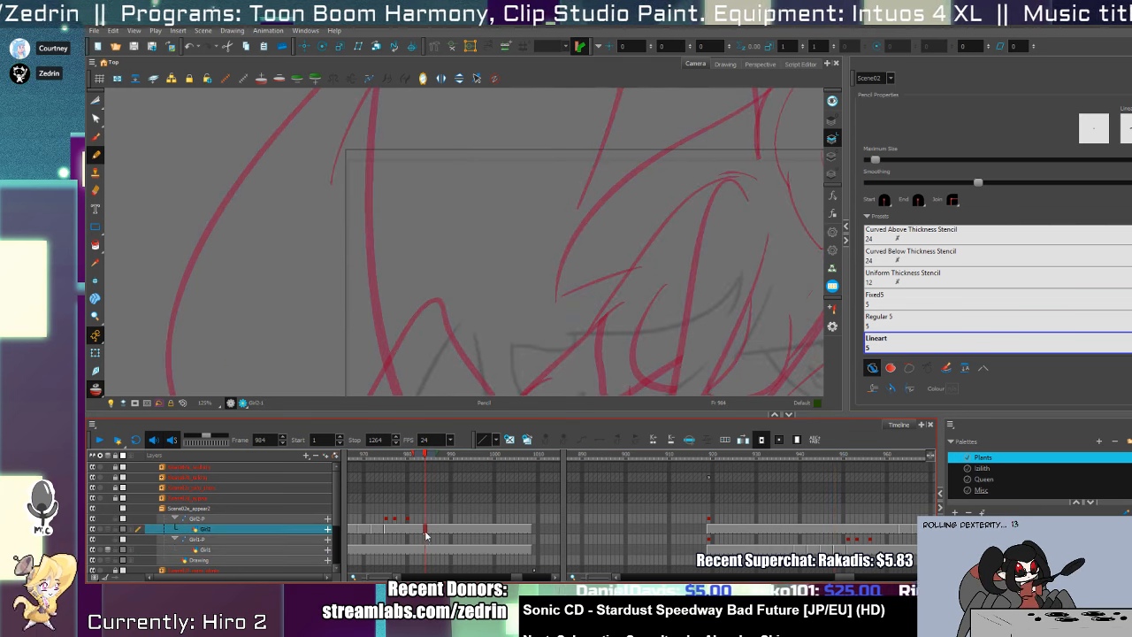
drag(422, 459, 736, 501)
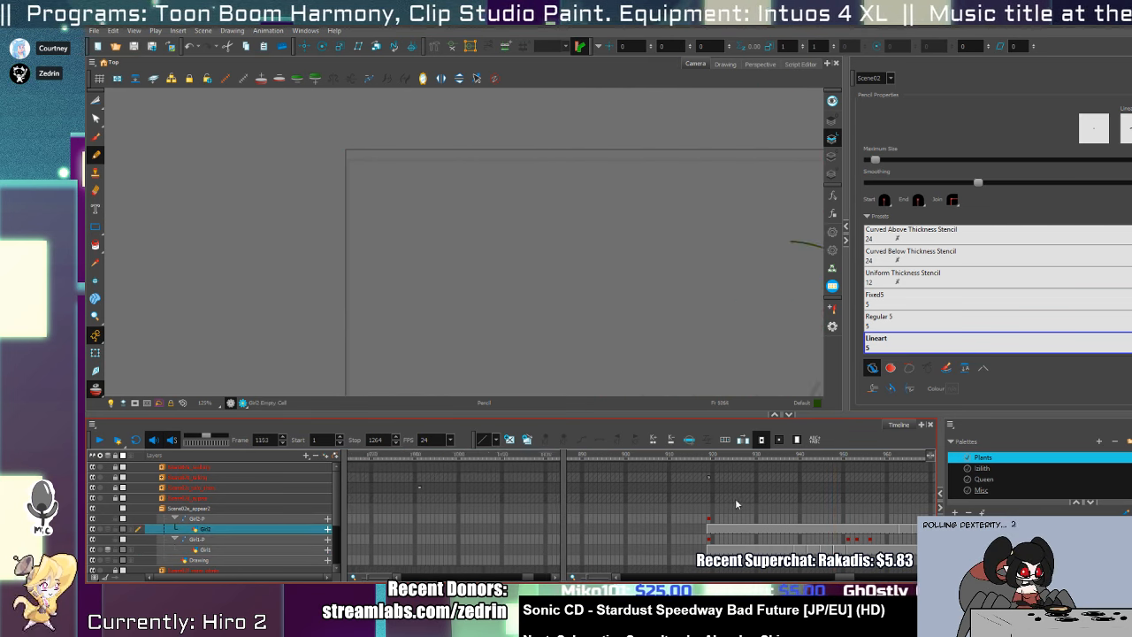
click(544, 529)
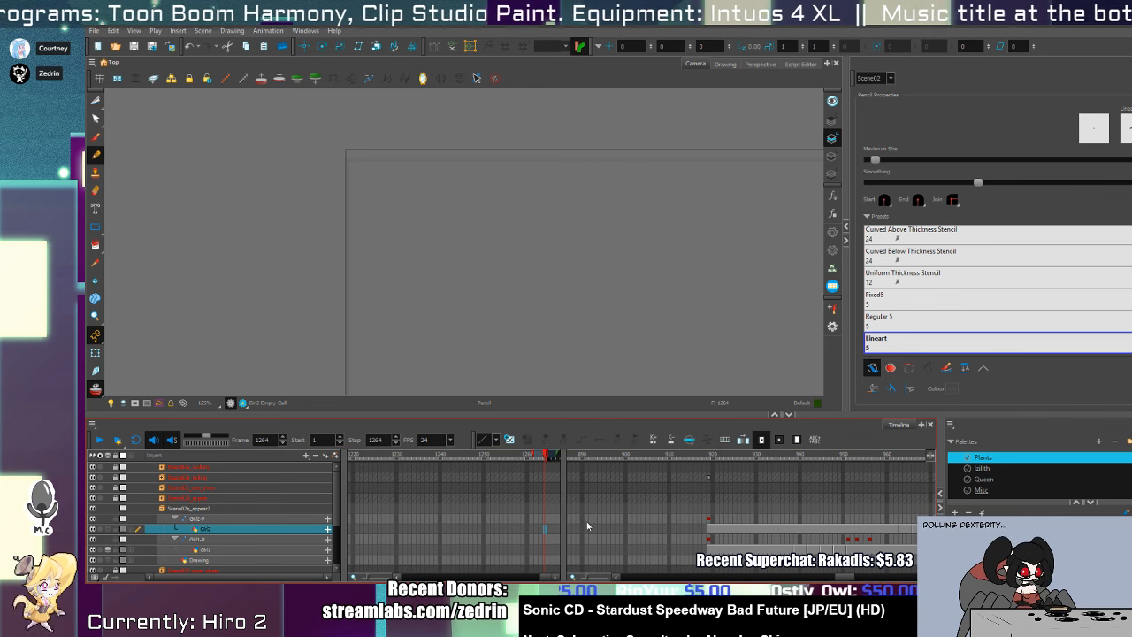
mouse_move(586, 525)
mouse_down()
mouse_move(362, 491)
mouse_move(440, 507)
mouse_move(413, 506)
mouse_up()
key(1)
key(1)
key(1)
key(1)
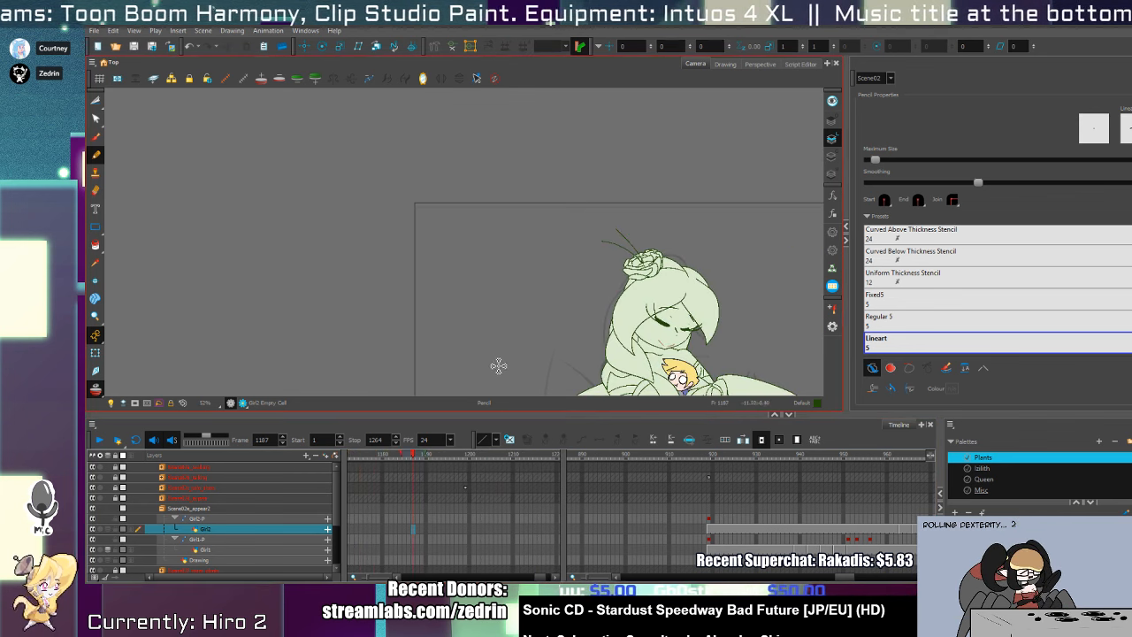
mouse_move(380, 455)
mouse_down()
mouse_move(313, 457)
mouse_move(437, 463)
mouse_up()
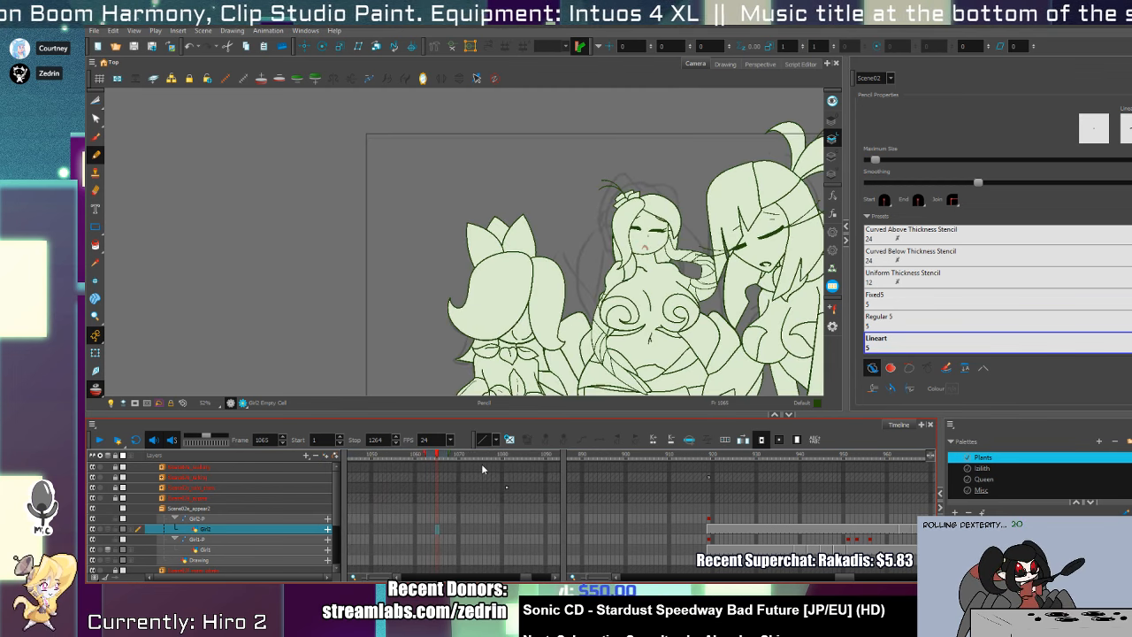
- Draw a short diagonal line from the inner line to the front petal's left edge at frame 949 and trim its ends
click(707, 491)
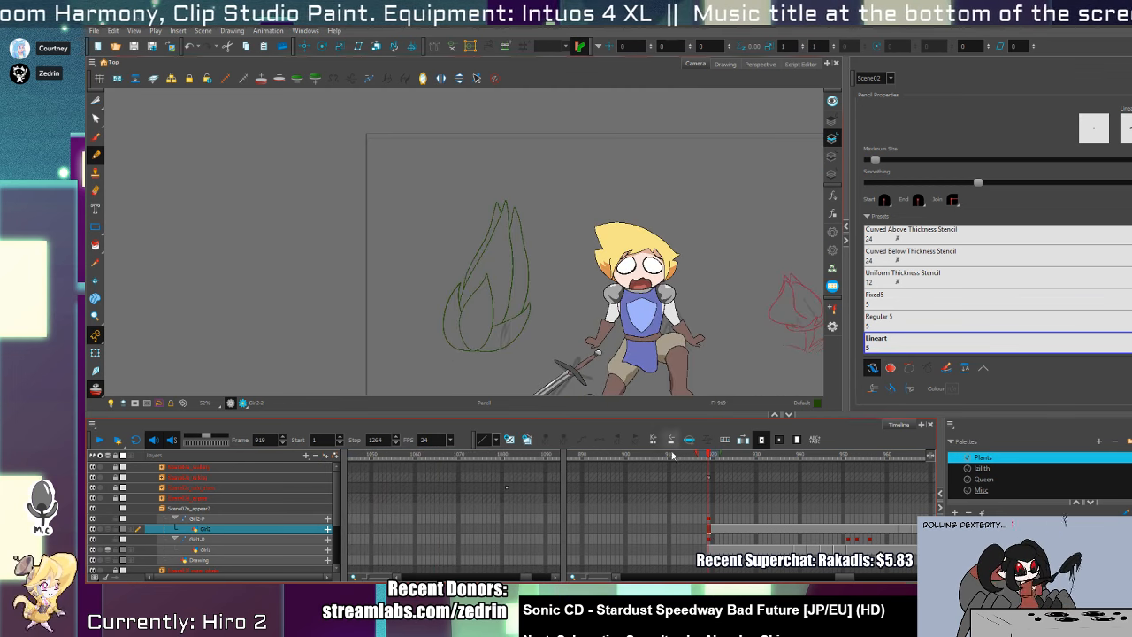
click(883, 549)
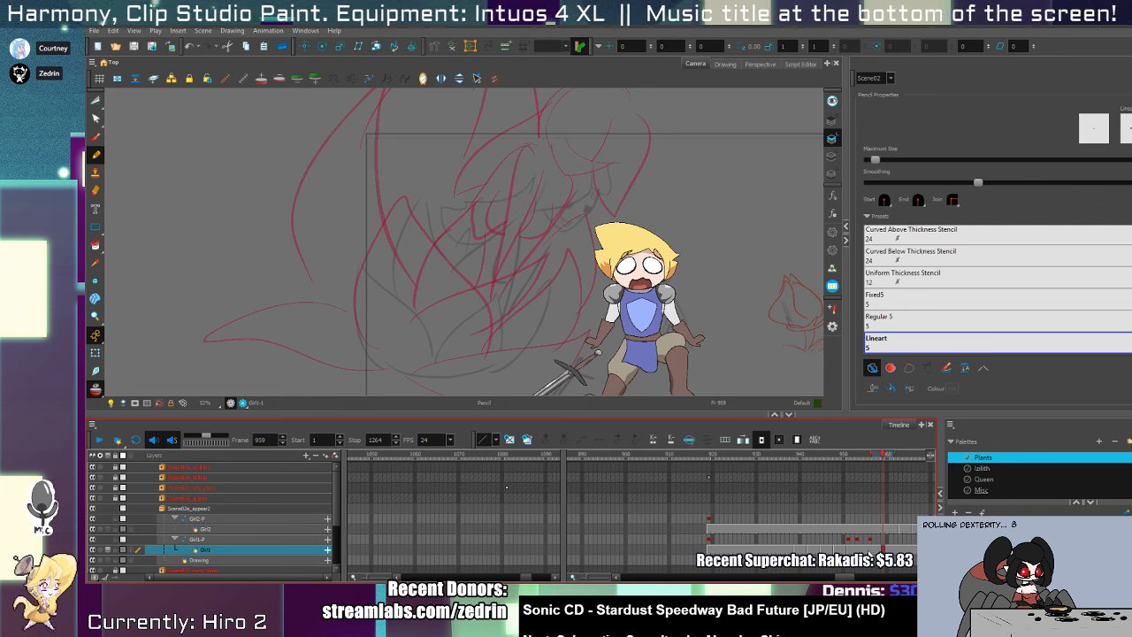
click(840, 550)
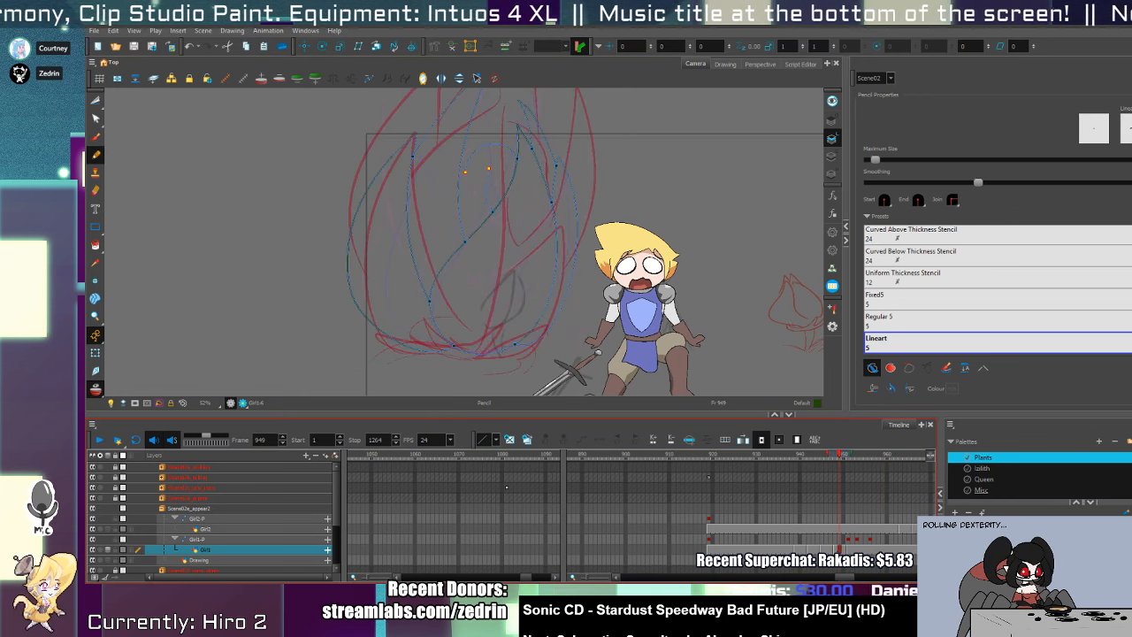
scroll(532, 208, up, 5)
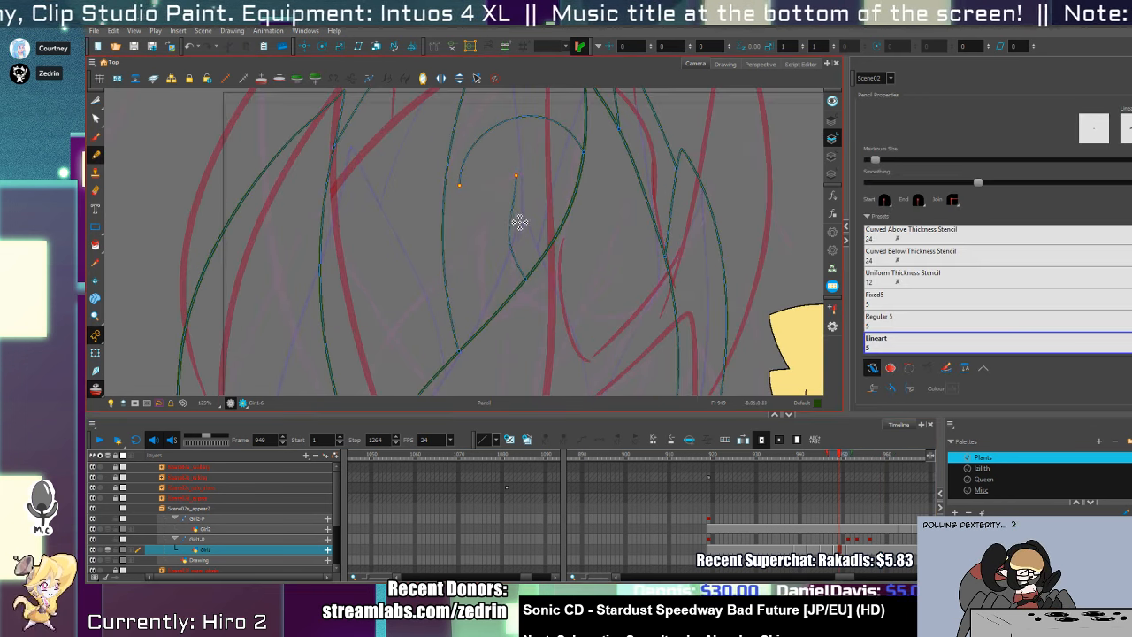
key(alt+t)
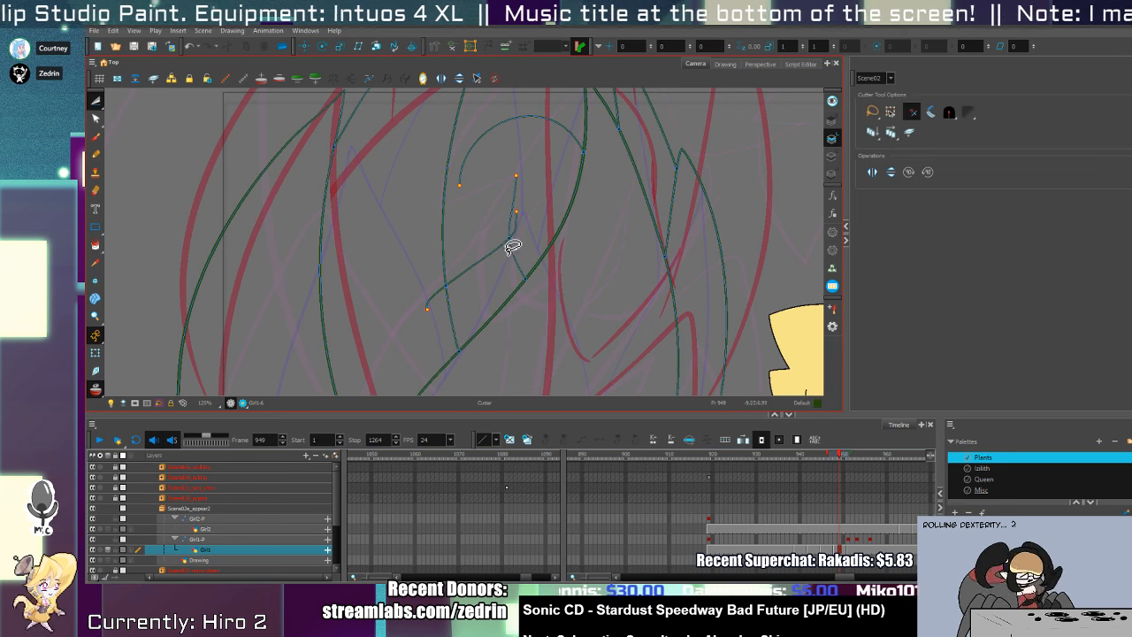
click(515, 225)
key(Delete)
click(432, 299)
key(Delete)
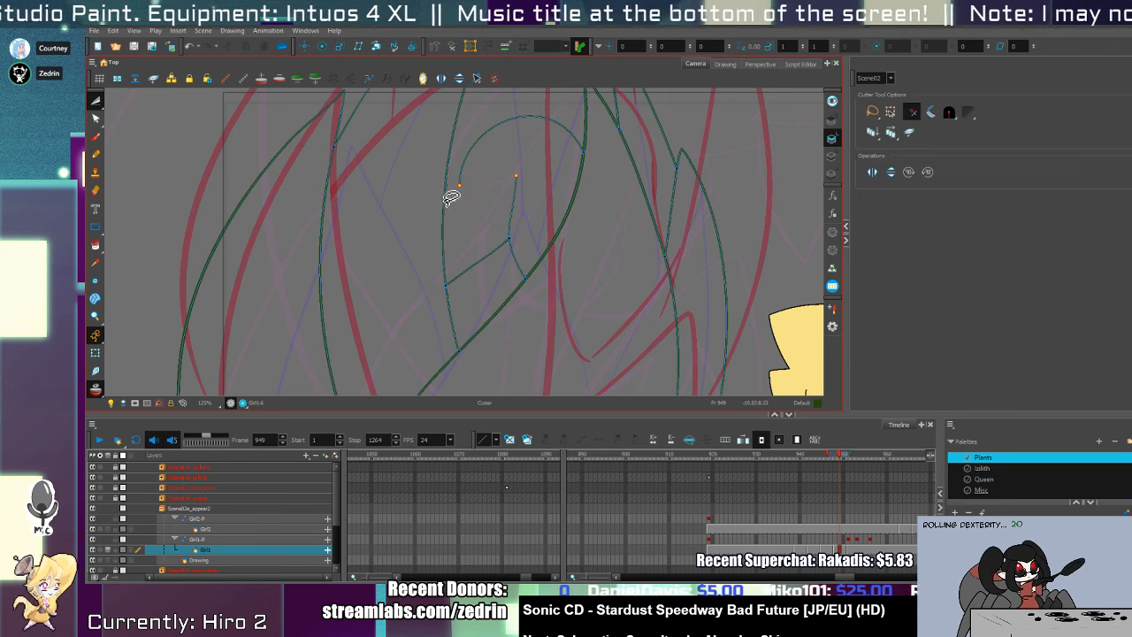
- Extend the rounded arc's open left end to the adjoining petal edge and trim the overshoot
mouse_move(480, 180)
mouse_down()
mouse_move(498, 233)
mouse_move(426, 325)
mouse_up()
key(alt+/)
key(alt+s)
mouse_move(486, 232)
mouse_down()
mouse_move(455, 281)
mouse_move(430, 261)
mouse_up()
key(alt+t)
key(Delete)
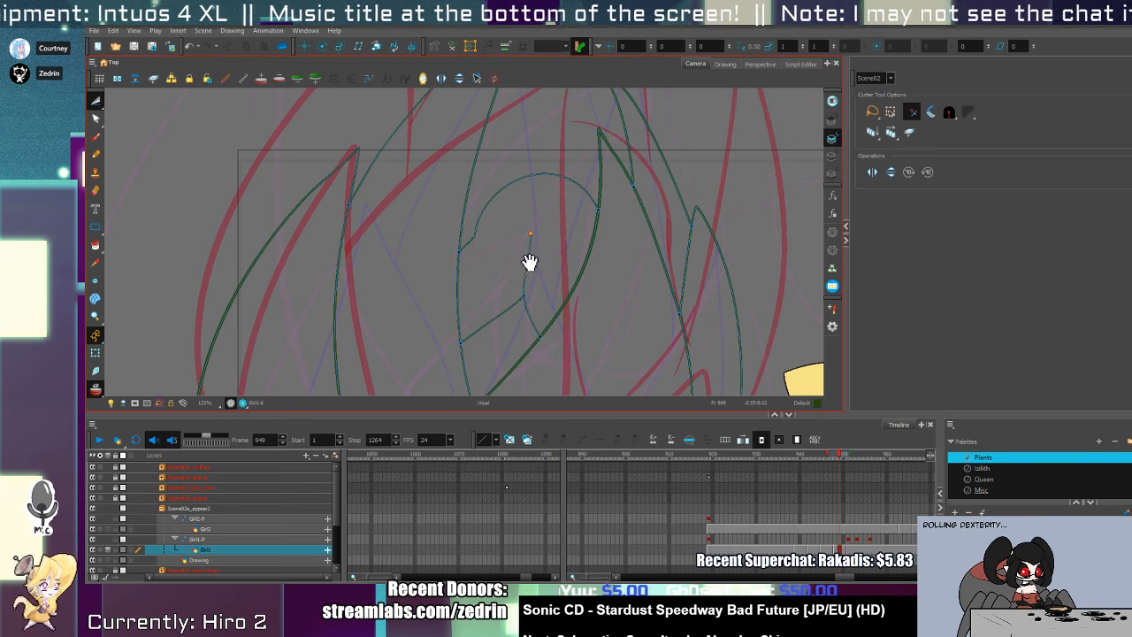
- Add two short lines beneath the diagonal line inside the front petal and trim their overshooting ends
drag(529, 262, 570, 223)
key(alt+/)
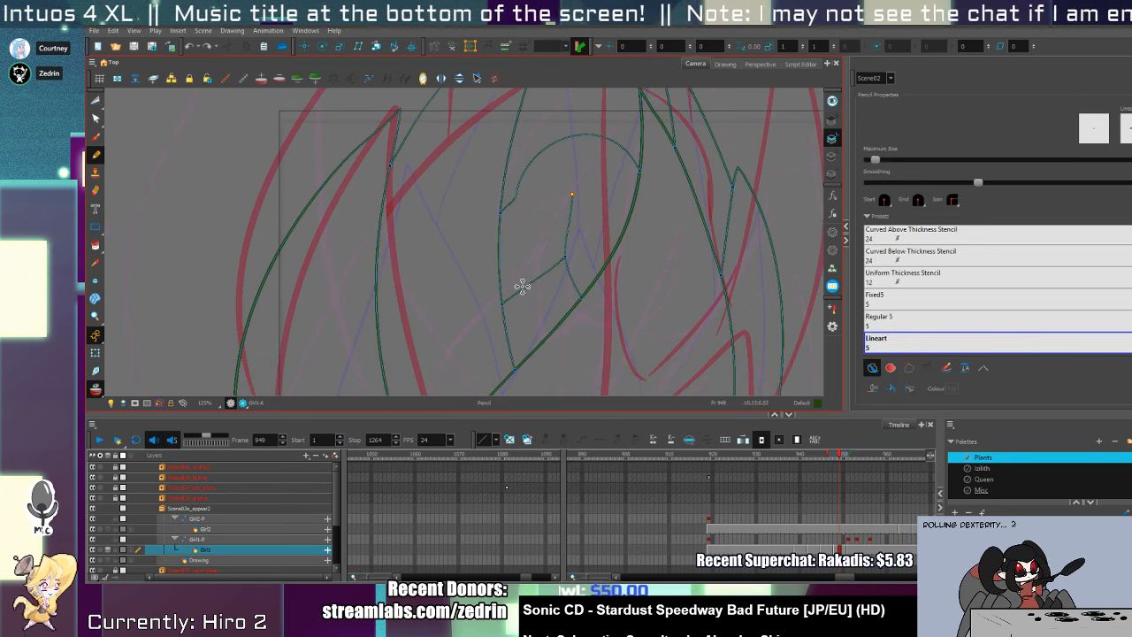
key(alt+t)
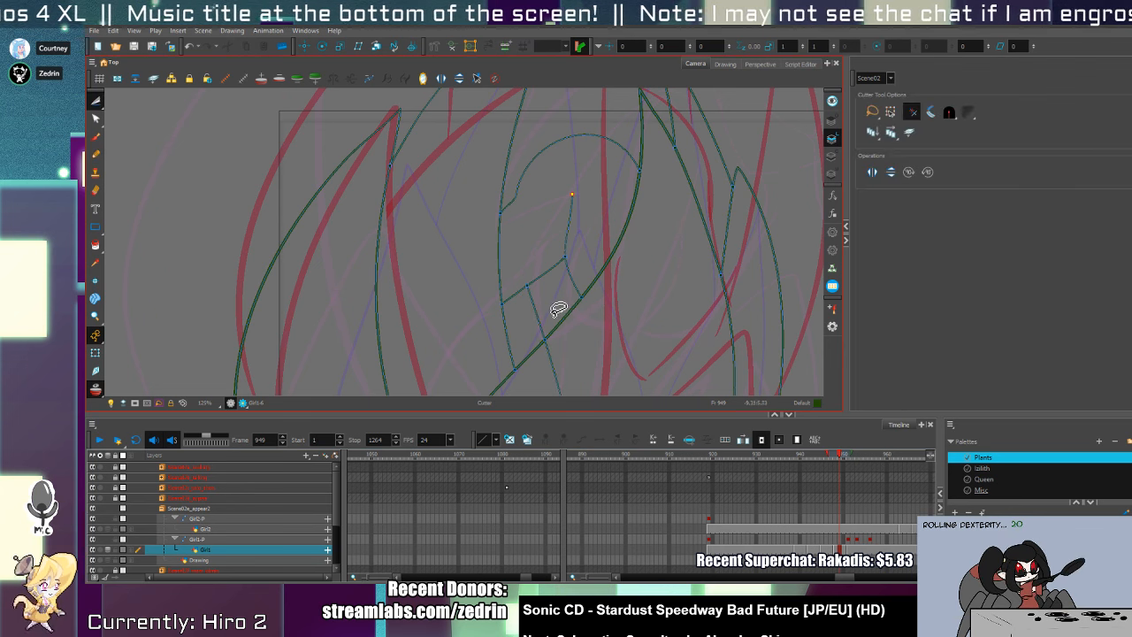
key(alt+/)
drag(533, 262, 601, 325)
key(alt+t)
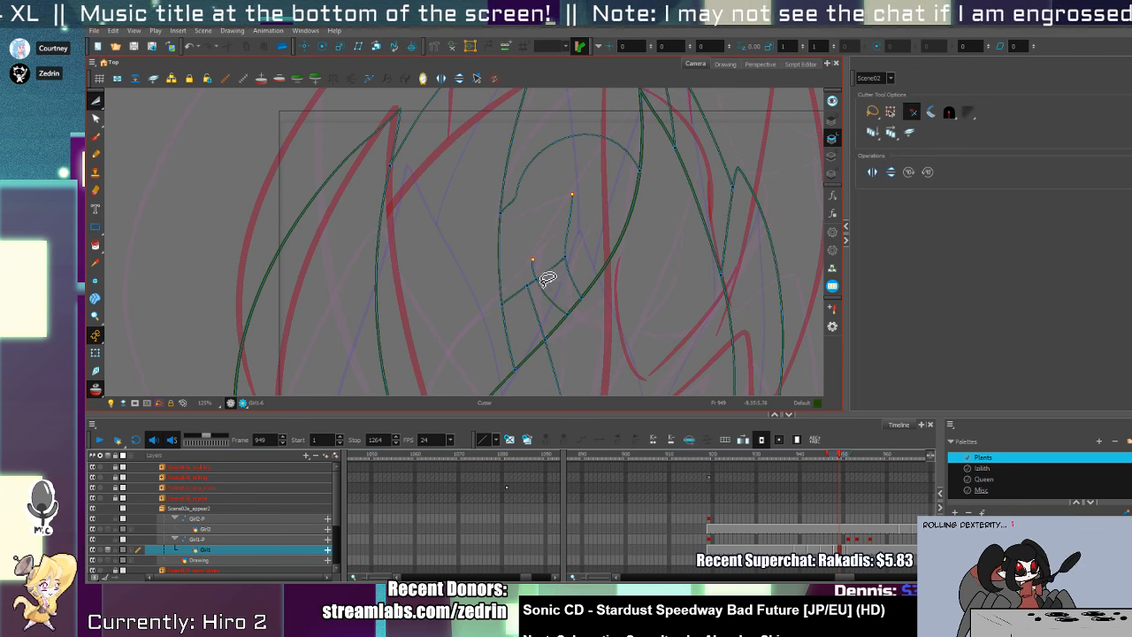
scroll(576, 227, up, 3)
- Check the finished plant characters around frame 1077 and return to the first plant layer at frame 949
key(alt+/)
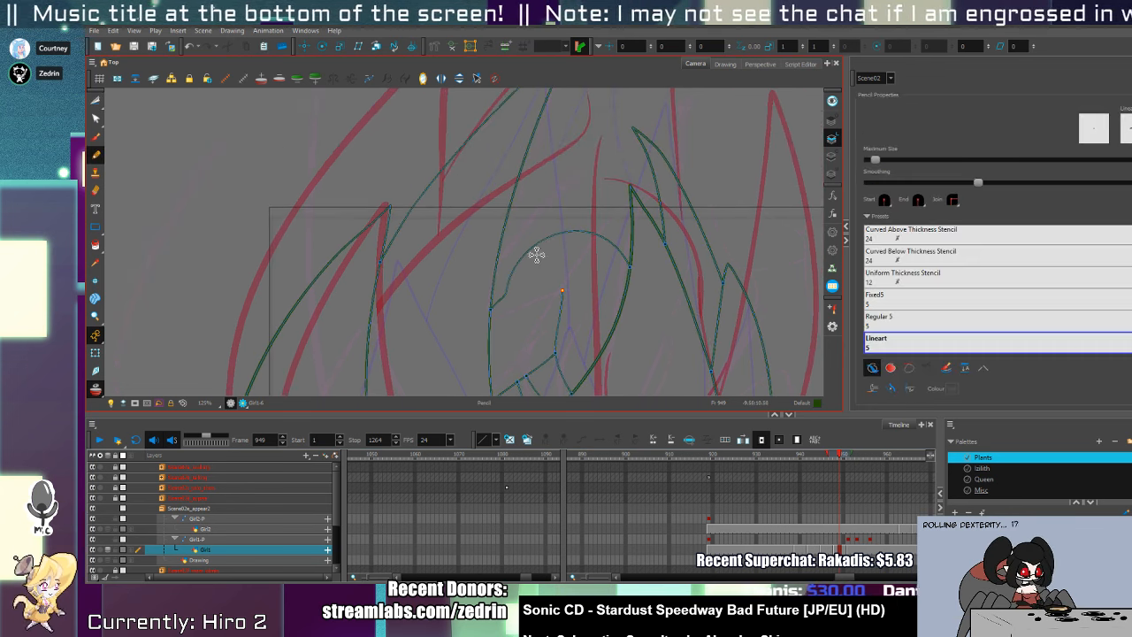
click(506, 525)
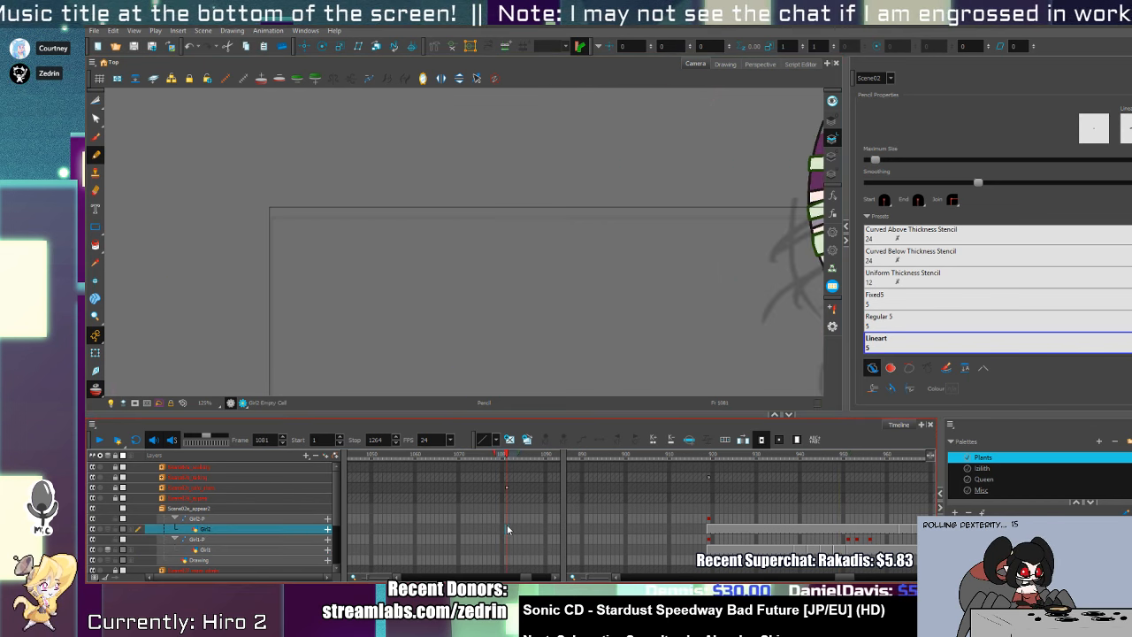
click(491, 520)
scroll(510, 303, down, 5)
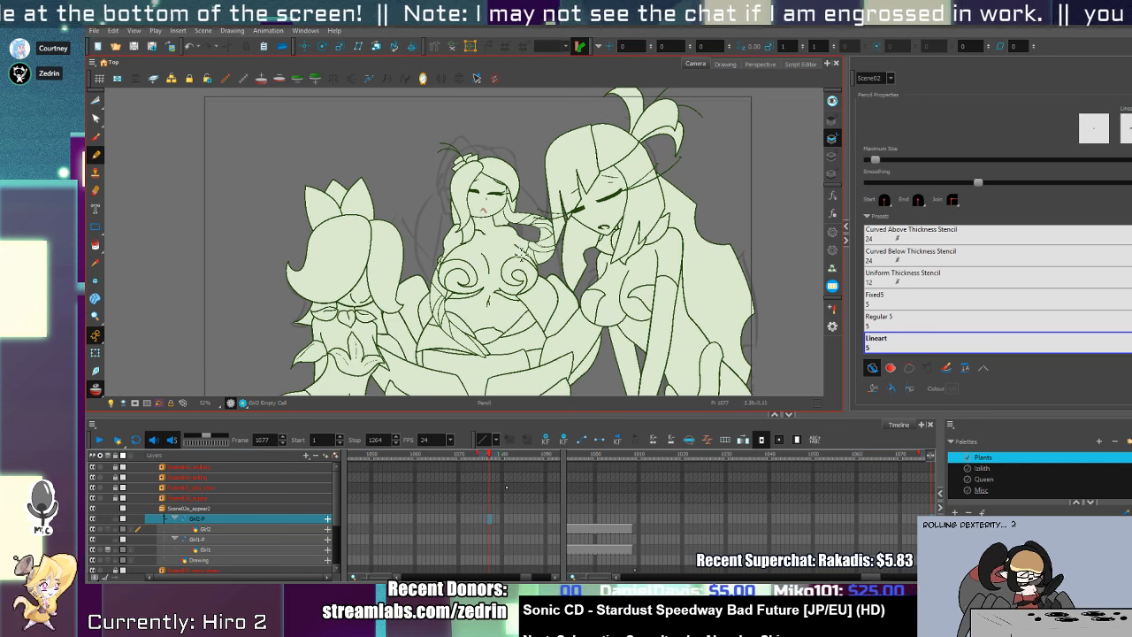
click(608, 550)
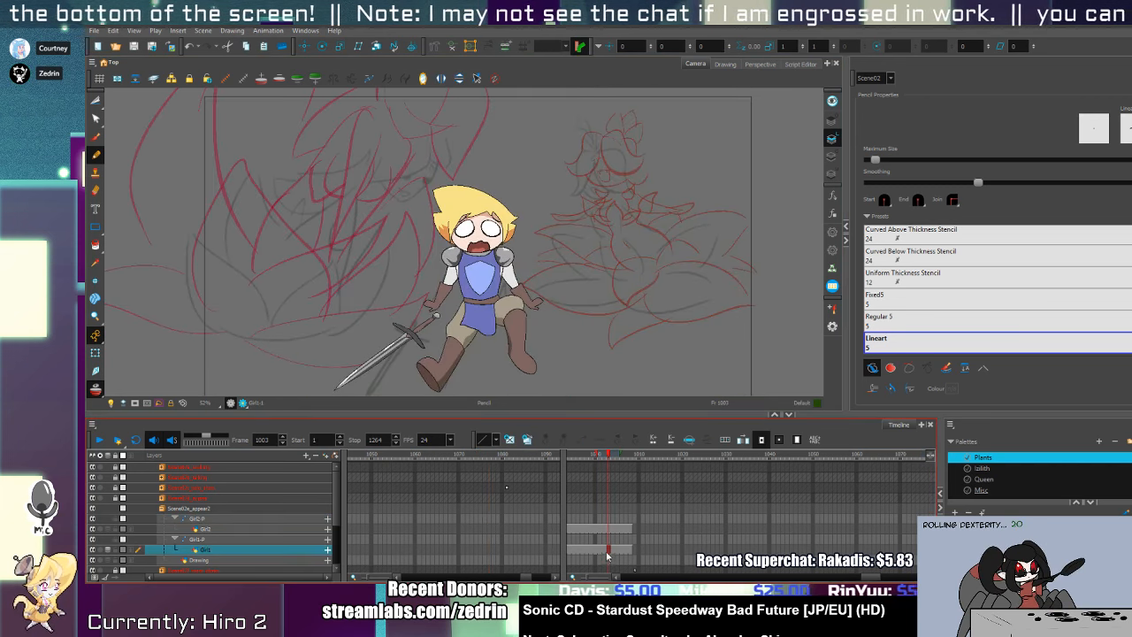
mouse_move(608, 459)
mouse_down()
mouse_move(534, 461)
mouse_move(663, 508)
mouse_move(635, 550)
mouse_up()
scroll(509, 309, up, 5)
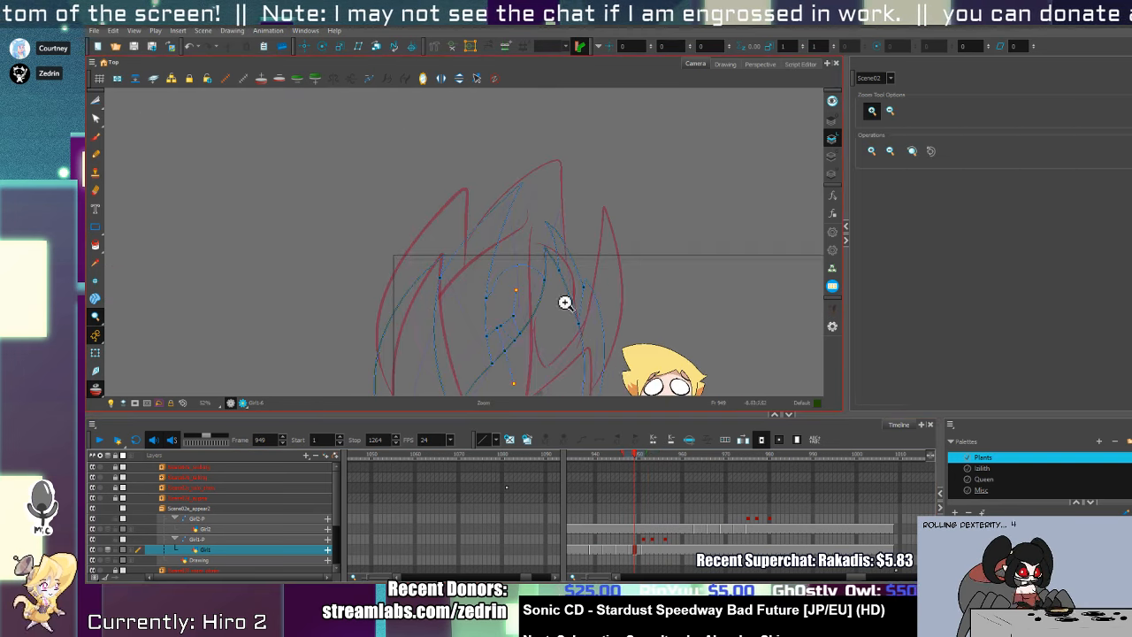
- Draw pairs of nested loops rising from both sides of the rounded arc, undoing the unsuitable strokes
drag(465, 201, 440, 268)
key(ctrl+z)
mouse_move(510, 268)
mouse_down()
mouse_move(551, 263)
mouse_move(548, 227)
mouse_move(550, 245)
mouse_move(437, 251)
mouse_up()
key(ctrl+z)
key(ctrl+z)
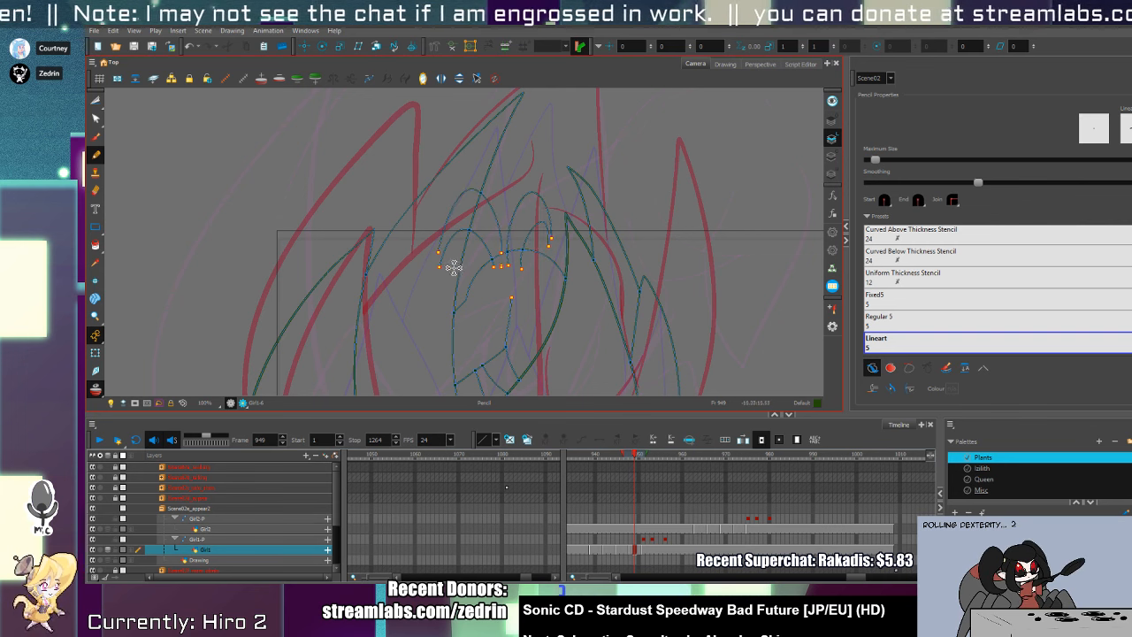
- Trim the left pair of loops where they cross the tall back petal's edge
key(alt+z)
click(496, 265)
key(alt+t)
key(alt+q)
mouse_move(505, 240)
mouse_down()
mouse_move(508, 261)
mouse_move(551, 260)
mouse_move(519, 263)
mouse_move(508, 299)
mouse_up()
key(alt+t)
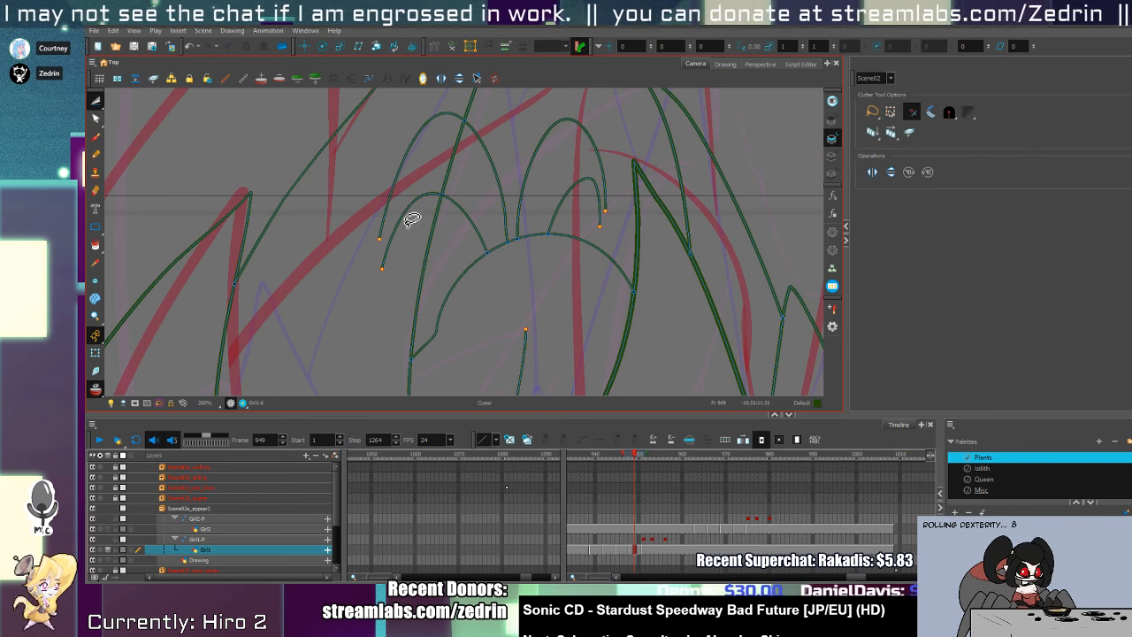
drag(407, 228, 407, 191)
drag(407, 169, 420, 123)
- Join the open ends of the two right loops with a short stroke on the first plant layer
key(alt+b)
key(alt+/)
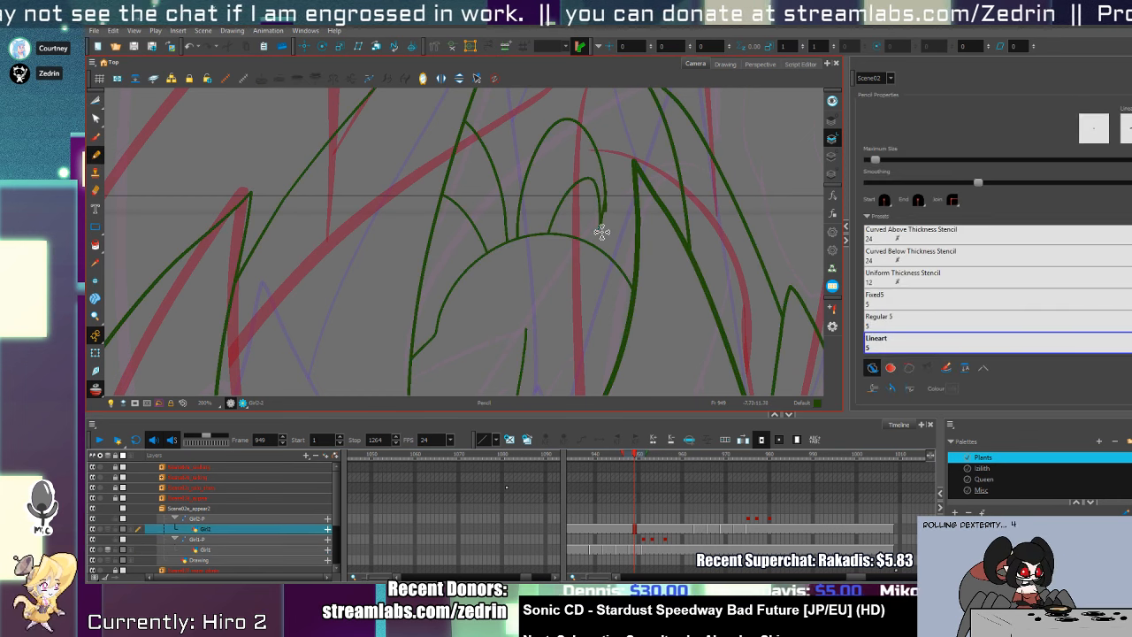
key(shift+t)
key(alt+s)
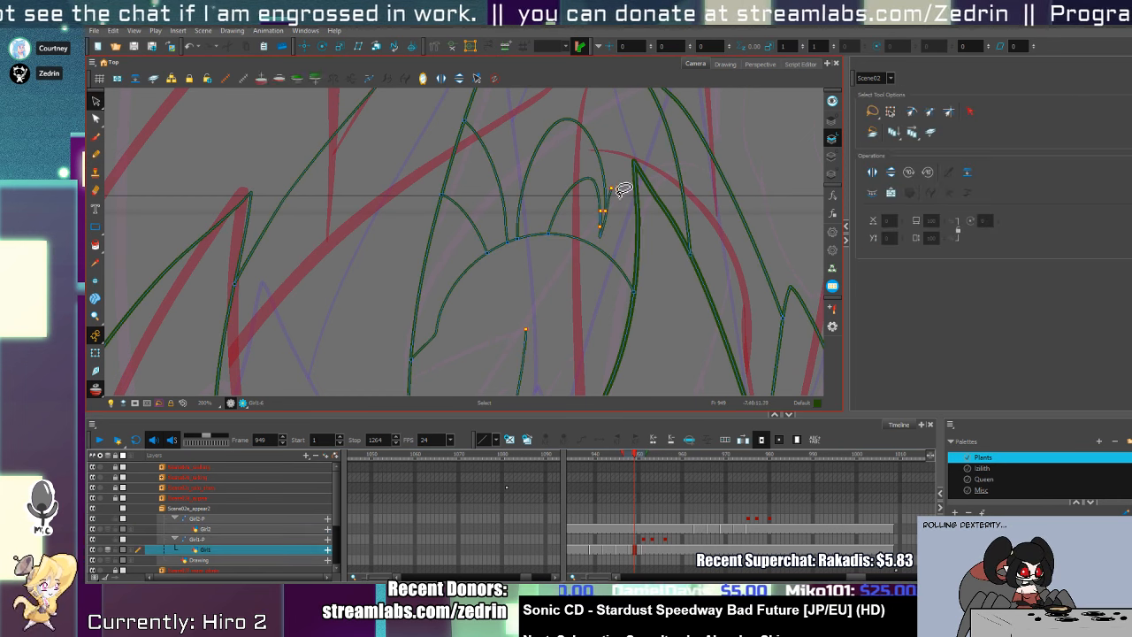
click(605, 216)
key(alt+/)
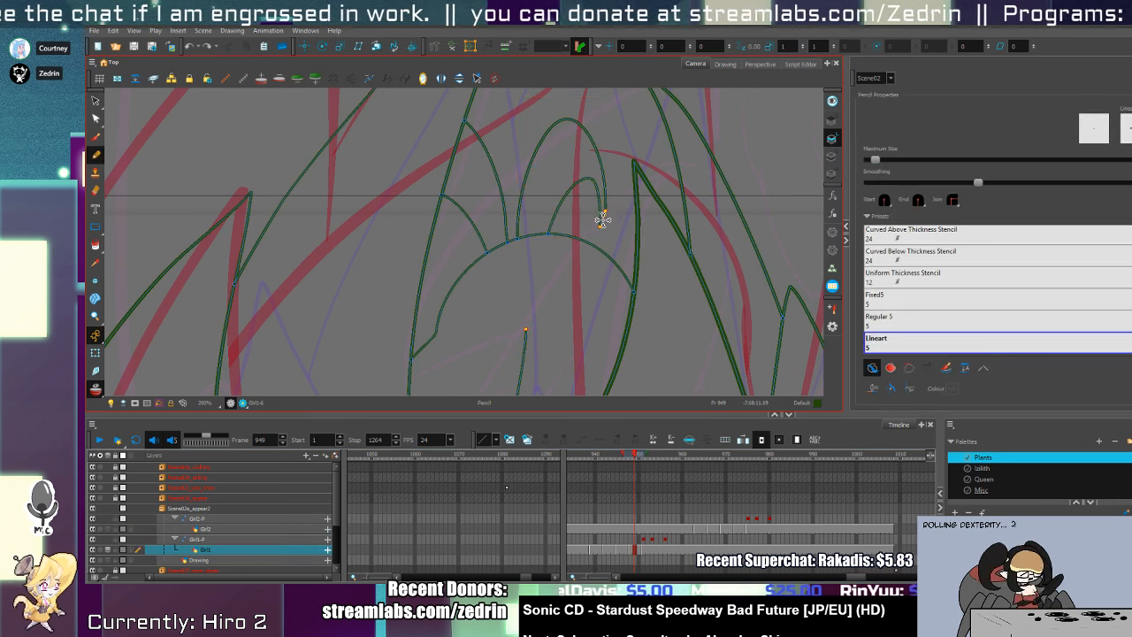
key(alt+s)
key(ctrl+z)
key(ctrl+shift+z)
key(alt+z)
scroll(607, 209, up, 6)
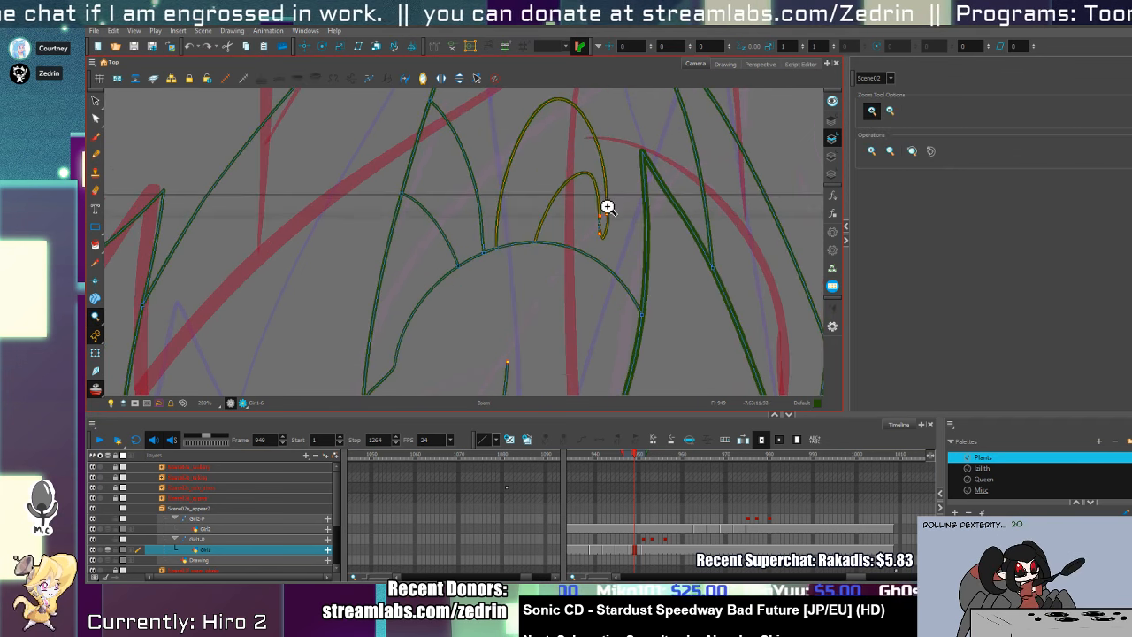
click(605, 209)
key(alt+shift+f)
key(shift+z)
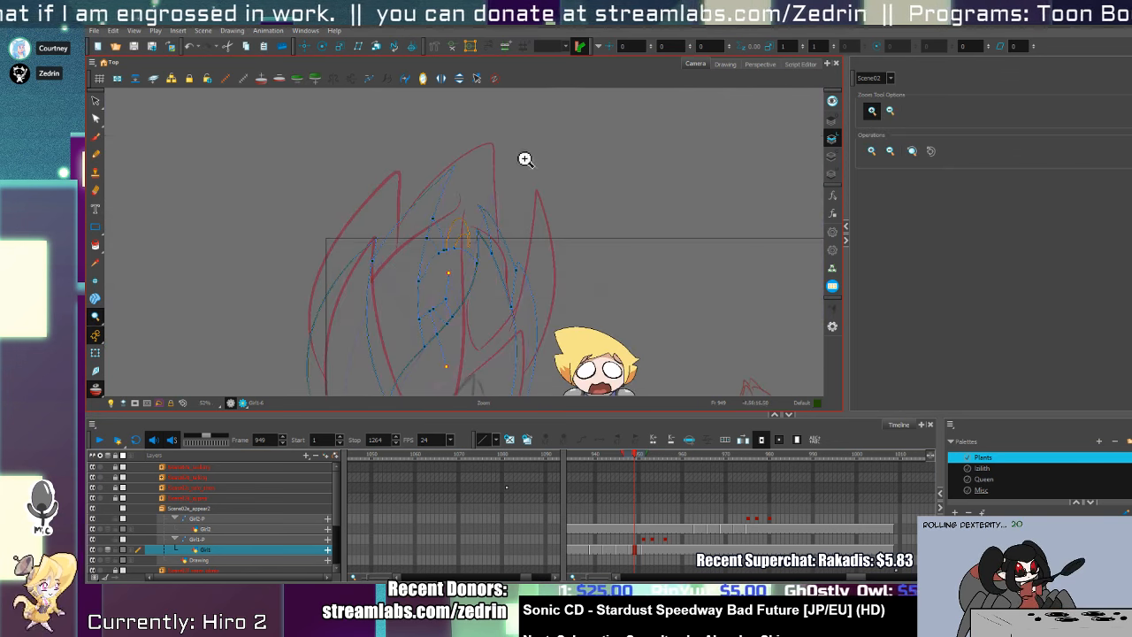
- Draw a small curved line above the left loops and trim it at the neighbouring petal lines
drag(441, 202, 453, 210)
scroll(463, 228, up, 5)
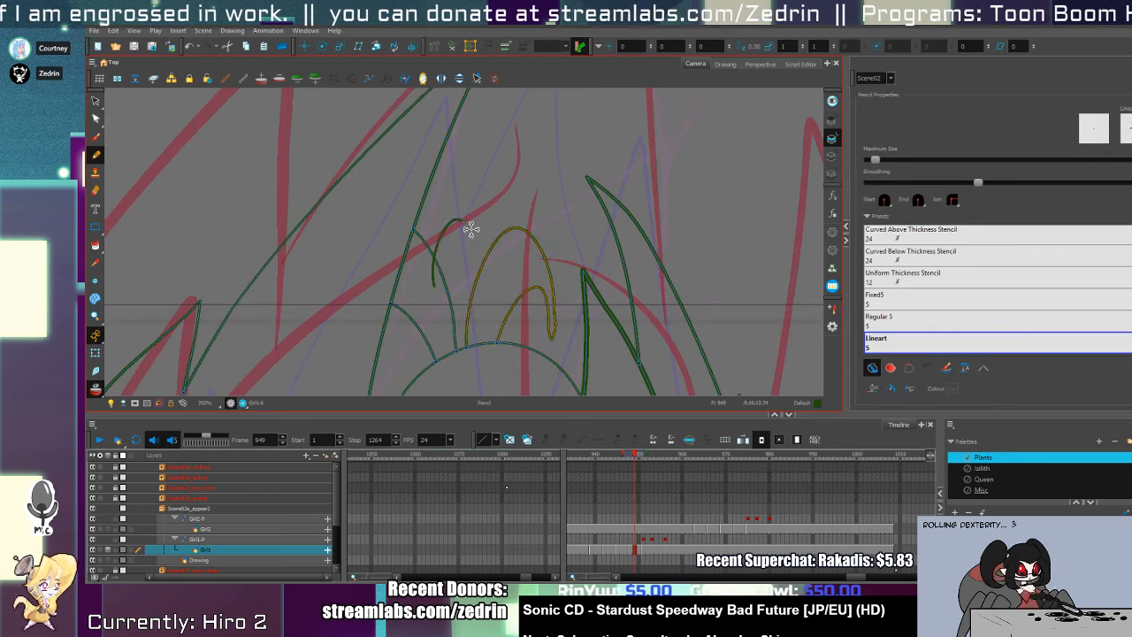
key(alt+t)
key(shift+z)
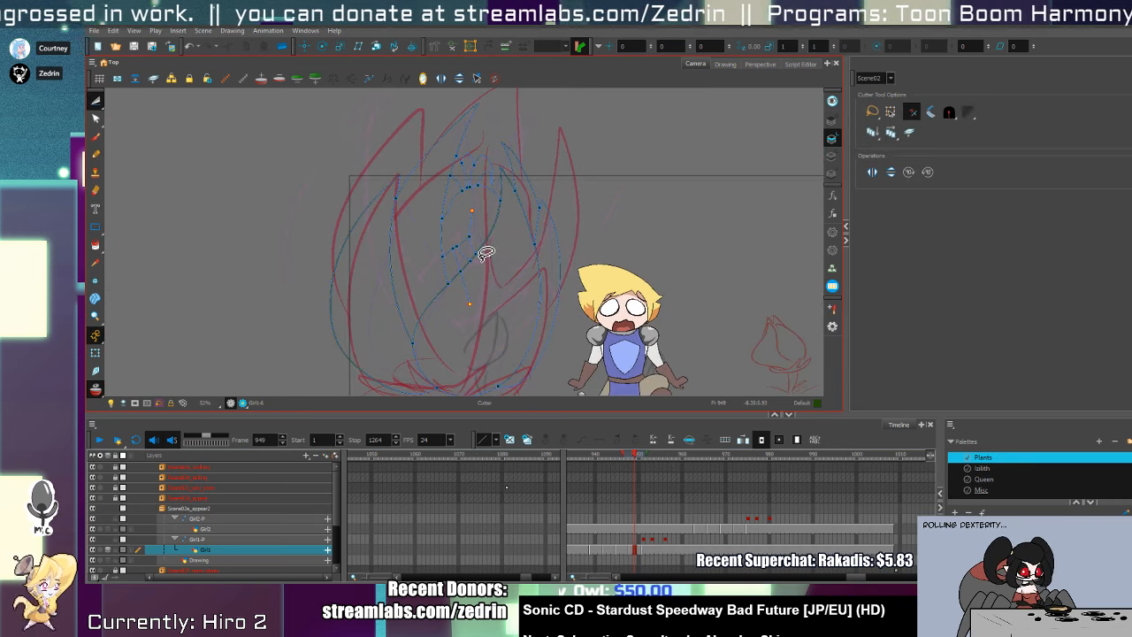
- Review the plant's growth by stepping and scrubbing through its line art and sketches between frames 920 and 959
key(period)
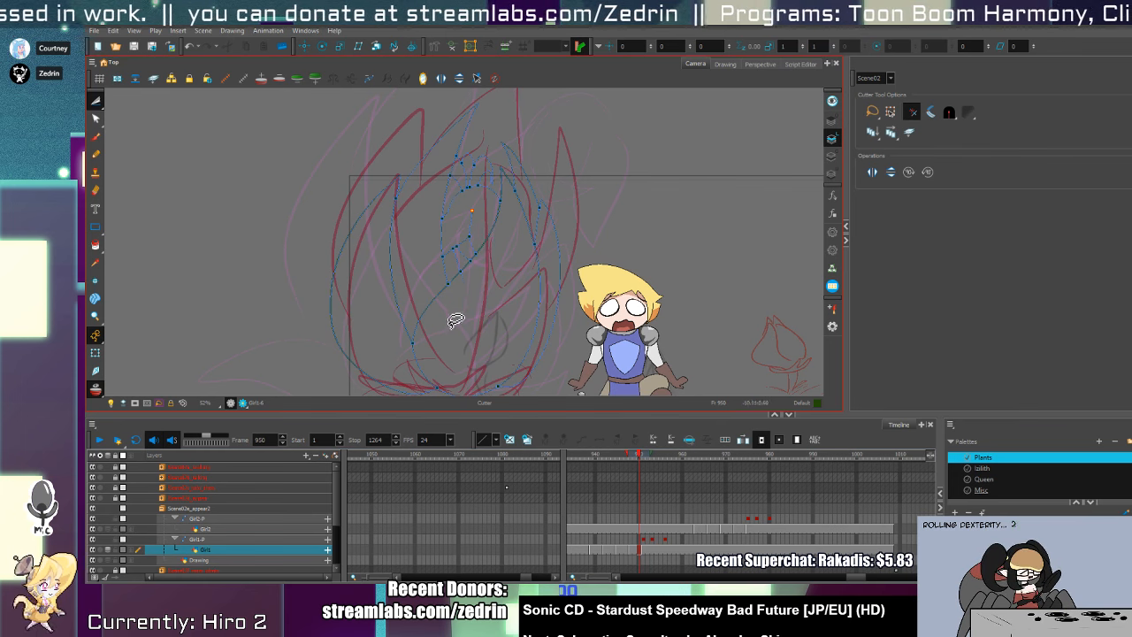
key(period)
key(period)
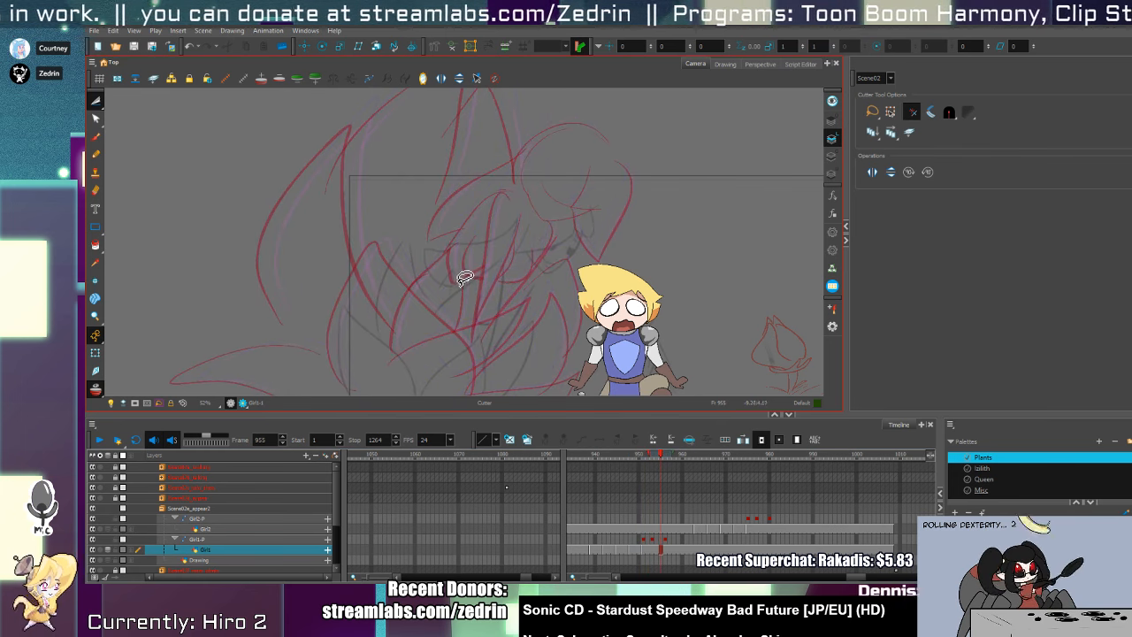
key(period)
key(comma)
key(comma)
key(comma)
key(comma)
key(comma)
key(comma)
key(comma)
key(comma)
key(comma)
key(comma)
key(comma)
key(comma)
key(comma)
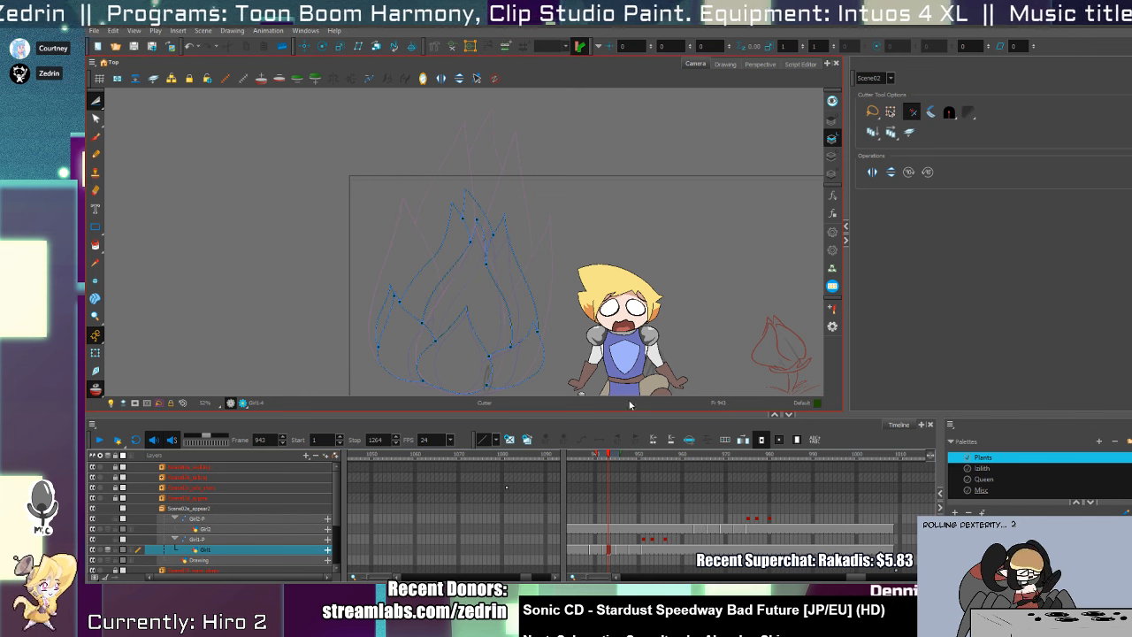
drag(603, 458, 595, 501)
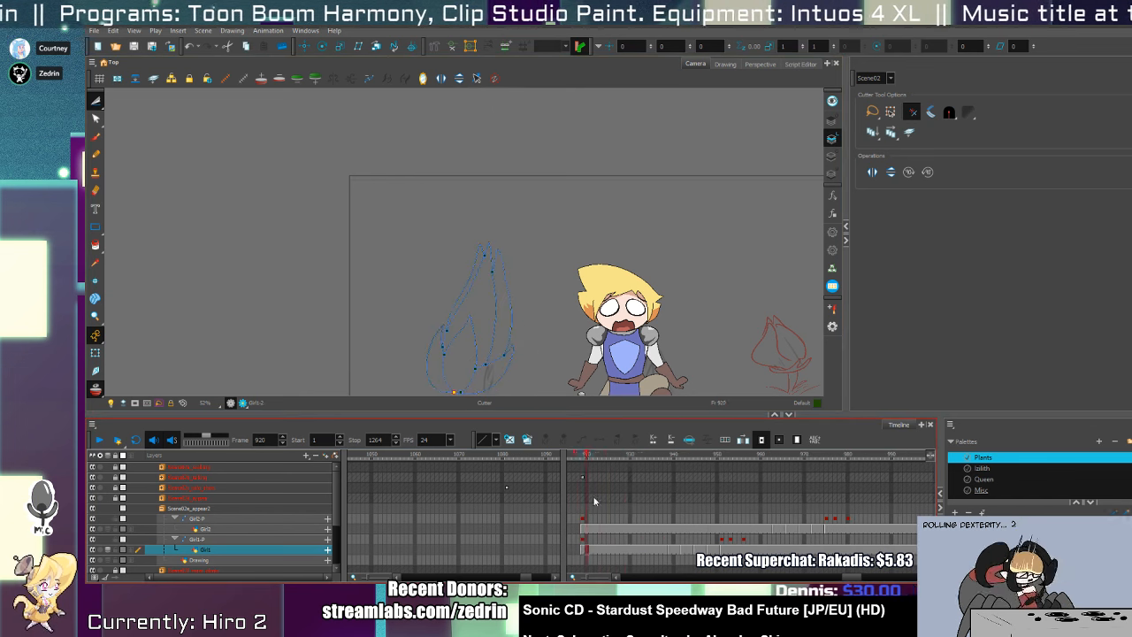
mouse_move(694, 563)
mouse_down()
mouse_move(804, 545)
mouse_move(608, 554)
mouse_move(775, 552)
mouse_move(639, 580)
mouse_move(703, 553)
mouse_move(777, 549)
mouse_move(644, 556)
mouse_move(825, 546)
mouse_move(736, 550)
mouse_up()
drag(734, 546, 756, 546)
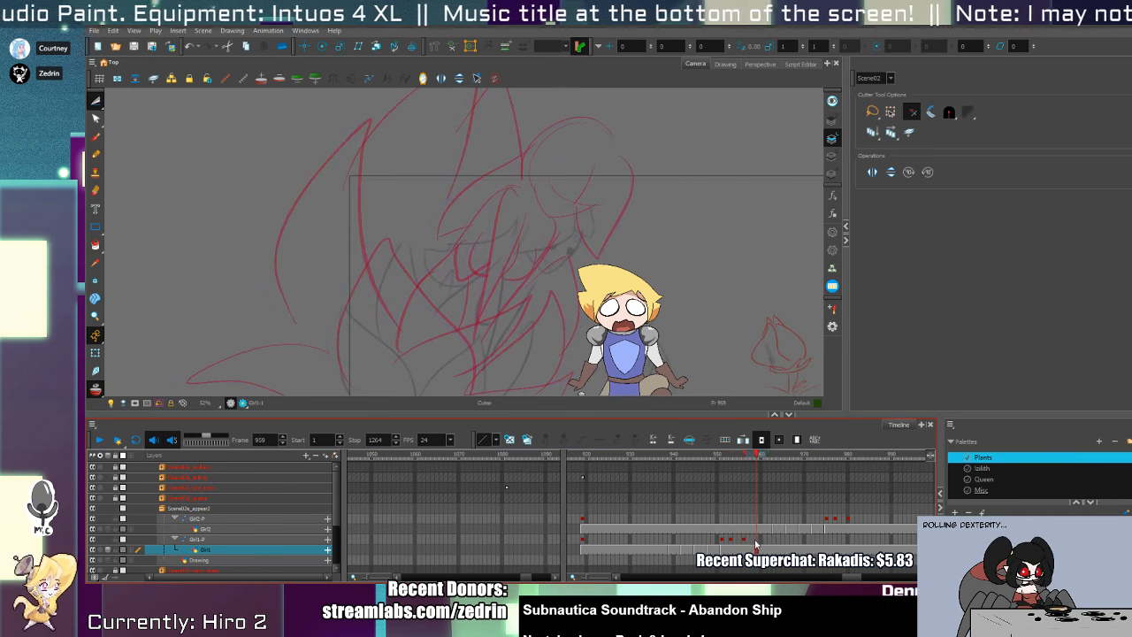
- Draw the pointed front petal over the small bud sketch beside the knight on the second plant layer at frame 960
click(760, 529)
key(space)
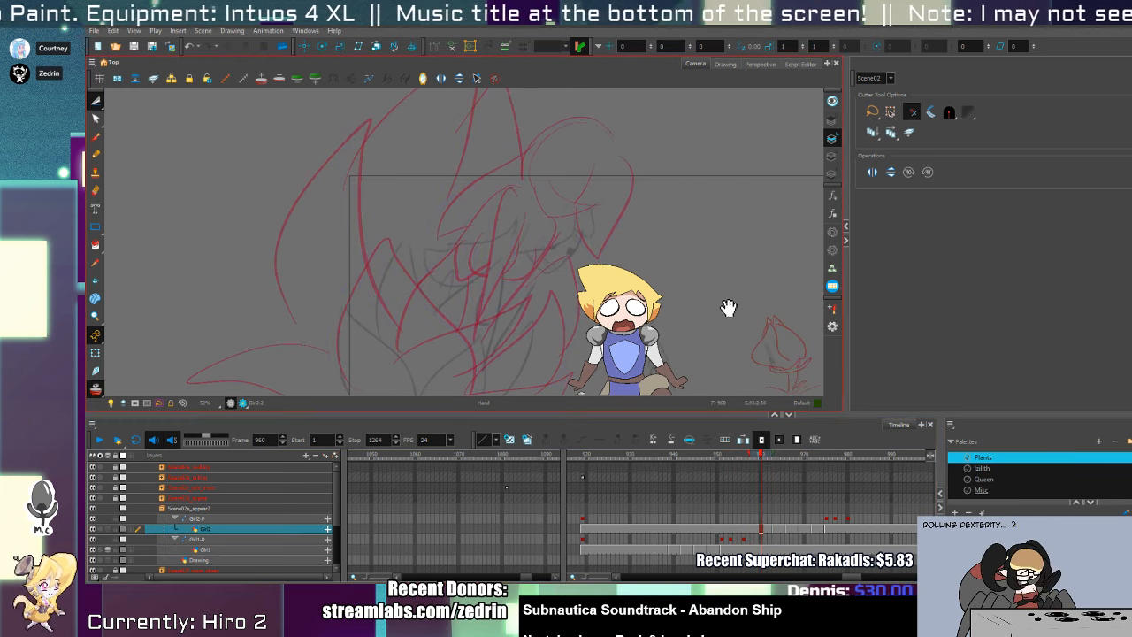
drag(792, 323, 618, 281)
key(ctrl+space)
click(601, 297)
click(609, 302)
key(alt+x)
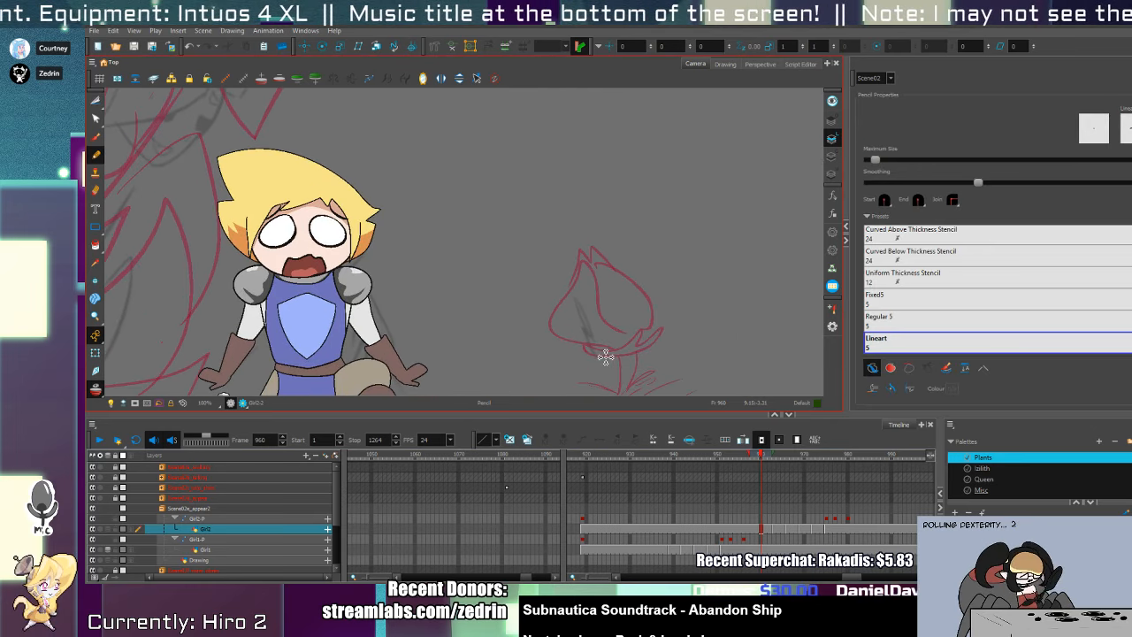
mouse_move(616, 353)
mouse_down()
mouse_move(555, 326)
mouse_move(565, 273)
mouse_move(586, 258)
mouse_move(625, 337)
mouse_move(610, 354)
mouse_up()
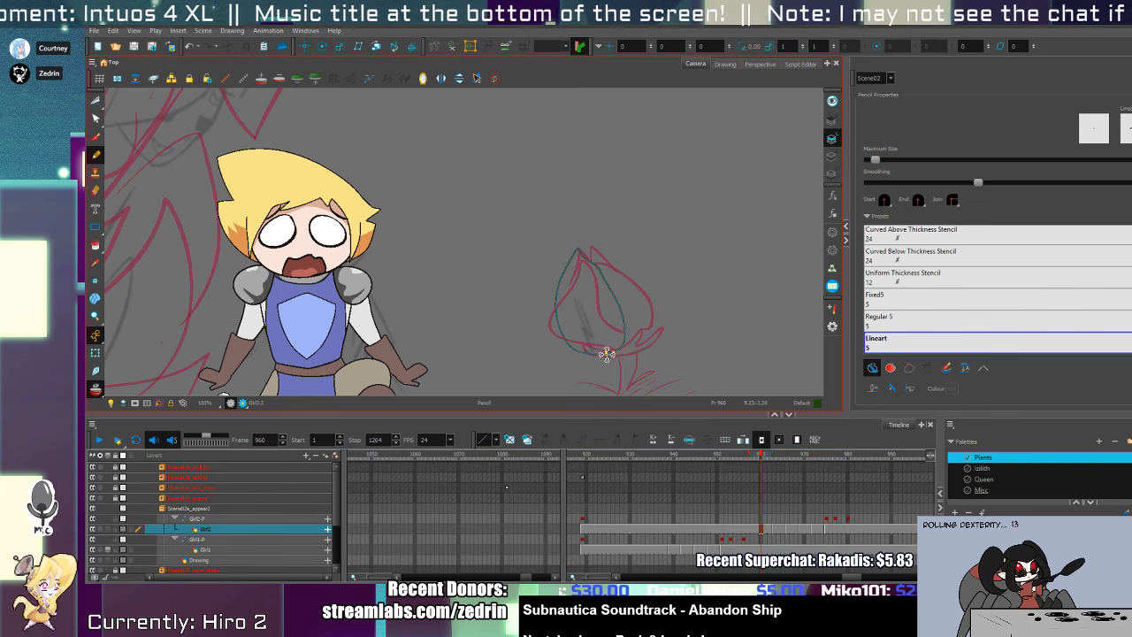
key(alt+s)
click(619, 352)
key(alt+x)
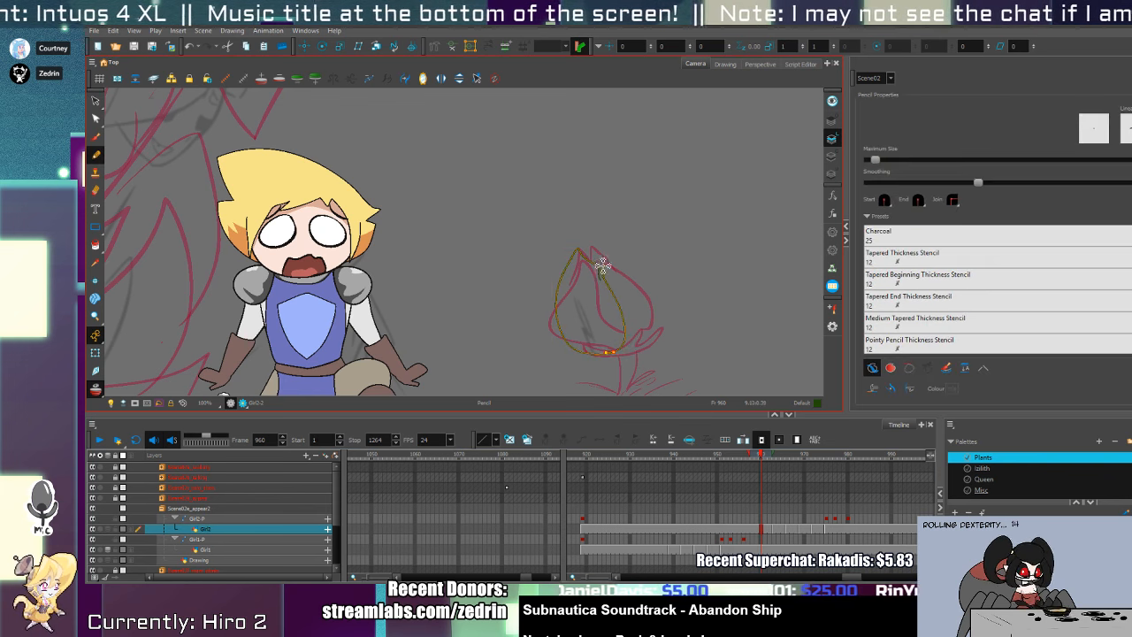
- Draw the bud's second petal behind the front one, undoing the first attempt and redrawing it closer to the sketch
mouse_move(620, 257)
mouse_down()
mouse_move(649, 328)
mouse_move(604, 346)
mouse_up()
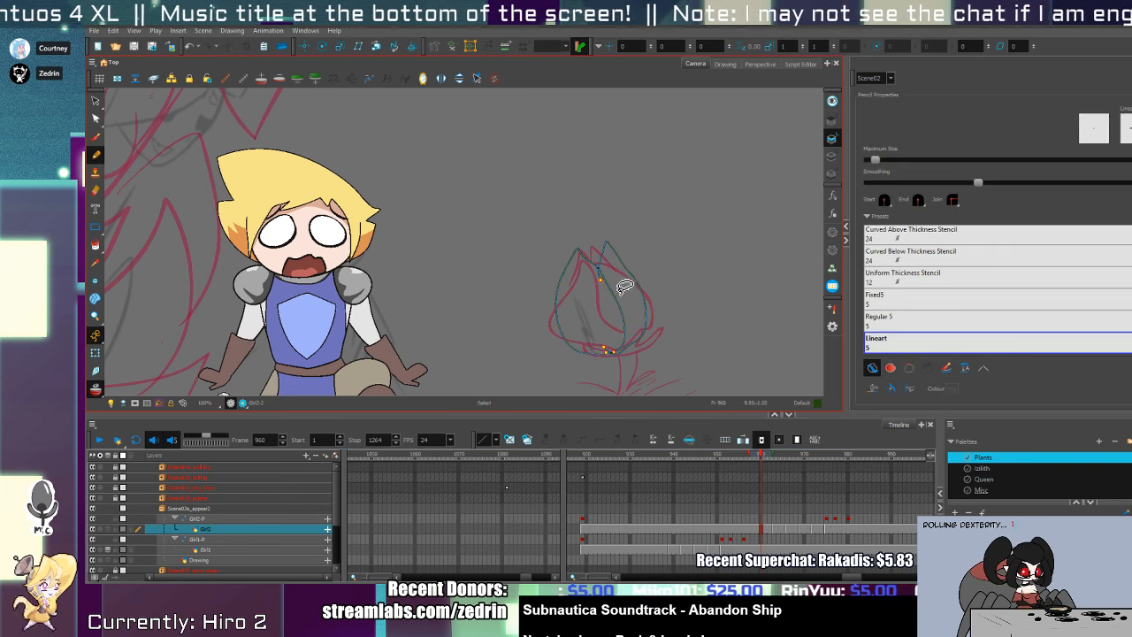
key(ctrl+z)
mouse_move(599, 281)
mouse_down()
mouse_move(600, 268)
mouse_move(652, 328)
mouse_move(601, 344)
mouse_up()
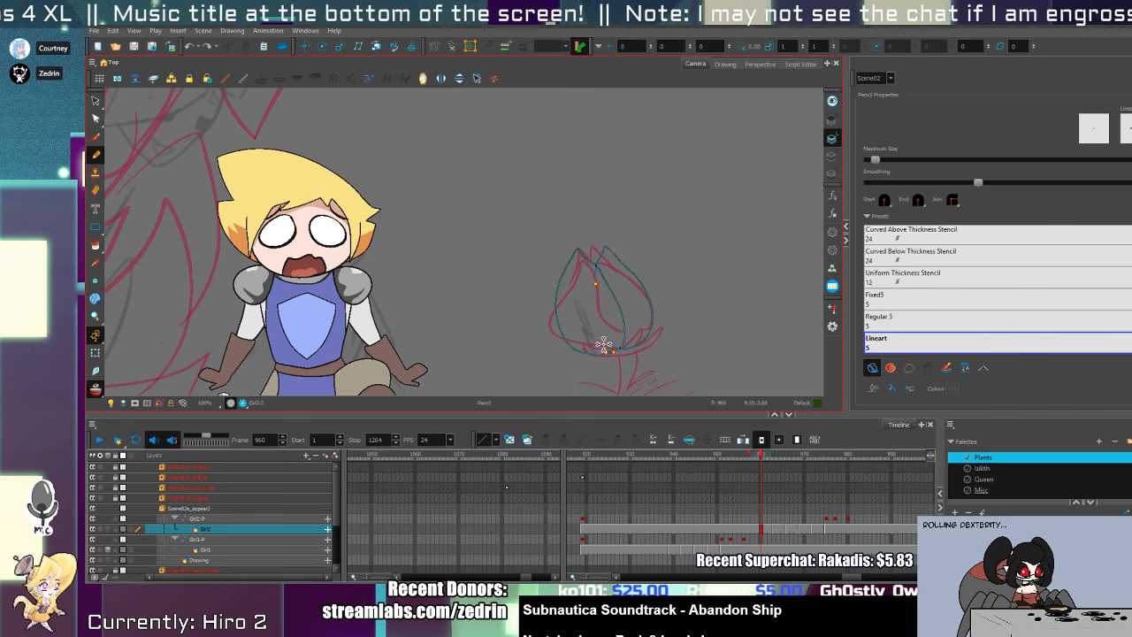
- Close the gap at the bottom of the front petal with a short pencil stroke and clean up the overlapping ends into one outline
key(alt+t)
scroll(609, 336, up, 3)
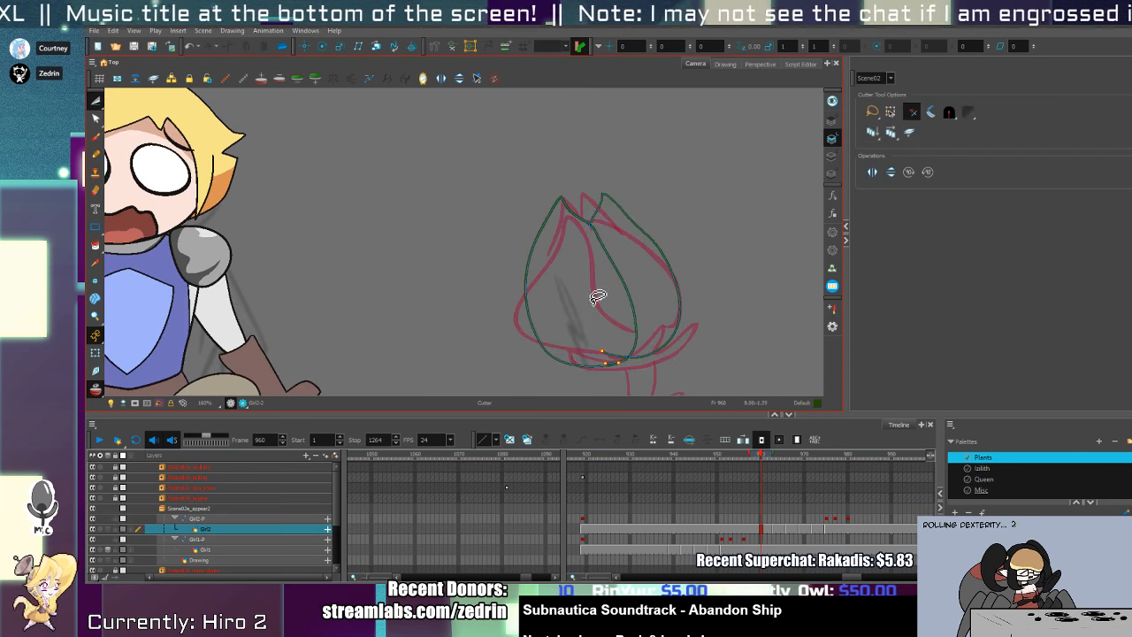
key(alt+z)
click(616, 384)
click(625, 392)
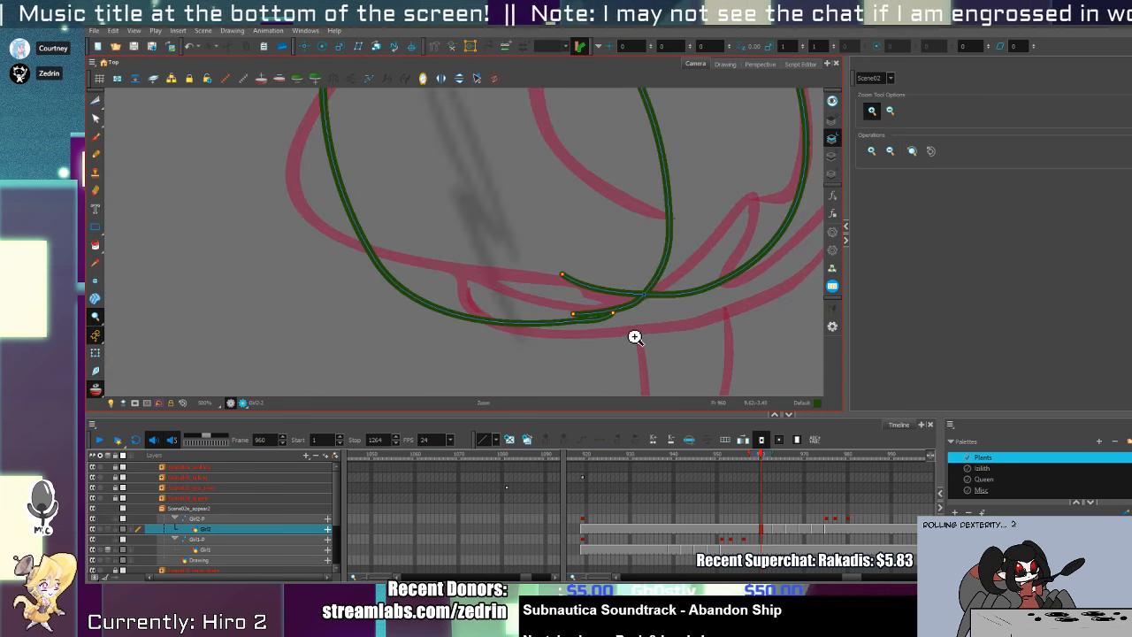
key(alt+slash)
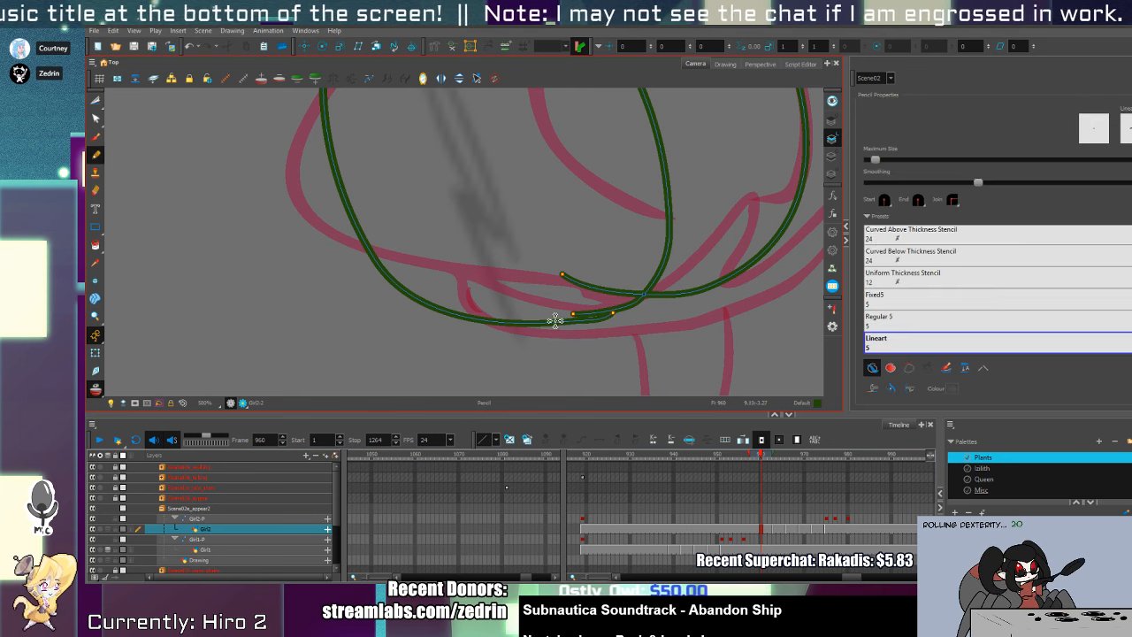
mouse_move(548, 319)
mouse_down()
mouse_move(628, 293)
mouse_move(602, 326)
mouse_up()
key(alt+s)
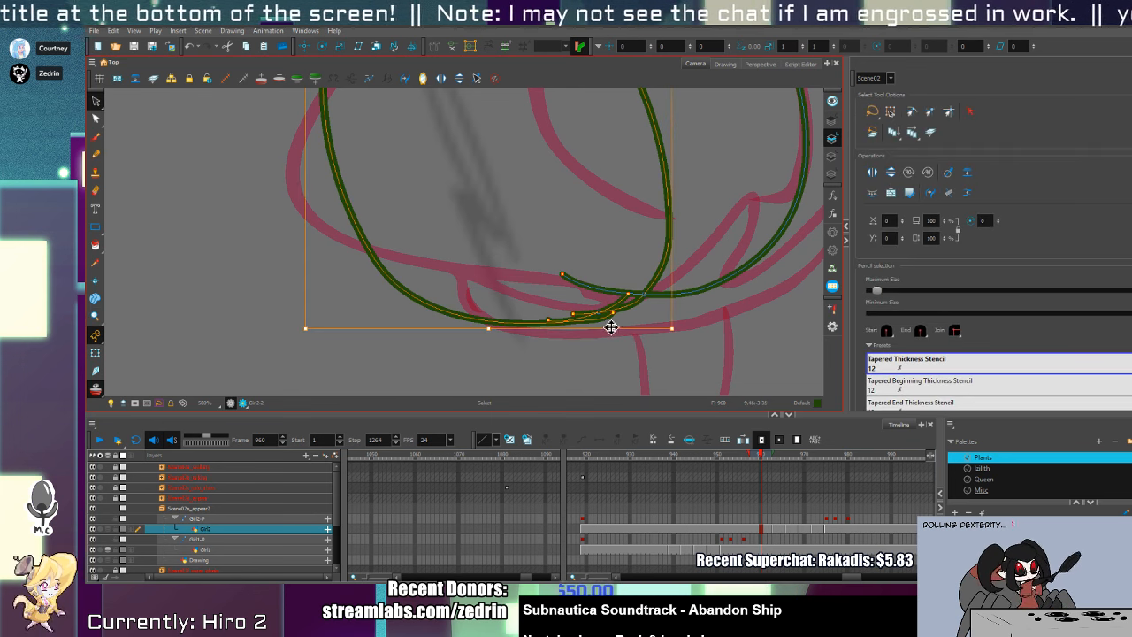
key(alt+q)
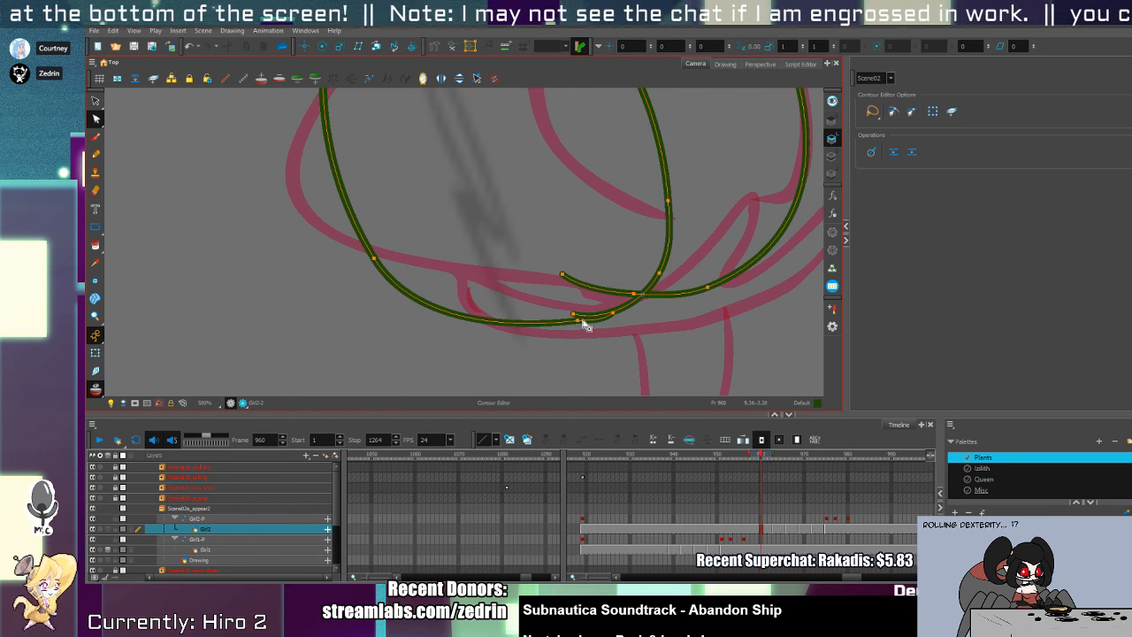
key(alt+s)
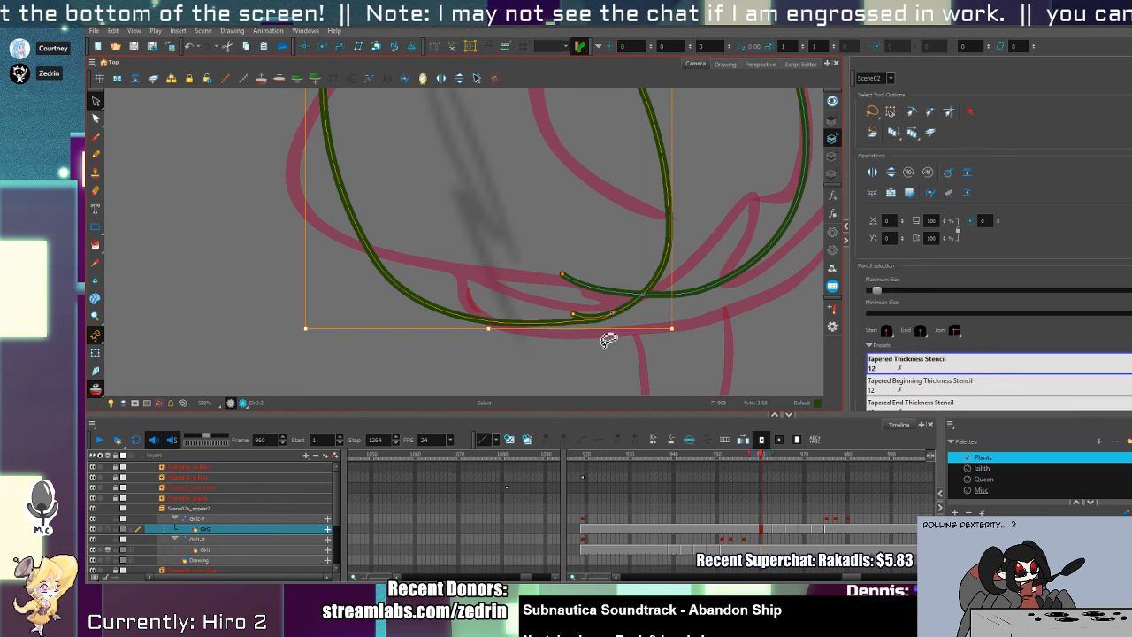
click(927, 195)
key(ctrl+z)
- Trim the second petal's lower end where it runs past the front petal's outline
key(alt+z)
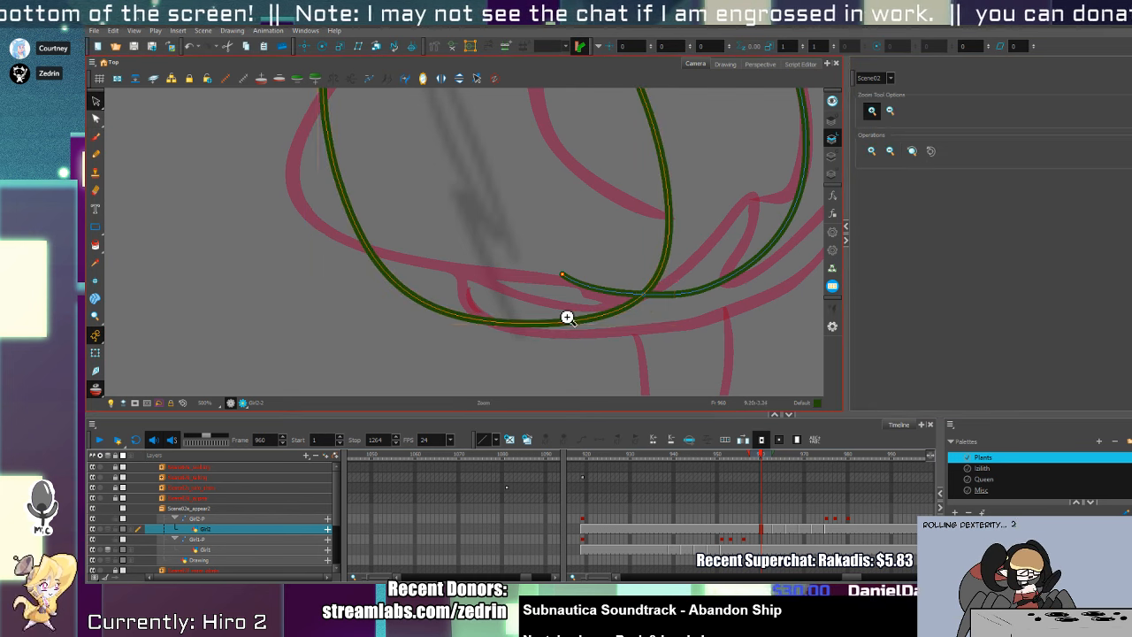
alt+click(568, 317)
alt+click(571, 307)
key(alt+t)
drag(580, 287, 569, 309)
- Trim the second petal's upper end where it crosses inside the front petal near the bud's tip
key(1)
key(1)
key(1)
key(1)
key(1)
key(1)
key(1)
key(1)
key(alt+z)
click(468, 212)
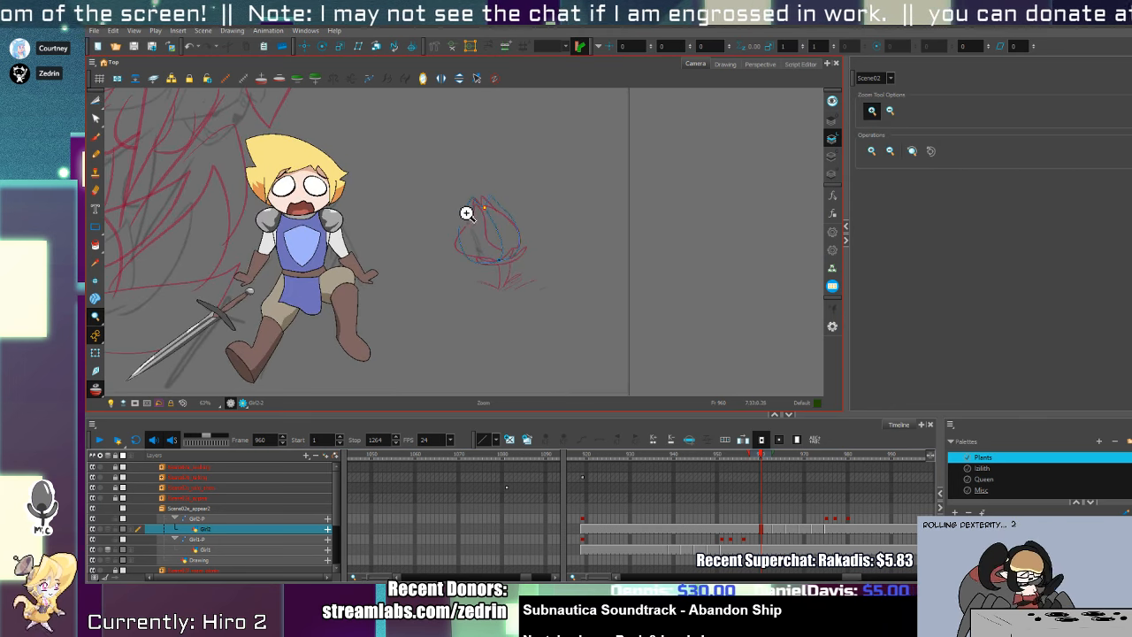
click(468, 212)
click(468, 212)
click(470, 213)
click(473, 212)
click(478, 210)
key(alt+q)
click(545, 197)
click(543, 202)
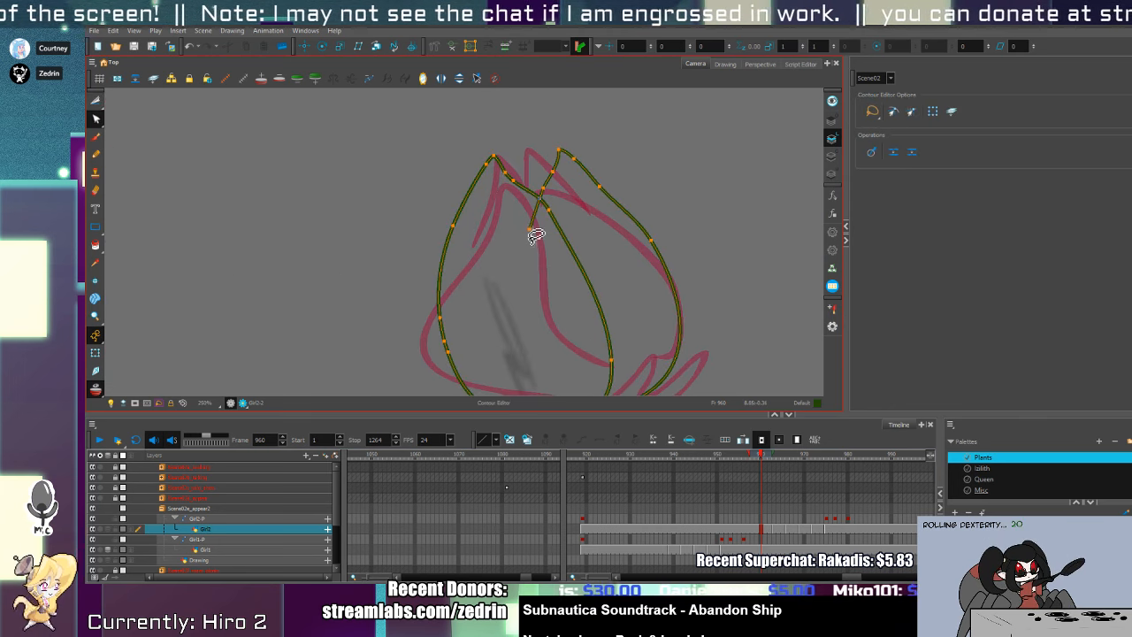
key(alt+t)
mouse_move(526, 191)
mouse_down()
mouse_move(532, 223)
mouse_move(520, 218)
mouse_move(550, 221)
mouse_up()
- Draw a small rear petal arc between the two petal tips and trim its end inside the front petal
key(alt+/)
key(alt+t)
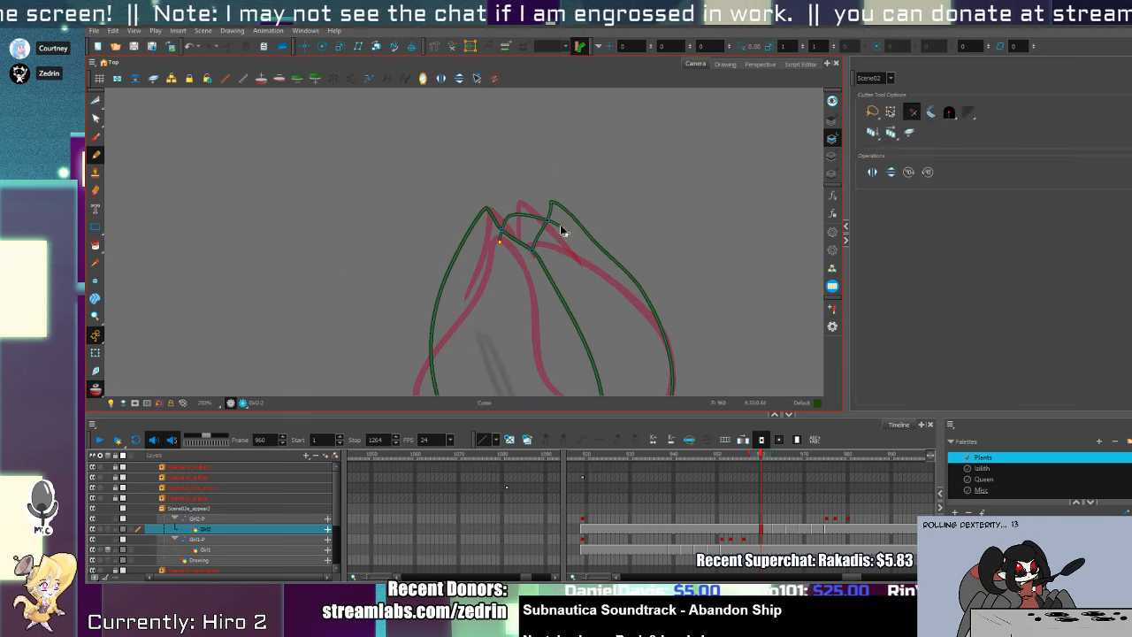
drag(501, 254, 511, 241)
- Draw pointed leaves beneath the bud, spreading to both sides of its base, trimming overlaps along the way
key(1)
key(1)
key(1)
key(1)
key(1)
key(1)
key(alt+z)
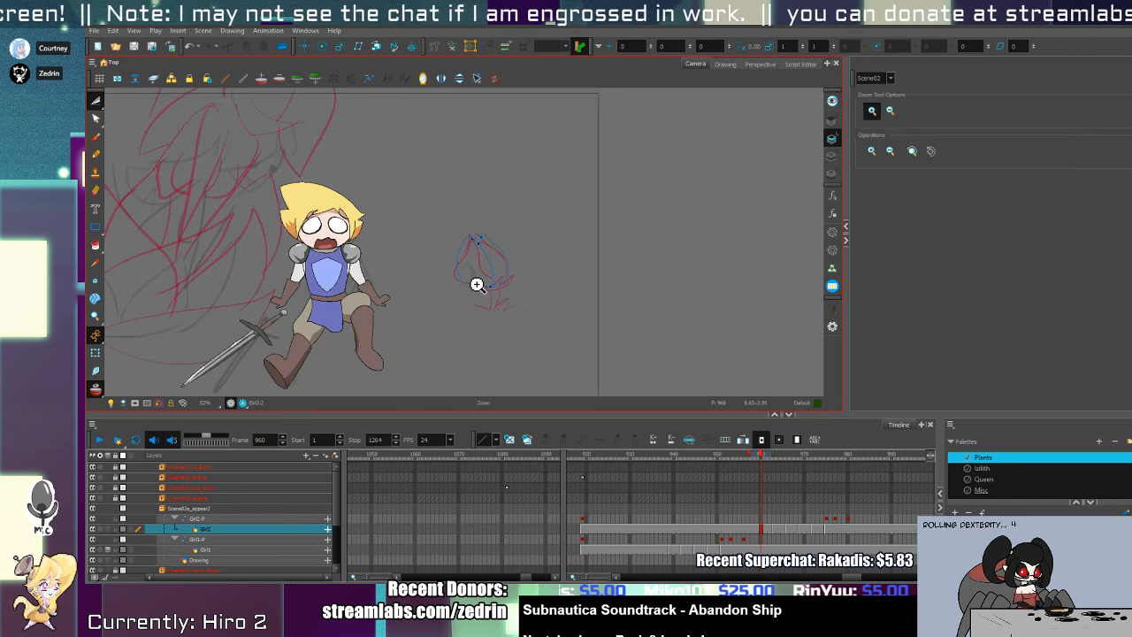
click(475, 283)
click(472, 286)
click(470, 289)
key(alt+/)
mouse_move(462, 309)
mouse_down()
mouse_move(518, 295)
mouse_move(518, 309)
mouse_move(563, 301)
mouse_move(546, 285)
mouse_move(561, 293)
mouse_move(564, 271)
mouse_move(552, 270)
mouse_up()
key(alt+t)
key(alt+/)
key(alt+t)
key(alt+/)
- Trim the leaf lines that overlap the petals and each other at the bud's base
key(alt+z)
click(553, 271)
double_click(556, 281)
key(alt+t)
drag(553, 316, 557, 323)
drag(536, 301, 559, 253)
- Adjust the loose end of the lower middle leaf to meet the bud's base and trim the excess
key(alt+q)
click(451, 346)
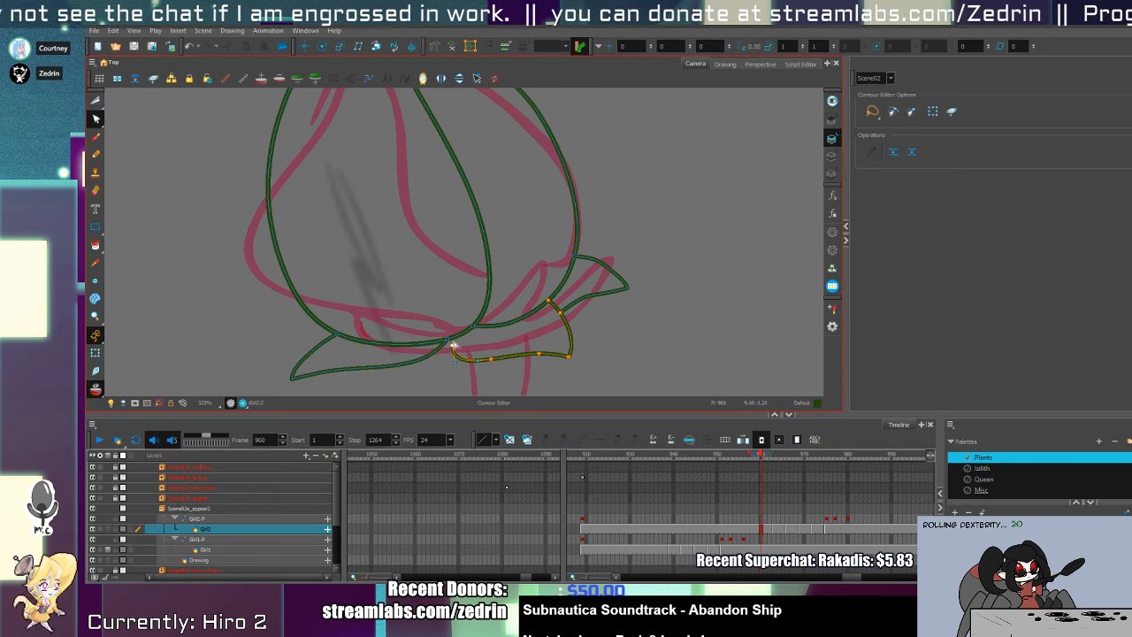
key(alt+t)
key(shift+m)
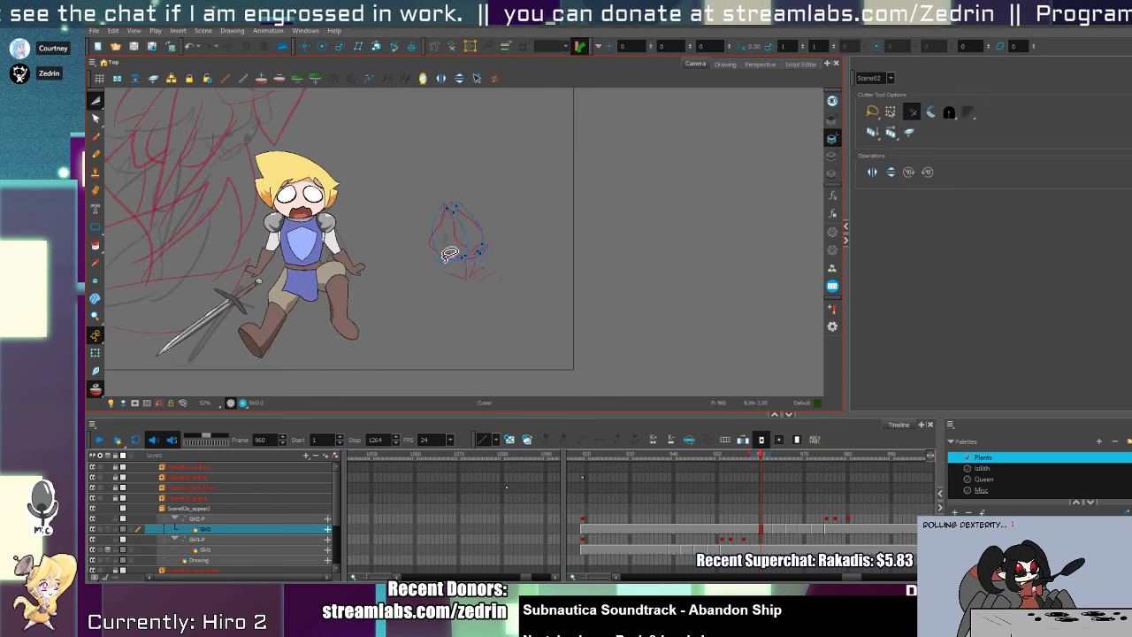
drag(474, 258, 548, 306)
key(alt+z)
click(549, 306)
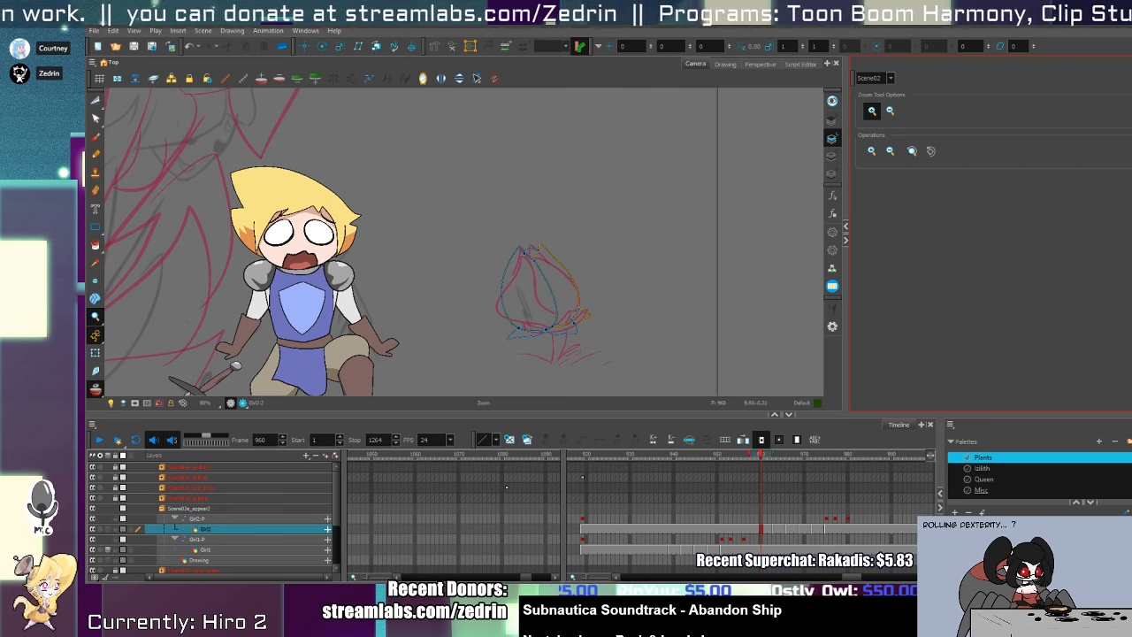
key(alt+q)
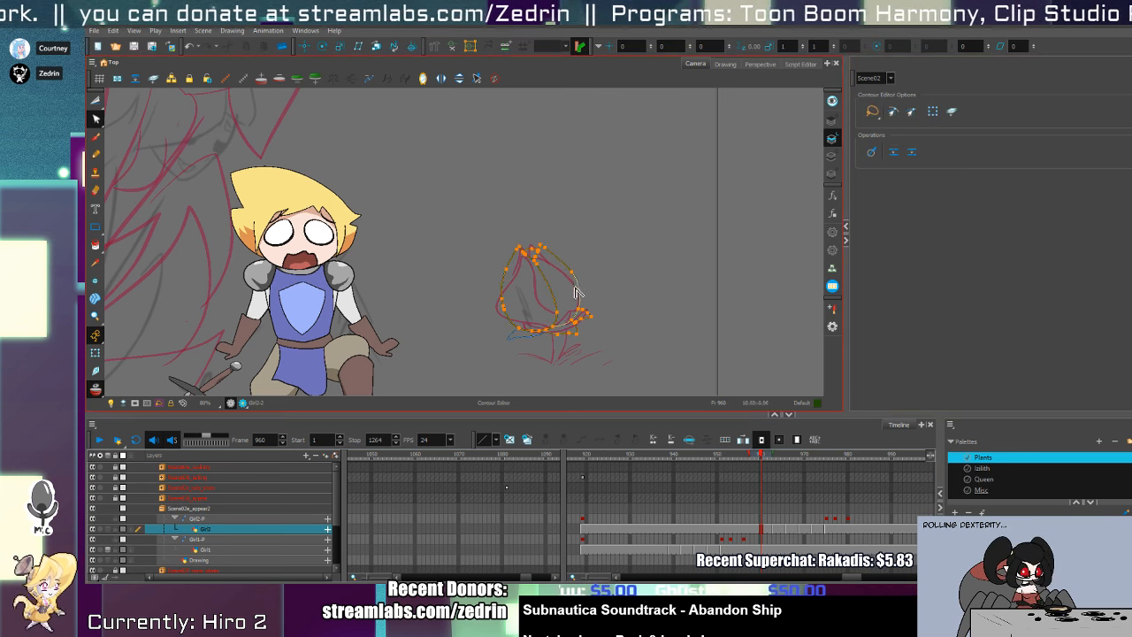
scroll(643, 318, down, 2)
key(alt+z)
alt+click(603, 323)
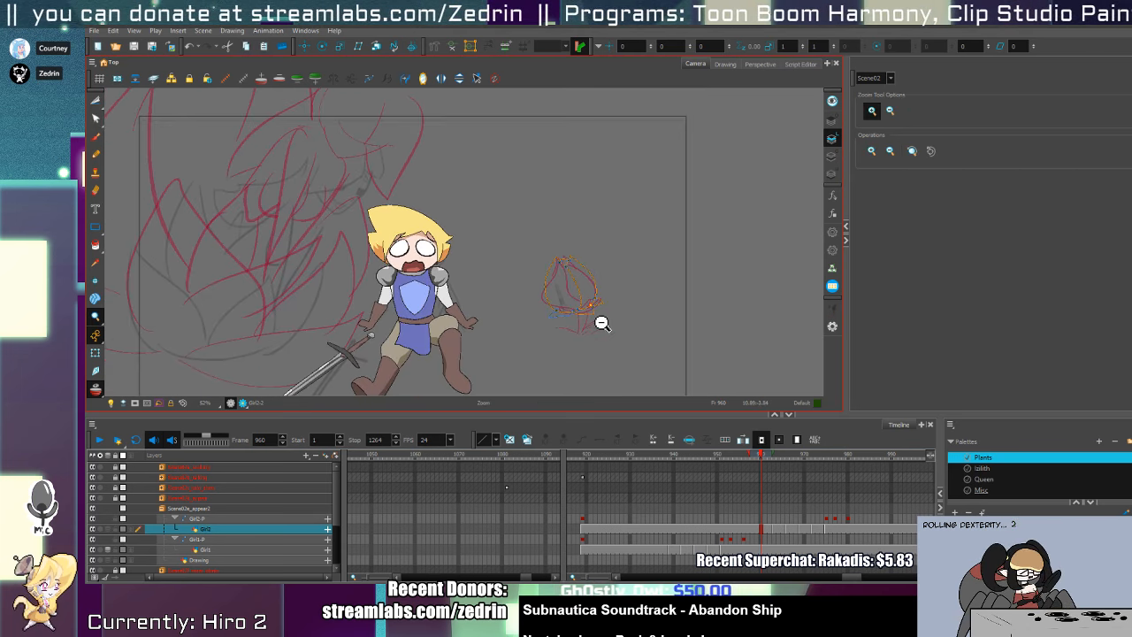
click(604, 328)
key(alt+slash)
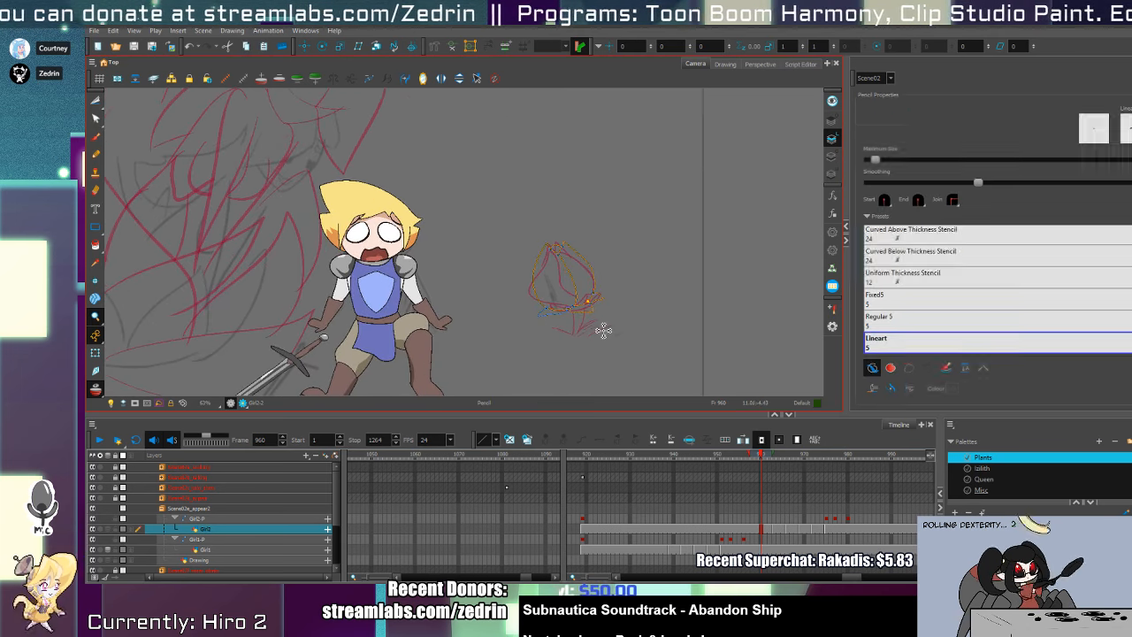
drag(539, 316, 559, 309)
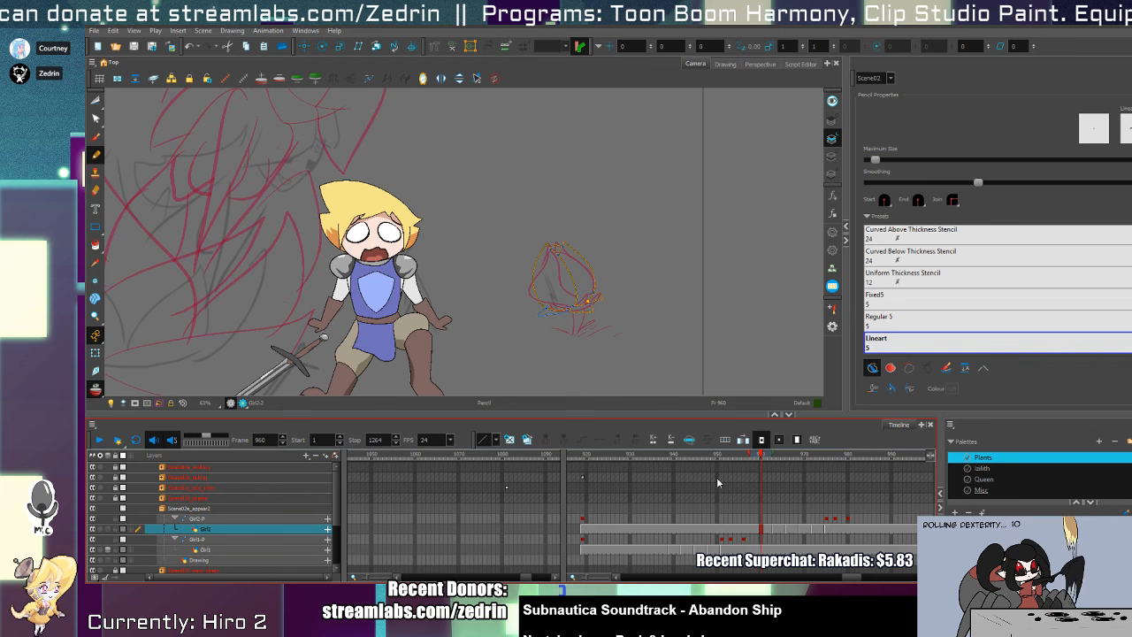
- At frame 963, make the line art layer active and draw the rounded front petal over the bud sketch, refining its contour
click(776, 534)
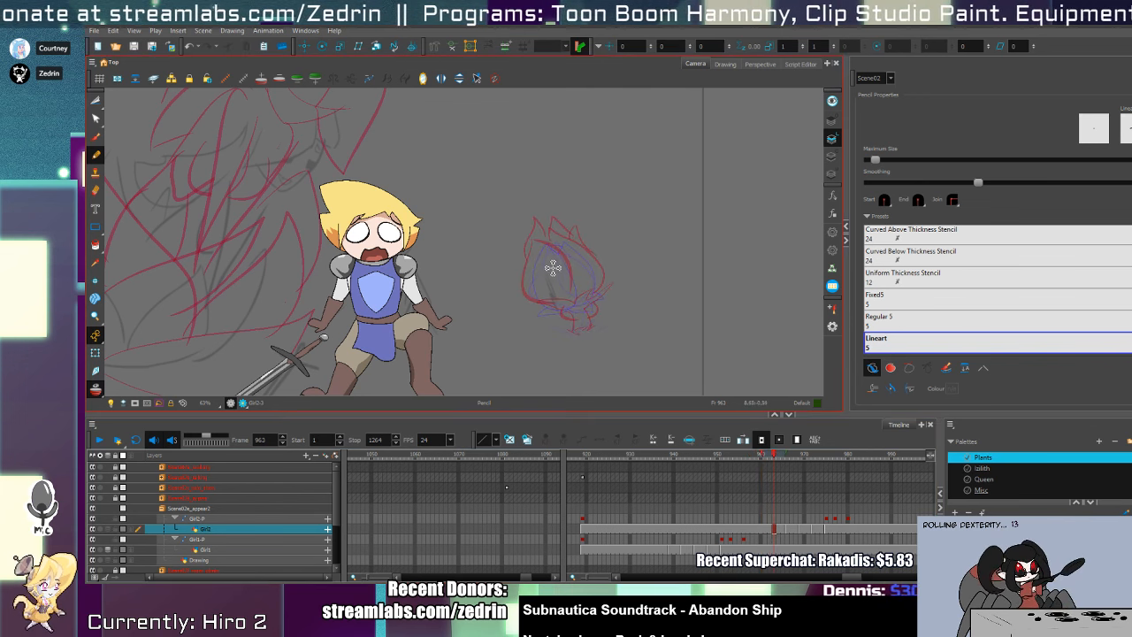
key(space)
drag(562, 274, 609, 301)
click(766, 529)
key(alt+s)
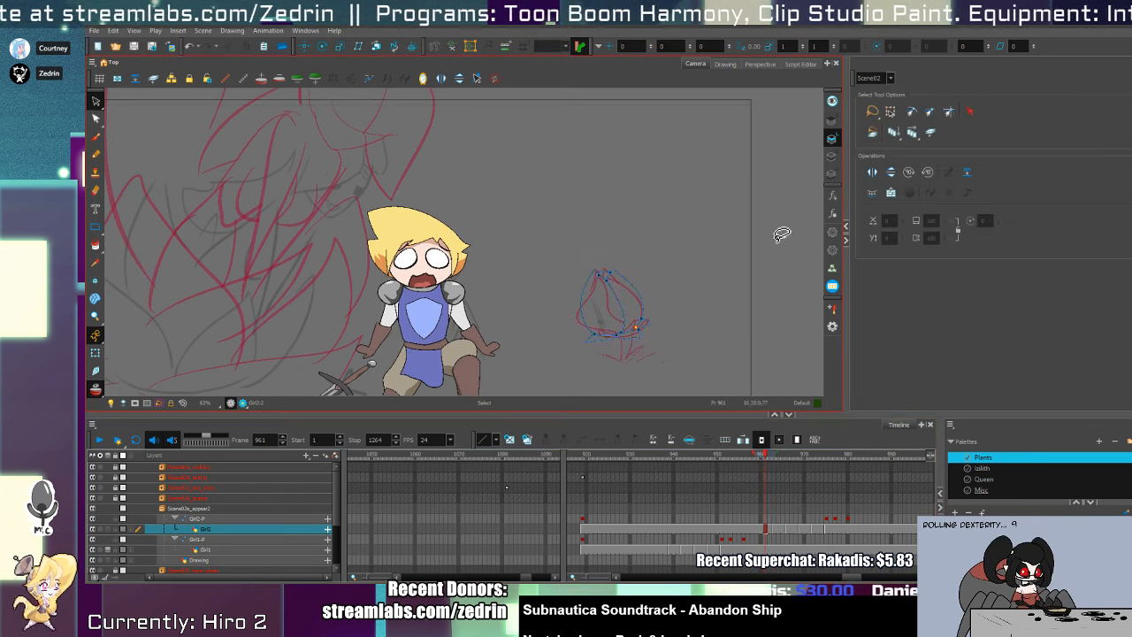
click(775, 529)
scroll(594, 306, up, 2)
key(alt+/)
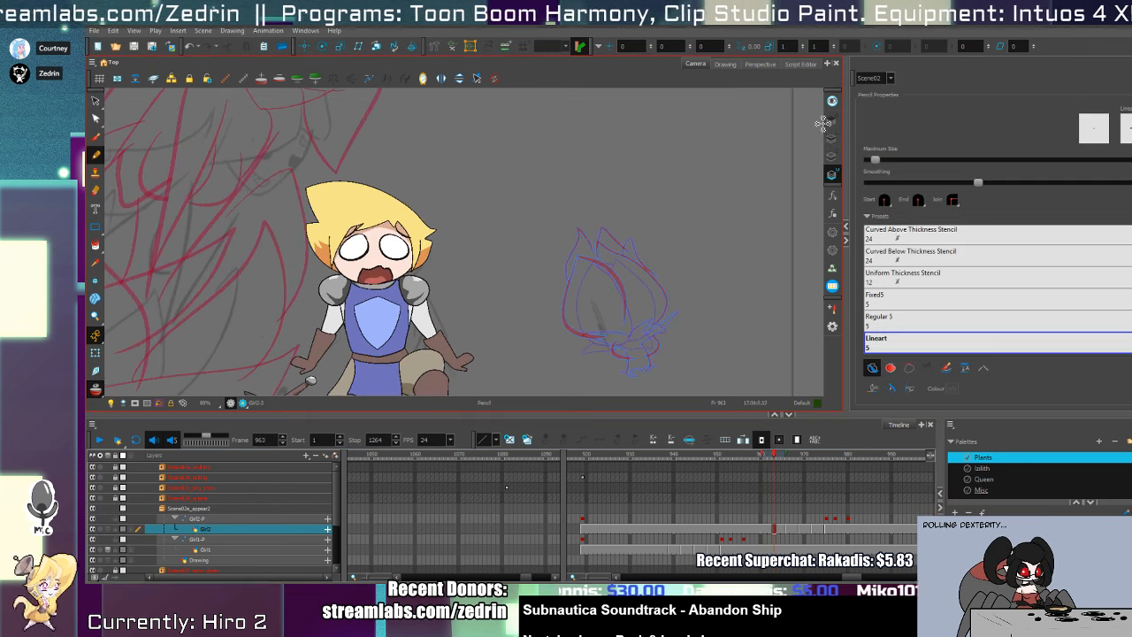
click(830, 139)
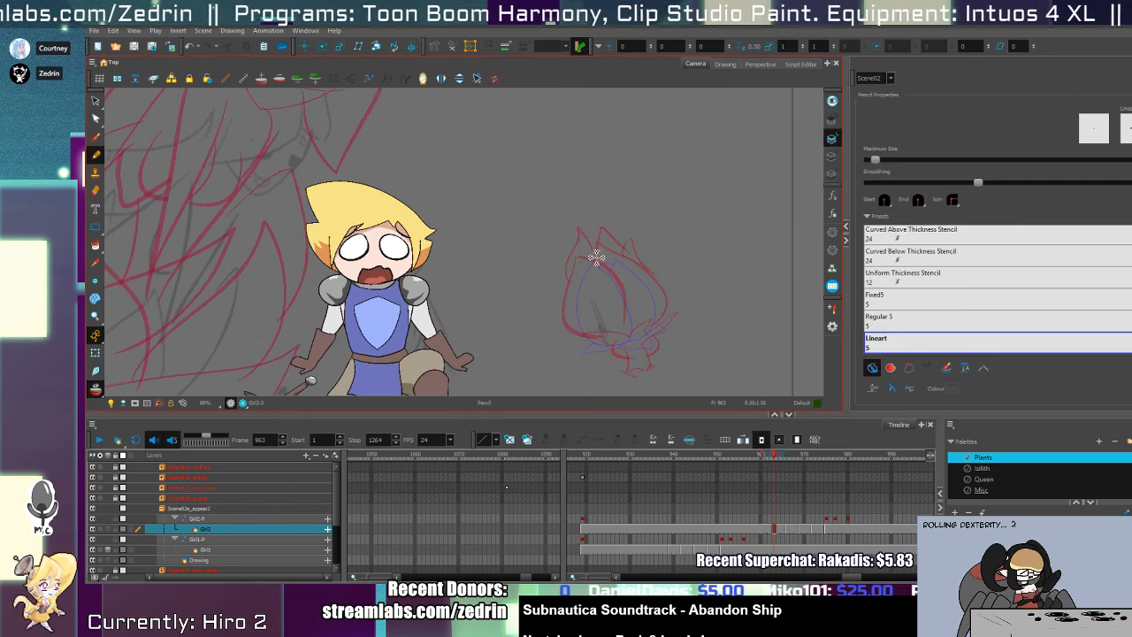
mouse_move(596, 256)
mouse_down()
mouse_move(561, 329)
mouse_move(614, 334)
mouse_up()
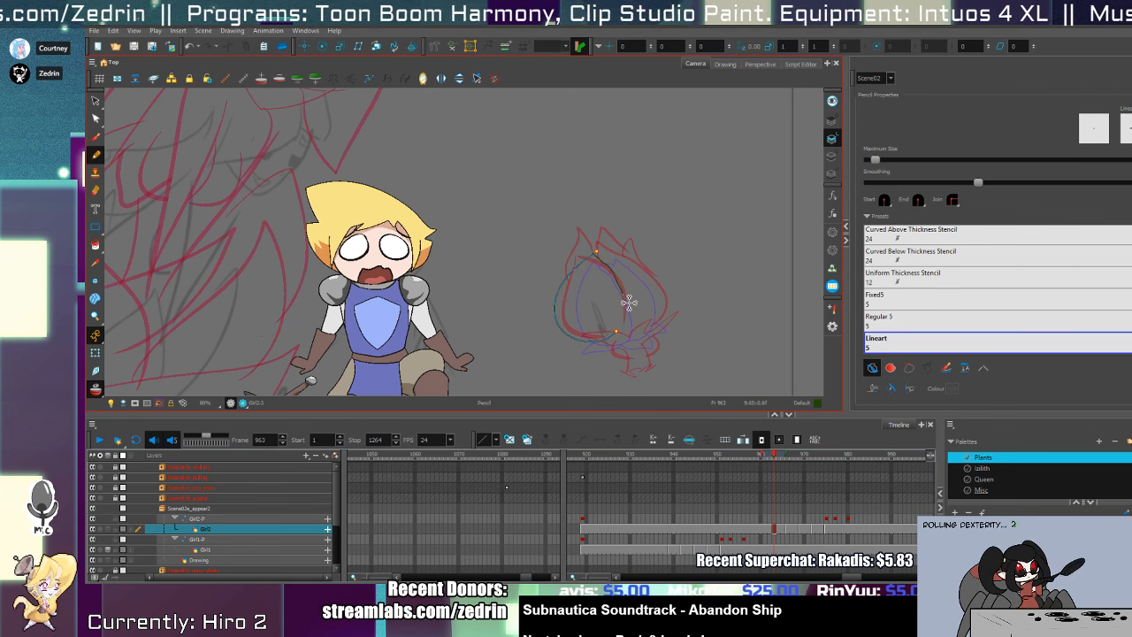
key(alt+s)
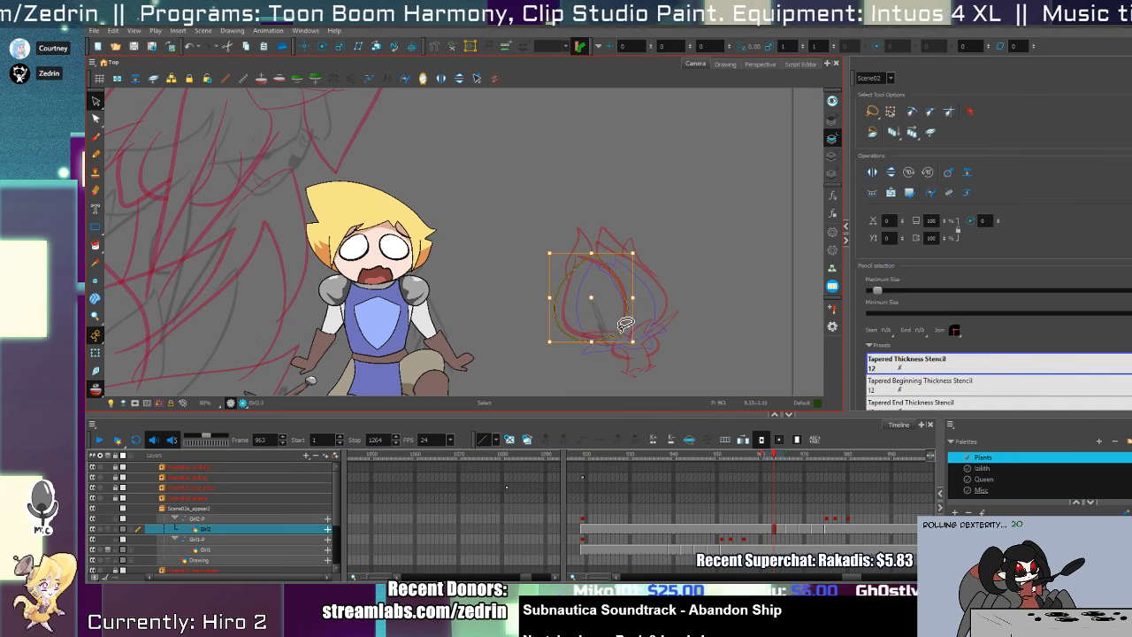
key(alt+q)
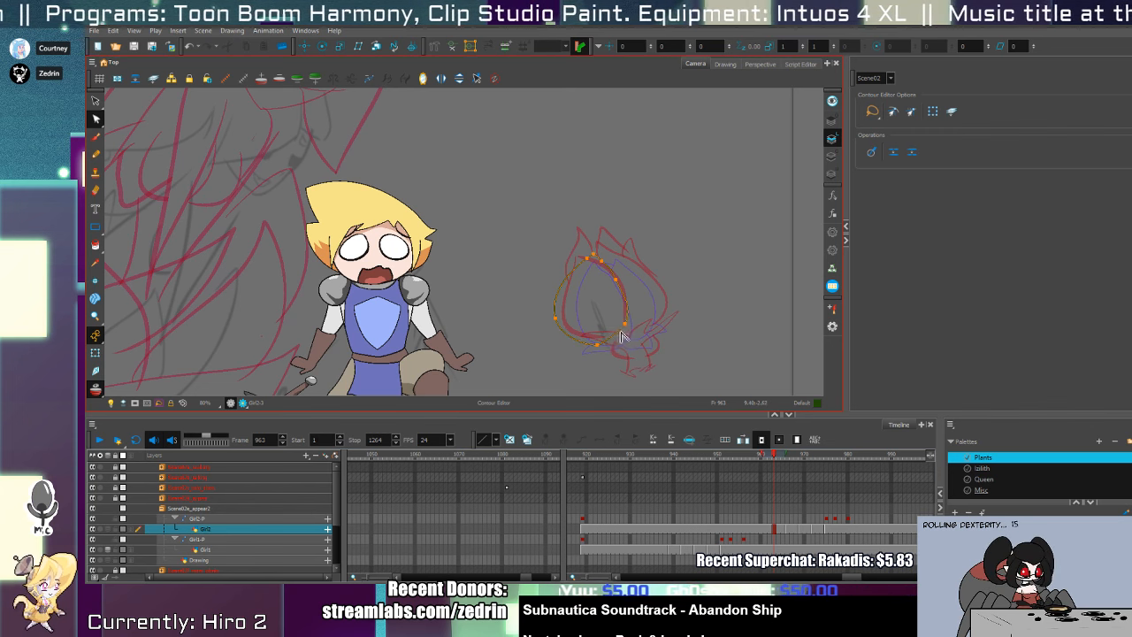
- Draw the second petal behind the front one at frame 963 and trim its lines at the front petal's edge
key(alt+slash)
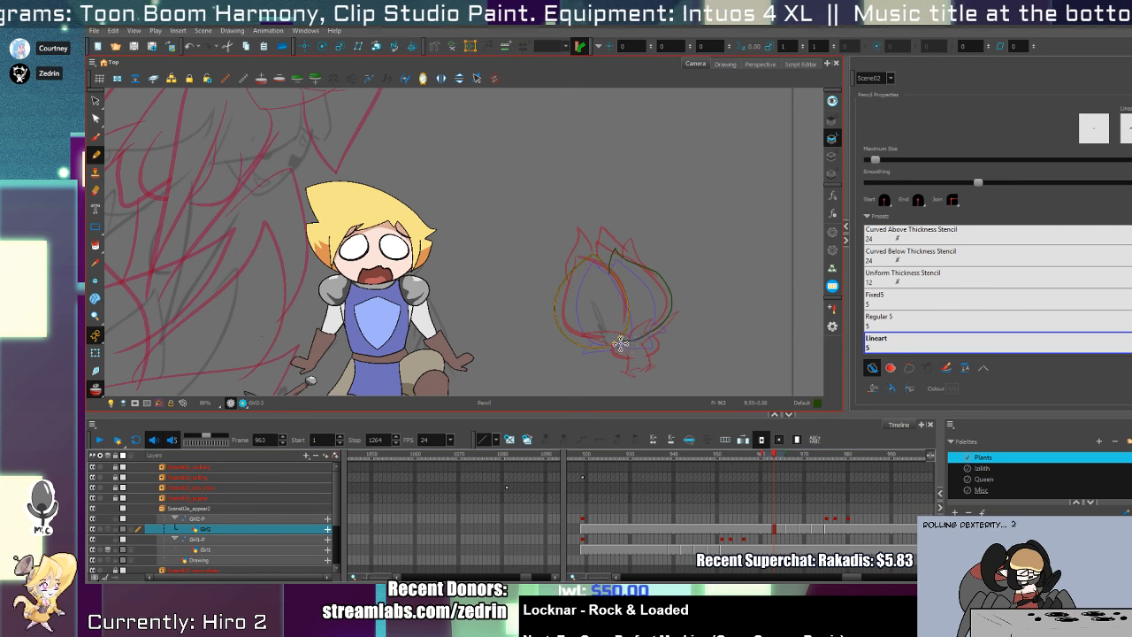
key(alt+z)
click(615, 279)
click(616, 279)
key(alt+t)
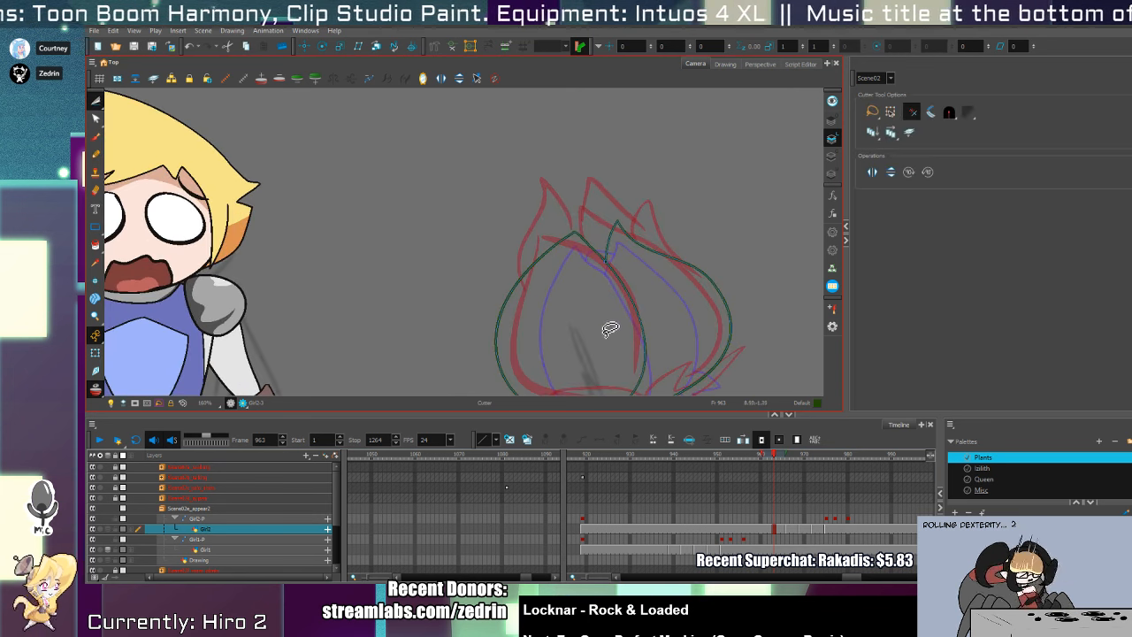
scroll(606, 334, down, 2)
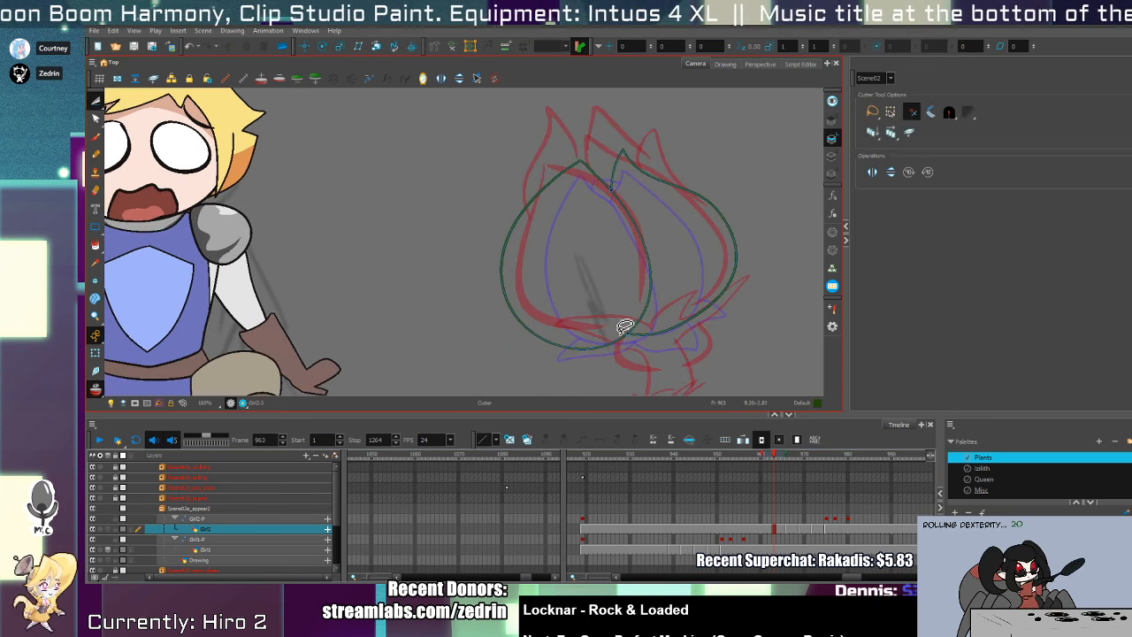
- Draw the pointed leaves under the bud at frame 963 and trim their overlapping lines at the base
key(alt+slash)
mouse_move(568, 343)
mouse_down()
mouse_move(589, 365)
mouse_move(648, 337)
mouse_move(713, 350)
mouse_move(687, 316)
mouse_move(758, 321)
mouse_move(708, 334)
mouse_move(687, 326)
mouse_up()
key(alt+t)
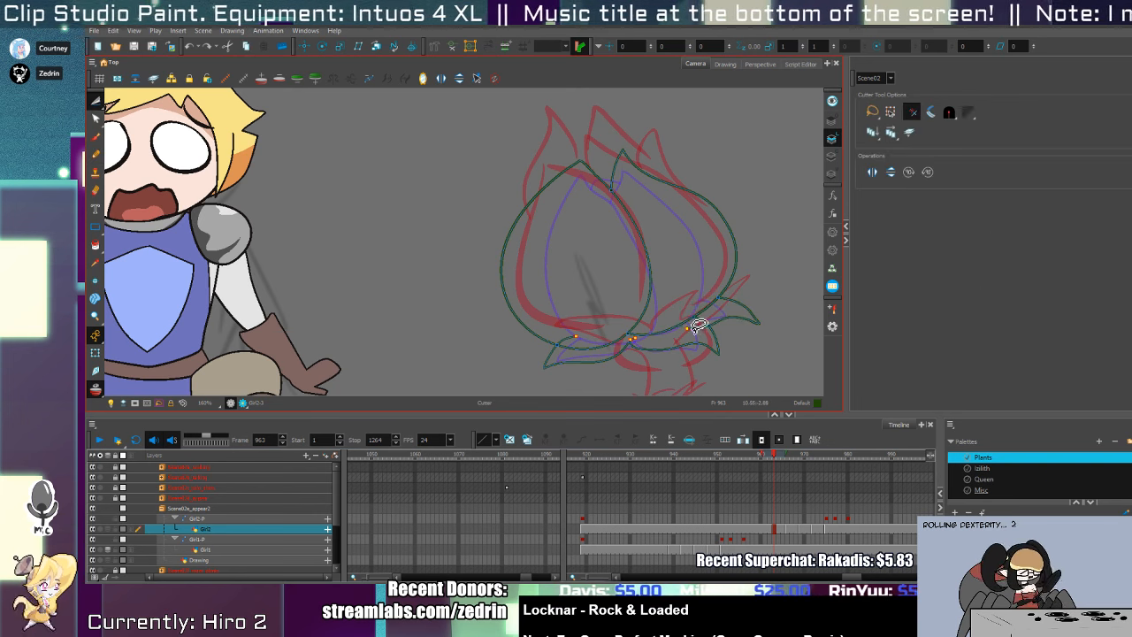
mouse_move(699, 325)
mouse_down()
mouse_move(703, 335)
mouse_move(644, 352)
mouse_move(641, 364)
mouse_up()
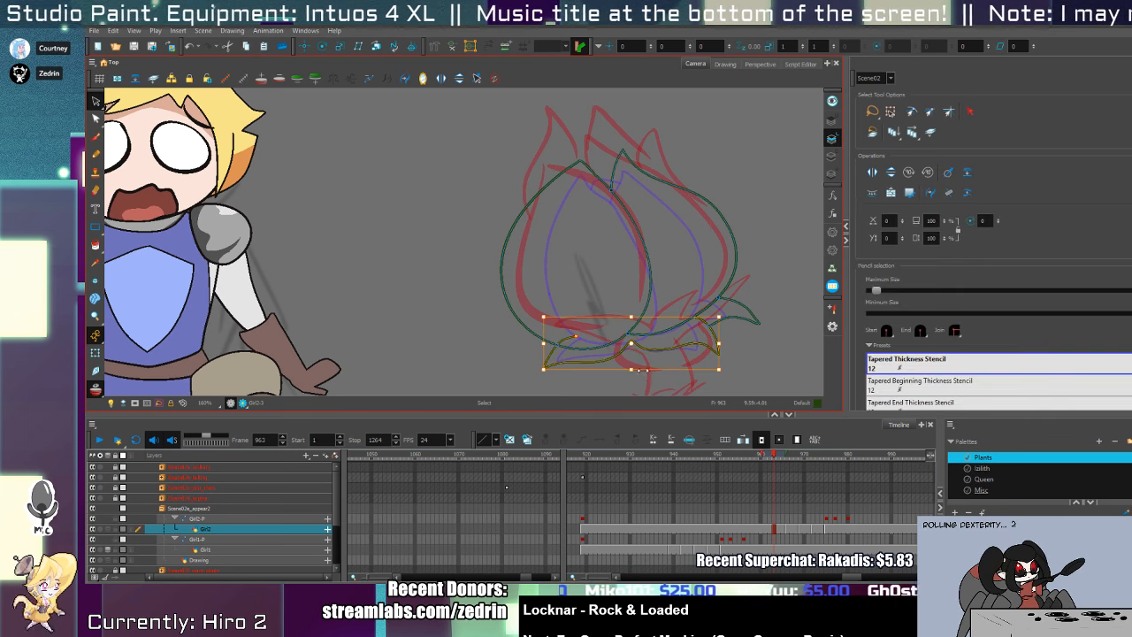
key(alt+t)
mouse_move(566, 336)
mouse_down()
mouse_move(593, 339)
mouse_move(575, 299)
mouse_up()
key(alt+/)
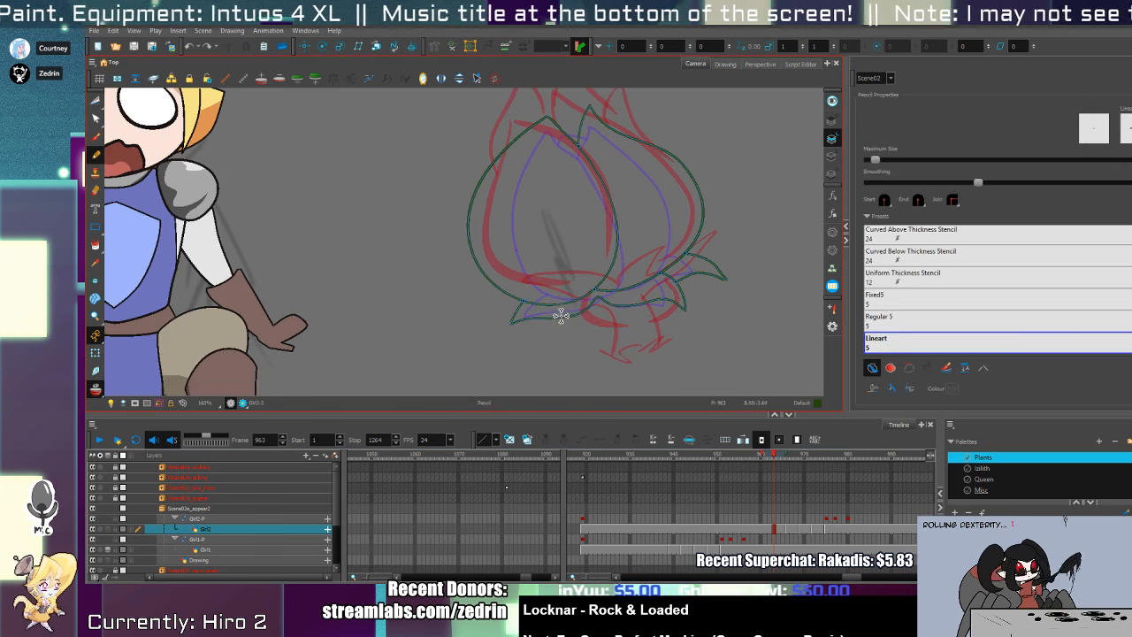
drag(561, 316, 619, 357)
drag(673, 298, 677, 356)
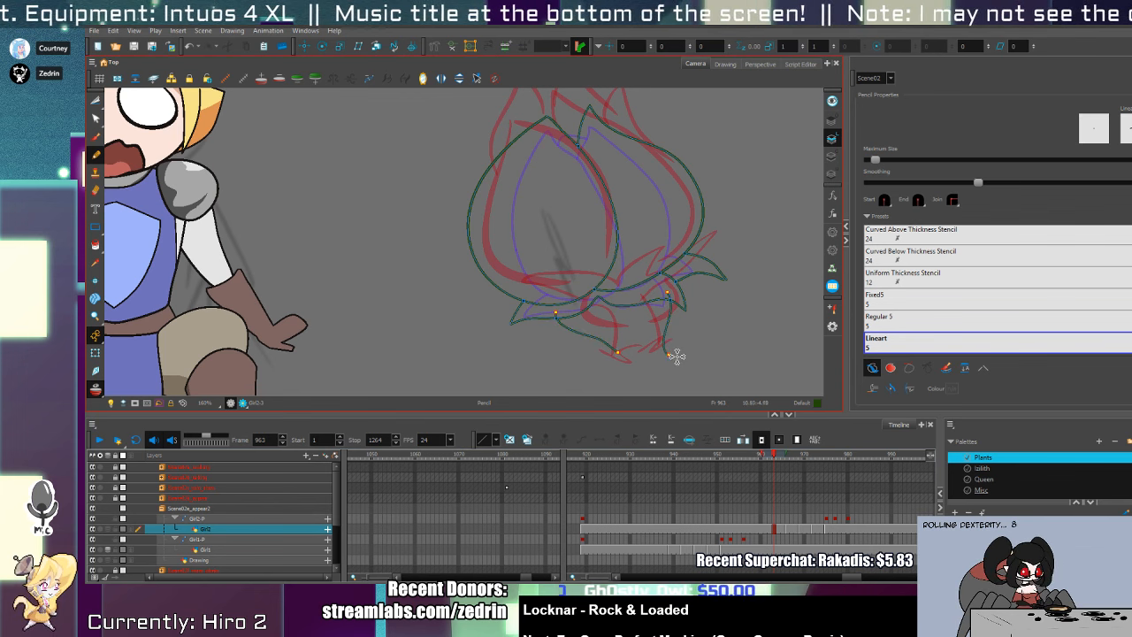
key(.)
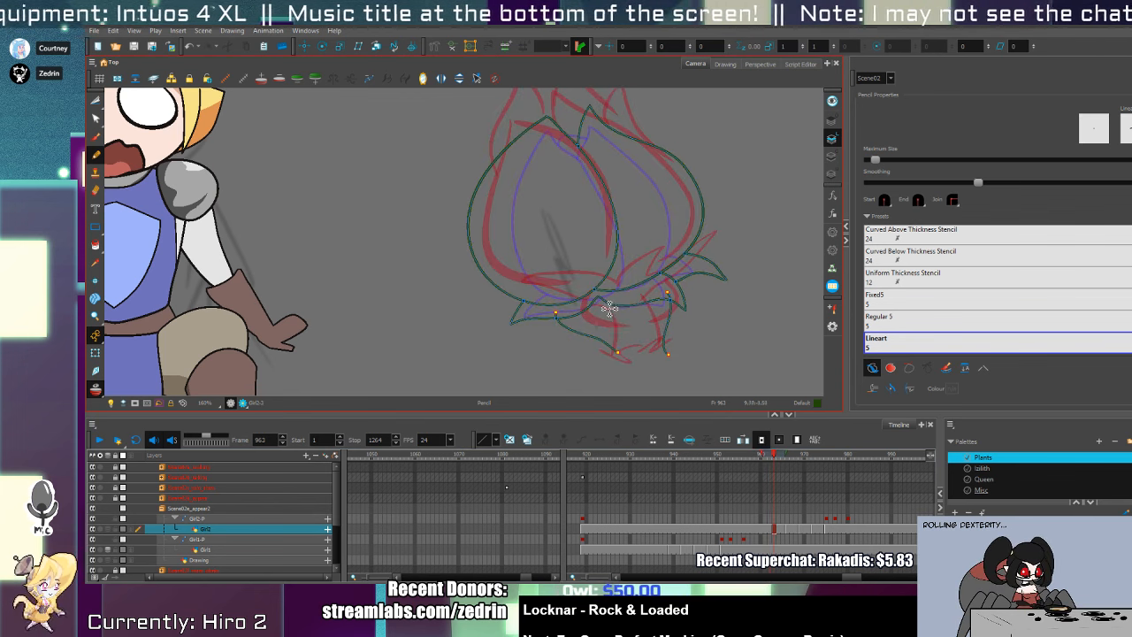
key(alt+s)
drag(617, 335, 602, 367)
key(Delete)
drag(659, 329, 676, 336)
key(Delete)
- Draw the two curved stem lines below the bud's leaves at frame 963, following the sketch
key(alt+/)
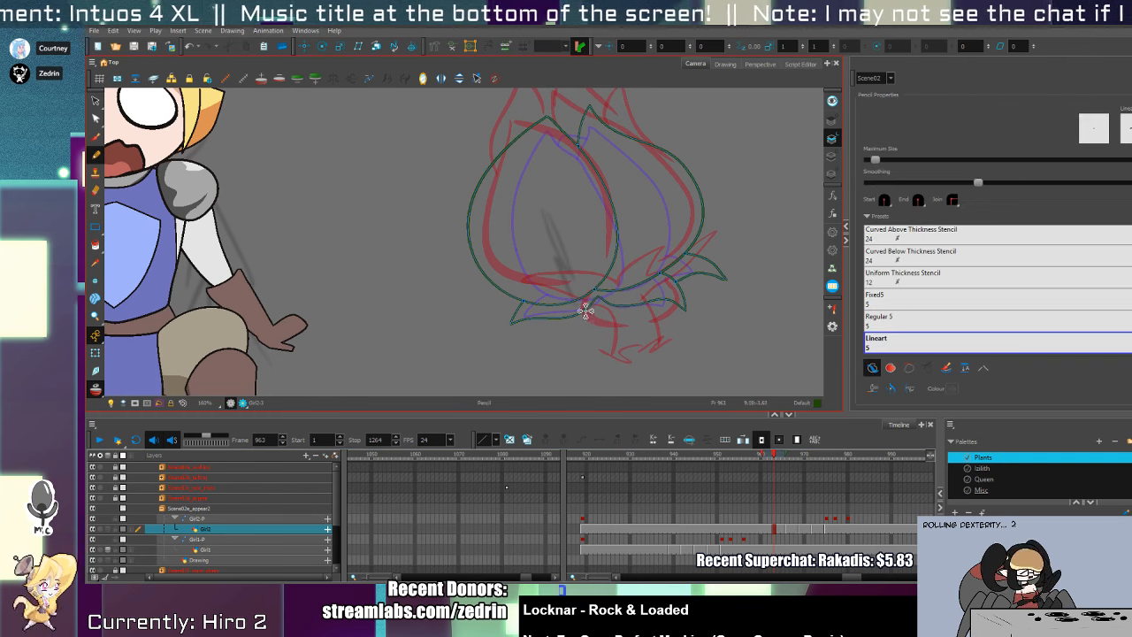
mouse_move(582, 304)
mouse_down()
mouse_move(614, 344)
mouse_move(611, 360)
mouse_up()
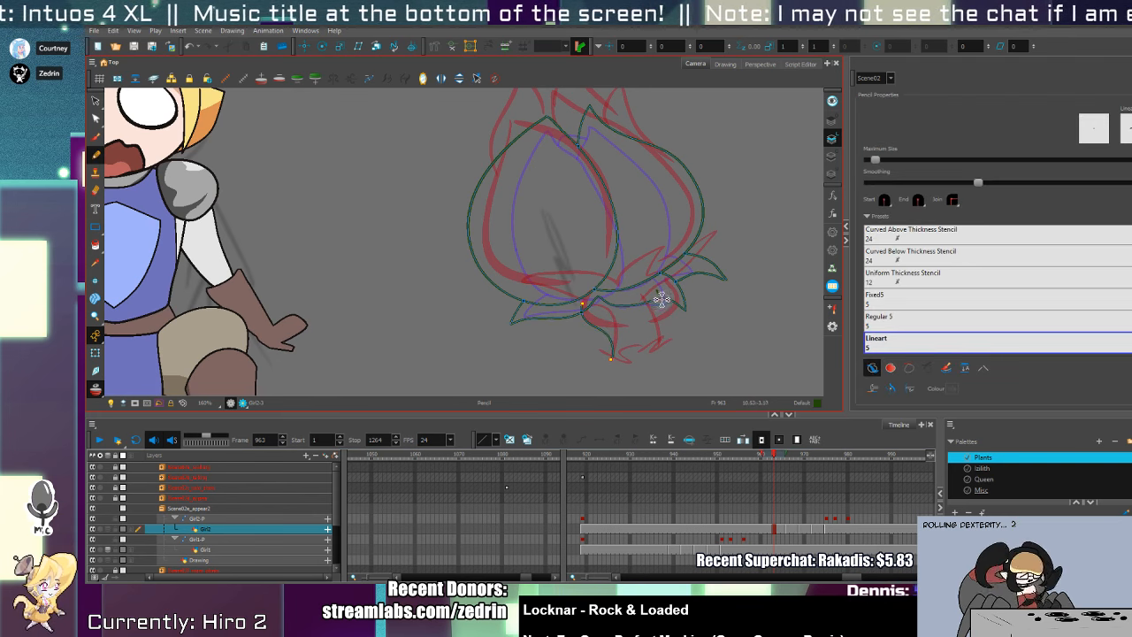
drag(657, 292, 665, 358)
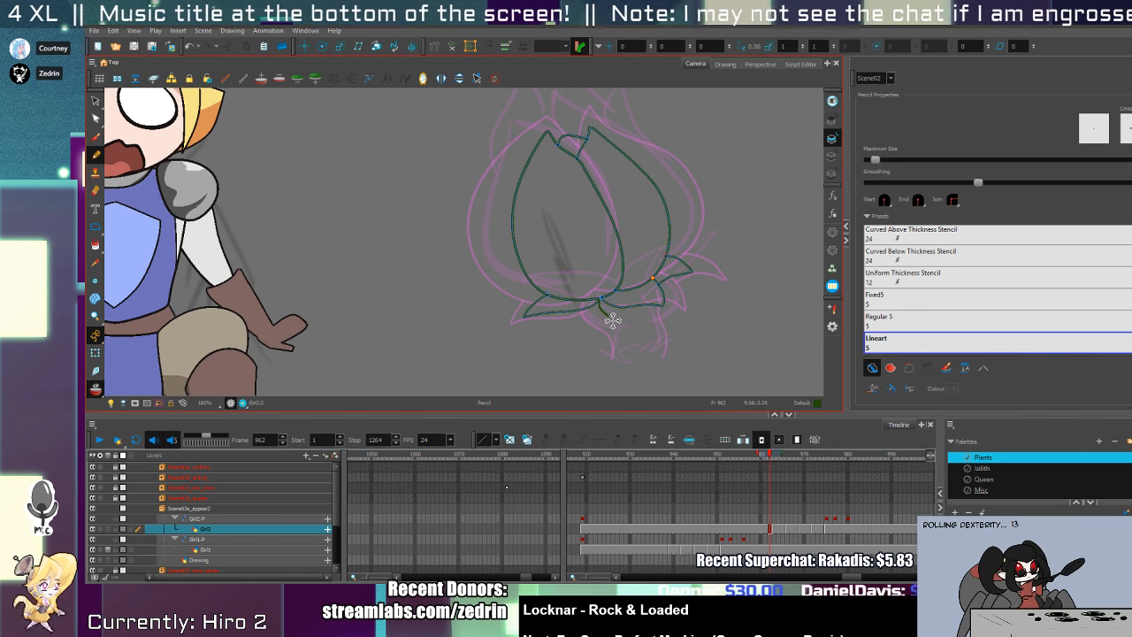
- At frame 962, draw the two stem lines under the bud and fit the first line's upper end to the bud's base
drag(599, 302, 618, 359)
drag(651, 297, 666, 354)
key(ctrl+space)
scroll(614, 320, up, 5)
key(alt+q)
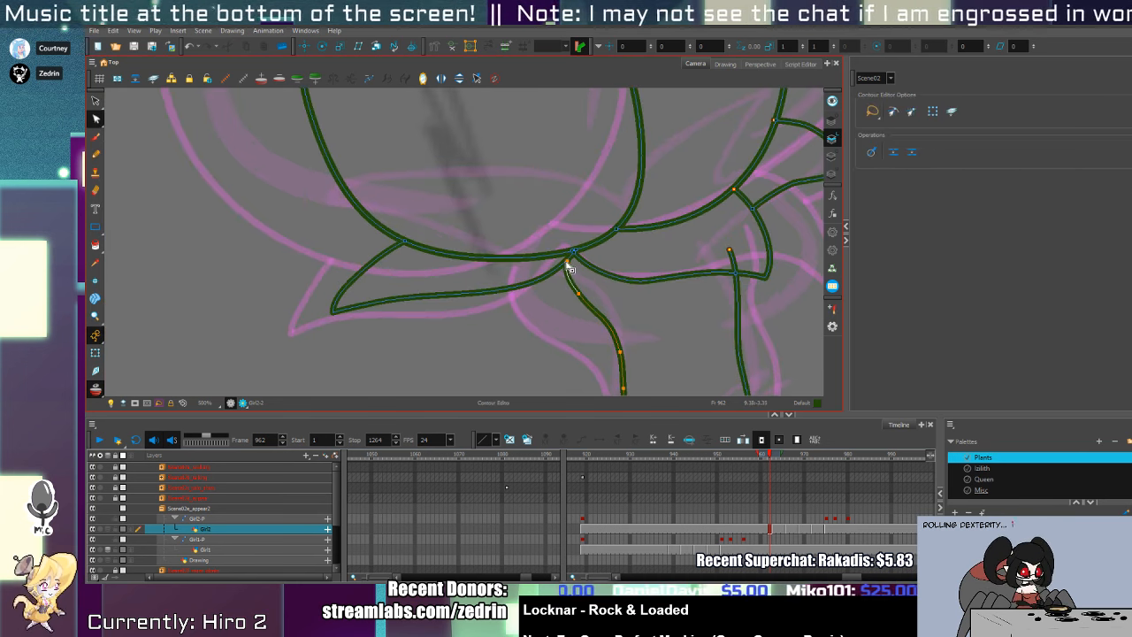
drag(568, 265, 560, 264)
key(alt+t)
key(1)
key(1)
key(1)
key(alt+z)
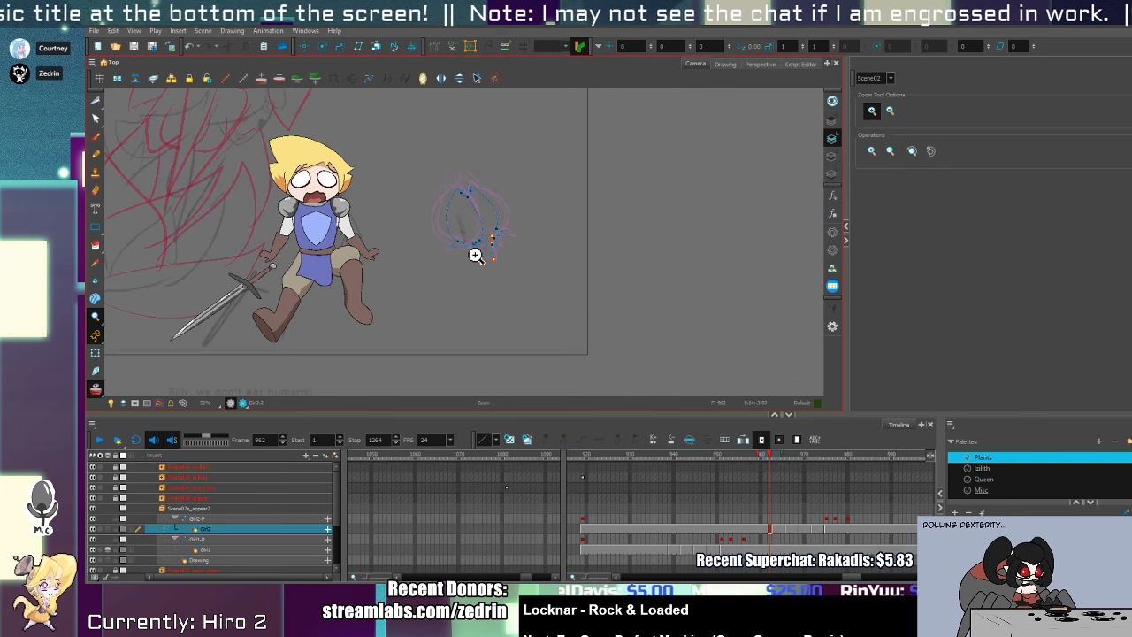
scroll(475, 256, up, 5)
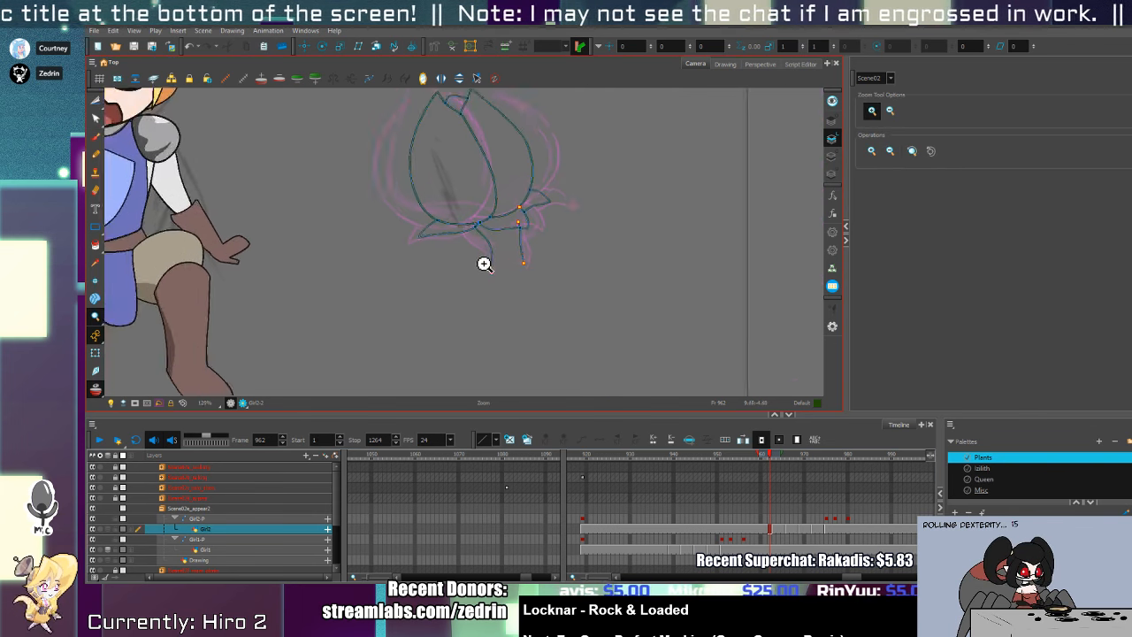
- At frame 963, trim the upper ends of the stem lines where they overlap the leaves
click(774, 530)
scroll(514, 307, up, 1)
key(alt+t)
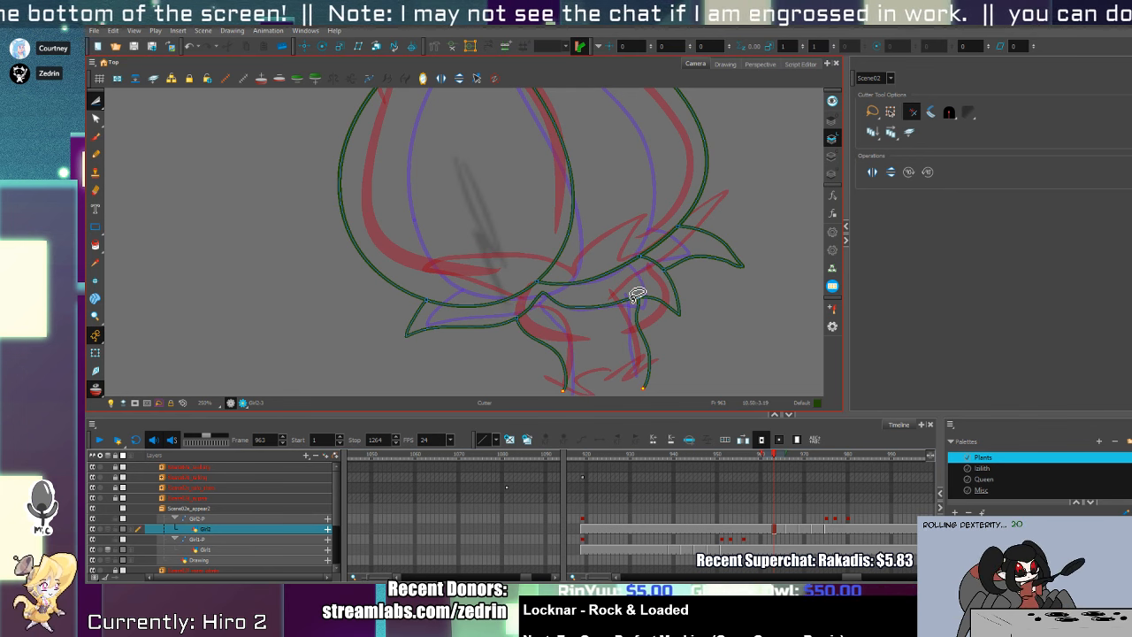
scroll(611, 257, down, 7)
key(alt+z)
scroll(468, 230, up, 3)
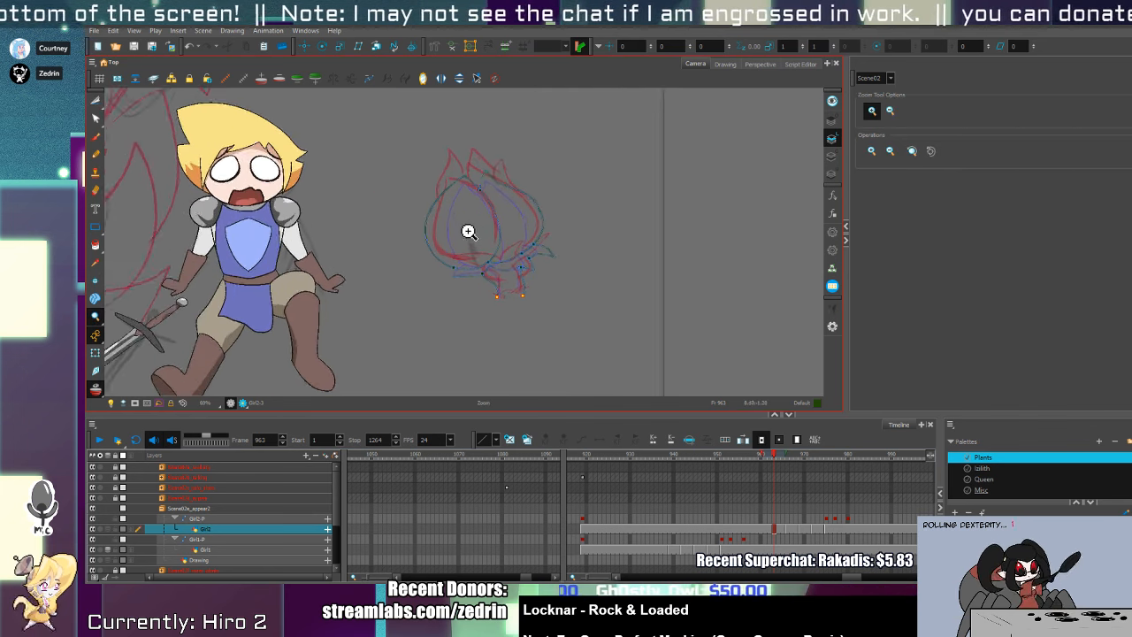
- Delete the red rough sketch from the drawing at frame 965, keeping its line art
mouse_move(498, 238)
mouse_down()
mouse_move(564, 298)
mouse_move(574, 335)
mouse_up()
key(alt+slash)
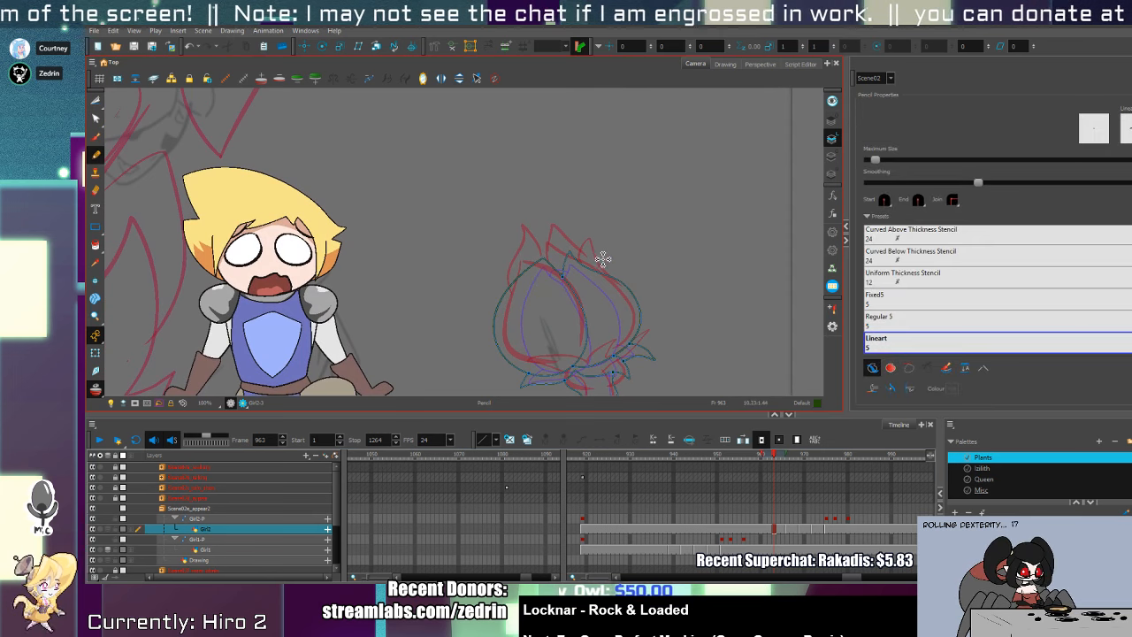
key(period)
key(period)
key(period)
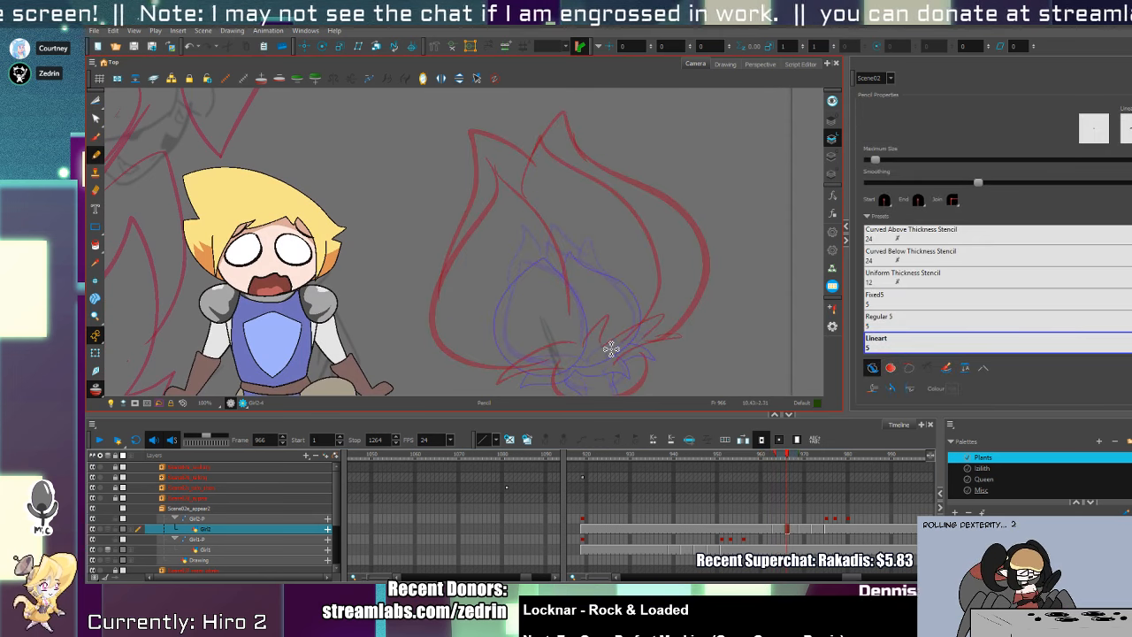
key(comma)
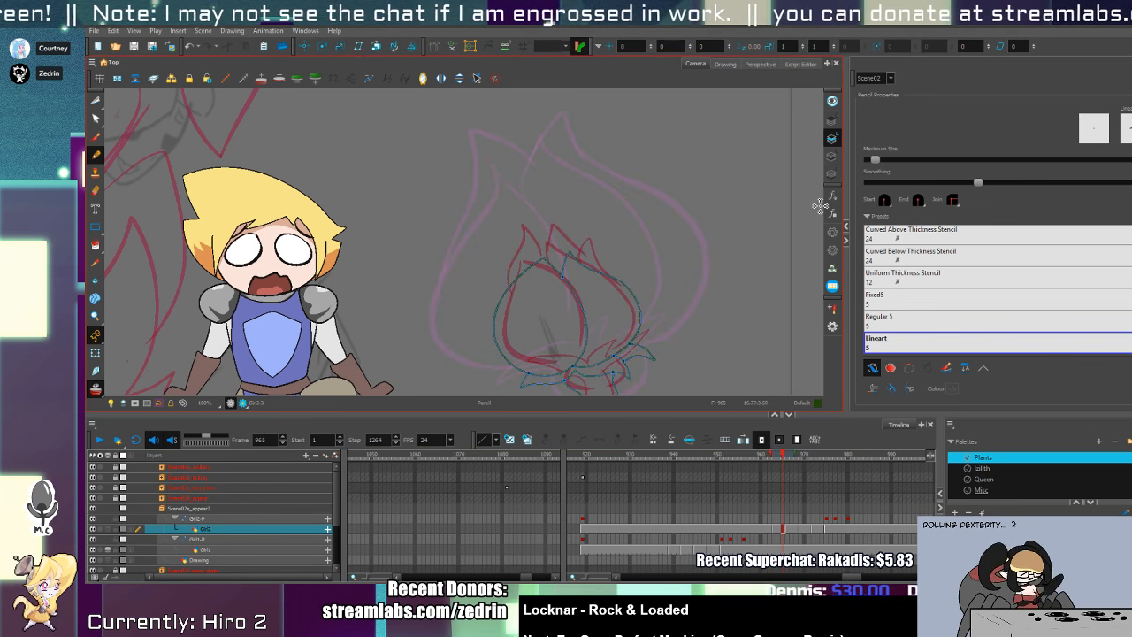
key(alt+s)
key(ctrl+a)
key(Delete)
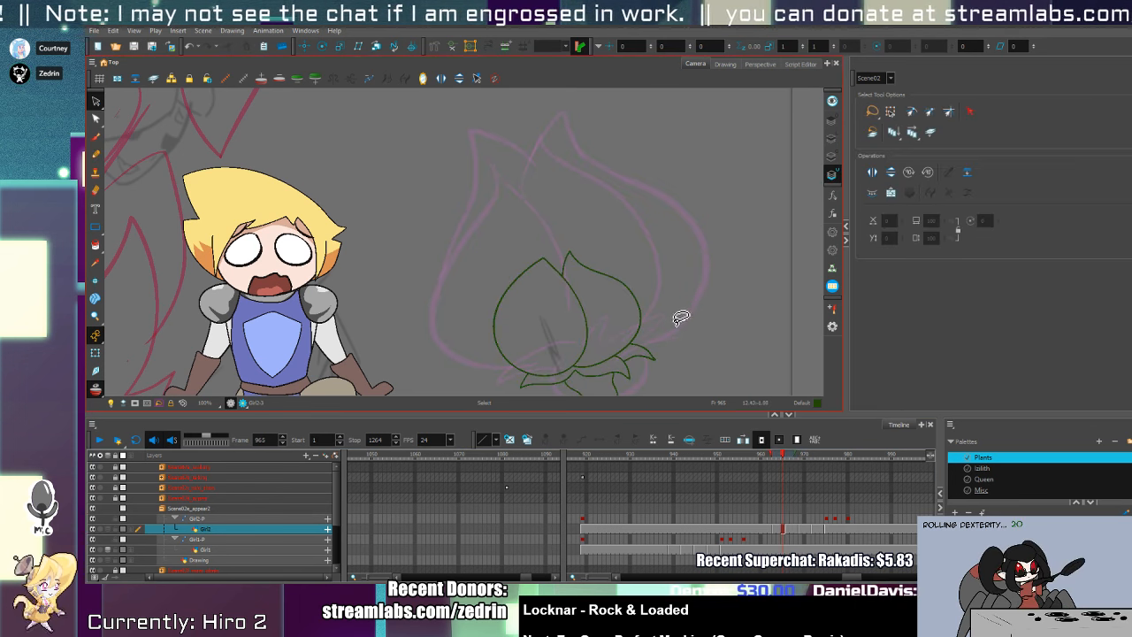
- At frame 966, draw the front petal's tip, outer side and bottom curve in the Lineart pencil and refine the outer contour
key(period)
mouse_move(603, 321)
mouse_down()
mouse_move(702, 266)
mouse_move(652, 268)
mouse_move(657, 281)
mouse_up()
key(alt+/)
key(l)
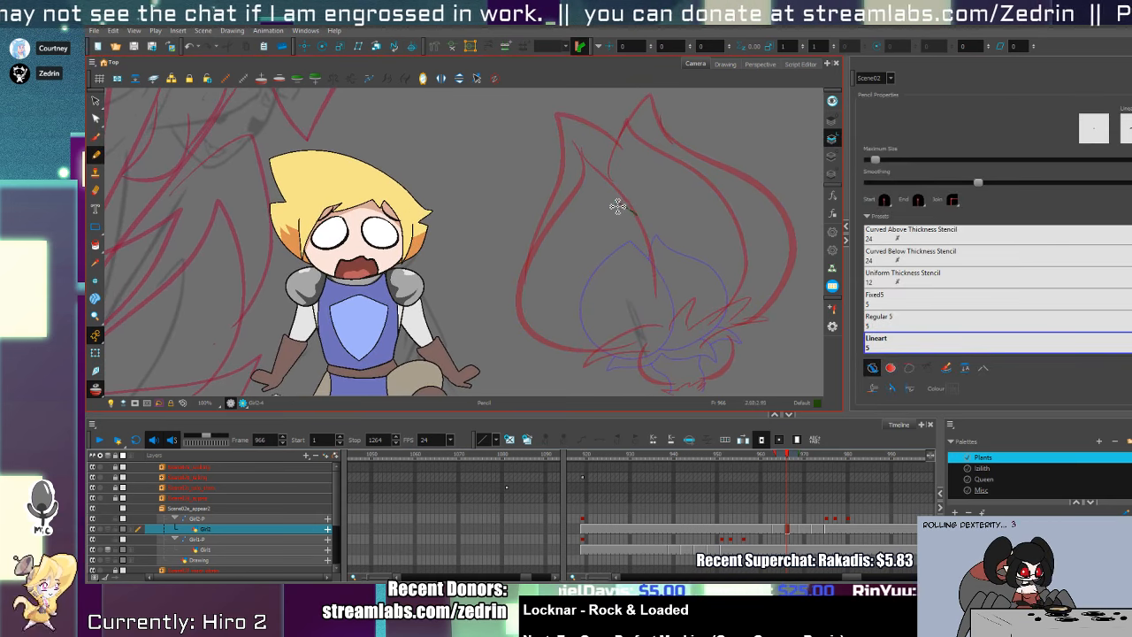
mouse_move(617, 206)
mouse_down()
mouse_move(526, 321)
mouse_move(636, 361)
mouse_up()
key(ctrl+z)
mouse_move(635, 217)
mouse_down()
mouse_move(573, 252)
mouse_move(544, 338)
mouse_move(677, 327)
mouse_up()
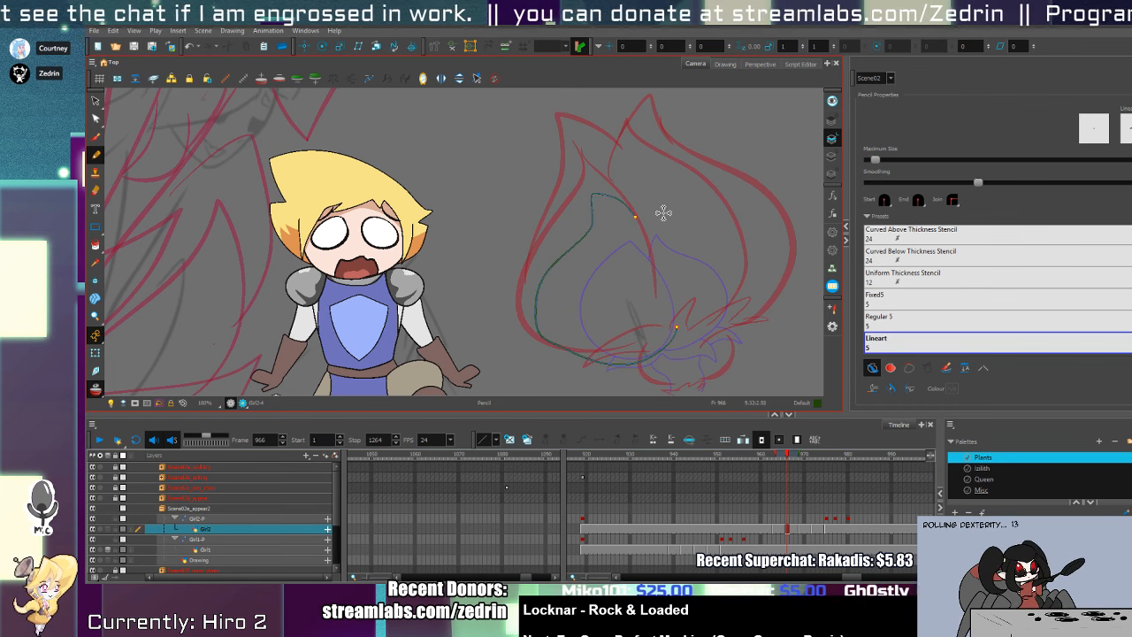
key(alt+q)
click(544, 299)
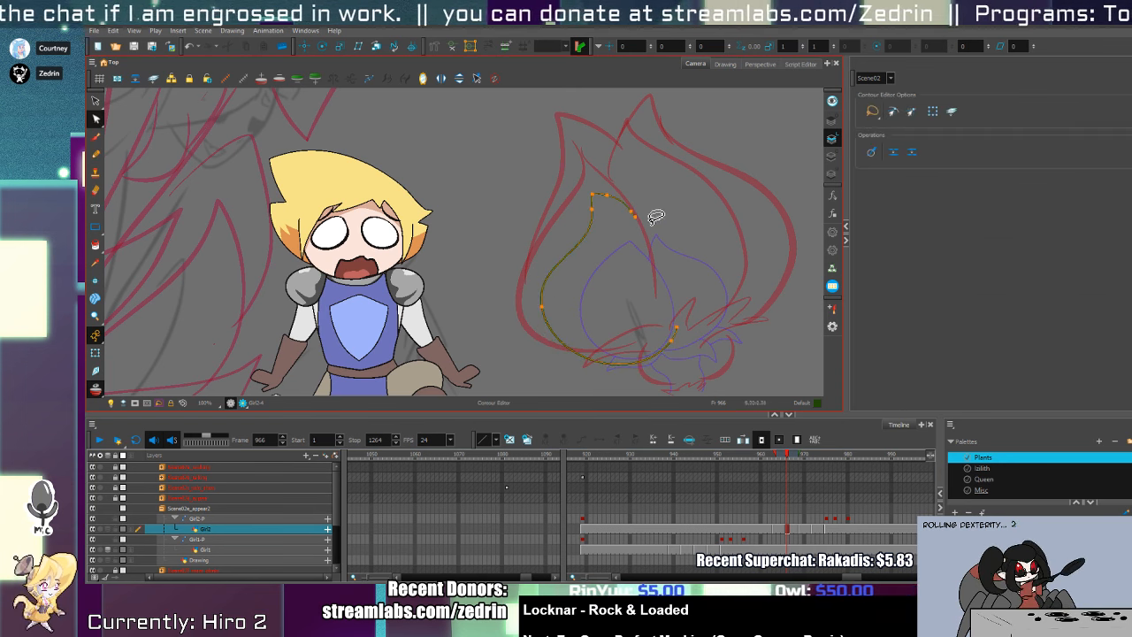
- Draw the front petal's inner edge down to its base at frame 966 and refine the curve to close the petal
key(alt+slash)
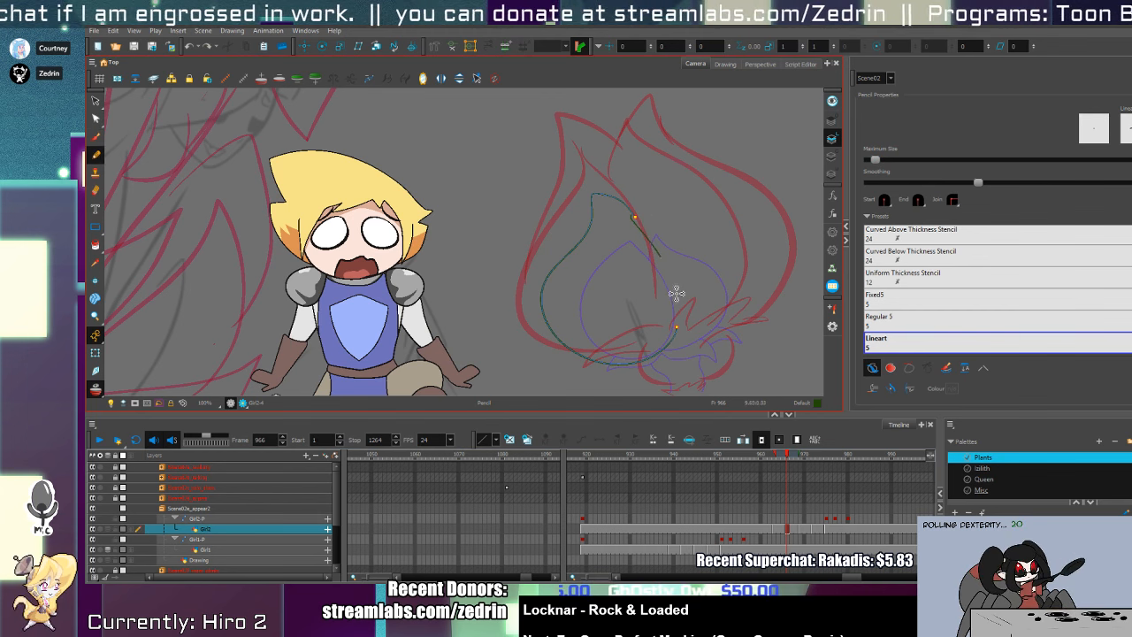
key(alt+s)
click(677, 293)
key(alt+q)
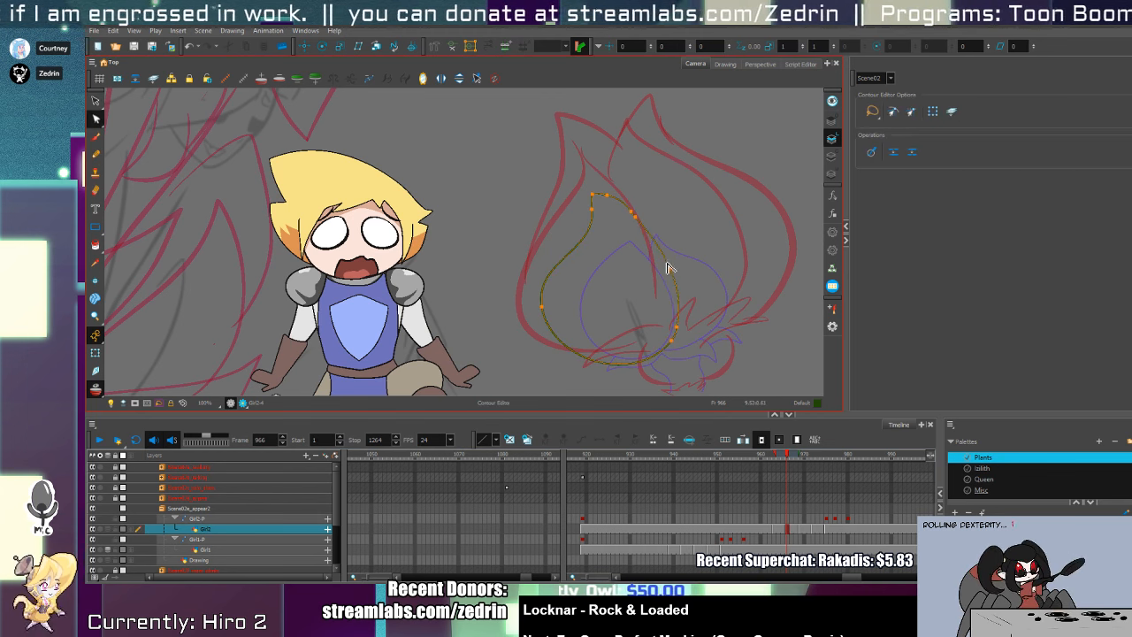
key(ctrl+z)
- Draw the second petal behind the front one at frame 966, pull its outer side inward and trim its lower overlap
key(alt+slash)
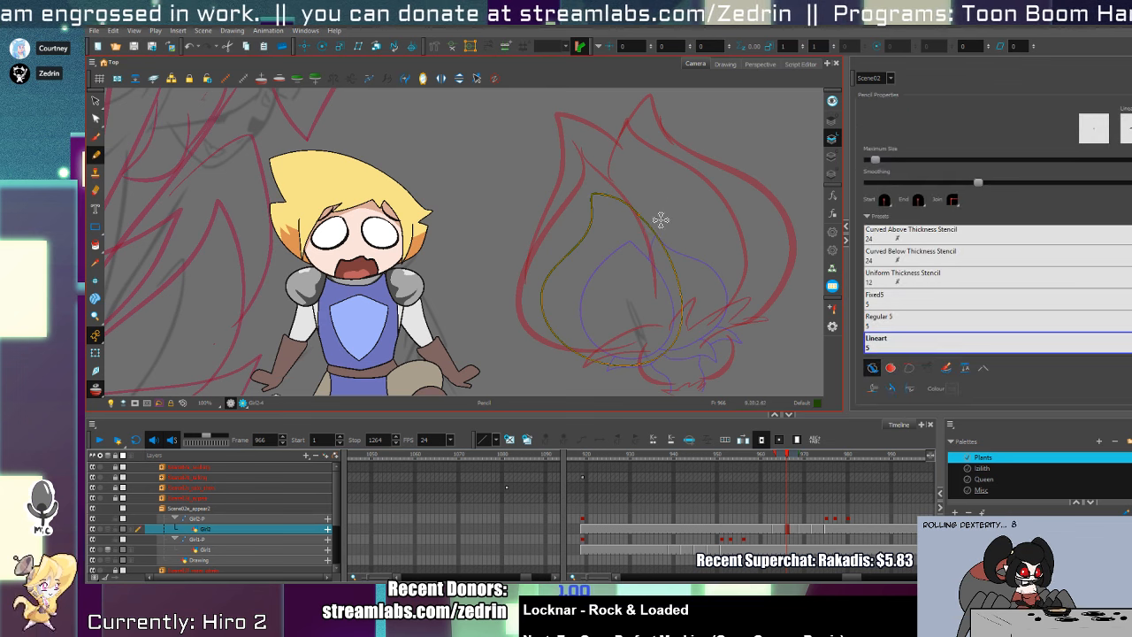
mouse_move(644, 202)
mouse_down()
mouse_move(758, 285)
mouse_move(640, 327)
mouse_up()
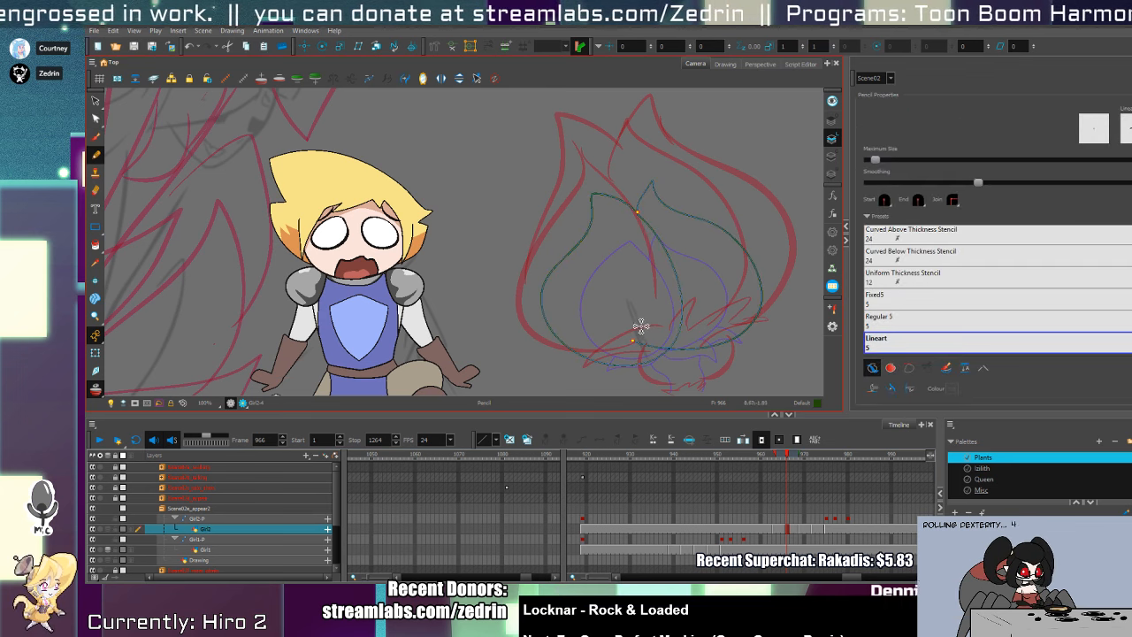
key(alt+q)
click(756, 307)
drag(708, 353, 639, 350)
key(alt+t)
- Extend the second petal's ends across the front petal's edge at frame 966 and trim the excess
key(alt+q)
click(637, 228)
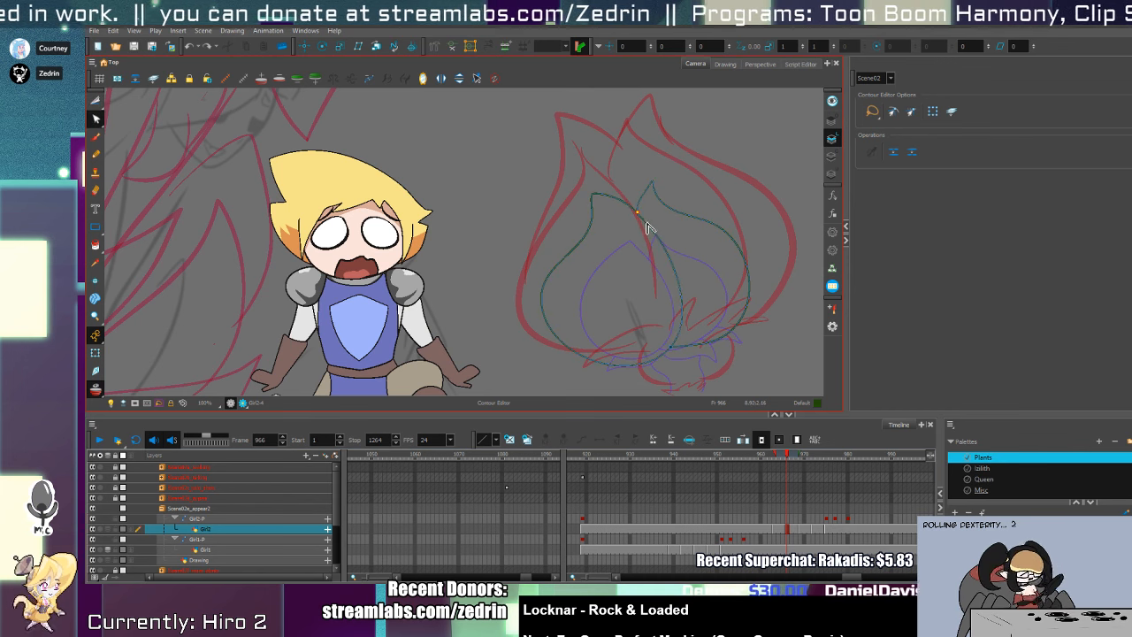
key(alt+t)
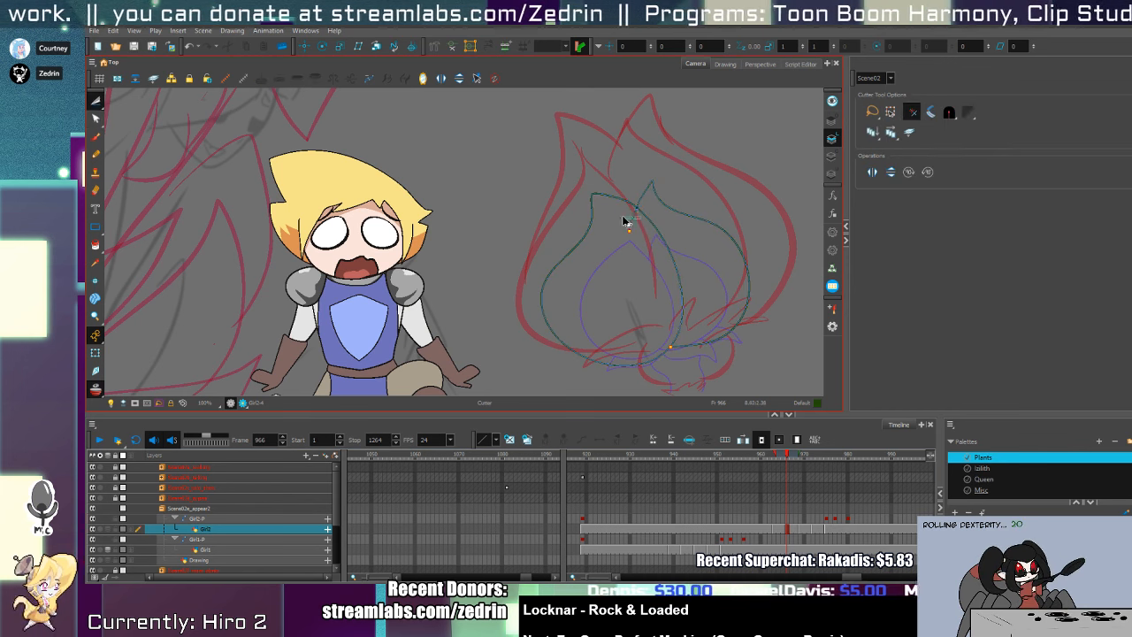
scroll(637, 230, up, 3)
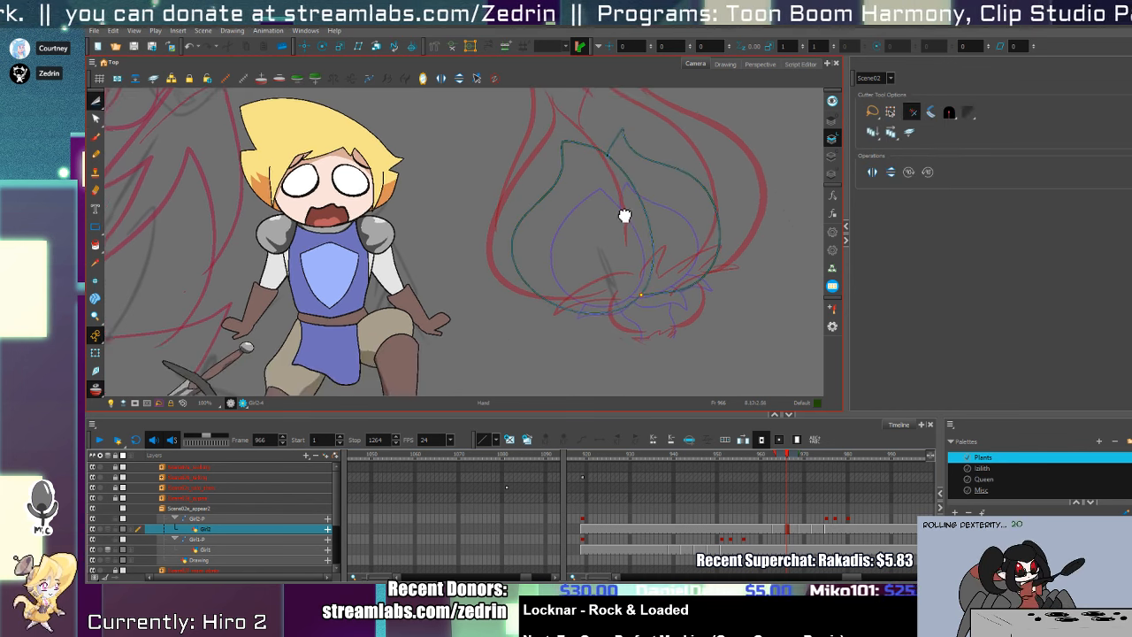
key(alt+q)
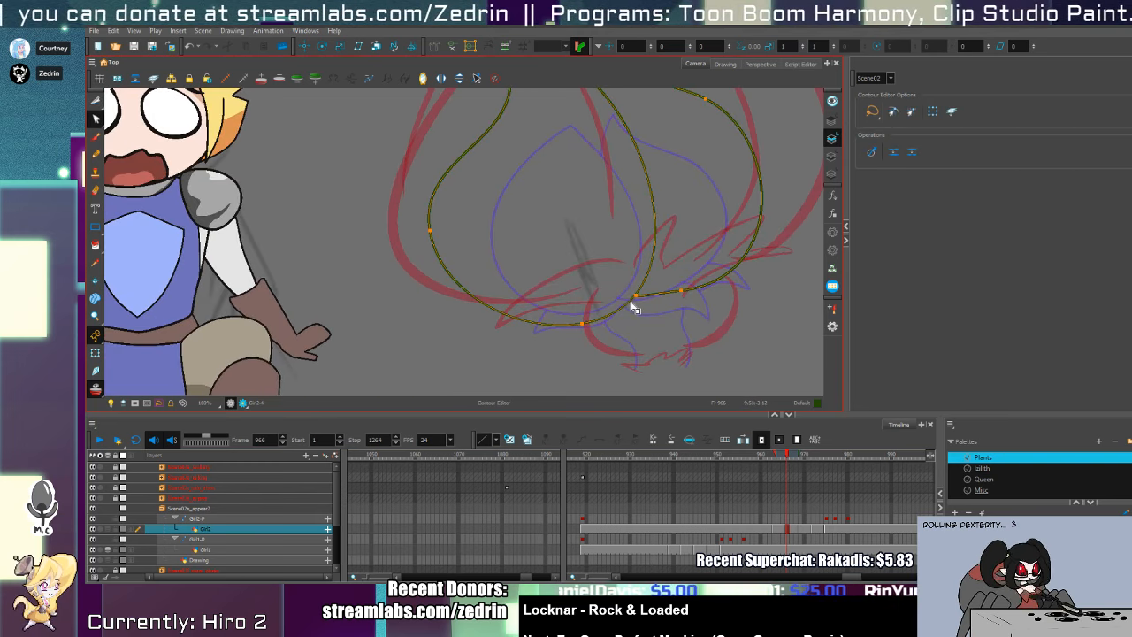
key(alt+x)
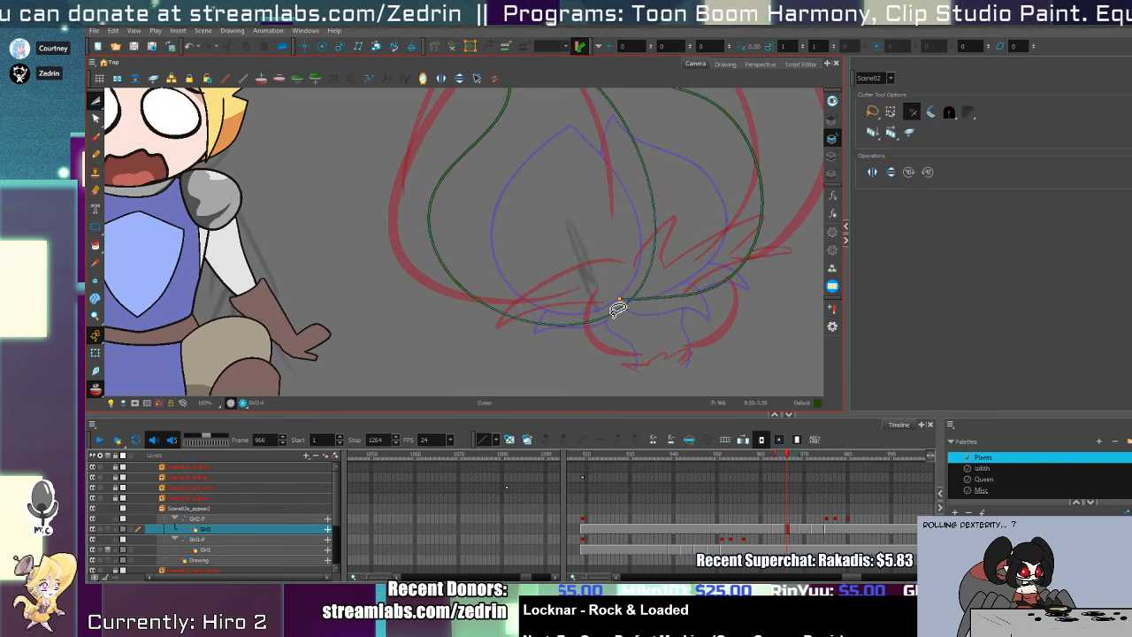
- Draw the pointed leaves under the bud at frame 966 and trim their overlapping lines at the base
mouse_move(562, 325)
mouse_down()
mouse_move(576, 344)
mouse_move(635, 311)
mouse_move(556, 321)
mouse_move(644, 309)
mouse_move(740, 336)
mouse_up()
key(ctrl+z)
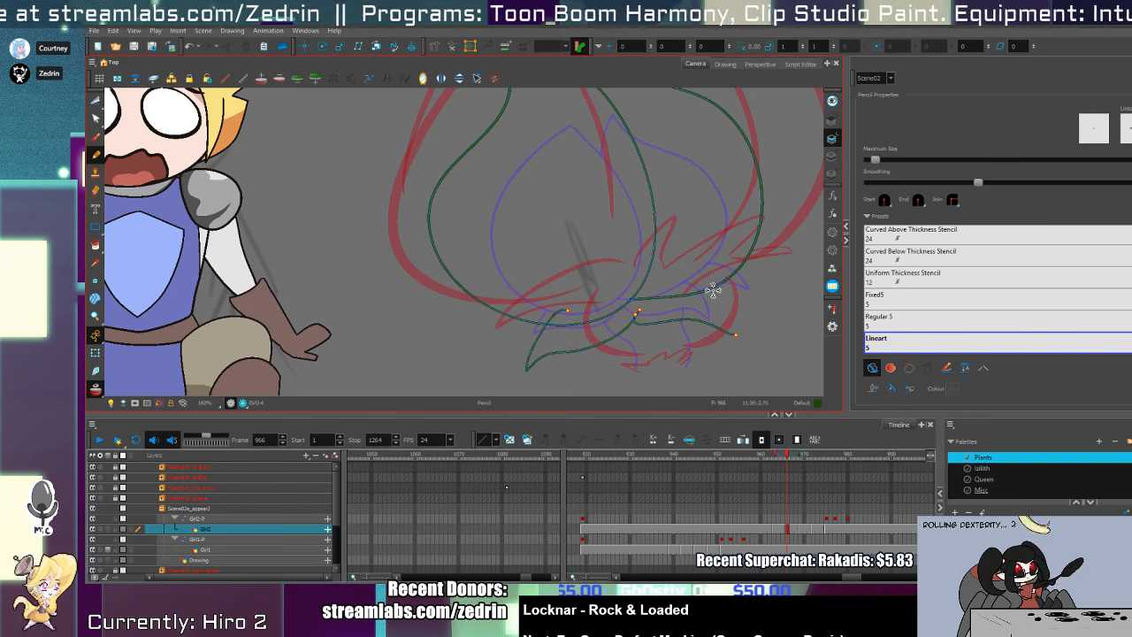
key(alt+s)
click(740, 342)
key(alt+slash)
mouse_move(704, 304)
mouse_down()
mouse_move(705, 257)
mouse_move(706, 292)
mouse_move(696, 297)
mouse_up()
key(alt+t)
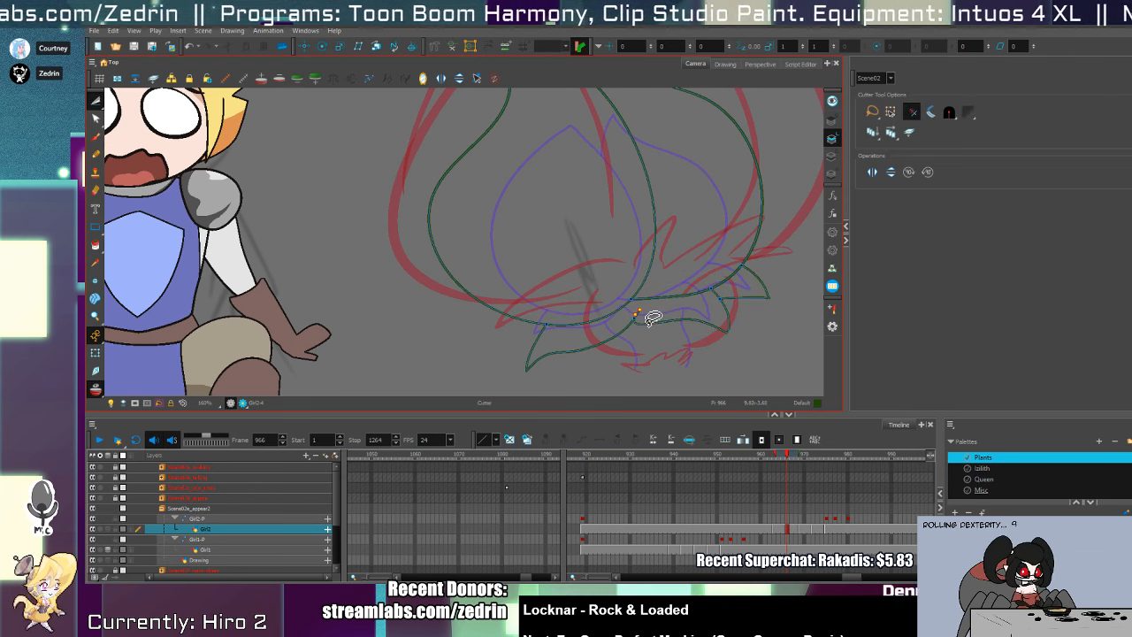
key(alt+s)
click(642, 320)
- Draw the two curved stem lines below the leaves at frame 966 and trim their overlapping upper ends
key(alt+slash)
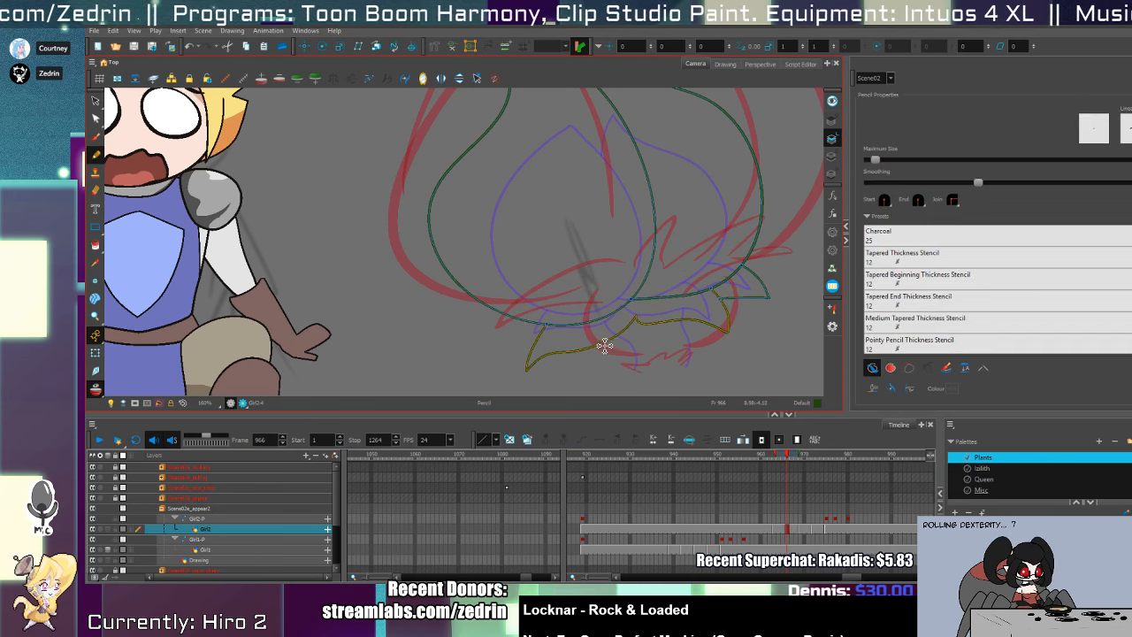
mouse_move(588, 334)
mouse_down()
mouse_move(619, 363)
mouse_move(656, 362)
mouse_up()
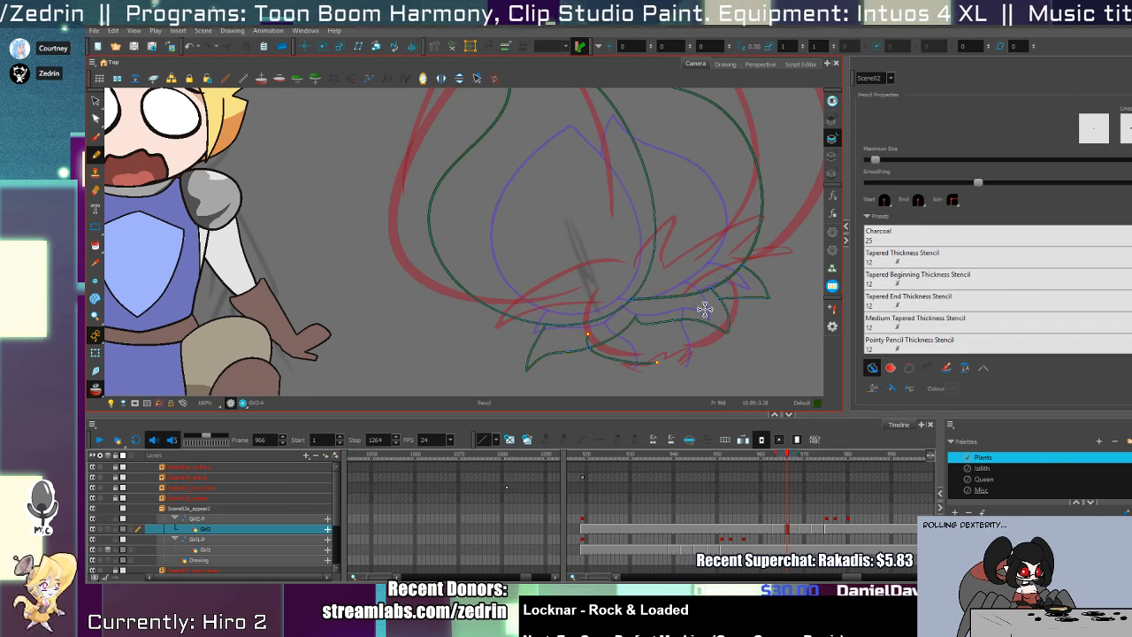
key(ctrl+z)
drag(589, 324, 648, 354)
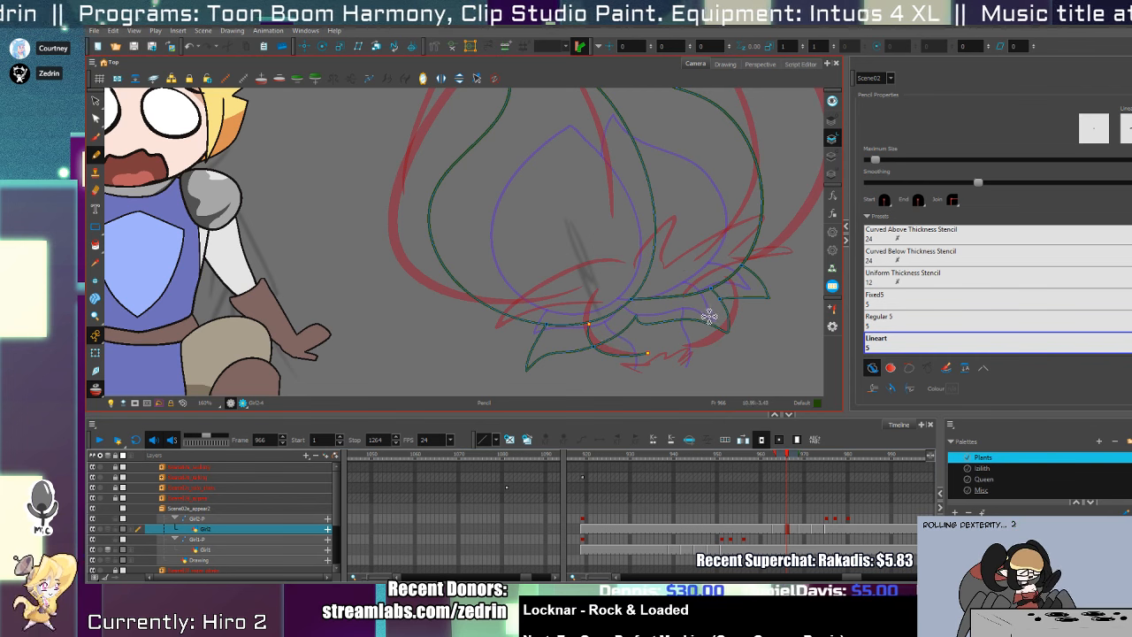
key(alt+s)
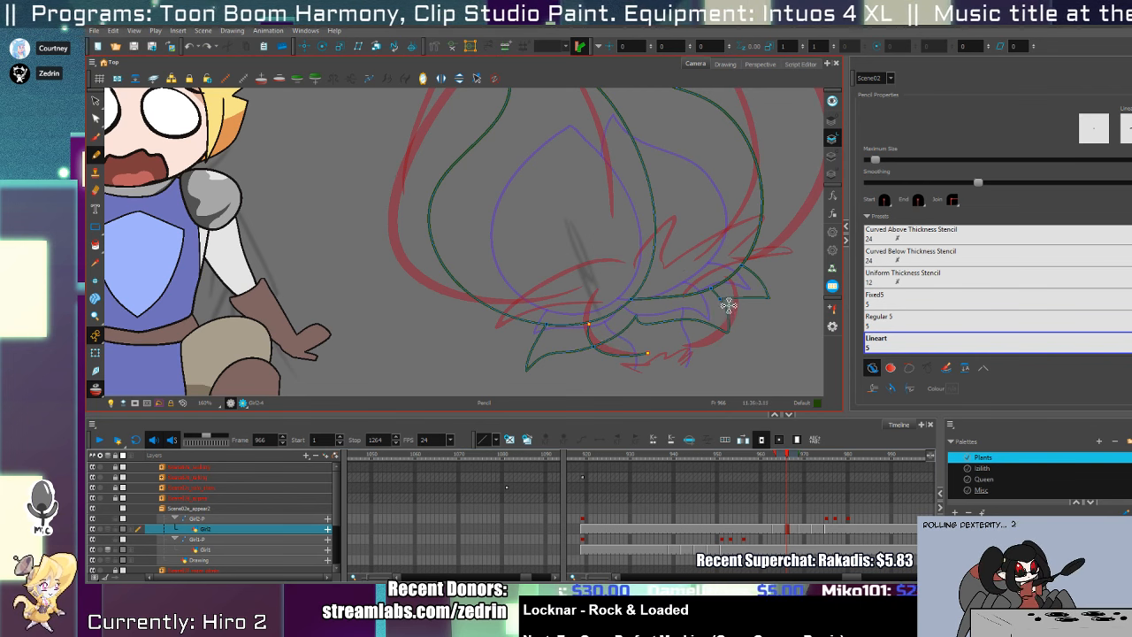
key(alt+t)
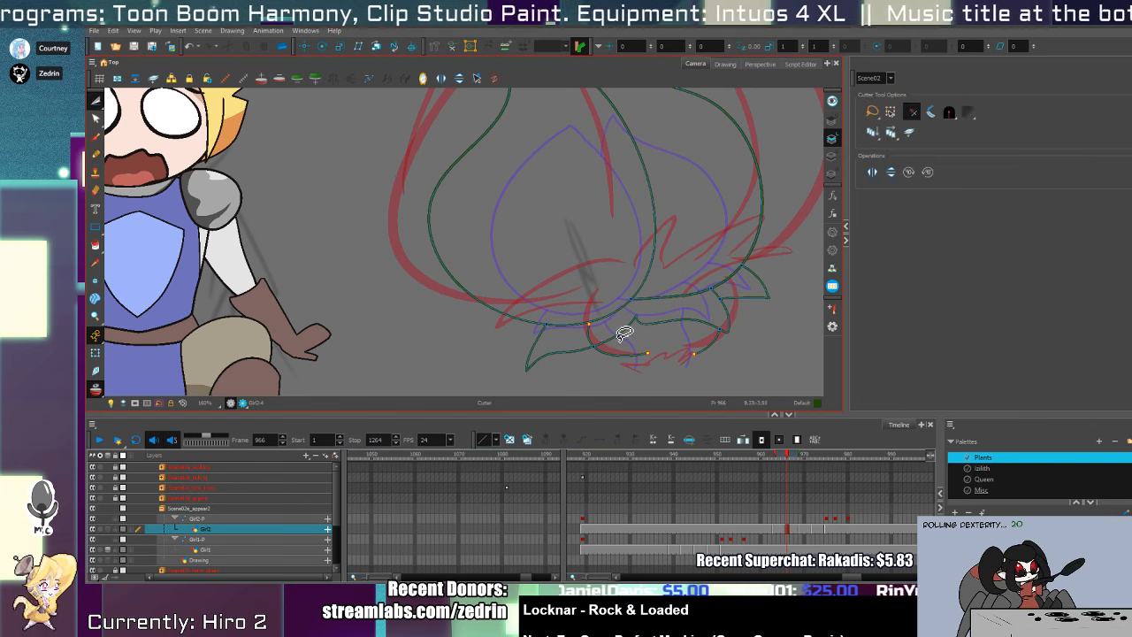
scroll(672, 343, down, 3)
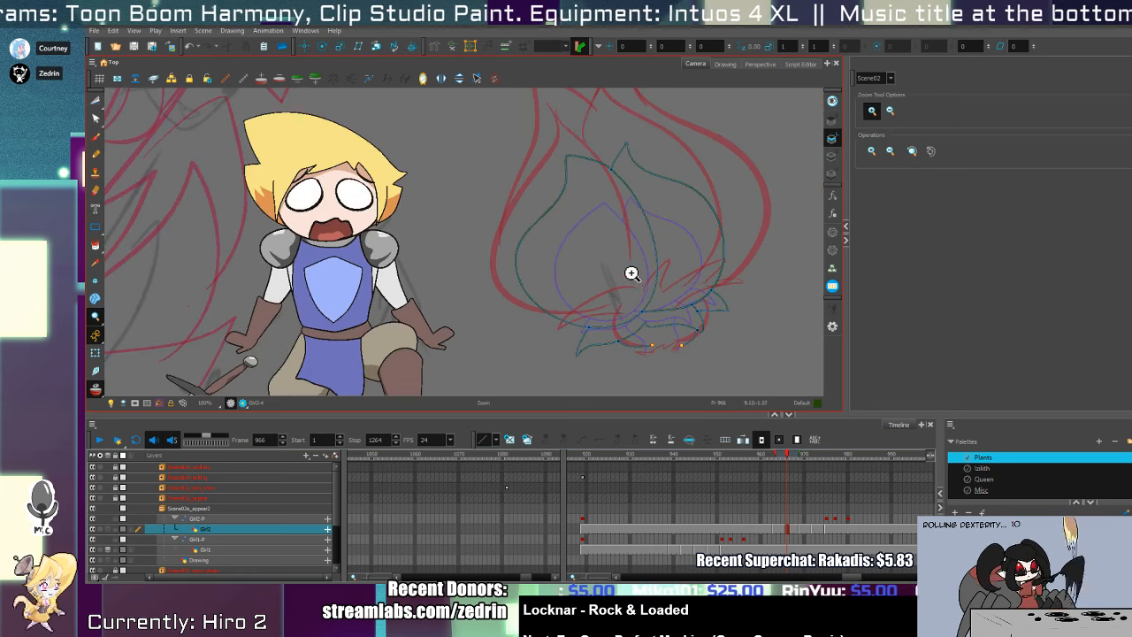
- Compare the neighbouring drawings and delete the entire rough plant sketch at frame 967
key(shift+t)
key(comma)
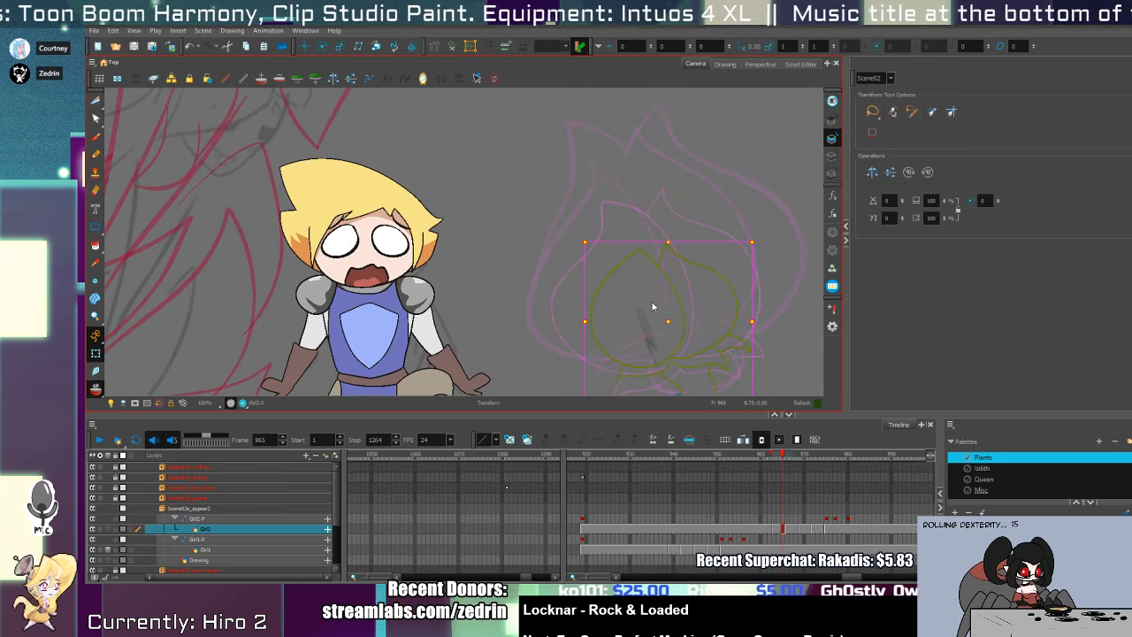
key(period)
key(period)
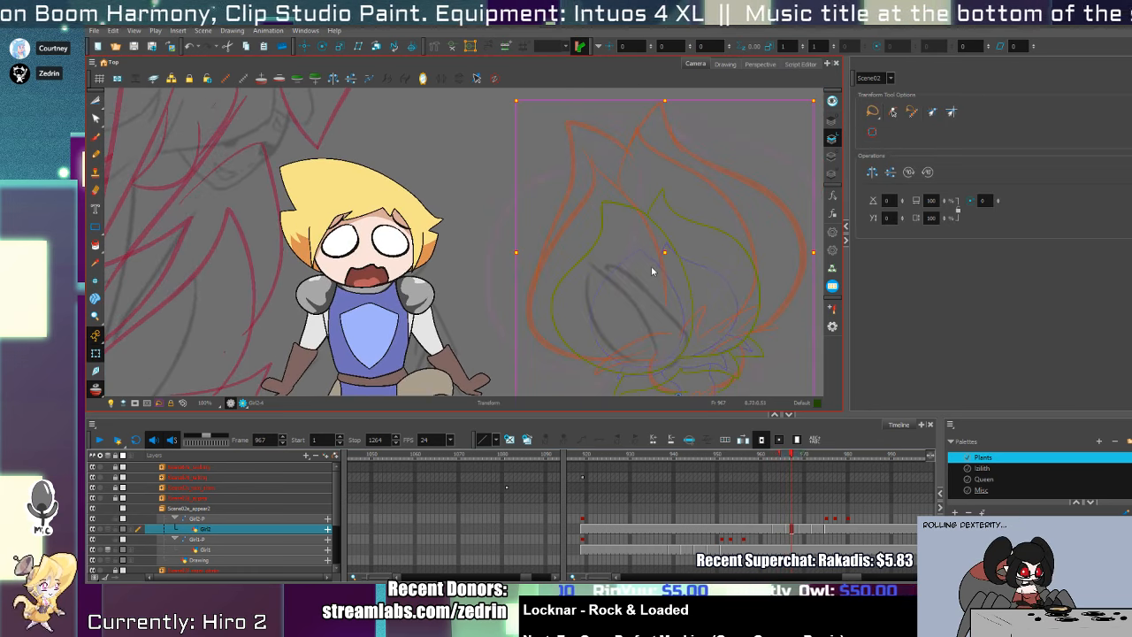
key(alt+s)
click(832, 174)
key(ctrl+a)
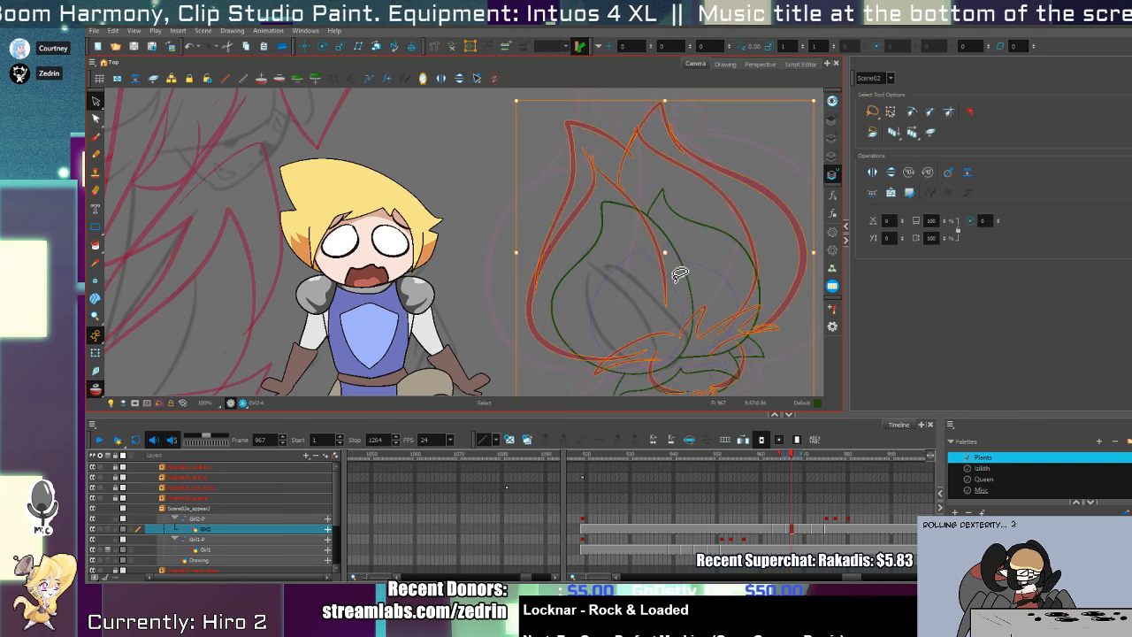
key(Delete)
- Go to frame 969, make the line art layer active with the Lineart pencil preset, and compare the adjacent frames
key(period)
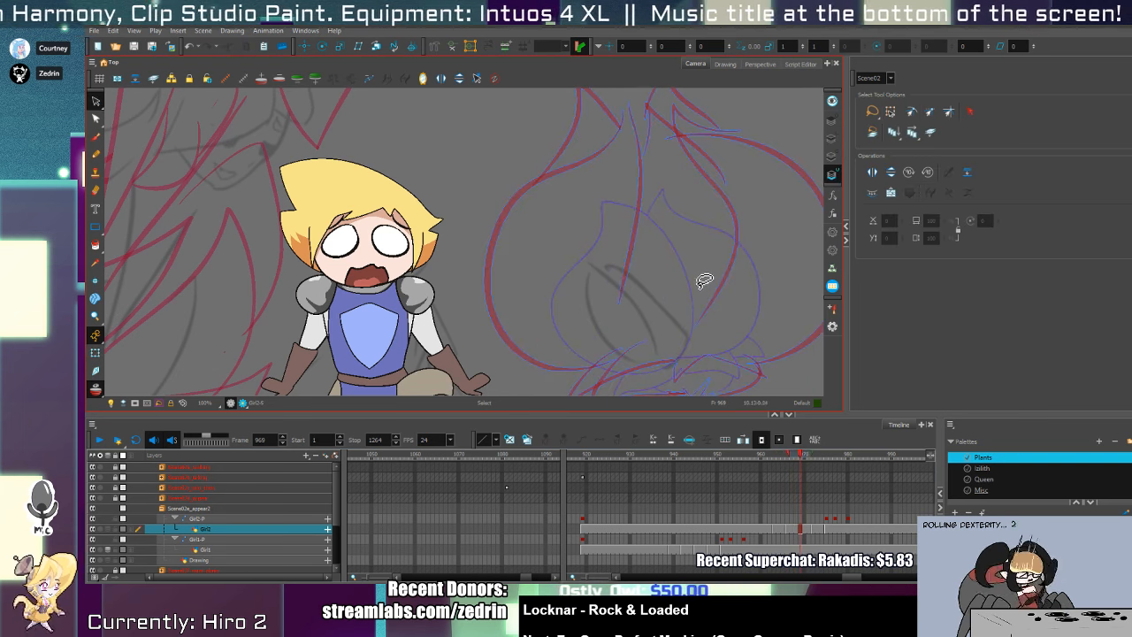
click(832, 156)
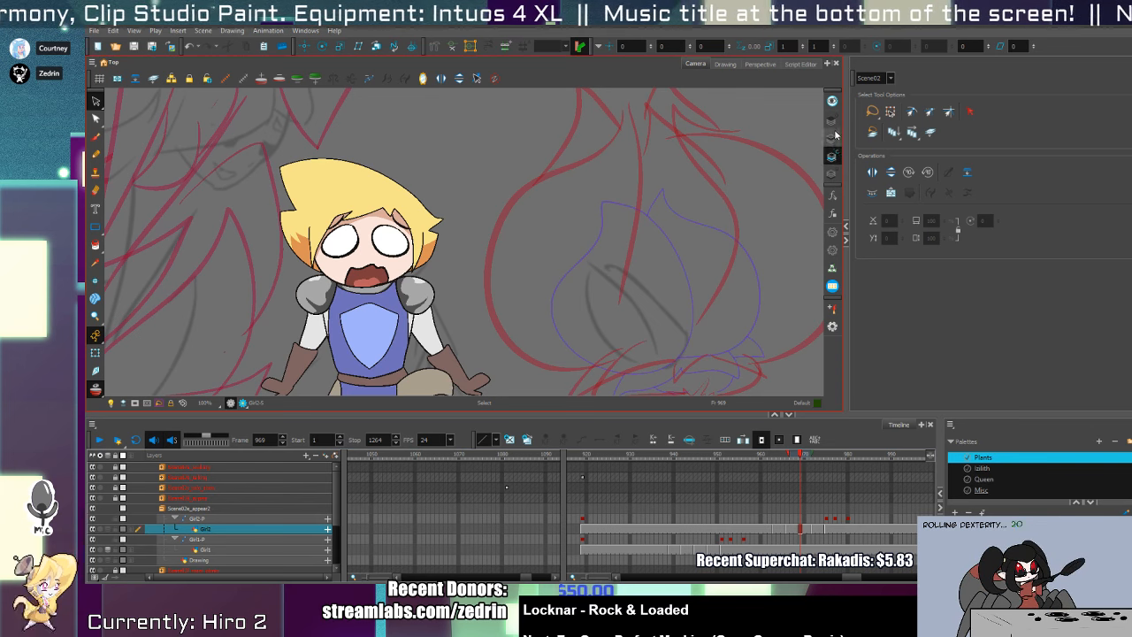
click(833, 137)
key(alt+slash)
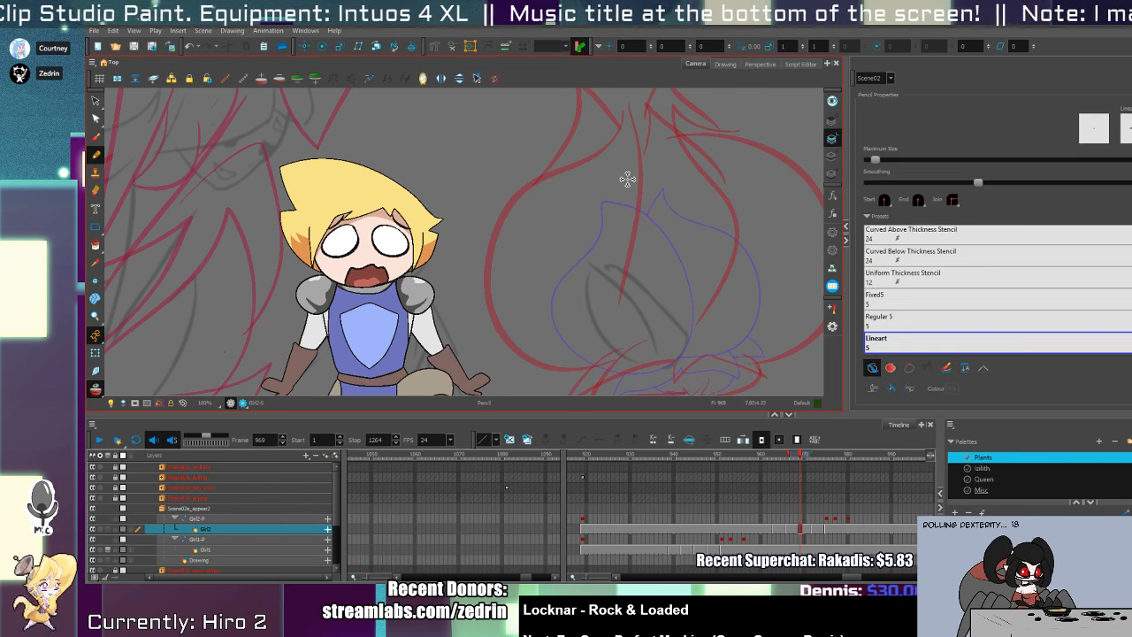
key(period)
key(period)
key(comma)
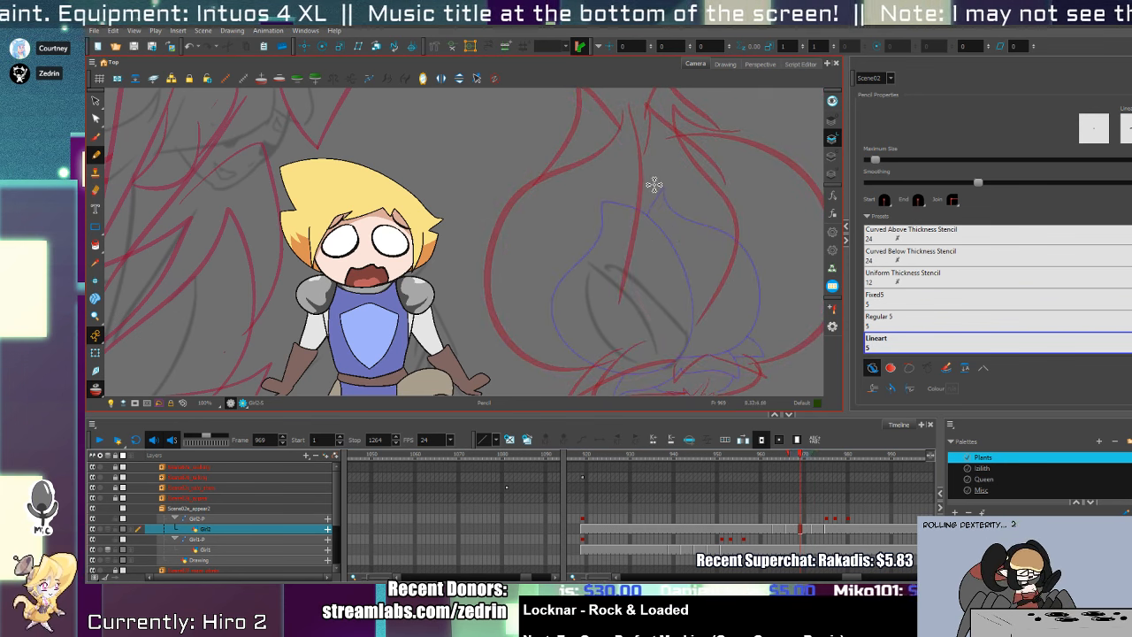
drag(646, 152, 672, 358)
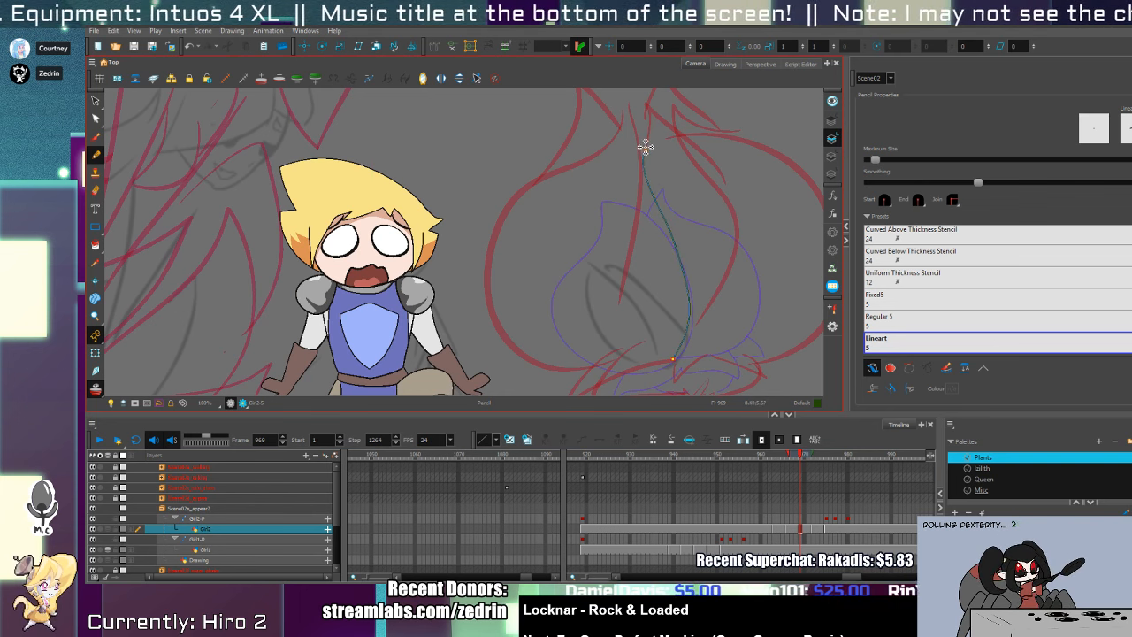
key(ctrl+z)
mouse_move(593, 155)
mouse_down()
mouse_move(678, 266)
mouse_move(652, 357)
mouse_up()
key(ctrl+z)
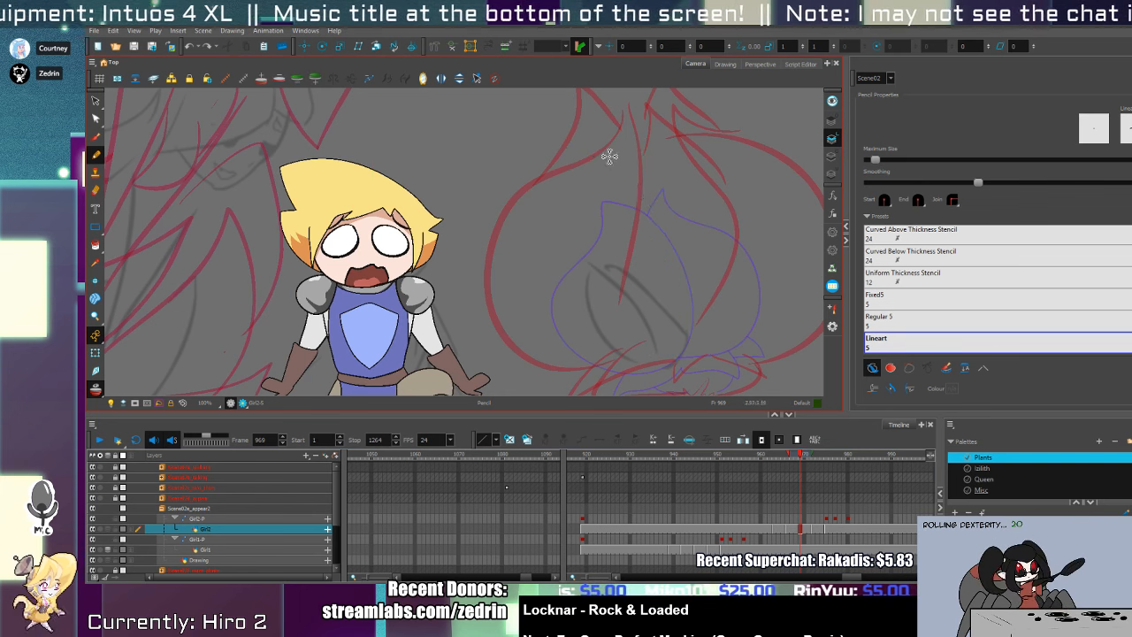
mouse_move(587, 151)
mouse_down()
mouse_move(669, 222)
mouse_move(671, 363)
mouse_up()
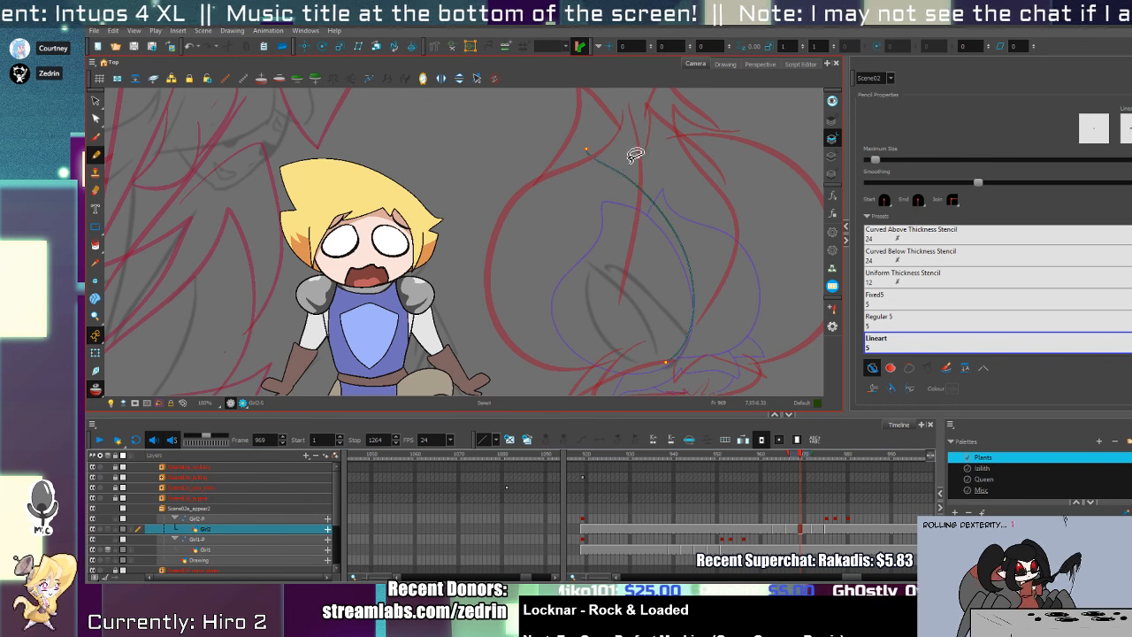
key(ctrl+z)
- Draw the front petal's two curved sides and the second petal's outer side at frame 969
mouse_move(614, 117)
mouse_down()
mouse_move(660, 214)
mouse_move(674, 345)
mouse_up()
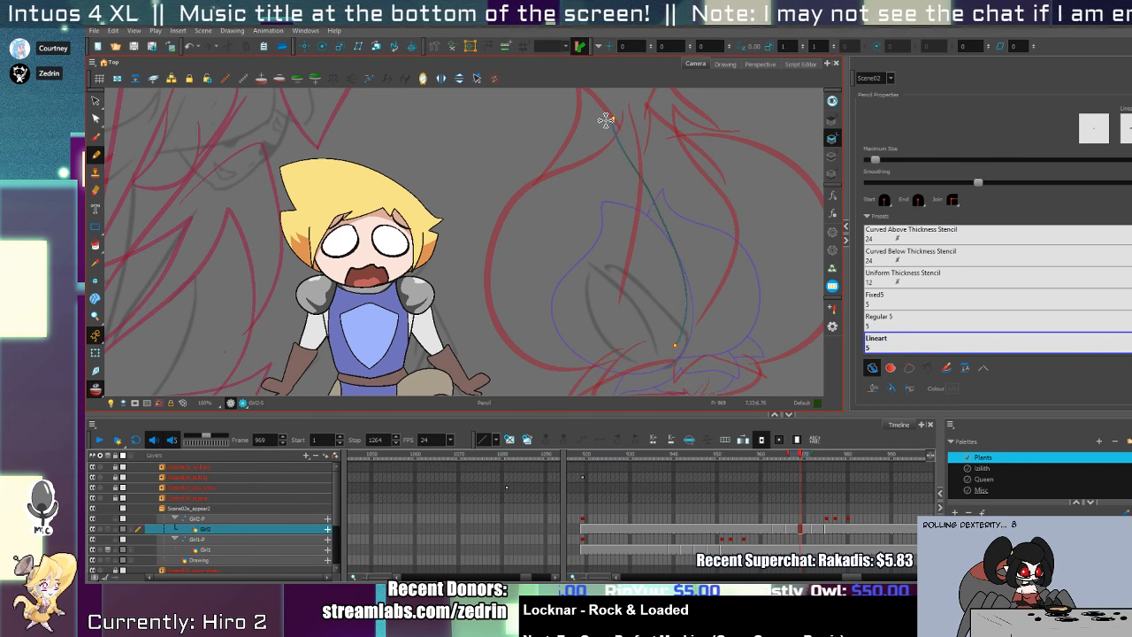
mouse_move(612, 121)
mouse_down()
mouse_move(536, 349)
mouse_move(607, 375)
mouse_move(662, 352)
mouse_up()
key(ctrl+z)
drag(700, 172, 650, 185)
mouse_move(634, 109)
mouse_down()
mouse_move(773, 321)
mouse_move(674, 359)
mouse_up()
key(alt+z)
alt+click(670, 262)
alt+click(660, 271)
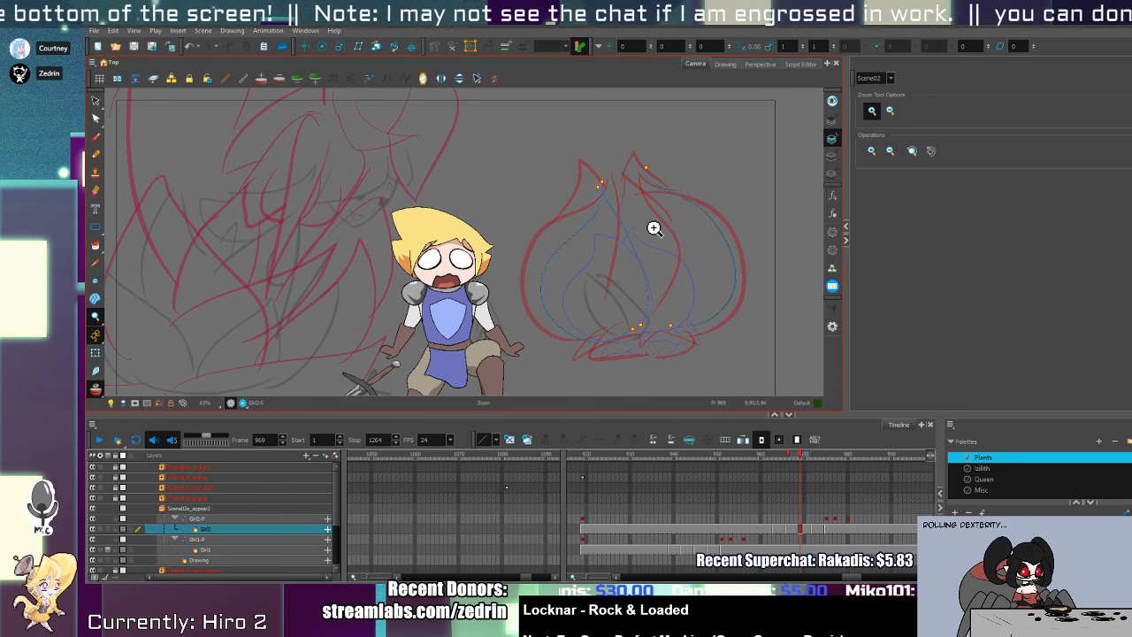
- Adjust the outer petal contours at frame 969, pulling the second petal's upper end slightly towards the front petal
click(601, 238)
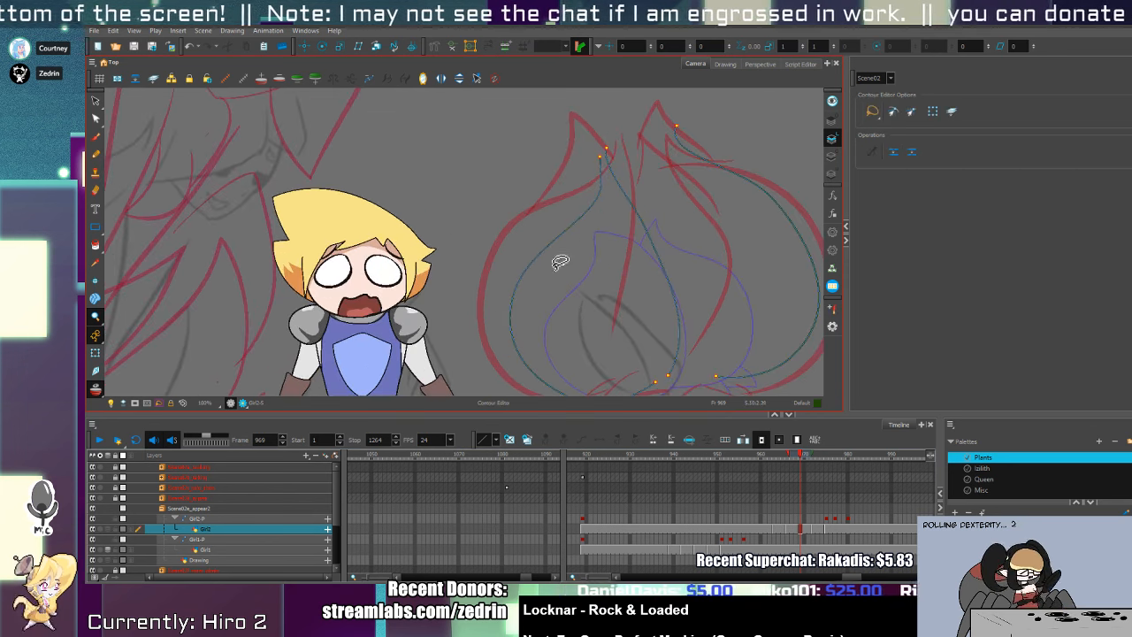
key(alt+q)
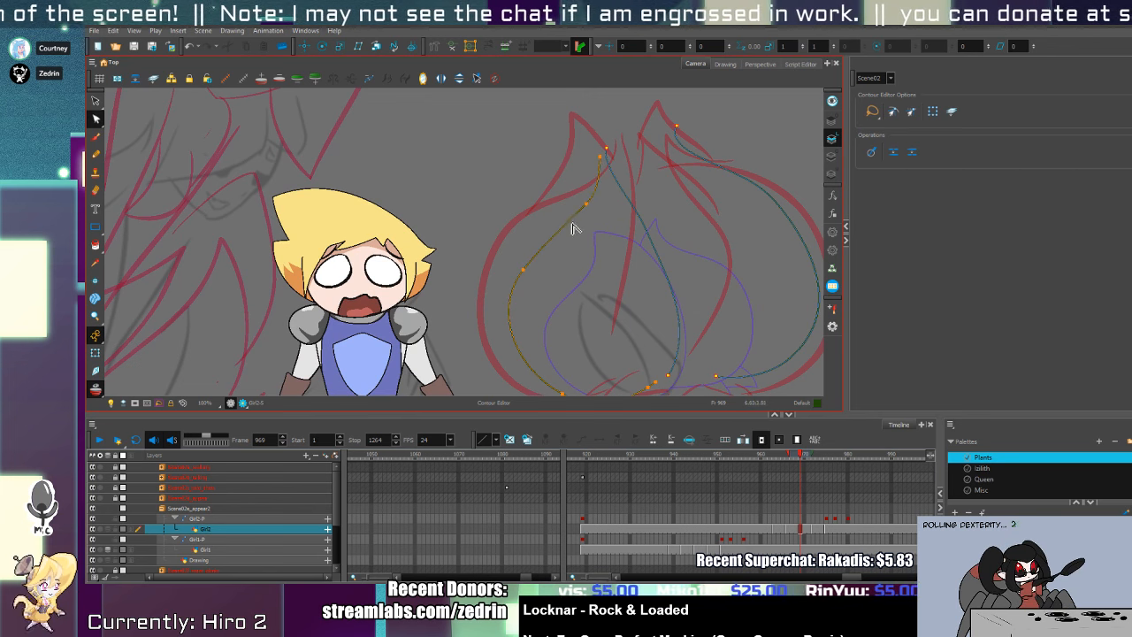
mouse_move(572, 280)
mouse_down()
mouse_move(490, 250)
mouse_move(493, 328)
mouse_up()
drag(604, 220, 617, 187)
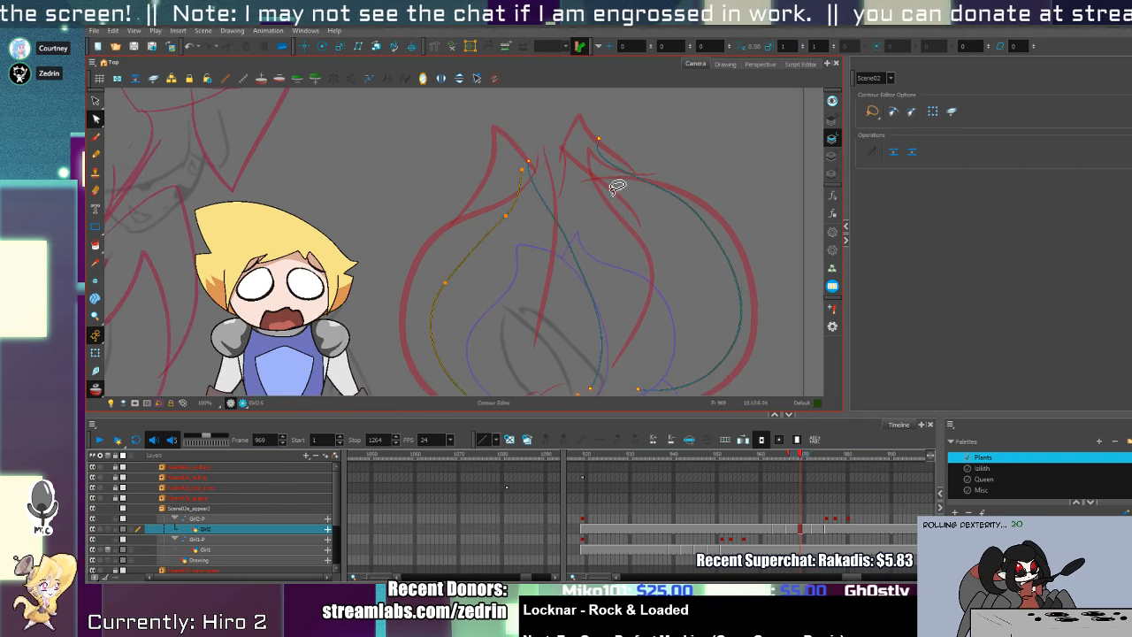
click(611, 171)
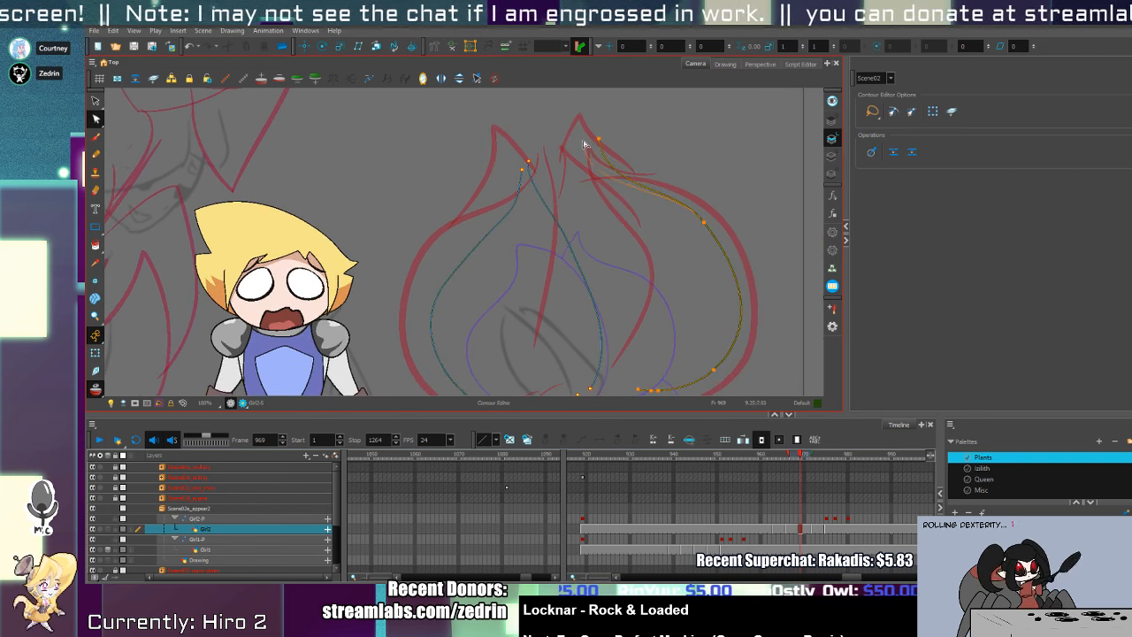
scroll(593, 159, down, 2)
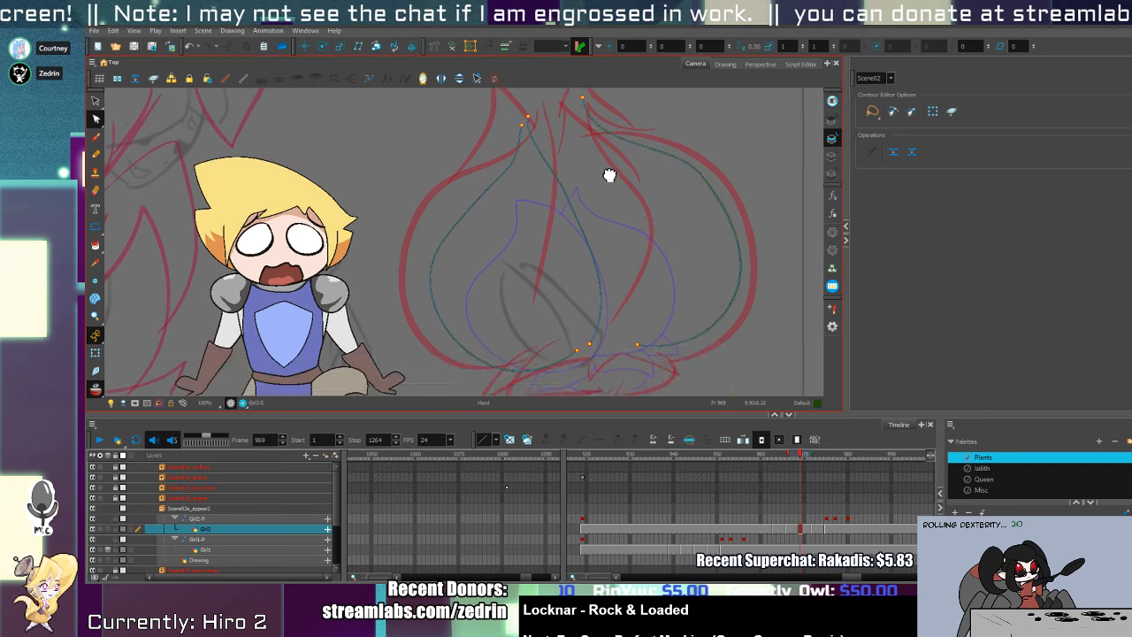
click(715, 188)
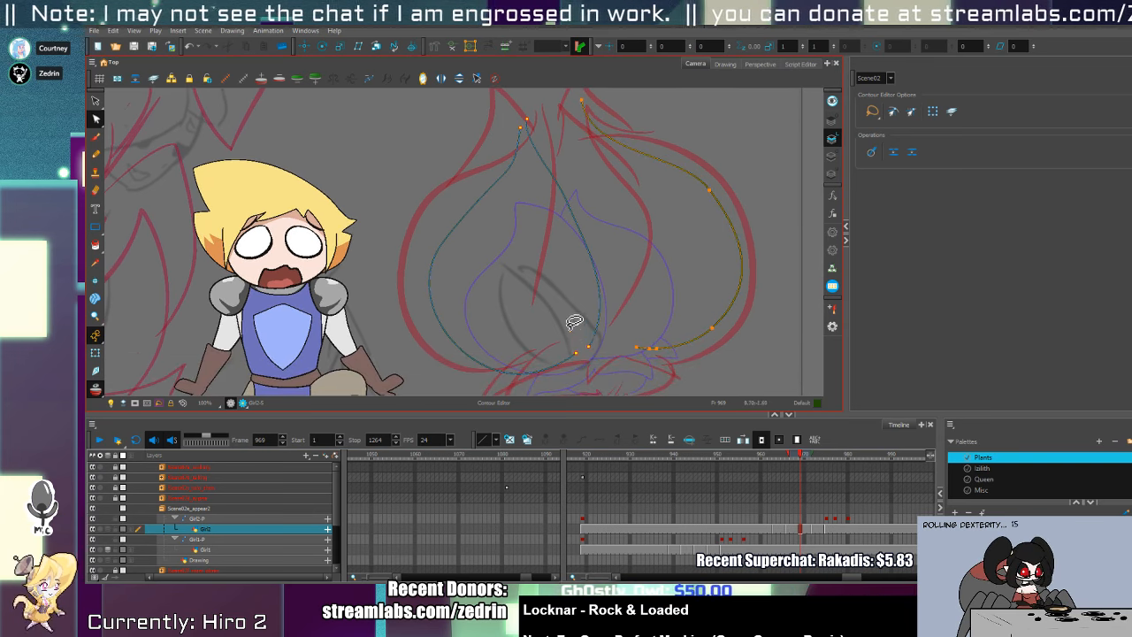
- Trim the overlapping line at the front petal's base at frame 969 and adjust the end of its lower curve
key(alt+x)
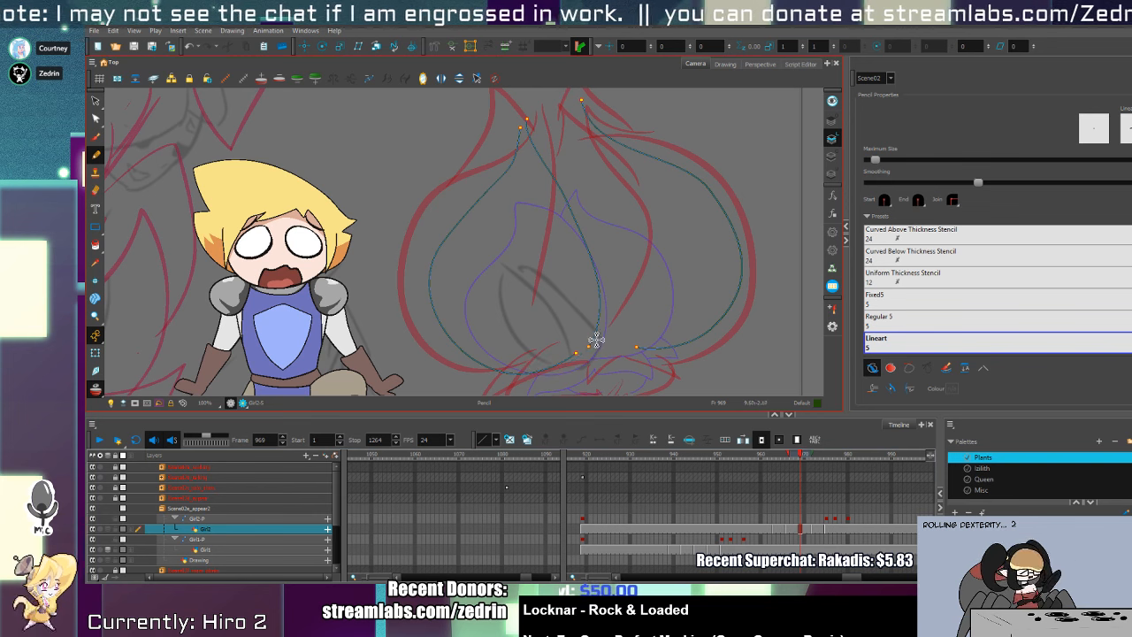
key(alt+q)
click(588, 359)
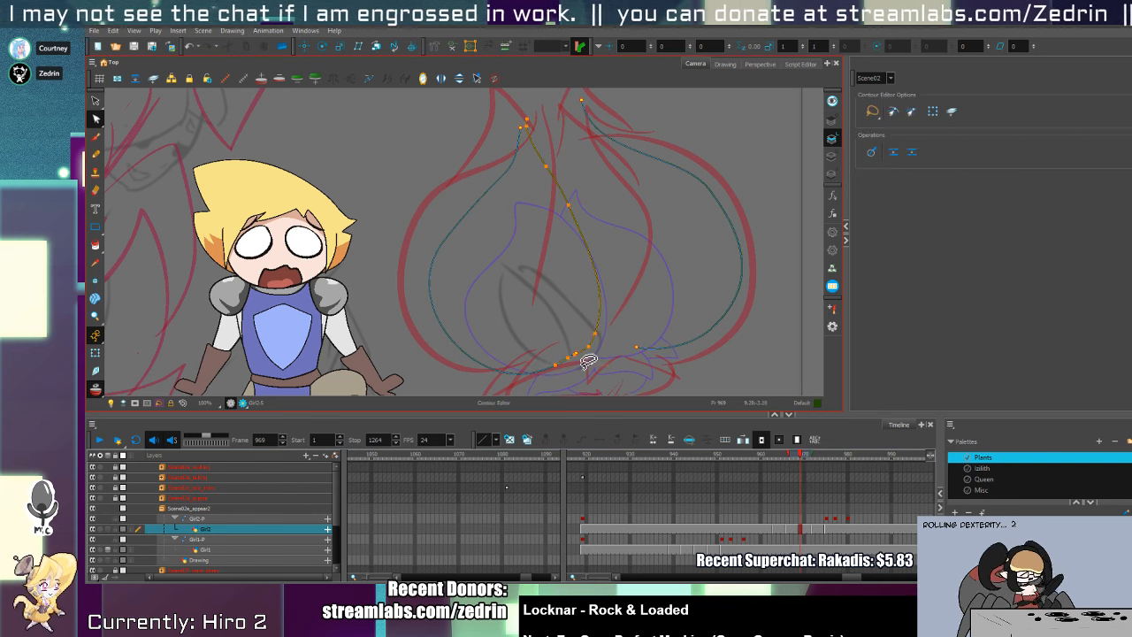
key(alt+s)
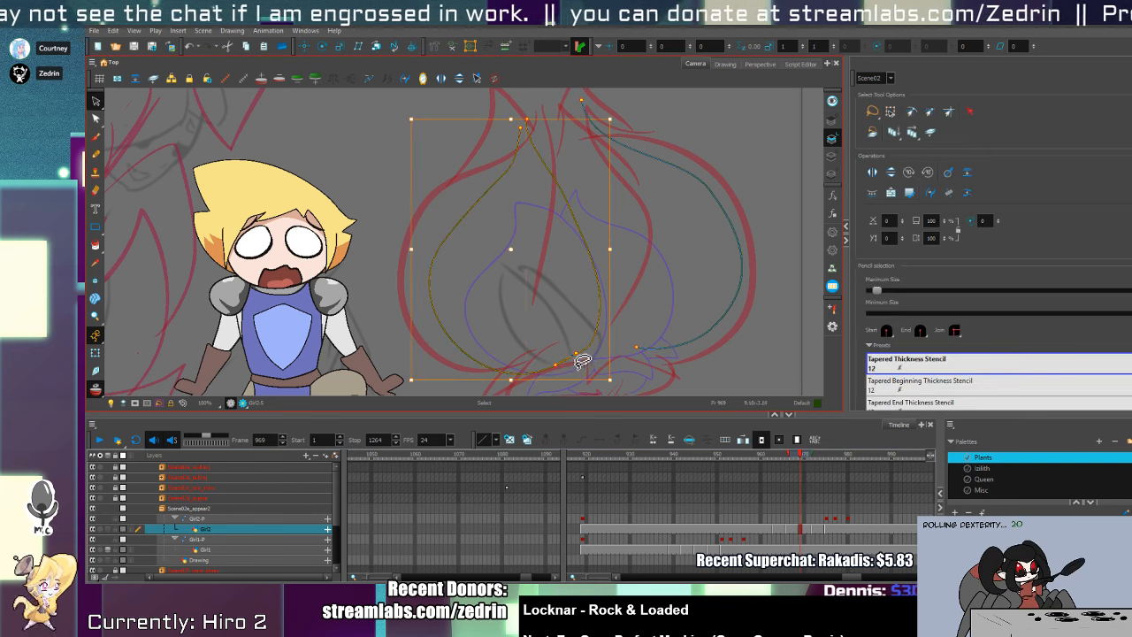
scroll(571, 362, up, 2)
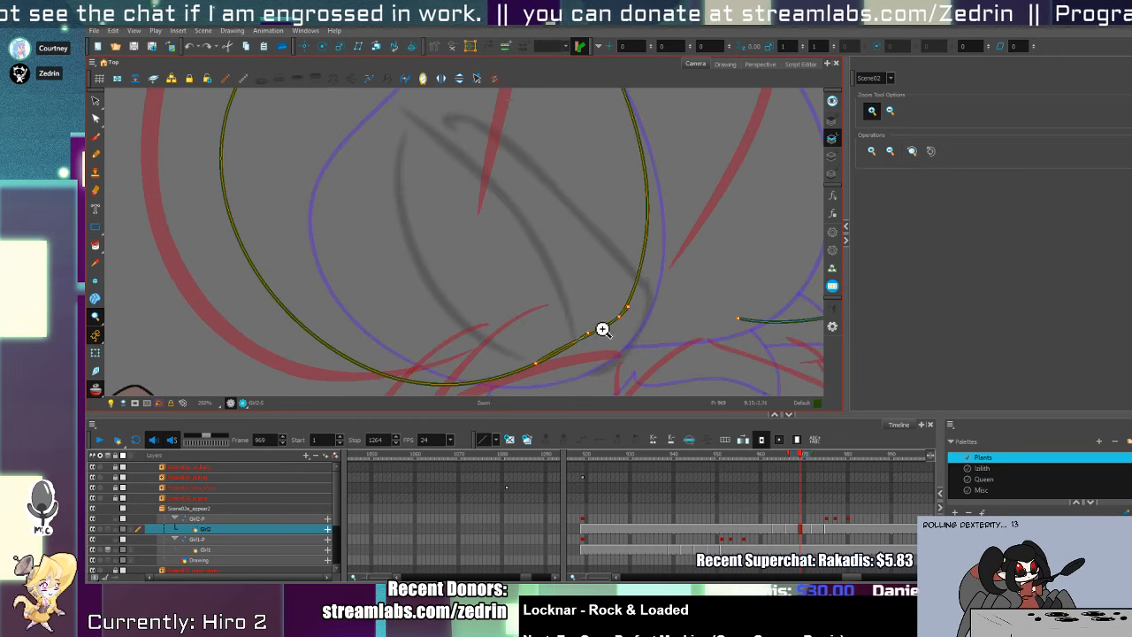
click(607, 344)
key(Delete)
key(alt+q)
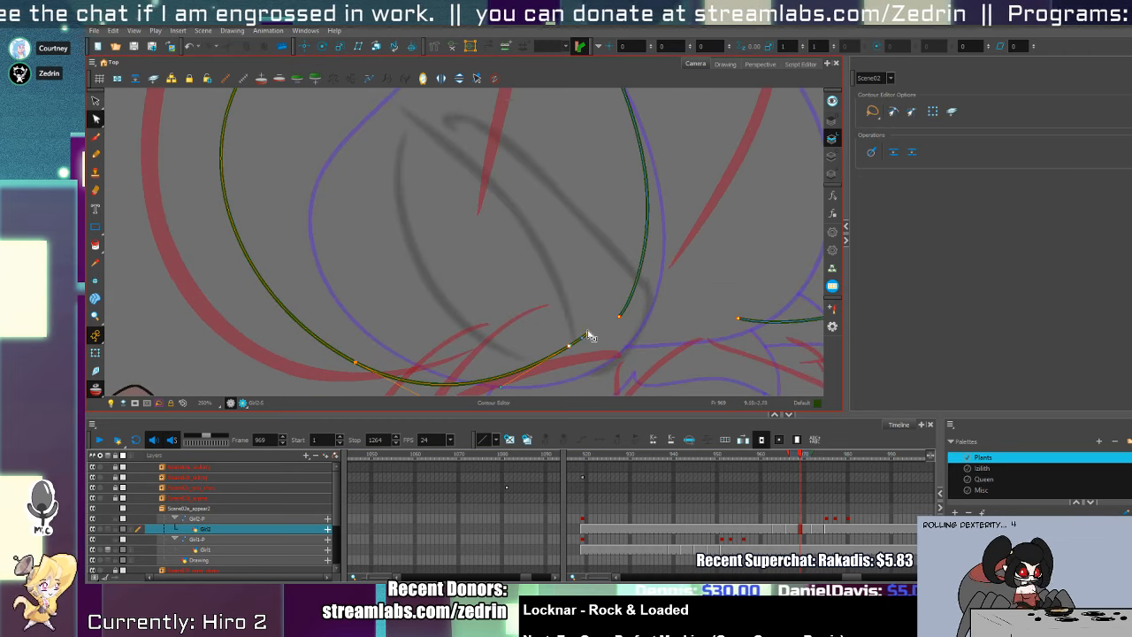
mouse_move(591, 336)
mouse_down()
mouse_move(621, 327)
mouse_move(633, 342)
mouse_up()
- Connect the front petal's two sides into a closed tip at frame 969
key(alt+s)
key(1)
key(1)
key(1)
key(1)
key(alt+z)
scroll(473, 184, up, 5)
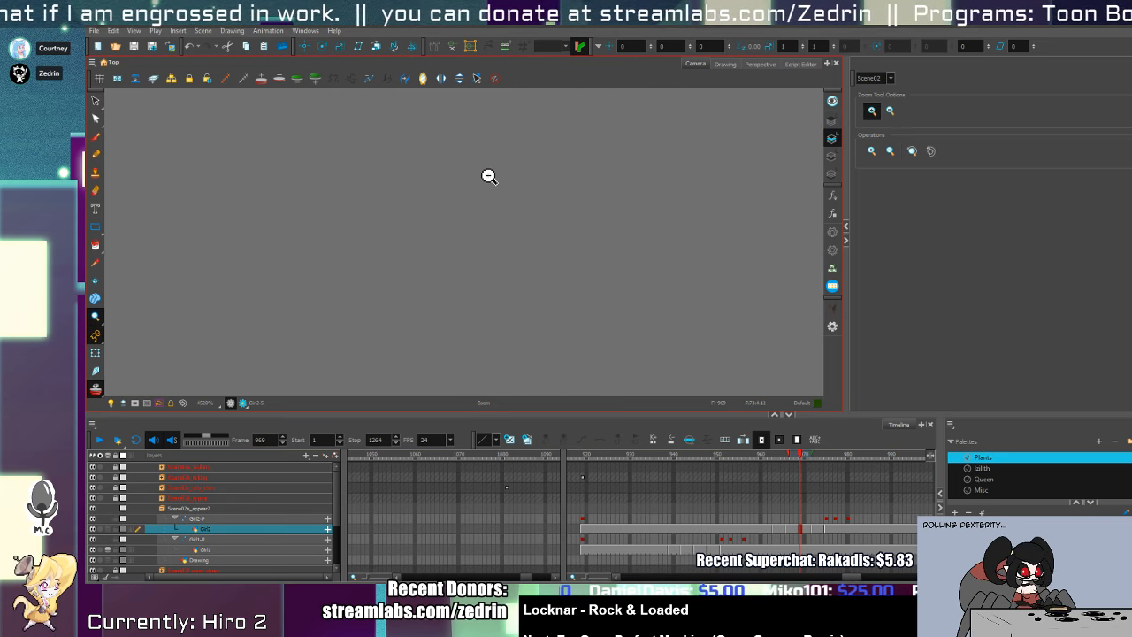
scroll(486, 175, down, 5)
scroll(466, 202, up, 5)
key(alt+s)
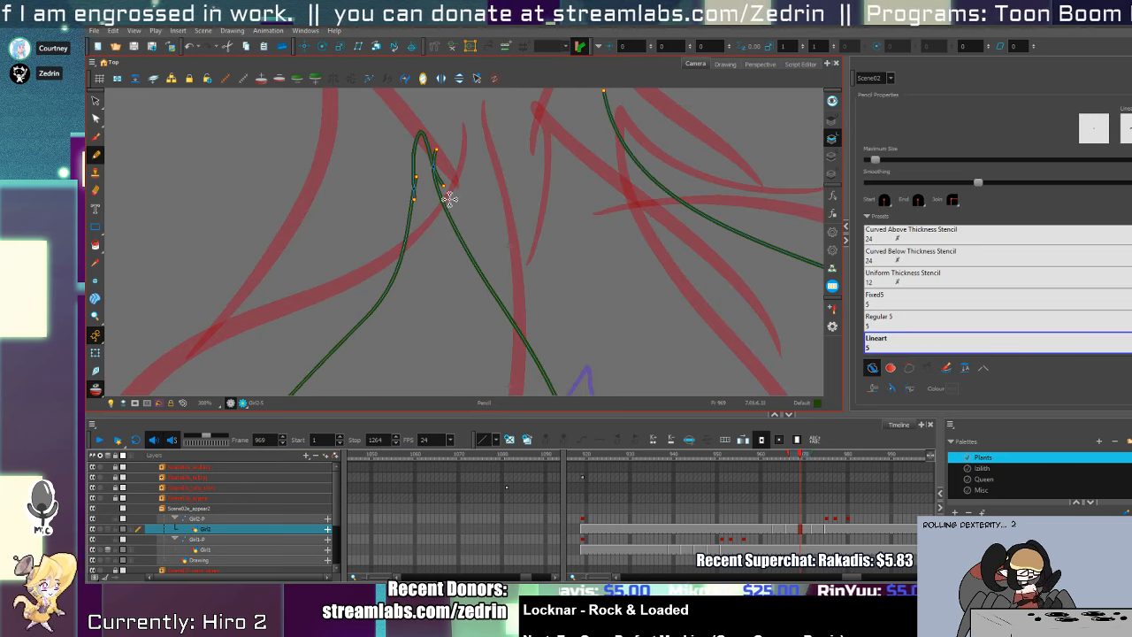
key(alt+z)
scroll(491, 248, down, 6)
scroll(487, 354, up, 4)
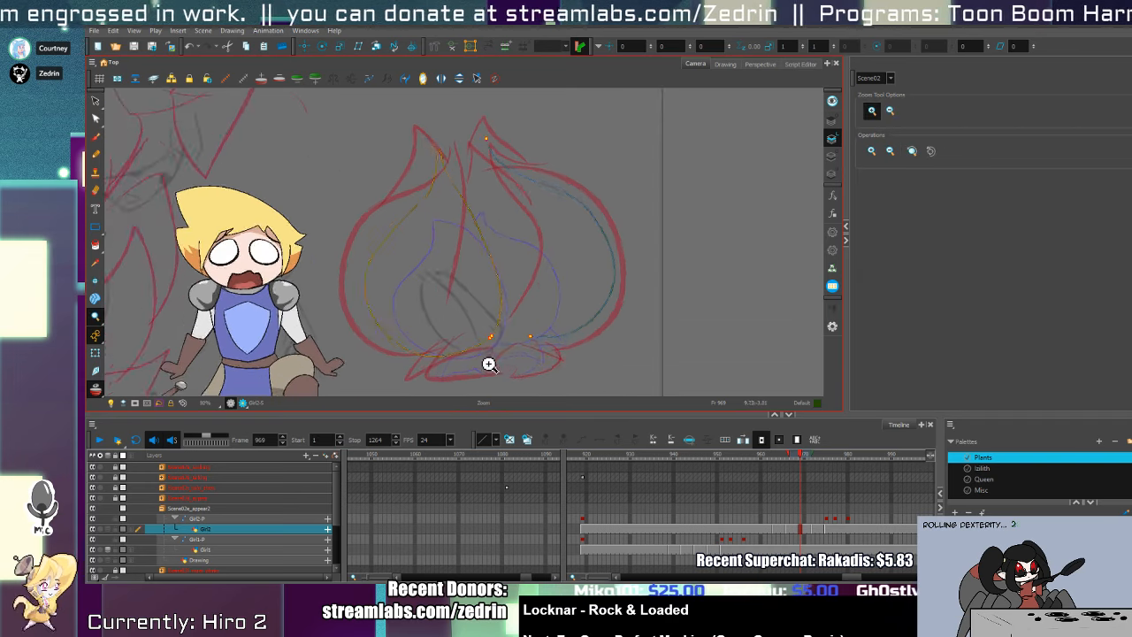
- Close the gap at the front petal's base at frame 969 and refine its joined outline
scroll(496, 343, up, 4)
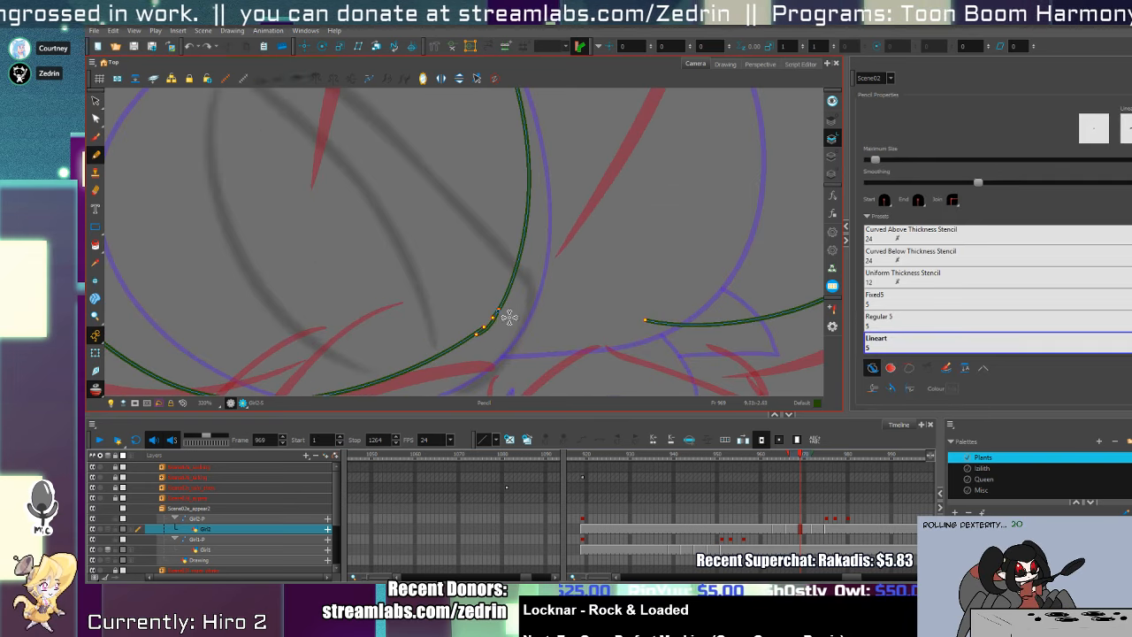
key(alt+s)
scroll(496, 336, down, 5)
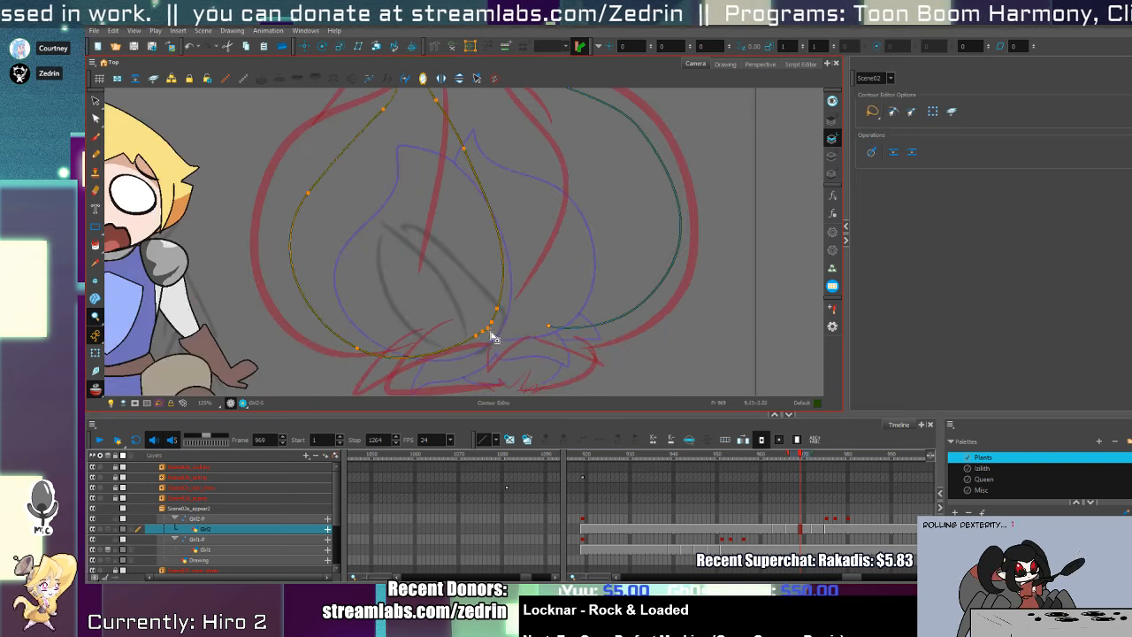
key(alt+q)
key(space)
drag(475, 328, 498, 385)
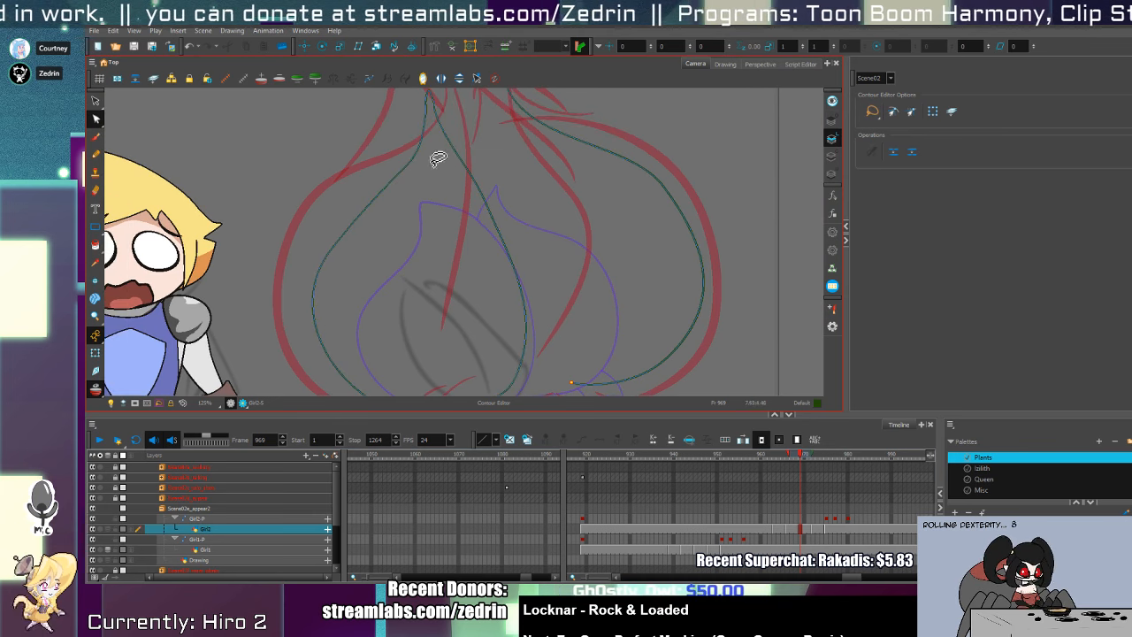
drag(424, 134, 448, 136)
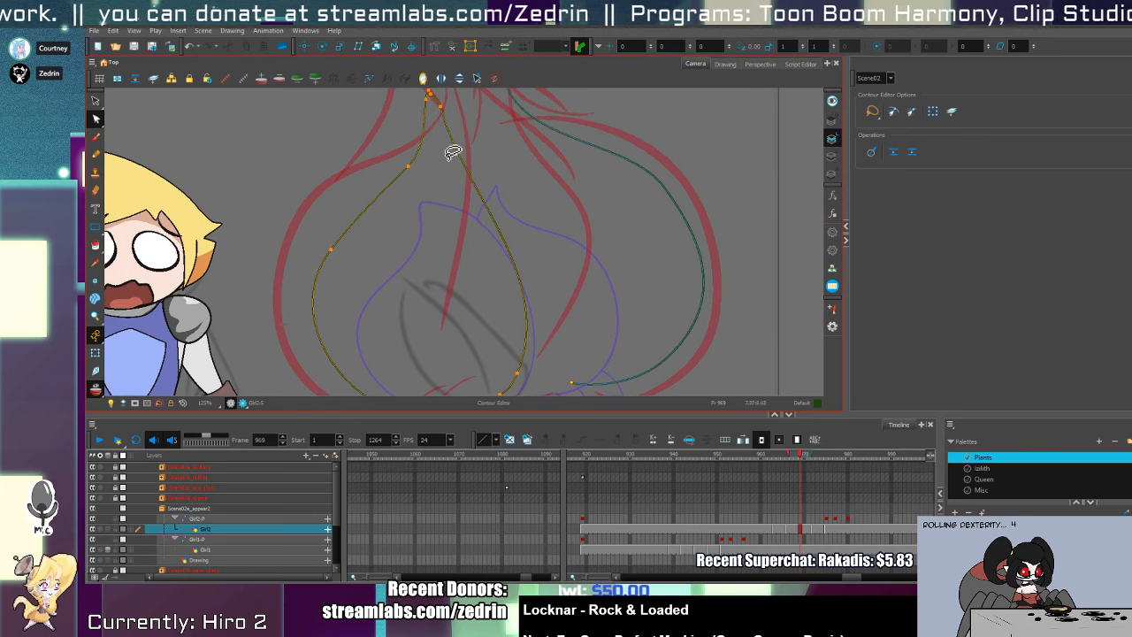
key(space)
drag(497, 217, 475, 142)
- Extend the second petal's lower curve across the front petal's base at frame 969, smooth it and trim the overlap
key(alt+slash)
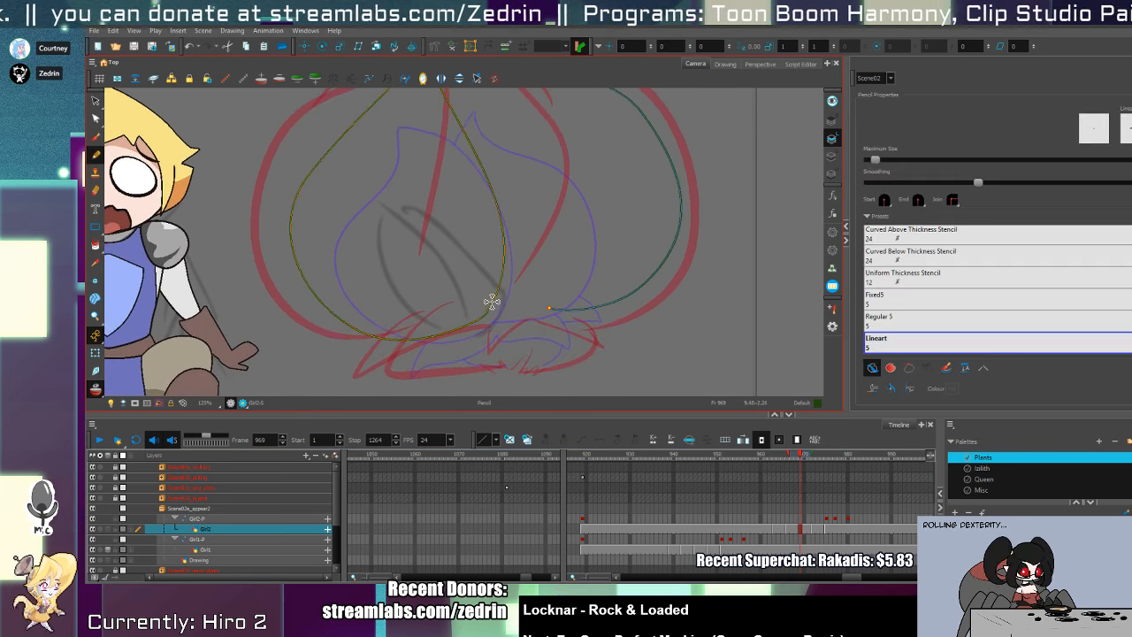
drag(458, 285, 612, 290)
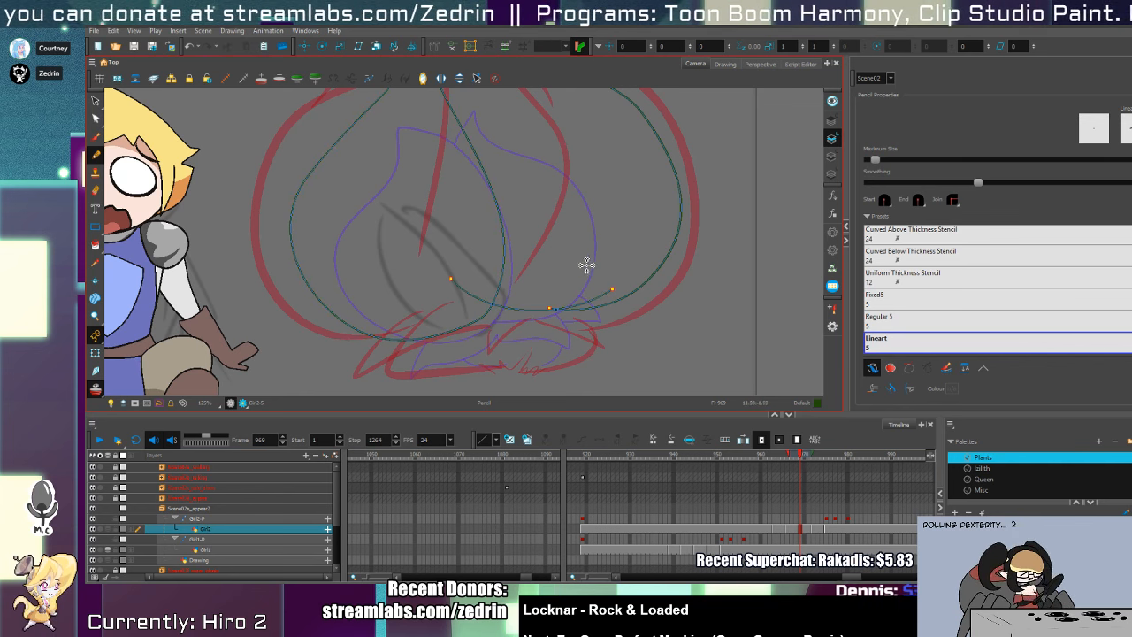
key(alt+q)
click(575, 311)
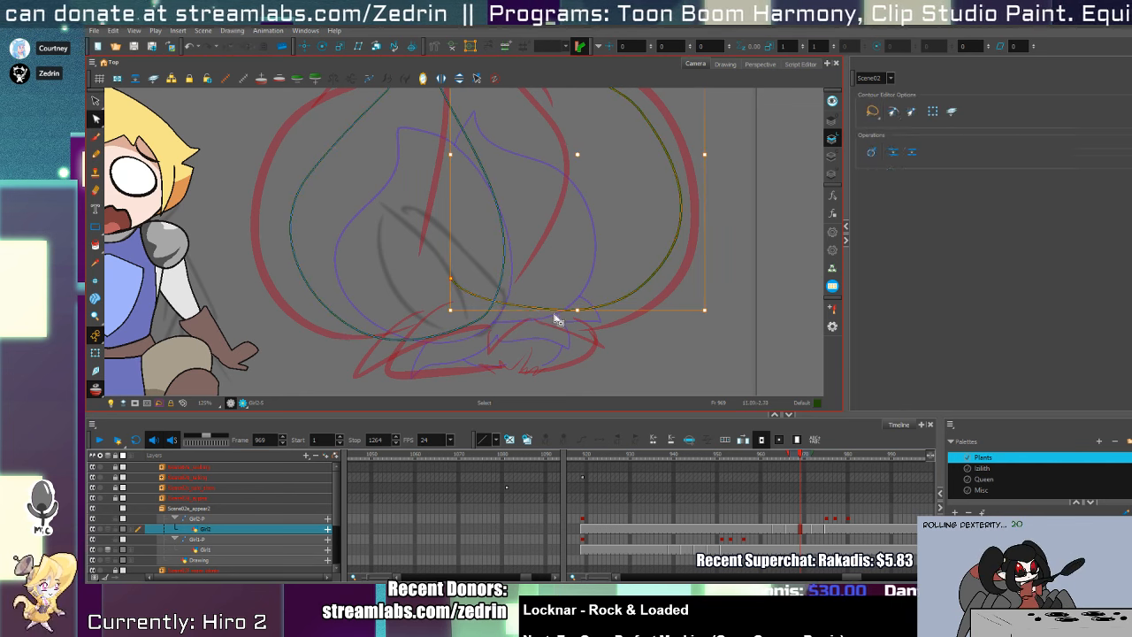
mouse_move(546, 310)
mouse_down()
mouse_move(539, 323)
mouse_move(468, 321)
mouse_up()
key(alt+t)
- Draw the second petal's inner edge from its tip down to the front petal at frame 969 and trim the overhanging ends
scroll(496, 337, up, 5)
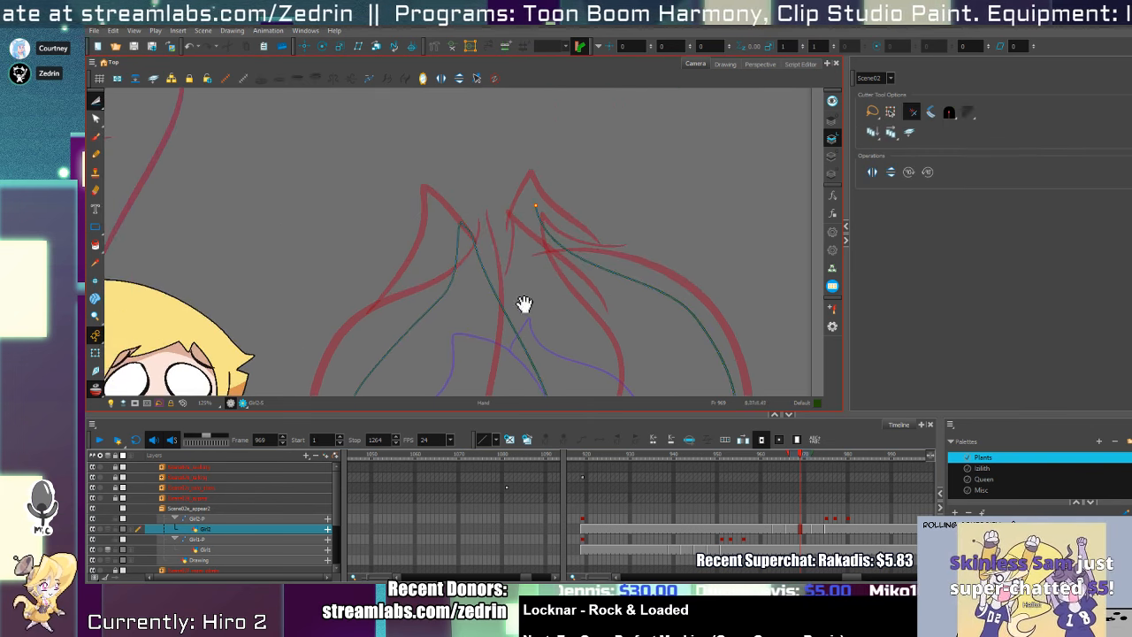
key(alt+/)
drag(527, 225, 522, 336)
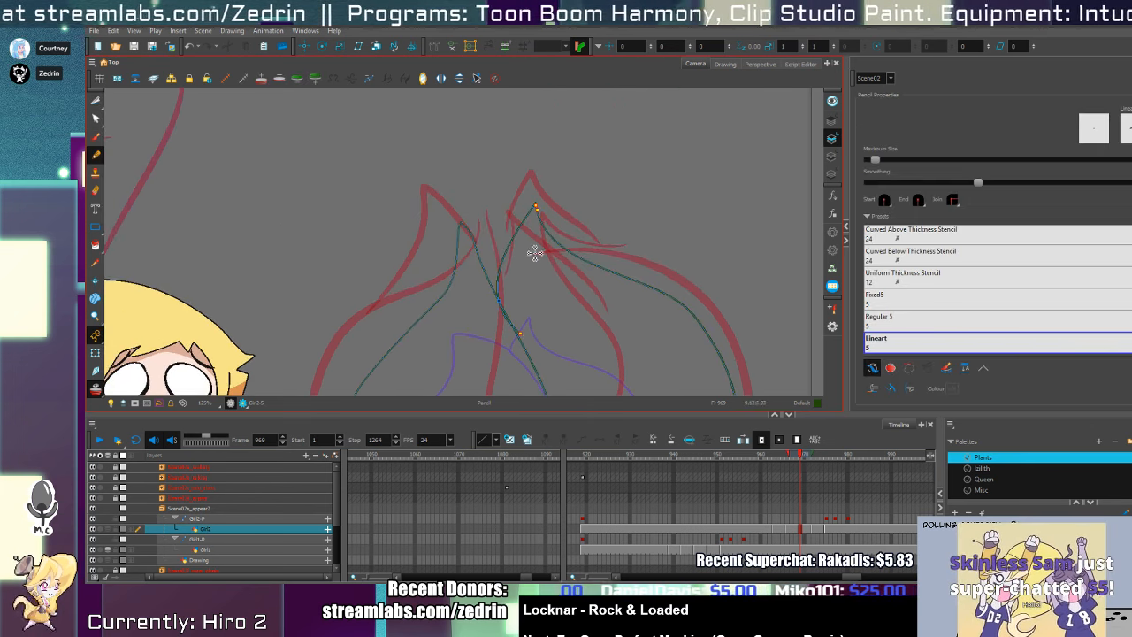
key(alt+t)
drag(525, 201, 556, 271)
mouse_move(526, 333)
mouse_down()
mouse_move(499, 324)
mouse_move(518, 336)
mouse_up()
key(Delete)
key(Delete)
- Refine the outlines where the second petal's inner edge meets the front petal below the tips at frame 969
key(alt+q)
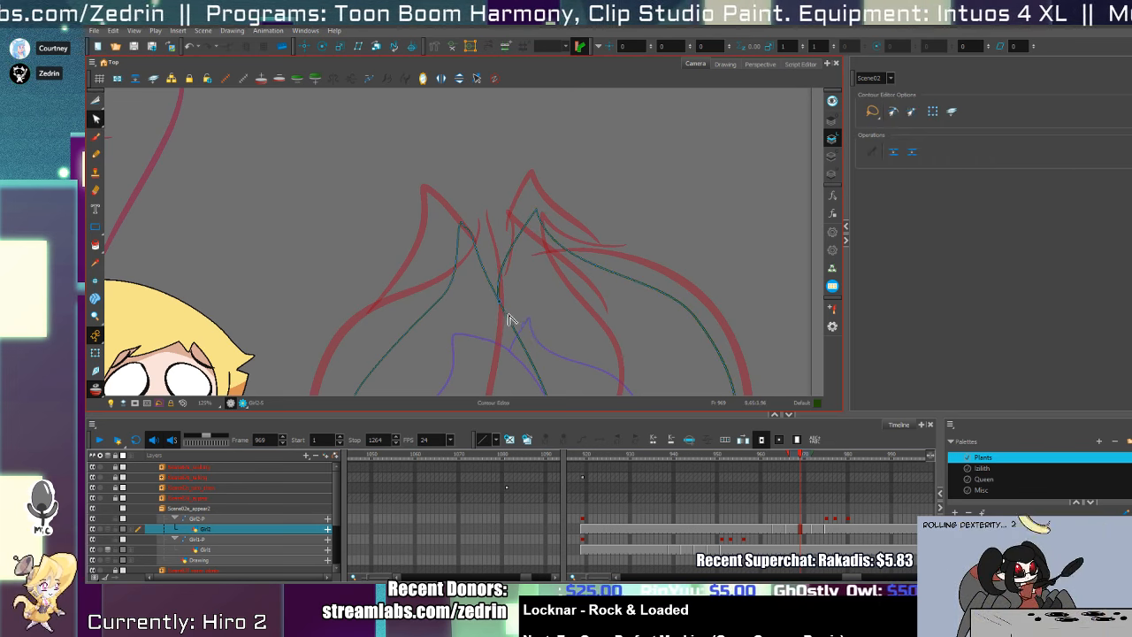
click(506, 314)
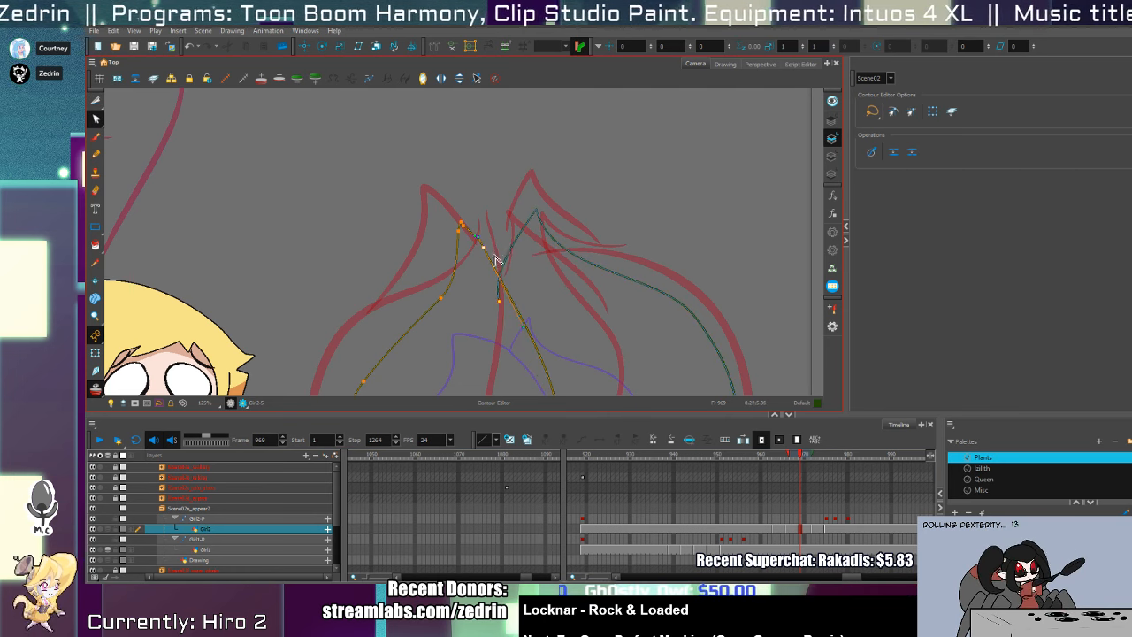
shift+click(501, 261)
key(alt+t)
drag(516, 344, 495, 182)
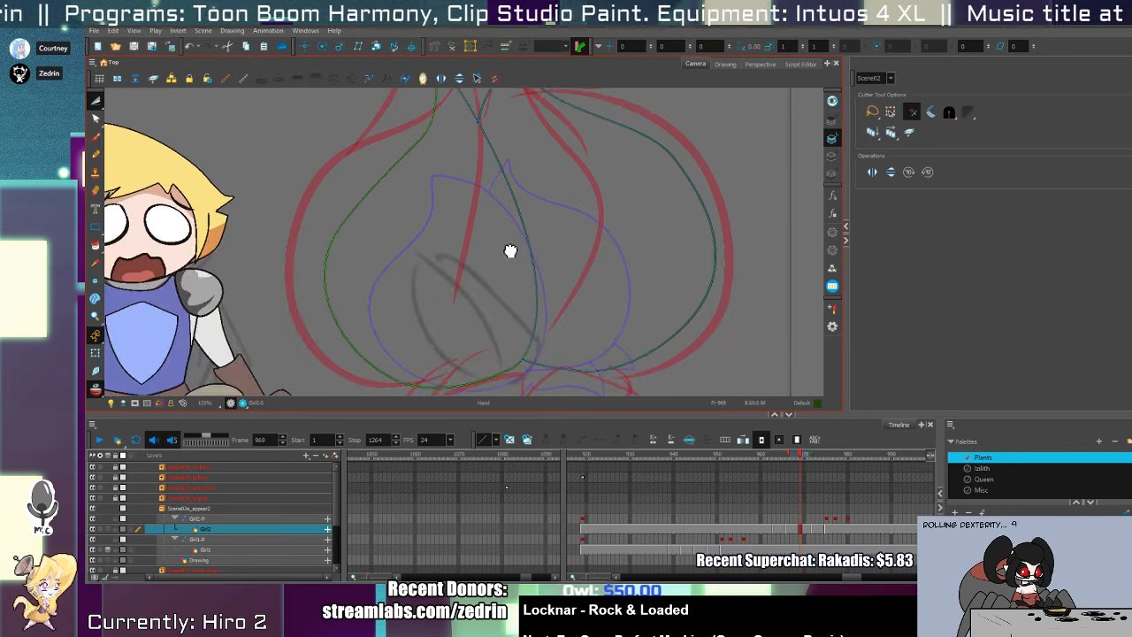
drag(510, 251, 497, 181)
key(alt+z)
alt+click(522, 266)
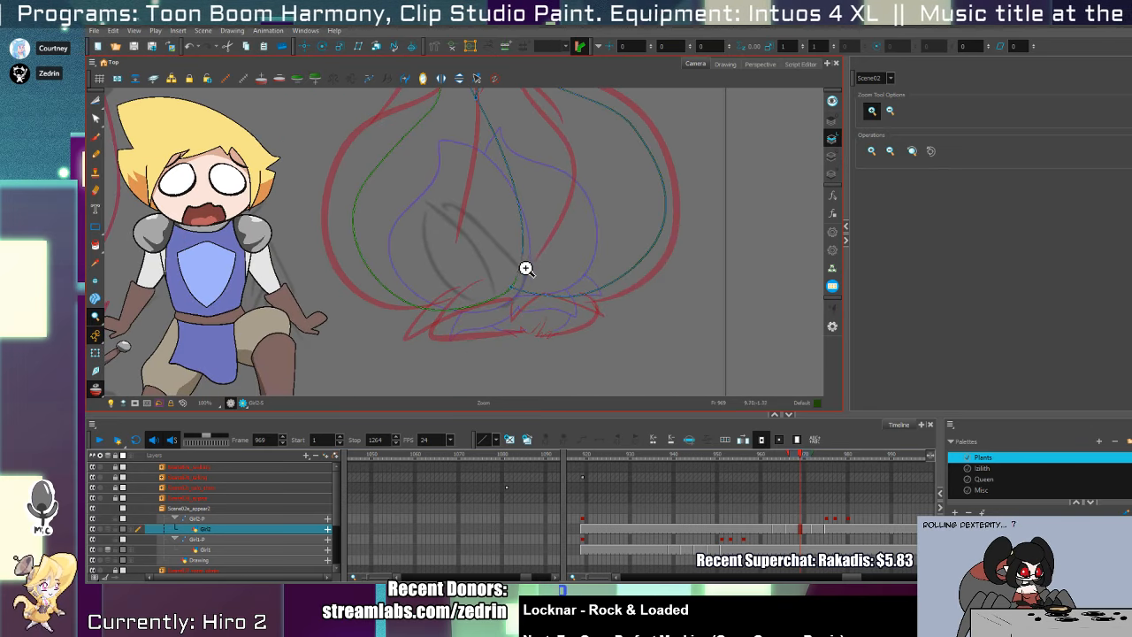
key(alt+s)
click(520, 281)
drag(542, 274, 566, 327)
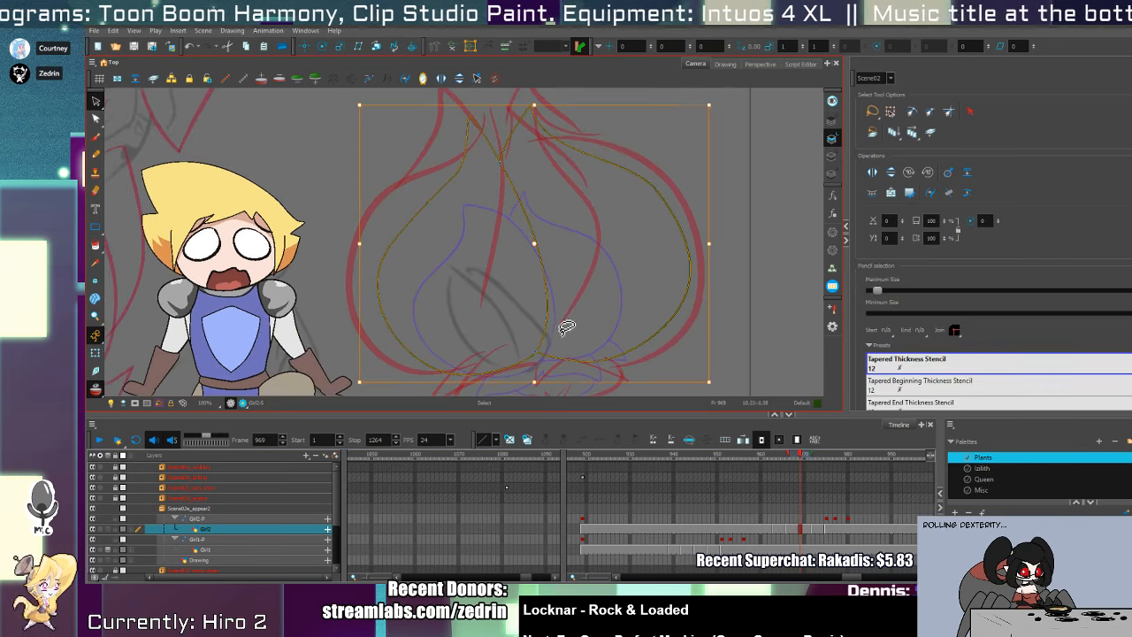
key(.)
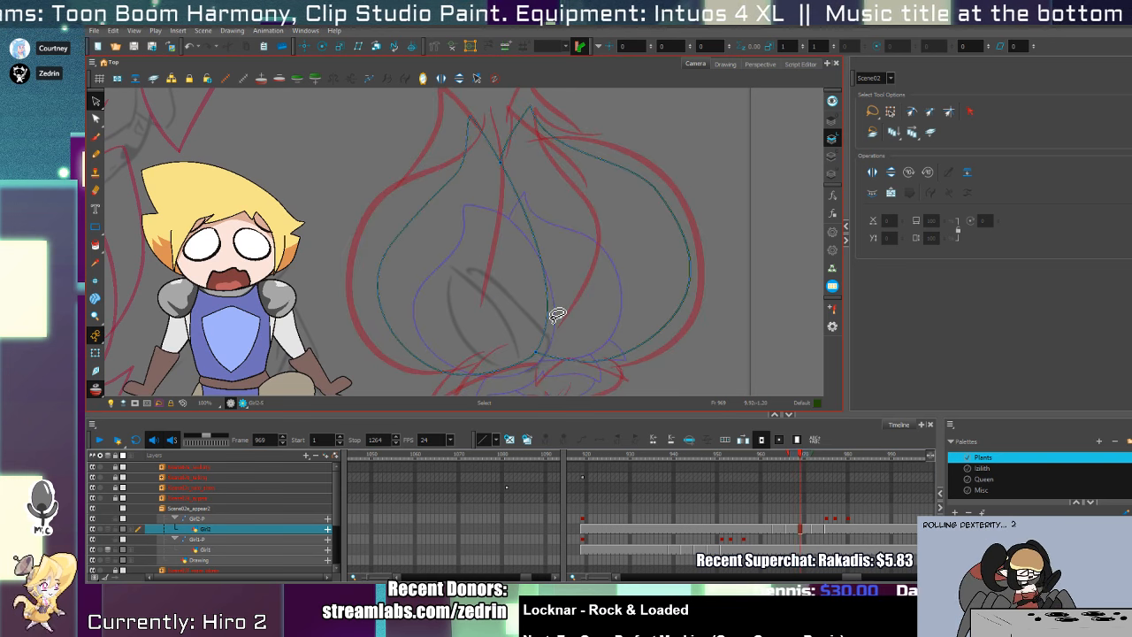
- Draw the pointed leaves beneath both petals at frame 969 and trim the line ends that overlap the petals
mouse_move(534, 245)
mouse_down()
mouse_move(594, 245)
mouse_move(555, 164)
mouse_up()
key(alt+slash)
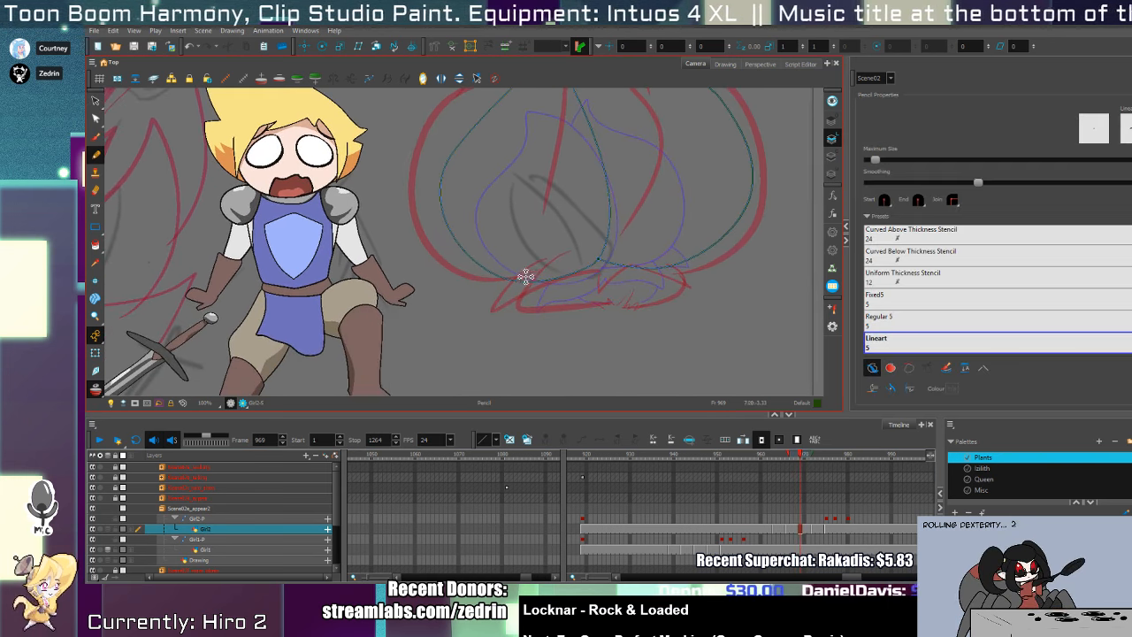
mouse_move(531, 270)
mouse_down()
mouse_move(545, 307)
mouse_move(587, 294)
mouse_move(600, 275)
mouse_move(673, 320)
mouse_move(673, 277)
mouse_move(746, 288)
mouse_move(704, 243)
mouse_up()
key(alt+t)
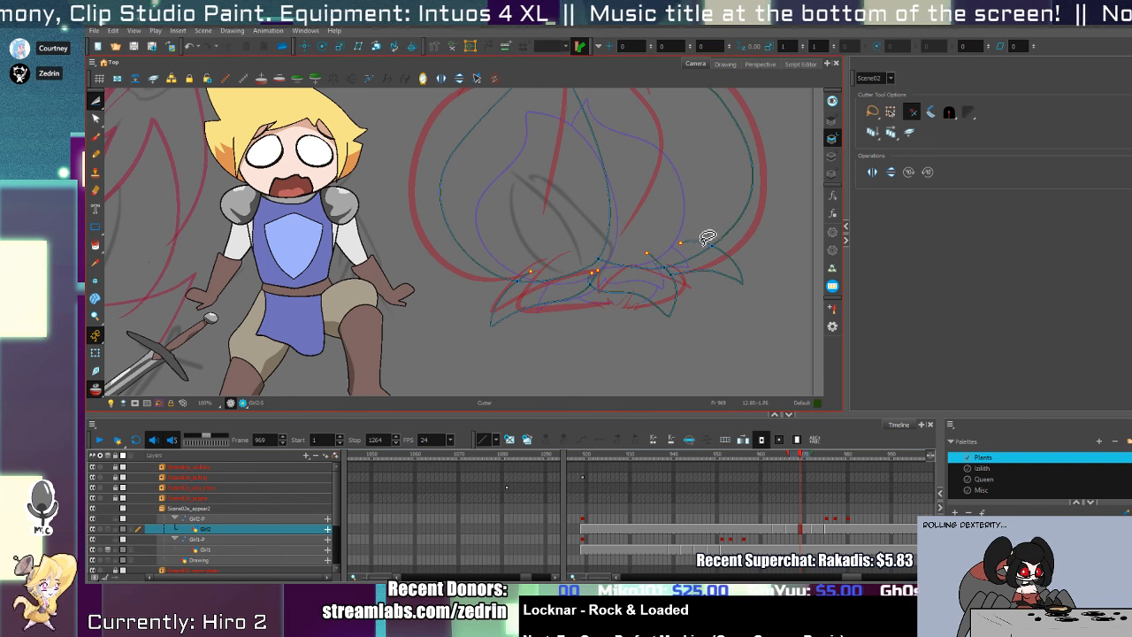
drag(644, 267, 678, 254)
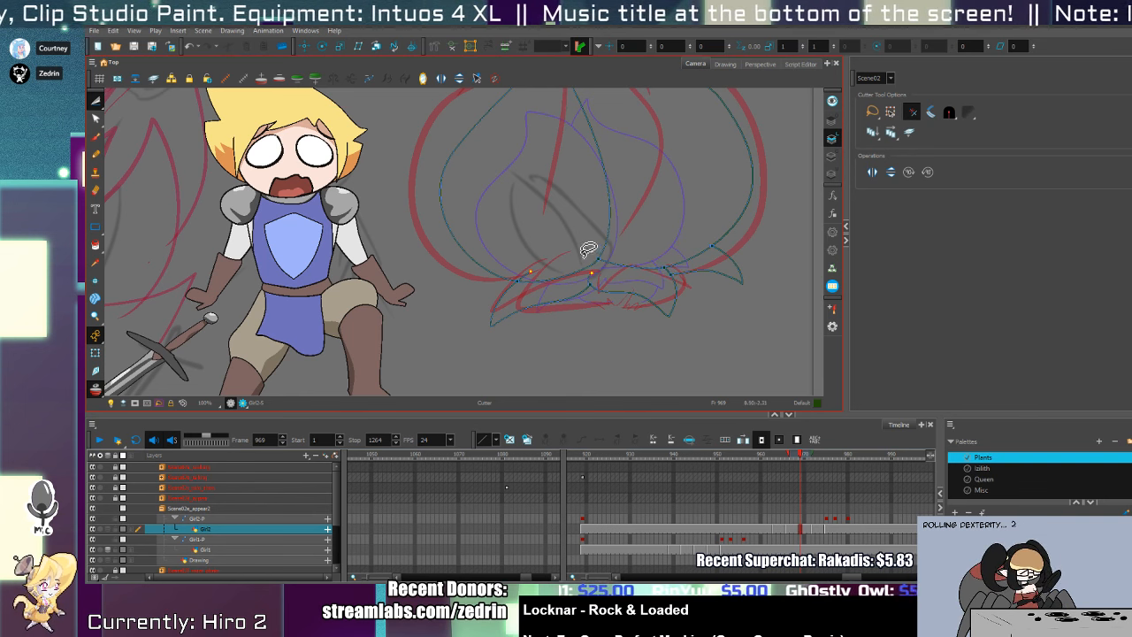
- Add a short curve under the front leaf and a connecting line between the two far leaves at frame 969, trimming the connecting line's ends
scroll(586, 256, up, 2)
scroll(507, 267, down, 3)
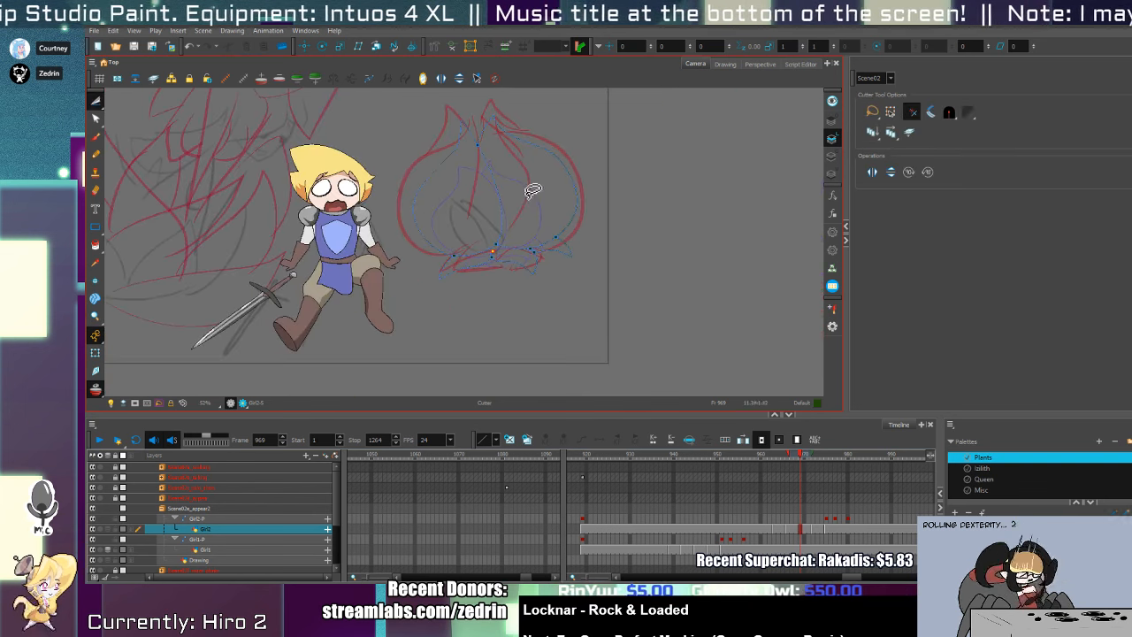
mouse_move(508, 211)
mouse_down()
mouse_move(554, 260)
mouse_move(543, 298)
mouse_move(606, 302)
mouse_up()
scroll(543, 298, up, 2)
key(alt+slash)
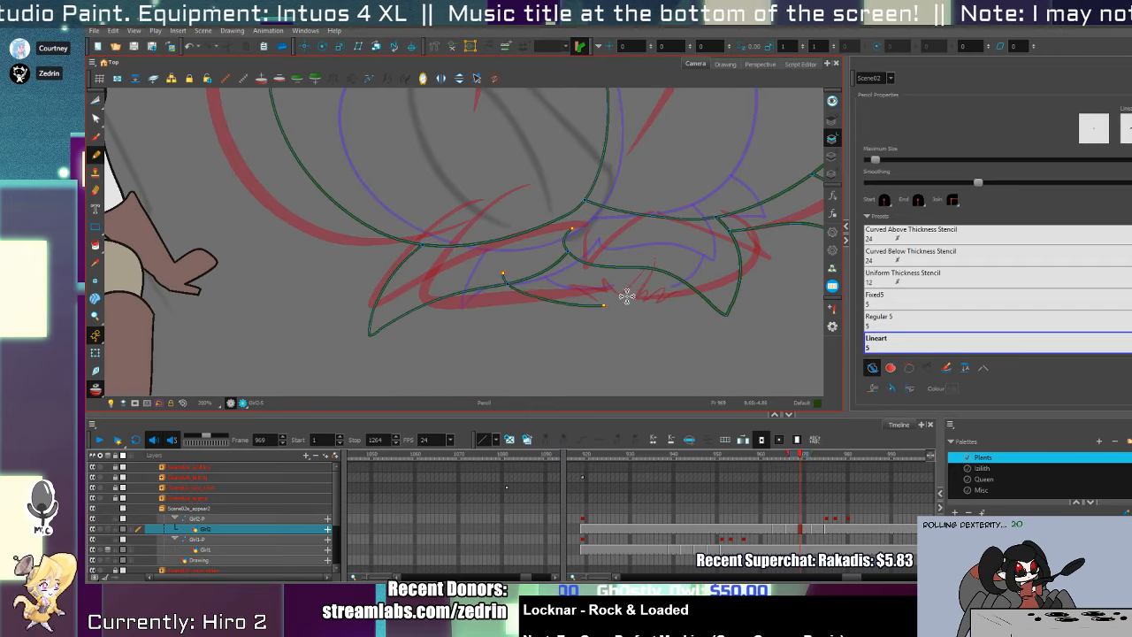
key(ctrl+z)
key(ctrl+z)
mouse_move(516, 278)
mouse_down()
mouse_move(595, 303)
mouse_move(581, 302)
mouse_up()
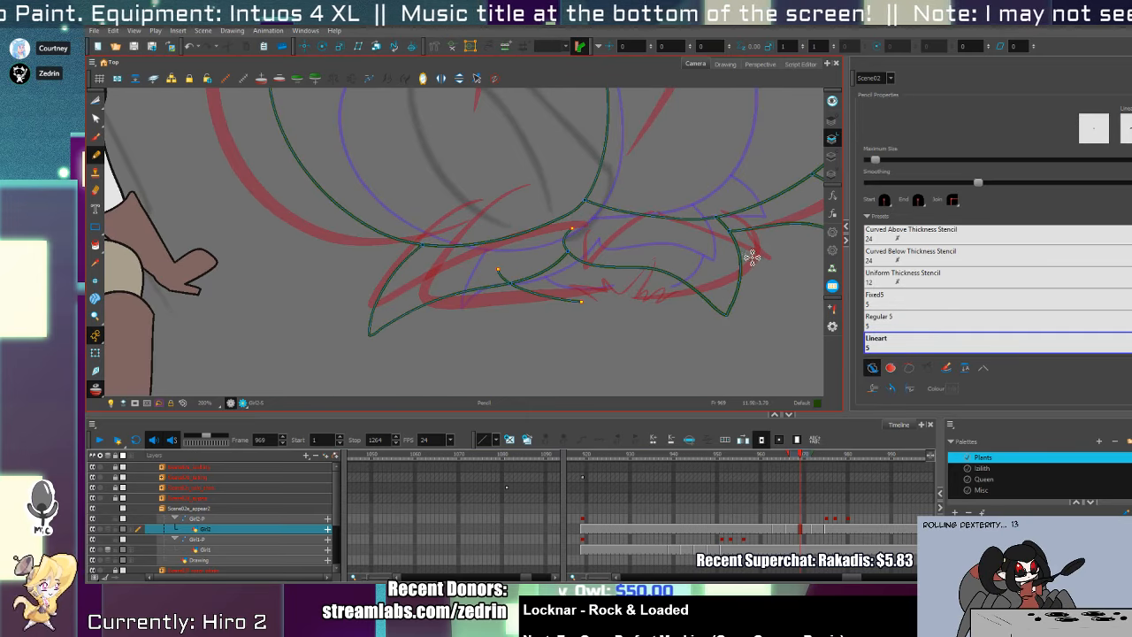
mouse_move(754, 223)
mouse_down()
mouse_move(731, 276)
mouse_move(733, 265)
mouse_up()
key(alt+t)
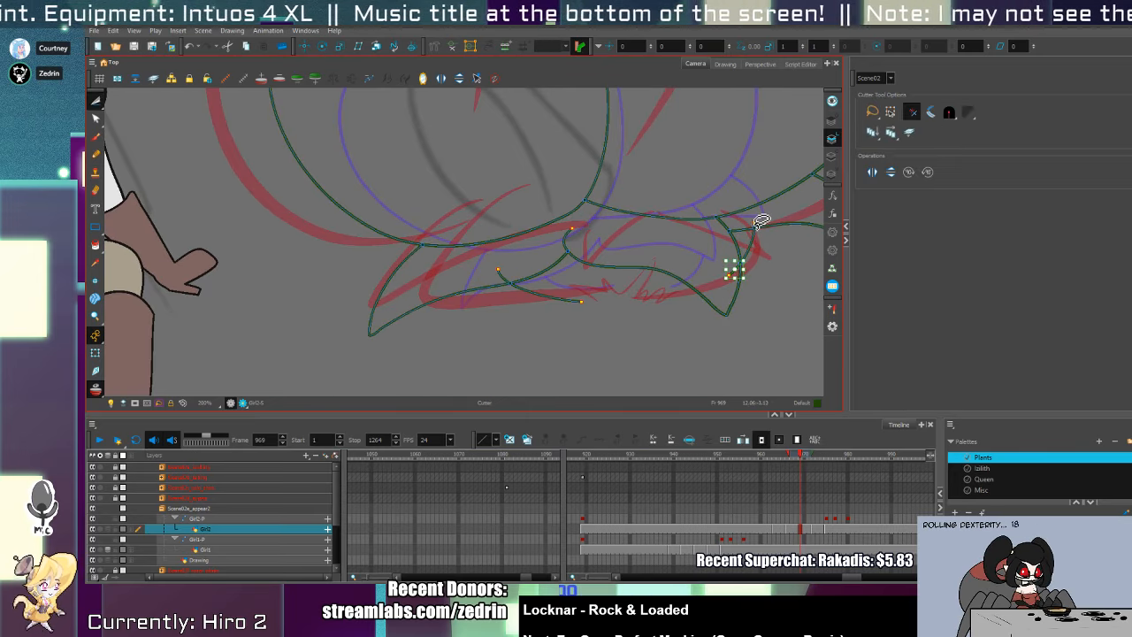
key(Delete)
drag(759, 218, 752, 233)
key(Delete)
- Delete the red rough sketch of the plant at frame 969, keeping the line art
key(space)
drag(604, 257, 613, 307)
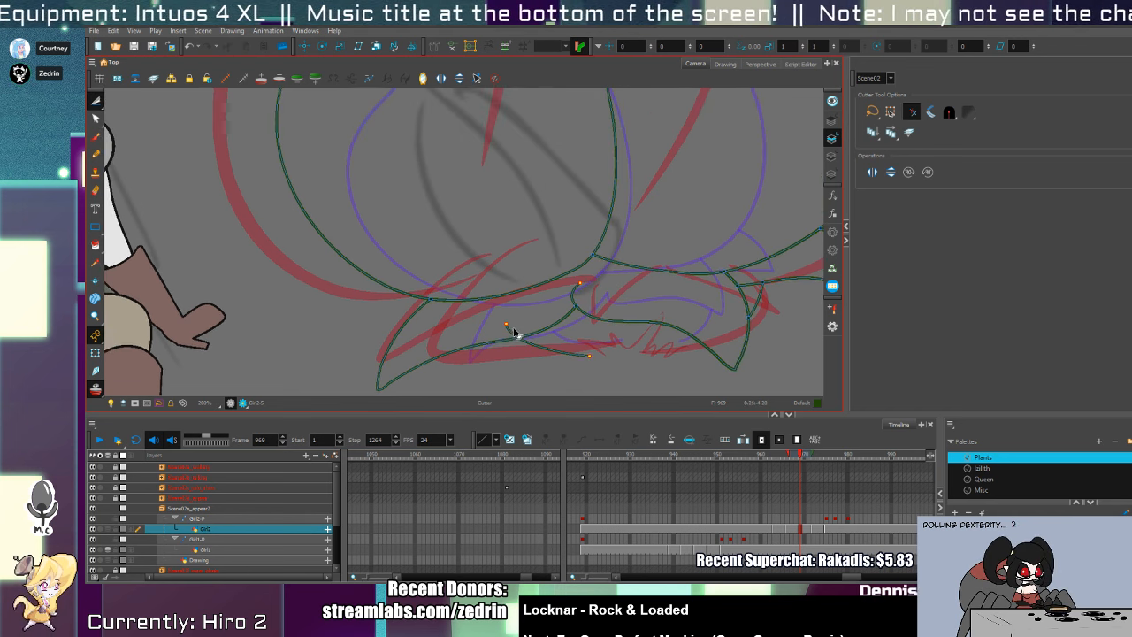
key(space)
key(1)
key(1)
drag(464, 266, 476, 270)
drag(472, 217, 523, 279)
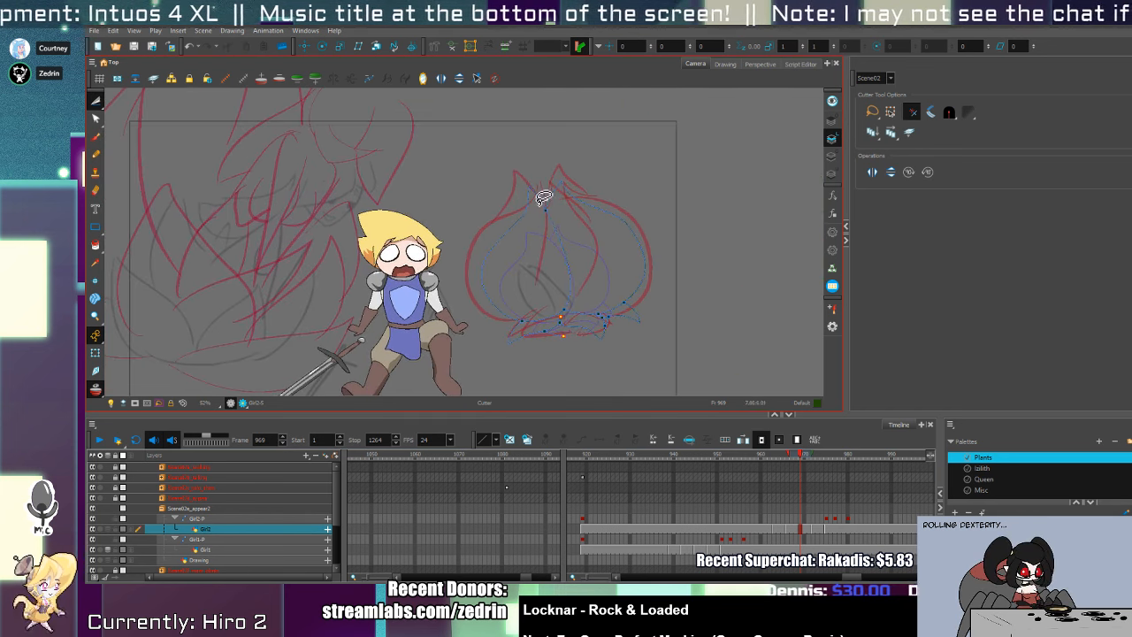
key(ctrl+space)
click(498, 266)
key(alt+q)
click(470, 304)
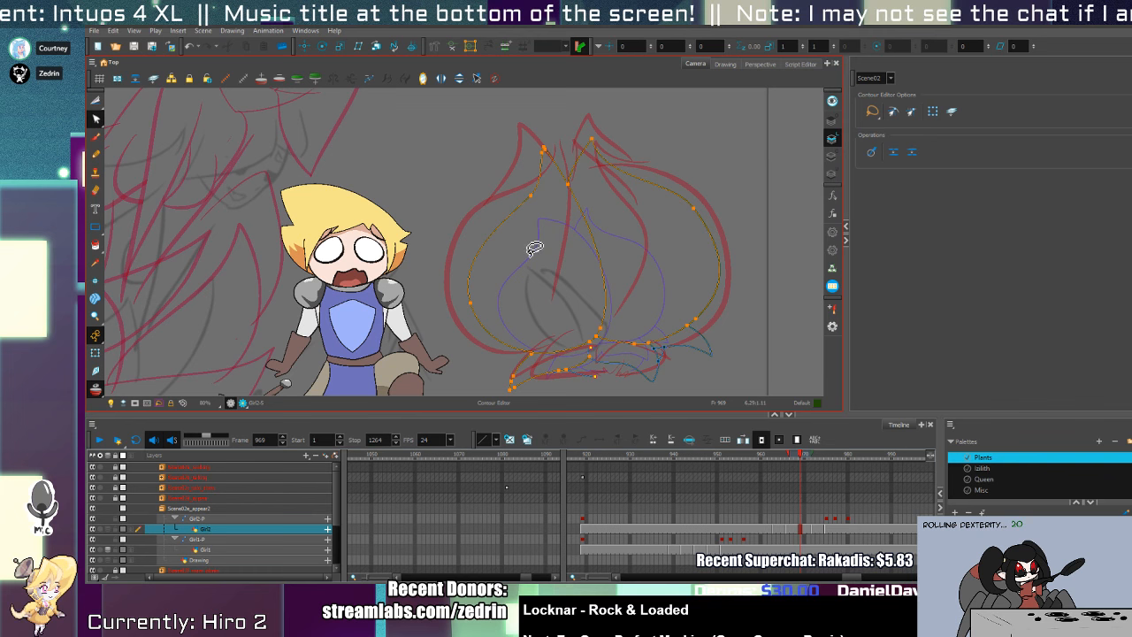
click(831, 175)
key(alt+s)
key(ctrl+a)
key(Delete)
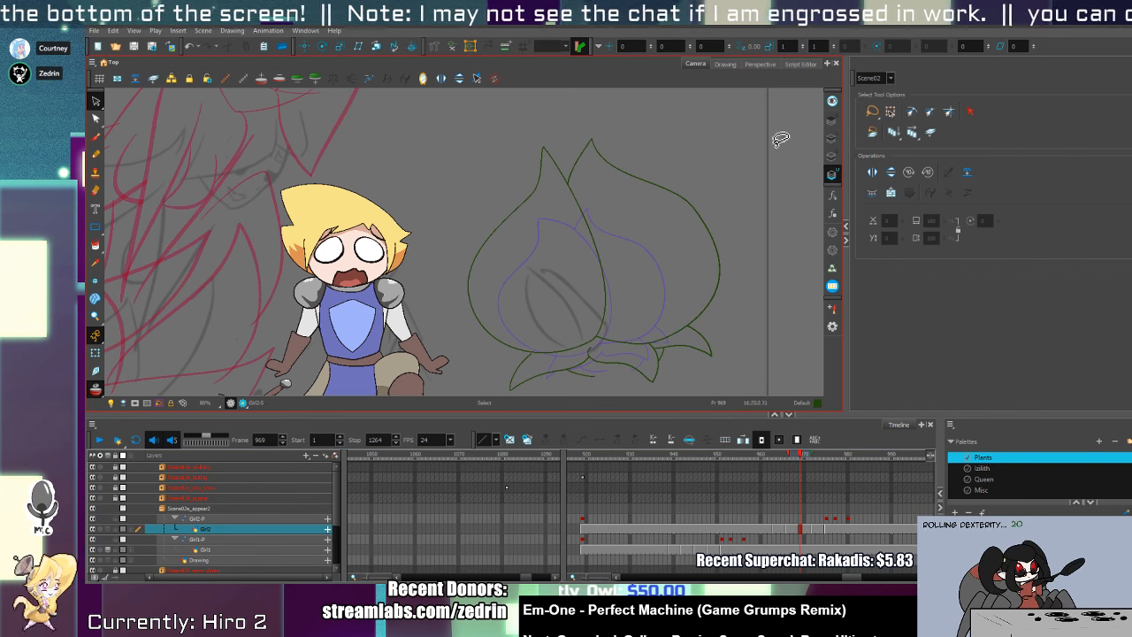
- Return to the line art layer and refine the second petal's outer curve at frame 969
click(831, 138)
key(alt+q)
click(705, 232)
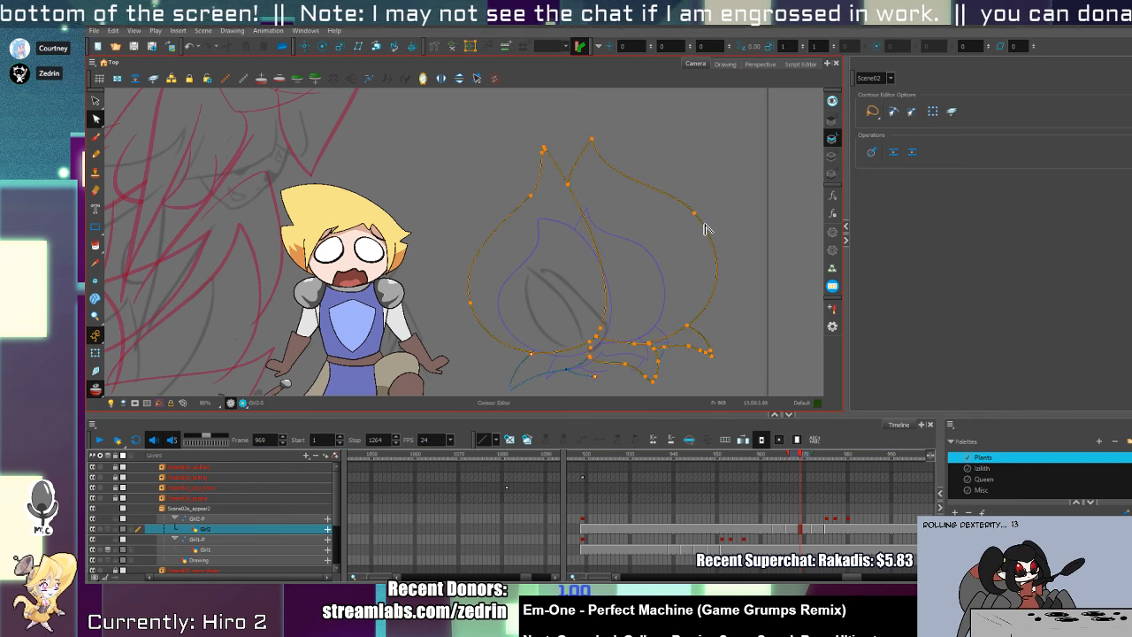
key(alt+t)
scroll(659, 345, up, 4)
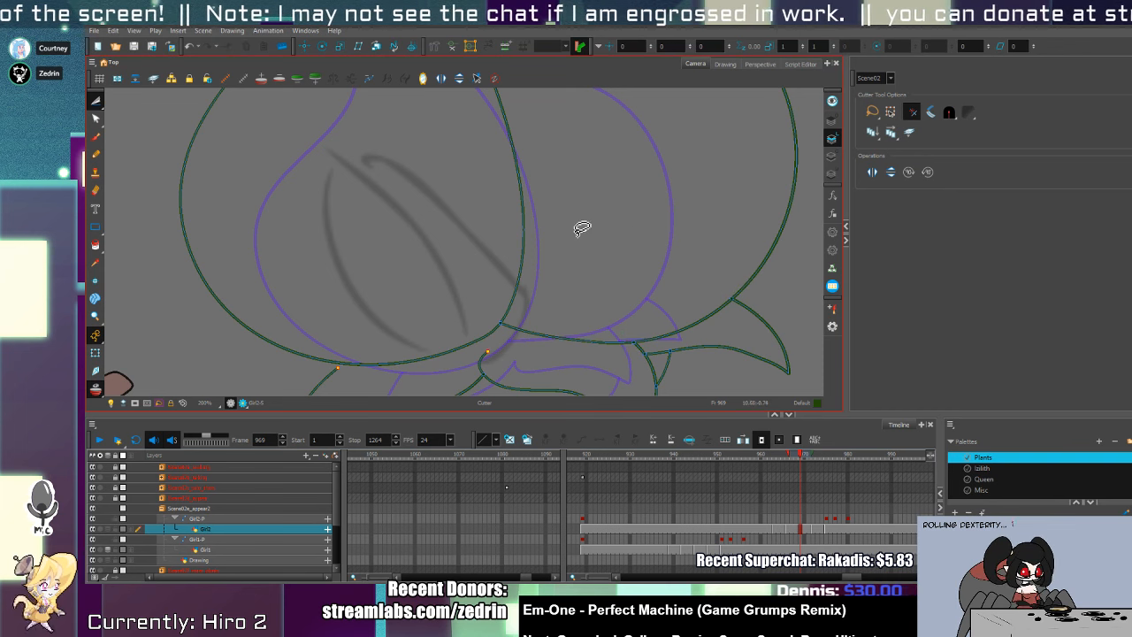
scroll(553, 219, down, 6)
- Bow the front petal's edge outward below its tip at frame 969, moving the point where the second petal meets it
key(alt+s)
scroll(481, 220, up, 3)
click(493, 274)
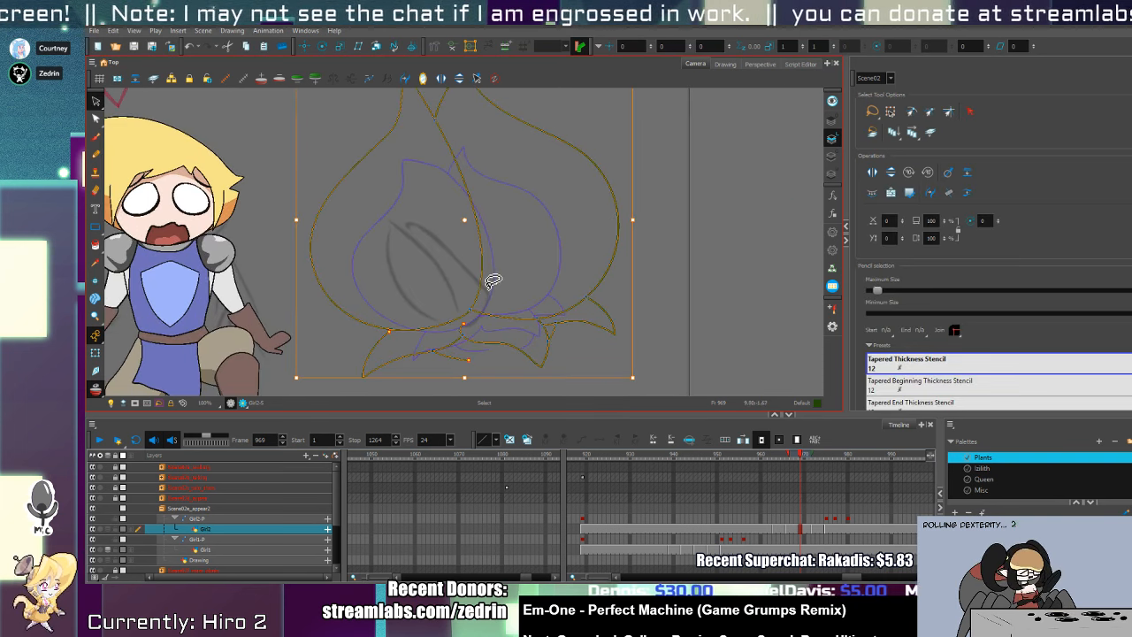
key(alt+z)
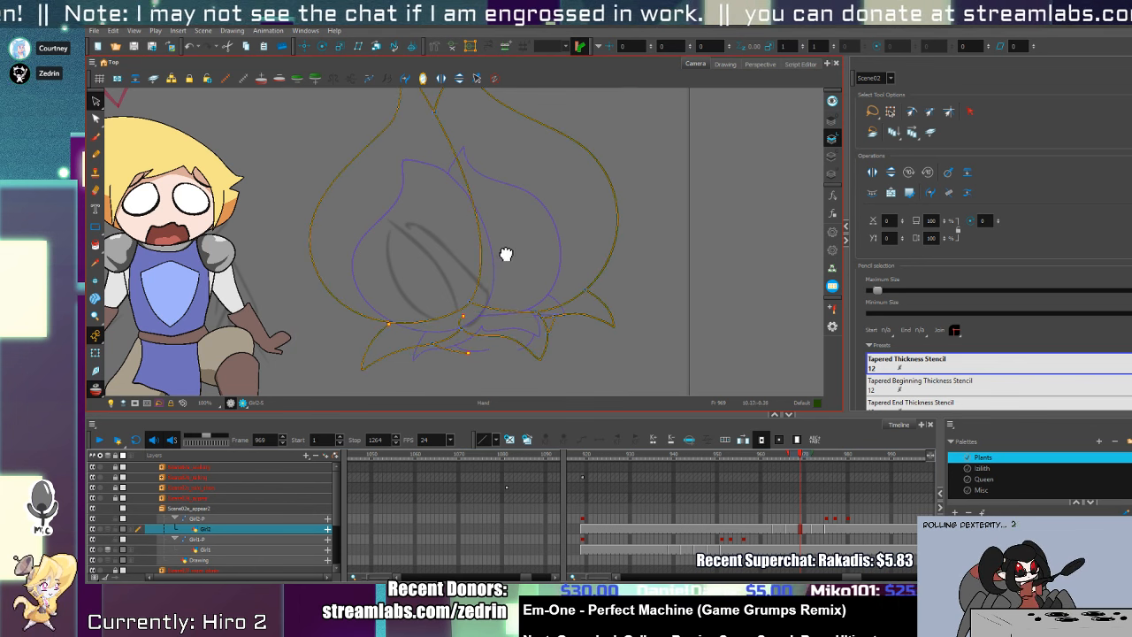
scroll(505, 253, down, 2)
scroll(501, 218, up, 3)
key(alt+q)
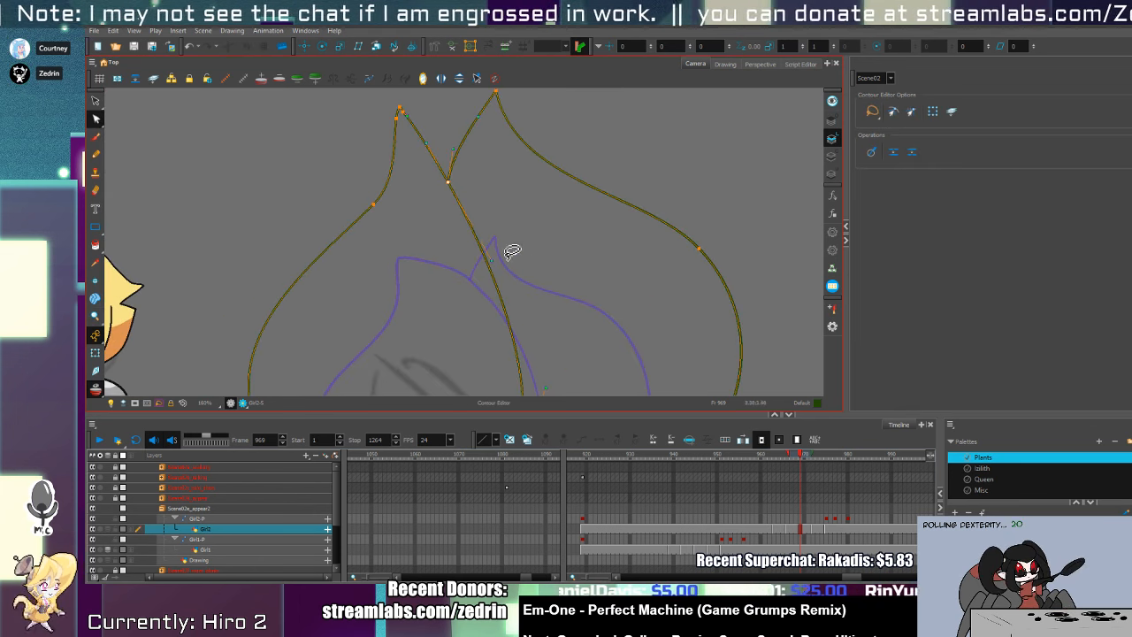
scroll(480, 221, down, 5)
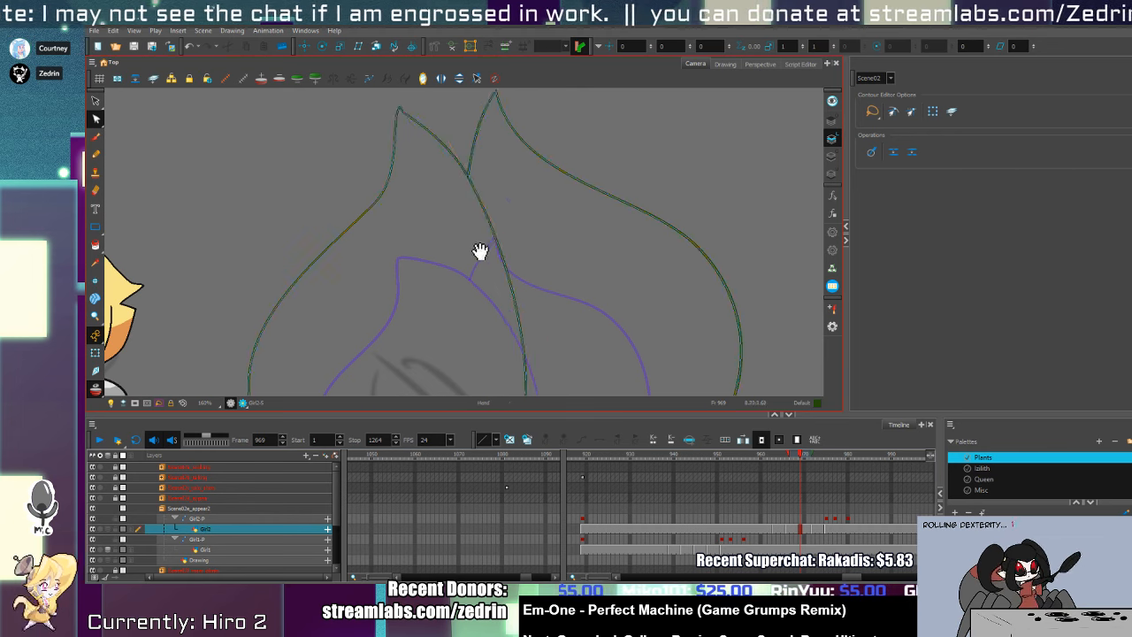
drag(486, 210, 525, 241)
key(alt+z)
scroll(526, 241, up, 1)
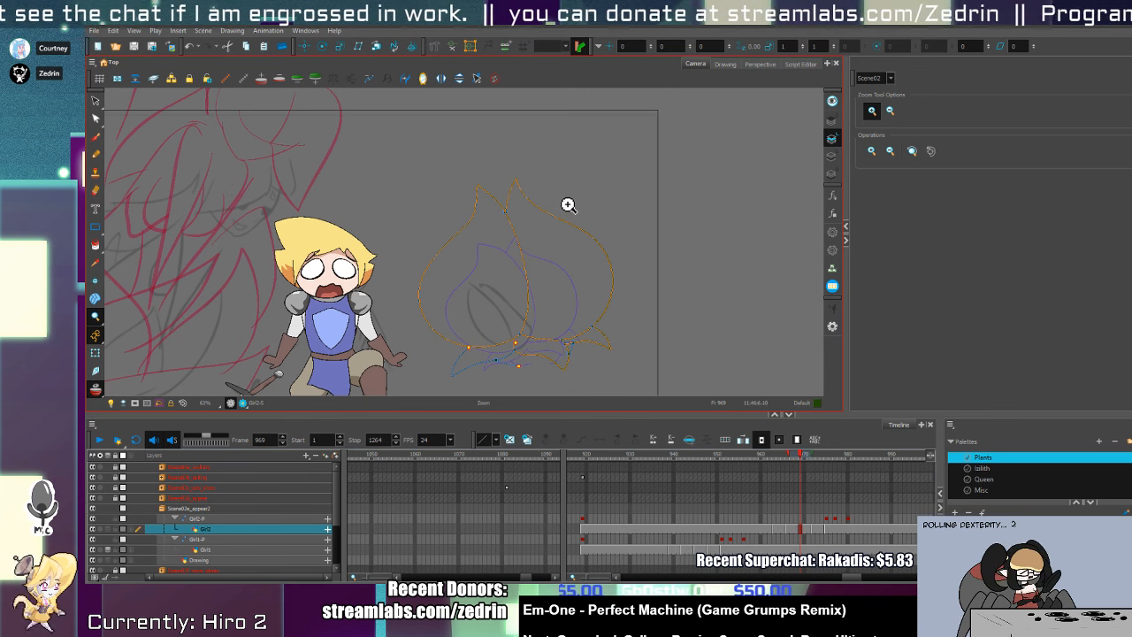
- Adjust the front petal's lower curve where the near leaf meets it at frame 969
scroll(475, 339, up, 2)
double_click(462, 354)
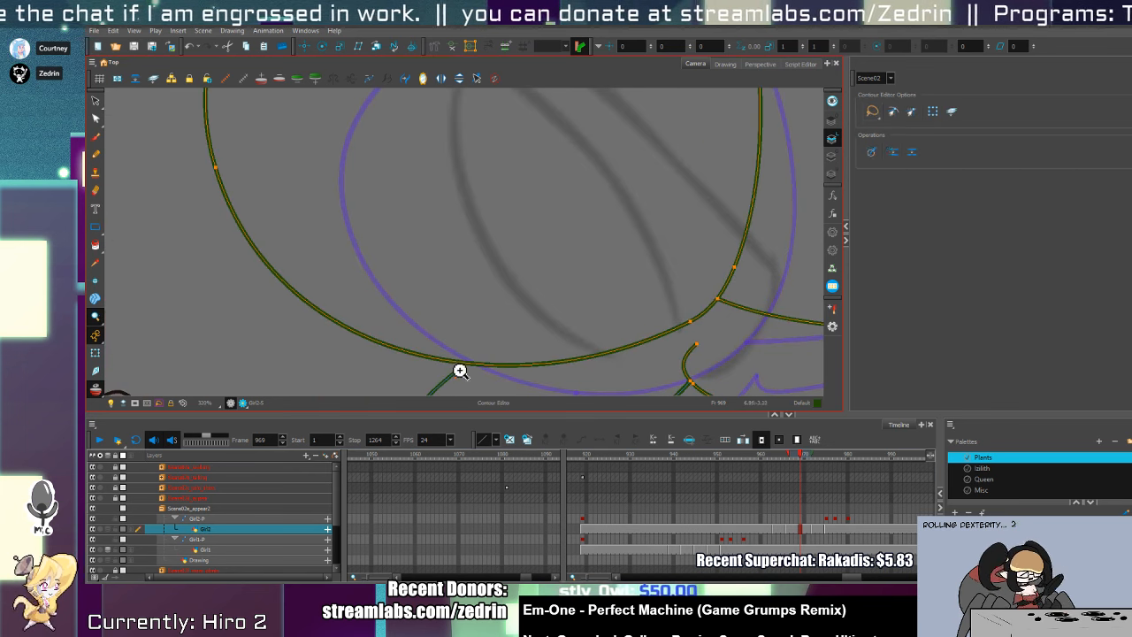
key(alt+q)
mouse_move(459, 369)
mouse_down()
mouse_move(475, 353)
mouse_move(458, 348)
mouse_up()
key(alt+t)
key(1)
key(1)
key(1)
key(1)
key(1)
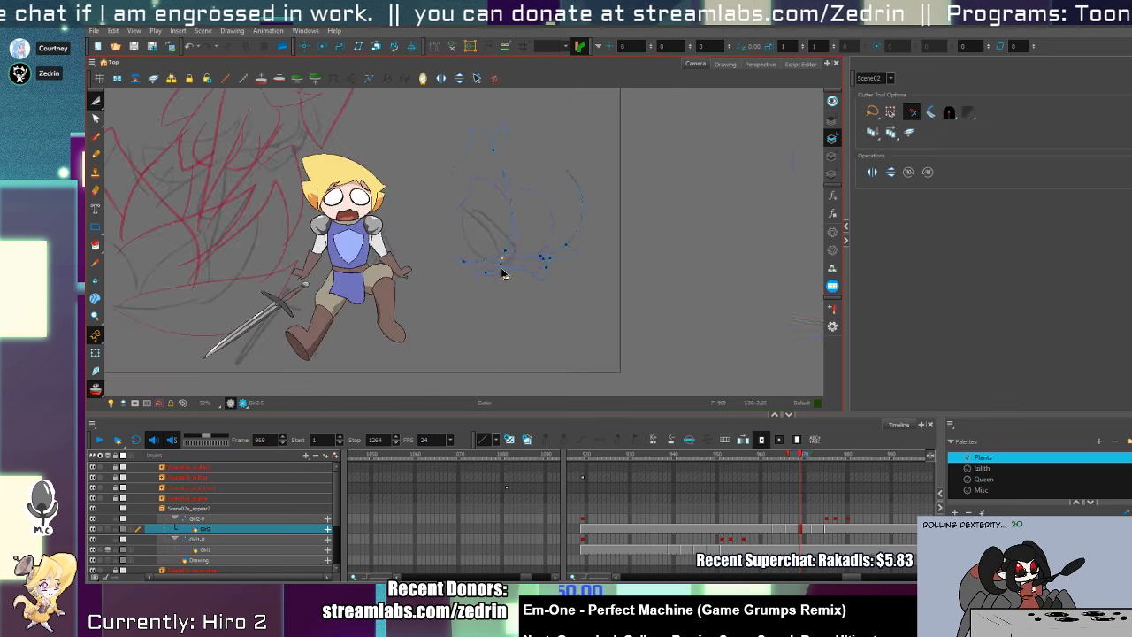
- Advance to frame 972 and draw the front petal's outline over the red sketch, from its pointed tip around the rounded base
key(alt+z)
double_click(516, 254)
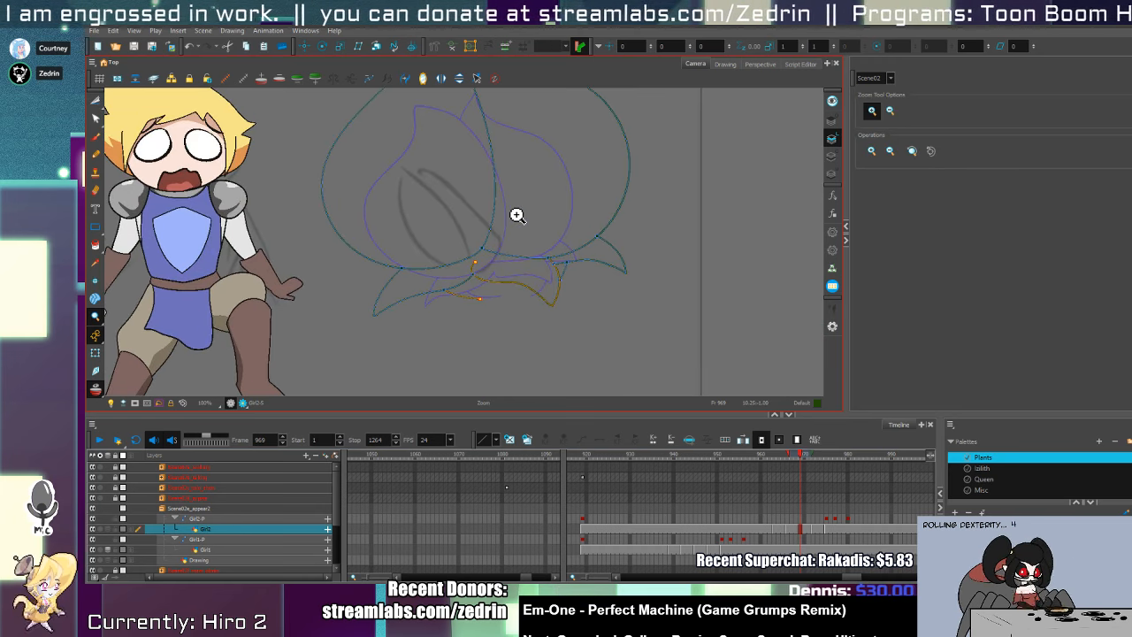
key(space)
drag(607, 224, 690, 324)
key(1)
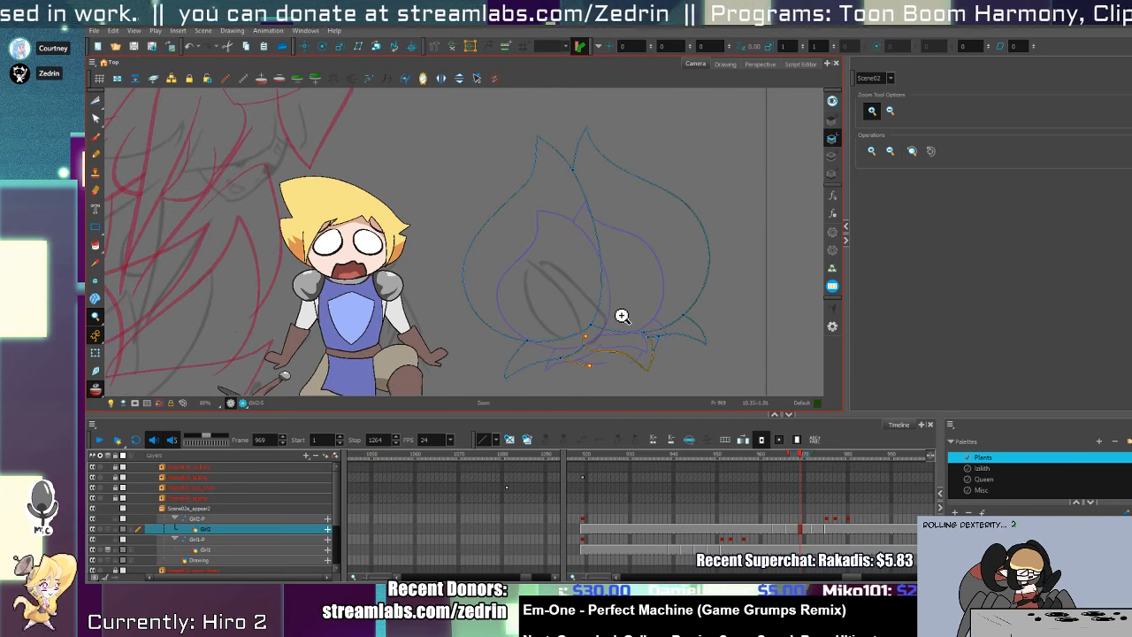
key(g)
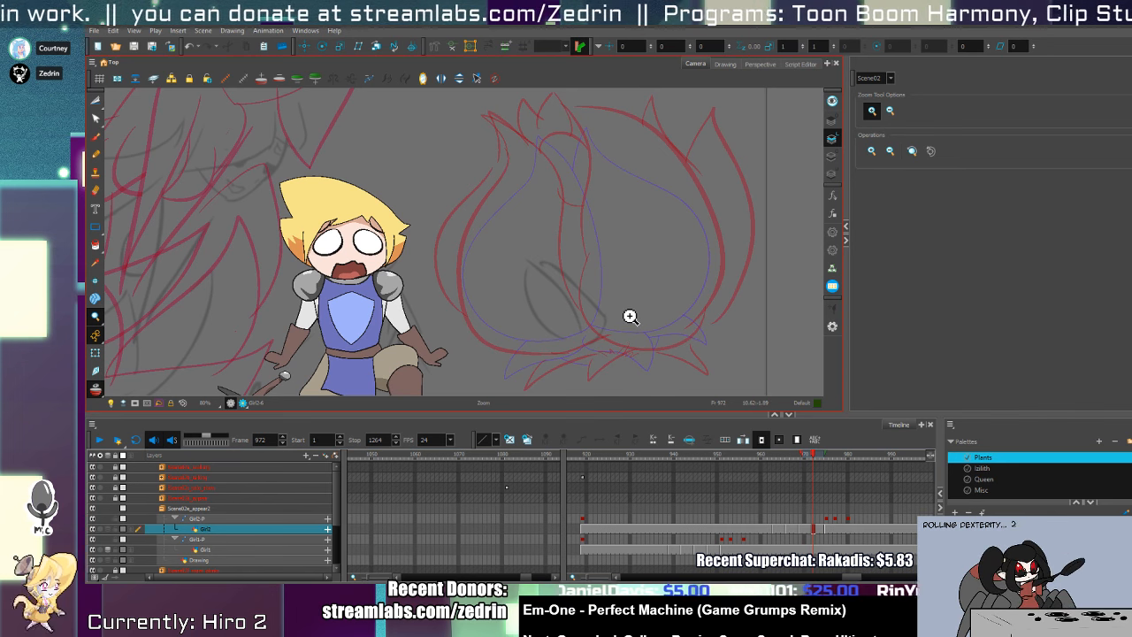
drag(569, 220, 631, 217)
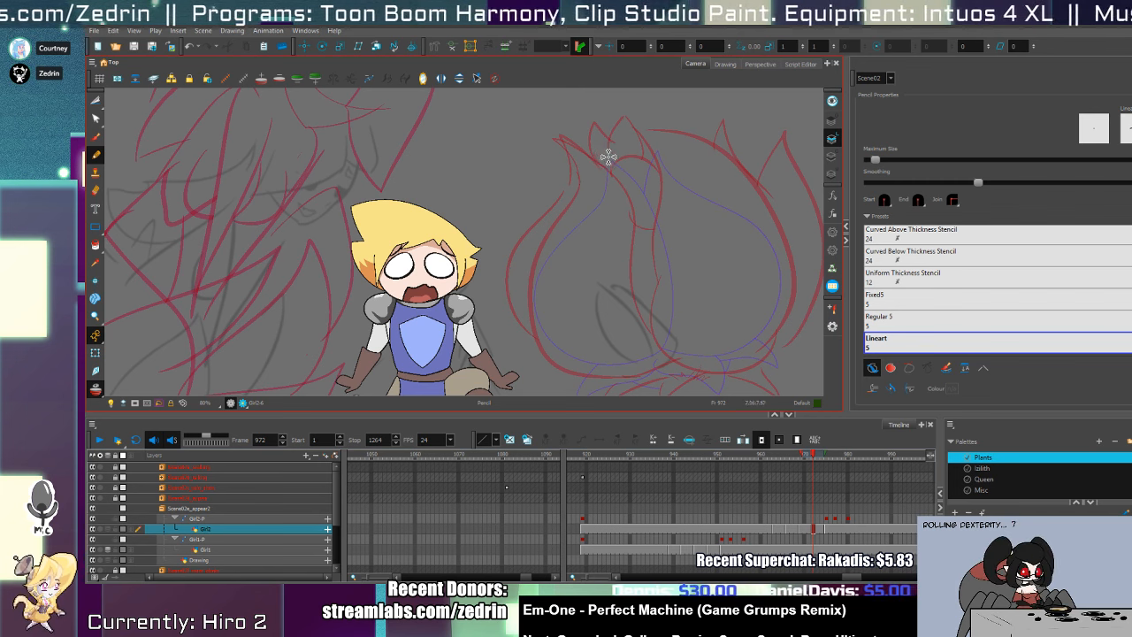
mouse_move(604, 152)
mouse_down()
mouse_move(673, 281)
mouse_move(668, 337)
mouse_move(635, 372)
mouse_move(566, 385)
mouse_move(523, 356)
mouse_move(511, 310)
mouse_move(564, 193)
mouse_move(549, 132)
mouse_up()
key(alt+t)
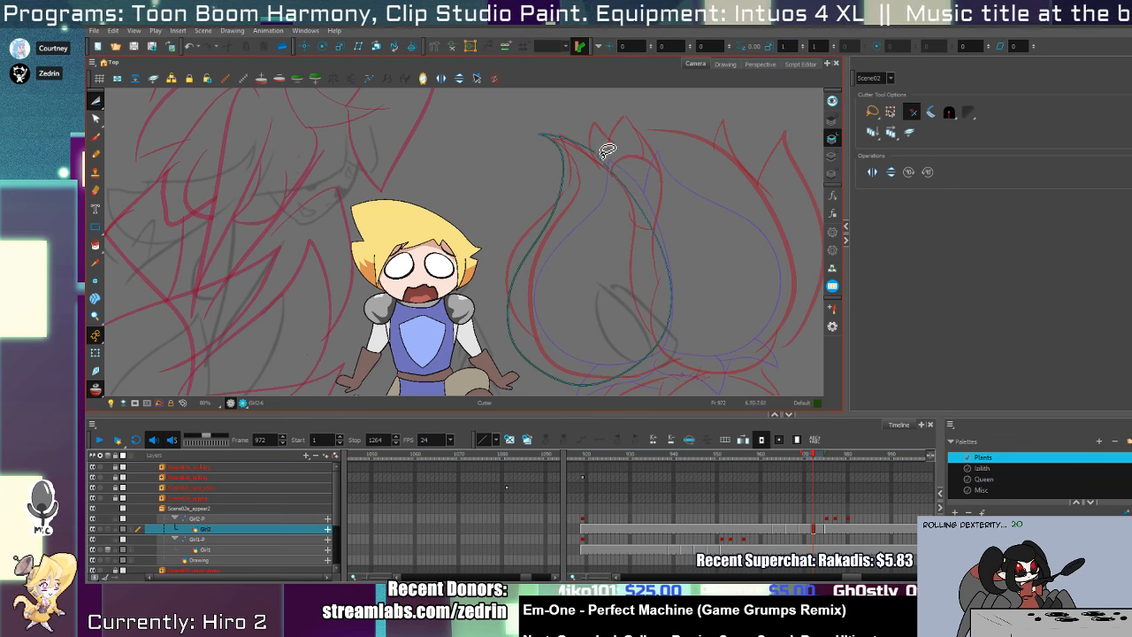
- Bow the inner edge of the front petal outward below its tip at frame 972
key(alt+s)
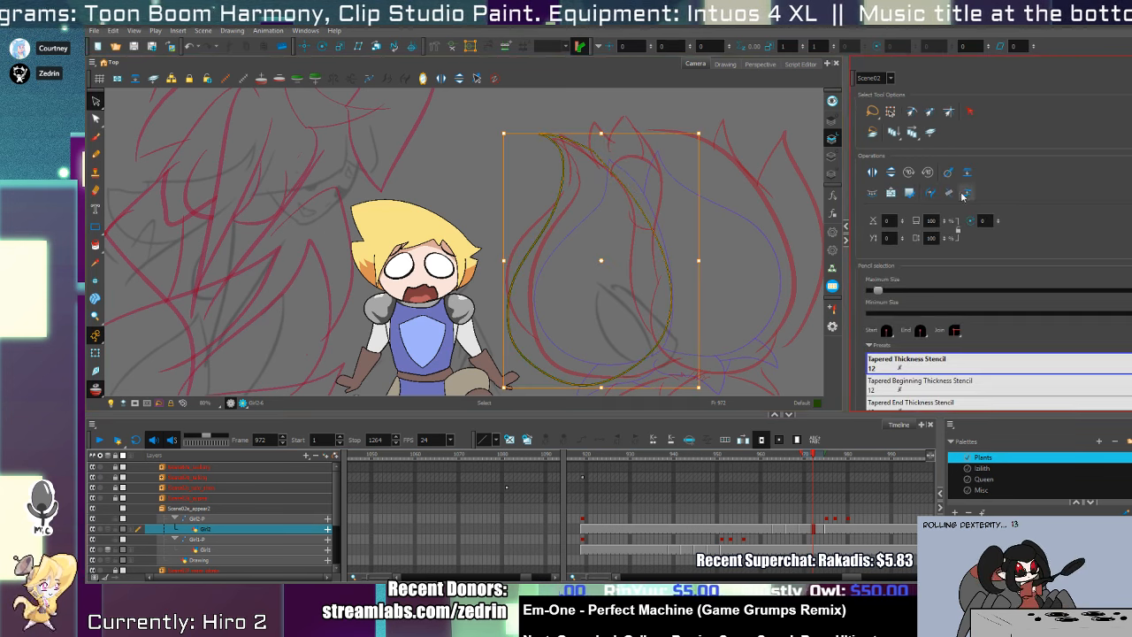
key(alt+q)
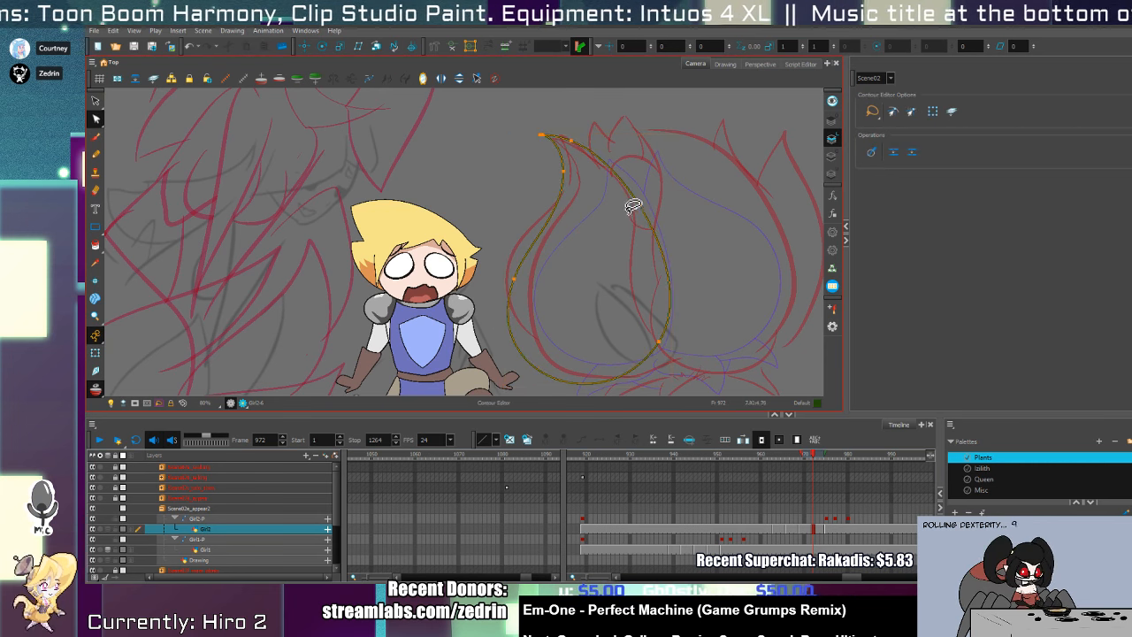
drag(639, 207, 645, 209)
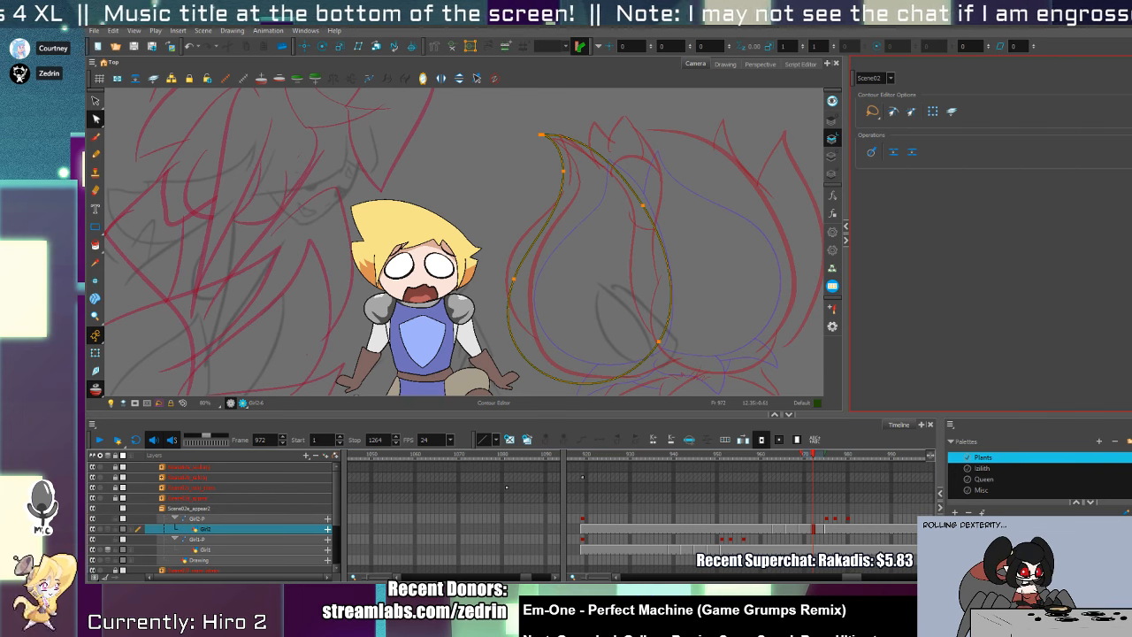
- Clean up the front petal's pointed tip at frame 972 by trimming the excess line ends
key(alt+z)
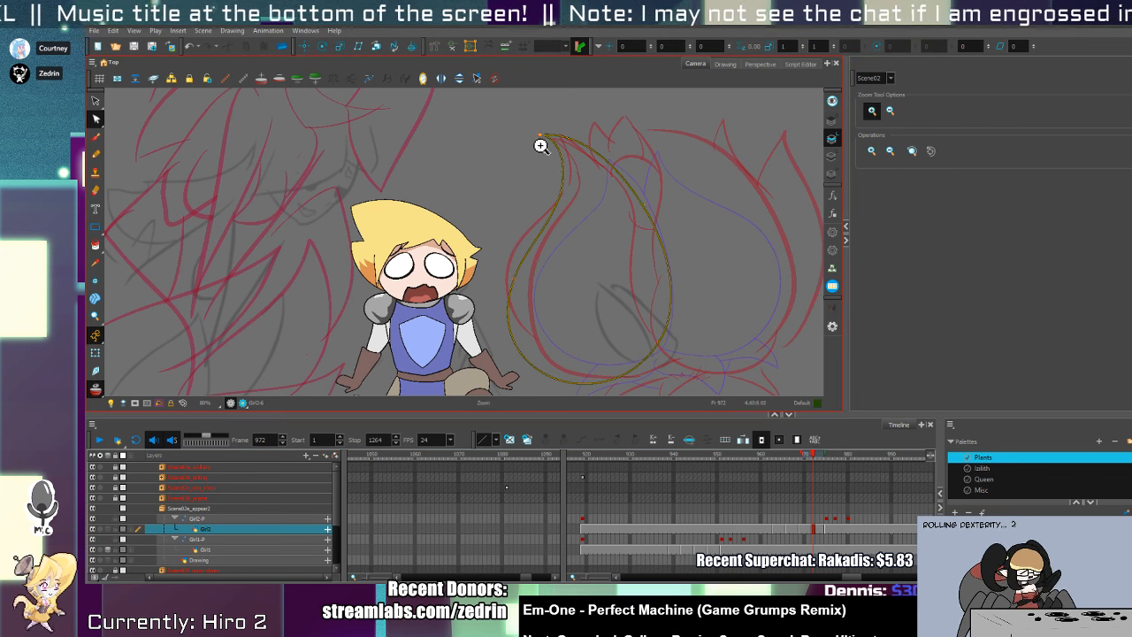
click(542, 142)
click(543, 143)
click(543, 143)
key(alt+q)
drag(546, 167, 561, 209)
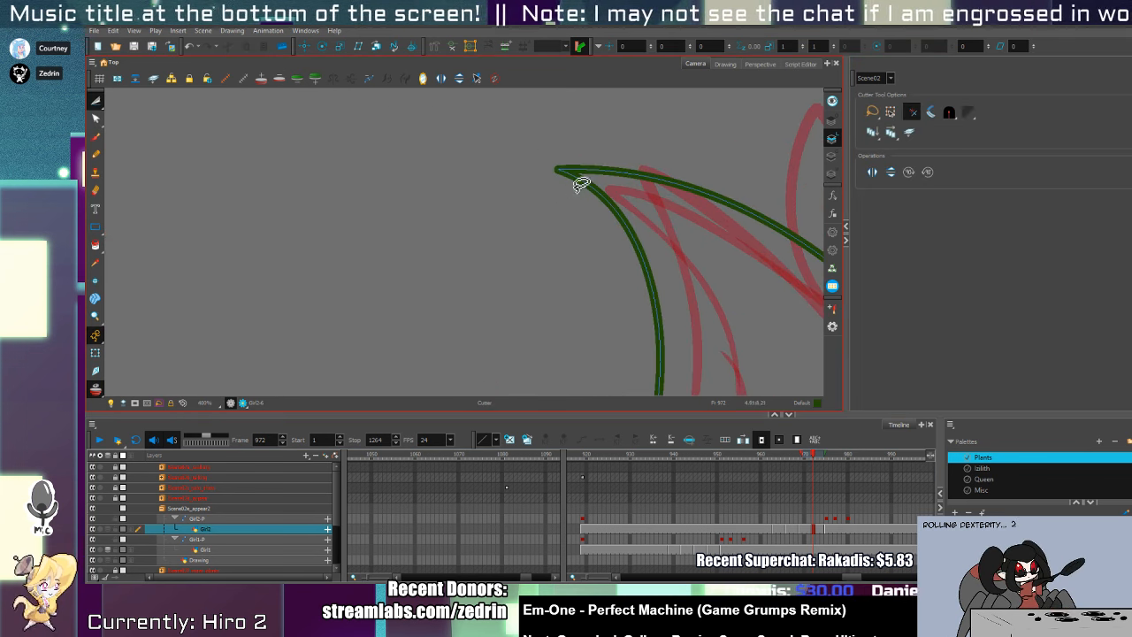
key(alt+s)
key(shift+z)
scroll(522, 319, up, 5)
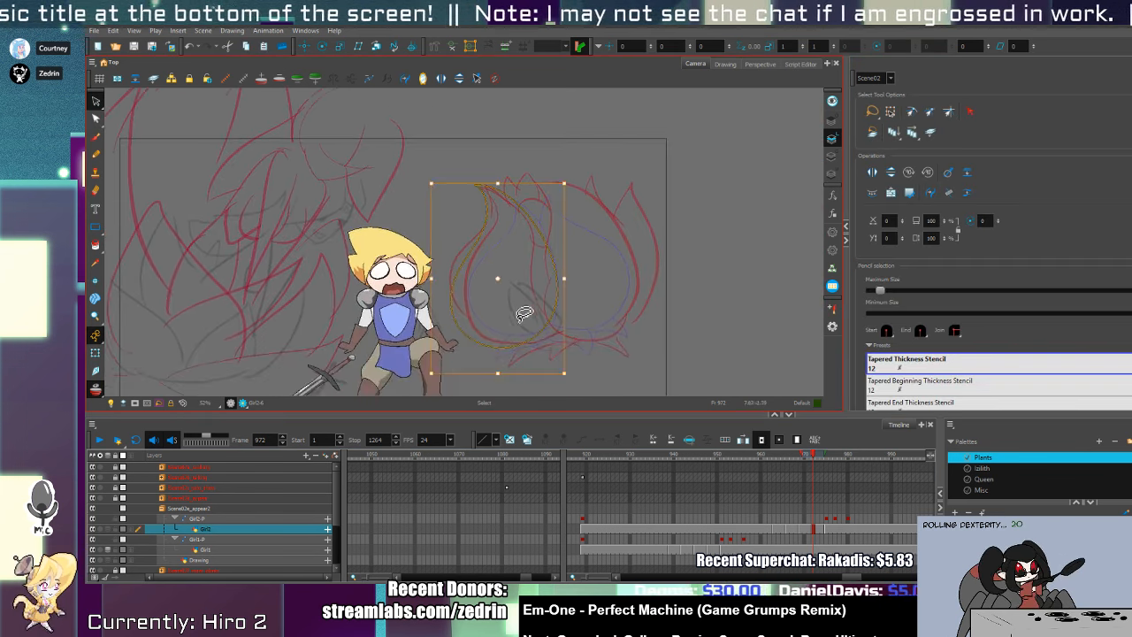
- Reshape the front petal's lower curve at frame 972, moving its bottom point and the point on its lower inner edge
key(alt+q)
drag(494, 384, 479, 370)
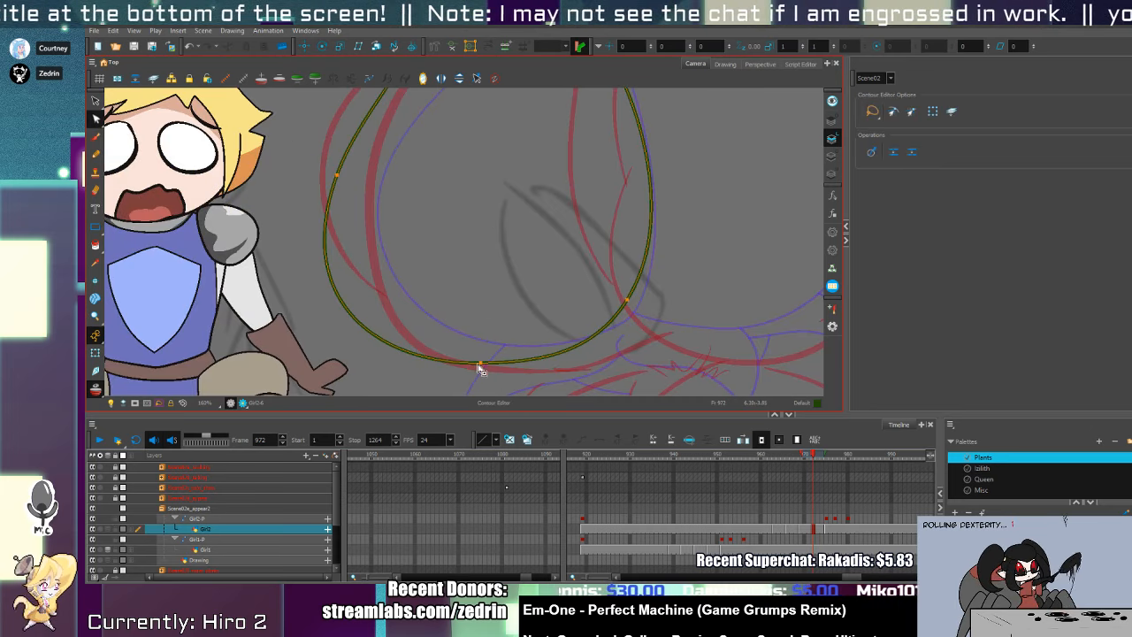
drag(624, 301, 643, 311)
key(shift+z)
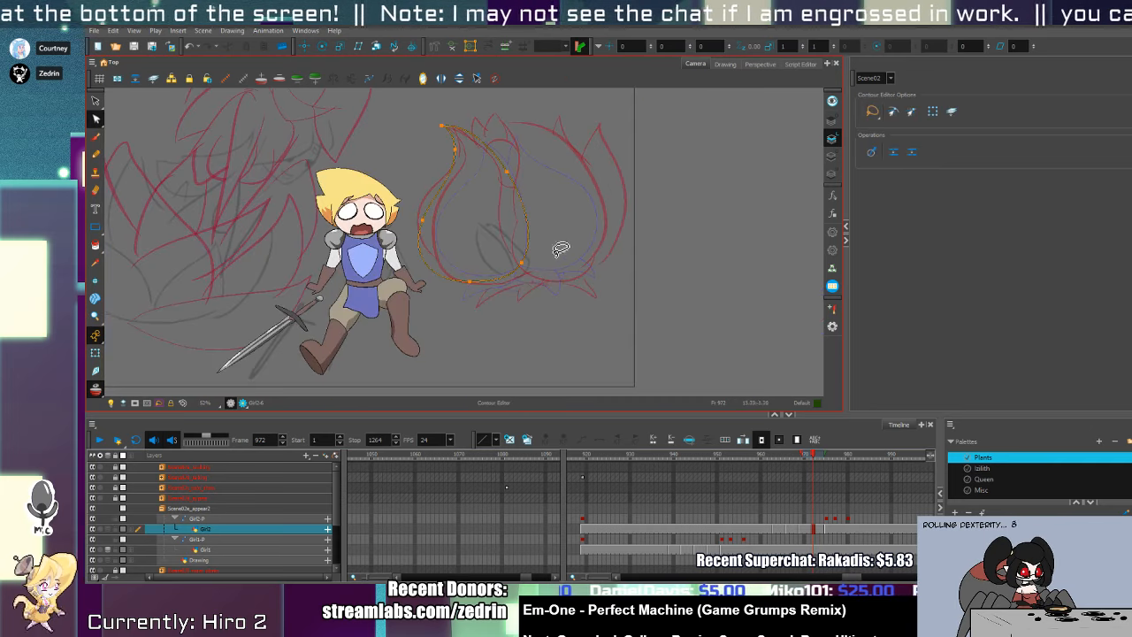
- Draw the second petal's outline behind the front petal at frame 972, following the red sketch
key(space)
key(2)
key(shift+n)
key(alt+/)
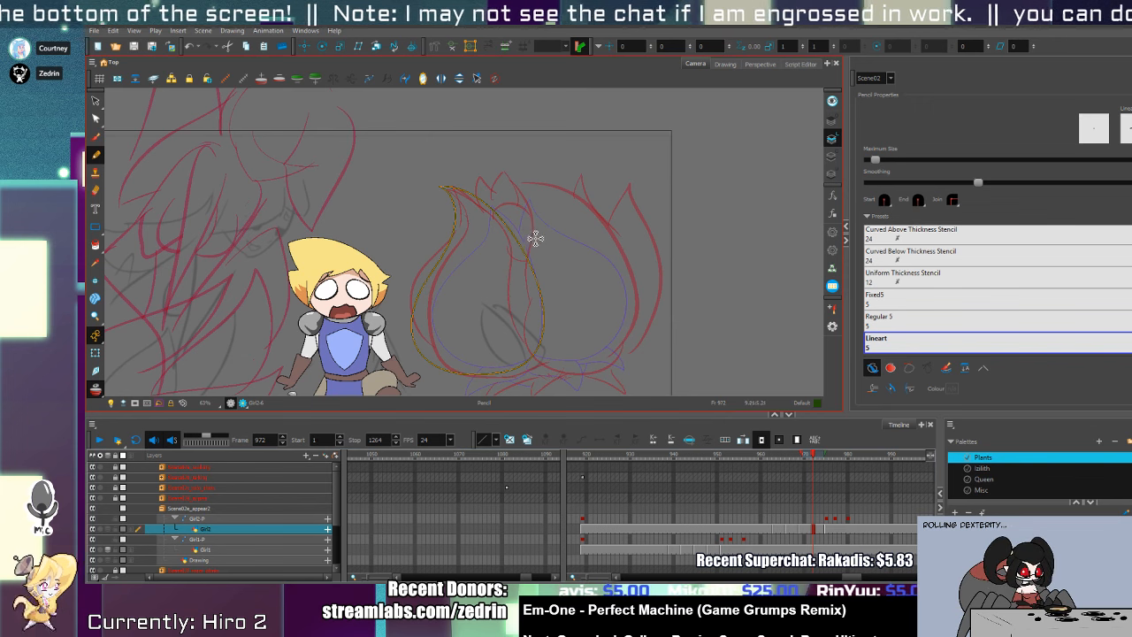
key(alt+q)
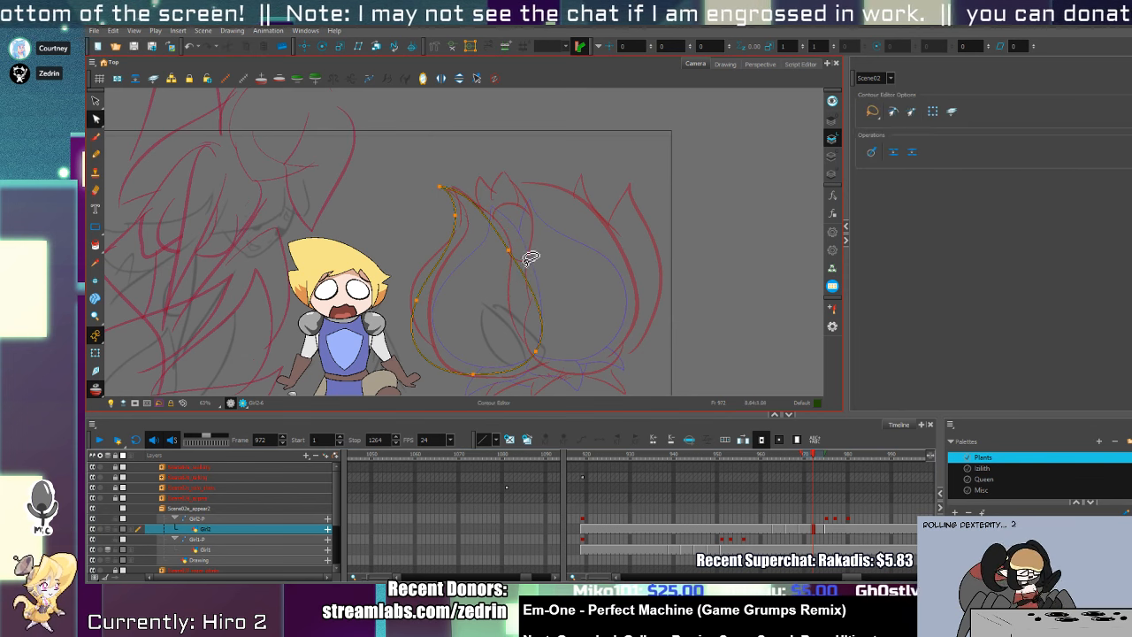
key(alt+/)
mouse_move(536, 305)
mouse_down()
mouse_move(533, 168)
mouse_move(635, 258)
mouse_move(650, 320)
mouse_move(630, 370)
mouse_move(606, 383)
mouse_move(522, 356)
mouse_up()
- Raise the second petal's lower curve at frame 972 and trim its line where it overlaps the front petal
key(alt+q)
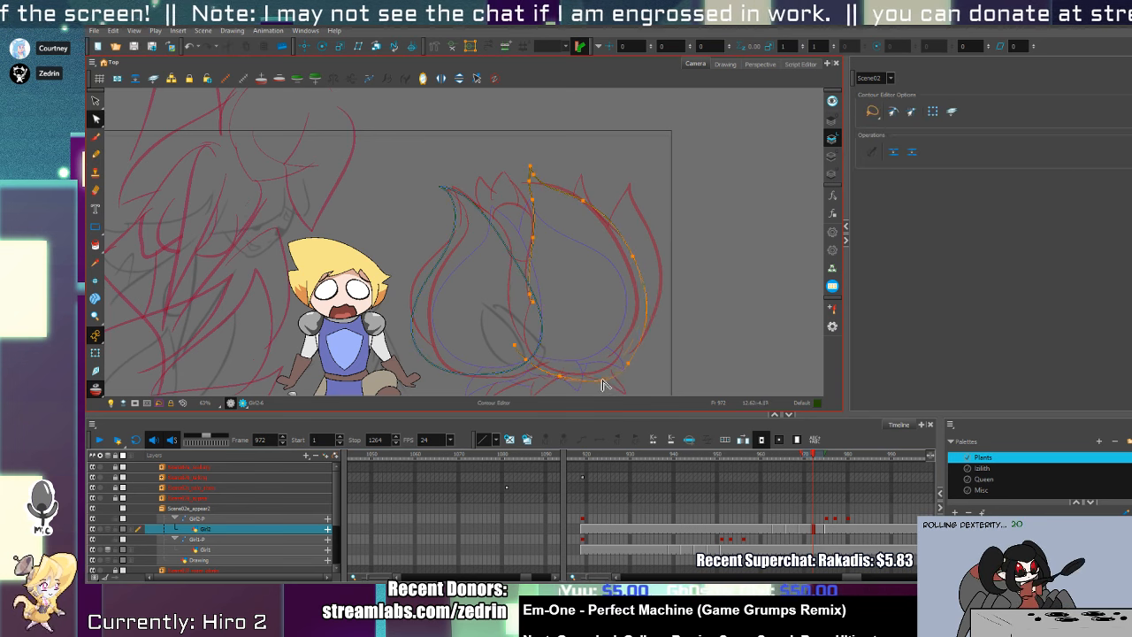
drag(602, 381, 606, 366)
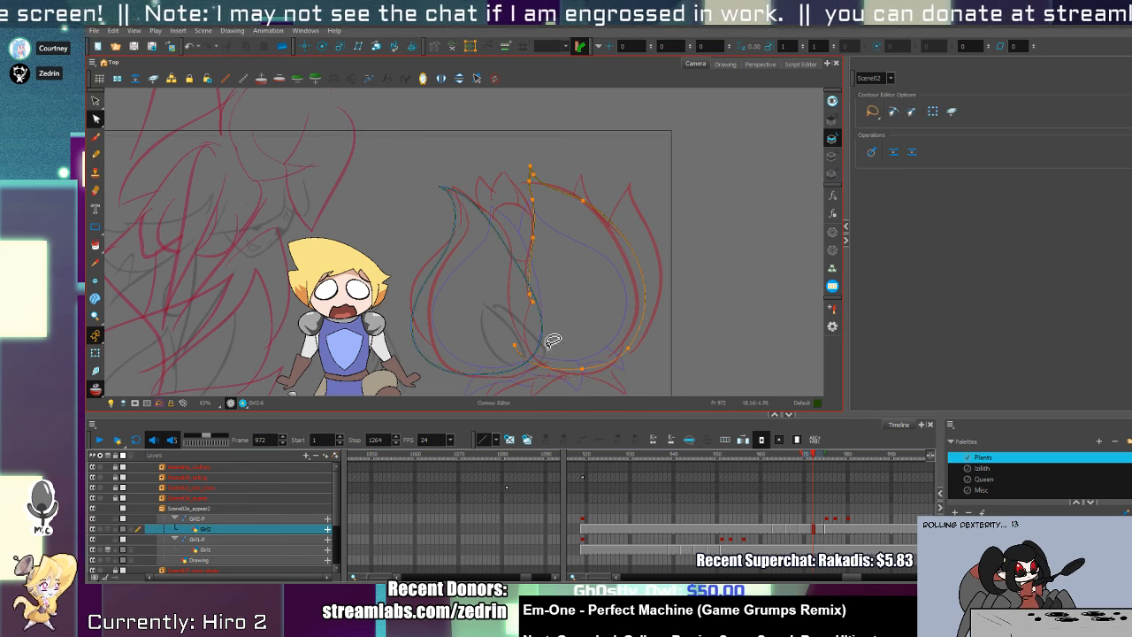
key(alt+t)
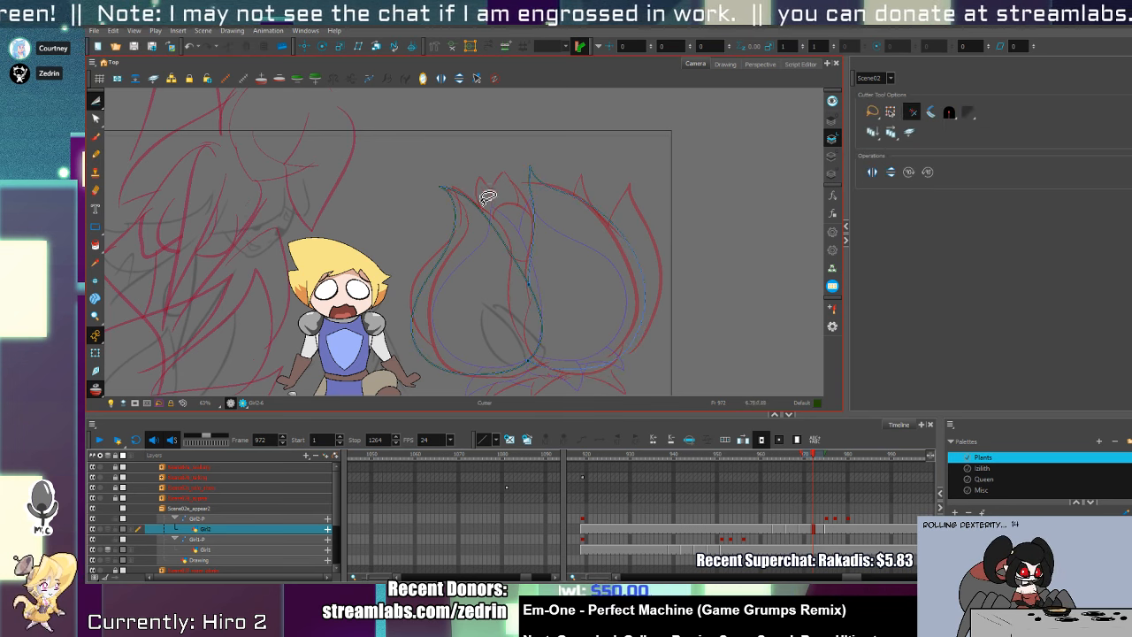
- Draw the curved edges of the inner bud between the two petals at frame 972 and trim the overhanging ends
scroll(492, 217, up, 2)
key(alt+p)
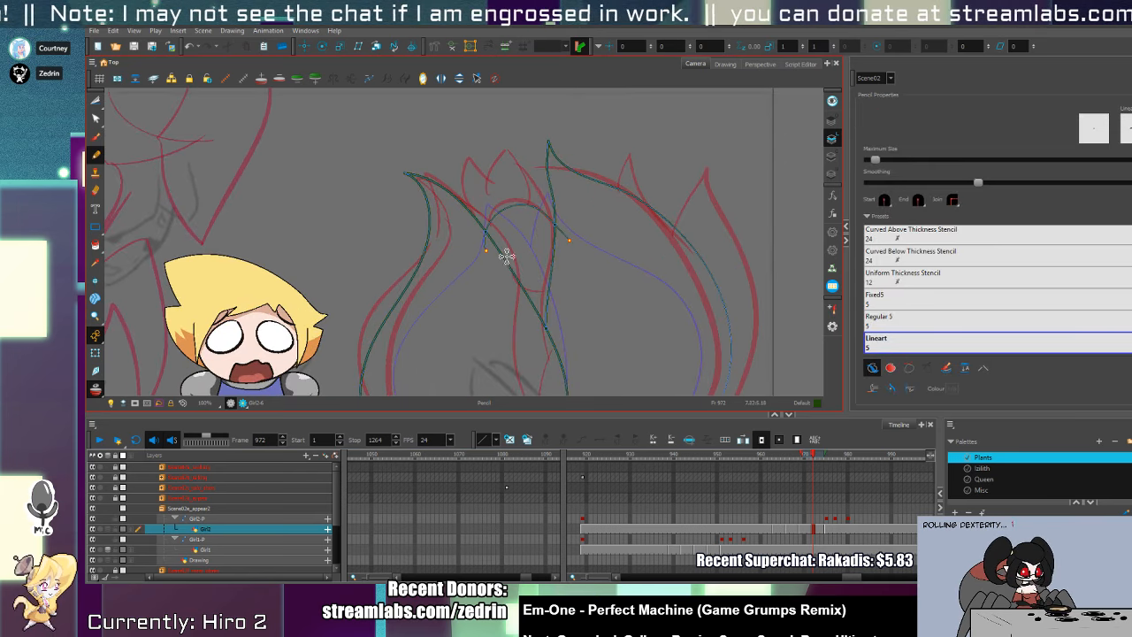
key(alt+t)
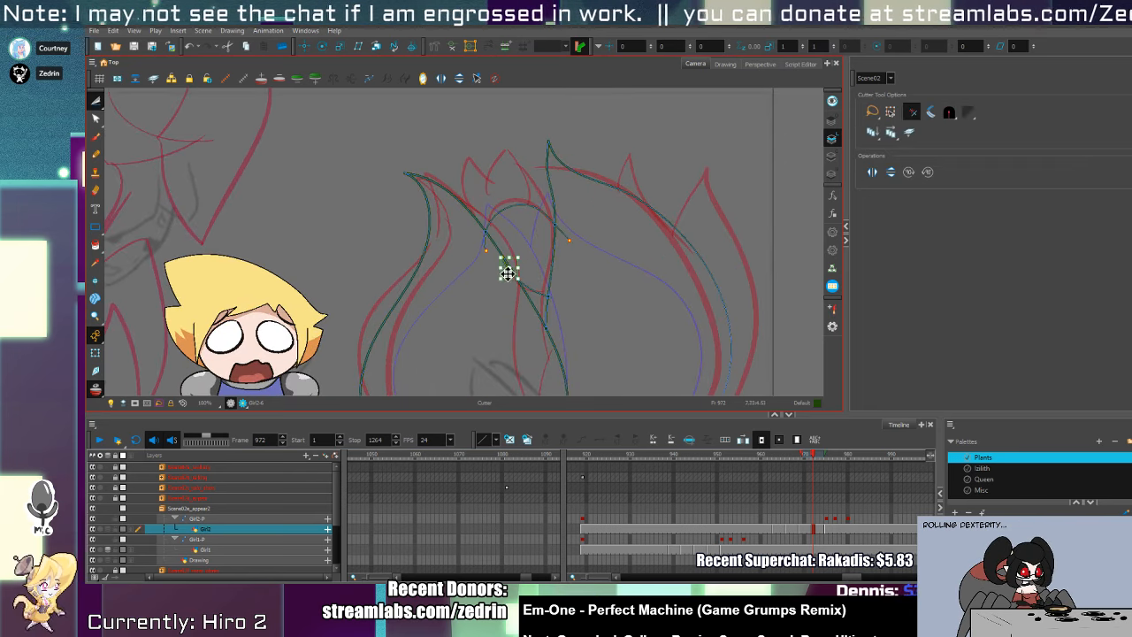
key(alt+p)
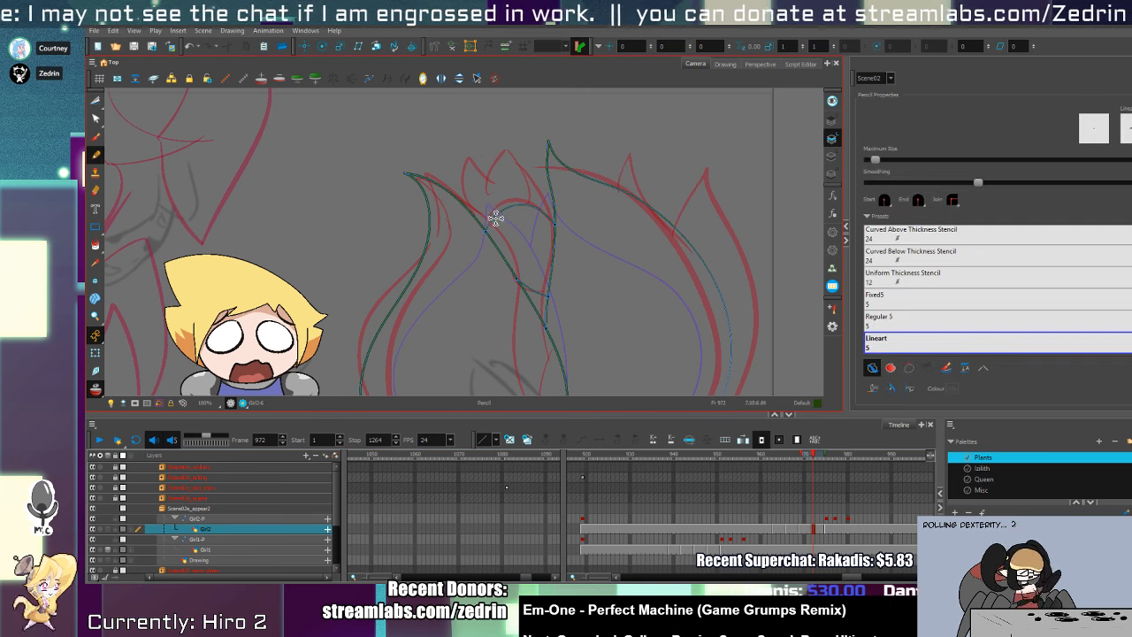
- Draw the small pointed tips above the inner bud at frame 972 and delete their overlapping line pieces
mouse_move(501, 223)
mouse_down()
mouse_move(505, 183)
mouse_move(541, 217)
mouse_move(531, 222)
mouse_up()
mouse_move(530, 169)
mouse_down()
mouse_move(564, 215)
mouse_move(529, 186)
mouse_up()
key(alt+t)
key(Delete)
key(Delete)
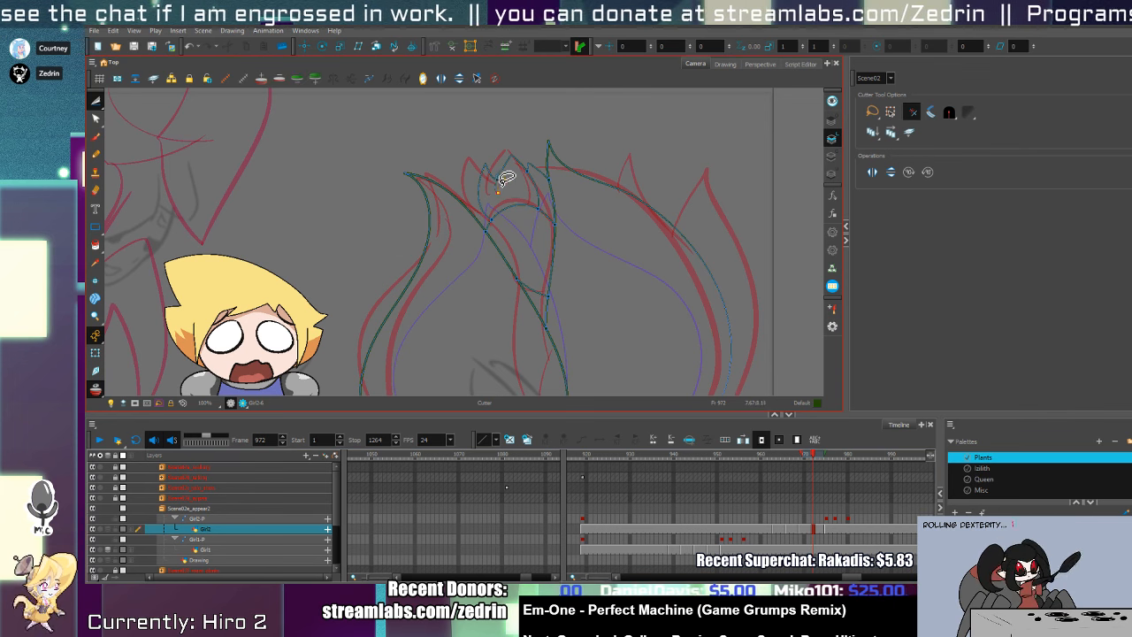
key(Delete)
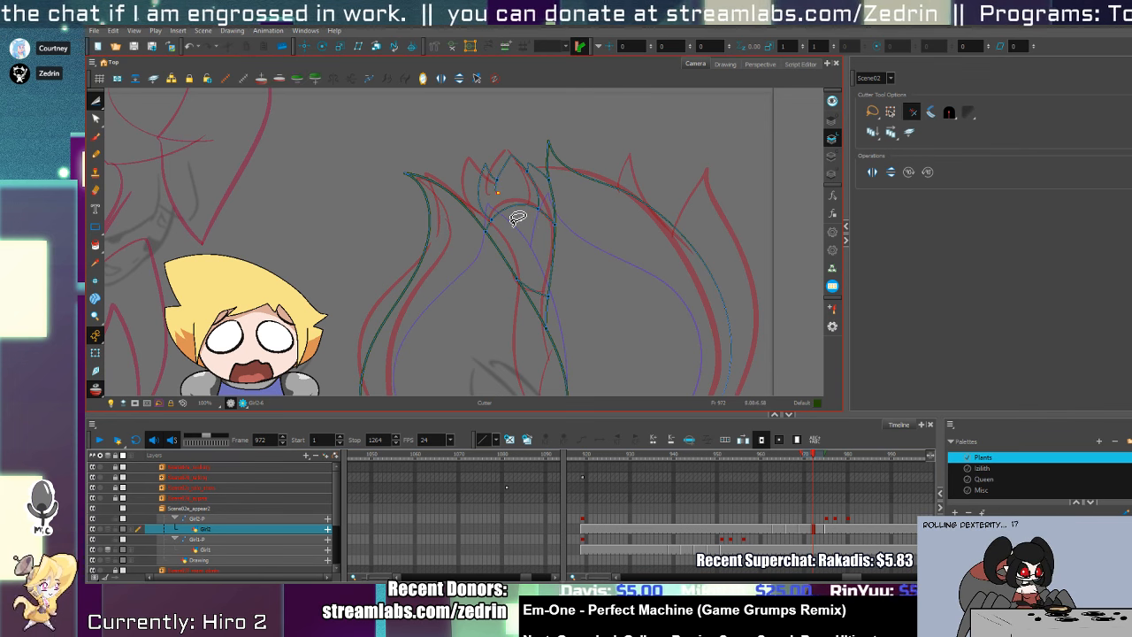
- Draw the small pointed leaves beneath the petals at frame 972 and trim the lines that cross the petals
scroll(624, 251, down, 2)
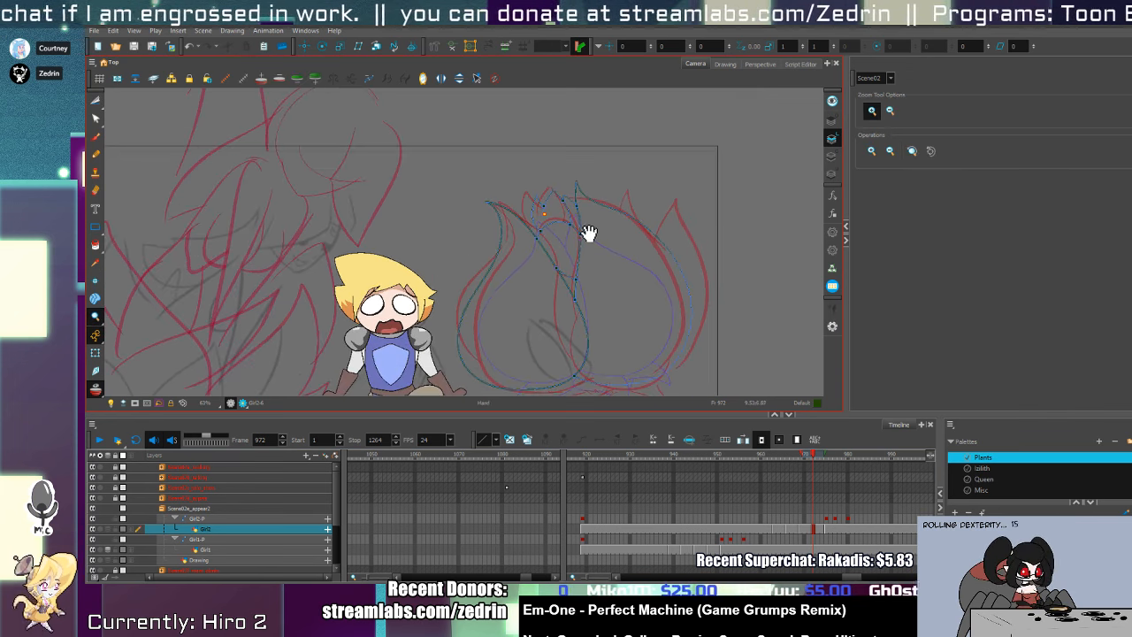
drag(589, 232, 584, 179)
key(alt+/)
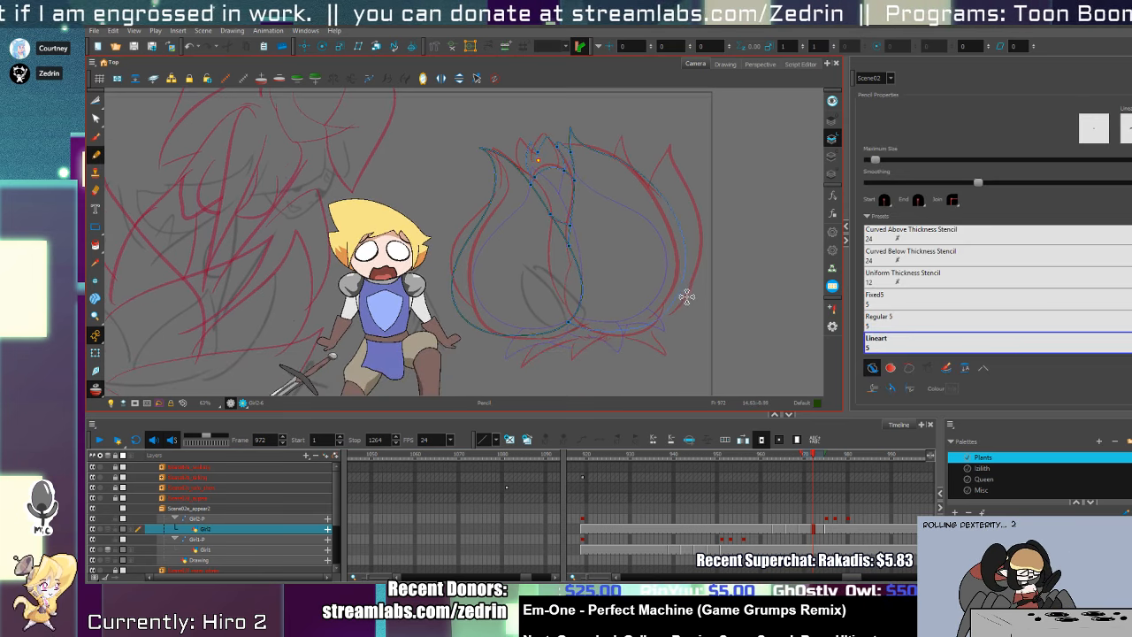
scroll(587, 329, up, 2)
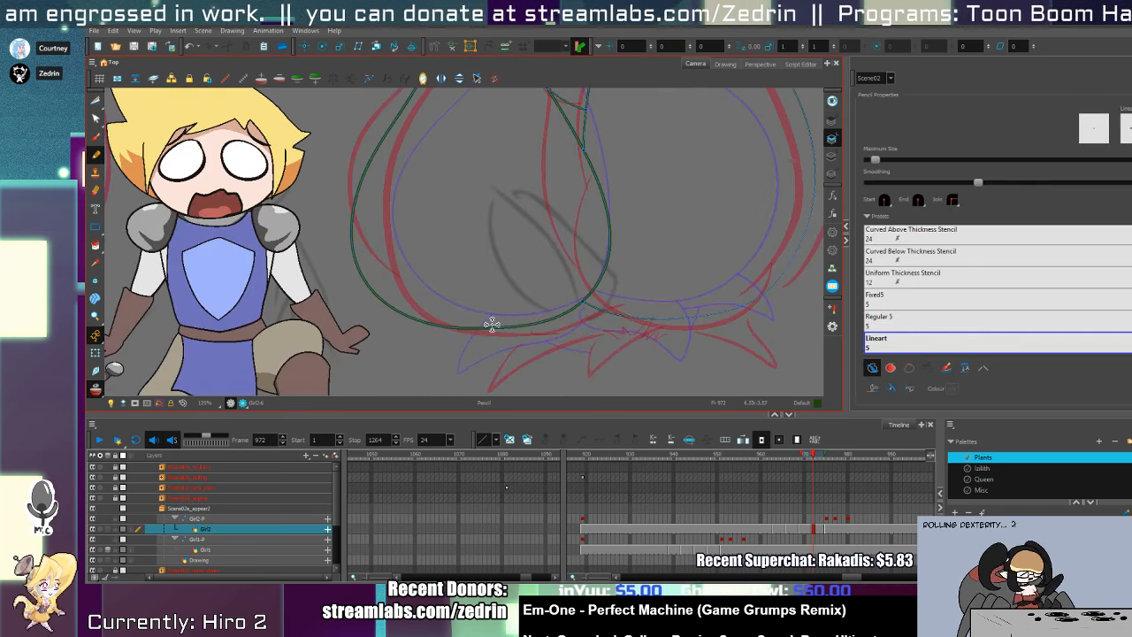
mouse_move(491, 311)
mouse_down()
mouse_move(463, 369)
mouse_move(540, 351)
mouse_move(589, 322)
mouse_move(690, 361)
mouse_move(697, 309)
mouse_move(779, 304)
mouse_up()
key(alt+t)
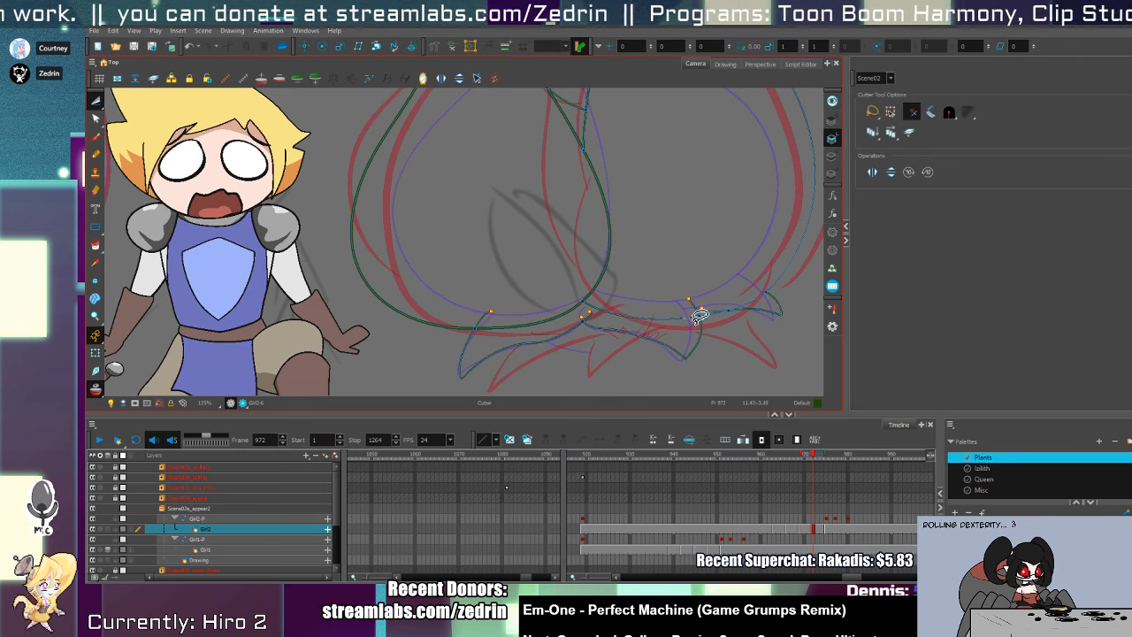
drag(684, 316, 736, 306)
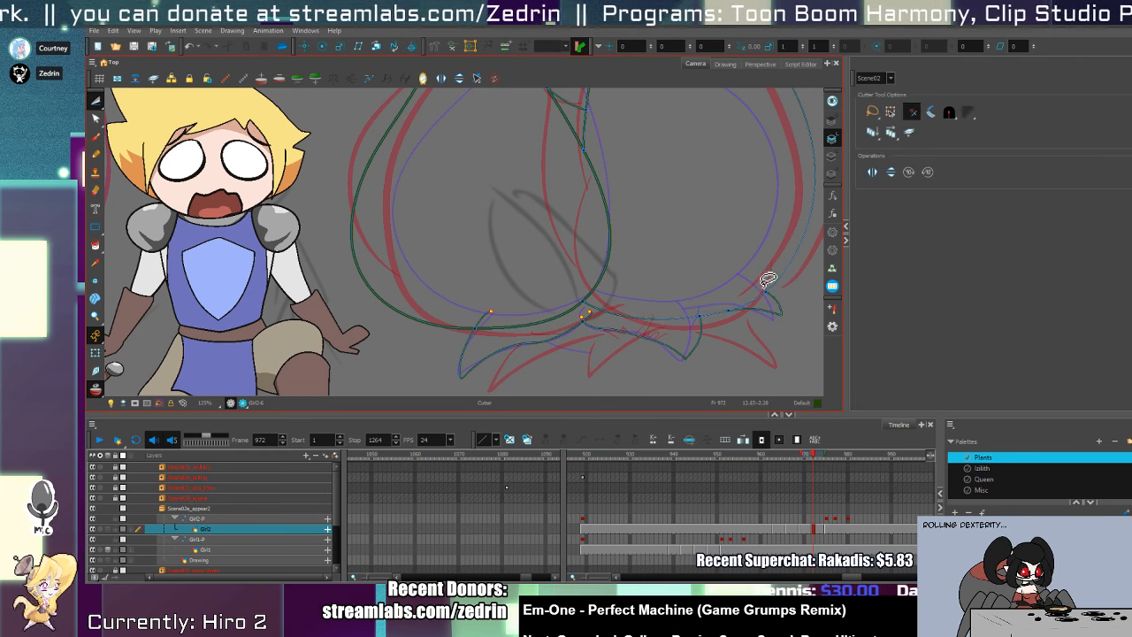
- Delete the red rough sketch of the plant at frame 972, keeping the line art
key(alt+z)
alt+click(580, 272)
alt+click(581, 266)
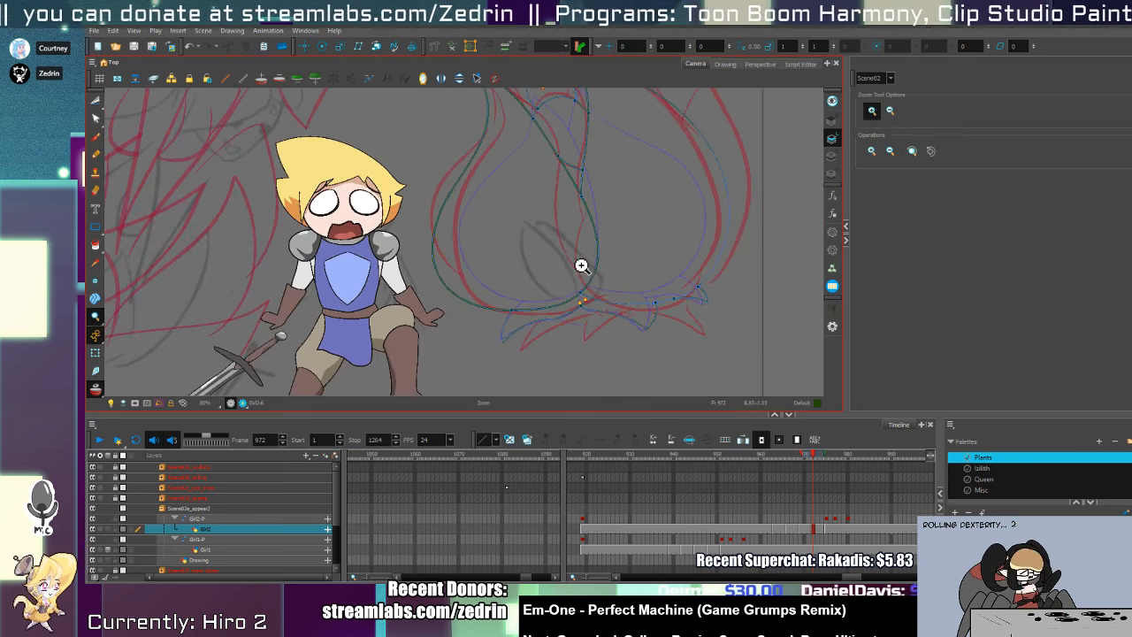
drag(581, 231, 596, 369)
key(alt+s)
click(832, 174)
key(ctrl+a)
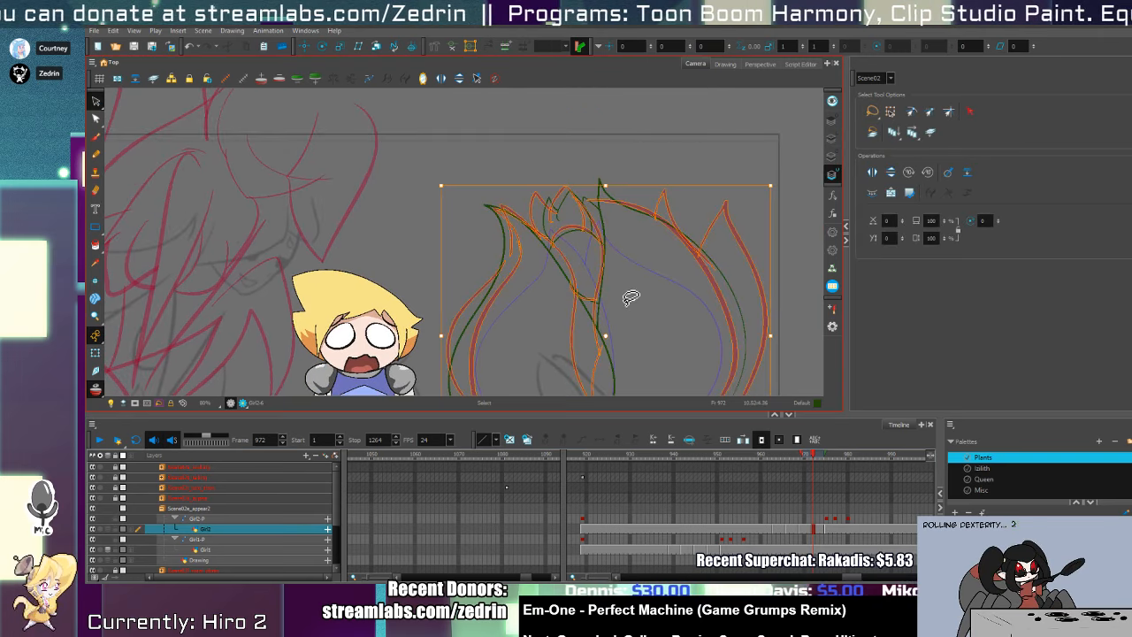
key(Delete)
- Switch to the line art layer at frame 972 and select the large right petal's outline for pencil editing
mouse_move(607, 303)
mouse_down()
mouse_move(625, 189)
mouse_move(634, 225)
mouse_up()
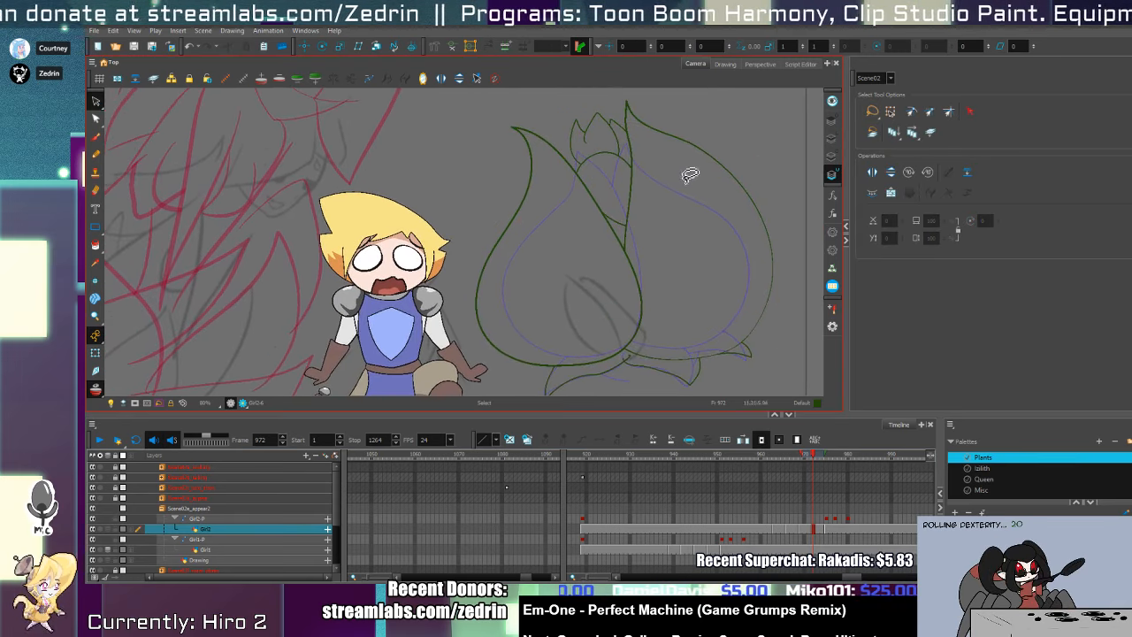
click(832, 138)
key(alt+q)
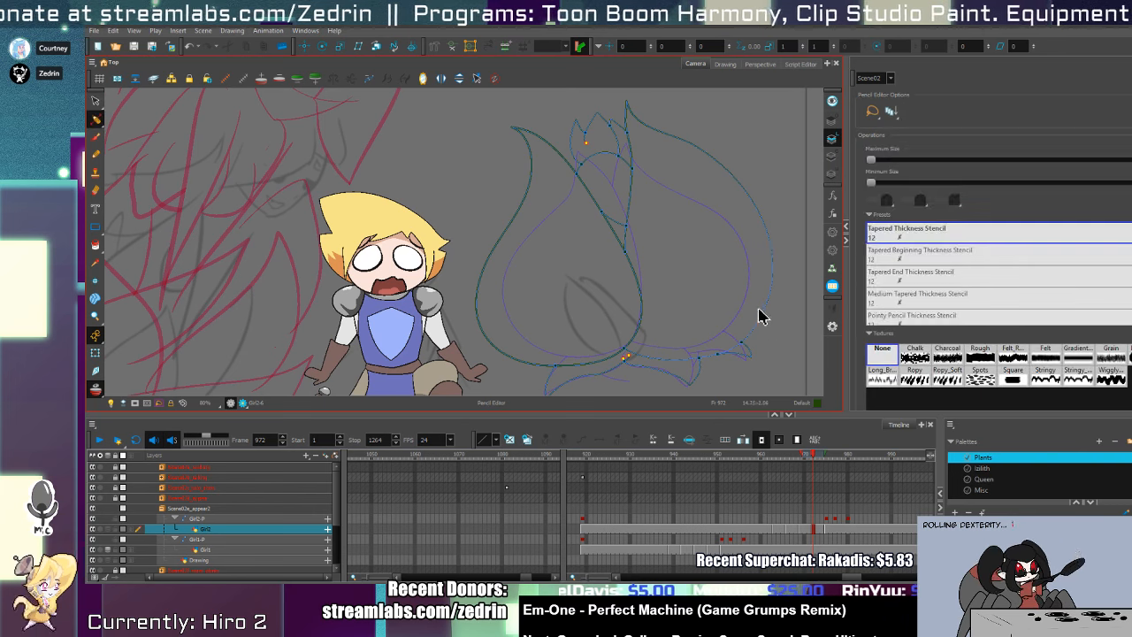
click(762, 315)
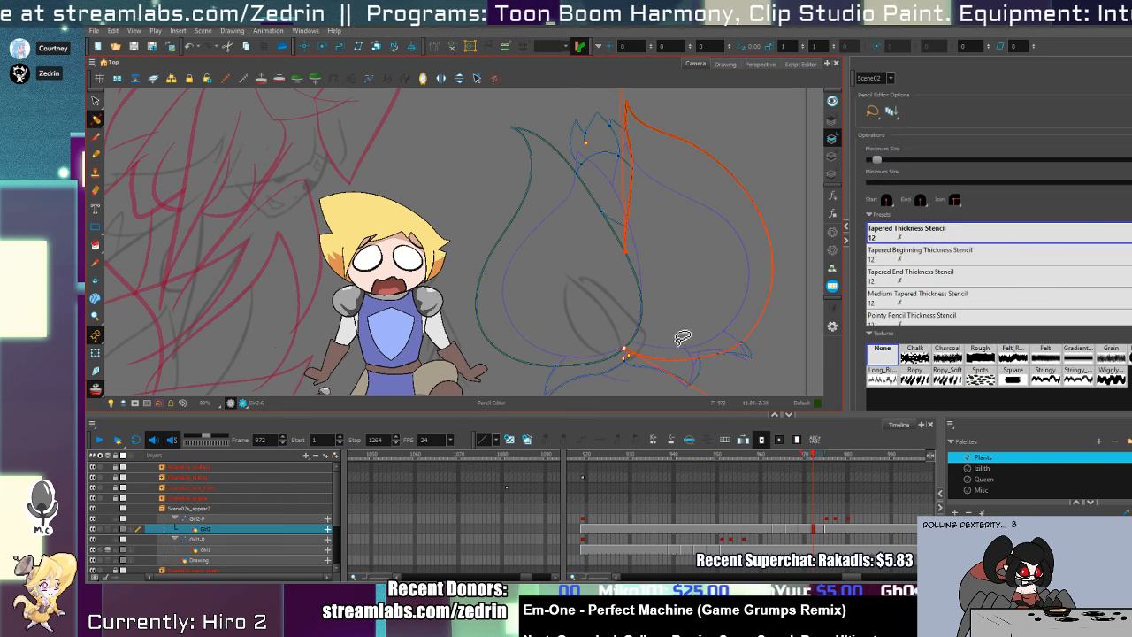
key(shift+t)
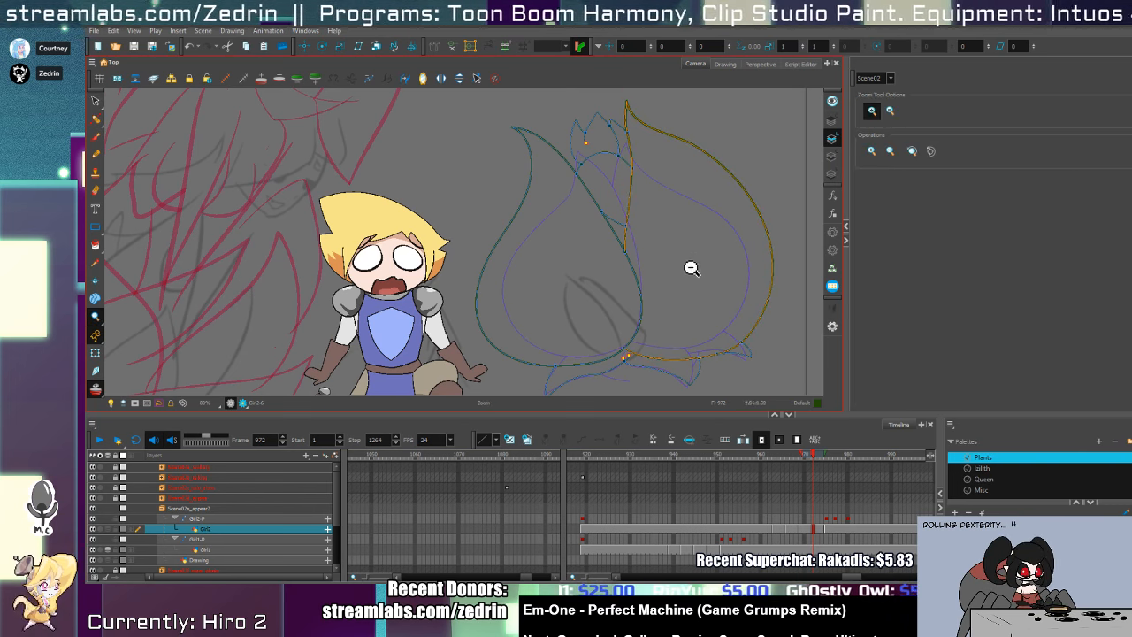
- Draw a narrow pointed petal against the outer edge of the large left petal at frame 972
scroll(686, 265, down, 2)
key(alt+q)
key(ctrl+space)
click(556, 228)
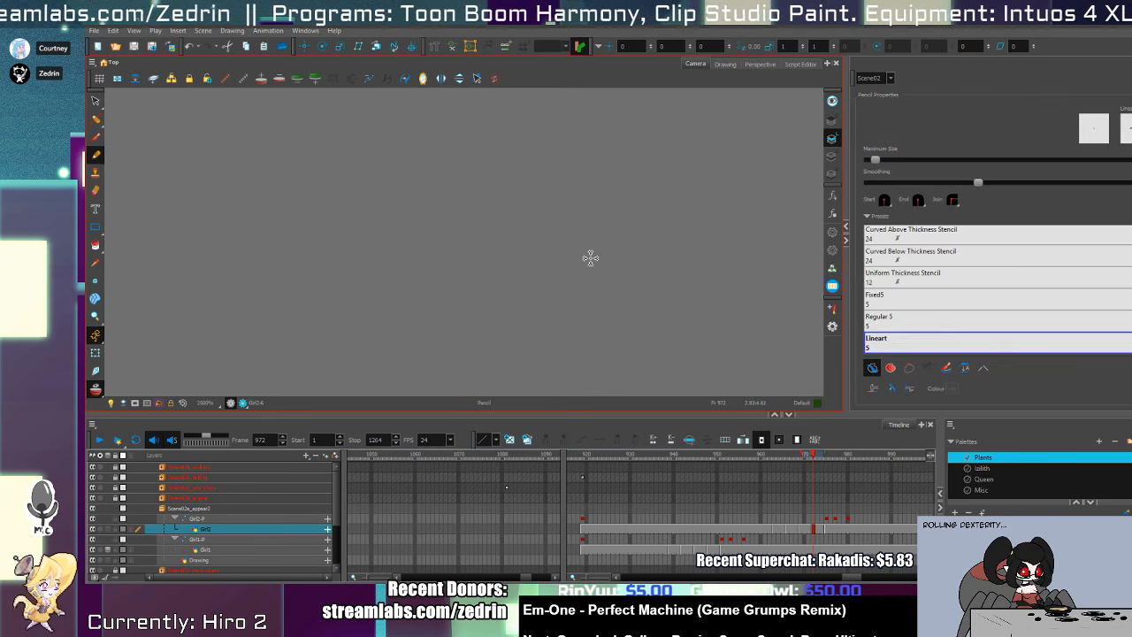
key(ctrl+space)
click(502, 262)
click(503, 262)
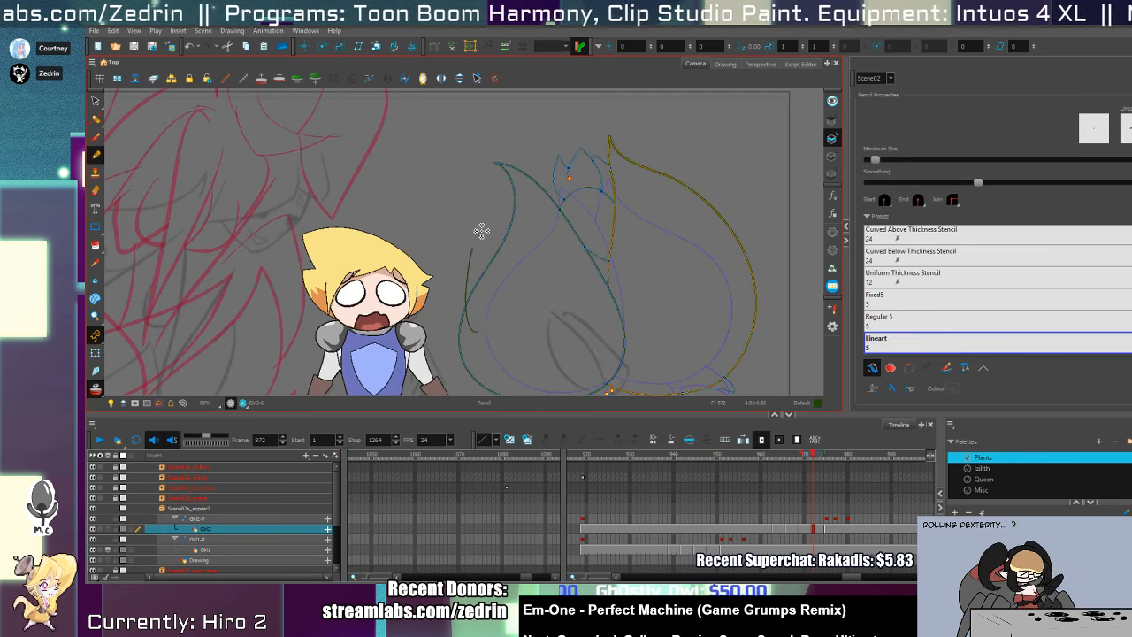
- Replace the left petal's pointed tip at frame 972 with a short curved line and cut away the old tip pieces
key(alt+t)
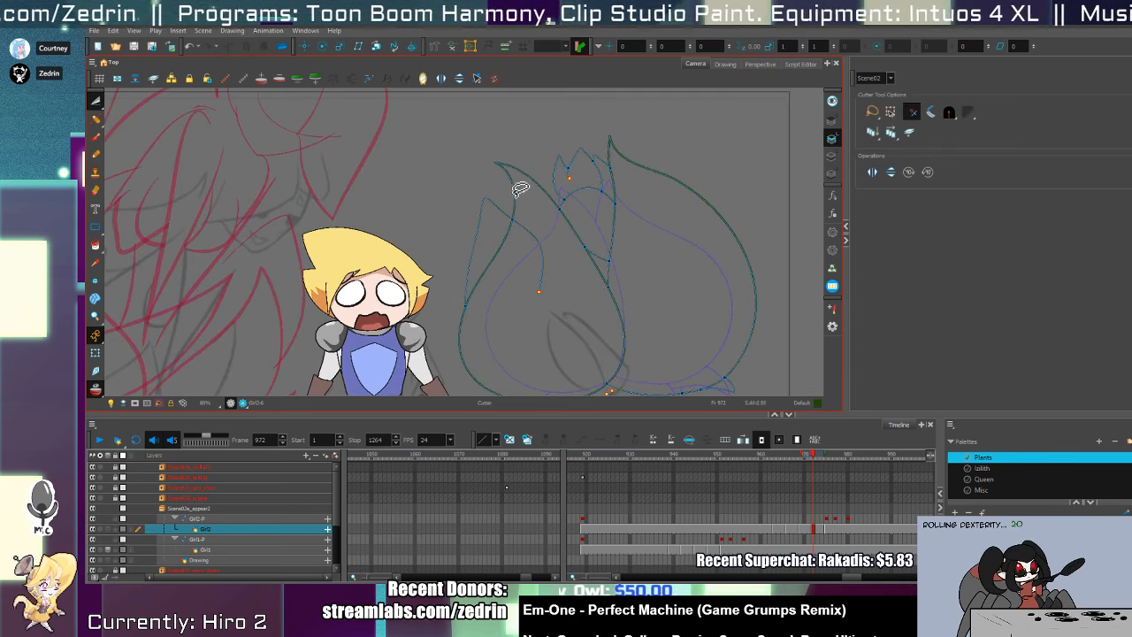
key(alt+/)
key(alt+t)
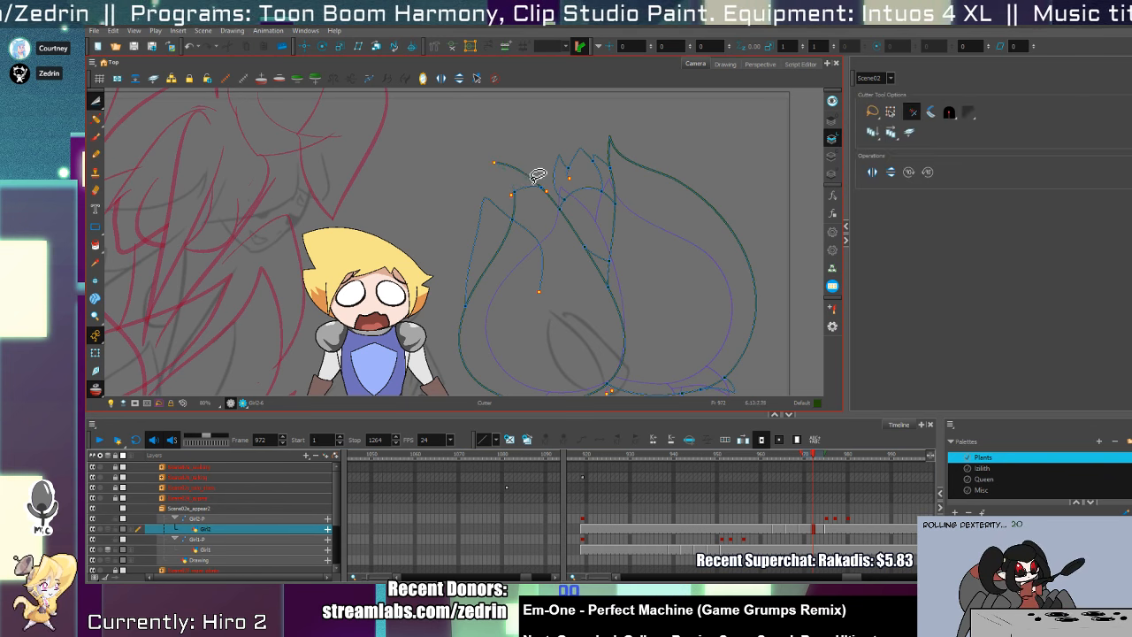
drag(538, 181, 521, 182)
key(alt+s)
click(538, 188)
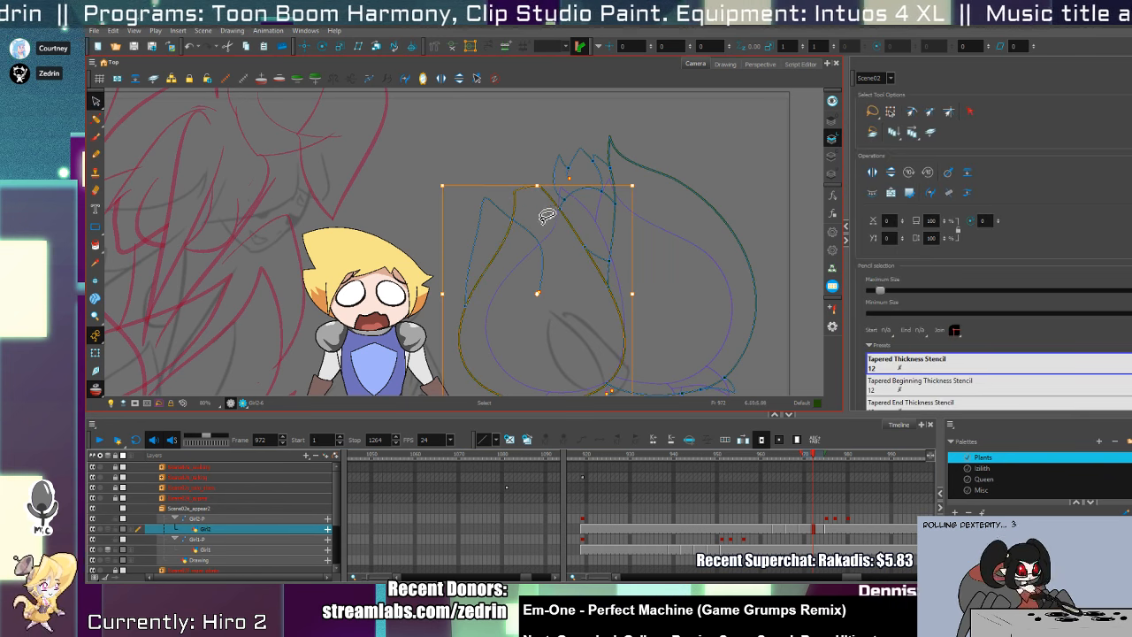
- Reshape the left petal's top at frame 972 into a taller rounded curve by moving its contour points
key(alt+q)
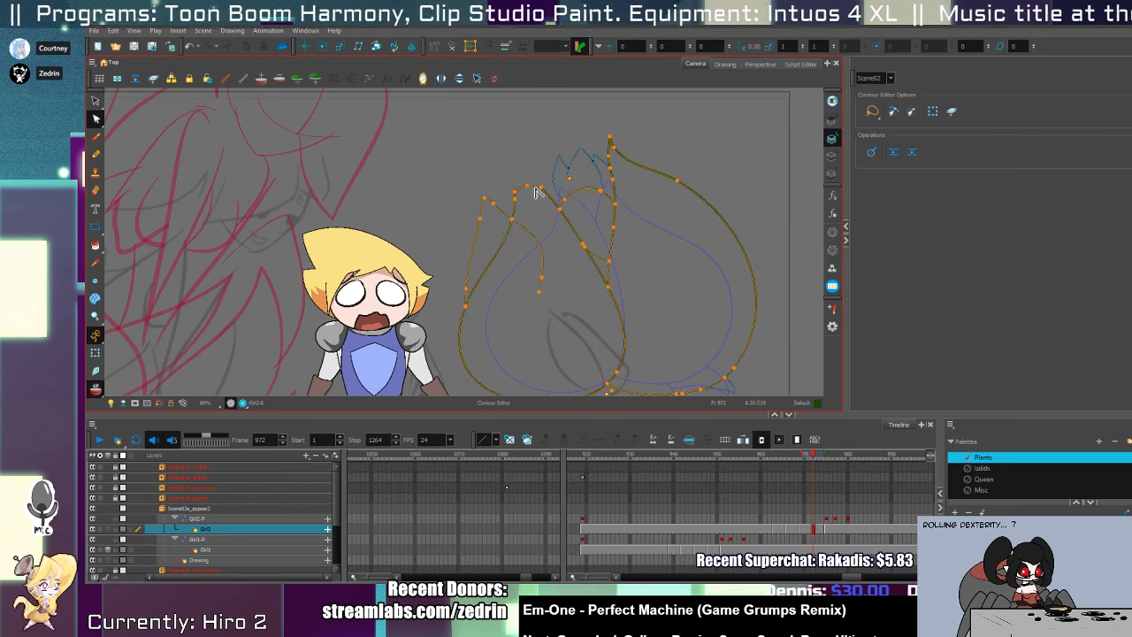
drag(513, 219, 528, 263)
click(528, 191)
click(530, 196)
- Trim the narrow outer petal's lines that cross the left petal at frame 972 and adjust the contour where they meet
key(alt+t)
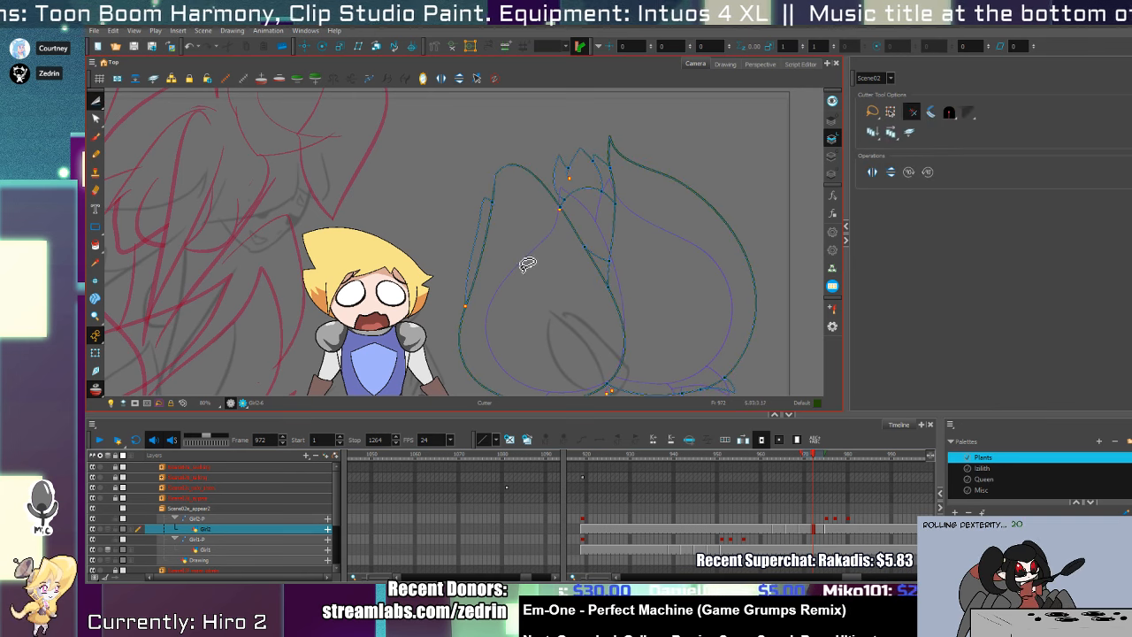
key(alt+q)
click(466, 311)
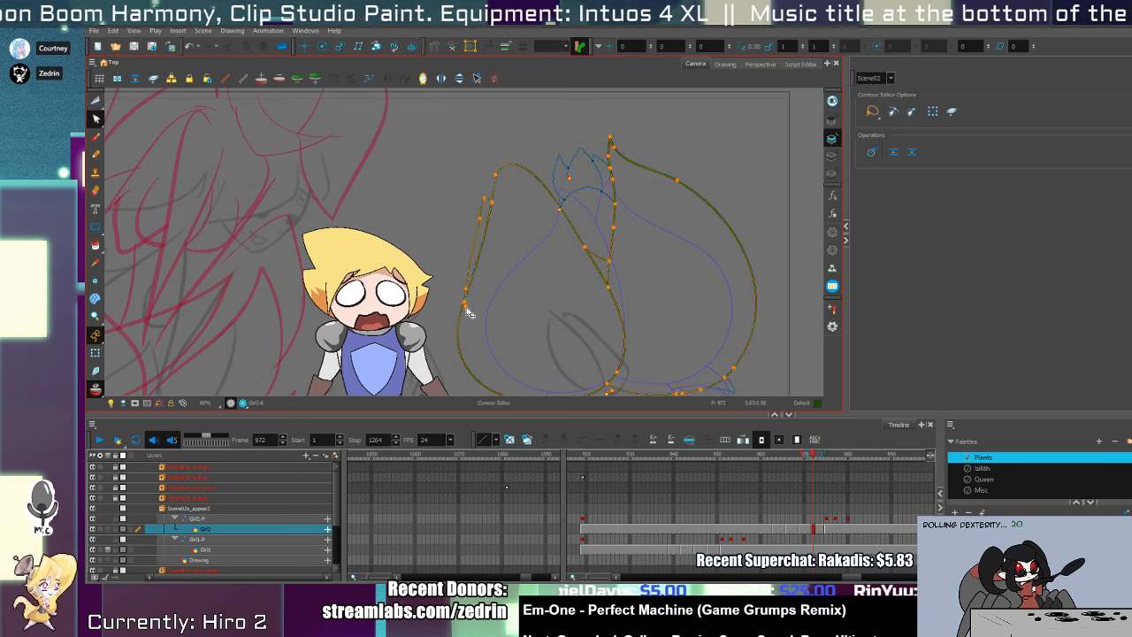
key(alt+t)
key(alt+q)
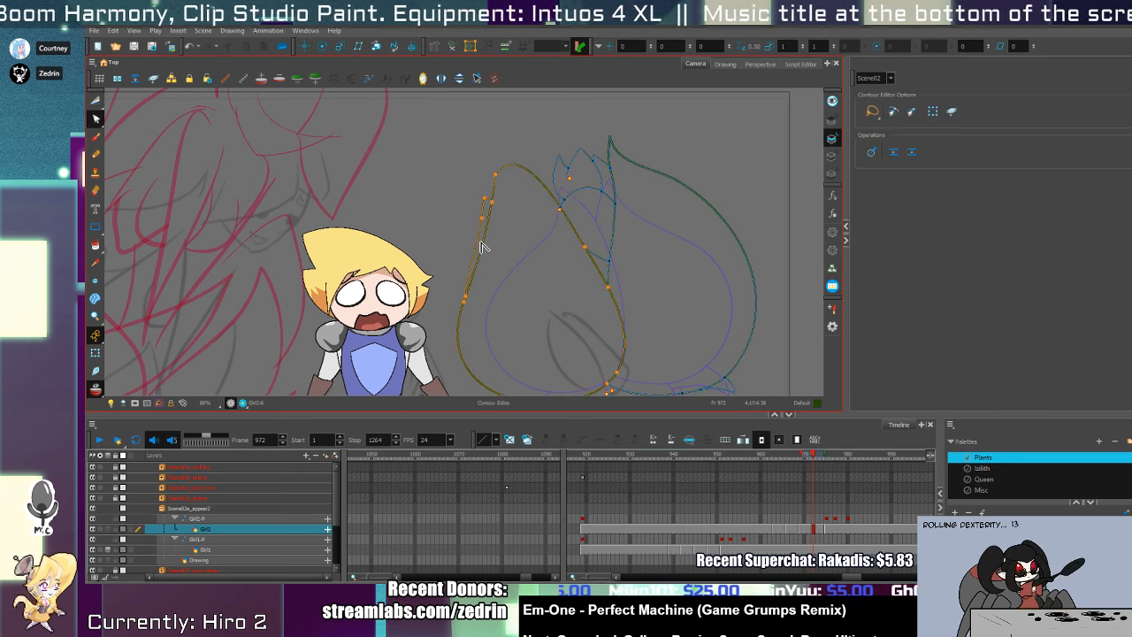
- Adjust the right petal's contour at frame 972, lowering its tip slightly and bulging its outer edge
click(656, 170)
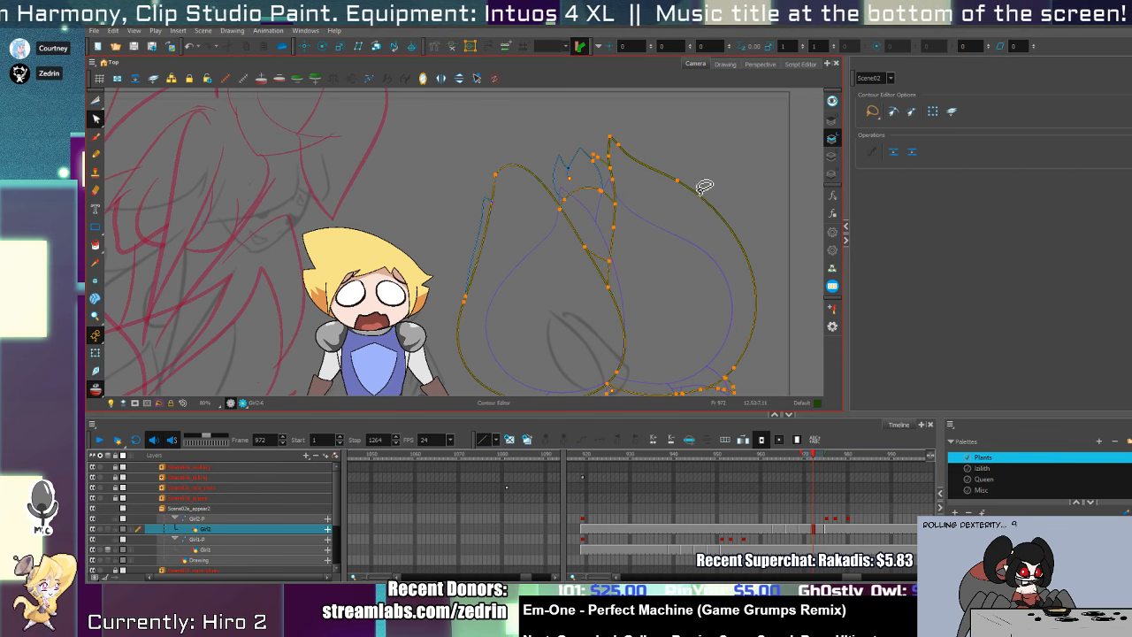
key(ctrl+z)
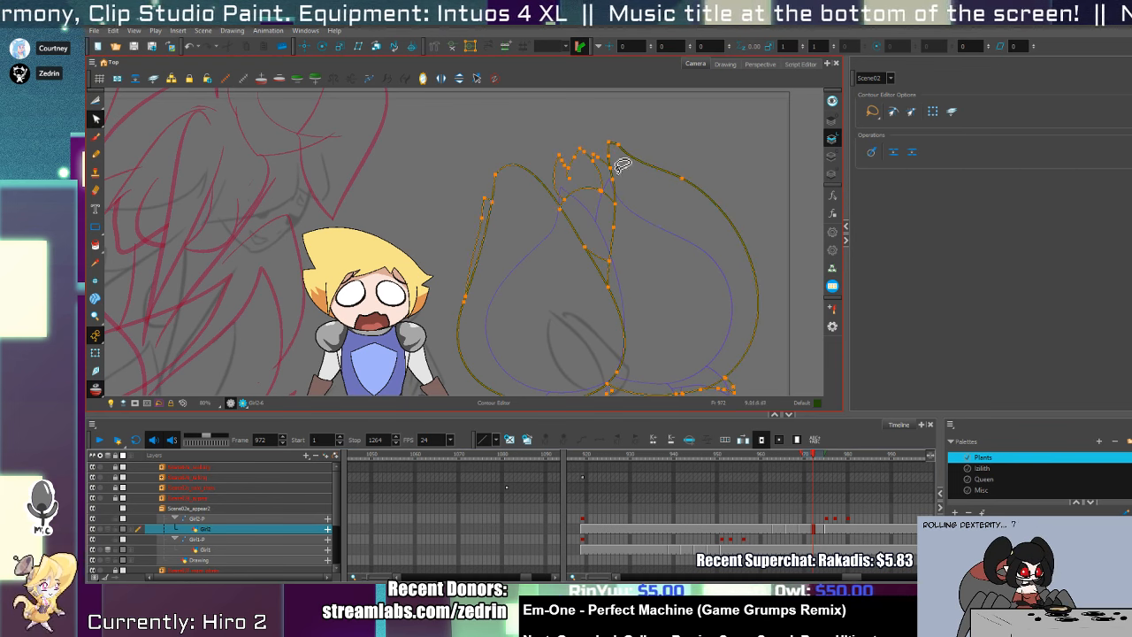
key(alt+/)
key(alt+q)
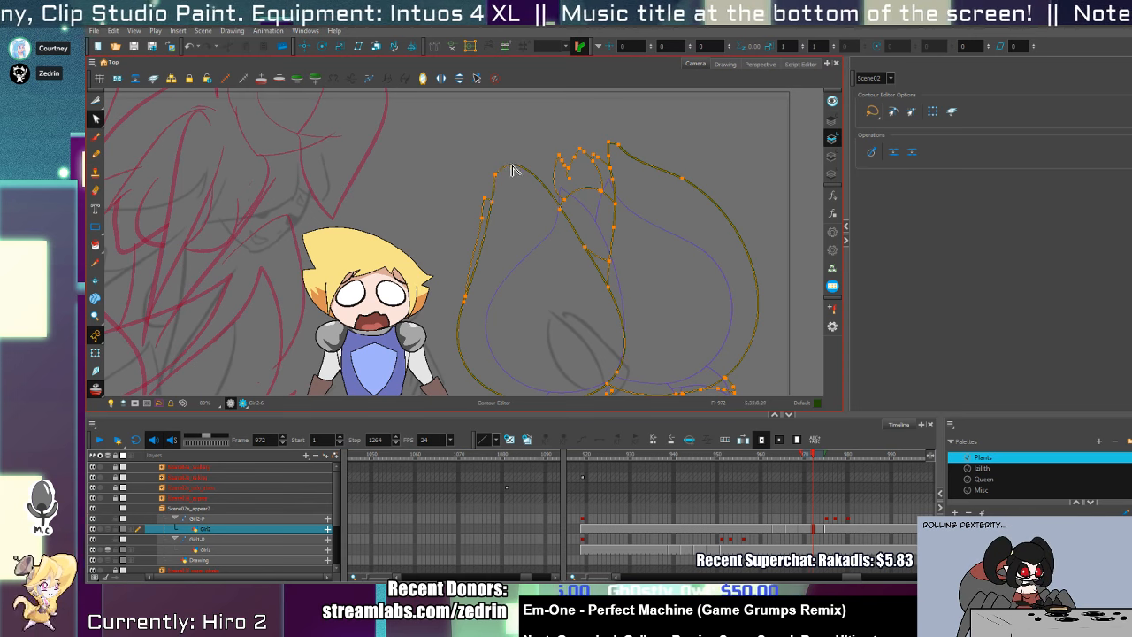
- Flip back through the preceding frames and forward to frame 974 to compare the plant's line art across the growth
key(comma)
key(comma)
key(comma)
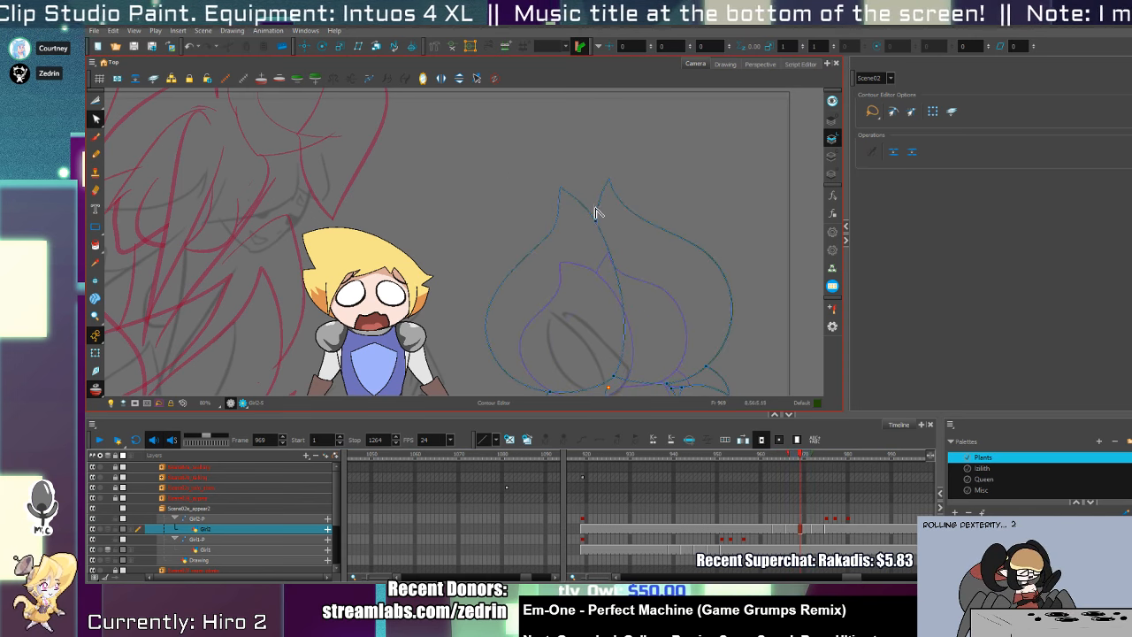
key(period)
key(period)
key(period)
key(period)
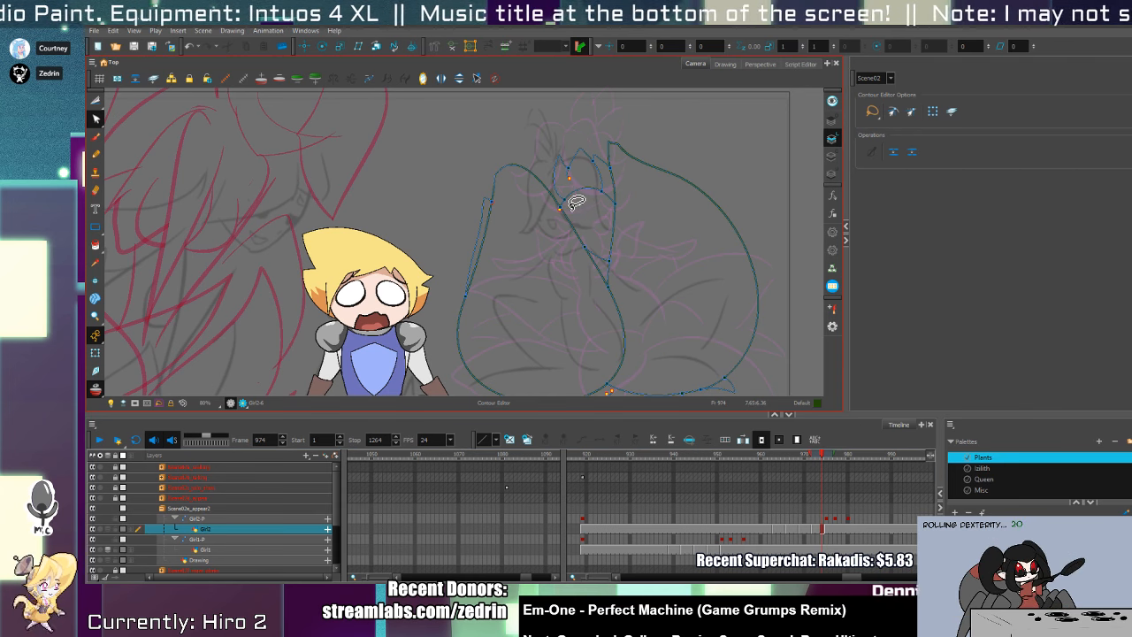
- Scale down the left petal outline on frame 974, and scale down the right petal outline to match
key(period)
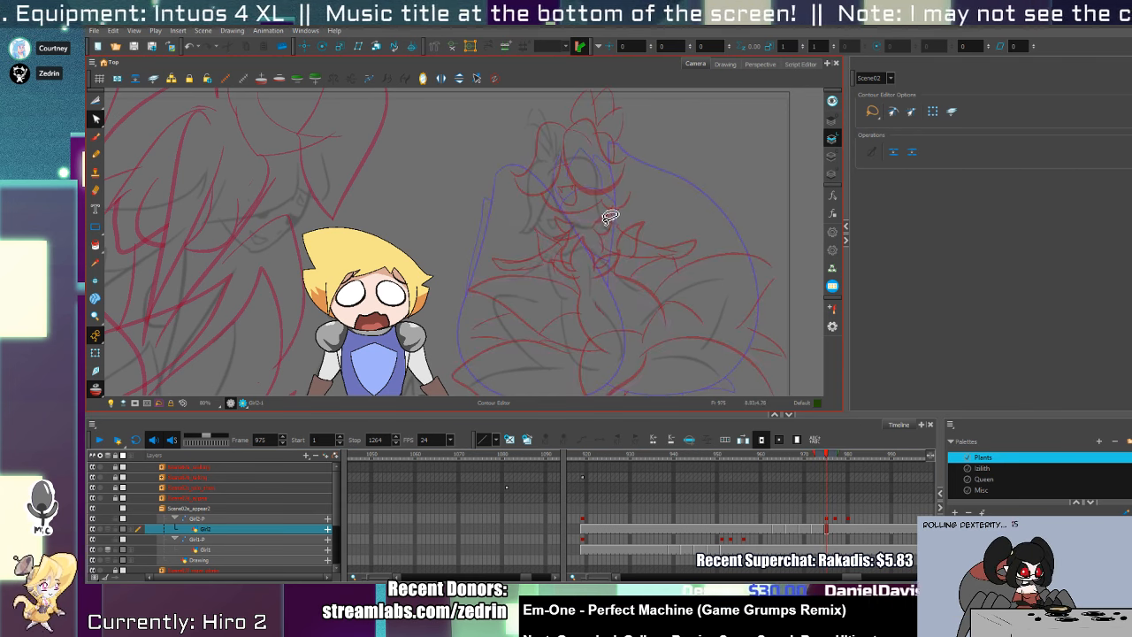
key(space)
drag(595, 285, 594, 203)
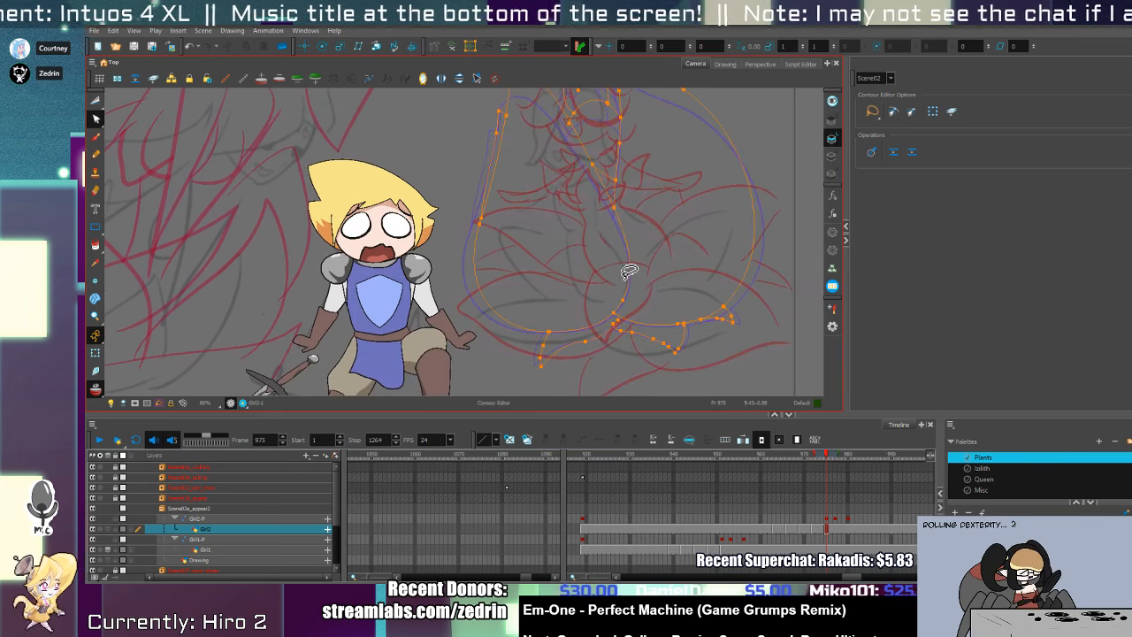
key(Escape)
key(comma)
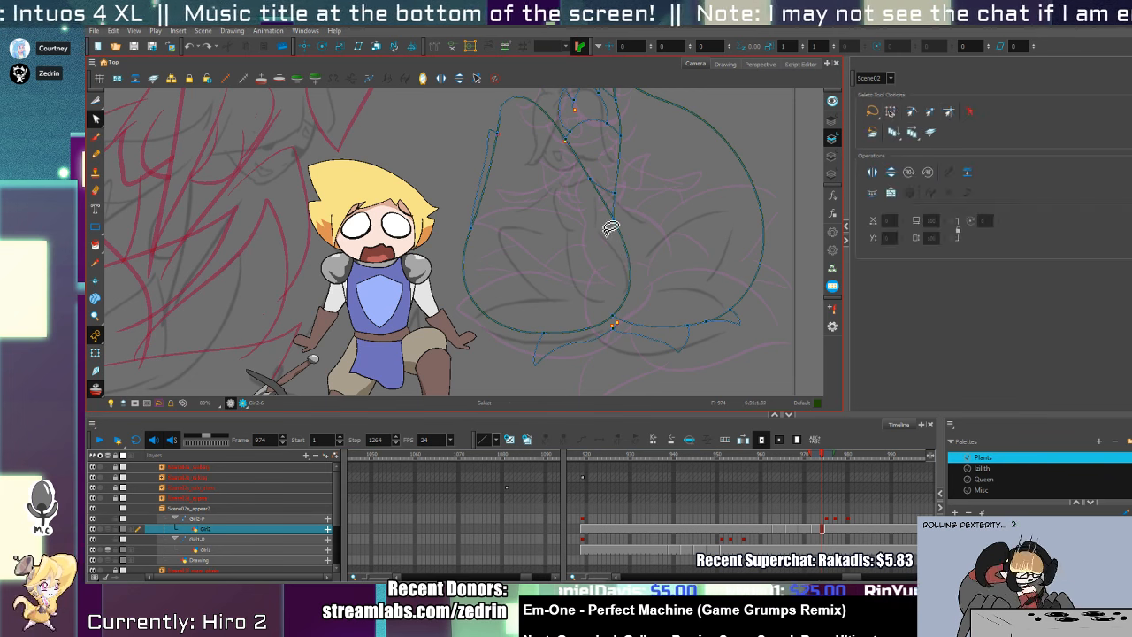
key(alt+z)
key(alt+s)
click(463, 262)
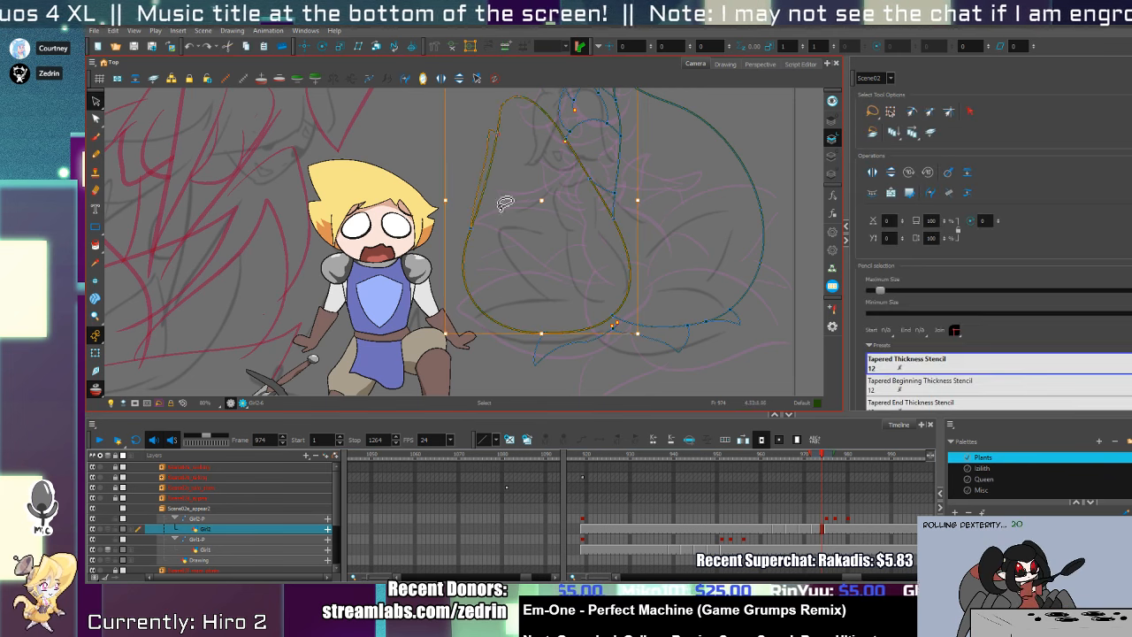
drag(474, 216, 502, 302)
drag(471, 154, 488, 172)
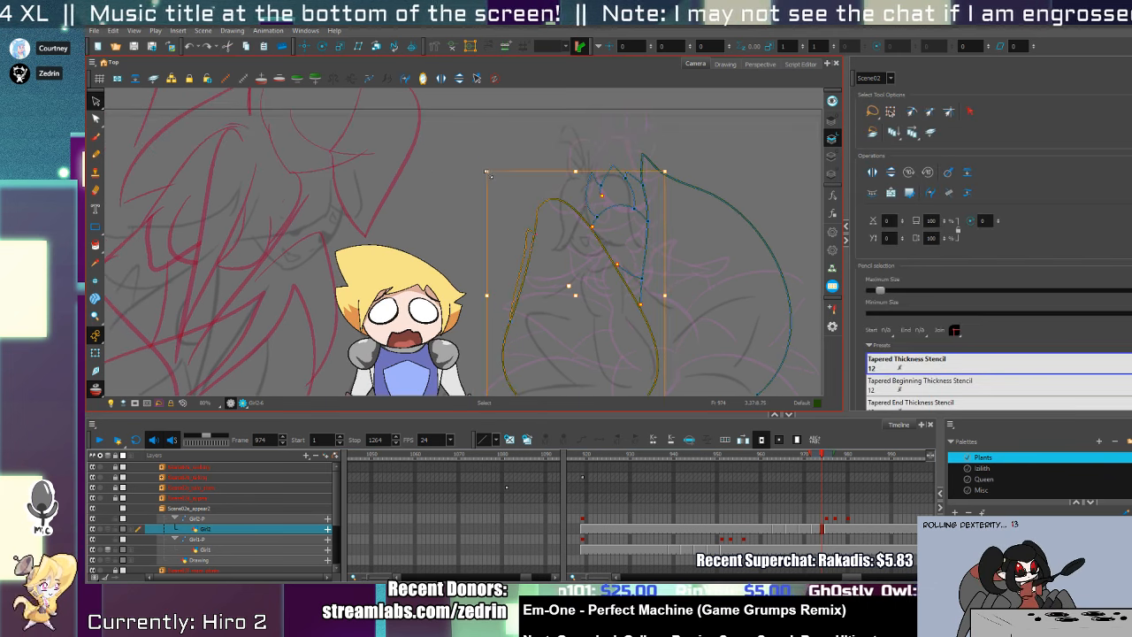
mouse_move(765, 279)
mouse_down()
mouse_move(764, 176)
mouse_move(679, 158)
mouse_move(727, 147)
mouse_move(716, 161)
mouse_move(728, 196)
mouse_up()
drag(685, 276, 700, 190)
- Trim the overhanging line ends at the base of the right petal with the Cutter
key(z)
double_click(678, 256)
drag(705, 291, 707, 295)
key(z)
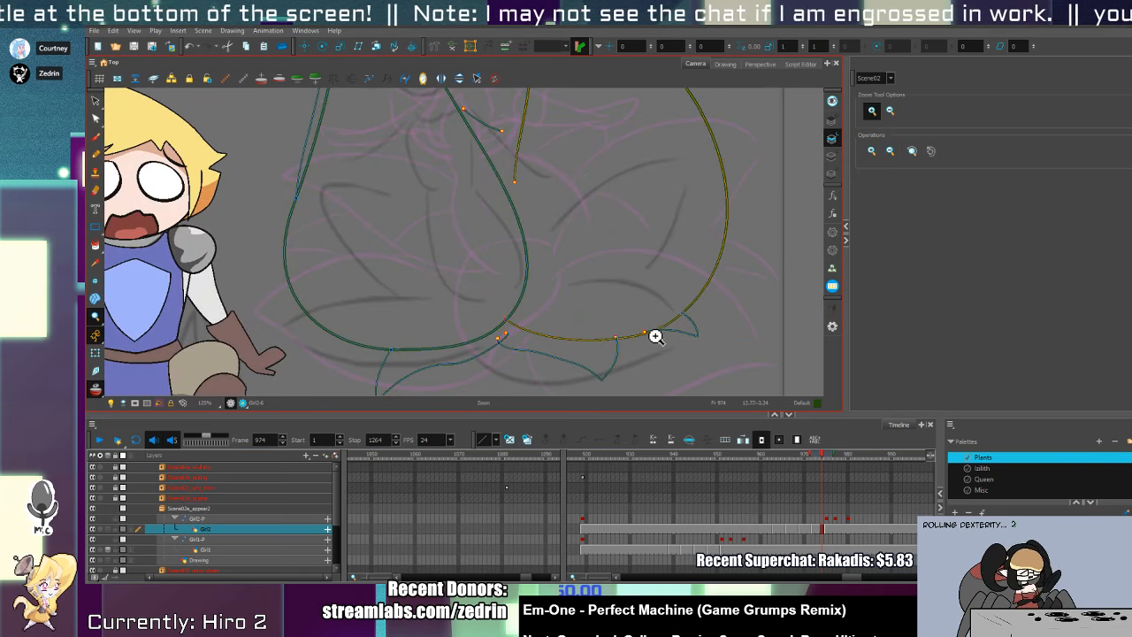
click(655, 336)
key(alt+t)
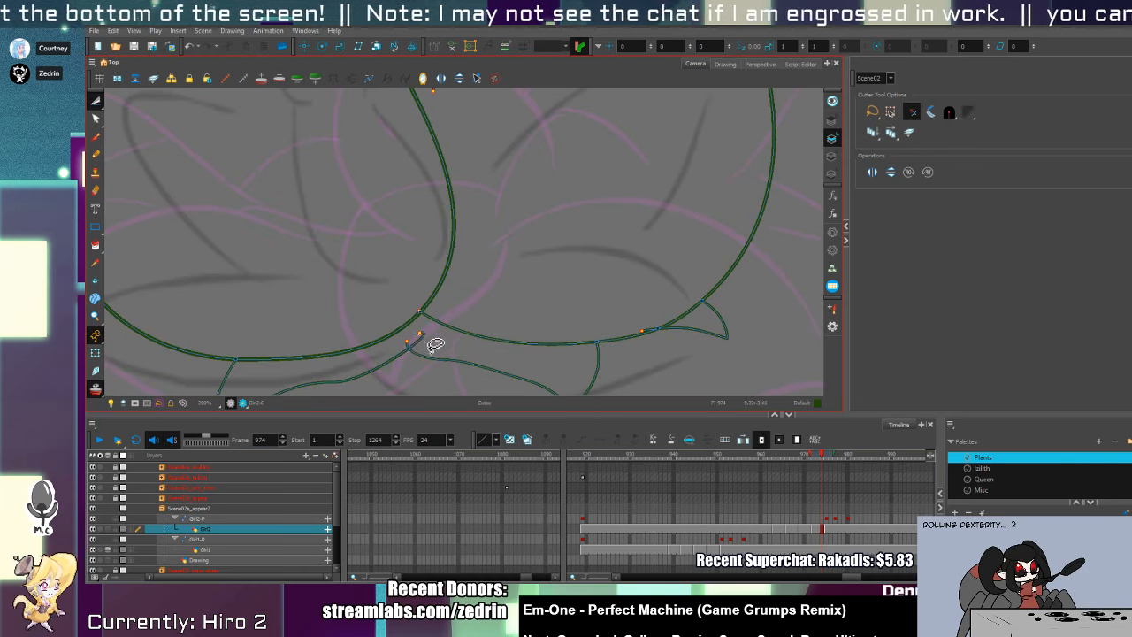
drag(428, 352, 424, 331)
drag(656, 329, 648, 331)
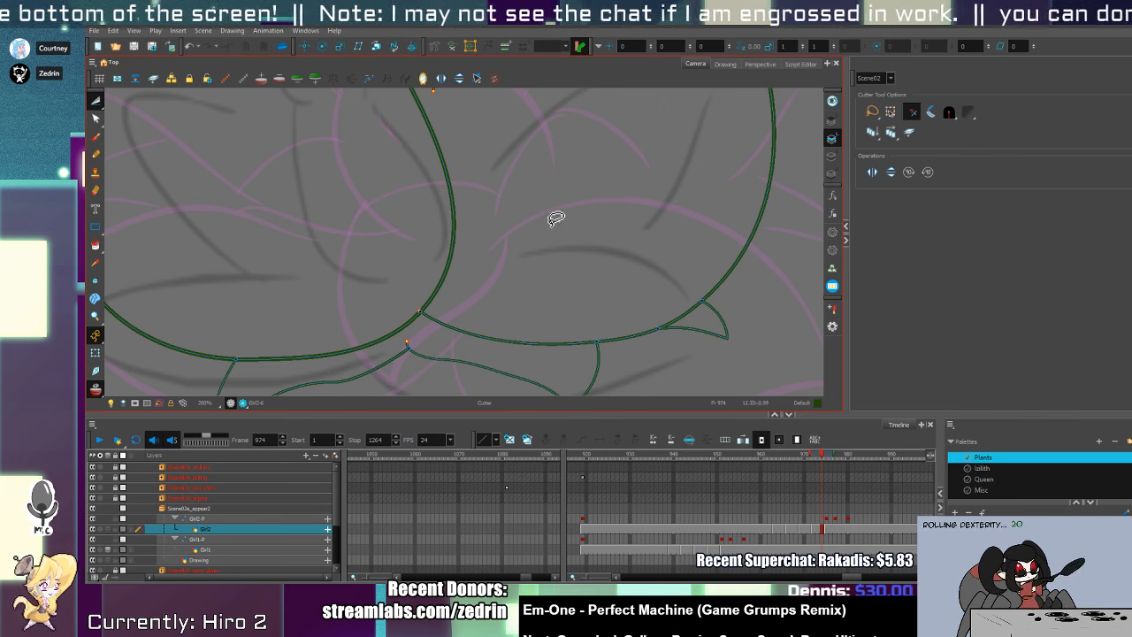
- Extend the right petal's inner edge down to meet the left petal and trim the excess
key(1)
key(1)
key(alt+z)
click(446, 164)
click(429, 157)
click(430, 156)
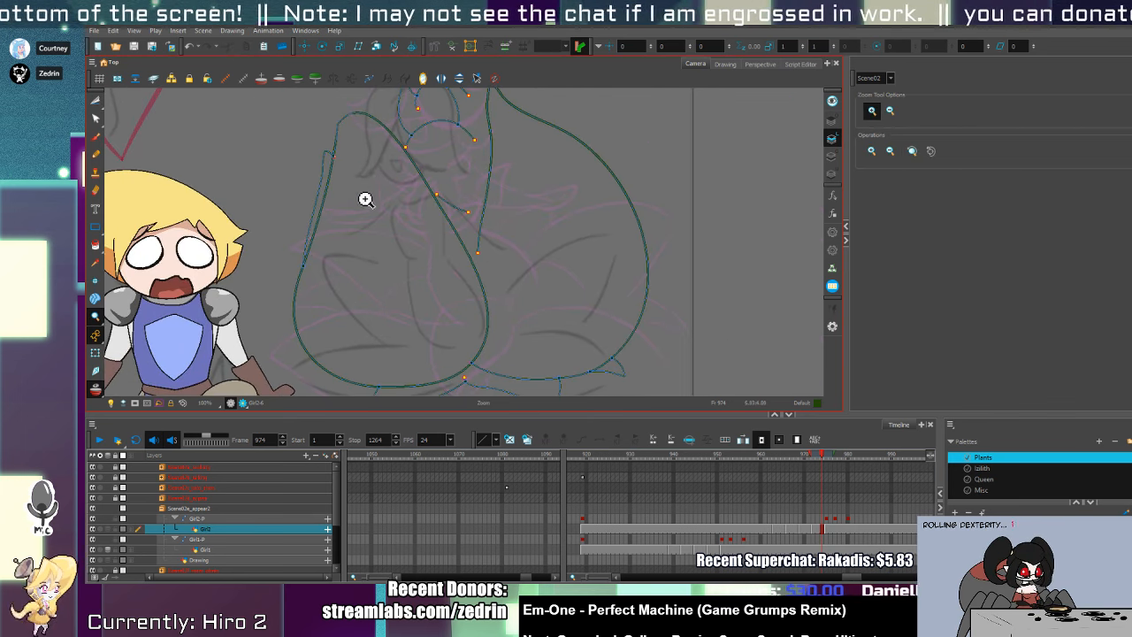
click(487, 245)
key(alt+s)
click(462, 285)
key(alt+t)
drag(464, 353, 440, 340)
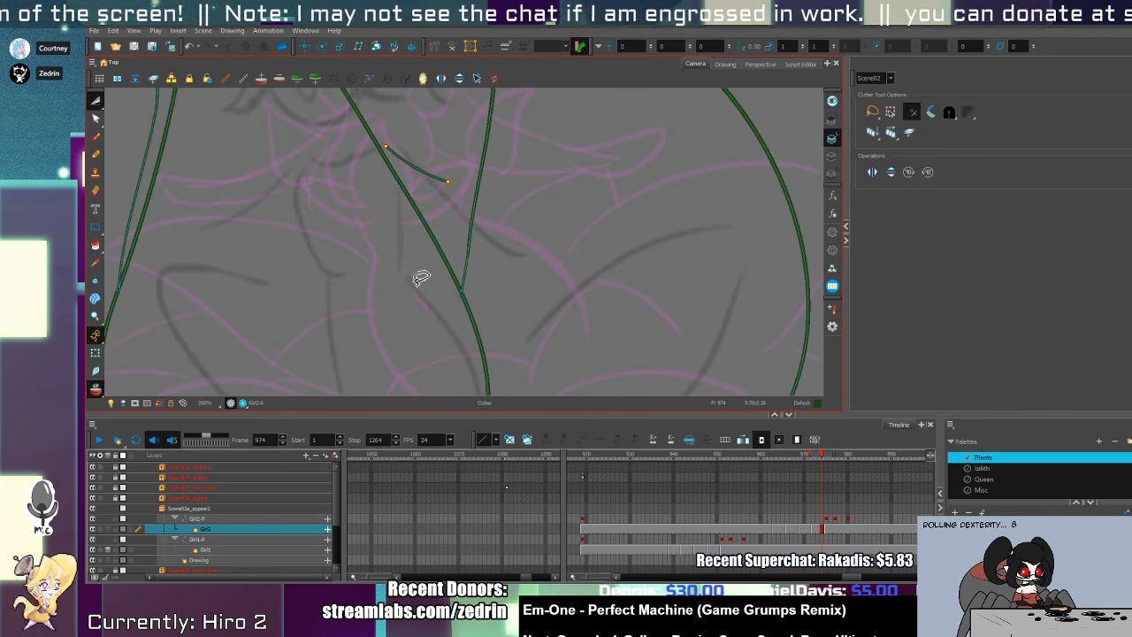
- Extend the short inner line into a curve crossing both petal edges, and trim its excess beside the left petal
mouse_move(430, 157)
mouse_down()
mouse_move(493, 265)
mouse_move(503, 330)
mouse_move(491, 232)
mouse_up()
key(alt+slash)
mouse_move(413, 202)
mouse_down()
mouse_move(463, 255)
mouse_move(594, 264)
mouse_up()
key(alt+t)
drag(508, 271, 460, 261)
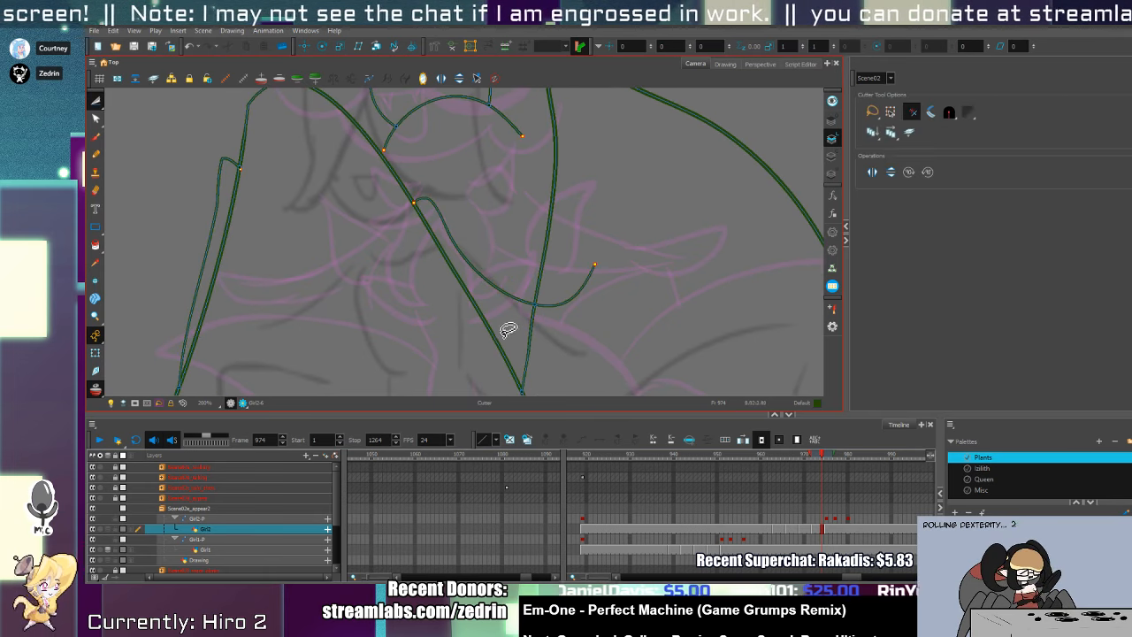
key(alt+slash)
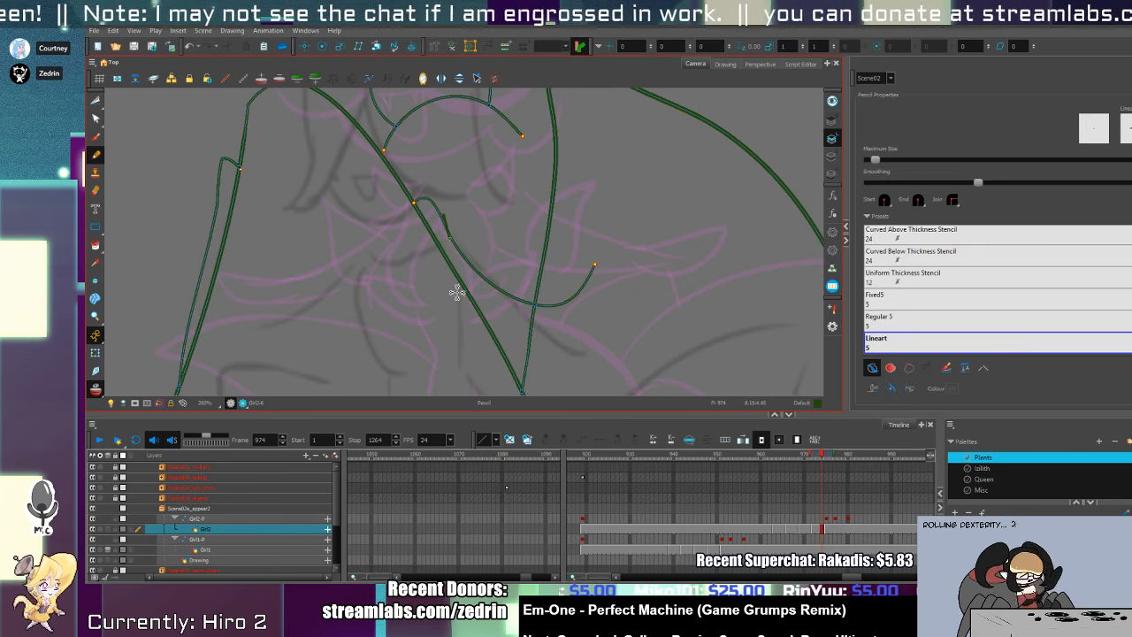
key(alt+t)
mouse_move(445, 298)
mouse_down()
mouse_move(443, 225)
mouse_move(466, 327)
mouse_up()
- Extend the upper arc past the right petal's inner edge and draw the small upper petal's open side down across the arc
key(alt+s)
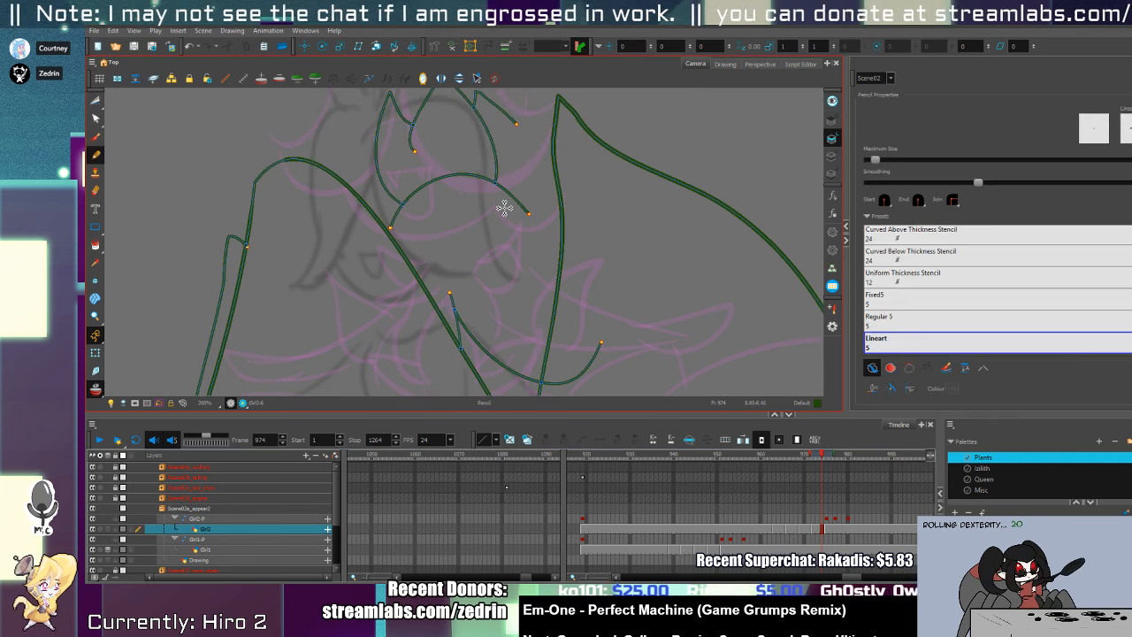
click(593, 270)
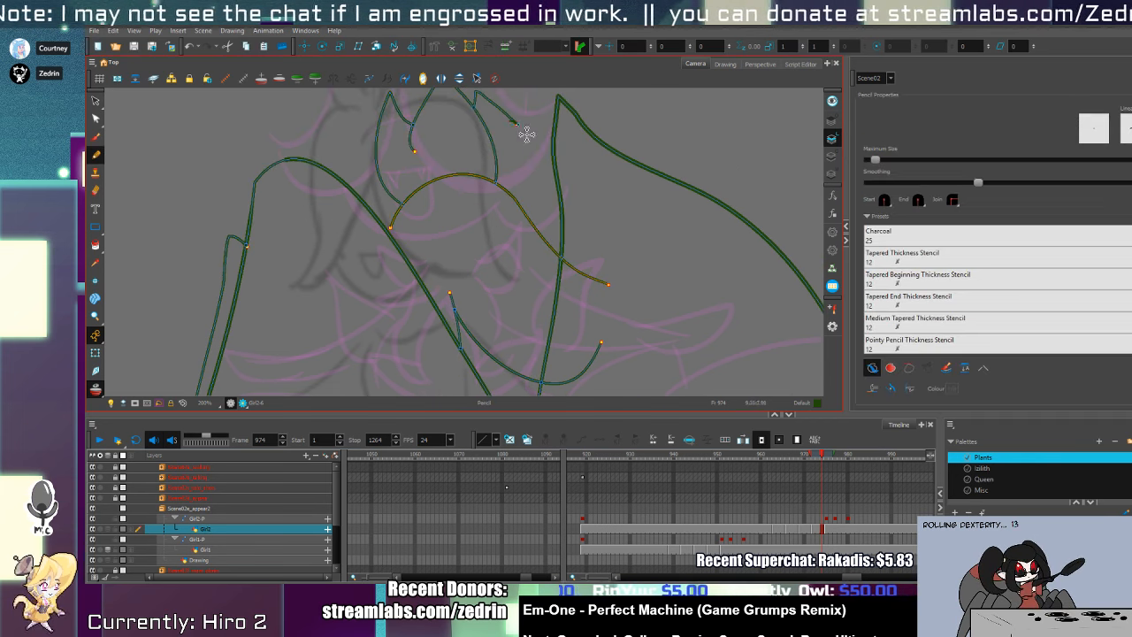
click(522, 122)
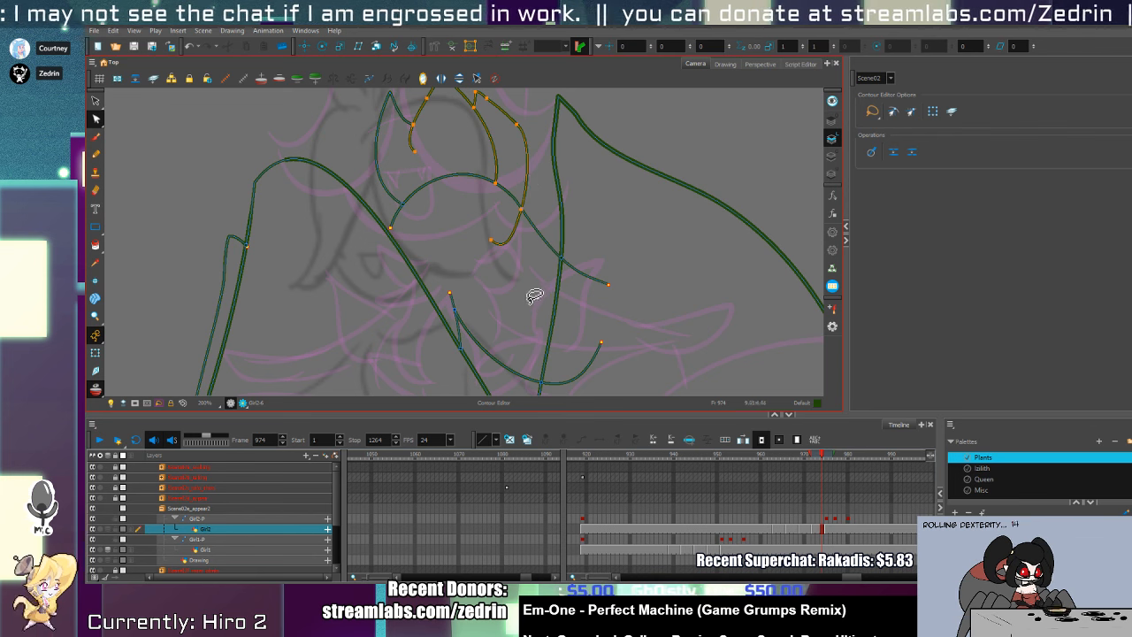
- Cut away the overhanging ends of the small petal, the arc and the lower curve
key(alt+t)
key(Delete)
drag(504, 229, 577, 292)
key(Delete)
drag(574, 375, 574, 395)
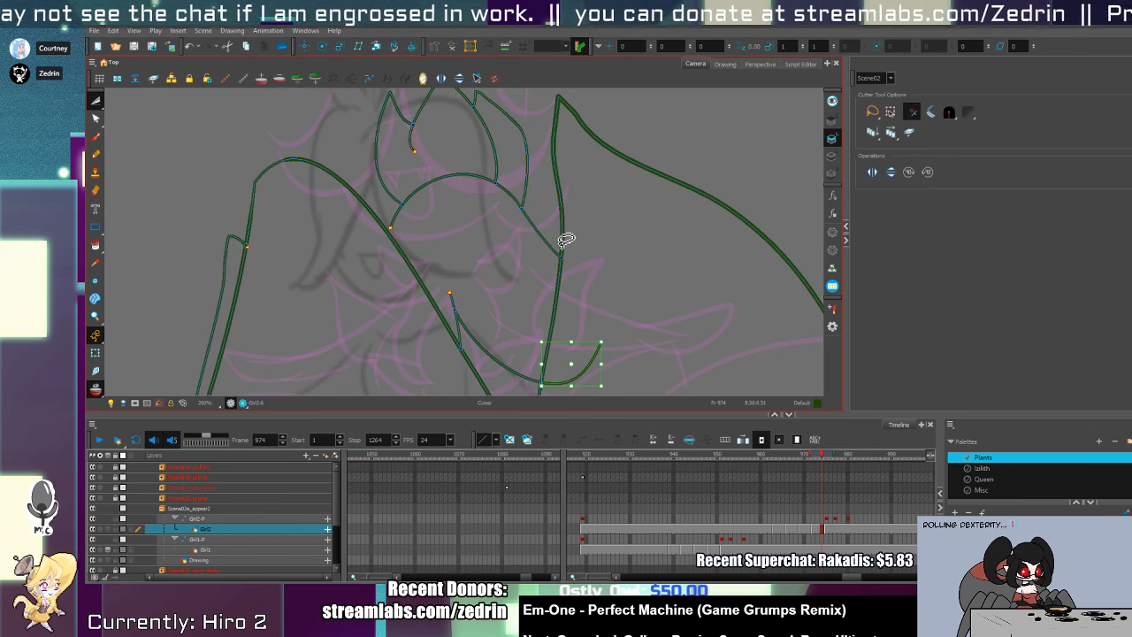
key(Delete)
- Draw a short curve between the left petal's edge and the lower inner curve, and trim its overhang
key(alt+b)
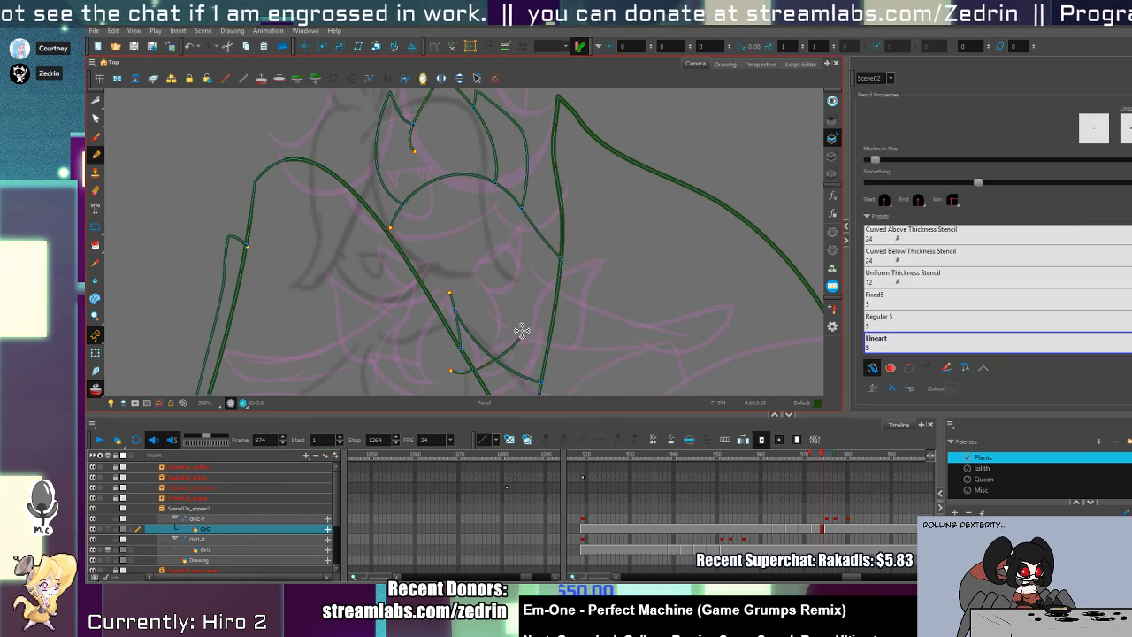
key(alt+t)
drag(457, 362, 474, 233)
key(alt+z)
alt+click(478, 227)
alt+click(480, 222)
alt+click(483, 228)
alt+click(486, 233)
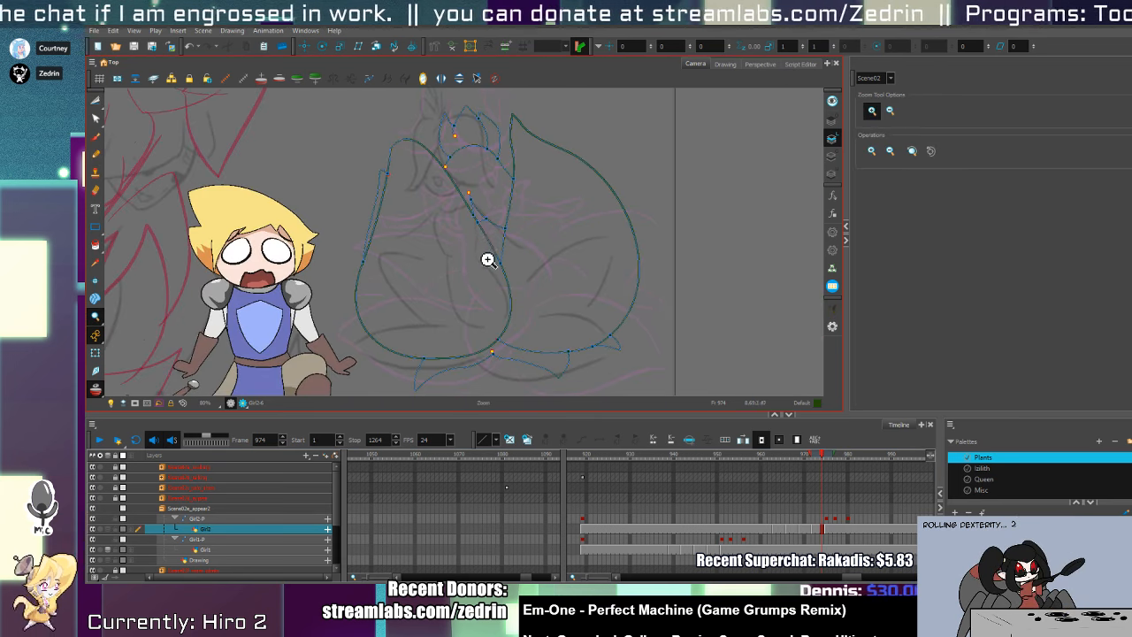
- Step through the frames between 940 and 974 to review how both plants grow
key(period)
key(period)
key(period)
key(comma)
key(comma)
key(comma)
key(comma)
key(comma)
key(comma)
key(comma)
key(comma)
key(comma)
key(comma)
key(comma)
key(comma)
key(comma)
key(comma)
key(comma)
key(comma)
key(comma)
key(comma)
key(comma)
key(comma)
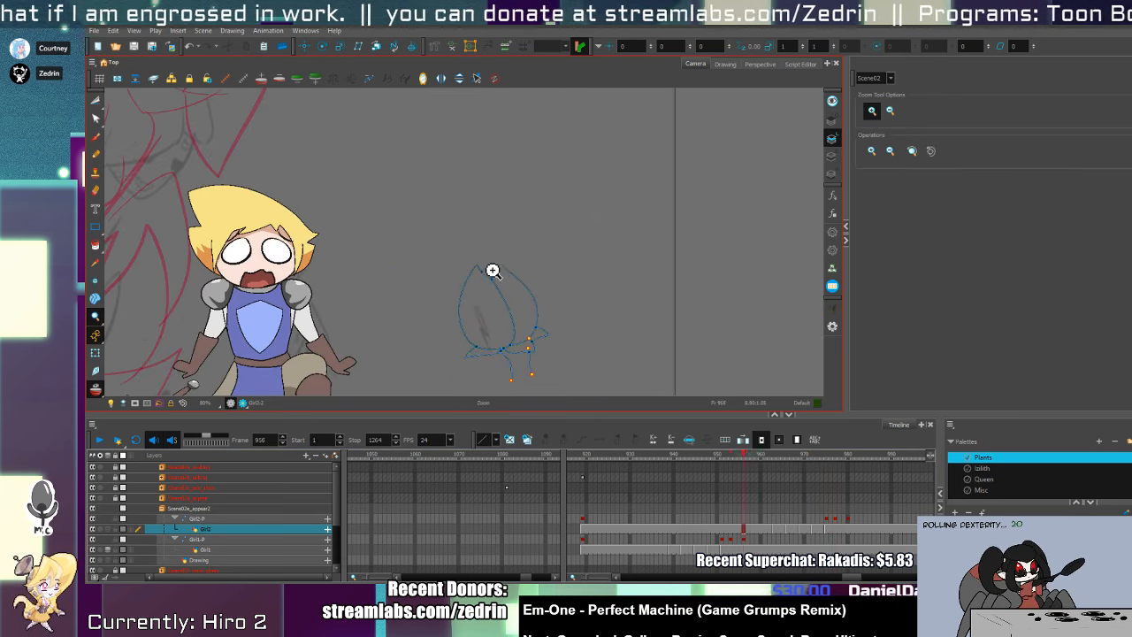
alt+click(431, 229)
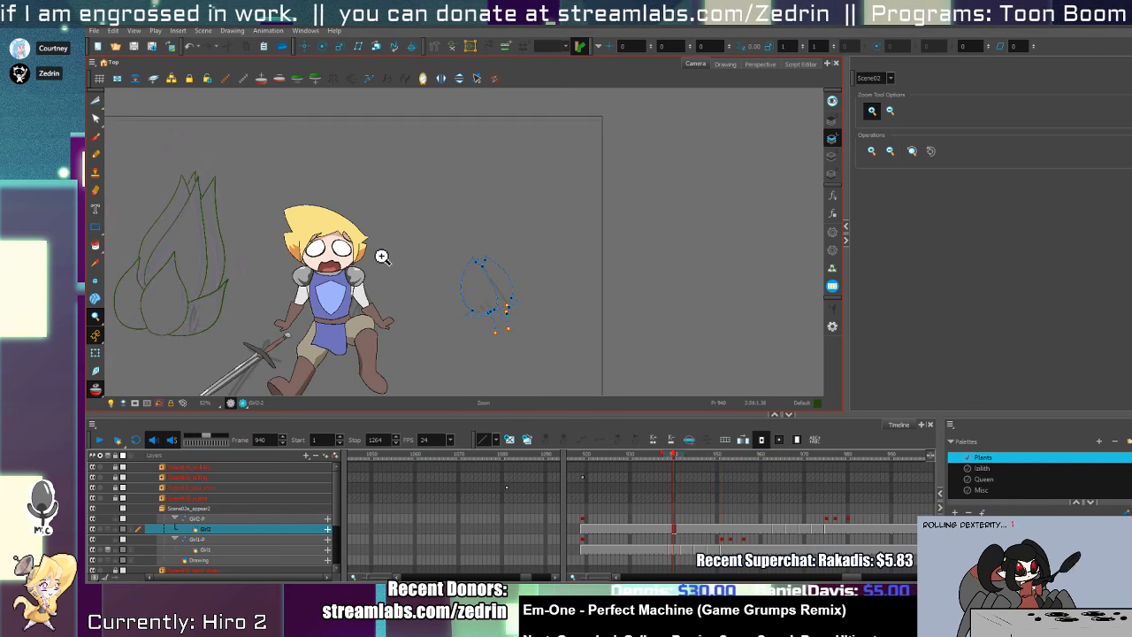
key(comma)
key(comma)
key(period)
key(period)
key(period)
key(period)
key(period)
key(period)
key(period)
key(period)
key(period)
key(period)
key(period)
key(period)
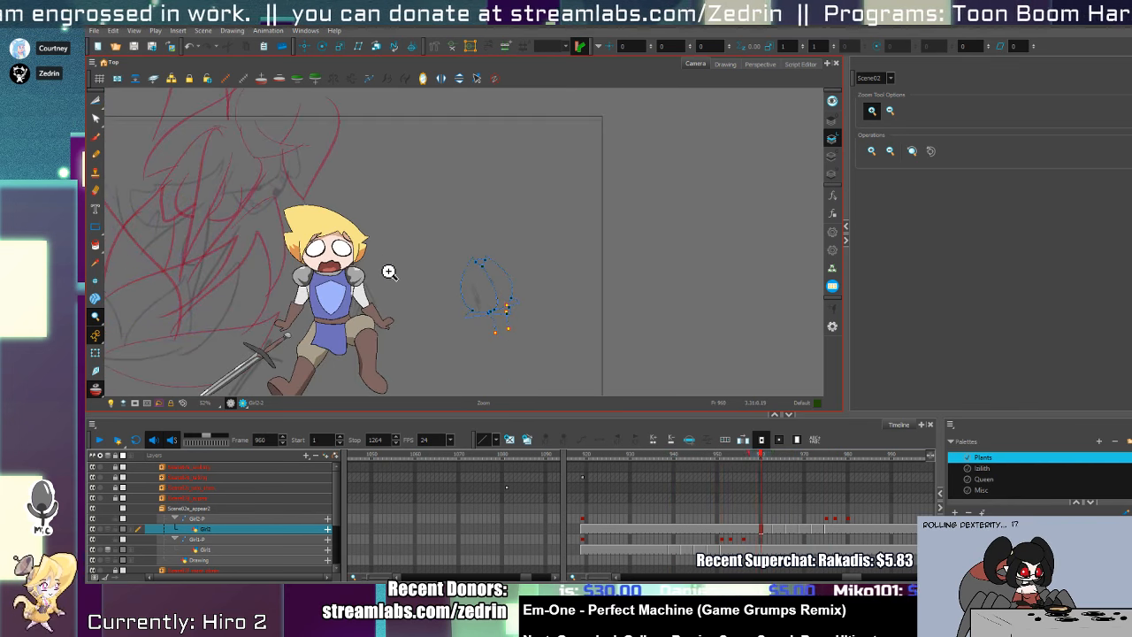
- Delete the red rough sketch from the underlay art of the large plant's drawing on frame 949
key(alt+s)
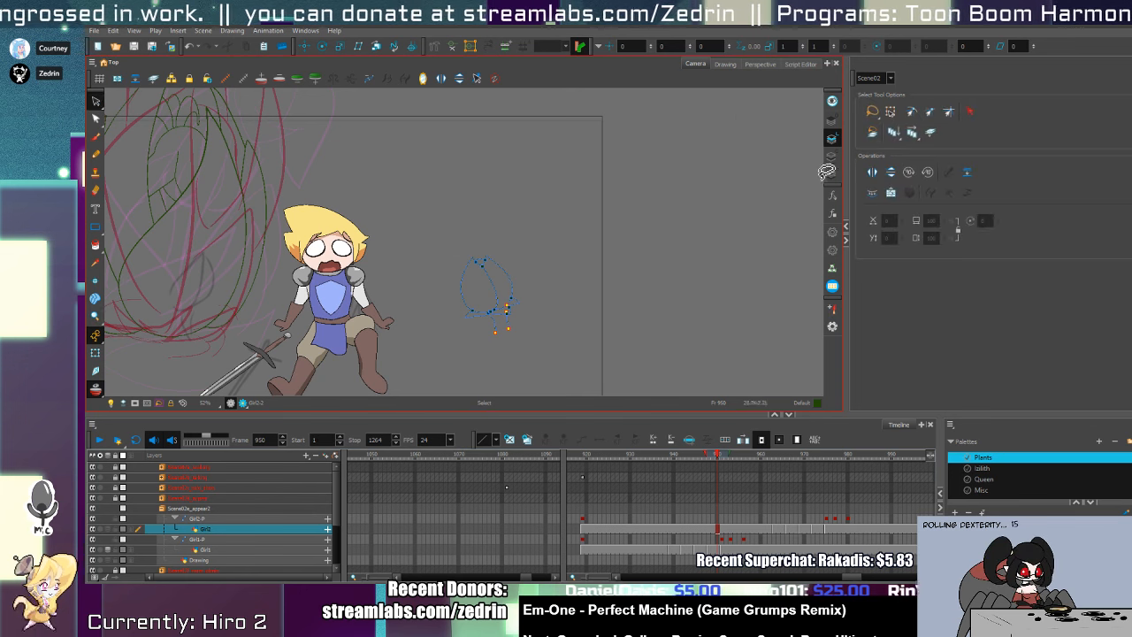
click(829, 174)
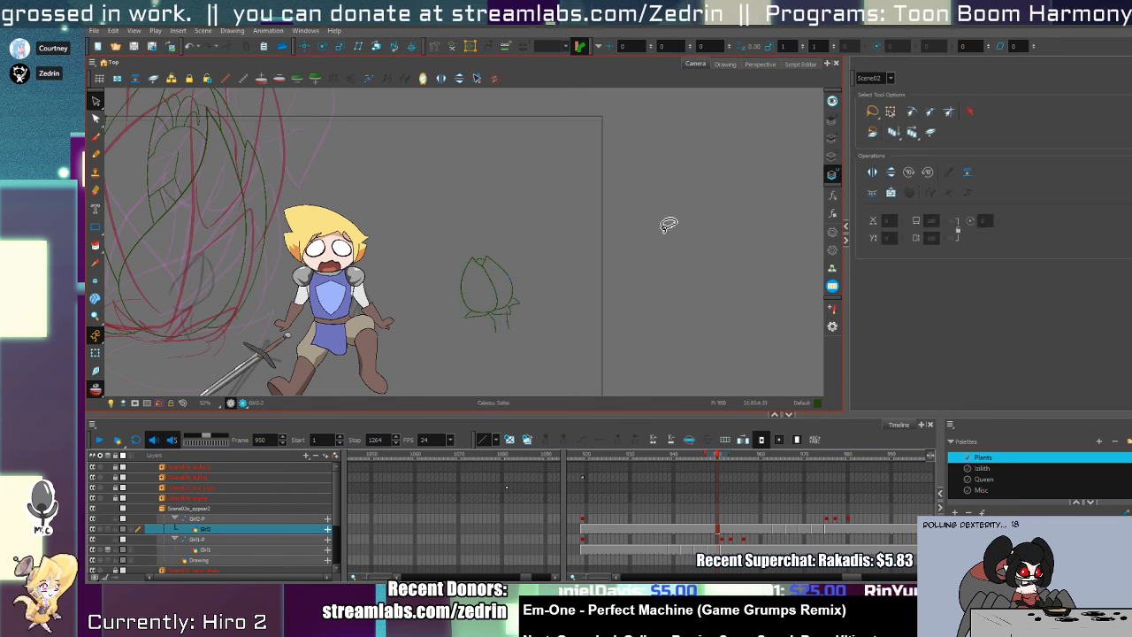
click(719, 549)
click(714, 539)
click(714, 549)
key(ctrl+a)
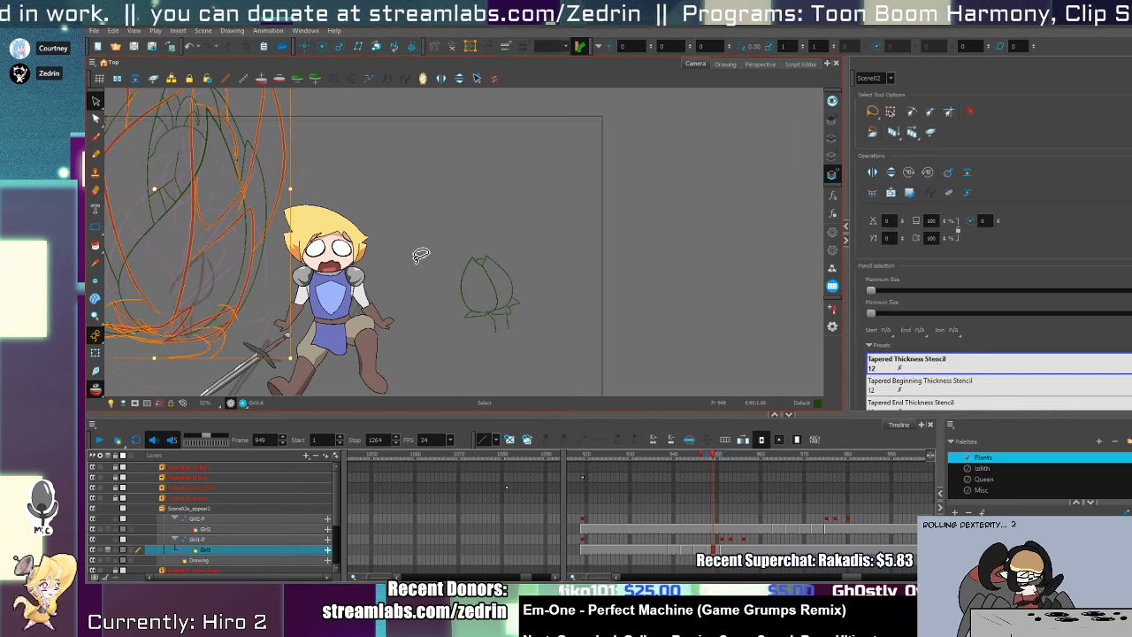
key(Delete)
- Step back from frame 948 to frame 936 to examine the large plant's earlier drawings
drag(319, 274, 536, 269)
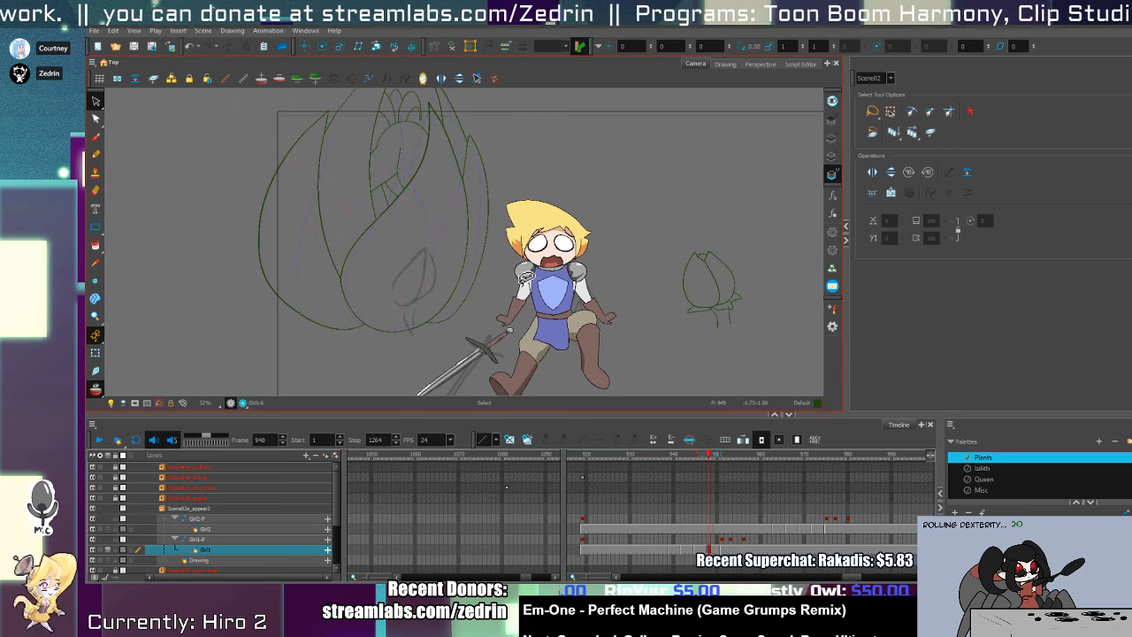
key(comma)
key(comma)
key(comma)
key(comma)
key(comma)
key(comma)
key(comma)
key(comma)
key(comma)
key(comma)
key(comma)
key(comma)
key(comma)
key(comma)
key(comma)
key(comma)
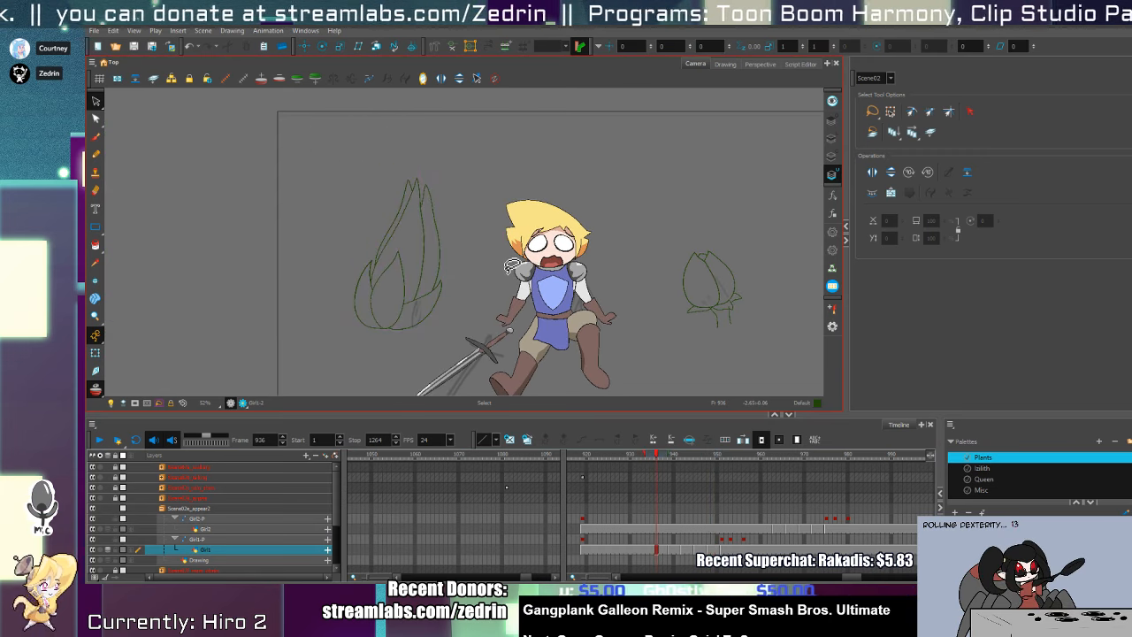
- Flip between frames 944 and 945 to compare the large plant's petal shapes
key(period)
key(period)
key(period)
key(period)
key(period)
key(period)
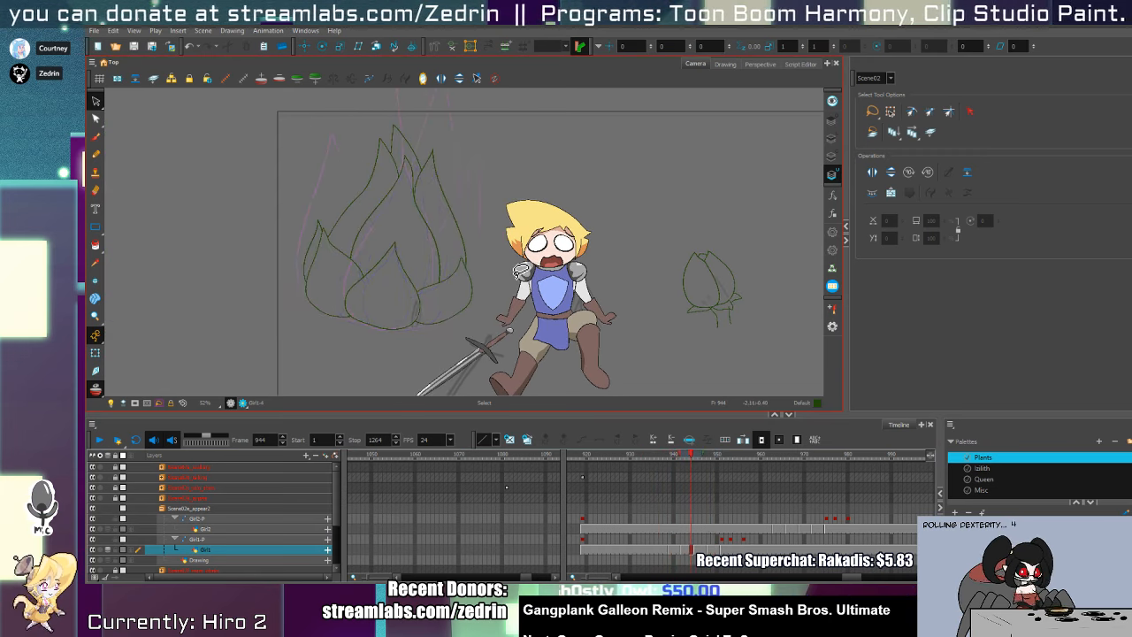
key(comma)
key(period)
key(comma)
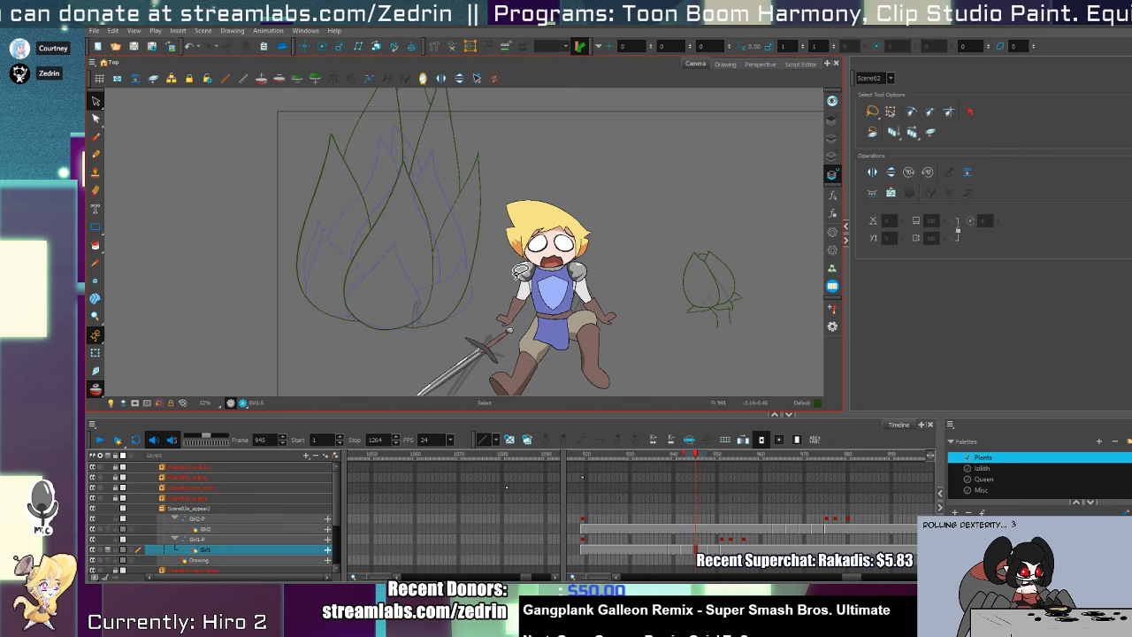
key(period)
key(period)
key(comma)
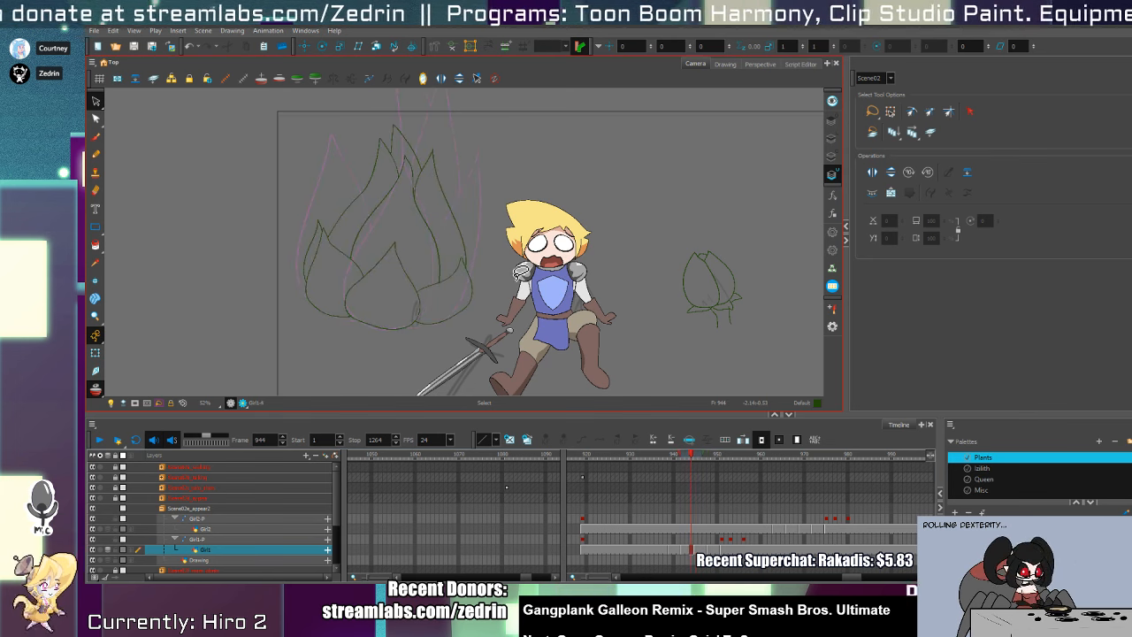
key(period)
key(comma)
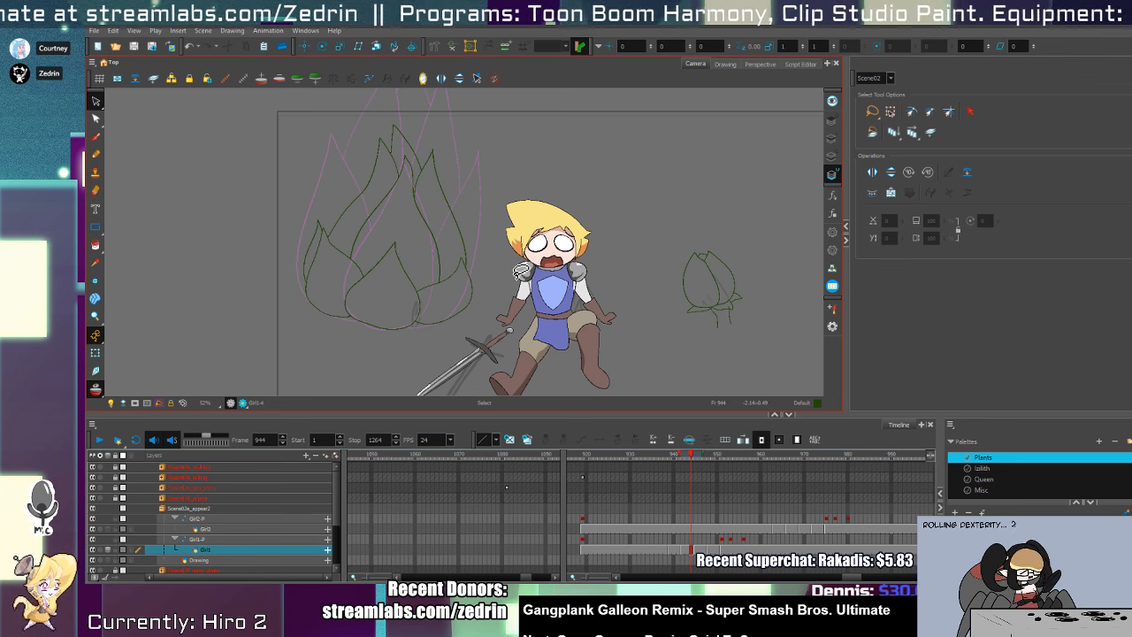
key(period)
drag(474, 184, 546, 292)
key(shift+t)
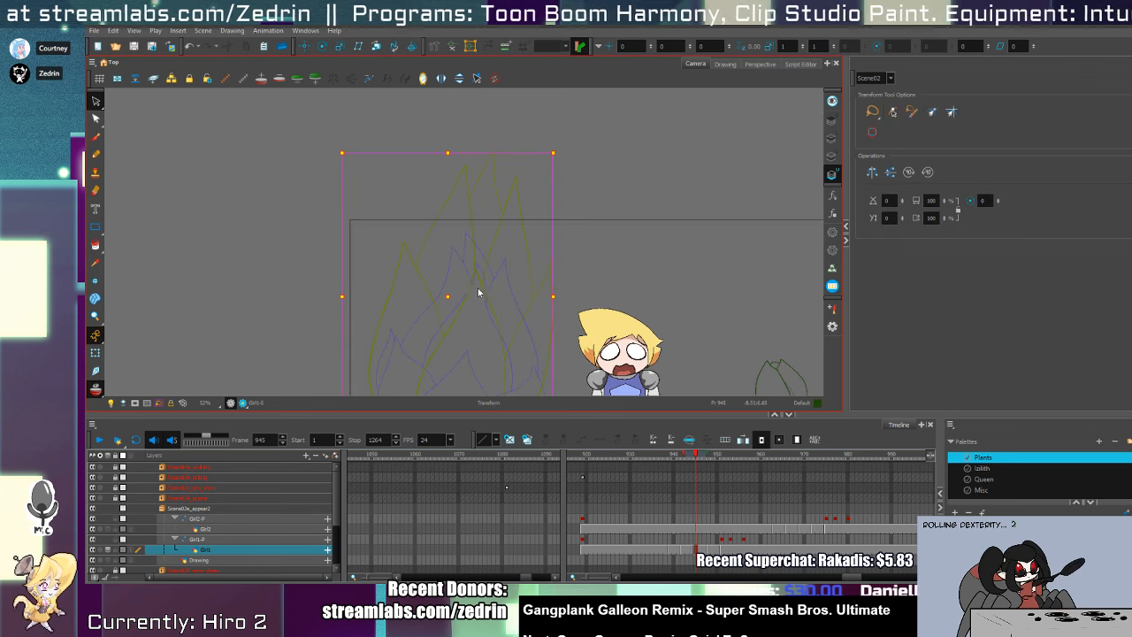
key(Escape)
key(ctrl+z)
- Draw the closing petal lines in the large plant's line art on frame 945 and trim the overlapping line ends
key(alt+slash)
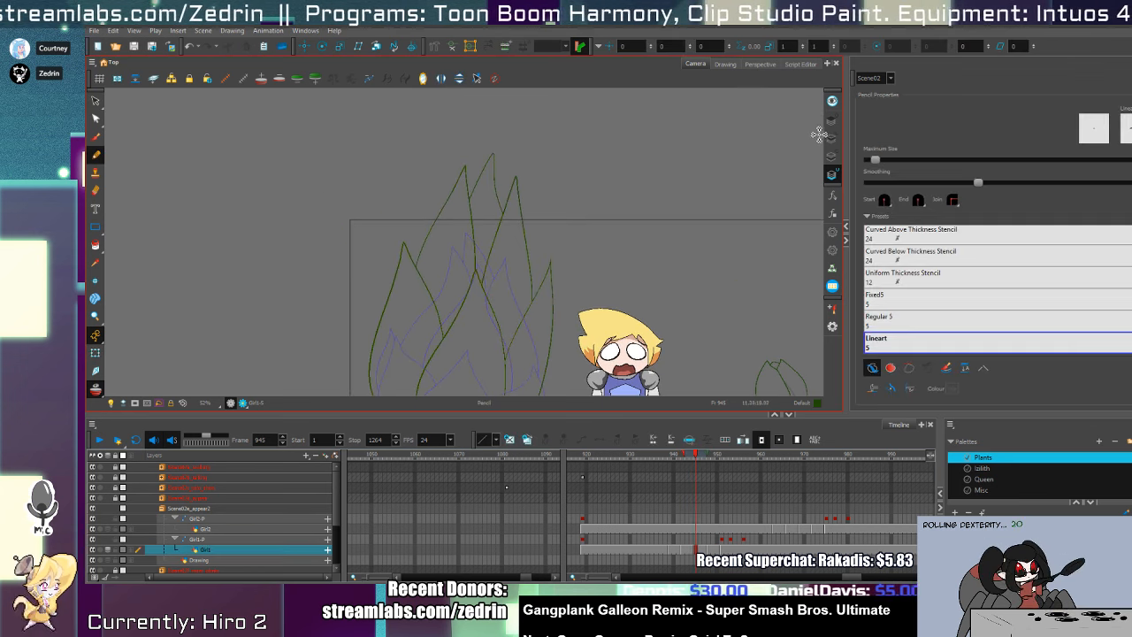
click(830, 137)
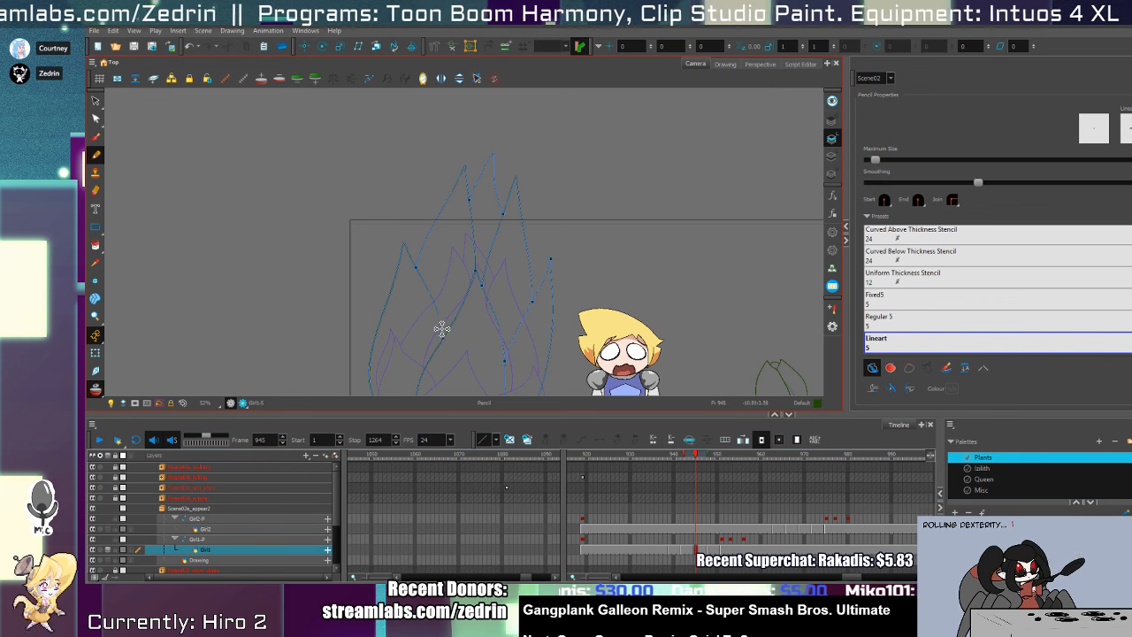
click(460, 294)
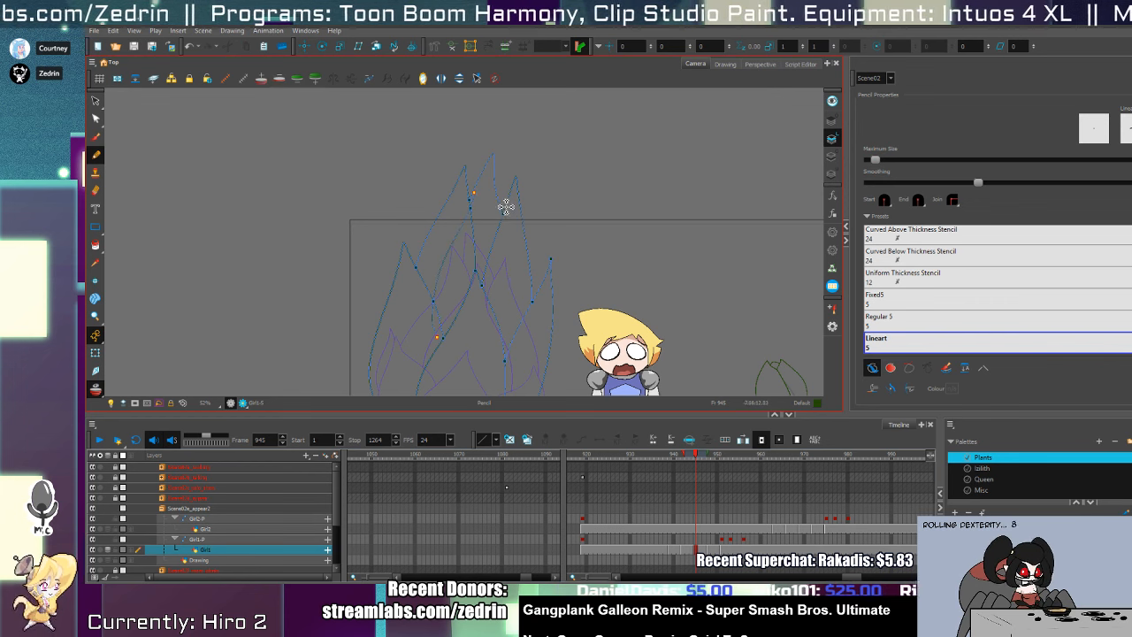
key(alt+s)
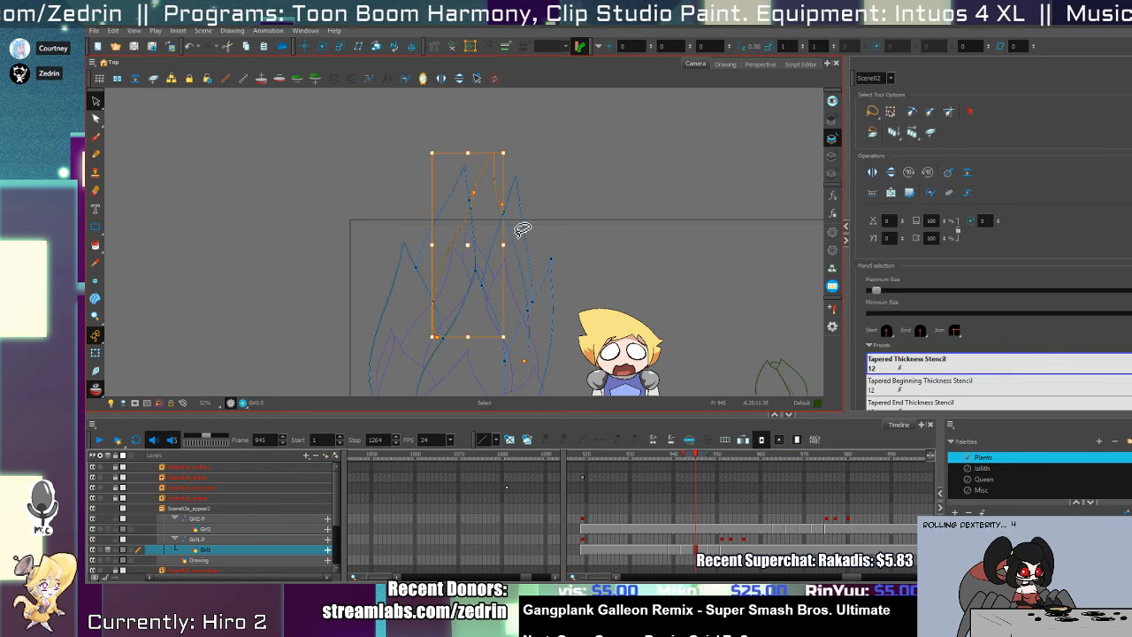
key(alt+t)
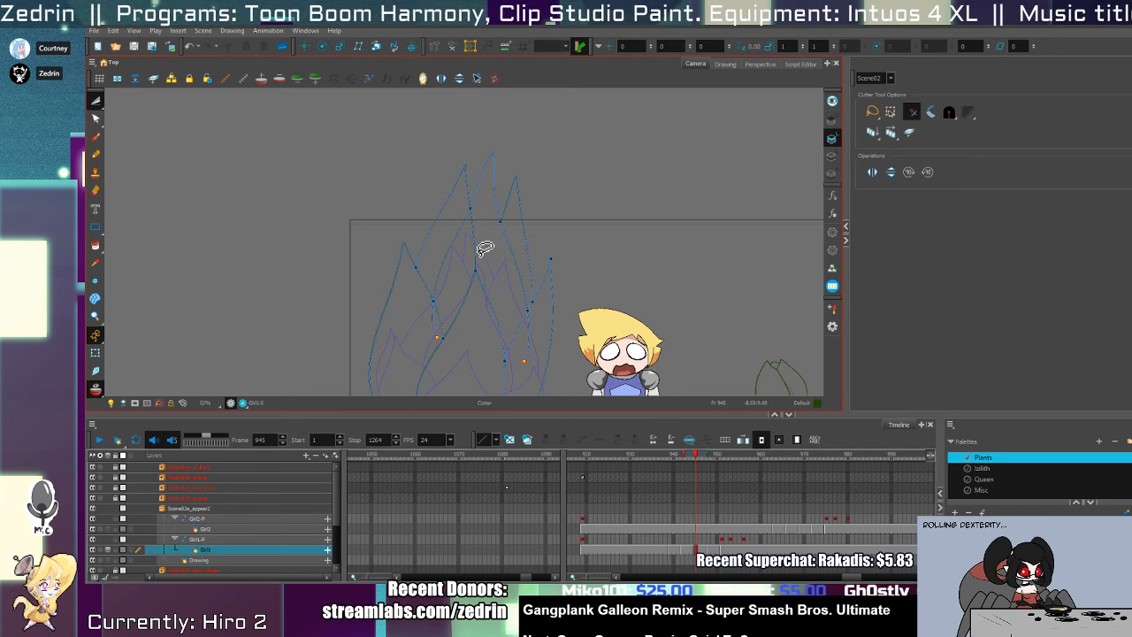
mouse_move(526, 335)
mouse_down()
mouse_move(535, 273)
mouse_move(560, 245)
mouse_up()
- Reshape the large plant's outlines on frame 945, lowering the tips of the front and outer petals
key(alt+q)
click(511, 192)
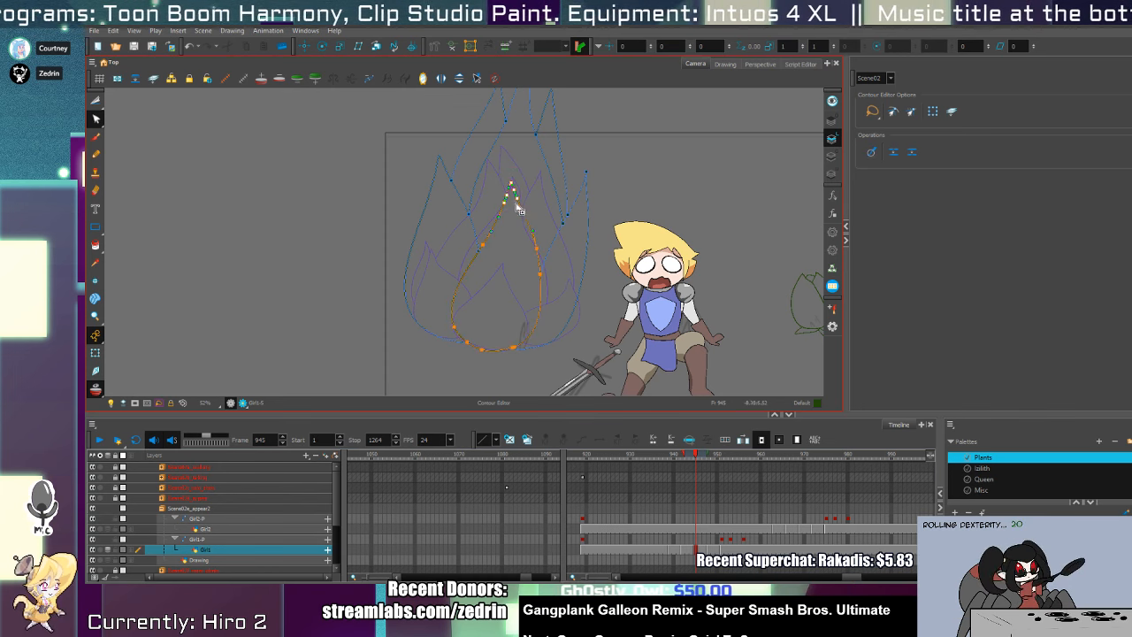
drag(533, 221, 528, 215)
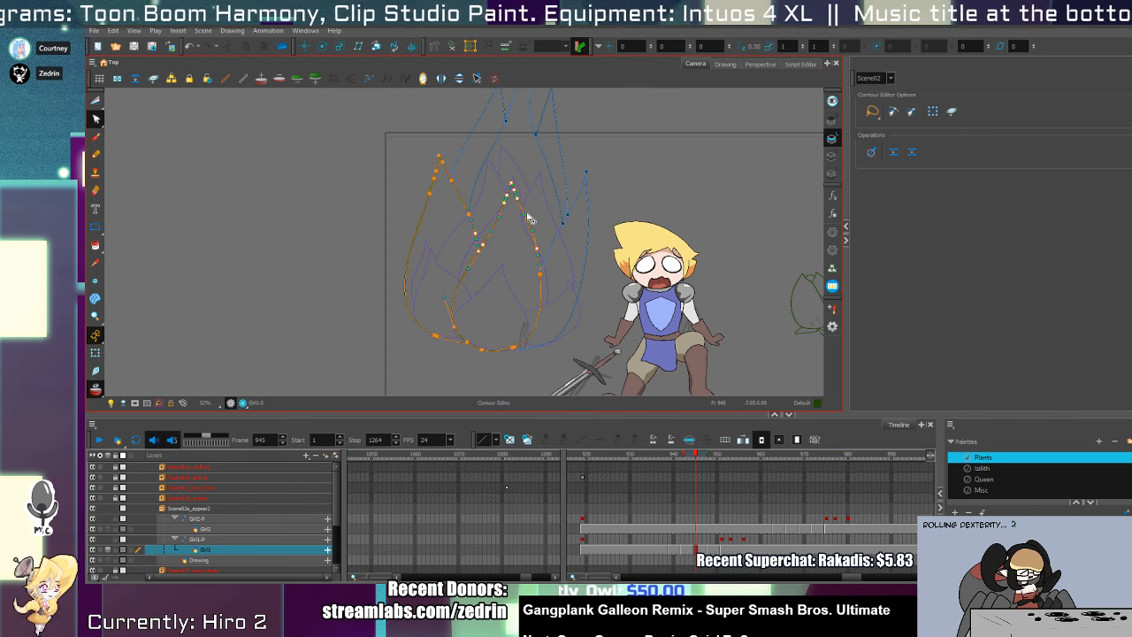
shift+click(542, 276)
mouse_move(540, 301)
mouse_down()
mouse_move(482, 205)
mouse_move(469, 208)
mouse_move(465, 236)
mouse_up()
mouse_move(626, 184)
mouse_down()
mouse_move(595, 272)
mouse_move(594, 241)
mouse_move(566, 232)
mouse_move(584, 274)
mouse_move(562, 293)
mouse_up()
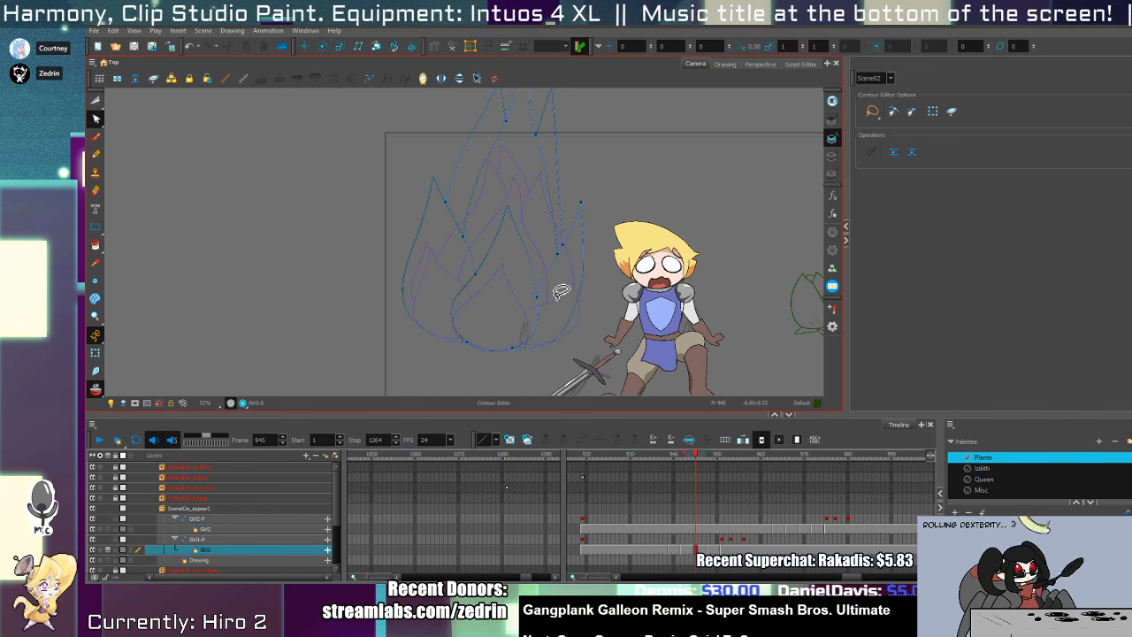
click(581, 309)
key(ctrl+a)
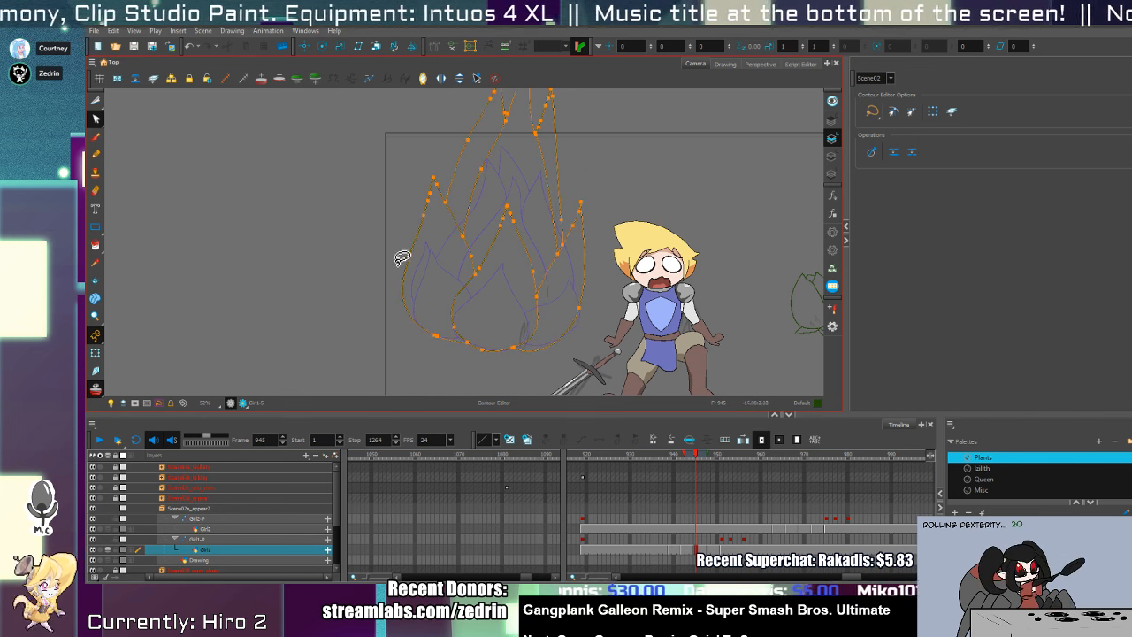
click(497, 181)
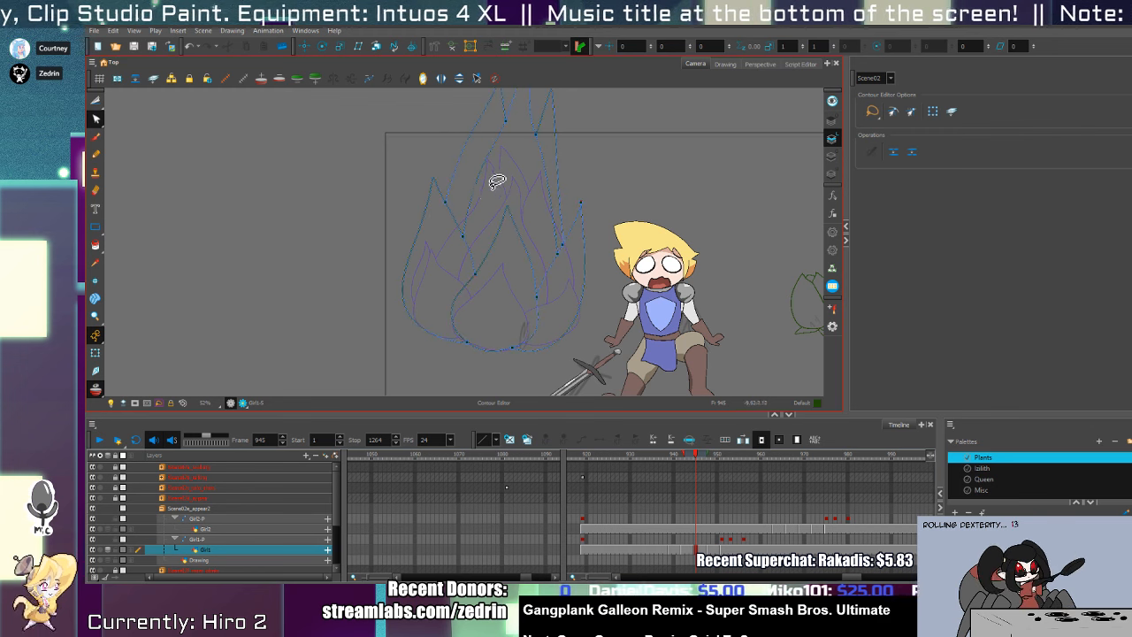
drag(502, 186, 505, 218)
key(alt+z)
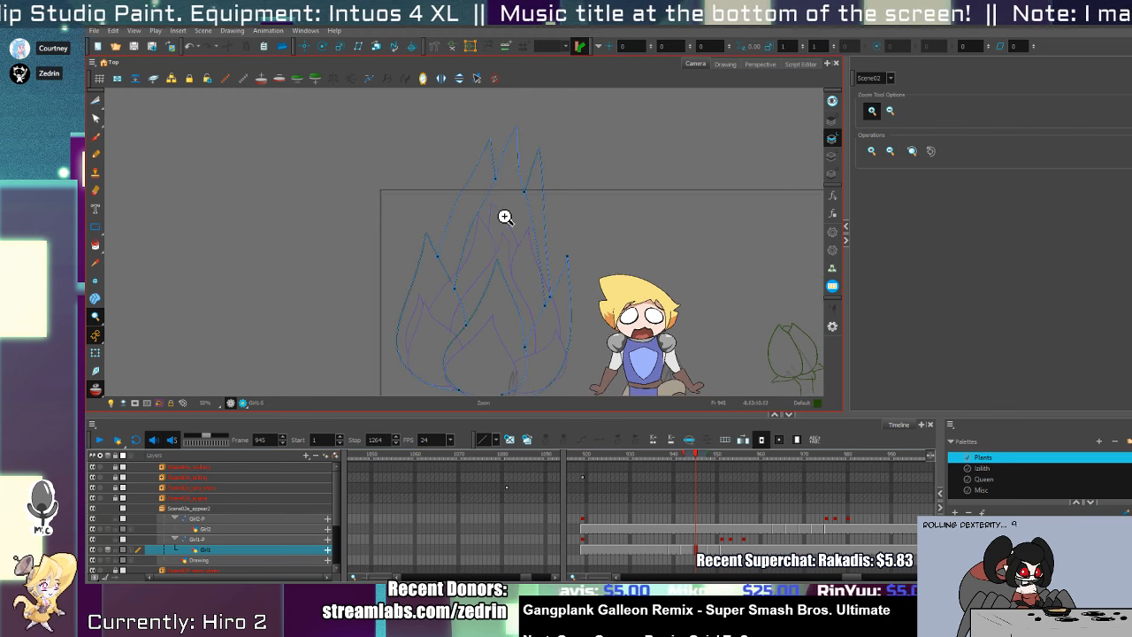
- Step through the frames from 944 to 968 to review the large plant's growth from bud to rough sketch
key(.)
key(.)
key(.)
key(.)
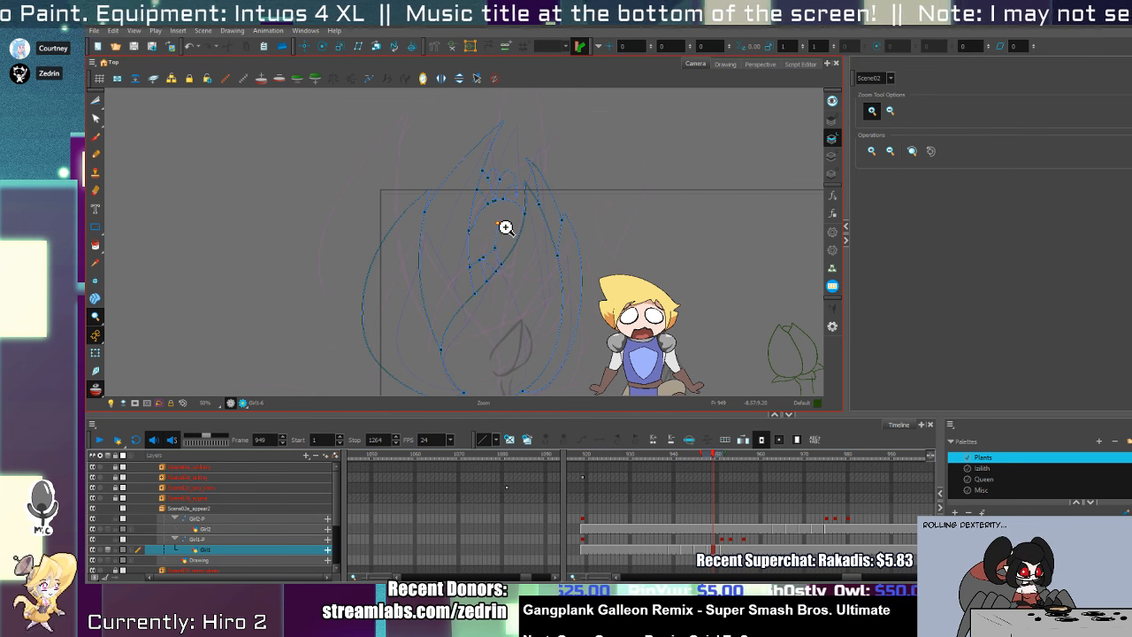
key(.)
key(.)
key(.)
key(.)
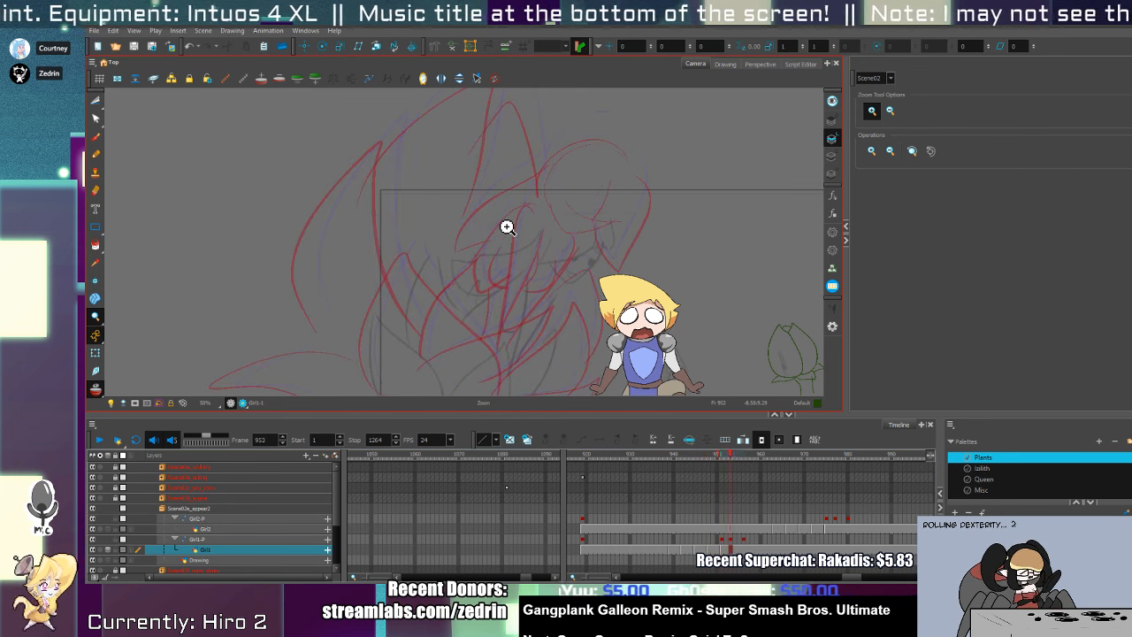
key(.)
key(.)
key(.)
key(.)
key(.)
key(.)
key(.)
key(.)
key(.)
key(.)
key(.)
key(.)
key(.)
key(.)
key(.)
key(.)
key(.)
key(.)
key(.)
key(.)
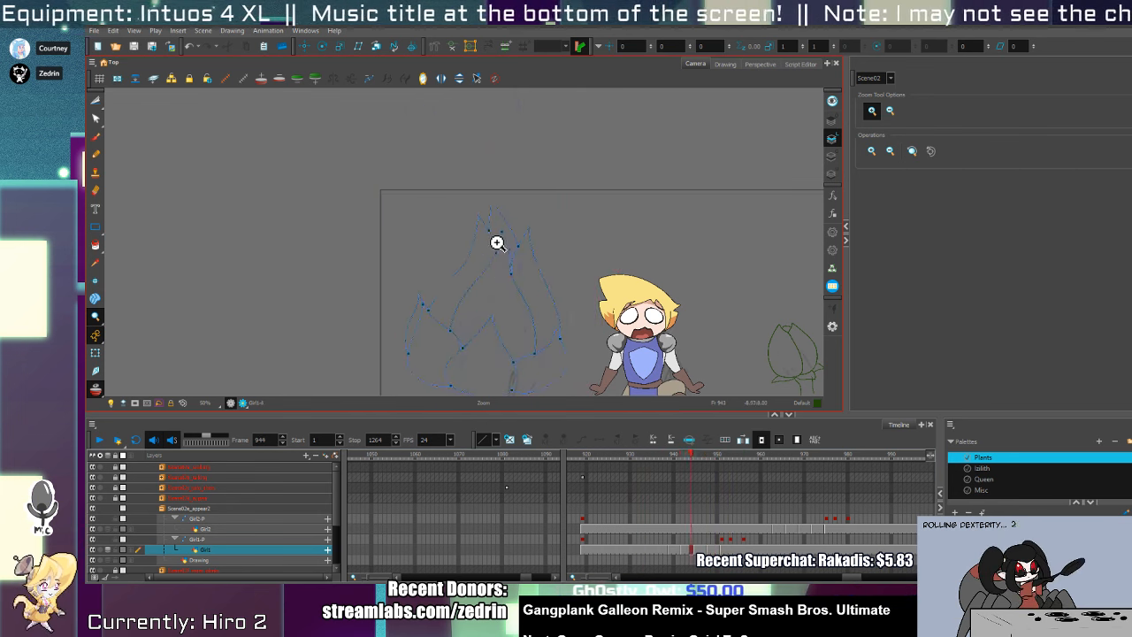
key(.)
key(.)
key(.)
key(.)
key(.)
key(.)
key(.)
key(.)
key(.)
key(.)
key(.)
key(.)
key(.)
key(.)
key(.)
key(.)
key(.)
key(.)
key(.)
key(.)
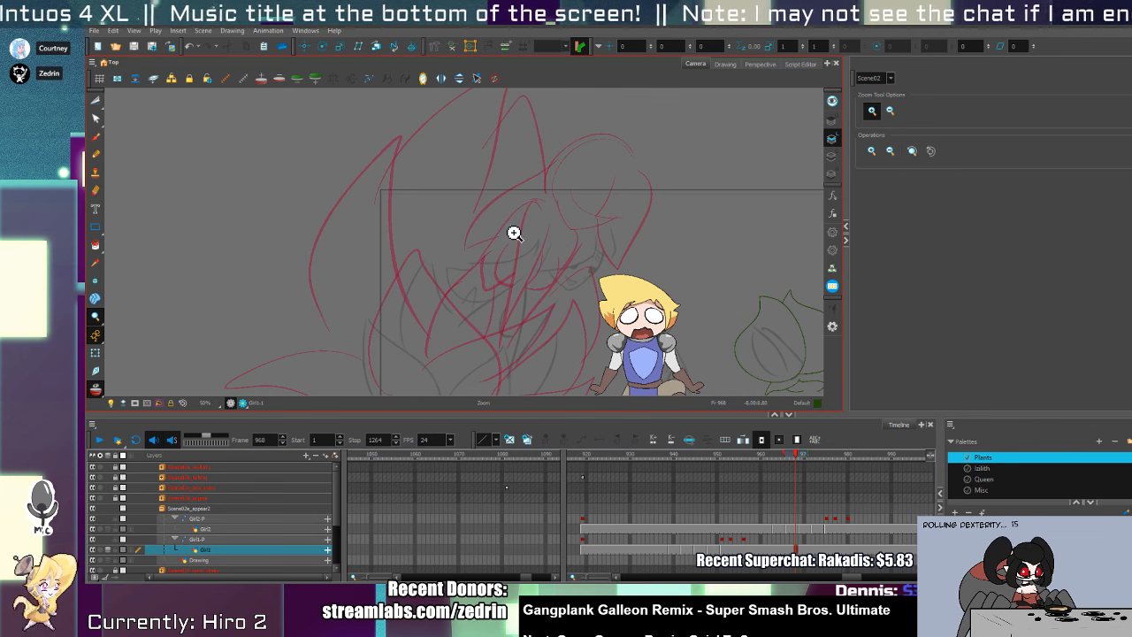
click(857, 201)
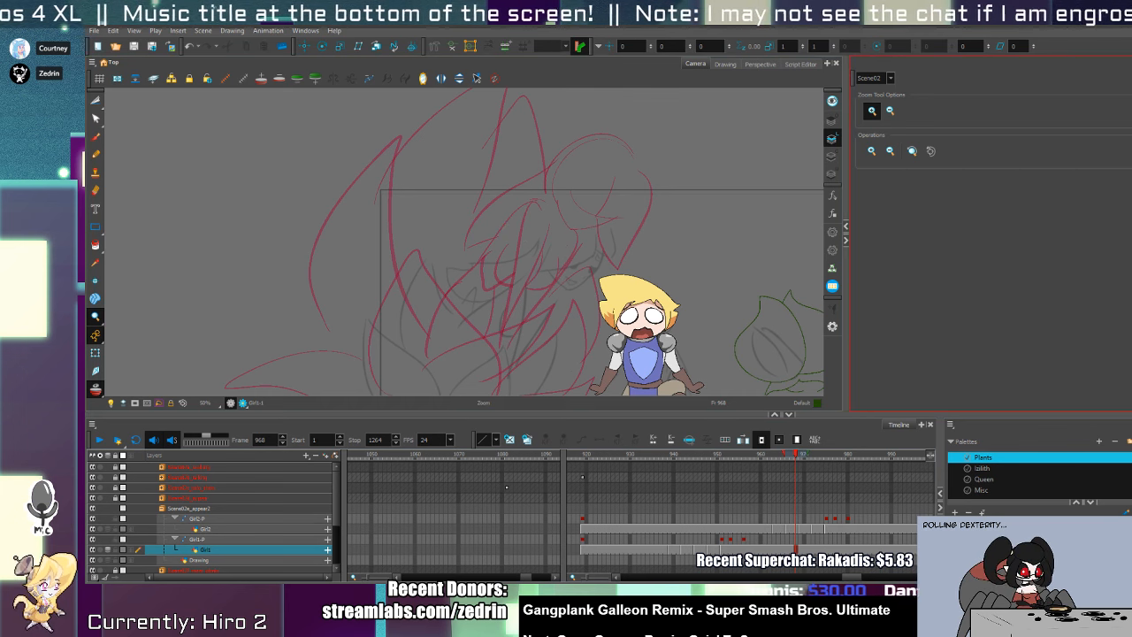
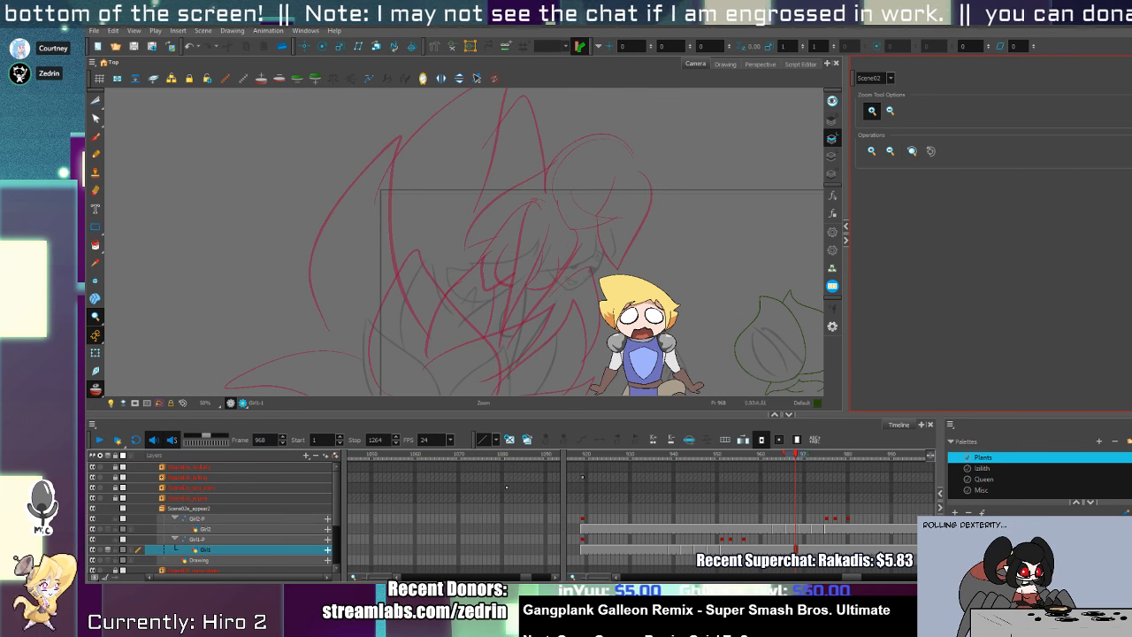
- Move the GH1-P keyframes at frames 951 and 953 to a later point in the timeline and select the GH1 drawing layer
click(726, 540)
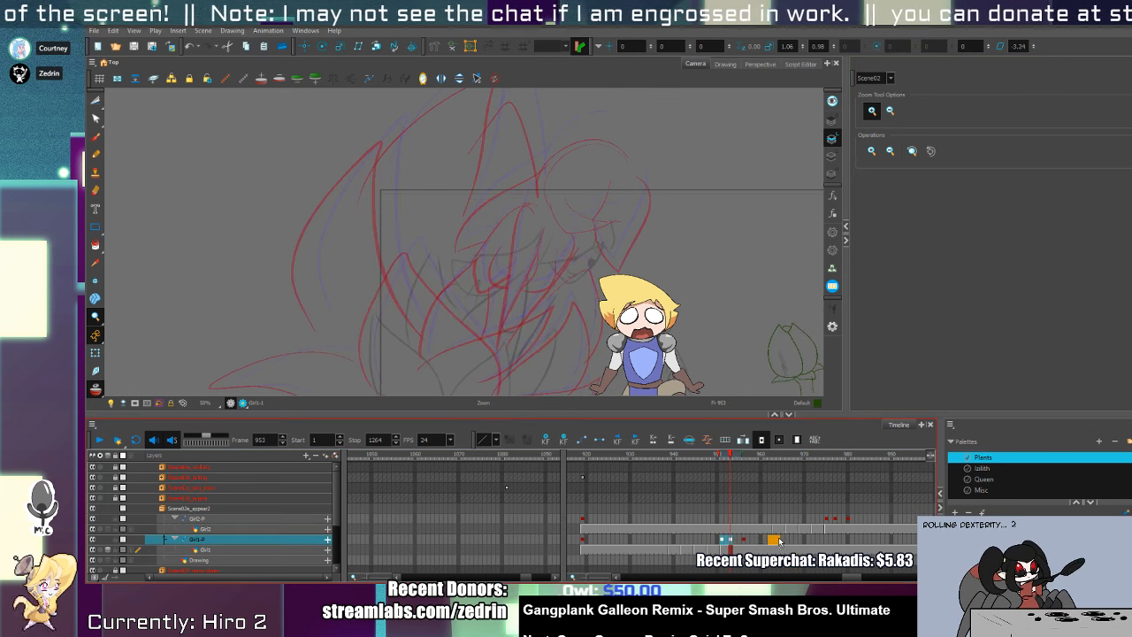
click(721, 549)
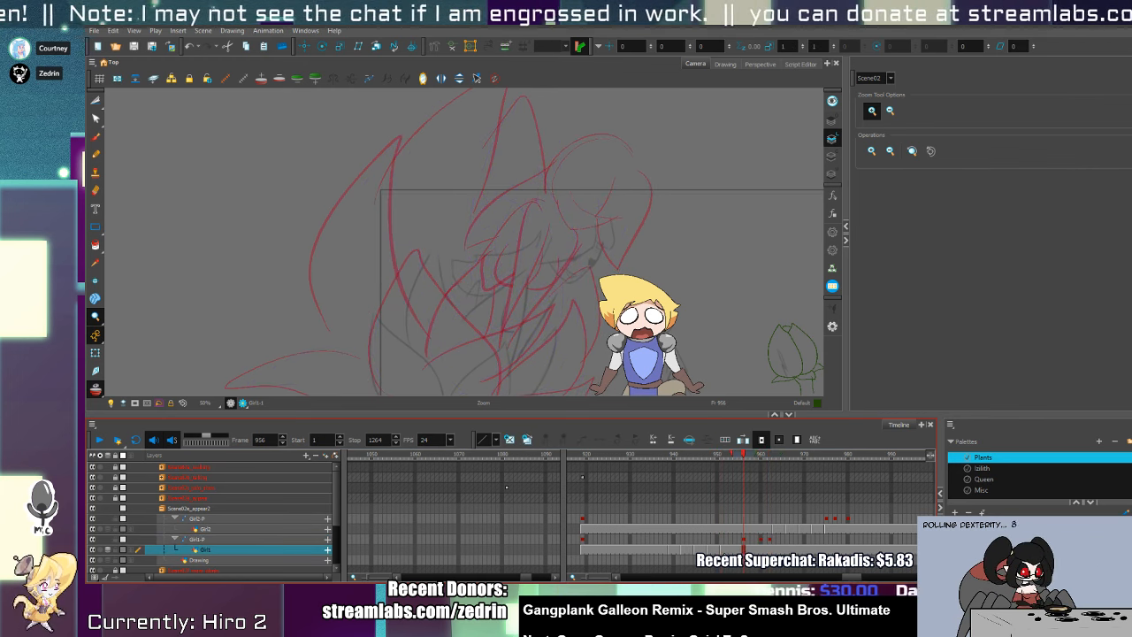
- Draw two curved, pointed leaves spreading to either side of the large plant's base on frame 951
mouse_move(535, 275)
mouse_down()
mouse_move(690, 152)
mouse_move(693, 180)
mouse_move(613, 224)
mouse_up()
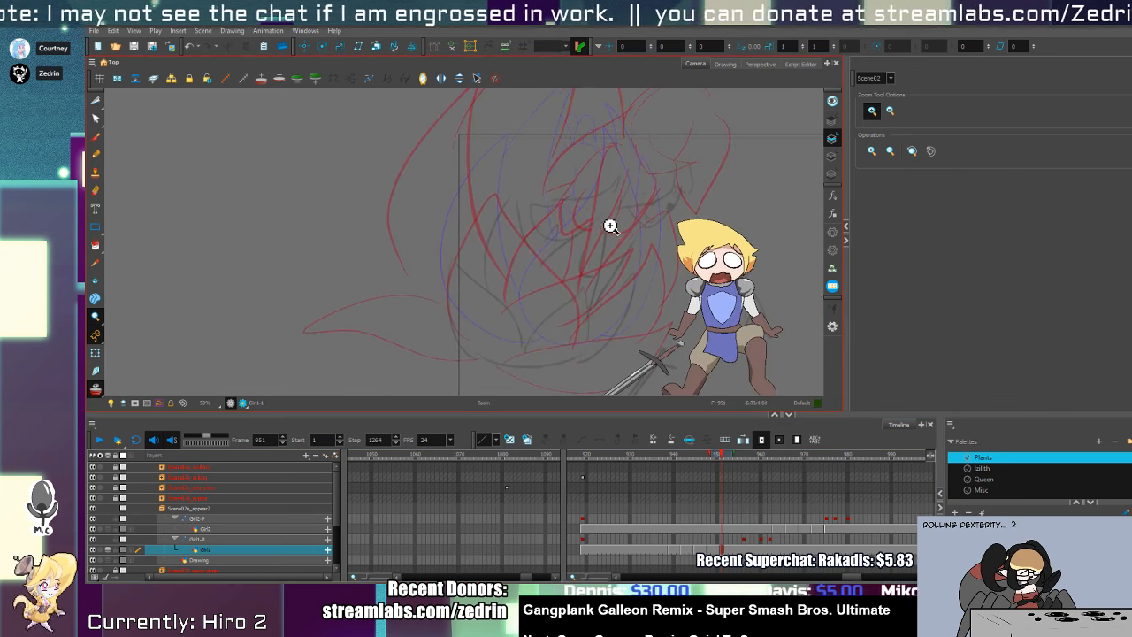
key(alt+x)
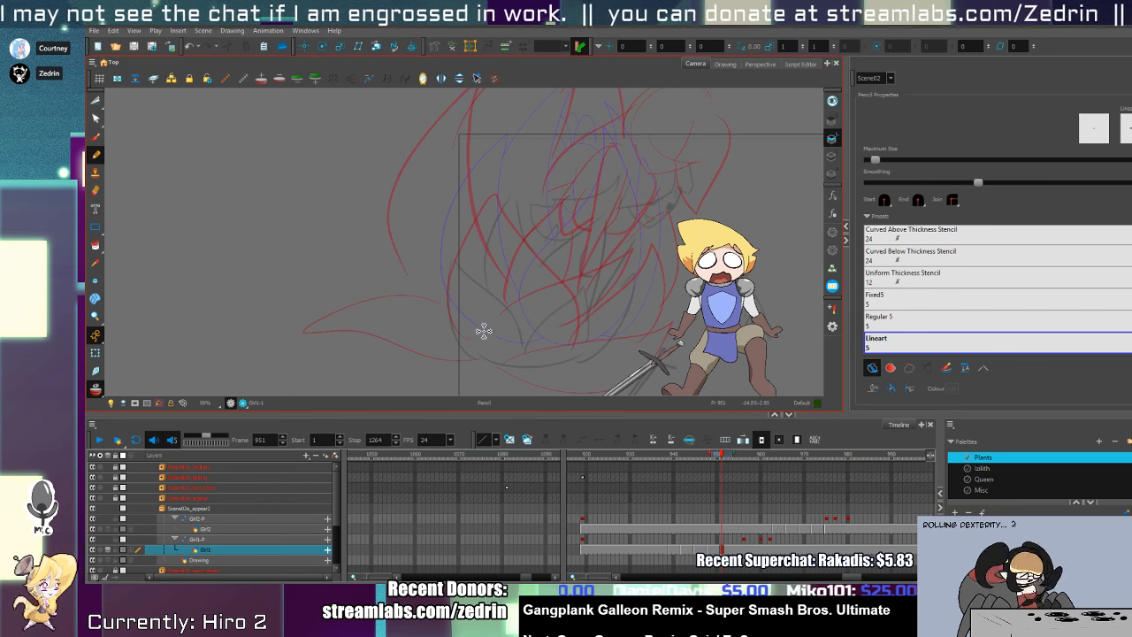
mouse_move(509, 324)
mouse_down()
mouse_move(337, 369)
mouse_move(523, 362)
mouse_move(637, 402)
mouse_up()
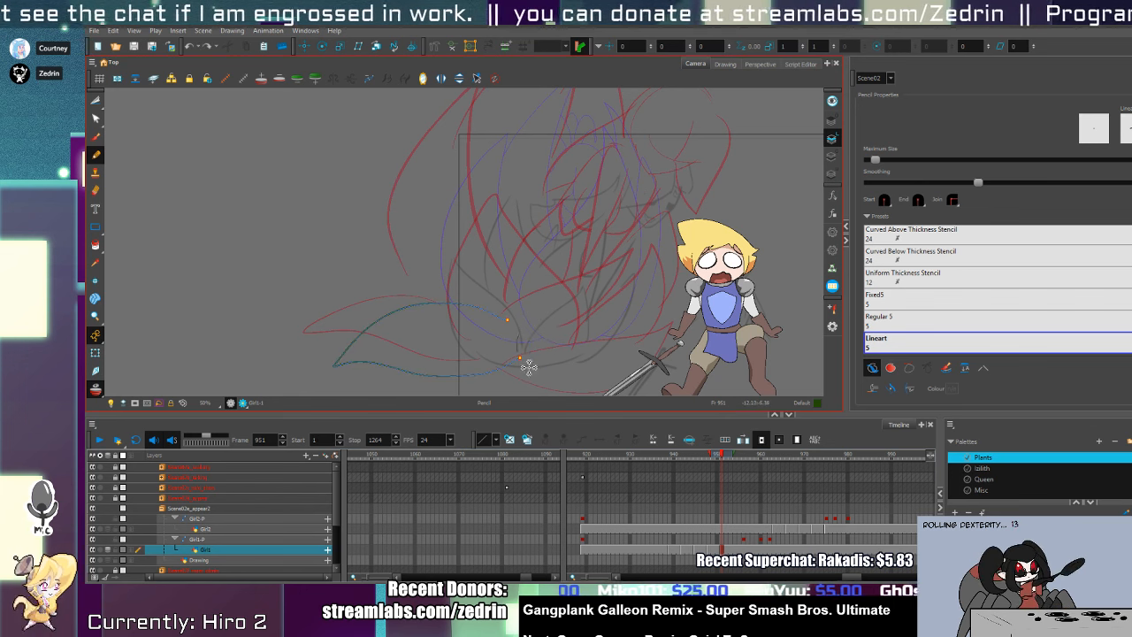
drag(529, 367, 663, 418)
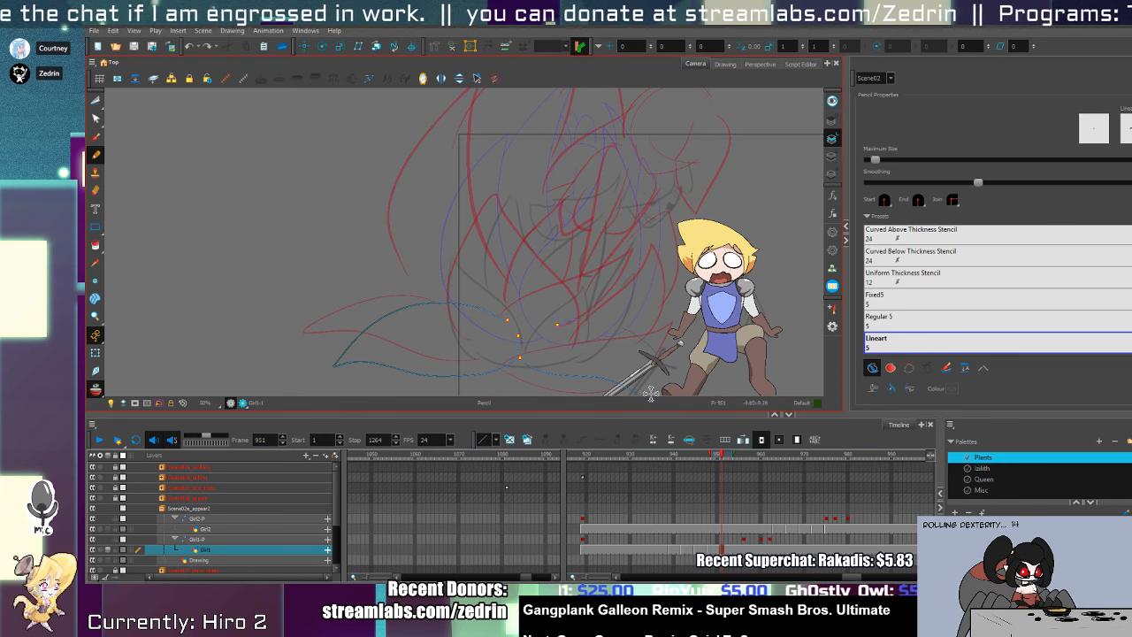
mouse_move(533, 326)
mouse_down()
mouse_move(642, 342)
mouse_move(653, 412)
mouse_up()
drag(623, 340, 630, 288)
- Trim the crossing line ends at the right leaf's tip and shift the left leaf slightly upward
key(alt+s)
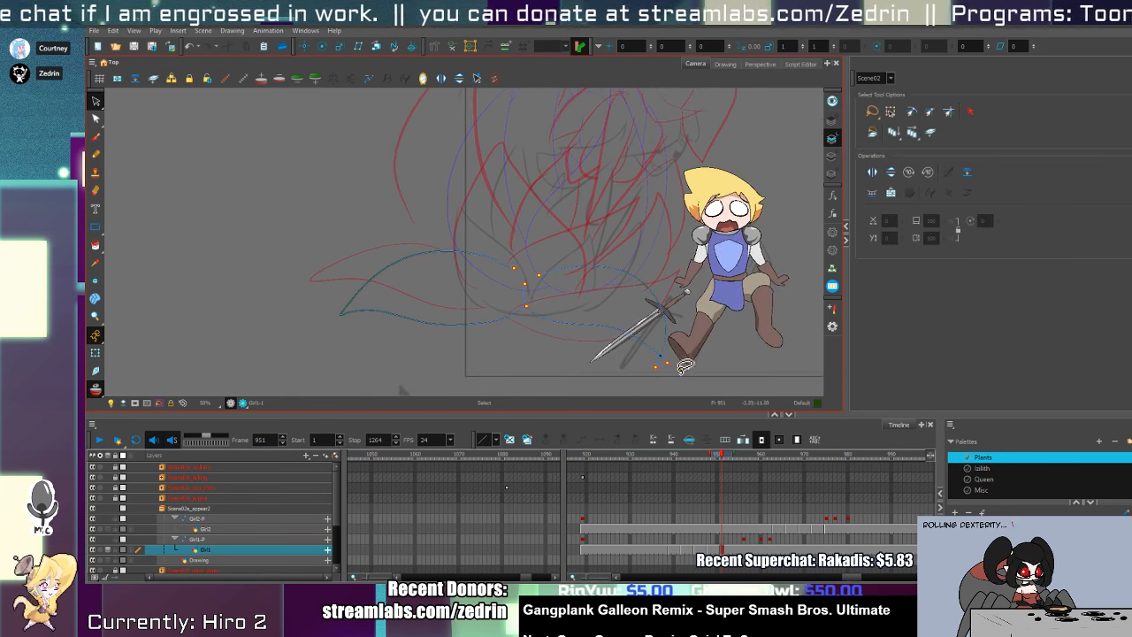
key(alt+t)
key(alt+s)
click(561, 293)
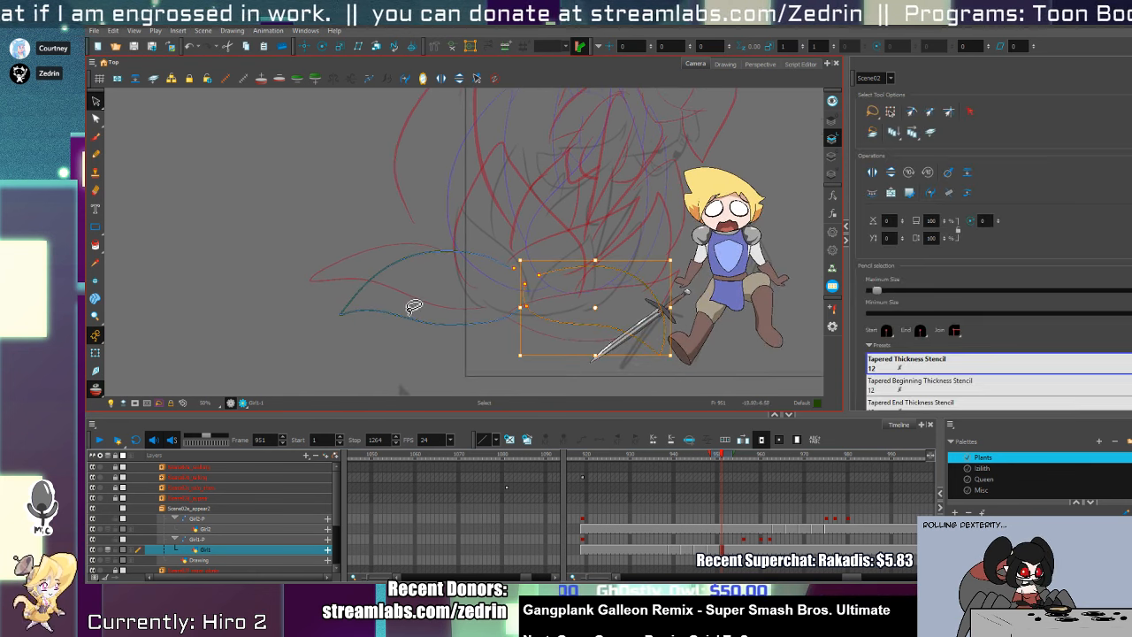
click(447, 303)
drag(504, 325, 501, 319)
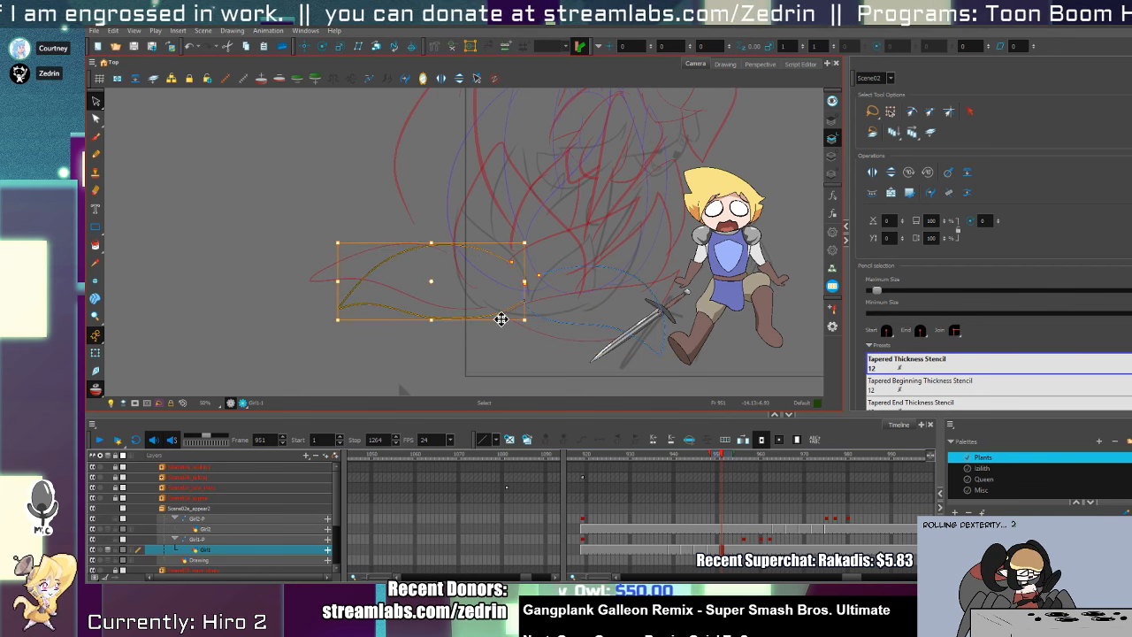
drag(521, 268, 500, 278)
mouse_move(572, 258)
mouse_down()
mouse_move(547, 284)
mouse_move(541, 306)
mouse_move(551, 304)
mouse_move(521, 296)
mouse_up()
- Draw a tall, pointed petal rising from between the two base leaves on frame 951
key(alt+slash)
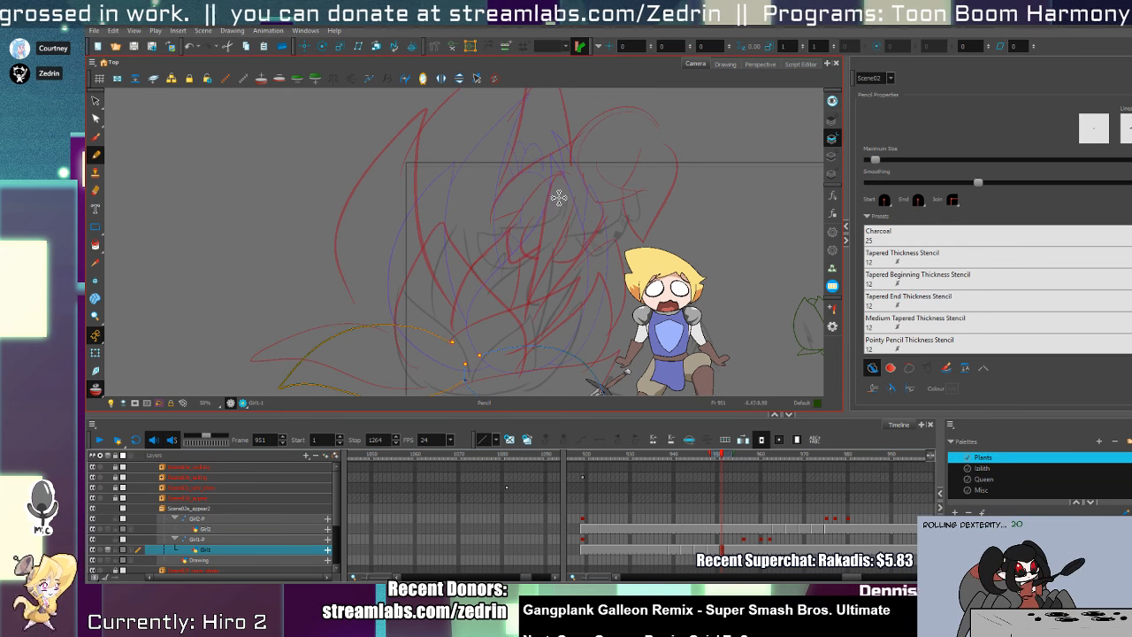
mouse_move(409, 352)
mouse_down()
mouse_move(420, 244)
mouse_move(536, 364)
mouse_move(531, 391)
mouse_up()
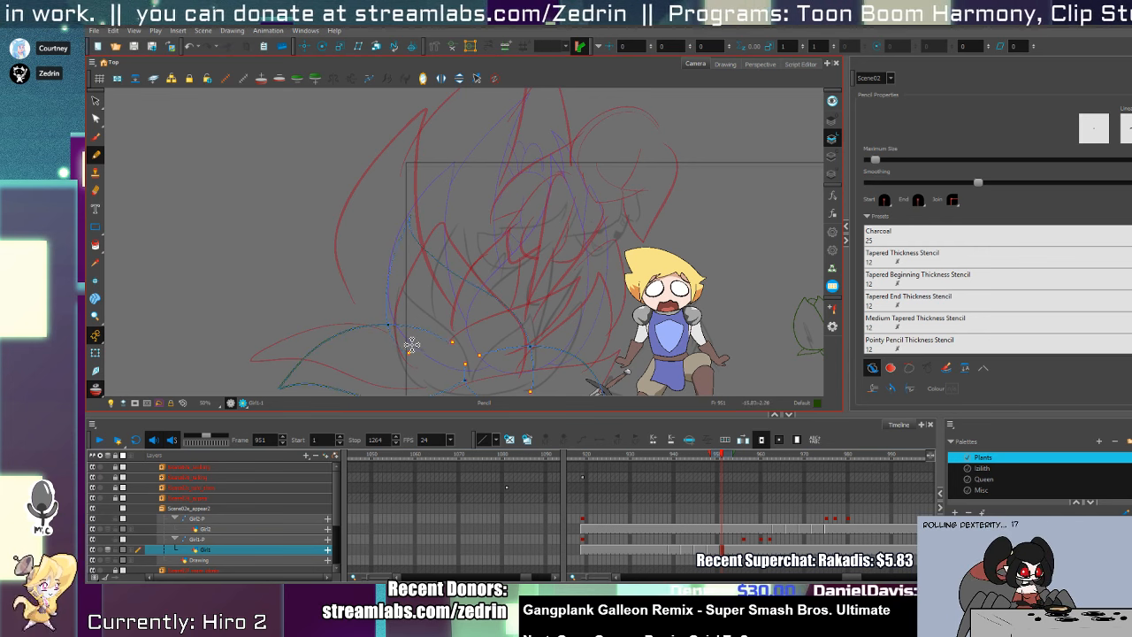
key(ctrl+z)
mouse_move(432, 345)
mouse_down()
mouse_move(457, 207)
mouse_move(505, 379)
mouse_up()
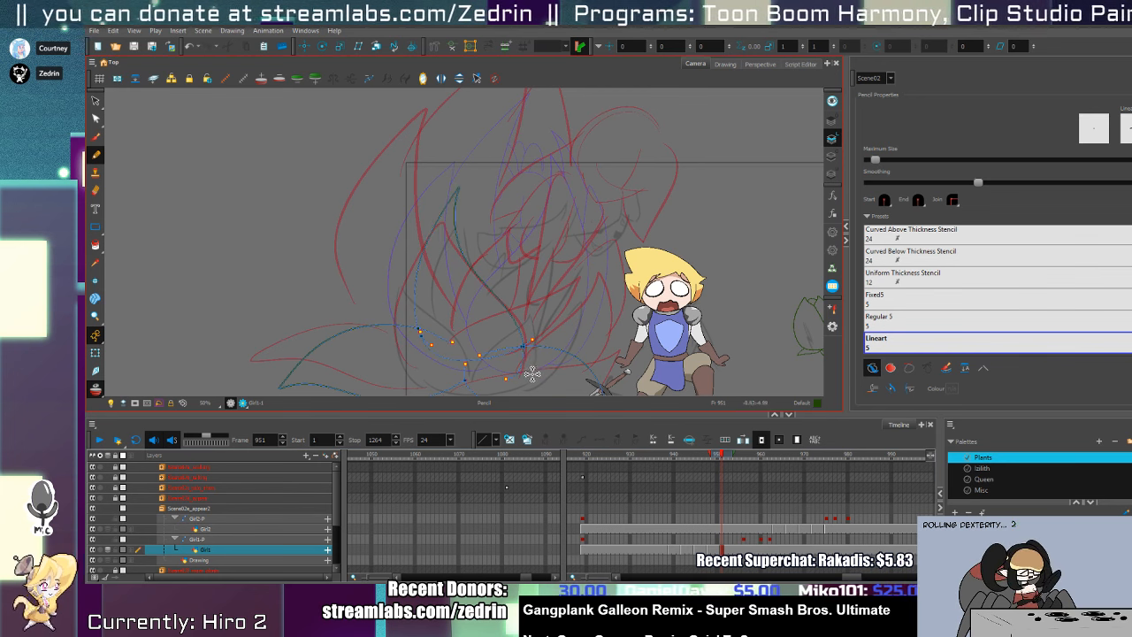
- Trim the new petal's excess ends, curve its base down to the leaf junction and cut the leaf lines overlapping it
key(alt+t)
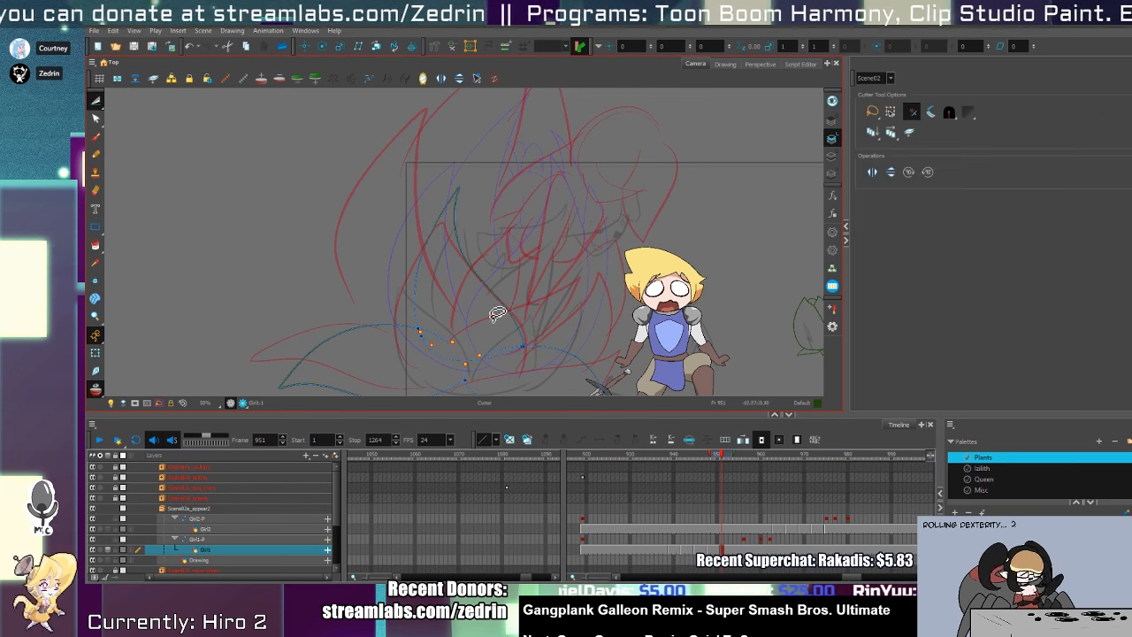
key(alt+z)
click(453, 363)
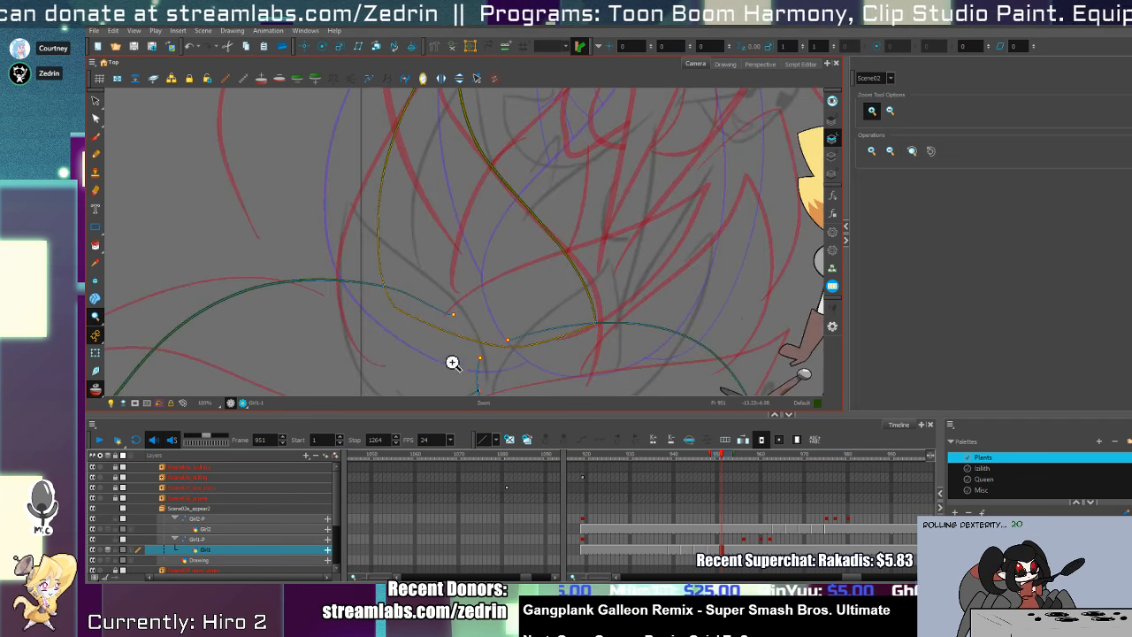
key(alt+q)
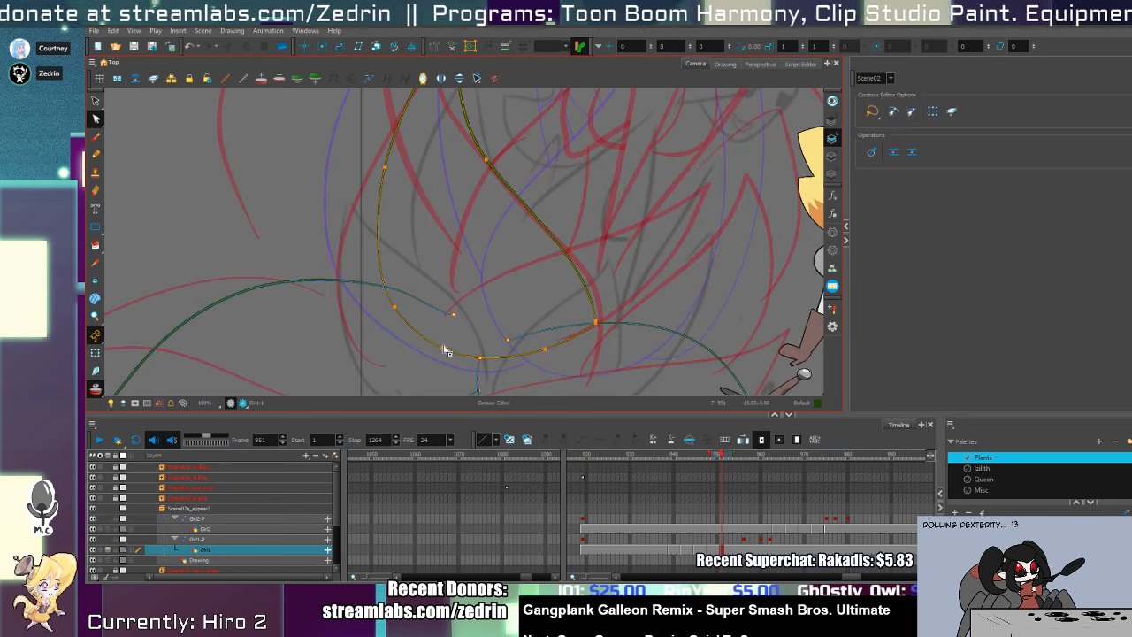
key(alt+t)
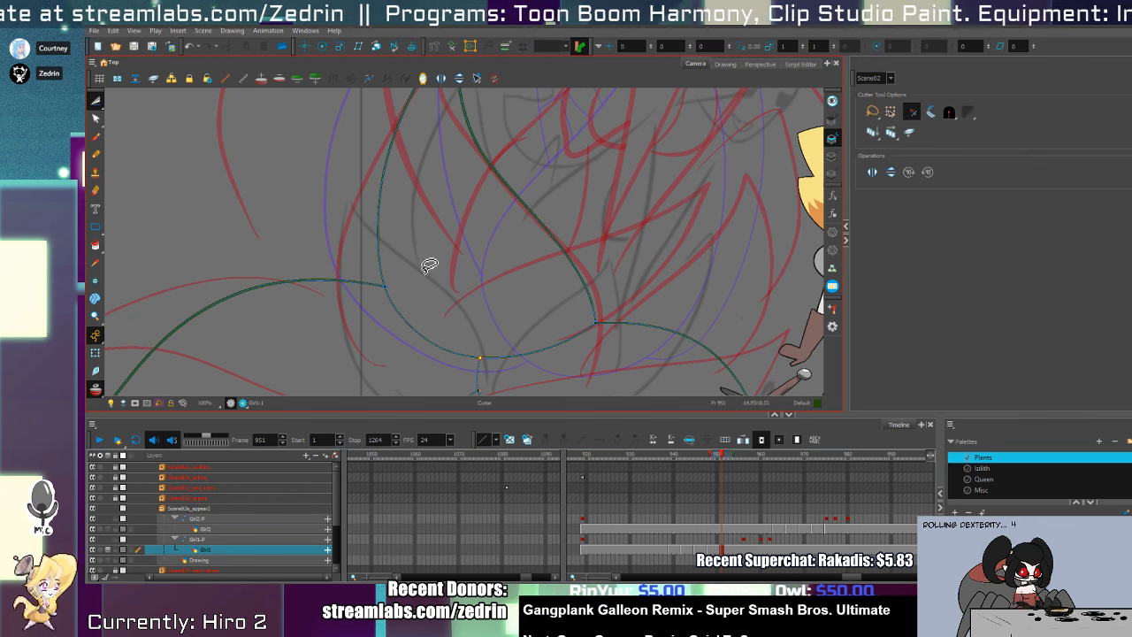
- Remove the red rough sketch from the large plant's drawing on frame 951, using the red colour of the Misc palette
scroll(455, 250, down, 3)
drag(446, 212, 452, 260)
click(996, 490)
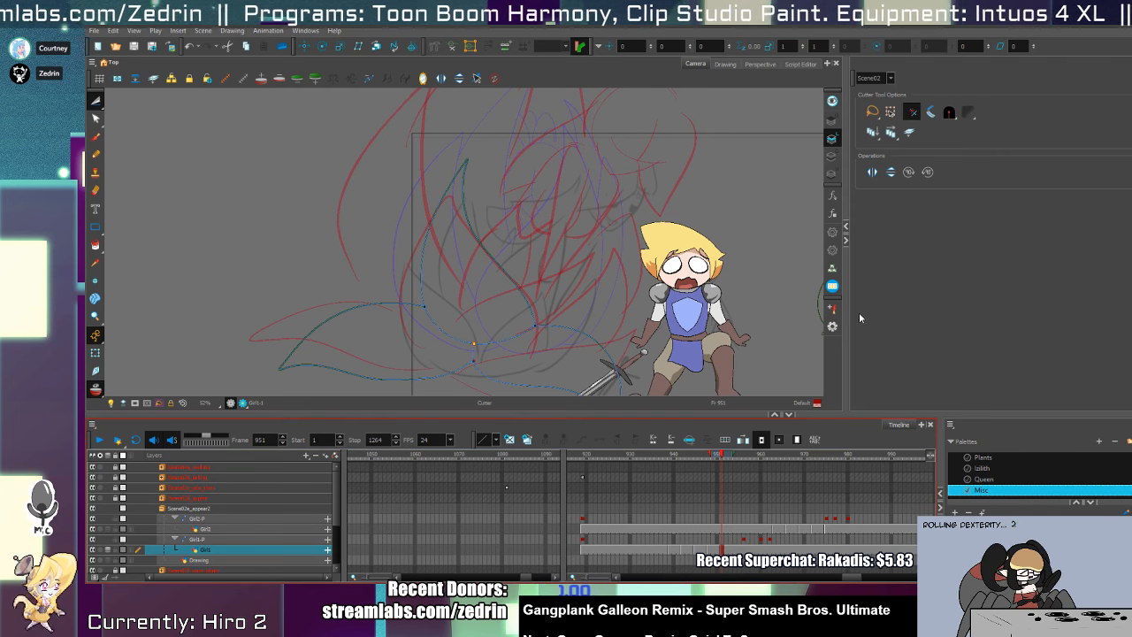
key(alt+o)
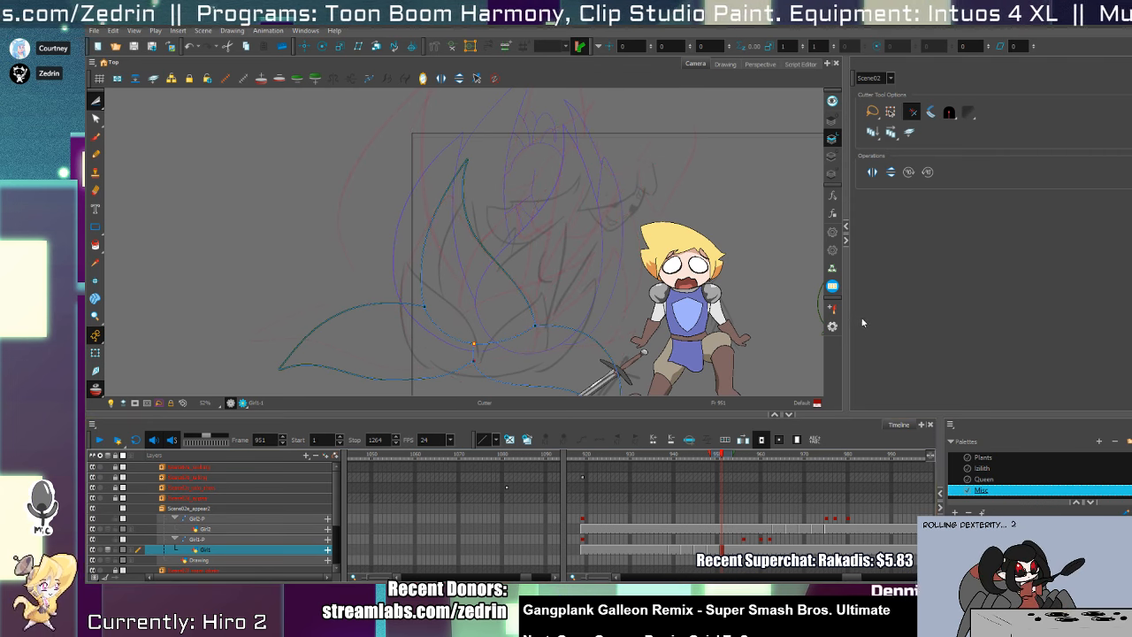
- Pick up the dark green line colour of the Plants palette from the existing leaf line for the Pencil tool
key(alt+slash)
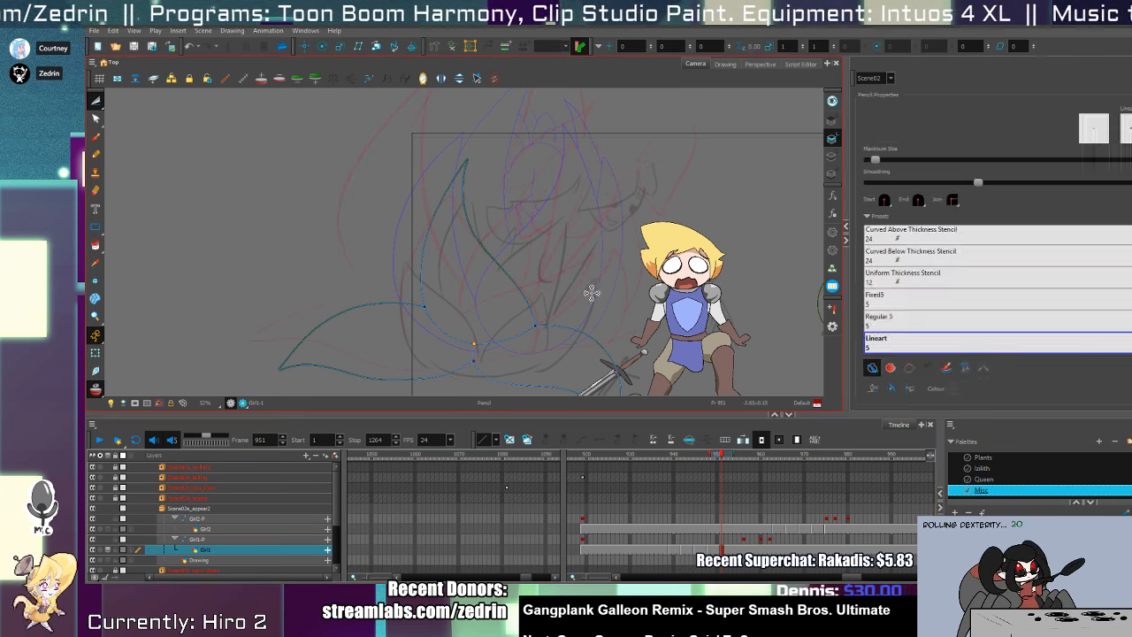
key(alt+i)
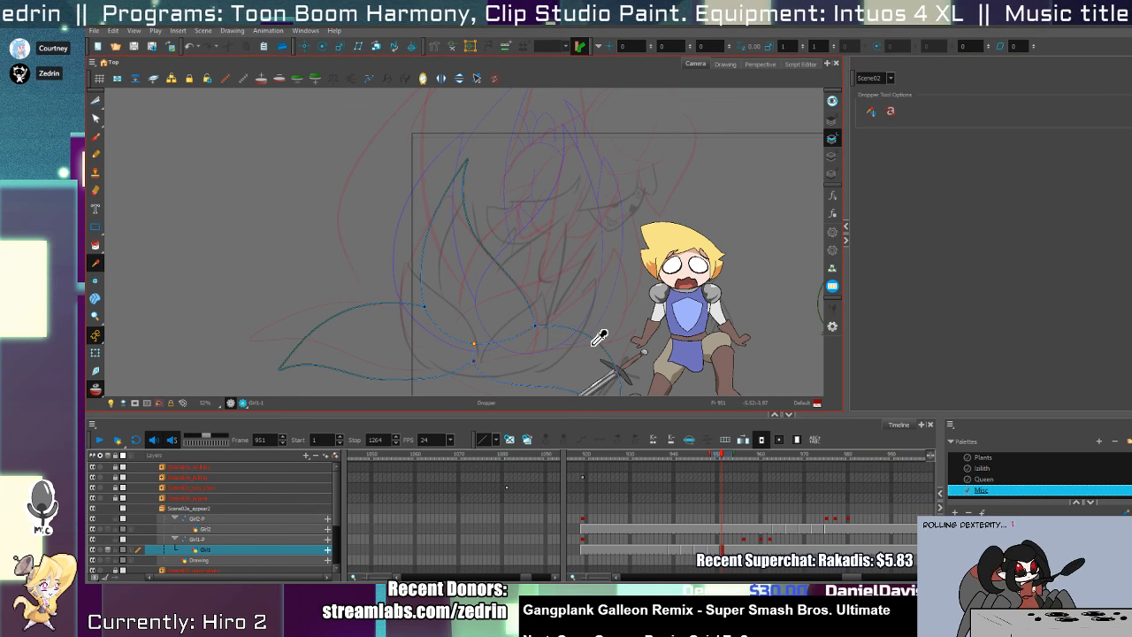
click(594, 345)
key(alt+slash)
key(alt+z)
click(480, 323)
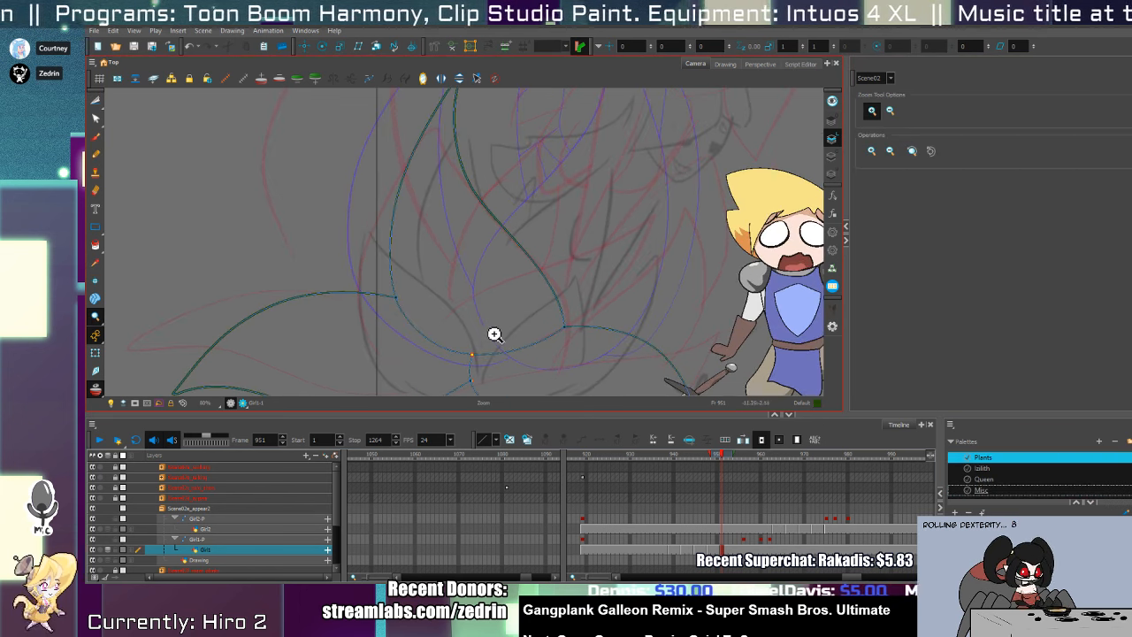
key(alt+i)
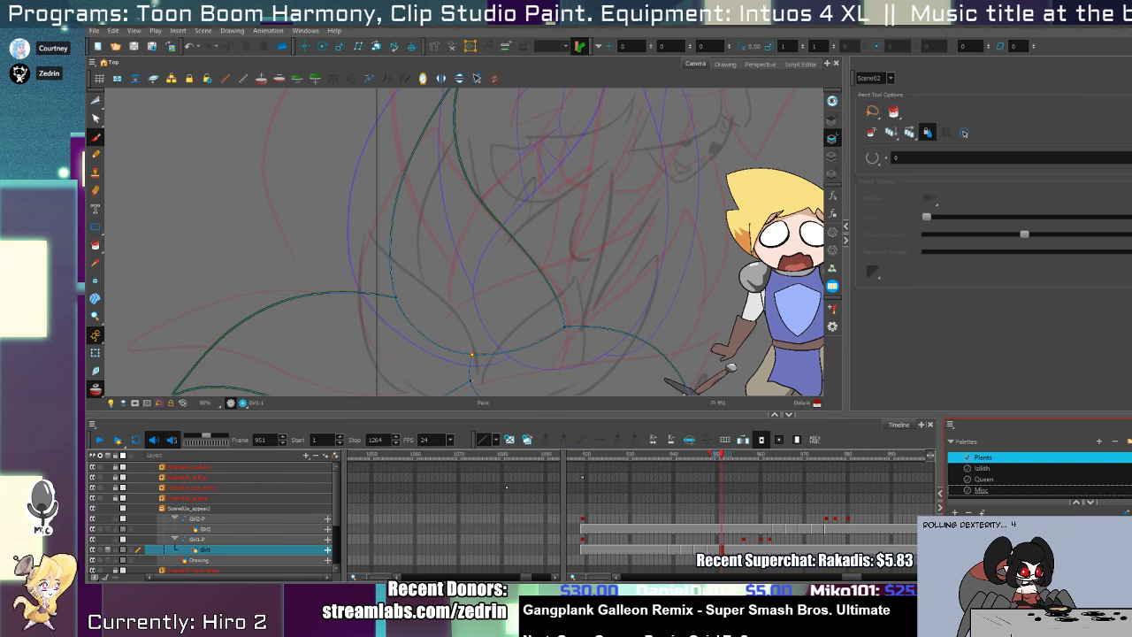
key(alt+slash)
mouse_move(463, 283)
mouse_down()
mouse_move(498, 258)
mouse_move(551, 346)
mouse_move(486, 339)
mouse_move(465, 323)
mouse_up()
key(alt+z)
alt+click(532, 284)
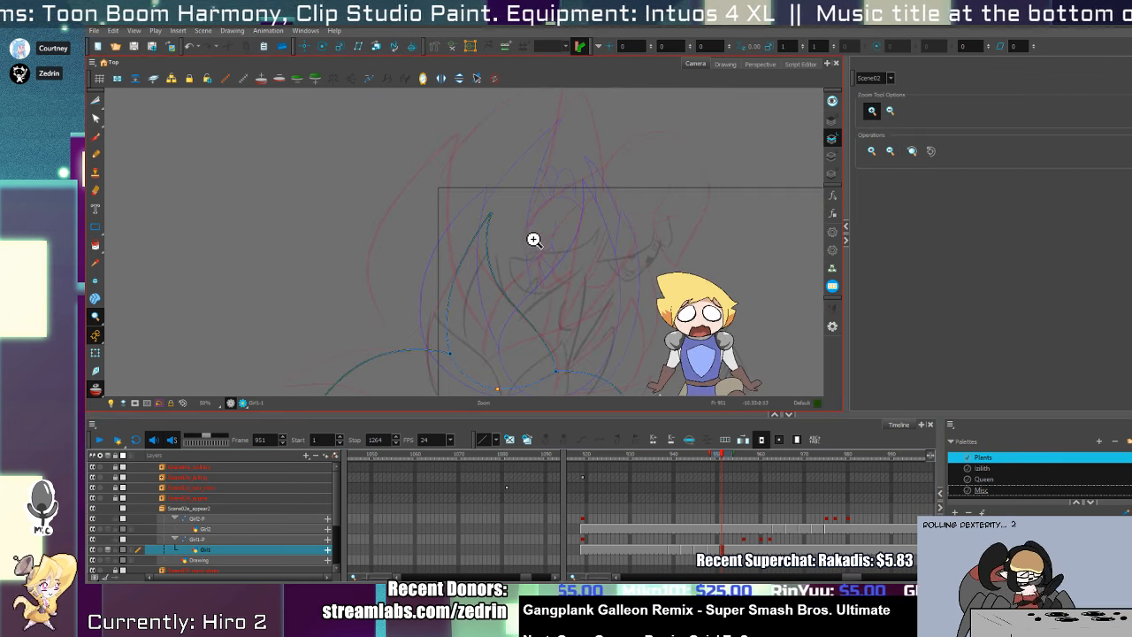
- Hide the layer group that holds the grey rough sketch, leaving the red and blue sketches in view
key(space)
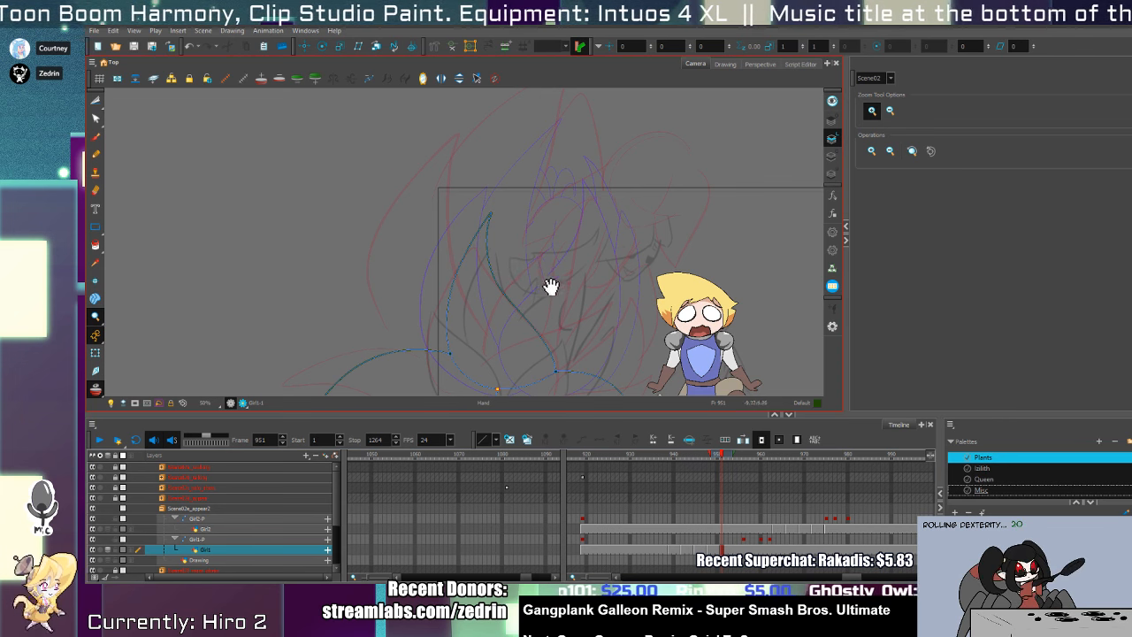
drag(551, 286, 473, 265)
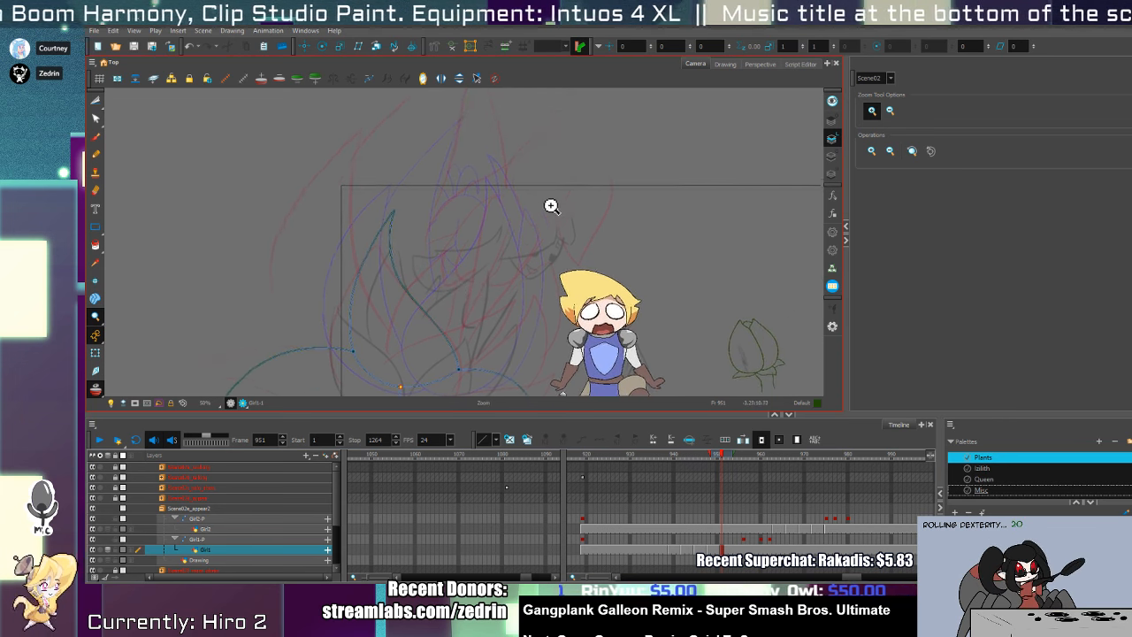
click(551, 207)
click(550, 207)
key(alt+/)
key(shift+t)
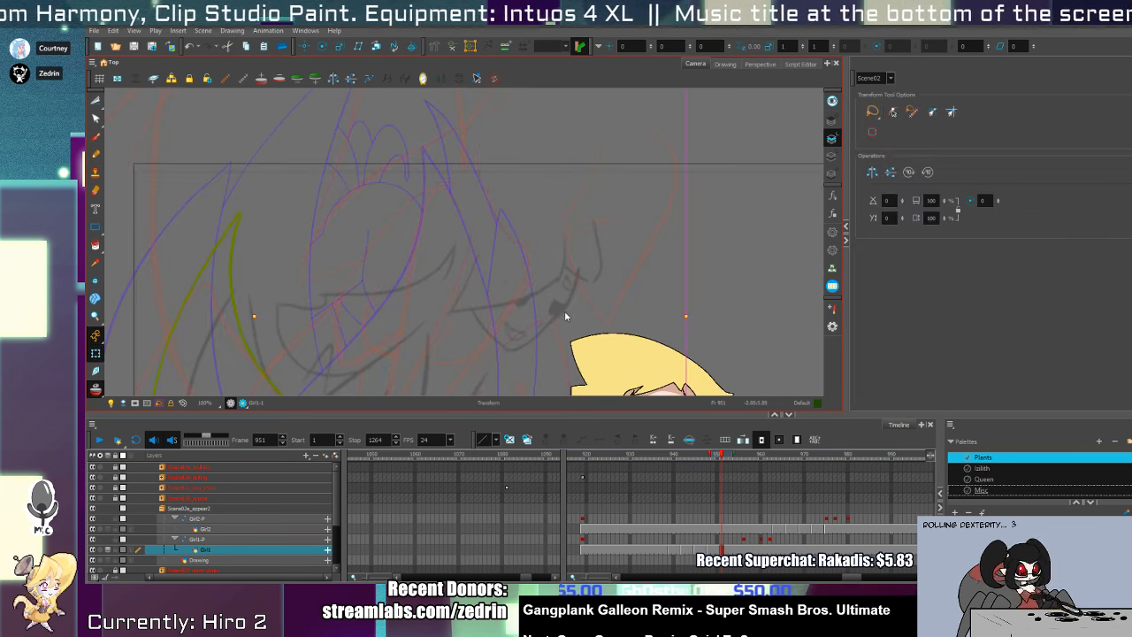
click(561, 316)
scroll(339, 543, down, 1)
scroll(339, 543, down, 1)
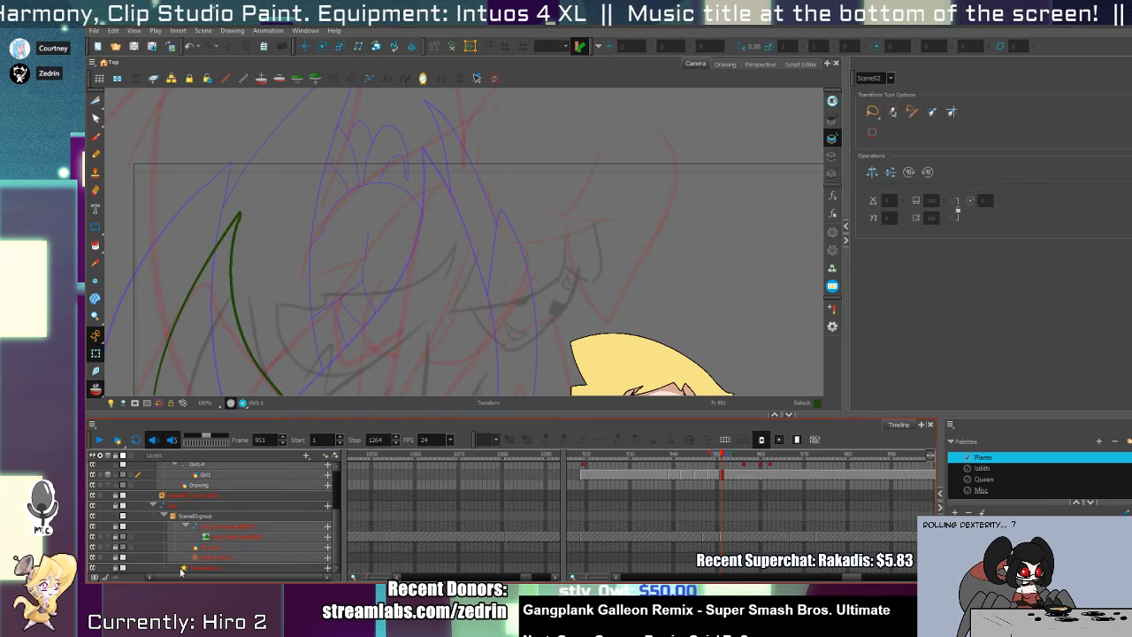
click(153, 506)
click(93, 567)
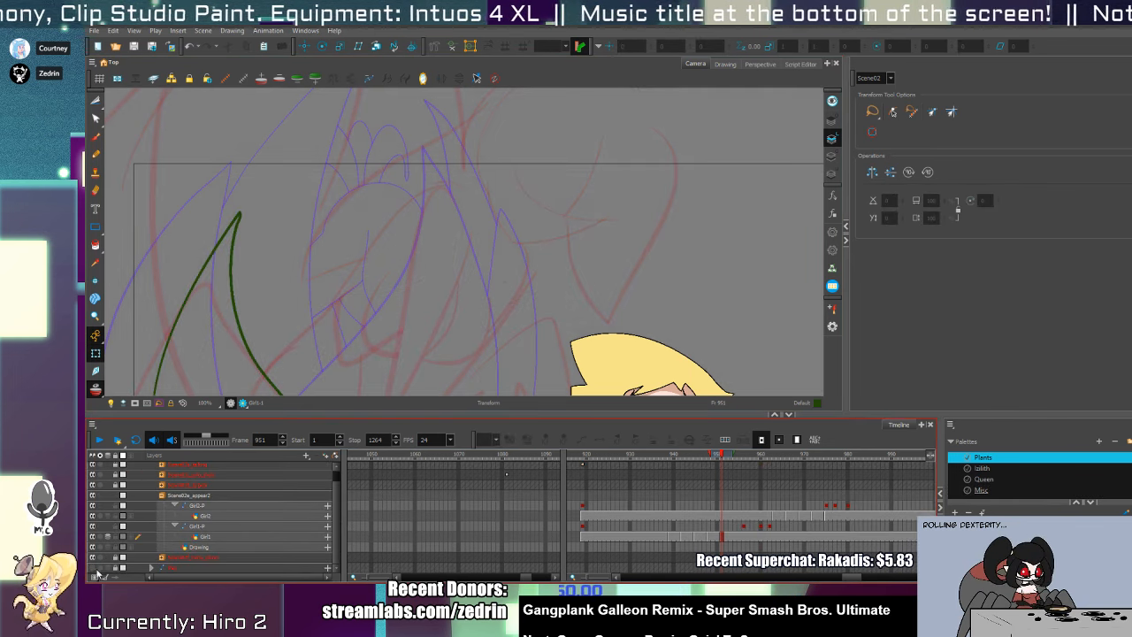
- Draw a curved jaw line over the red head sketch above the knight on frame 951, redoing the first stroke
key(alt+z)
alt+click(475, 308)
alt+click(481, 306)
drag(383, 385, 473, 313)
key(shift+t)
click(466, 323)
key(alt+/)
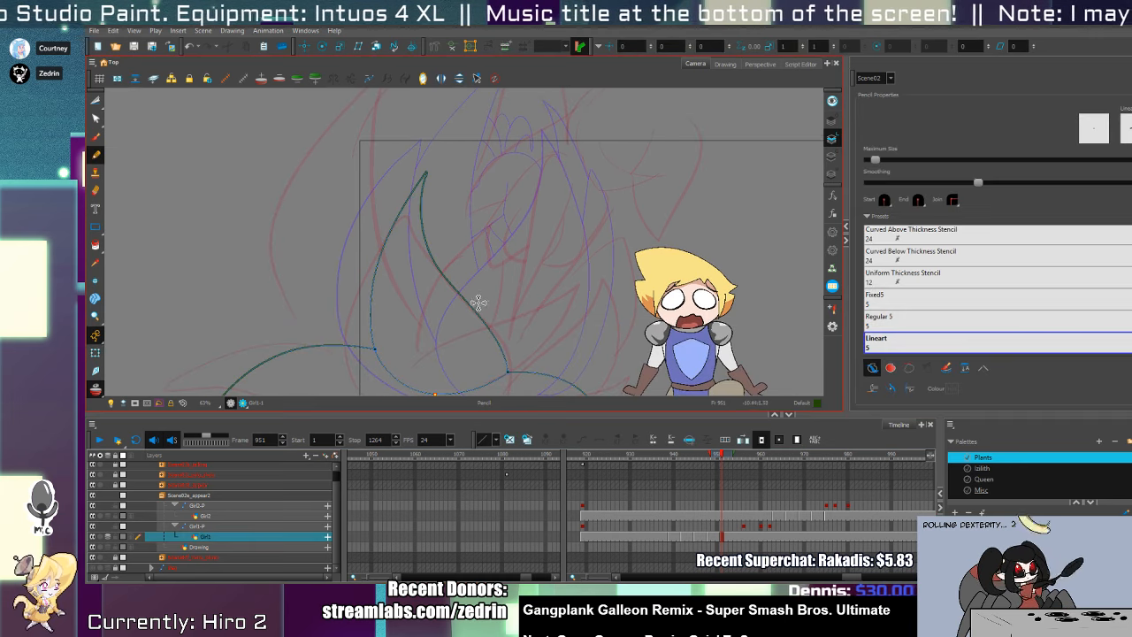
key(alt+z)
click(584, 222)
mouse_move(614, 189)
mouse_down()
mouse_move(536, 231)
mouse_move(637, 253)
mouse_up()
click(581, 217)
key(alt+/)
key(ctrl+z)
mouse_move(539, 202)
mouse_down()
mouse_move(547, 256)
mouse_move(642, 246)
mouse_up()
- Reshape the jaw curve by pulling its lowest part down into a more pointed chin
key(alt+q)
click(574, 283)
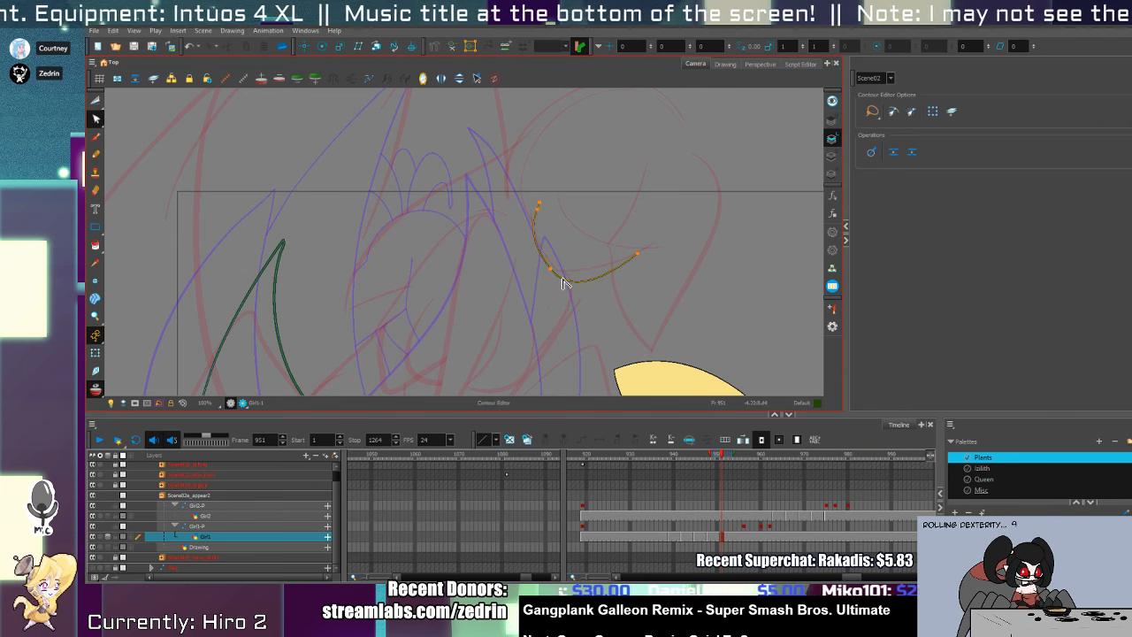
key(alt+z)
click(563, 283)
key(alt+s)
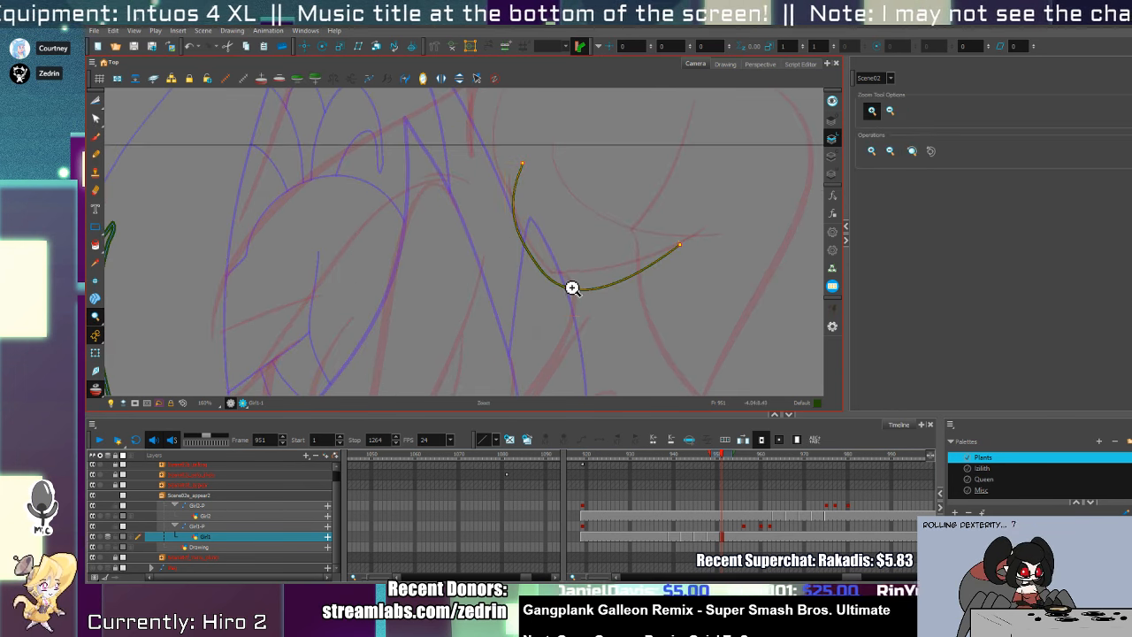
key(alt+x)
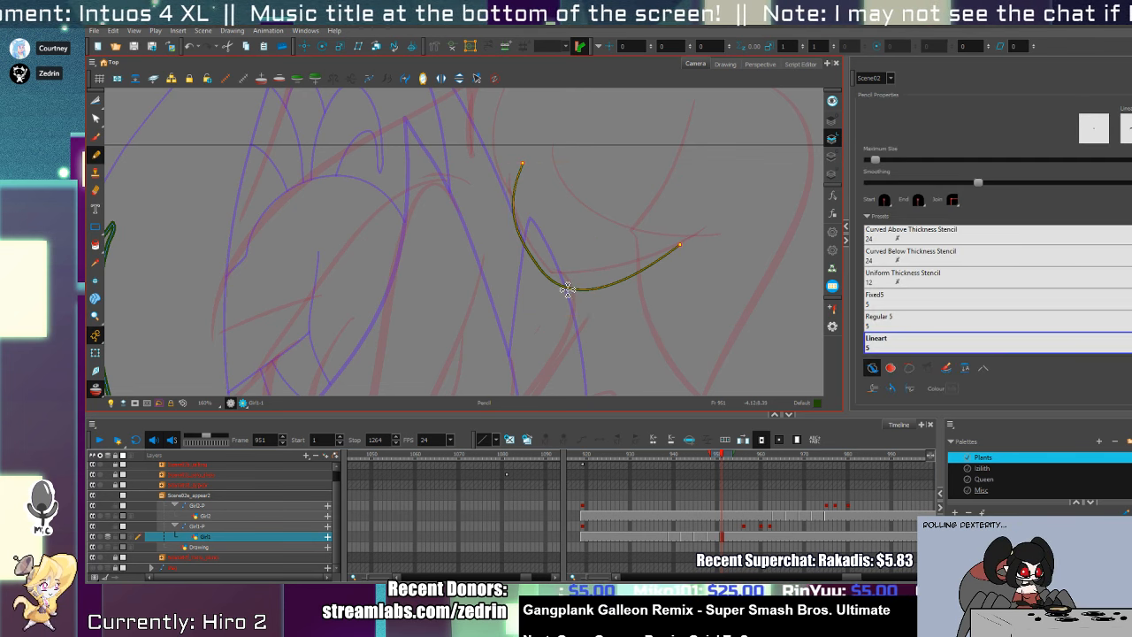
key(alt+s)
key(alt+q)
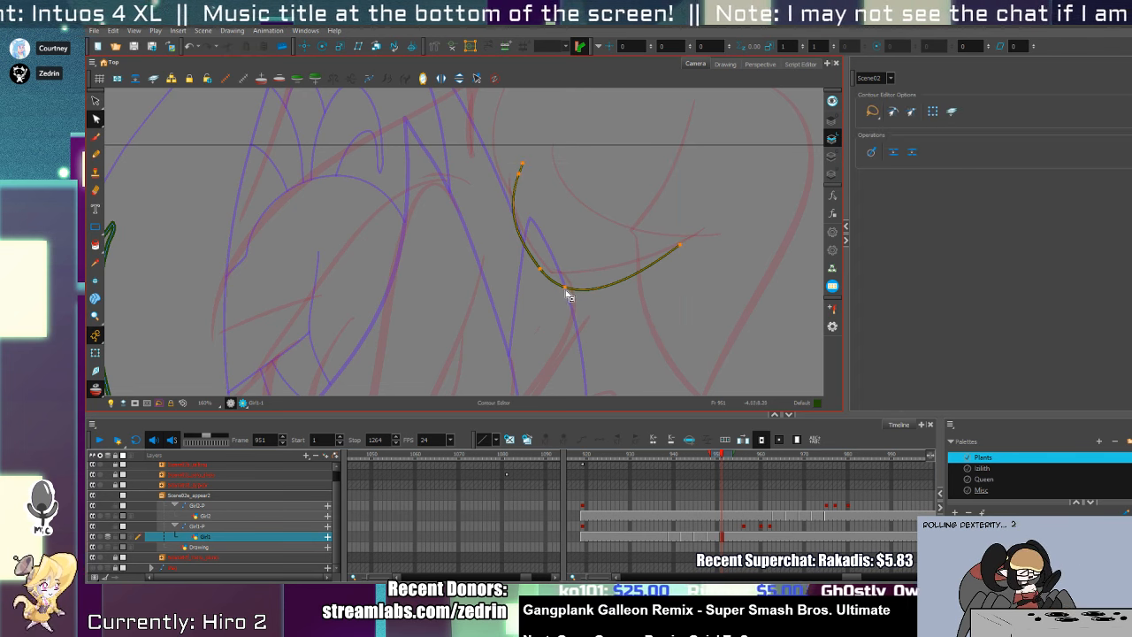
drag(568, 296, 571, 303)
ctrl+click(608, 290)
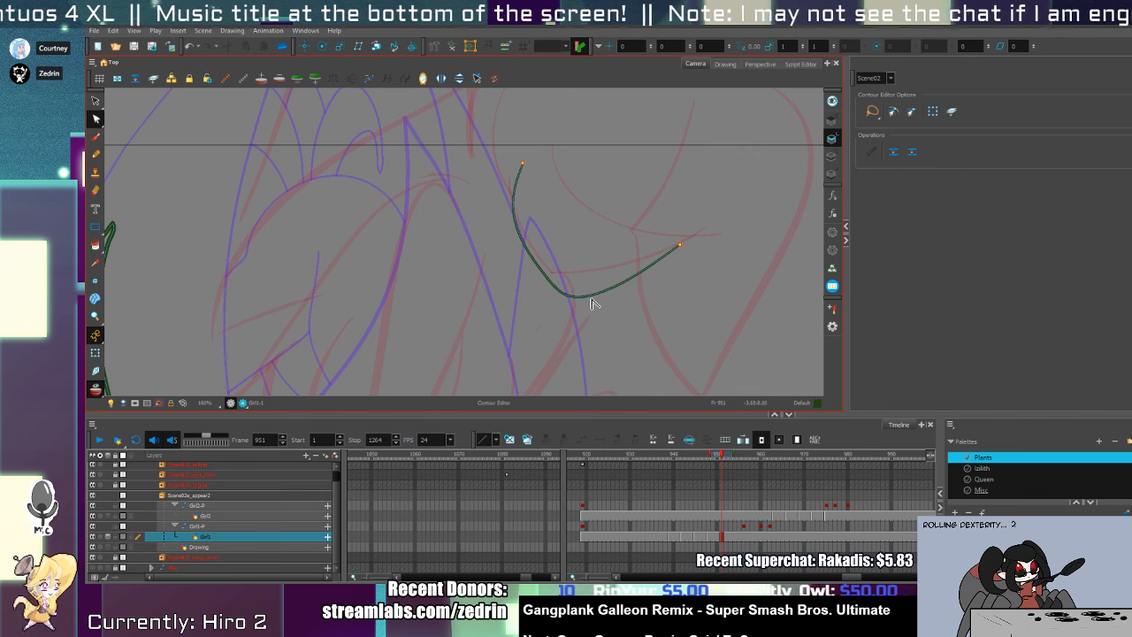
click(577, 294)
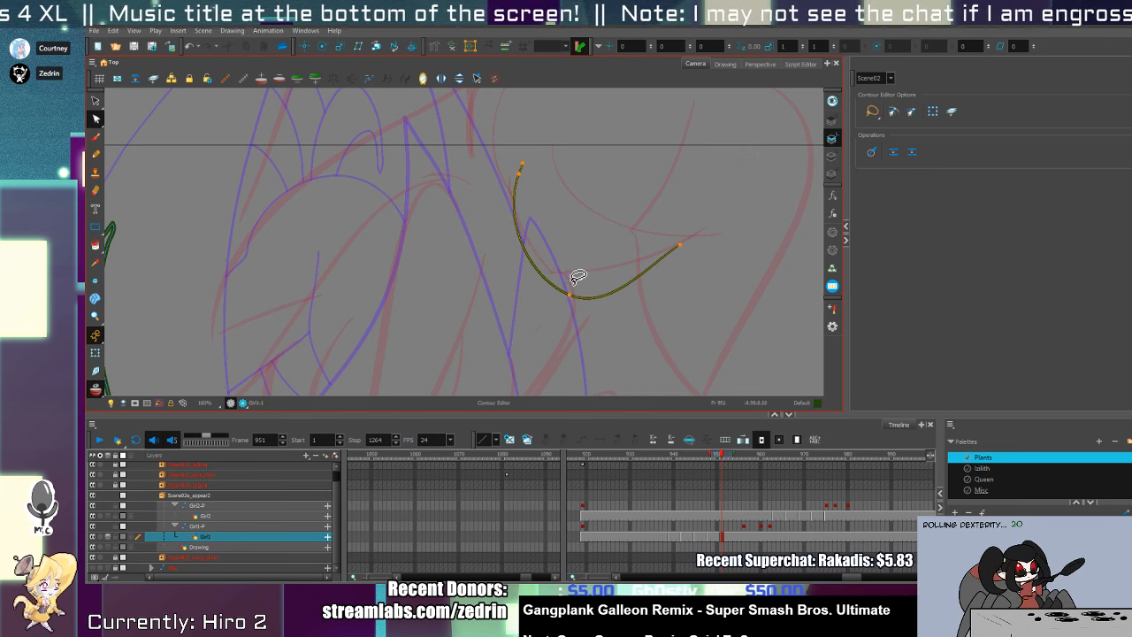
drag(581, 299, 587, 267)
- Draw the inner edge of the drooping lock beside the face, crossing the jaw's end and curving down into the knight's hair
key(space)
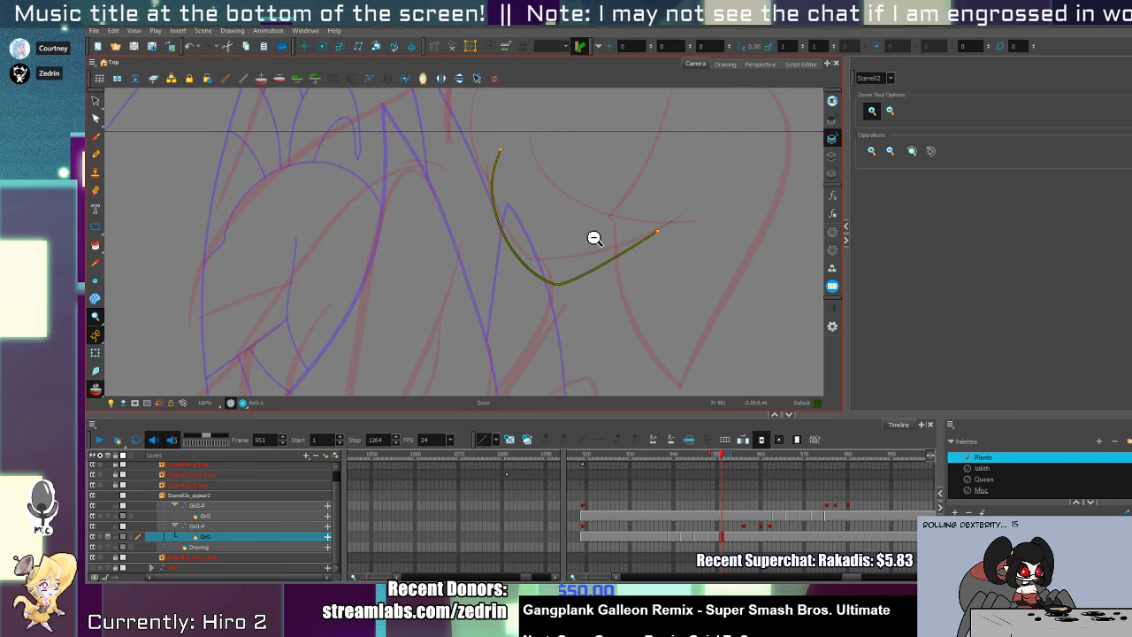
scroll(593, 238, down, 2)
key(alt+/)
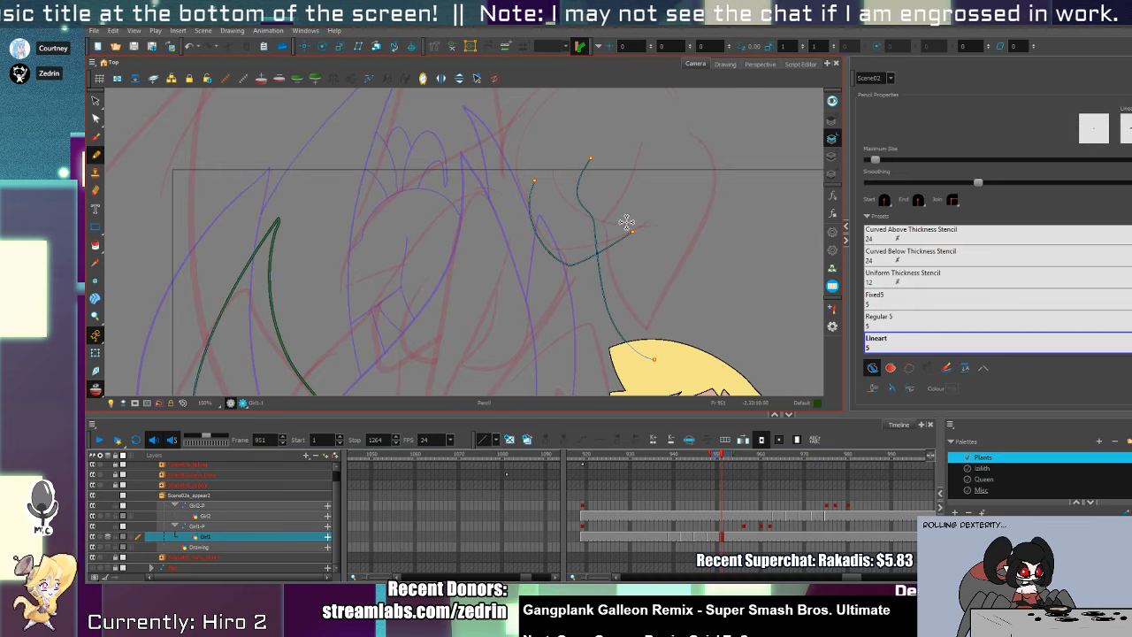
key(ctrl+z)
mouse_move(609, 159)
mouse_down()
mouse_move(602, 280)
mouse_move(687, 325)
mouse_up()
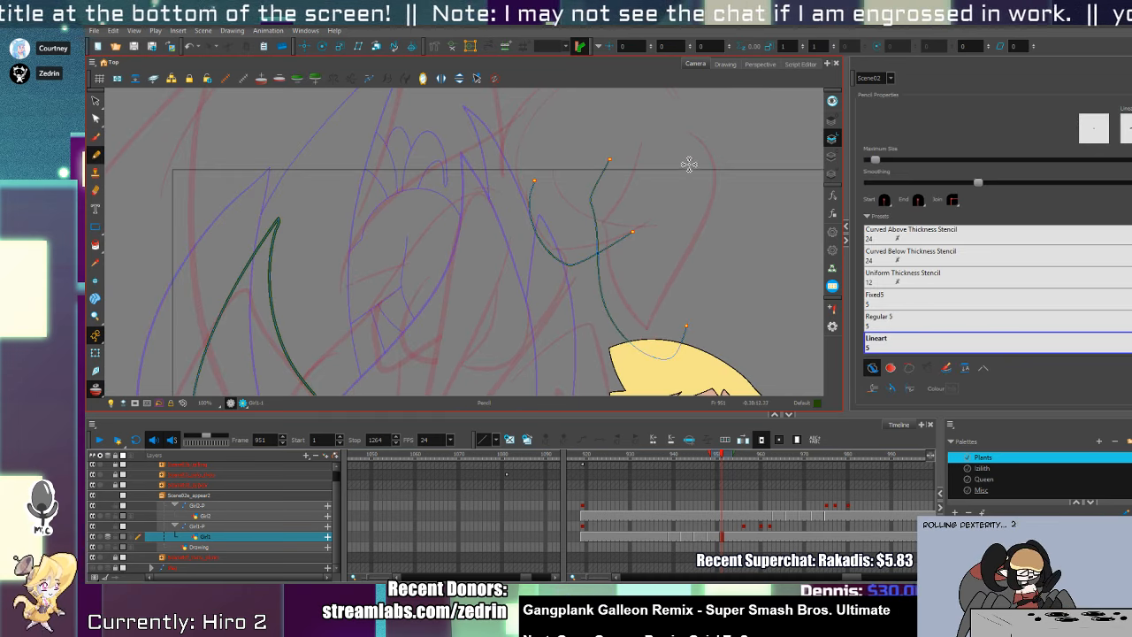
- Draw the lock's long outer edge down to meet the inner edge in a point and trim the excess ends
drag(661, 131, 694, 378)
key(ctrl+z)
mouse_move(692, 139)
mouse_down()
mouse_move(706, 225)
mouse_move(668, 358)
mouse_up()
key(ctrl+z)
drag(663, 303, 613, 328)
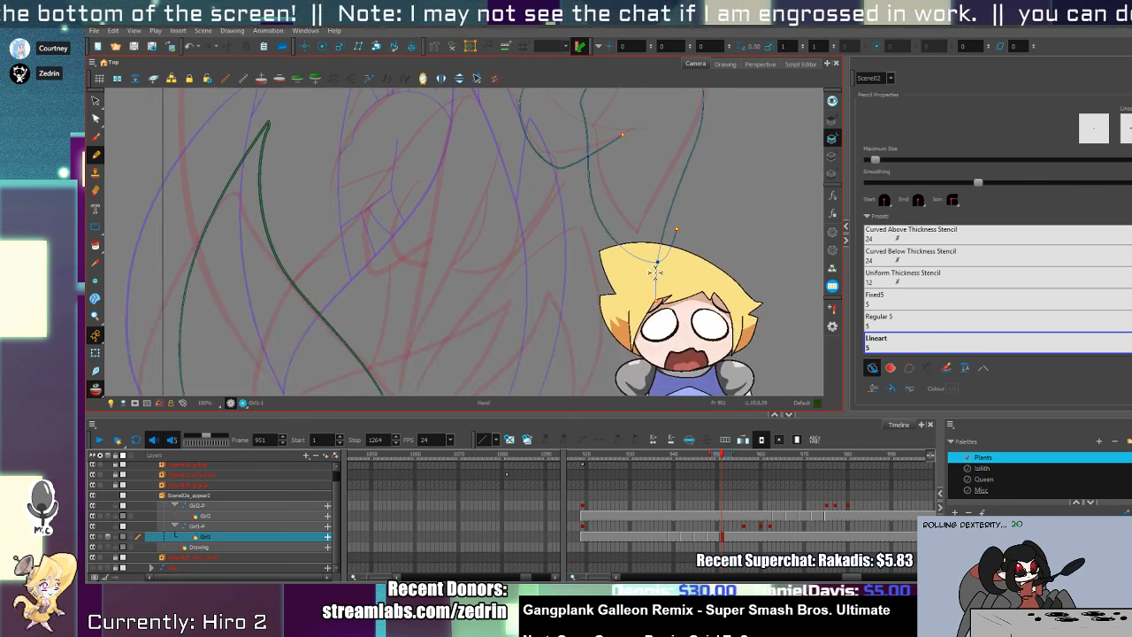
key(alt+t)
key(alt+z)
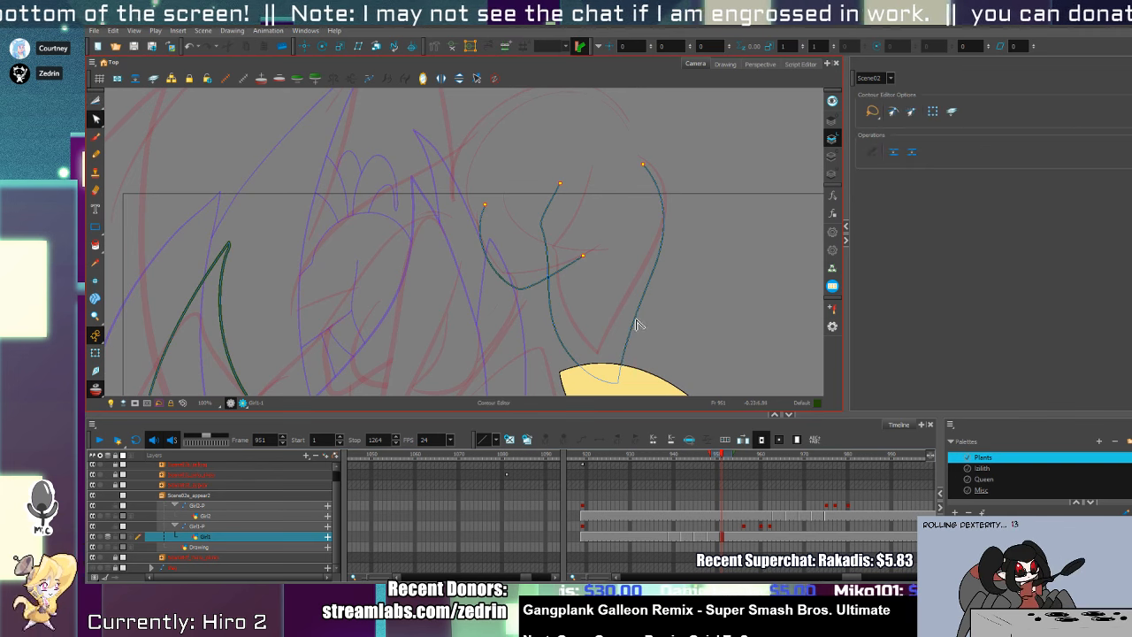
alt+click(644, 254)
alt+click(645, 254)
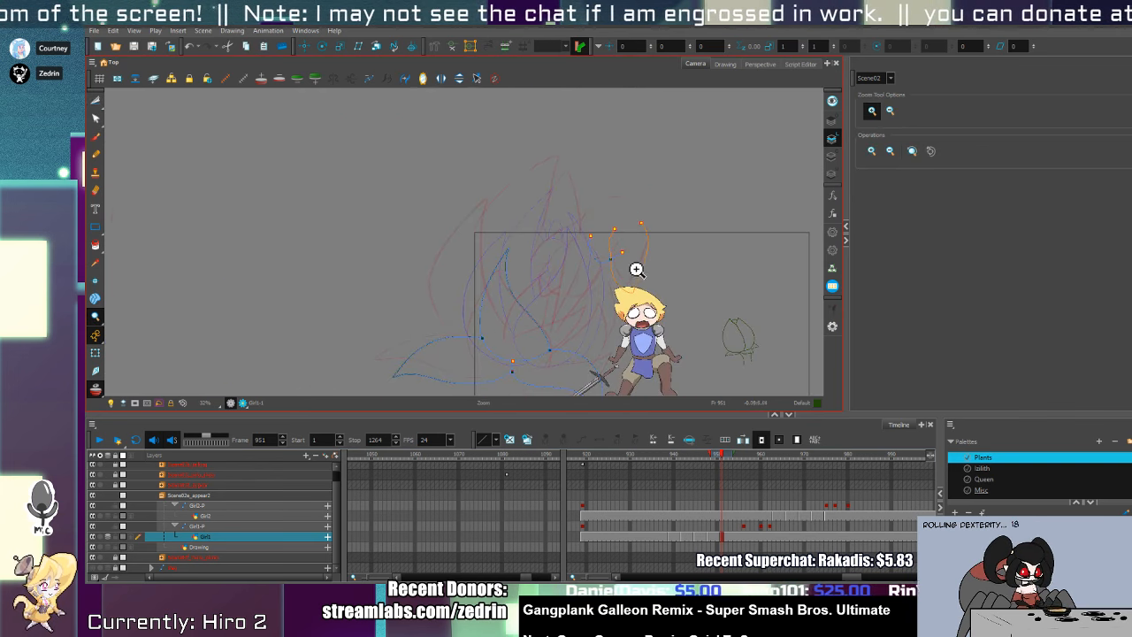
click(636, 263)
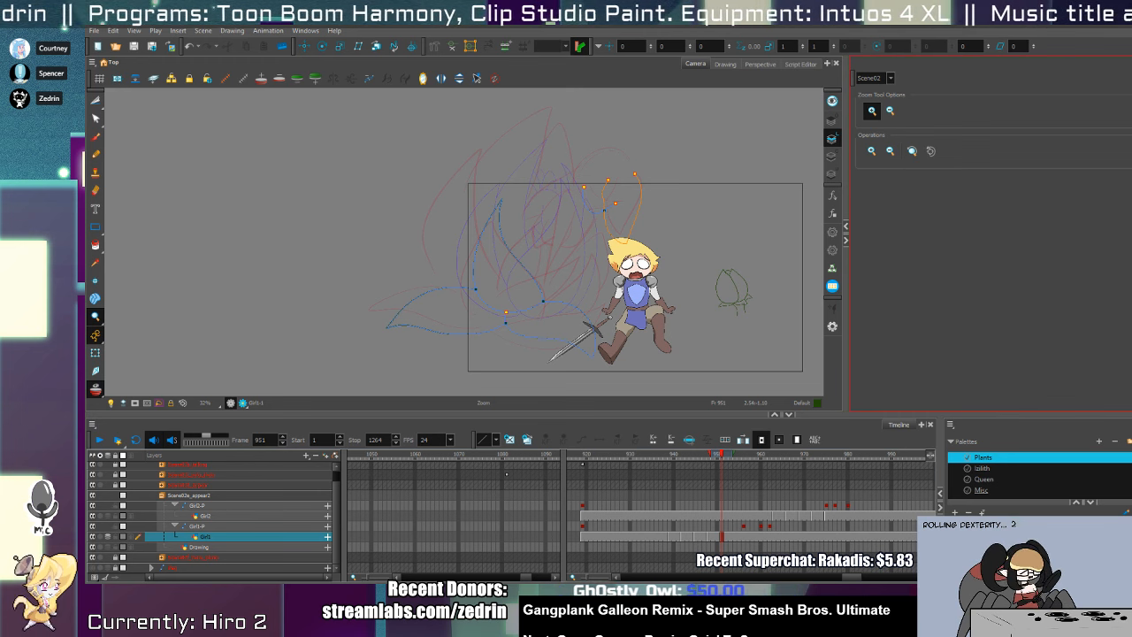
- Draw a small bump low on the lock's inner edge and cut away the jaw line's end beyond that edge
scroll(607, 222, up, 8)
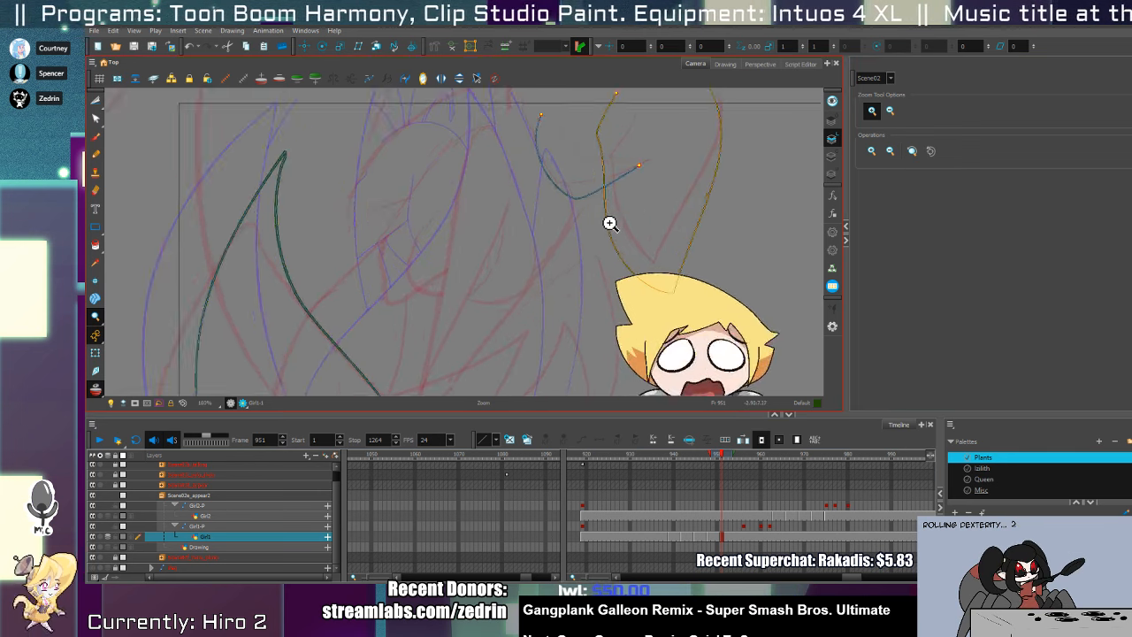
key(alt+/)
drag(595, 258, 631, 338)
key(alt+s)
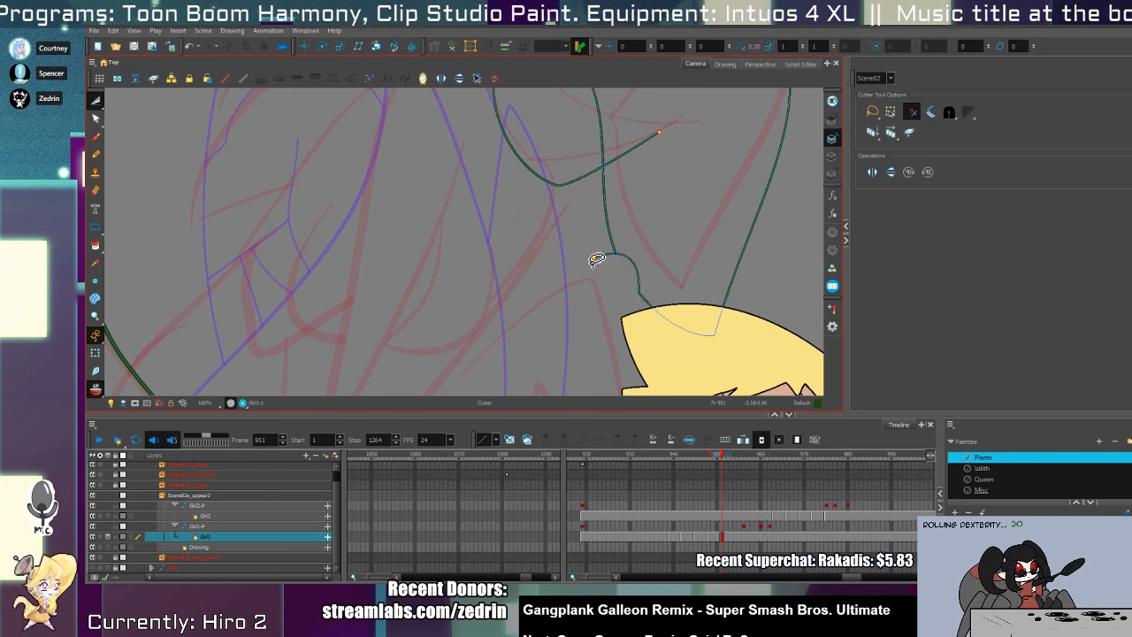
click(637, 282)
key(alt+t)
drag(645, 92, 647, 157)
drag(645, 160, 630, 334)
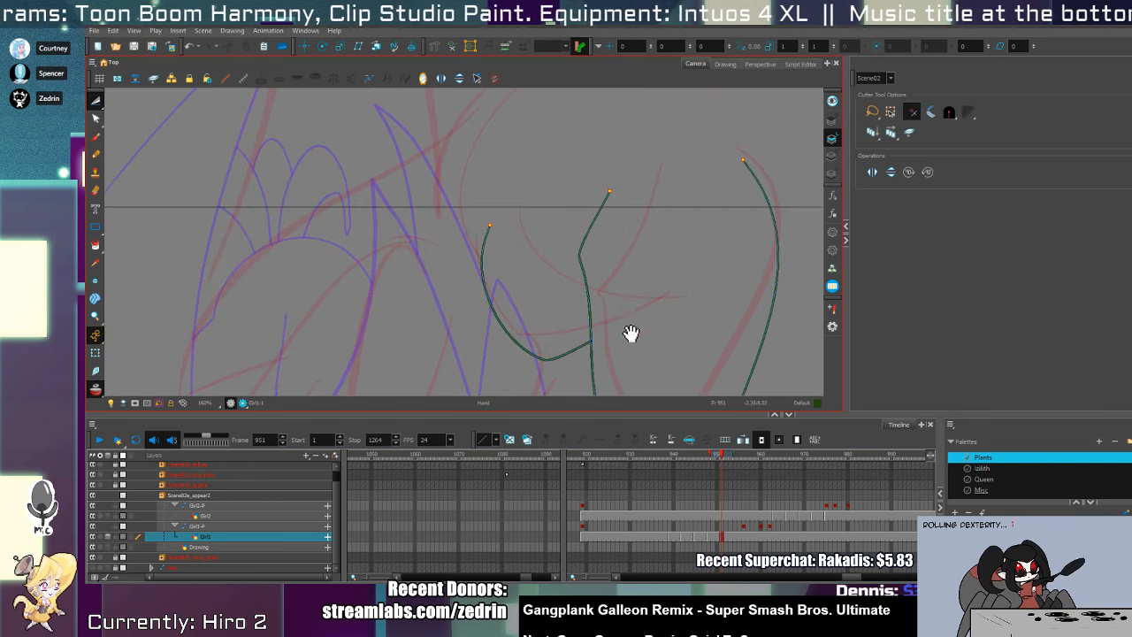
- Reshape the lock's inner edge to bend outward where the jaw meets it and trim the overlapping line
mouse_move(637, 261)
mouse_down()
mouse_move(672, 185)
mouse_move(658, 207)
mouse_move(614, 208)
mouse_up()
key(alt+q)
key(ctrl+a)
key(Delete)
mouse_move(632, 324)
mouse_down()
mouse_move(616, 298)
mouse_move(612, 317)
mouse_up()
key(alt+s)
click(610, 292)
key(alt+t)
drag(645, 251, 685, 308)
- Move the base leaves and tall petal lines to the drawing's overlay art layer and return to the line art layer
key(alt+z)
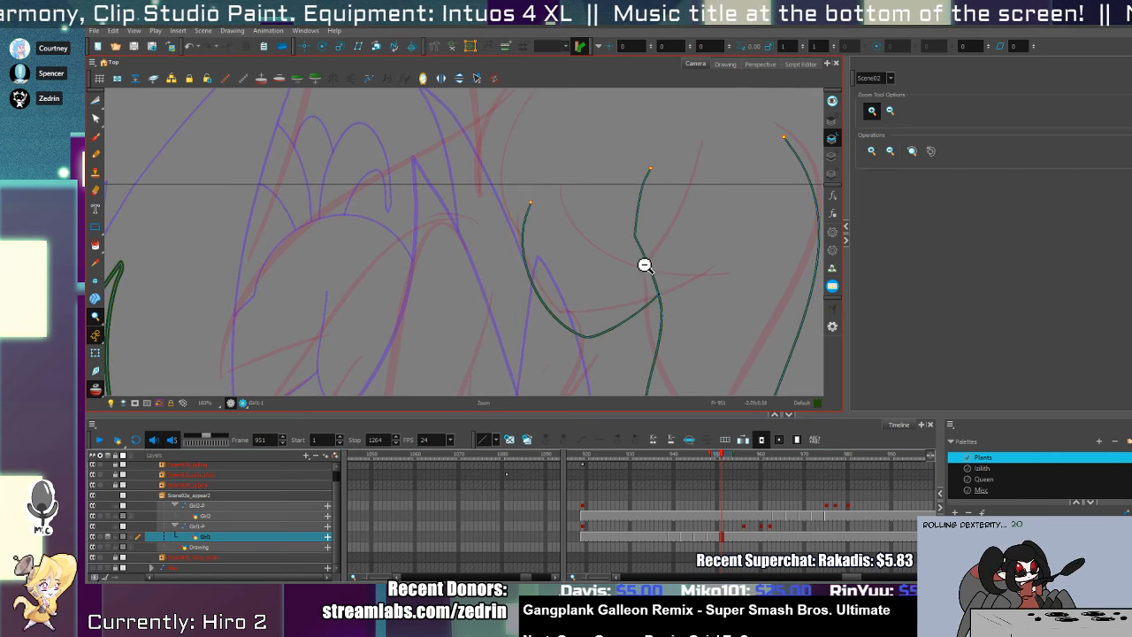
click(645, 266)
click(627, 185)
click(607, 233)
key(alt+/)
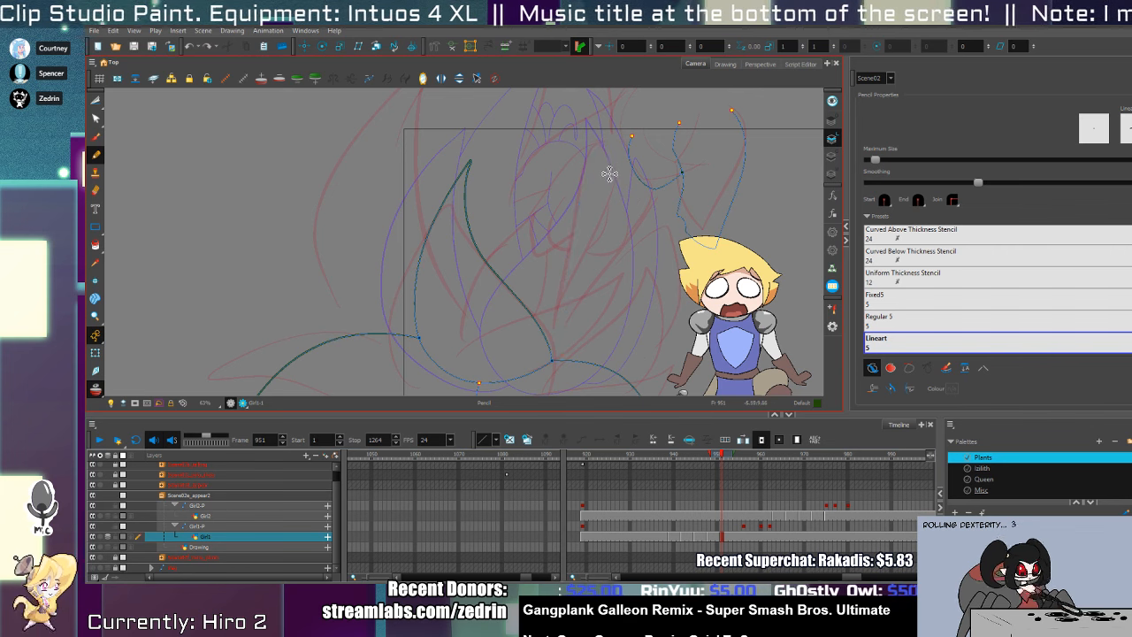
key(alt+s)
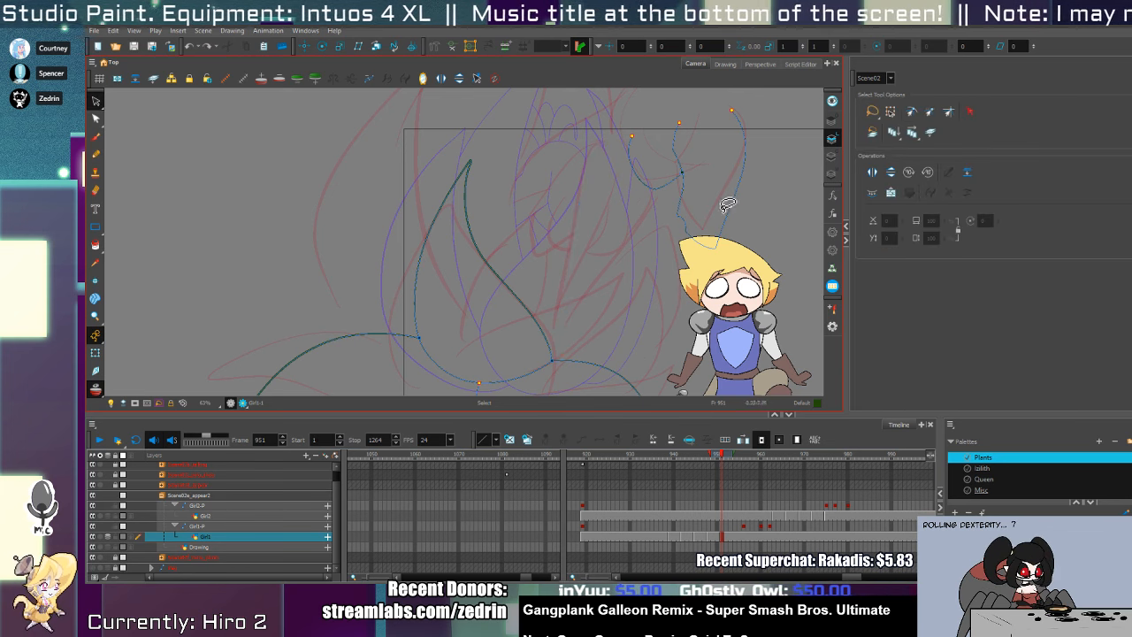
scroll(587, 324, down, 2)
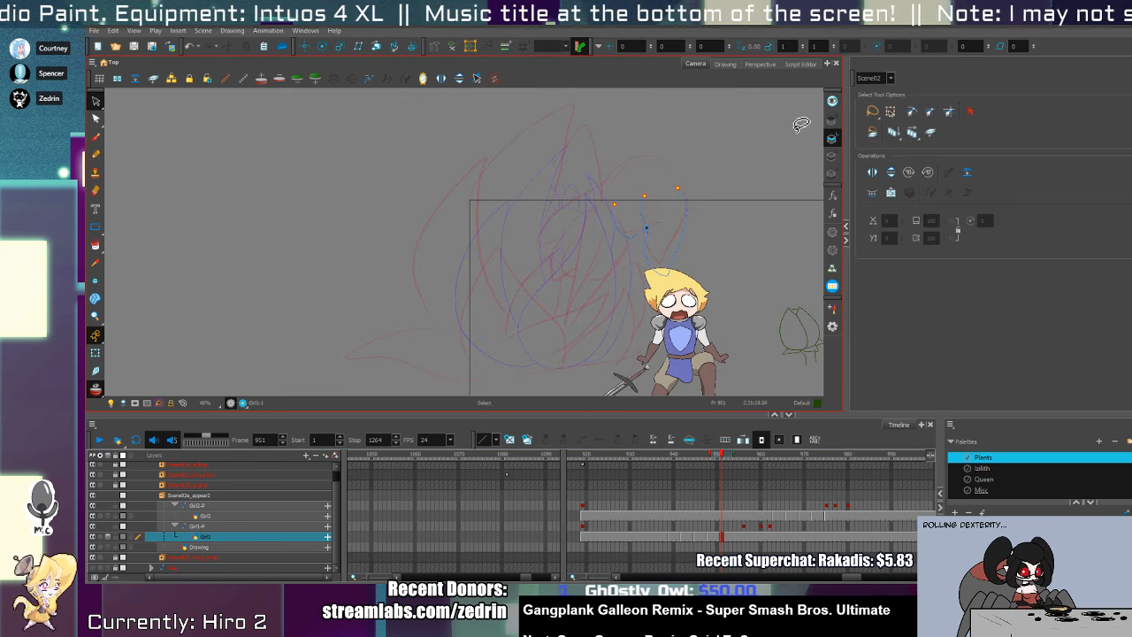
click(832, 120)
key(ctrl+v)
click(832, 138)
key(alt+z)
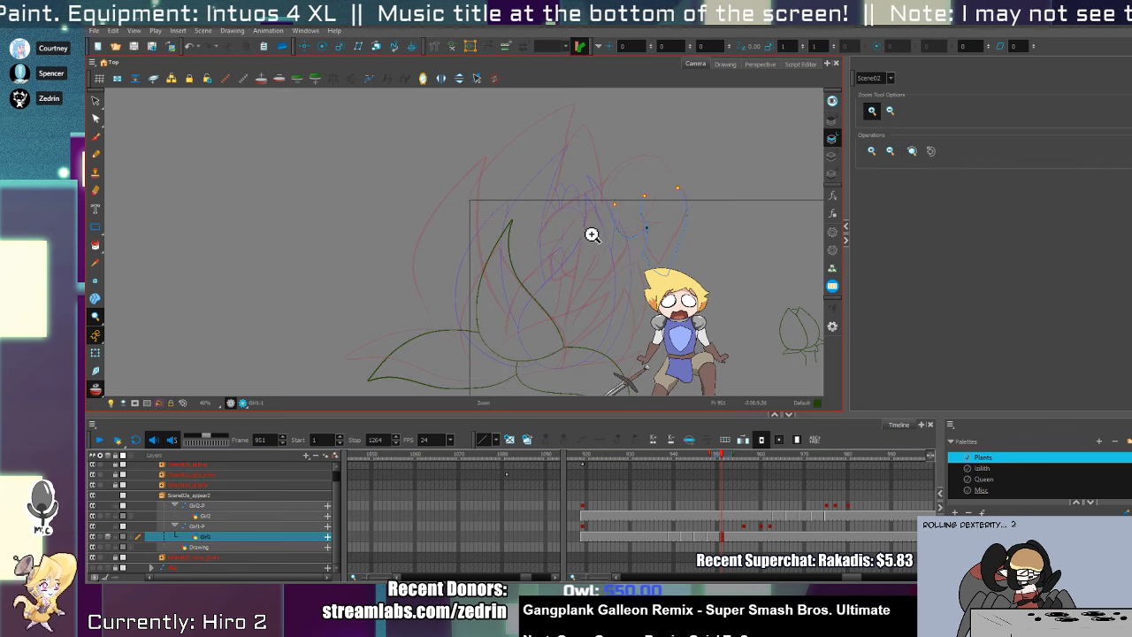
- Examine the finished plant characters on frame 1071 and go to frame 976 of the second plant's drawing layer
scroll(594, 233, up, 4)
key(alt+/)
key(space)
drag(618, 201, 570, 274)
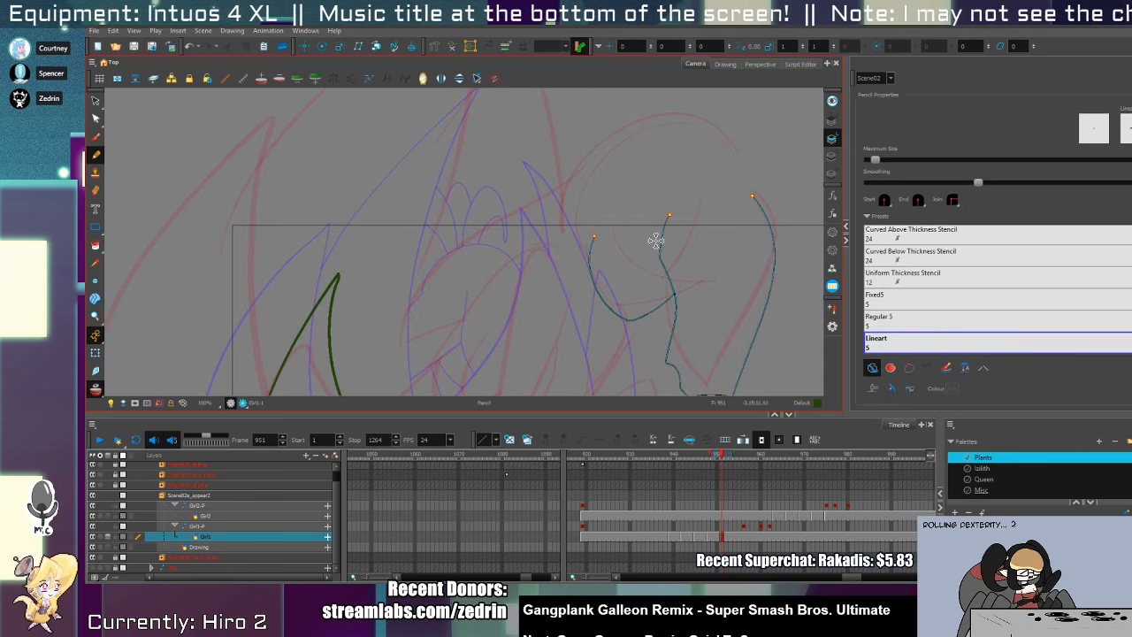
click(461, 506)
key(1)
key(1)
key(1)
key(space)
drag(533, 329, 439, 247)
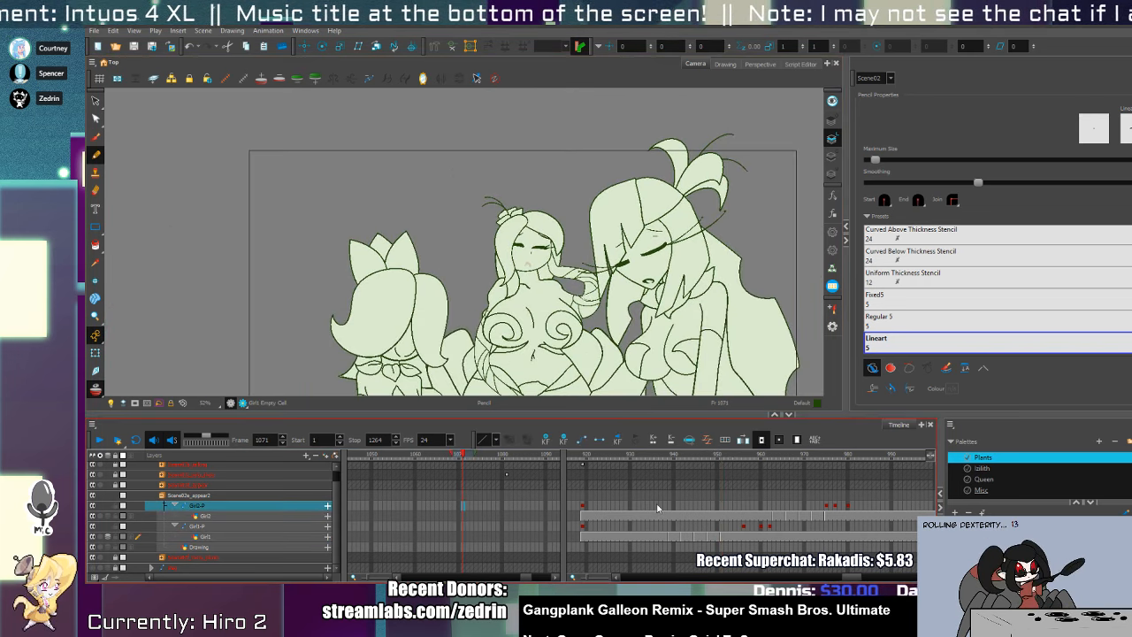
click(831, 517)
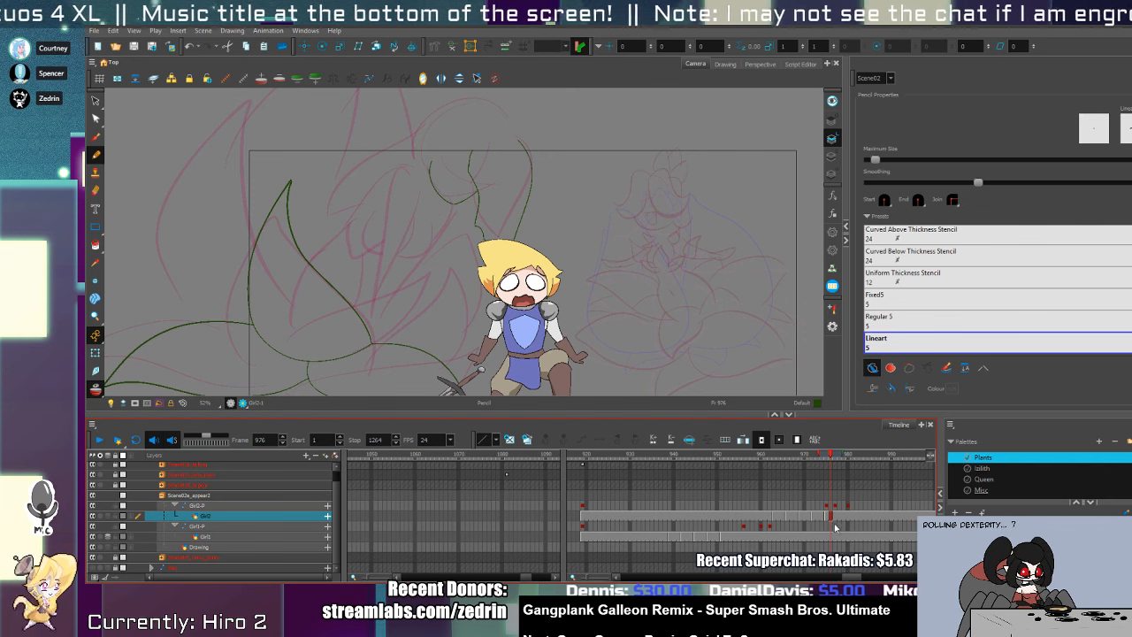
- Compare the first plant's drawing on frame 953 with the finished plant characters on frame 1069
key(alt+z)
click(488, 199)
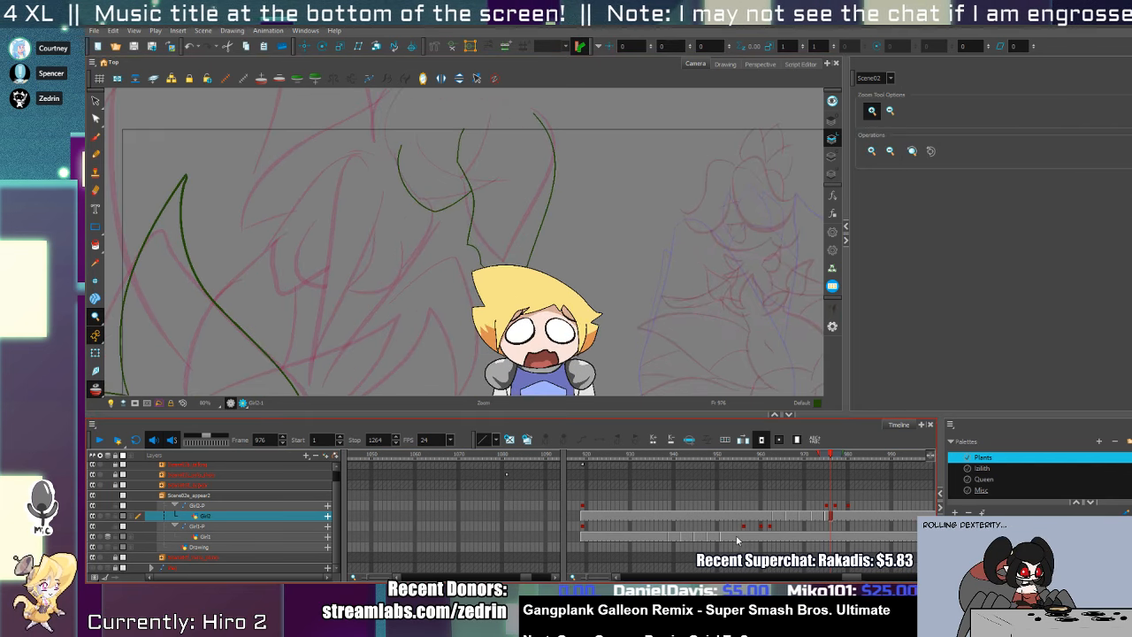
click(731, 537)
mouse_move(450, 261)
mouse_down()
mouse_move(536, 286)
mouse_move(607, 347)
mouse_up()
key(alt+/)
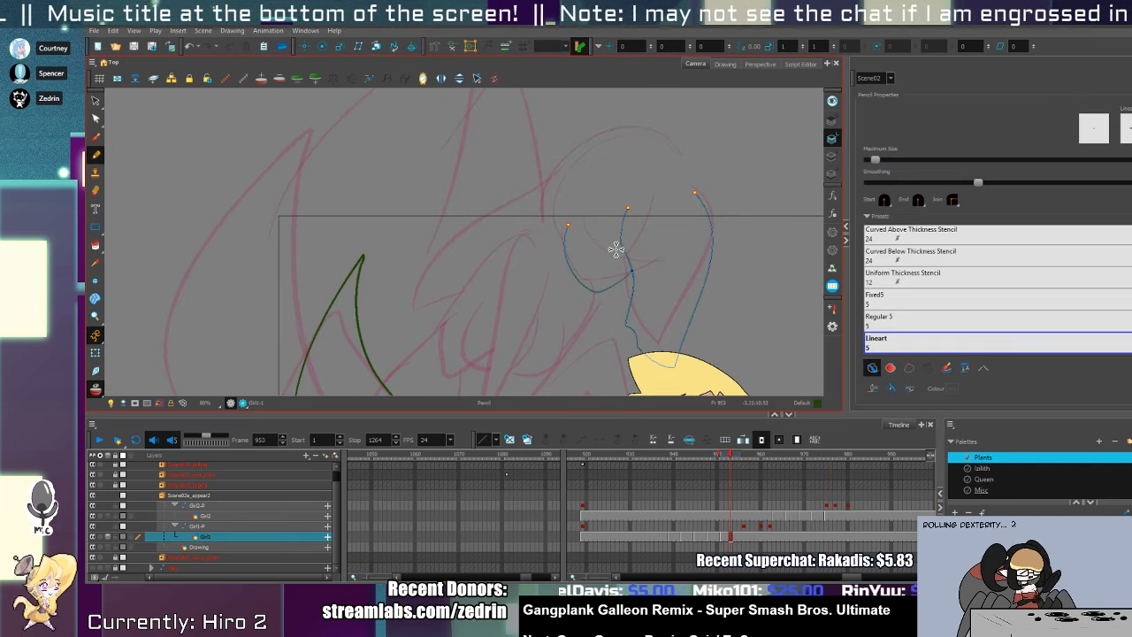
click(453, 536)
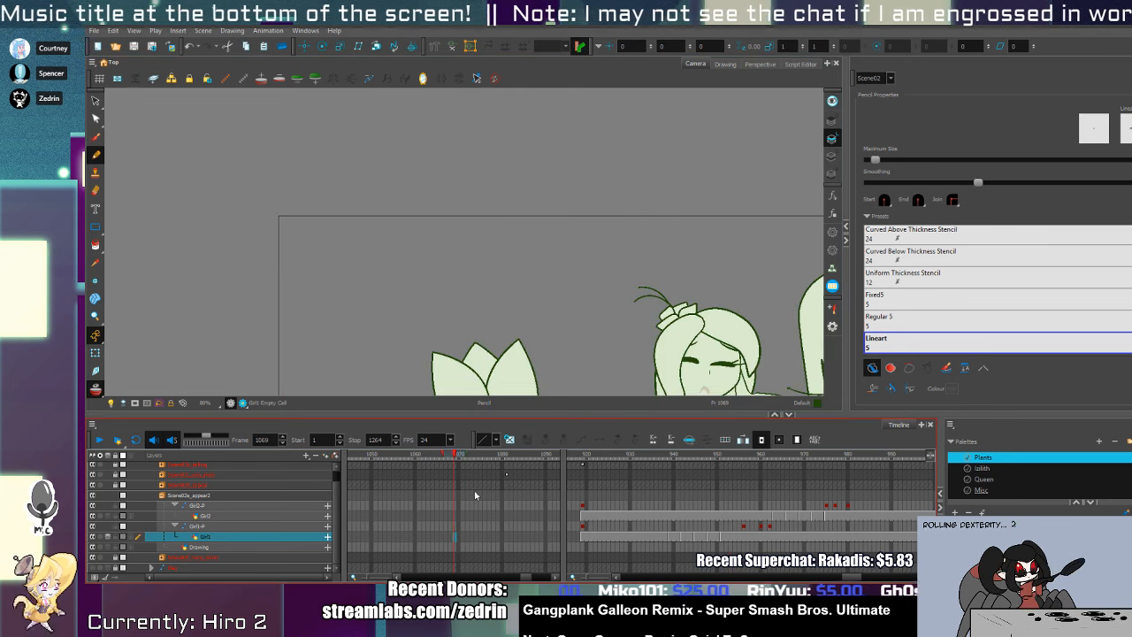
key(alt+z)
scroll(518, 324, down, 5)
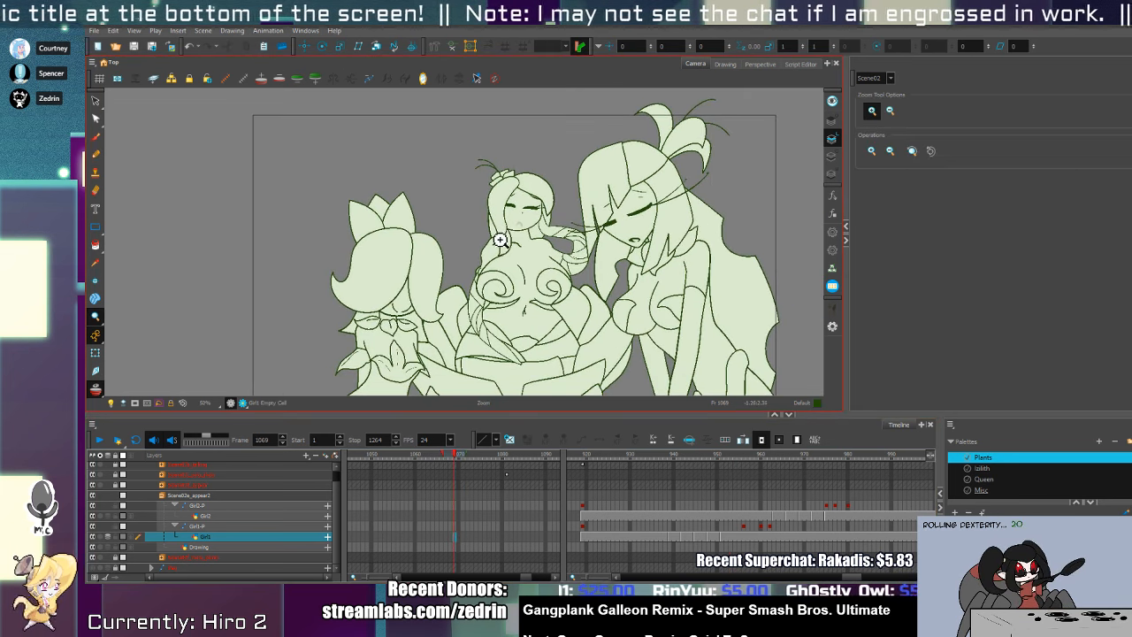
scroll(481, 272, down, 2)
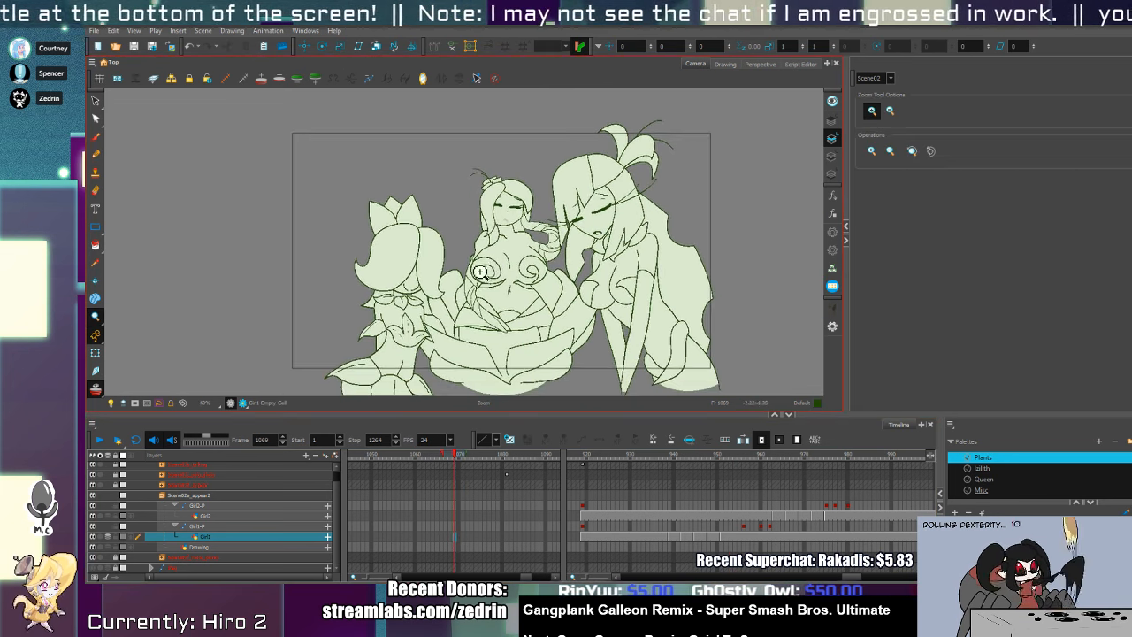
scroll(522, 279, up, 1)
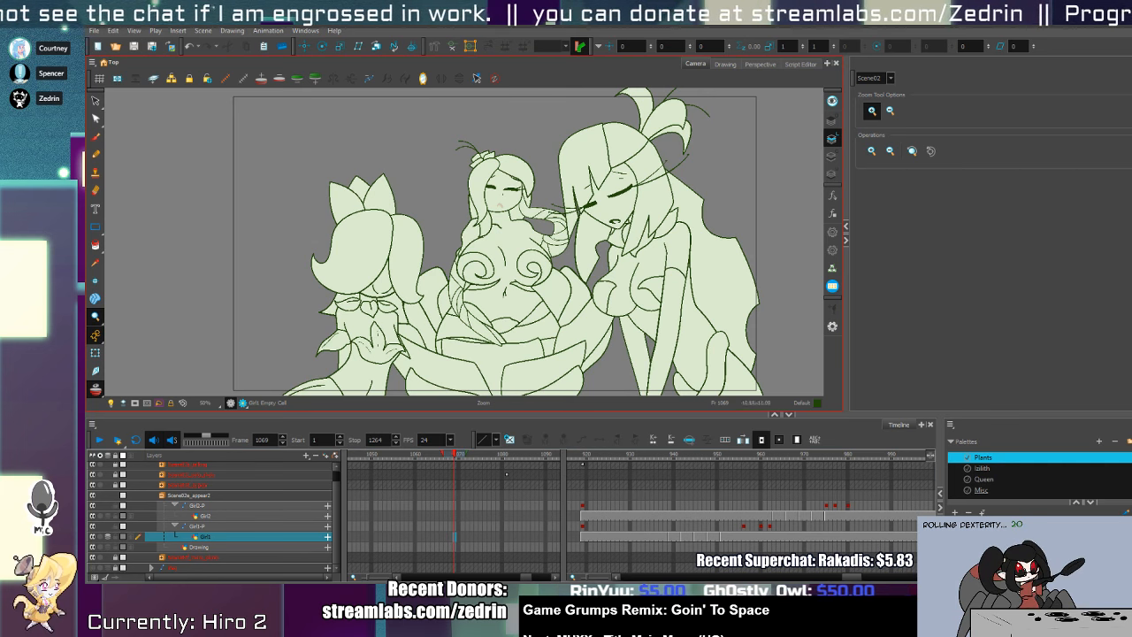
- On frame 951 of the first plant's drawing layer, draw a smooth new inner edge for the hair lock down to the knight's hair
click(722, 537)
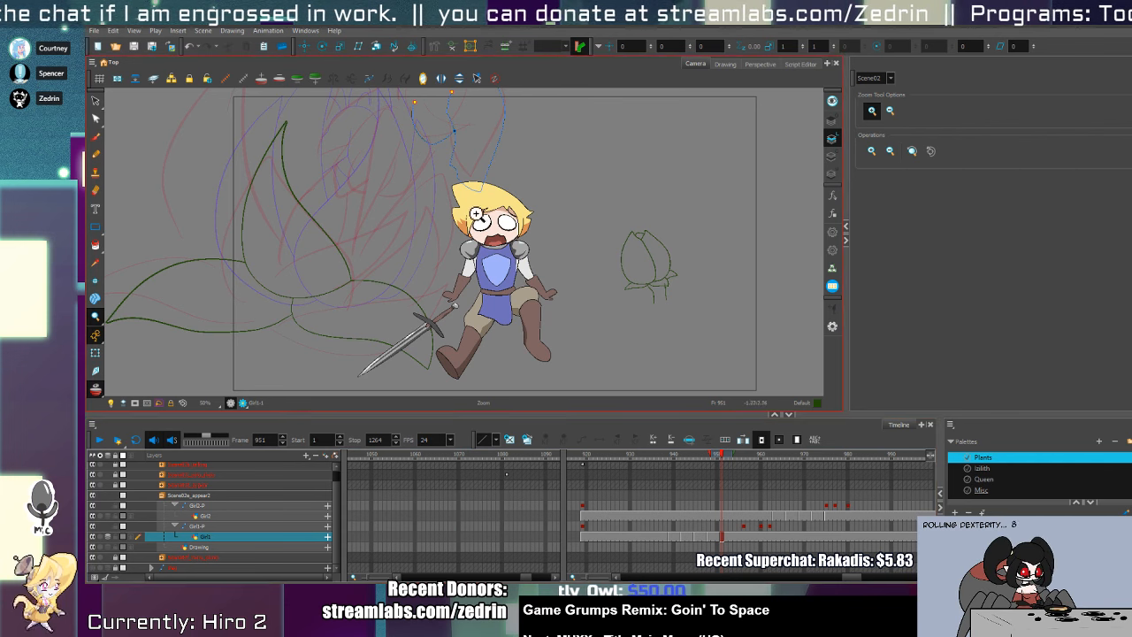
drag(476, 214, 585, 313)
click(554, 287)
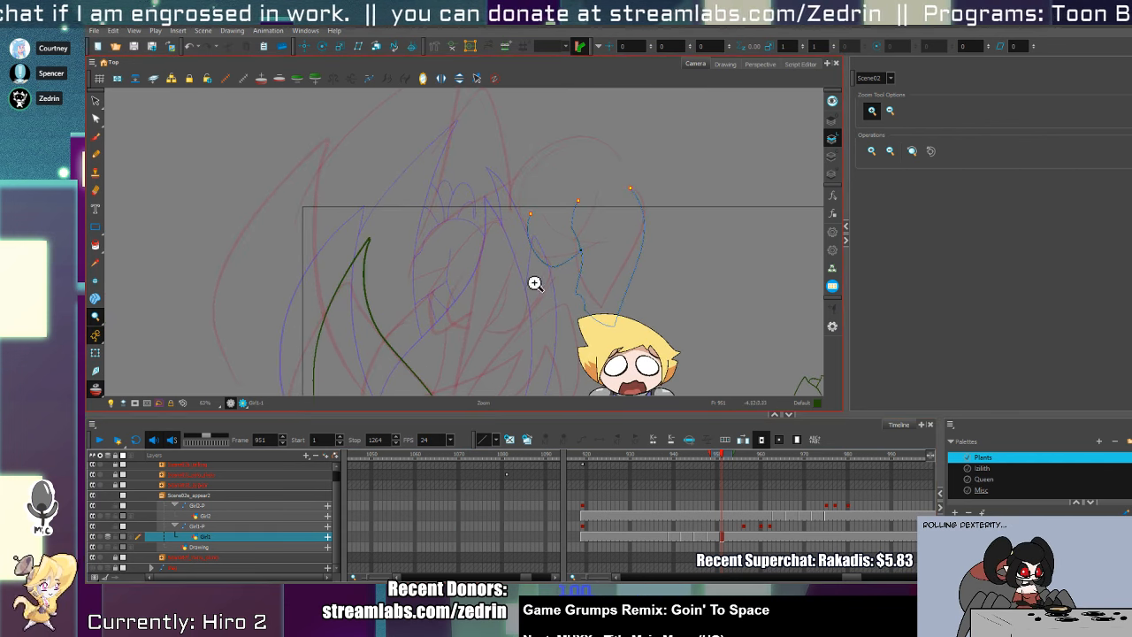
click(534, 235)
click(548, 217)
key(alt+q)
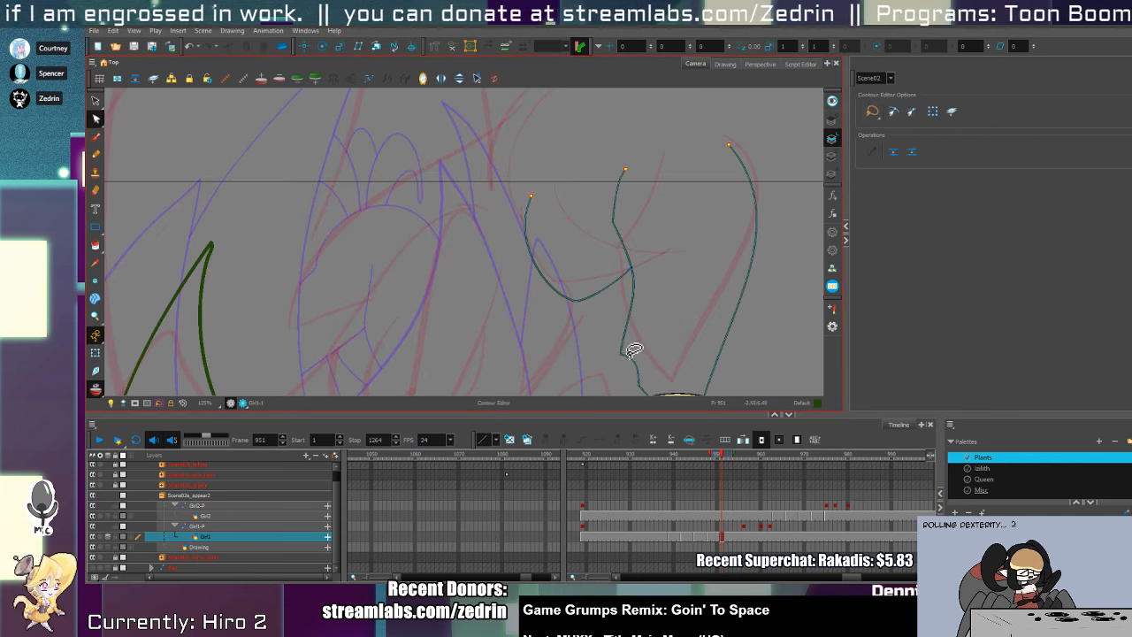
click(625, 345)
mouse_move(637, 361)
mouse_down()
mouse_move(695, 221)
mouse_move(710, 295)
mouse_move(663, 296)
mouse_up()
scroll(663, 297, down, 1)
key(alt+b)
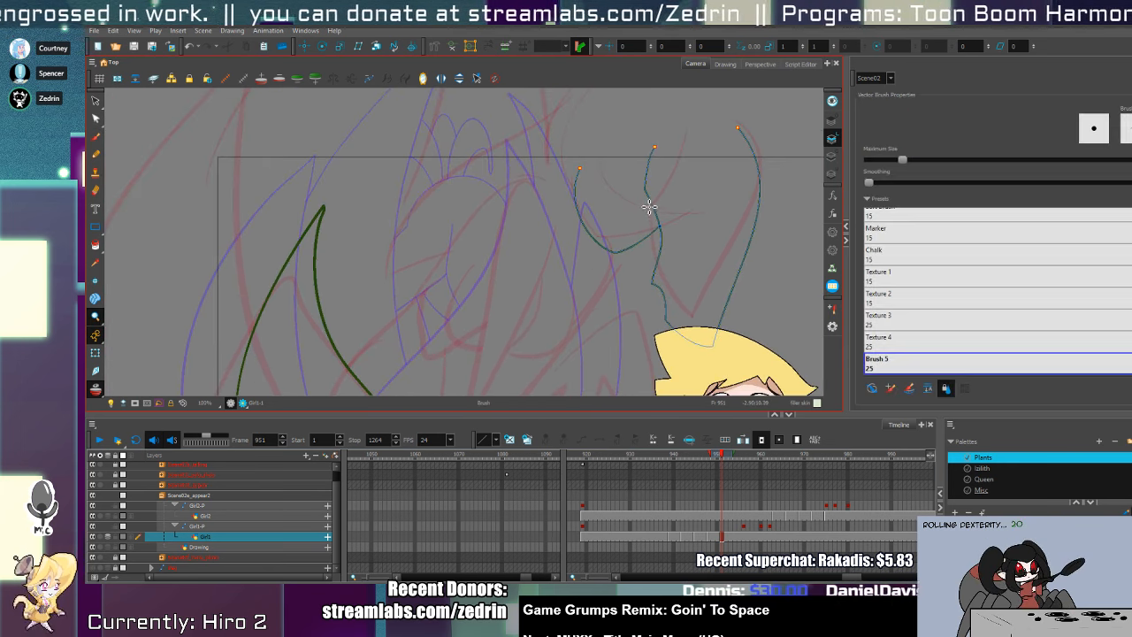
key(alt+/)
drag(645, 187, 732, 376)
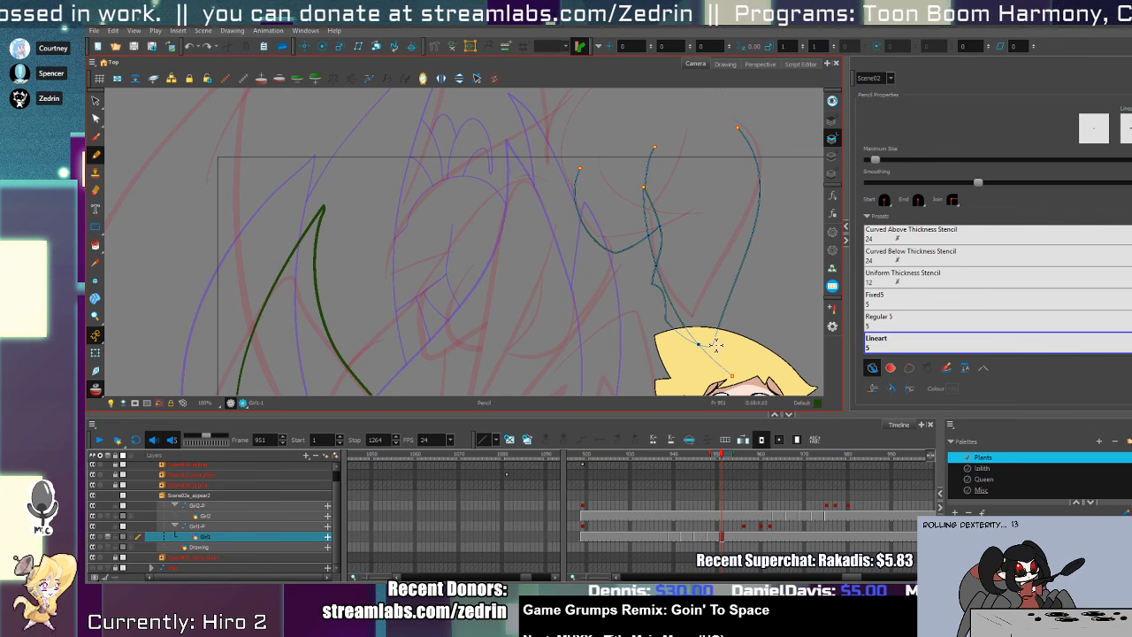
- Cut away the old bumpy inner edge and the new line's excess end, joining the new edge to the lock's outline
key(alt+t)
drag(672, 319, 687, 348)
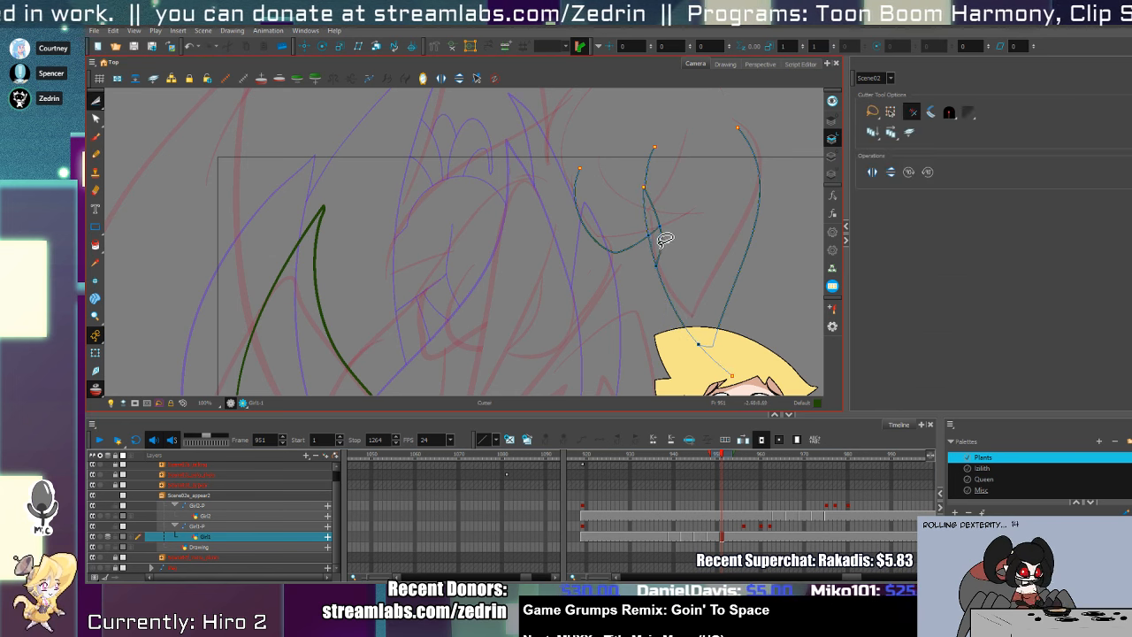
key(alt+s)
click(655, 186)
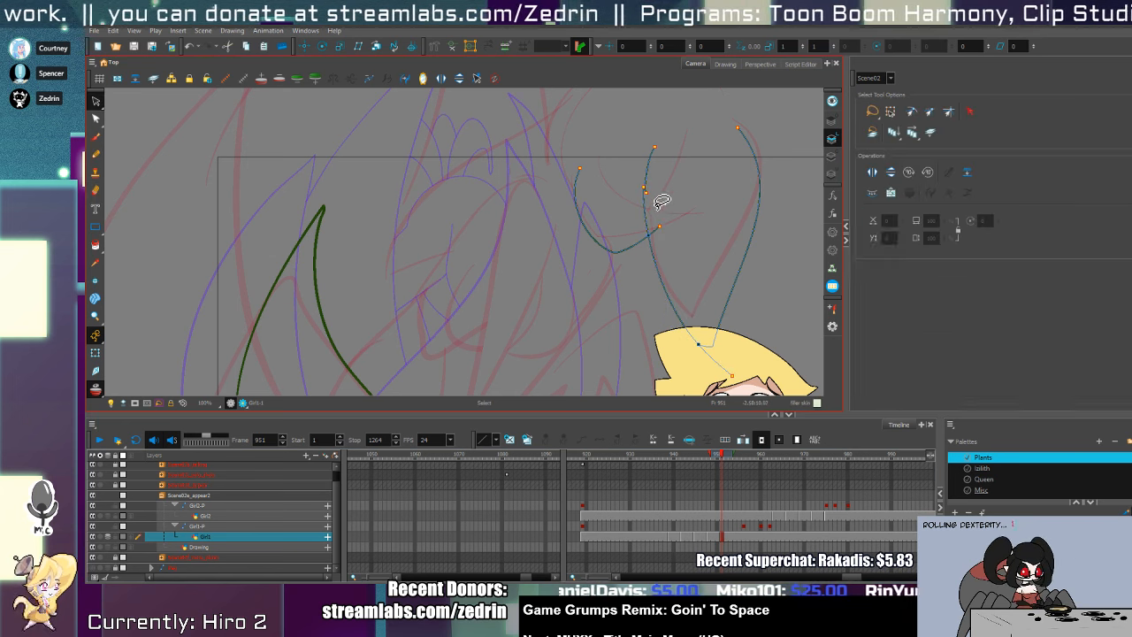
key(alt+q)
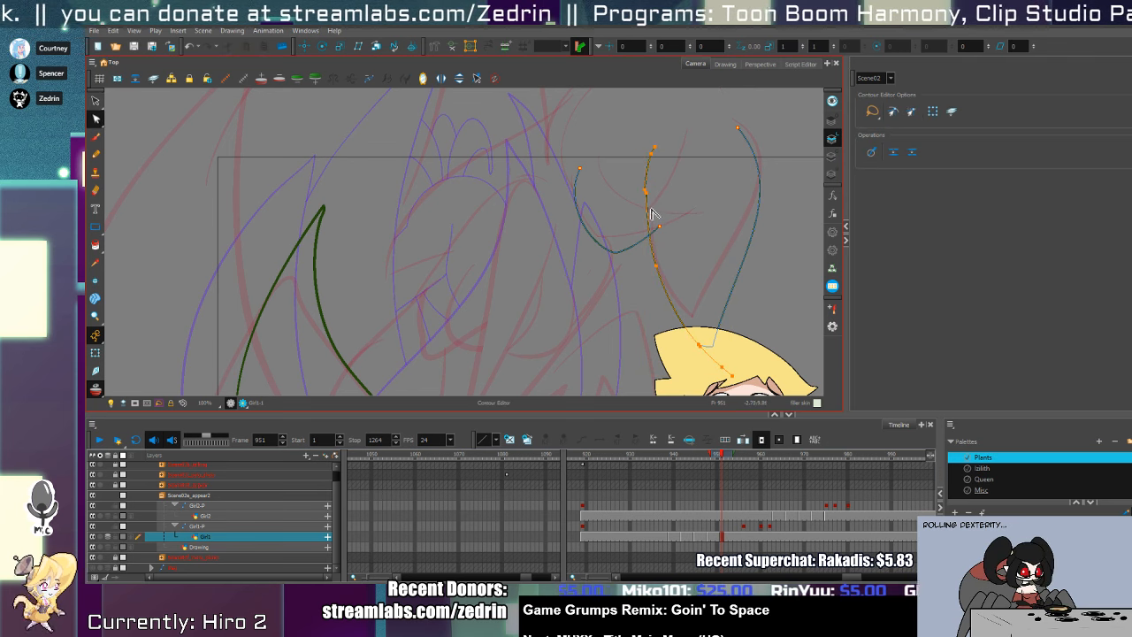
key(alt+s)
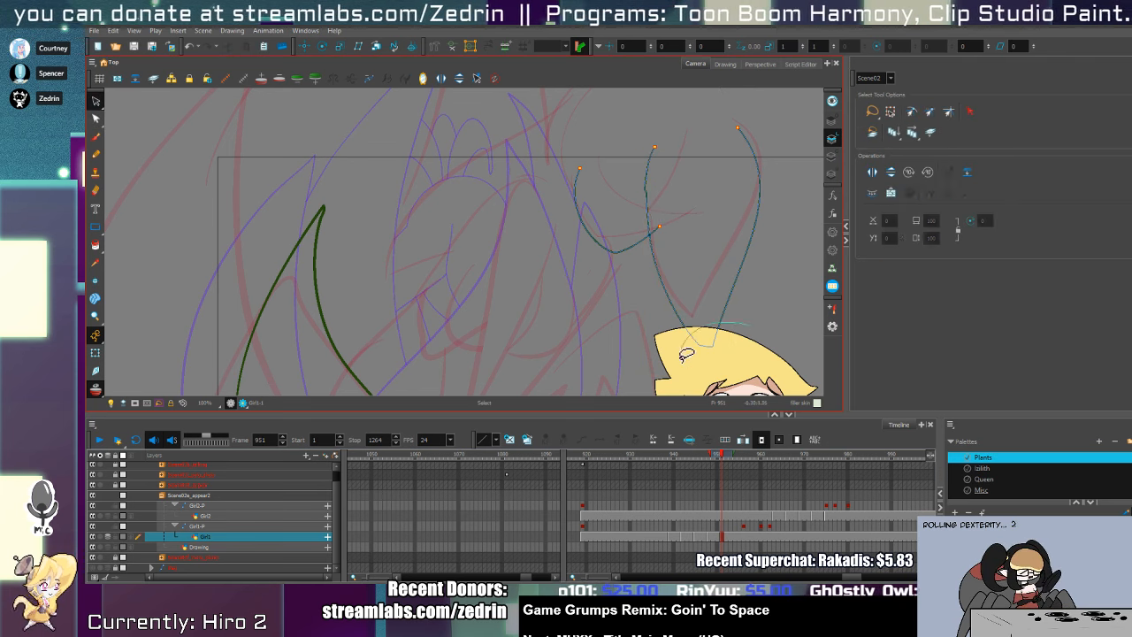
click(662, 245)
- Draw two pointed strand tips along the lower part of the lock's inner edge
key(alt+slash)
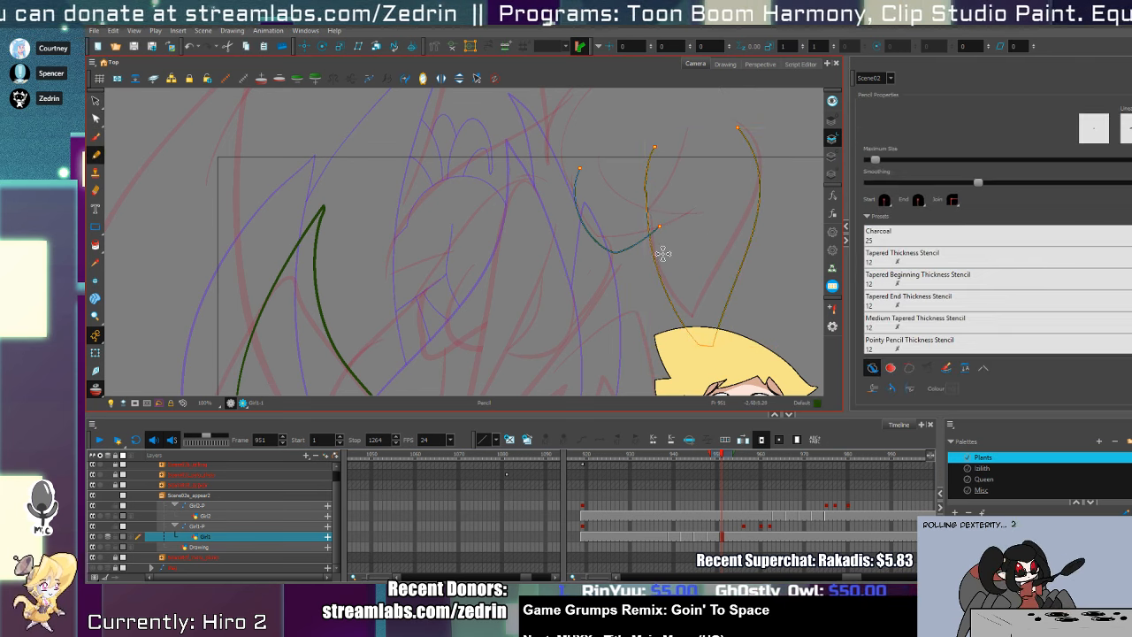
drag(677, 217, 666, 323)
key(ctrl+z)
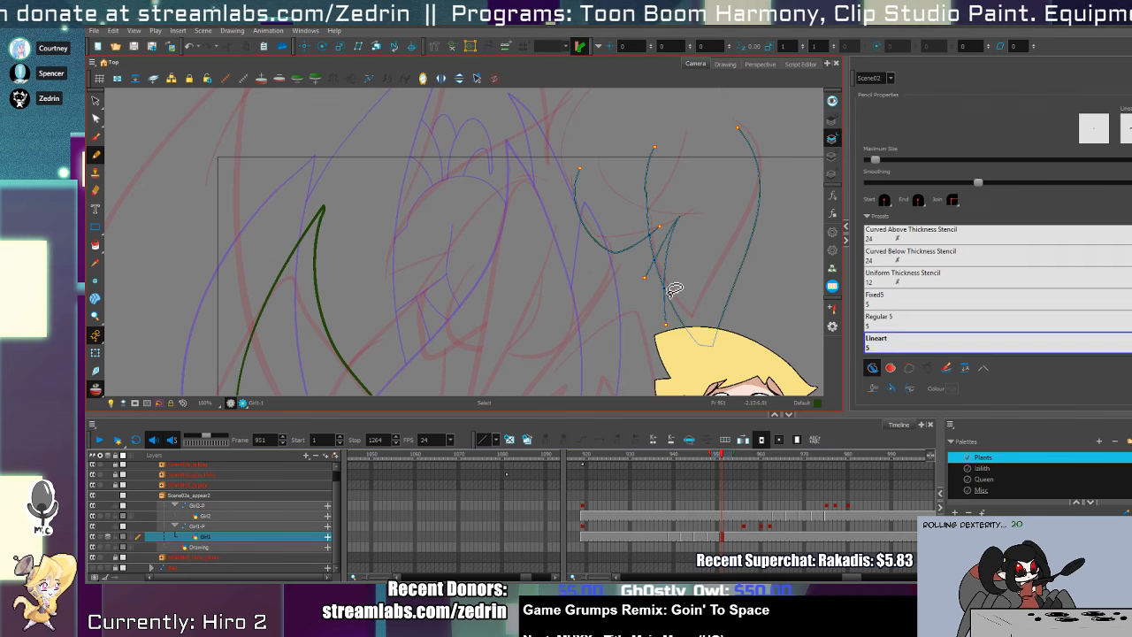
key(ctrl+z)
mouse_move(674, 253)
mouse_down()
mouse_move(666, 316)
mouse_move(699, 341)
mouse_up()
key(ctrl+z)
- Trim the overlapping ends of the strand tips and the jaw line where they meet the lock's inner edge
key(alt+t)
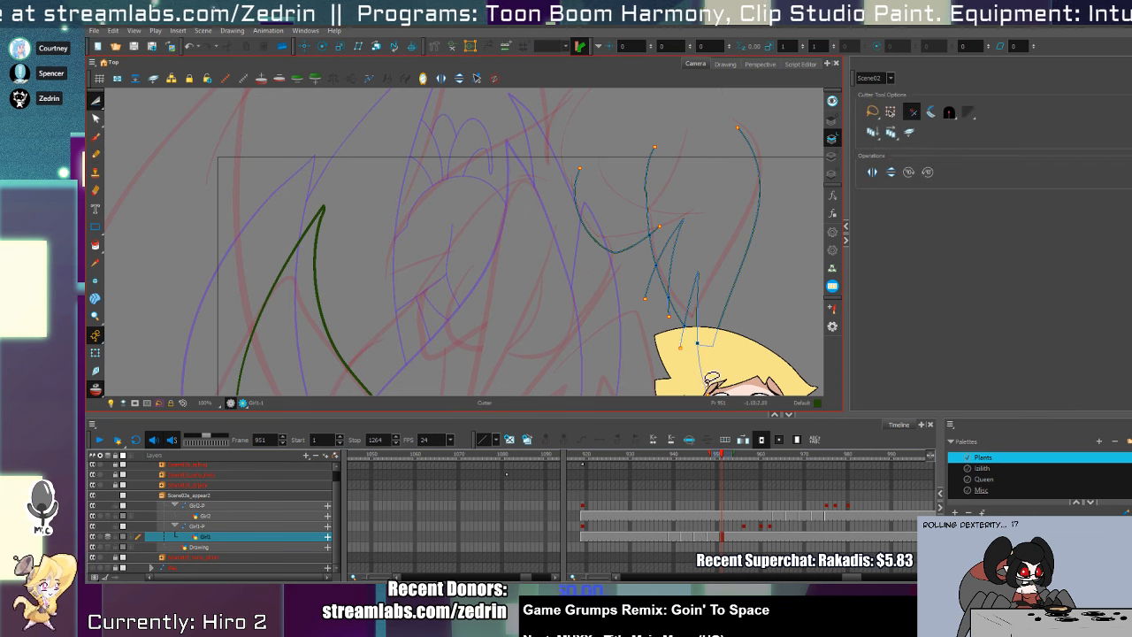
mouse_move(655, 286)
mouse_down()
mouse_move(648, 273)
mouse_move(669, 292)
mouse_up()
key(alt+s)
click(721, 325)
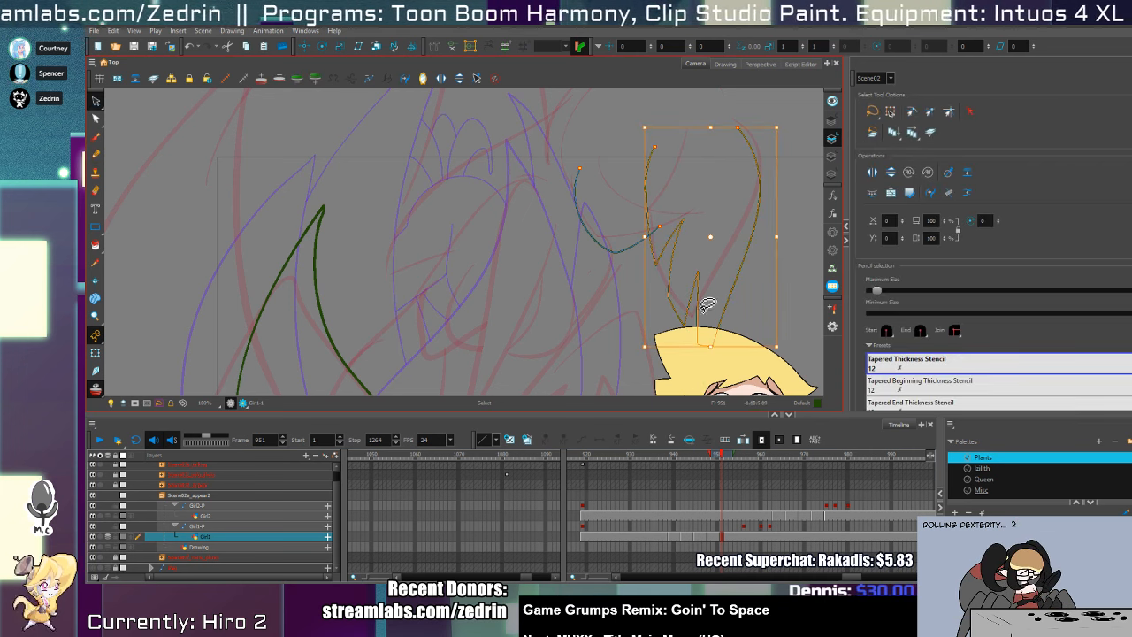
key(alt+t)
key(Delete)
key(ctrl+z)
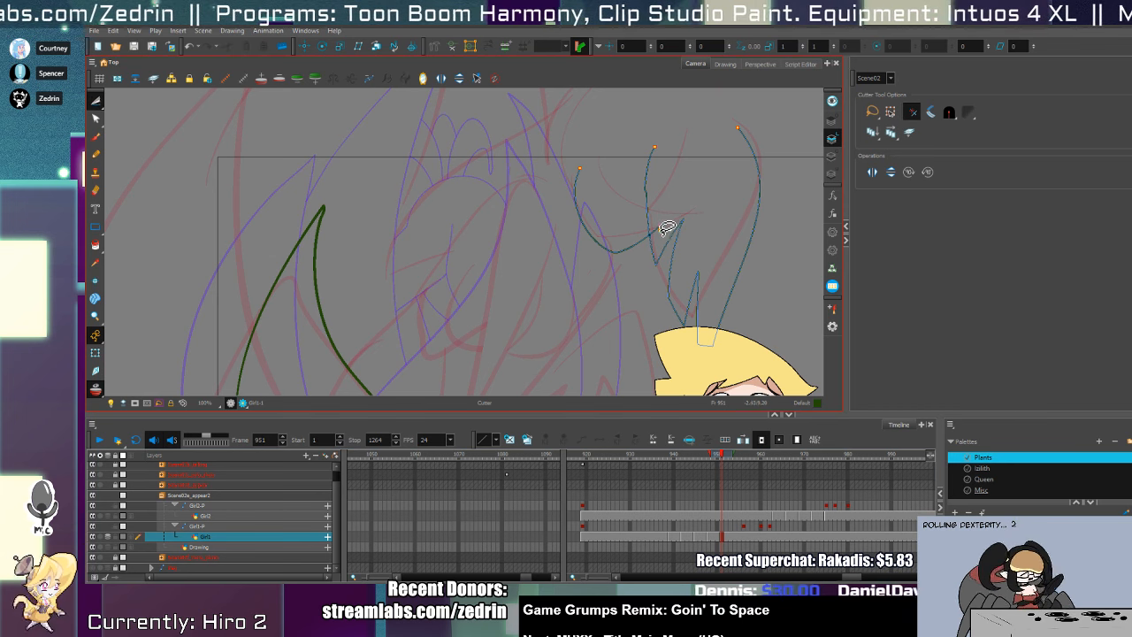
scroll(626, 193, up, 2)
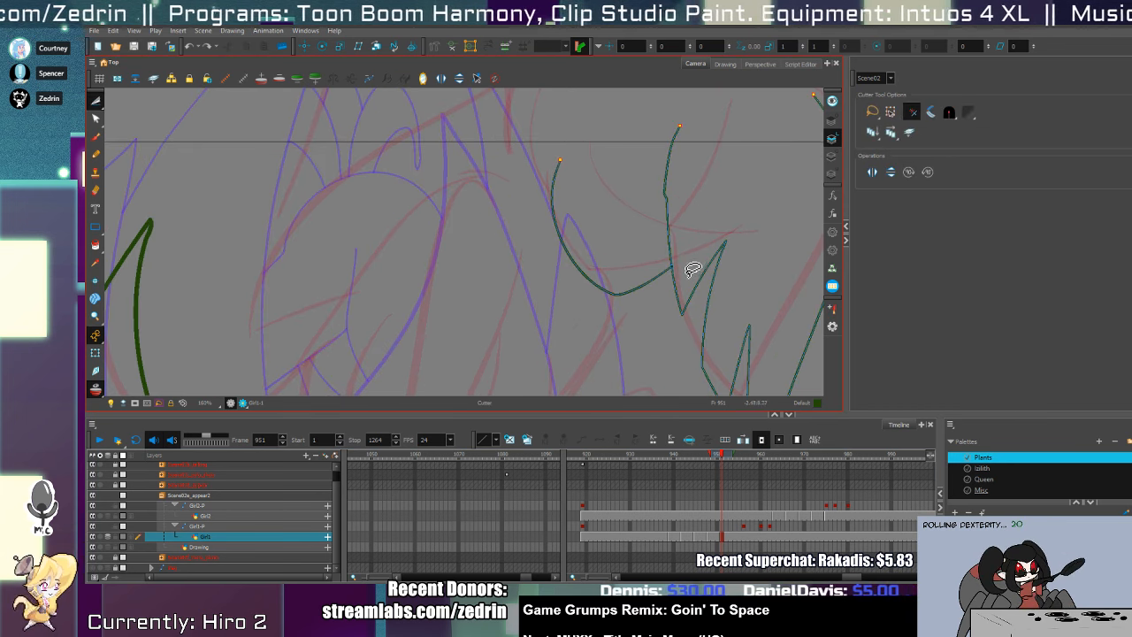
drag(658, 234, 667, 277)
- Draw the hair section beside the face with an inner curve from the lock and an outer curve converging to a low tip
key(alt+/)
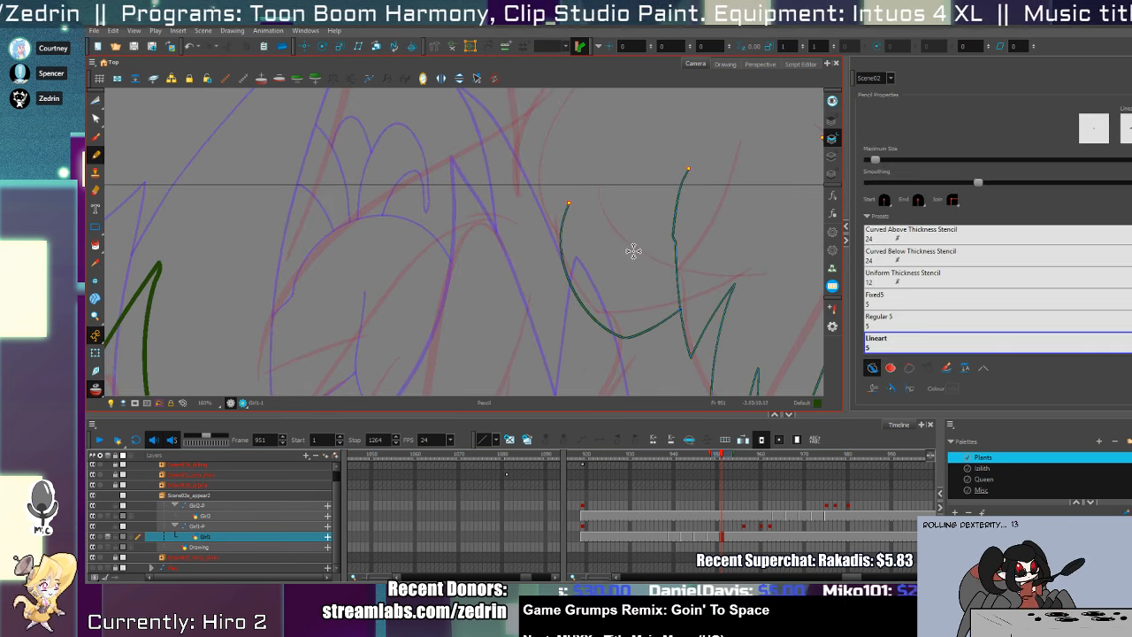
scroll(663, 235, down, 1)
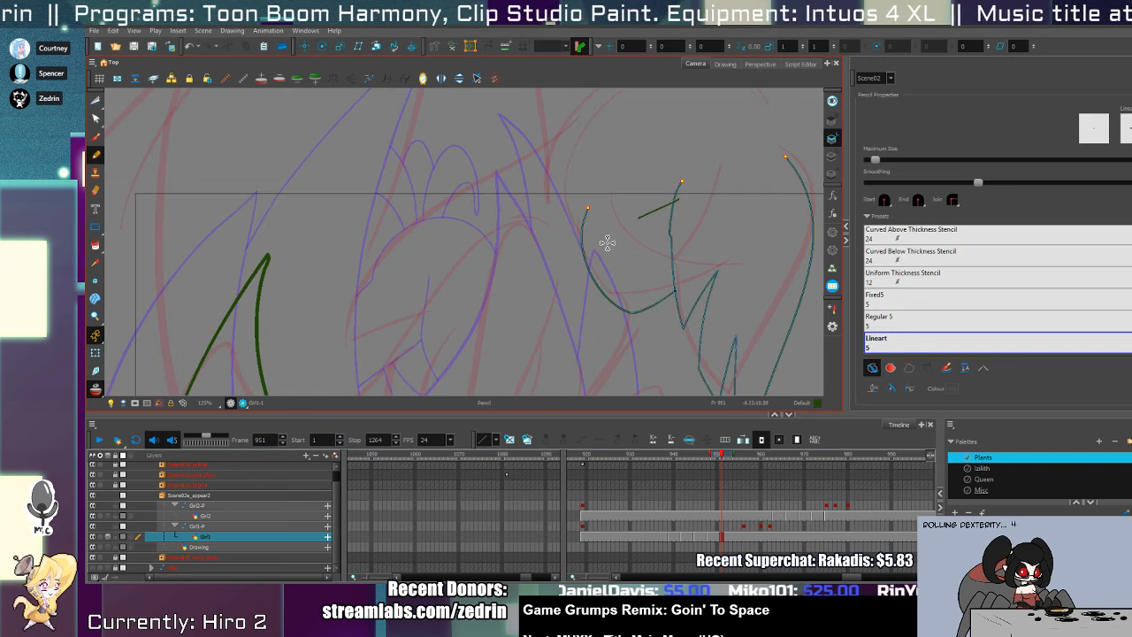
mouse_move(607, 243)
mouse_down()
mouse_move(576, 321)
mouse_move(604, 378)
mouse_up()
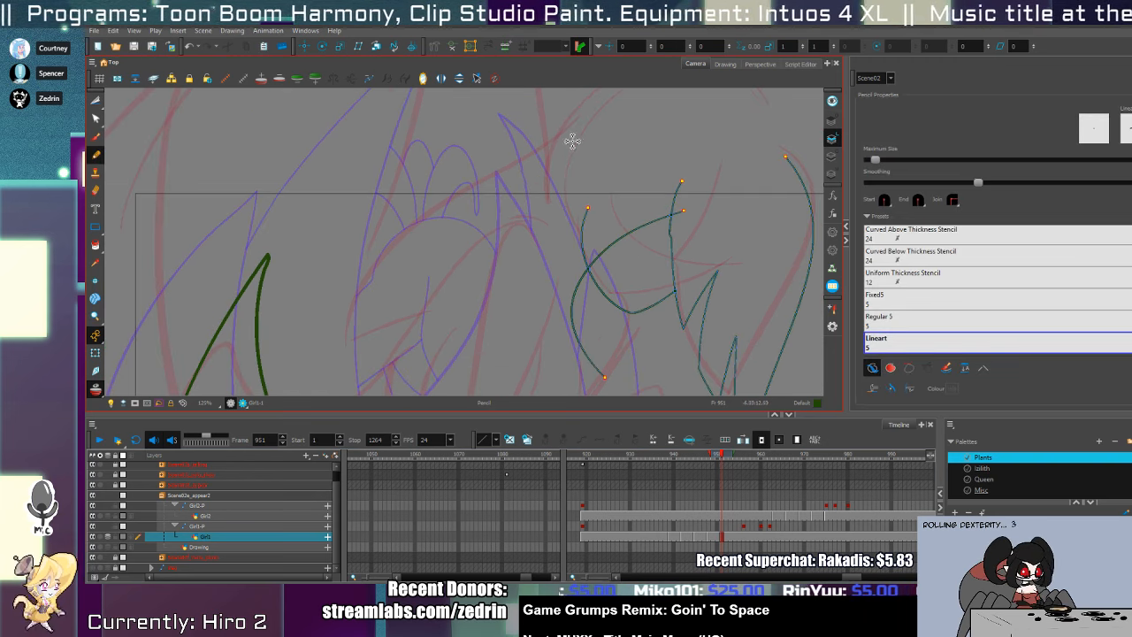
mouse_move(579, 142)
mouse_down()
mouse_move(555, 342)
mouse_move(515, 277)
mouse_move(521, 297)
mouse_up()
key(ctrl+z)
mouse_move(513, 204)
mouse_down()
mouse_move(639, 366)
mouse_move(598, 369)
mouse_move(602, 323)
mouse_up()
- Cut away the excess ends around the new hair section's outline and the face line's end that runs inside it
key(alt+t)
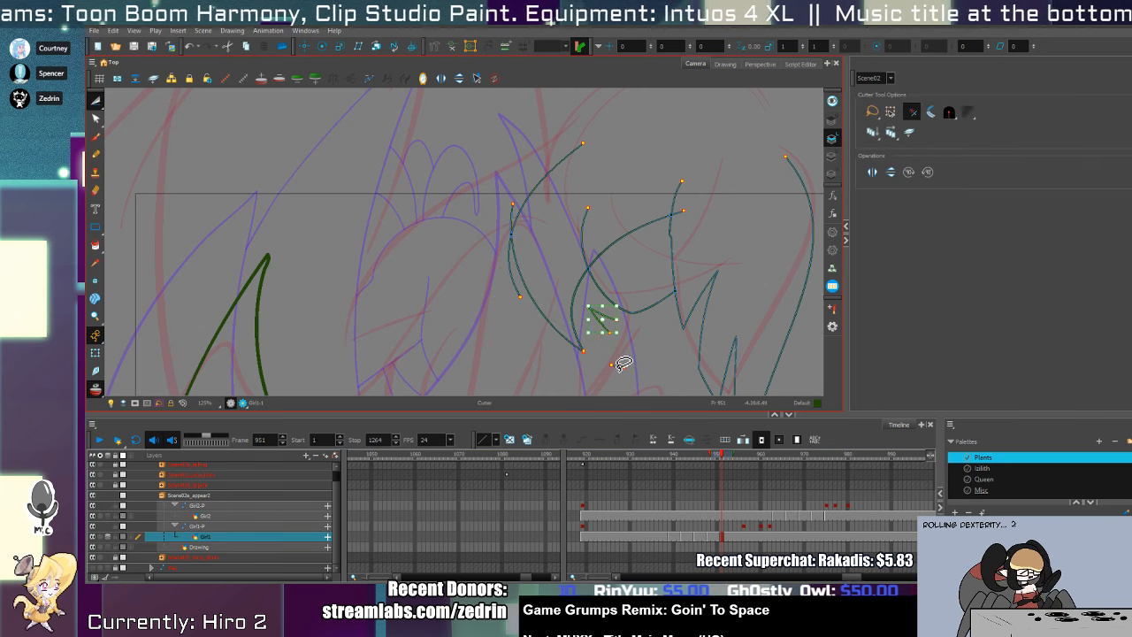
key(Delete)
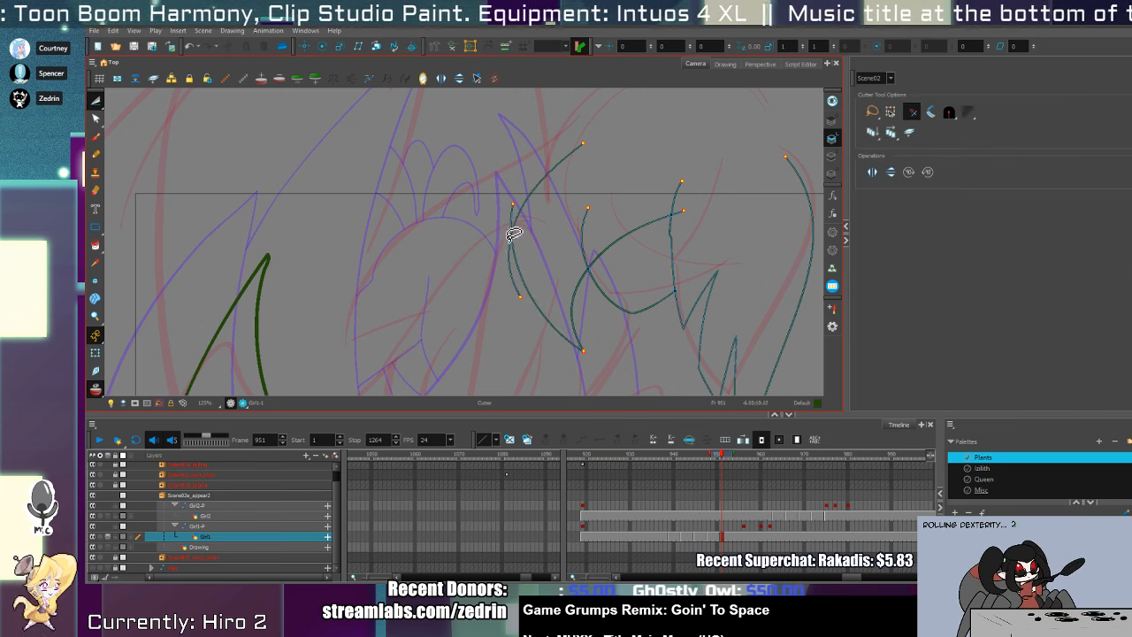
drag(510, 269, 519, 244)
key(alt+s)
drag(609, 359, 556, 333)
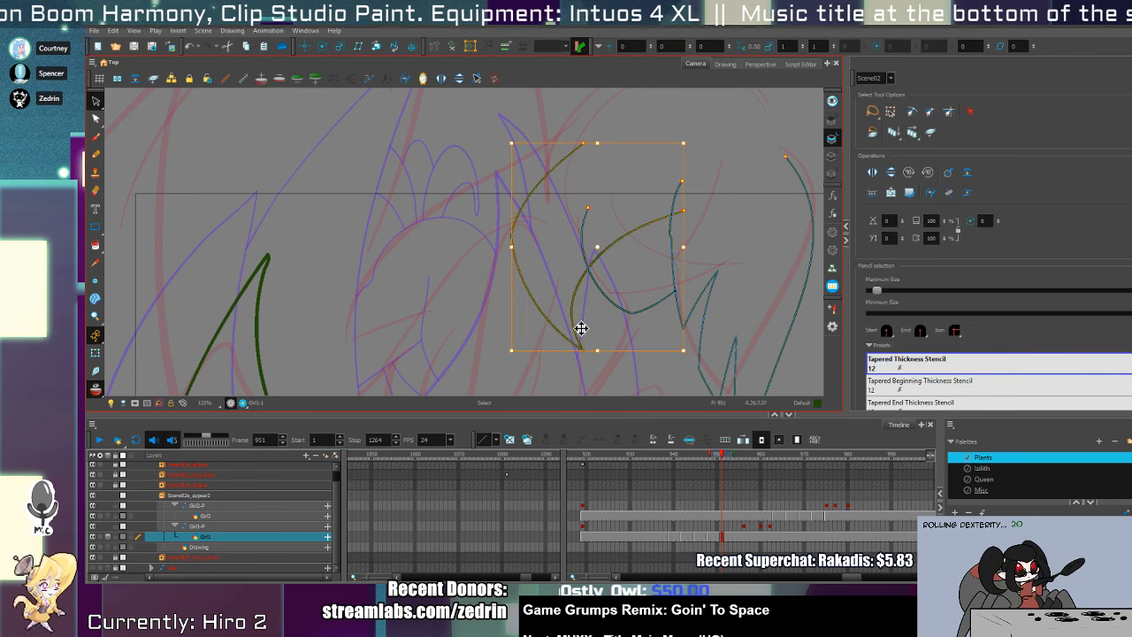
key(alt+t)
- Draw a pointed notch in the outer edge of the new hair section and trim its overlapping lines
key(alt+slash)
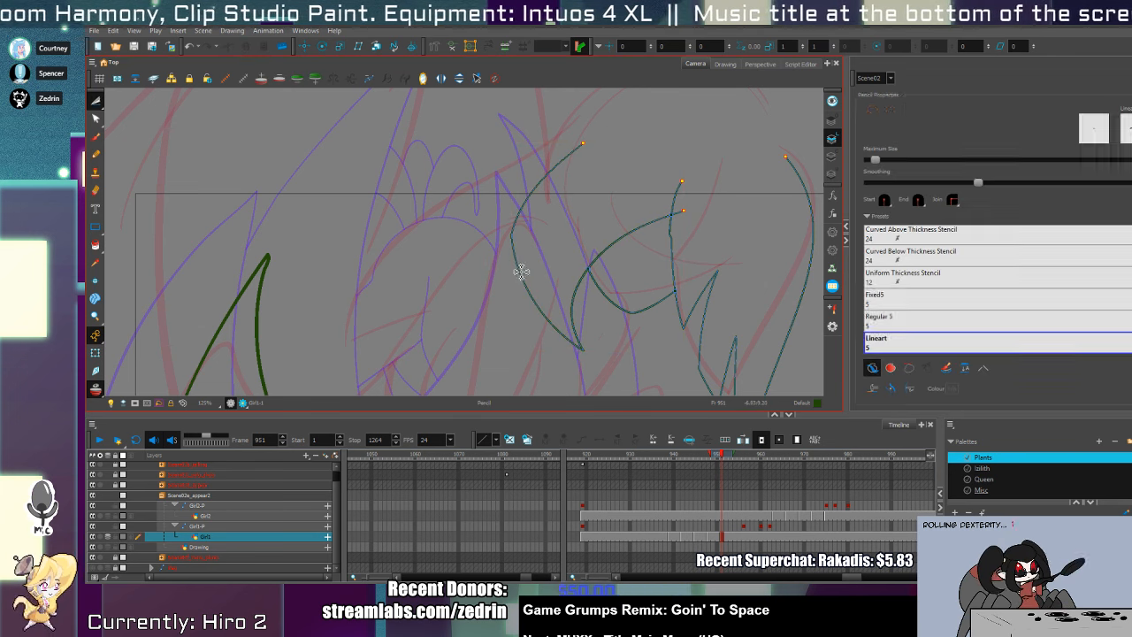
mouse_move(539, 338)
mouse_down()
mouse_move(567, 221)
mouse_move(565, 364)
mouse_up()
key(alt+t)
mouse_move(547, 299)
mouse_down()
mouse_move(525, 326)
mouse_move(551, 357)
mouse_up()
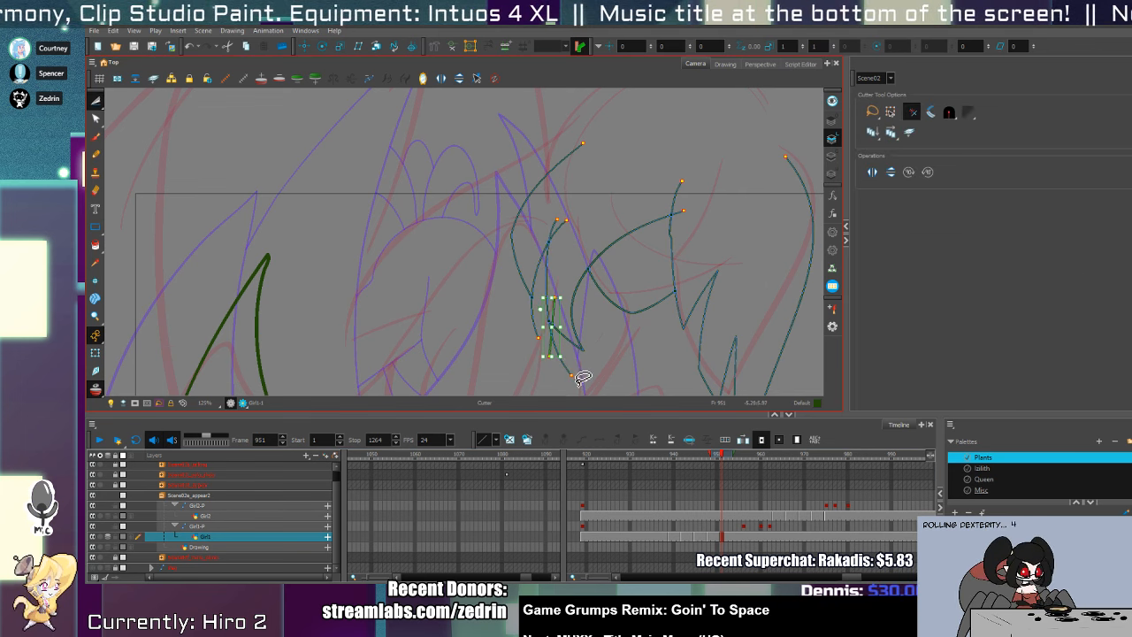
key(Delete)
key(alt+s)
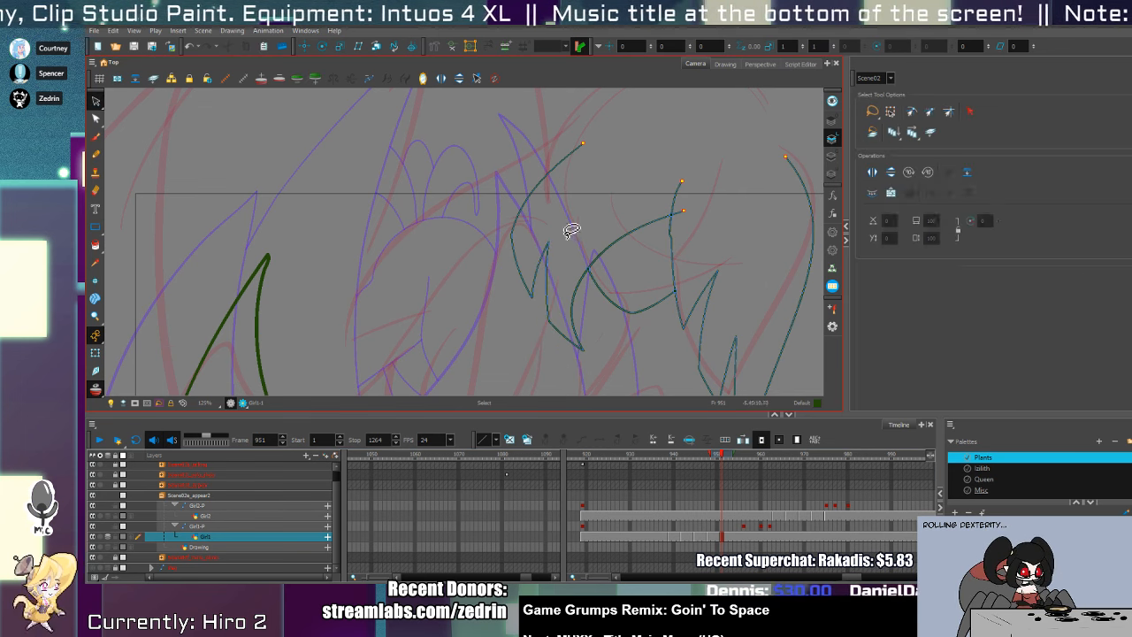
- Trim the hair section's inner curve at the lock's edge and reshape it to bulge up and outward
click(591, 344)
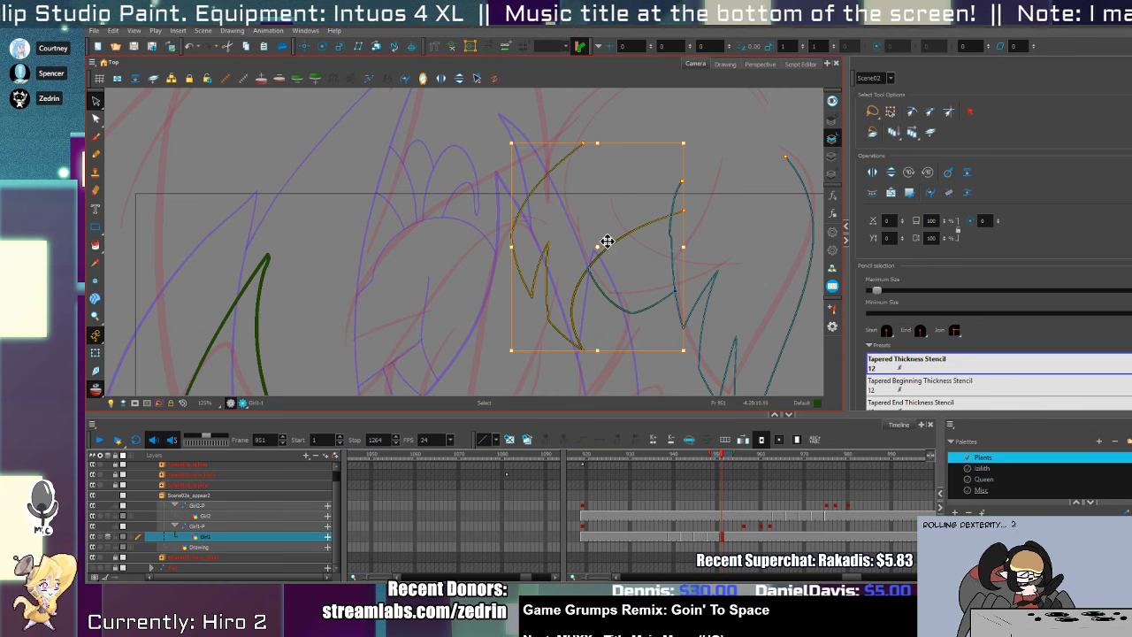
key(alt+q)
key(alt+t)
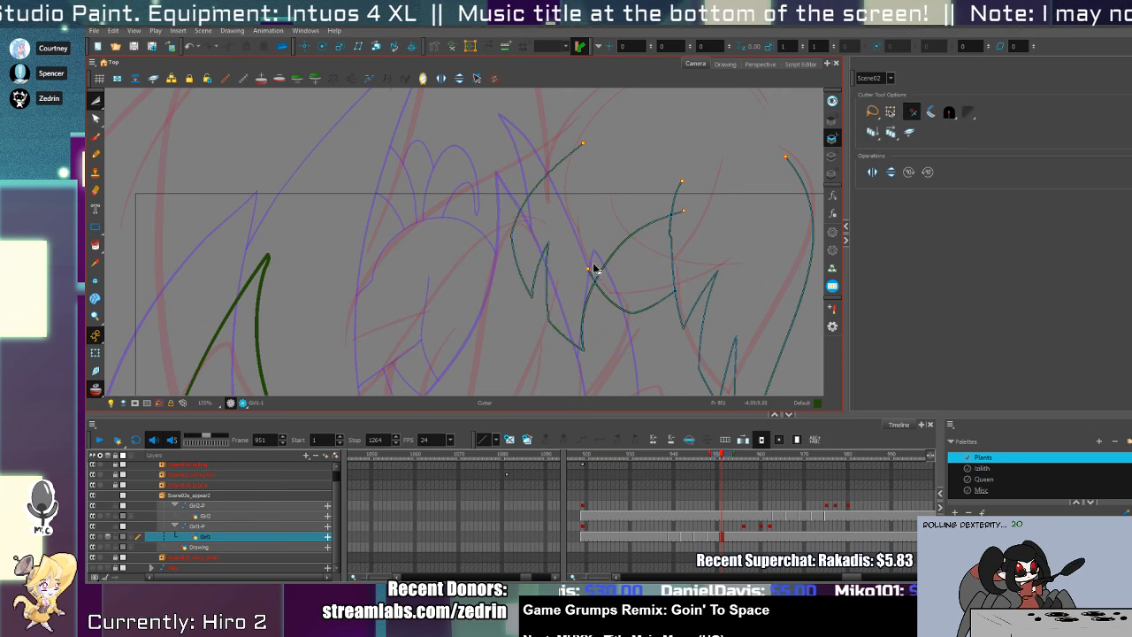
key(alt+z)
click(671, 239)
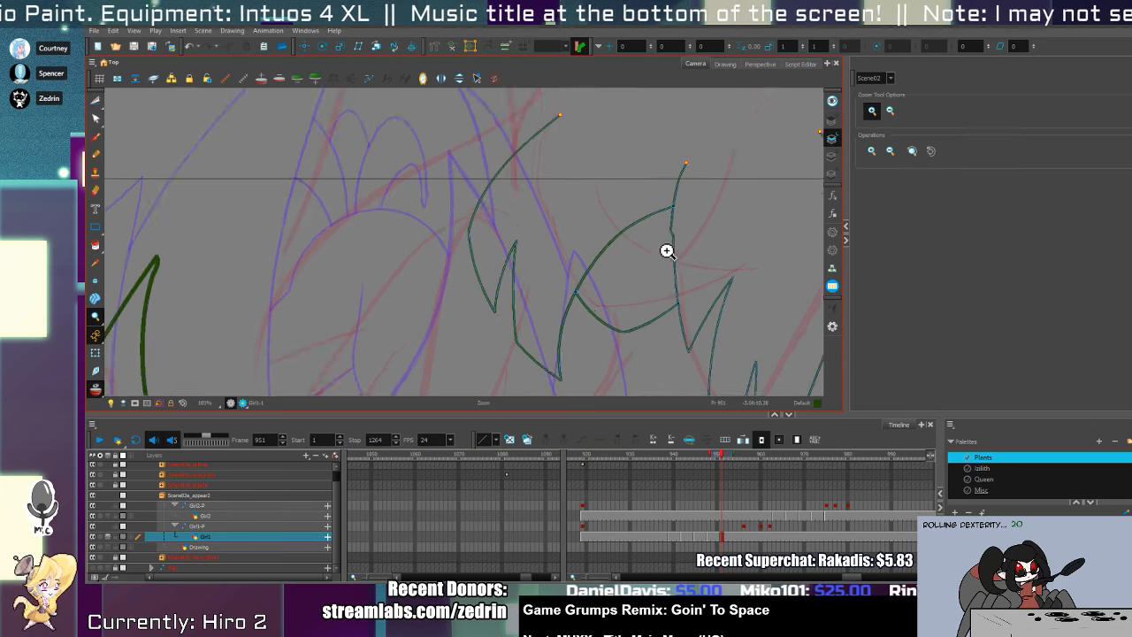
click(664, 243)
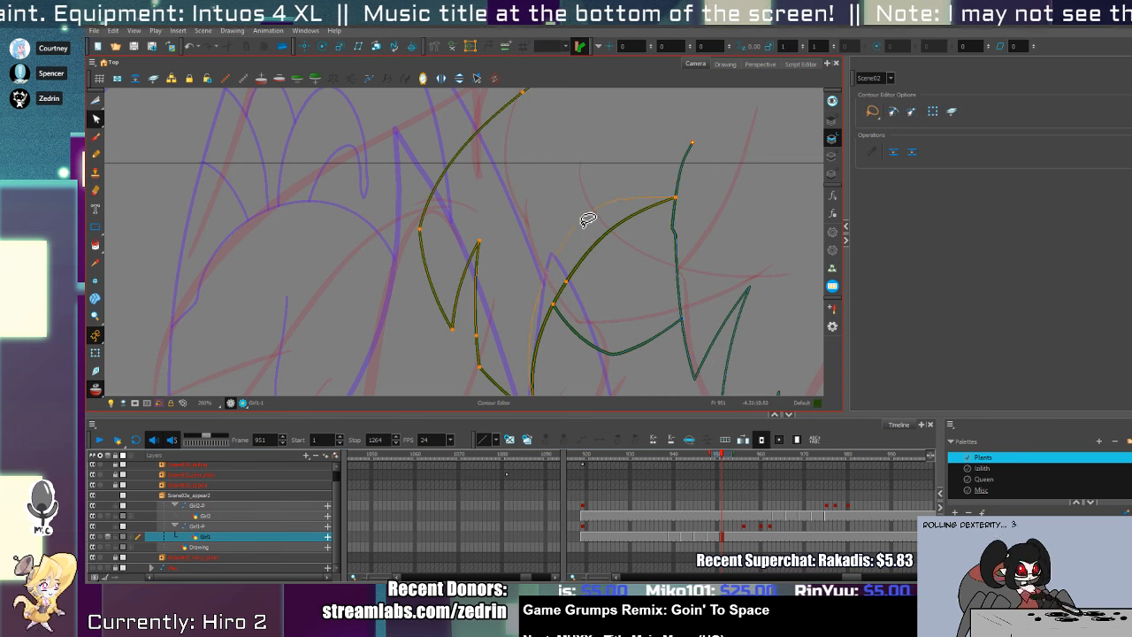
- Extend the face line up to the hair section's reshaped inner curve and trim off the overlapping ends
key(alt+/)
drag(536, 251, 566, 311)
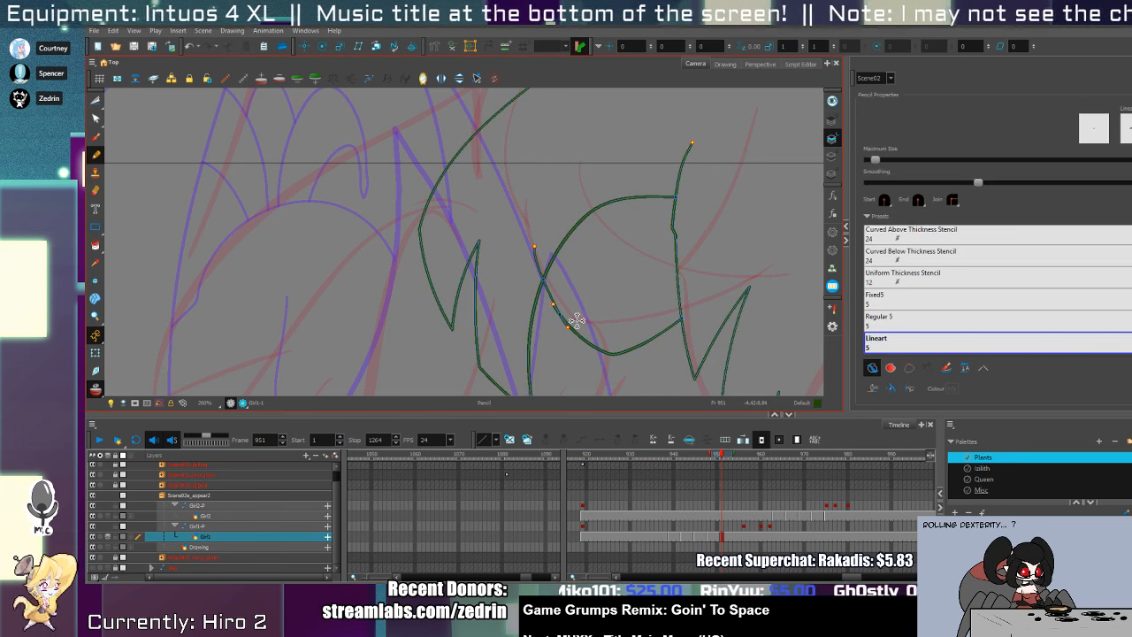
key(alt+t)
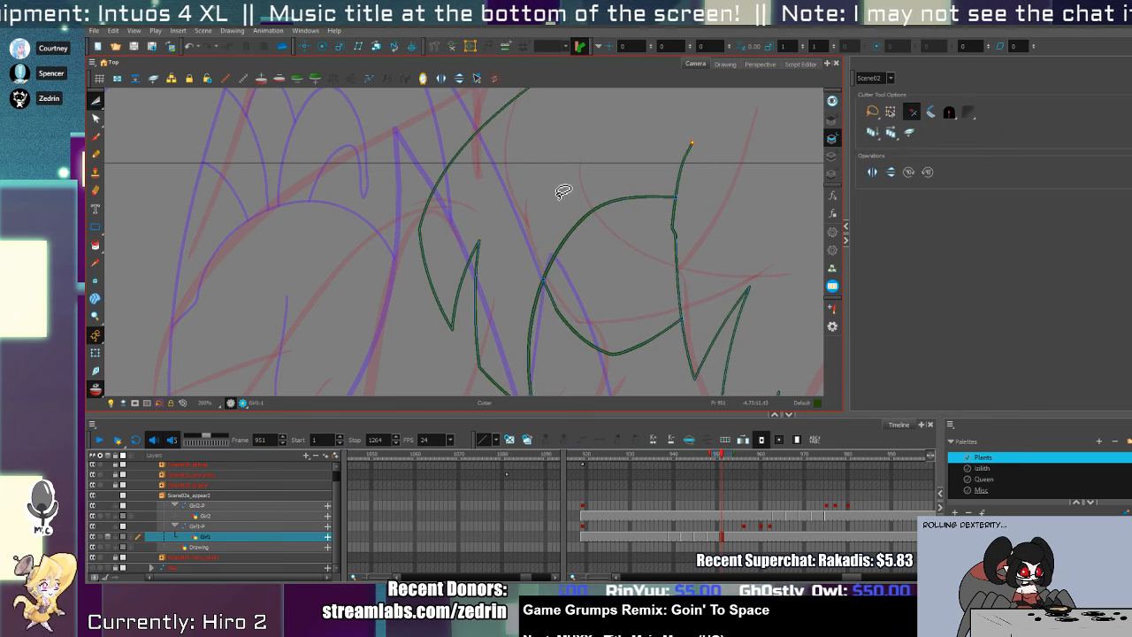
- Draw a hairline curve from the hair parting up to the outer hair outline and extend that outline to meet it
key(alt+z)
alt+click(562, 207)
alt+click(563, 207)
alt+click(563, 204)
alt+click(562, 204)
mouse_move(586, 189)
mouse_down()
mouse_move(569, 205)
mouse_move(649, 252)
mouse_up()
click(603, 208)
click(601, 208)
key(alt+slash)
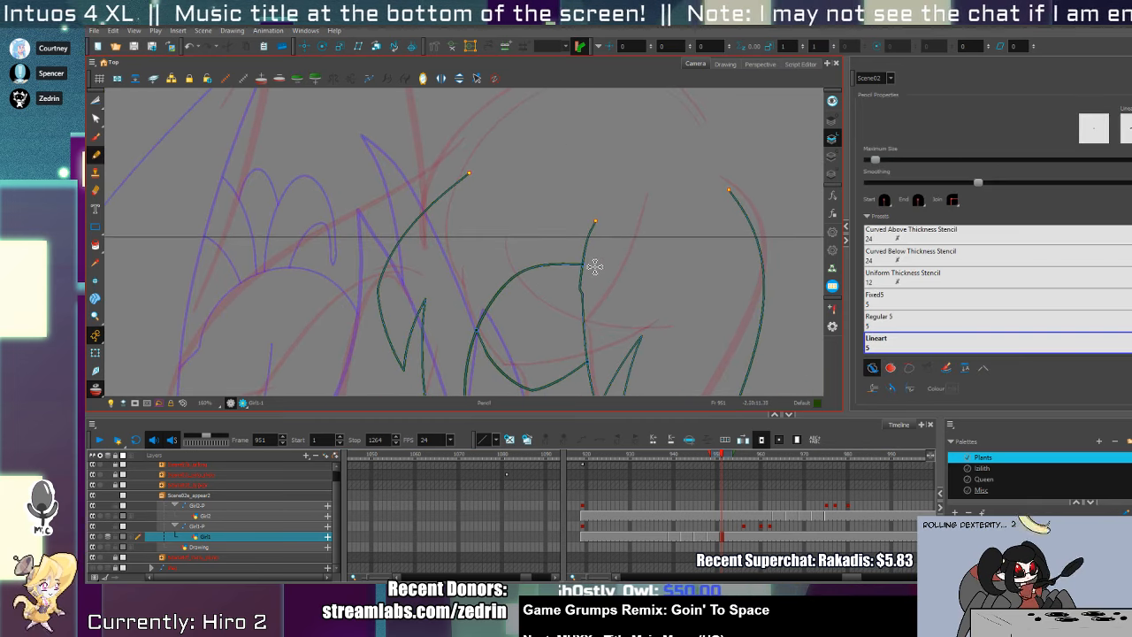
mouse_move(584, 263)
mouse_down()
mouse_move(655, 240)
mouse_move(704, 155)
mouse_move(765, 244)
mouse_up()
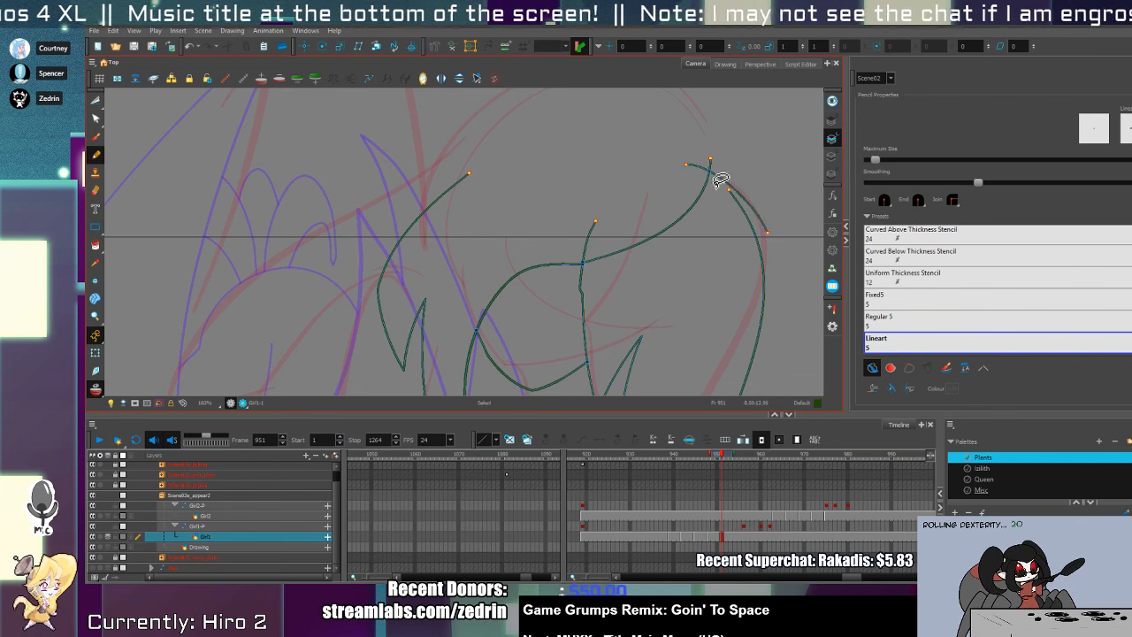
- Cut away the excess ends where the new hairline curve meets the outer hair outline and the parting
key(alt+t)
drag(581, 239, 593, 221)
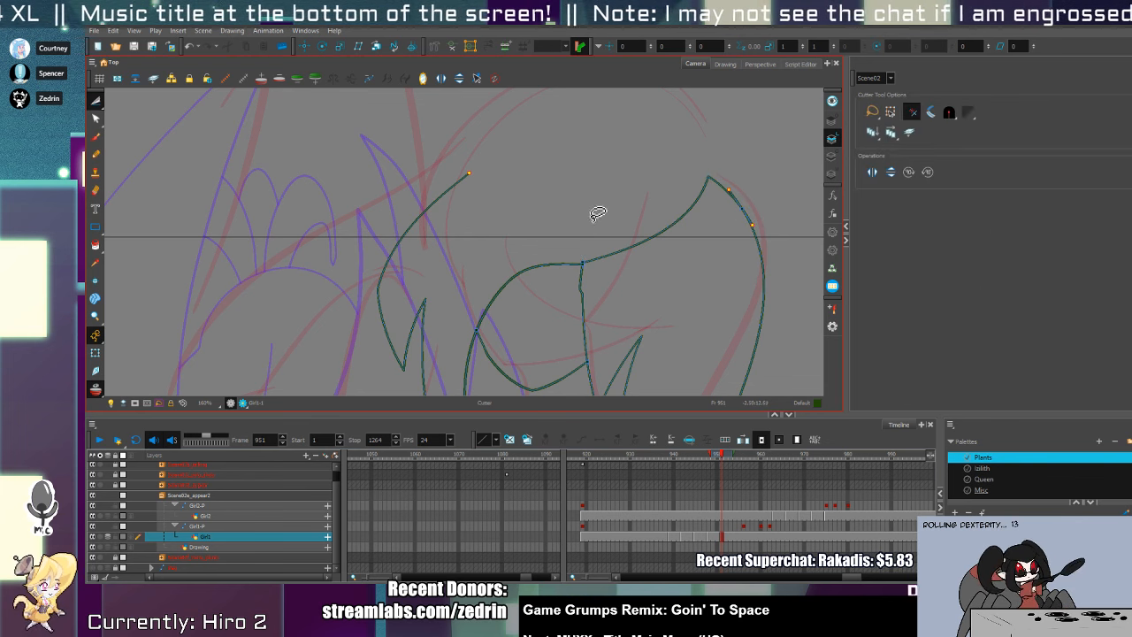
key(alt+s)
click(755, 235)
- Draw the opposite hairline curve from the open end of the front hair outline down to the parting
mouse_move(652, 269)
mouse_down()
mouse_move(657, 258)
mouse_move(716, 308)
mouse_up()
key(alt+slash)
drag(546, 201, 654, 304)
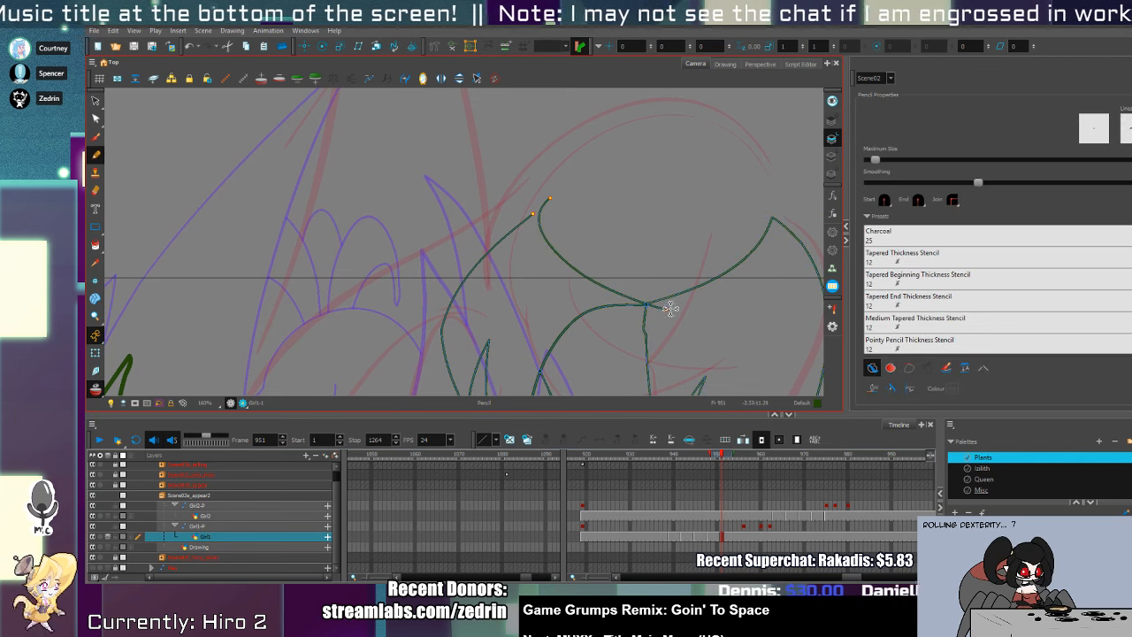
mouse_move(547, 213)
mouse_down()
mouse_move(720, 215)
mouse_move(770, 251)
mouse_up()
key(ctrl+z)
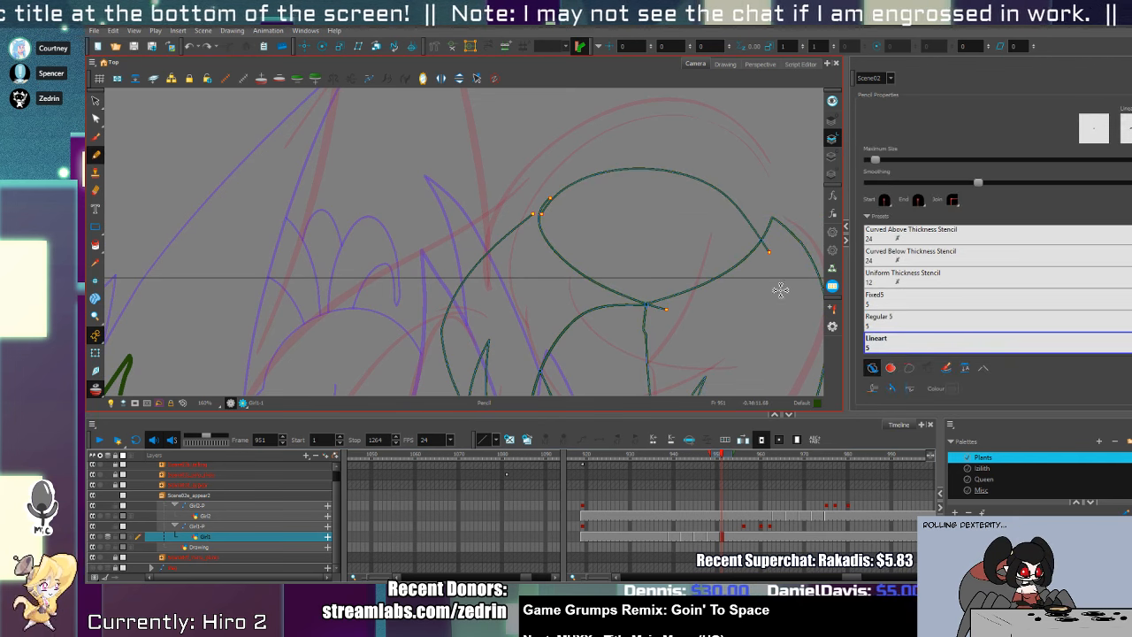
key(ctrl+z)
- Draw an arc over the top of the head between the two hairline curves and trim its excess ends
drag(541, 209, 795, 277)
key(alt+s)
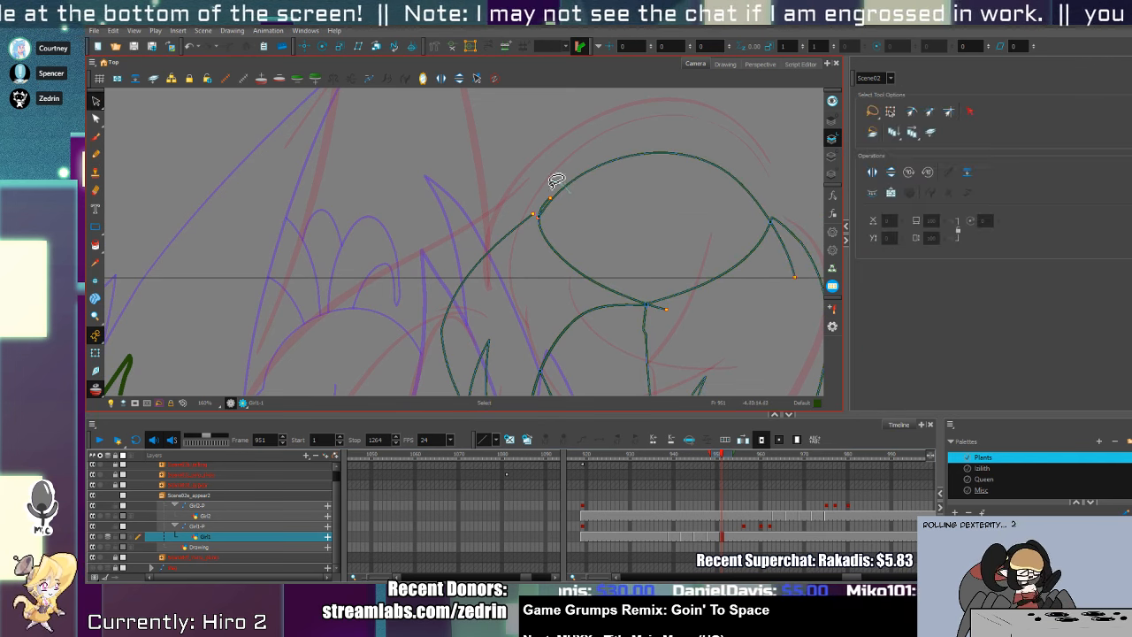
click(558, 190)
key(alt+t)
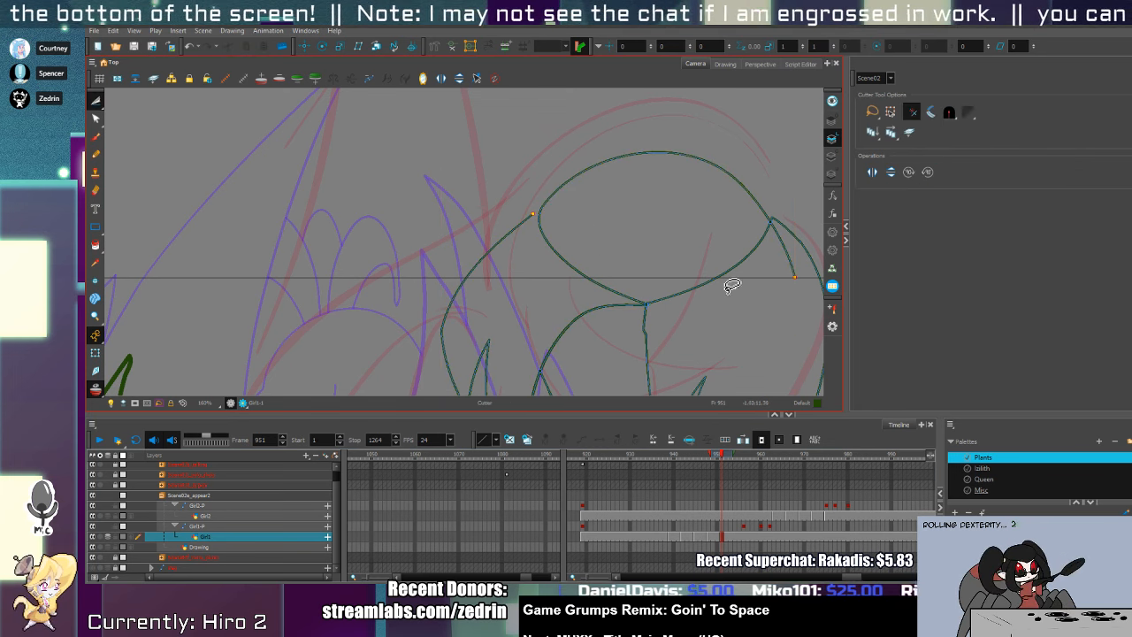
- Remove the leftover stub by the outer hair outline and smooth the outline where it joins the head arc
key(alt+q)
mouse_move(782, 273)
mouse_down()
mouse_move(798, 257)
mouse_move(720, 213)
mouse_up()
click(803, 254)
key(ctrl+a)
drag(760, 258, 735, 267)
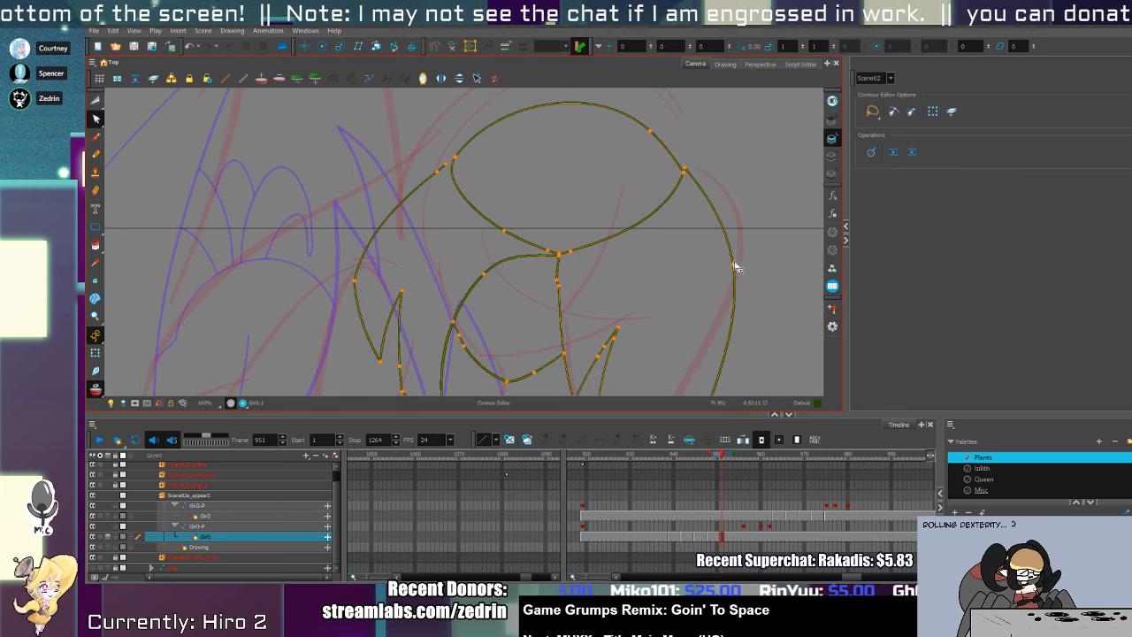
click(688, 168)
key(Delete)
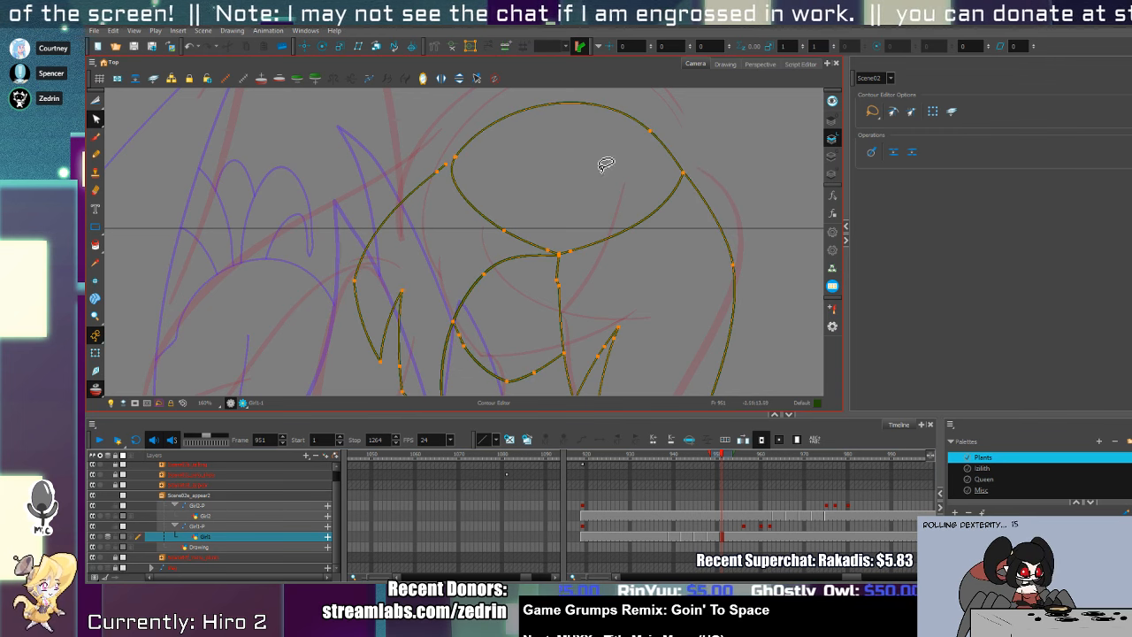
- Join the front hair outline to the head arc, trim its overshoot and straighten the adjoining hairline curve
mouse_move(450, 165)
mouse_down()
mouse_move(483, 150)
mouse_move(470, 169)
mouse_up()
key(alt+t)
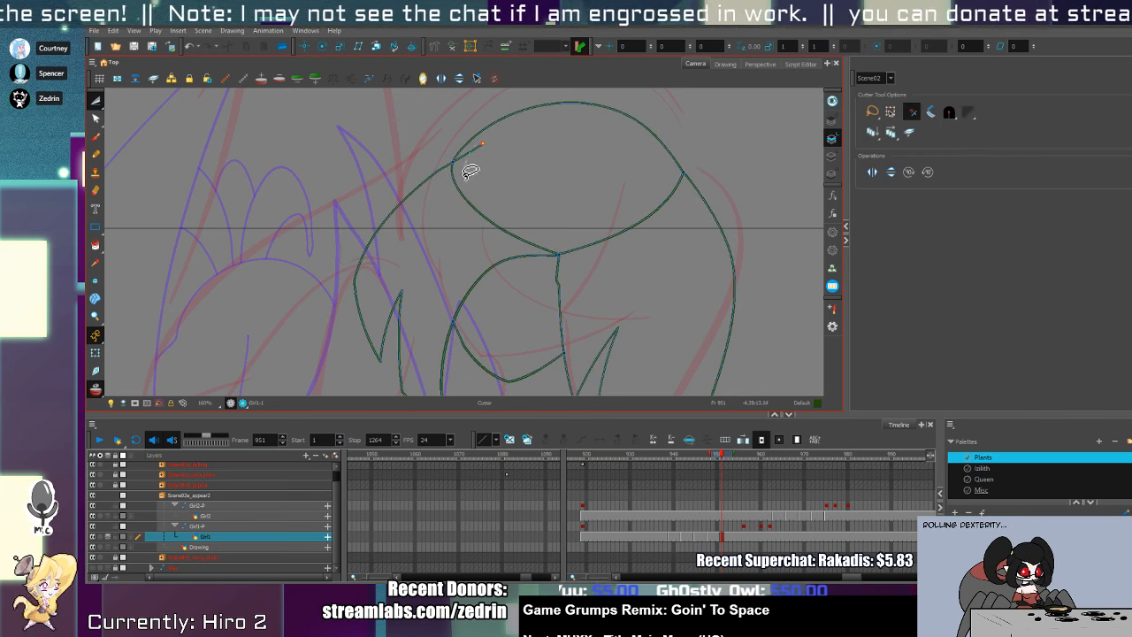
key(alt+q)
click(463, 148)
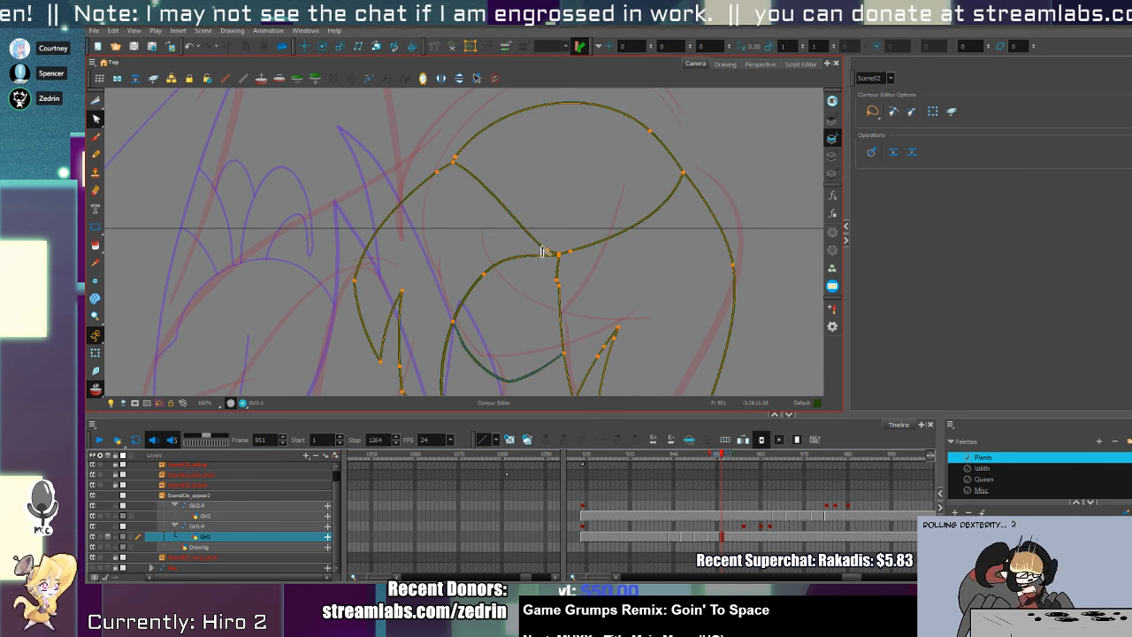
- Pull the corner between the head arc and outer outline inward and bend its hairline curve upward
key(space)
drag(538, 260, 513, 280)
key(alt+z)
alt+click(514, 279)
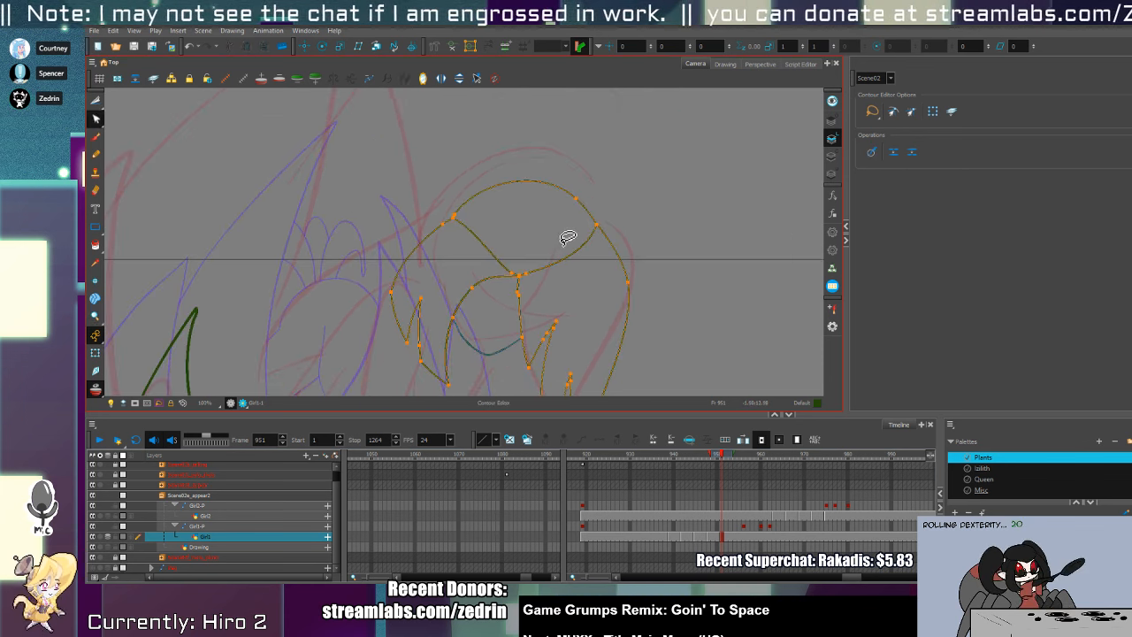
drag(562, 236, 584, 227)
click(596, 231)
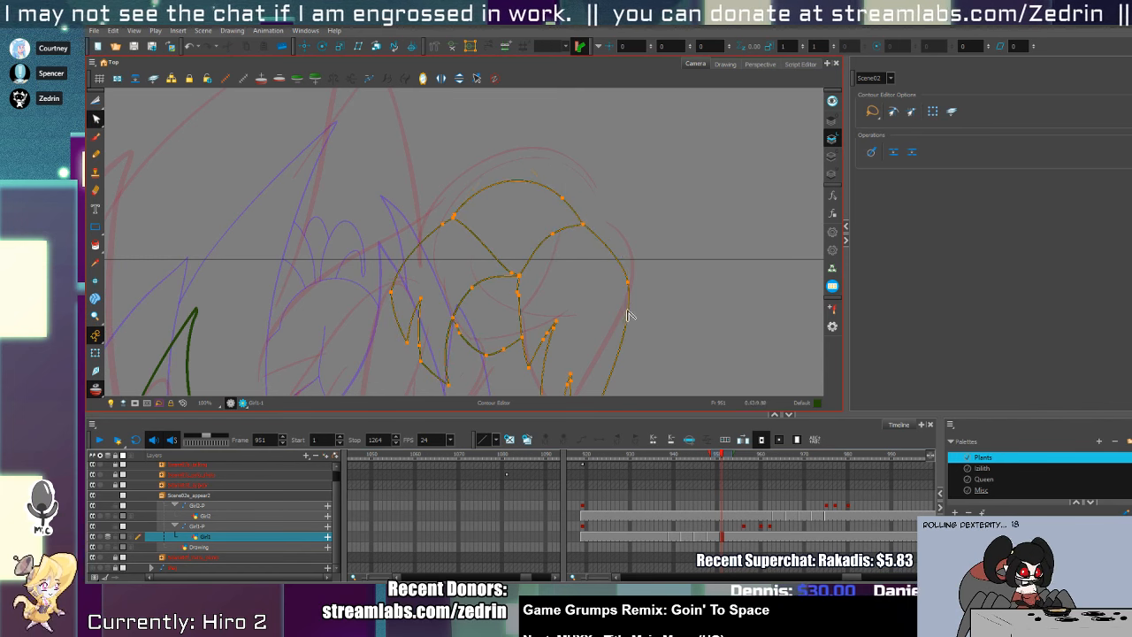
drag(626, 290, 620, 144)
key(space)
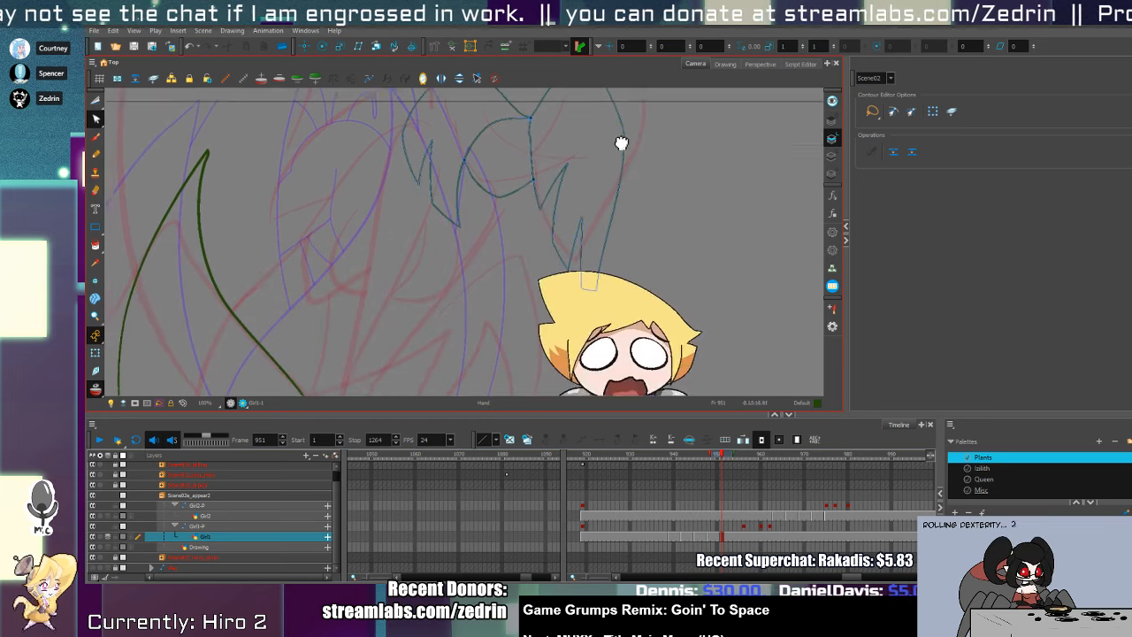
drag(581, 225, 642, 392)
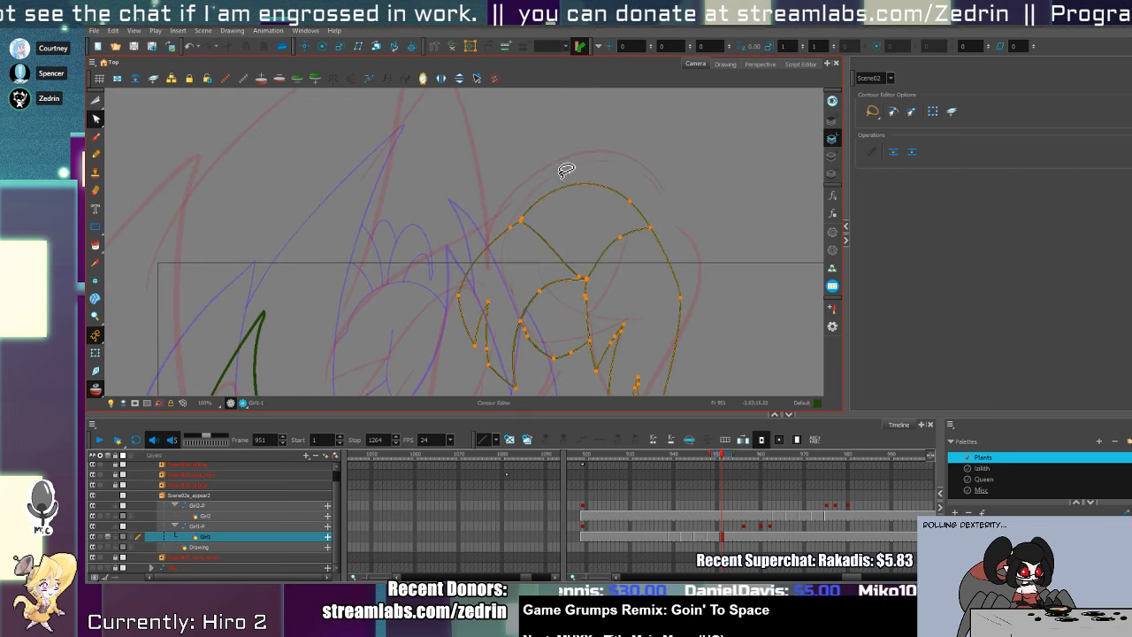
- Raise the corner of the outer hairline curve slightly and straighten the curve down to the parting
key(alt+z)
click(616, 225)
click(616, 237)
key(alt+q)
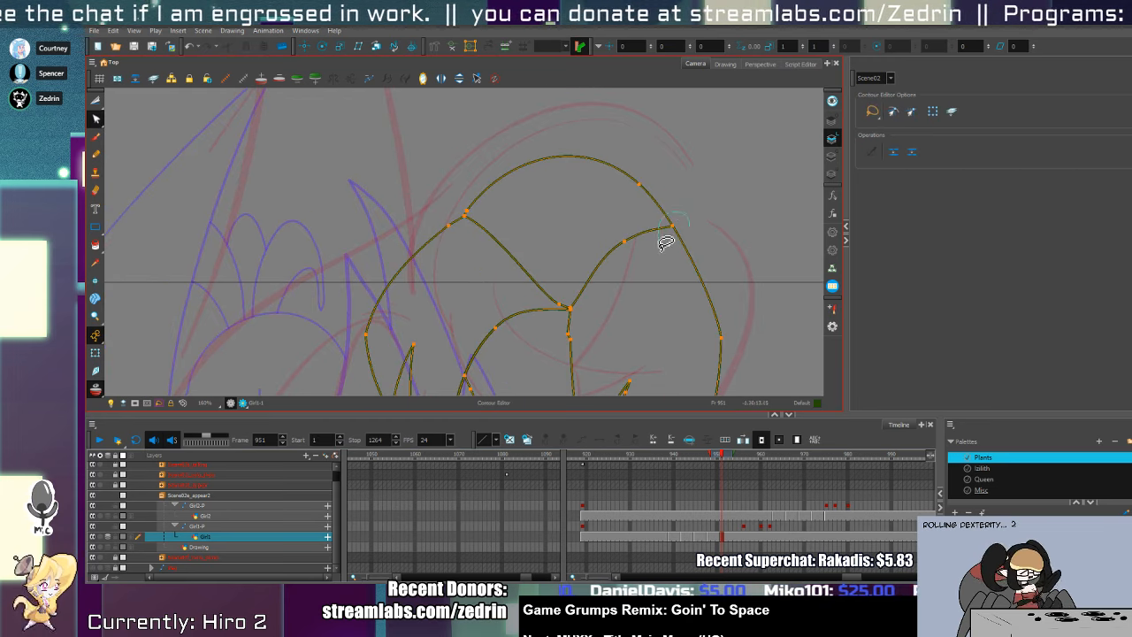
click(659, 220)
click(640, 270)
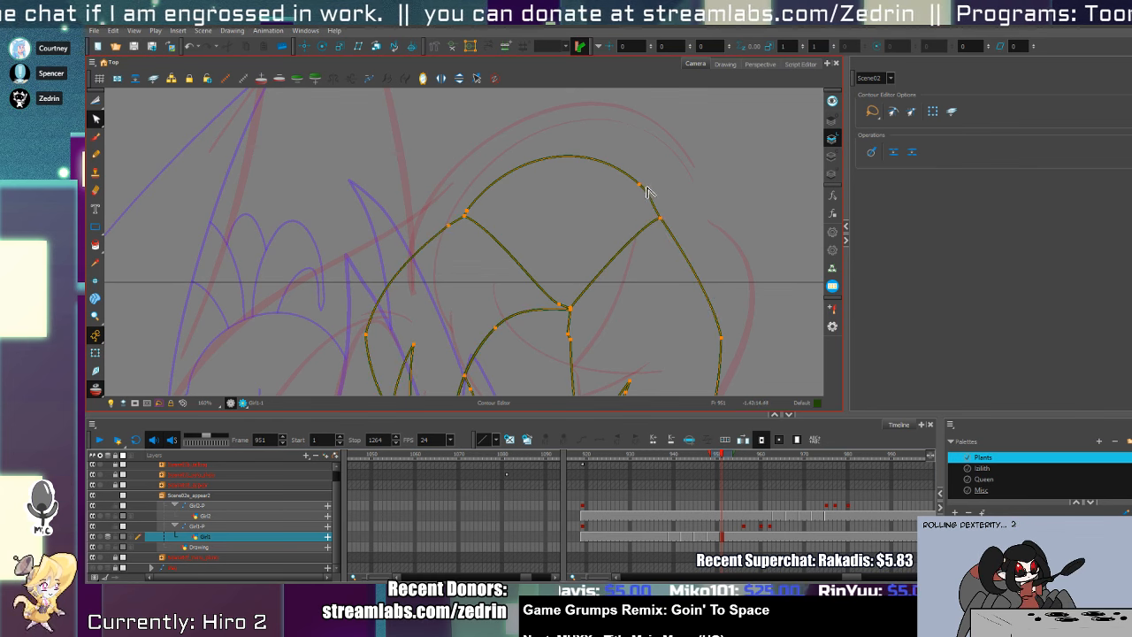
- Flatten the head arc and tidy the points at the corner where it meets the front hair outline
click(613, 184)
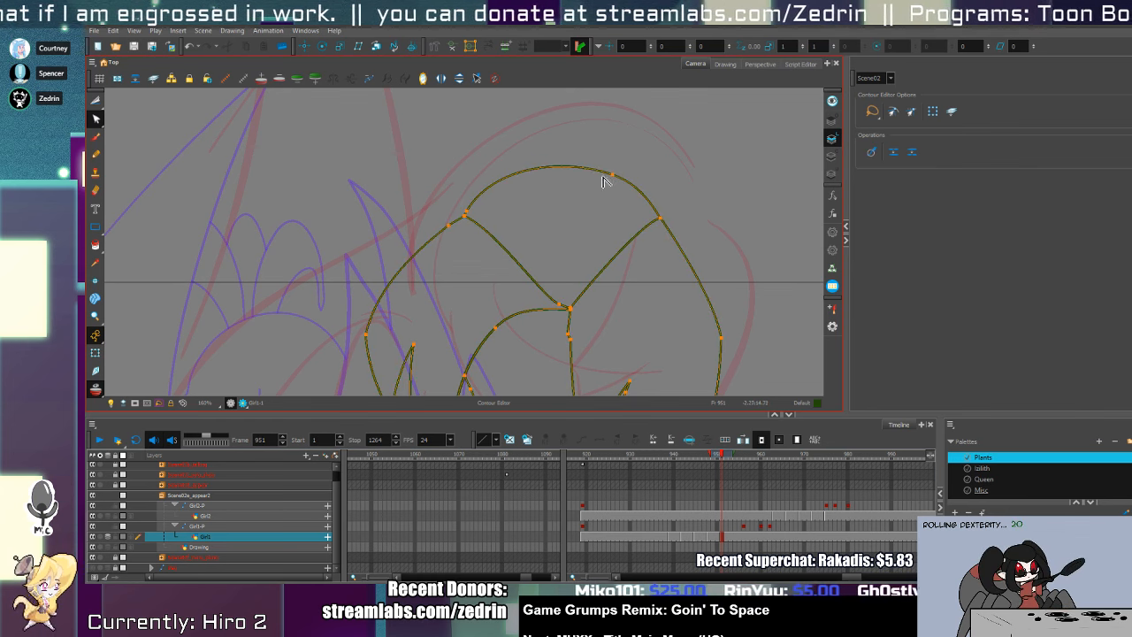
click(467, 216)
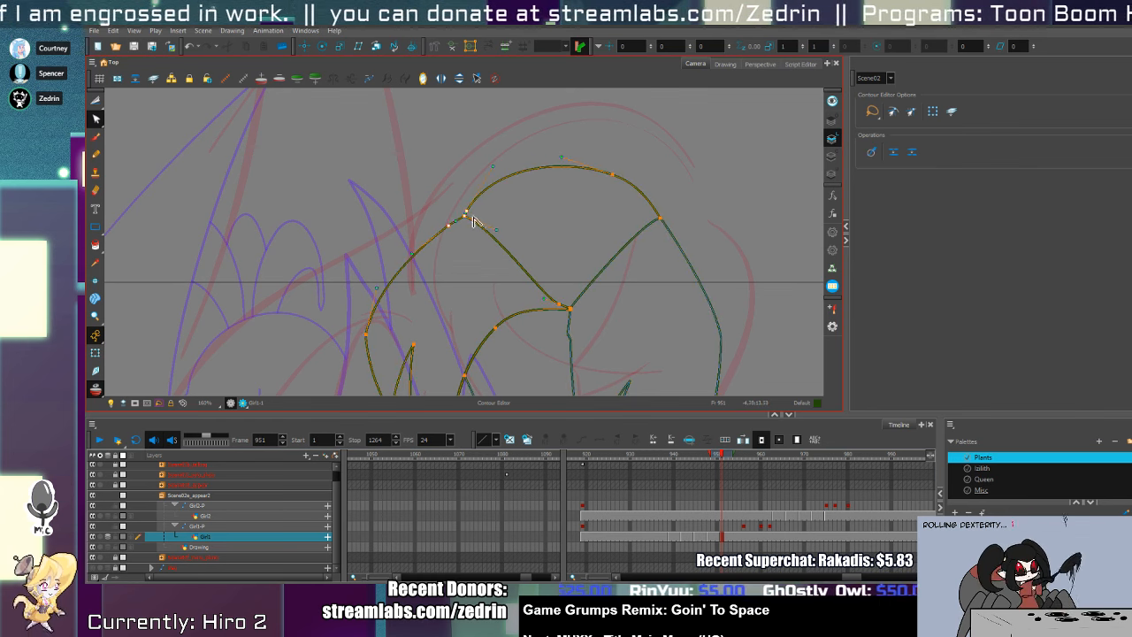
drag(481, 224, 475, 222)
key(alt+z)
key(1)
key(1)
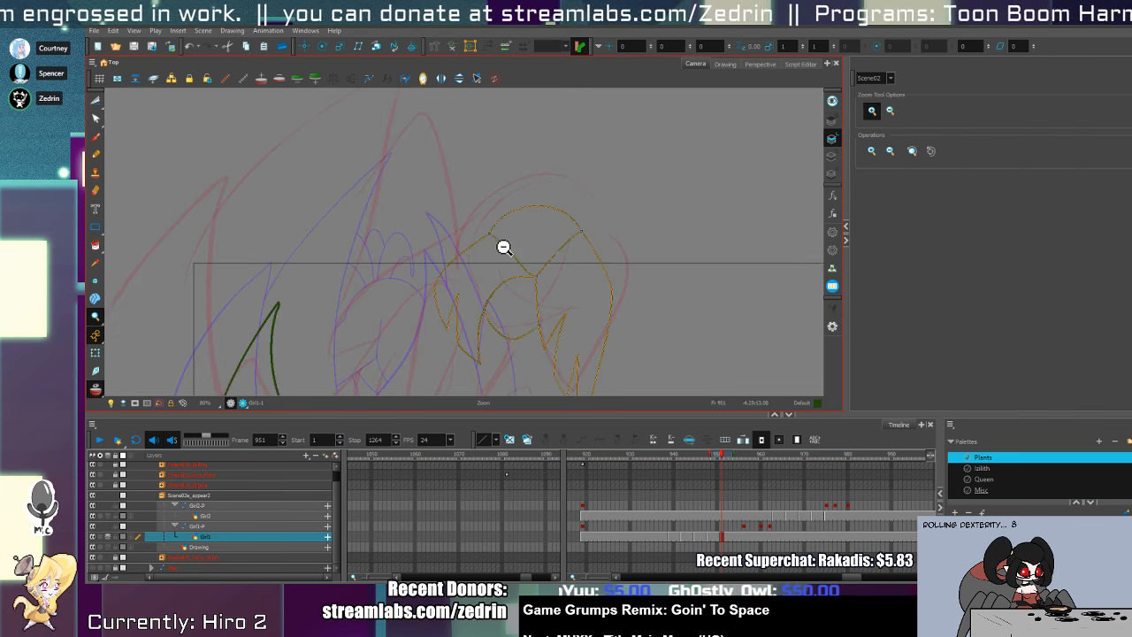
click(512, 223)
key(alt+q)
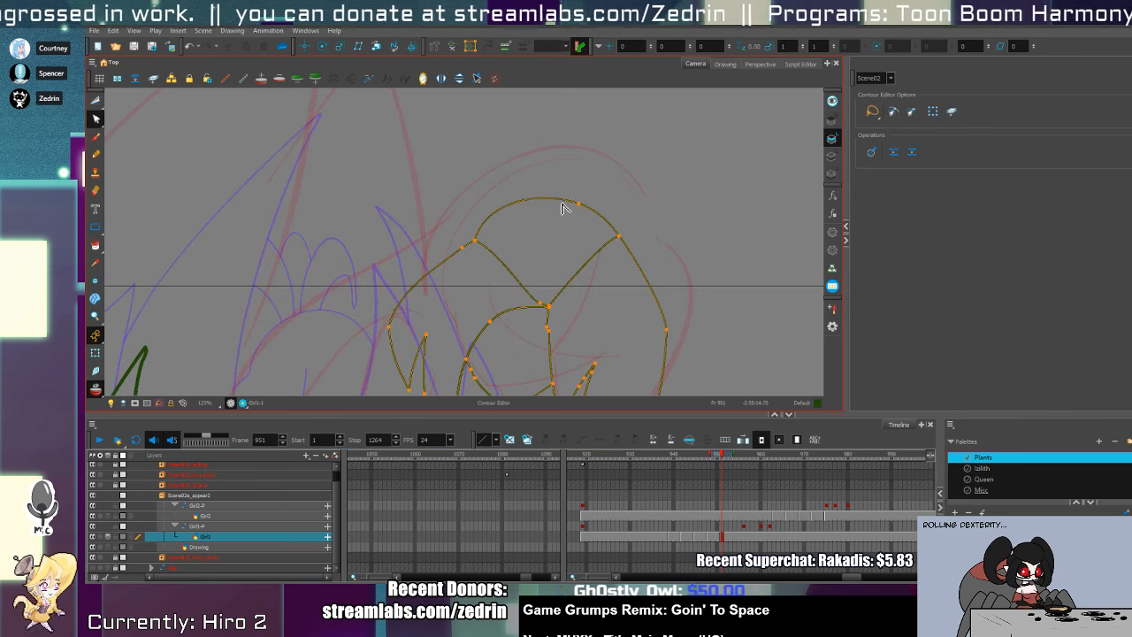
drag(562, 206, 557, 218)
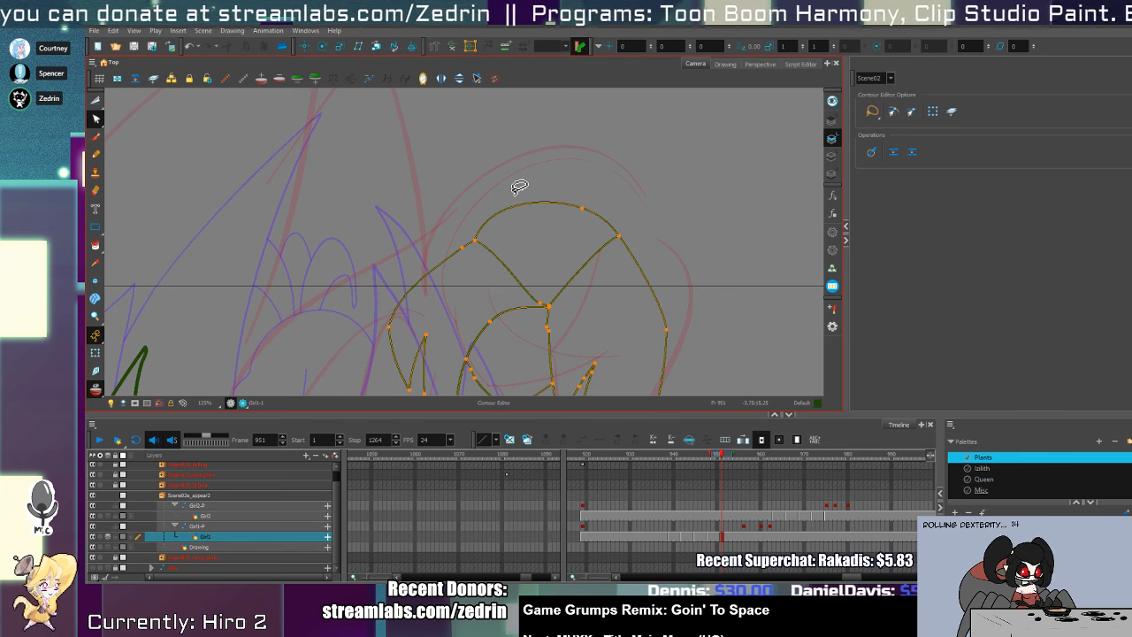
- Draw a diagonal stroke continuing the inner hair curve up across the front hairline curve near the parting
key(alt+z)
click(530, 305)
key(alt+b)
drag(445, 359, 566, 265)
- Cut away the inner hair curve's old upper end and the new stroke's overshoot past the hairline
key(alt+t)
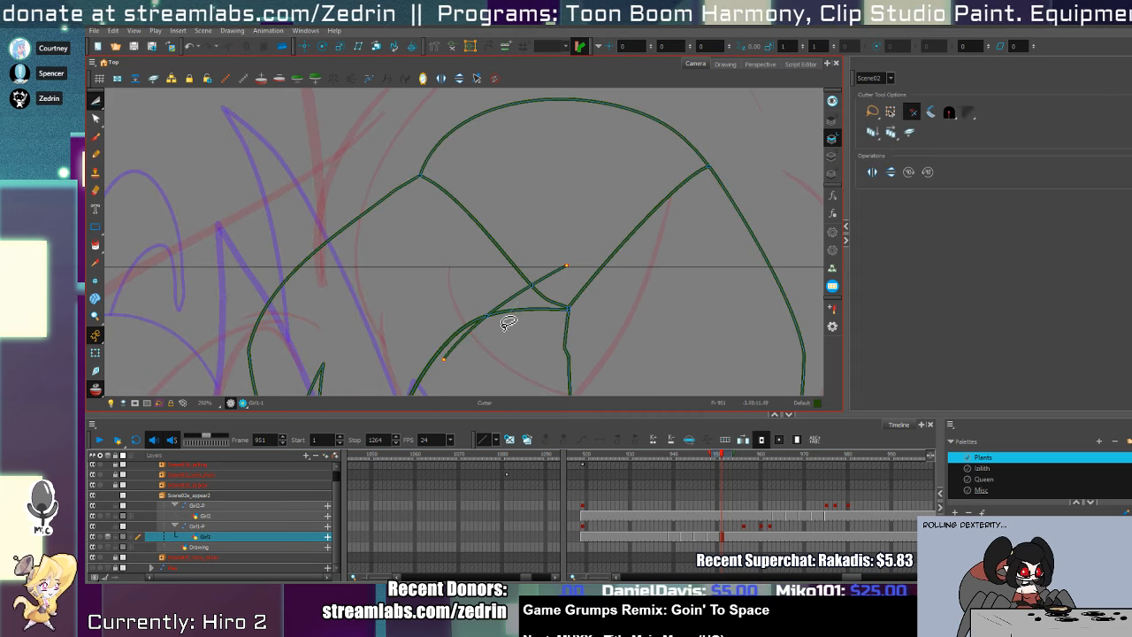
key(alt+s)
click(496, 326)
key(alt+t)
mouse_move(455, 345)
mouse_down()
mouse_move(497, 338)
mouse_move(480, 320)
mouse_up()
key(alt+s)
click(502, 305)
key(alt+q)
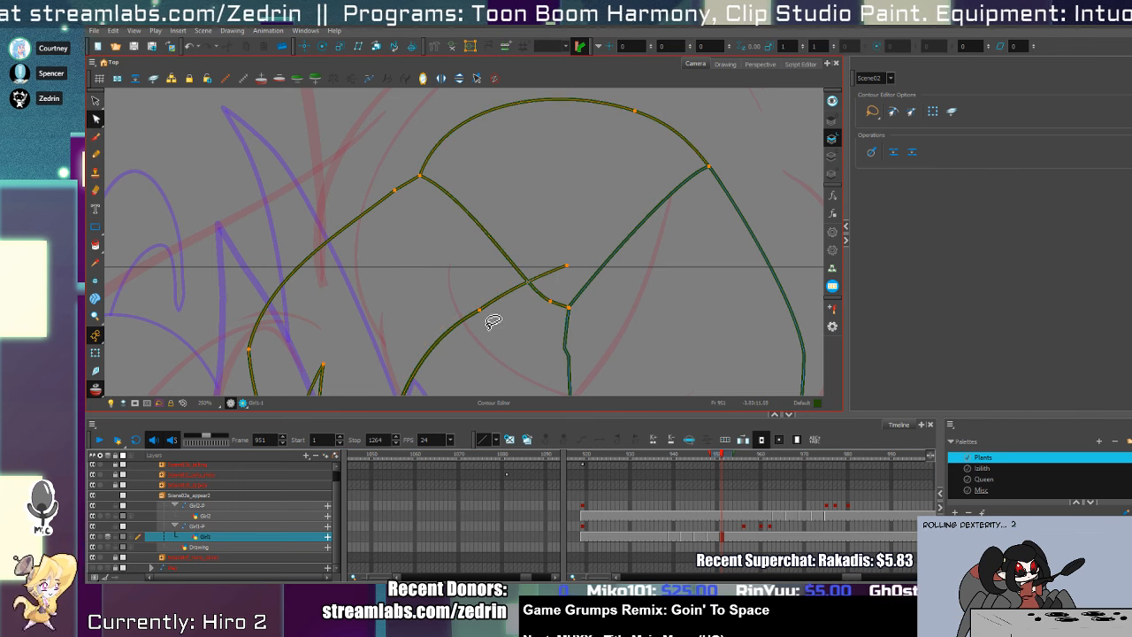
key(alt+t)
drag(555, 273, 547, 292)
- Reconnect the face line's loose end to the inner hair curve and trim the overlap
mouse_move(549, 302)
mouse_down()
mouse_move(554, 223)
mouse_move(574, 176)
mouse_up()
key(alt+q)
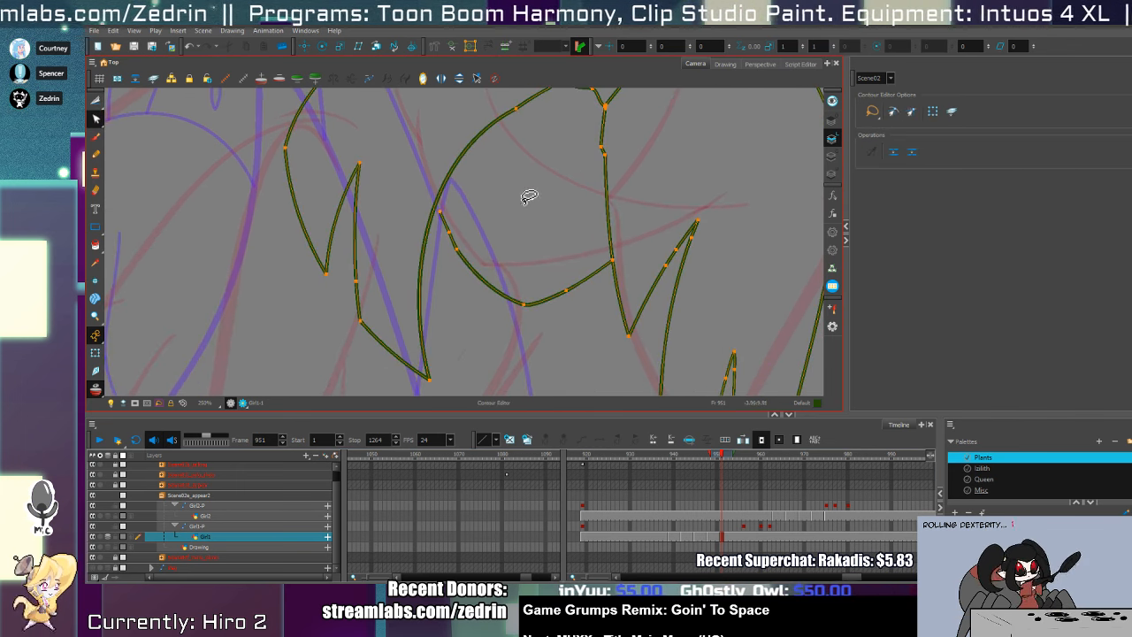
key(alt+z)
drag(476, 219, 536, 264)
key(alt+q)
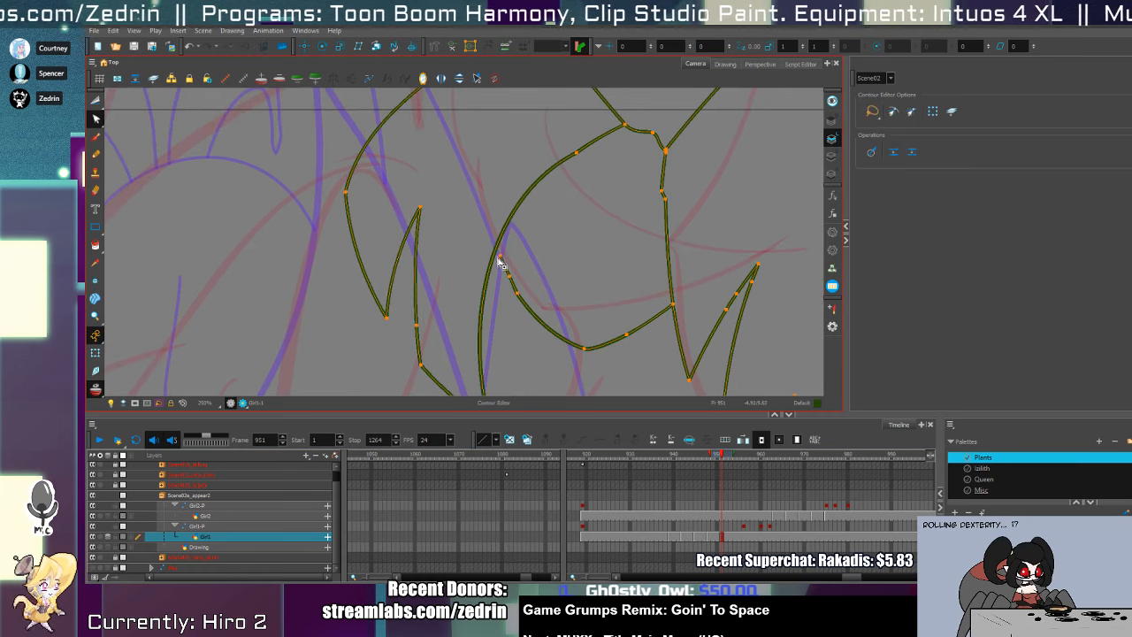
key(alt+t)
- Draw two curved, leaf-like hair tufts sprouting from the top of the head and trim their overlapping lines
scroll(493, 246, down, 5)
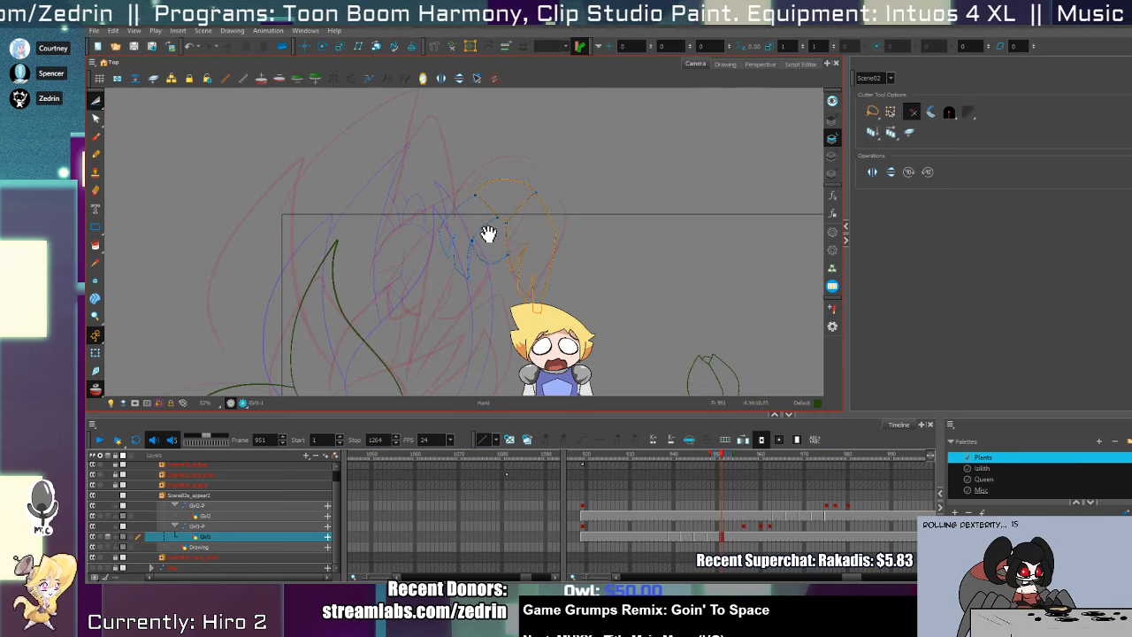
drag(487, 237, 557, 215)
scroll(548, 185, up, 2)
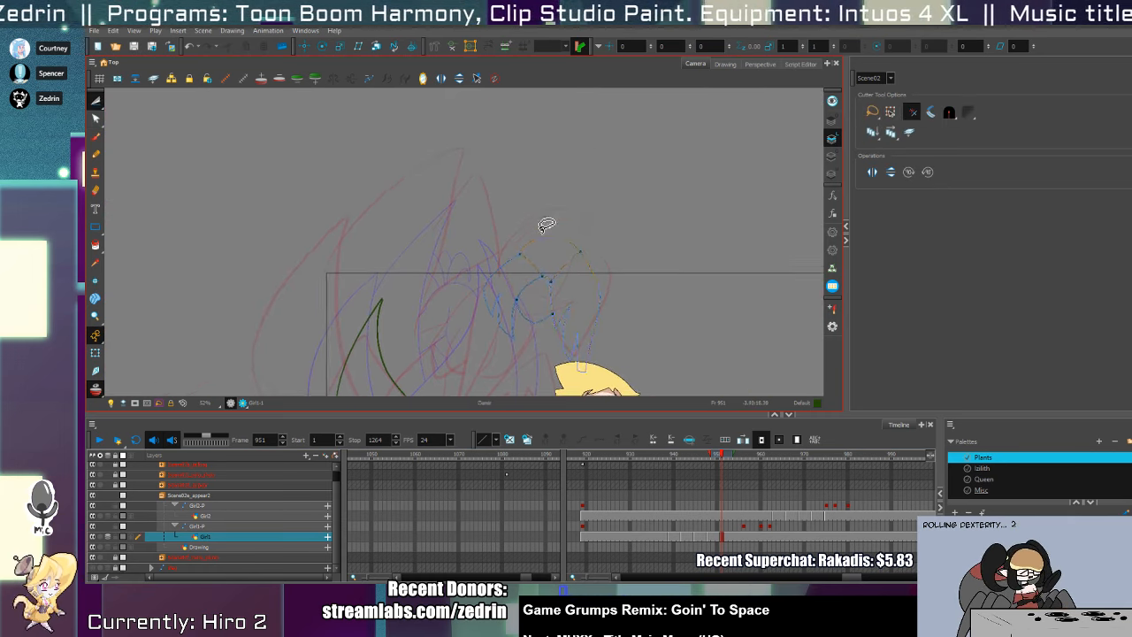
key(alt+z)
key(alt+/)
mouse_move(529, 268)
mouse_down()
mouse_move(482, 237)
mouse_move(547, 262)
mouse_move(591, 237)
mouse_move(551, 286)
mouse_up()
key(ctrl+z)
mouse_move(532, 236)
mouse_down()
mouse_move(582, 231)
mouse_move(564, 233)
mouse_move(541, 271)
mouse_up()
key(alt+t)
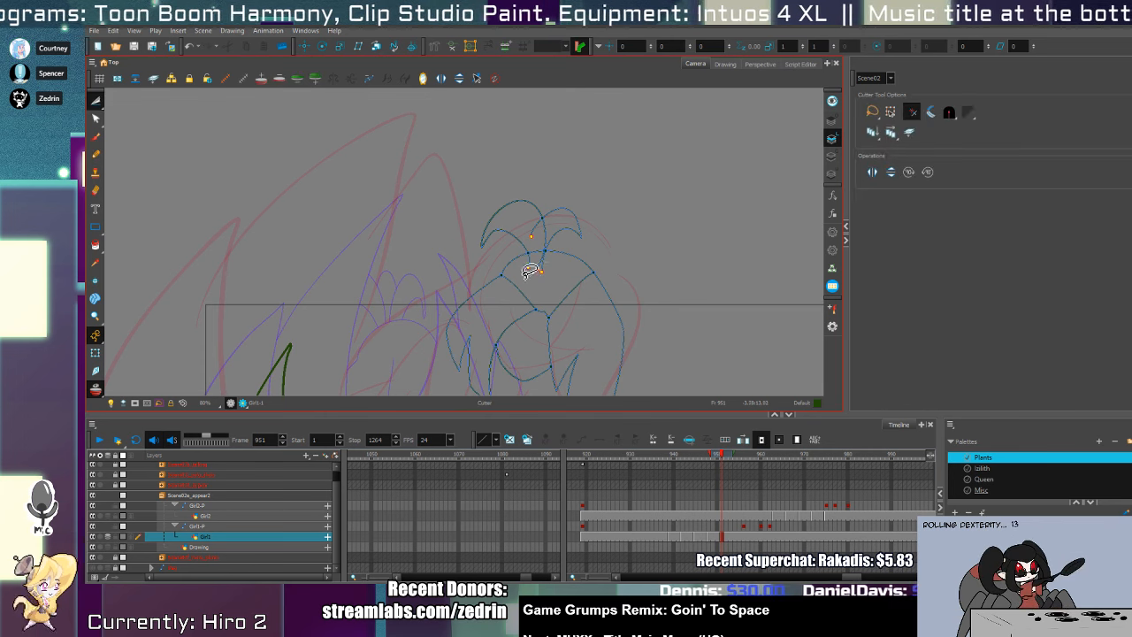
- Draw a small pointed spike beneath the larger hair tuft and cut off its excess ends
key(alt+/)
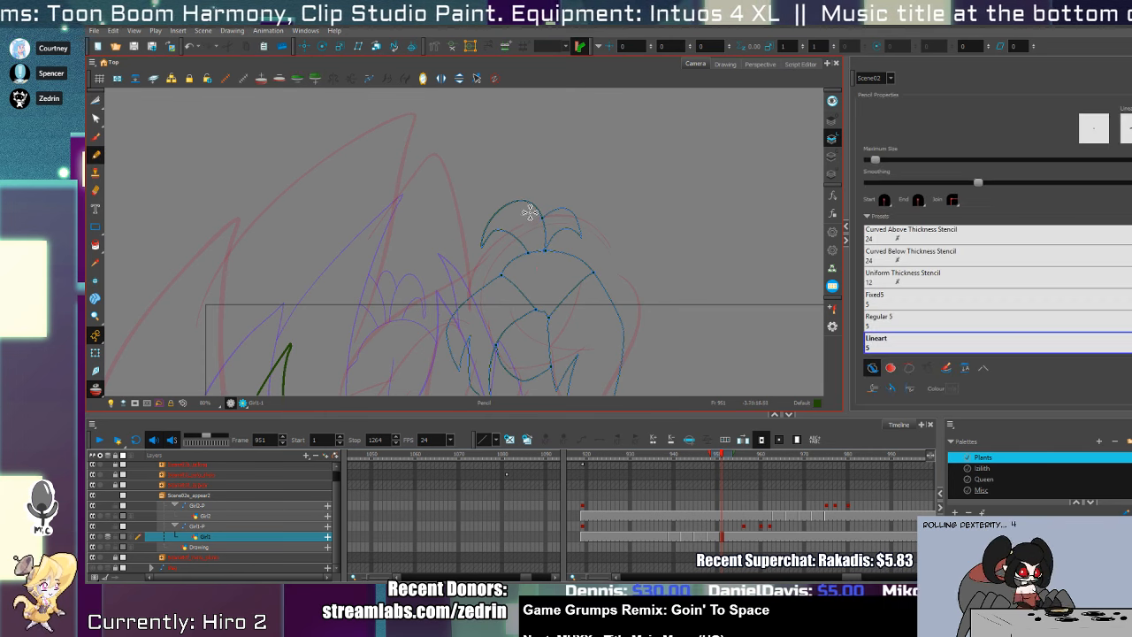
key(alt+t)
key(2)
key(2)
key(alt+/)
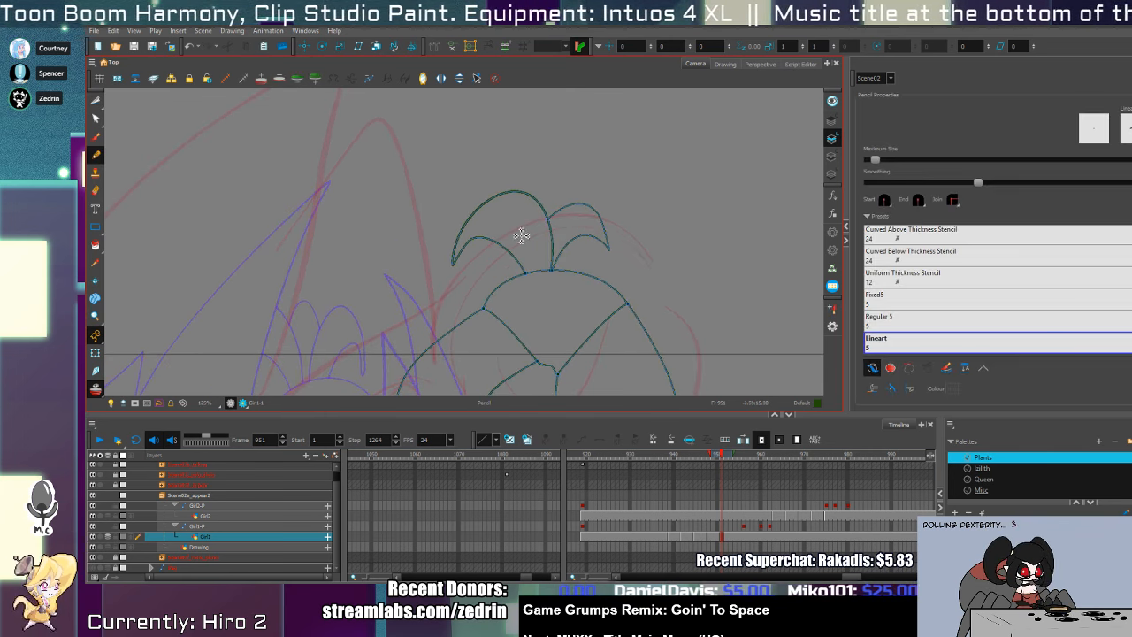
key(alt+t)
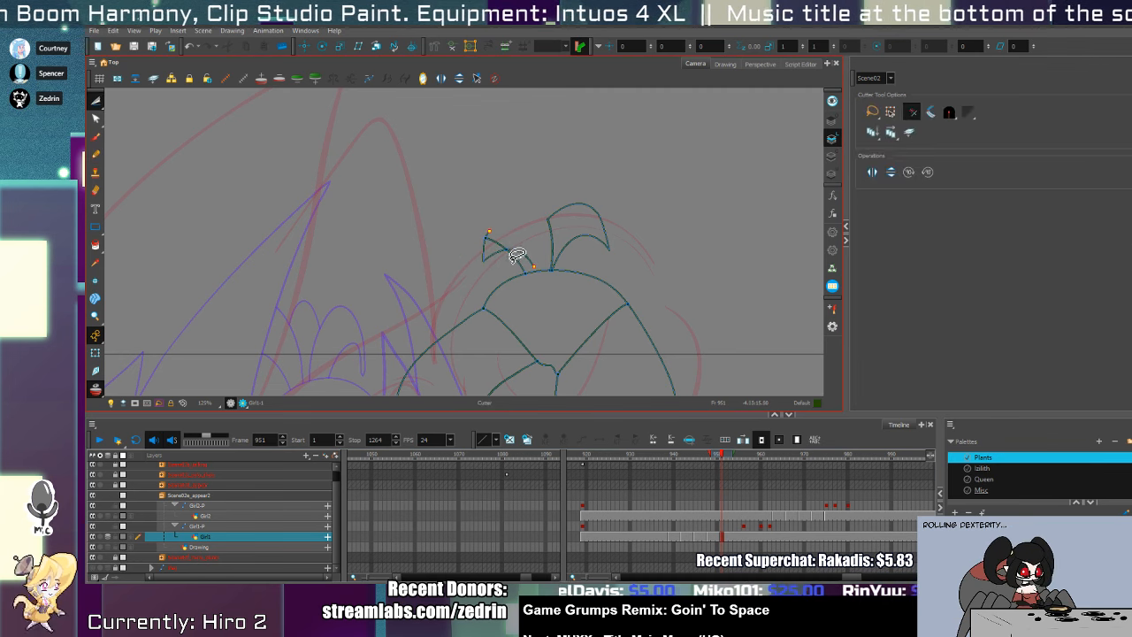
key(alt+/)
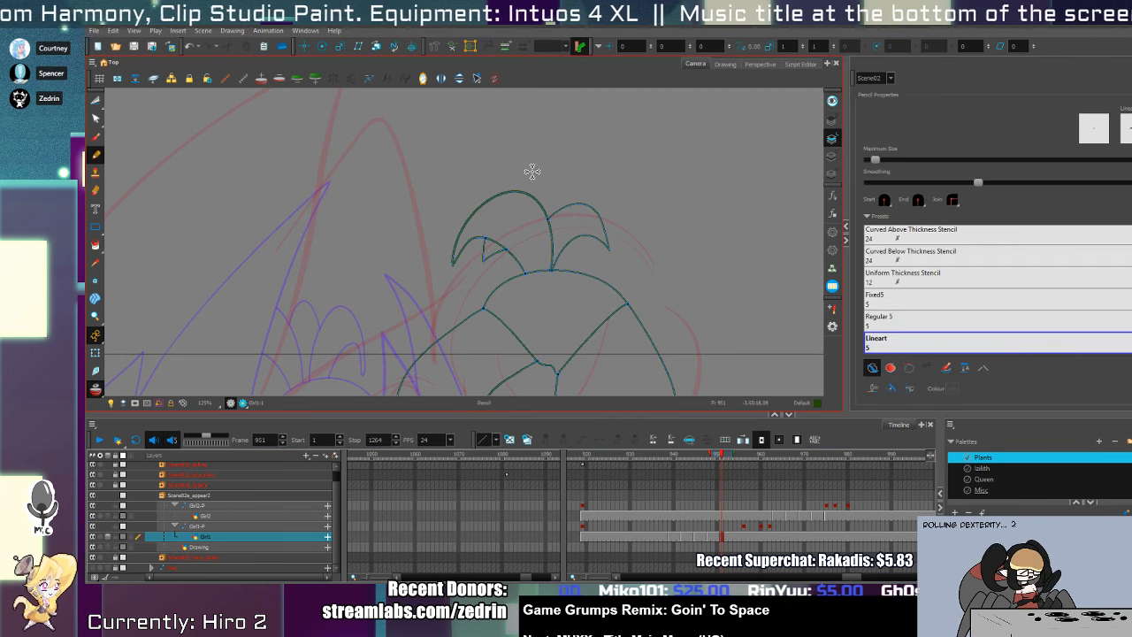
- Switch the active art layer and draw two long body lines tapering from beneath the hair to the base of the large leaf
key(alt+z)
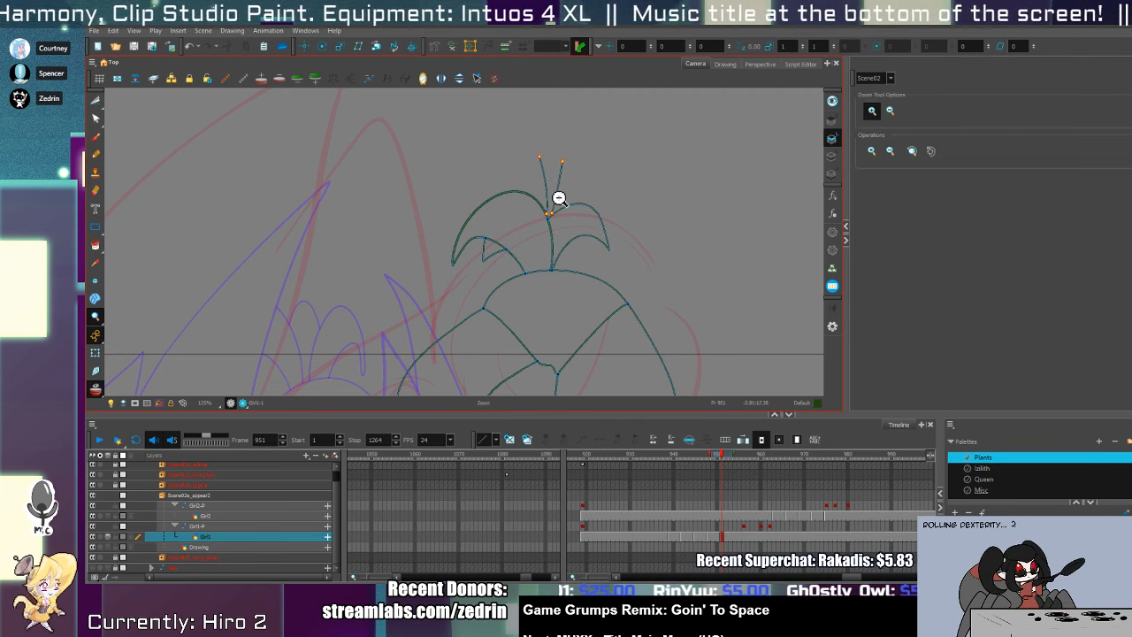
key(1)
key(1)
key(1)
key(1)
key(space)
drag(537, 277, 566, 169)
key(2)
key(2)
key(space)
key(alt+s)
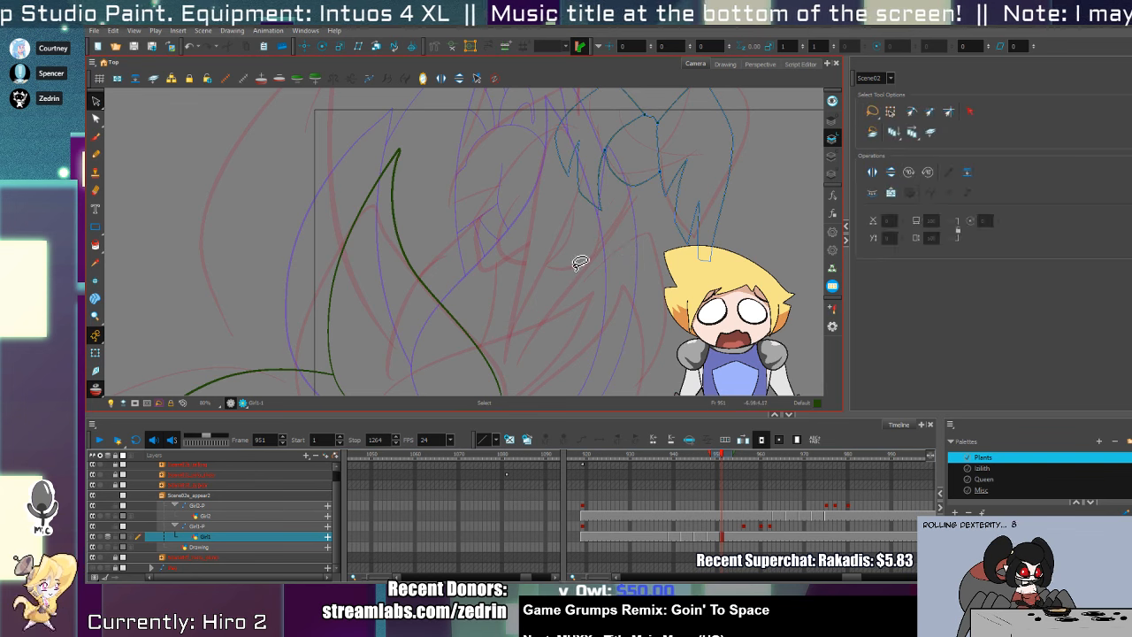
click(834, 140)
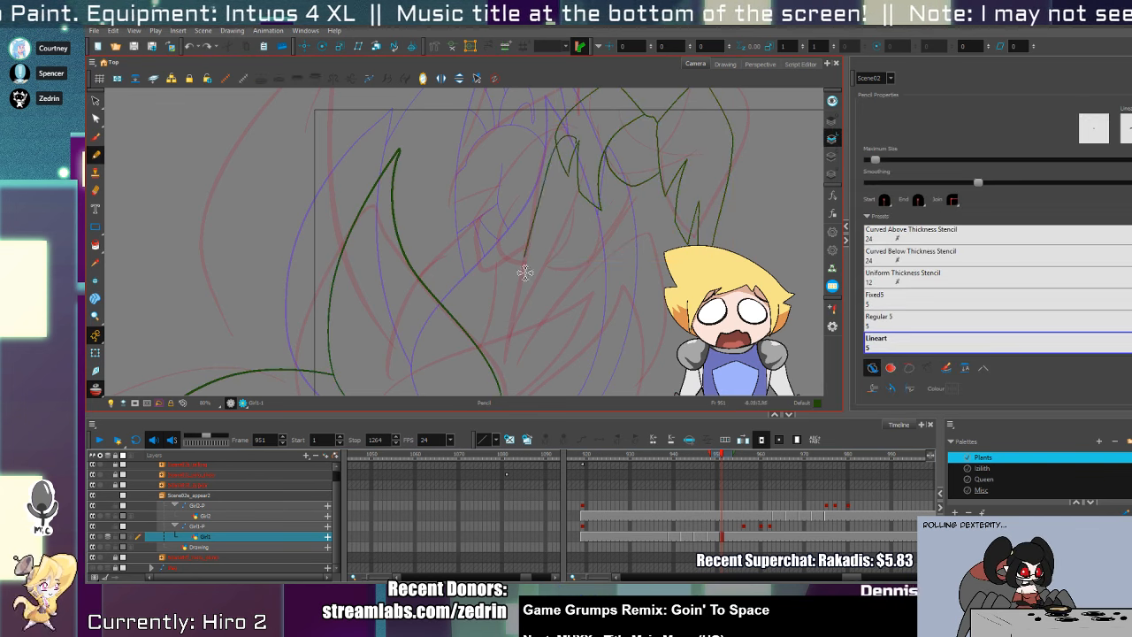
mouse_move(575, 133)
mouse_down()
mouse_move(501, 357)
mouse_move(556, 144)
mouse_move(503, 386)
mouse_up()
key(ctrl+z)
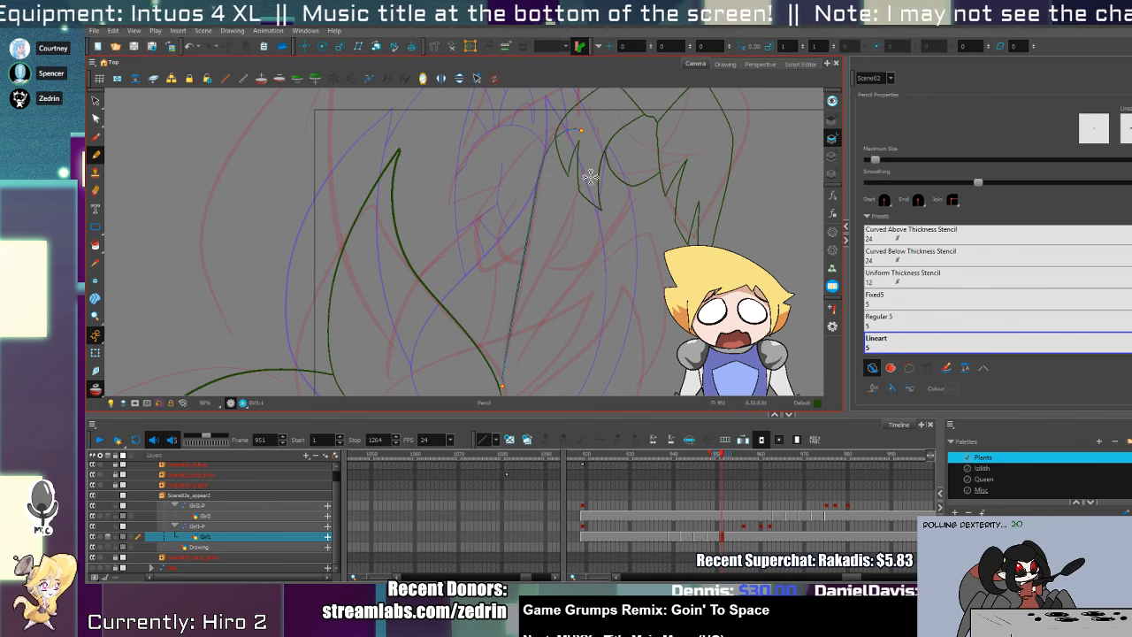
drag(586, 155, 511, 370)
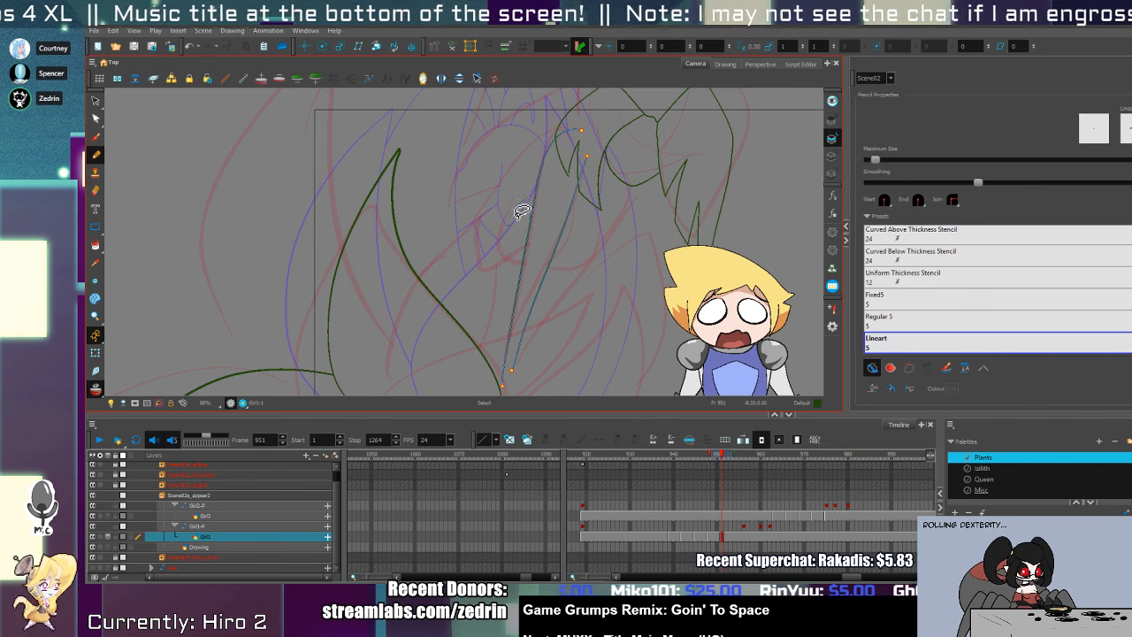
- Draw a U-shaped chest curve across the two long body lines and cut away the part between them
mouse_move(520, 196)
mouse_down()
mouse_move(586, 227)
mouse_move(578, 202)
mouse_up()
key(alt+s)
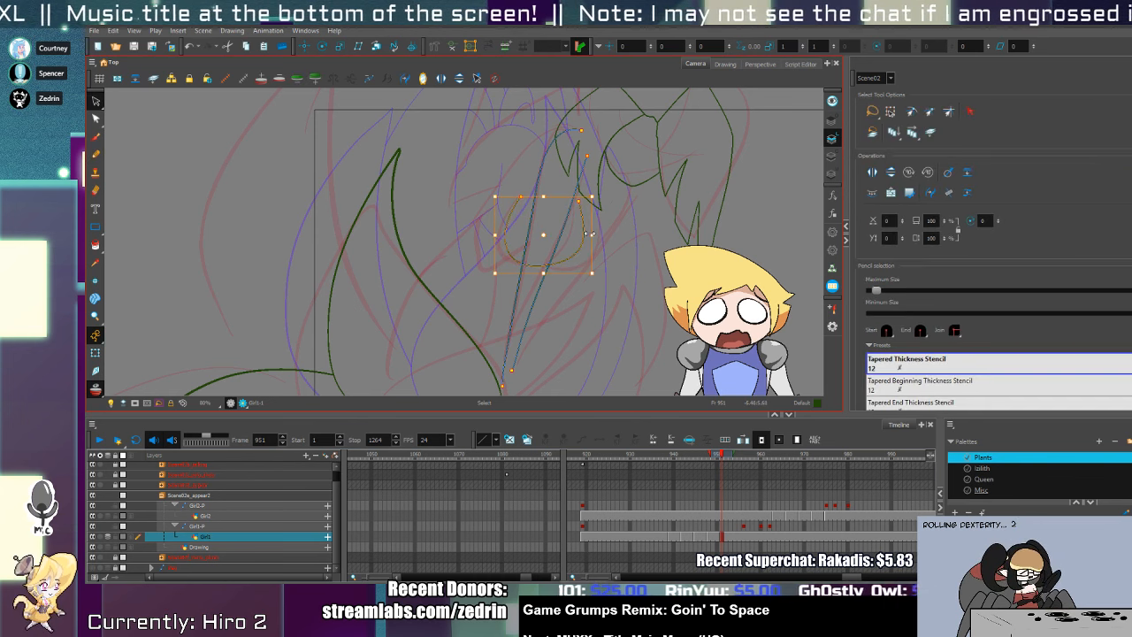
key(alt+t)
scroll(566, 210, up, 3)
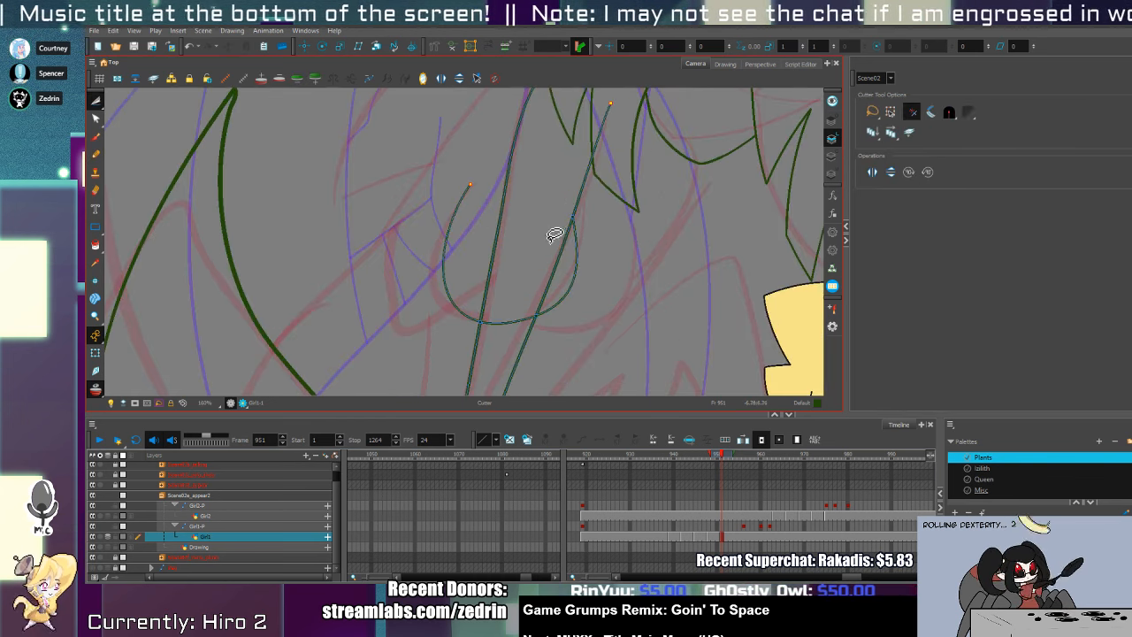
drag(502, 376, 521, 321)
- Draw a second, outer chest curve to the right of the body lines, reshape it, and trim its inner end
key(alt+/)
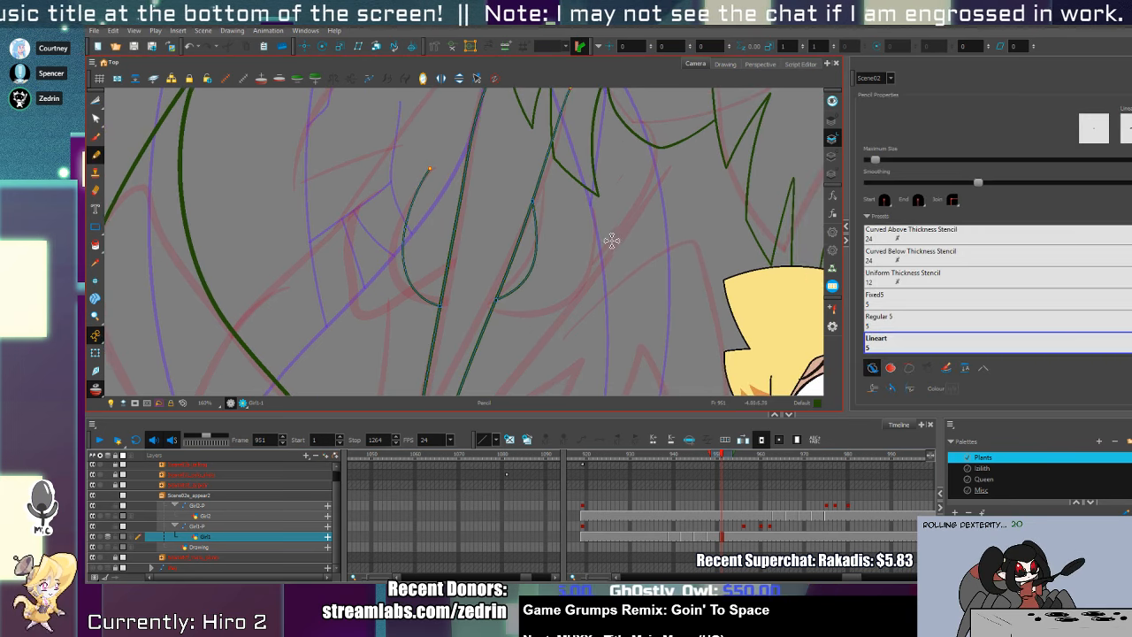
drag(602, 210, 537, 308)
key(ctrl+z)
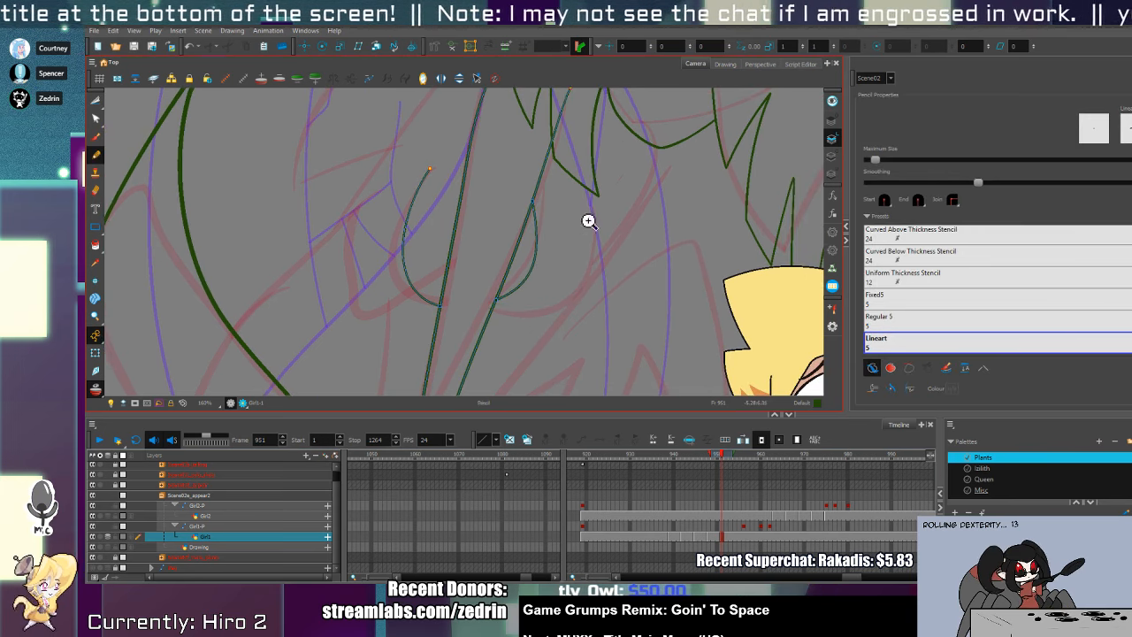
drag(580, 177, 490, 305)
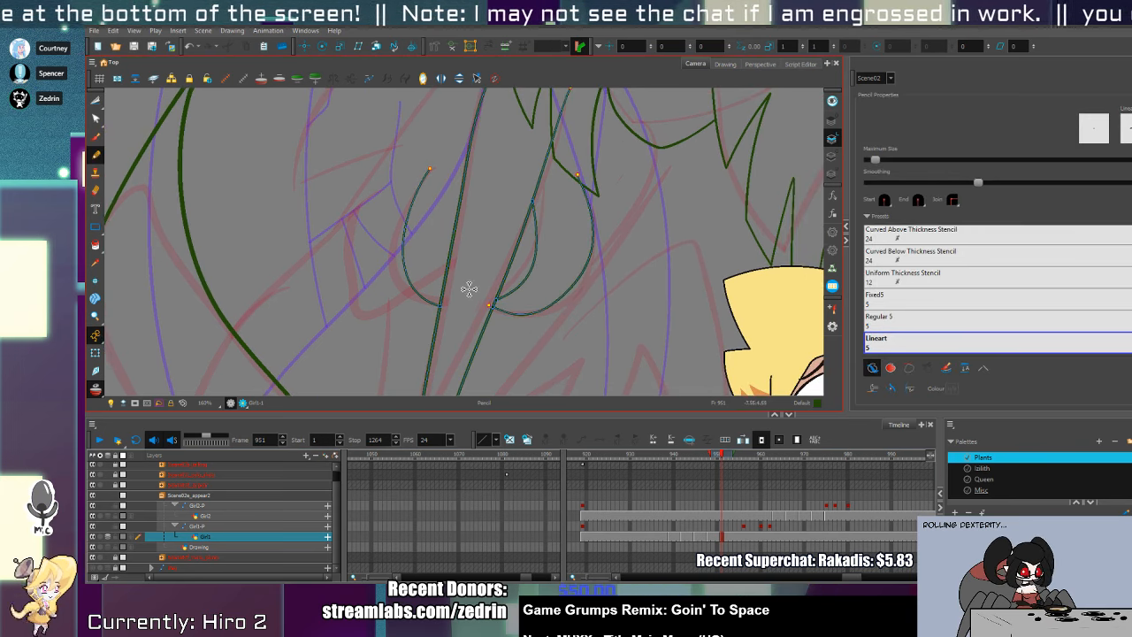
key(alt+q)
click(523, 317)
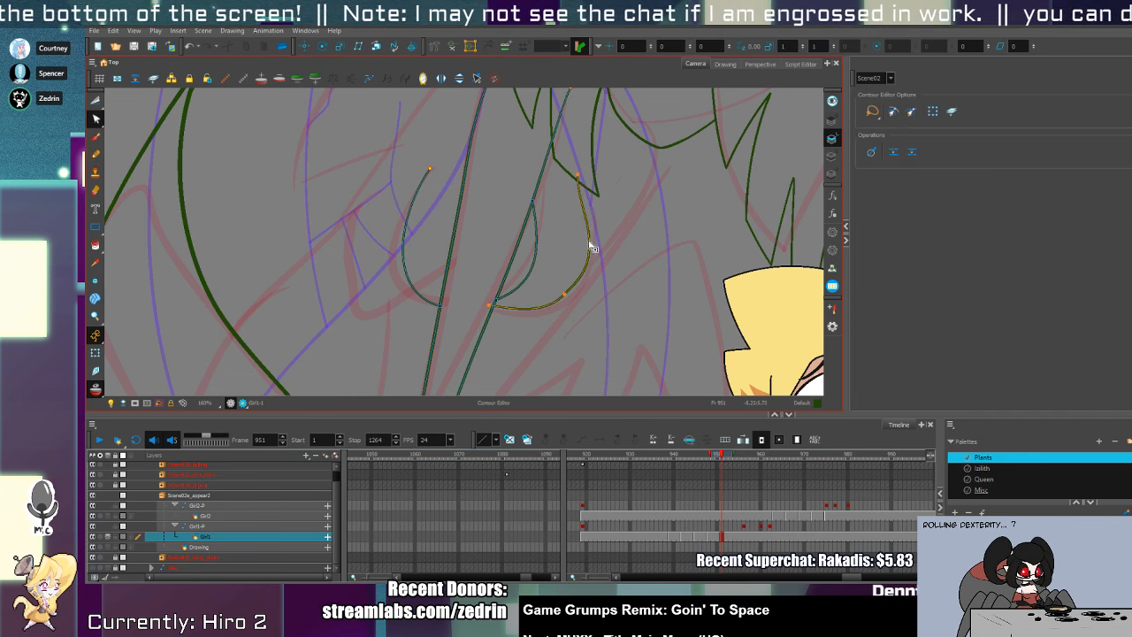
key(alt+t)
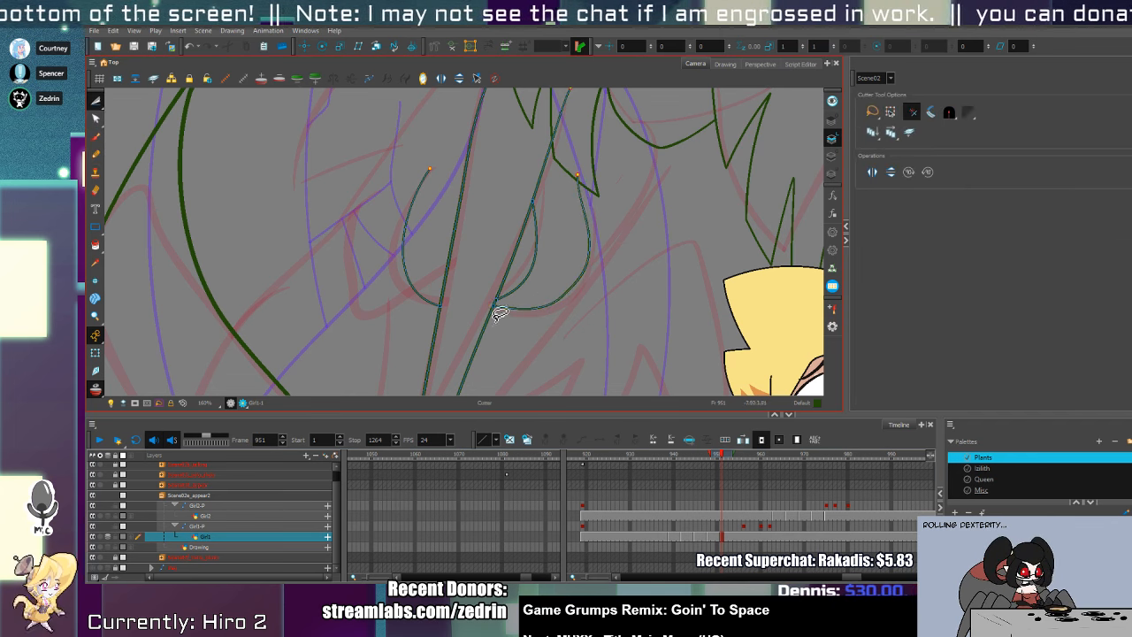
mouse_move(546, 228)
mouse_down()
mouse_move(555, 243)
mouse_move(541, 258)
mouse_up()
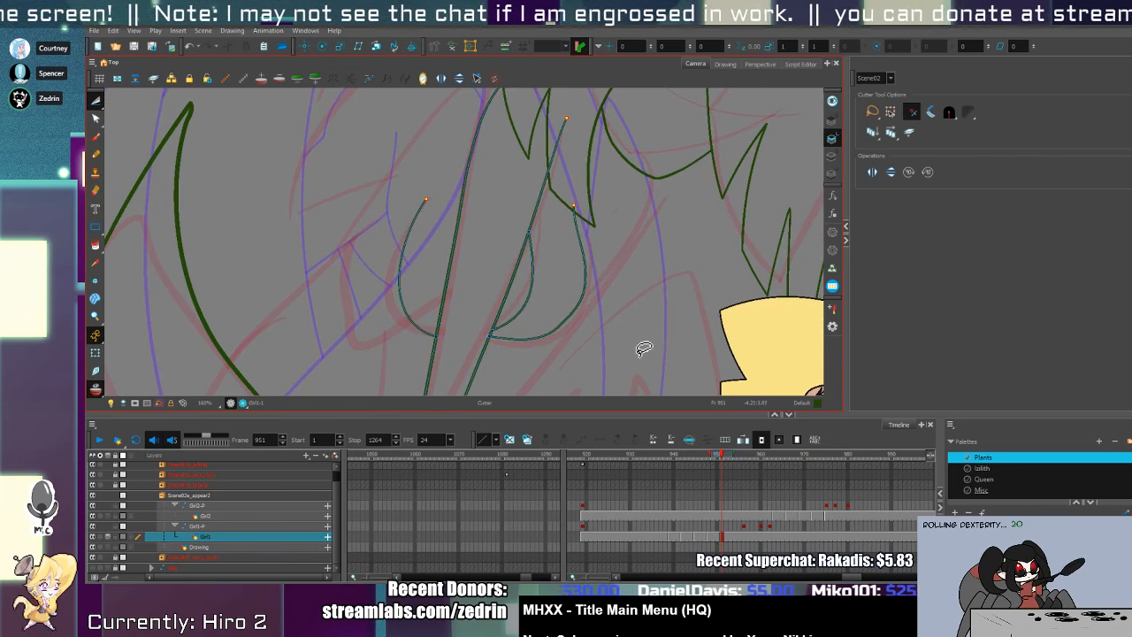
- Move the left chest curve closer to the body line and trim the end that crosses it
key(alt+z)
key(1)
key(1)
key(1)
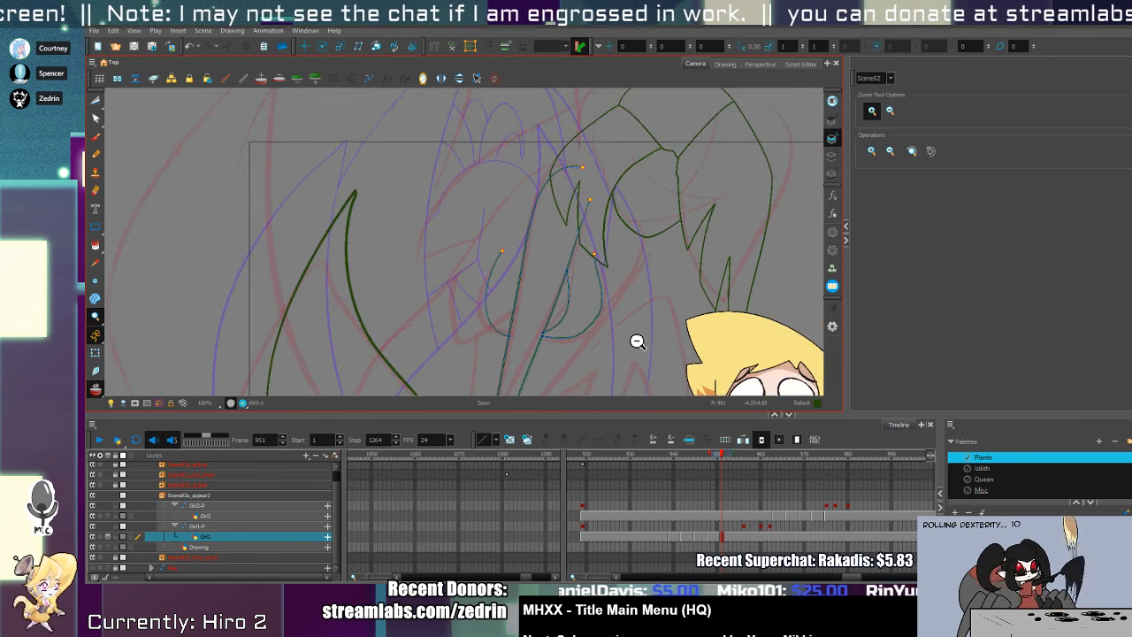
drag(630, 351, 653, 299)
key(2)
key(2)
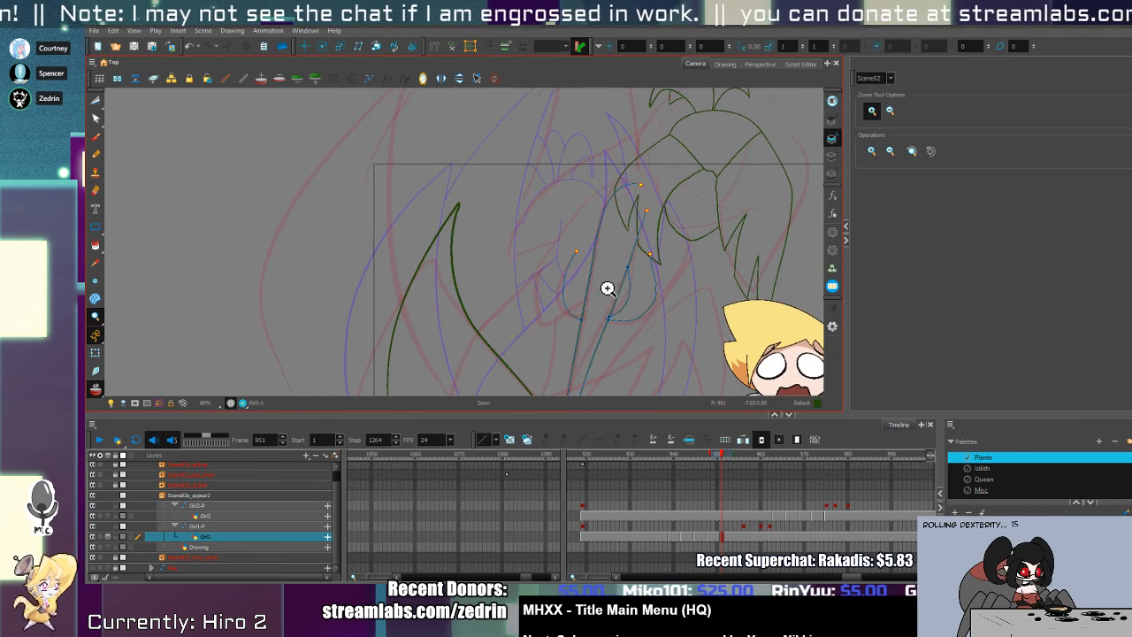
key(alt+q)
key(alt+s)
click(561, 324)
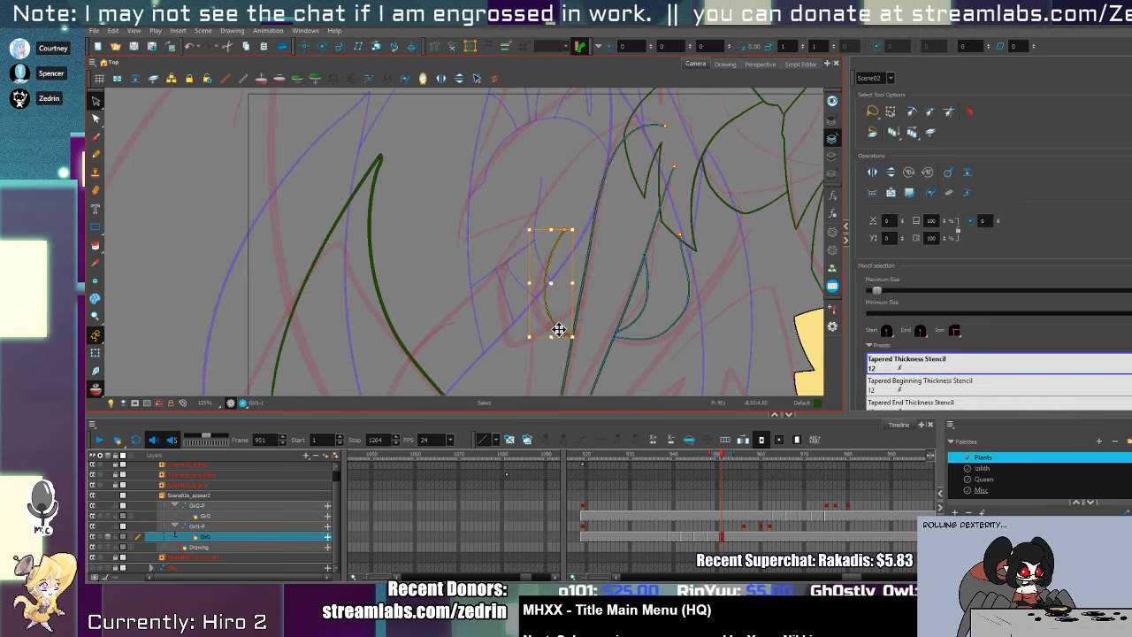
drag(561, 324, 574, 324)
key(alt+t)
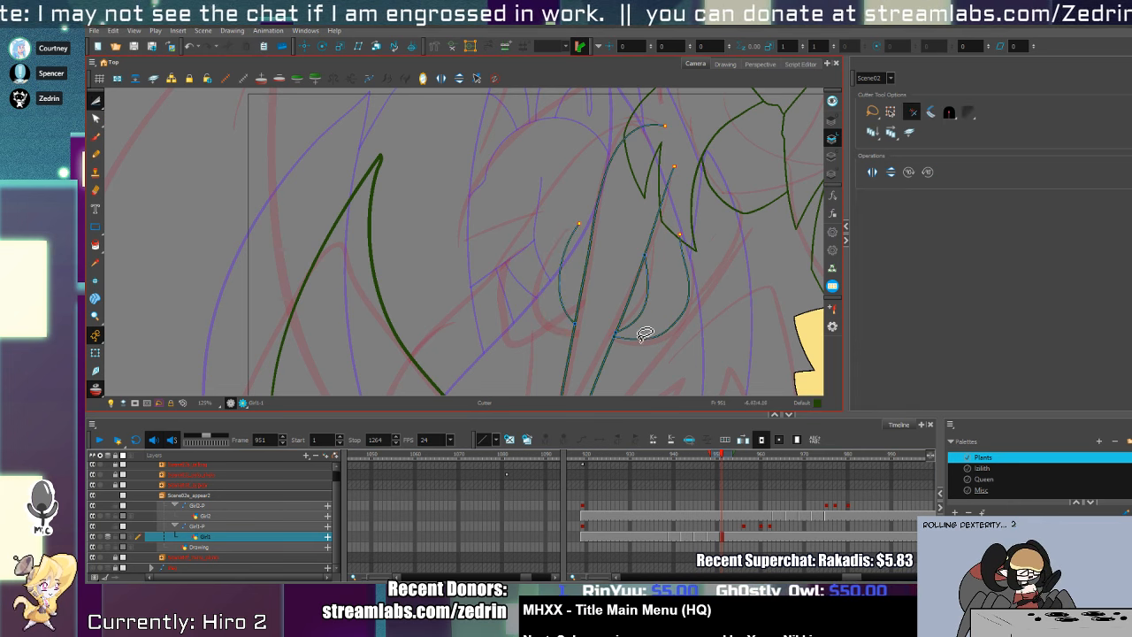
- Reshape the outer right chest curve, shift it down and inward, and trim its overshoot past the body line
key(alt+s)
click(673, 320)
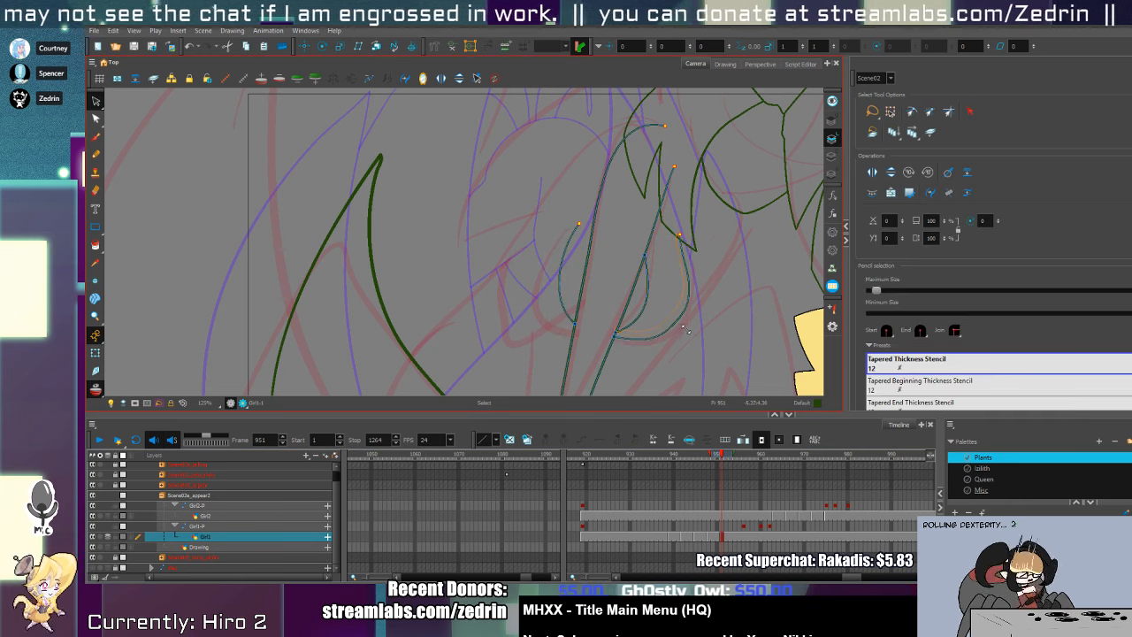
key(alt+t)
key(2)
key(2)
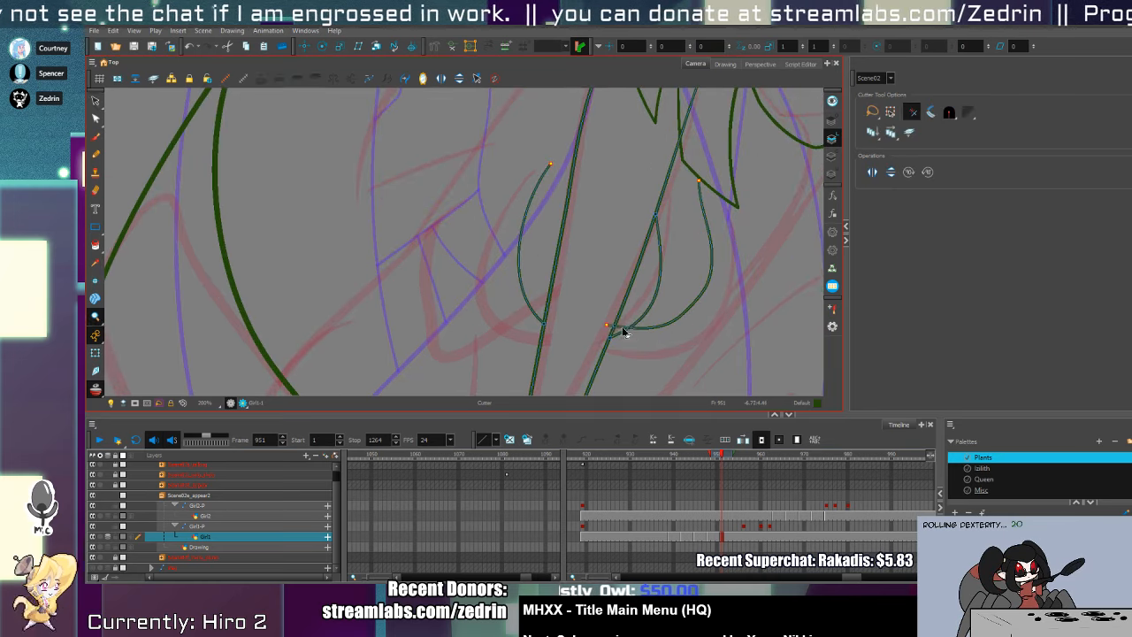
key(alt+q)
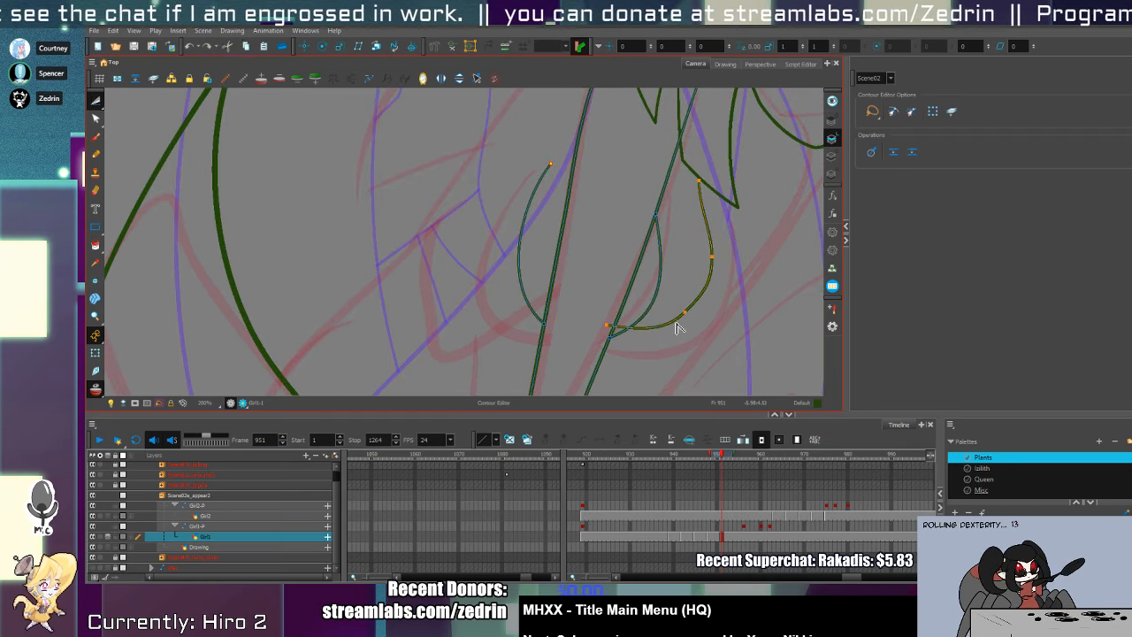
click(677, 327)
key(alt+s)
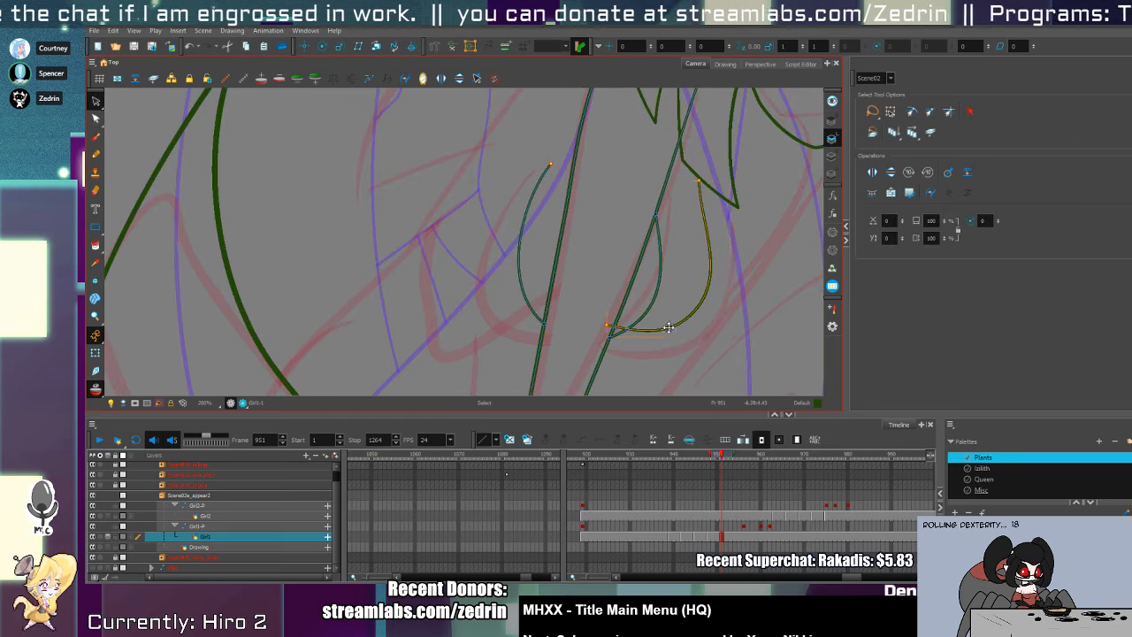
click(669, 339)
drag(669, 339, 662, 347)
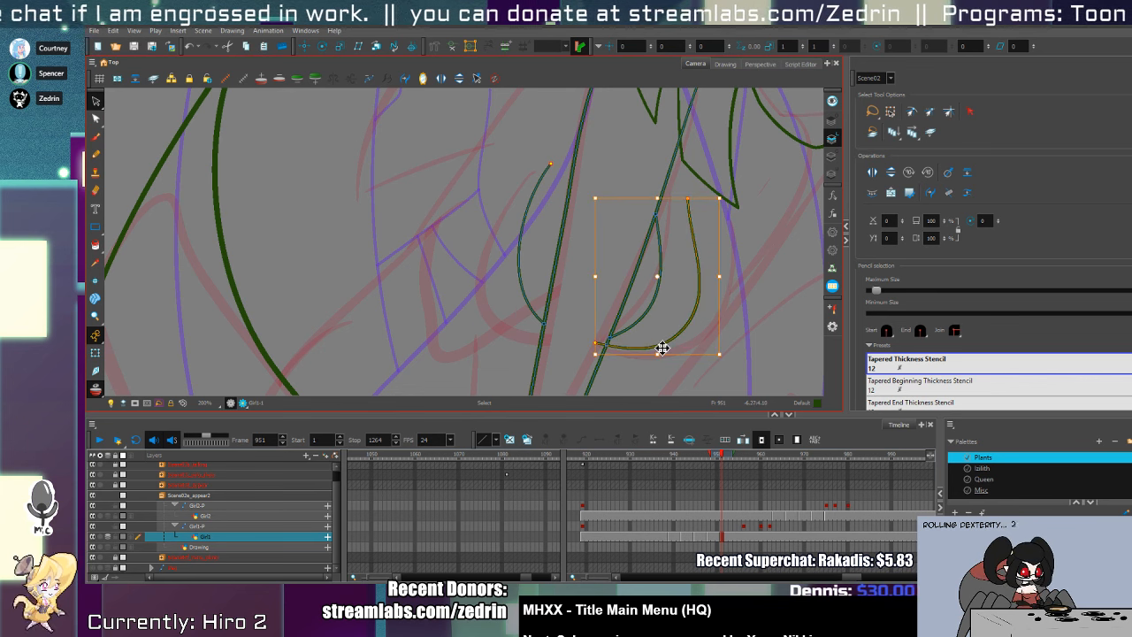
key(alt+t)
- Draw a third long body line from the hair to the base of the large leaf and adjust its placement
key(1)
key(1)
key(1)
key(1)
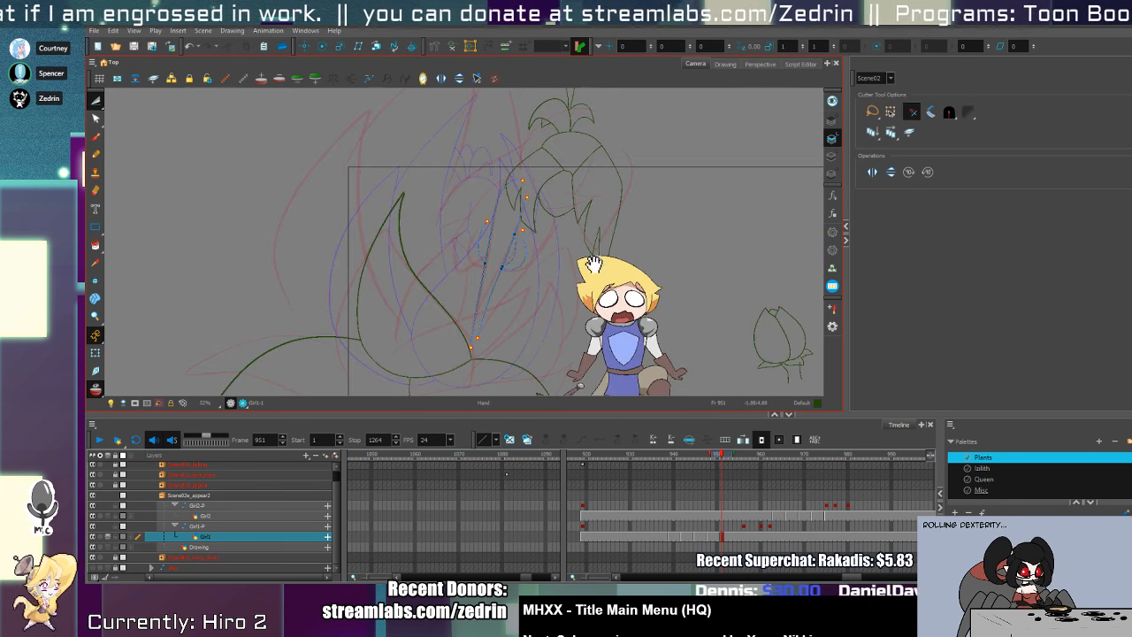
drag(595, 265, 670, 252)
scroll(645, 239, up, 3)
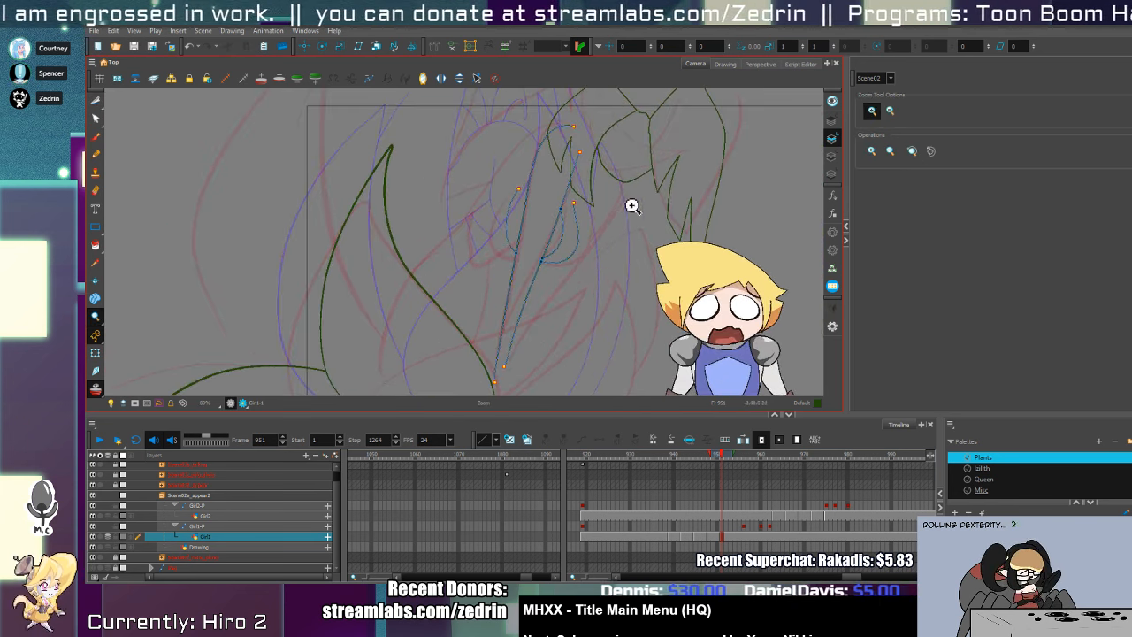
key(alt+/)
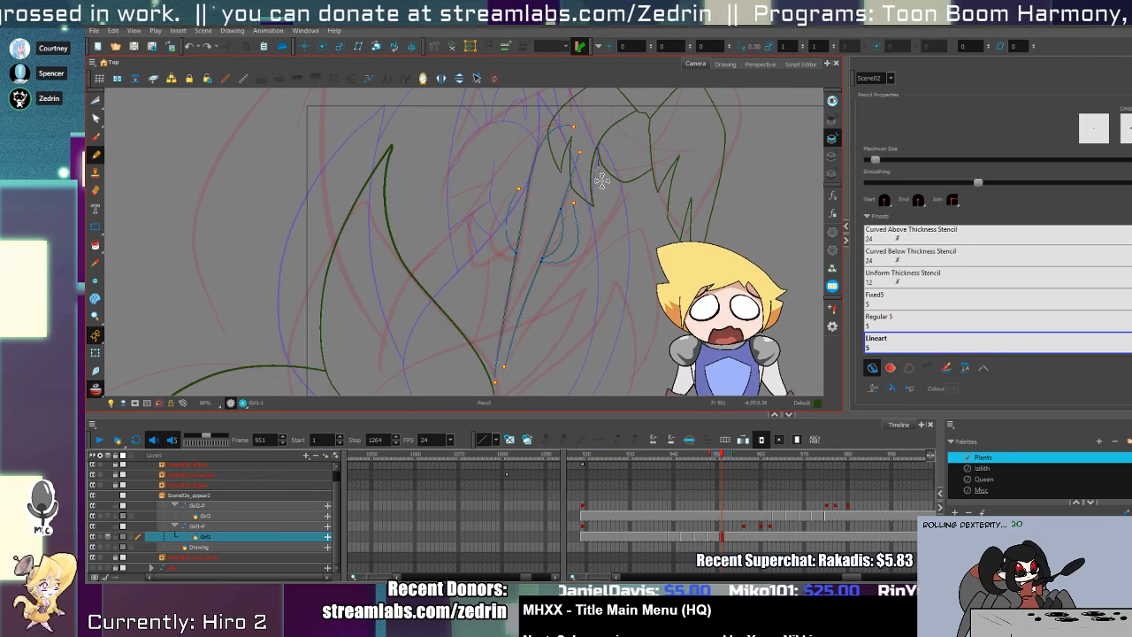
mouse_move(599, 160)
mouse_down()
mouse_move(523, 343)
mouse_move(571, 230)
mouse_move(569, 290)
mouse_up()
key(alt+z)
scroll(564, 253, up, 2)
key(alt+q)
key(alt+s)
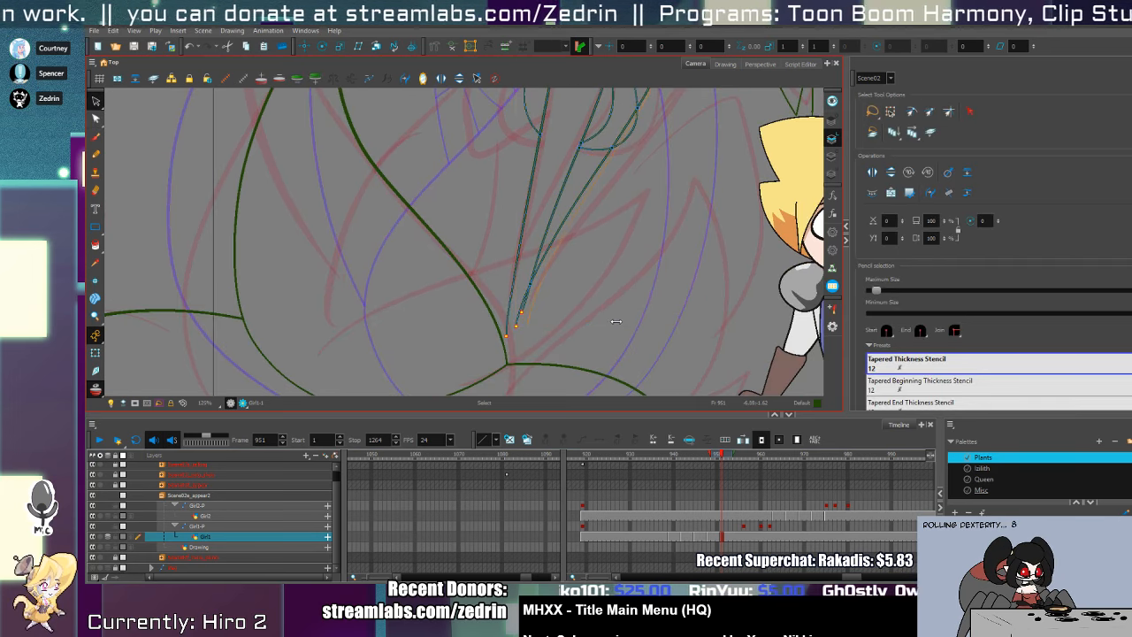
drag(617, 321, 616, 318)
- Cut out the segment of the third body line that crosses the outer right chest curve
drag(628, 205, 602, 351)
key(alt+z)
click(610, 271)
key(alt+t)
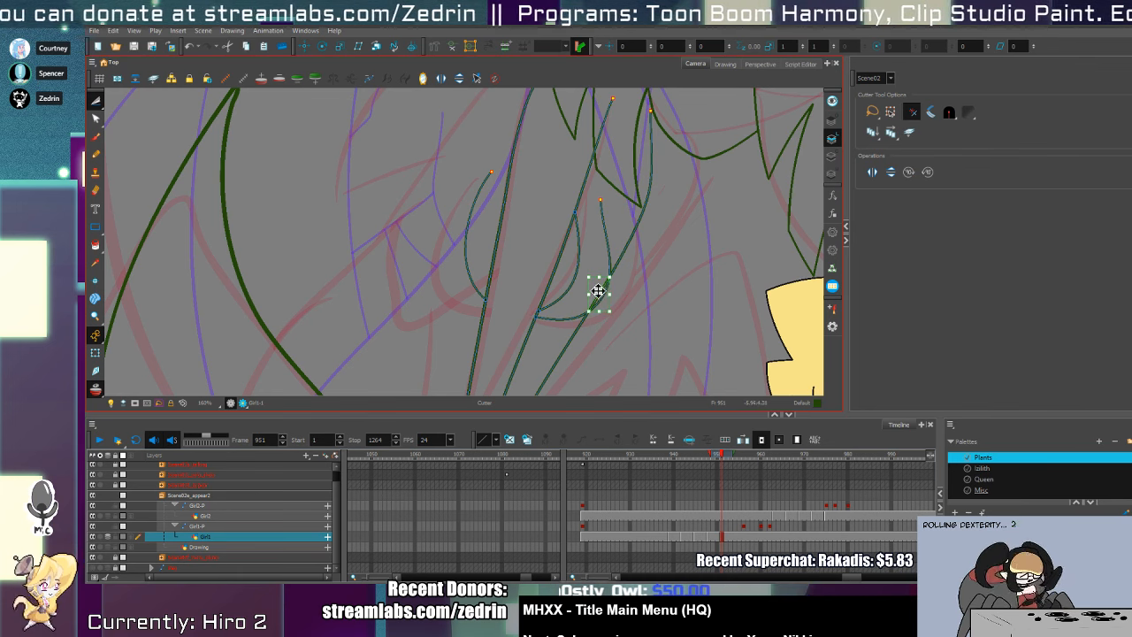
drag(586, 230, 633, 318)
- Reshape the left body line's upper end into a lower, rounder shoulder curve under the hair
key(alt+q)
click(638, 141)
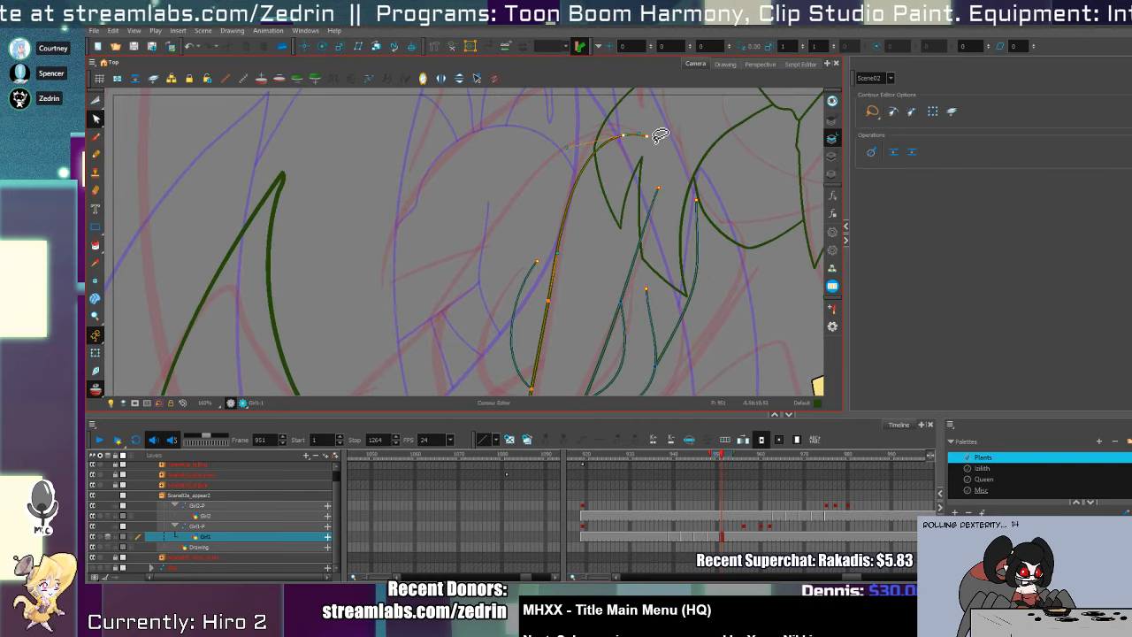
drag(630, 162, 634, 160)
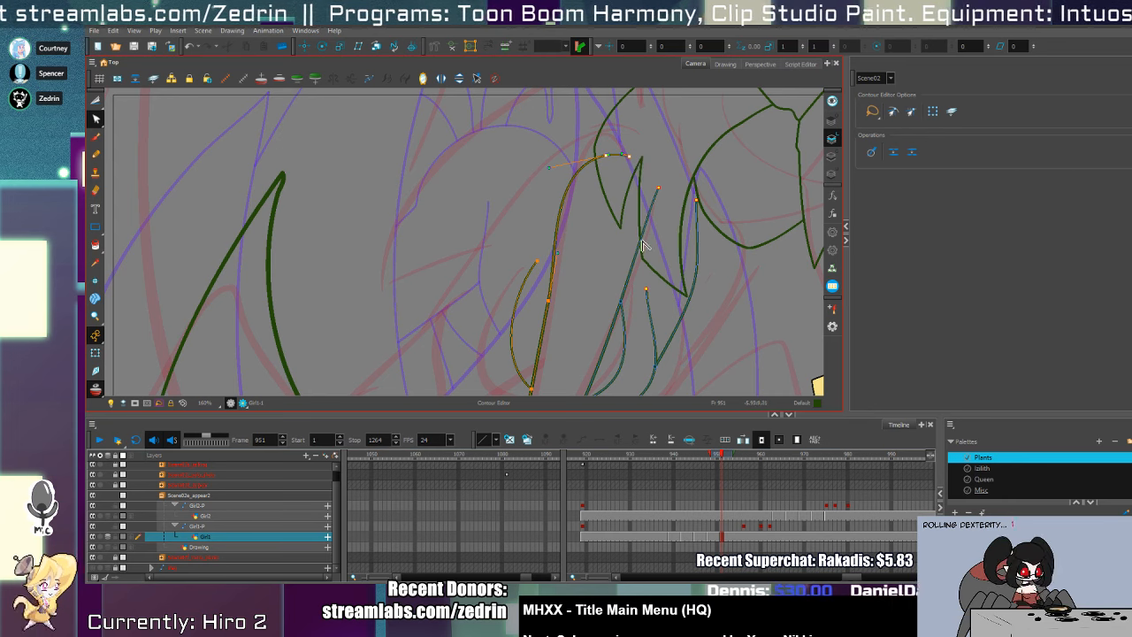
- Move the outer right chest curve up and outward to meet the third body line, and trim its inner end
key(space)
mouse_move(654, 254)
mouse_down()
mouse_move(640, 220)
mouse_move(604, 228)
mouse_move(611, 166)
mouse_up()
key(alt+s)
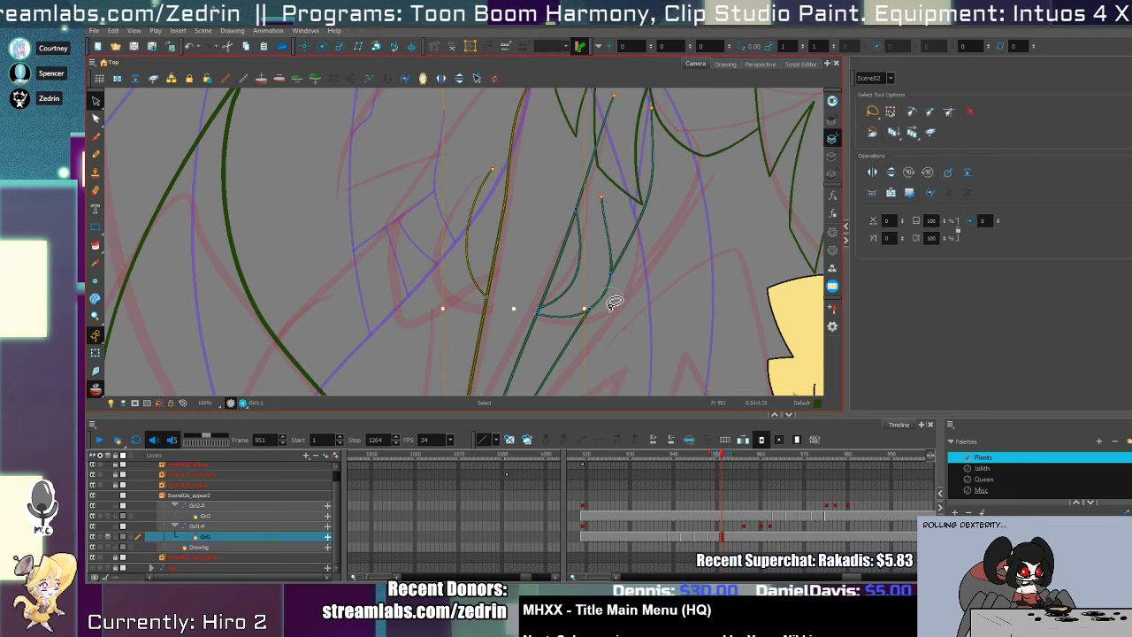
click(604, 303)
key(alt+t)
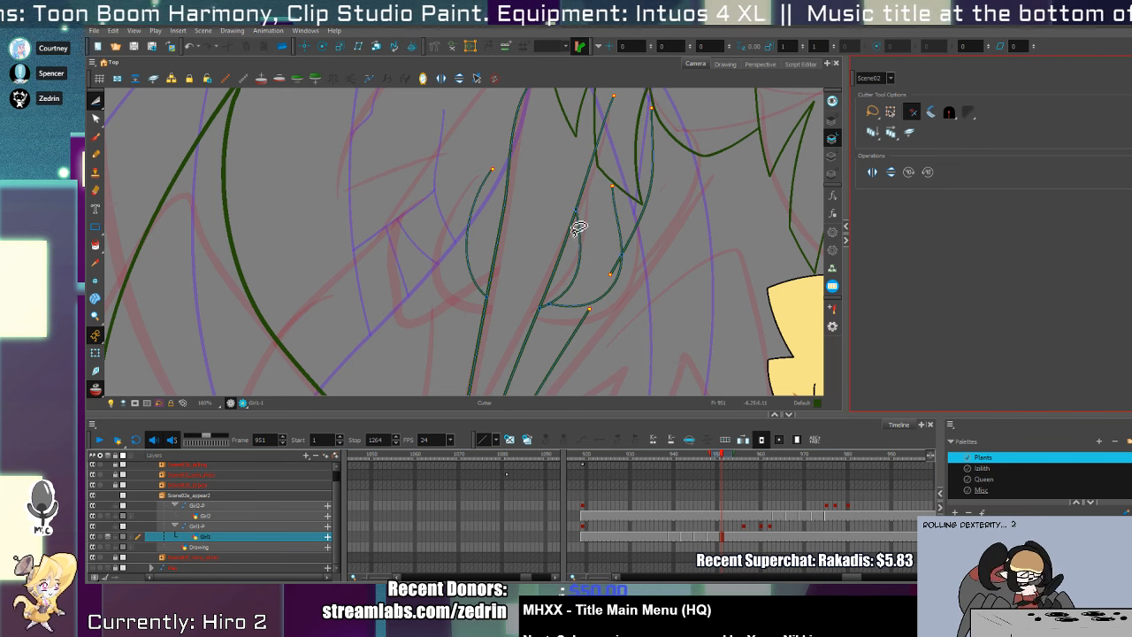
- Draw a short stroke from the hair spike's inner edge down to the middle body line, redoing it until it fits
key(space)
drag(607, 146, 605, 225)
key(alt+slash)
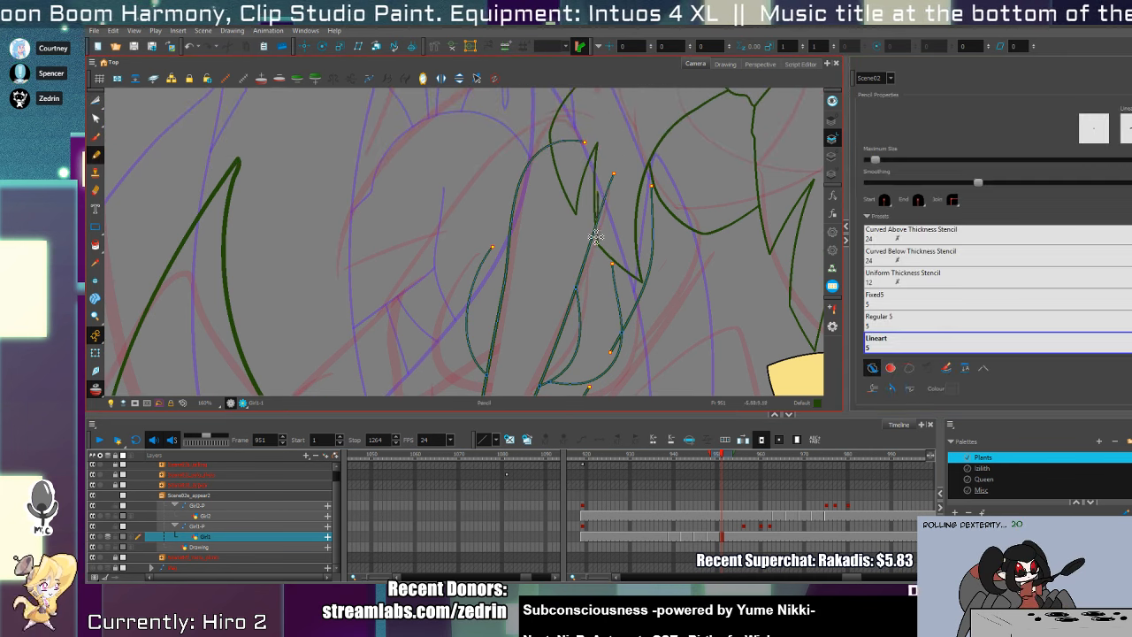
scroll(595, 232, up, 5)
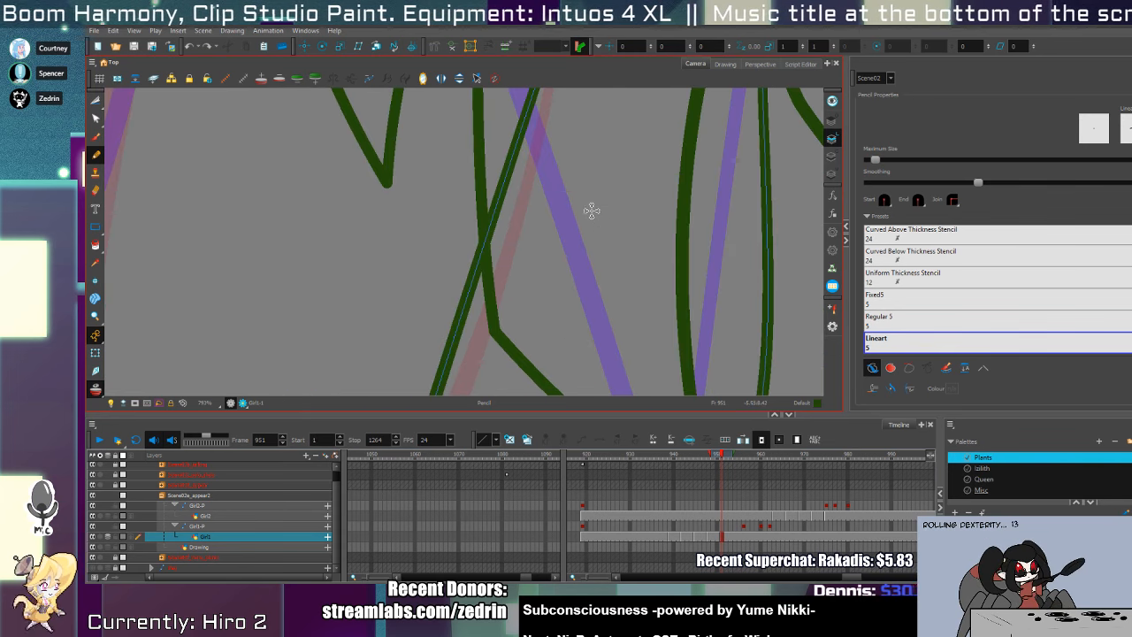
scroll(591, 211, down, 6)
scroll(462, 235, up, 3)
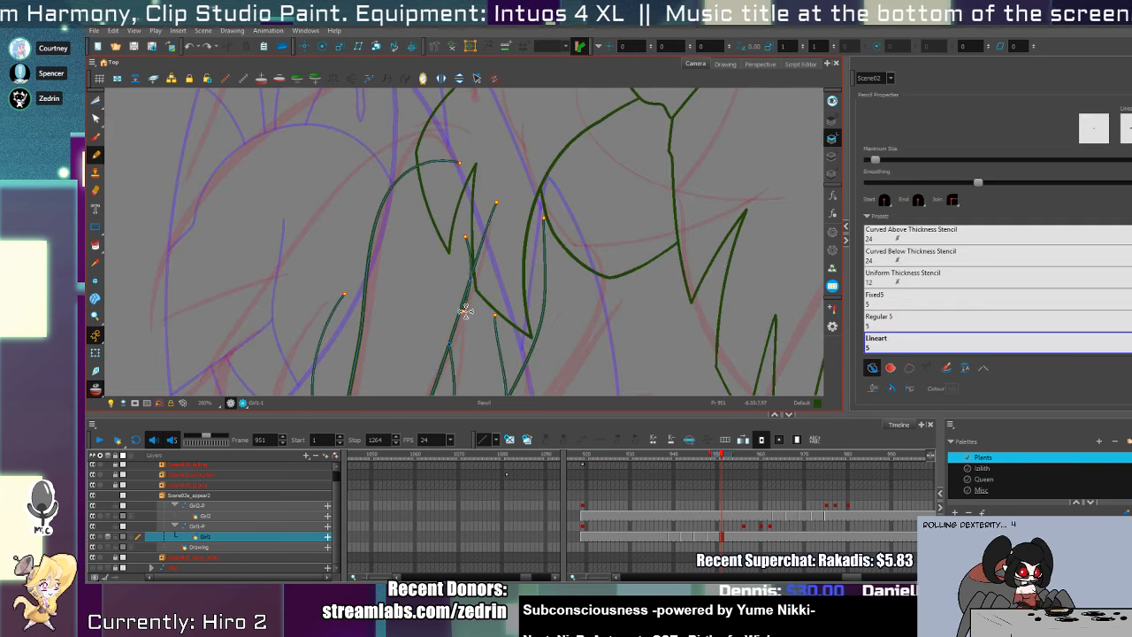
key(ctrl+z)
drag(471, 239, 464, 306)
key(ctrl+z)
drag(471, 237, 465, 310)
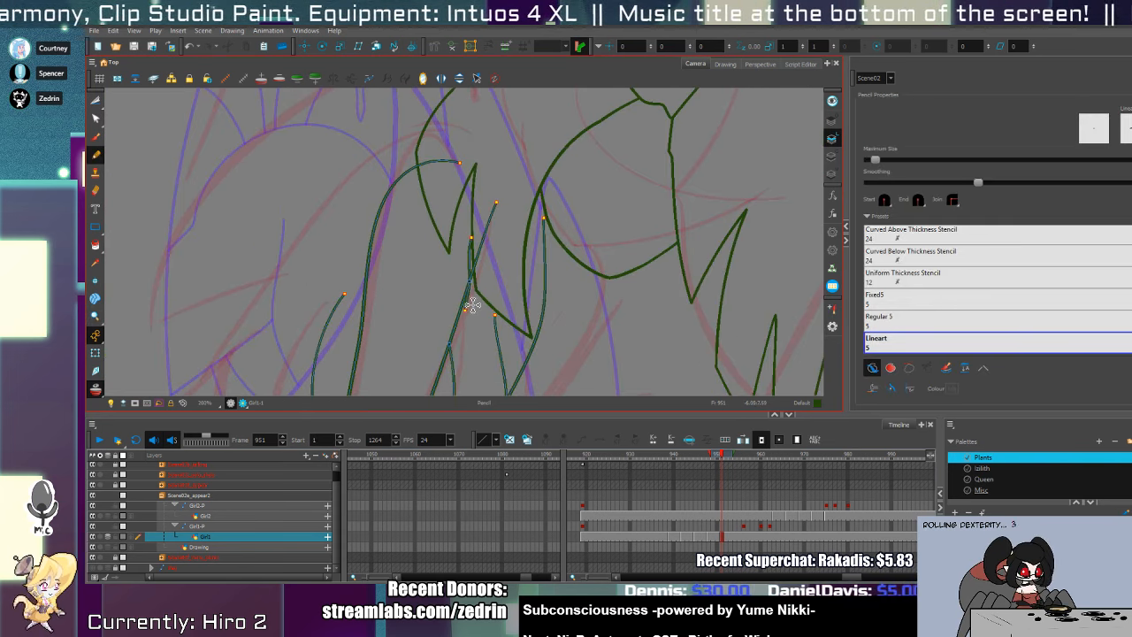
- Trim the overshooting ends of the short hair stroke and the middle body line where the two cross
key(alt+t)
key(Delete)
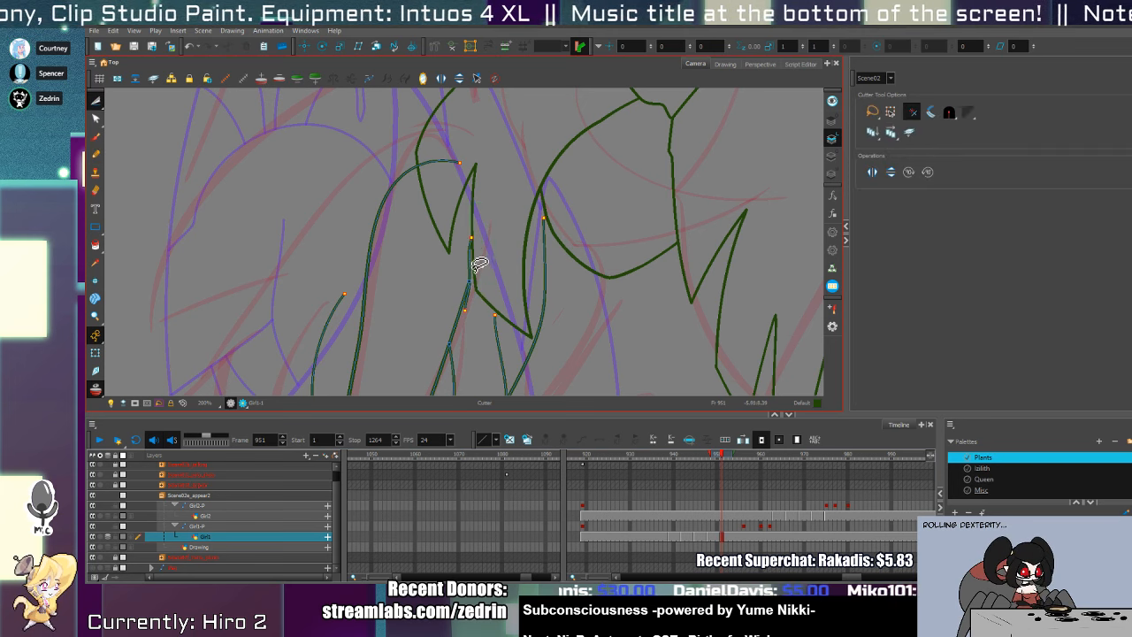
key(alt+q)
click(472, 283)
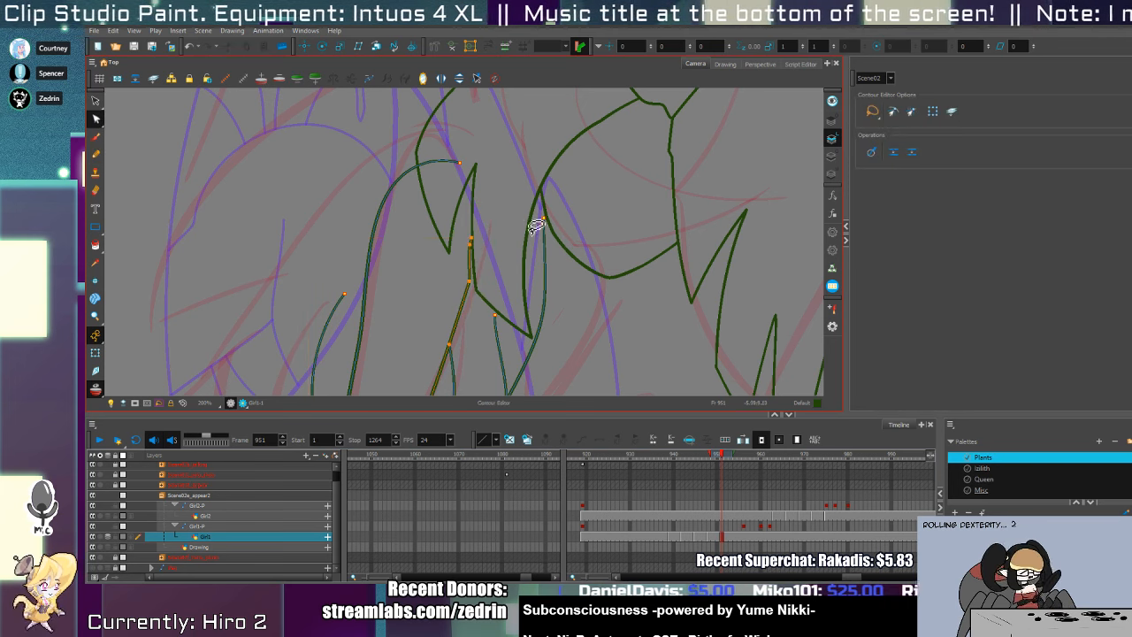
mouse_move(533, 222)
mouse_down()
mouse_move(541, 127)
mouse_move(501, 311)
mouse_move(534, 245)
mouse_up()
- Redraw the outer right body line with a fuller curve, removing the old line and the overshoot past the chest curve
key(alt+/)
key(alt+t)
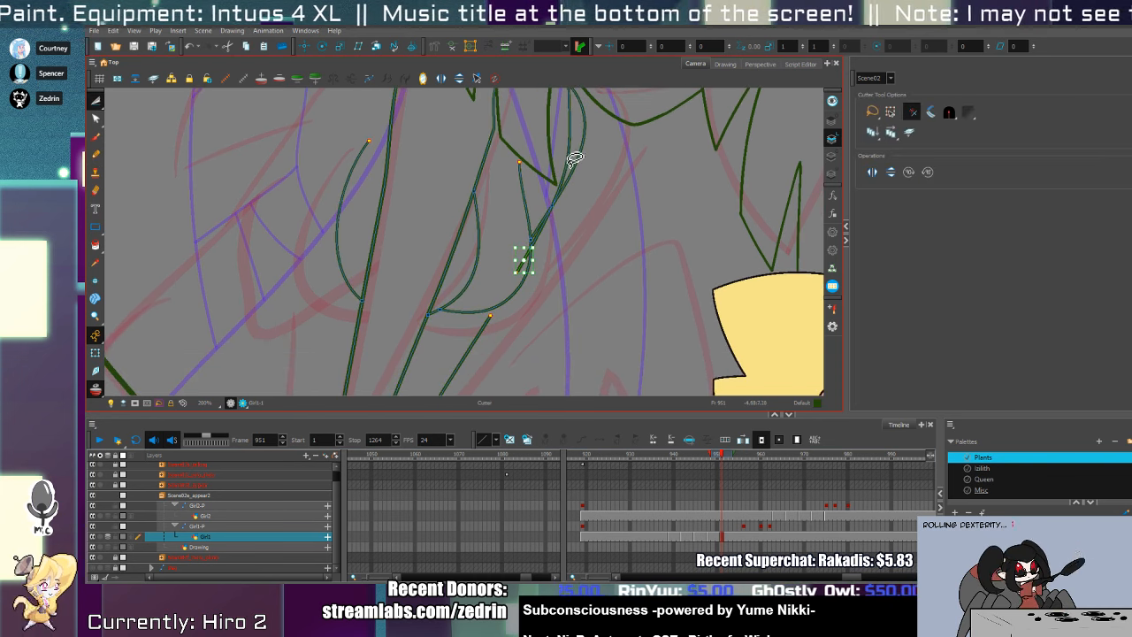
key(Delete)
mouse_move(561, 157)
mouse_down()
mouse_move(574, 208)
mouse_move(586, 203)
mouse_up()
key(alt+s)
click(571, 206)
key(Delete)
- Lower the left body line's shoulder end and straighten the middle body line's upper end beneath the hair
key(alt+z)
click(565, 180)
key(alt+q)
click(543, 209)
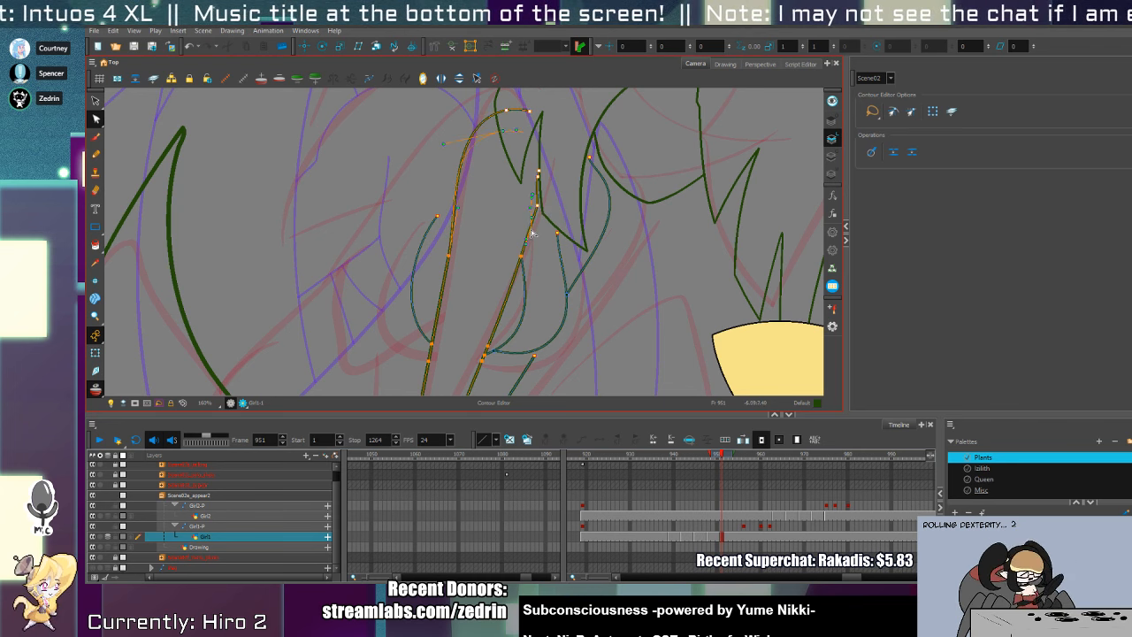
drag(531, 233, 528, 238)
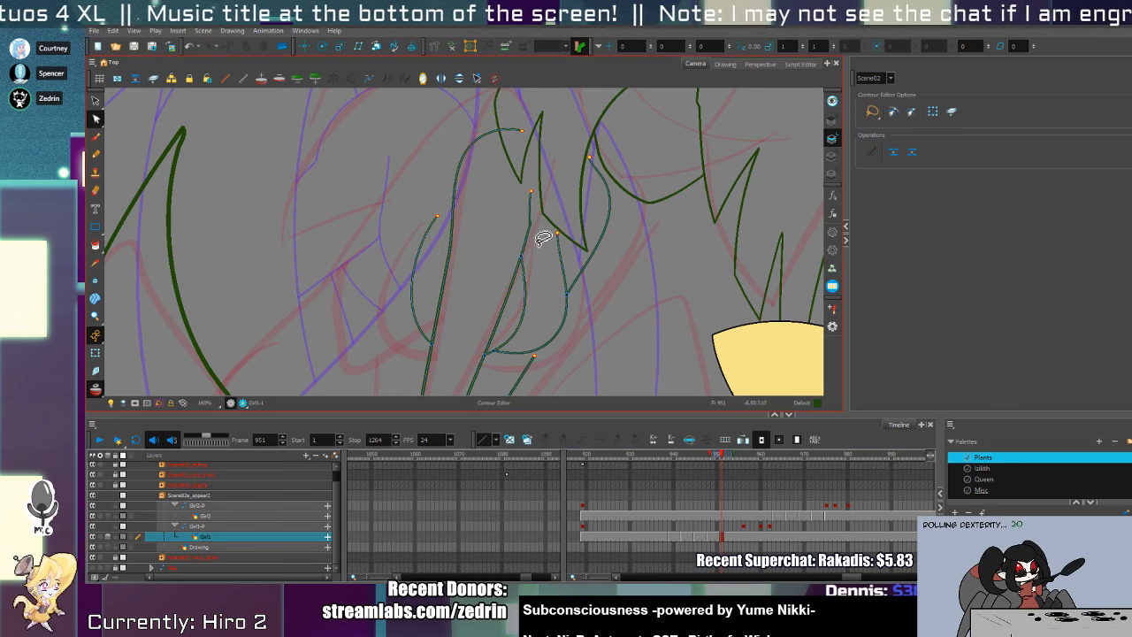
click(528, 235)
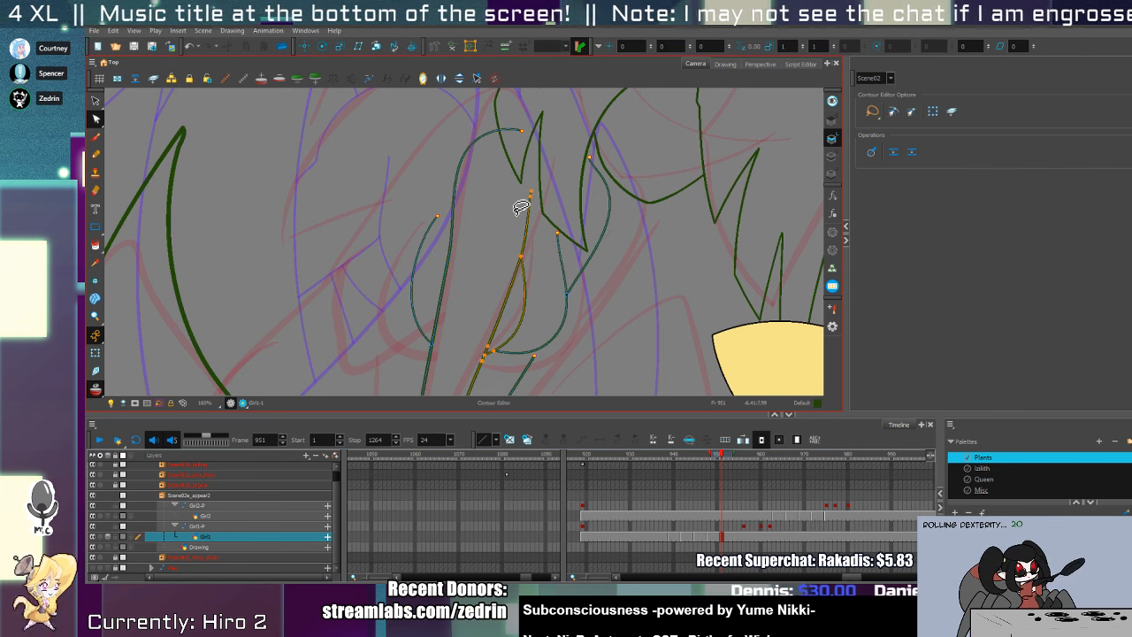
- Reshape the left chest curve into a lower, slimmer arc and trim its end where it crosses the left body line
click(432, 252)
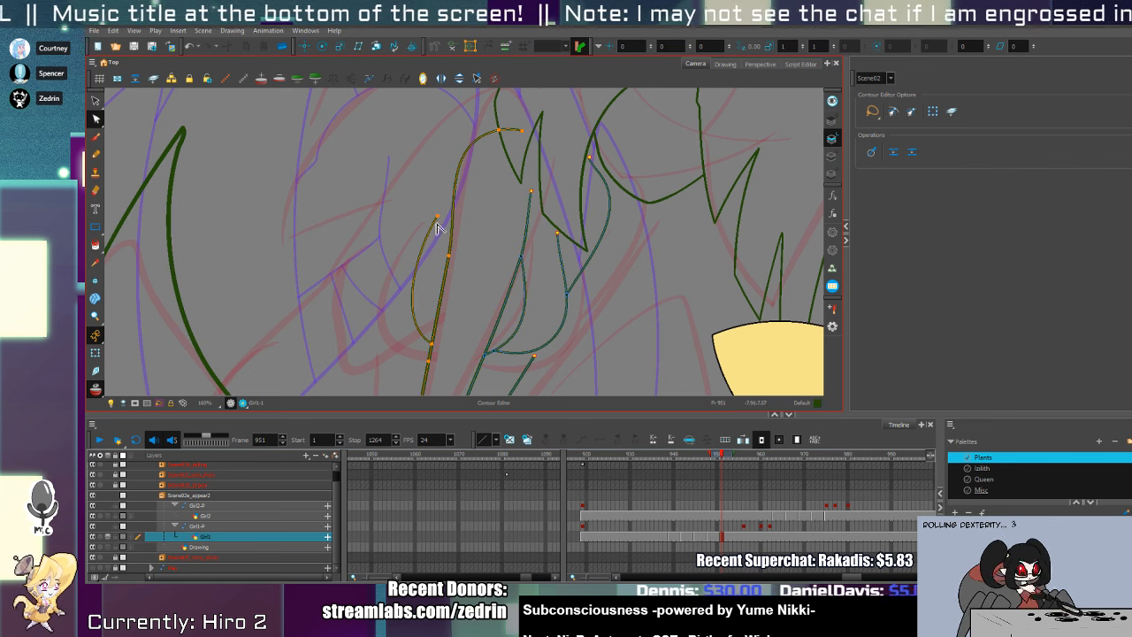
drag(437, 216, 440, 236)
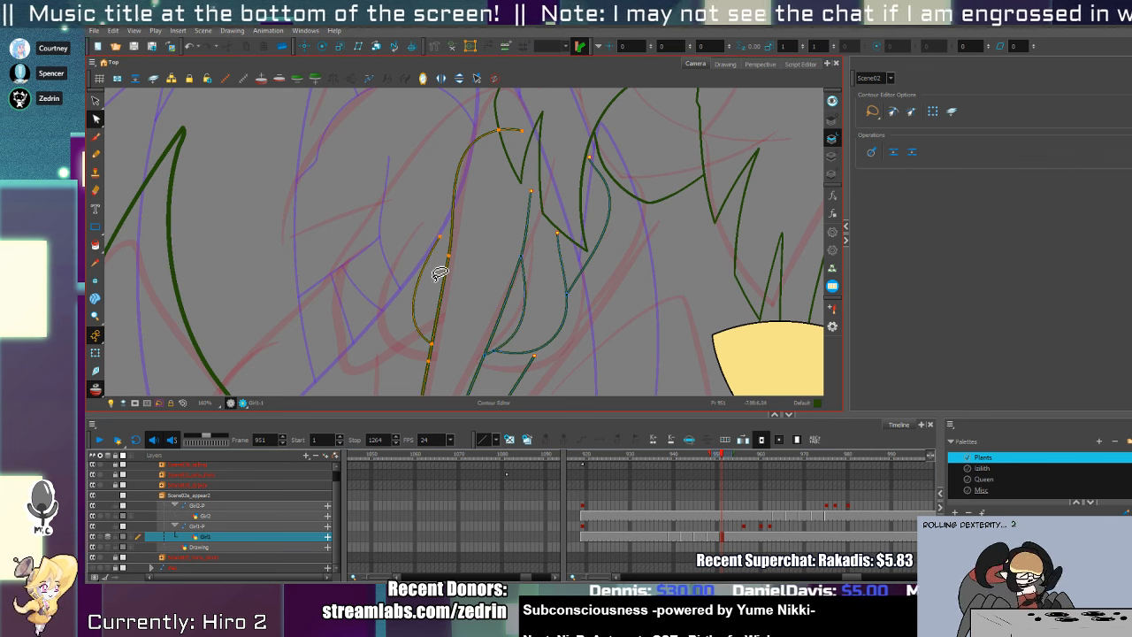
key(alt+s)
click(428, 319)
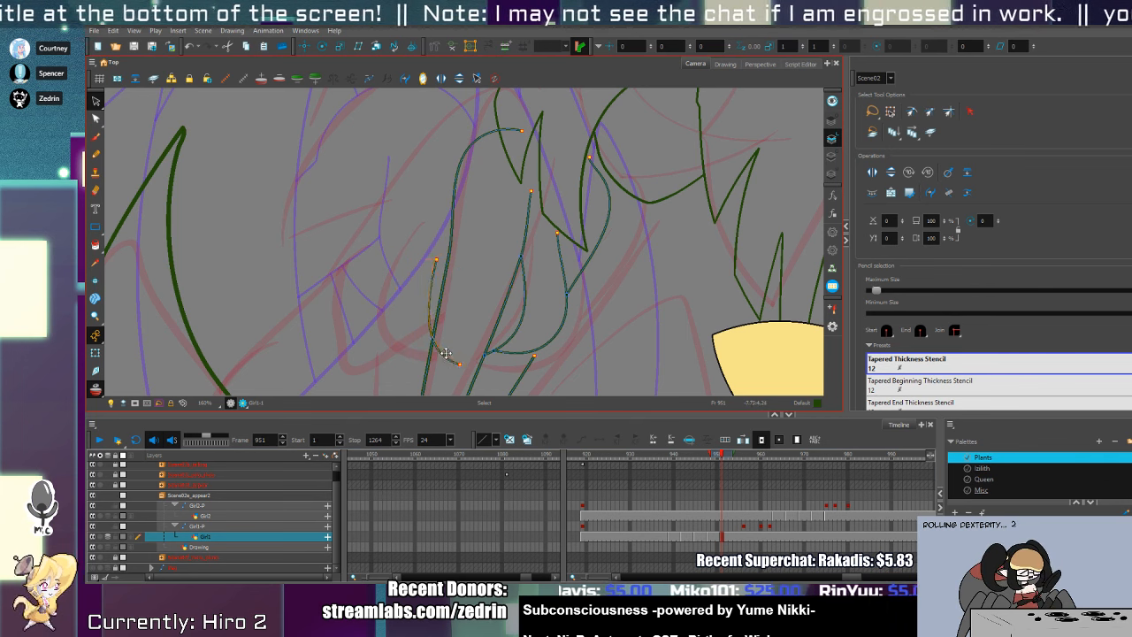
key(alt+t)
mouse_move(451, 353)
mouse_down()
mouse_move(448, 370)
mouse_move(531, 254)
mouse_move(528, 329)
mouse_up()
key(alt+z)
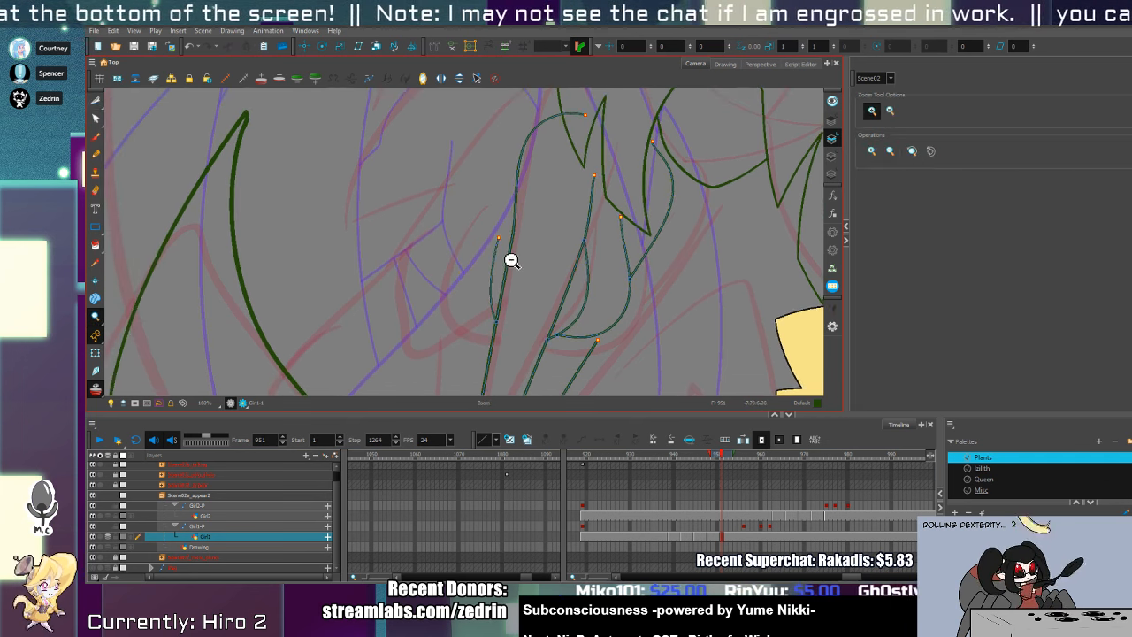
alt+click(508, 256)
key(alt+slash)
mouse_move(532, 176)
mouse_down()
mouse_move(503, 201)
mouse_move(391, 394)
mouse_up()
key(ctrl+z)
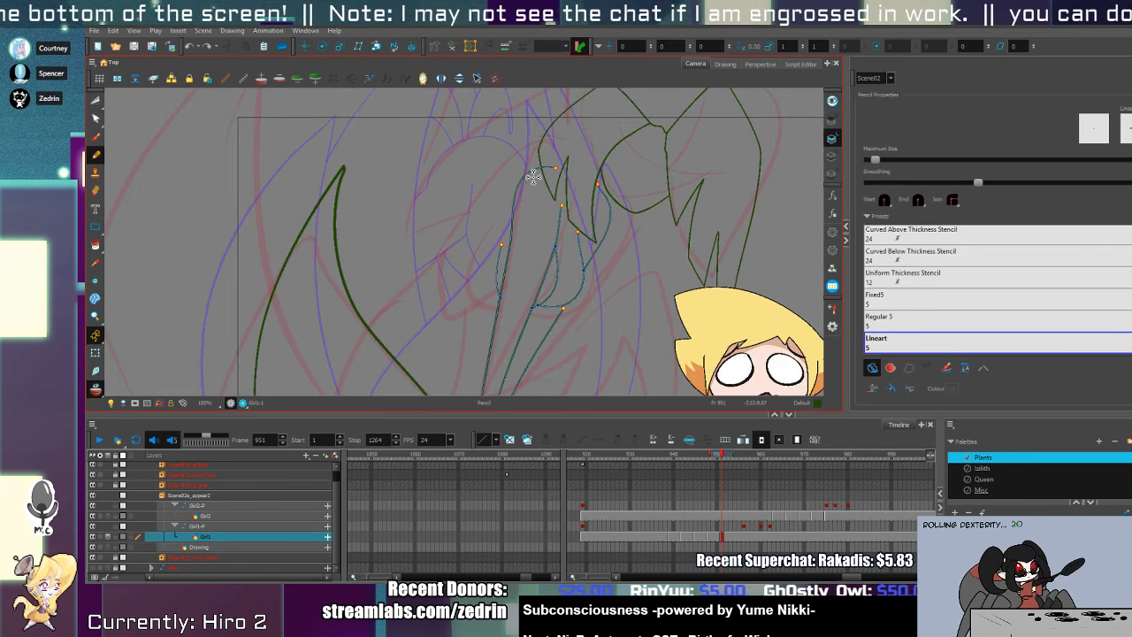
mouse_move(532, 176)
mouse_down()
mouse_move(431, 291)
mouse_move(395, 395)
mouse_up()
scroll(505, 177, up, 2)
key(ctrl+z)
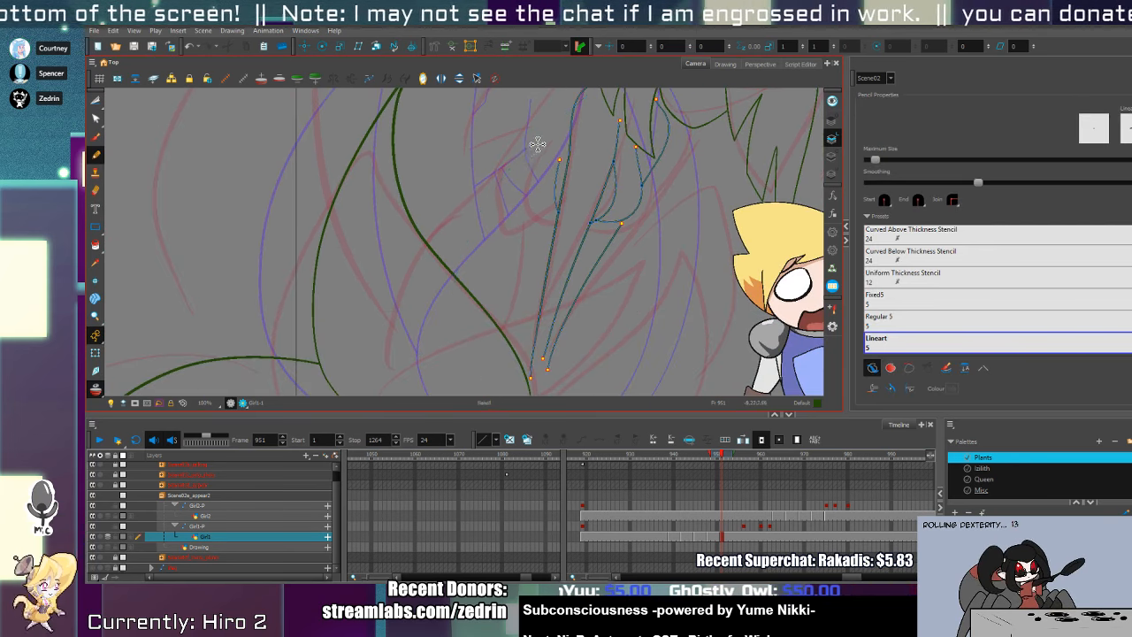
scroll(579, 155, down, 2)
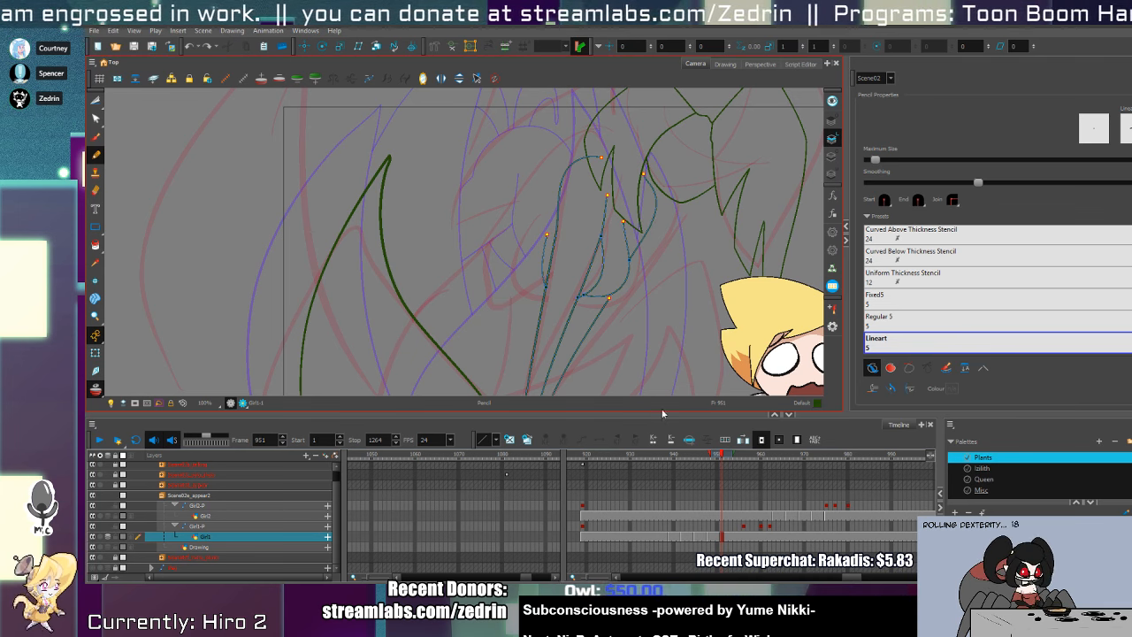
- Draw the left arm's line from the shoulder down to the elbow, and continue it in a curve to the flower's base
drag(533, 295, 571, 269)
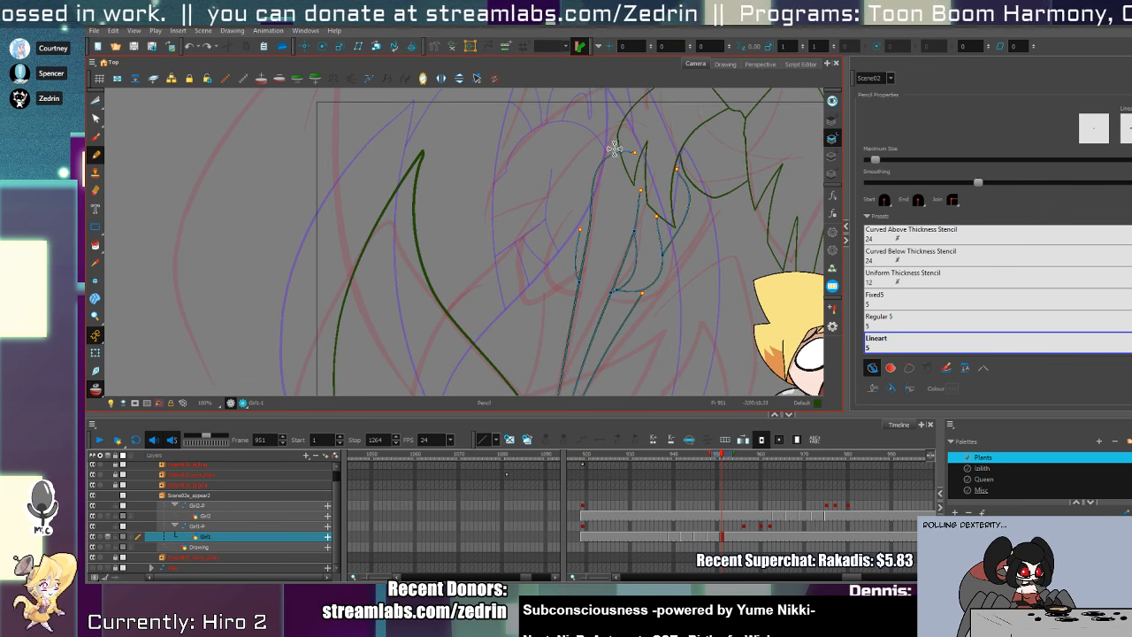
scroll(576, 210, up, 2)
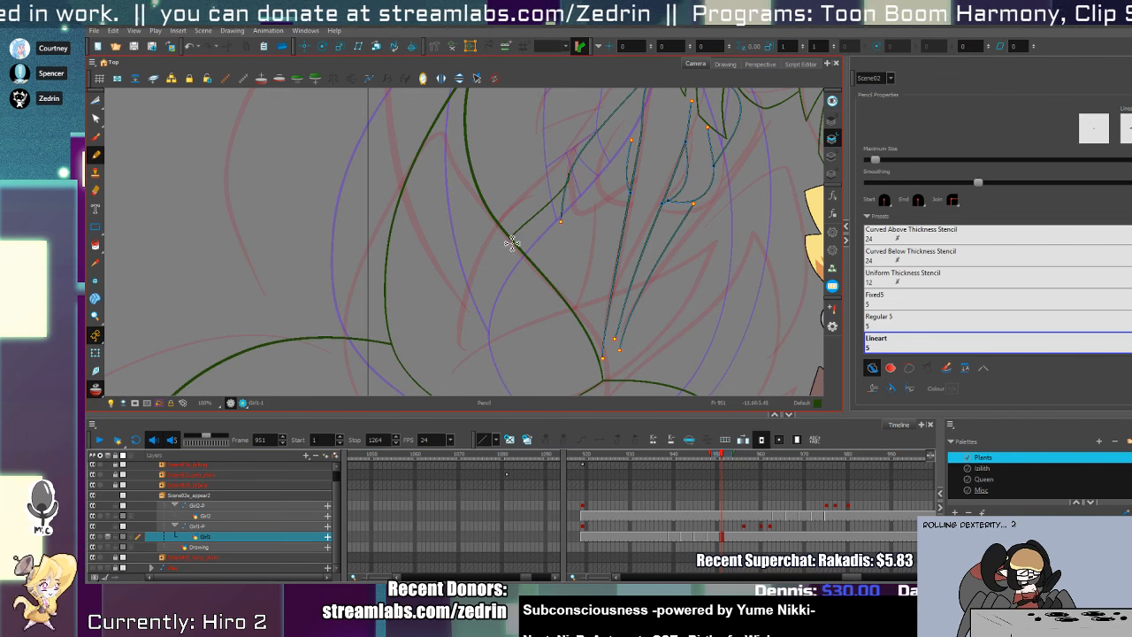
drag(571, 298, 513, 243)
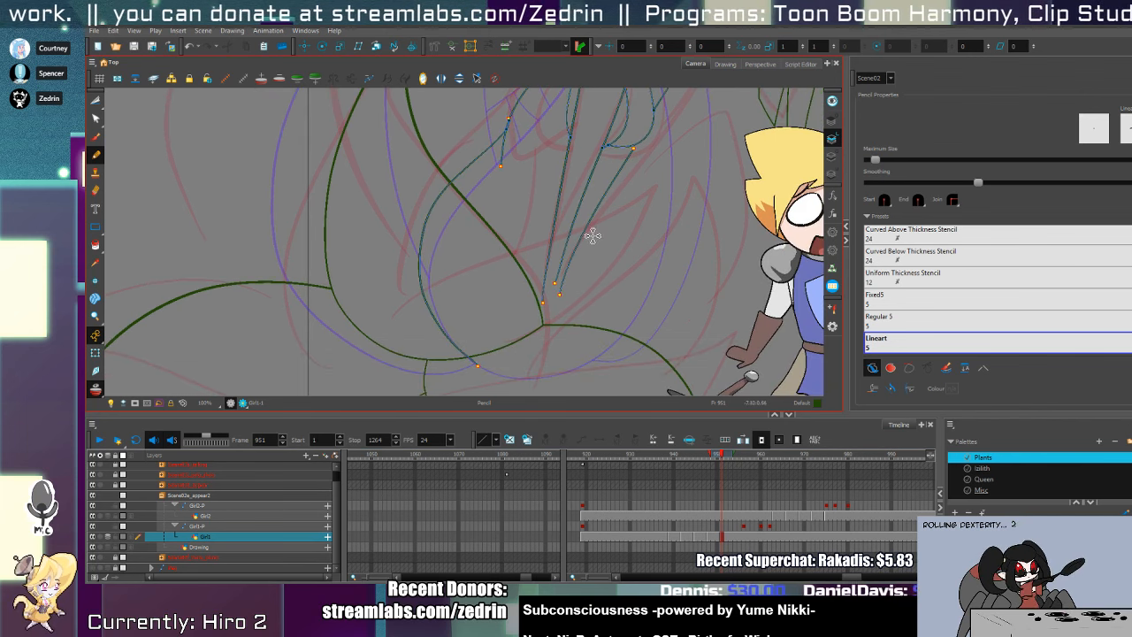
- Draw a hip curve across the body lines down below the flower base, and cut out its segment between the body lines
mouse_move(551, 188)
mouse_down()
mouse_move(590, 256)
mouse_move(586, 389)
mouse_up()
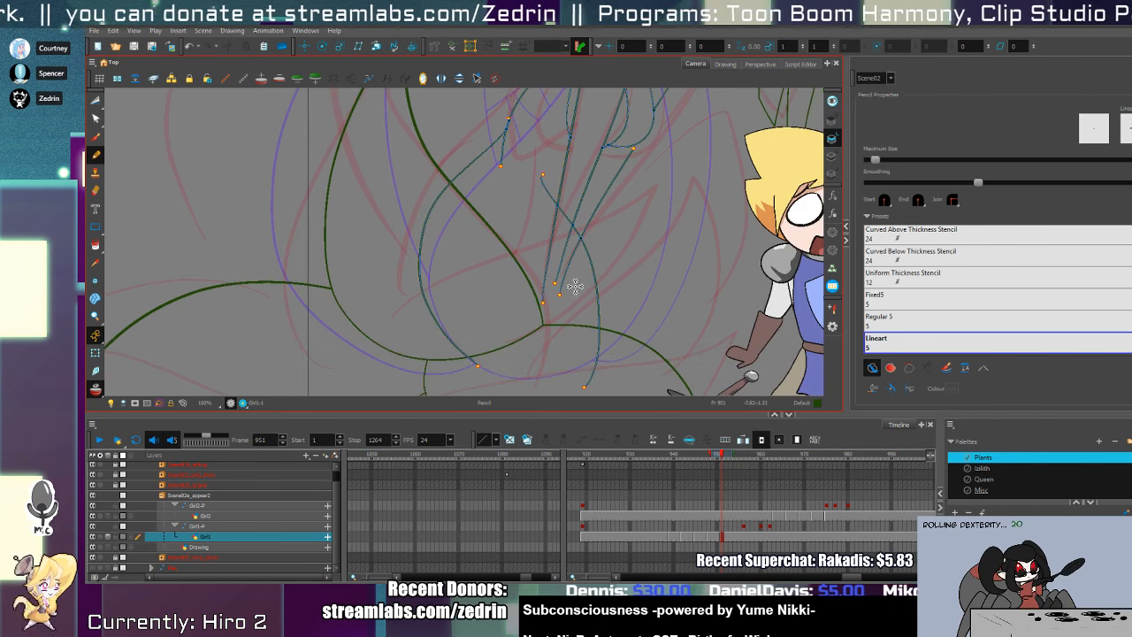
mouse_move(570, 301)
mouse_down()
mouse_move(570, 350)
mouse_move(569, 232)
mouse_up()
key(alt+t)
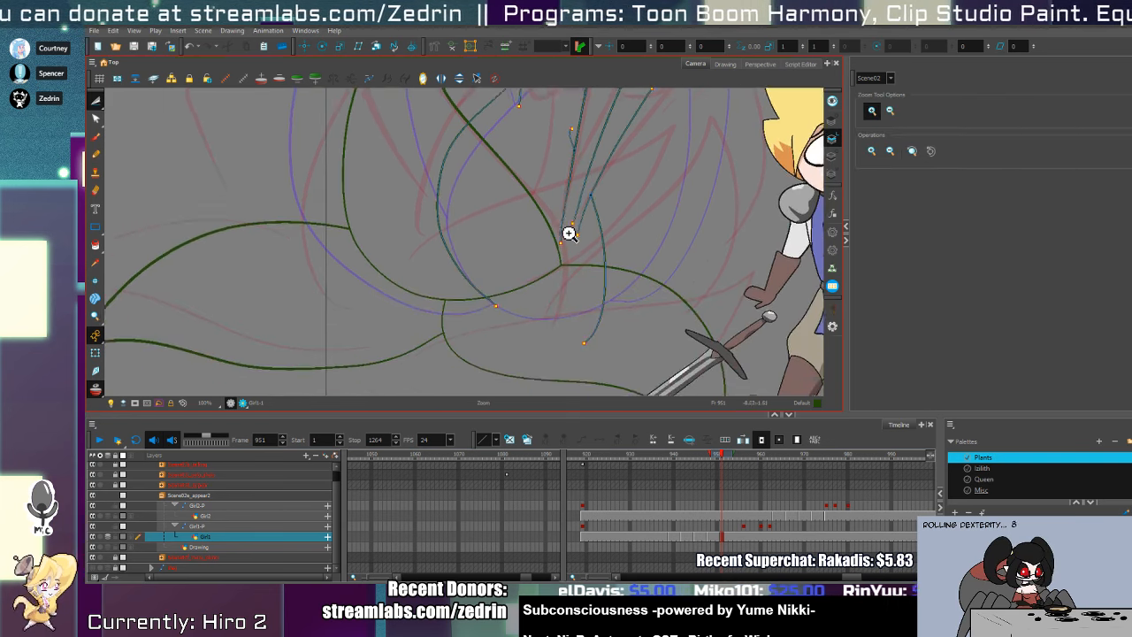
scroll(563, 234, up, 2)
key(alt+z)
scroll(566, 246, down, 2)
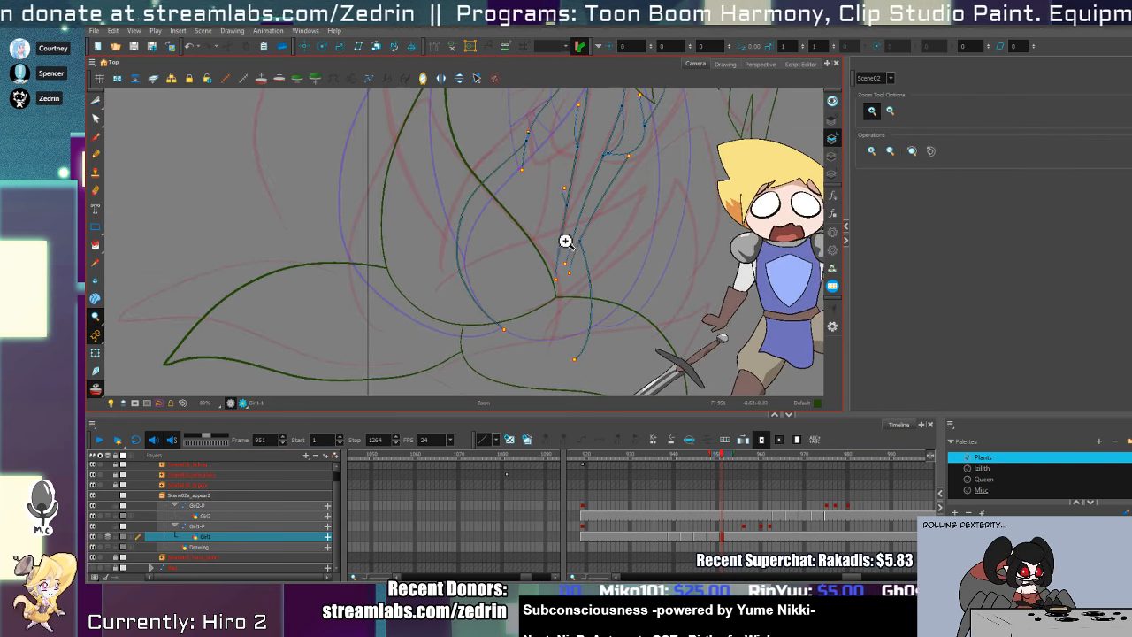
- Reshape the leftover hip stroke at the left body line so its upper end swings across to the line's inner side
scroll(563, 247, up, 1)
key(alt+q)
click(560, 245)
scroll(571, 195, up, 2)
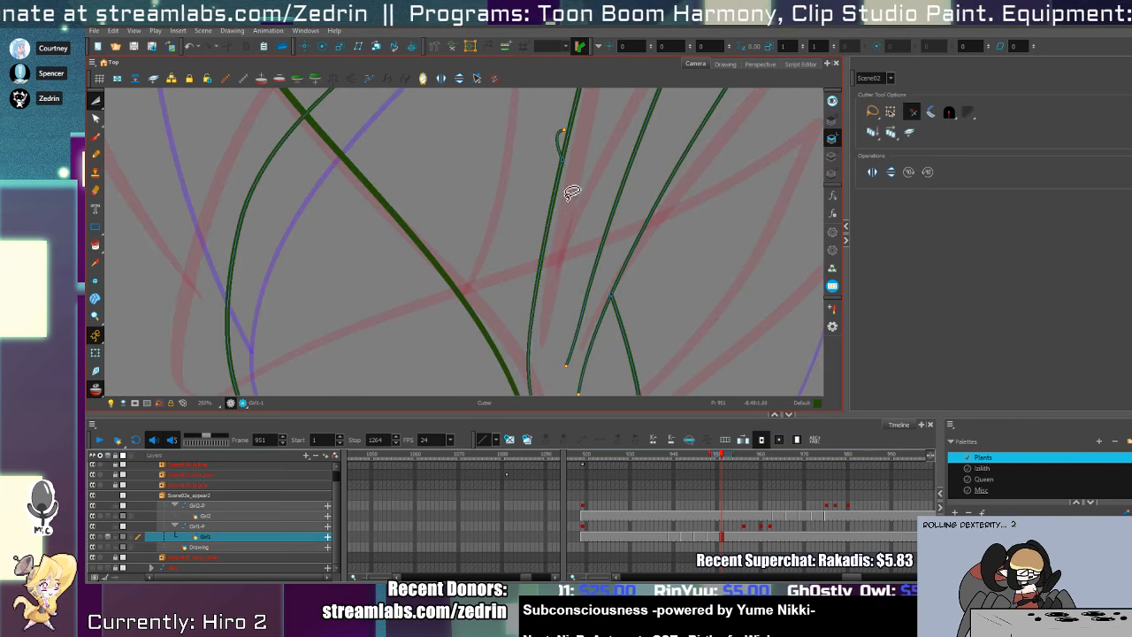
scroll(544, 336, up, 1)
key(alt+/)
mouse_move(598, 270)
mouse_down()
mouse_move(532, 345)
mouse_move(528, 331)
mouse_move(517, 340)
mouse_move(530, 315)
mouse_move(593, 371)
mouse_up()
key(ctrl+z)
key(alt+s)
key(alt+q)
key(Delete)
key(space)
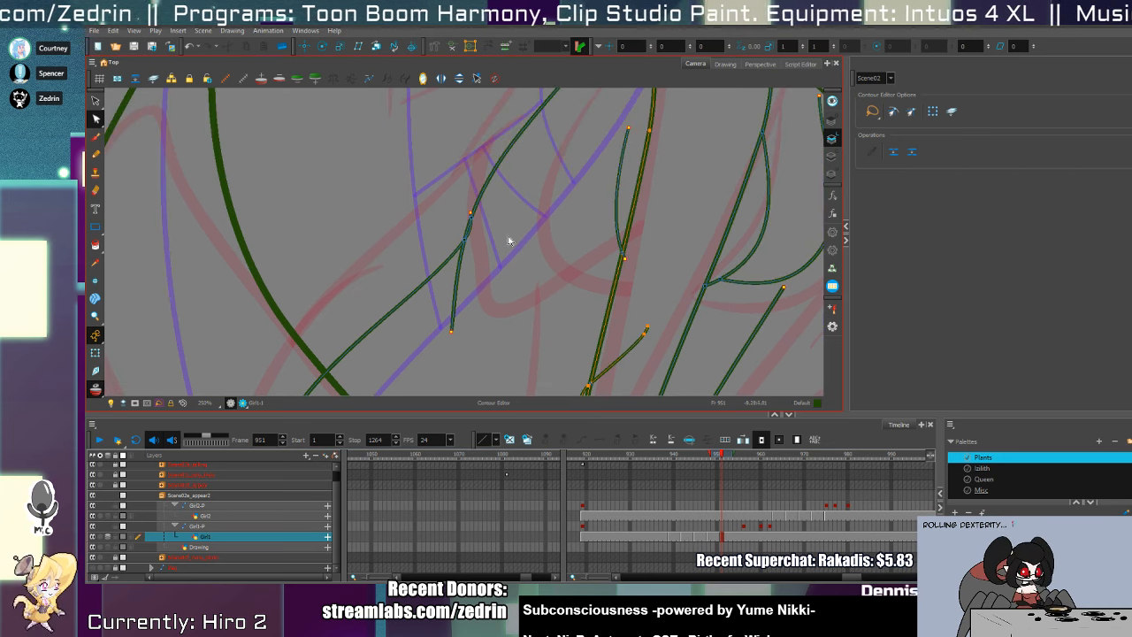
- Delete the surplus stroke end that hangs below the left arm's elbow
key(alt+s)
drag(523, 222, 490, 325)
key(Delete)
key(shift+z)
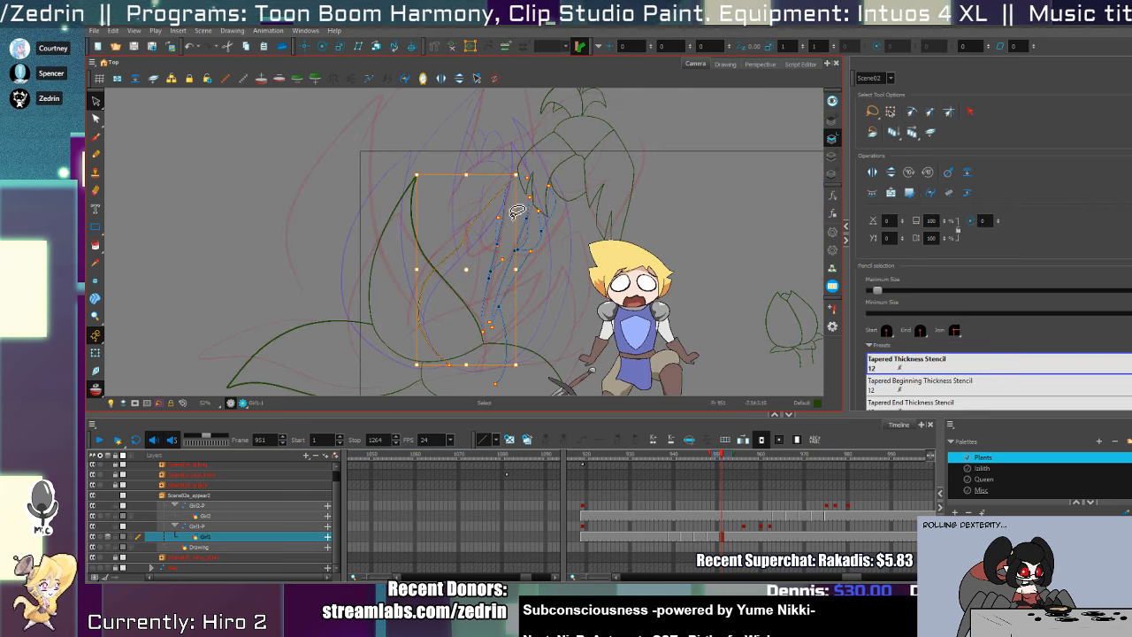
- Adjust the left arm line's upper end to meet the shoulder curve and trim the part that crosses the left body line
key(alt+z)
click(531, 195)
click(527, 191)
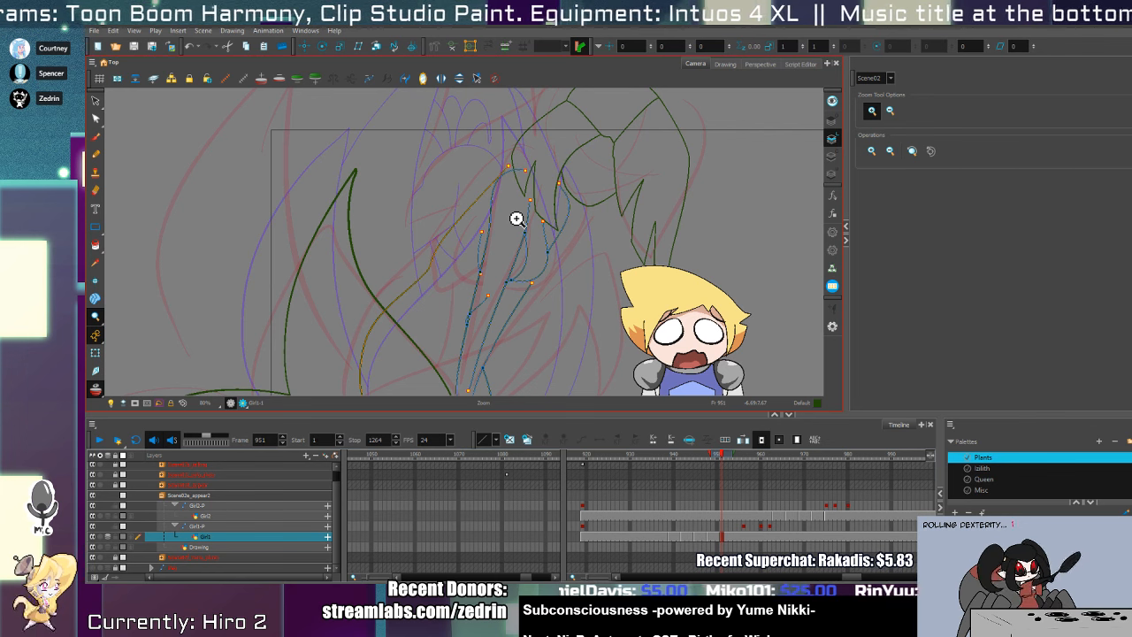
click(513, 168)
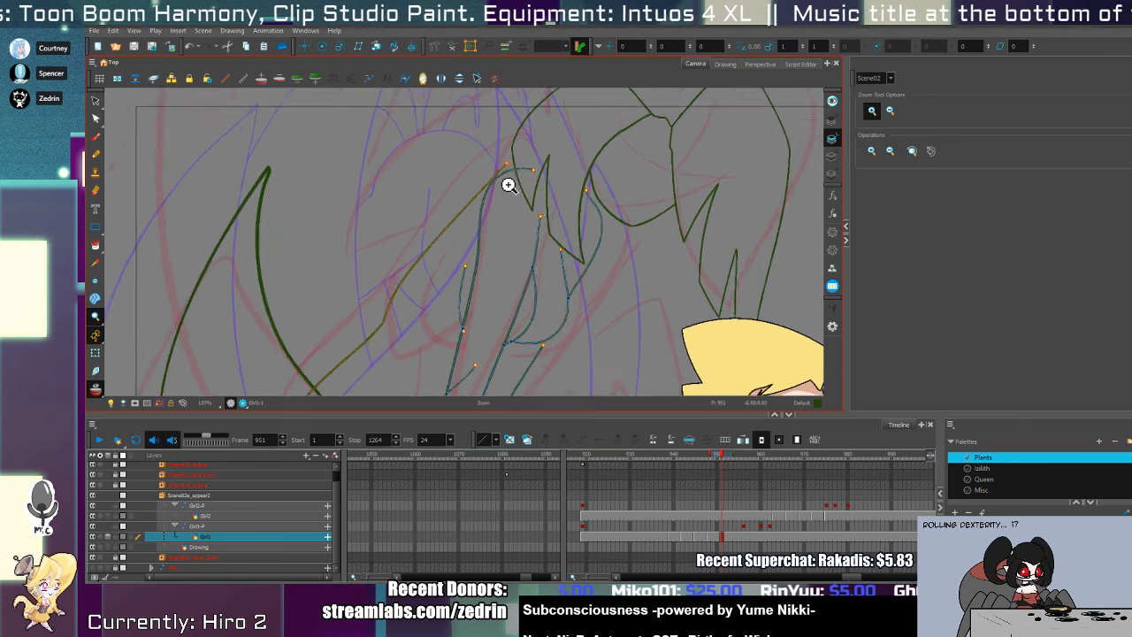
key(alt+q)
click(508, 162)
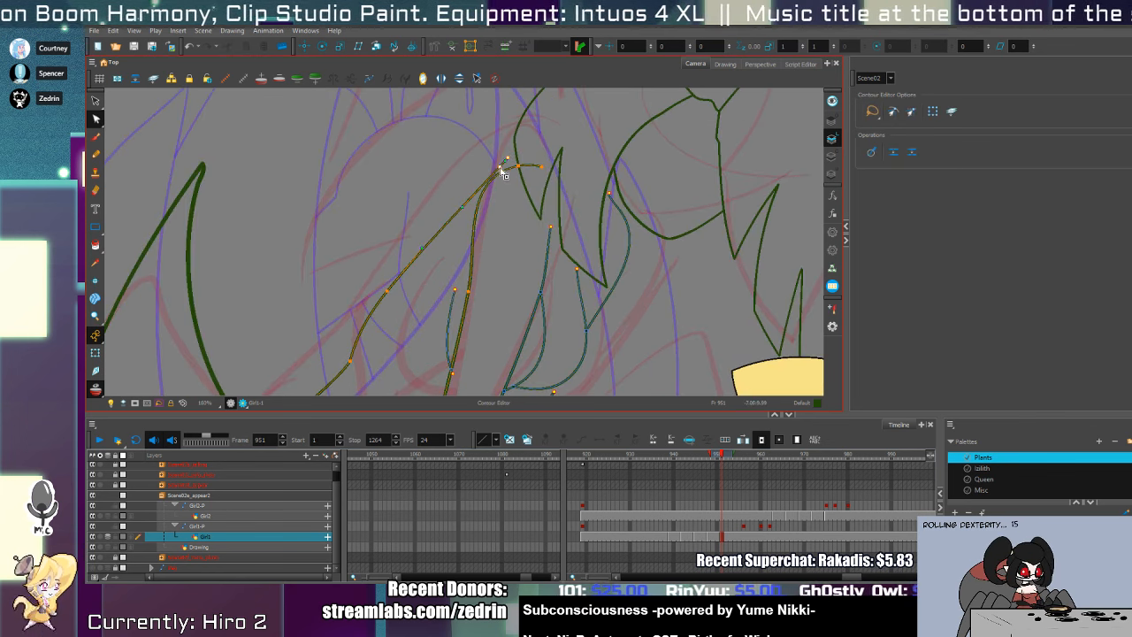
key(alt+t)
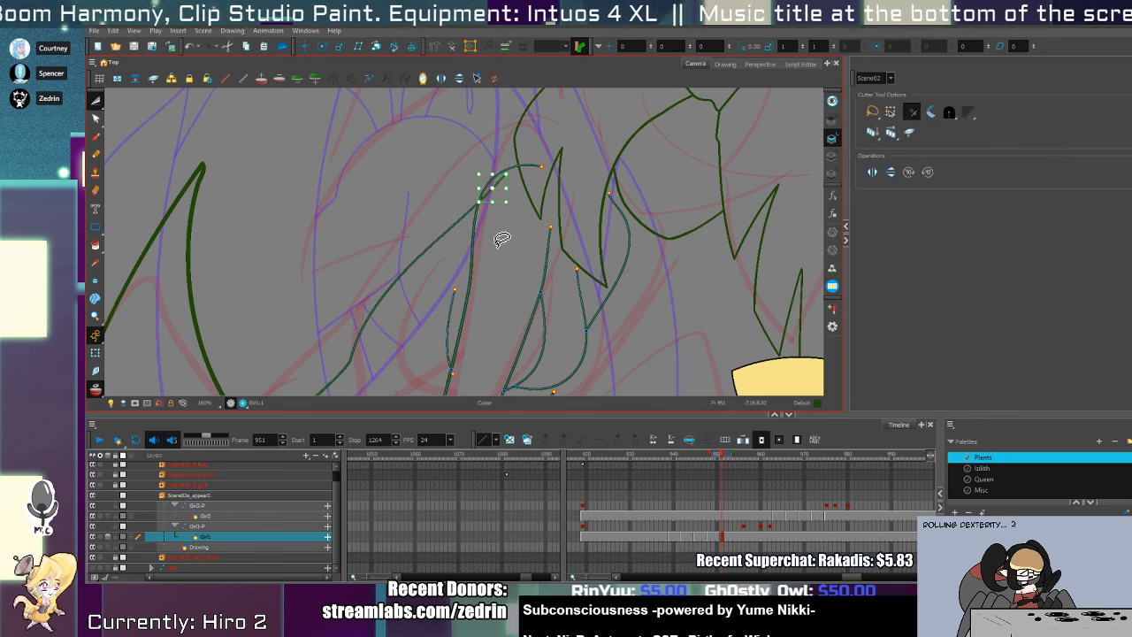
- Smooth the arm line's bend at the elbow and trim the waist stroke extending past the left body line
key(alt+q)
drag(396, 321, 426, 210)
key(alt+t)
drag(459, 340, 556, 216)
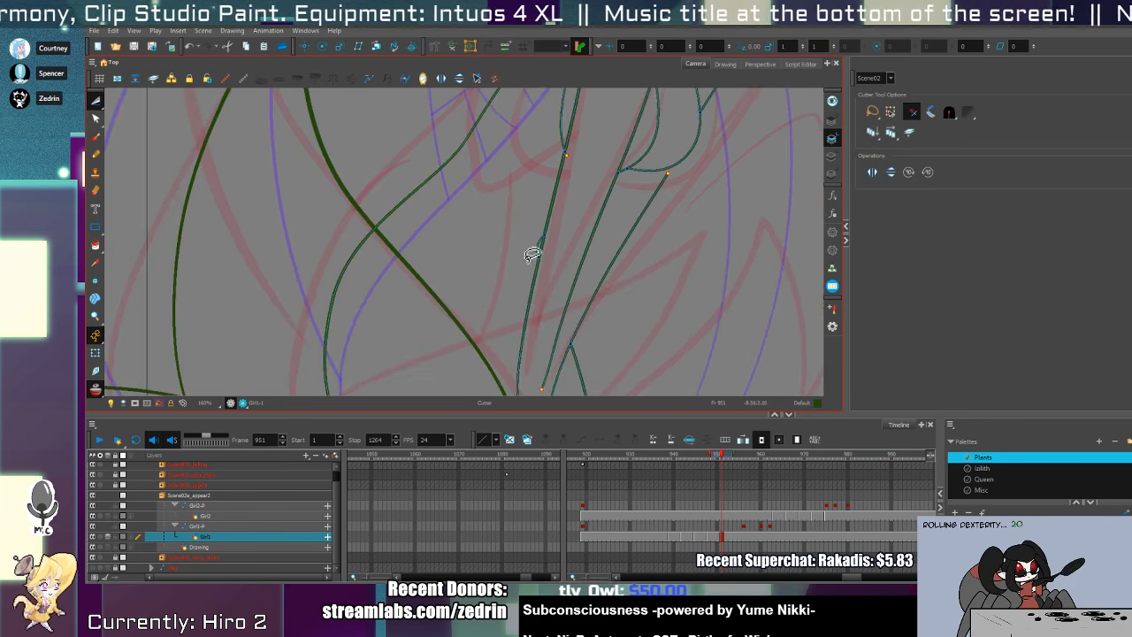
- Draw two arched lines from the left arm line to the left body line, redoing the lower one, and trim their overshooting ends
key(alt+/)
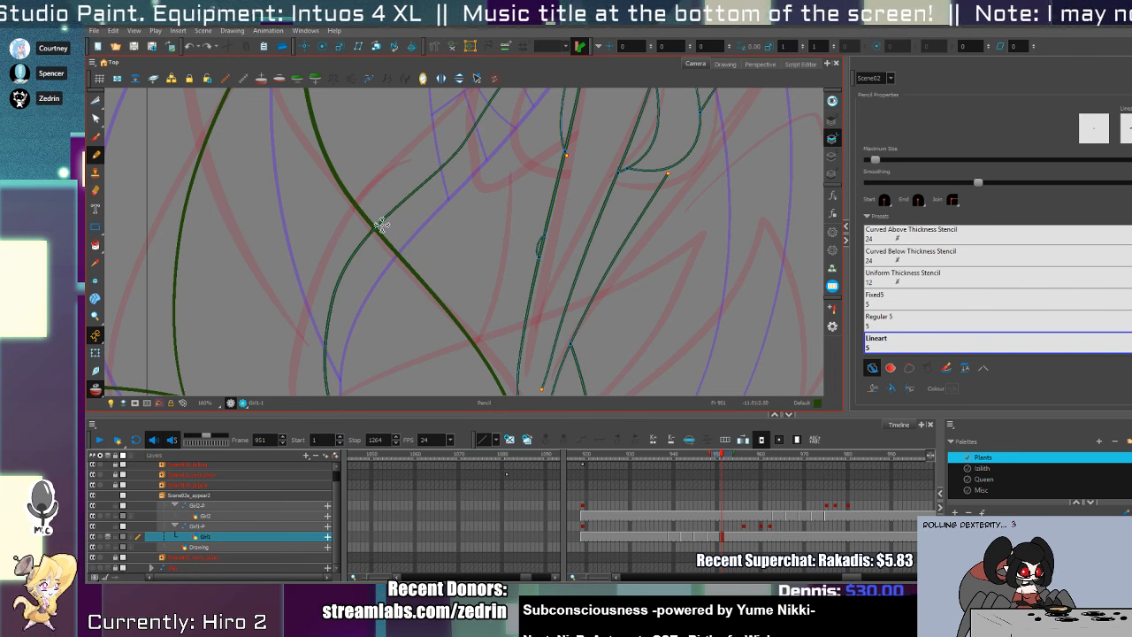
drag(381, 224, 527, 323)
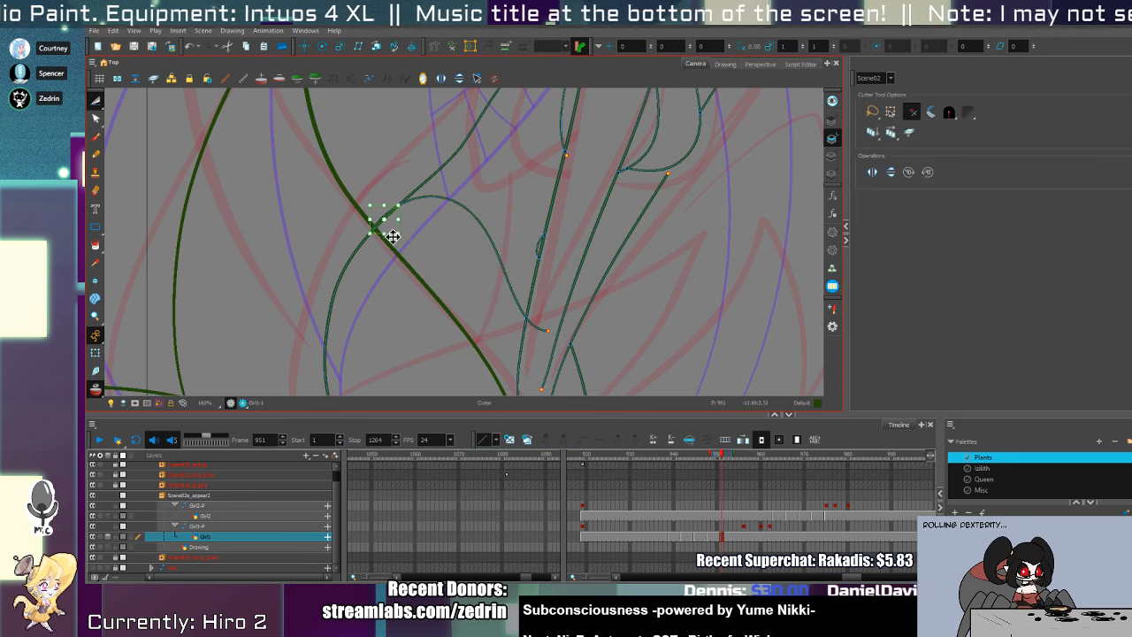
drag(373, 236, 438, 265)
drag(465, 306, 535, 341)
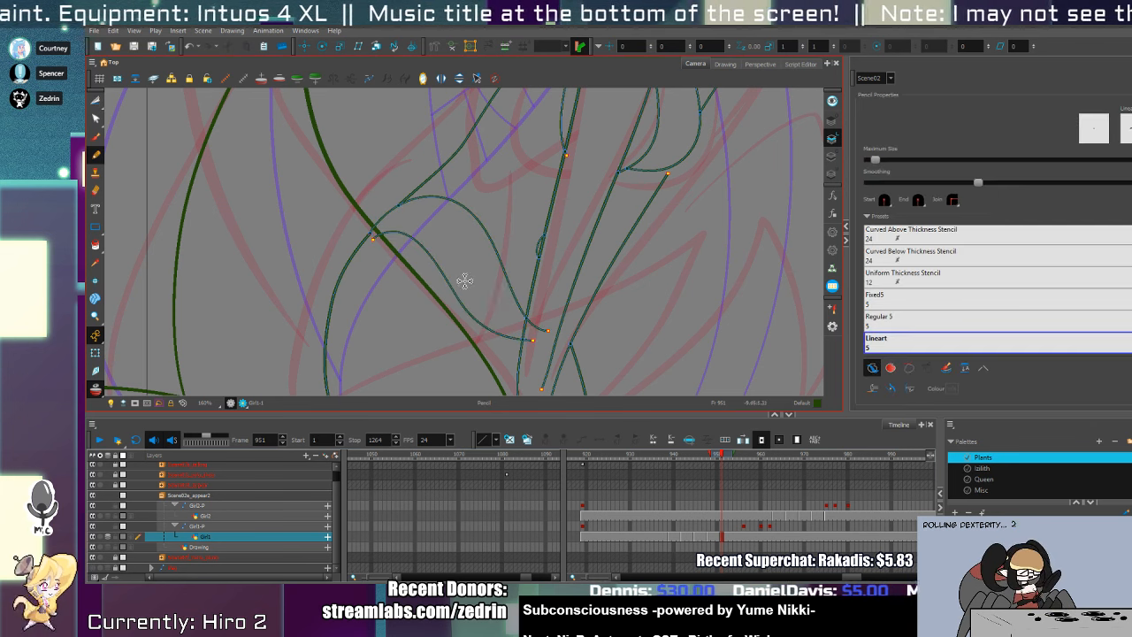
key(ctrl+z)
mouse_move(364, 237)
mouse_down()
mouse_move(549, 353)
mouse_move(536, 368)
mouse_up()
key(alt+t)
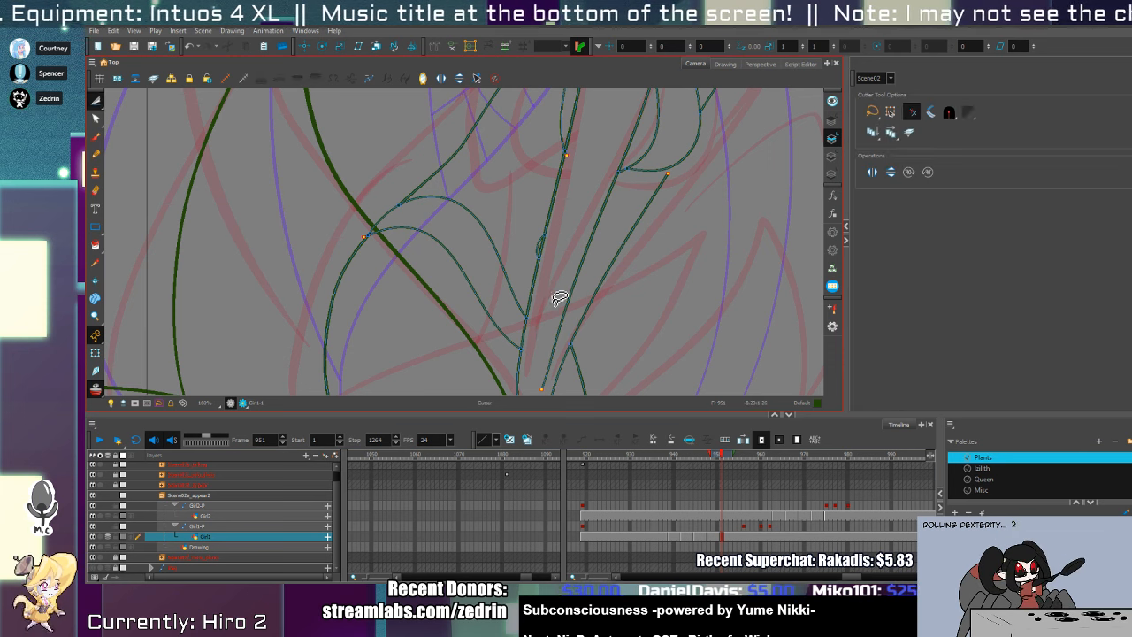
mouse_move(555, 303)
mouse_down()
mouse_move(554, 181)
mouse_move(568, 159)
mouse_move(536, 504)
mouse_move(463, 434)
mouse_up()
- Draw a line from the left shoulder up behind the hair, redoing it until it fits, and a short stroke across the right shoulder
drag(557, 97, 514, 186)
key(2)
mouse_move(573, 143)
mouse_down()
mouse_move(539, 216)
mouse_move(596, 210)
mouse_up()
key(alt+/)
key(ctrl+z)
drag(489, 228, 601, 203)
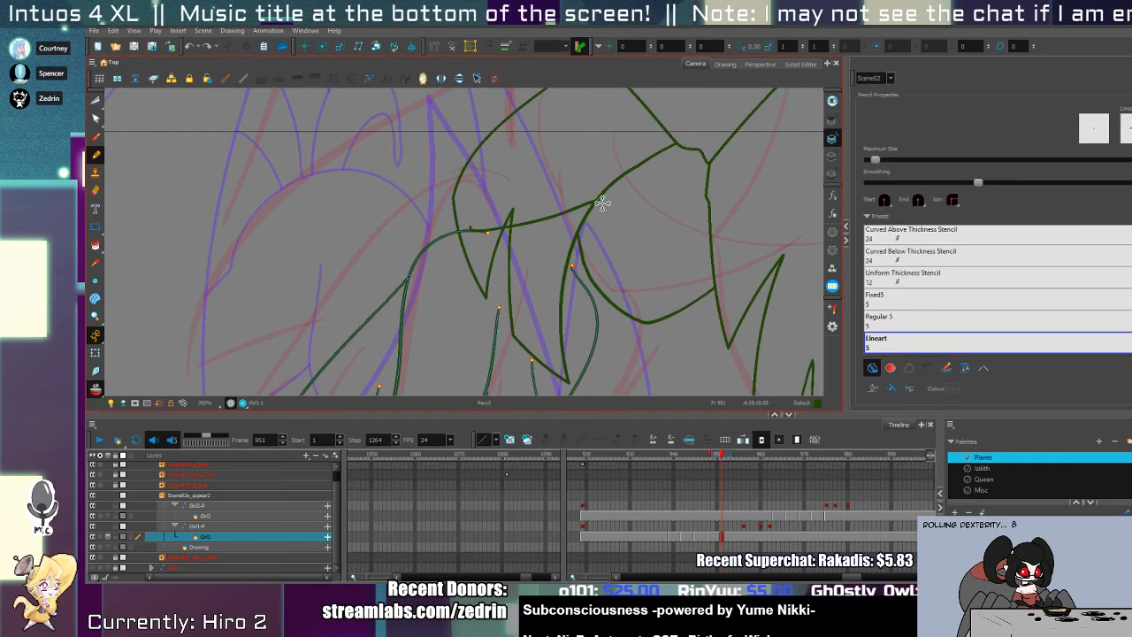
key(ctrl+z)
drag(488, 229, 584, 180)
mouse_move(614, 248)
mouse_down()
mouse_move(560, 304)
mouse_move(607, 255)
mouse_up()
key(ctrl+z)
key(alt+t)
key(alt+s)
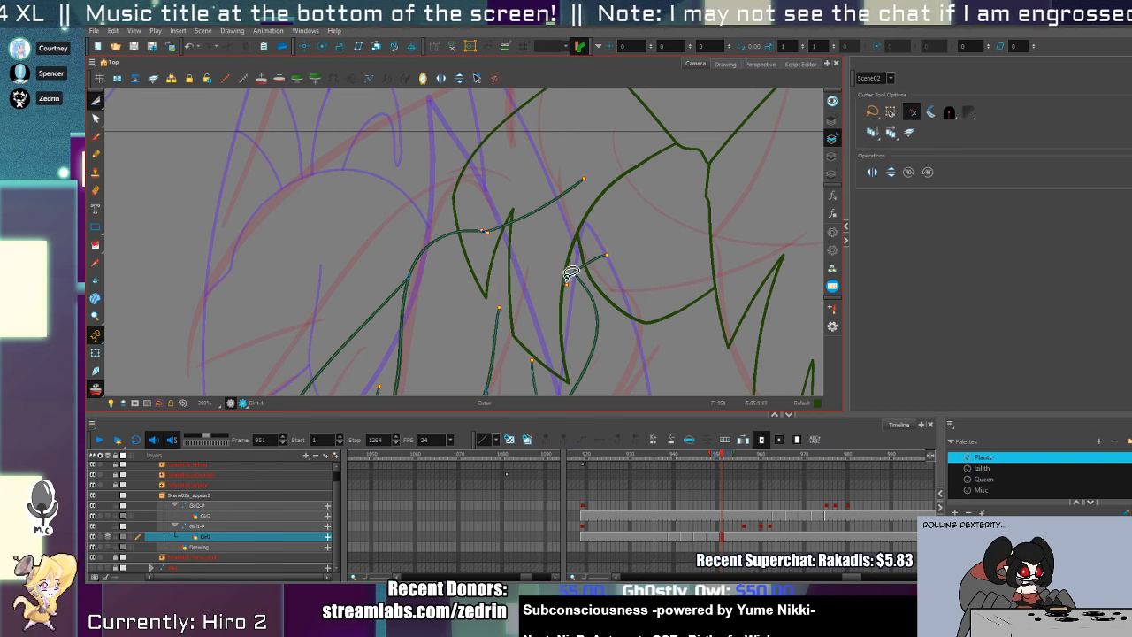
click(511, 221)
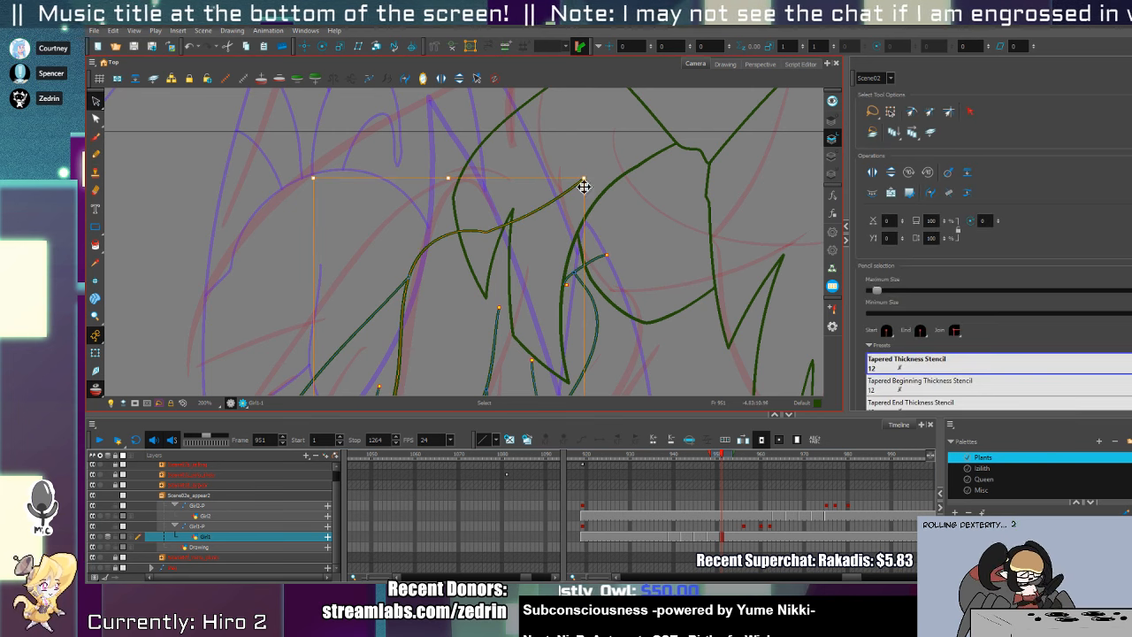
- Extend the third body line's upper end to the outer right chest curve and trim the excess
key(alt+v)
drag(598, 272, 569, 190)
key(alt+q)
click(563, 209)
key(alt+t)
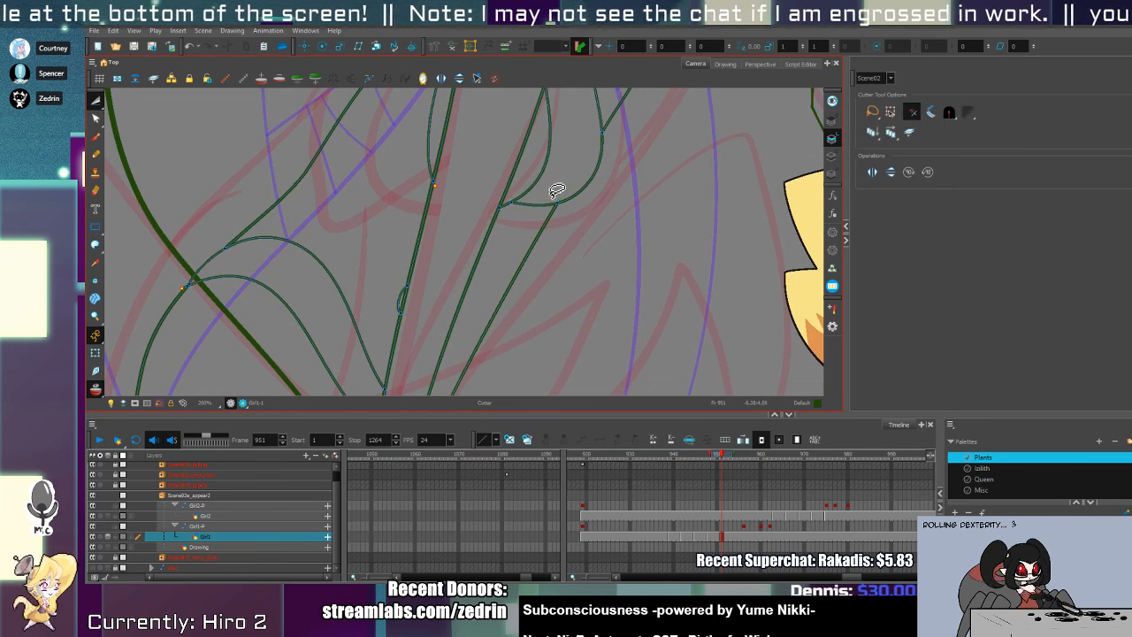
- Draw a short arch from the left chest curve to the left body line and a short curve inside the lower right chest curve
key(1)
key(1)
key(alt+z)
click(481, 207)
click(484, 207)
click(477, 220)
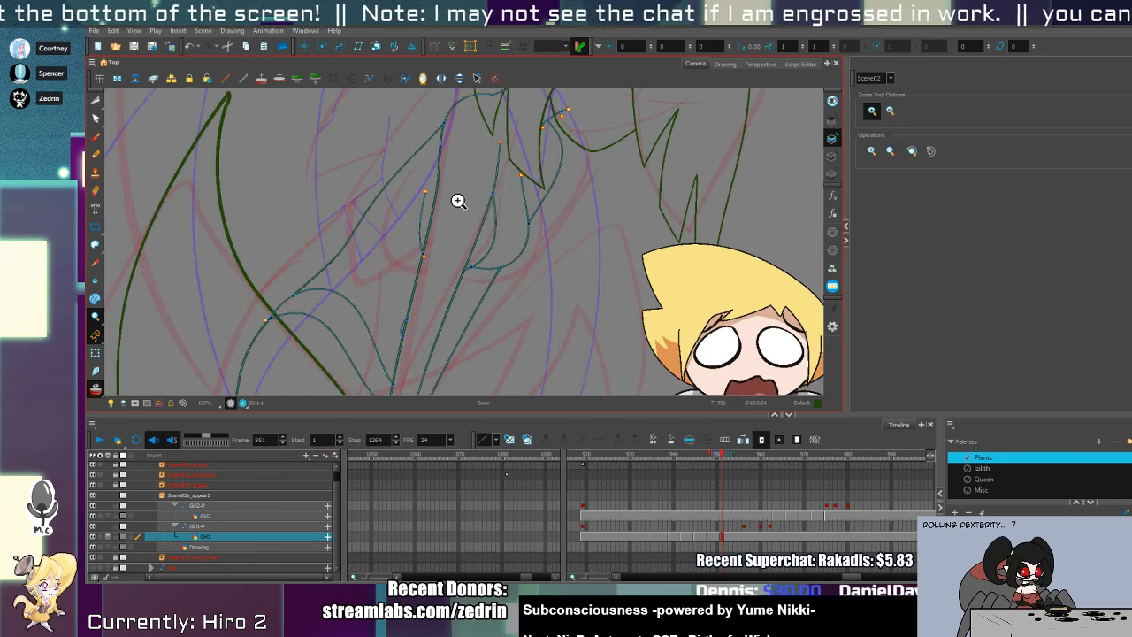
click(451, 211)
key(alt+q)
mouse_move(406, 234)
mouse_down()
mouse_move(400, 221)
mouse_move(467, 258)
mouse_up()
key(alt+slash)
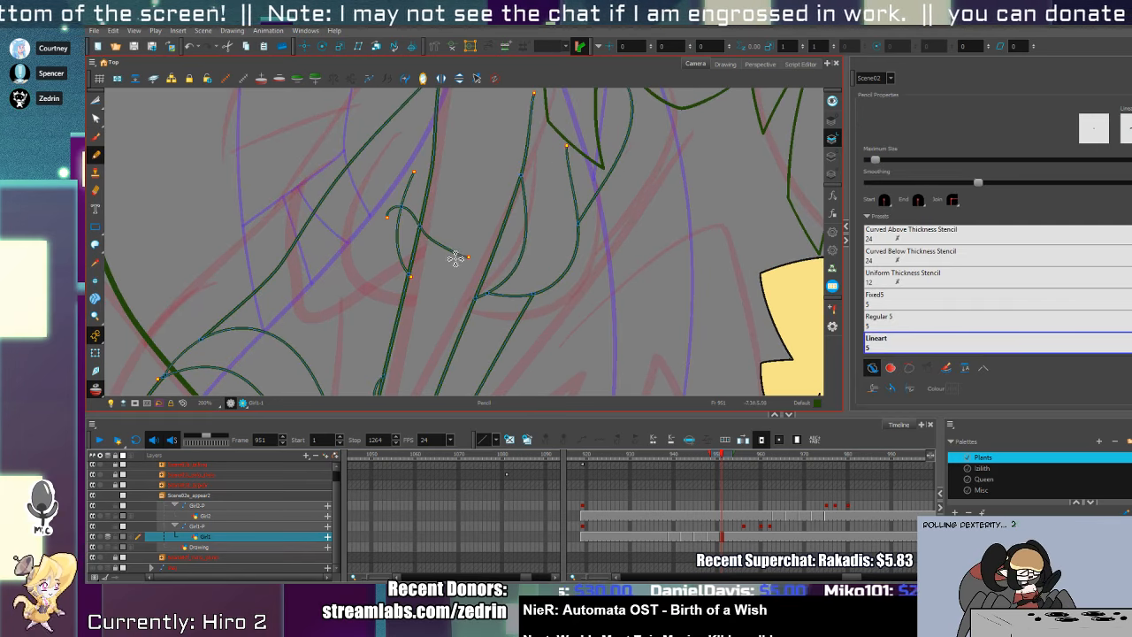
key(ctrl+z)
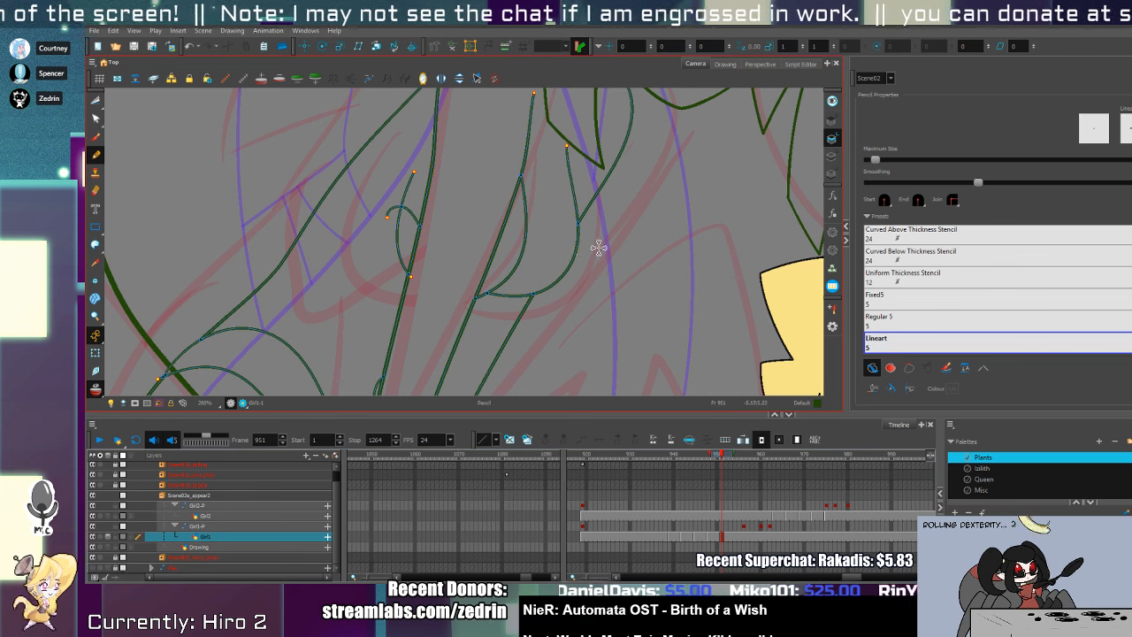
- Trim the small left arch's overshooting end and adjust its contour where it meets the left chest curve
key(alt+t)
drag(476, 278, 513, 363)
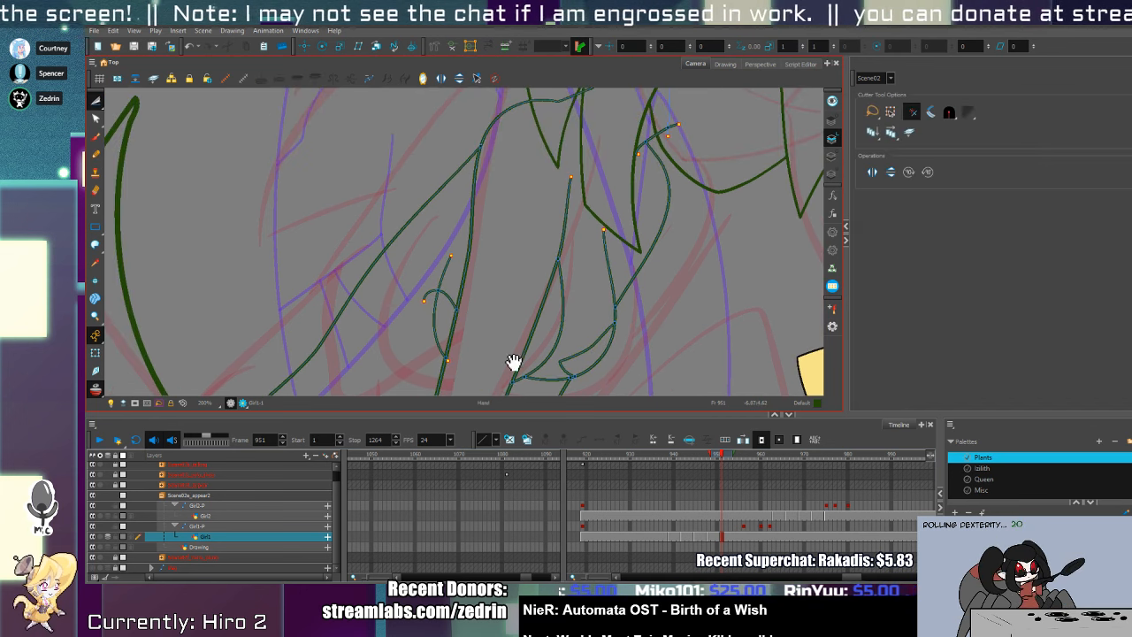
drag(438, 281, 429, 314)
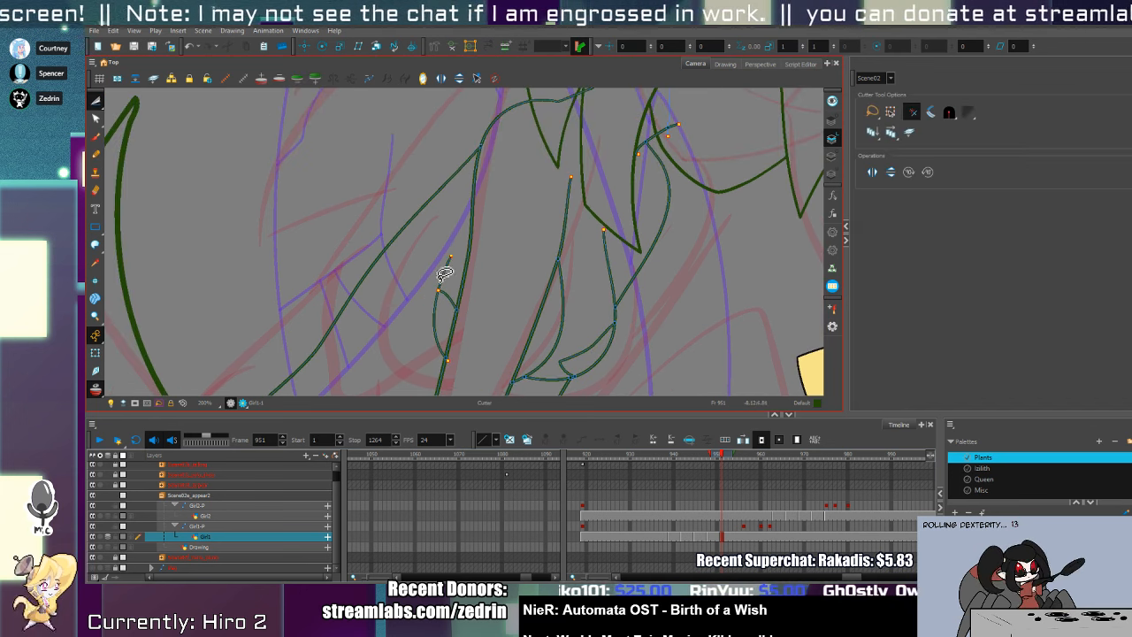
scroll(444, 274, up, 5)
key(alt+q)
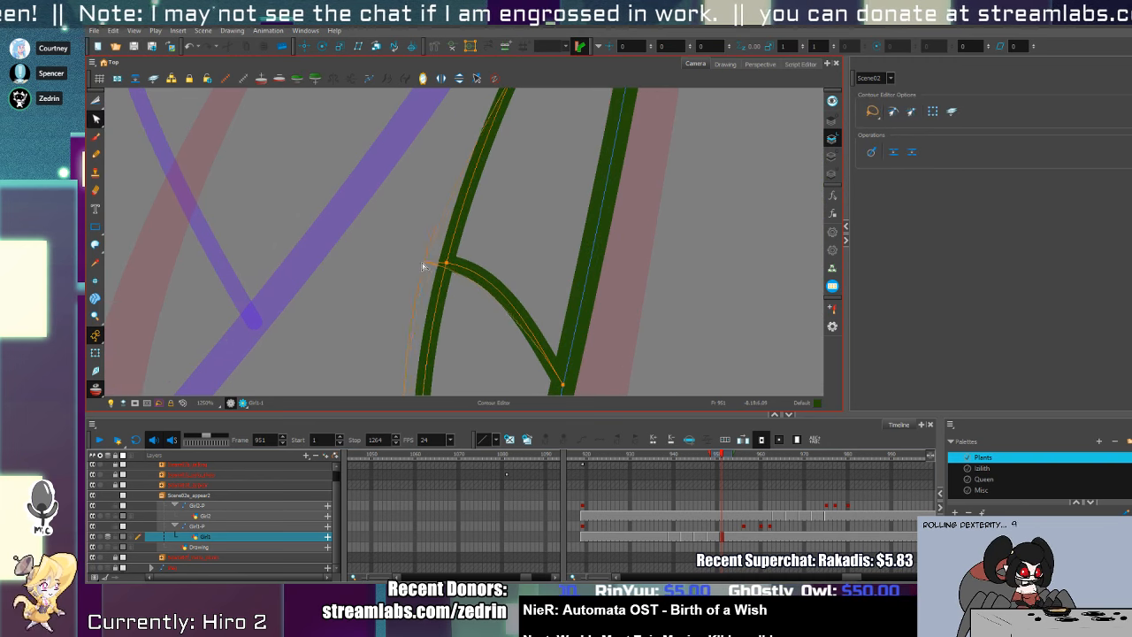
drag(422, 265, 371, 267)
key(alt+t)
drag(417, 249, 412, 283)
key(alt+q)
scroll(446, 259, down, 9)
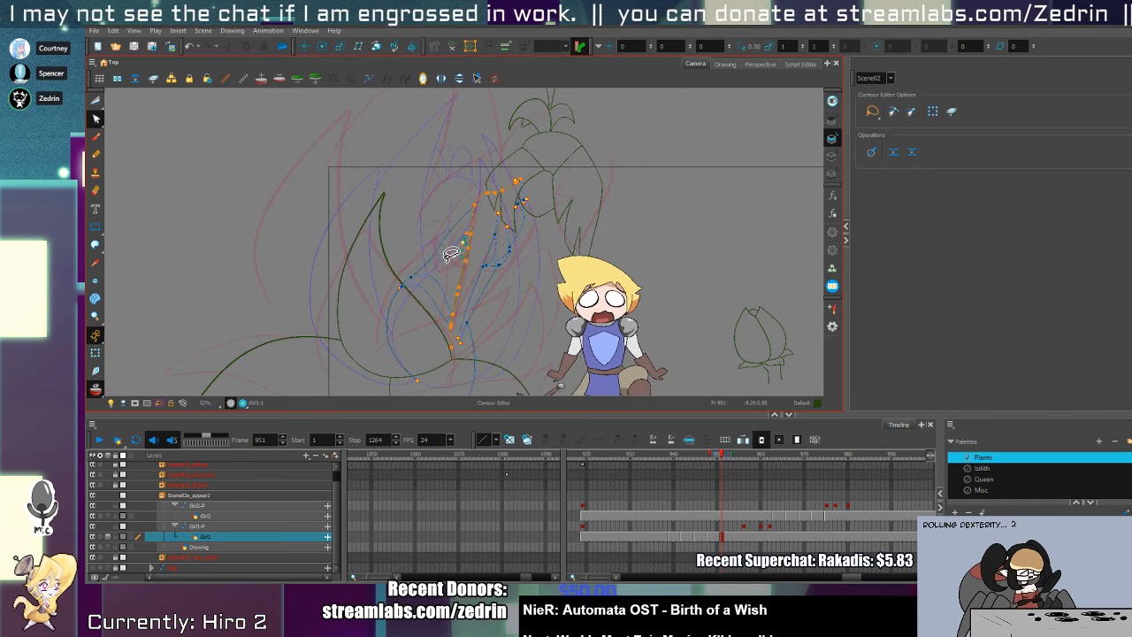
- Draw an arched line across the upper torso between the left and second body lines and trim its overlapping left end
key(alt+z)
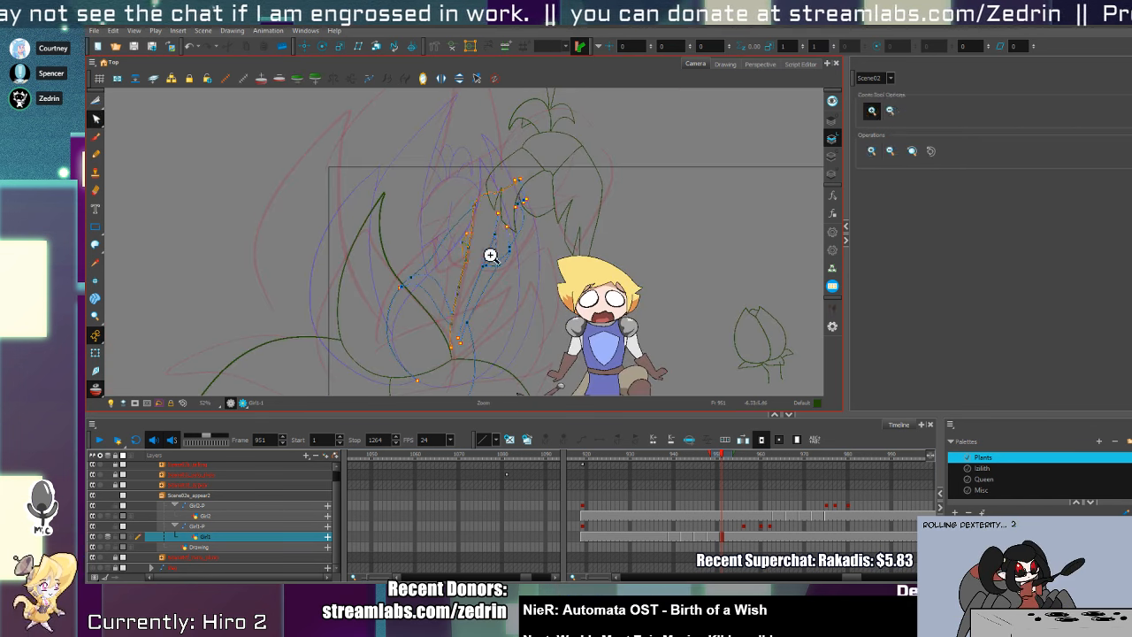
scroll(490, 259, up, 6)
scroll(494, 237, down, 6)
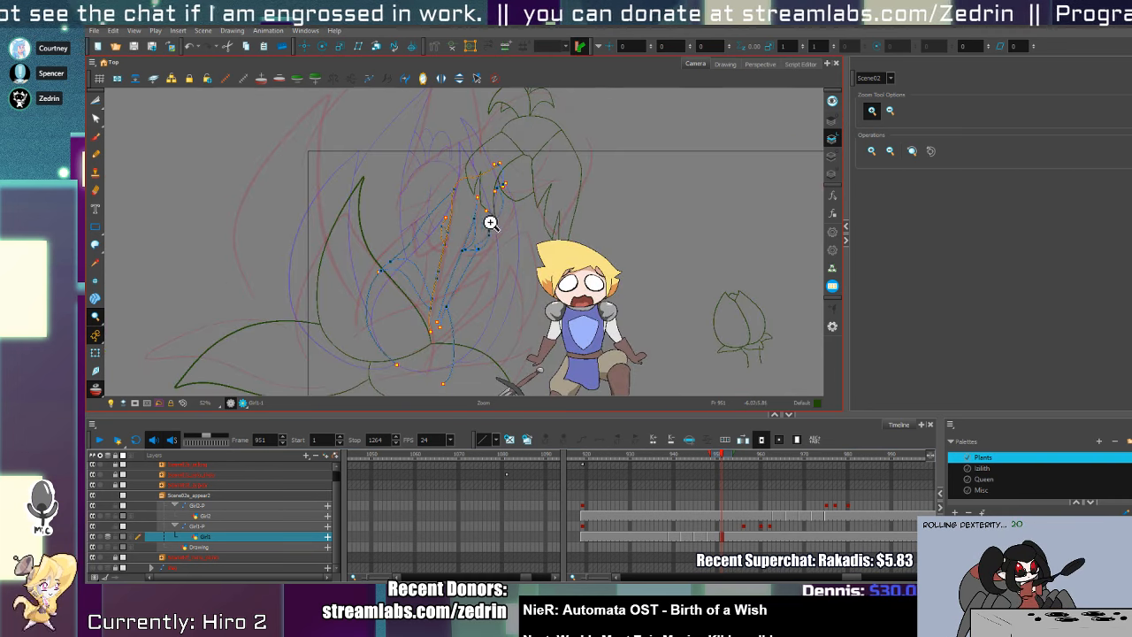
scroll(483, 176, up, 4)
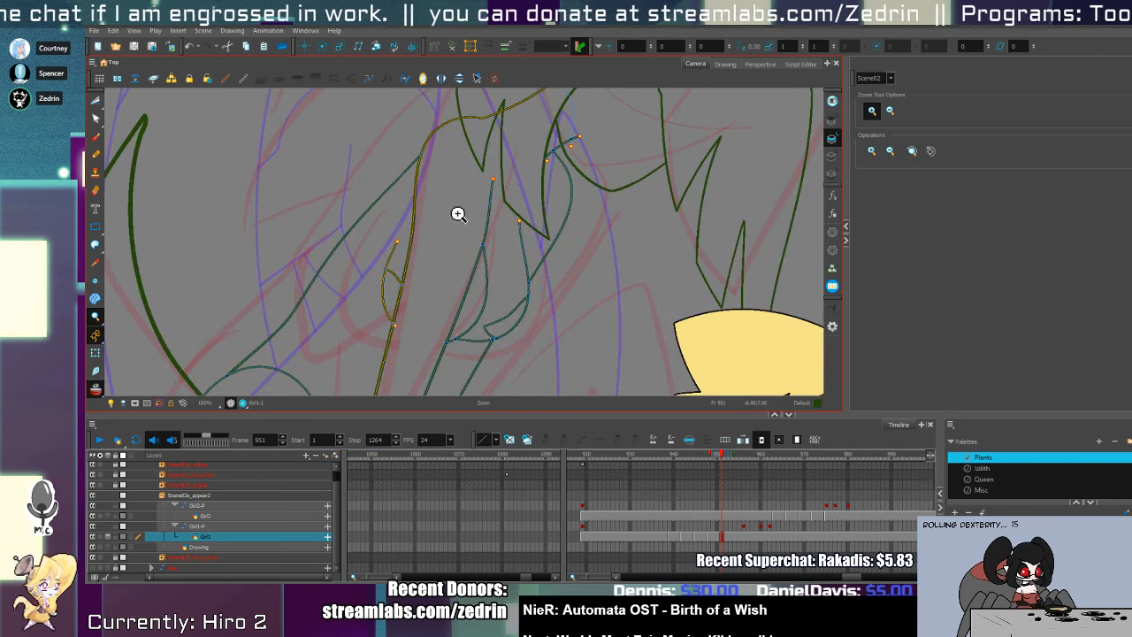
mouse_move(459, 228)
mouse_down()
mouse_move(533, 220)
mouse_move(498, 240)
mouse_up()
key(alt+/)
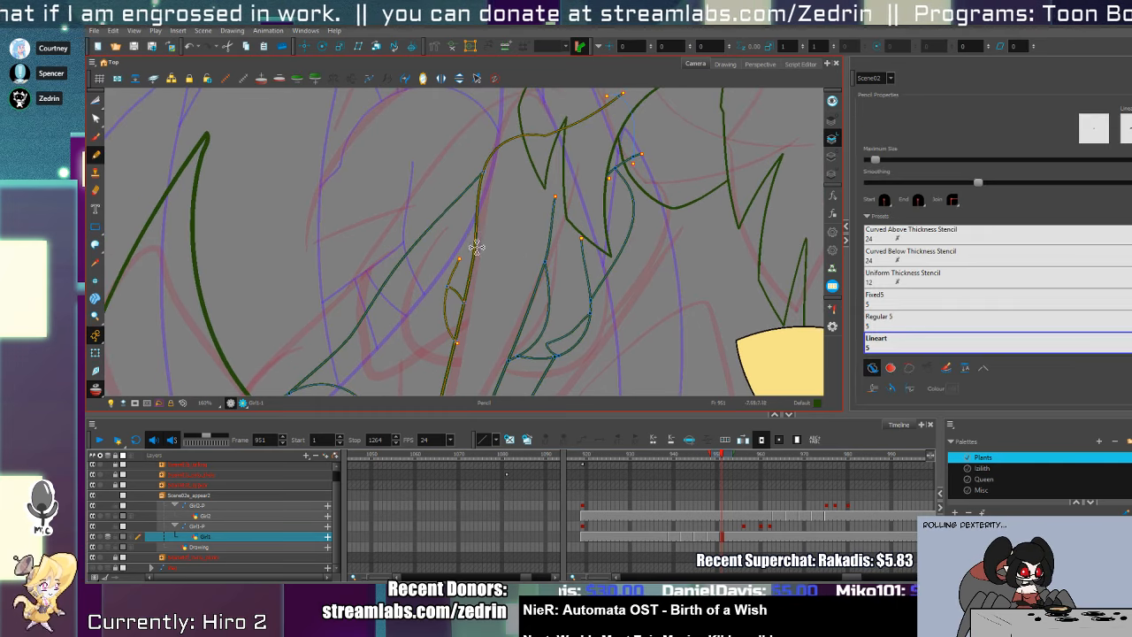
key(alt+z)
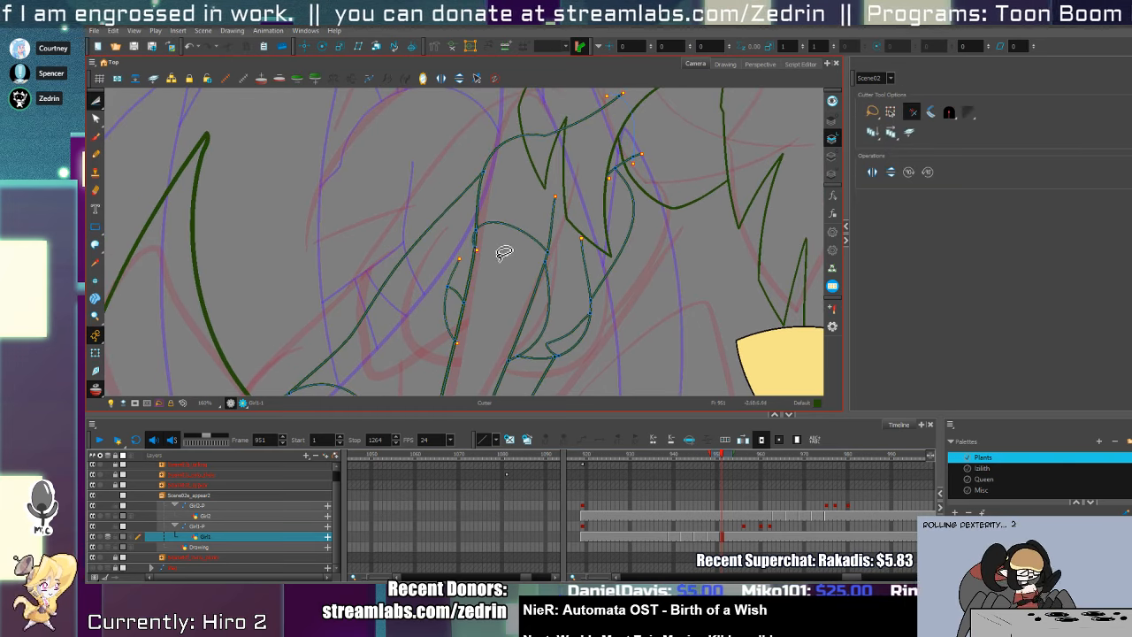
click(483, 241)
click(483, 241)
key(alt+t)
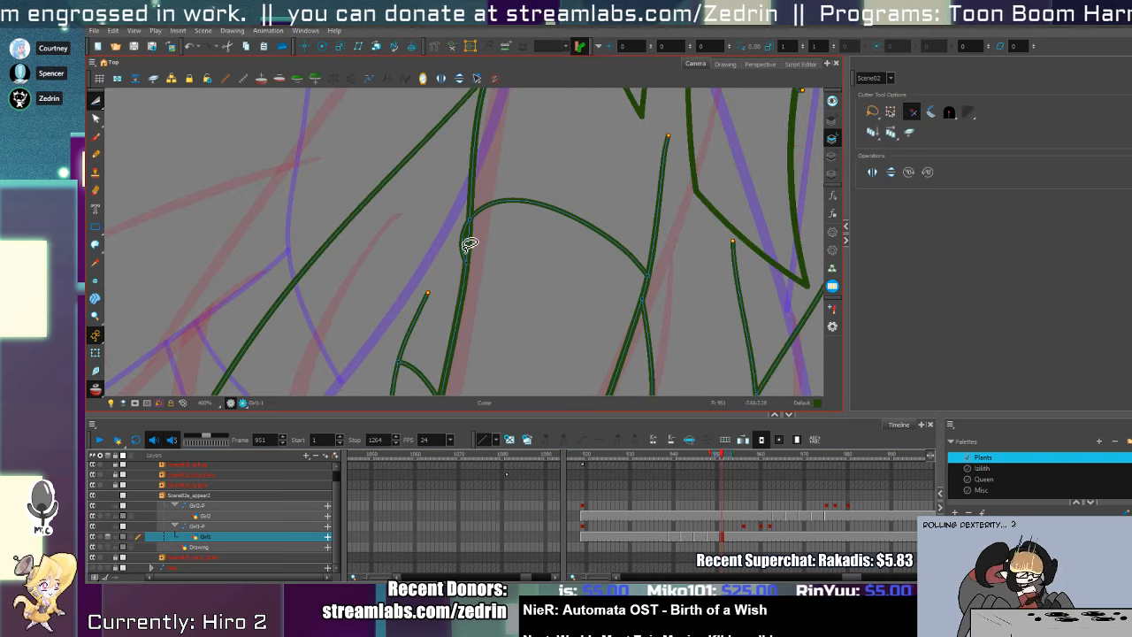
key(alt+z)
scroll(524, 181, down, 4)
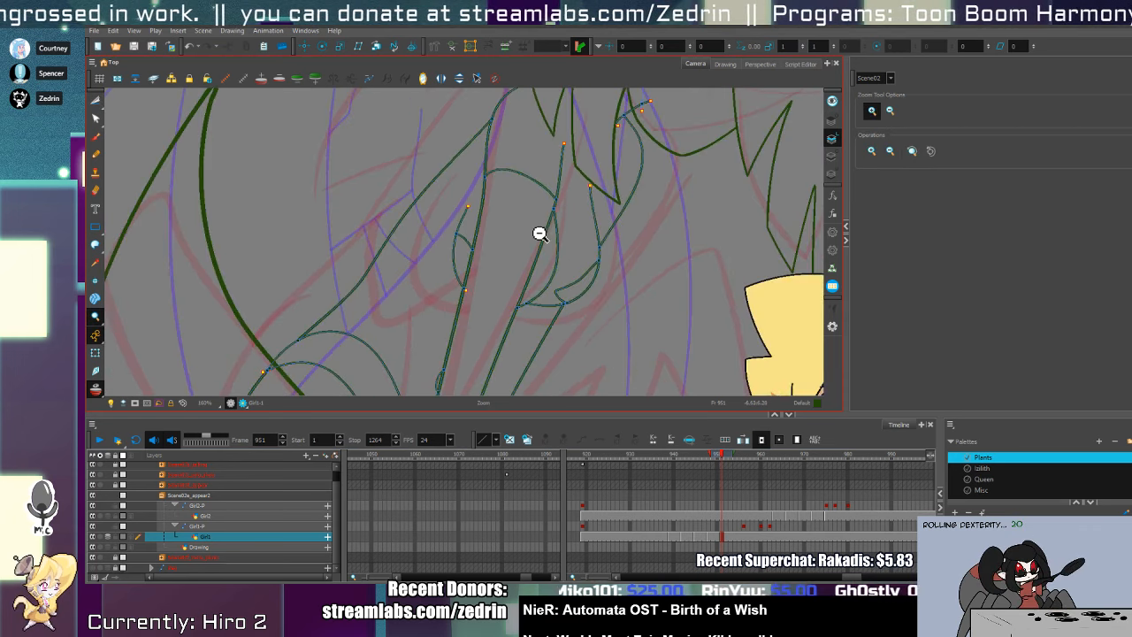
- Draw a rounded end joining the lower ends of the left and second body lines, redoing it until it fits
drag(489, 312, 534, 194)
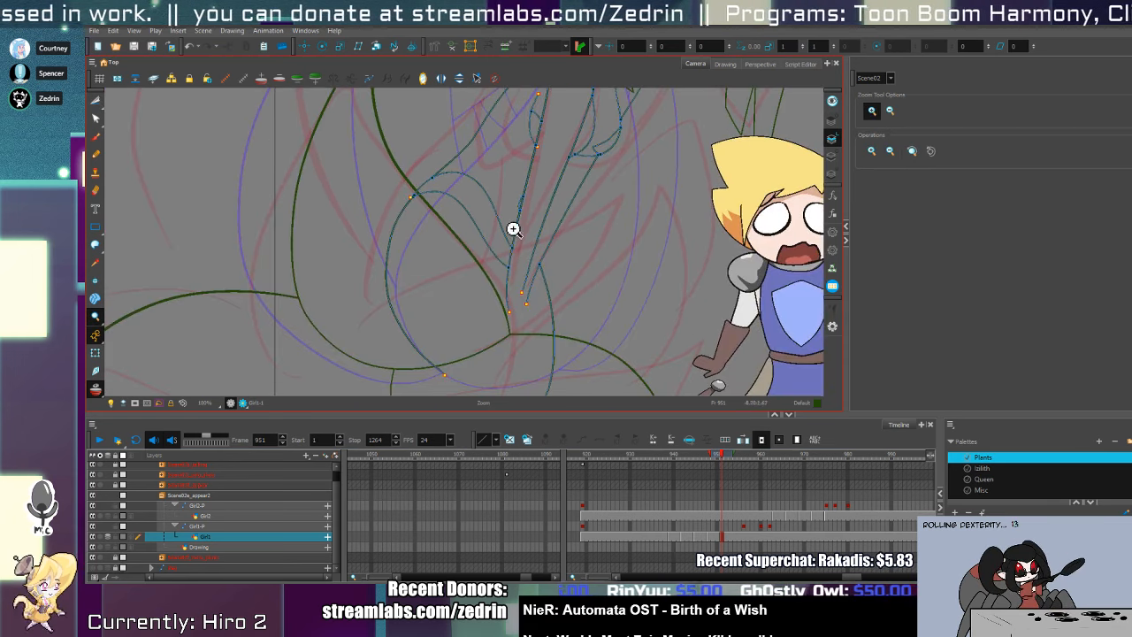
click(518, 308)
click(519, 309)
key(alt+slash)
mouse_move(534, 392)
mouse_down()
mouse_move(545, 270)
mouse_move(545, 405)
mouse_move(501, 307)
mouse_up()
key(ctrl+z)
key(ctrl+z)
mouse_move(493, 258)
mouse_down()
mouse_move(495, 336)
mouse_move(534, 406)
mouse_move(557, 394)
mouse_move(544, 332)
mouse_move(548, 243)
mouse_up()
key(alt+s)
mouse_move(521, 342)
mouse_down()
mouse_move(546, 297)
mouse_move(554, 221)
mouse_move(536, 331)
mouse_up()
key(alt+slash)
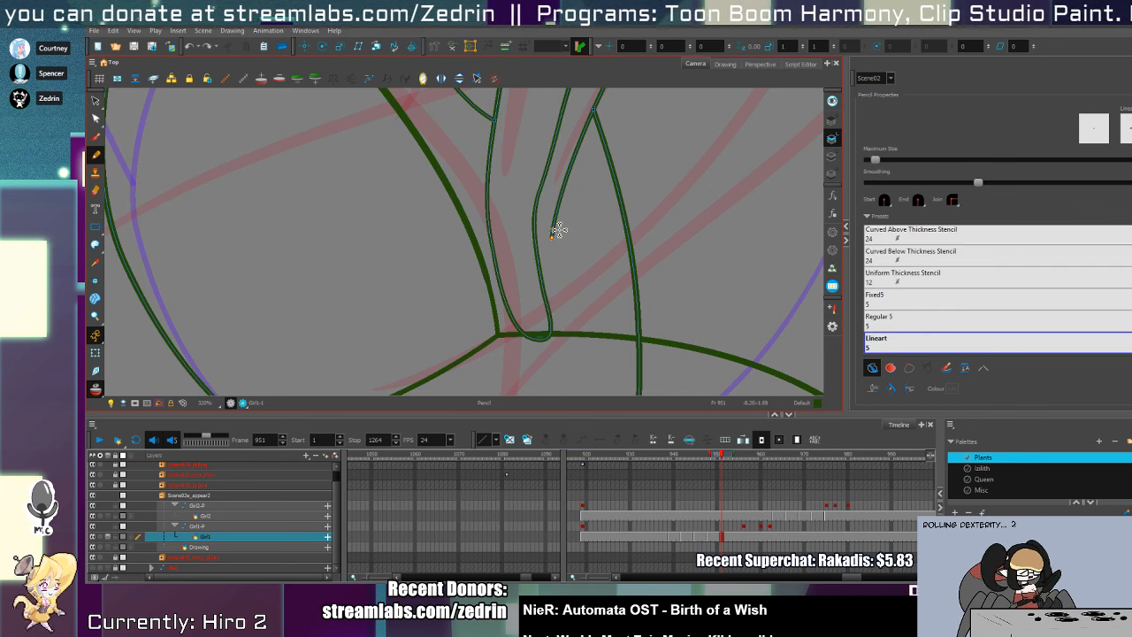
- Extend the third body line down to the rounded end and remove the leftover stub there
key(alt+s)
click(555, 233)
key(alt+t)
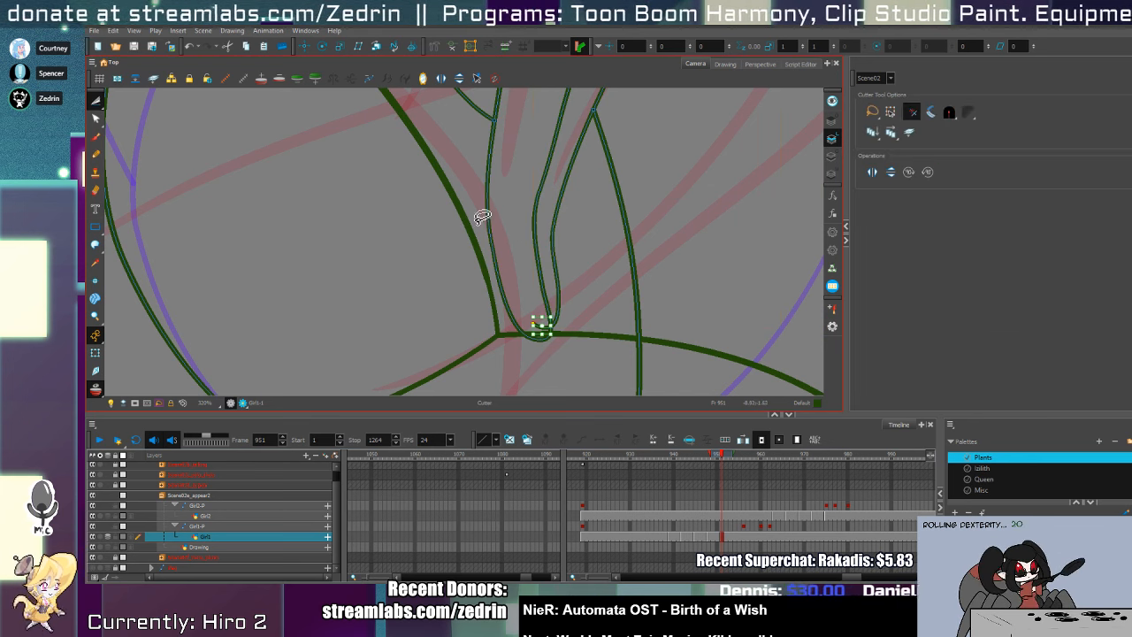
key(alt+q)
key(alt+s)
key(alt+t)
drag(535, 320, 544, 332)
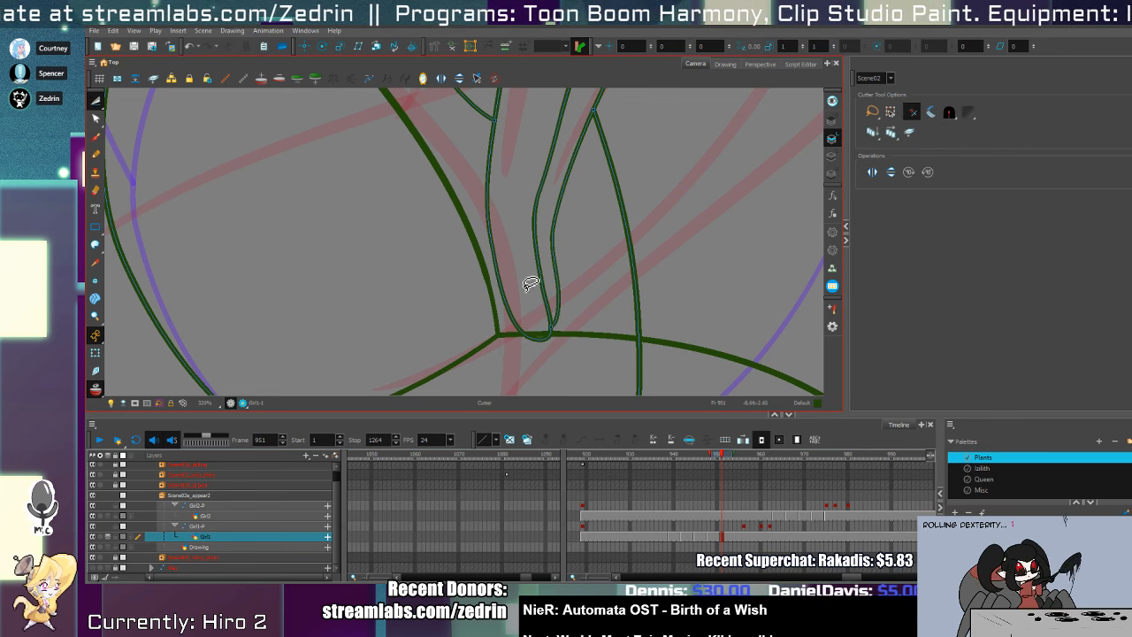
- Reshape the lower curve of the left body line with the Contour Editor
key(alt+q)
click(489, 237)
mouse_move(496, 255)
mouse_down()
mouse_move(501, 219)
mouse_move(510, 258)
mouse_move(491, 198)
mouse_move(475, 234)
mouse_move(498, 330)
mouse_up()
- Draw a rounded bottom line connecting the lower ends of the outer left curve and the outer right curve
scroll(486, 260, down, 10)
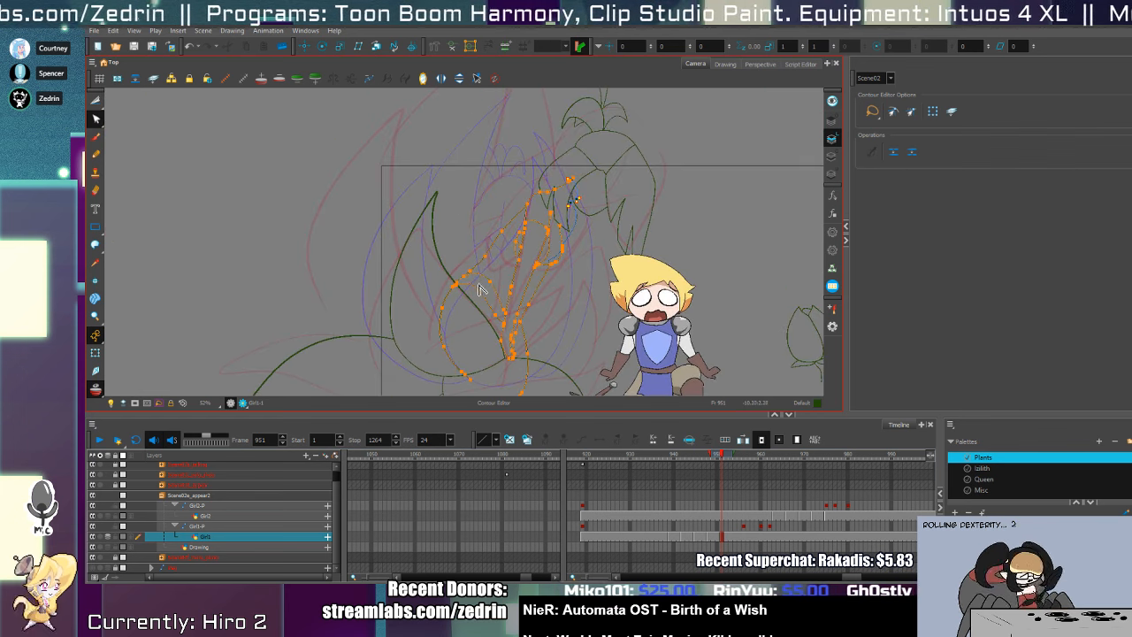
drag(479, 288, 495, 194)
scroll(504, 273, up, 5)
key(alt+/)
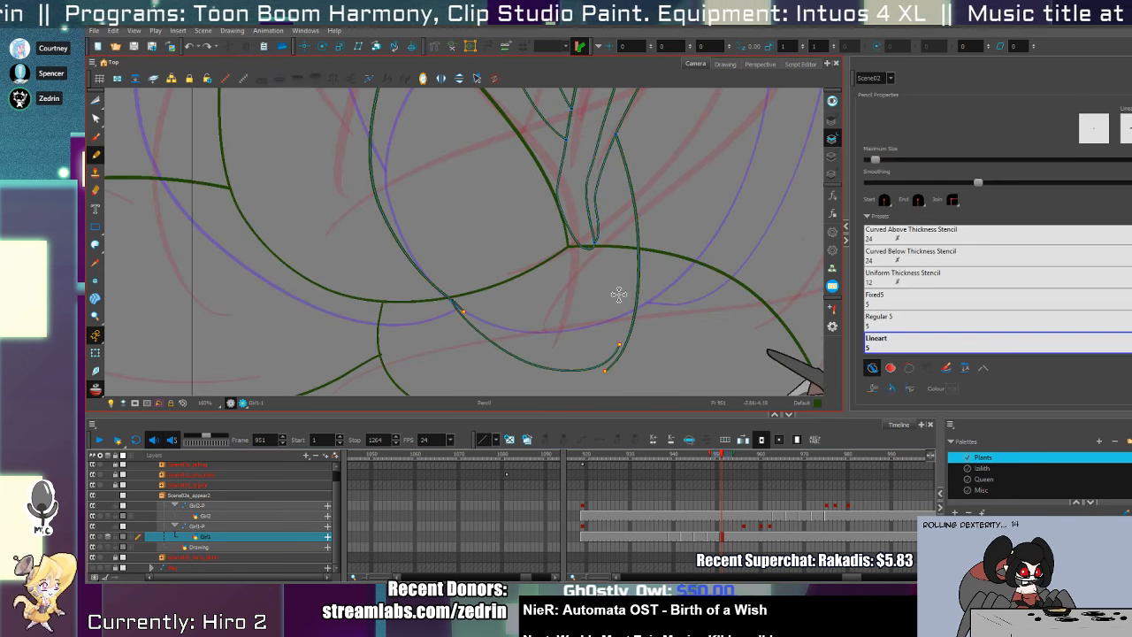
key(alt+s)
drag(463, 278, 595, 386)
drag(583, 131, 579, 384)
mouse_move(578, 251)
mouse_down()
mouse_move(587, 235)
mouse_move(569, 231)
mouse_up()
- Trim the overshooting line end where the outer left curve meets the lower arched line beside the leaf
key(alt+z)
click(401, 263)
click(400, 264)
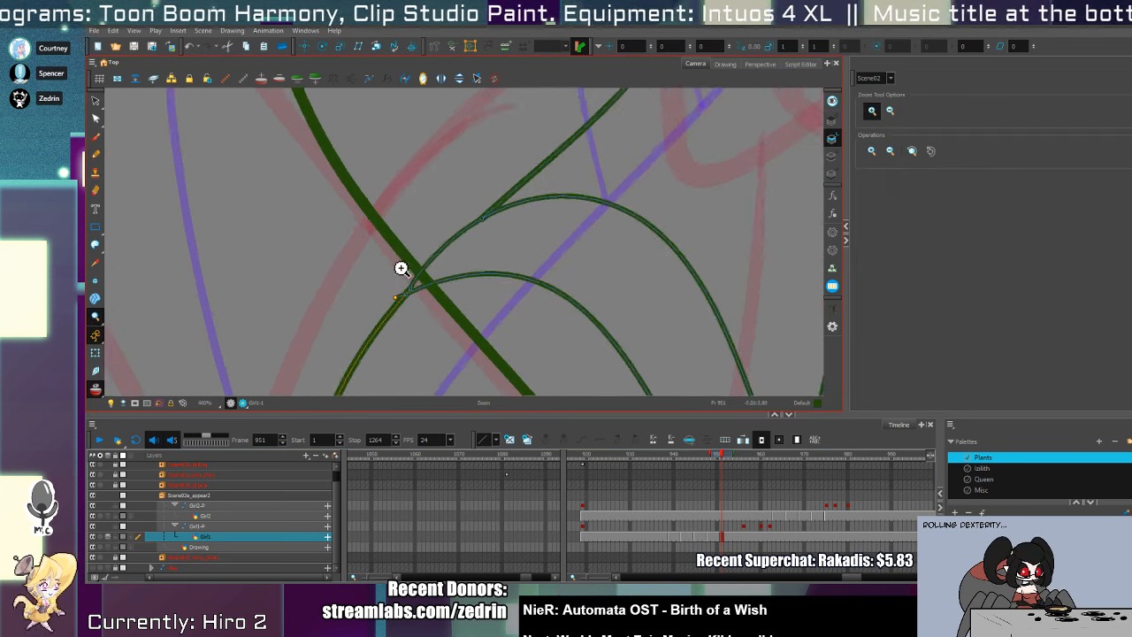
click(399, 264)
key(alt+t)
key(Delete)
key(alt+z)
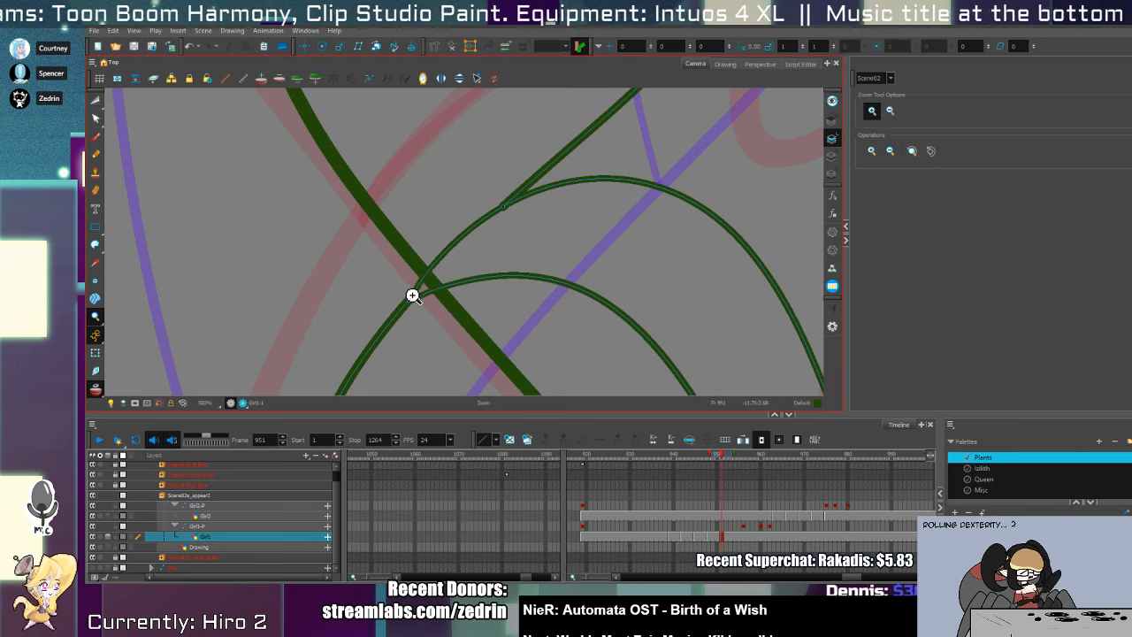
click(412, 295)
click(412, 296)
key(alt+s)
click(433, 271)
scroll(443, 282, down, 10)
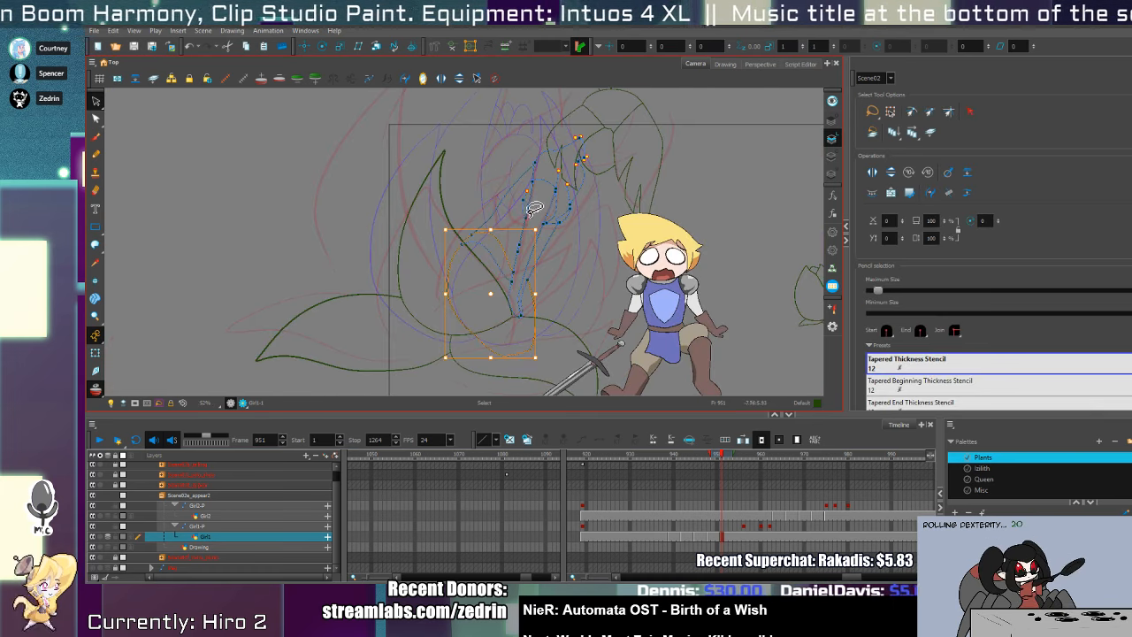
- Delete the red rough sketch from the current drawing's underlay art layer
mouse_move(523, 247)
mouse_down()
mouse_move(499, 306)
mouse_move(500, 246)
mouse_up()
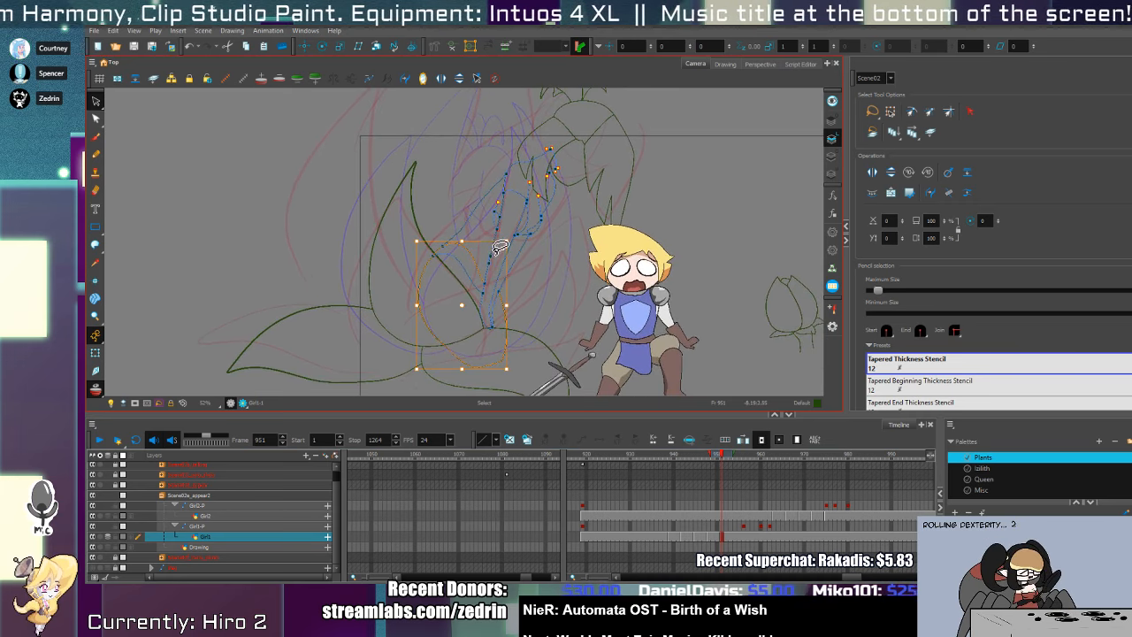
click(832, 130)
drag(414, 239, 463, 307)
click(831, 172)
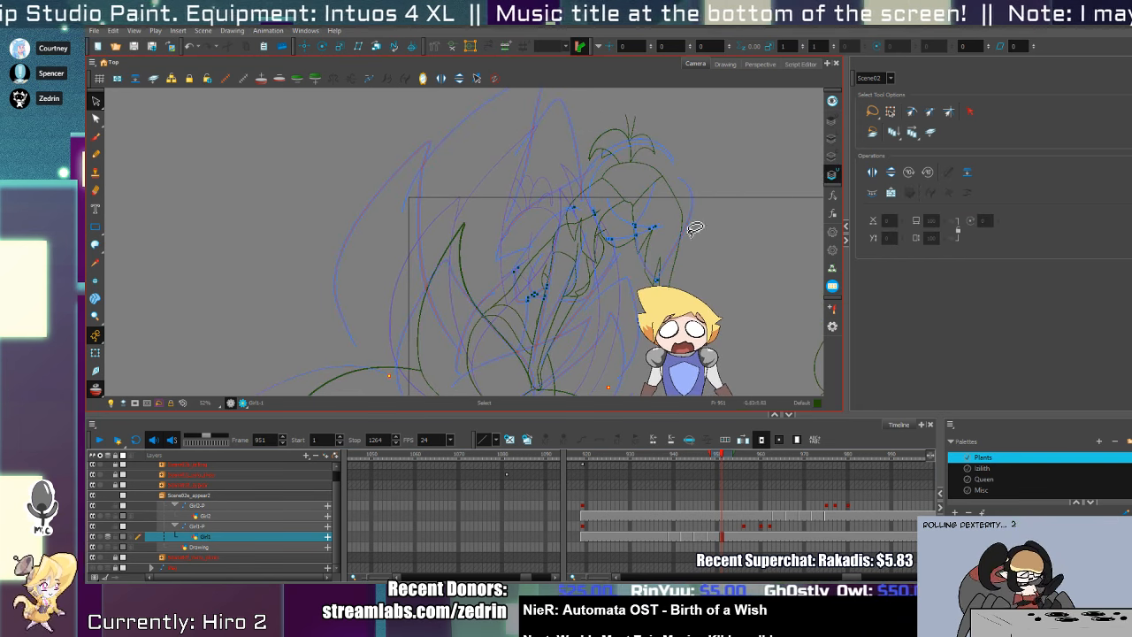
click(832, 134)
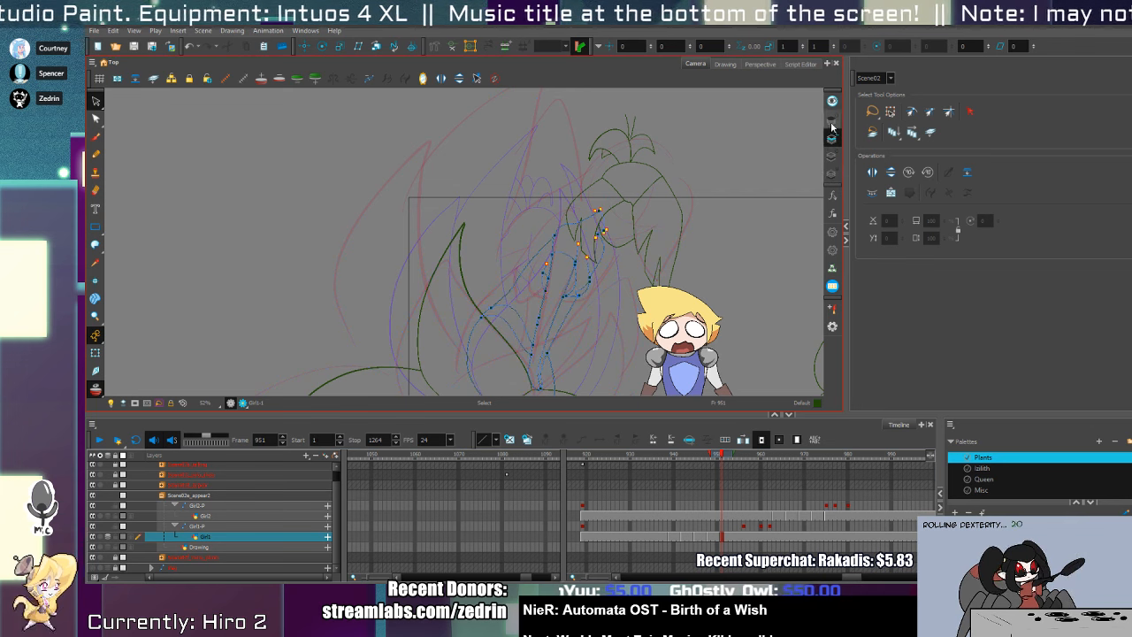
click(831, 173)
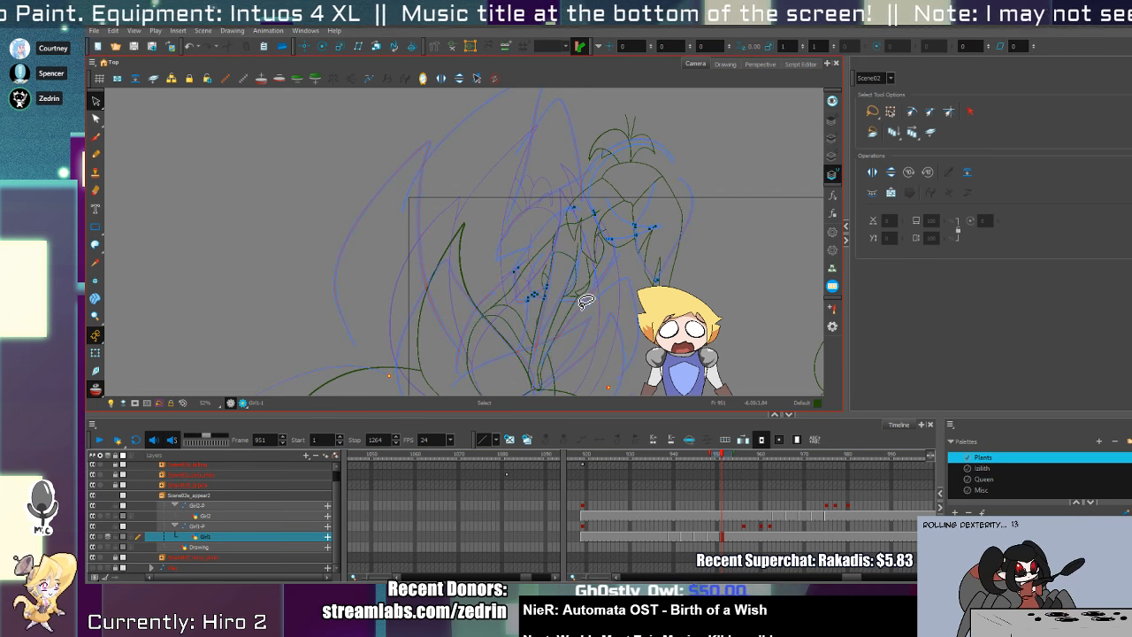
key(ctrl+a)
key(Delete)
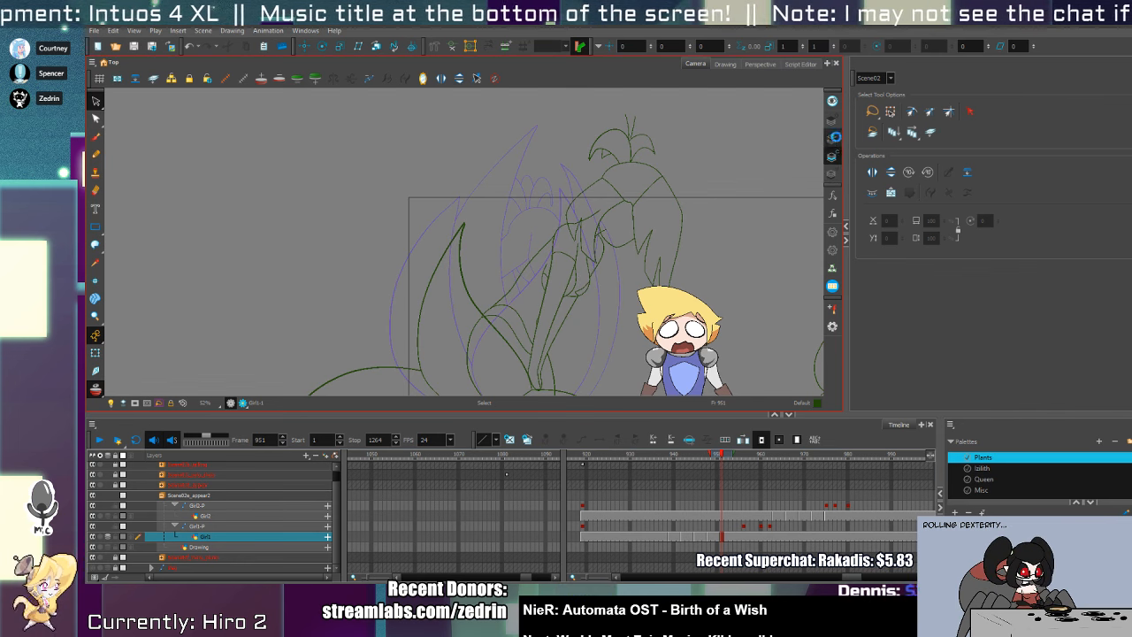
- Select the head and hair strokes on the overlay art layer, enlarge them slightly and nudge them left
click(833, 123)
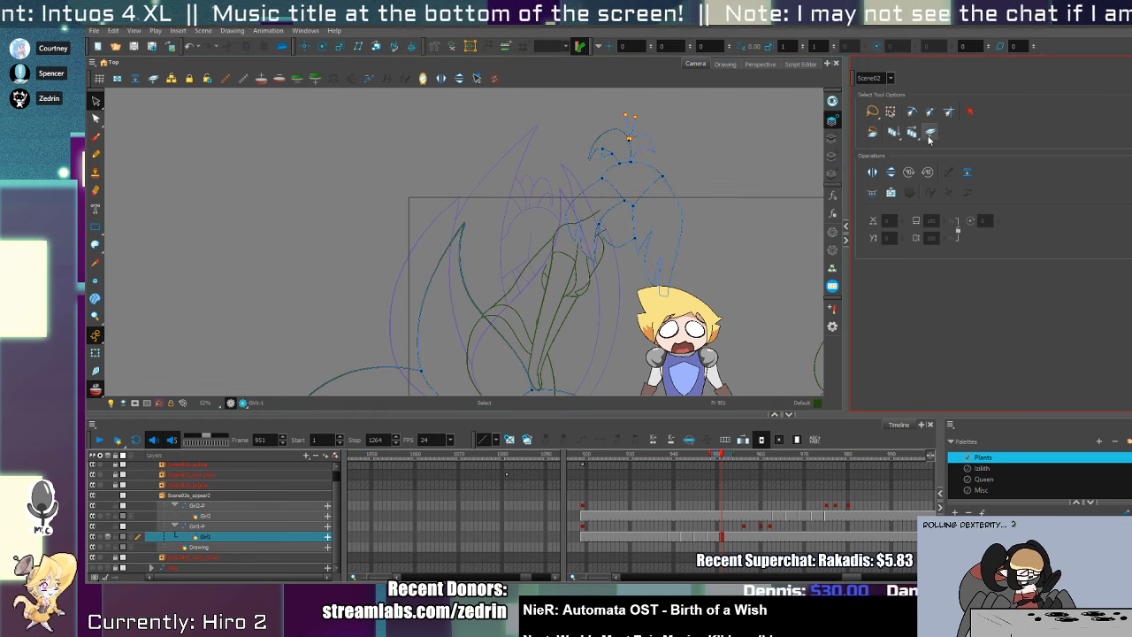
click(564, 246)
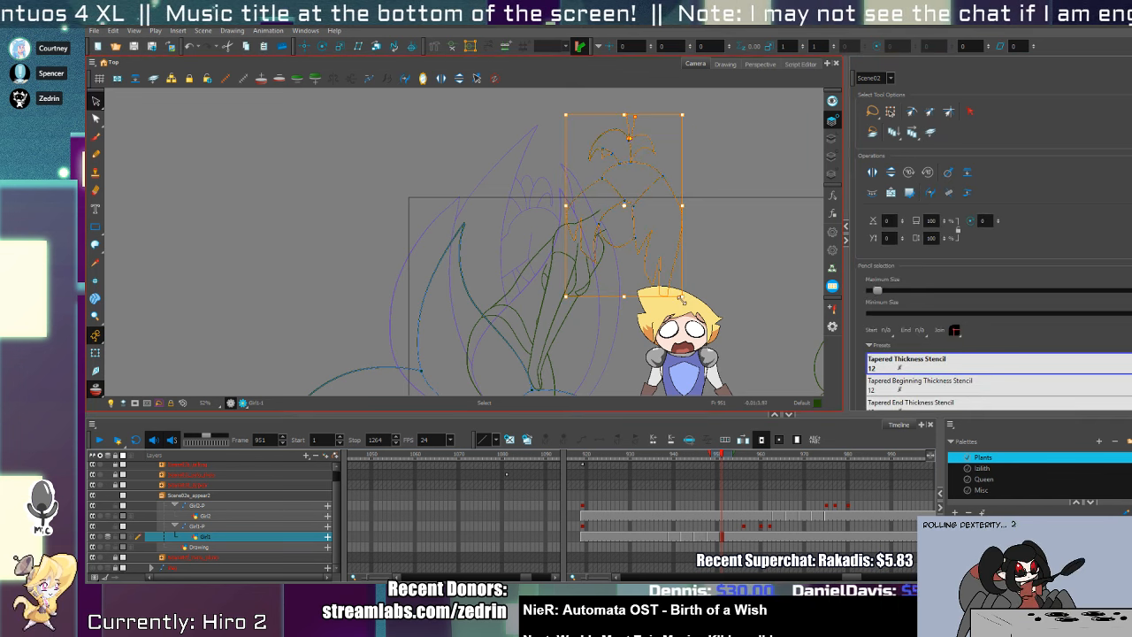
click(681, 297)
click(652, 276)
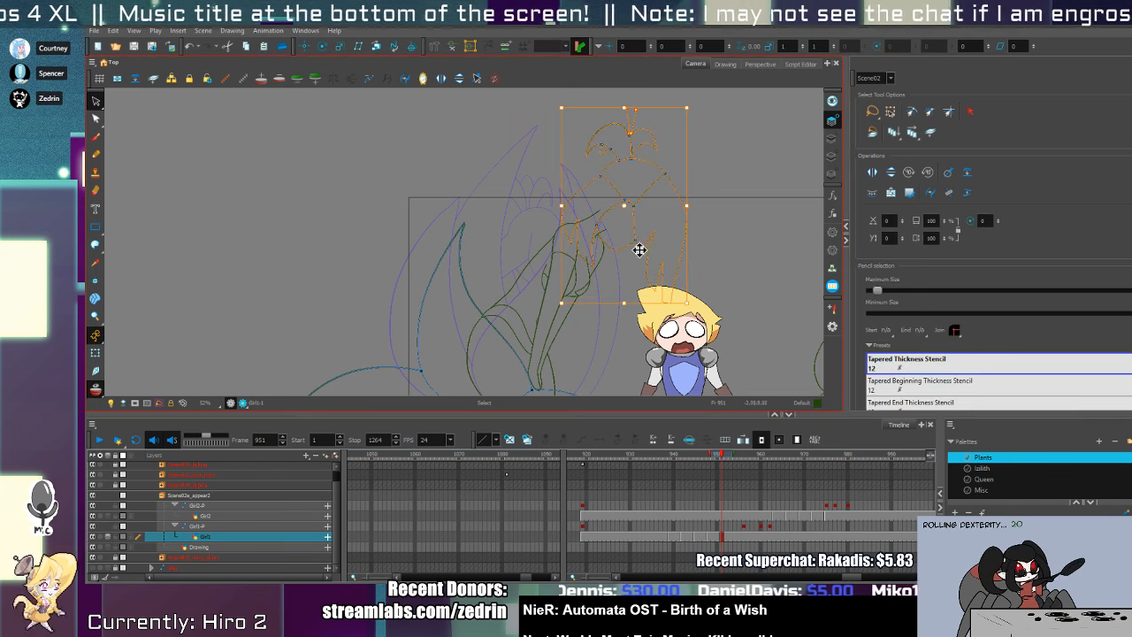
drag(640, 250, 634, 318)
- Select all the body strokes on the line art layer and enlarge them slightly
click(831, 139)
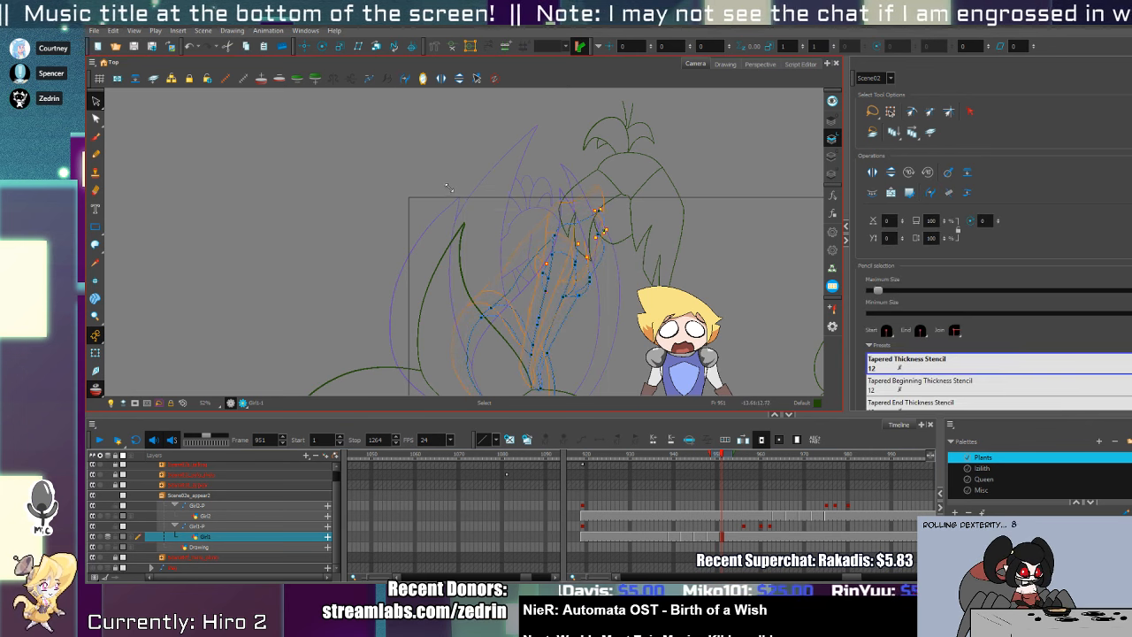
drag(450, 188, 449, 184)
drag(549, 295, 537, 190)
drag(543, 261, 535, 316)
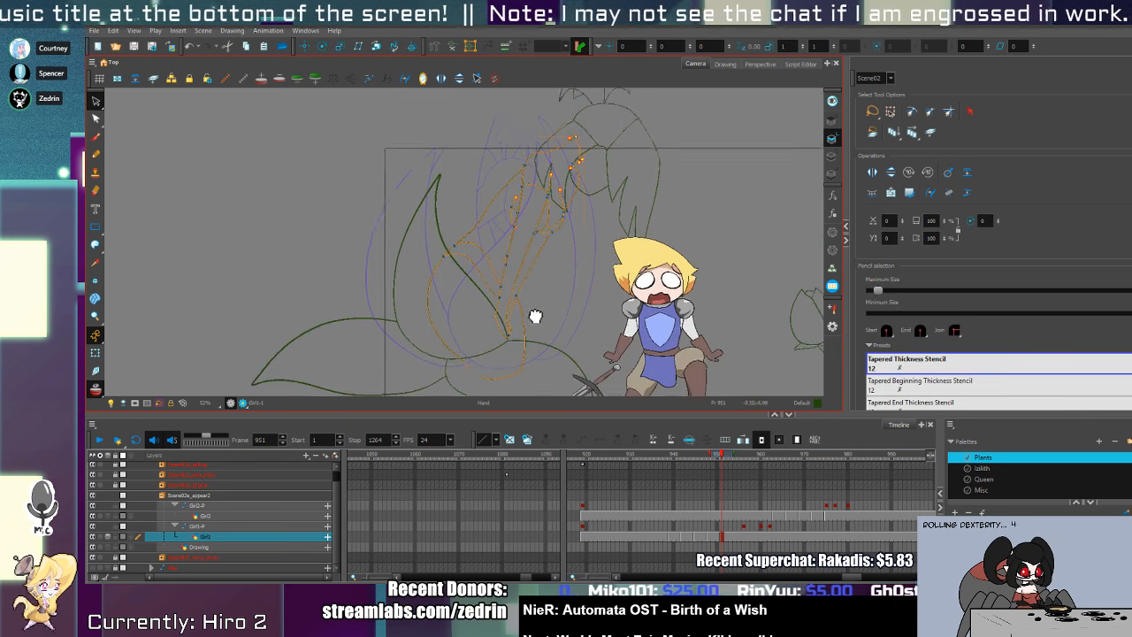
- Select the head and hair strokes on the overlay art layer and nudge them slightly to fit the body
click(831, 119)
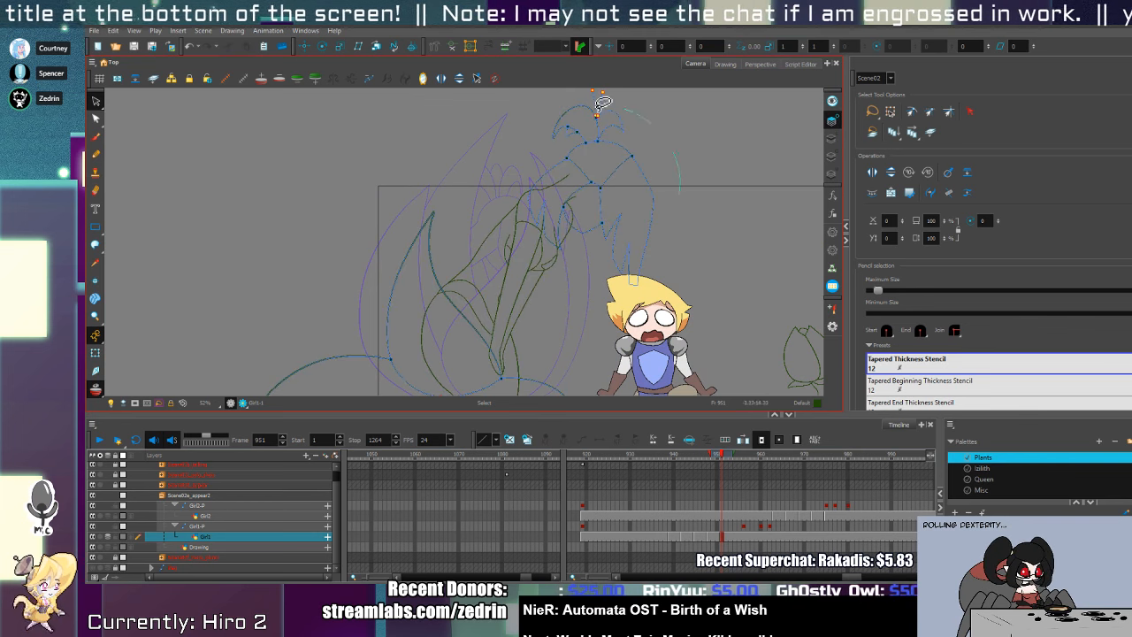
mouse_move(603, 103)
mouse_down()
mouse_move(616, 223)
mouse_move(604, 222)
mouse_up()
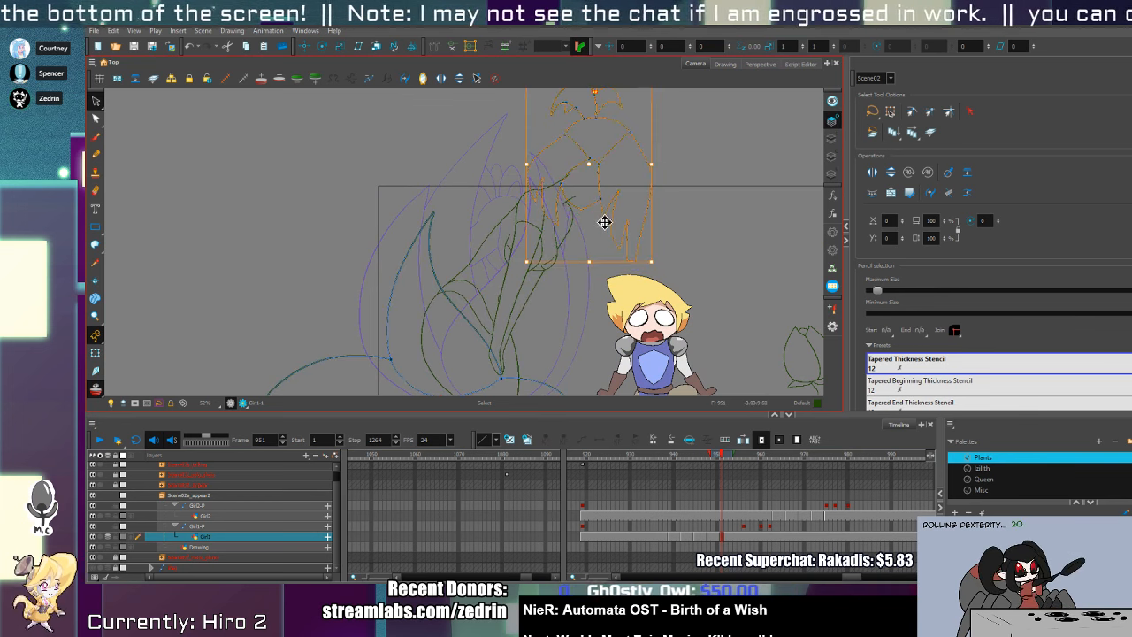
key(alt+z)
drag(607, 279, 599, 291)
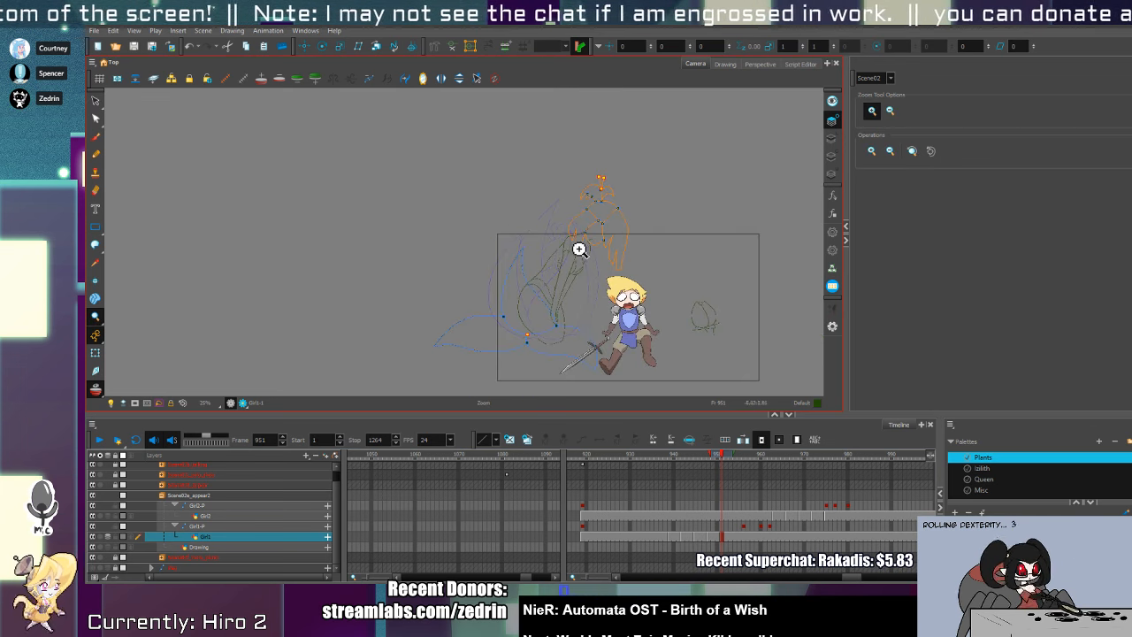
drag(559, 259, 592, 212)
- Draw two tall pointed petals behind the girl on the colour art layer with the Lineart pencil
key(alt+slash)
click(831, 158)
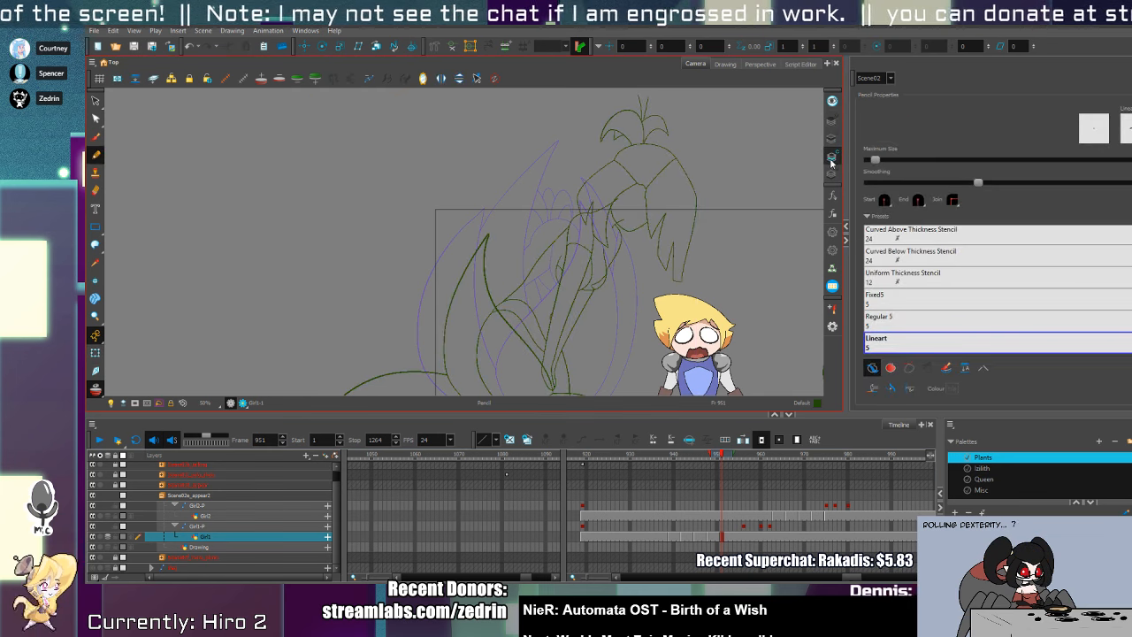
key(space)
drag(480, 302, 487, 280)
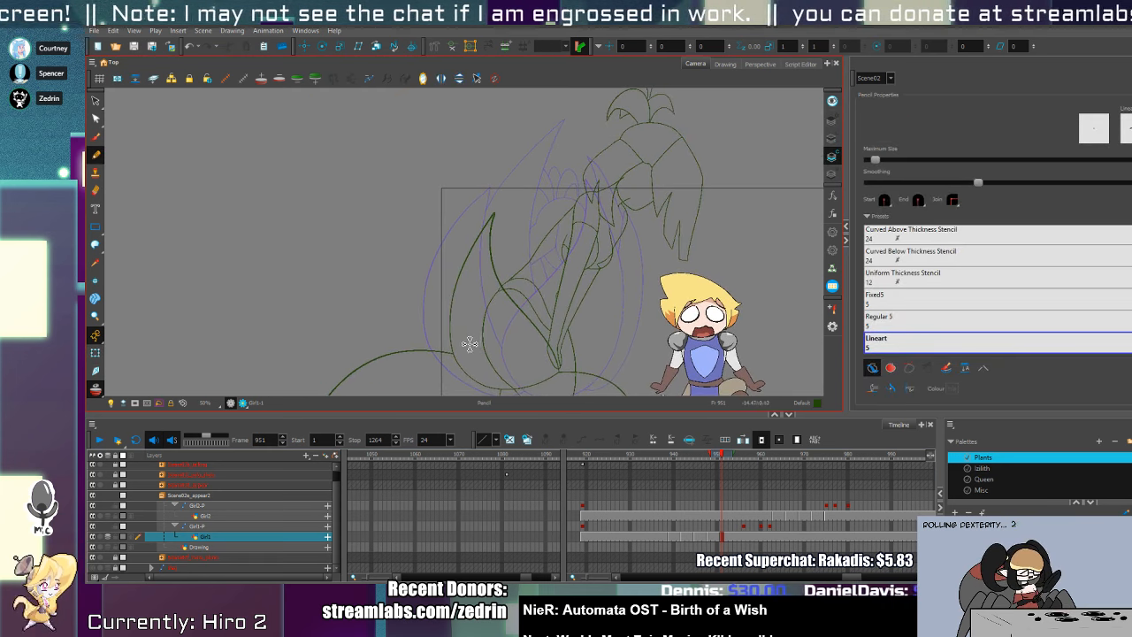
mouse_move(462, 376)
mouse_down()
mouse_move(486, 153)
mouse_move(518, 133)
mouse_move(501, 262)
mouse_move(509, 349)
mouse_up()
drag(490, 209, 601, 182)
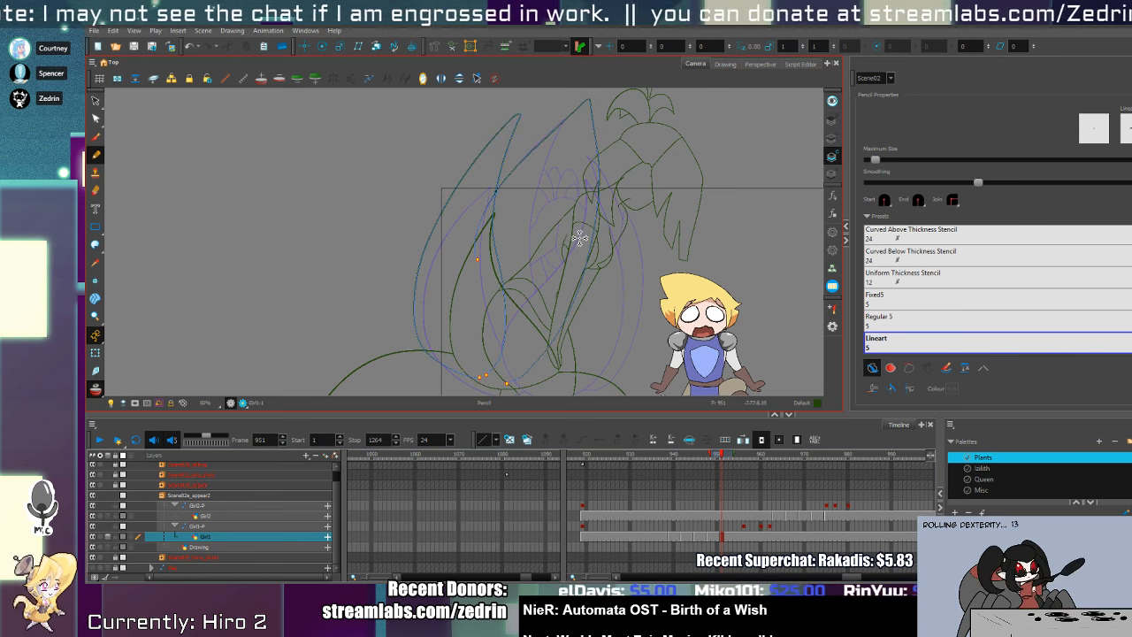
- Draw a large V-shaped hanging outline between the girl's torso and hair on the line art layer and trim its ends
click(830, 140)
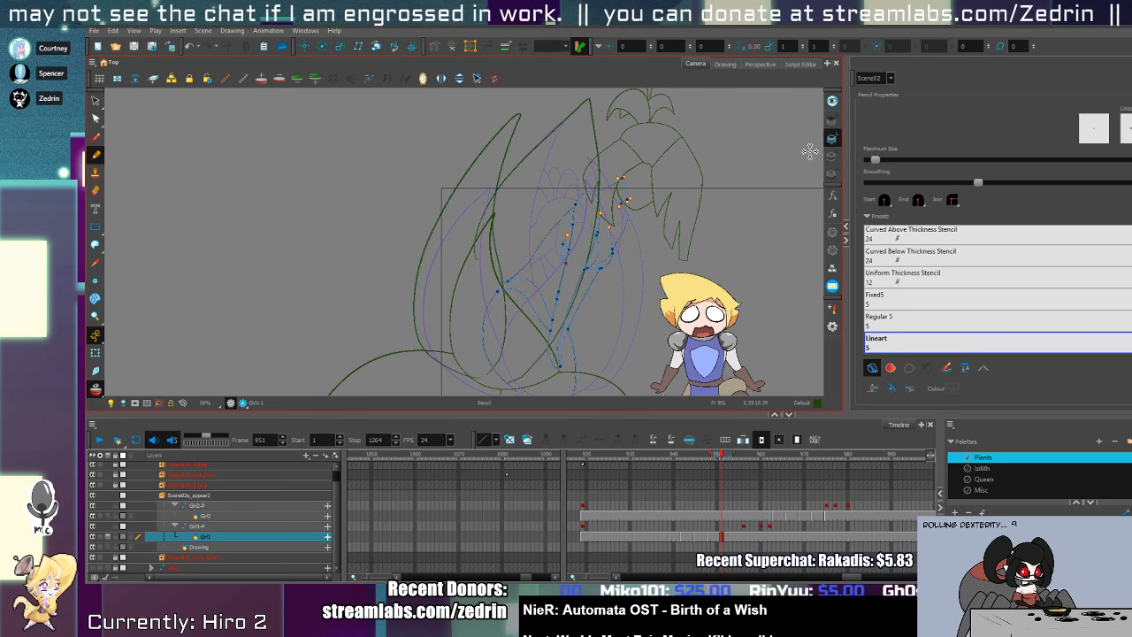
scroll(640, 237, up, 2)
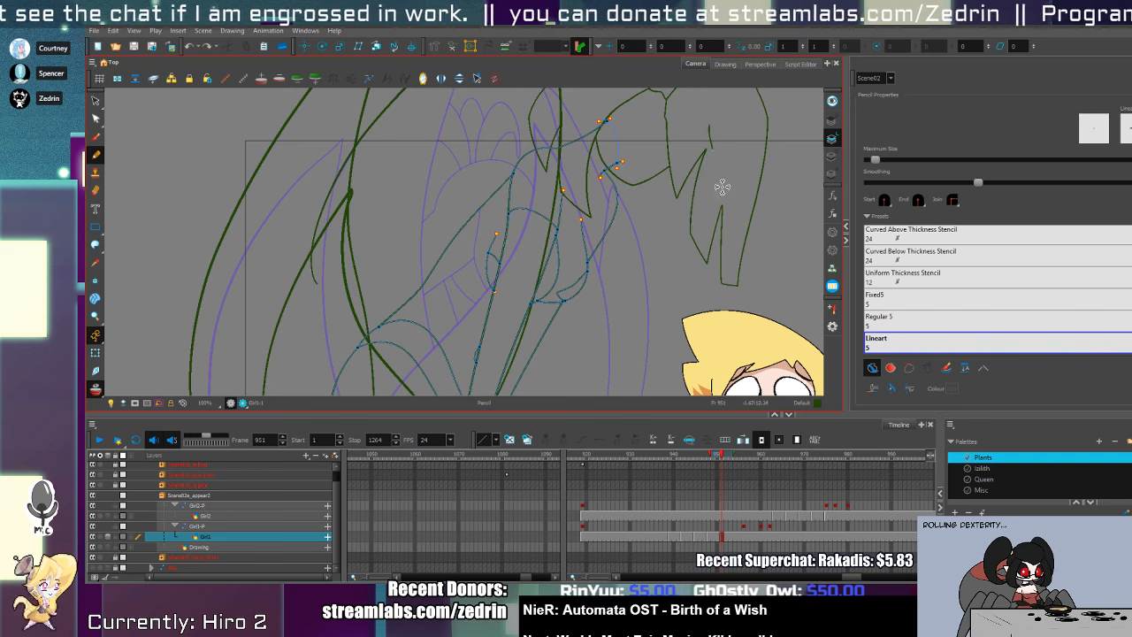
mouse_move(584, 310)
mouse_down()
mouse_move(583, 215)
mouse_move(611, 356)
mouse_up()
key(alt+t)
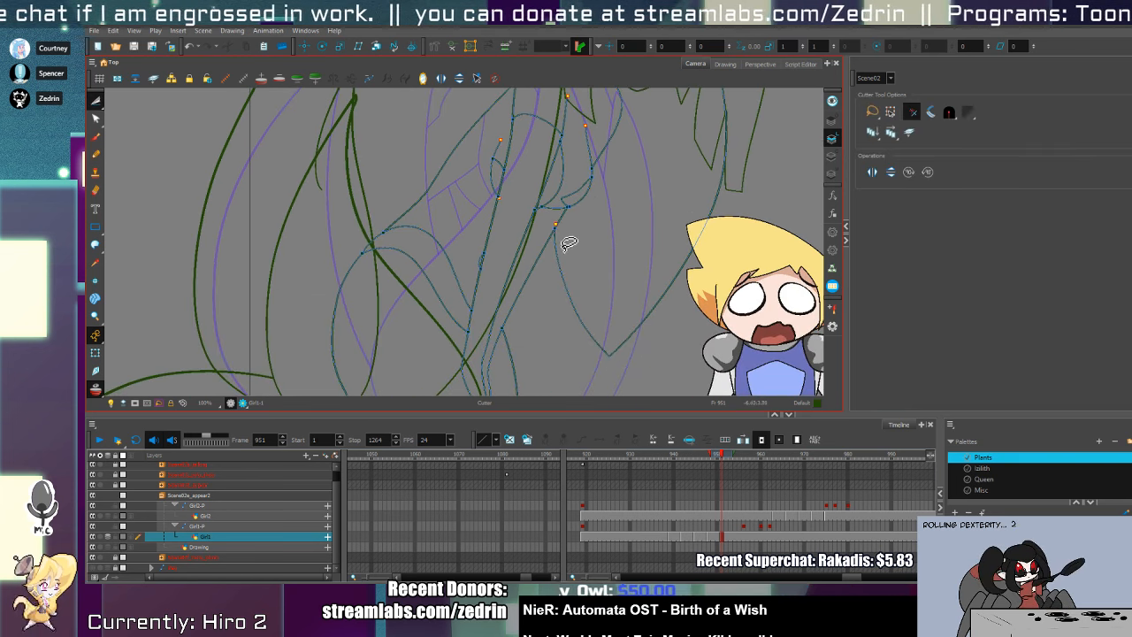
scroll(567, 242, up, 3)
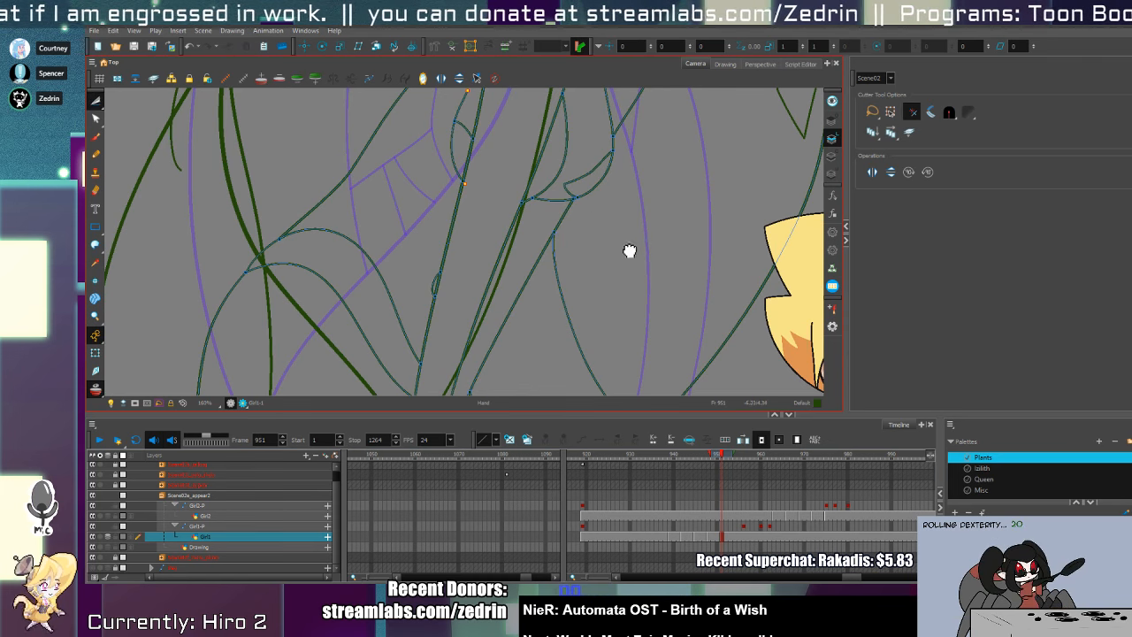
scroll(629, 256, down, 3)
- Add rounded notches to both edges of the hanging V-shaped outline and cut away the leftover line pieces
key(alt+/)
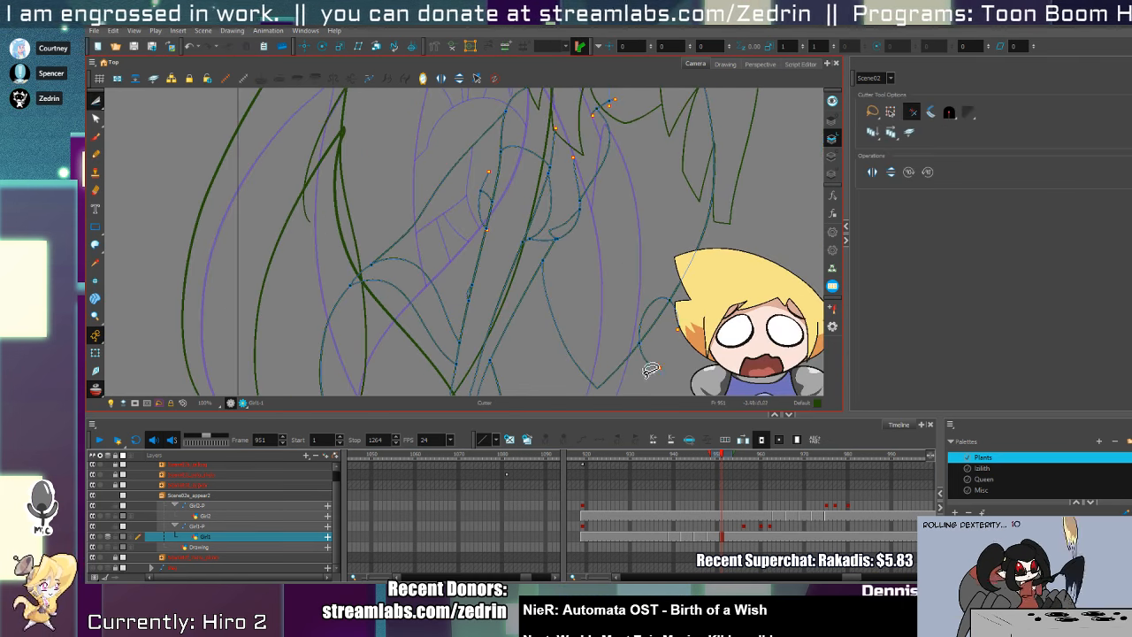
key(alt+s)
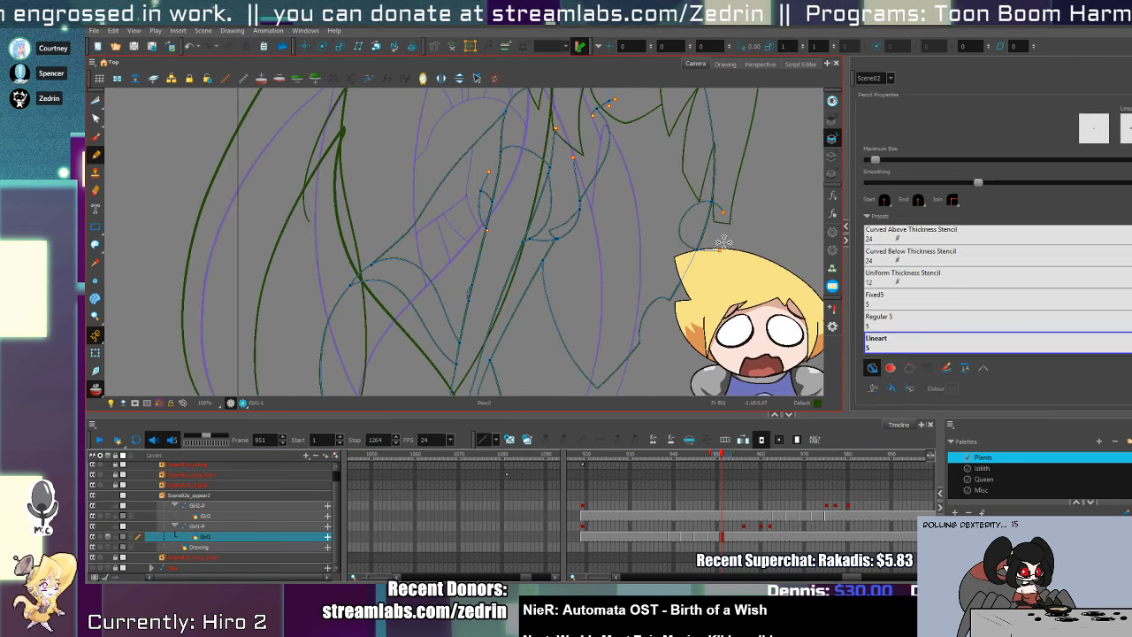
key(alt+/)
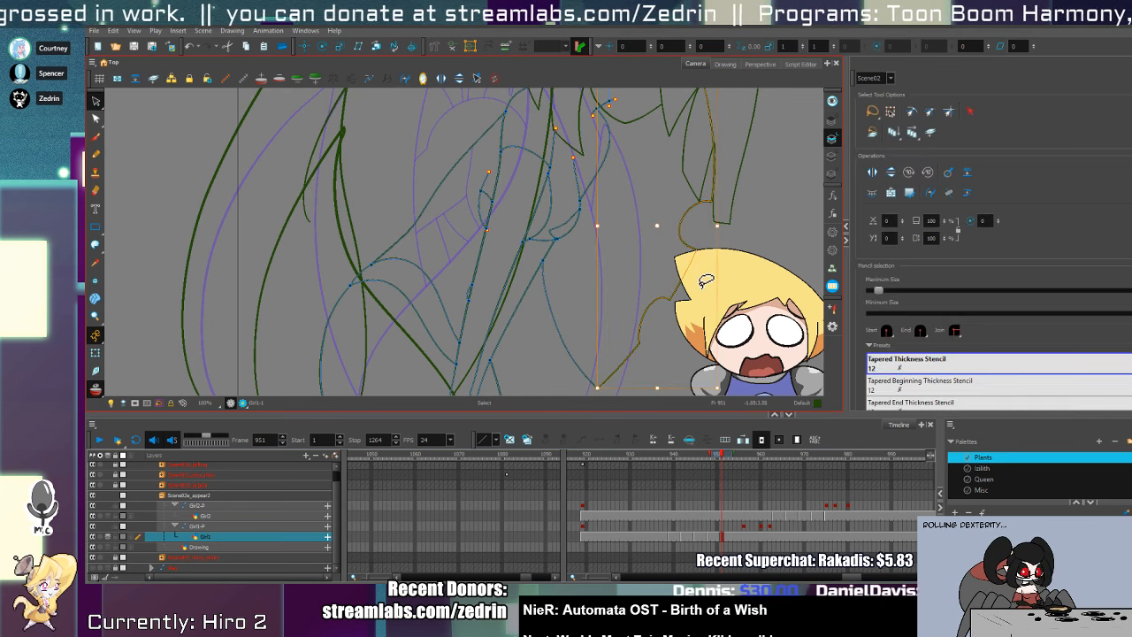
key(alt+t)
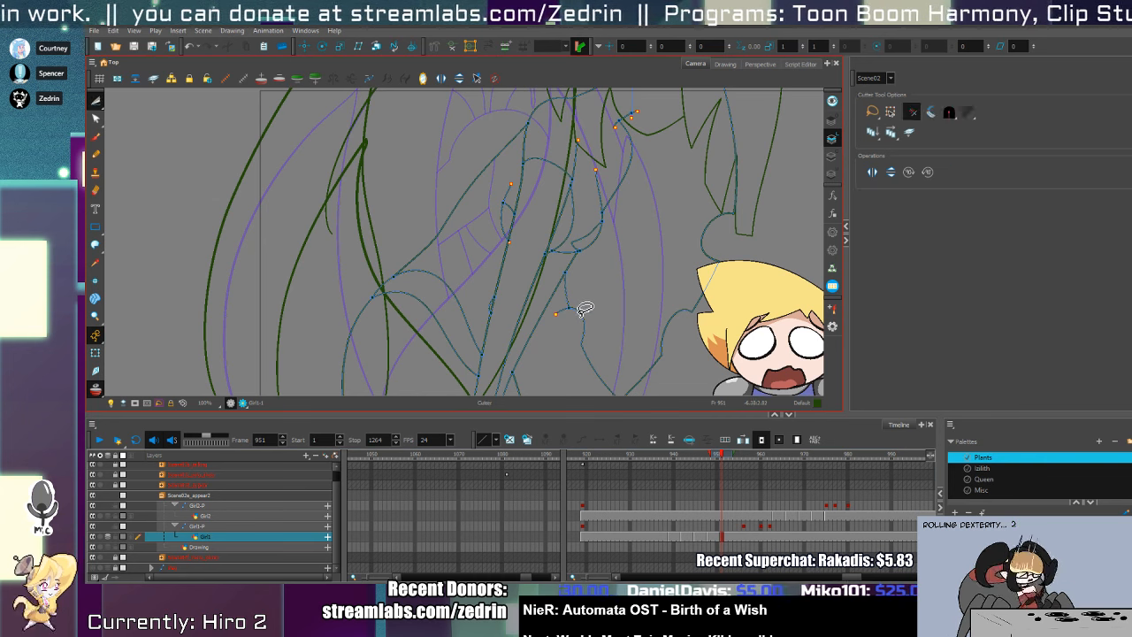
key(alt+s)
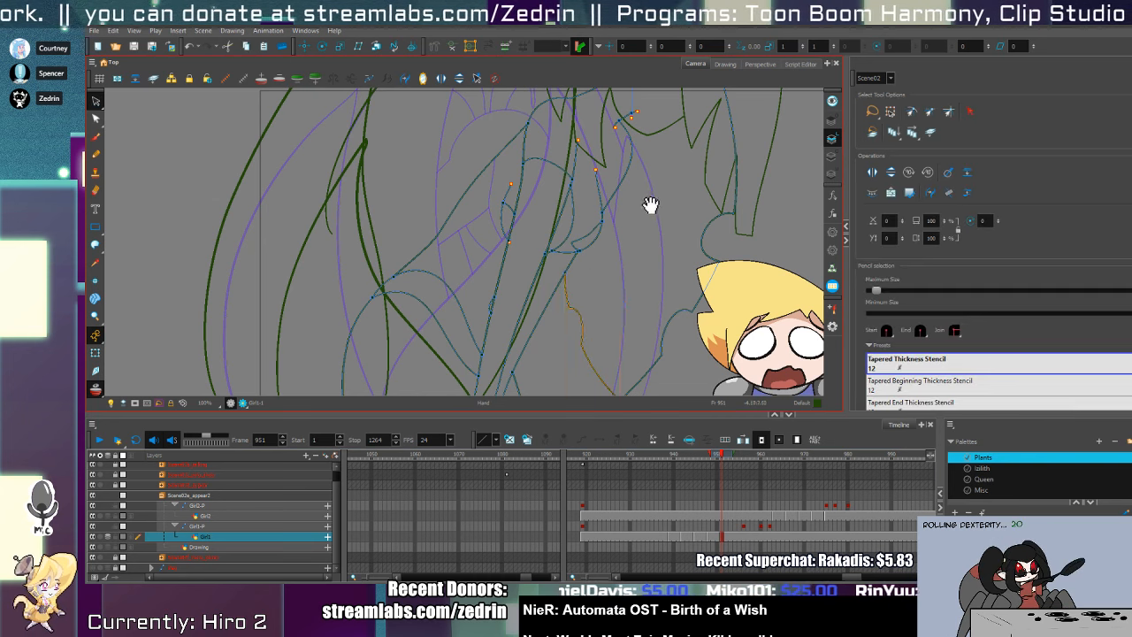
- Connect the open top of the hanging shape with an invisible stroke running across the girl's face
scroll(650, 203, down, 3)
key(alt+v)
drag(570, 226, 710, 232)
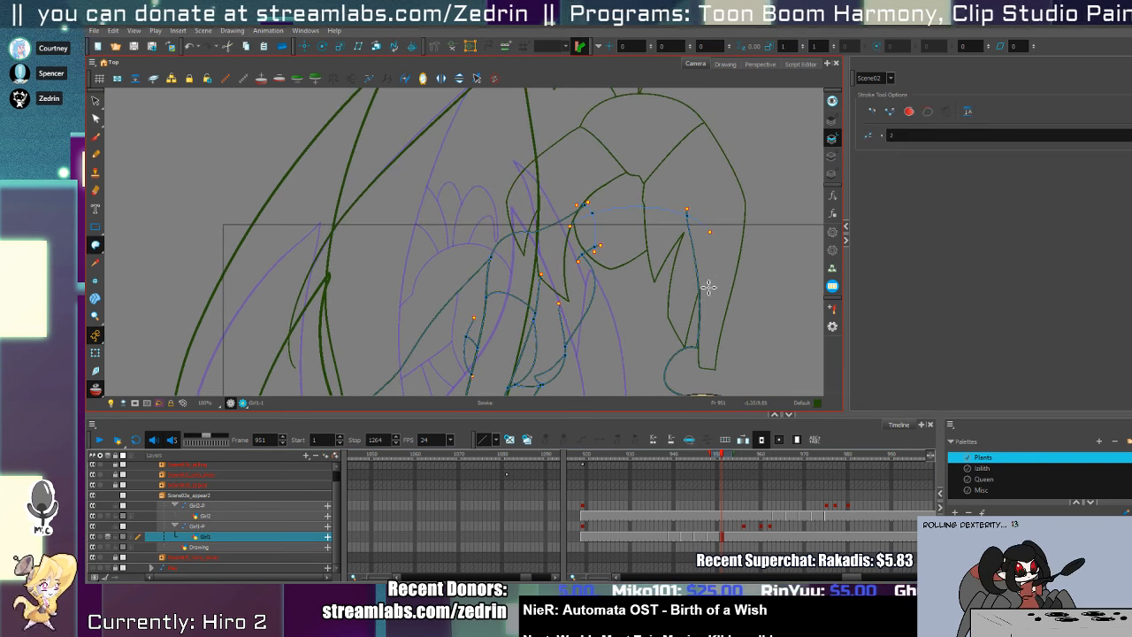
key(space)
drag(687, 292, 687, 147)
mouse_move(660, 211)
mouse_down()
mouse_move(627, 346)
mouse_move(643, 222)
mouse_move(649, 307)
mouse_up()
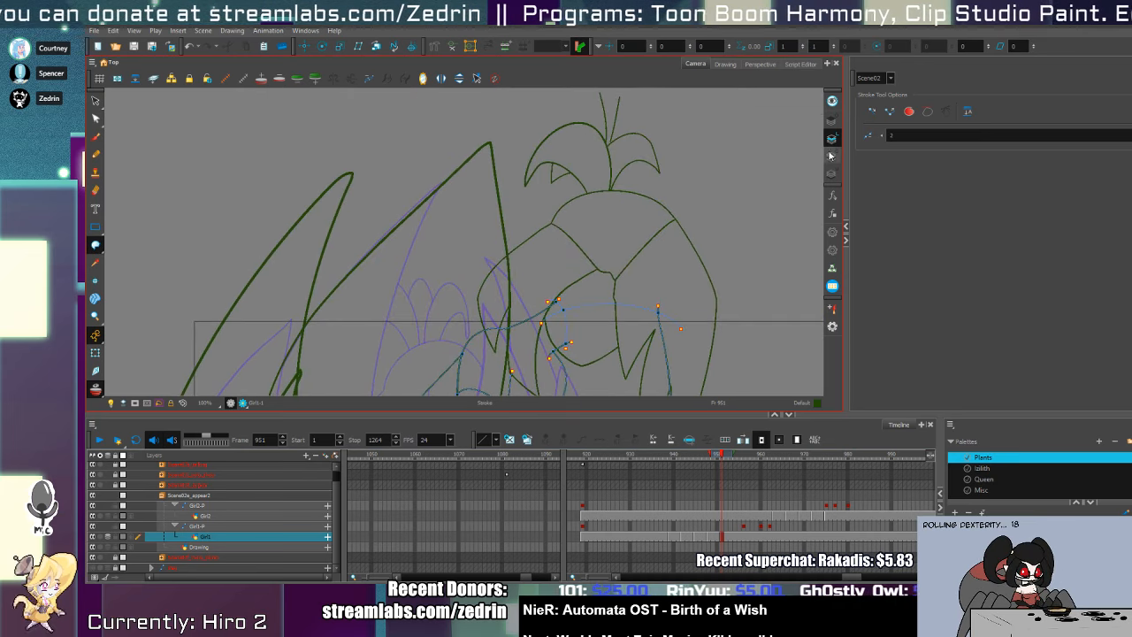
- Draw the long curved petal outline beneath the girl's head and down to the flower base on the colour art layer
key(space)
drag(583, 373, 627, 205)
key(alt+z)
alt+click(629, 213)
key(space)
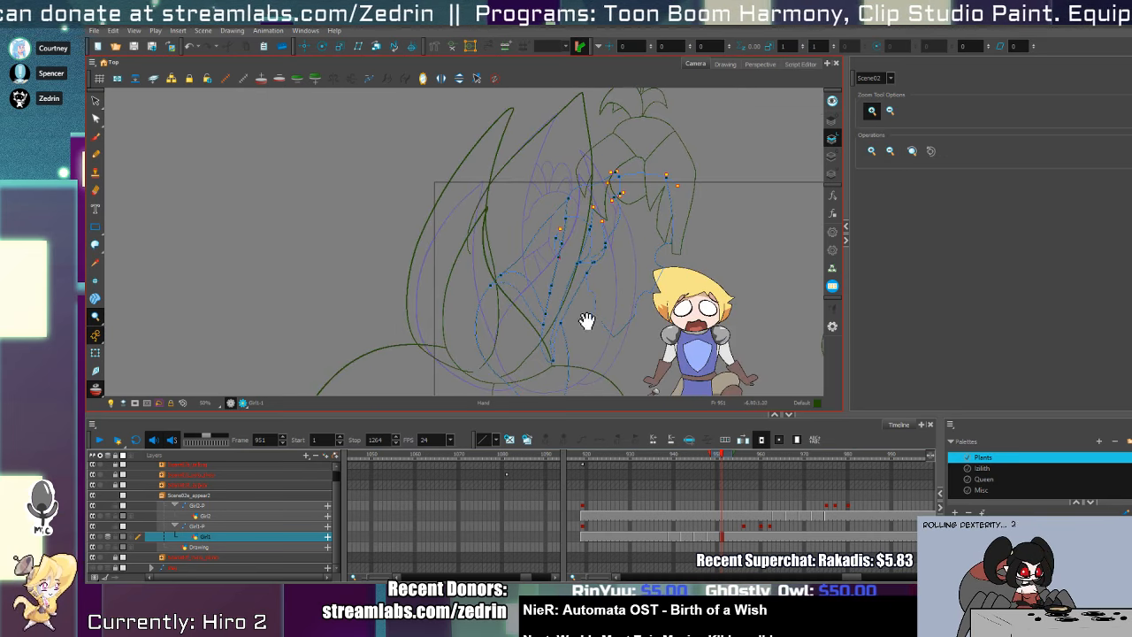
drag(586, 318, 595, 225)
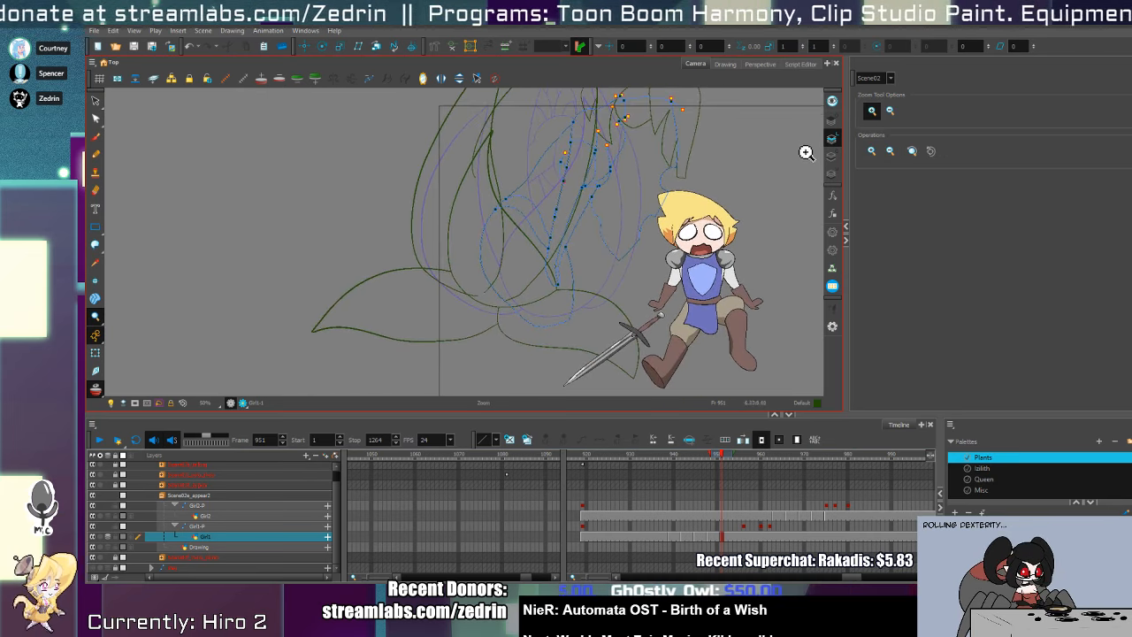
key(alt+/)
key(space)
drag(662, 271, 627, 366)
drag(599, 267, 589, 326)
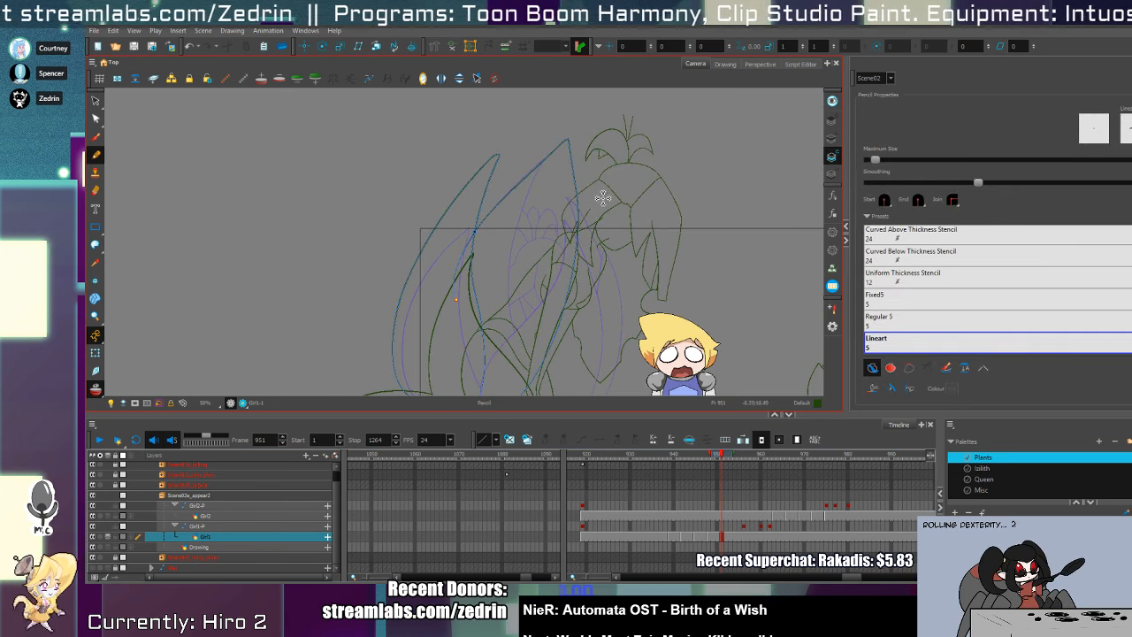
mouse_move(529, 359)
mouse_down()
mouse_move(564, 233)
mouse_move(557, 248)
mouse_up()
- Bridge the open gap at the base of the petals with an invisible stroke on the colour art layer
key(alt+v)
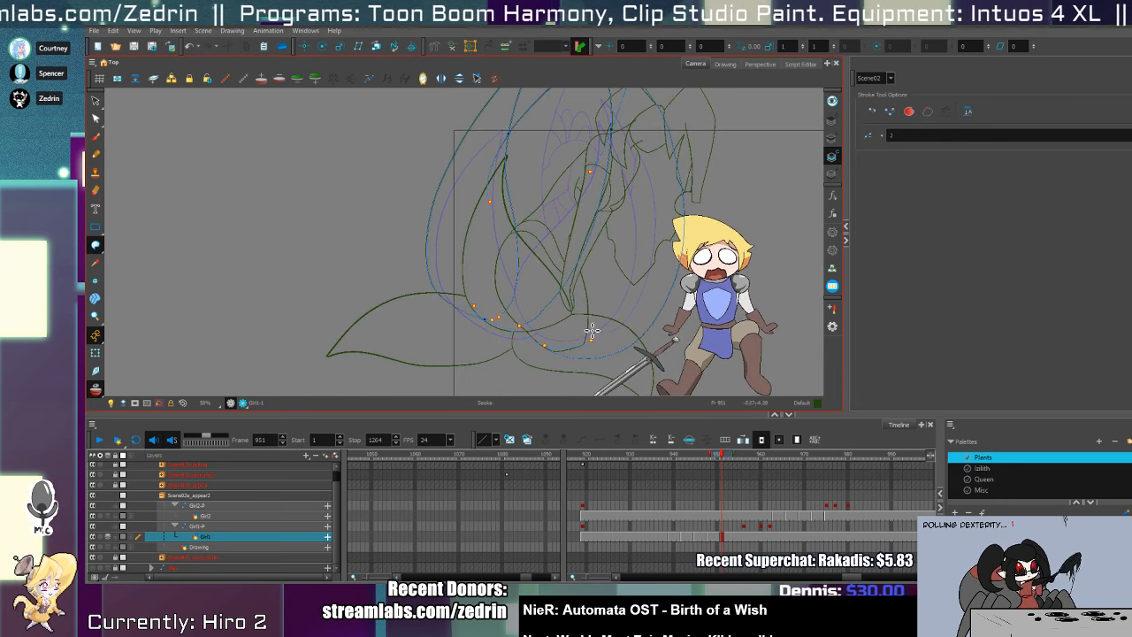
mouse_move(474, 319)
mouse_down()
mouse_move(507, 341)
mouse_move(603, 355)
mouse_up()
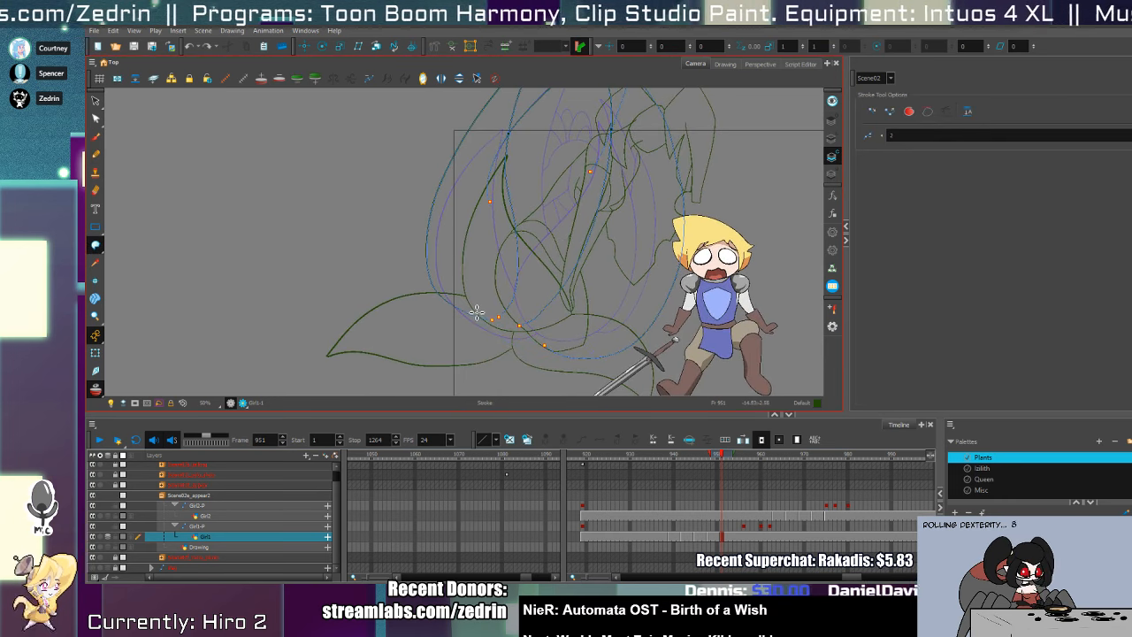
mouse_move(476, 312)
mouse_down()
mouse_move(551, 352)
mouse_move(602, 344)
mouse_move(595, 351)
mouse_move(604, 307)
mouse_up()
- Trim the upper part of the new curved petal where it overlaps the tall petal behind the girl
key(alt+q)
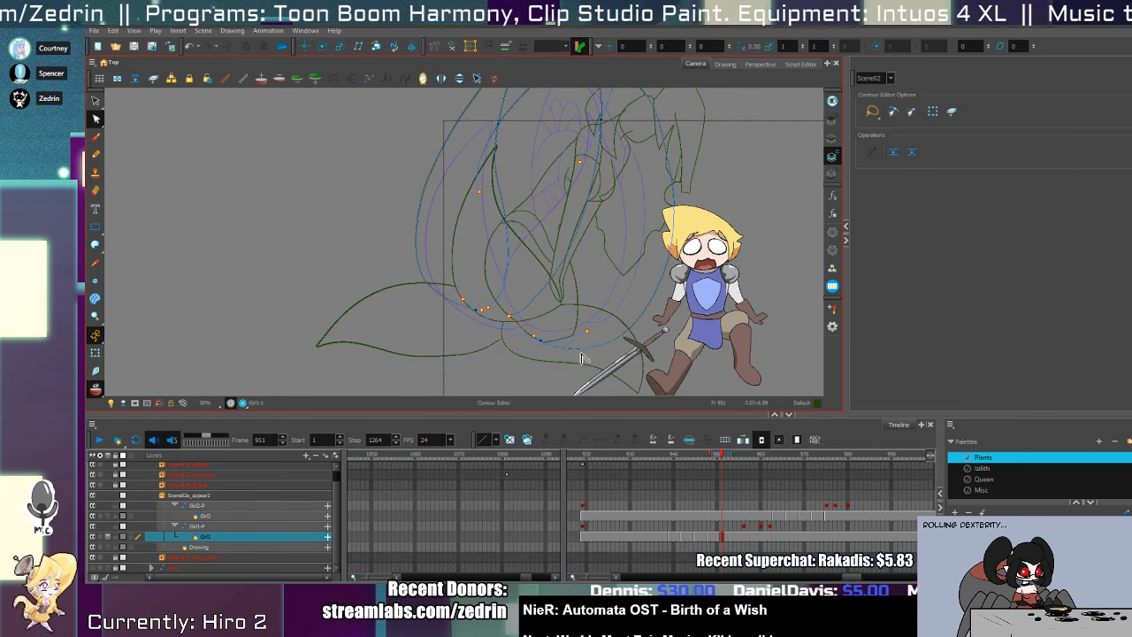
drag(611, 265, 598, 331)
key(alt+t)
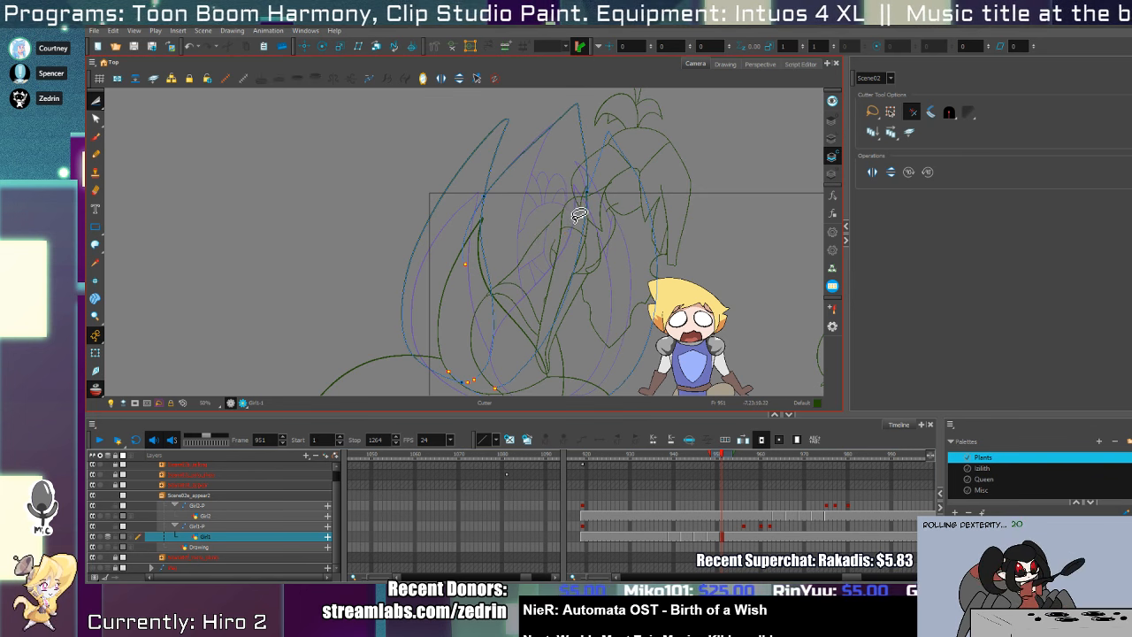
- Draw a rounded low petal around the flower base and cut off the small overshoot at its start
drag(515, 309, 493, 252)
key(alt+slash)
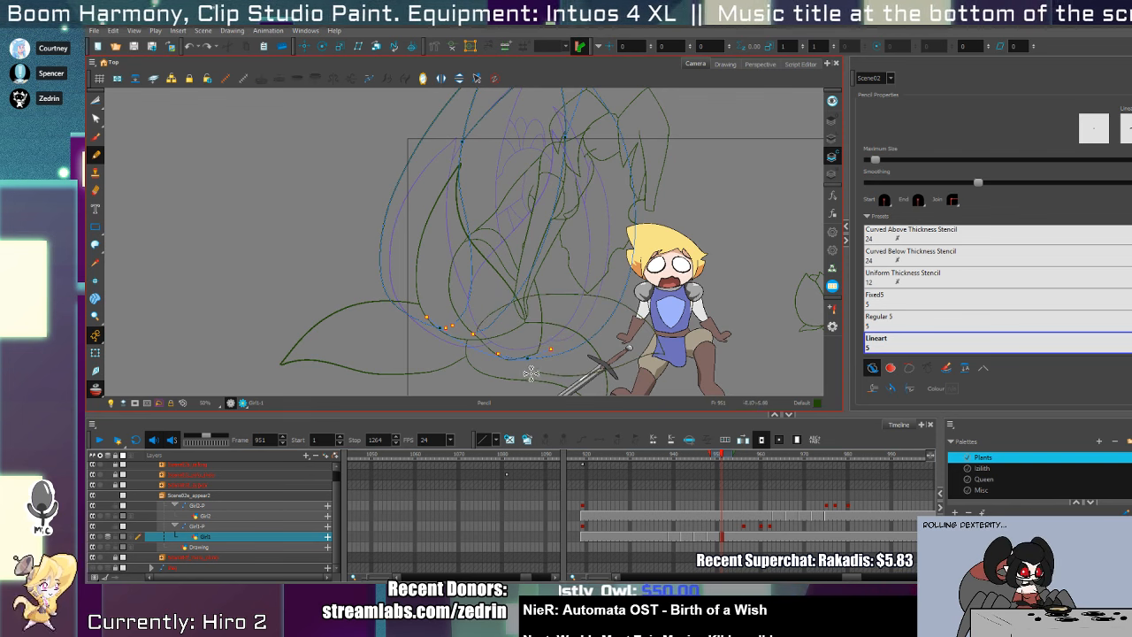
key(alt+t)
scroll(483, 324, up, 2)
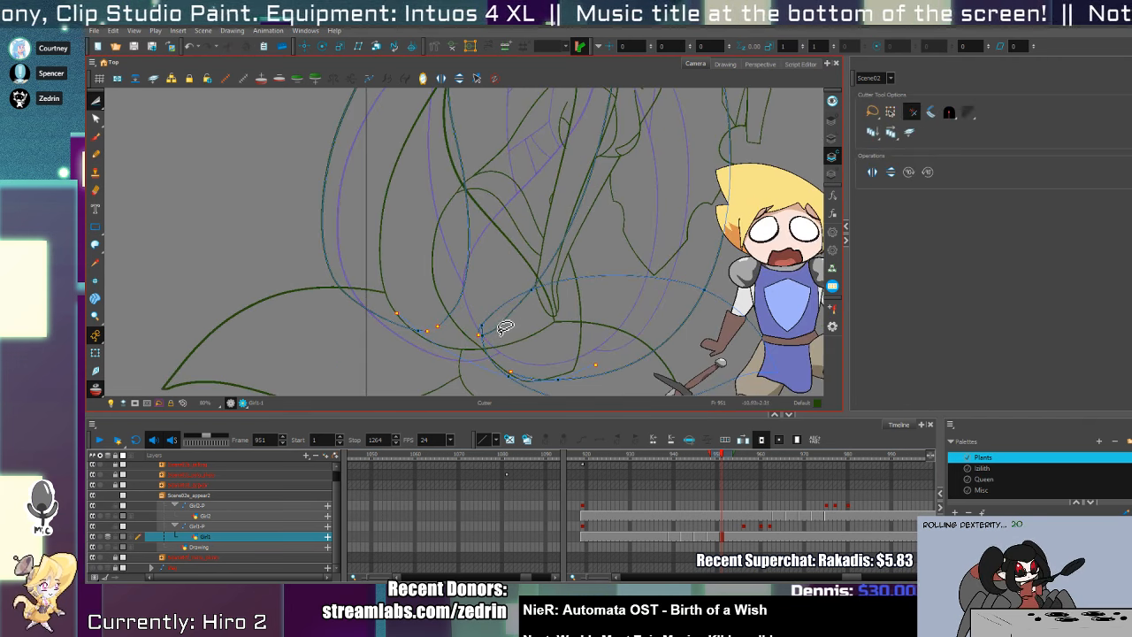
scroll(495, 330, up, 3)
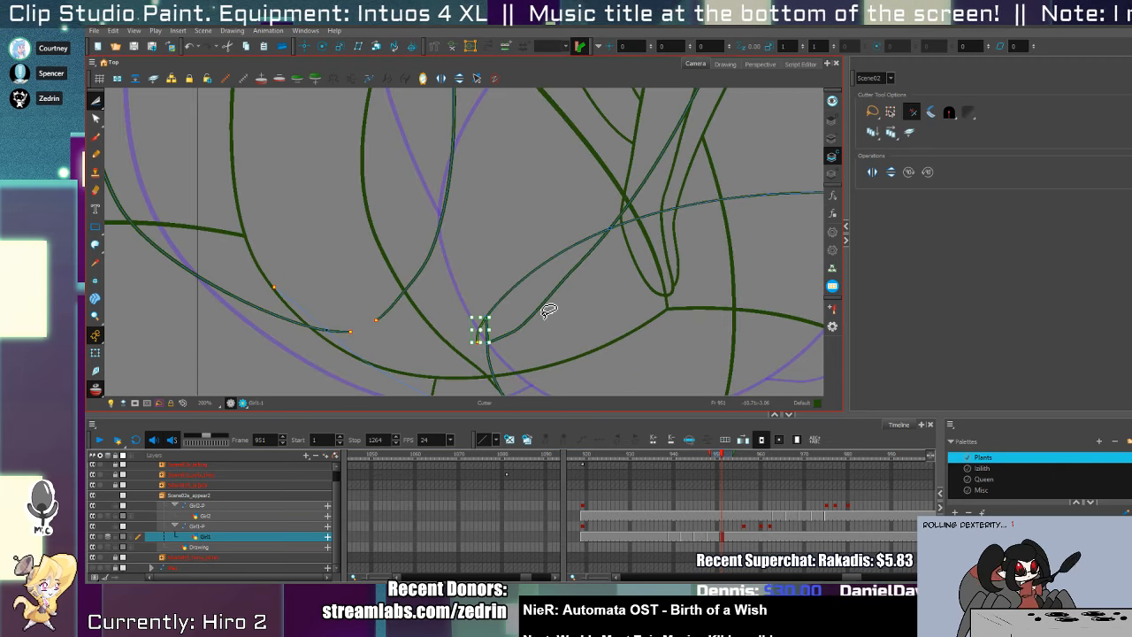
- Cut away the low petal's upper middle section between the girl's legs and the long curved petal
scroll(557, 292, down, 5)
key(alt+z)
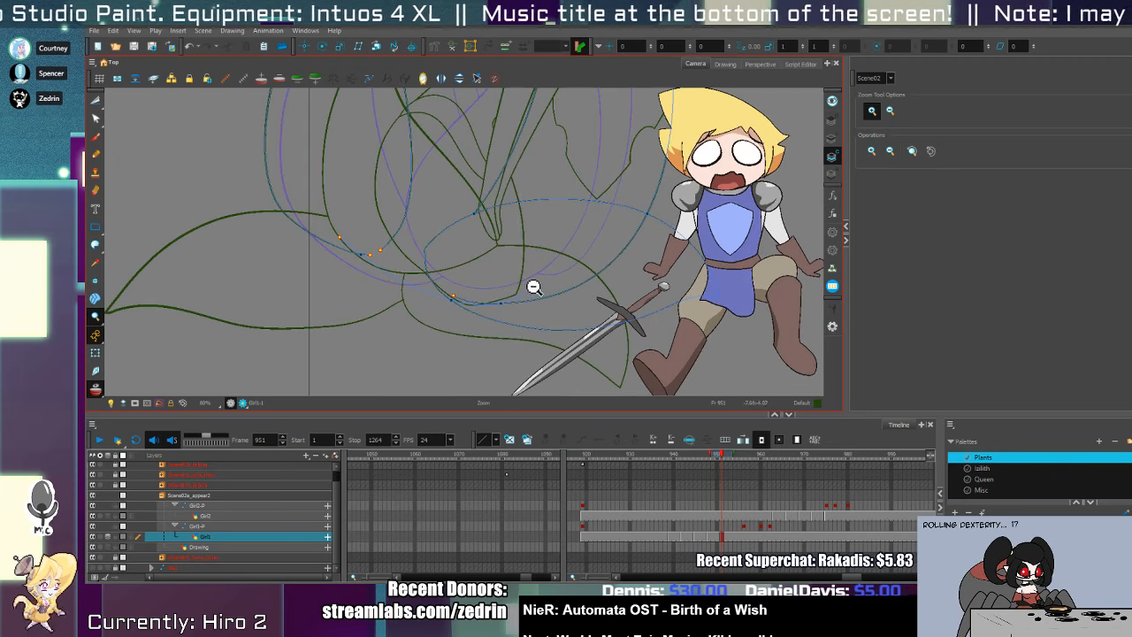
key(alt+t)
scroll(485, 254, up, 3)
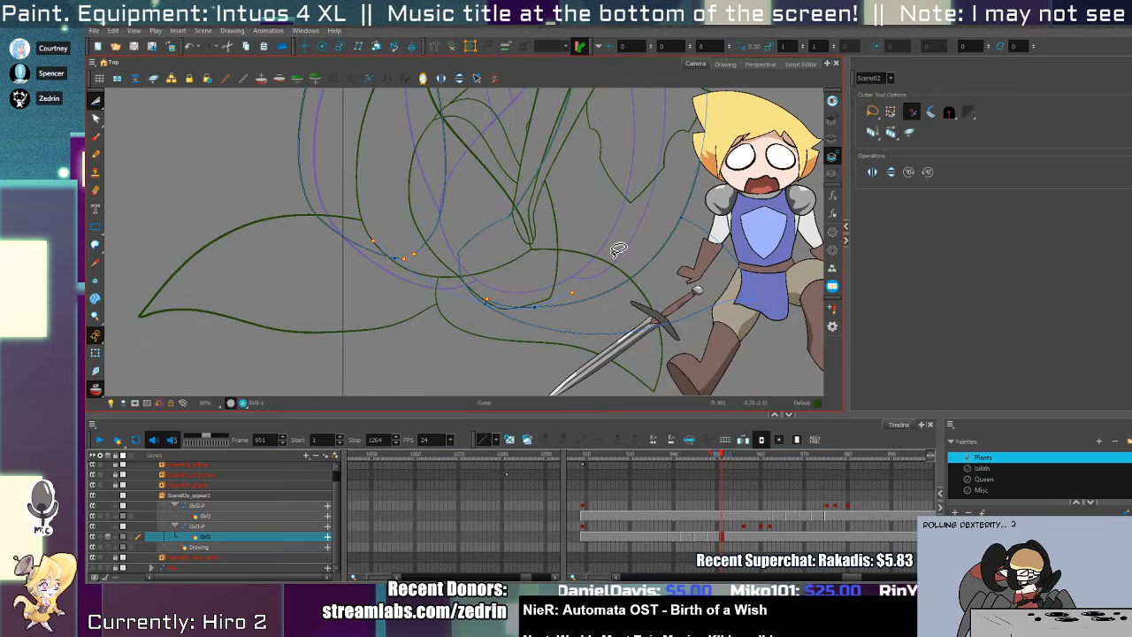
mouse_move(629, 197)
mouse_down()
mouse_move(495, 372)
mouse_move(595, 237)
mouse_move(583, 205)
mouse_move(541, 274)
mouse_move(553, 250)
mouse_up()
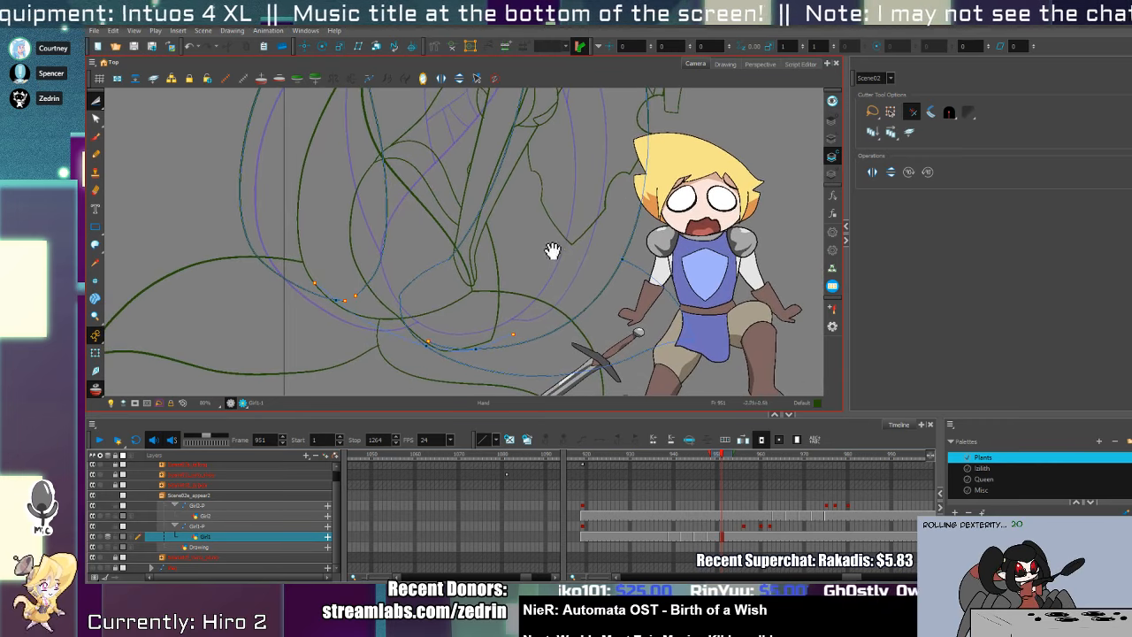
scroll(487, 332, down, 2)
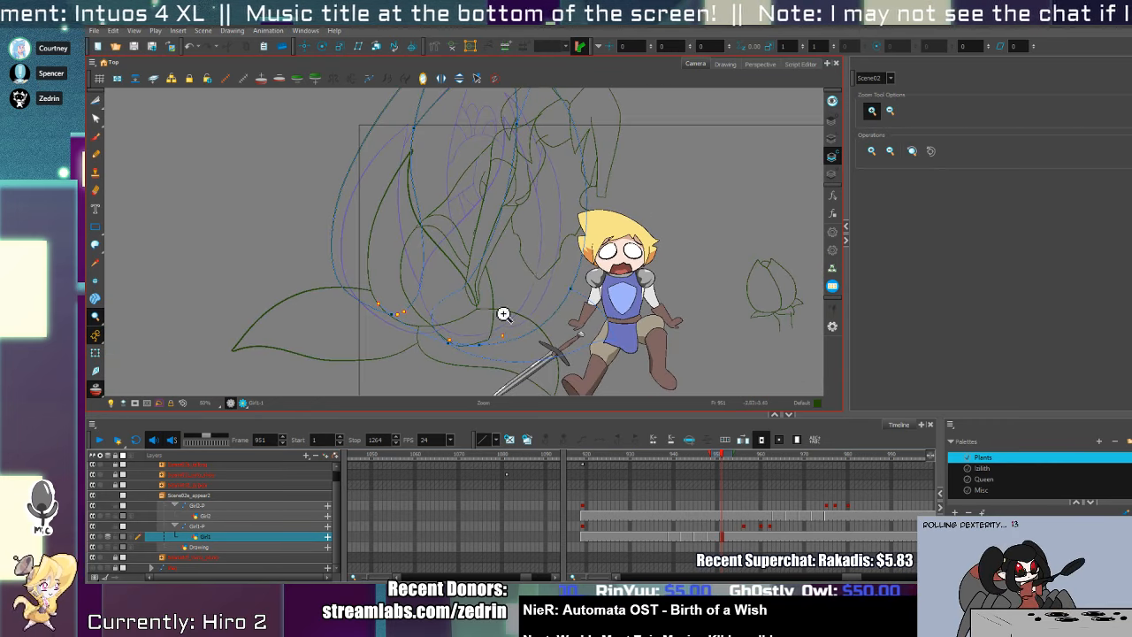
- Draw a bent tip for the long curved petal over the boy's hair and trim the excess line
key(alt+/)
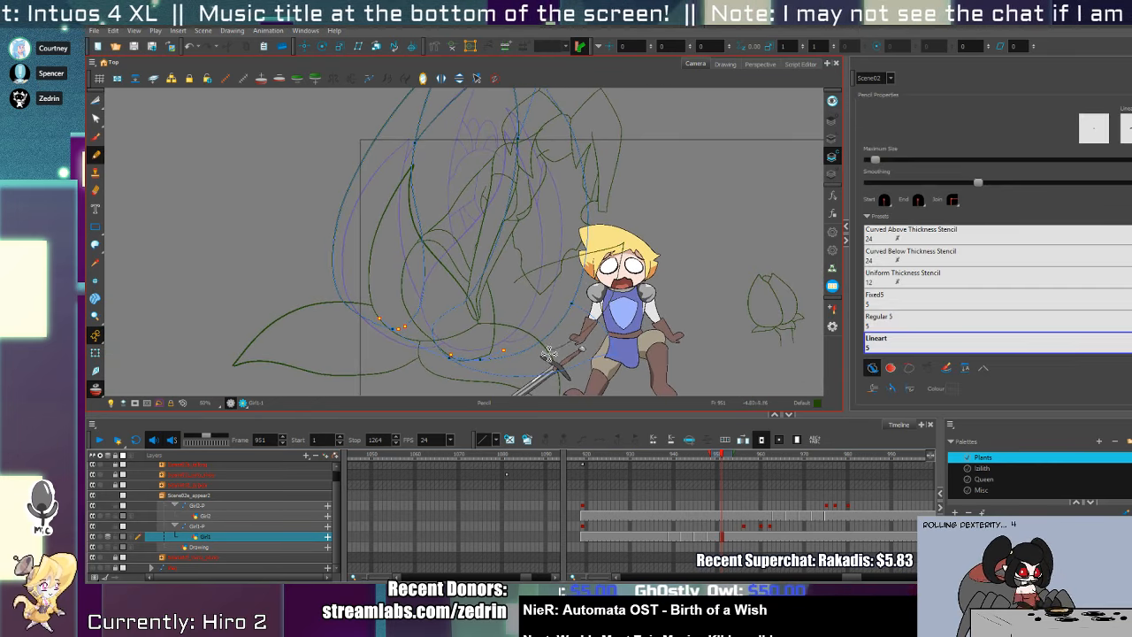
key(alt+t)
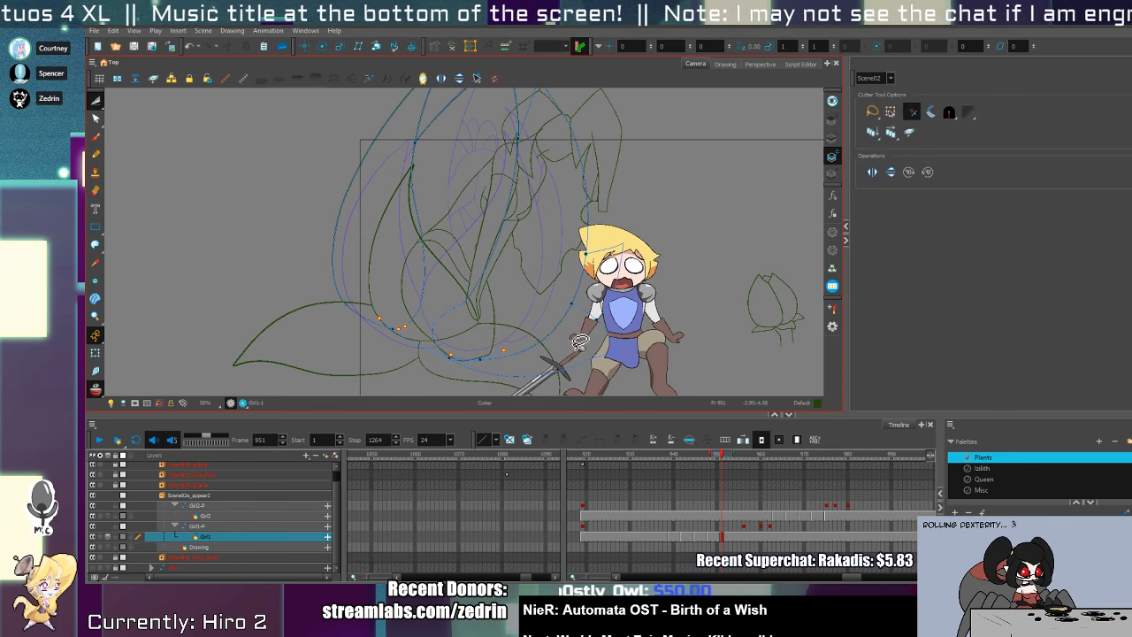
drag(478, 307, 589, 331)
- Draw an outward-curling pointed petal beside the outer tall petal, redoing the first attempt, with its lower edge reaching the flower base
key(alt+/)
drag(490, 271, 382, 276)
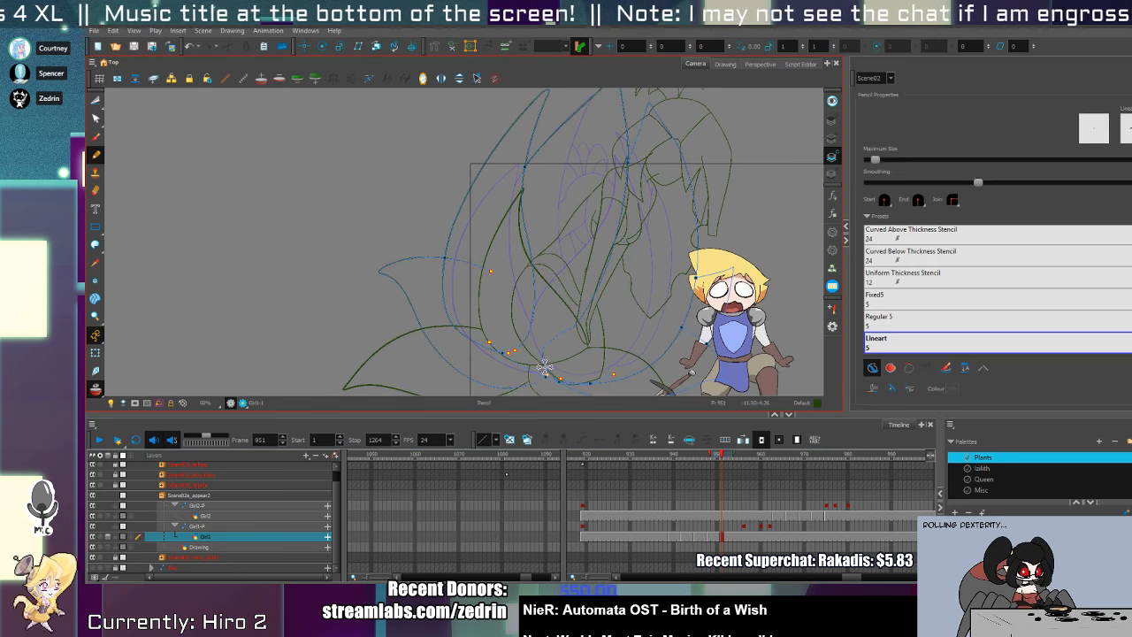
key(ctrl+z)
mouse_move(474, 267)
mouse_down()
mouse_move(417, 296)
mouse_move(541, 363)
mouse_up()
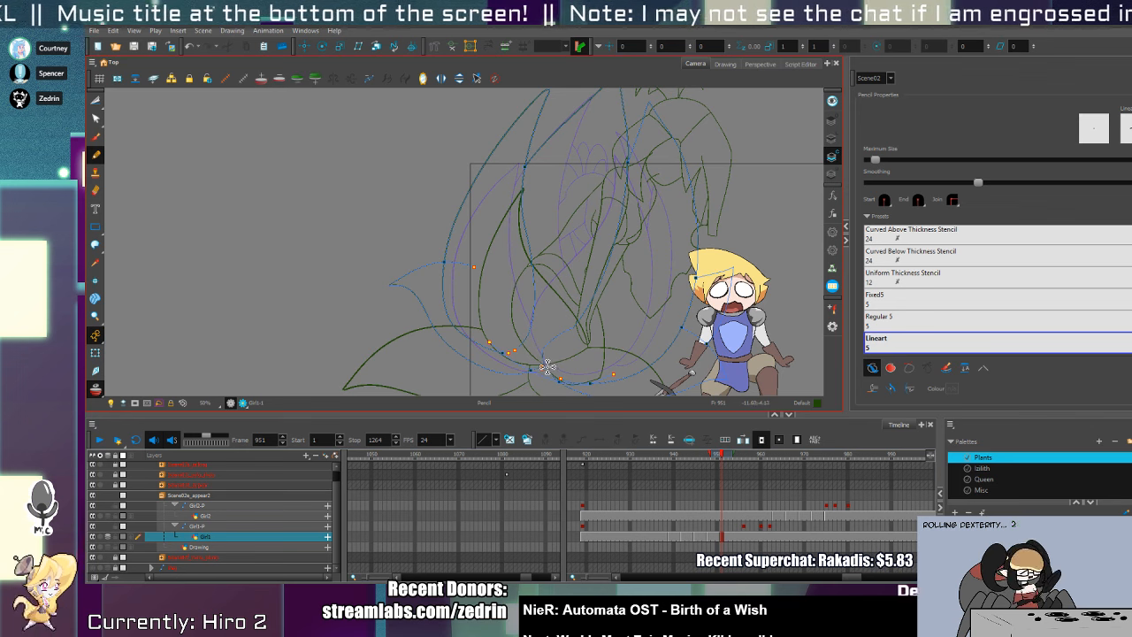
- Draw a pointed petal rising from the flower base behind the boy and trim its excess inside the front petal
key(alt+t)
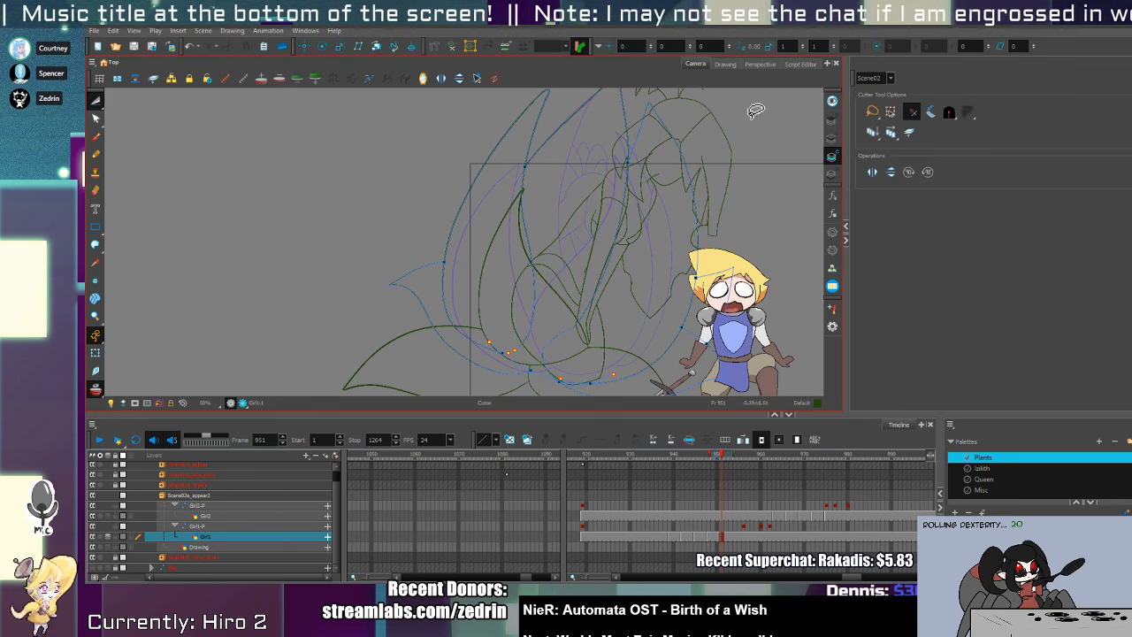
click(832, 121)
drag(602, 270, 511, 230)
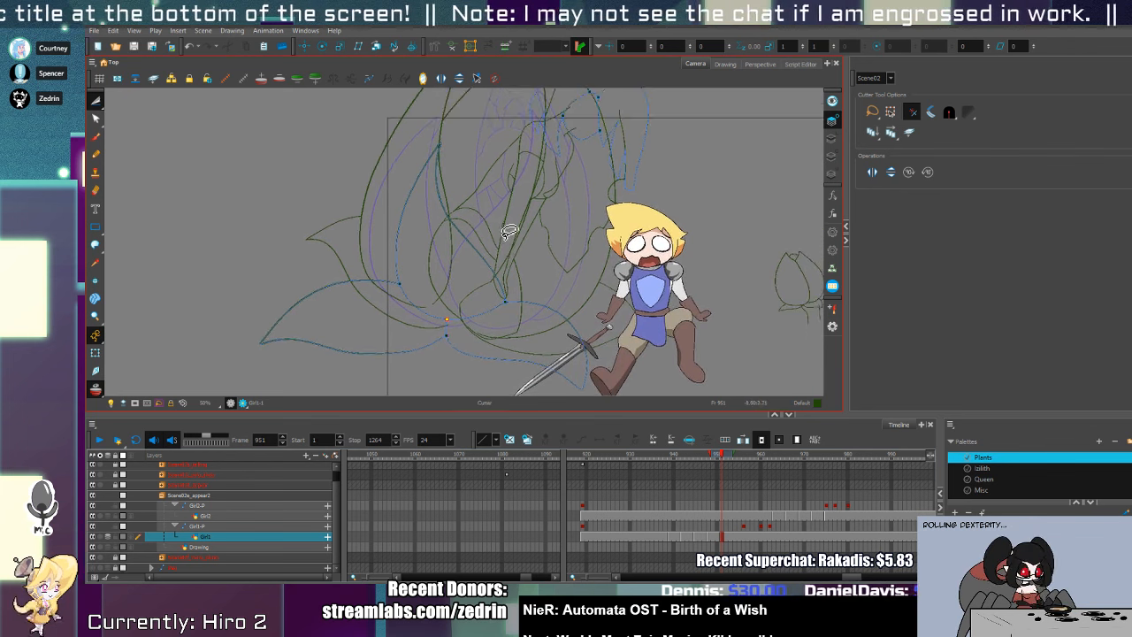
click(833, 156)
drag(582, 286, 603, 302)
click(830, 123)
key(alt+/)
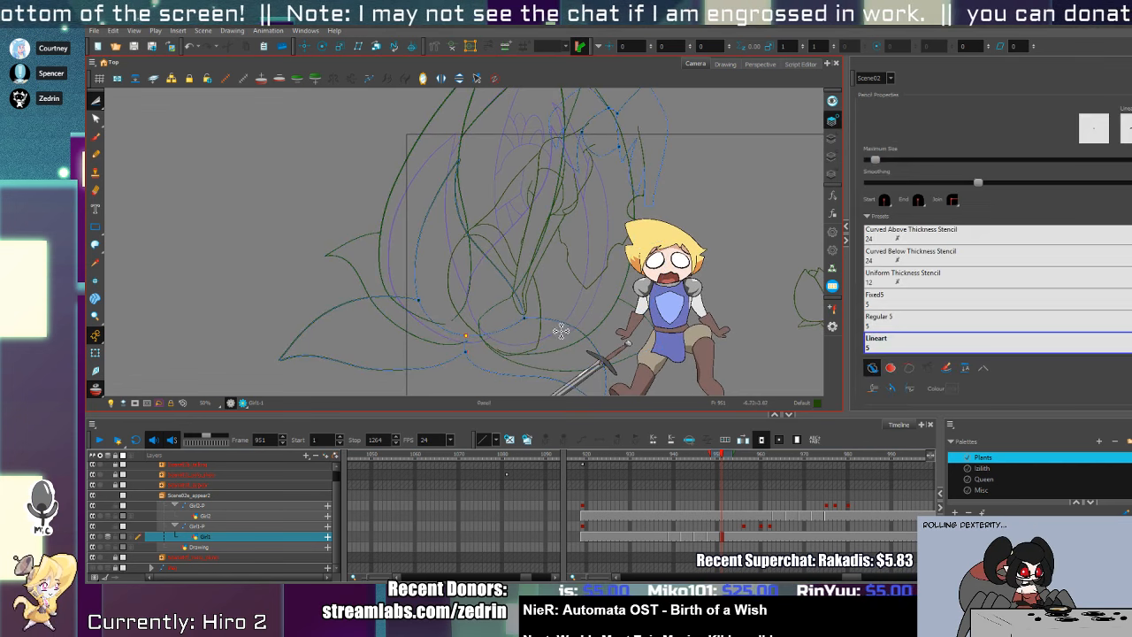
drag(538, 336, 641, 248)
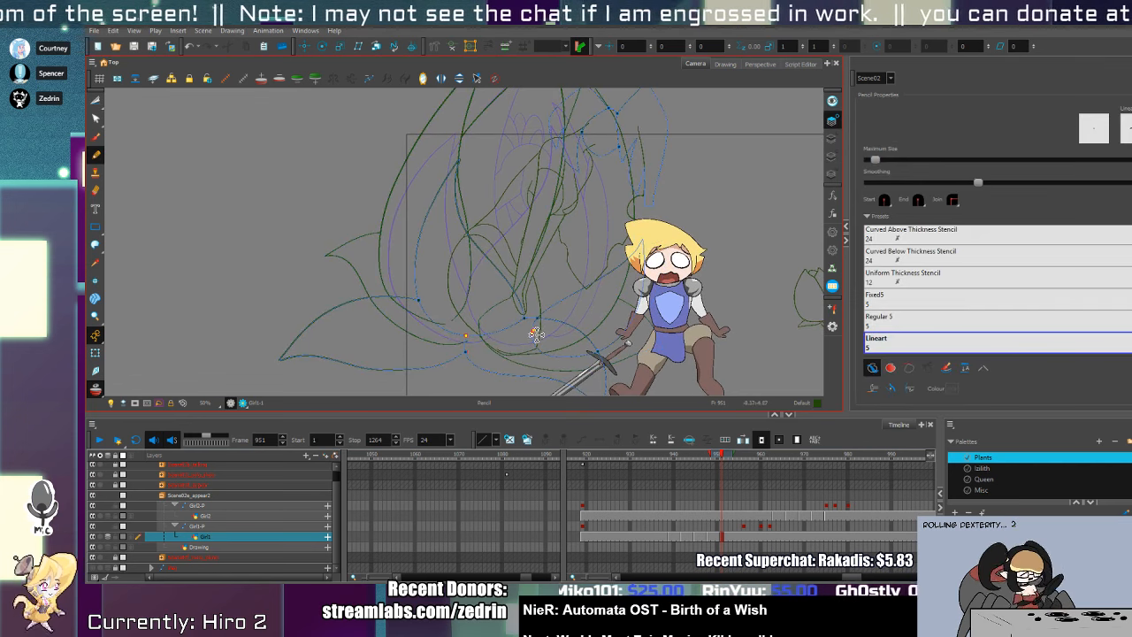
key(alt+t)
drag(550, 320, 531, 373)
drag(563, 272, 539, 286)
- Draw a downward-pointing petal beneath the flower base, between the wide side petal and the petal behind the sword
key(alt+z)
alt+click(574, 248)
alt+click(574, 248)
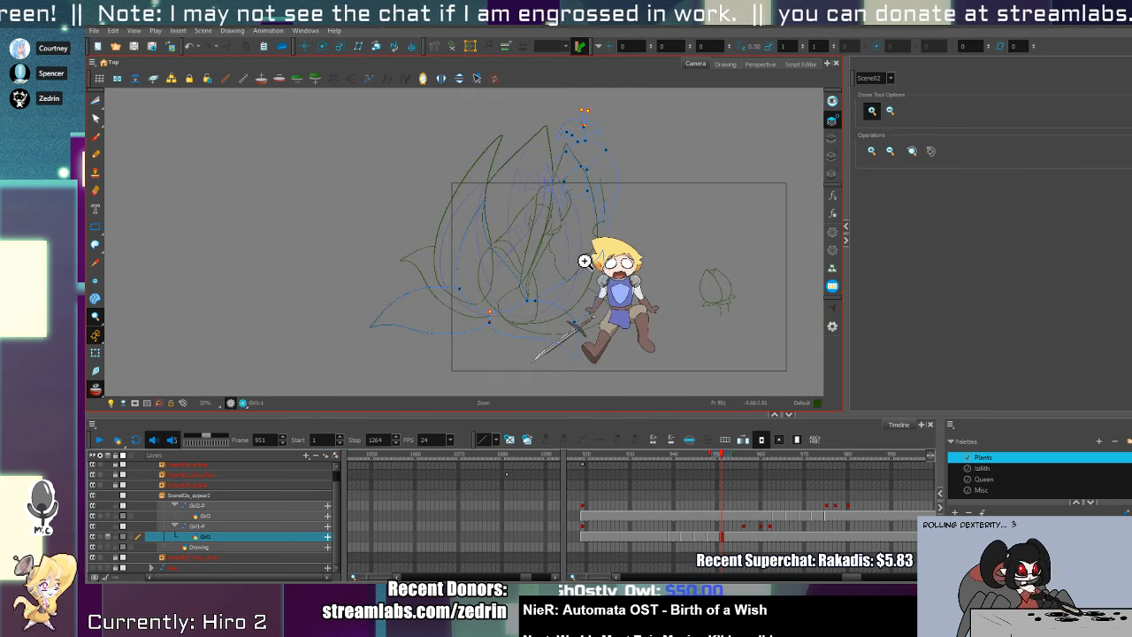
click(531, 343)
click(529, 337)
click(521, 323)
key(alt+slash)
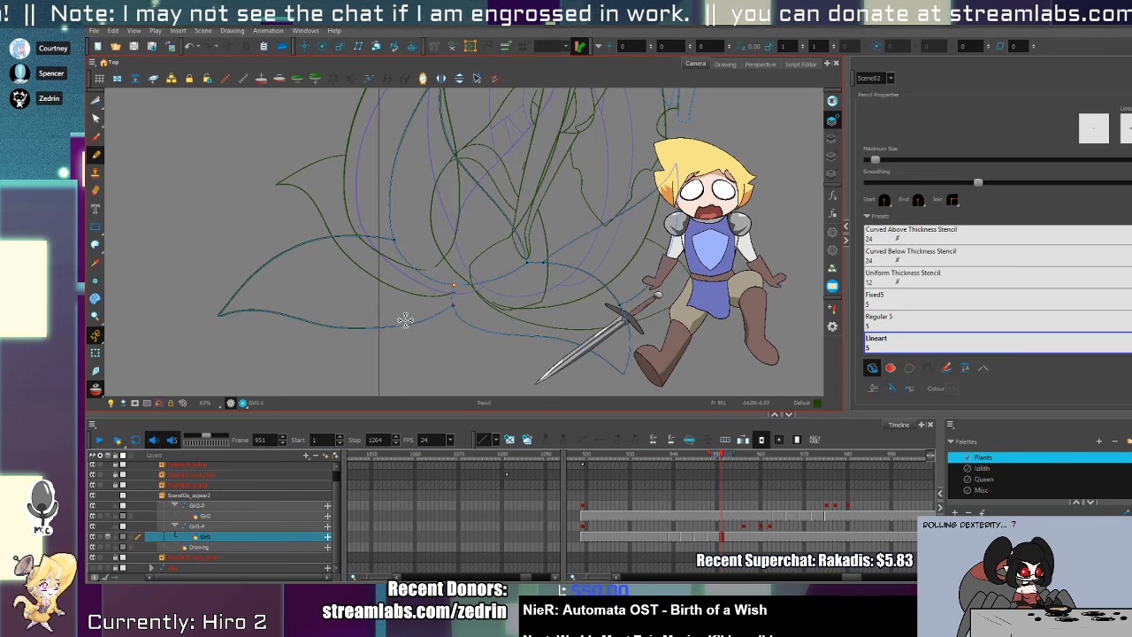
key(ctrl+z)
click(709, 542)
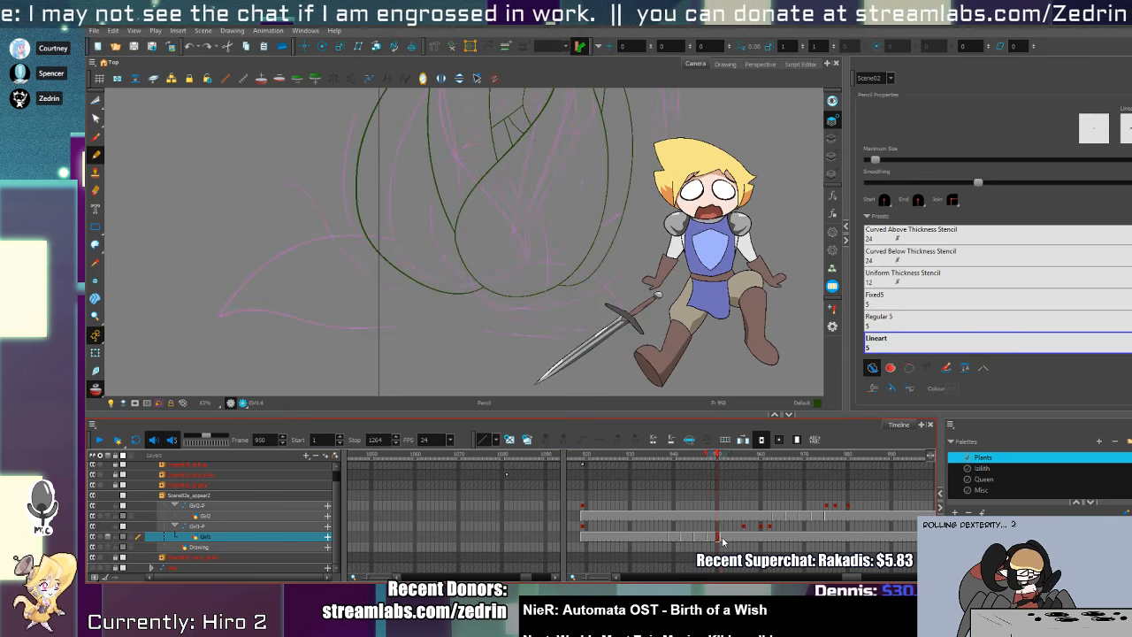
click(722, 542)
drag(457, 331, 540, 328)
mouse_move(480, 294)
mouse_down()
mouse_move(470, 334)
mouse_move(605, 317)
mouse_up()
- Trim the downward-pointing petal's overshoot above the lower edge of the wide side petal
key(alt+t)
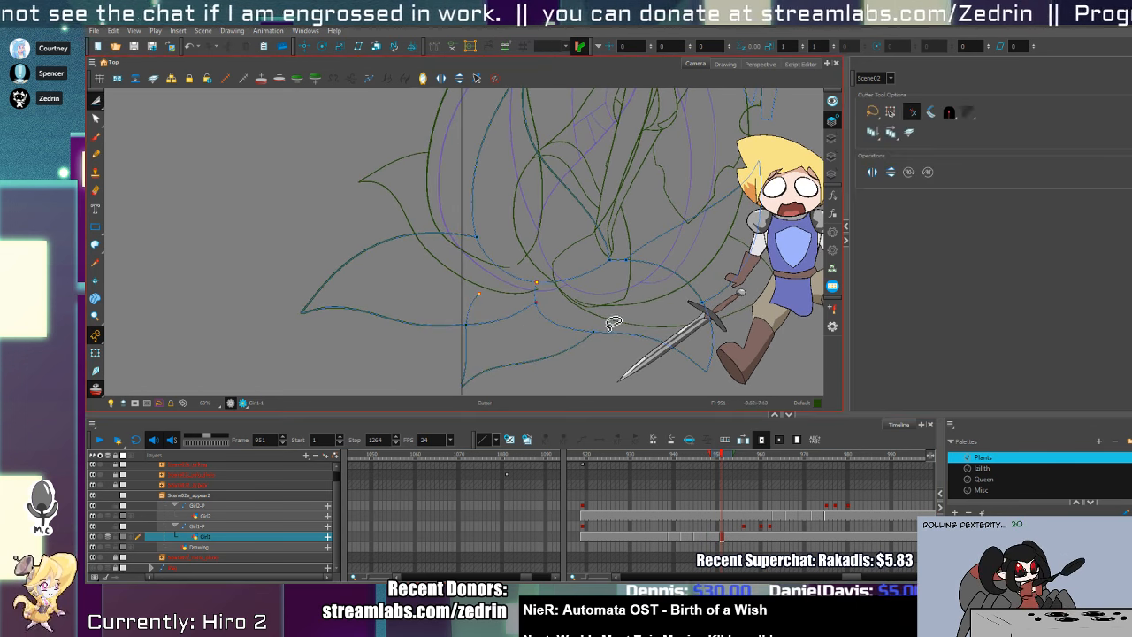
key(alt+q)
scroll(493, 306, up, 4)
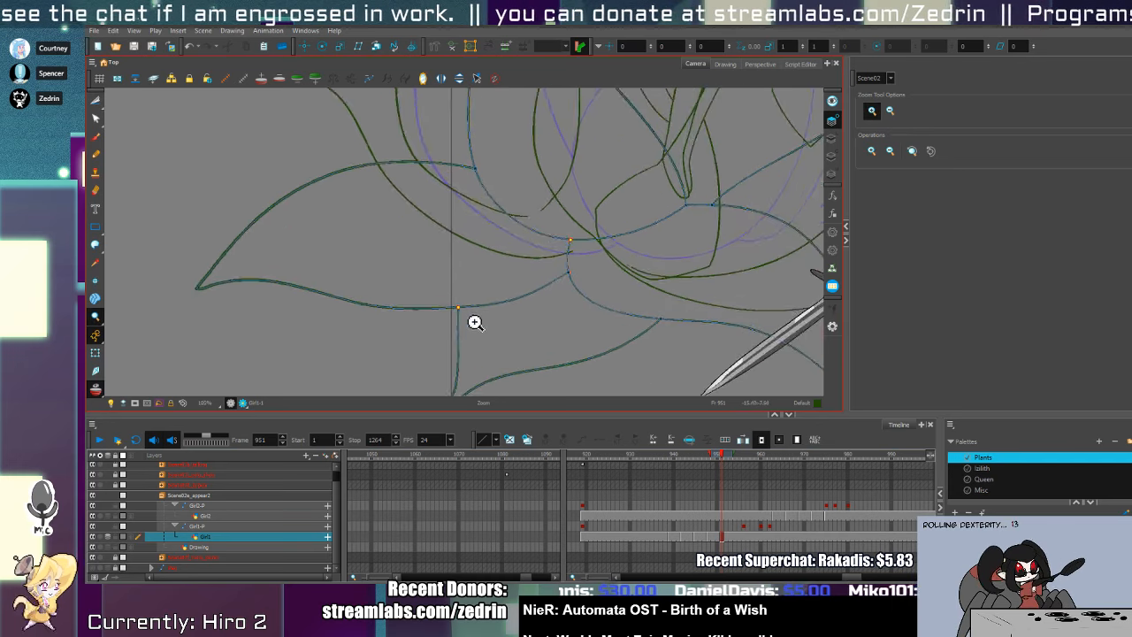
click(454, 321)
key(alt+t)
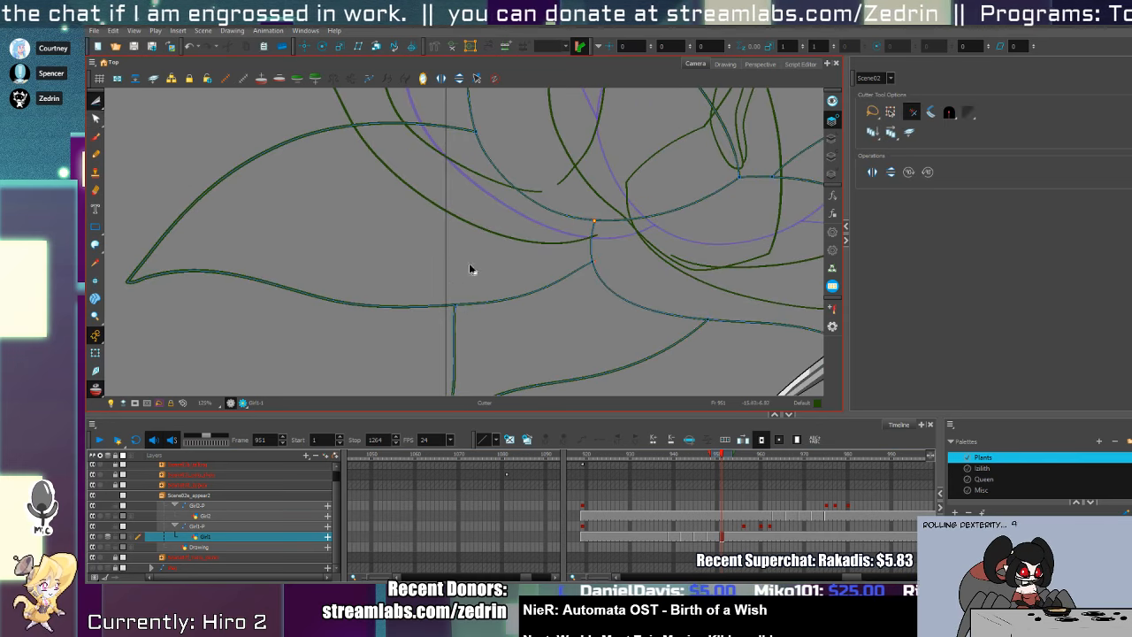
scroll(470, 268, down, 5)
drag(553, 245, 476, 335)
- Retime the plant girl's peg keyframes to frames 951, 953 and 956
key(shift+t)
scroll(536, 283, up, 2)
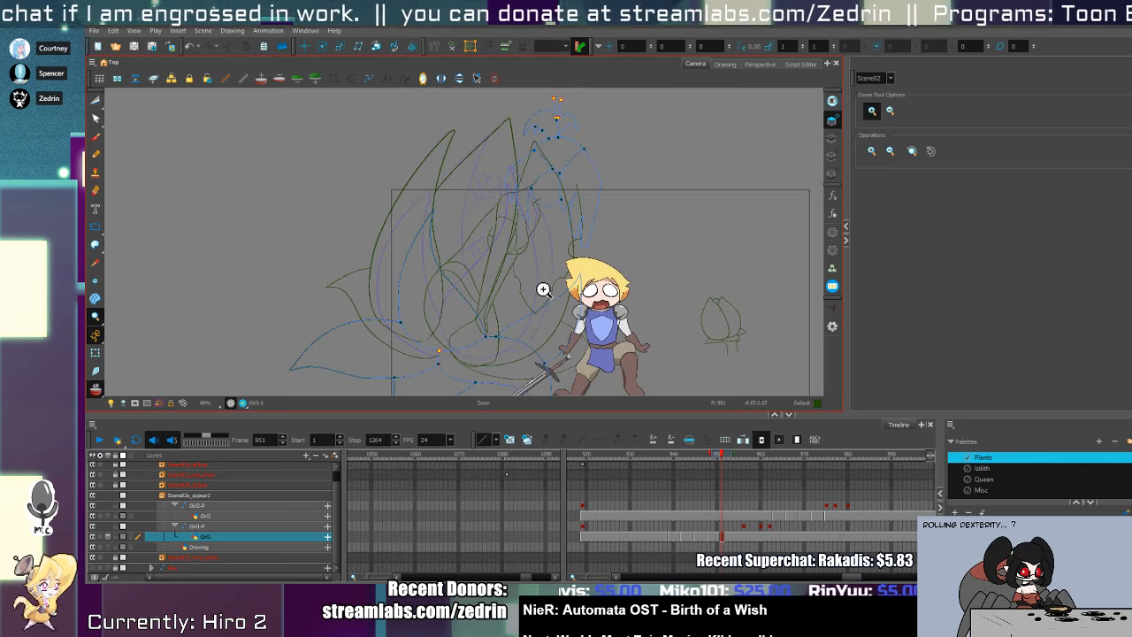
click(547, 289)
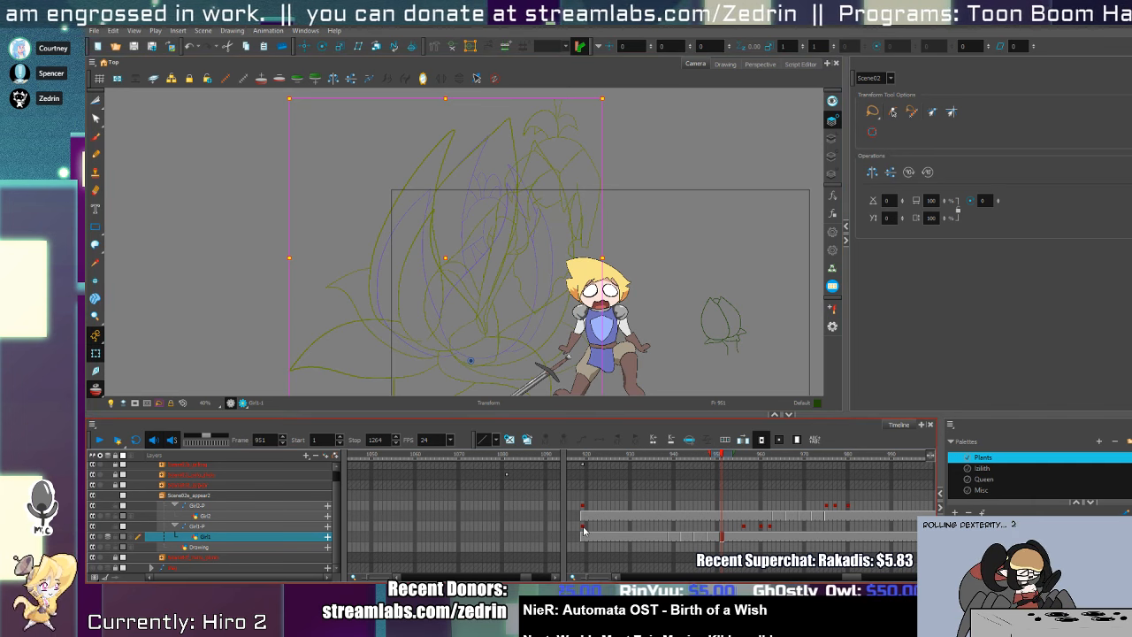
mouse_move(746, 528)
mouse_down()
mouse_move(775, 529)
mouse_move(750, 529)
mouse_up()
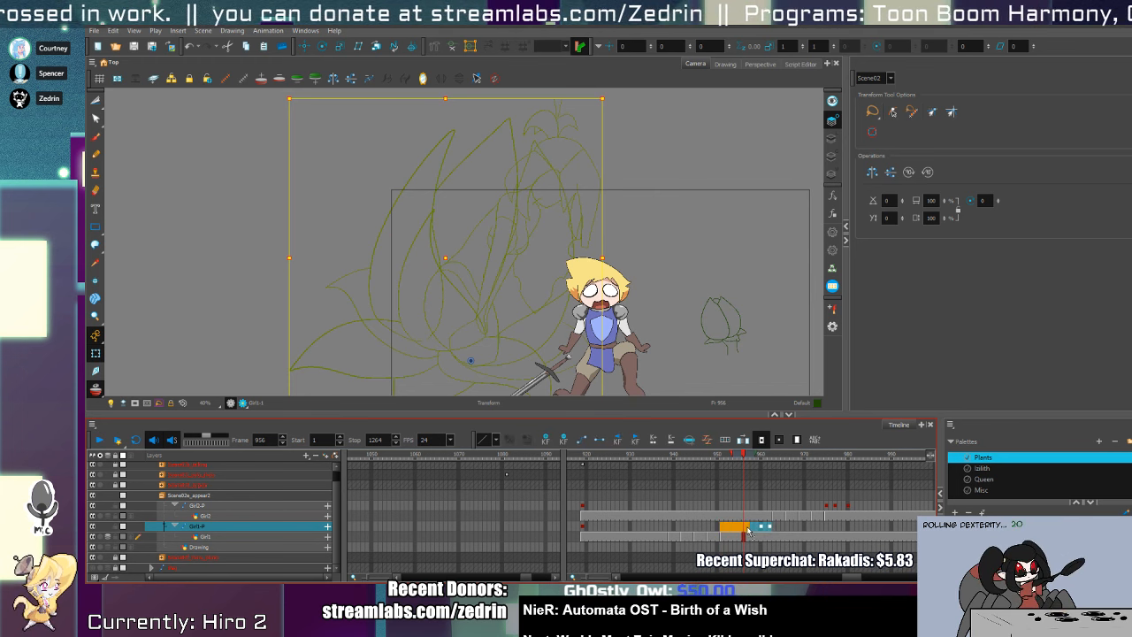
drag(638, 376, 619, 315)
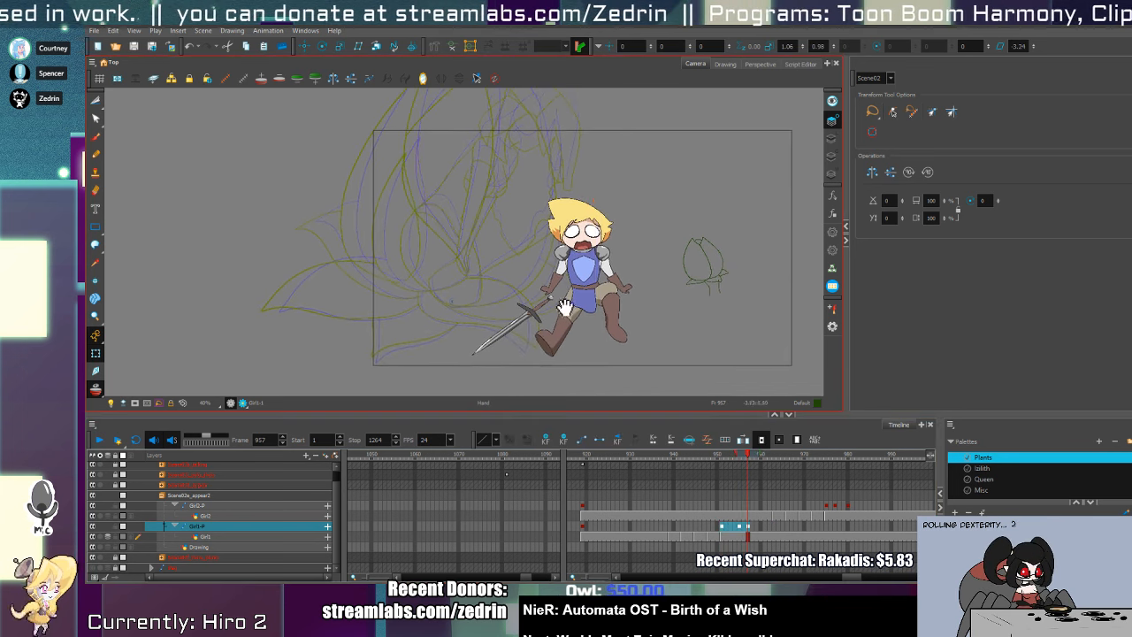
click(766, 529)
drag(768, 529, 737, 531)
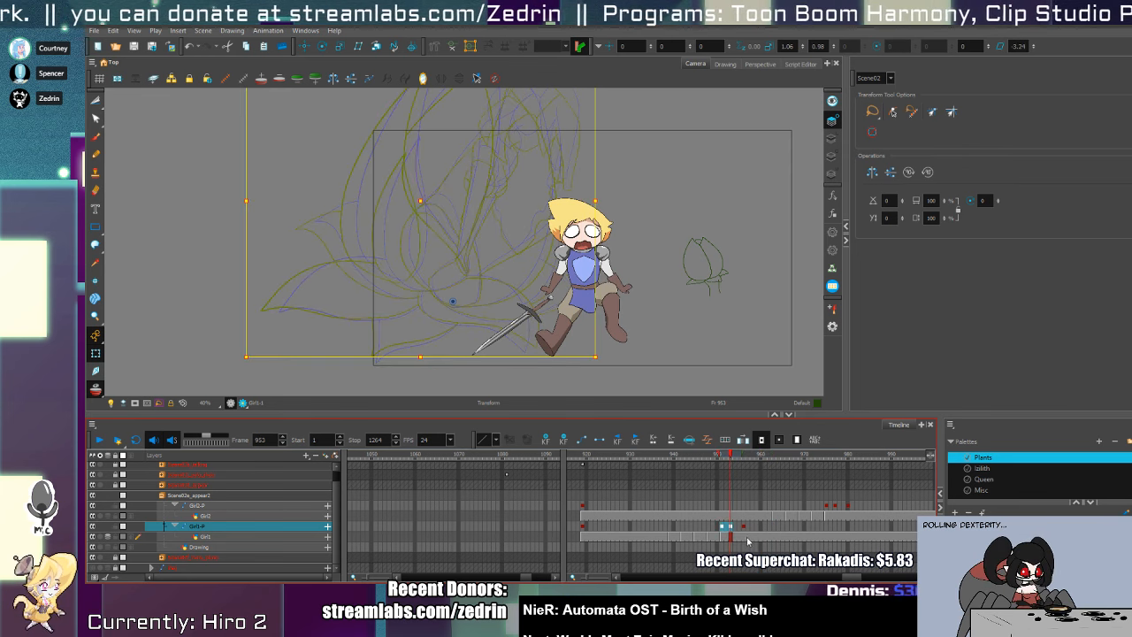
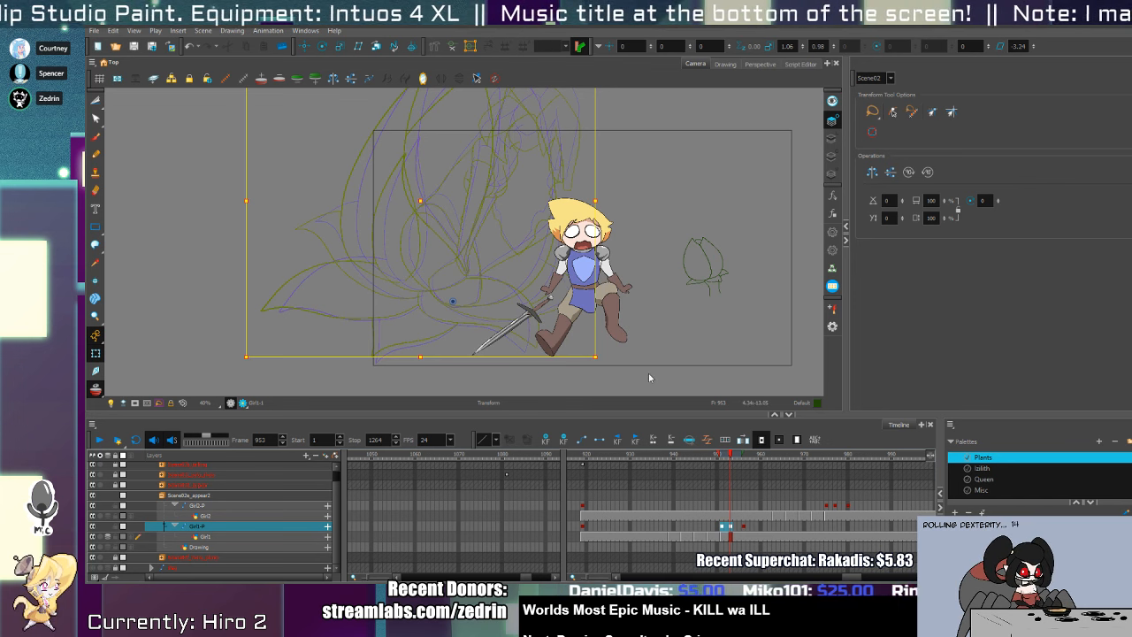
- Bow the downward-pointing petal's outer edge outward on frame 953 with the Contour Editor, removing the surplus point
scroll(383, 346, up, 4)
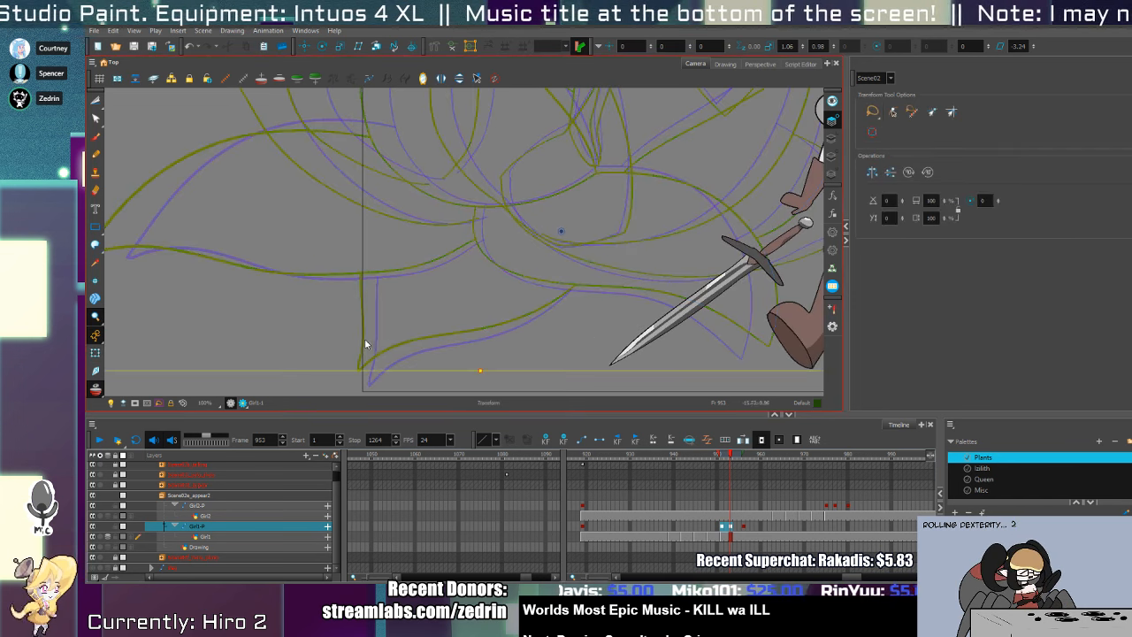
key(alt+q)
click(363, 336)
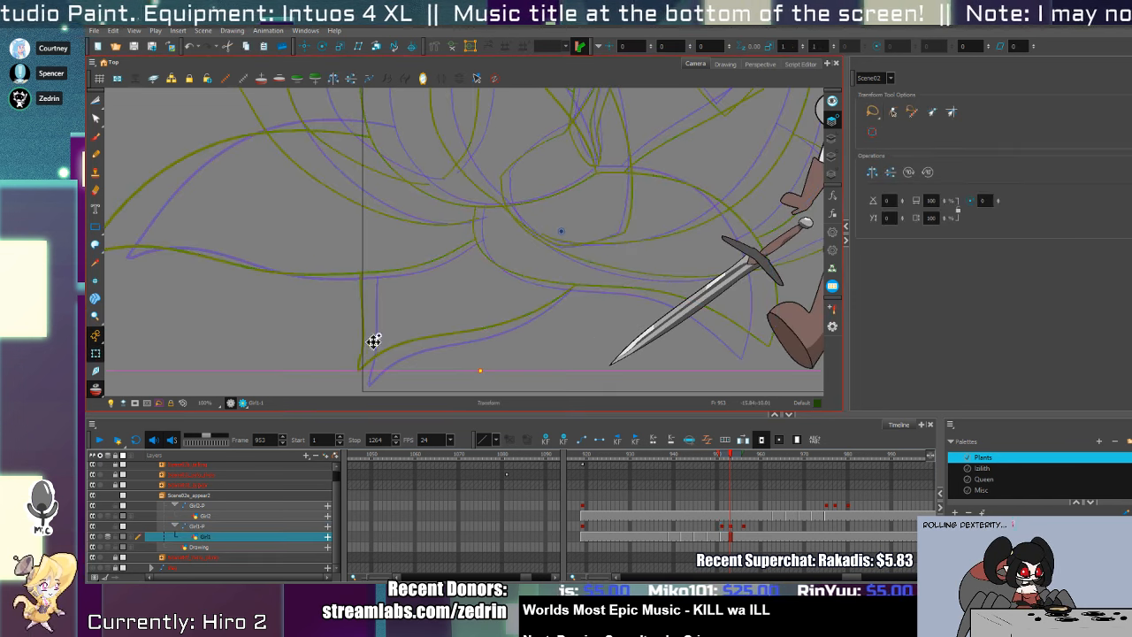
drag(354, 330, 356, 325)
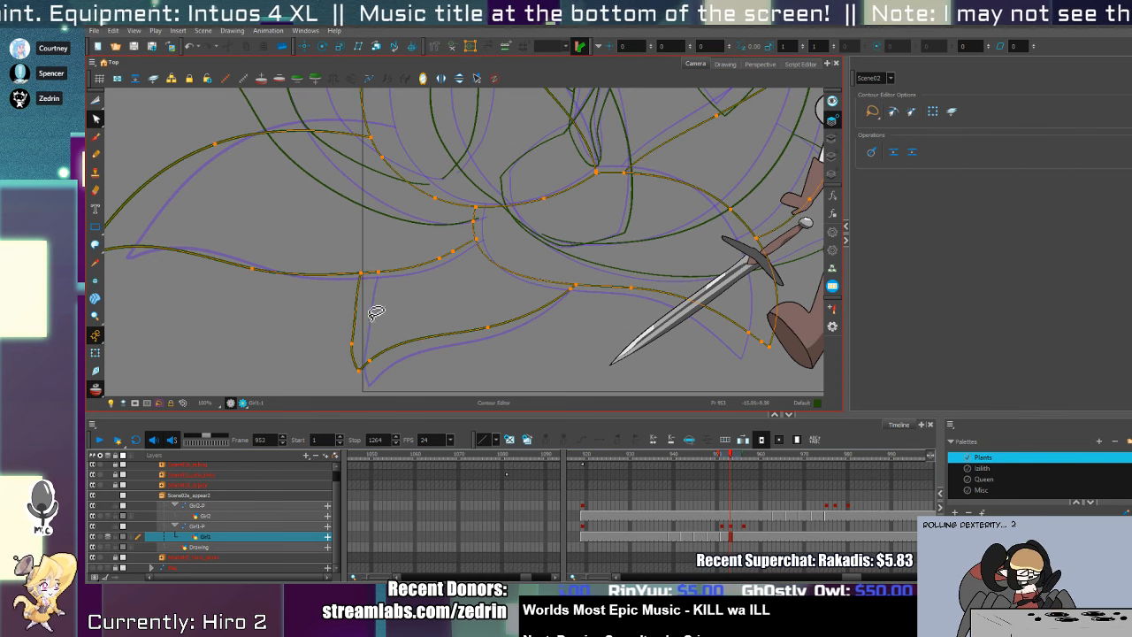
click(353, 343)
key(Delete)
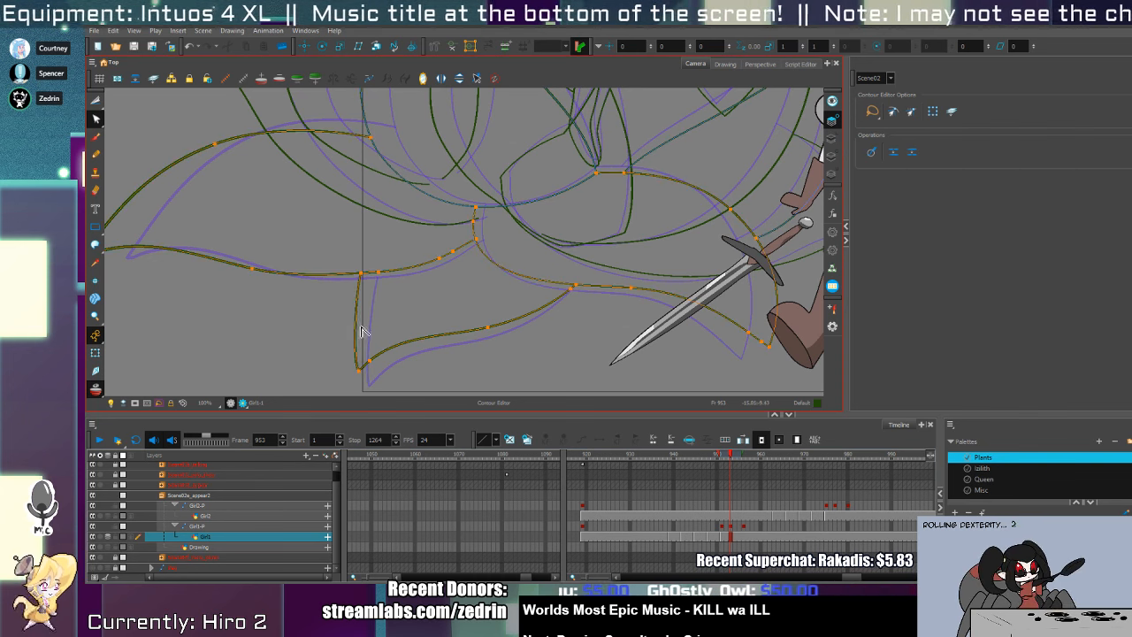
drag(360, 329, 356, 330)
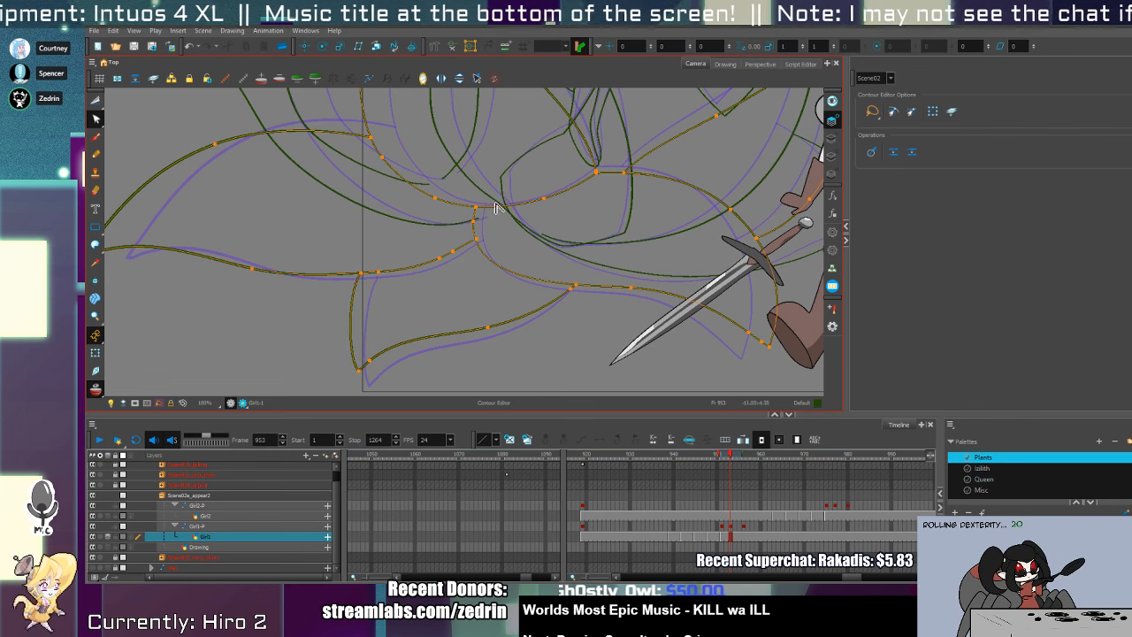
- Fill the flower's low front petals on frame 953 with the pale green skin colour
drag(593, 247, 570, 381)
key(alt+z)
scroll(582, 287, down, 4)
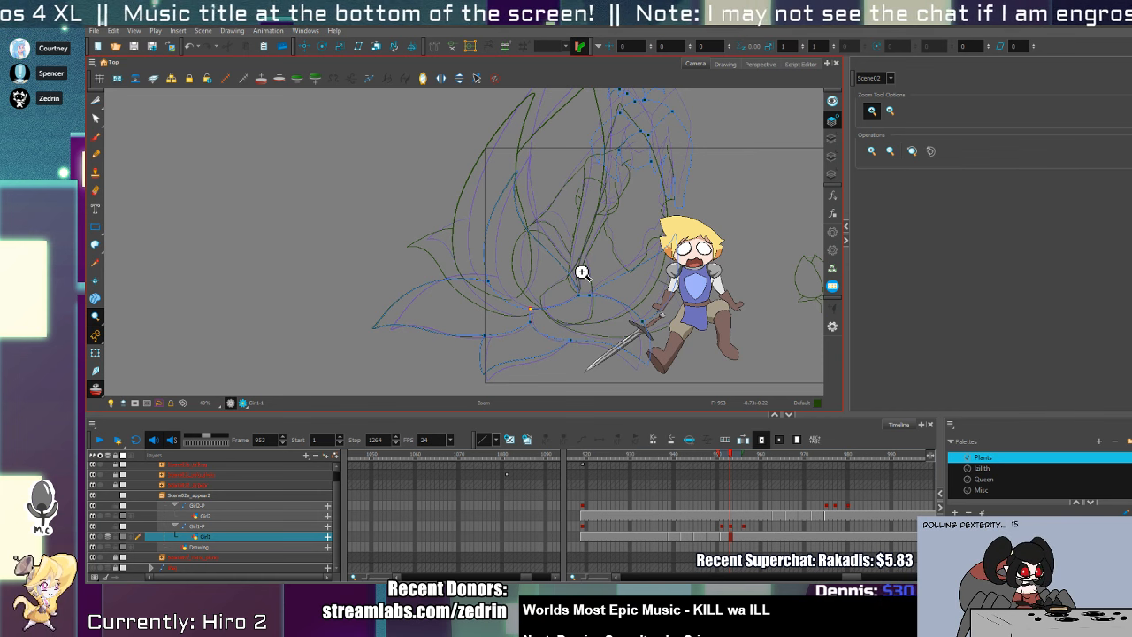
key(alt+i)
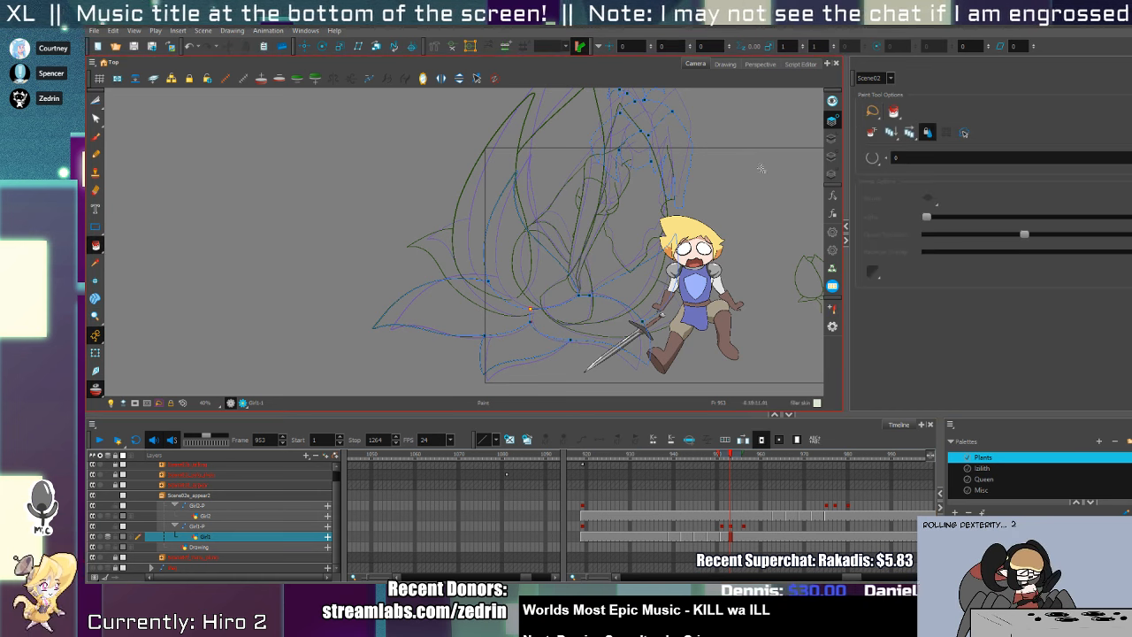
click(591, 310)
click(510, 342)
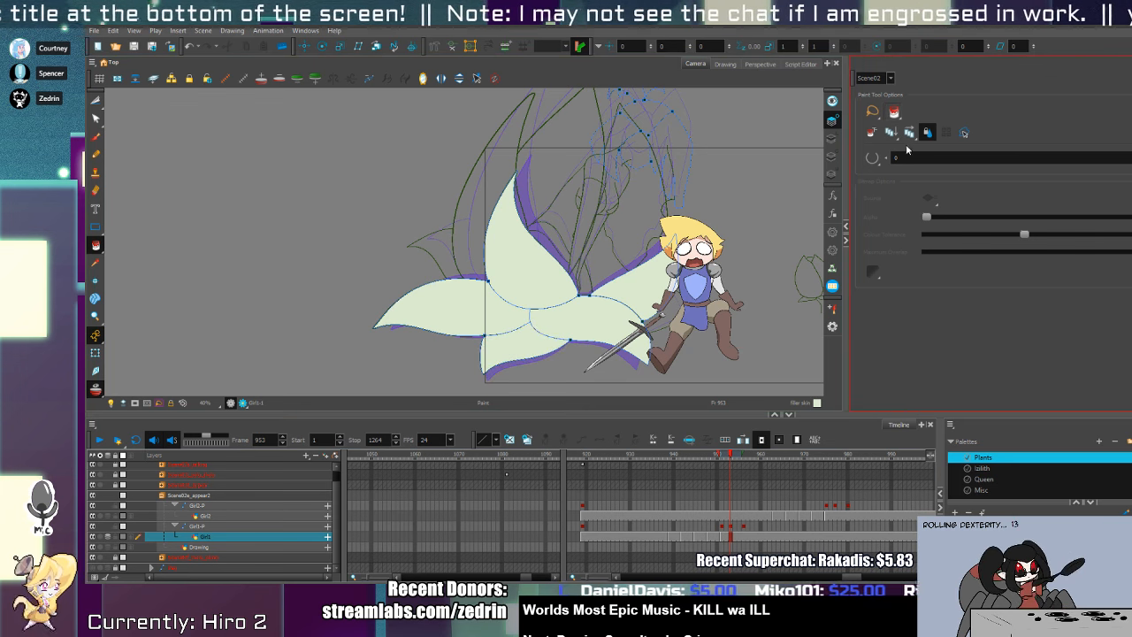
- Fill the girl and the back petals with the same pale green, including the outward-curling petal
mouse_move(715, 234)
mouse_down()
mouse_move(468, 114)
mouse_move(685, 220)
mouse_move(658, 217)
mouse_move(607, 250)
mouse_up()
click(831, 138)
click(831, 156)
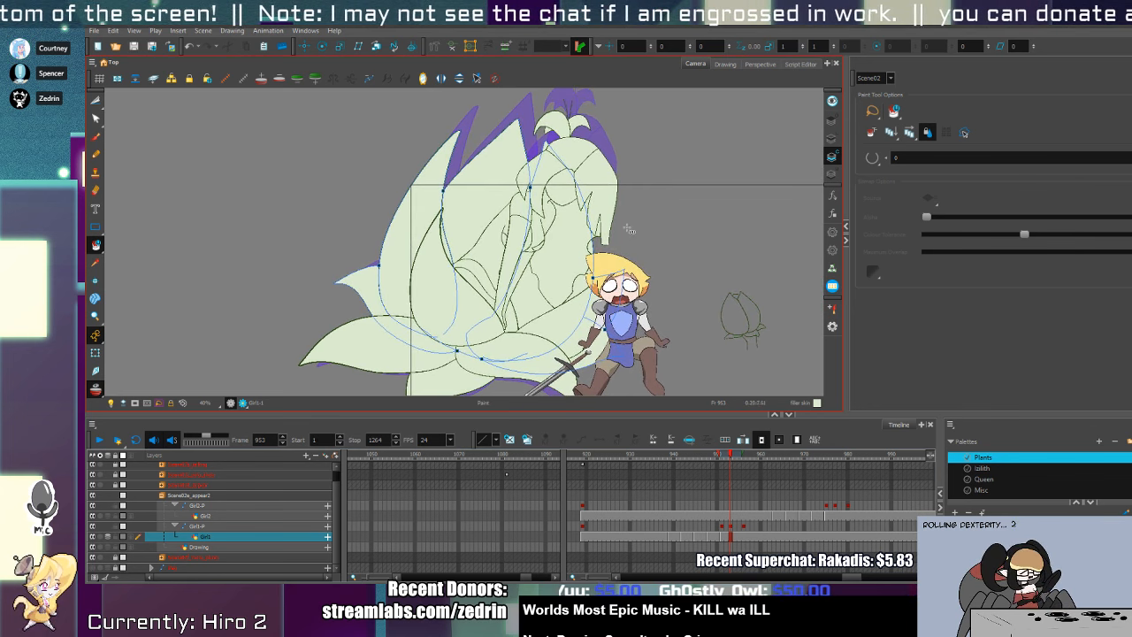
key(alt+q)
click(594, 255)
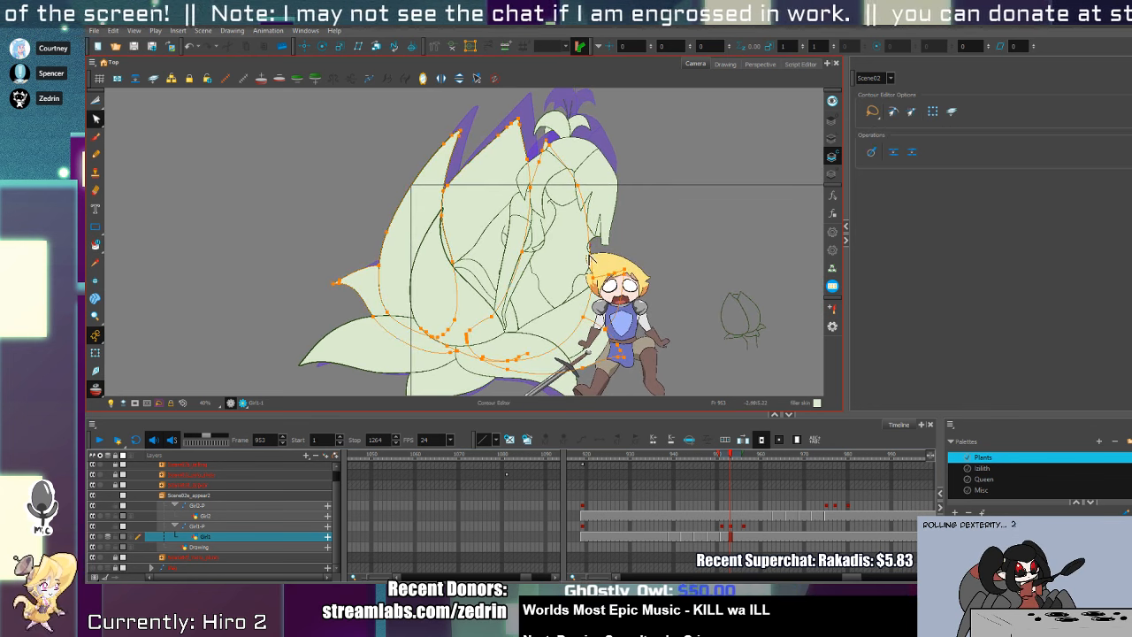
key(ctrl+z)
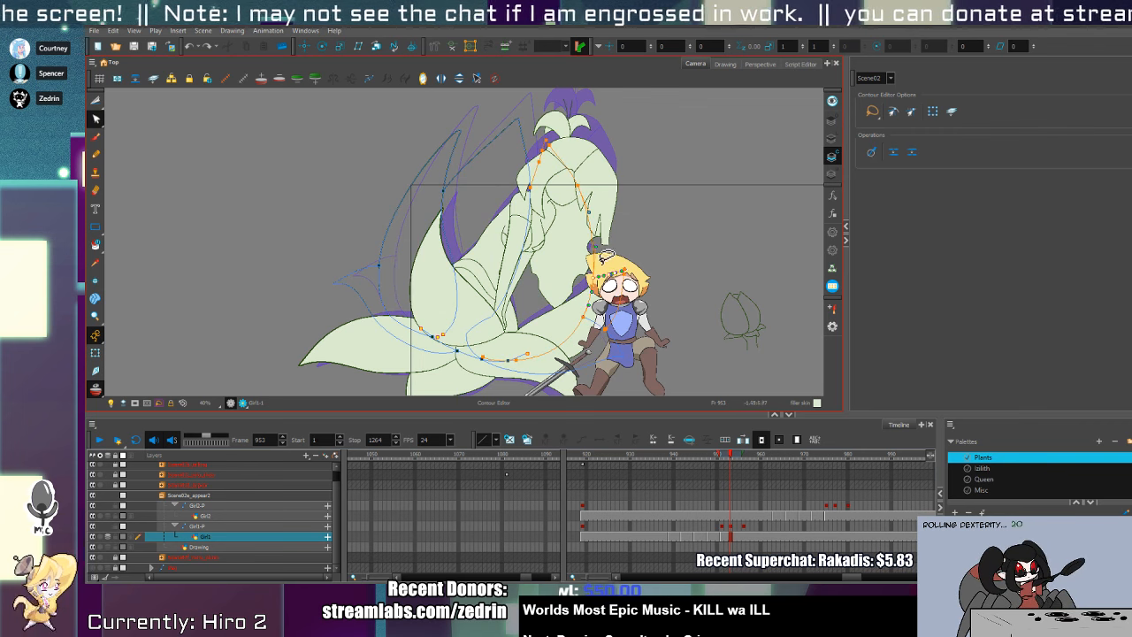
key(alt+i)
click(410, 259)
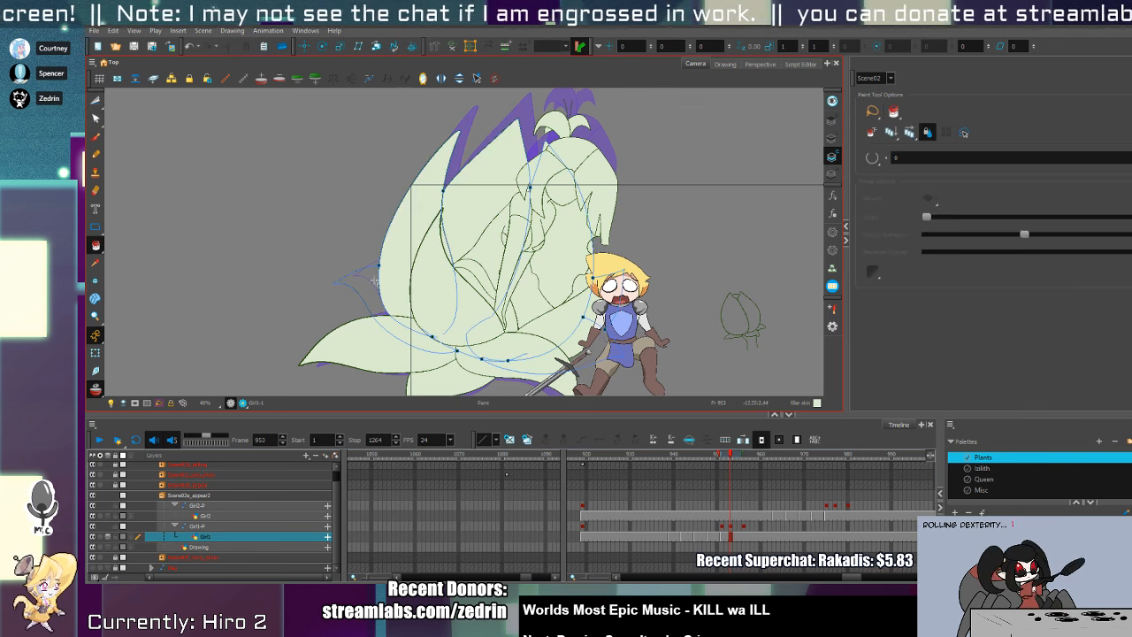
click(375, 282)
- Pull the long curved petal's edge inward beside the boy's hair with the Contour Editor and deselect the drawing
key(alt+q)
click(590, 255)
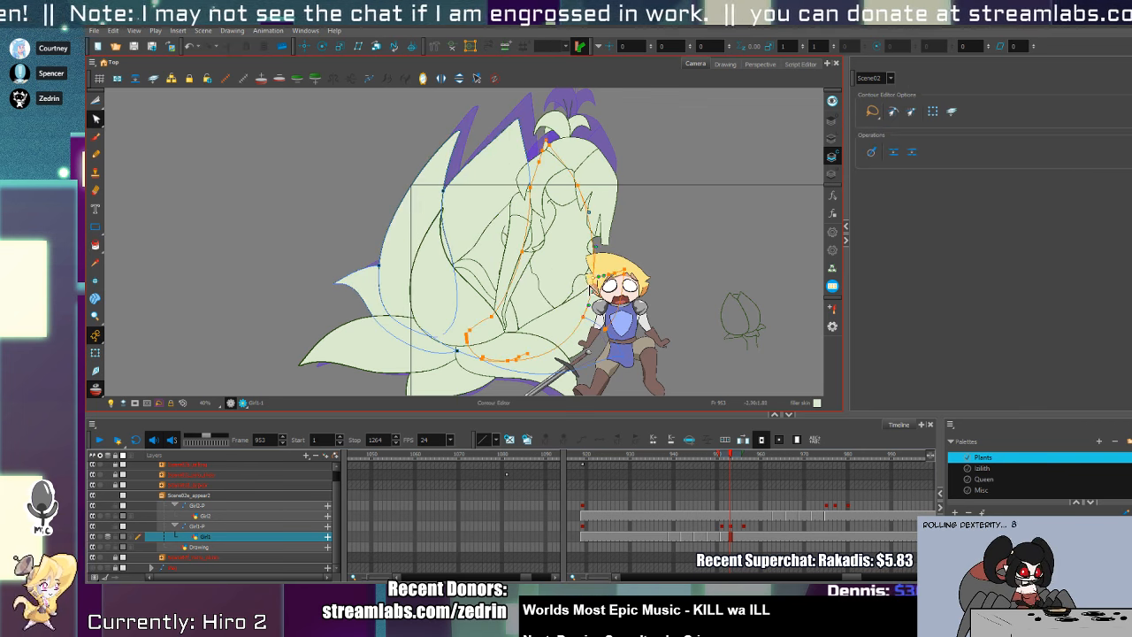
shift+click(585, 285)
click(585, 317)
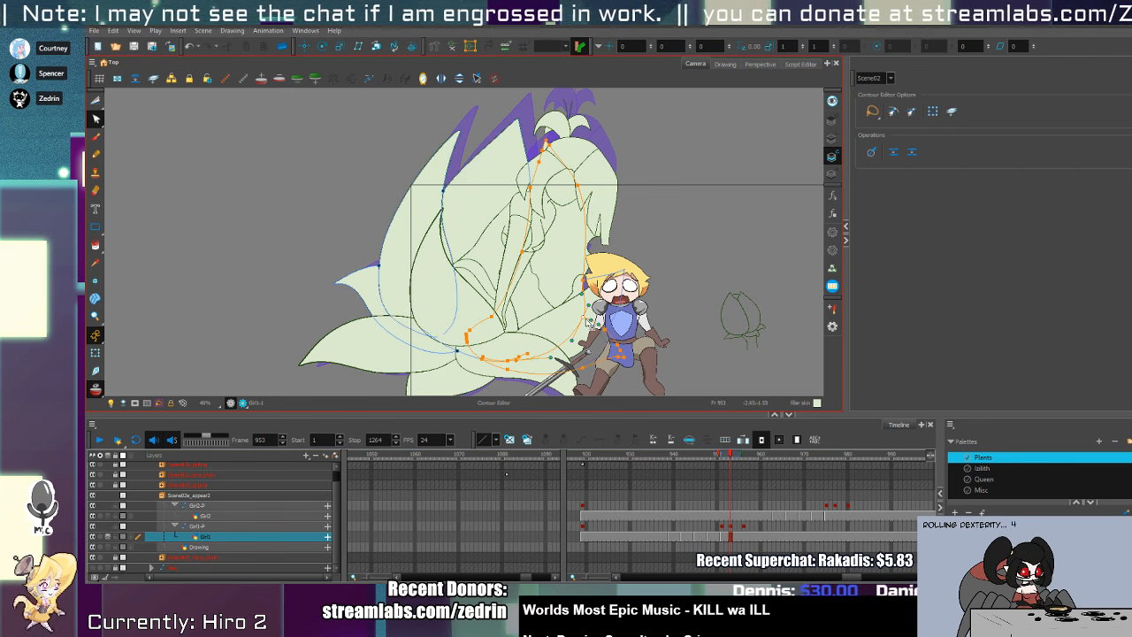
key(shift+t)
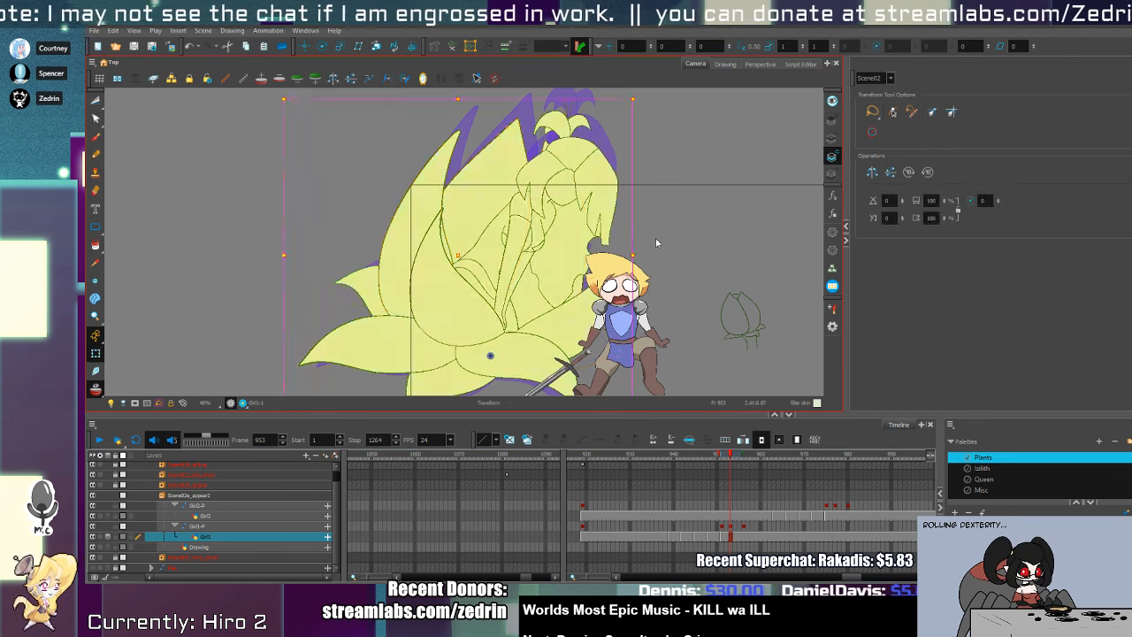
click(655, 239)
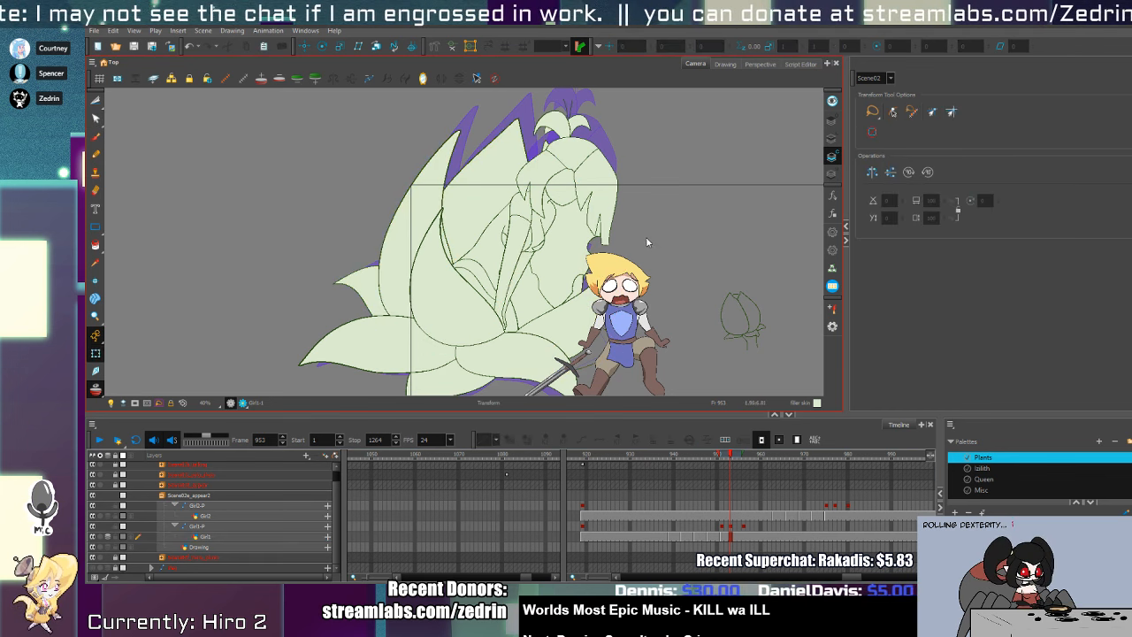
- Try to shift the plant girl and her flower slightly away from the boy on the girl peg at frame 956
click(743, 529)
click(723, 528)
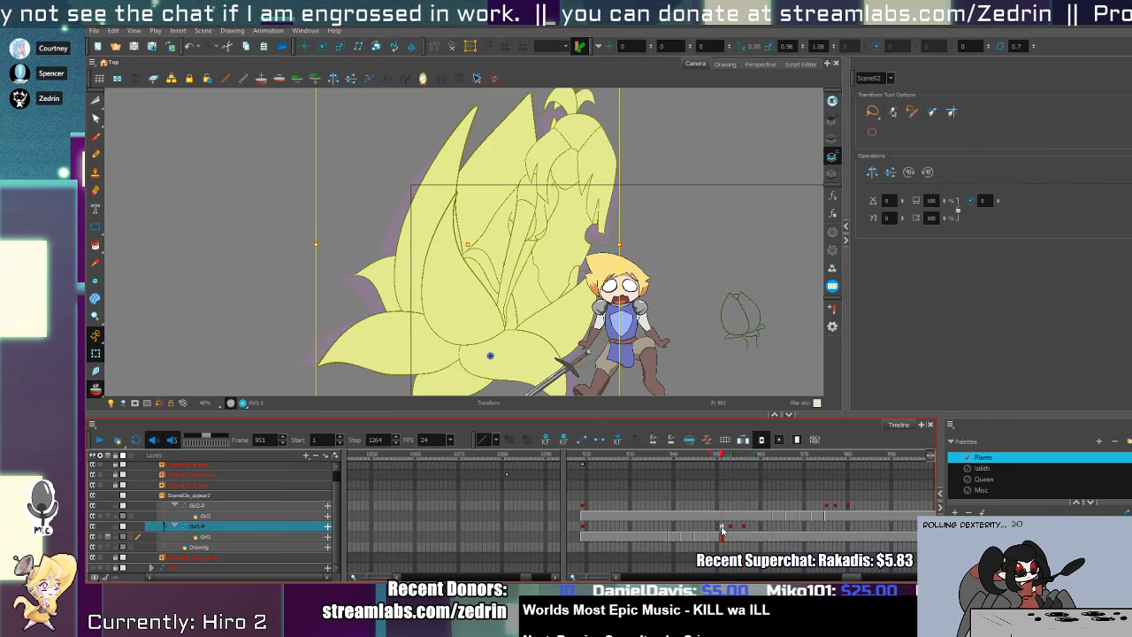
click(743, 528)
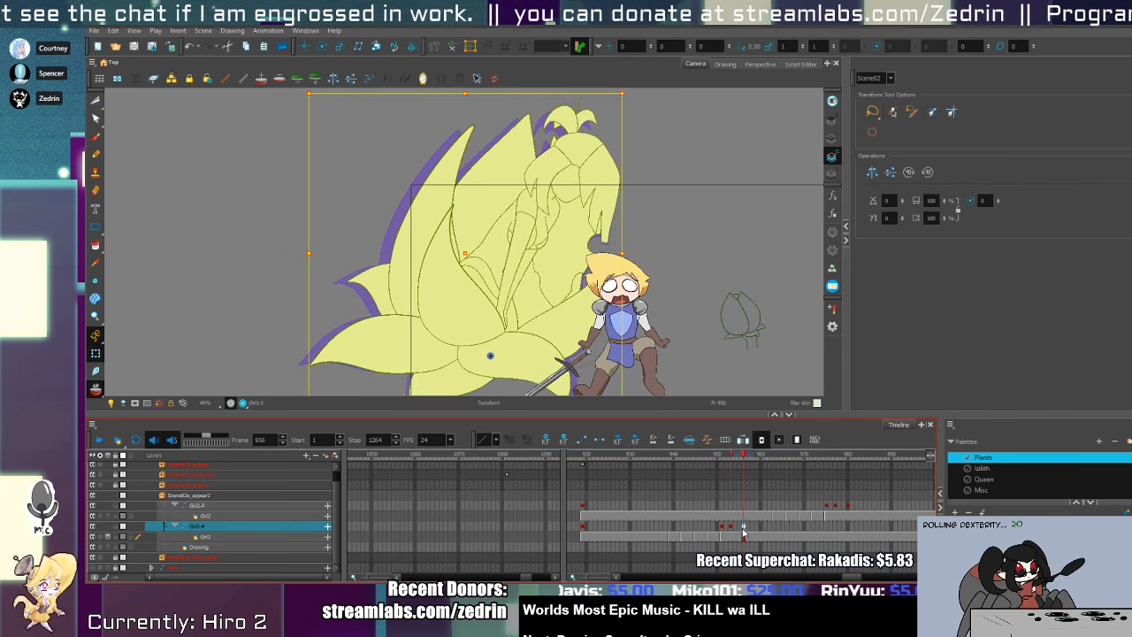
mouse_move(547, 347)
mouse_down()
mouse_move(531, 342)
mouse_move(539, 316)
mouse_up()
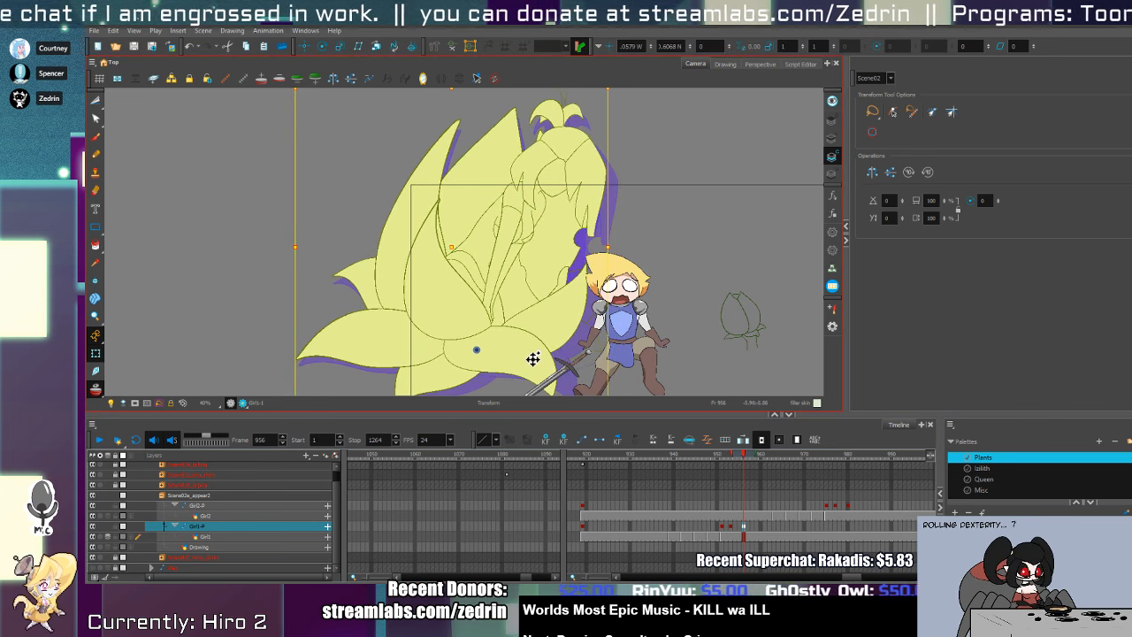
drag(532, 358, 545, 357)
- Unlock the Scene02b_talking group at frame 919 and expand it to reach the props and Hiro body pegs
scroll(579, 330, down, 1)
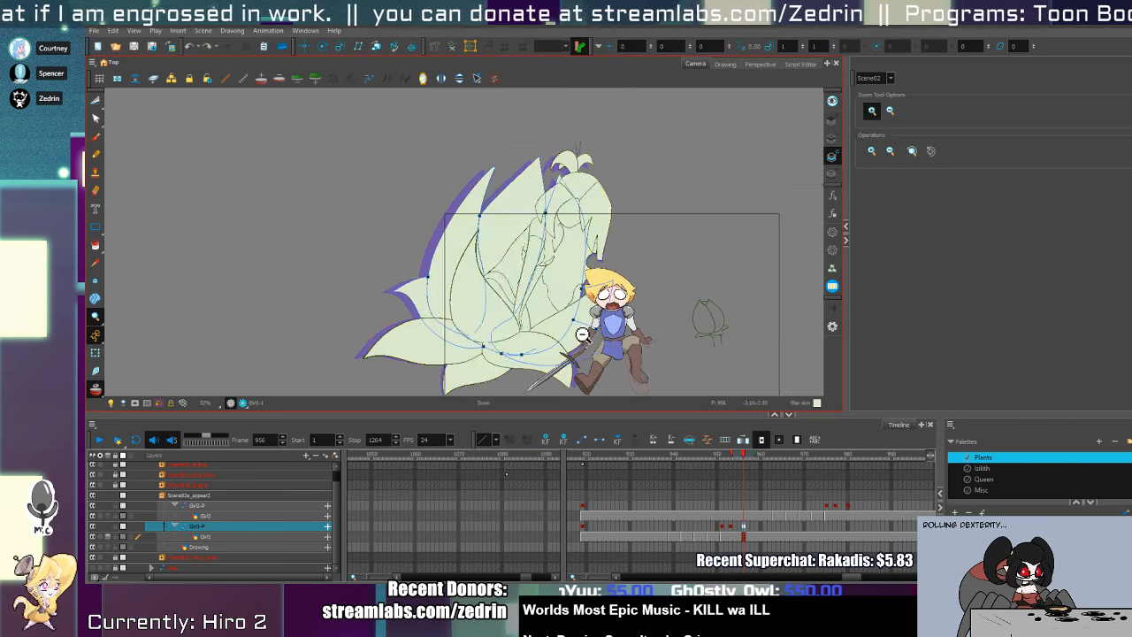
click(619, 359)
click(582, 505)
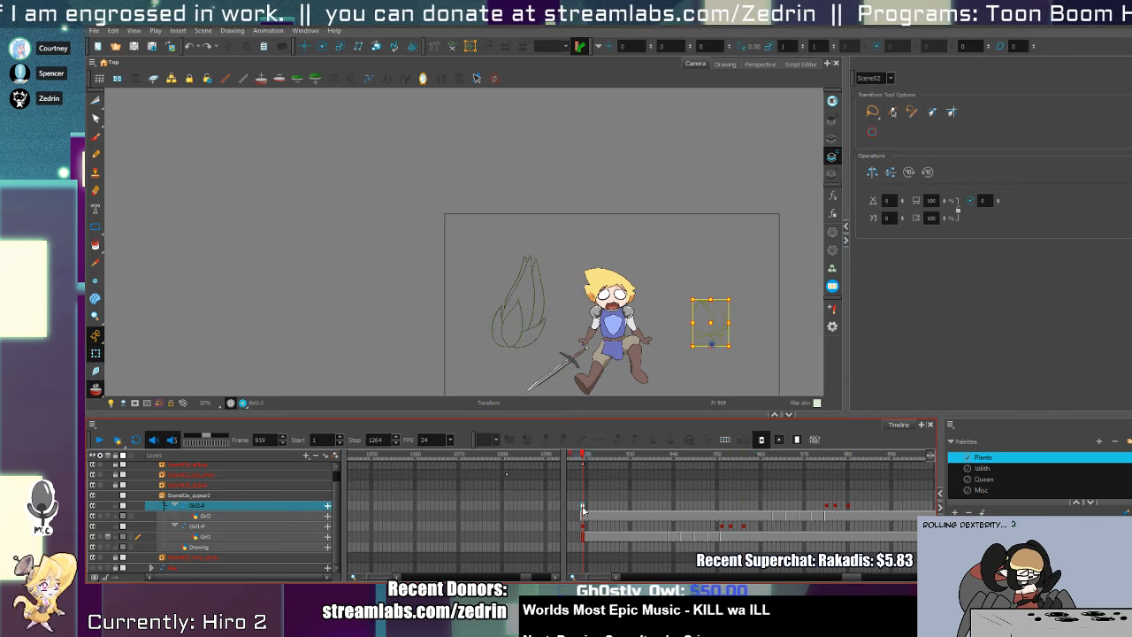
click(619, 358)
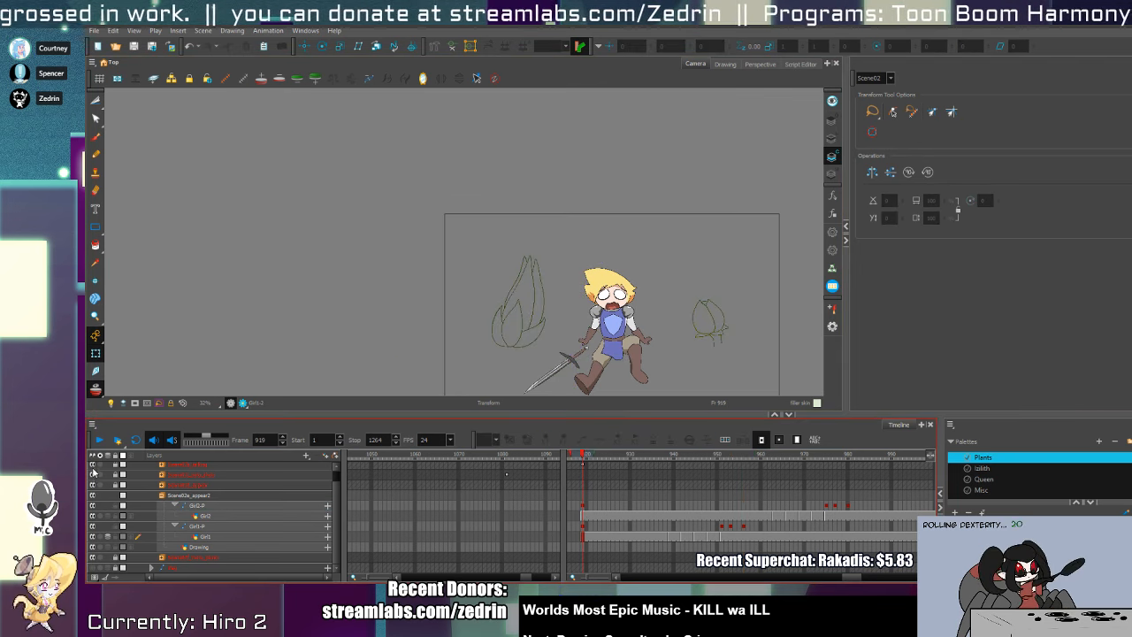
click(93, 465)
click(93, 464)
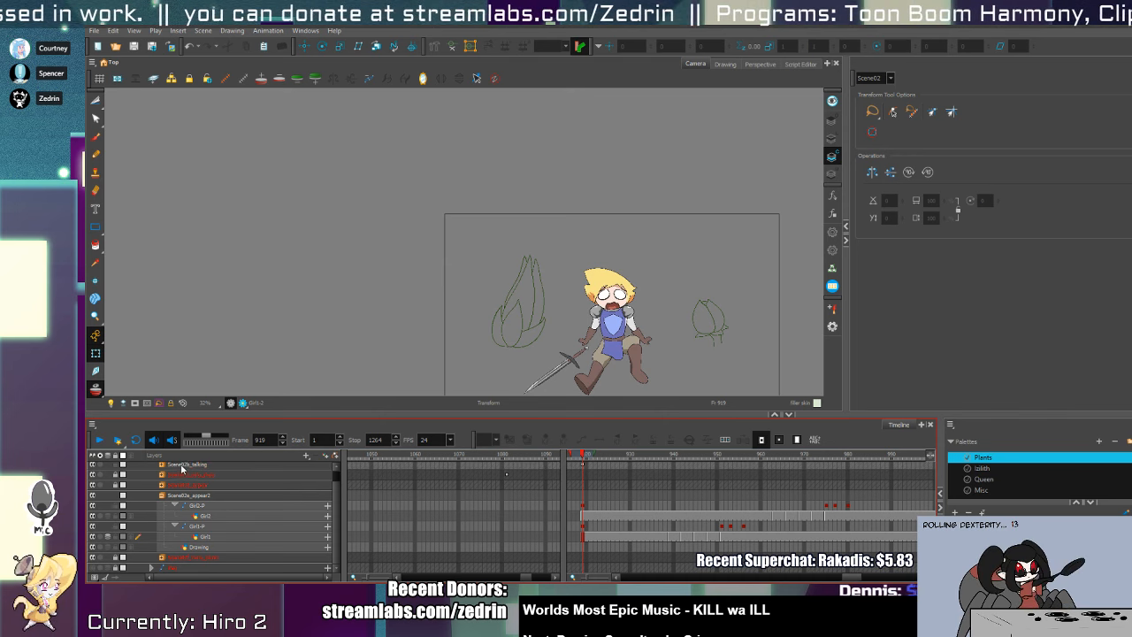
click(184, 465)
click(163, 465)
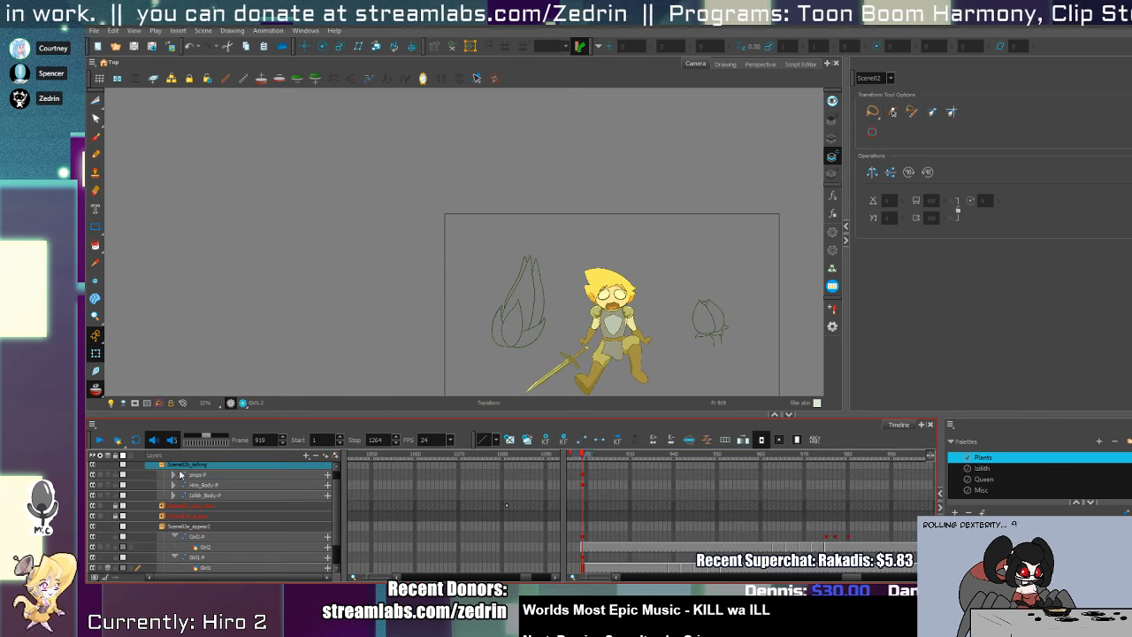
- Shrink the boy together with his sword on the frame 919 keyframes and lower them slightly in the camera frame
click(238, 486)
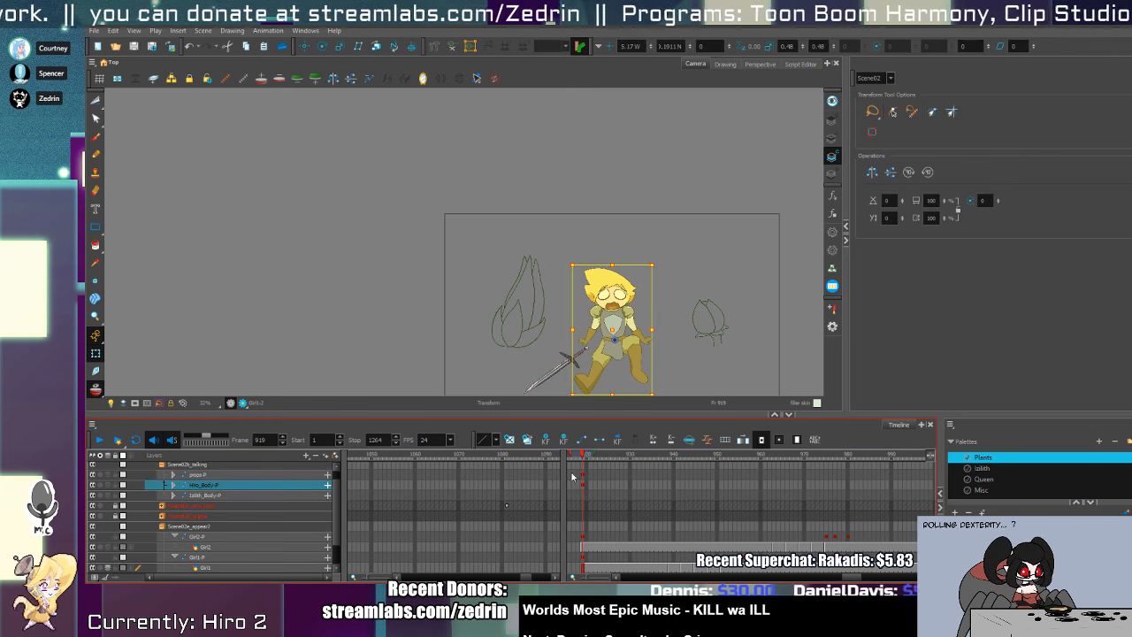
drag(584, 475, 586, 485)
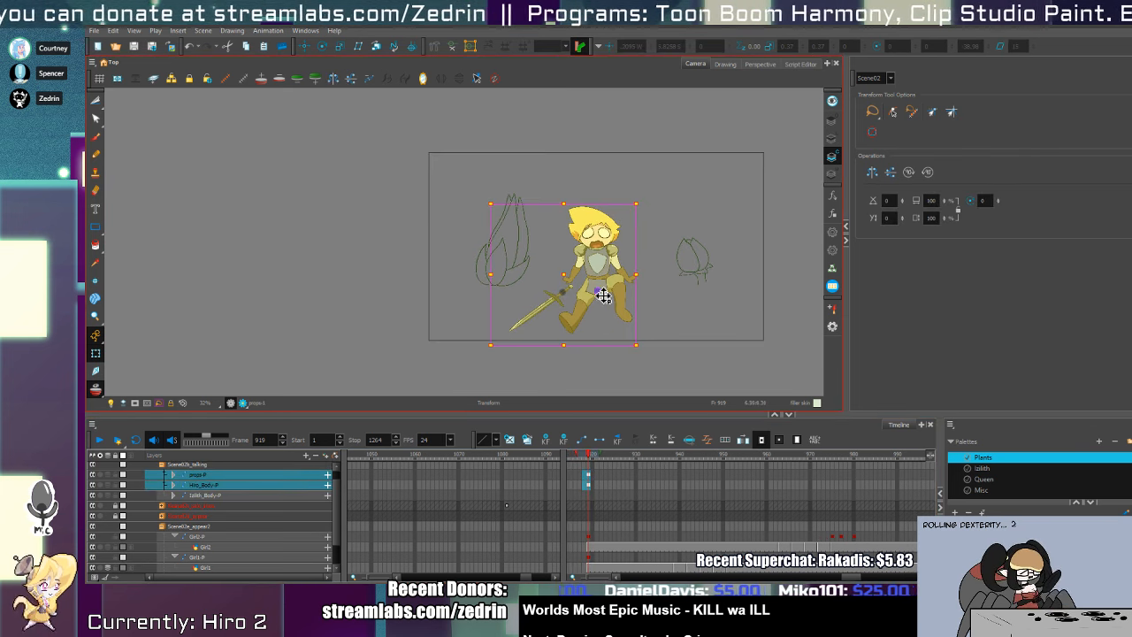
drag(631, 212, 624, 231)
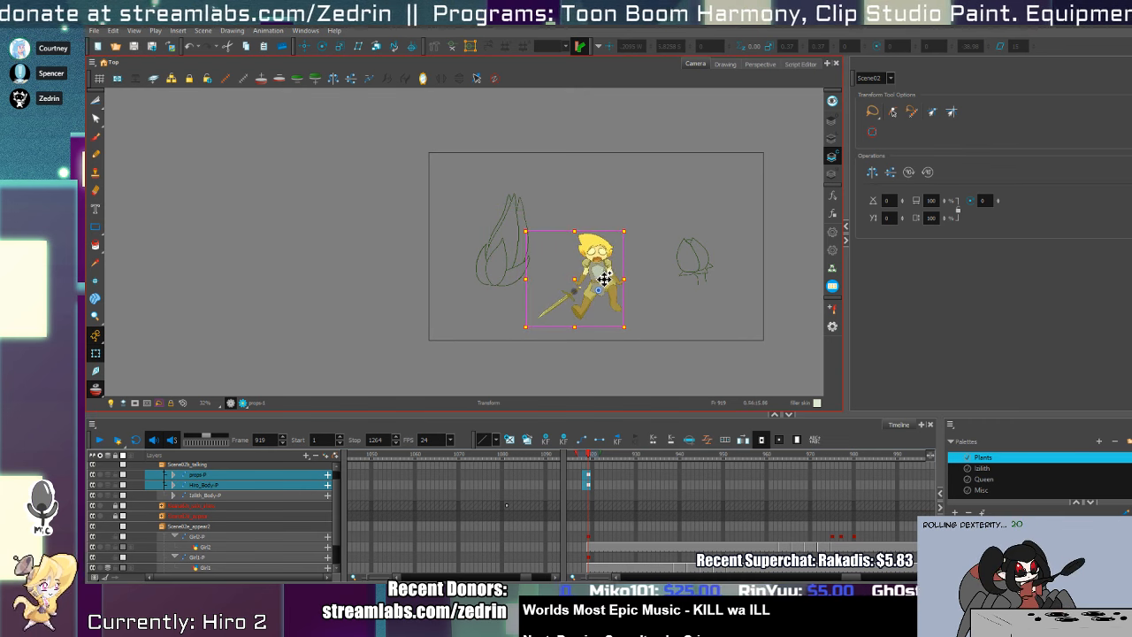
drag(600, 281, 606, 289)
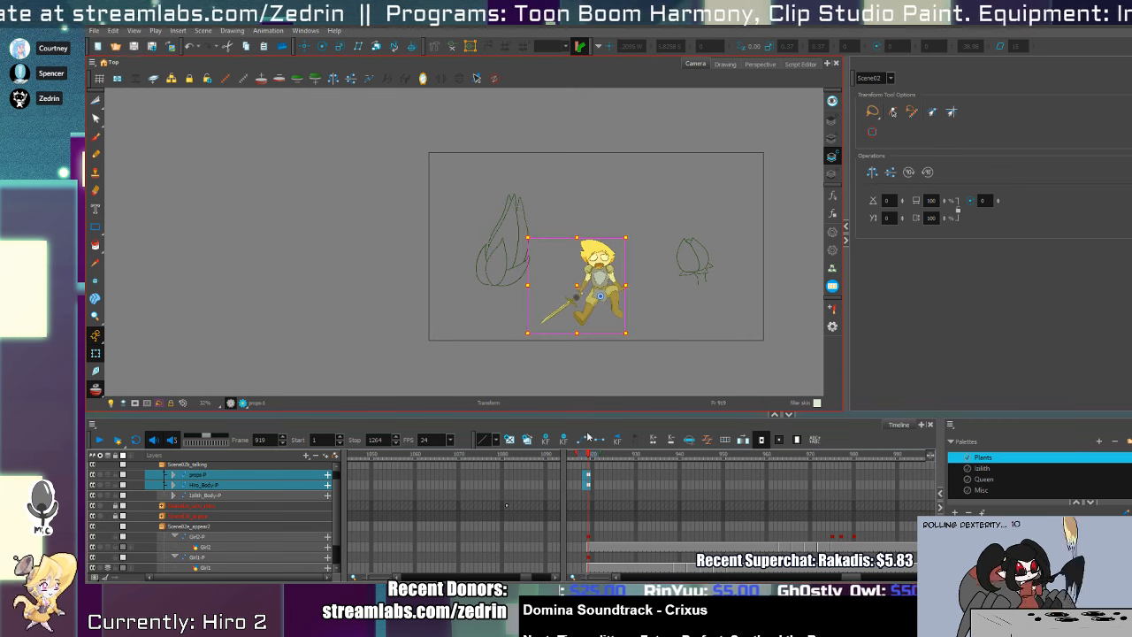
- Select the plant girl's peg at frame 956 and enable onion-skin-range animating, extending the range back over her earlier keyframes
click(606, 458)
mouse_move(606, 460)
mouse_down()
mouse_move(820, 501)
mouse_move(726, 527)
mouse_move(749, 531)
mouse_up()
click(750, 557)
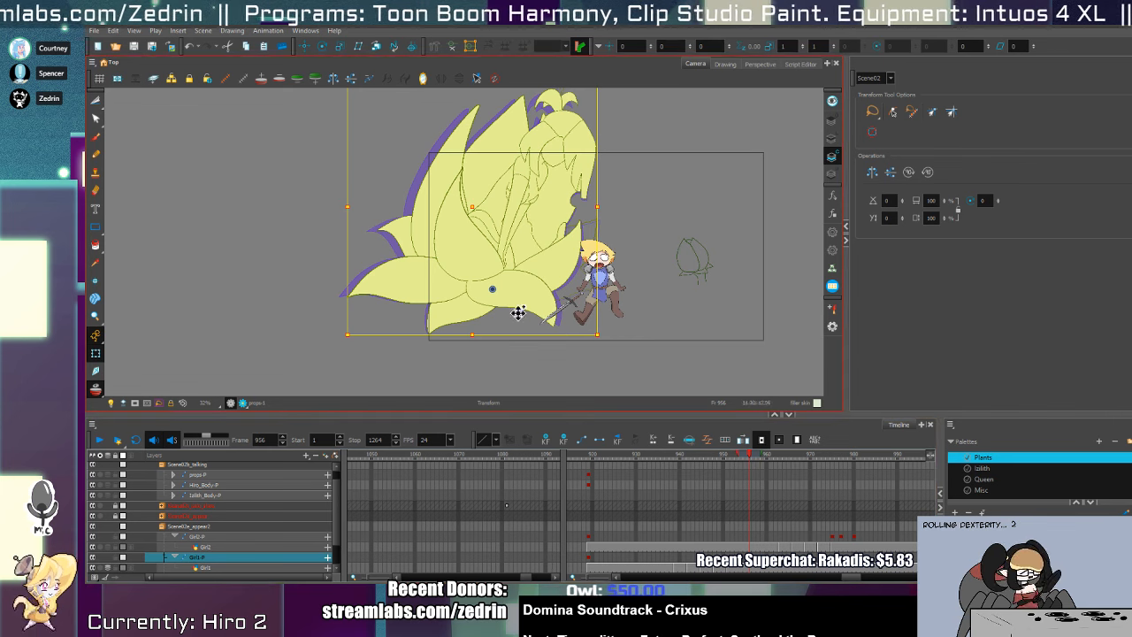
click(96, 390)
click(95, 391)
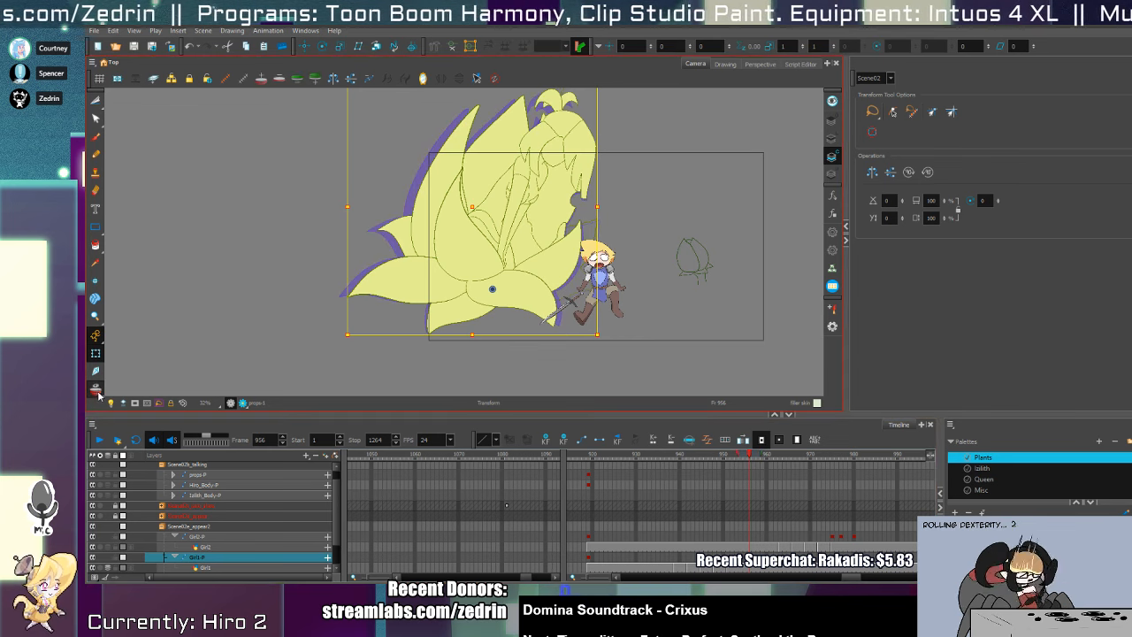
click(95, 337)
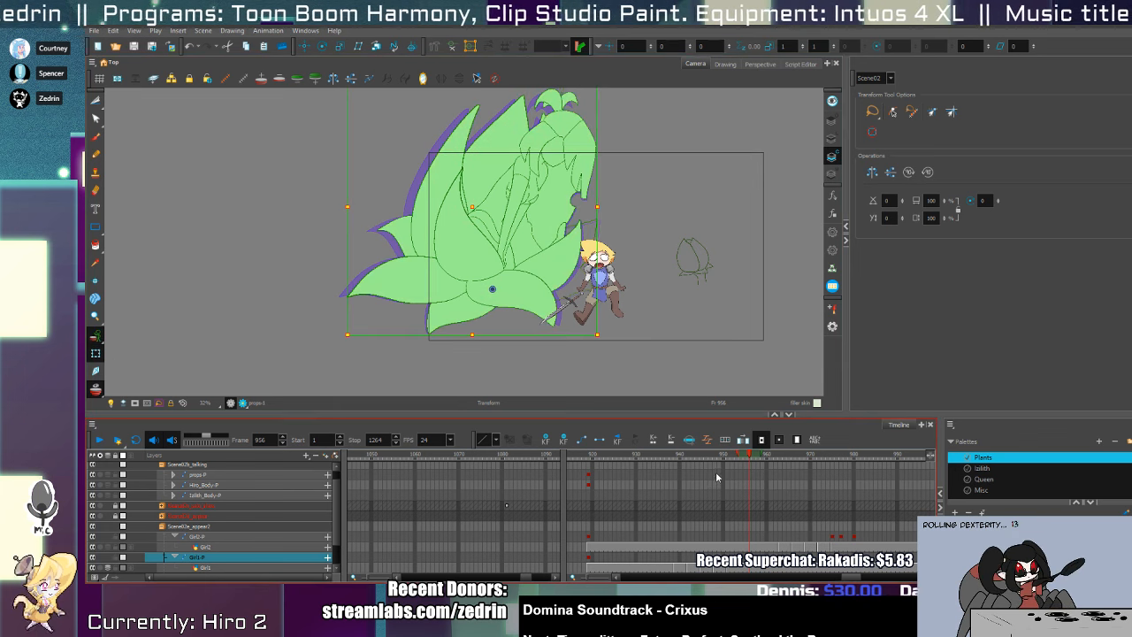
drag(739, 455, 717, 456)
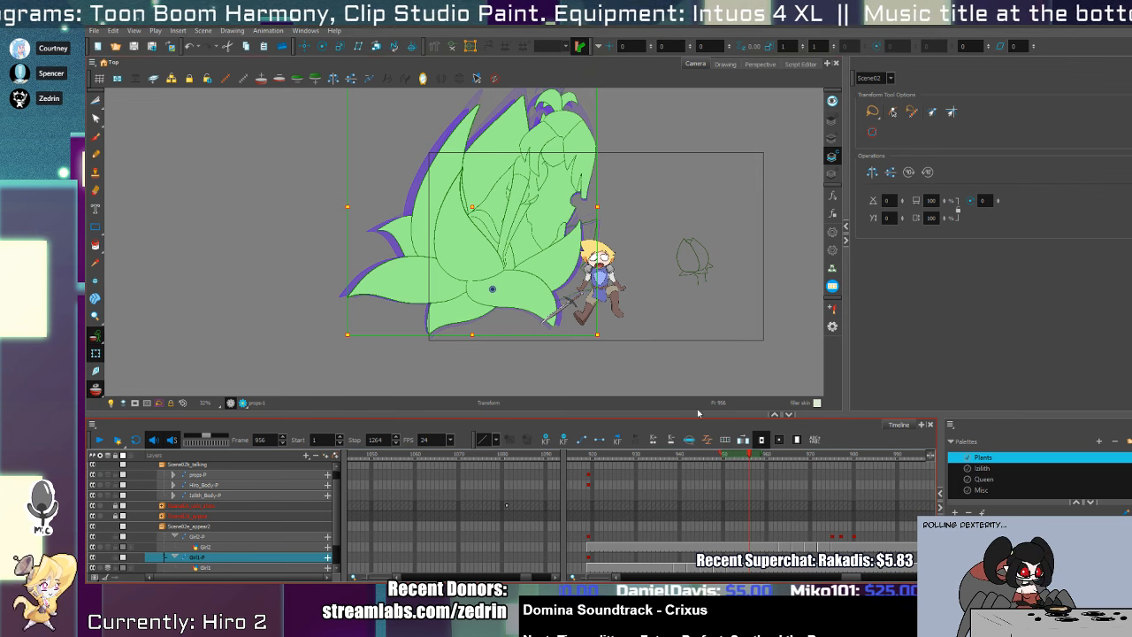
- Scale the plant girl to 0.87 and rotate her to -2.18 degrees across the range, restoring the normal Animate mode
drag(597, 339, 585, 337)
drag(535, 306, 537, 309)
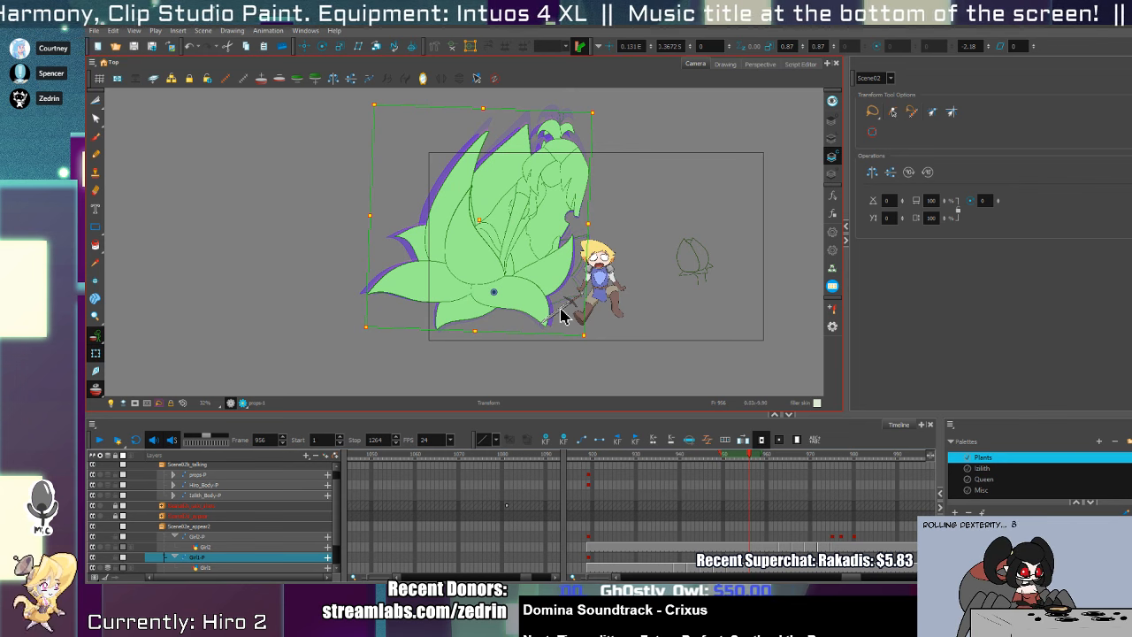
click(561, 316)
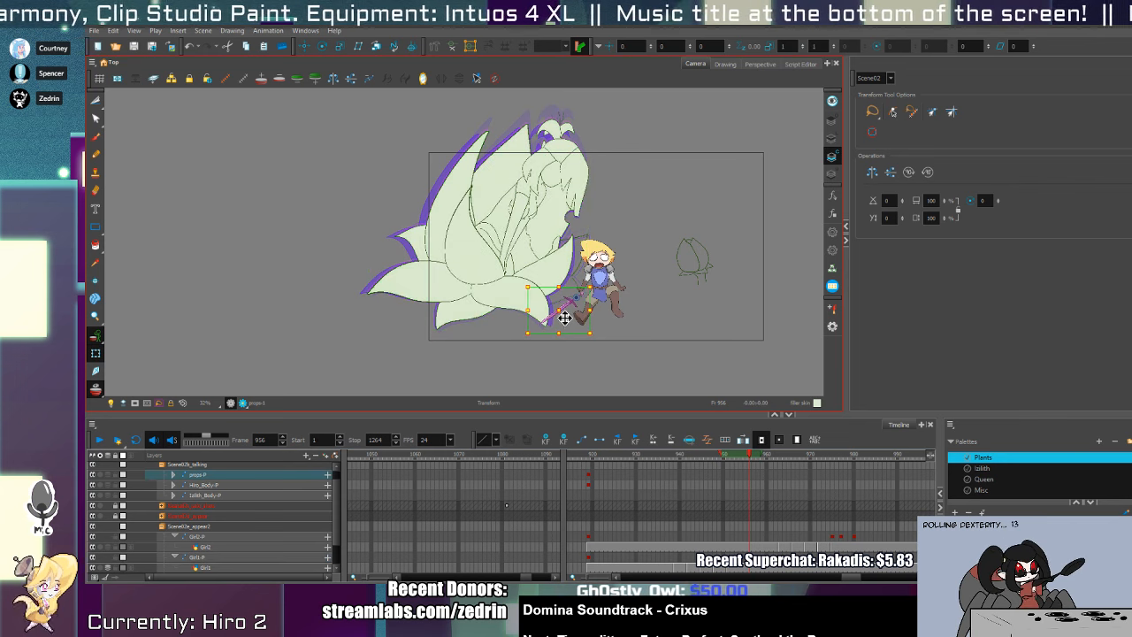
click(96, 336)
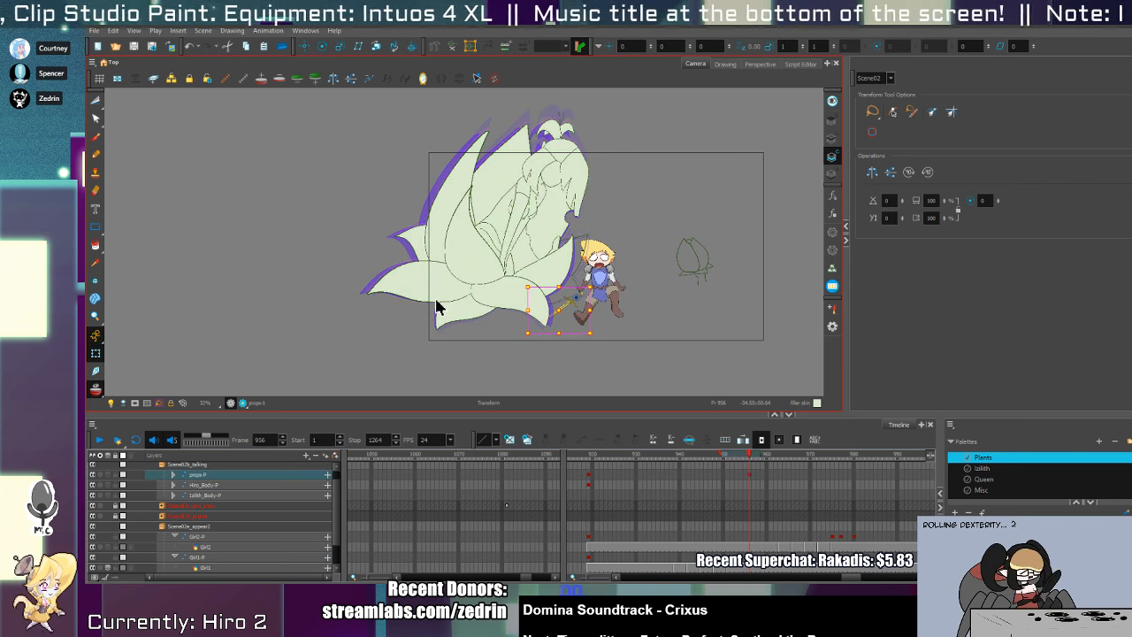
- Check the resized plant girl beside the boy on the surrounding frames and turn off the onion skin
key(alt+z)
drag(579, 245, 606, 269)
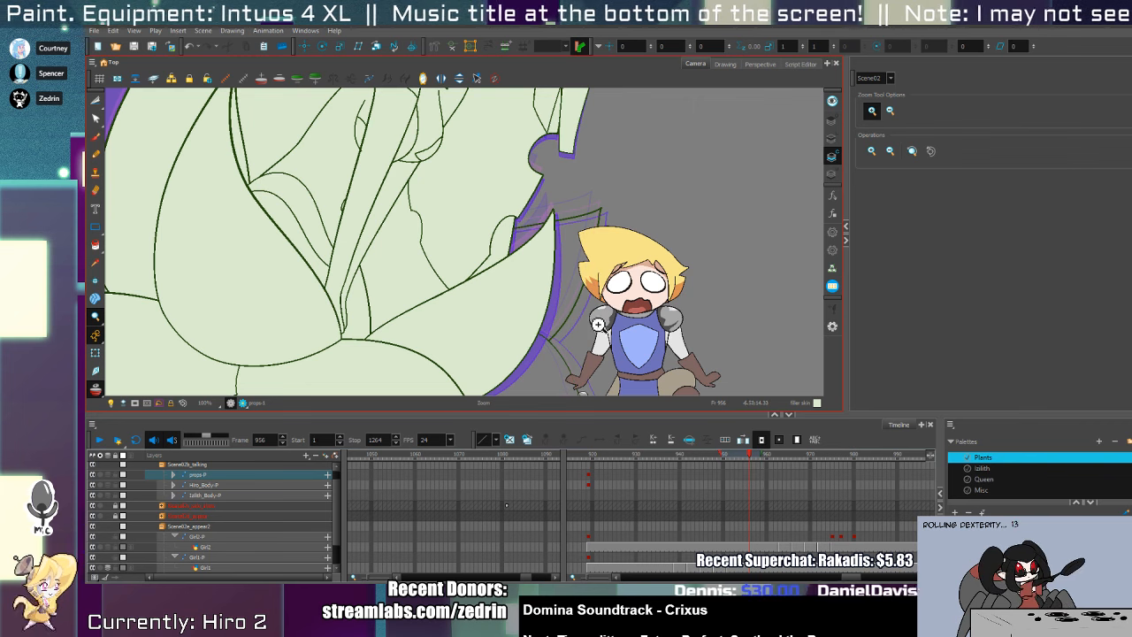
drag(596, 311, 551, 341)
key(shift+t)
click(551, 345)
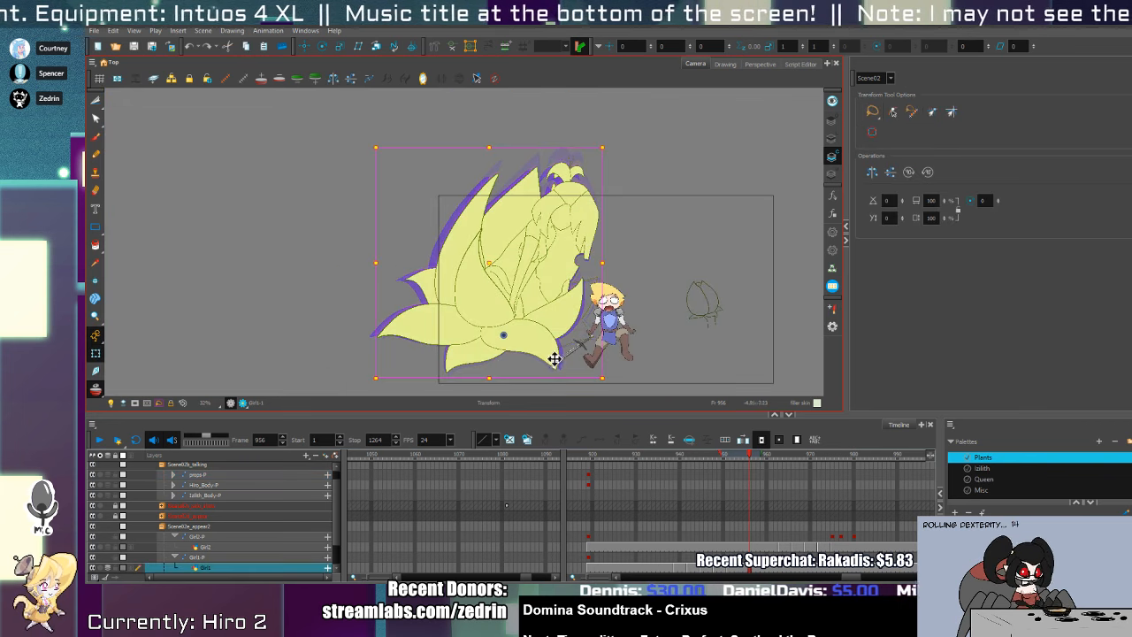
click(758, 558)
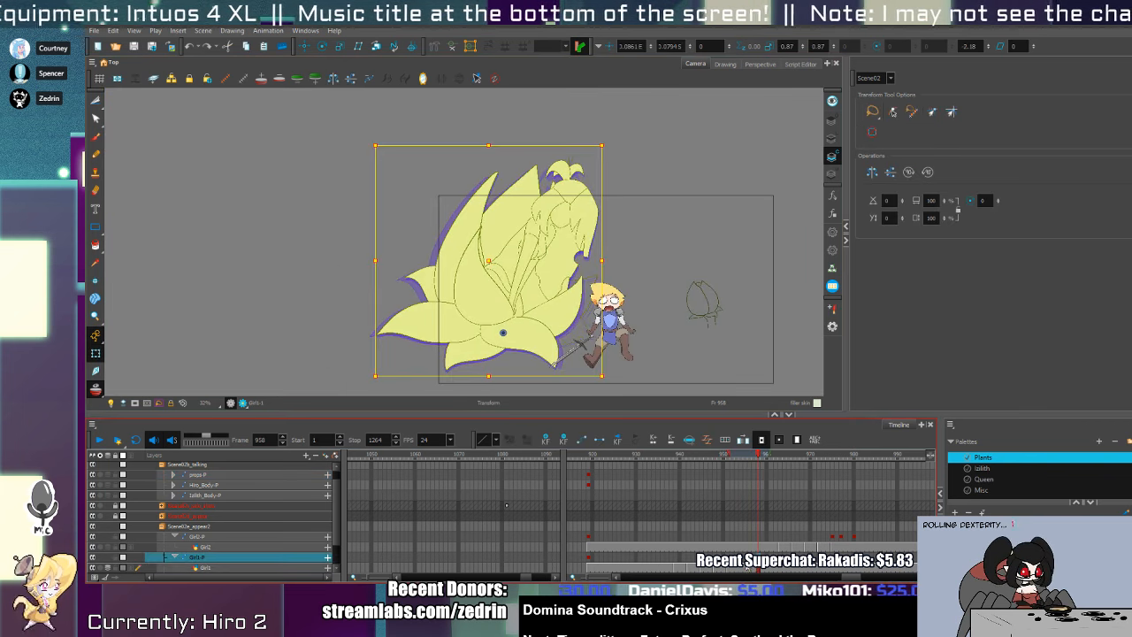
key(f)
key(f)
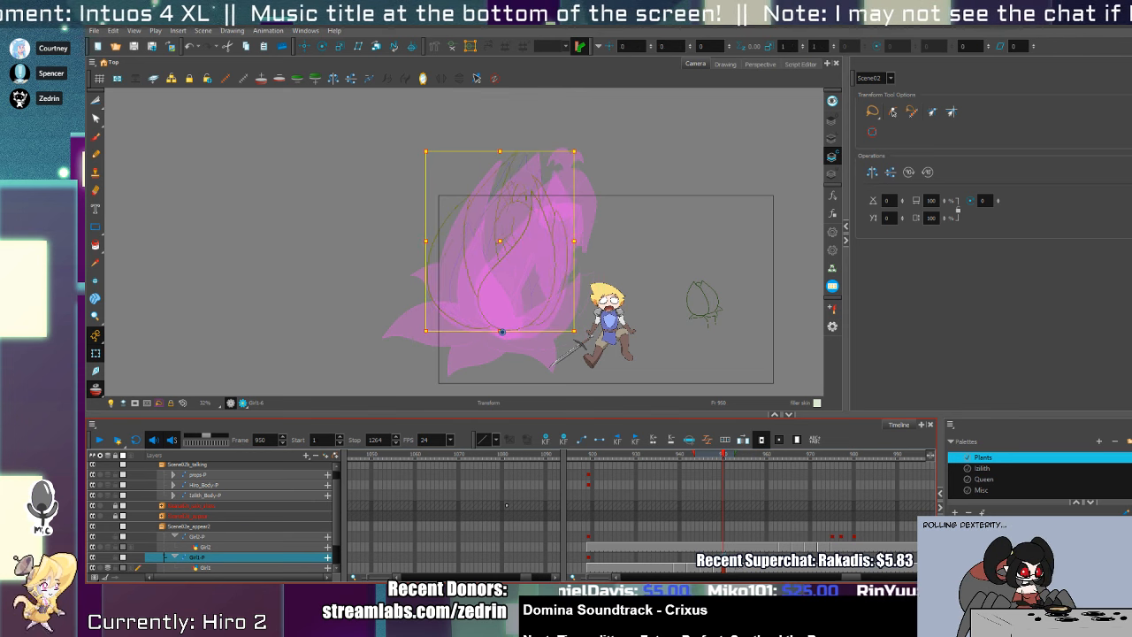
key(g)
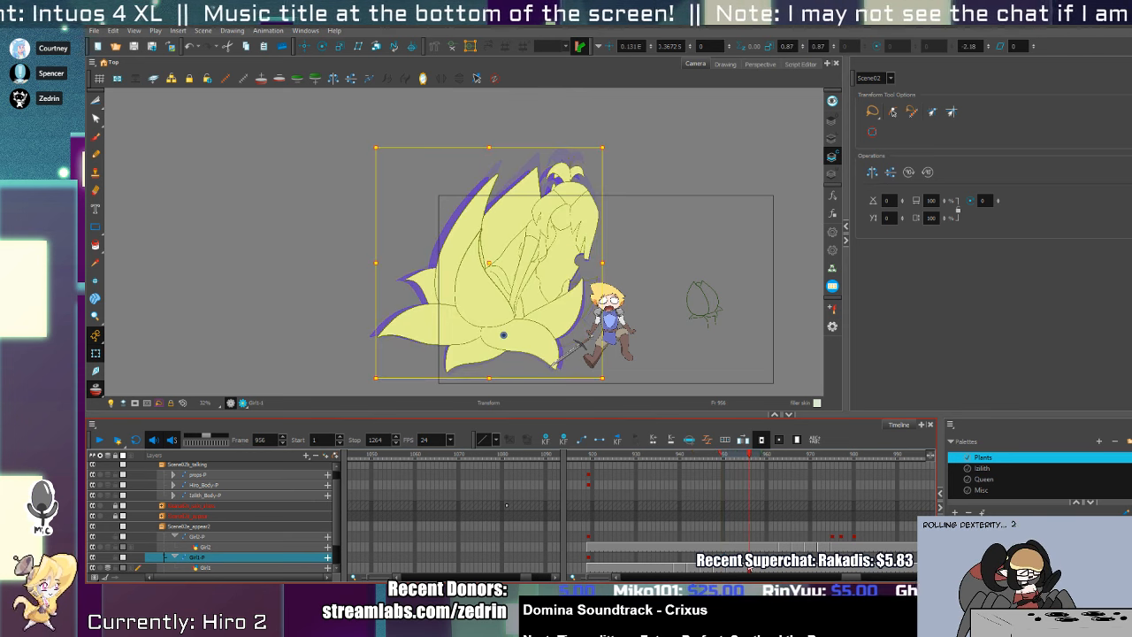
click(94, 392)
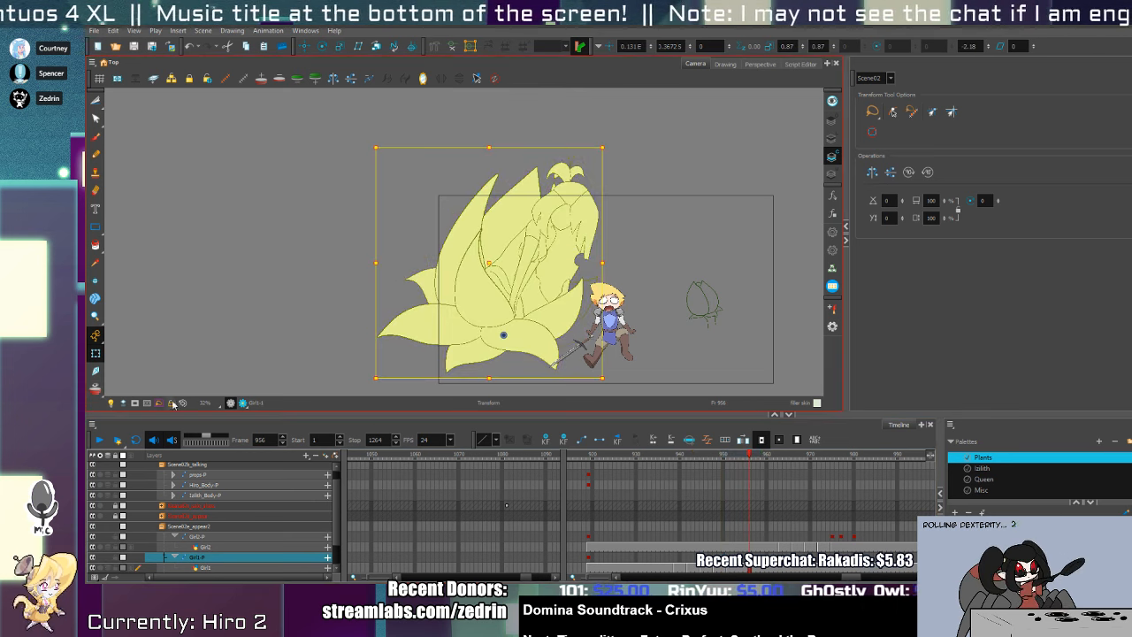
- Move the sword down beside the boy's leg on frame 919 and bring his body slightly forward in depth
key(ctrl+space)
click(578, 349)
click(578, 348)
click(588, 487)
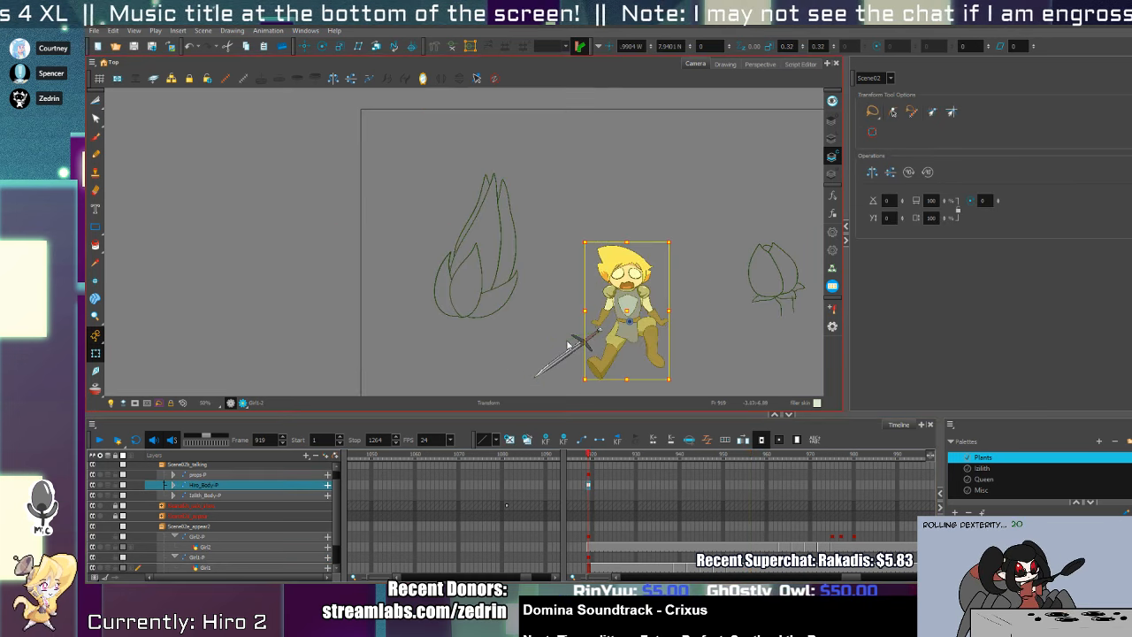
click(571, 358)
drag(572, 367, 584, 372)
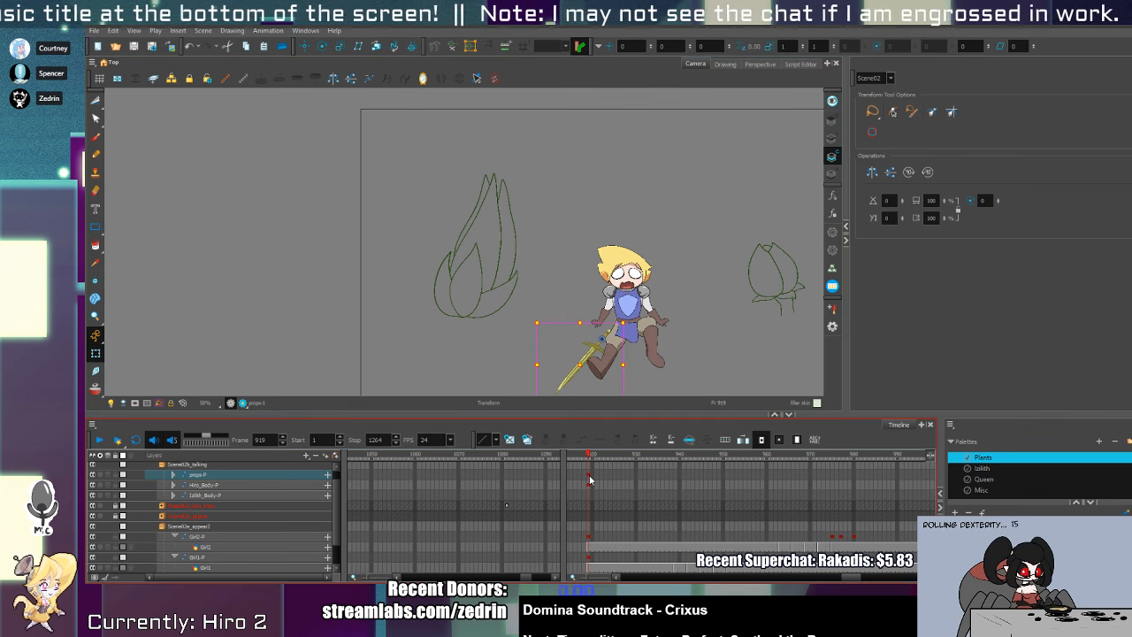
click(601, 375)
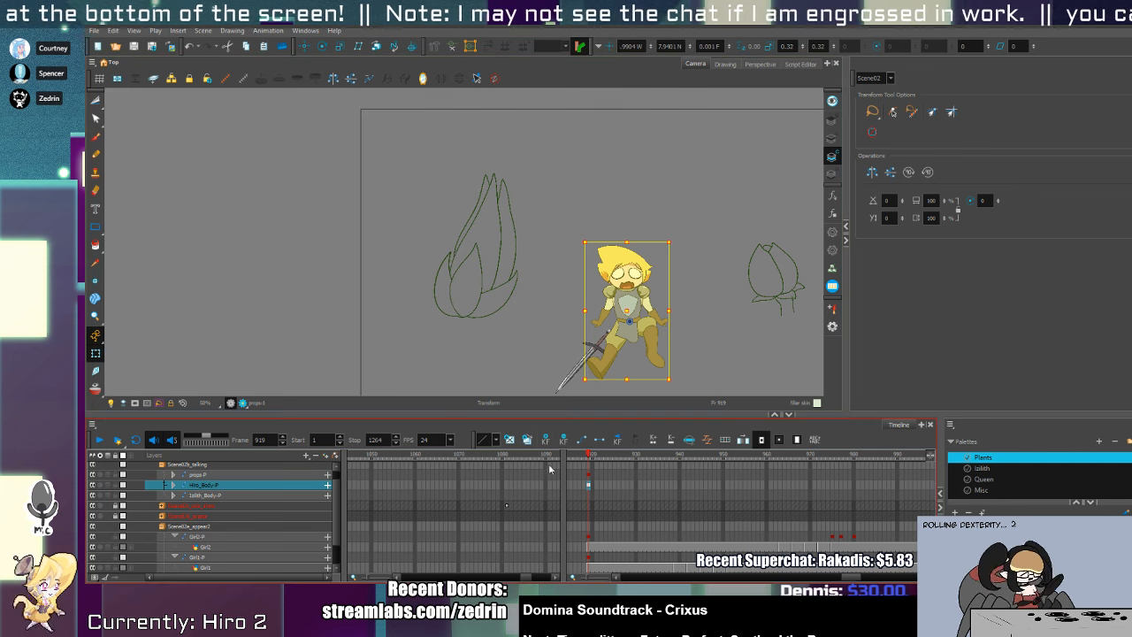
click(597, 339)
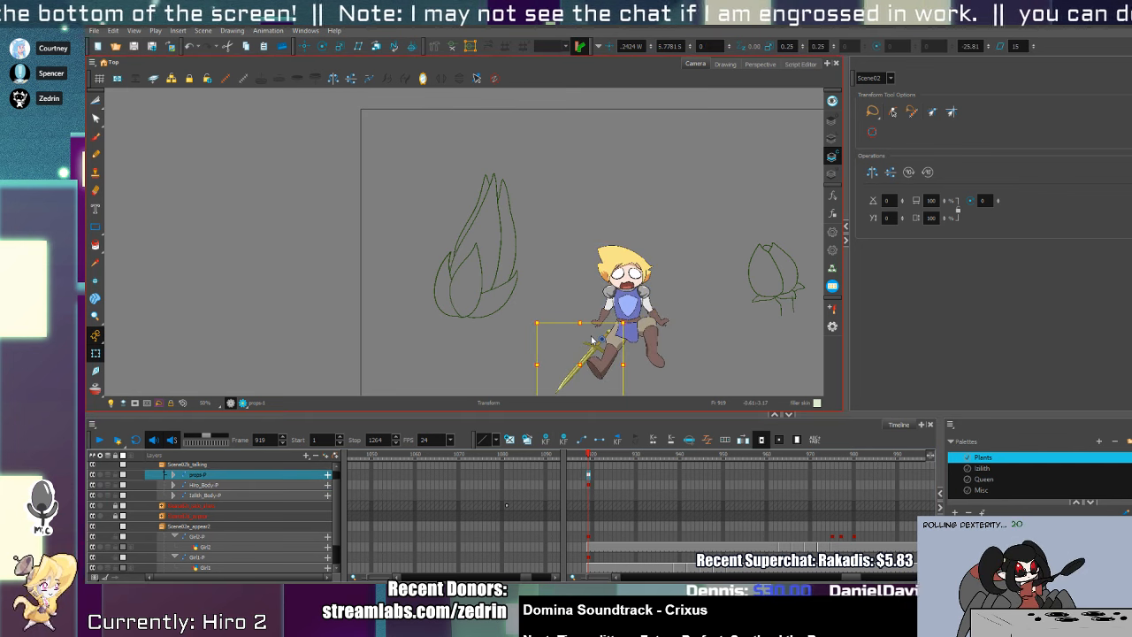
- Pull the unfilled back petal outlines near the boy in toward the flower in the girl's drawing on frame 956
click(724, 557)
click(745, 557)
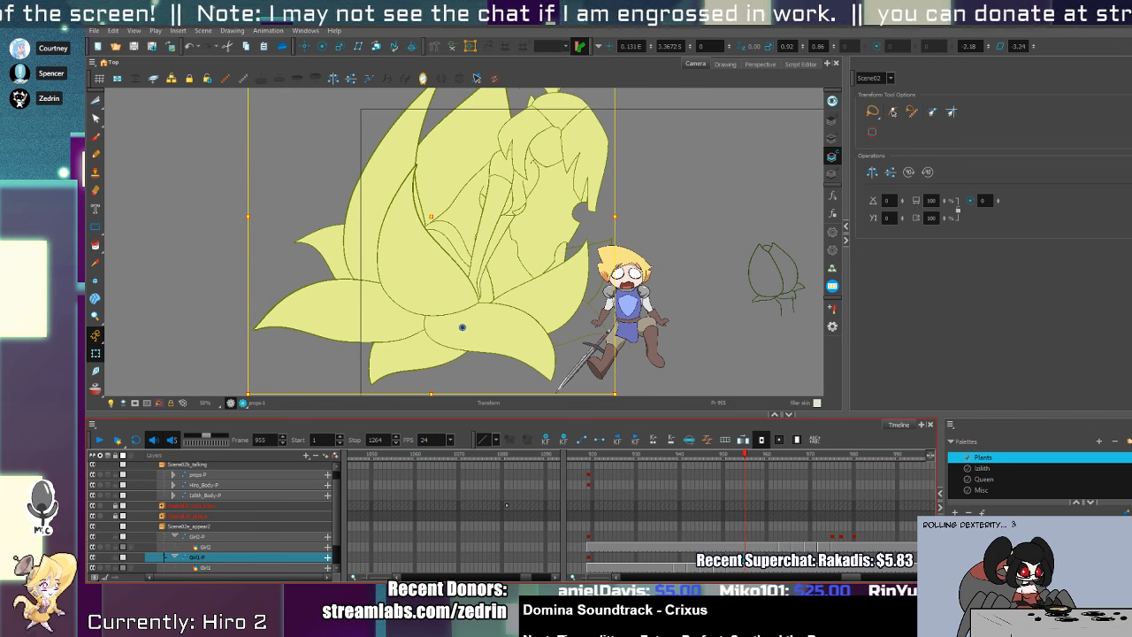
click(748, 568)
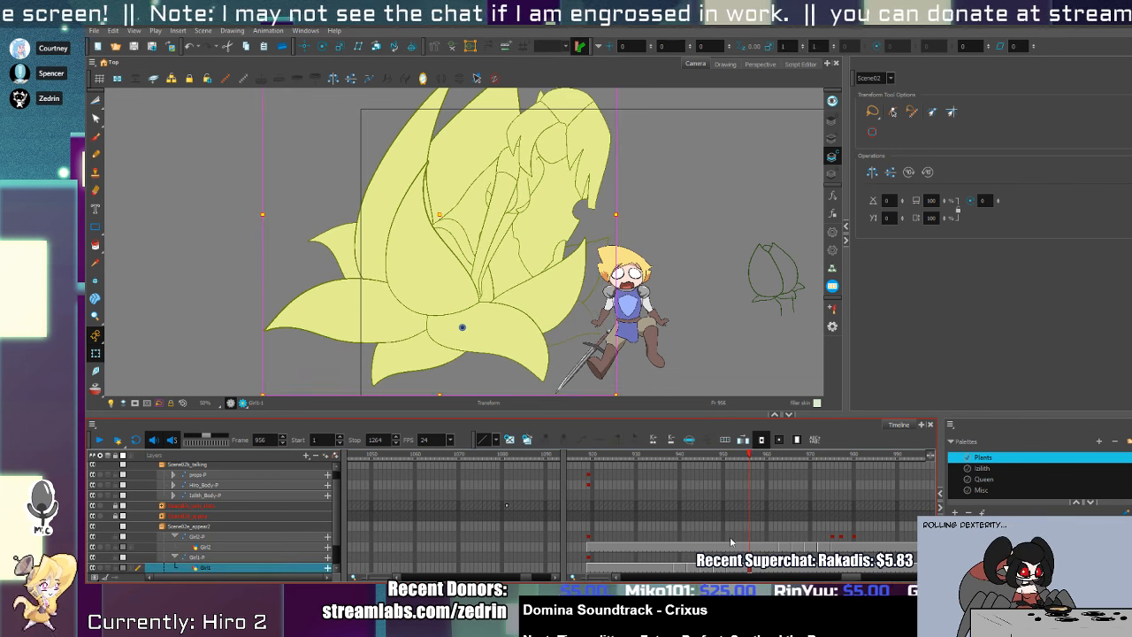
key(alt+s)
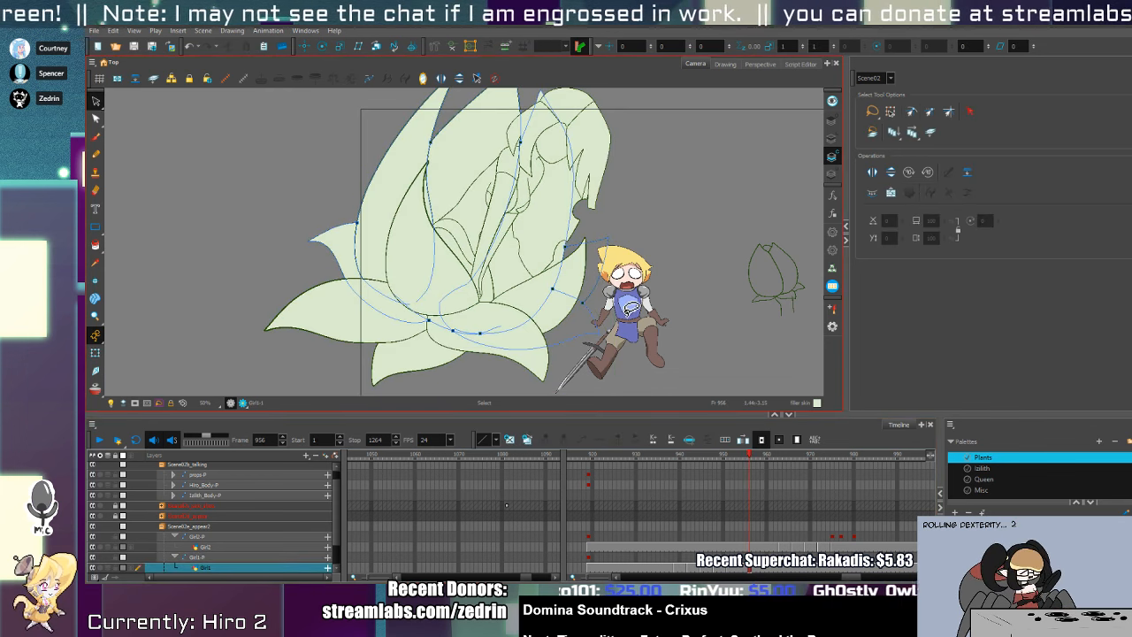
click(607, 240)
mouse_move(609, 292)
mouse_down()
mouse_move(594, 293)
mouse_move(595, 315)
mouse_up()
- Fill the two back petals near the boy with the pale green skin colour and deselect the drawing
key(alt+i)
click(571, 322)
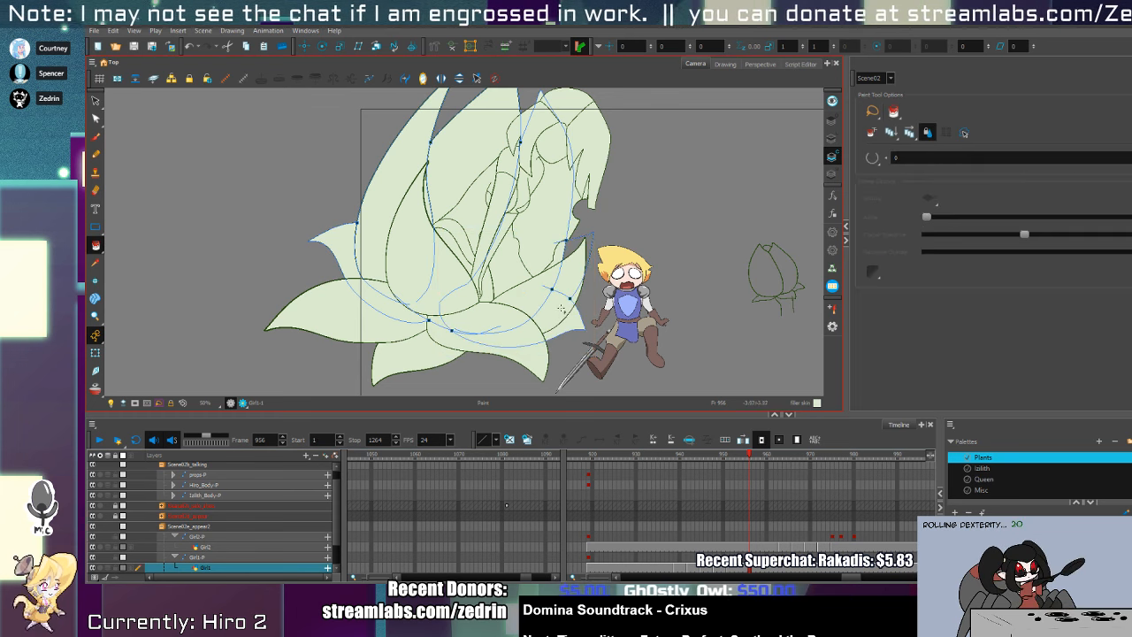
click(578, 257)
key(shift+t)
click(669, 272)
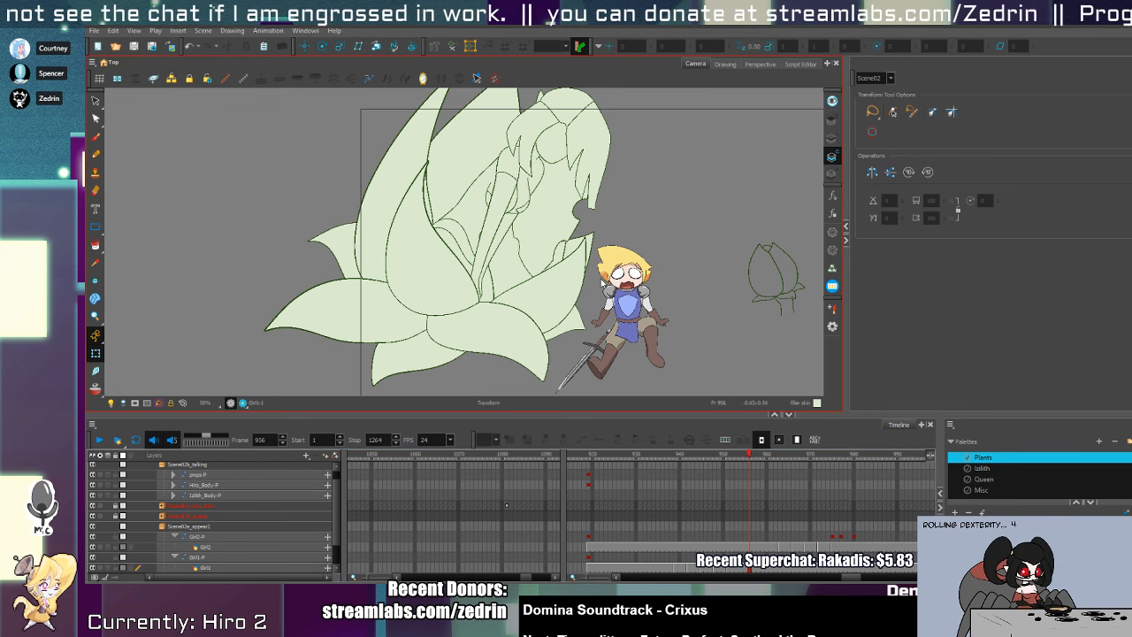
- Draw the small missing contour lines on the plant girl's torso beside her arm and trim the stray line end there
key(alt+/)
scroll(491, 235, up, 2)
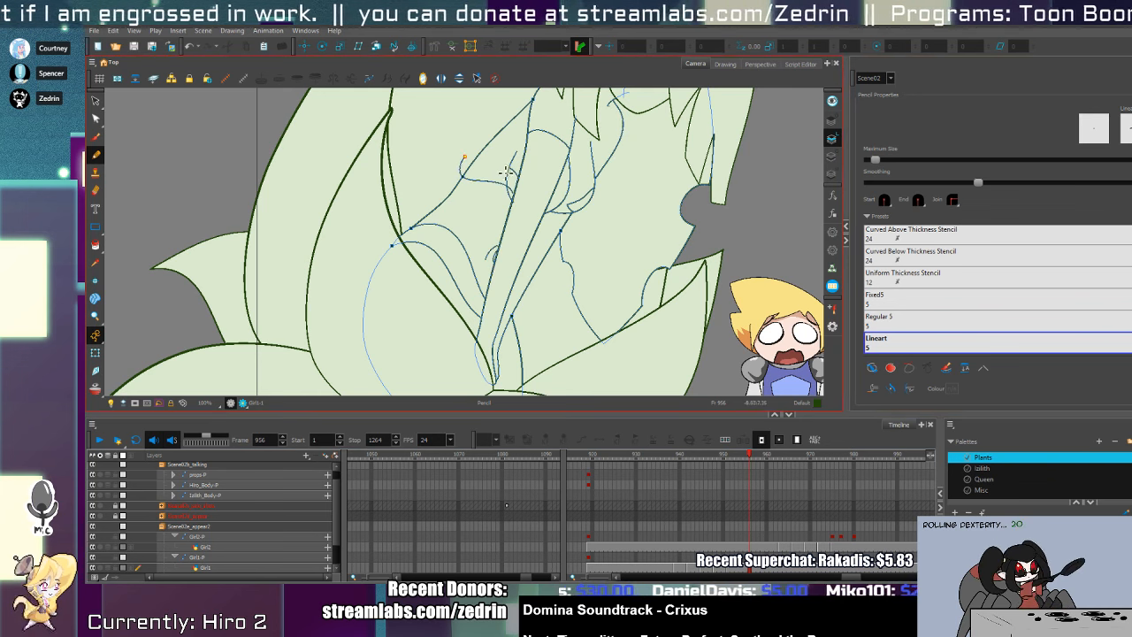
key(alt+t)
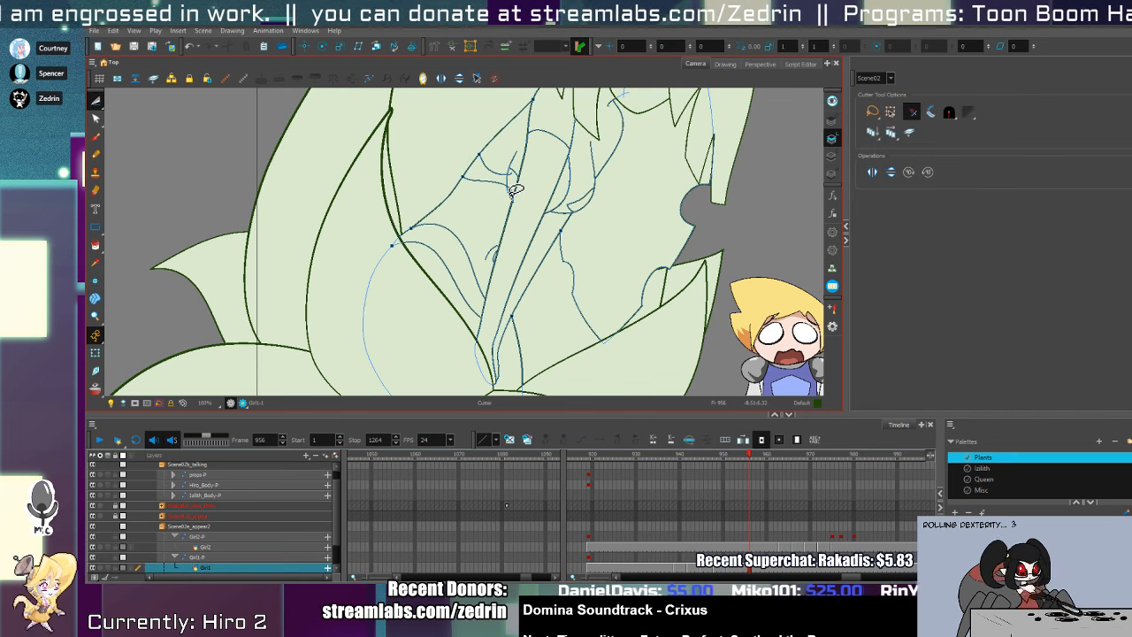
drag(522, 185, 514, 183)
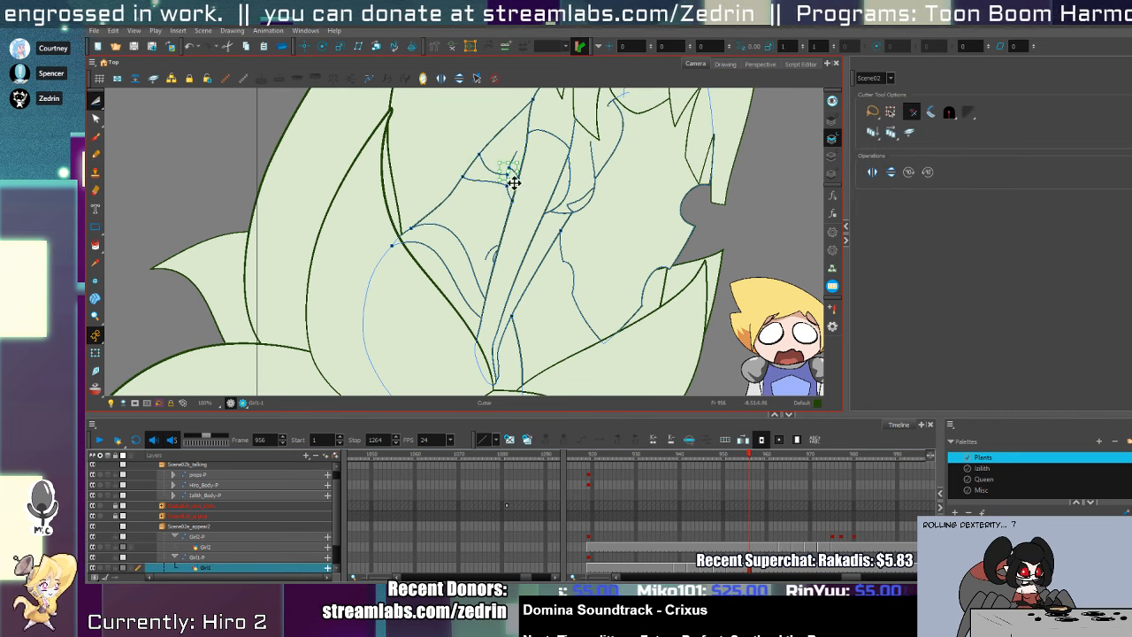
key(alt+i)
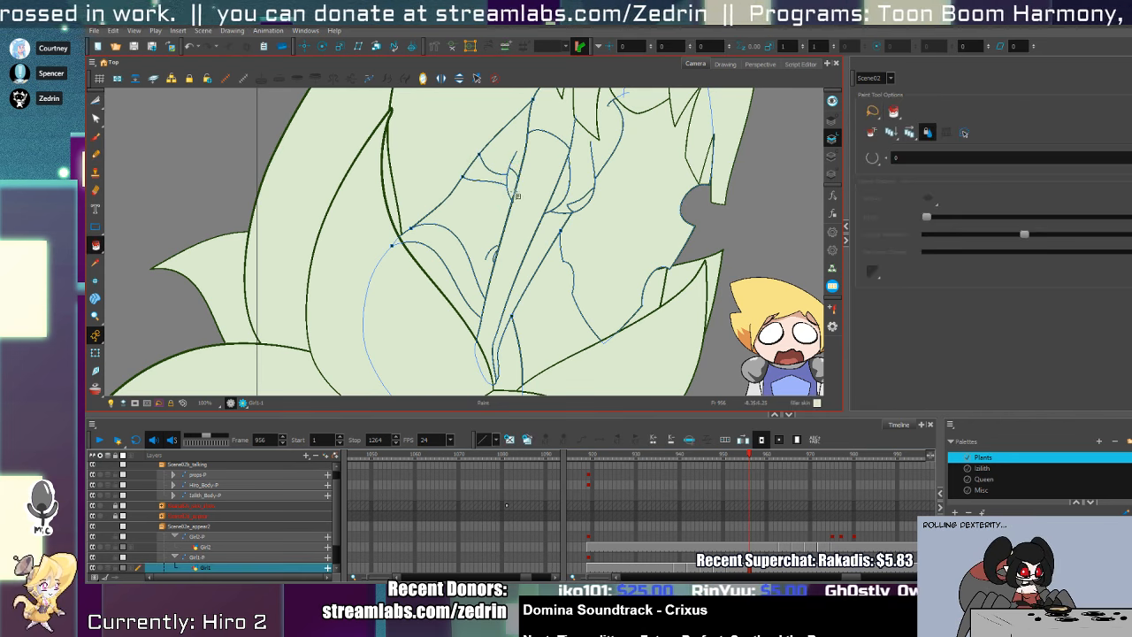
- Draw a connecting line beneath the plant girl's hair, from her shoulder line down and around to the open end near her chin
key(1)
key(shift+t)
key(alt+z)
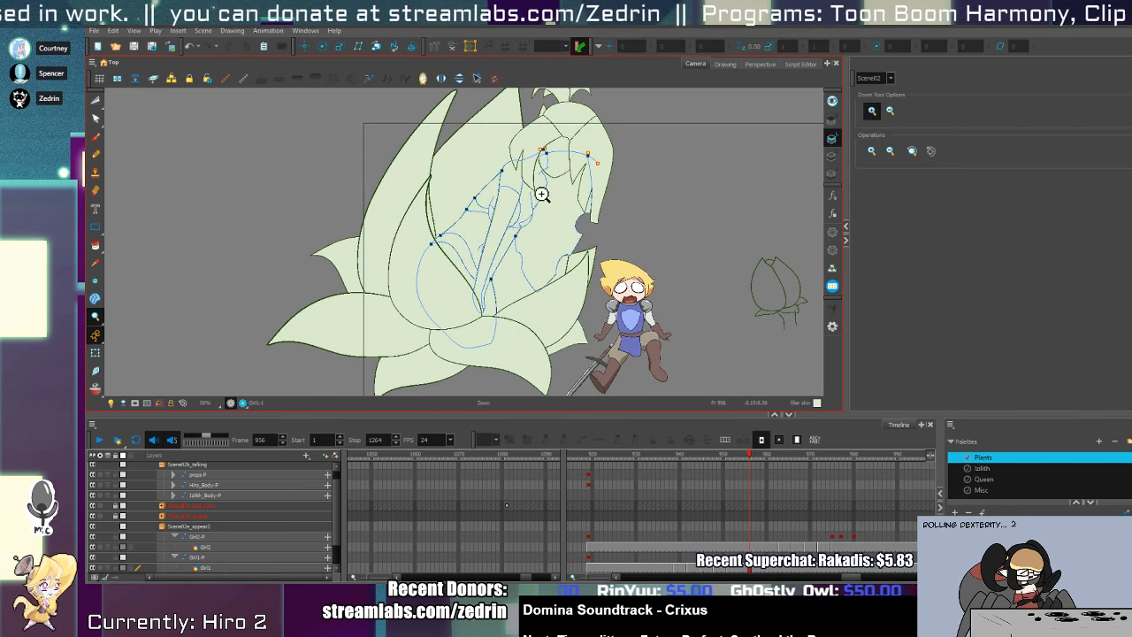
click(532, 154)
click(536, 159)
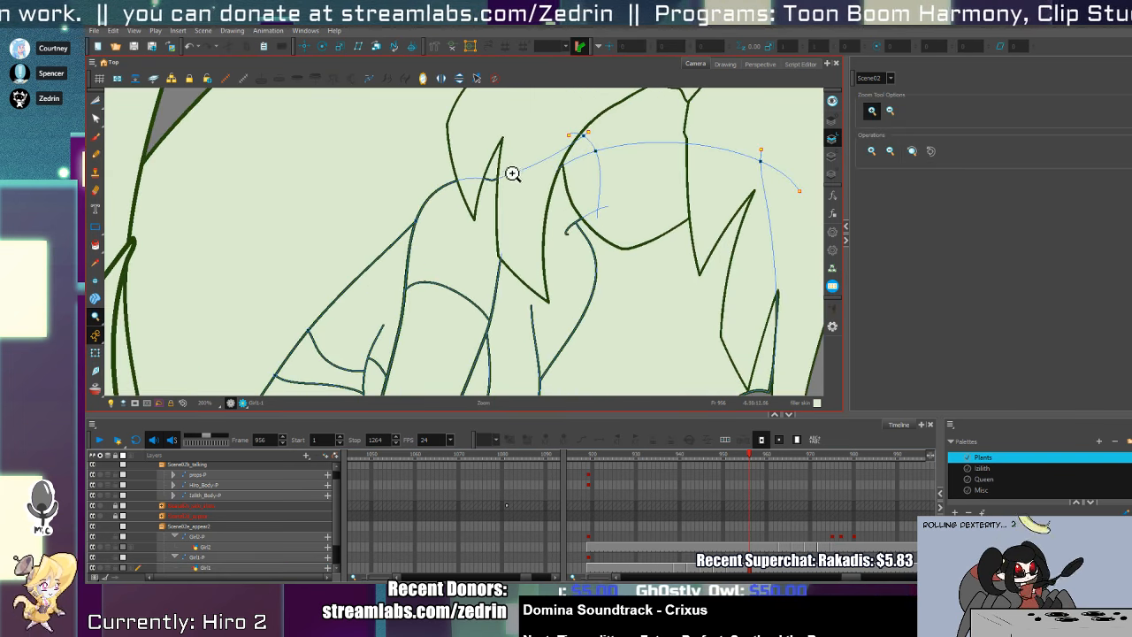
key(alt+/)
mouse_move(510, 174)
mouse_down()
mouse_move(492, 199)
mouse_move(537, 270)
mouse_up()
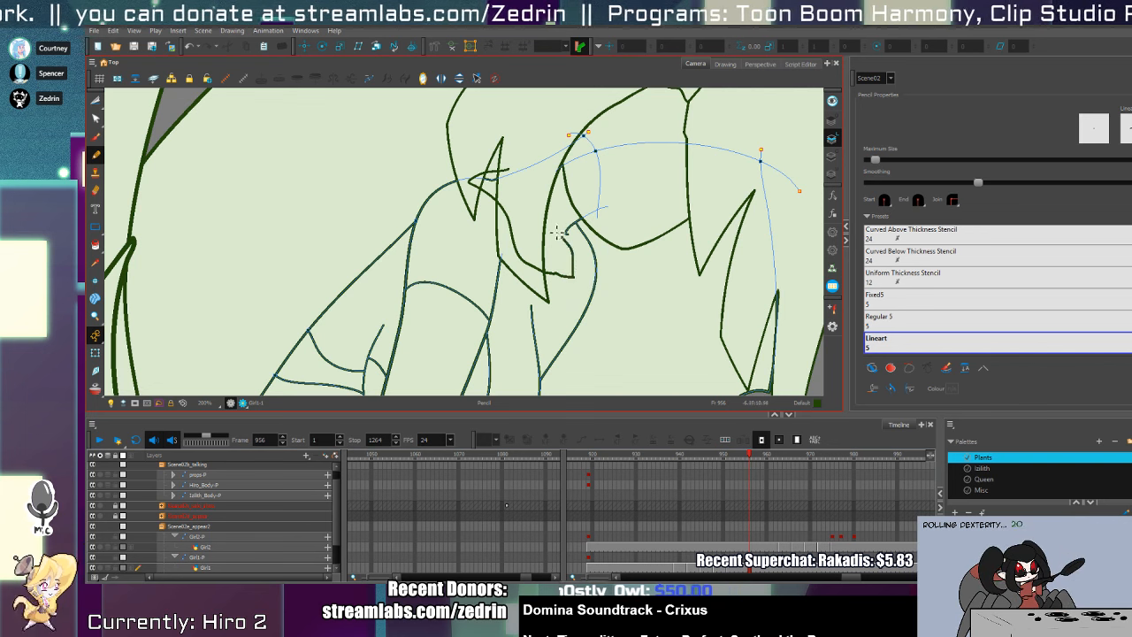
- Draw a pointed shape below the chin with the Lineart pencil and cut away the loop and line end overlapping the neighbouring strokes
drag(557, 233, 578, 237)
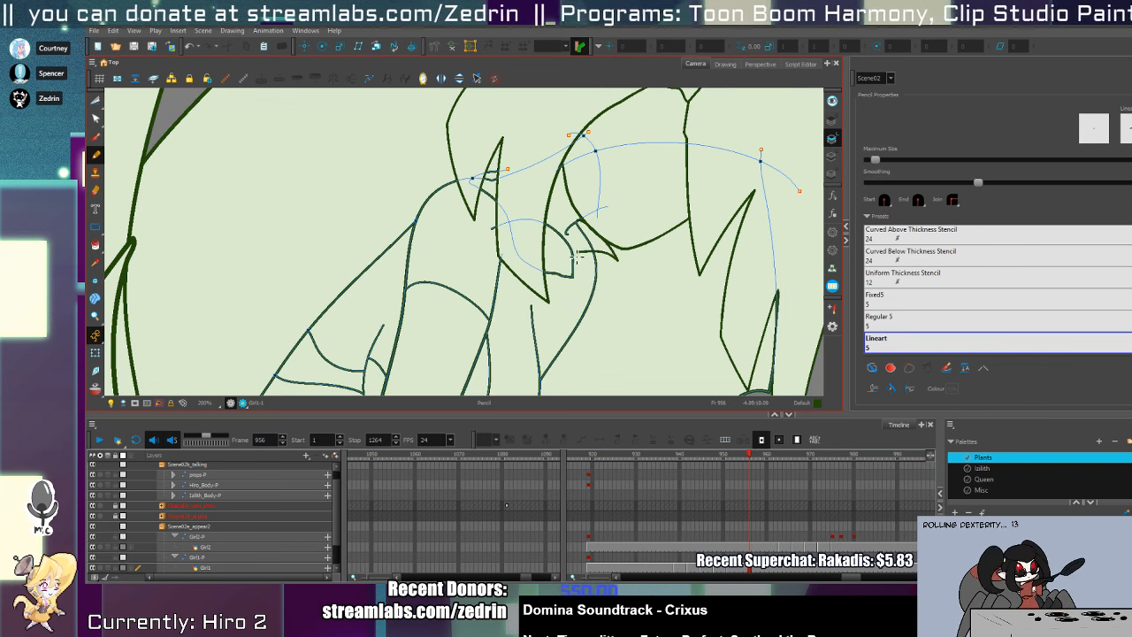
key(alt+z)
click(582, 237)
click(586, 221)
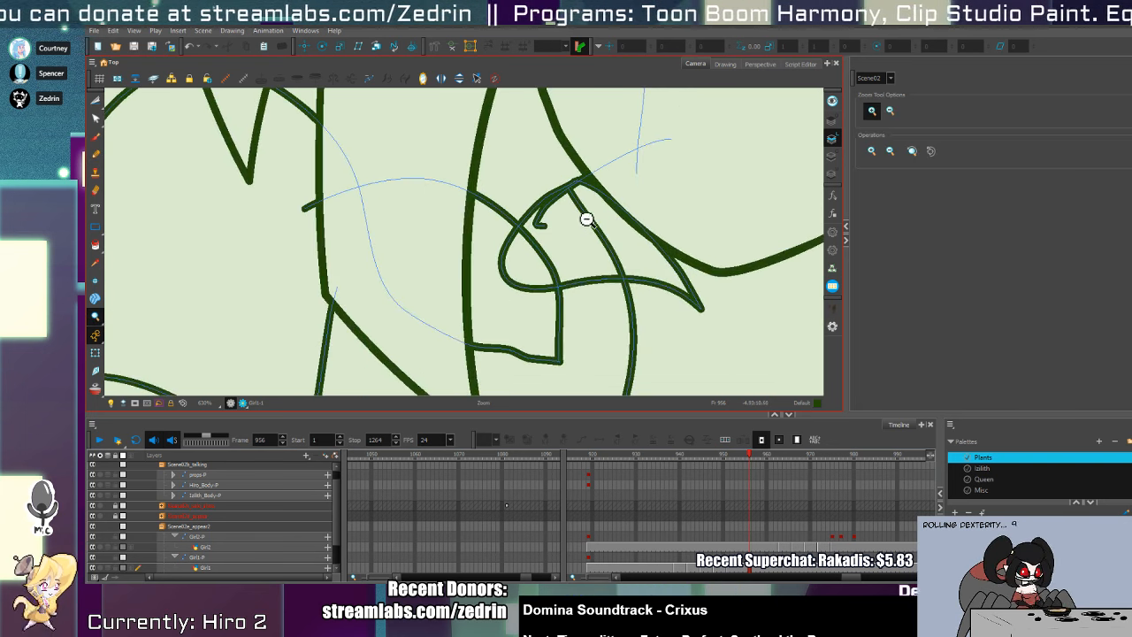
key(alt+t)
drag(520, 277, 518, 282)
drag(325, 201, 341, 206)
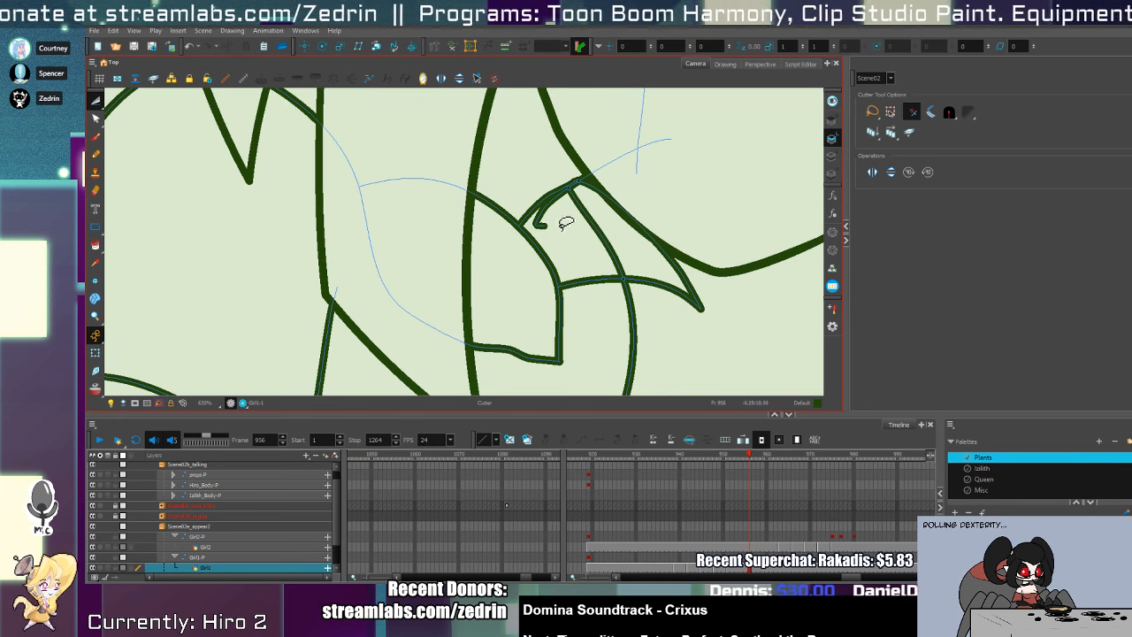
- Reshape the upper contour of the pointed shape below the chin, then cut off its small curl and delete the leftover stroke piece
key(alt+q)
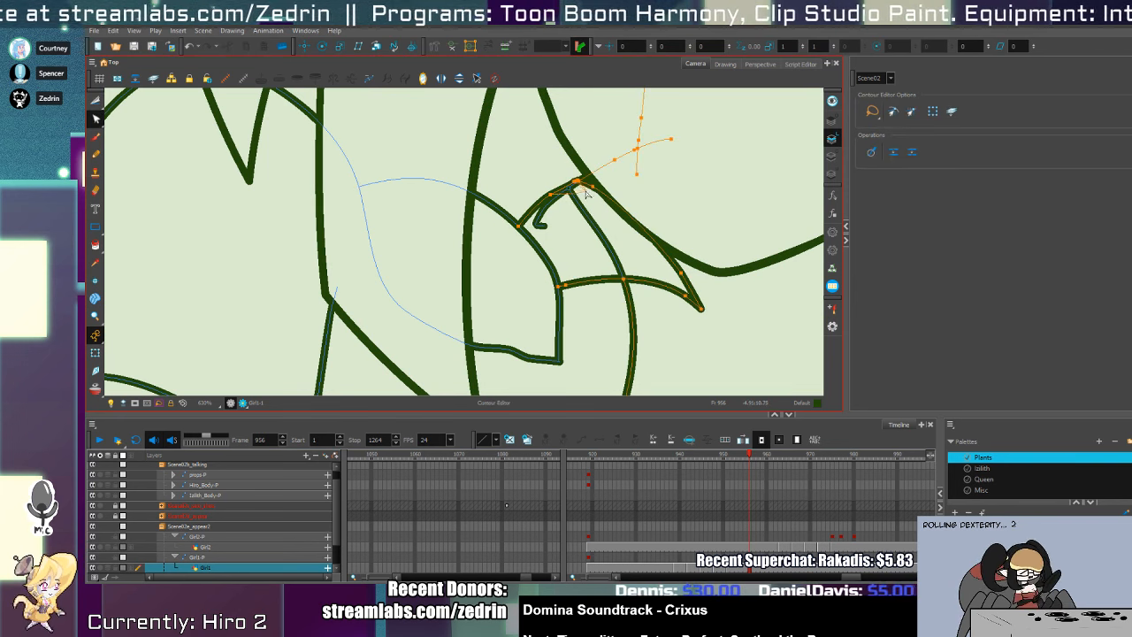
key(alt+t)
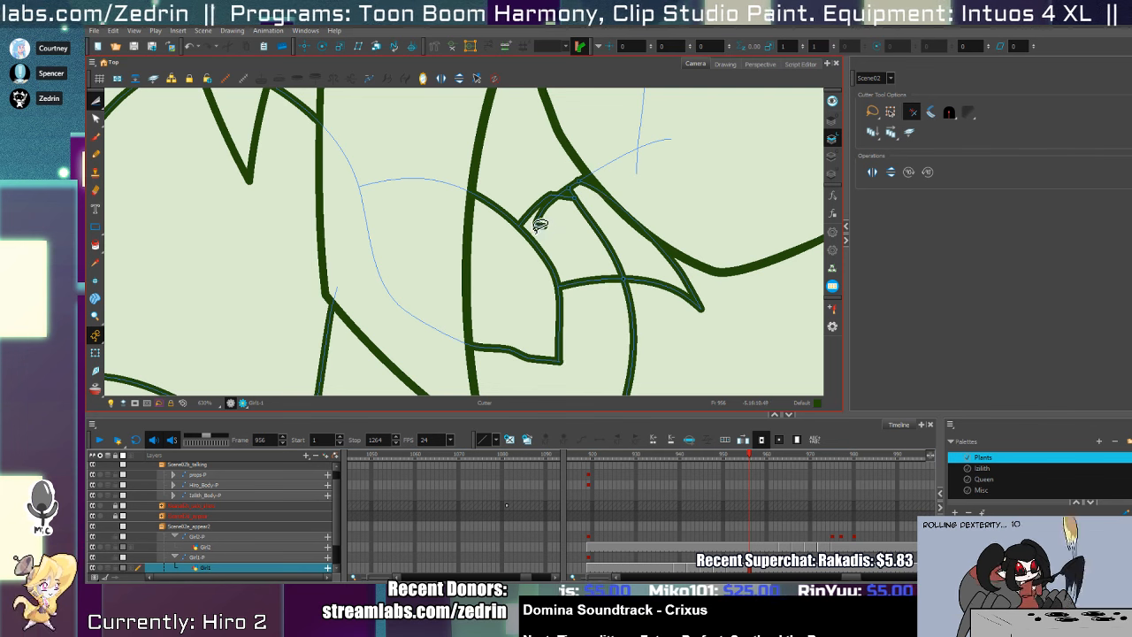
drag(536, 229, 552, 232)
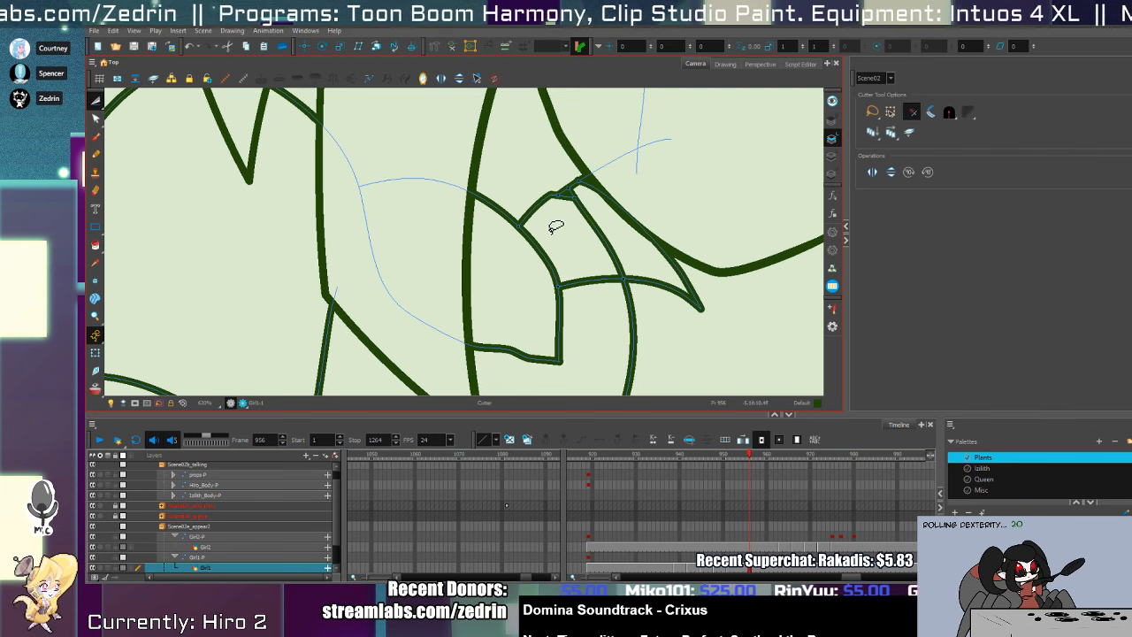
key(alt+s)
click(563, 186)
key(Delete)
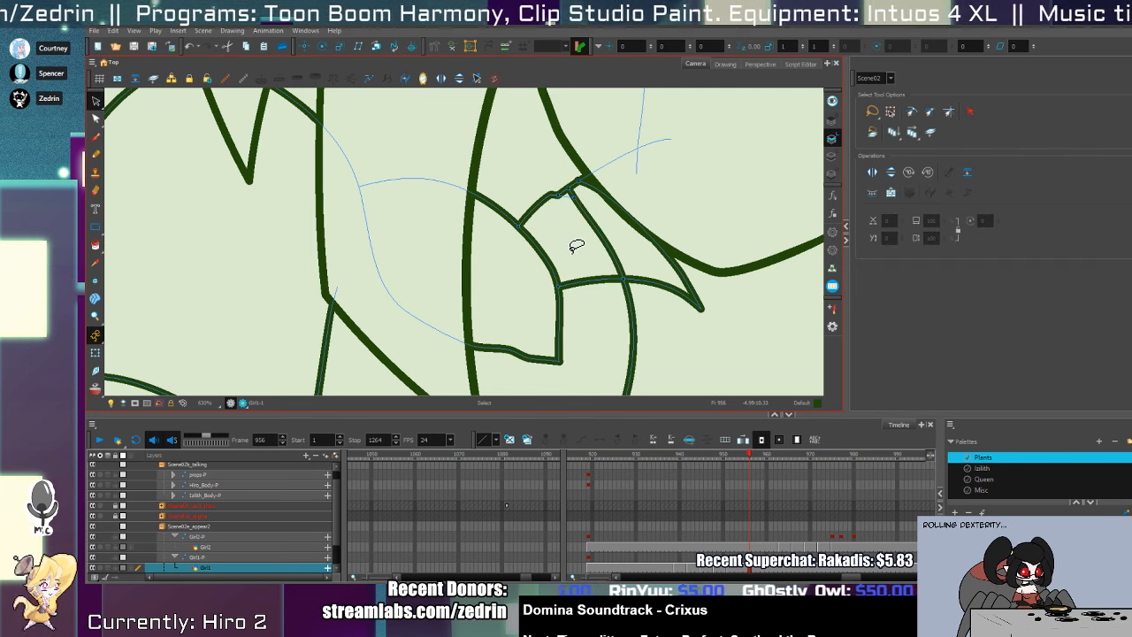
- Straighten the kinked upper edge of the pointed shape by moving its contour point
click(573, 199)
key(Escape)
key(alt+q)
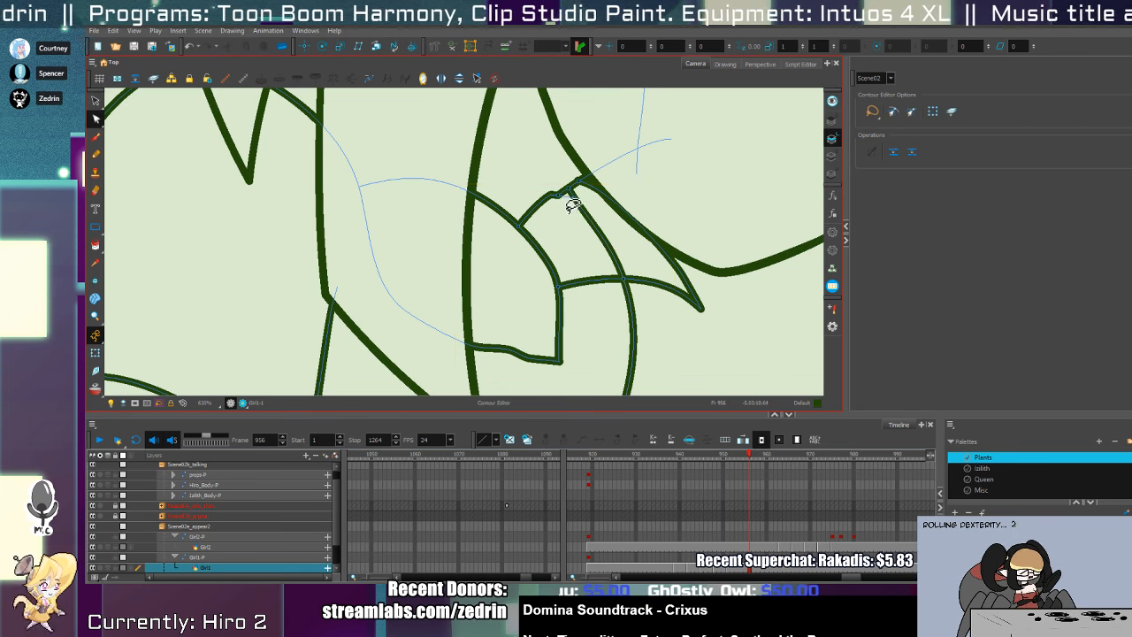
click(561, 196)
drag(561, 196, 570, 209)
key(alt+s)
key(alt+q)
key(alt+i)
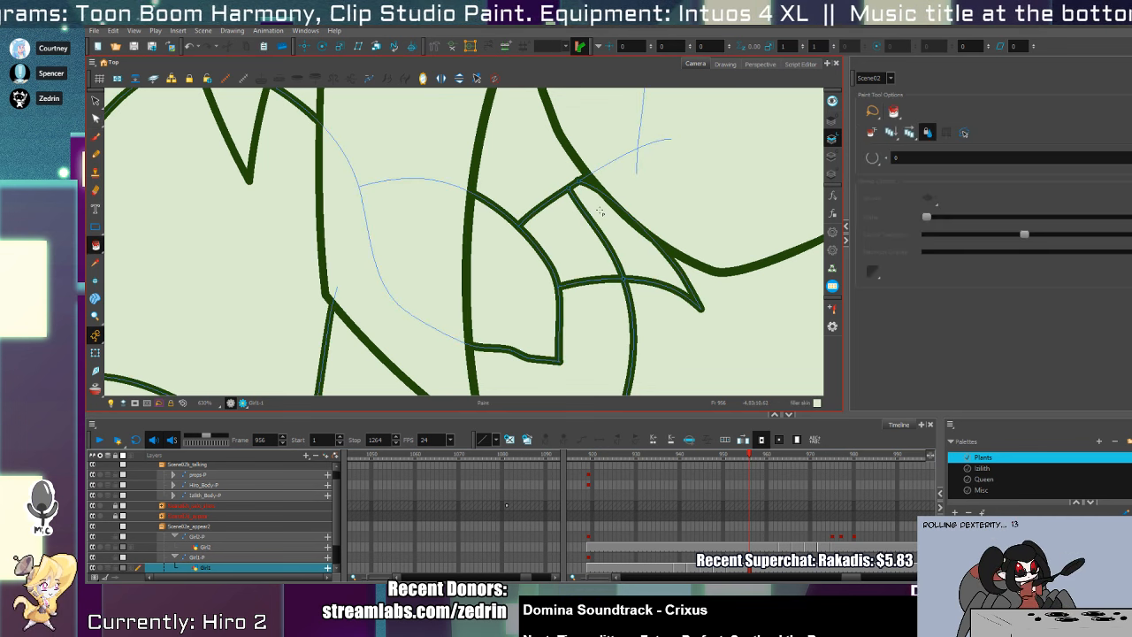
- Trim the stray line segment between the hair strands beside the shoulder
key(1)
key(1)
key(1)
key(1)
key(alt+z)
click(480, 237)
click(480, 237)
click(480, 237)
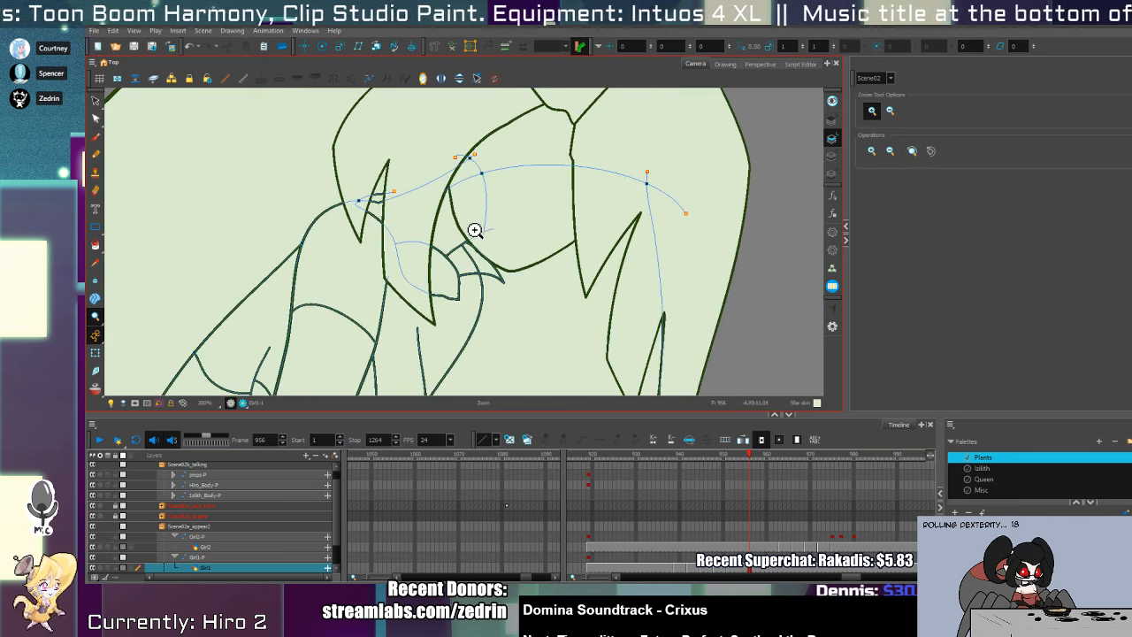
key(alt+t)
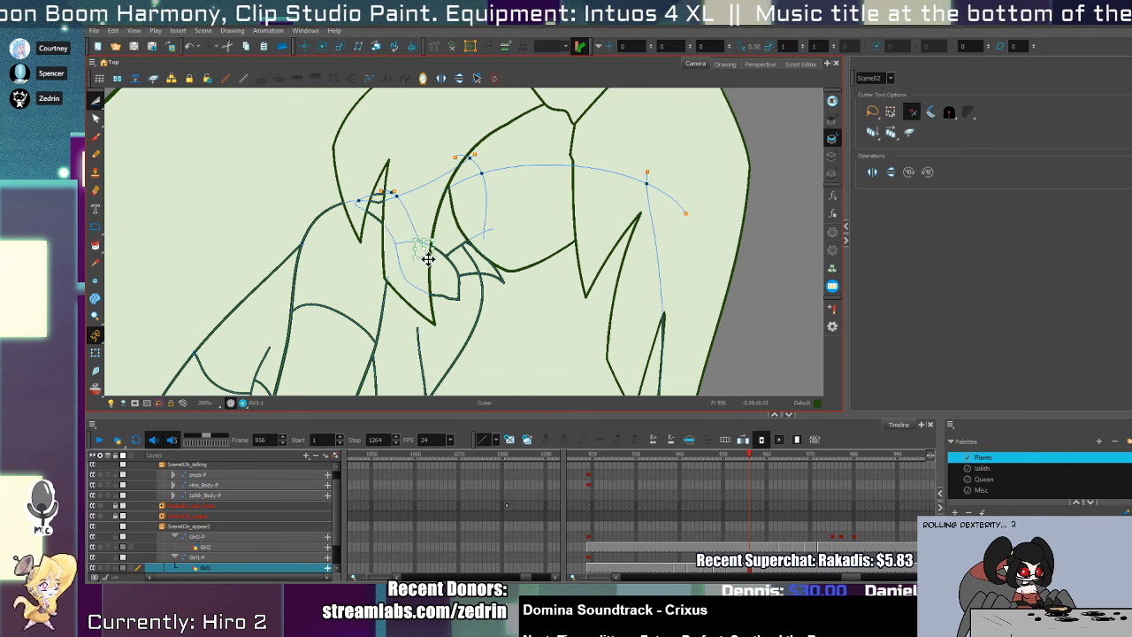
click(398, 194)
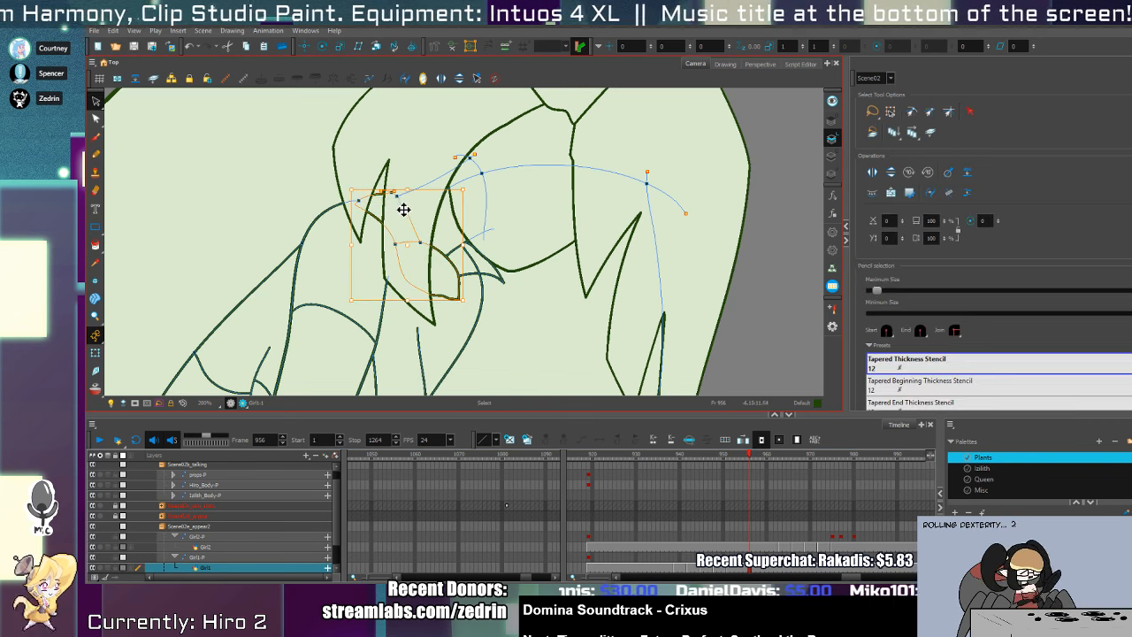
key(ctrl+z)
click(388, 192)
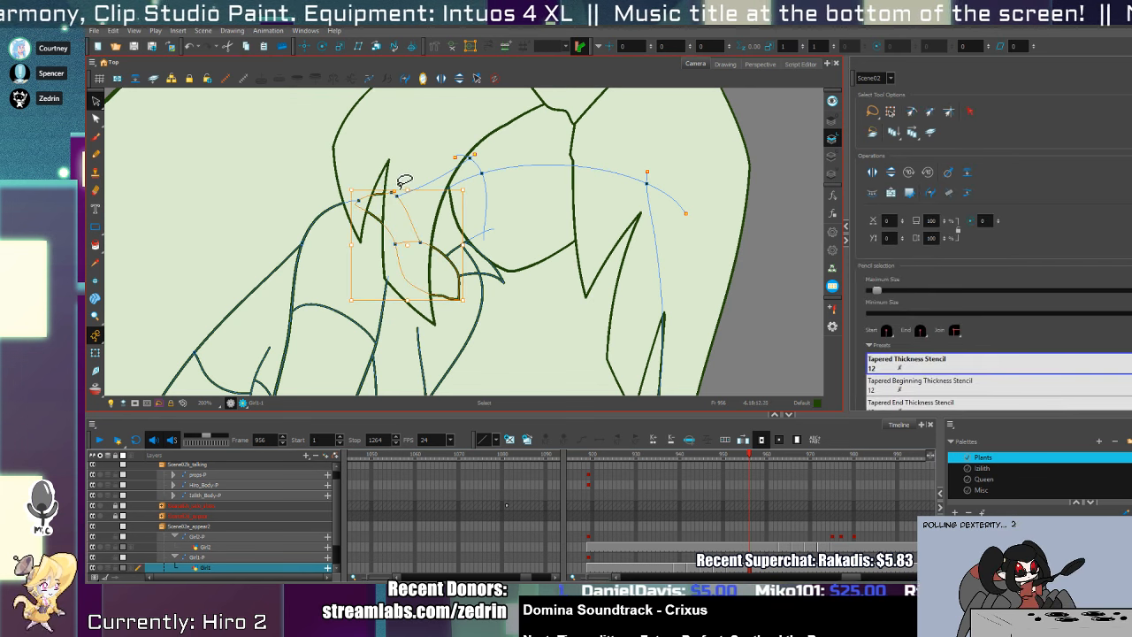
scroll(395, 195, up, 2)
key(Delete)
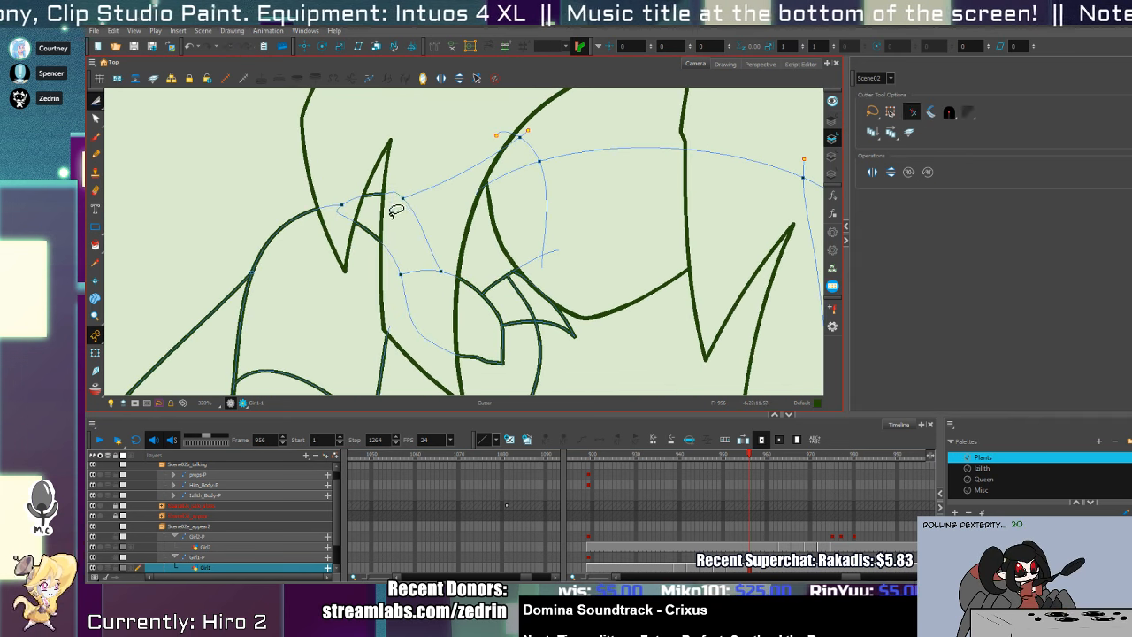
- Switch to the overlay art layer and select the figure's hair and head artwork
key(alt+i)
key(1)
key(1)
key(1)
drag(449, 274, 467, 212)
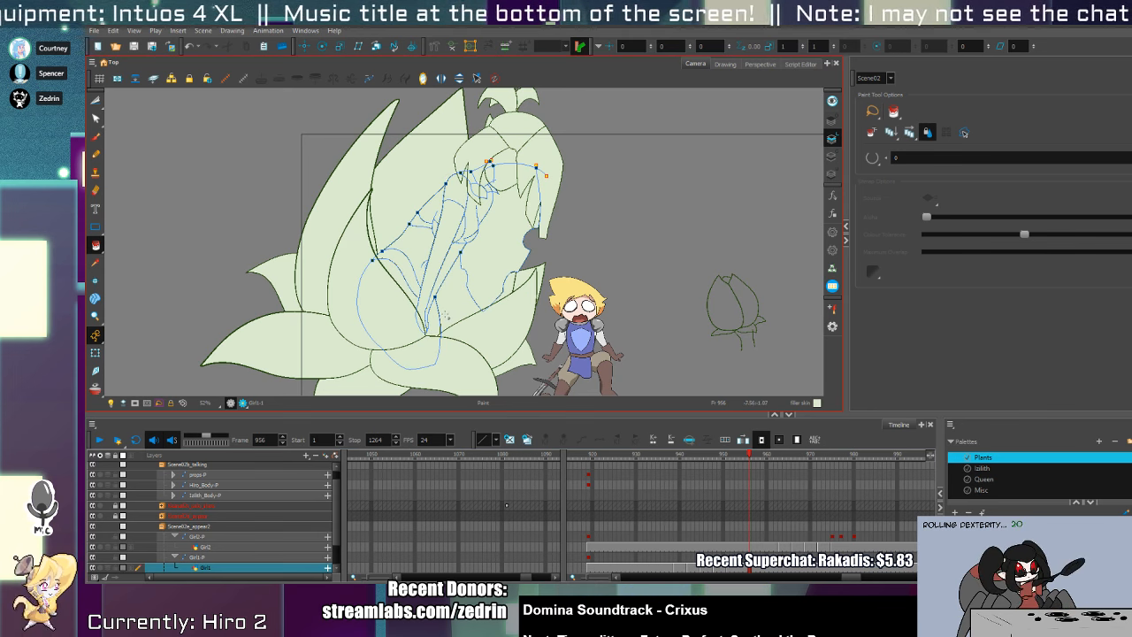
key(shift+t)
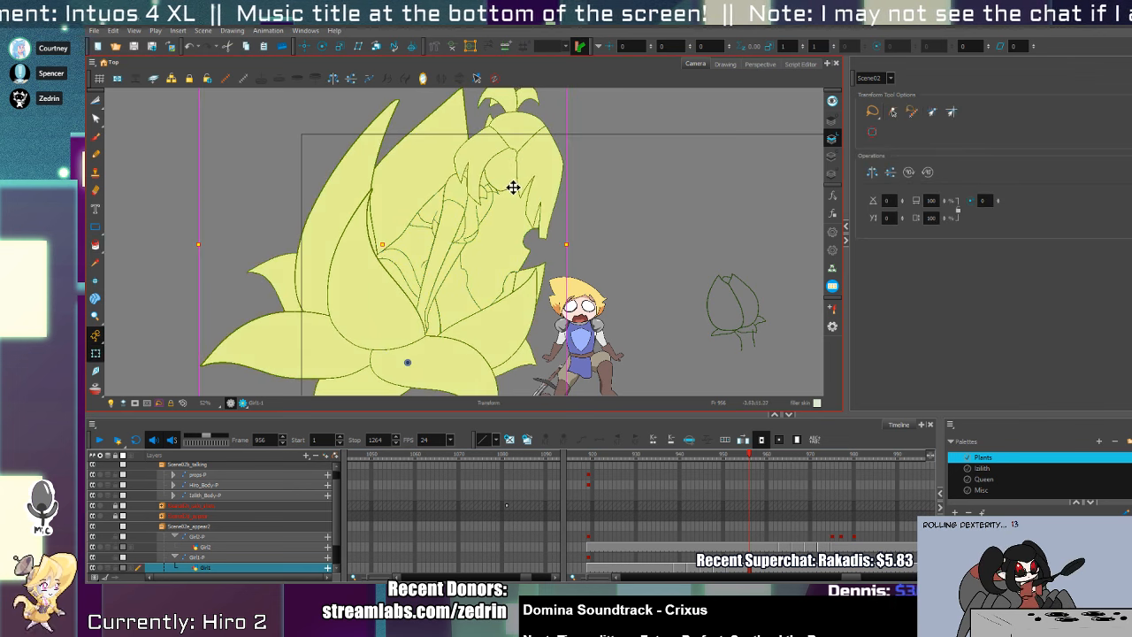
key(alt+s)
click(831, 120)
mouse_move(560, 186)
mouse_down()
mouse_move(583, 279)
mouse_move(620, 333)
mouse_move(608, 312)
mouse_move(583, 324)
mouse_up()
drag(534, 271, 533, 277)
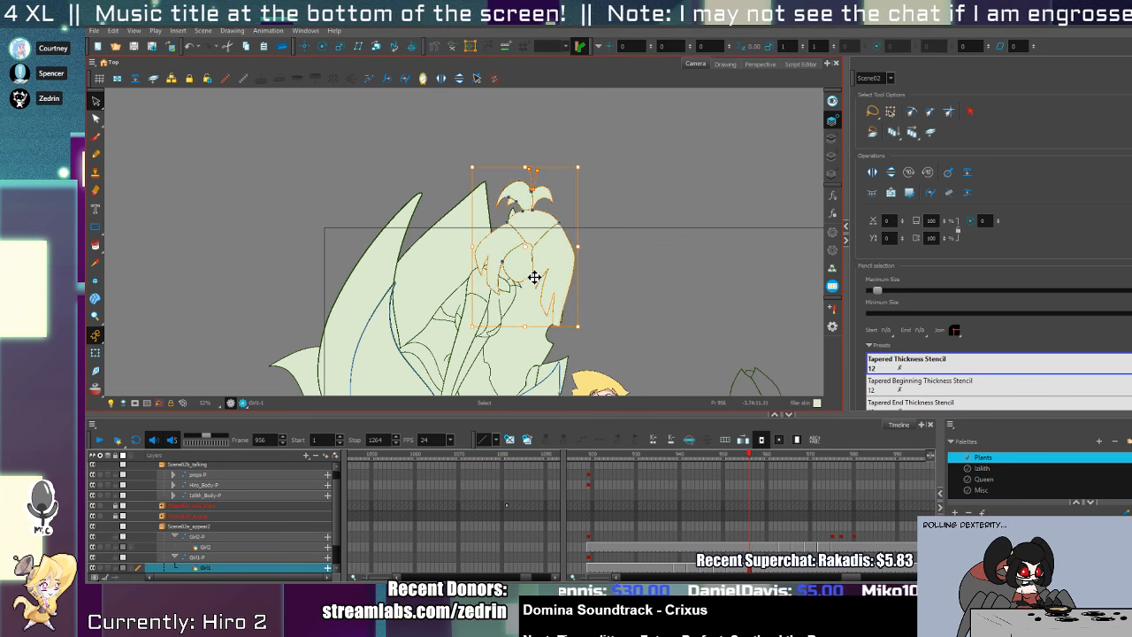
- Reshape the outer edge of the long hair with the Contour Editor, moving its side point inward and rounding the curve below it
key(alt+q)
scroll(566, 253, up, 3)
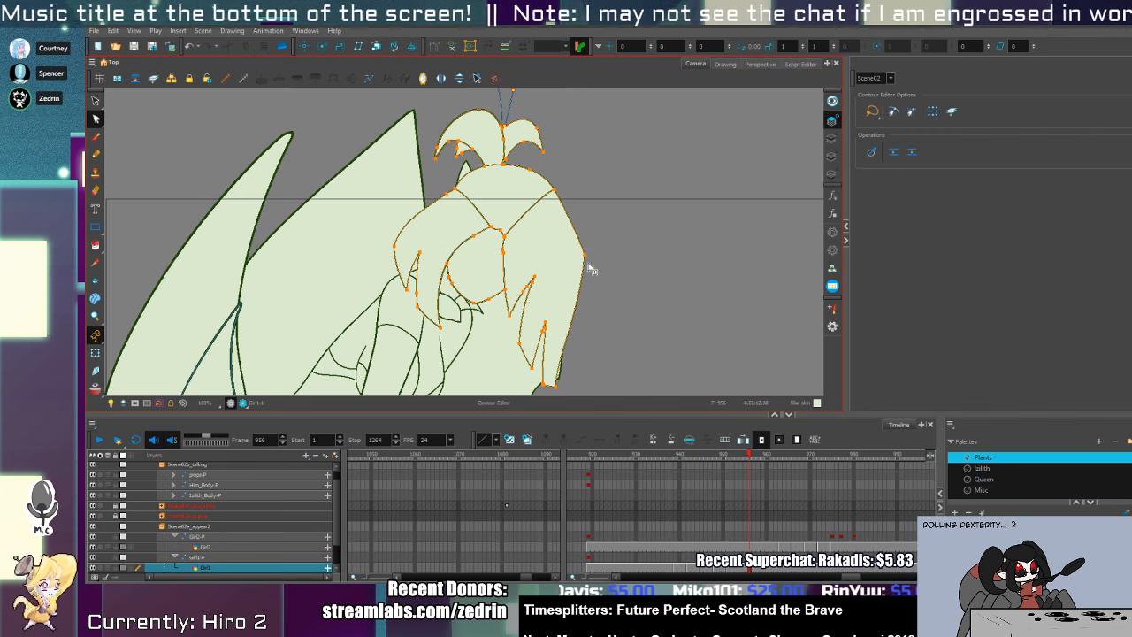
click(589, 261)
click(584, 265)
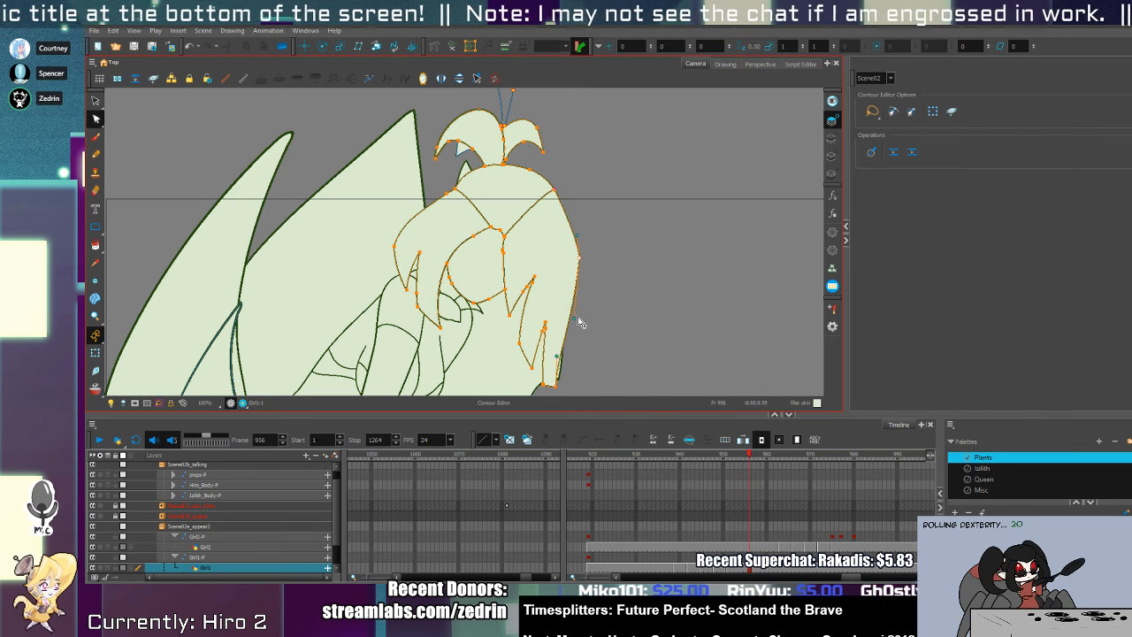
drag(581, 239, 582, 260)
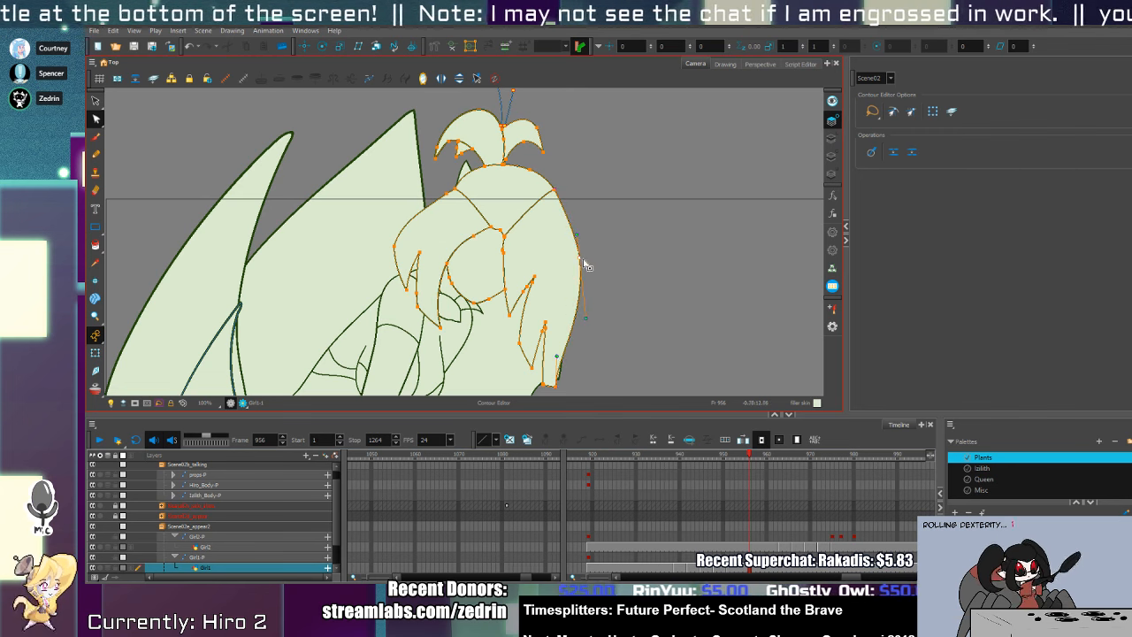
- Move the inner contour point at the lower end of the long hair lock slightly upward
scroll(547, 385, up, 2)
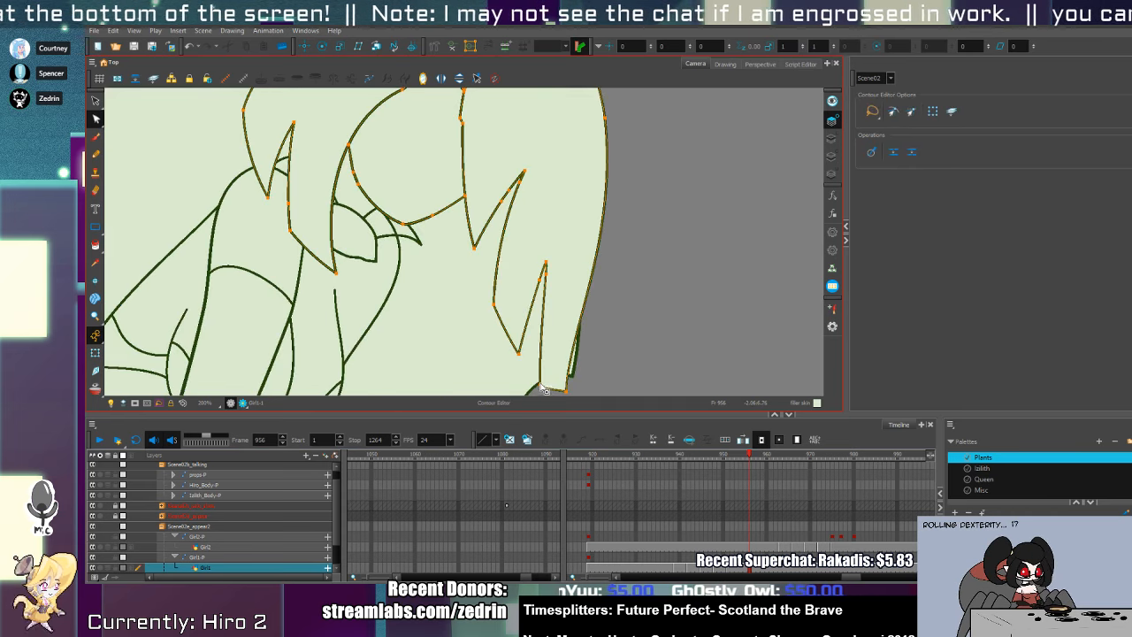
drag(541, 384, 541, 378)
click(541, 380)
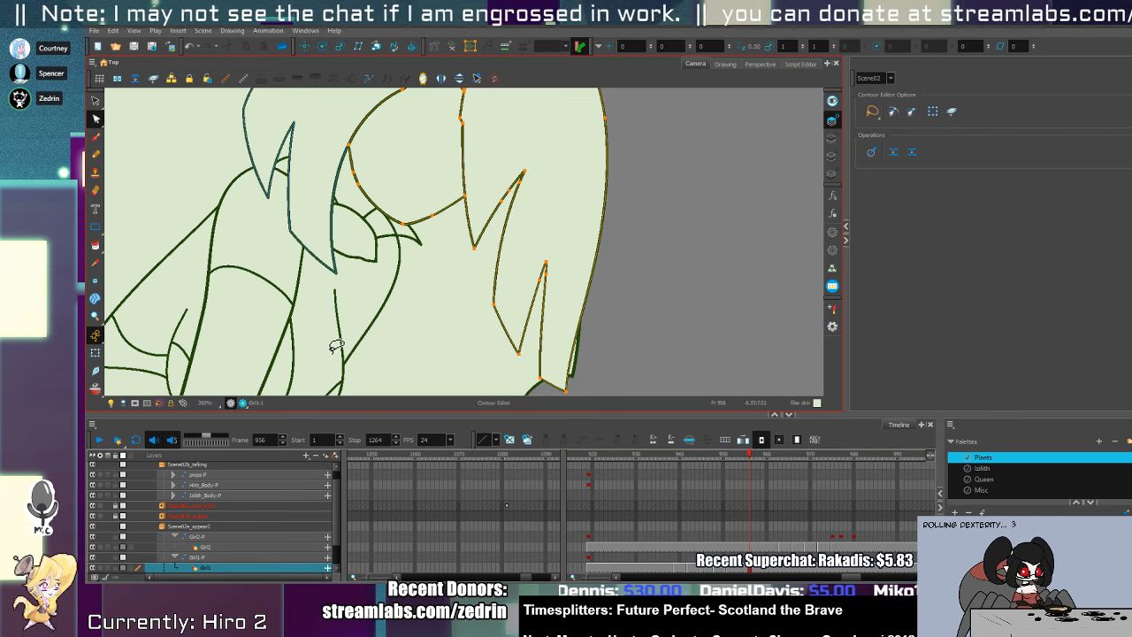
- On the line art layer, draw a short line along the arm's inner edge and delete the overlapping piece with the Cutter
drag(321, 357, 459, 289)
key(alt+s)
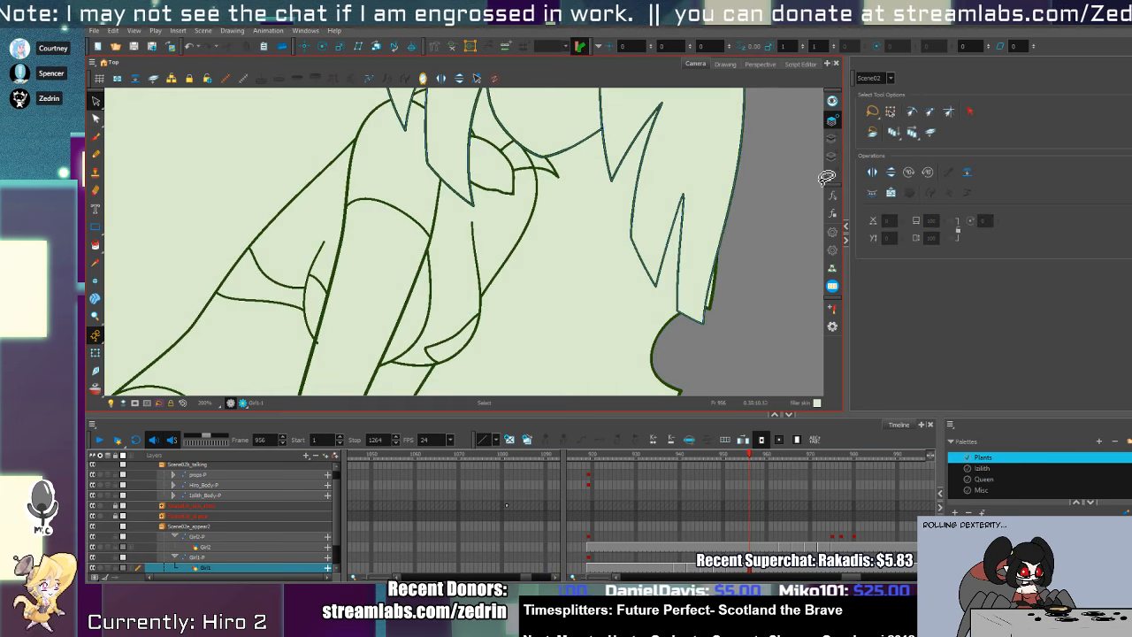
click(832, 138)
key(alt+t)
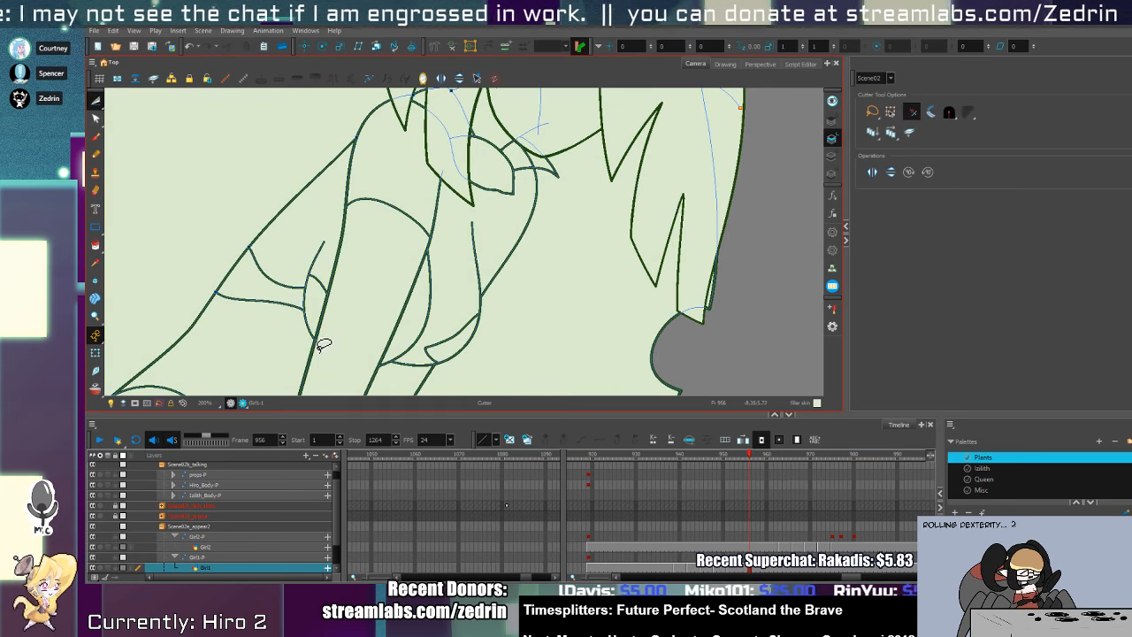
key(alt+slash)
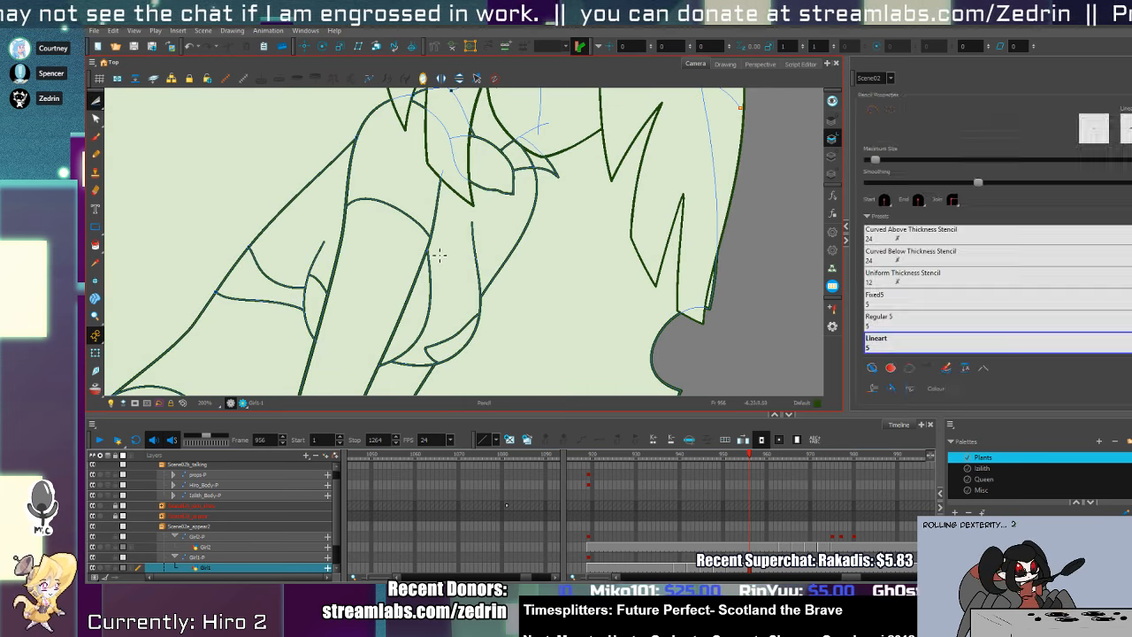
drag(433, 248, 419, 323)
key(alt+t)
drag(423, 251, 426, 314)
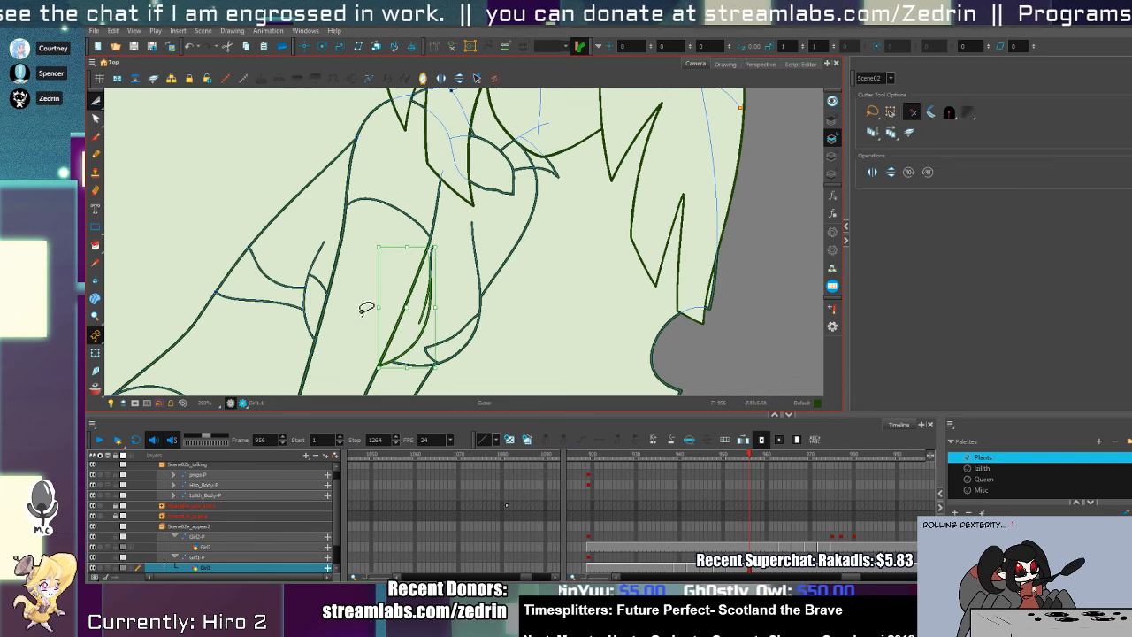
key(Delete)
- Select all the strokes of the body drawing on the line art layer
key(alt+s)
click(442, 306)
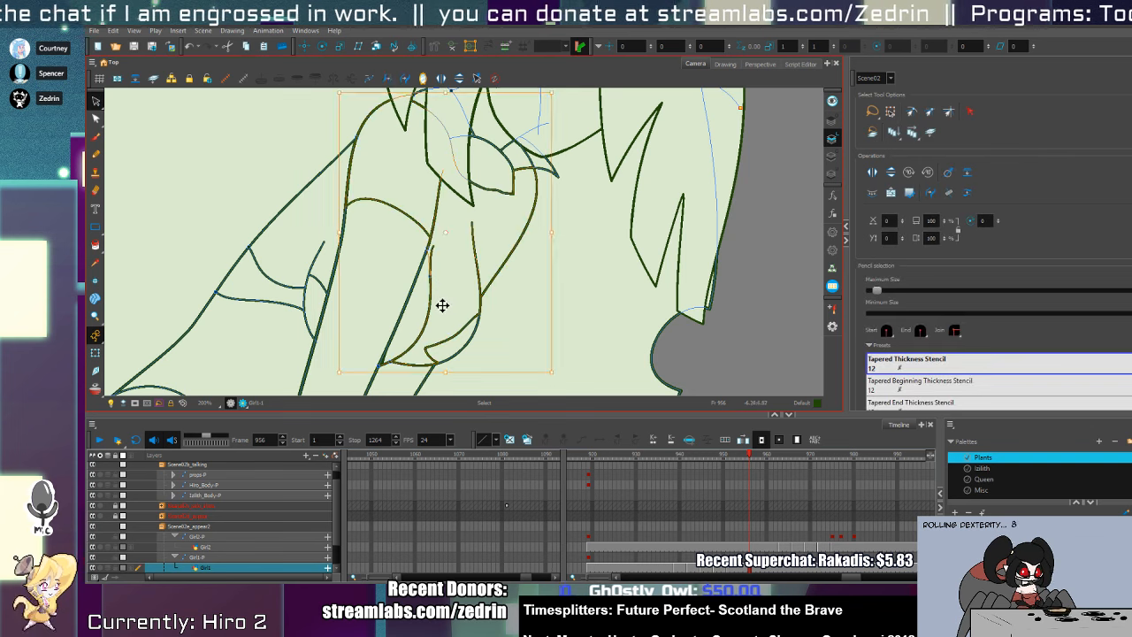
click(432, 306)
key(alt+i)
key(alt+s)
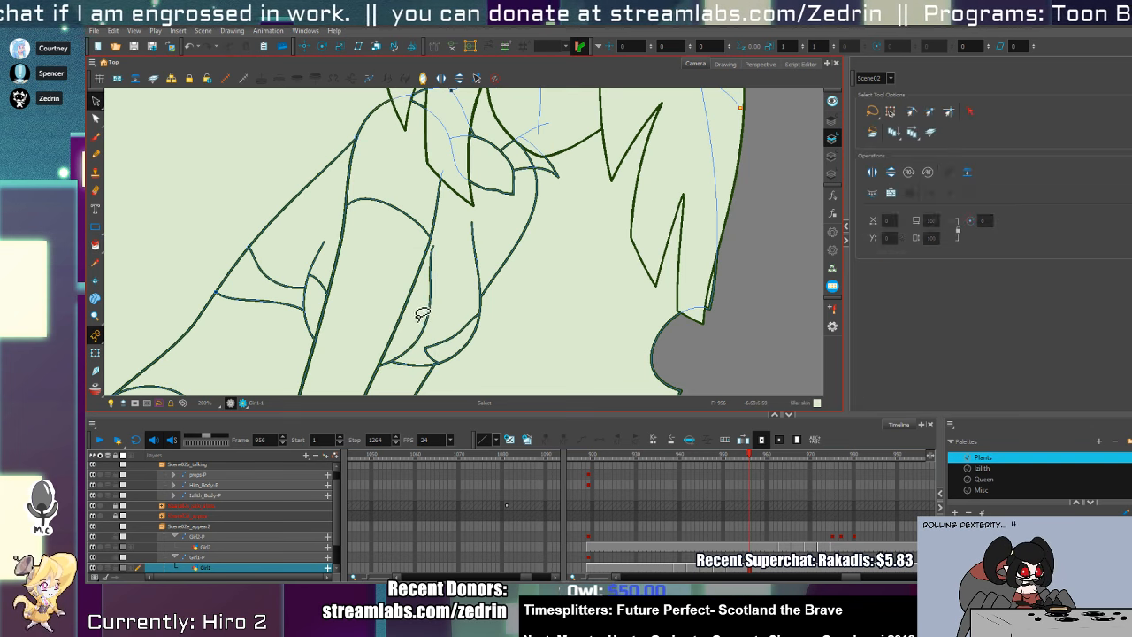
key(ctrl+a)
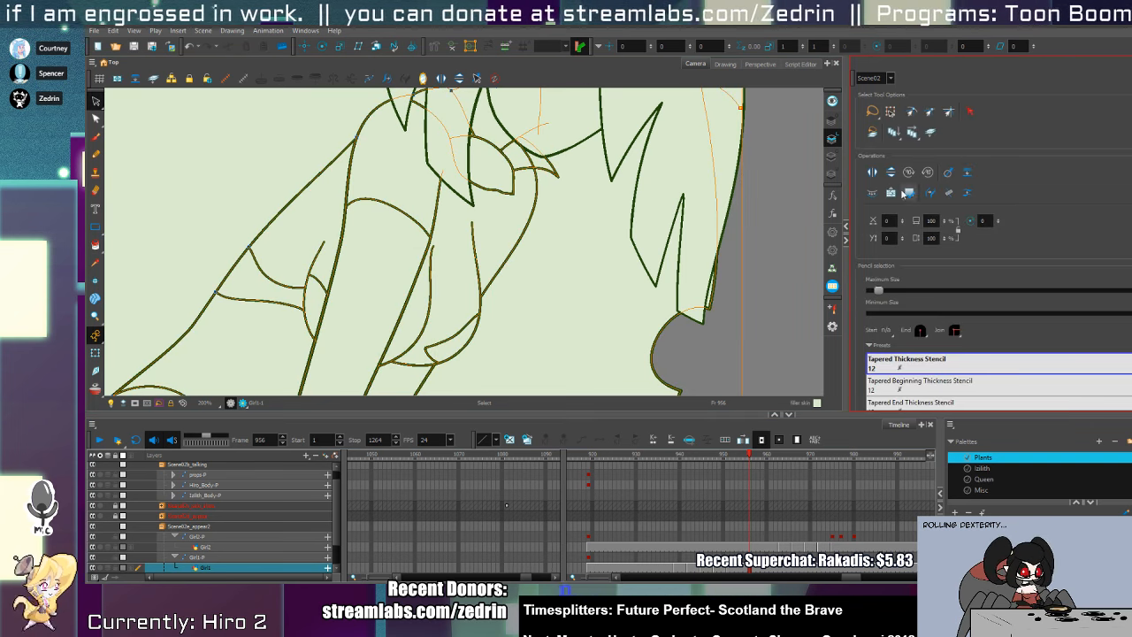
- Examine the whole plant and figure in motion by stepping back and forth through the frames around 951 to 957
key(alt+z)
alt+click(567, 297)
alt+click(567, 297)
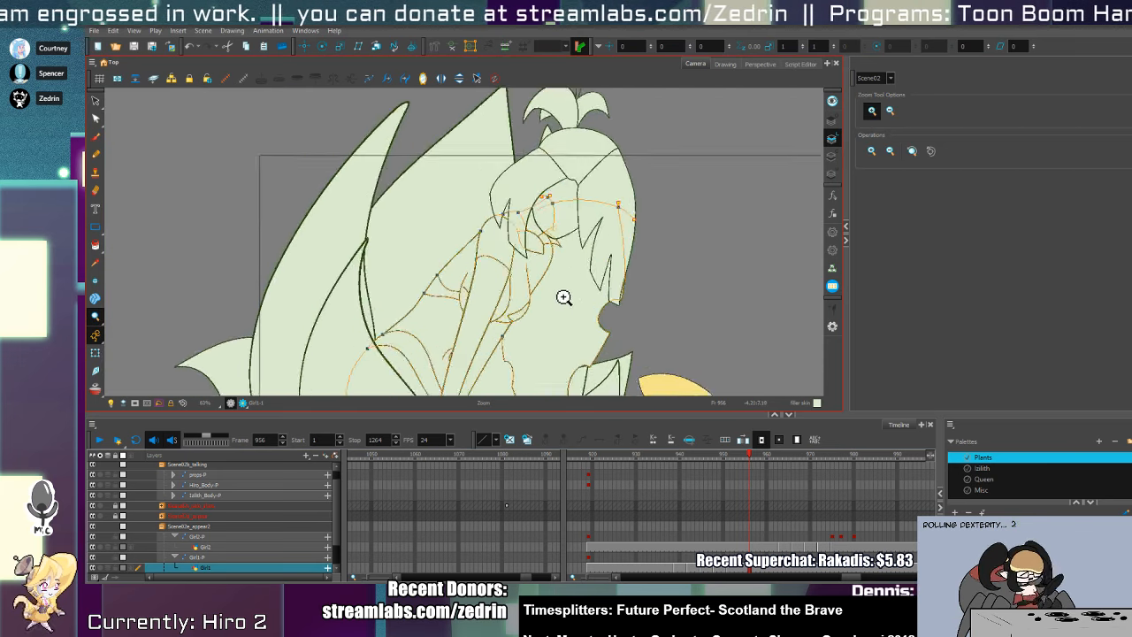
key(shift+t)
key(alt+z)
alt+click(625, 292)
alt+click(625, 292)
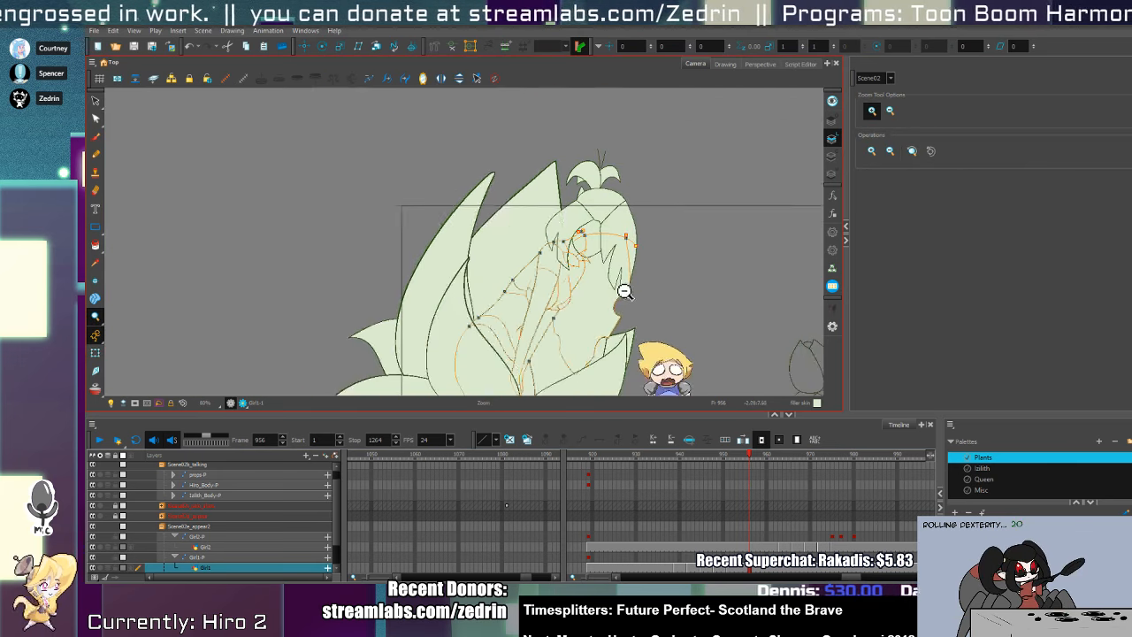
alt+click(625, 292)
drag(638, 324, 556, 261)
key(f)
key(f)
key(f)
key(f)
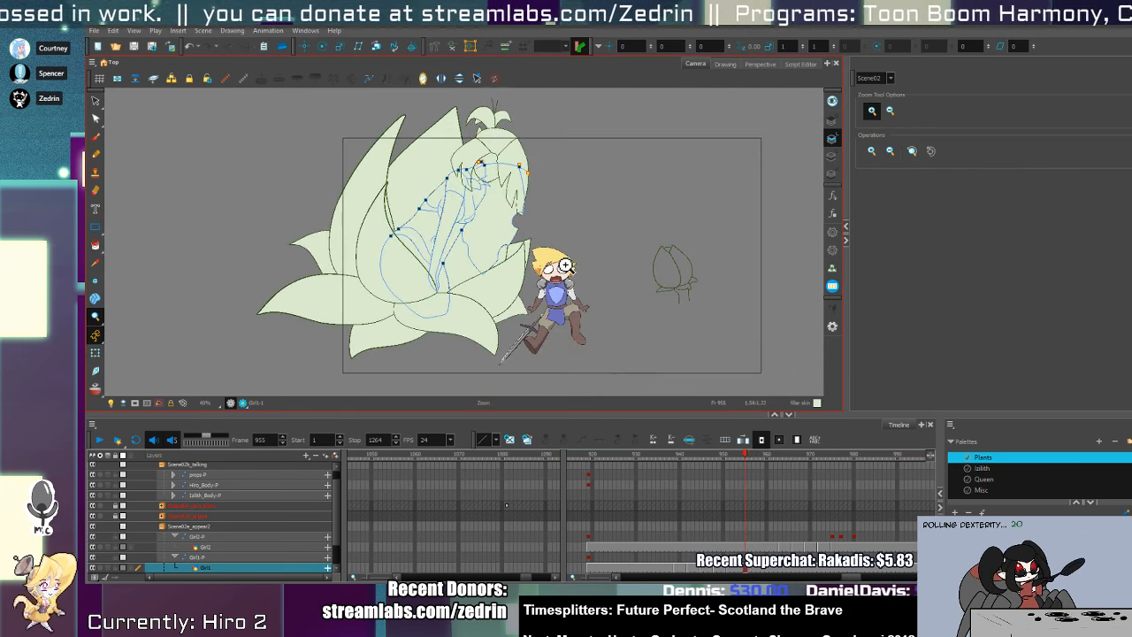
key(g)
key(g)
key(g)
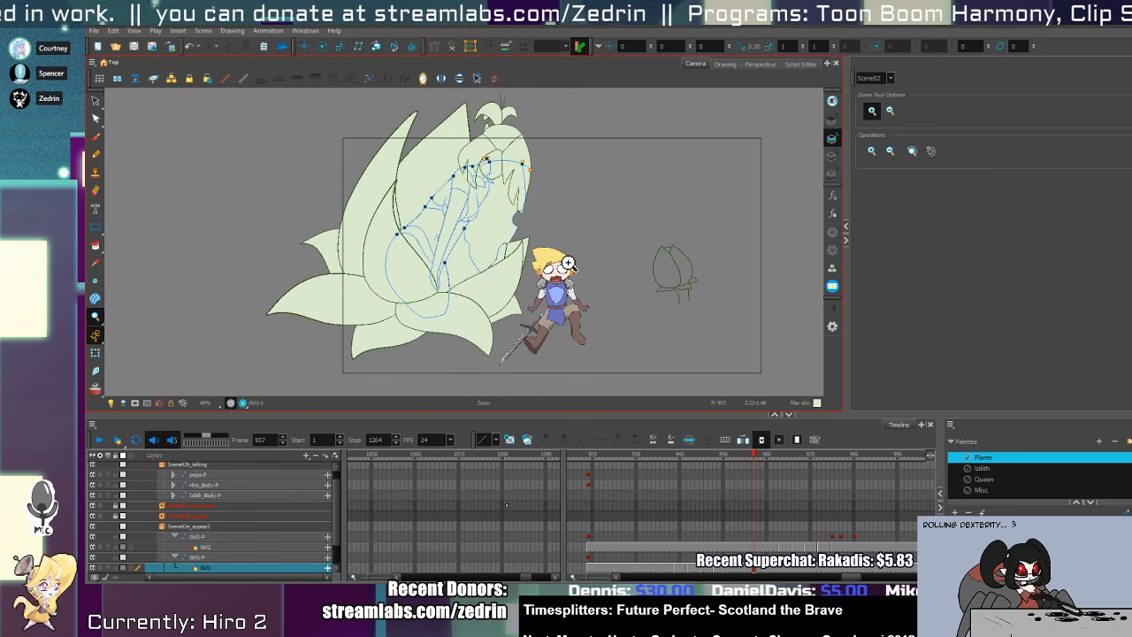
key(g)
key(g)
key(g)
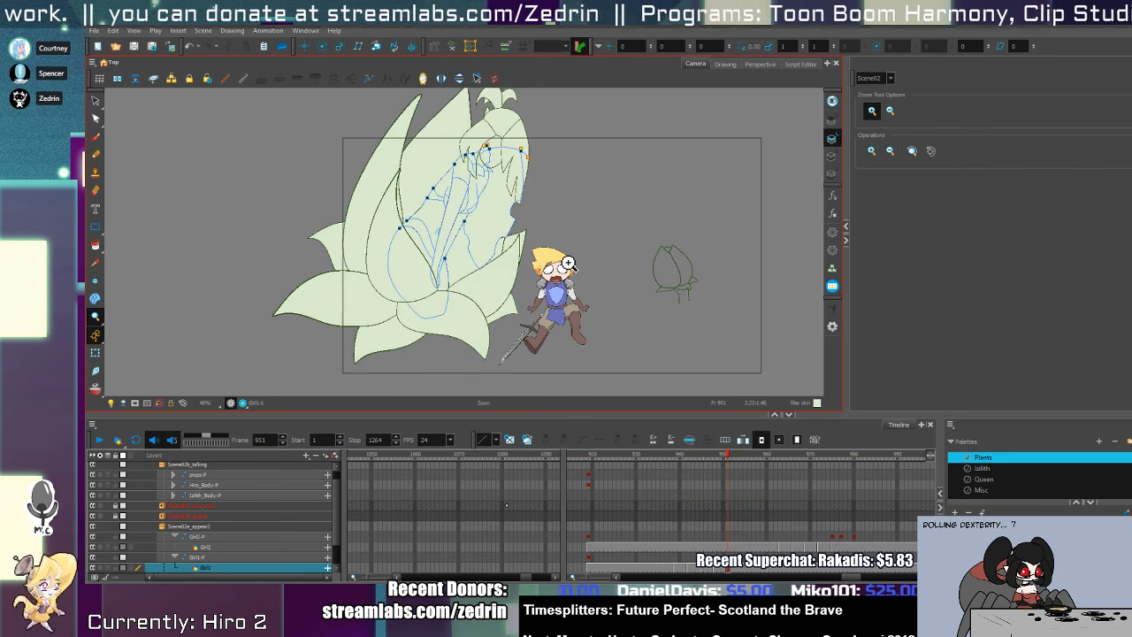
key(g)
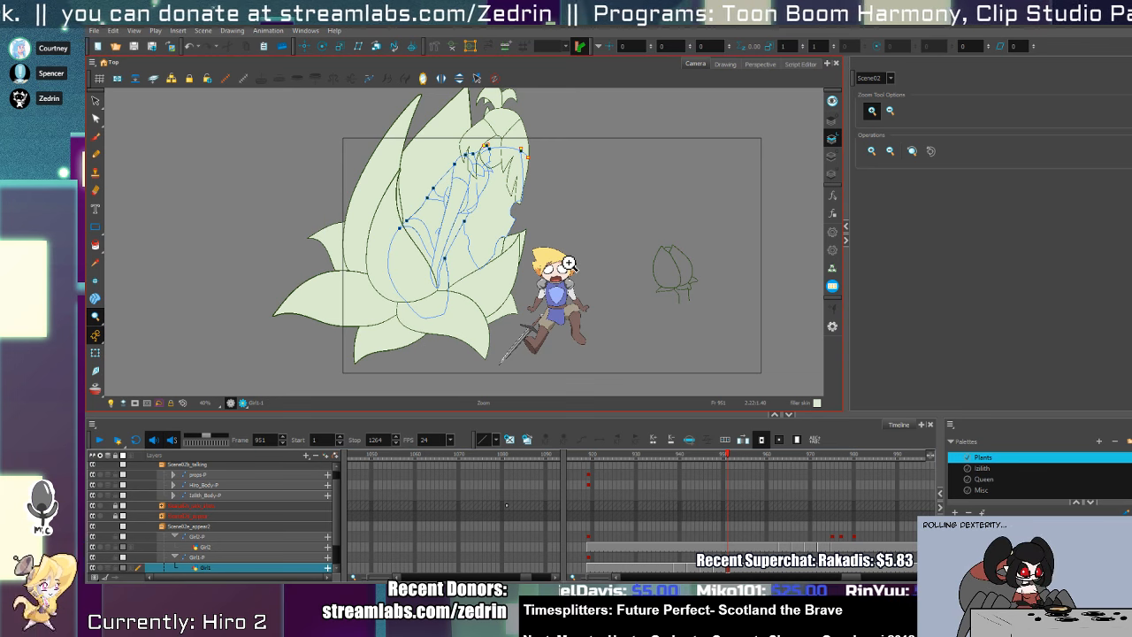
- With onion skin on at frame 950, shift the whole bud drawing to the right and scale it down to match the neighbouring drawings
key(f)
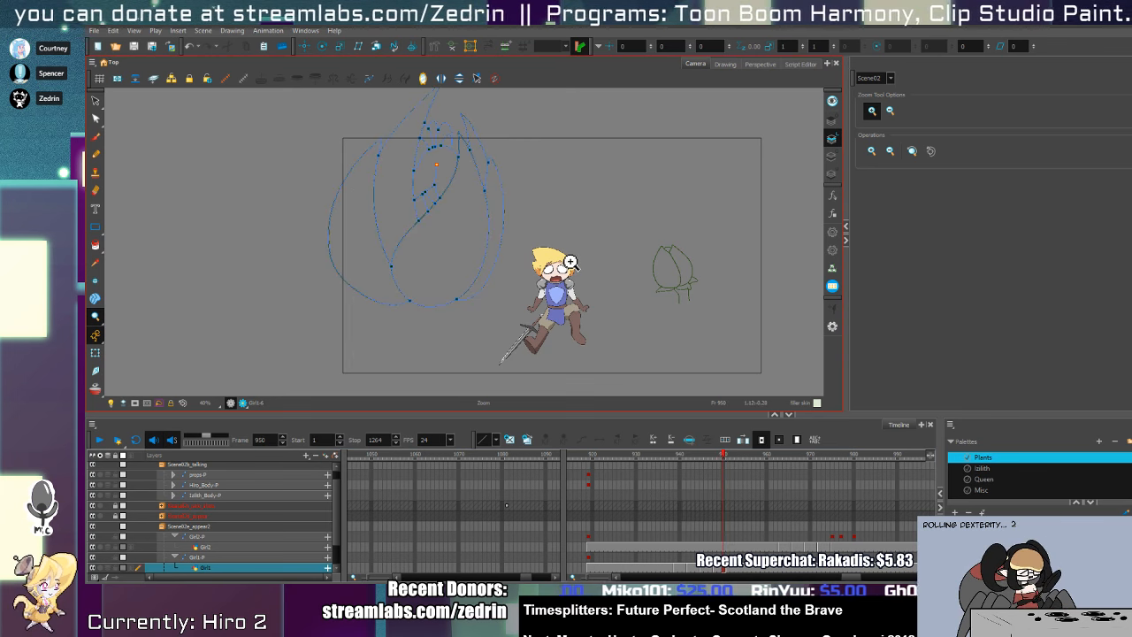
click(95, 391)
key(alt+s)
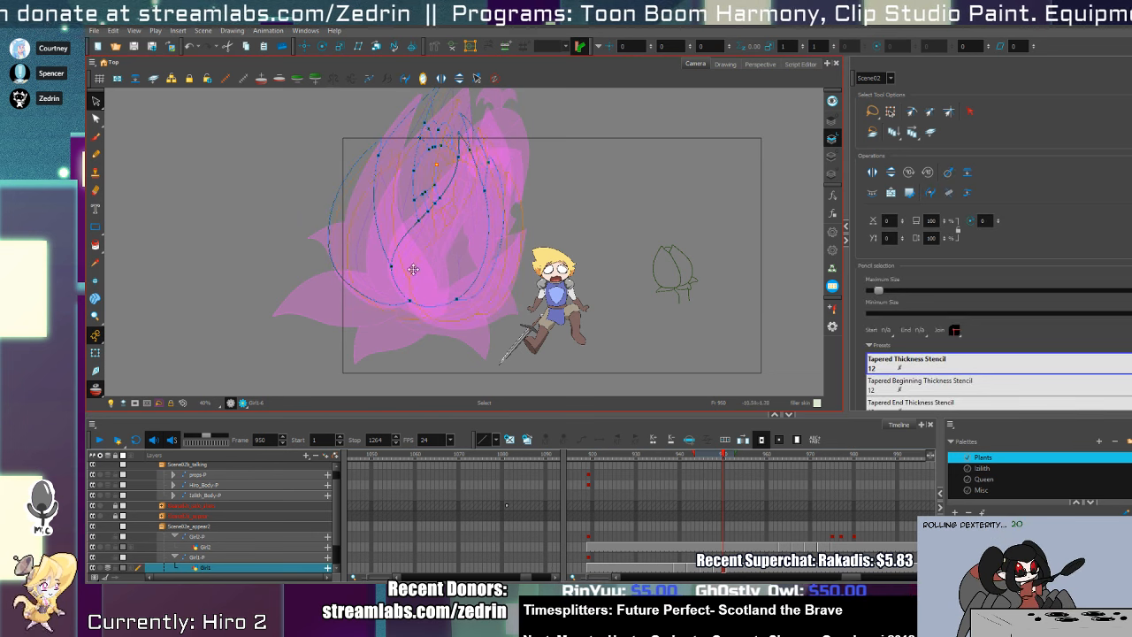
click(413, 271)
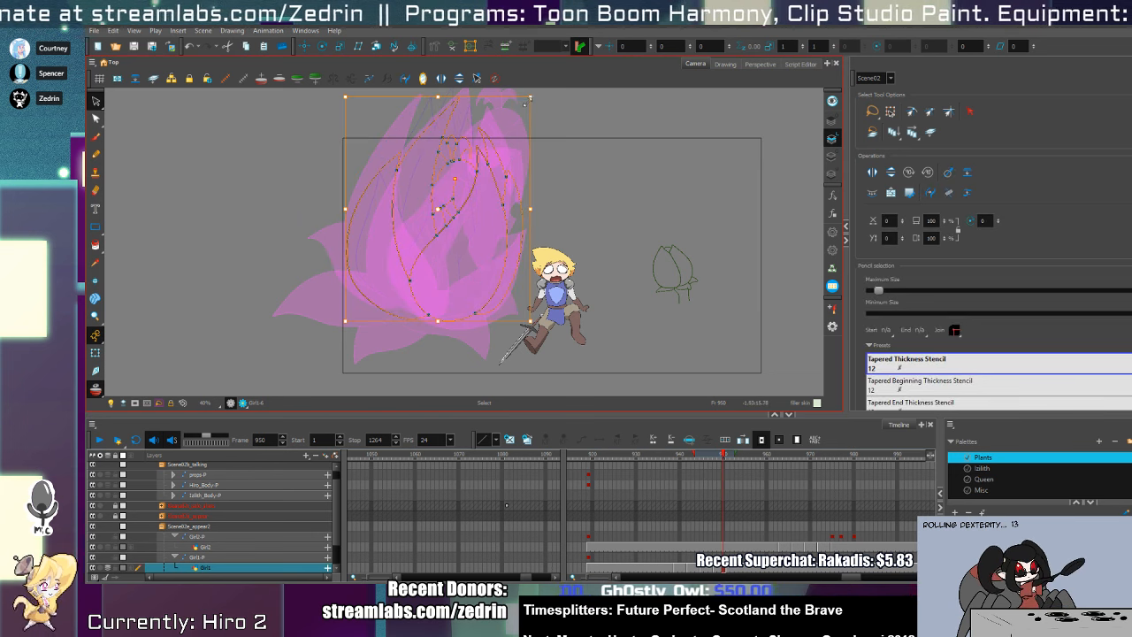
drag(518, 118, 515, 120)
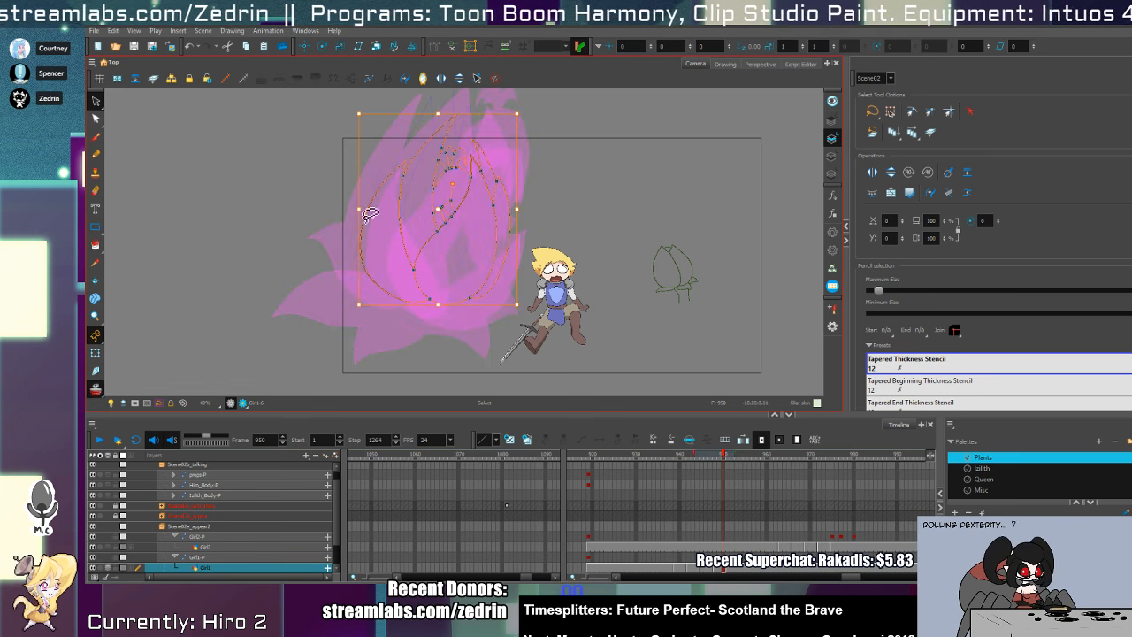
- Examine the bud's opening motion up close by flipping through the frames around 948 to 950
key(alt+z)
click(406, 204)
key(.)
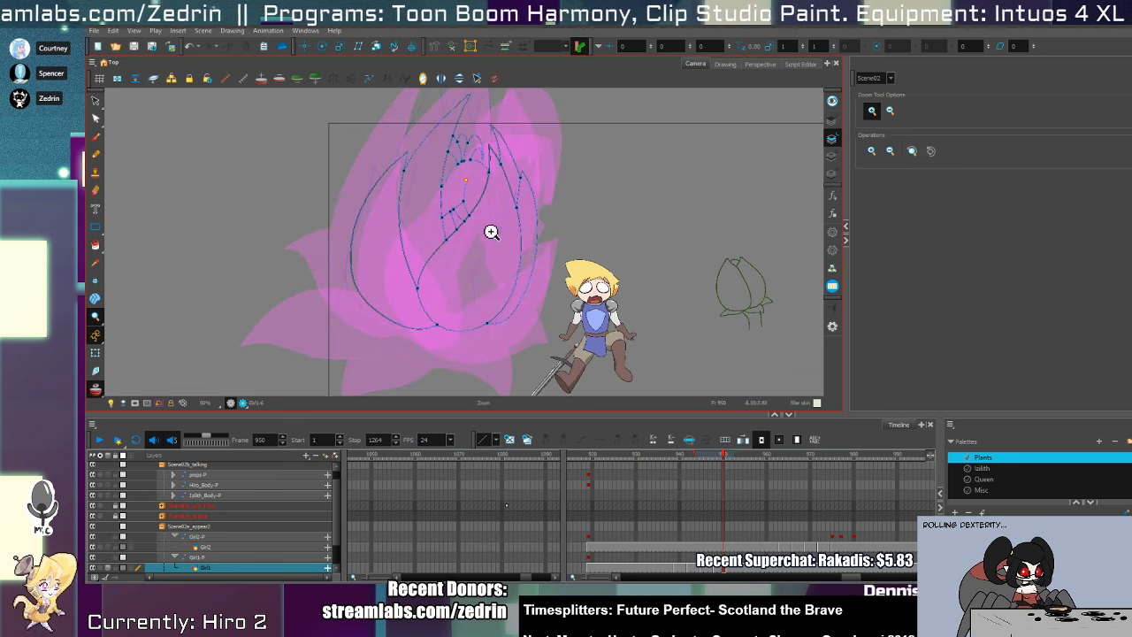
click(600, 191)
key(.)
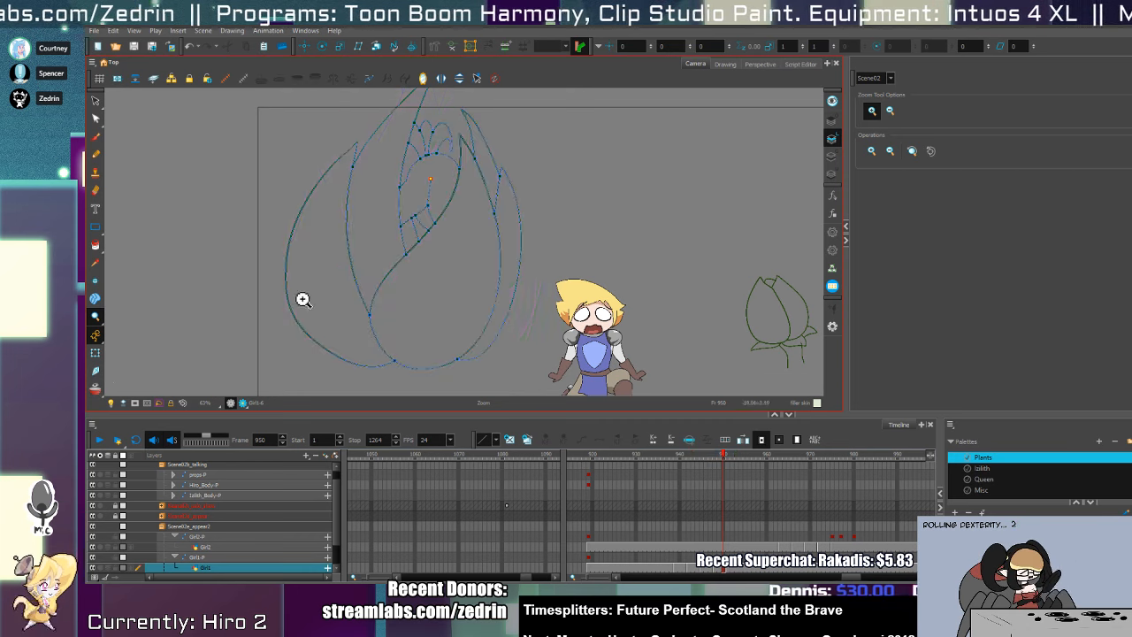
key(.)
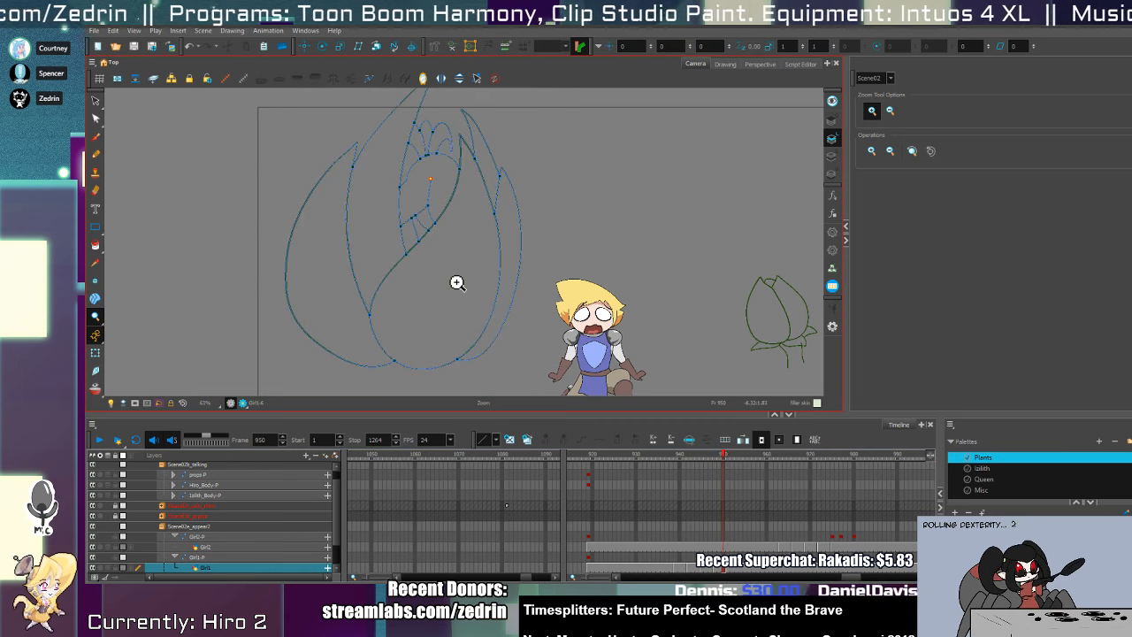
key(.)
key(.)
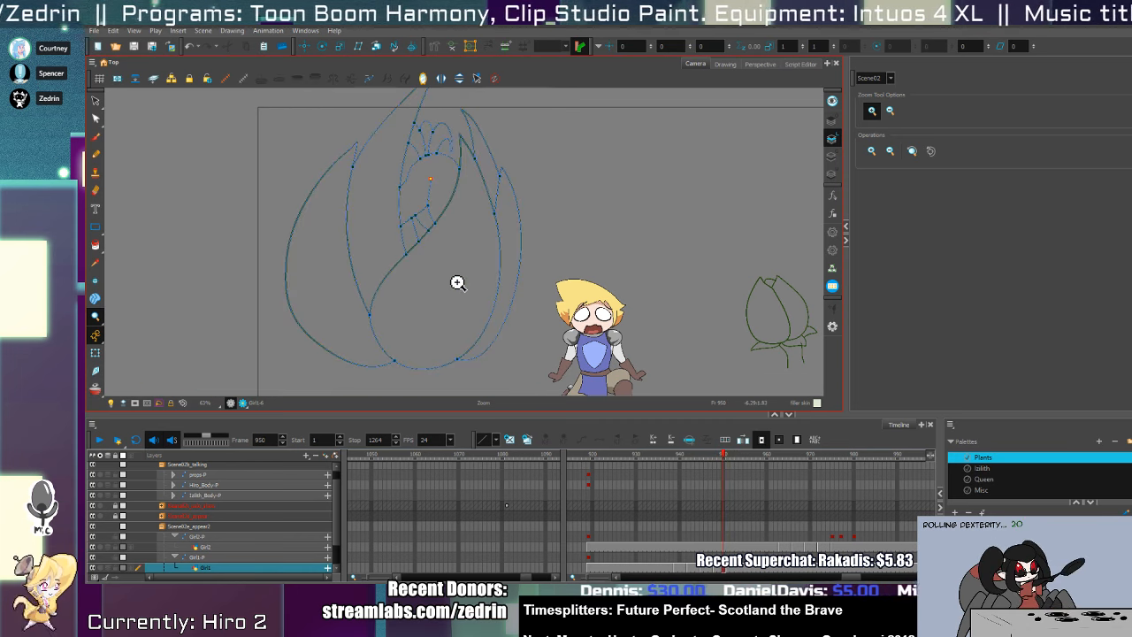
key(.)
key(.)
key(.)
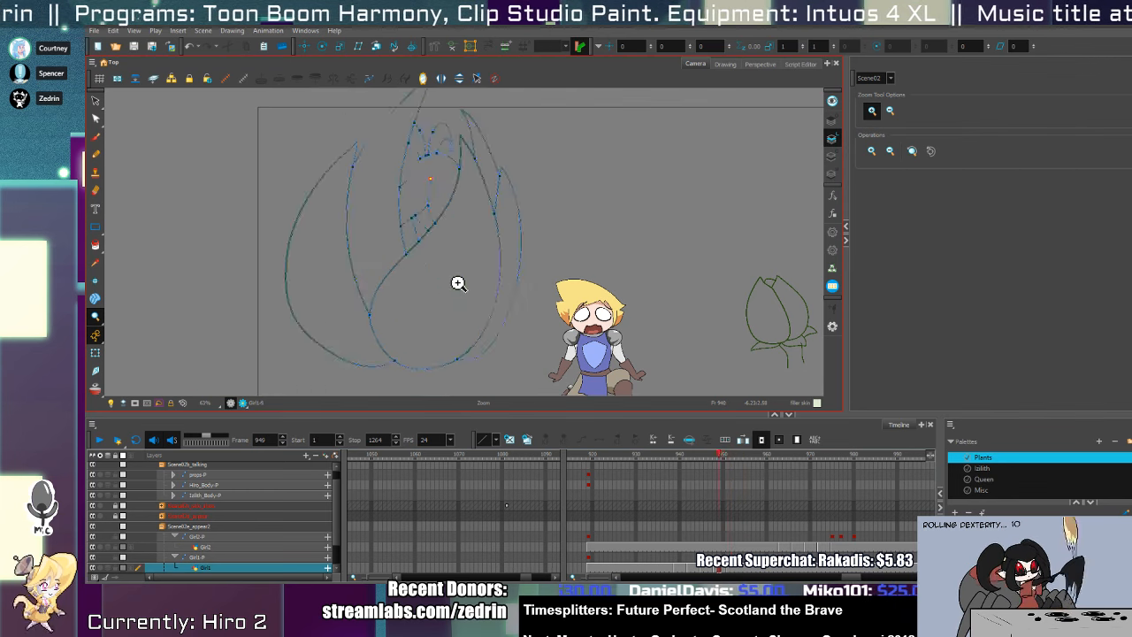
key(.)
key(.)
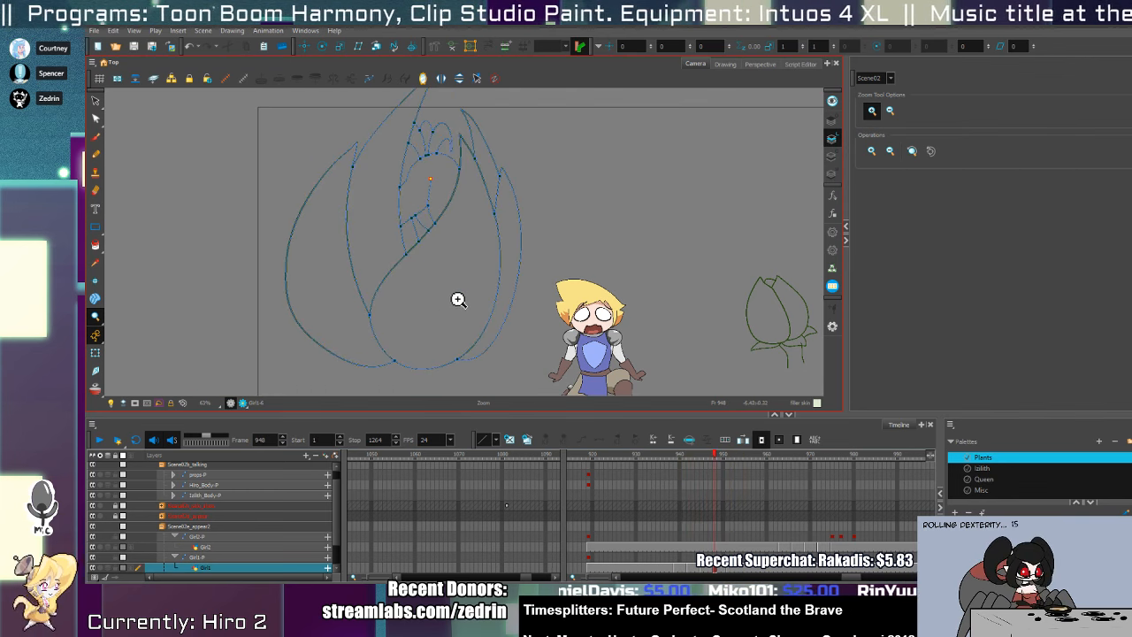
- At frame 947, select the whole bud drawing, shift it to the right and scale it down slightly against the onion skin
key(alt+s)
click(96, 390)
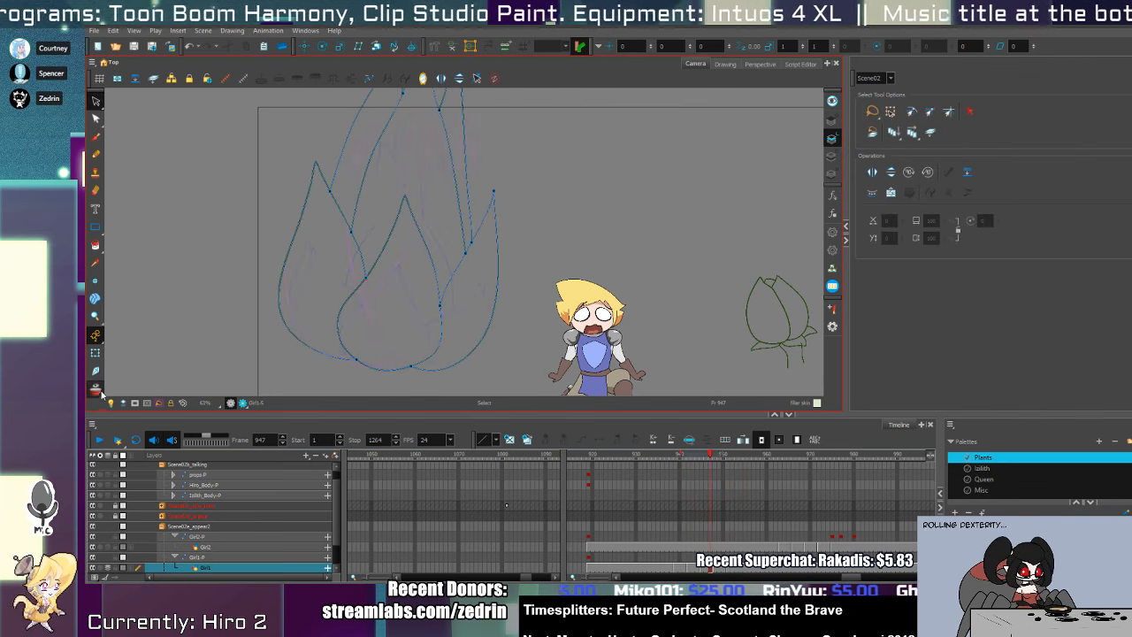
key(ctrl+a)
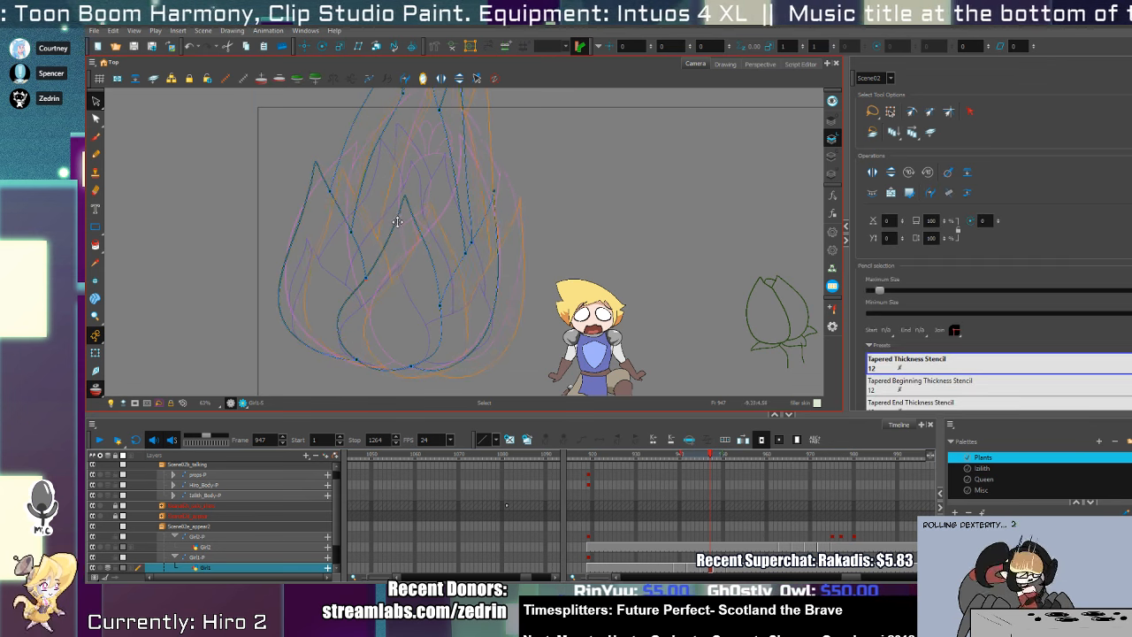
key(ctrl+z)
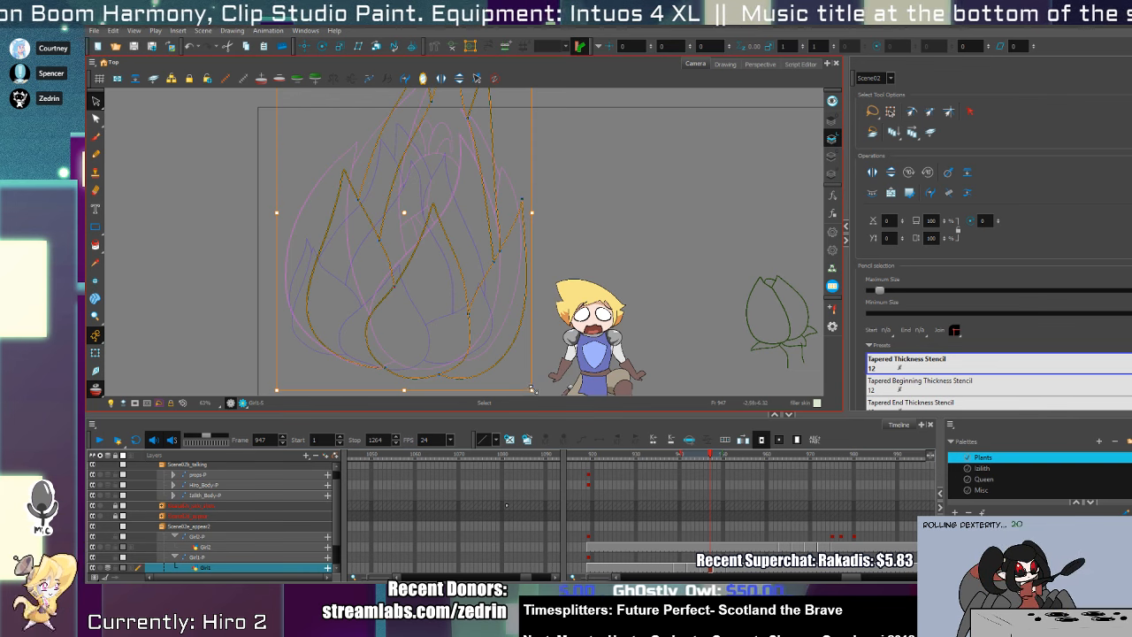
drag(524, 379, 465, 310)
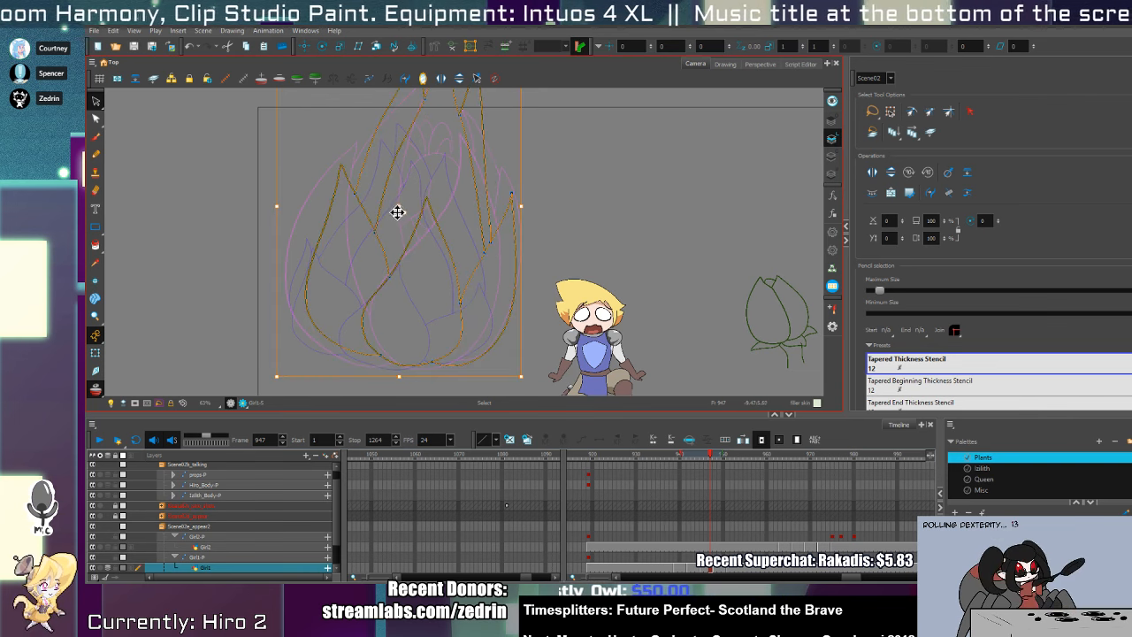
key(ctrl+z)
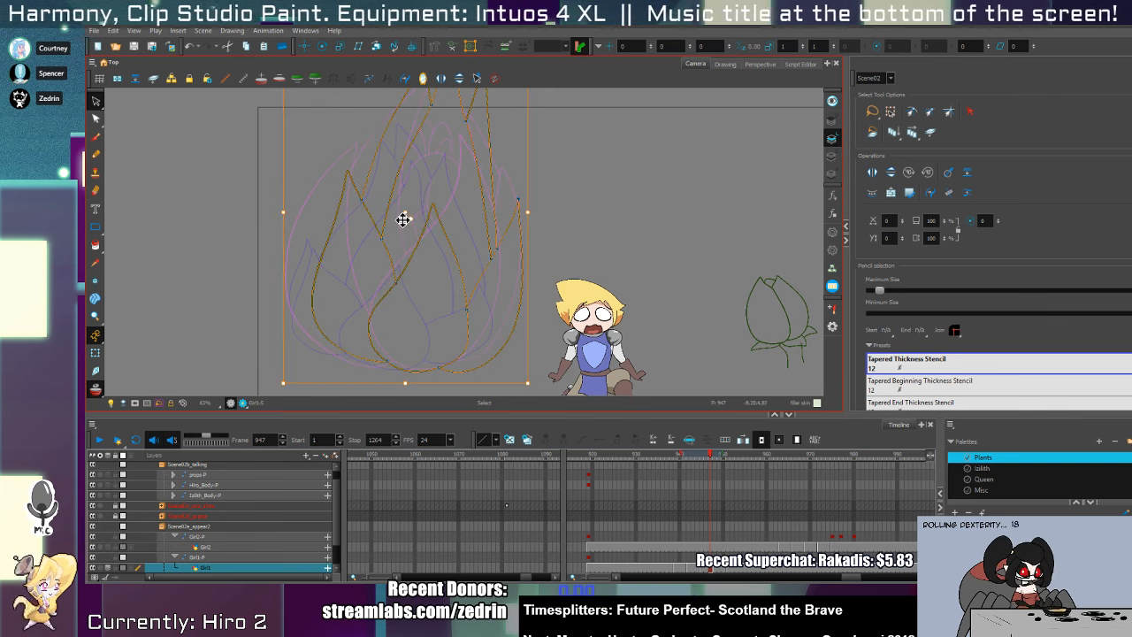
- At frame 944, move the whole bud drawing to the right and widen it to line up with the adjacent poses
key(comma)
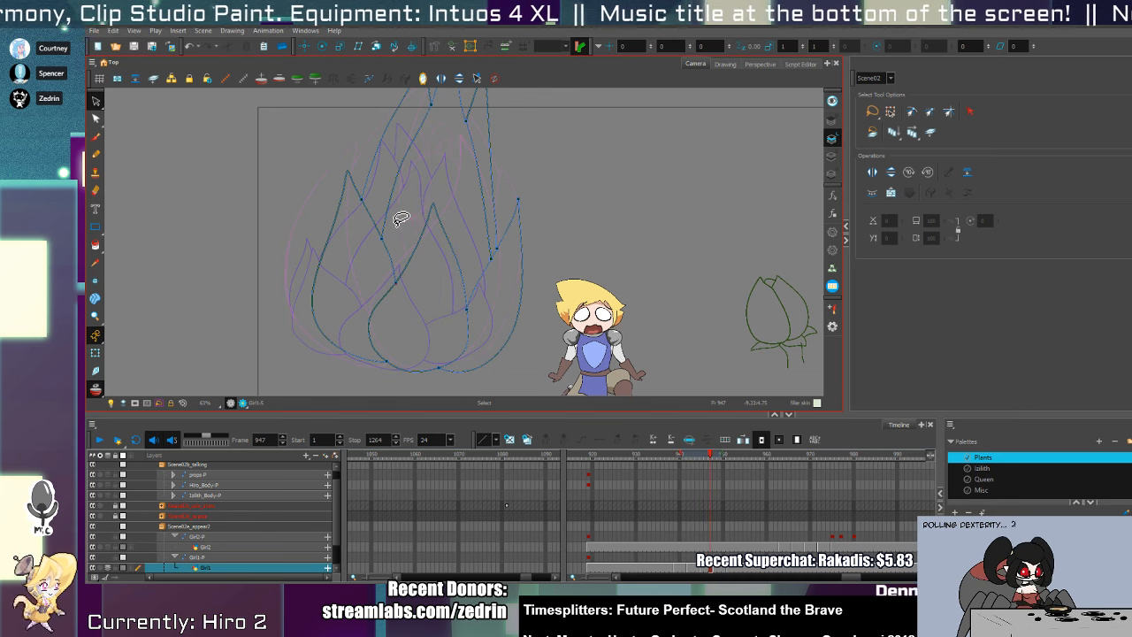
key(comma)
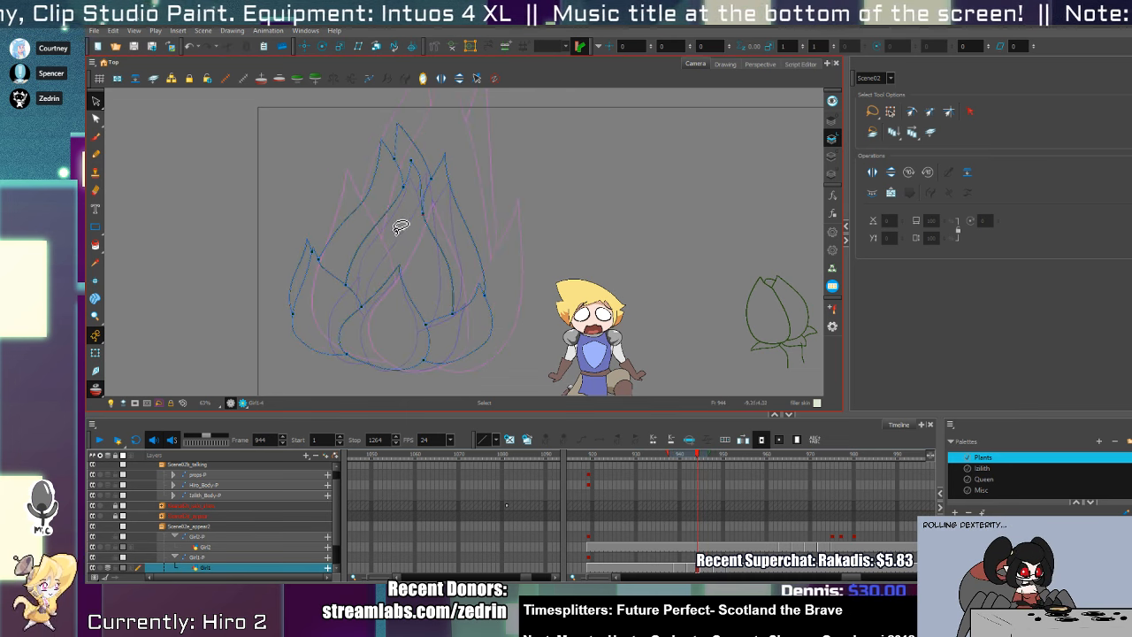
key(ctrl+a)
drag(420, 307, 437, 313)
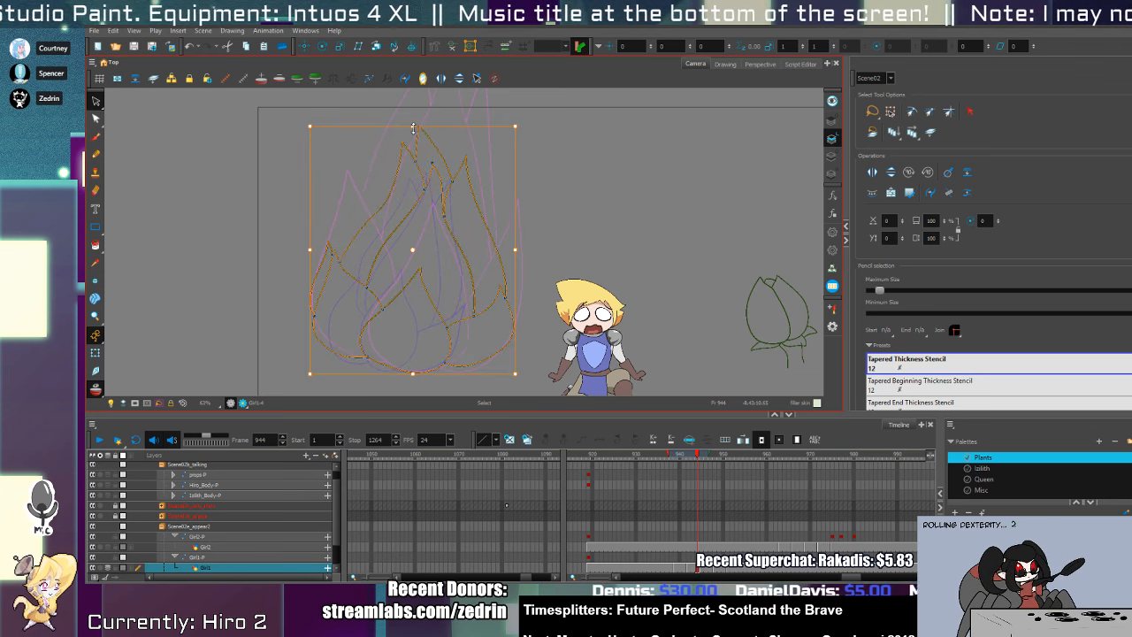
drag(413, 129, 412, 132)
drag(516, 253, 523, 253)
drag(419, 260, 425, 261)
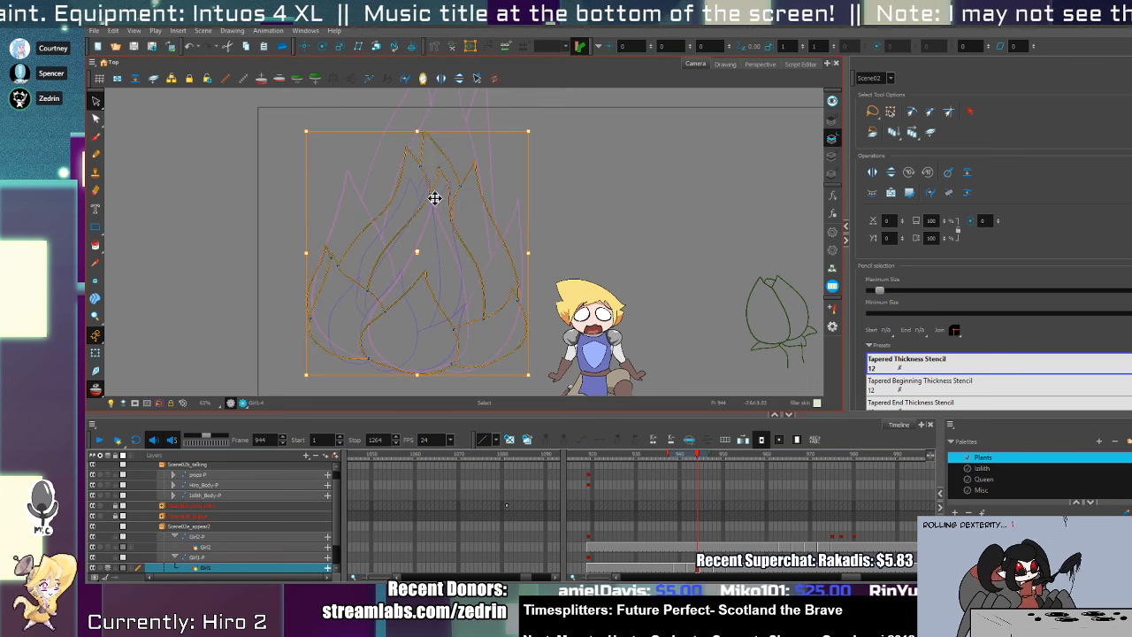
drag(416, 132, 415, 125)
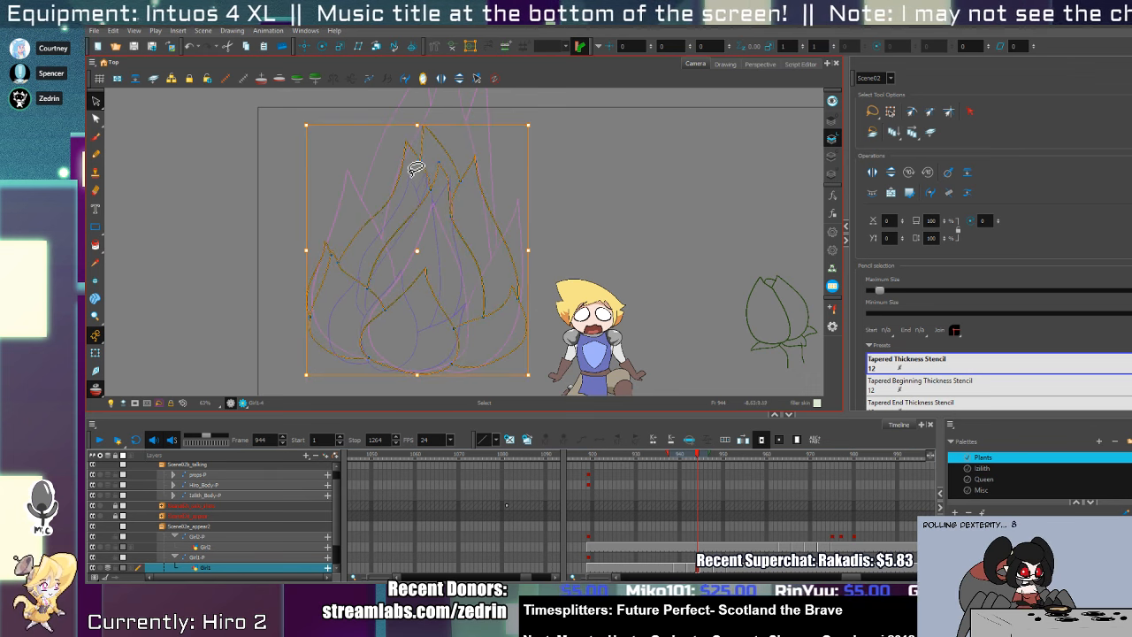
- At frame 941, shift the whole bud drawing to the right and stretch it slightly taller and wider
key(comma)
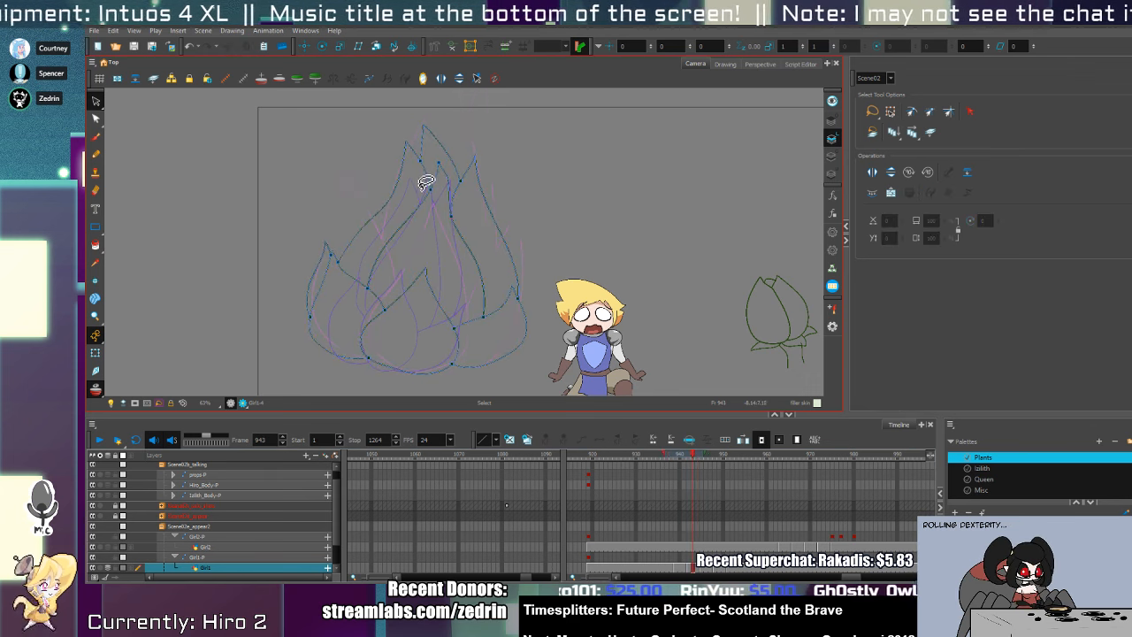
key(period)
key(comma)
key(comma)
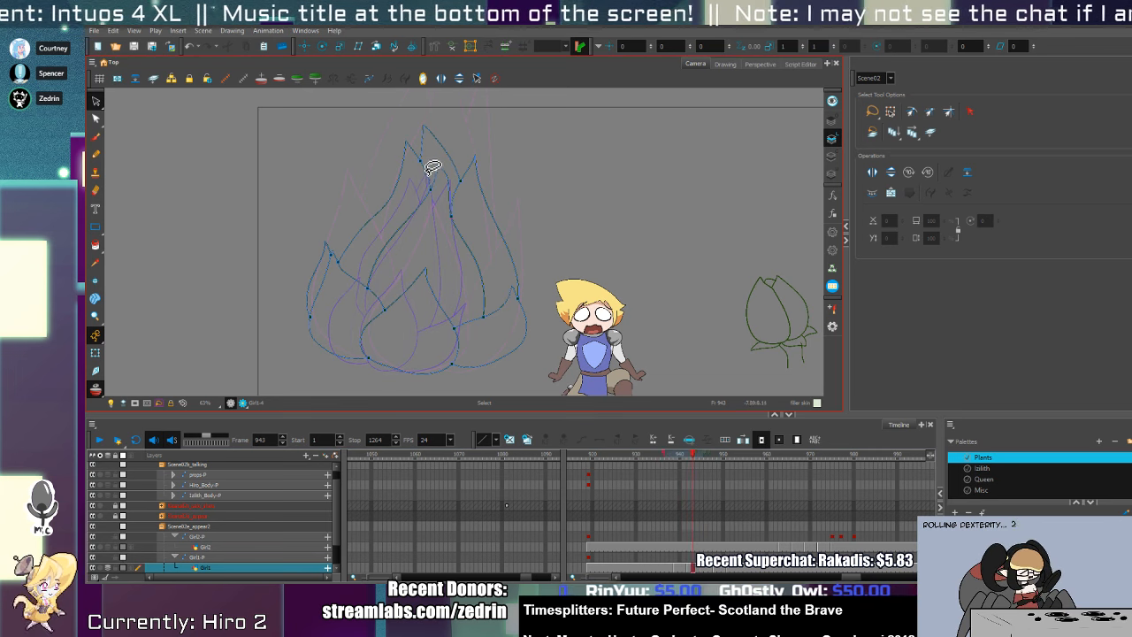
key(comma)
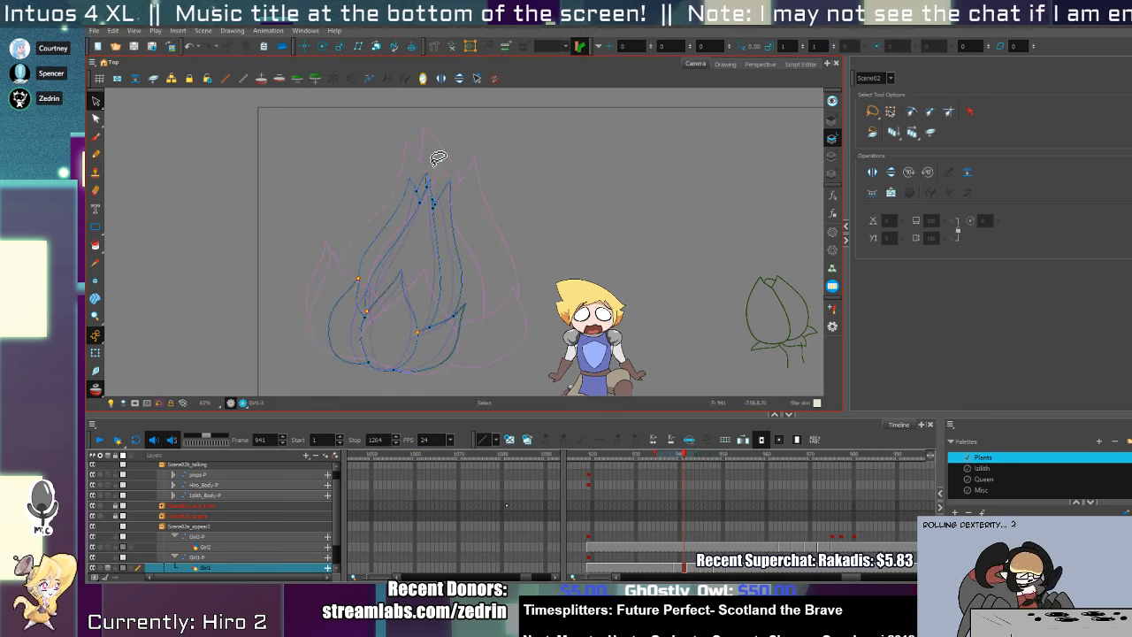
key(ctrl+a)
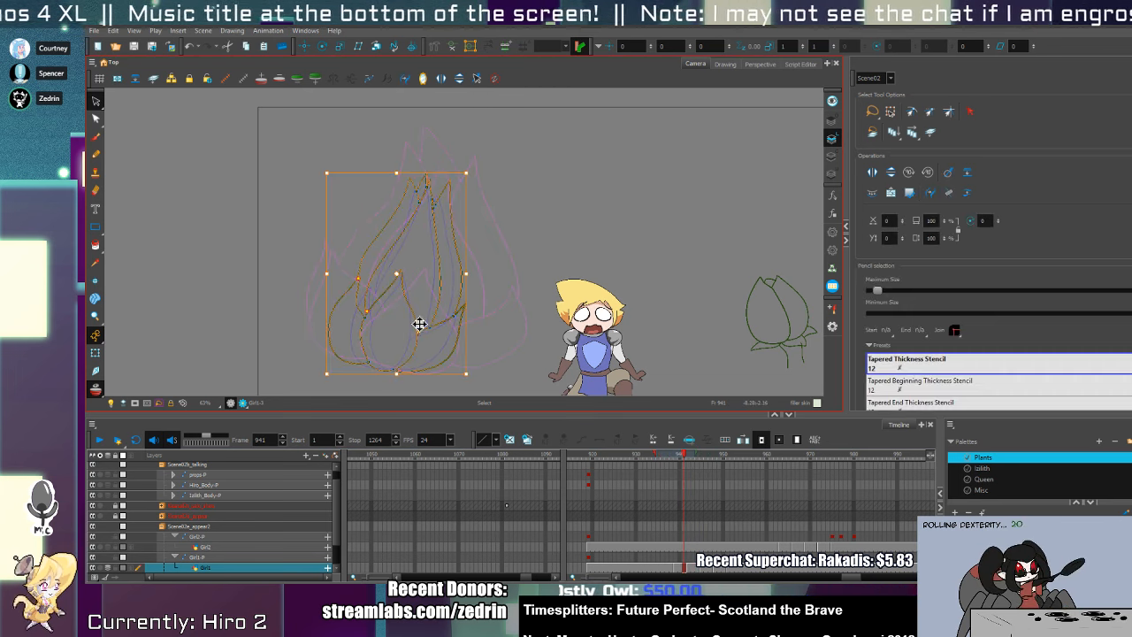
drag(437, 312, 443, 315)
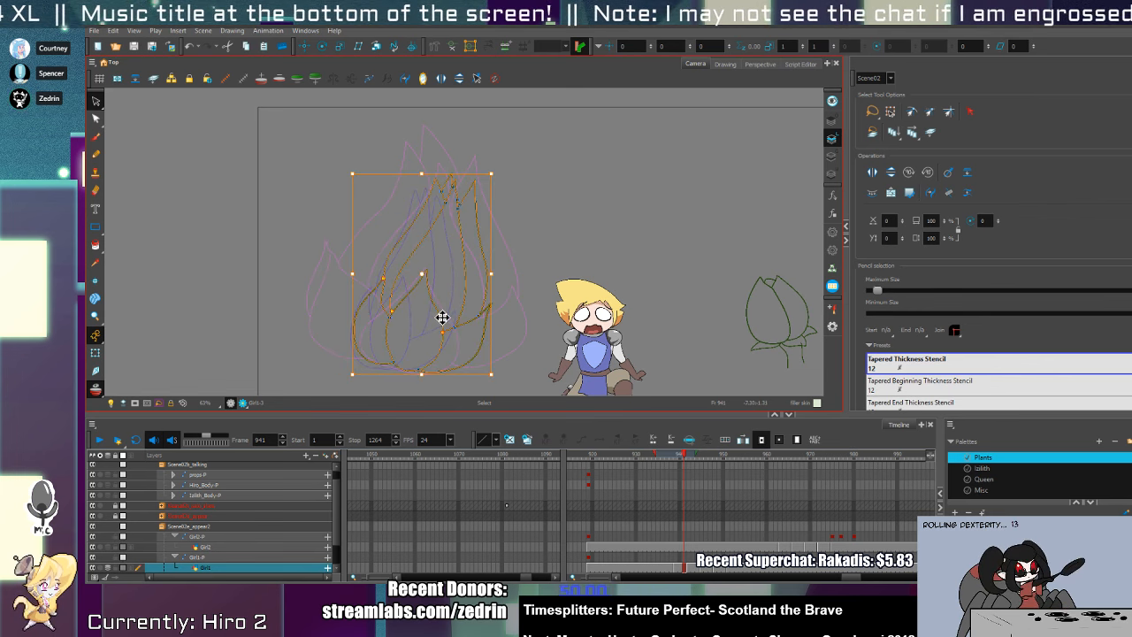
drag(421, 174, 421, 164)
drag(351, 270, 348, 270)
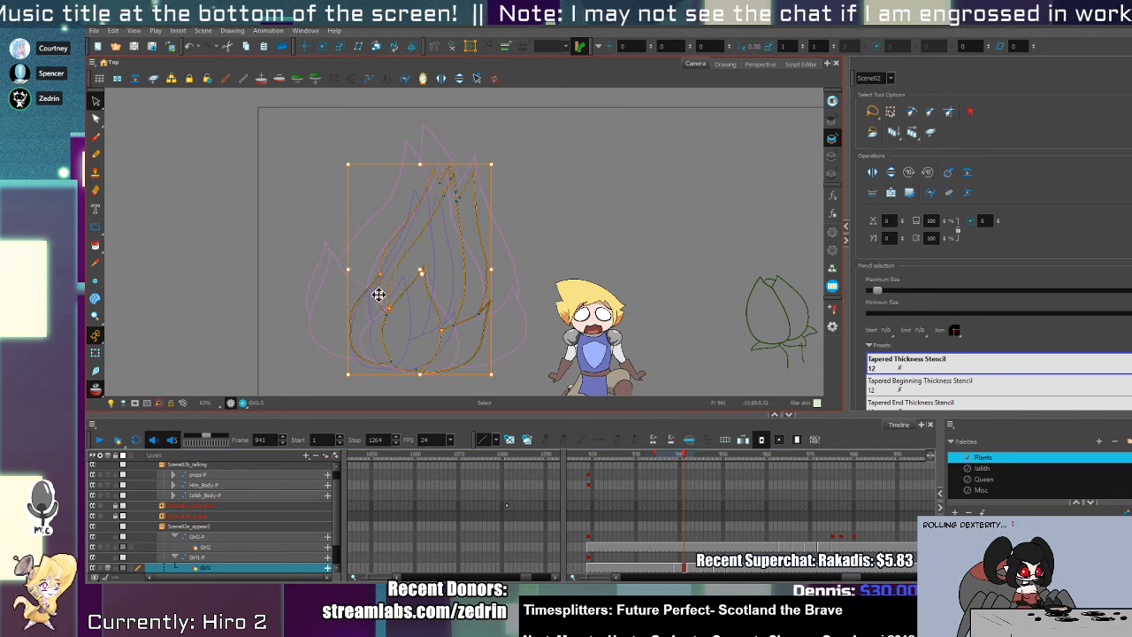
- At frame 937, move the small bud drawing right and slightly down, making it a little wider and shorter
click(670, 574)
key(ctrl+a)
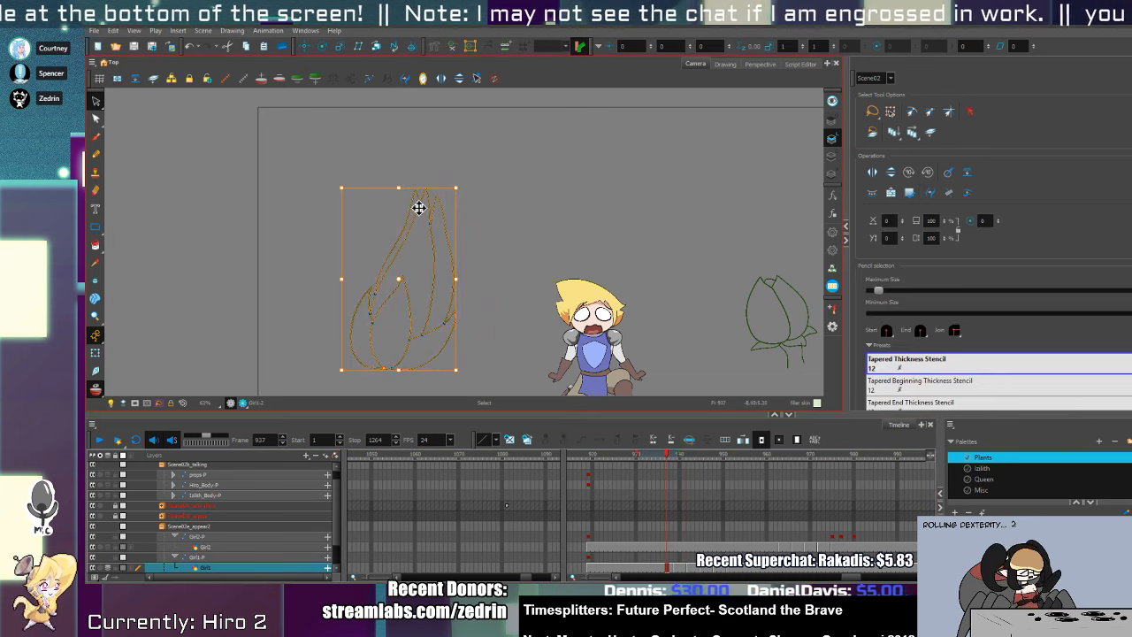
drag(463, 186, 473, 204)
drag(407, 294, 434, 299)
drag(361, 311, 427, 305)
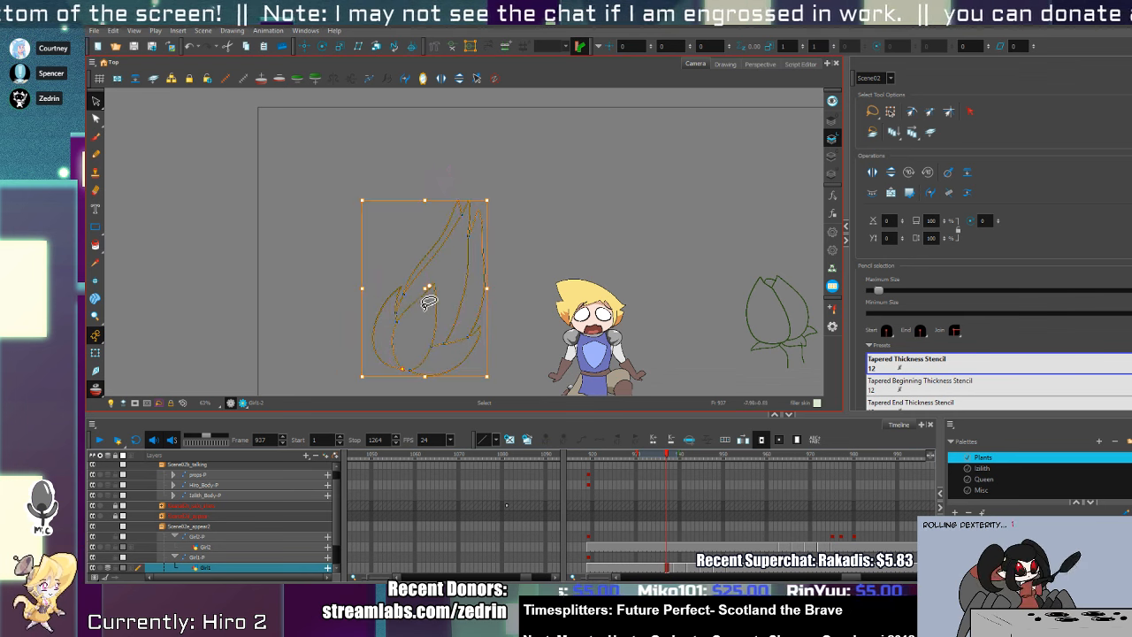
- Examine the plant's growth motion by flipping back and forth through the frames between about 931 and 958
key(Escape)
key(period)
key(period)
key(period)
key(period)
key(period)
key(period)
key(period)
key(period)
key(period)
key(period)
key(period)
key(period)
key(period)
key(period)
key(period)
key(period)
key(period)
key(period)
key(period)
key(period)
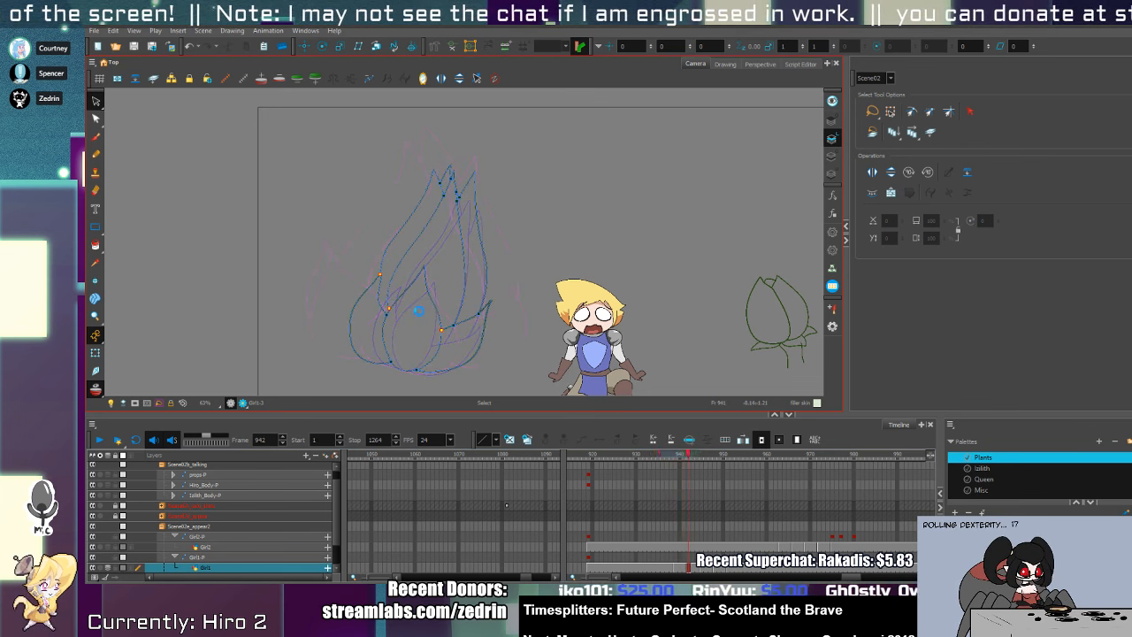
key(comma)
key(comma)
key(comma)
key(comma)
key(comma)
key(comma)
key(comma)
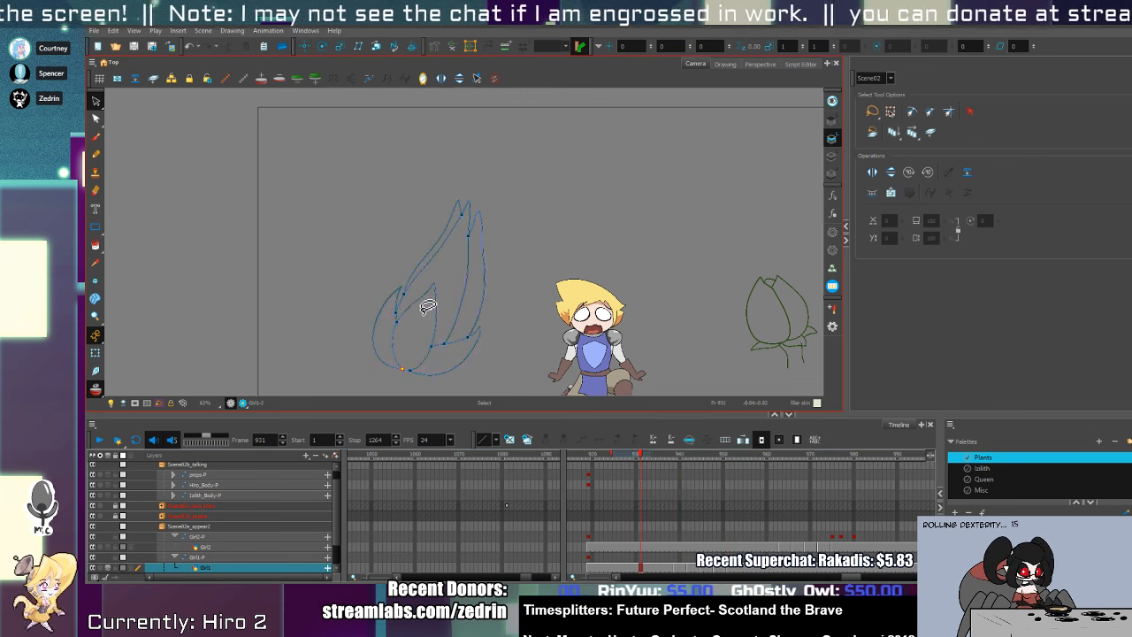
key(comma)
key(comma)
key(comma)
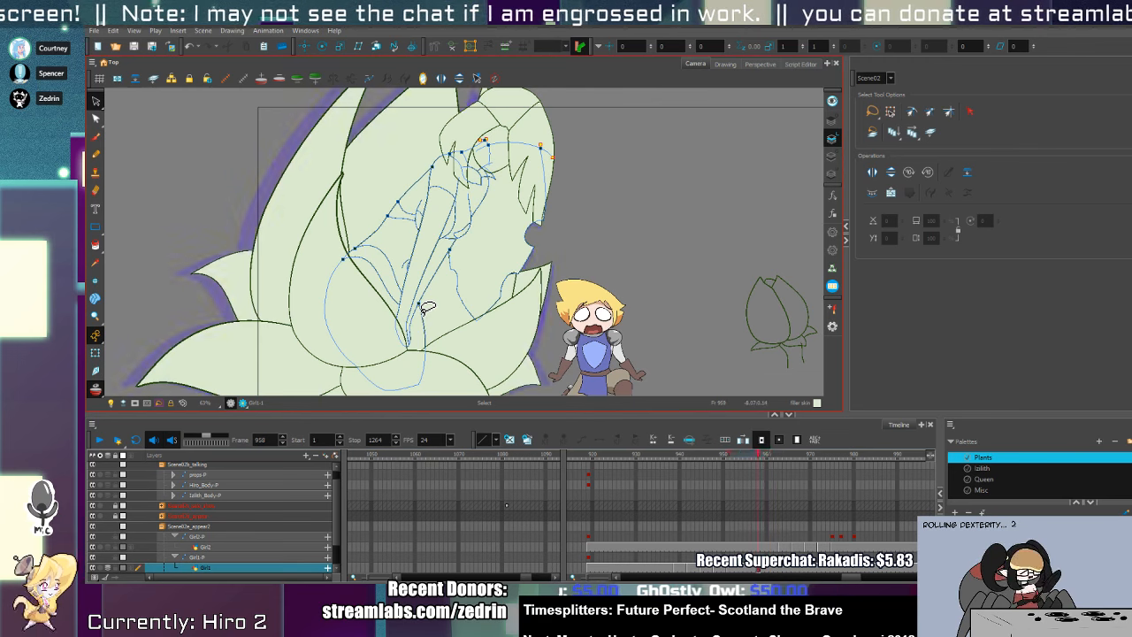
key(period)
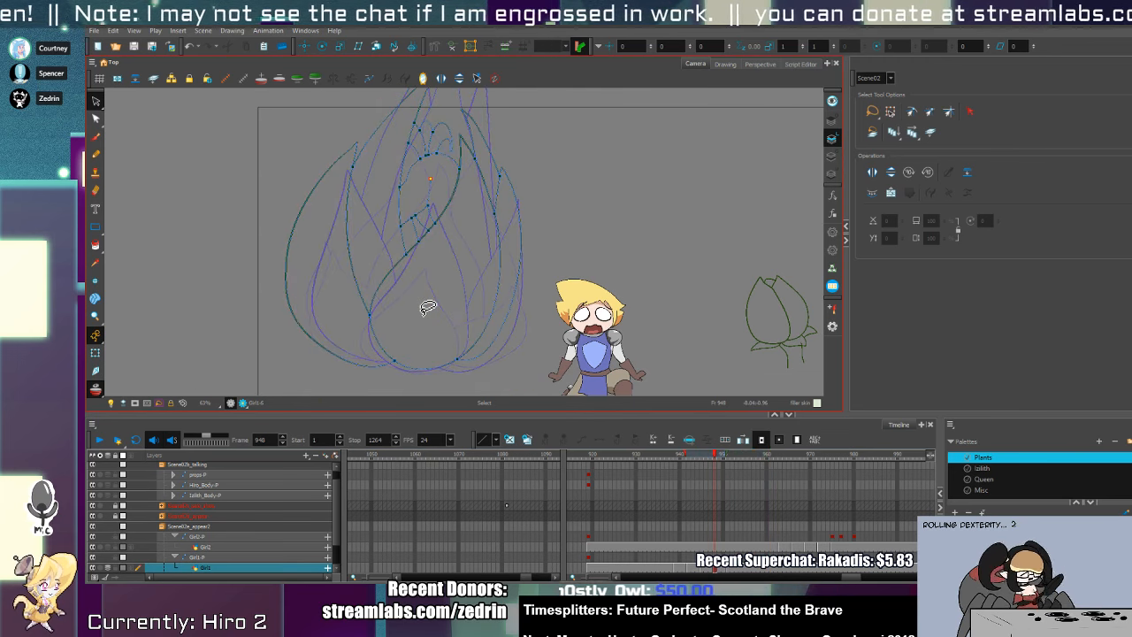
key(period)
key(comma)
key(comma)
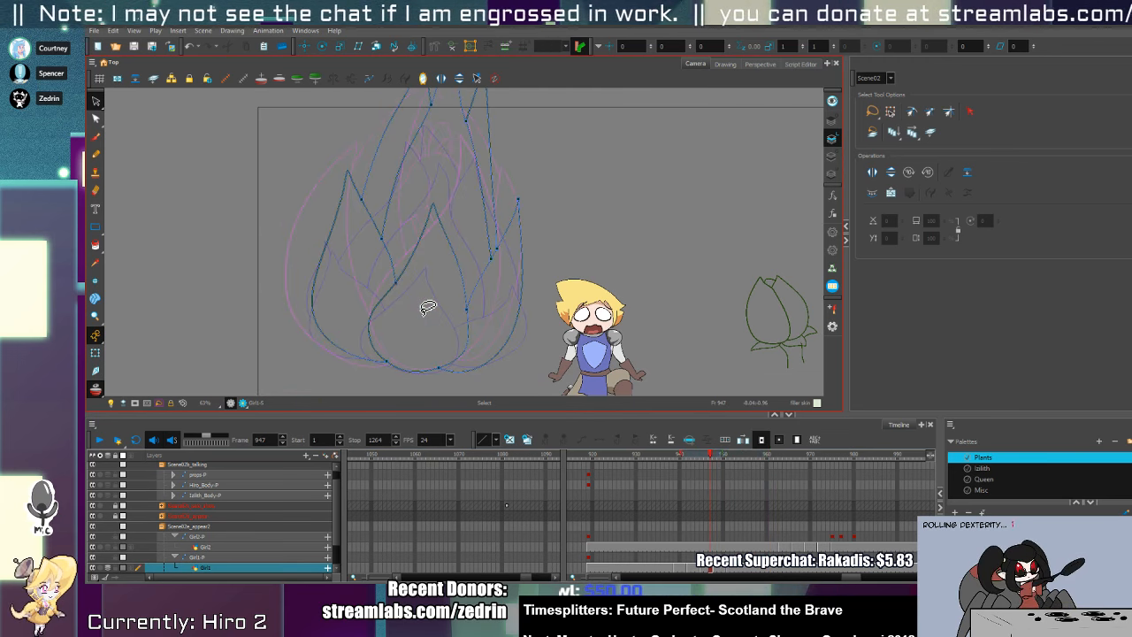
- At frame 947, reshape the front petal with the Contour Editor, raising its tip and bowing its right edge outward
key(alt+q)
click(445, 215)
click(453, 200)
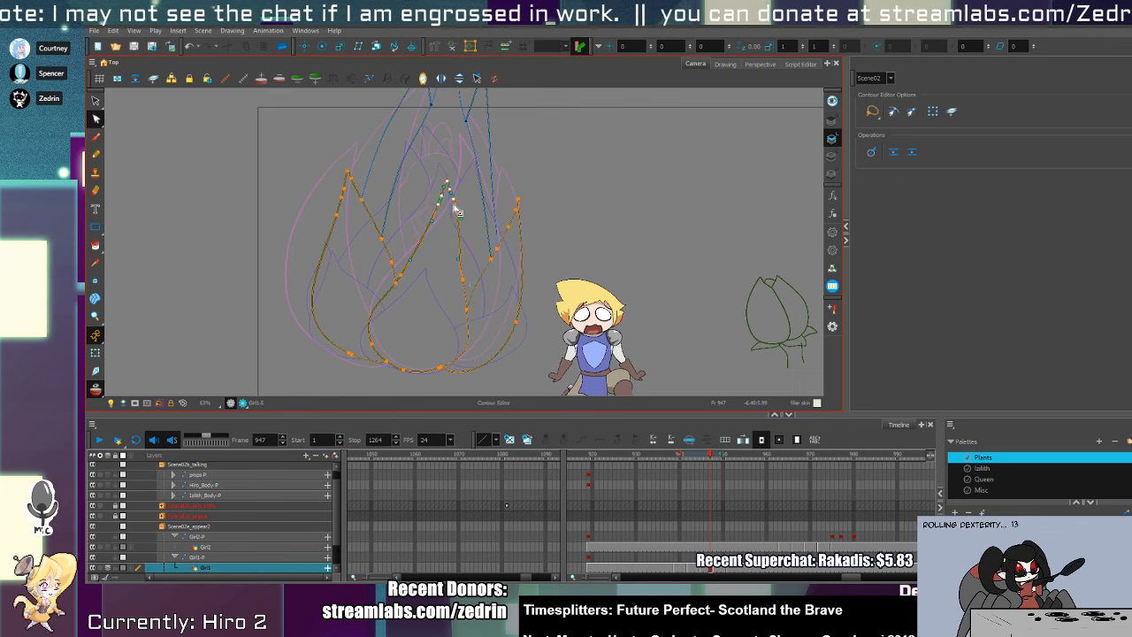
key(alt+t)
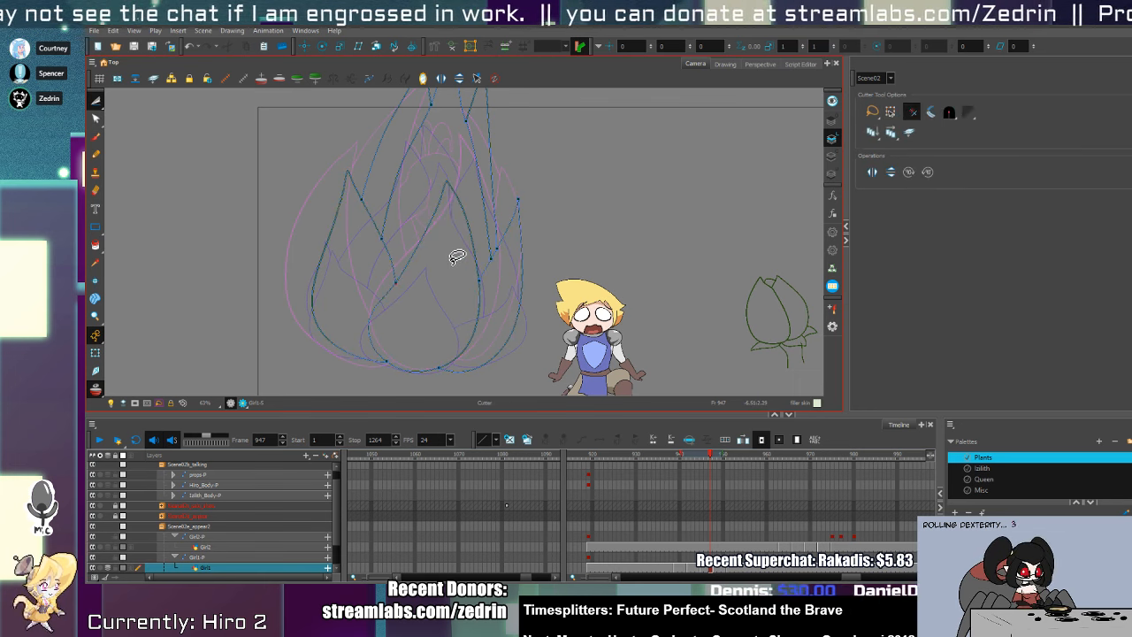
- At frame 947, refine the tall back petals with the Contour Editor, bowing the right back petal's outer edge slightly outward
drag(434, 194, 468, 283)
key(alt+q)
click(408, 236)
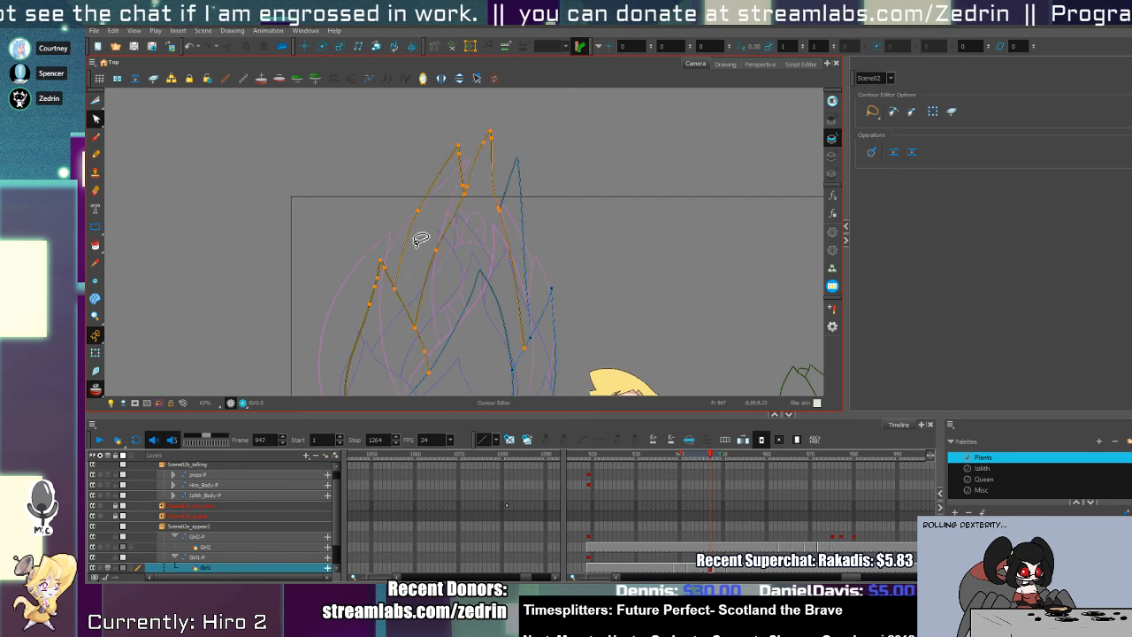
key(alt+z)
scroll(432, 235, down, 2)
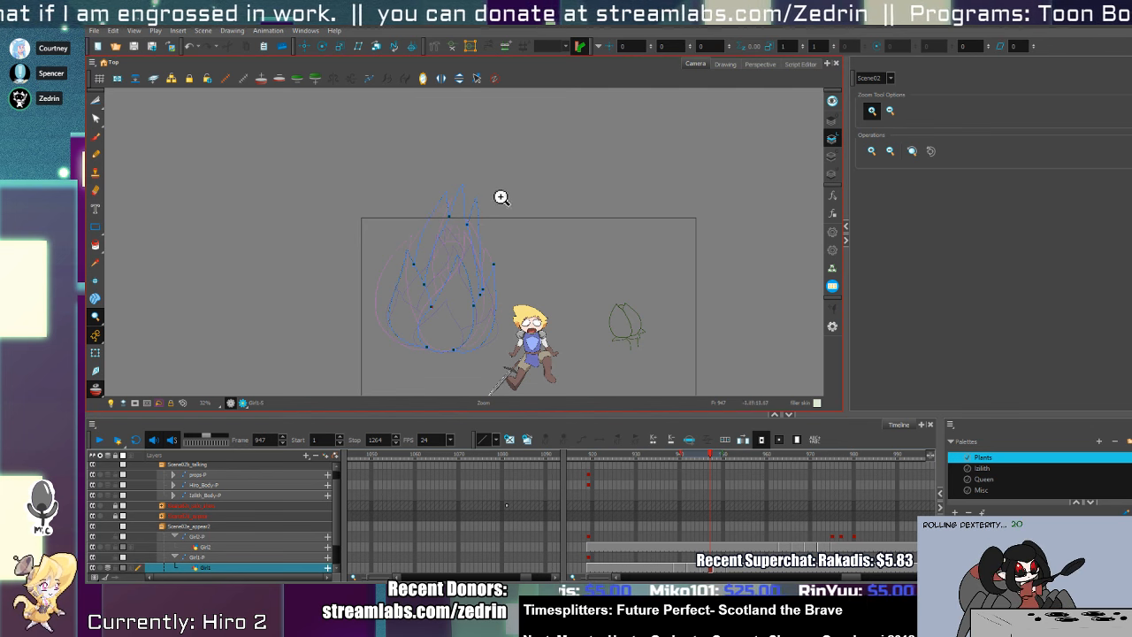
scroll(480, 238, up, 2)
key(alt+q)
click(482, 225)
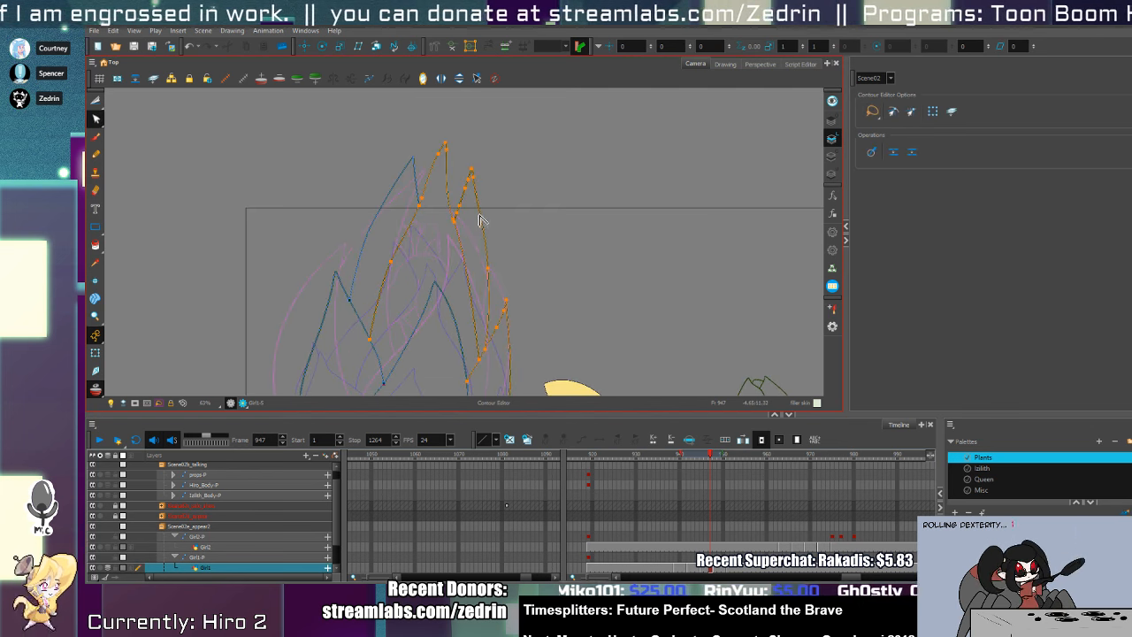
key(alt+shift+q)
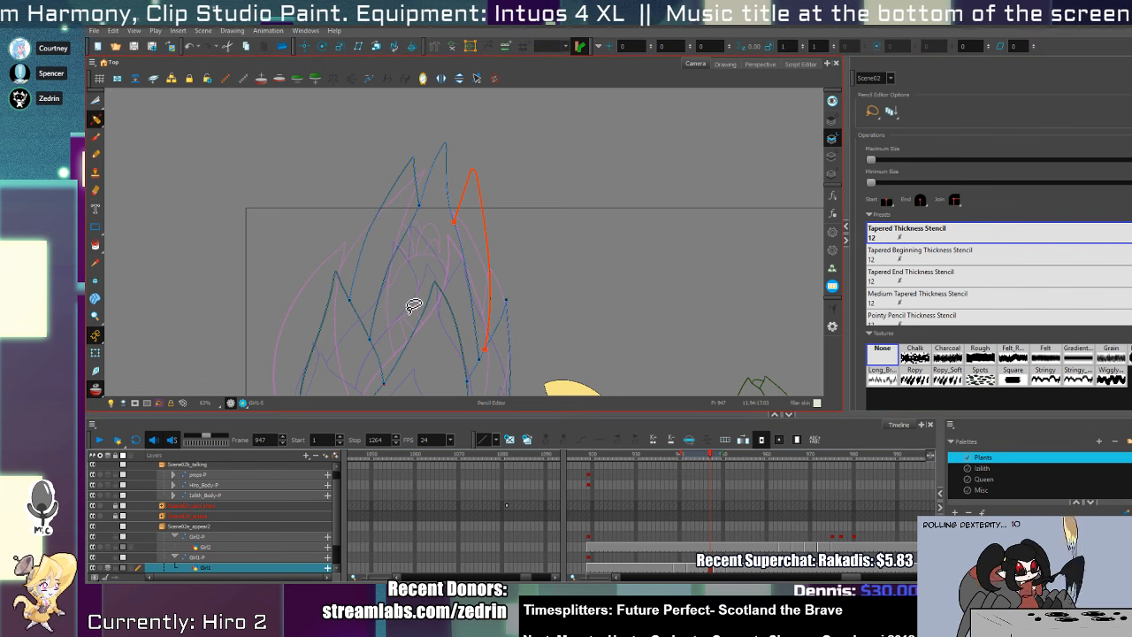
click(612, 350)
- Review the first plant's growth and opening motion by flipping back and forth through the frames between about 941 and 973
drag(472, 291, 571, 175)
key(comma)
key(comma)
key(comma)
key(comma)
key(comma)
key(comma)
key(comma)
key(comma)
key(comma)
key(comma)
key(comma)
key(comma)
key(comma)
key(comma)
key(comma)
key(comma)
key(comma)
key(comma)
key(comma)
key(comma)
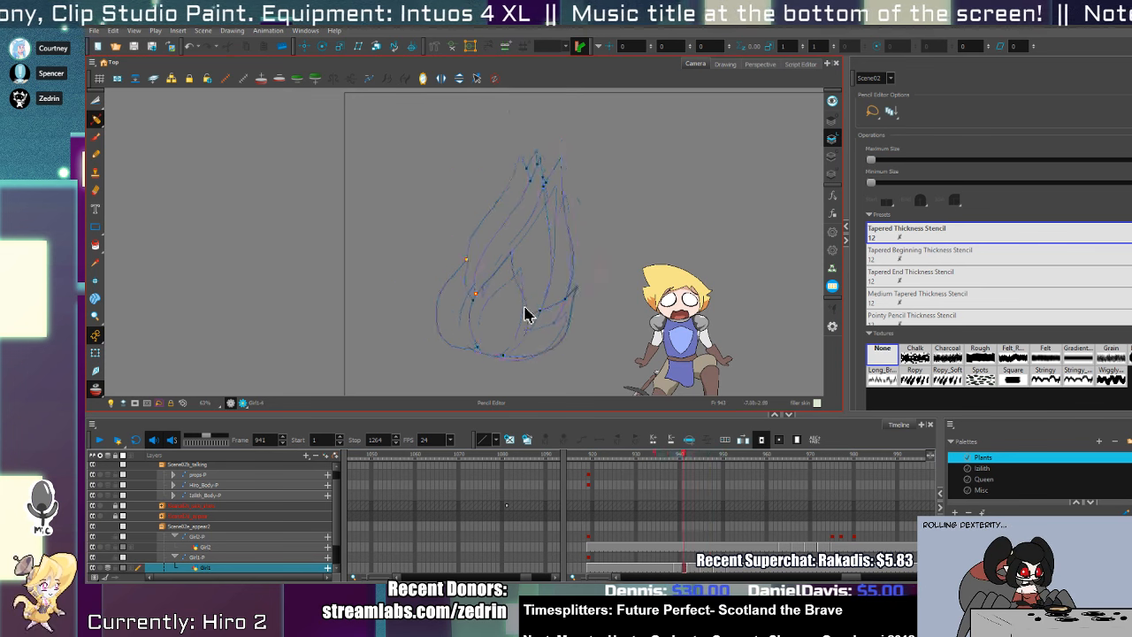
key(period)
key(period)
key(period)
key(period)
key(period)
key(period)
key(period)
key(period)
key(period)
key(period)
key(period)
key(period)
key(period)
key(period)
key(period)
key(period)
key(period)
key(period)
key(period)
key(period)
key(period)
key(period)
key(period)
key(period)
key(period)
key(period)
key(period)
key(period)
key(period)
key(period)
key(period)
key(period)
key(period)
key(period)
key(period)
key(period)
key(period)
key(period)
key(period)
key(period)
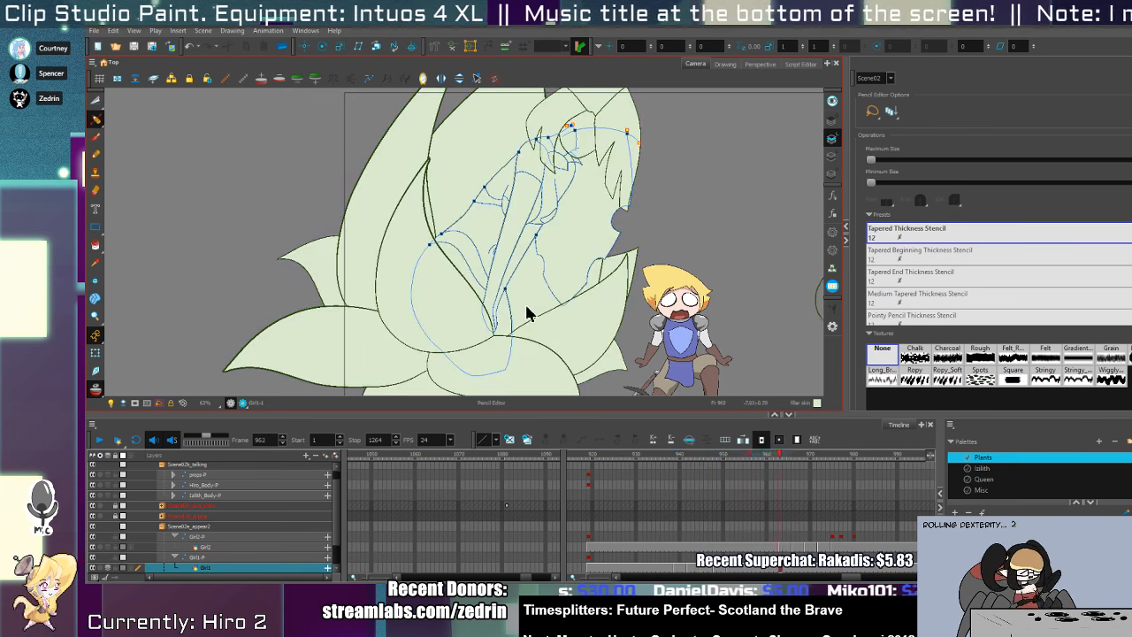
key(comma)
key(comma)
key(comma)
key(comma)
key(comma)
key(comma)
key(comma)
key(comma)
key(comma)
key(comma)
key(comma)
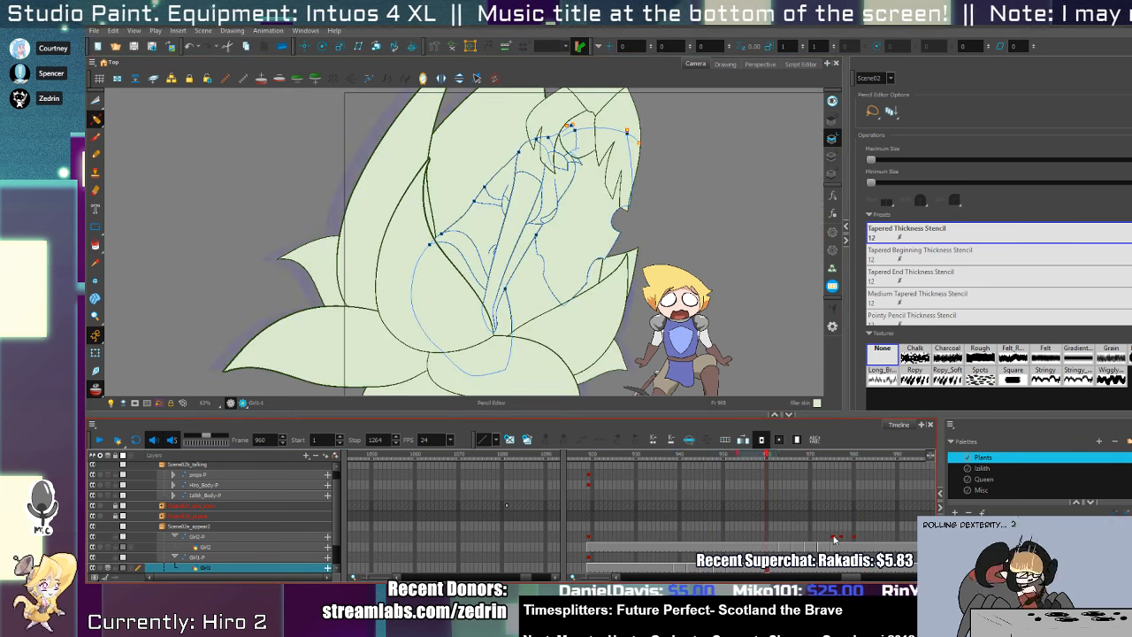
key(period)
key(period)
key(period)
key(period)
key(period)
key(period)
key(period)
key(period)
key(period)
key(period)
key(period)
key(period)
key(period)
- Shift the second plant's Girl2-P peg keyframes, starting at frame 975, a few frames later, and return to the Girl2 drawing at frame 975
click(828, 546)
key(space)
drag(734, 268, 510, 303)
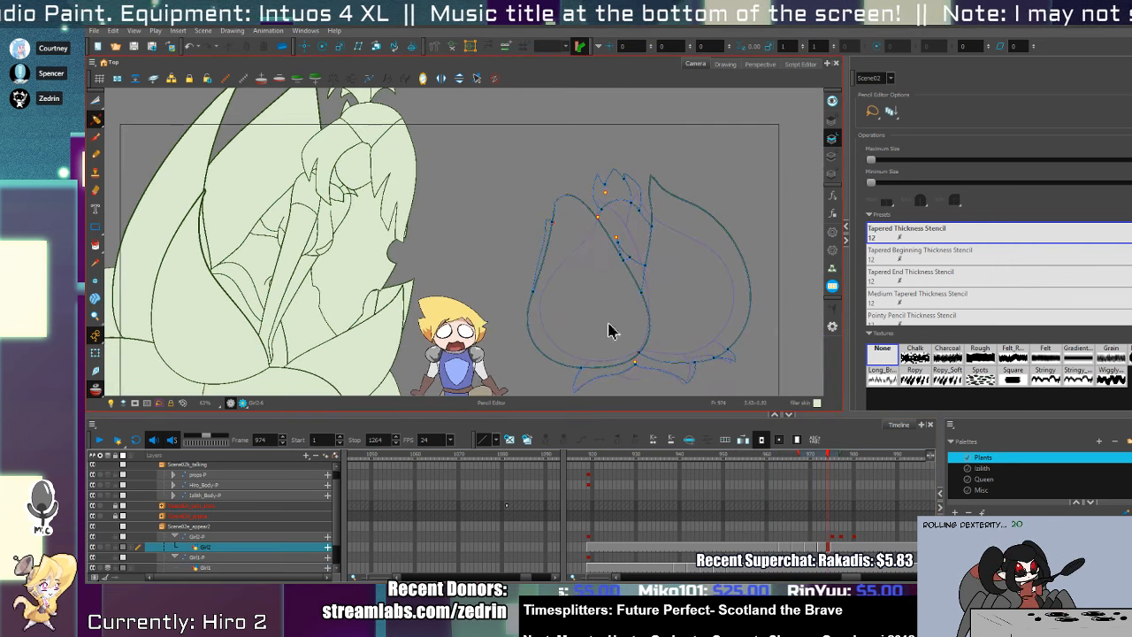
key(period)
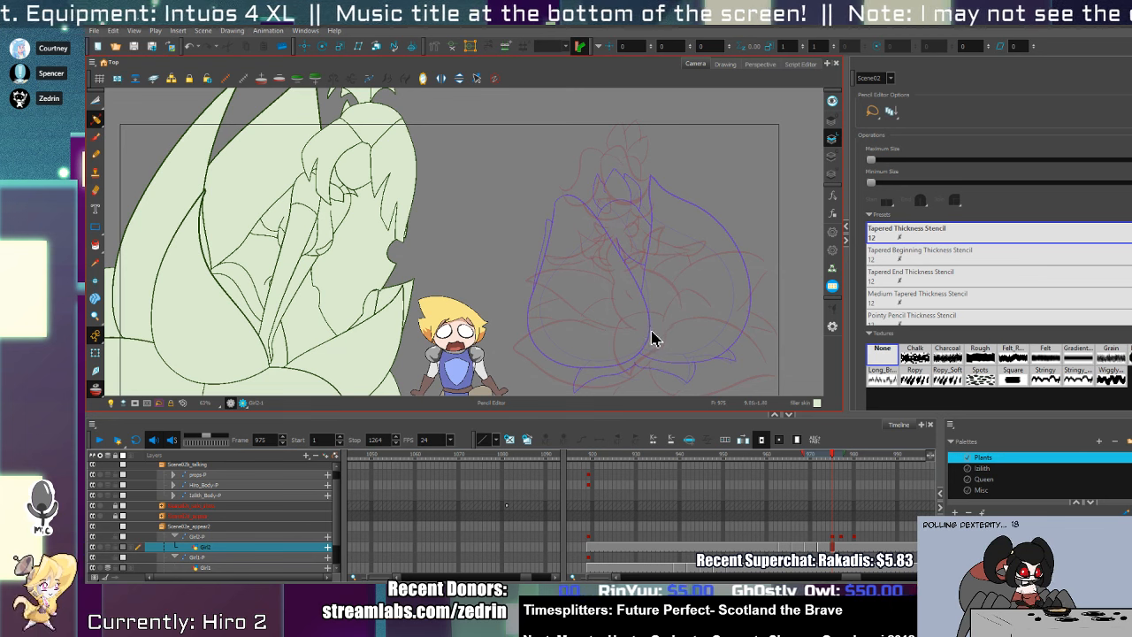
key(alt+z)
click(609, 331)
drag(590, 322, 572, 269)
key(alt+b)
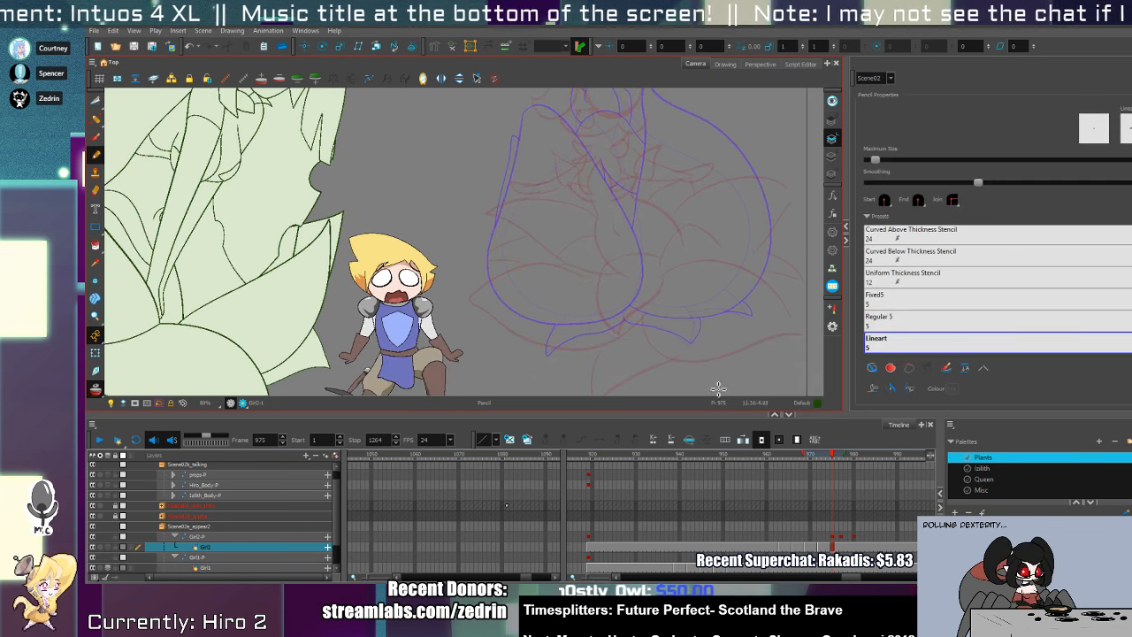
key(period)
key(period)
click(836, 539)
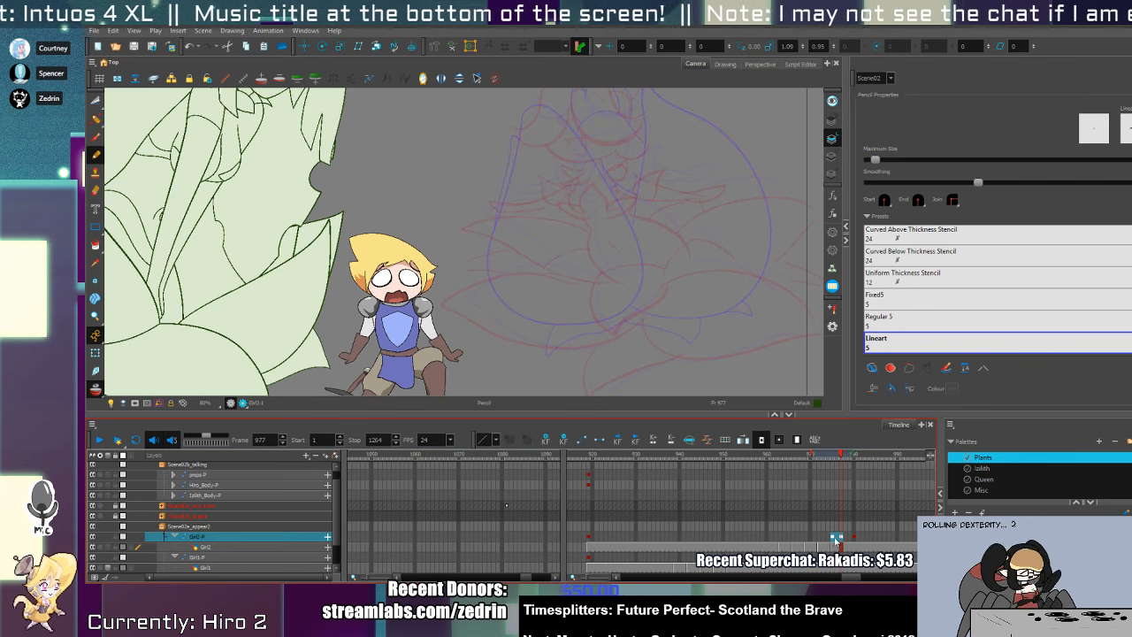
click(832, 547)
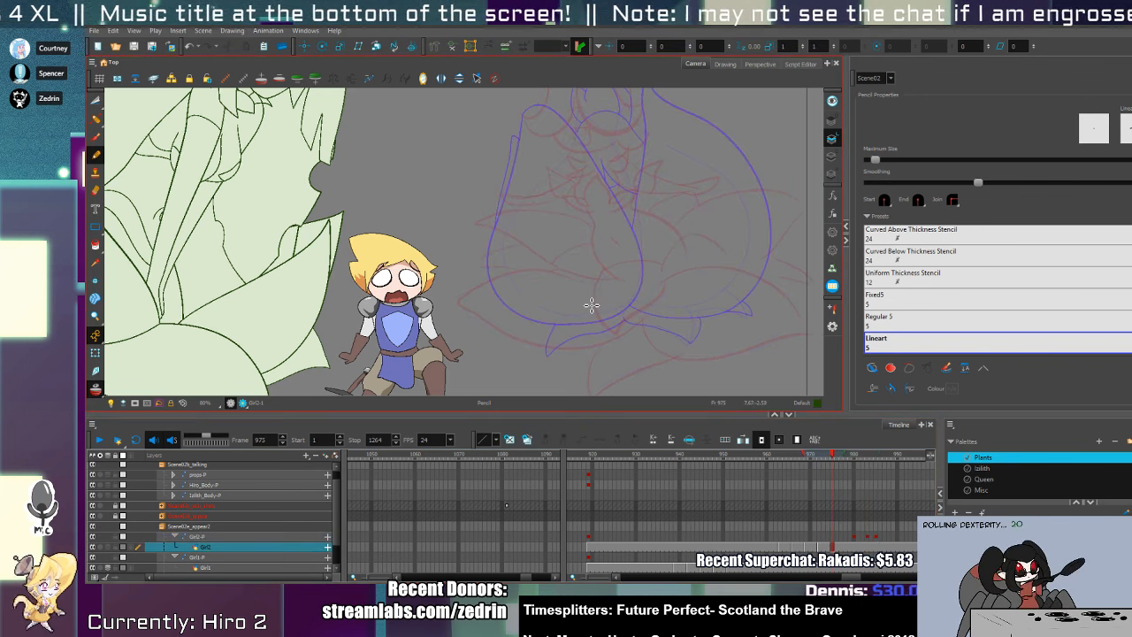
- At frame 975, draw the left base leaf's outline with the Lineart pencil over the rough sketch and cut off the overlapping line end
mouse_move(596, 290)
mouse_down()
mouse_move(479, 323)
mouse_move(475, 338)
mouse_move(613, 347)
mouse_move(643, 330)
mouse_move(626, 295)
mouse_up()
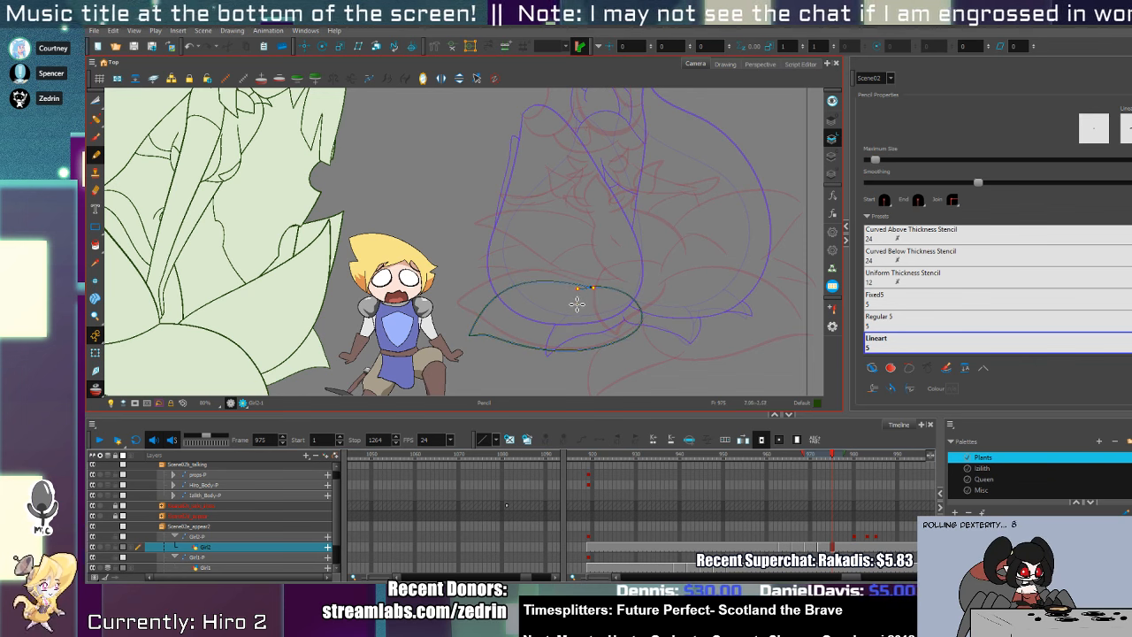
key(alt+t)
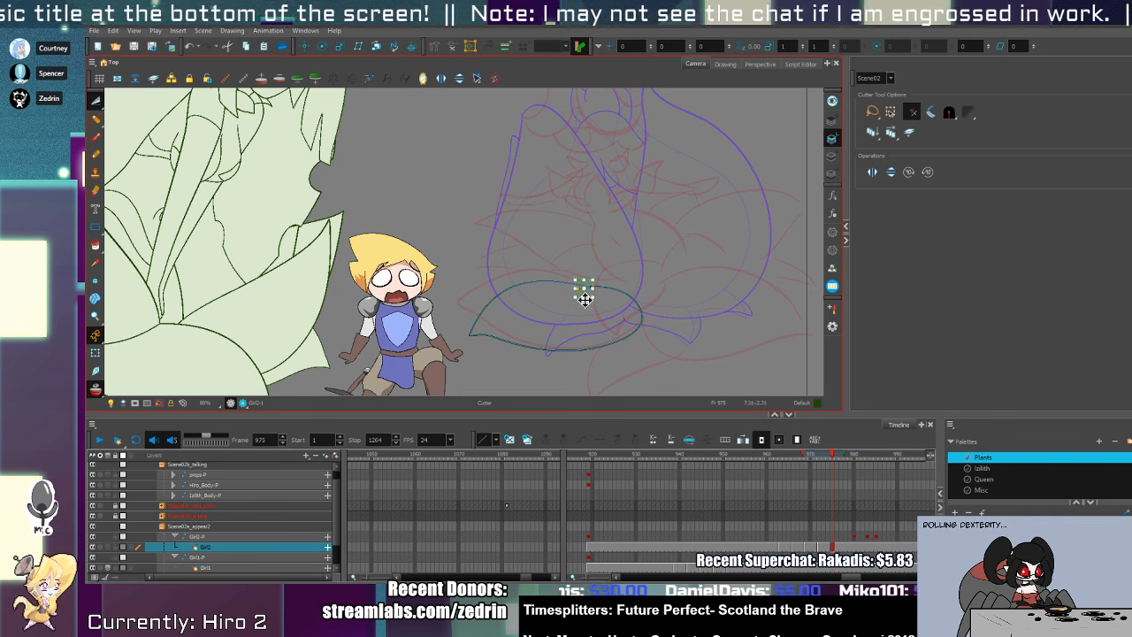
key(alt+s)
scroll(624, 329, up, 2)
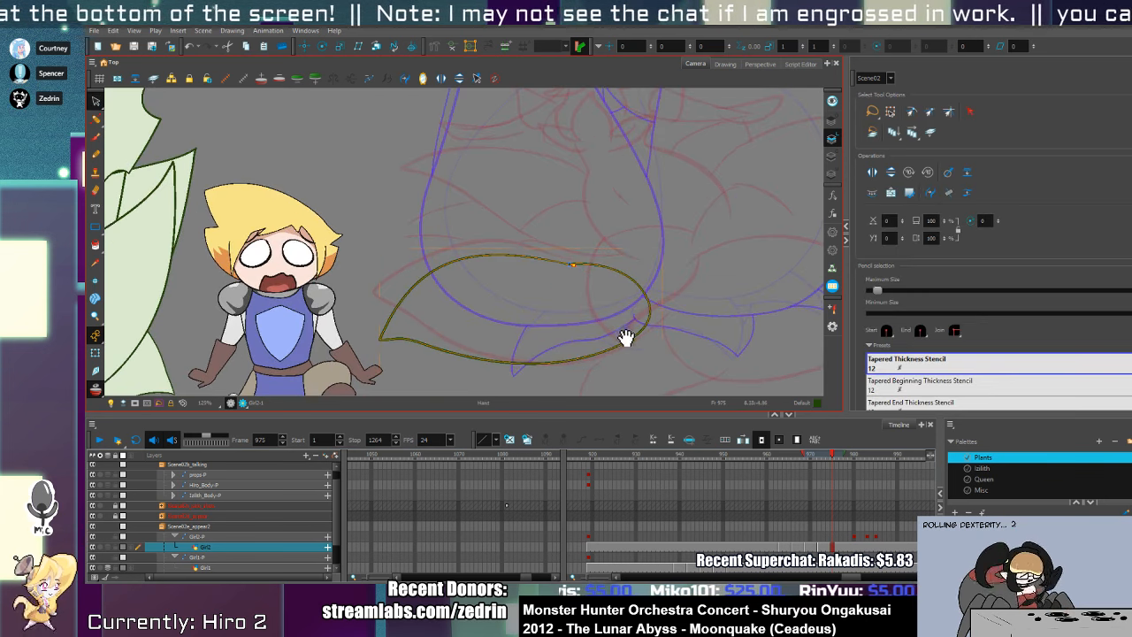
- Draw the mirrored right base leaf with the Lineart pencil, redoing the first attempt, and trim its overlapping line ends with the Cutter
mouse_move(626, 339)
mouse_down()
mouse_move(527, 347)
mouse_move(628, 379)
mouse_move(821, 361)
mouse_up()
key(alt+slash)
drag(558, 311, 802, 381)
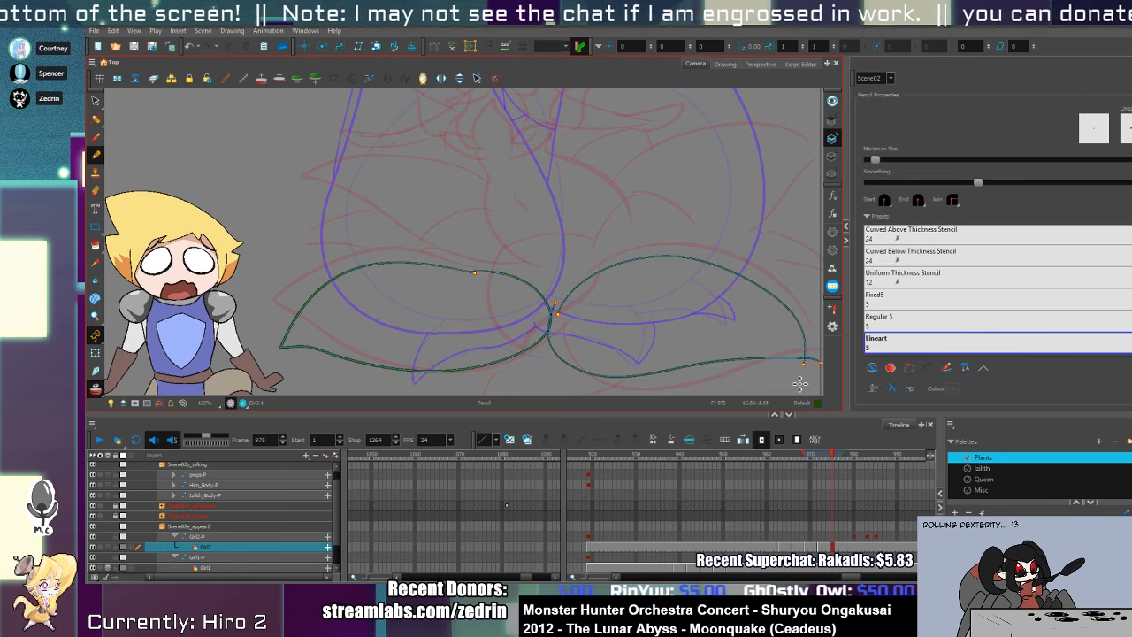
key(ctrl+z)
drag(555, 320, 803, 375)
key(space)
mouse_move(741, 335)
mouse_down()
mouse_move(681, 329)
mouse_move(718, 371)
mouse_move(743, 336)
mouse_move(672, 373)
mouse_move(732, 344)
mouse_up()
key(alt+t)
key(alt+s)
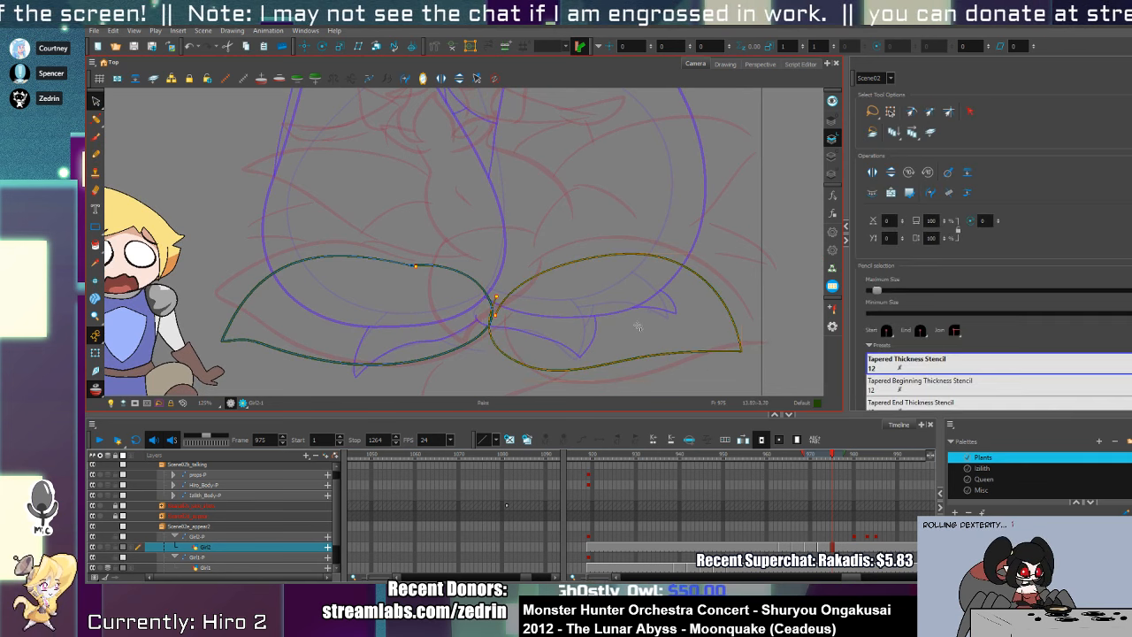
- Close and reshape the right leaf's inner end with the Contour Editor so it curves cleanly beside the left leaf
key(ctrl+z)
key(alt+q)
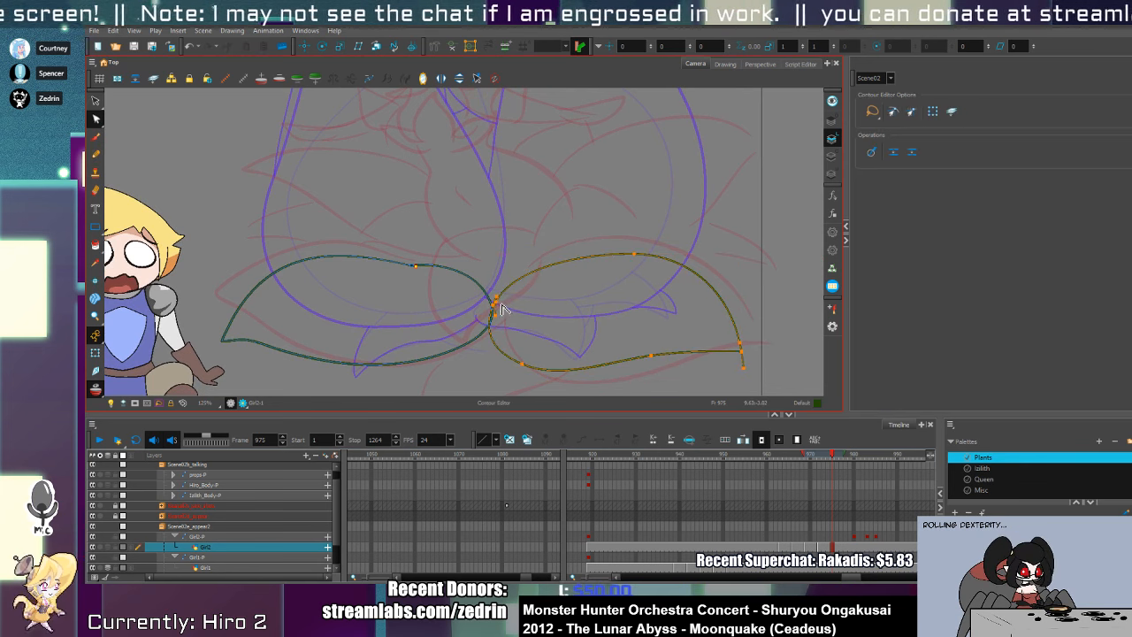
key(alt+s)
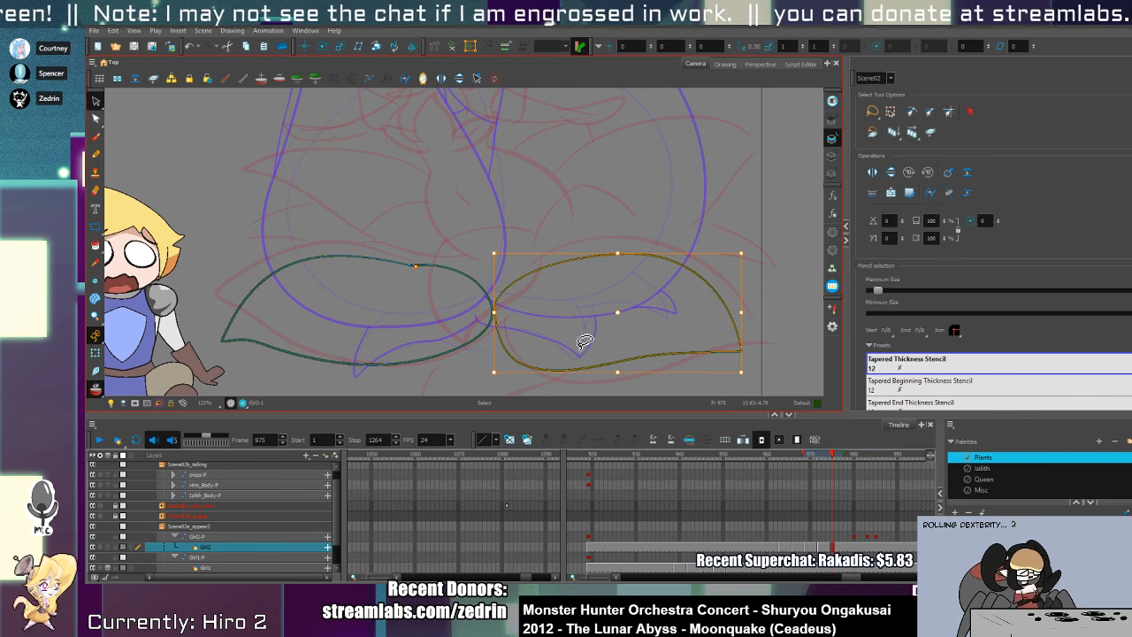
key(alt+q)
drag(501, 336, 497, 330)
key(alt+s)
- Join the left leaf's outline into one pencil line and lower its body slightly with the Contour Editor, keeping the tip in place
click(434, 264)
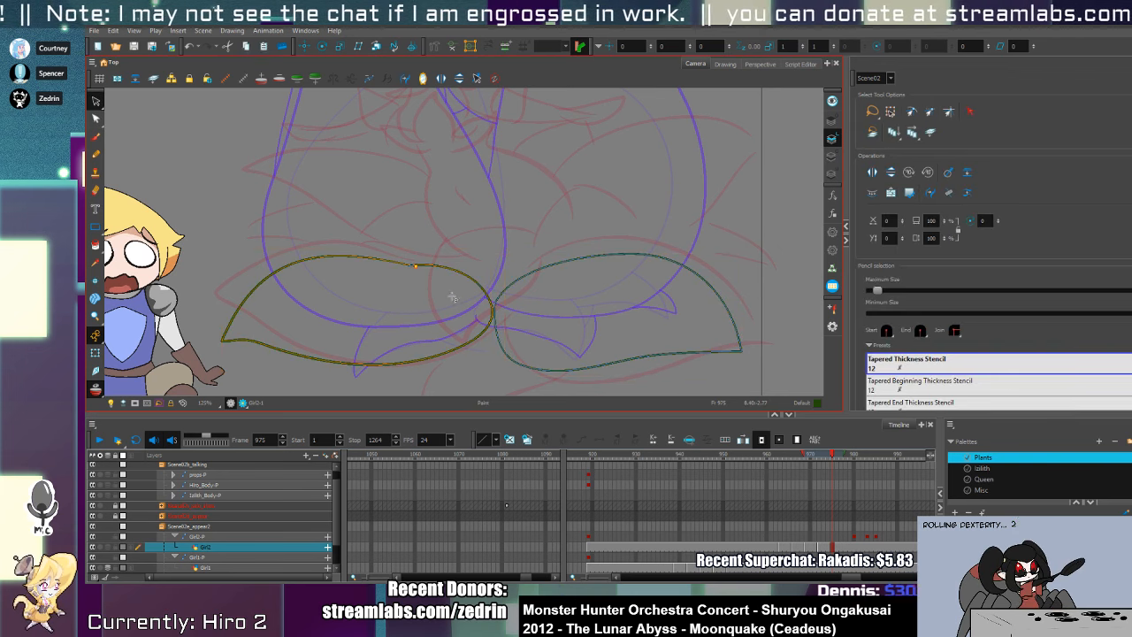
click(930, 195)
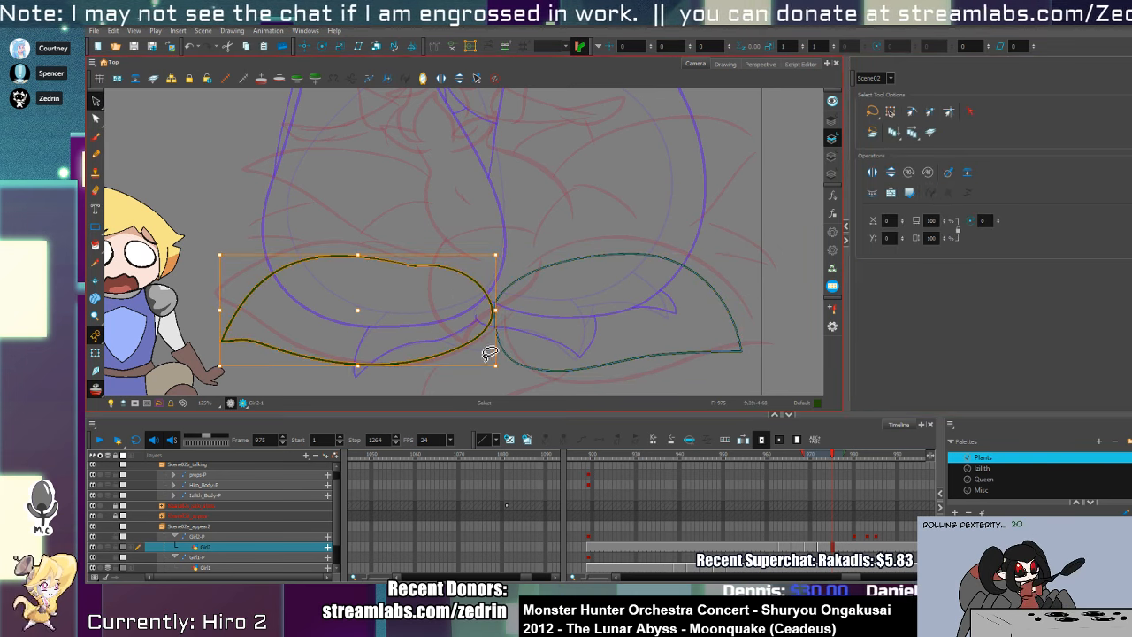
key(ctrl+z)
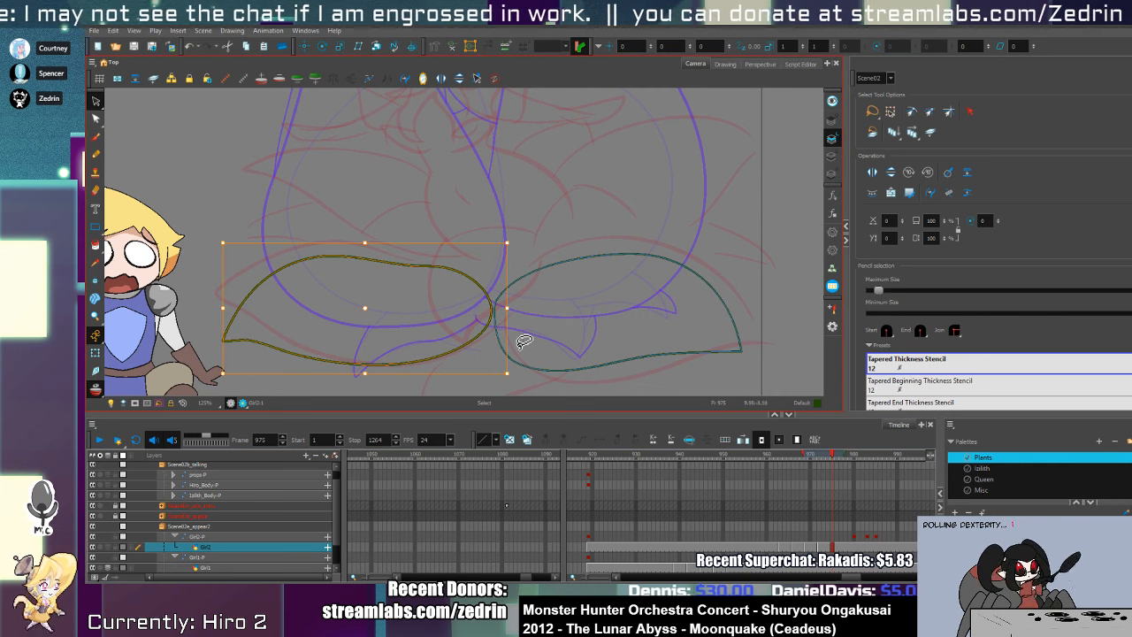
key(alt+q)
drag(493, 325, 495, 333)
key(alt+s)
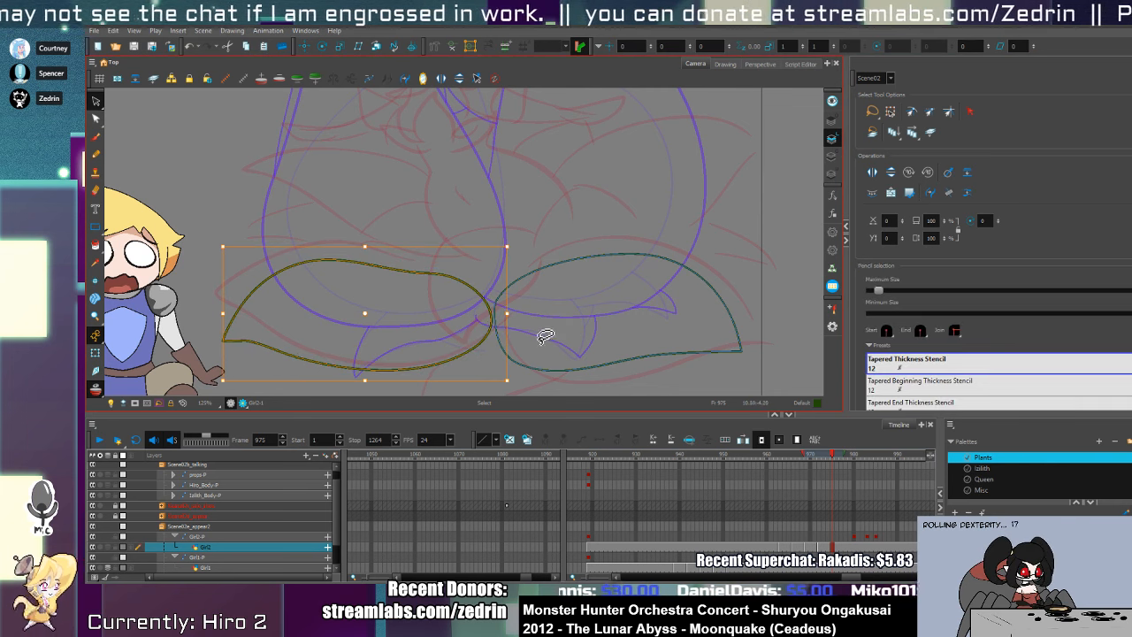
- Pull the right leaf's inner end toward the left leaf so the two leaves meet at the plant's base
click(505, 324)
click(501, 324)
drag(480, 316, 471, 316)
key(alt+q)
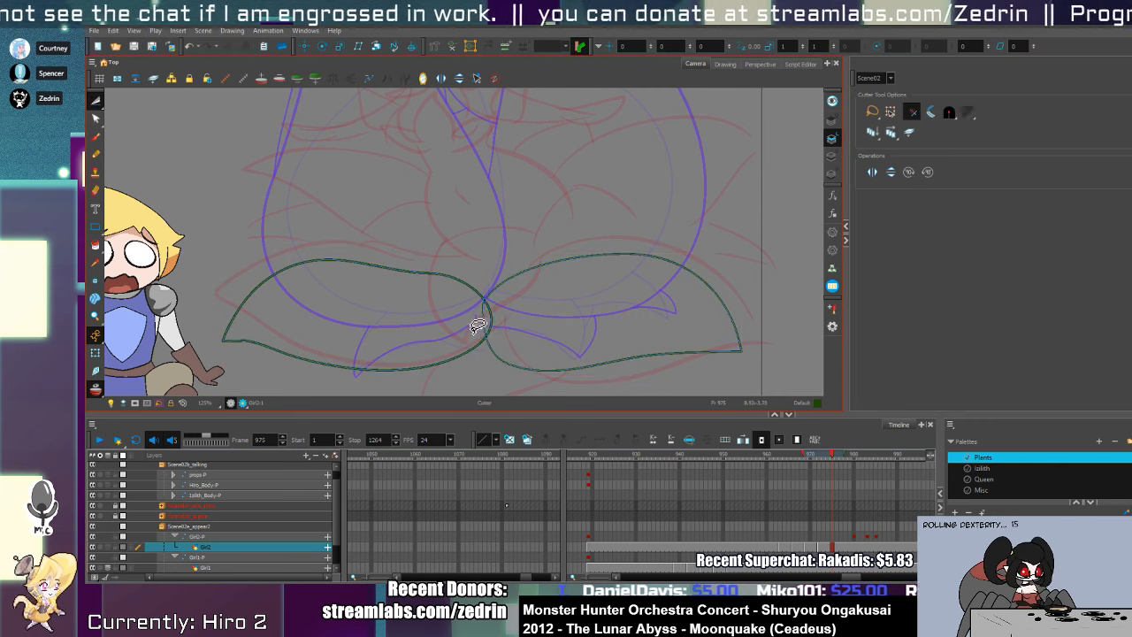
- Extend the left leaf's pointed tip outward and down with the Contour Editor and adjust the curve of its lower edge
key(alt+z)
mouse_move(563, 244)
mouse_down()
mouse_move(530, 309)
mouse_move(516, 309)
mouse_move(549, 321)
mouse_move(579, 275)
mouse_up()
key(space)
key(alt+q)
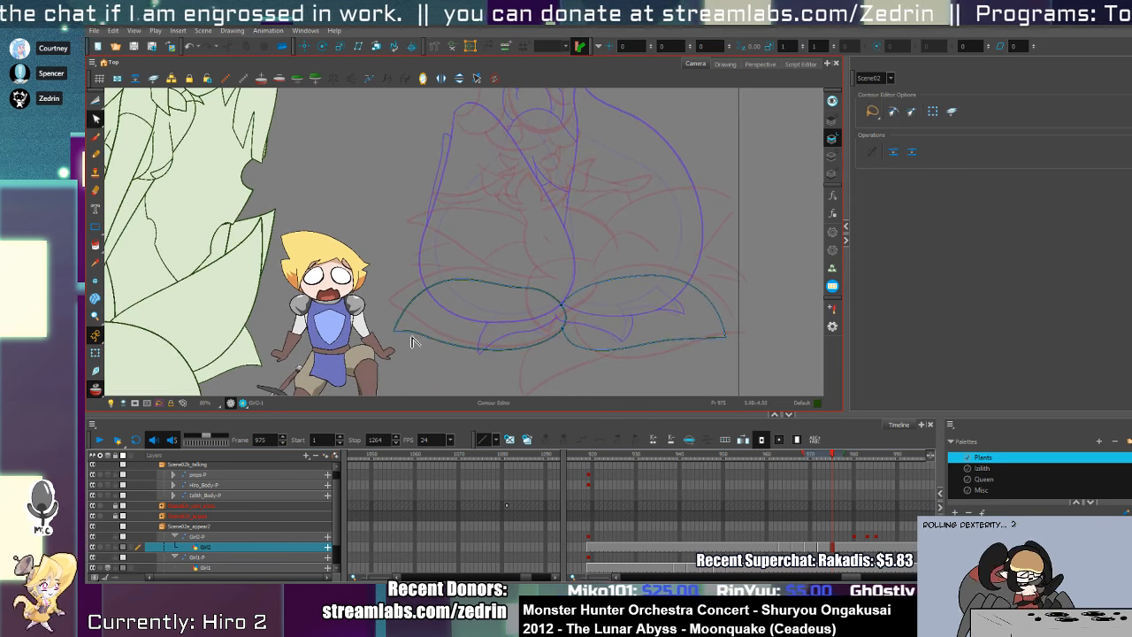
click(416, 339)
drag(409, 340, 422, 345)
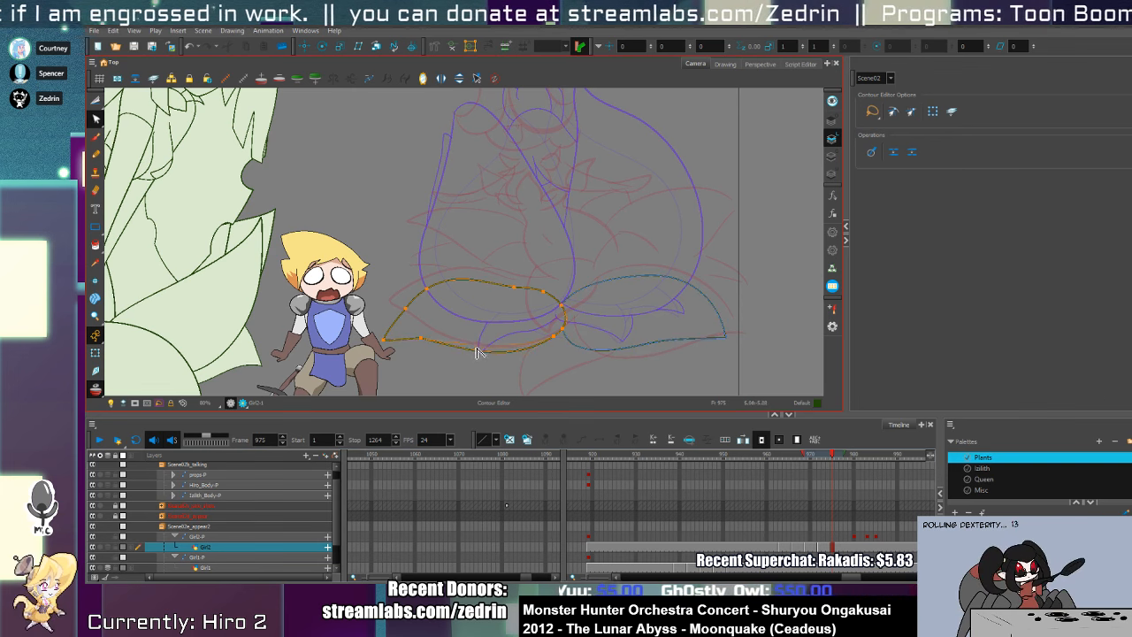
key(ctrl+z)
key(ctrl+z)
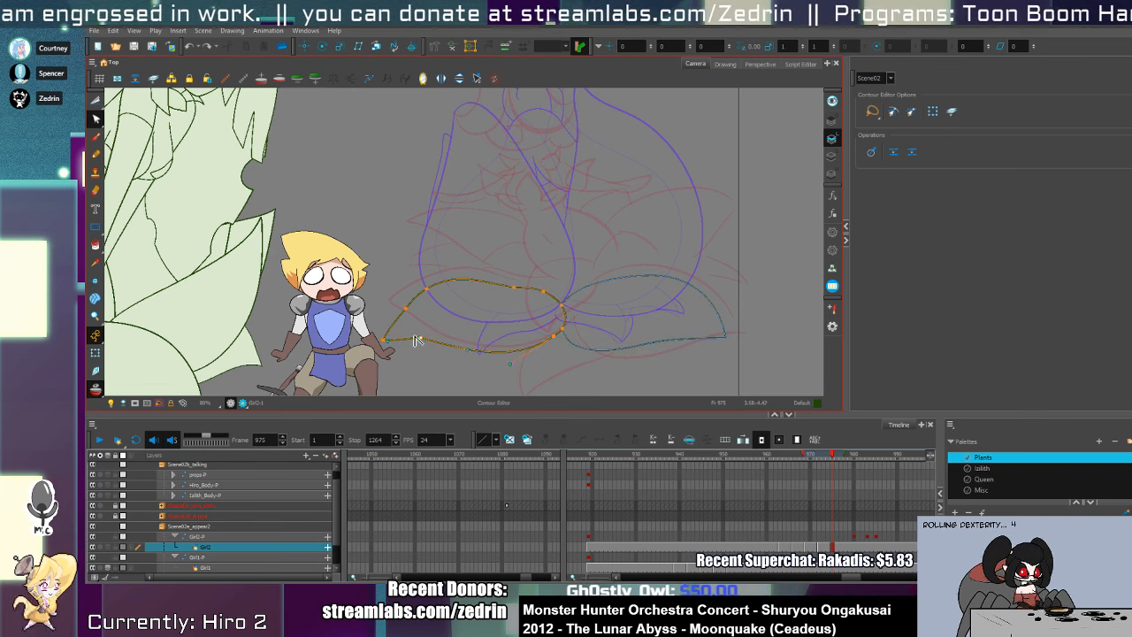
click(415, 337)
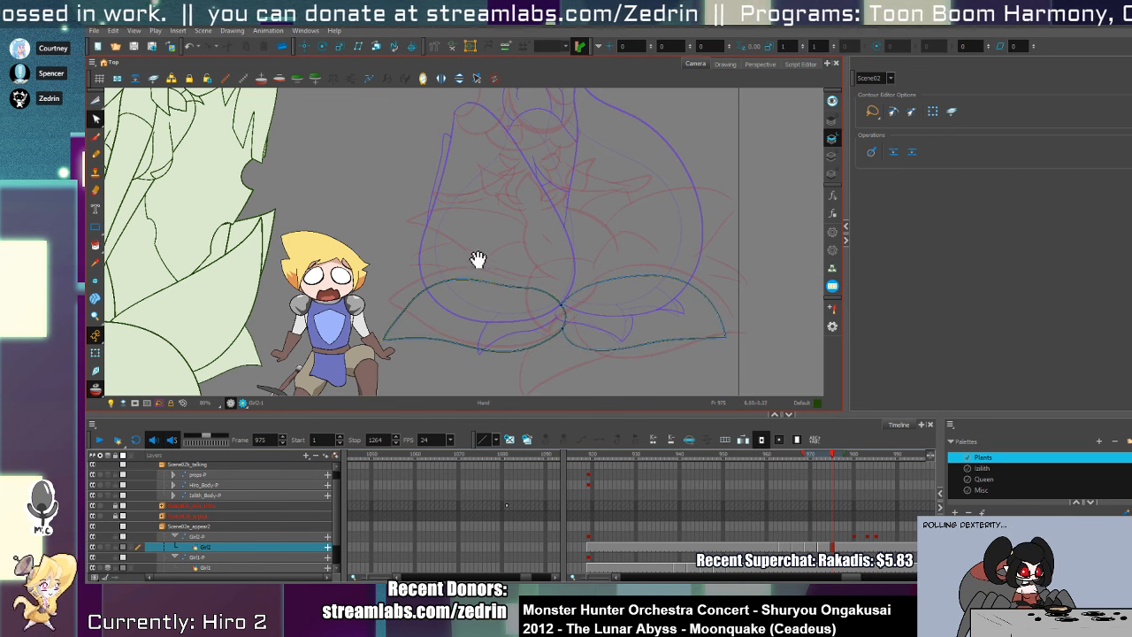
mouse_move(478, 258)
mouse_down()
mouse_move(493, 298)
mouse_move(537, 317)
mouse_up()
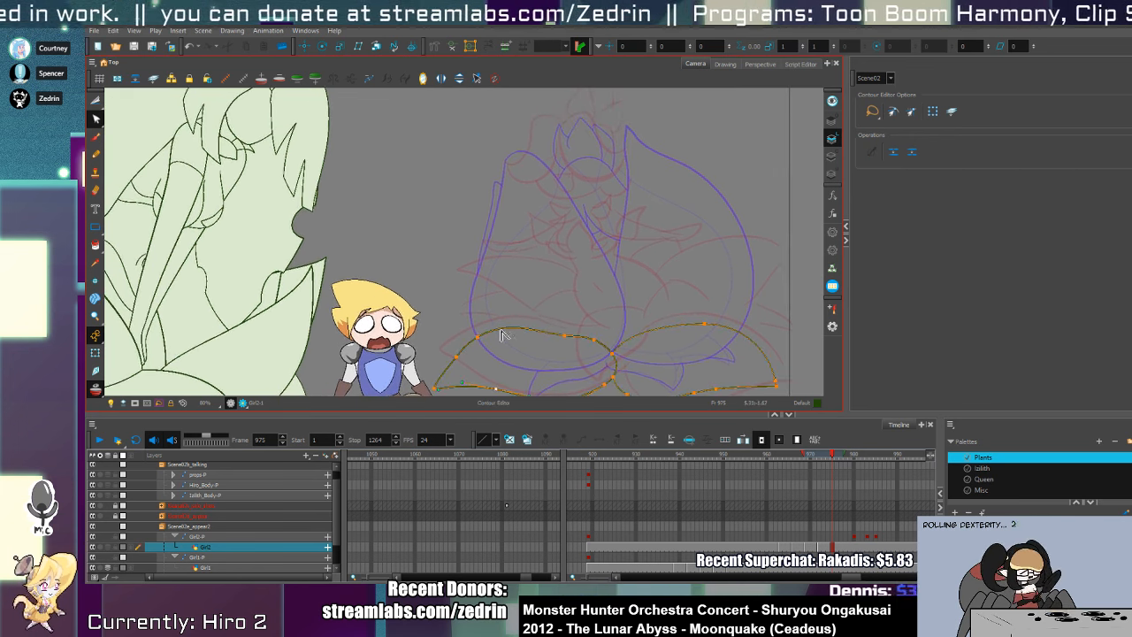
key(alt+/)
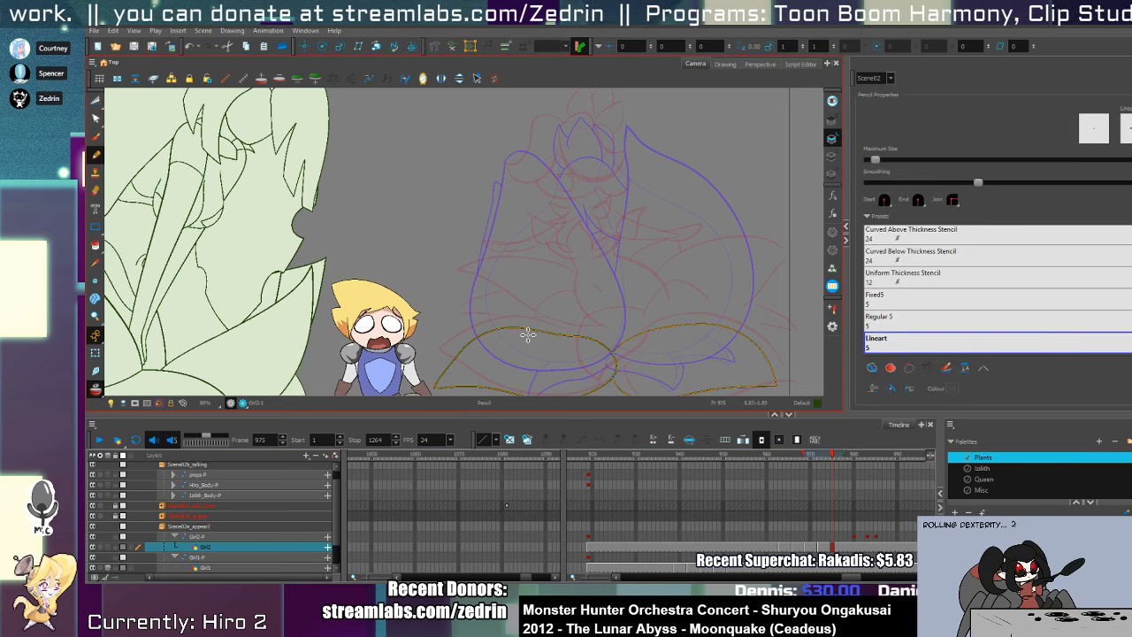
key(alt+s)
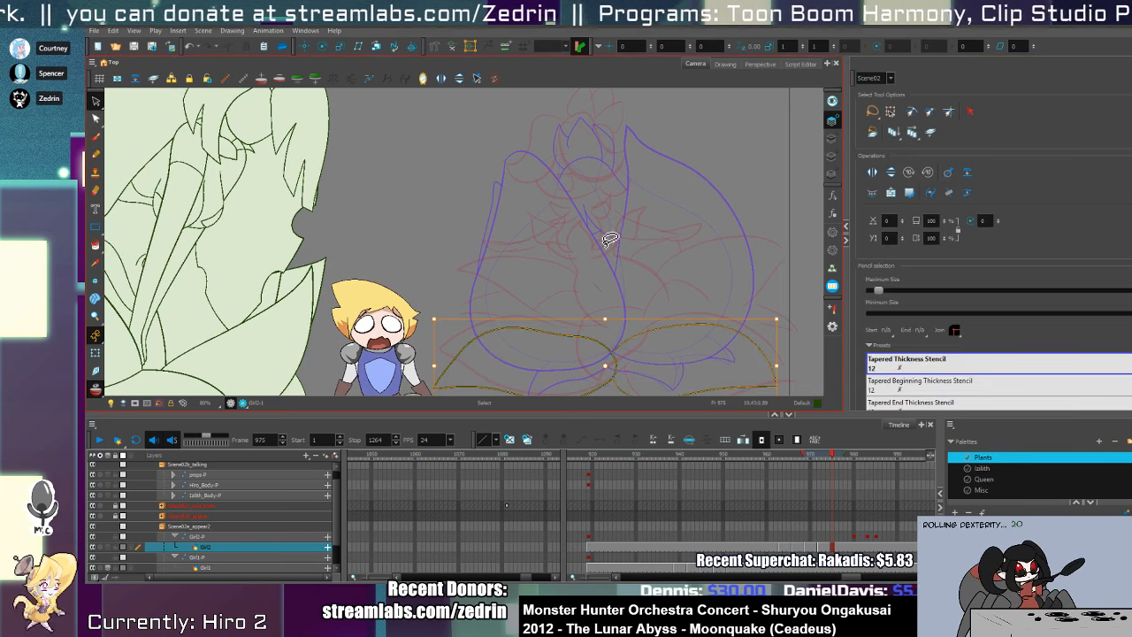
click(831, 172)
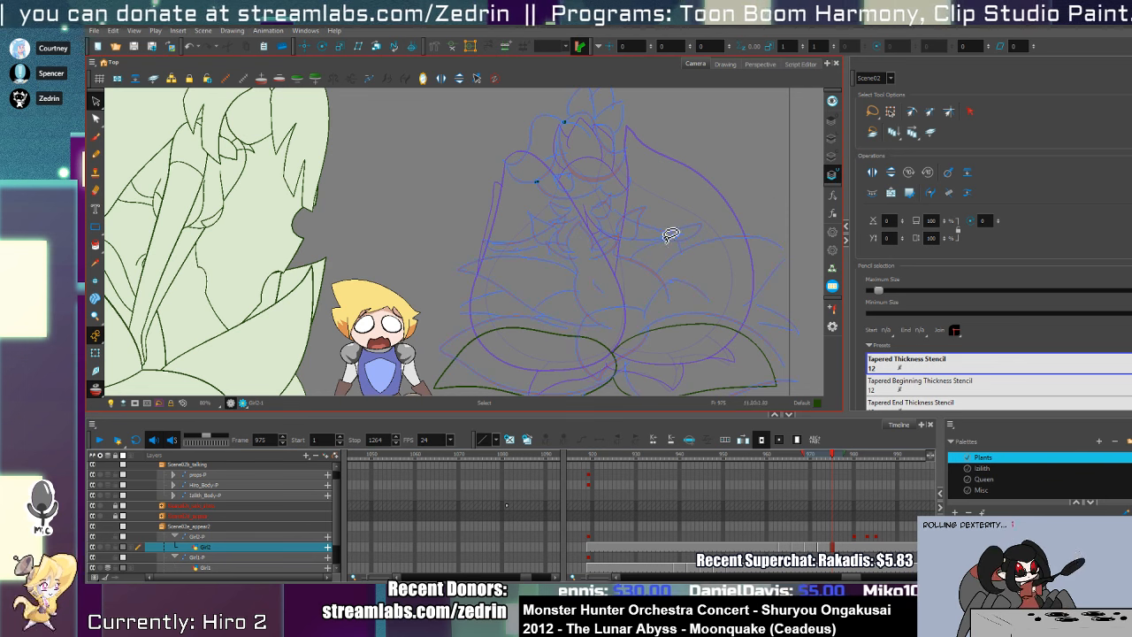
click(832, 157)
key(alt+z)
double_click(574, 192)
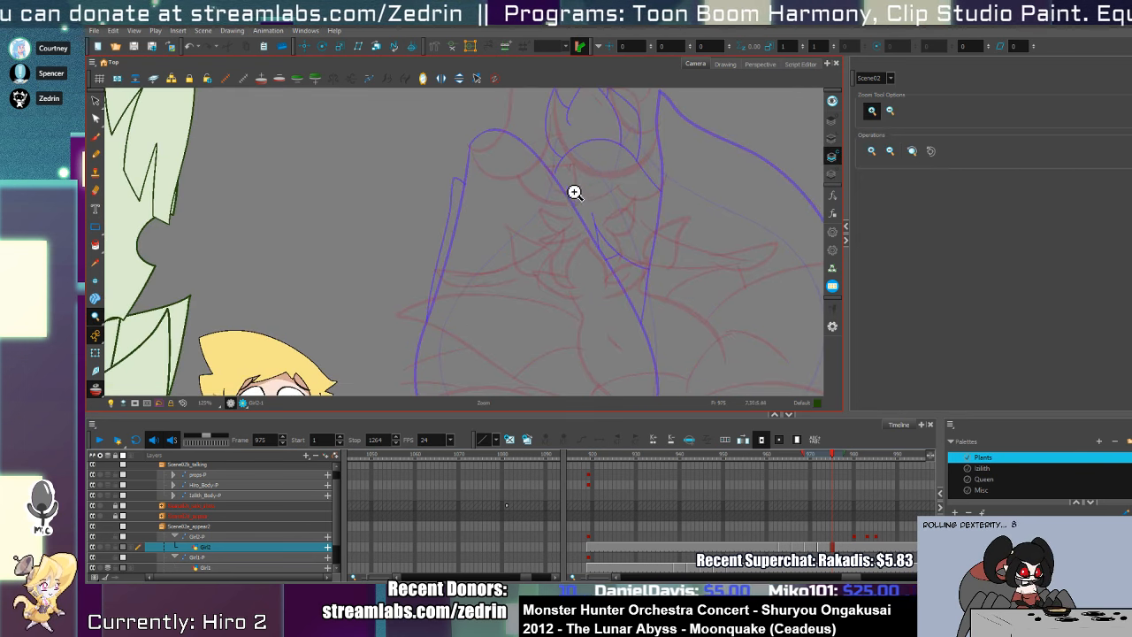
click(832, 138)
- Draw a wide upward-opening arc with the Lineart pencil for the underside of the second figure's head
drag(637, 208, 647, 302)
double_click(552, 268)
key(alt+/)
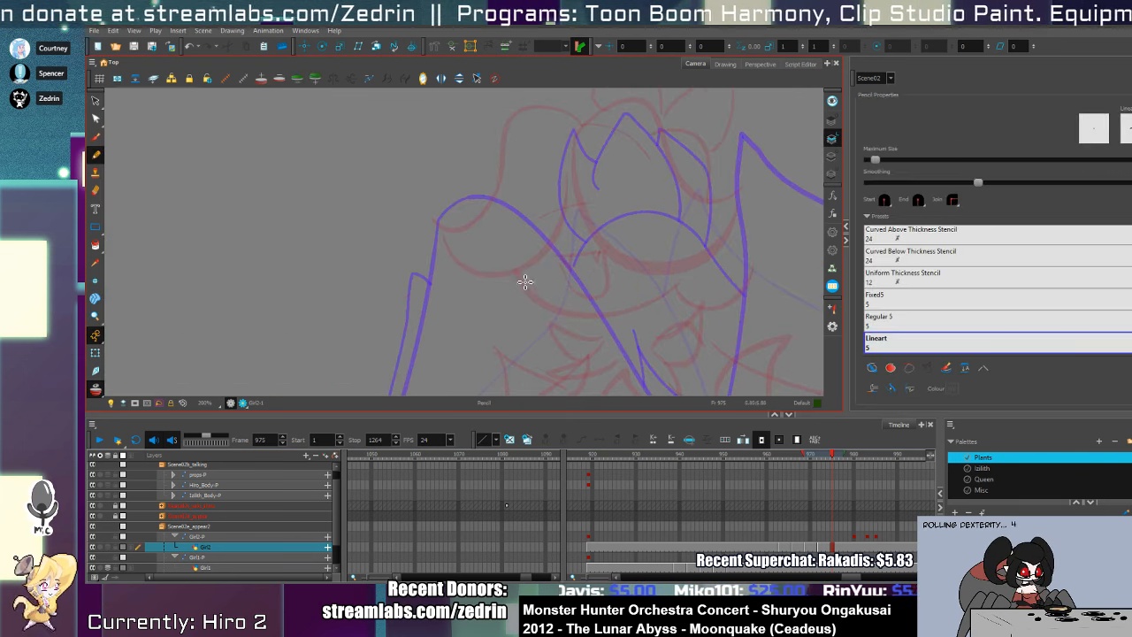
drag(503, 260, 699, 226)
scroll(599, 239, up, 2)
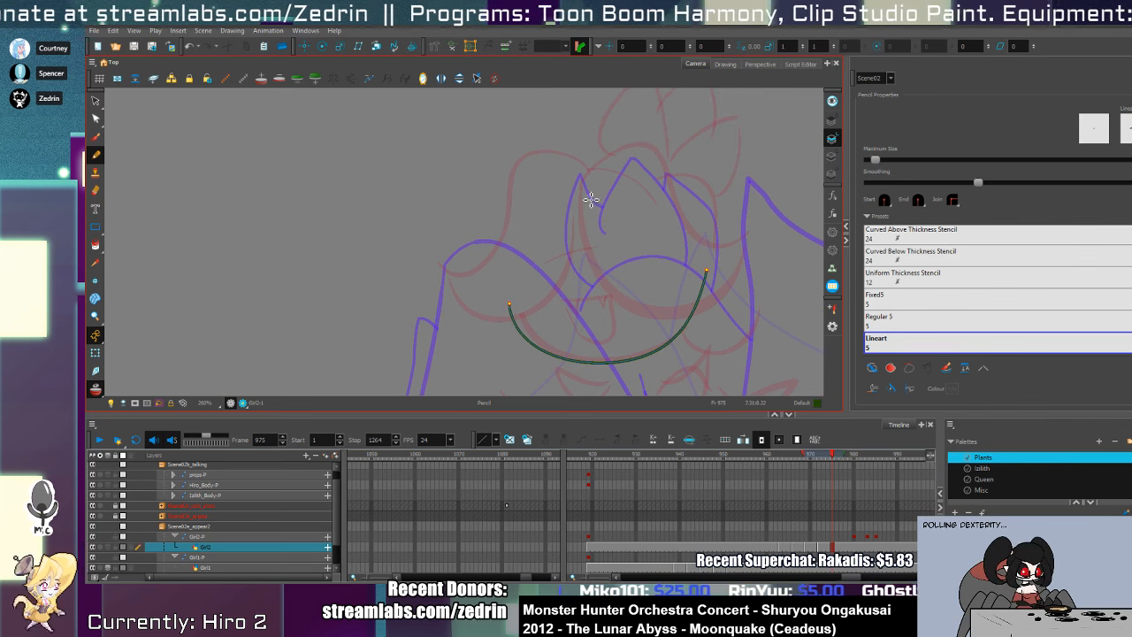
- Draw the inner side and lower edge of the head's right petal as one sweeping curve across the arc
drag(585, 200, 740, 270)
key(ctrl+z)
drag(580, 195, 740, 278)
key(ctrl+z)
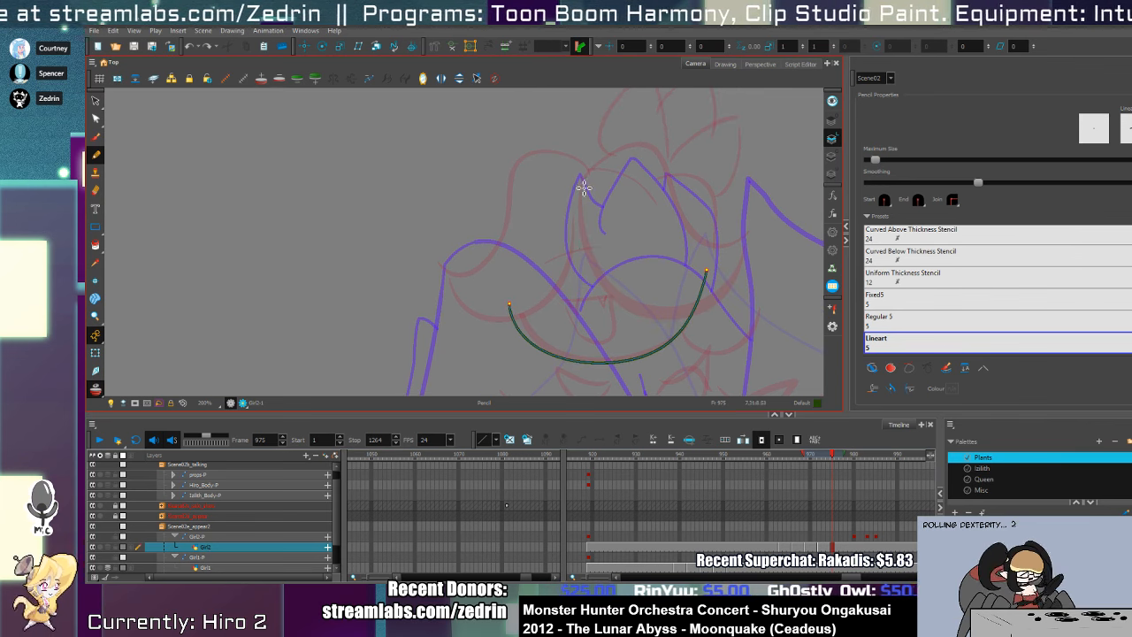
drag(579, 186, 741, 273)
- Close the right petal with a domed upper curve that flares to a point at its lower outer end, and adjust that end
drag(580, 177, 771, 262)
key(ctrl+z)
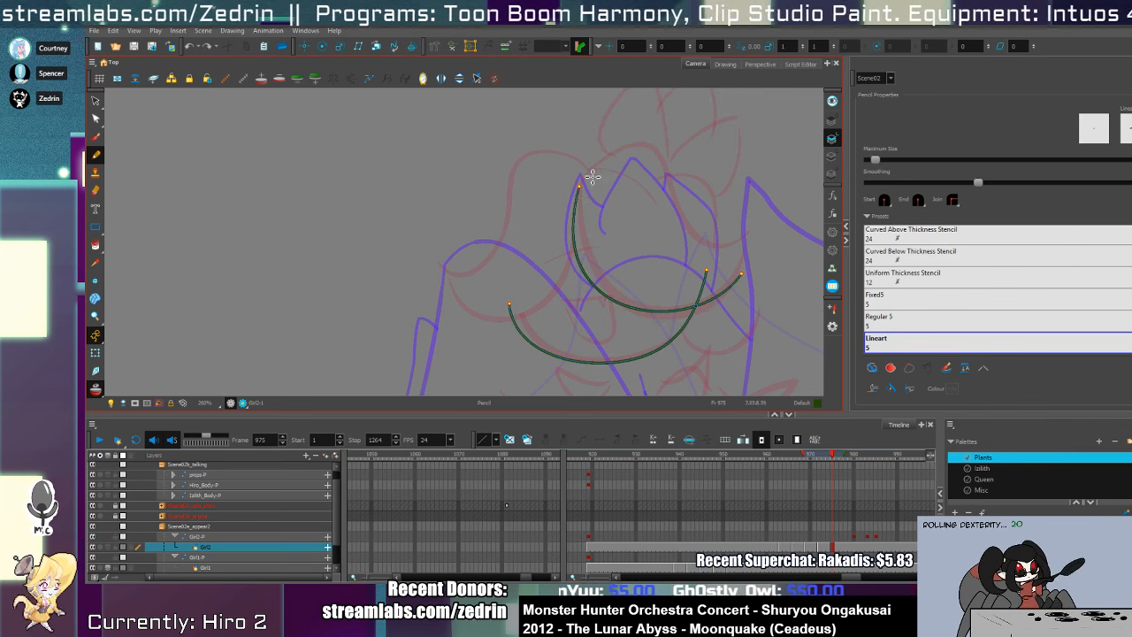
drag(586, 182, 788, 256)
key(ctrl+z)
drag(583, 174, 794, 233)
key(ctrl+z)
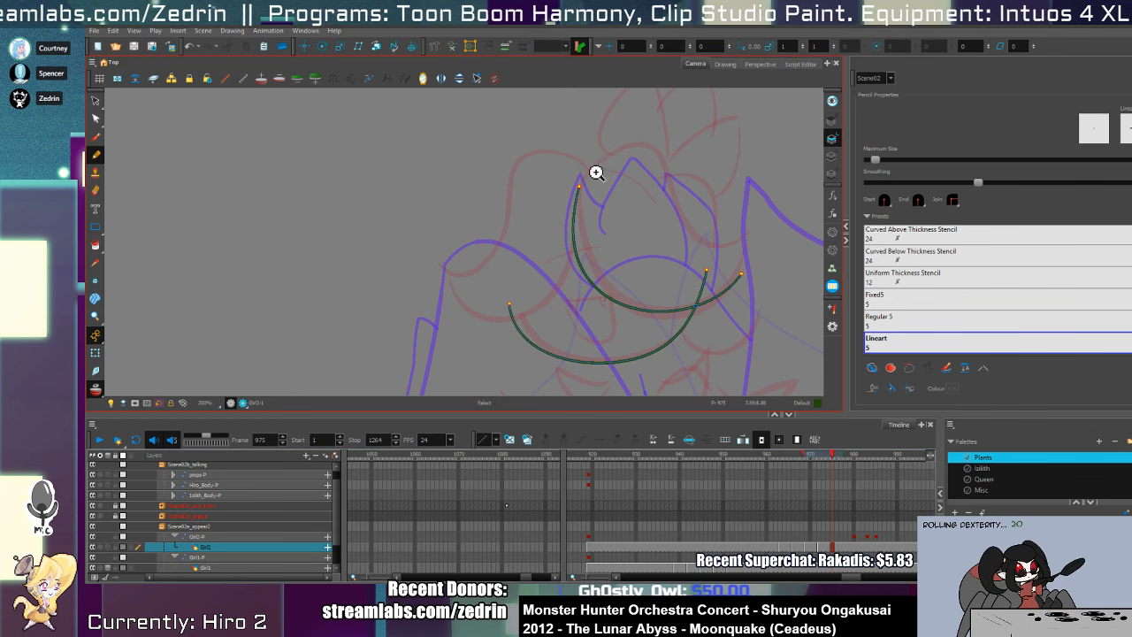
mouse_move(585, 175)
mouse_down()
mouse_move(759, 256)
mouse_move(751, 251)
mouse_up()
key(alt+s)
click(739, 260)
drag(746, 207, 743, 204)
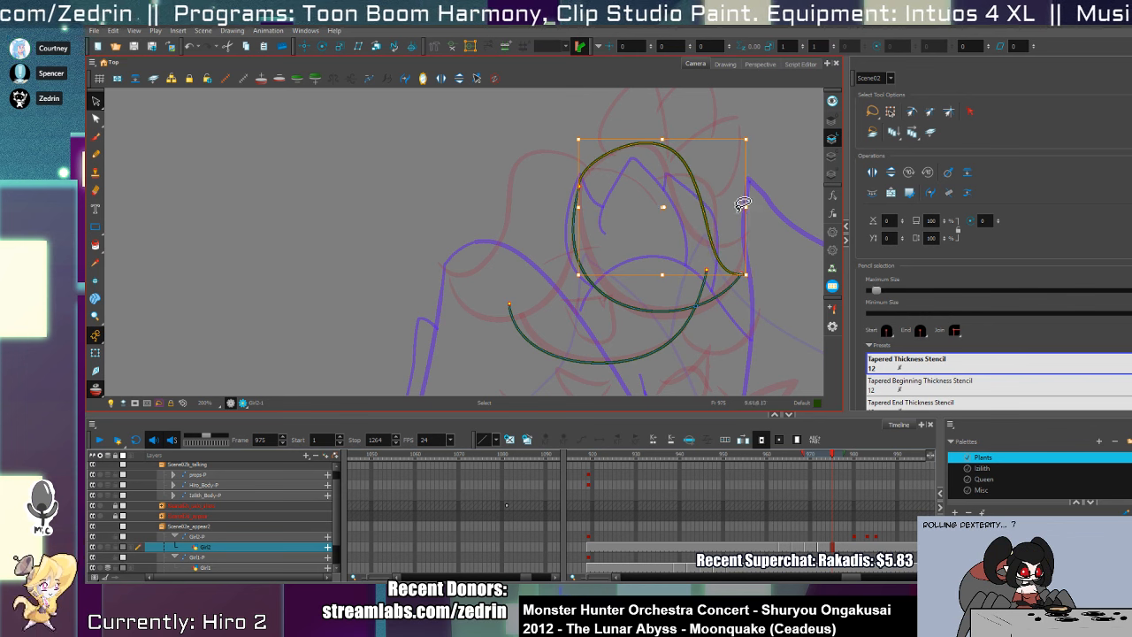
- Trim the overlapping line ends where the head's lower arc runs into the right petal
click(628, 259)
key(alt+t)
drag(719, 277, 674, 287)
- Draw the head's left petal over the sketch, reshape its curve with the Contour Editor, and trim the overlapping lines
key(alt+/)
mouse_move(573, 225)
mouse_down()
mouse_move(482, 308)
mouse_move(544, 151)
mouse_move(613, 187)
mouse_up()
key(alt+q)
click(513, 182)
drag(523, 166, 513, 183)
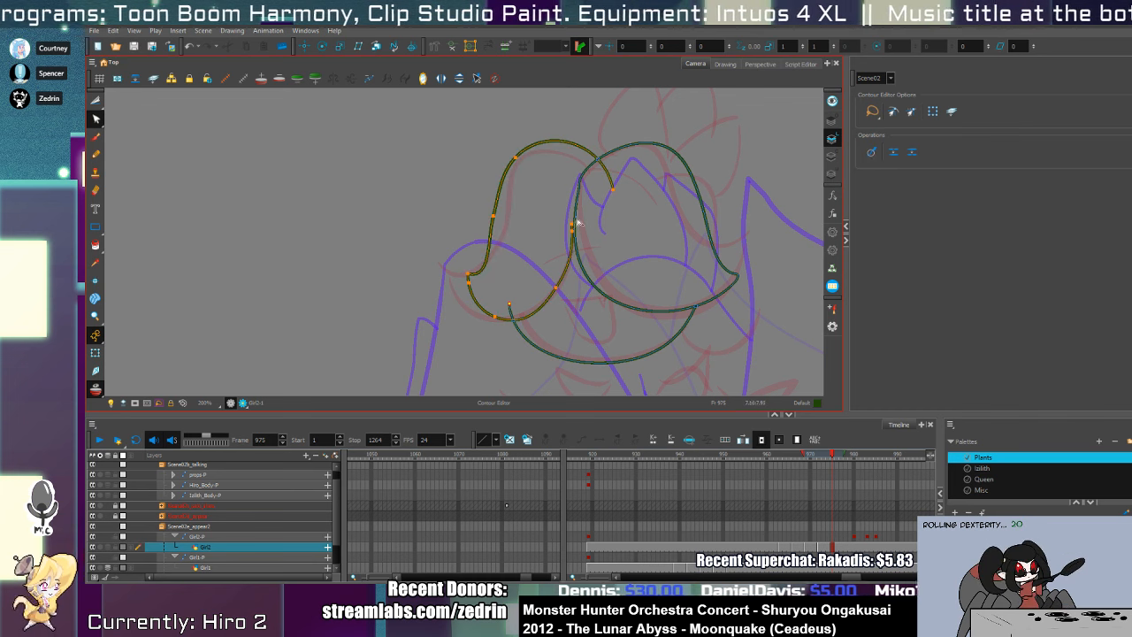
key(alt+t)
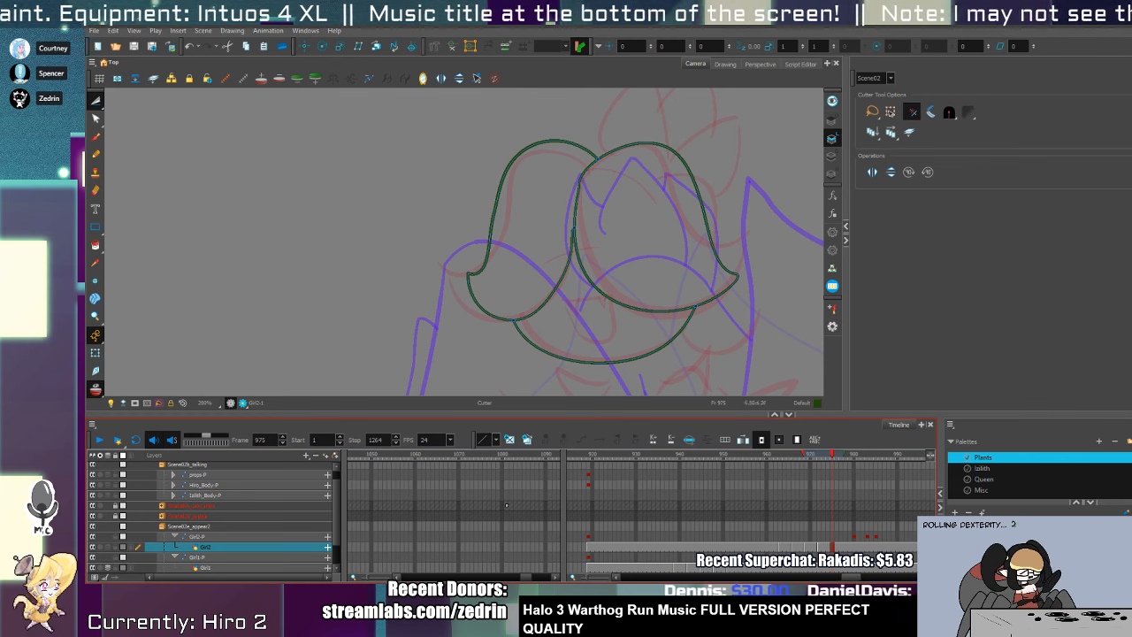
- Extend the right petal's pointed tip outward with the Contour Editor and trim the arc where it meets the petal
drag(604, 358, 595, 317)
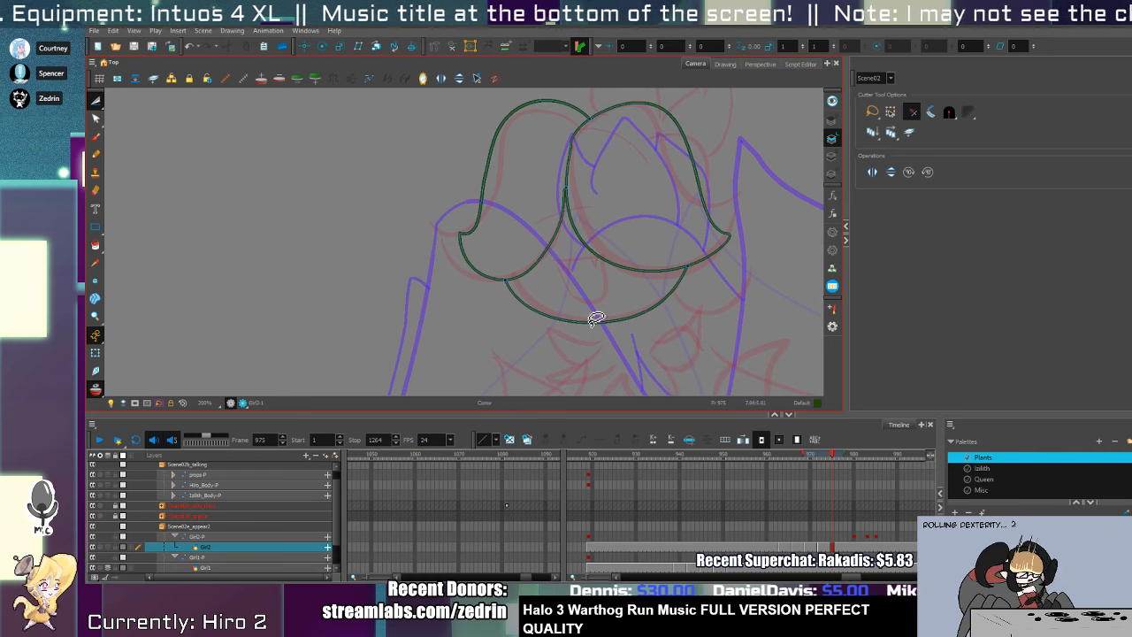
key(alt+q)
drag(633, 282, 598, 330)
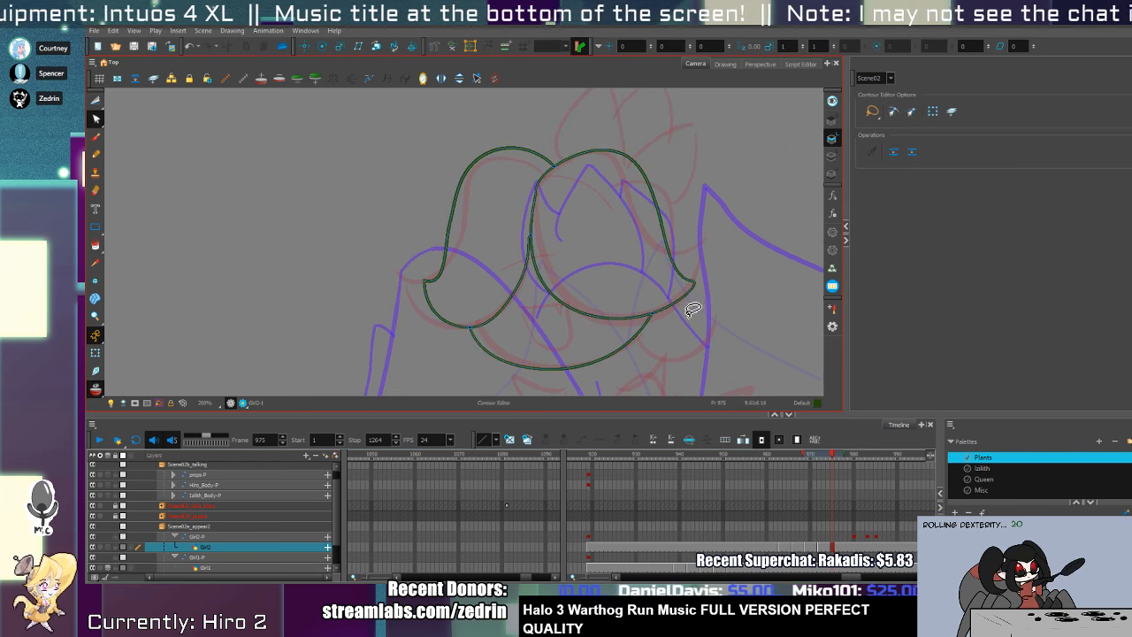
drag(681, 301, 712, 298)
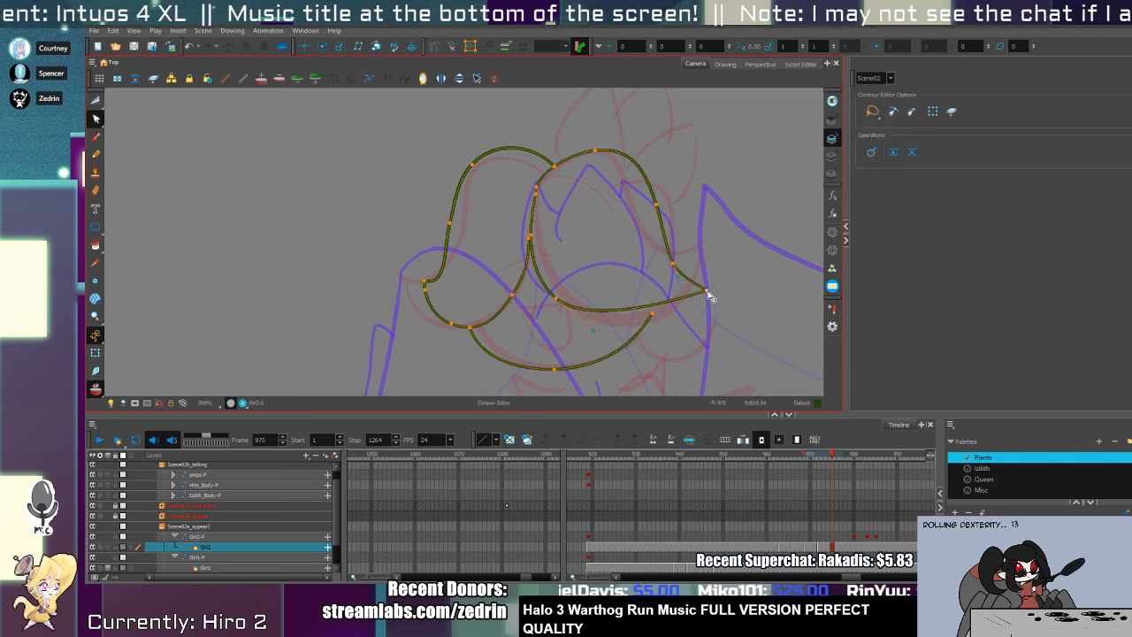
key(ctrl+z)
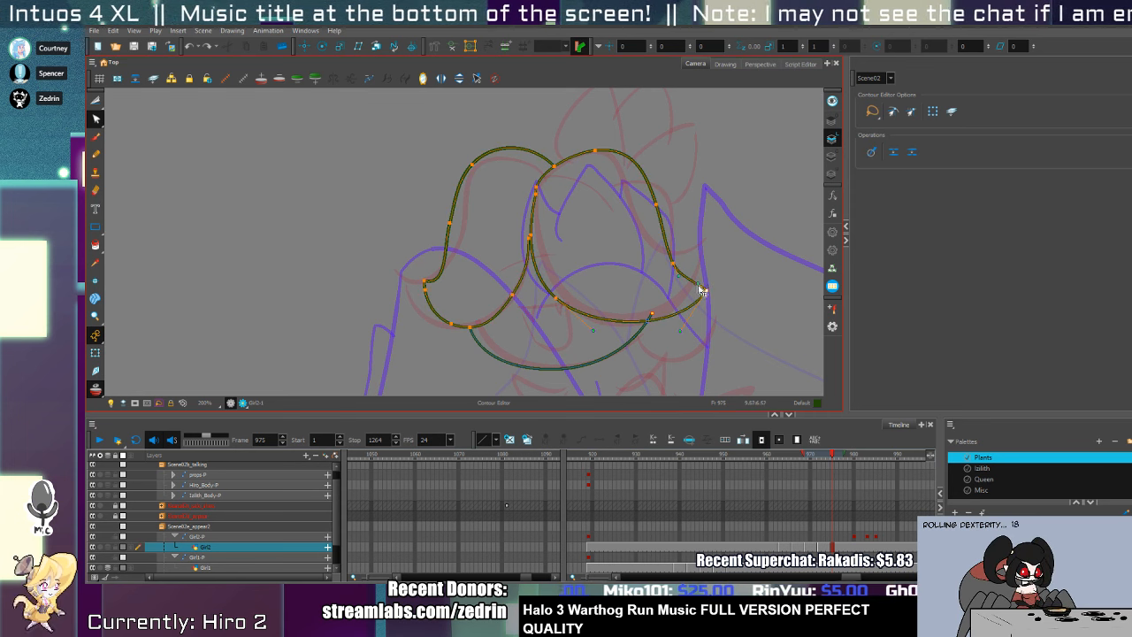
drag(707, 293, 637, 314)
key(alt+t)
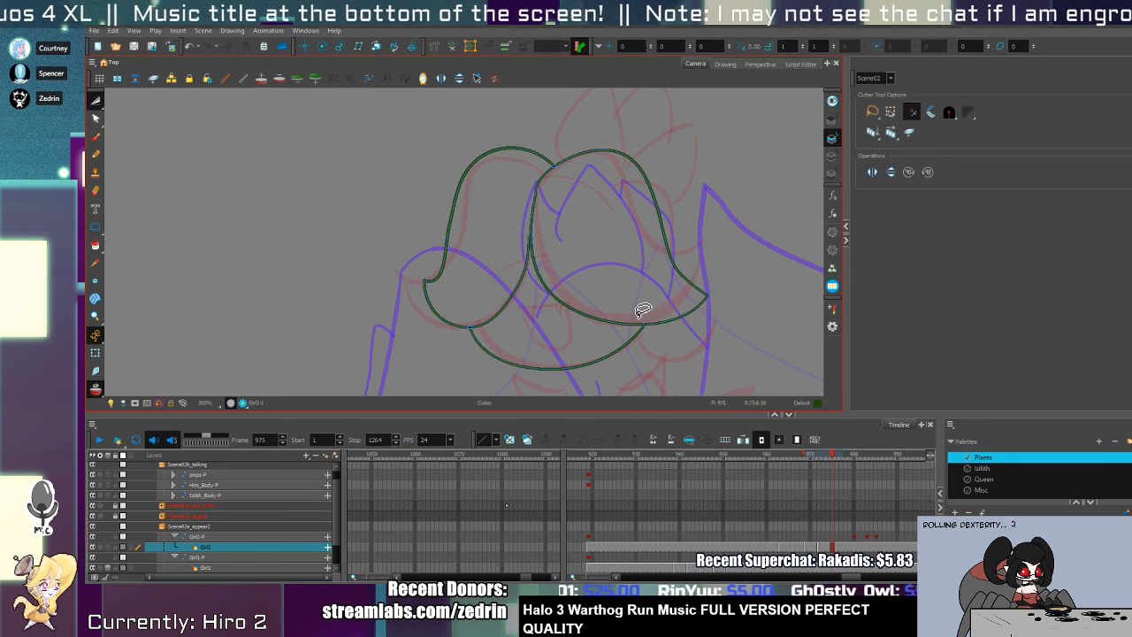
- Draw the tuft of pointed leaves on top of the head and trim the lines where they overlap
key(space)
mouse_move(634, 268)
mouse_down()
mouse_move(663, 338)
mouse_move(645, 358)
mouse_up()
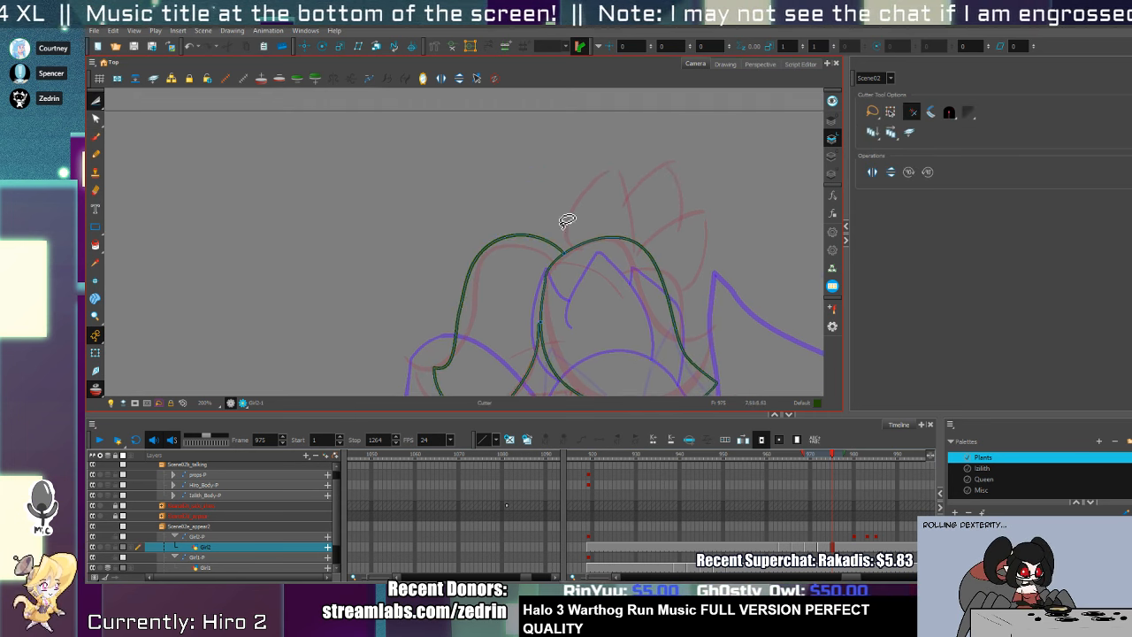
key(alt+b)
mouse_move(583, 266)
mouse_down()
mouse_move(574, 244)
mouse_move(630, 191)
mouse_move(637, 239)
mouse_move(711, 222)
mouse_move(664, 284)
mouse_move(617, 258)
mouse_up()
key(alt+t)
drag(586, 260, 575, 268)
key(alt+slash)
mouse_move(618, 209)
mouse_down()
mouse_move(677, 212)
mouse_move(665, 238)
mouse_move(623, 226)
mouse_move(630, 127)
mouse_up()
key(alt+t)
ctrl+alt+click(620, 204)
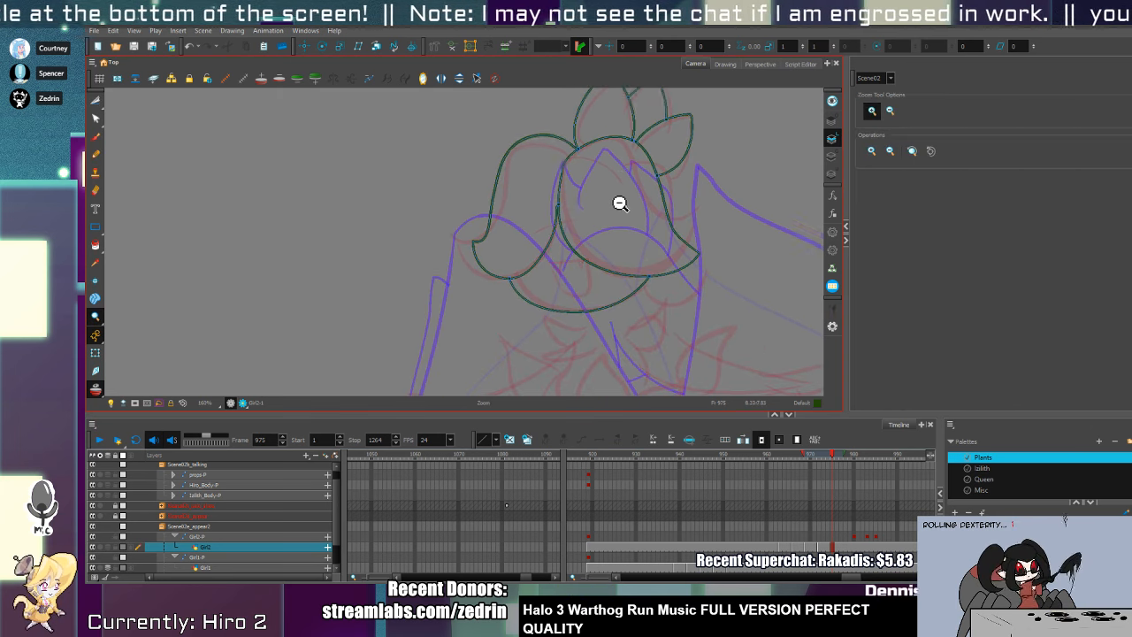
- Switch the active art layer to Overlay to continue drawing around the two base leaves
alt+click(621, 204)
click(563, 273)
click(564, 273)
key(alt+q)
mouse_move(551, 298)
mouse_down()
mouse_move(548, 246)
mouse_move(599, 129)
mouse_move(601, 212)
mouse_up()
key(alt+z)
alt+click(582, 263)
alt+click(579, 263)
alt+click(579, 264)
click(584, 256)
mouse_move(584, 327)
mouse_down()
mouse_move(580, 257)
mouse_move(545, 250)
mouse_up()
key(alt+/)
drag(535, 300, 581, 248)
click(832, 121)
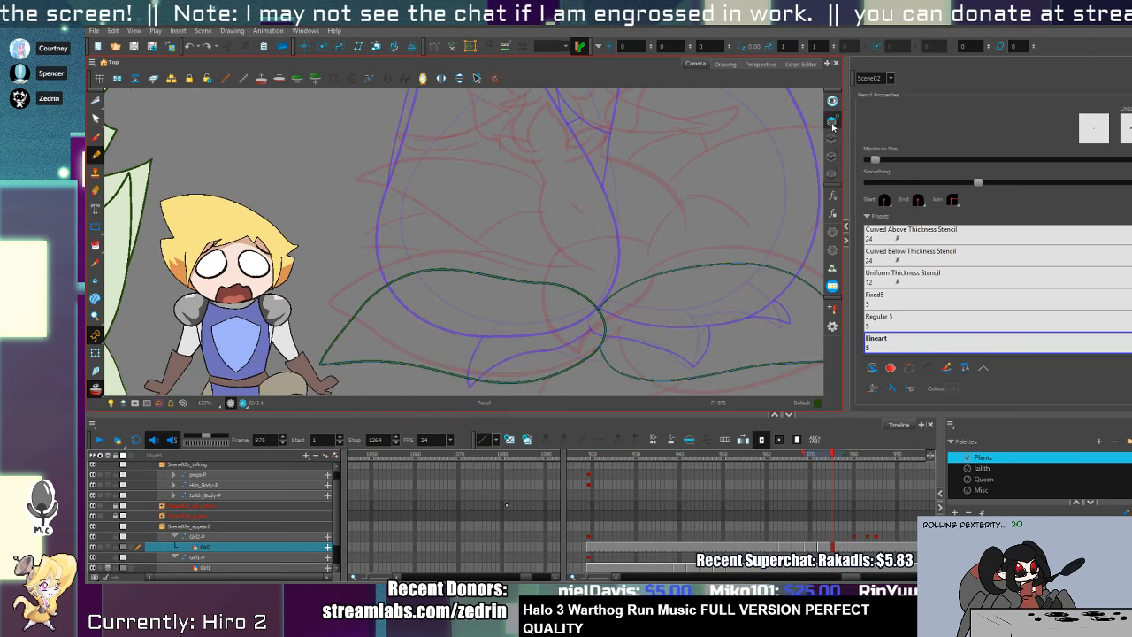
- Draw a rounded bulb with a pointed bottom over the joint of the base leaves and adjust it with the Contour Editor
mouse_move(651, 282)
mouse_down()
mouse_move(559, 349)
mouse_move(645, 321)
mouse_move(649, 283)
mouse_move(582, 251)
mouse_move(591, 372)
mouse_move(636, 264)
mouse_move(581, 383)
mouse_up()
key(ctrl+z)
key(ctrl+z)
key(alt+s)
click(632, 267)
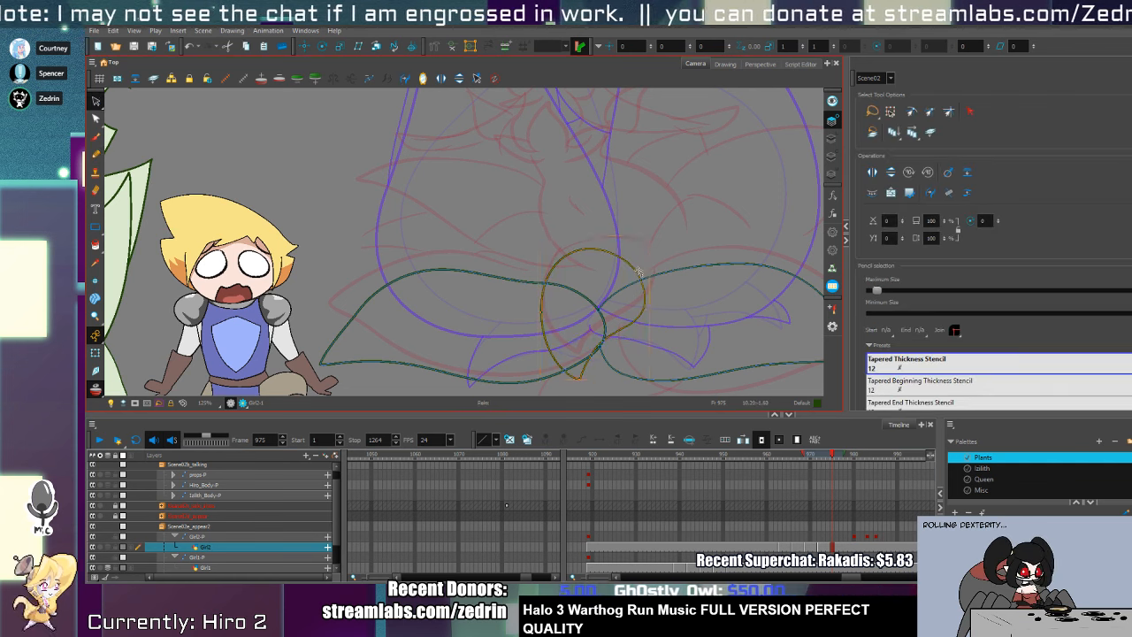
key(alt+q)
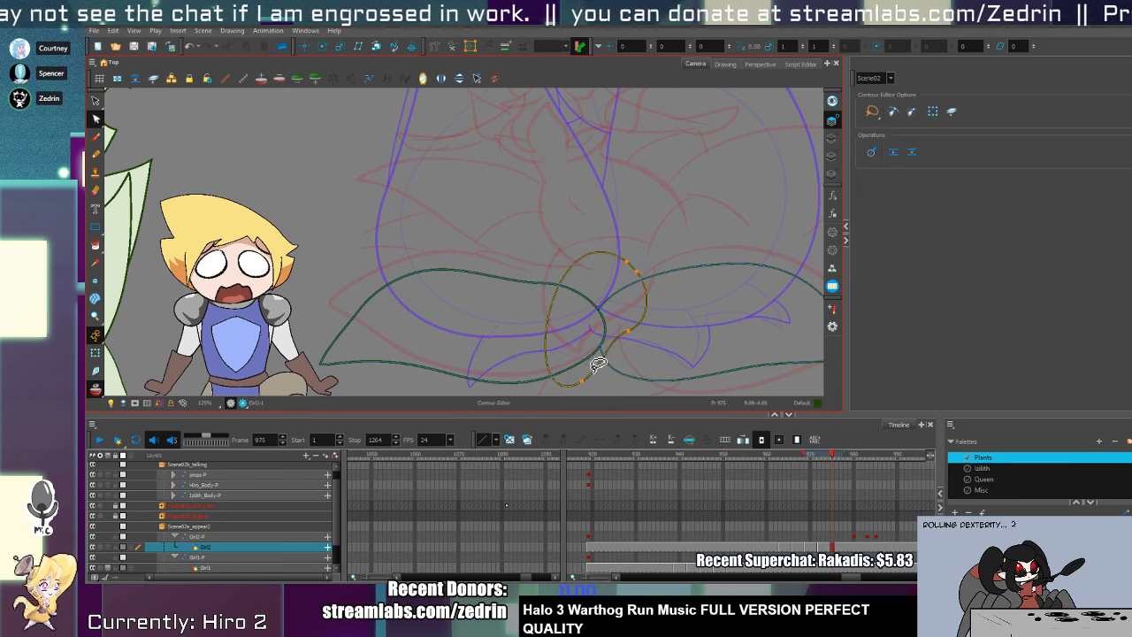
- Cut away the base leaf lines that lie inside the rounded bulb
key(alt+t)
mouse_move(617, 317)
mouse_down()
mouse_move(599, 340)
mouse_move(600, 292)
mouse_up()
drag(600, 293, 615, 330)
mouse_move(578, 277)
mouse_down()
mouse_move(630, 304)
mouse_move(523, 311)
mouse_move(638, 314)
mouse_move(585, 245)
mouse_up()
key(alt+slash)
key(alt+t)
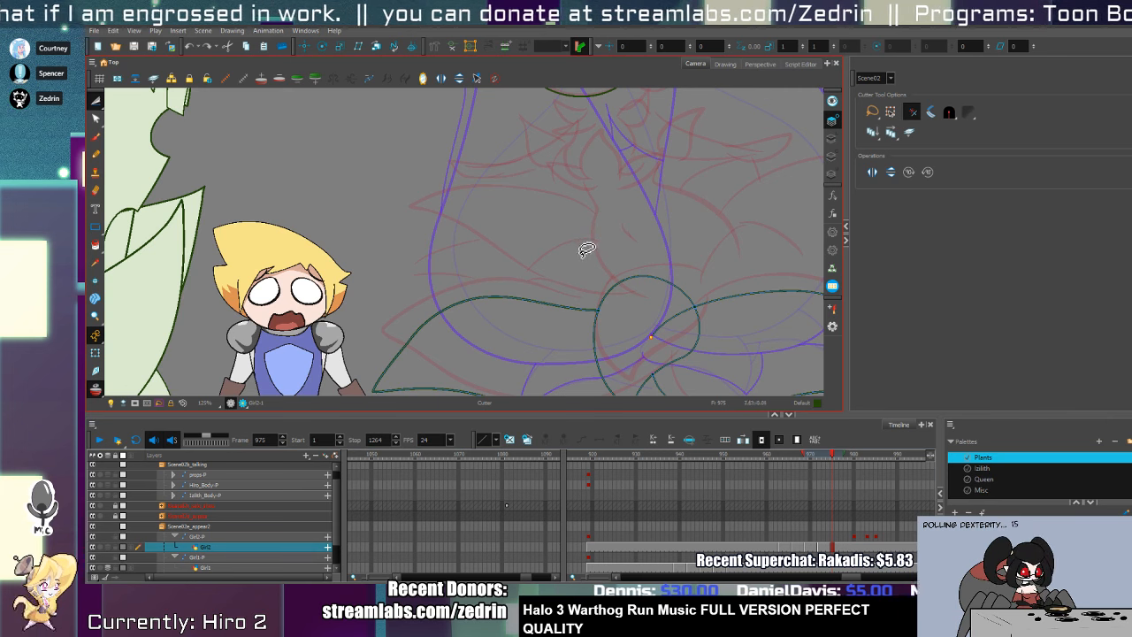
- Draw an upper pair of pointed leaves on both sides of the bulb and trim the lines they overlap
key(alt+slash)
mouse_move(619, 290)
mouse_down()
mouse_move(520, 309)
mouse_move(615, 330)
mouse_move(614, 353)
mouse_move(612, 303)
mouse_move(569, 322)
mouse_move(507, 325)
mouse_up()
key(alt+t)
key(space)
key(alt+slash)
mouse_move(612, 323)
mouse_down()
mouse_move(678, 269)
mouse_move(751, 279)
mouse_move(646, 357)
mouse_move(608, 364)
mouse_up()
key(alt+t)
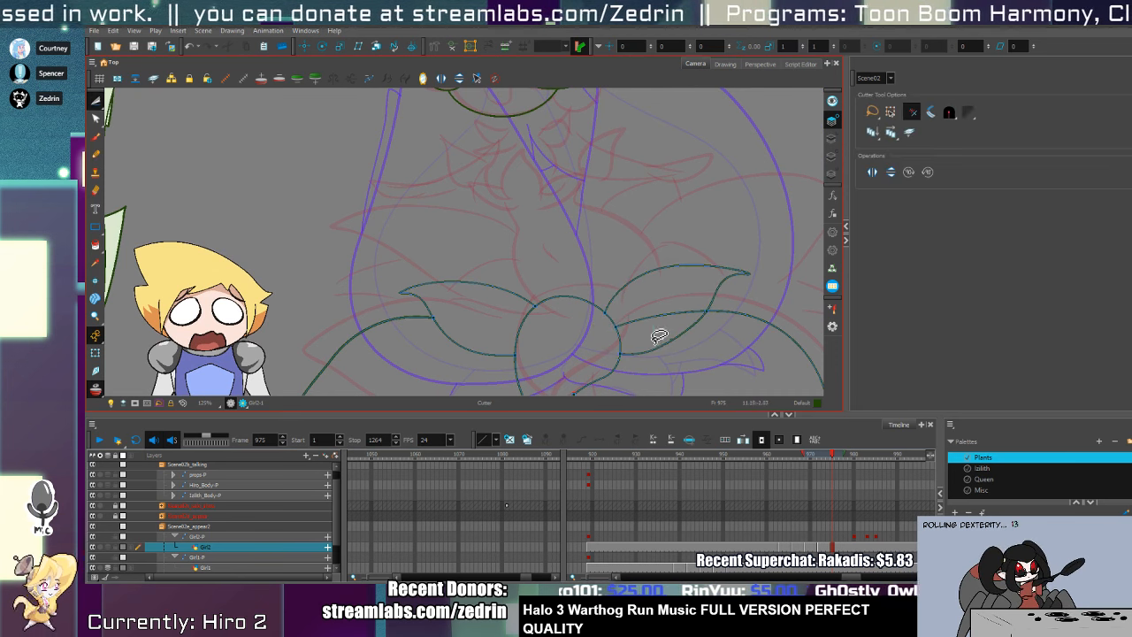
- Switch the active art layer from Overlay back to Line Art for the figure's body
drag(662, 333, 660, 228)
key(space)
key(alt+z)
alt+click(662, 212)
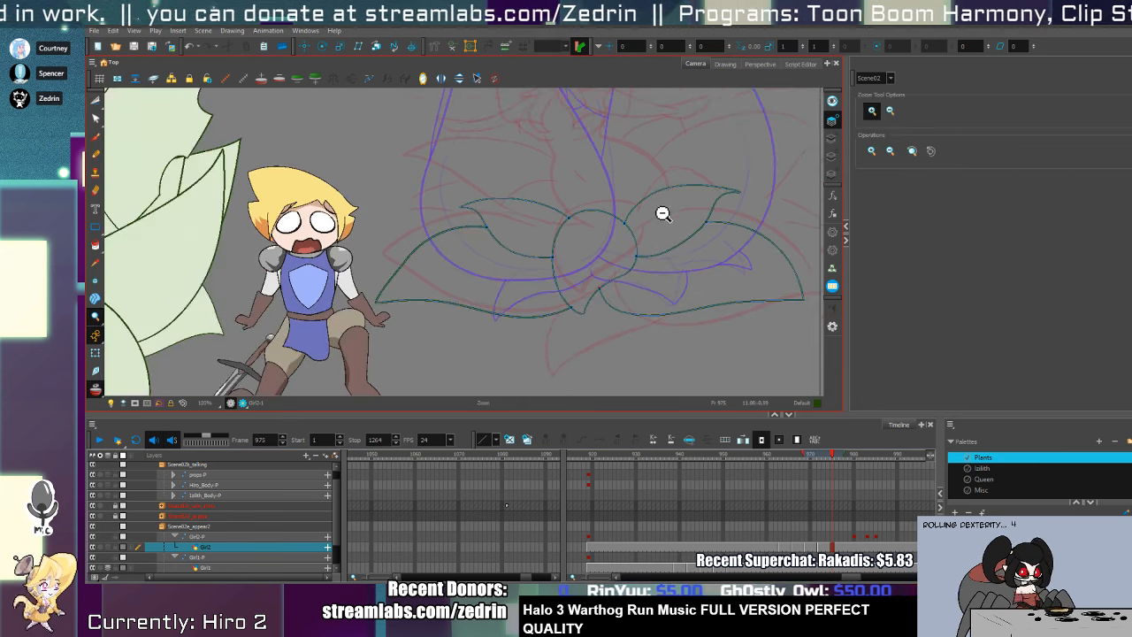
alt+click(660, 212)
key(space)
drag(549, 202, 603, 280)
click(603, 285)
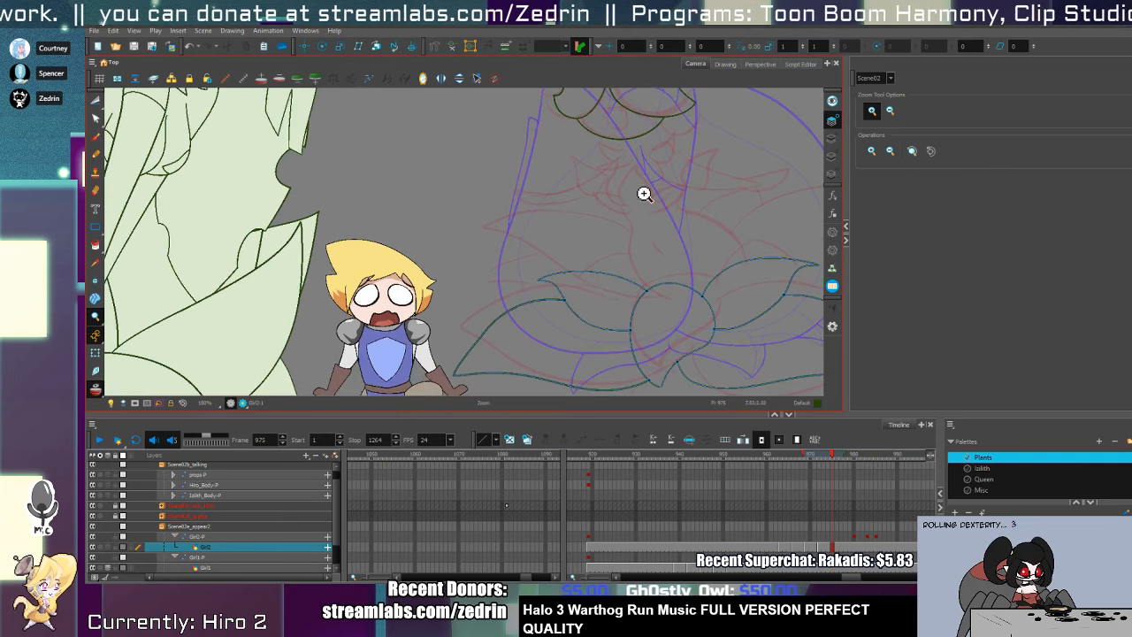
click(833, 159)
click(831, 139)
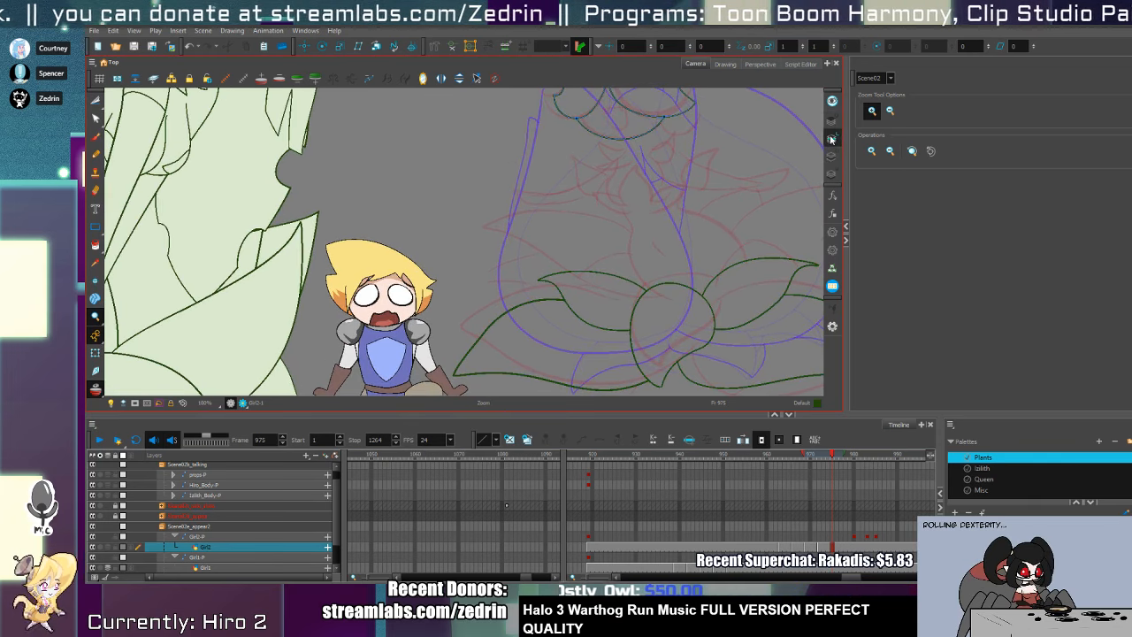
- Draw the left waist line down to the bulb and the right waist line flaring out into the hip
key(space)
drag(648, 216, 589, 281)
click(585, 244)
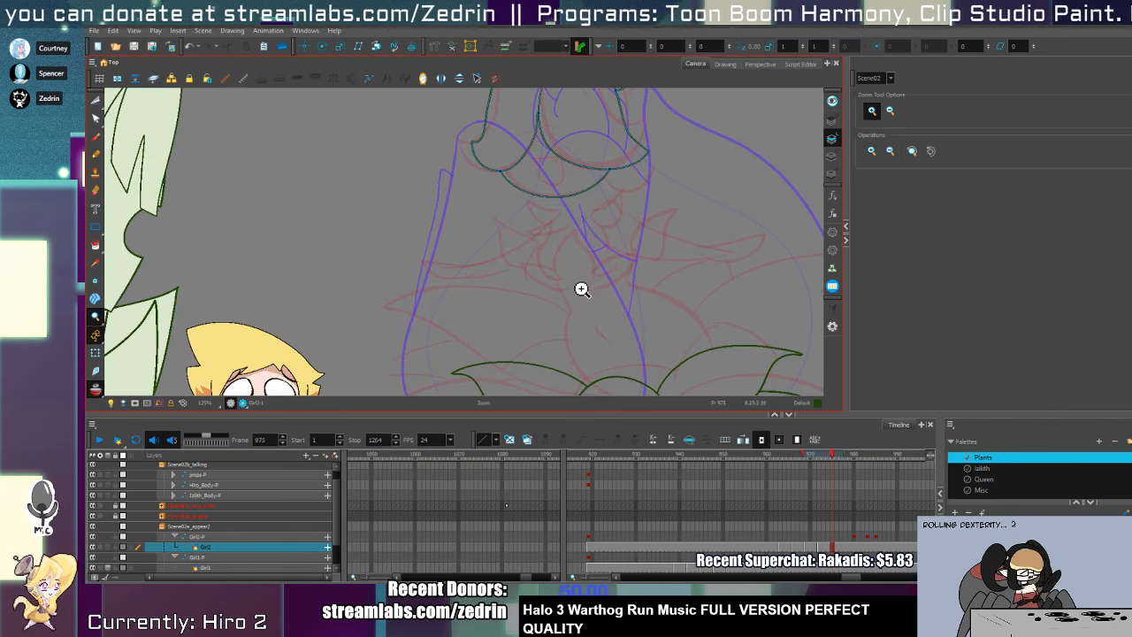
key(alt+slash)
key(space)
mouse_move(576, 330)
mouse_down()
mouse_move(570, 273)
mouse_move(623, 348)
mouse_up()
key(ctrl+z)
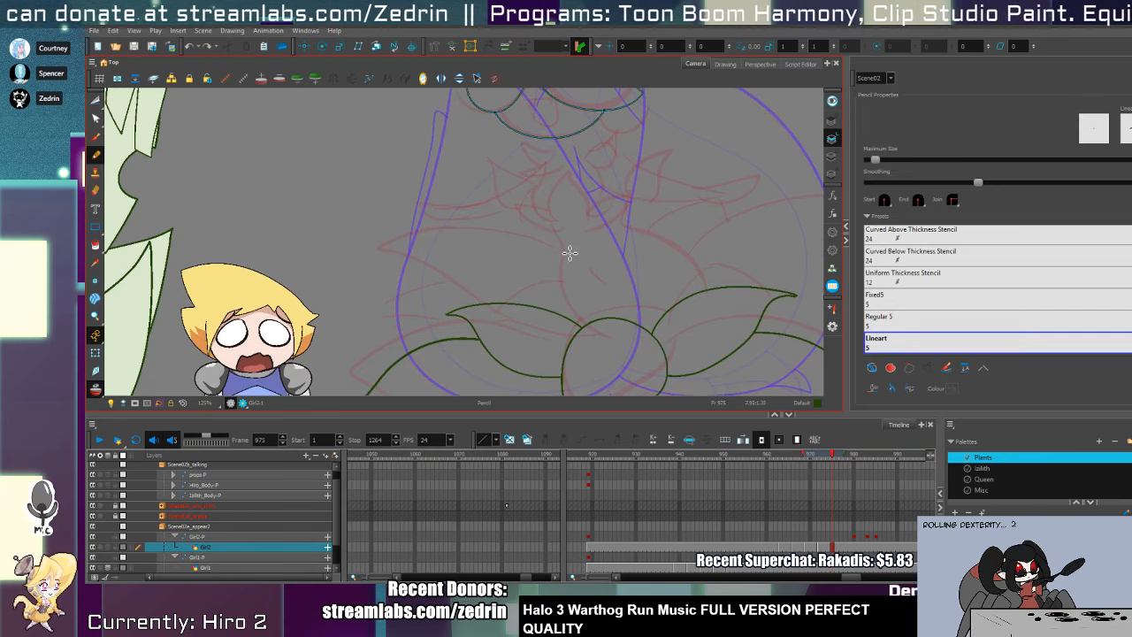
drag(570, 248, 624, 343)
mouse_move(627, 214)
mouse_down()
mouse_move(634, 247)
mouse_move(713, 326)
mouse_up()
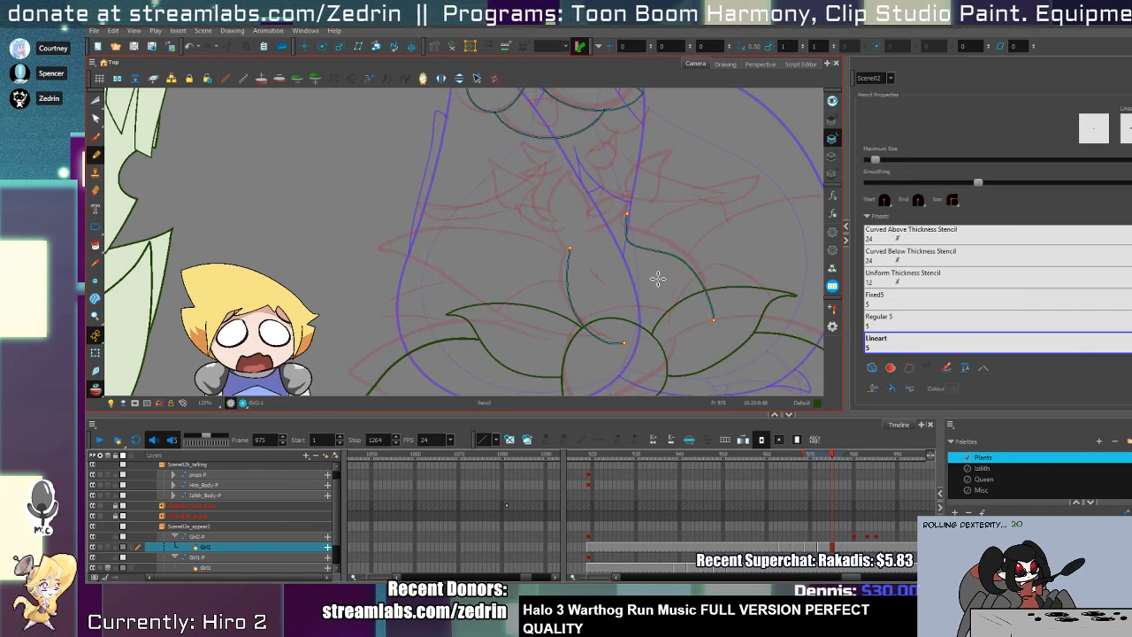
- Draw a short slanted line from inside the right hip down to the end of the left body line
key(ctrl+z)
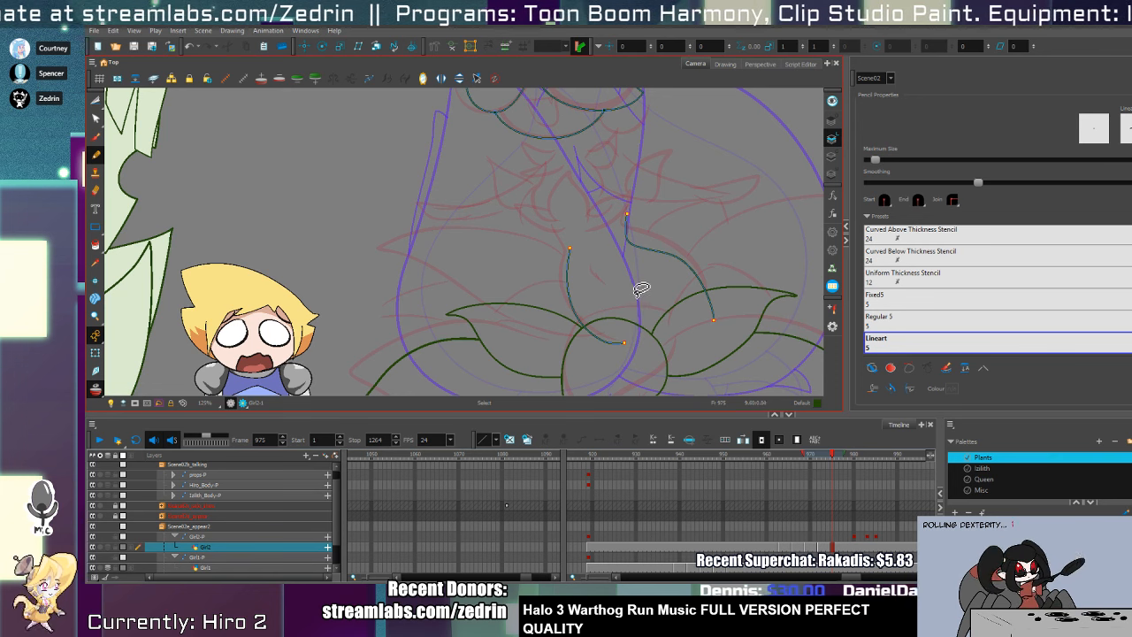
drag(638, 277, 632, 356)
key(ctrl+z)
drag(655, 293, 625, 353)
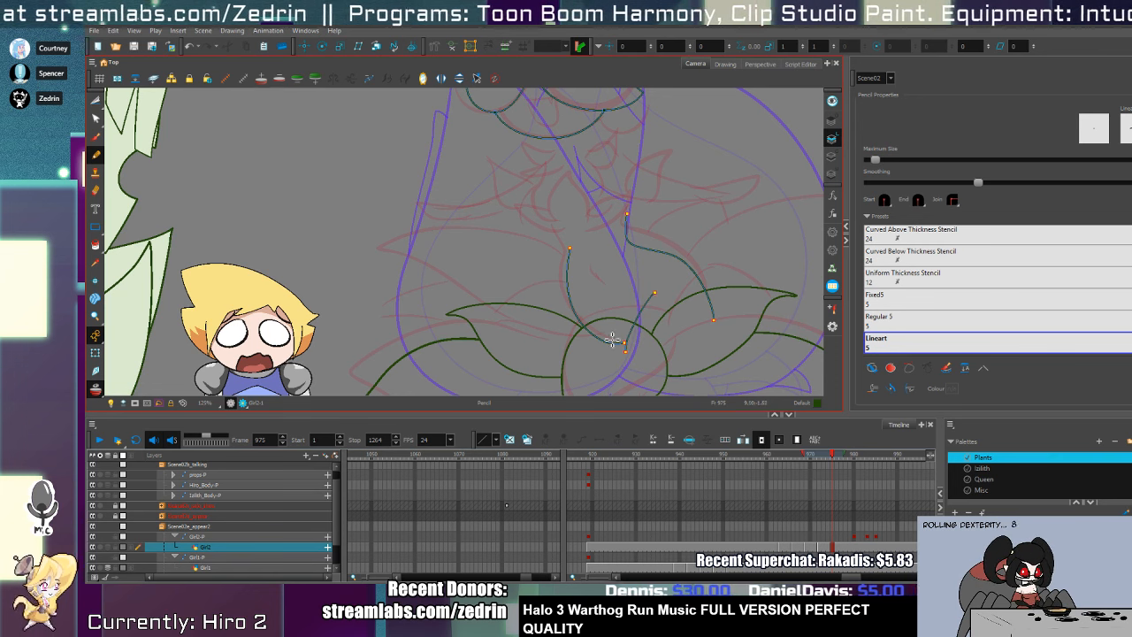
- Draw the rounded shape with a pointed bottom at the body's base and the small pointed leaf on its left
key(alt+v)
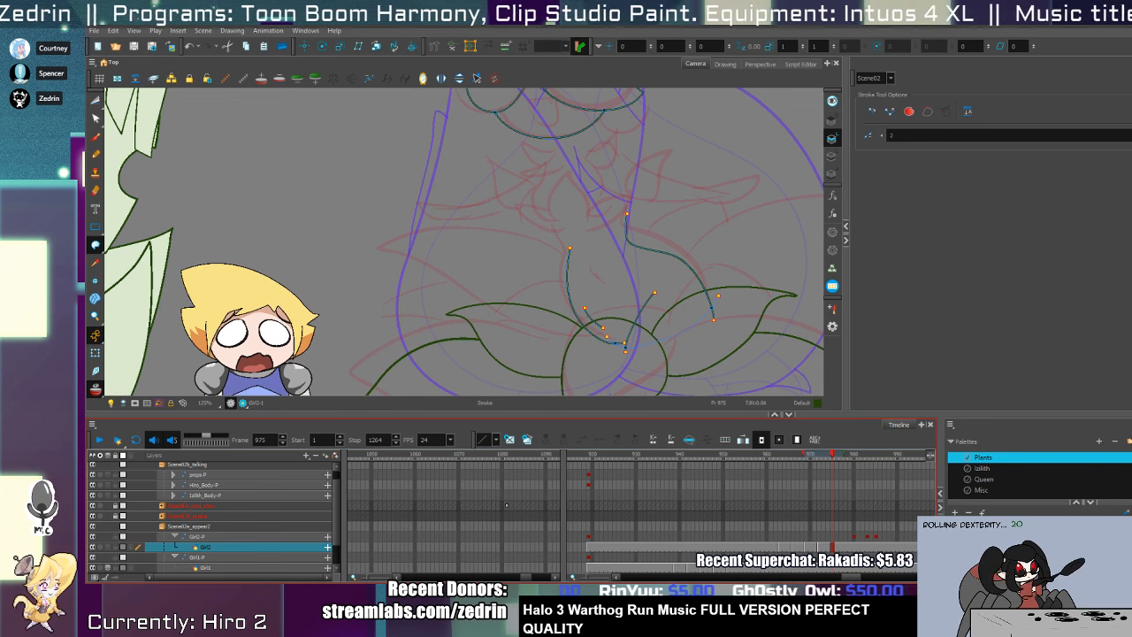
scroll(555, 324, up, 2)
key(alt+/)
mouse_move(575, 273)
mouse_down()
mouse_move(530, 328)
mouse_move(621, 320)
mouse_up()
key(ctrl+z)
mouse_move(579, 282)
mouse_down()
mouse_move(531, 339)
mouse_move(593, 323)
mouse_move(622, 374)
mouse_move(677, 327)
mouse_up()
key(alt+t)
key(alt+/)
drag(637, 277, 599, 302)
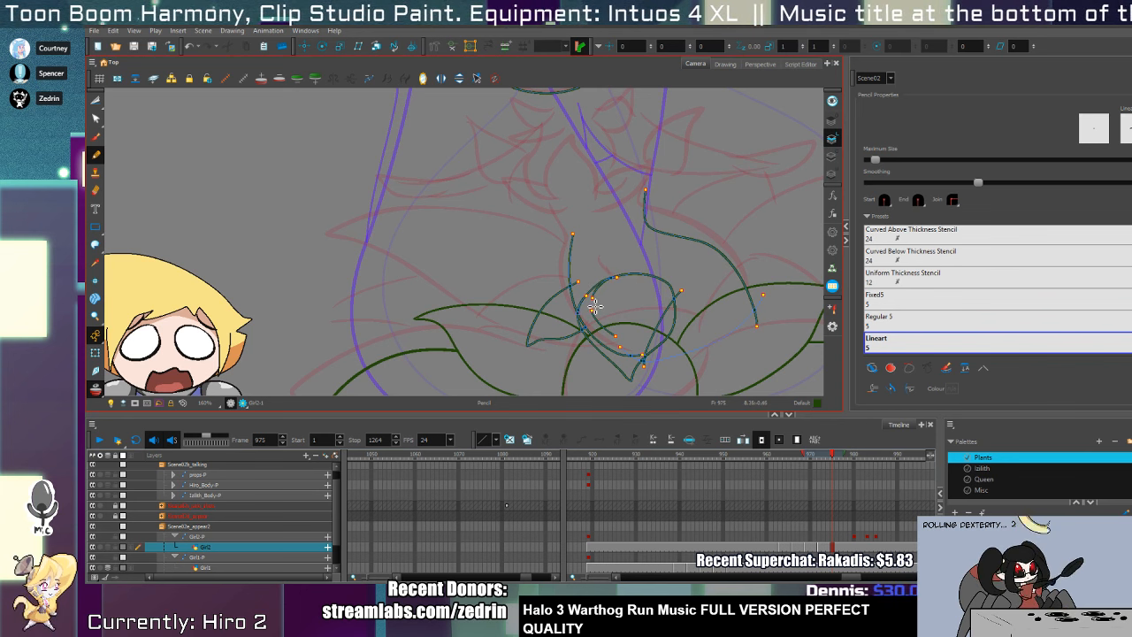
- Join the rounded shape's loose upper stroke into its outline and smooth that curve with the Contour Editor
key(alt+s)
click(620, 290)
key(alt+z)
click(602, 292)
click(602, 292)
key(alt+s)
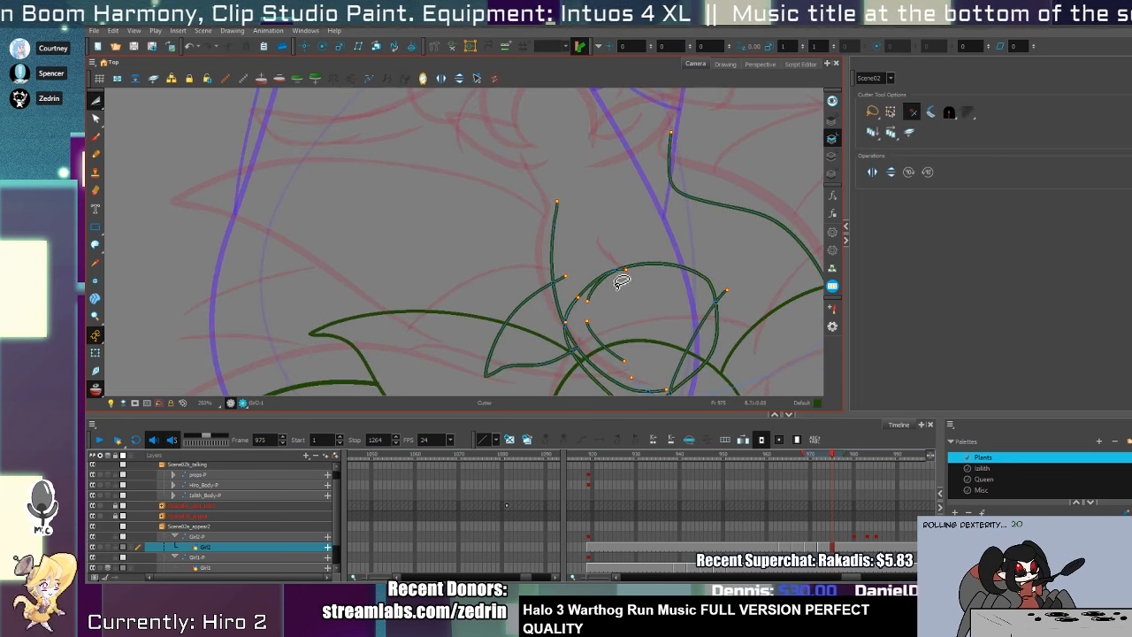
click(588, 275)
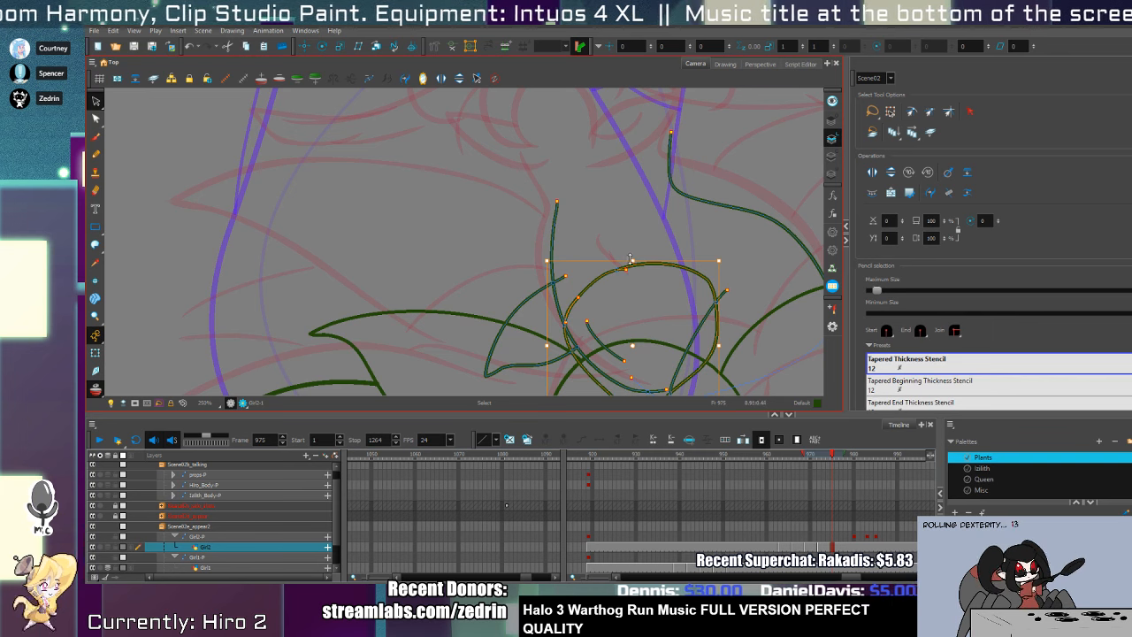
click(603, 309)
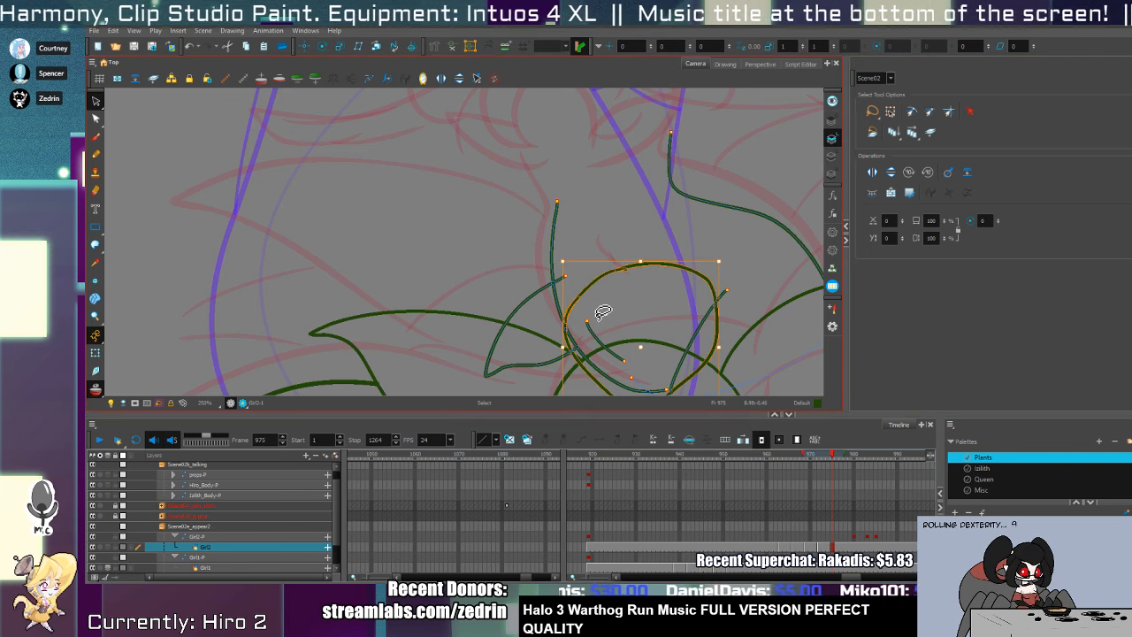
key(alt+q)
drag(598, 279, 594, 271)
- Cut away the stray line segments inside the rounded shape and along its lower left edge
key(alt+t)
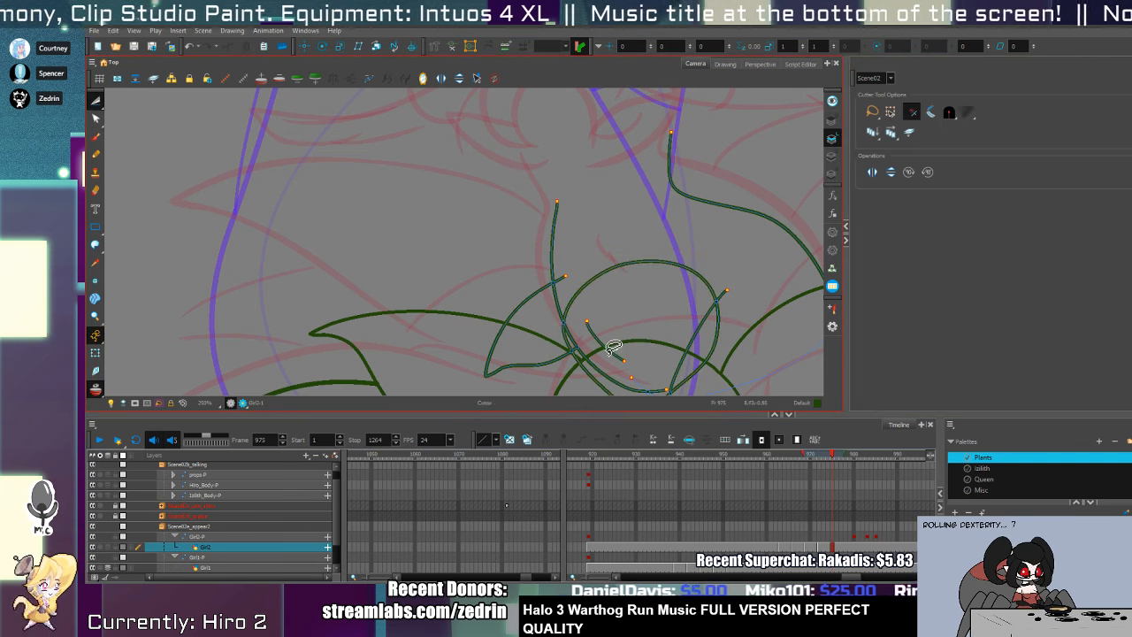
drag(614, 344, 623, 389)
drag(574, 339, 585, 363)
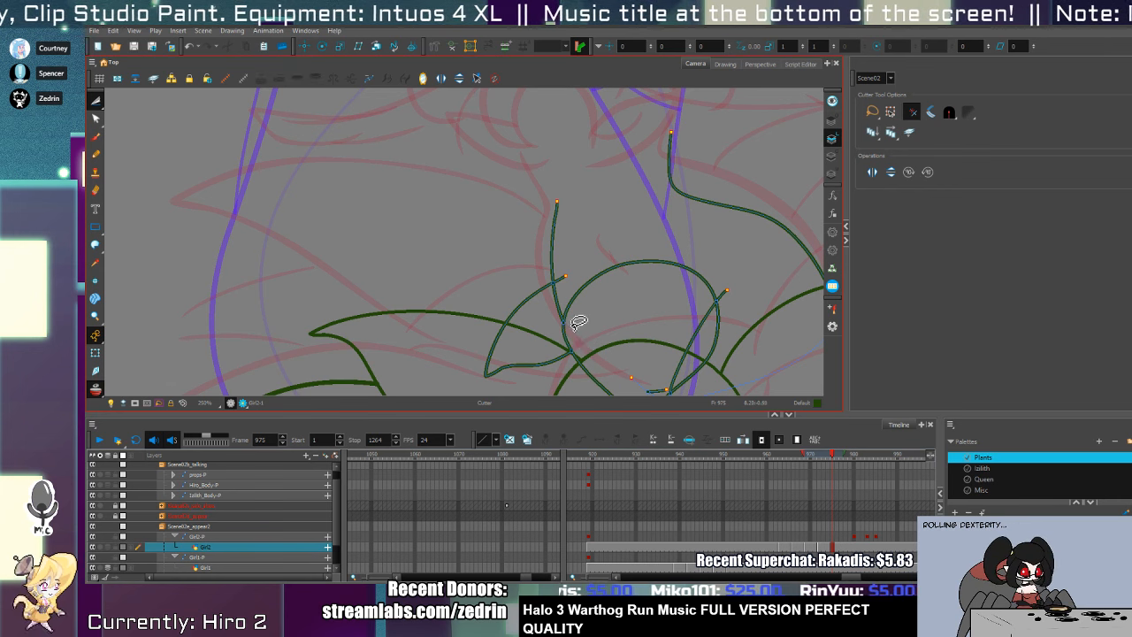
- Cut away the small left leaf's end past the body line and the stray line crossing the rounded shape's right side
mouse_move(561, 269)
mouse_down()
mouse_move(579, 298)
mouse_move(545, 242)
mouse_up()
mouse_move(655, 323)
mouse_down()
mouse_move(635, 314)
mouse_move(622, 332)
mouse_move(599, 330)
mouse_move(679, 349)
mouse_up()
key(alt+s)
key(Delete)
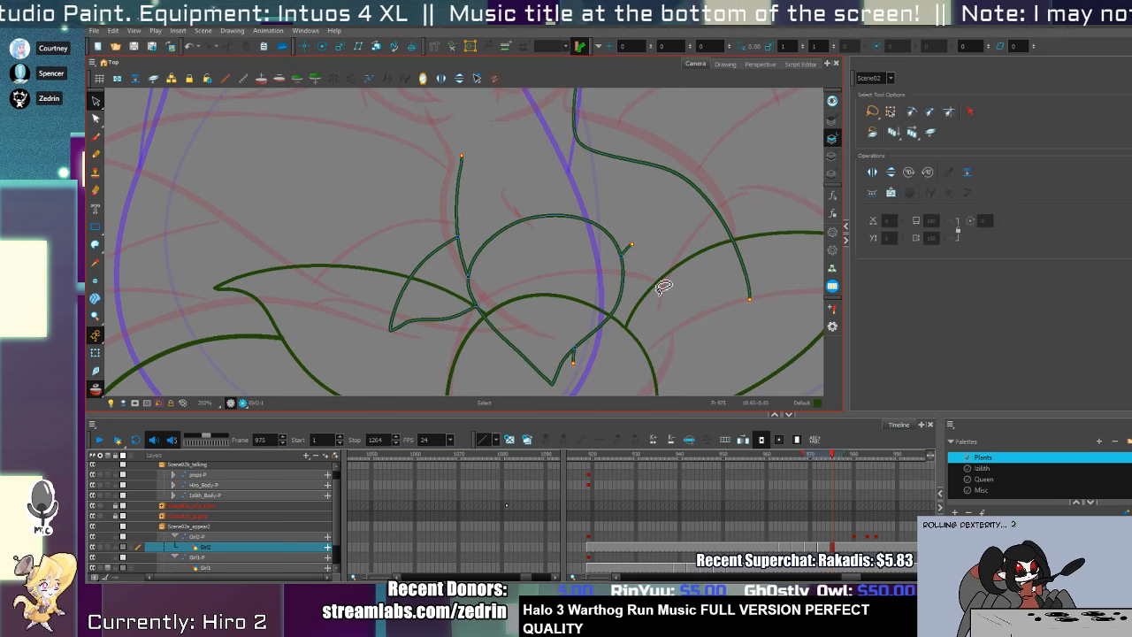
- Draw a larger pointed leaf to the right of the rounded shape and cut its overlaps with that shape and the body line
drag(622, 245, 616, 277)
key(alt+/)
mouse_move(701, 215)
mouse_down()
mouse_move(591, 295)
mouse_move(781, 301)
mouse_move(671, 209)
mouse_up()
key(alt+t)
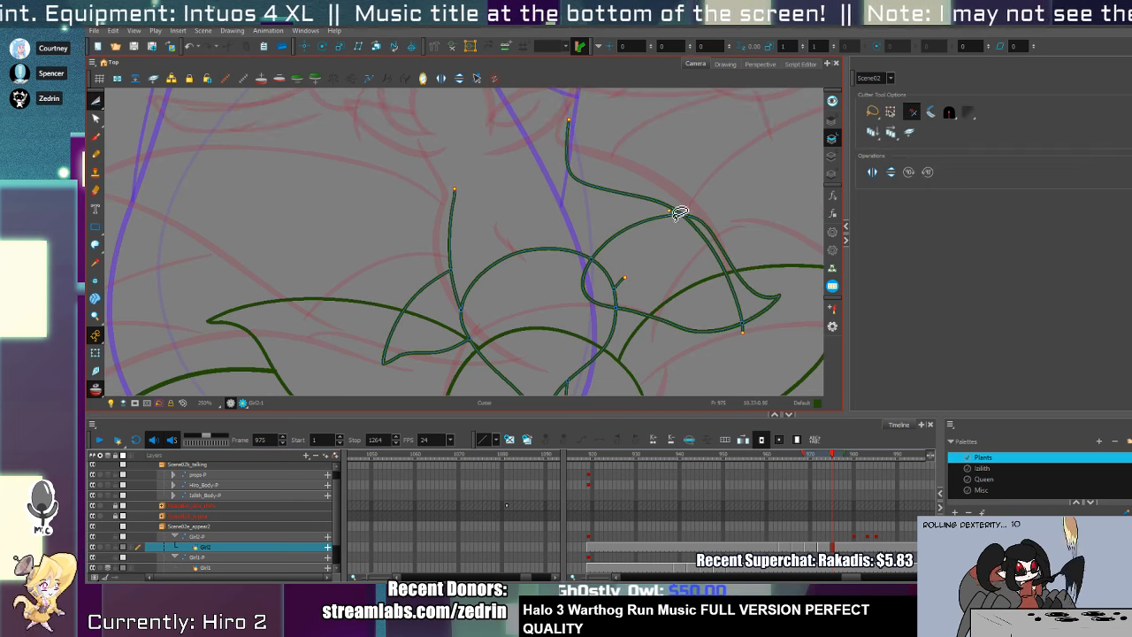
click(676, 213)
mouse_move(739, 300)
mouse_down()
mouse_move(664, 291)
mouse_move(591, 315)
mouse_up()
drag(600, 276, 636, 296)
key(ctrl+z)
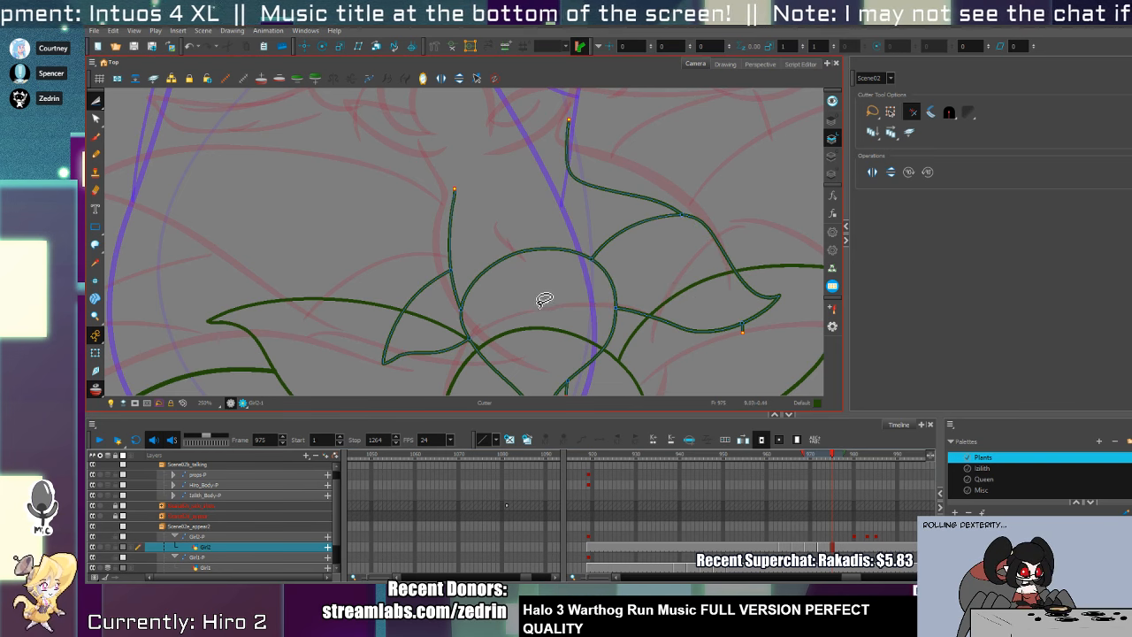
- Extend the left body line upward with a curve leaning left toward the chest
key(space)
drag(568, 254, 651, 333)
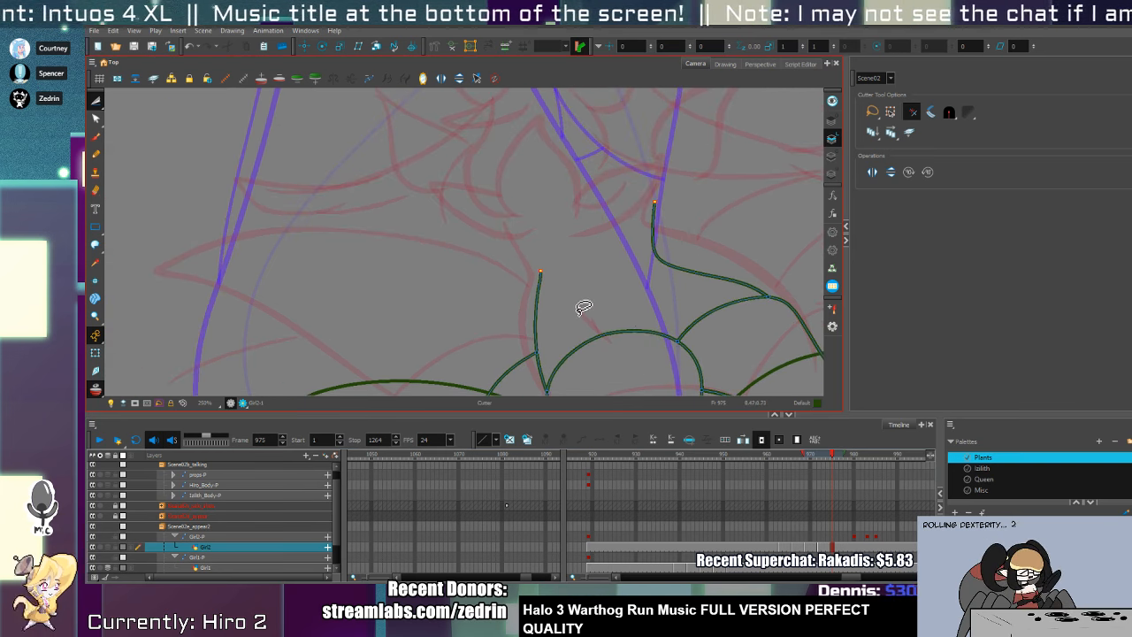
key(alt+slash)
mouse_move(492, 183)
mouse_down()
mouse_move(537, 274)
mouse_move(552, 352)
mouse_up()
key(space)
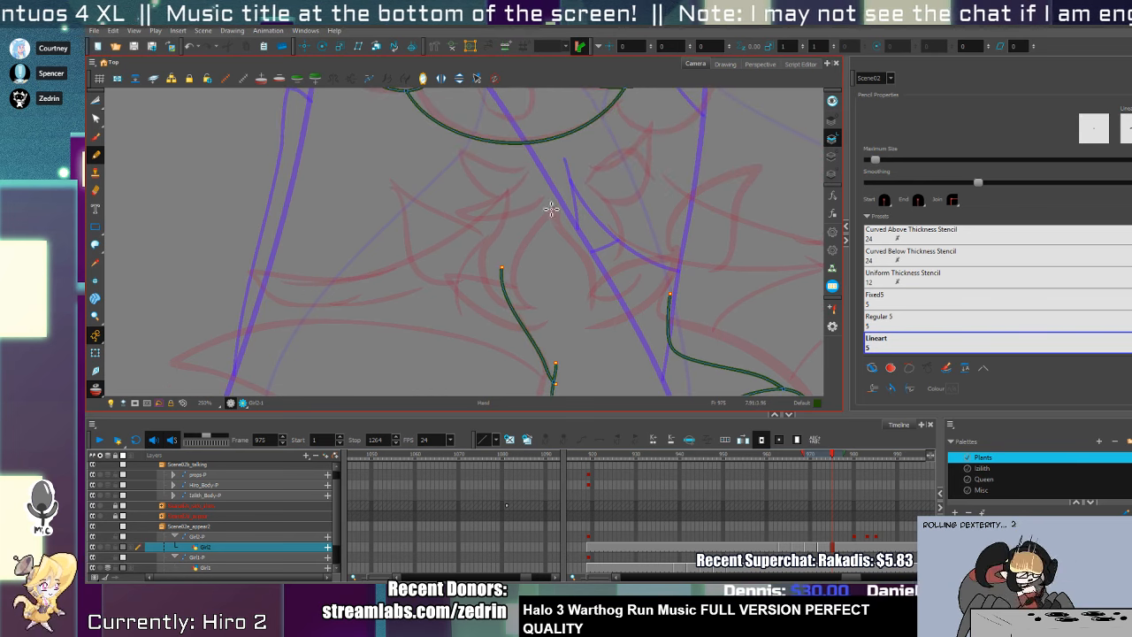
drag(544, 204, 580, 247)
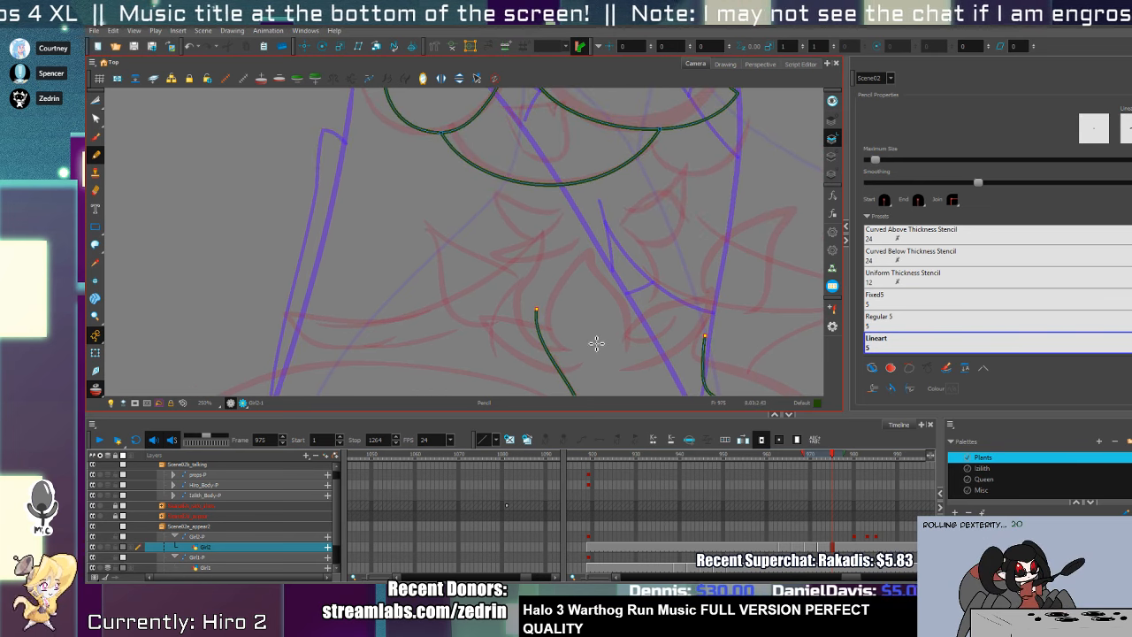
- Draw the three-pointed leafy outline across the top of the body lines and connect its bottom edge
mouse_move(577, 342)
mouse_down()
mouse_move(562, 302)
mouse_move(630, 347)
mouse_move(513, 327)
mouse_move(582, 374)
mouse_move(591, 363)
mouse_move(551, 370)
mouse_move(704, 350)
mouse_move(619, 358)
mouse_up()
key(ctrl+z)
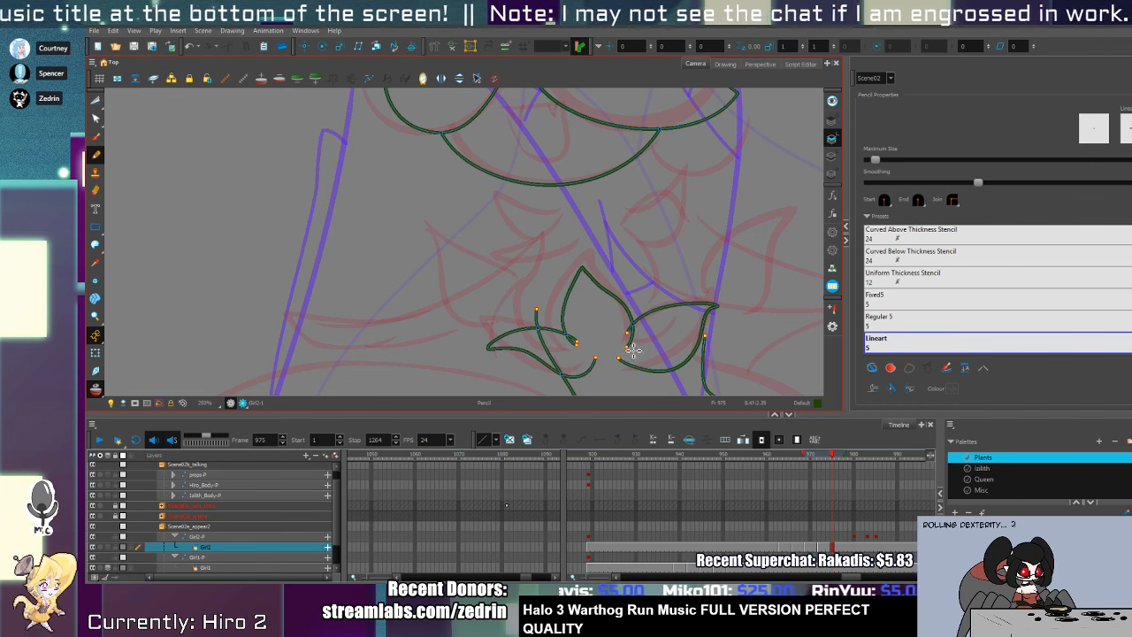
key(alt+t)
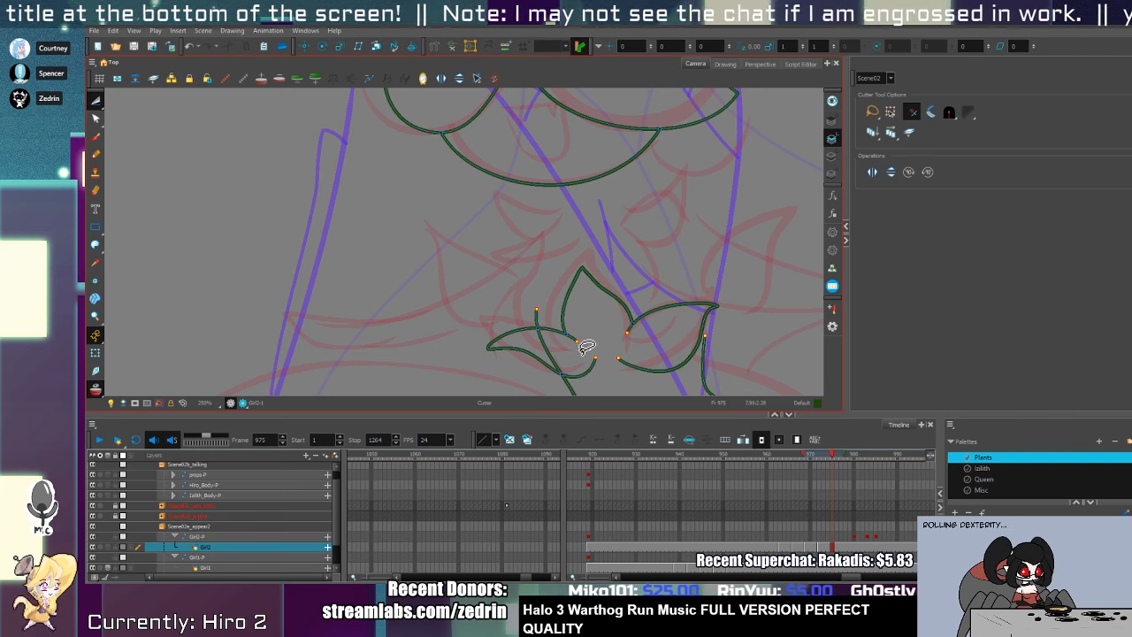
key(alt+slash)
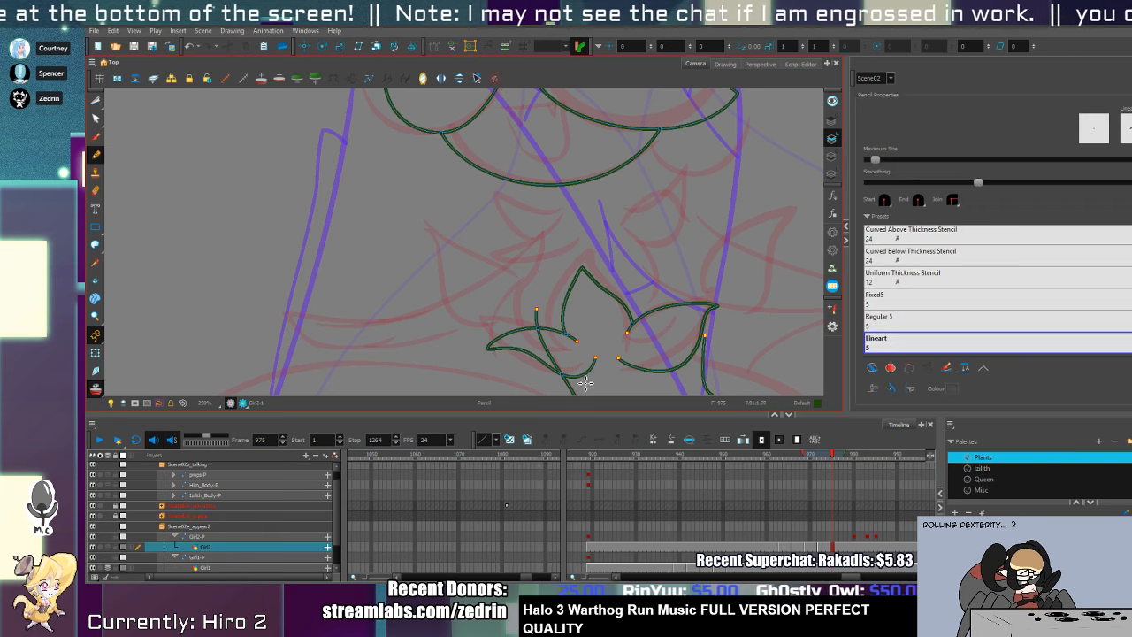
mouse_move(583, 371)
mouse_down()
mouse_move(650, 359)
mouse_move(623, 362)
mouse_up()
- Trim the loose ends of the three-pointed outline and delete the body line stub above its left point
key(alt+t)
drag(567, 359, 532, 345)
key(alt+s)
click(674, 367)
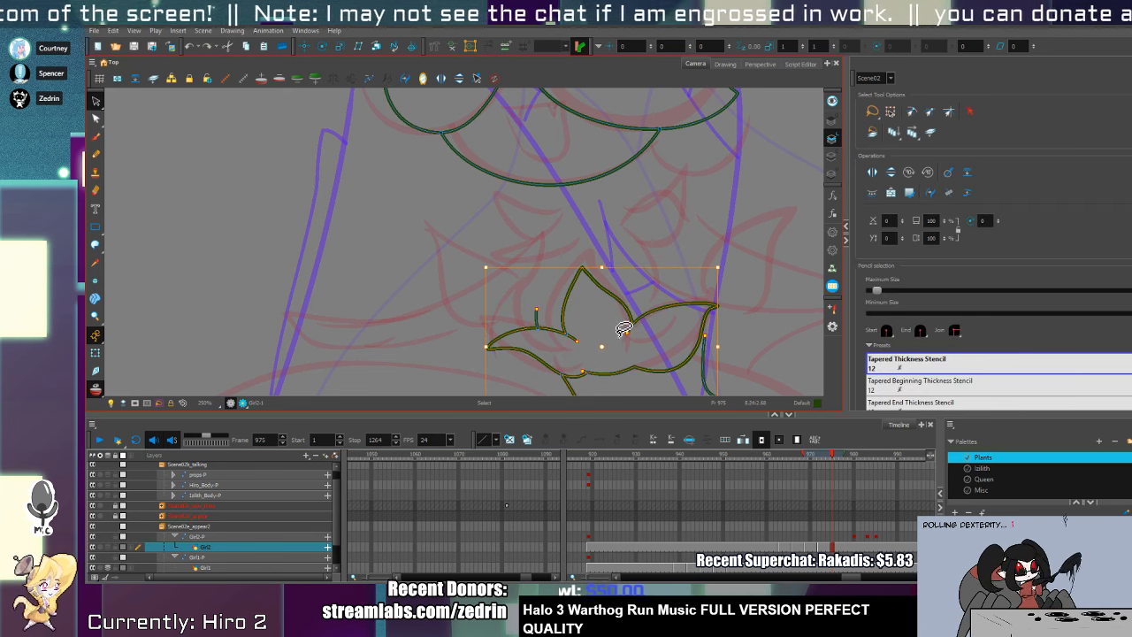
click(589, 354)
click(613, 302)
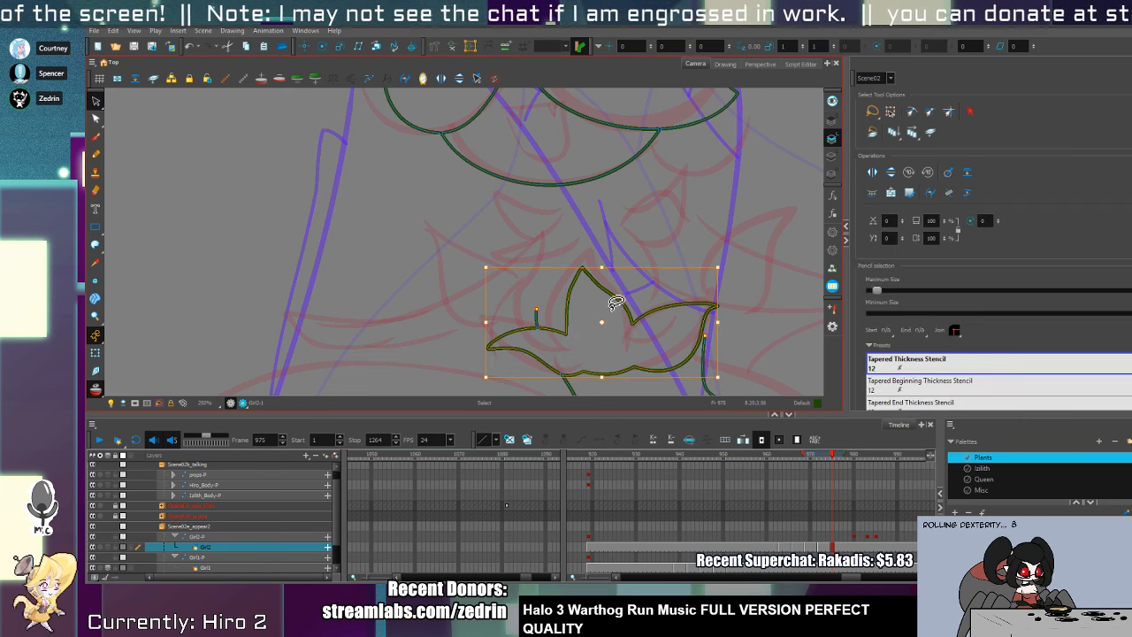
scroll(549, 318, up, 2)
key(alt+t)
key(alt+s)
click(533, 315)
key(Delete)
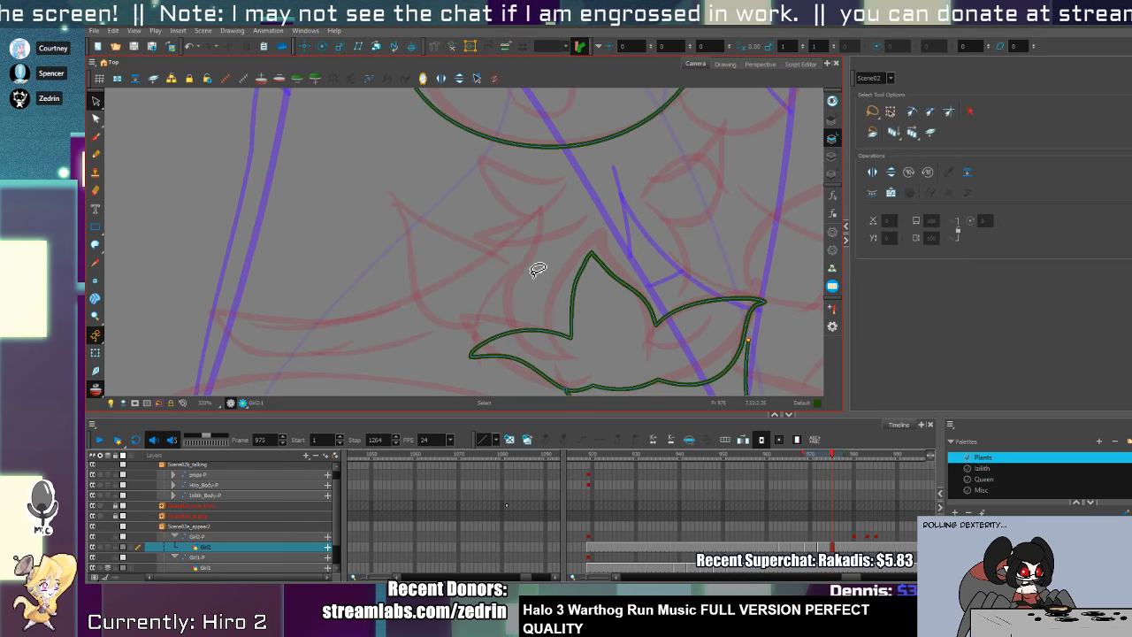
- Draw a curved line rising from the outline's left point and a short one from its right point, trimmed at the outline
key(alt+/)
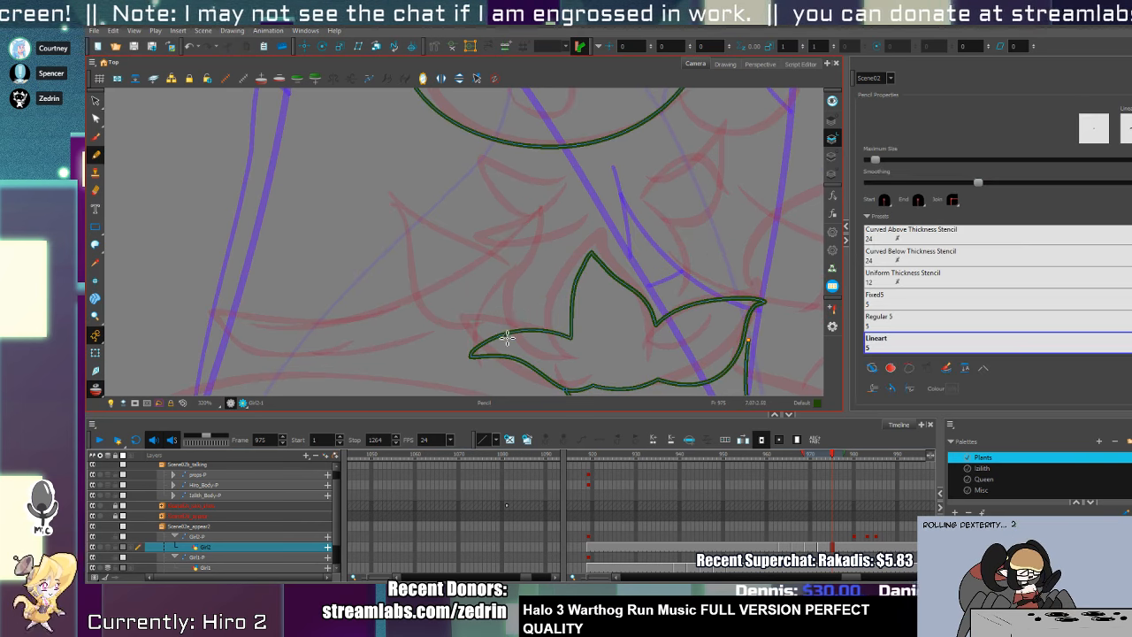
drag(503, 335, 555, 289)
key(ctrl+z)
key(ctrl+z)
mouse_move(545, 280)
mouse_down()
mouse_move(536, 357)
mouse_move(534, 342)
mouse_up()
key(alt+t)
key(alt+slash)
mouse_move(730, 276)
mouse_down()
mouse_move(720, 342)
mouse_move(735, 322)
mouse_up()
key(ctrl+z)
key(alt+t)
key(alt+slash)
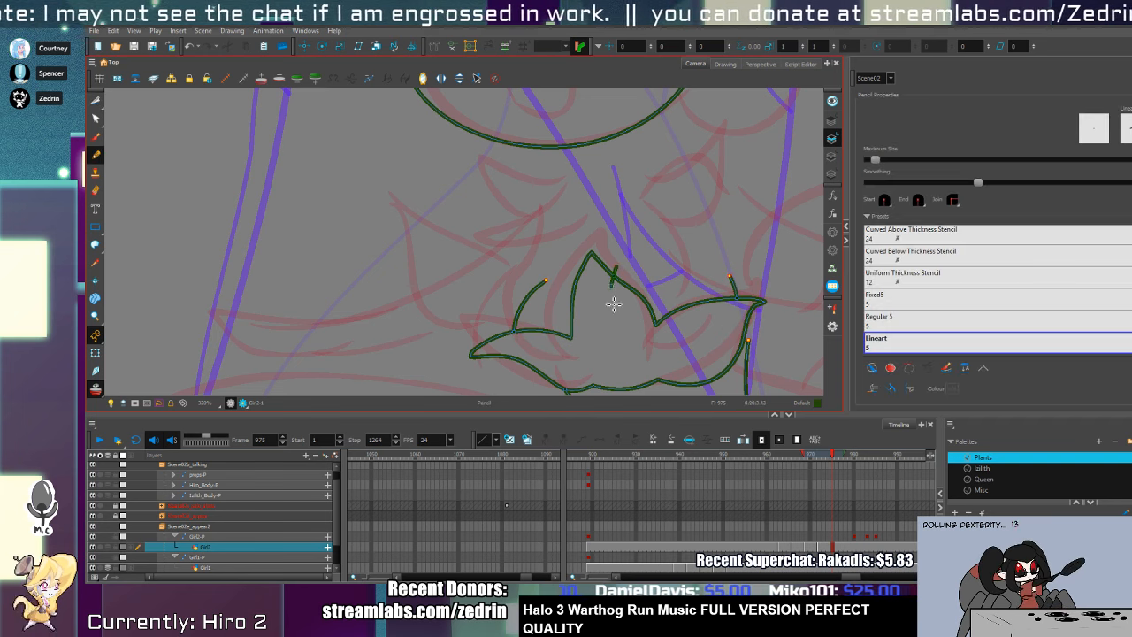
- Draw a short curved detail stroke in the middle of the belly, above the rounded shape
key(shift+m)
key(alt+z)
click(516, 291)
click(491, 265)
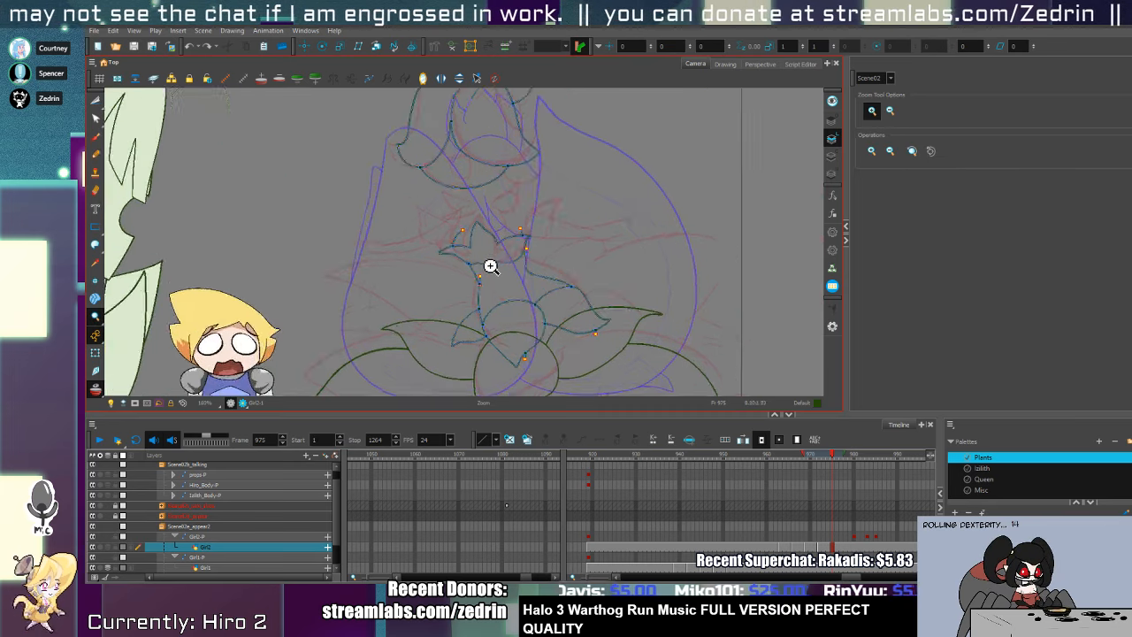
click(496, 283)
click(508, 309)
click(482, 290)
key(alt+s)
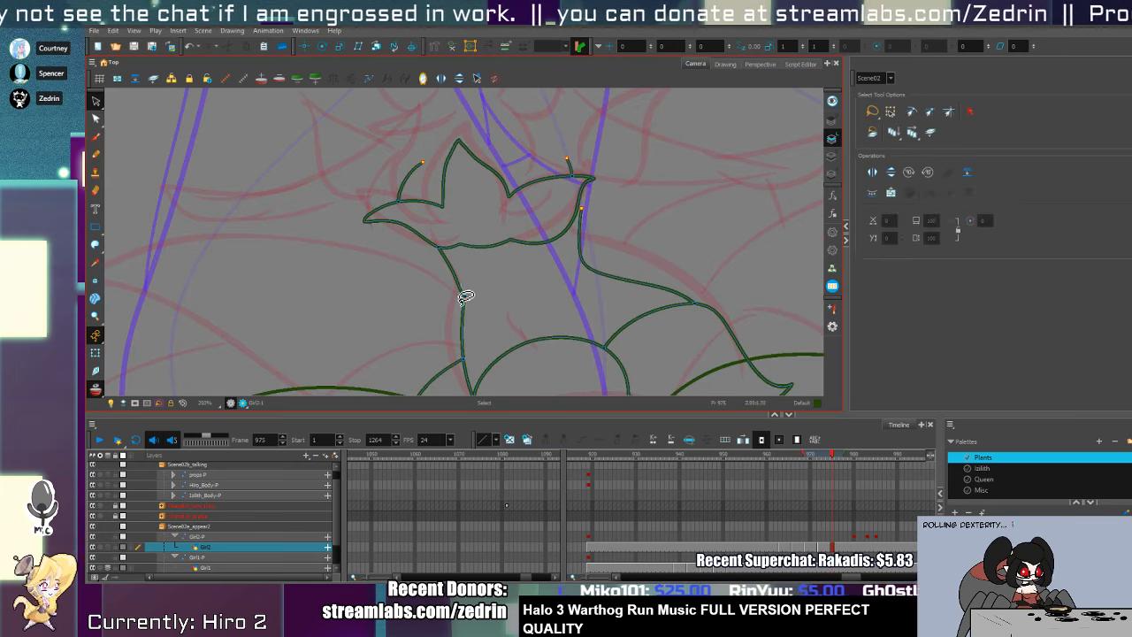
click(462, 295)
key(alt+slash)
mouse_move(508, 296)
mouse_down()
mouse_move(525, 329)
mouse_move(553, 287)
mouse_up()
- Adjust the top curve of the rounded shape at the body's base with the Contour Editor
key(alt+q)
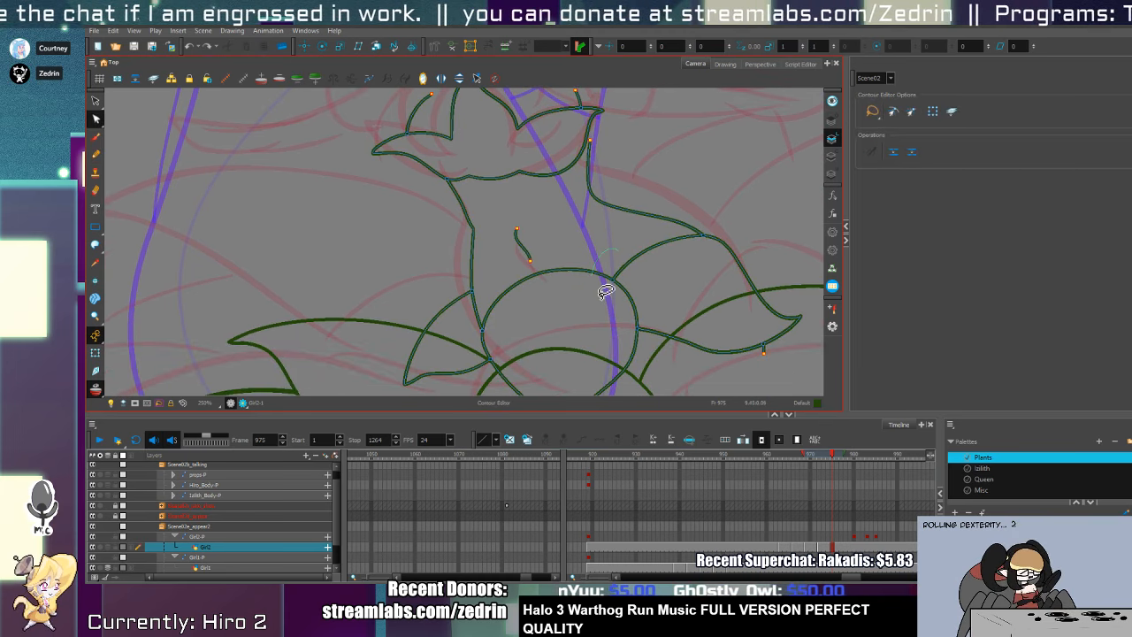
click(585, 279)
mouse_move(568, 266)
mouse_down()
mouse_move(564, 372)
mouse_move(561, 326)
mouse_move(569, 351)
mouse_up()
key(Delete)
- Draw a small closed rounded shape with a pointed bottom just above the chest outline's middle point
mouse_move(552, 301)
mouse_down()
mouse_move(537, 338)
mouse_move(481, 346)
mouse_move(508, 321)
mouse_move(554, 346)
mouse_move(595, 392)
mouse_up()
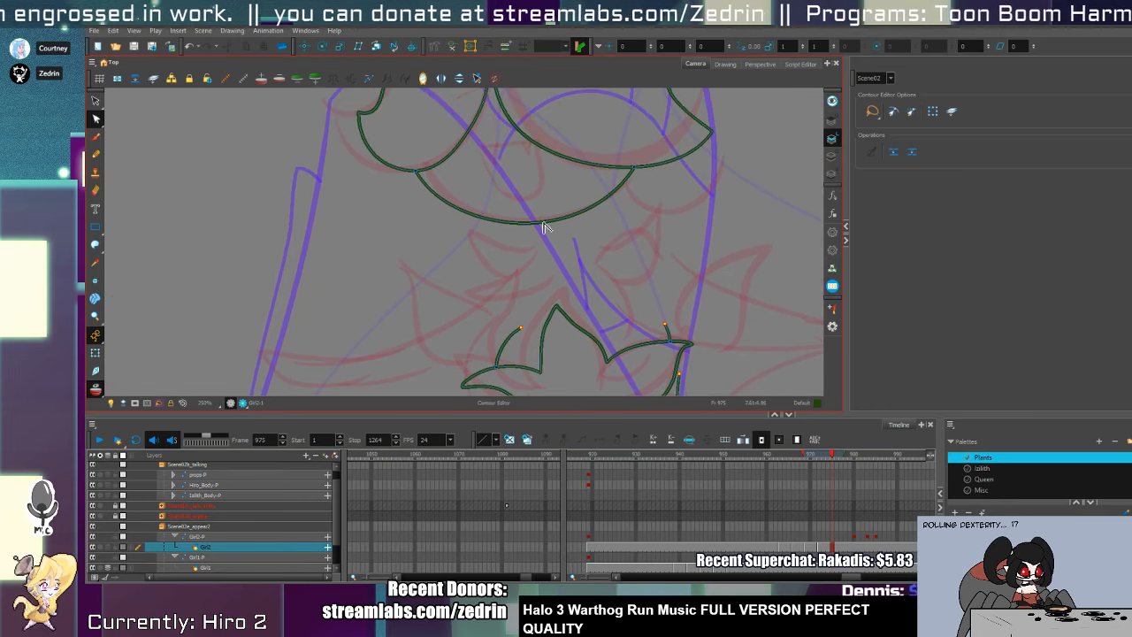
key(alt+x)
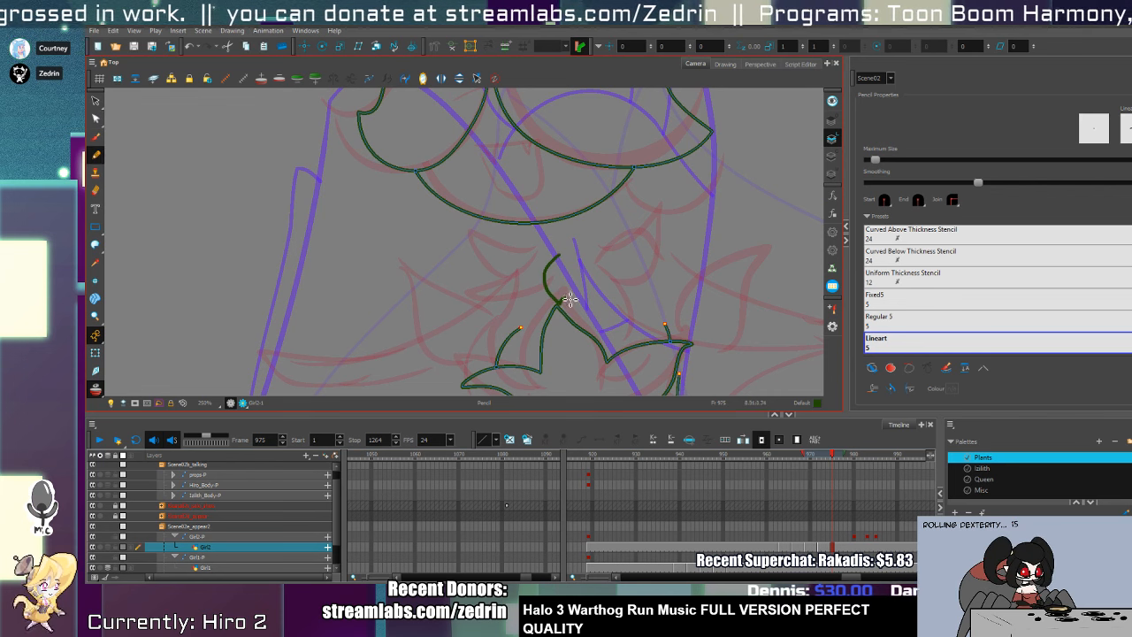
key(ctrl+z)
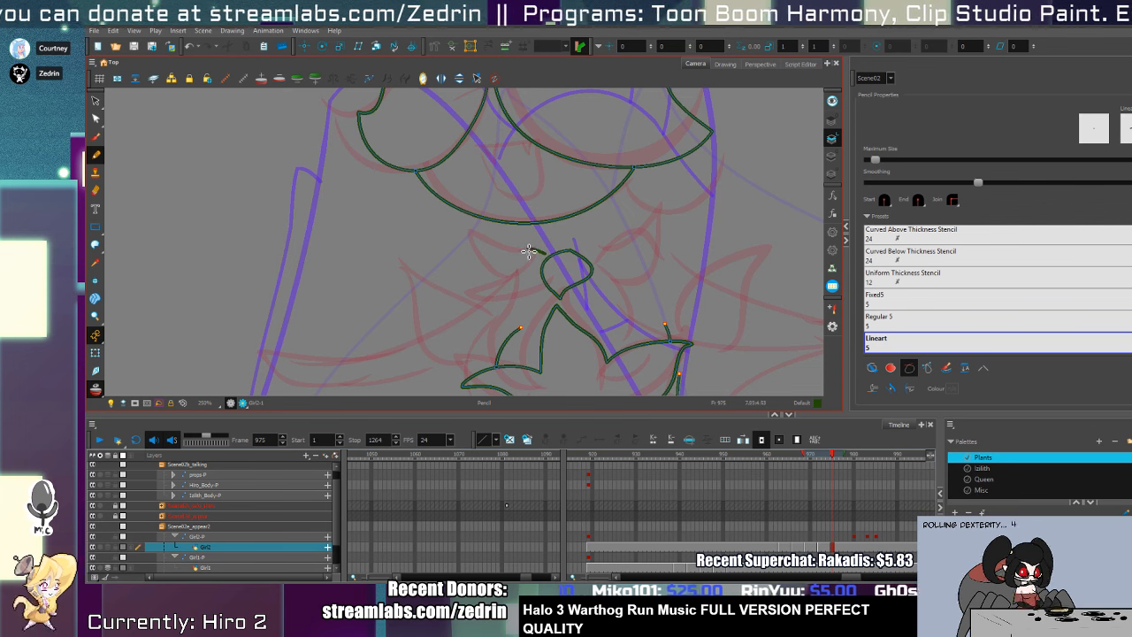
- Draw a small pointed leaf on each side of the neck's rounded shape and trim the overlapping line ends
mouse_move(529, 252)
mouse_down()
mouse_move(526, 287)
mouse_move(536, 253)
mouse_move(488, 264)
mouse_move(648, 240)
mouse_move(649, 263)
mouse_move(595, 246)
mouse_move(596, 257)
mouse_move(648, 229)
mouse_move(621, 274)
mouse_move(598, 255)
mouse_up()
key(ctrl+z)
key(ctrl+z)
key(alt+z)
click(588, 267)
click(587, 267)
key(alt+t)
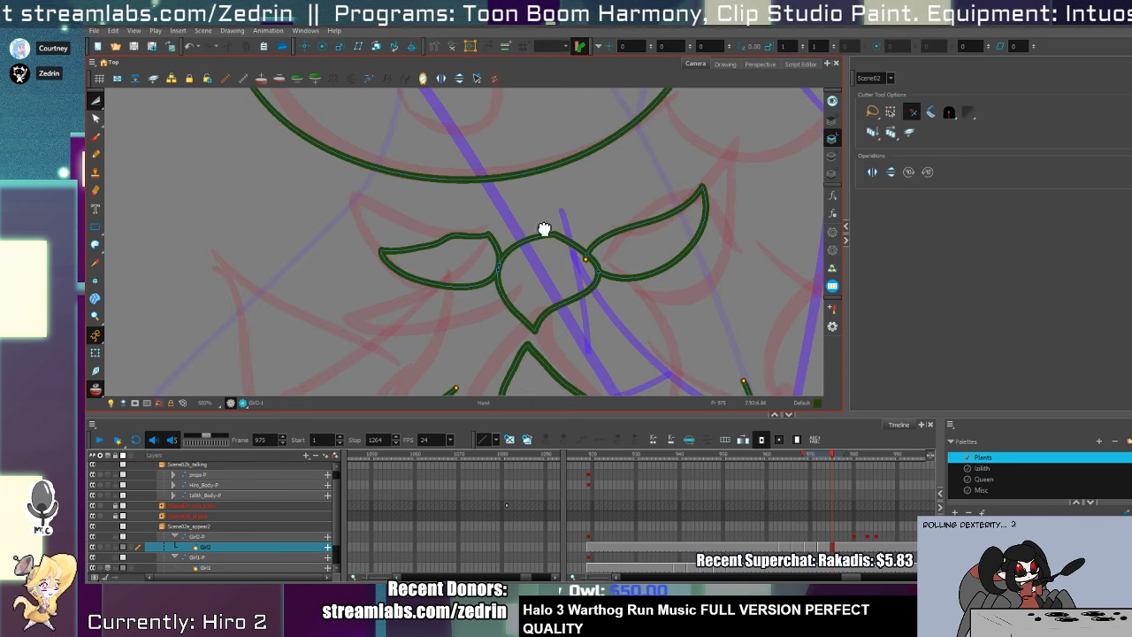
- Draw the left and right neck lines from the head's lower curve down to the two small leaves
key(alt+z)
mouse_move(545, 229)
mouse_down()
mouse_move(567, 323)
mouse_move(558, 280)
mouse_move(498, 291)
mouse_move(504, 302)
mouse_up()
key(alt+/)
key(alt+z)
key(alt+/)
drag(501, 275, 501, 332)
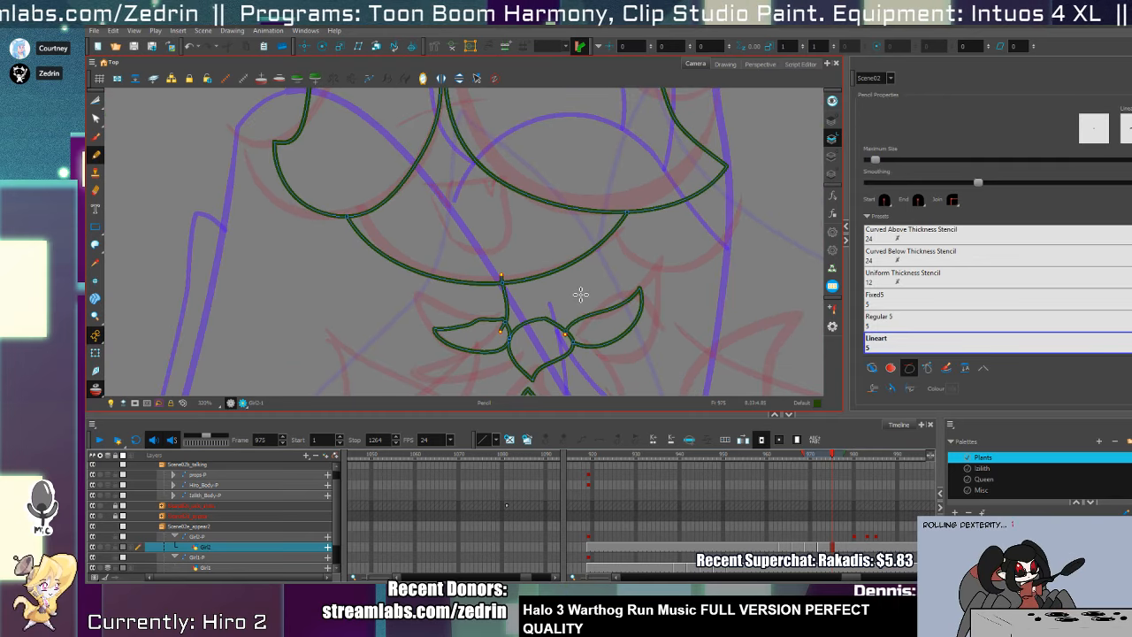
drag(567, 259, 590, 314)
- Trim the neck line ends that overshoot the head's lower curve and the small leaves
key(alt+t)
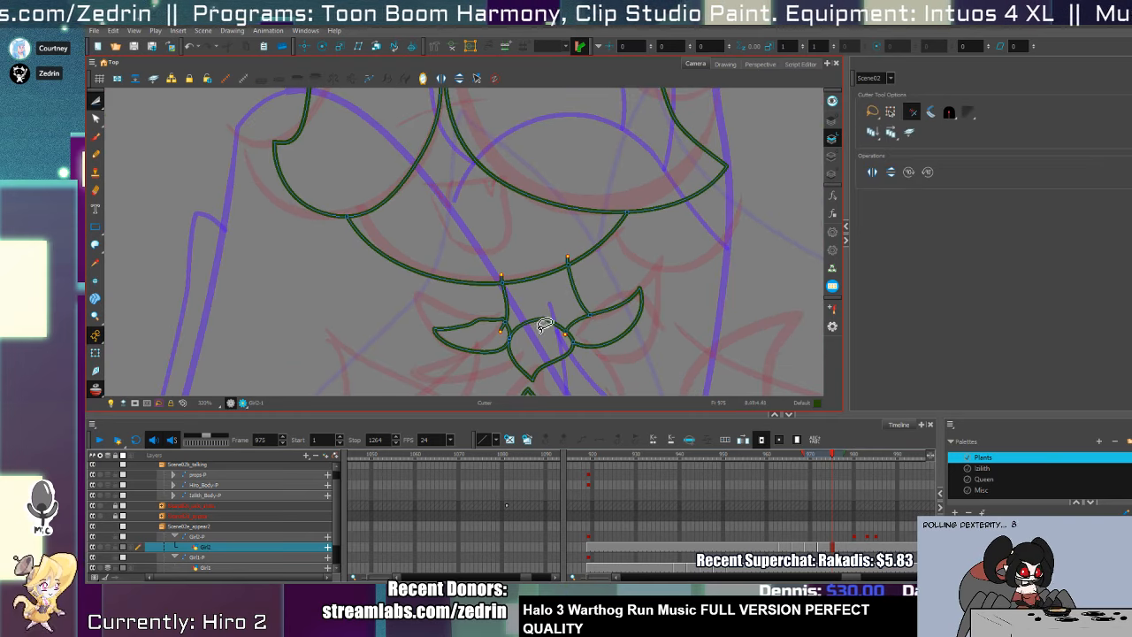
drag(501, 331, 506, 327)
drag(505, 267, 505, 278)
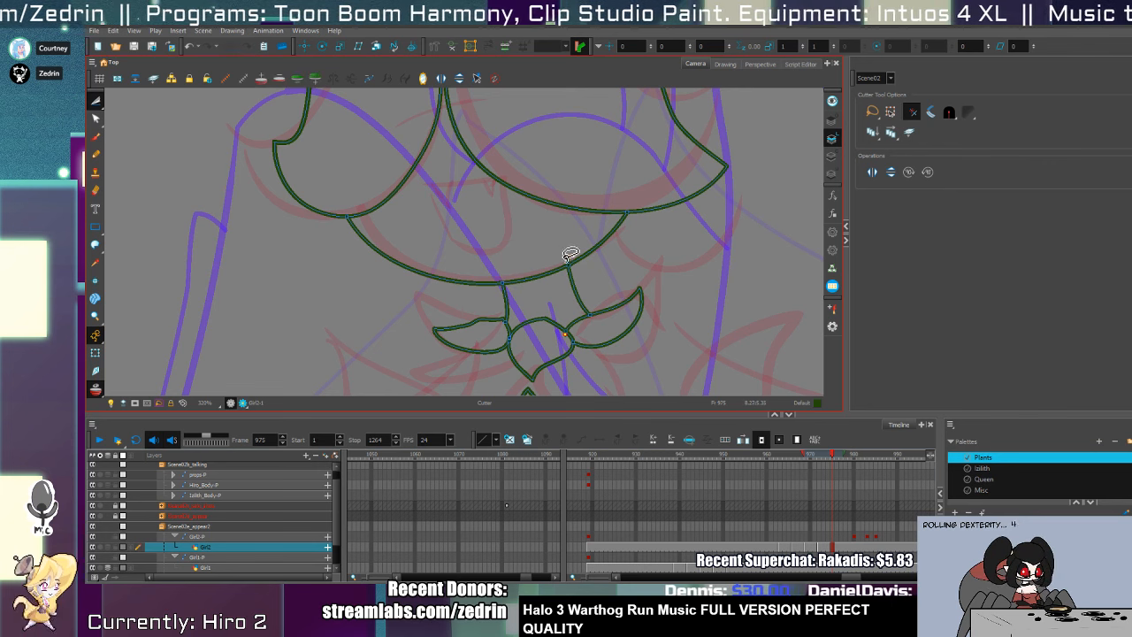
drag(575, 303, 570, 220)
- Draw a large upright pointed petal at each shoulder, to the left and right of the chest outline
key(alt+z)
alt+click(579, 256)
mouse_move(566, 275)
mouse_down()
mouse_move(511, 268)
mouse_move(462, 243)
mouse_up()
key(alt+/)
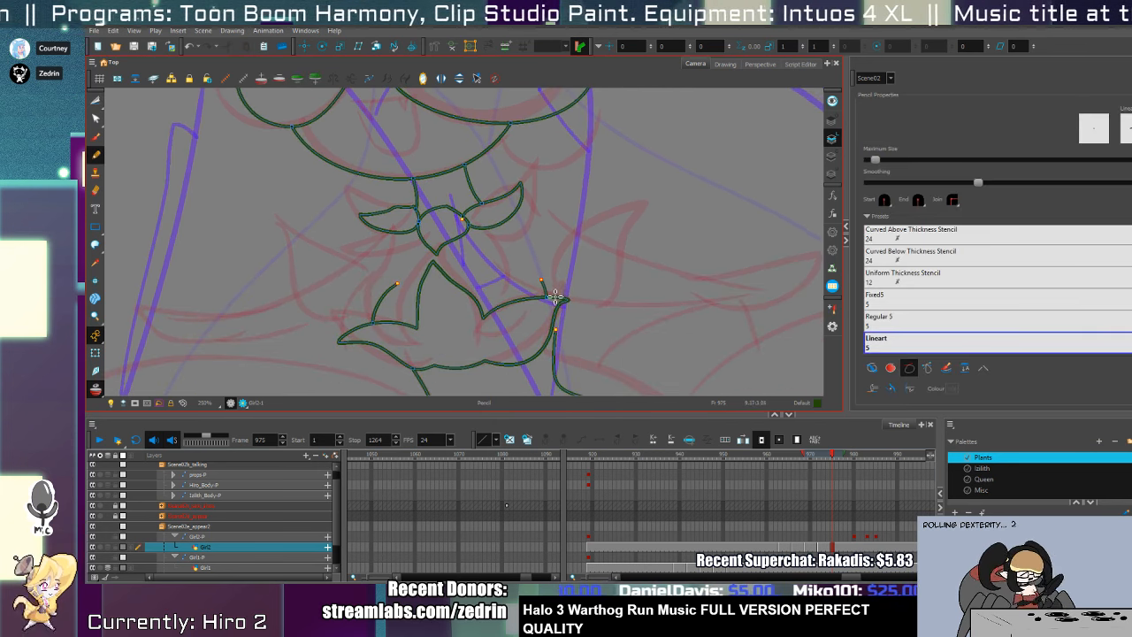
mouse_move(564, 275)
mouse_down()
mouse_move(565, 306)
mouse_move(569, 270)
mouse_move(612, 225)
mouse_move(625, 231)
mouse_move(623, 301)
mouse_move(585, 326)
mouse_move(564, 314)
mouse_move(573, 269)
mouse_move(656, 252)
mouse_up()
mouse_move(502, 254)
mouse_down()
mouse_move(446, 223)
mouse_move(469, 295)
mouse_move(528, 293)
mouse_move(518, 262)
mouse_move(461, 238)
mouse_move(507, 237)
mouse_up()
key(alt+t)
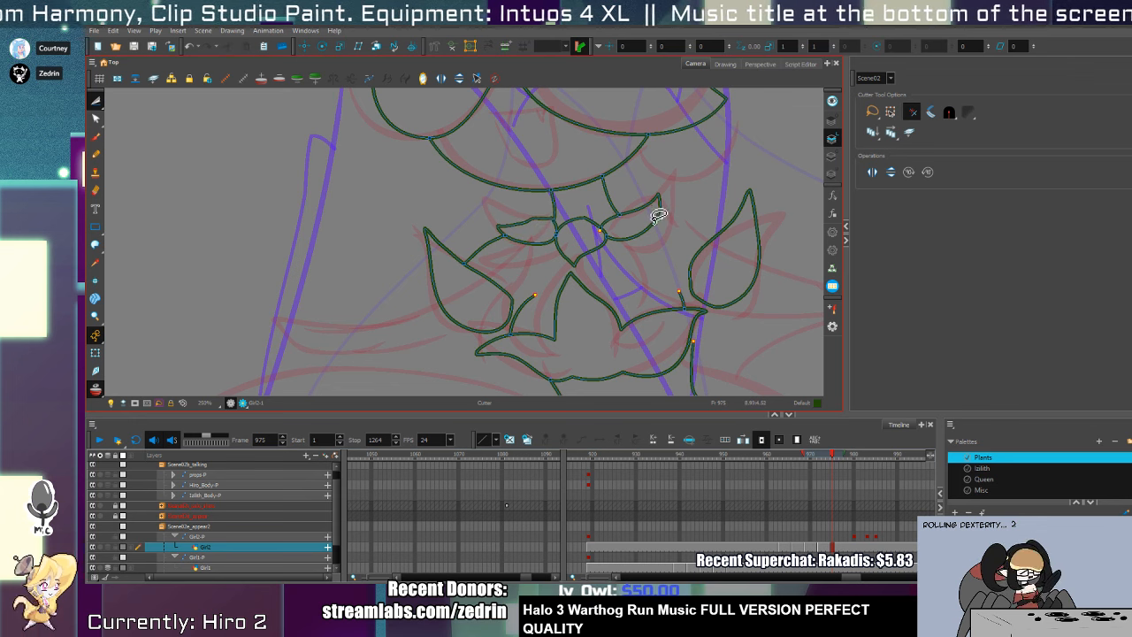
key(alt+/)
drag(655, 210, 746, 232)
key(ctrl+z)
mouse_move(660, 210)
mouse_down()
mouse_move(758, 231)
mouse_move(718, 239)
mouse_move(745, 251)
mouse_up()
key(ctrl+z)
key(ctrl+z)
key(ctrl+z)
key(ctrl+z)
- Draw the long upper arm line on each side, running from the neck area outward across the shoulder petals
key(alt+z)
key(1)
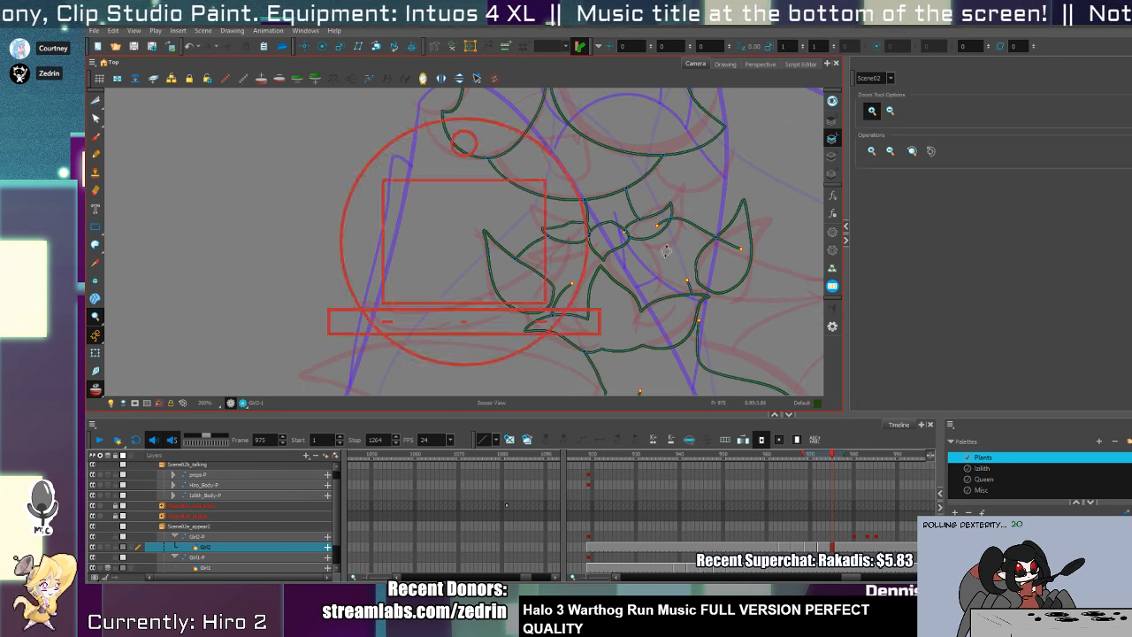
key(alt+/)
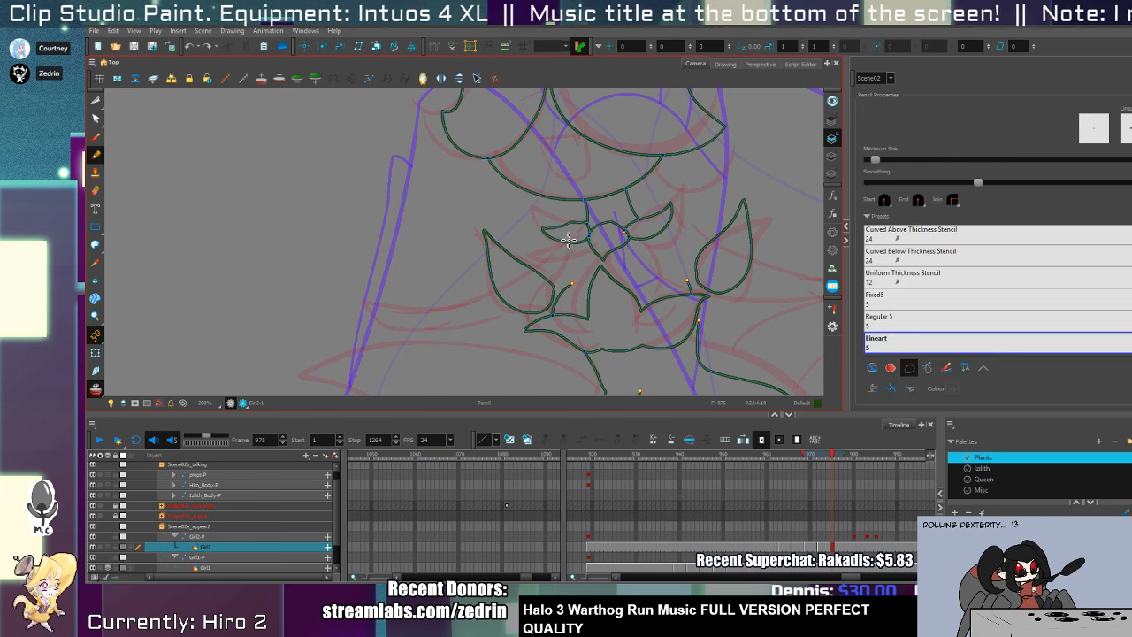
mouse_move(567, 237)
mouse_down()
mouse_move(499, 292)
mouse_move(333, 325)
mouse_up()
mouse_move(731, 228)
mouse_down()
mouse_move(587, 205)
mouse_move(738, 235)
mouse_up()
key(ctrl+z)
drag(534, 213, 810, 227)
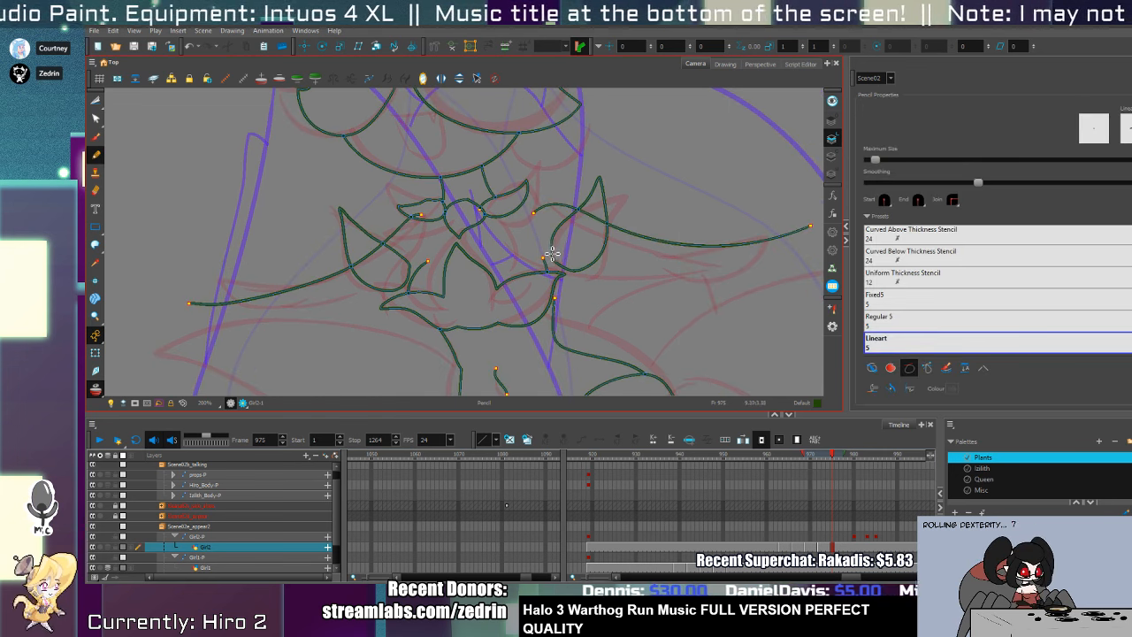
- Draw the long lower arm line on each side, running outward from the chest outline below the shoulder petals
mouse_move(549, 257)
mouse_down()
mouse_move(673, 273)
mouse_move(823, 250)
mouse_up()
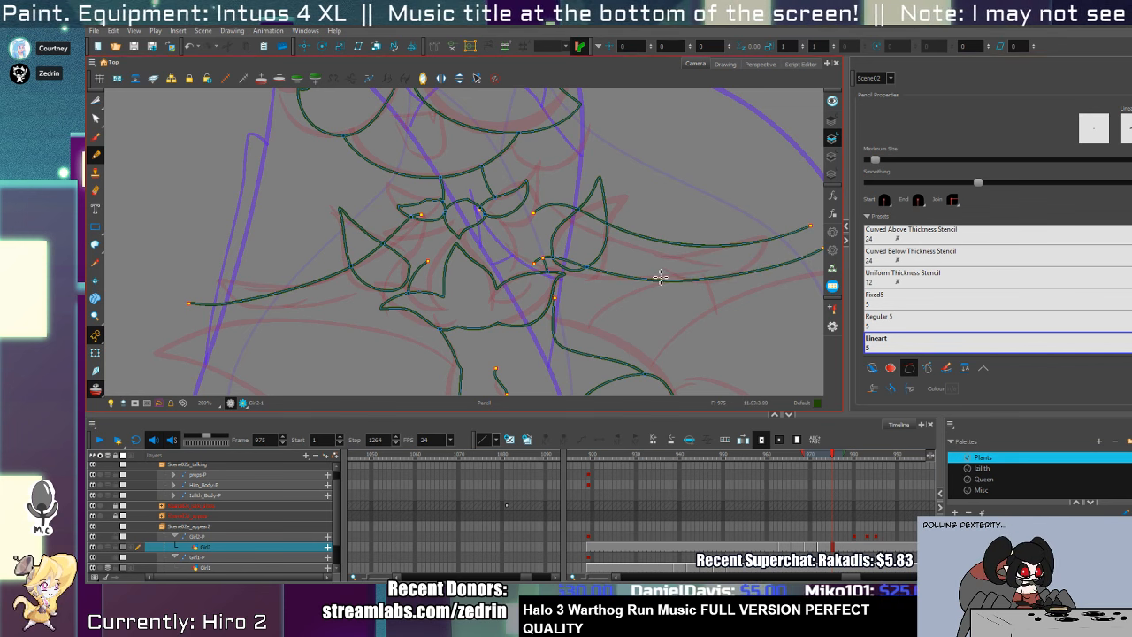
drag(547, 289, 704, 309)
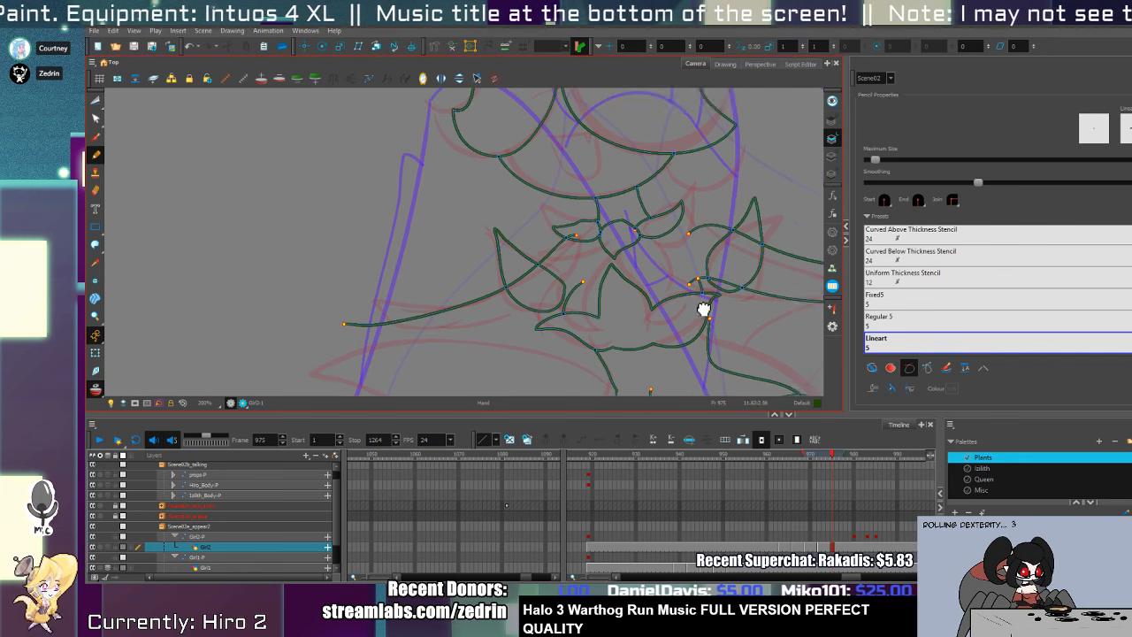
mouse_move(582, 295)
mouse_down()
mouse_move(357, 362)
mouse_move(576, 301)
mouse_up()
key(ctrl+z)
- Cut away the arm line segments that cross the inside of the left and right shoulder petals
key(alt+z)
click(582, 299)
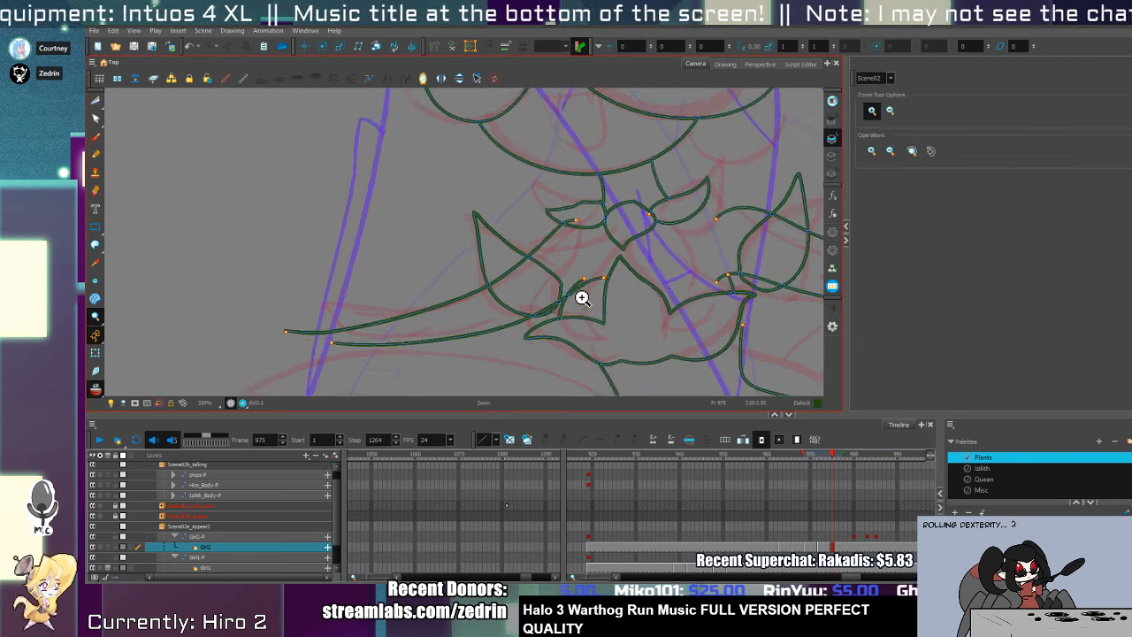
click(582, 298)
key(alt+t)
key(Delete)
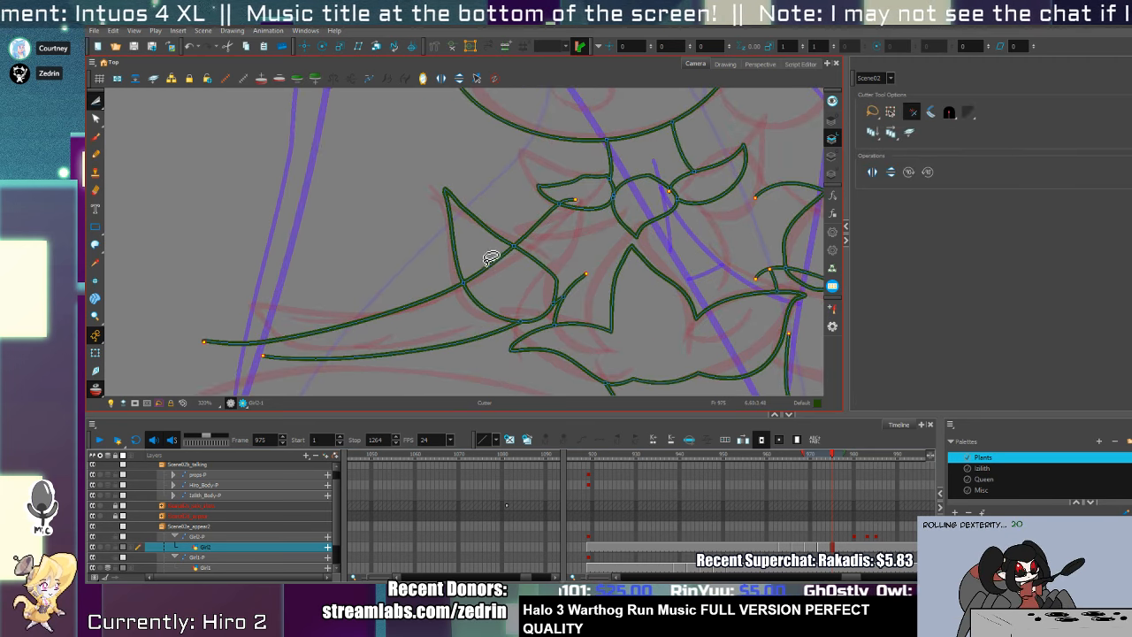
drag(821, 276, 529, 305)
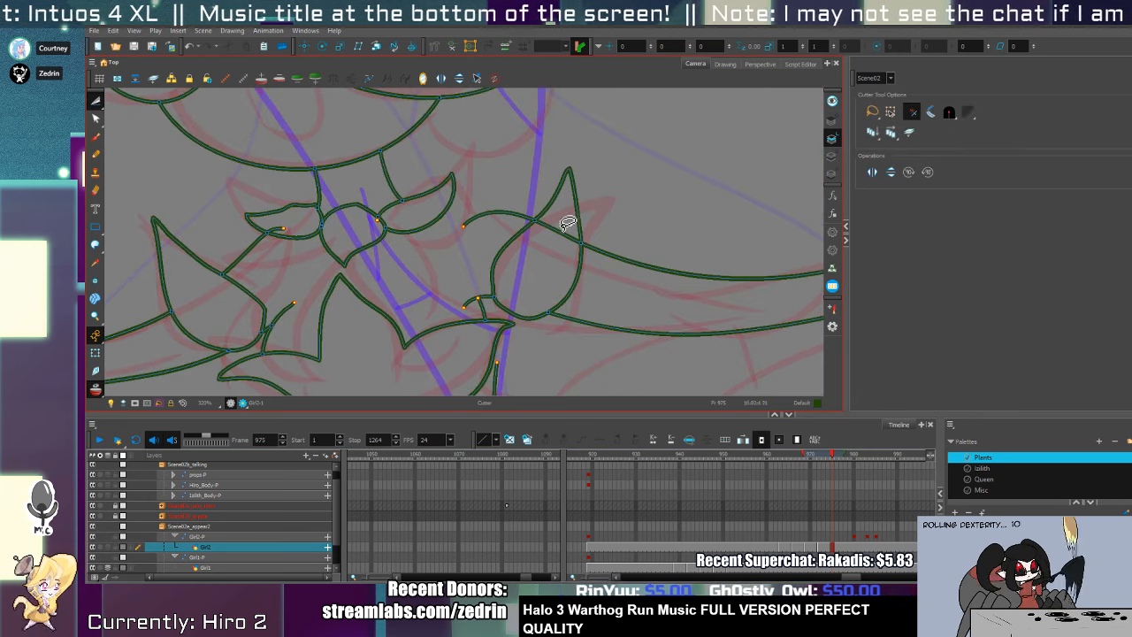
key(alt+q)
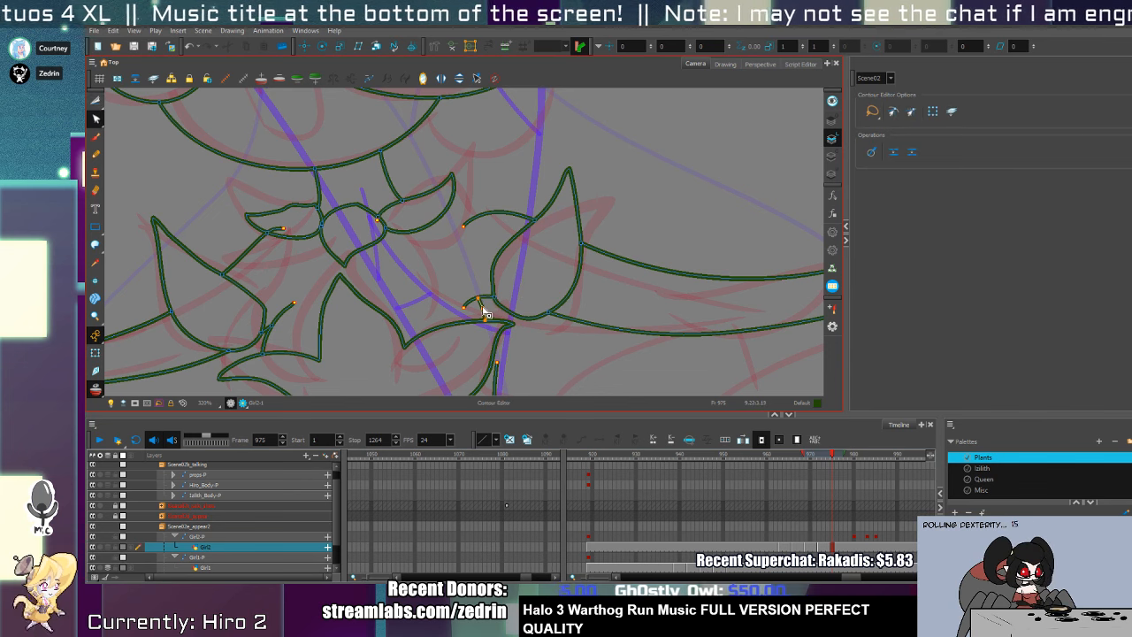
- Draw a short line joining the right small neck leaf to the right shoulder line, and trim overshooting ends beside both neck leaves
key(alt+t)
drag(496, 218, 459, 239)
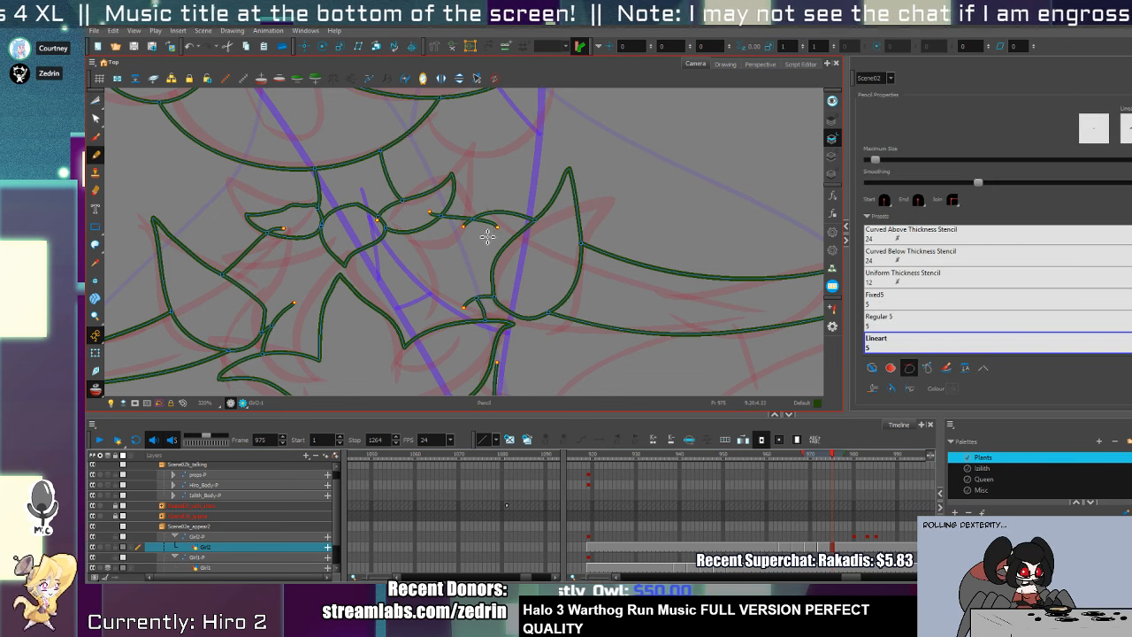
key(Delete)
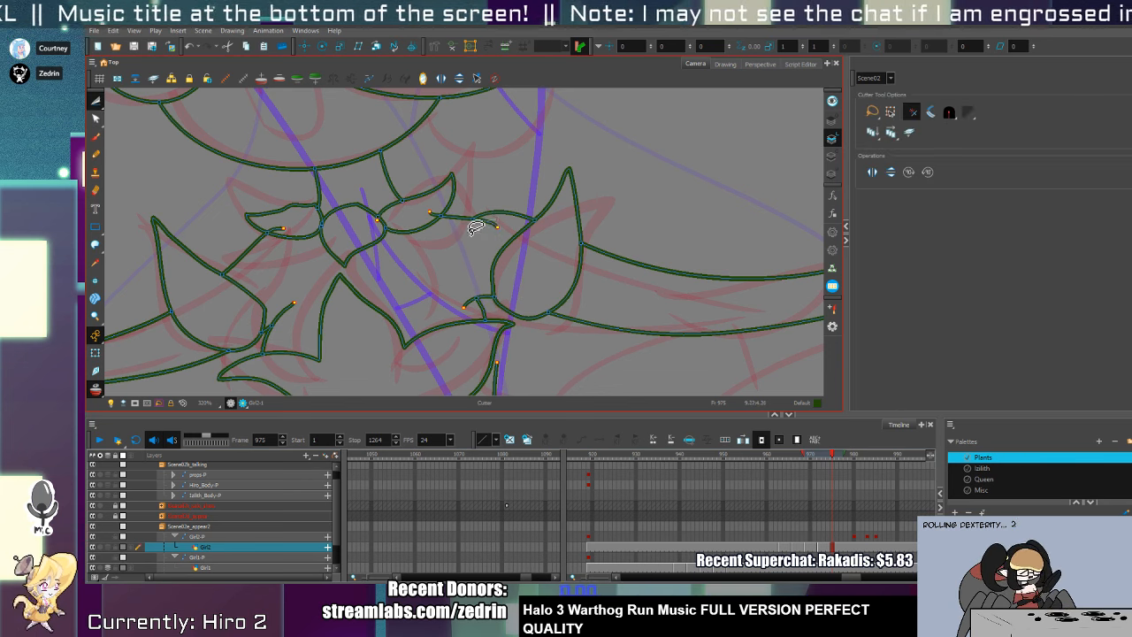
key(space)
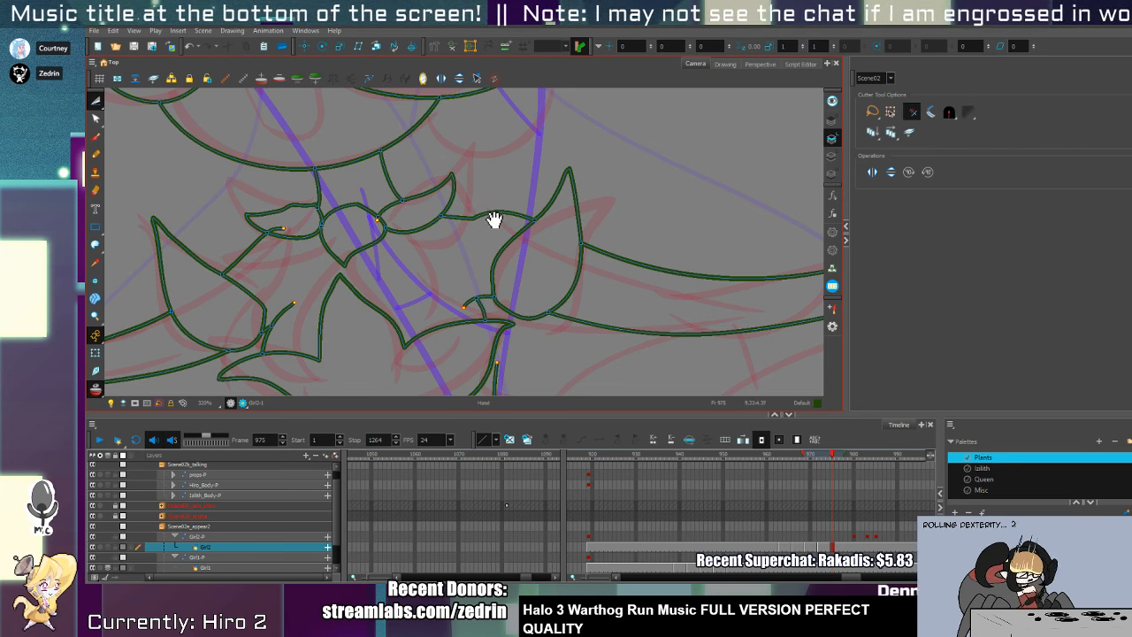
mouse_move(495, 220)
mouse_down()
mouse_move(419, 182)
mouse_move(634, 210)
mouse_move(557, 314)
mouse_move(569, 292)
mouse_move(583, 301)
mouse_up()
drag(577, 174, 576, 228)
key(Delete)
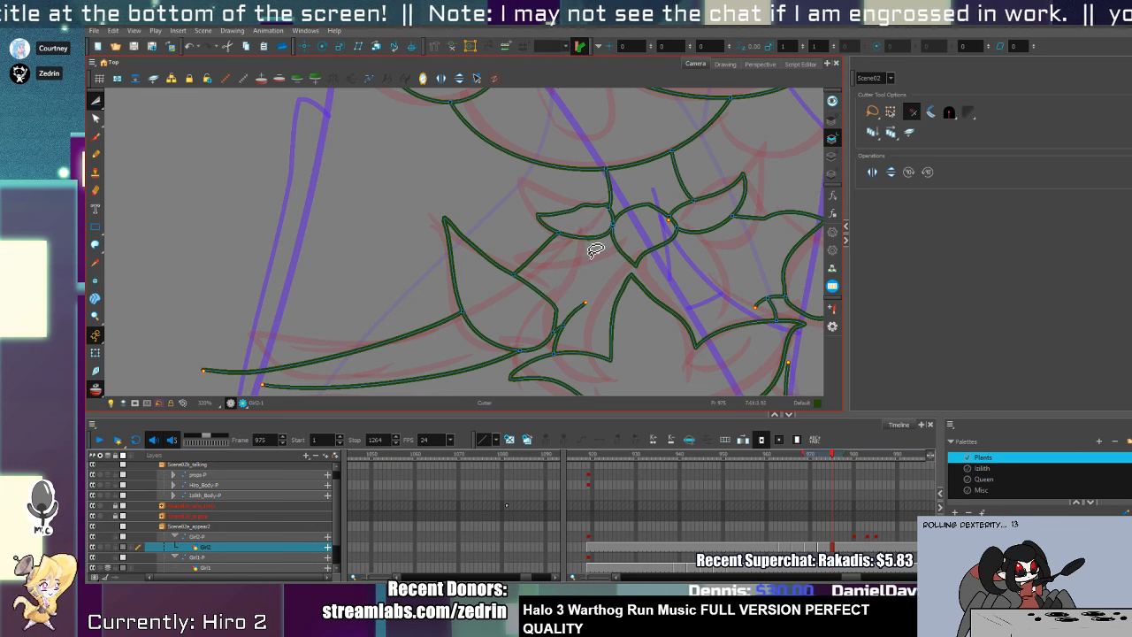
- Draw a pointed tip closing the outer end of the left arm and remove the overlapping line ends inside it
scroll(569, 224, down, 5)
key(alt+/)
scroll(425, 263, up, 6)
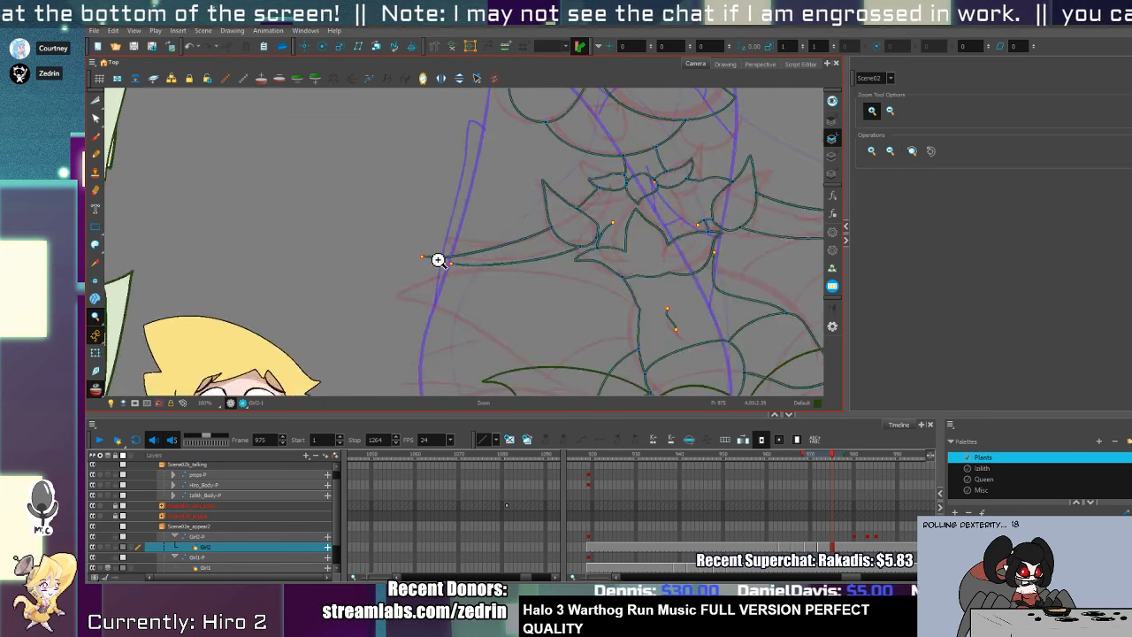
mouse_move(496, 249)
mouse_down()
mouse_move(397, 251)
mouse_move(534, 264)
mouse_up()
key(alt+t)
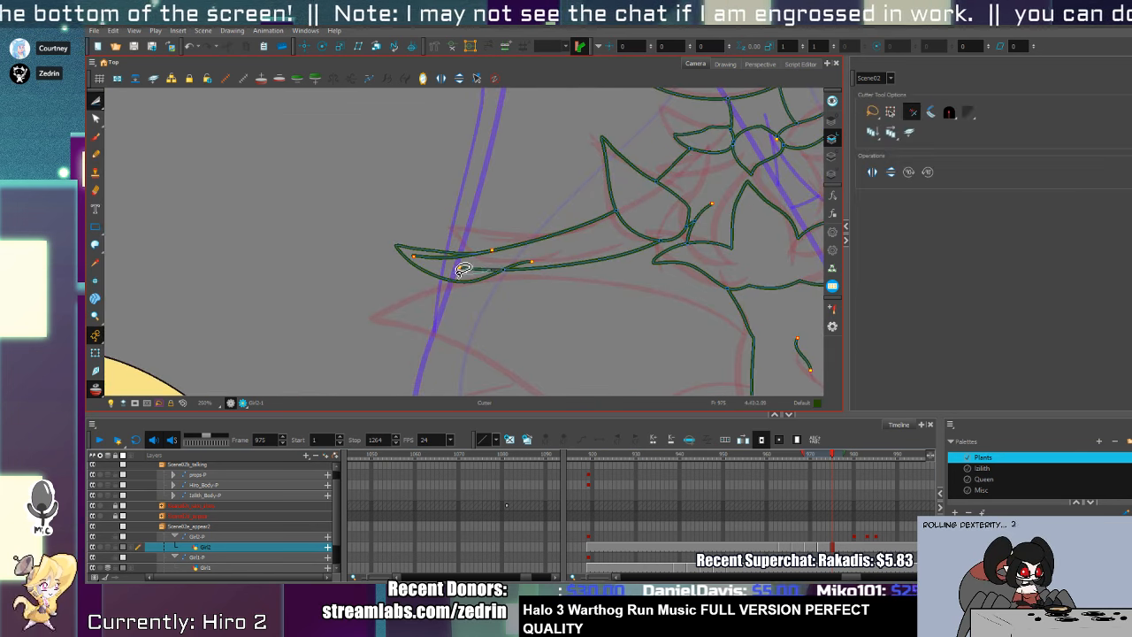
key(alt+e)
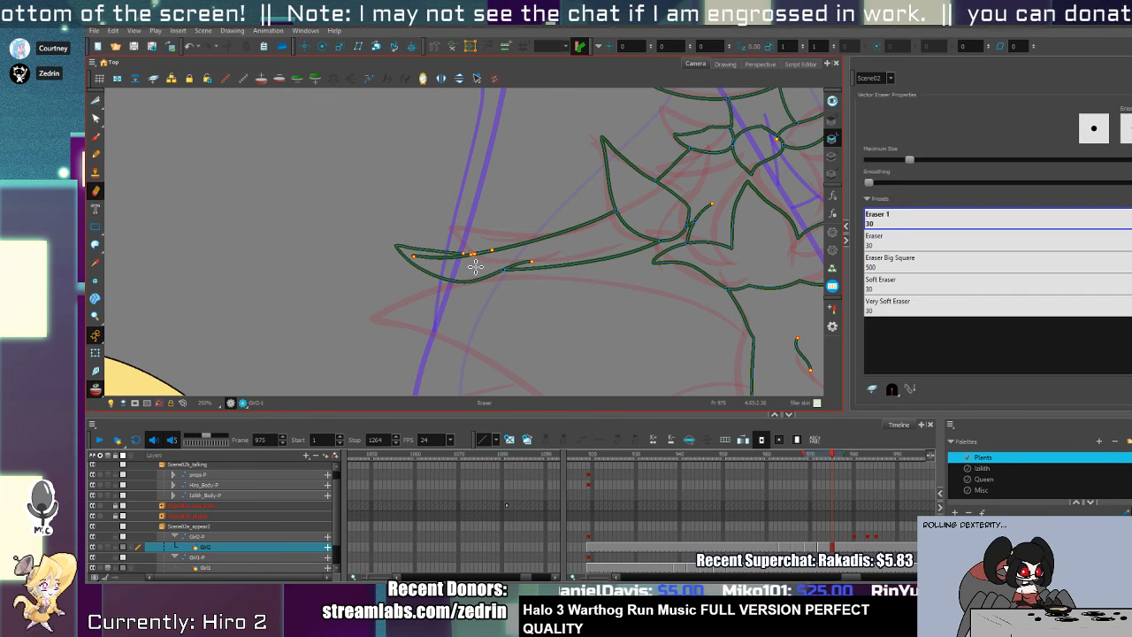
click(470, 257)
key(alt+s)
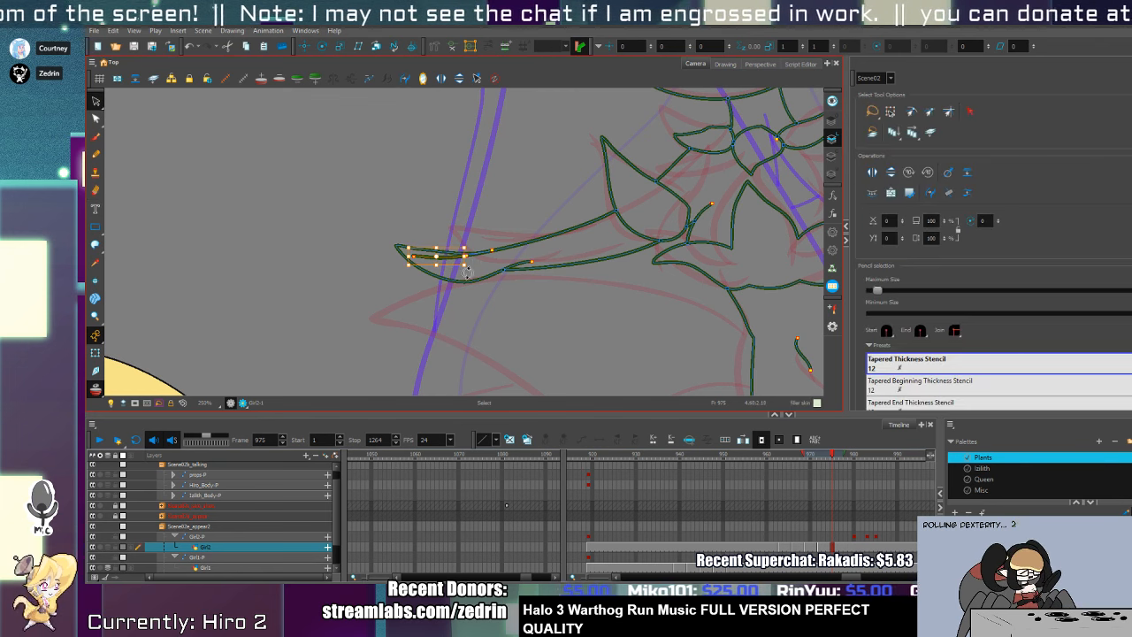
mouse_move(516, 237)
mouse_down()
mouse_move(589, 273)
mouse_move(344, 331)
mouse_up()
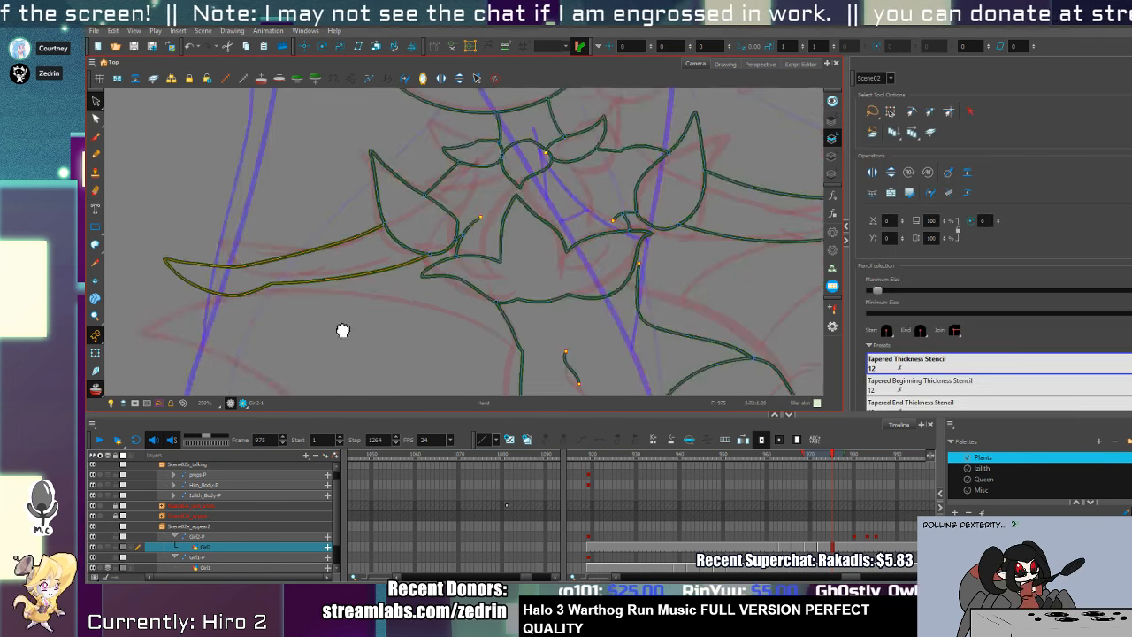
- Shorten the right arm's lower line slightly and draw a pointed, upturned tip joining both arm lines
mouse_move(602, 285)
mouse_down()
mouse_move(370, 303)
mouse_move(273, 334)
mouse_up()
click(533, 320)
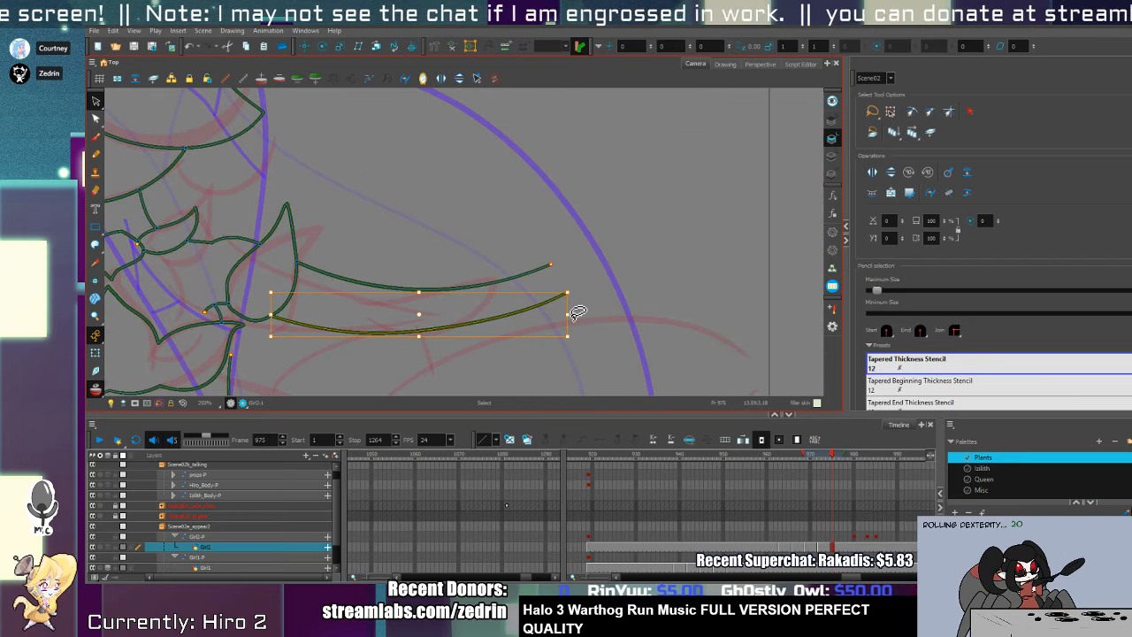
click(562, 314)
click(562, 301)
drag(567, 314, 543, 308)
key(alt+/)
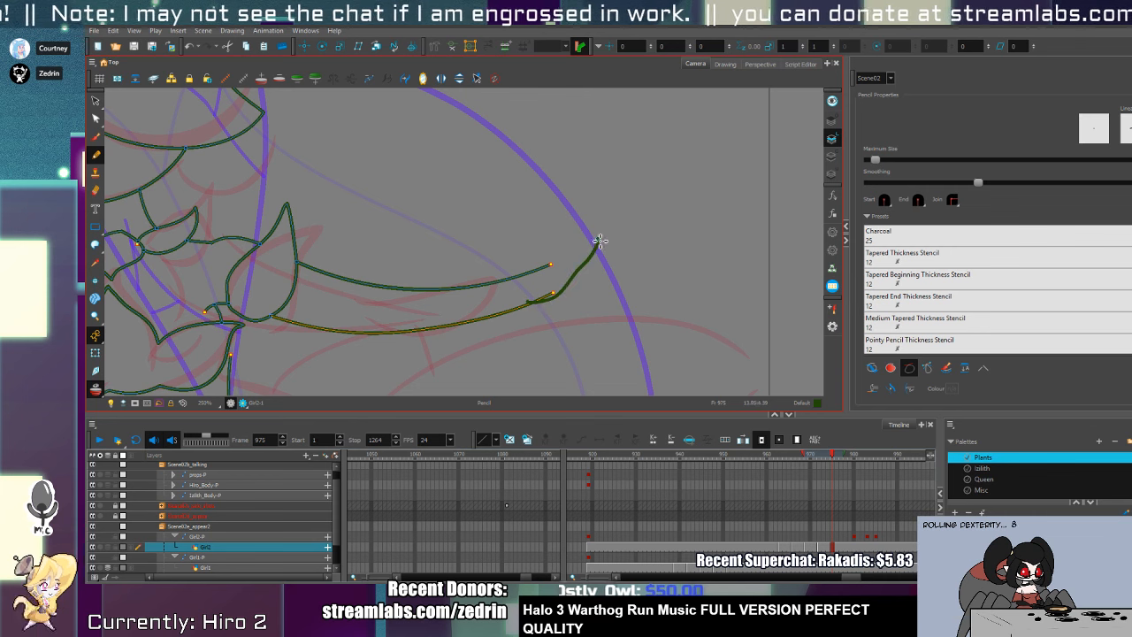
drag(600, 241, 598, 243)
key(alt+s)
click(566, 286)
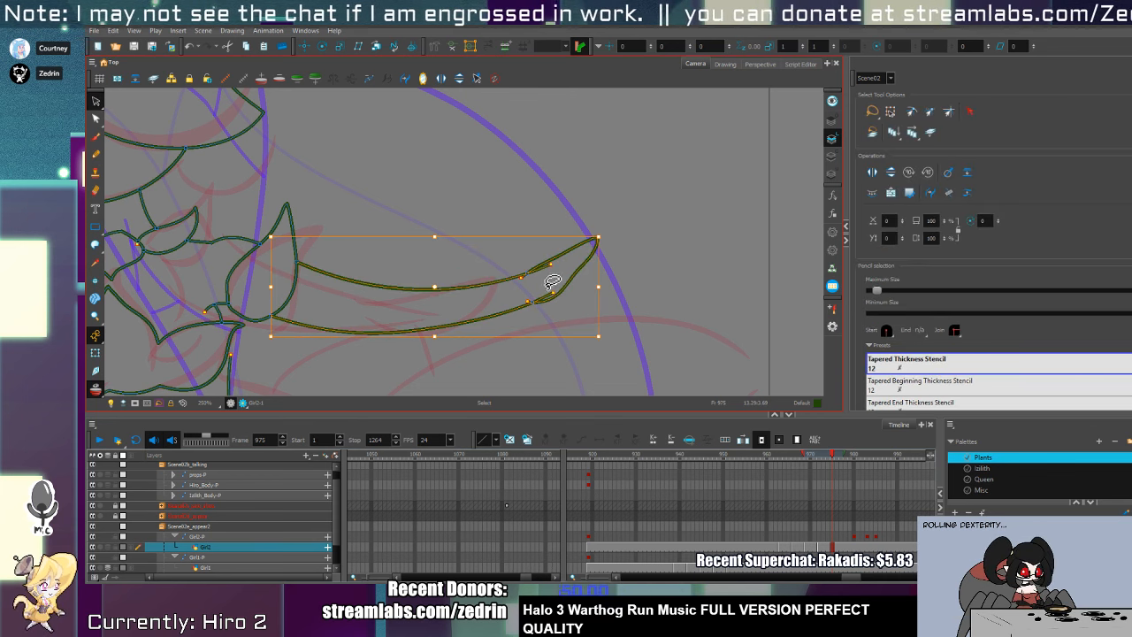
- Trim the leftover line ends inside the right arm's tip
key(alt+t)
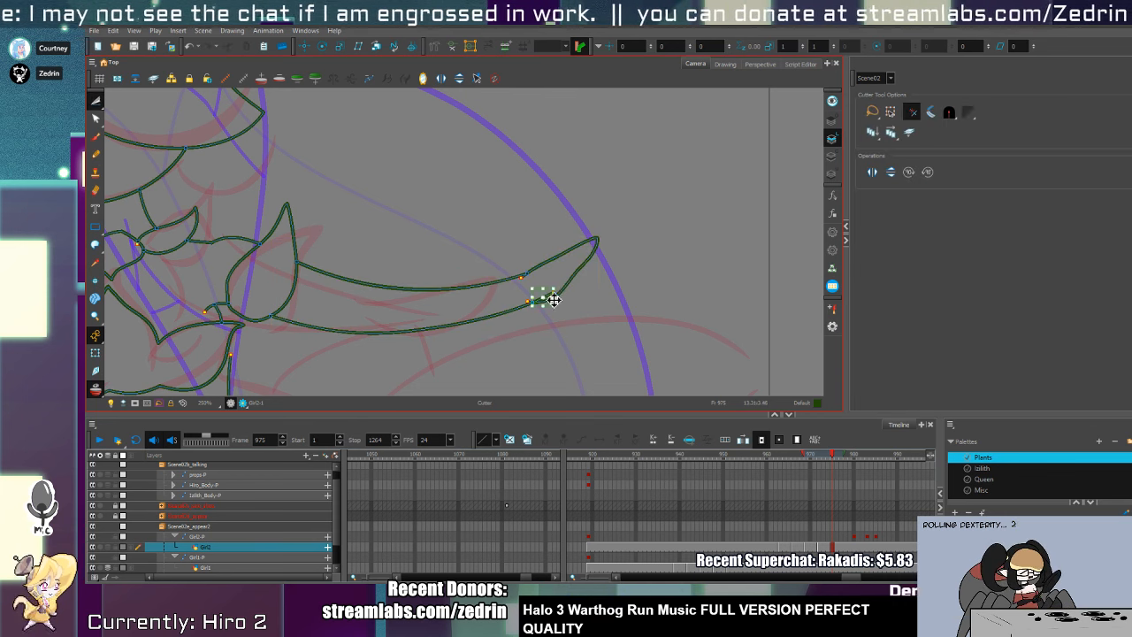
key(alt+s)
click(566, 287)
drag(512, 322, 673, 295)
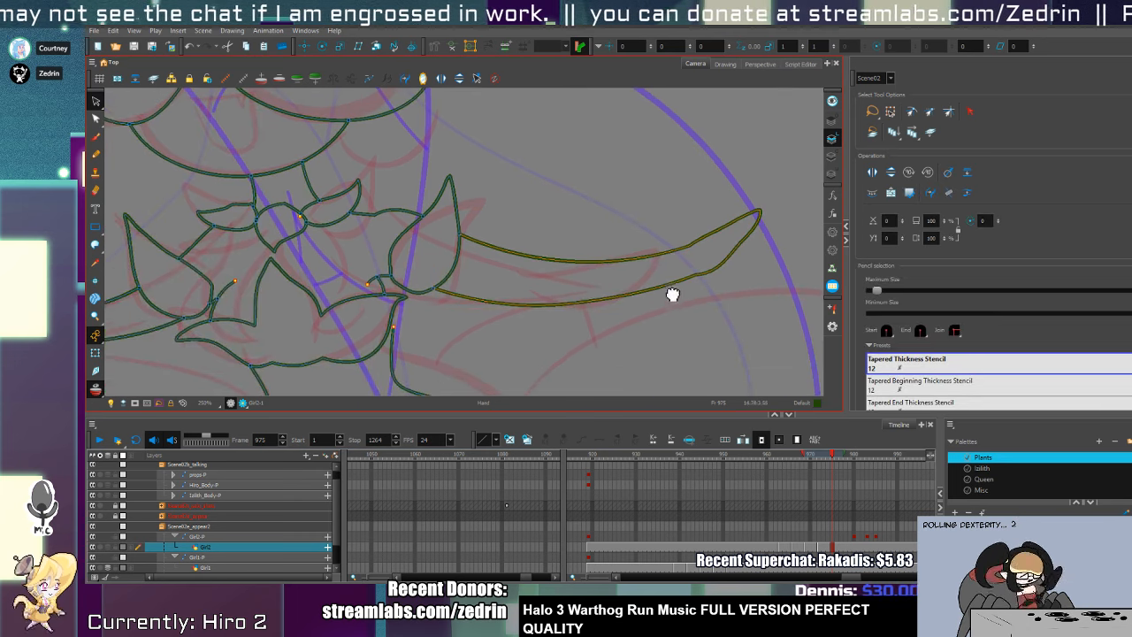
- Draw a pointed collar petal below the left side of the head and trim its end overlapping the small neck leaf
key(alt+z)
alt+click(566, 309)
alt+click(567, 310)
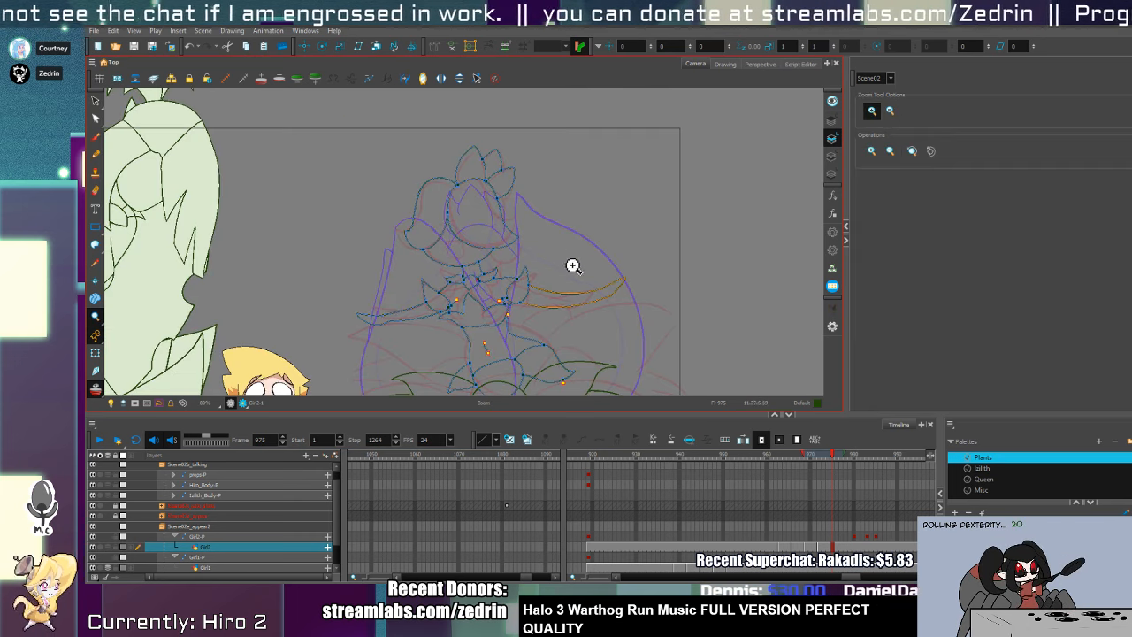
click(445, 254)
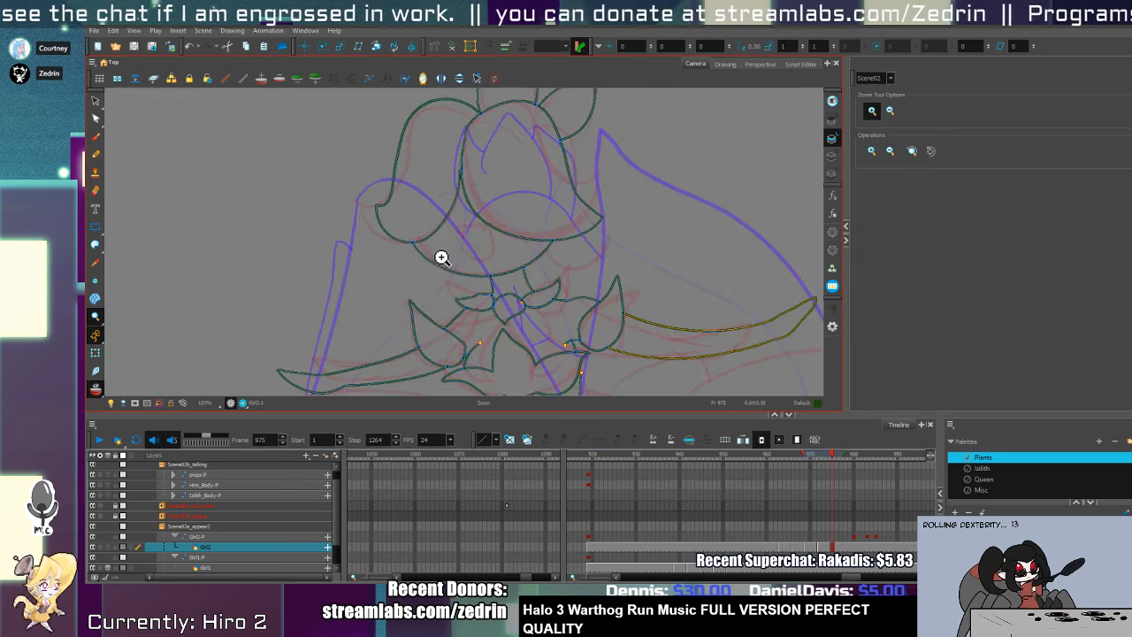
key(alt+x)
mouse_move(437, 247)
mouse_down()
mouse_move(379, 301)
mouse_move(487, 276)
mouse_up()
key(ctrl+z)
mouse_move(437, 248)
mouse_down()
mouse_move(432, 312)
mouse_move(485, 297)
mouse_up()
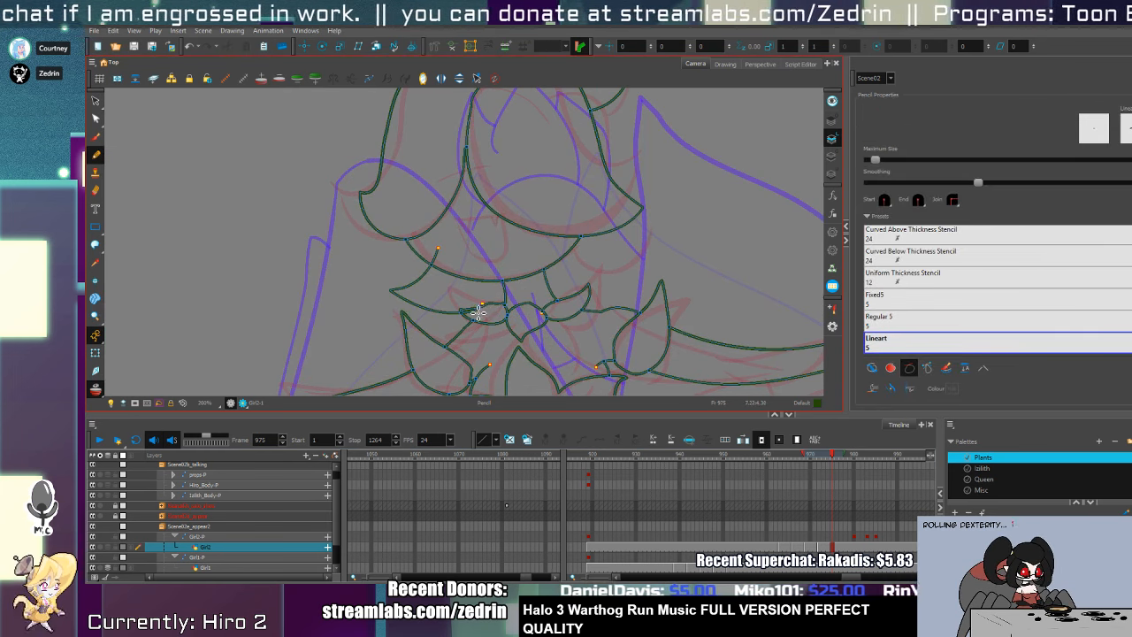
key(alt+t)
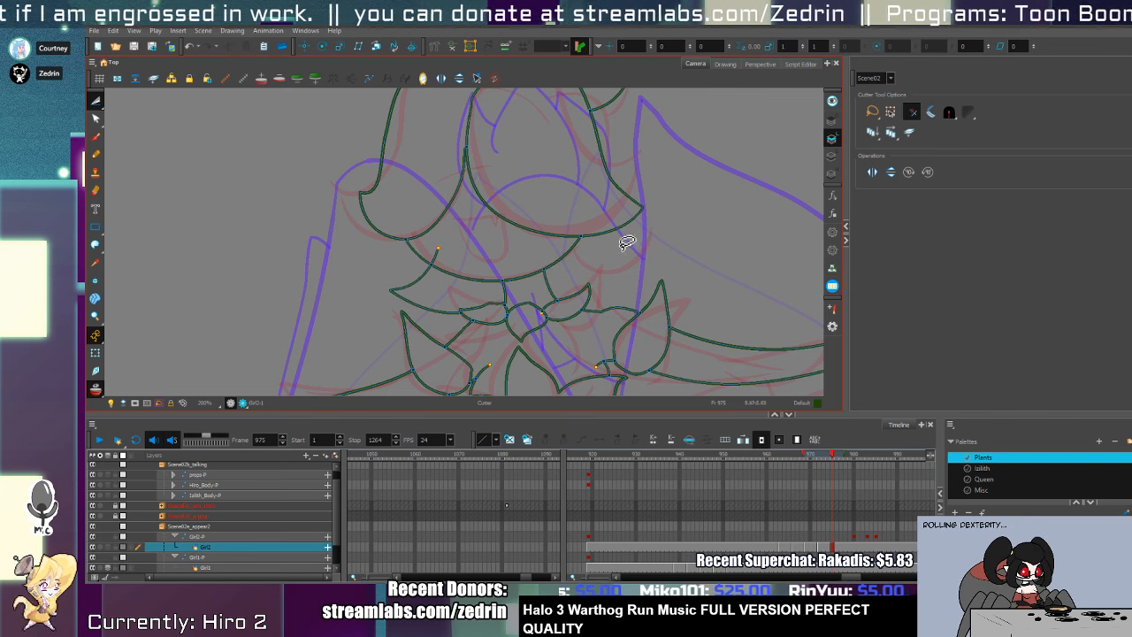
- Draw a matching pointed collar petal below the right side of the head and trim its overlapping ends
key(alt+/)
click(655, 265)
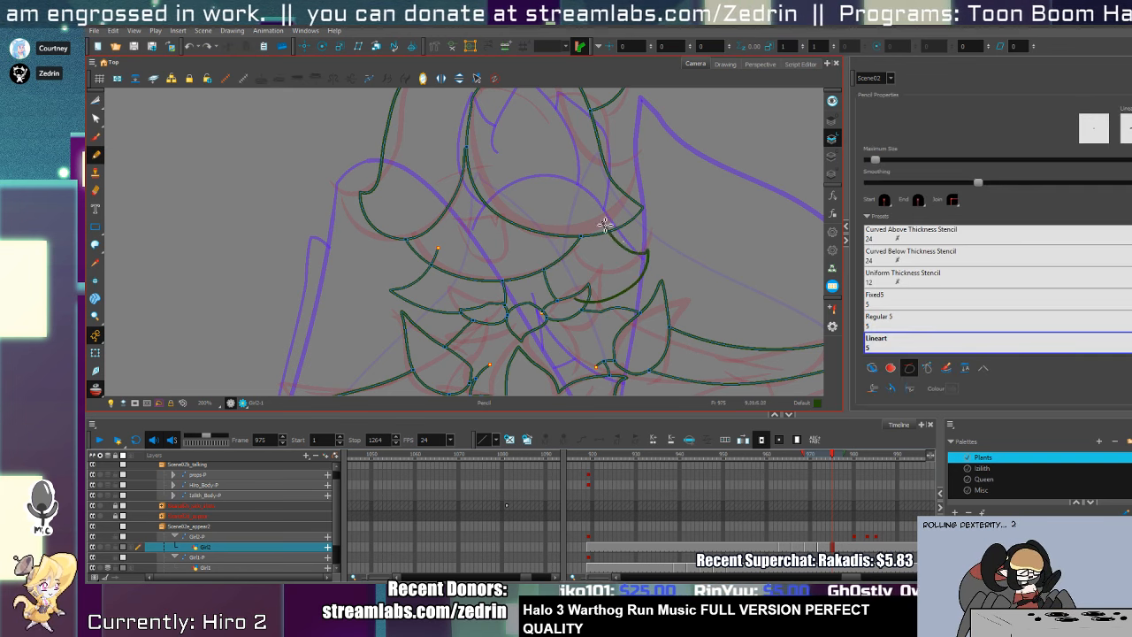
key(alt+t)
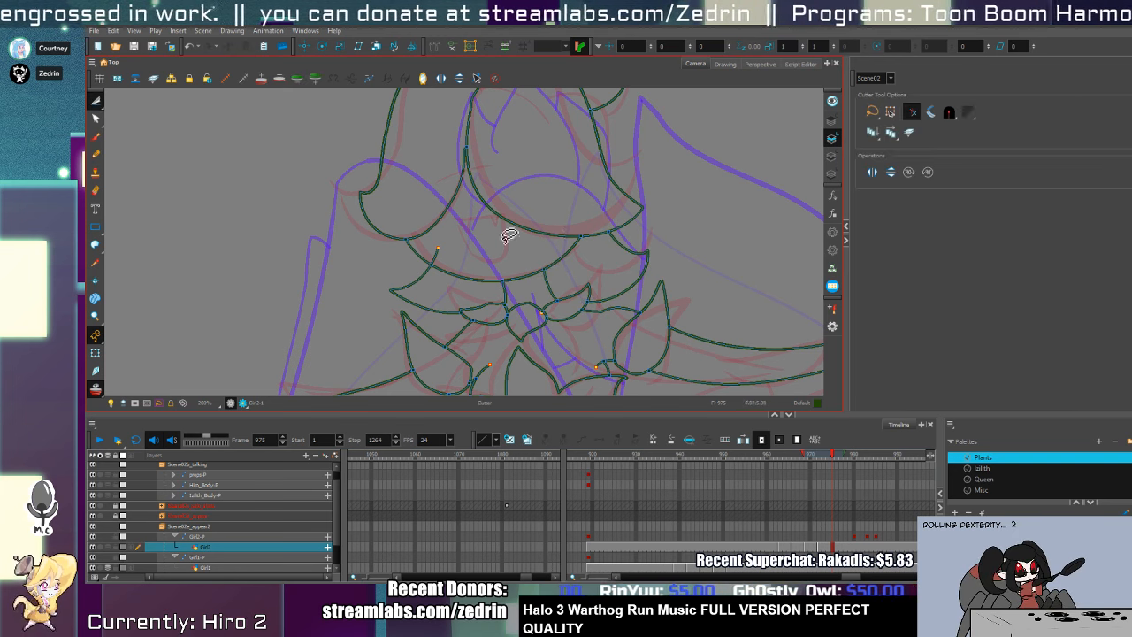
- Select the figure's entire line art, scale it down proportionally and move it lower onto the base flower
scroll(498, 275, down, 5)
key(alt+z)
click(491, 257)
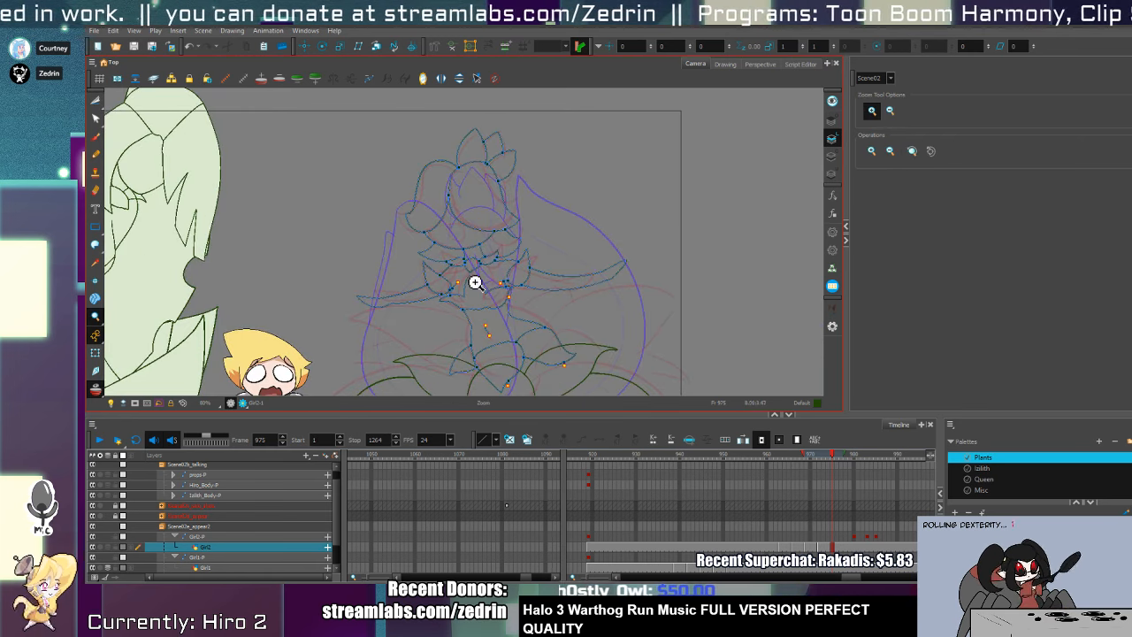
scroll(490, 264, down, 3)
click(538, 257)
key(alt+s)
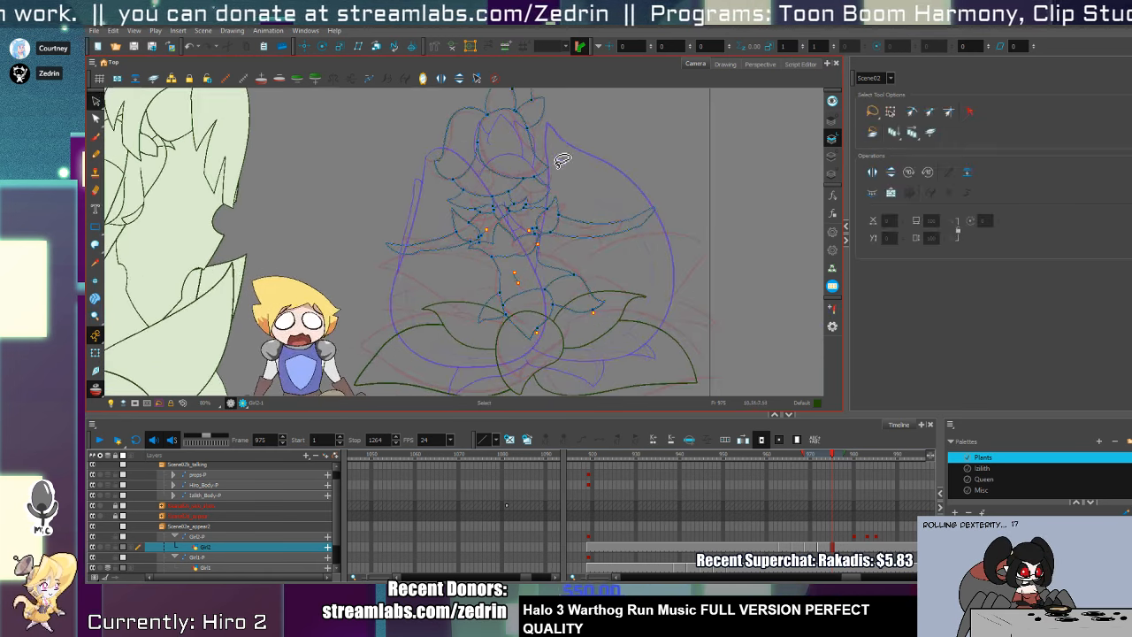
drag(543, 203, 570, 243)
key(ctrl+a)
drag(679, 118, 662, 135)
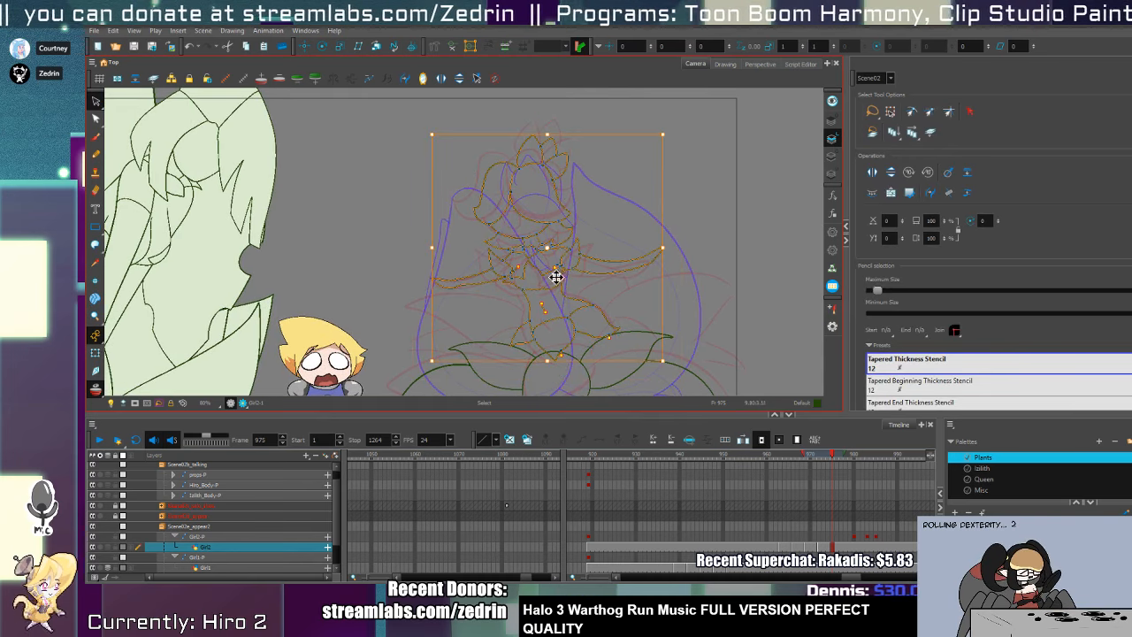
drag(560, 285, 558, 289)
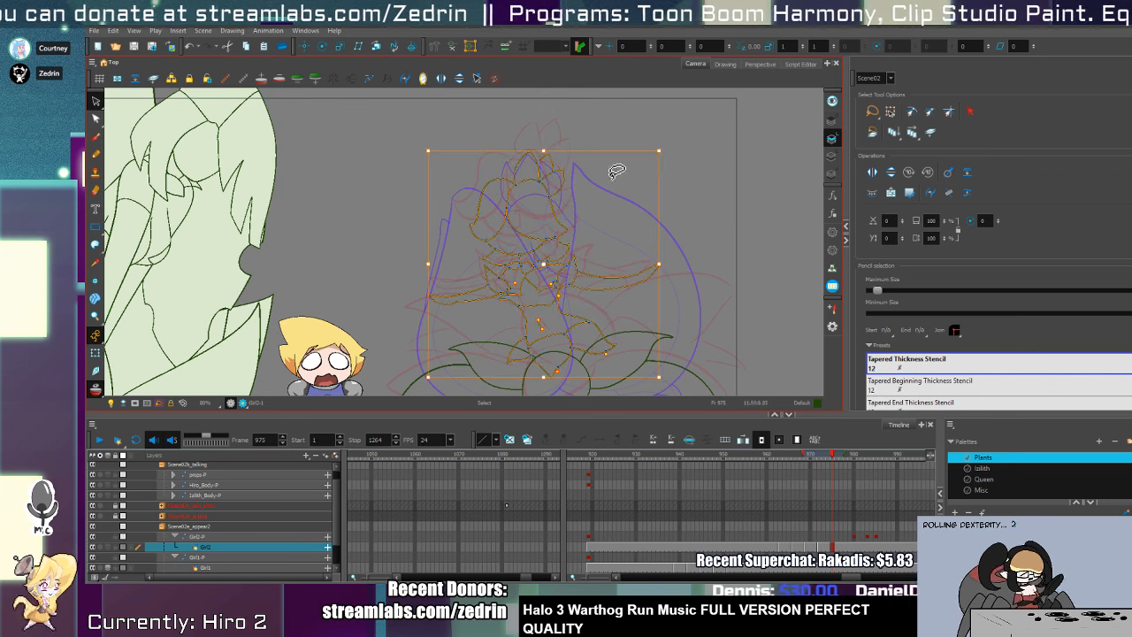
drag(659, 151, 635, 175)
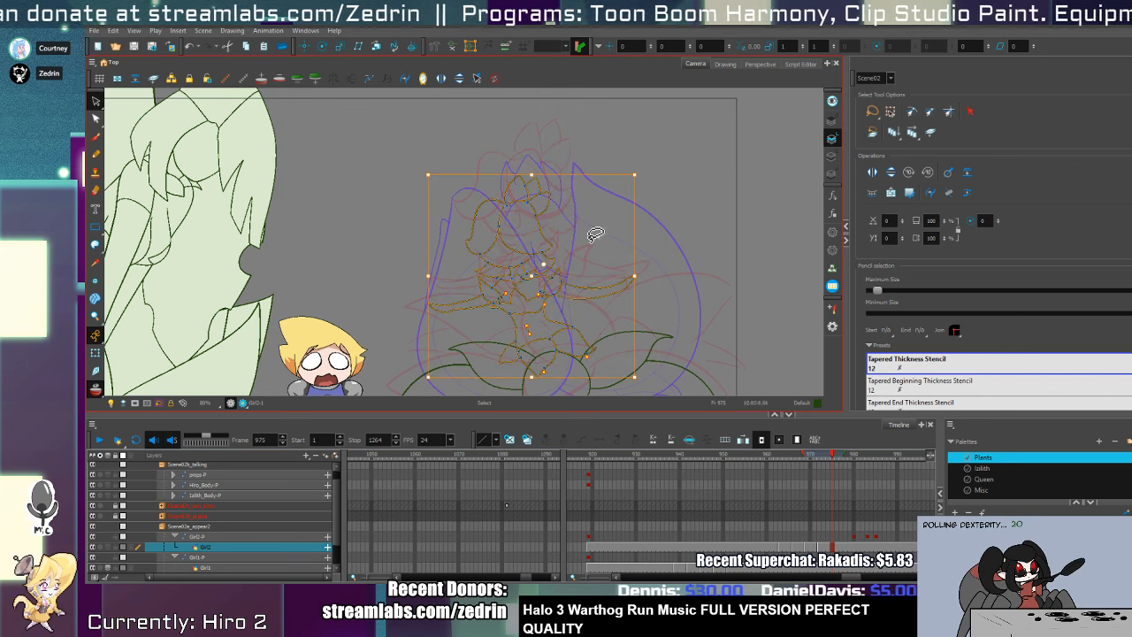
- Draw a curve from the right hip leaf's tip down toward the central bulb and trim the overshooting ends at the leaf
drag(552, 312, 576, 233)
key(ctrl+space)
click(576, 232)
click(574, 234)
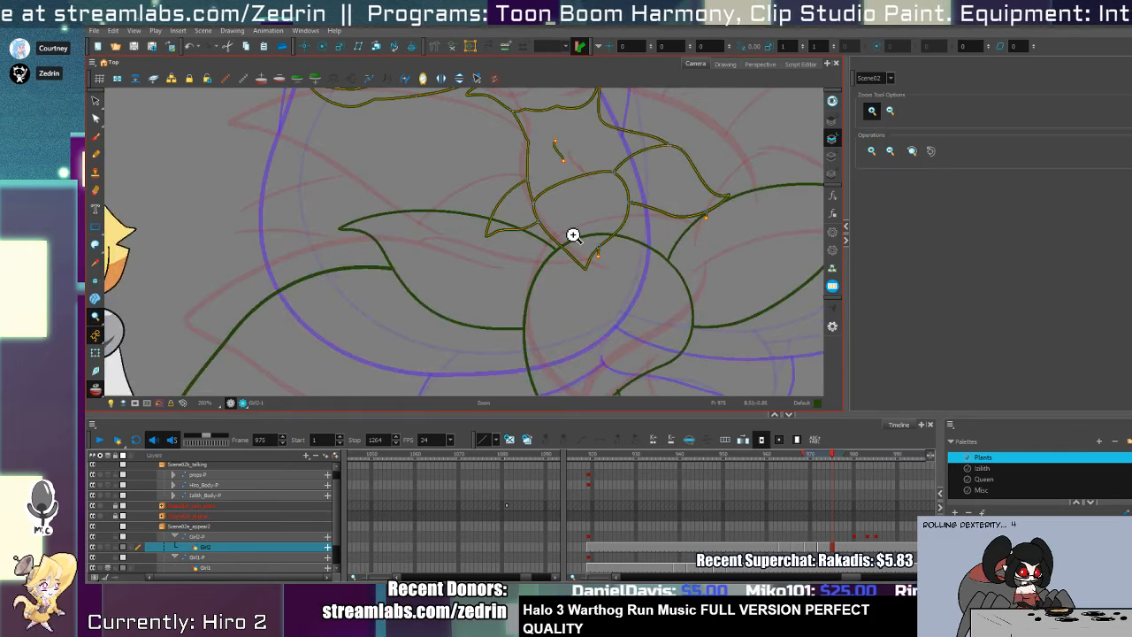
click(574, 235)
key(alt+b)
mouse_move(754, 204)
mouse_down()
mouse_move(734, 283)
mouse_move(672, 326)
mouse_up()
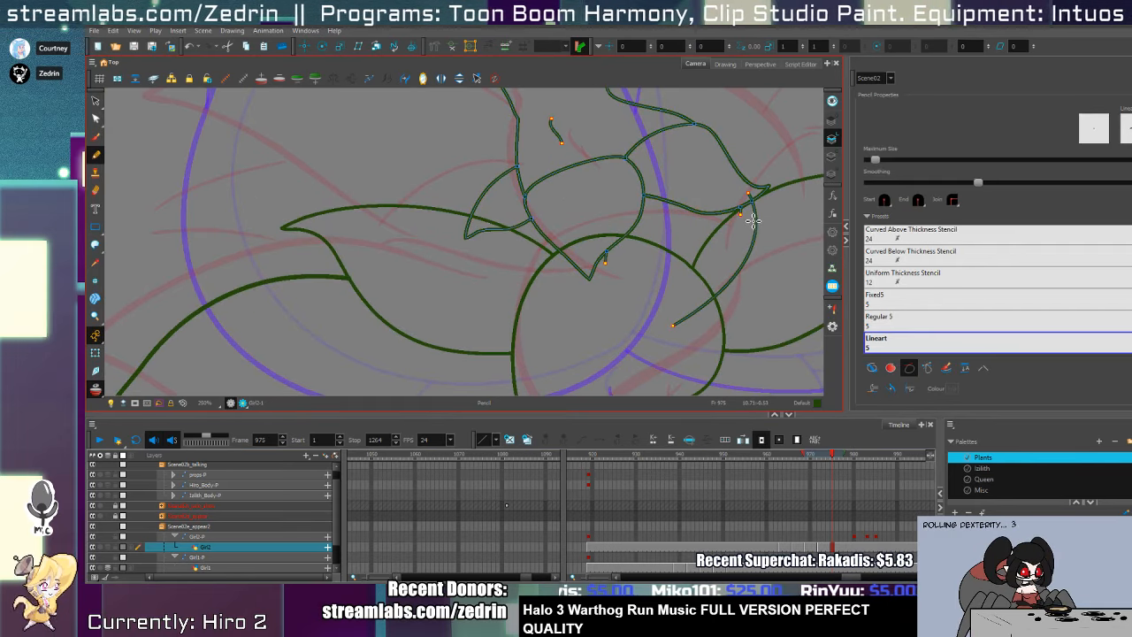
key(alt+s)
key(alt+v)
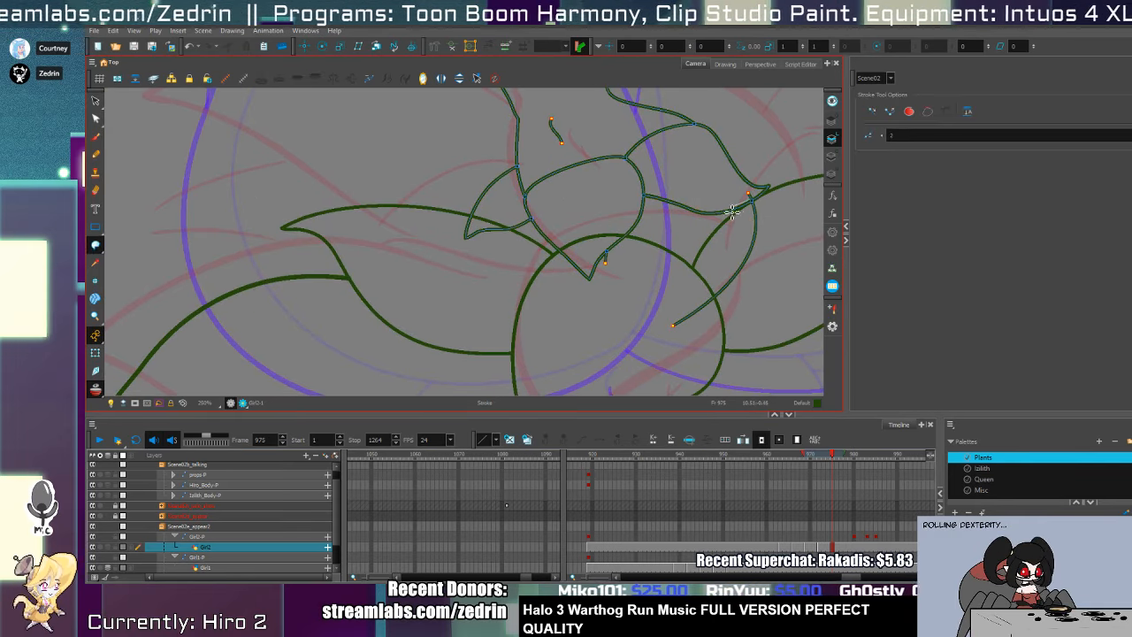
key(alt+t)
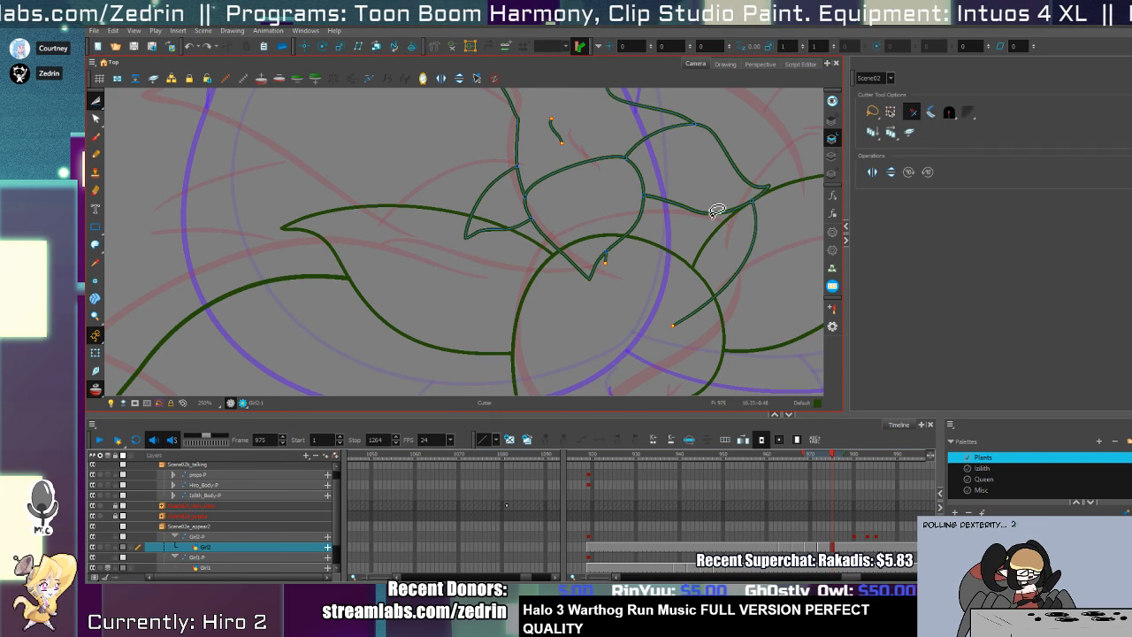
- Draw the matching curve from the left hip leaf around below the waist to meet the right curve, and trim its overlaps
key(alt+/)
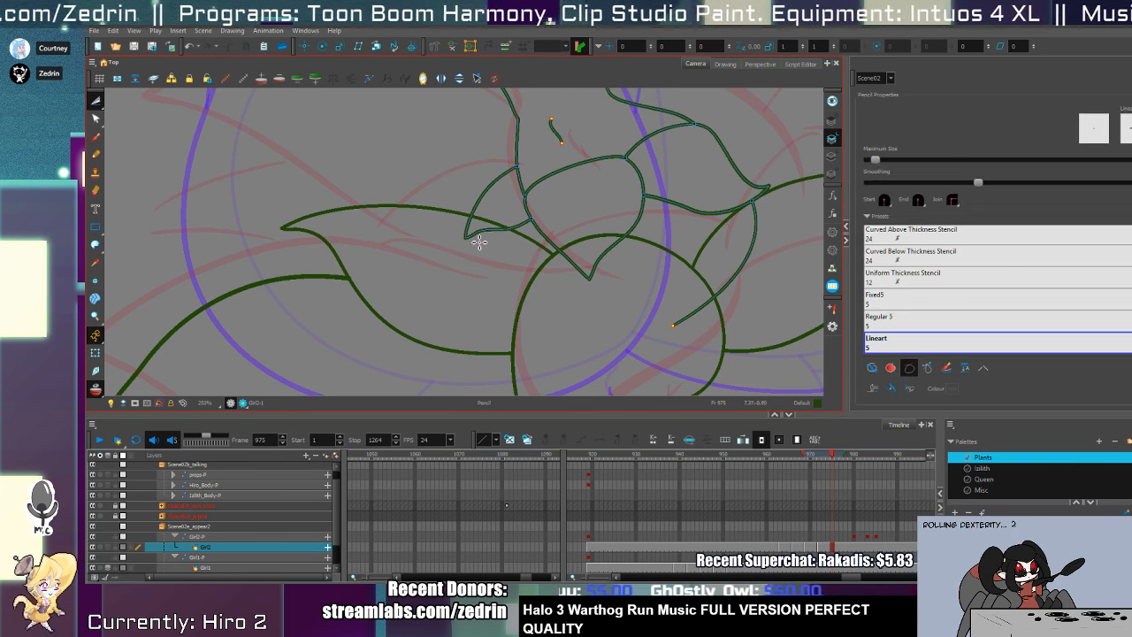
mouse_move(486, 221)
mouse_down()
mouse_move(523, 341)
mouse_move(699, 293)
mouse_move(659, 324)
mouse_move(692, 318)
mouse_move(670, 339)
mouse_move(487, 221)
mouse_move(561, 281)
mouse_up()
key(alt+s)
key(alt+shift+f)
key(alt+q)
key(alt+t)
key(1)
key(1)
key(alt+z)
click(535, 281)
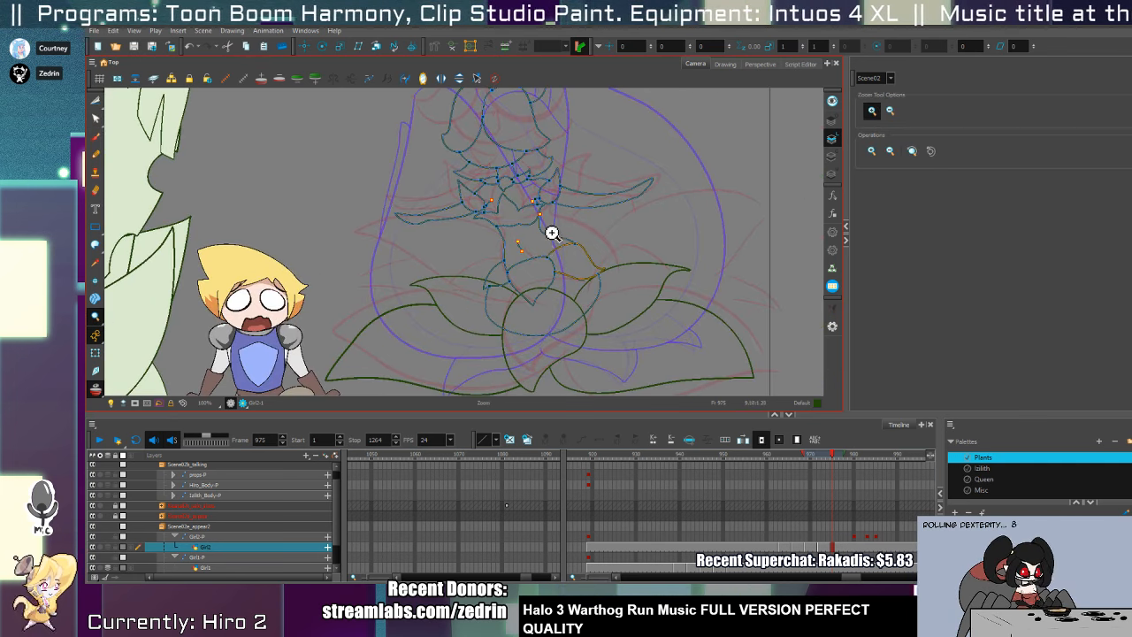
- Draw a second pointed leaf behind the right hip leaf, extending outward from the waist line, and trim its overlapping ends
click(577, 247)
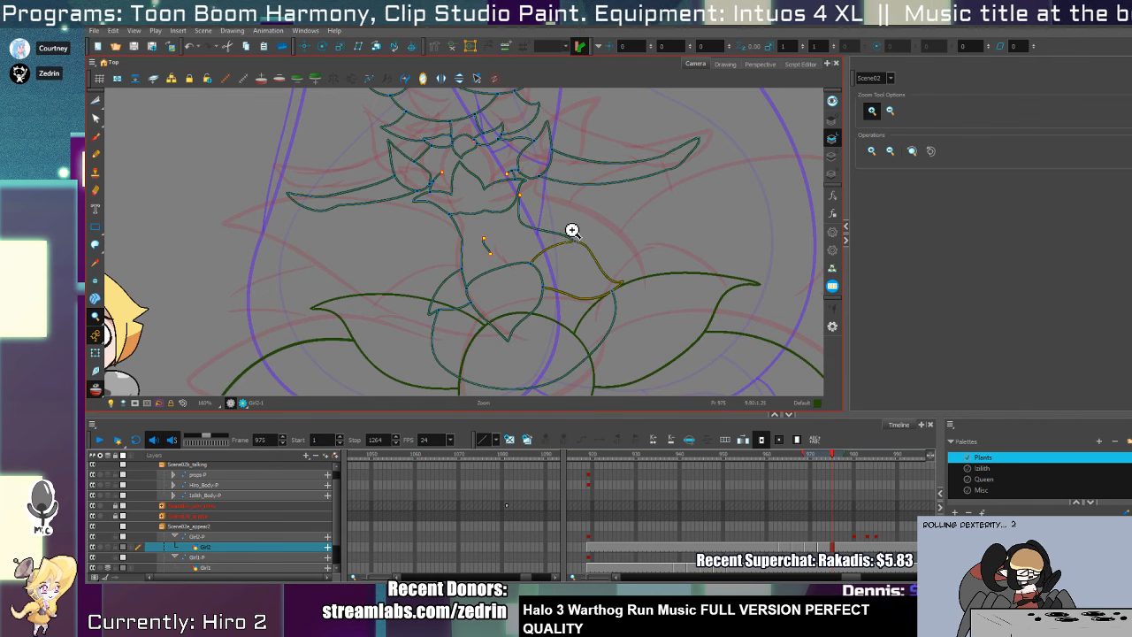
click(573, 230)
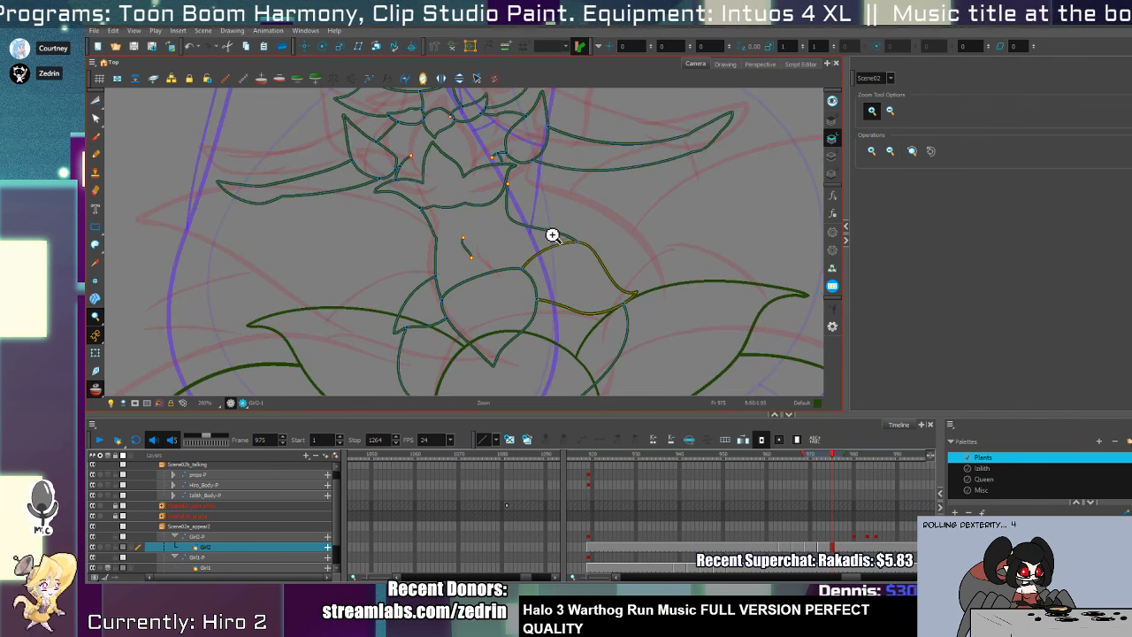
key(alt+/)
mouse_move(520, 232)
mouse_down()
mouse_move(664, 255)
mouse_move(597, 293)
mouse_up()
key(alt+t)
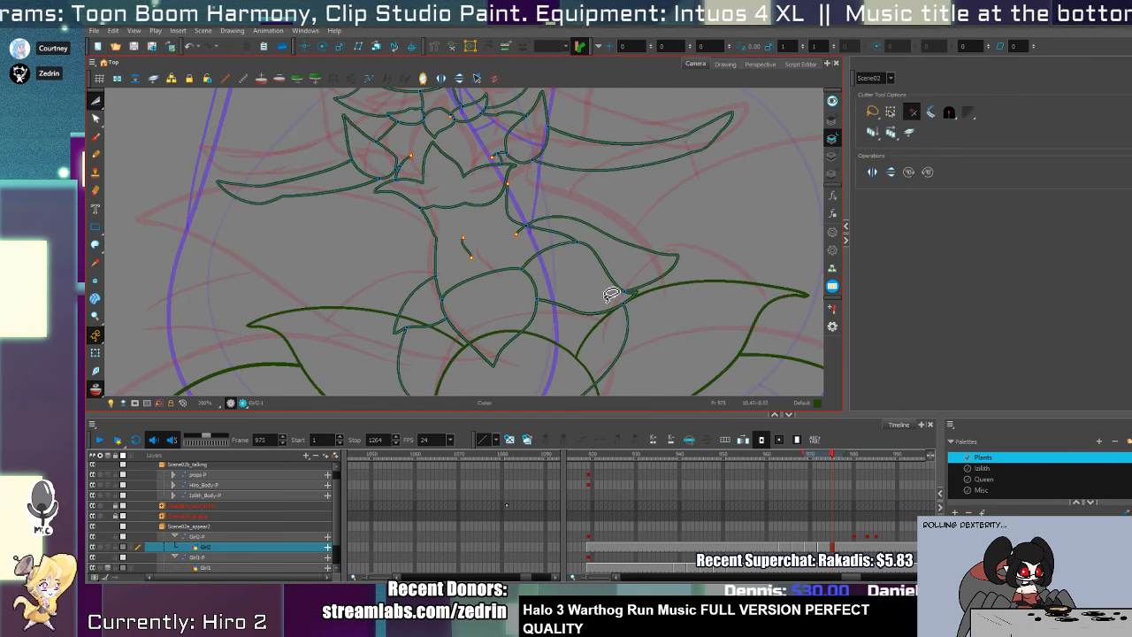
- Extend the right waist line up to the chest petal's tip and trim the excess line where they meet
key(alt+z)
click(518, 213)
key(alt+/)
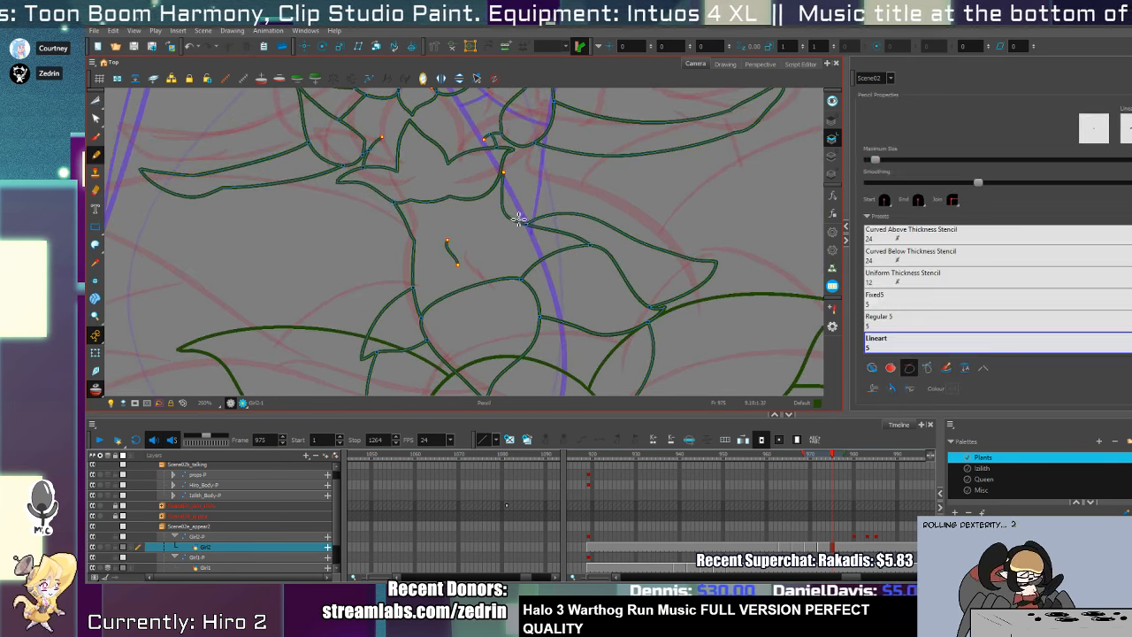
key(alt+z)
click(511, 156)
key(alt+/)
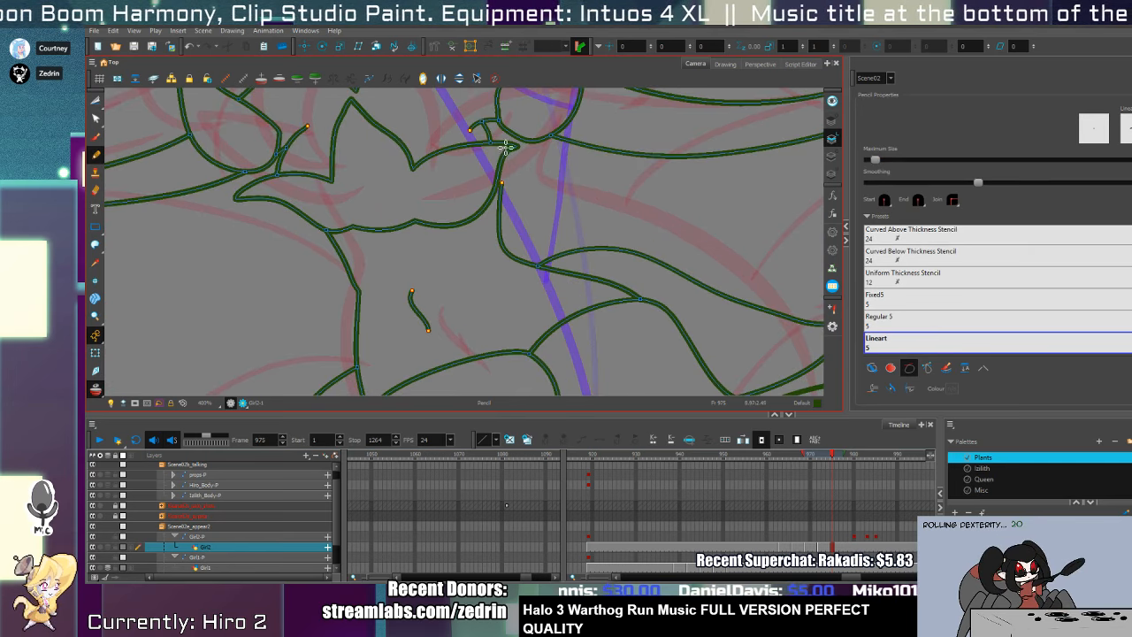
drag(505, 159, 505, 222)
key(alt+s)
click(509, 234)
key(alt+shift+s)
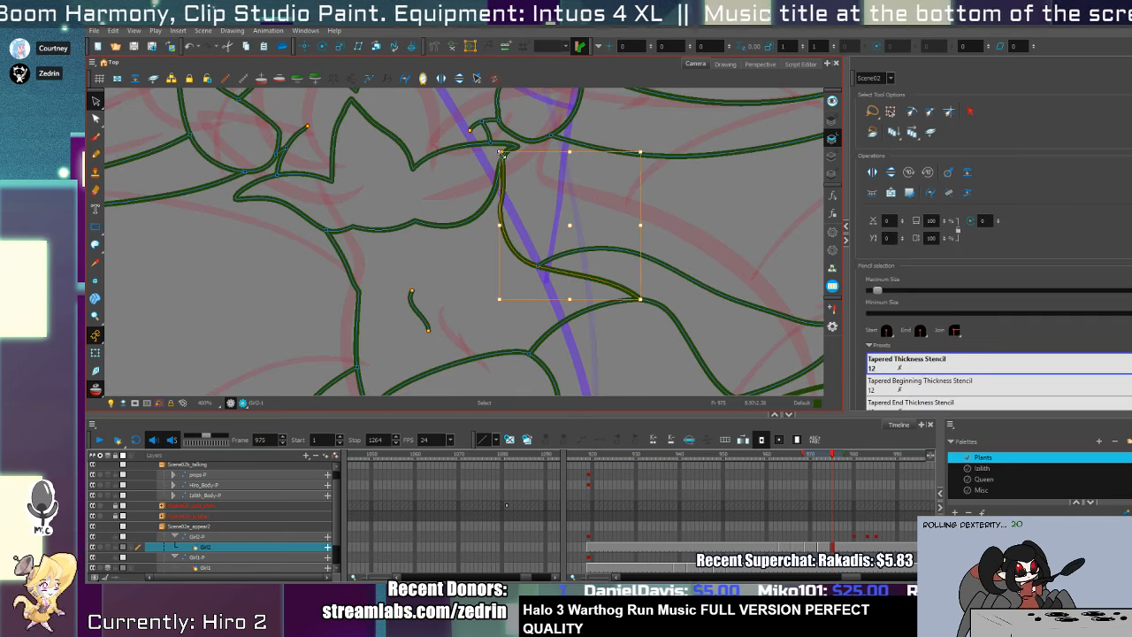
key(alt+t)
- Reshape the right hip leaf's upper edge by moving its junction with the waist line and smoothing the curve beyond it
key(alt+q)
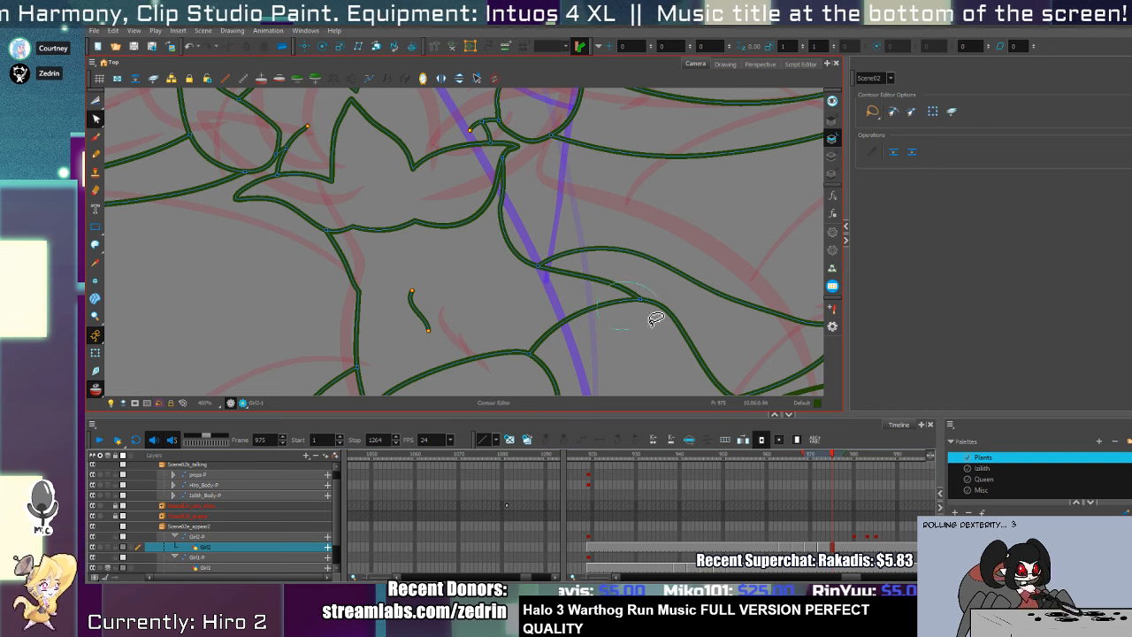
click(640, 301)
click(651, 309)
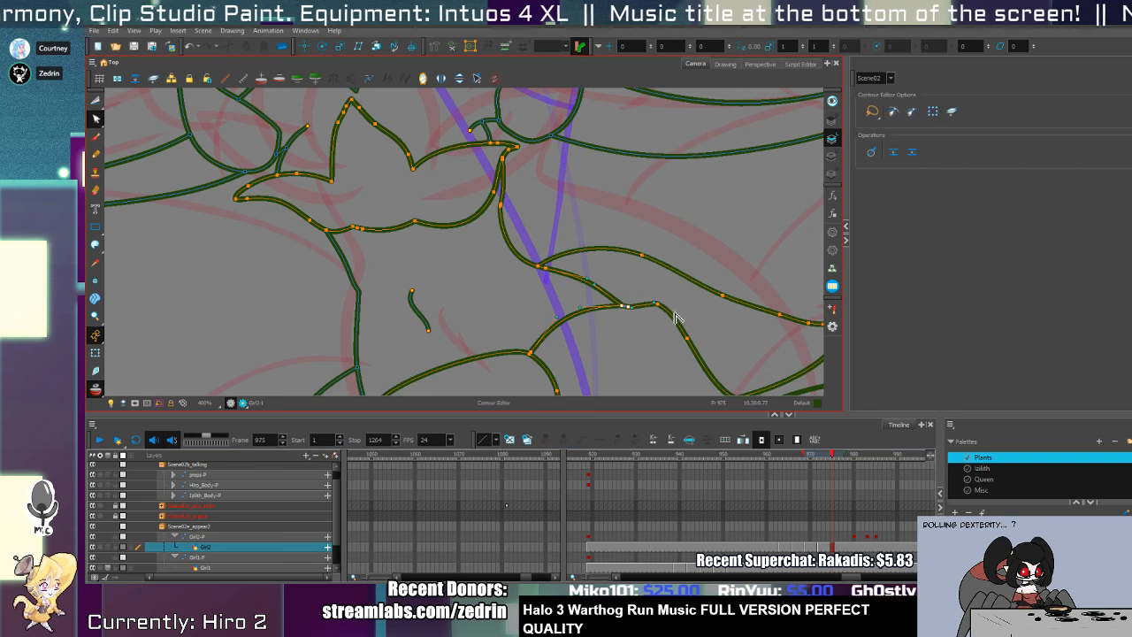
mouse_move(675, 317)
mouse_down()
mouse_move(678, 329)
mouse_move(672, 296)
mouse_move(682, 340)
mouse_up()
click(681, 330)
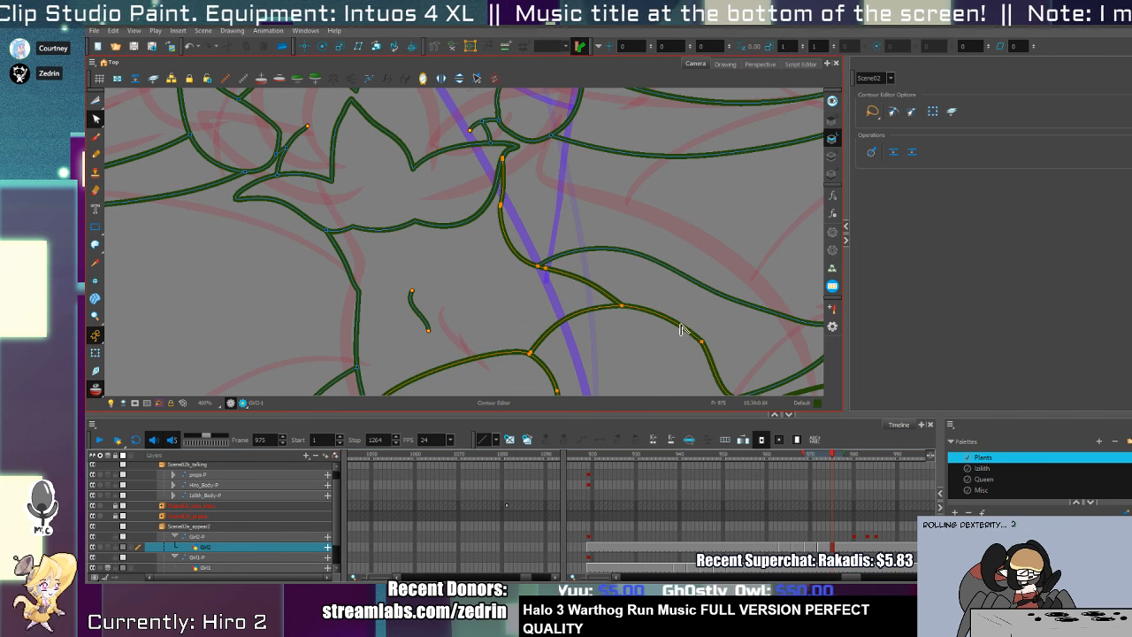
- Draw a small second leaf behind the left hip leaf, against the waist, and trim its overlapping ends
key(space)
mouse_move(373, 331)
mouse_down()
mouse_move(568, 207)
mouse_move(560, 279)
mouse_up()
key(alt+slash)
key(alt+t)
drag(522, 317, 537, 298)
drag(579, 176, 571, 219)
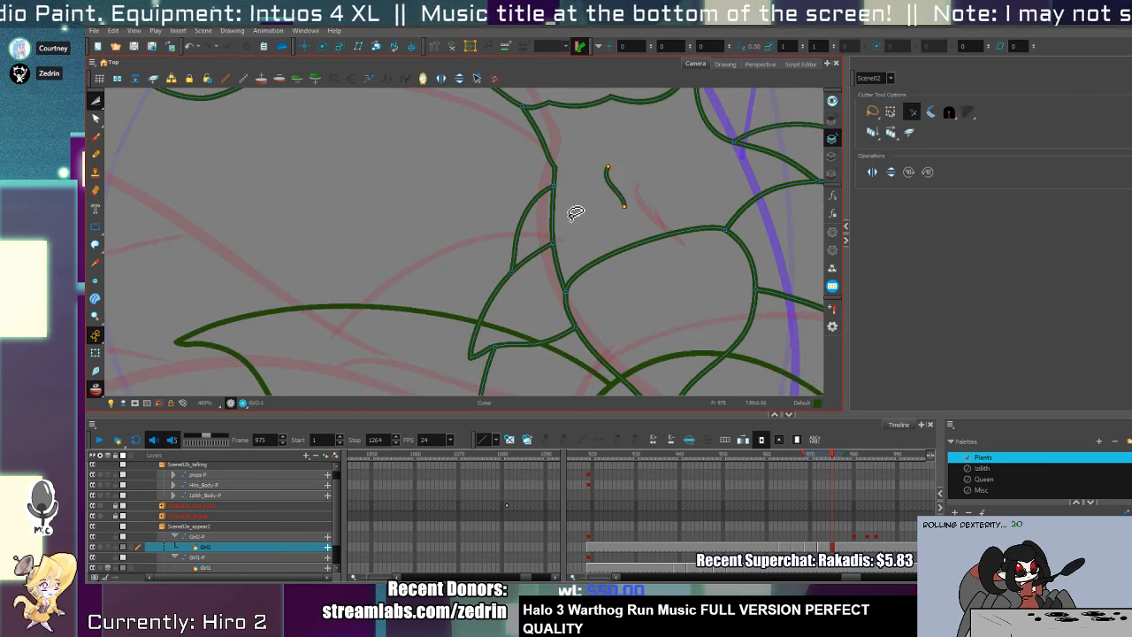
- Pull the left curve of the lower body, beside the central bulb, slightly inward
key(1)
key(1)
key(1)
key(alt+z)
click(516, 241)
click(516, 240)
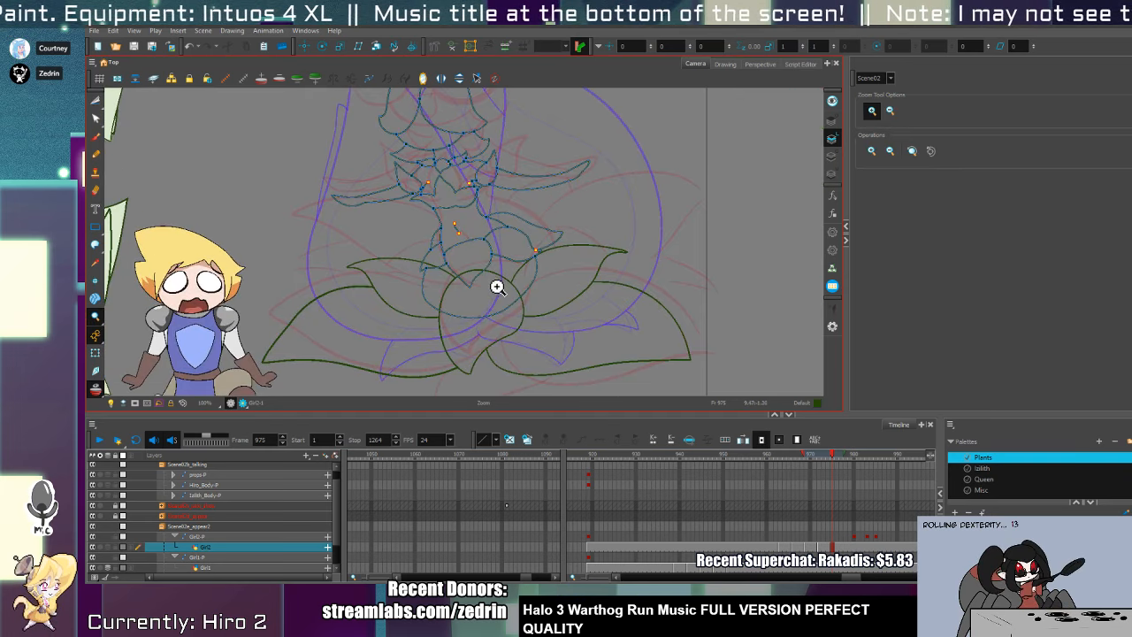
key(alt+q)
drag(441, 314, 458, 315)
key(space)
drag(536, 241, 587, 321)
key(alt+z)
alt+click(551, 264)
click(517, 230)
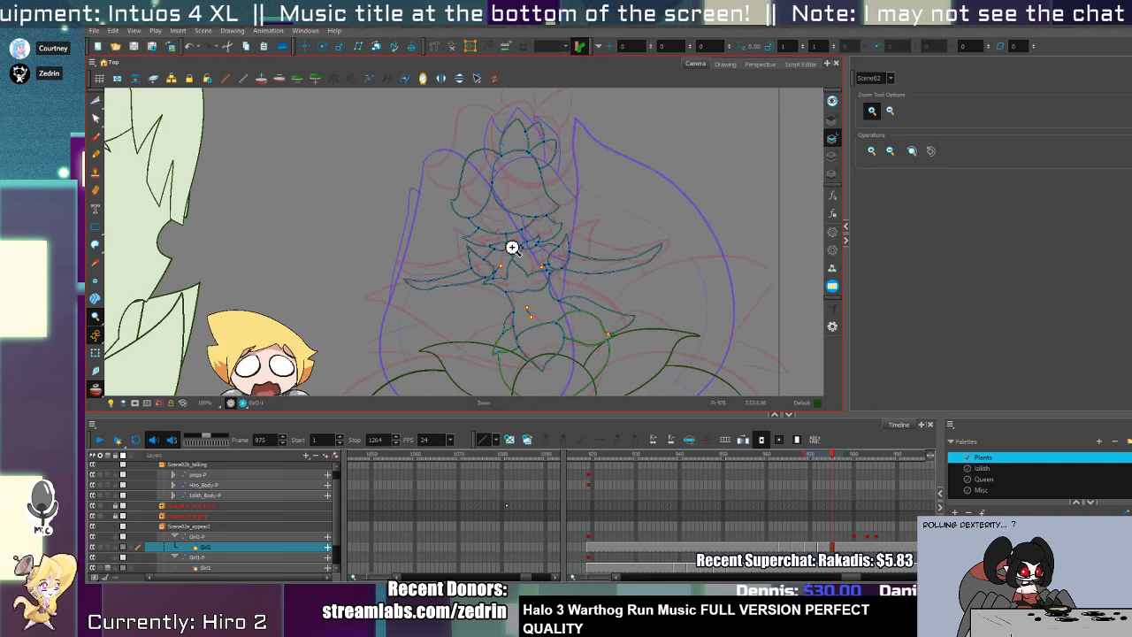
- Delete the entire red rough sketch from the drawing's Underlay art
key(alt+s)
click(832, 175)
key(ctrl+a)
key(Delete)
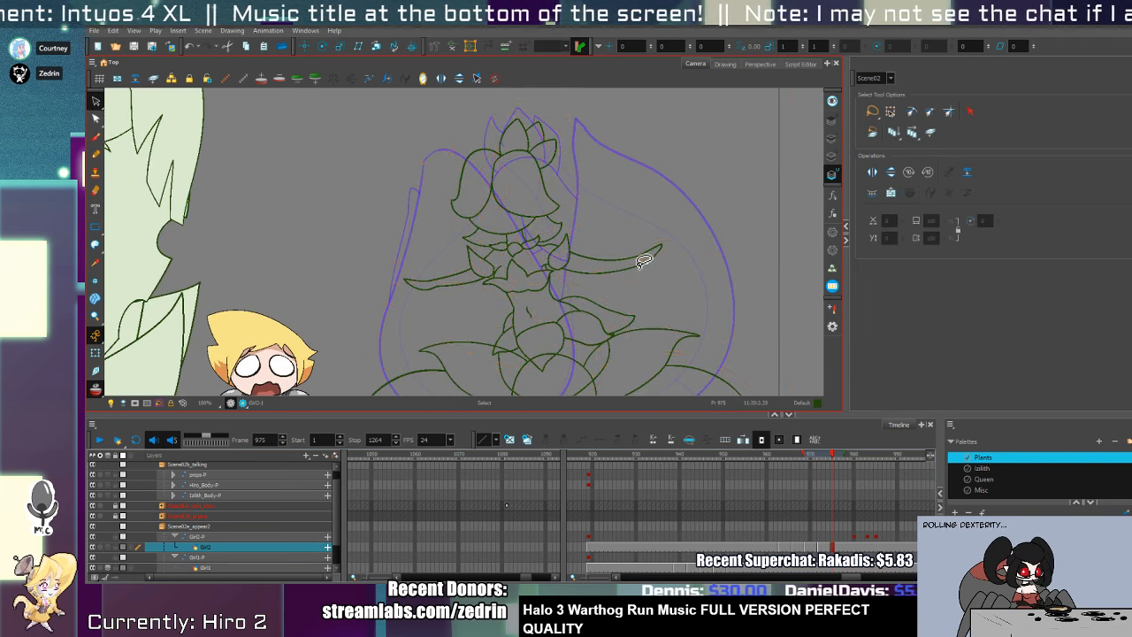
key(alt+z)
alt+click(590, 275)
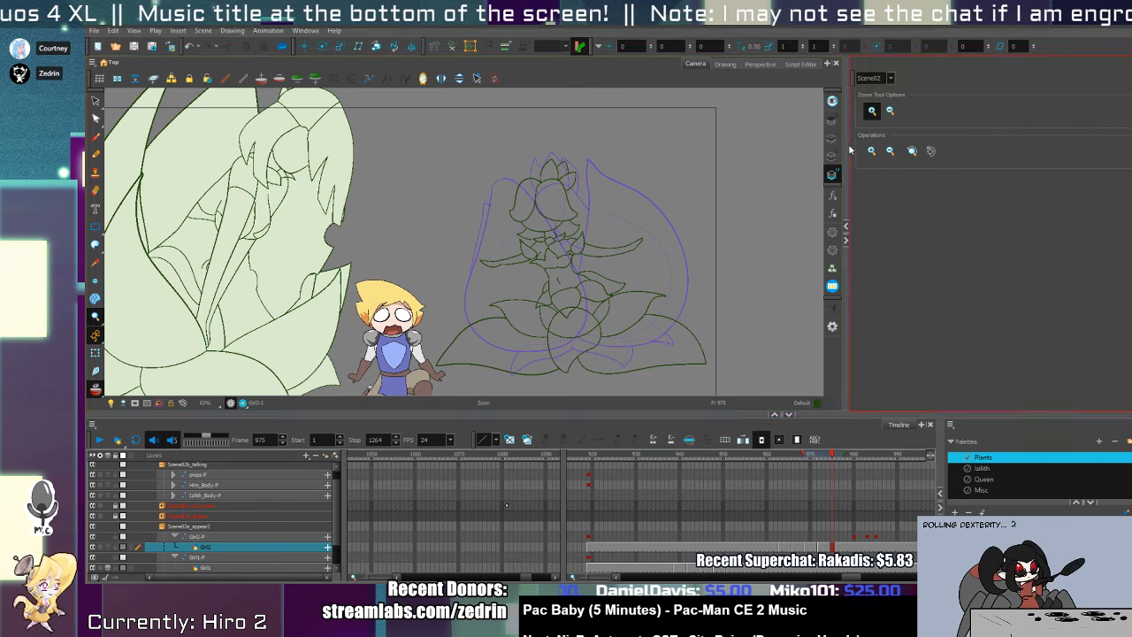
- Draw three large petals behind the figure on the Colour Art layer, trim their overlapping ends and adjust their contours
key(alt+b)
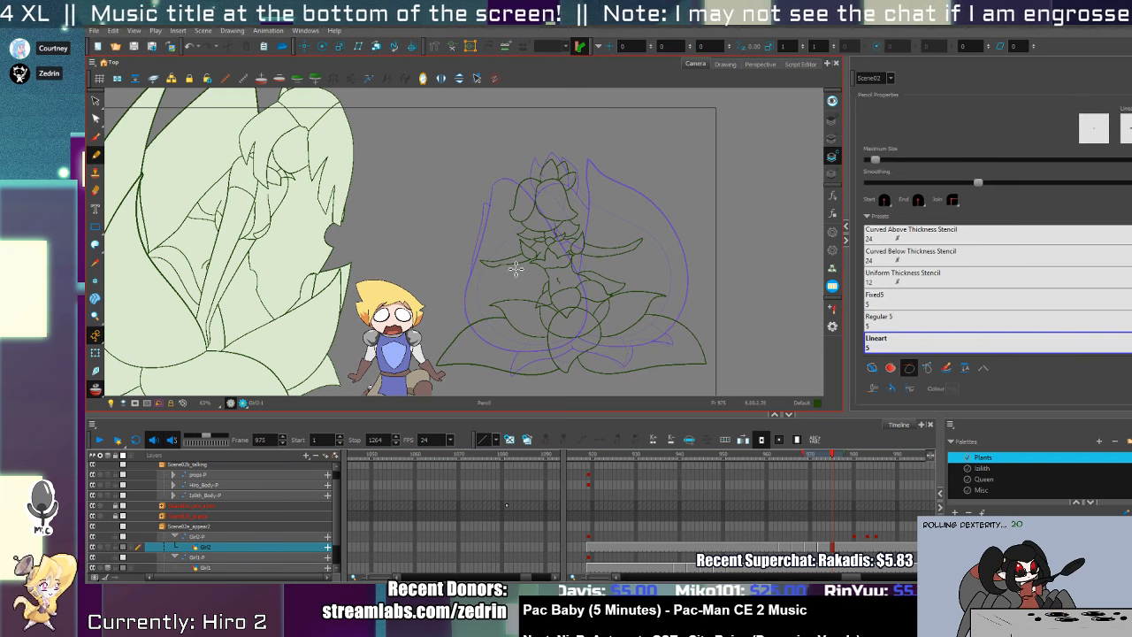
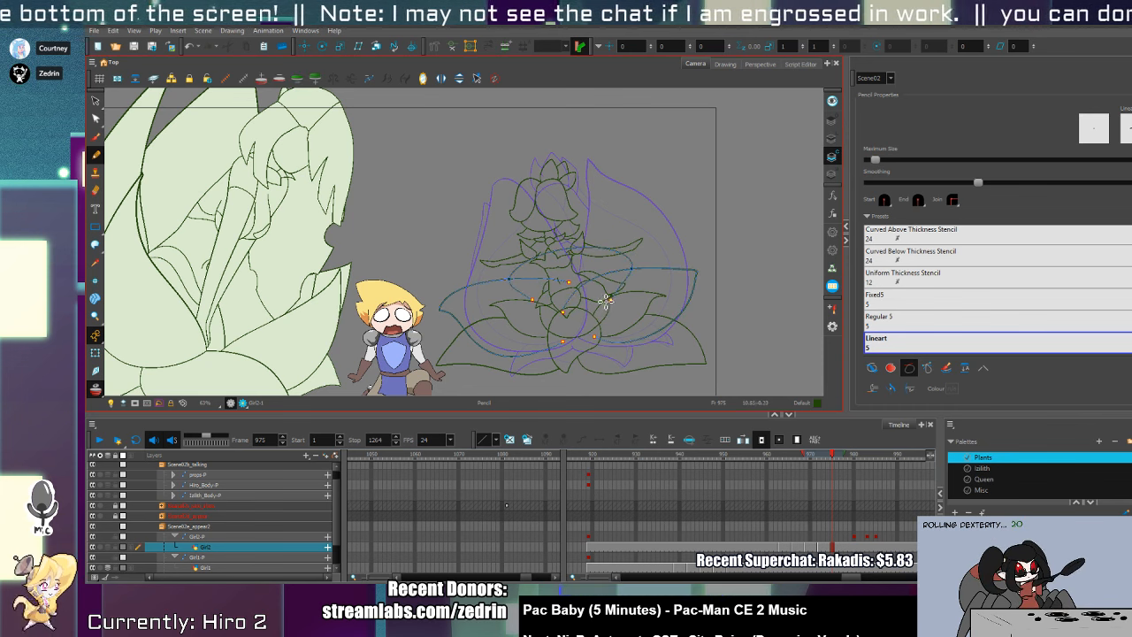
key(alt+t)
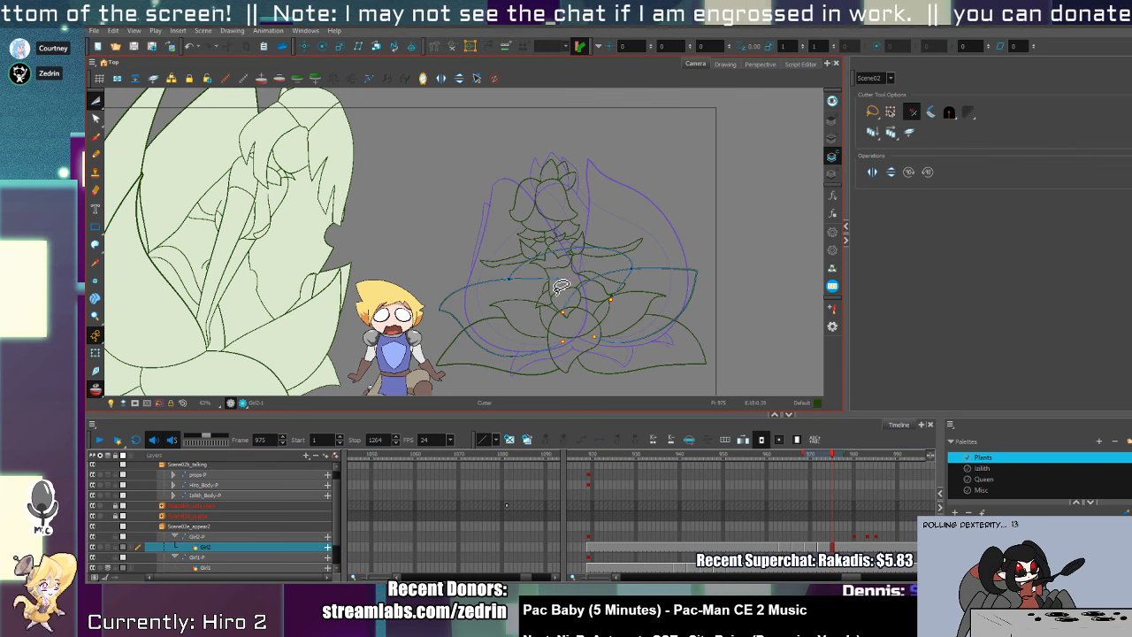
key(alt+x)
key(alt+q)
click(572, 288)
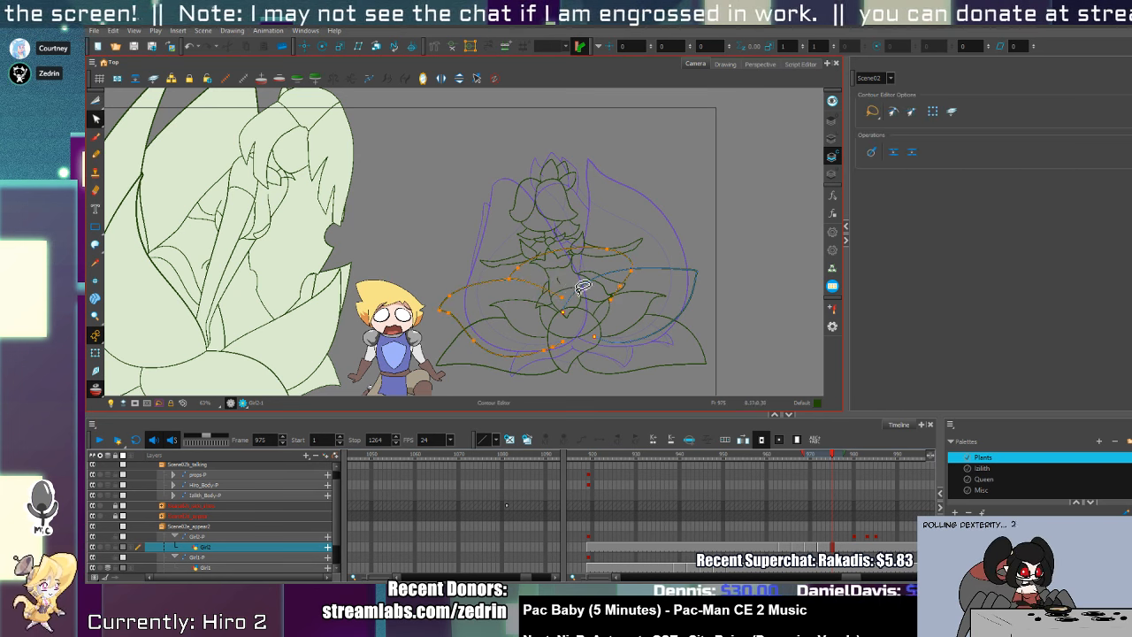
key(ctrl+space)
click(585, 347)
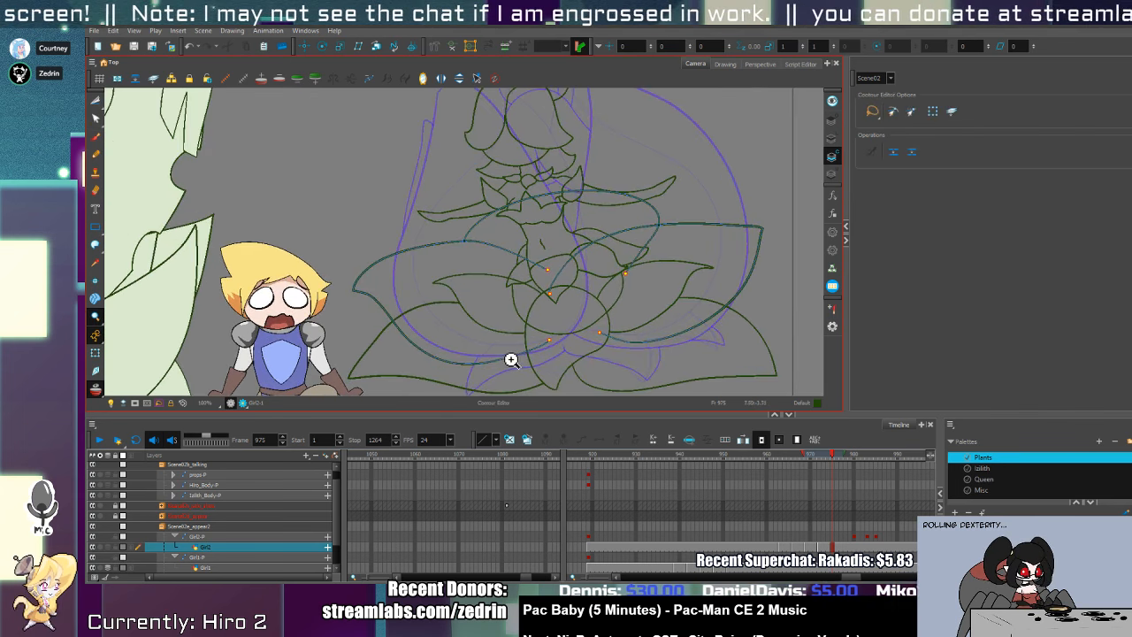
- Join the lower edges of the left and right back petals across the bulb and trim the middle petal's overshooting end
key(alt+x)
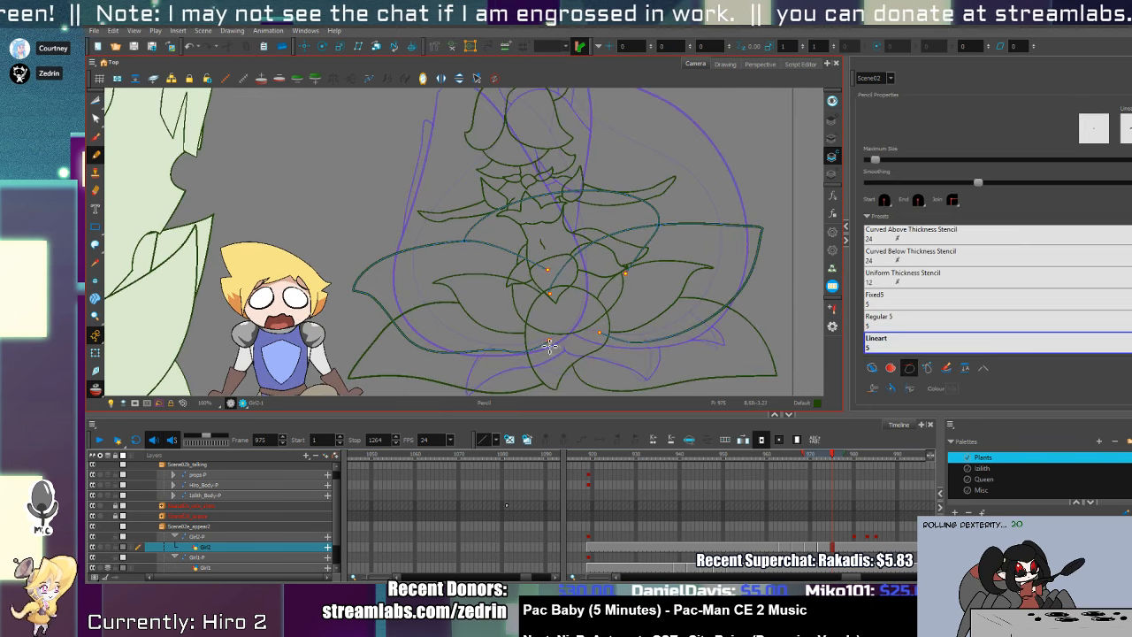
key(alt+s)
click(628, 332)
key(alt+t)
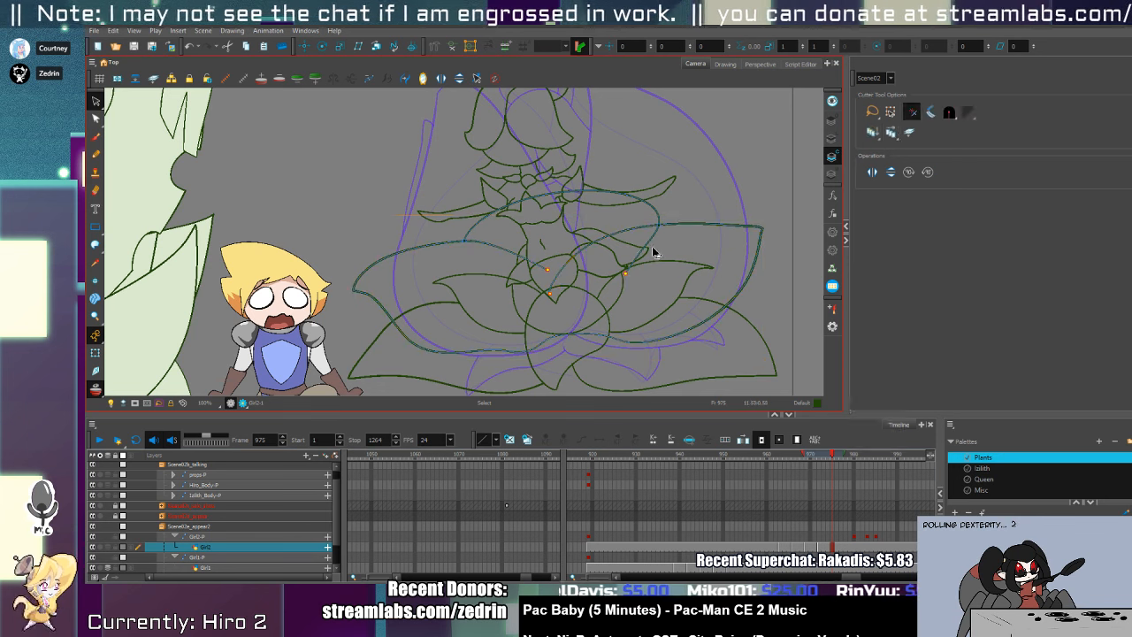
key(alt+z)
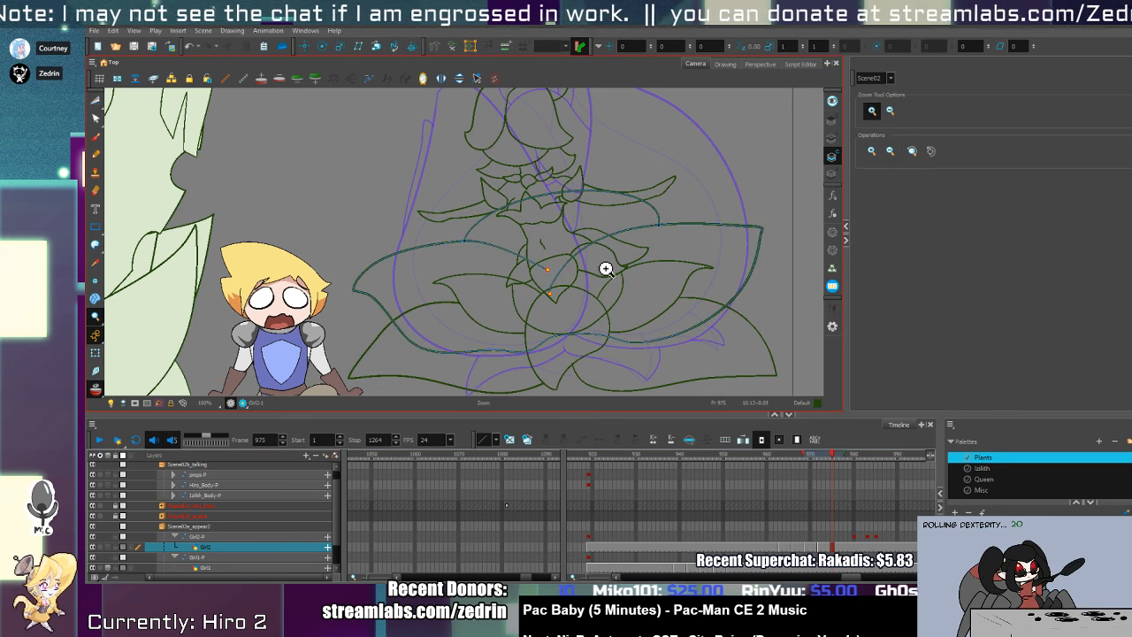
- Turn off the onion skin and fill the large back petals with pale green
click(95, 388)
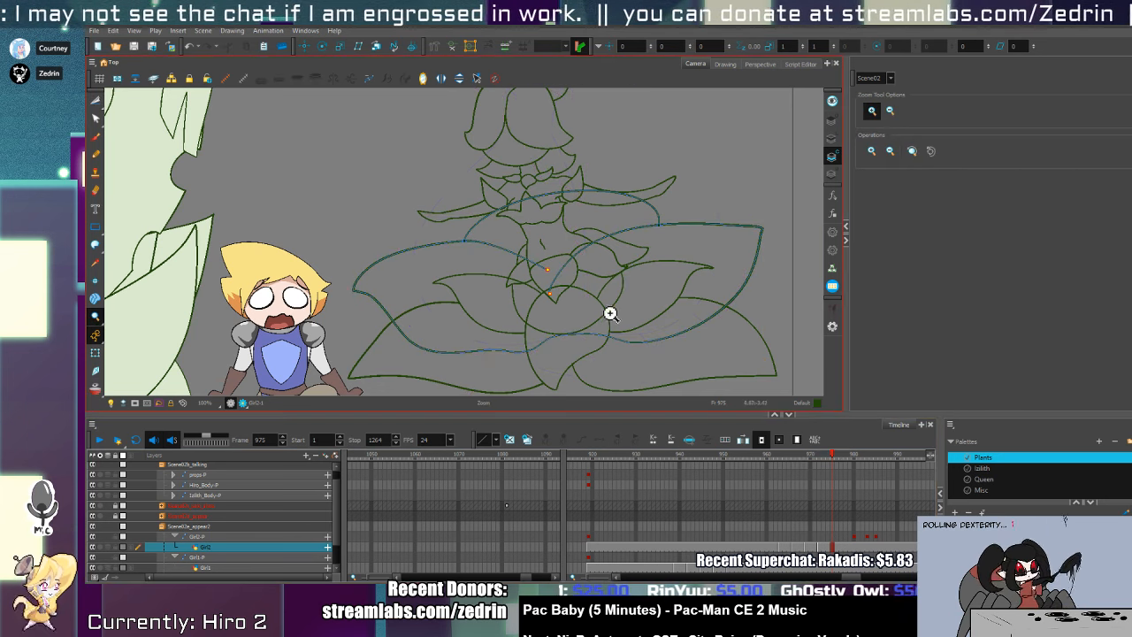
scroll(617, 293, down, 4)
scroll(626, 292, up, 2)
key(alt+i)
click(621, 295)
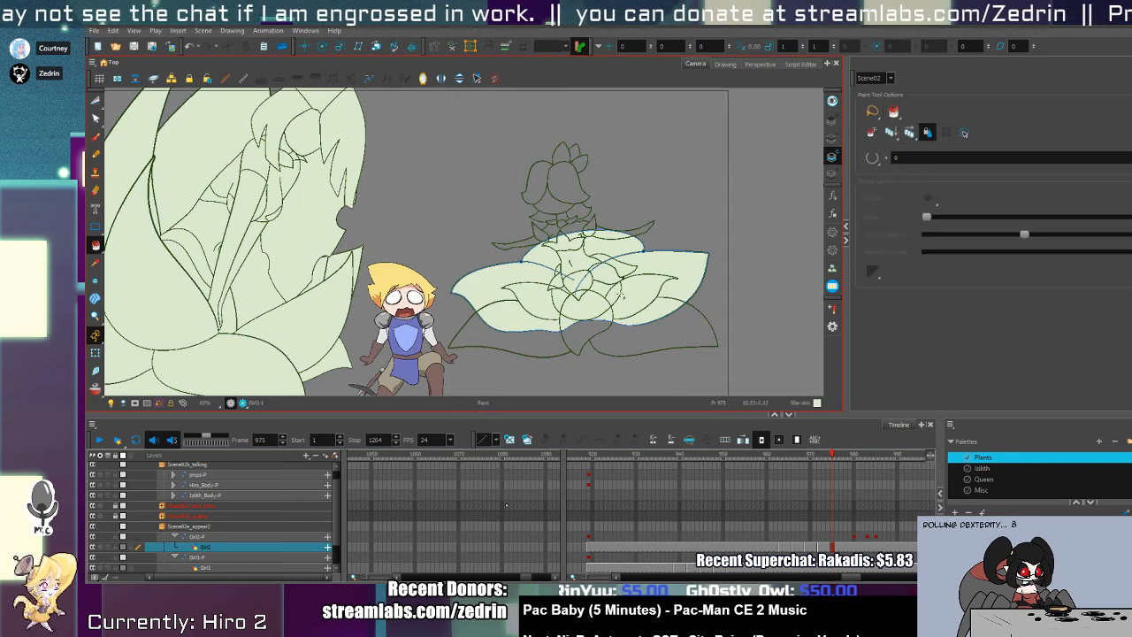
- Fill all enclosed areas of the figure on the Line Art layer with pale green
click(832, 139)
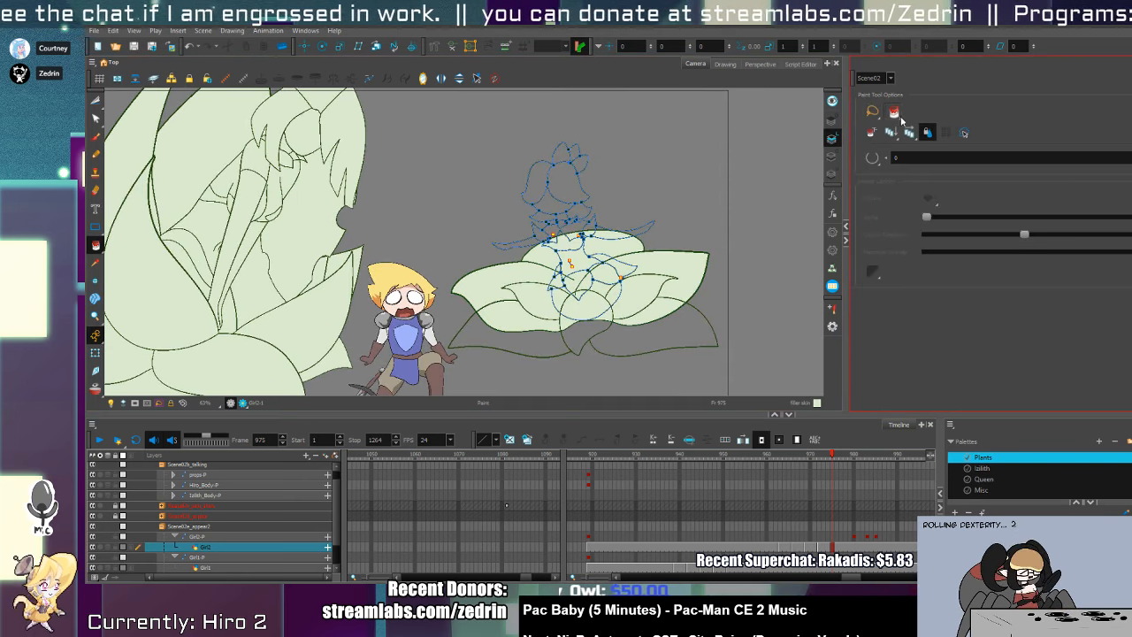
mouse_move(600, 132)
mouse_down()
mouse_move(538, 133)
mouse_move(601, 176)
mouse_up()
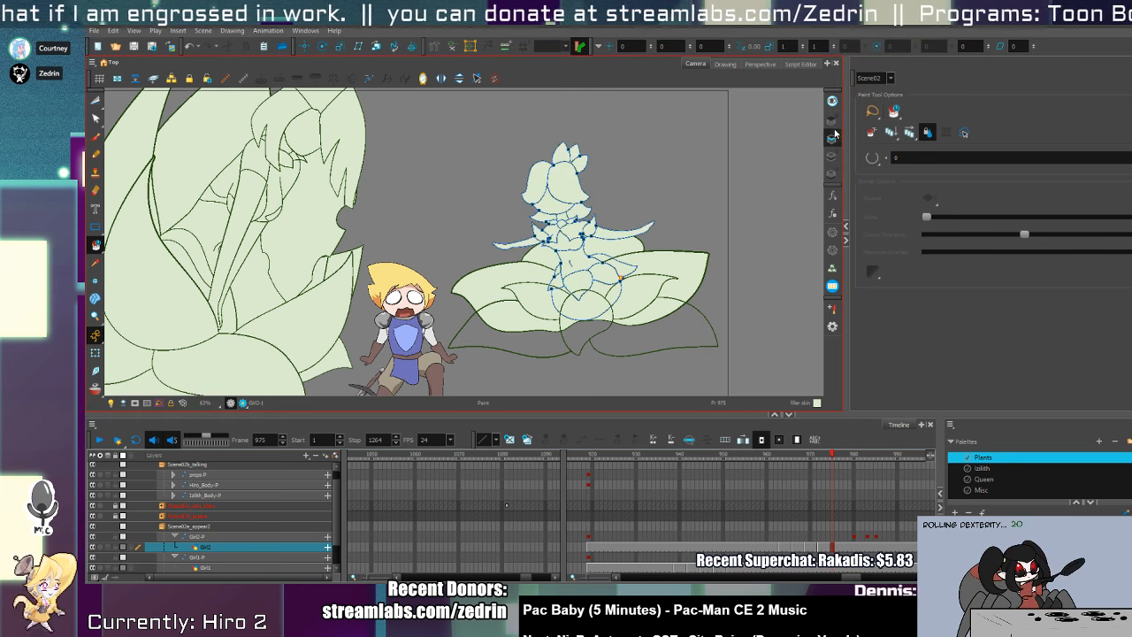
- Snap the lower end of the rear right hip leaf's outline onto the front leaf's edge near its tip
key(alt+z)
scroll(625, 271, up, 12)
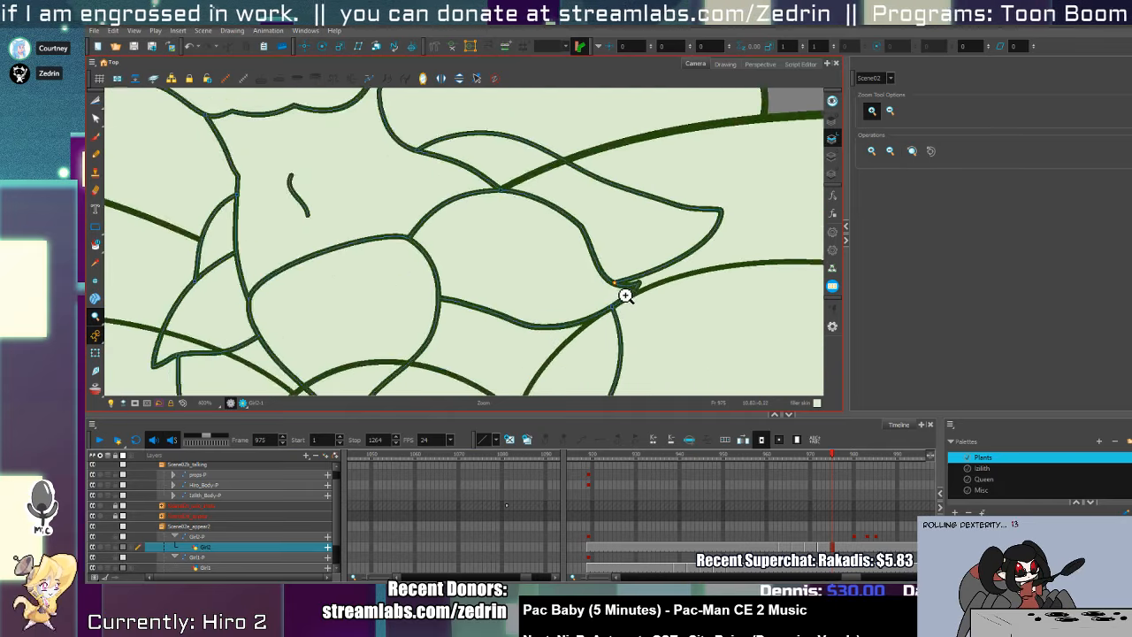
scroll(626, 290, up, 1)
key(alt+q)
drag(596, 273, 599, 275)
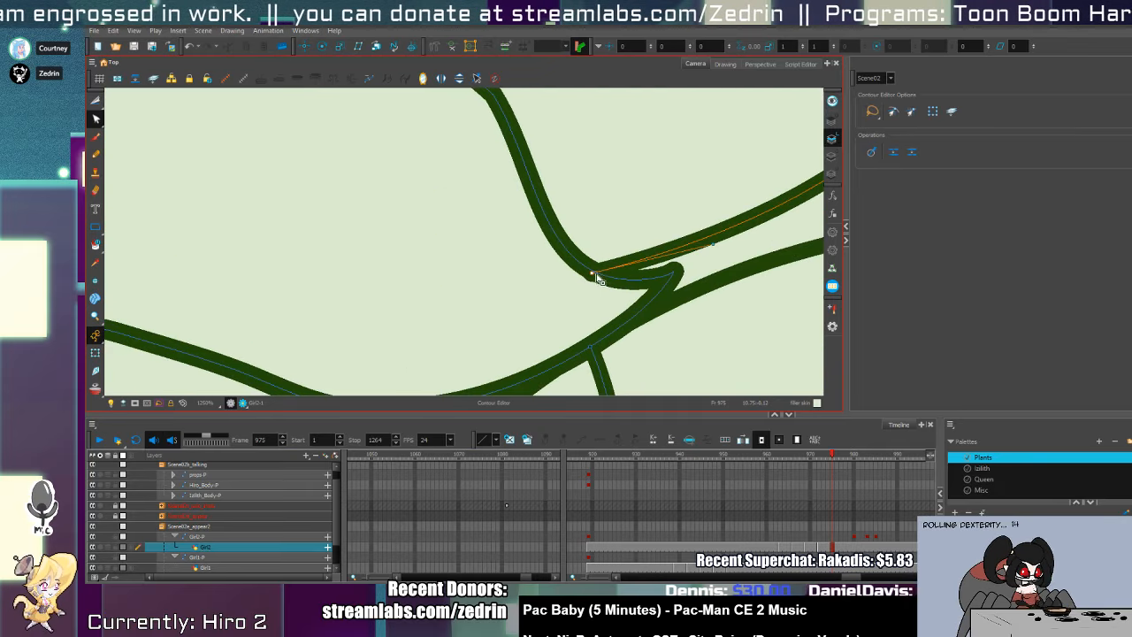
key(alt+i)
key(shift+m)
key(alt+z)
scroll(435, 246, up, 5)
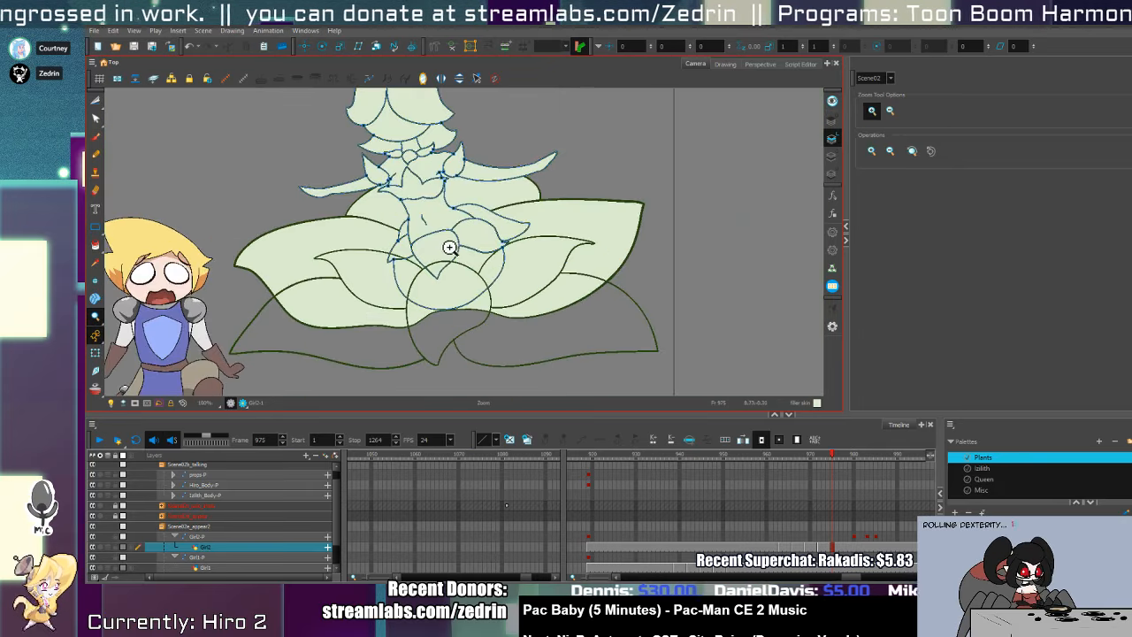
- Replace the rear right hip leaf with an upward-pointing one drawn behind the existing artwork, and fill it with pale green
key(alt+s)
key(ctrl+z)
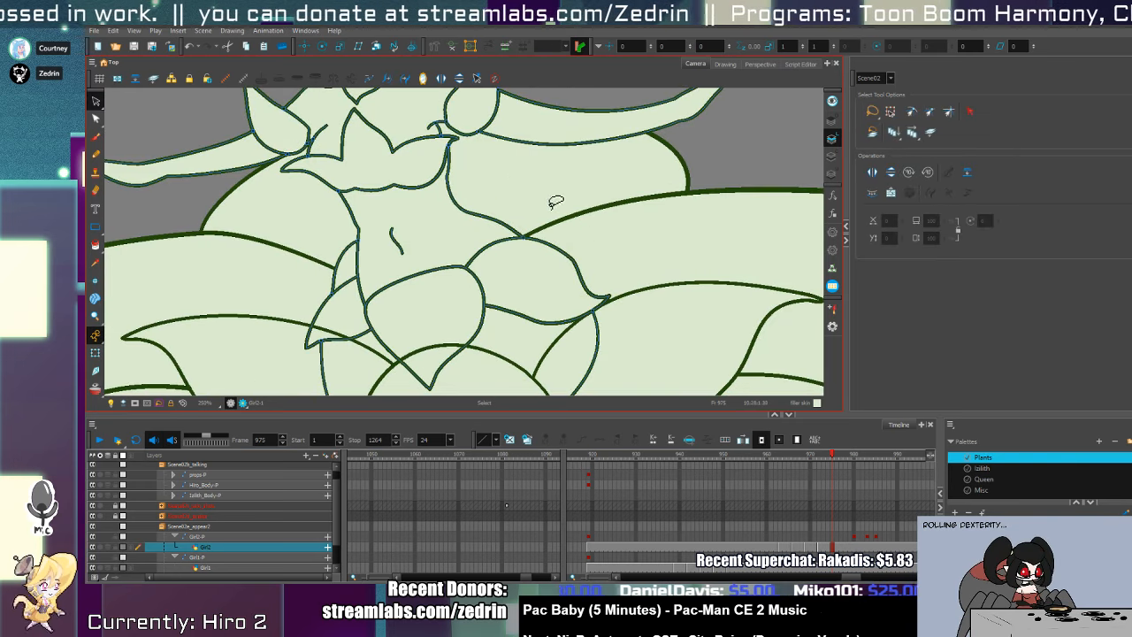
key(alt+/)
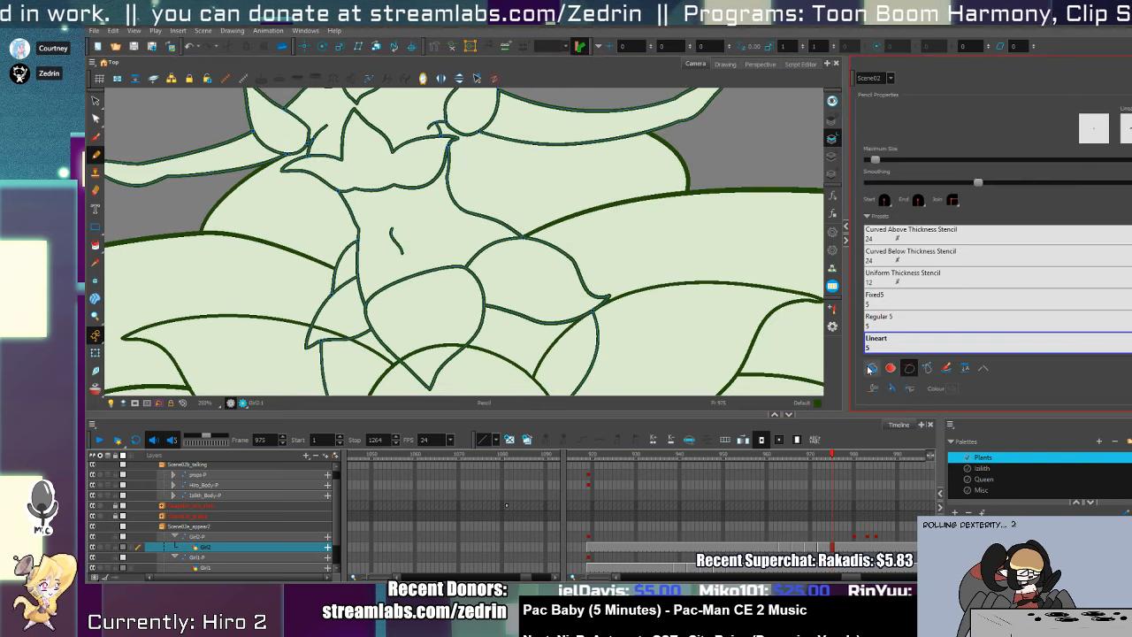
click(871, 369)
drag(539, 315, 534, 313)
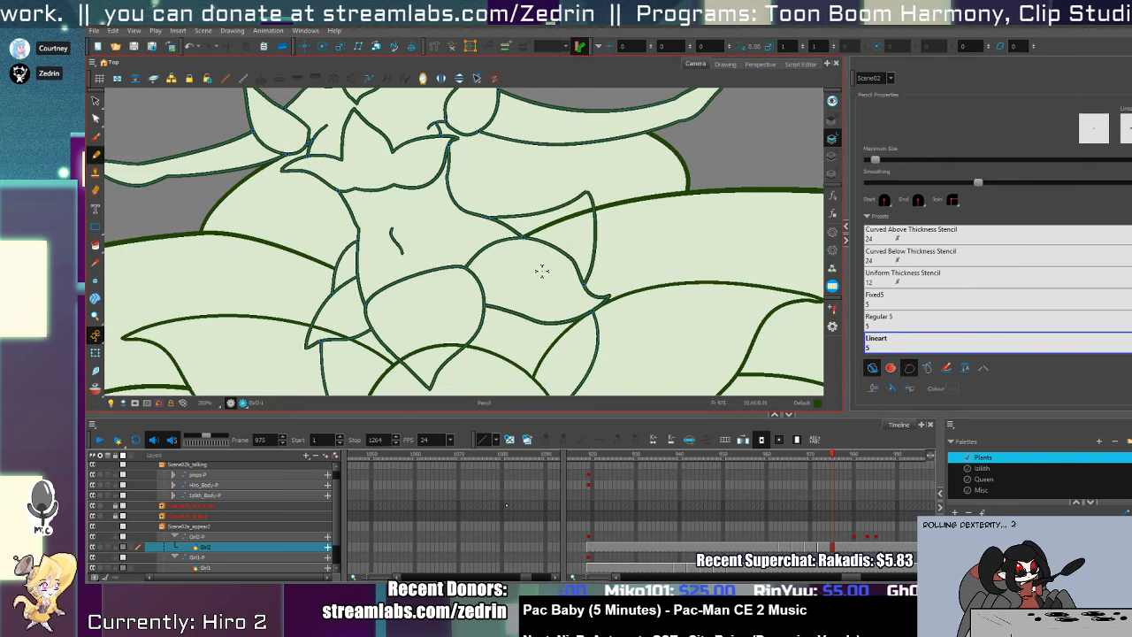
key(alt+i)
click(575, 240)
- View the whole figure and step through the frames following frame 975 to check the drawing
scroll(478, 237, down, 6)
key(alt+z)
scroll(481, 226, up, 1)
drag(480, 225, 539, 227)
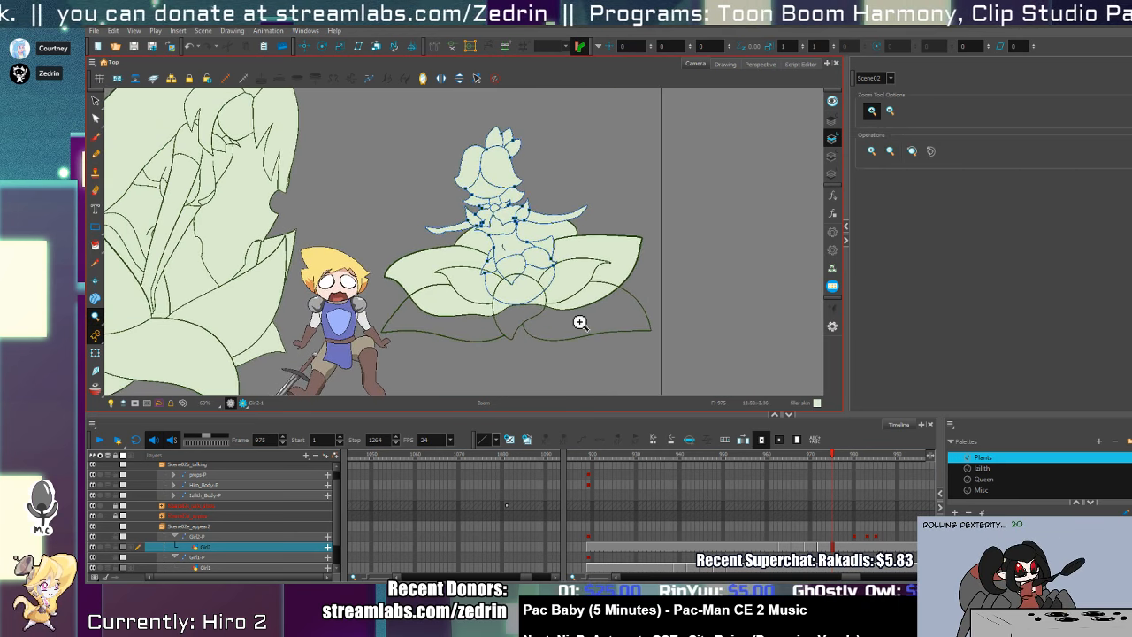
key(comma)
key(period)
key(period)
key(period)
key(period)
key(period)
key(period)
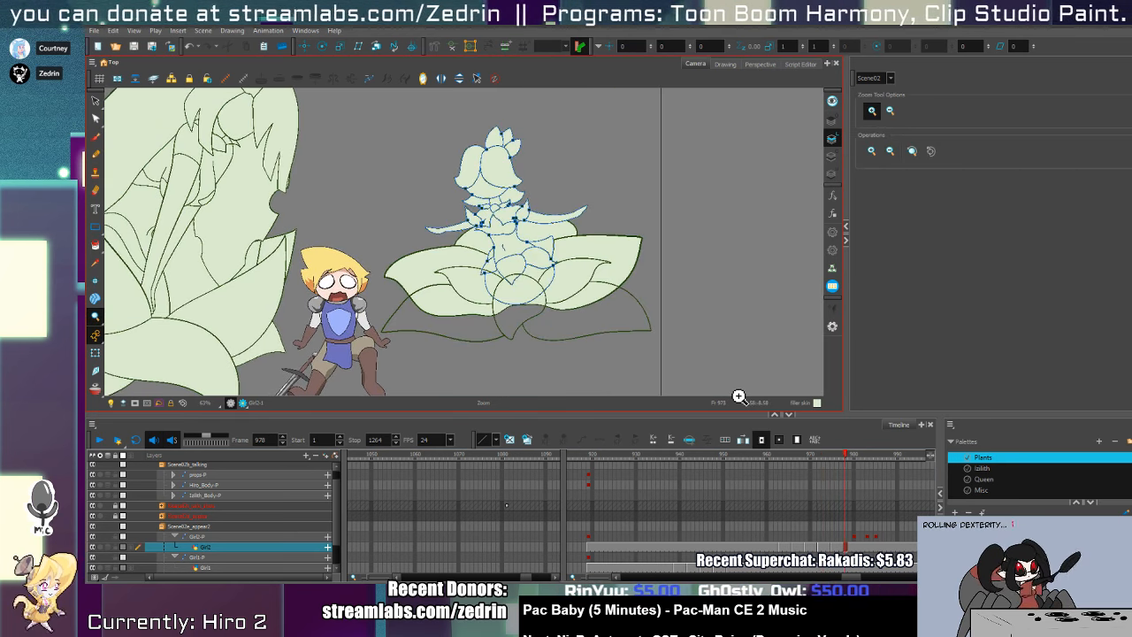
- Fill the central bulb and the front petals of the base flower on the Overlay art layer with pale green
click(833, 120)
key(alt+i)
click(520, 315)
click(443, 318)
click(584, 323)
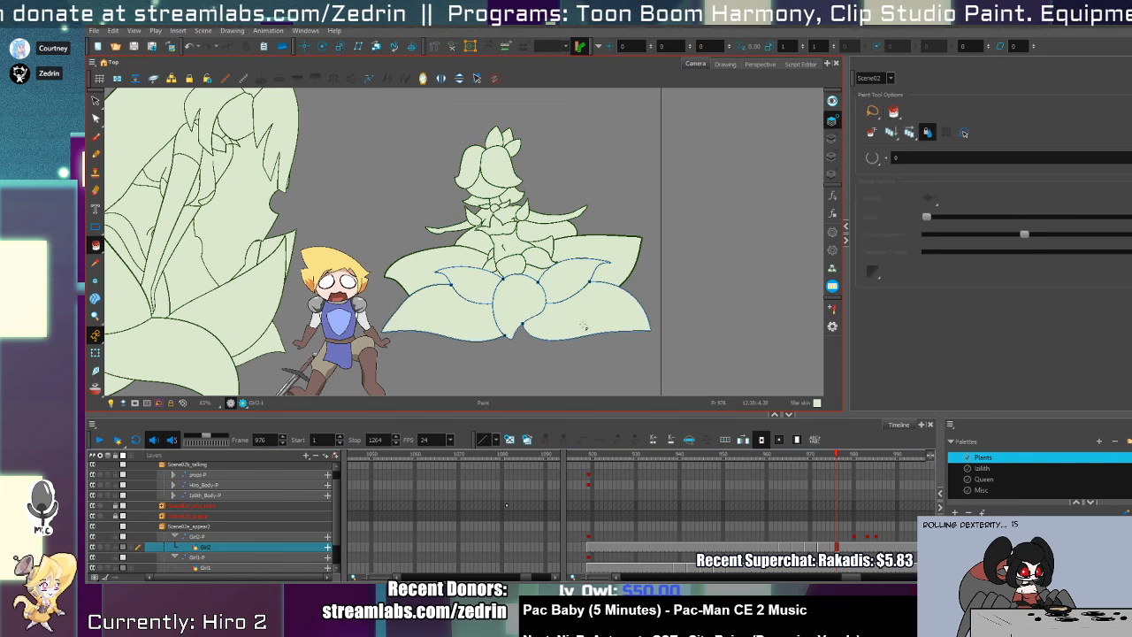
- Reshape both arms on the second plant figure's Line Art layer, extending the left arm outward and refining the right arm's contour
key(alt+z)
scroll(566, 293, down, 2)
scroll(566, 292, up, 4)
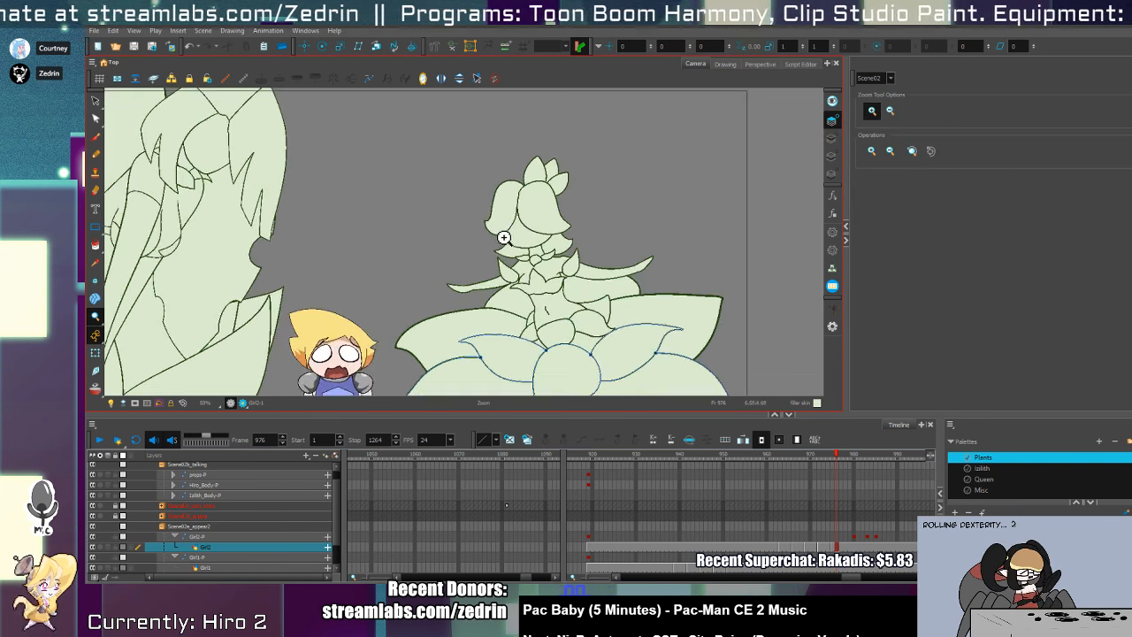
key(alt+q)
key(ctrl+a)
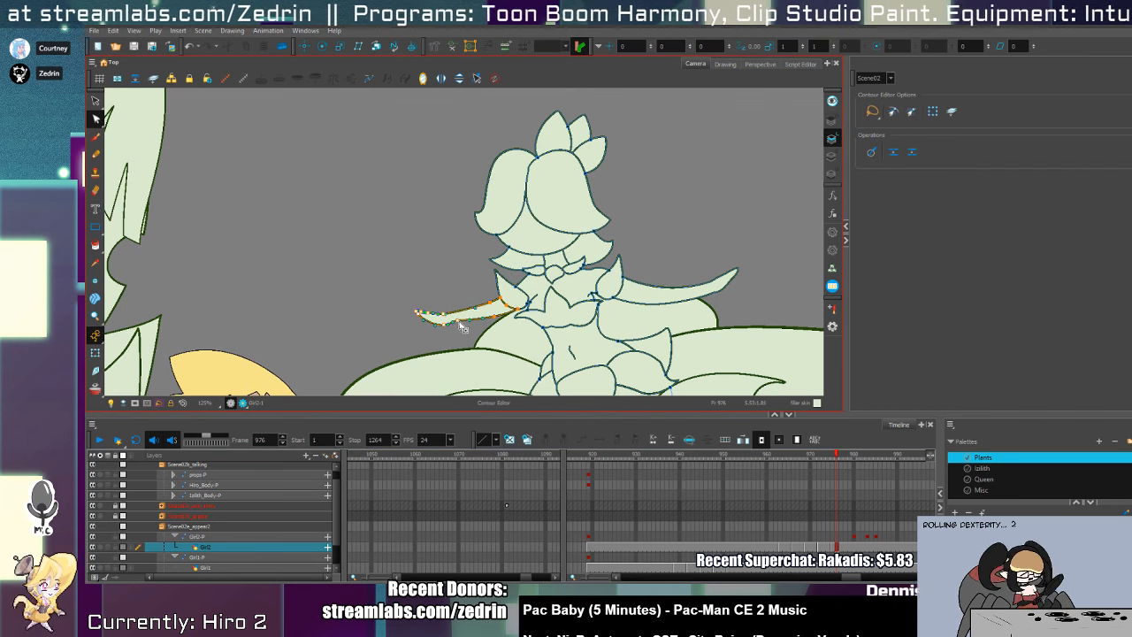
drag(442, 327, 442, 327)
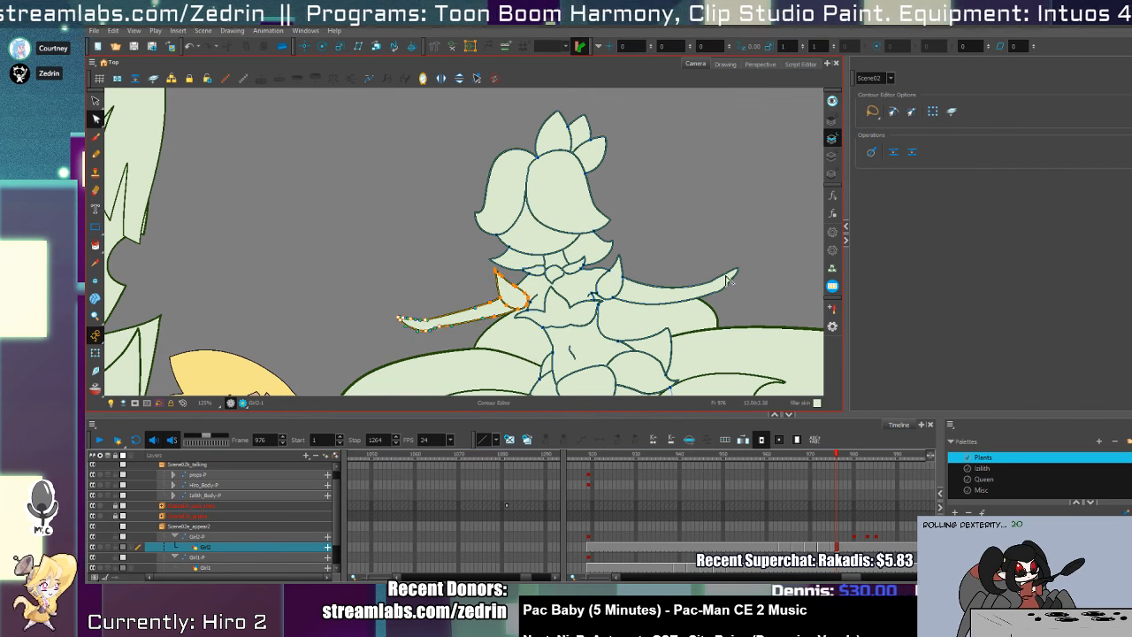
drag(703, 264, 687, 310)
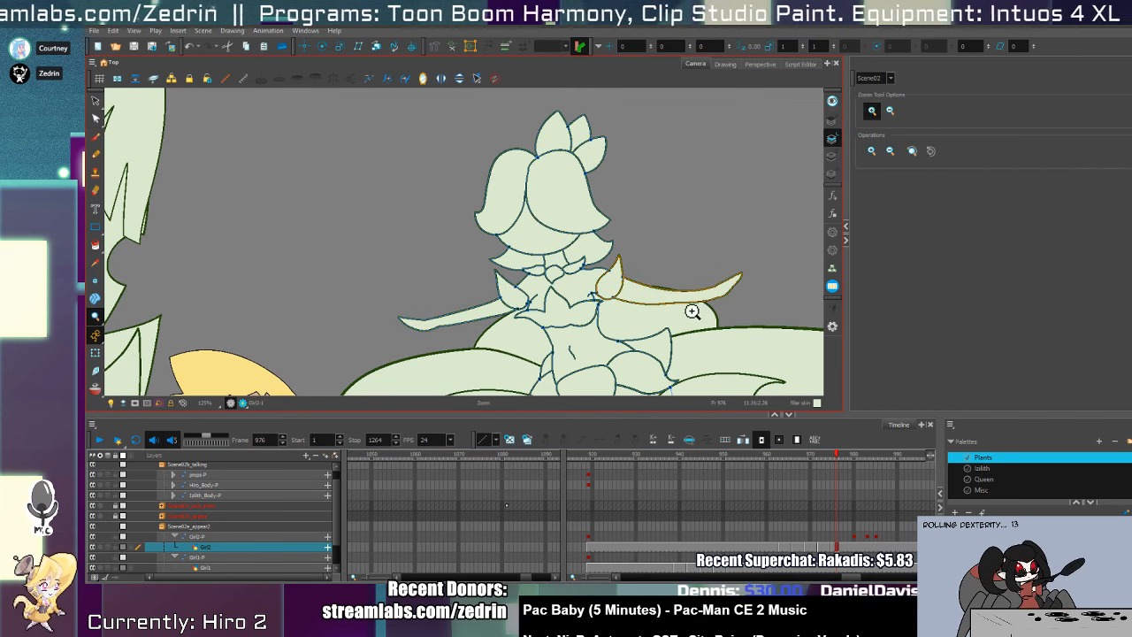
- Move the last two keyframes of the Girl2-P peg earlier, to frames 975 and 977, and scrub across the change
key(alt+z)
scroll(687, 311, down, 3)
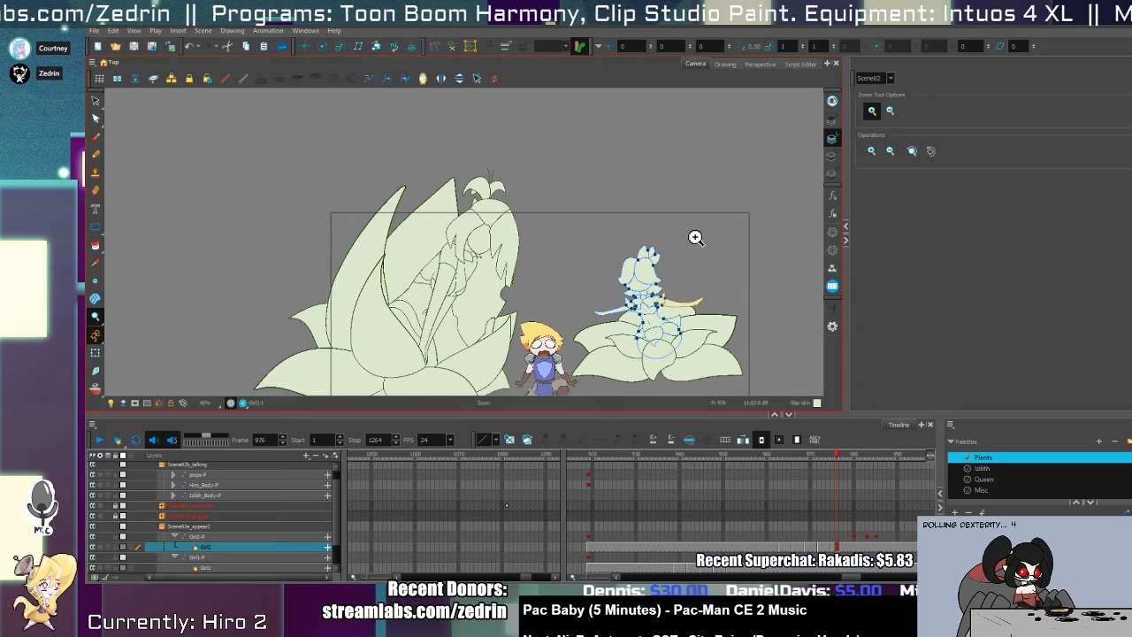
key(space)
drag(688, 276, 655, 230)
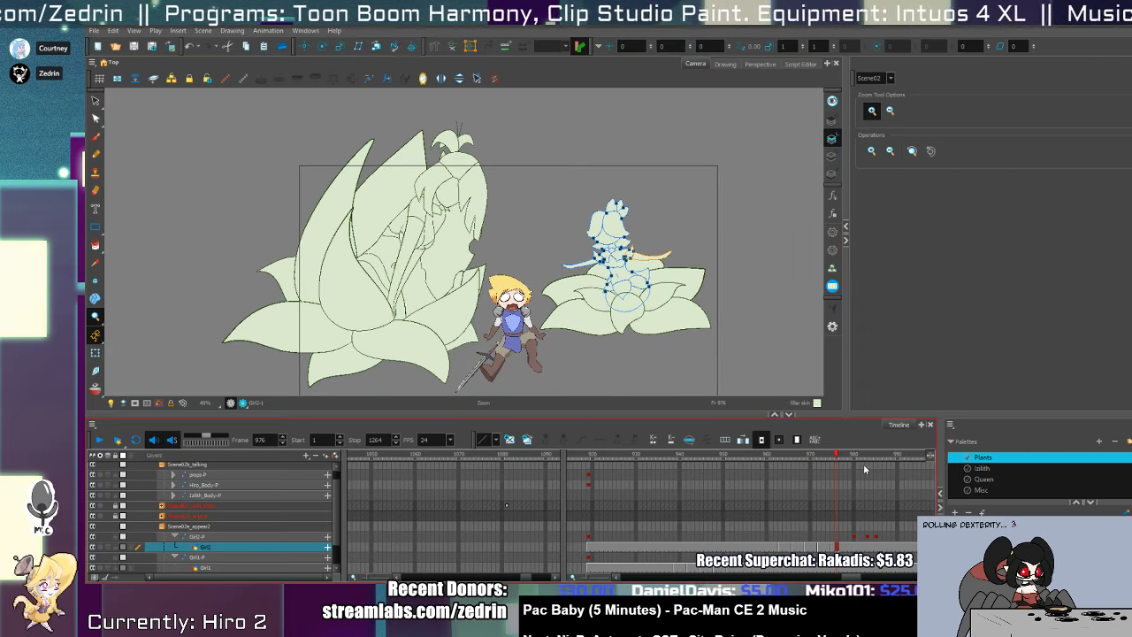
click(869, 537)
drag(876, 541, 839, 541)
mouse_move(839, 457)
mouse_down()
mouse_move(855, 490)
mouse_move(783, 506)
mouse_move(842, 506)
mouse_move(828, 535)
mouse_up()
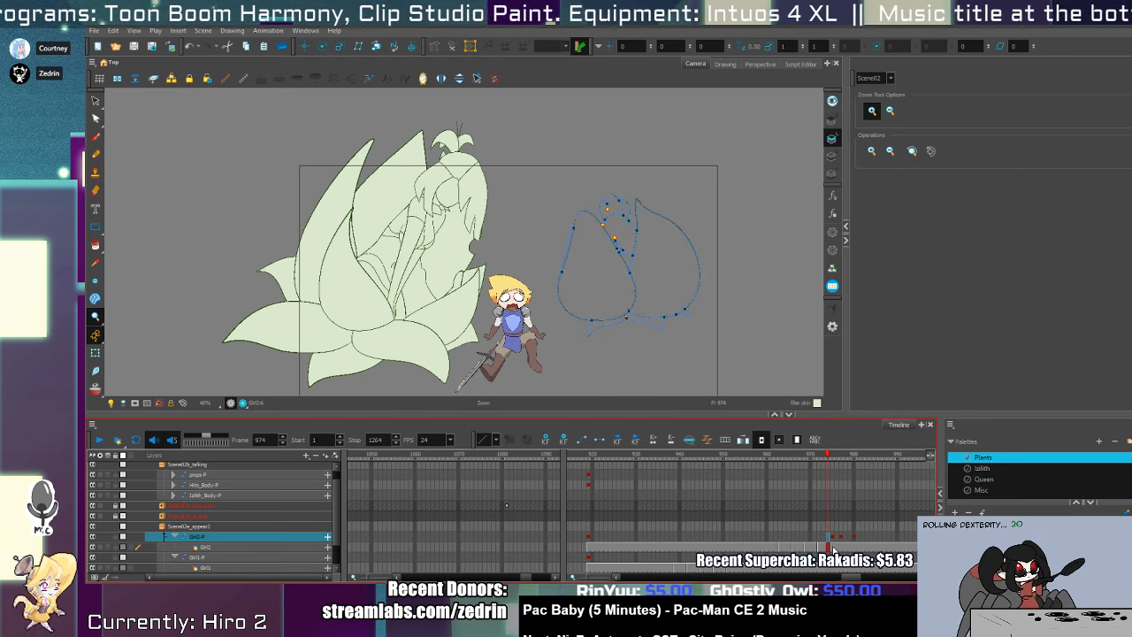
- In the Girl2 drawing at frame 975, draw a pointed front petal below the central bulb on Overlay art and fill it pale green
click(833, 548)
click(621, 311)
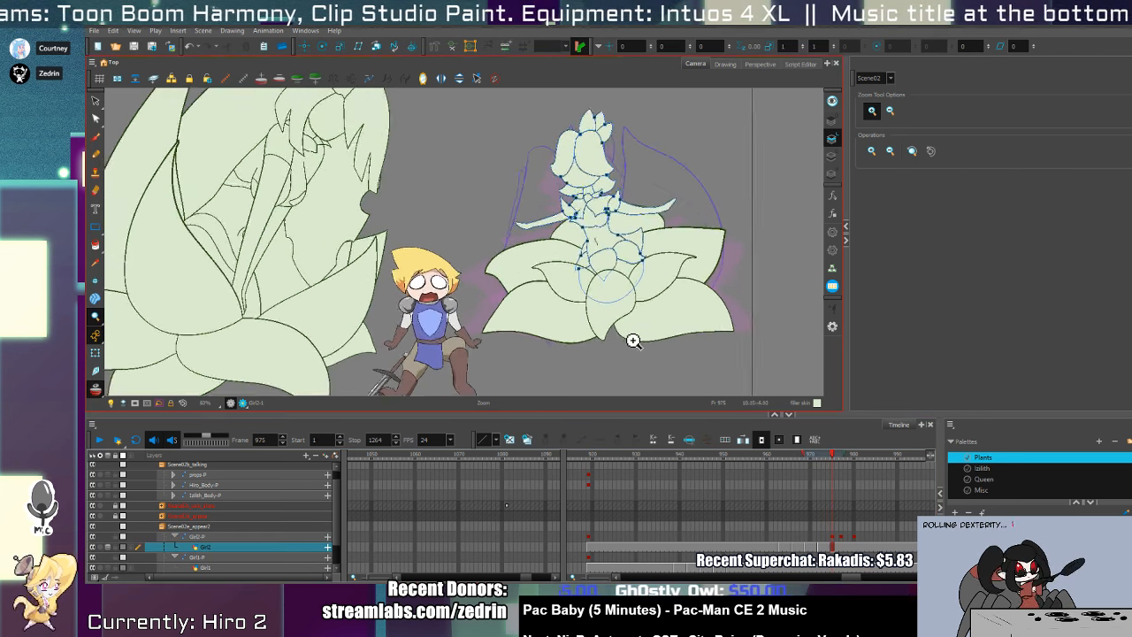
click(622, 310)
key(alt+/)
click(833, 173)
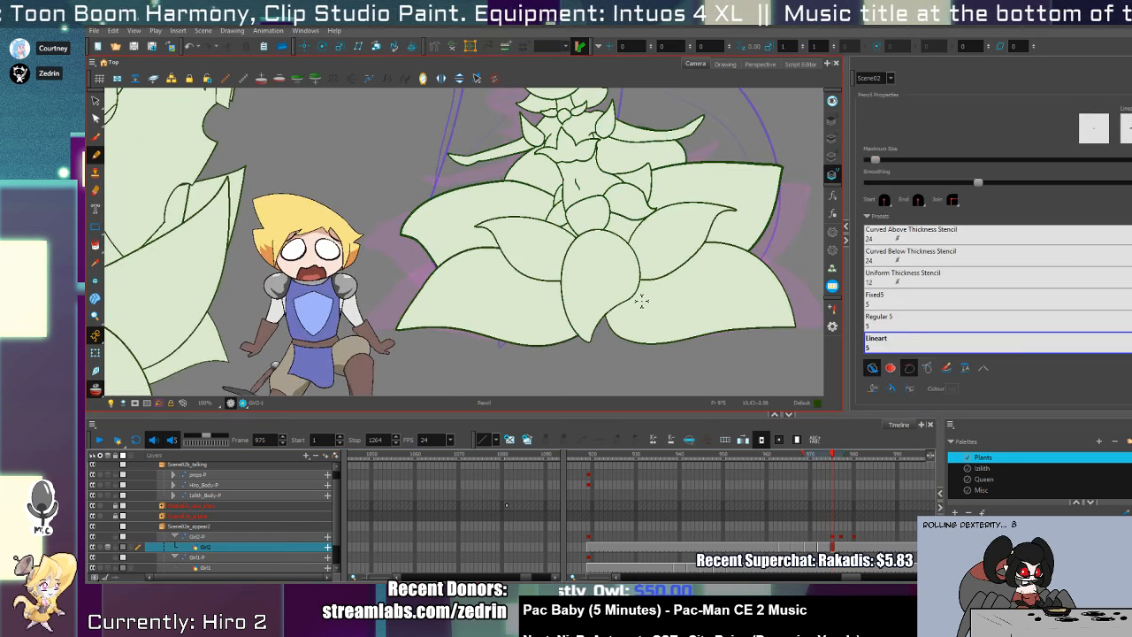
click(833, 121)
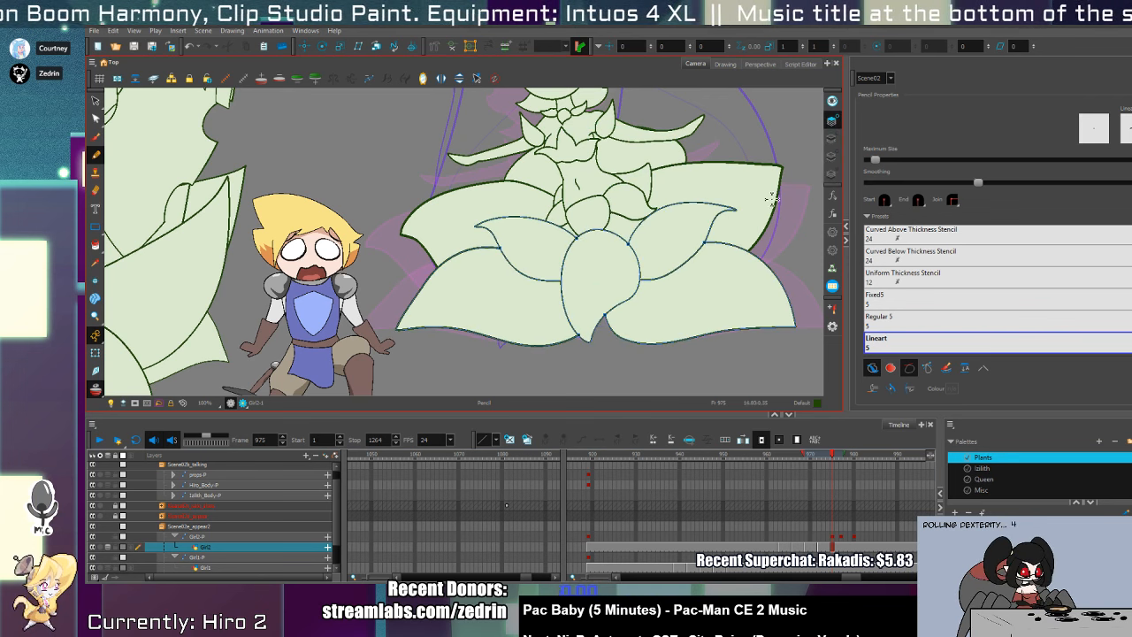
drag(627, 350, 633, 343)
key(alt+i)
click(603, 341)
key(1)
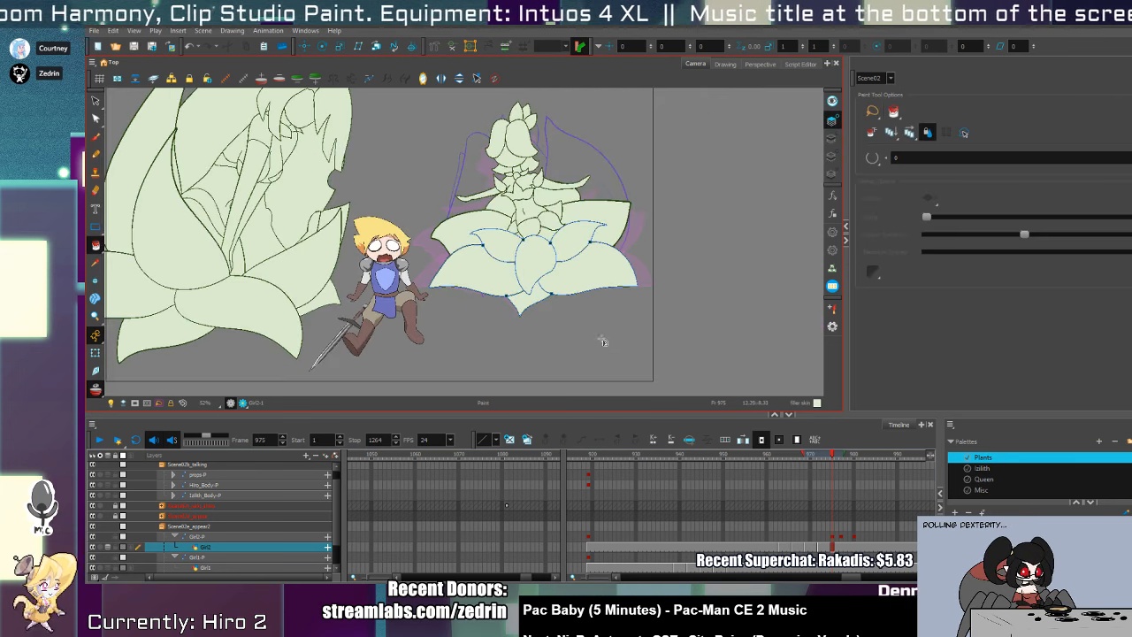
key(2)
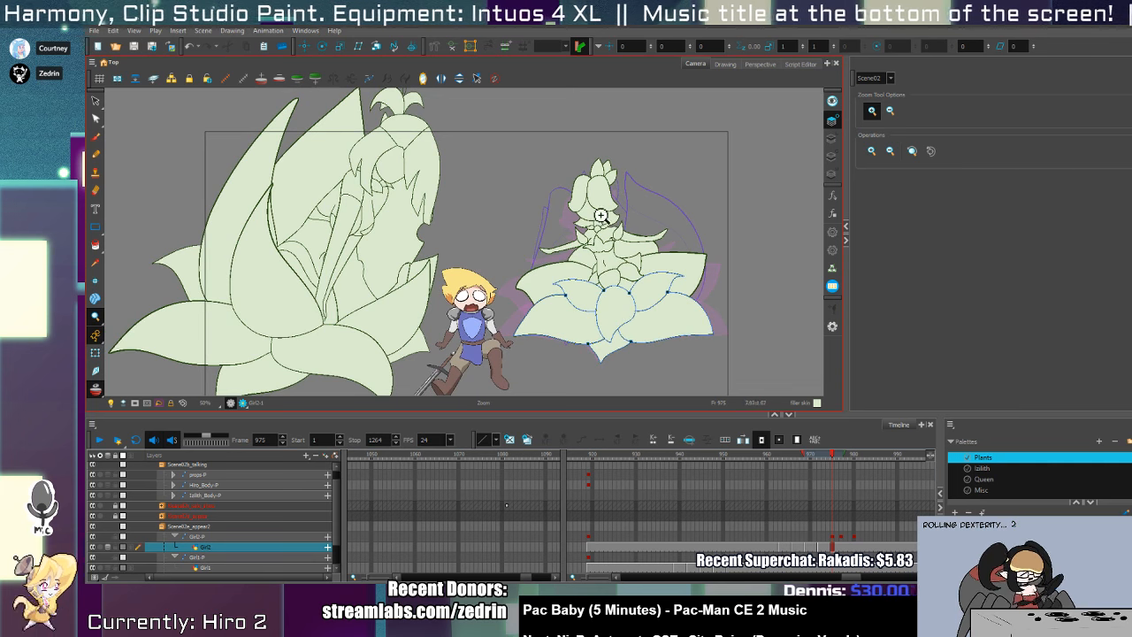
- Cut away the rear petals behind the figure's waist on the Colour Art layer
key(alt+/)
click(833, 157)
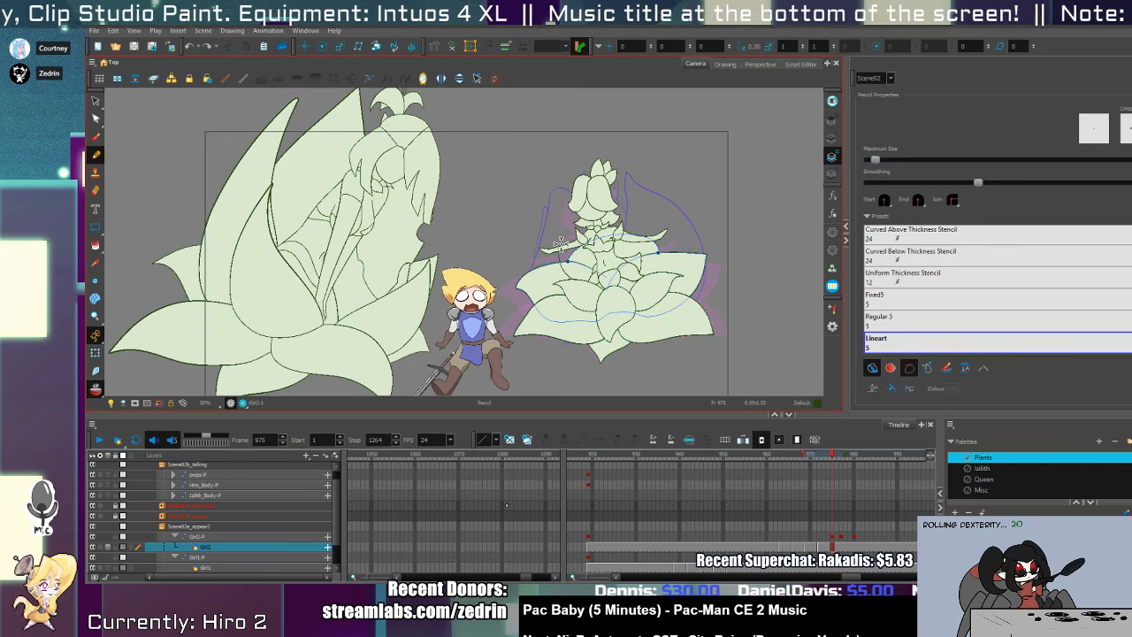
mouse_move(560, 249)
mouse_down()
mouse_move(567, 180)
mouse_move(622, 251)
mouse_up()
key(alt+s)
click(637, 241)
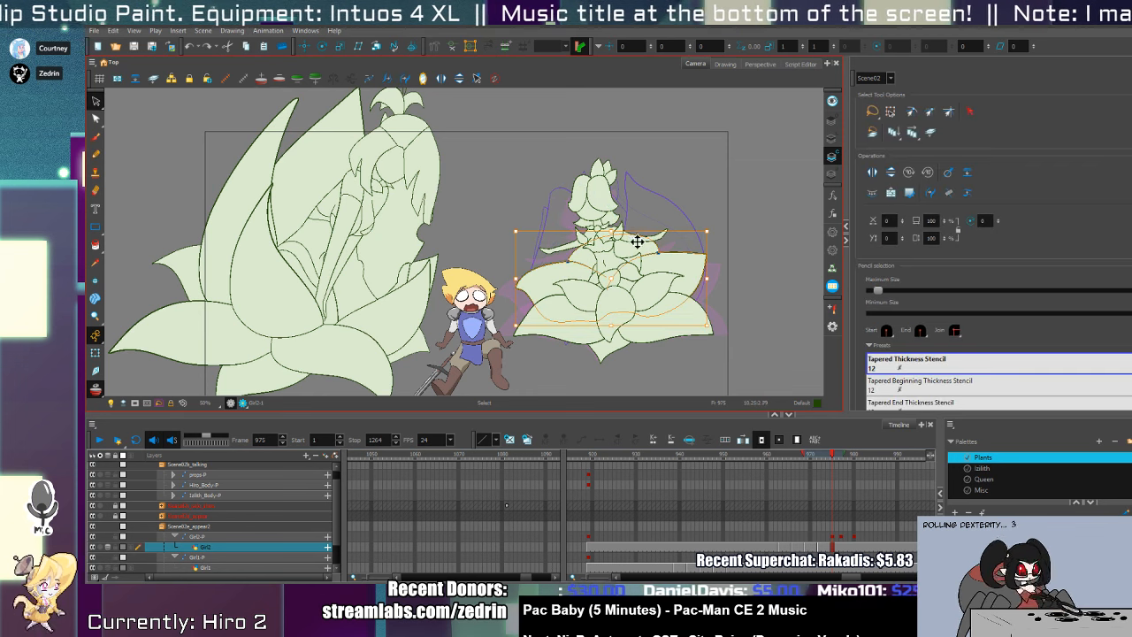
key(alt+t)
scroll(629, 249, up, 2)
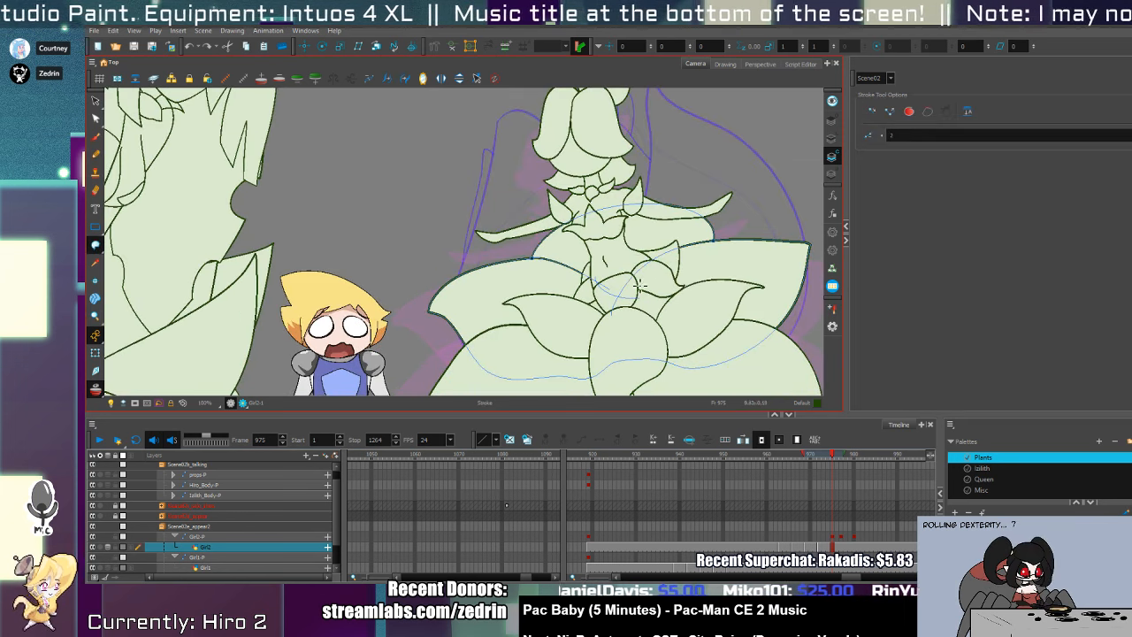
drag(625, 248, 647, 201)
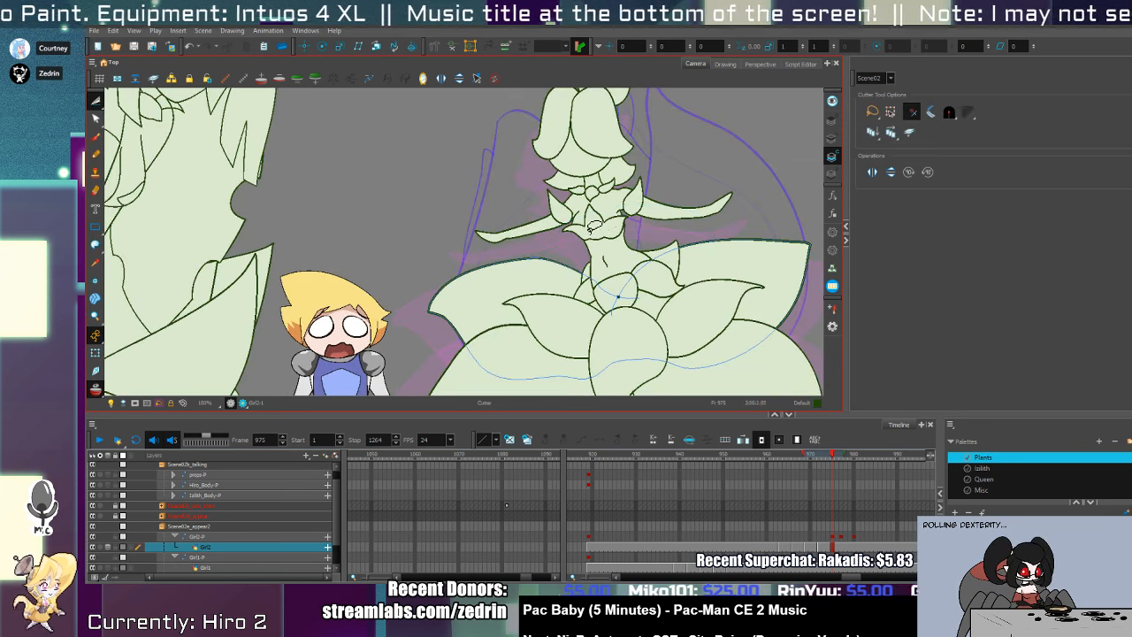
- Draw an upright rear petal behind the figure's left-hand arm and fill it with pale green
key(alt+slash)
drag(529, 288, 528, 356)
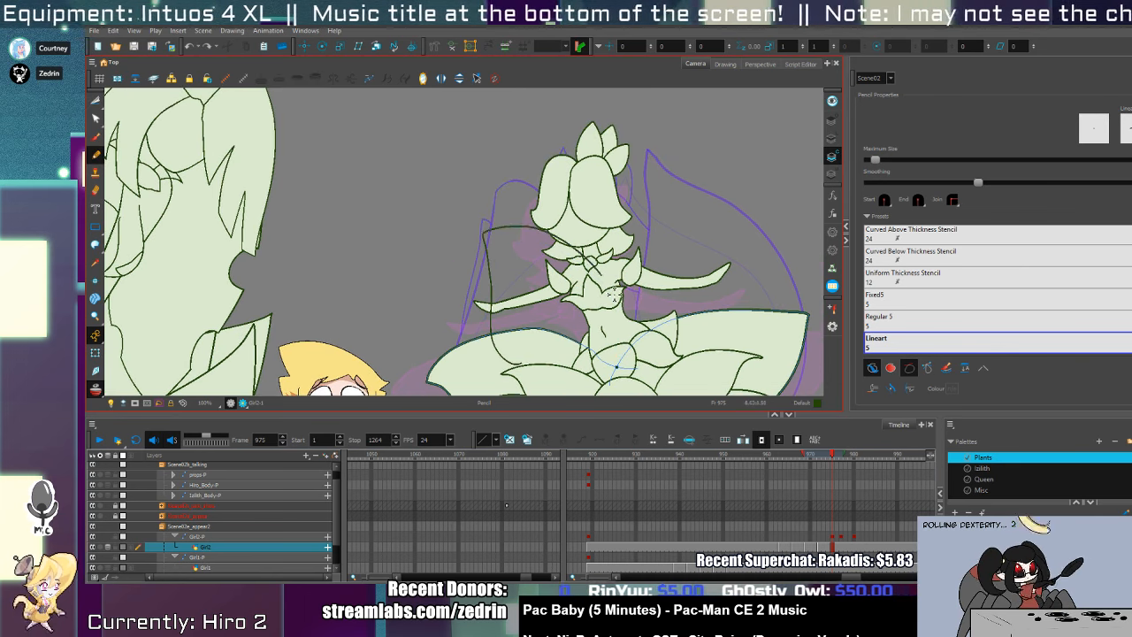
key(alt+i)
click(605, 305)
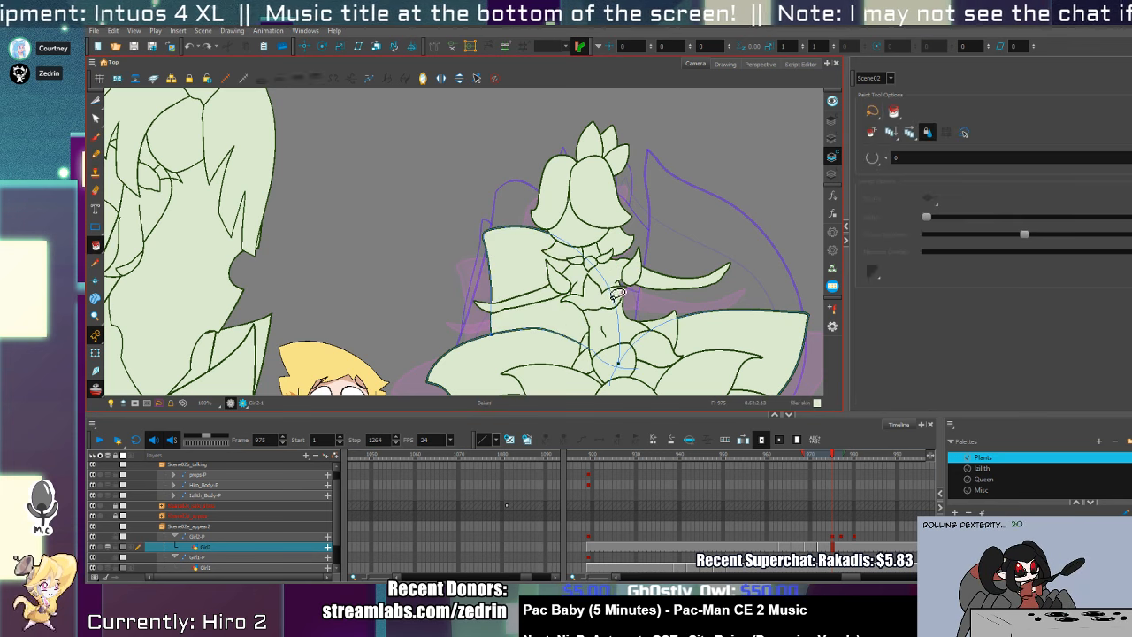
- Try a rounded arc as the outline of the upright rear petal behind the right-hand arm and check it against the whole figure
key(alt+i)
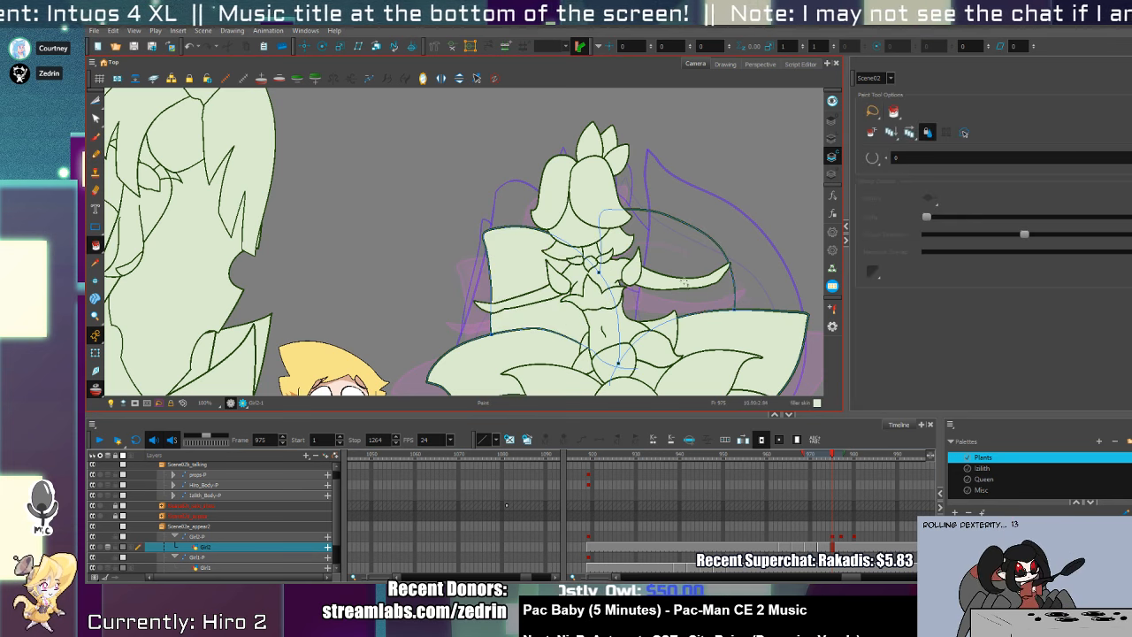
drag(704, 303, 690, 253)
key(alt+z)
alt+click(691, 273)
alt+click(691, 272)
alt+click(691, 272)
key(alt+s)
key(alt+z)
click(699, 283)
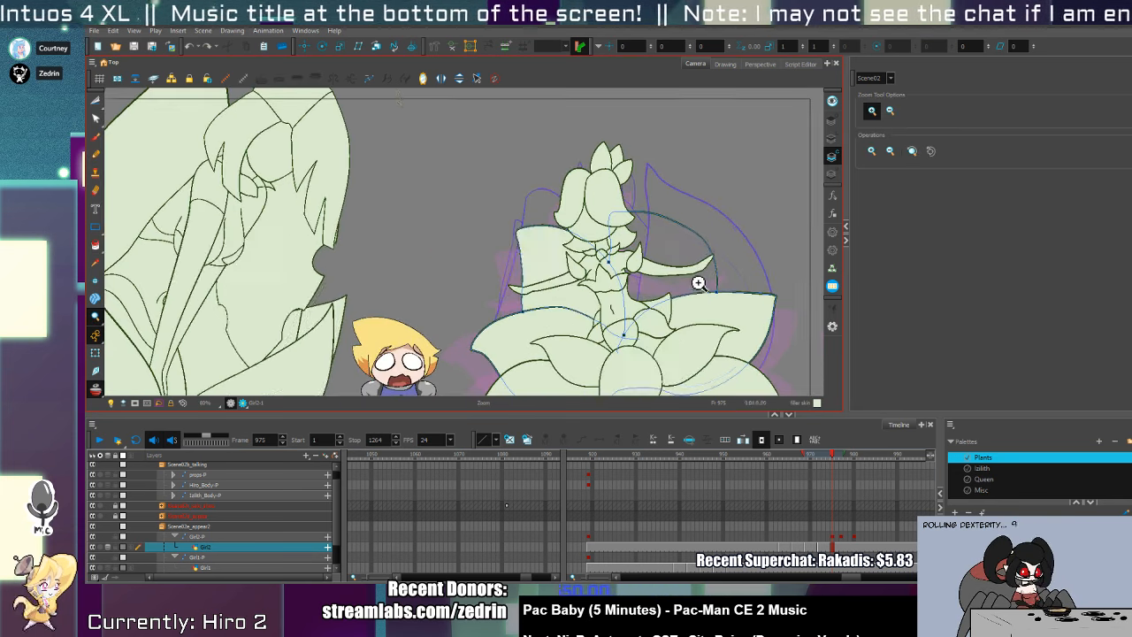
- Delete the pale green fill of the rear side petals on the Colour Art layer, keeping their outer outlines
key(alt+s)
click(702, 306)
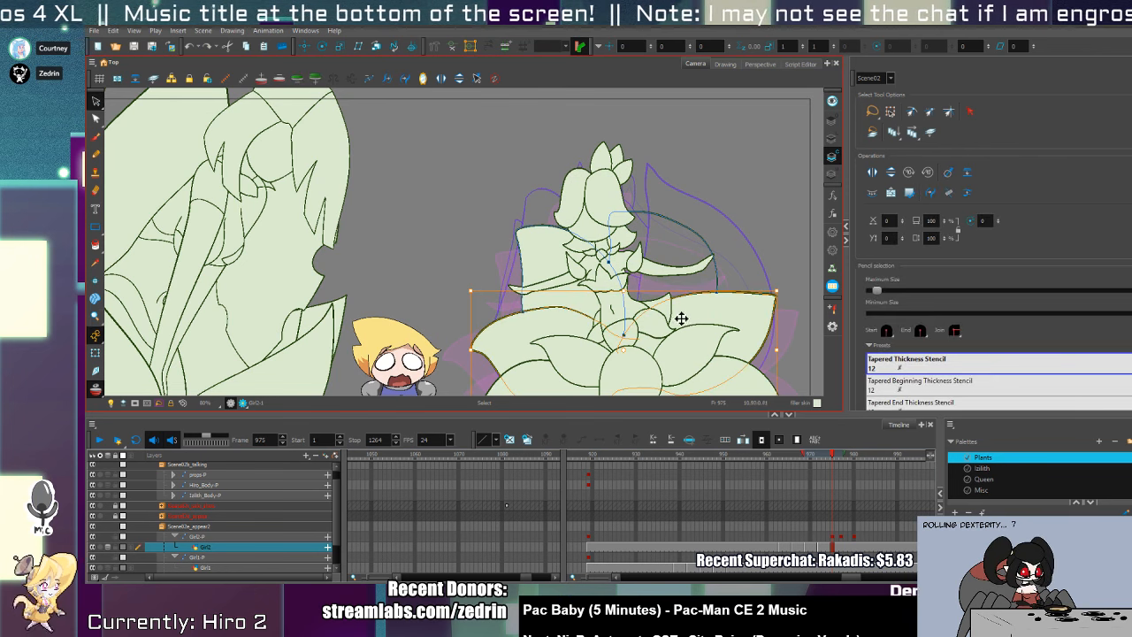
key(alt+t)
key(Delete)
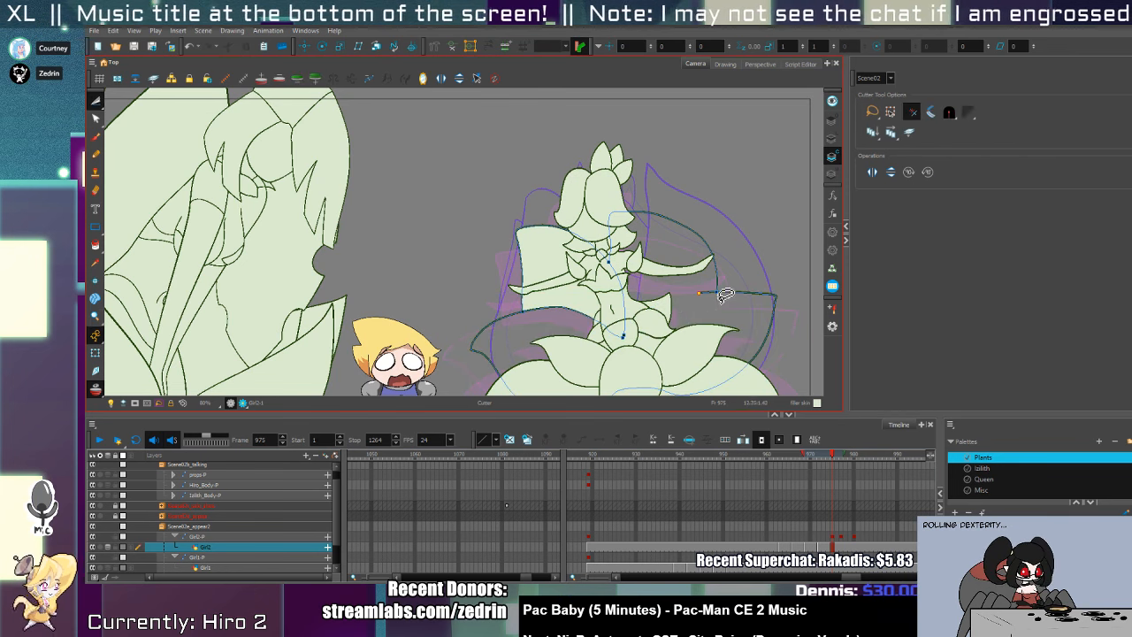
- Redraw the right-hand upright rear petal with a taller pointed outline and cut away the leftover and overlapping line segments
key(alt+slash)
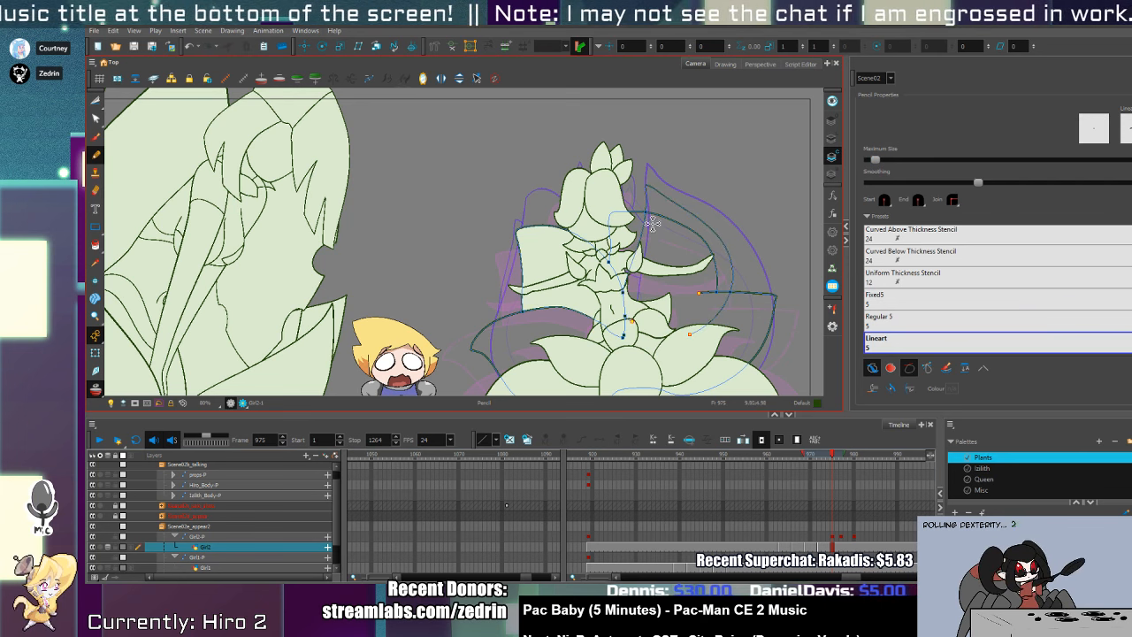
key(alt+t)
drag(669, 248, 641, 228)
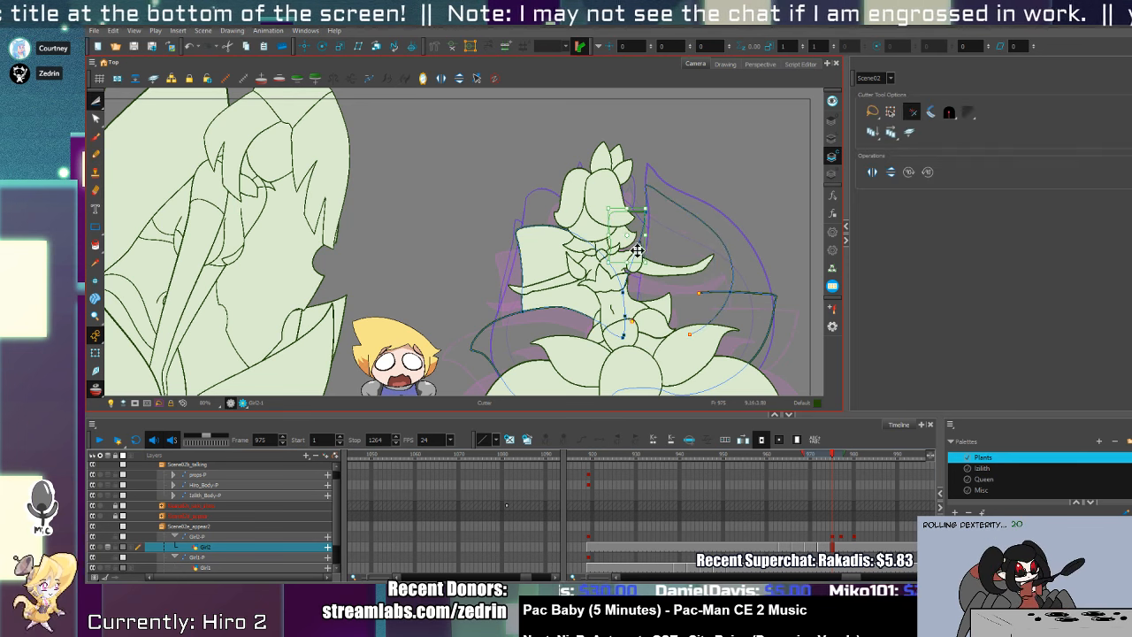
key(Delete)
drag(739, 295, 749, 219)
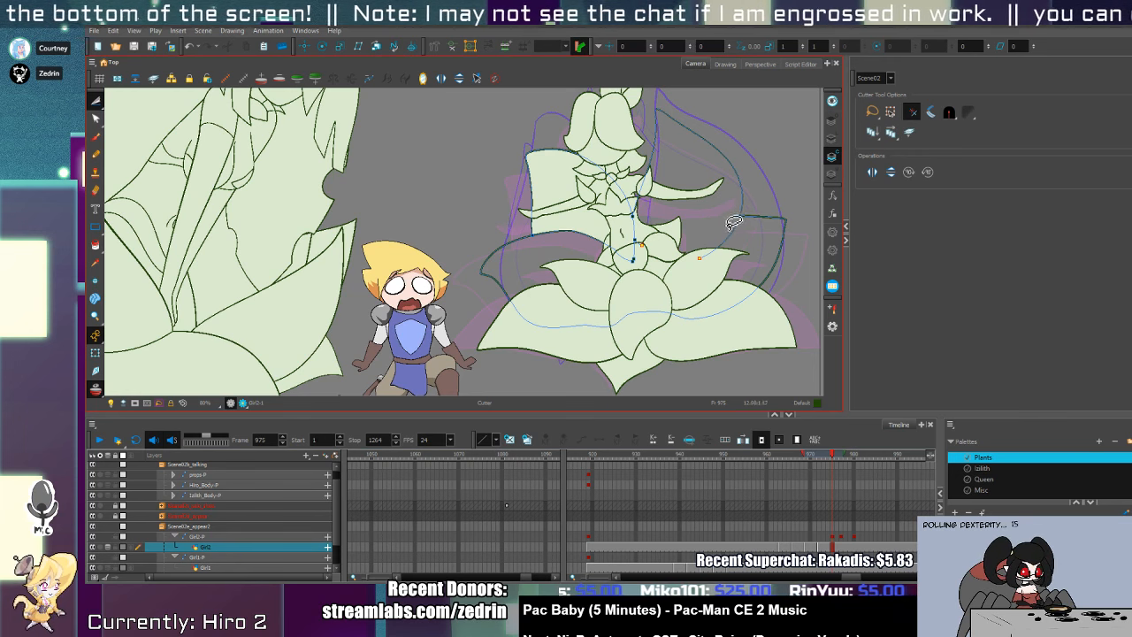
mouse_move(721, 217)
mouse_down()
mouse_move(732, 266)
mouse_move(656, 299)
mouse_move(659, 99)
mouse_move(649, 294)
mouse_up()
- Fill the right-hand upright petal and the emptied rear side petals with pale green, and view the whole scene
key(alt+/)
key(alt+t)
key(alt+i)
click(695, 270)
key(alt+z)
alt+click(648, 297)
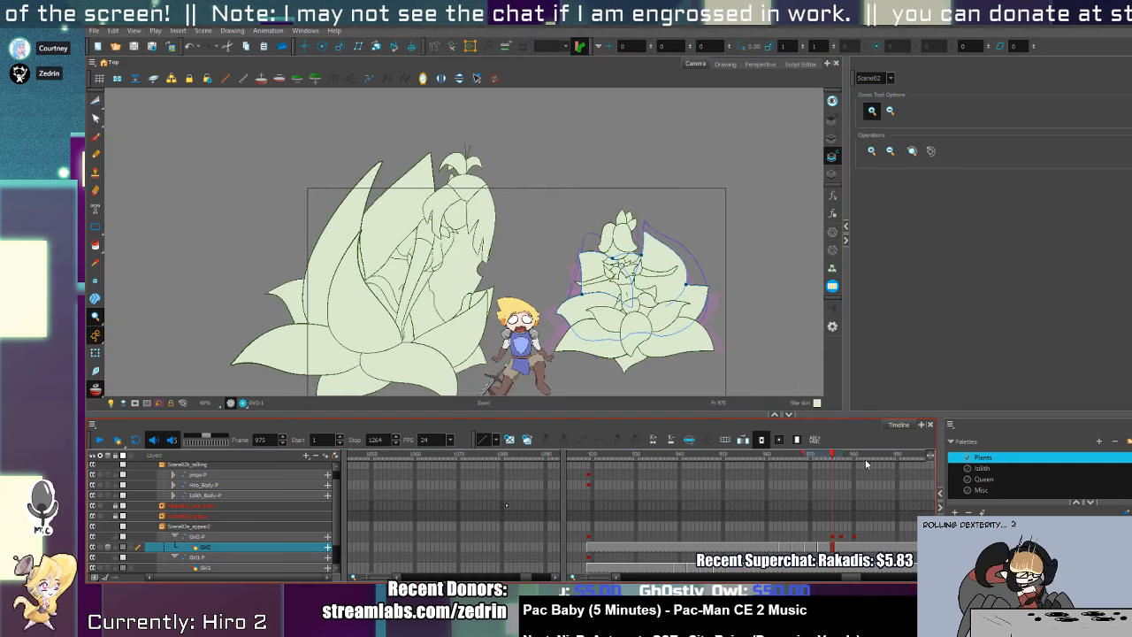
- Scale the small closed bud down to 0.64 at the first keyframe of the Girl2-P peg
drag(832, 453, 651, 564)
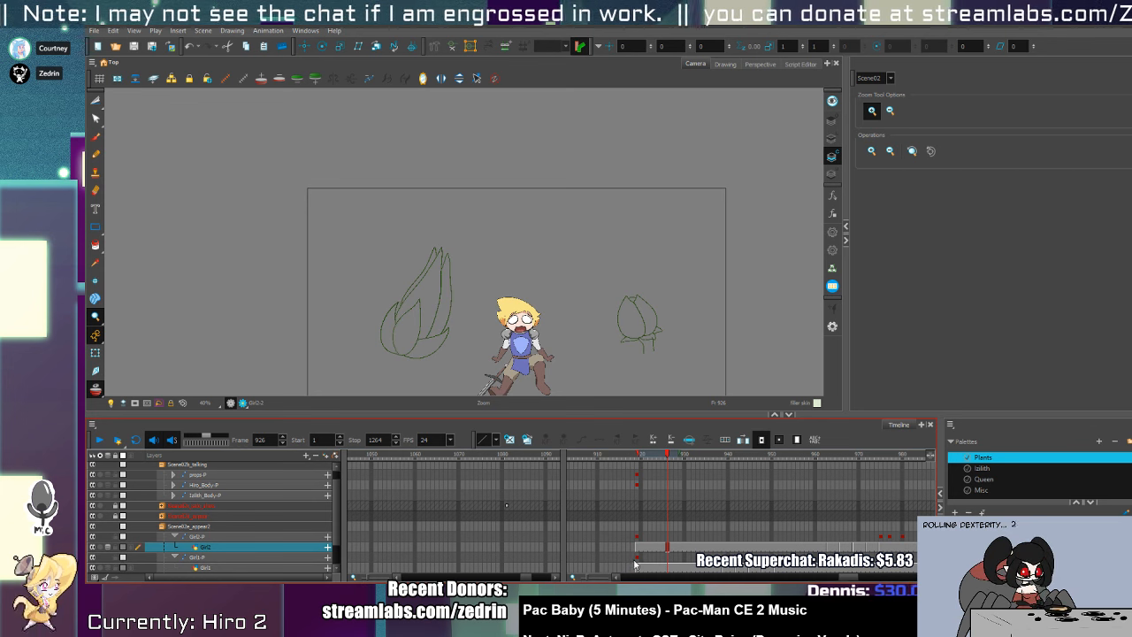
click(637, 558)
key(shift+t)
click(638, 538)
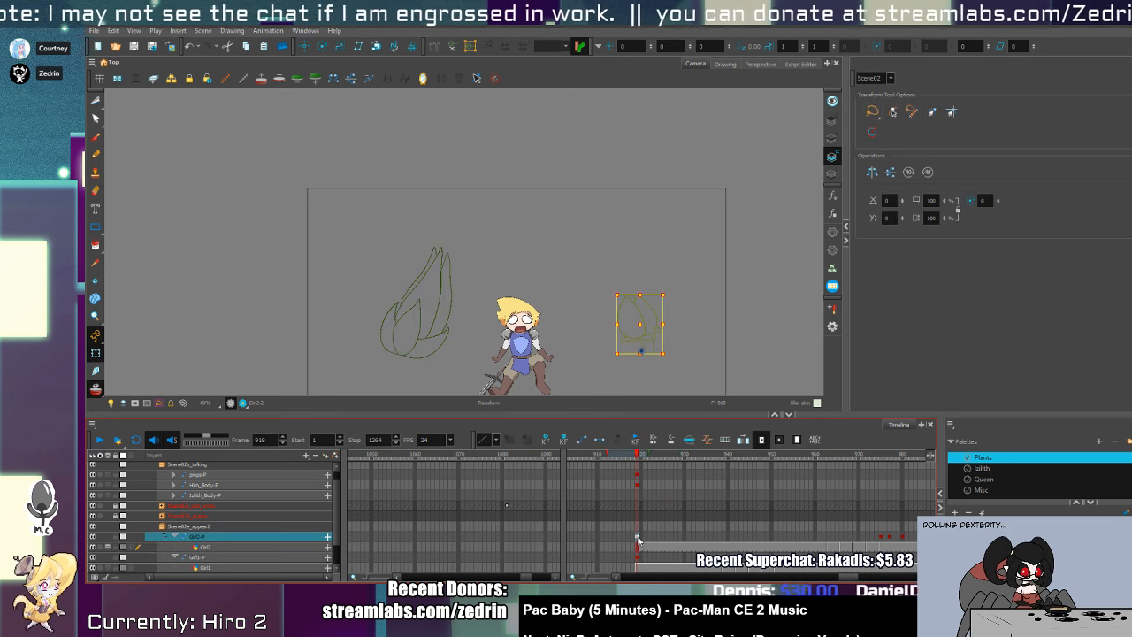
drag(664, 295, 655, 319)
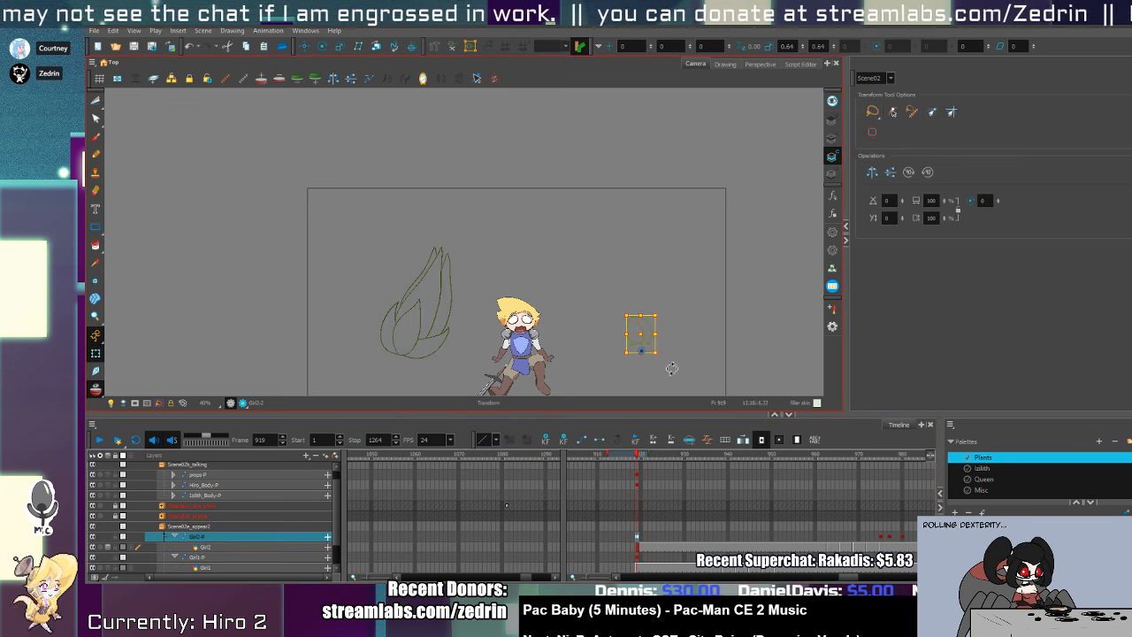
- Add Girl2-P keyframes at frame 960 for the 0.64-scale bud and at frame 973 for the full-size bud
click(829, 539)
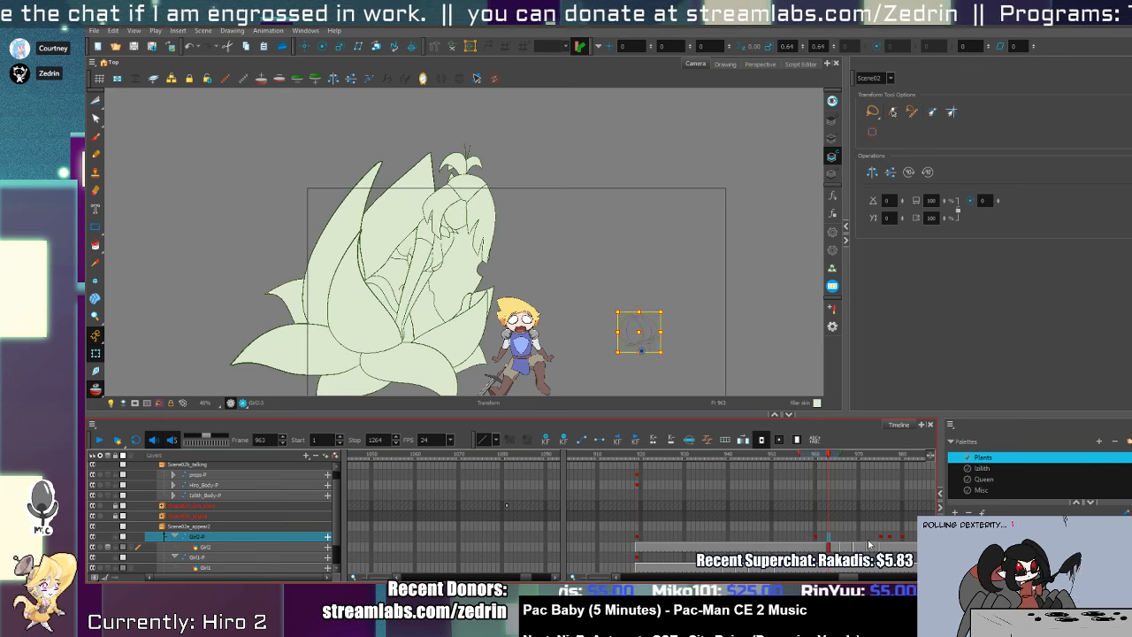
click(871, 545)
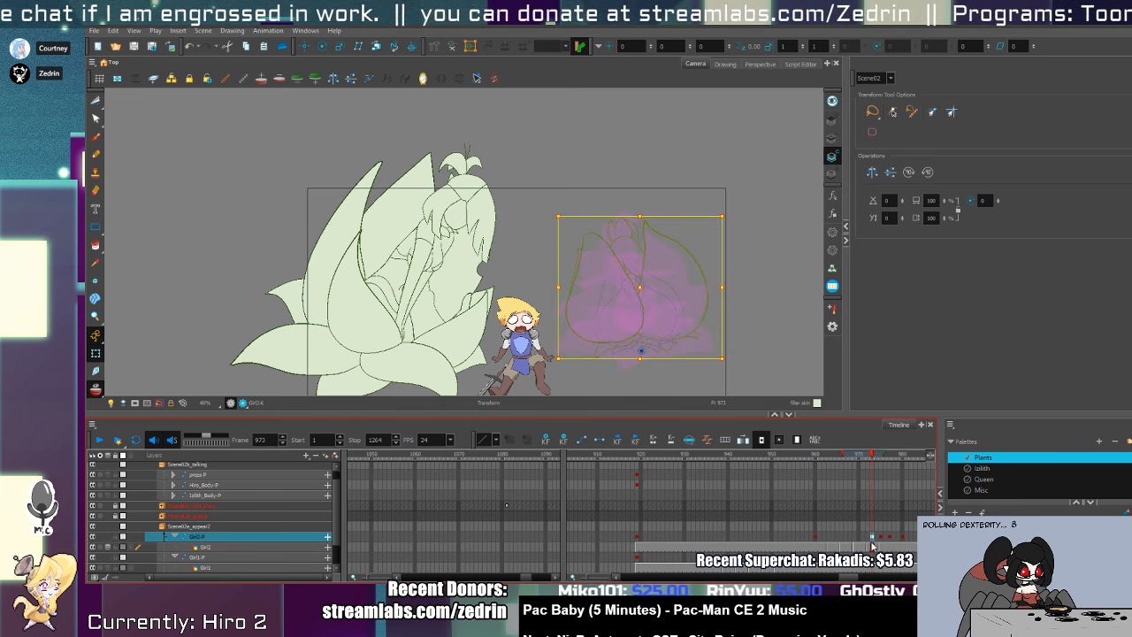
click(815, 537)
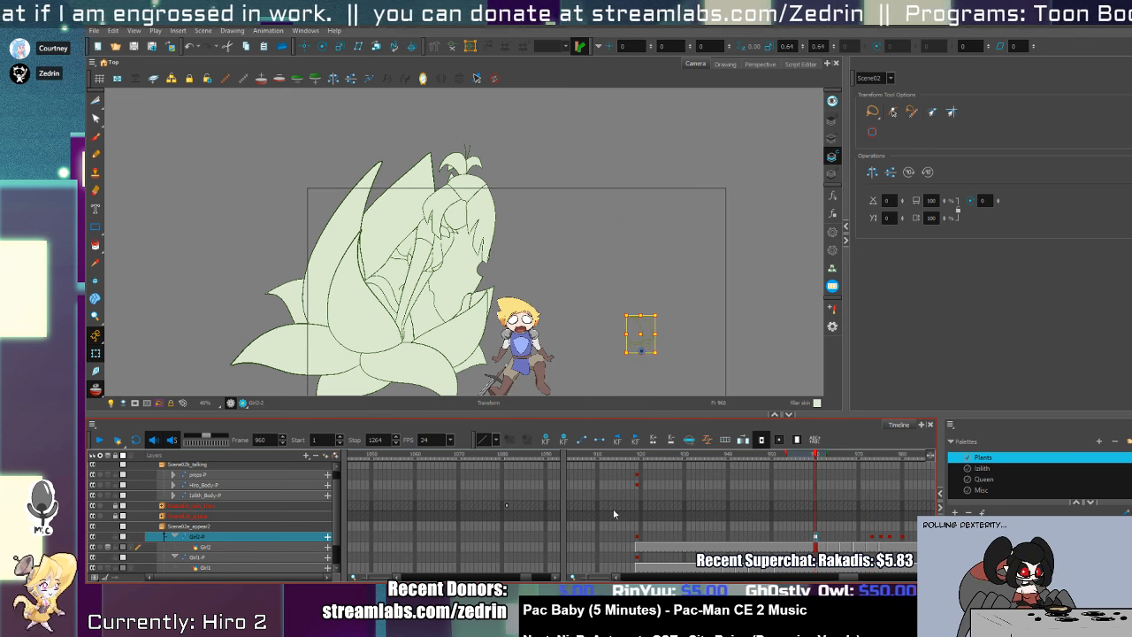
- Turn the Girl2-P span between frames 960 and 973 into a motion tween with curved easing
click(880, 537)
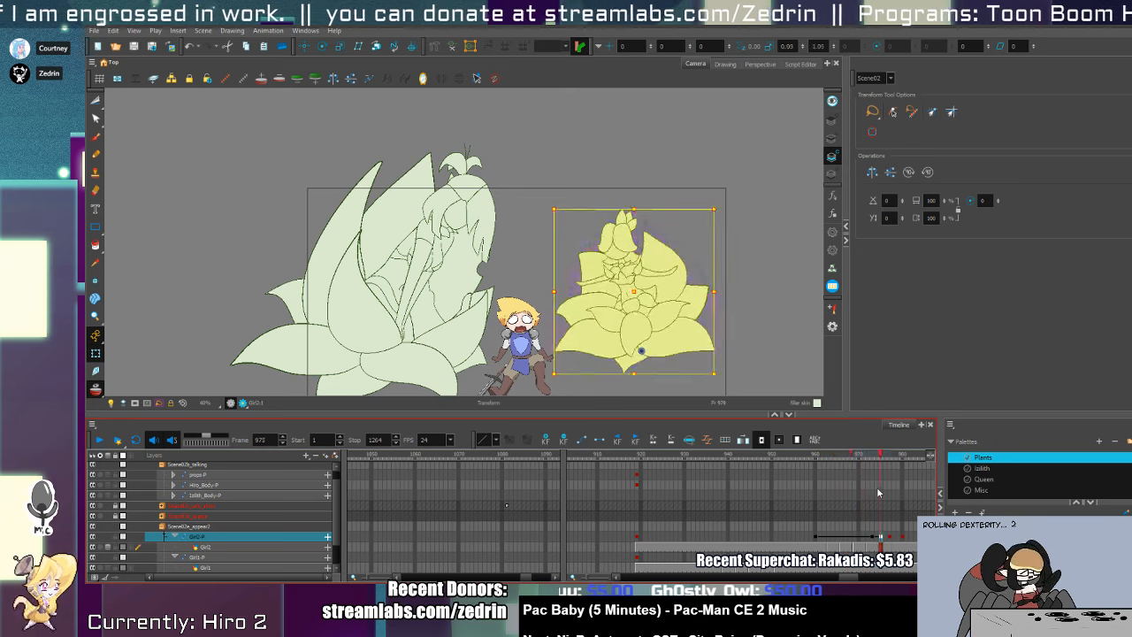
click(818, 510)
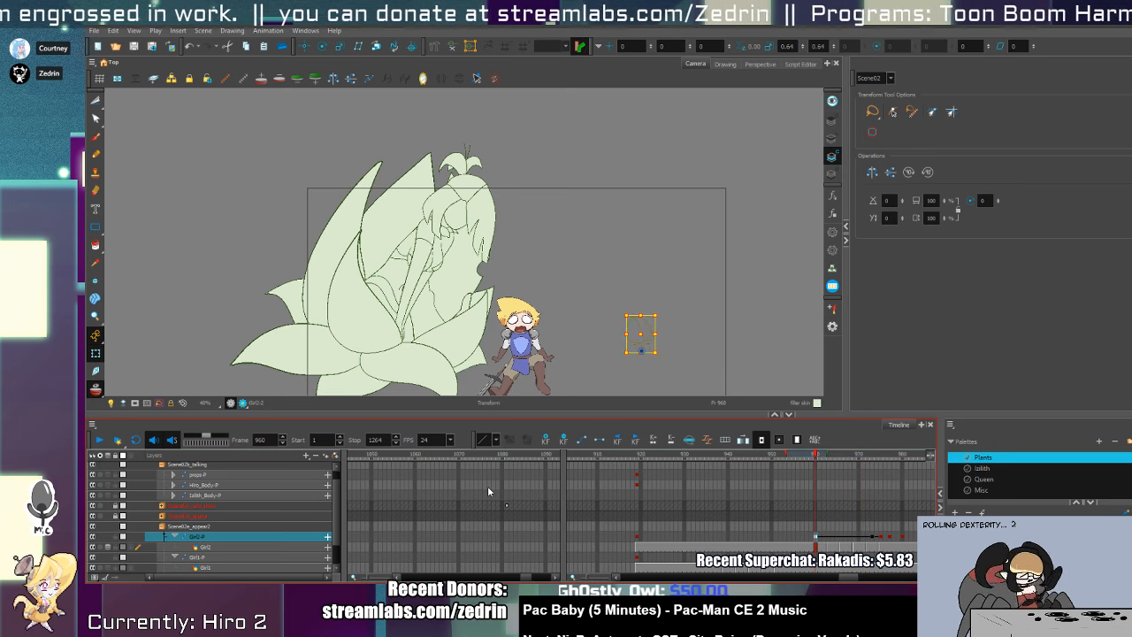
click(490, 496)
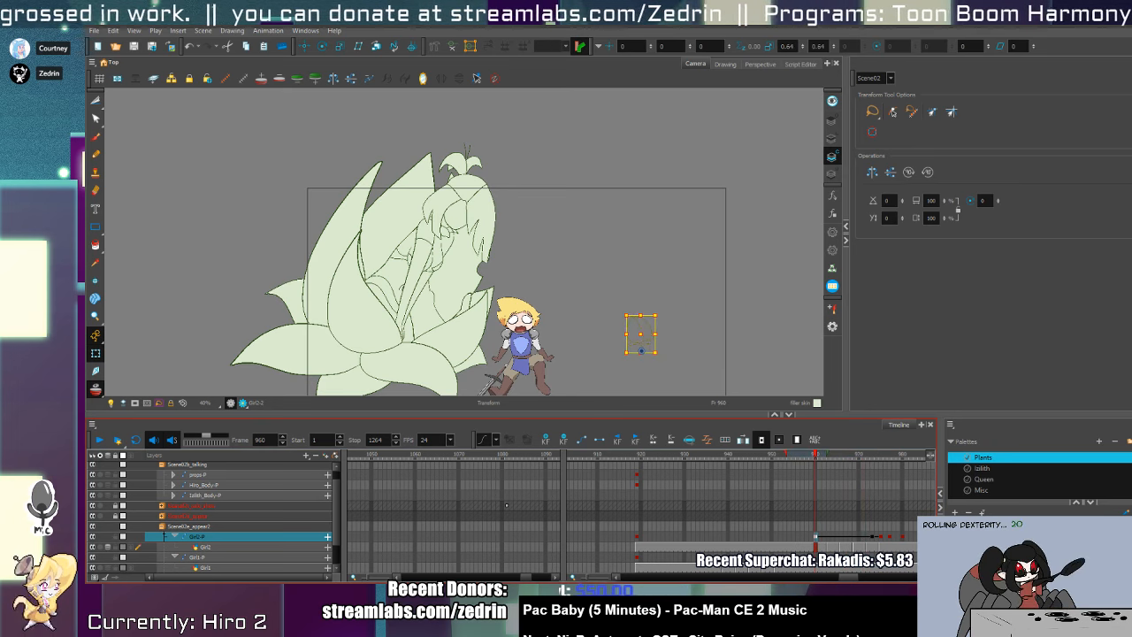
- Scale the left-hand closed bud down to 0.61 at the first keyframe of the Girl1-P peg
click(720, 557)
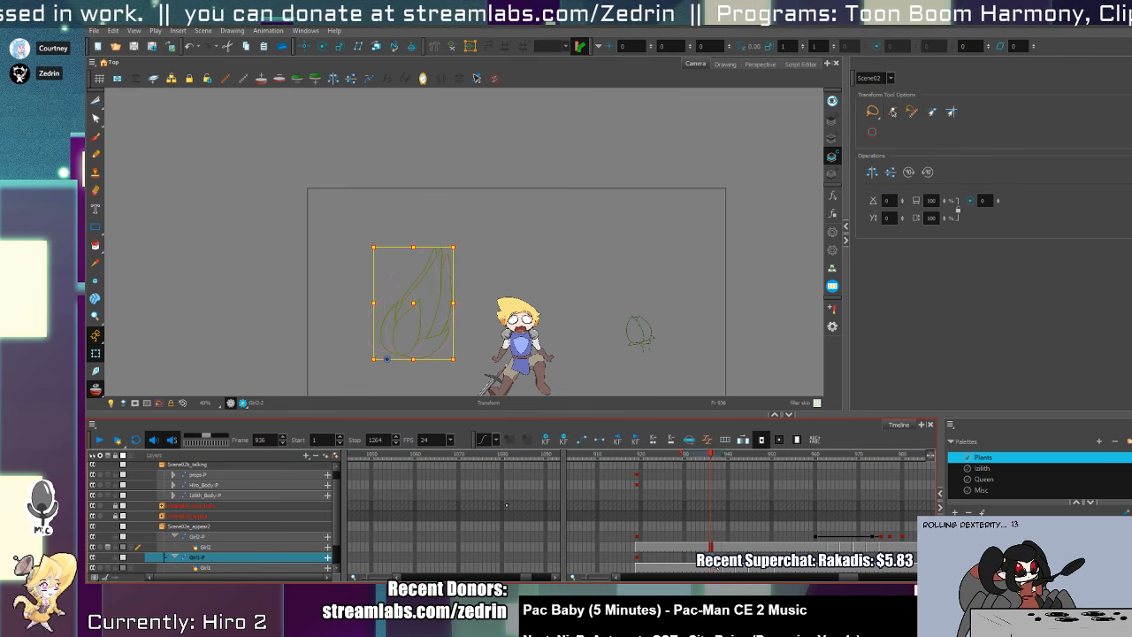
click(635, 563)
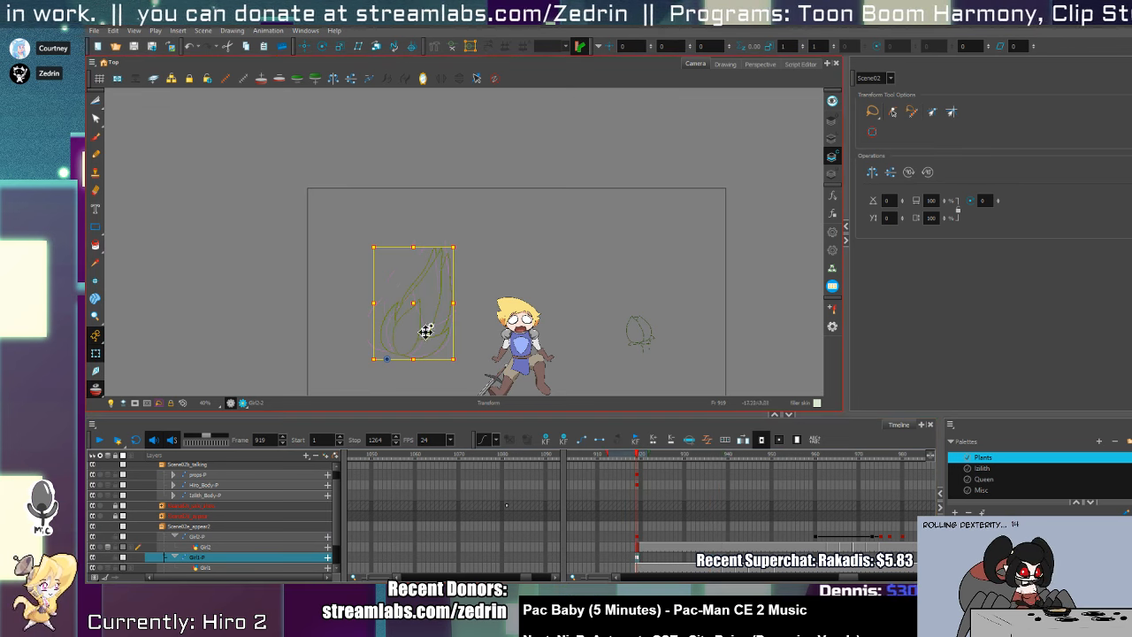
drag(455, 250, 434, 281)
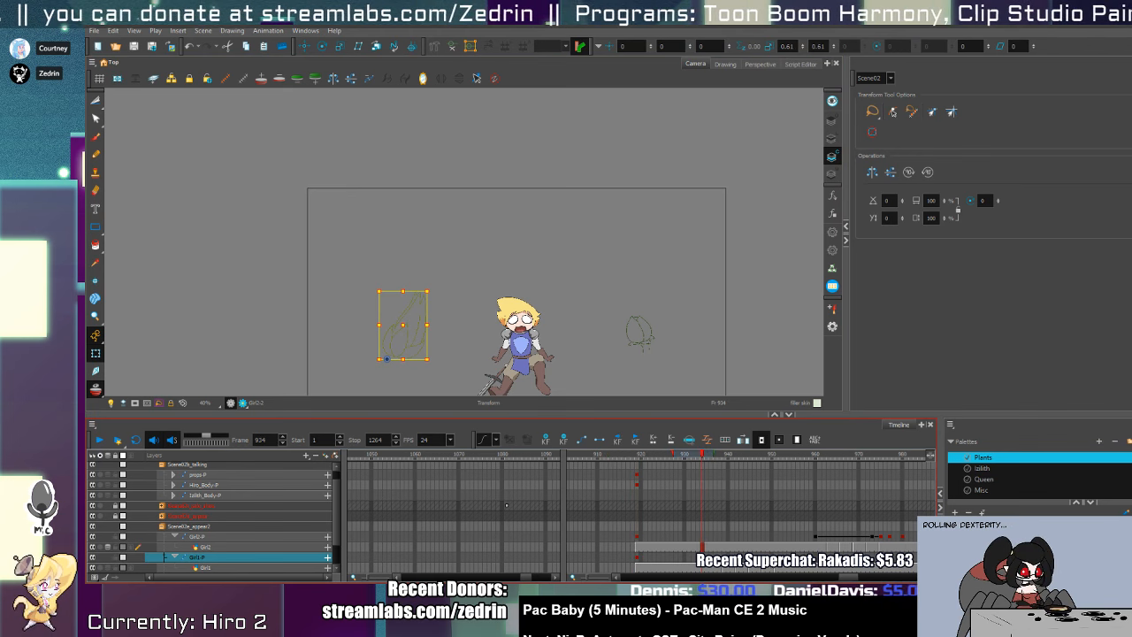
- Set Girl1-P keyframes for a motion tween from the 0.61-scale bud at frame 934 to full size at frame 949
drag(702, 566, 770, 568)
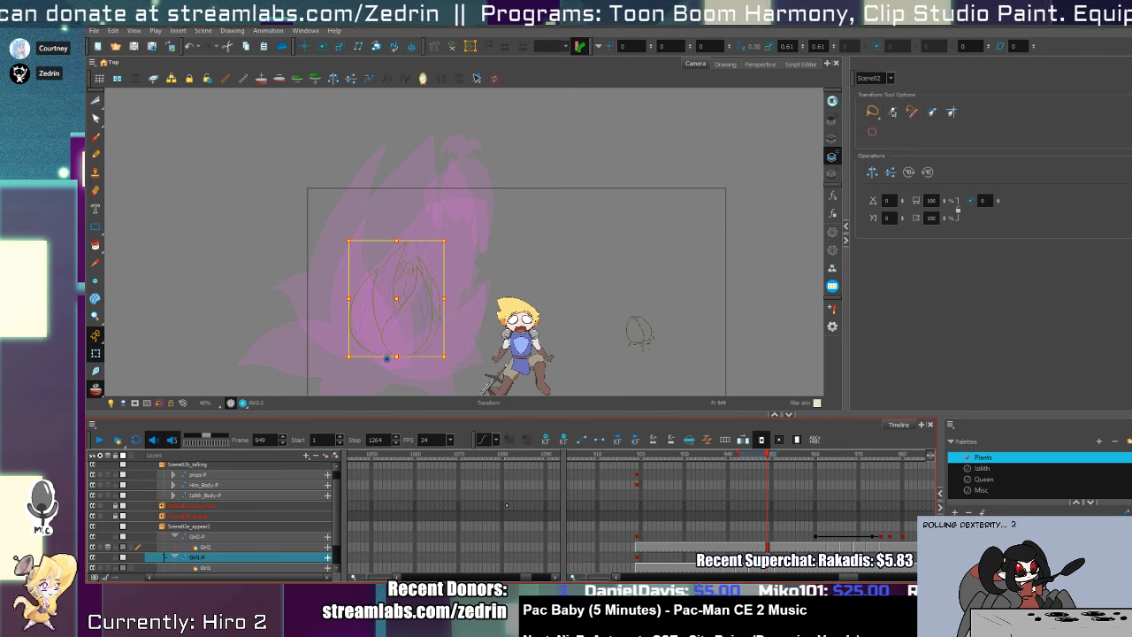
click(876, 537)
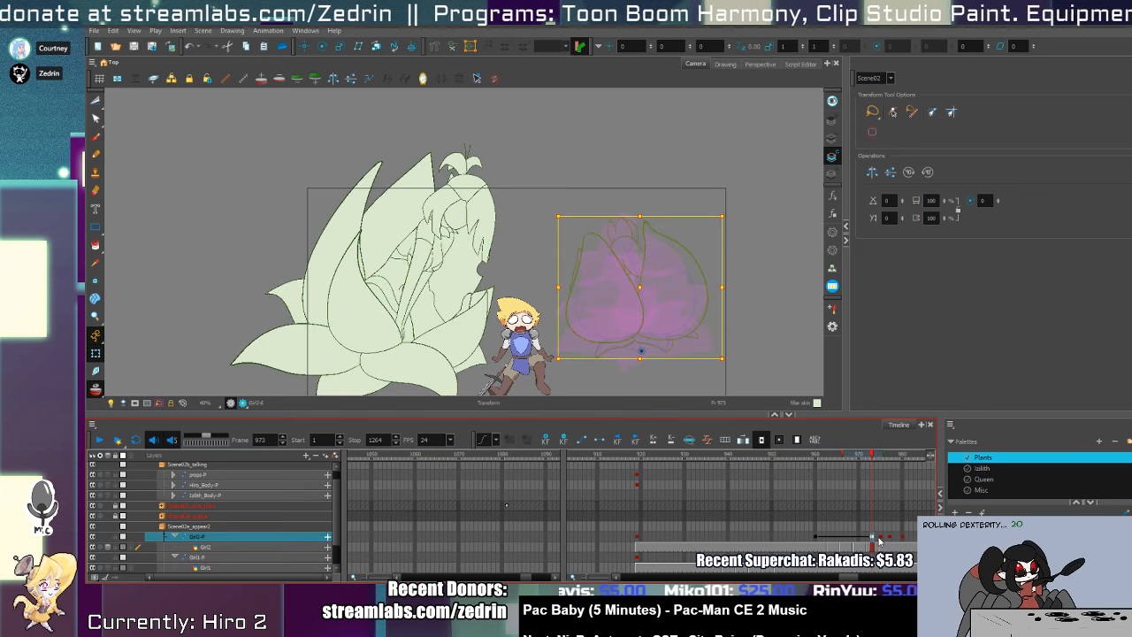
click(701, 557)
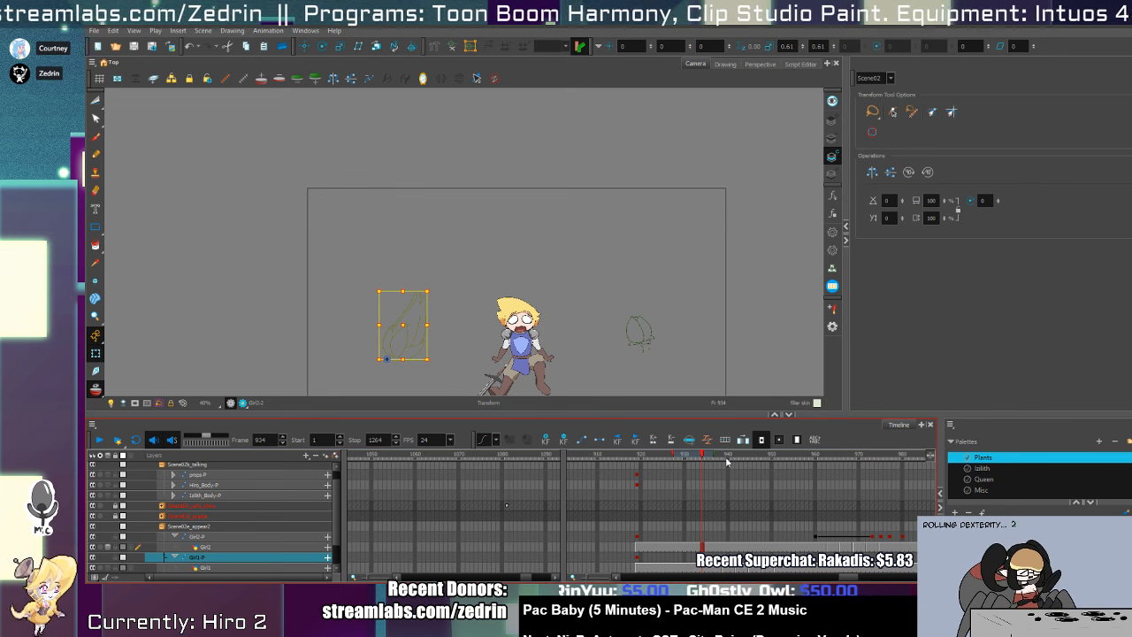
- Play back the left-hand bud's growth and opening from frame 930 in a closer view
key(ctrl+space)
click(409, 360)
click(410, 360)
key(alt+s)
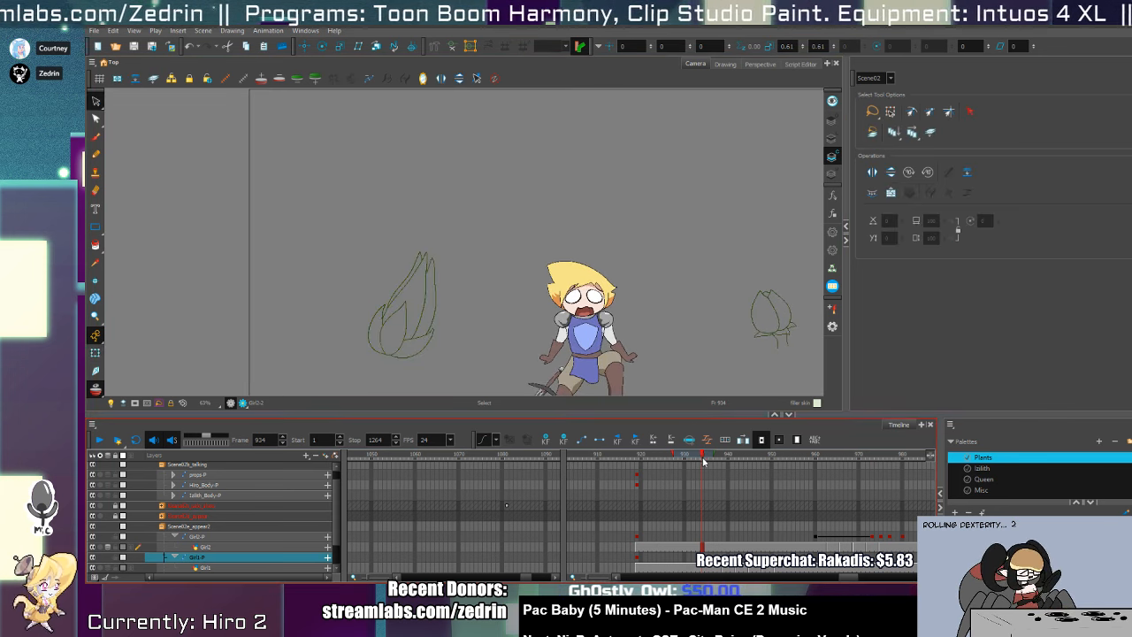
mouse_move(703, 457)
mouse_down()
mouse_move(738, 465)
mouse_move(685, 460)
mouse_up()
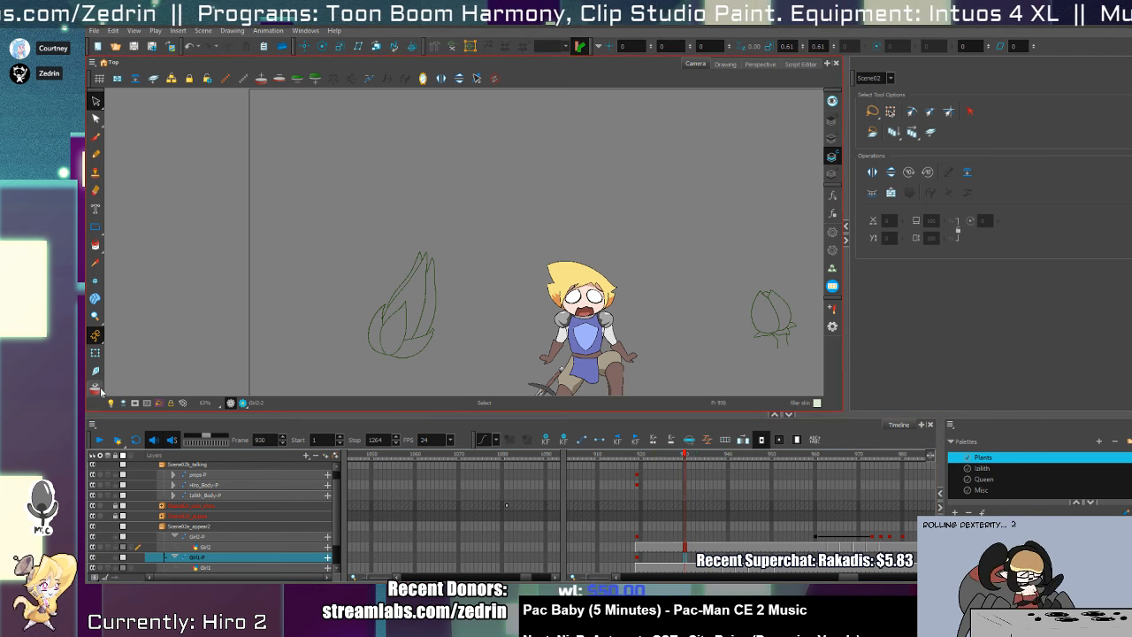
click(100, 440)
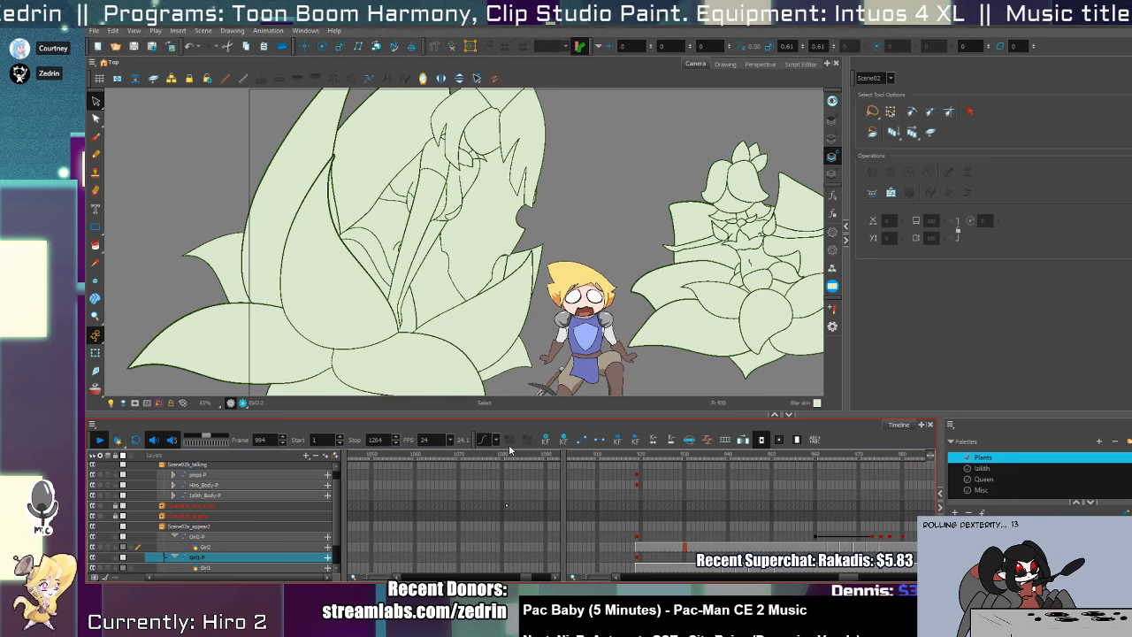
click(628, 546)
mouse_move(630, 460)
mouse_down()
mouse_move(586, 458)
mouse_move(486, 493)
mouse_move(647, 538)
mouse_move(751, 524)
mouse_move(690, 557)
mouse_move(713, 554)
mouse_move(735, 546)
mouse_move(616, 549)
mouse_up()
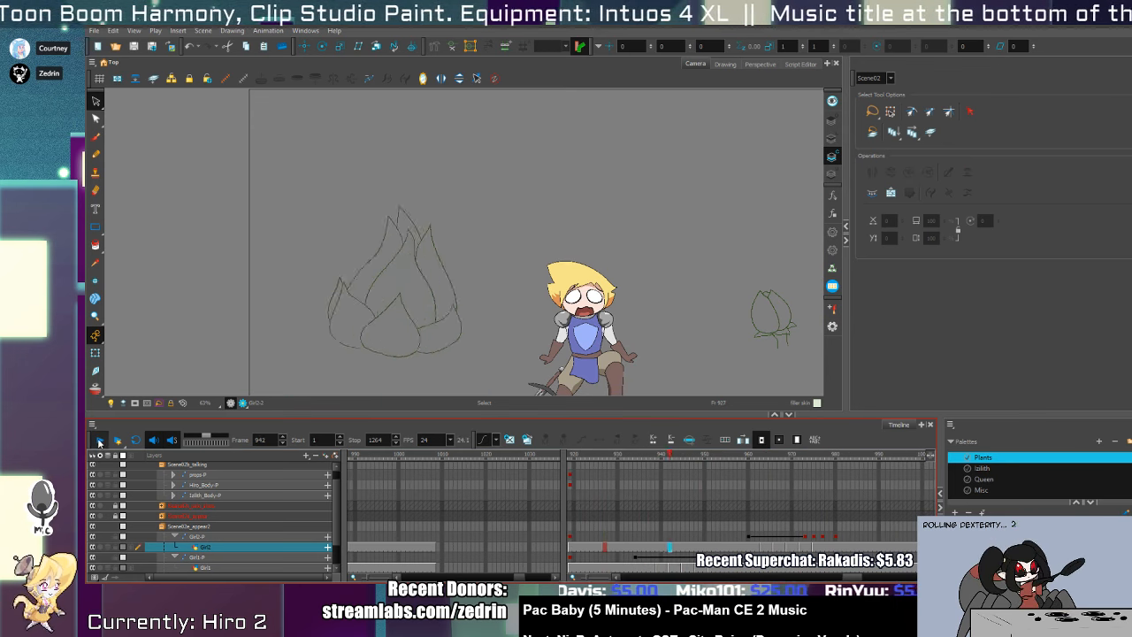
- Shift the early Girl1 bud drawings later, move the start of the Girl1-P growth tween to frame 938, and play it back
click(630, 536)
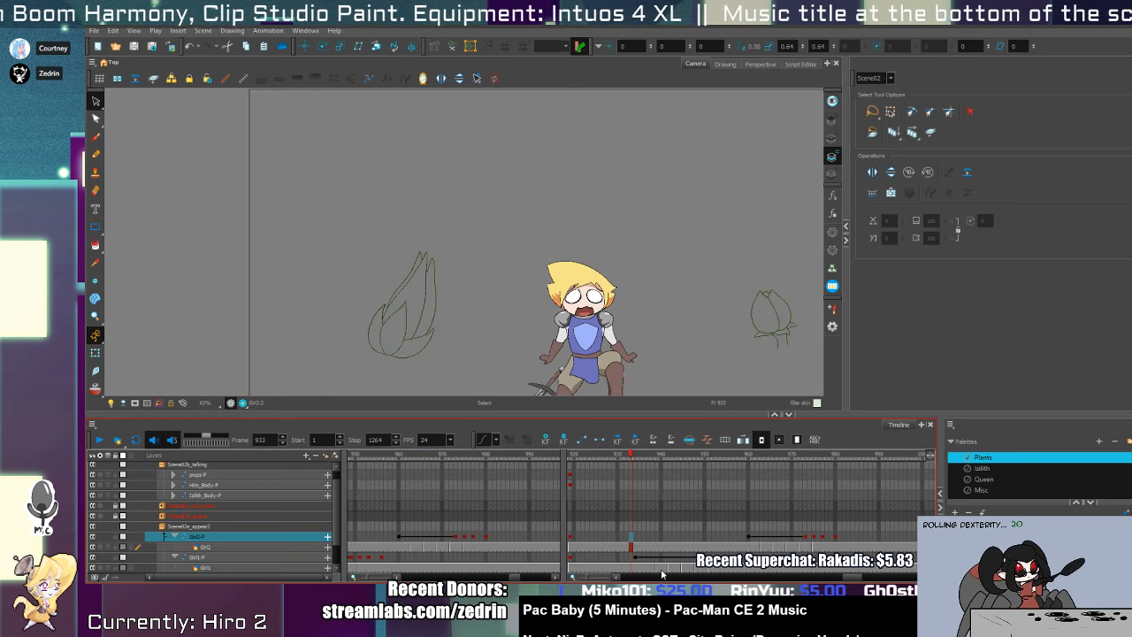
click(659, 567)
click(661, 570)
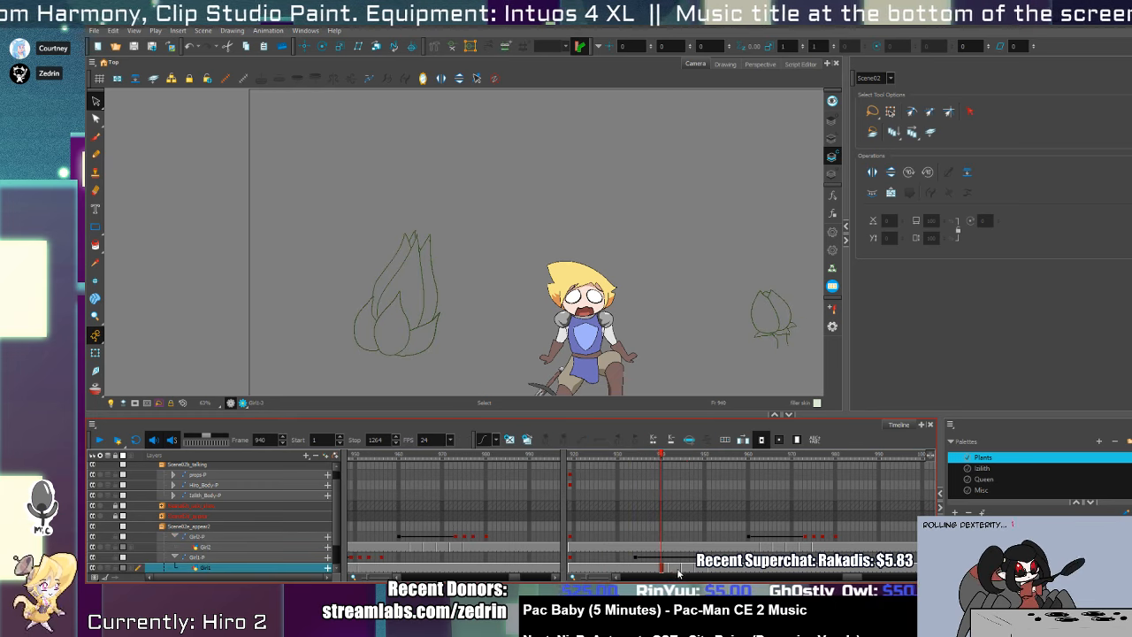
click(670, 569)
click(682, 571)
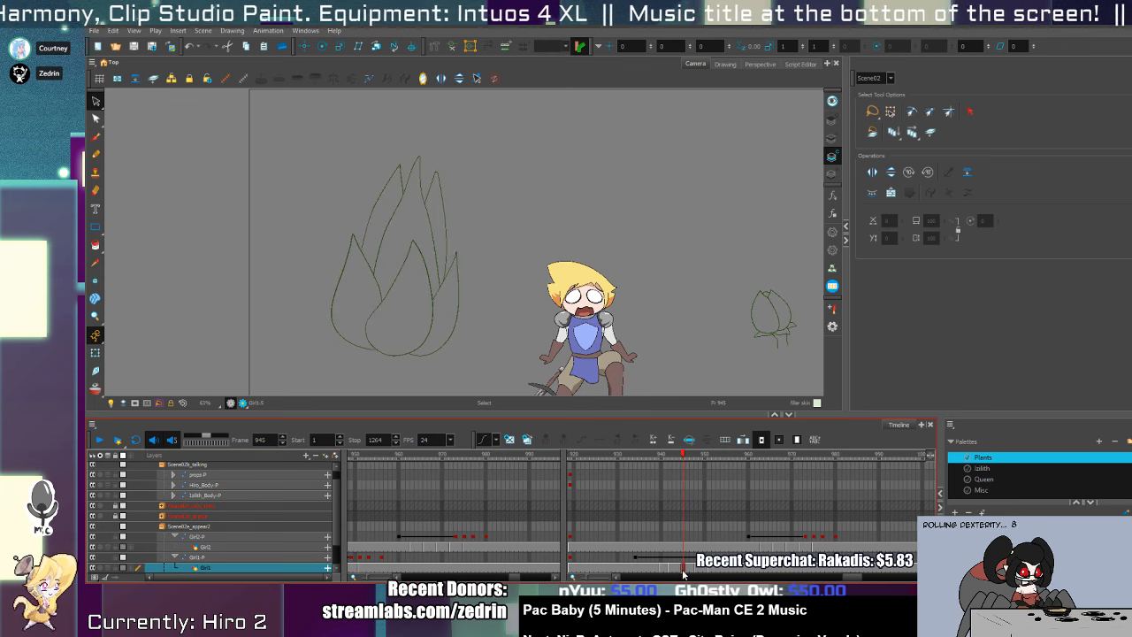
click(696, 571)
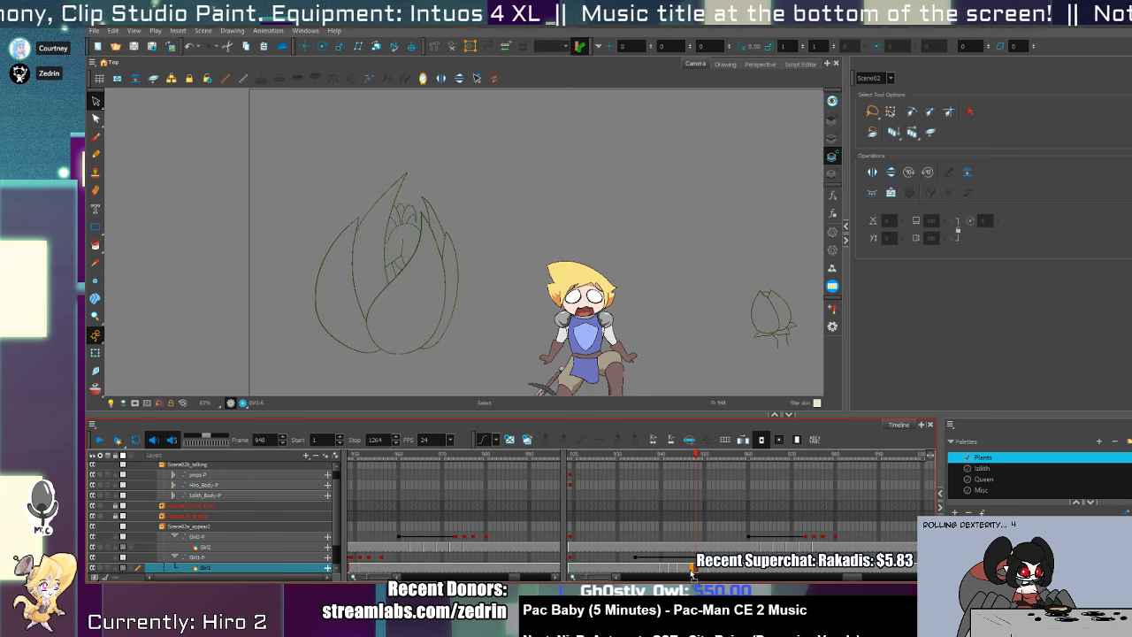
click(669, 569)
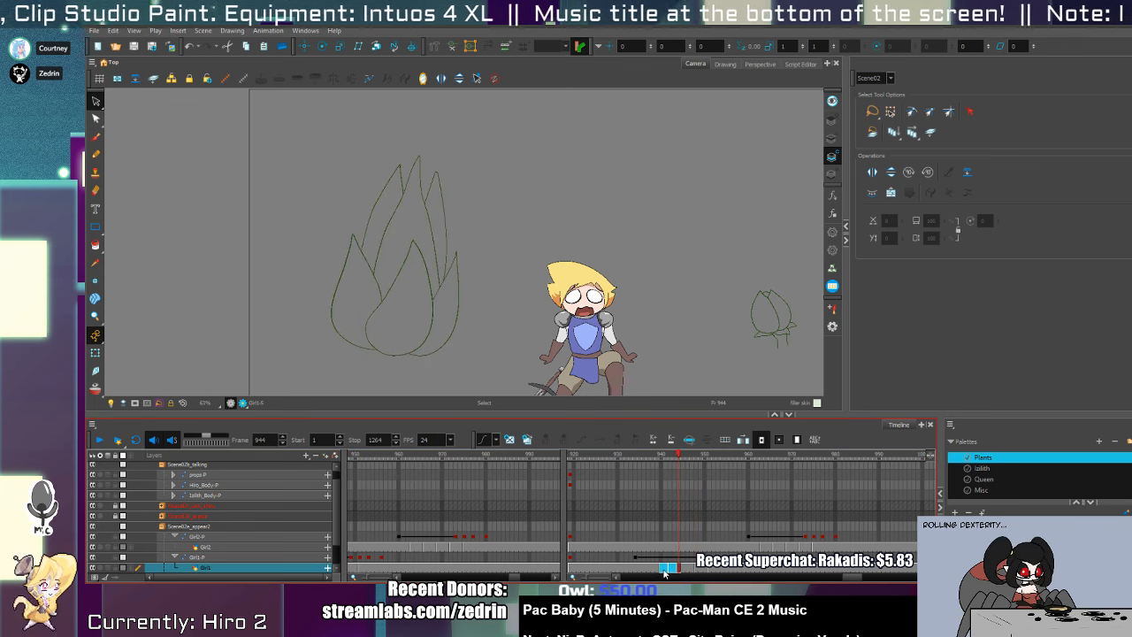
drag(669, 572, 676, 571)
click(636, 559)
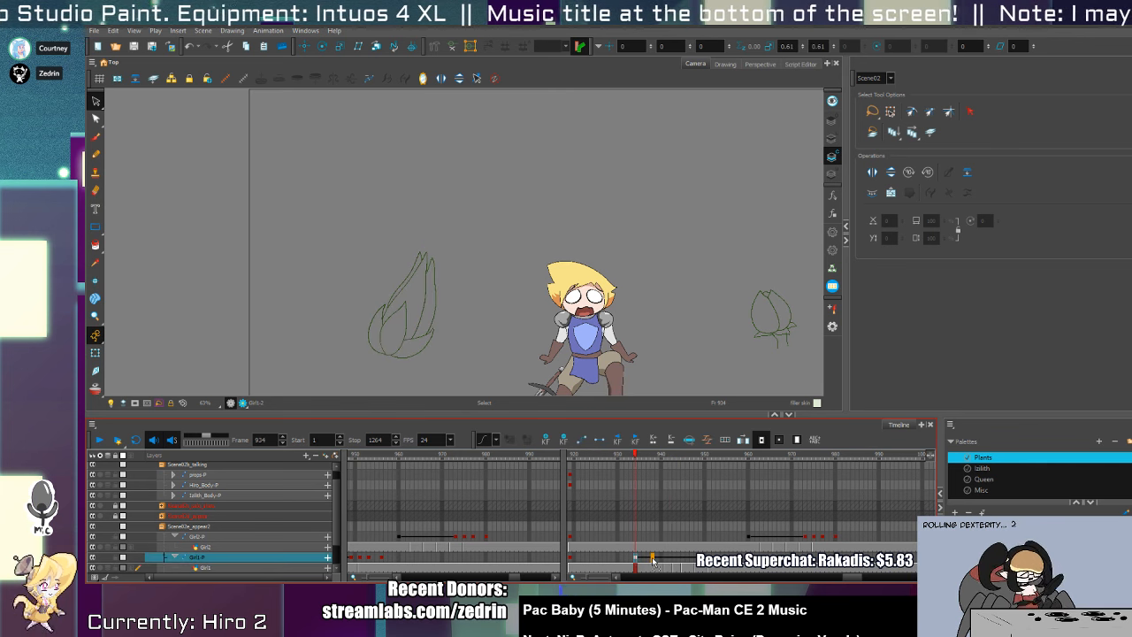
click(582, 567)
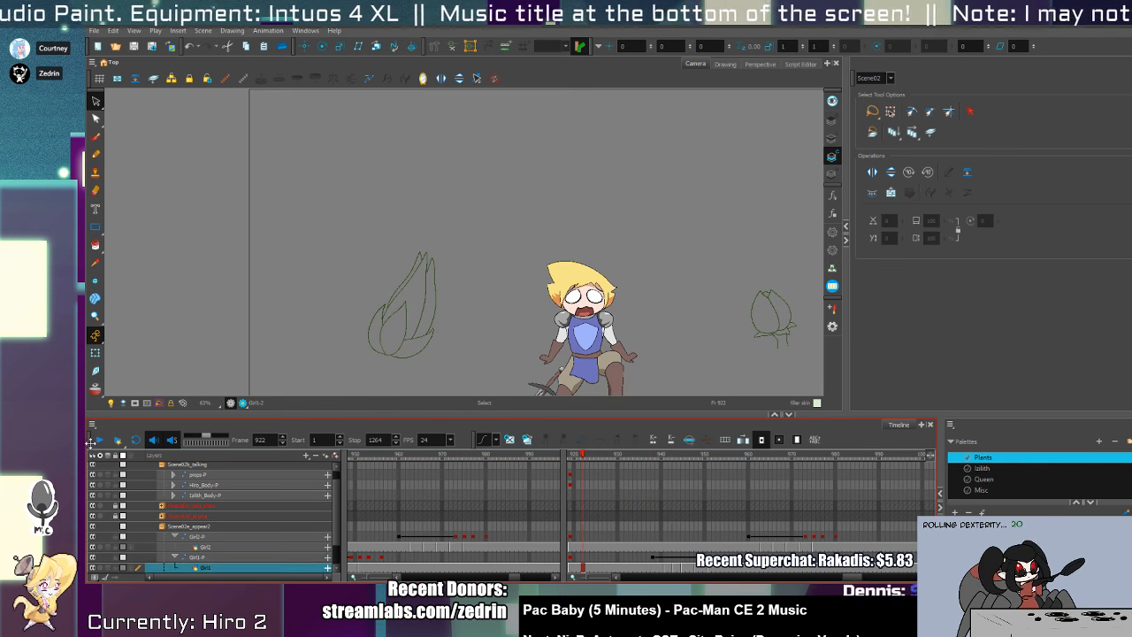
click(99, 440)
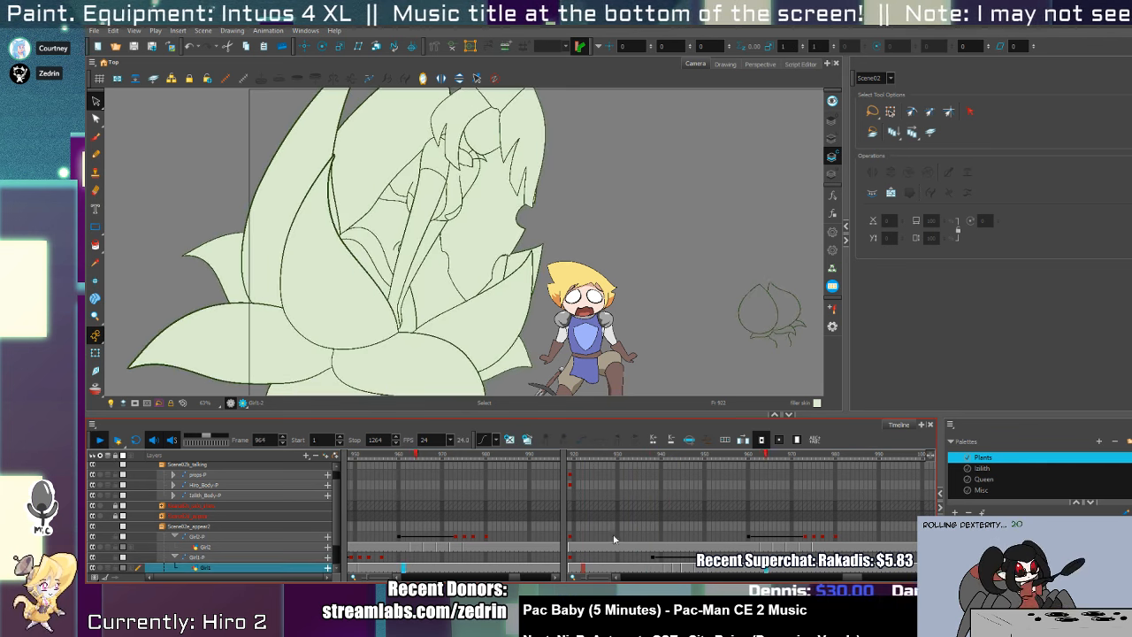
- Rock the closed left-hand bud with Girl1-P keyframes every few frames from frame 929, rotating it about -4.5 degrees and back
click(612, 557)
click(610, 547)
click(614, 558)
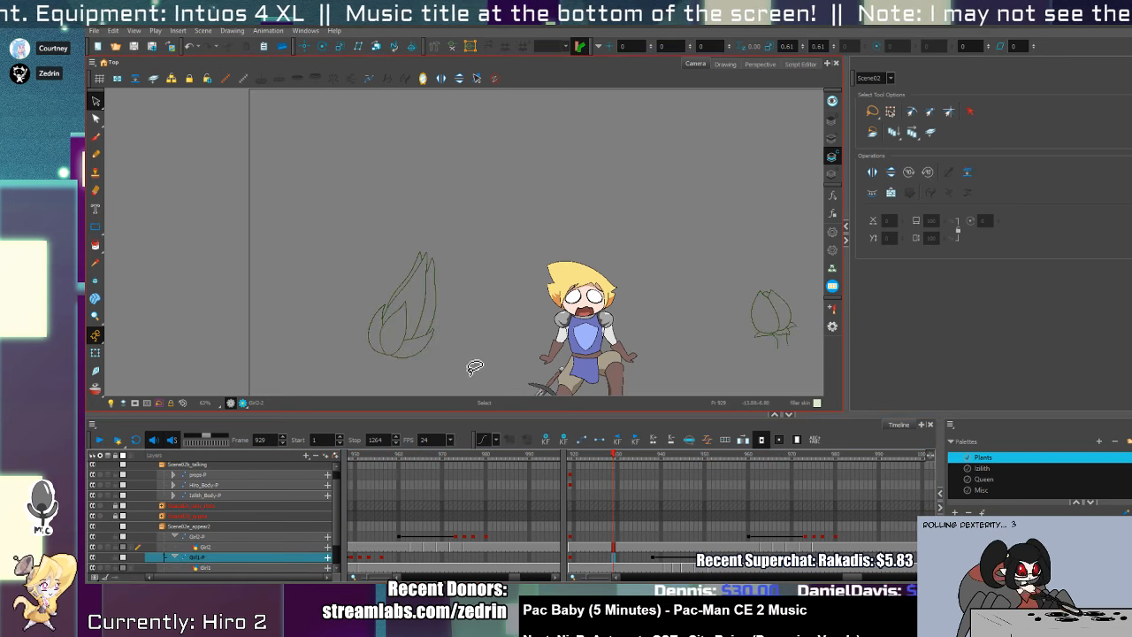
key(shift+t)
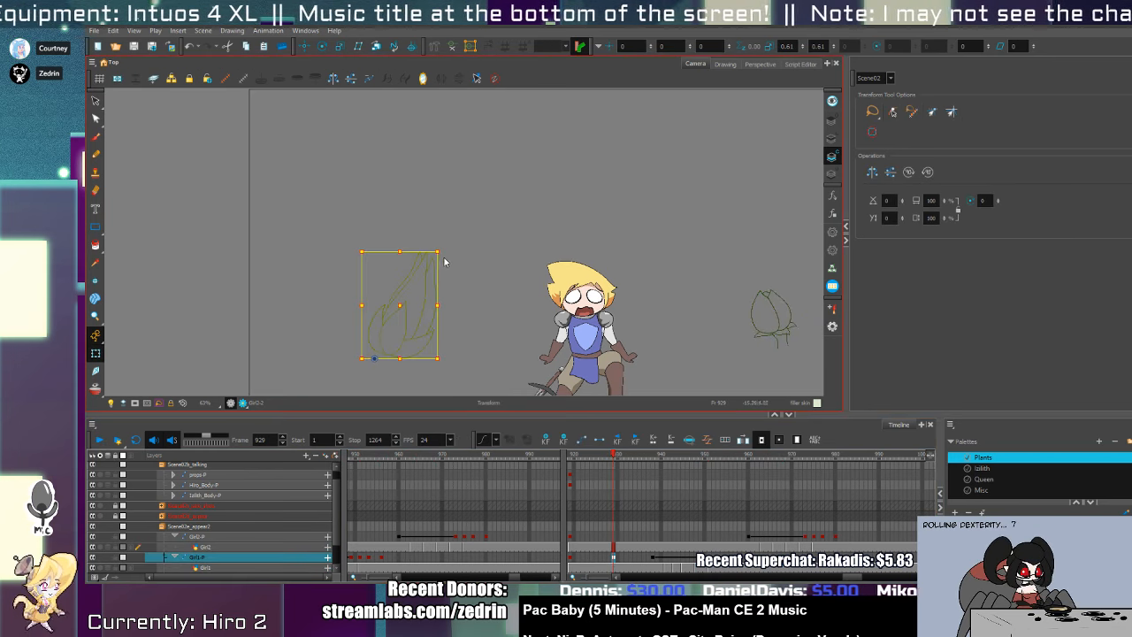
mouse_move(444, 250)
mouse_down()
mouse_move(454, 259)
mouse_move(438, 243)
mouse_move(445, 266)
mouse_up()
key(period)
key(period)
key(period)
key(period)
key(period)
key(period)
key(period)
key(period)
key(period)
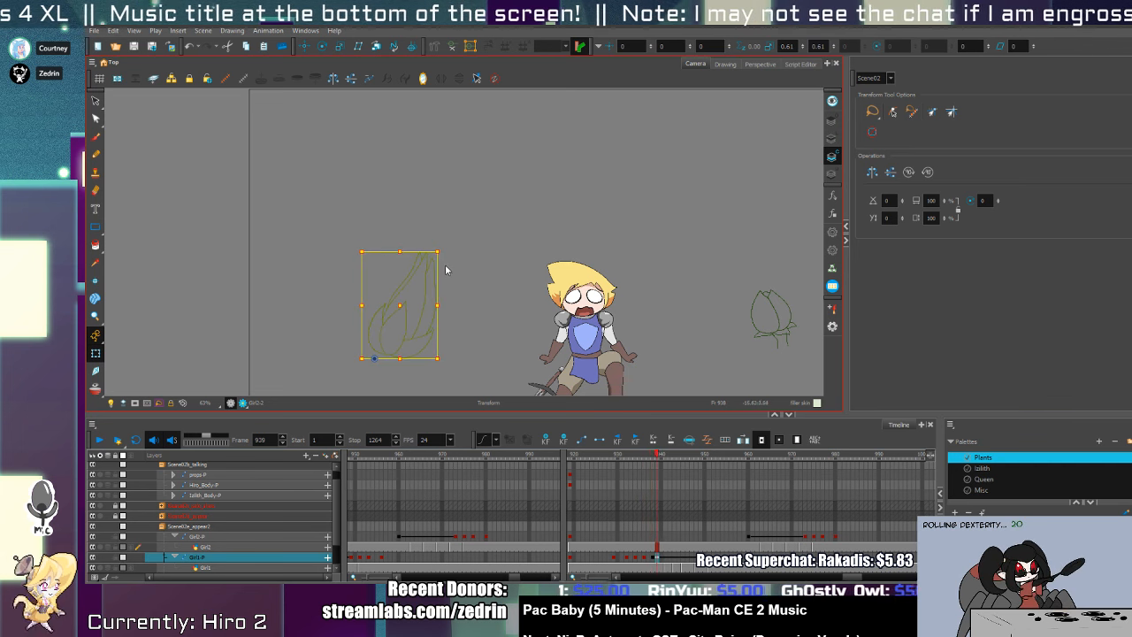
key(period)
key(period)
key(period)
key(period)
key(period)
key(period)
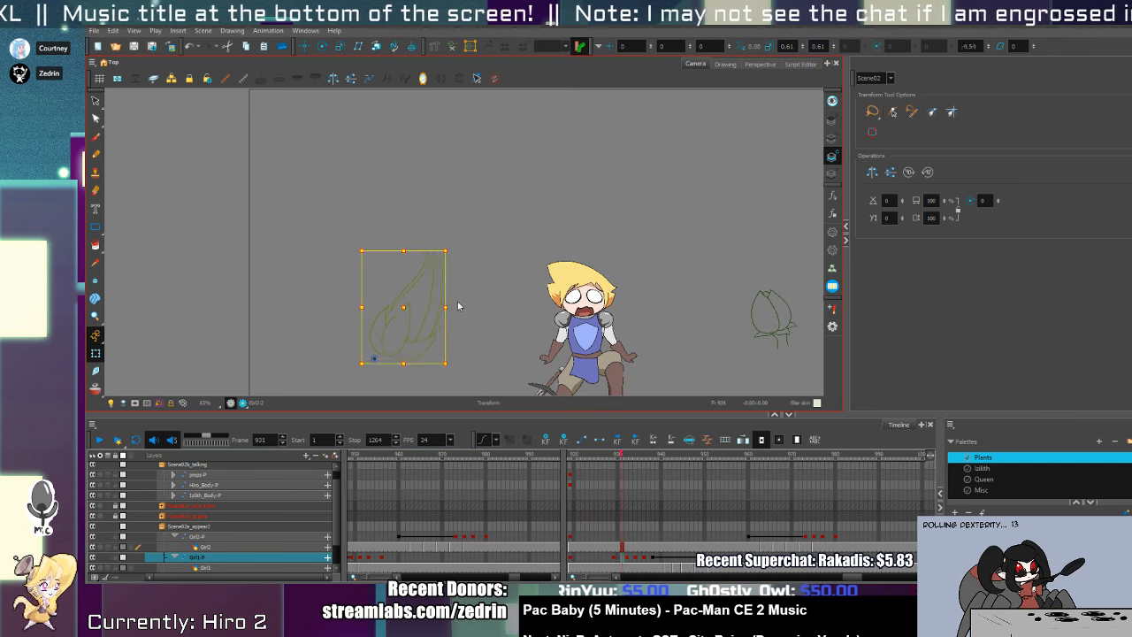
- Play back the left-hand bud's rocking and opening from frame 924
key(period)
click(592, 455)
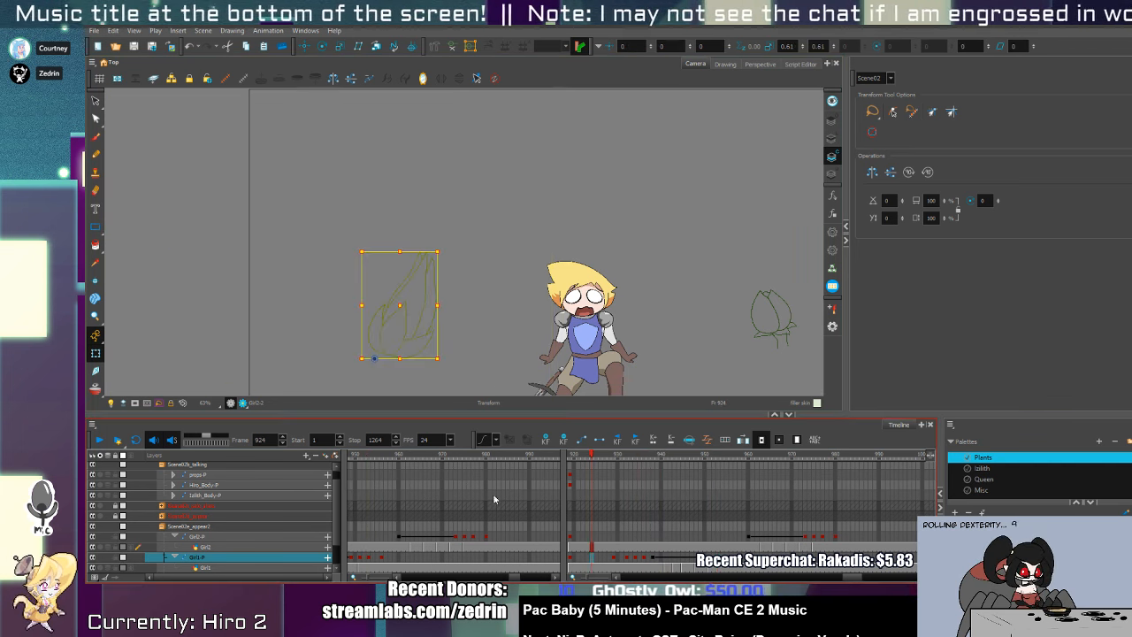
click(101, 441)
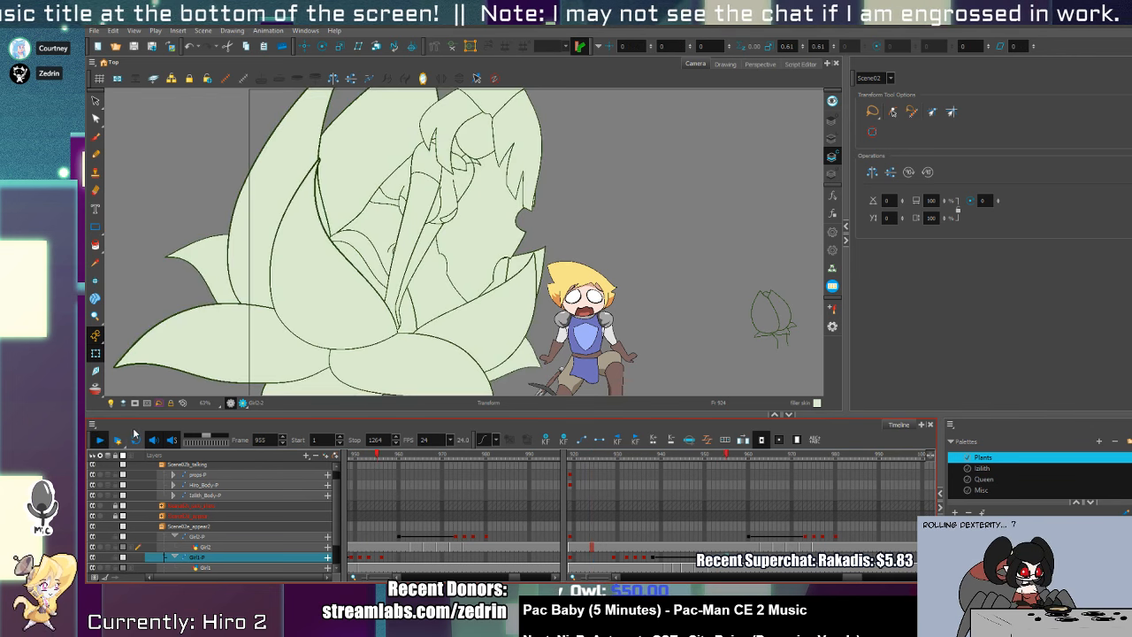
- Try rocking the growing left-hand bud with rotated Girl1-P keyframes between frames 940 and 946
click(637, 557)
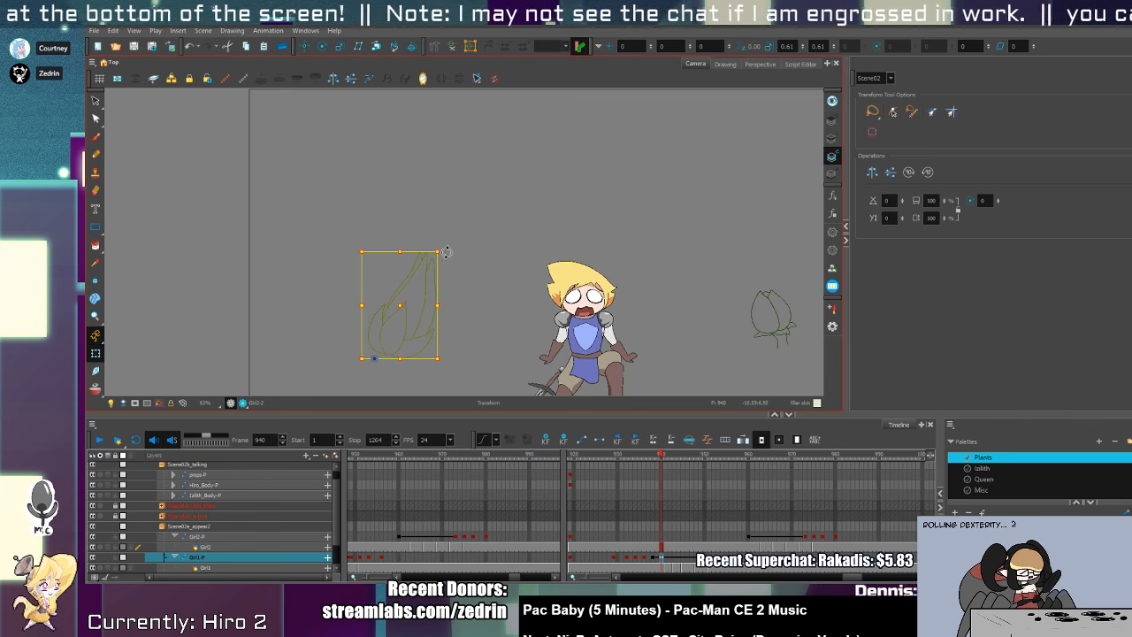
drag(444, 253, 450, 259)
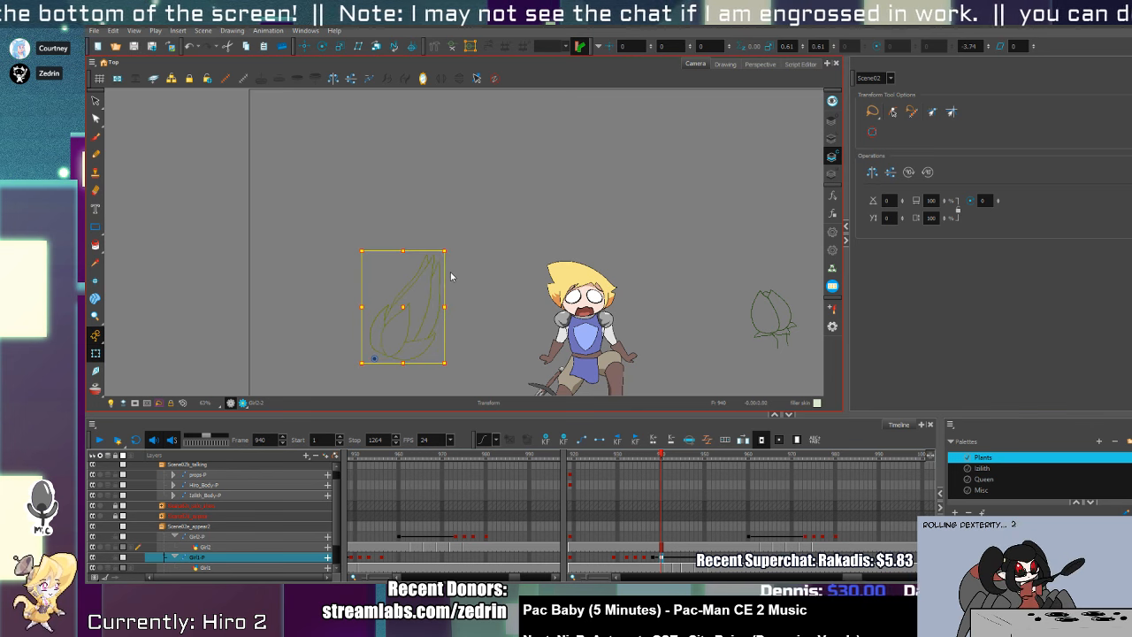
key(.)
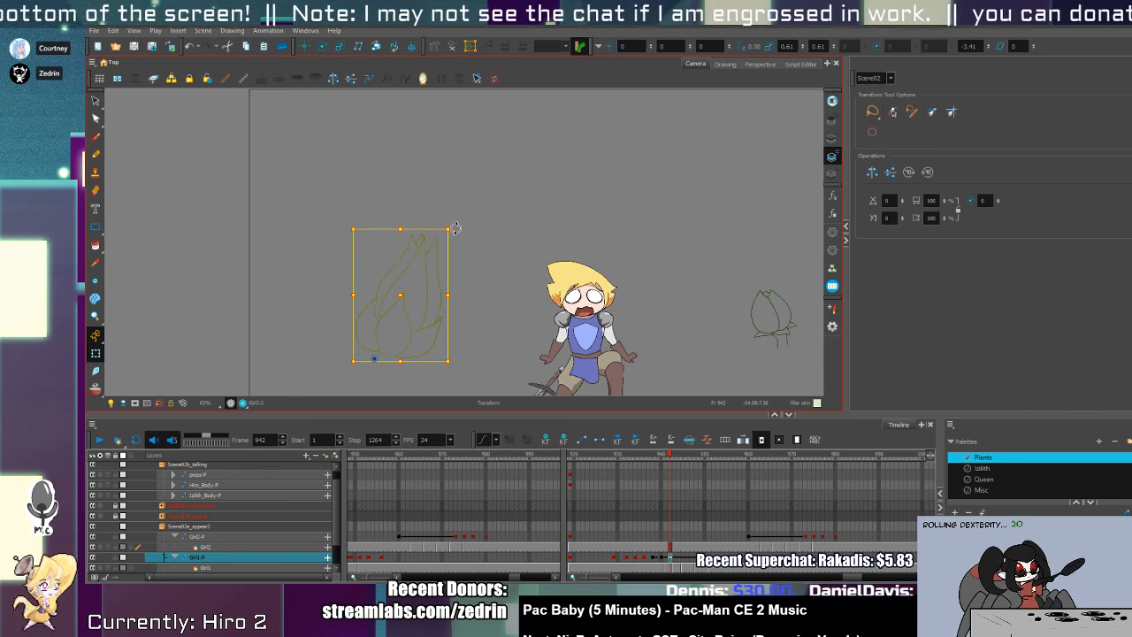
drag(458, 231, 463, 250)
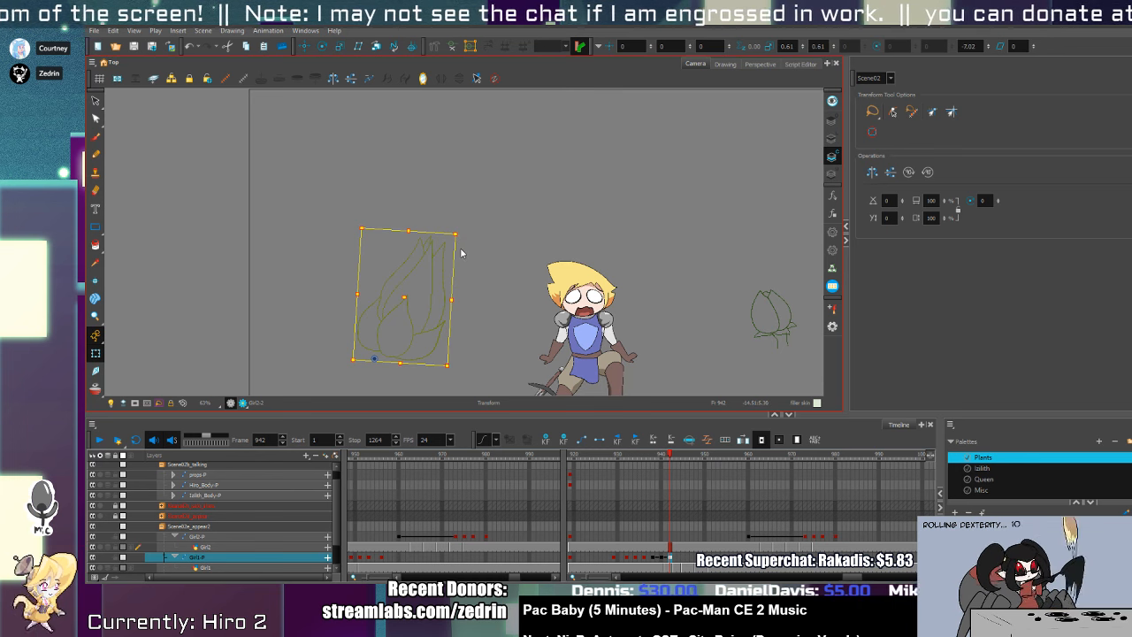
key(period)
key(period)
key(period)
key(period)
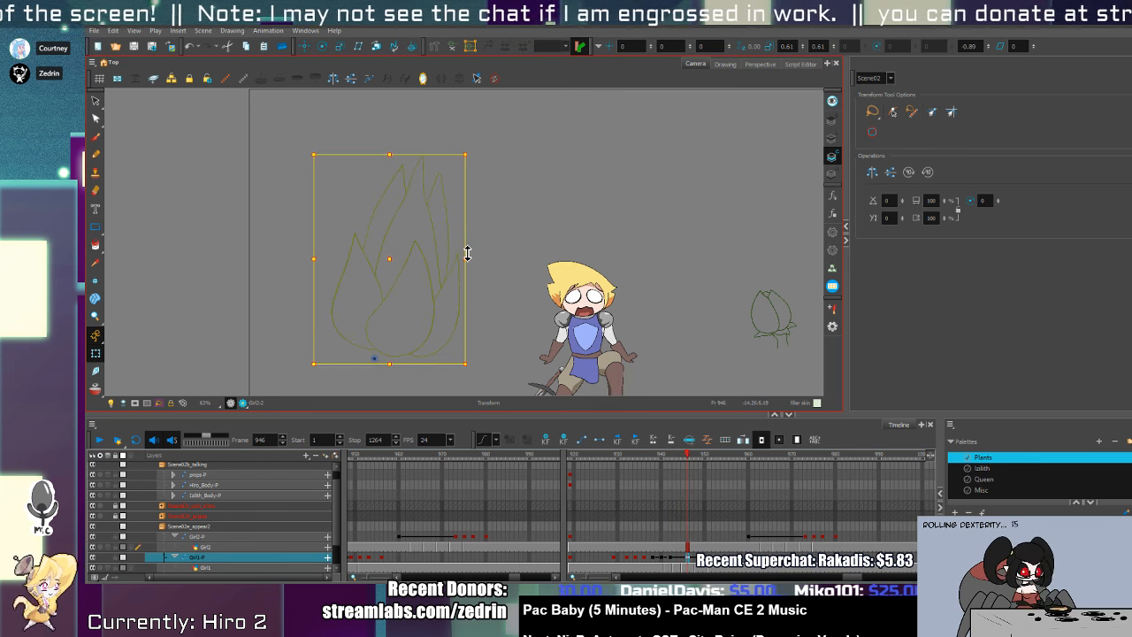
key(comma)
drag(476, 158, 470, 170)
key(period)
key(period)
key(period)
key(period)
key(period)
key(period)
key(period)
key(period)
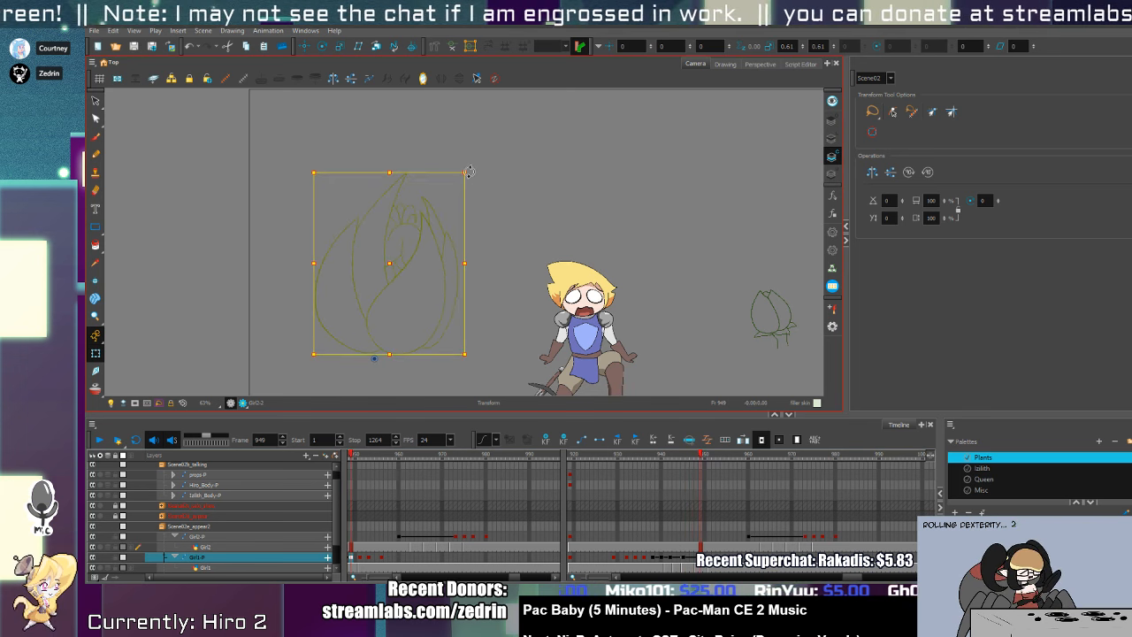
- Remove the extra Girl1-P rotation keyframes from the growth tween between frames 938 and 946 and check the motion
key(comma)
key(comma)
key(comma)
key(comma)
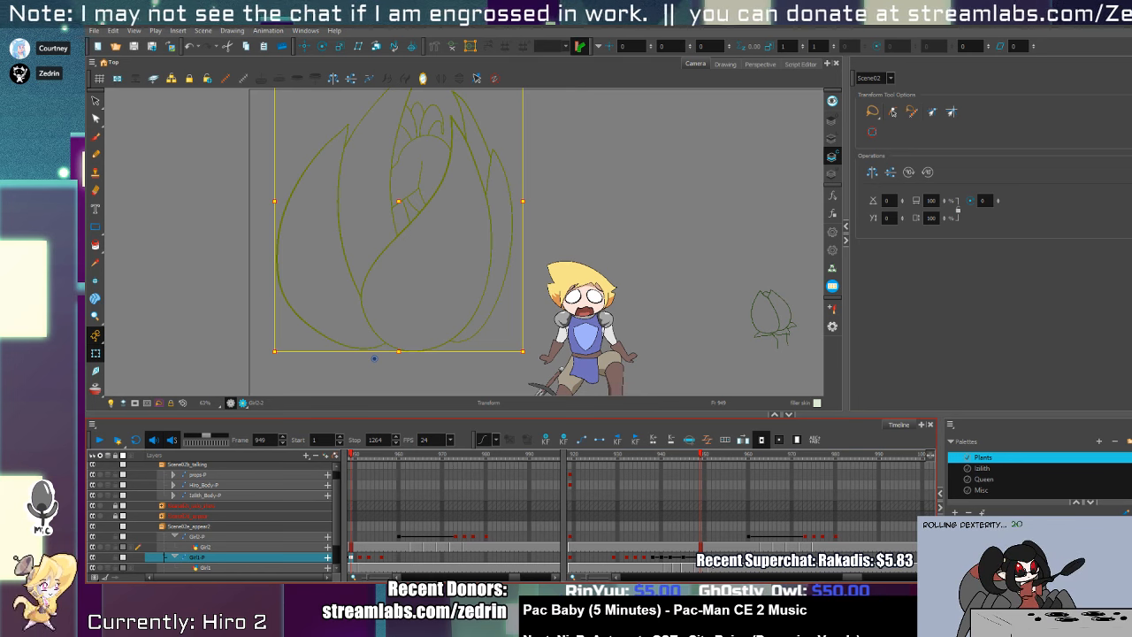
drag(687, 557, 680, 559)
key(Delete)
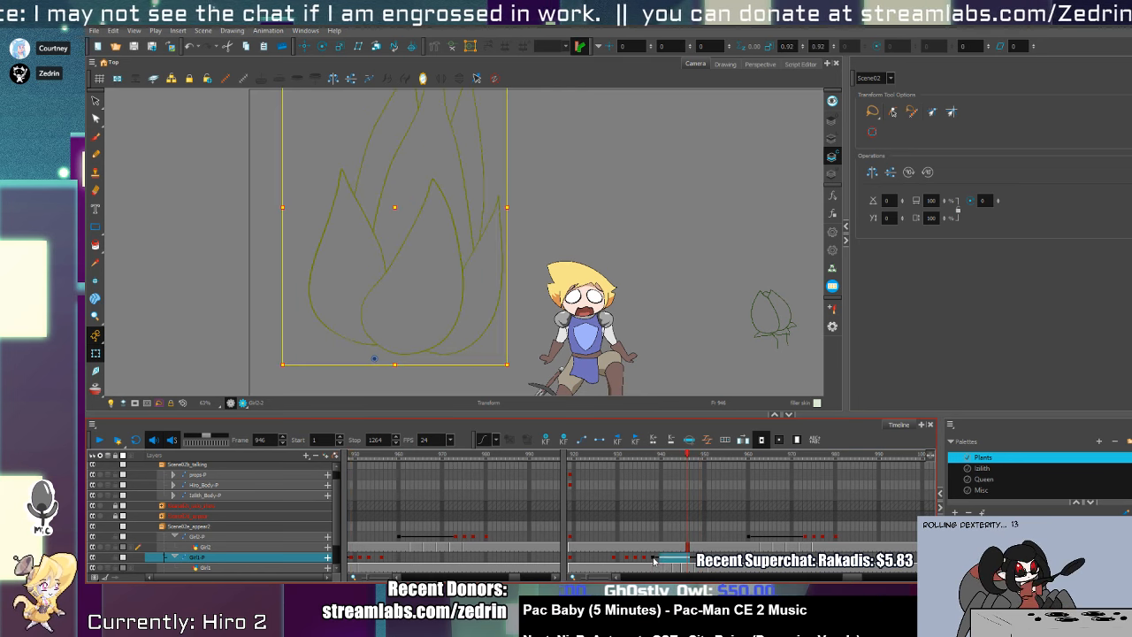
click(653, 557)
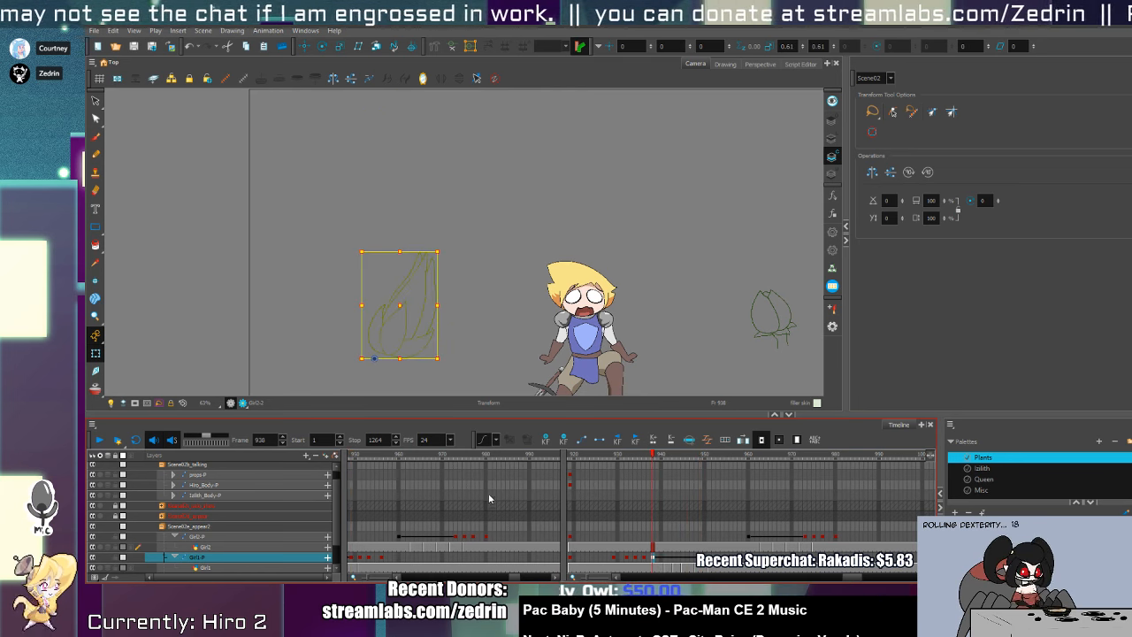
mouse_move(659, 451)
mouse_down()
mouse_move(777, 487)
mouse_move(843, 474)
mouse_move(735, 502)
mouse_up()
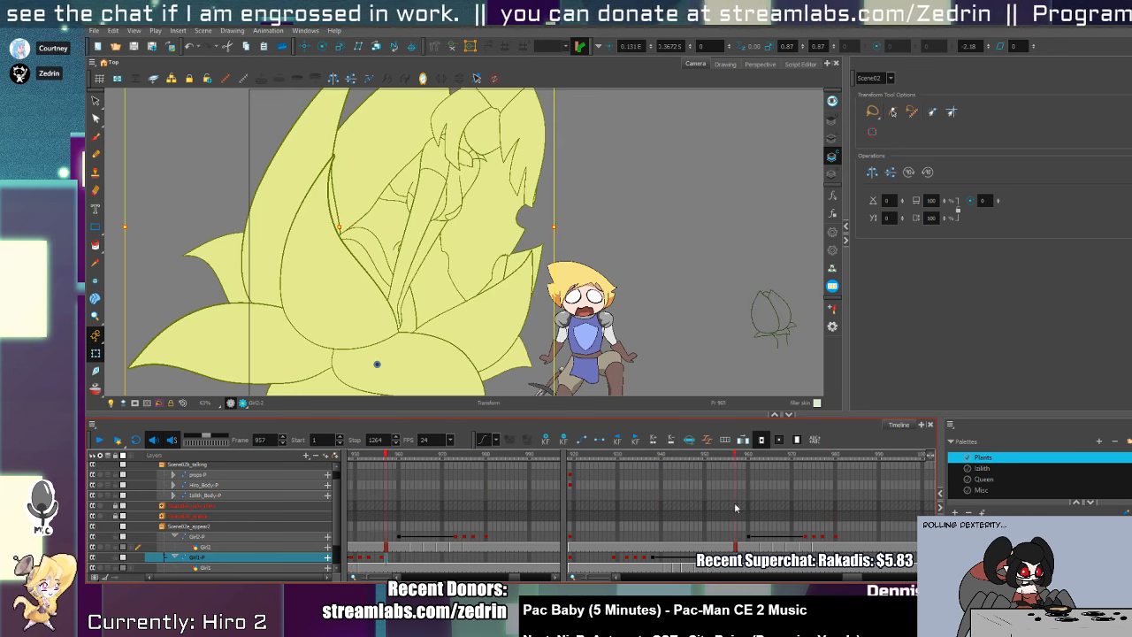
- Rock the closed right-hand bud about -3.1 degrees and back with Girl2-P keyframes every two frames, placed at frames 952 to 958
click(720, 537)
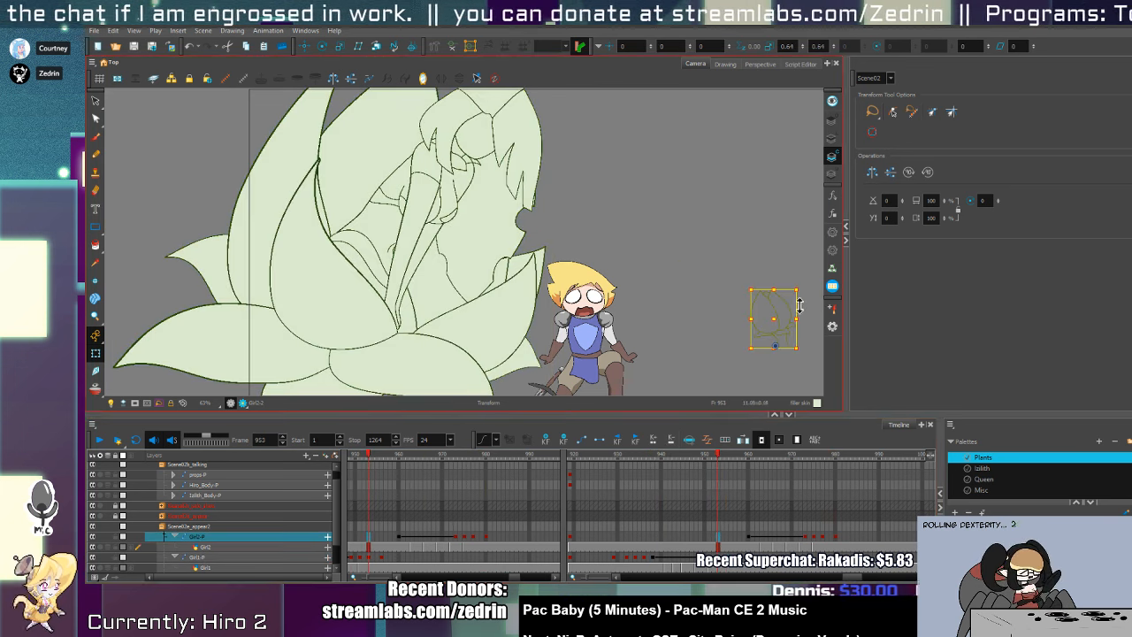
drag(805, 293, 807, 291)
key(period)
key(period)
key(period)
key(period)
key(period)
key(period)
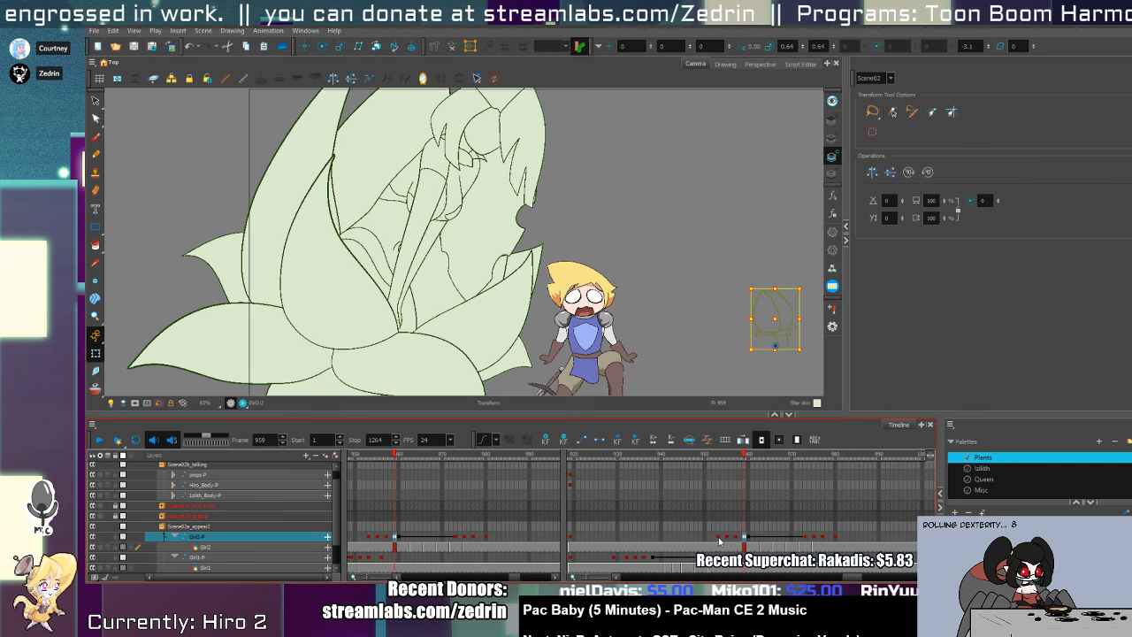
drag(718, 539, 743, 542)
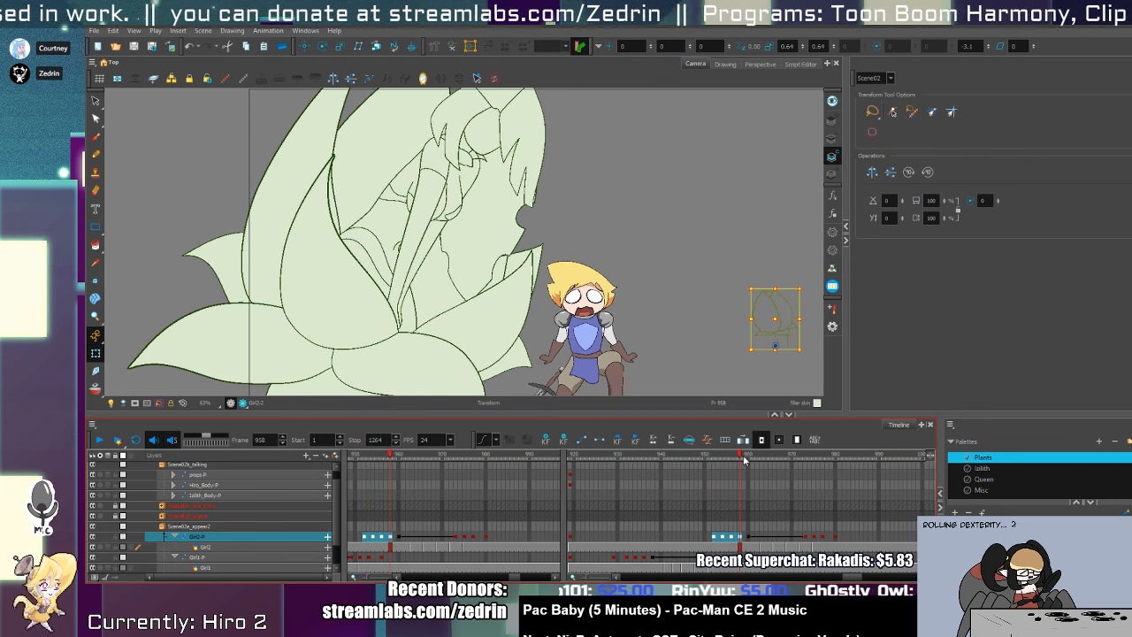
- Tilt the growing right-hand bud back and forth with Girl2-P rotation keyframes at frames 964, 967 and 970, using about -2.98 degrees at 967
mouse_move(744, 457)
mouse_down()
mouse_move(707, 473)
mouse_move(722, 489)
mouse_move(818, 511)
mouse_up()
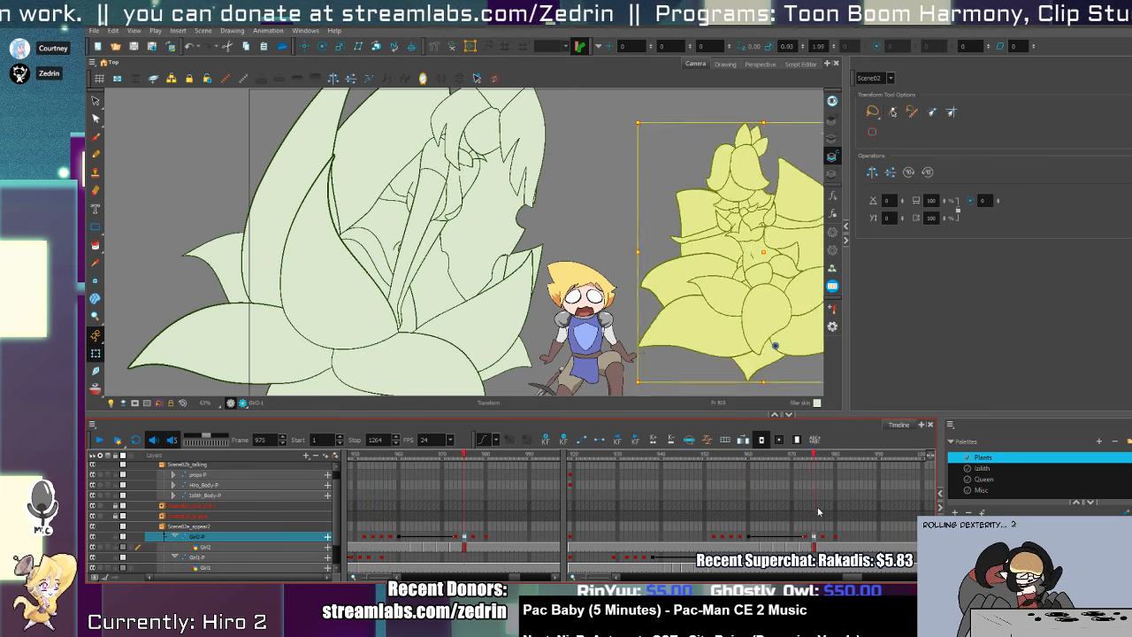
click(749, 537)
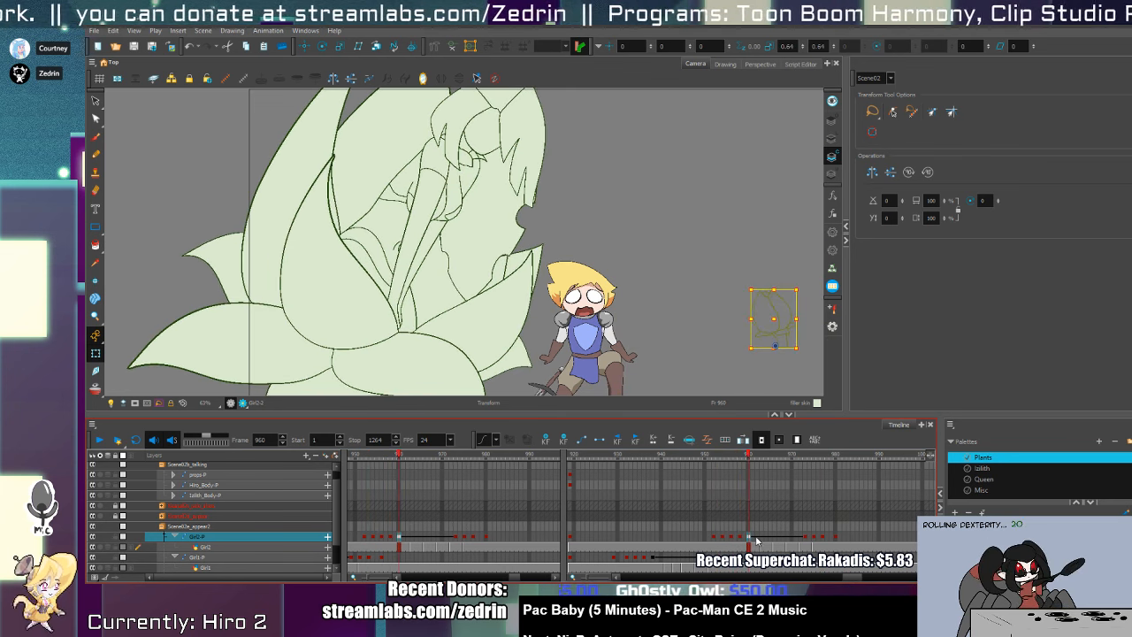
click(761, 539)
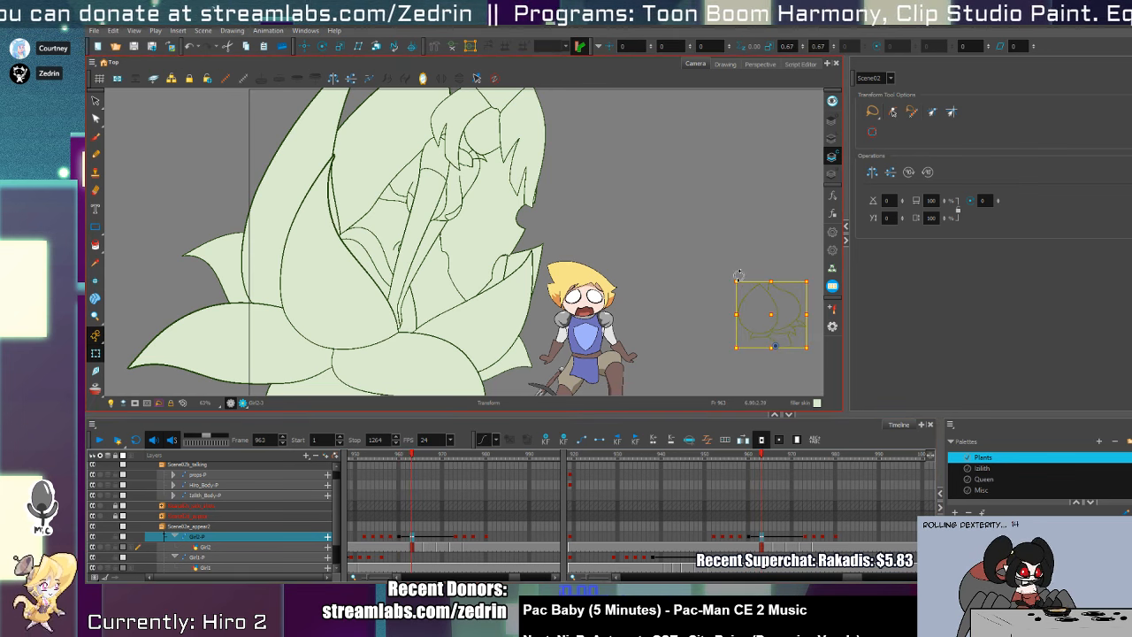
key(period)
drag(737, 269, 728, 275)
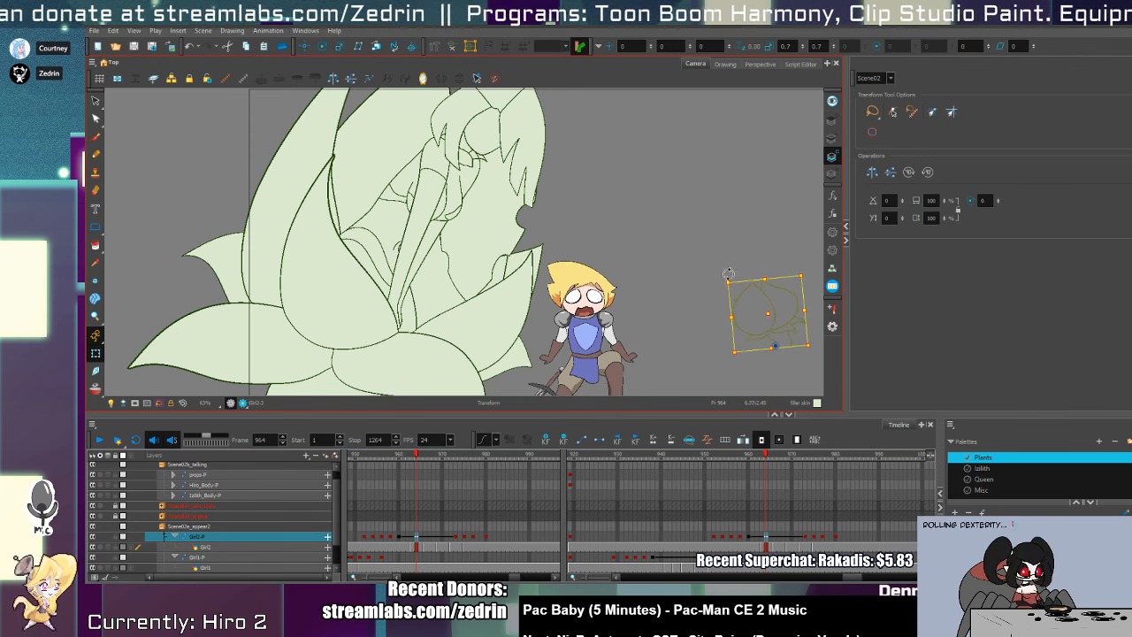
key(period)
key(period)
key(period)
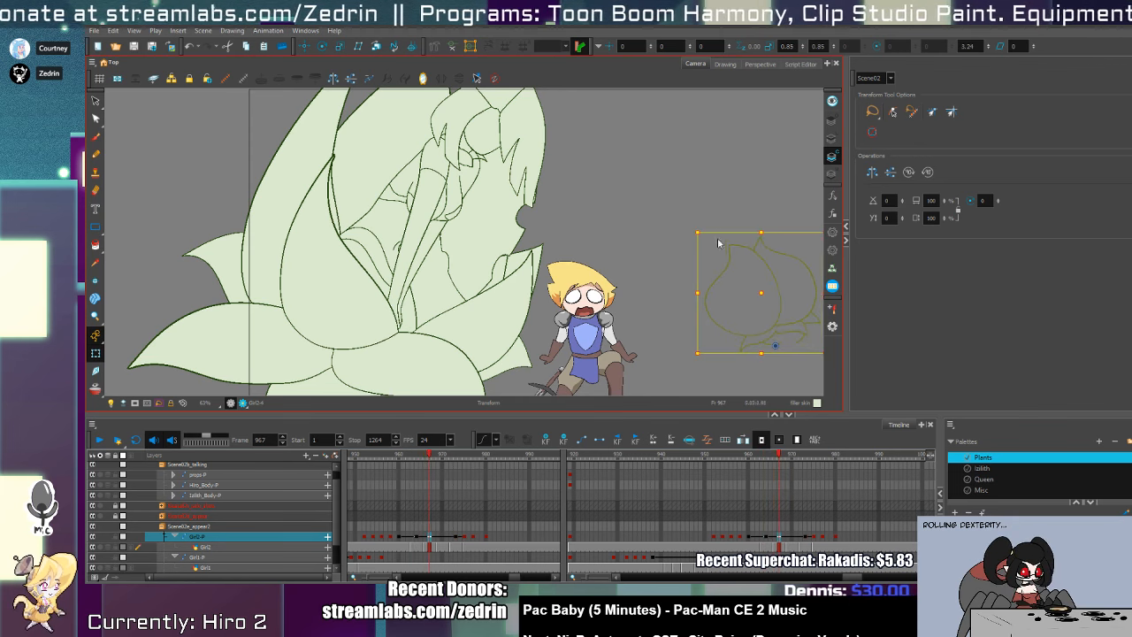
drag(697, 225, 708, 219)
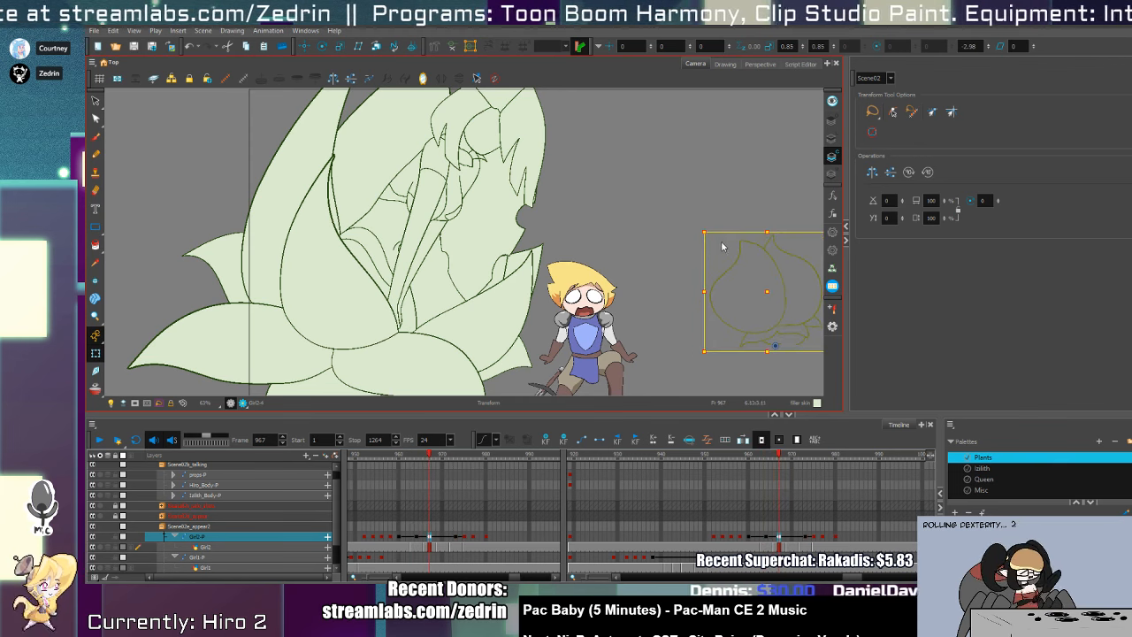
key(period)
key(period)
key(period)
drag(667, 366, 670, 387)
key(period)
key(period)
key(period)
key(period)
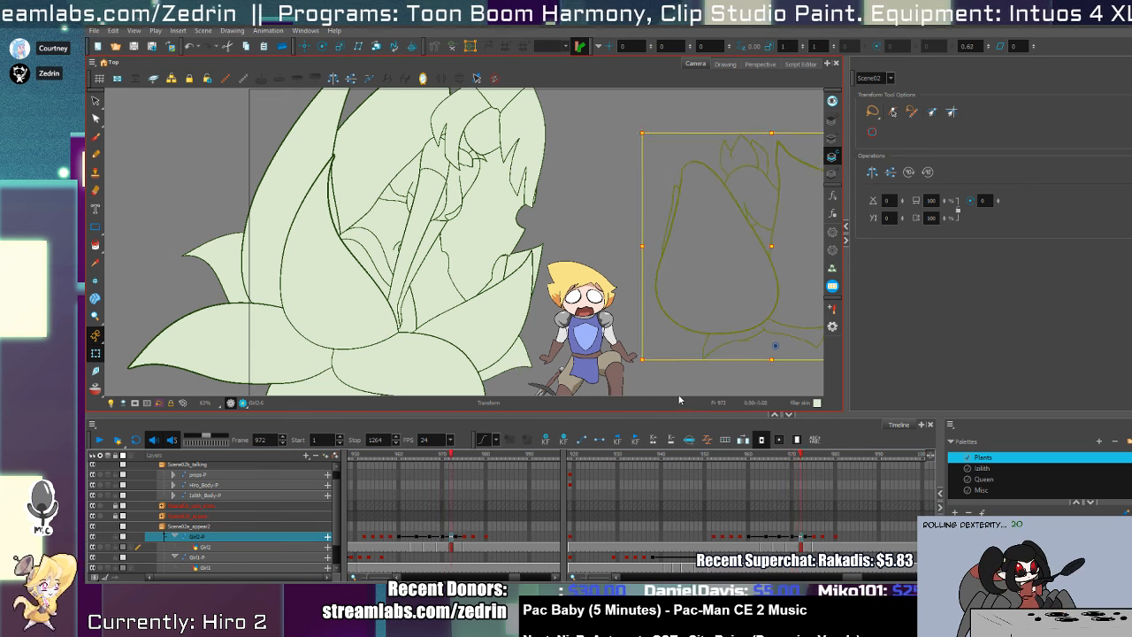
- Squash the right-hand bud on Girl2-P at frame 973, just before it blooms, to a scale of about 1.01 by 0.93
click(806, 536)
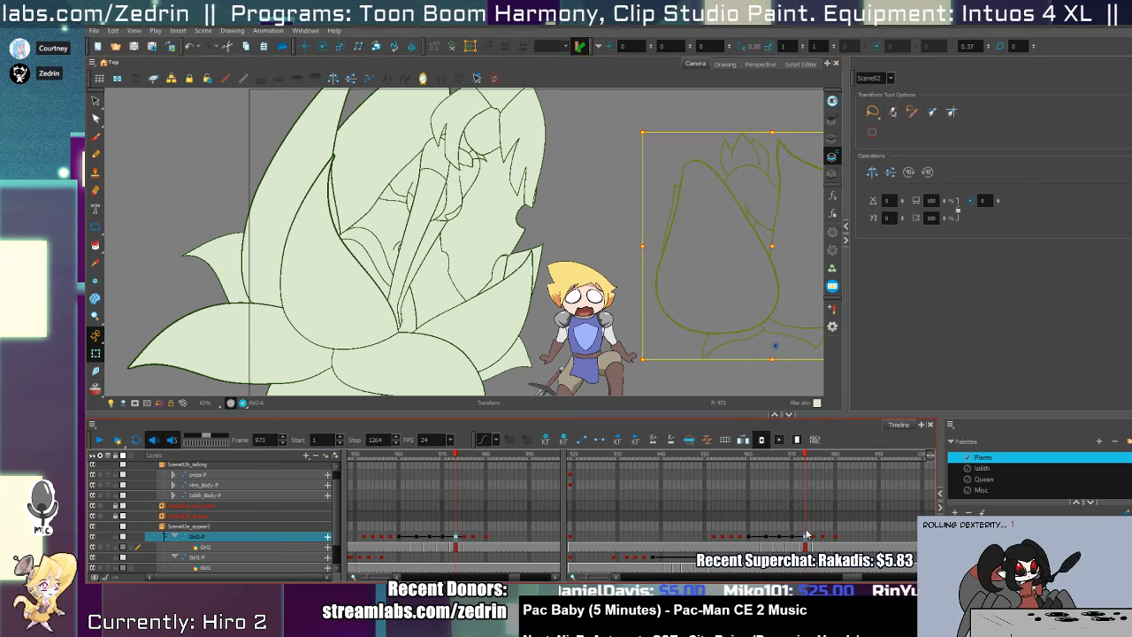
key(F7)
key(period)
key(period)
key(period)
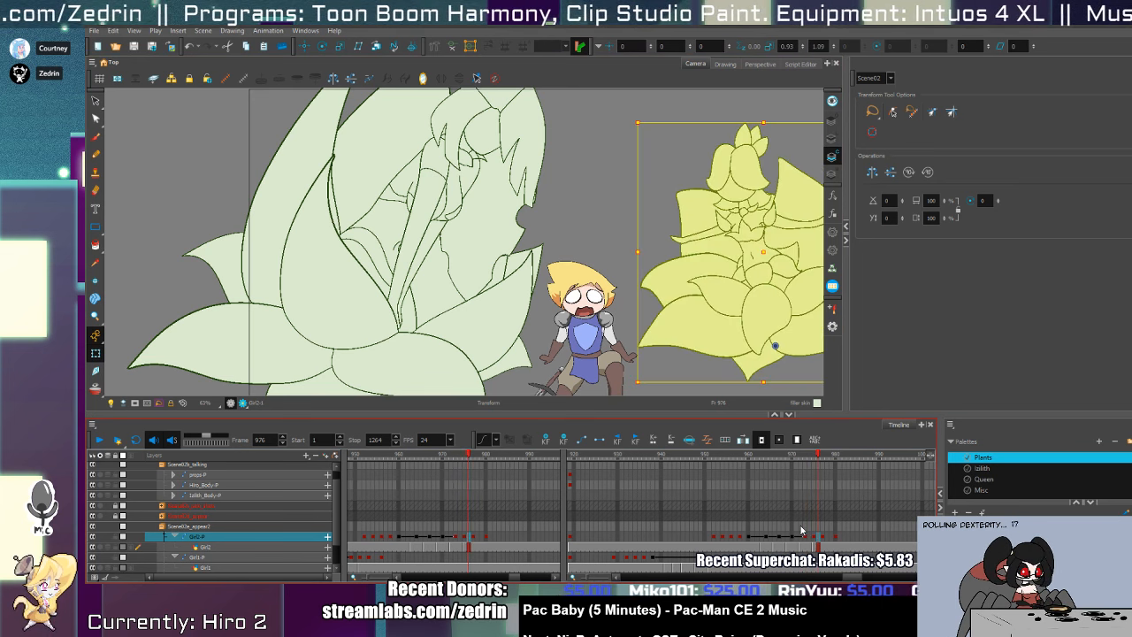
key(comma)
key(comma)
key(comma)
key(comma)
key(comma)
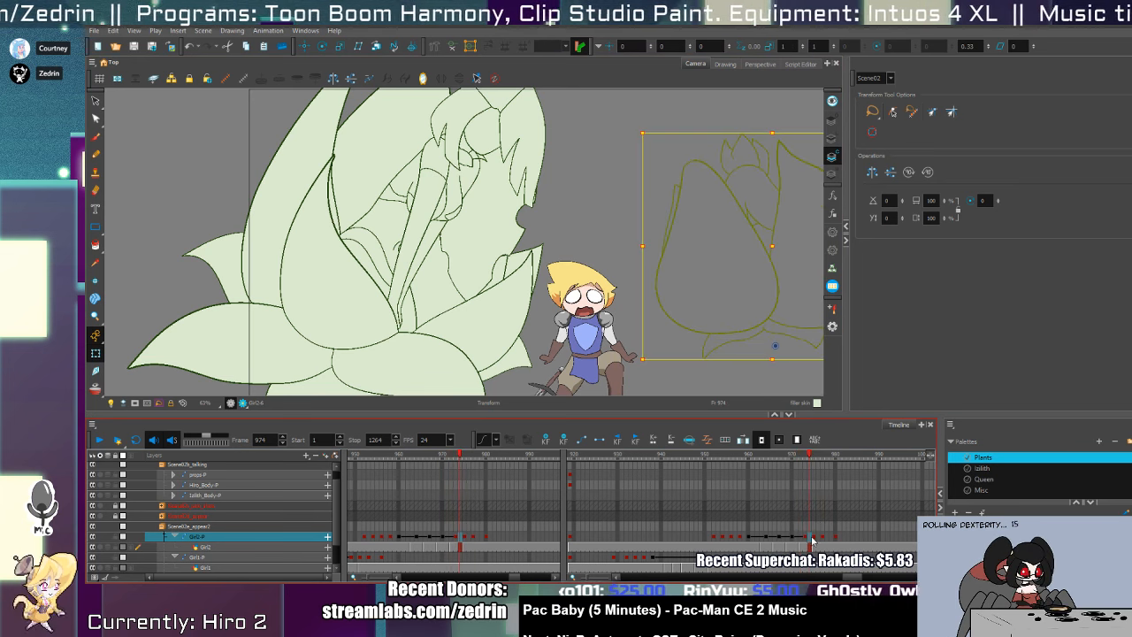
key(period)
key(period)
key(period)
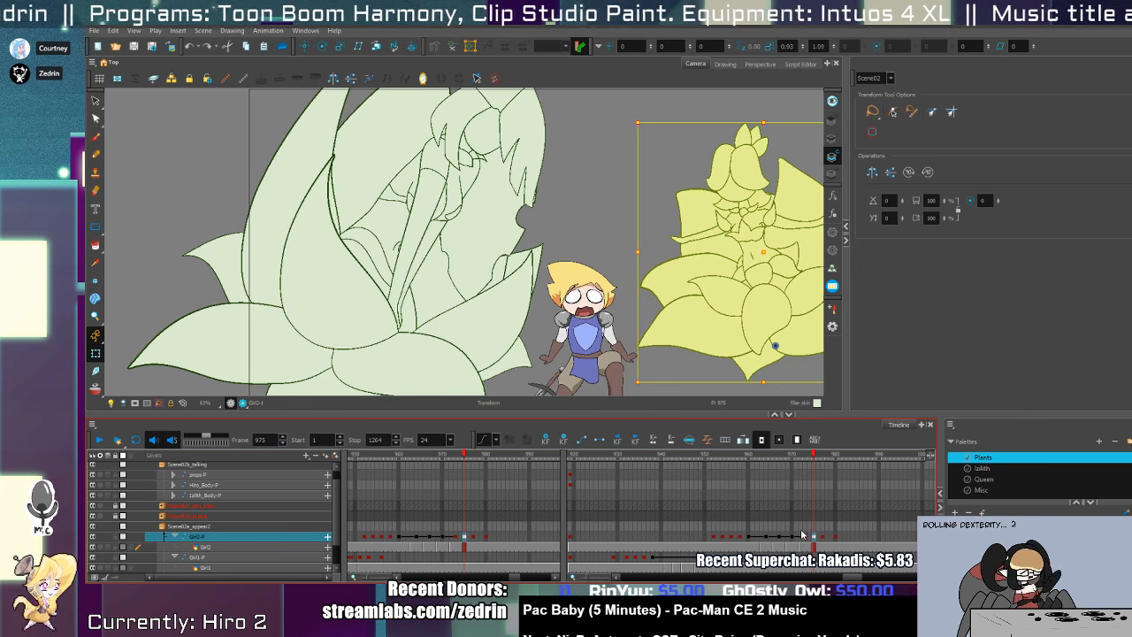
key(comma)
key(comma)
drag(776, 143, 773, 148)
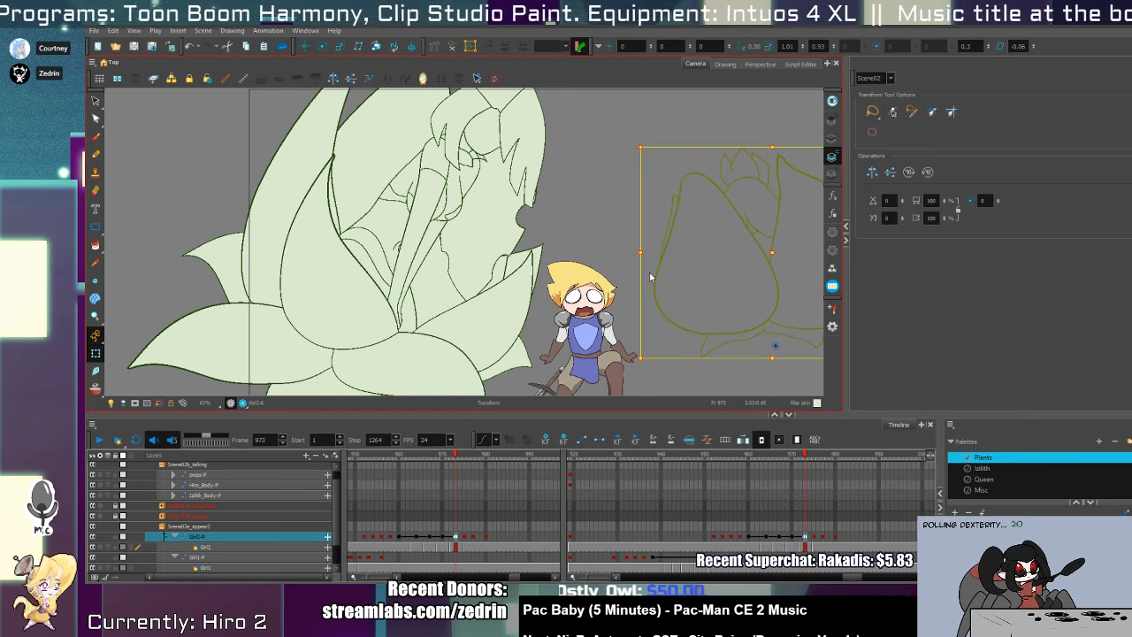
- Step through the right-hand plant's growth, squash and bloom up to about frame 988
key(period)
key(period)
key(period)
key(period)
key(period)
key(period)
key(period)
key(period)
key(period)
key(period)
key(period)
key(period)
key(period)
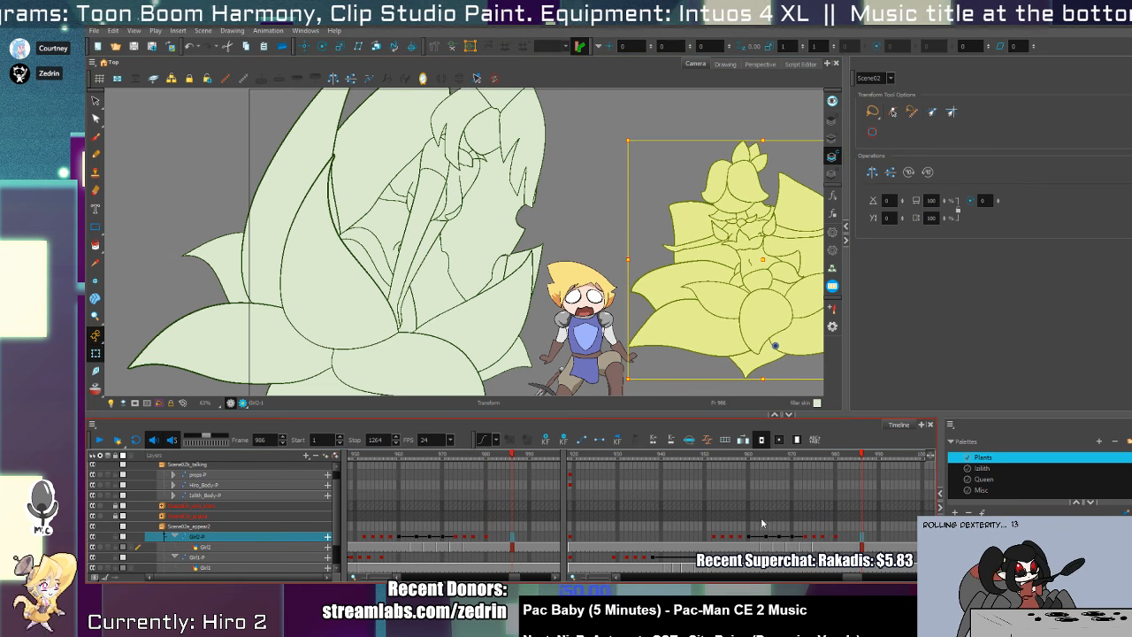
click(775, 526)
key(period)
key(period)
key(period)
key(period)
key(period)
key(period)
key(period)
key(period)
key(period)
key(period)
key(period)
key(period)
key(period)
key(period)
key(period)
key(period)
key(period)
key(period)
key(period)
key(period)
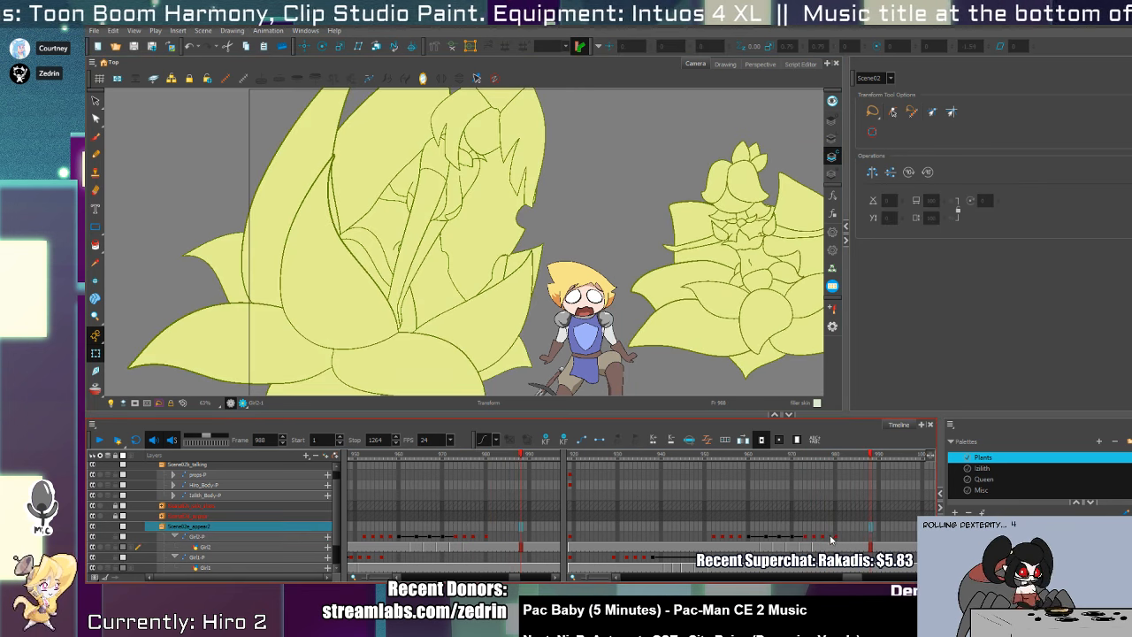
- Move the final Girl2-P settle keyframe to frame 982 and stretch the bloomed figure to about 0.98 by 1.02 at frame 979
click(836, 537)
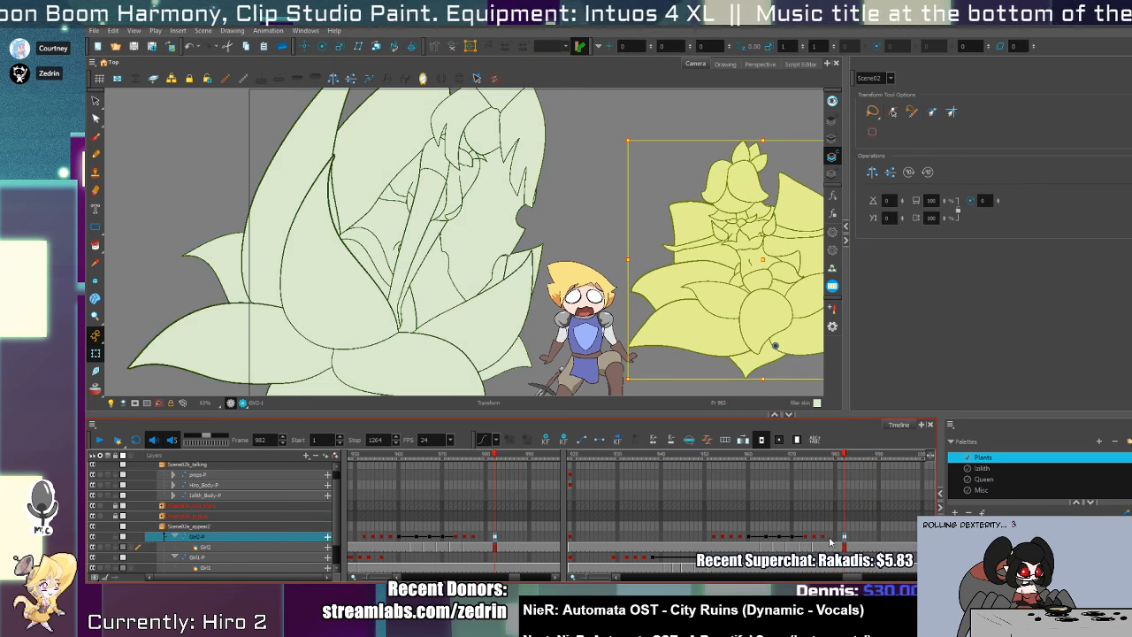
click(831, 538)
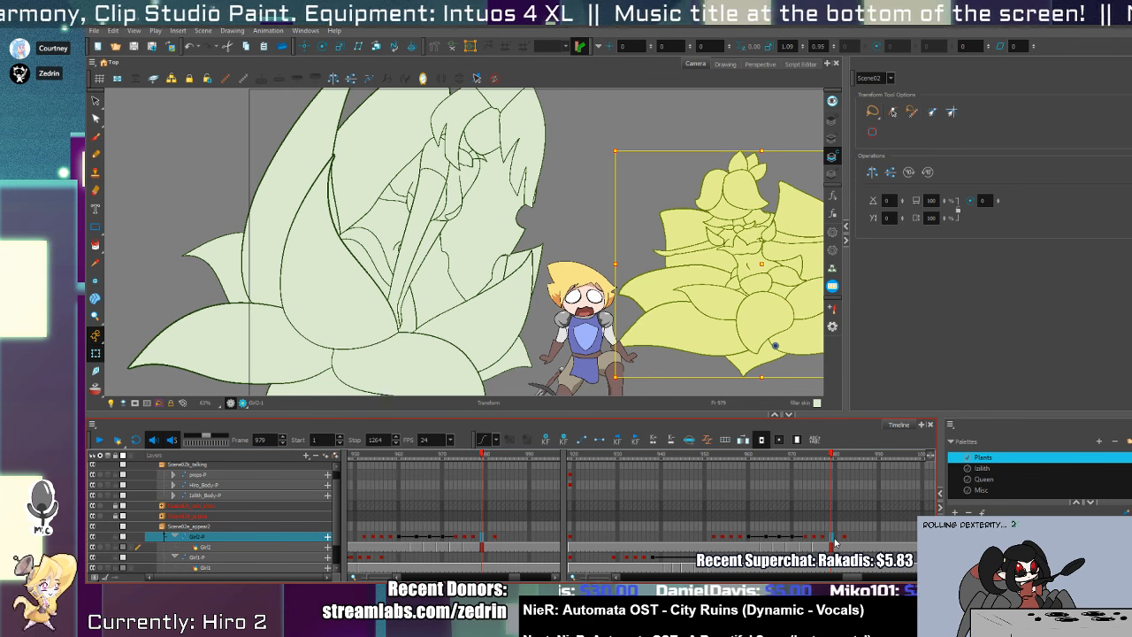
key(ctrl+z)
drag(766, 141, 768, 136)
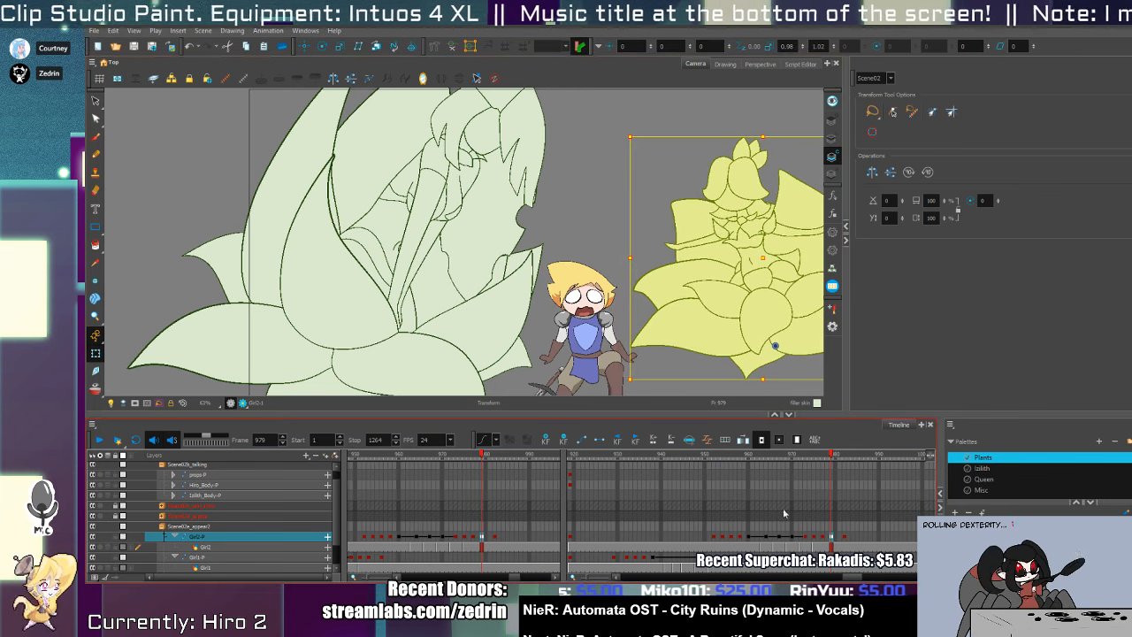
- Play back the rocking, growth and bloom of the right-hand plant
click(763, 526)
click(102, 440)
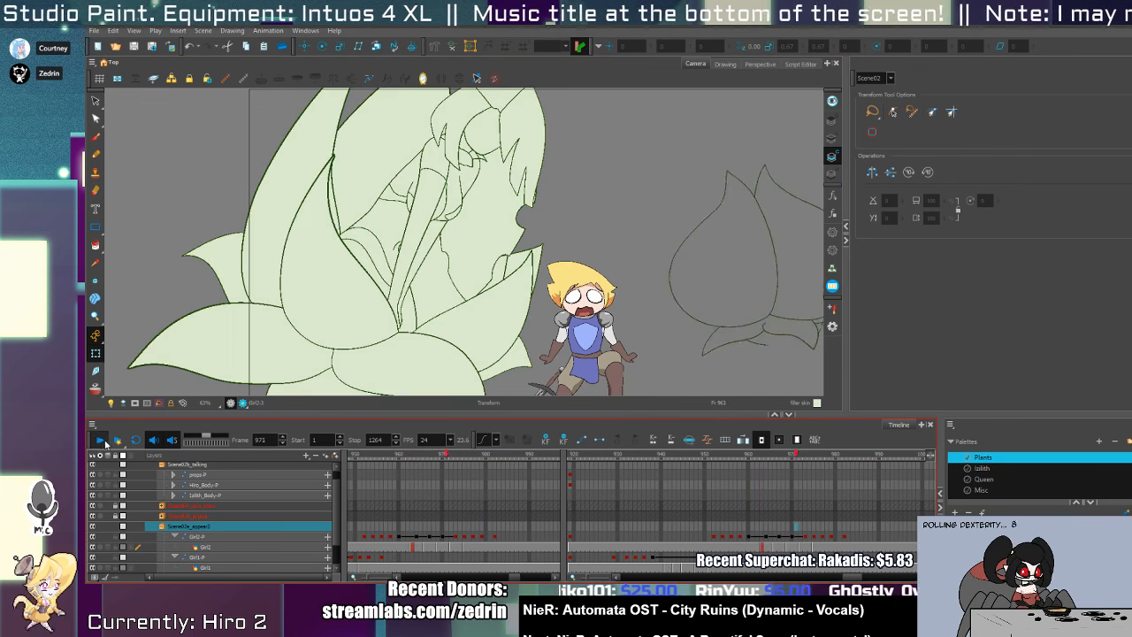
click(631, 527)
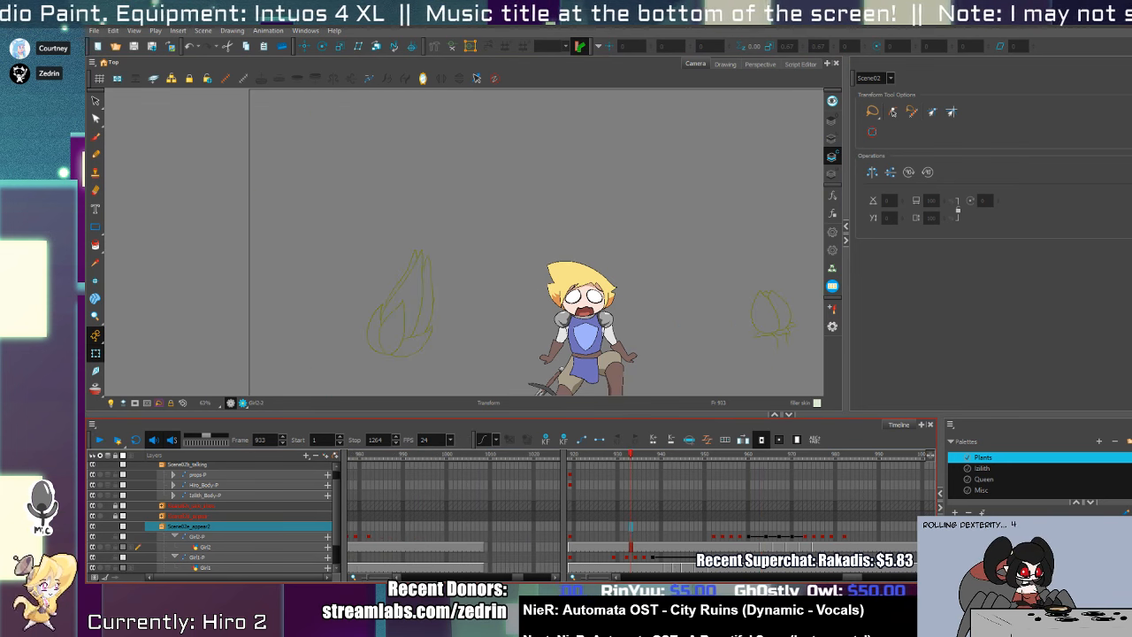
- Try resetting the left-hand figure's Girl1-P transform at frame 955
click(731, 557)
key(comma)
key(comma)
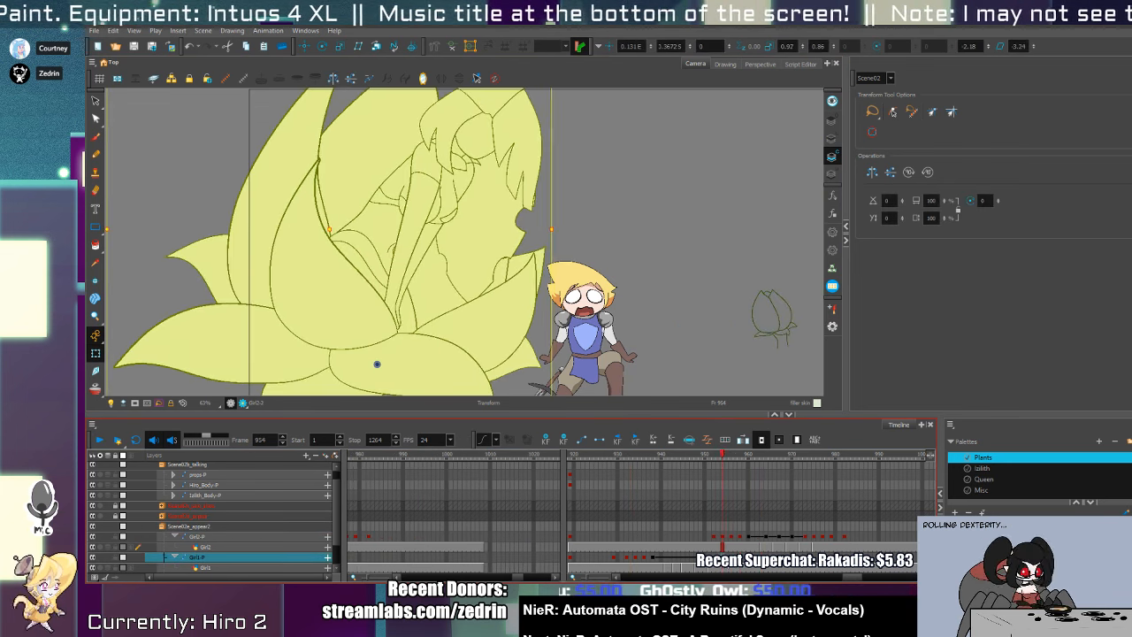
key(r)
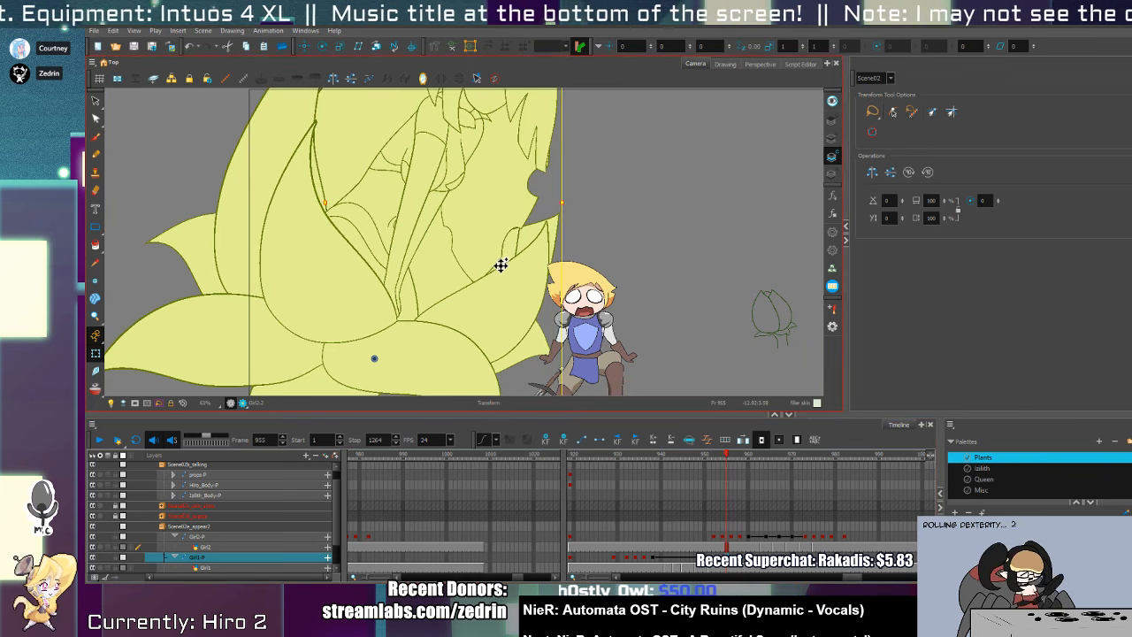
key(ctrl+z)
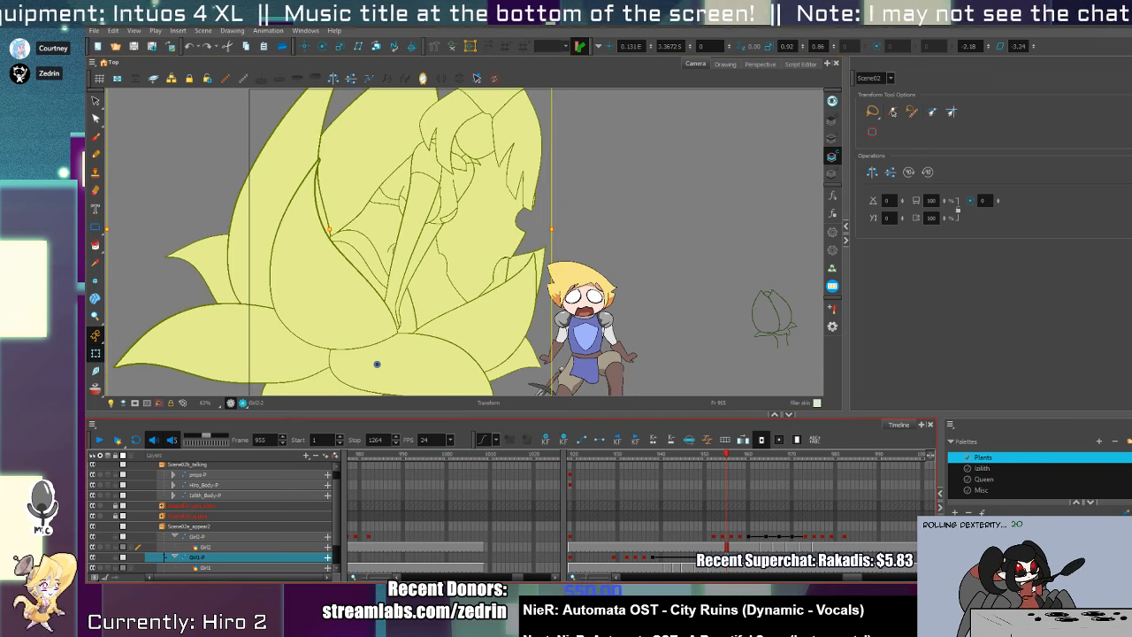
- Stretch the bloomed left-hand figure slightly on Girl1-P at frame 955, to a vertical scale of about 0.88
key(period)
key(period)
key(period)
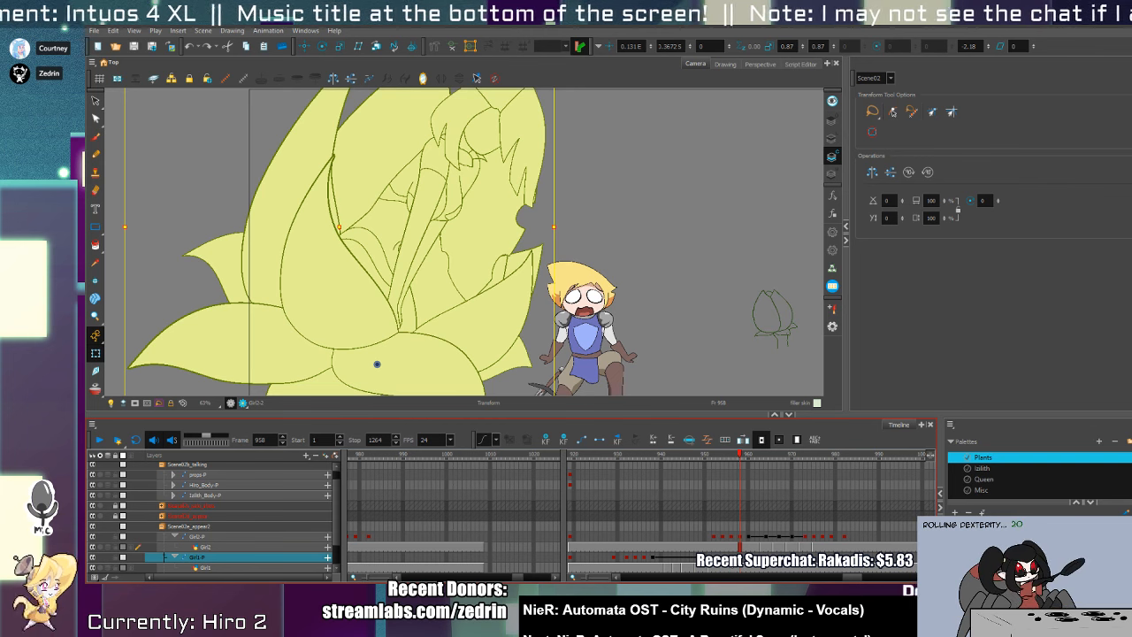
key(comma)
key(comma)
key(comma)
key(ctrl+space)
drag(495, 265, 480, 239)
key(space)
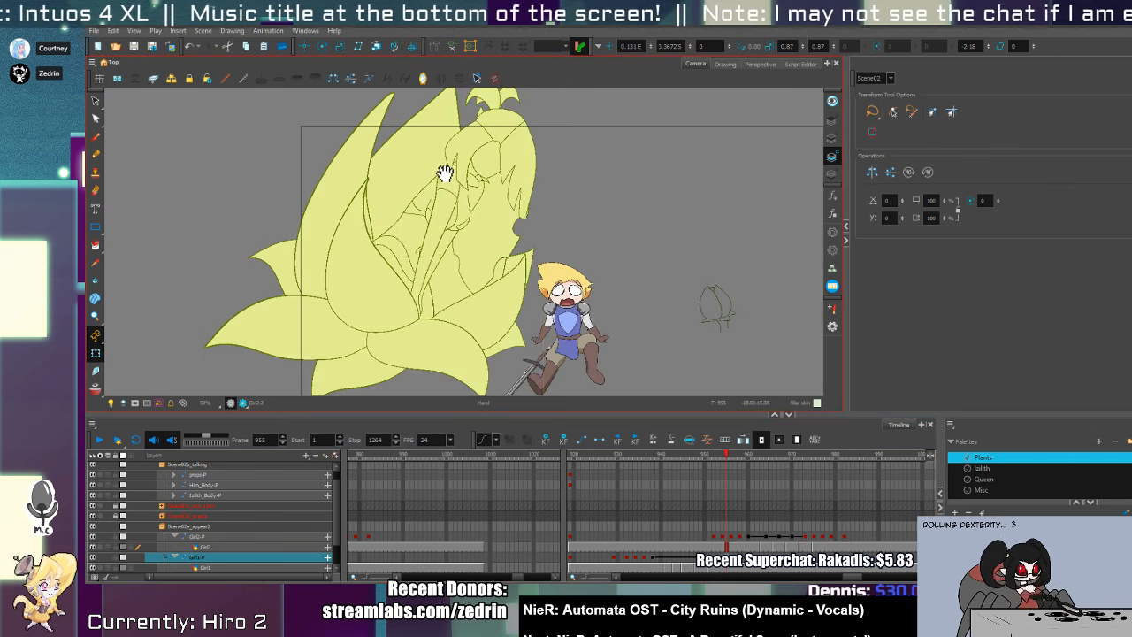
drag(445, 172, 465, 258)
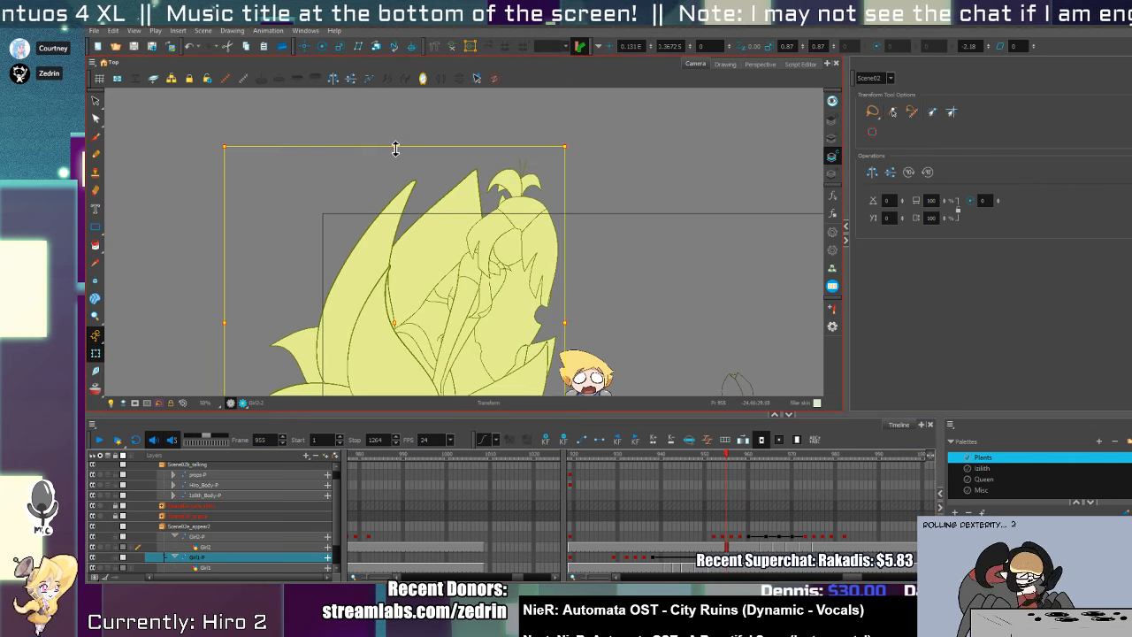
drag(396, 149, 396, 148)
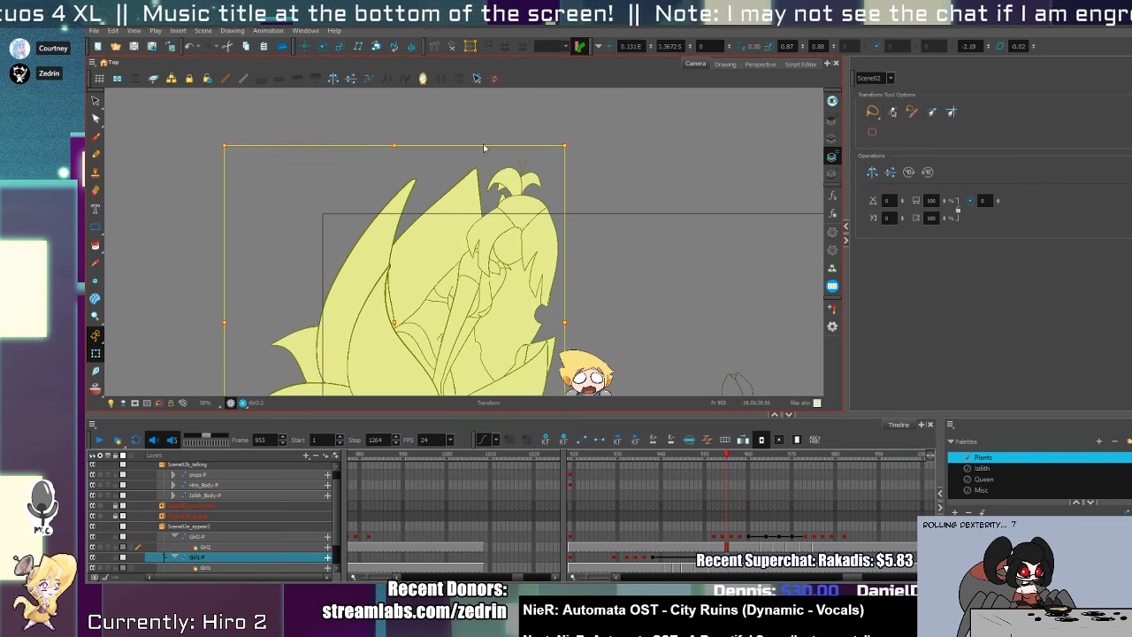
key(Escape)
- Skew the left-hand figure's Girl1 drawing slightly and narrow it at frame 955, and play back from the first Girl1-P keyframe
click(479, 235)
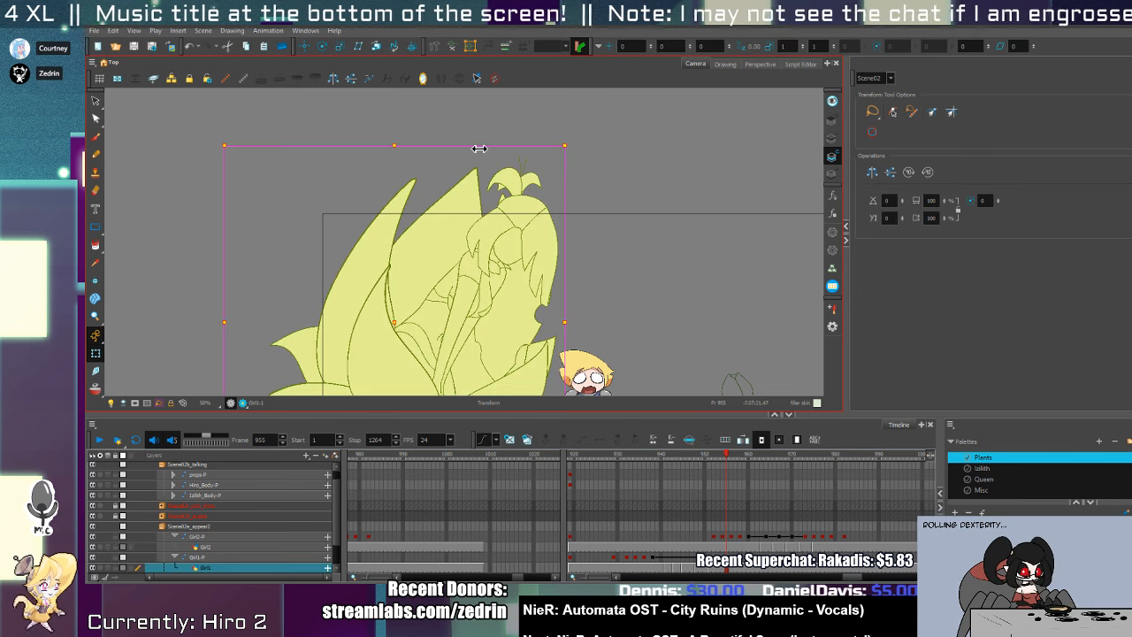
drag(483, 149, 485, 149)
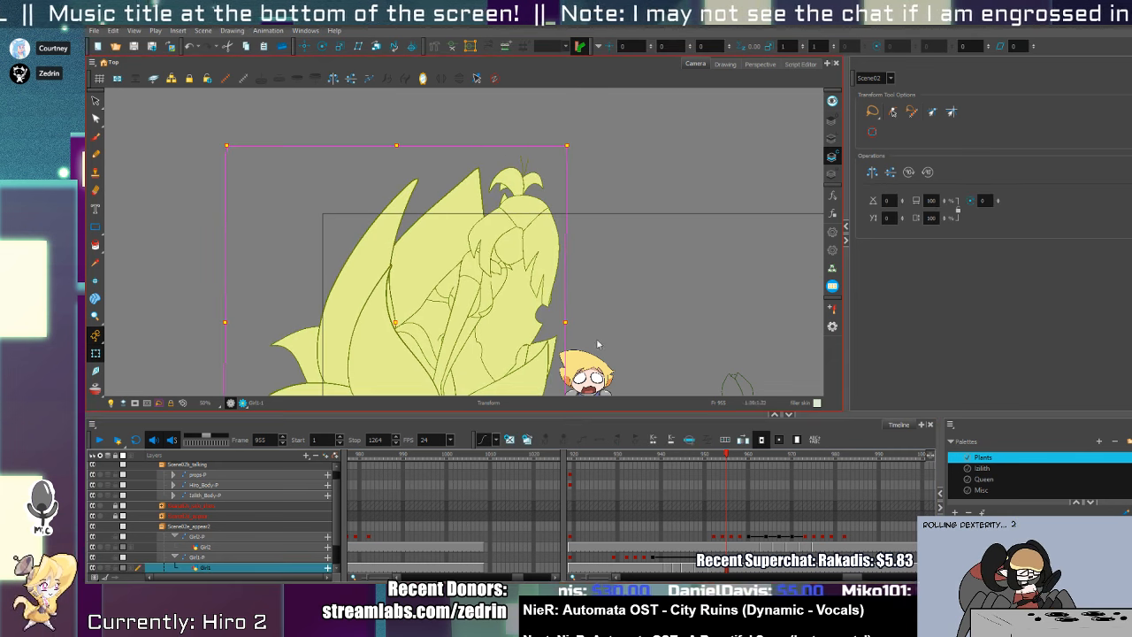
drag(229, 325, 233, 324)
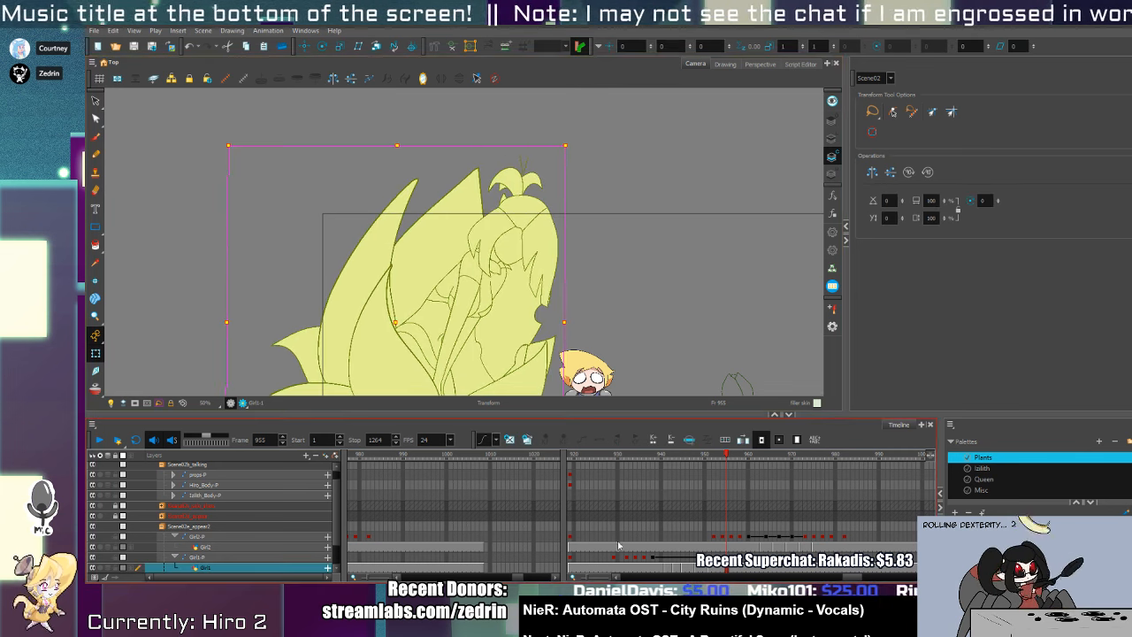
click(571, 559)
click(115, 441)
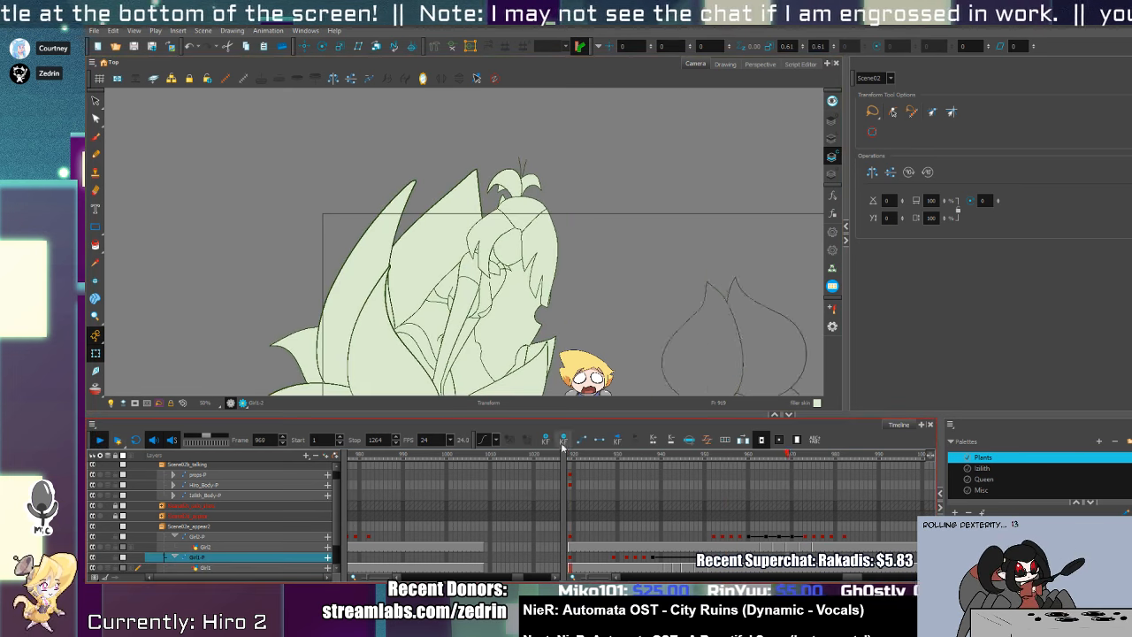
- Compare the growth of both figures by playing and scrubbing around the Girl1-P keyframe at frame 938 and the Girl2-P keyframe at 960
click(648, 564)
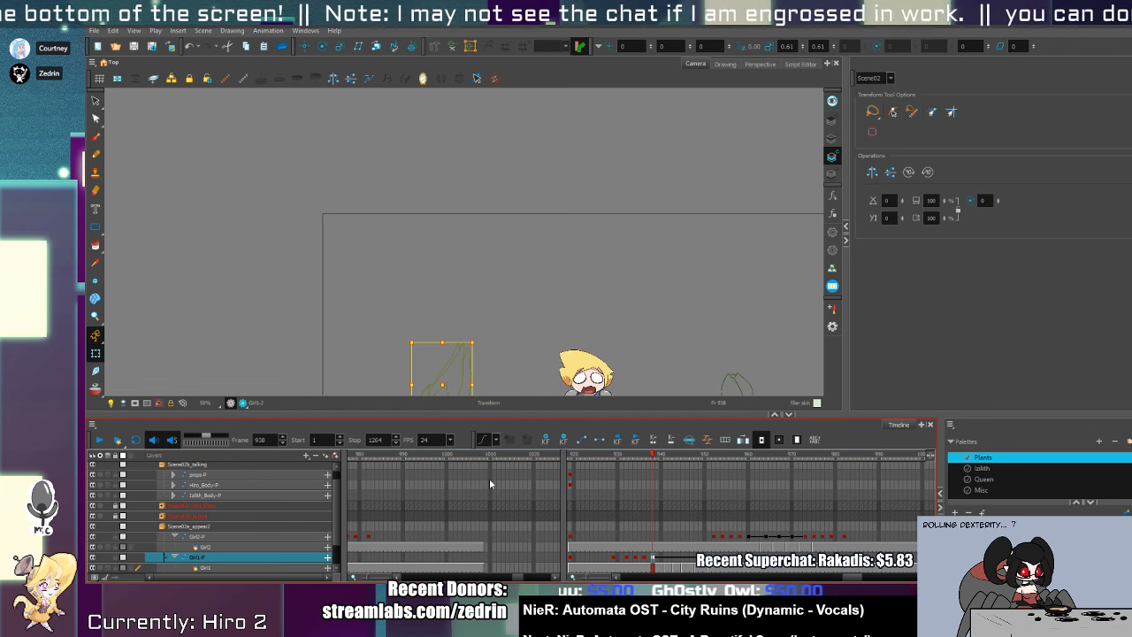
mouse_move(749, 538)
mouse_down()
mouse_move(775, 540)
mouse_move(751, 534)
mouse_up()
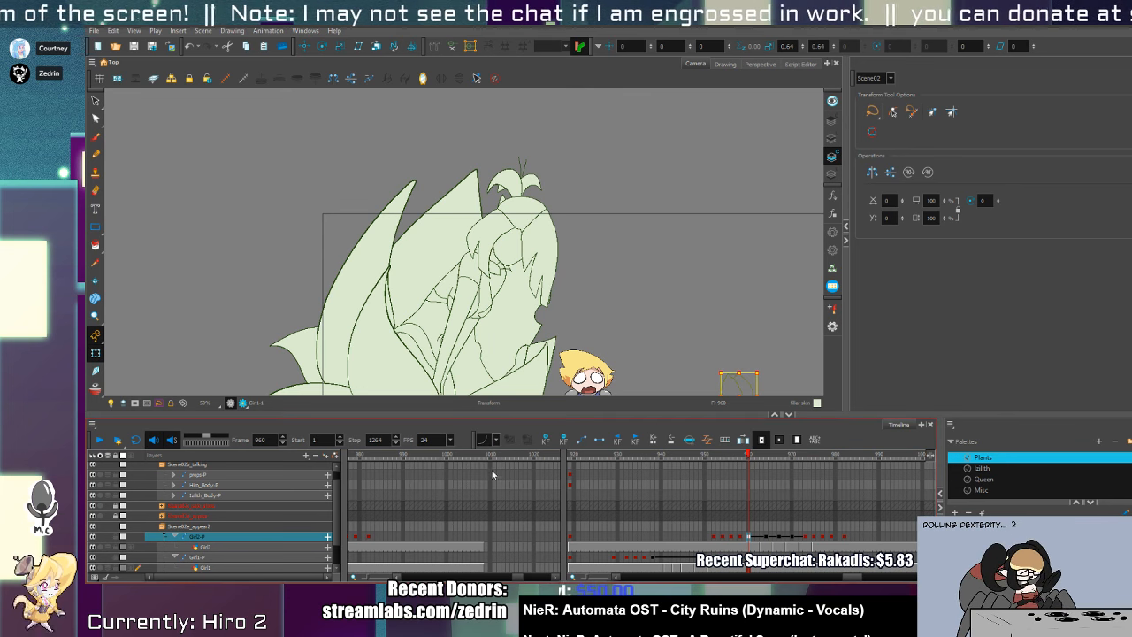
click(604, 547)
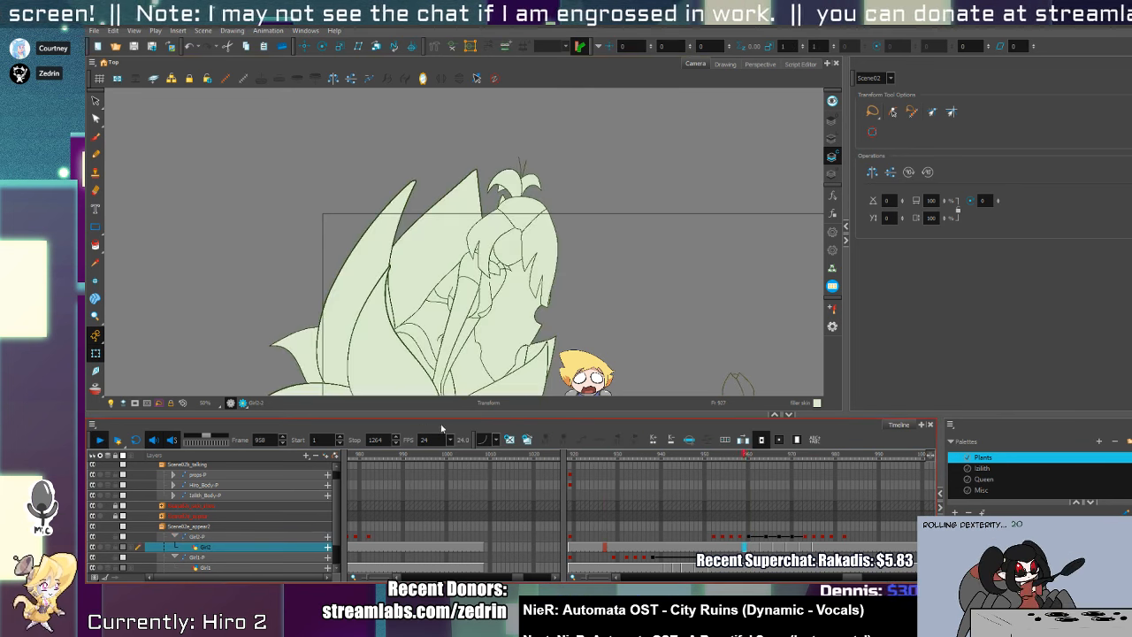
click(658, 560)
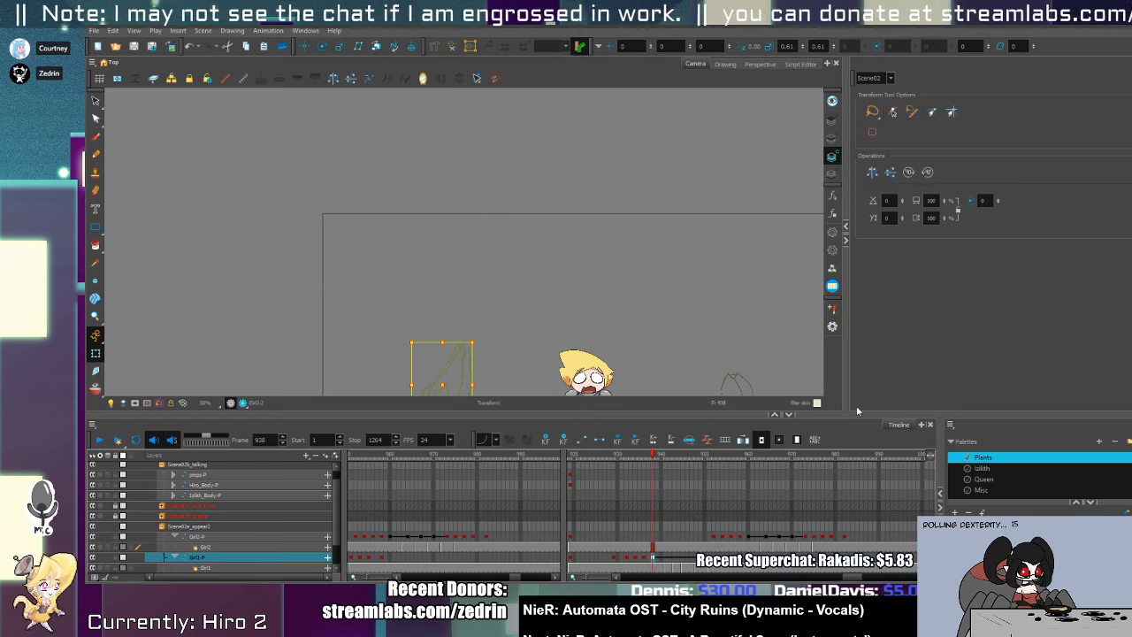
click(662, 455)
mouse_move(663, 455)
mouse_down()
mouse_move(733, 489)
mouse_move(641, 509)
mouse_move(731, 511)
mouse_move(668, 519)
mouse_move(685, 520)
mouse_up()
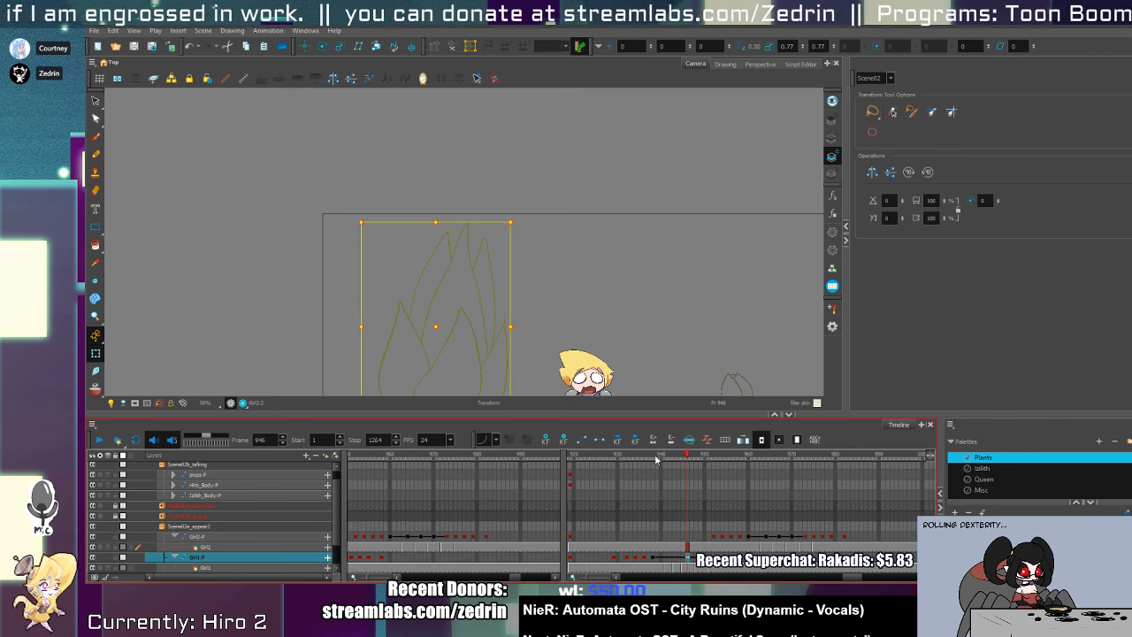
click(601, 458)
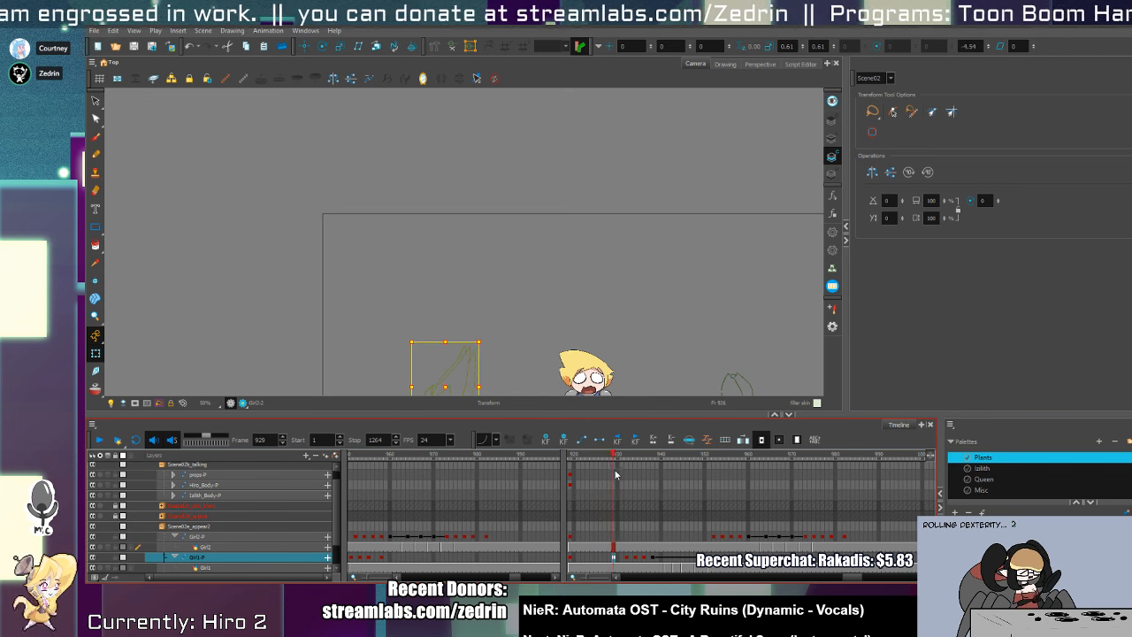
- Clear the in-between Girl2-P keyframes so the right-hand figure's growth runs directly from frame 960 to 975
mouse_move(617, 475)
mouse_down()
mouse_move(743, 523)
mouse_move(779, 517)
mouse_move(761, 536)
mouse_move(793, 537)
mouse_up()
click(750, 539)
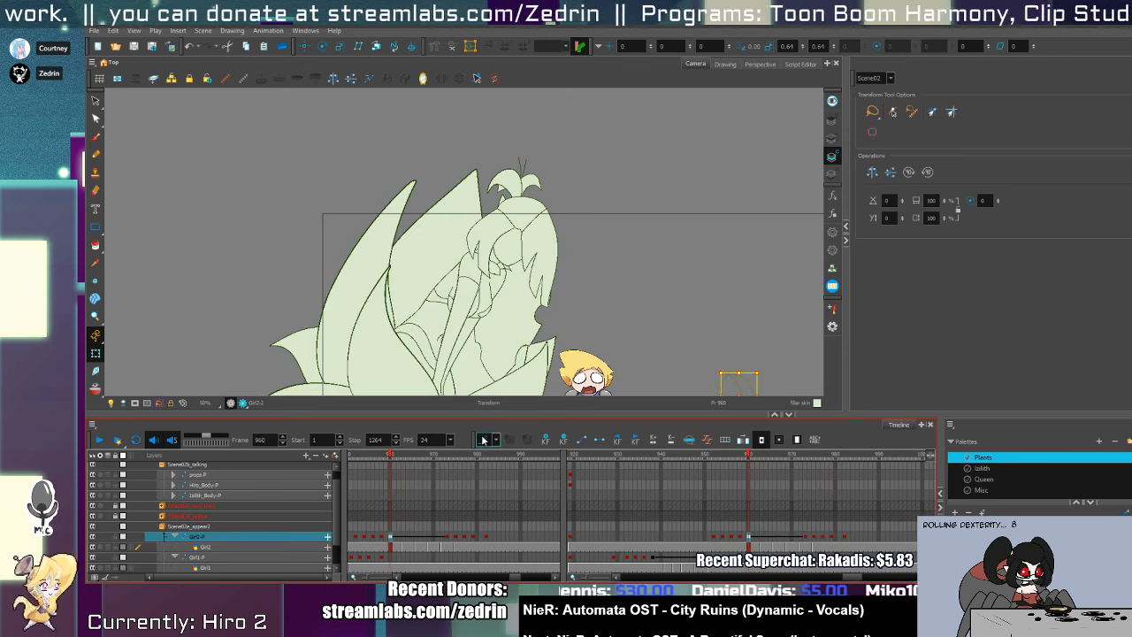
mouse_move(749, 458)
mouse_down()
mouse_move(861, 499)
mouse_move(796, 506)
mouse_move(844, 531)
mouse_move(806, 536)
mouse_move(815, 538)
mouse_up()
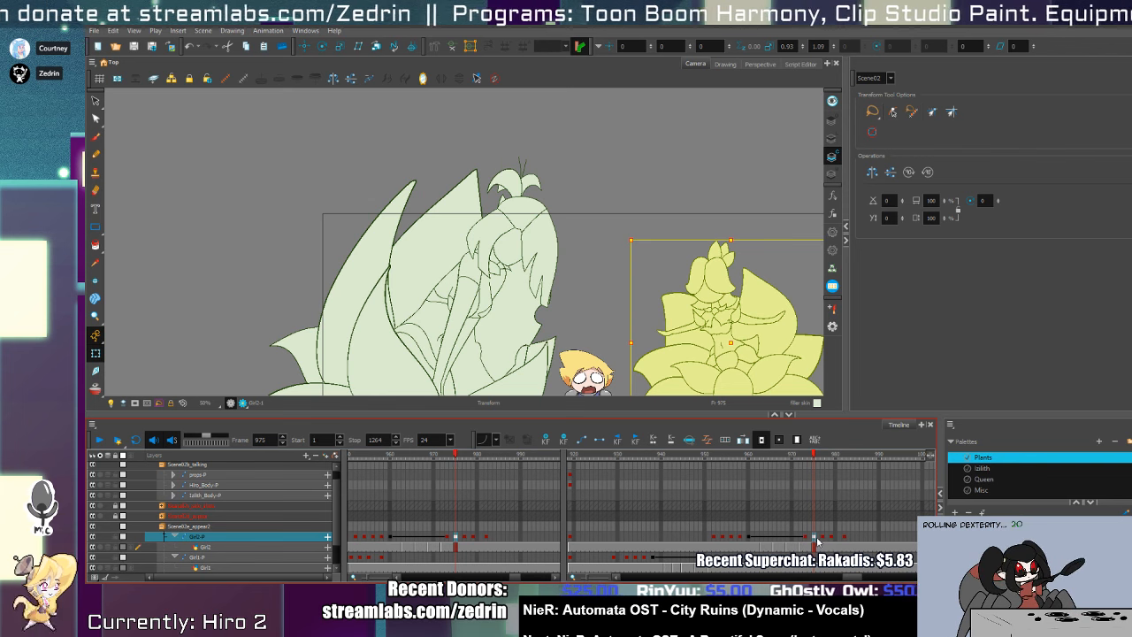
- Stretch the right-hand figure at the Girl2-P keyframe on frame 975 to a vertical scale of about 1.13, and shift the following keyframes one frame later
drag(823, 539, 805, 539)
click(814, 537)
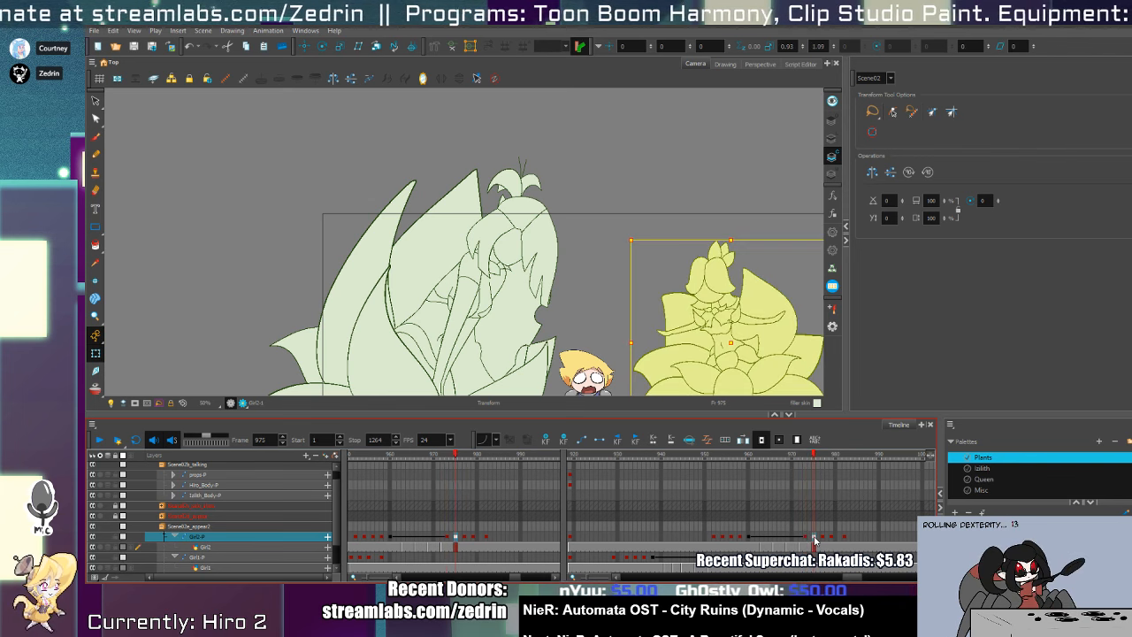
drag(736, 245, 735, 237)
drag(823, 537, 840, 540)
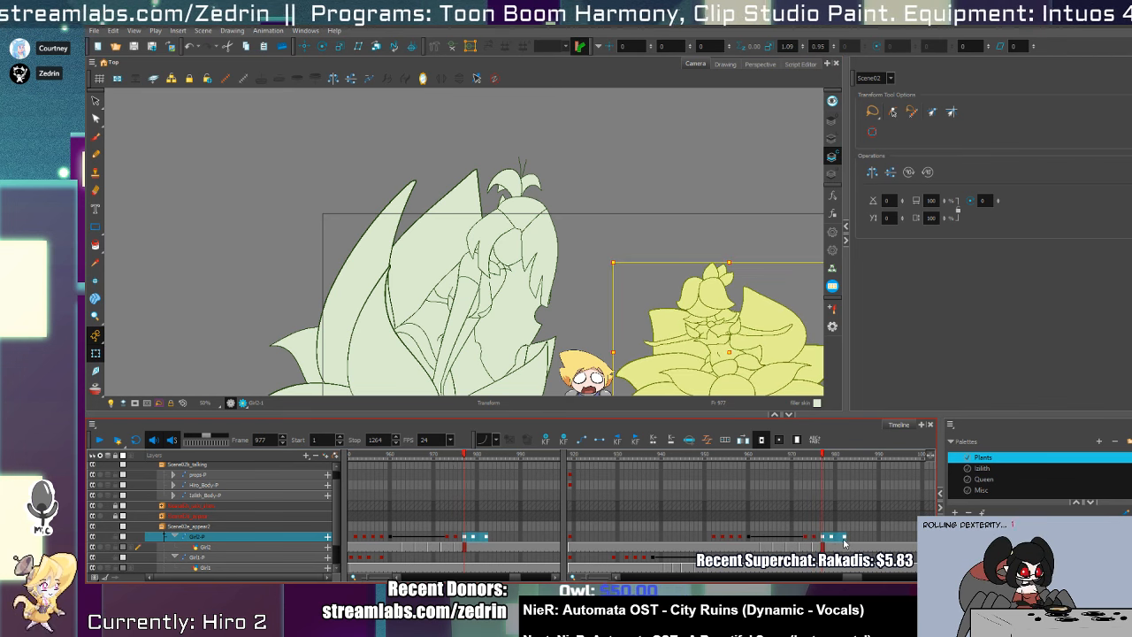
click(821, 546)
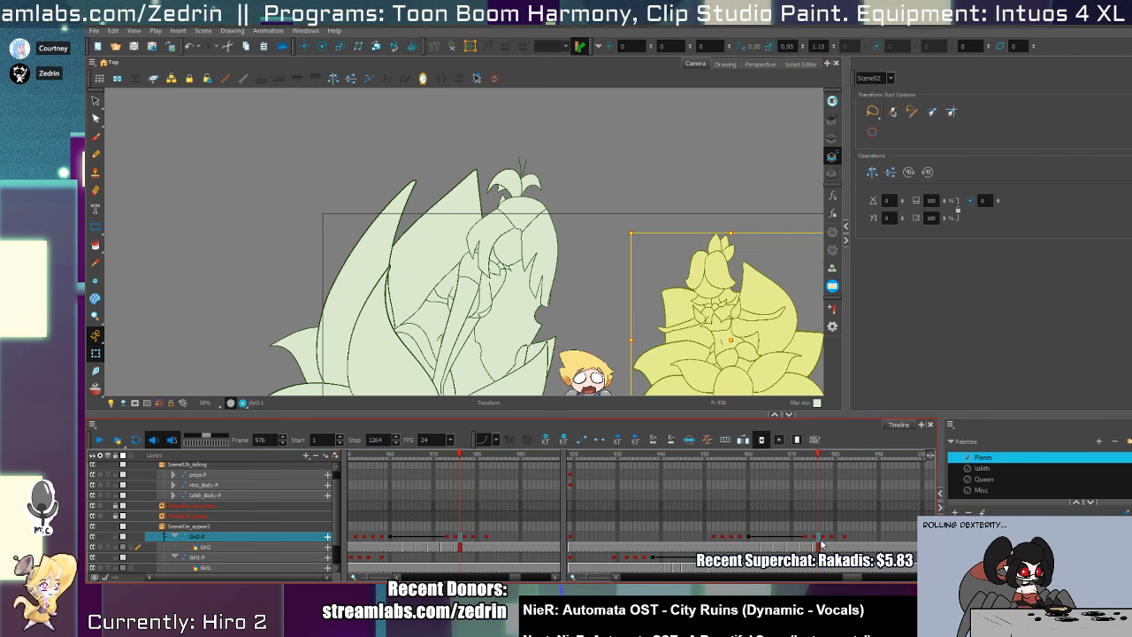
- Play back the opening of both plant figures from frame 923
click(713, 558)
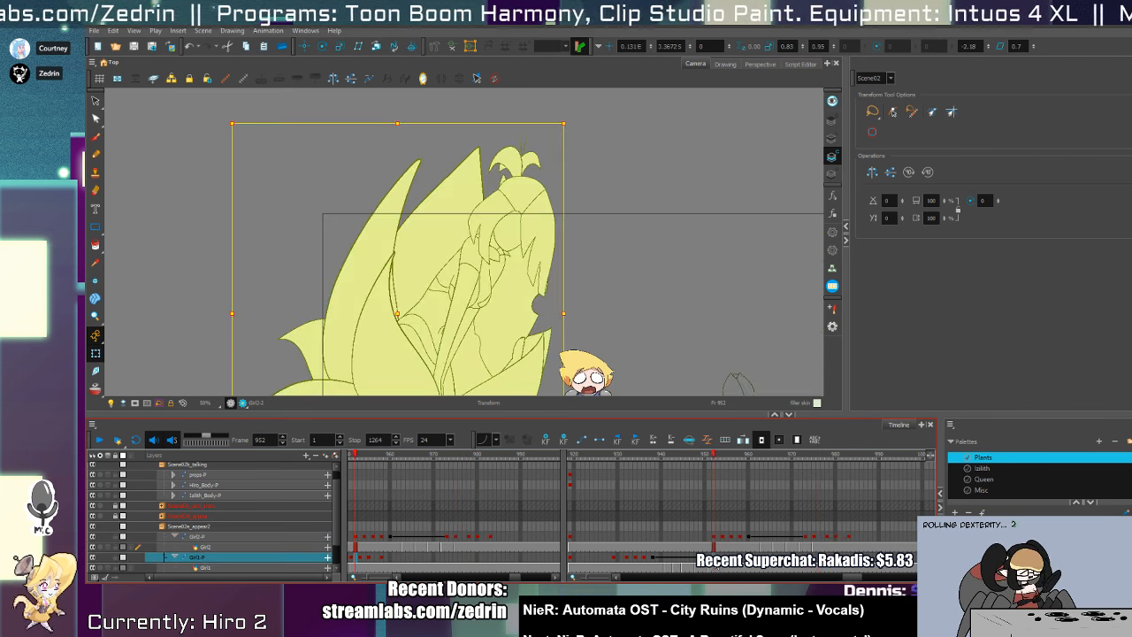
click(589, 557)
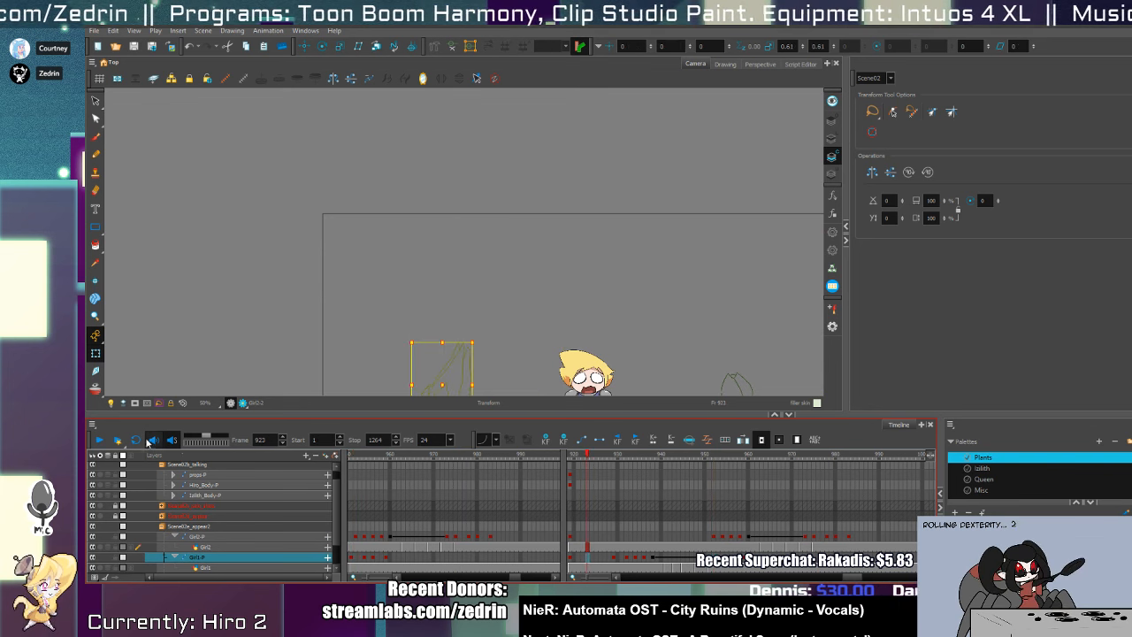
click(100, 440)
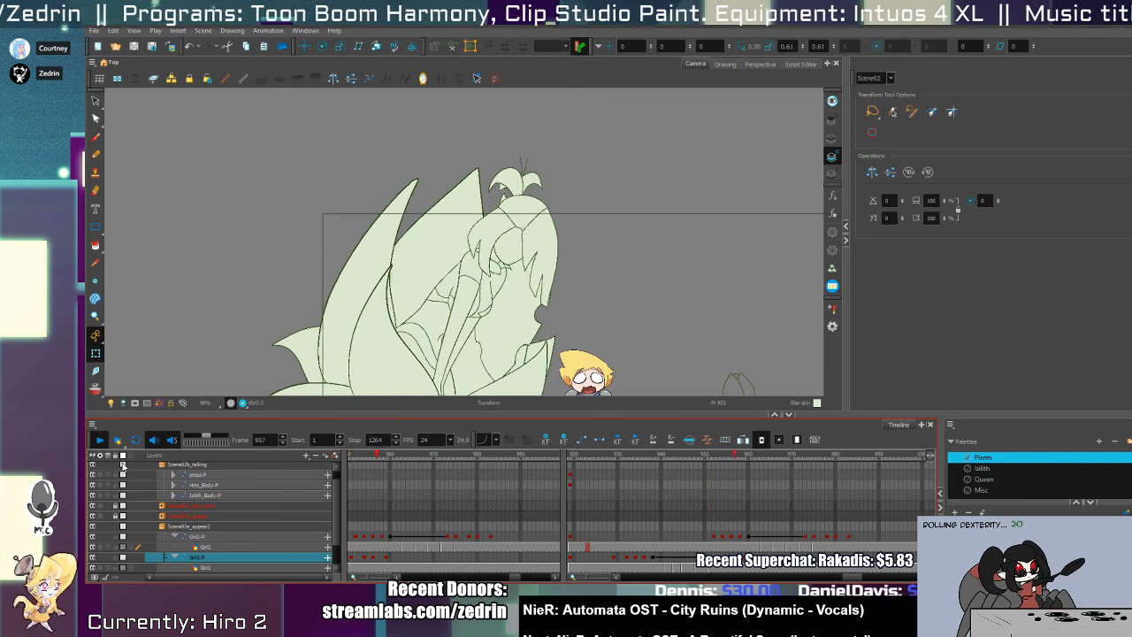
click(710, 536)
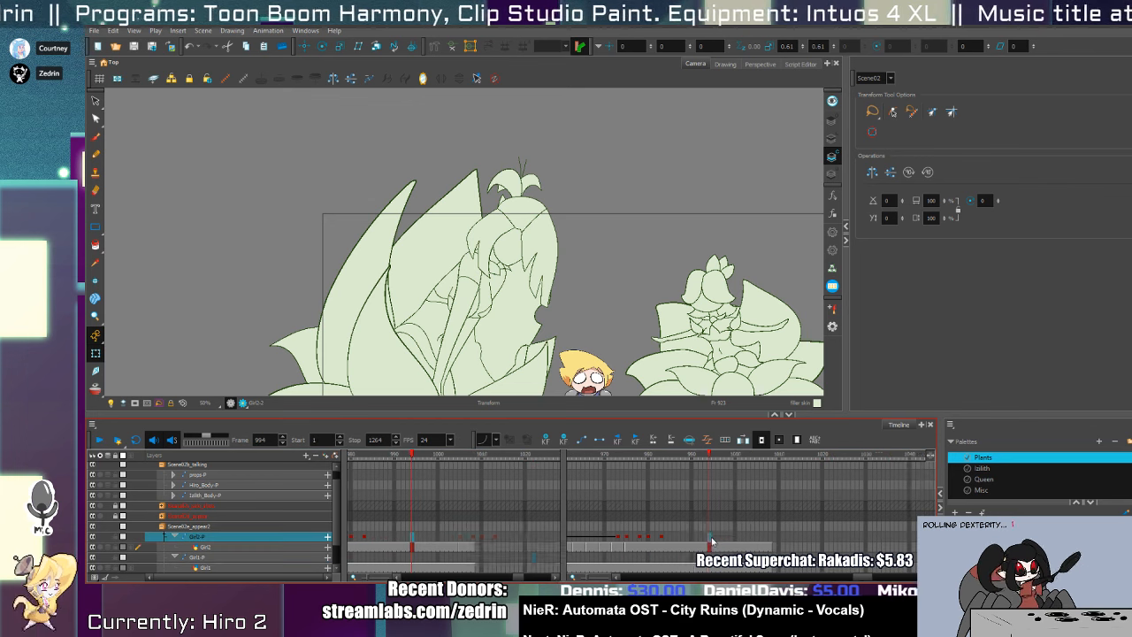
click(658, 500)
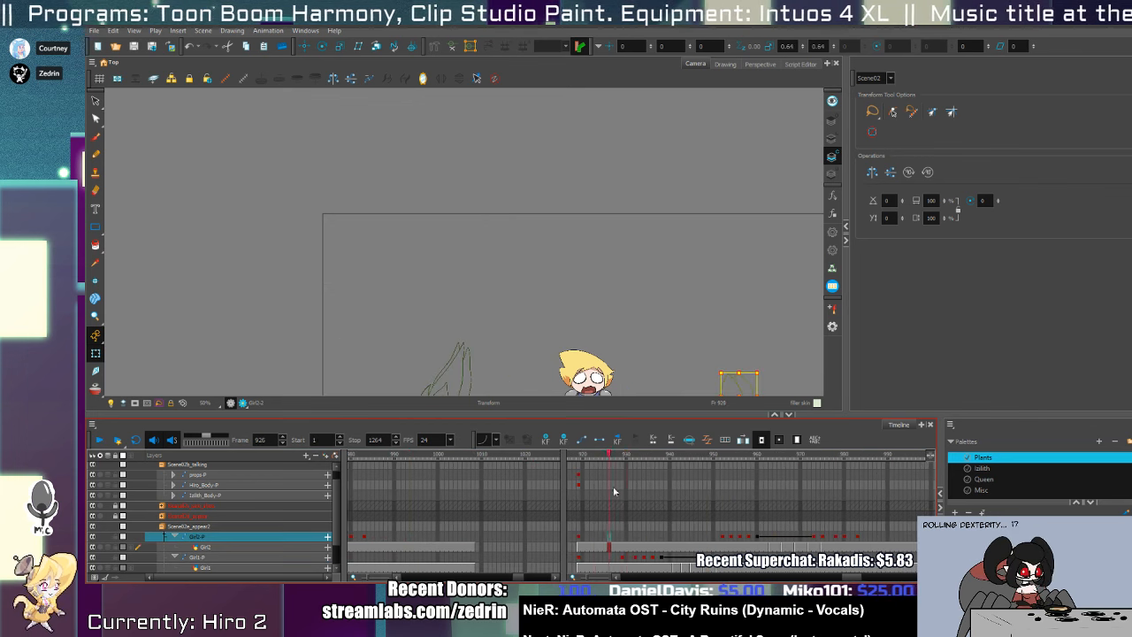
- Rotate the right-hand bud to -7.5° on Girl2-P at frame 949, and play the scene back from frame 923
mouse_move(657, 500)
mouse_down()
mouse_move(700, 498)
mouse_move(717, 514)
mouse_move(711, 541)
mouse_up()
drag(675, 374, 635, 291)
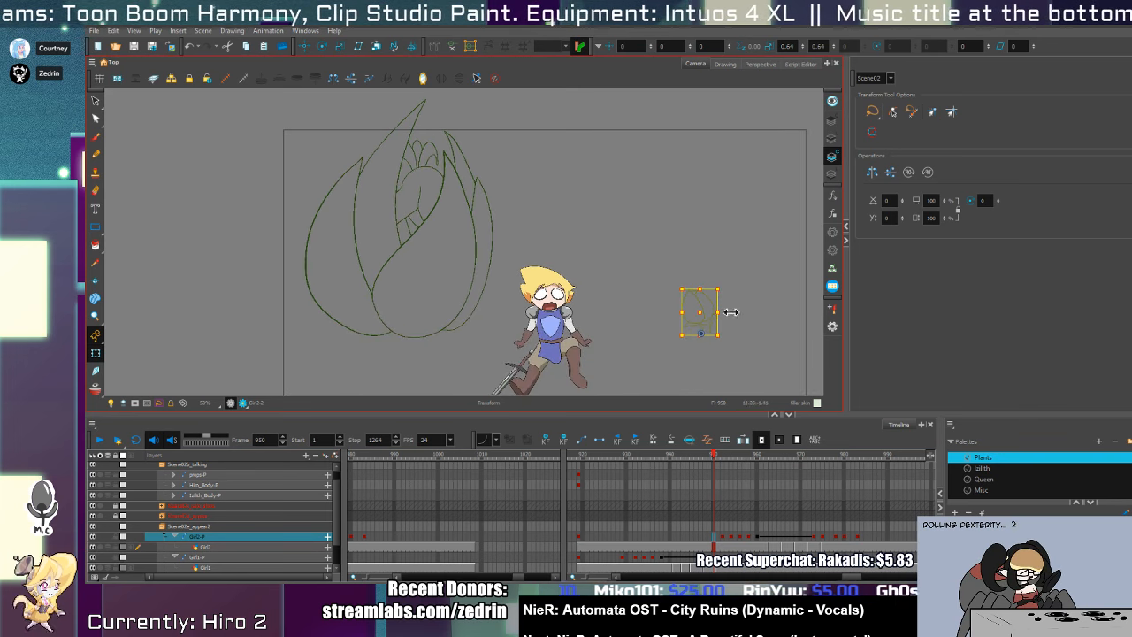
click(740, 468)
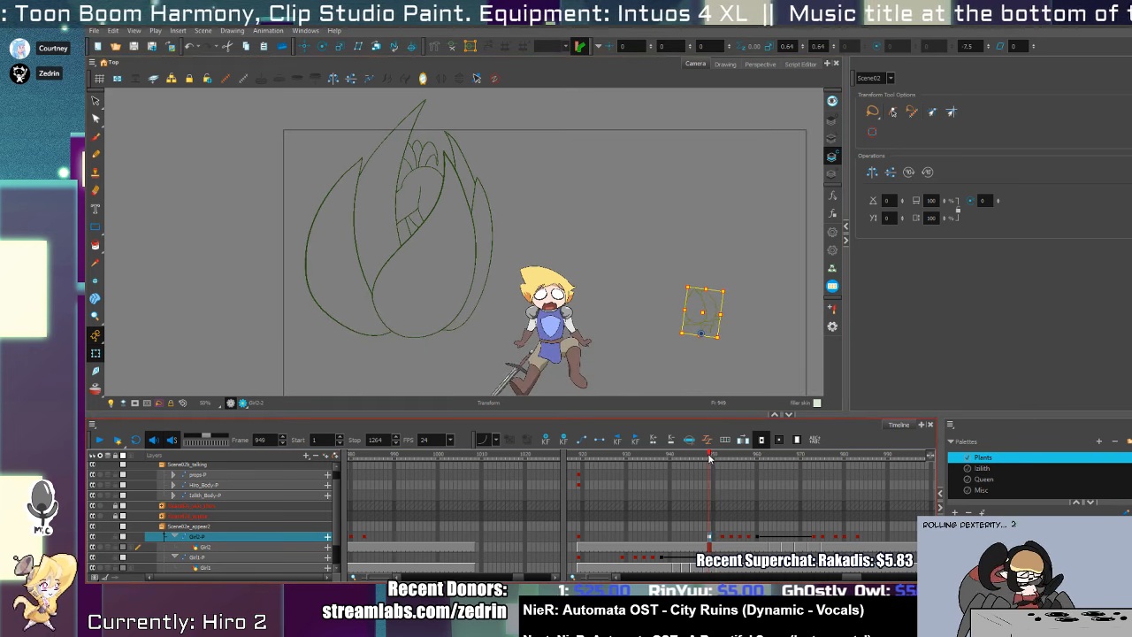
mouse_move(740, 468)
mouse_down()
mouse_move(682, 490)
mouse_move(756, 510)
mouse_move(867, 495)
mouse_move(595, 503)
mouse_up()
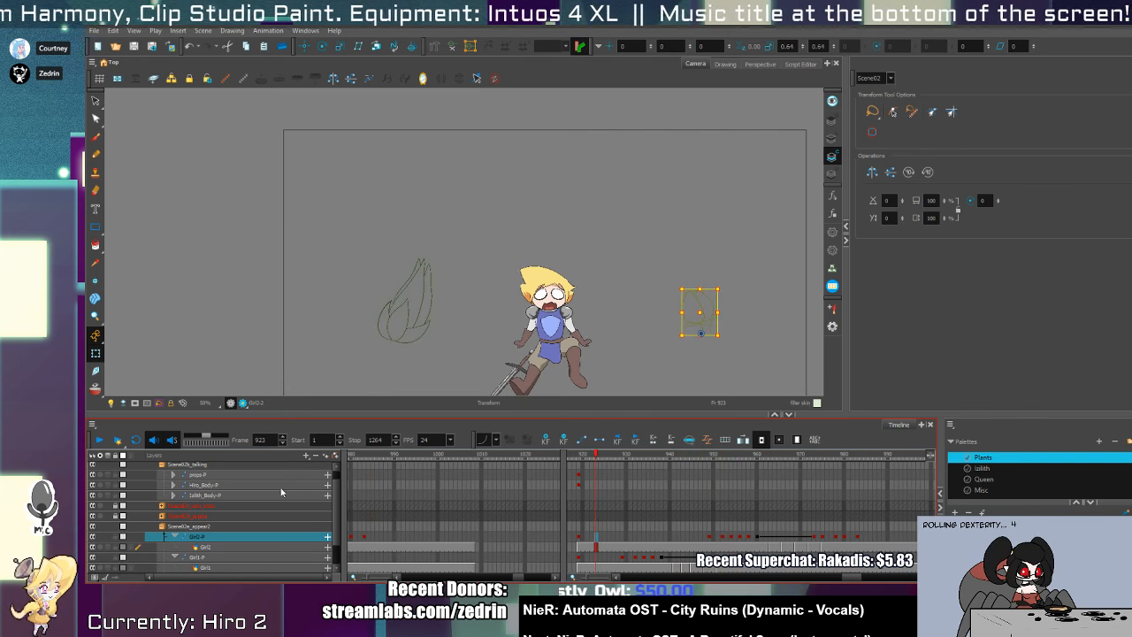
click(100, 441)
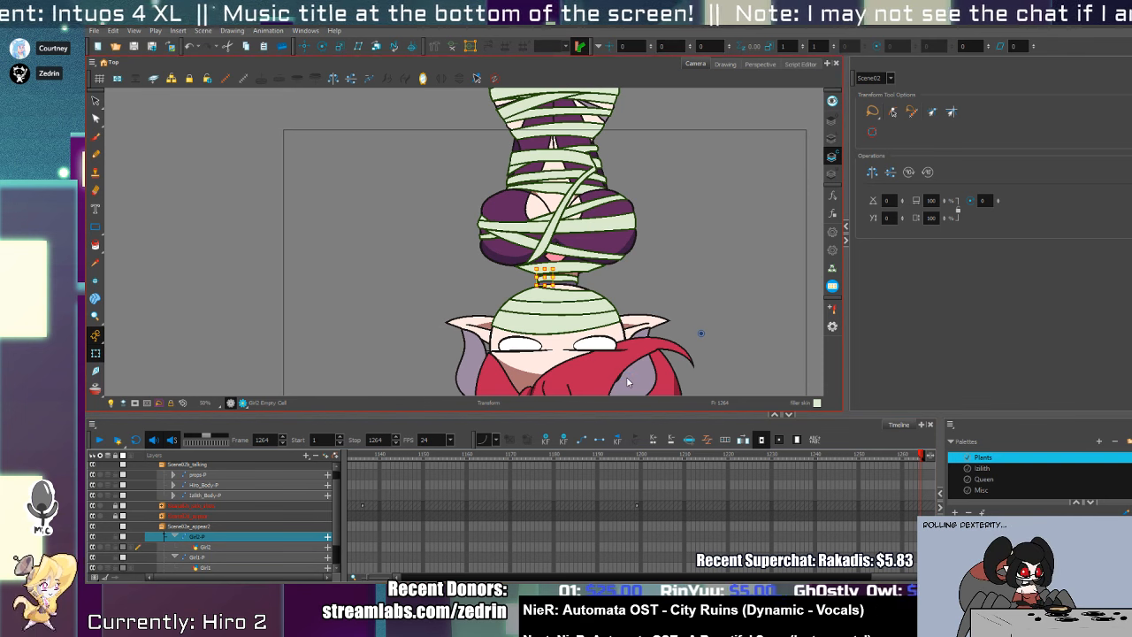
- Examine the large plant character in its flower between about frames 859 and 897
scroll(409, 307, down, 3)
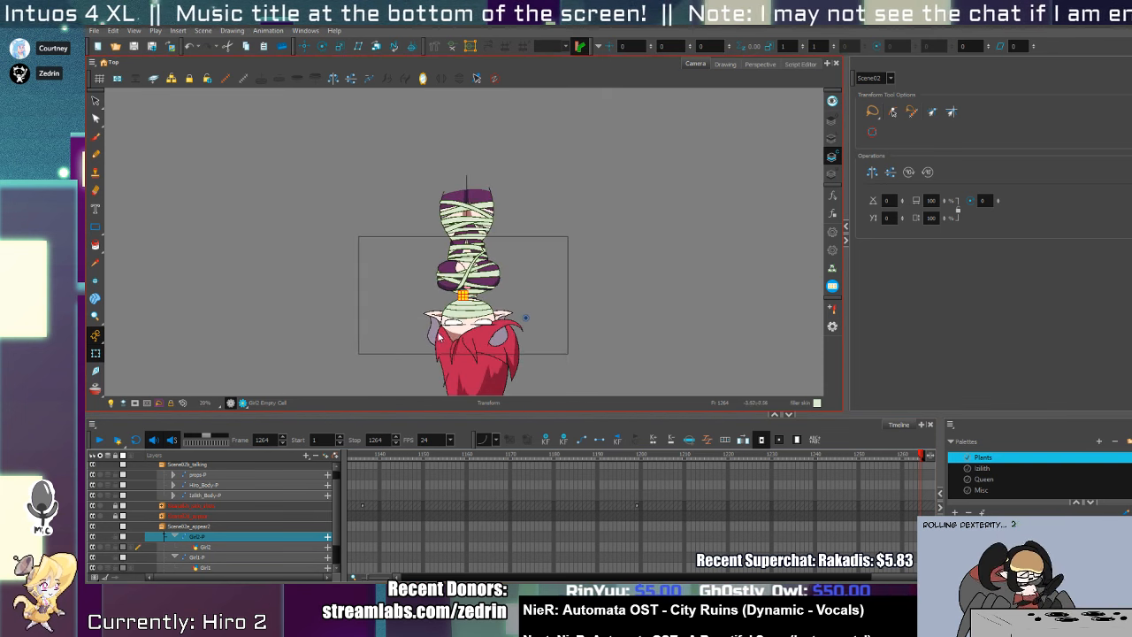
mouse_move(551, 456)
mouse_down()
mouse_move(231, 466)
mouse_move(540, 456)
mouse_up()
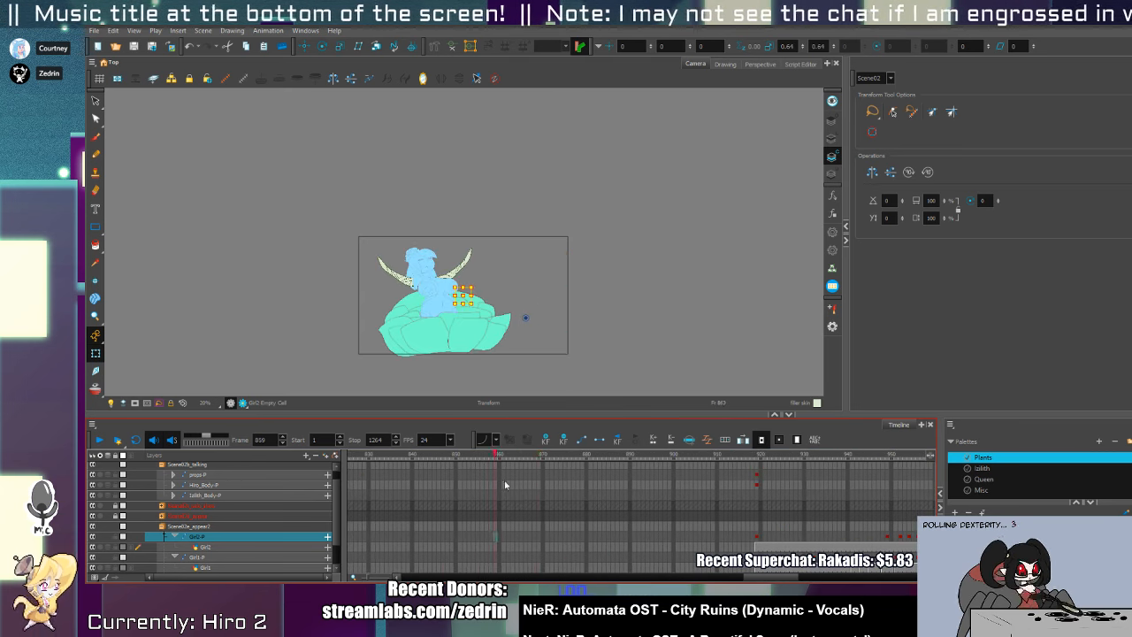
scroll(447, 345, up, 5)
scroll(450, 339, down, 2)
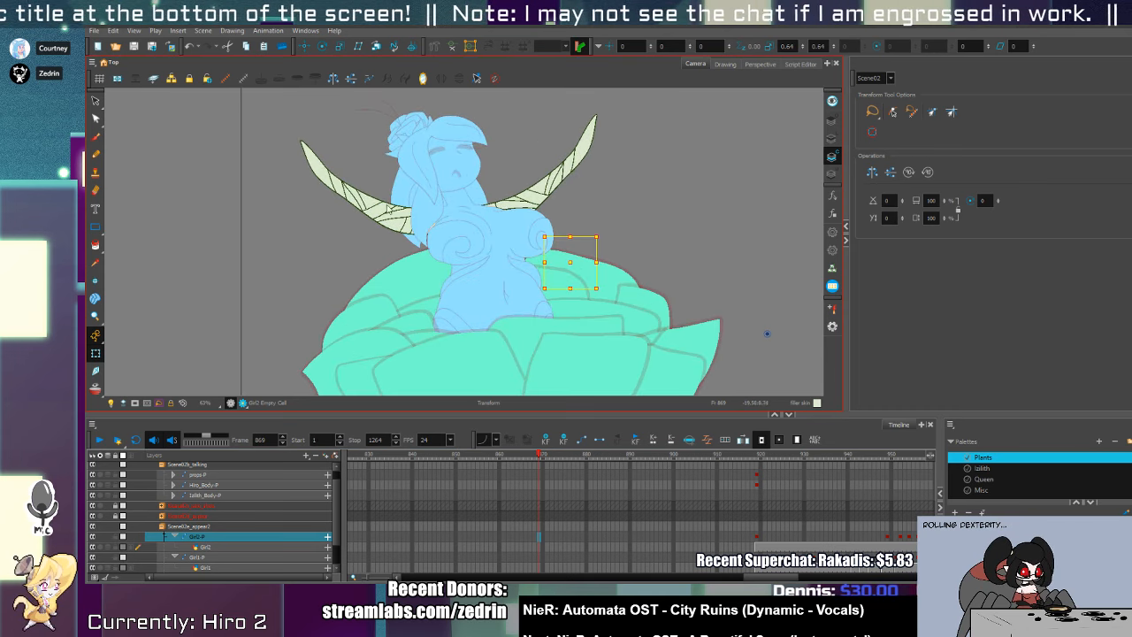
drag(538, 456, 862, 534)
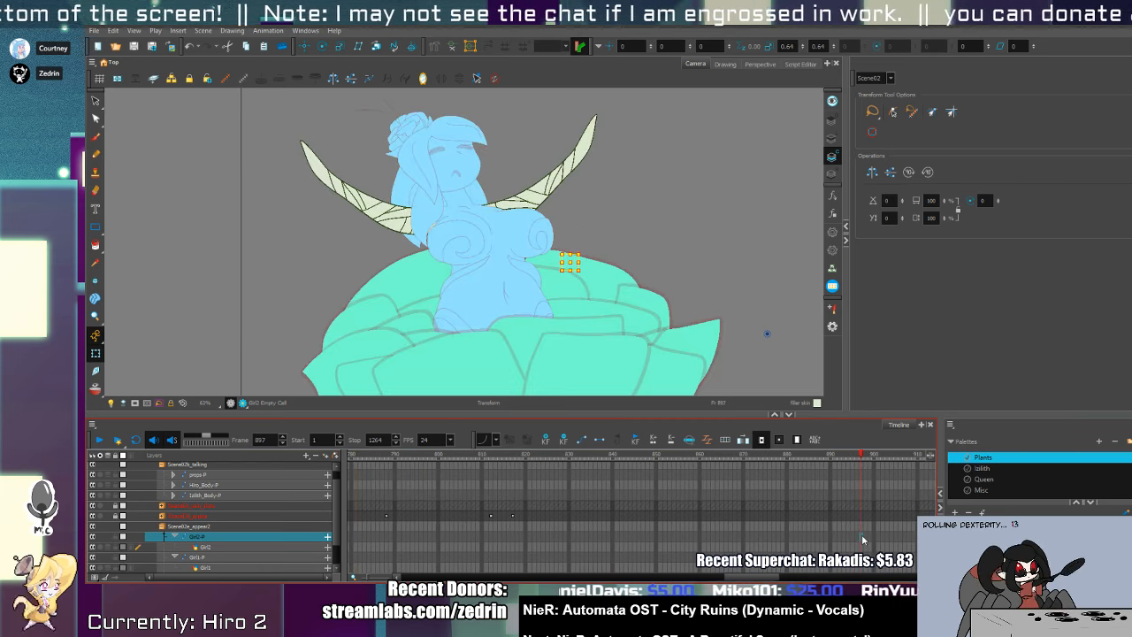
- Unlock all layers, select the large flower's PetalBacking drawing, and collapse the layer list to the scene groups
key(Escape)
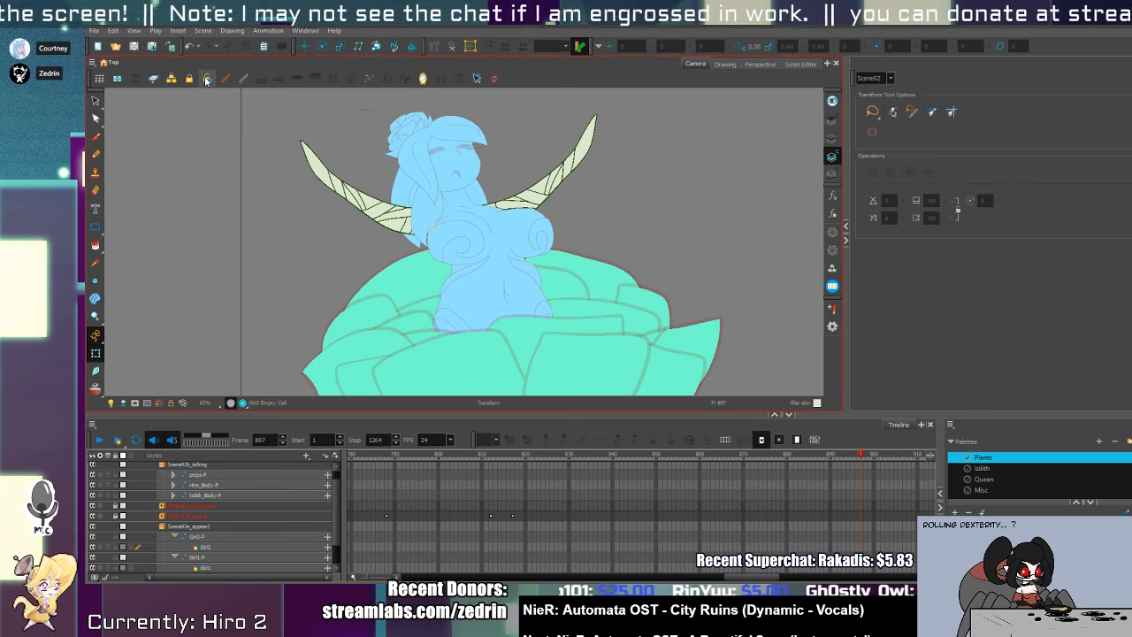
click(433, 307)
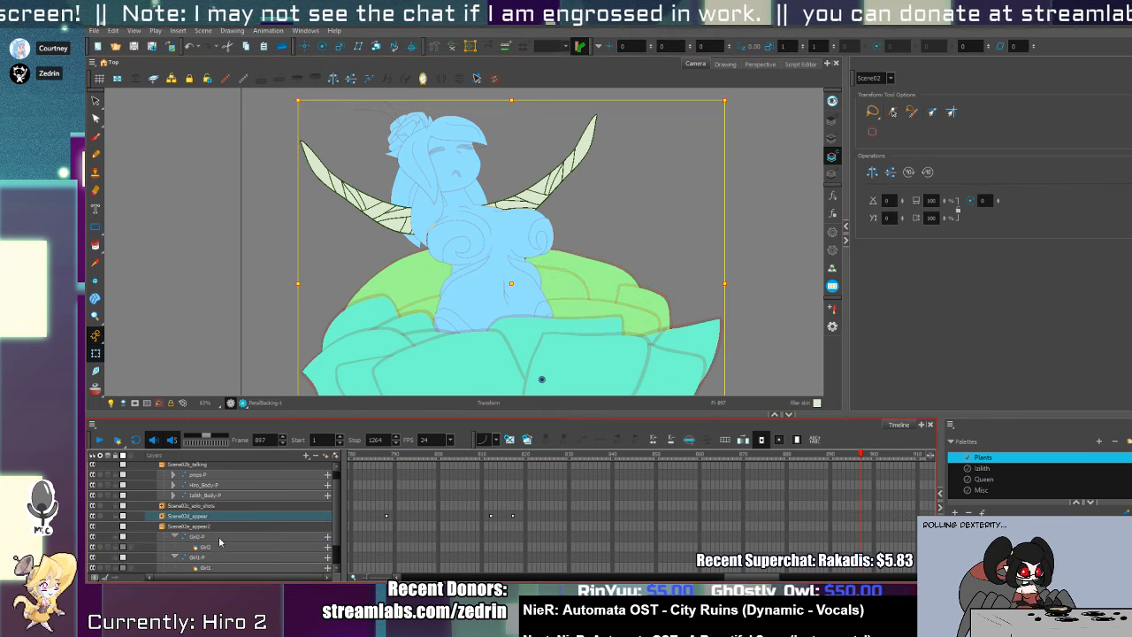
click(162, 516)
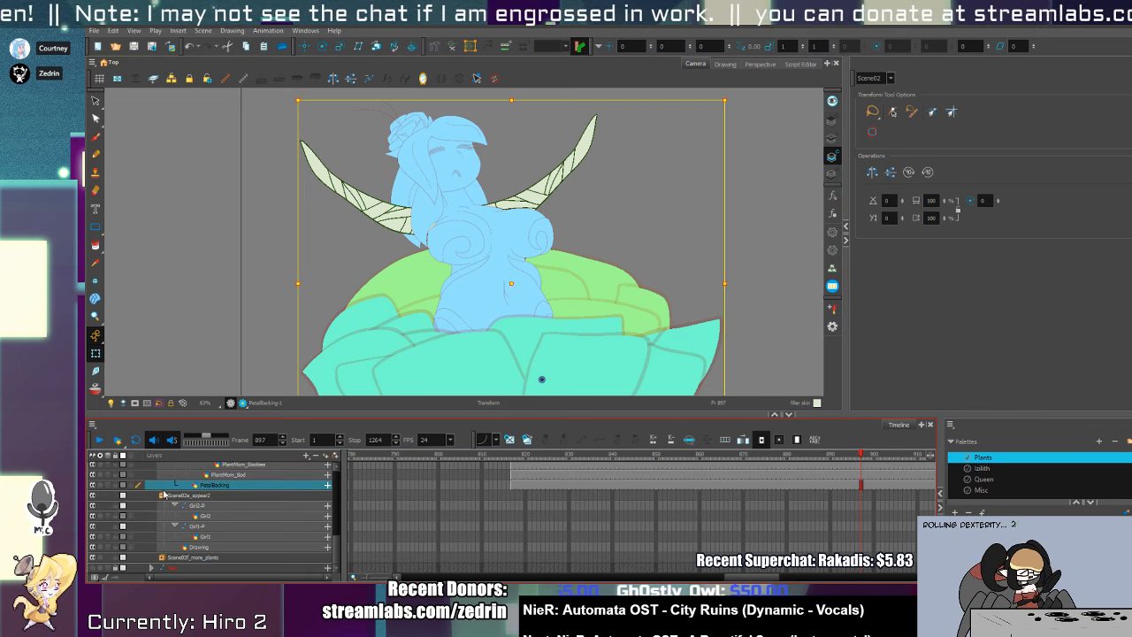
scroll(164, 491, up, 5)
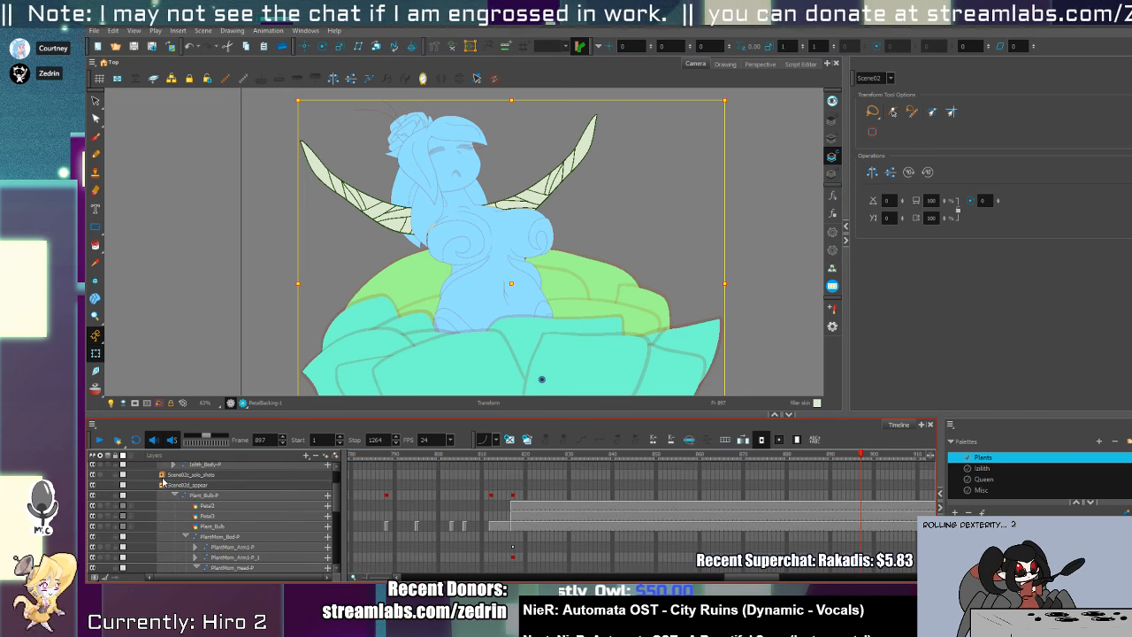
key(alt+minus)
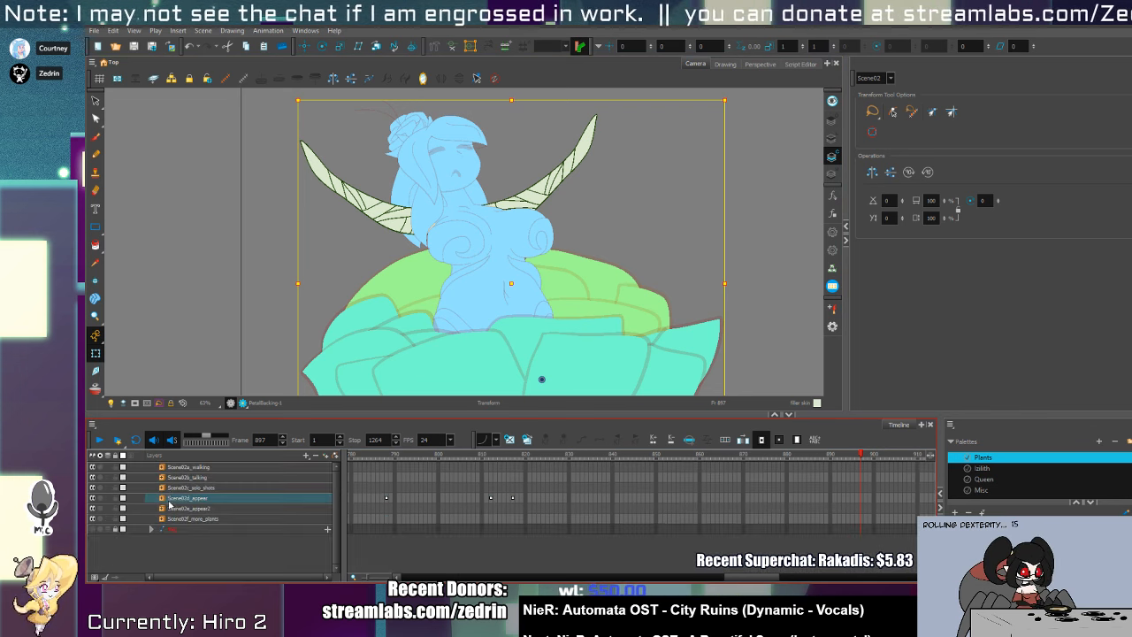
- Lock every other Scene02 group, from walking to more_plants, and expand Scene02d_appear
click(115, 508)
click(115, 519)
click(115, 488)
click(115, 477)
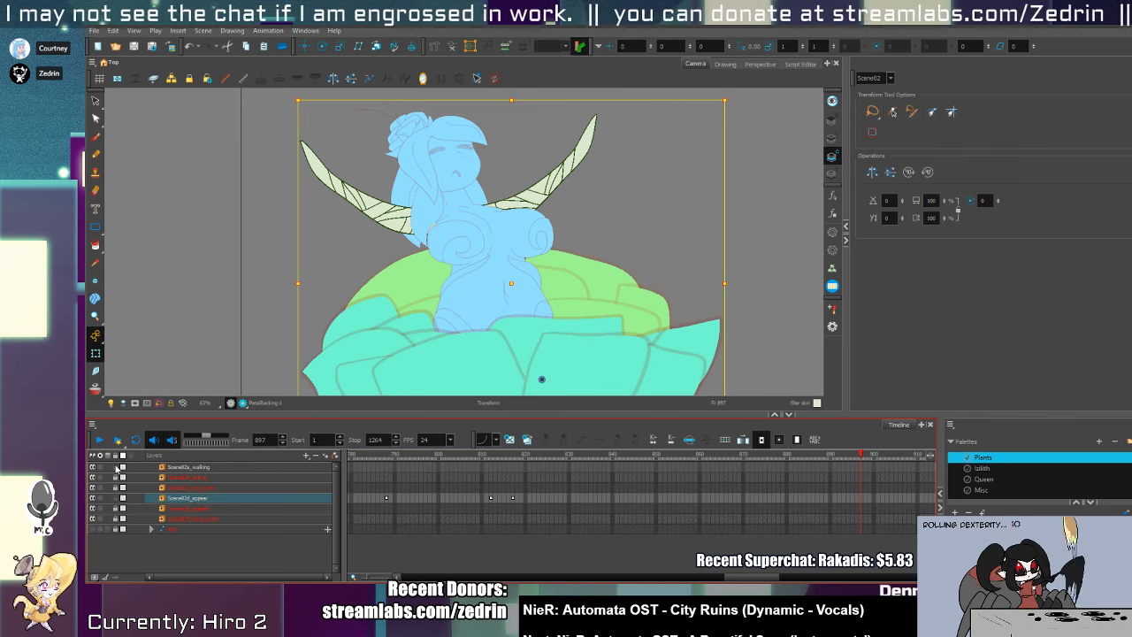
click(115, 467)
click(162, 498)
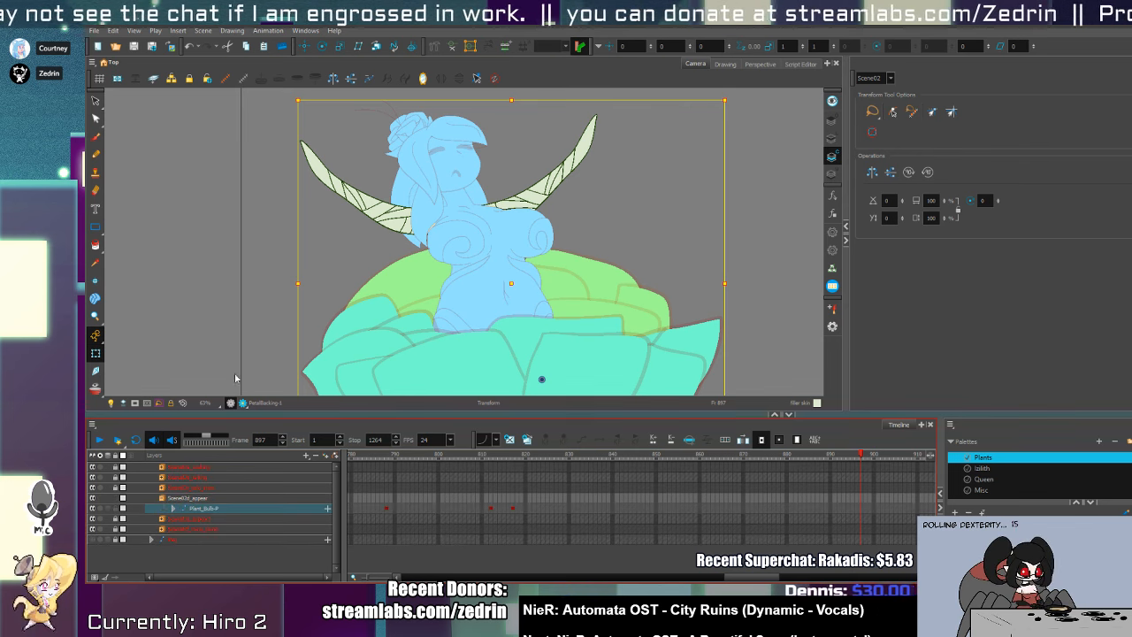
- Keep Plant_Bulb-P unlocked, select the bulb sketch at frame 803, and locate its Plant_Bulb layer in the layer list
click(173, 79)
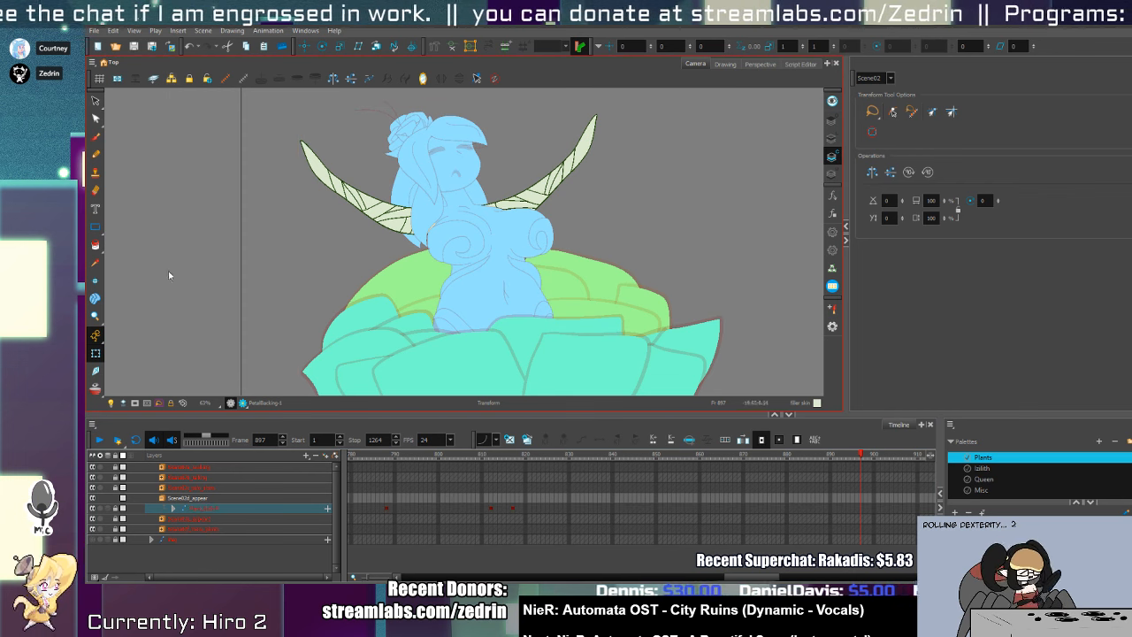
click(116, 510)
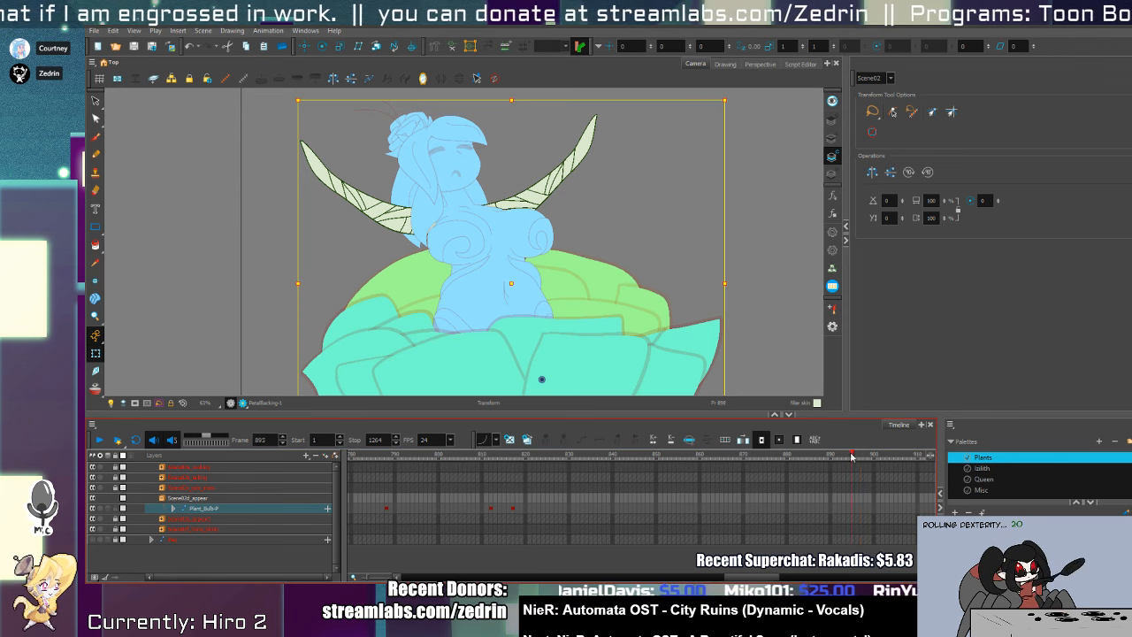
mouse_move(623, 457)
mouse_down()
mouse_move(429, 464)
mouse_move(500, 467)
mouse_move(401, 485)
mouse_move(452, 478)
mouse_up()
click(577, 352)
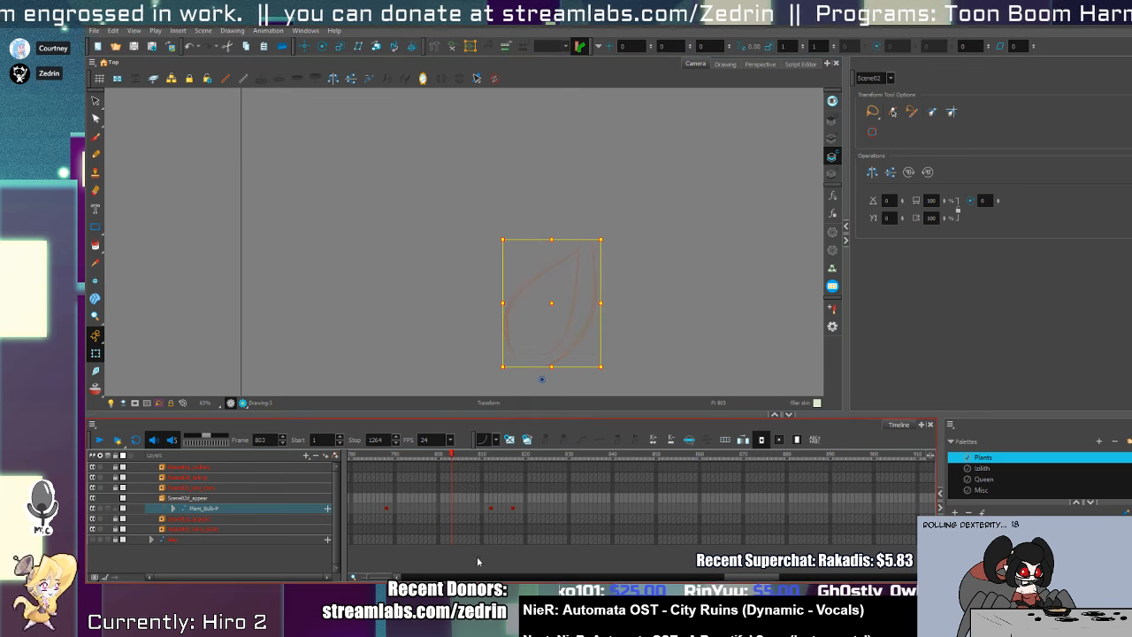
key(o)
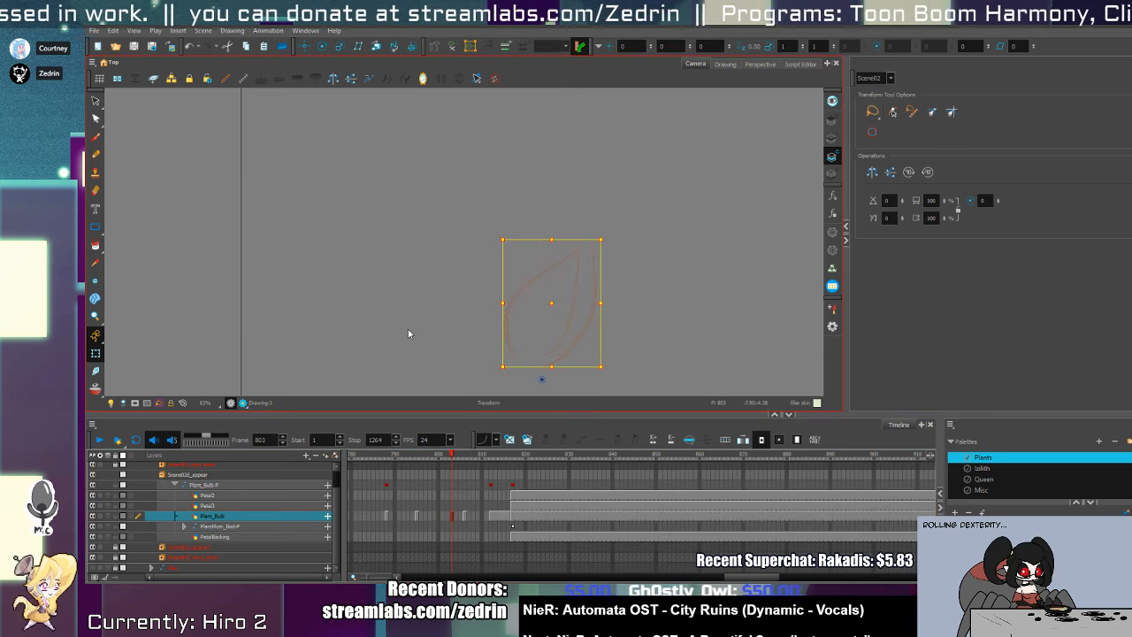
- Cut and paste the Plant_Bulb sketch strokes at frame 803 onto another art layer, and continue with the drawings at frames 806 and 795
key(alt+s)
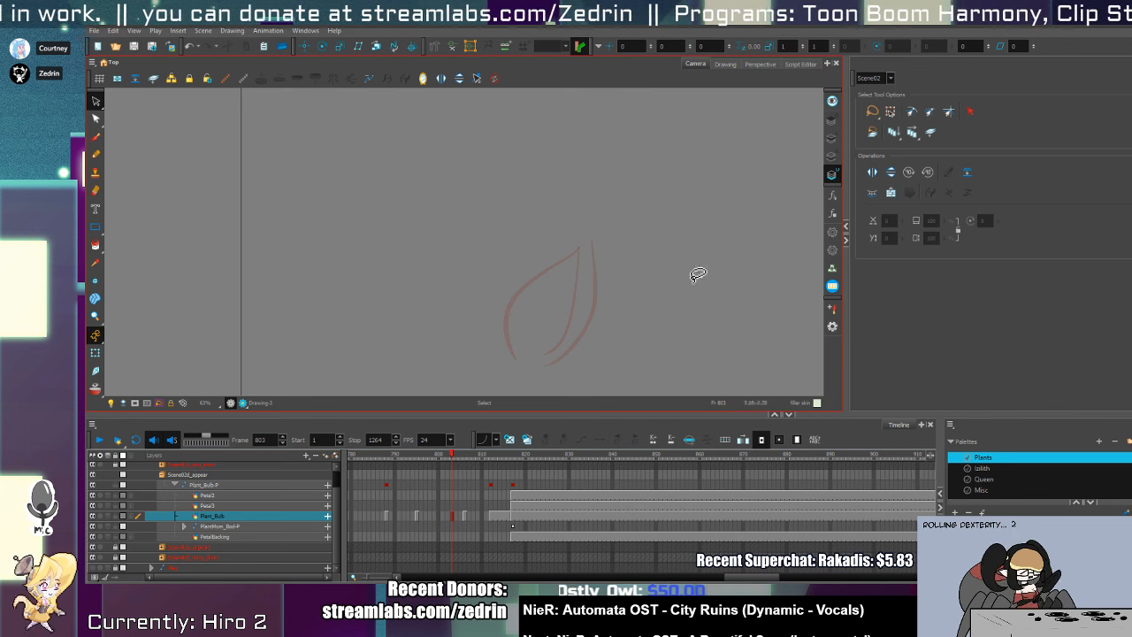
key(ctrl+a)
key(ctrl+x)
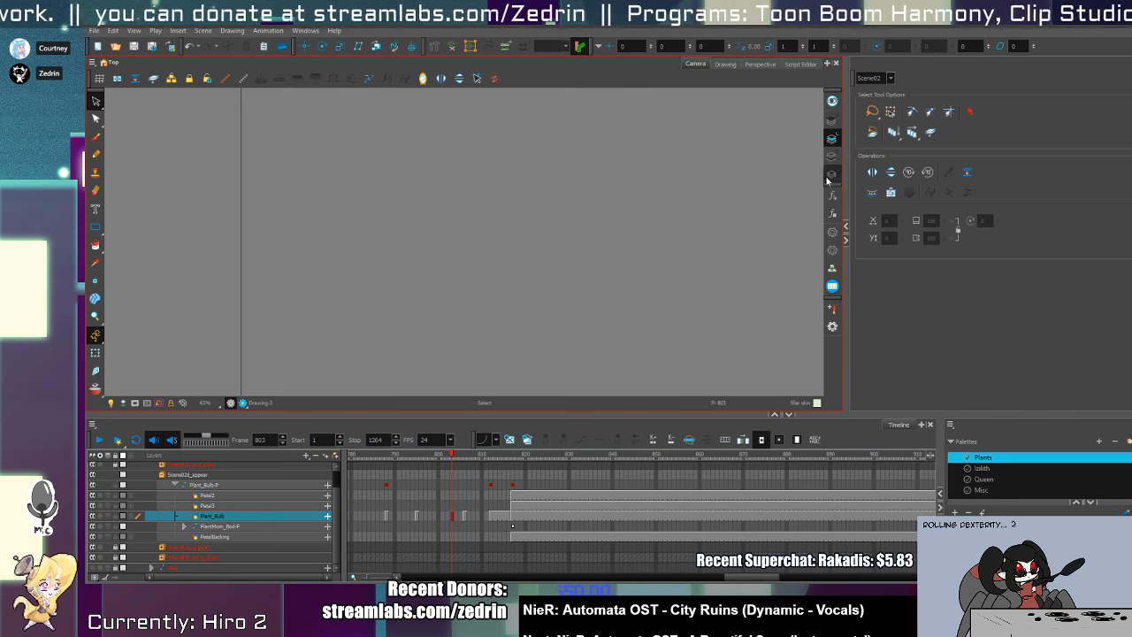
click(831, 175)
key(ctrl+v)
click(465, 518)
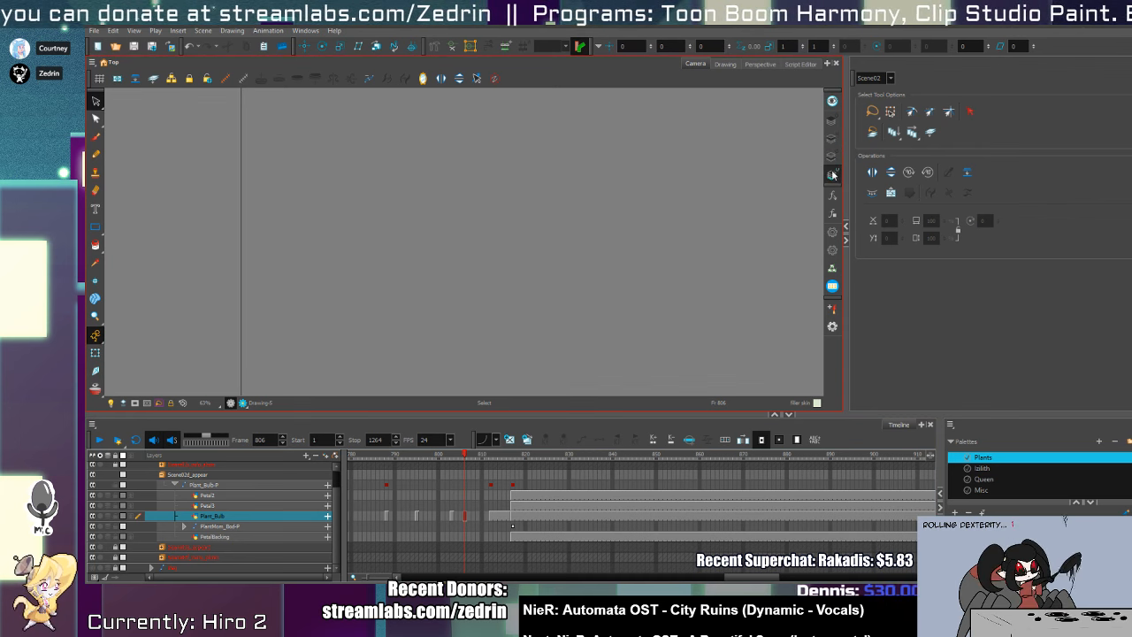
click(415, 516)
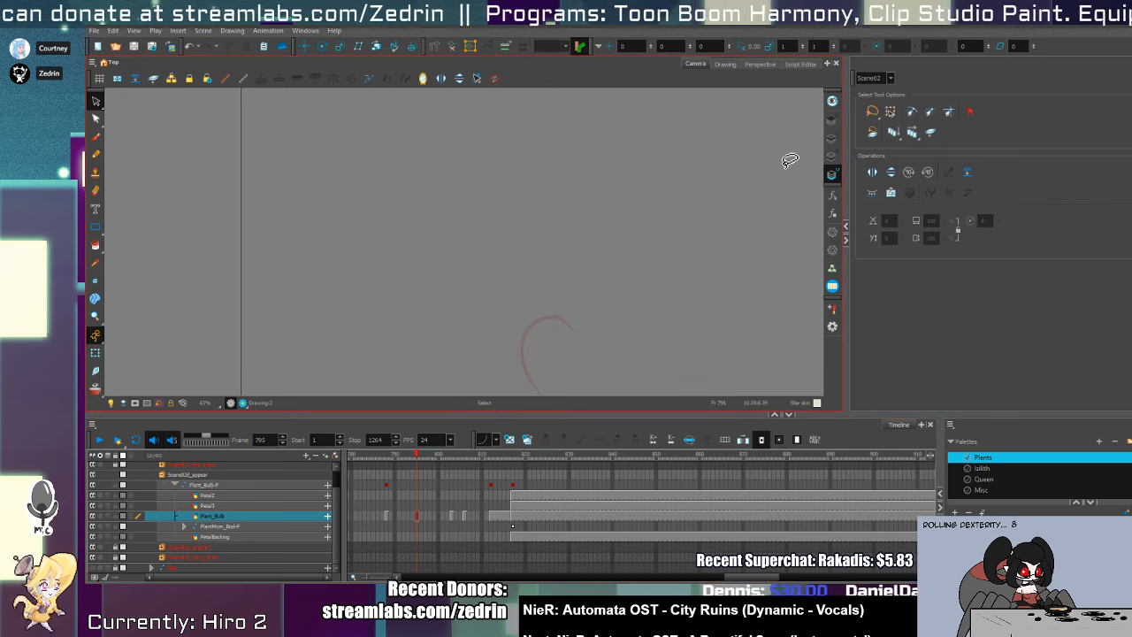
- Move the Plant_Bulb sketch at frame 795 from the line art layer to the underlay layer
click(828, 142)
key(ctrl+a)
key(ctrl+x)
click(828, 177)
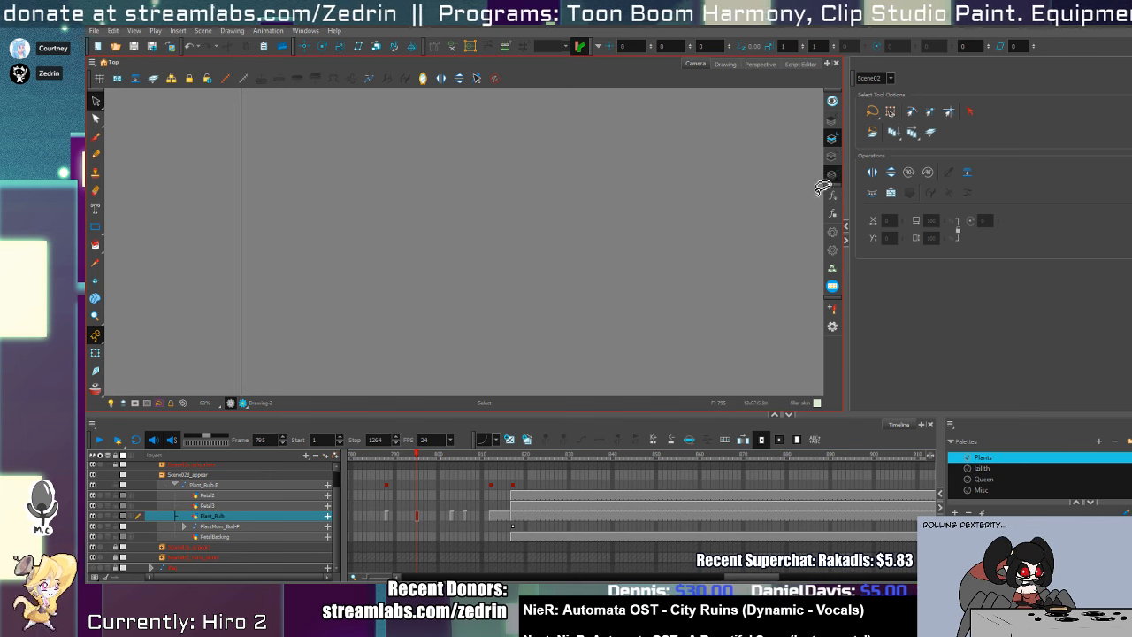
key(ctrl+v)
- Move the small bulb sketch at frame 788 from the line art layer to the underlay layer
click(386, 516)
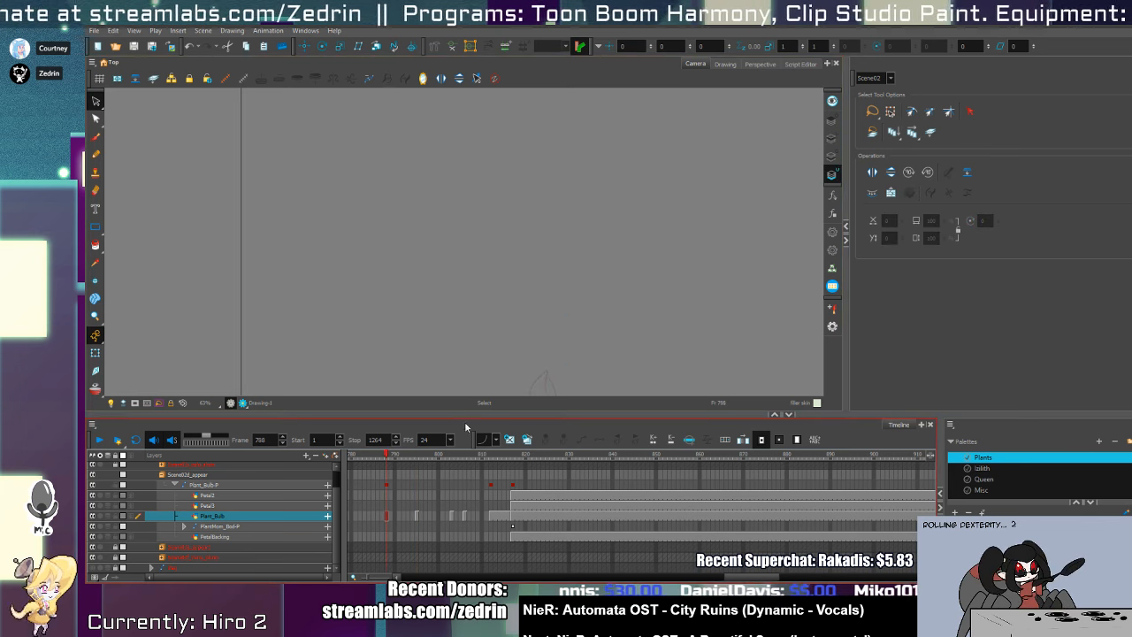
click(829, 139)
key(ctrl+v)
key(ctrl+z)
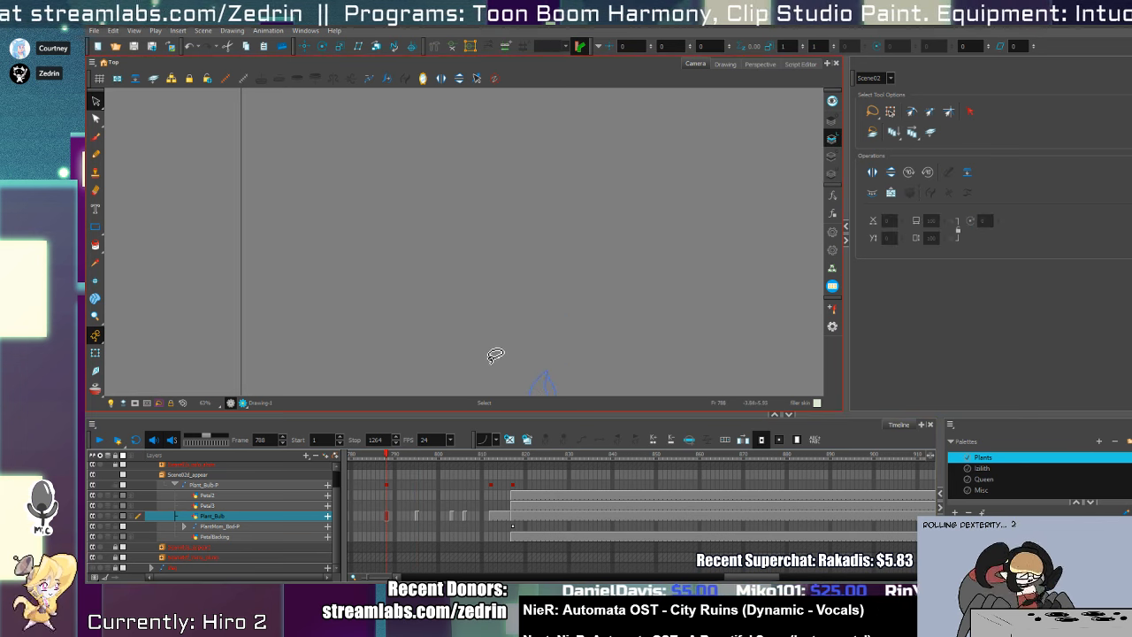
key(ctrl+a)
key(ctrl+x)
click(832, 175)
key(ctrl+v)
key(alt+z)
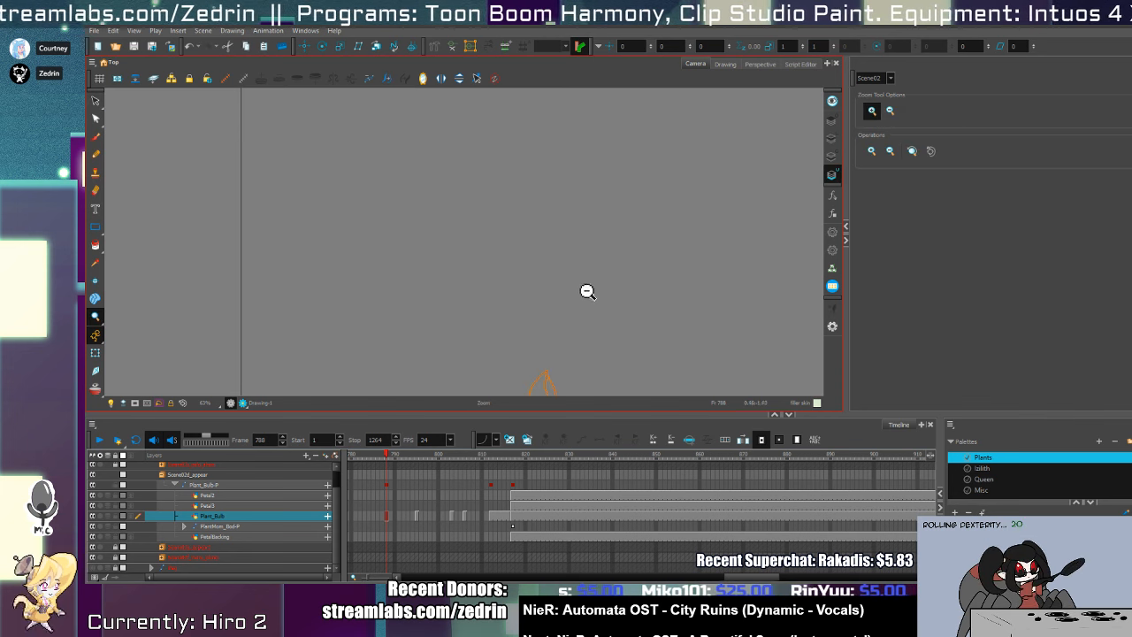
- Review the fully open bulb at frame 817 against the starting bulb sketch at frame 788
alt+click(589, 292)
key(space)
drag(545, 342, 531, 292)
mouse_move(390, 454)
mouse_down()
mouse_move(353, 467)
mouse_move(475, 475)
mouse_move(455, 495)
mouse_move(707, 510)
mouse_up()
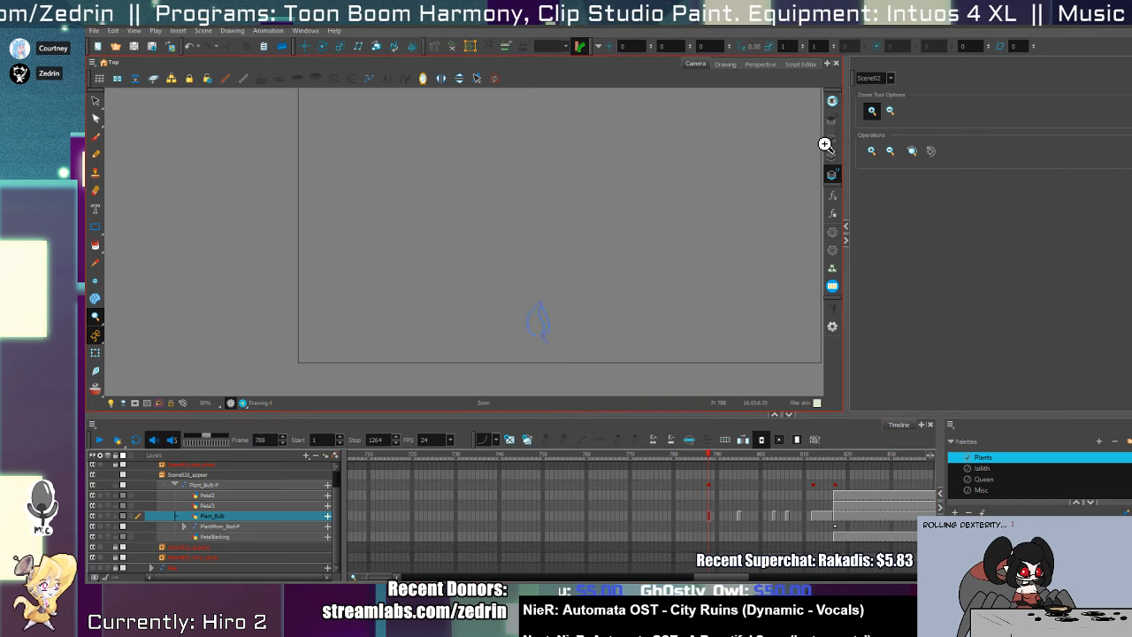
drag(621, 270, 632, 288)
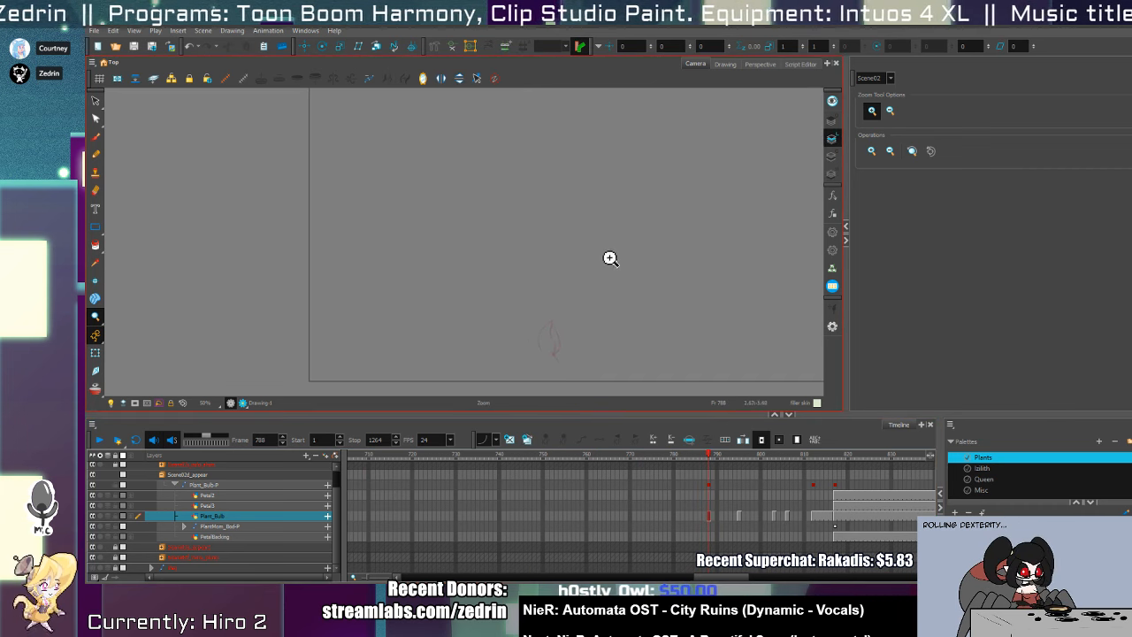
key(alt+slash)
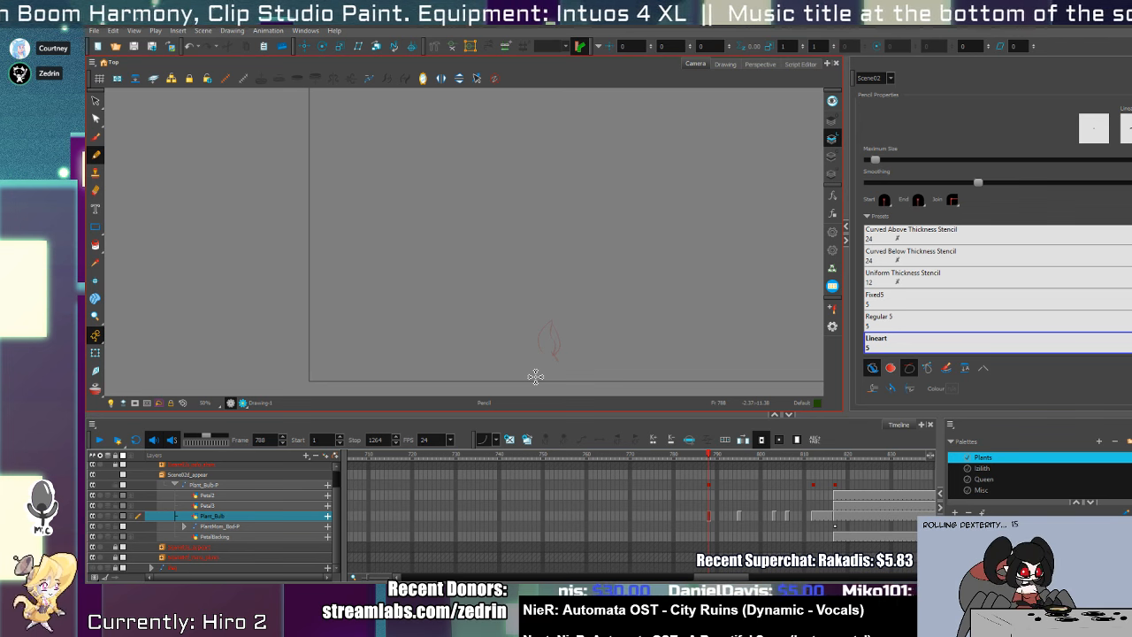
click(836, 521)
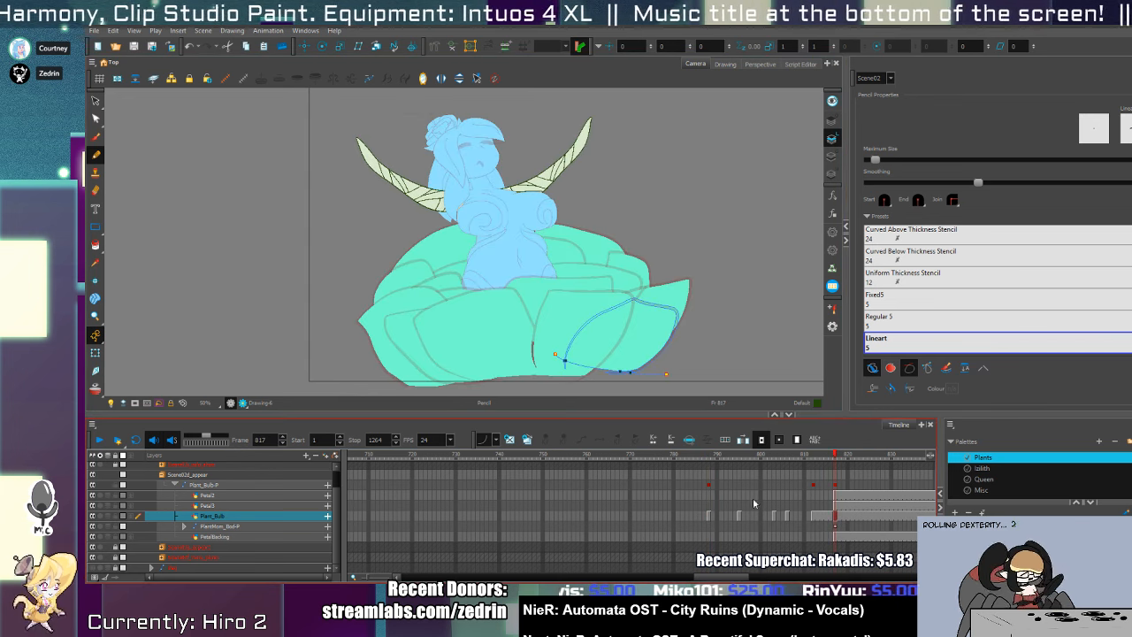
click(708, 516)
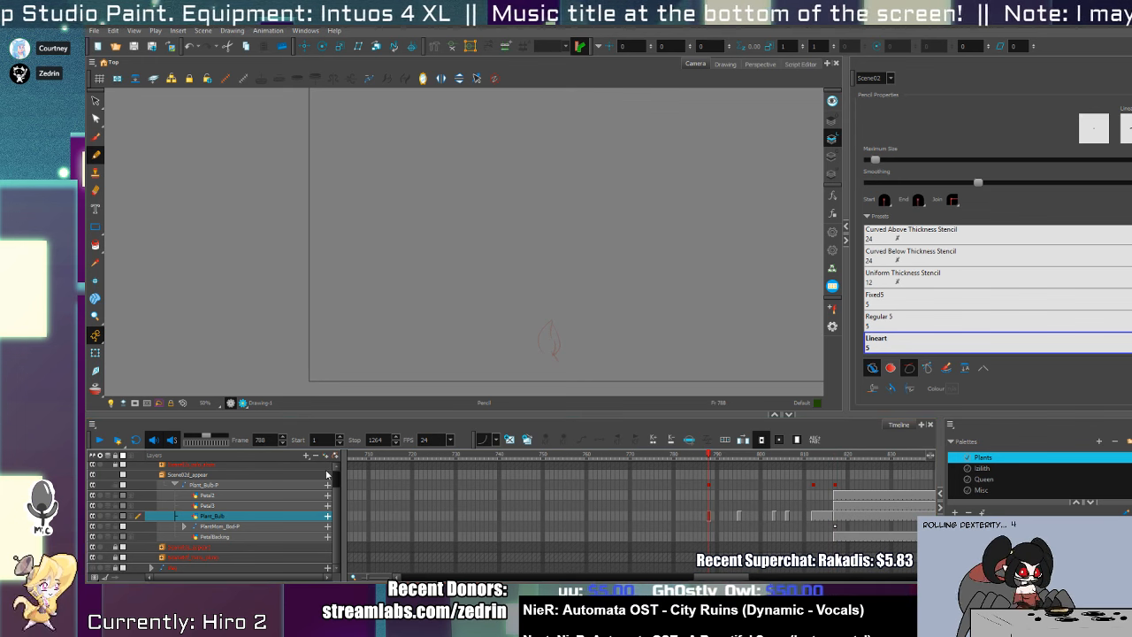
key(Return)
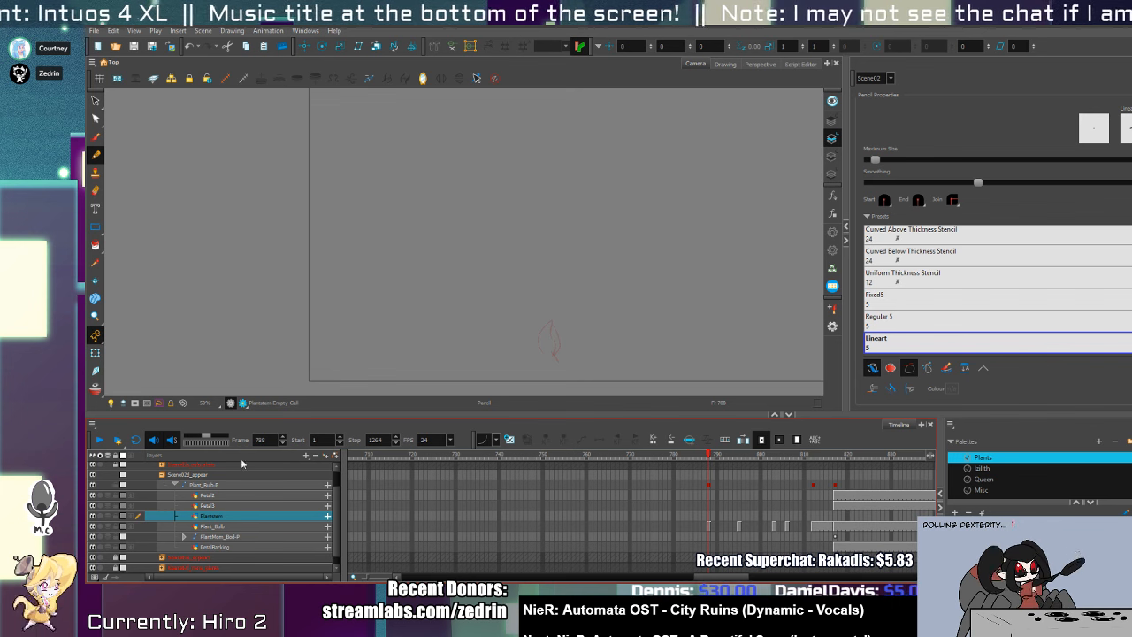
key(Delete)
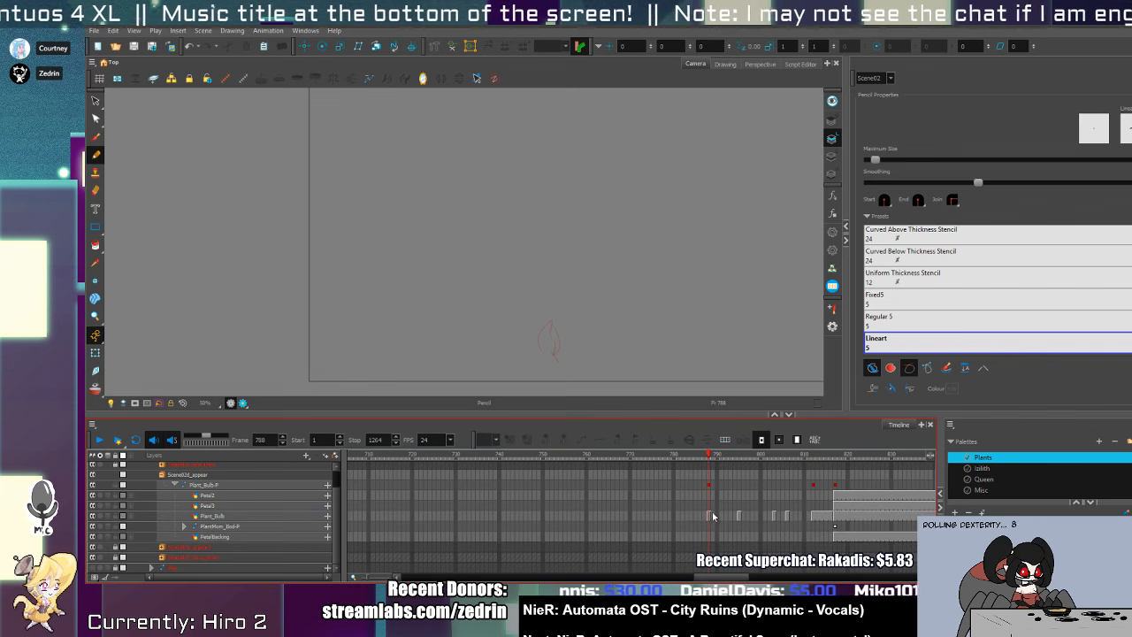
key(alt+z)
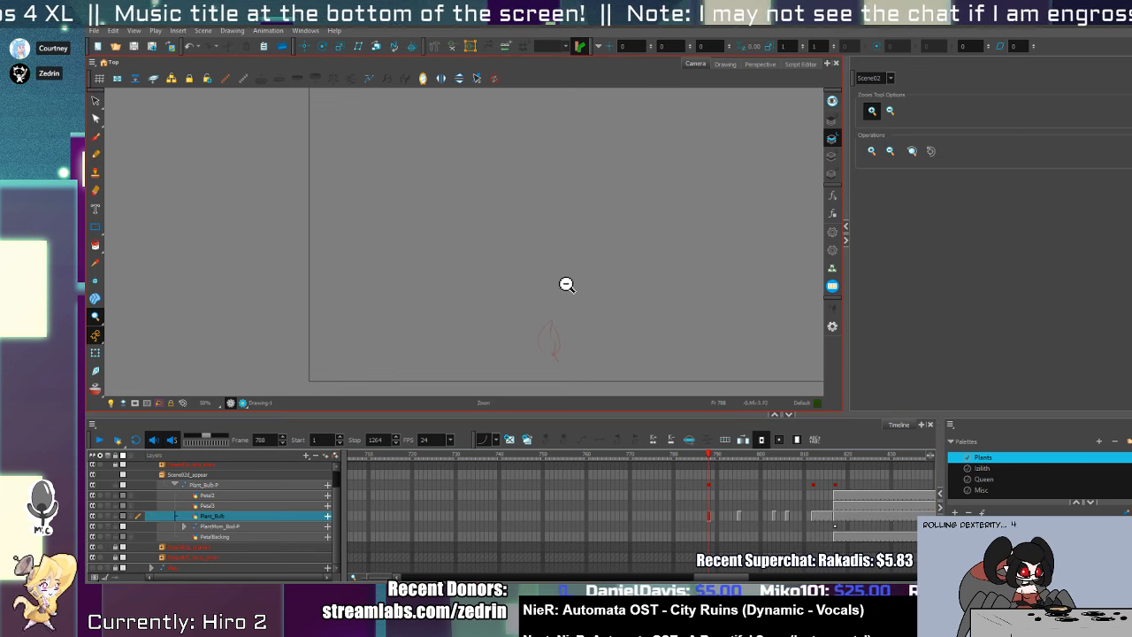
scroll(560, 287, down, 1)
scroll(560, 288, up, 1)
key(alt+/)
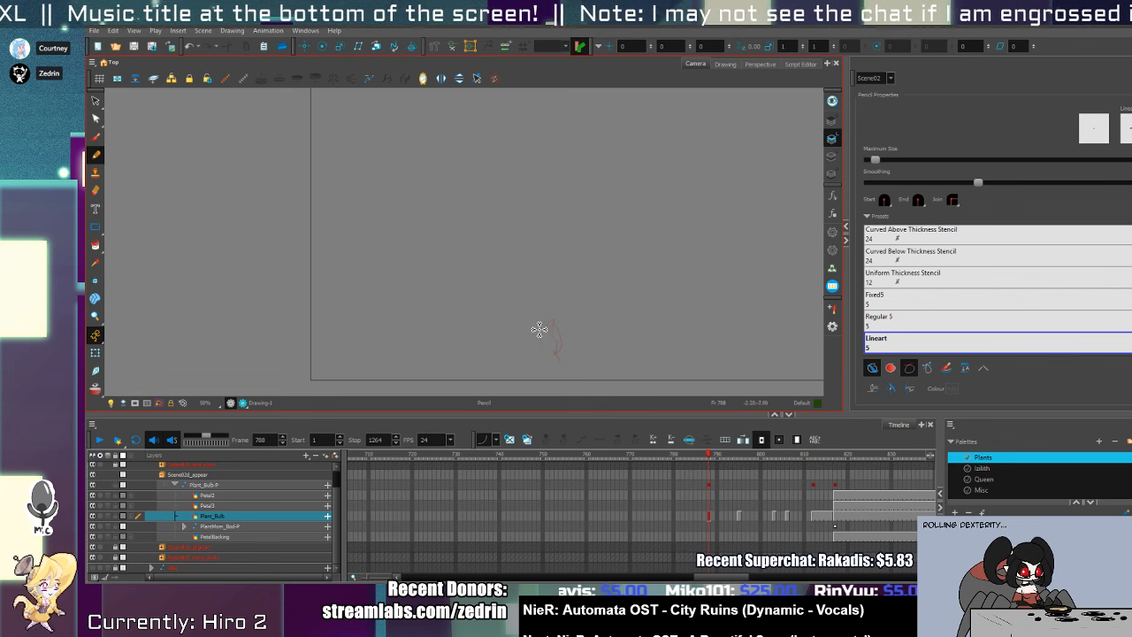
mouse_move(539, 307)
mouse_down()
mouse_move(558, 286)
mouse_move(579, 285)
mouse_move(575, 330)
mouse_move(556, 298)
mouse_move(571, 341)
mouse_move(563, 286)
mouse_move(570, 334)
mouse_move(580, 306)
mouse_up()
key(ctrl+z)
key(ctrl+z)
key(ctrl+z)
key(ctrl+z)
- Sample the bulb sketch's line colour for the Brush tool and clear the underlay drawing at frame 788
key(alt+b)
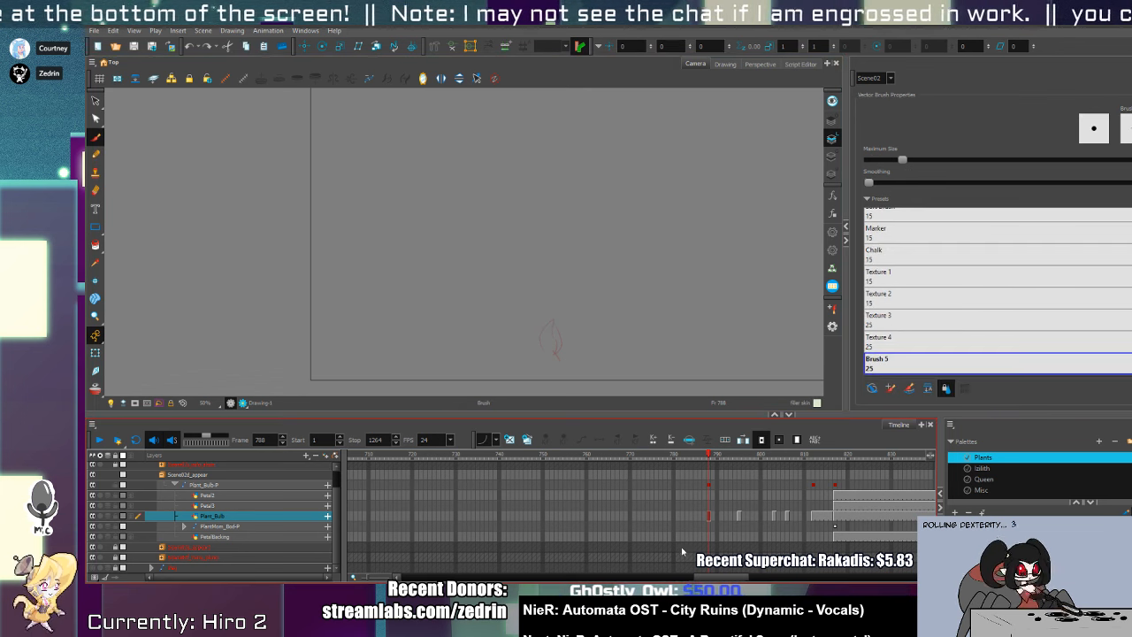
key(alt+d)
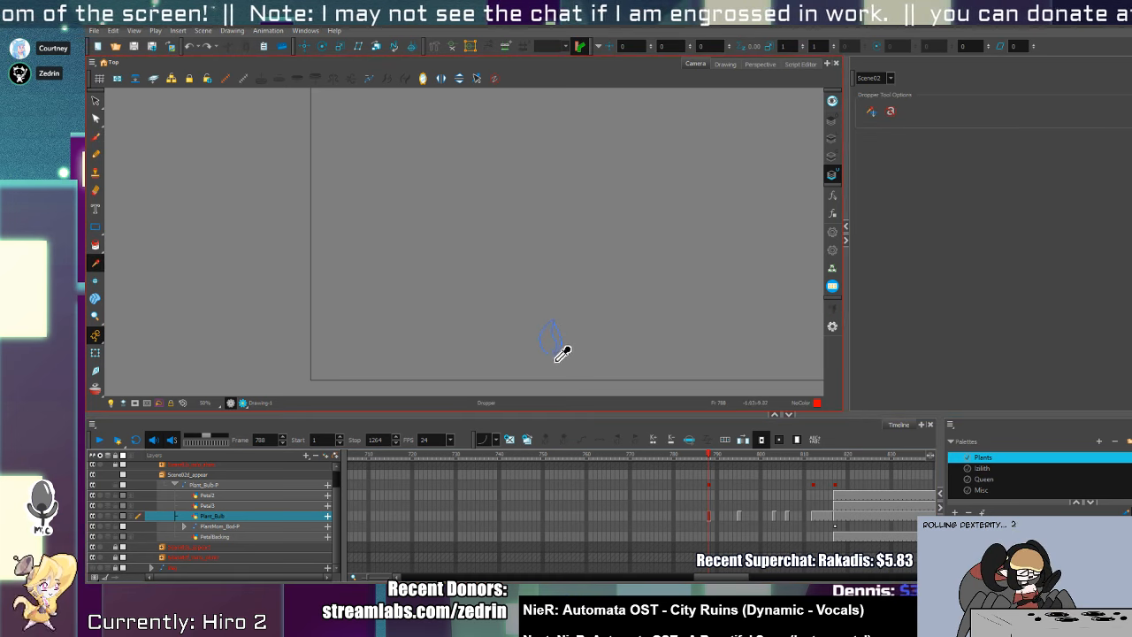
click(557, 355)
key(alt+b)
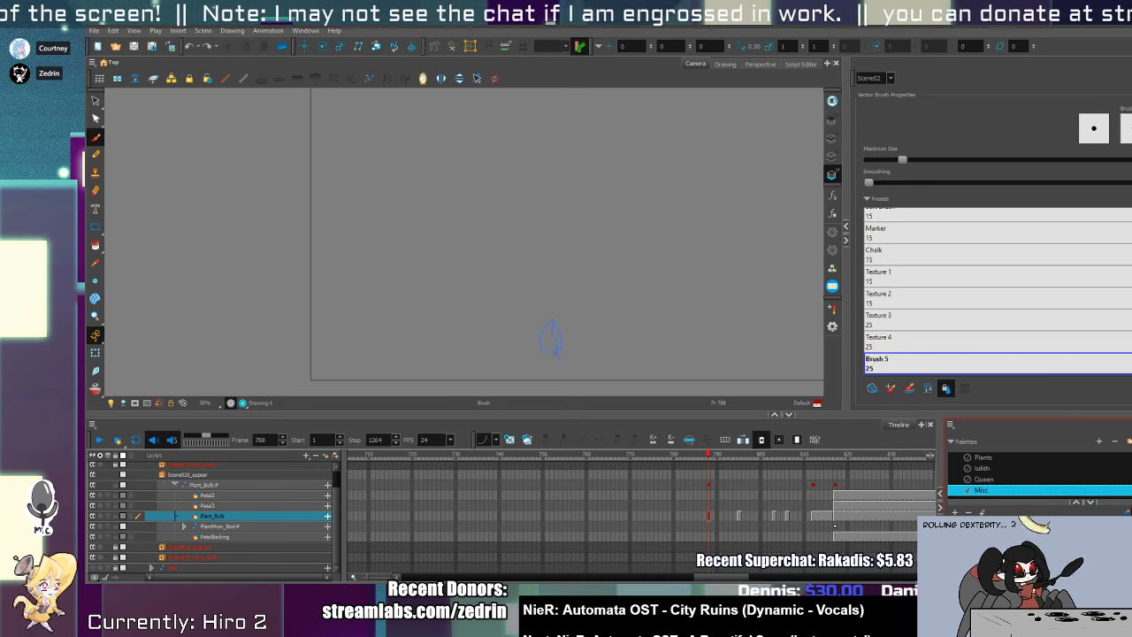
key(alt+s)
key(ctrl+a)
key(Delete)
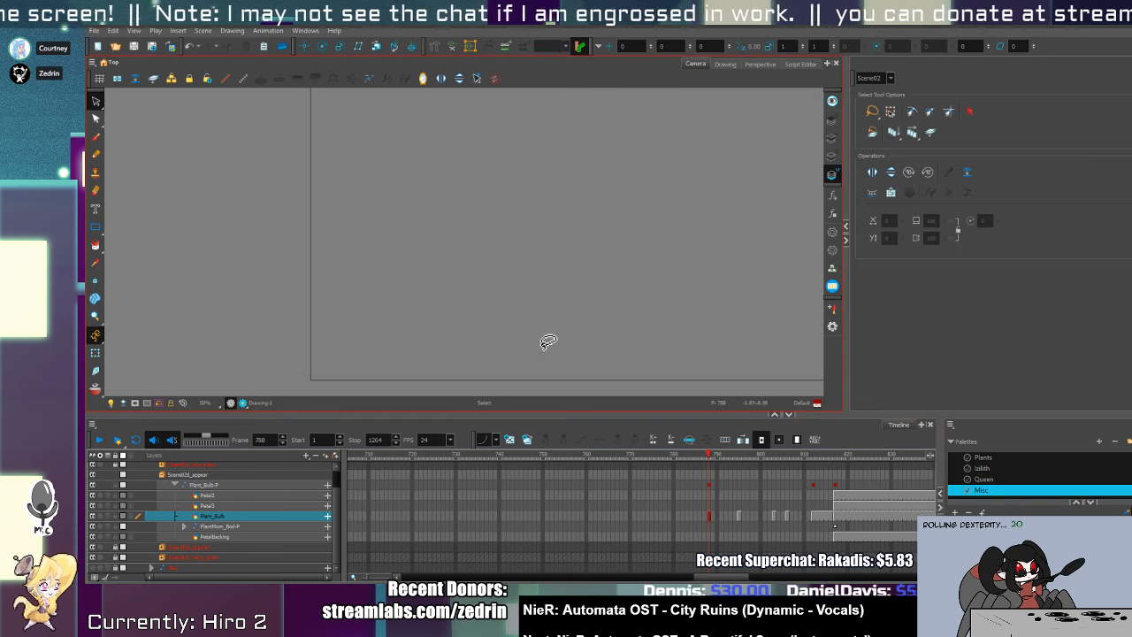
- Rework the curled tip of the sprout sketch at frame 795 with the Brush, removing the stray inner strokes
key(alt+b)
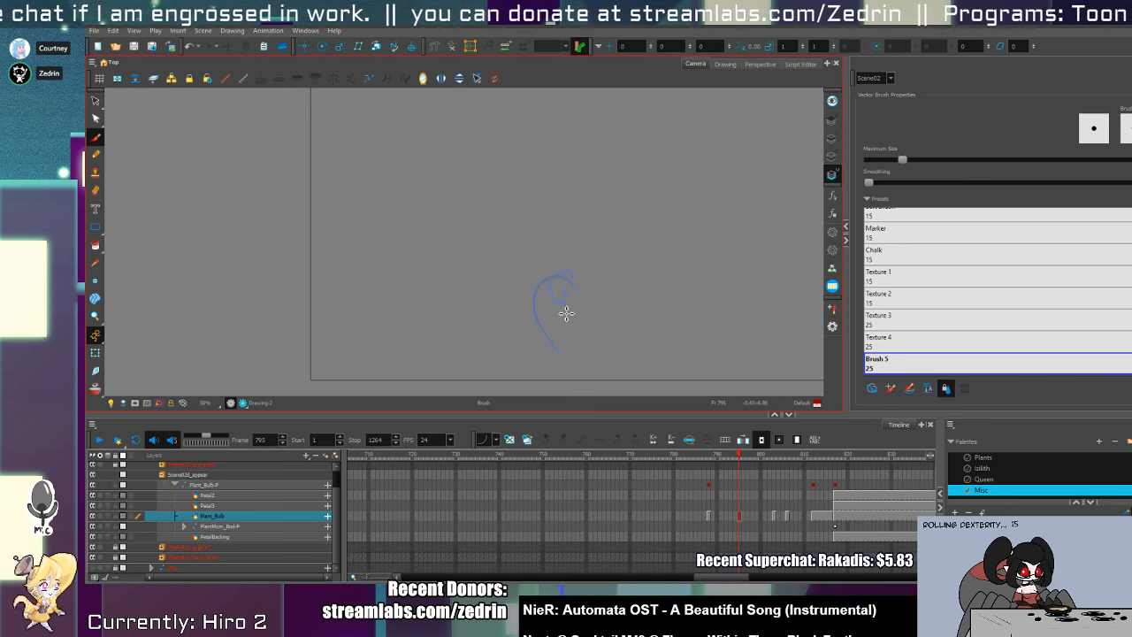
key(alt+t)
drag(568, 284, 579, 289)
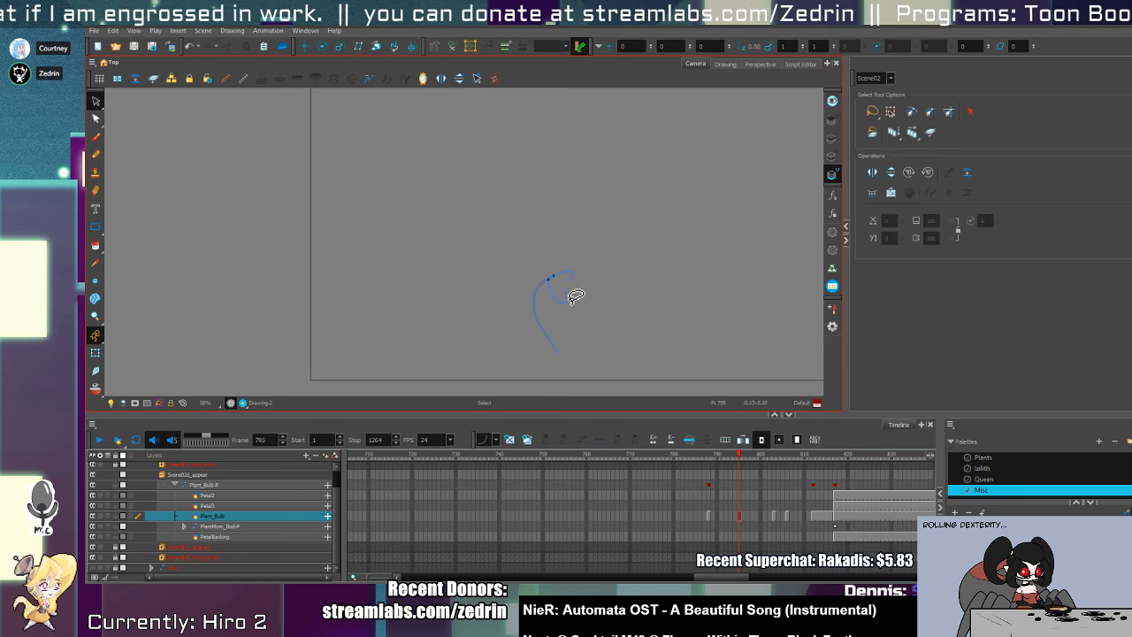
key(alt+b)
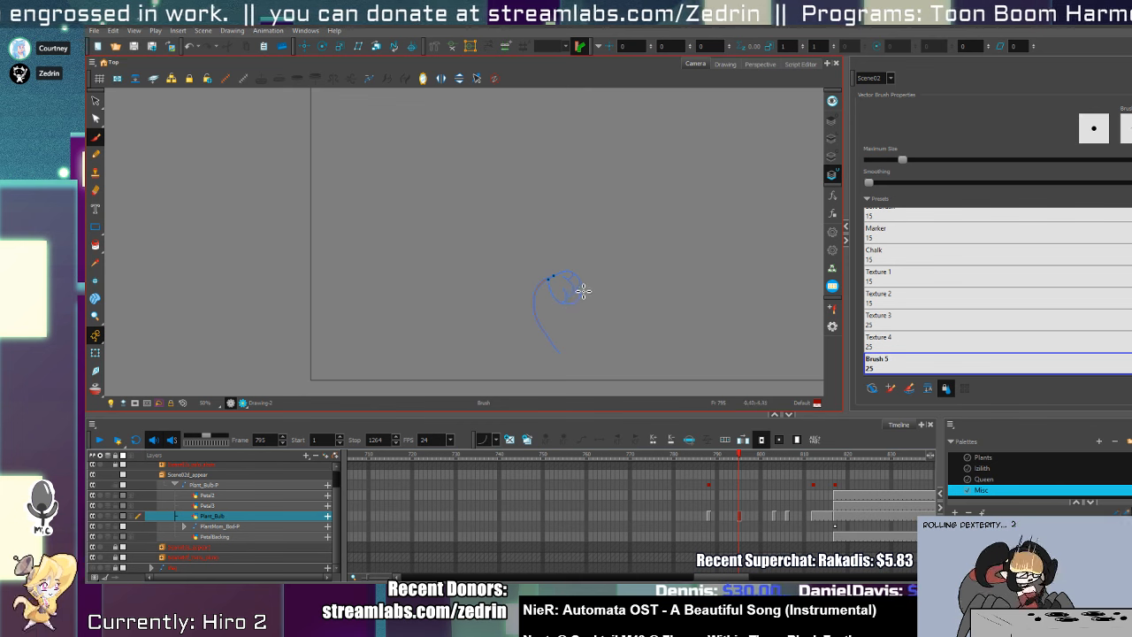
- Replace the bulb sketch at frame 803 with a rough brush sketch of overlapping petals
key(period)
key(period)
key(period)
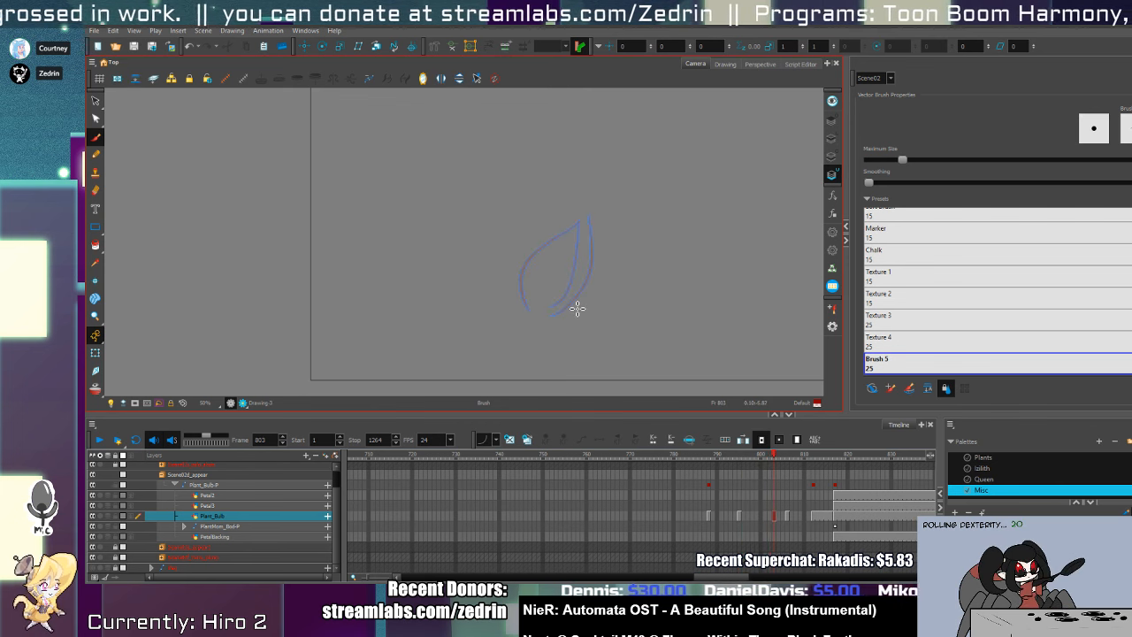
drag(581, 250, 597, 273)
key(ctrl+a)
key(Delete)
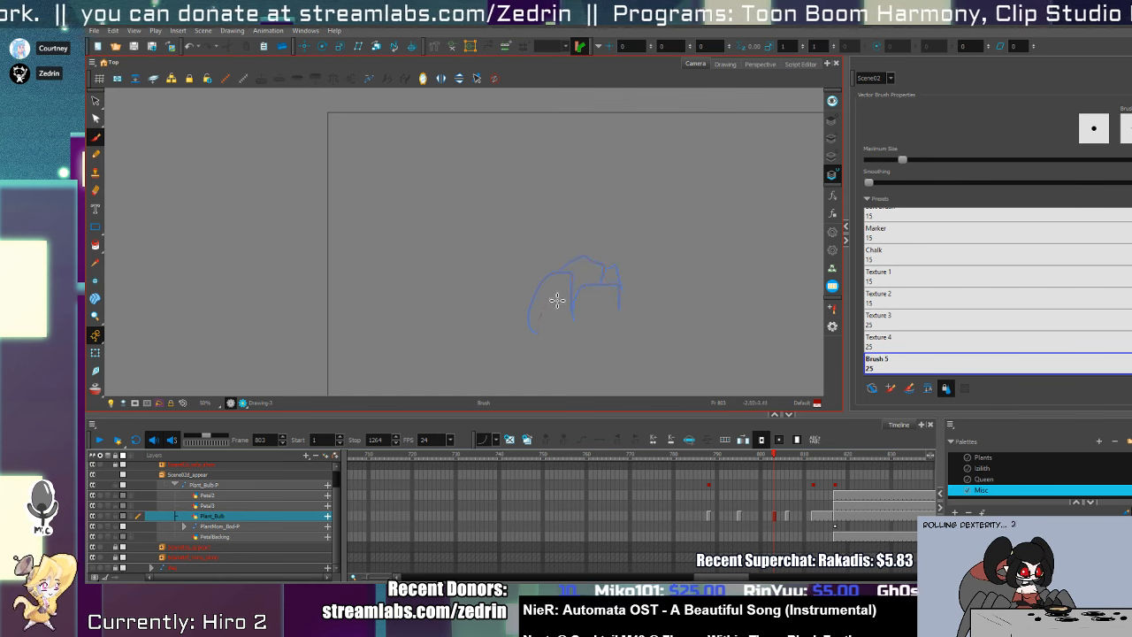
- Replace the bulb's left outline at frame 806 with a brush-drawn pointed front petal
key(period)
key(period)
key(period)
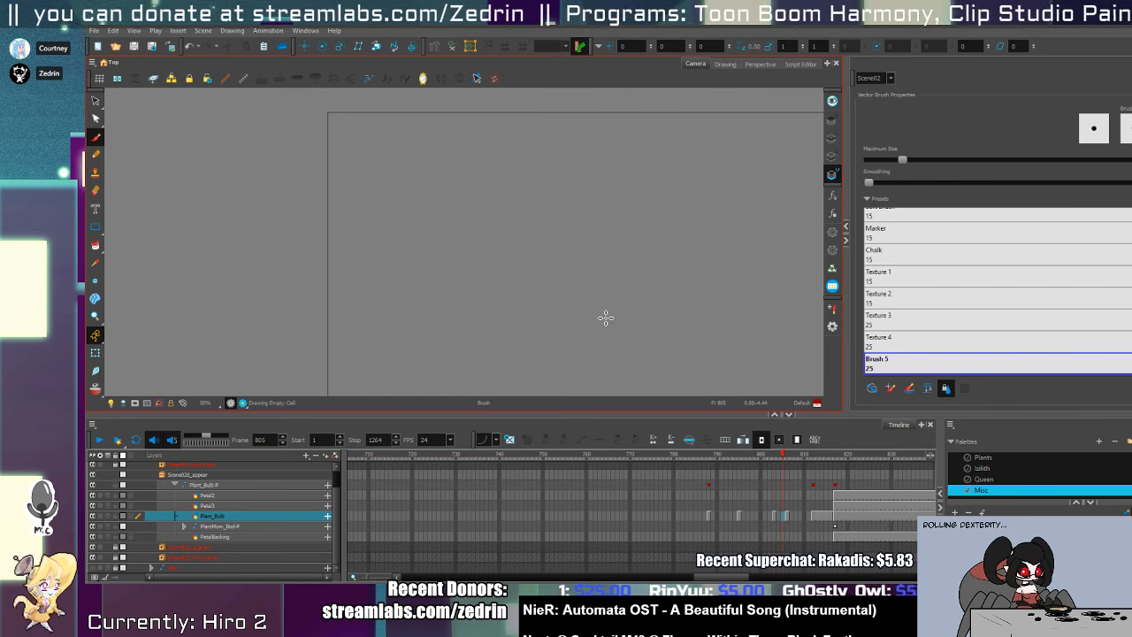
key(alt+s)
drag(504, 304, 535, 280)
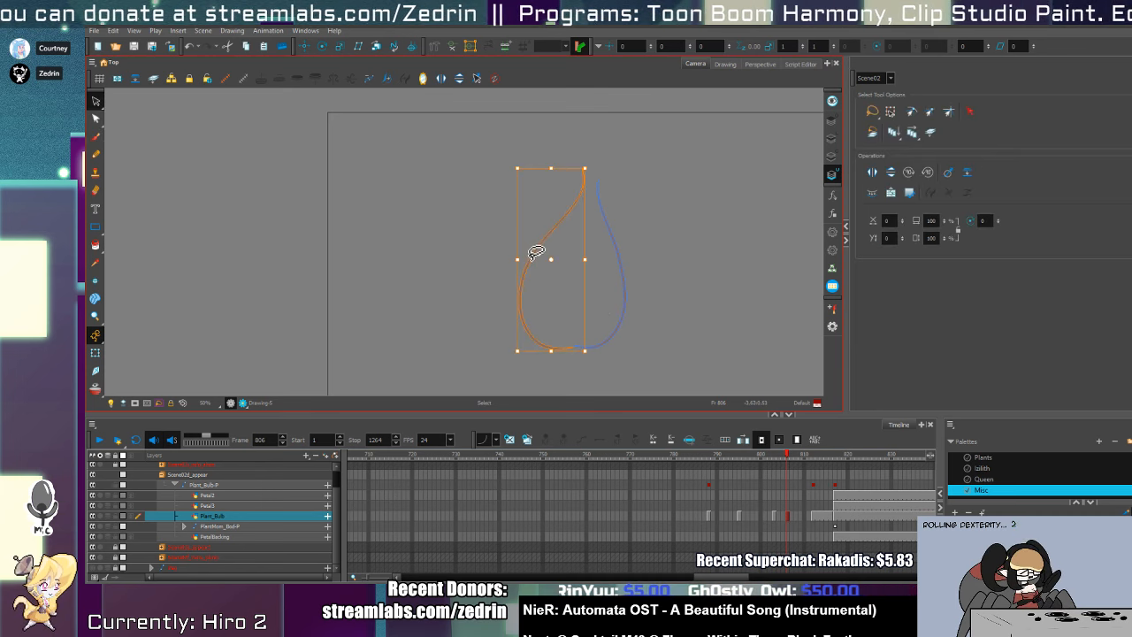
key(Delete)
key(alt+b)
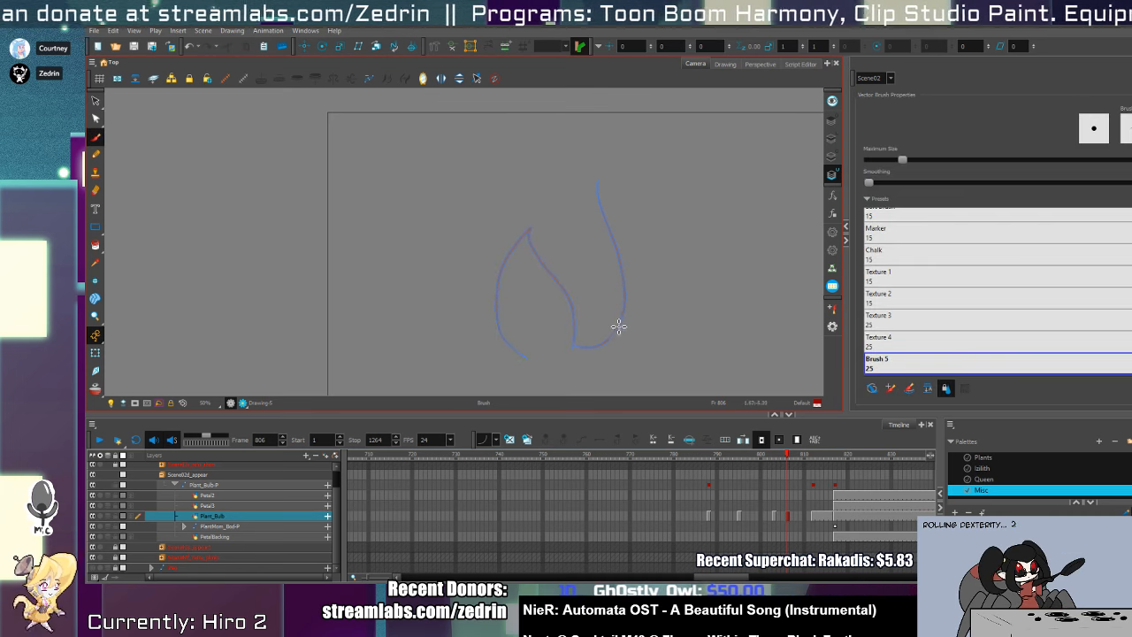
- Delete the bulb's remaining right outline at frame 806 and sketch the right front petal and the overlapping petals behind
key(alt+s)
click(619, 327)
key(Delete)
key(alt+b)
drag(577, 323, 650, 262)
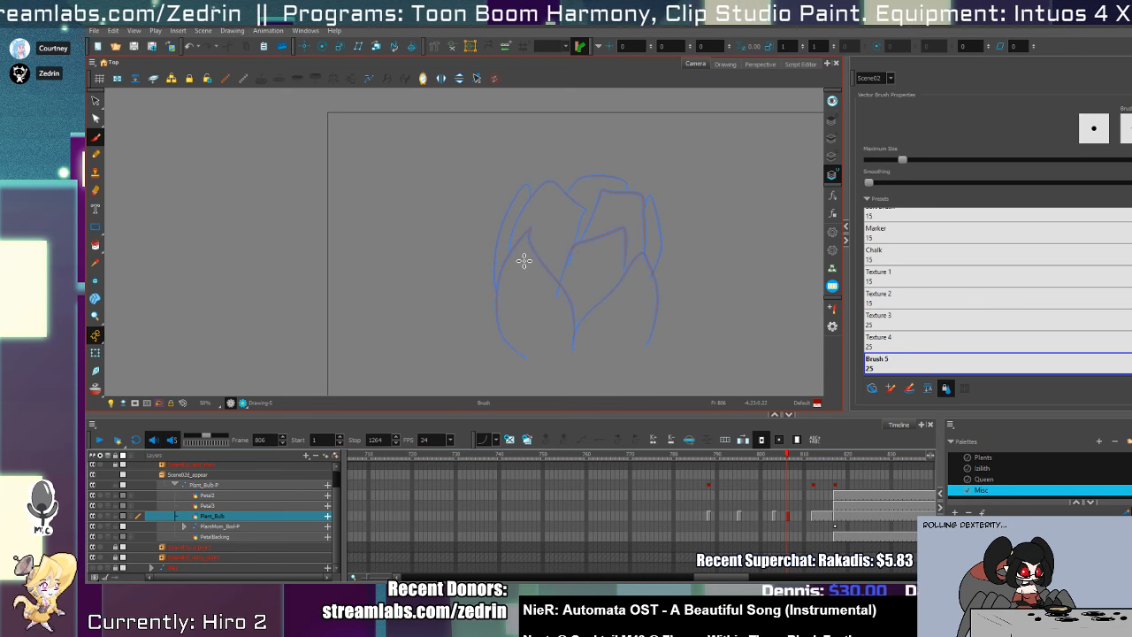
- Extend the exposure of the frame 806 drawing on the Plant_Bulb layer up to frame 812
key(.)
key(.)
key(.)
key(.)
key(.)
key(.)
key(.)
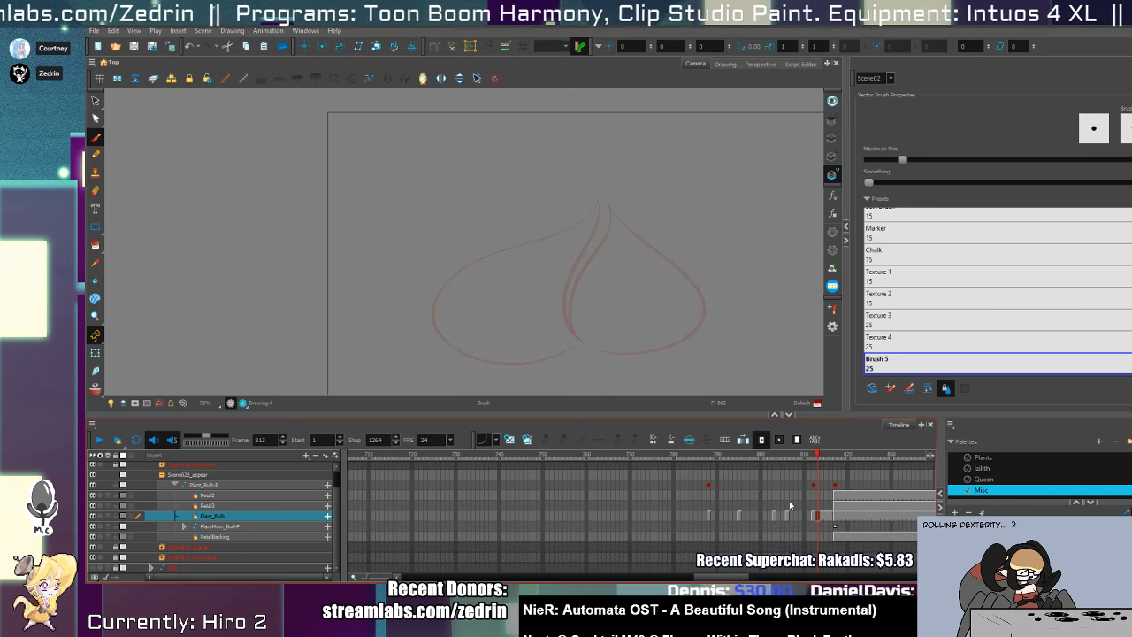
click(806, 517)
drag(809, 524, 815, 522)
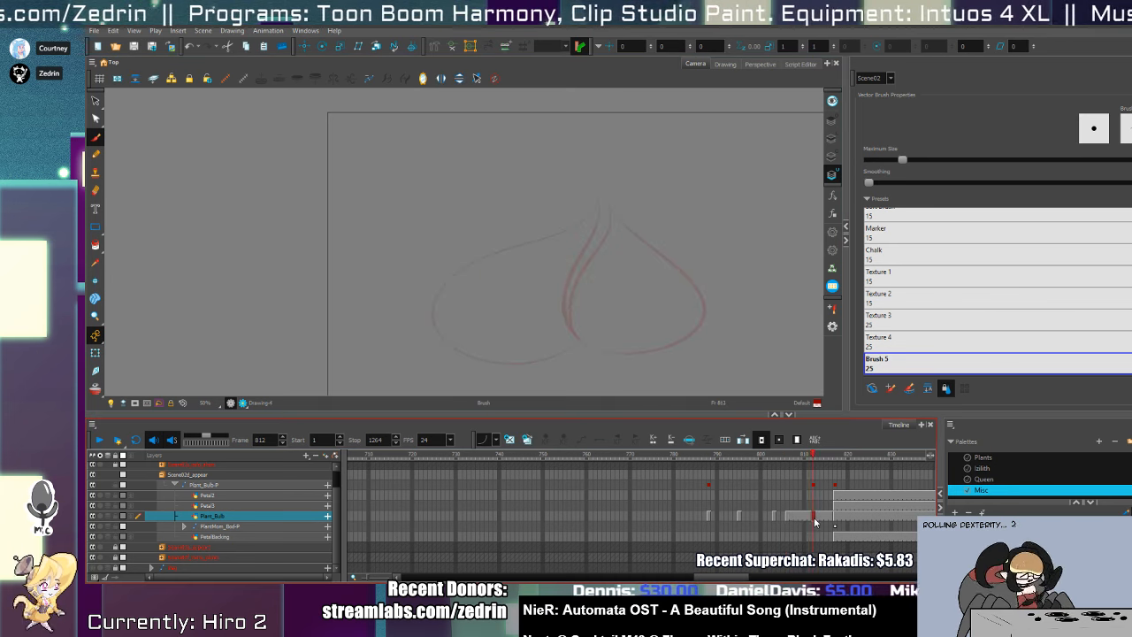
- Cut the old two-petal bulb lines at frame 812 out of the line art and clear them from the underlay
key(alt+s)
click(834, 139)
key(ctrl+a)
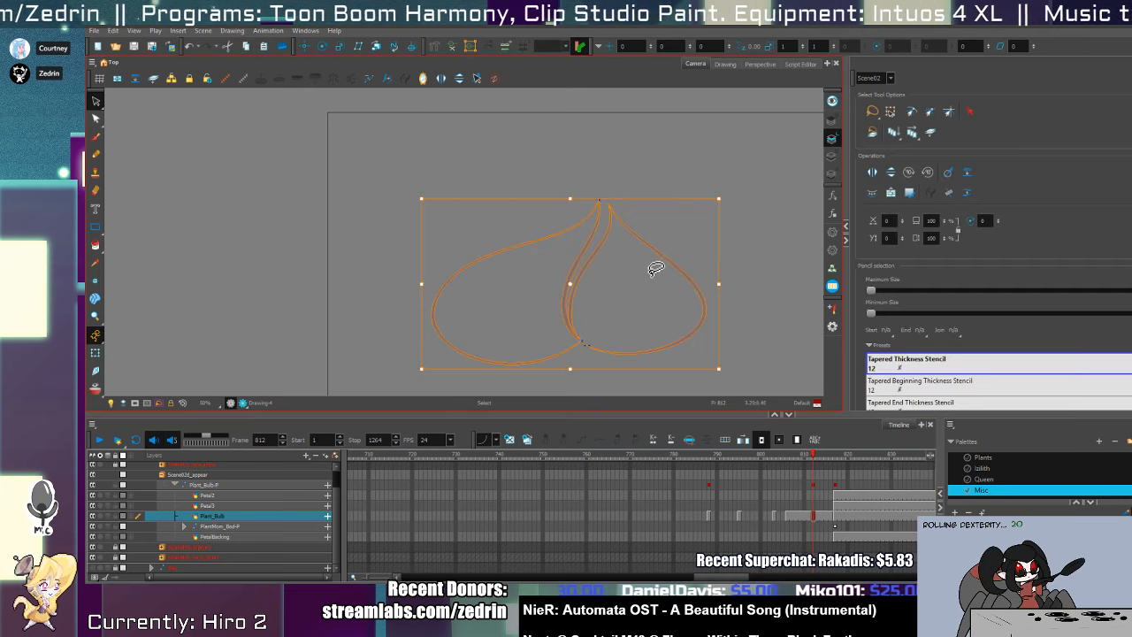
key(ctrl+x)
click(832, 174)
key(ctrl+v)
key(Delete)
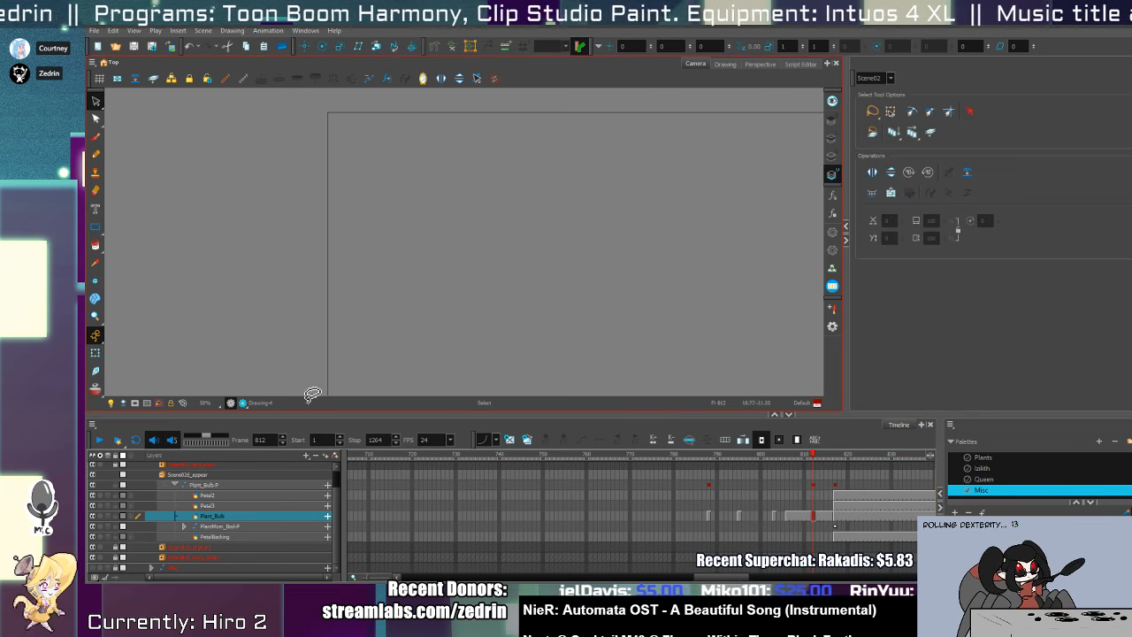
- Enable onion skin and sketch the opening bulb at frame 812 with two wide outer petals and overlapping inner petals
click(95, 389)
key(alt+b)
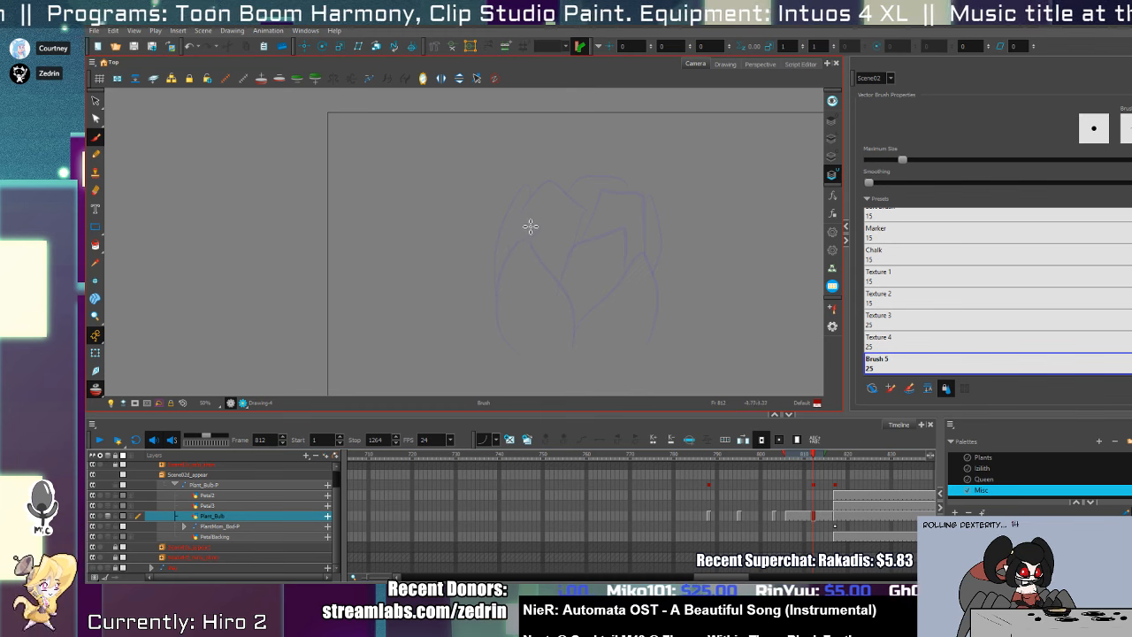
mouse_move(524, 196)
mouse_down()
mouse_move(454, 254)
mouse_move(508, 367)
mouse_up()
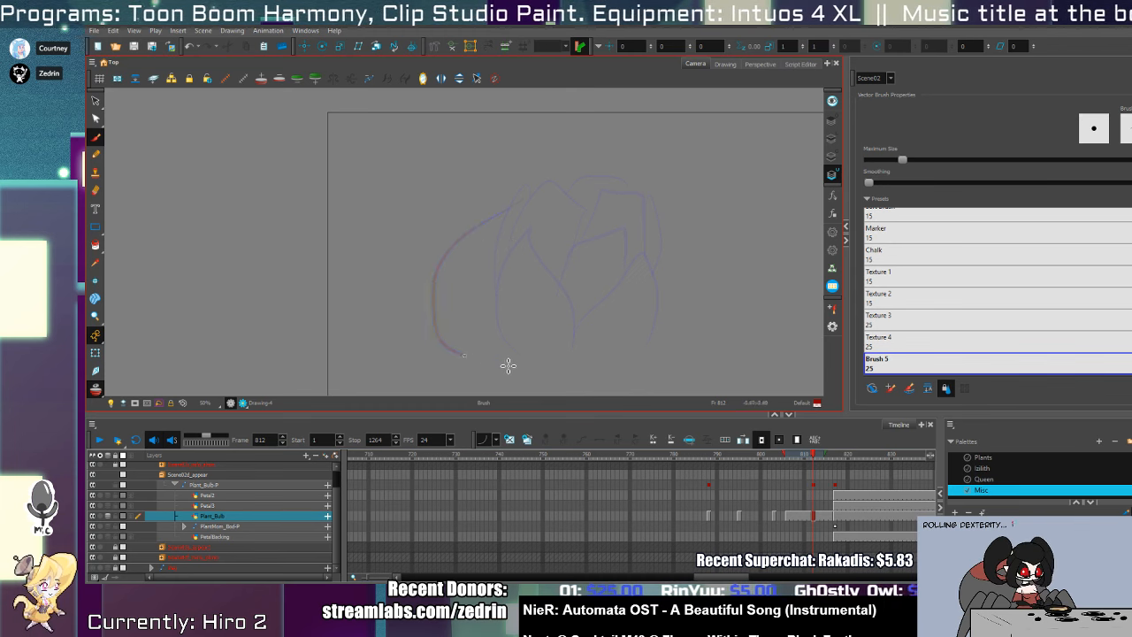
key(ctrl+z)
drag(543, 202, 506, 369)
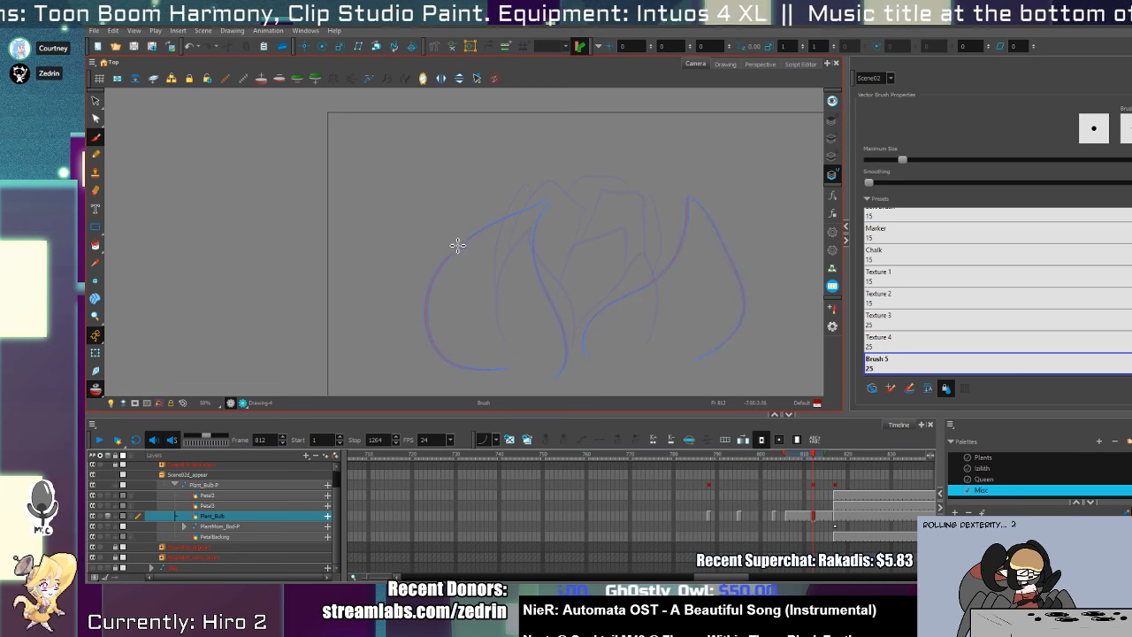
drag(569, 188, 587, 202)
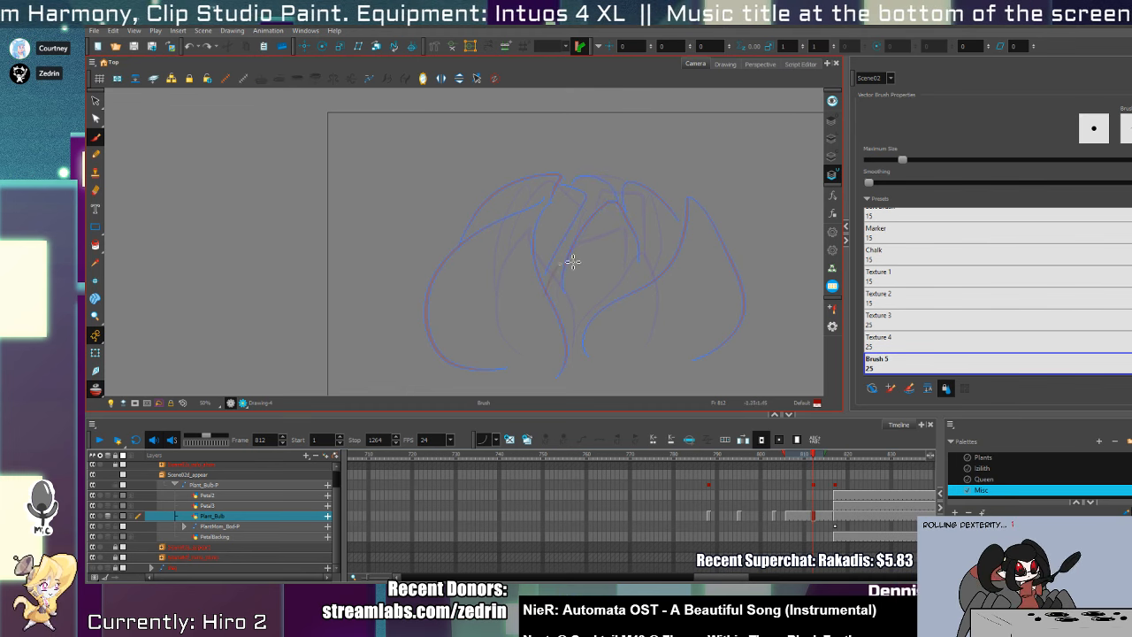
drag(548, 275, 630, 267)
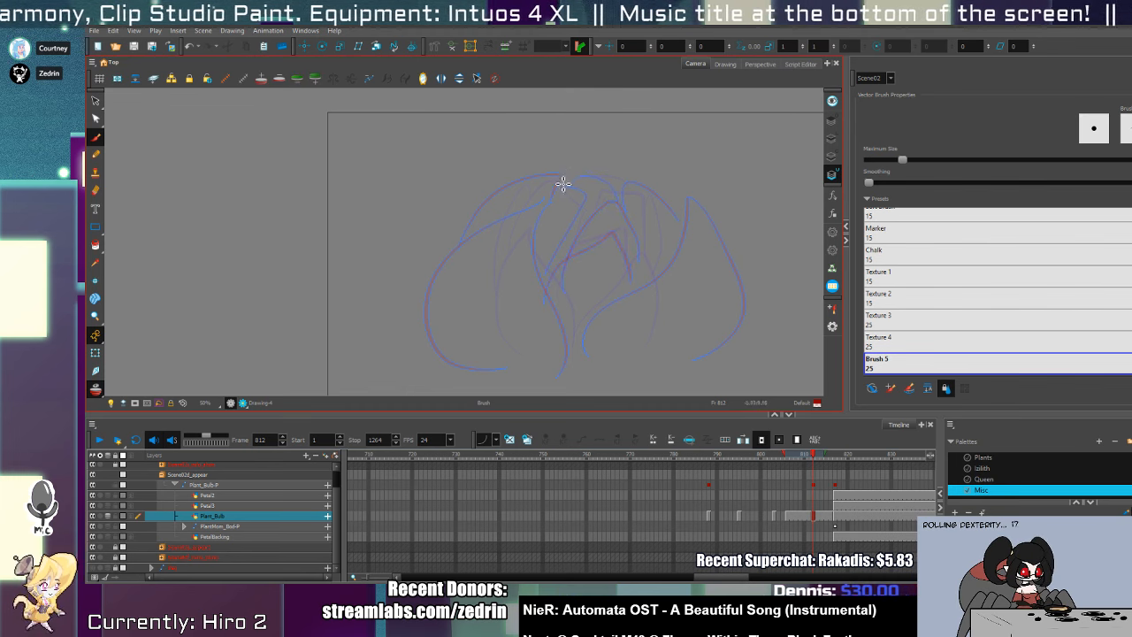
- Sketch small base leaves beneath the bulb in the Plant_Bulb drawings at frames 812, 808 and 803
scroll(564, 184, down, 3)
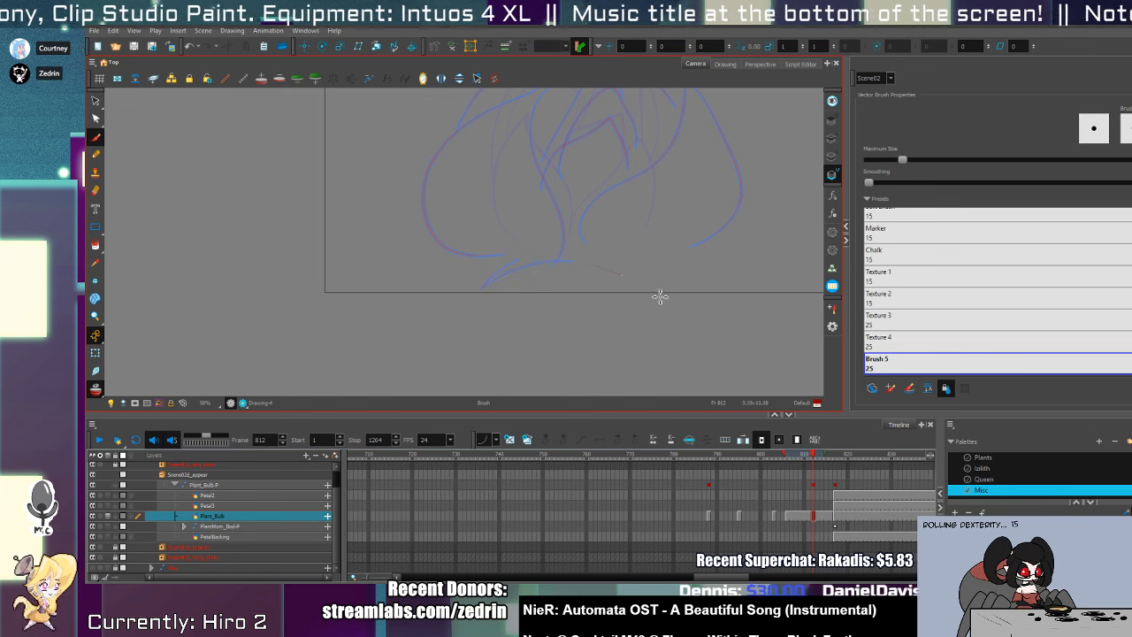
scroll(667, 286, up, 3)
click(794, 516)
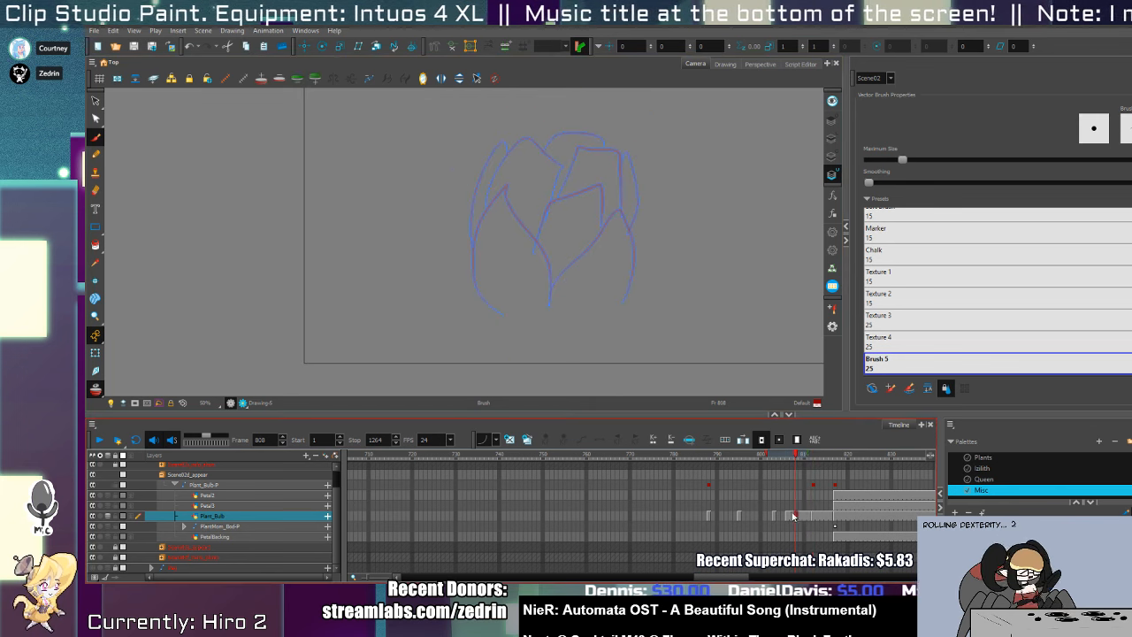
drag(517, 331, 481, 306)
mouse_move(481, 306)
mouse_down()
mouse_move(549, 323)
mouse_move(628, 303)
mouse_up()
drag(628, 302, 597, 333)
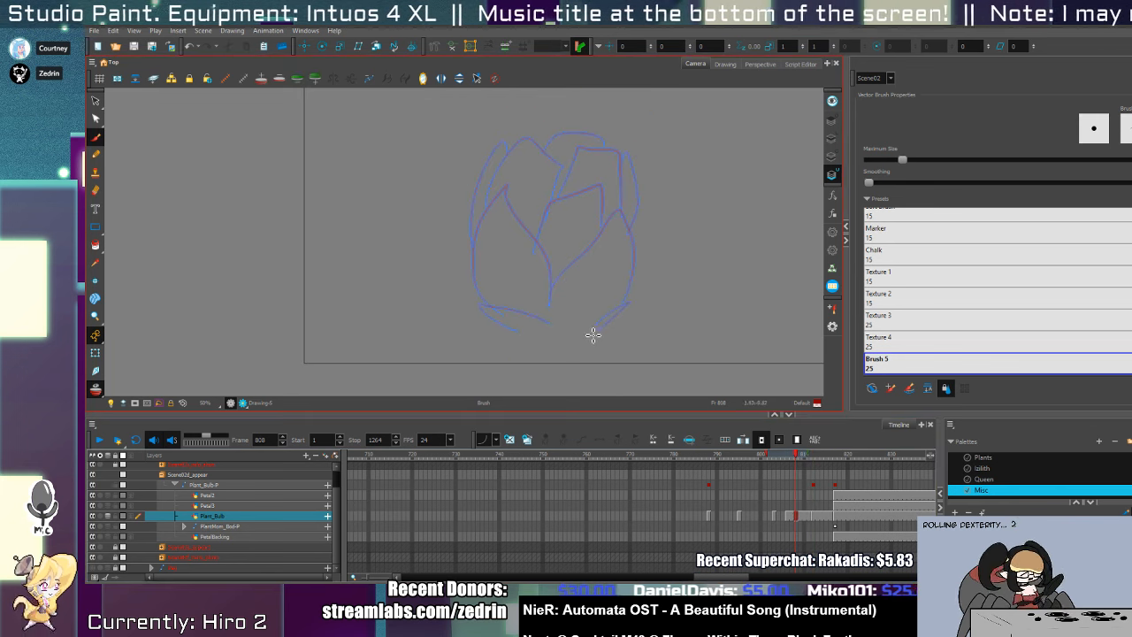
key(f)
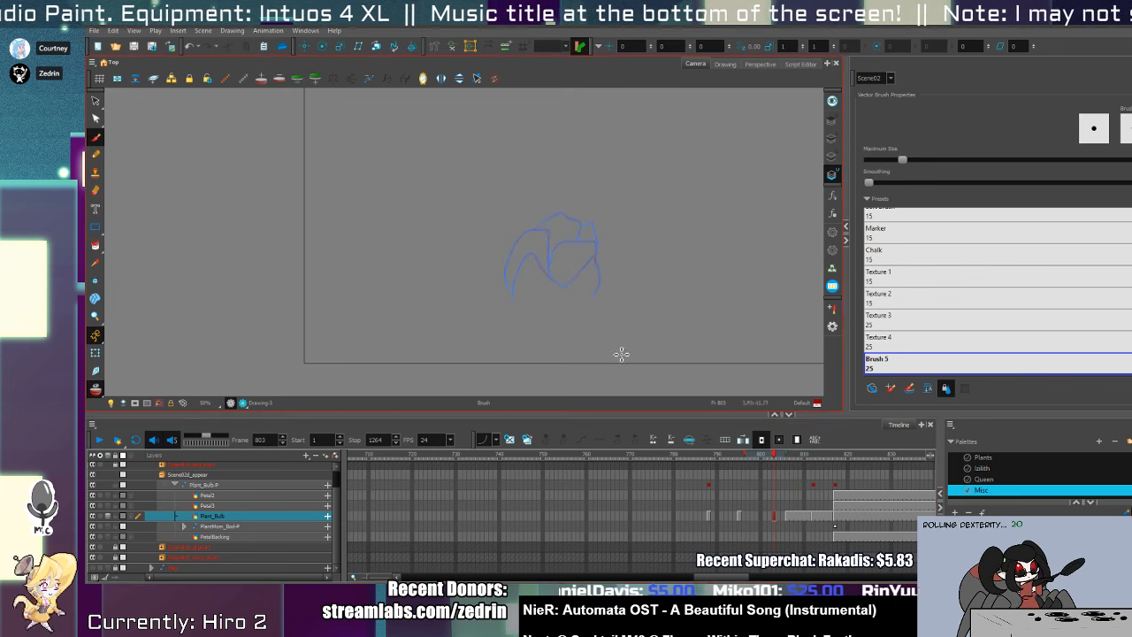
mouse_move(500, 305)
mouse_down()
mouse_move(563, 319)
mouse_move(597, 308)
mouse_up()
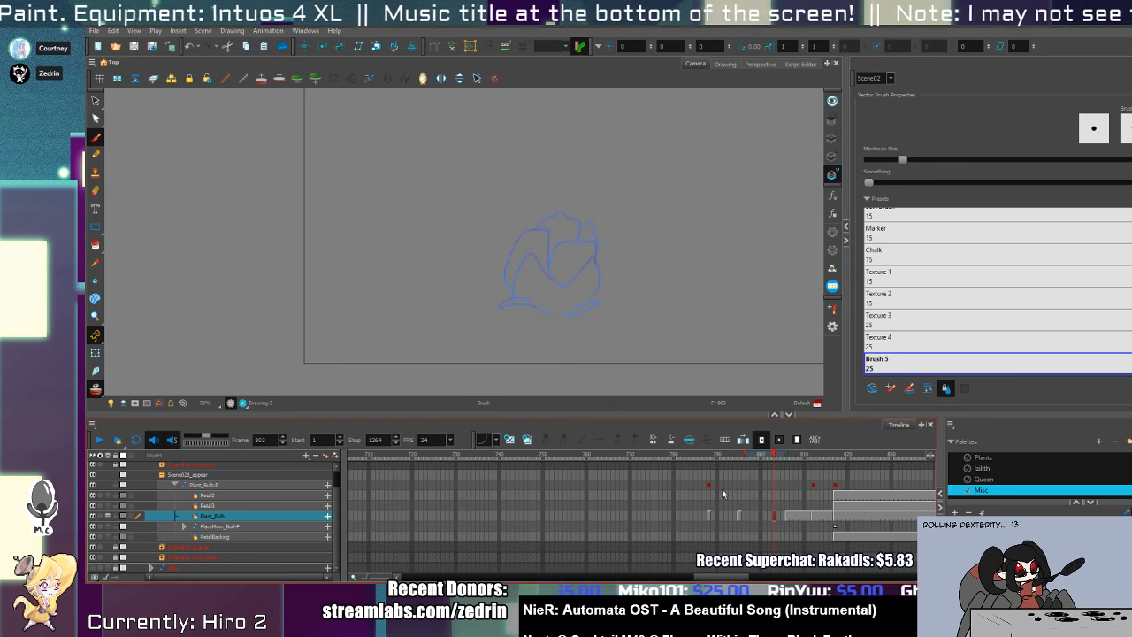
- Delete the old bulb sketch from the Plant_Bulb drawing at frame 795
key(f)
key(alt+s)
click(584, 269)
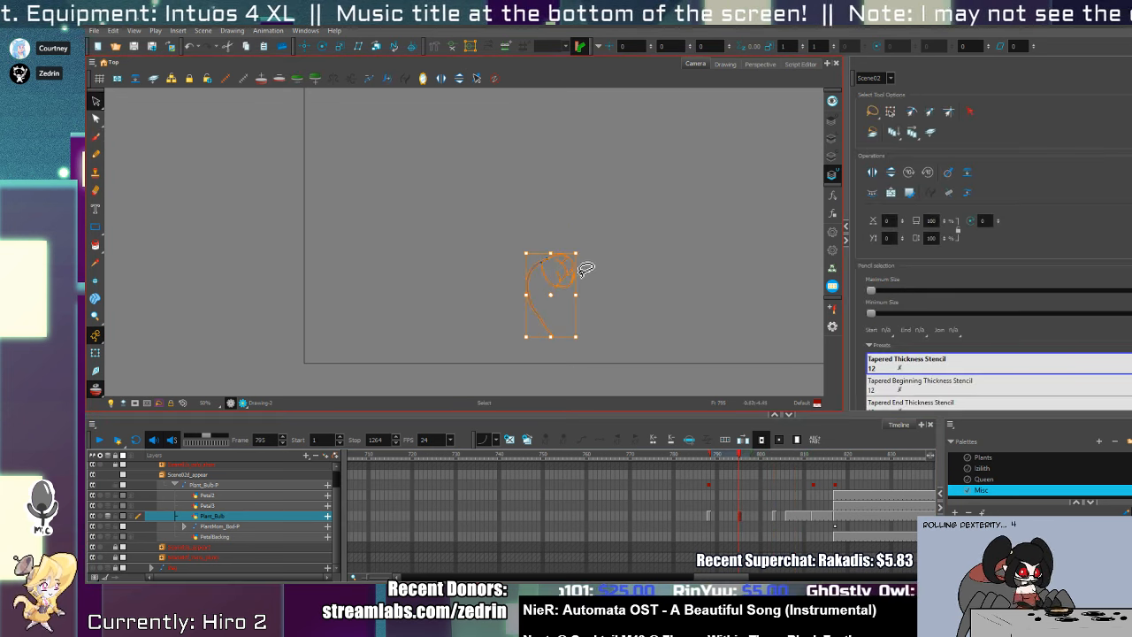
key(Delete)
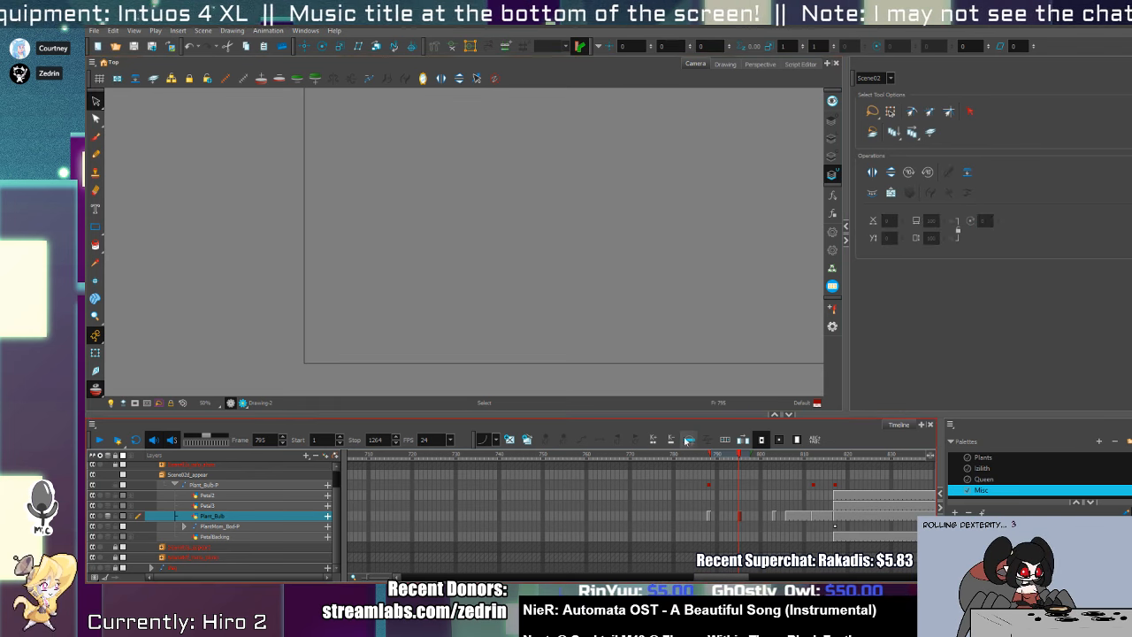
key(alt+b)
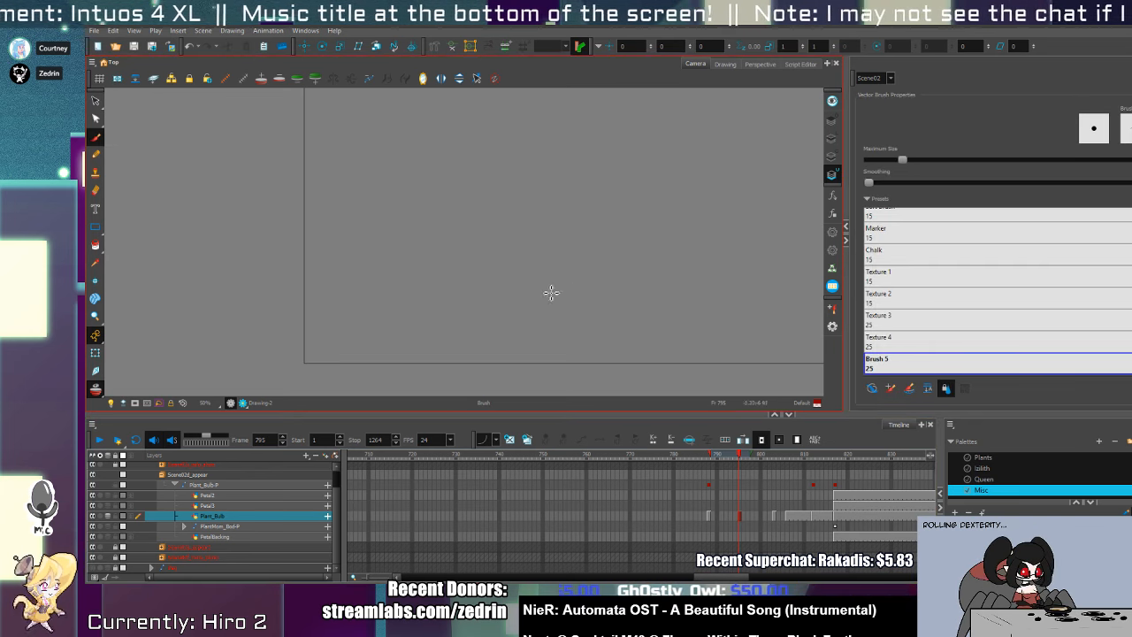
- Extend the exposures of the Plant_Bulb drawings at frames 788 and 795 up to the drawings that follow them
click(707, 513)
key(alt+s)
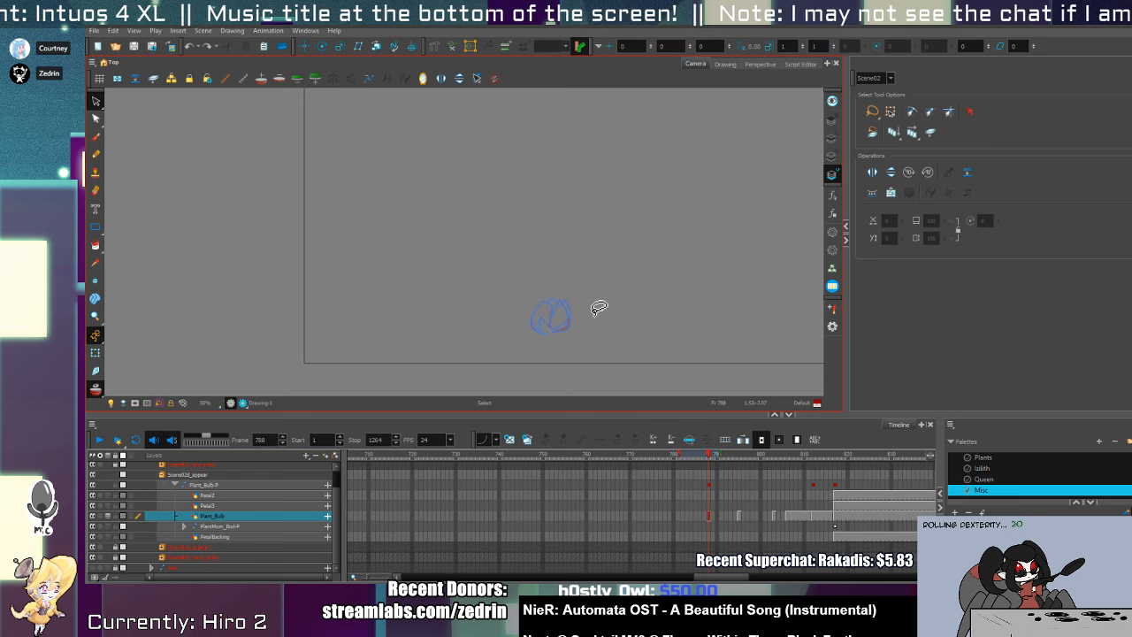
shift+click(738, 517)
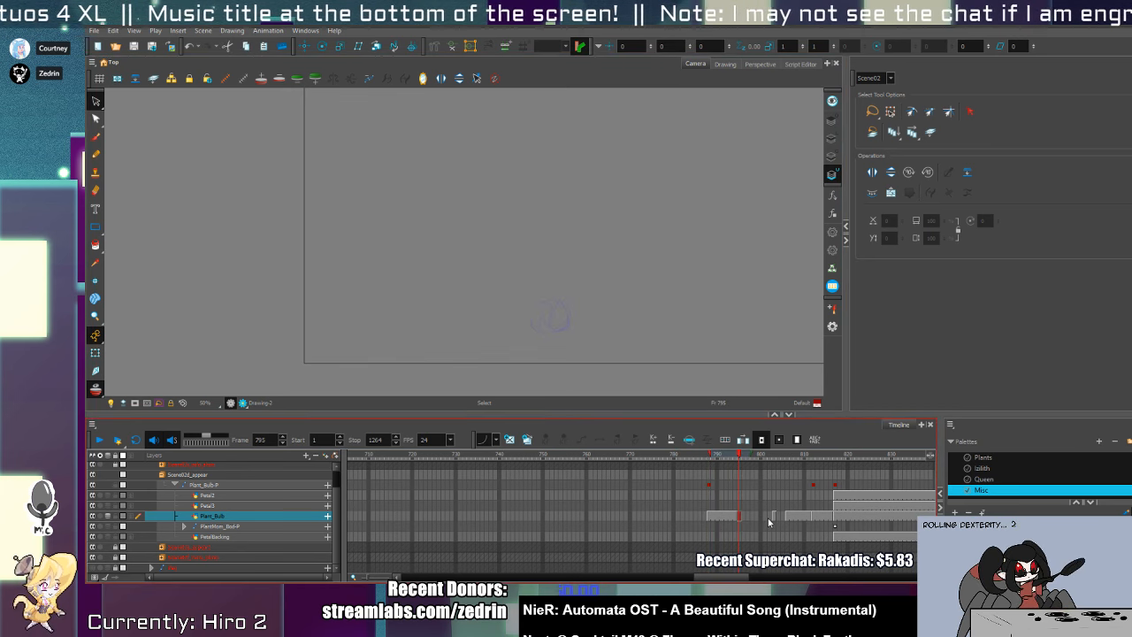
click(771, 518)
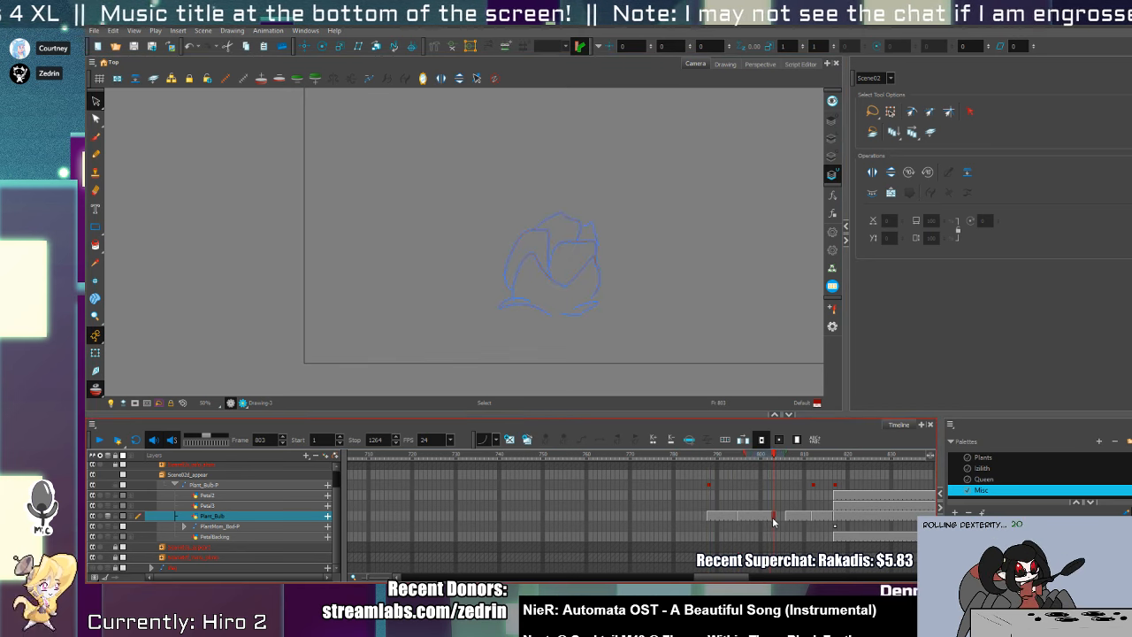
- Set up the onion skin at frame 802 on Plant_Bulb to show the following drawing, and ready the Brush
click(771, 518)
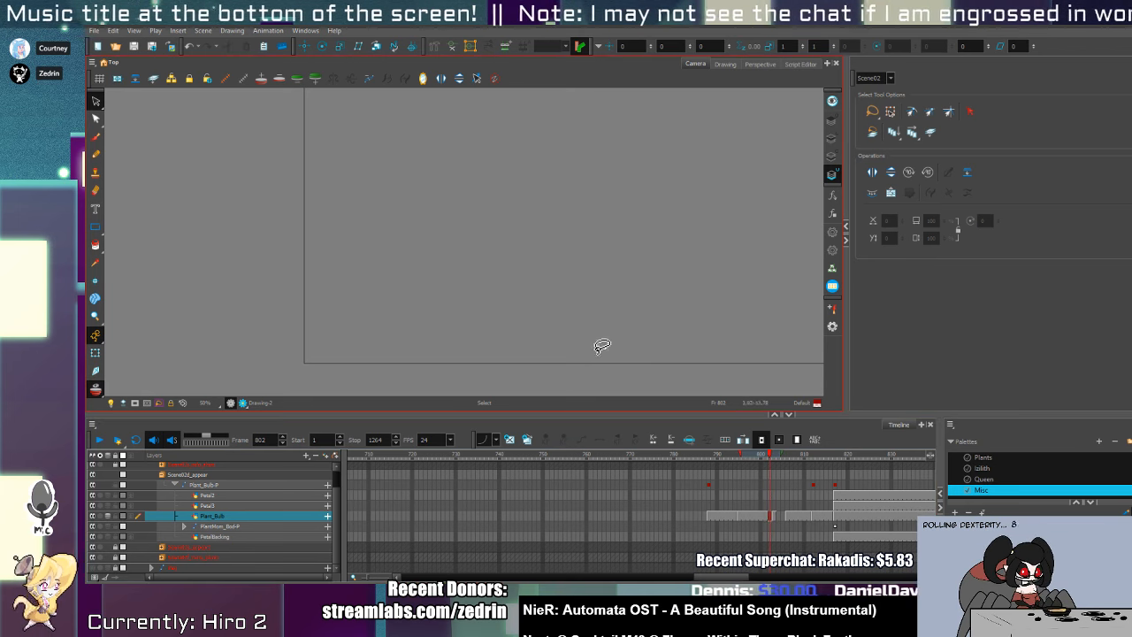
key(alt+z)
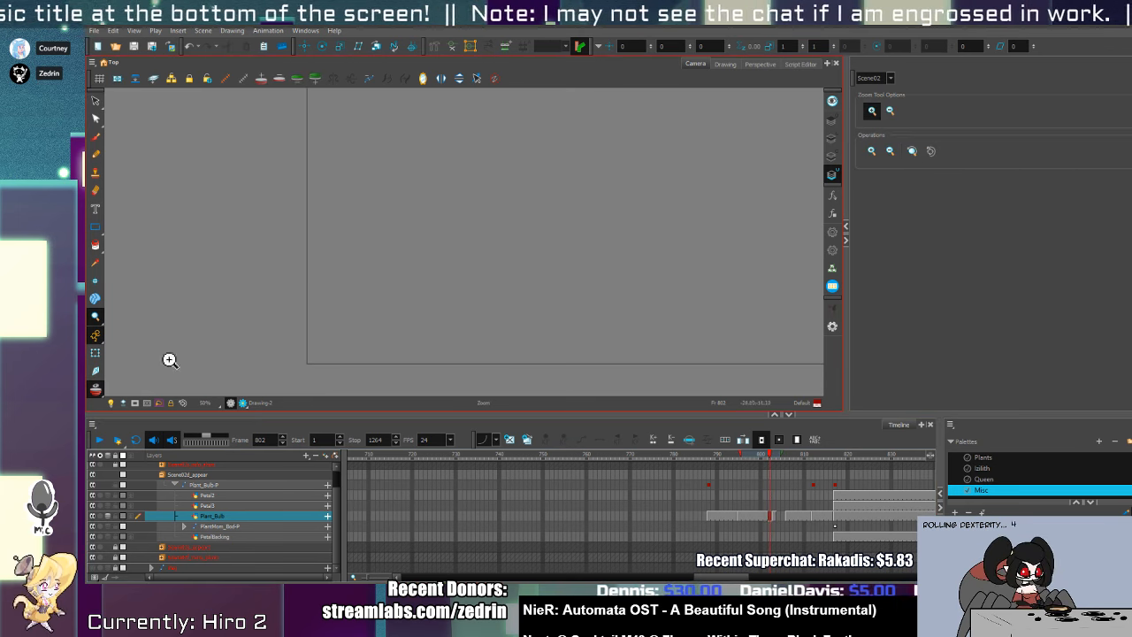
click(1131, 425)
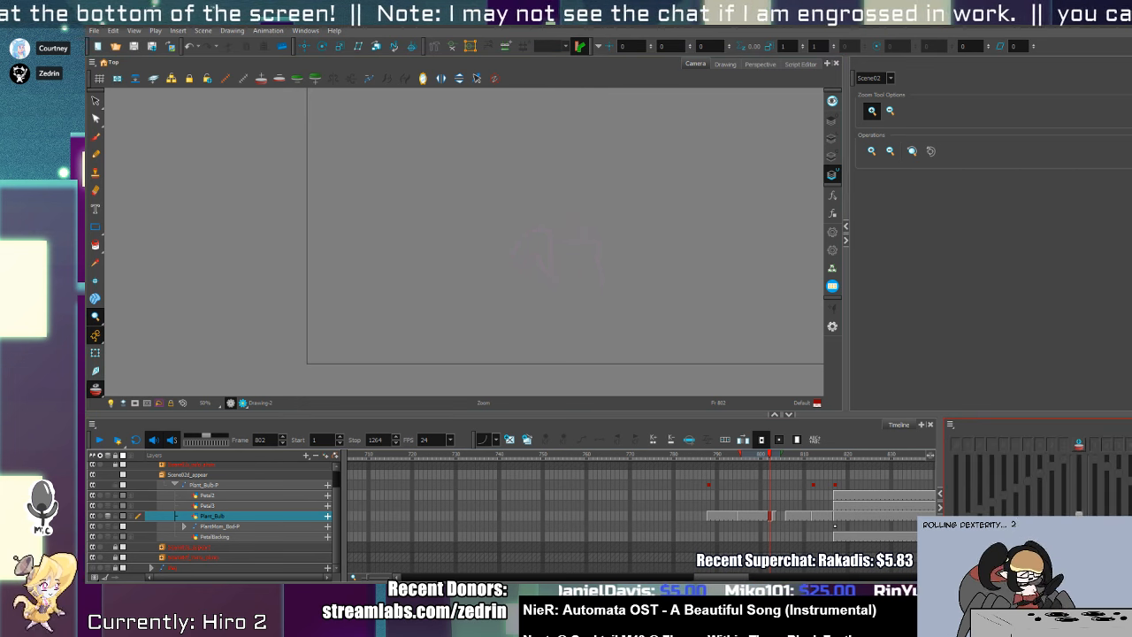
key(alt+b)
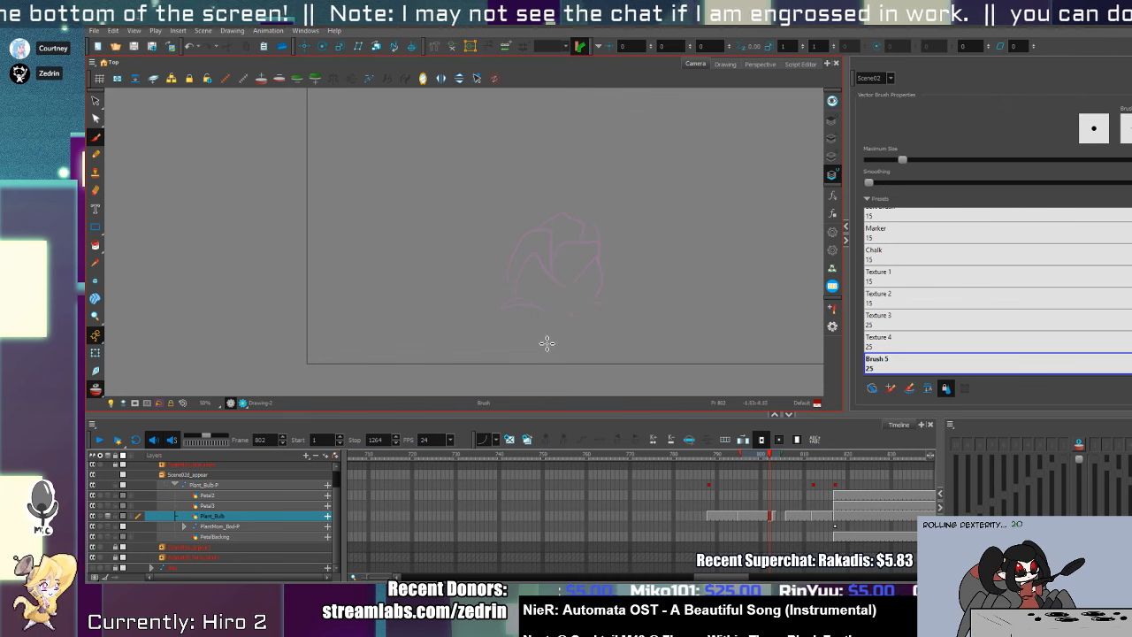
drag(541, 336, 551, 262)
key(ctrl+z)
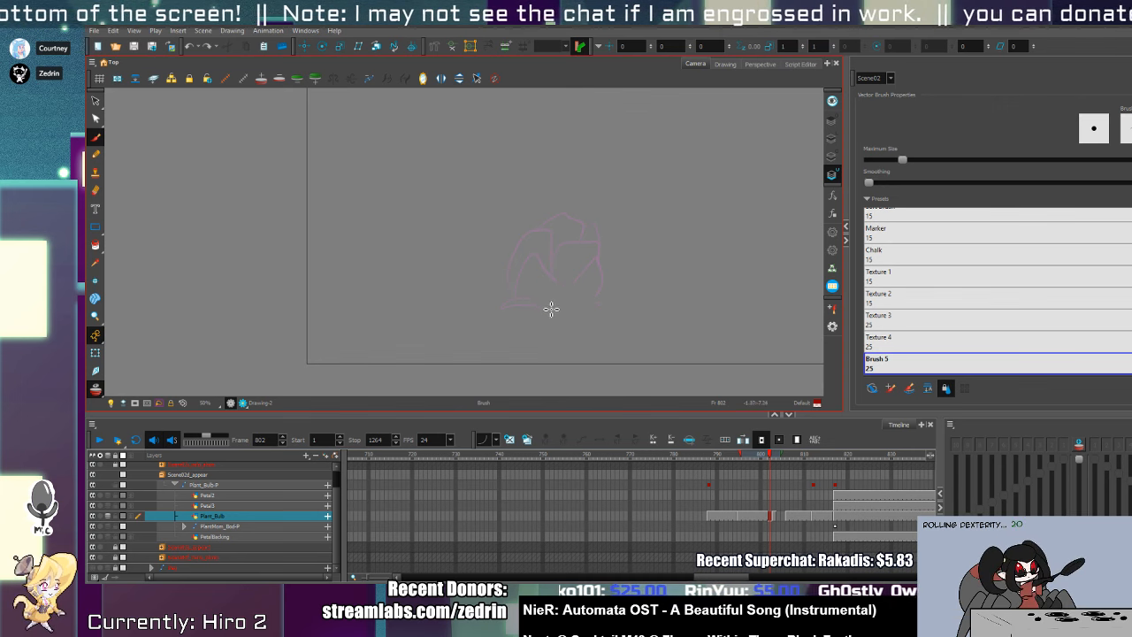
mouse_move(527, 310)
mouse_down()
mouse_move(553, 256)
mouse_move(568, 294)
mouse_move(622, 301)
mouse_move(617, 314)
mouse_up()
key(ctrl+z)
key(ctrl+z)
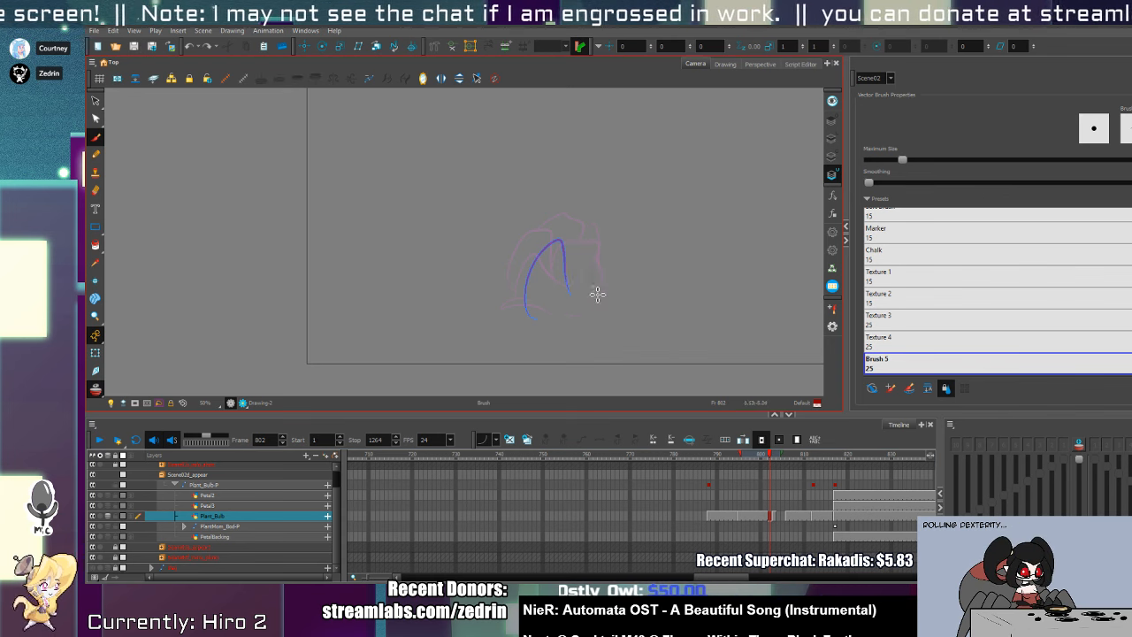
- Sketch two pointed front petals of the young bulb at frame 802, replacing the oversized left petal with a lower one
drag(572, 281, 579, 316)
key(alt+s)
click(533, 279)
key(Delete)
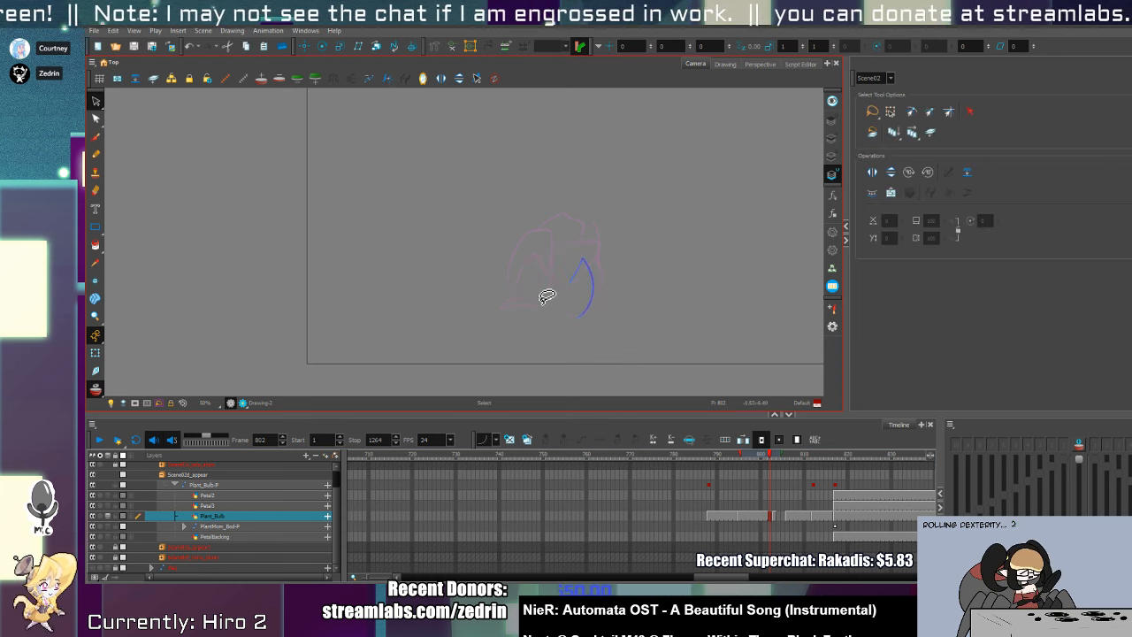
key(alt+b)
- Enlarge the whole bulb drawing at frame 803 and shift it slightly left to centre it over the younger bulb
key(.)
key(alt+s)
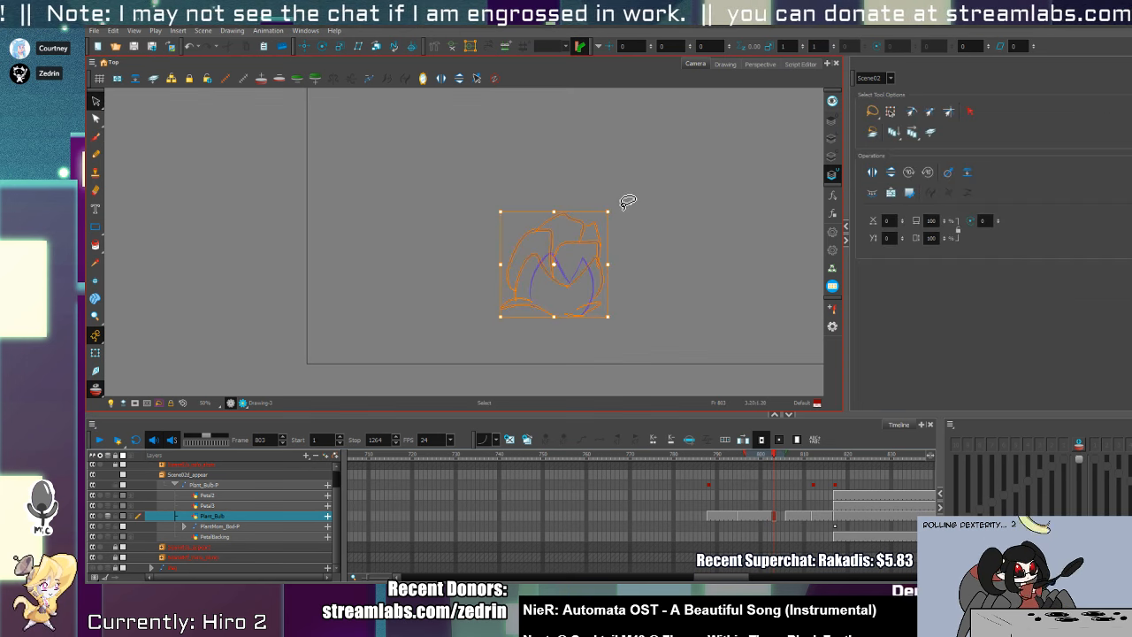
drag(635, 183, 638, 182)
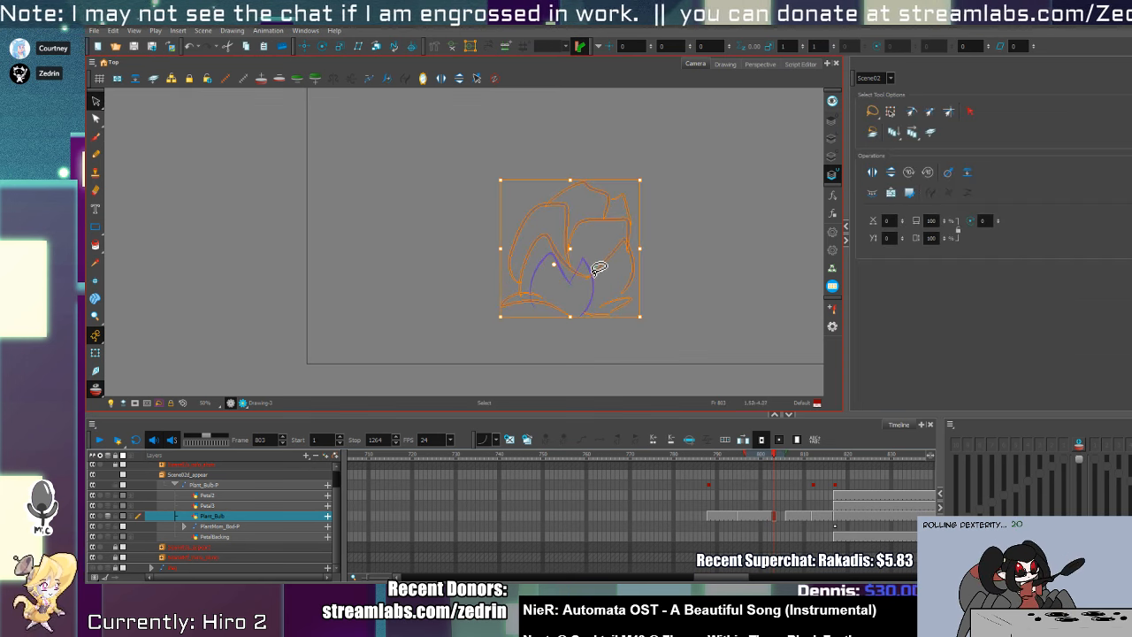
click(592, 271)
key(ctrl+a)
drag(571, 256, 560, 255)
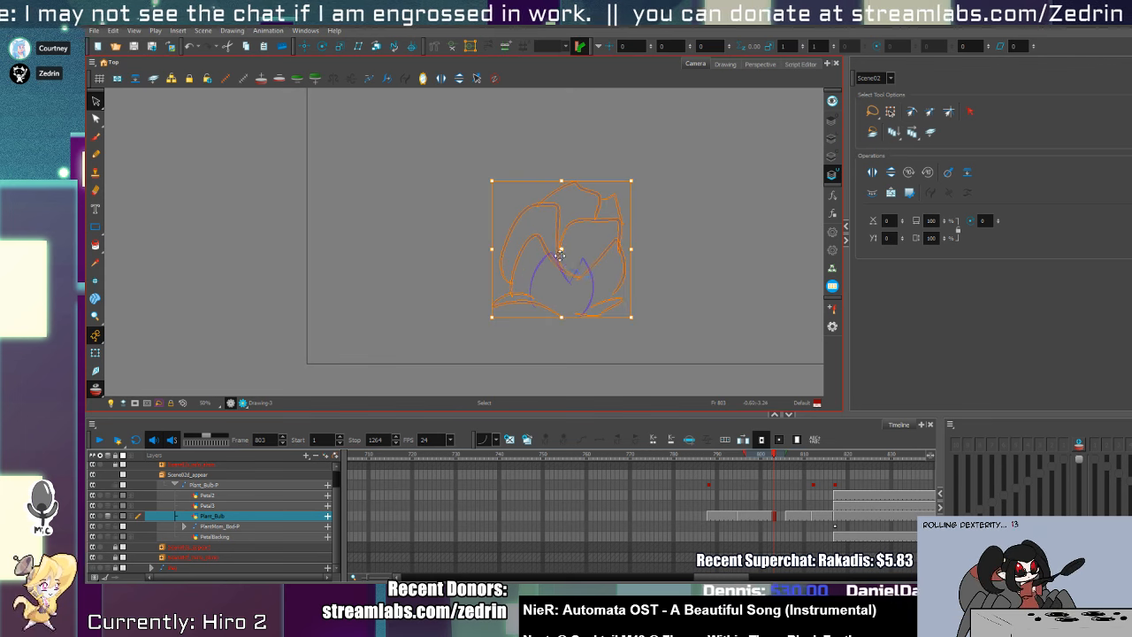
key(alt+b)
- Add the rear petals and spreading base leaves to the young bulb drawing at frame 802
click(788, 517)
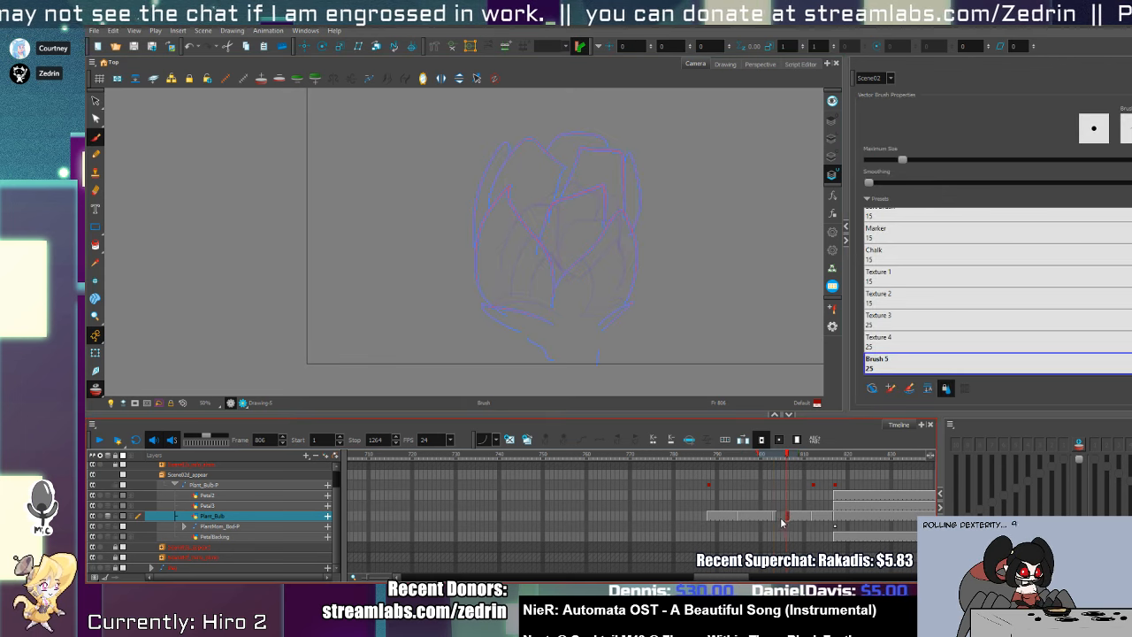
click(775, 517)
click(770, 518)
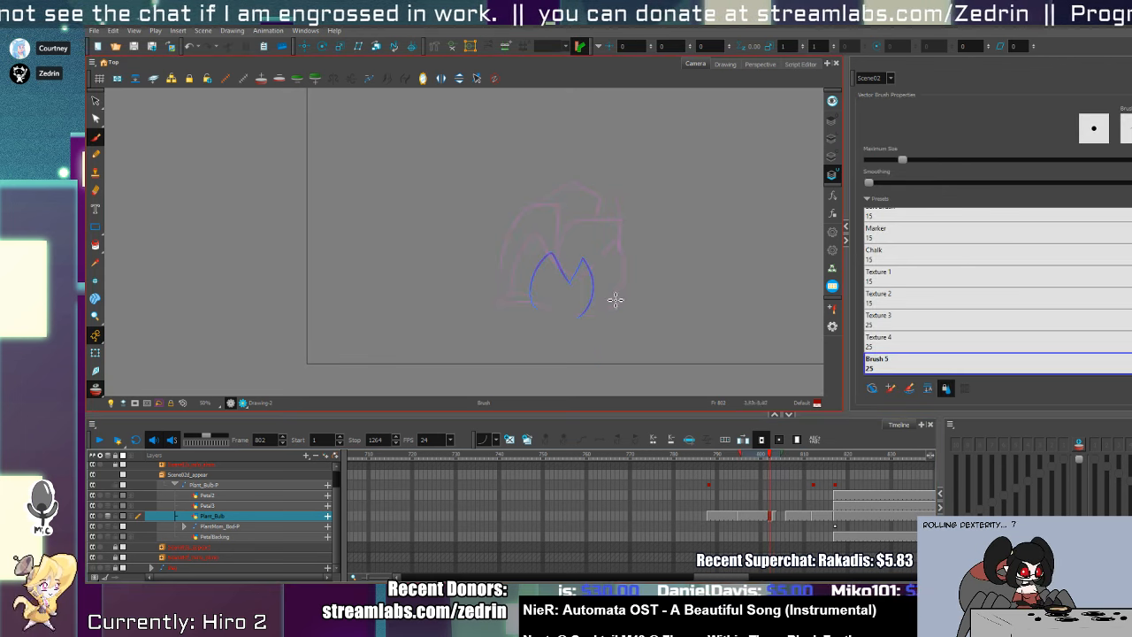
drag(571, 255, 581, 245)
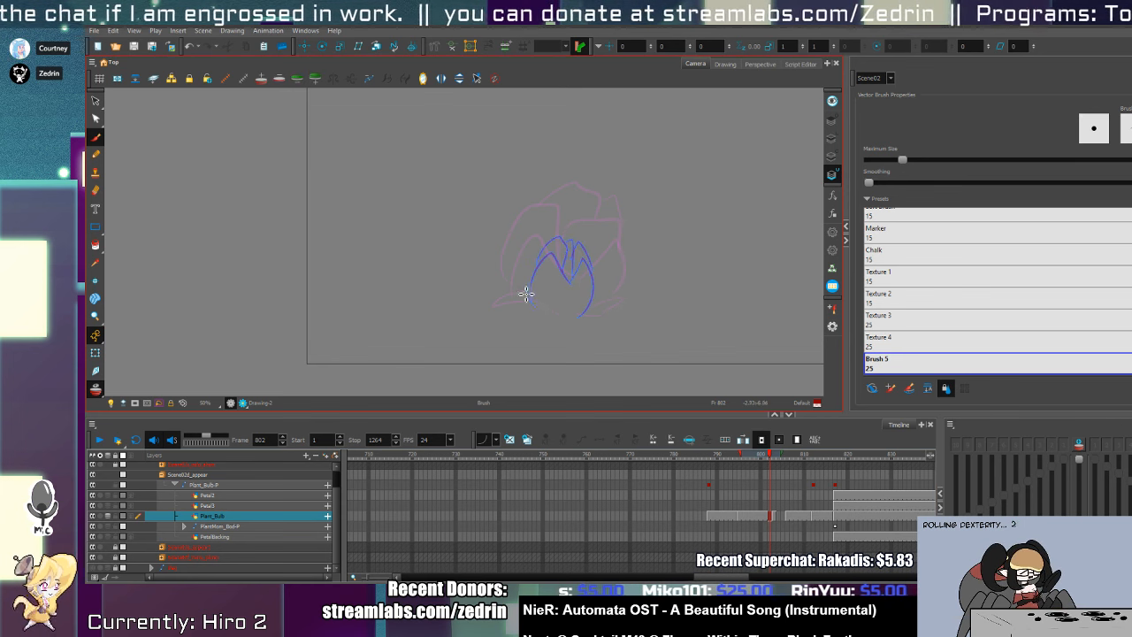
- Select the whole bulb drawing at frame 795, move it down and scale it slightly smaller
click(738, 522)
key(alt+s)
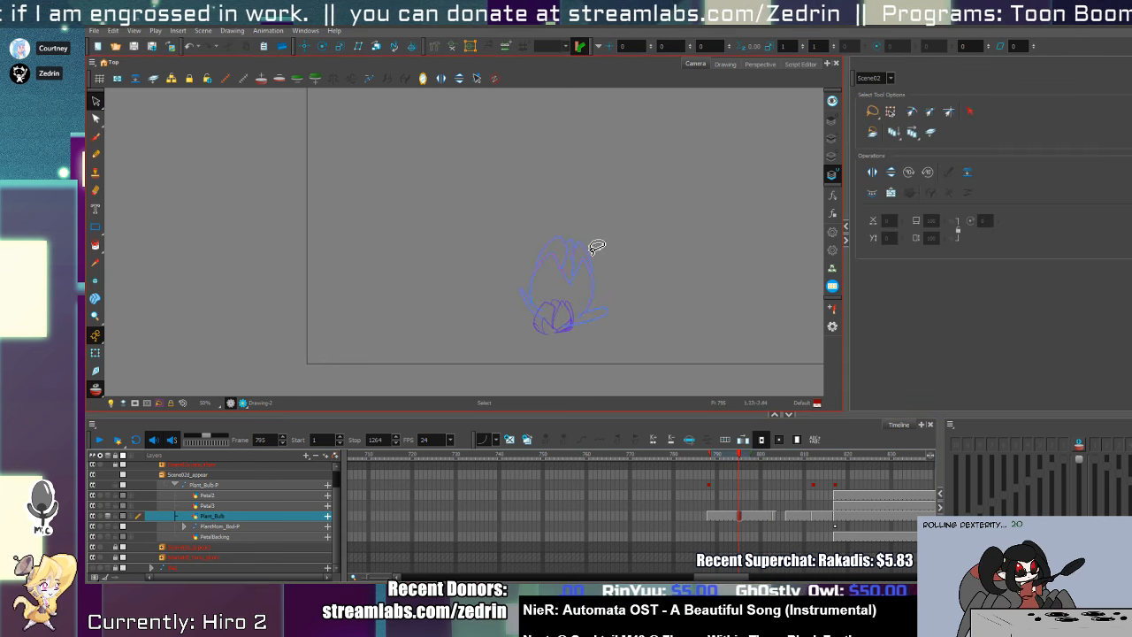
key(ctrl+a)
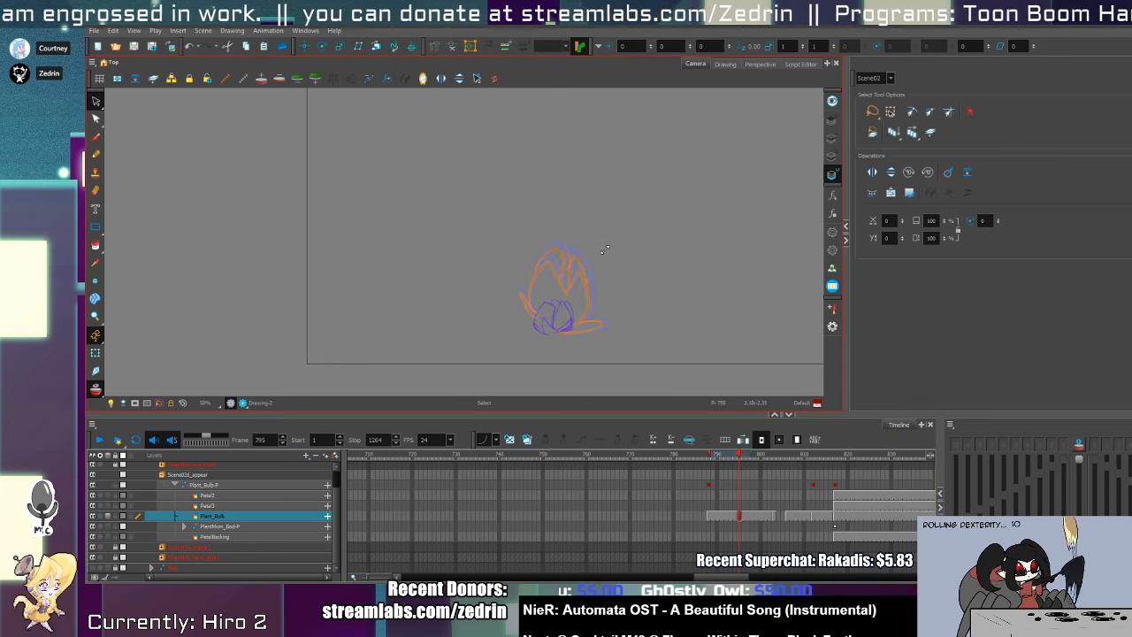
drag(600, 255, 602, 252)
key(alt+b)
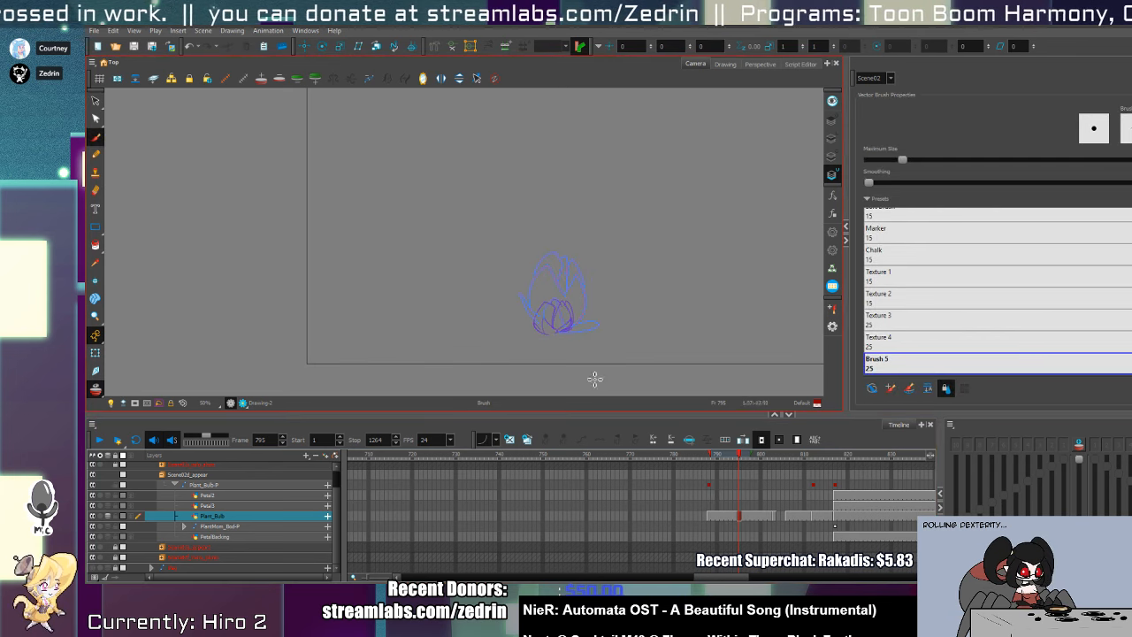
- Select the tiny bulb at frame 794 and sketch small base leaves on both sides beneath it
key(alt+s)
click(531, 310)
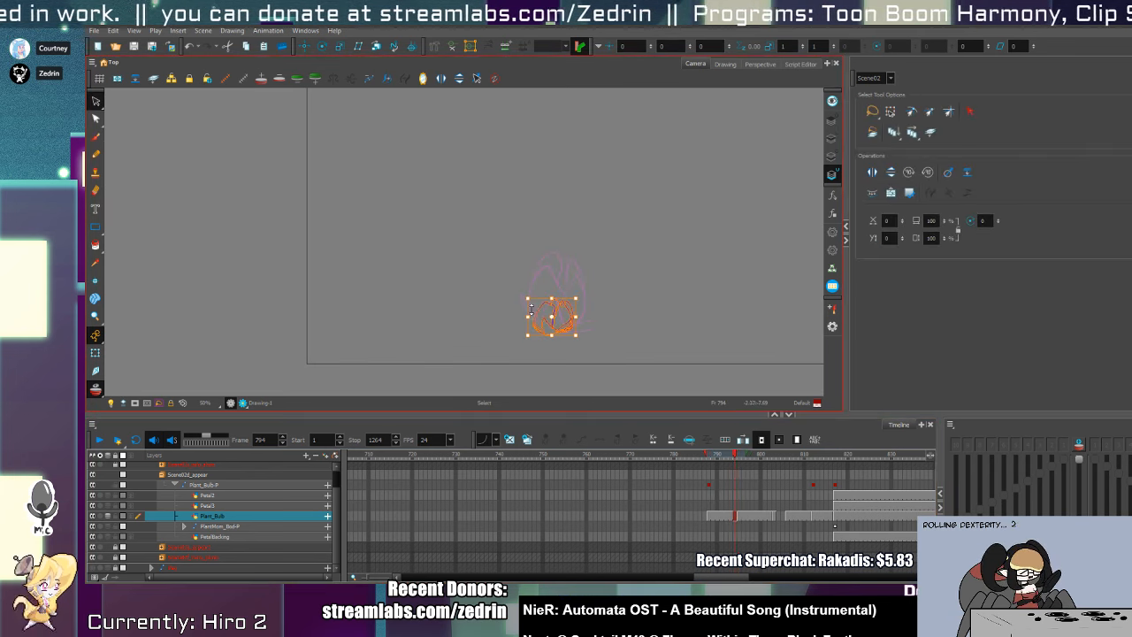
key(alt+b)
drag(563, 335, 533, 336)
drag(567, 333, 574, 339)
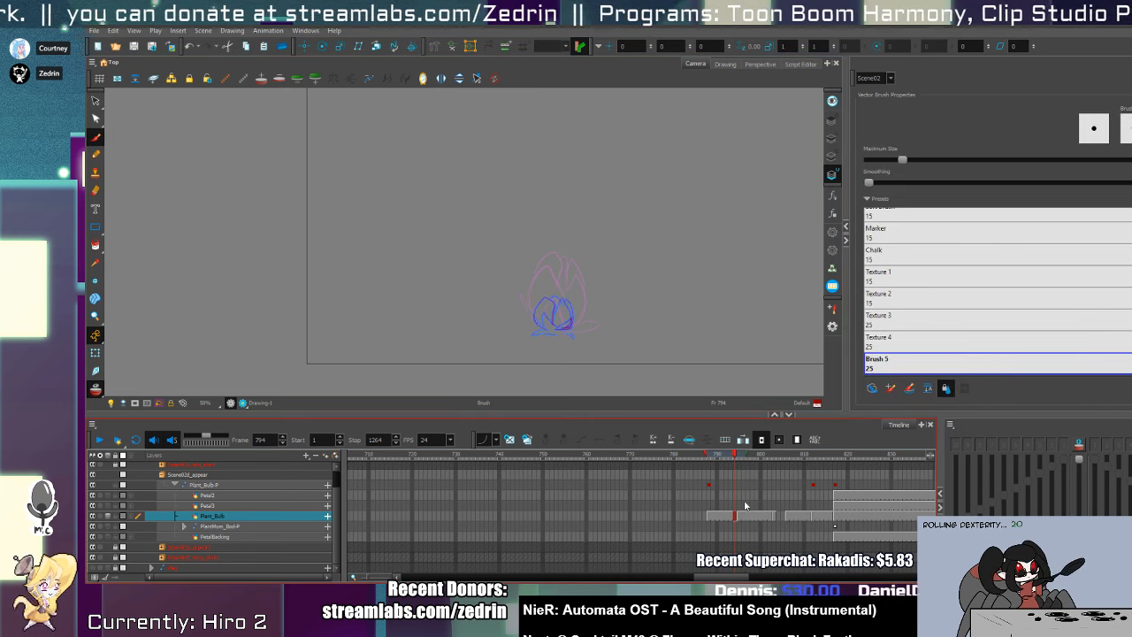
click(693, 504)
click(689, 495)
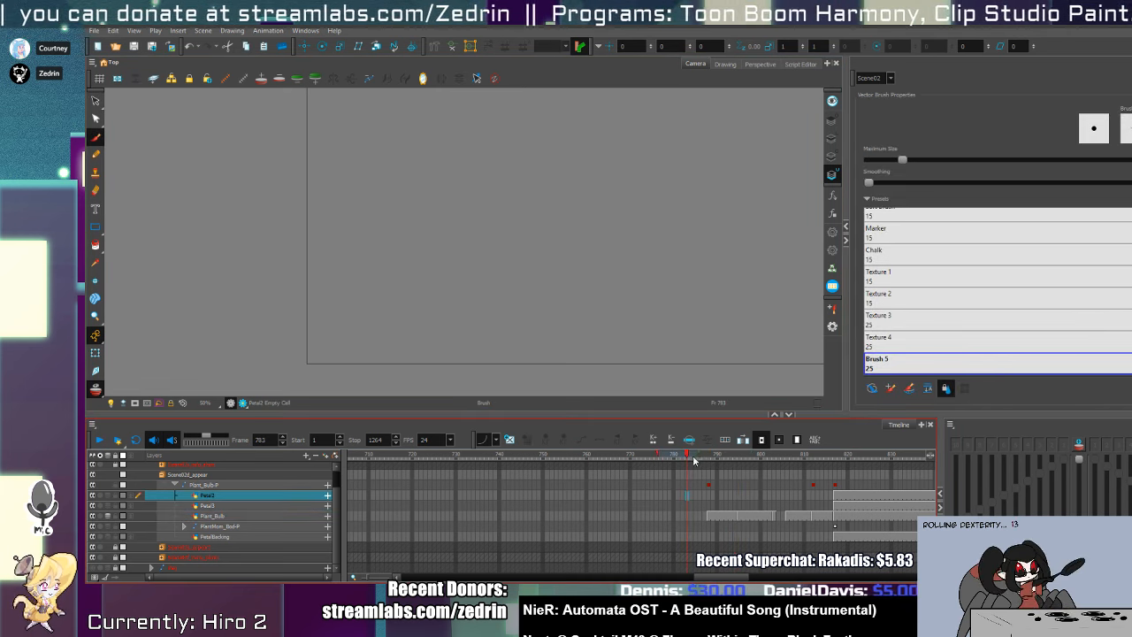
drag(695, 458, 237, 462)
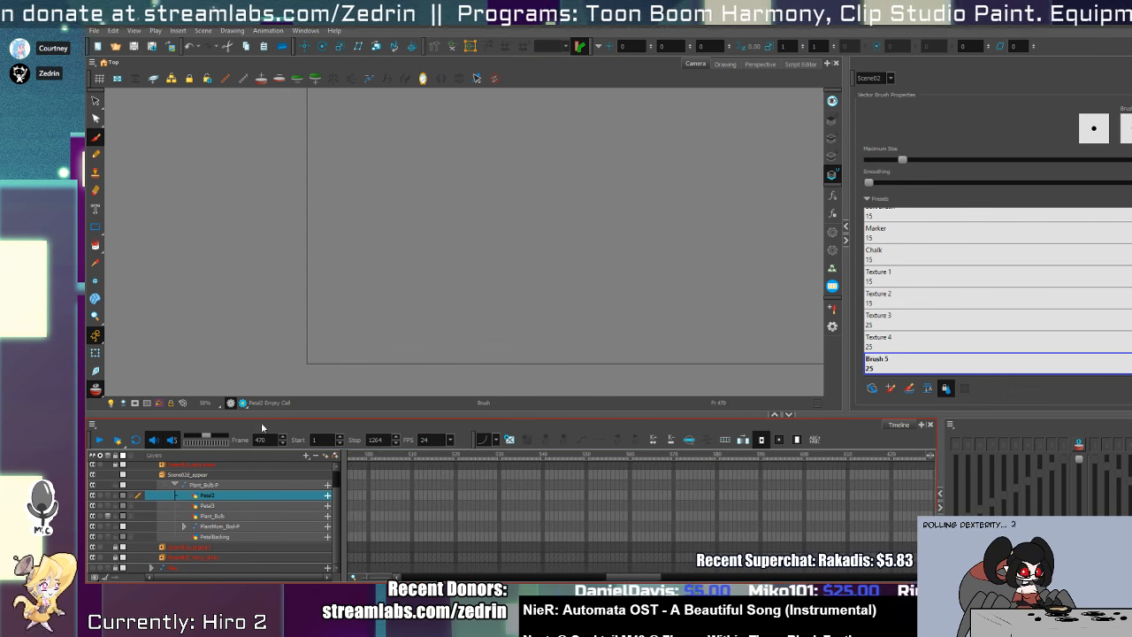
scroll(501, 309, up, 1)
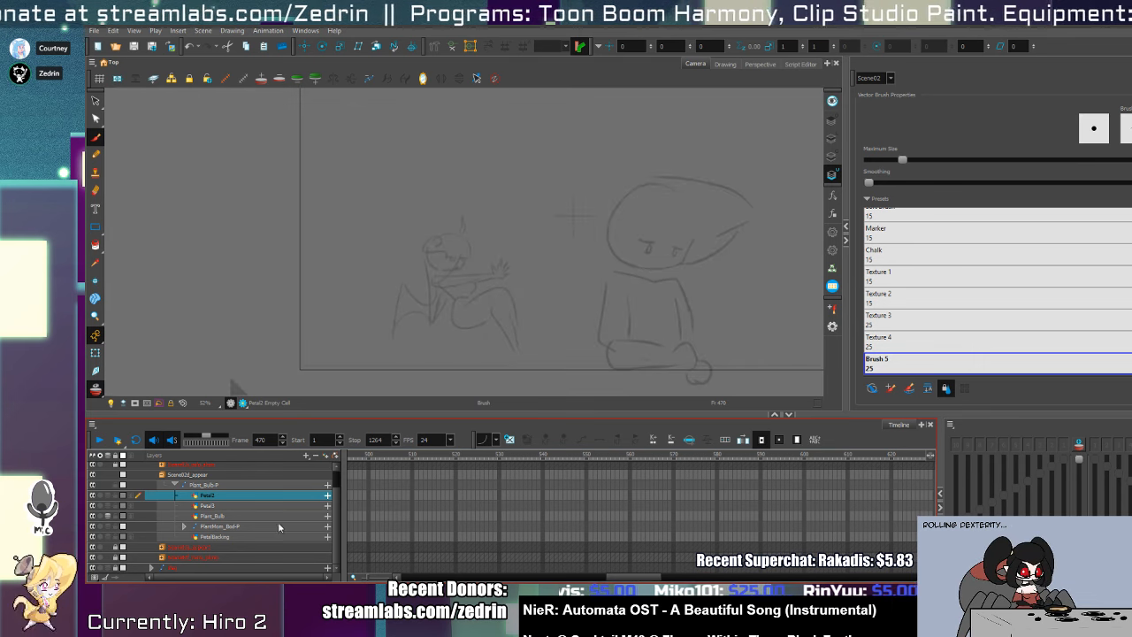
- Go to frame 788 on the Petal2 layer and set up the Lineart pencil with the Plants palette
mouse_move(699, 457)
mouse_down()
mouse_move(744, 471)
mouse_move(929, 469)
mouse_move(367, 517)
mouse_move(520, 535)
mouse_move(322, 534)
mouse_move(433, 546)
mouse_move(602, 521)
mouse_up()
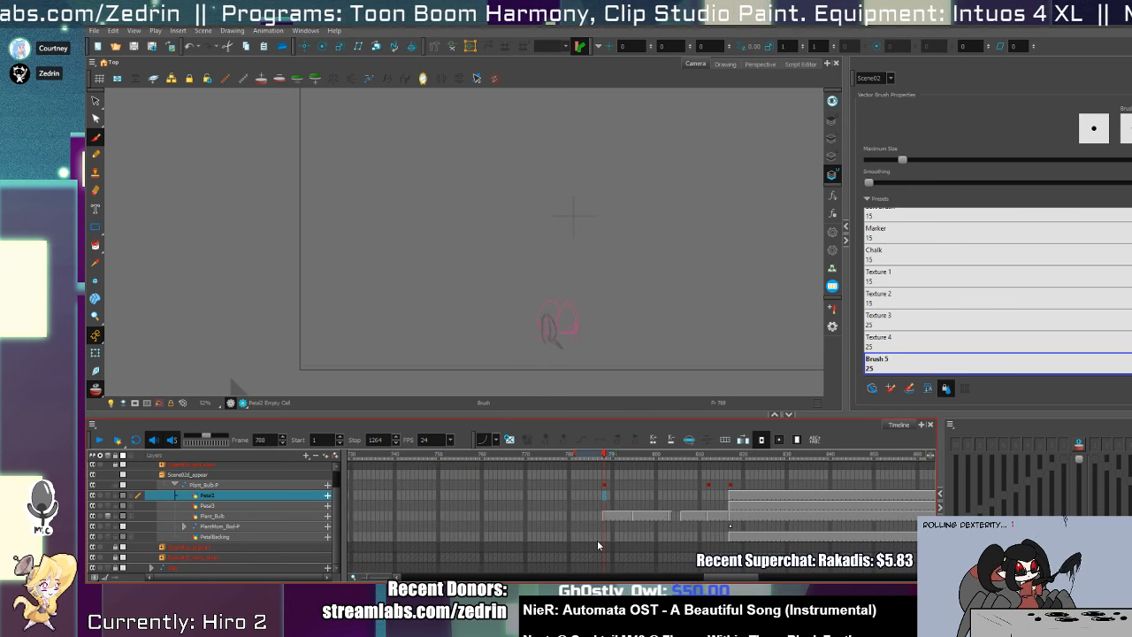
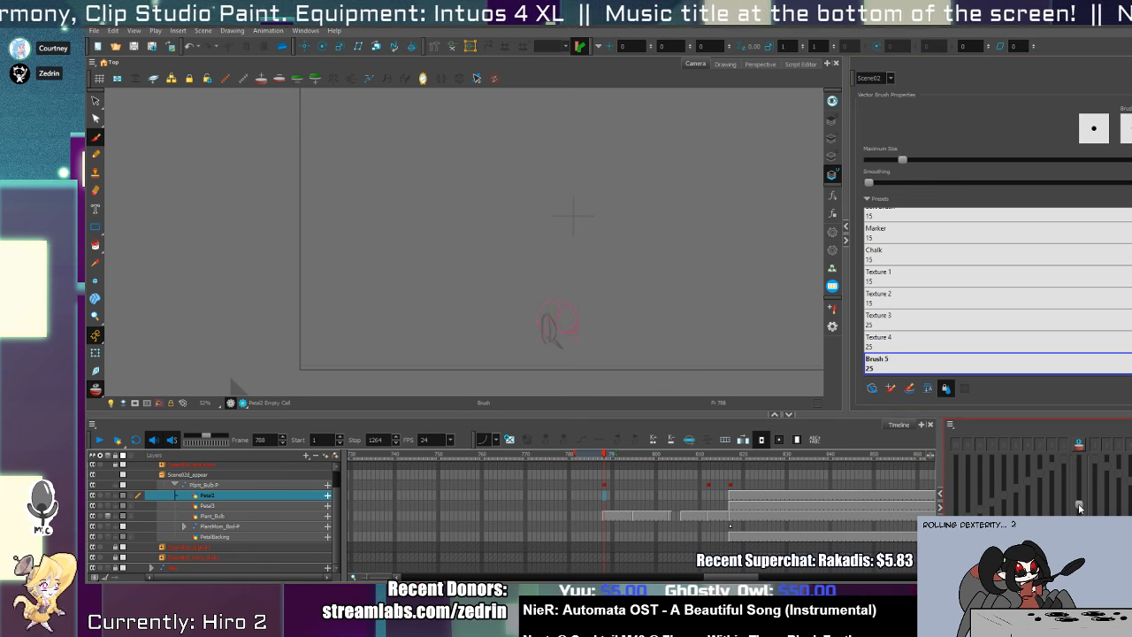
key(alt+x)
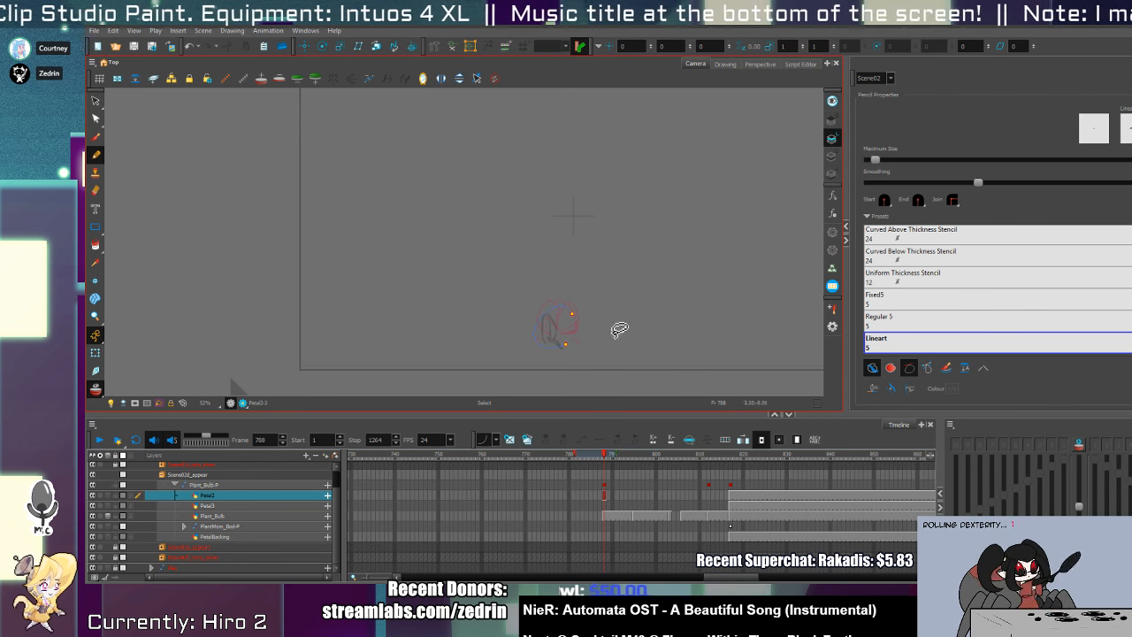
click(1128, 425)
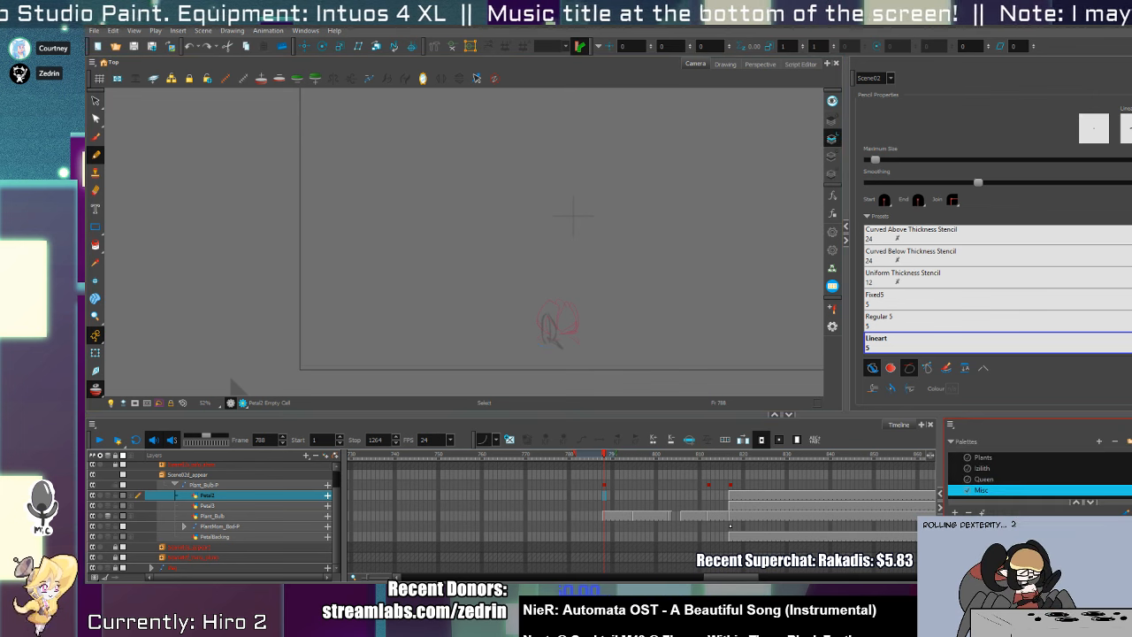
click(985, 460)
- Outline the bulb's left, right and rear petals over the rough sketch at frame 788
ctrl+click(536, 292)
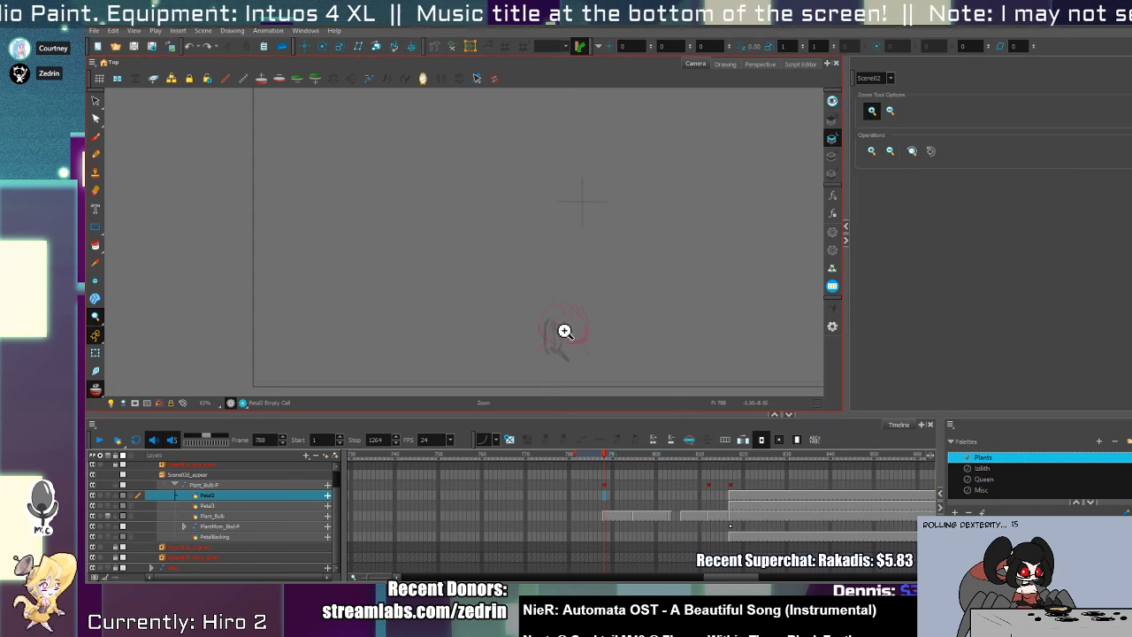
ctrl+click(566, 332)
ctrl+click(566, 332)
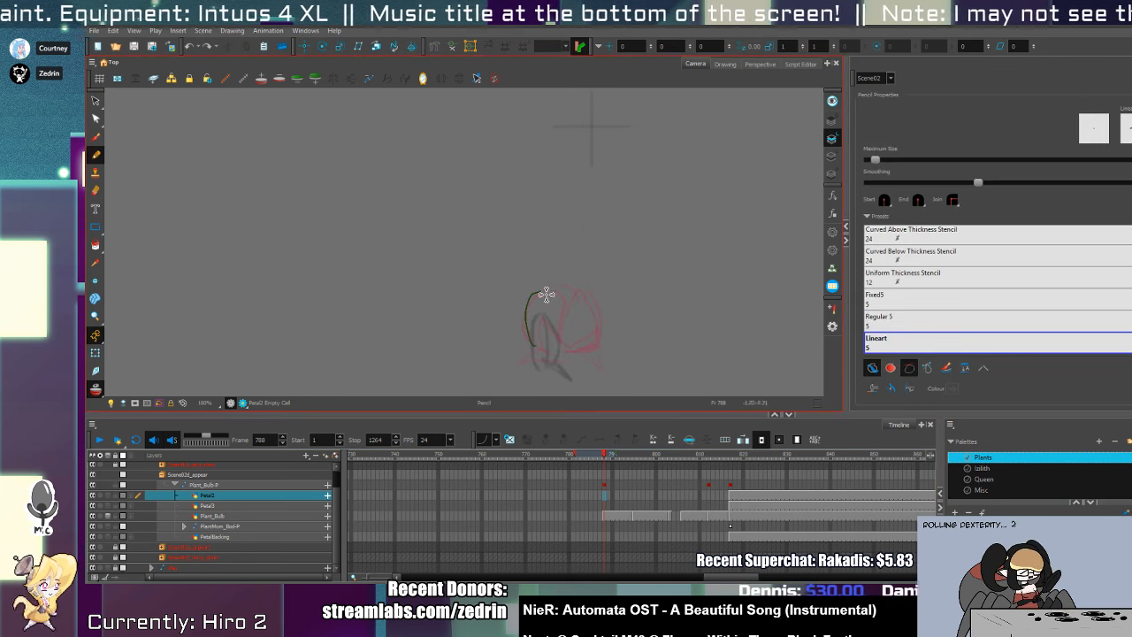
key(ctrl+z)
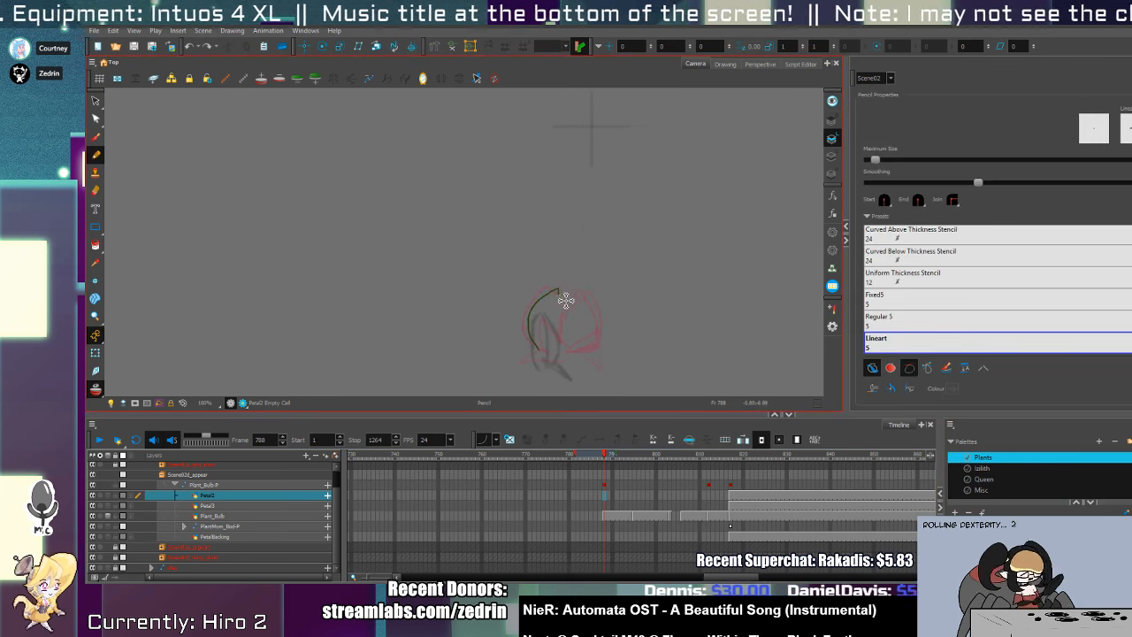
drag(566, 301, 579, 348)
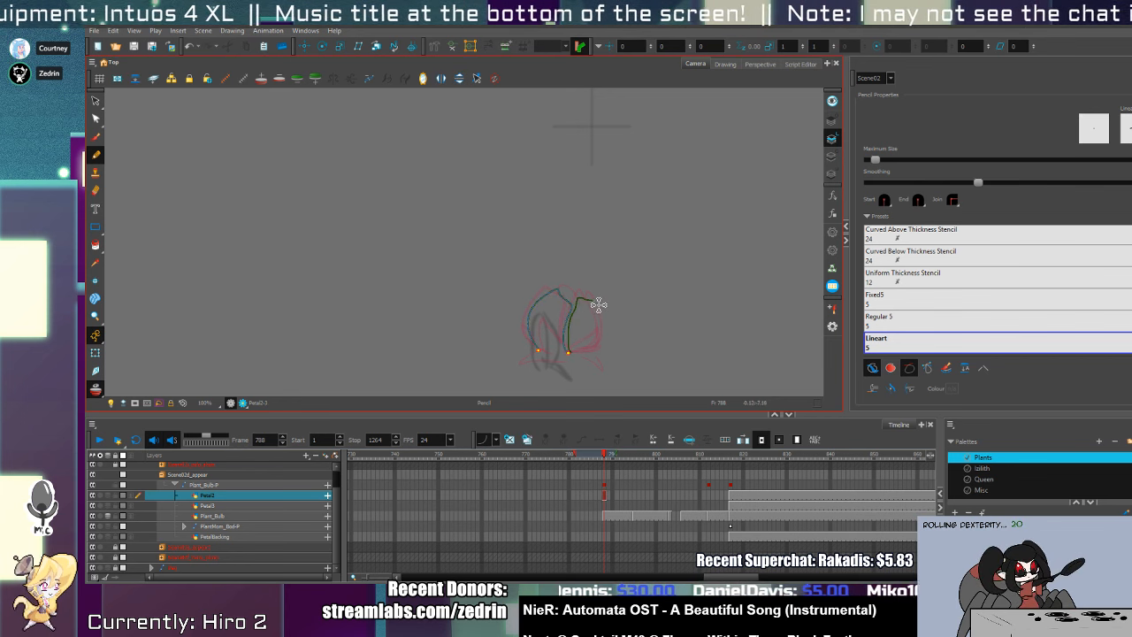
drag(599, 305, 576, 352)
drag(575, 293, 587, 314)
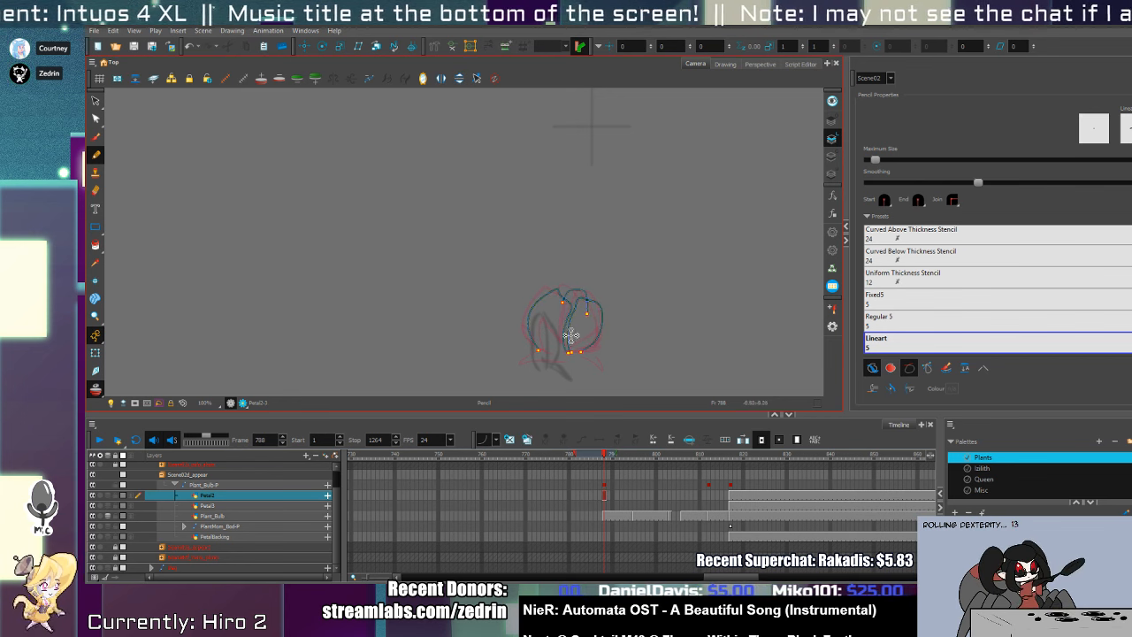
- Add the two front petals at the bulb's base and cut away the line pieces overlapping them
key(alt+t)
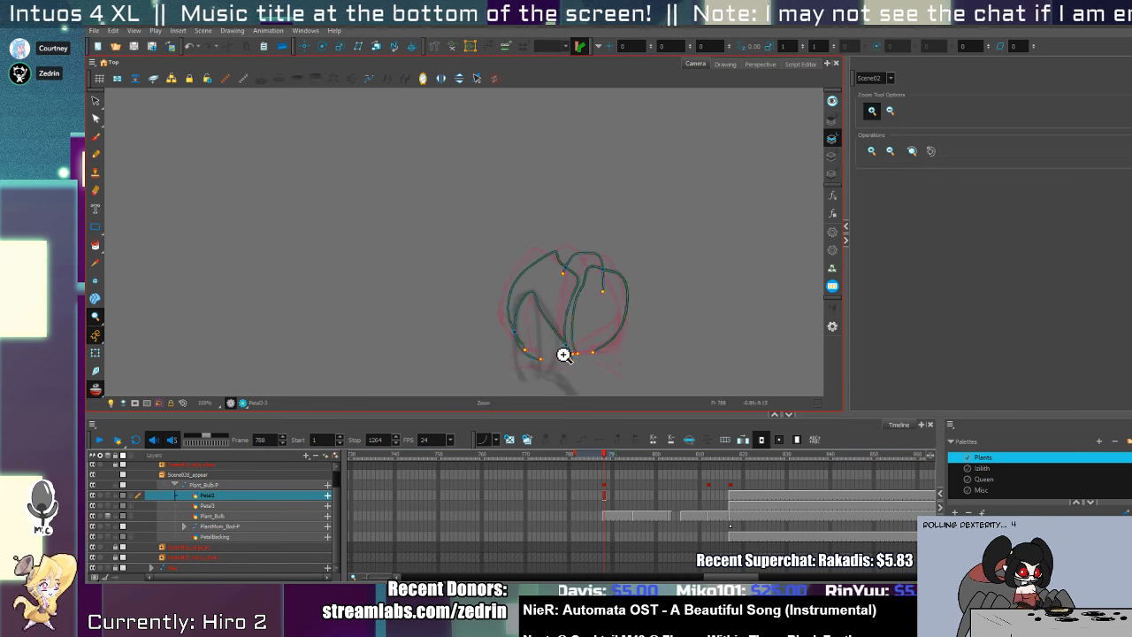
scroll(561, 354, up, 2)
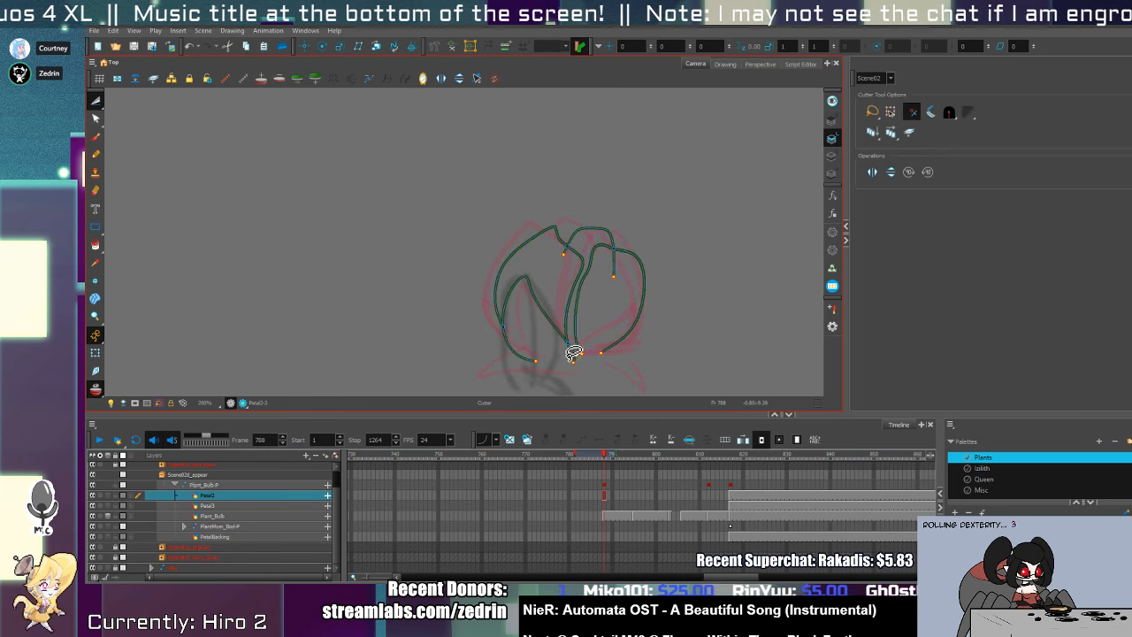
key(alt+/)
mouse_move(556, 345)
mouse_down()
mouse_move(602, 306)
mouse_move(624, 322)
mouse_move(577, 345)
mouse_up()
key(alt+t)
key(Delete)
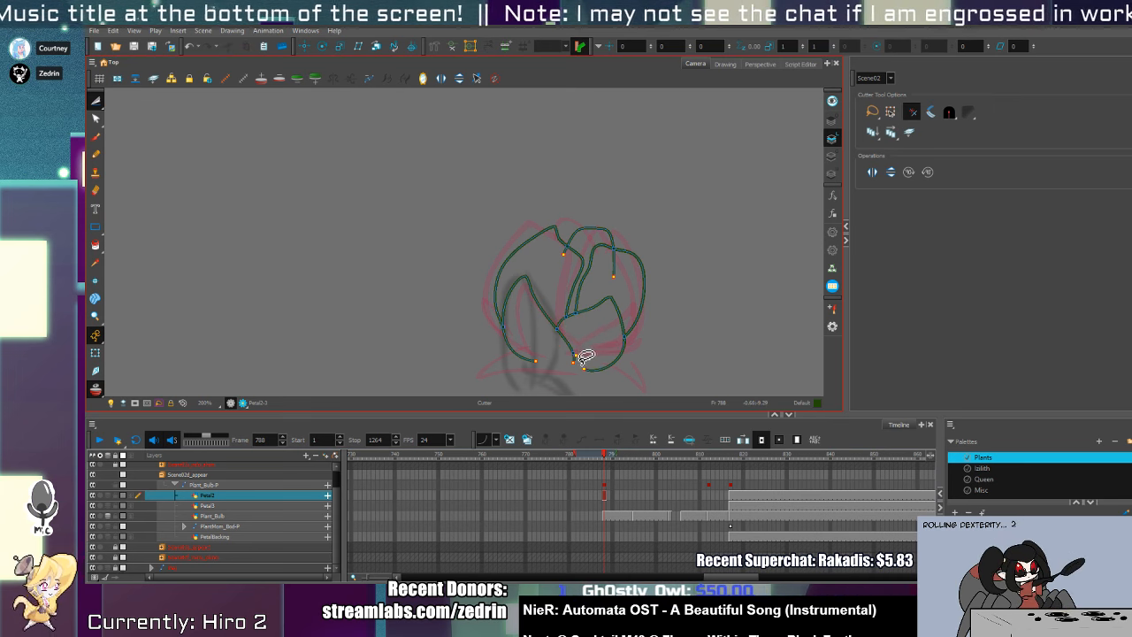
drag(625, 270, 610, 274)
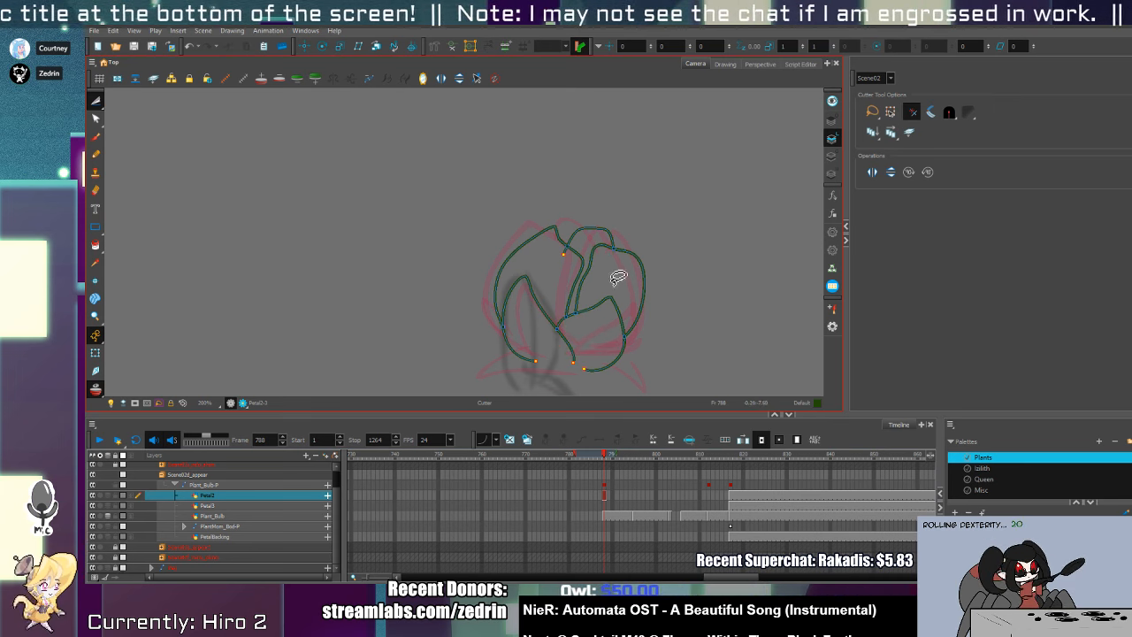
- Draw the outer petal along the bulb's lower right side and trim the overlapping line segments
key(alt+slash)
drag(613, 340, 638, 310)
mouse_move(645, 285)
mouse_down()
mouse_move(652, 304)
mouse_move(601, 358)
mouse_move(624, 337)
mouse_up()
key(alt+t)
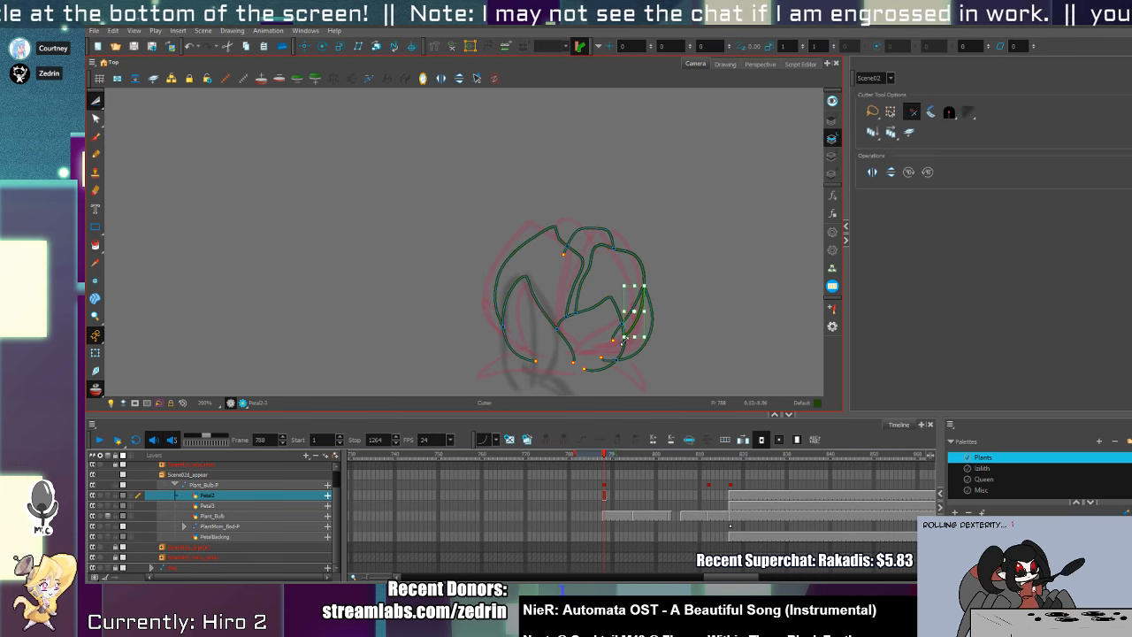
key(Delete)
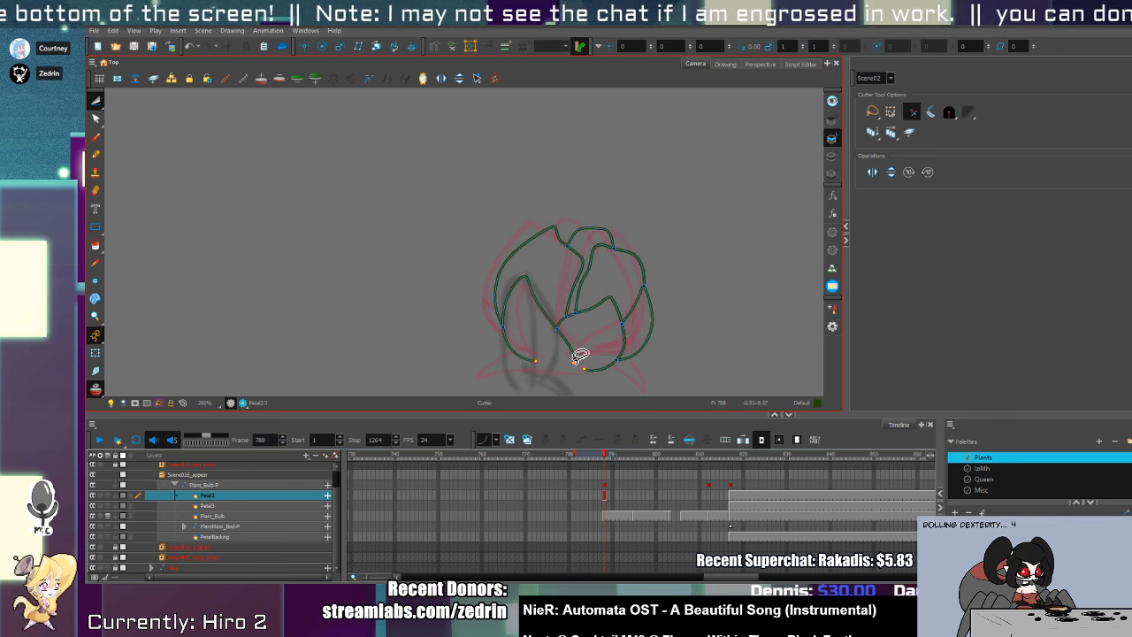
scroll(580, 356, down, 2)
key(alt+slash)
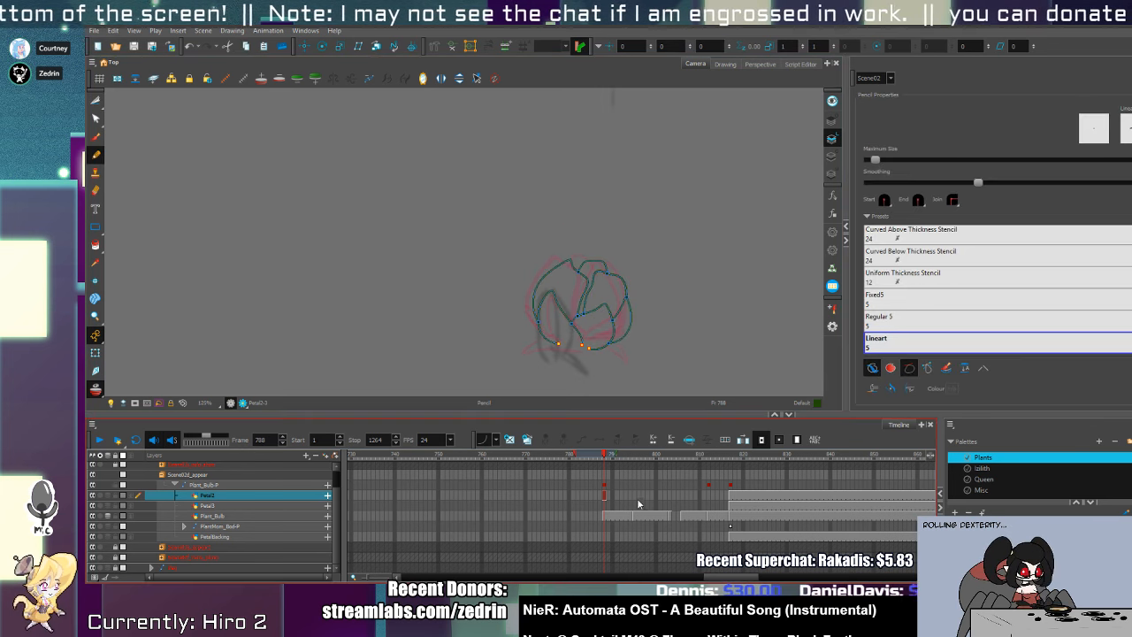
- Cut the finished petal line art from Petal2 and paste it into the Plant_Bulb layer at frame 788
key(alt+s)
click(617, 306)
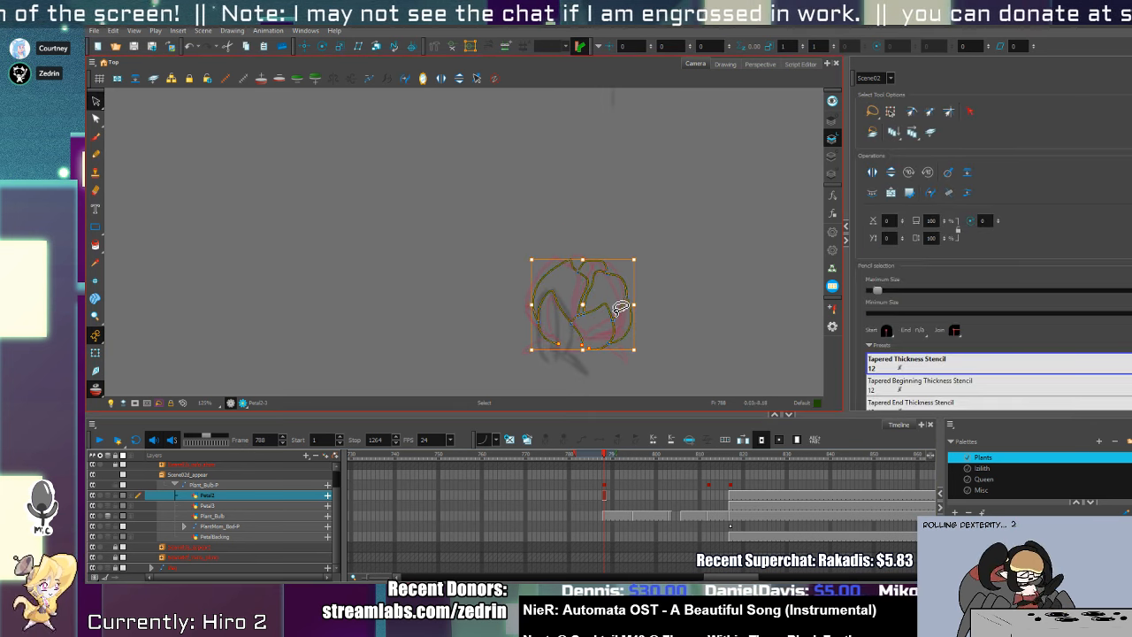
key(Escape)
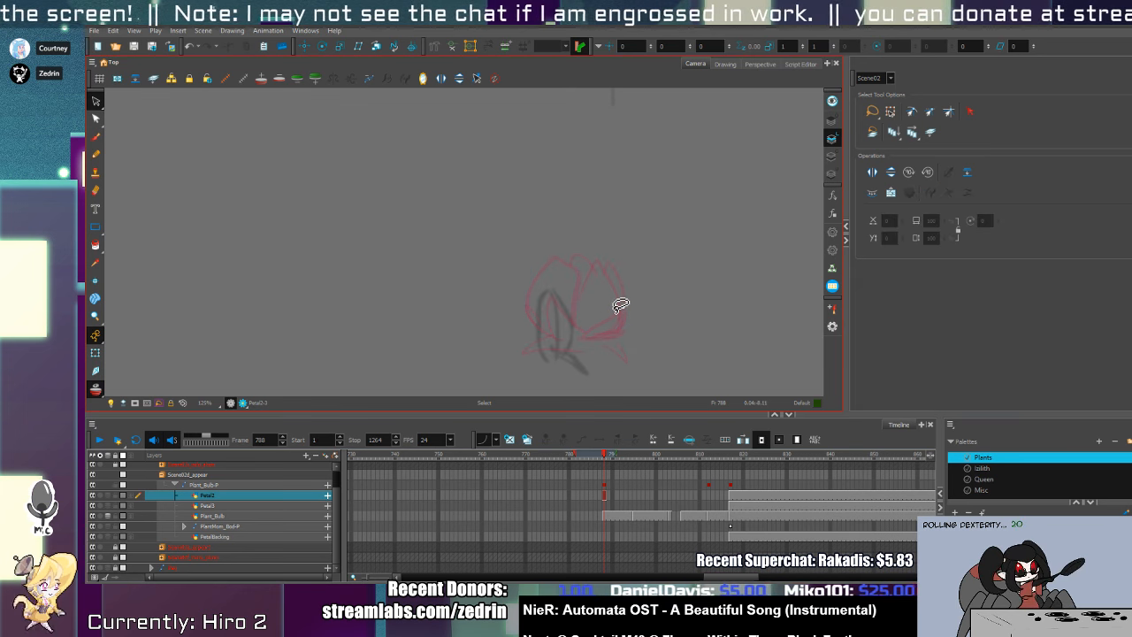
click(604, 518)
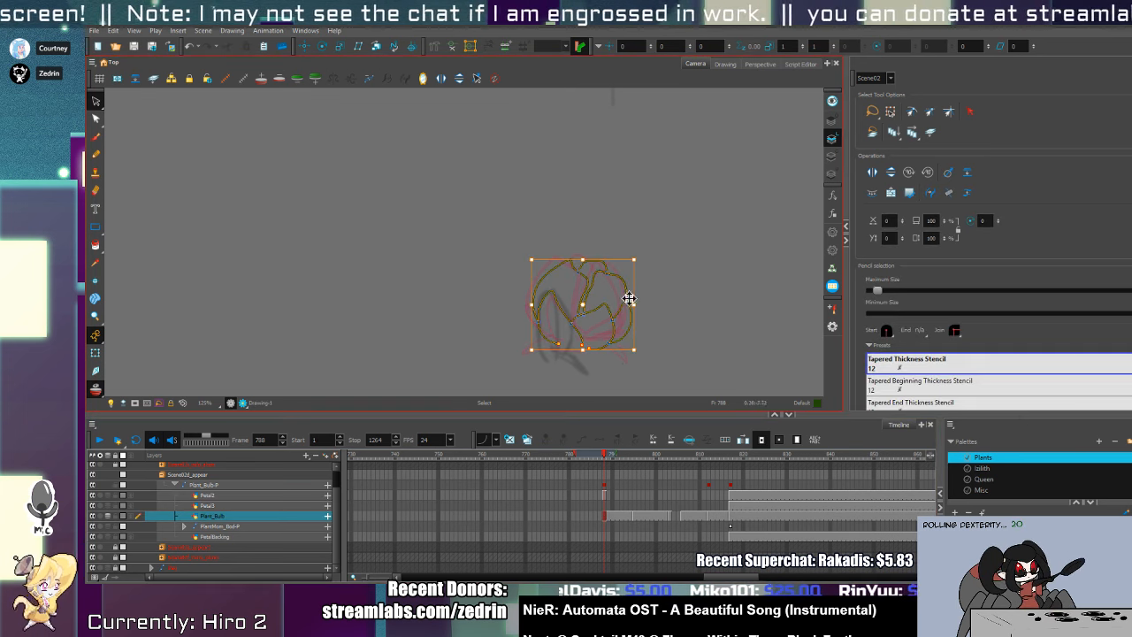
click(605, 498)
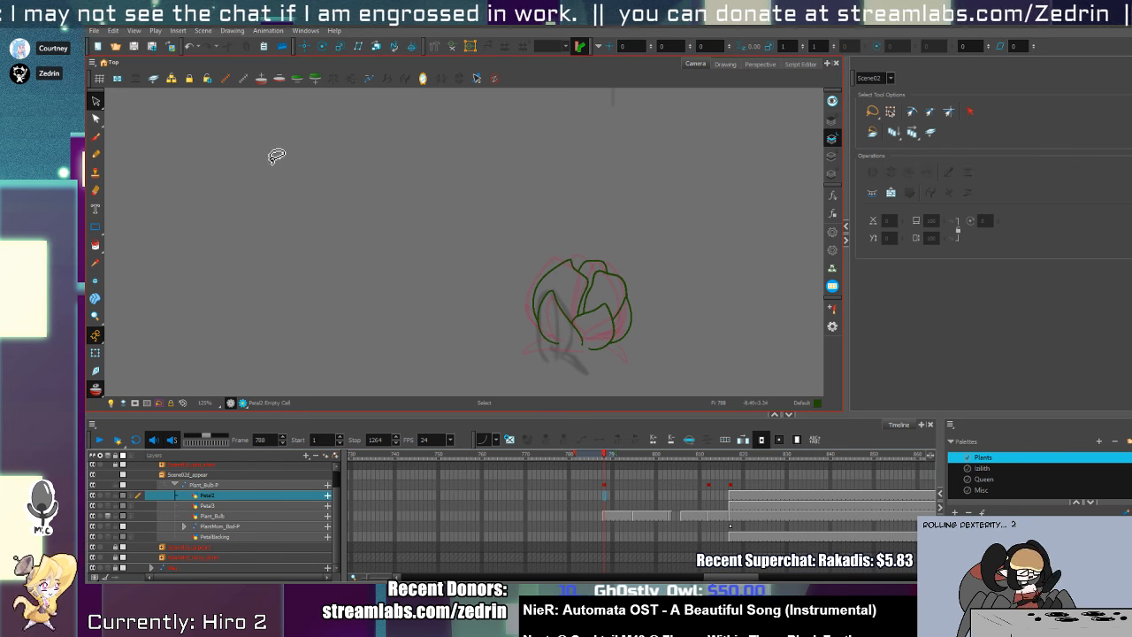
click(605, 496)
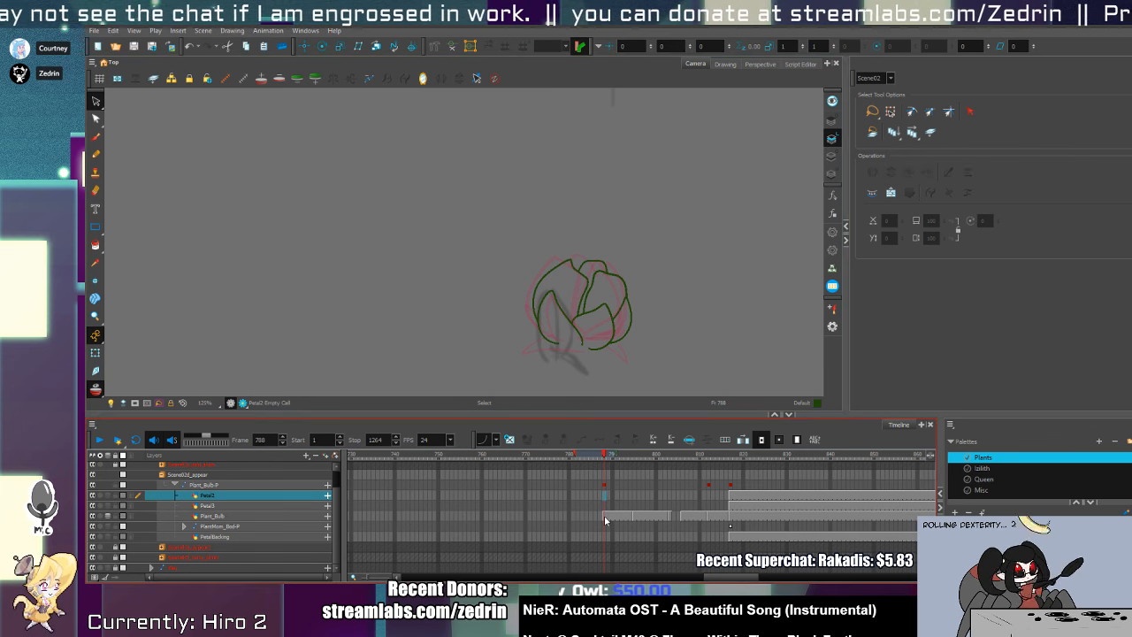
click(605, 516)
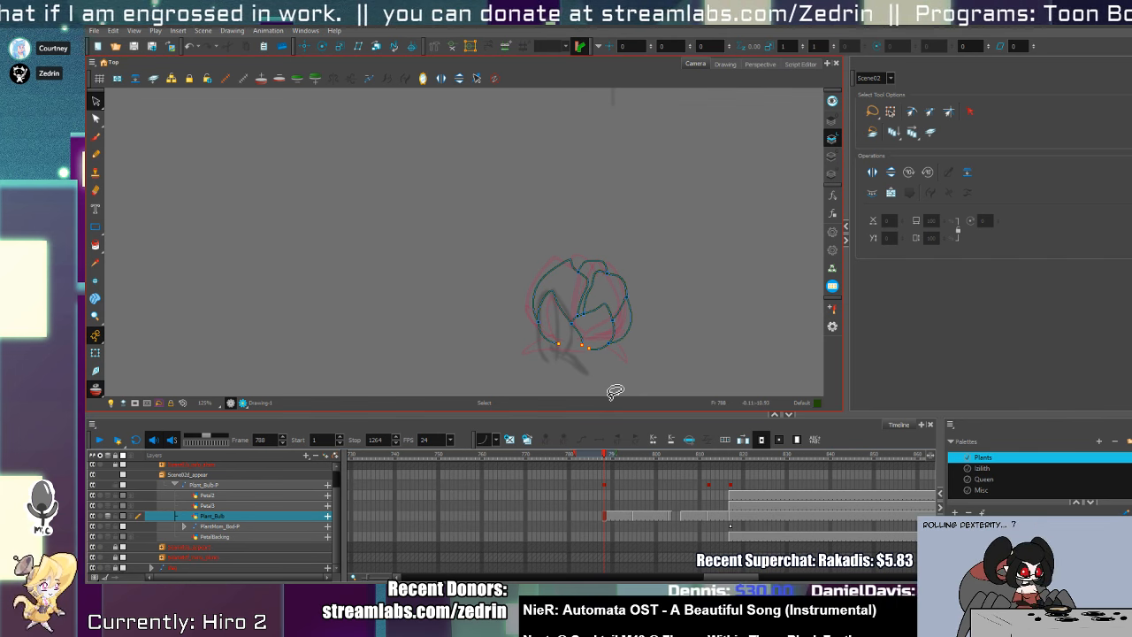
- Move to the Plant_Bulb drawing at frame 795 with the Lineart pencil active
key(alt+x)
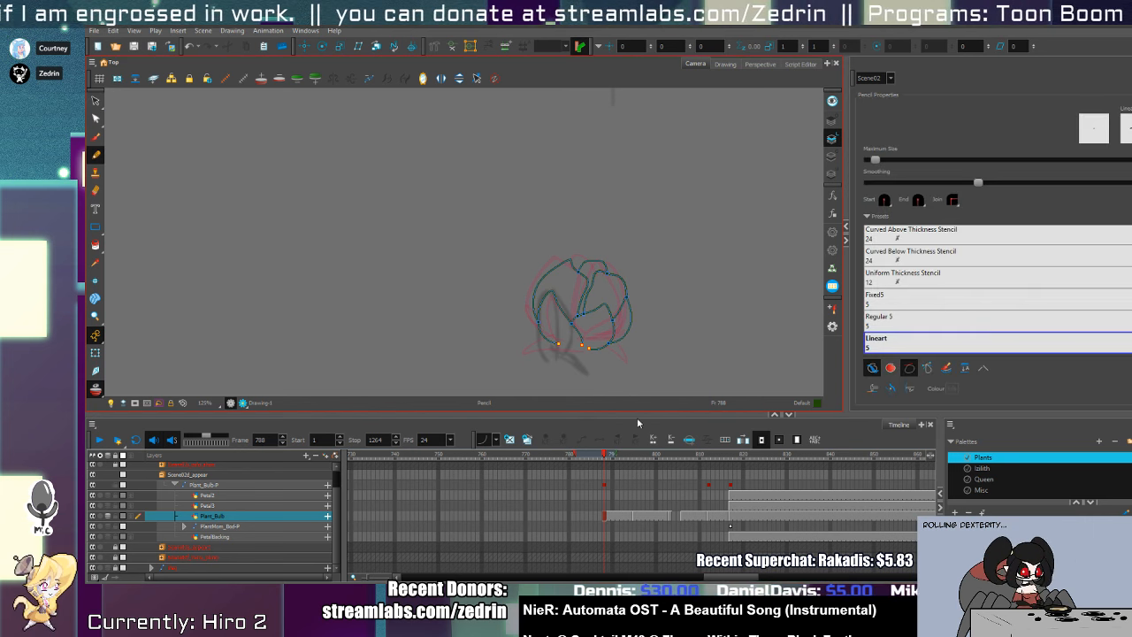
click(631, 519)
click(638, 521)
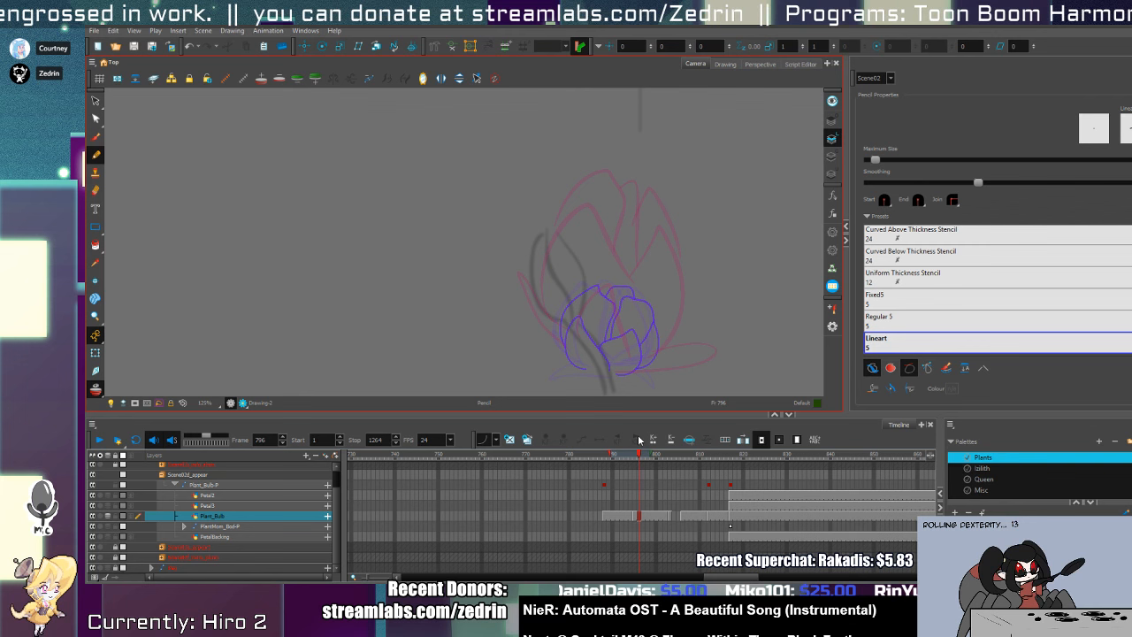
click(634, 517)
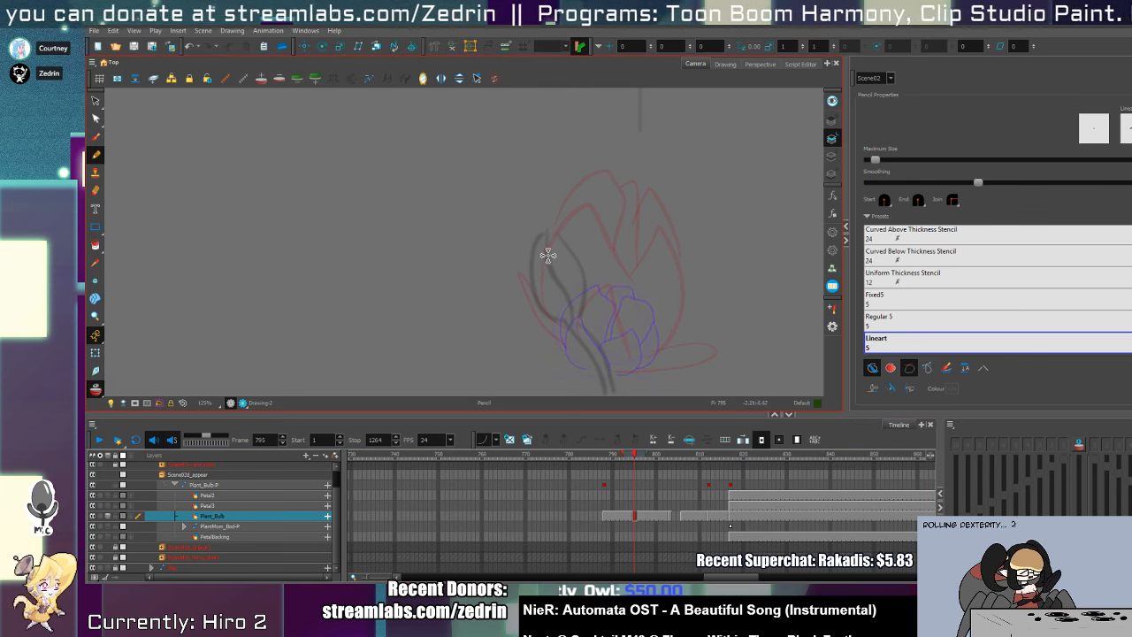
- Try to outline the left petals over the rough bulb sketch at frame 795
mouse_move(539, 270)
mouse_down()
mouse_move(594, 207)
mouse_move(622, 336)
mouse_up()
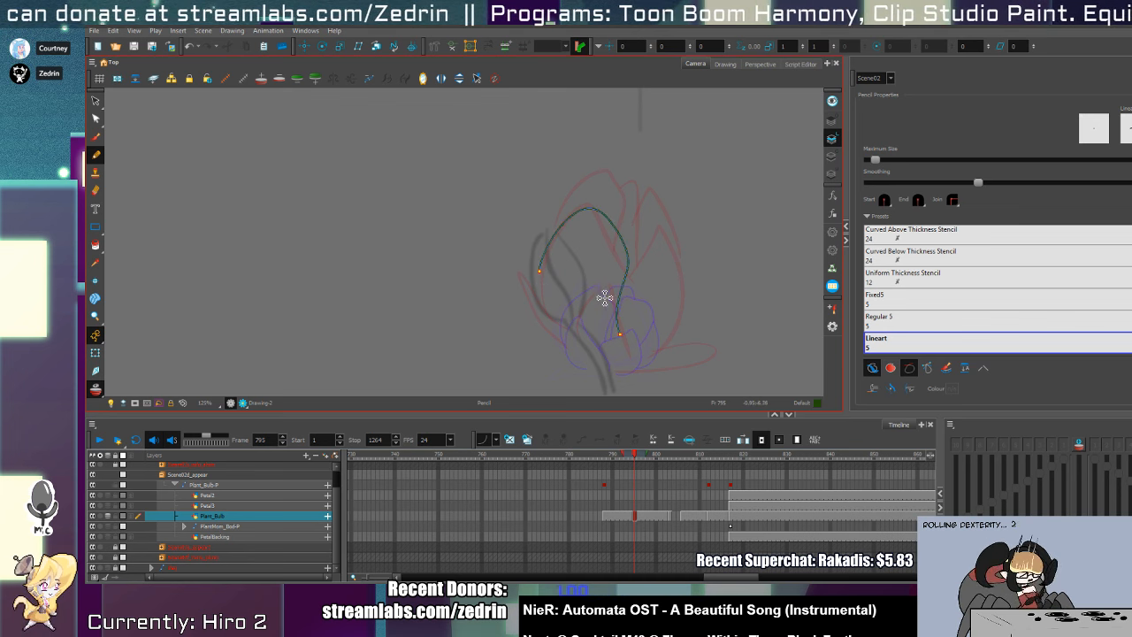
key(ctrl+z)
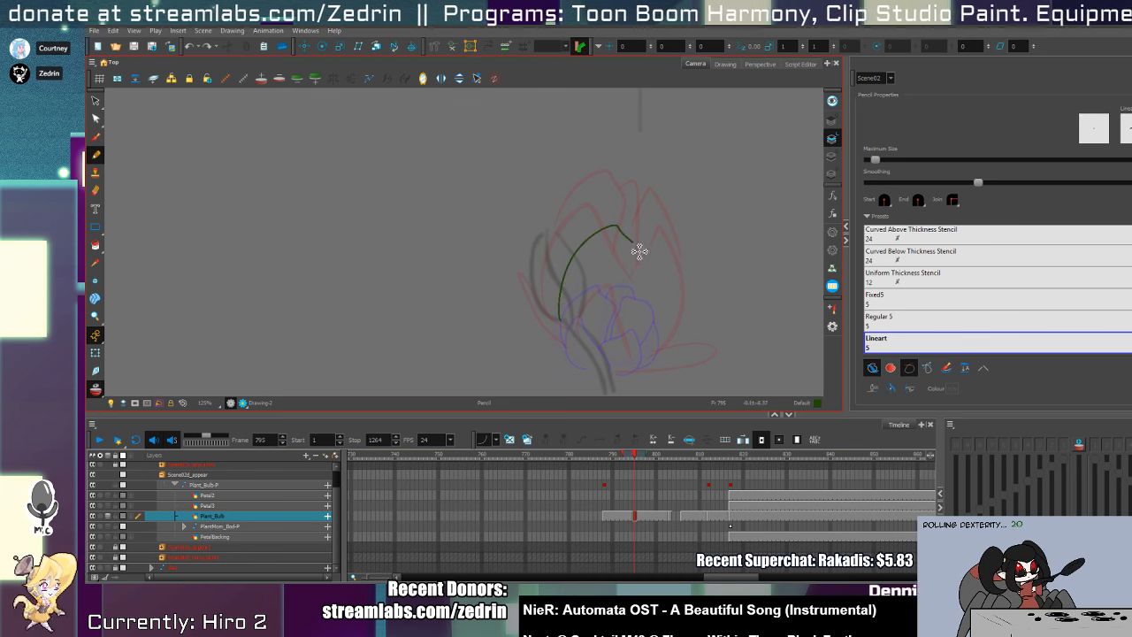
key(ctrl+z)
mouse_move(557, 309)
mouse_down()
mouse_move(561, 288)
mouse_move(623, 295)
mouse_up()
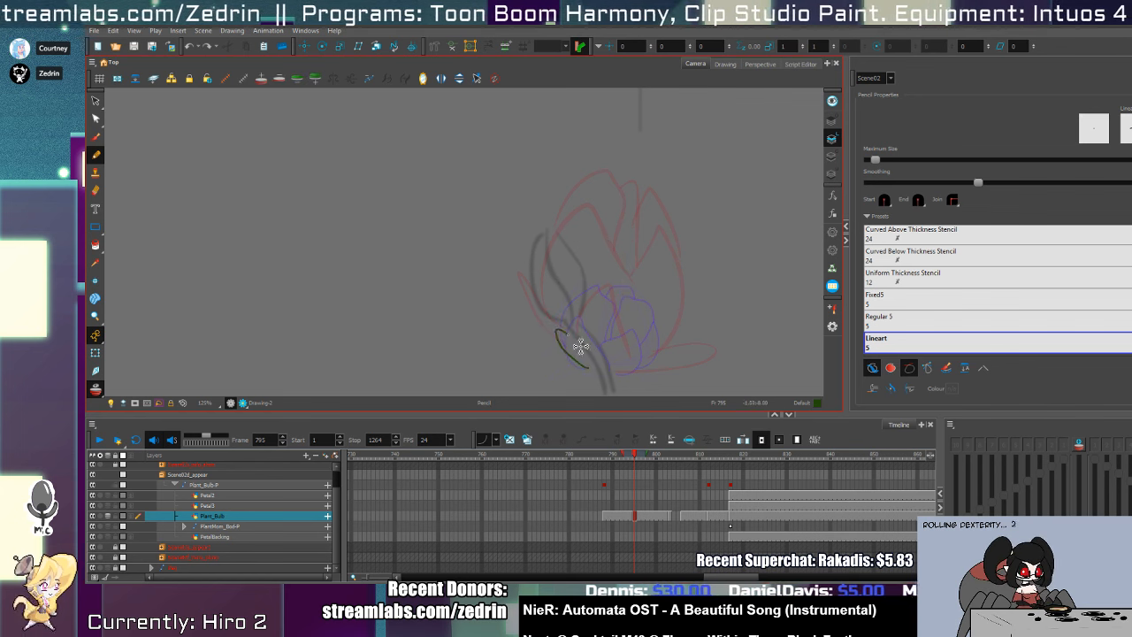
key(ctrl+z)
- Select the whole rough bulb at frame 795, shrink it and move it down over the younger bulb
key(alt+s)
click(832, 174)
key(ctrl+a)
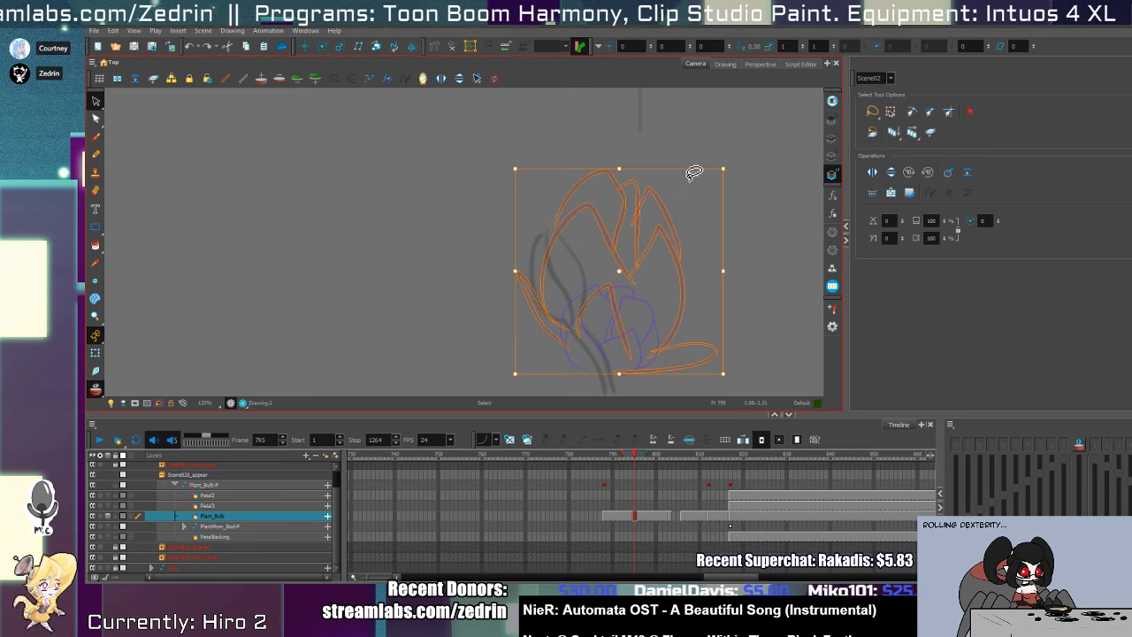
drag(724, 169, 678, 223)
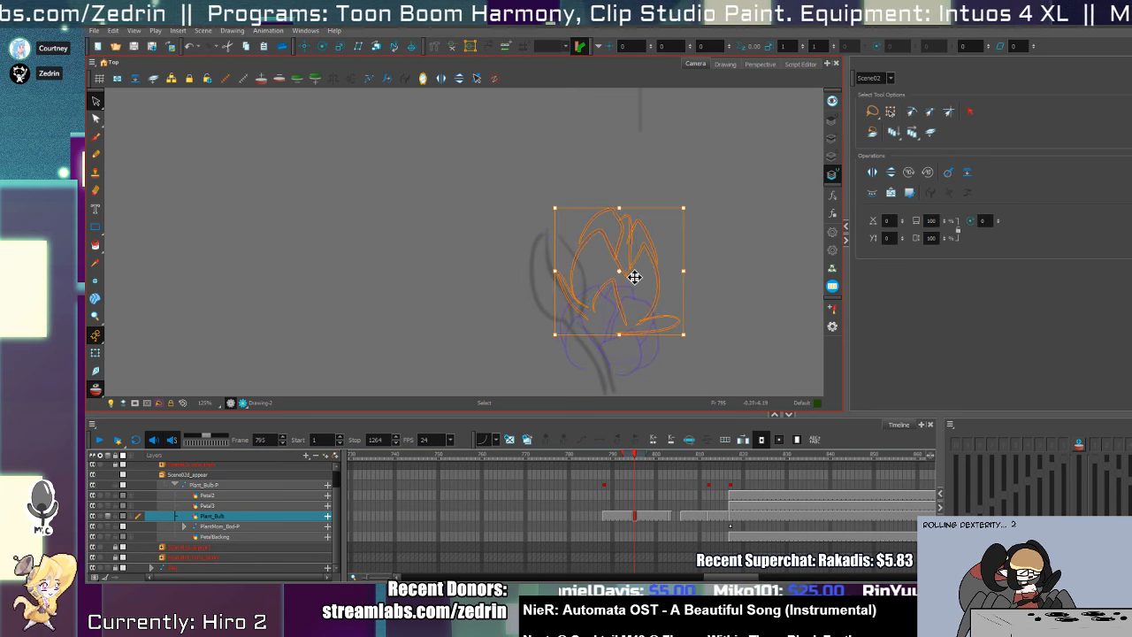
drag(634, 278, 620, 309)
- Scale the whole rough bulb at frame 803 down to about half size and move it down onto the stem base
click(658, 453)
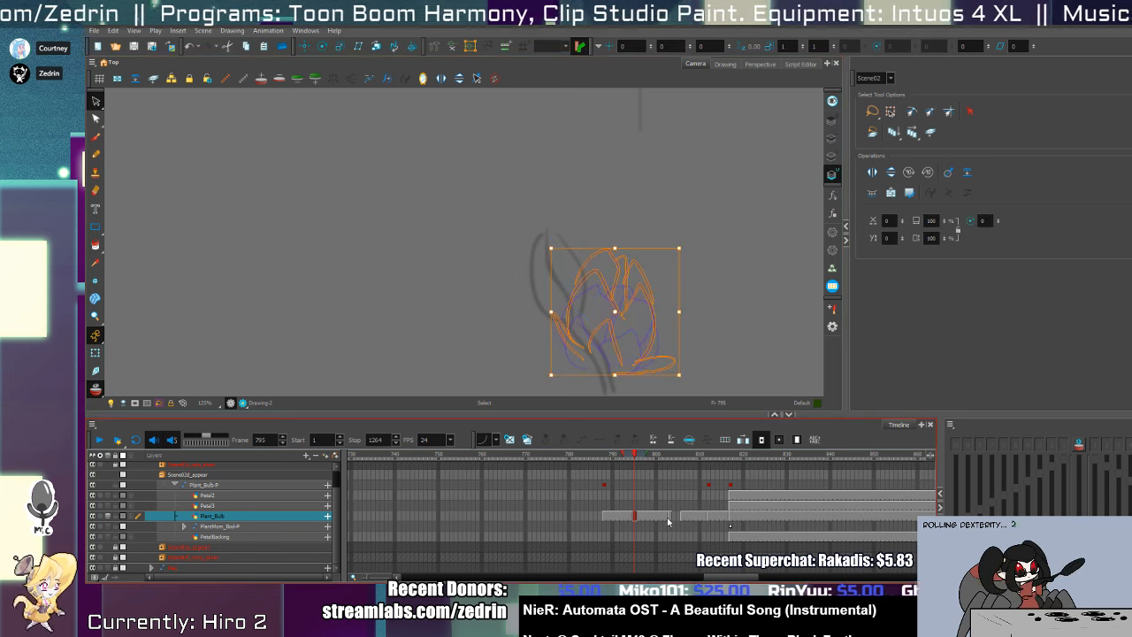
scroll(607, 283, down, 3)
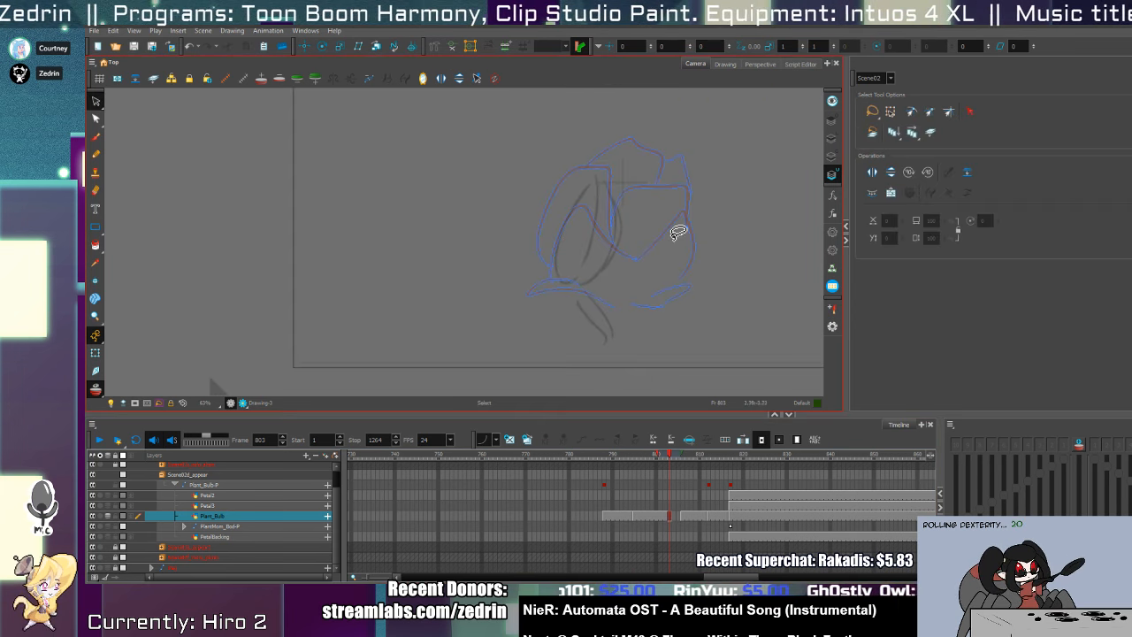
key(ctrl+a)
drag(703, 139, 617, 222)
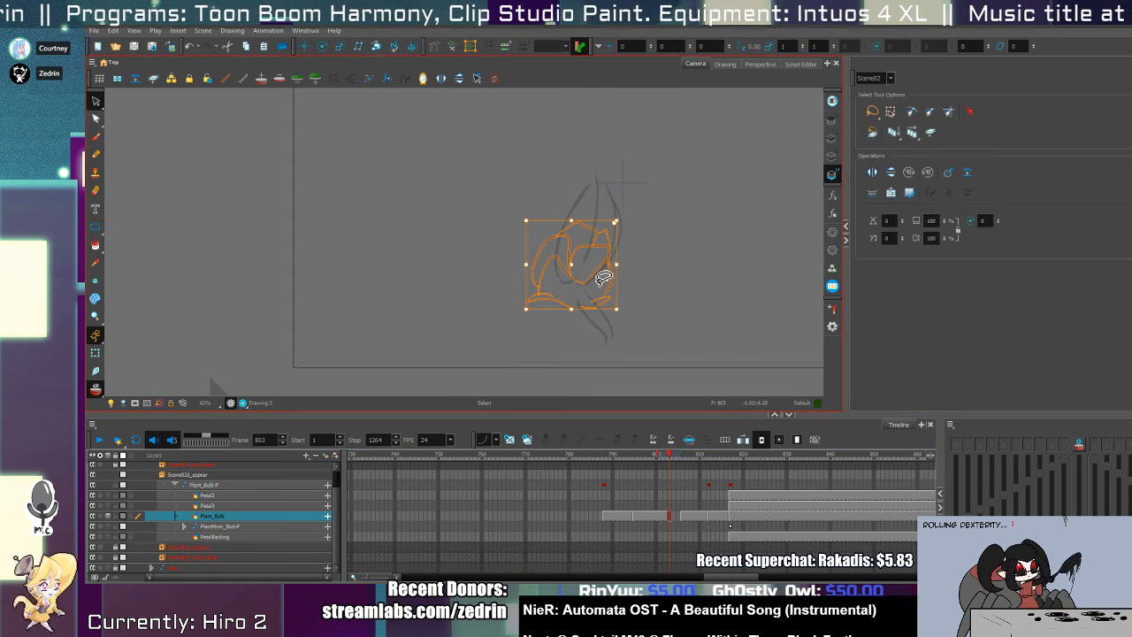
click(584, 279)
key(ctrl+a)
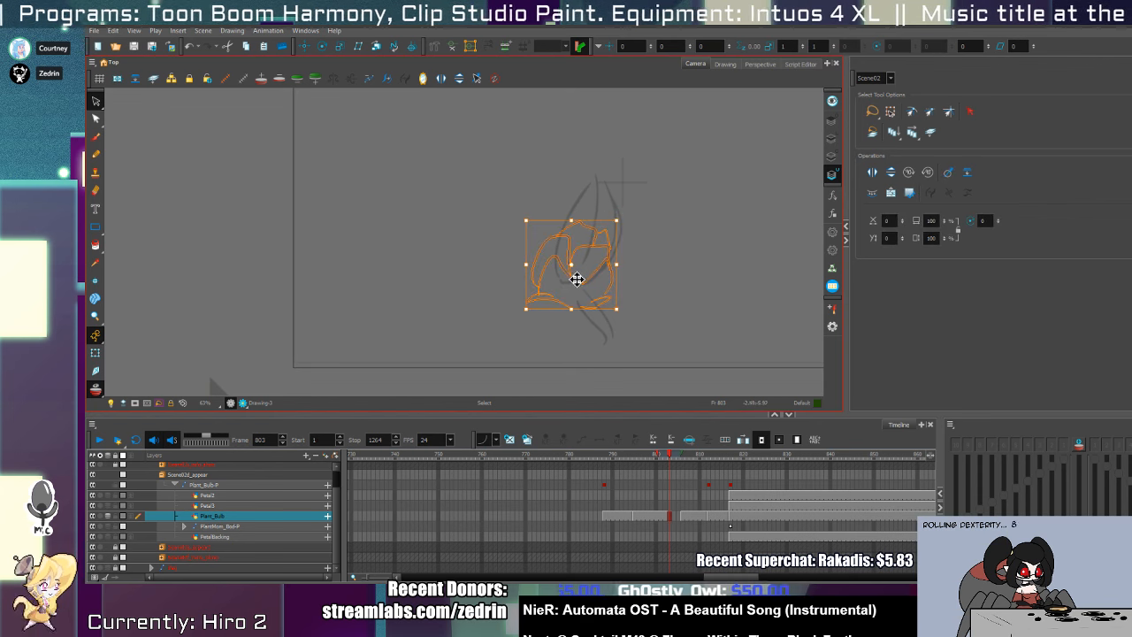
drag(574, 275, 611, 309)
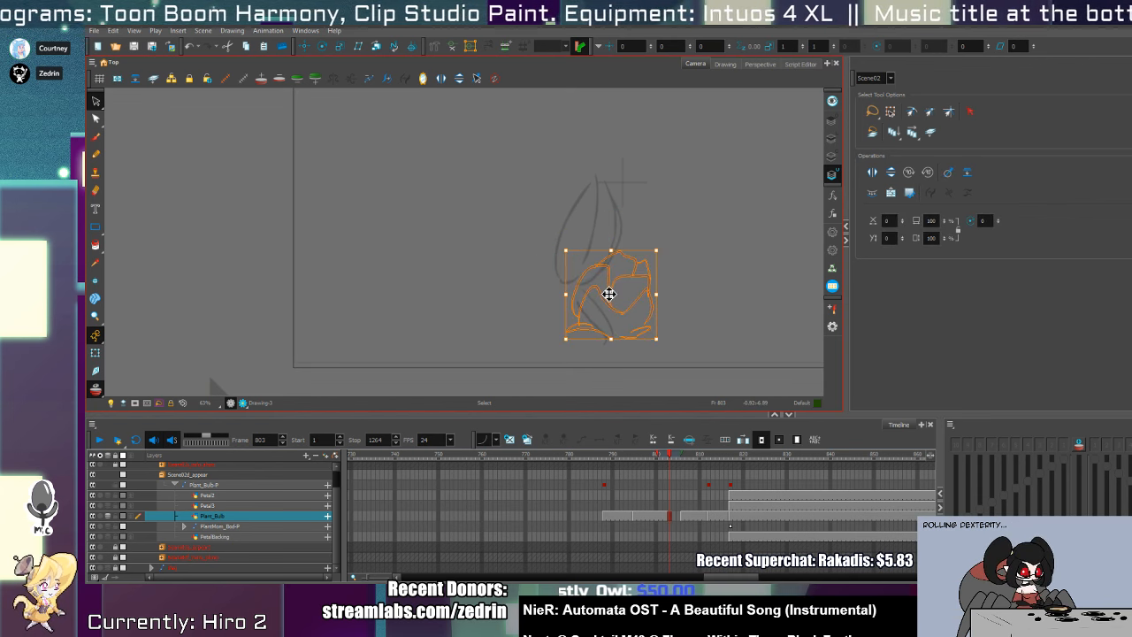
- Shrink the rough bulb at frame 803 further, to about 70 percent, and nudge it over the stem base
key(comma)
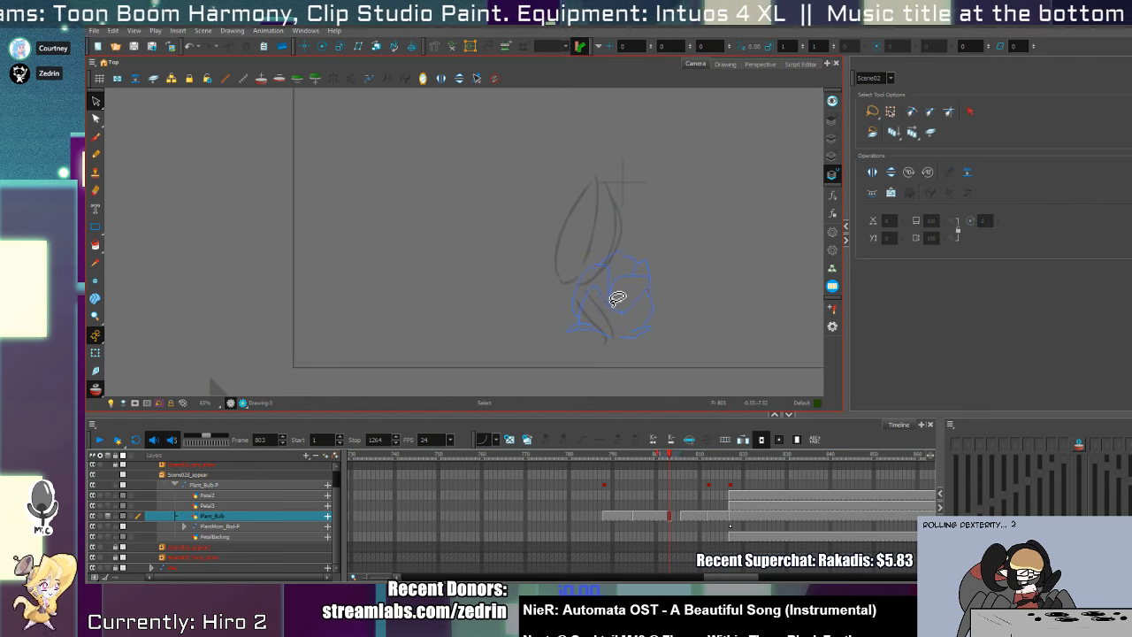
key(ctrl+a)
drag(608, 301, 601, 291)
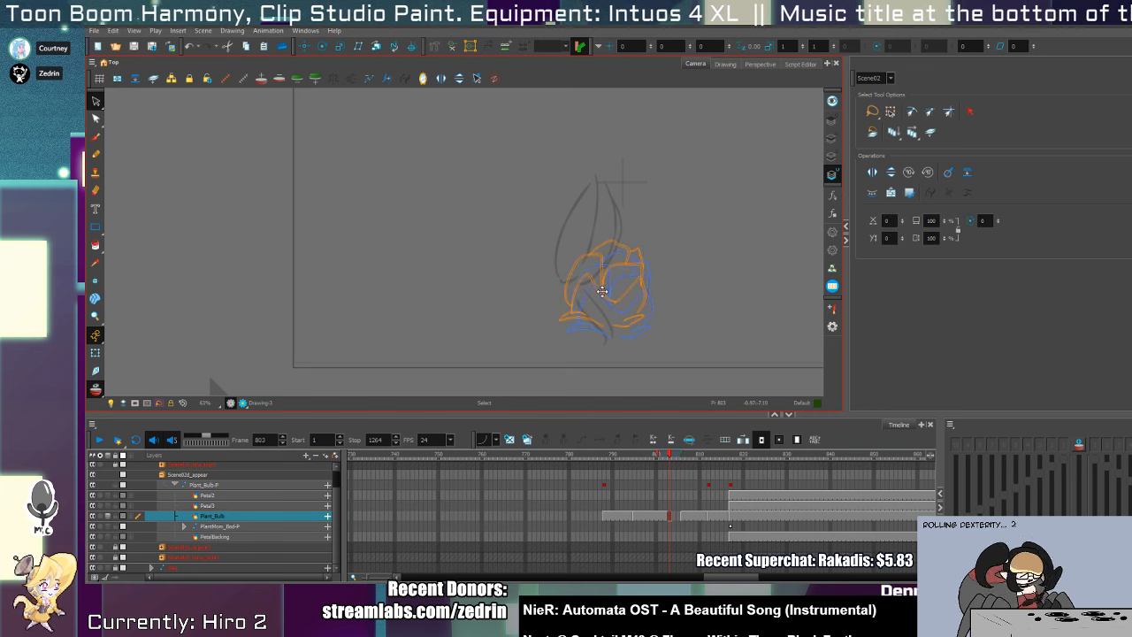
drag(652, 239, 636, 250)
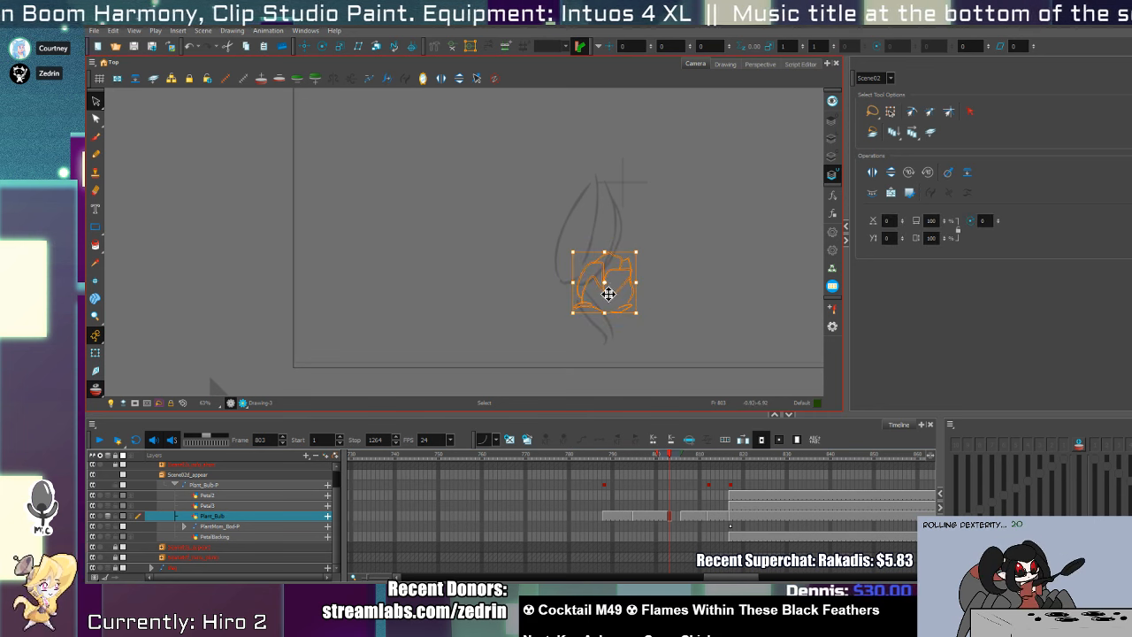
drag(608, 294, 613, 300)
key(comma)
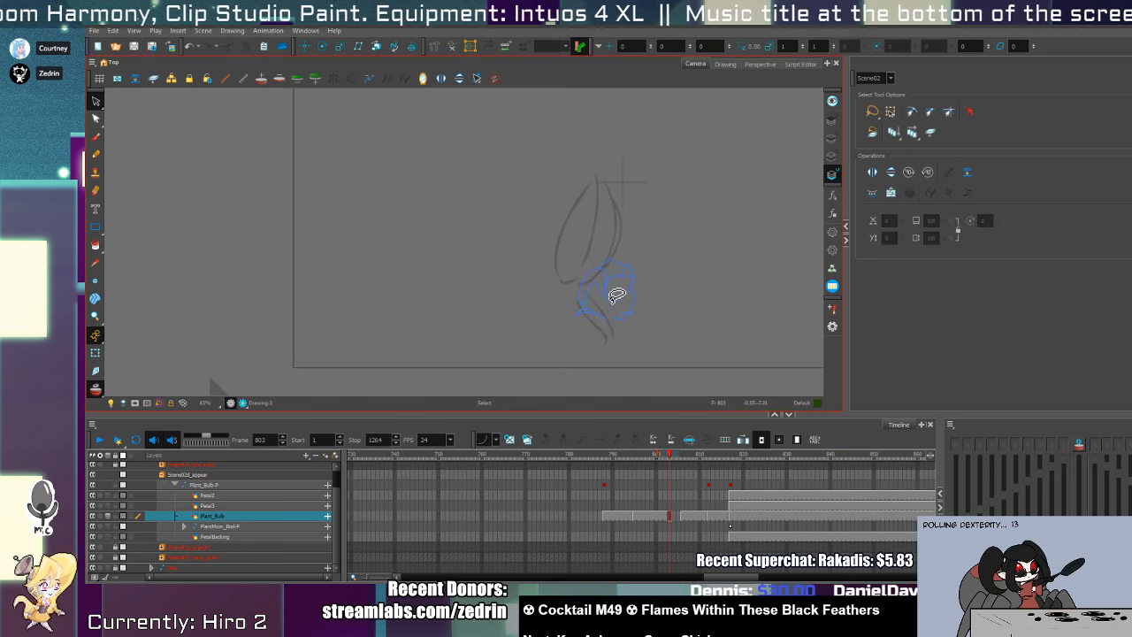
click(613, 297)
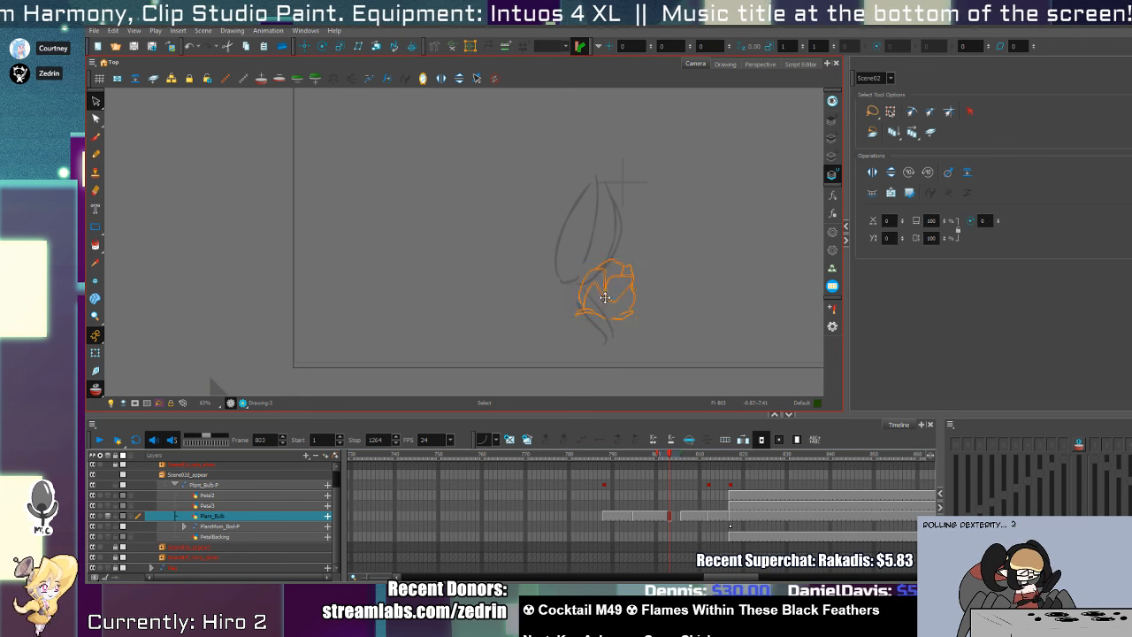
- Scale the whole rough bulb at frame 806 down to about half size and extend the preceding drawing's exposure up to frame 805
click(683, 520)
click(703, 240)
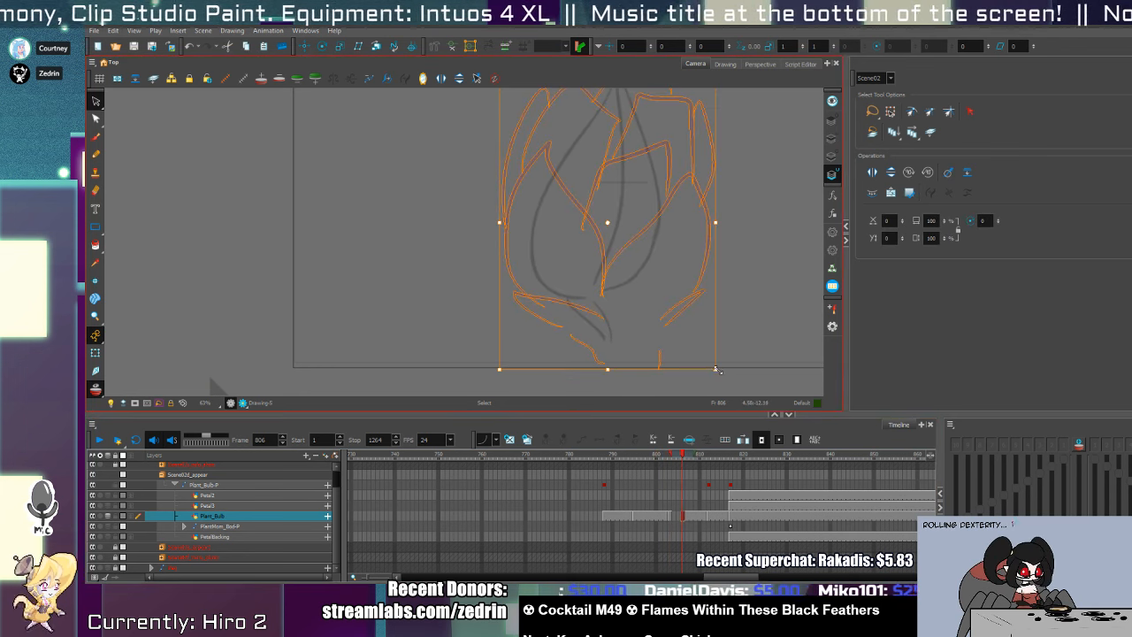
drag(684, 340, 663, 298)
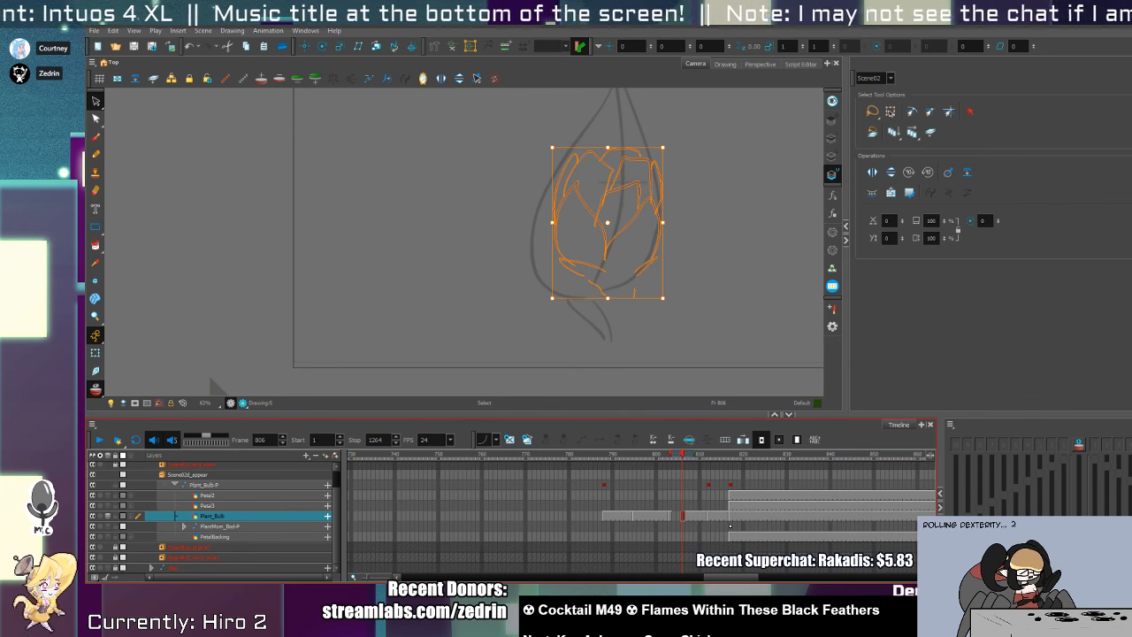
click(678, 518)
key(F5)
click(681, 515)
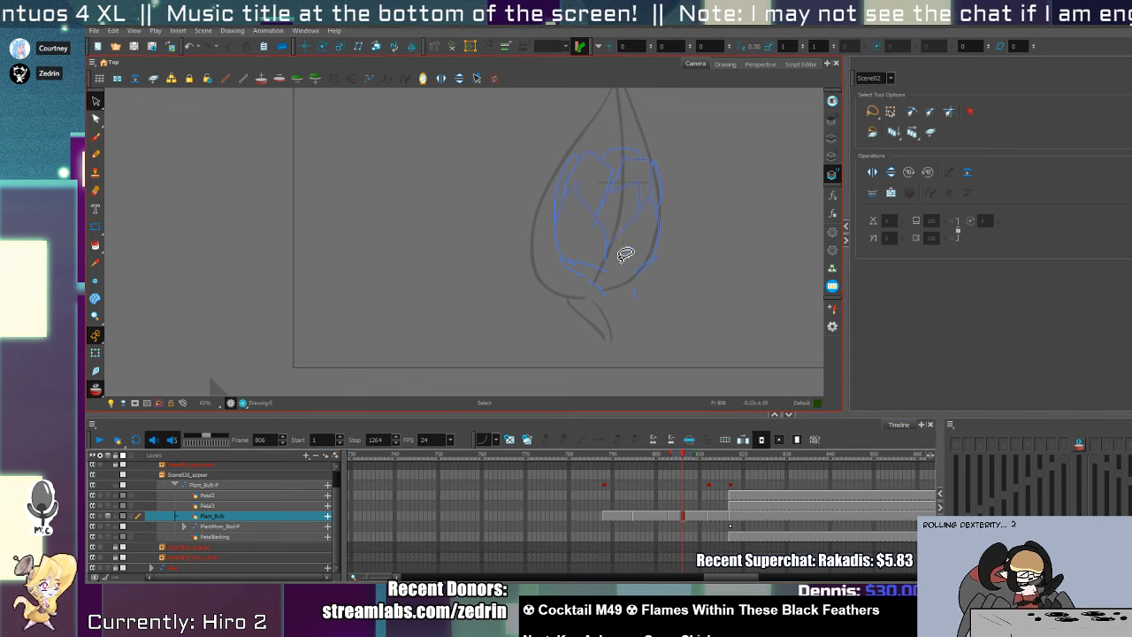
- Select the whole rough bulb on the Plant_Bulb drawing at frame 806, shrink it and delete it
key(ctrl+space)
click(651, 308)
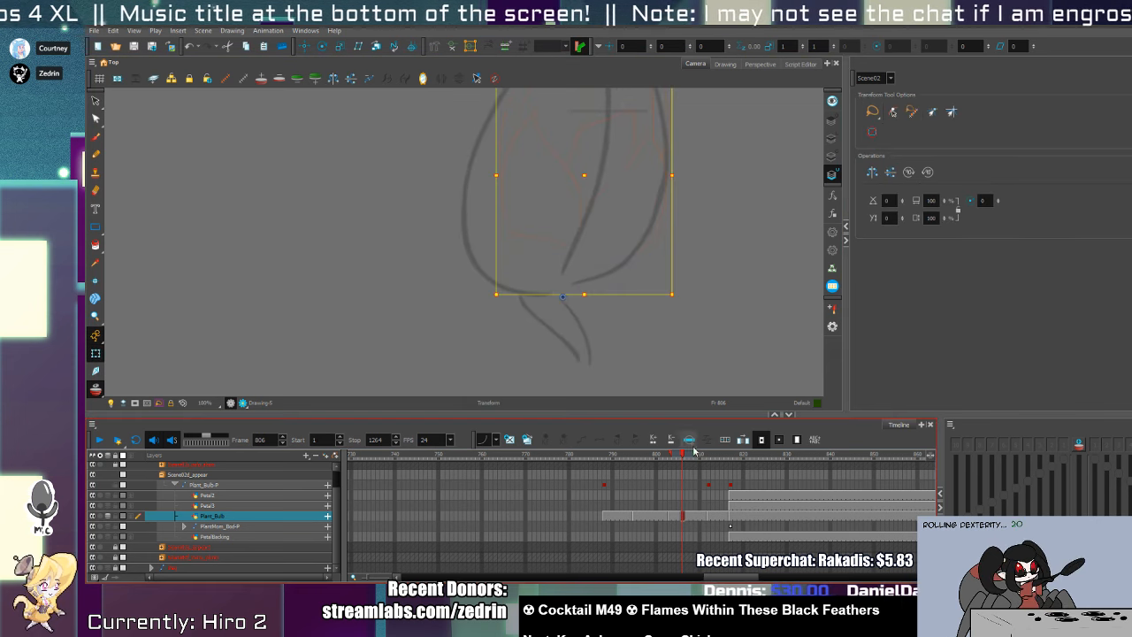
key(space)
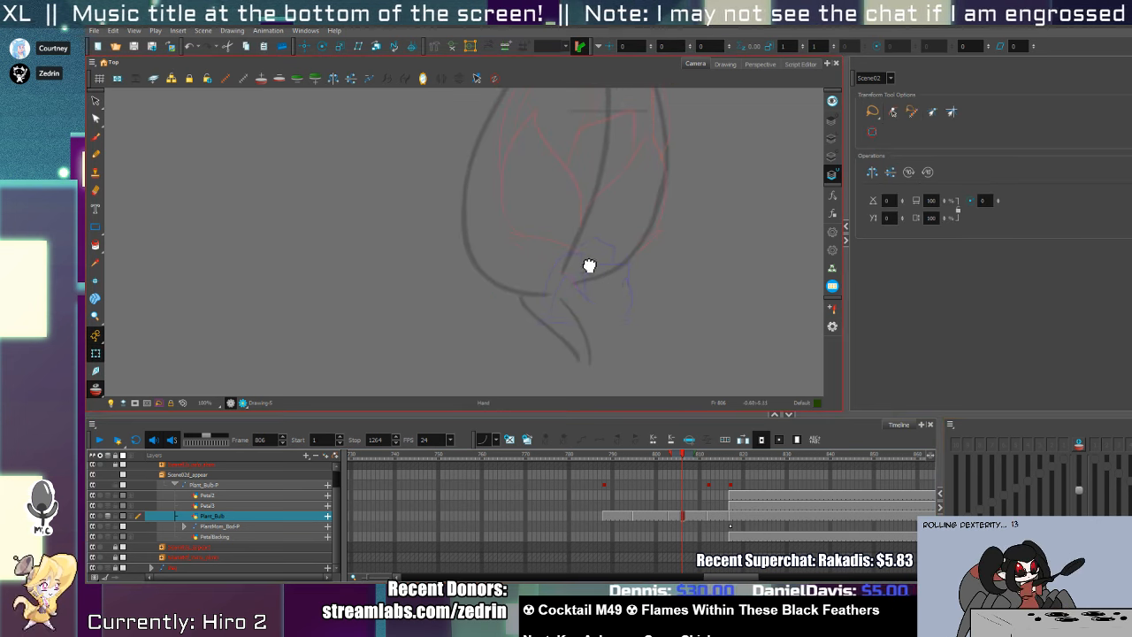
drag(589, 266, 604, 325)
key(alt+s)
key(ctrl+a)
drag(687, 116, 617, 210)
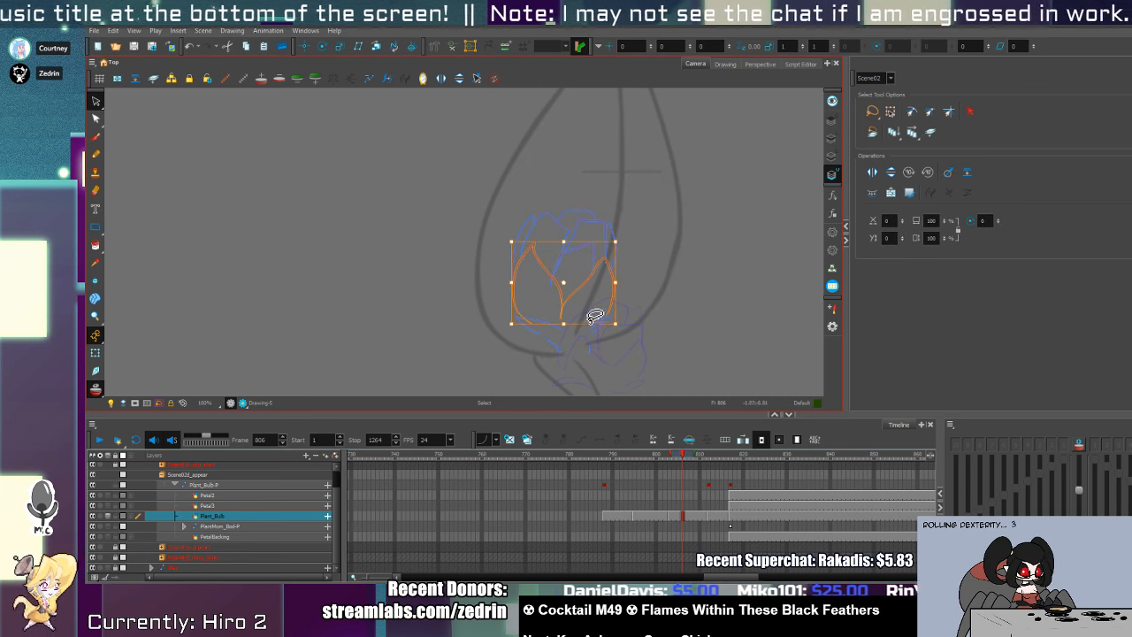
key(Delete)
- Pick the rough line colour from the frame 805 bulb and sketch a new small opening bulb at frame 806 with Brush 5
key(alt+b)
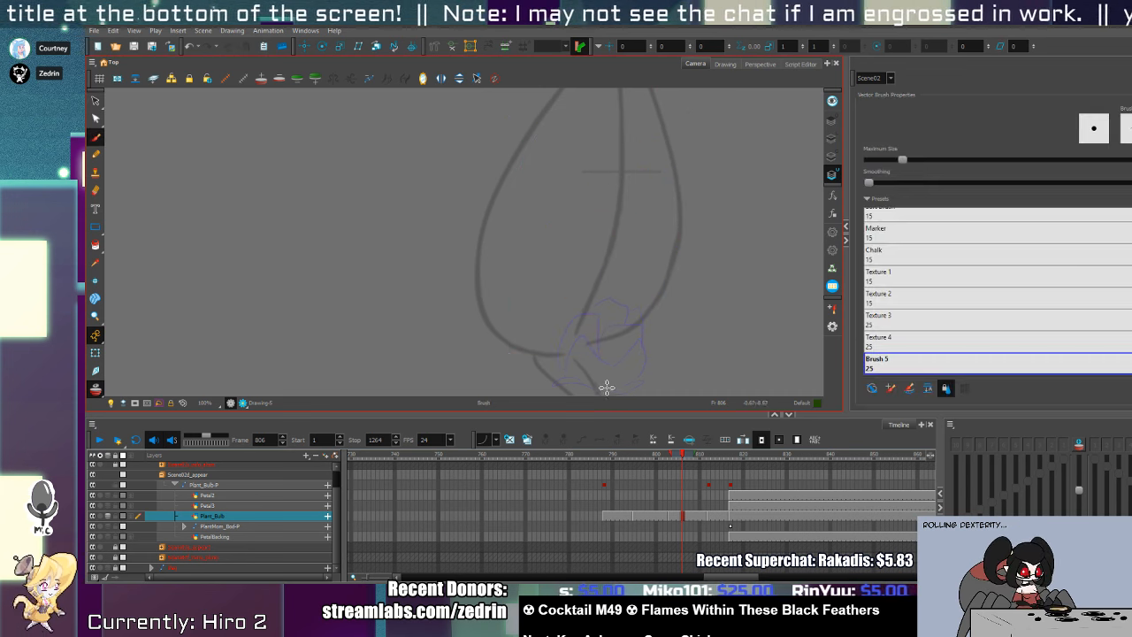
key(ctrl+z)
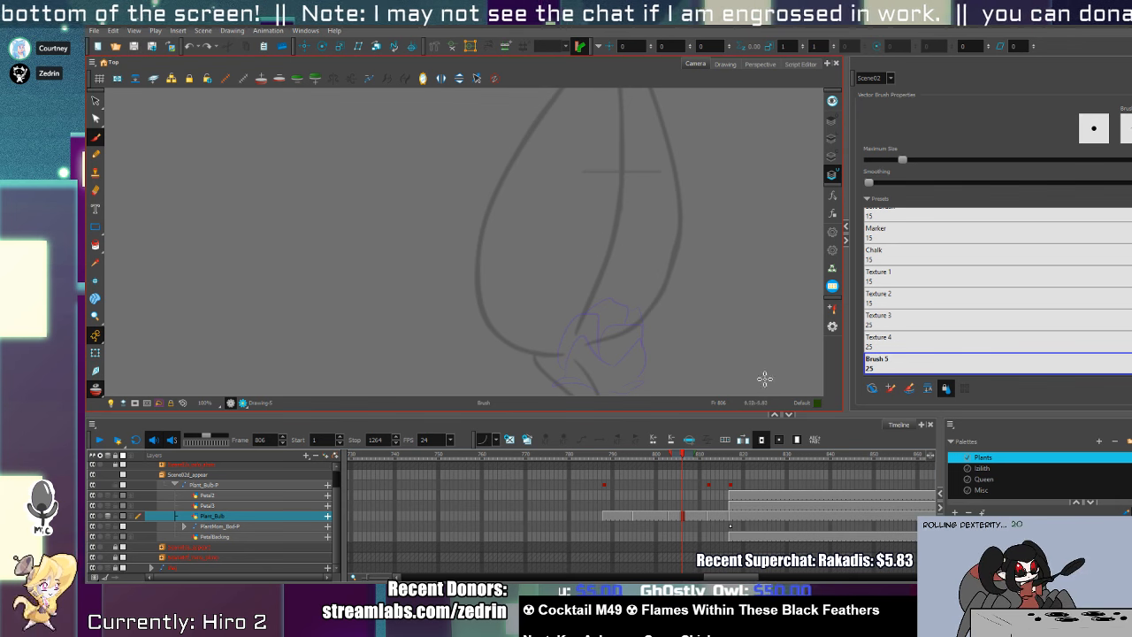
key(comma)
key(alt+d)
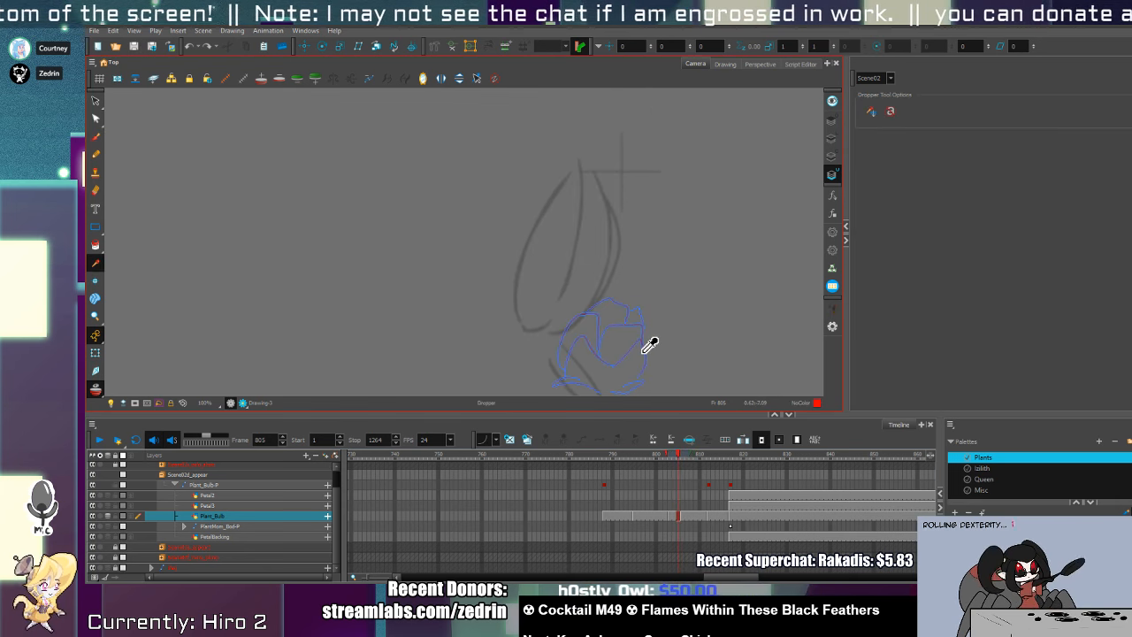
key(alt+b)
key(alt+d)
click(651, 345)
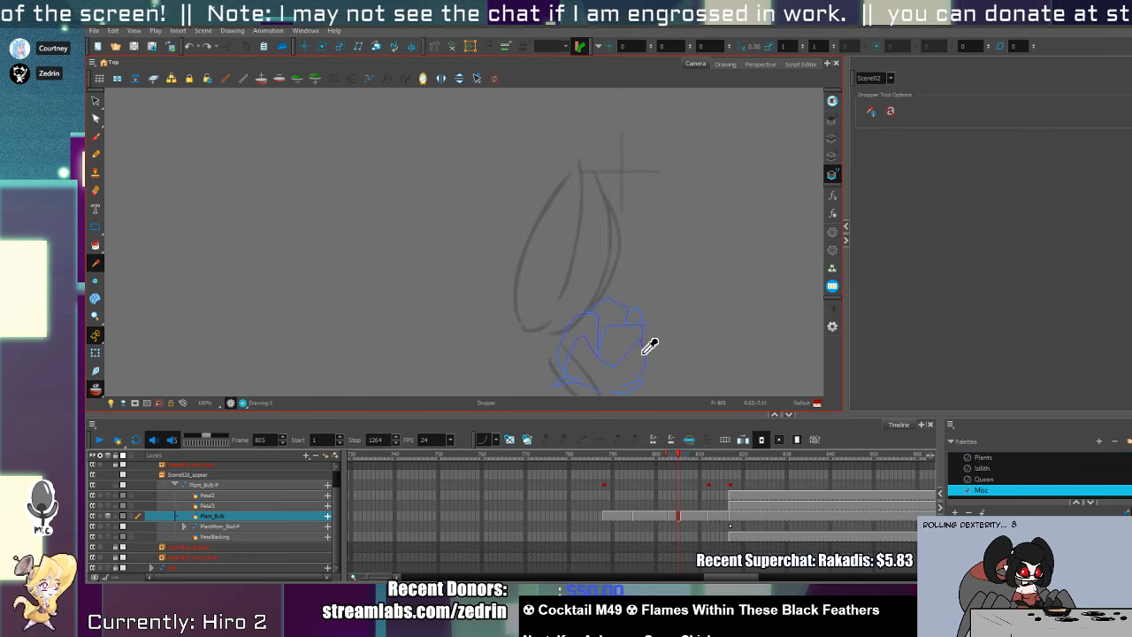
key(alt+b)
key(period)
drag(543, 328, 553, 316)
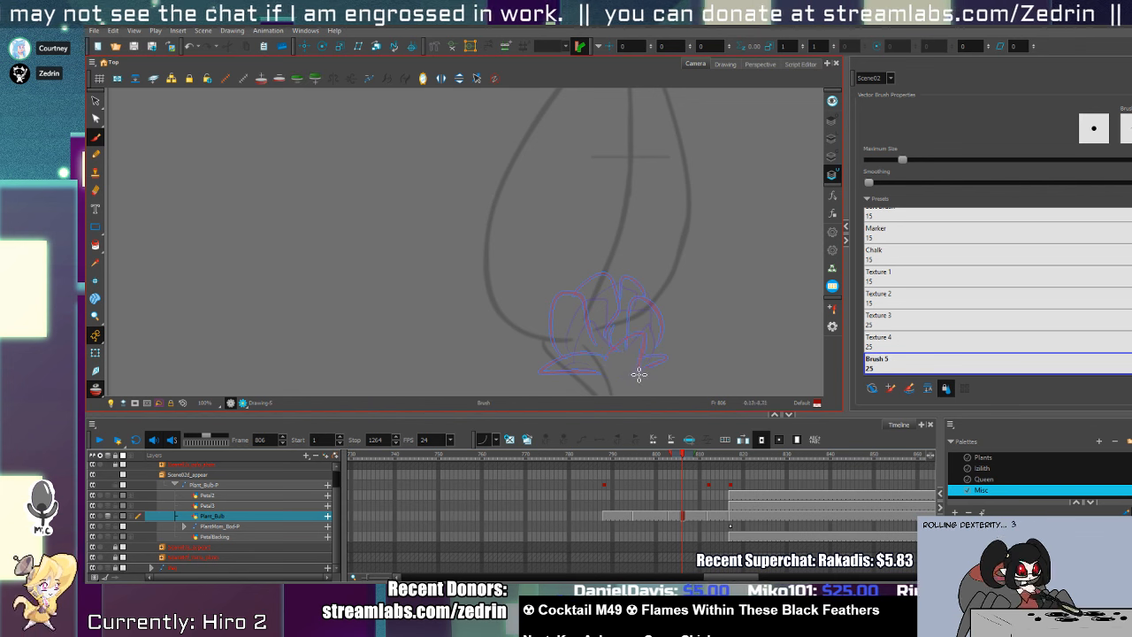
- Try to scale the whole rough flower at frame 814 down to a much smaller size
key(g)
key(g)
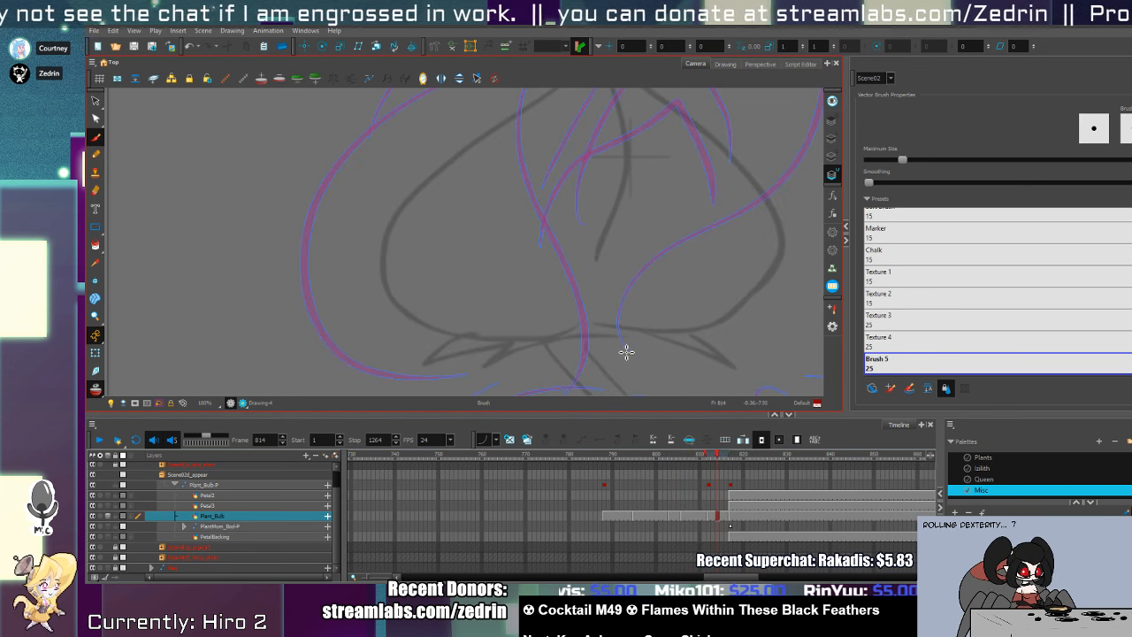
key(alt+z)
key(1)
key(1)
key(alt+s)
key(ctrl+a)
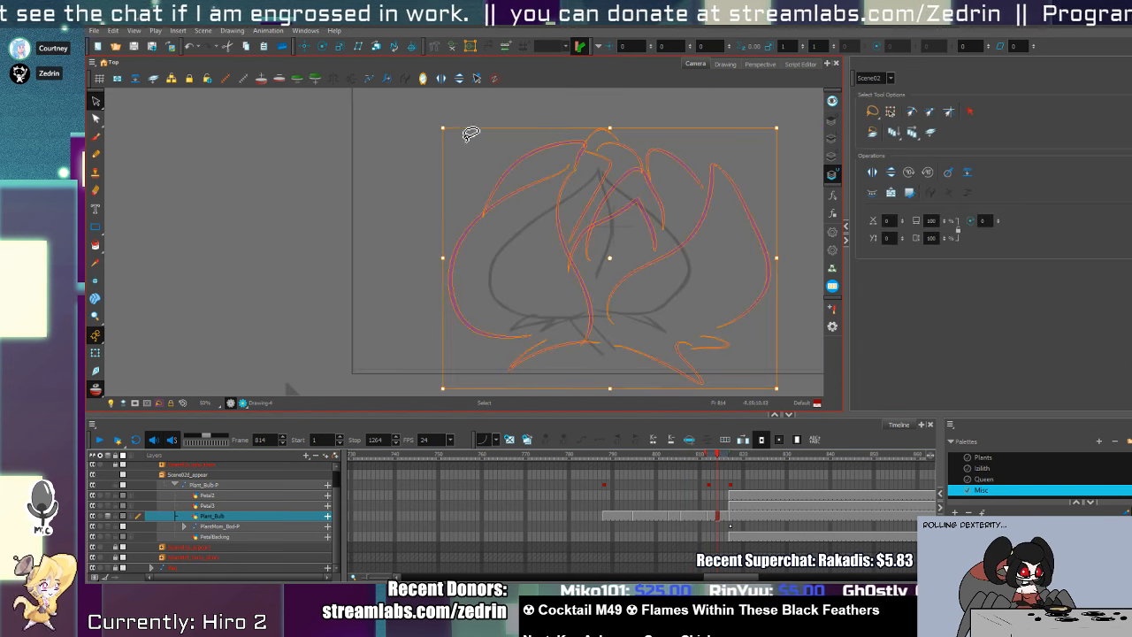
mouse_move(471, 133)
mouse_down()
mouse_move(522, 177)
mouse_move(620, 199)
mouse_move(707, 318)
mouse_move(761, 356)
mouse_move(606, 335)
mouse_move(620, 337)
mouse_up()
key(ctrl+z)
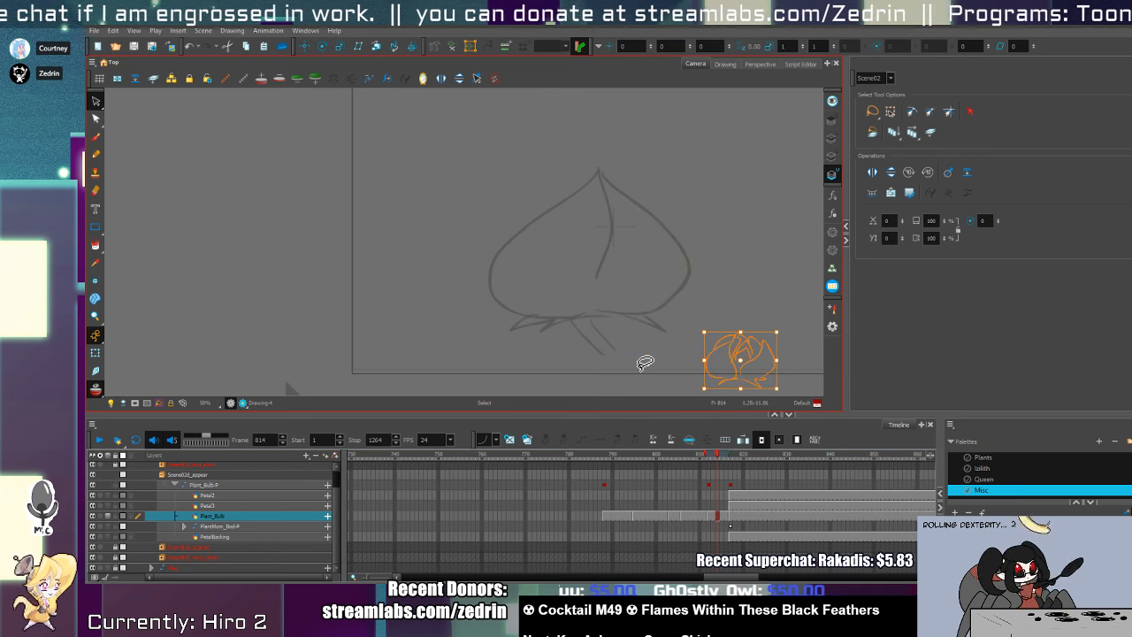
key(ctrl+z)
- Enlarge the rough bulb at frame 810 to about two and a half times its size and centre it over the stem
key(comma)
key(comma)
key(comma)
key(comma)
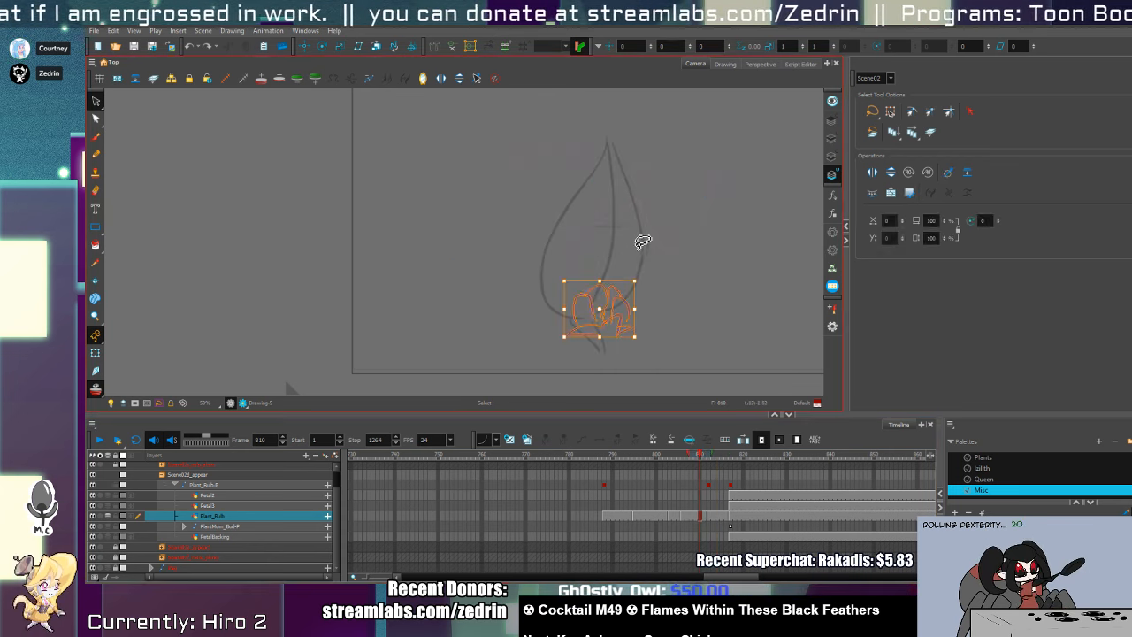
drag(634, 280, 745, 192)
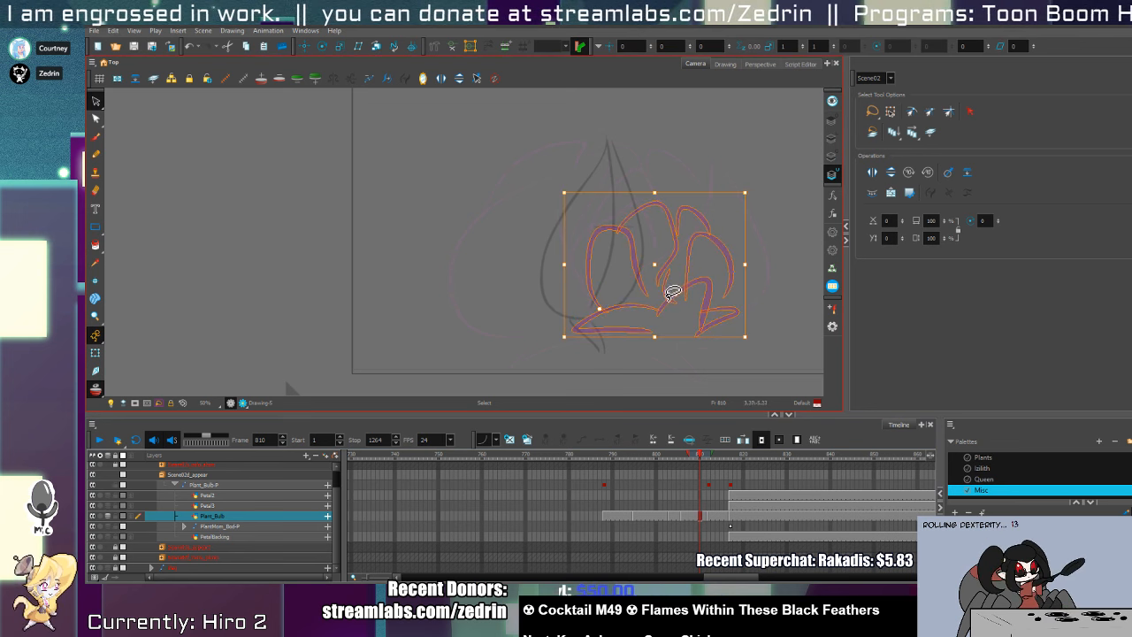
drag(644, 276, 578, 274)
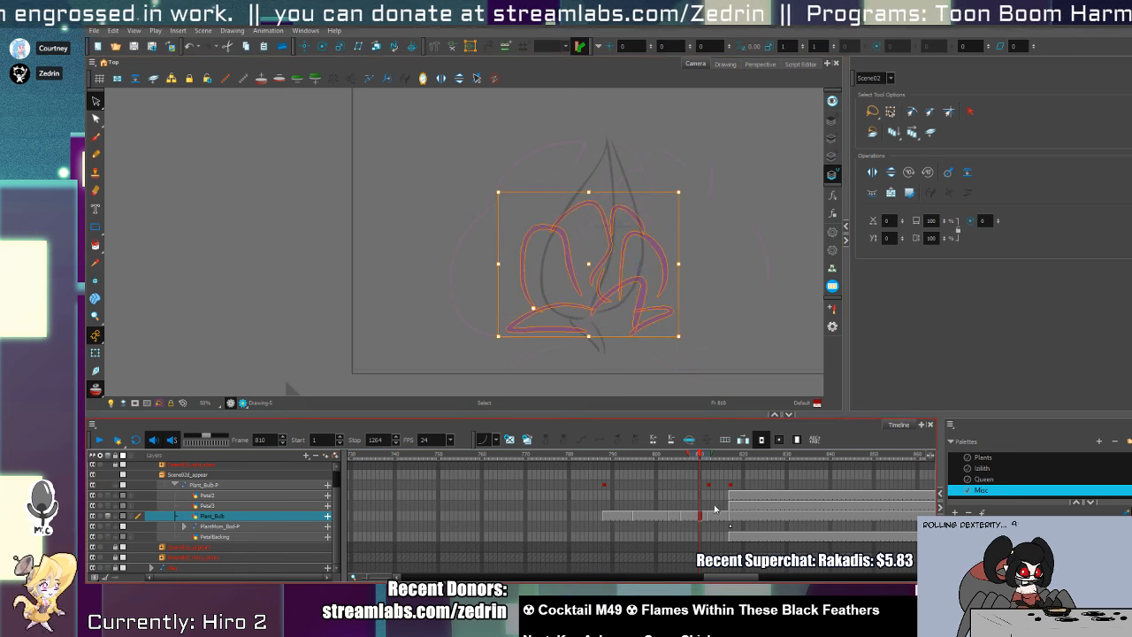
- Scale the whole rough flower at frame 812 down to about 60 percent and reposition it over the stem
click(710, 514)
key(ctrl+a)
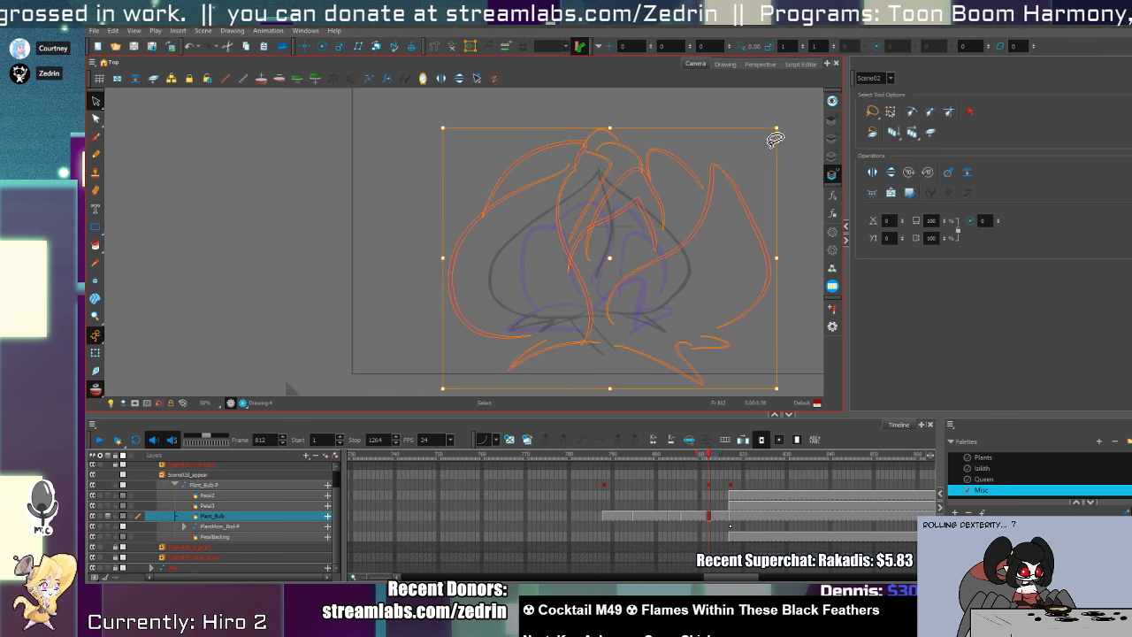
drag(775, 130, 709, 180)
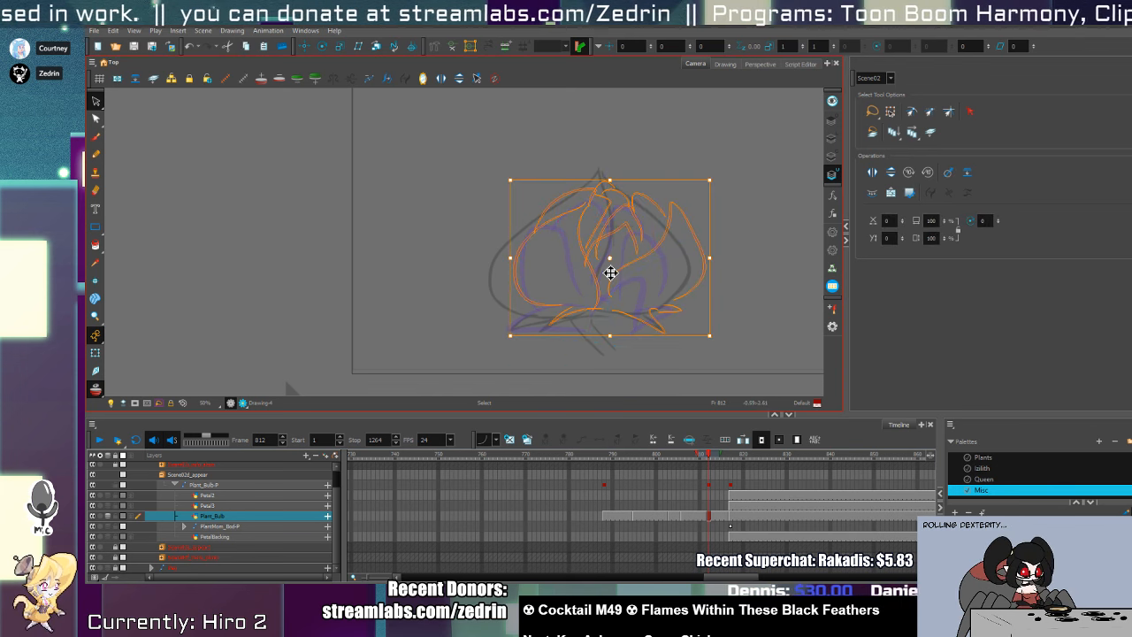
mouse_move(611, 272)
mouse_down()
mouse_move(588, 289)
mouse_move(503, 216)
mouse_up()
- Select the whole rough bulb at frame 805, then enlarge and widen it to suit the neighbouring drawings
click(678, 517)
key(ctrl+a)
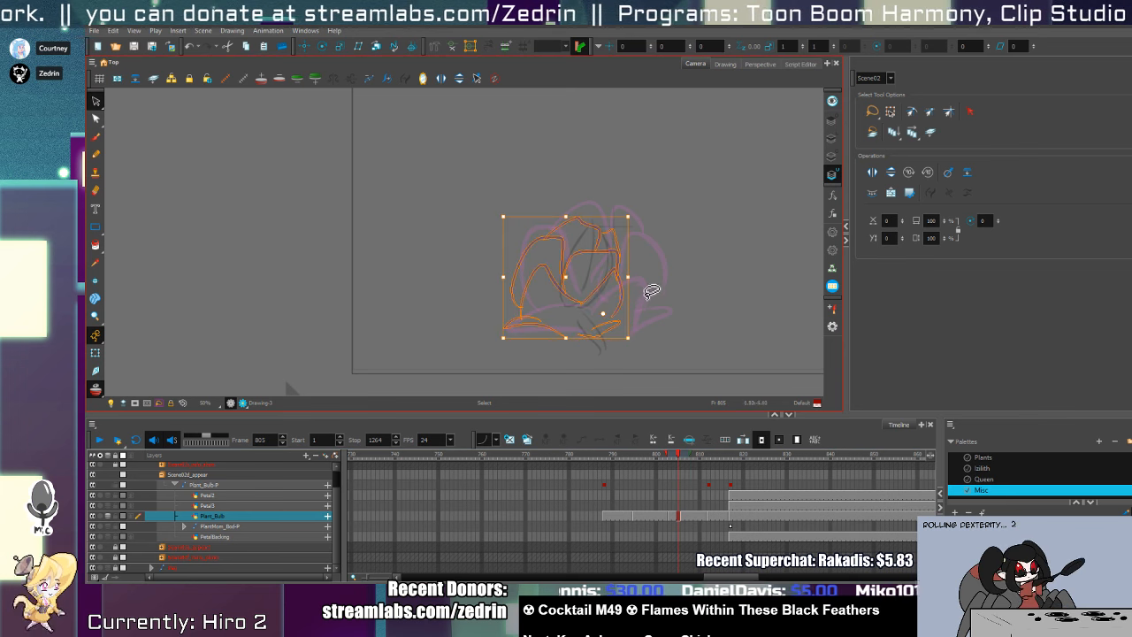
drag(628, 278, 644, 278)
drag(645, 213, 667, 194)
- Enlarge the whole rough bulb at frame 801 to nearly three times its size and shift it over the stem
click(662, 515)
key(ctrl+a)
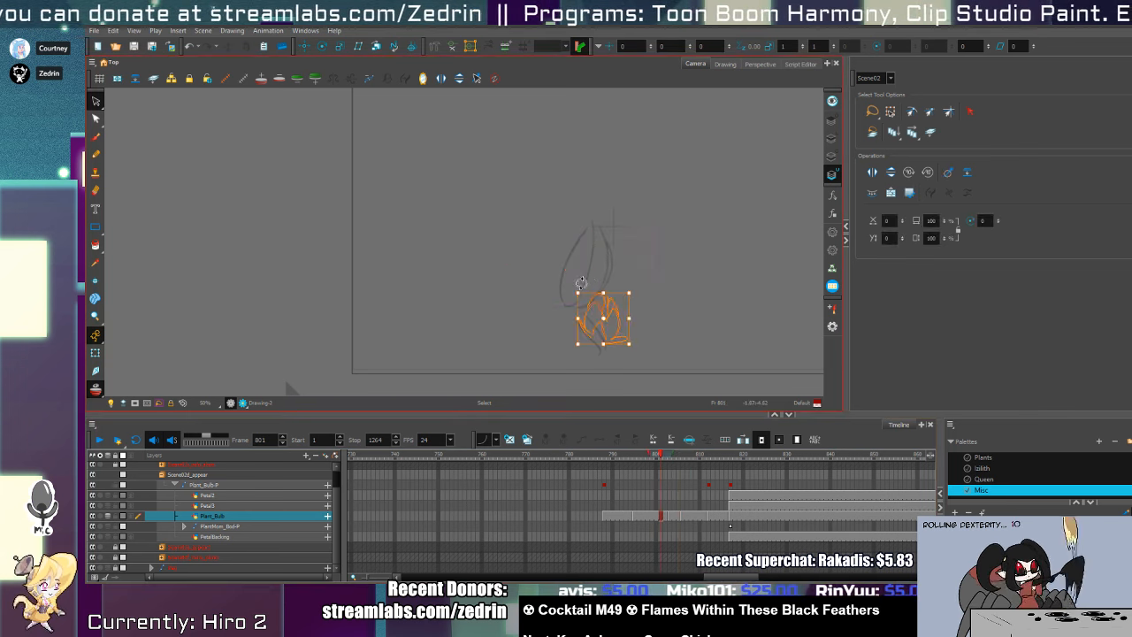
drag(576, 287, 495, 213)
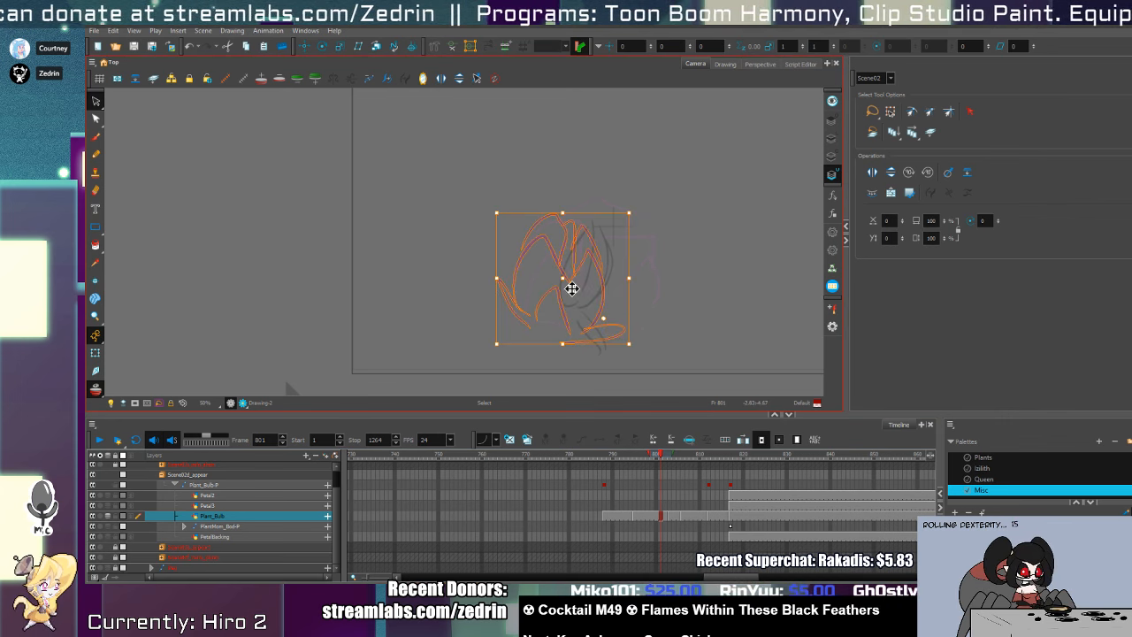
drag(573, 288, 608, 281)
drag(665, 205, 674, 198)
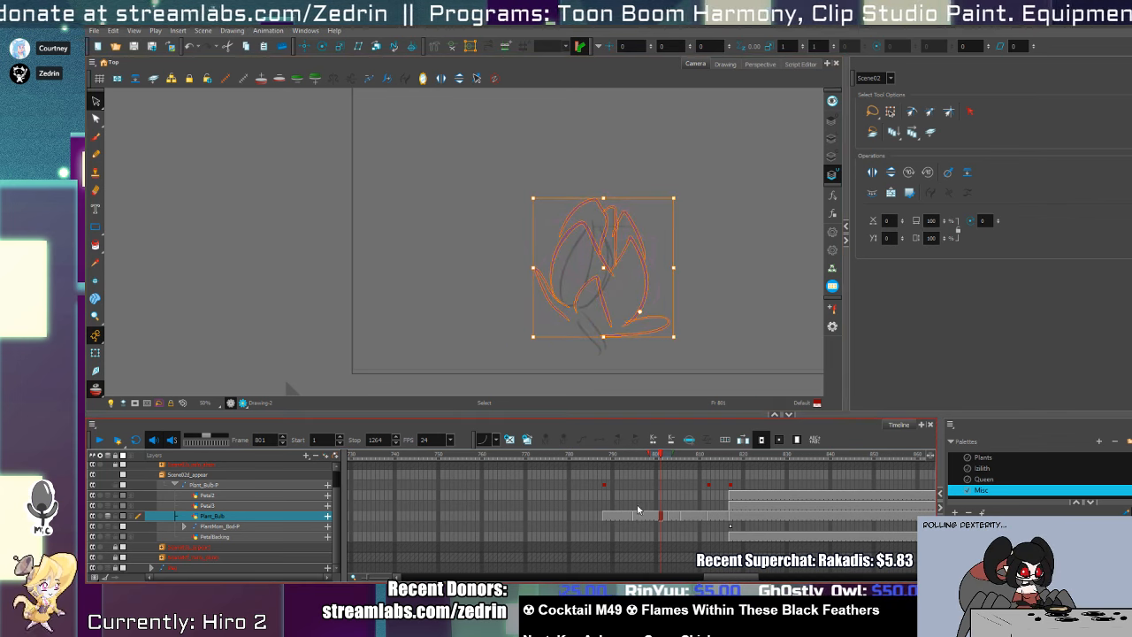
- Select the whole rough bulb at frame 793 and scale it up to more than twice its size
click(637, 515)
key(ctrl+a)
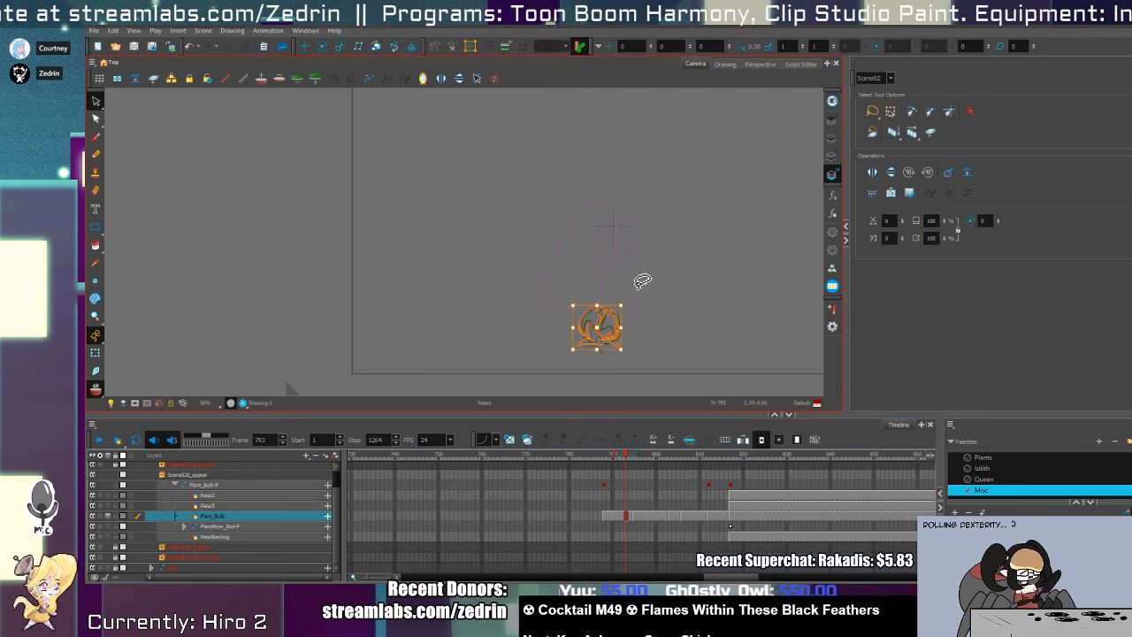
mouse_move(622, 306)
mouse_down()
mouse_move(697, 235)
mouse_move(625, 299)
mouse_move(602, 302)
mouse_up()
- Nudge the right petals of the frame 793 rough inward and narrow its large left petal
click(640, 333)
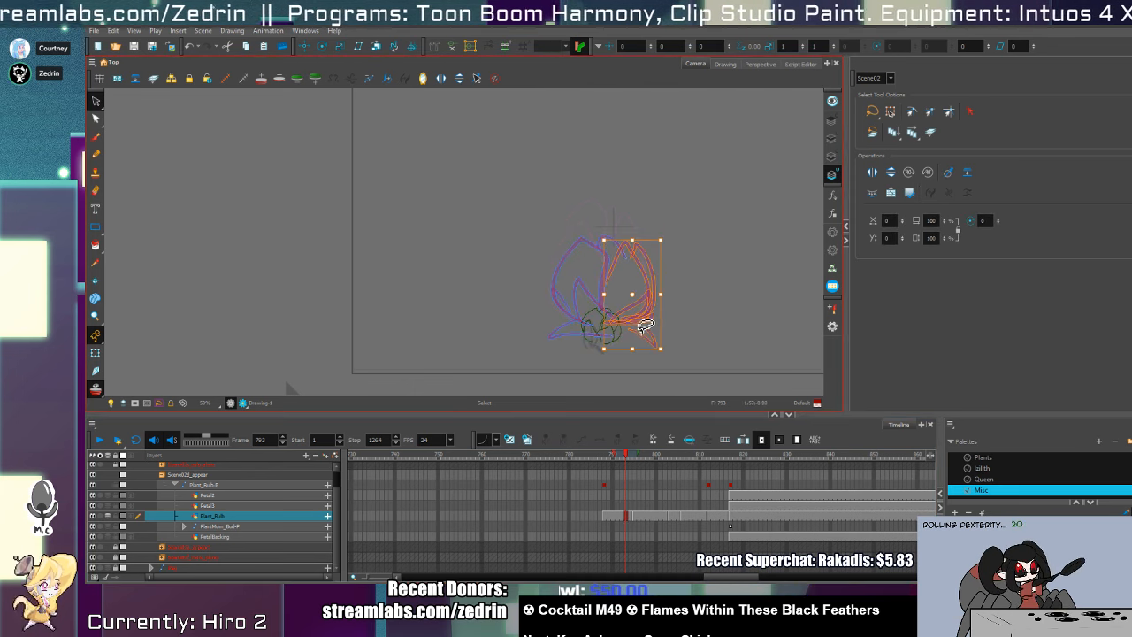
click(635, 331)
click(641, 325)
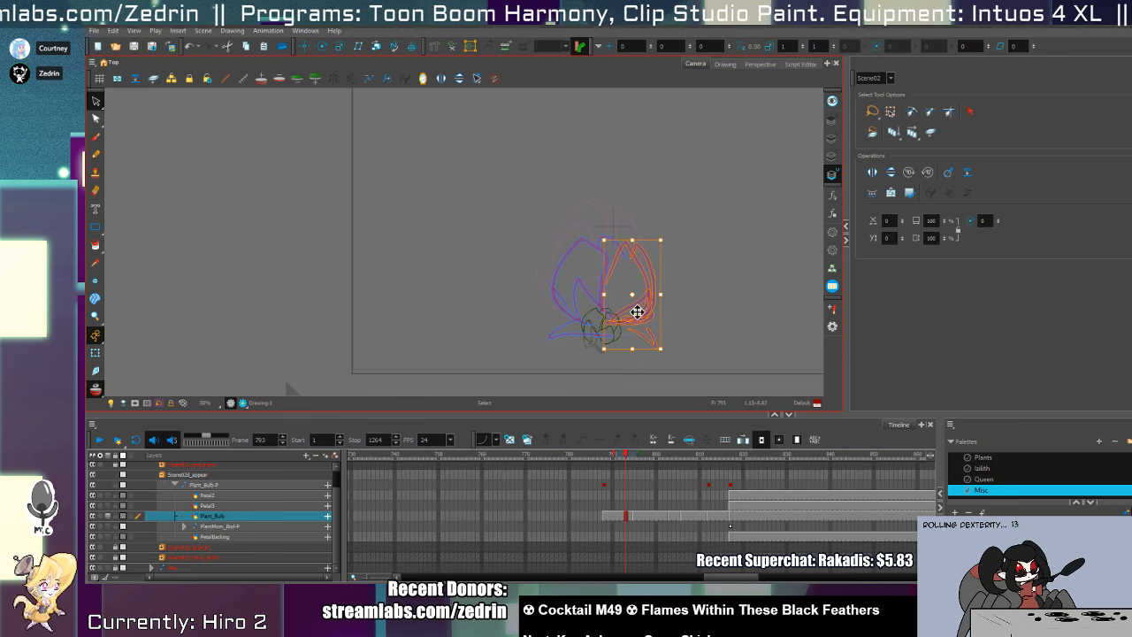
drag(636, 310, 633, 309)
click(556, 291)
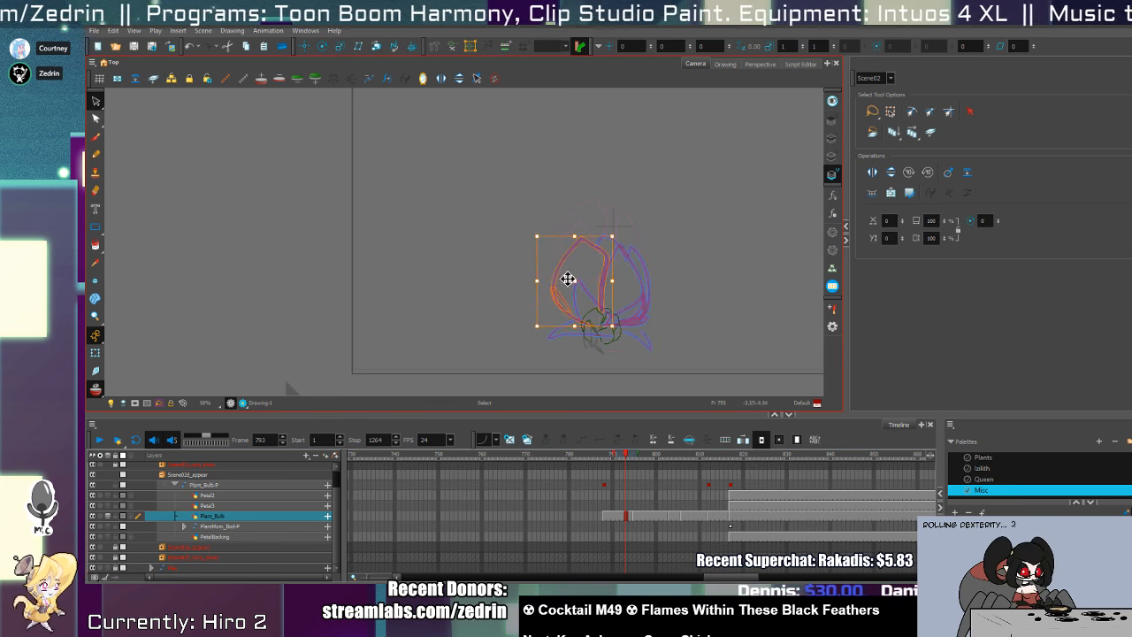
drag(536, 273, 546, 276)
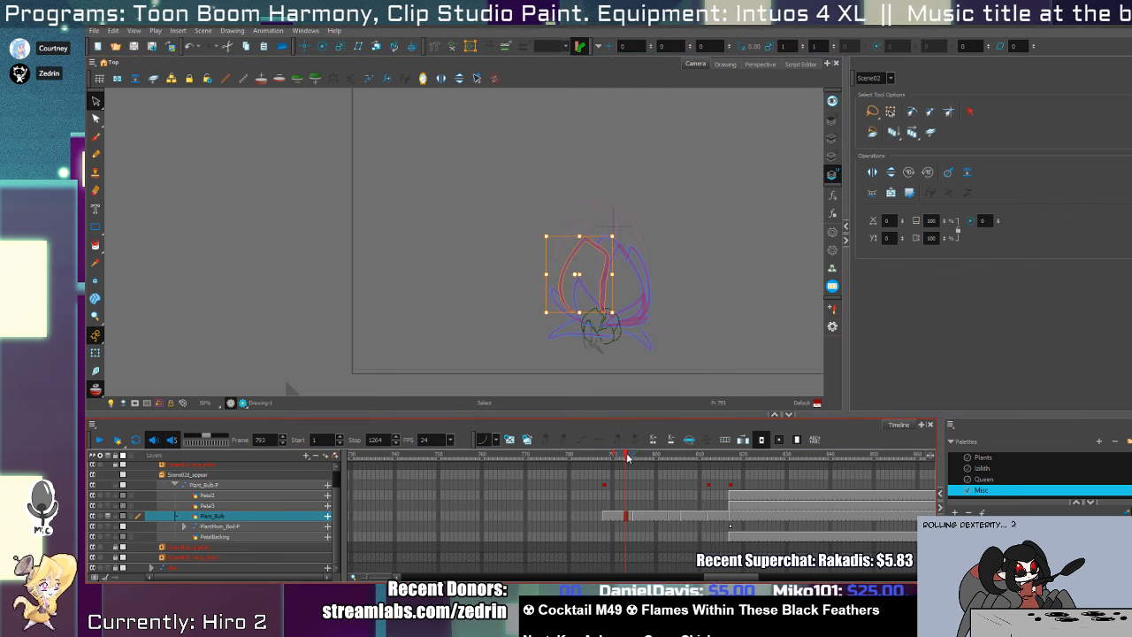
- Switch to the line art layer at frame 788 and enlarge the whole bulb line art over the frame 793 rough
mouse_move(625, 454)
mouse_down()
mouse_move(675, 482)
mouse_move(799, 500)
mouse_move(619, 506)
mouse_move(604, 519)
mouse_up()
key(alt+/)
click(832, 138)
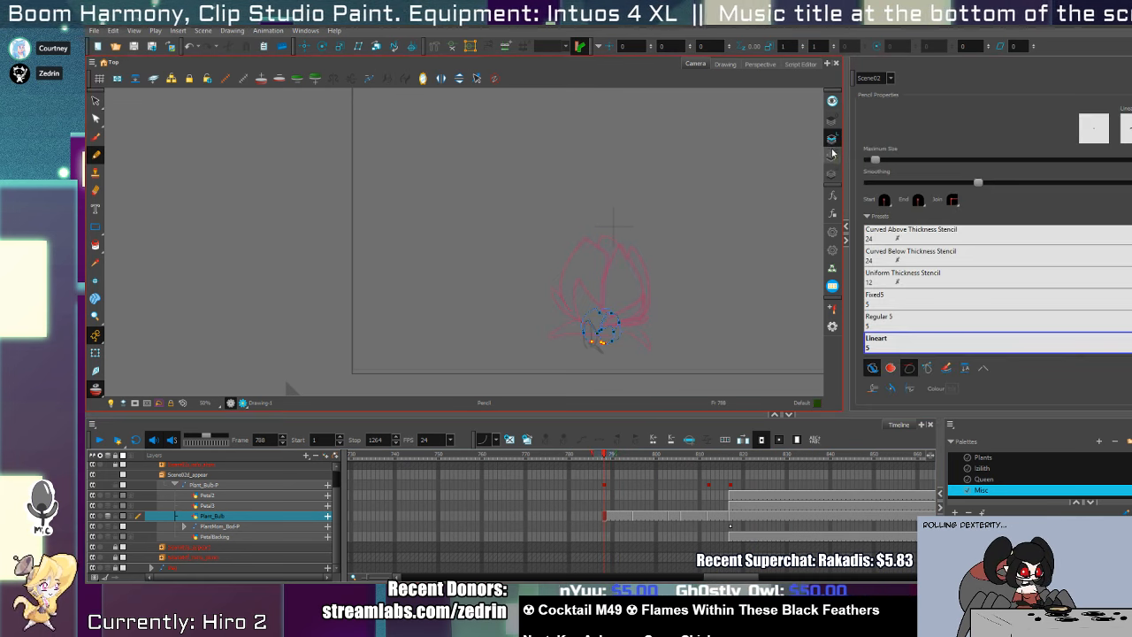
key(alt+s)
key(ctrl+a)
mouse_move(621, 310)
mouse_down()
mouse_move(671, 263)
mouse_move(615, 301)
mouse_up()
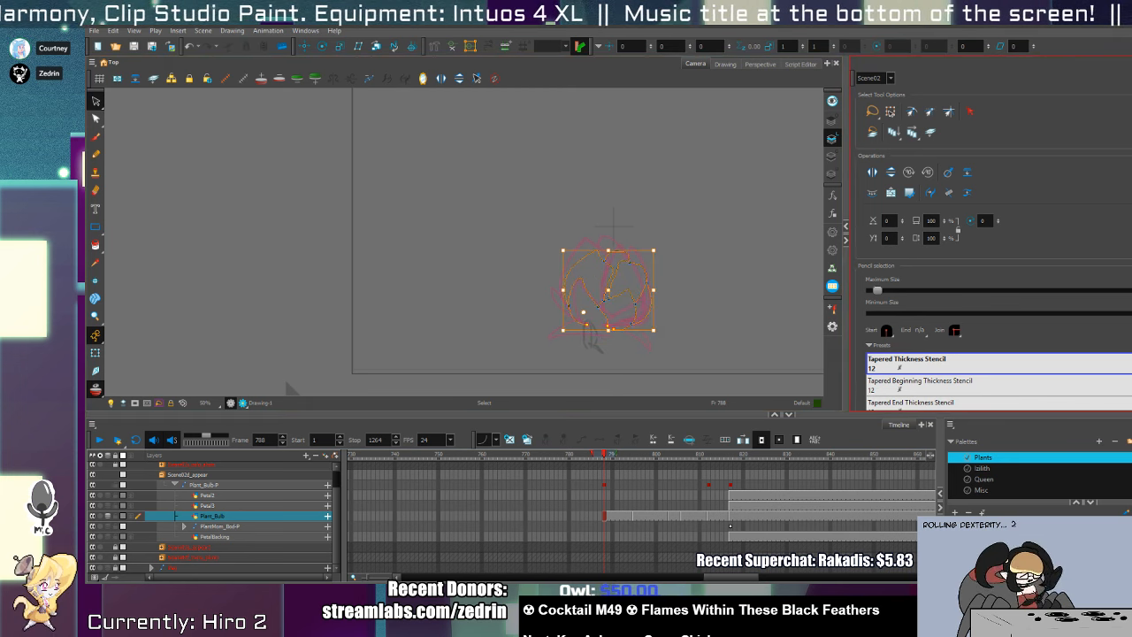
- Move from frame 788 to the Plant_Bulb line art drawing at frame 795 and compare it with the onion skin off and on
key(alt+z)
click(582, 300)
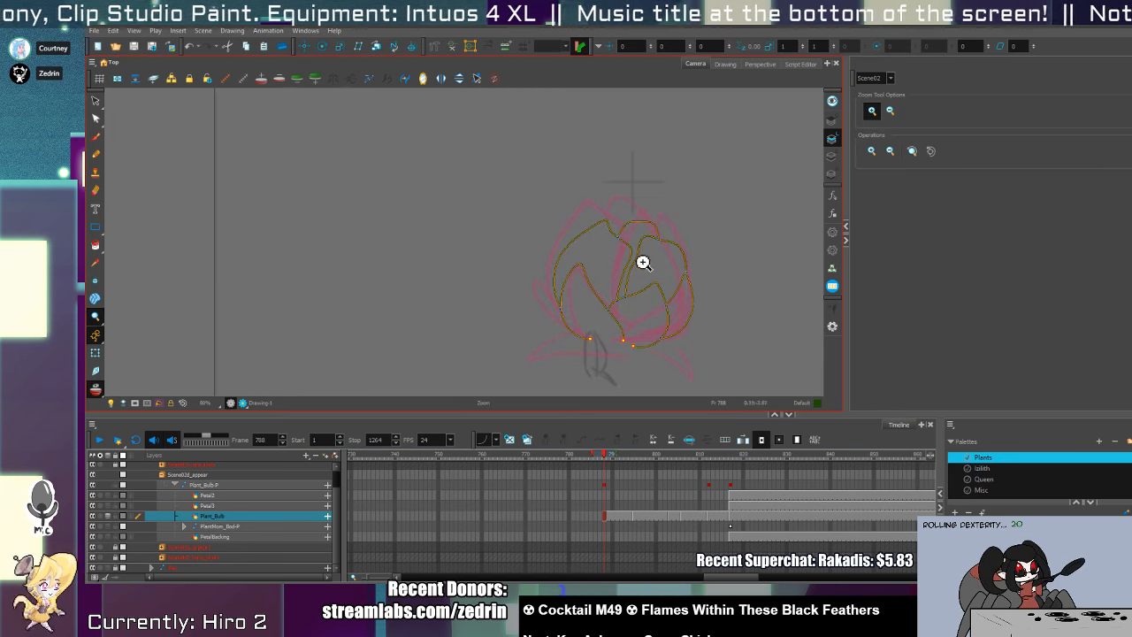
drag(649, 271, 603, 304)
key(alt+/)
click(634, 516)
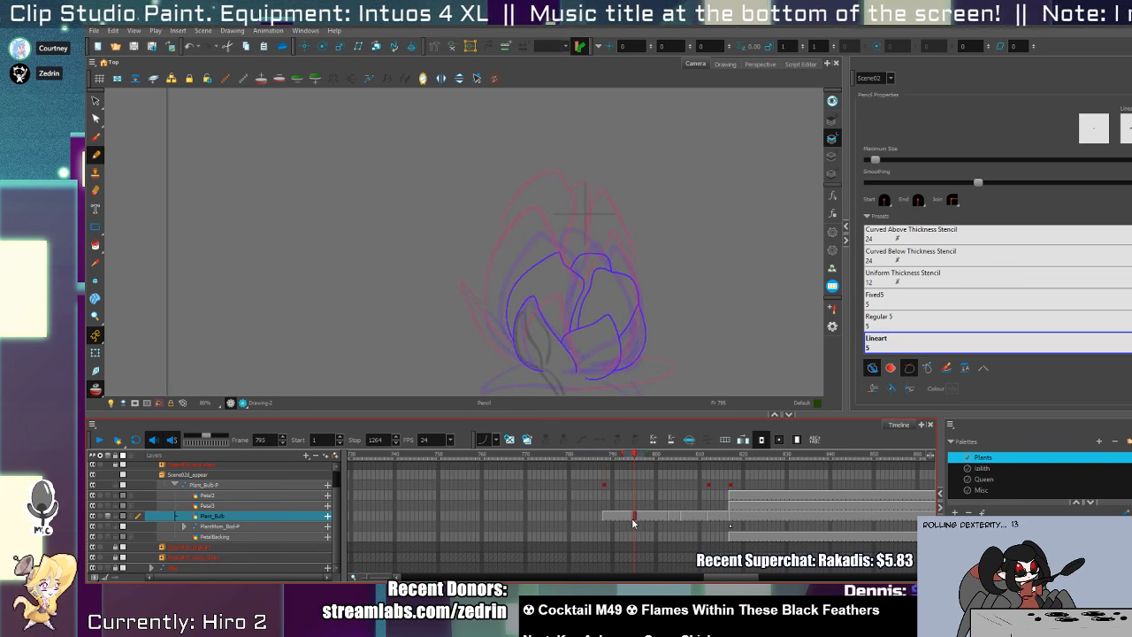
key(alt+s)
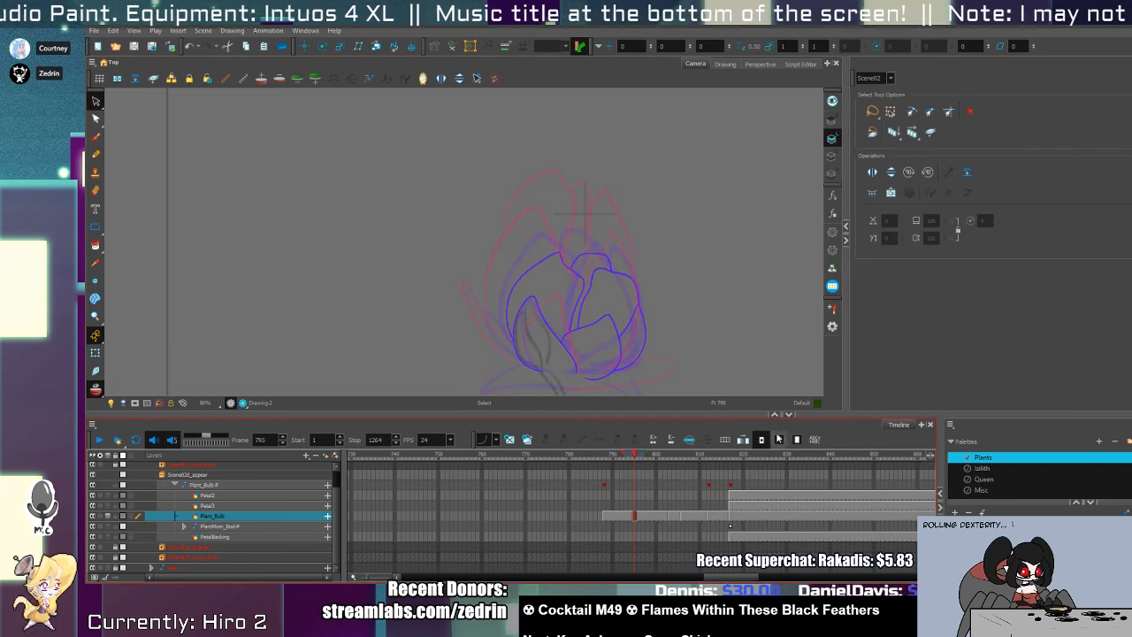
click(96, 388)
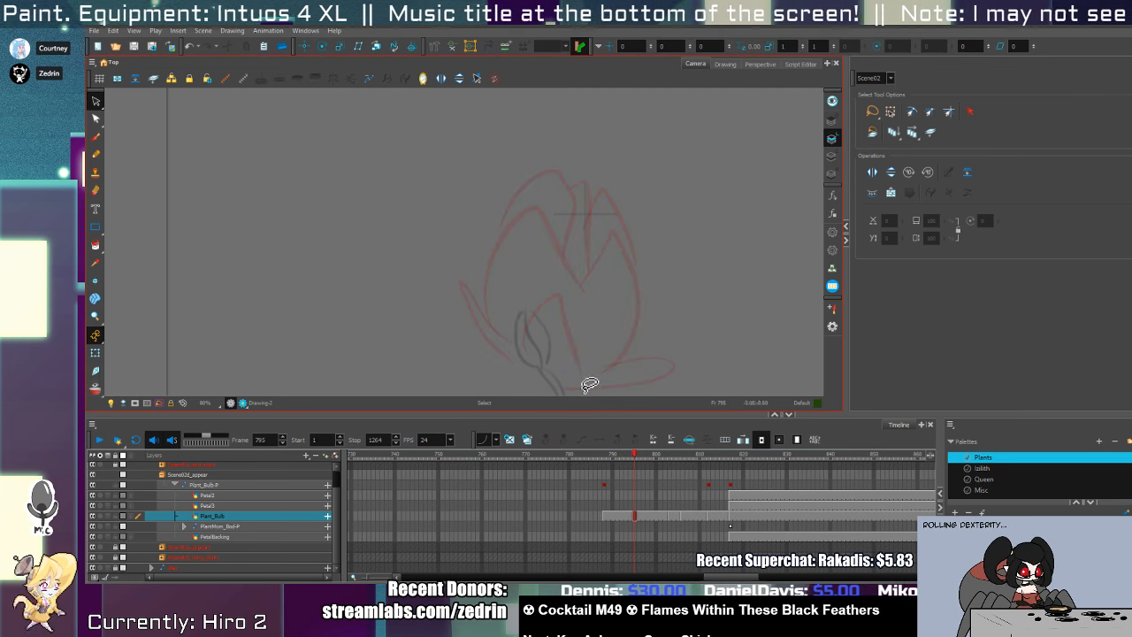
key(.)
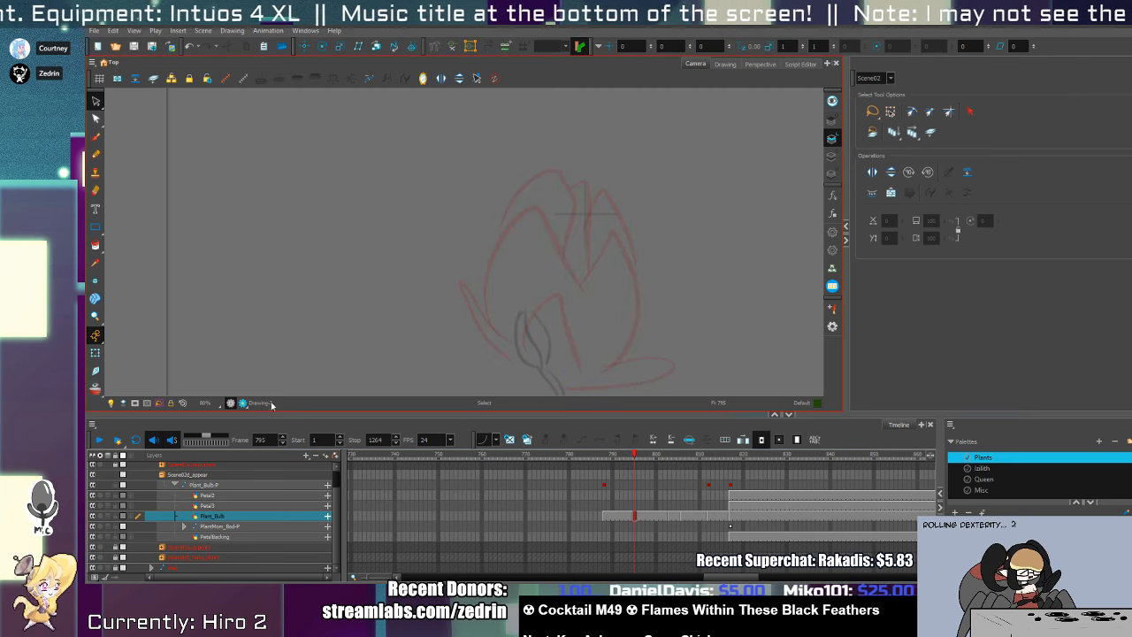
click(96, 388)
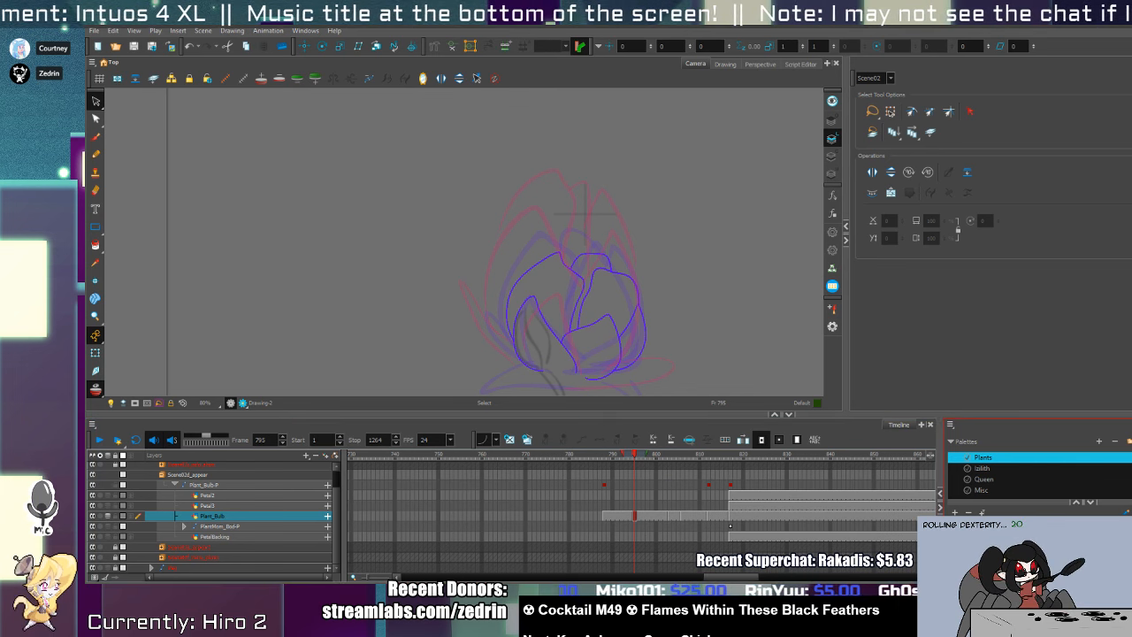
key(alt+/)
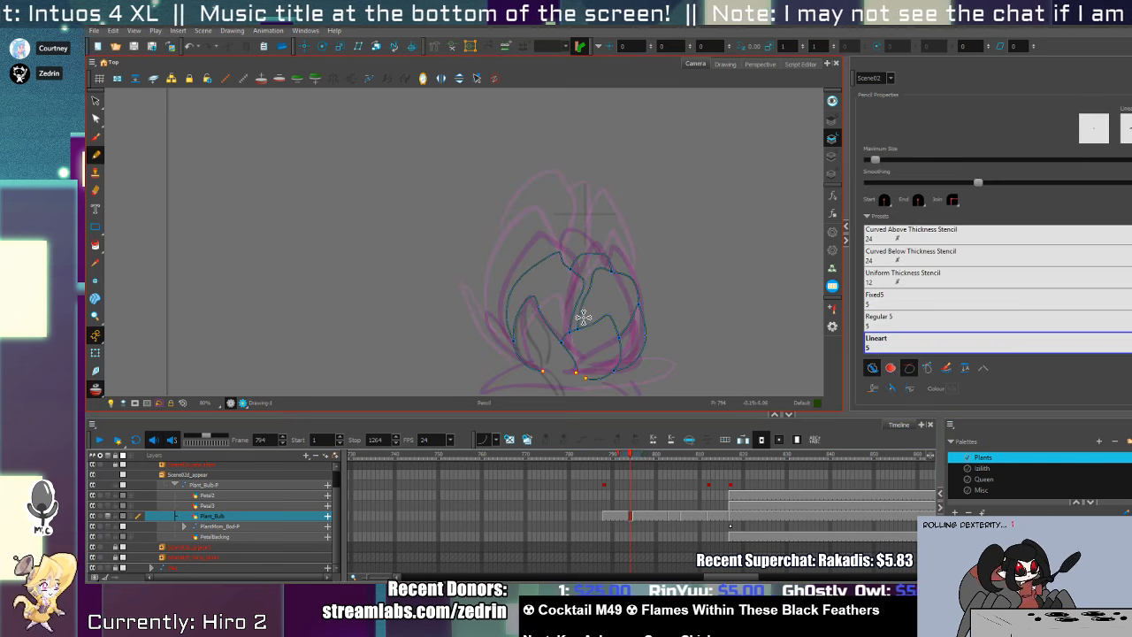
key(slash)
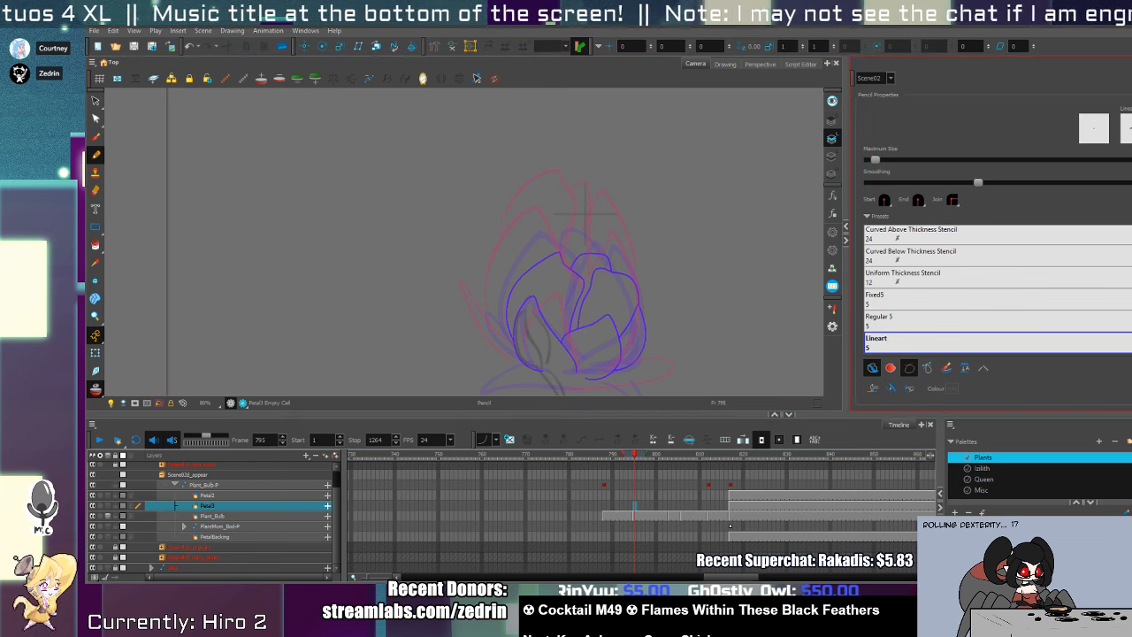
- Lower the onion skin strength of the neighbouring drawings and reselect the Plant_Bulb drawing at frame 795
click(1128, 425)
drag(1079, 487, 1079, 515)
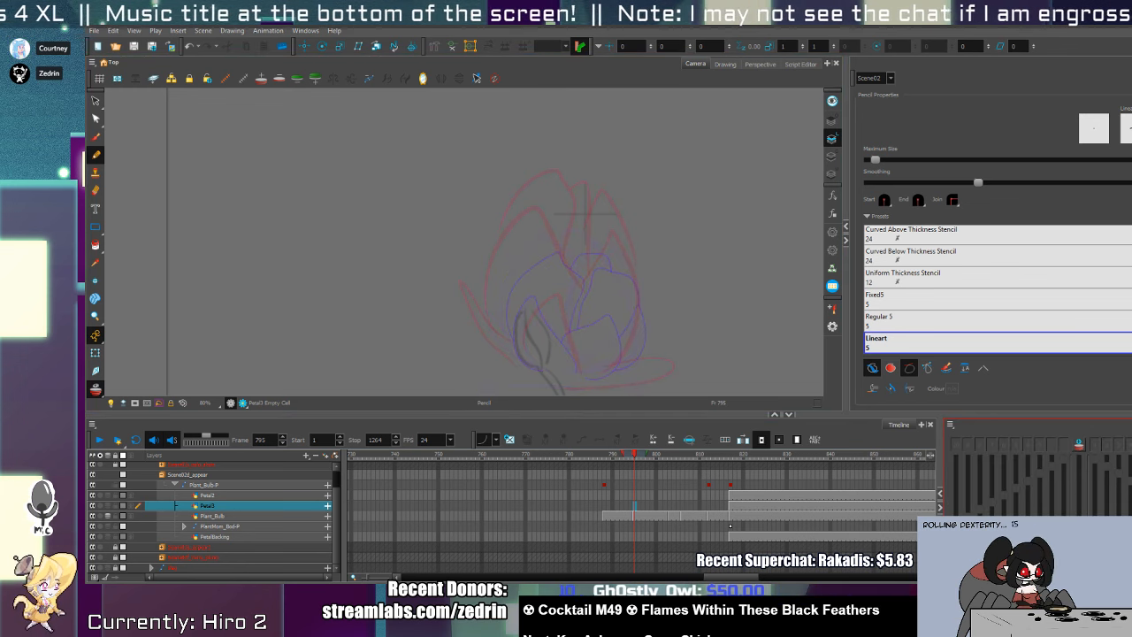
click(635, 518)
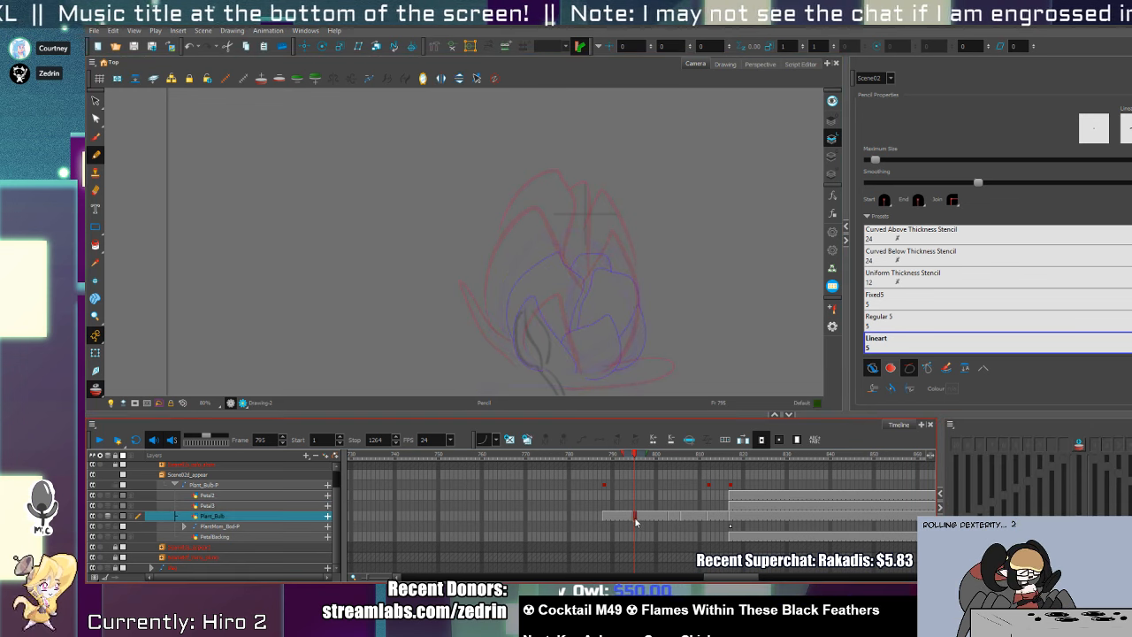
key(.)
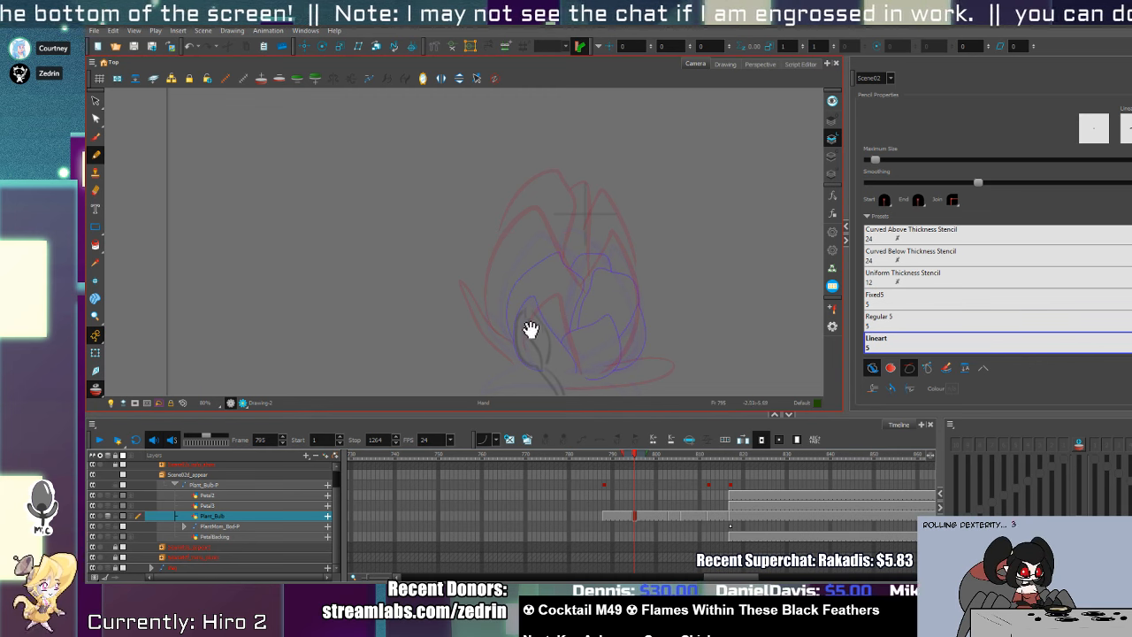
- Draw the rounded front left petal of the bulb line art at frame 795, retrying the stroke until it fits the rough
mouse_move(531, 329)
mouse_down()
mouse_move(554, 290)
mouse_move(577, 290)
mouse_move(590, 322)
mouse_move(554, 297)
mouse_move(577, 240)
mouse_move(621, 228)
mouse_up()
key(ctrl+z)
mouse_move(563, 323)
mouse_down()
mouse_move(573, 242)
mouse_move(642, 267)
mouse_up()
key(ctrl+z)
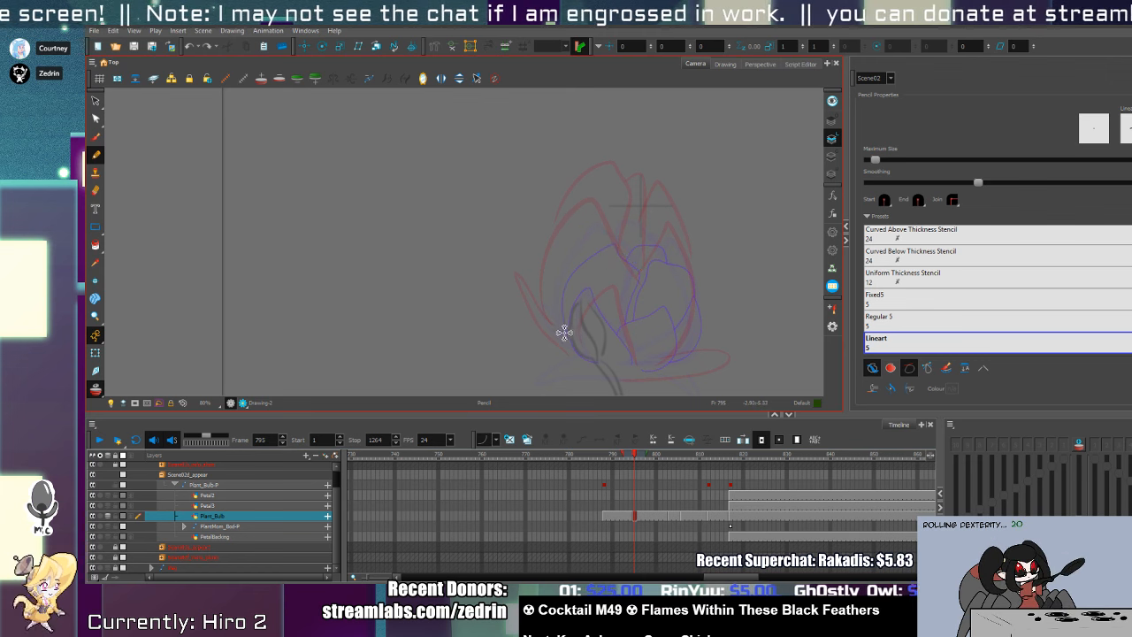
mouse_move(563, 331)
mouse_down()
mouse_move(573, 247)
mouse_move(594, 240)
mouse_move(620, 257)
mouse_move(581, 235)
mouse_move(611, 304)
mouse_up()
key(ctrl+z)
key(alt+s)
key(alt+/)
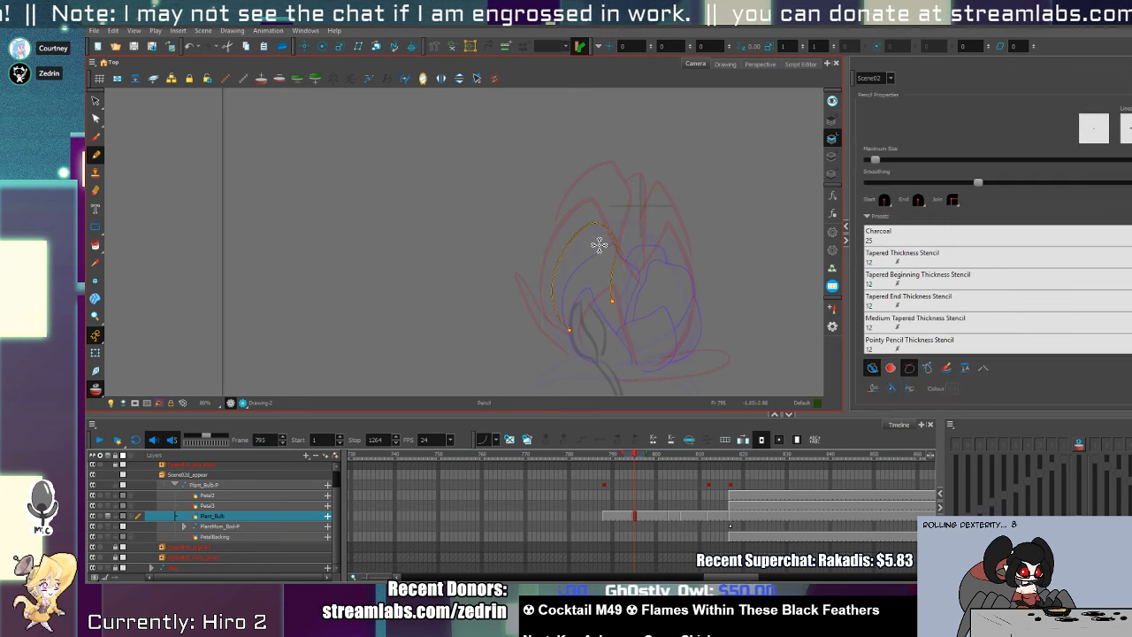
- Draw the wider front left petal of the bulb line art over the rough at frame 803
key(period)
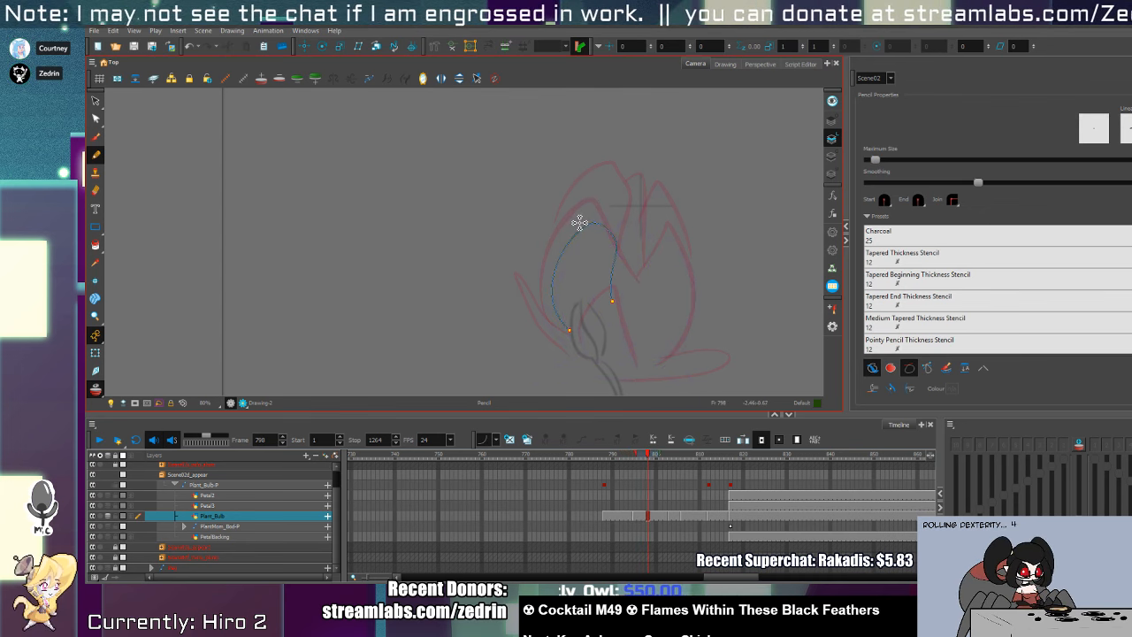
key(period)
key(period)
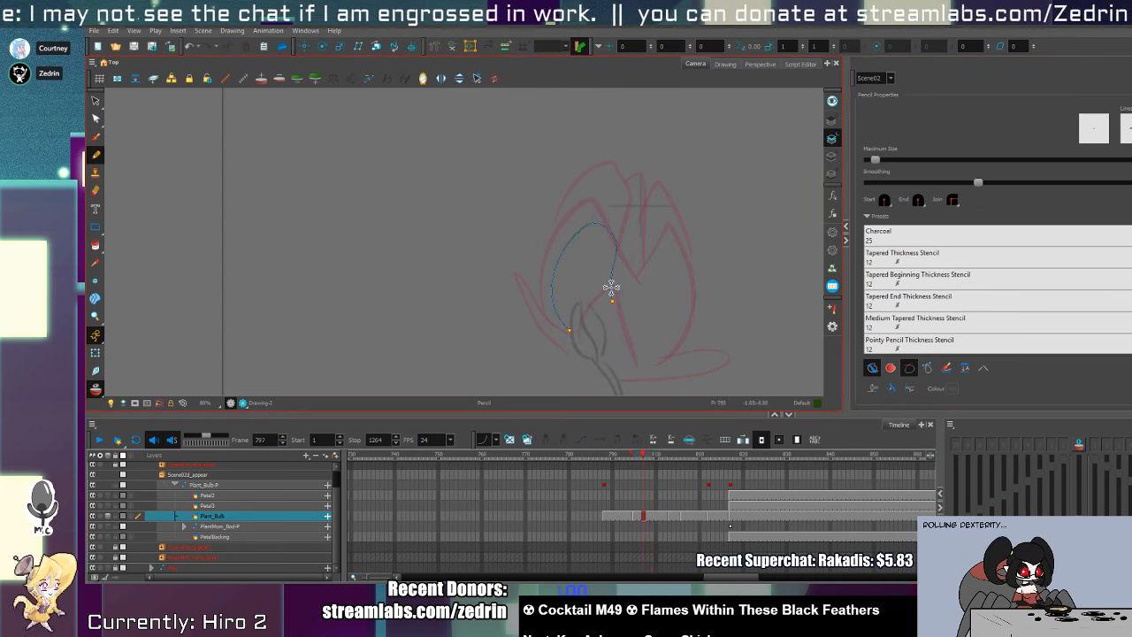
key(period)
key(period)
key(period)
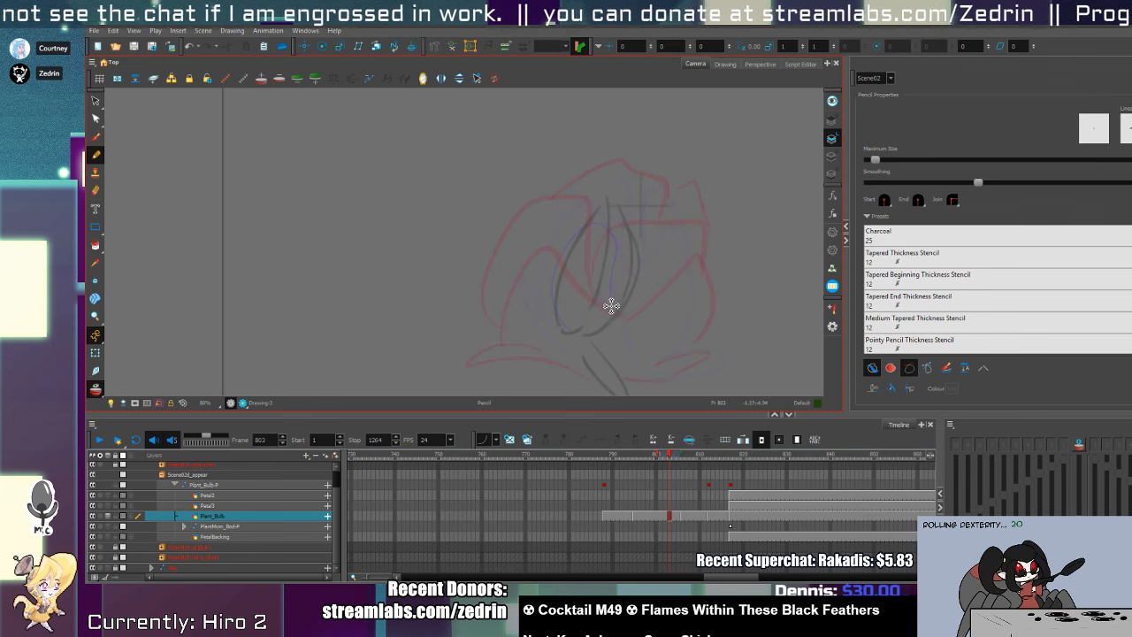
mouse_move(594, 307)
mouse_down()
mouse_move(536, 253)
mouse_move(592, 358)
mouse_up()
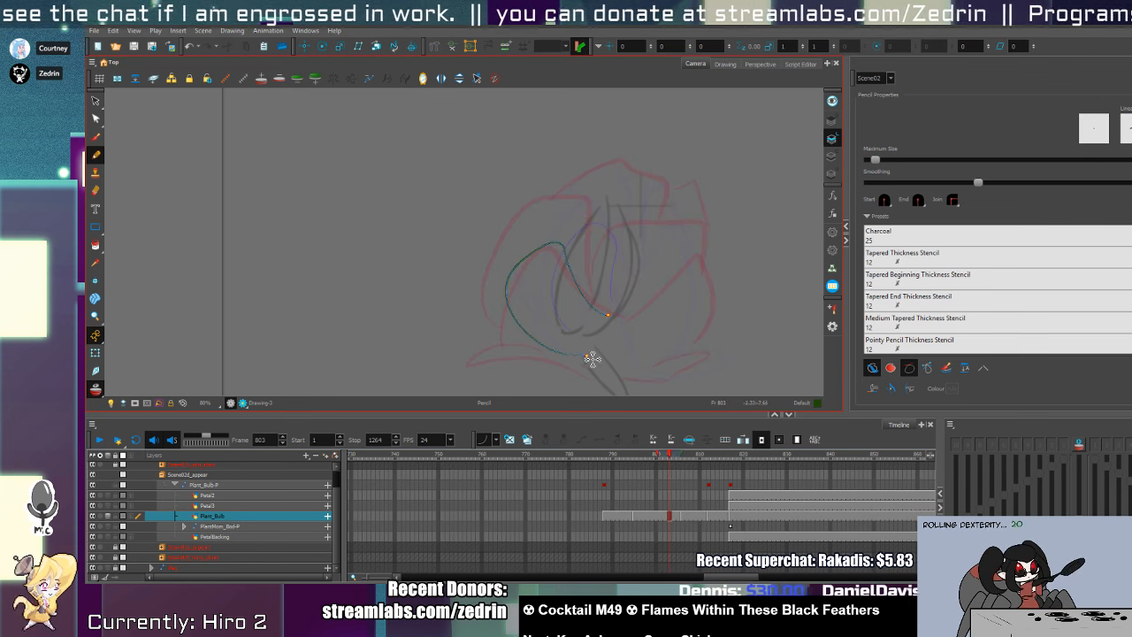
- Draw the pointed front left petal, spread further outward, on the line art drawing around frame 807
key(period)
key(period)
key(period)
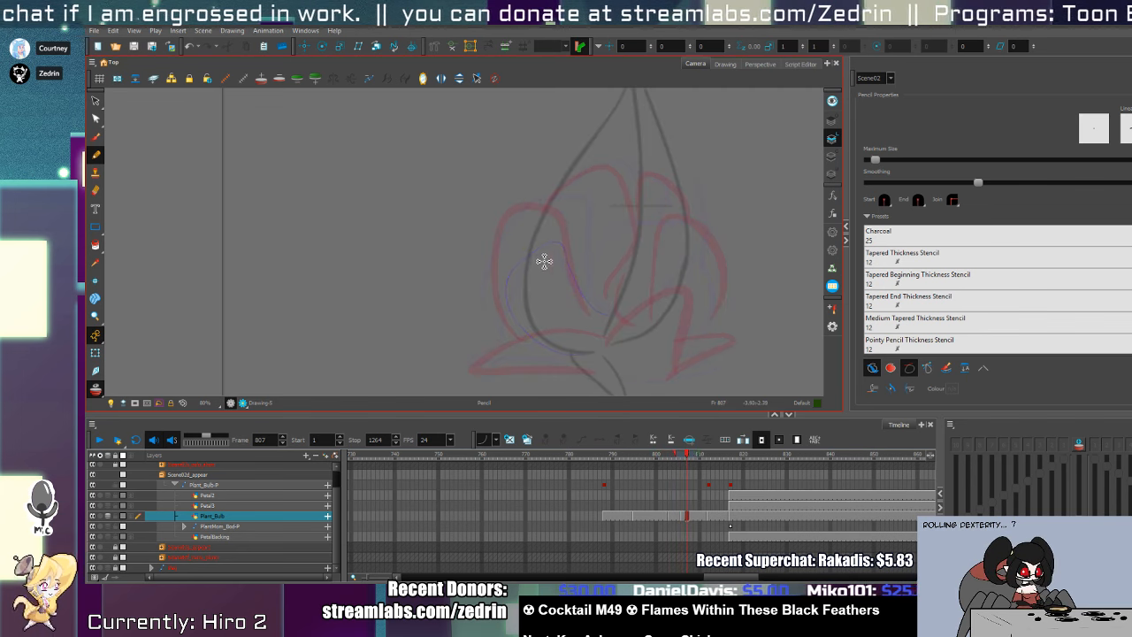
key(period)
mouse_move(573, 267)
mouse_down()
mouse_move(483, 263)
mouse_move(544, 347)
mouse_up()
key(ctrl+z)
mouse_move(586, 297)
mouse_down()
mouse_move(513, 251)
mouse_move(519, 354)
mouse_move(601, 344)
mouse_up()
- Draw the low, wide front left petal at frame 812 and extend its inner edge to the bulb's base
click(709, 484)
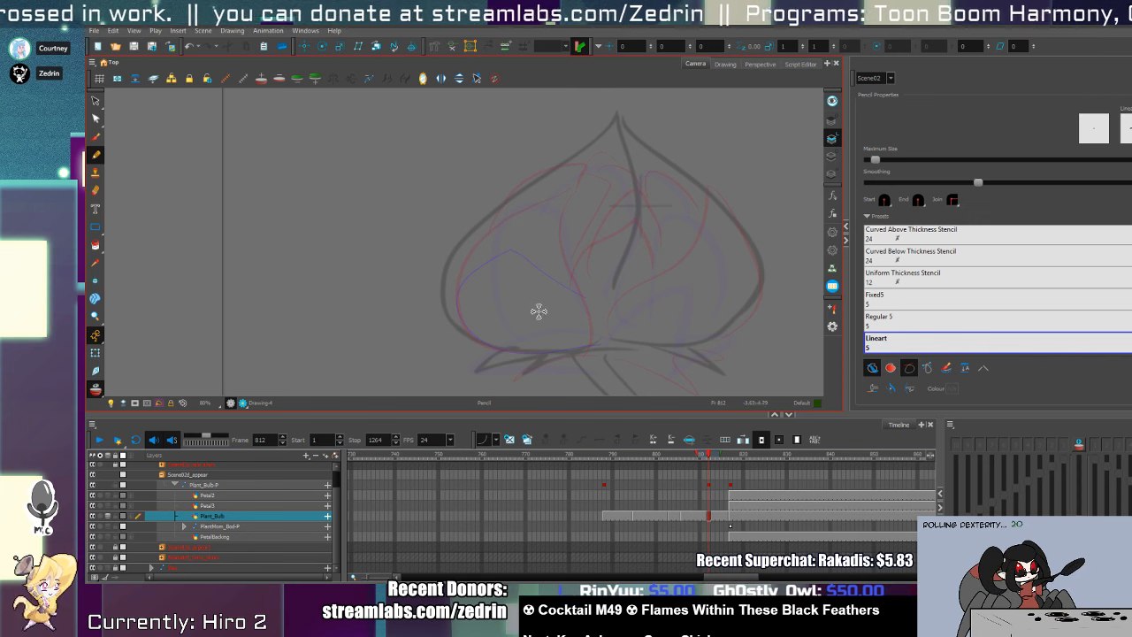
mouse_move(575, 305)
mouse_down()
mouse_move(441, 315)
mouse_move(576, 349)
mouse_up()
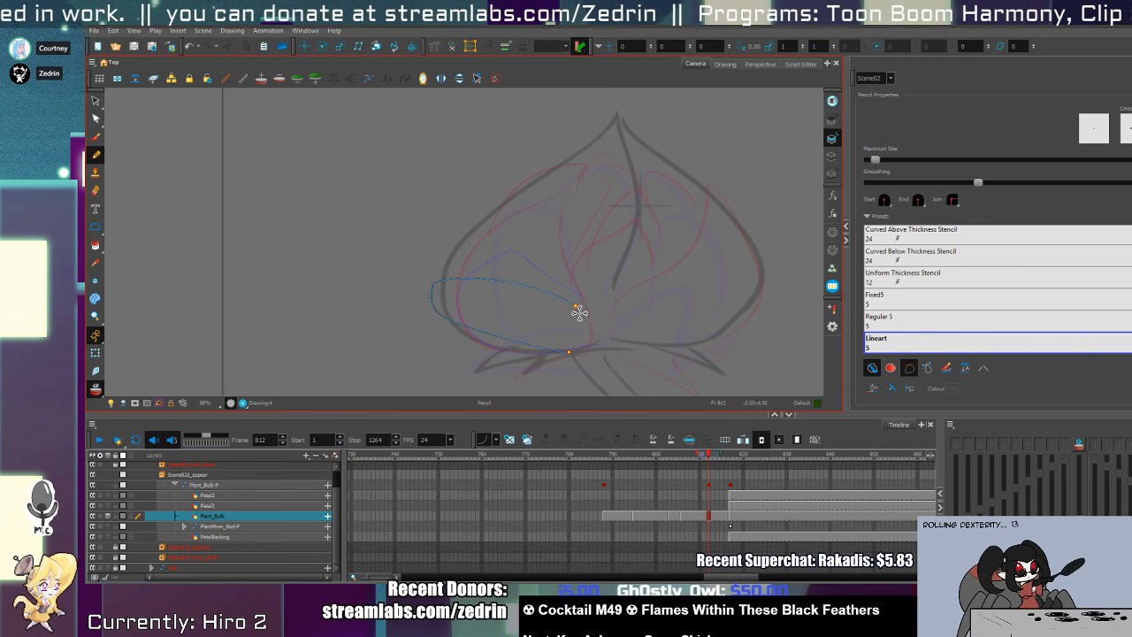
key(alt+s)
key(alt+slash)
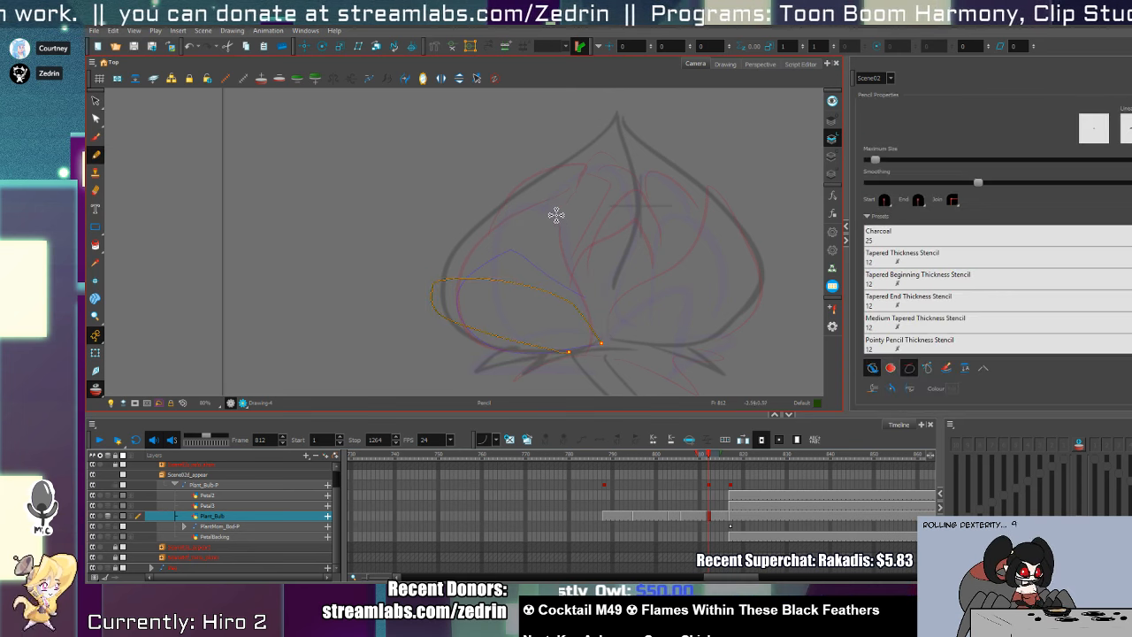
- Check the full flower at frame 817 and draw a taller petal behind the front left petal at frame 812
drag(568, 239, 576, 281)
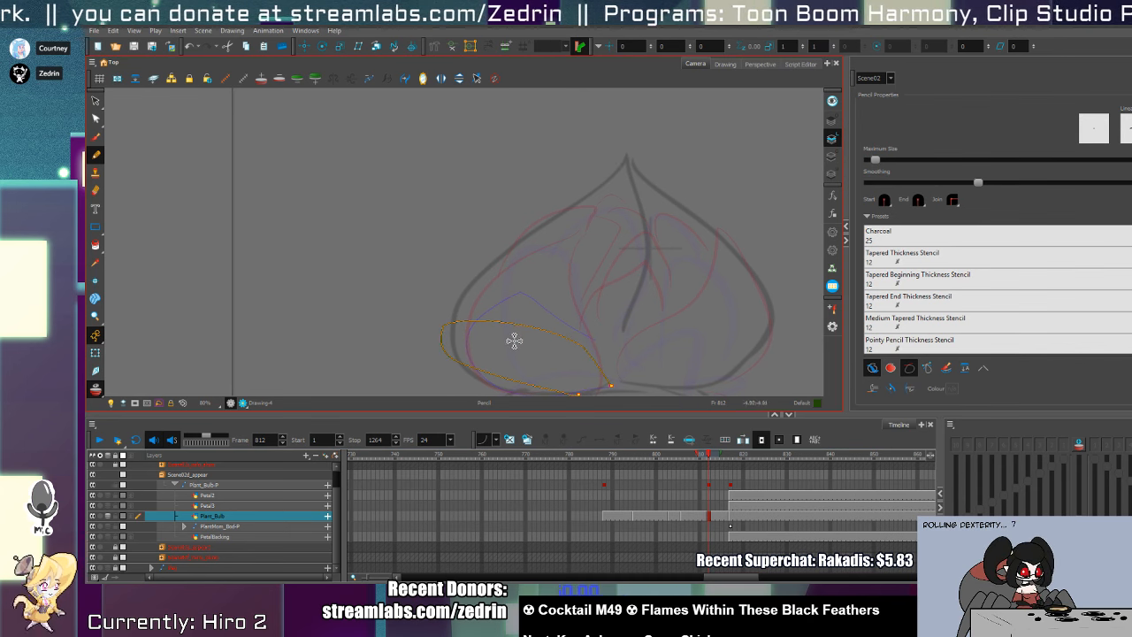
click(731, 521)
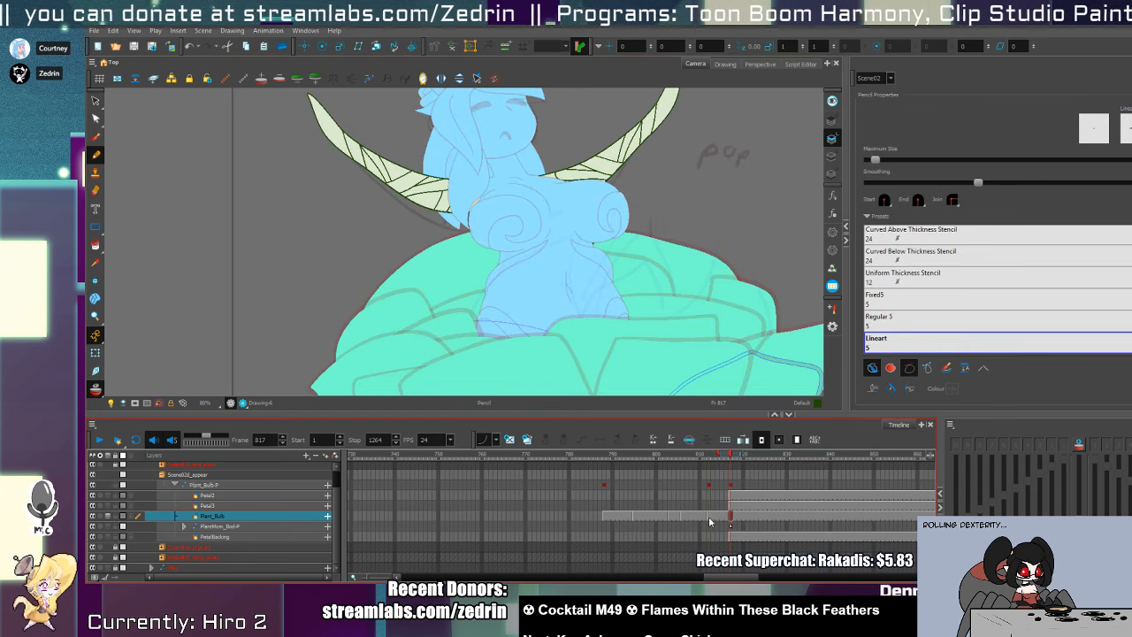
click(709, 516)
mouse_move(506, 339)
mouse_down()
mouse_move(499, 272)
mouse_move(597, 255)
mouse_move(592, 342)
mouse_move(498, 308)
mouse_move(583, 232)
mouse_move(606, 234)
mouse_move(615, 322)
mouse_move(526, 234)
mouse_move(598, 213)
mouse_move(613, 233)
mouse_move(617, 282)
mouse_move(581, 367)
mouse_up()
key(ctrl+z)
key(ctrl+z)
key(alt+t)
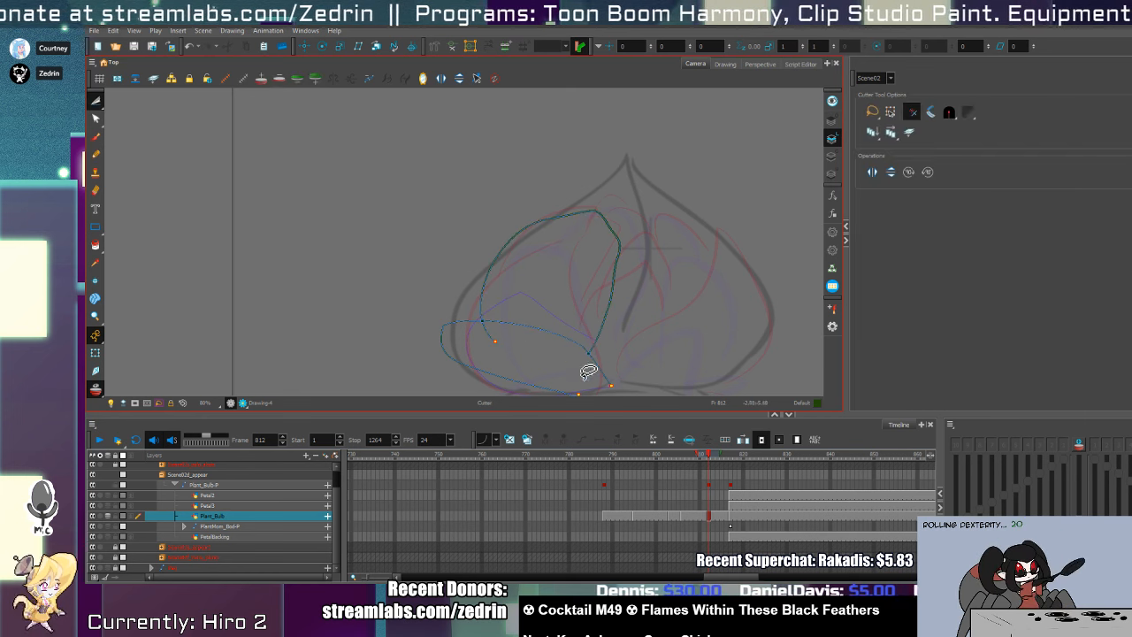
key(alt+/)
- Draw the taller petal behind the front left petal at frame 811 and cut off its overlapping line ends
key(comma)
key(comma)
key(comma)
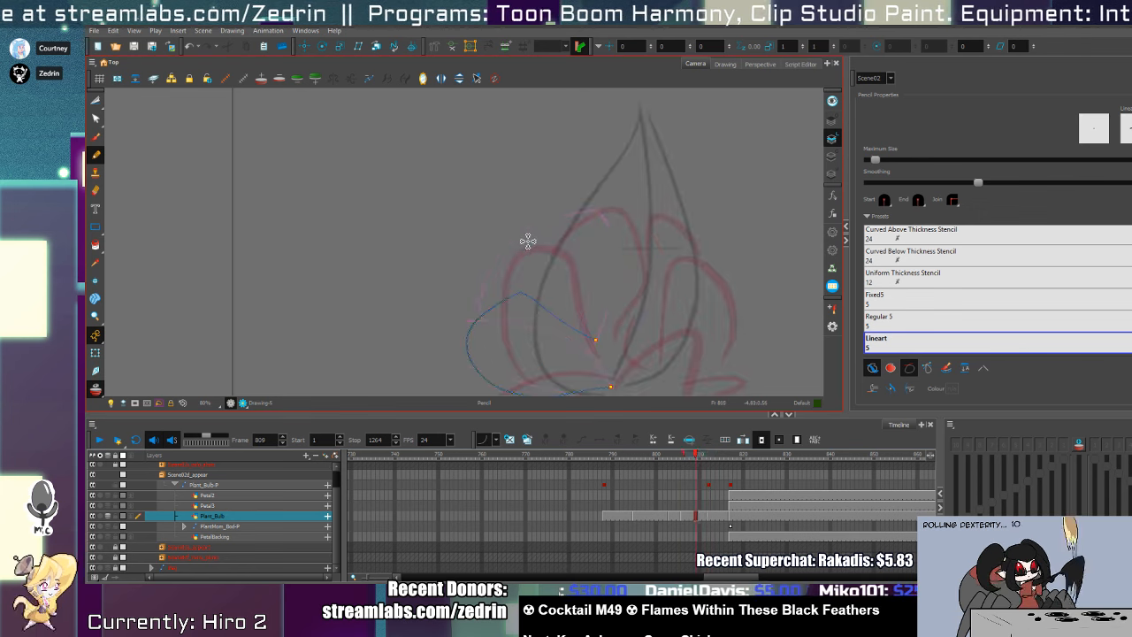
key(period)
key(period)
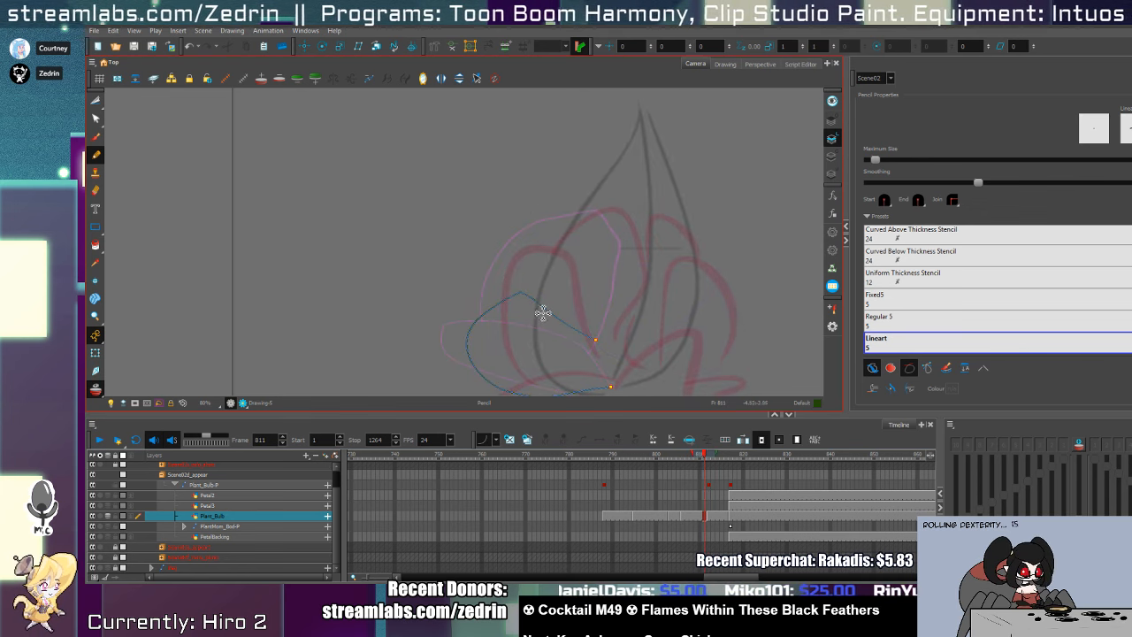
mouse_move(543, 313)
mouse_down()
mouse_move(516, 302)
mouse_move(572, 231)
mouse_move(615, 222)
mouse_move(628, 272)
mouse_move(617, 380)
mouse_up()
key(alt+s)
key(alt+t)
drag(521, 322, 552, 334)
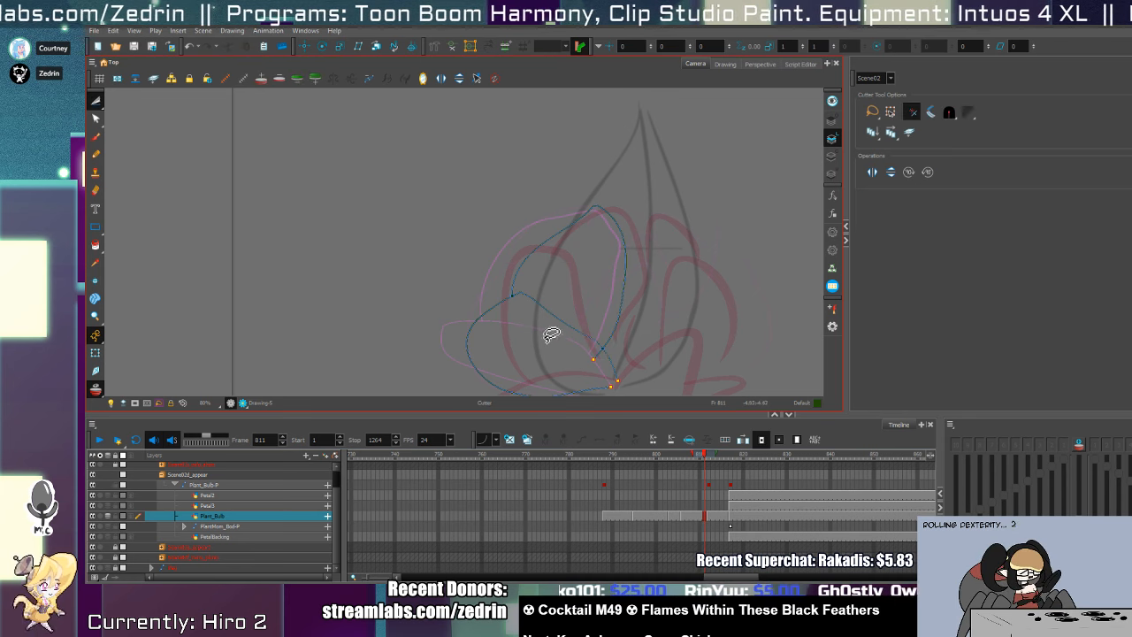
drag(607, 384, 614, 379)
key(alt+x)
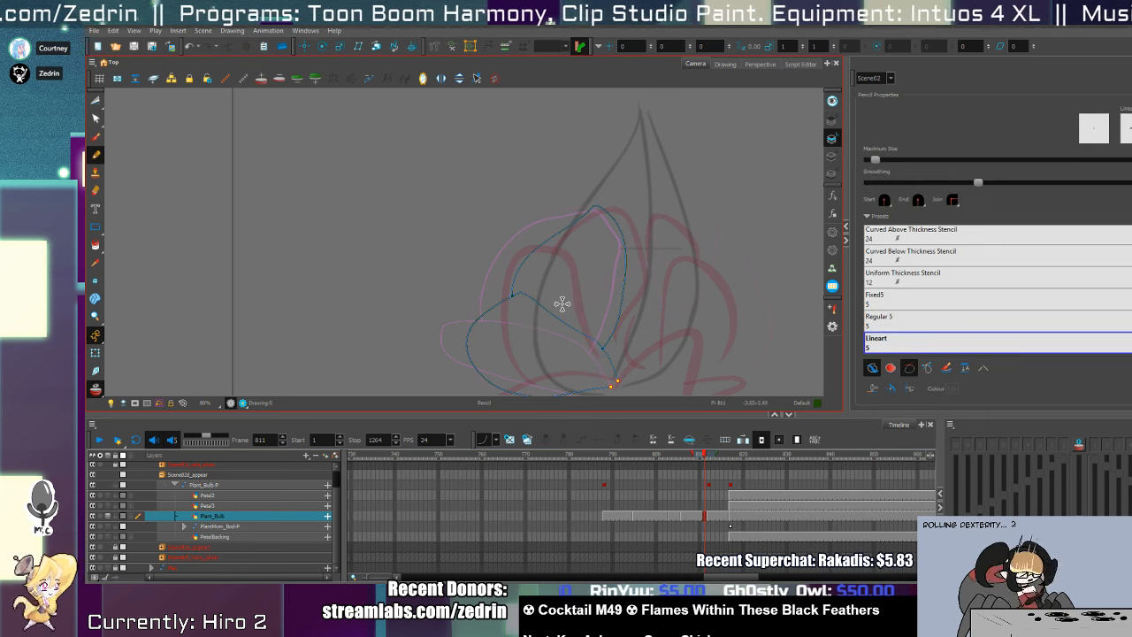
- Draw the pointed petal behind the front left petal at frame 805 and trim the overlapping line
key(f)
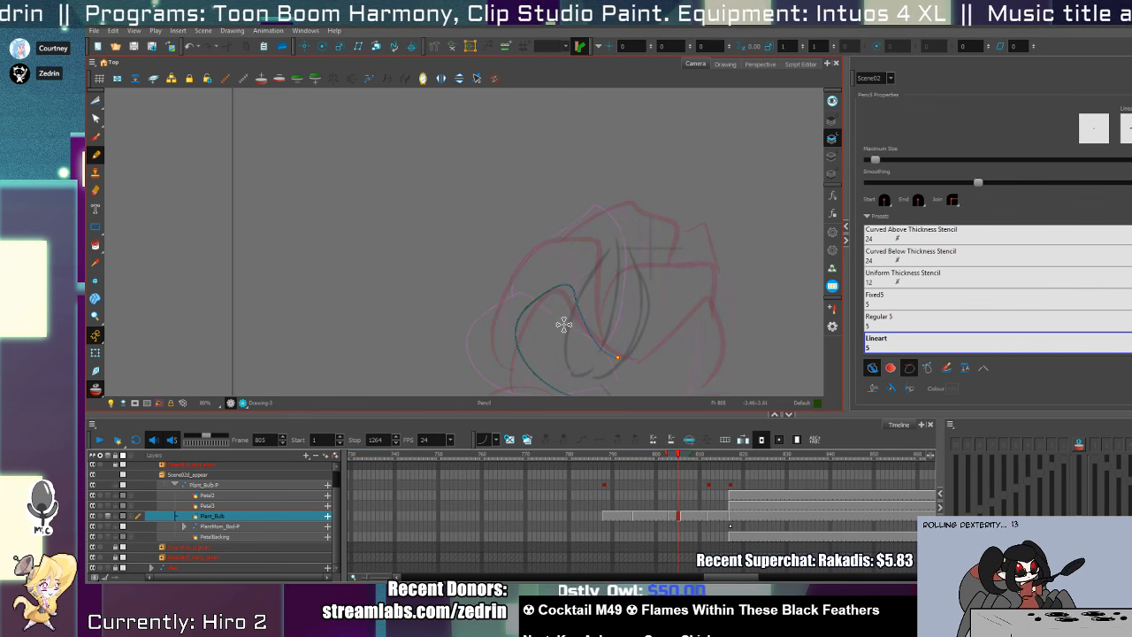
mouse_move(562, 283)
mouse_down()
mouse_move(632, 292)
mouse_move(617, 357)
mouse_up()
key(alt+t)
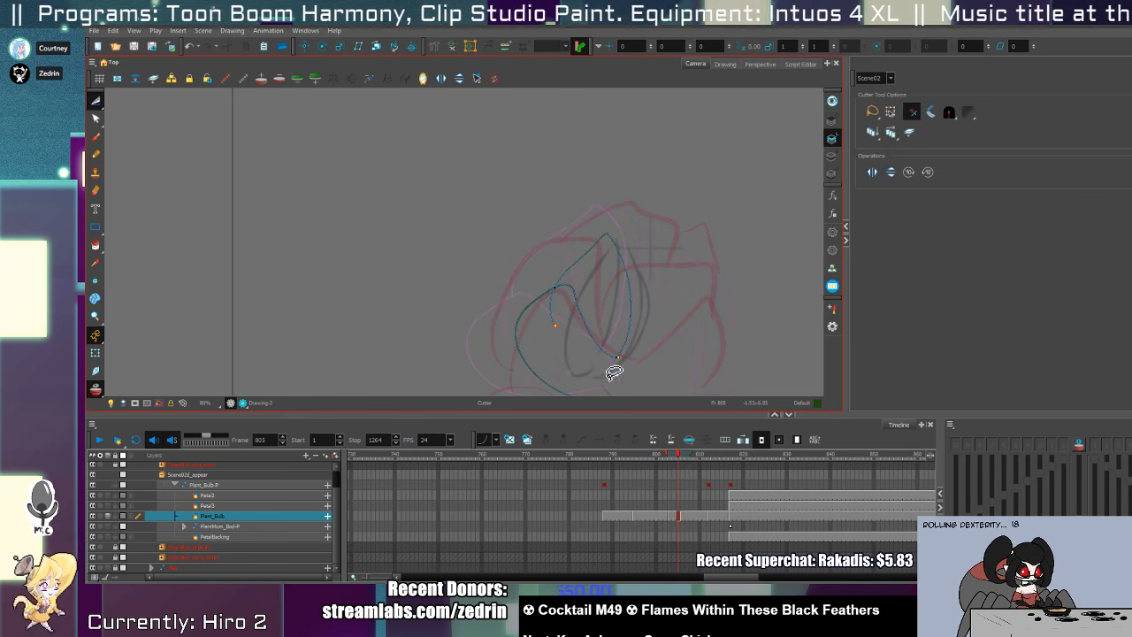
drag(551, 317, 575, 344)
mouse_move(575, 344)
mouse_down()
mouse_move(574, 271)
mouse_move(614, 315)
mouse_up()
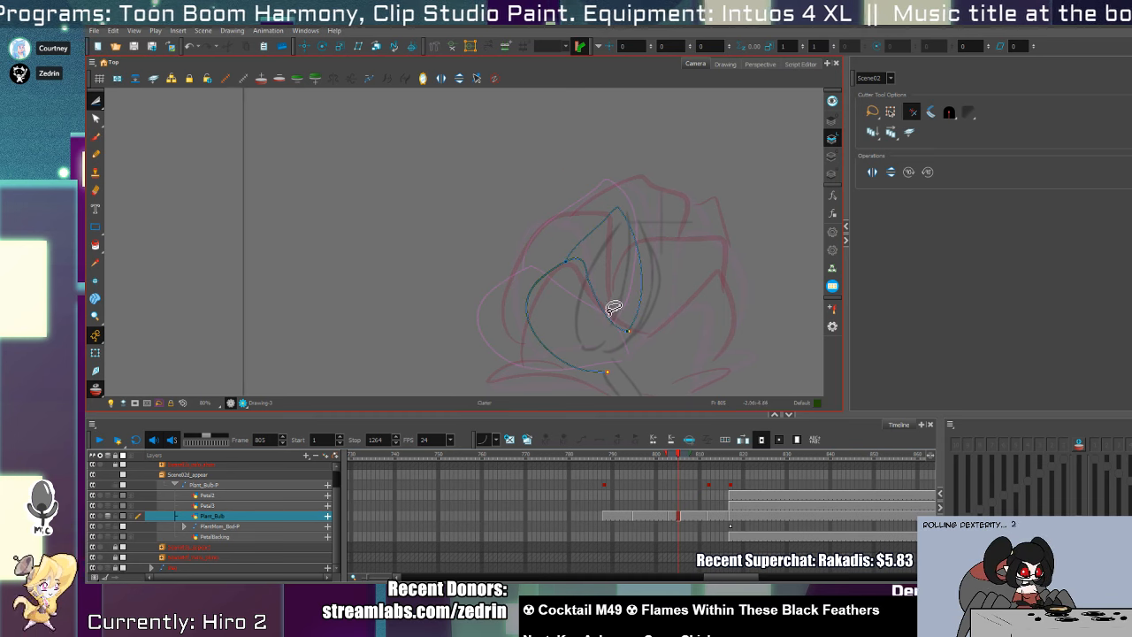
key(alt+slash)
- Compare the neighbouring drawings and adjust the right edge of the front left petal at frame 802
key(comma)
key(comma)
key(comma)
key(comma)
key(period)
key(period)
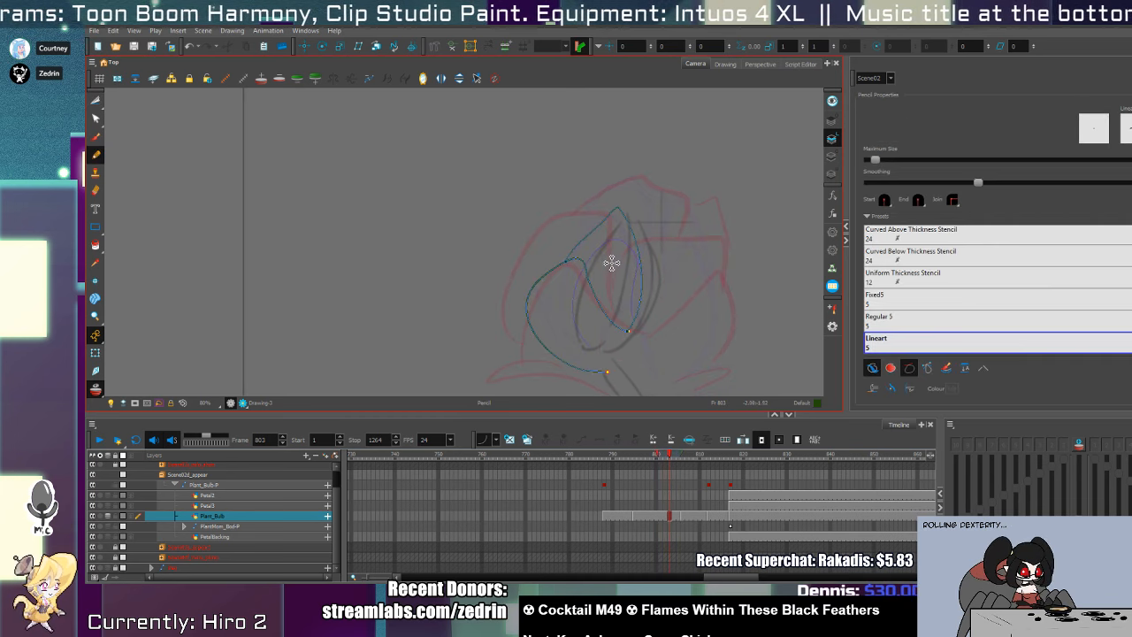
key(comma)
key(alt+s)
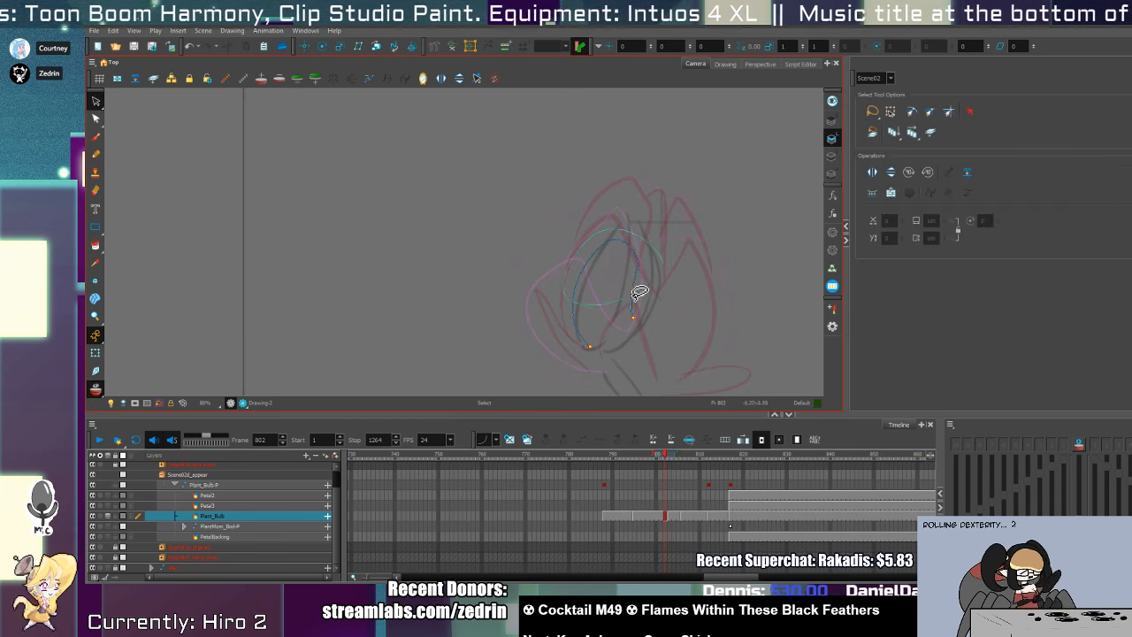
click(633, 298)
- Draw the small petal behind the front left petal at frame 802 and trim its overlapping line
mouse_move(625, 233)
mouse_down()
mouse_move(609, 235)
mouse_move(622, 233)
mouse_move(632, 299)
mouse_move(623, 303)
mouse_up()
key(alt+slash)
key(alt+t)
key(alt+slash)
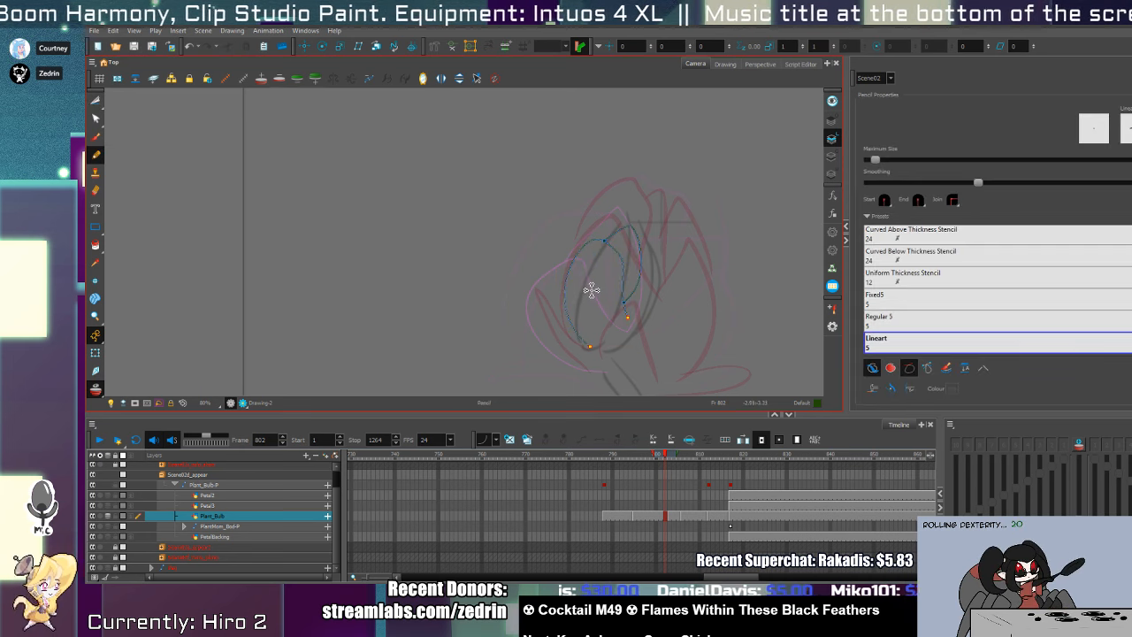
- Select the whole bulb drawing at frame 794, then reposition and slightly enlarge it to follow the next drawing
key(comma)
key(comma)
key(comma)
key(comma)
key(comma)
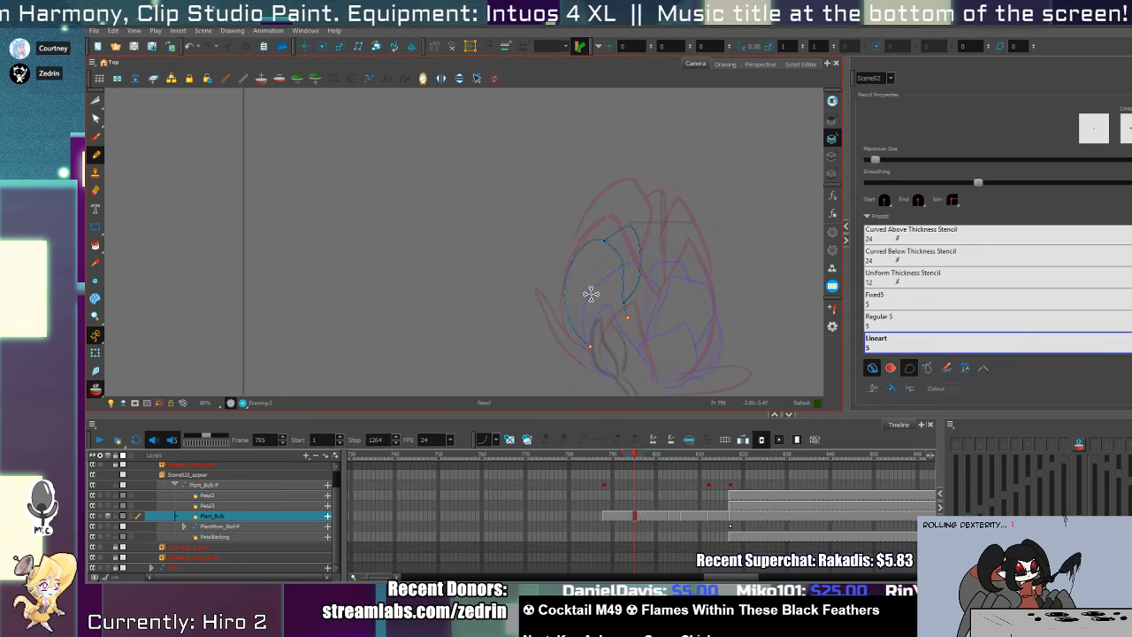
key(comma)
drag(607, 278, 571, 241)
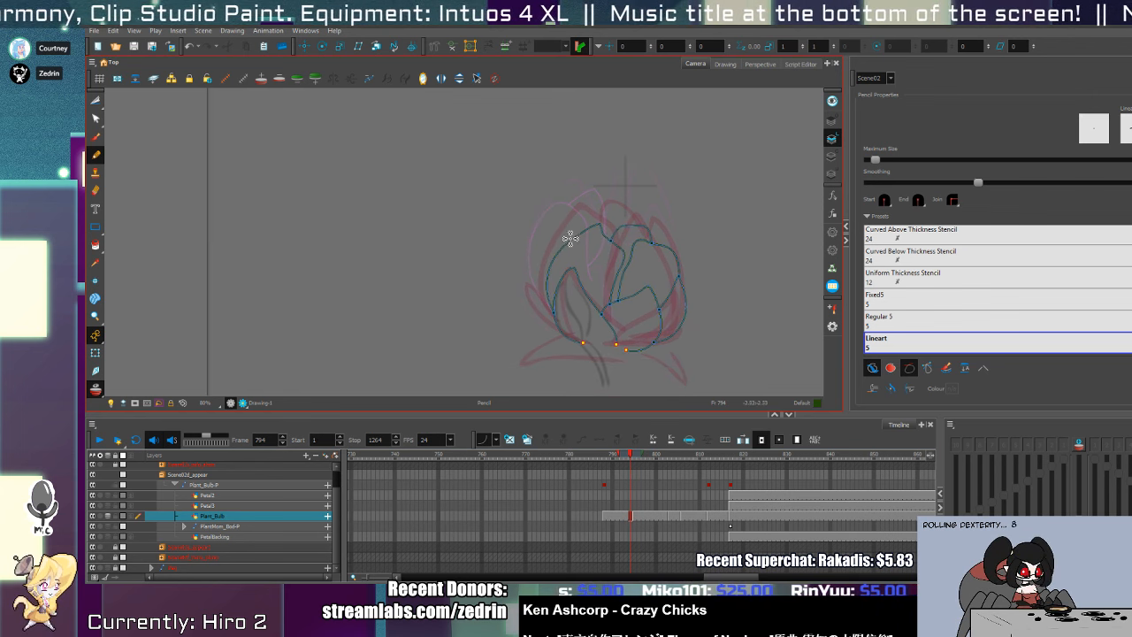
key(ctrl+a)
drag(630, 301, 619, 290)
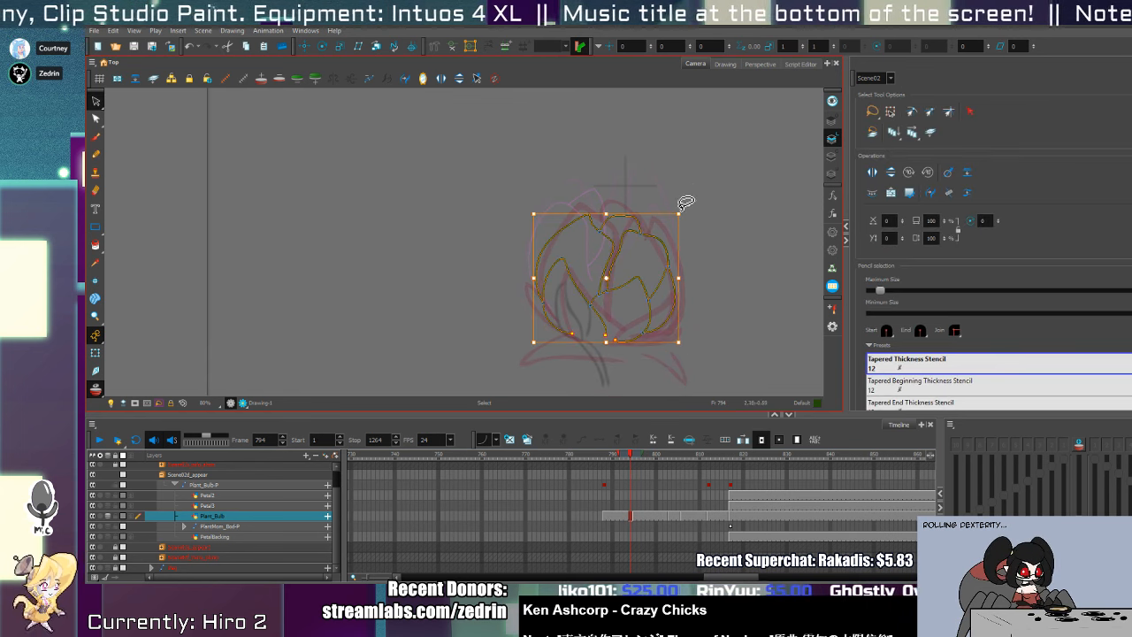
drag(678, 210, 685, 223)
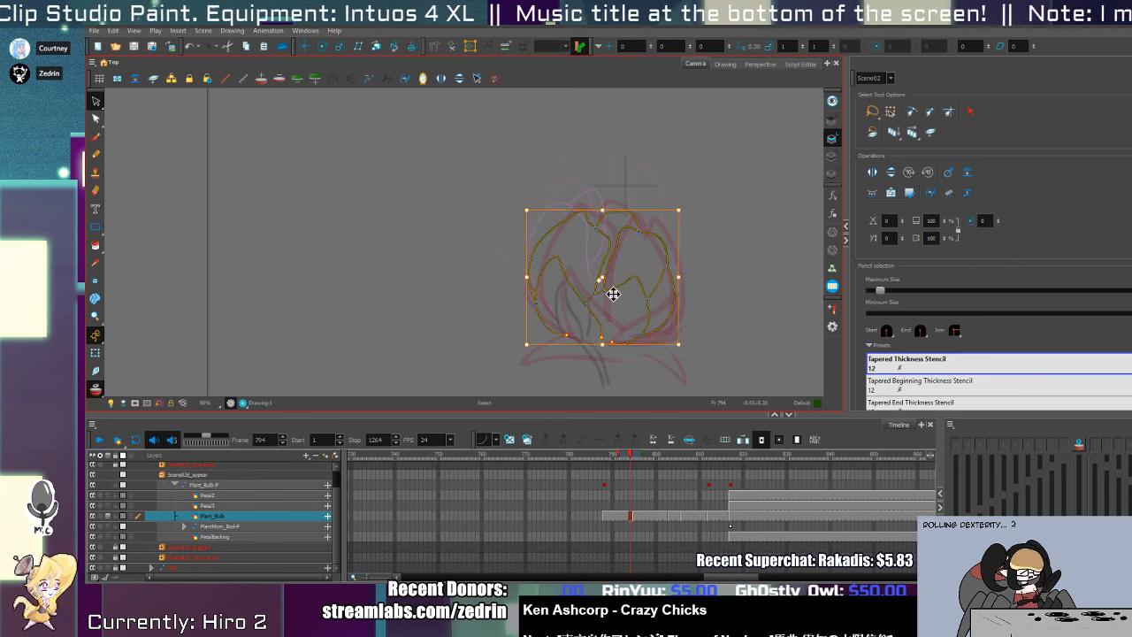
key(alt+/)
- Draw the small petal tip behind the front left petal at frame 794 and cut off its overlapping line ends
key(period)
key(period)
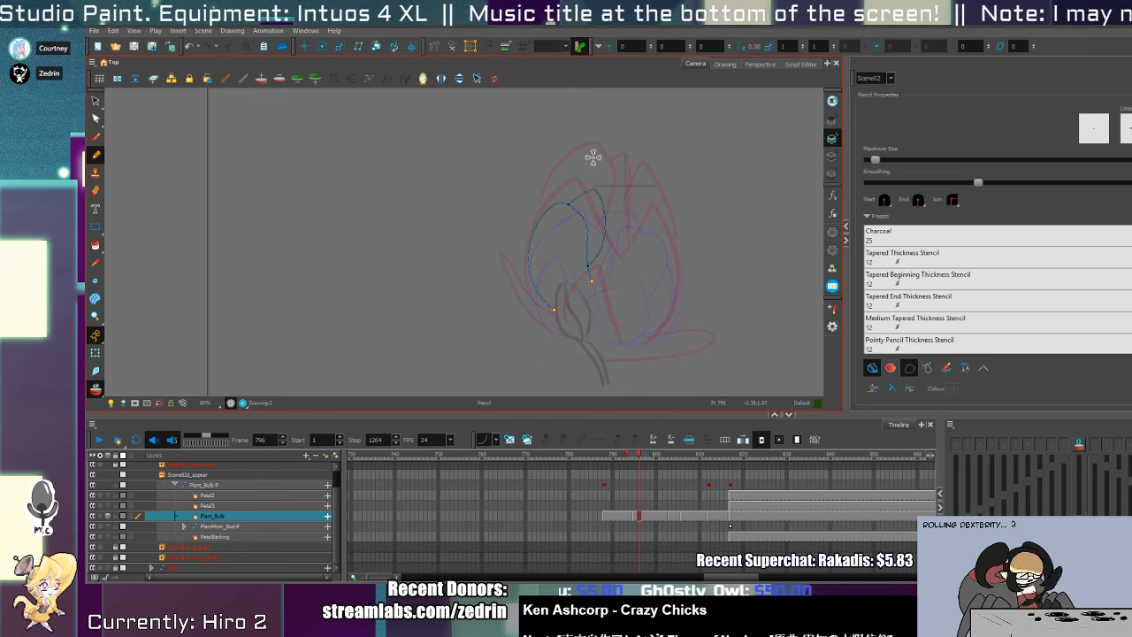
key(comma)
key(comma)
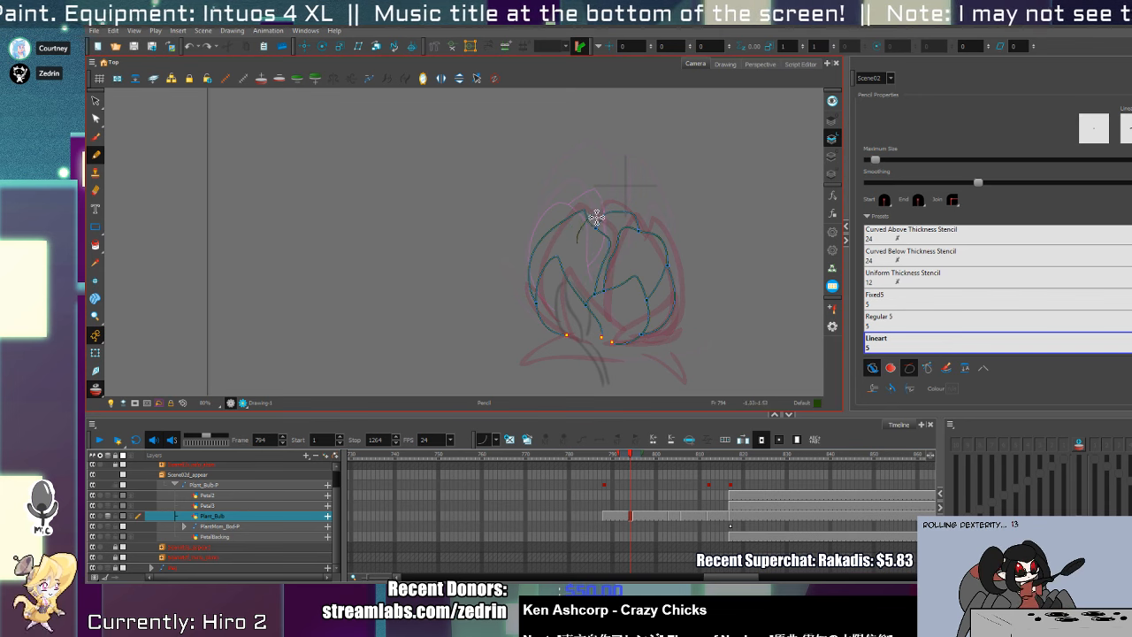
key(alt+t)
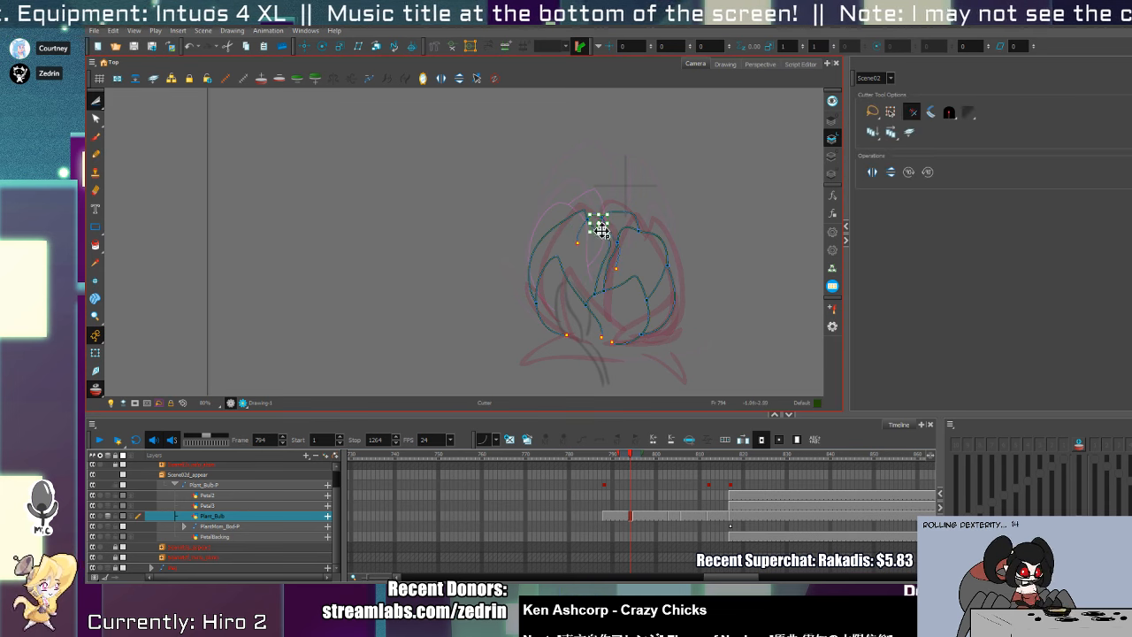
mouse_move(587, 249)
mouse_down()
mouse_move(573, 243)
mouse_move(617, 266)
mouse_up()
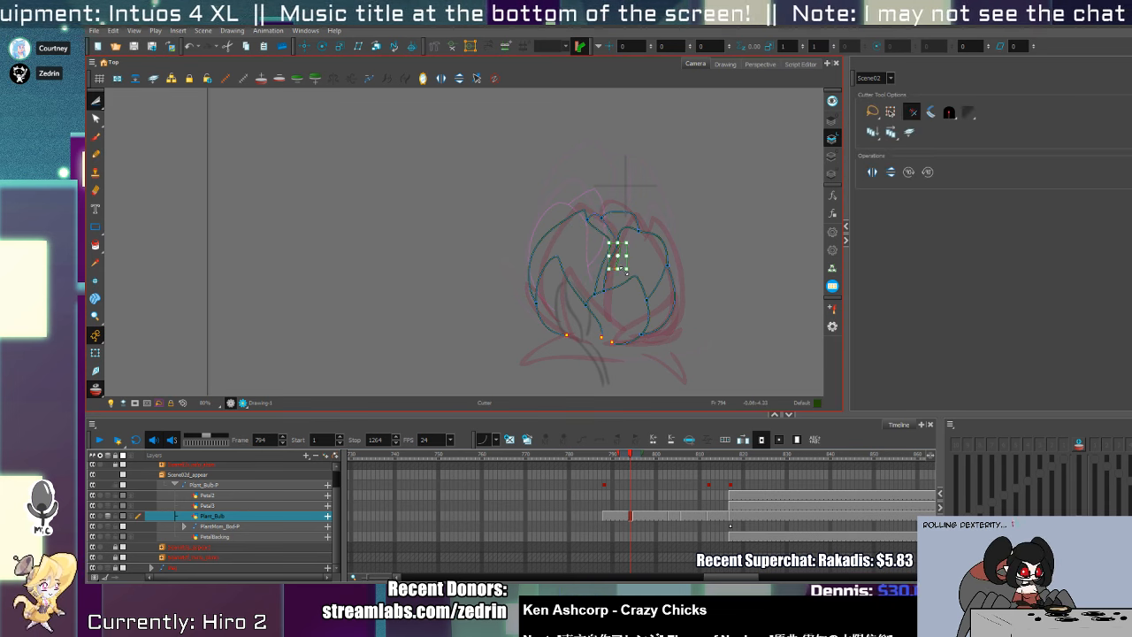
key(alt+/)
- Play the bulb opening and flip through the drawings up to frame 813 to compare the left petals
key(g)
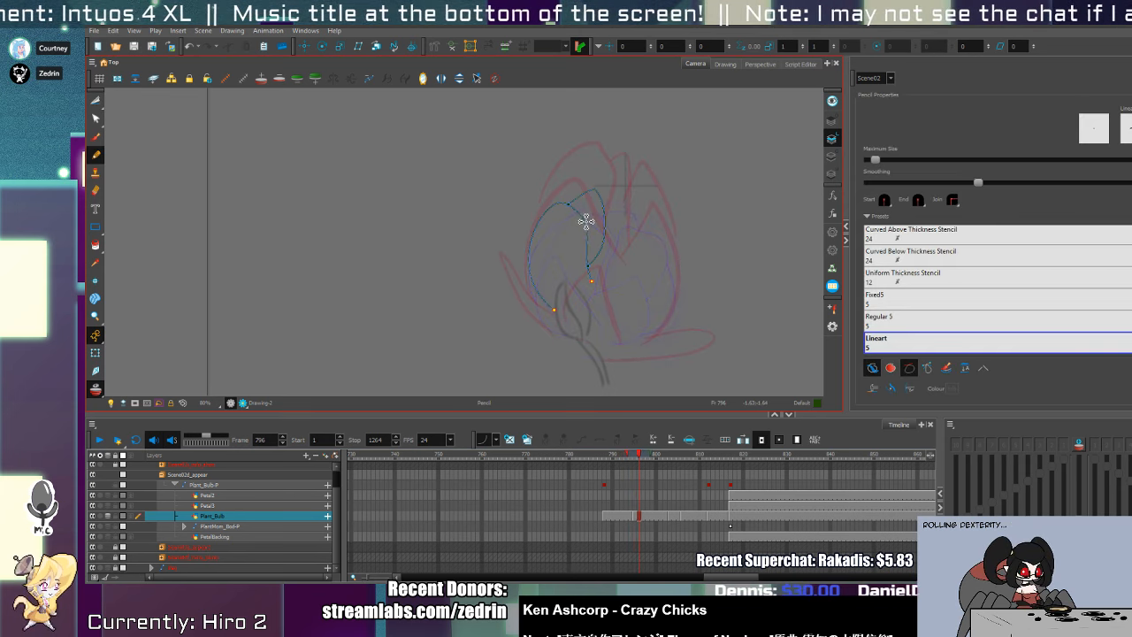
key(g)
key(f)
key(f)
key(f)
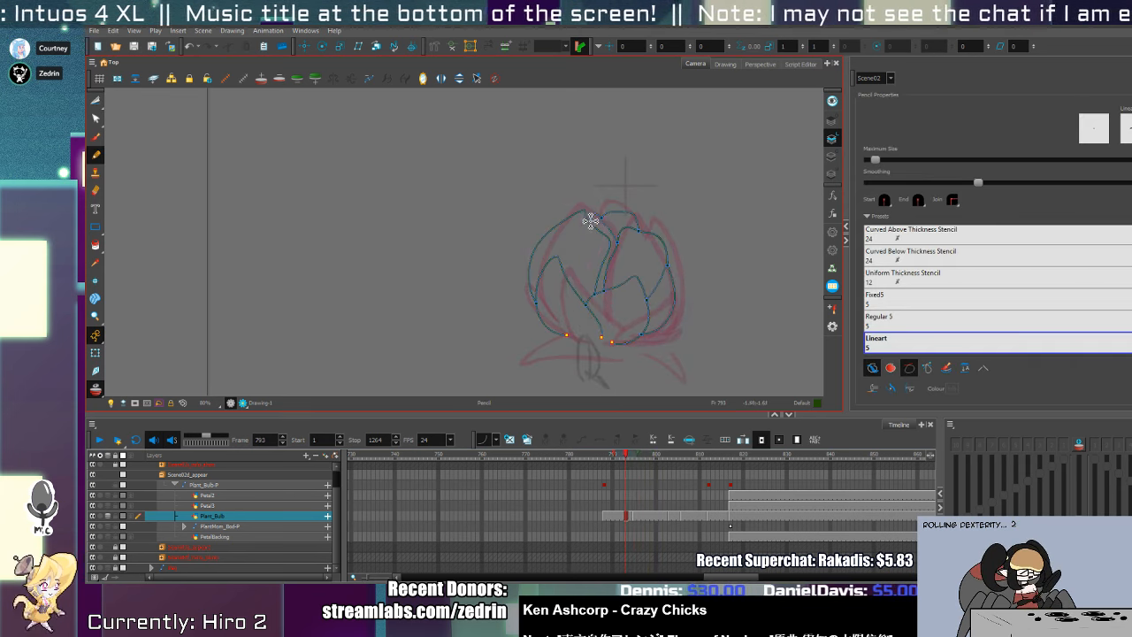
key(shift+Return)
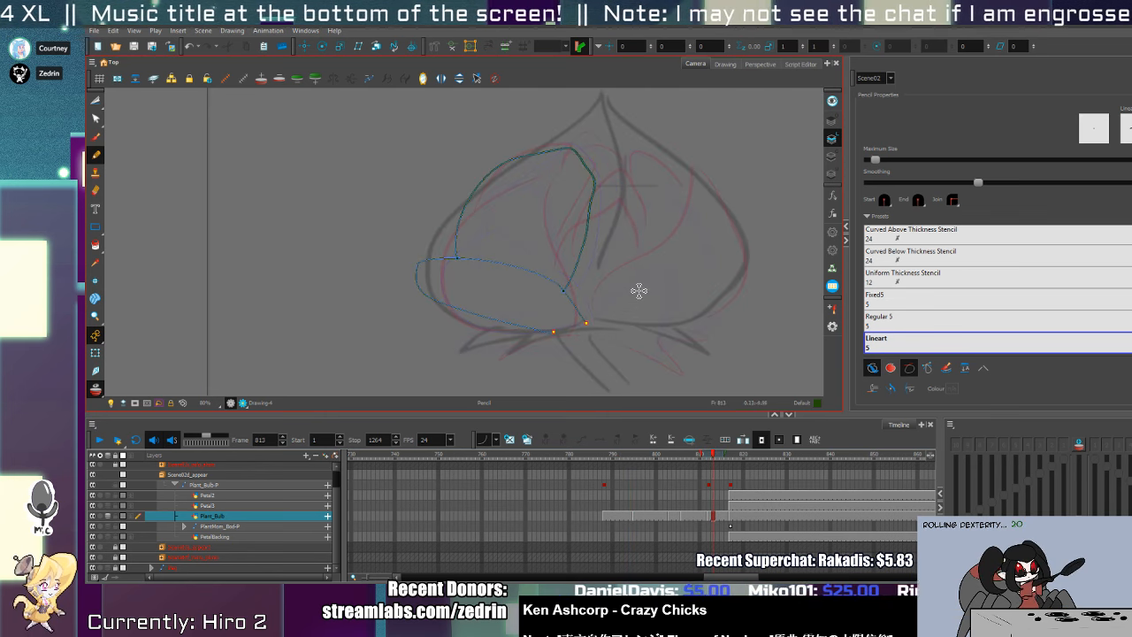
mouse_move(608, 327)
mouse_down()
mouse_move(626, 303)
mouse_move(706, 286)
mouse_move(703, 326)
mouse_up()
key(s)
key(f)
key(f)
key(f)
key(f)
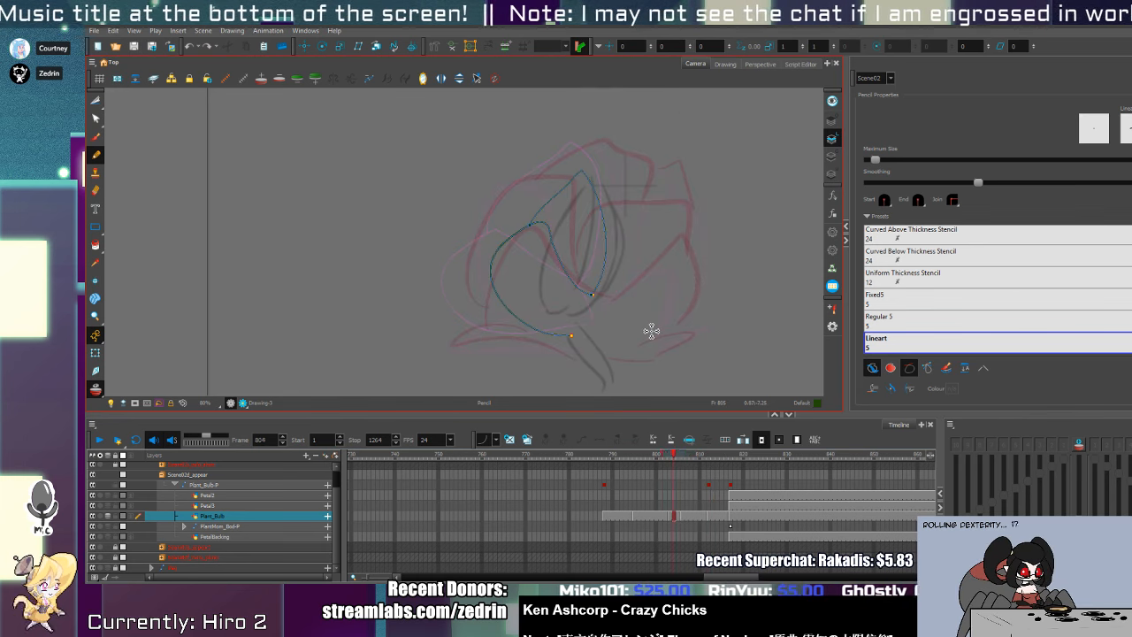
key(g)
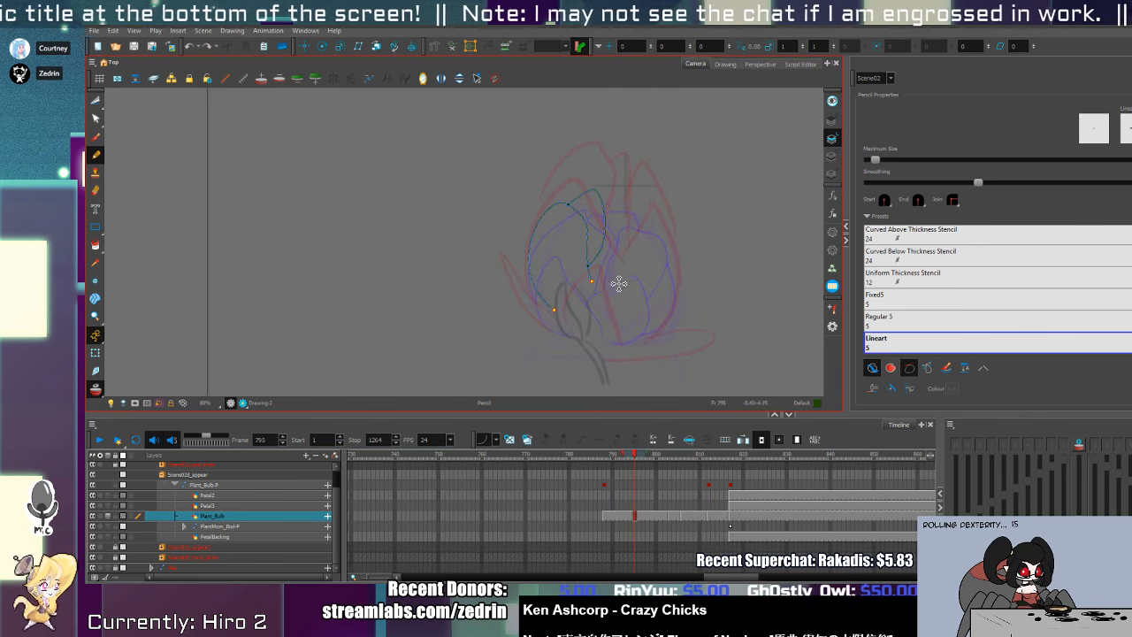
key(f)
key(g)
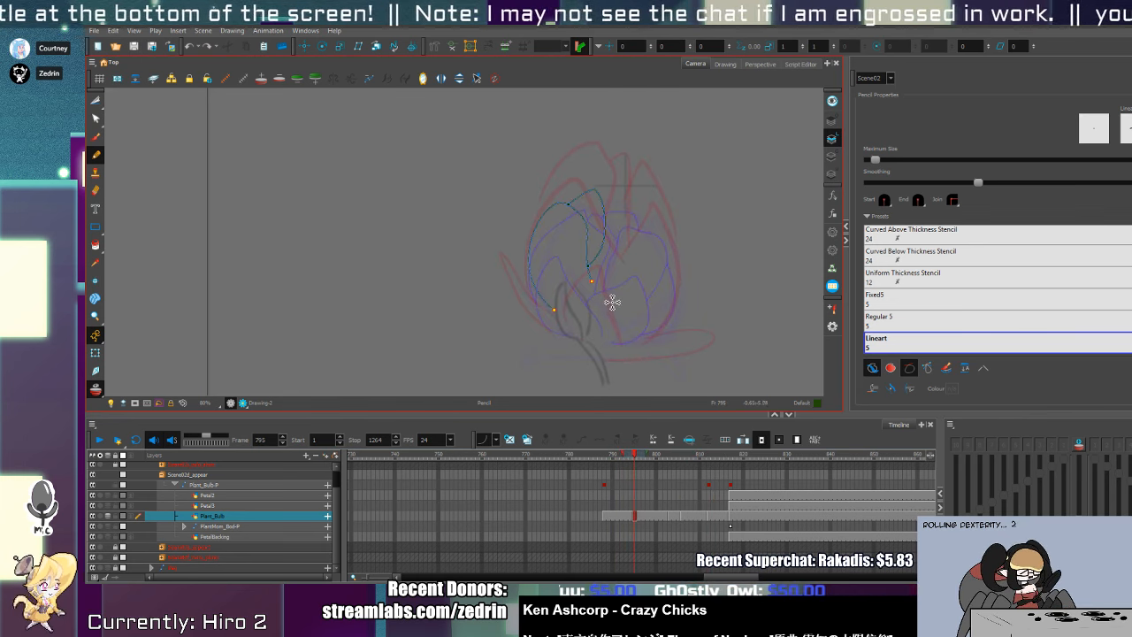
- Select the left petals of the drawing at frame 795 and stretch them downward so their bases sit lower
key(alt+s)
key(ctrl+a)
drag(563, 311, 566, 337)
key(alt+slash)
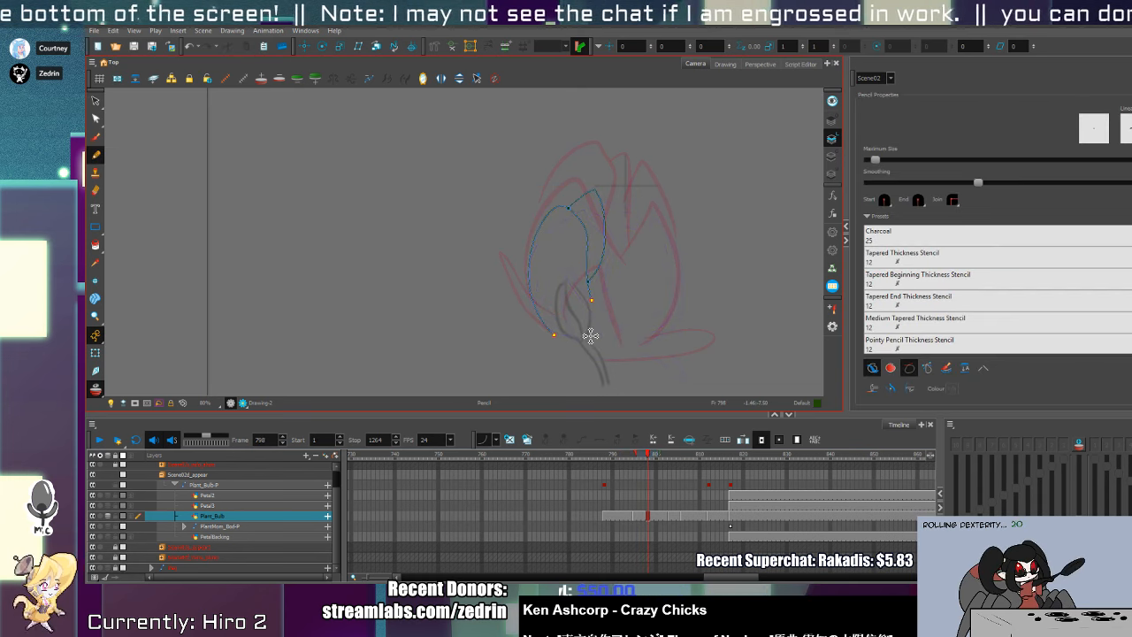
key(f)
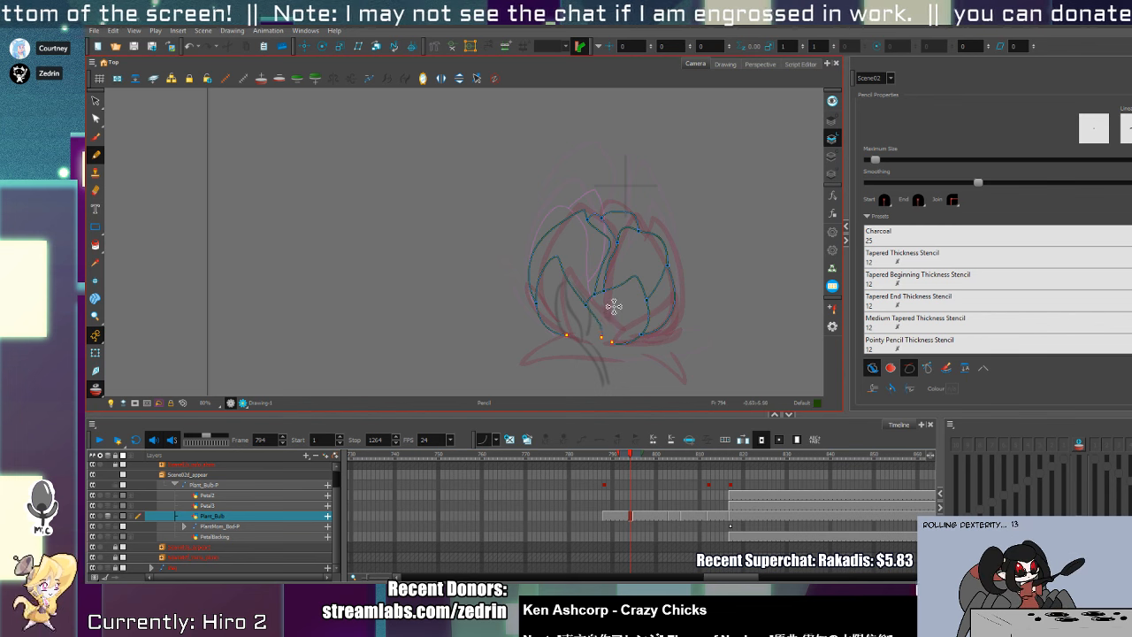
- Draw the front right petal as a rounded outline on the drawing at frame 795
key(g)
mouse_move(616, 288)
mouse_down()
mouse_move(673, 283)
mouse_move(613, 332)
mouse_up()
key(g)
key(g)
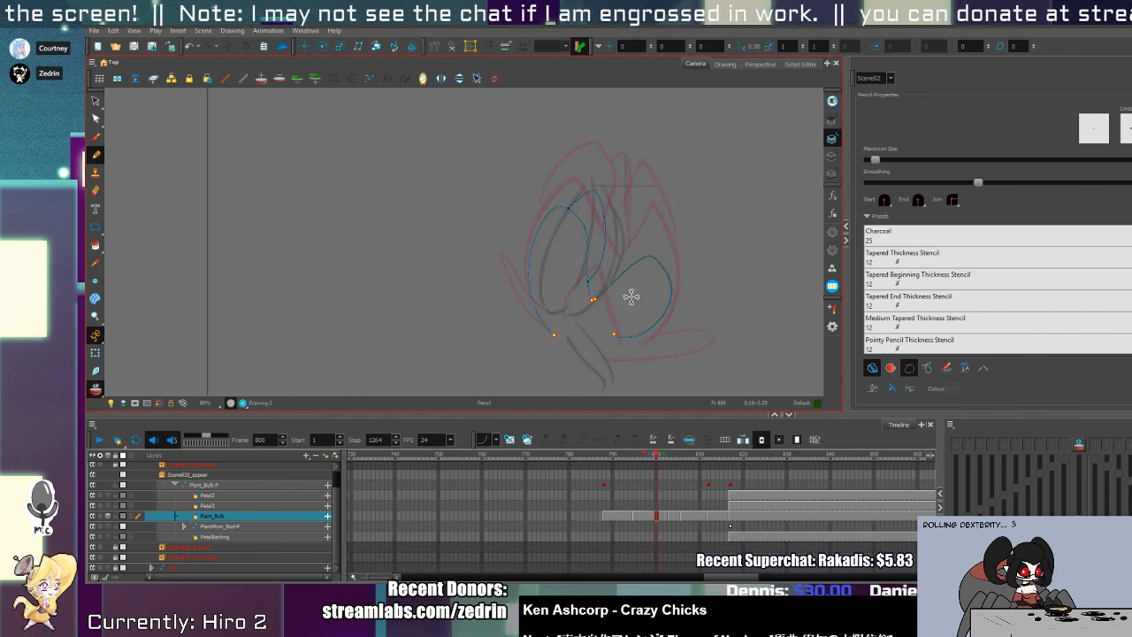
- Draw the front right petal on the drawings at frames 805 and 806, opening it wider to the right
key(g)
key(g)
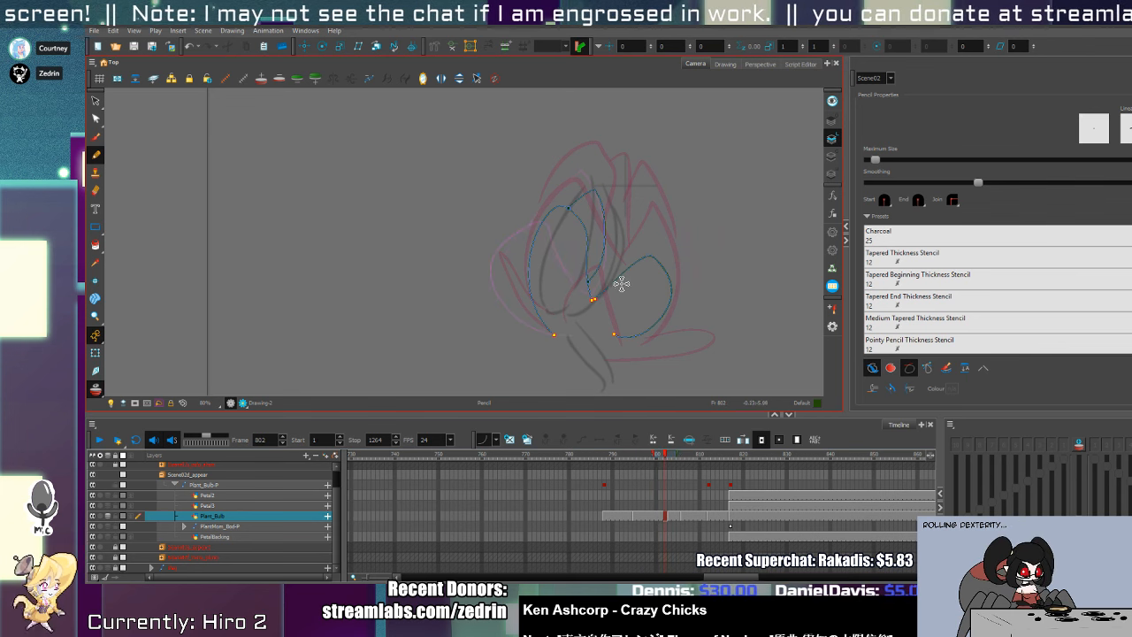
drag(591, 294, 571, 336)
mouse_move(607, 292)
mouse_down()
mouse_move(695, 263)
mouse_move(663, 328)
mouse_move(625, 336)
mouse_move(705, 251)
mouse_move(667, 341)
mouse_move(618, 343)
mouse_up()
key(g)
key(g)
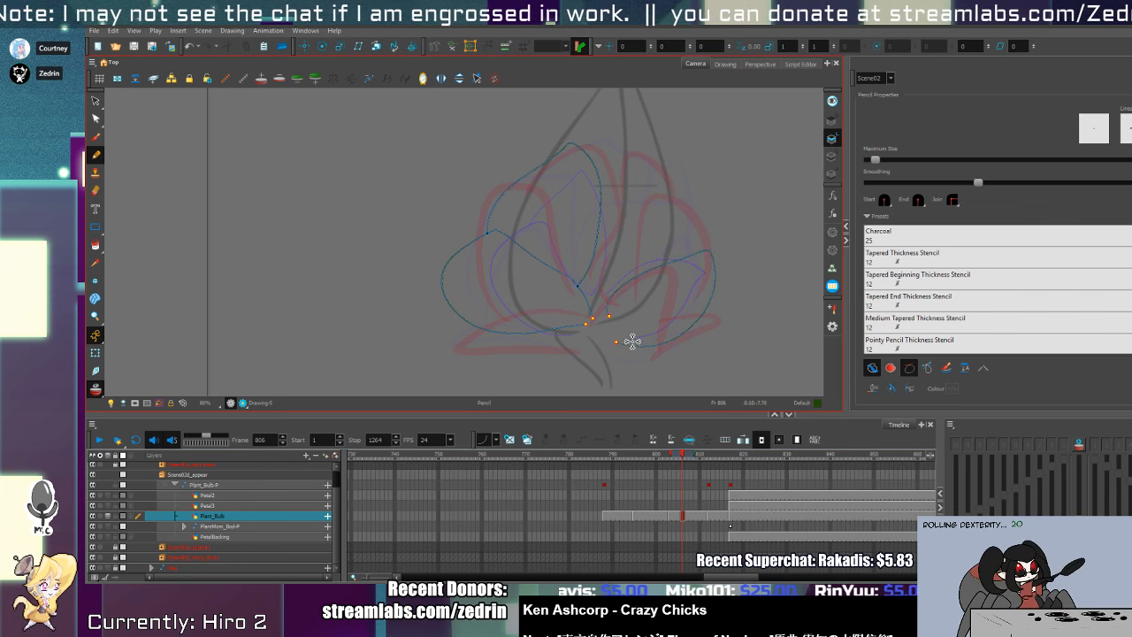
- Draw the wide, low front right petal on the drawing at frame 813
key(g)
key(g)
key(g)
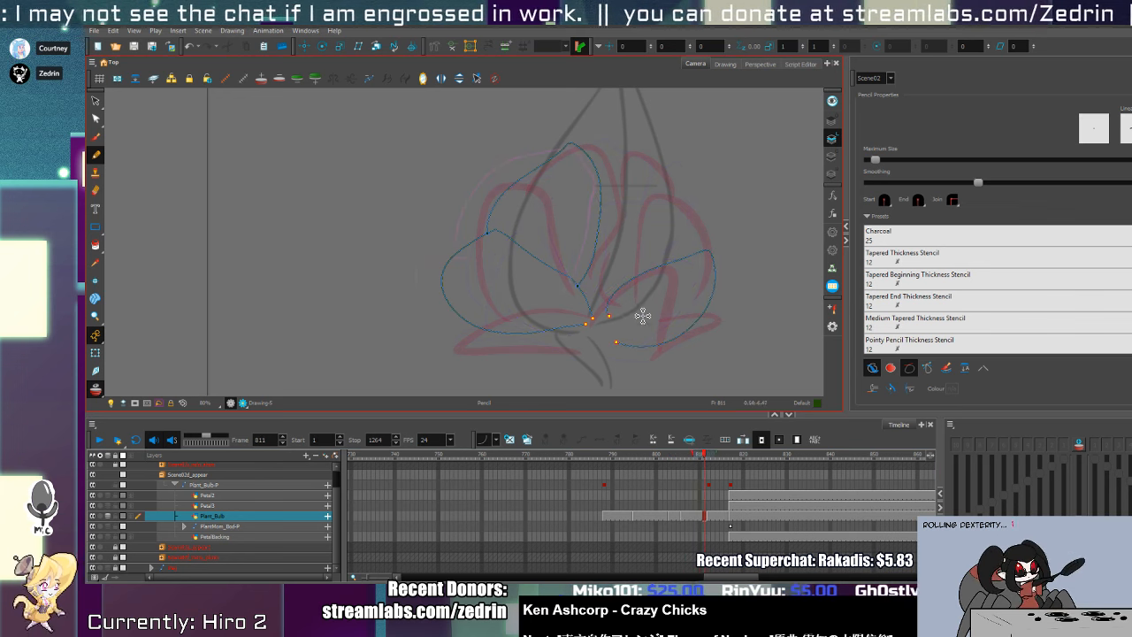
key(g)
mouse_move(608, 329)
mouse_down()
mouse_move(665, 278)
mouse_move(736, 303)
mouse_move(627, 330)
mouse_up()
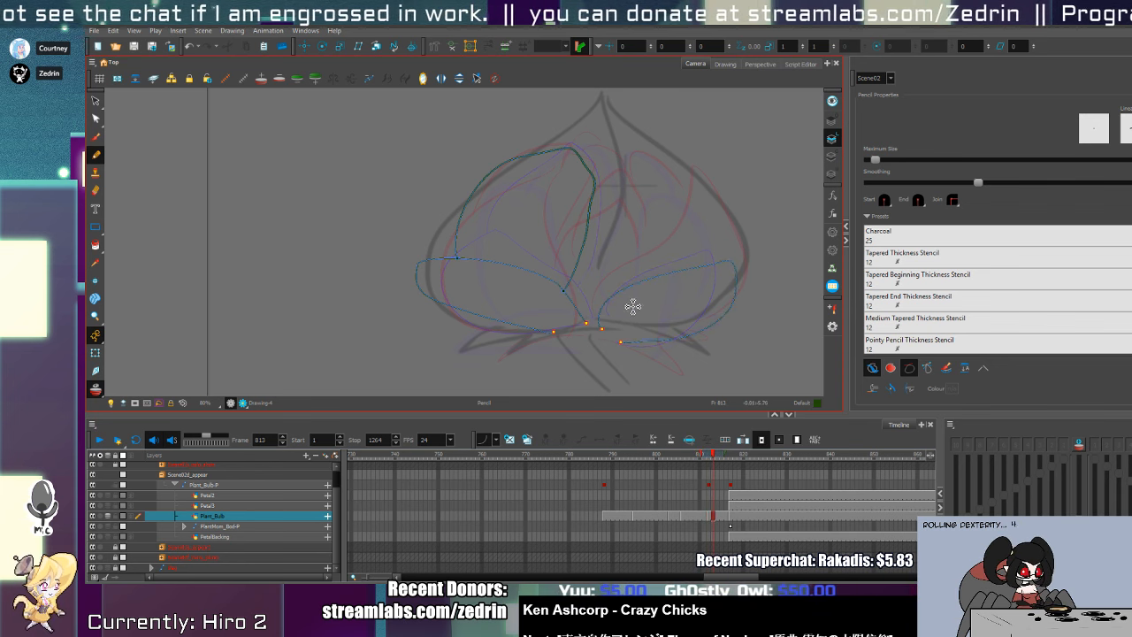
- Flip between the drawings from frame 813 back to frame 805 to check the front right petal's motion
key(g)
key(f)
key(f)
key(f)
key(f)
key(f)
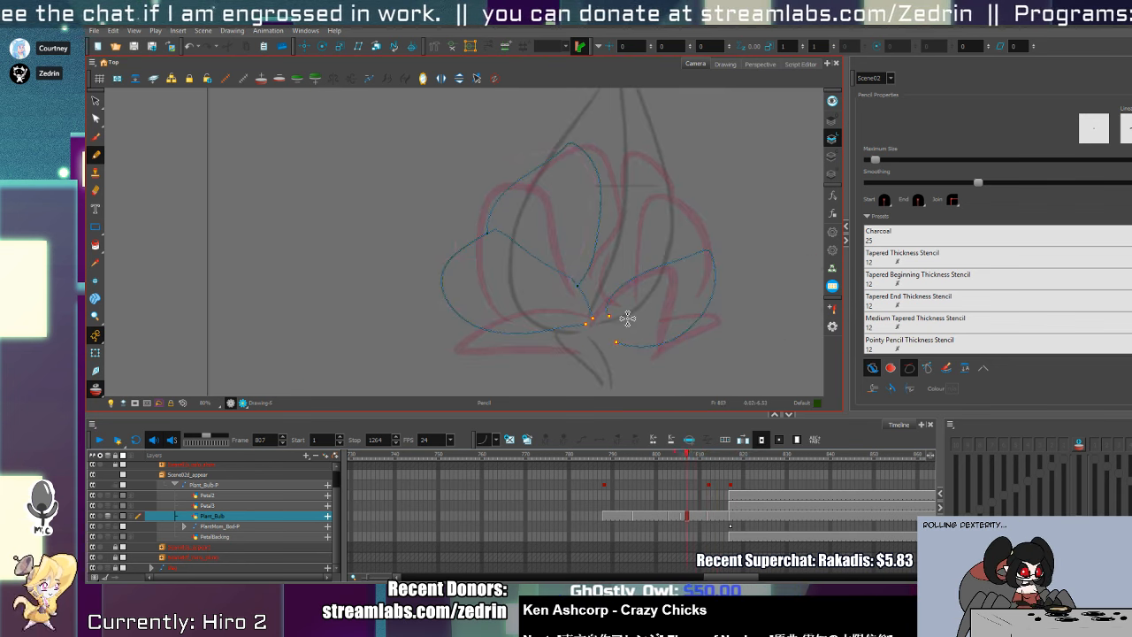
key(g)
key(g)
key(g)
key(g)
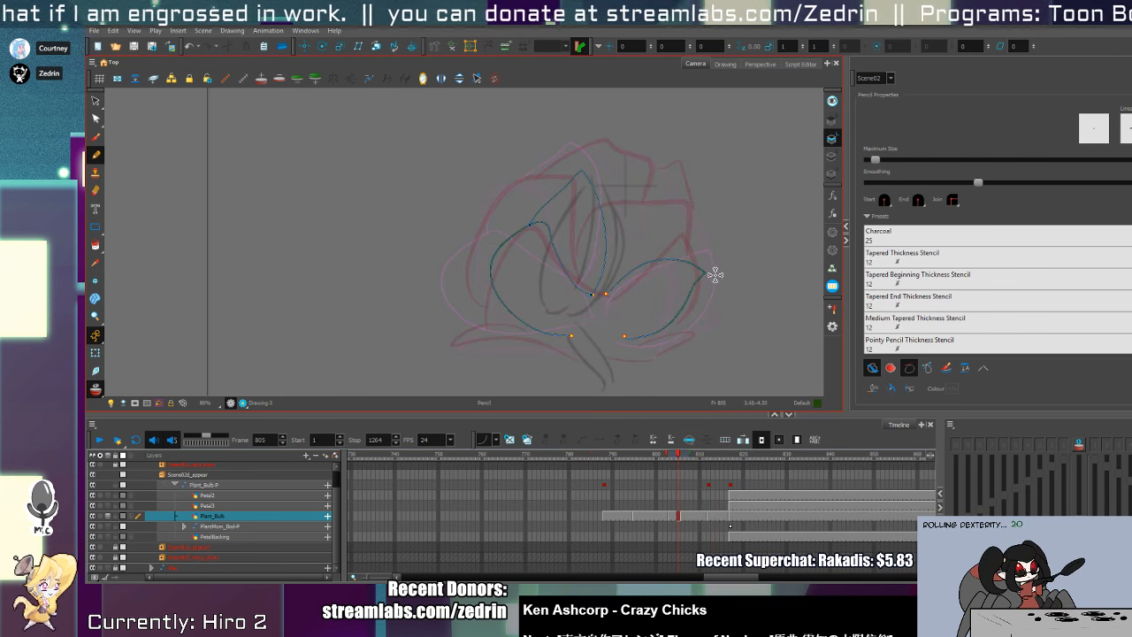
- Redraw the front right petal at frame 805 with a rounder outer edge and adjust its lower end with the Contour Editor
key(ctrl+z)
key(alt+s)
key(alt+slash)
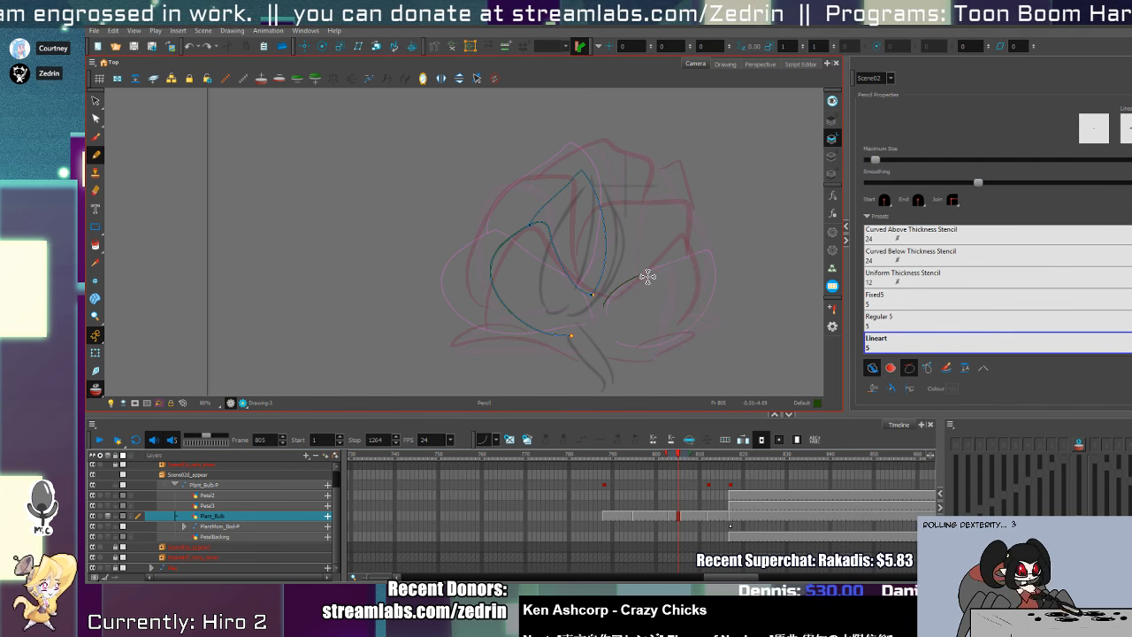
drag(648, 277, 629, 348)
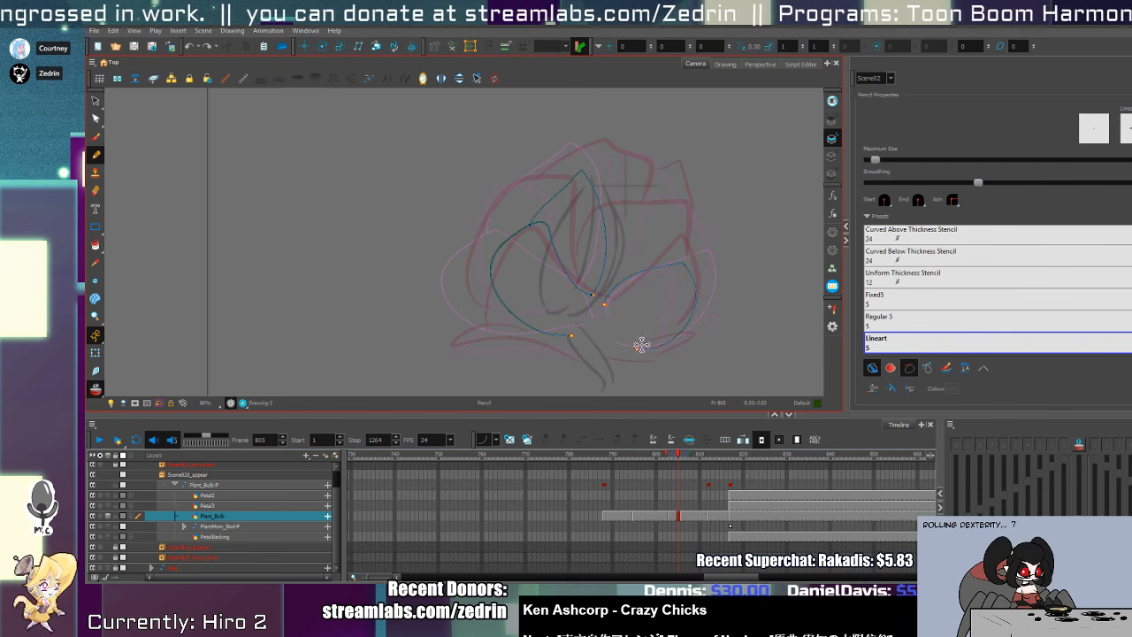
key(alt+q)
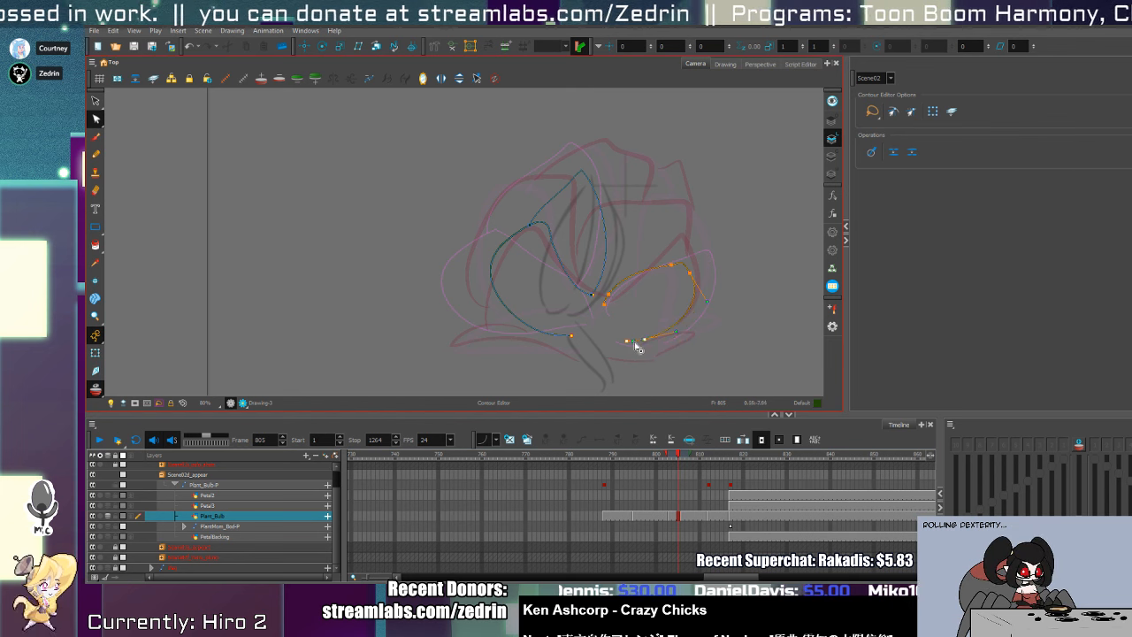
key(alt+slash)
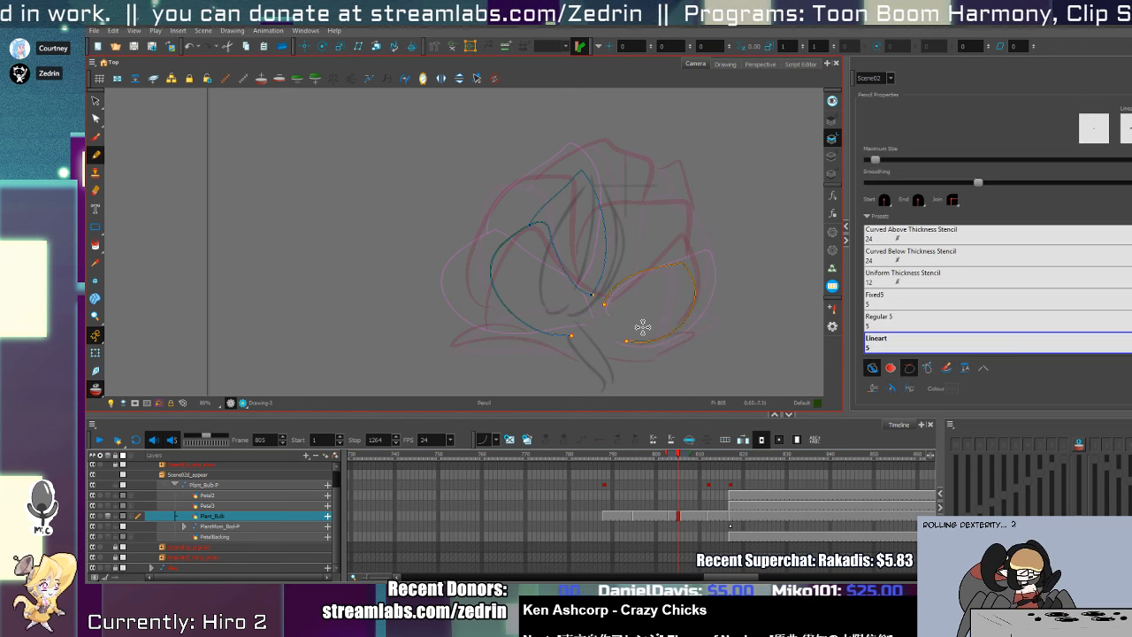
- Step back to frame 786 and forward again to frame 804 to review the bulb's growth
key(comma)
key(comma)
key(comma)
key(comma)
key(comma)
key(comma)
key(comma)
key(comma)
key(comma)
key(comma)
key(comma)
key(comma)
key(comma)
key(comma)
key(comma)
key(comma)
key(comma)
key(comma)
key(comma)
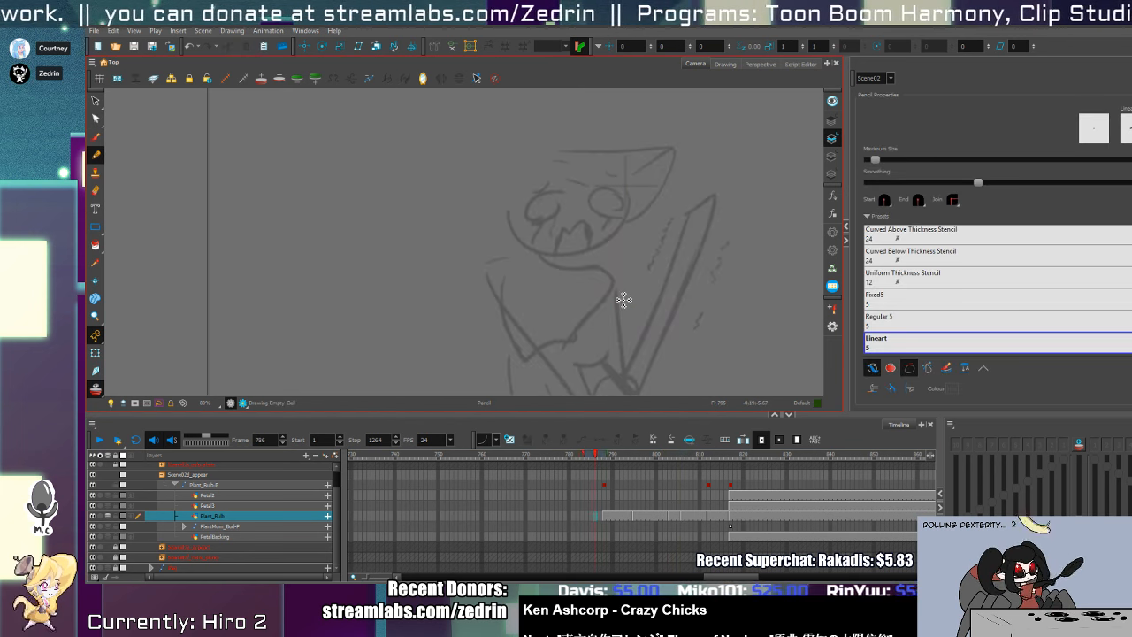
key(period)
key(period)
key(period)
key(period)
key(period)
key(period)
key(period)
key(period)
key(period)
key(period)
key(period)
key(period)
key(period)
key(period)
key(period)
key(period)
key(period)
key(period)
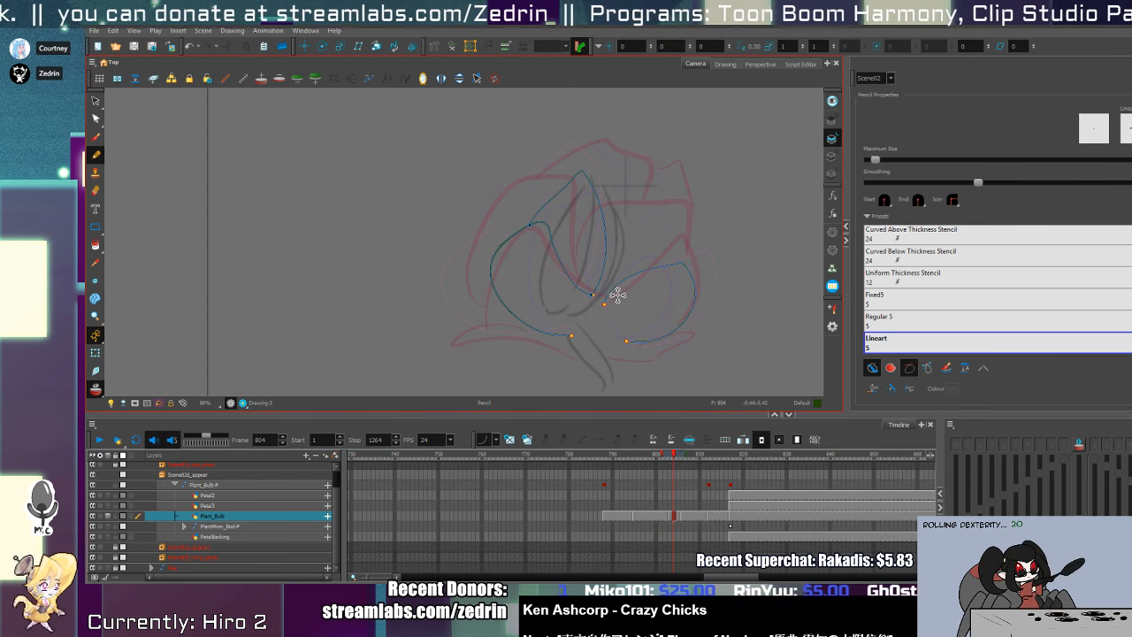
- Flip repeatedly between the drawings around frames 801 to 807 and the full flower to compare the petals' opening
key(comma)
key(comma)
key(comma)
key(comma)
key(comma)
key(comma)
key(period)
key(period)
key(period)
key(period)
key(period)
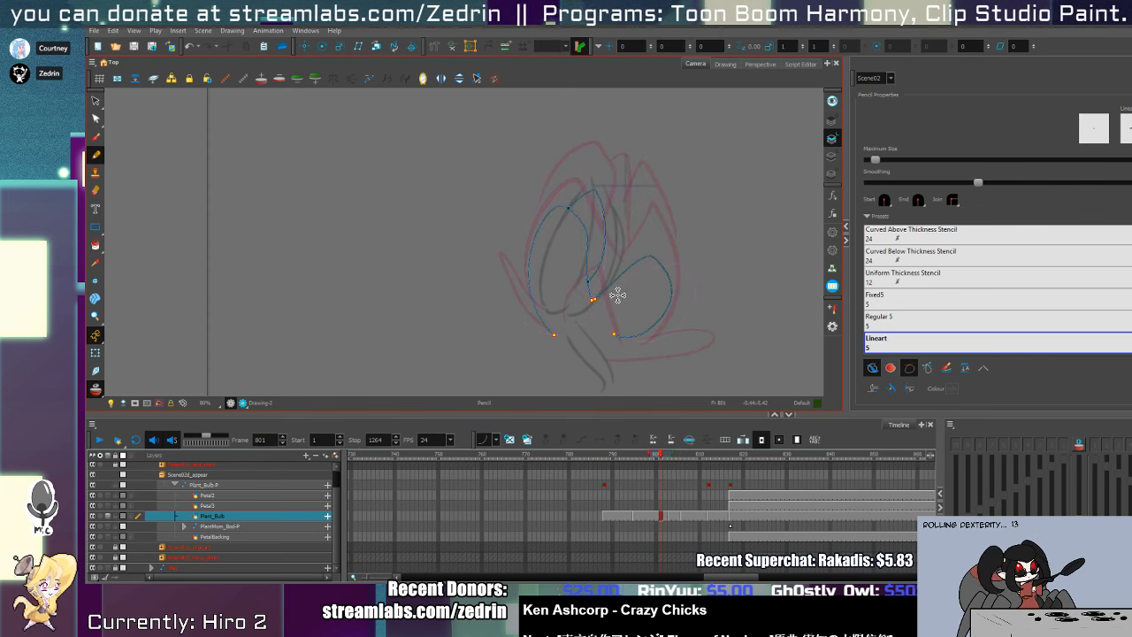
key(period)
key(period)
key(period)
key(period)
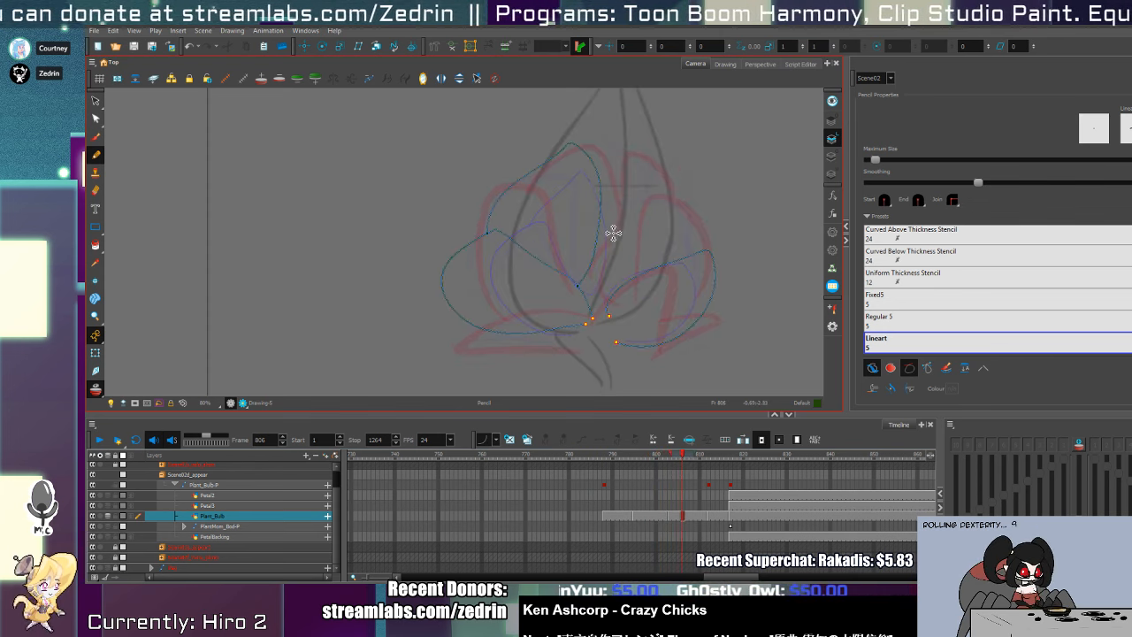
key(comma)
key(comma)
key(comma)
key(comma)
key(comma)
key(comma)
key(comma)
key(comma)
key(comma)
key(comma)
key(comma)
key(comma)
key(comma)
key(comma)
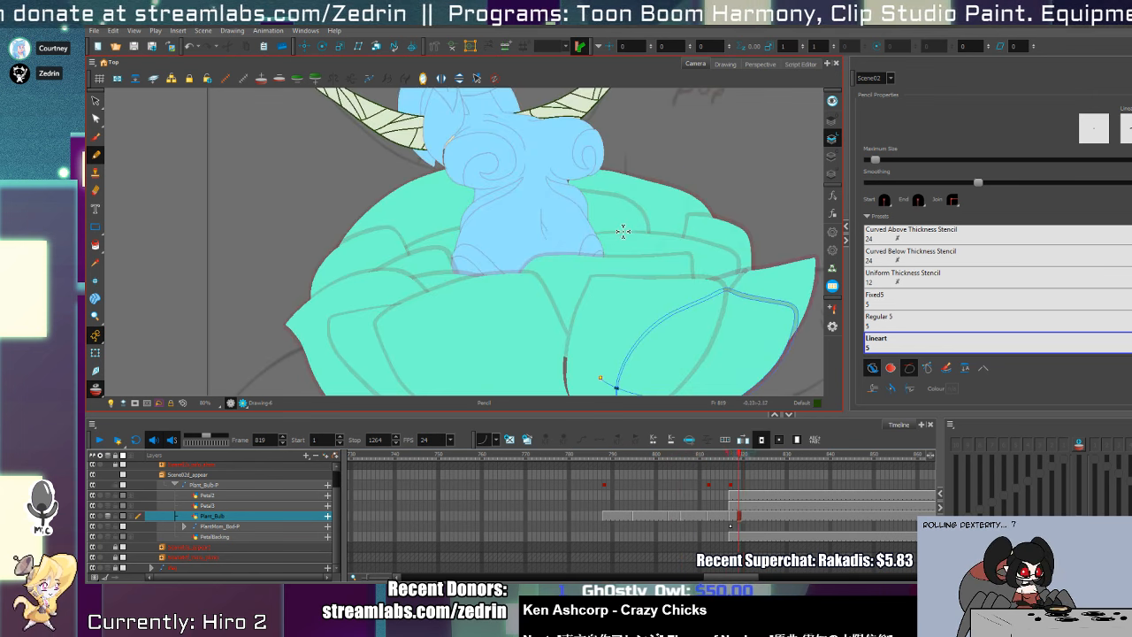
key(period)
key(period)
key(period)
key(period)
key(period)
key(period)
key(period)
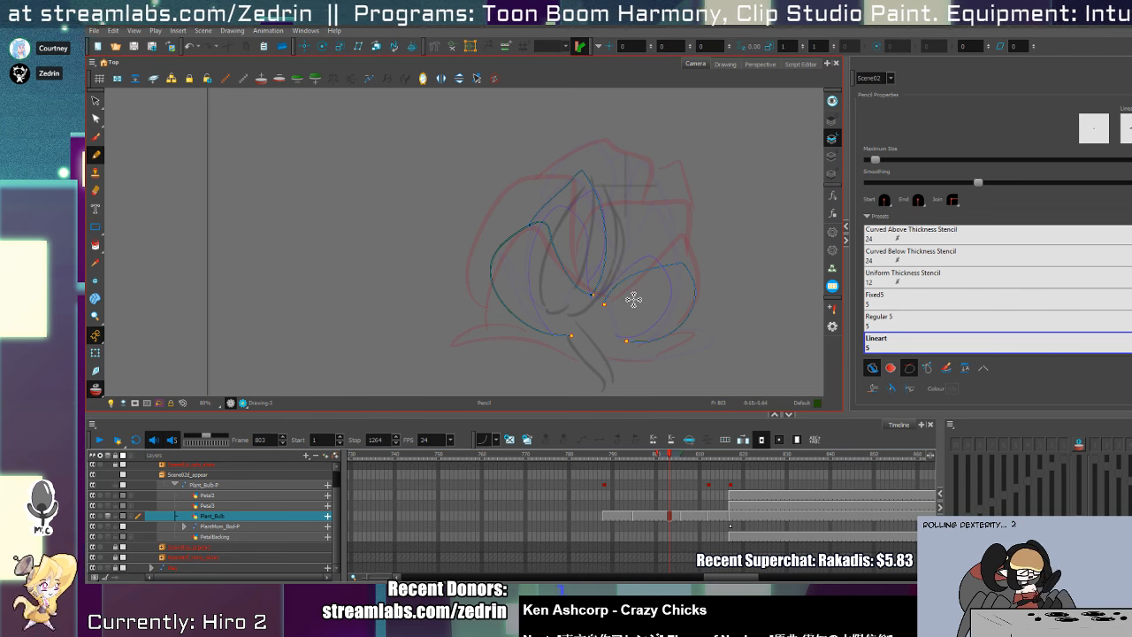
mouse_move(633, 299)
mouse_down()
mouse_move(629, 198)
mouse_move(655, 295)
mouse_up()
key(period)
key(period)
key(period)
key(period)
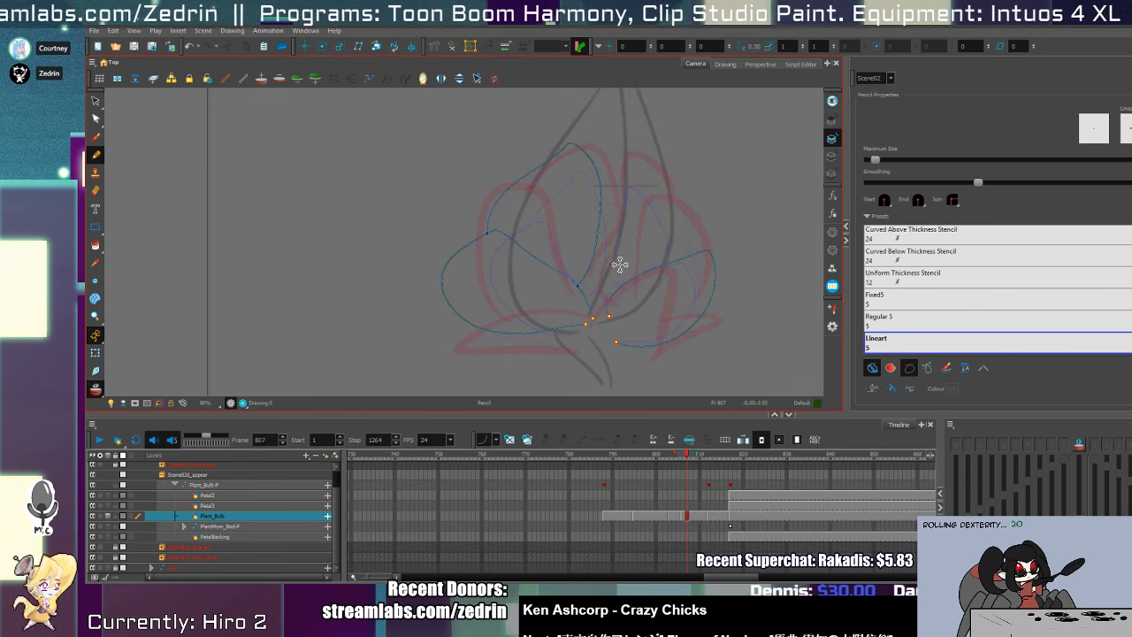
- Draw the pointed back centre petal at frame 804 and trim its overlaps with the neighbouring left petal
key(comma)
key(comma)
key(comma)
key(alt+s)
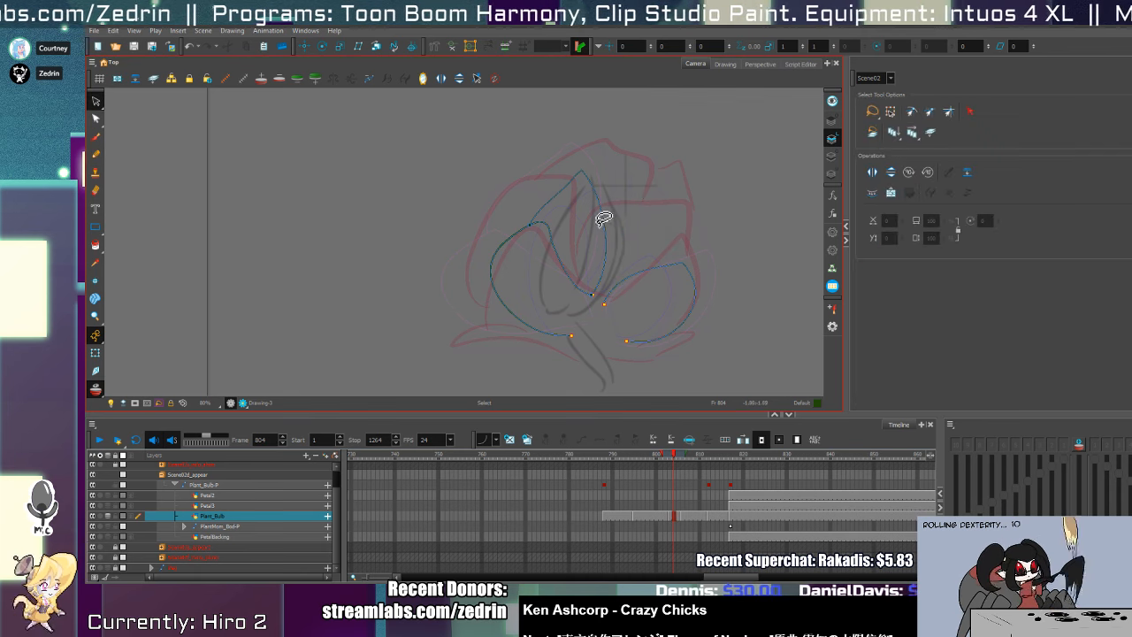
key(alt+slash)
mouse_move(598, 205)
mouse_down()
mouse_move(626, 169)
mouse_move(628, 290)
mouse_up()
key(alt+t)
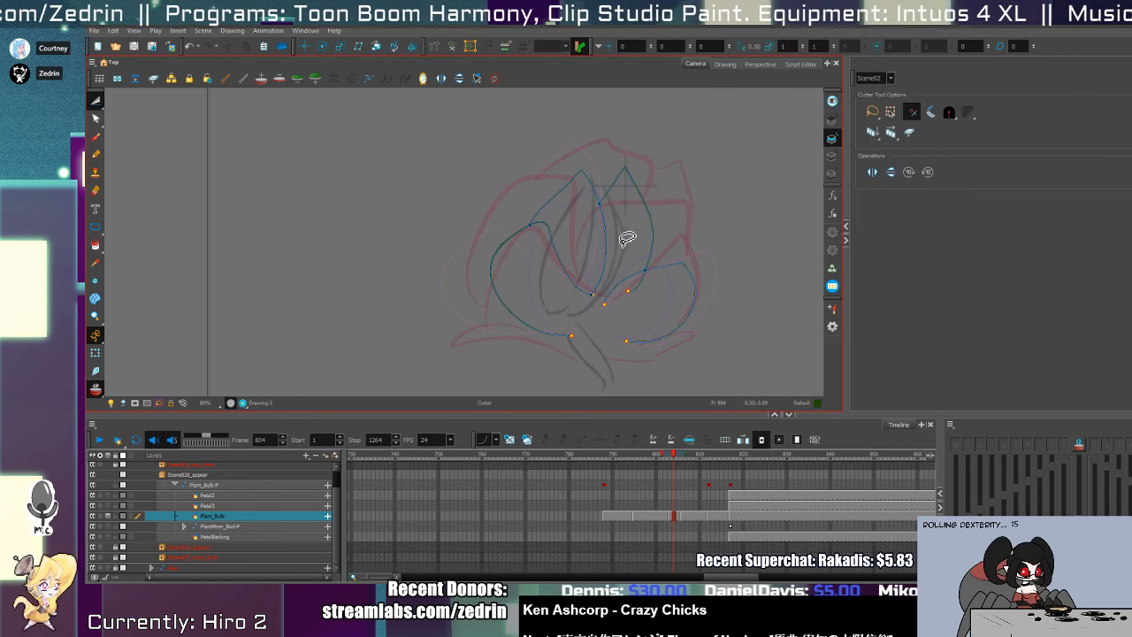
key(alt+slash)
- Draw the matching back centre petal at frame 801, trim its overlap and flip back to frame 794 to compare
key(comma)
key(comma)
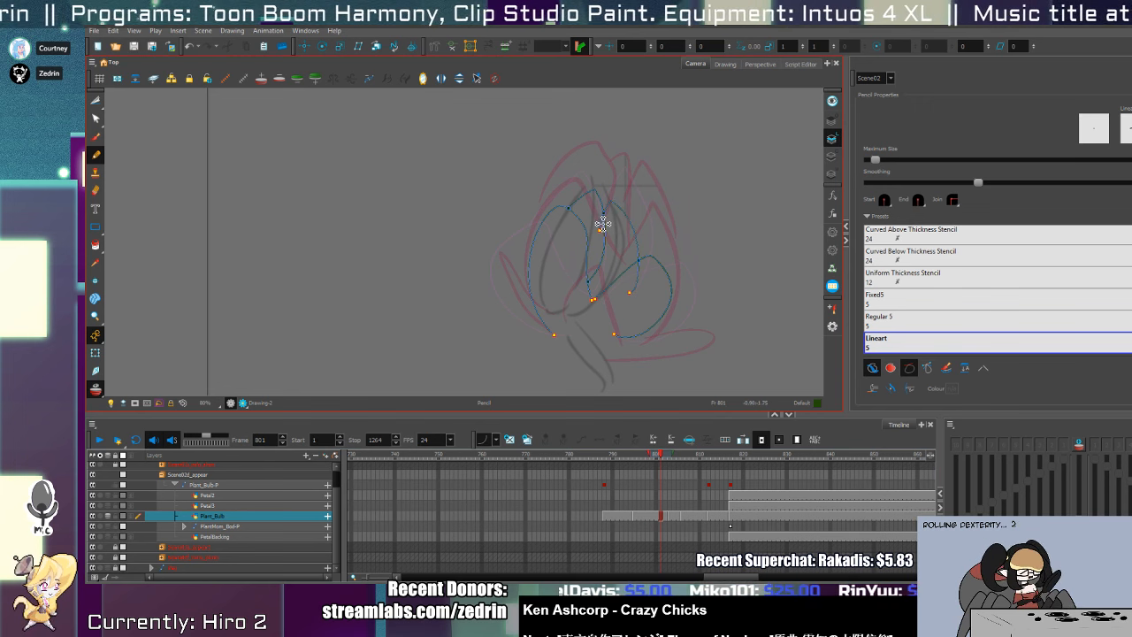
key(comma)
key(comma)
key(comma)
key(comma)
key(comma)
key(comma)
key(comma)
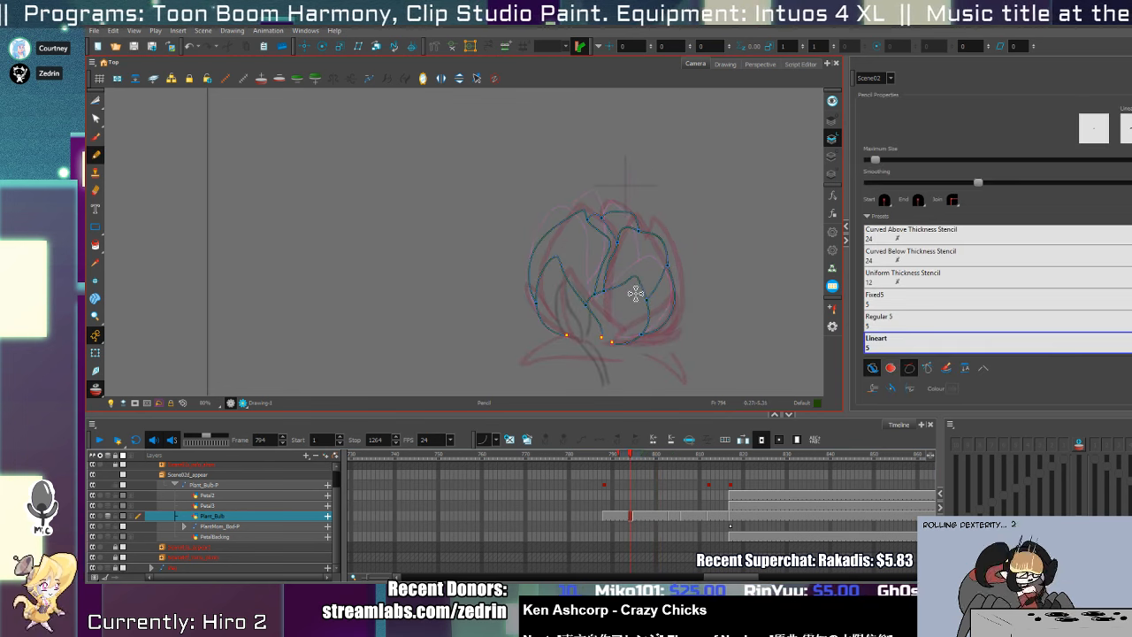
- Draw a middle right petal behind the front right petal at frame 797 and trim the overlapping lines
key(period)
key(period)
key(period)
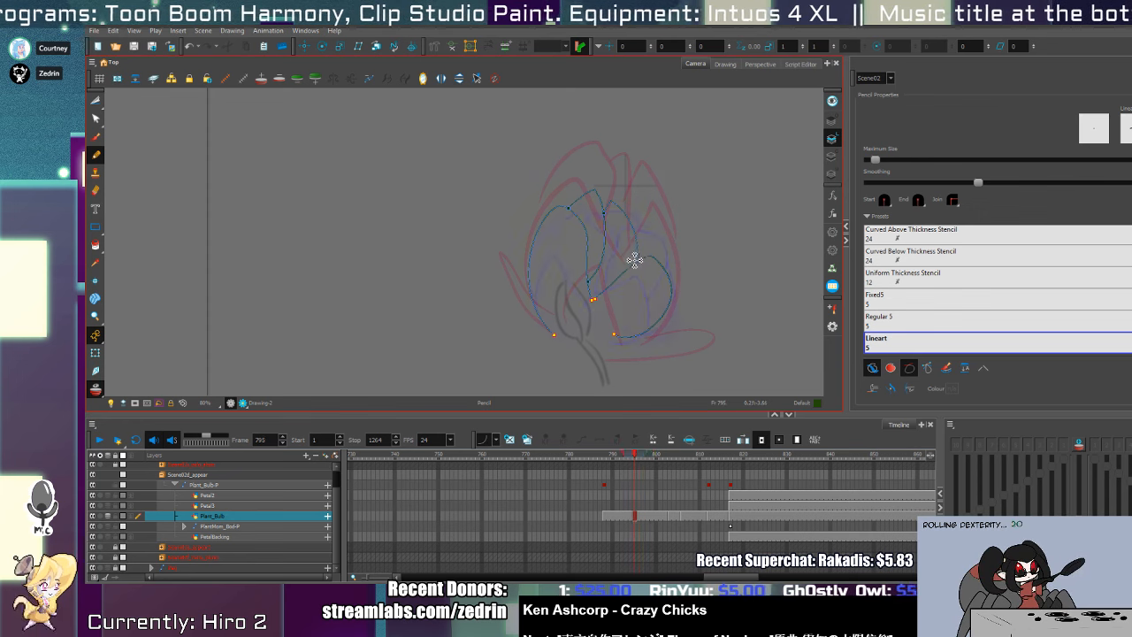
key(comma)
key(period)
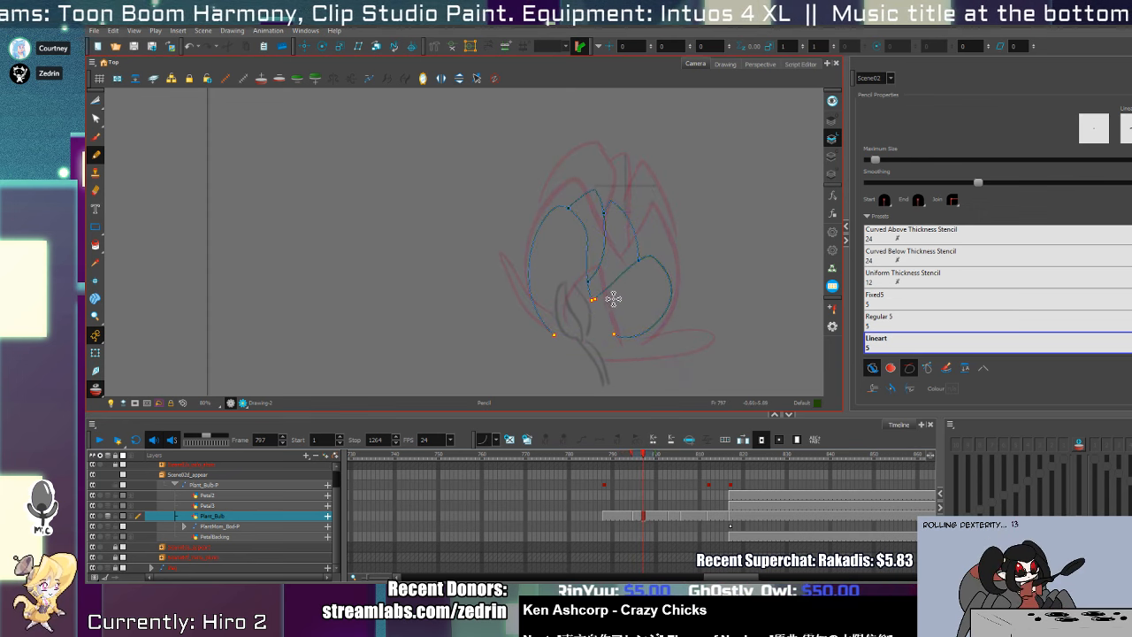
key(alt+q)
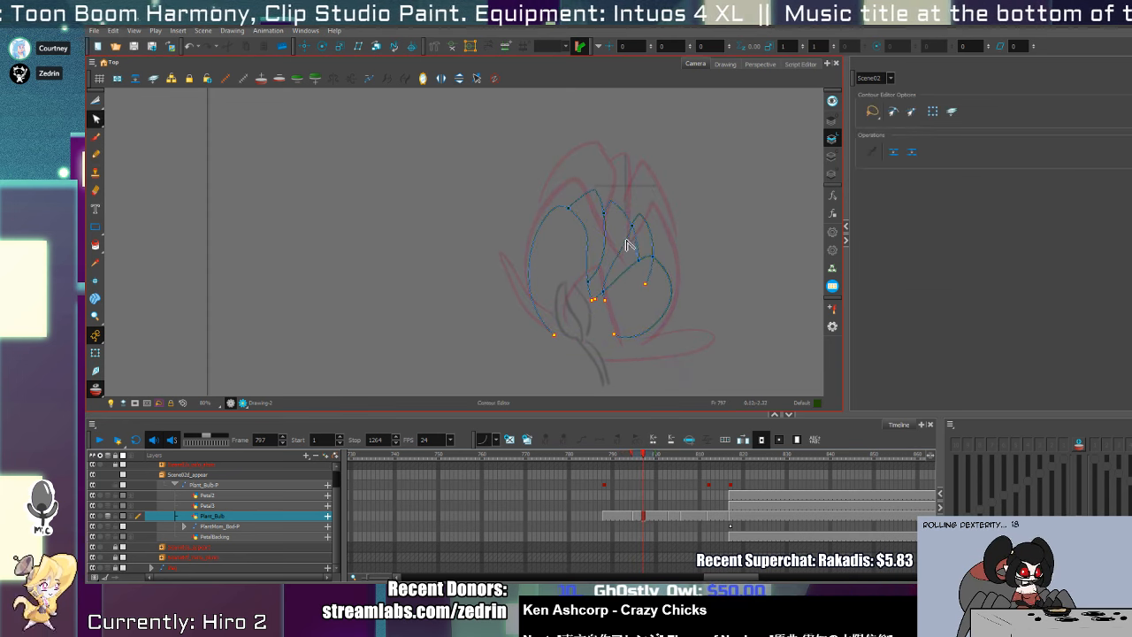
key(alt+t)
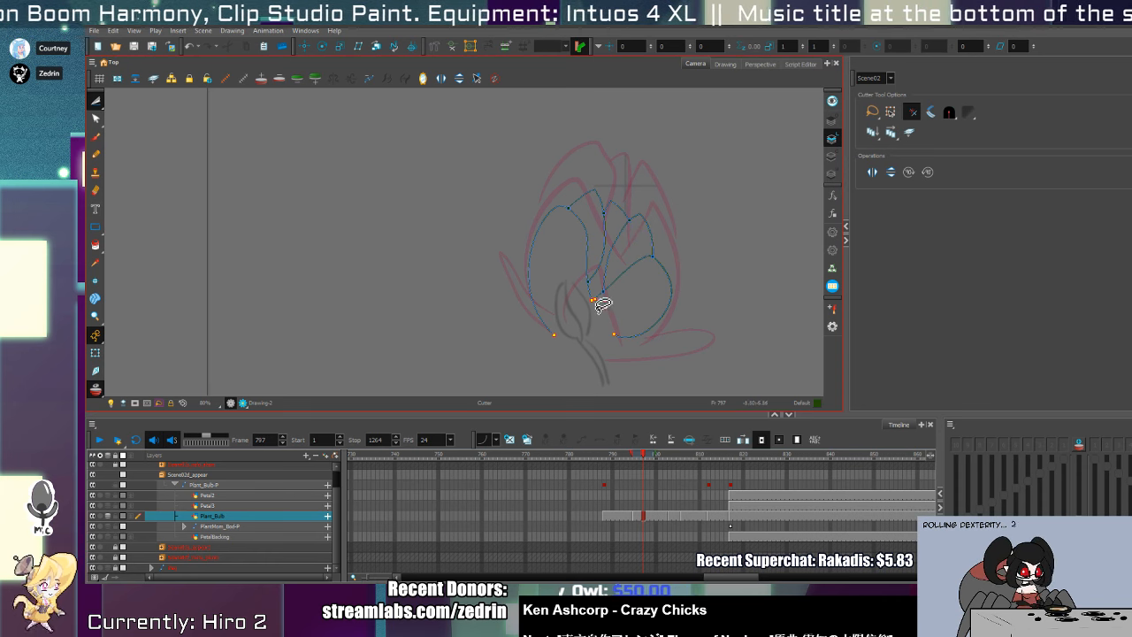
key(alt+/)
- Widen the outer edge of the middle right petal at frame 797 with the Contour Editor
key(comma)
key(comma)
key(period)
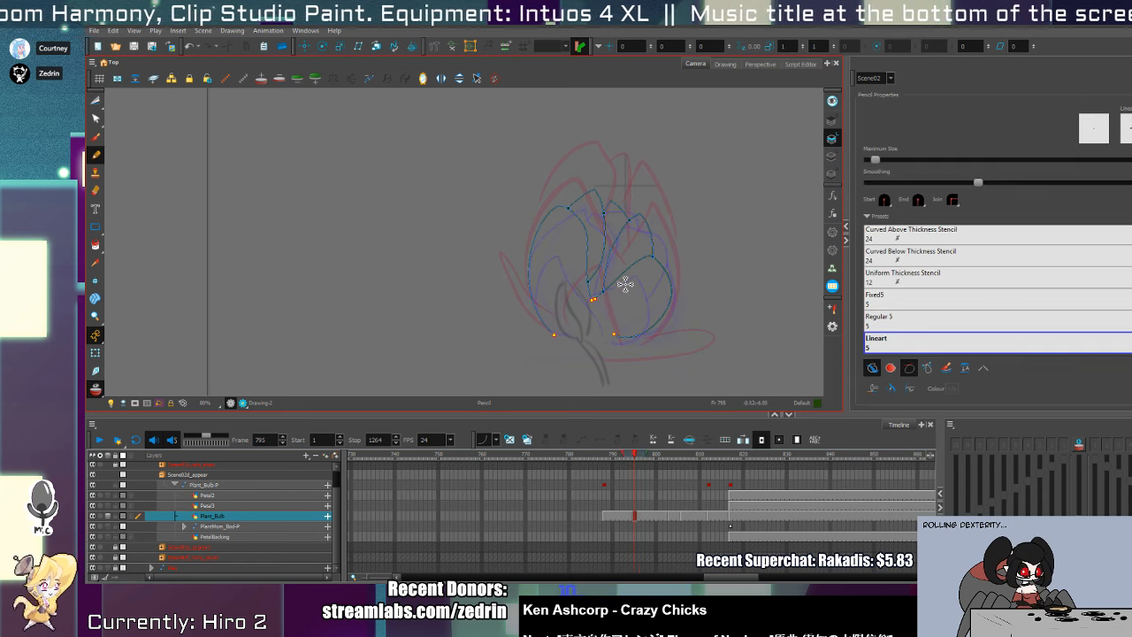
key(alt+q)
click(652, 247)
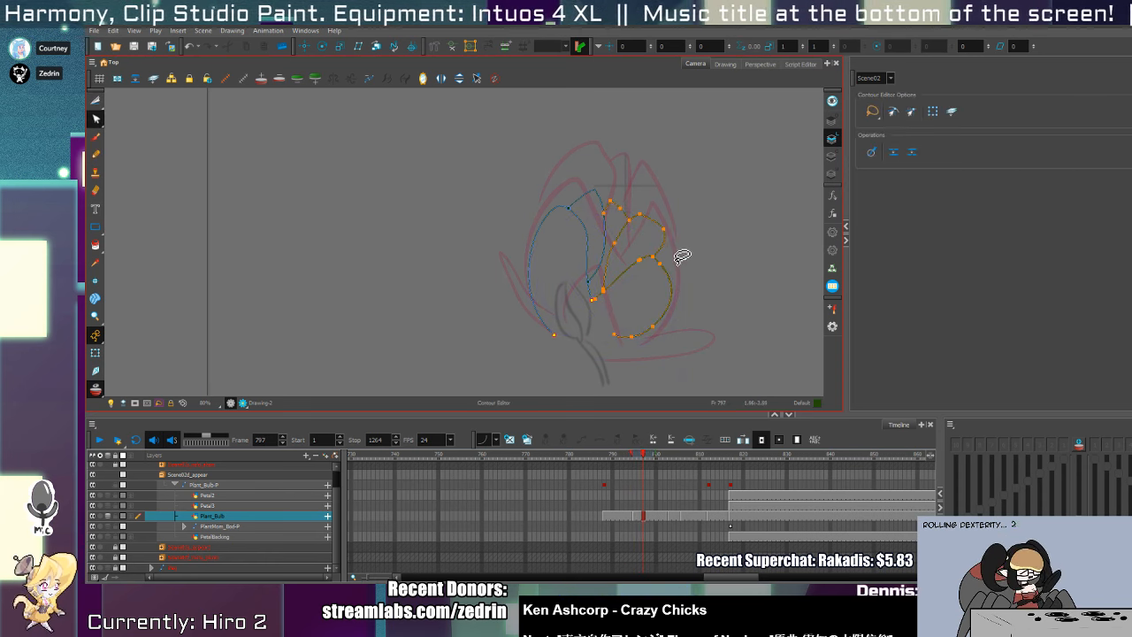
key(alt+slash)
- Draw the middle right petal at frame 804 and trim its lines where they cross the centre and front right petals
key(period)
key(period)
key(period)
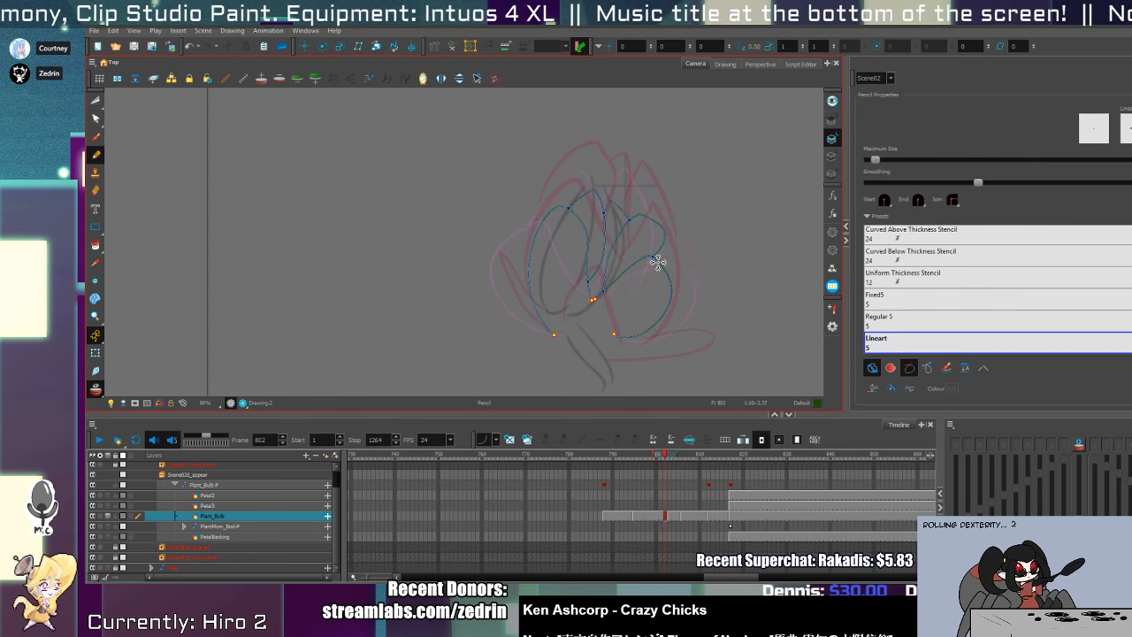
key(period)
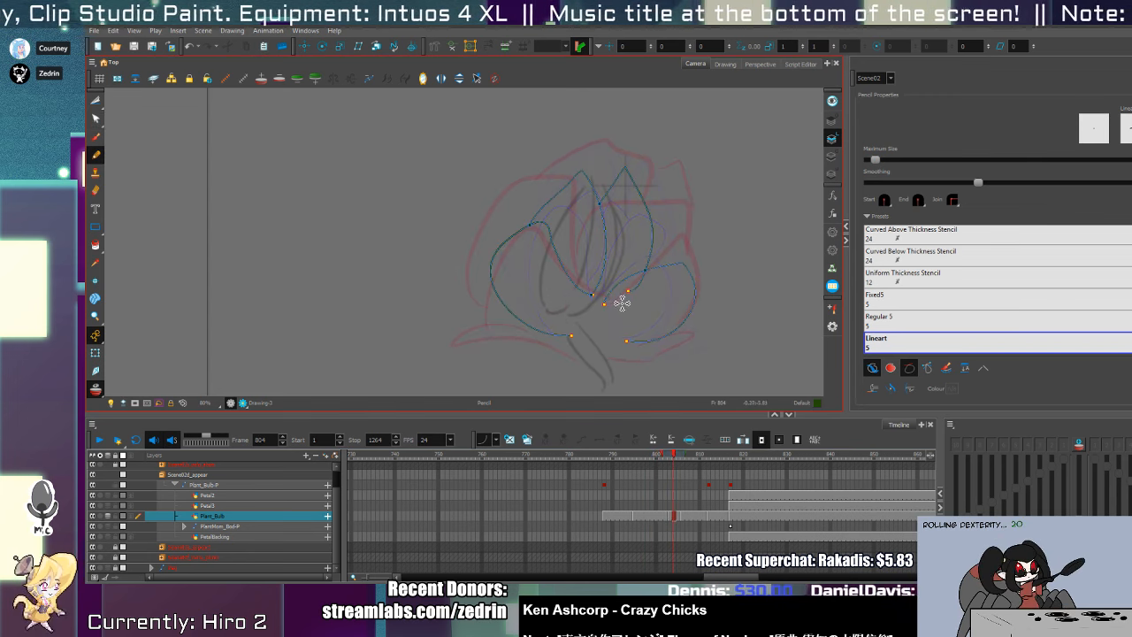
mouse_move(620, 301)
mouse_down()
mouse_move(660, 215)
mouse_move(683, 264)
mouse_up()
key(alt+t)
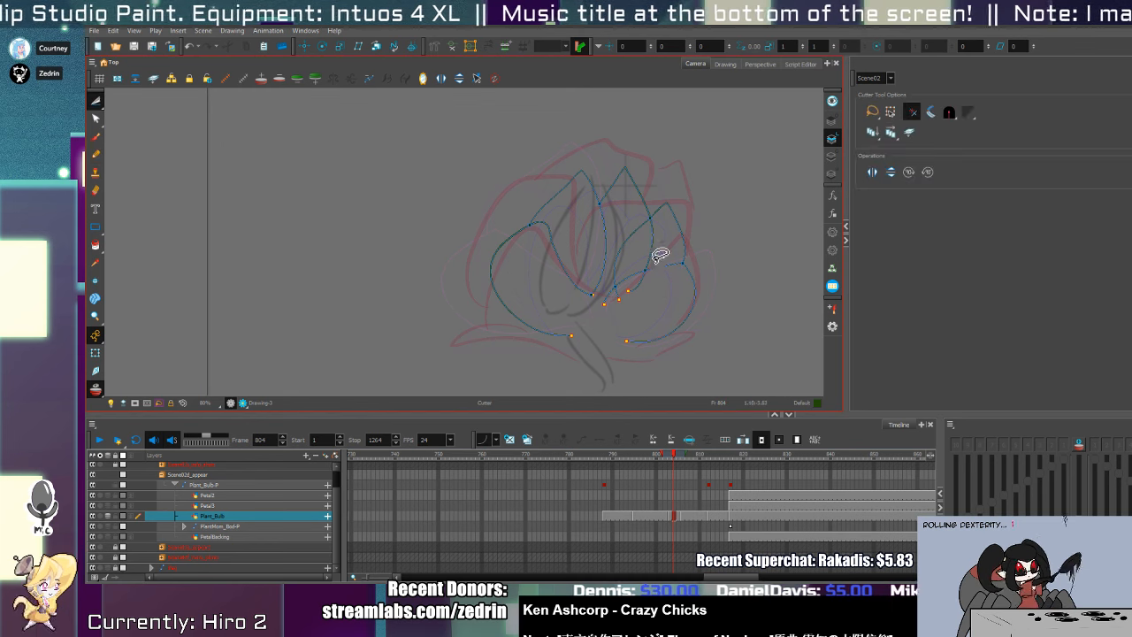
drag(615, 306, 637, 286)
key(alt+slash)
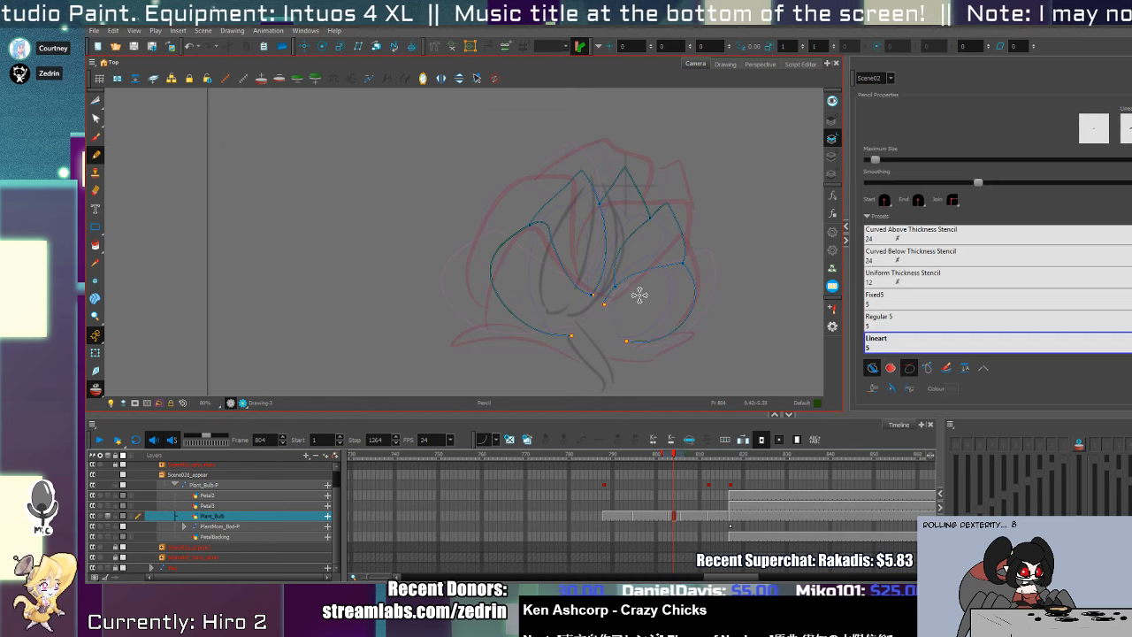
- Flip backward from frame 804 through the earlier bulb drawings and forward to frame 796 to check the new petals' motion
key(comma)
key(comma)
key(comma)
key(comma)
key(comma)
key(comma)
key(comma)
key(comma)
key(comma)
key(comma)
key(comma)
key(comma)
key(comma)
key(comma)
key(comma)
key(comma)
key(comma)
key(comma)
key(period)
key(period)
key(period)
key(period)
key(period)
key(period)
key(period)
key(period)
key(period)
key(period)
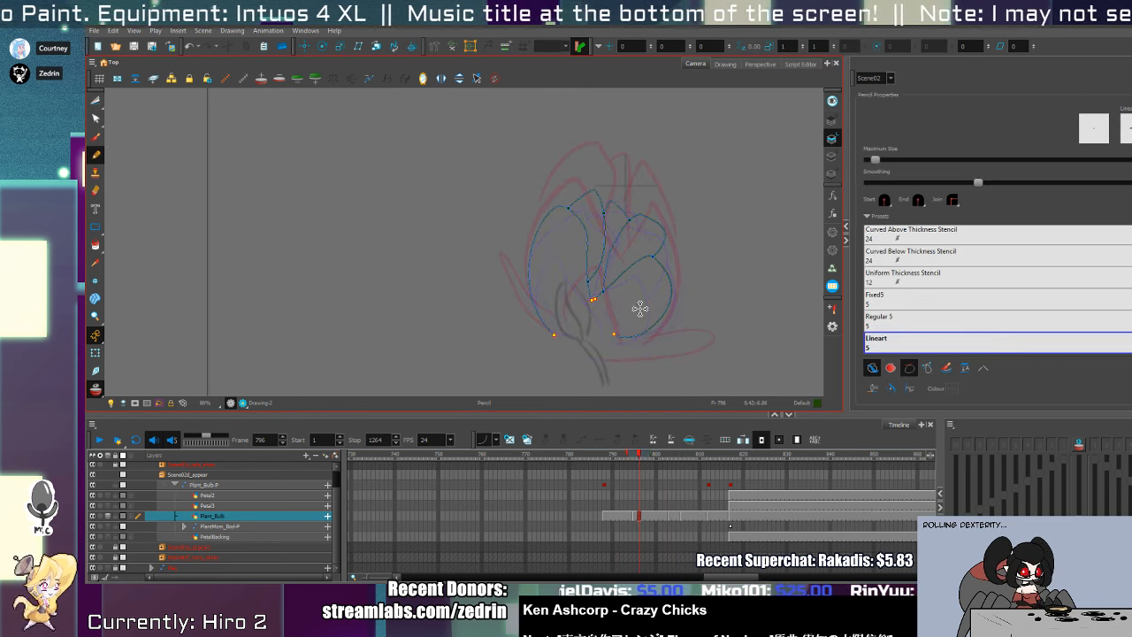
- Raise the upper edge of the front right petal at frame 801 with the Contour Editor
key(period)
key(period)
key(period)
key(alt+q)
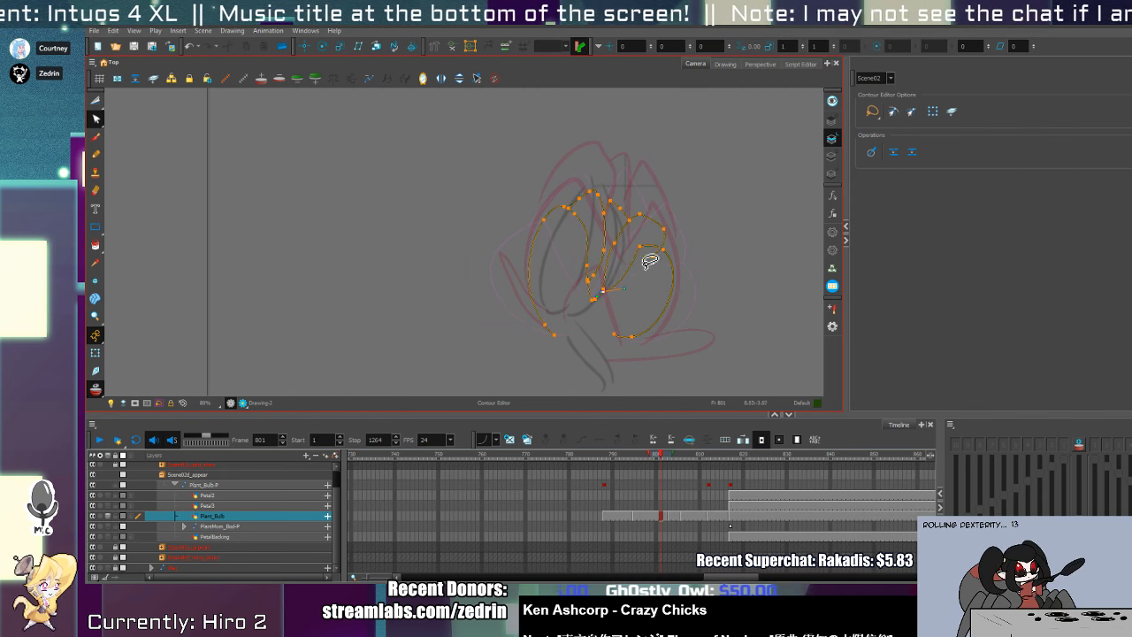
key(alt+slash)
- Flip between the drawings at frames 793 and 801 to check the reshaped front right petal
key(comma)
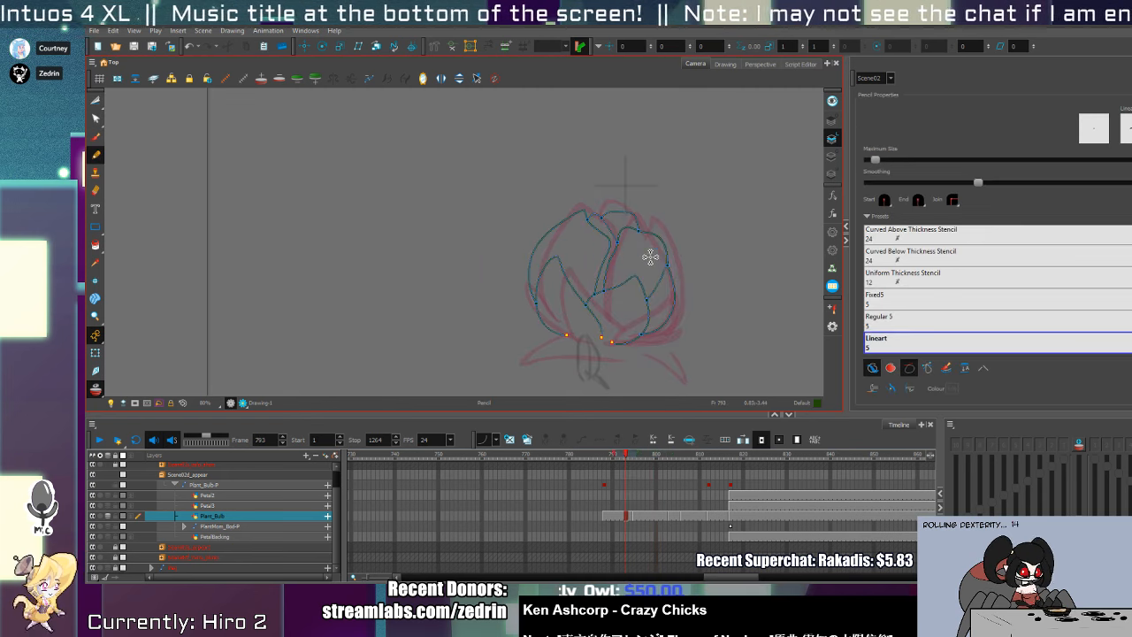
key(period)
key(period)
key(period)
key(period)
key(period)
key(period)
key(period)
key(period)
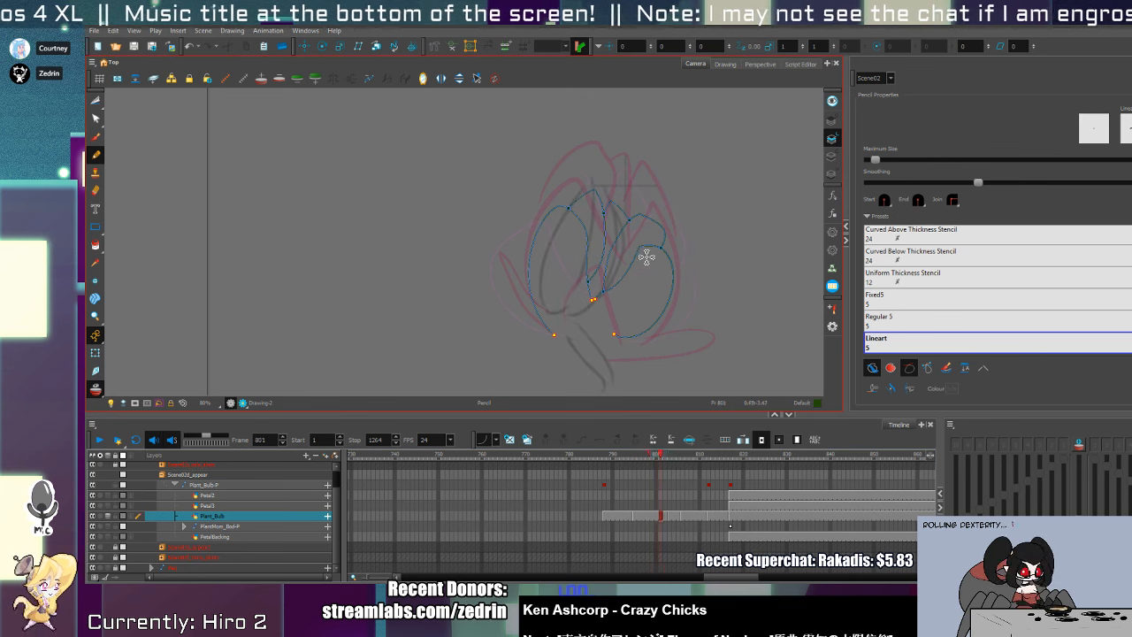
- Round off the upper left edge of the middle right petal at frame 805 with the Contour Editor
key(alt+q)
click(631, 237)
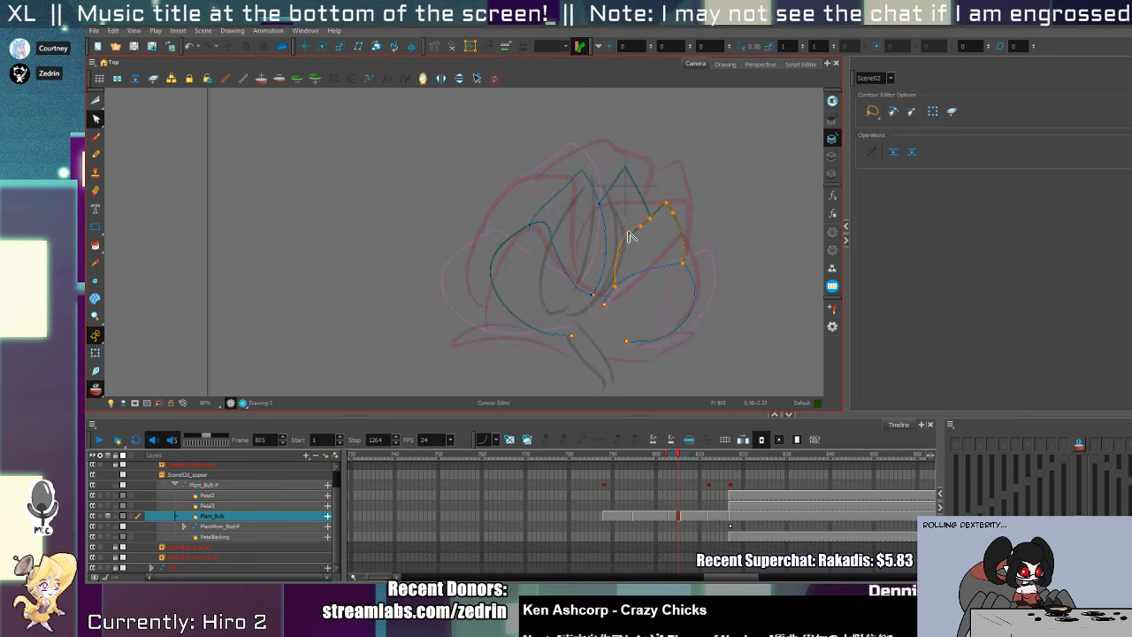
key(alt+slash)
- Flip from frame 806 back to frame 794 and forward to frame 803 to review the right petals' opening
key(period)
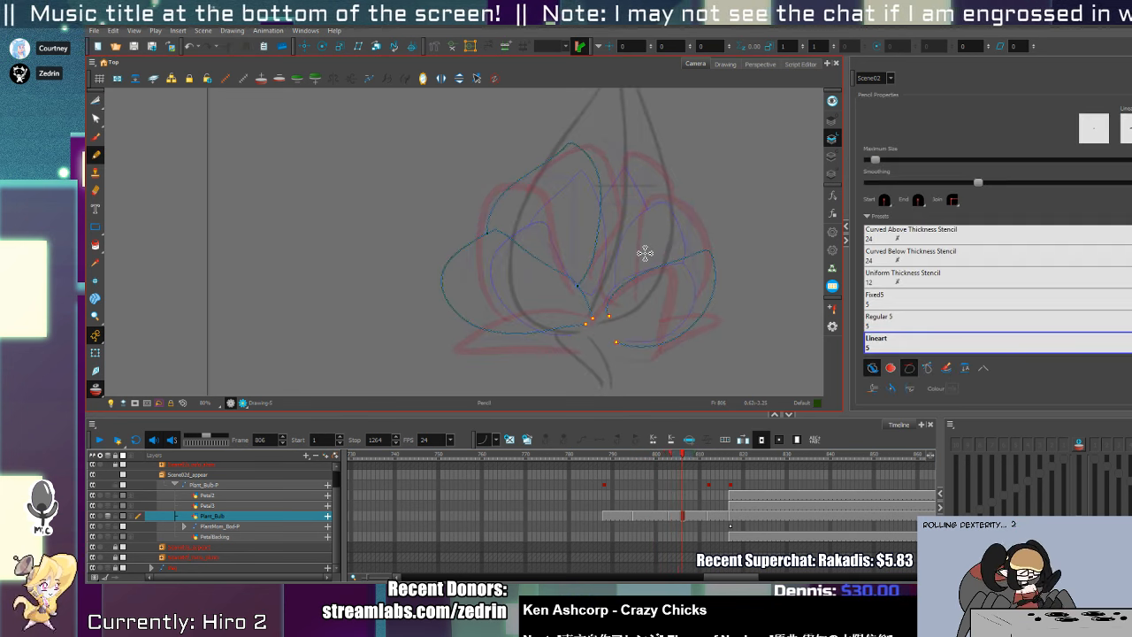
key(comma)
key(comma)
key(comma)
key(comma)
key(comma)
key(comma)
key(comma)
key(comma)
key(comma)
key(comma)
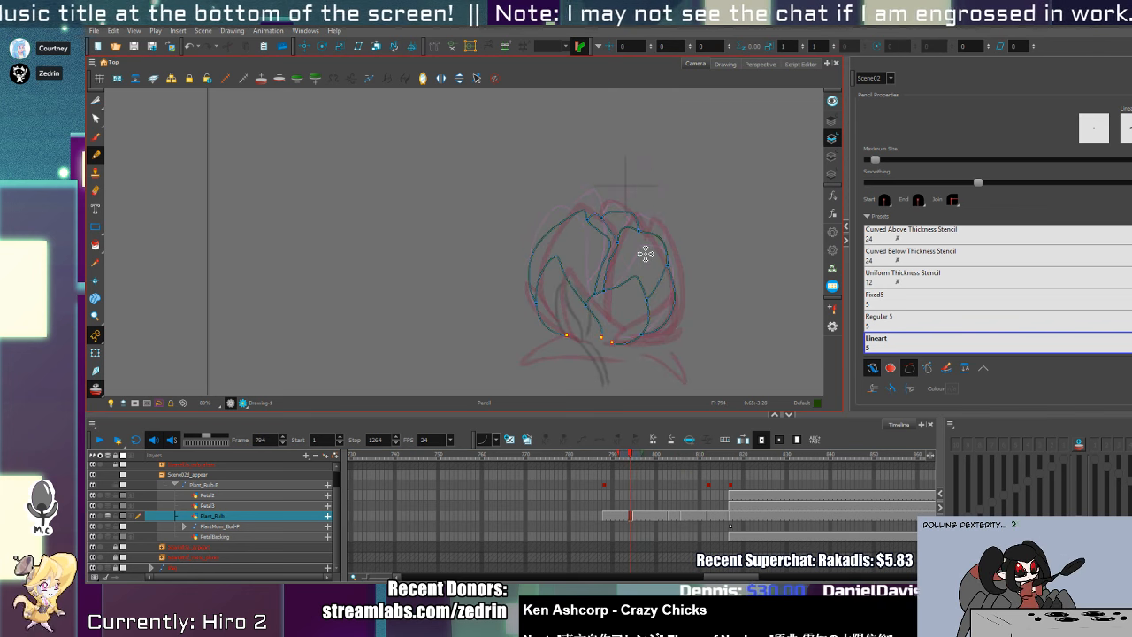
key(period)
key(period)
key(period)
key(period)
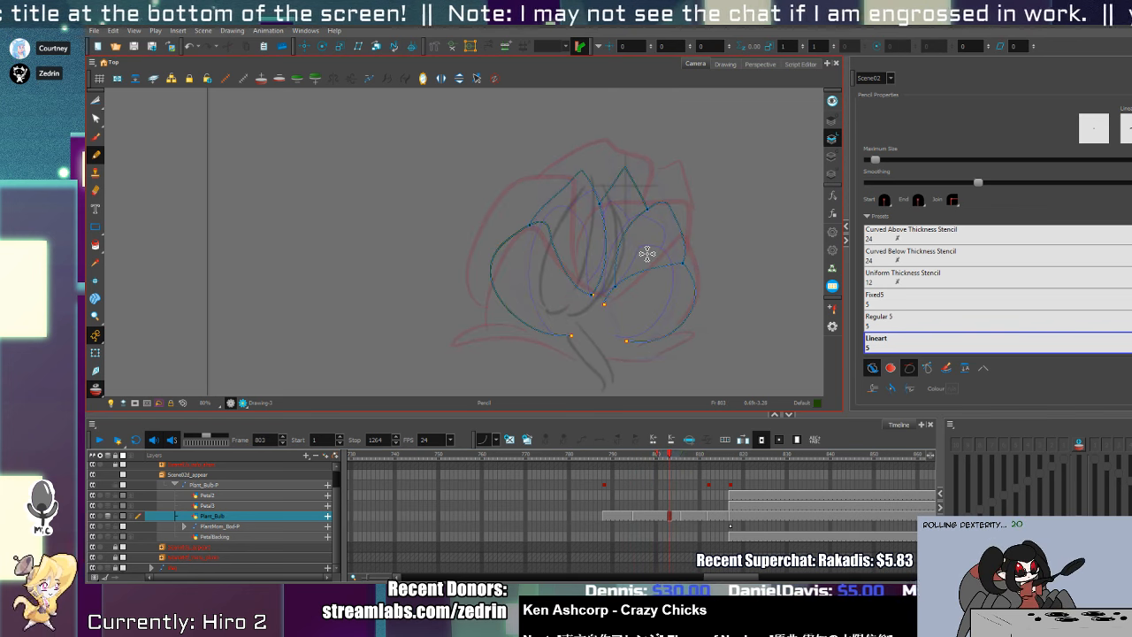
- Draw the tall middle right petal at frame 807 and flip back to frame 802 to compare it with the earlier drawings
key(period)
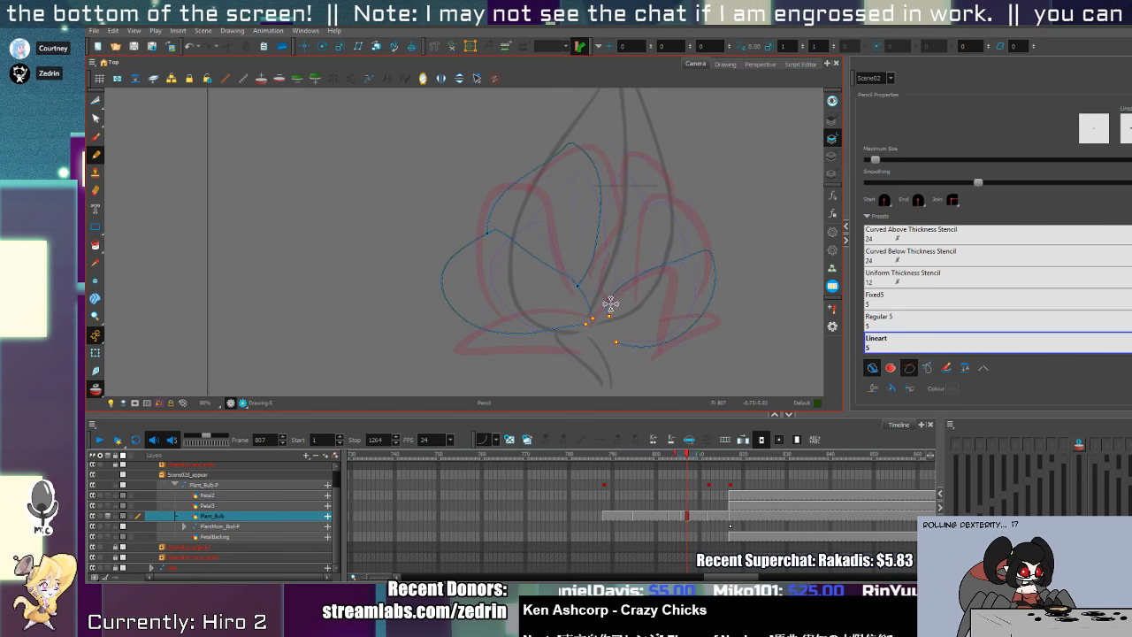
mouse_move(606, 302)
mouse_down()
mouse_move(652, 216)
mouse_move(681, 192)
mouse_move(691, 270)
mouse_move(648, 304)
mouse_up()
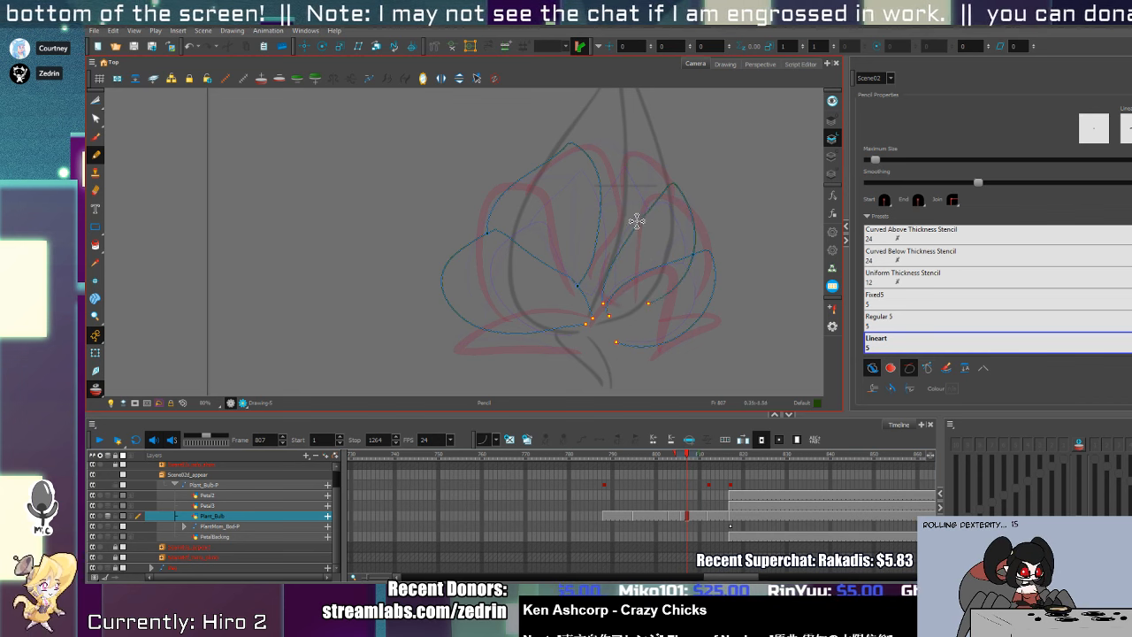
key(comma)
key(comma)
key(comma)
key(comma)
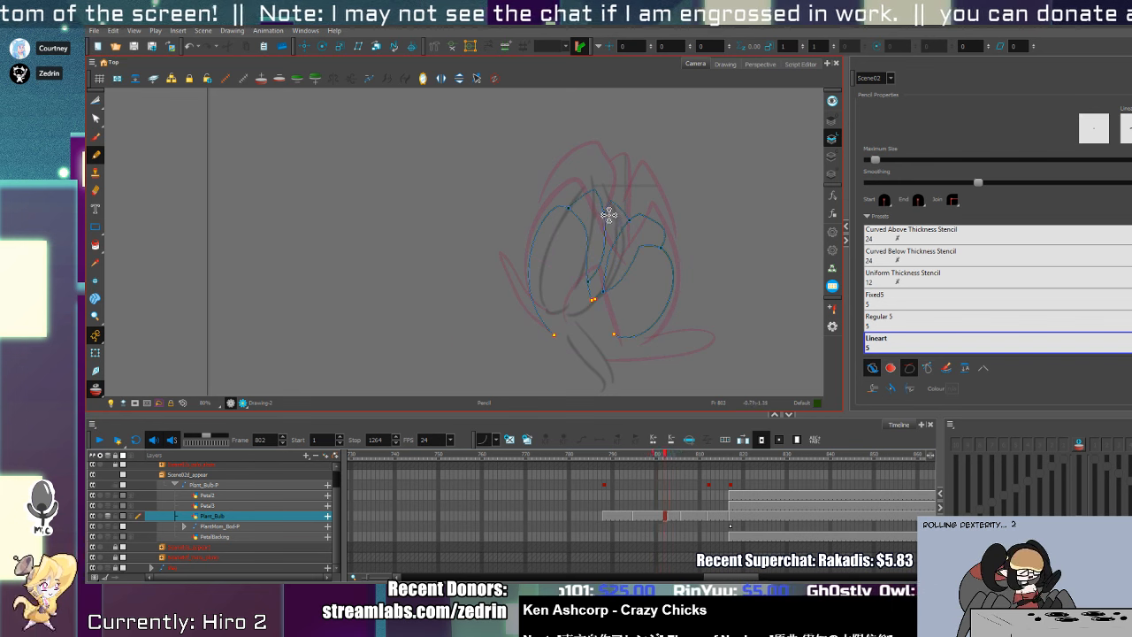
key(period)
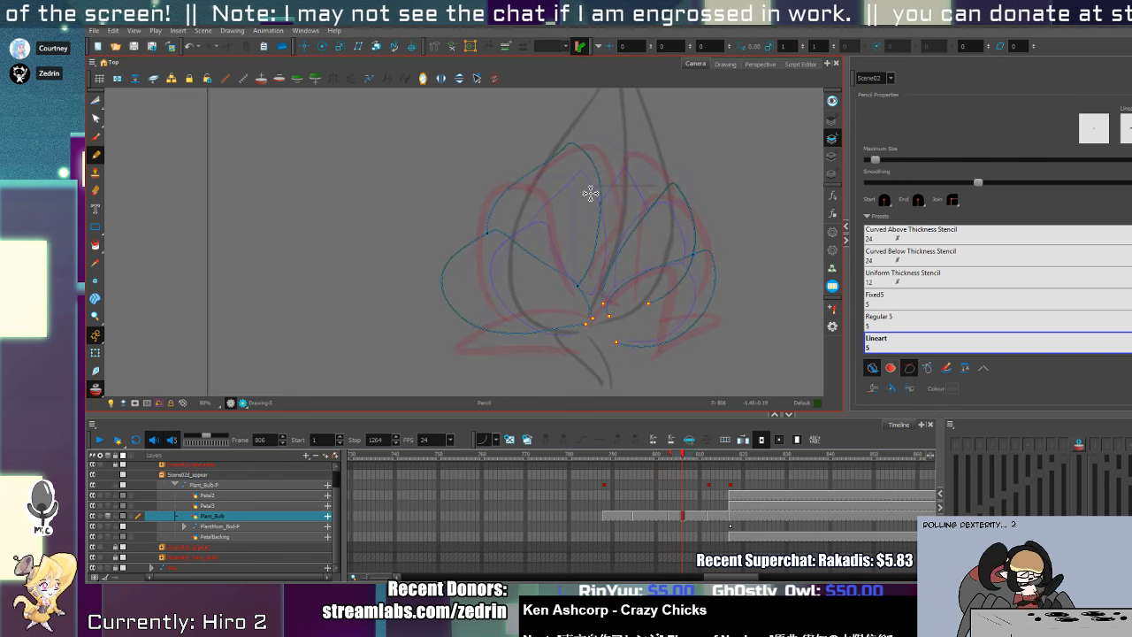
- Draw the back centre petal at frame 806 and trim the excess lines overlapping its neighbouring petals
mouse_move(609, 175)
mouse_down()
mouse_move(637, 156)
mouse_move(667, 211)
mouse_up()
key(alt+t)
click(664, 222)
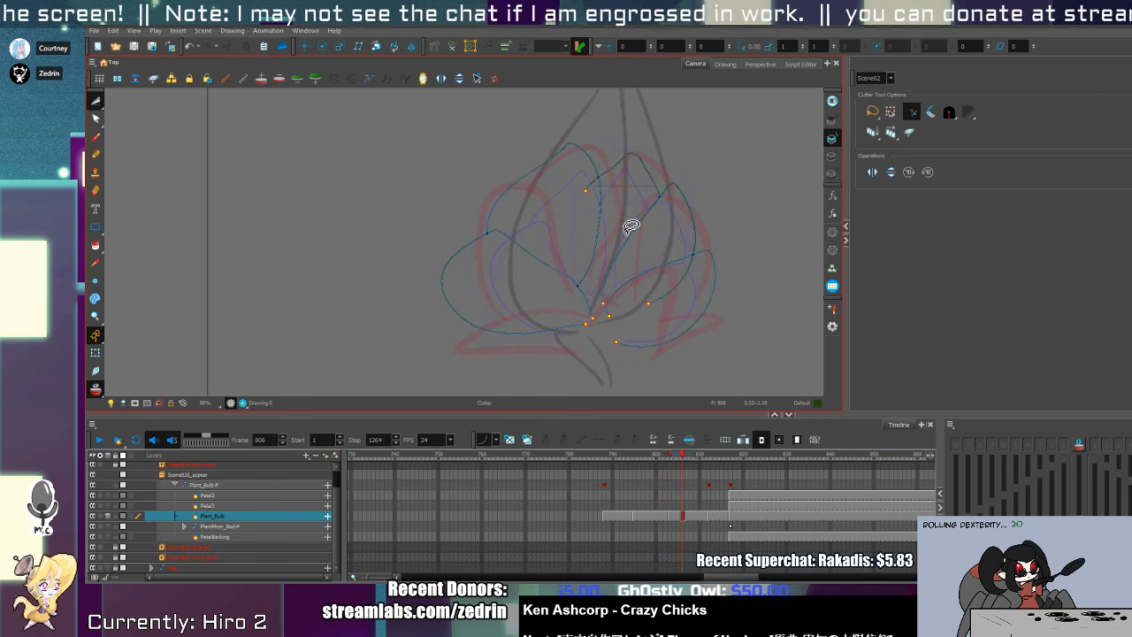
click(591, 187)
key(alt+slash)
- Bow the back left petal's inner edge outward at frame 806 with the Contour Editor and trim the lines near its base
key(alt+q)
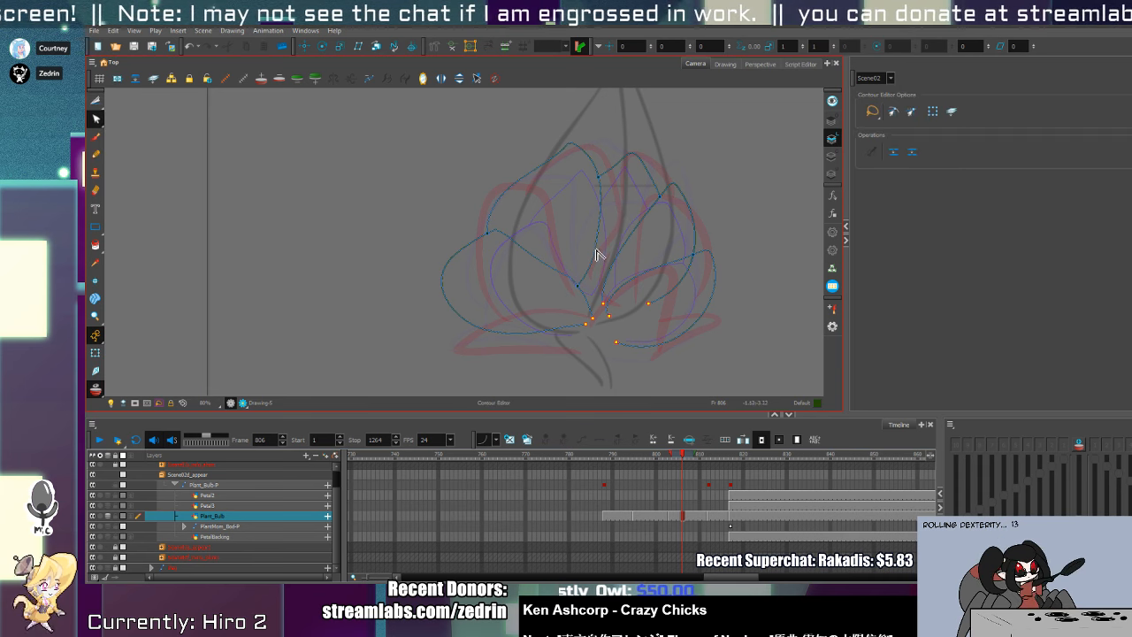
click(607, 267)
key(alt+s)
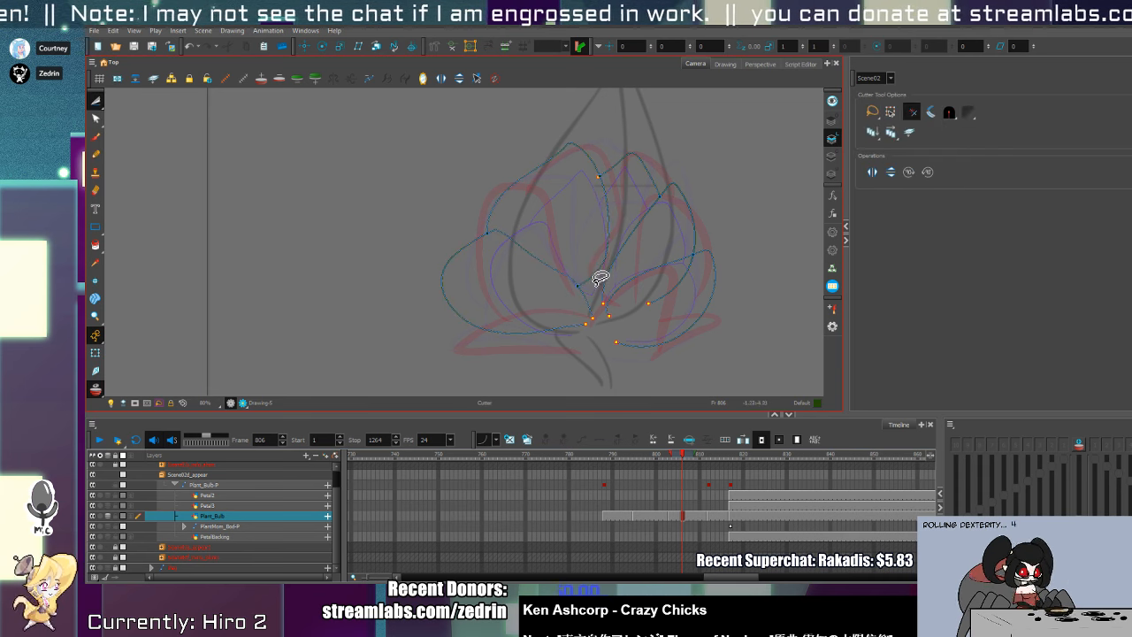
key(alt+slash)
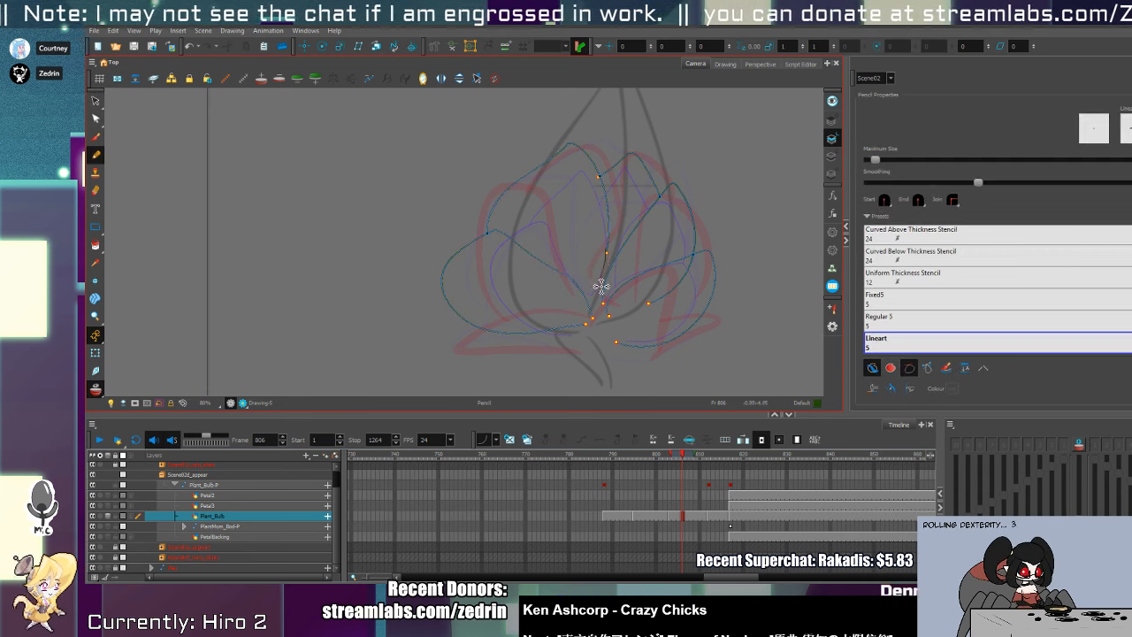
key(alt+t)
scroll(595, 288, up, 2)
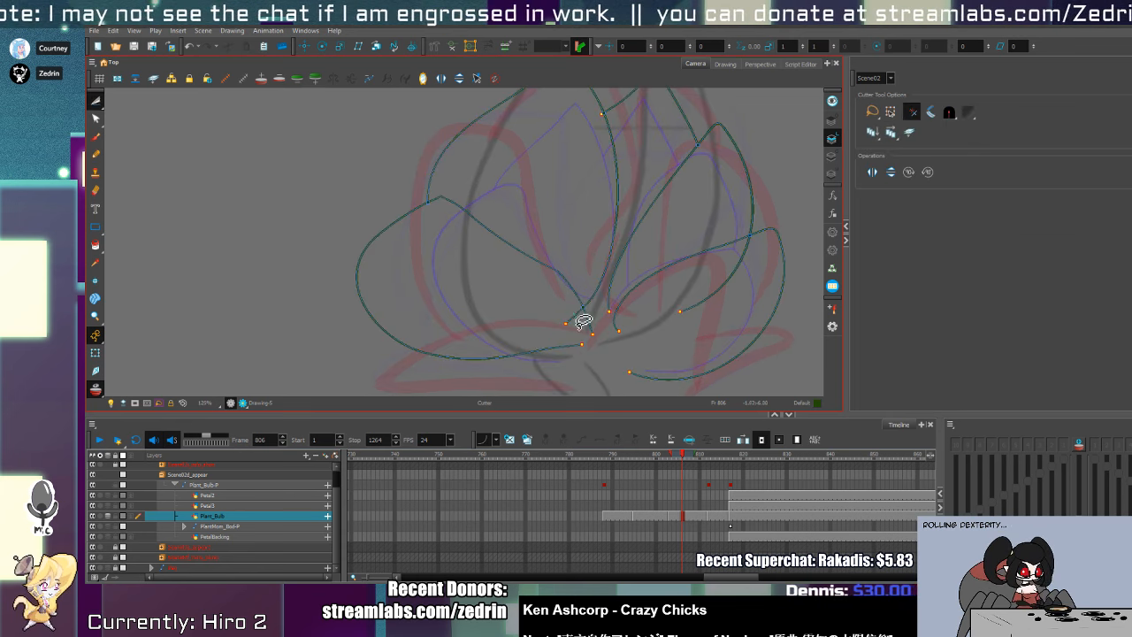
- Adjust the inner edge and lower end of the middle right petal at frame 806 with the Contour Editor
key(alt+q)
click(606, 303)
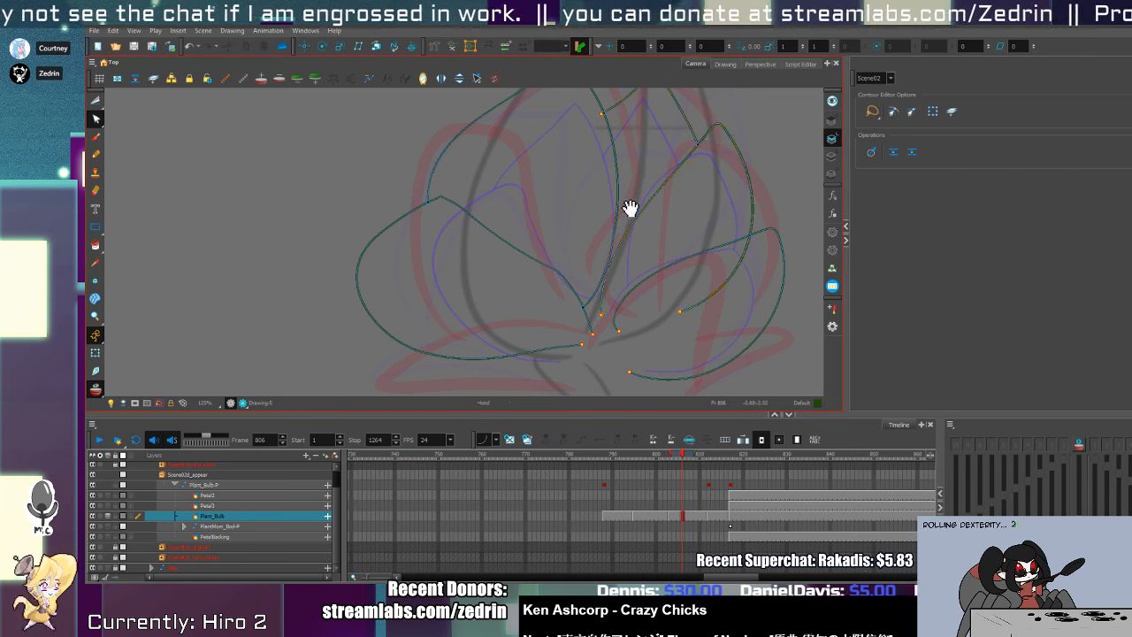
key(shift+n)
key(alt+t)
key(alt+q)
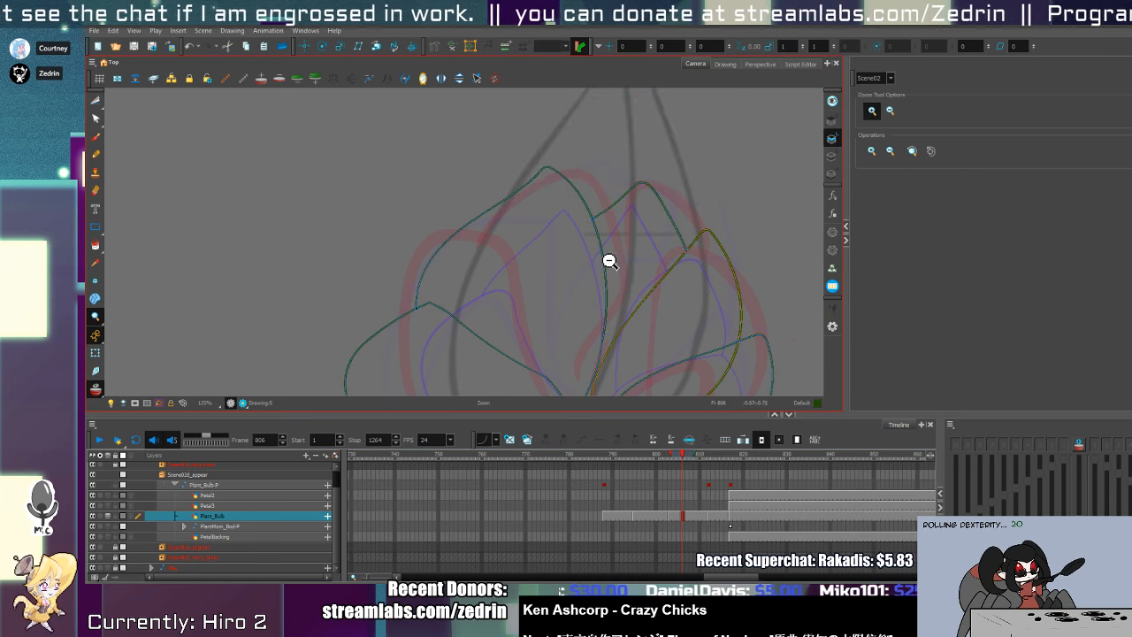
key(shift+m)
scroll(543, 282, up, 2)
- Advance to frame 810, show the colour palettes and select the Misc palette
key(alt+slash)
key(period)
key(period)
key(period)
key(period)
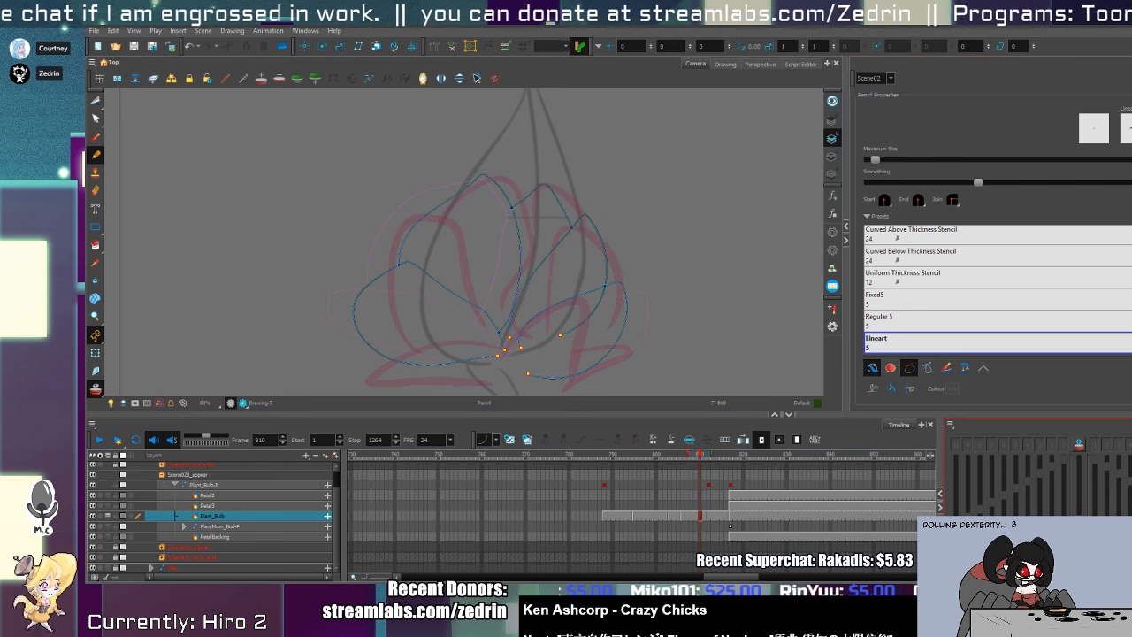
click(1128, 425)
click(981, 489)
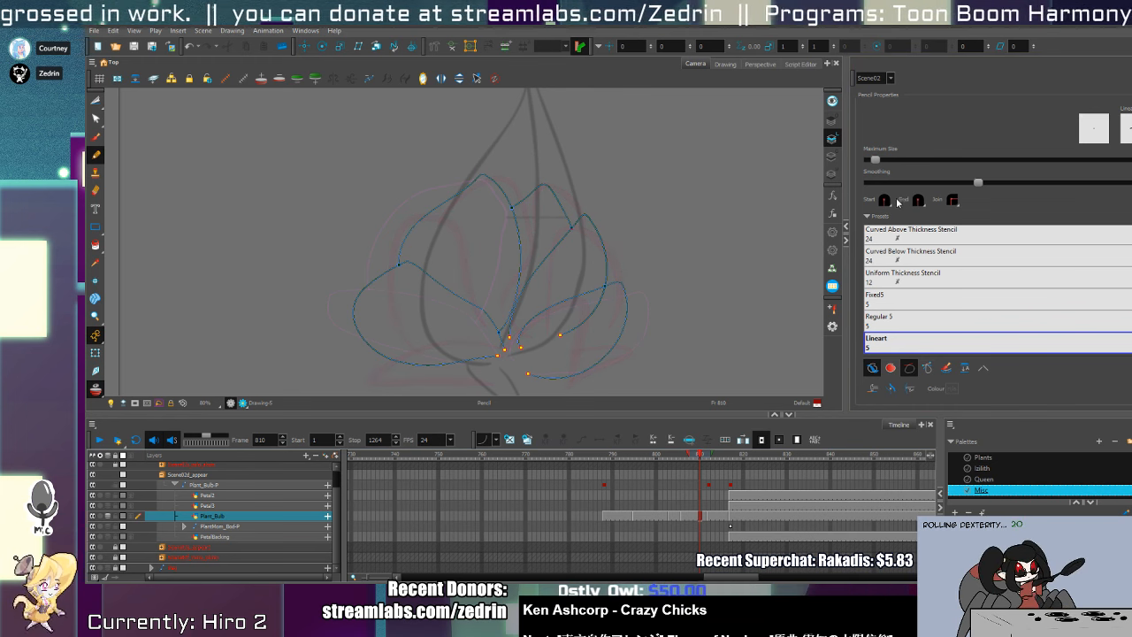
- Trim the lower end of the middle right petal at frame 810 with the Cutter and advance to frame 813
key(alt+t)
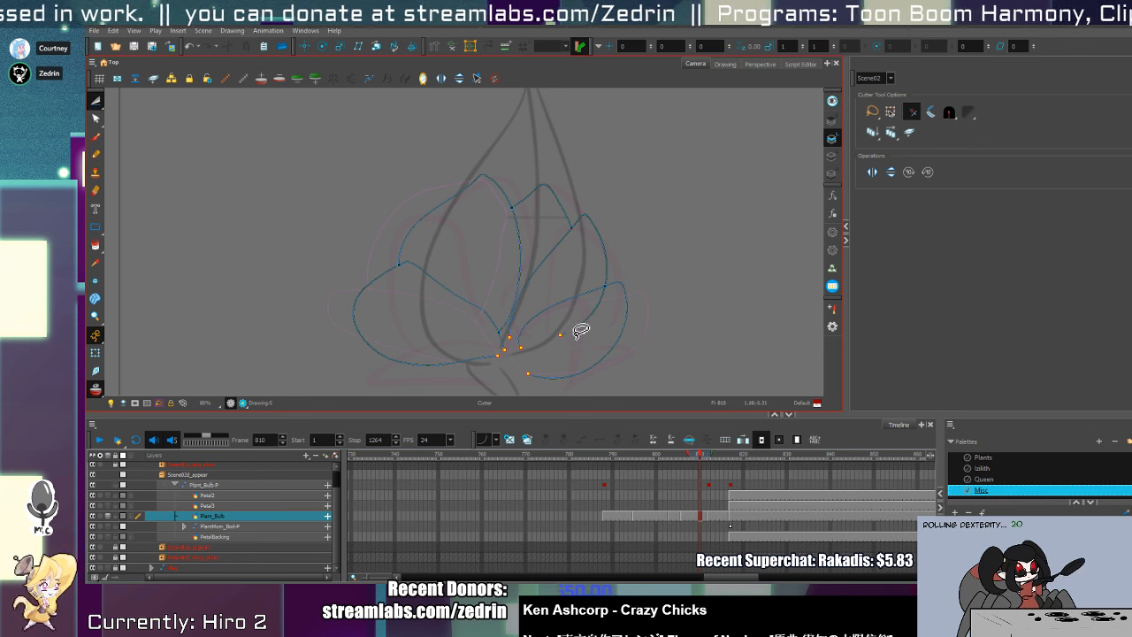
key(alt+slash)
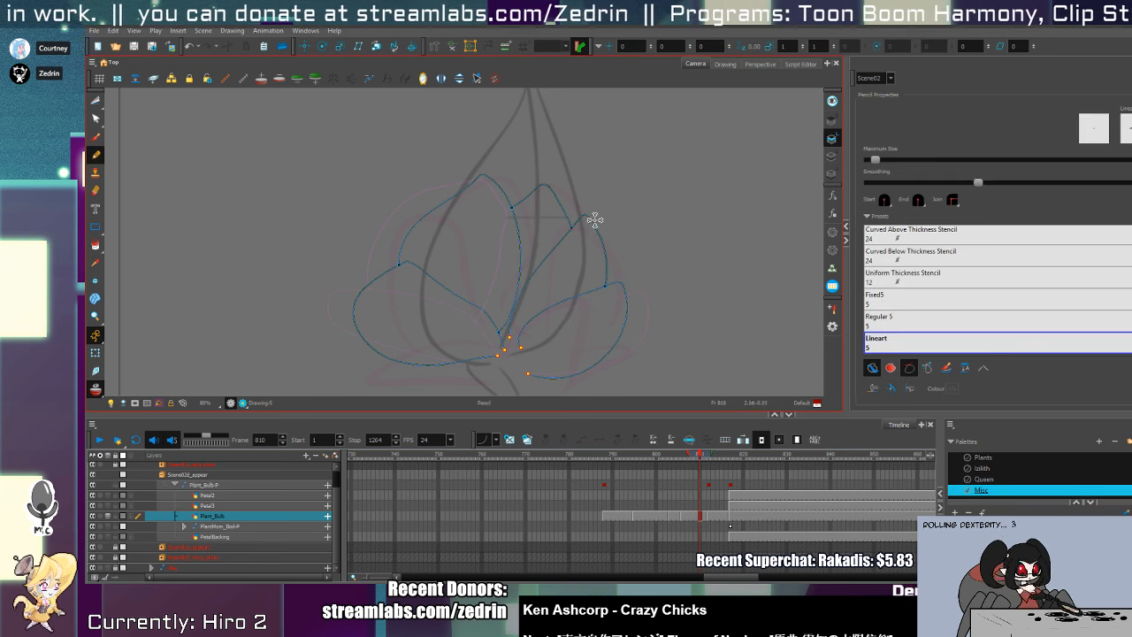
key(period)
key(period)
key(period)
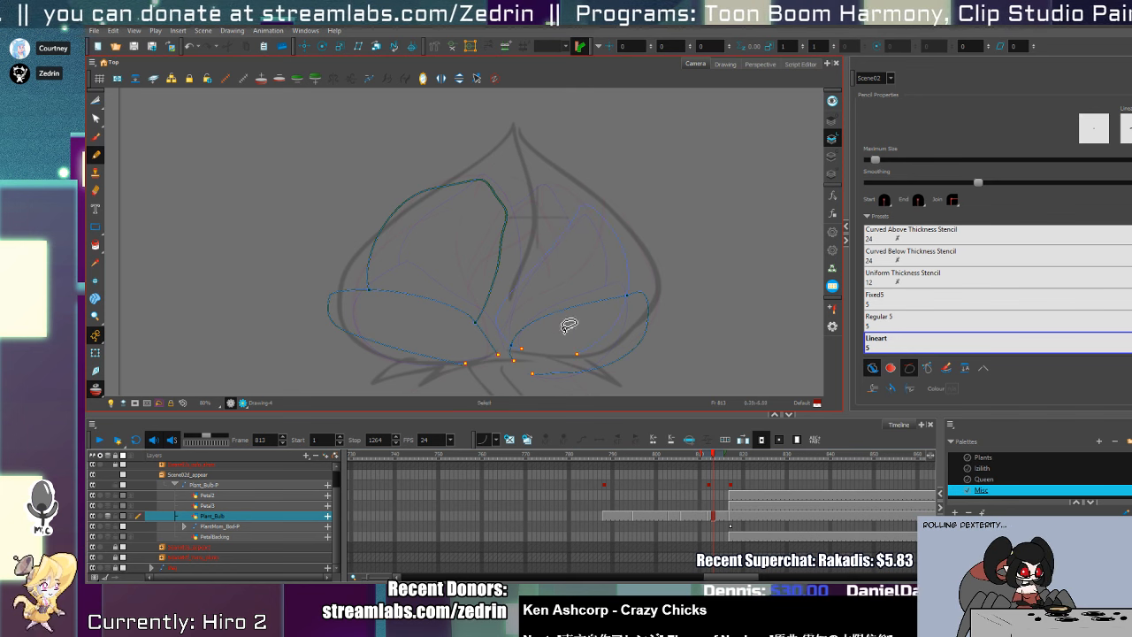
- Pick the green line colour at frame 813, draw the middle right petal behind the front right one and trim its base
key(d)
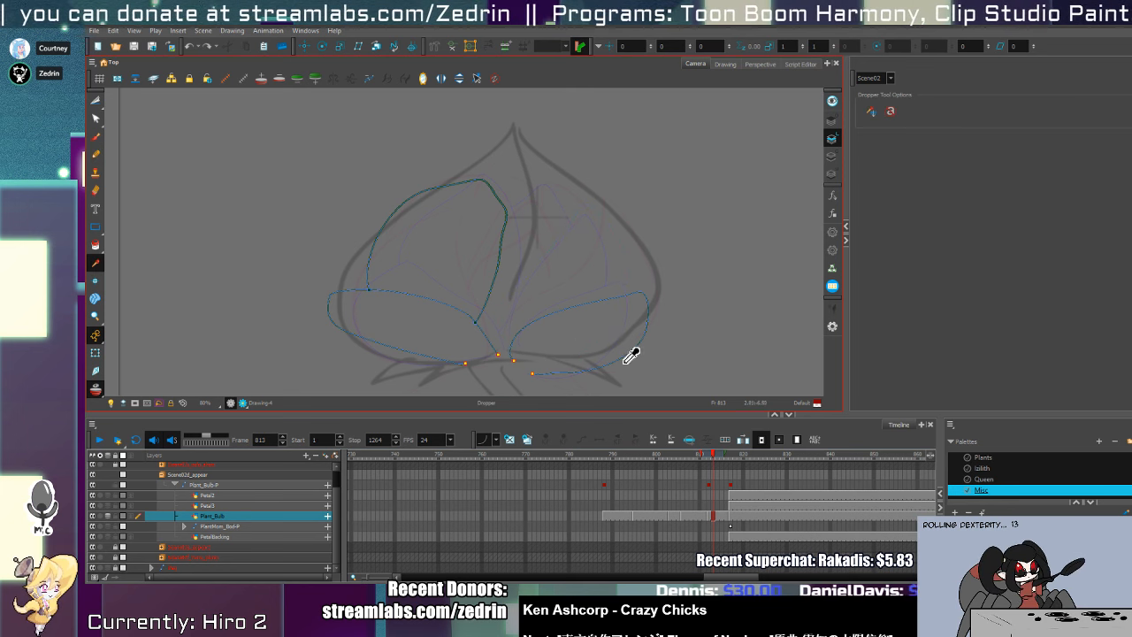
click(506, 272)
key(alt+slash)
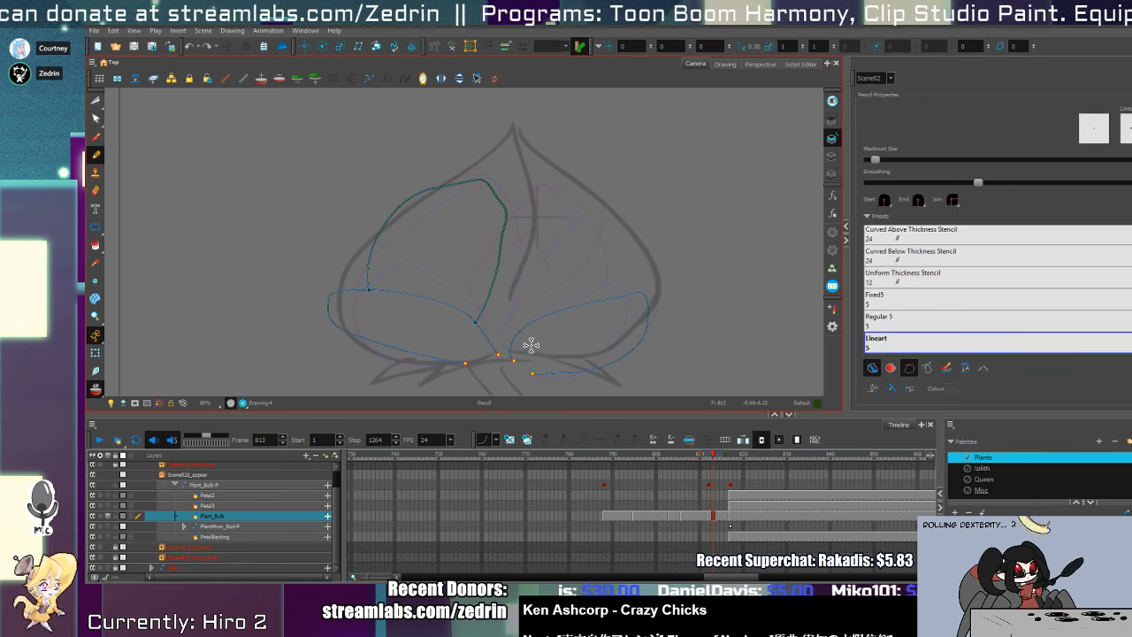
mouse_move(525, 342)
mouse_down()
mouse_move(589, 233)
mouse_move(581, 328)
mouse_move(607, 247)
mouse_move(641, 292)
mouse_up()
key(ctrl+z)
key(alt+t)
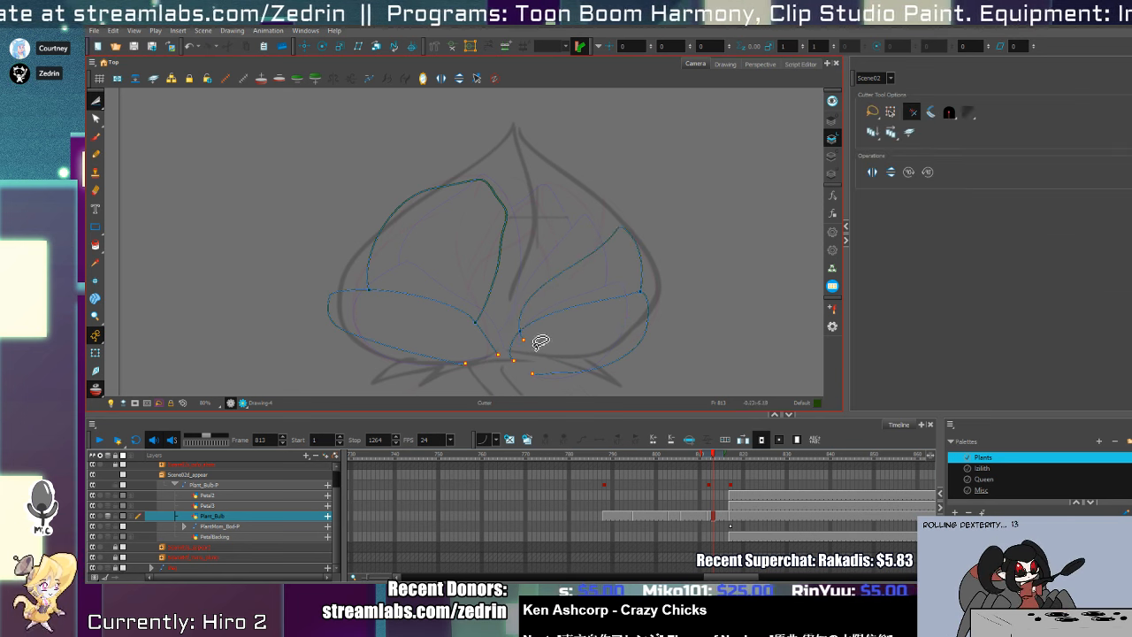
key(alt+slash)
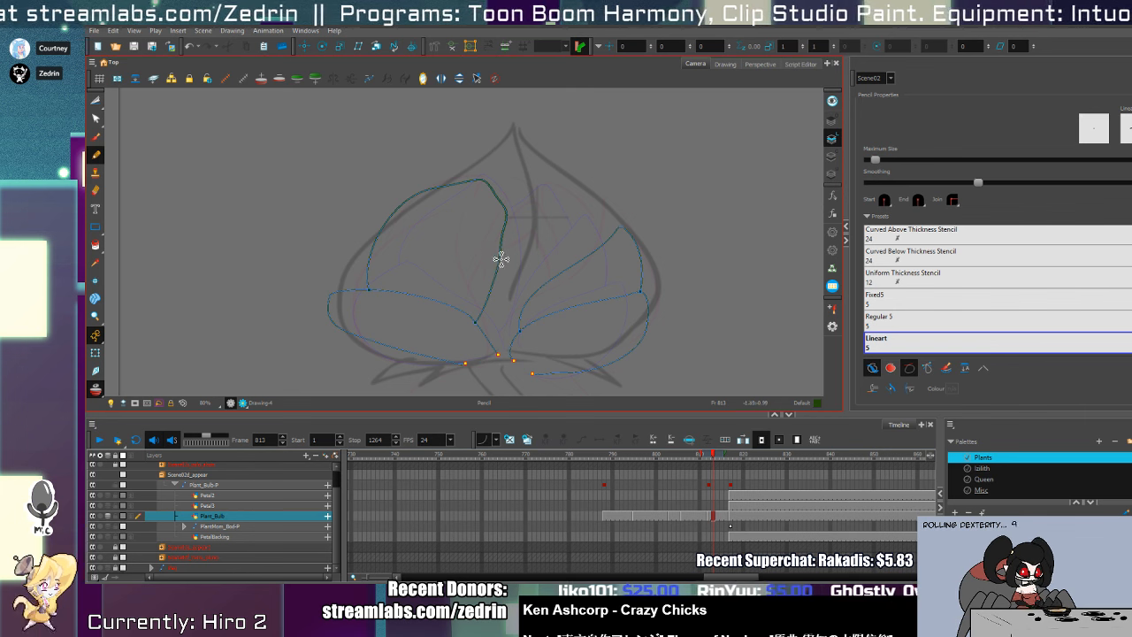
- Draw the back right petal at frame 813 and cut off the excess lines crossing its neighbouring petals
mouse_move(479, 281)
mouse_down()
mouse_move(534, 202)
mouse_move(592, 280)
mouse_move(589, 264)
mouse_up()
key(alt+t)
drag(497, 253, 488, 279)
key(Delete)
key(alt+slash)
key(alt+t)
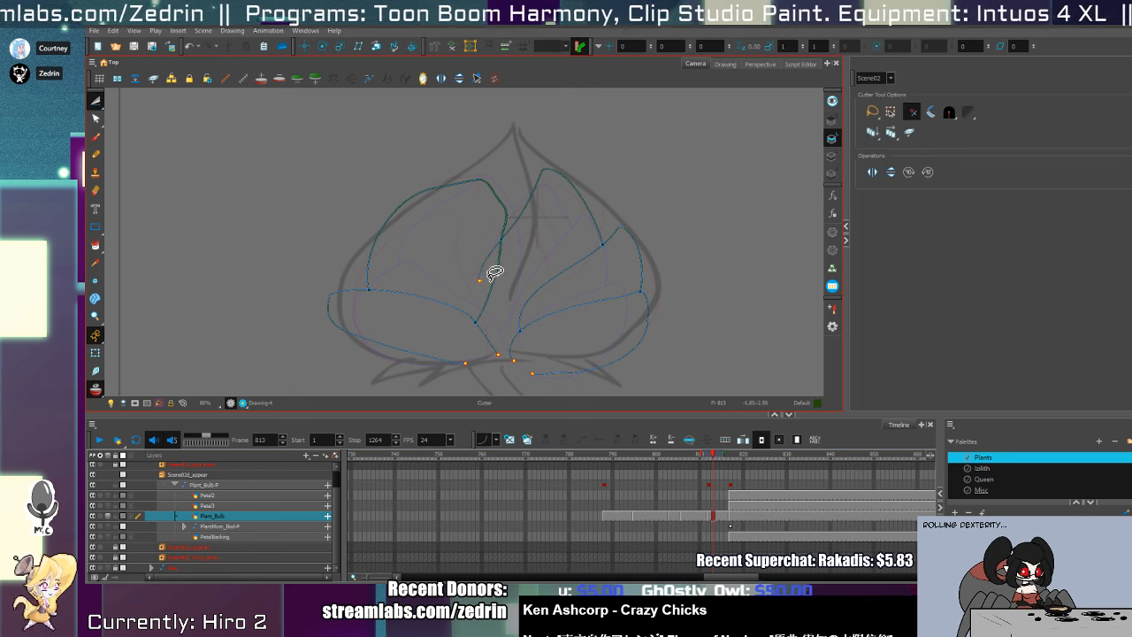
- Step back and forth through the bulb's frames from 794 to 822 to check how the petals open
key(period)
key(period)
key(period)
key(period)
key(period)
key(period)
key(period)
key(period)
key(period)
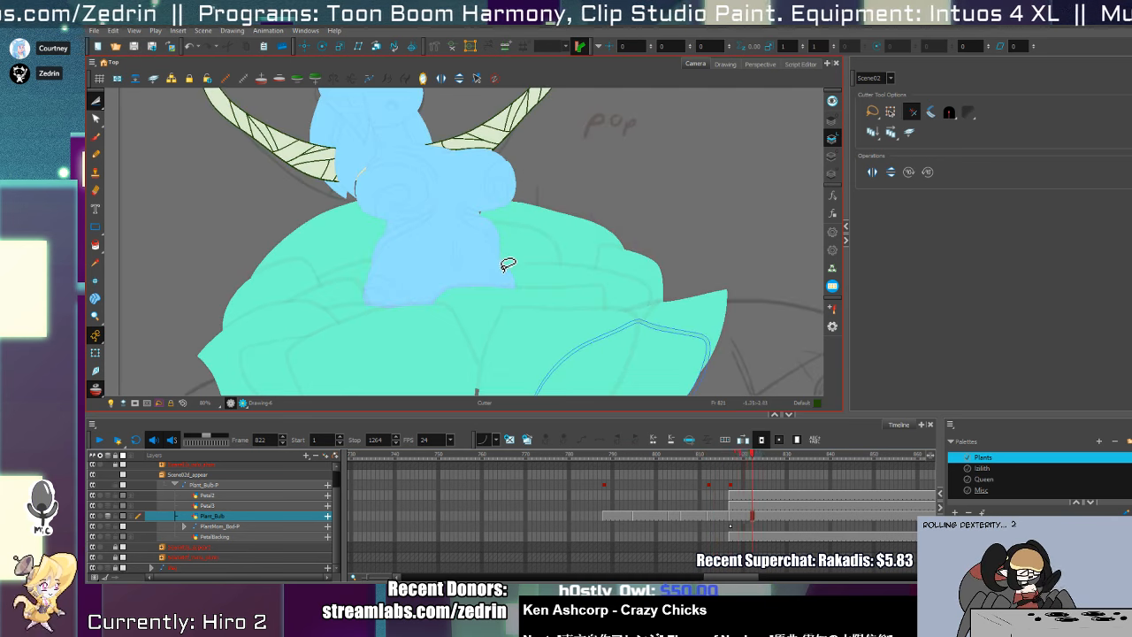
key(comma)
key(comma)
key(comma)
key(comma)
key(comma)
key(comma)
key(comma)
key(comma)
key(comma)
key(comma)
key(comma)
key(comma)
key(comma)
key(comma)
key(comma)
key(comma)
key(comma)
key(comma)
key(comma)
key(comma)
key(comma)
key(comma)
key(comma)
key(comma)
key(comma)
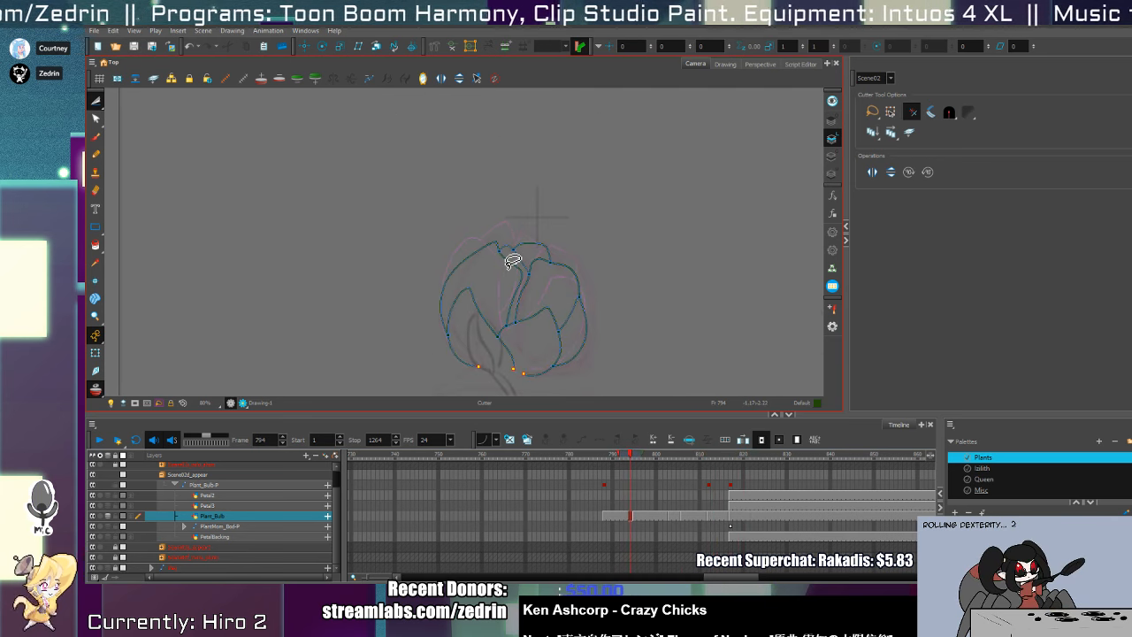
key(period)
key(period)
key(period)
key(period)
key(period)
key(period)
key(period)
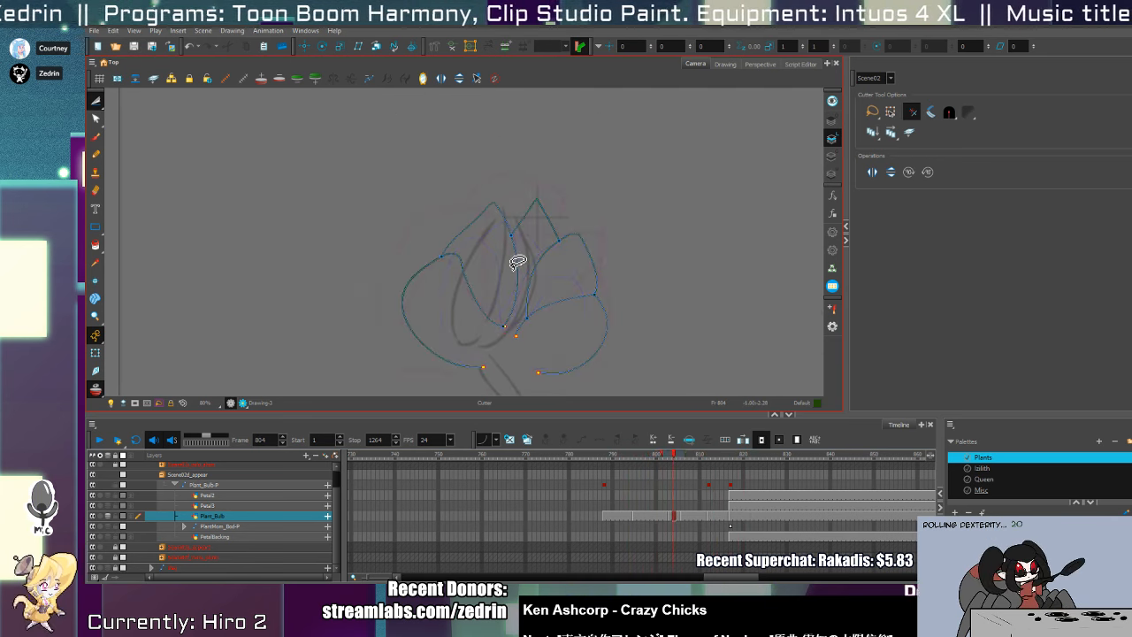
key(period)
key(period)
key(period)
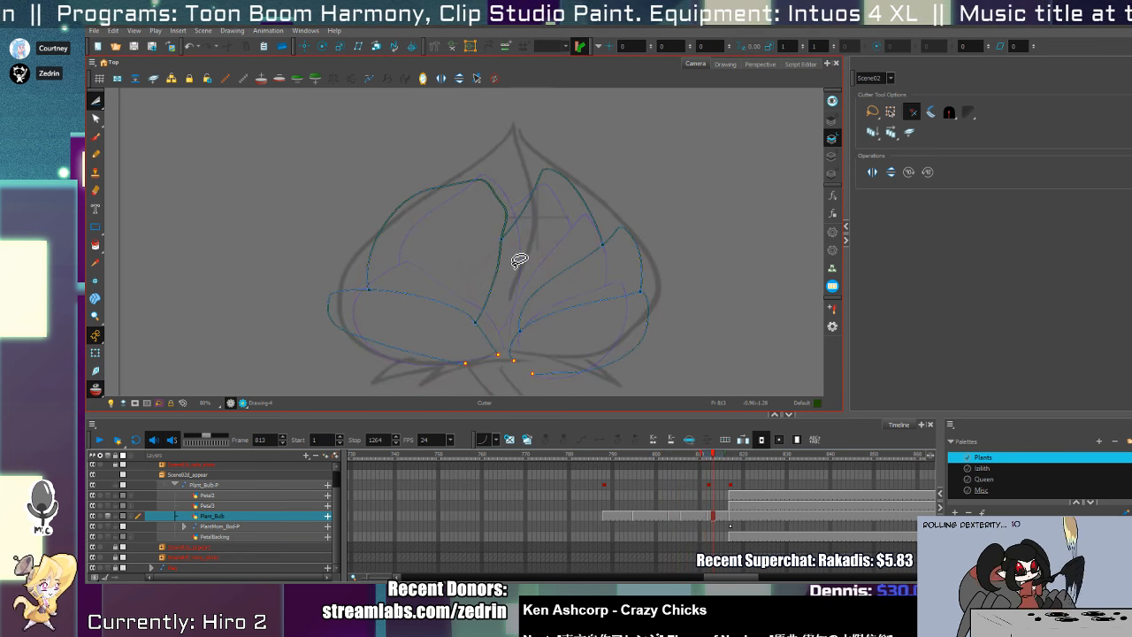
- Draw the back centre petal of the frame 813 drawing and trim the lines overlapping the petals on both sides
key(alt+slash)
mouse_move(455, 217)
mouse_down()
mouse_move(532, 187)
mouse_move(553, 230)
mouse_up()
key(alt+t)
mouse_move(556, 221)
mouse_down()
mouse_move(516, 227)
mouse_move(456, 208)
mouse_up()
key(alt+slash)
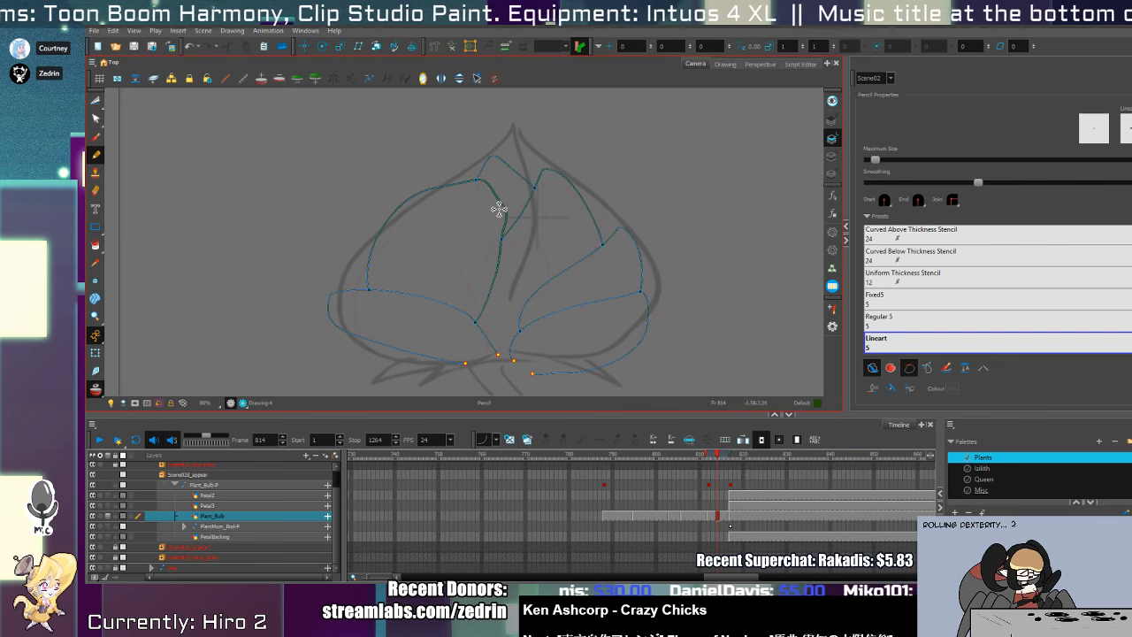
- Raise and round the back left petal's tip at frame 814 with the Contour Editor and trim the overlapping line
key(alt+q)
click(492, 170)
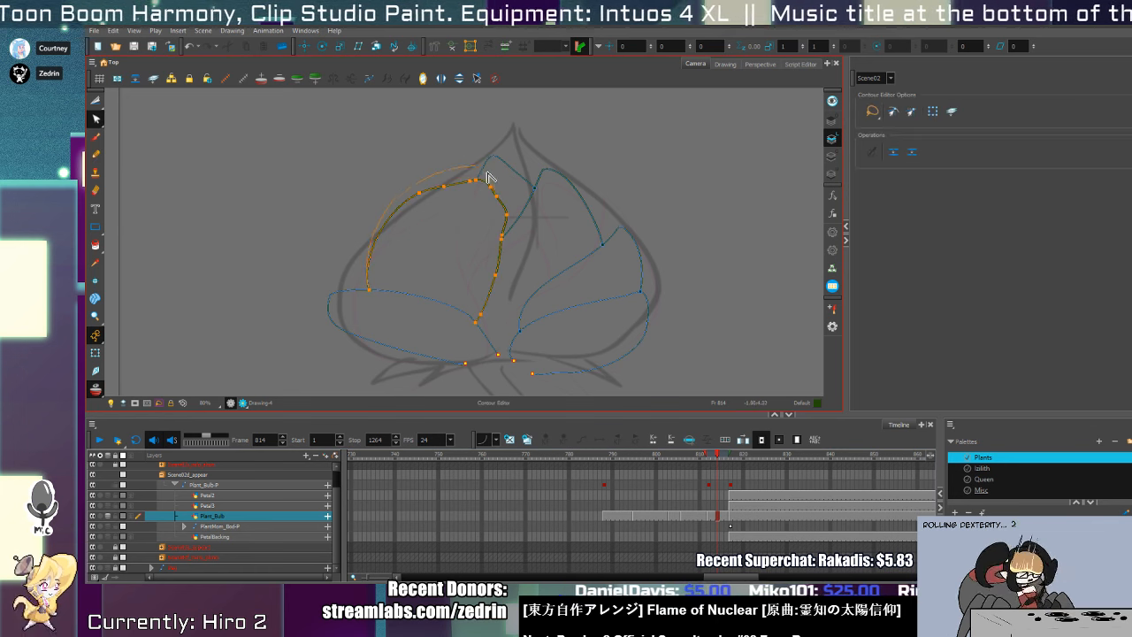
key(alt+t)
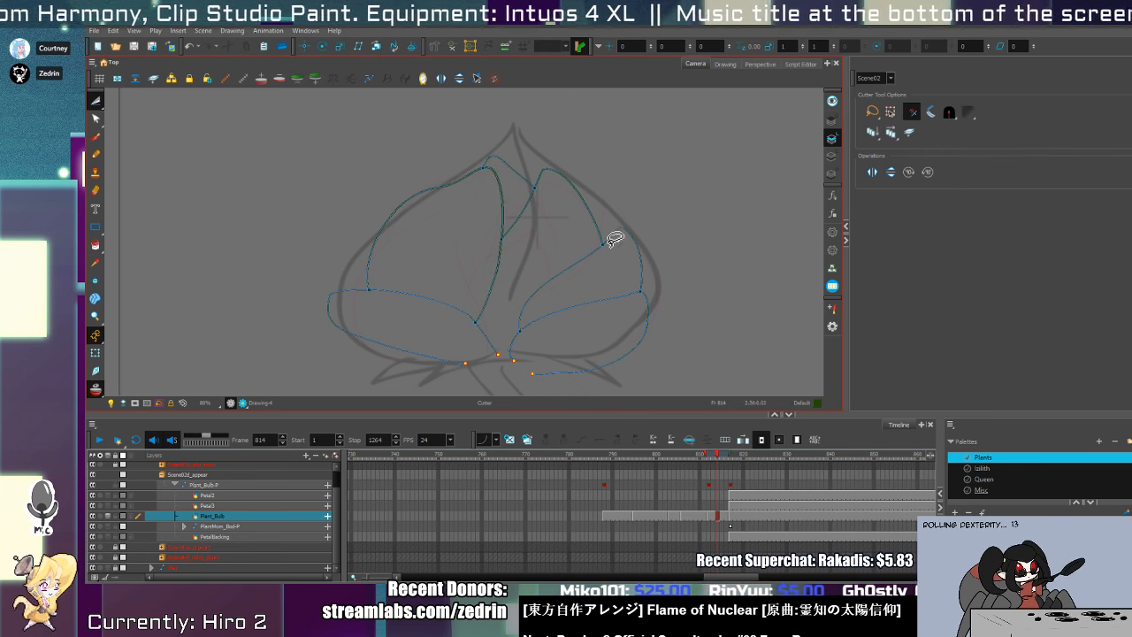
- Zoom out and step through the frames between 784 and 814 to review the whole bulb opening
key(alt+z)
alt+click(534, 246)
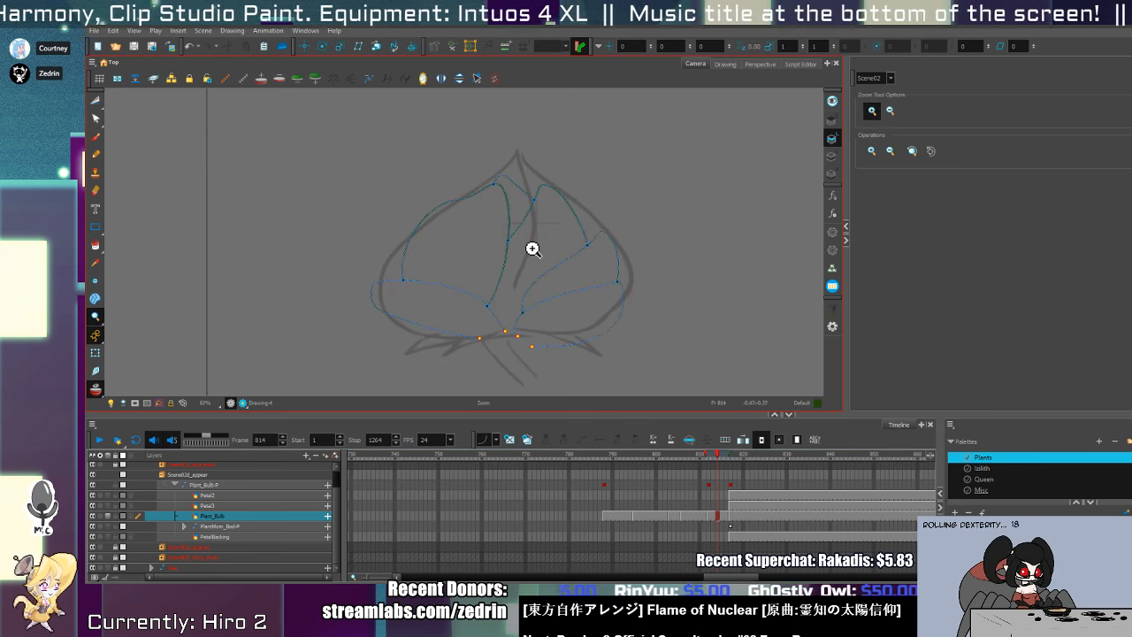
key(comma)
key(comma)
key(comma)
key(comma)
key(comma)
key(comma)
key(comma)
key(comma)
key(comma)
key(comma)
key(comma)
key(comma)
key(comma)
key(comma)
key(comma)
key(comma)
key(comma)
key(comma)
key(comma)
key(comma)
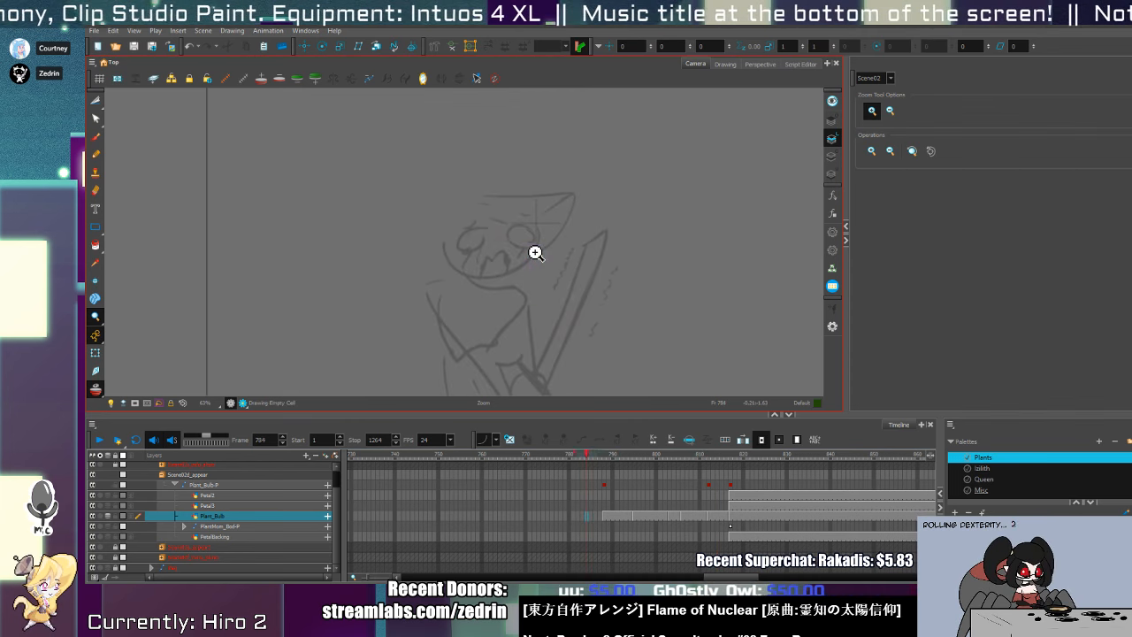
key(period)
key(period)
key(period)
key(period)
key(period)
key(period)
key(period)
key(period)
key(period)
key(period)
key(period)
key(period)
key(period)
key(period)
key(period)
key(period)
key(period)
key(period)
key(period)
key(period)
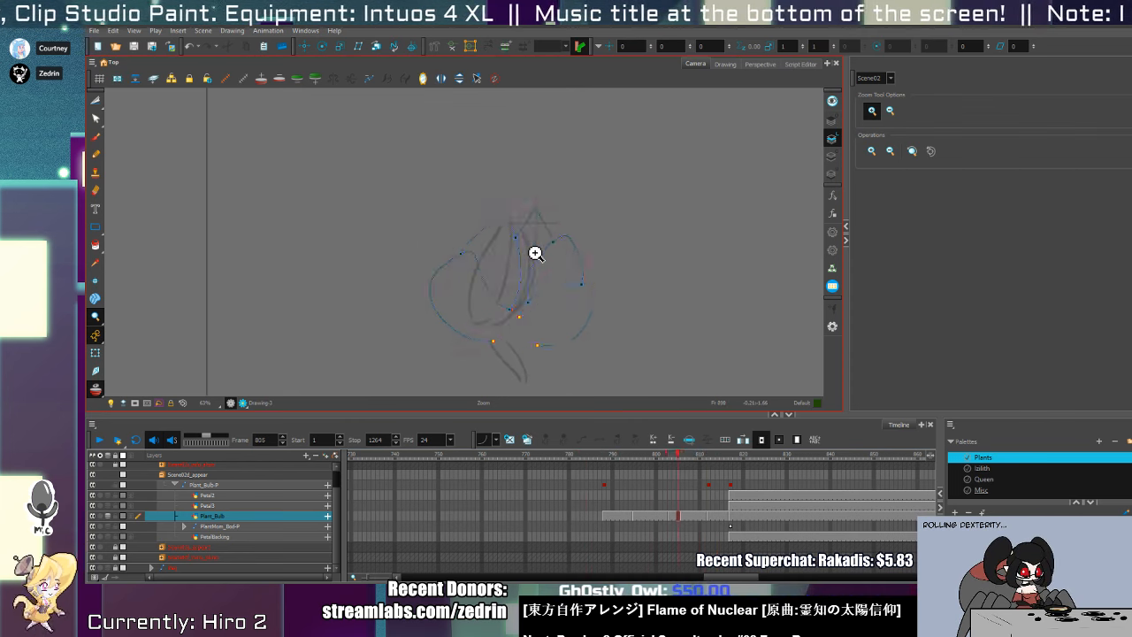
key(comma)
key(comma)
key(comma)
key(comma)
key(comma)
key(comma)
key(comma)
key(comma)
key(comma)
key(comma)
key(comma)
key(comma)
key(comma)
key(comma)
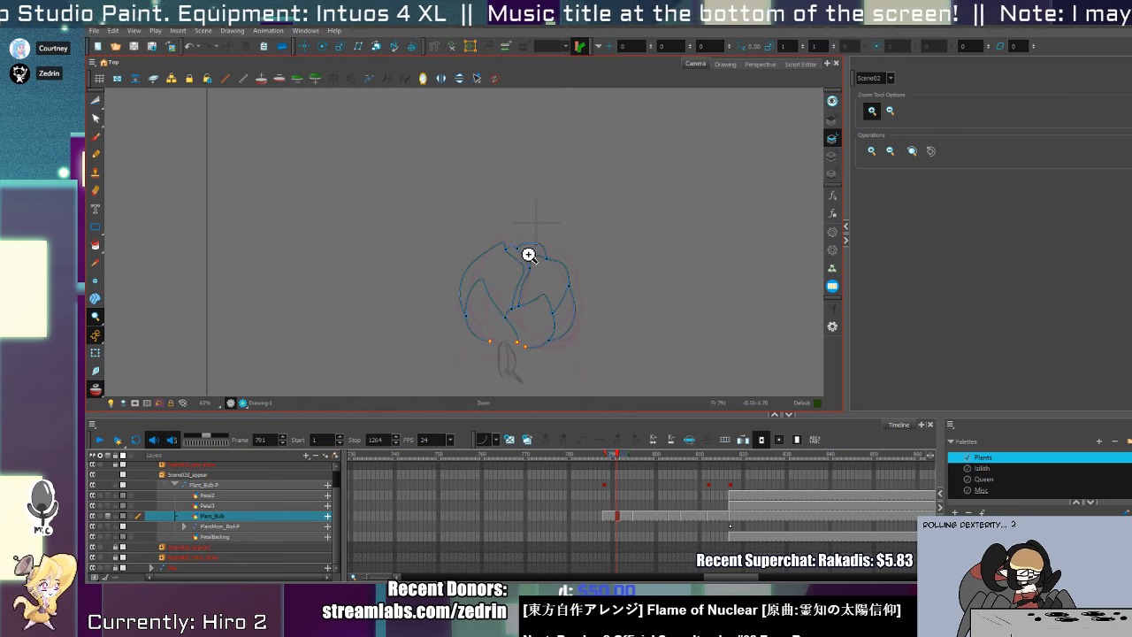
- Delete the front left and front right petal outlines at frame 791 and compare the drawing with the following frames
key(alt+s)
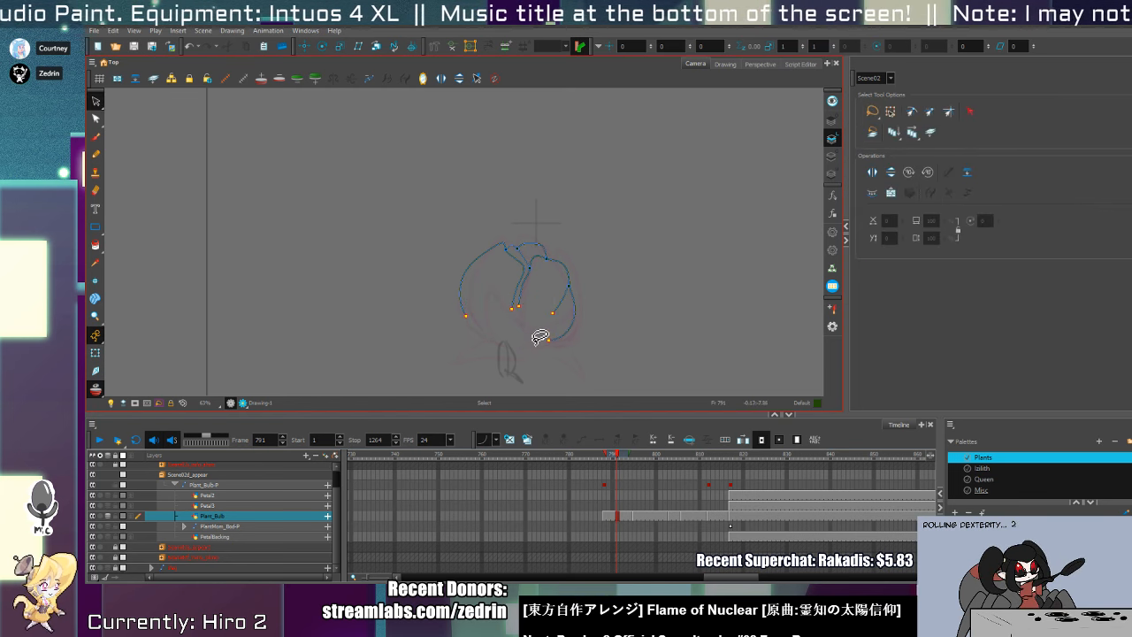
key(period)
key(period)
key(period)
key(period)
key(period)
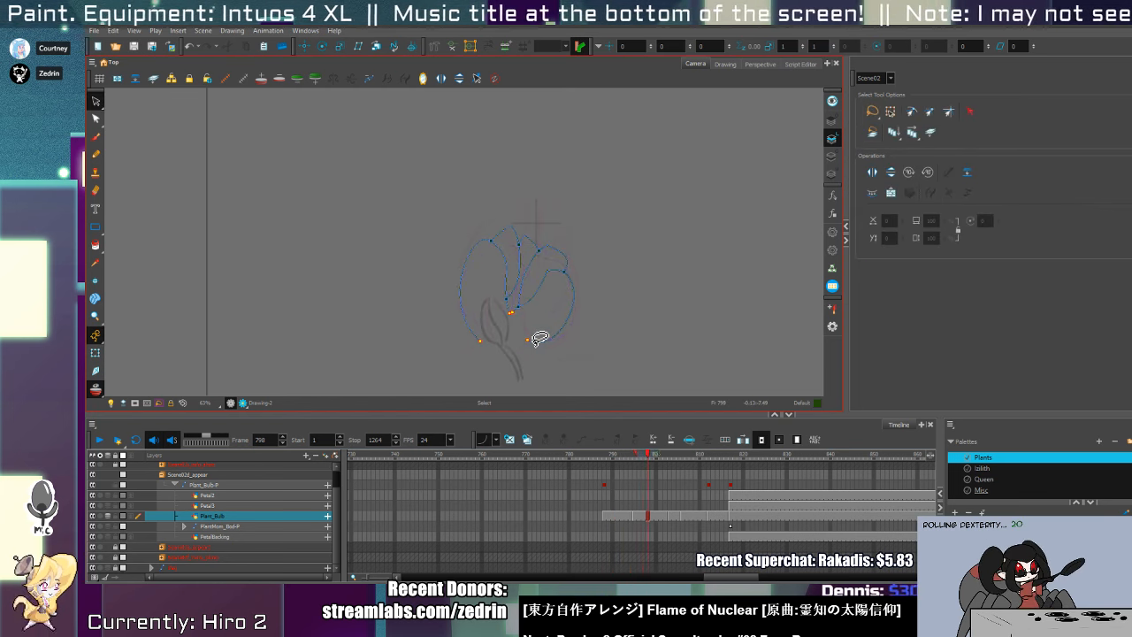
key(period)
key(period)
key(comma)
key(comma)
key(comma)
key(comma)
key(comma)
key(comma)
key(comma)
key(comma)
key(comma)
key(comma)
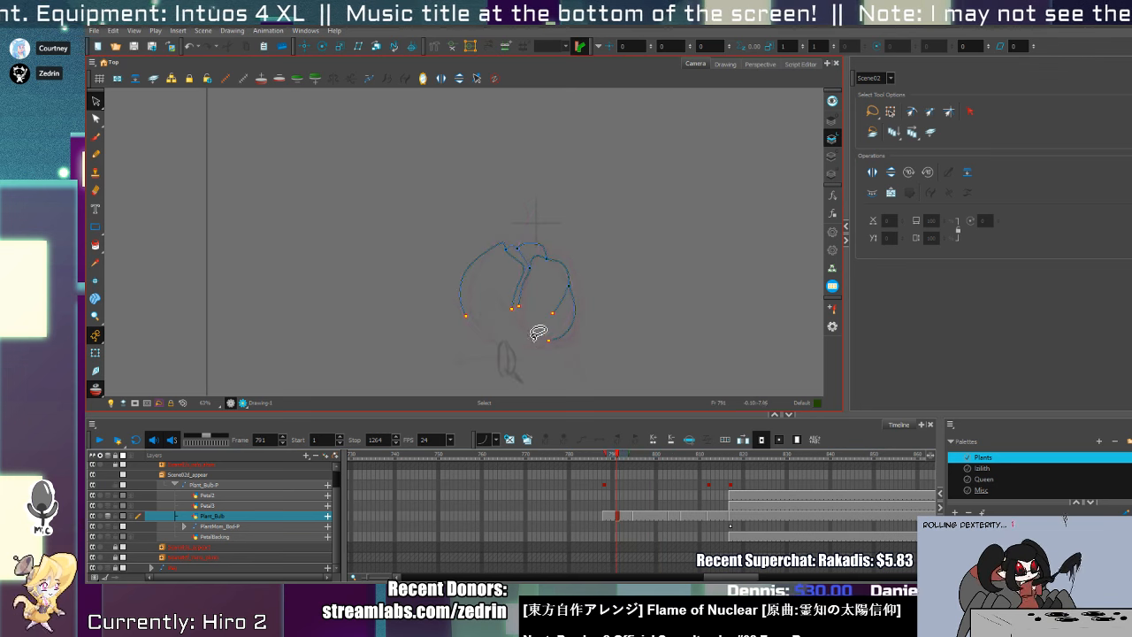
- Draw new front left and front right petals at frame 791 on the Overlay art layer with the Pencil
key(alt+slash)
click(829, 120)
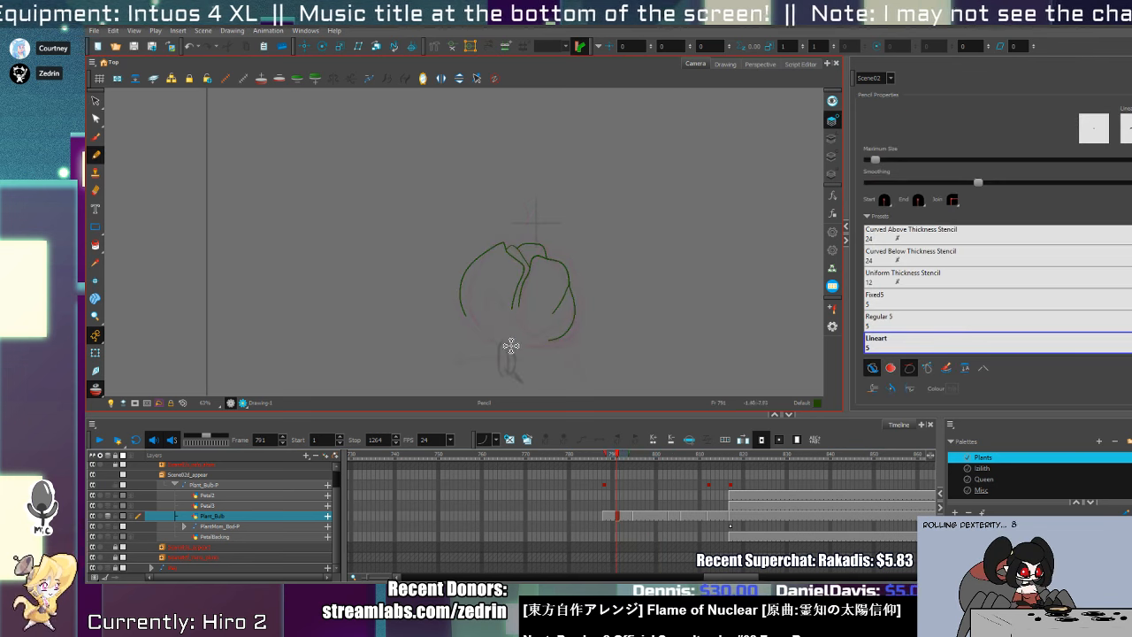
mouse_move(501, 343)
mouse_down()
mouse_move(488, 266)
mouse_move(507, 268)
mouse_move(536, 313)
mouse_move(525, 342)
mouse_up()
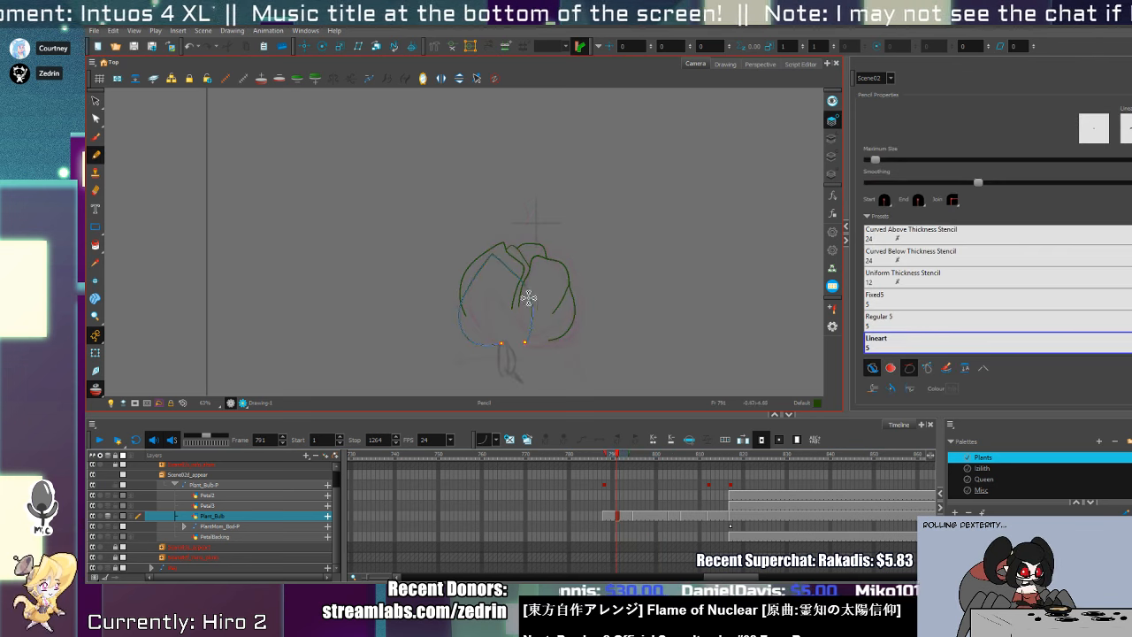
mouse_move(525, 286)
mouse_down()
mouse_move(554, 286)
mouse_move(531, 349)
mouse_move(517, 340)
mouse_move(540, 290)
mouse_move(566, 348)
mouse_move(515, 332)
mouse_up()
key(ctrl+z)
- Adjust the front left petal's lower inner edge at frame 791 with the Contour Editor and trim its loose end
key(alt+q)
key(2)
key(2)
click(528, 344)
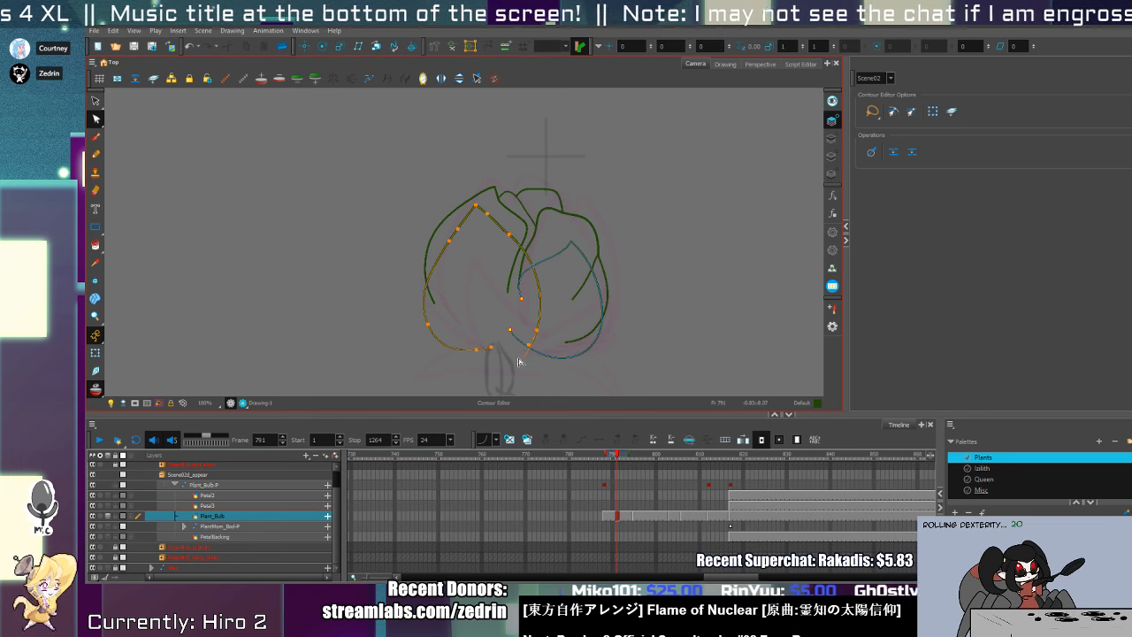
key(alt+t)
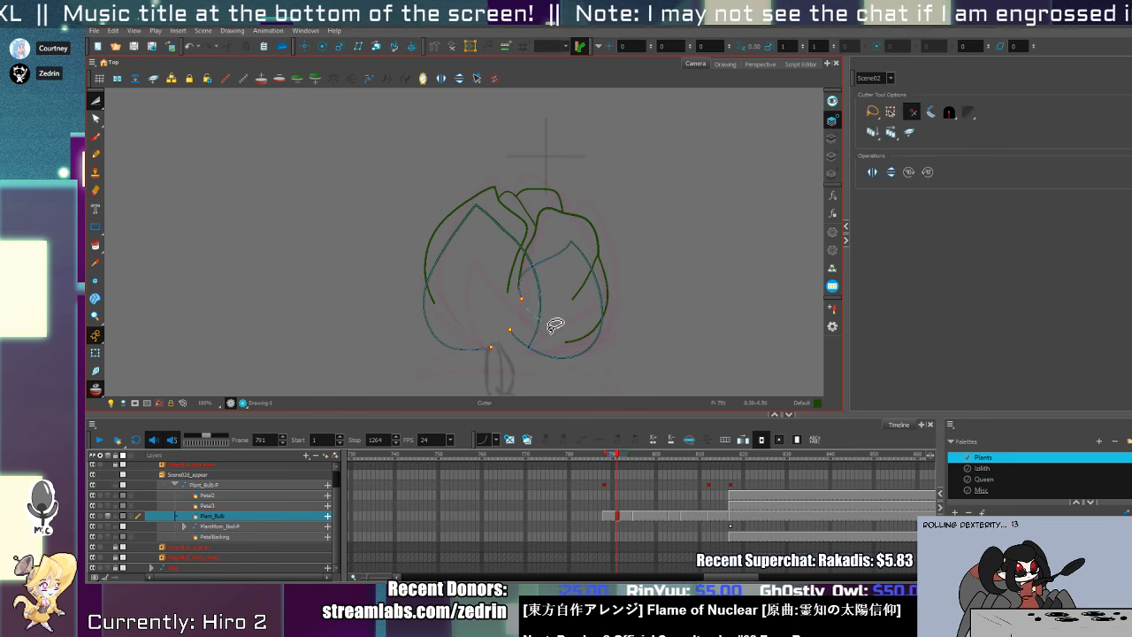
- Extend the front left petal's base to the right petal at frame 791, tidy its outline and overlaps, and go to frame 795
key(alt+slash)
drag(491, 346, 554, 326)
key(alt+s)
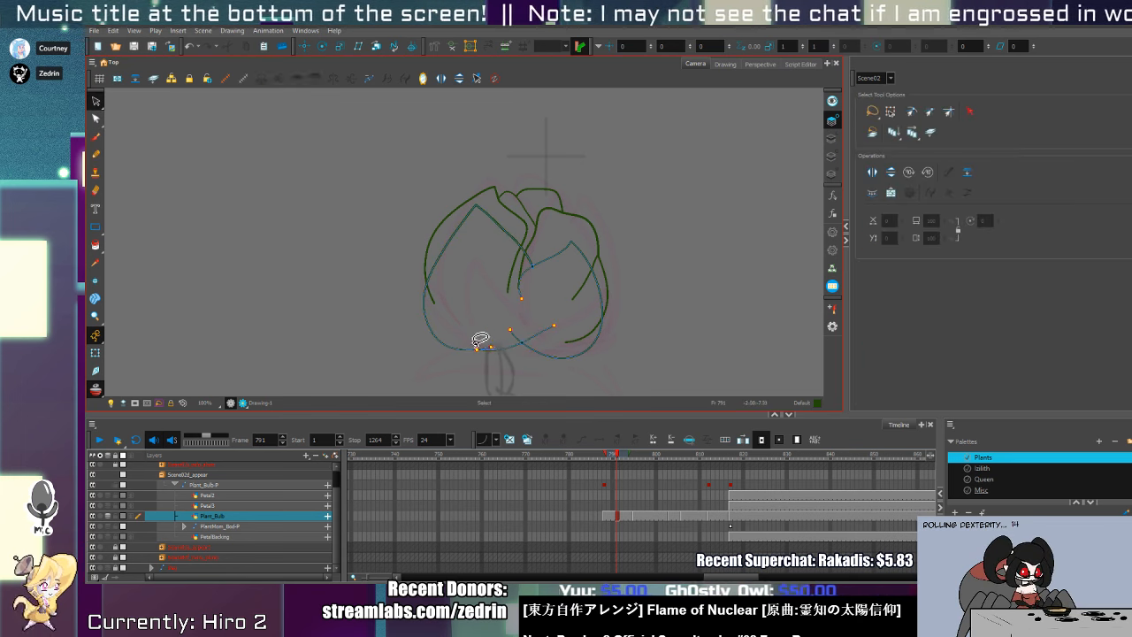
click(474, 348)
key(alt+t)
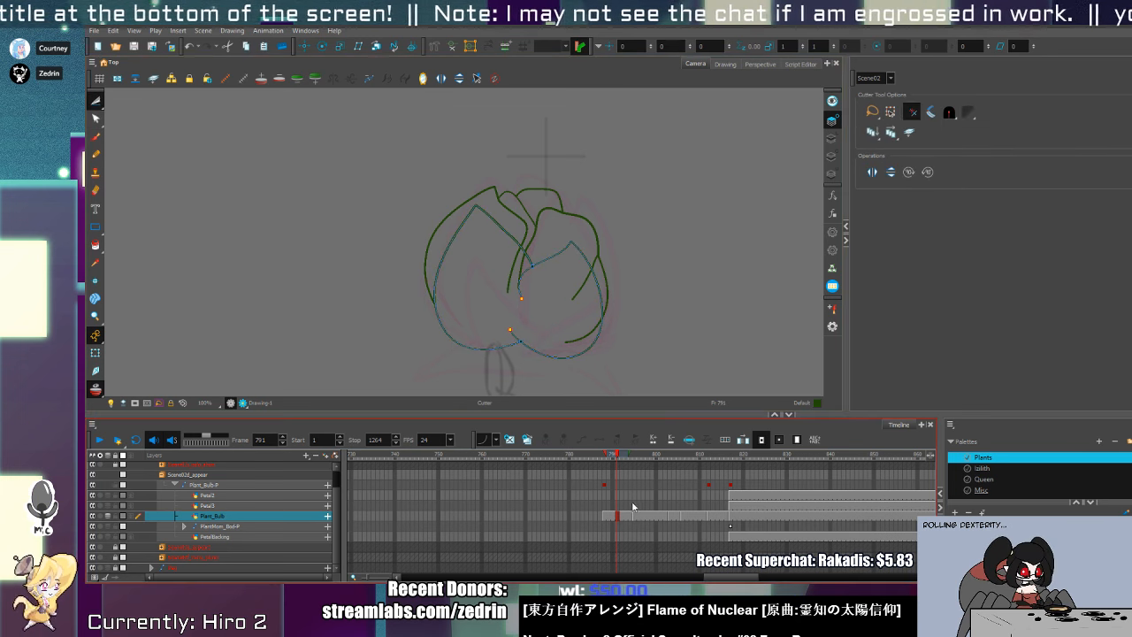
click(634, 525)
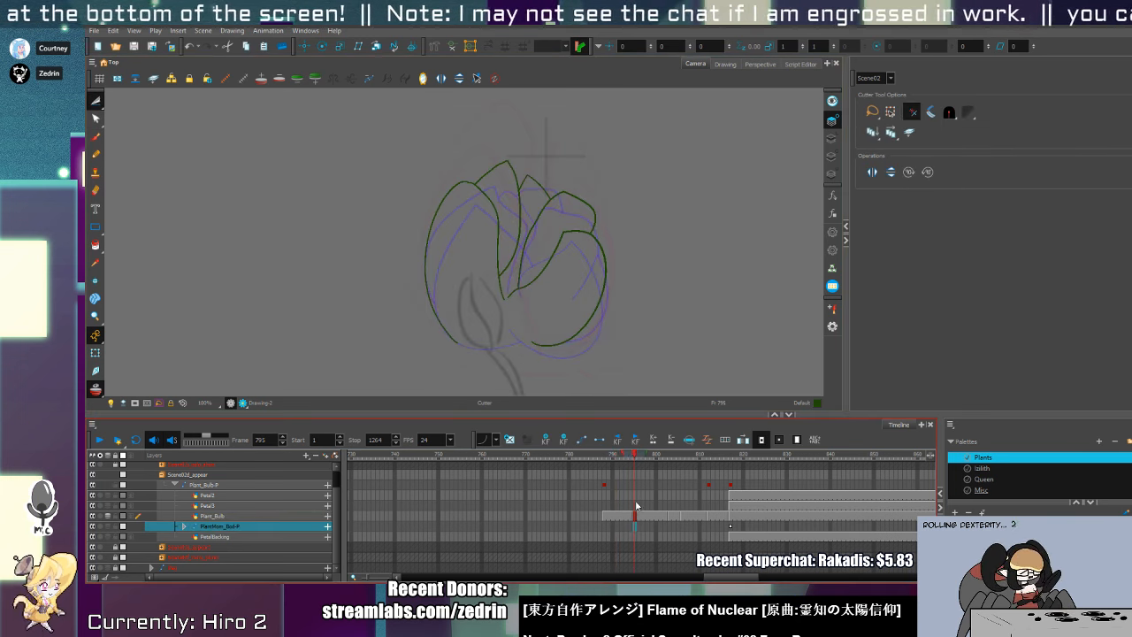
- Draw the front left and front right petals at frame 795 with the Pencil and clean up where their bases meet
key(alt+slash)
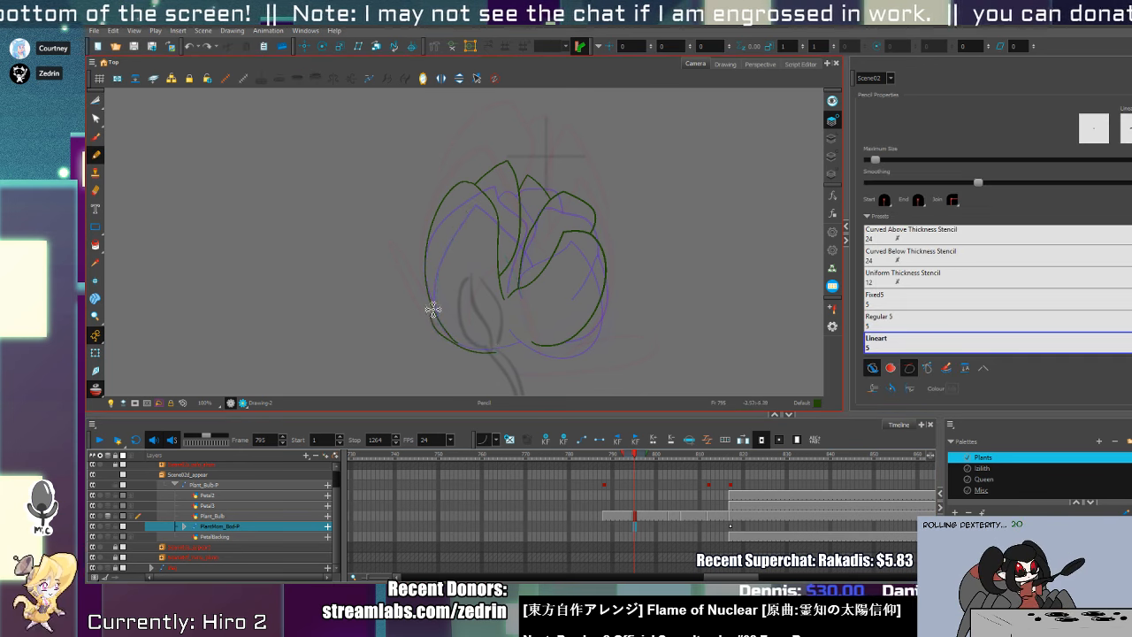
mouse_move(433, 309)
mouse_down()
mouse_move(508, 260)
mouse_move(526, 315)
mouse_move(605, 322)
mouse_move(557, 352)
mouse_move(497, 354)
mouse_up()
key(alt+q)
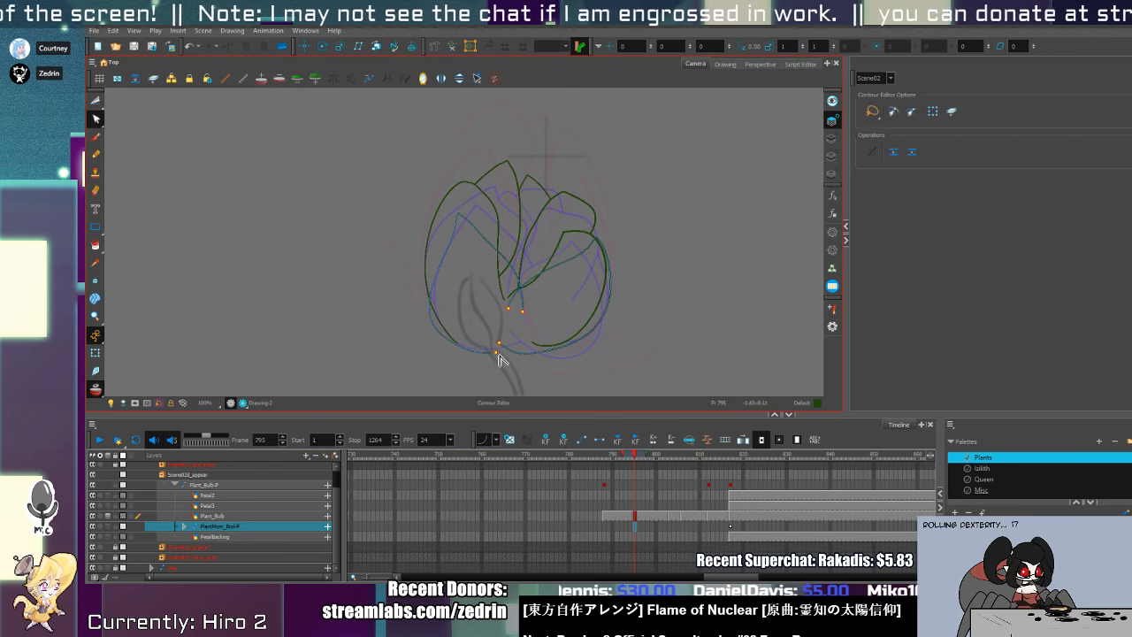
click(494, 353)
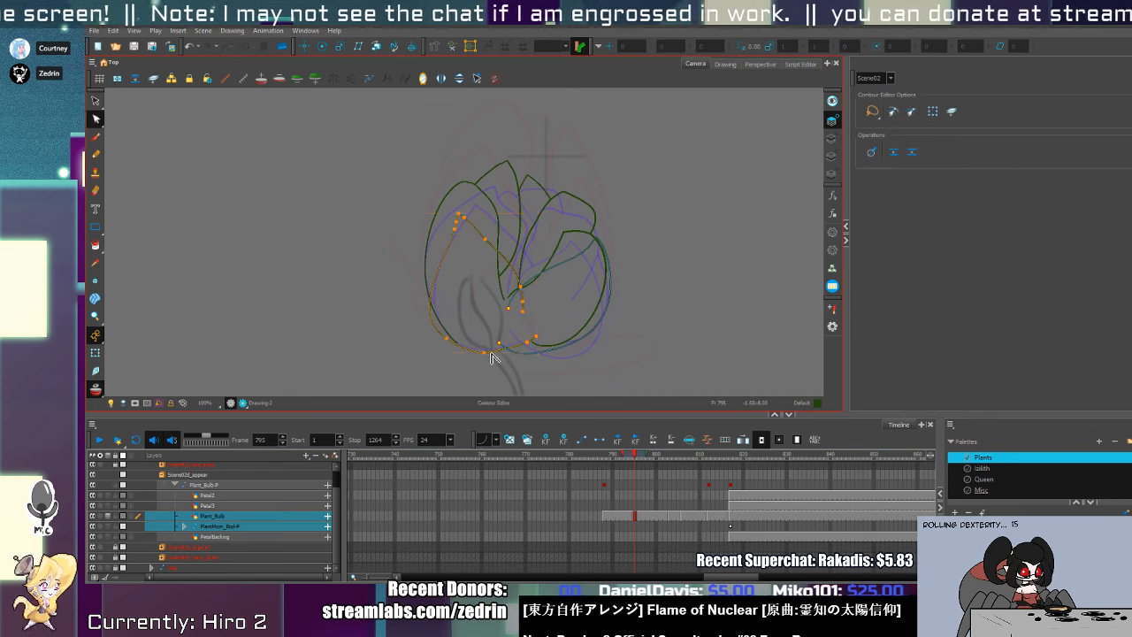
key(alt+t)
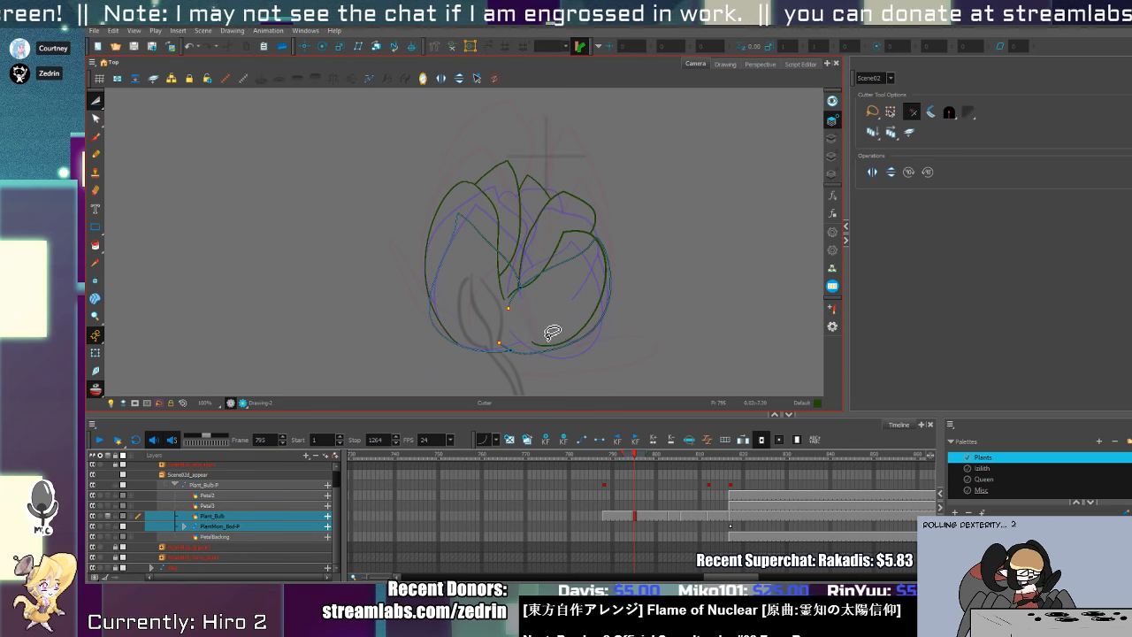
- Draw the opening front left and front right petals at frame 804 with the Pencil on the Overlay art layer
key(alt+slash)
key(period)
key(period)
key(period)
key(period)
key(period)
key(period)
key(period)
key(period)
key(period)
key(period)
key(period)
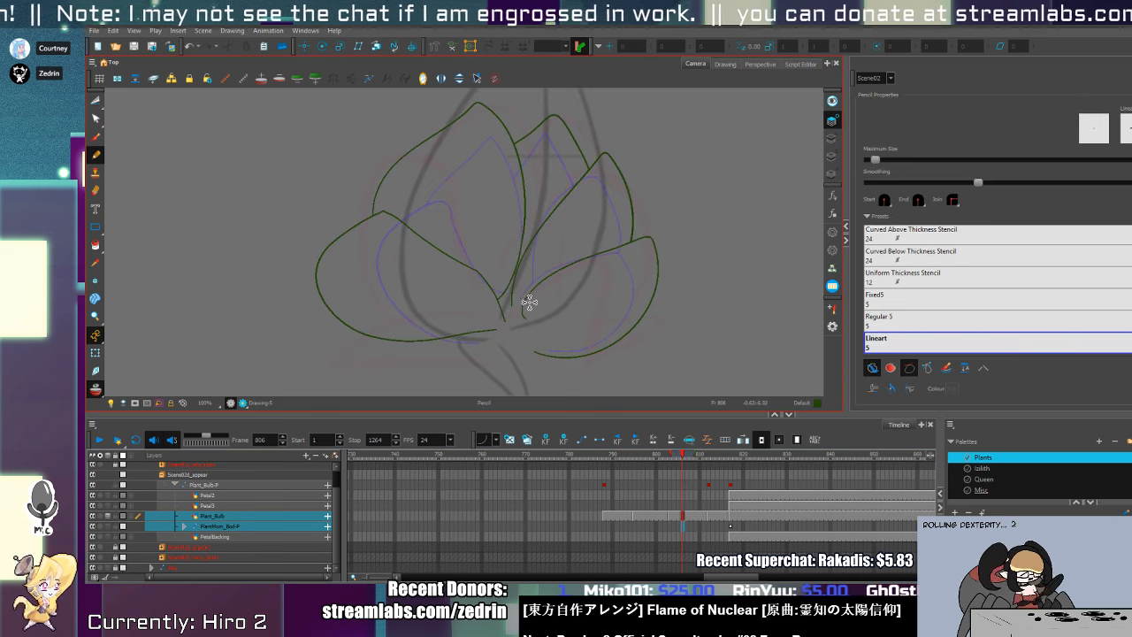
key(comma)
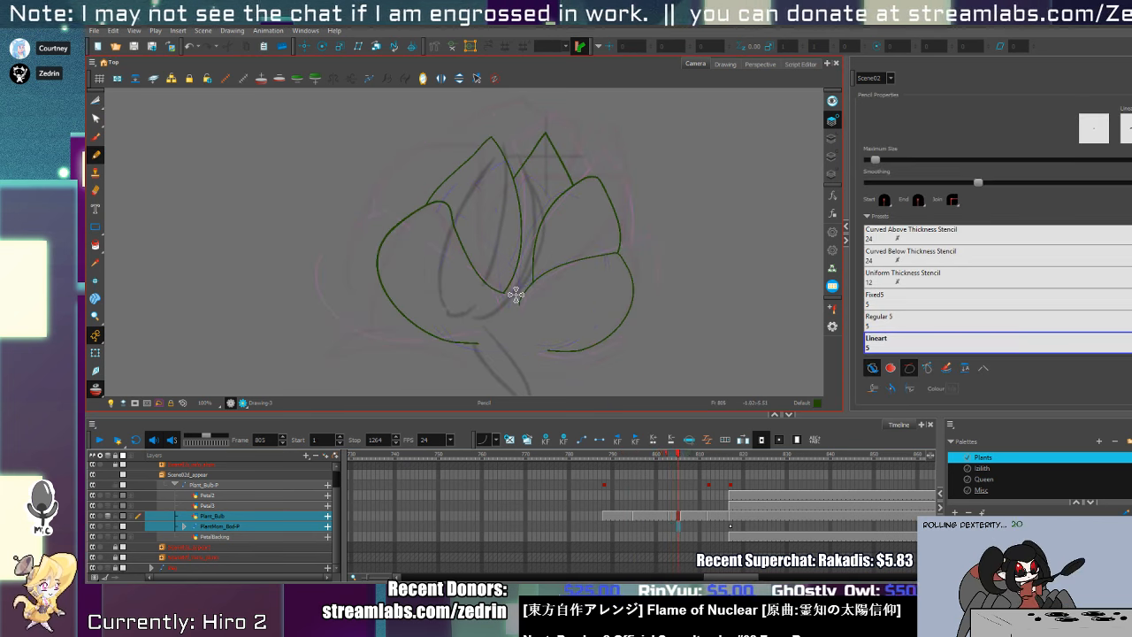
mouse_move(466, 299)
mouse_down()
mouse_move(386, 308)
mouse_move(456, 355)
mouse_move(609, 304)
mouse_move(655, 314)
mouse_move(549, 358)
mouse_move(559, 318)
mouse_move(651, 282)
mouse_move(640, 332)
mouse_move(505, 352)
mouse_up()
key(ctrl+z)
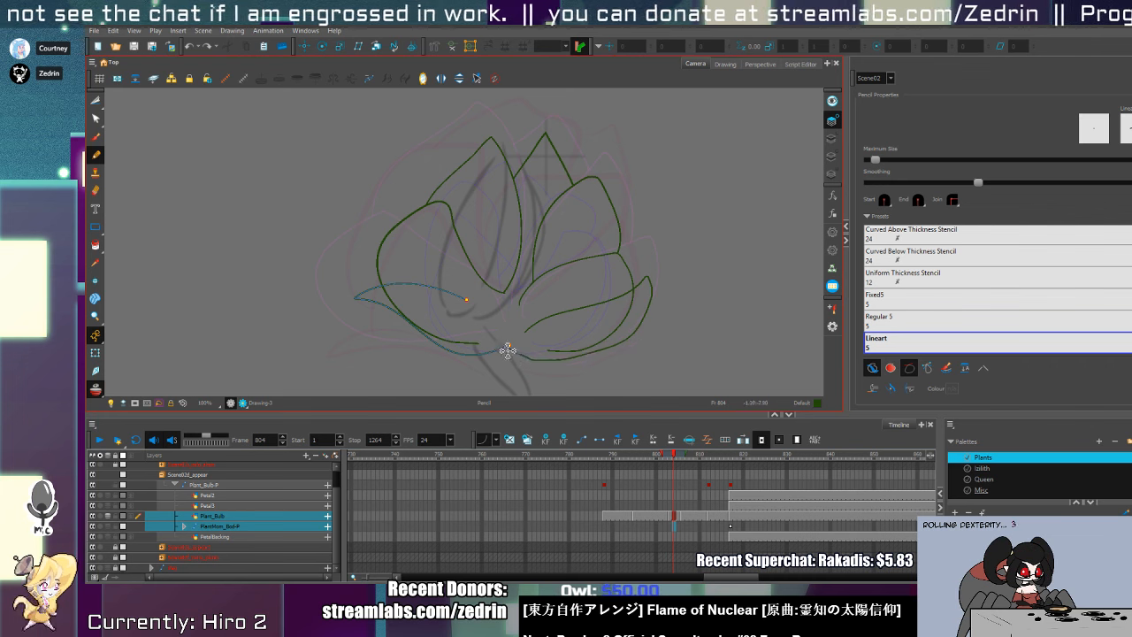
- Join the two front petals' upper and lower edges at their shared base at frame 804
key(alt+s)
key(ctrl+a)
key(alt+/)
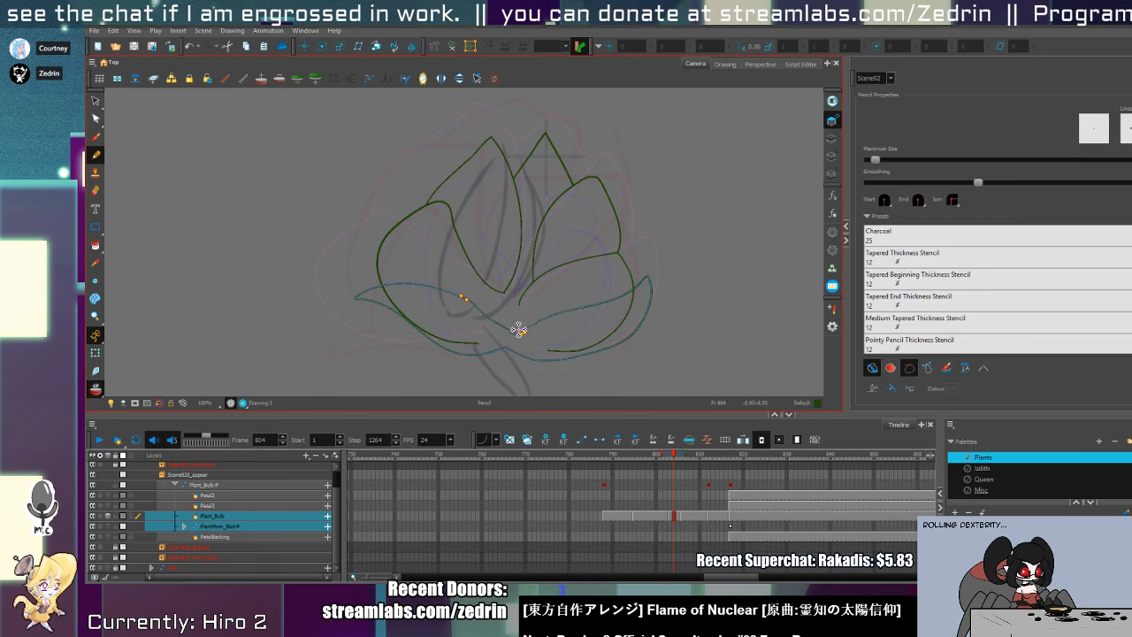
key(alt+s)
key(alt+q)
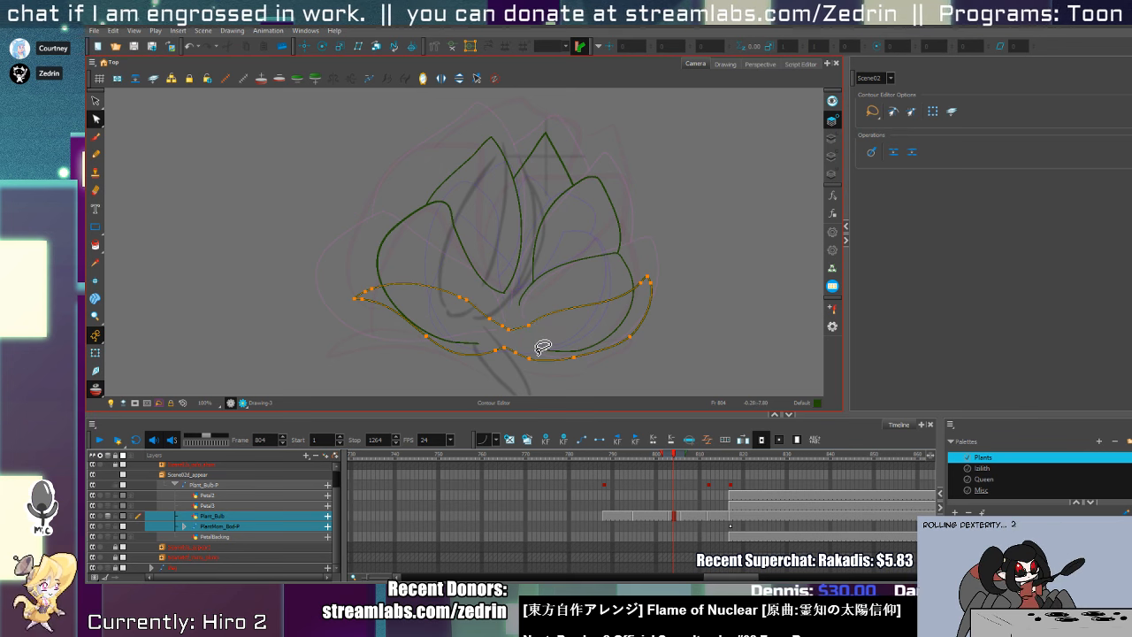
- Draw wider, flatter front left and front right petals at frame 807 and join their outlines at the base
key(alt+/)
key(period)
key(period)
key(period)
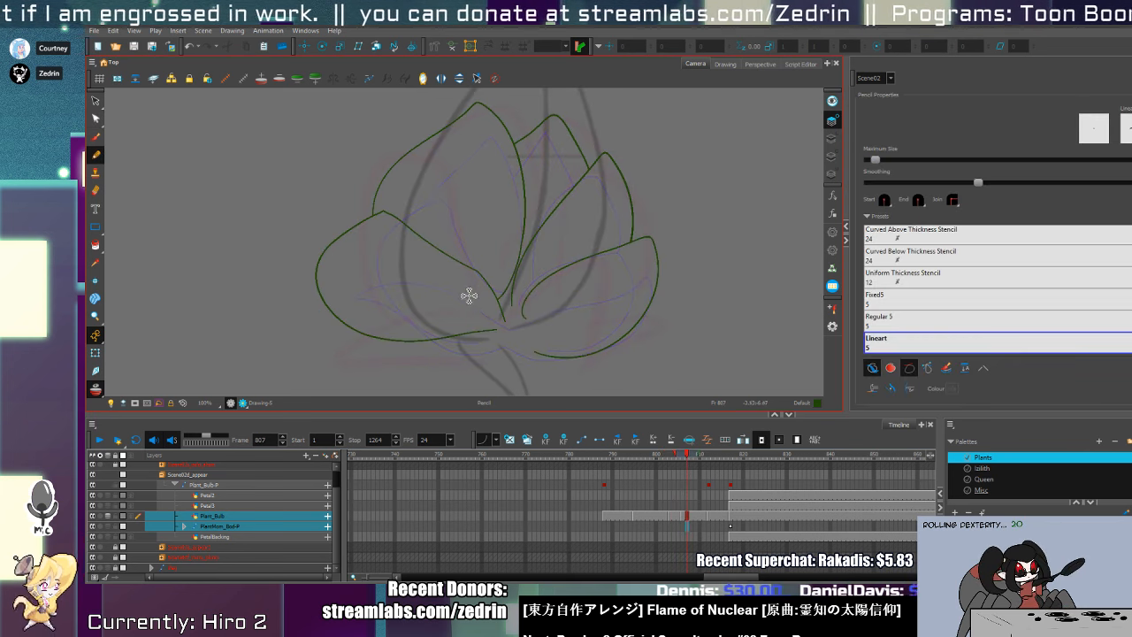
mouse_move(473, 330)
mouse_down()
mouse_move(354, 313)
mouse_move(330, 298)
mouse_move(395, 303)
mouse_move(315, 322)
mouse_move(485, 354)
mouse_move(682, 342)
mouse_move(538, 331)
mouse_move(498, 339)
mouse_move(515, 324)
mouse_move(627, 315)
mouse_up()
key(ctrl+z)
key(alt+s)
key(alt+q)
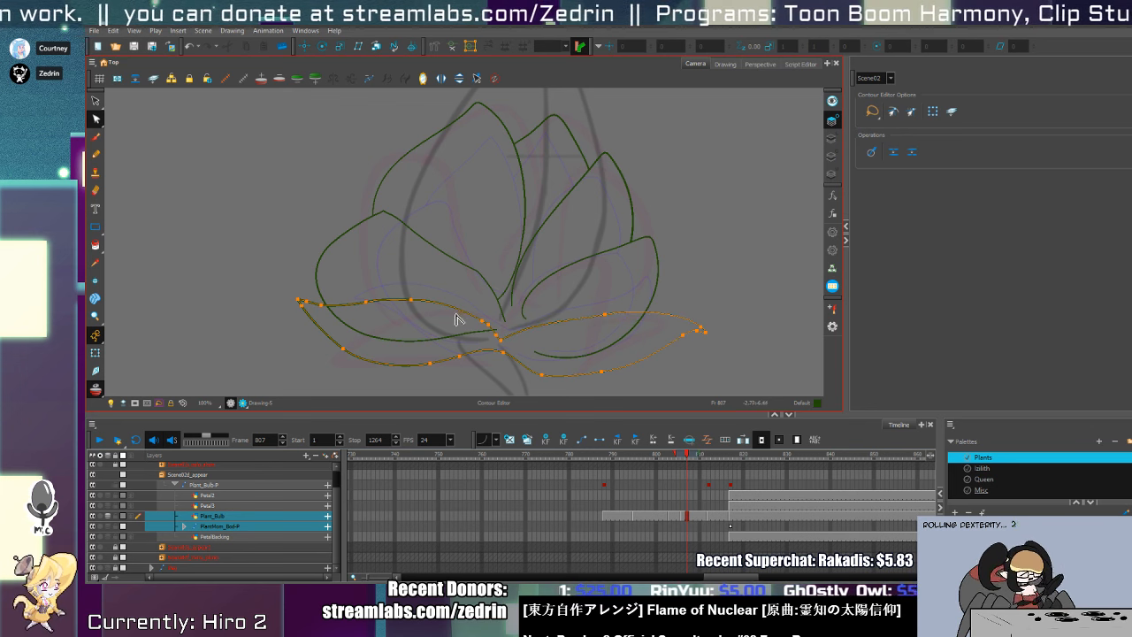
key(Escape)
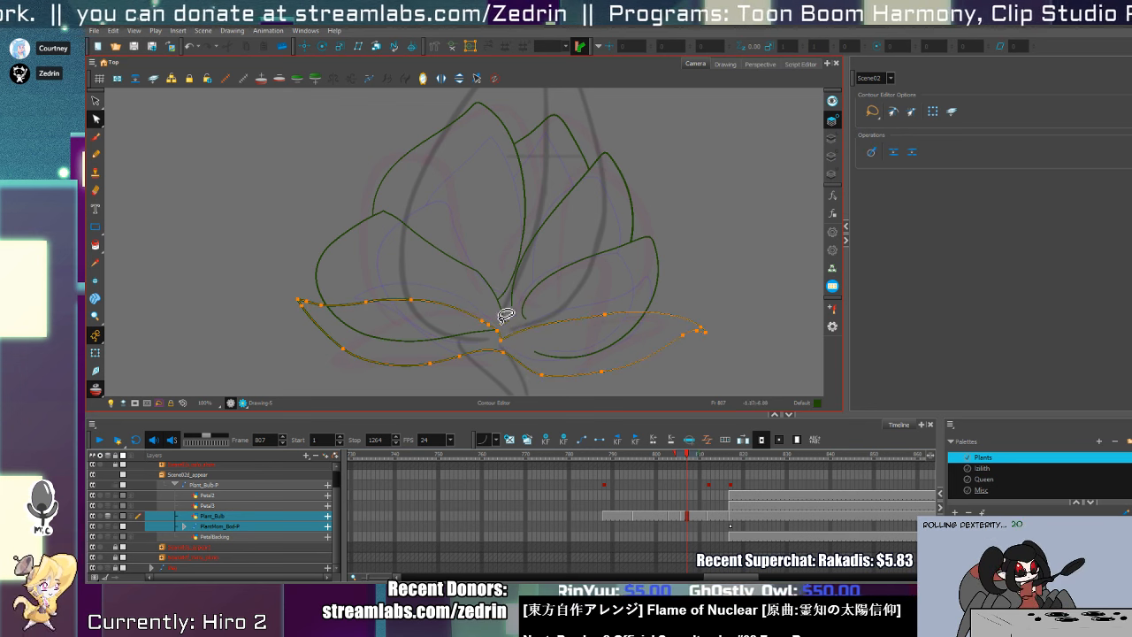
- Draw the nearly flat front left and front right petals at frame 812 of Plant_Bulb with the Pencil
key(alt+/)
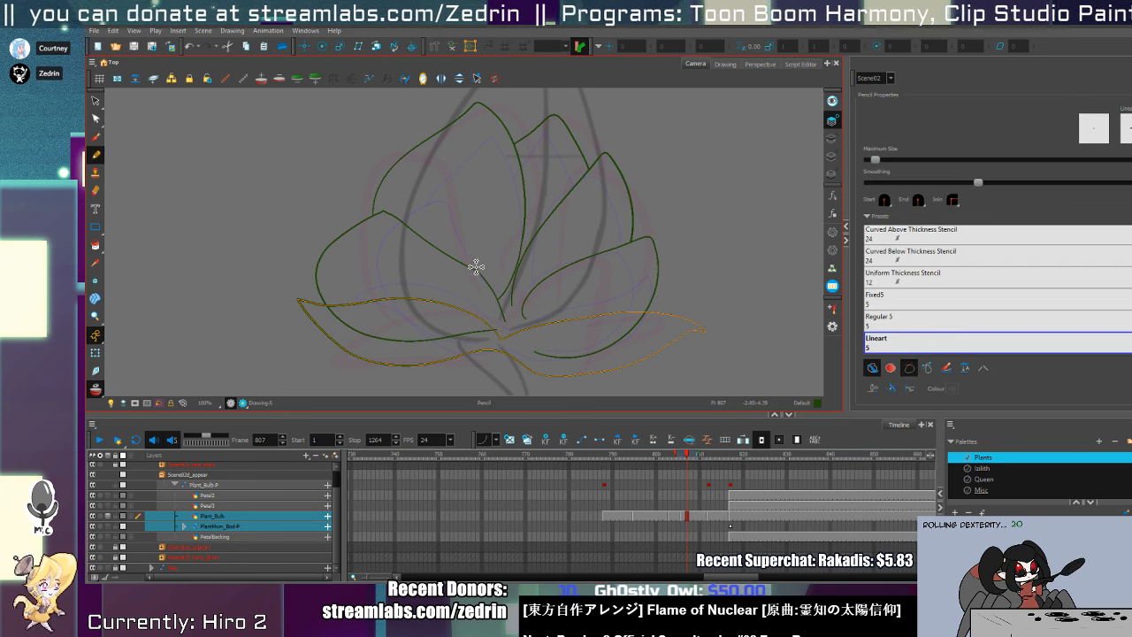
click(708, 518)
key(space)
drag(439, 324, 548, 289)
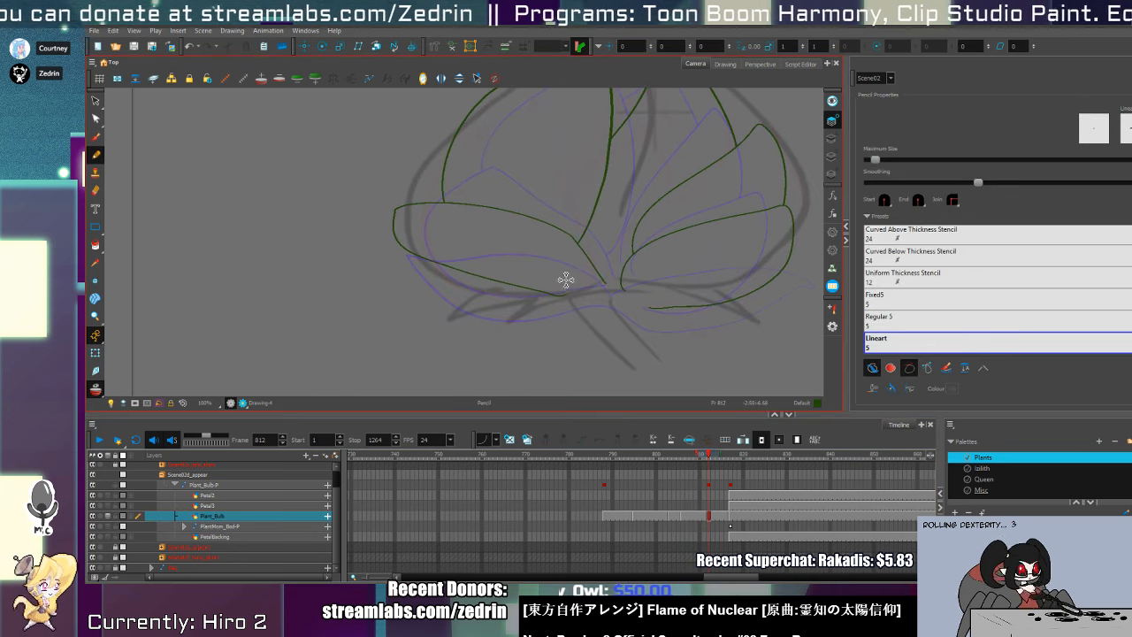
mouse_move(623, 285)
mouse_down()
mouse_move(531, 261)
mouse_move(394, 285)
mouse_move(459, 317)
mouse_move(619, 304)
mouse_move(551, 265)
mouse_move(371, 298)
mouse_move(529, 328)
mouse_move(813, 309)
mouse_up()
key(ctrl+z)
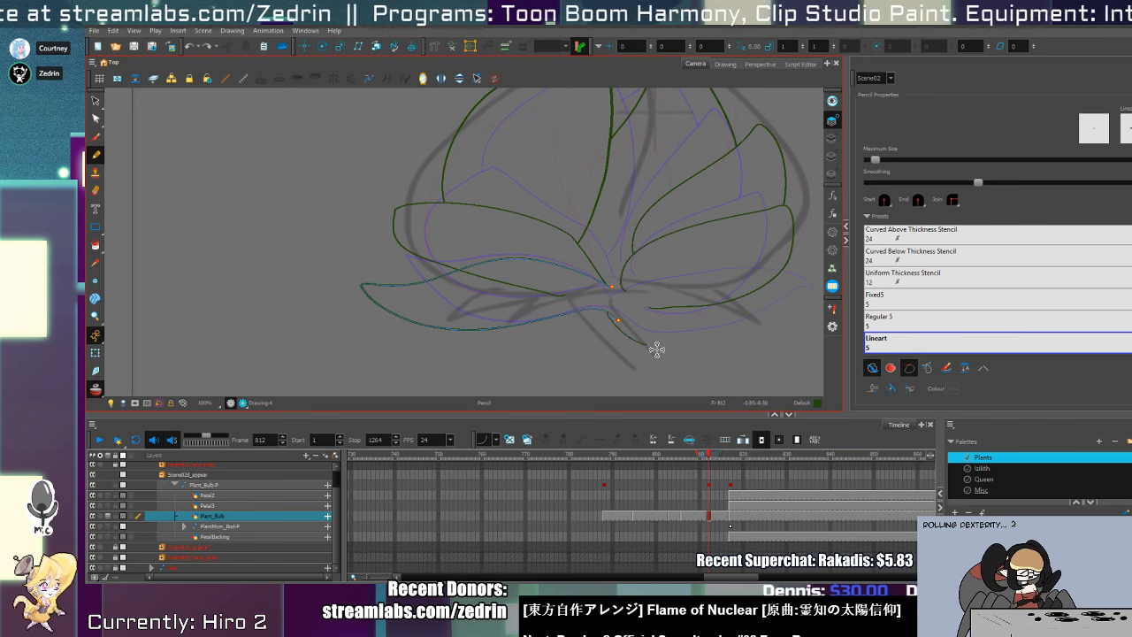
drag(685, 304, 627, 339)
key(ctrl+z)
mouse_move(553, 336)
mouse_down()
mouse_move(764, 361)
mouse_move(765, 326)
mouse_up()
- Trim the loose ends where the two front petals meet at frame 812 and close the gap between their edges
key(alt+t)
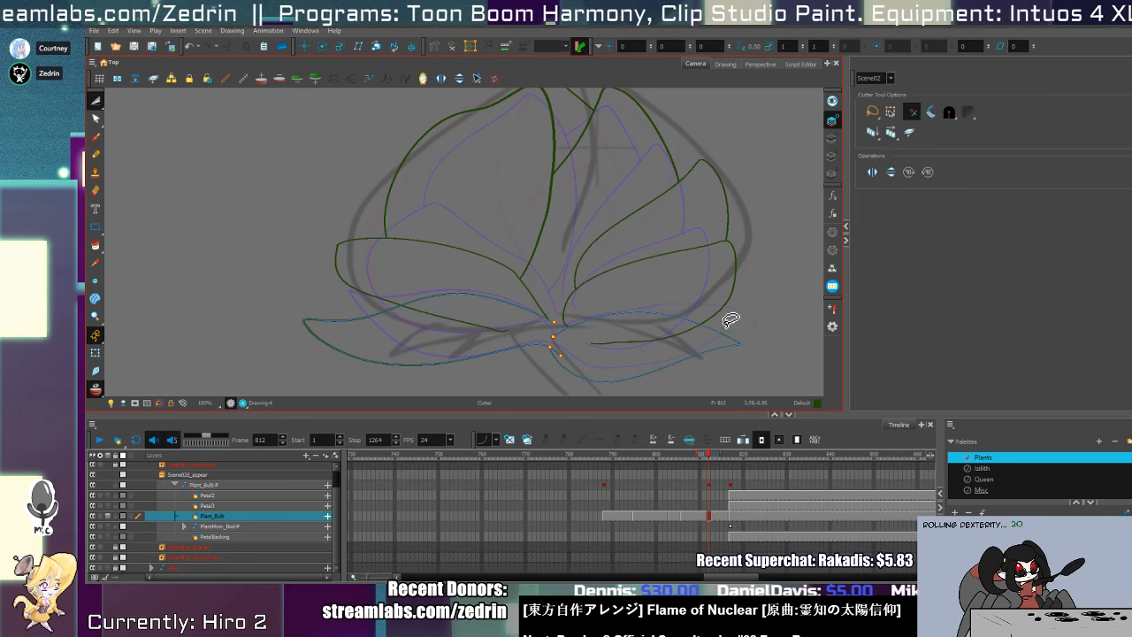
key(alt+s)
mouse_move(721, 284)
mouse_down()
mouse_move(556, 399)
mouse_move(626, 363)
mouse_up()
key(alt+q)
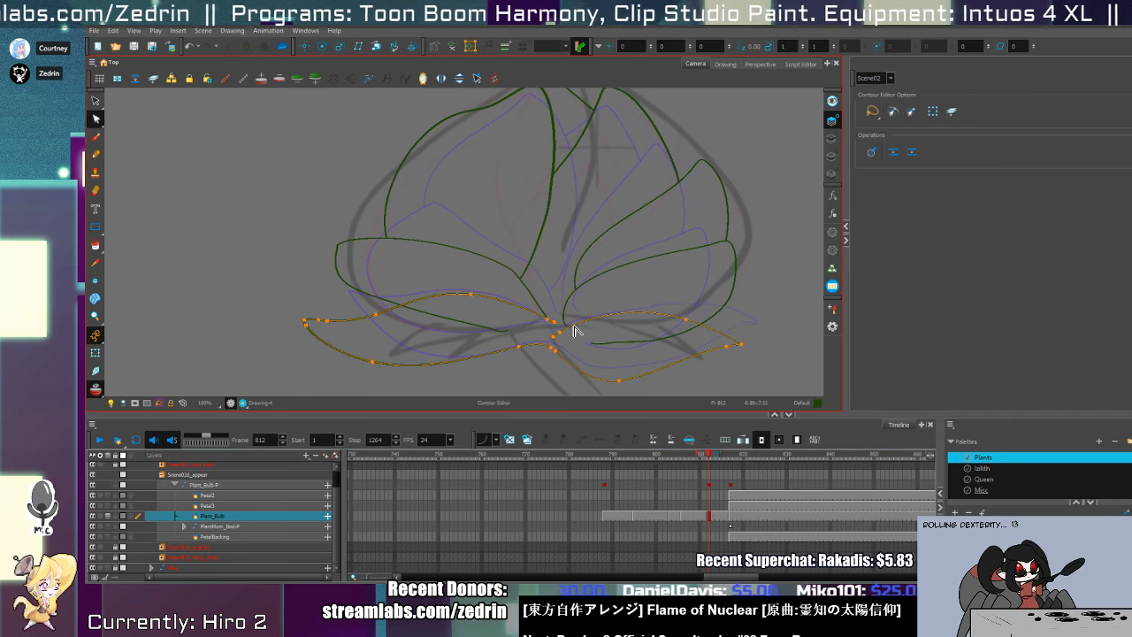
key(alt+s)
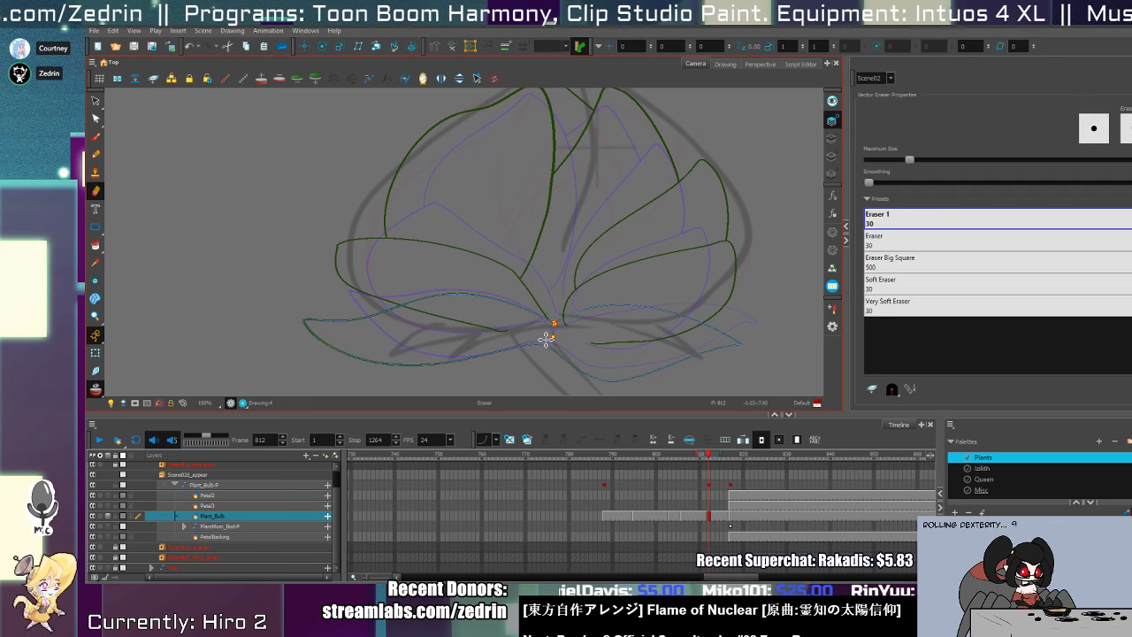
click(553, 330)
mouse_move(581, 309)
mouse_down()
mouse_move(556, 318)
mouse_move(581, 327)
mouse_up()
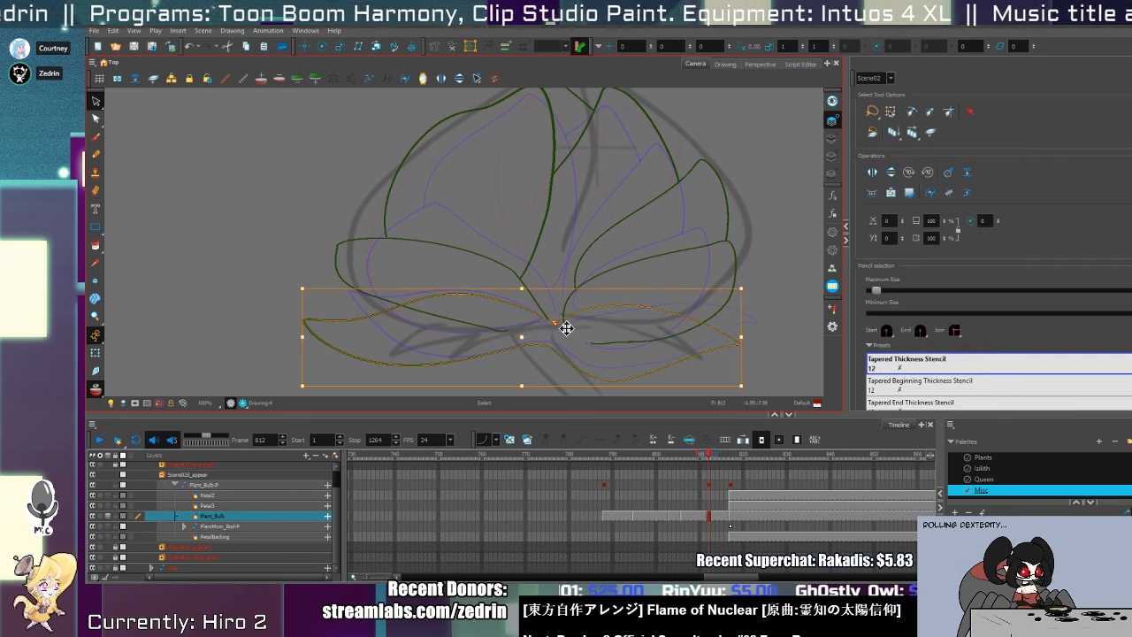
- Extend the front left petal's upper edge across the right petal's at frame 812 and cut off the overhang
key(alt+q)
scroll(559, 324, up, 4)
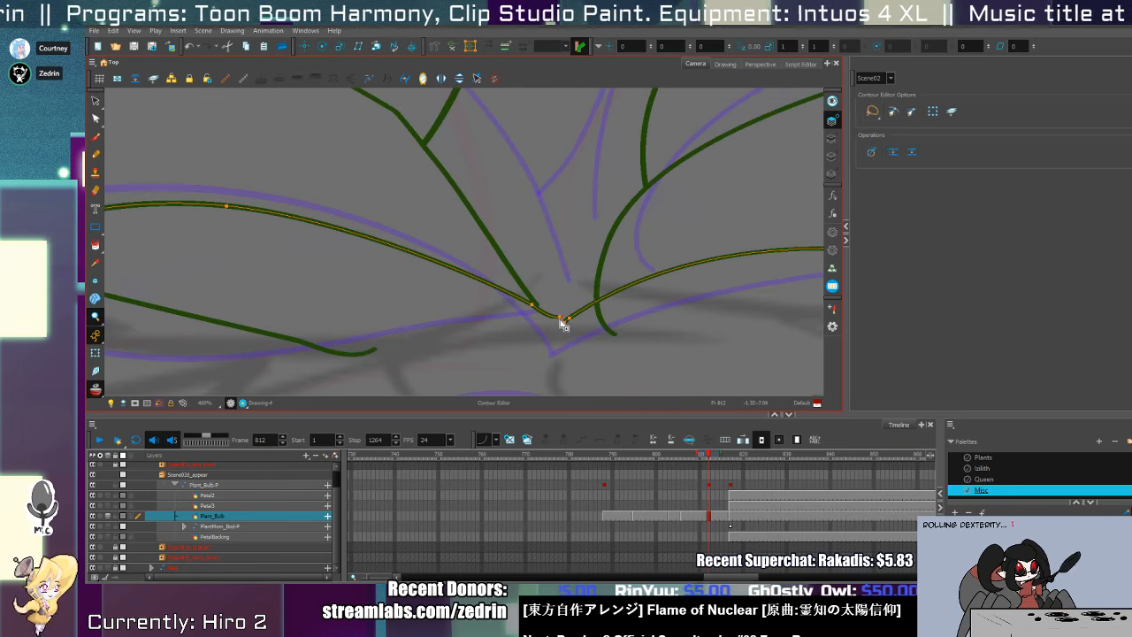
key(alt+s)
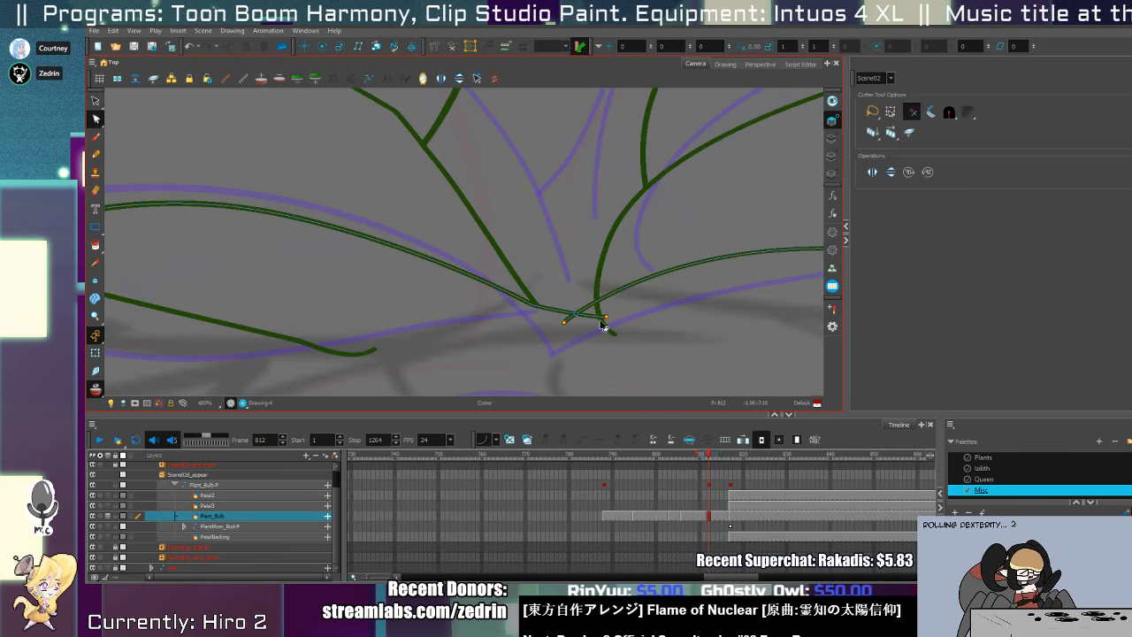
click(598, 315)
key(alt+q)
scroll(605, 319, down, 4)
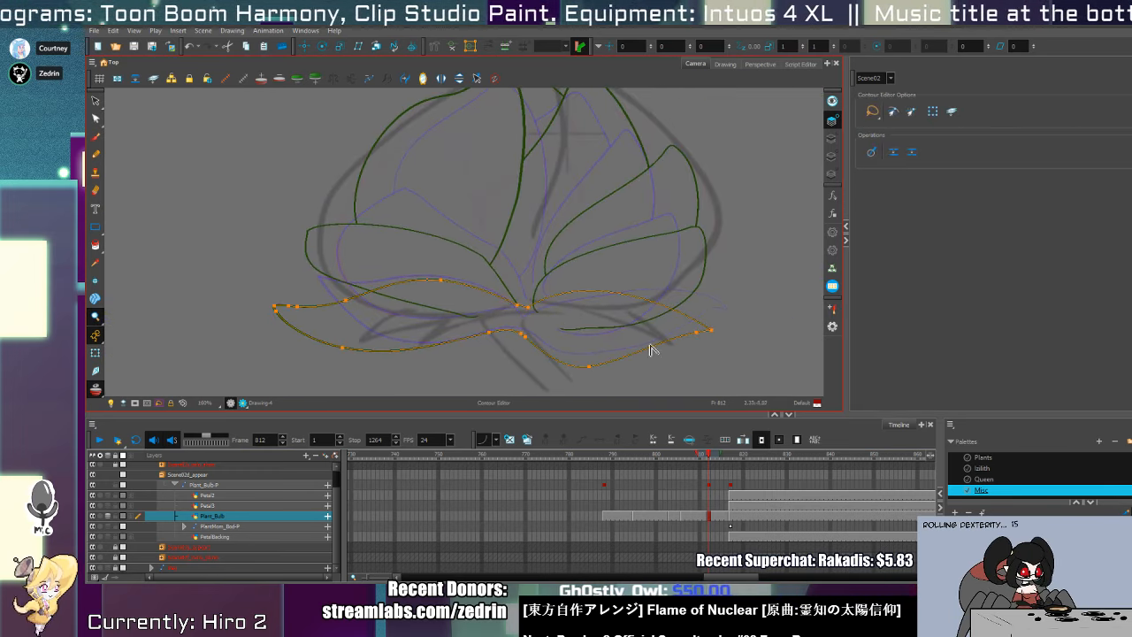
- Reshape both front petals' lower edges at frame 812 with the Contour Editor and pull the left petal's tip inward
drag(589, 365, 620, 365)
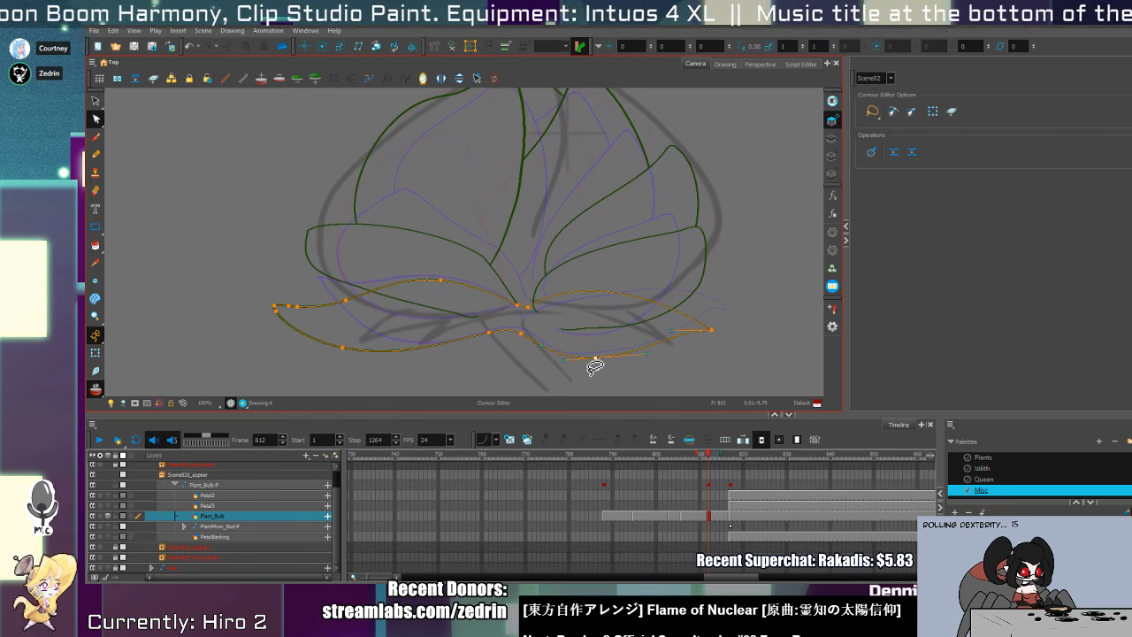
mouse_move(306, 337)
mouse_down()
mouse_move(350, 344)
mouse_move(305, 321)
mouse_move(316, 305)
mouse_up()
drag(349, 345, 368, 344)
click(521, 336)
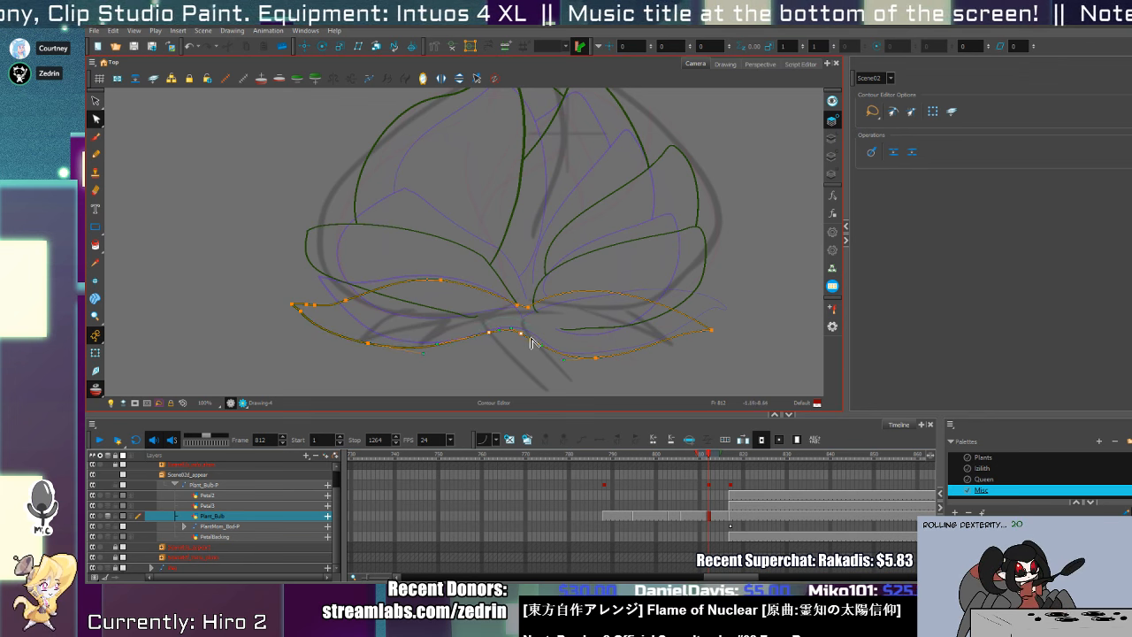
drag(529, 336, 538, 332)
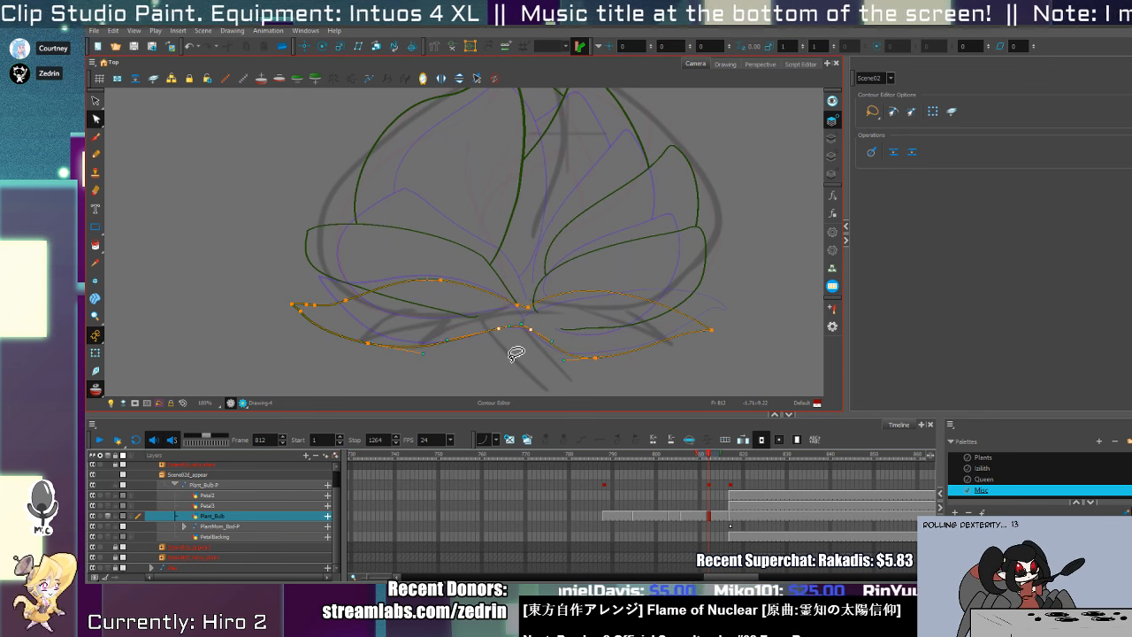
- Lower the front petals' upper junction at frame 812, flatten the right petal's upper edge, and adjust the lower base point
click(528, 308)
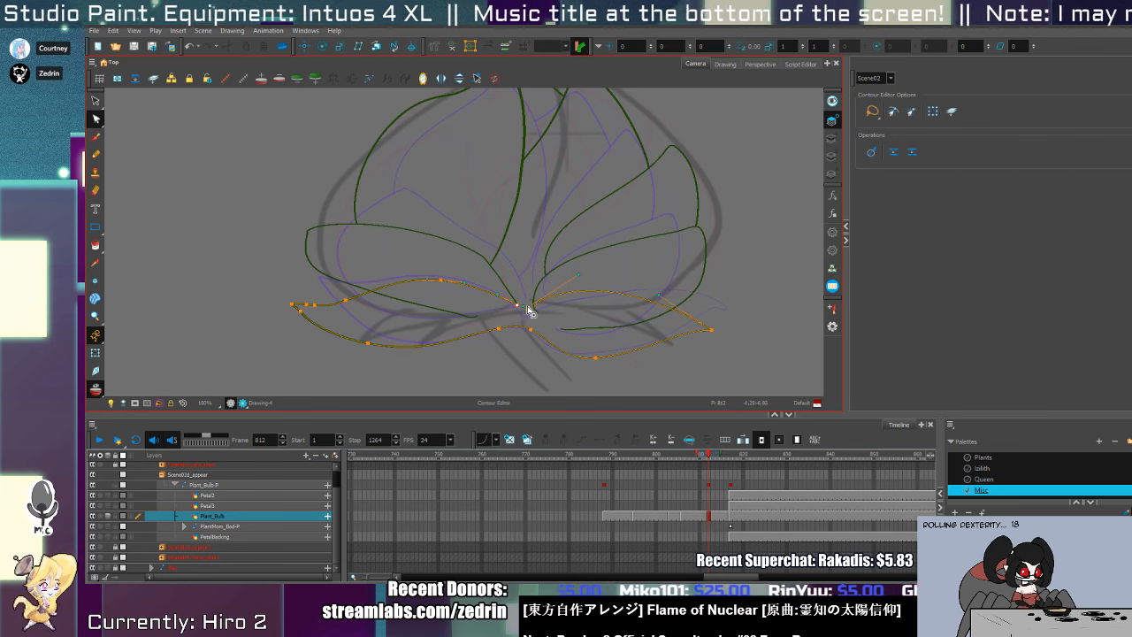
drag(531, 313, 584, 297)
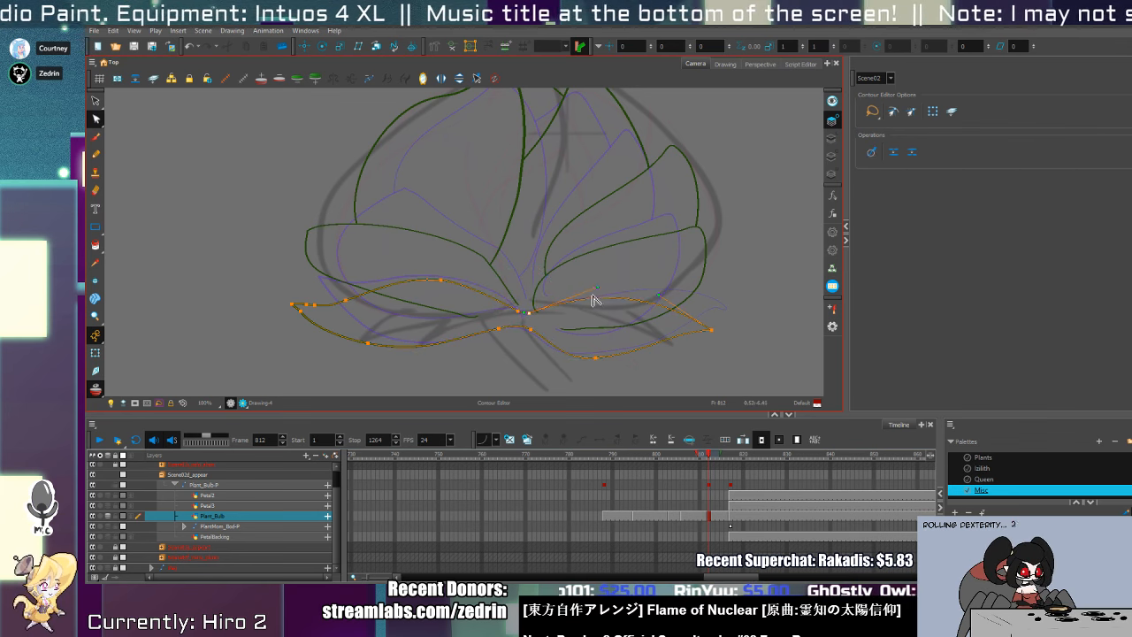
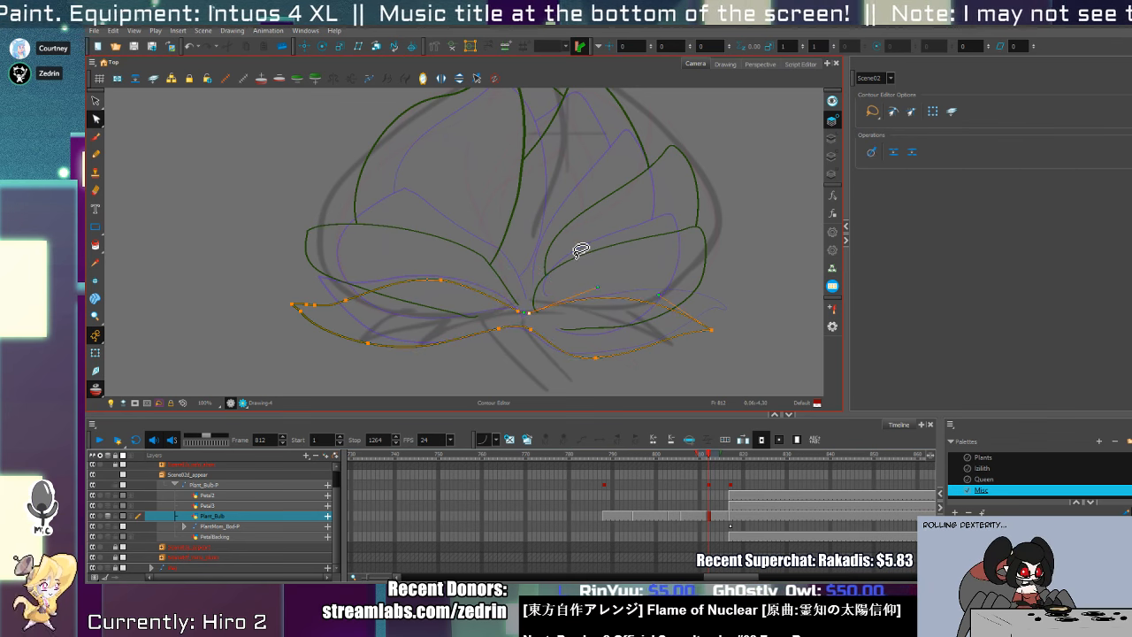
click(530, 329)
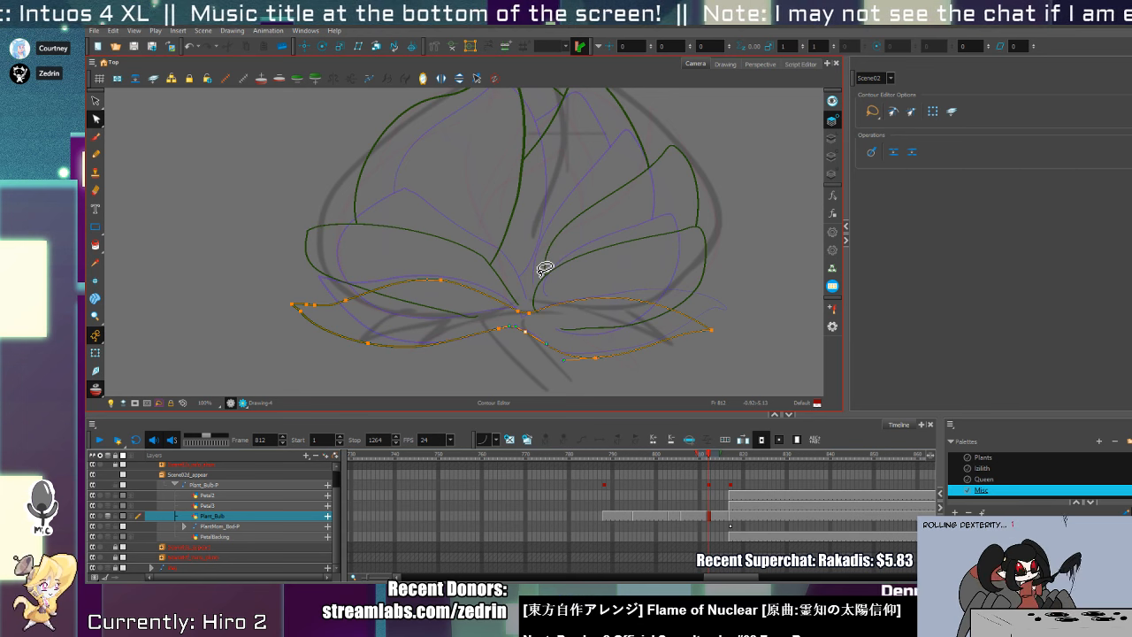
- Draw a base line joining the back left and back right petals at frame 812 on the Line art layer
click(832, 137)
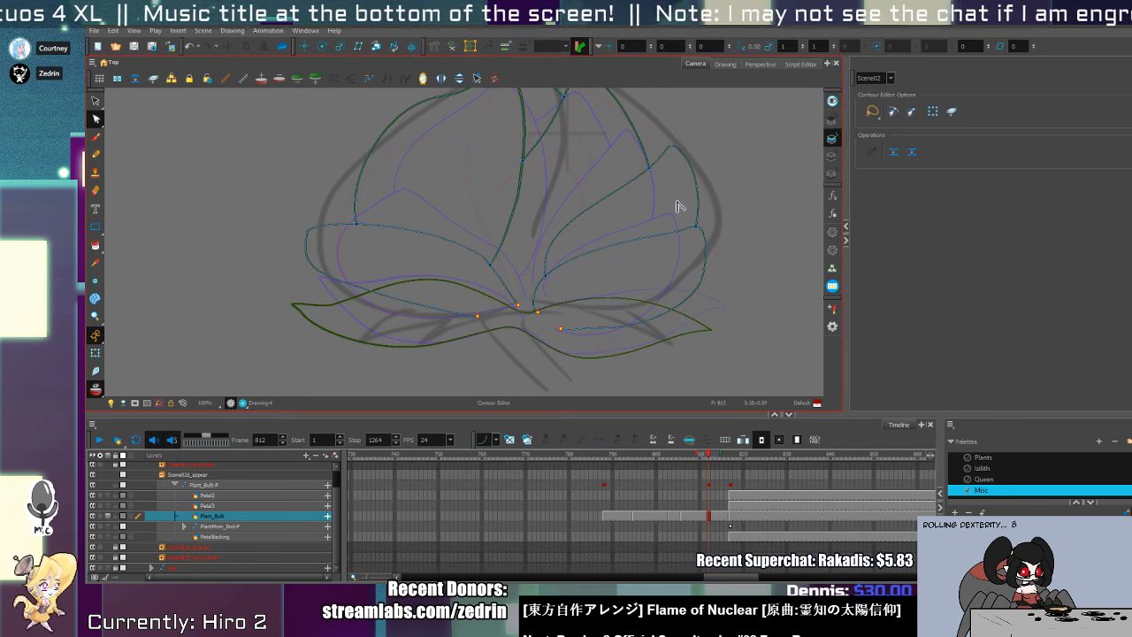
scroll(501, 281, up, 2)
key(alt+slash)
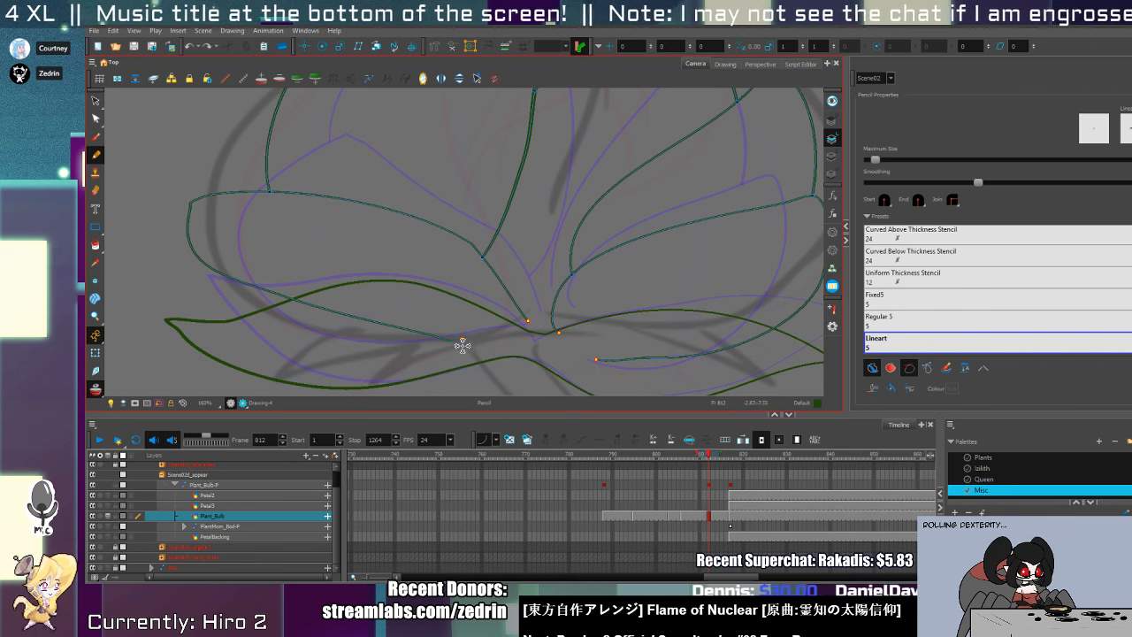
drag(442, 327, 646, 358)
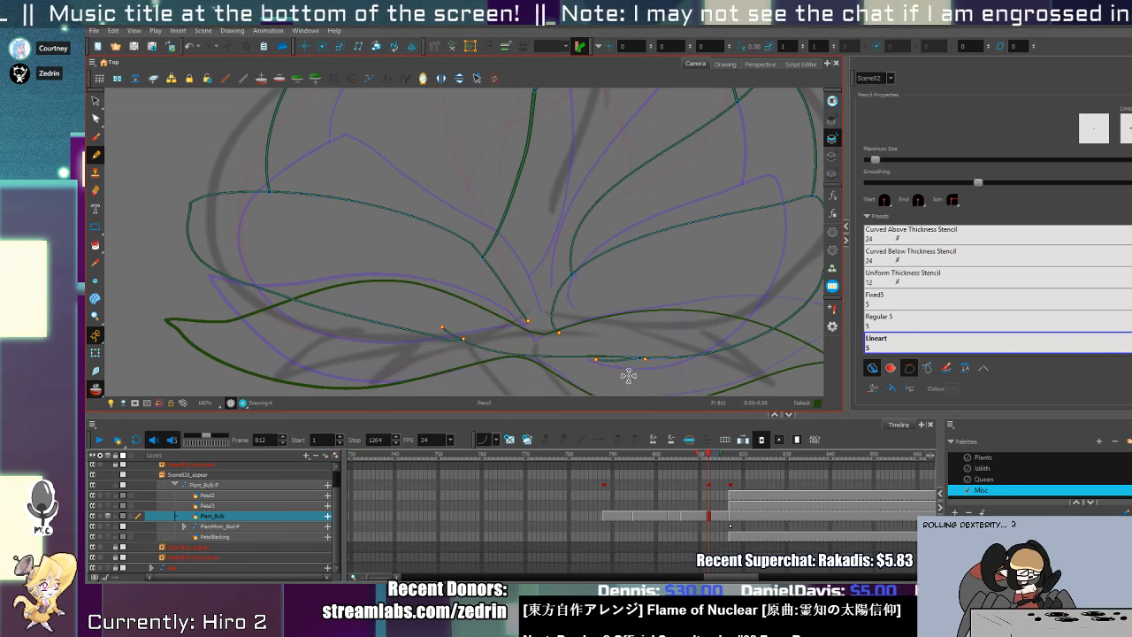
- Trim the overlapping ends of the back petals' joining line at frame 812 and go back to frame 810
key(alt+s)
drag(486, 340, 667, 343)
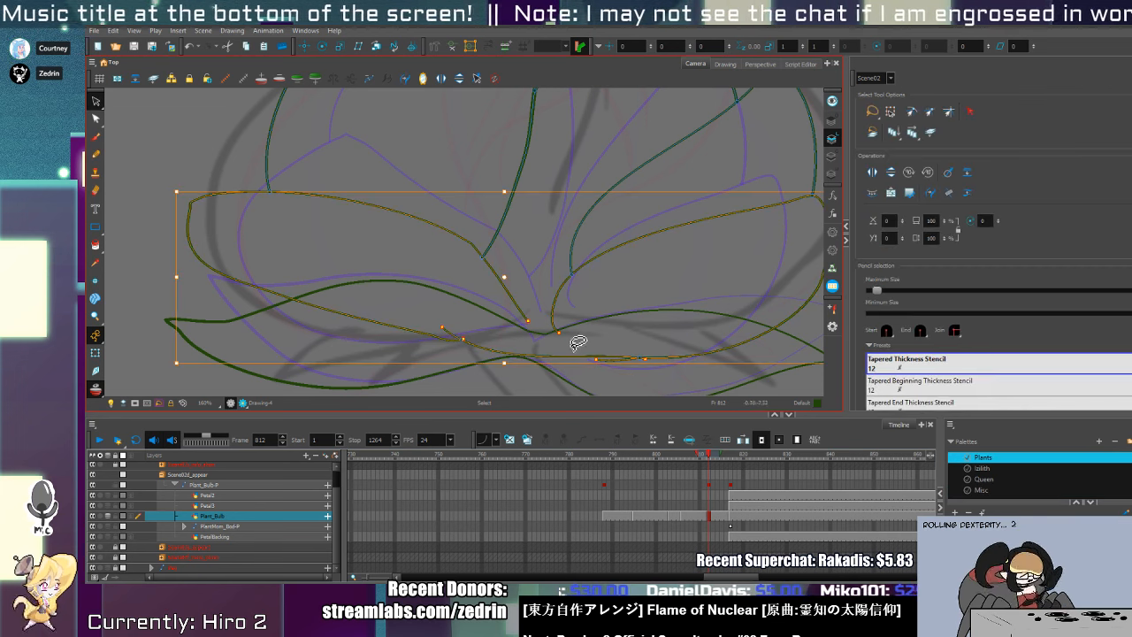
key(alt+t)
click(453, 333)
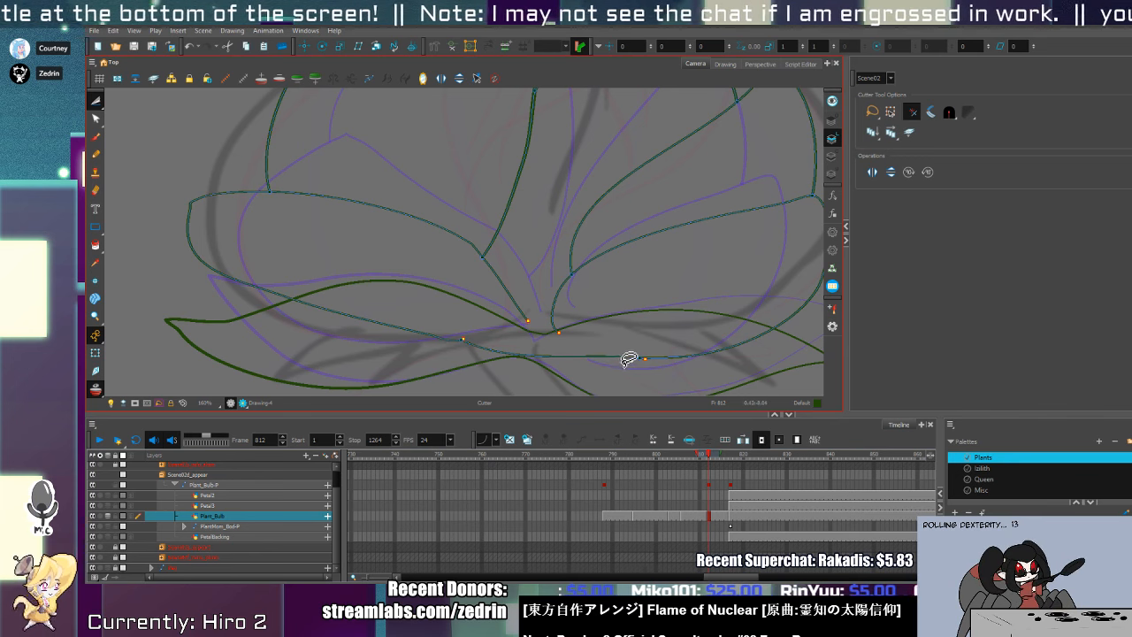
key(alt+s)
click(562, 353)
shift+click(461, 338)
drag(586, 332, 589, 388)
key(alt+z)
alt+click(587, 326)
alt+click(586, 327)
key(f)
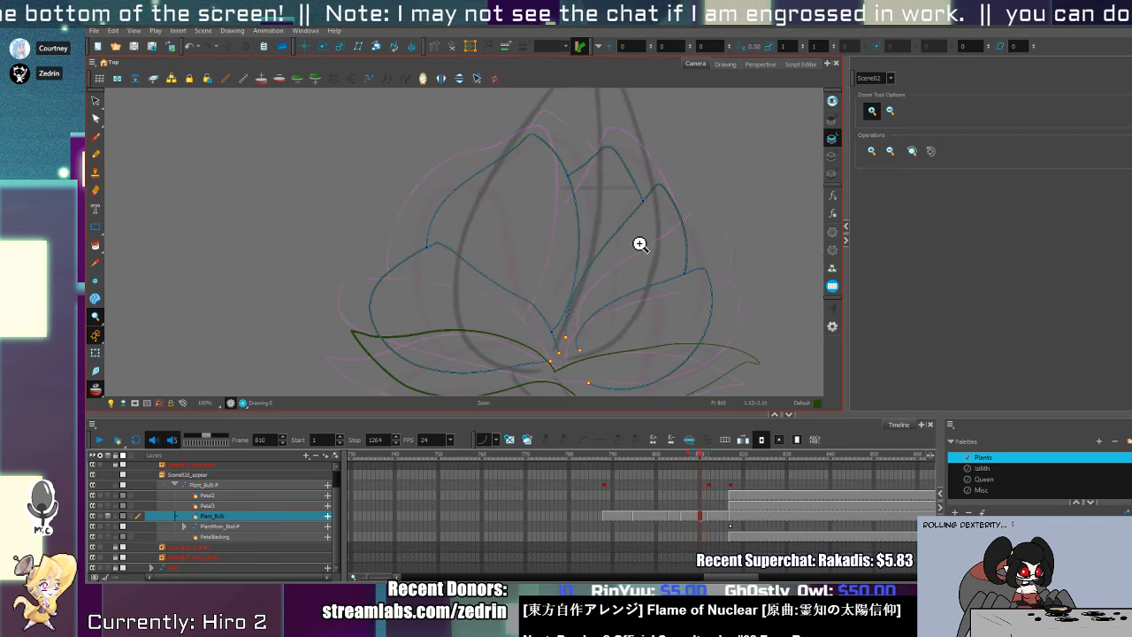
- Draw a base line joining the lower back left and right petals at frame 811 and clean up its overlapping ends
key(period)
key(period)
key(comma)
drag(555, 345, 543, 298)
key(alt+slash)
key(alt+s)
click(586, 339)
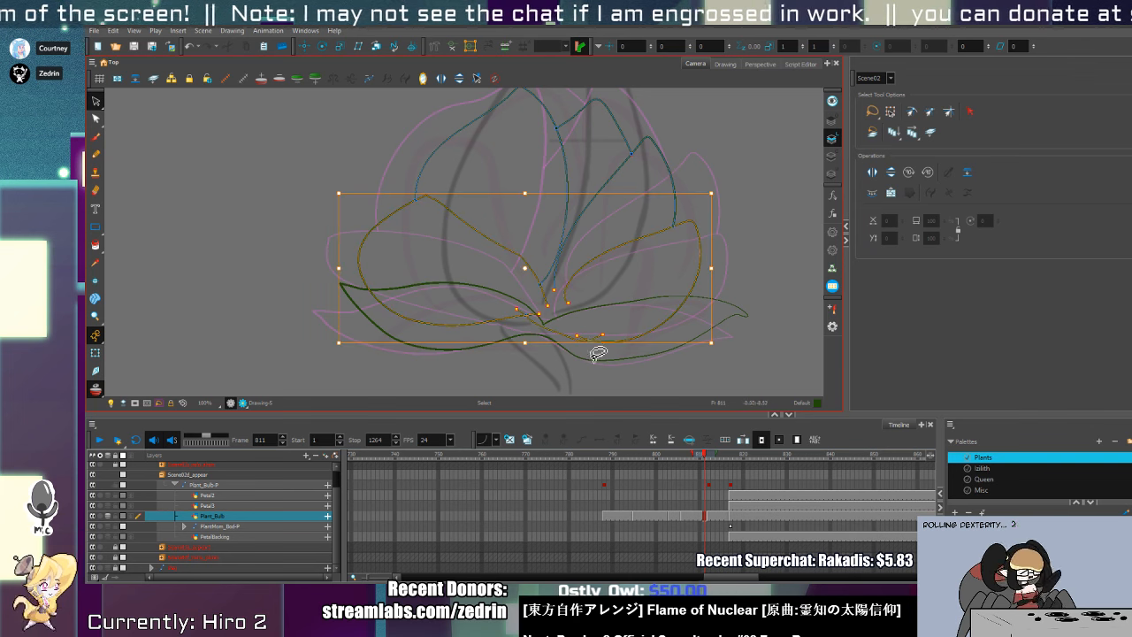
key(alt+q)
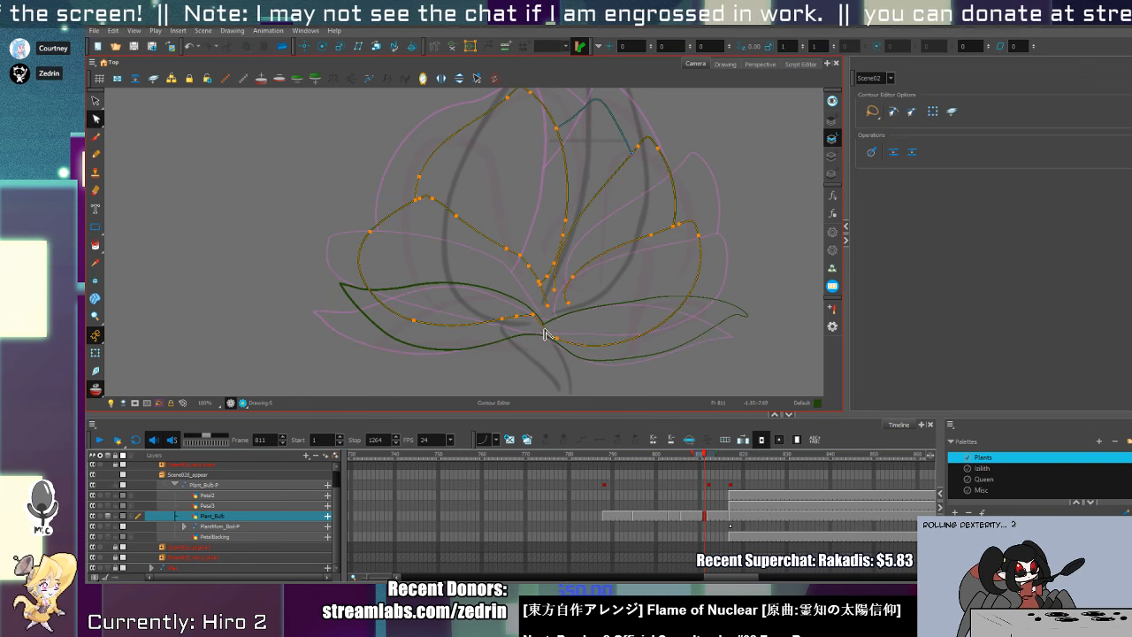
key(alt+slash)
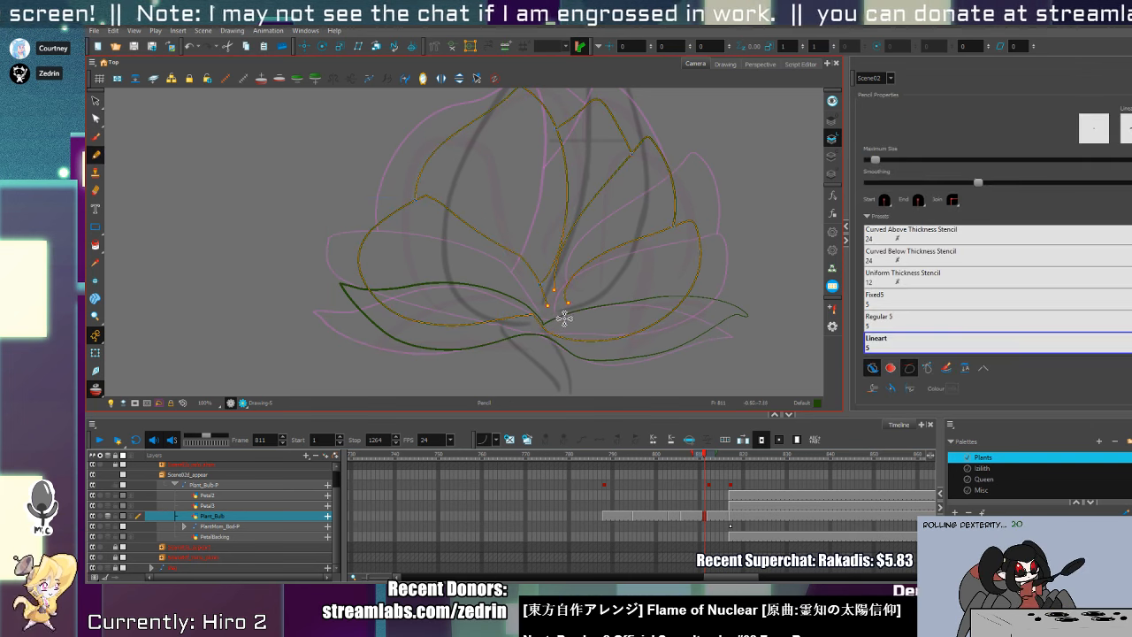
- Draw a base line joining the bottoms of the back left and back right petals at frame 804
key(comma)
key(comma)
key(comma)
key(comma)
key(comma)
key(comma)
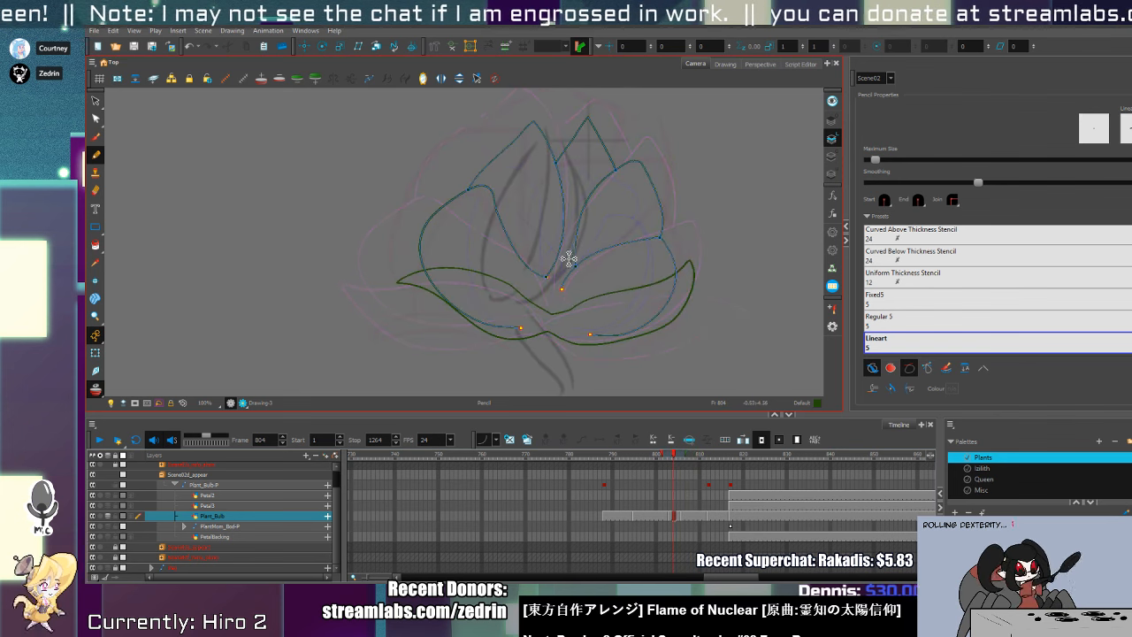
drag(523, 328, 602, 343)
key(alt+s)
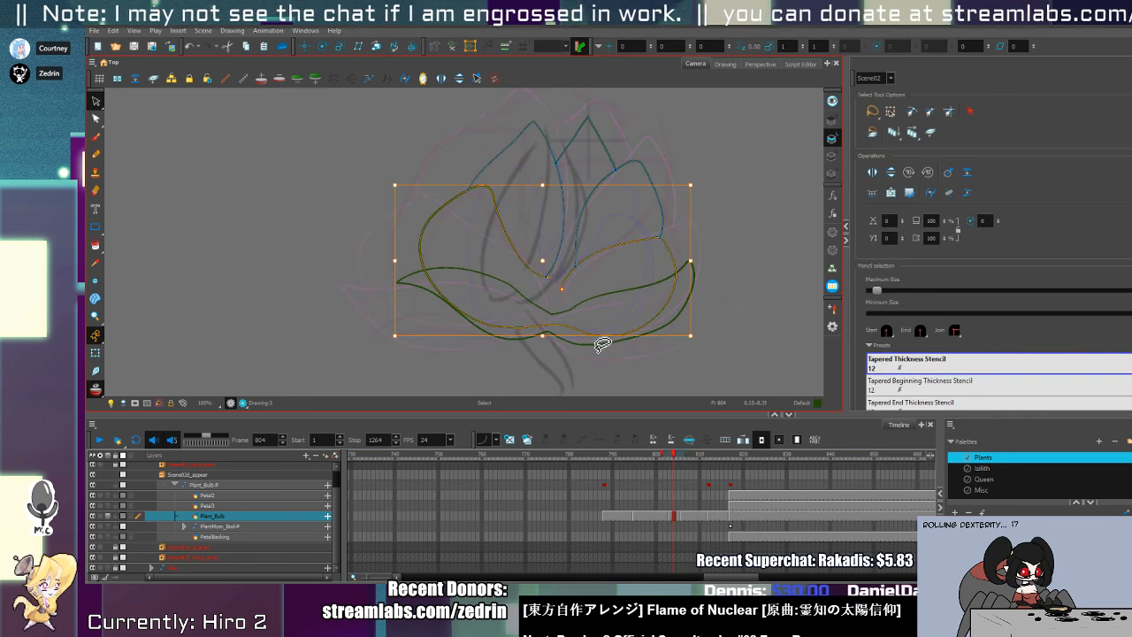
key(alt+slash)
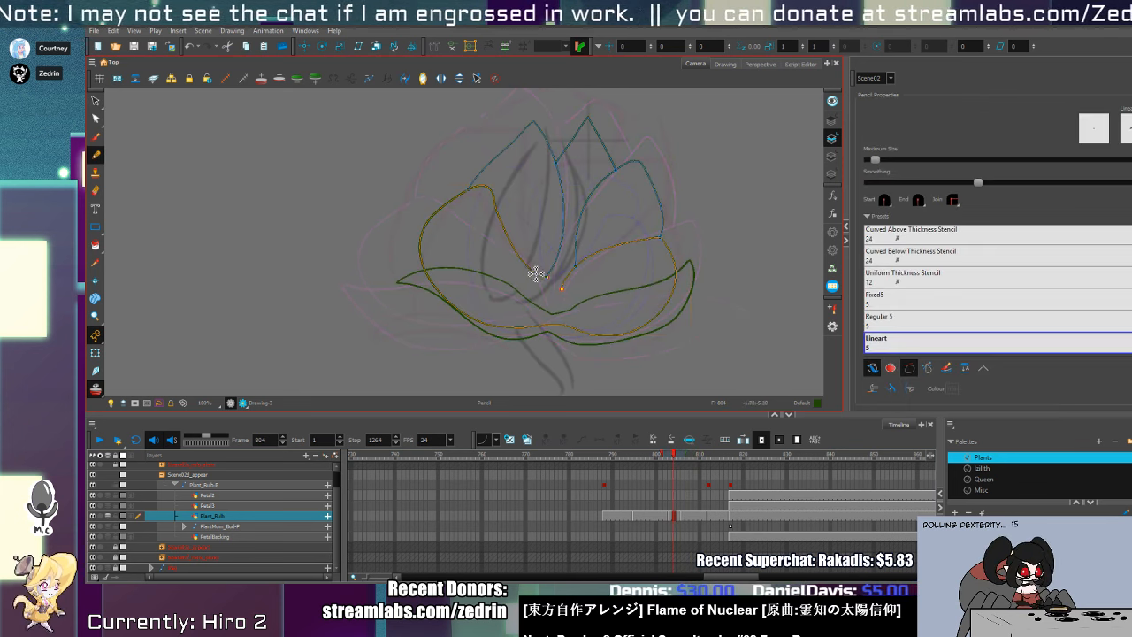
- Extend the back left petal's inner edge down to the flower's base at frame 804 and trim the overlapping line ends
drag(529, 268, 564, 329)
key(ctrl+z)
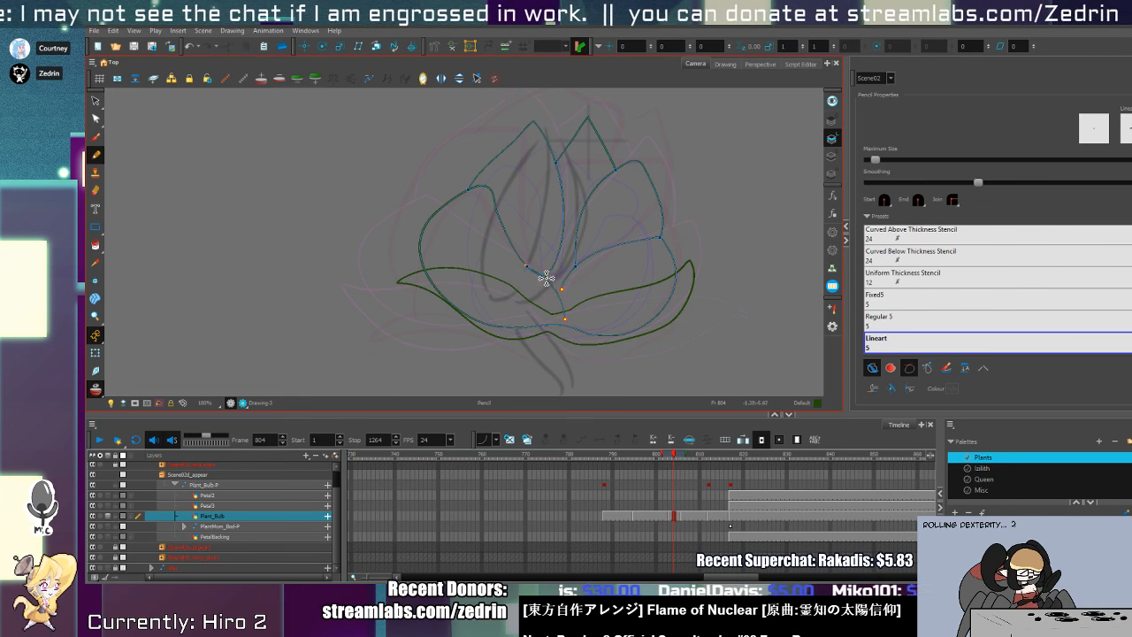
key(alt+t)
scroll(545, 278, up, 5)
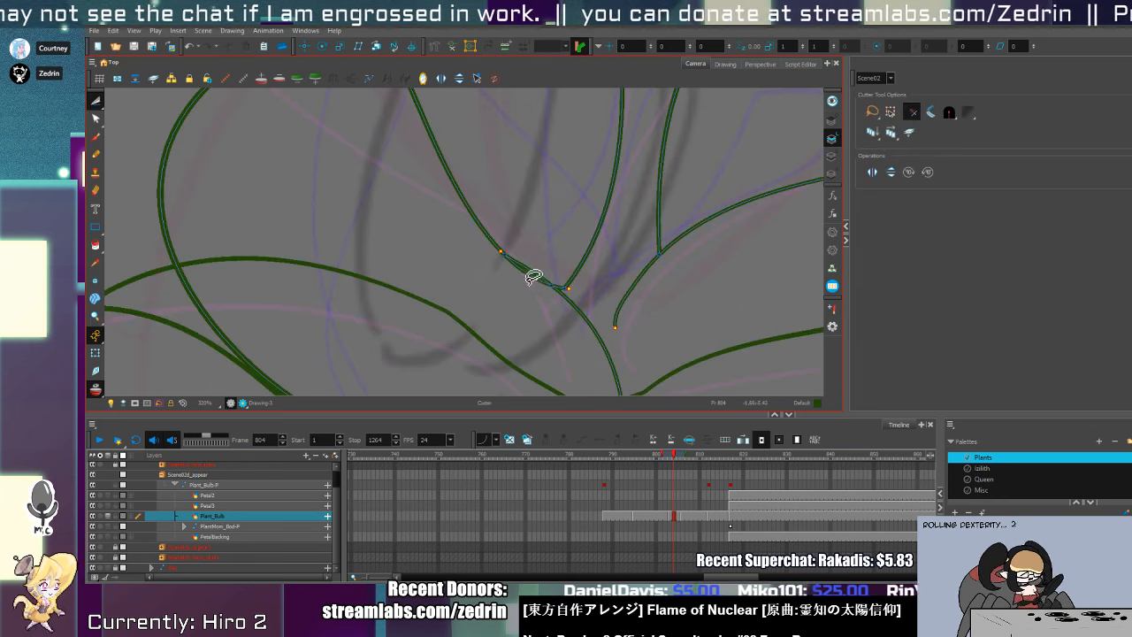
drag(529, 282, 566, 292)
key(Delete)
key(Delete)
key(alt+s)
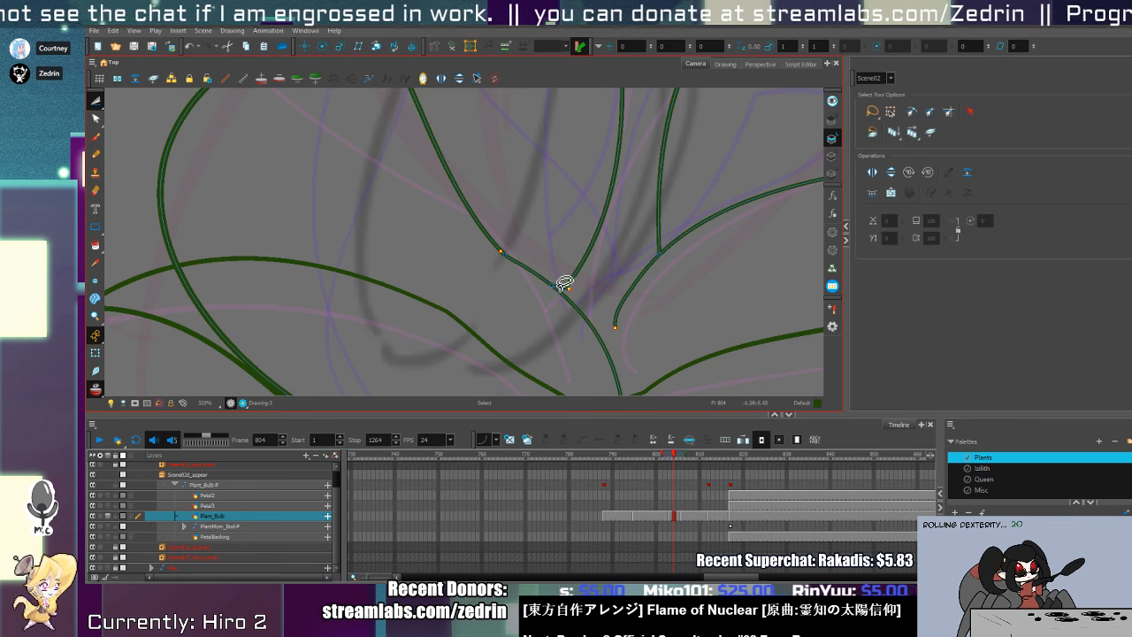
click(564, 284)
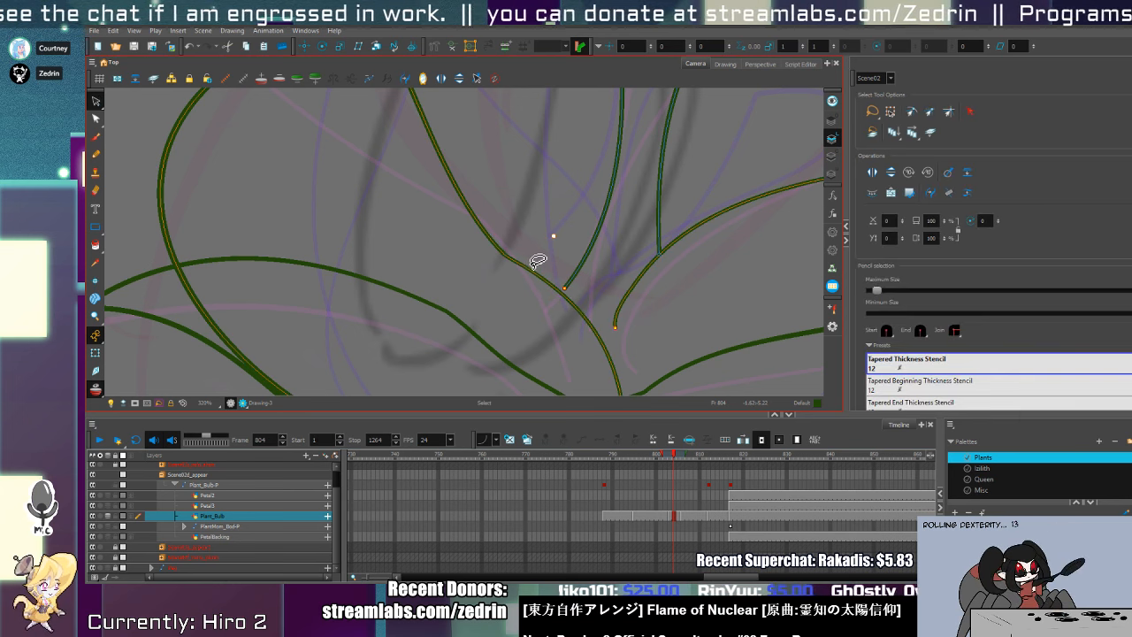
scroll(542, 260, down, 5)
key(alt+/)
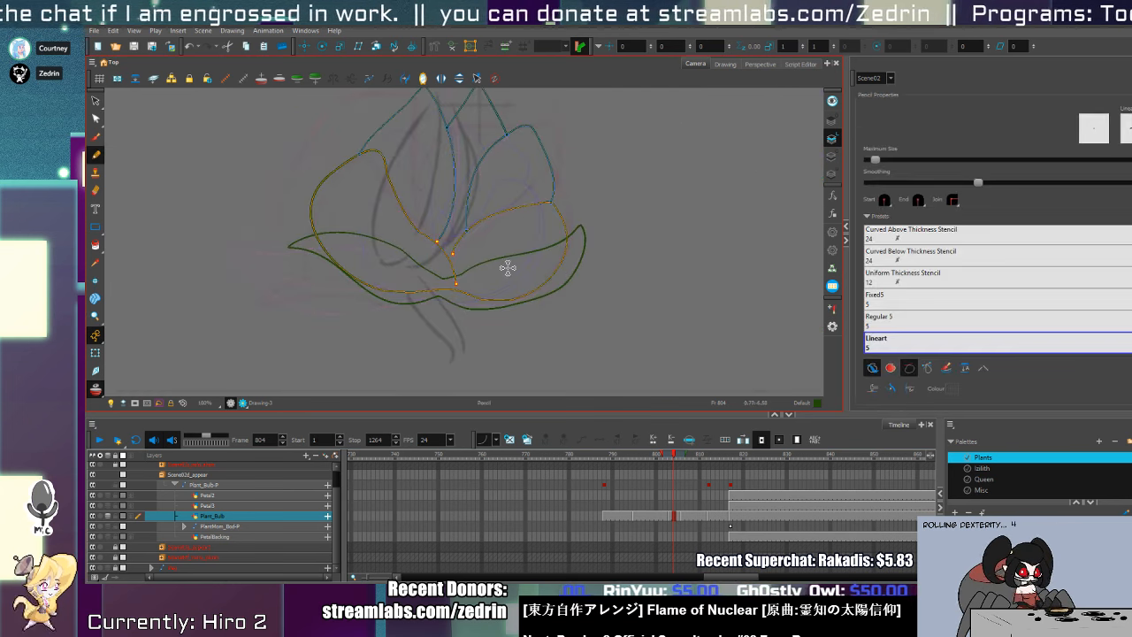
key(alt+q)
drag(323, 213, 462, 301)
key(alt+/)
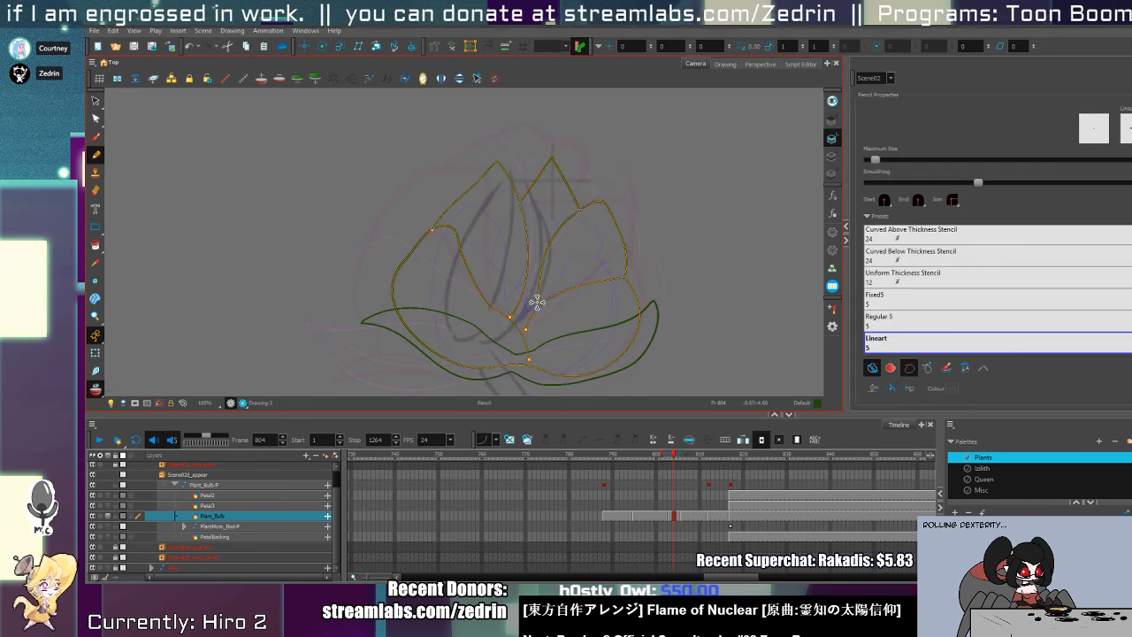
- Close the bottom of the back petals at frame 802 with a base line joining the left and right outer edges
key(comma)
key(comma)
key(alt+q)
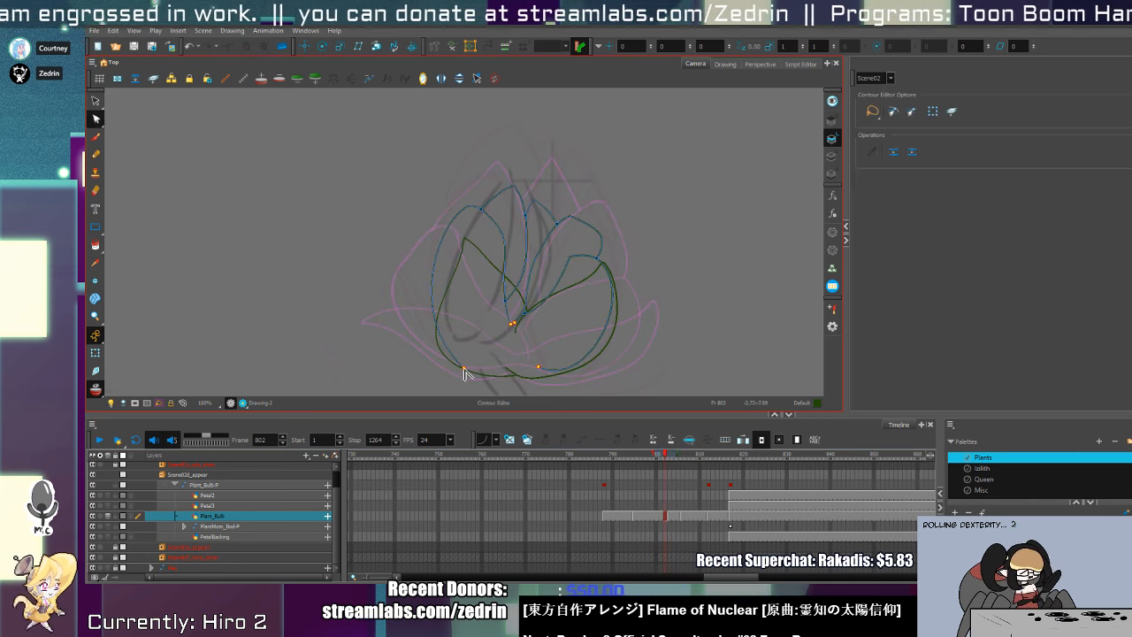
key(alt+s)
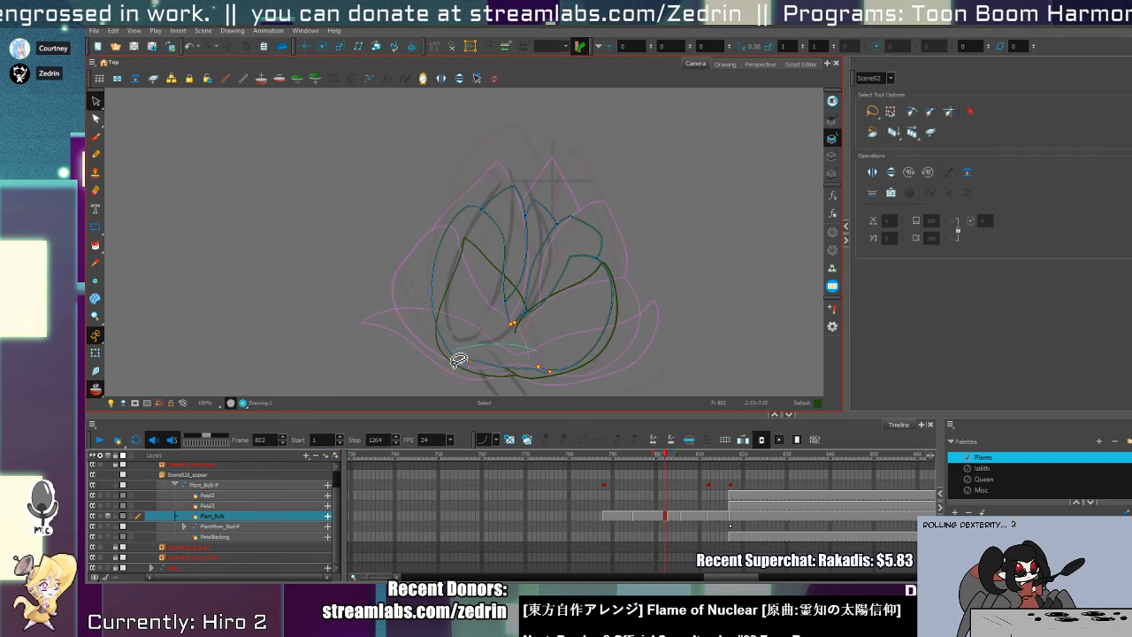
key(ctrl+a)
key(alt+q)
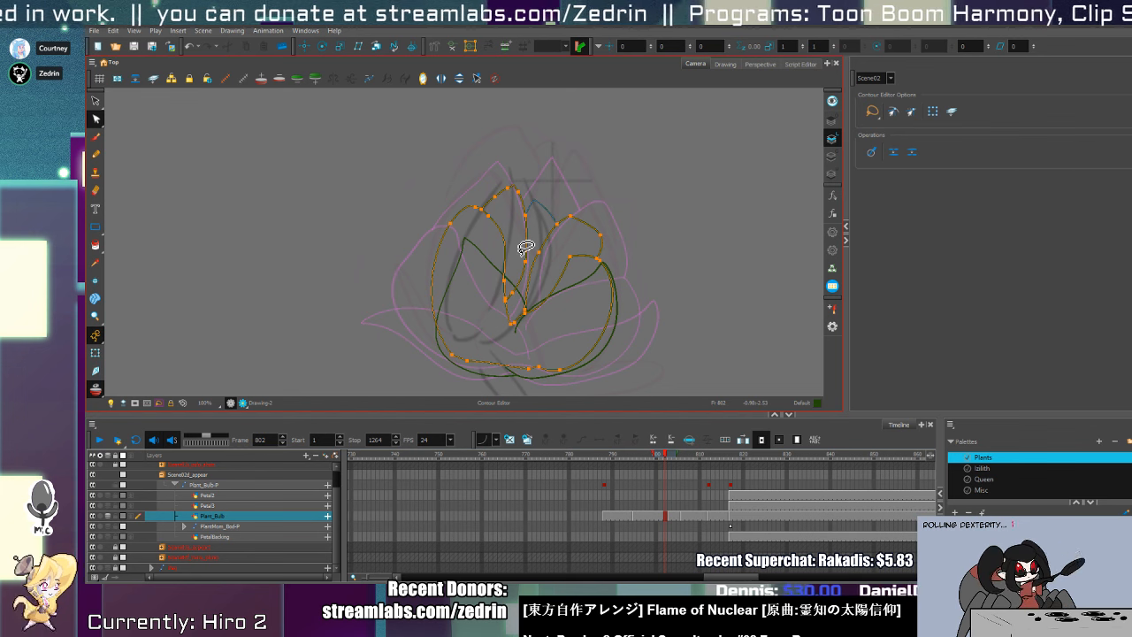
- Join the back petals' open bottom ends with a base line at frame 793 and adjust its curve with the Contour Editor
key(comma)
key(comma)
key(comma)
key(comma)
key(comma)
key(comma)
key(comma)
key(comma)
key(comma)
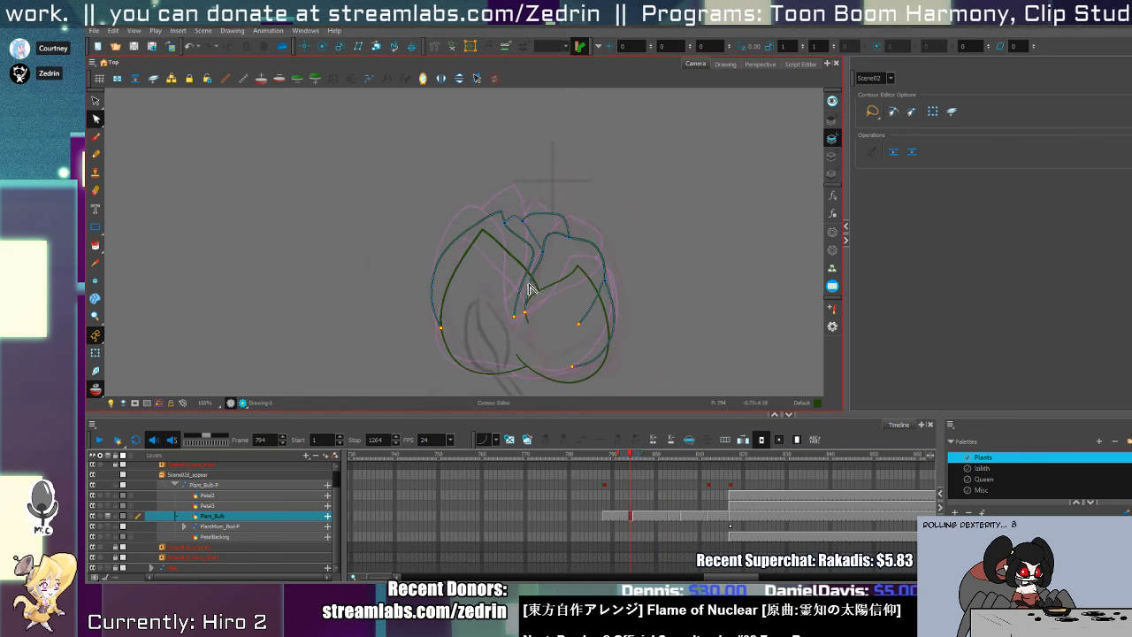
key(alt+slash)
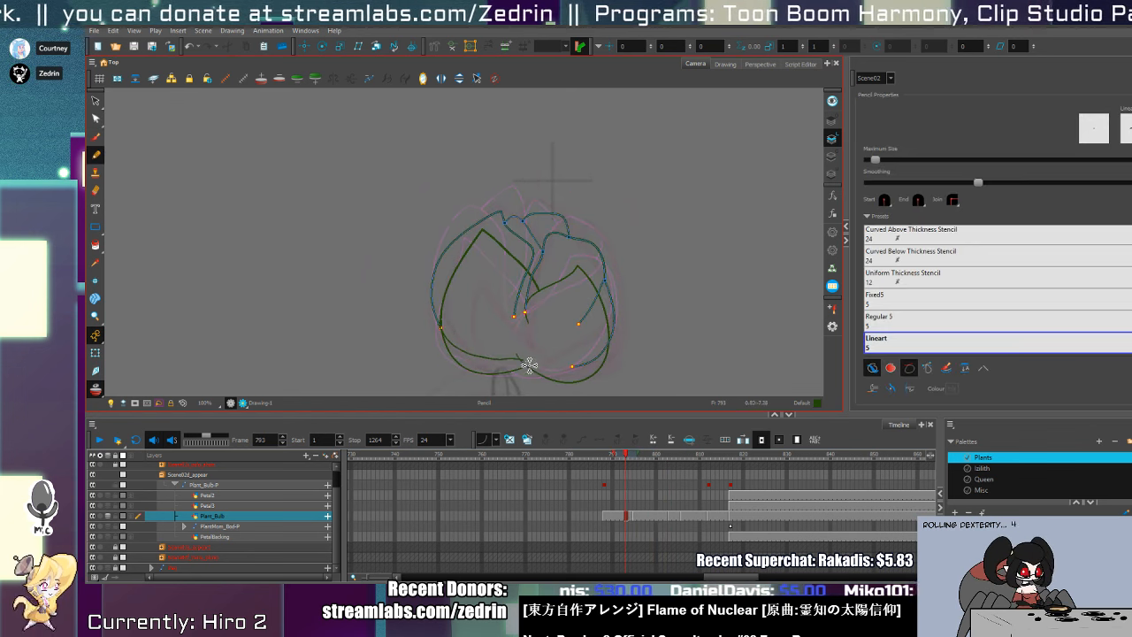
key(alt+q)
mouse_move(450, 354)
mouse_down()
mouse_move(549, 390)
mouse_move(468, 354)
mouse_up()
drag(553, 372, 555, 366)
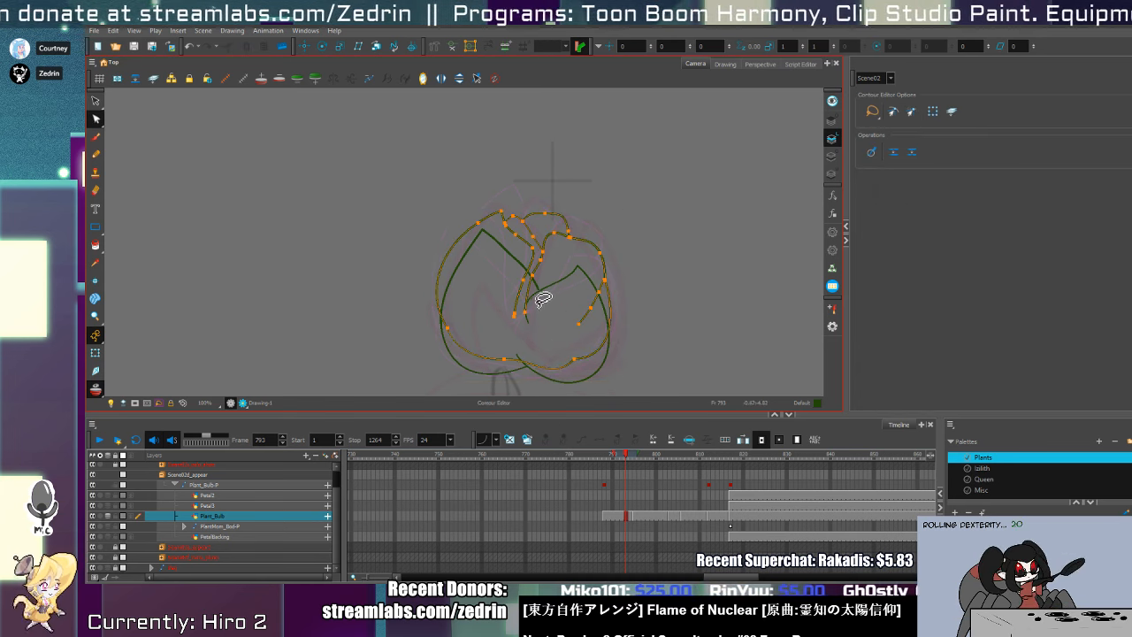
- Flip back and forth through the Plant_Bulb frames to check the back petals' closed outlines across the opening animation
key(comma)
key(comma)
key(comma)
key(comma)
key(comma)
key(comma)
key(comma)
key(comma)
key(period)
key(period)
key(period)
key(period)
key(period)
key(period)
key(period)
key(period)
key(period)
key(period)
key(period)
key(period)
key(period)
key(period)
key(period)
key(period)
key(period)
key(period)
key(period)
key(period)
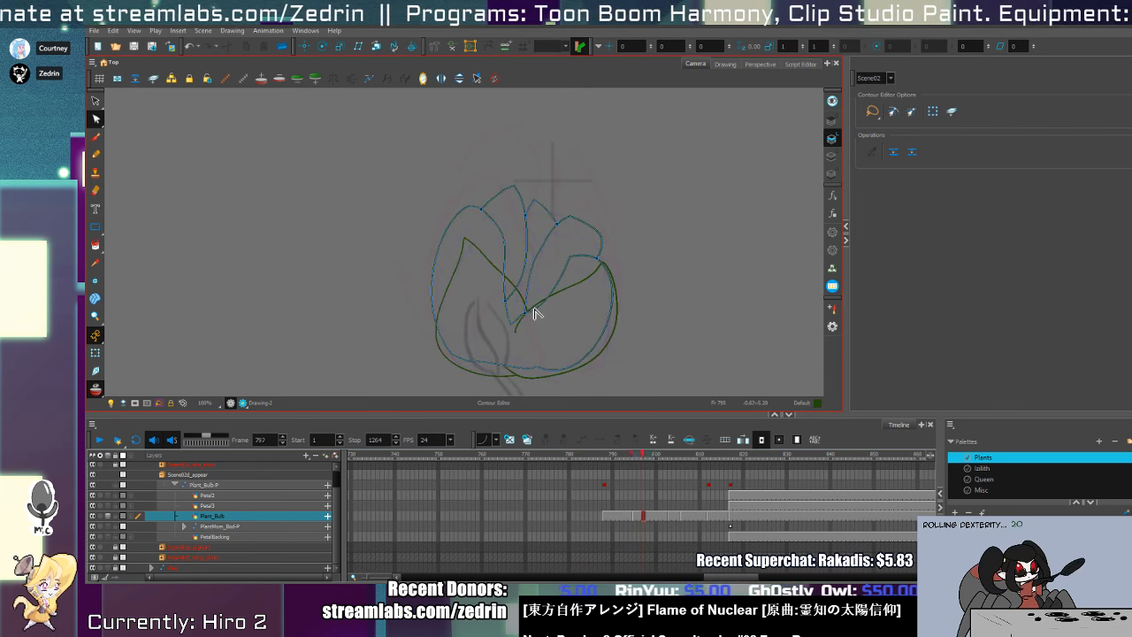
key(comma)
key(comma)
key(comma)
key(comma)
key(comma)
key(comma)
key(comma)
key(comma)
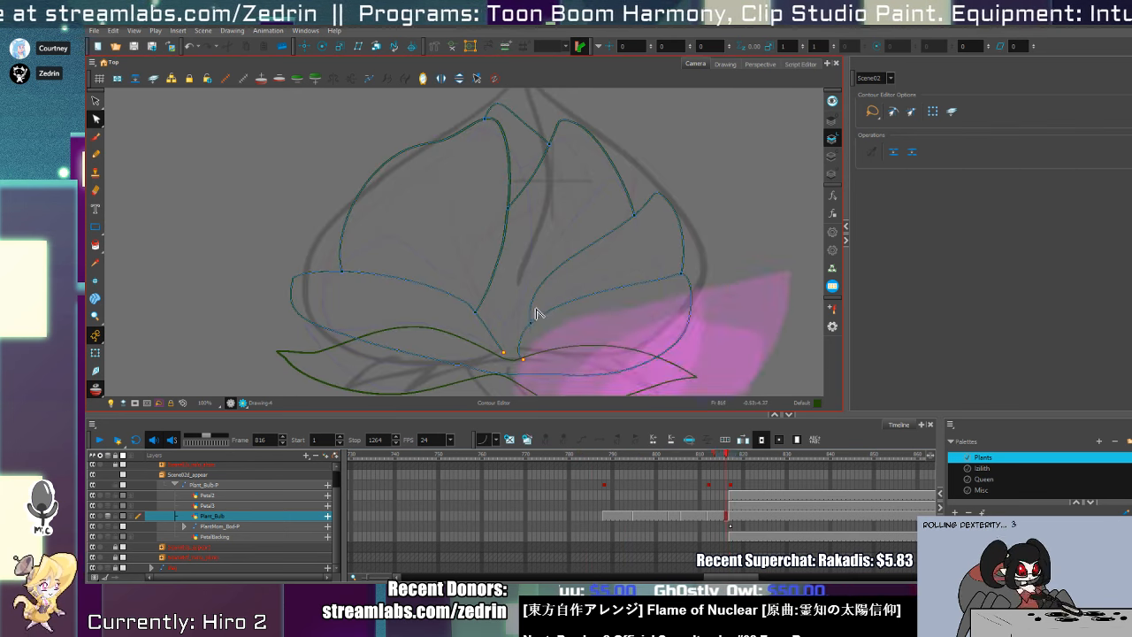
key(comma)
key(comma)
- Delete the red rough flower sketch from the underlay at frame 802
click(979, 490)
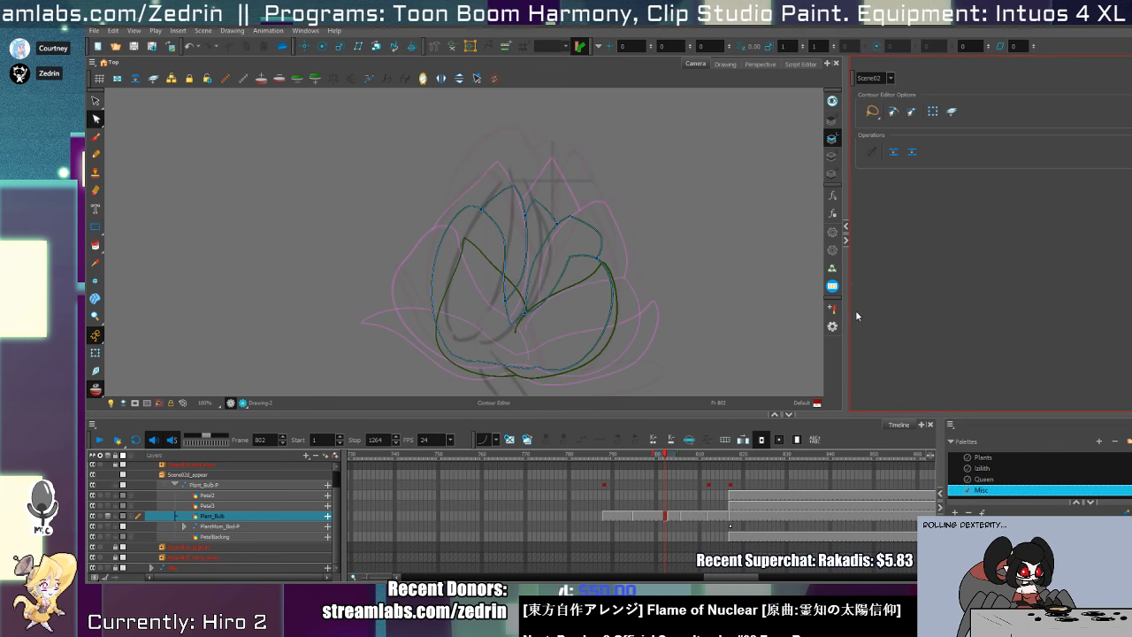
key(alt+o)
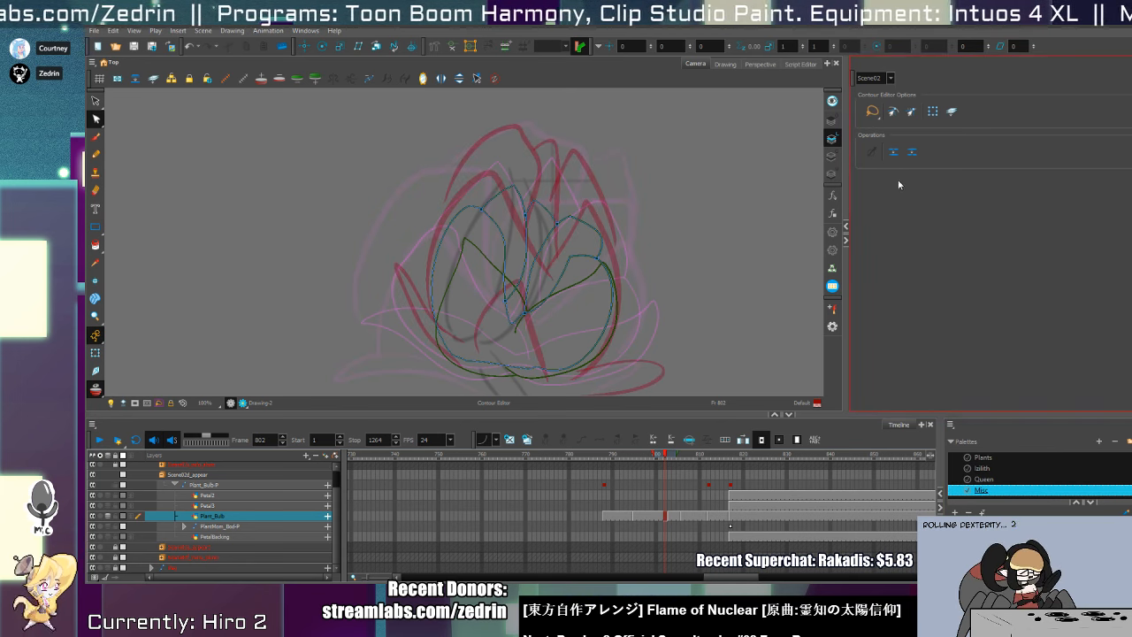
key(alt+s)
click(831, 175)
key(ctrl+a)
key(Delete)
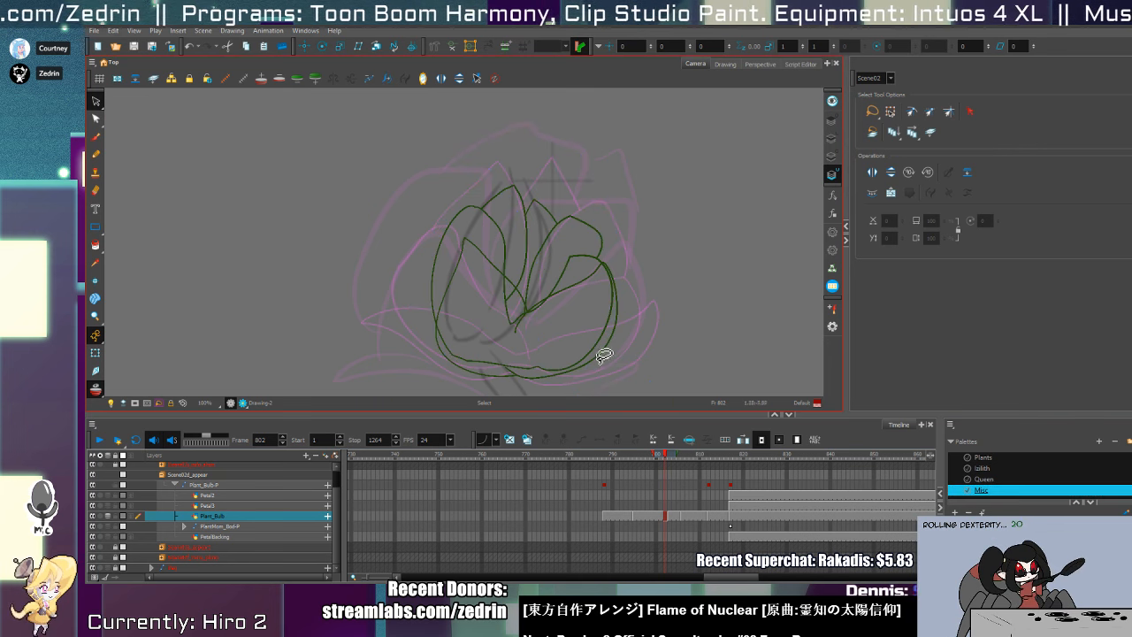
- Delete the remaining red rough sketches from the underlay at frames 813 and 792
click(688, 516)
click(709, 517)
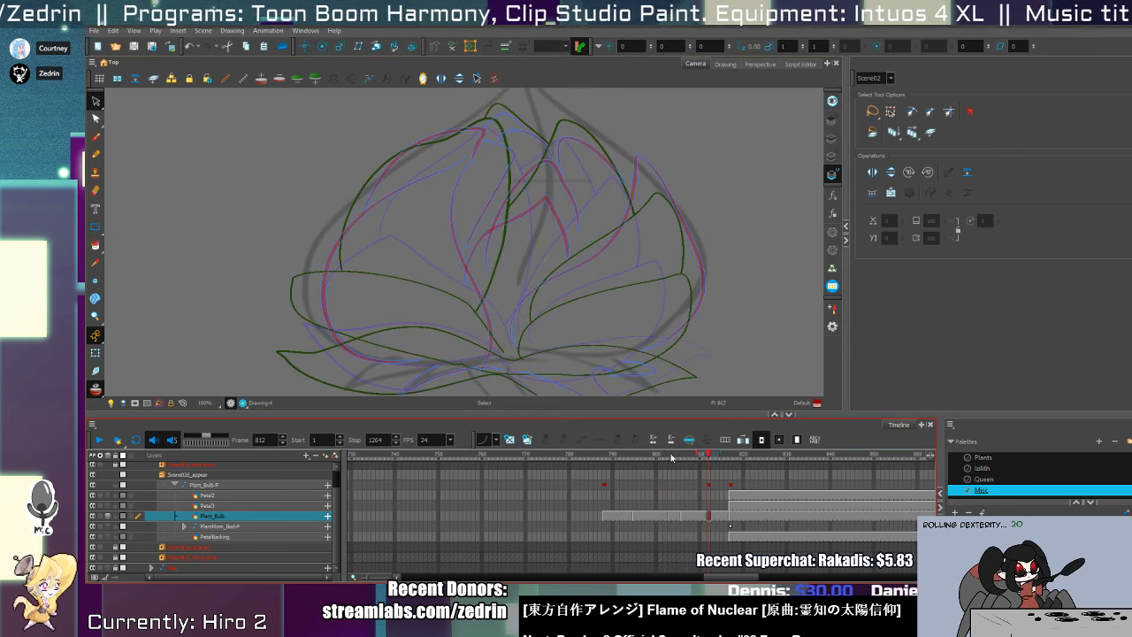
key(ctrl+a)
click(714, 515)
key(ctrl+a)
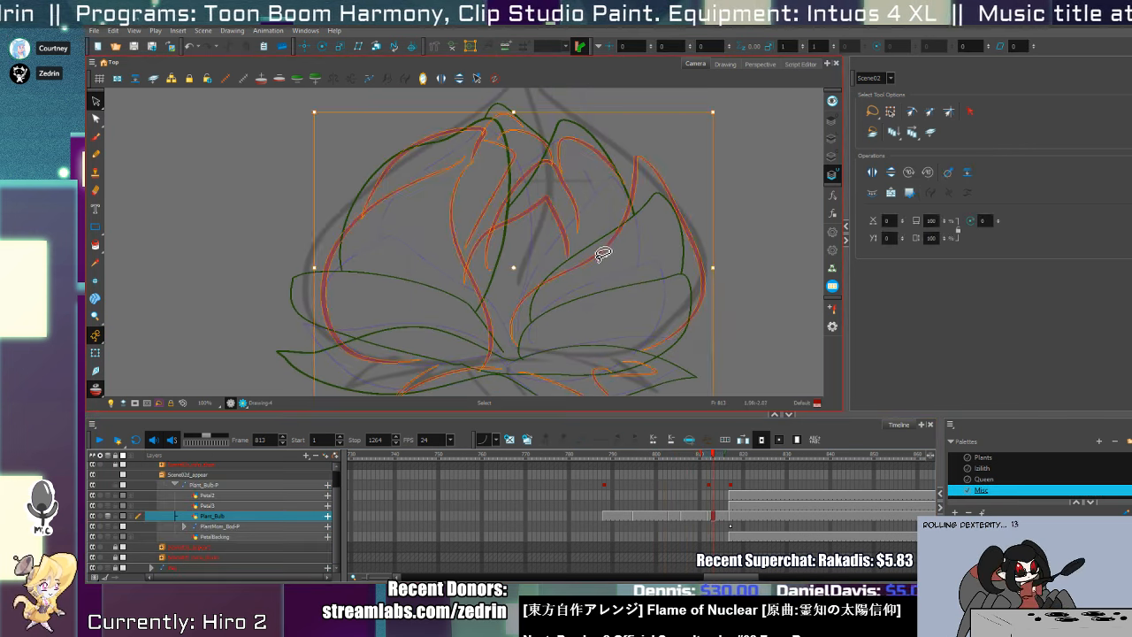
key(Delete)
click(623, 518)
key(ctrl+a)
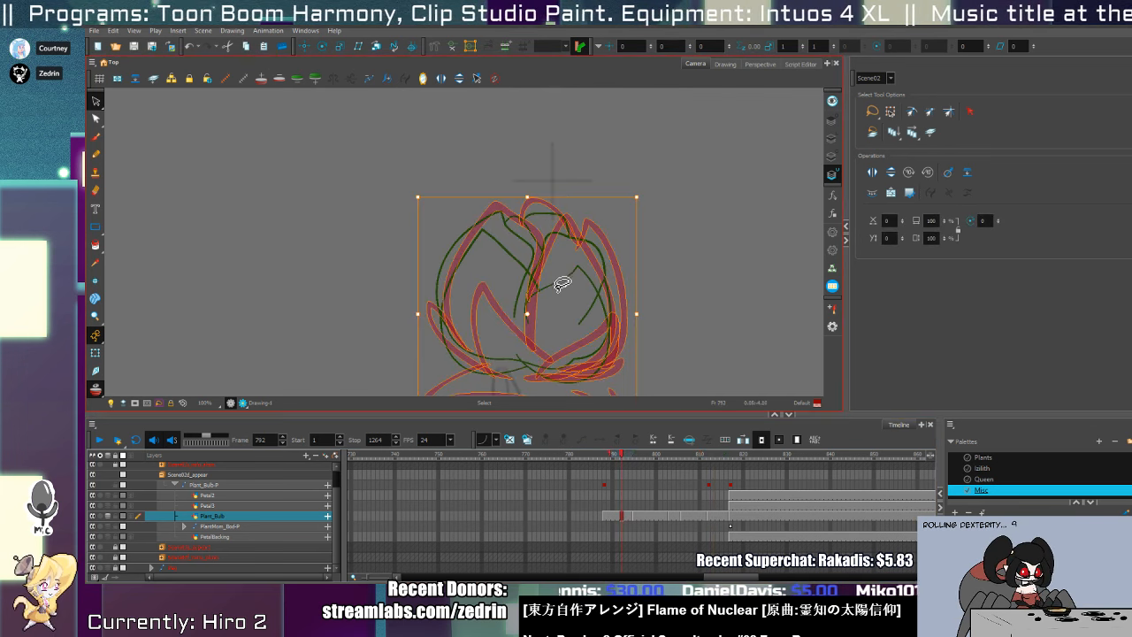
key(Delete)
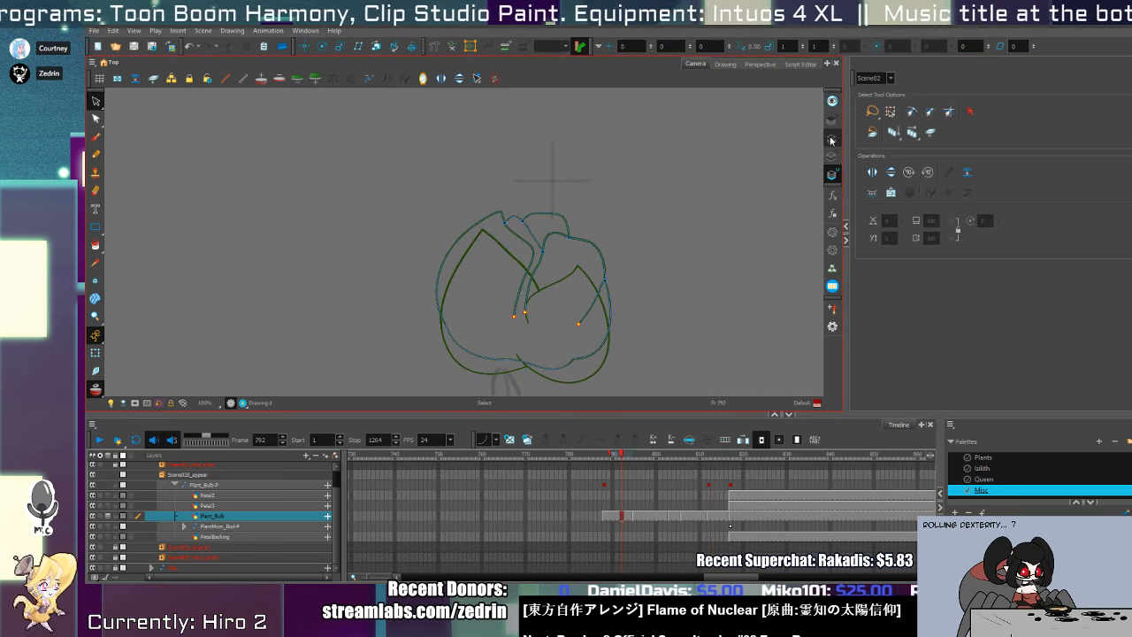
- Fill the back petals on the Line art layer at frame 792 with the pale green filler colour from the Plants palette
click(831, 138)
key(alt+z)
drag(519, 273, 529, 290)
key(alt+i)
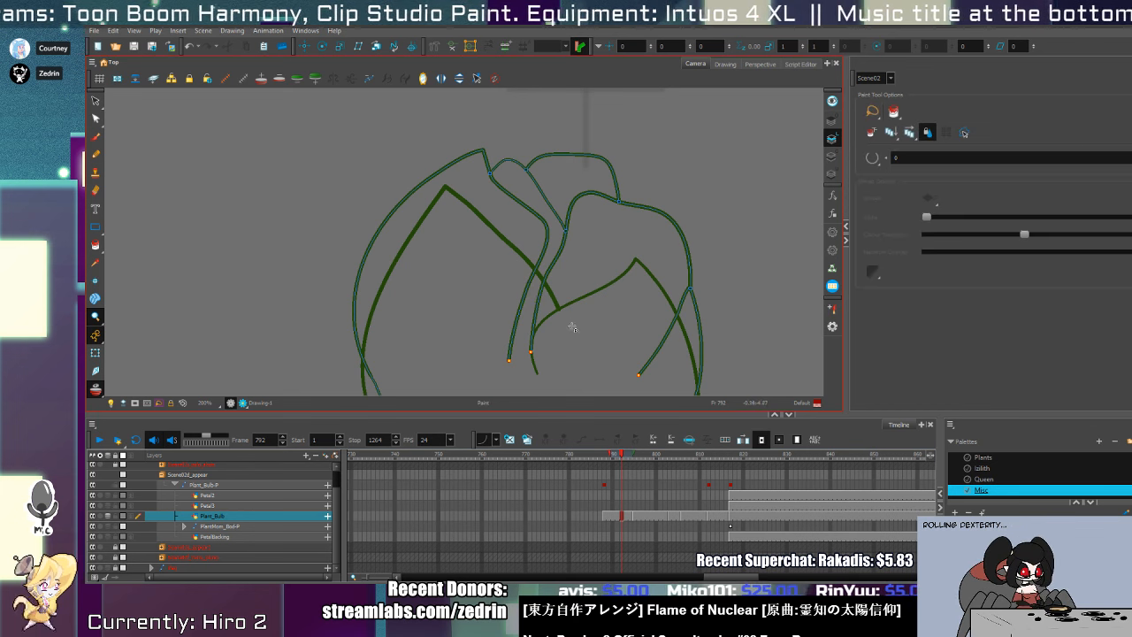
click(592, 359)
key(ctrl+z)
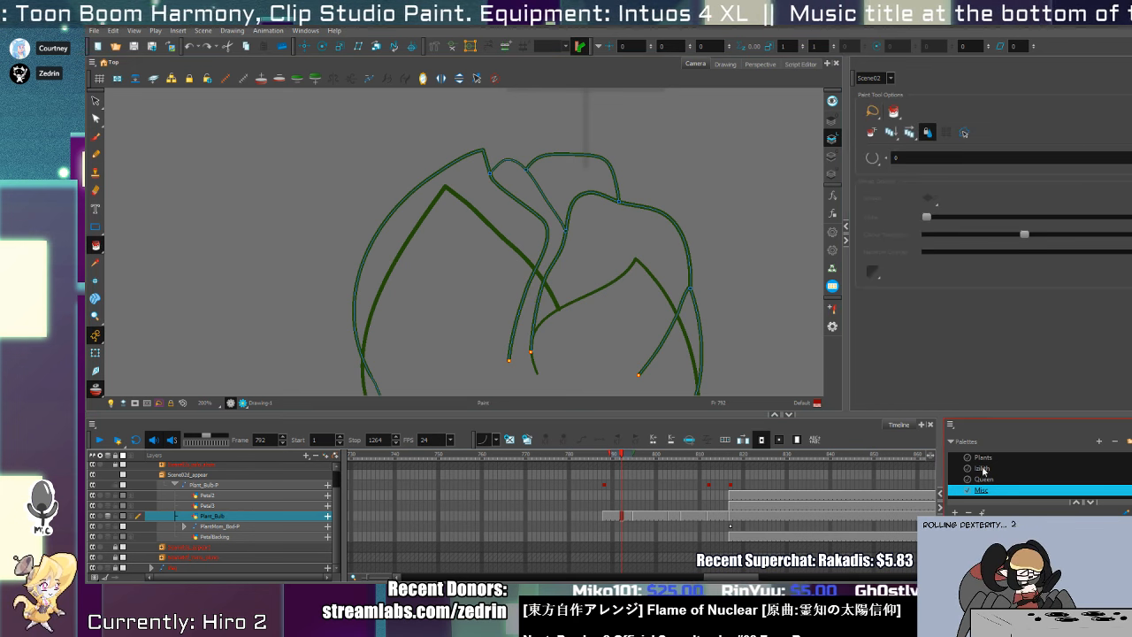
click(983, 458)
click(598, 320)
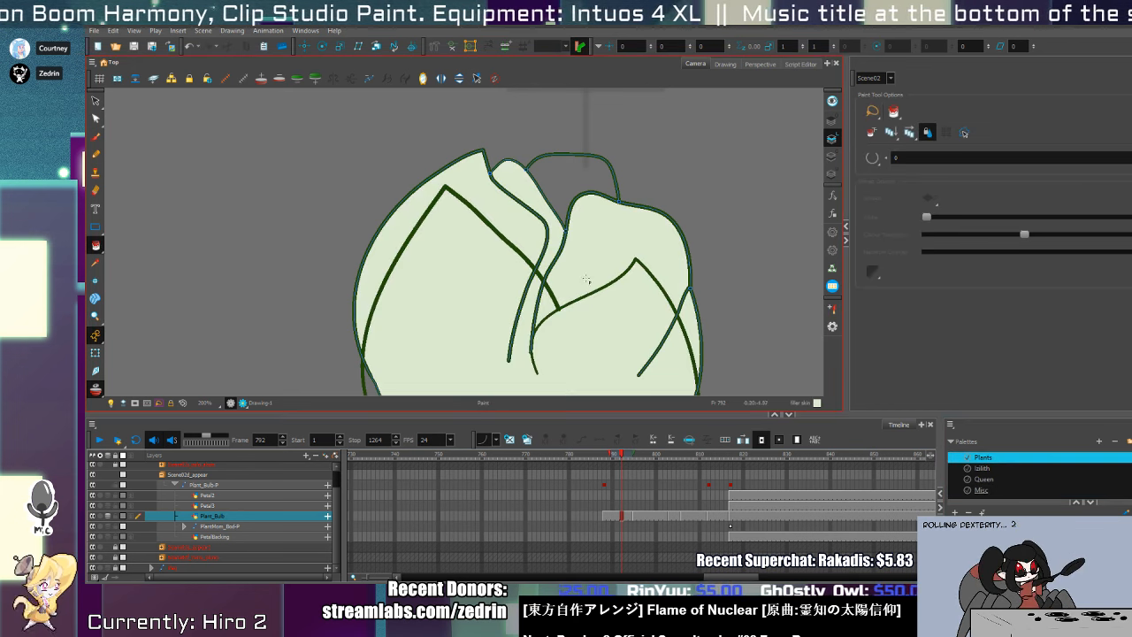
click(571, 182)
- Fill the front petals on the overlay at frame 792 with the same pale green
scroll(536, 257, down, 6)
scroll(493, 274, up, 2)
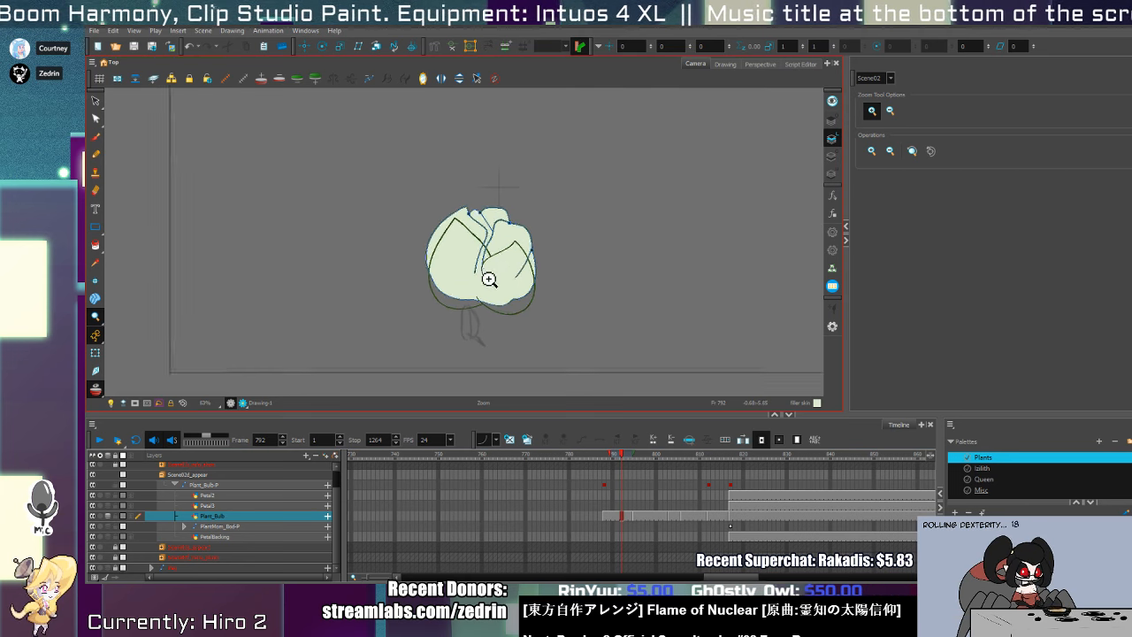
click(831, 119)
click(522, 282)
- Fill the front petals on the overlay at frame 795 with pale green
key(period)
key(period)
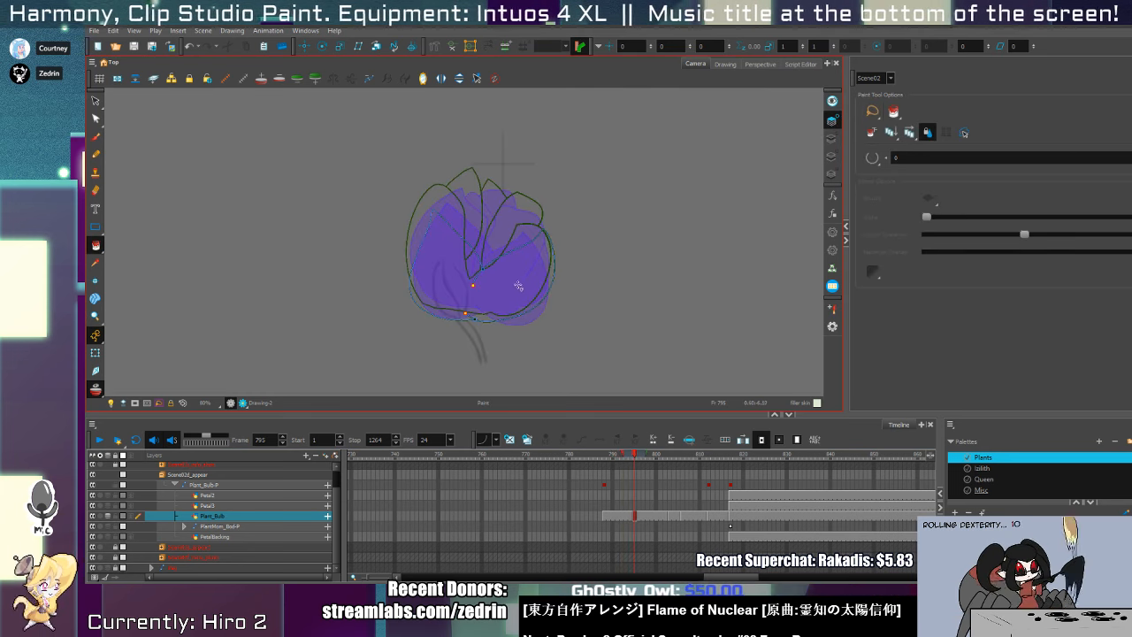
click(518, 293)
- Fill the spreading front petals on the overlay at frame 805 with pale green
key(period)
key(period)
key(period)
key(period)
key(period)
key(period)
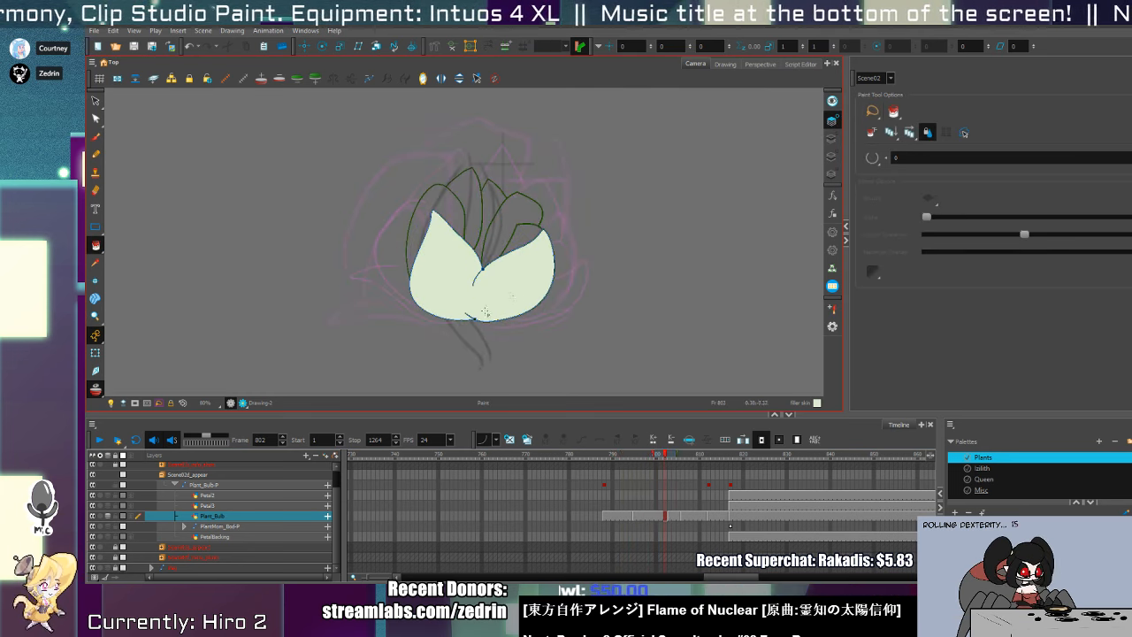
key(period)
key(period)
key(period)
key(period)
key(period)
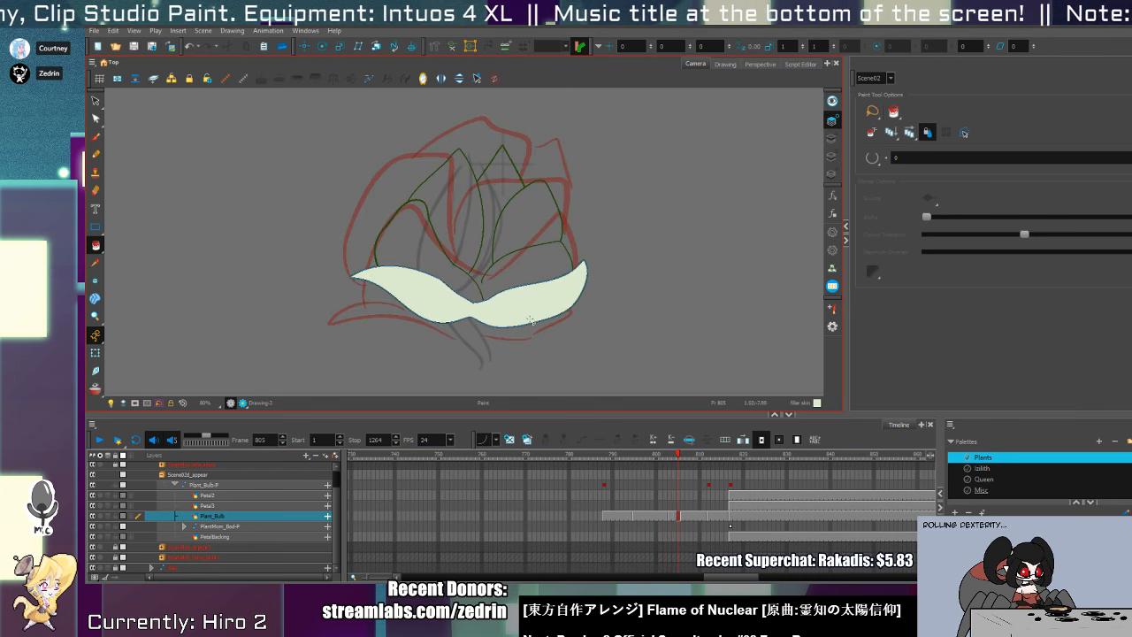
click(530, 315)
- Fill the front petals on the overlay at frame 812 with pale green
key(period)
key(period)
key(period)
key(period)
key(period)
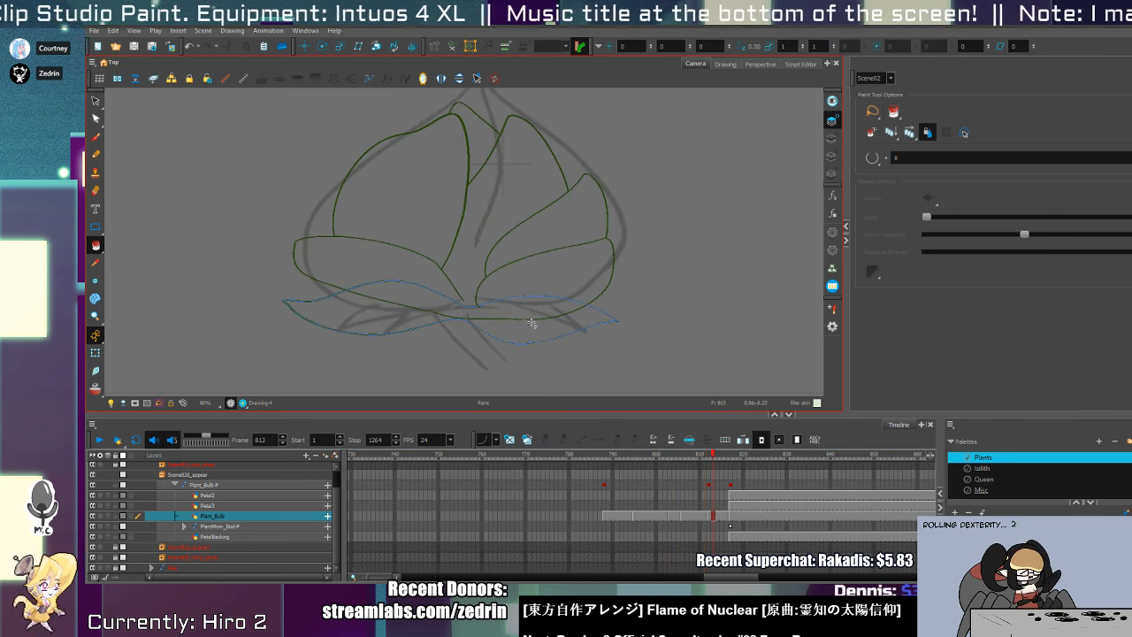
click(531, 323)
- Fill the back petals on the Line art layer at frame 809 with pale green
key(period)
key(period)
key(period)
key(period)
key(comma)
key(comma)
key(comma)
key(comma)
key(comma)
key(comma)
key(comma)
key(comma)
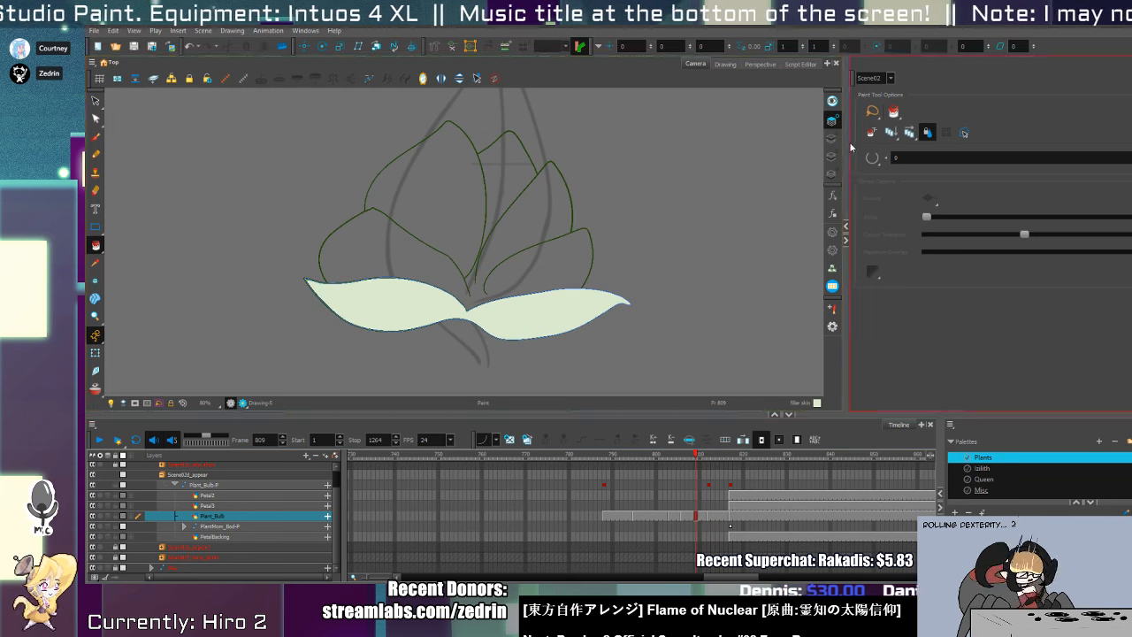
click(524, 278)
click(466, 203)
- Fill the back petals on the Line art layer at frame 812 with the same pale green
key(period)
key(period)
key(period)
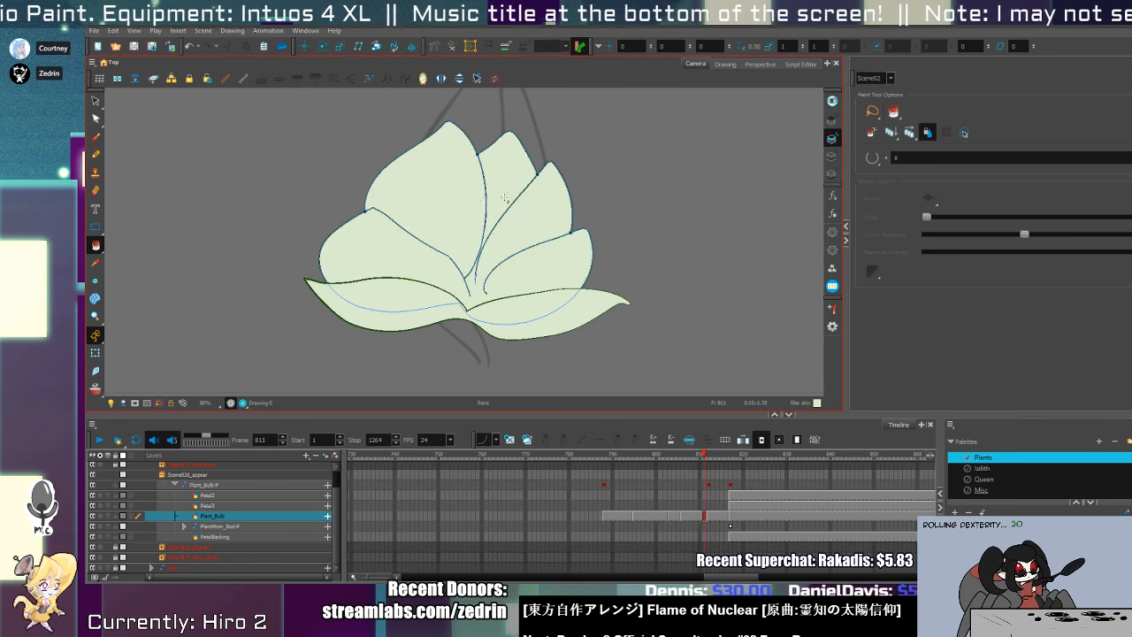
click(505, 192)
click(444, 208)
- Fill the back petals on the Line art layer at frame 805 with pale green
key(comma)
key(comma)
key(comma)
key(comma)
key(comma)
key(comma)
key(comma)
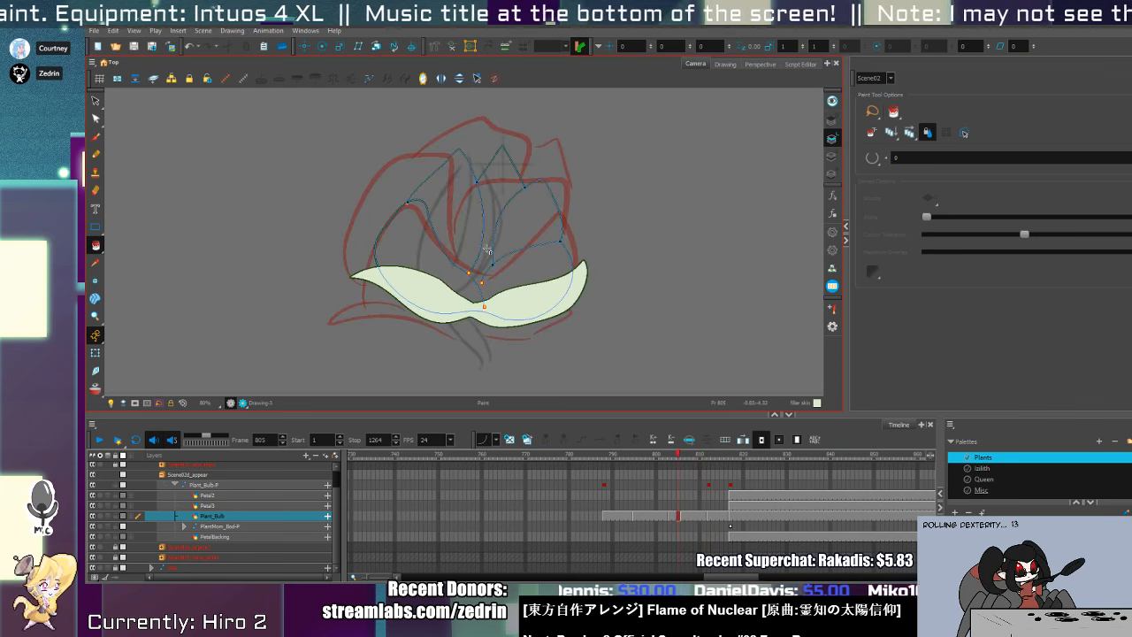
click(524, 232)
click(474, 237)
- Draw a short pencil line across the gap between the two large back petals at frame 812 and fill the gap areas with pale green
key(period)
key(period)
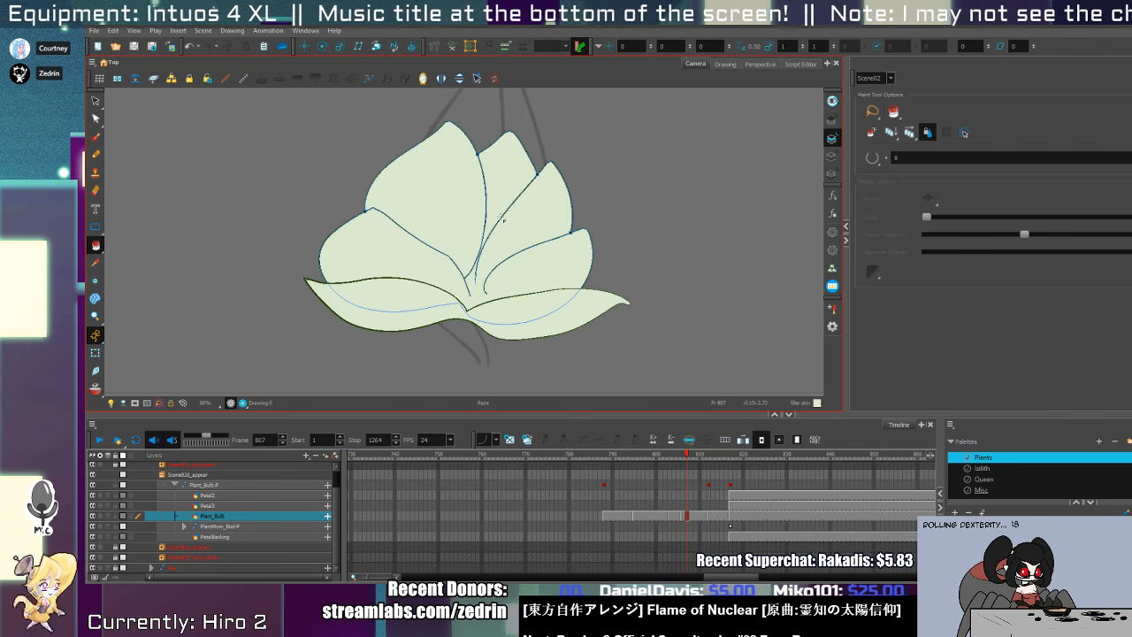
key(period)
key(period)
scroll(499, 224, up, 3)
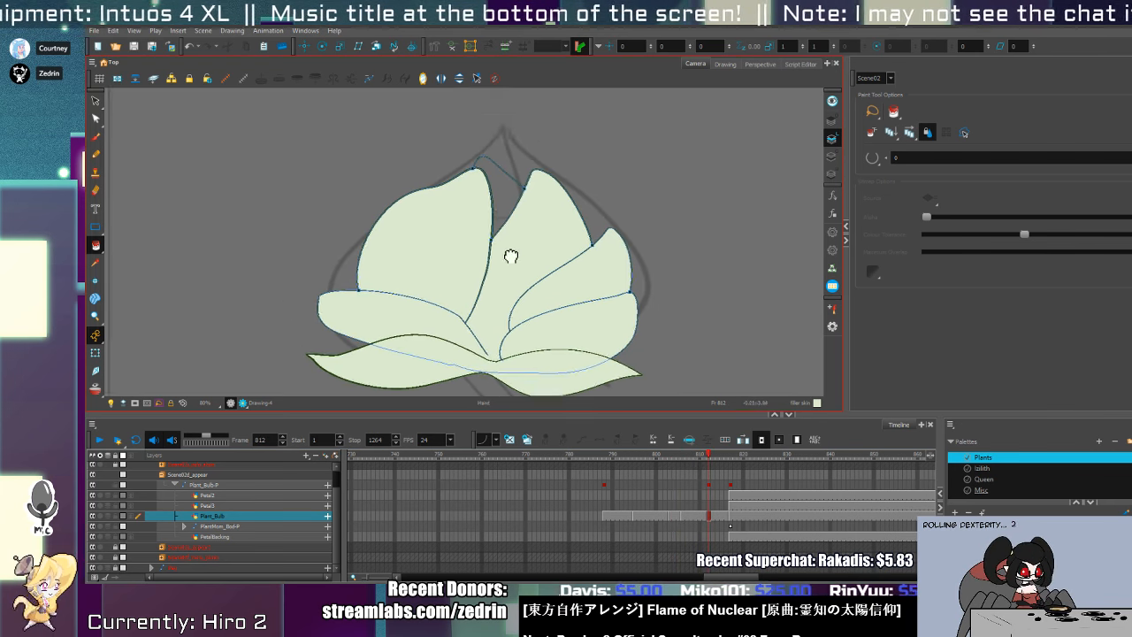
key(alt+b)
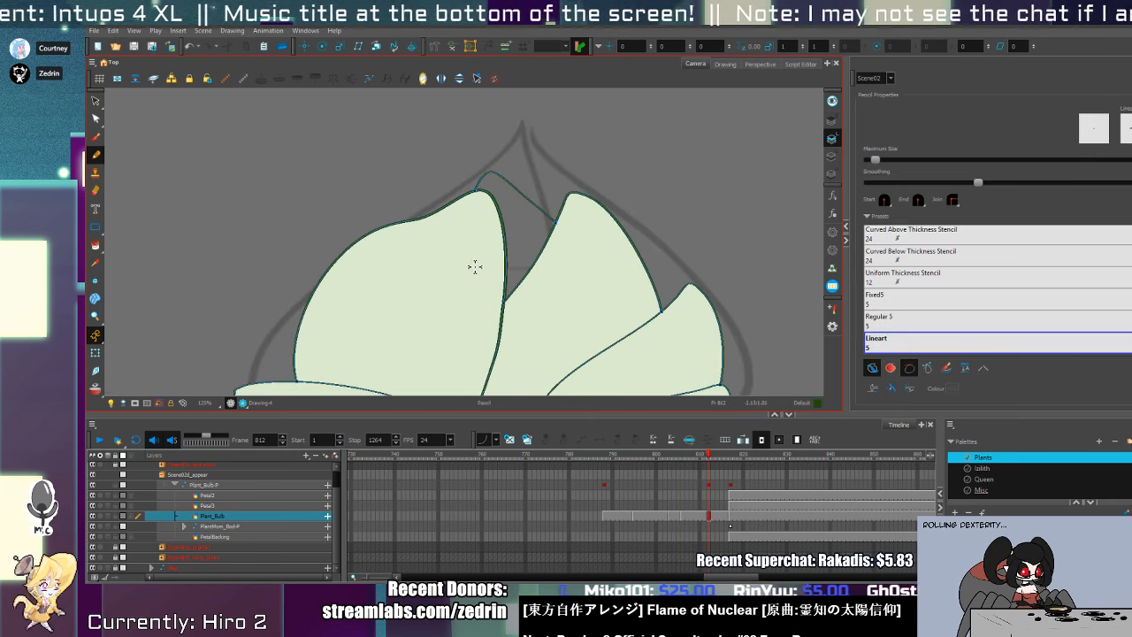
mouse_move(505, 241)
mouse_down()
mouse_move(538, 259)
mouse_move(544, 244)
mouse_up()
key(alt+i)
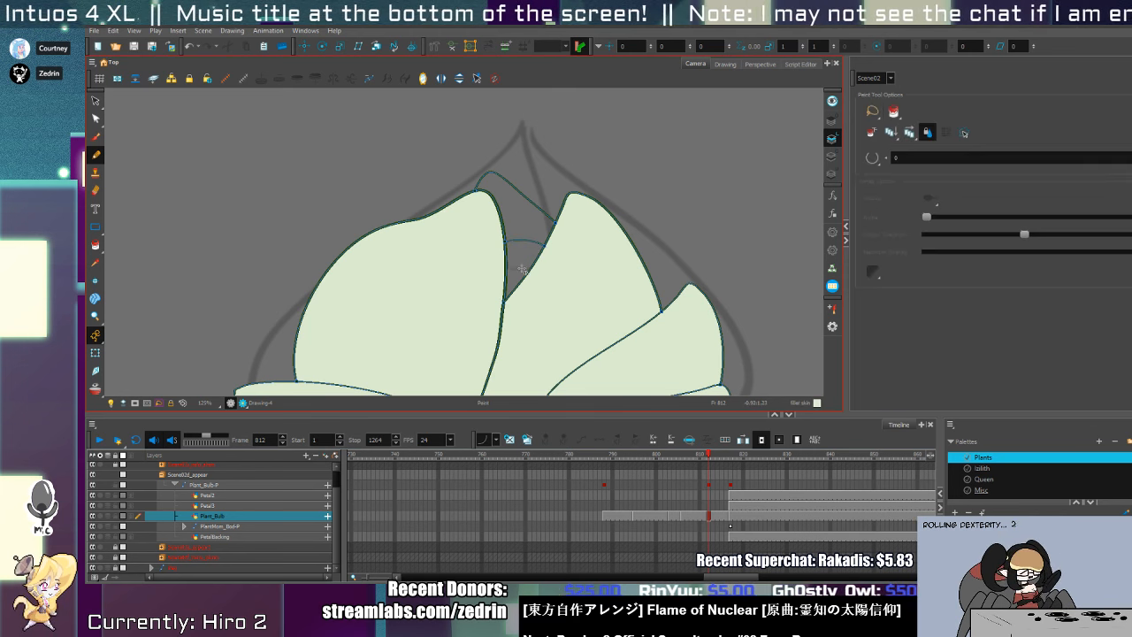
click(526, 268)
click(524, 231)
- Delete the pale green fills of the central, right-hand and lower back petals at frame 812
key(alt+z)
scroll(522, 253, down, 3)
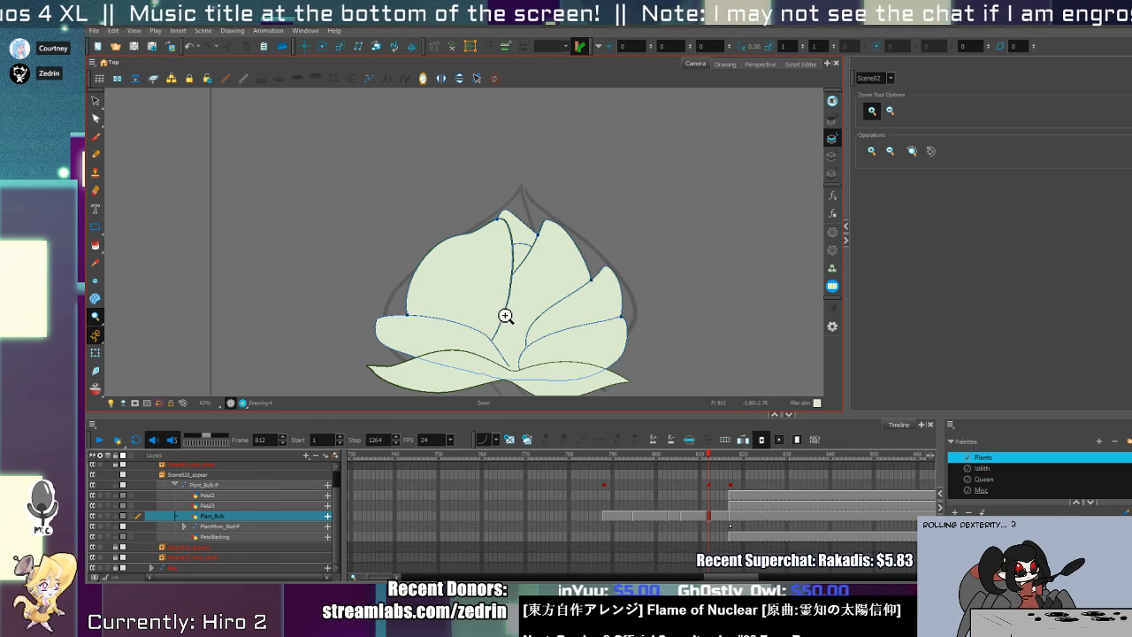
scroll(531, 322, up, 2)
key(alt+b)
key(alt+s)
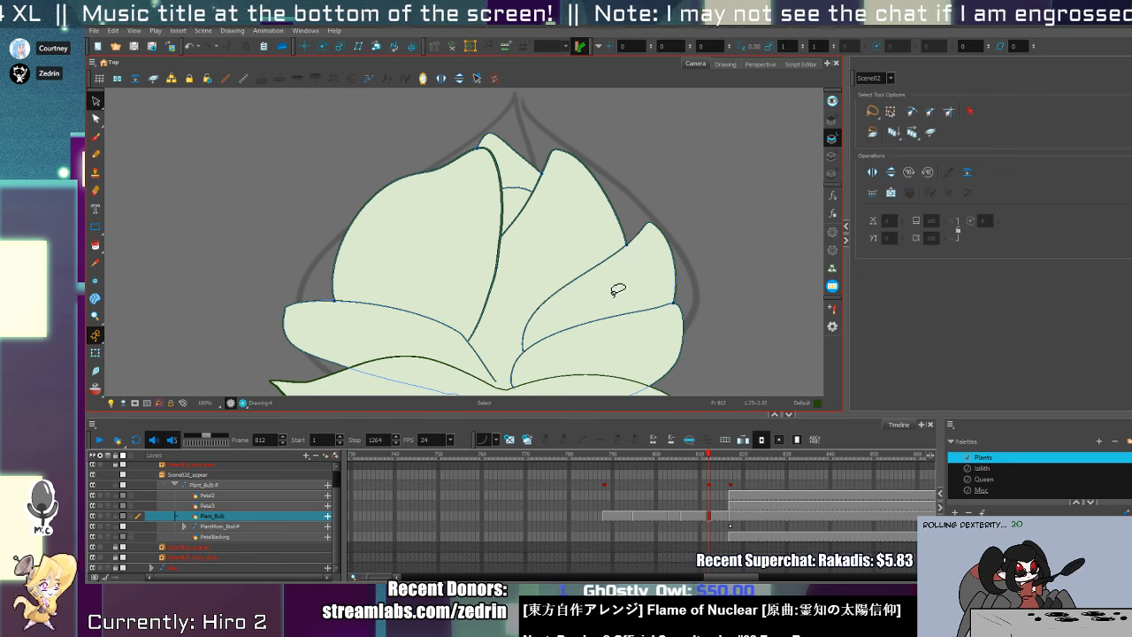
click(594, 296)
key(Delete)
key(alt+slash)
key(alt+s)
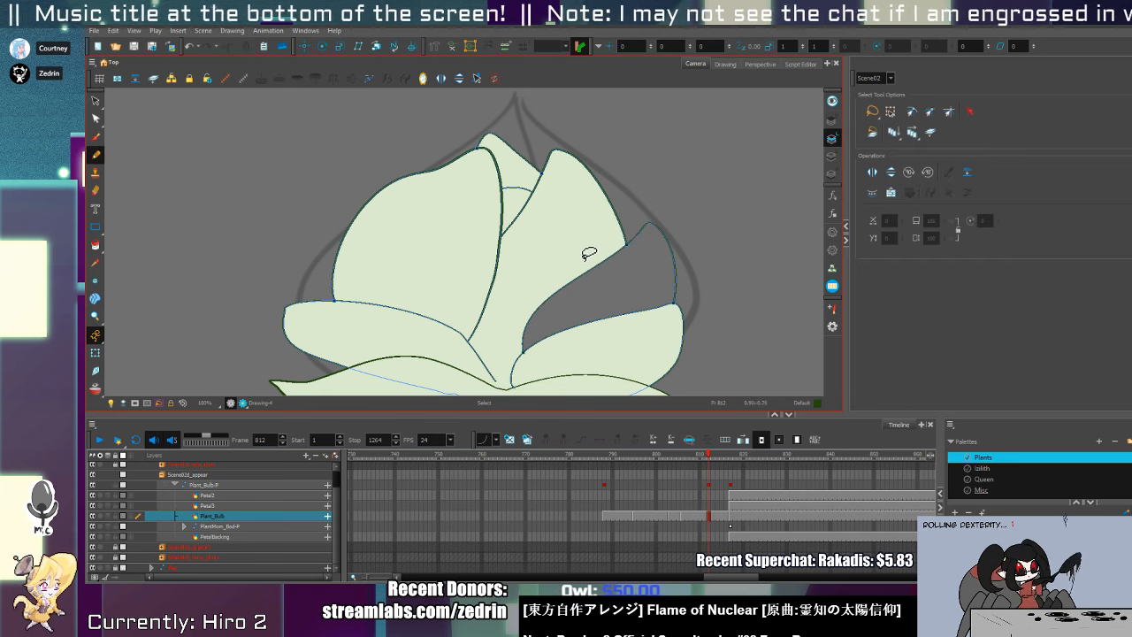
click(586, 256)
key(Delete)
key(alt+slash)
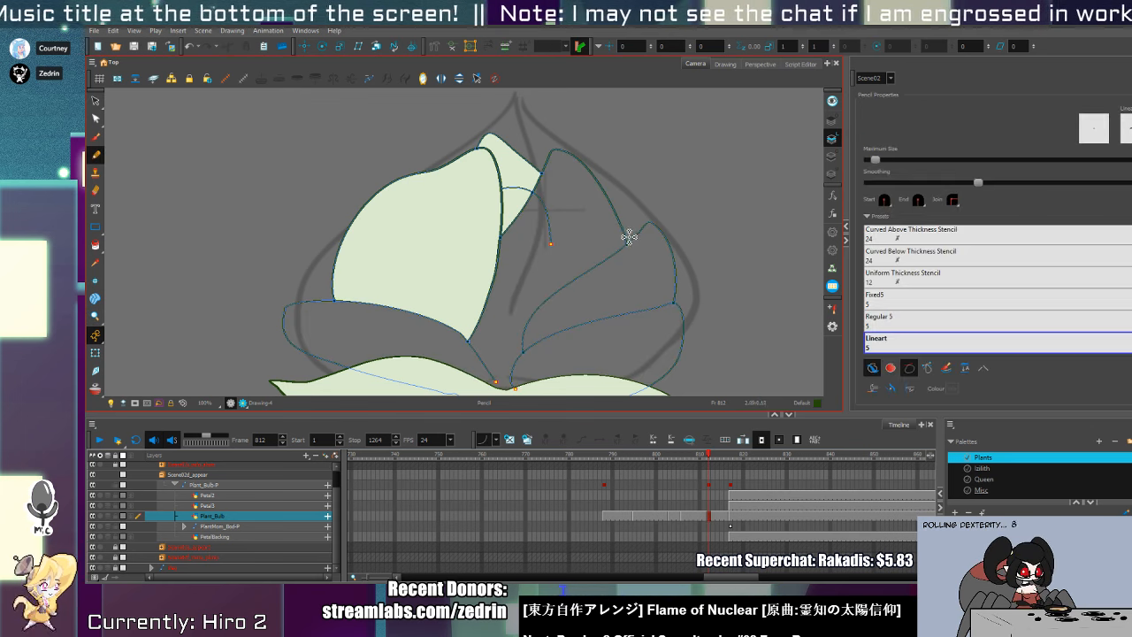
- Try to extend the central petal's edge down in front of the right-hand petal at frame 812 and refill the petals with pale green
key(alt+s)
click(629, 270)
key(alt+t)
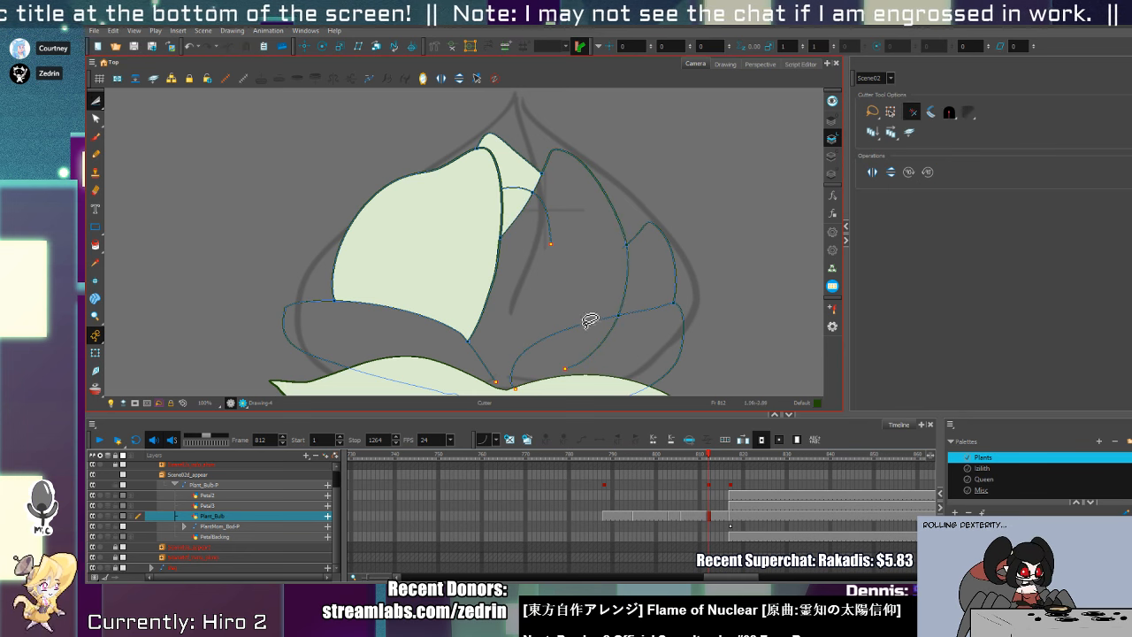
key(alt+i)
click(584, 265)
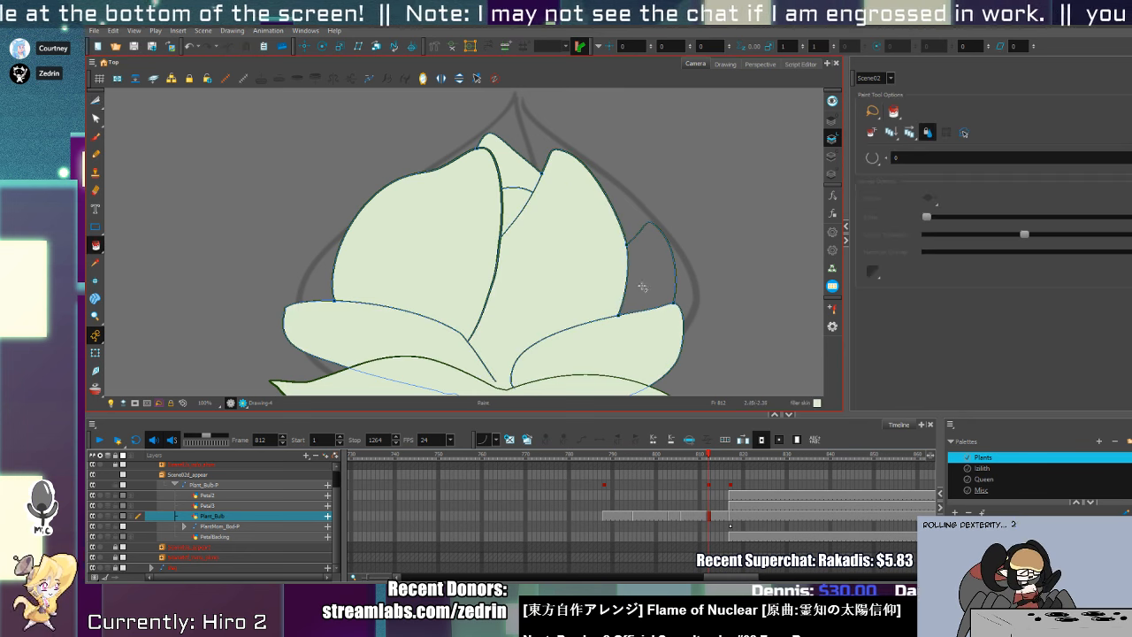
click(632, 304)
- Try to adjust the large left petal's outline thickness at frame 812 with the Pencil Editor
key(alt+q)
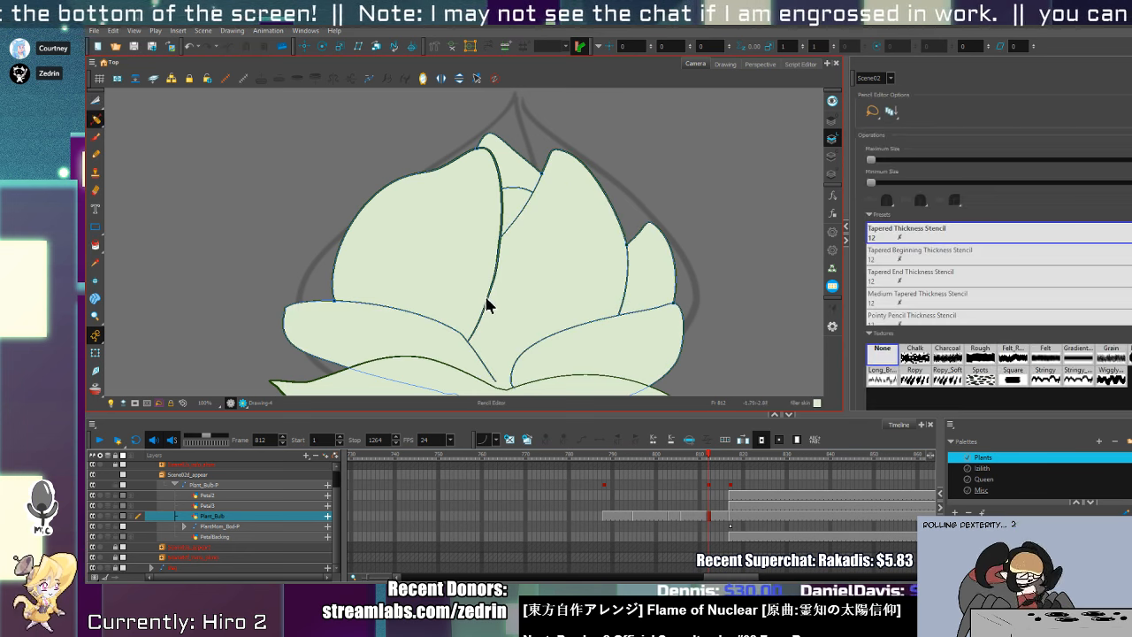
click(489, 302)
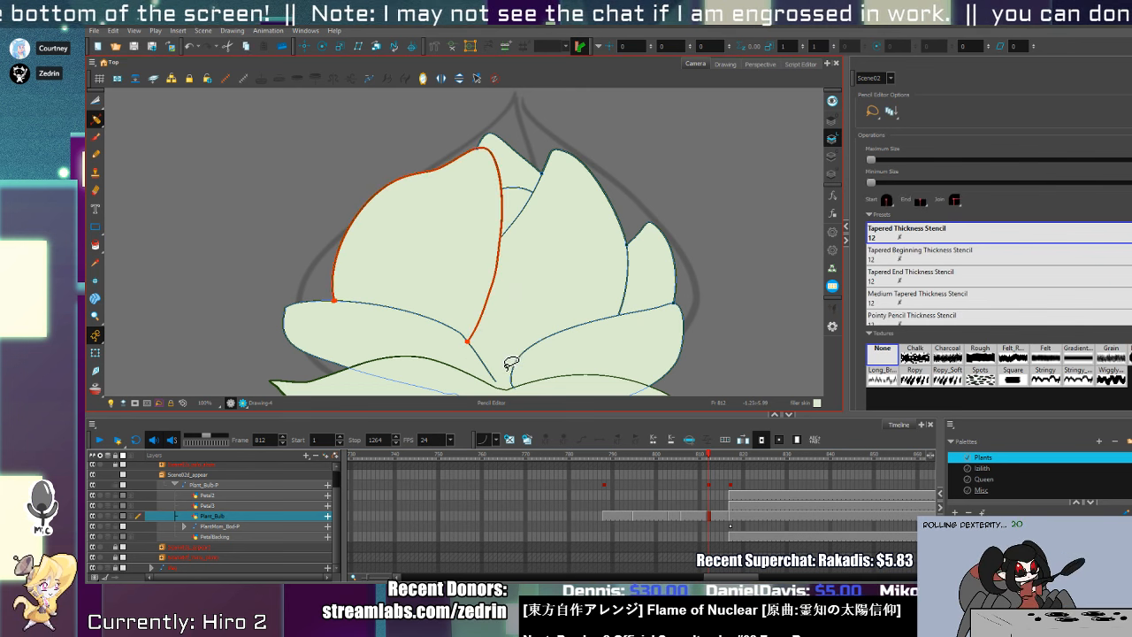
key(alt+b)
- Flip between frames 811 and 812 to compare the petal shapes
key(comma)
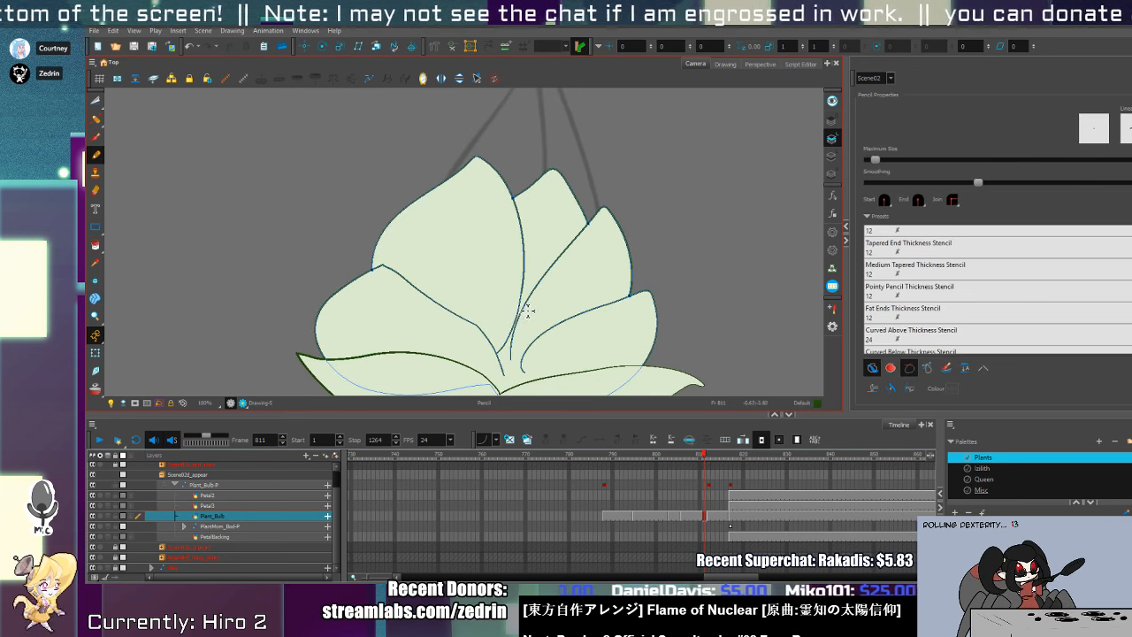
key(period)
key(comma)
key(period)
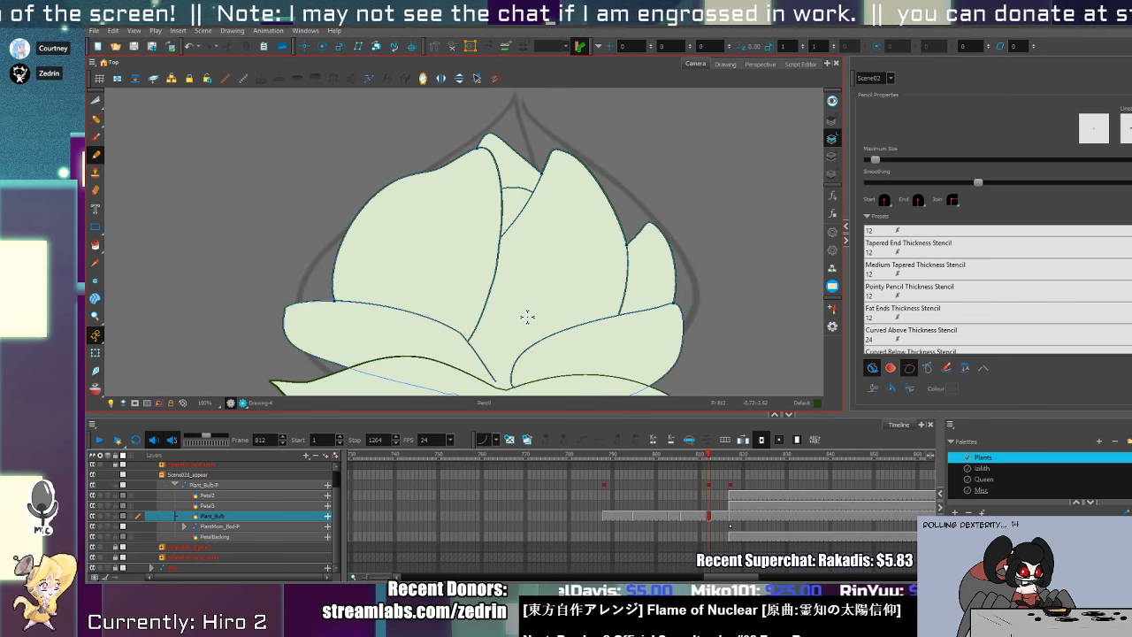
key(comma)
key(period)
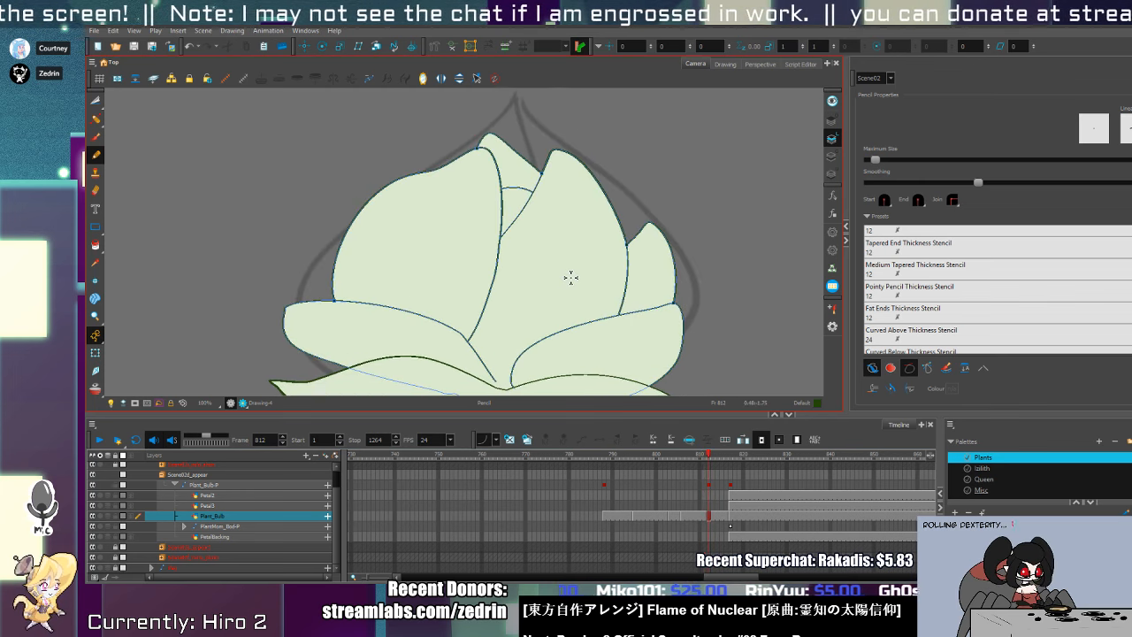
key(comma)
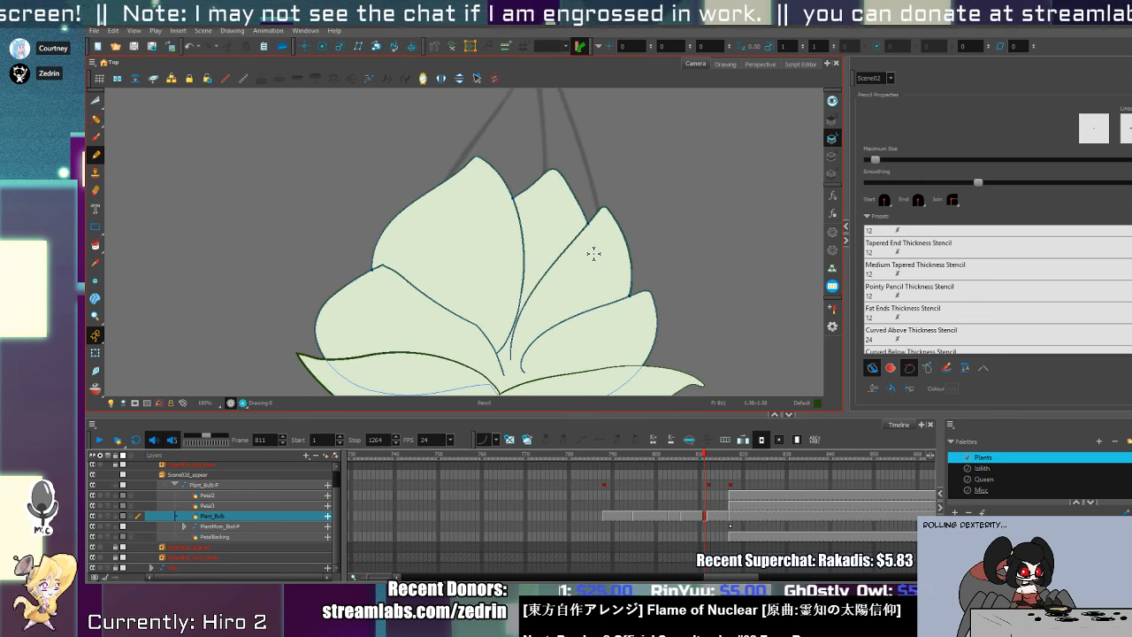
key(period)
- Undo the outline, refill and central petal edge changes at frame 812
key(ctrl+z)
key(ctrl+z)
key(ctrl+z)
key(ctrl+z)
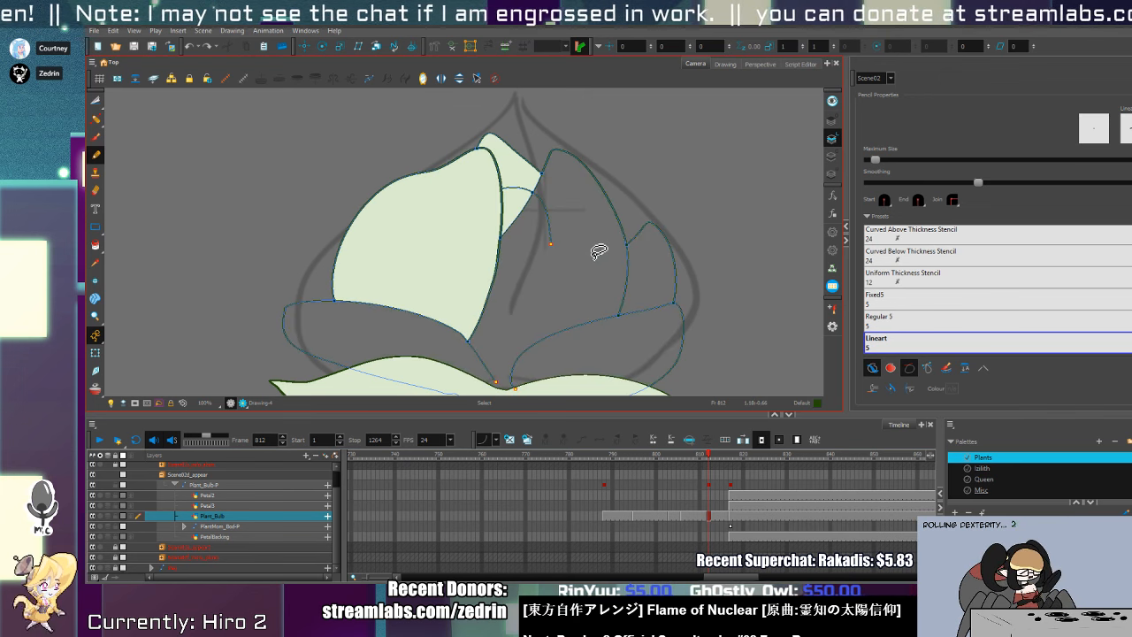
key(ctrl+z)
key(ctrl+z)
key(ctrl+z)
key(ctrl+z)
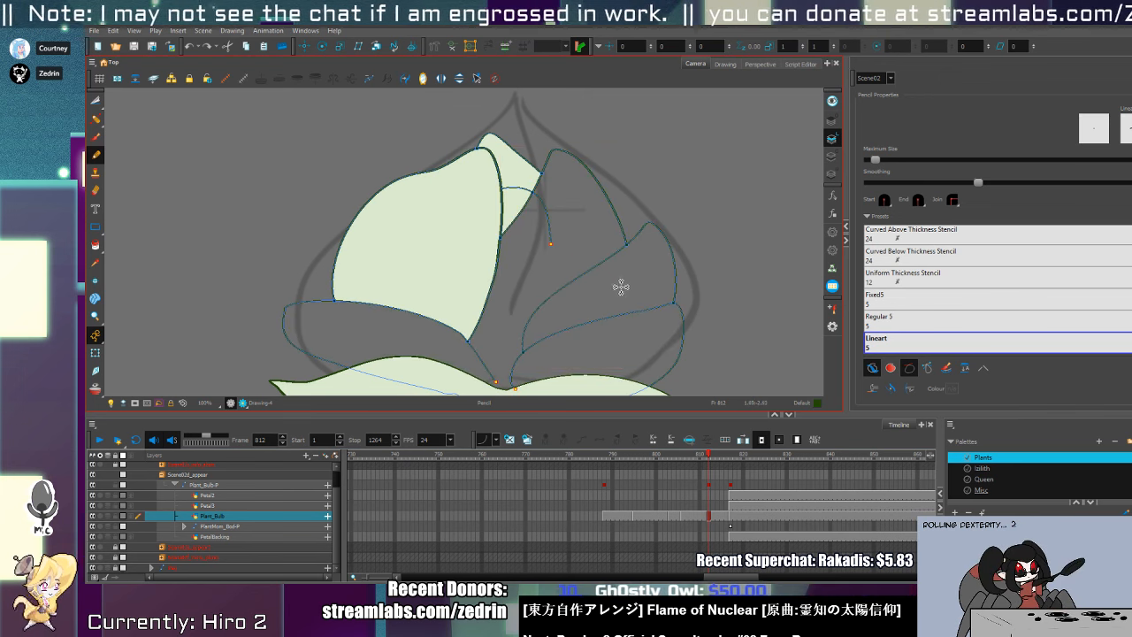
- Reshape the right-hand petal's inner edge with the Contour Editor at frame 812 and cut away the stray line inside the central petal
key(alt+q)
drag(580, 301, 582, 300)
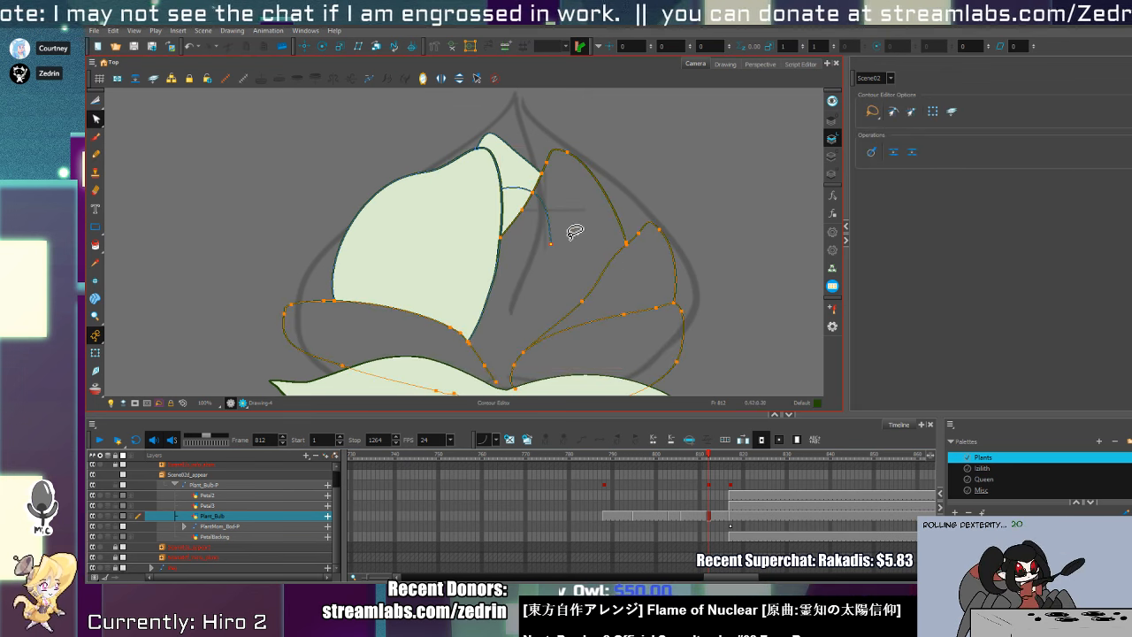
key(alt+t)
drag(575, 231, 516, 275)
- Refill the emptied back petals at frame 812 with pale green and edit the left petals' outlines with the Pencil Editor
key(alt+i)
click(575, 282)
click(611, 292)
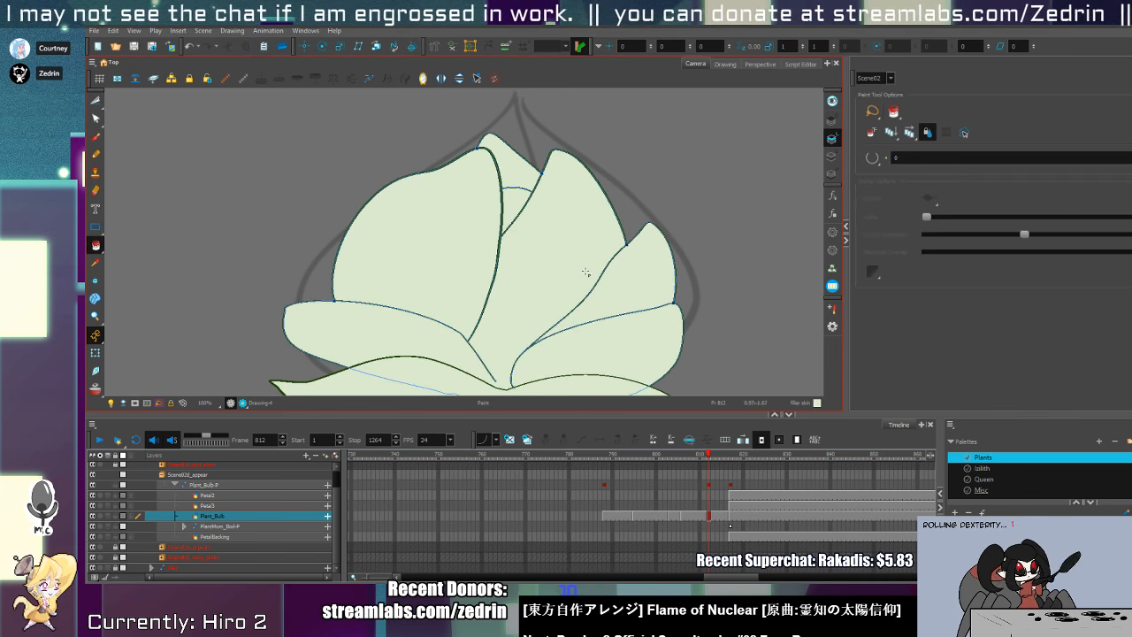
key(alt+/)
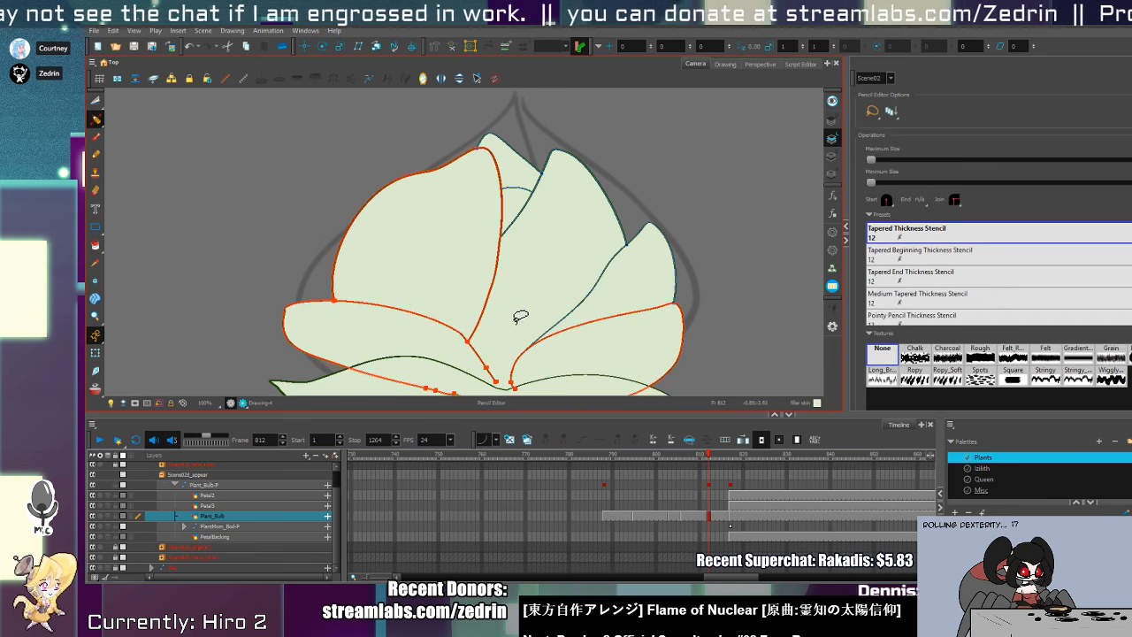
- Delete the pale green fills of the back petals at frame 811, keeping the large left petal's fill
key(comma)
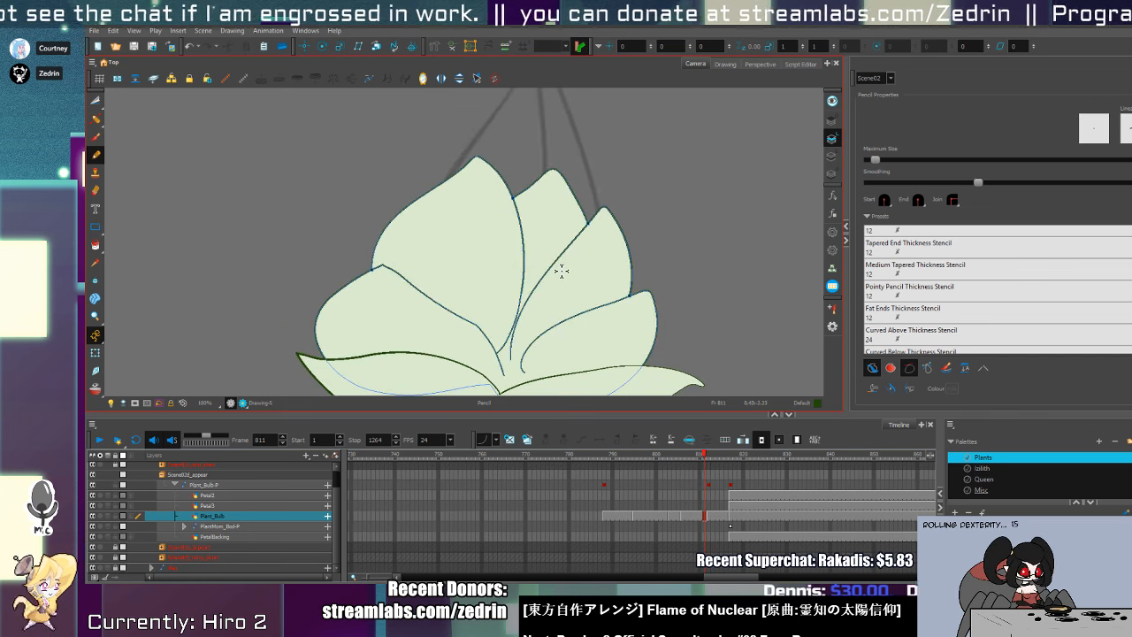
mouse_move(528, 337)
mouse_down()
mouse_move(578, 245)
mouse_move(573, 304)
mouse_up()
key(alt+q)
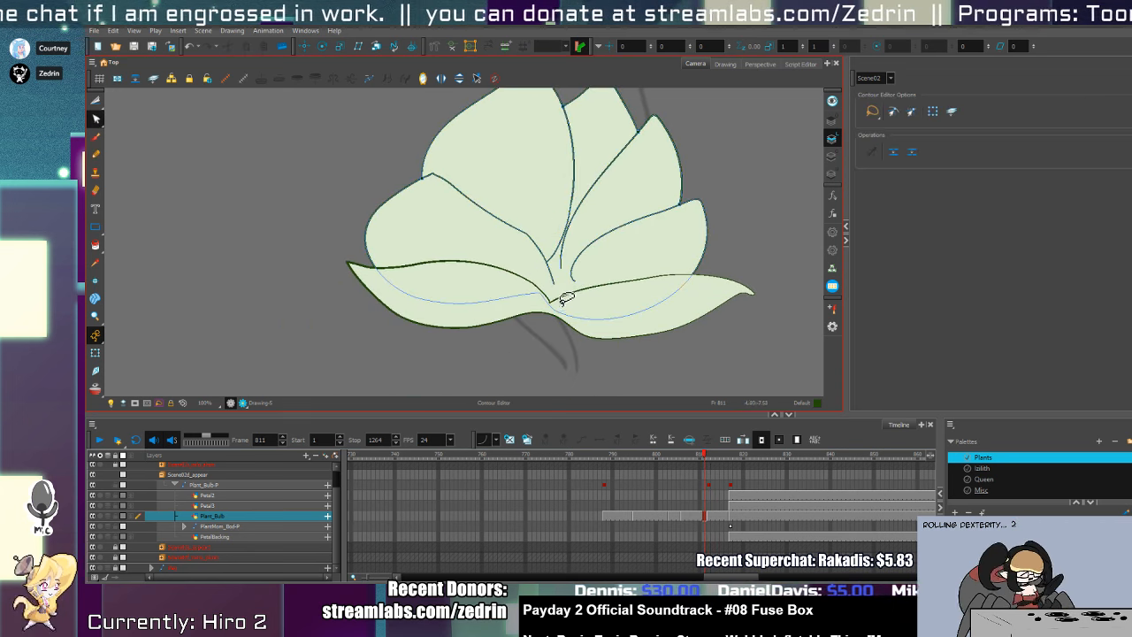
key(alt+s)
- Extend the lower right petal's inner line down to the front petals' junction at frame 811 and delete the leftover line stub
key(alt+slash)
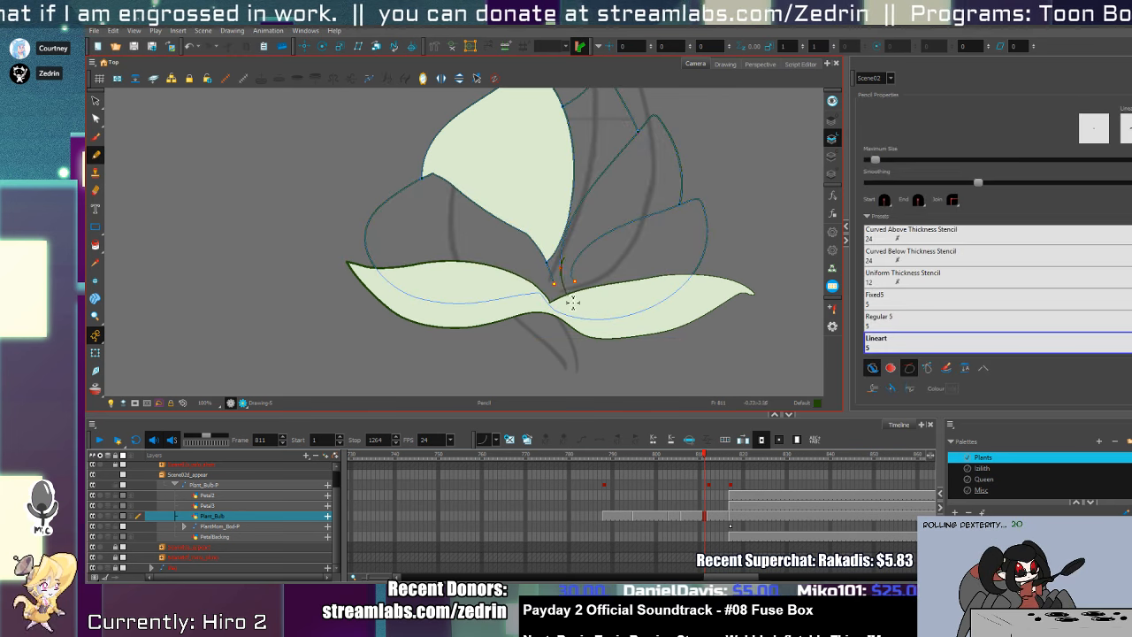
key(alt+s)
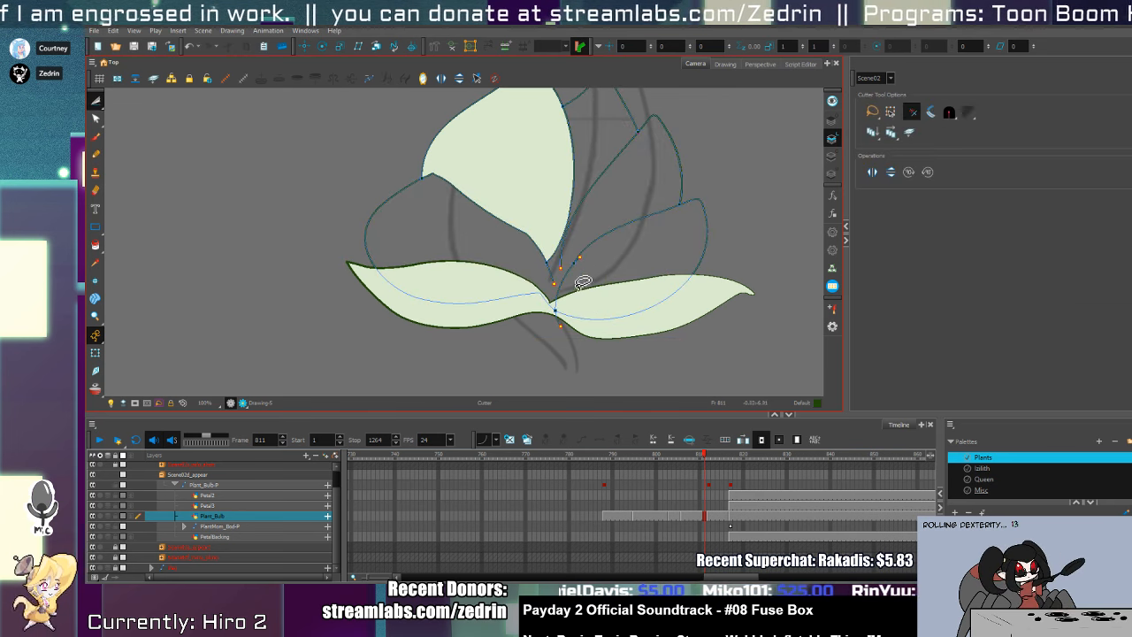
key(alt+t)
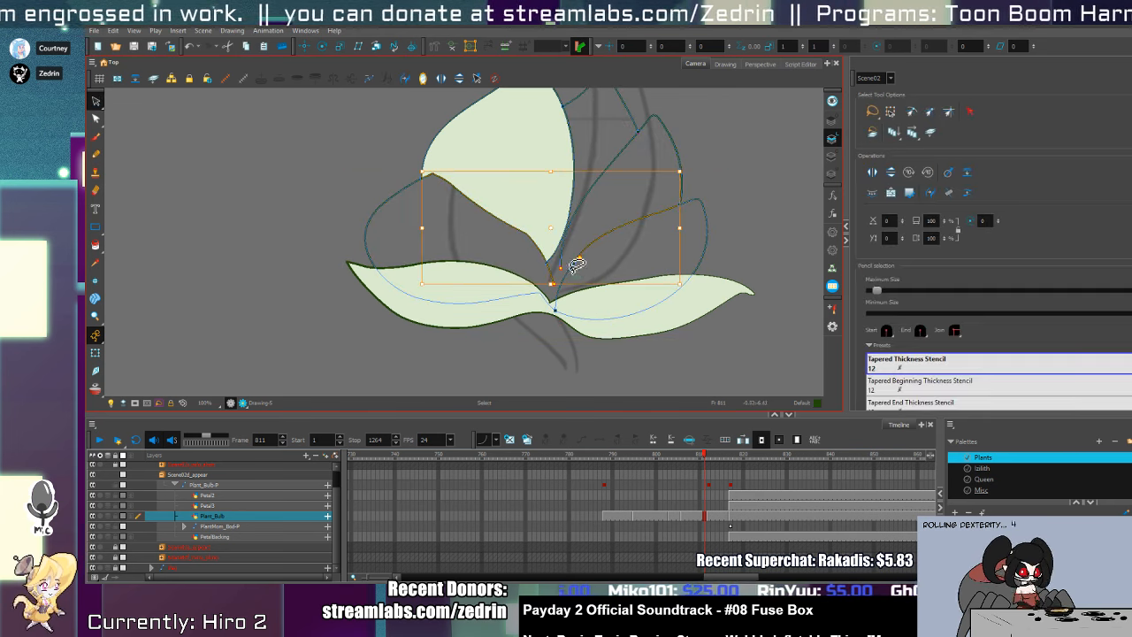
scroll(581, 270, up, 2)
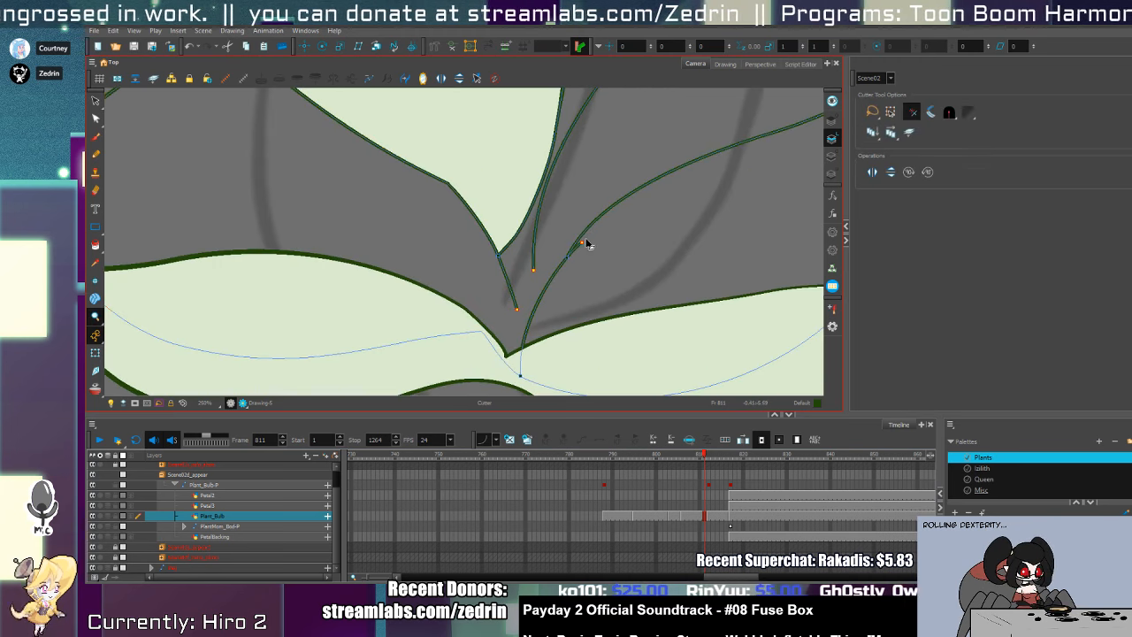
key(alt+s)
click(576, 250)
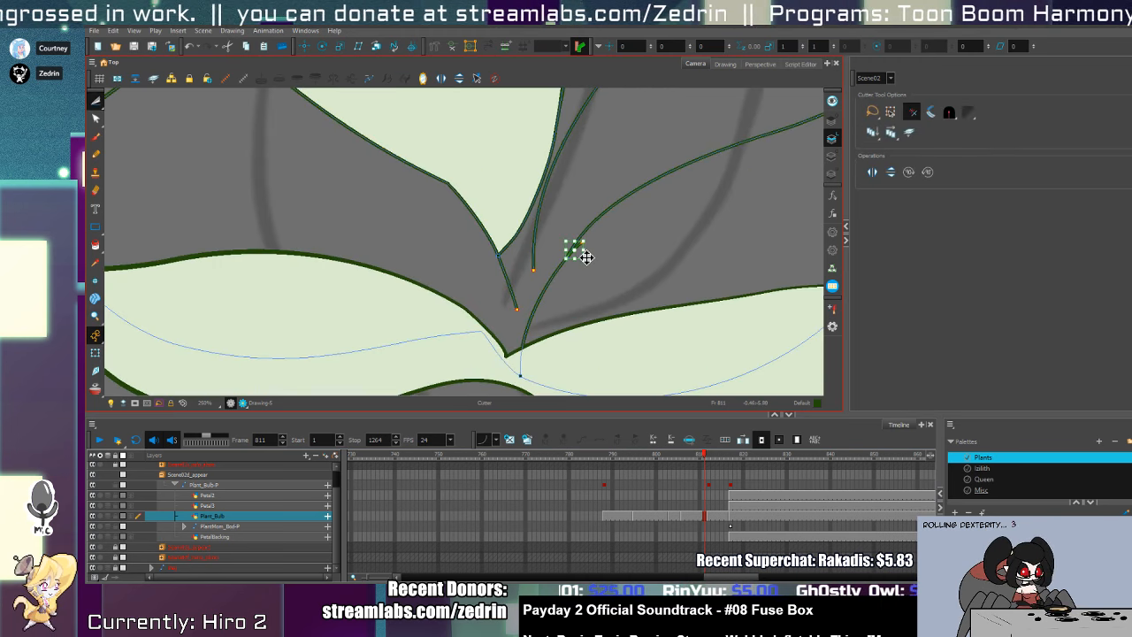
key(Delete)
- Extend the large left petal's lower line down to the right petal's inner line at frame 811 and trim the overshoot
key(alt+/)
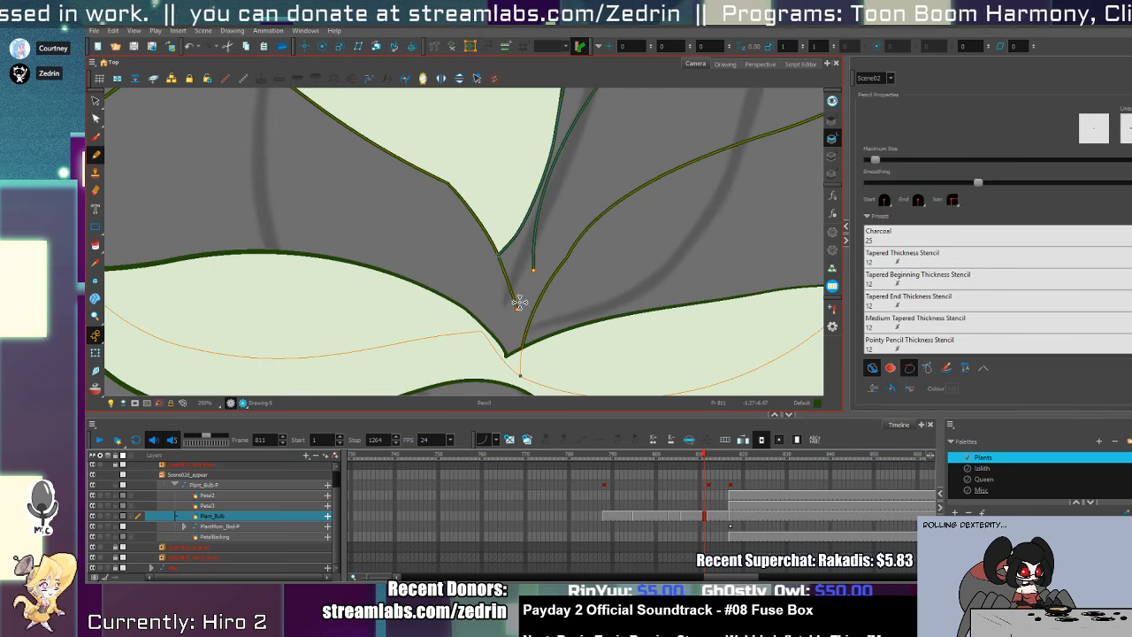
key(alt+s)
key(ctrl+a)
key(alt+q)
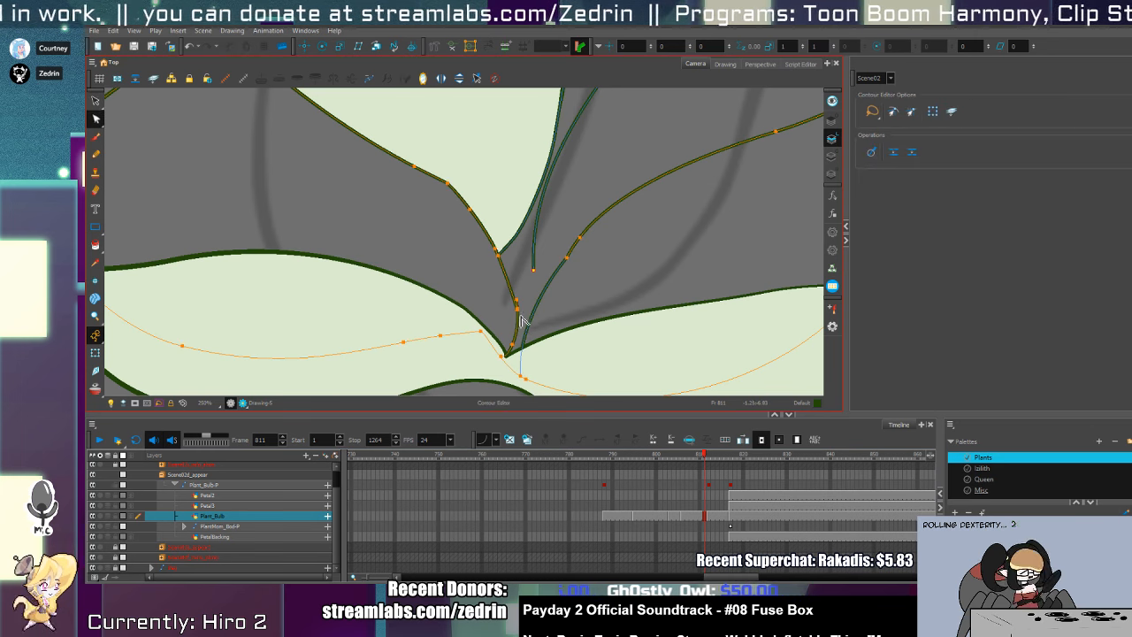
key(alt+s)
drag(523, 334, 509, 339)
key(ctrl+z)
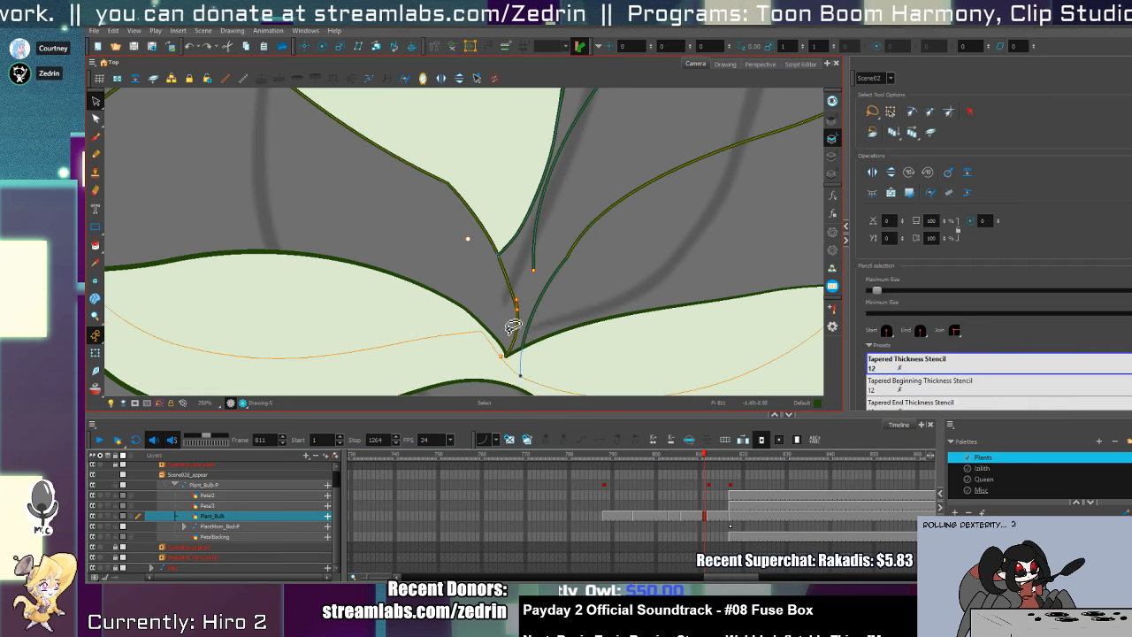
key(Escape)
key(alt+t)
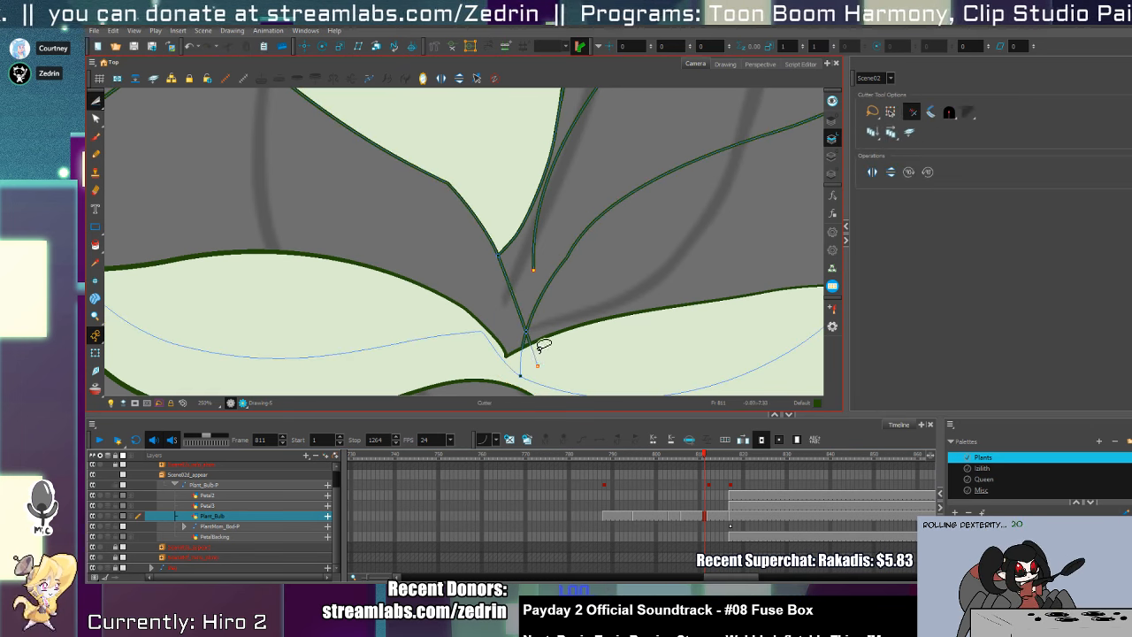
- Pull the loose lower end of the back petal's inner line down past the large left petal's line using the Contour Editor
key(alt+q)
drag(518, 322, 519, 308)
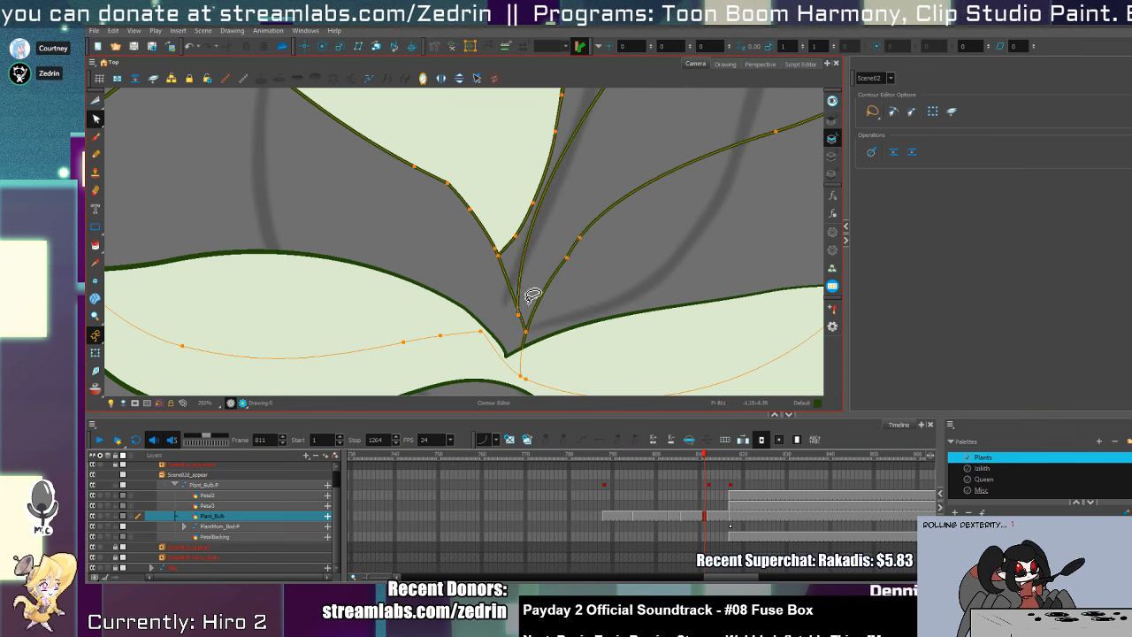
key(ctrl+z)
drag(533, 269, 518, 331)
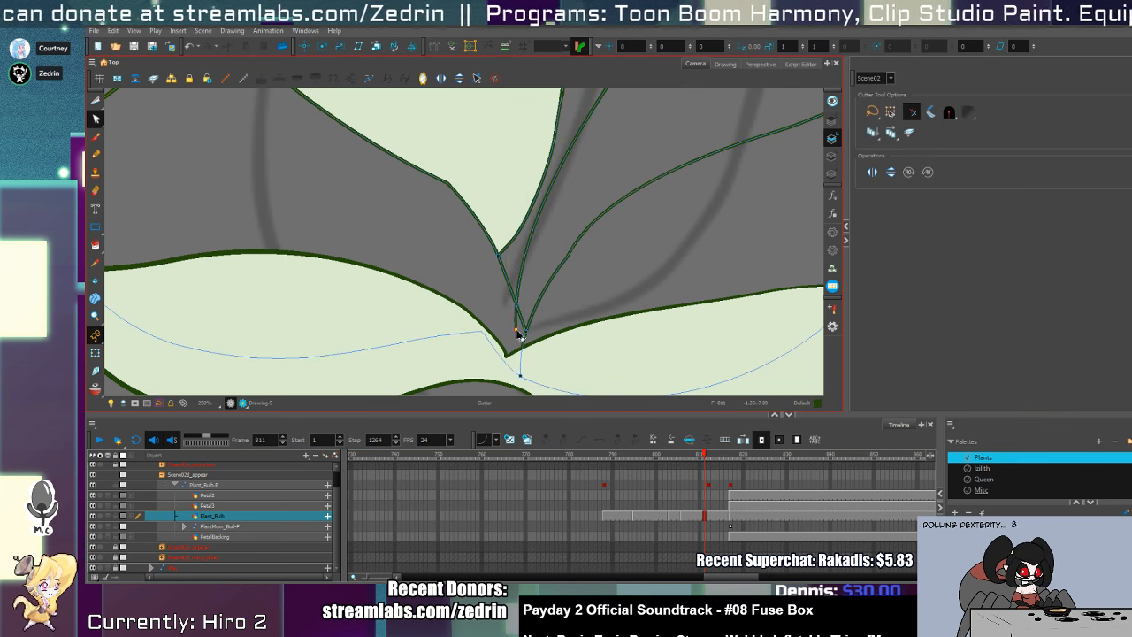
- Fill the empty back petals and the lower left petal at frame 811 with pale green
key(1)
key(1)
key(alt+z)
click(500, 243)
click(499, 242)
key(alt+i)
click(506, 243)
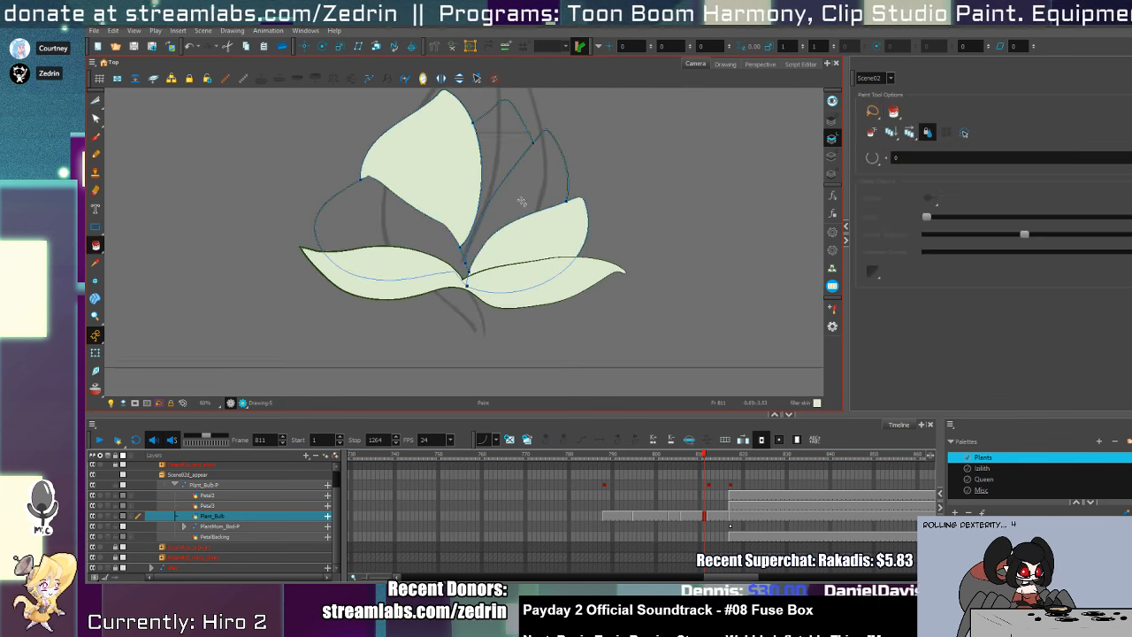
click(522, 202)
click(492, 172)
click(432, 255)
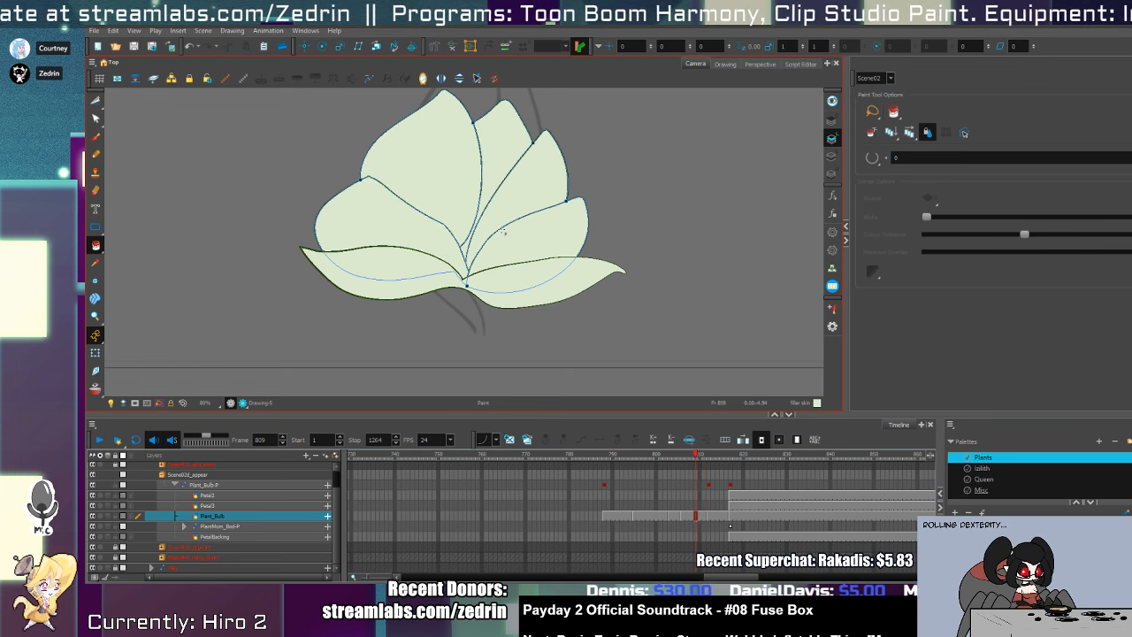
- Fill the empty back petals of the half-closed bulb at frame 800 with pale green
key(comma)
key(comma)
key(comma)
key(comma)
key(comma)
key(comma)
key(comma)
key(comma)
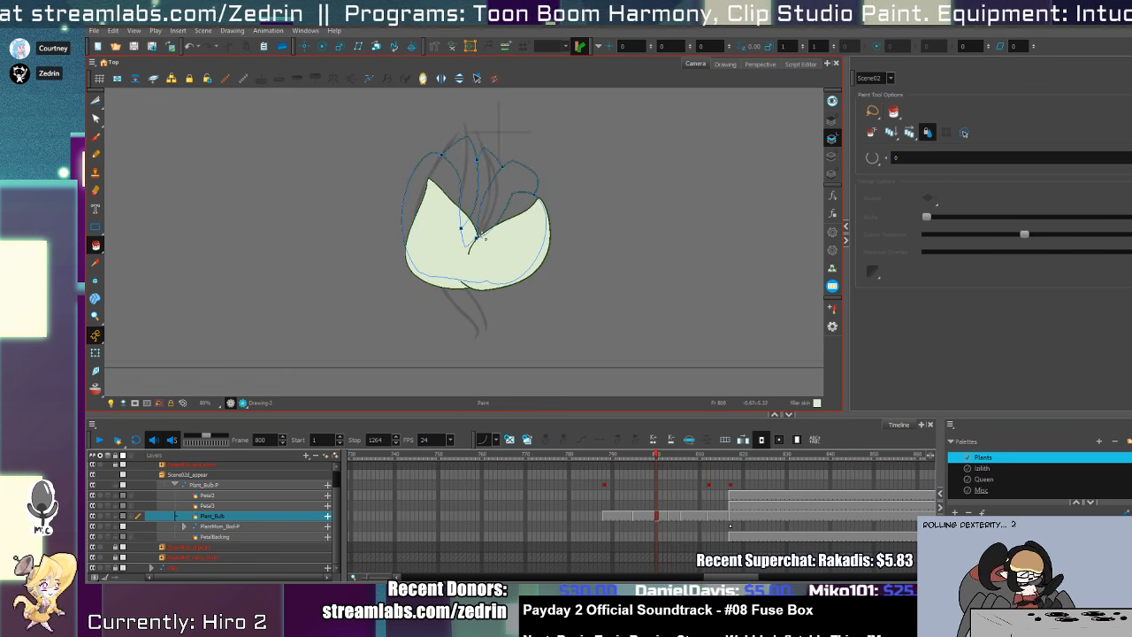
click(499, 209)
click(517, 205)
click(434, 181)
click(488, 170)
click(470, 177)
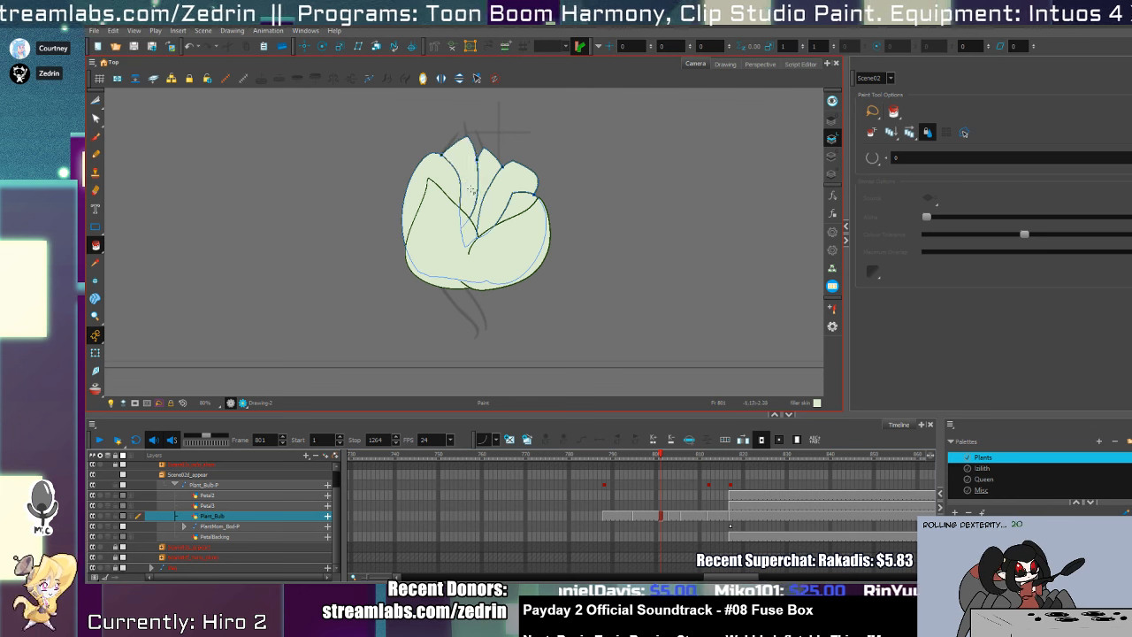
- Go to frame 803 and examine the inner petal lines' ends above the front petals' junction
key(period)
key(period)
scroll(482, 248, up, 5)
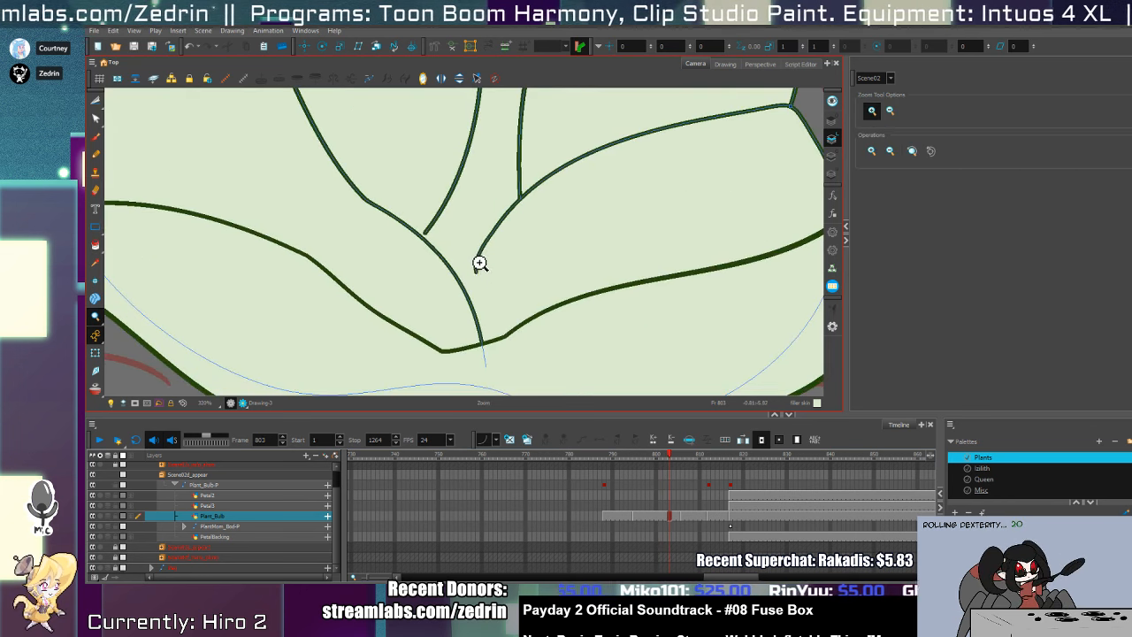
- Extend the loose end of the right petal's line across the neighbouring petal line with the Contour Editor on Drawing-3
key(alt+q)
drag(493, 230, 474, 273)
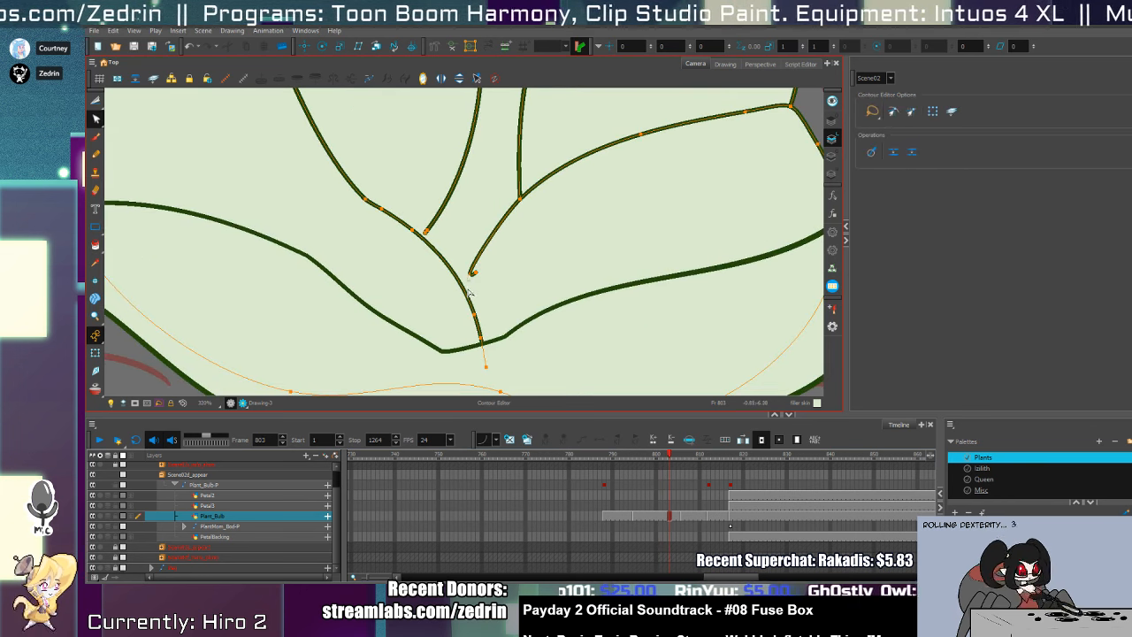
key(alt+t)
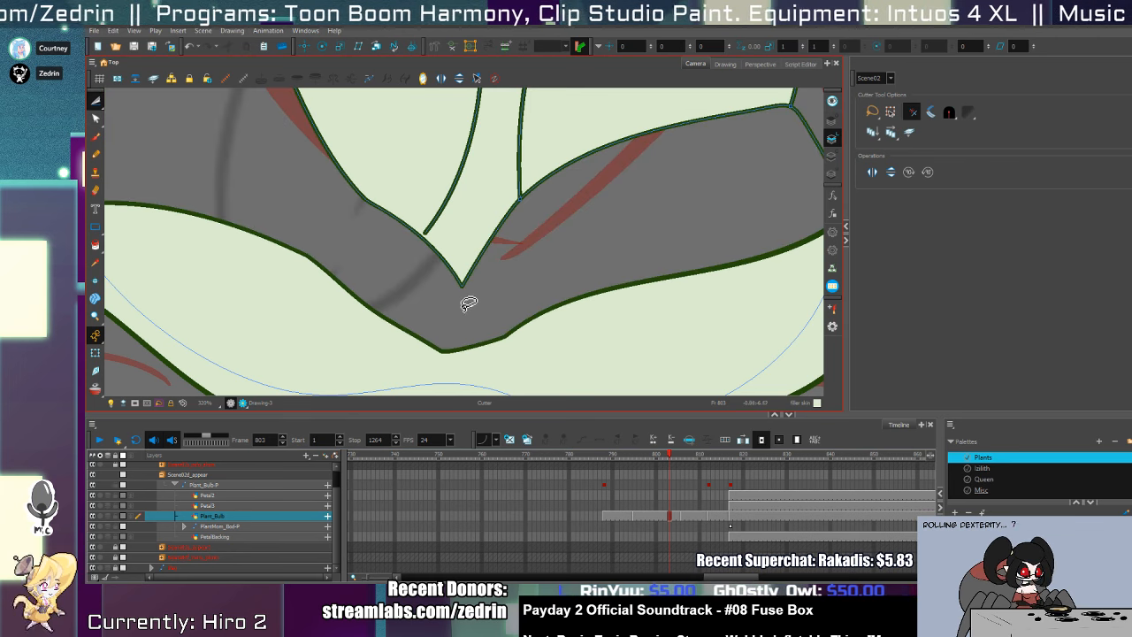
key(ctrl+z)
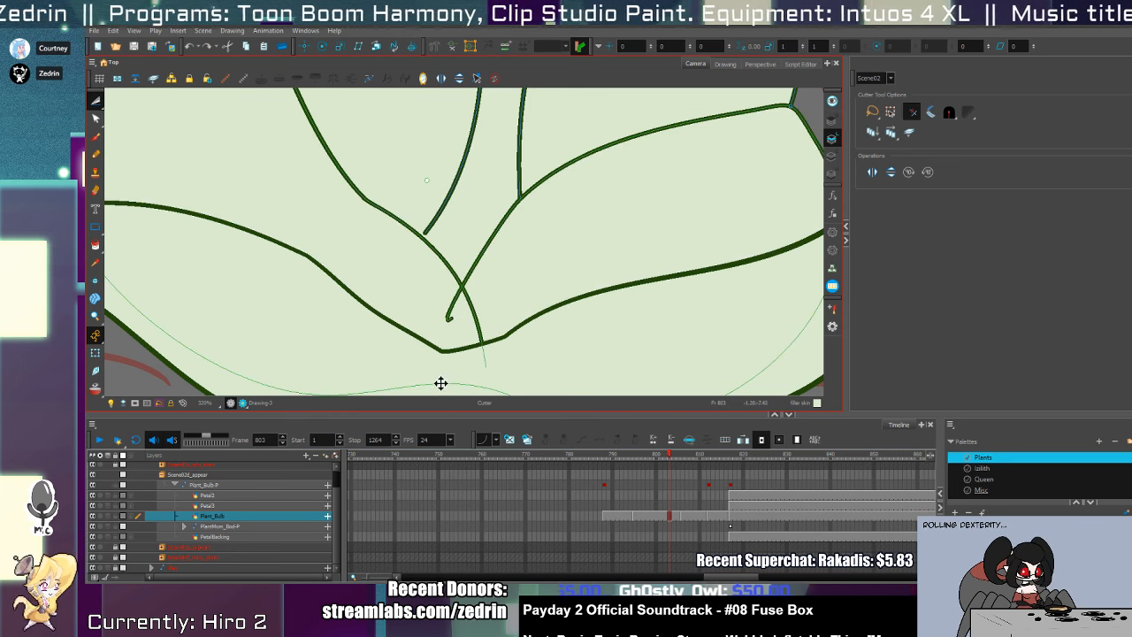
- Trim the overhanging line ends where the two petal lines cross and repaint the petal fills on Drawing-3
key(alt+s)
click(449, 333)
click(462, 311)
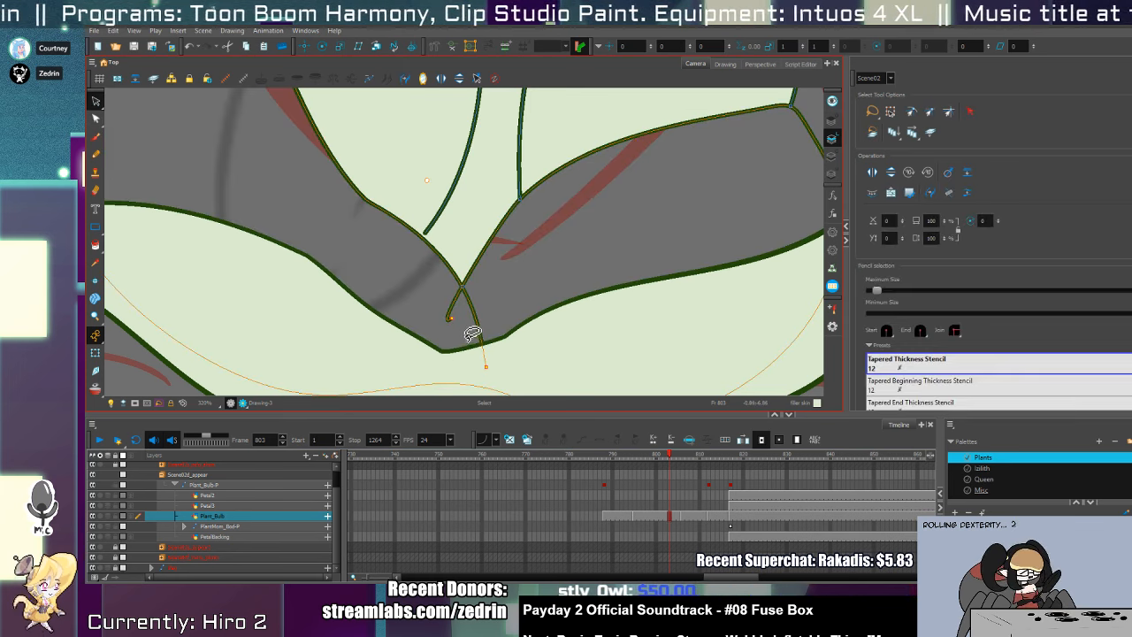
key(alt+t)
mouse_move(470, 331)
mouse_down()
mouse_move(434, 271)
mouse_move(525, 301)
mouse_up()
key(alt+i)
key(shift+z)
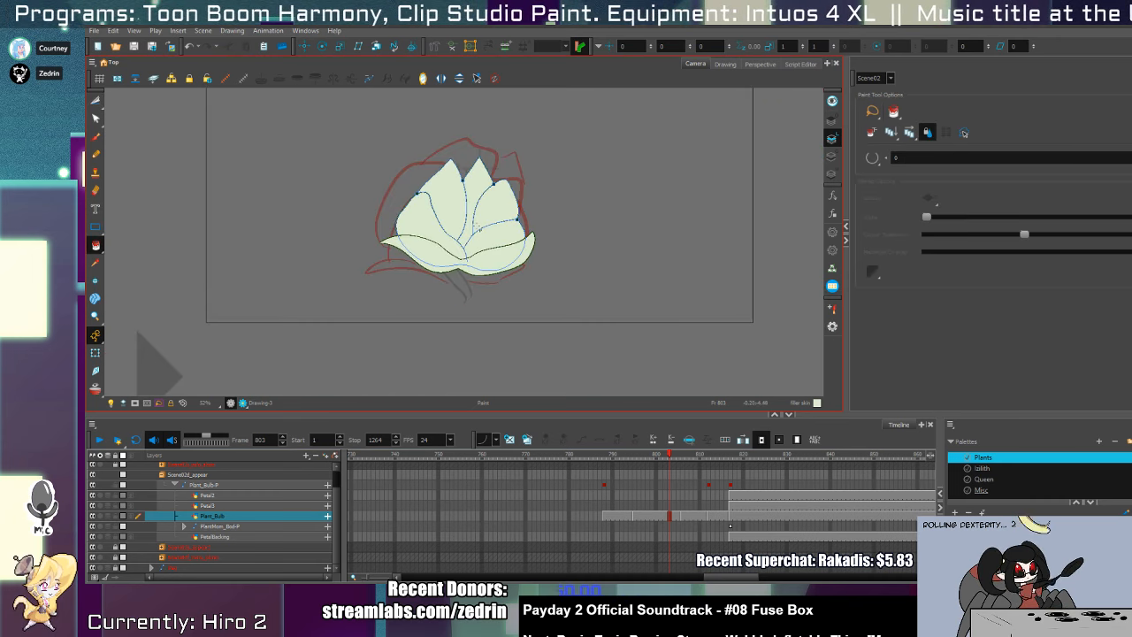
- Step back and forth through the bulb's frames to review how the flower opens
key(comma)
key(comma)
key(comma)
key(comma)
key(comma)
key(comma)
key(comma)
key(comma)
key(comma)
key(comma)
key(comma)
key(comma)
key(comma)
key(period)
key(period)
key(period)
key(period)
key(period)
key(period)
key(period)
key(period)
key(period)
key(period)
key(period)
key(period)
key(period)
key(period)
key(period)
key(period)
key(period)
key(period)
key(period)
key(period)
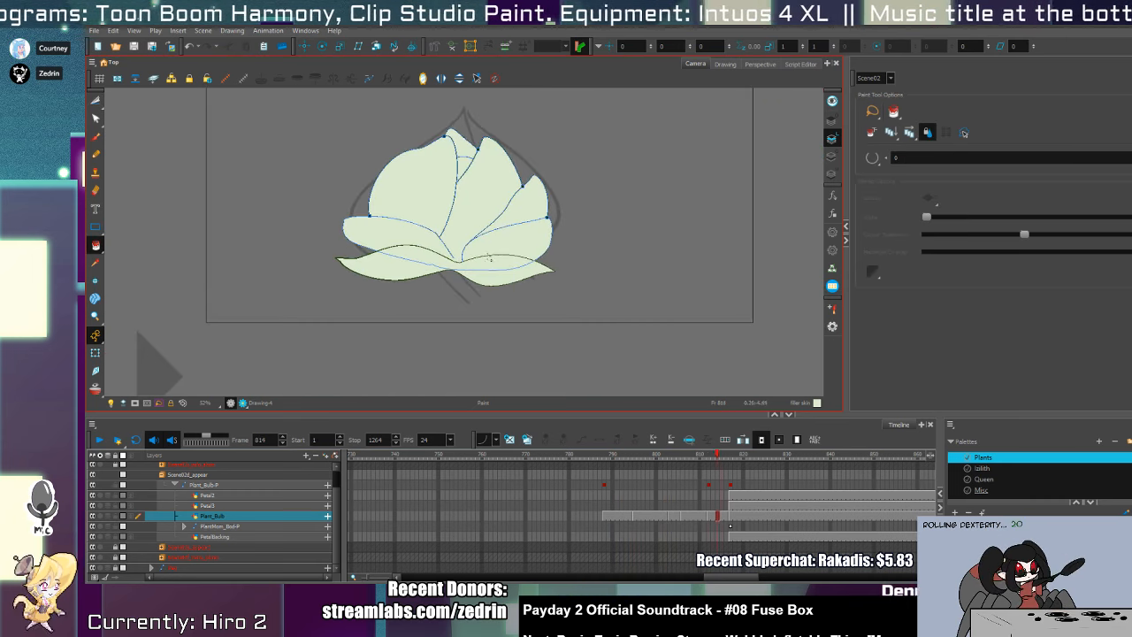
key(period)
key(period)
key(period)
key(period)
key(period)
key(period)
key(period)
key(period)
key(period)
key(period)
key(comma)
key(comma)
key(comma)
key(comma)
key(comma)
key(comma)
key(comma)
key(comma)
key(comma)
key(comma)
key(comma)
key(comma)
key(comma)
key(comma)
key(comma)
key(comma)
key(comma)
key(comma)
key(comma)
key(comma)
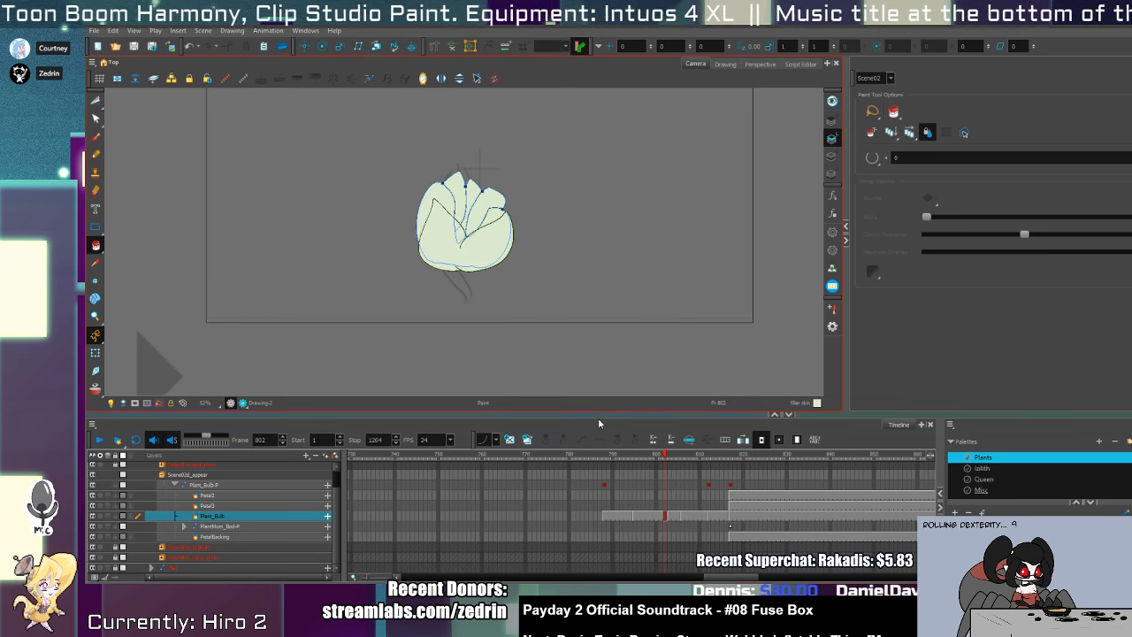
- Scale the flower up proportionally to about 1.95 by 1.5 on the Plant_Bulb-P keyframe at frame 812
click(710, 485)
key(shift+t)
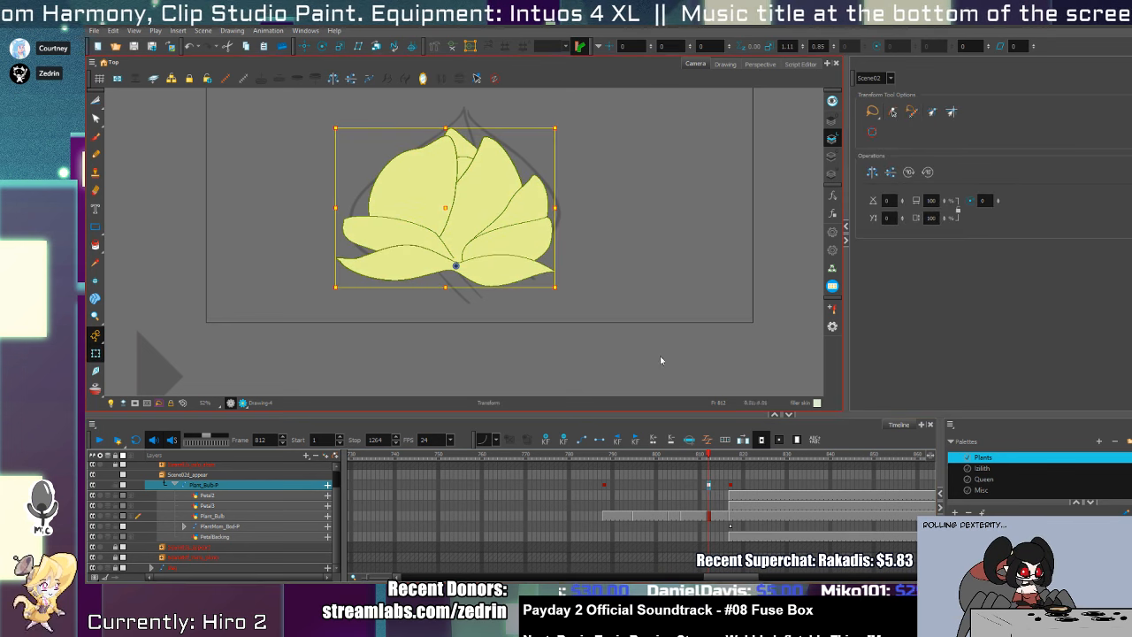
key(1)
drag(561, 193, 588, 326)
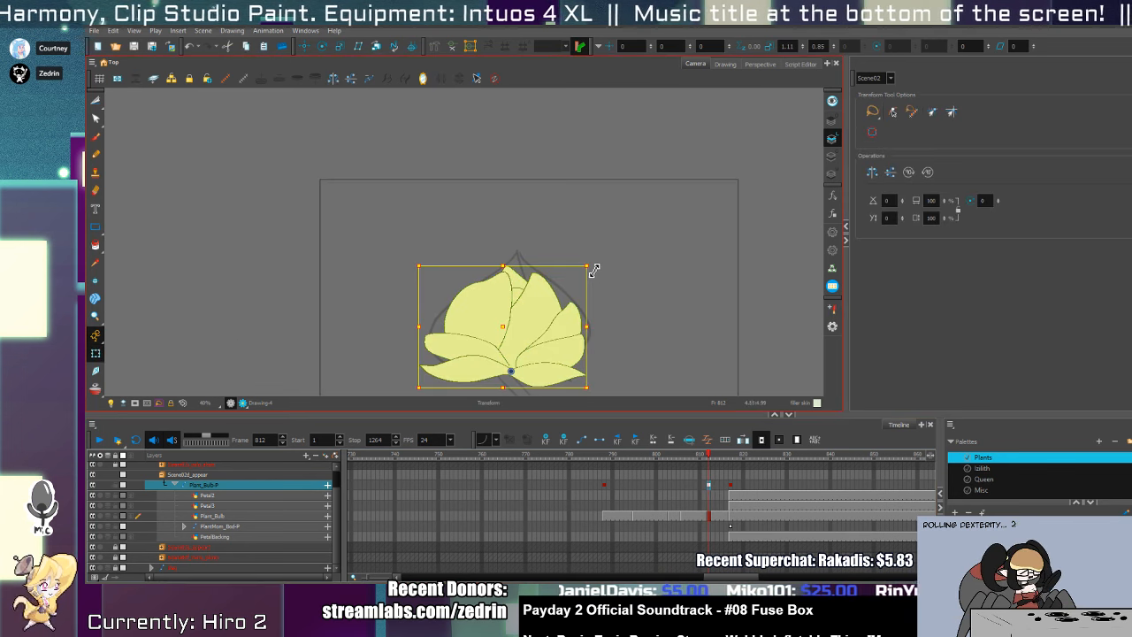
drag(593, 270, 663, 193)
- Shrink the closed bulb to about 0.51 scale at frame 789 and place it over the sketched stem
drag(584, 315, 559, 271)
click(607, 487)
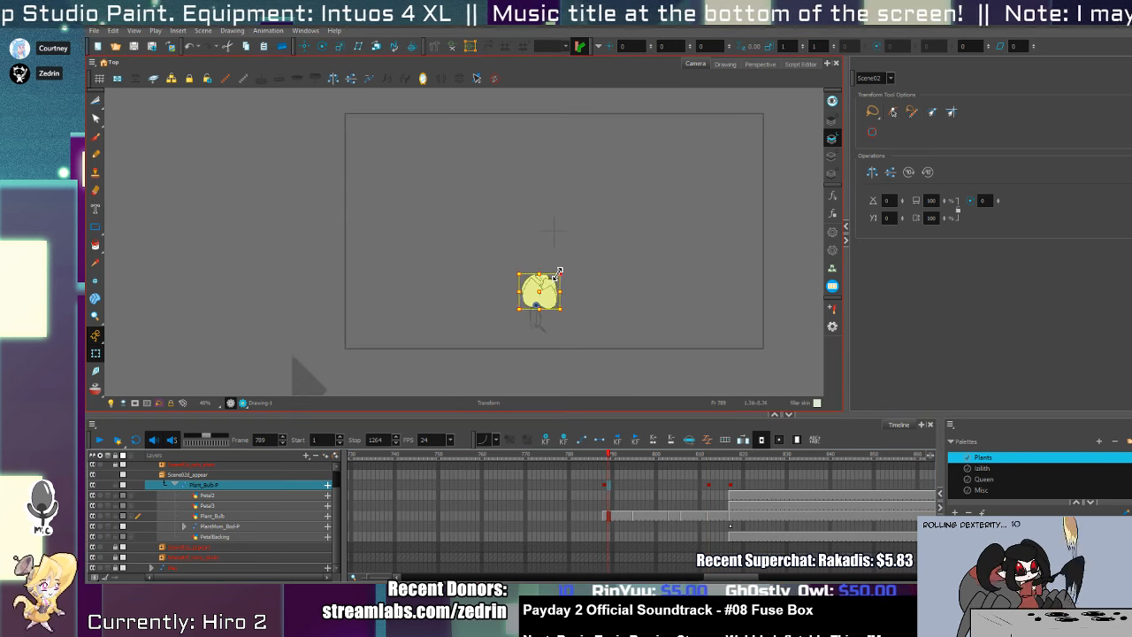
key(alt+z)
click(539, 301)
click(539, 303)
click(539, 303)
click(540, 303)
key(alt+p)
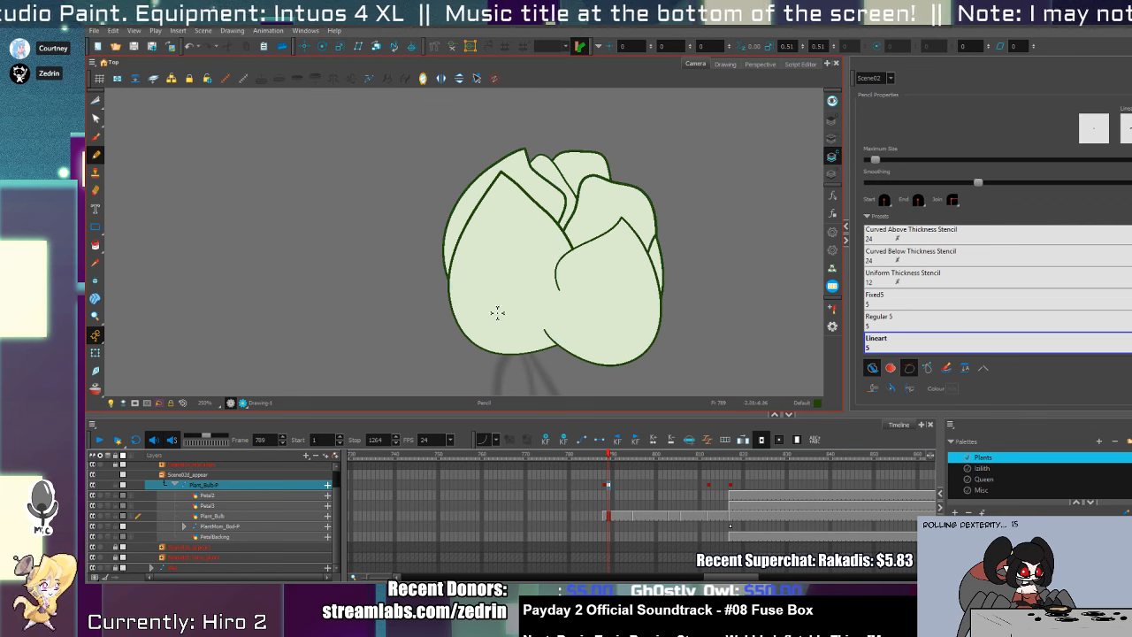
drag(533, 363, 563, 286)
key(1)
key(1)
key(shift+t)
key(alt+z)
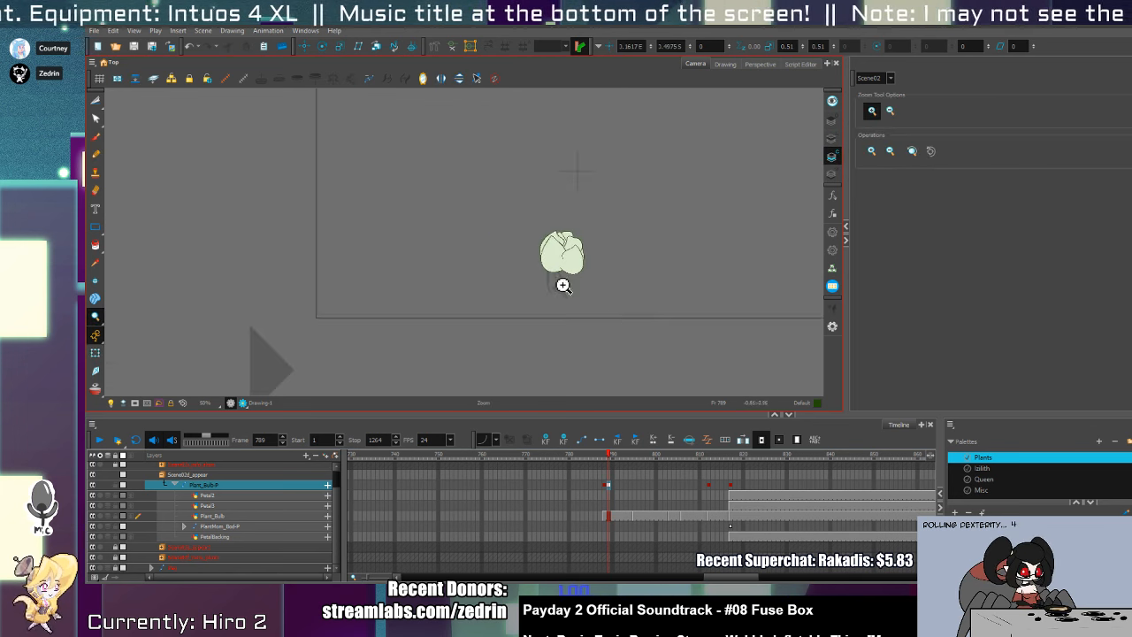
- Key the closed bulb at frame 788 with about -7.18 degrees of rotation and move the frame 812 keyframe to 814
click(606, 490)
key(shift+t)
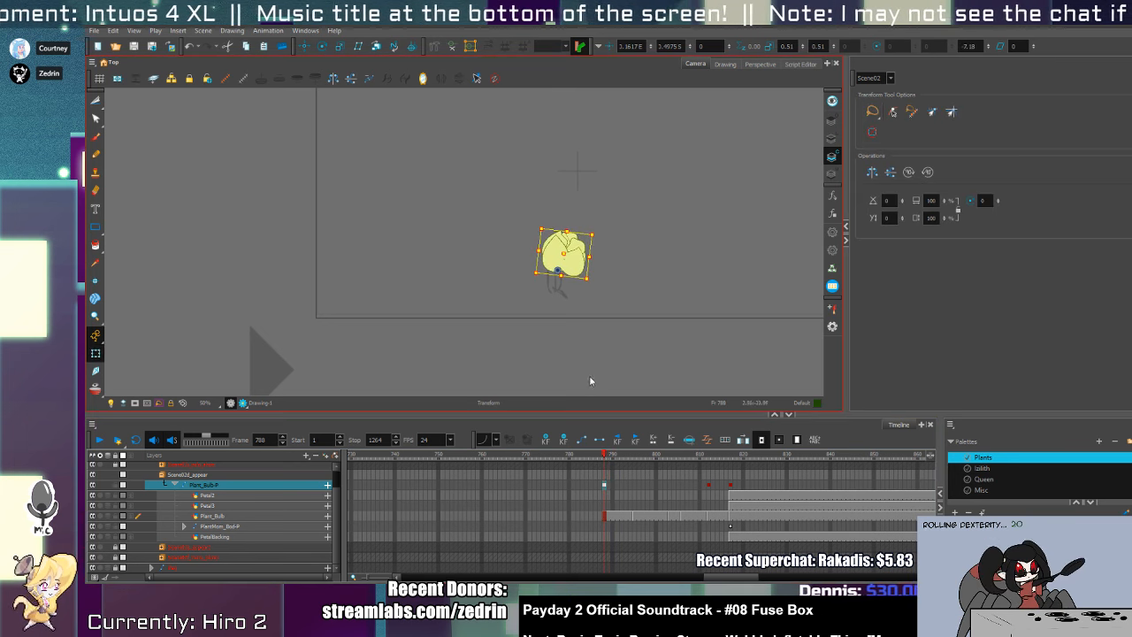
drag(610, 462, 709, 487)
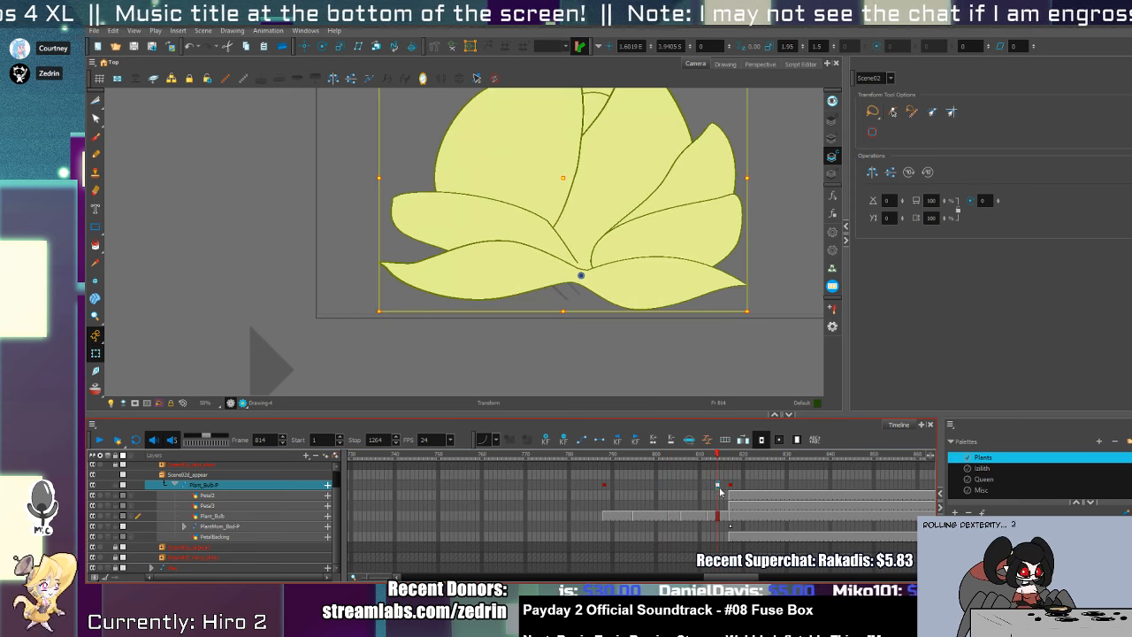
- Tween Plant_Bulb-P from frame 788 and key the bulb at frame 792 with its rotation at about -14.53 degrees
click(605, 488)
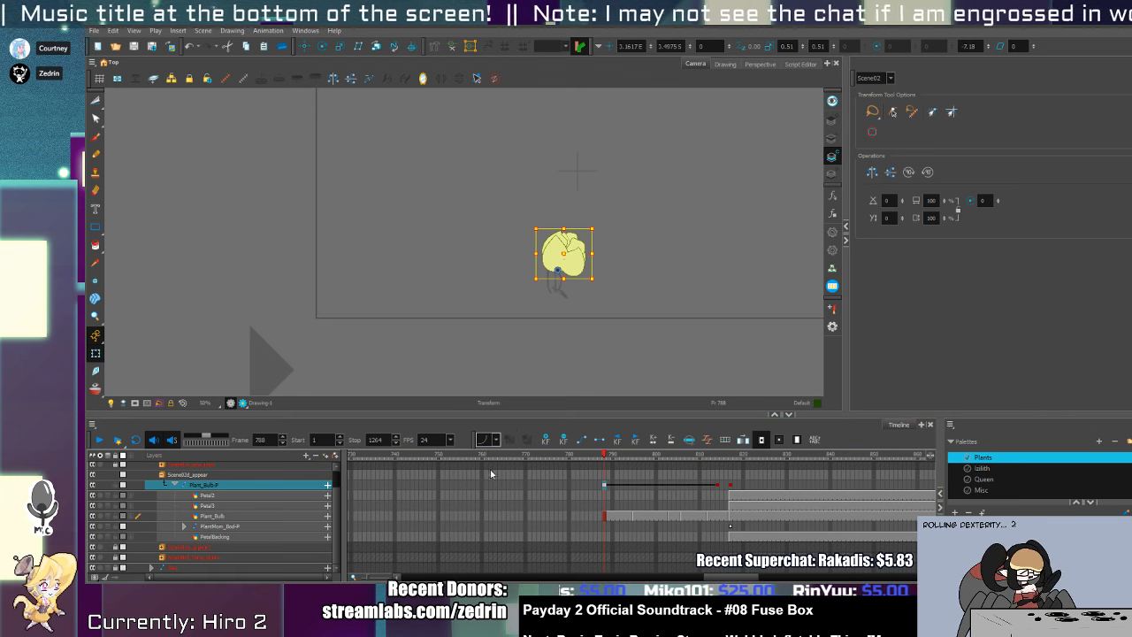
mouse_move(607, 460)
mouse_down()
mouse_move(650, 482)
mouse_move(759, 489)
mouse_move(610, 489)
mouse_move(622, 489)
mouse_up()
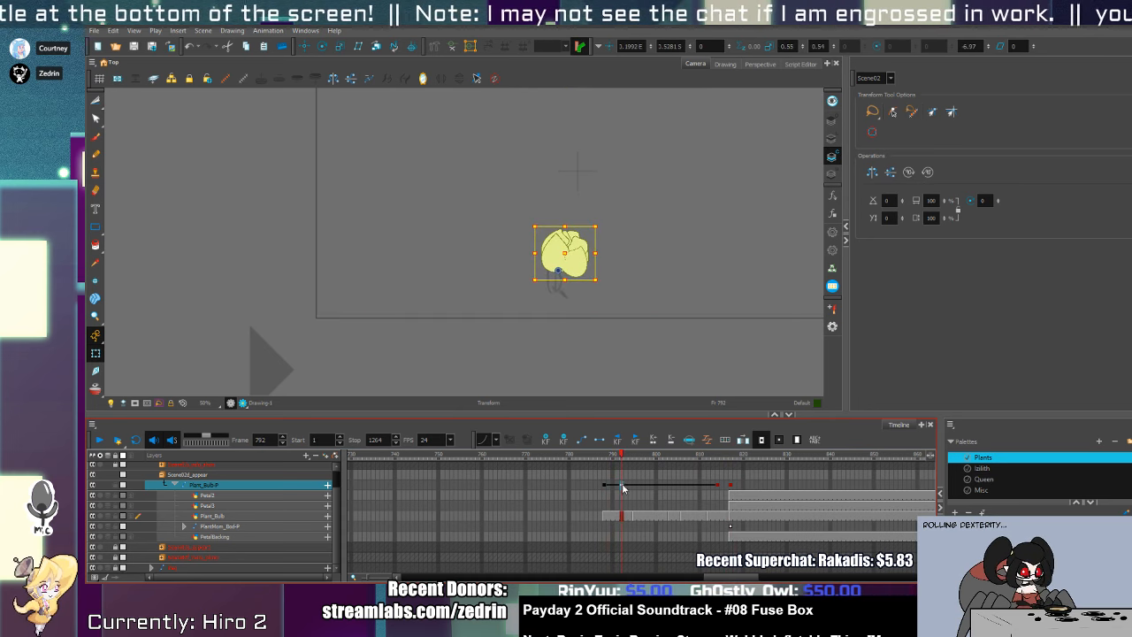
click(611, 235)
click(584, 260)
drag(603, 227, 607, 233)
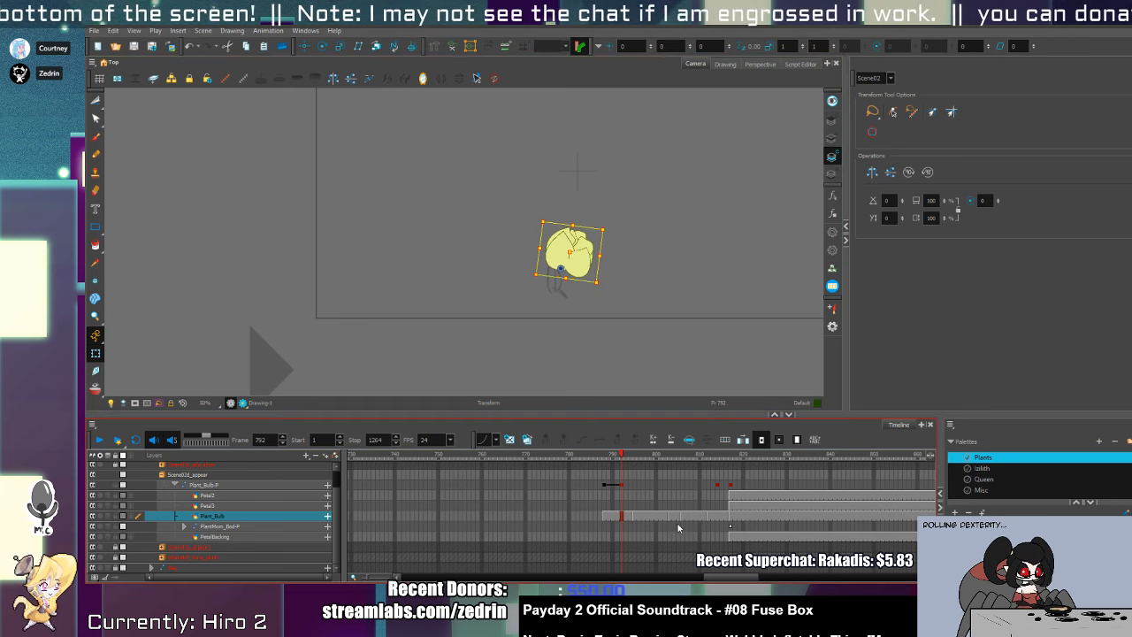
- Move the Plant_Bulb-P tween keyframes from frames 788–792 to frames 793–797
click(669, 519)
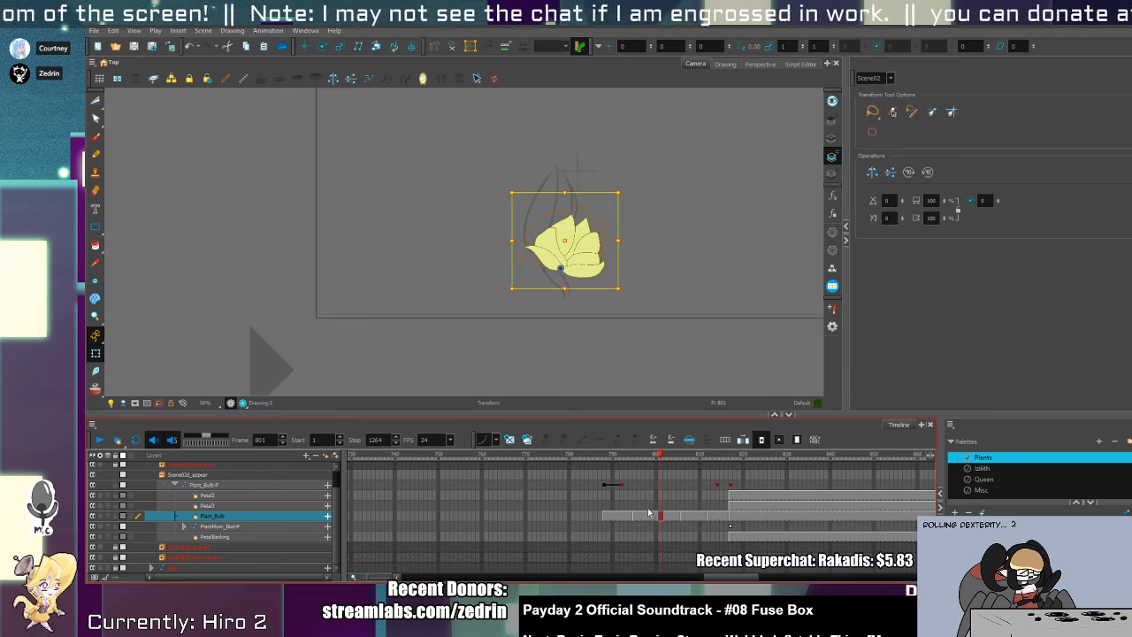
drag(619, 487, 607, 486)
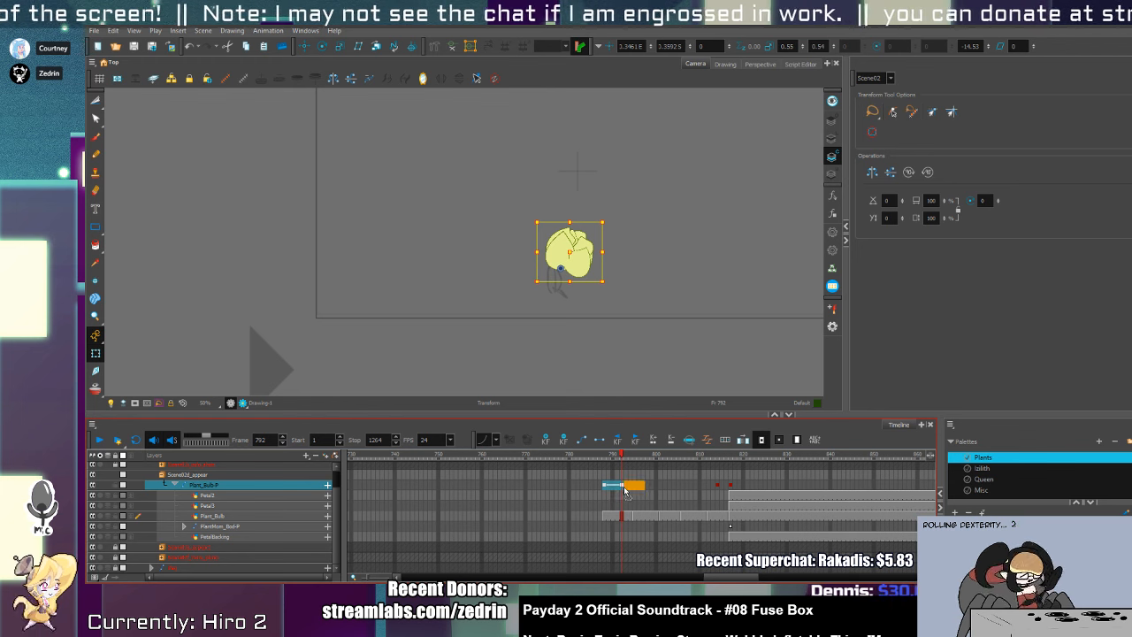
click(626, 488)
- Copy the keyframe at frame 793 to frame 788 and key the bulb's rotation at about -4.04 degrees on frame 791
click(607, 490)
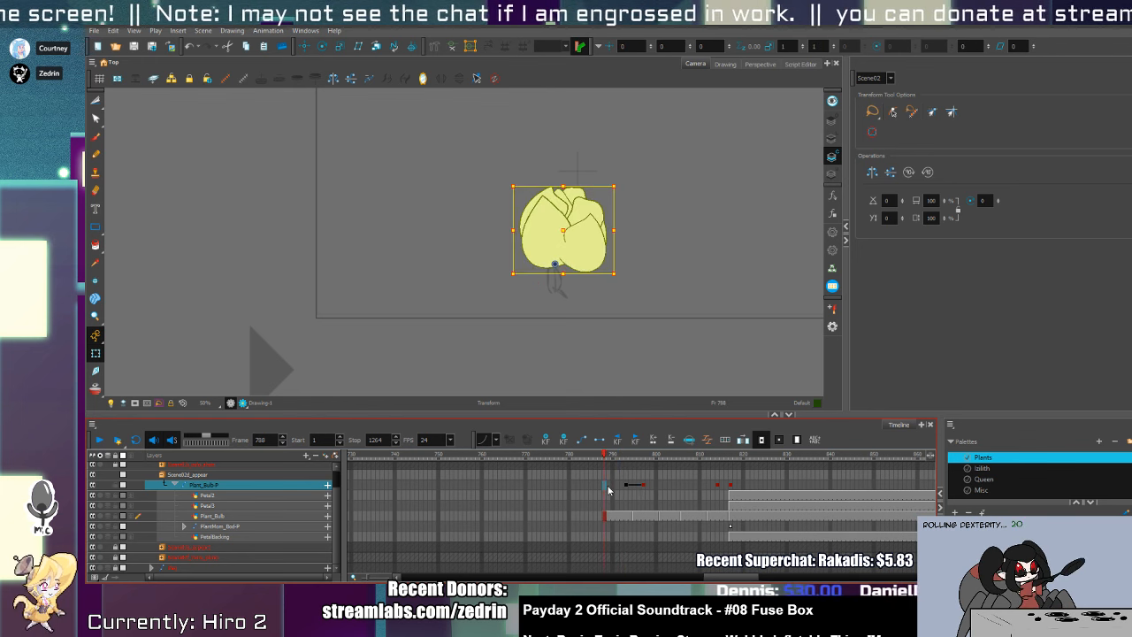
click(625, 490)
key(ctrl+c)
click(608, 489)
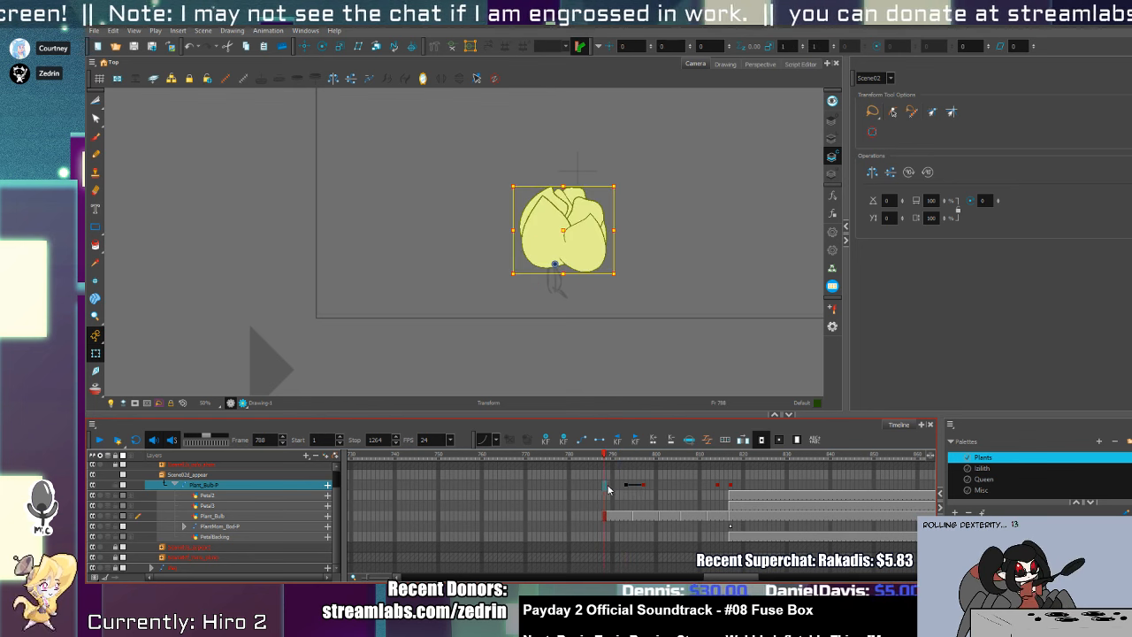
key(ctrl+v)
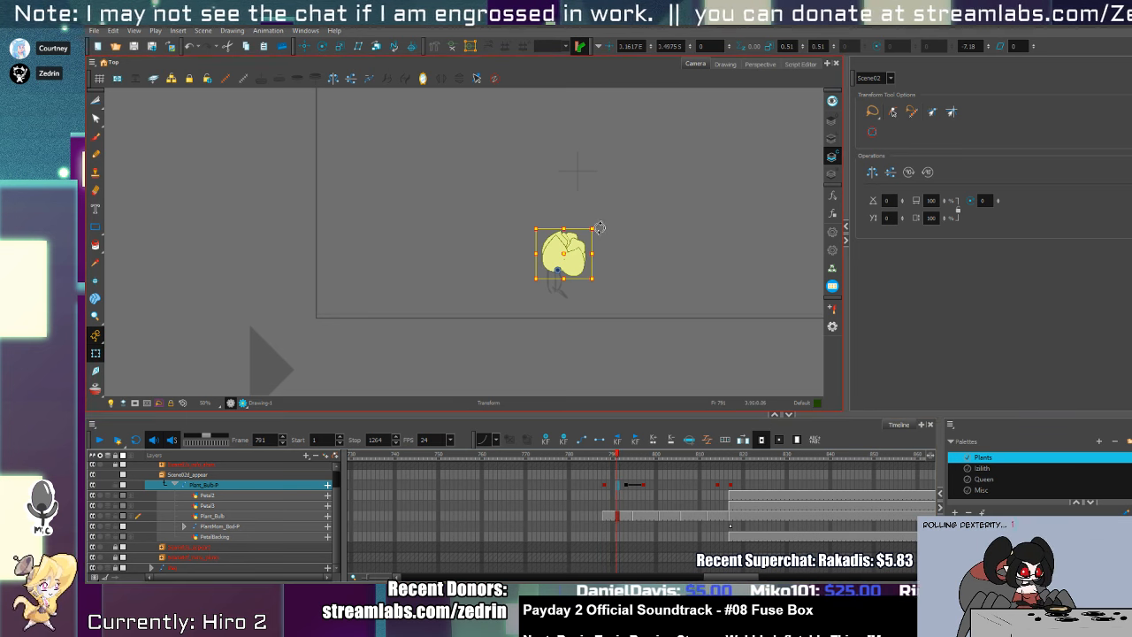
drag(600, 228, 596, 225)
click(622, 486)
- Delay the Plant_Bulb drawings so Drawing-3 starts at frame 807, and move the peg's tween keyframes to frames 800–804
click(636, 516)
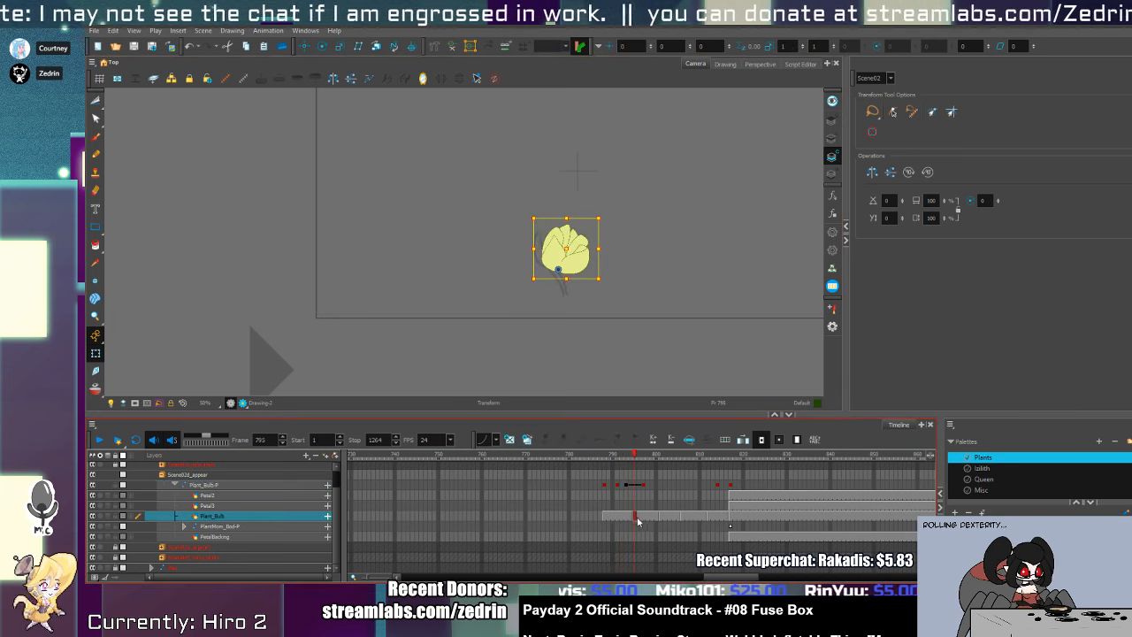
click(661, 518)
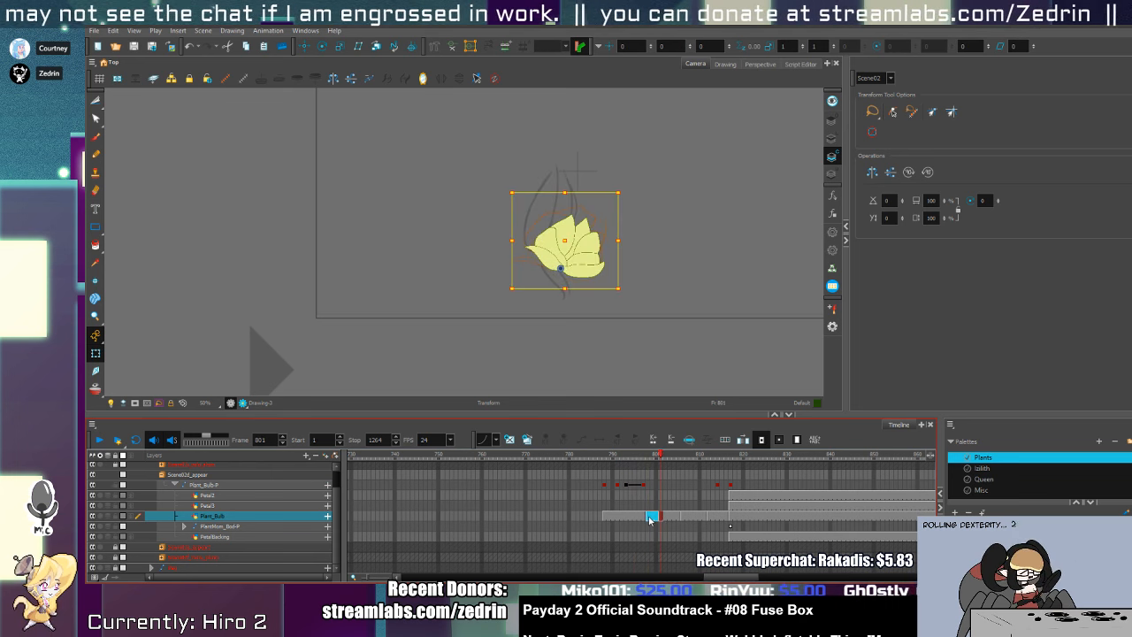
drag(661, 520, 663, 521)
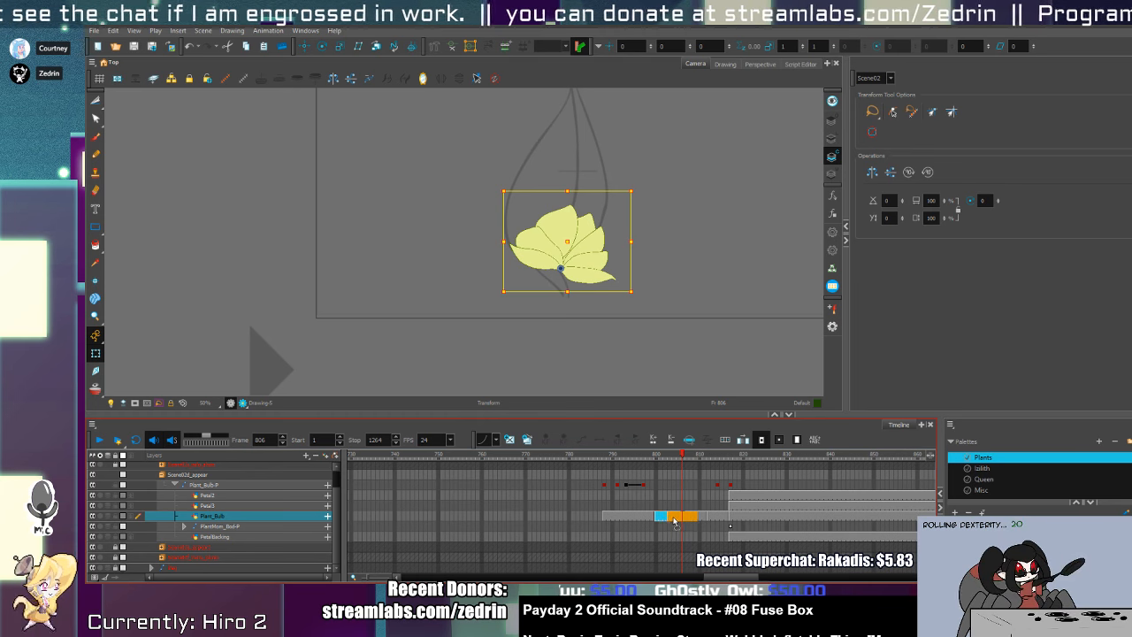
click(674, 521)
drag(708, 519, 684, 521)
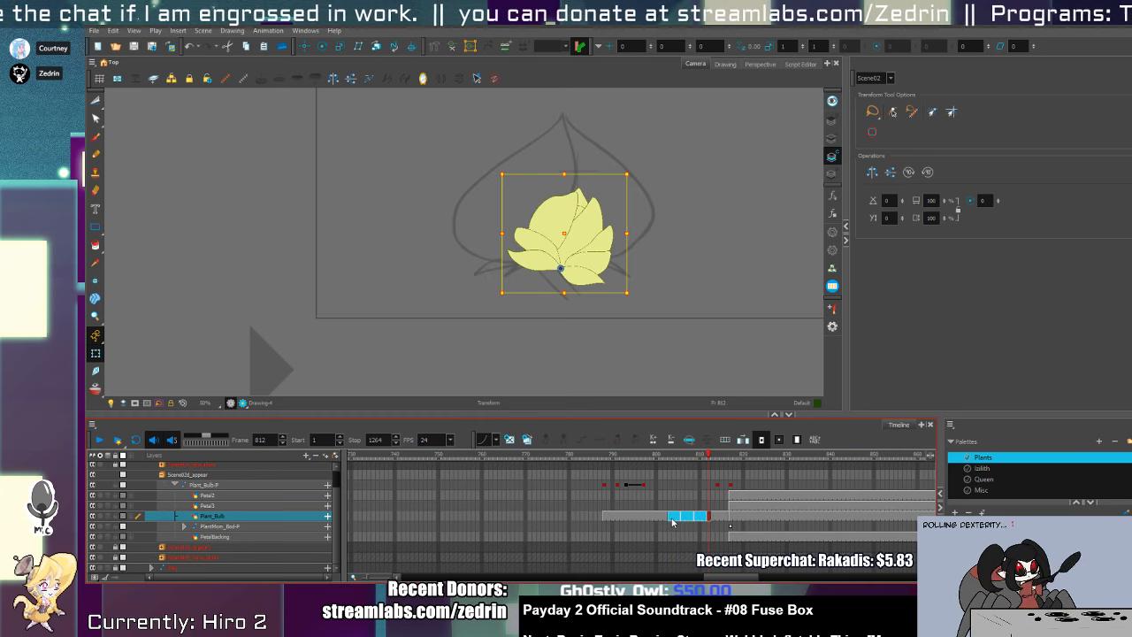
click(682, 521)
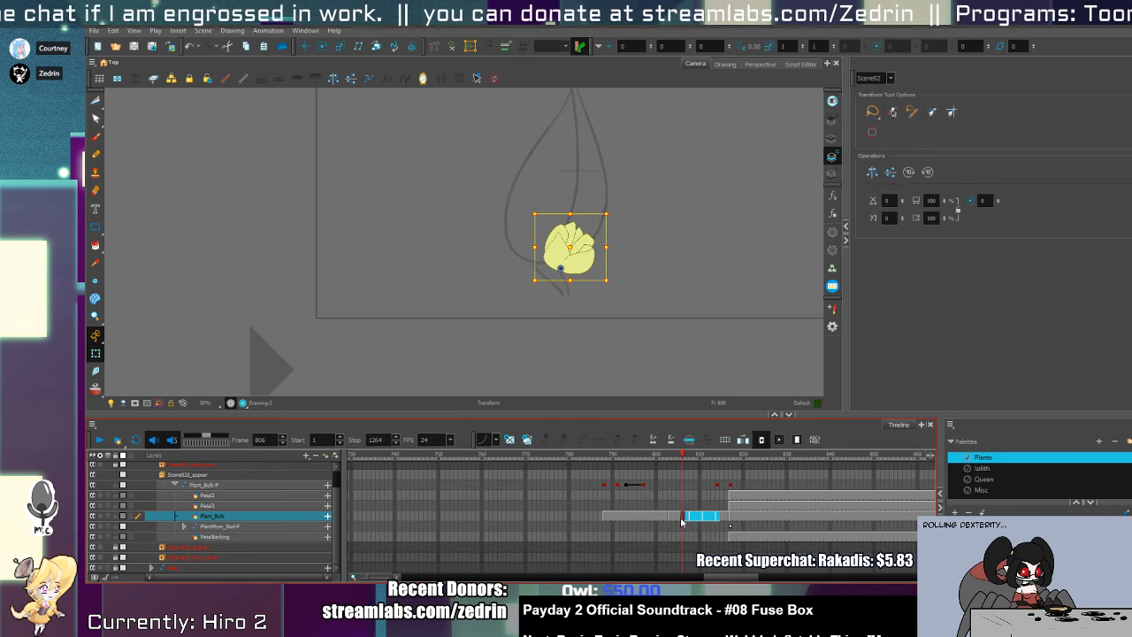
mouse_move(644, 485)
mouse_down()
mouse_move(626, 487)
mouse_move(675, 491)
mouse_up()
- Add a rocking motion with rotation keyframes at frames 793, 795, 797 and 799, about -7.77 degrees at 793 and -5.28 at 797
click(618, 485)
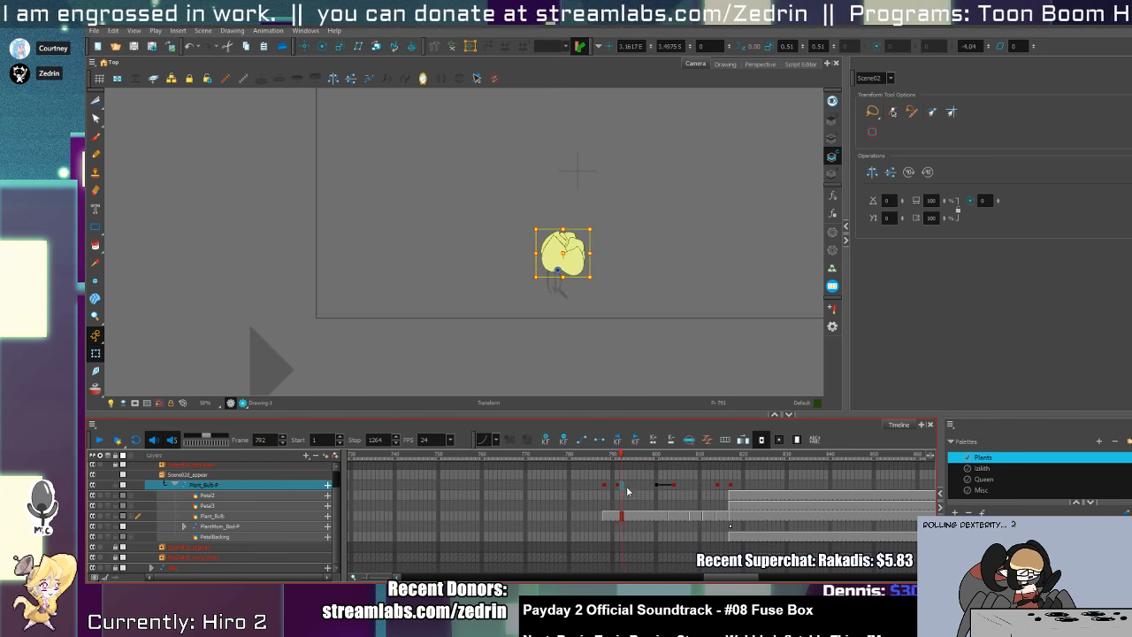
drag(618, 459, 608, 458)
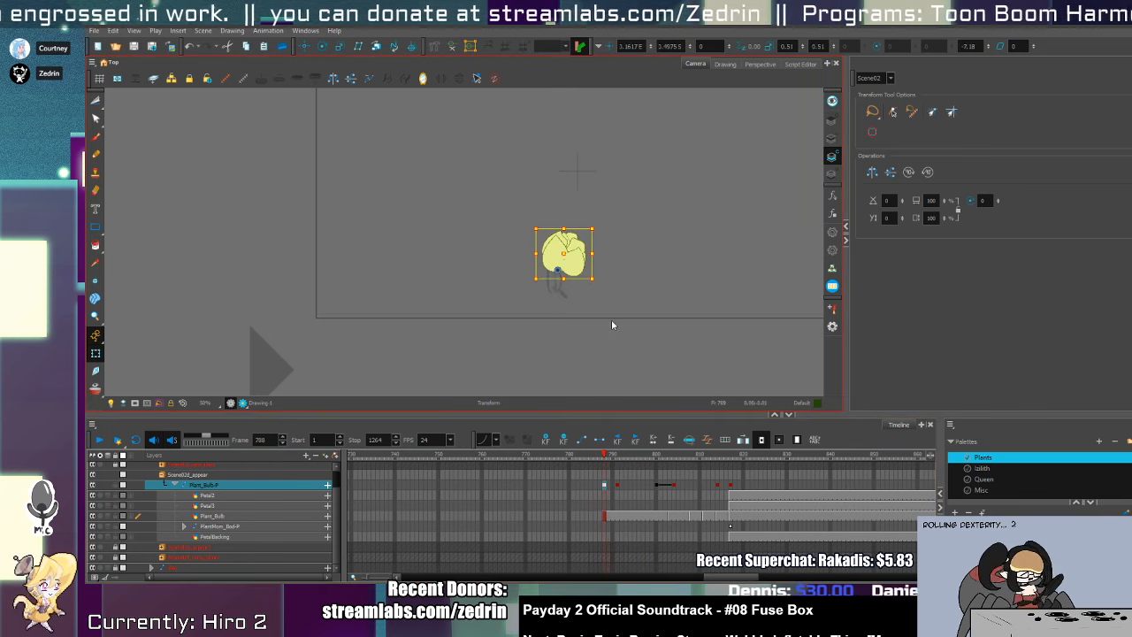
key(period)
key(period)
key(period)
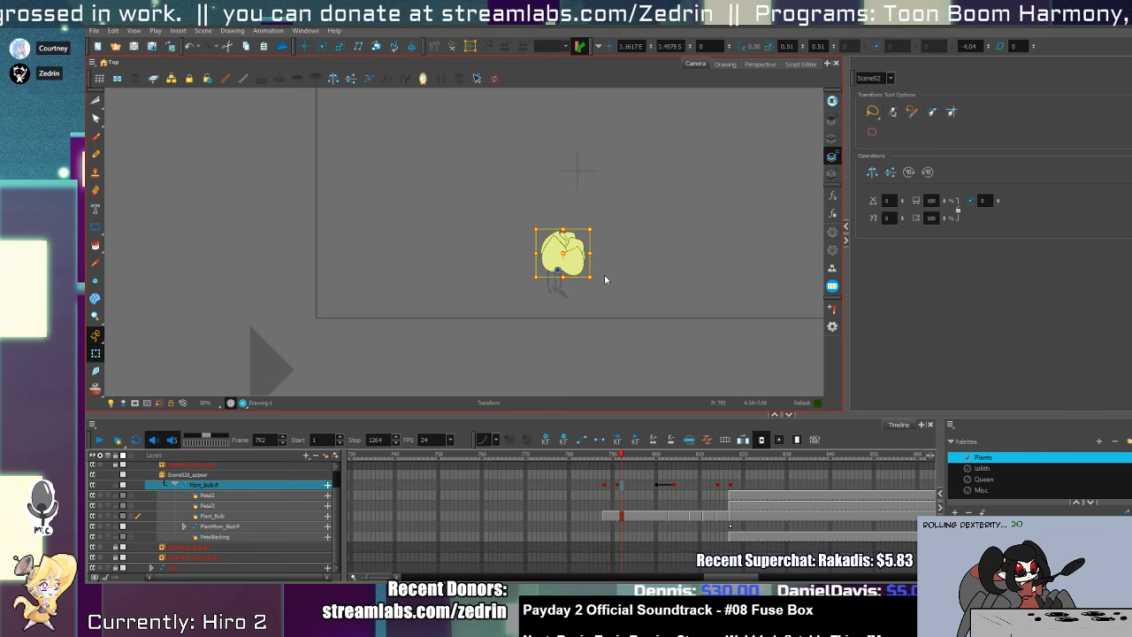
key(period)
key(period)
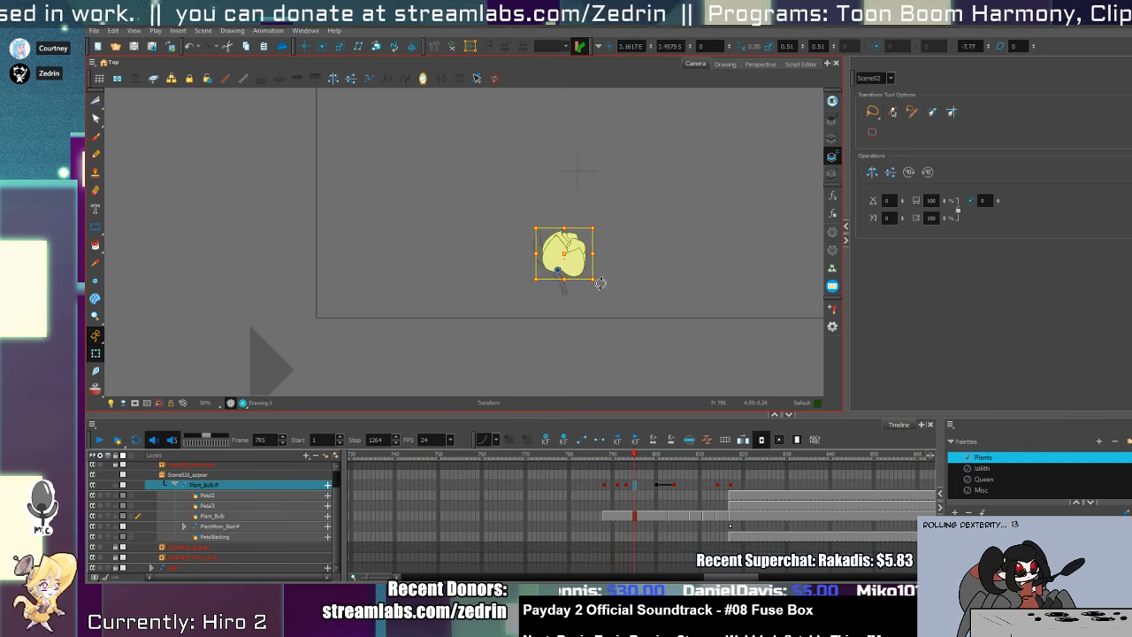
key(period)
key(period)
key(period)
key(period)
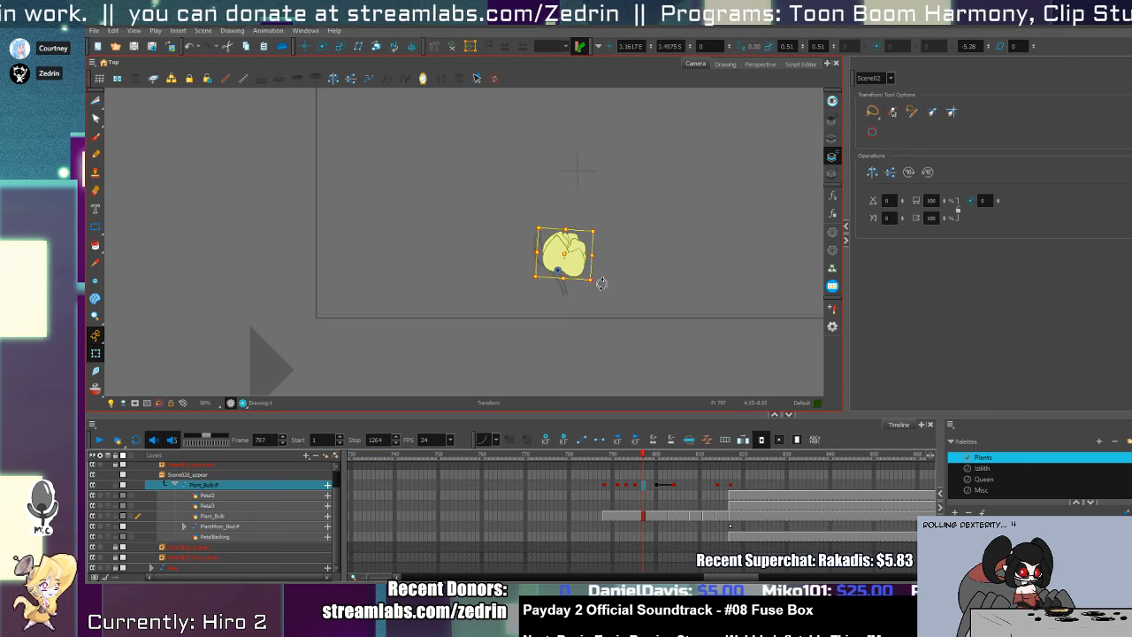
key(period)
key(period)
key(period)
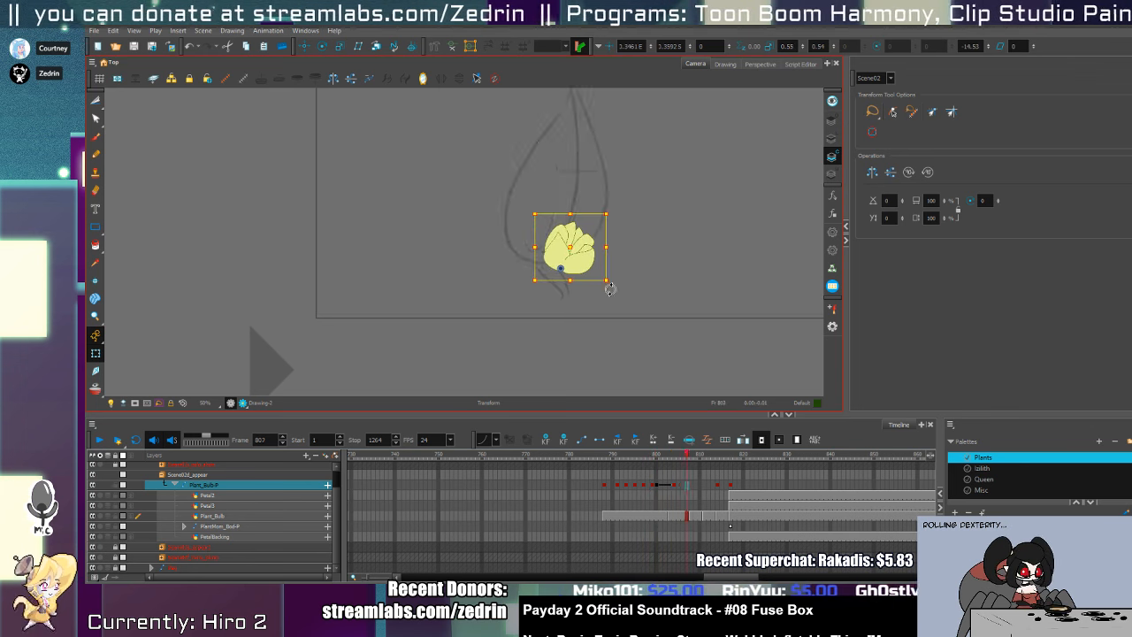
- Rotate the opening flower to about -18.5 degrees at frame 808 on Plant_Bulb-P
click(674, 487)
key(period)
key(period)
key(period)
key(period)
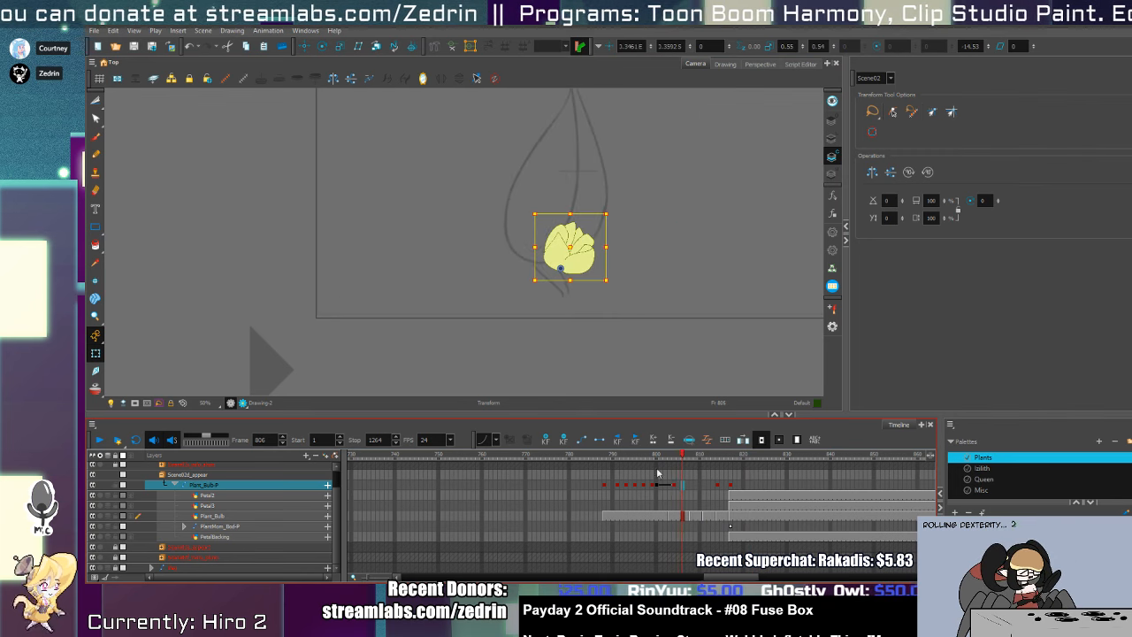
drag(624, 287, 625, 295)
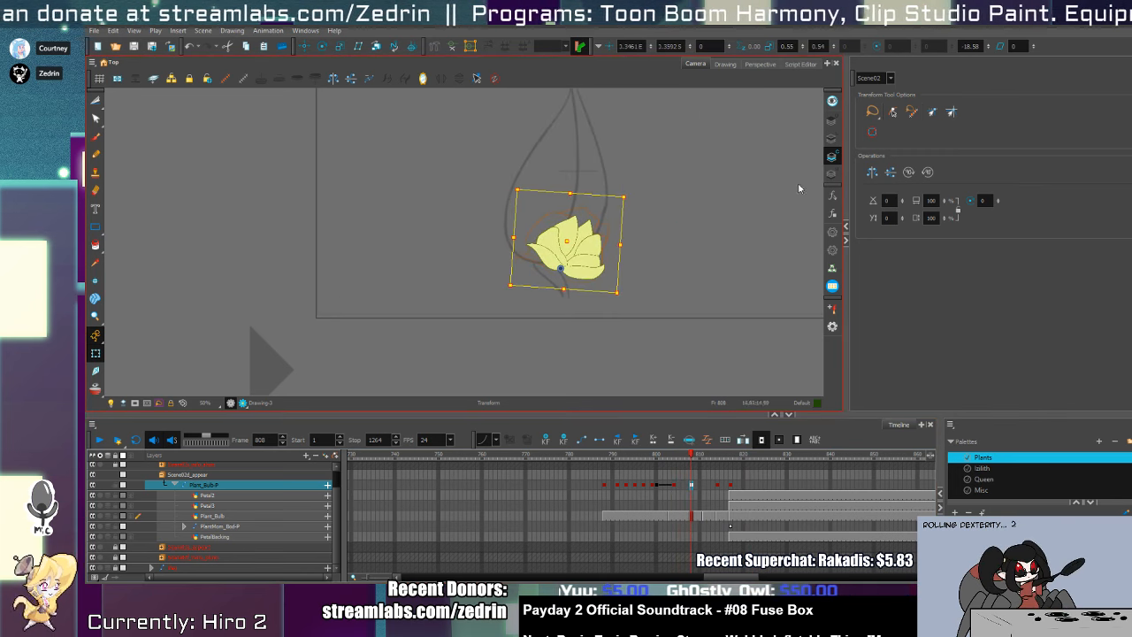
- Step through the opening frames around 806 to 814 and compare the flower's drawings and size from frame to frame
key(alt+s)
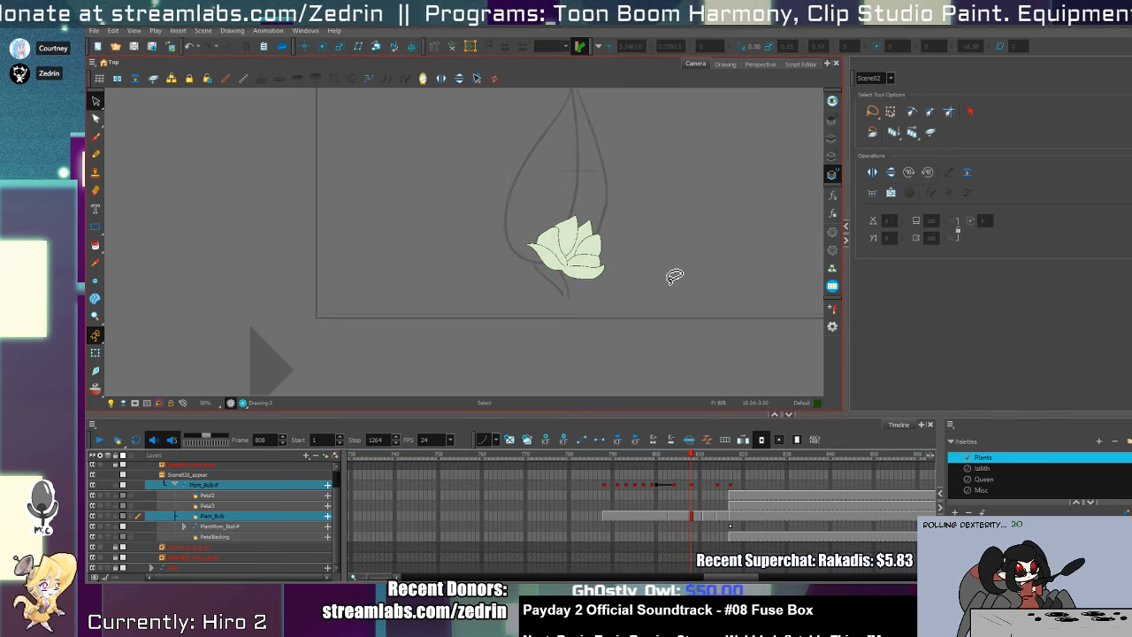
key(comma)
key(comma)
key(period)
key(period)
key(period)
key(period)
key(period)
key(period)
key(period)
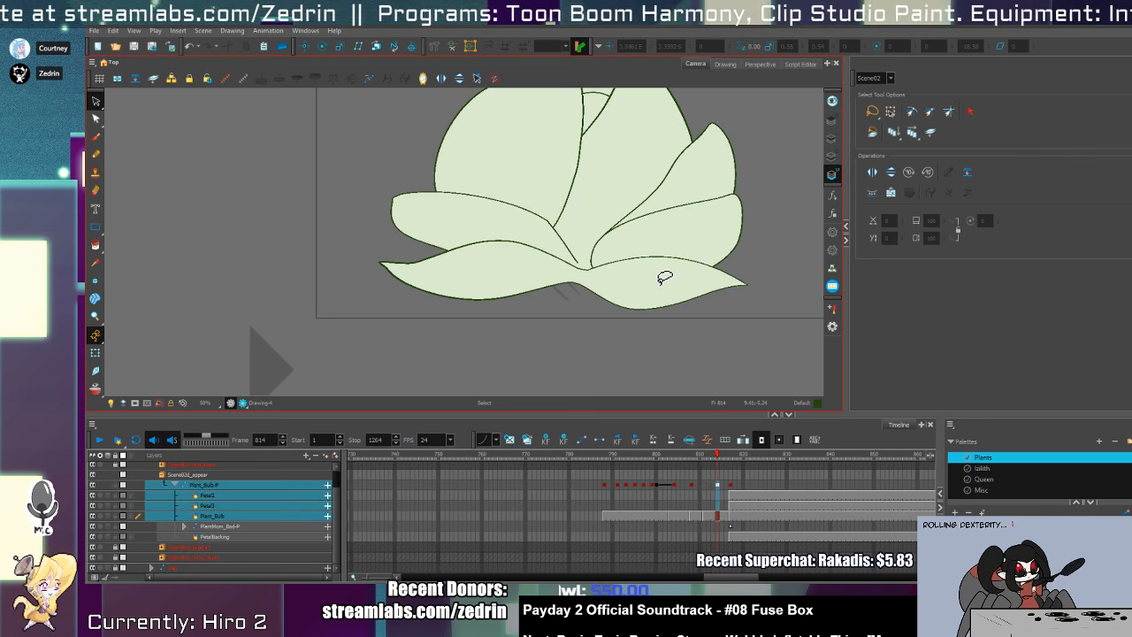
key(comma)
key(comma)
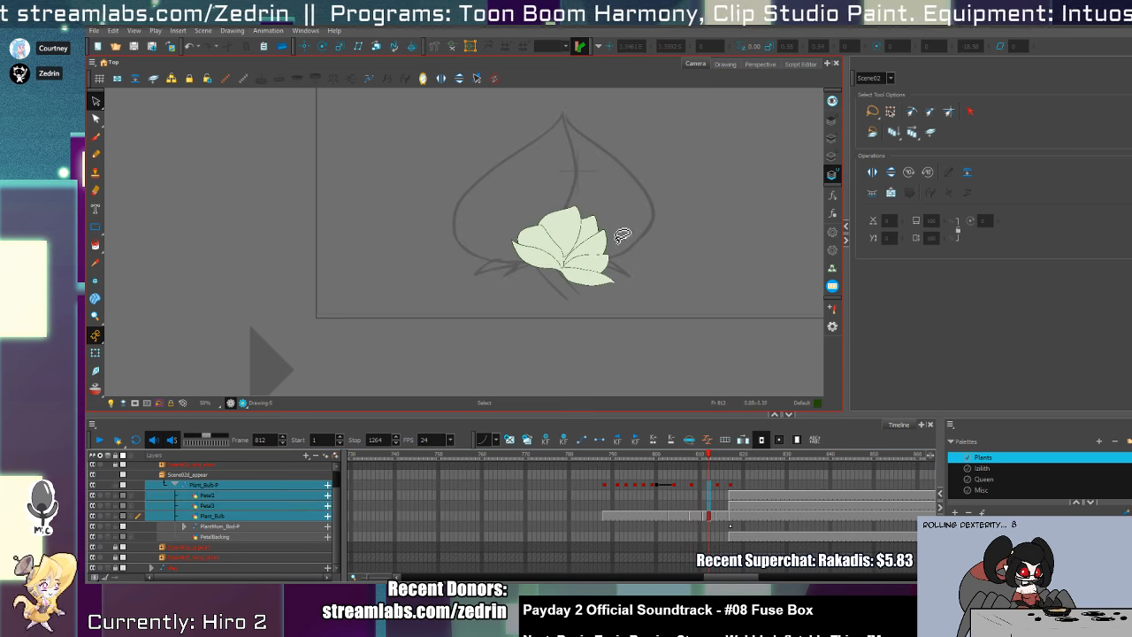
- Tween the Plant_Bulb-P motion between the keyframes at frames 808 and 814 and play it back
key(shift+t)
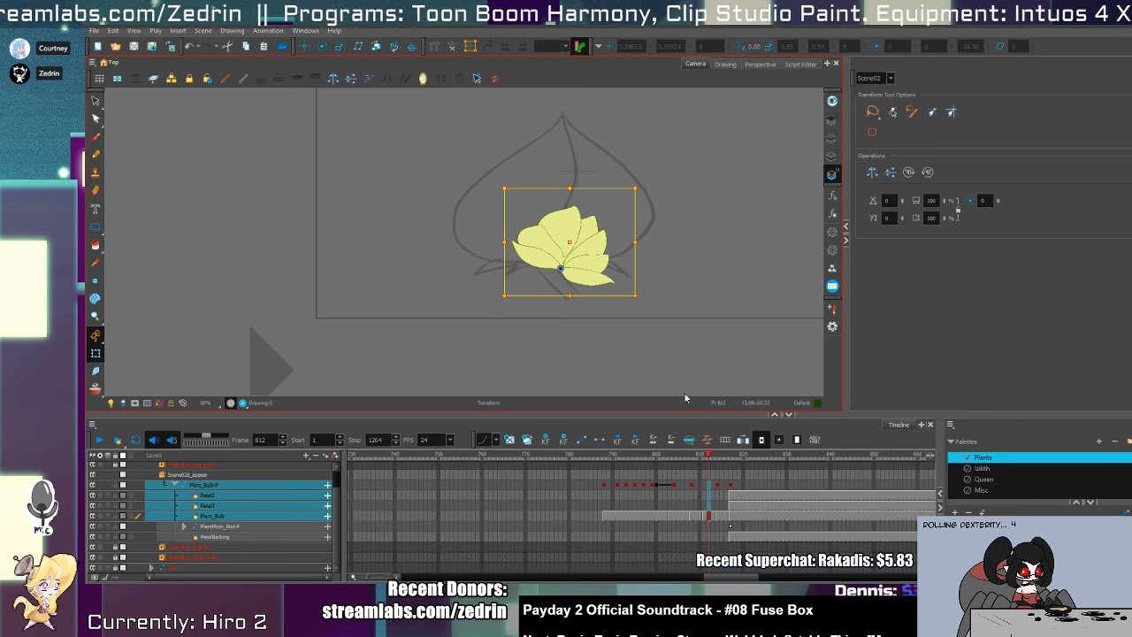
drag(635, 295, 742, 311)
key(period)
key(period)
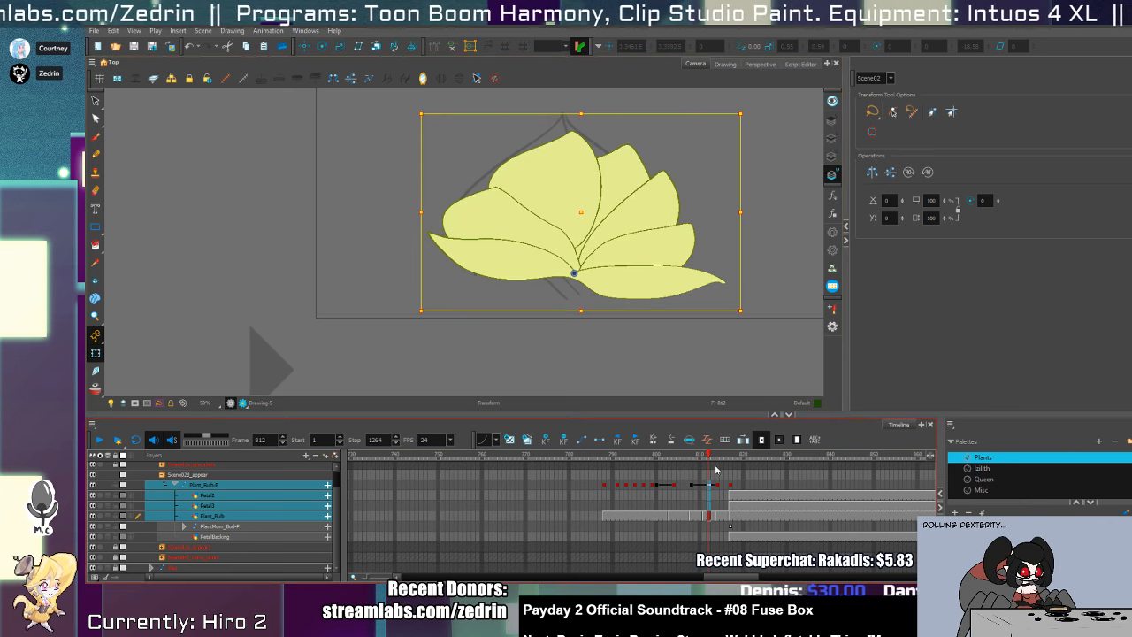
key(space)
- Reshape the frame 808 flower pose to about 0.85 by 0.73 scale and -11.38 degrees rotation, tweening it from the frame 804 keyframe
drag(660, 277, 670, 375)
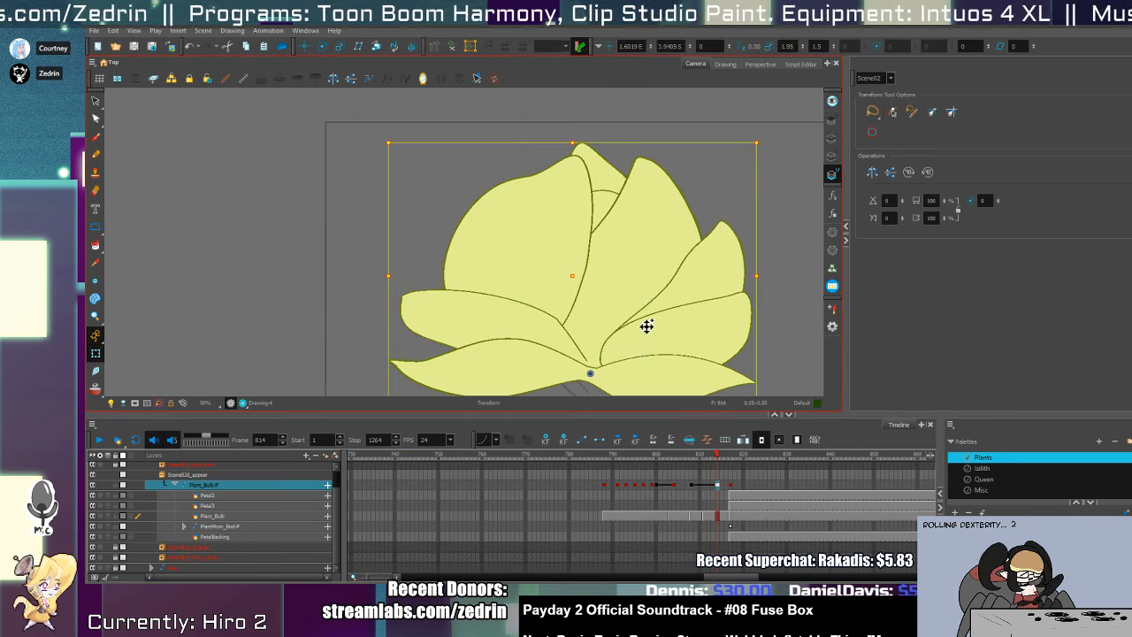
key(alt+z)
click(691, 491)
key(shift+t)
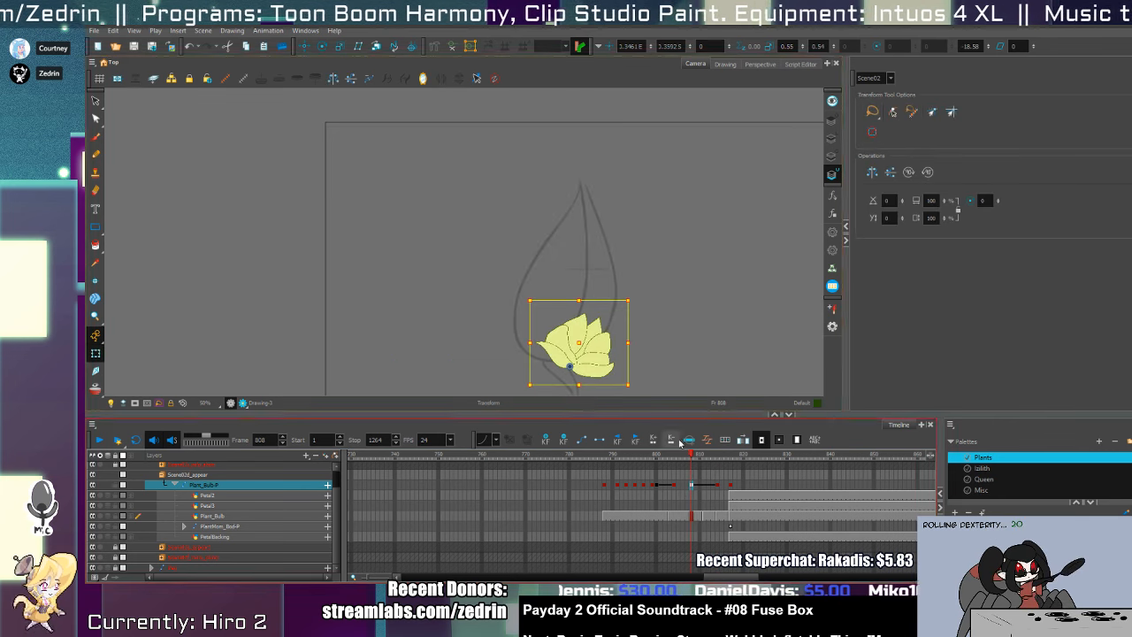
mouse_move(634, 303)
mouse_down()
mouse_move(658, 281)
mouse_move(666, 303)
mouse_move(653, 264)
mouse_up()
click(674, 486)
mouse_move(677, 464)
mouse_down()
mouse_move(644, 485)
mouse_move(702, 513)
mouse_move(749, 515)
mouse_move(680, 514)
mouse_move(720, 514)
mouse_move(713, 506)
mouse_up()
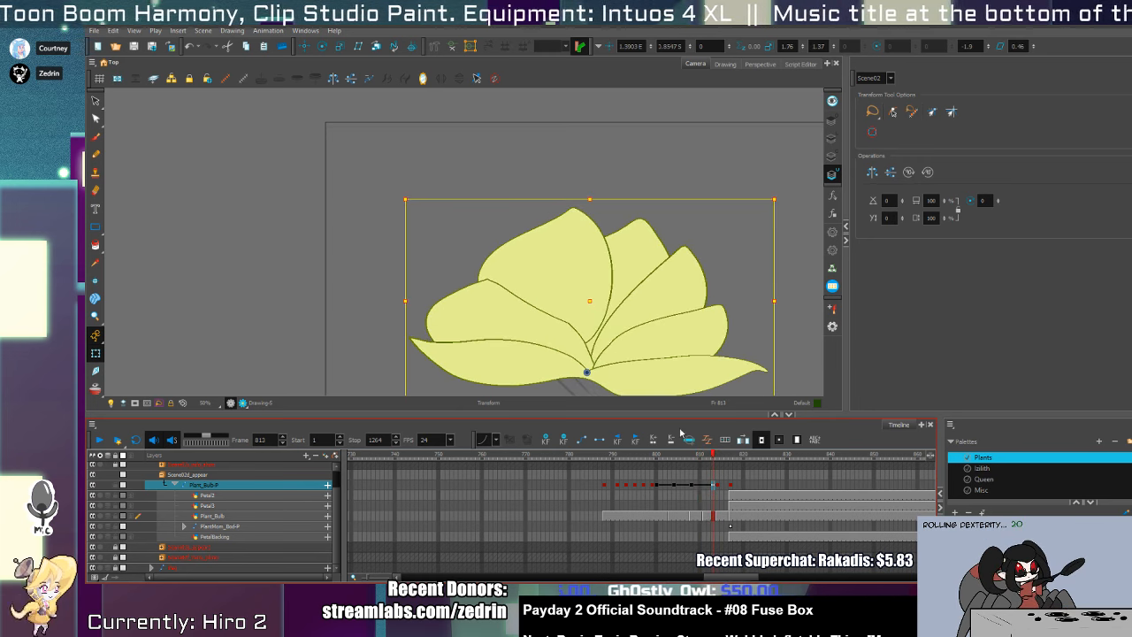
- Move the final tween keyframe to frame 815 and delay the Plant_Bulb opening drawings to match
click(721, 486)
key(comma)
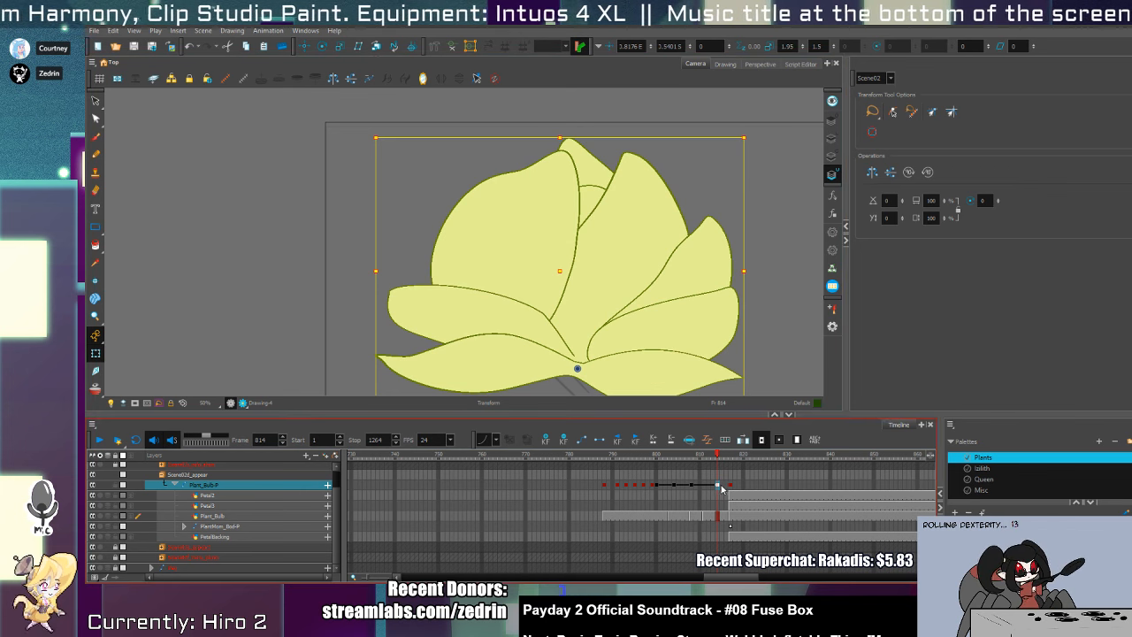
drag(718, 517, 696, 519)
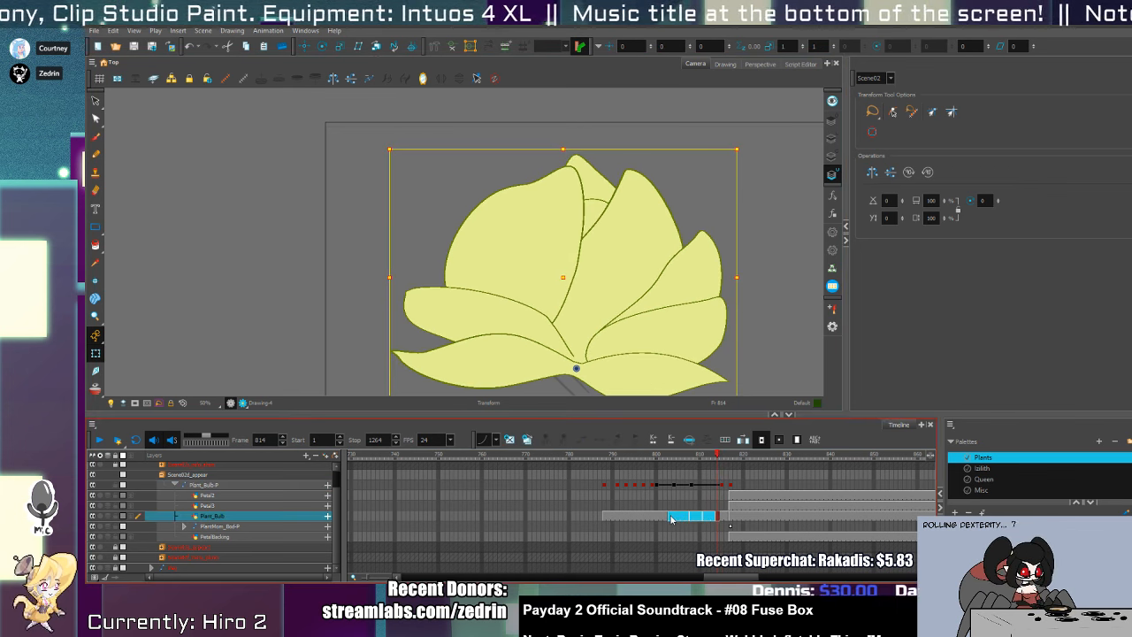
click(675, 520)
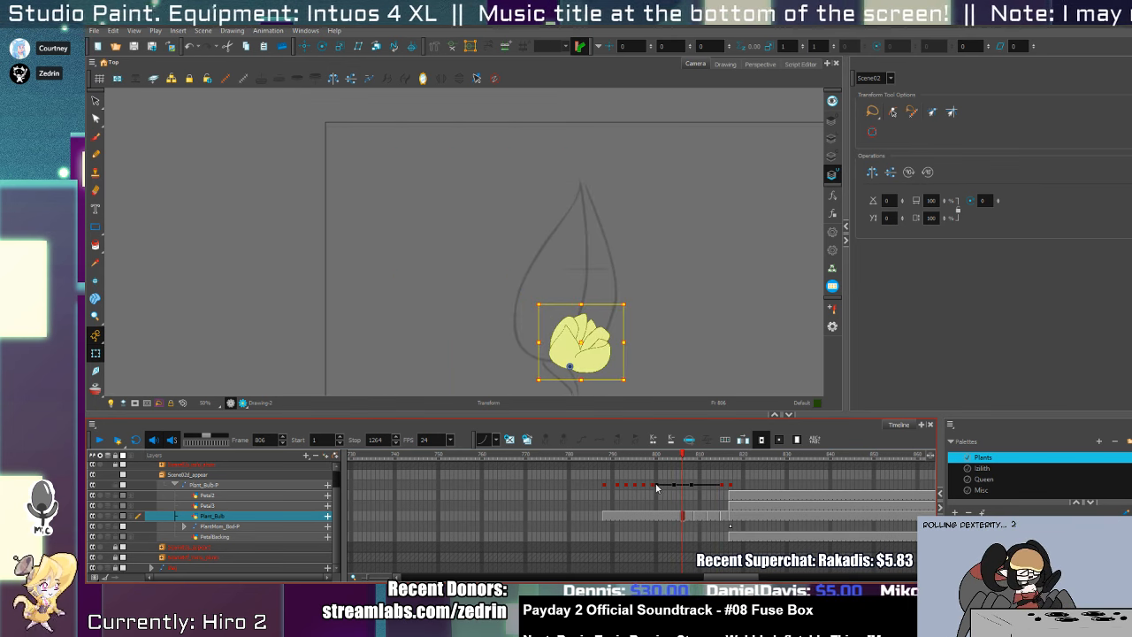
- Move the tween's starting keyframe from frame 800 to 804 and shift the rocking keyframes two frames later, to frames 793–801
click(657, 486)
drag(658, 486, 676, 487)
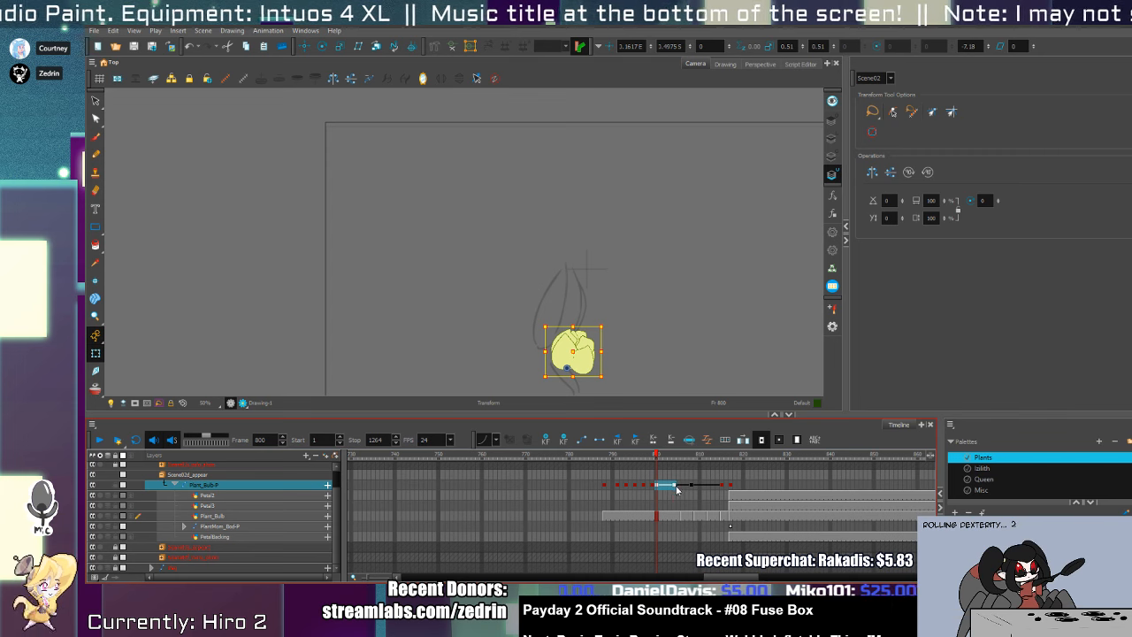
click(674, 487)
key(Delete)
click(657, 485)
mouse_move(658, 486)
mouse_down()
mouse_move(676, 487)
mouse_move(618, 489)
mouse_move(627, 487)
mouse_up()
key(shift+Return)
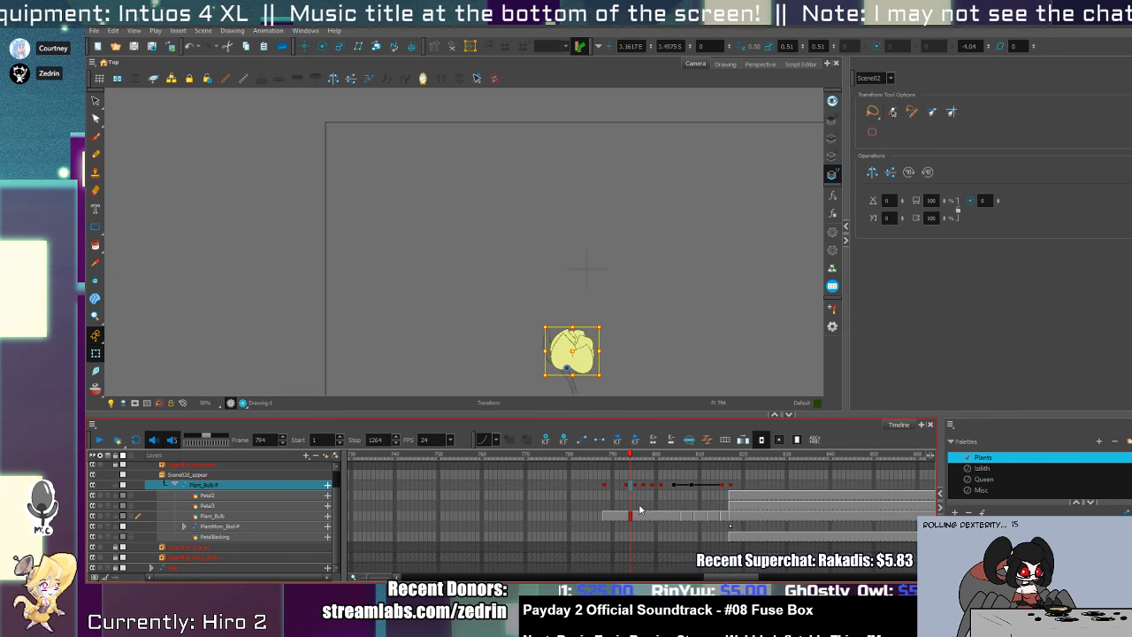
click(655, 498)
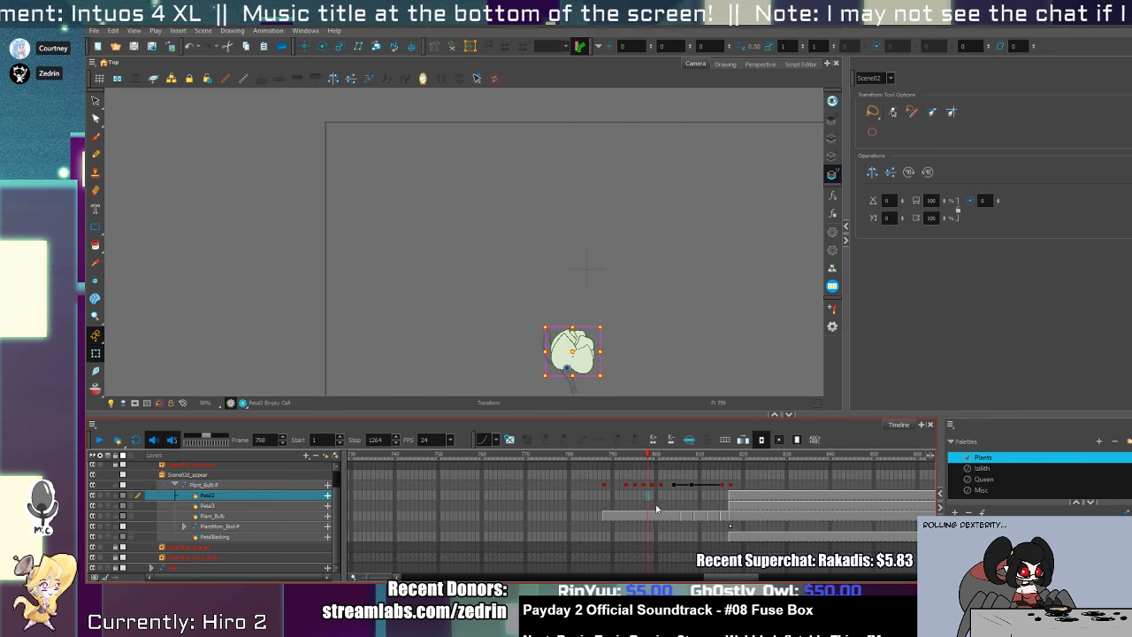
key(shift+Return)
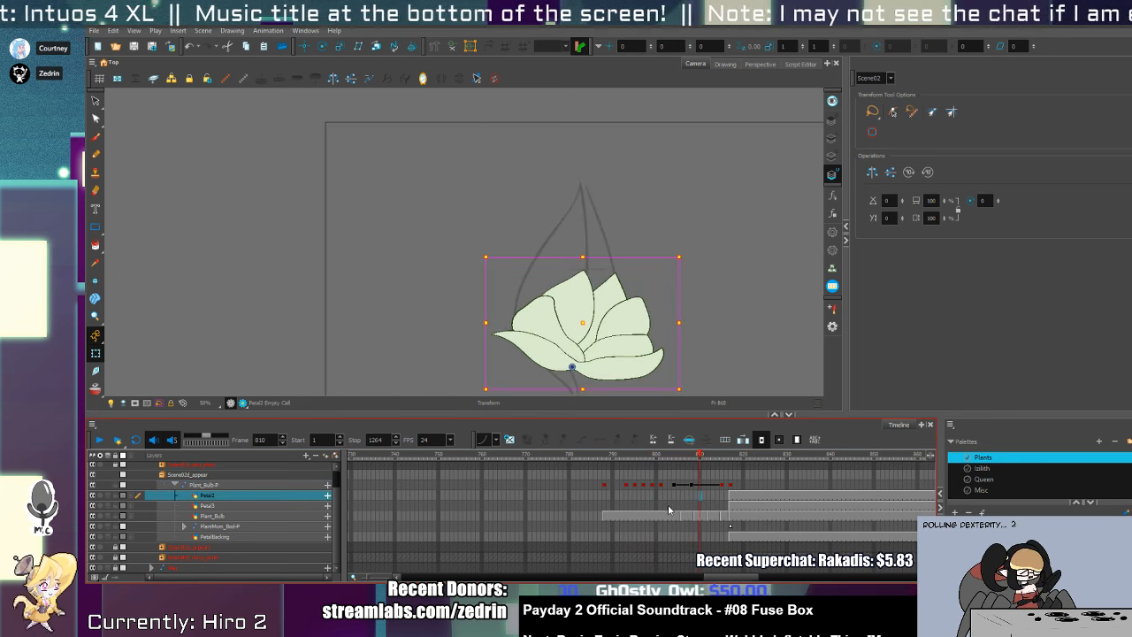
- Ease the Plant_Bulb-P tween between frames 808 and 815 so the bloom starts slower, and play it back
click(723, 486)
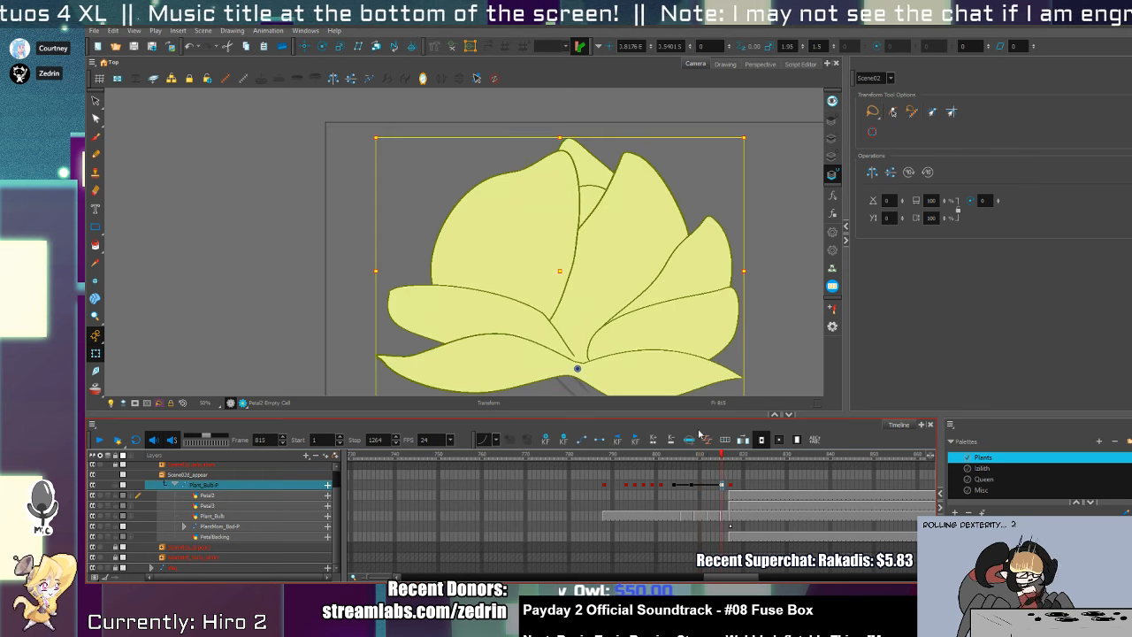
drag(648, 385, 634, 387)
key(shift+Return)
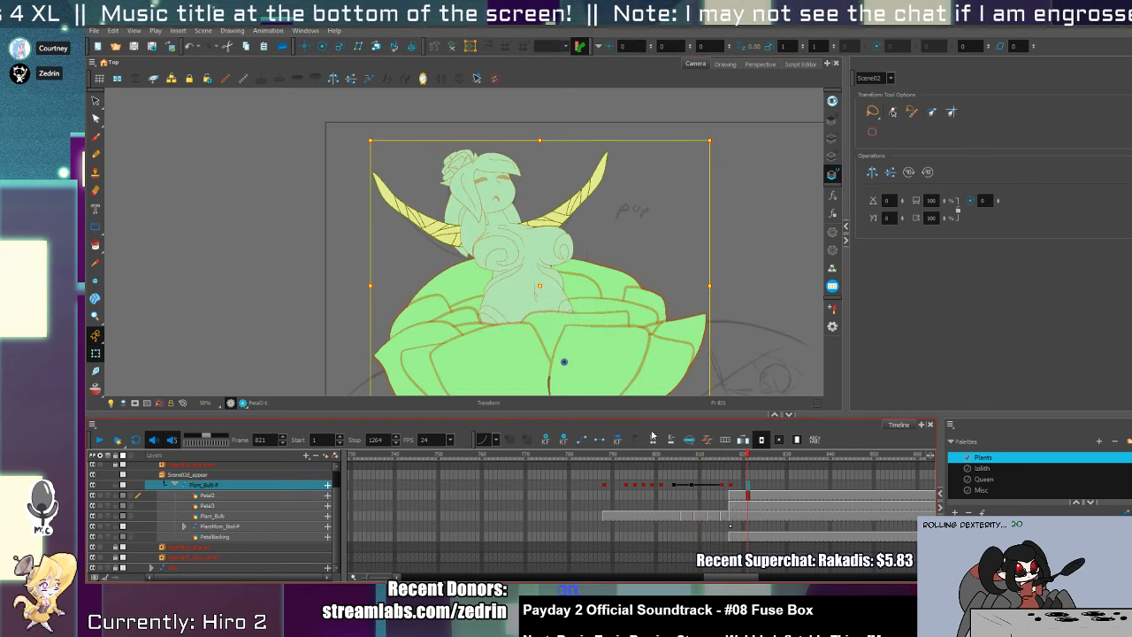
click(690, 486)
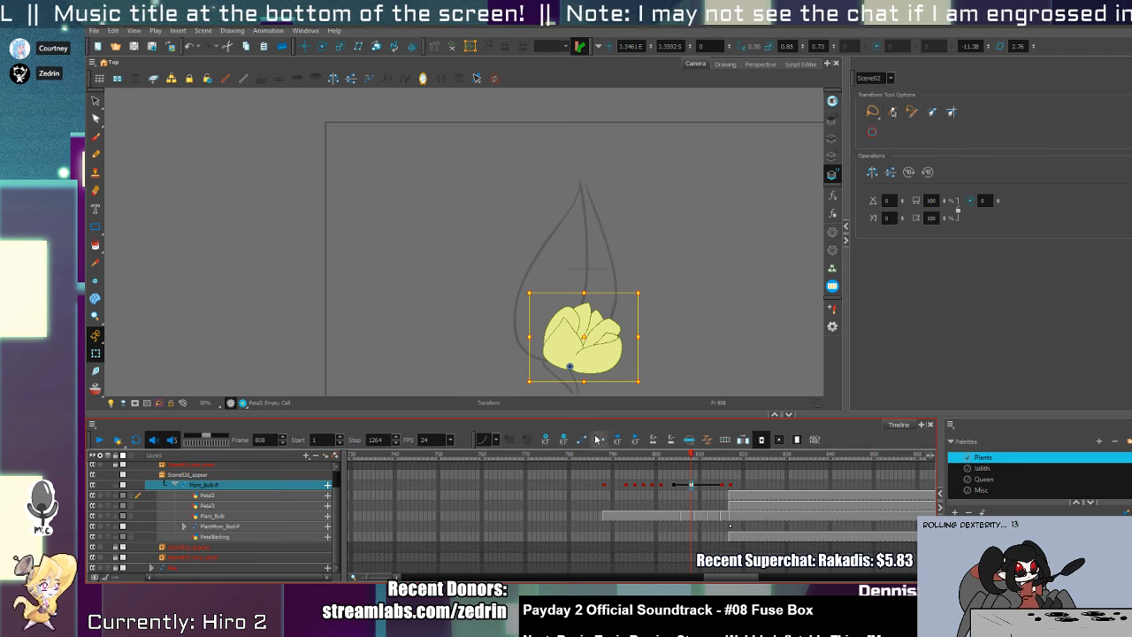
key(.)
key(.)
key(.)
key(.)
key(.)
key(.)
key(.)
key(.)
key(.)
key(.)
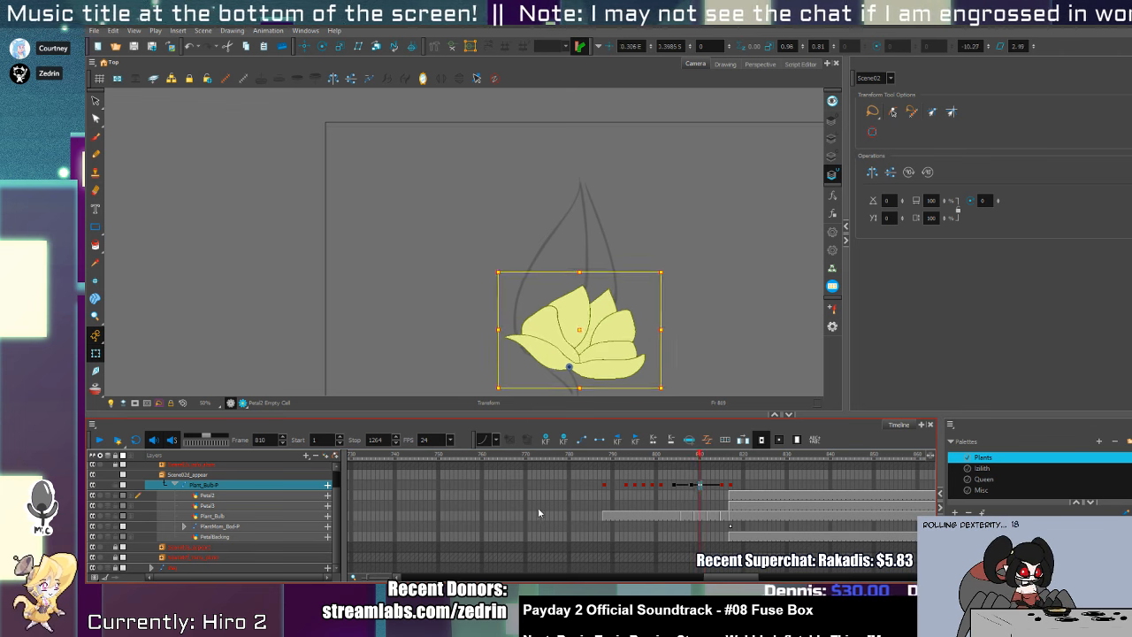
- Key the flower's rotation at about 3.17 degrees on frame 811 and tween it on to frame 815
click(703, 502)
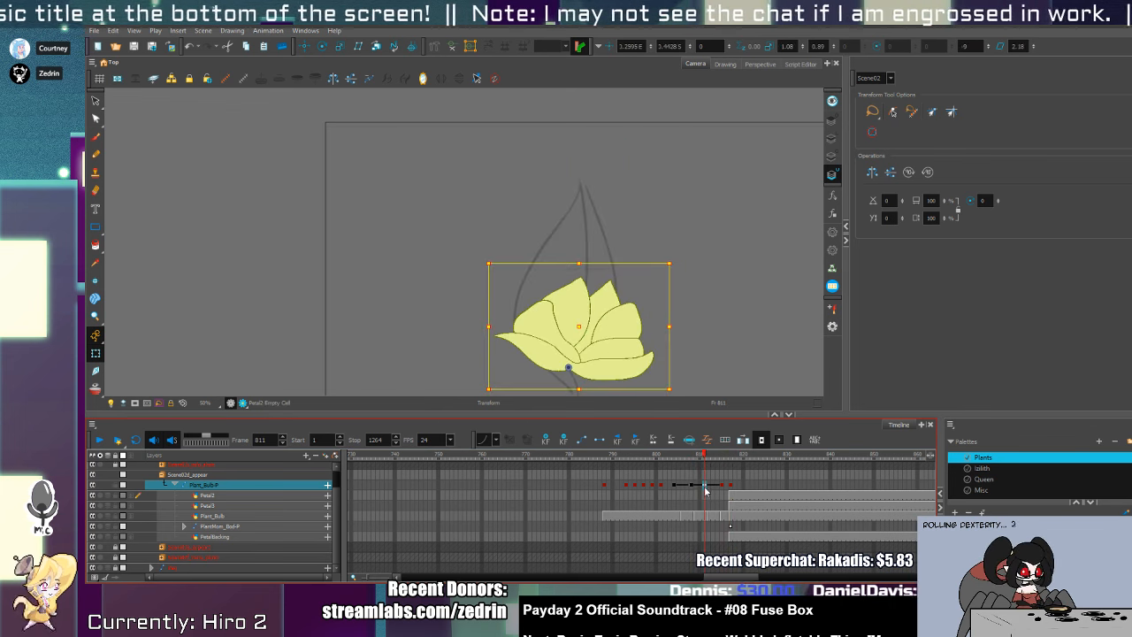
drag(677, 262, 649, 255)
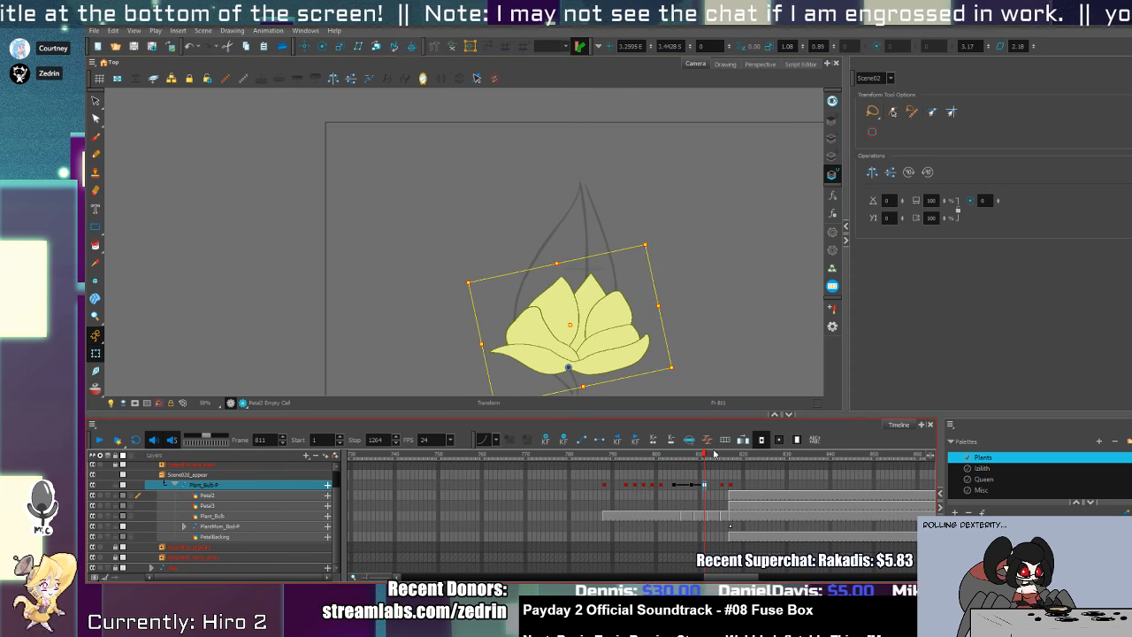
click(705, 485)
- Try rotating the fully opened flower to about 5.9 degrees, play back the bloom, and undo the rotation
click(722, 485)
drag(735, 142, 708, 125)
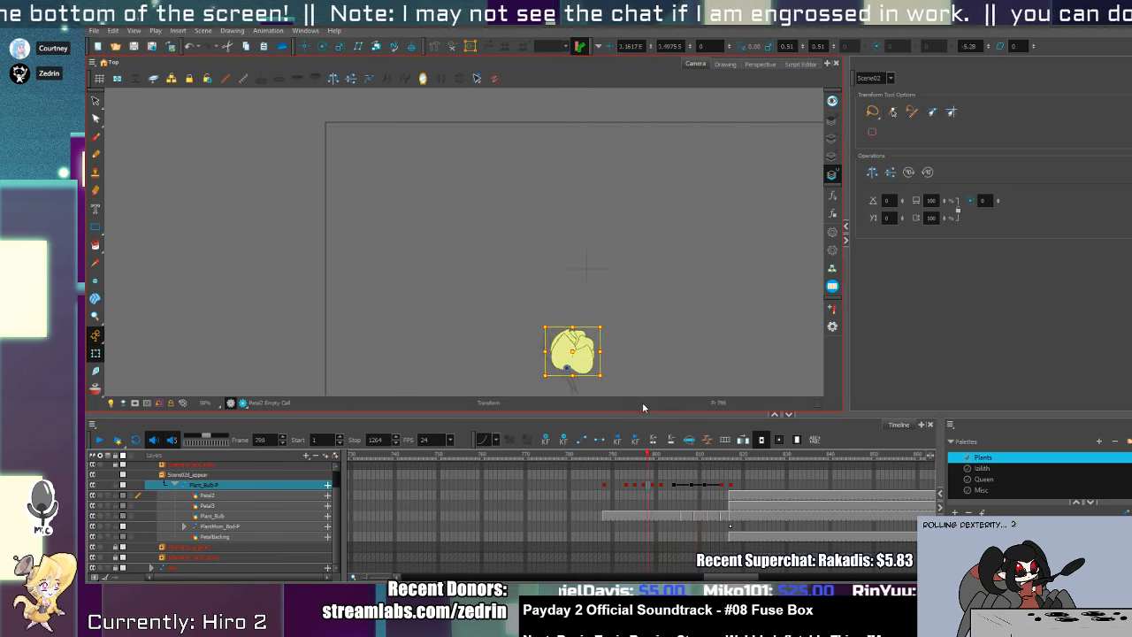
key(.)
key(.)
key(.)
key(.)
key(.)
key(.)
key(.)
key(.)
key(.)
key(.)
key(.)
key(.)
key(.)
key(.)
key(.)
key(.)
key(.)
key(.)
key(.)
key(.)
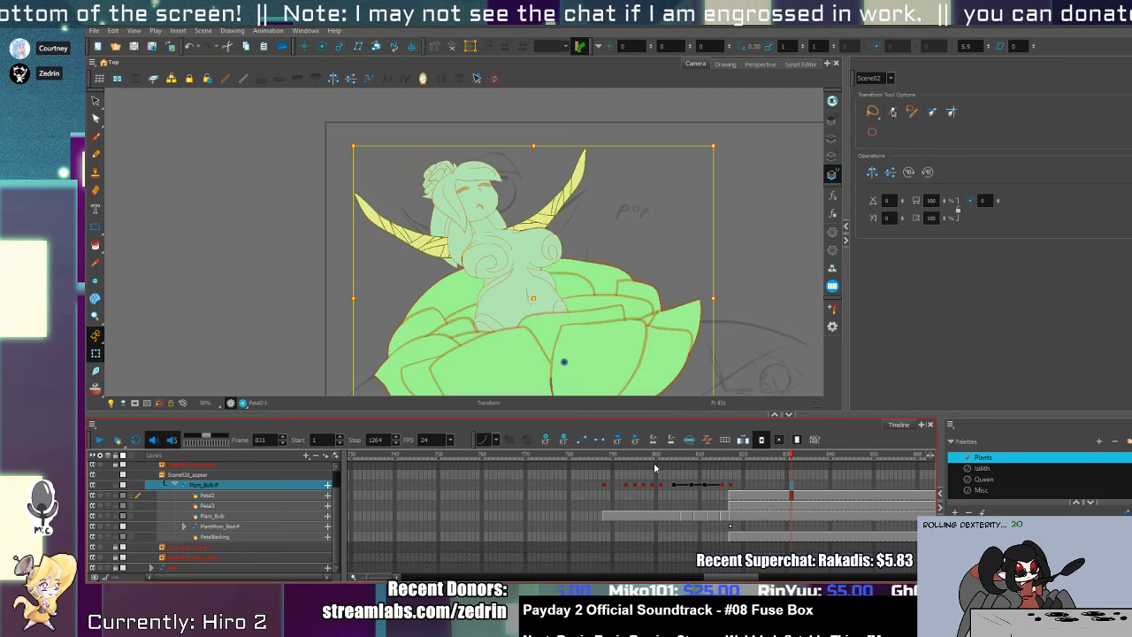
click(731, 487)
key(ctrl+z)
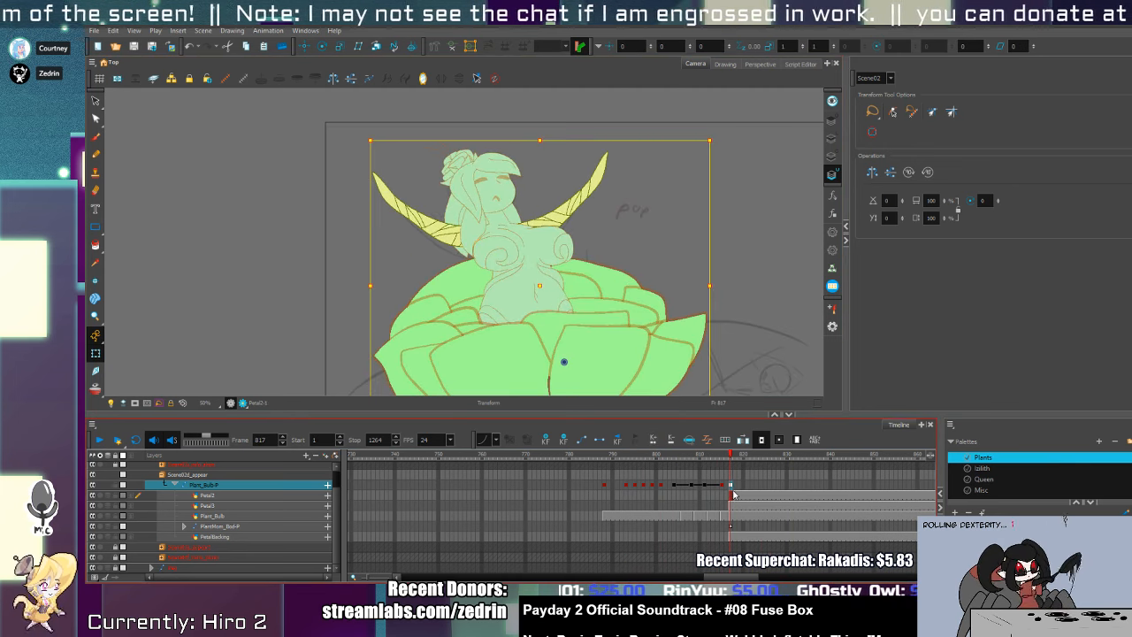
- Expand the PlantMom_Bod-P group and add a Plant_Bulb-P keyframe at frame 825 holding the frame 817 pose
drag(656, 287, 603, 229)
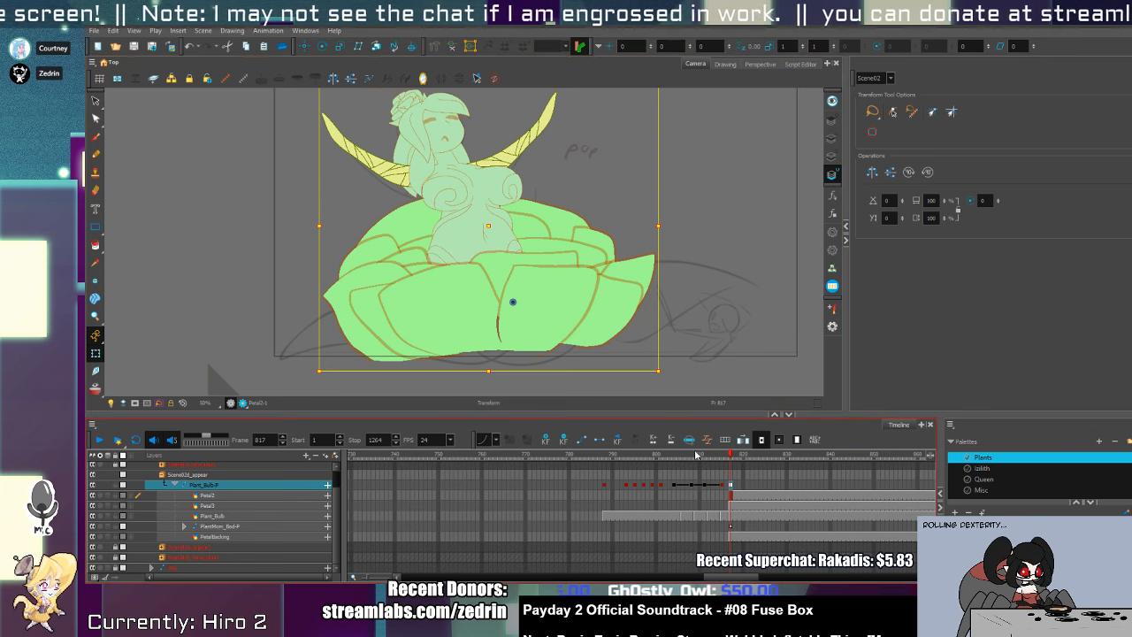
mouse_move(732, 458)
mouse_down()
mouse_move(722, 469)
mouse_move(766, 486)
mouse_move(897, 510)
mouse_move(650, 514)
mouse_move(923, 516)
mouse_move(436, 498)
mouse_up()
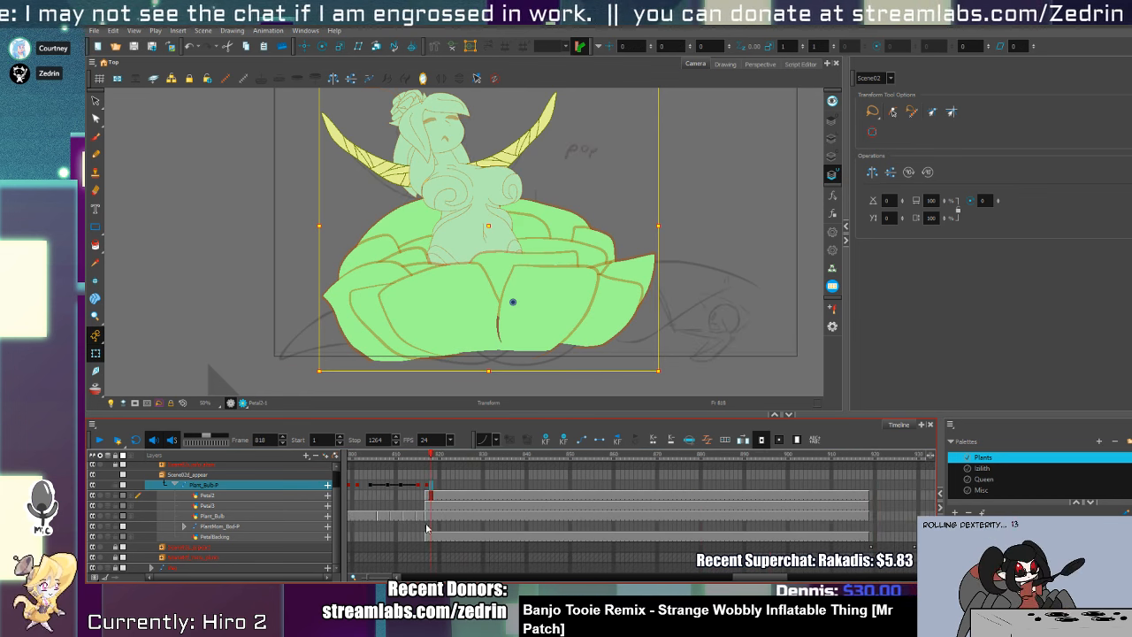
click(425, 528)
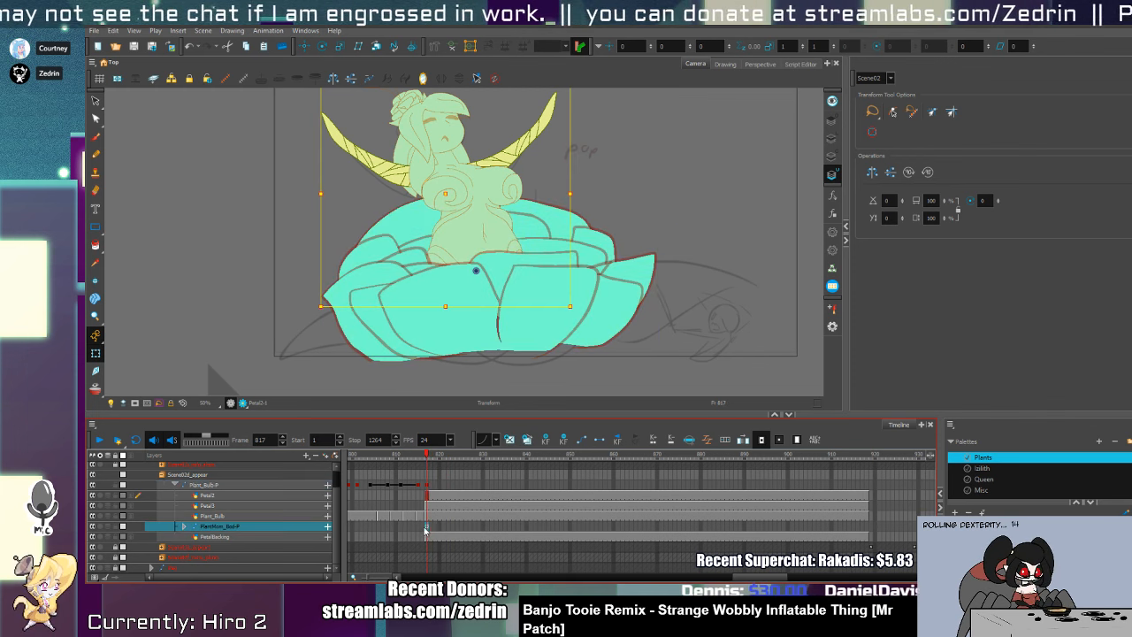
click(185, 526)
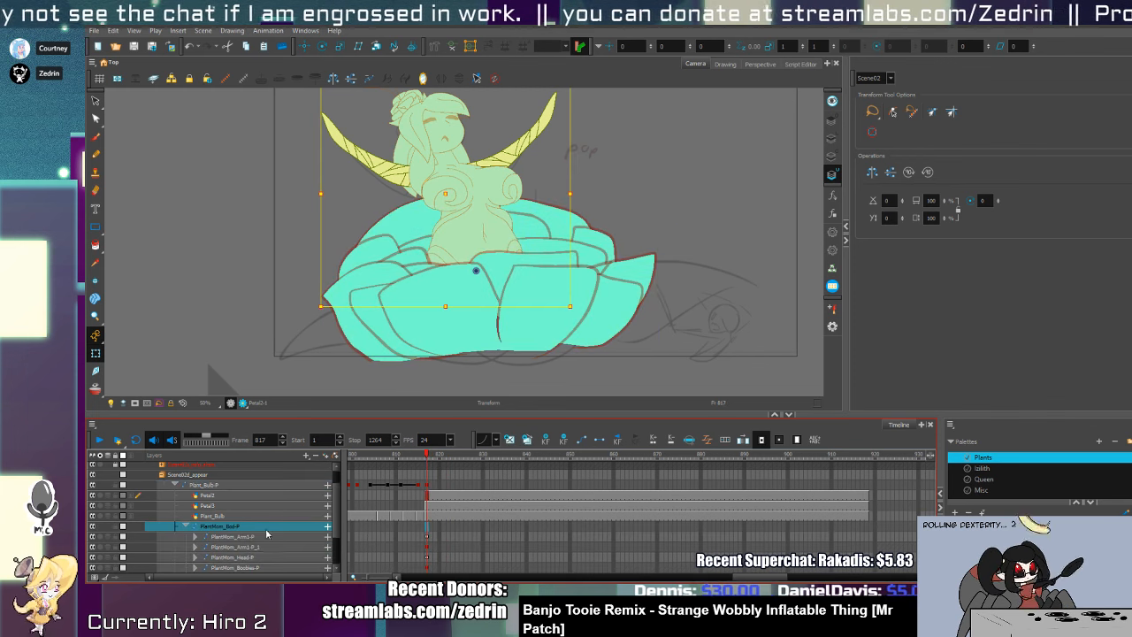
click(428, 485)
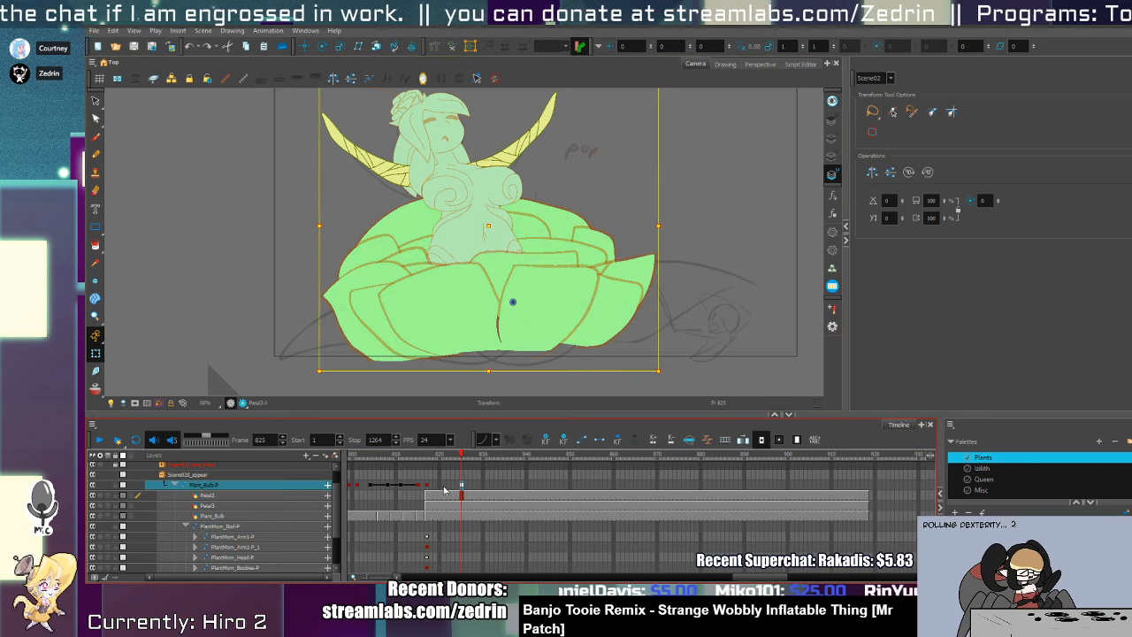
- Move the pivot to the opened flower's base and stretch the frame 817 pose to about 0.97 wide and 1.06 tall
click(427, 485)
scroll(531, 203, down, 2)
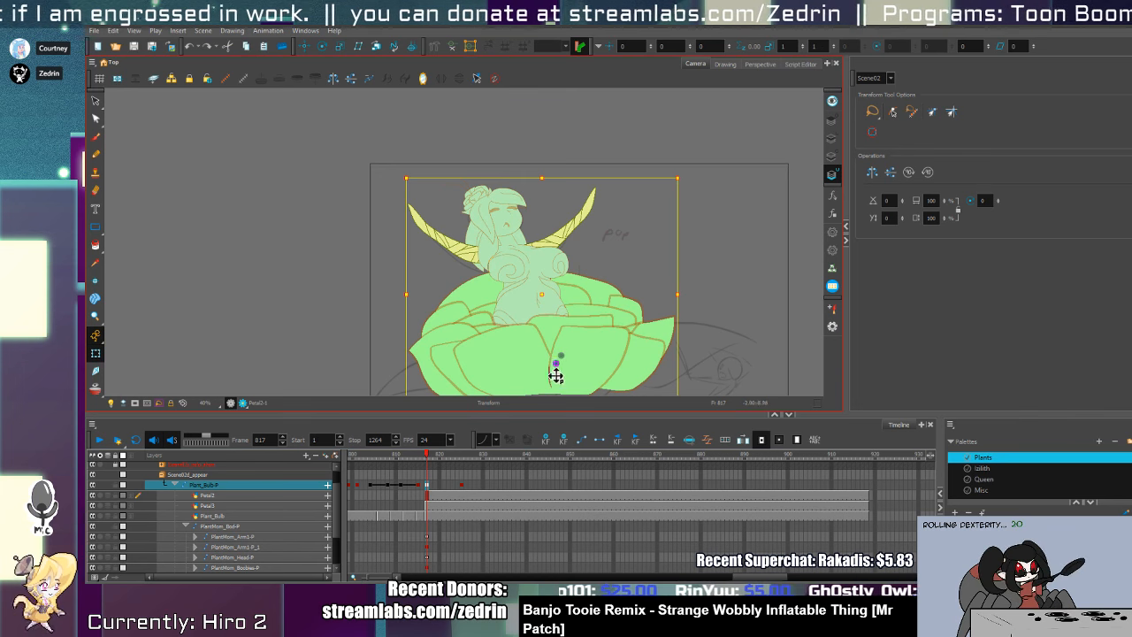
drag(548, 178, 544, 164)
drag(686, 294, 678, 293)
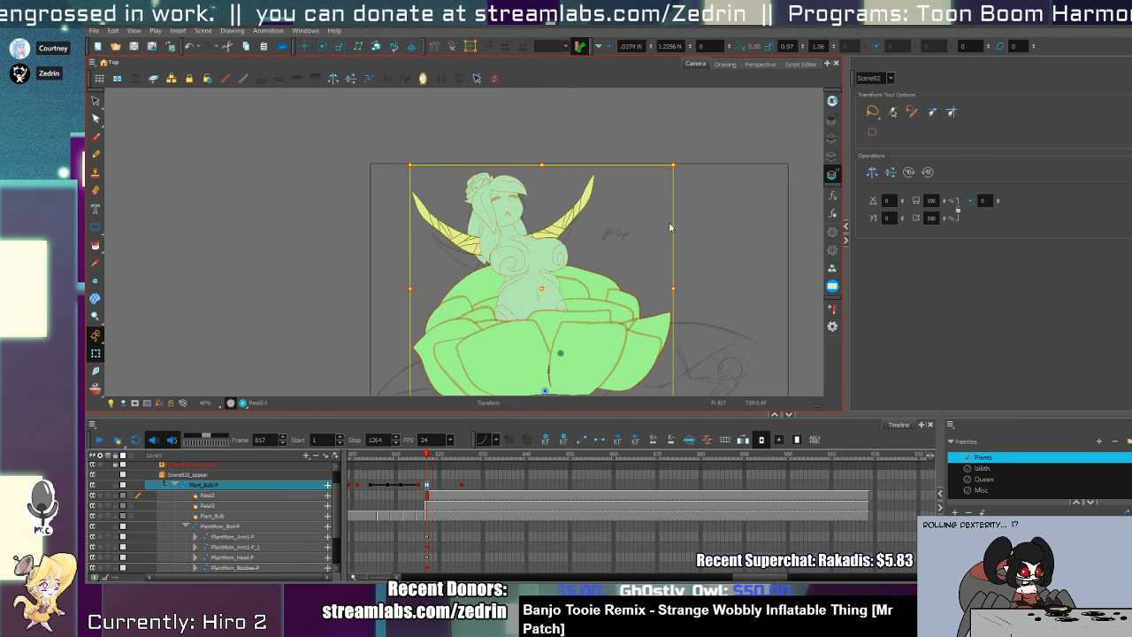
drag(681, 166, 678, 158)
- Key a slightly taller, tilted pose at frame 819, about 0.97 by 1.07 scale and 0.25 degrees rotation
click(434, 488)
drag(538, 162, 538, 159)
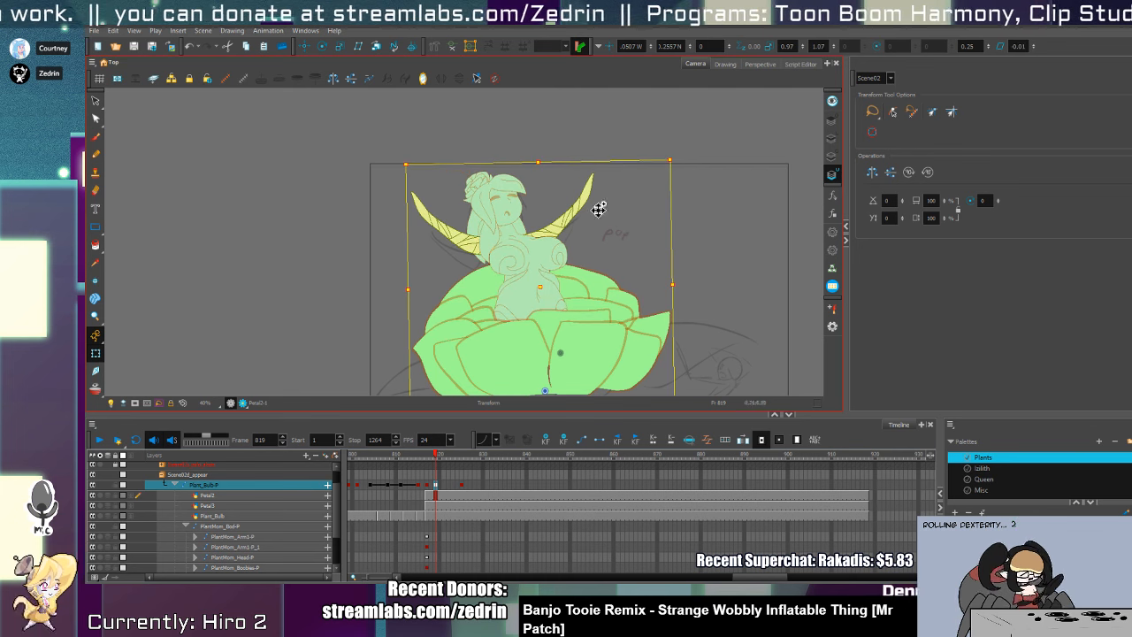
drag(674, 285, 672, 284)
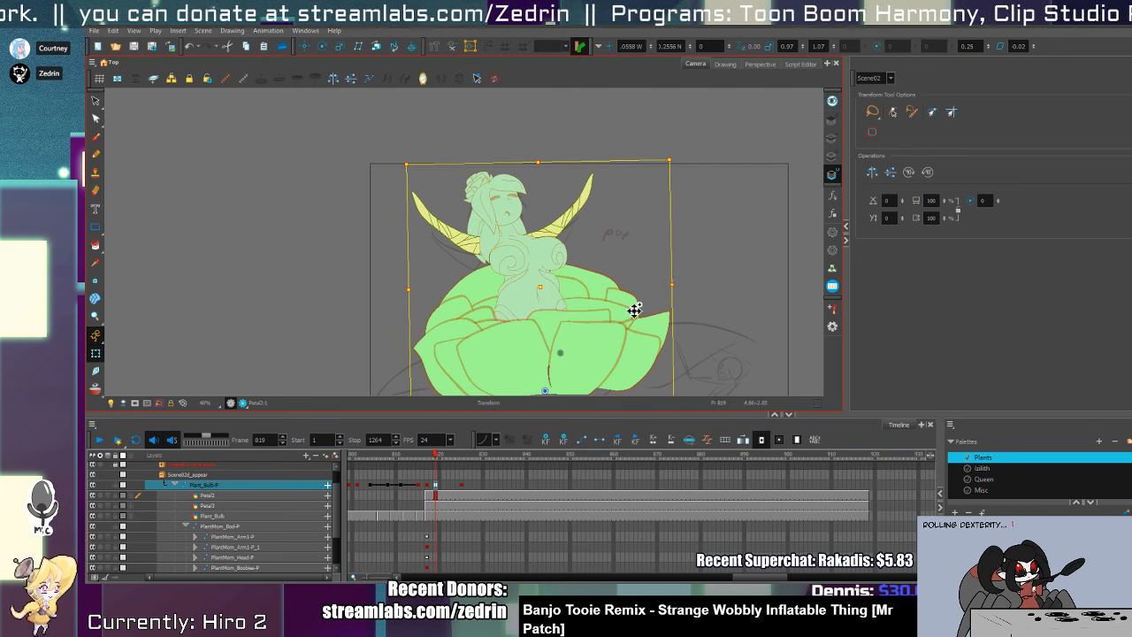
- Reset the flower's transform at frame 821 and squash its height to about 0.97
click(445, 487)
key(r)
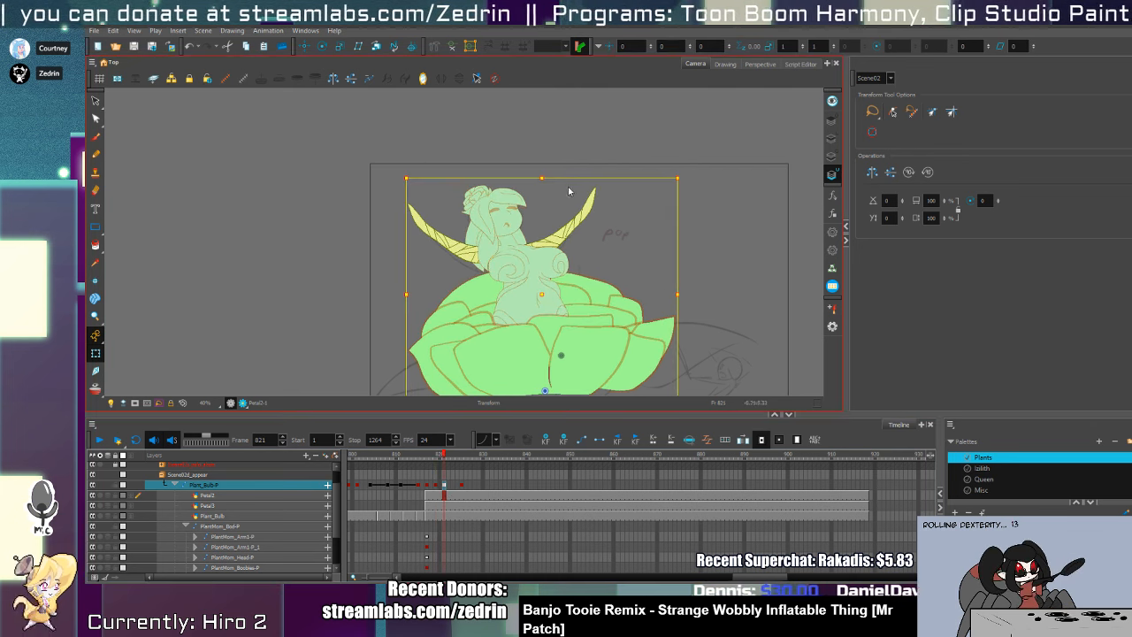
drag(548, 181, 548, 190)
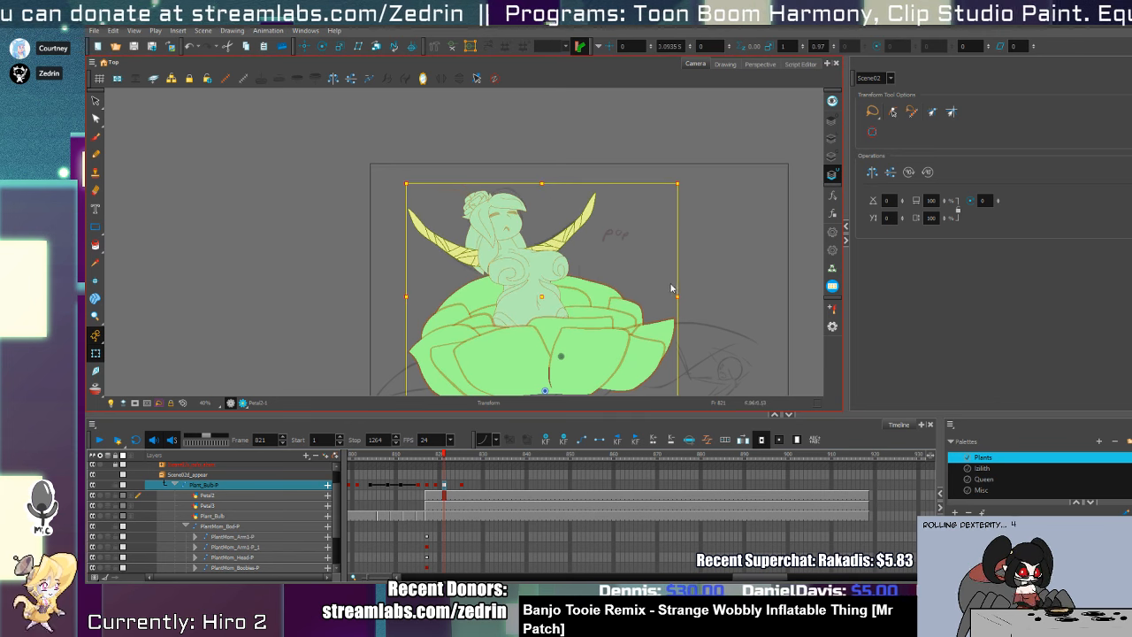
- Widen the frame 821 squash to about 1.02 and key a reset pose at frame 823, scaled about 0.99 by 1.01
drag(683, 297, 687, 299)
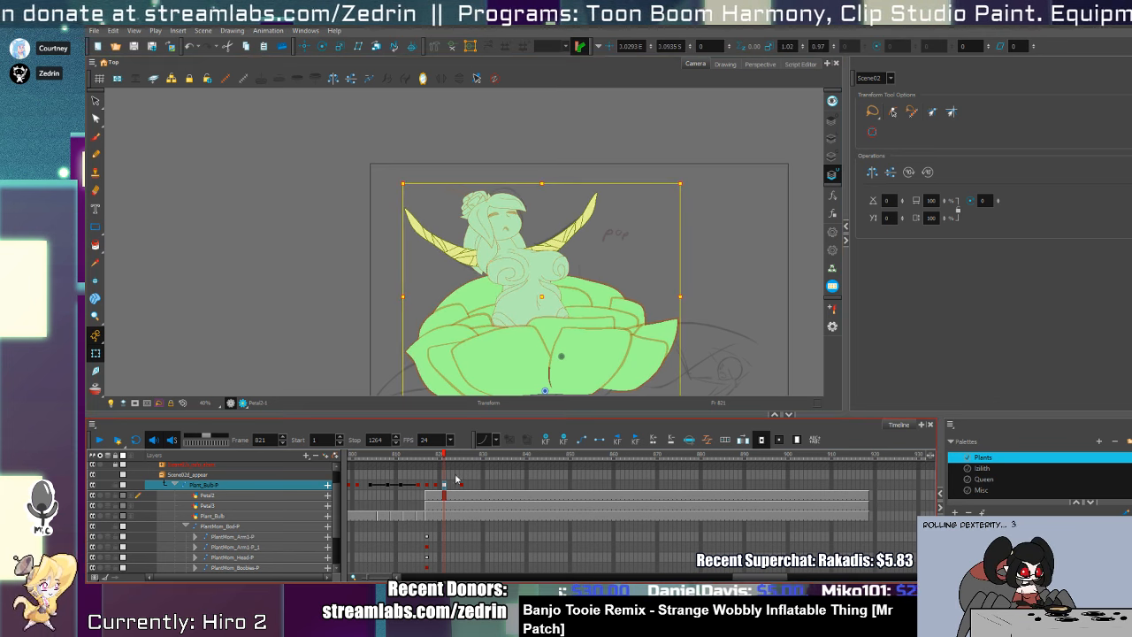
click(453, 488)
key(r)
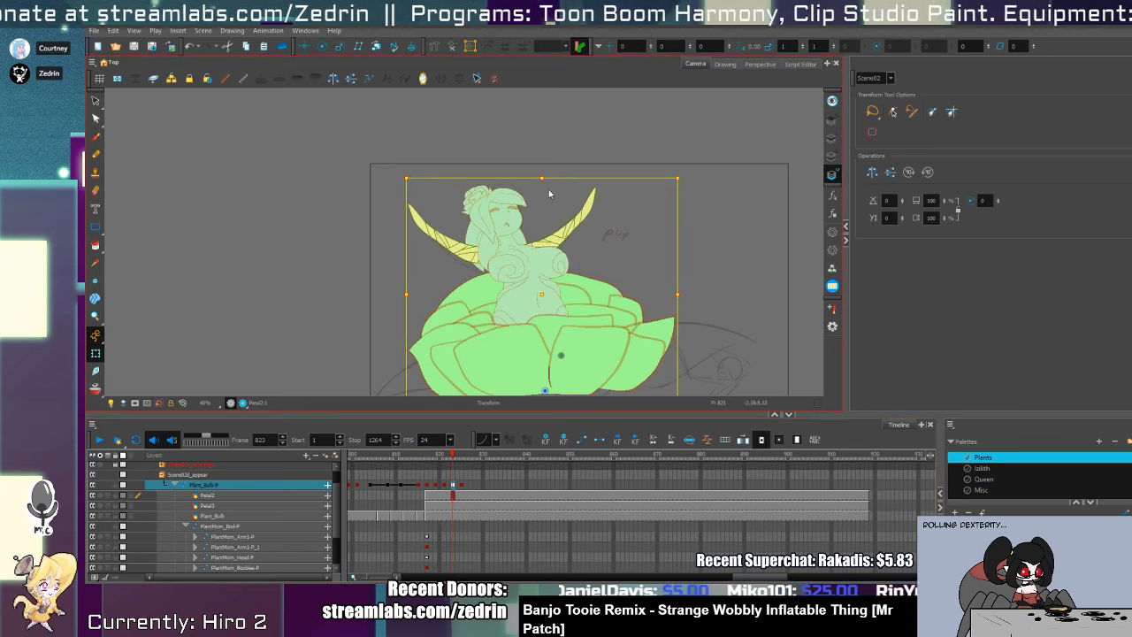
drag(547, 181, 548, 177)
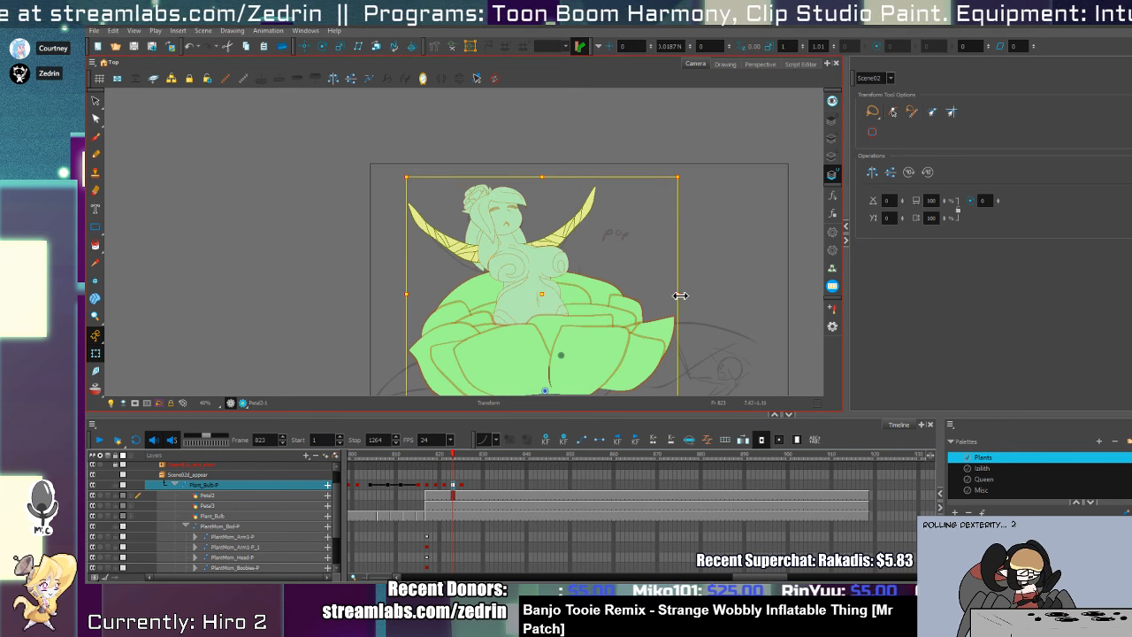
drag(679, 300, 676, 301)
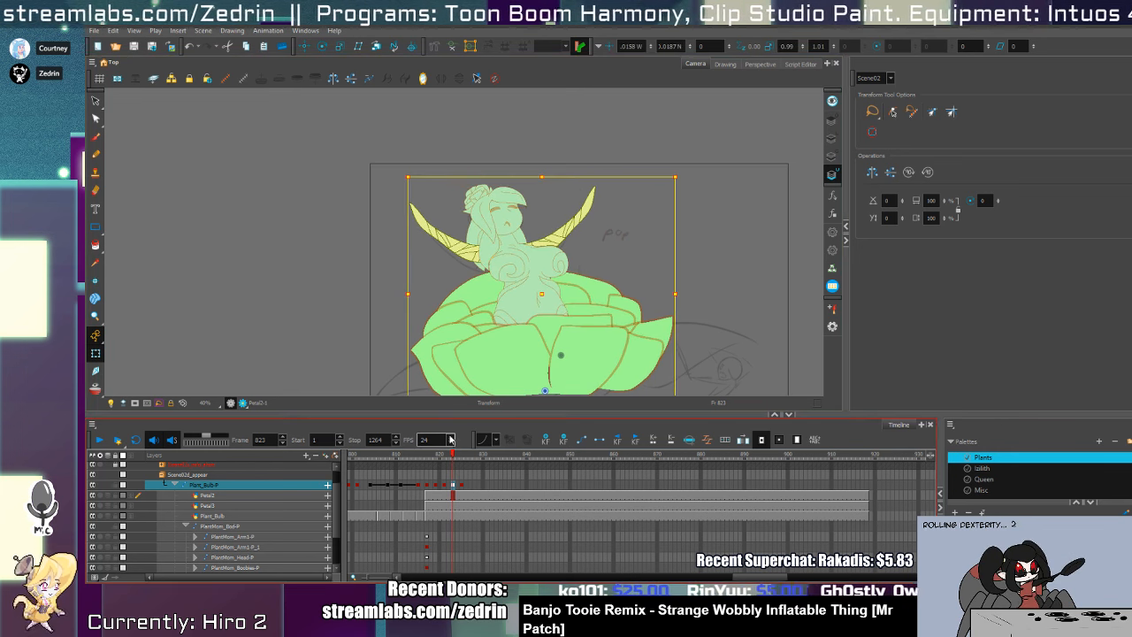
- Play the bloom from frame 778 and review the bulb's timing around frames 800 to 802
drag(433, 454, 339, 479)
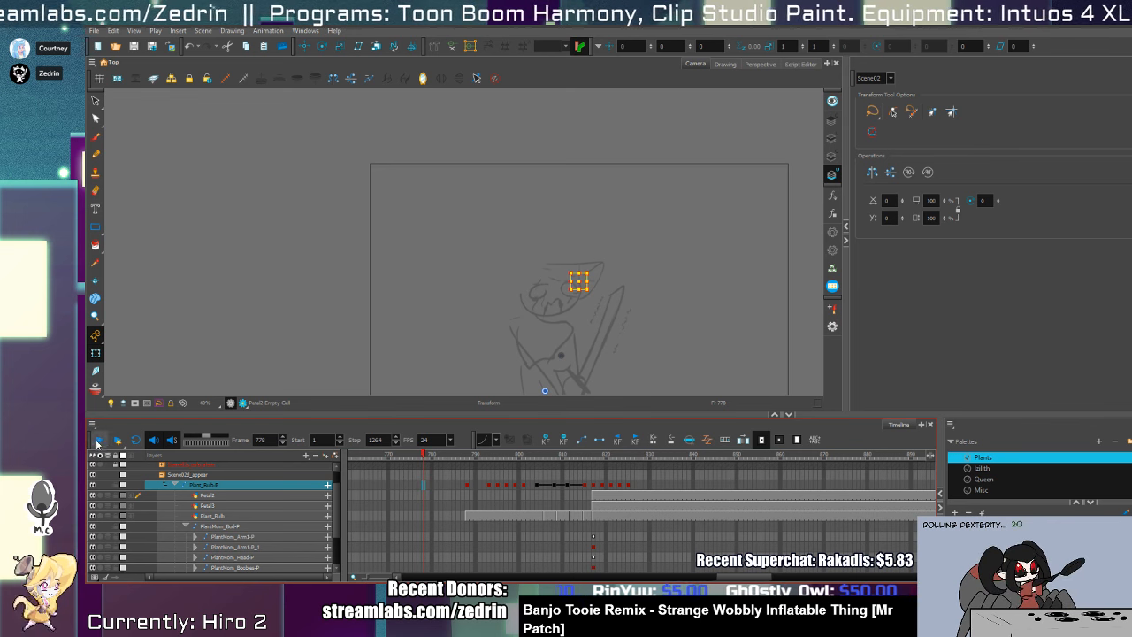
click(99, 440)
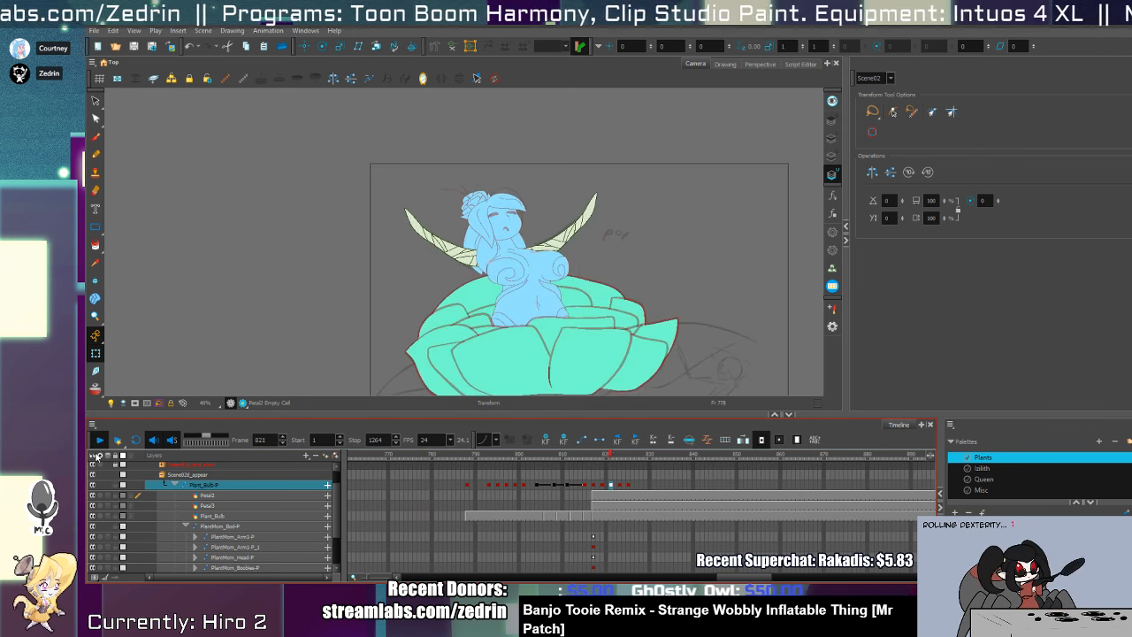
click(514, 485)
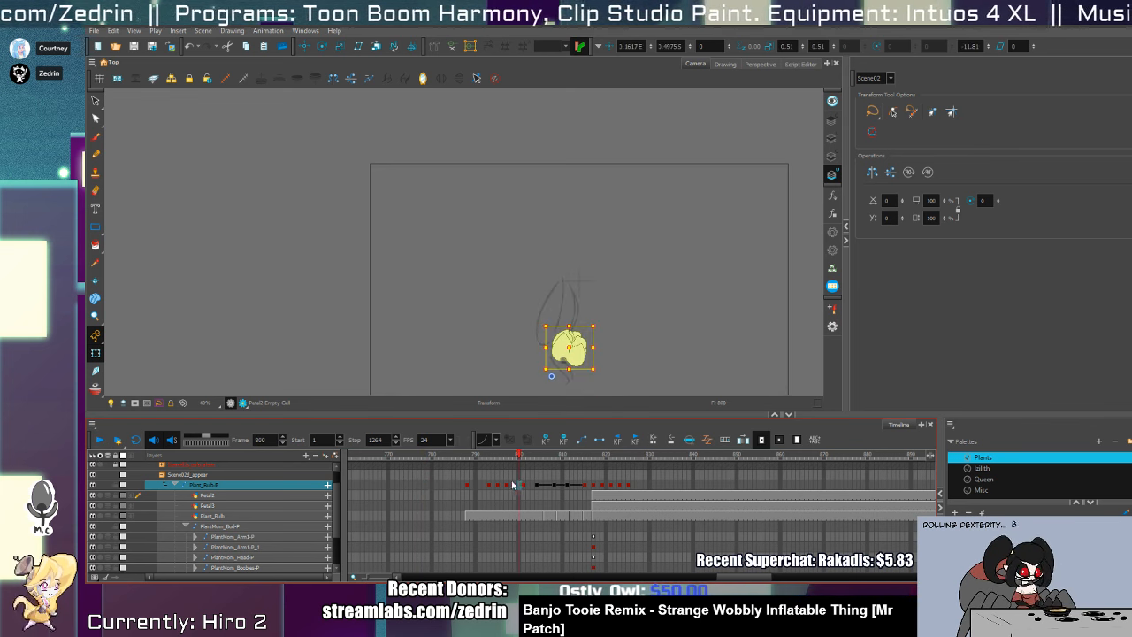
drag(529, 457, 531, 507)
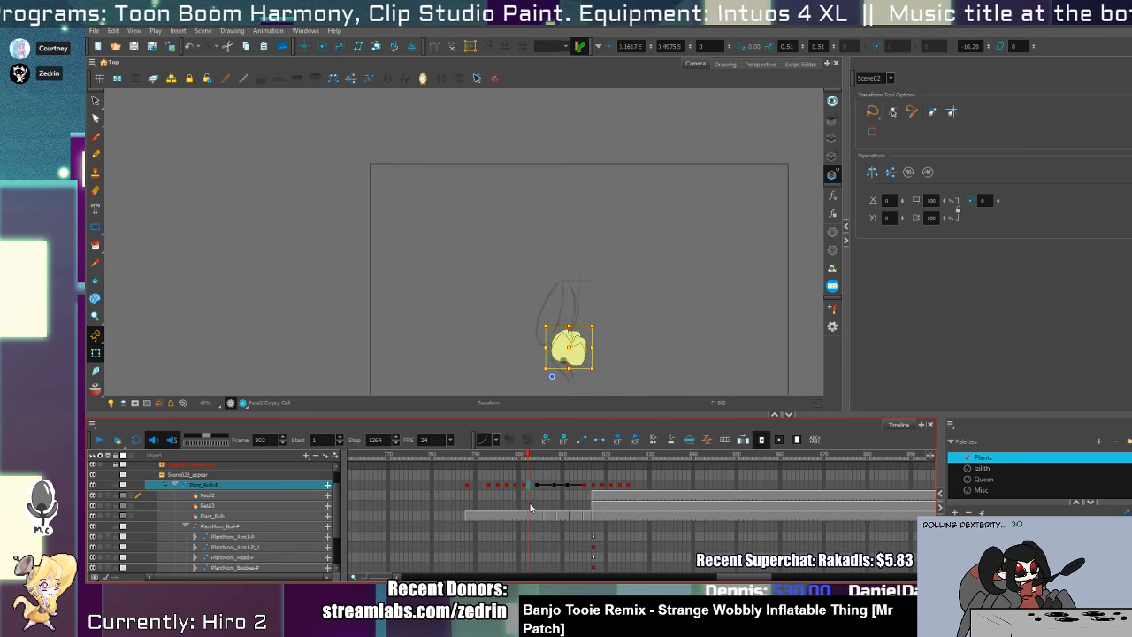
- Collapse Scene02d_appear, delay its keys from frame 804 onward by 11 frames so the last lands on frame 836, and expand the group again
key(ctrl+a)
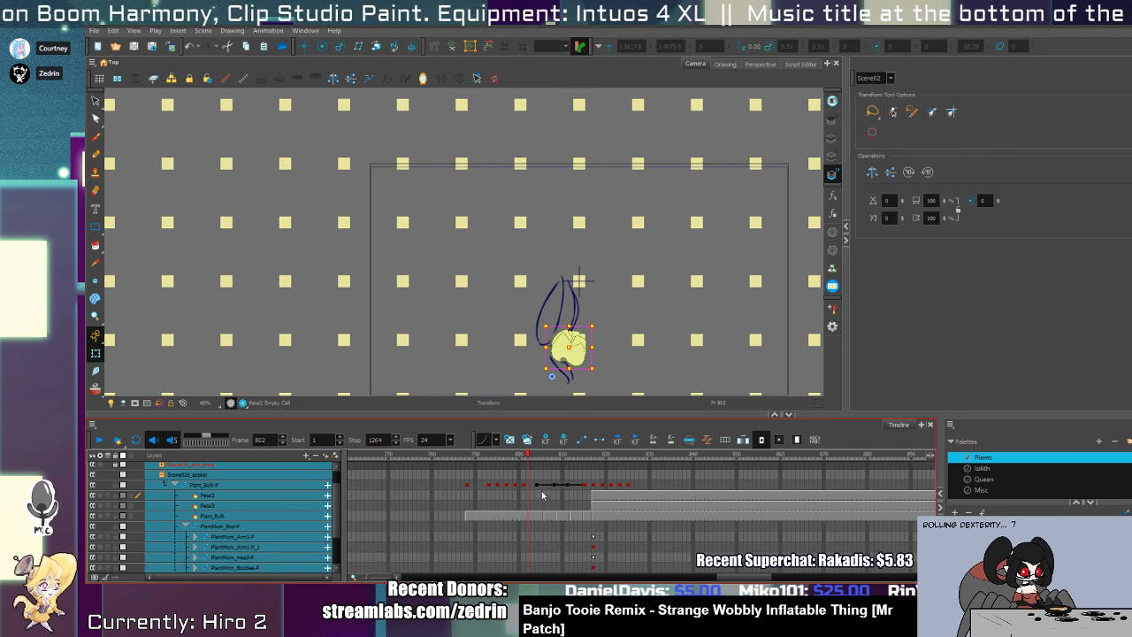
click(161, 474)
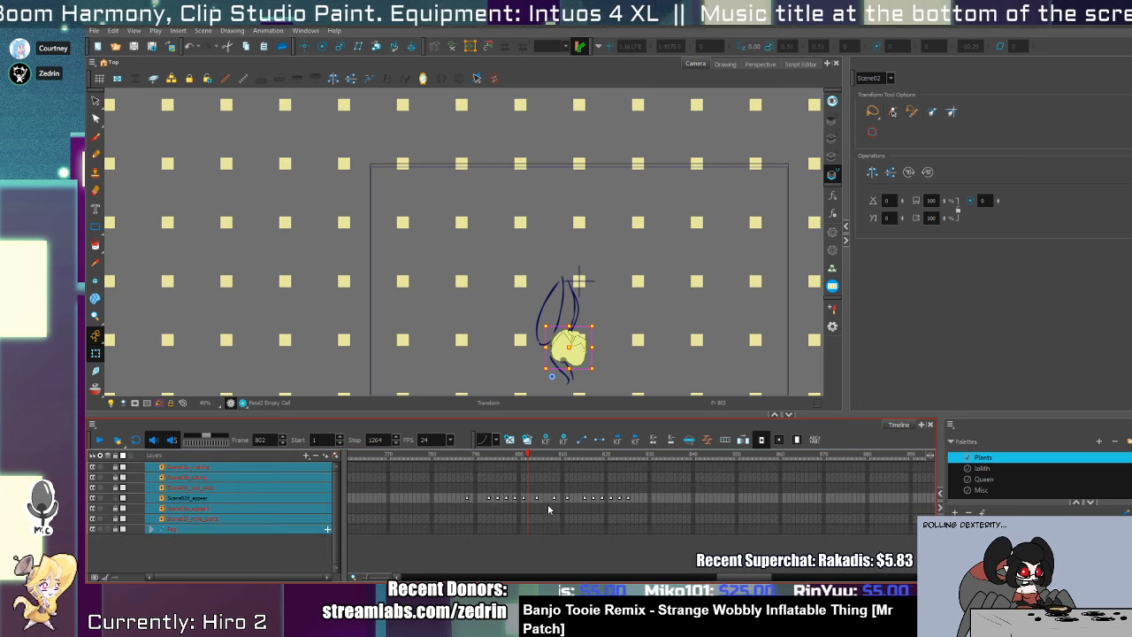
drag(539, 501, 678, 502)
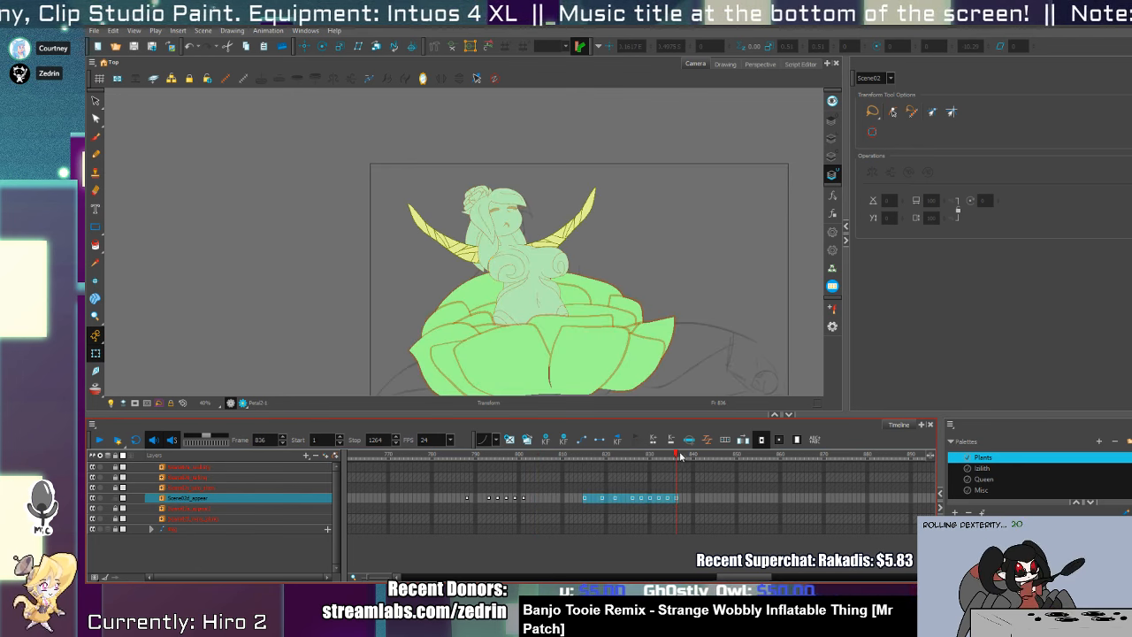
click(596, 457)
drag(599, 468, 665, 554)
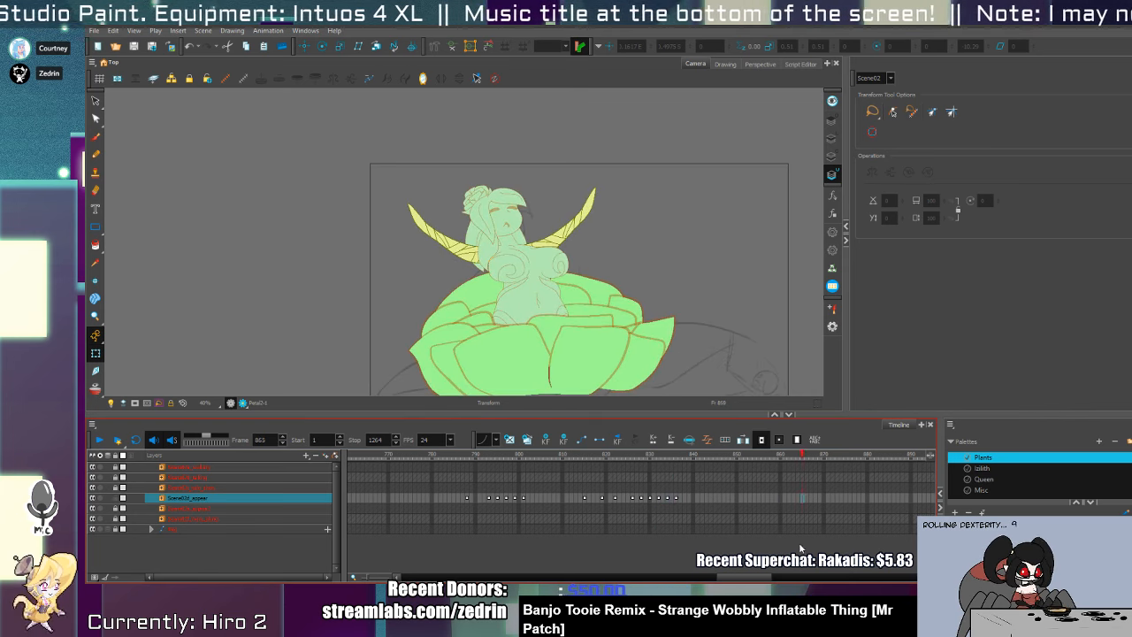
click(462, 456)
click(162, 498)
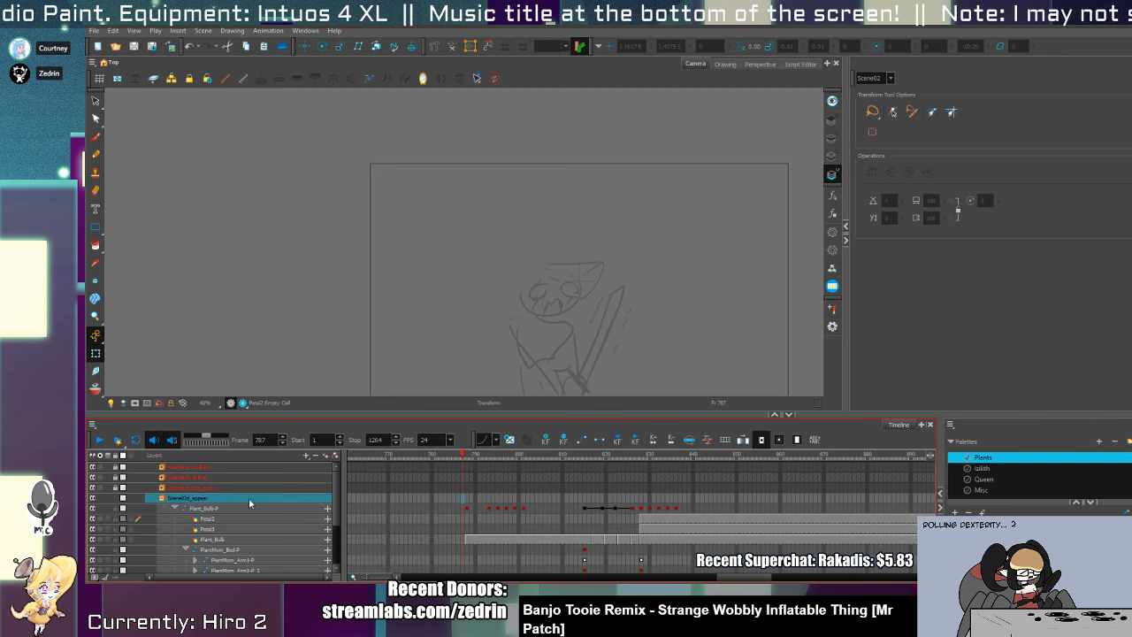
- Check the Plant_Bulb drawings from frame 824 to frame 828
click(632, 539)
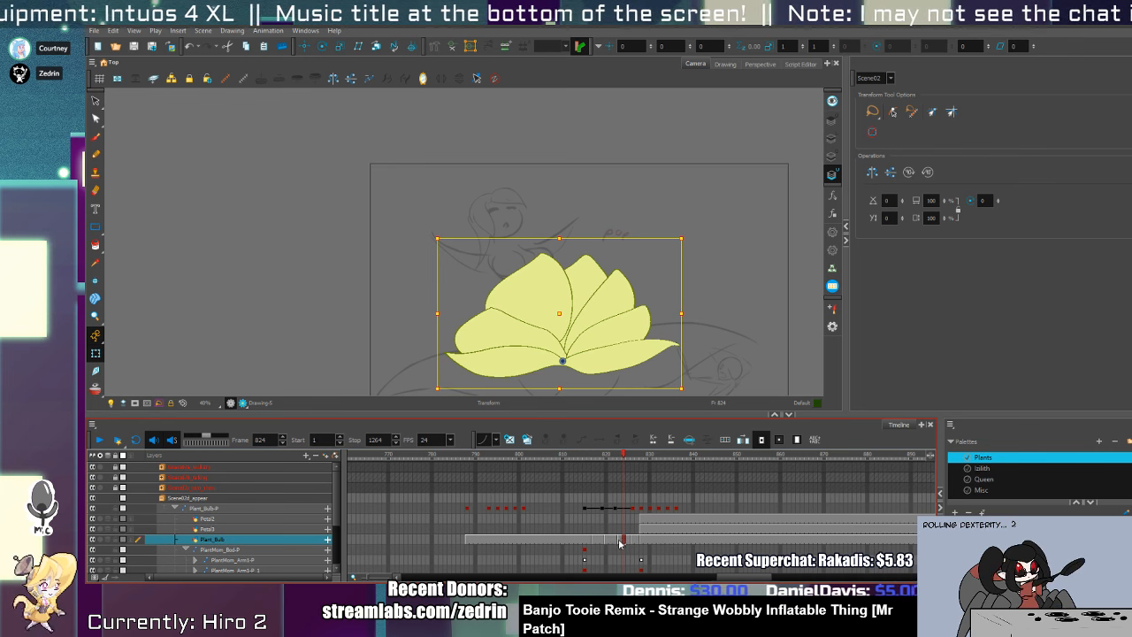
click(628, 540)
click(642, 540)
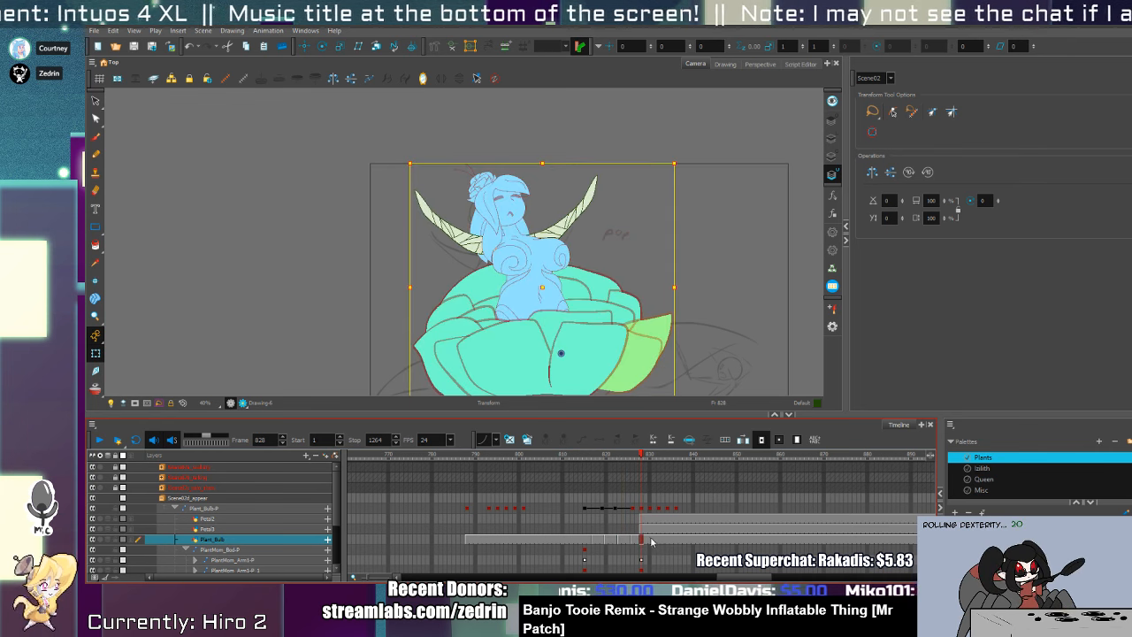
- Try moving the whole opened flower at frame 828 and undo the move
drag(524, 346, 512, 292)
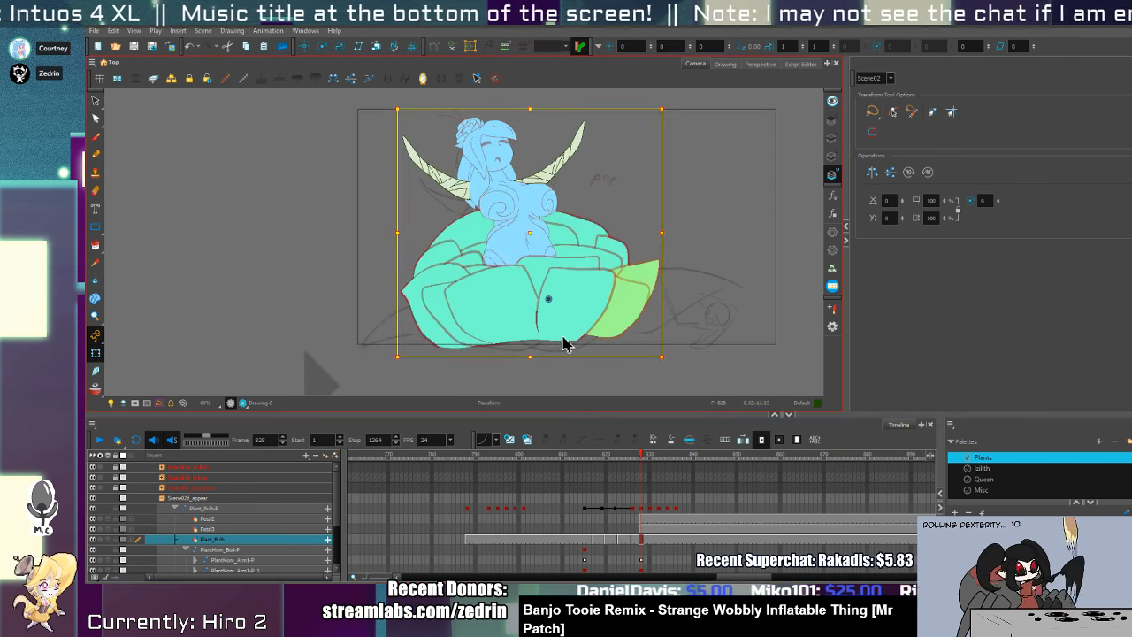
click(586, 331)
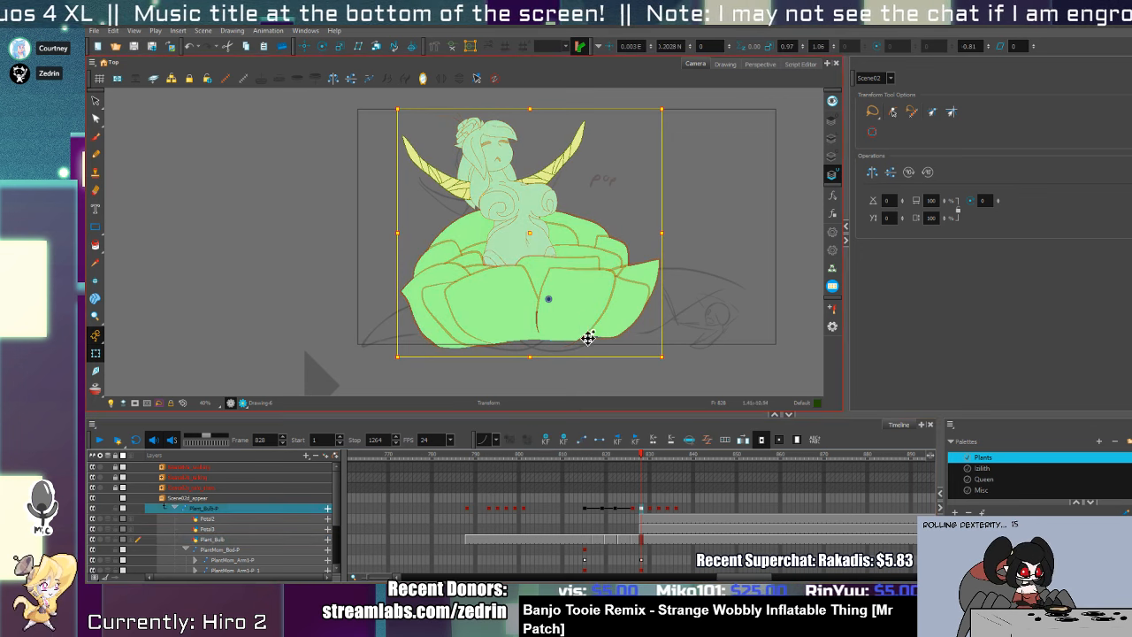
drag(586, 331, 593, 339)
key(ctrl+z)
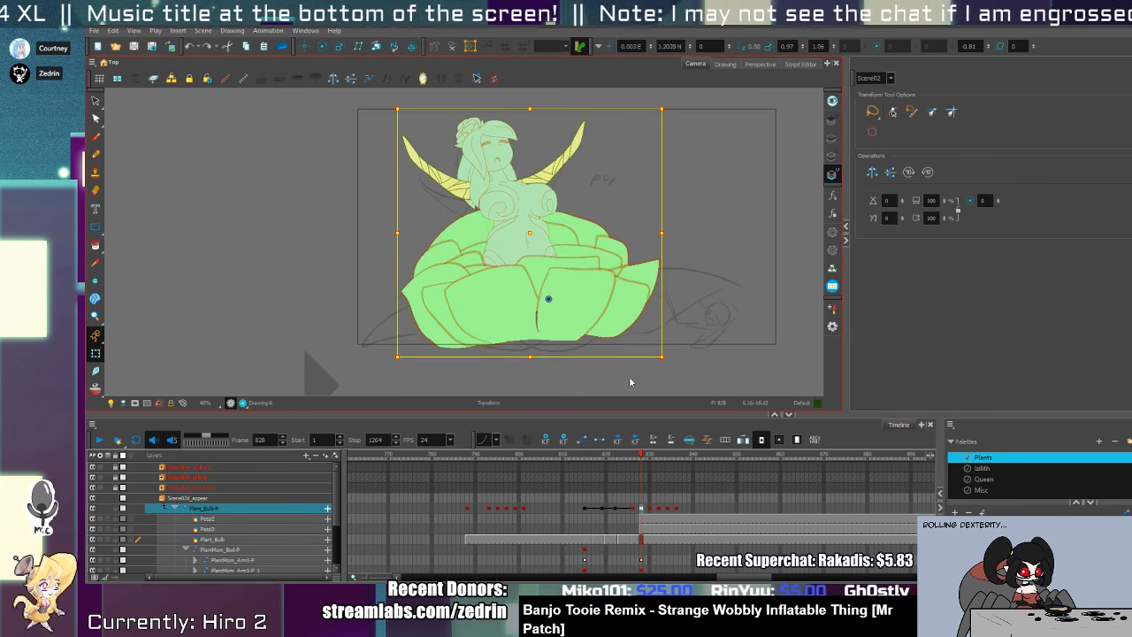
- Inspect the lower contour of the front petals in Petal2's line art at frame 828 with the Contour Editor
key(alt+z)
click(591, 344)
click(832, 119)
key(shift+t)
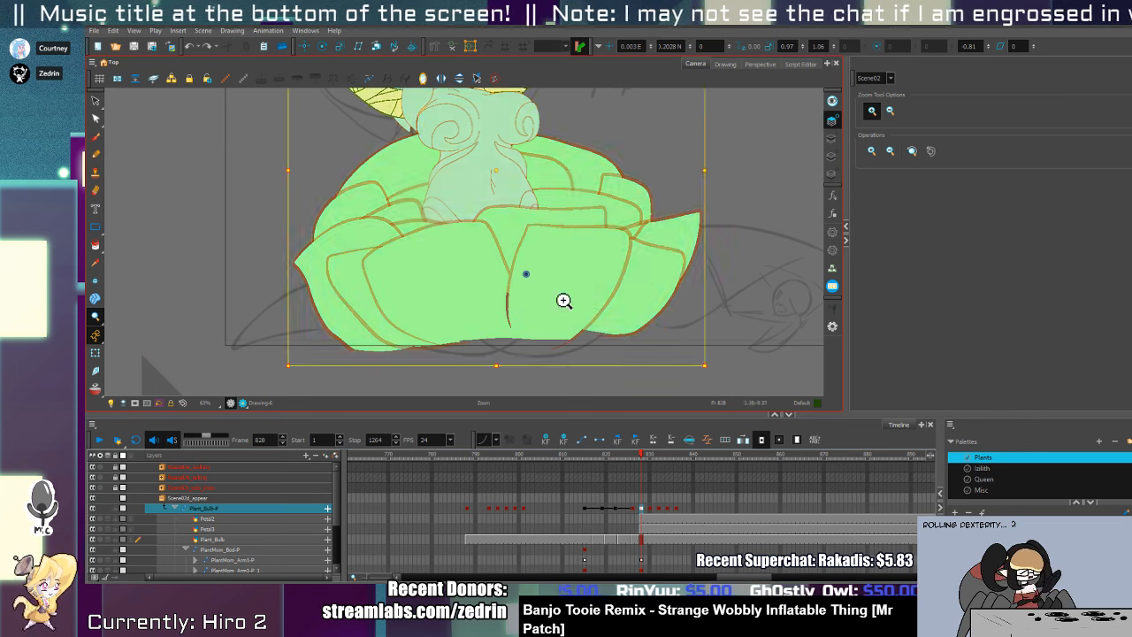
click(563, 302)
key(alt+q)
click(573, 338)
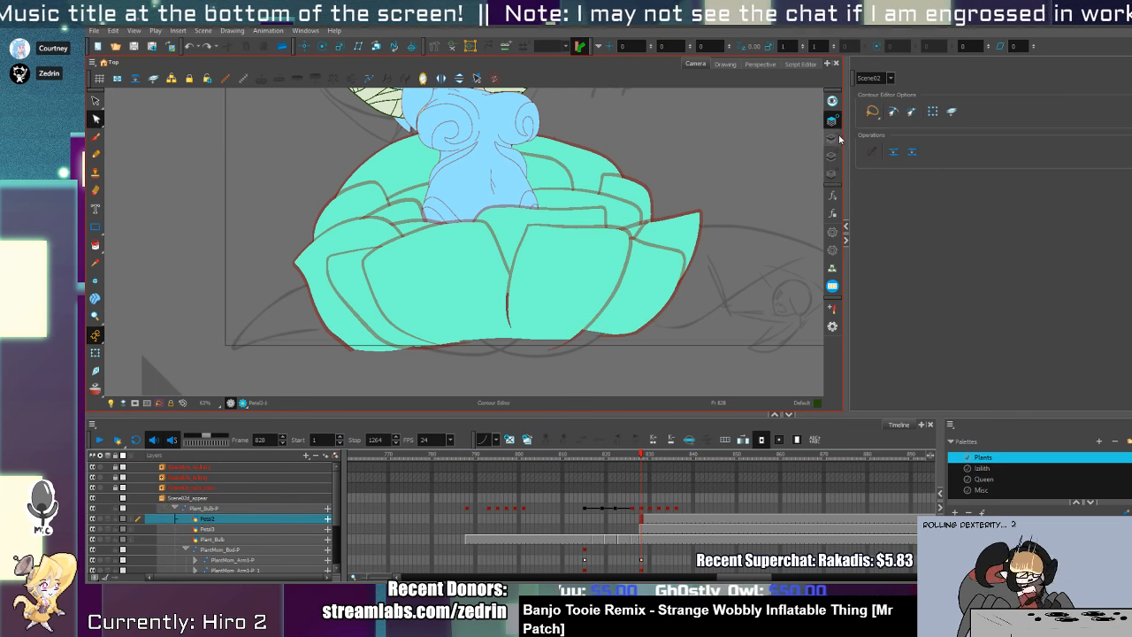
drag(680, 349, 585, 351)
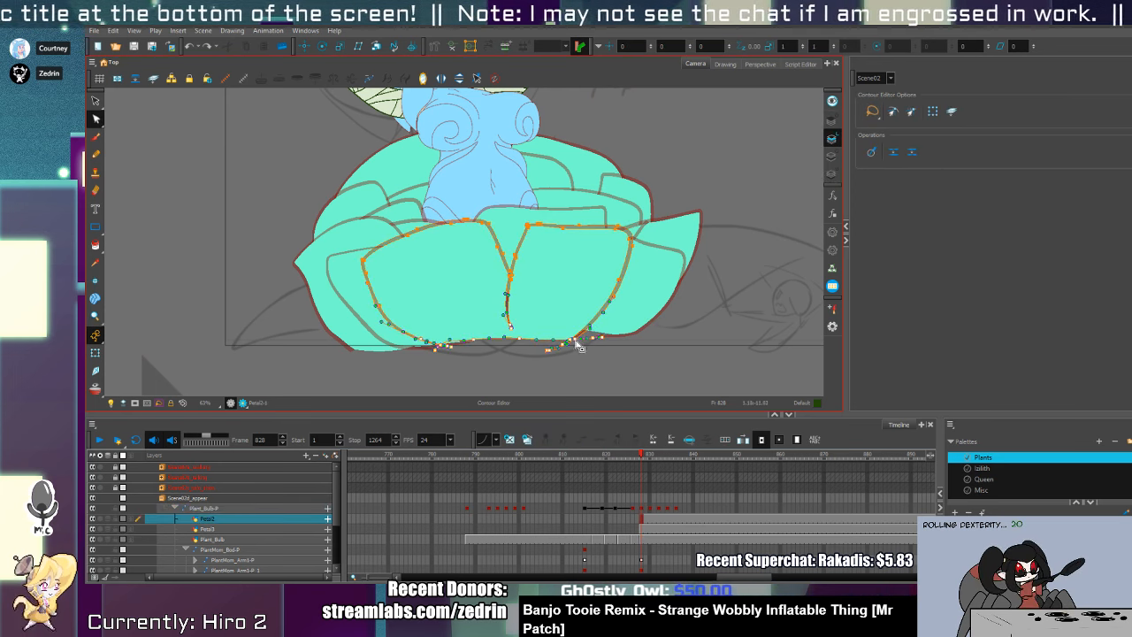
key(shift+t)
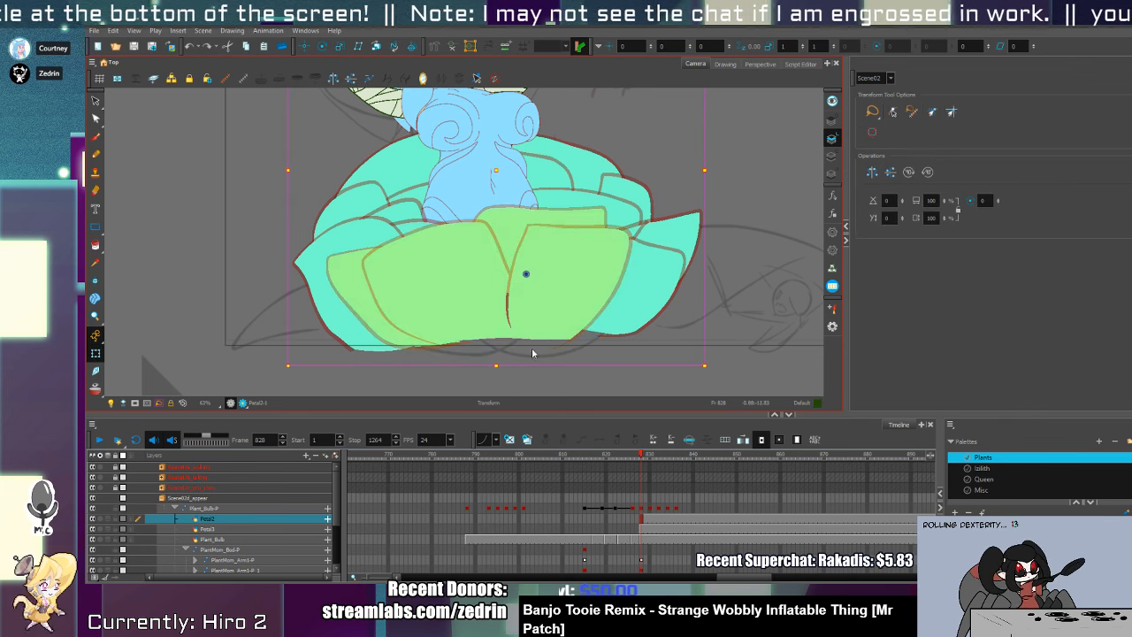
- Add parent pegs to the Petal2, Petal3 and Plant_Bulb layers and select the new pegs at frame 828
shift+click(221, 540)
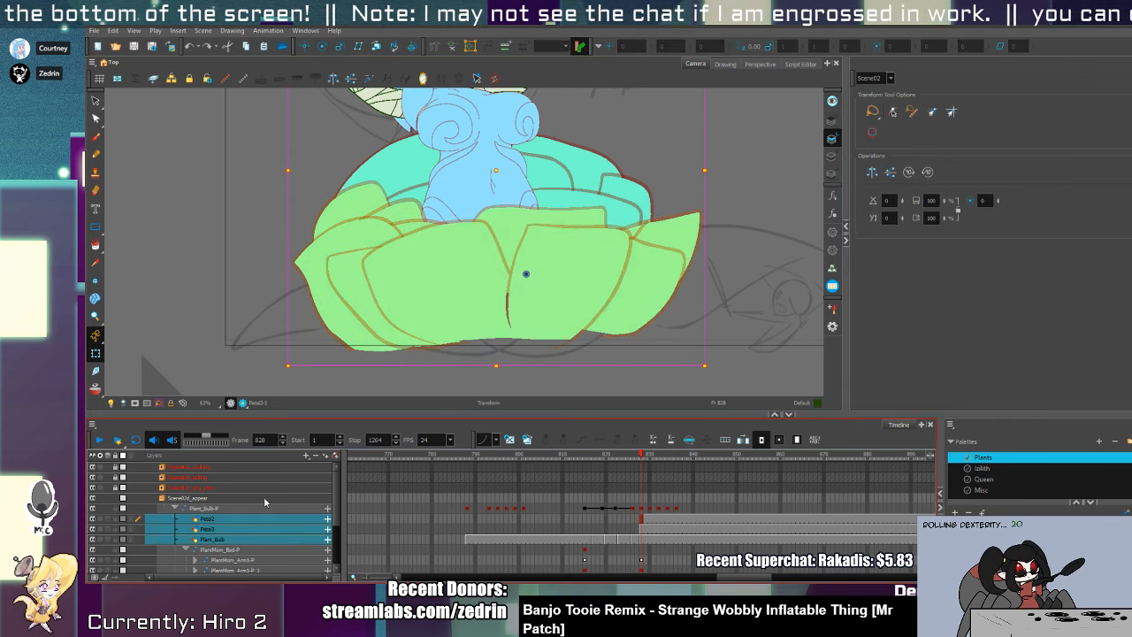
click(335, 456)
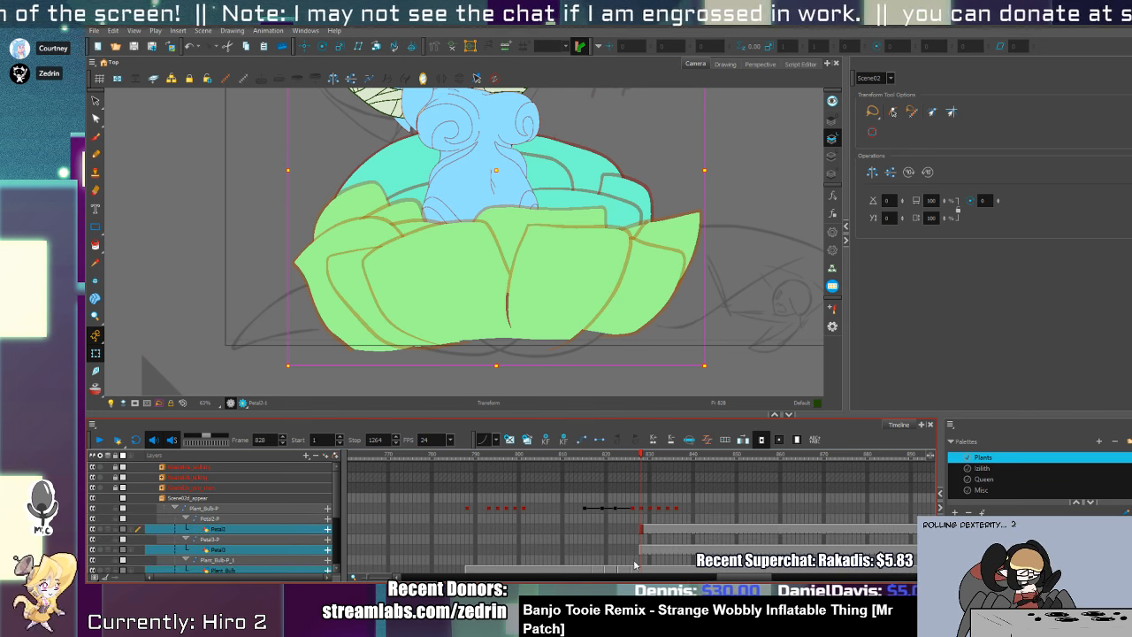
drag(635, 565, 617, 513)
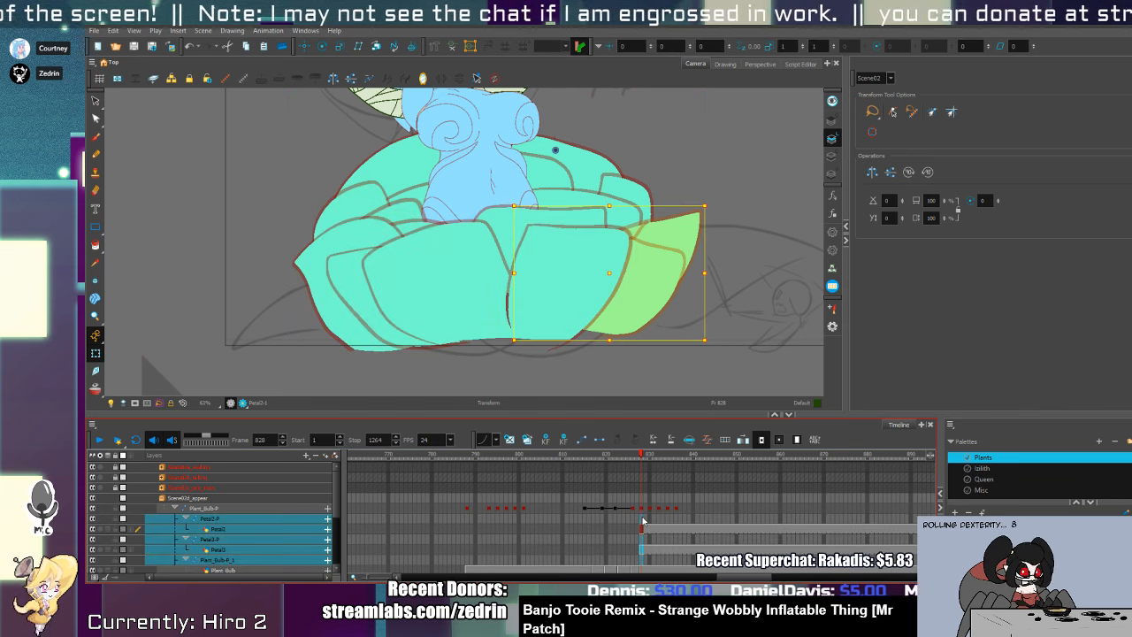
- Move the pivots of Petal2-P, Petal3-P and Plant_Bulb-P_1 to the base of their respective petals
click(227, 519)
click(322, 46)
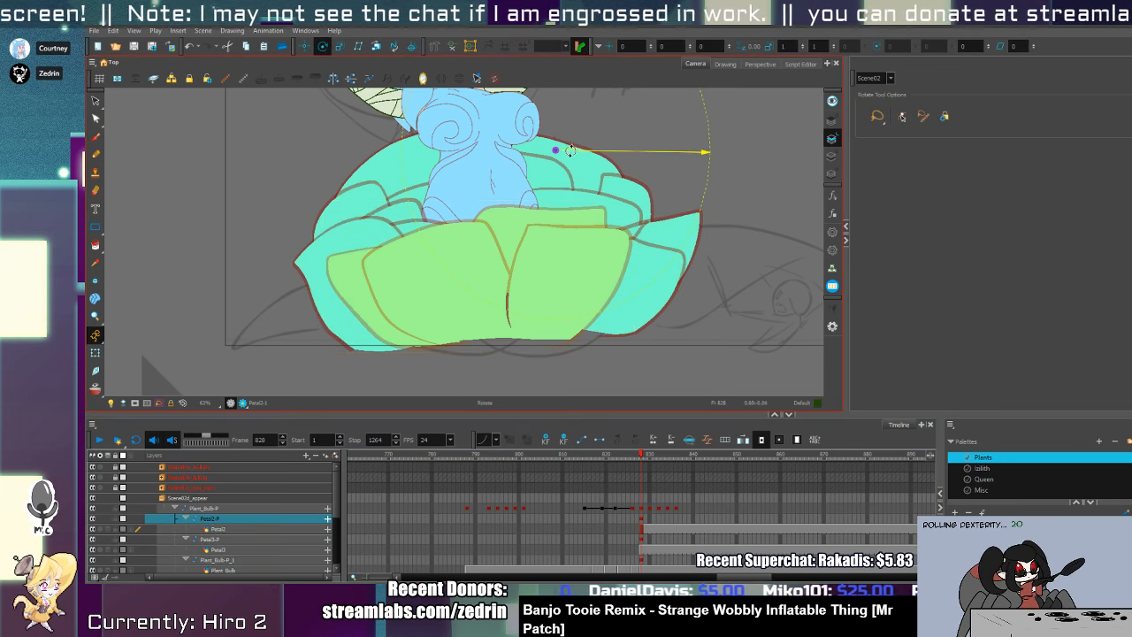
click(213, 539)
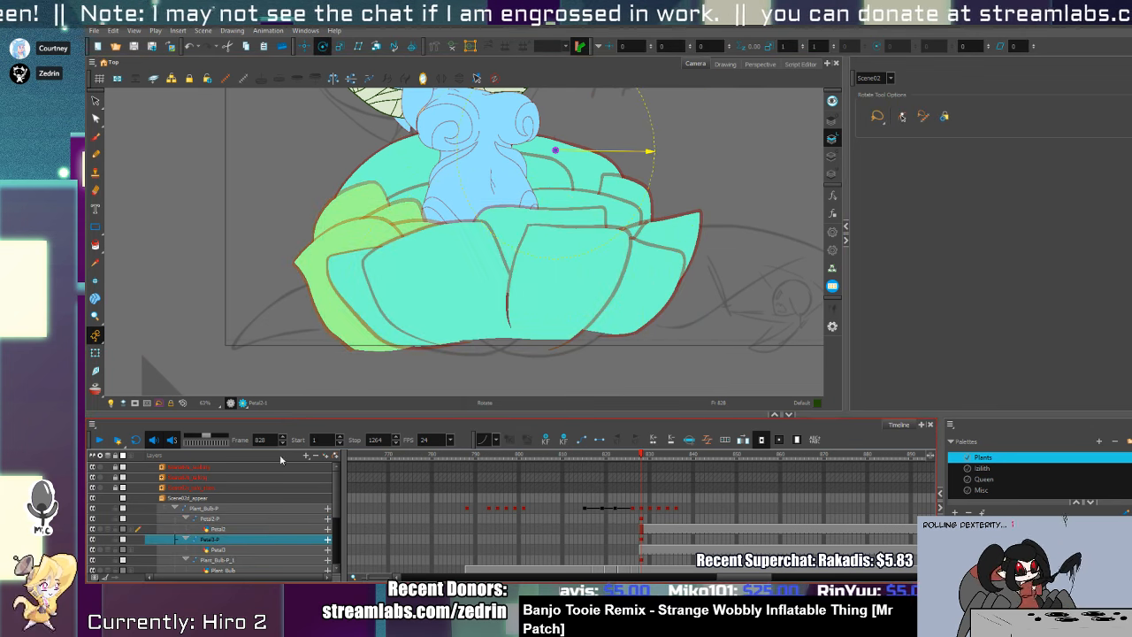
drag(561, 153, 421, 339)
click(235, 560)
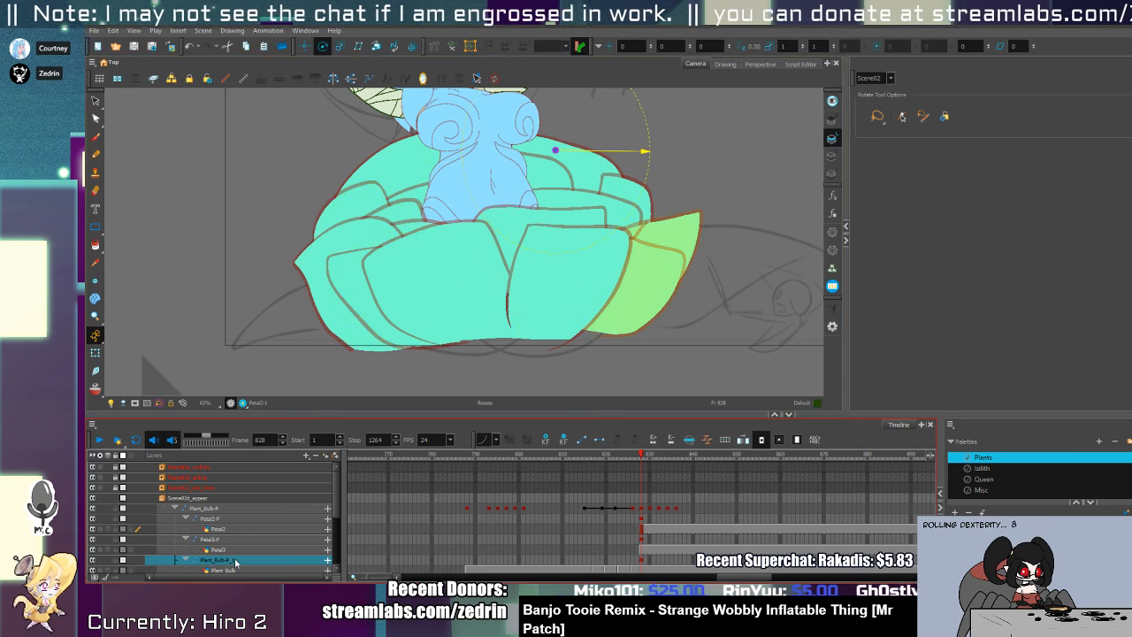
drag(558, 151, 598, 327)
key(shift+t)
- Add a parent peg to the PetalBacking layer and move its pivot down to the centre of the flower's base
click(574, 172)
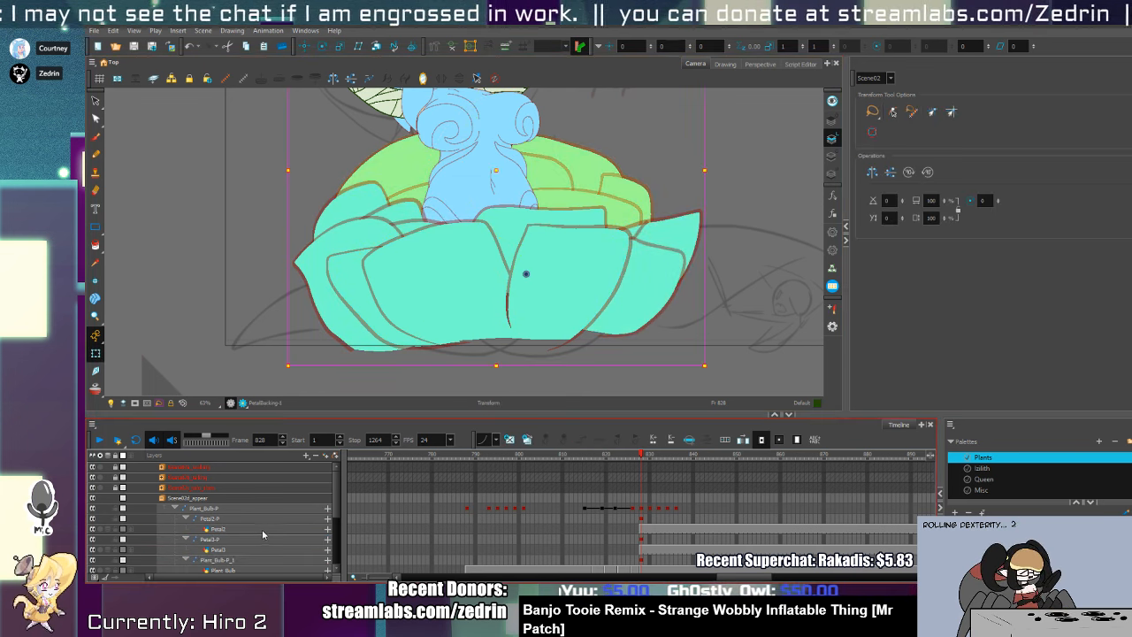
scroll(263, 532, down, 3)
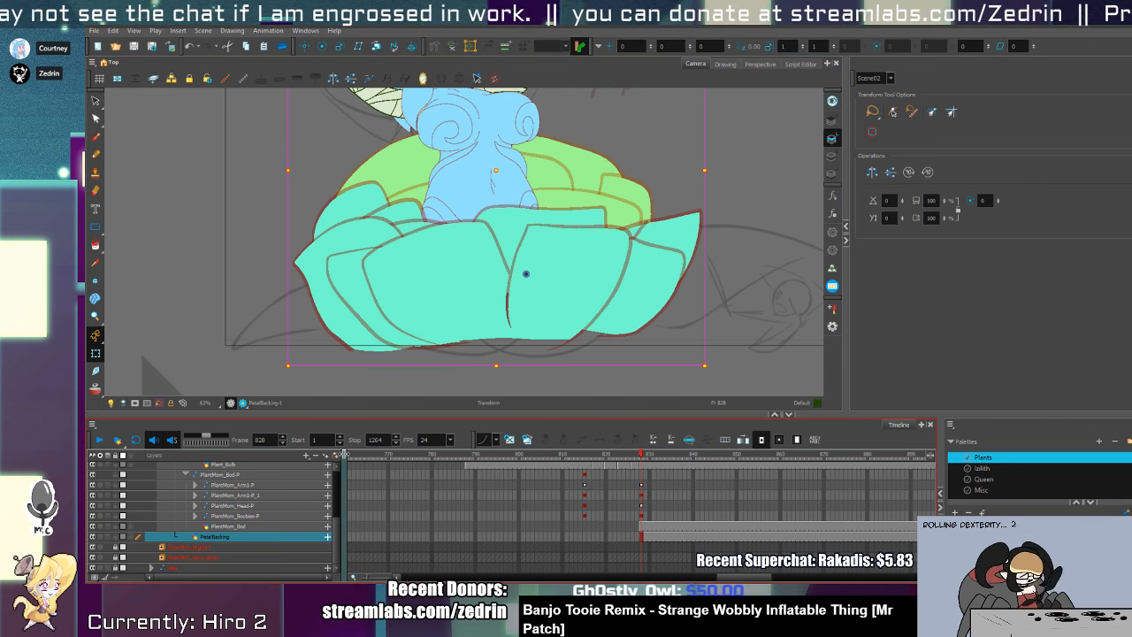
click(336, 457)
click(247, 537)
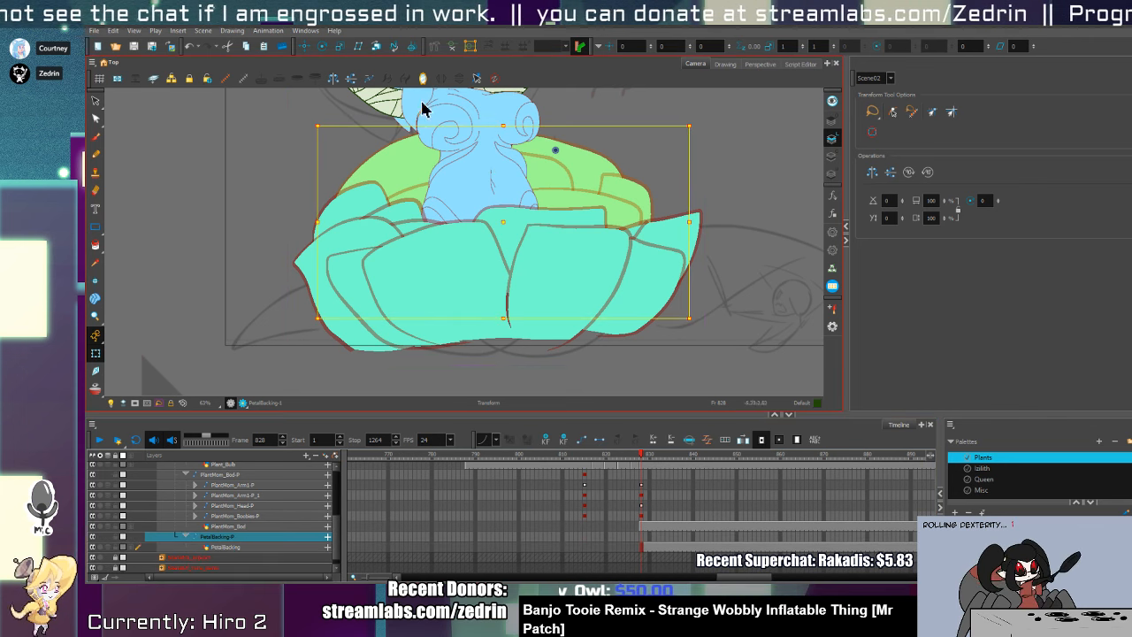
click(324, 47)
drag(558, 154, 496, 325)
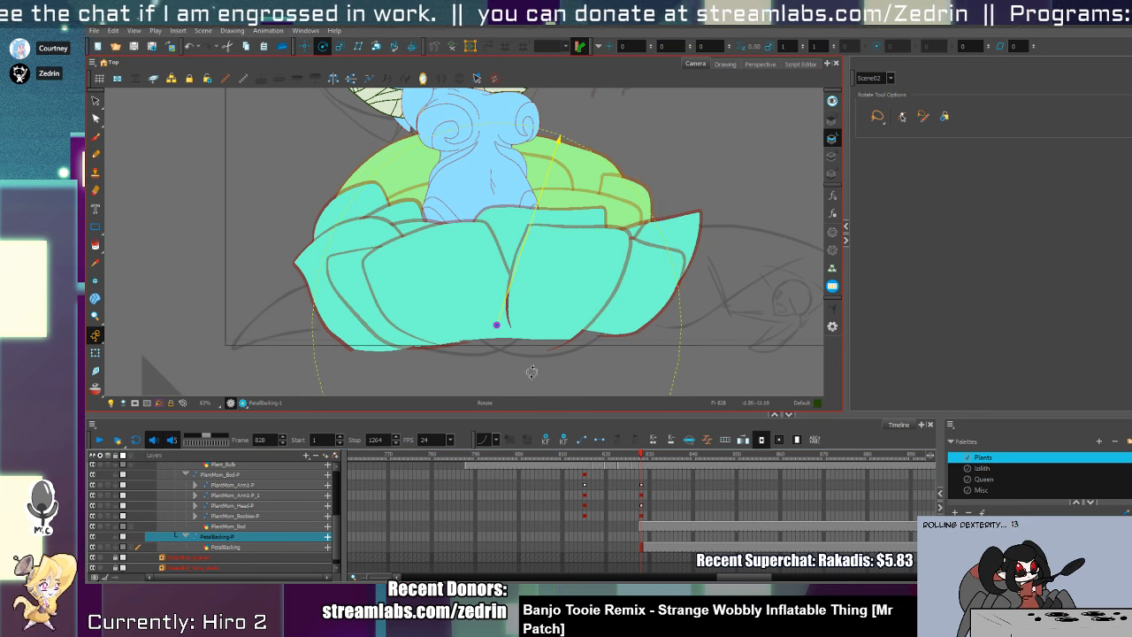
key(shift+t)
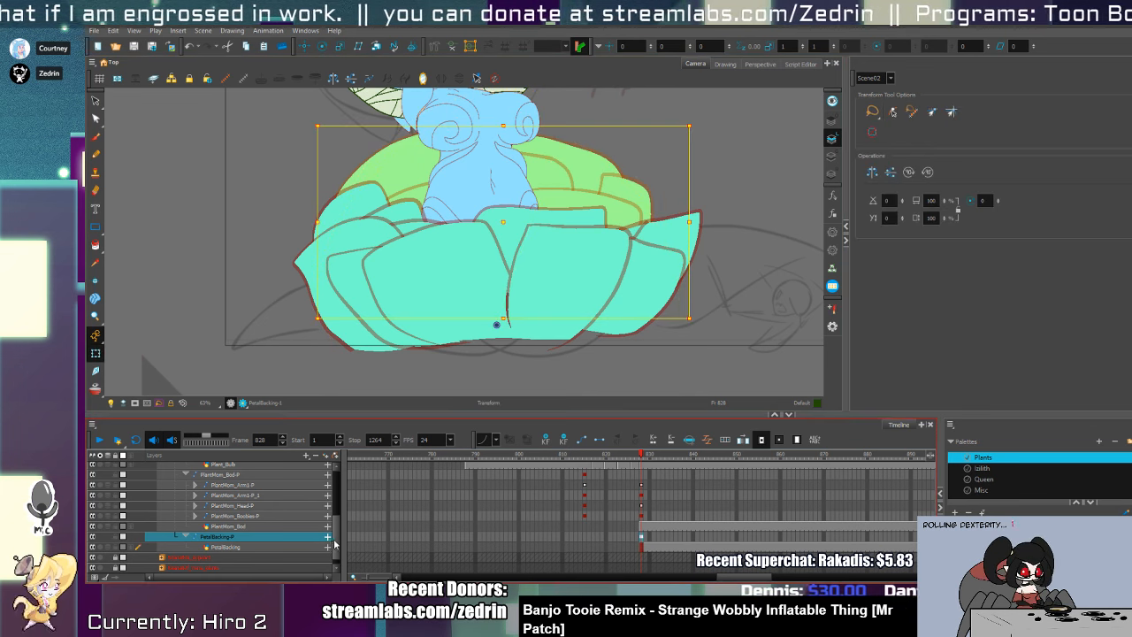
- Set keyframes at frame 834 on the Petal2-P, Petal3-P, Plant_Bulb-P_1 and PetalBacking-P pegs
drag(335, 535, 336, 498)
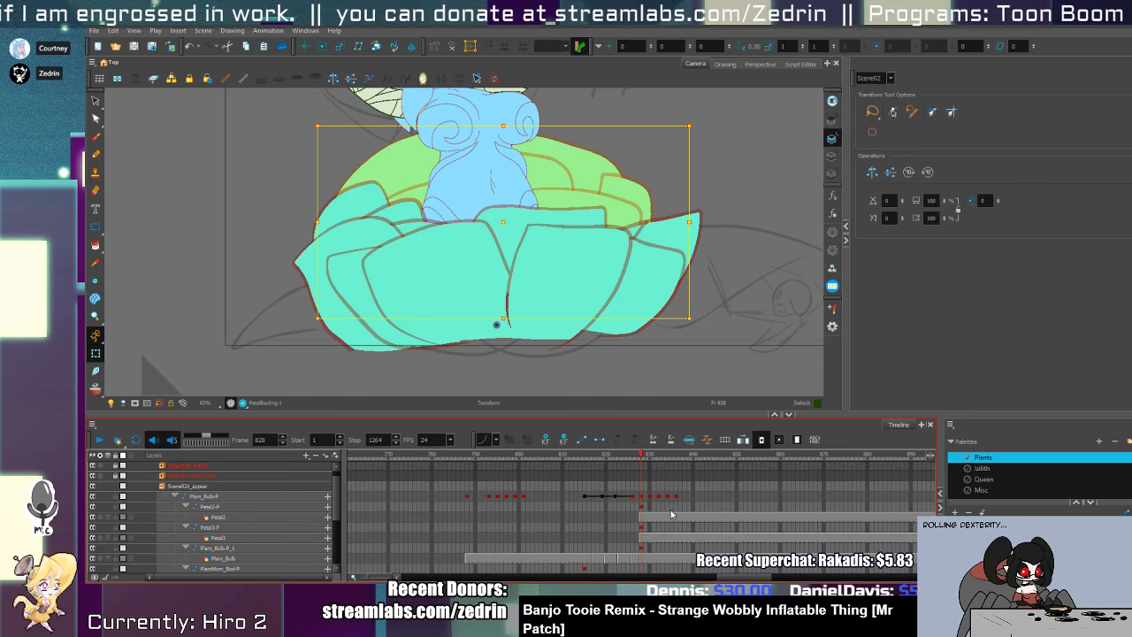
click(672, 514)
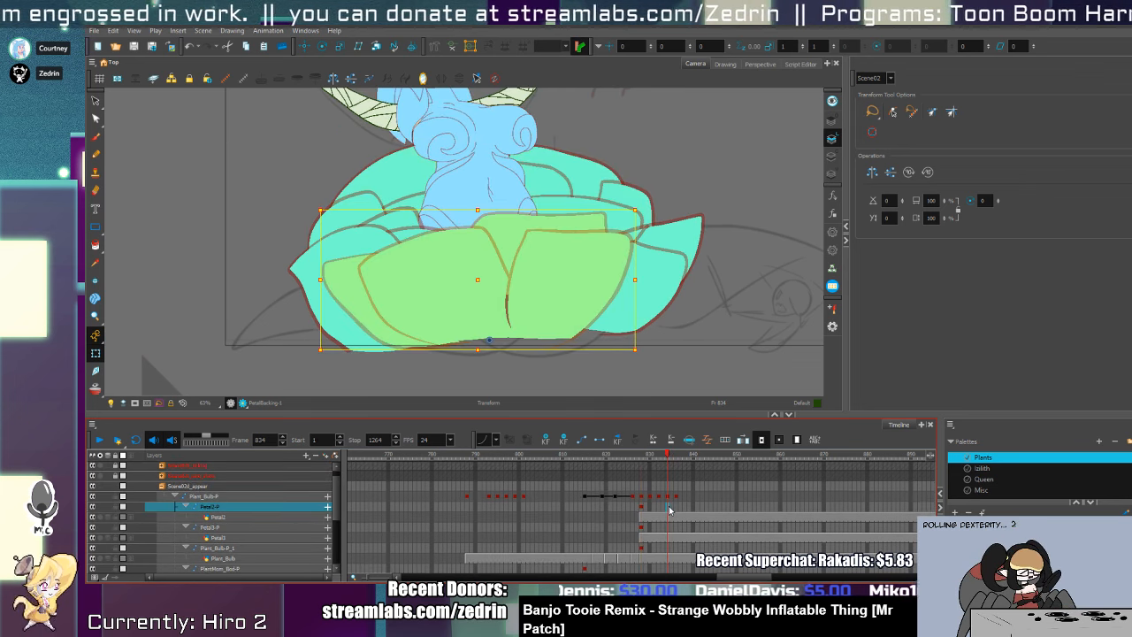
drag(670, 511, 667, 548)
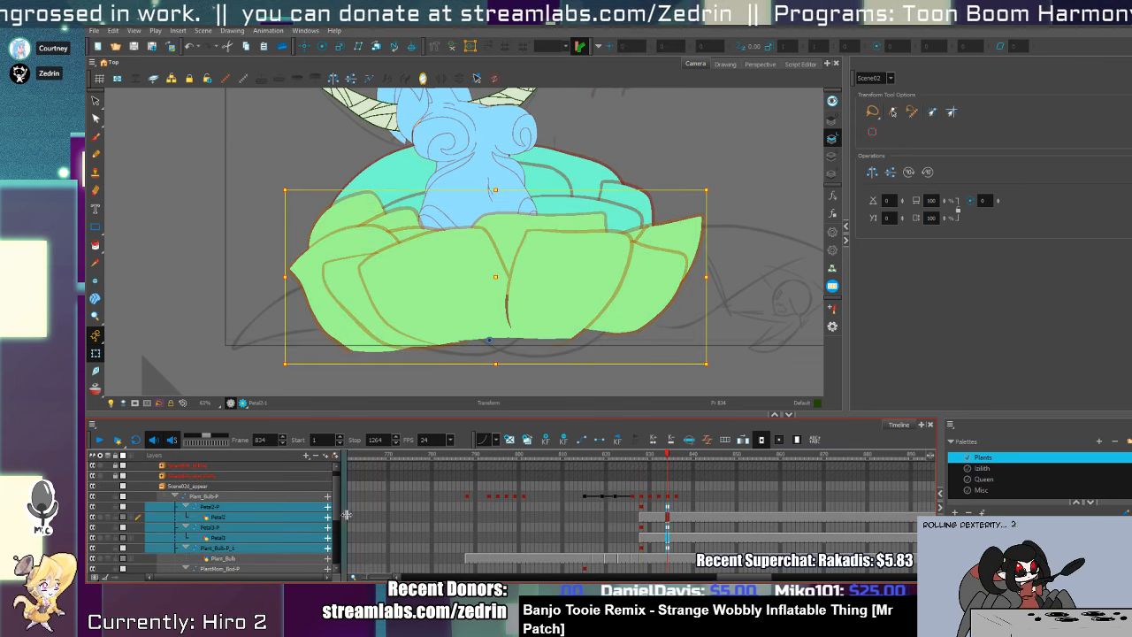
scroll(346, 515, down, 4)
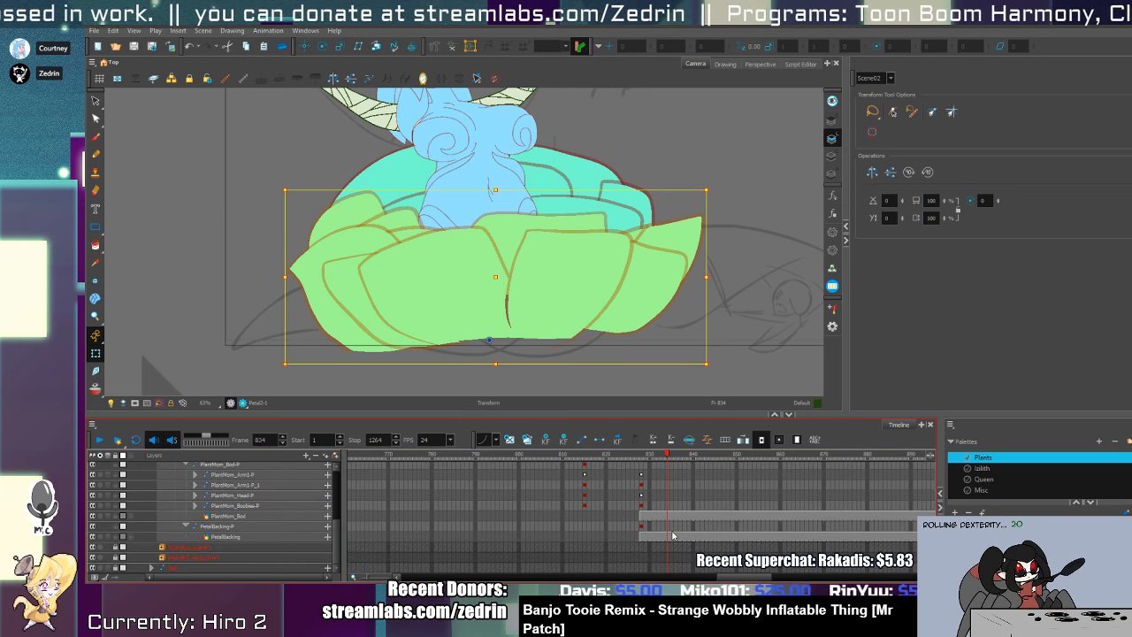
click(665, 528)
- Squeeze and stretch the PetalBacking-P peg at frame 828 to a scale of about 0.97 wide by 1.08 high
click(646, 528)
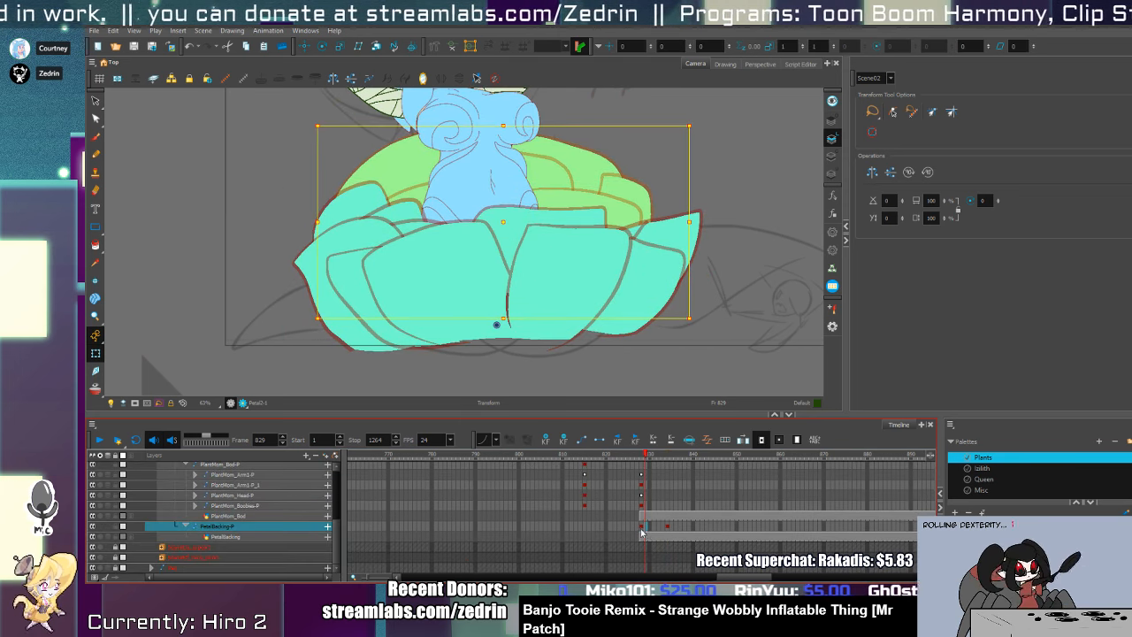
click(641, 528)
alt+click(534, 277)
mouse_move(514, 170)
mouse_down()
mouse_move(529, 227)
mouse_move(531, 202)
mouse_up()
drag(675, 289, 668, 290)
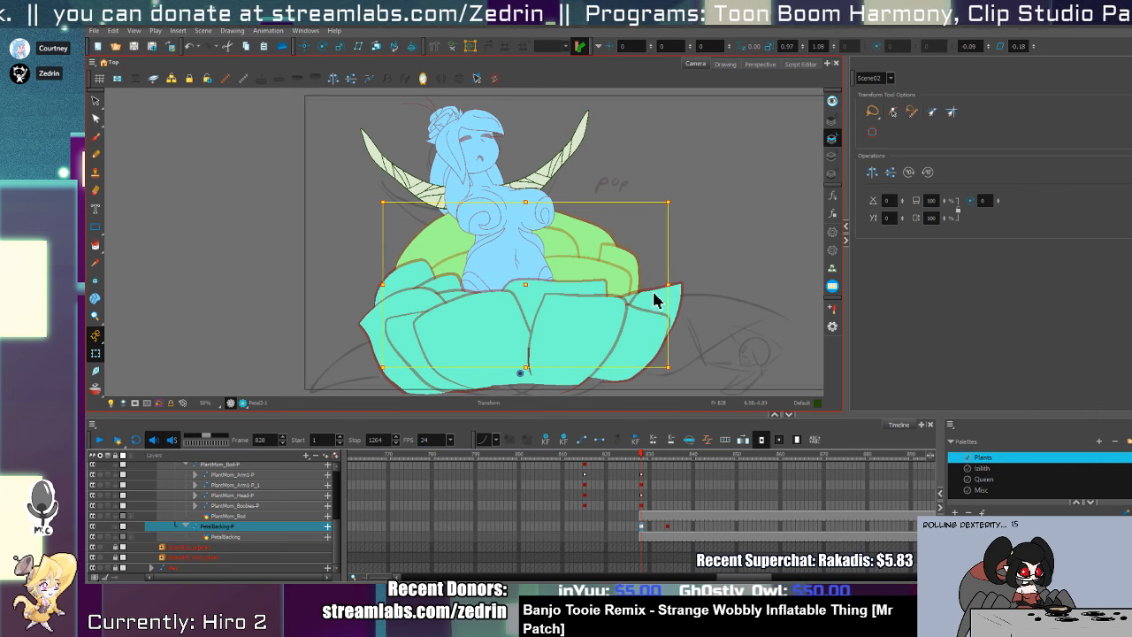
- Stretch the front petals of Petal2-P taller and narrow them at frame 828
click(617, 338)
drag(509, 278, 516, 259)
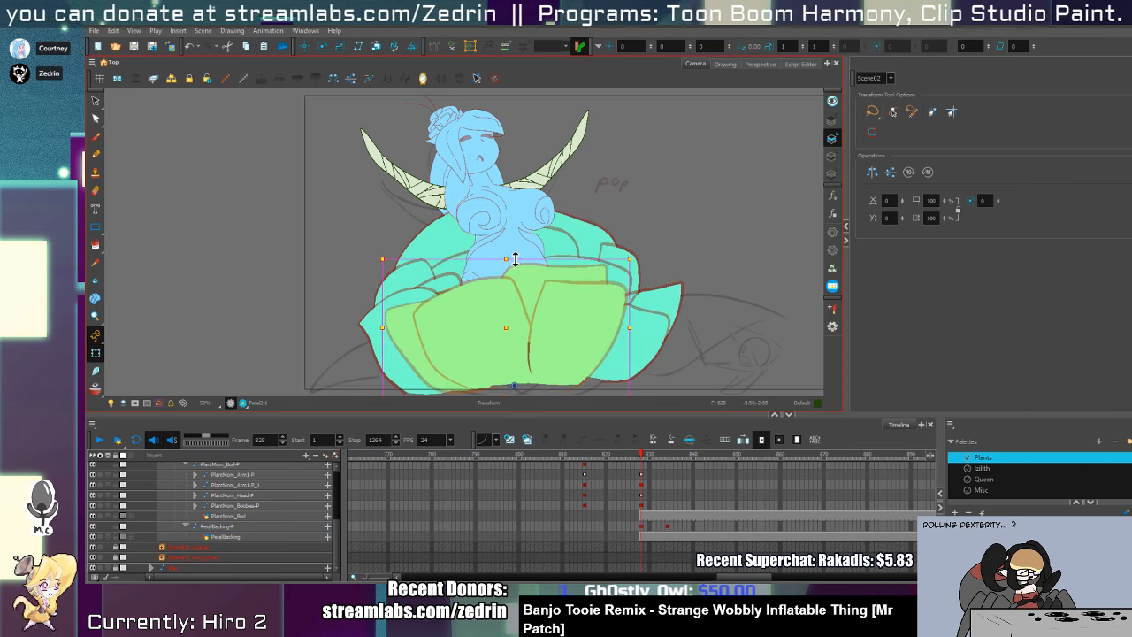
drag(631, 328, 619, 328)
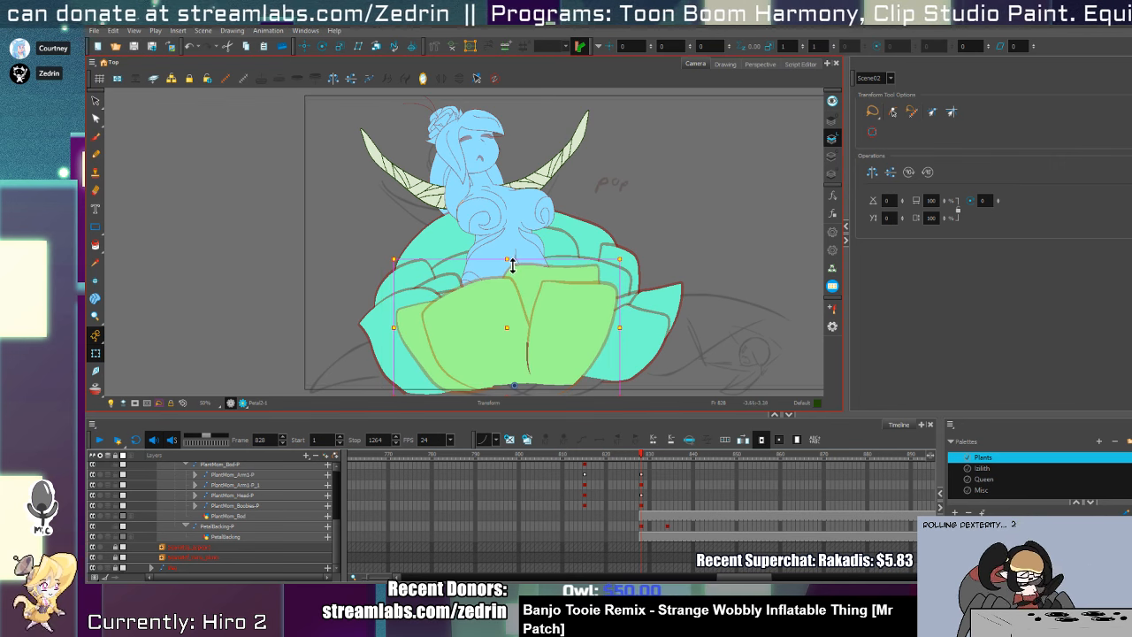
- Narrow the right-hand petals of Plant_Bulb-P_1 at frame 828 and skew their outer tip upward
click(659, 324)
drag(688, 336, 672, 335)
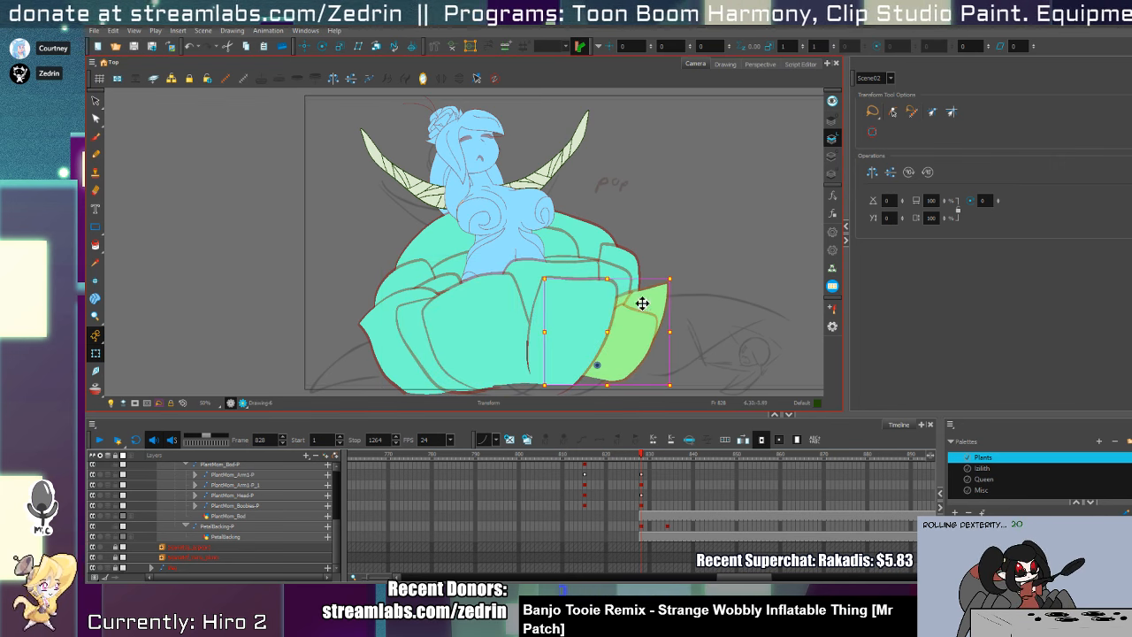
drag(615, 282, 650, 229)
- Skew the left-hand petals of Petal3-P upward and inward at frame 828 and stretch them taller
click(372, 304)
drag(358, 311, 363, 289)
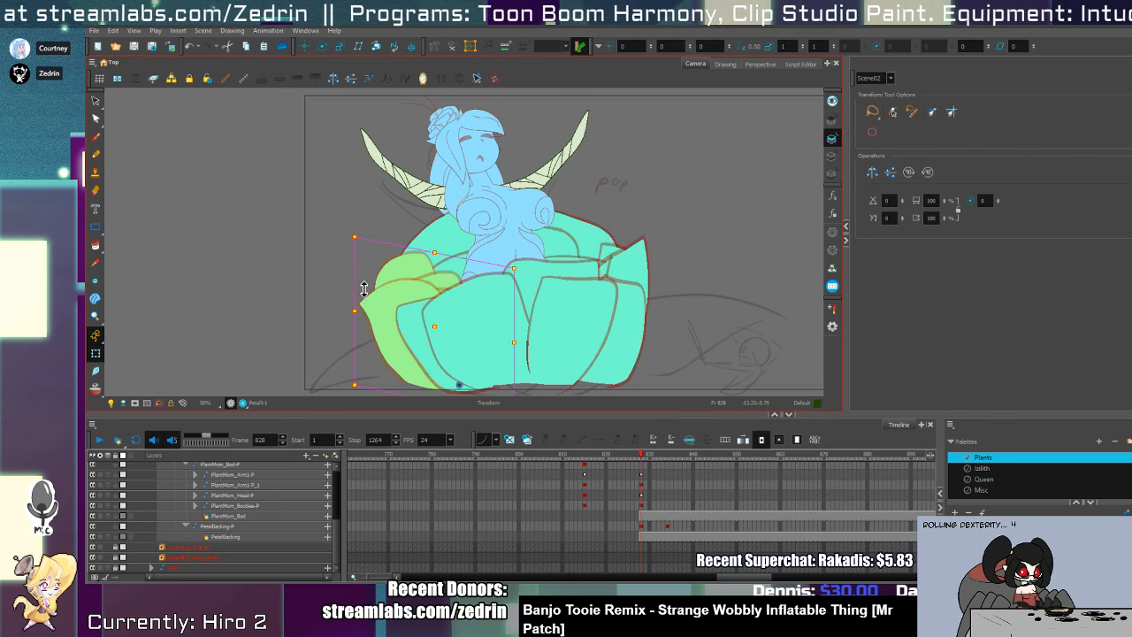
drag(527, 274, 534, 277)
drag(450, 254, 455, 231)
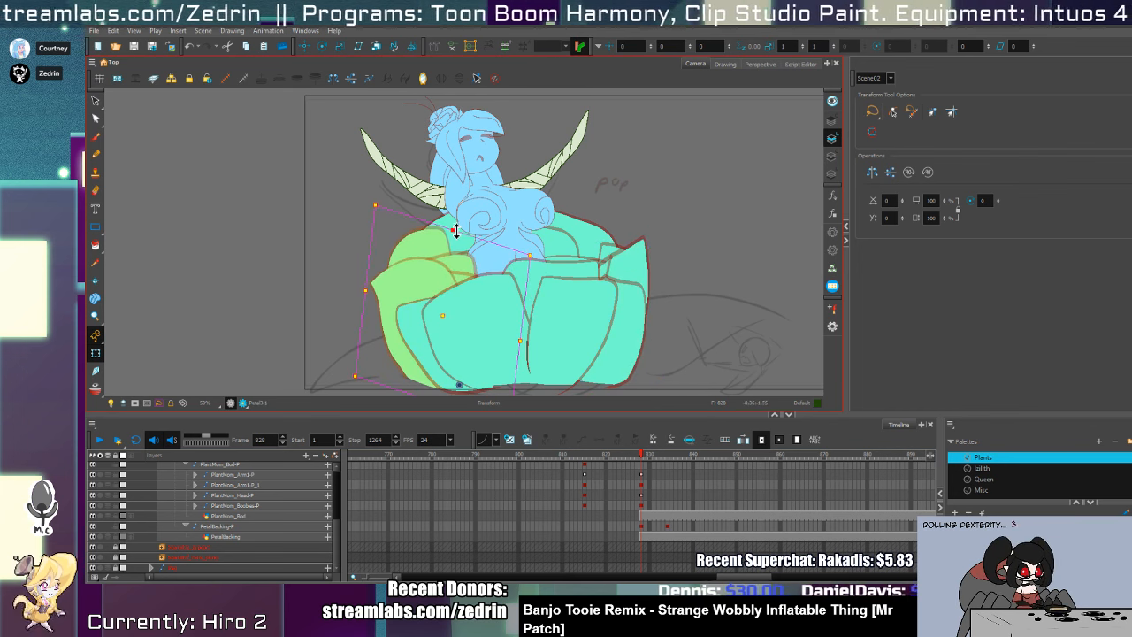
- Widen the PetalBacking-P peg and flatten it from the top at frame 832 as an overshoot pose
click(668, 527)
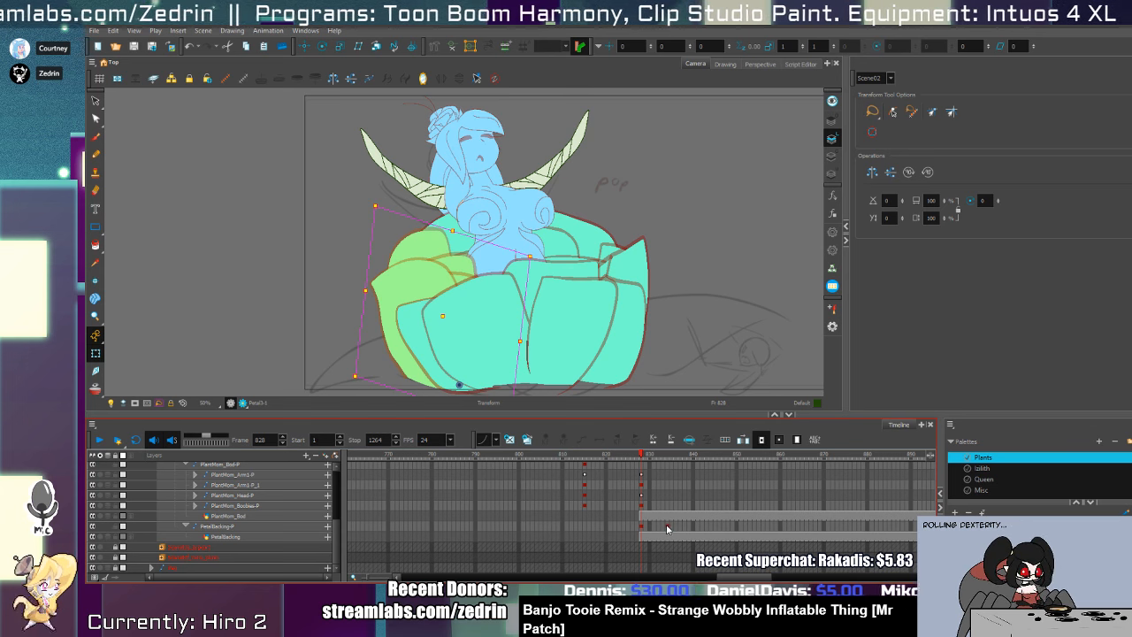
click(668, 528)
click(656, 528)
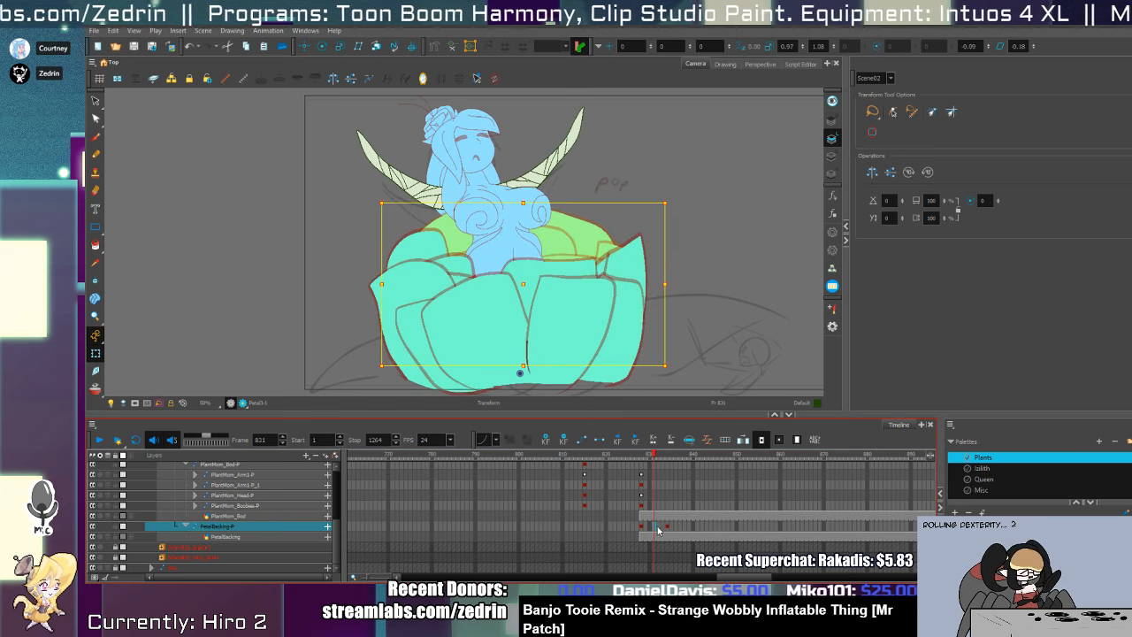
click(668, 529)
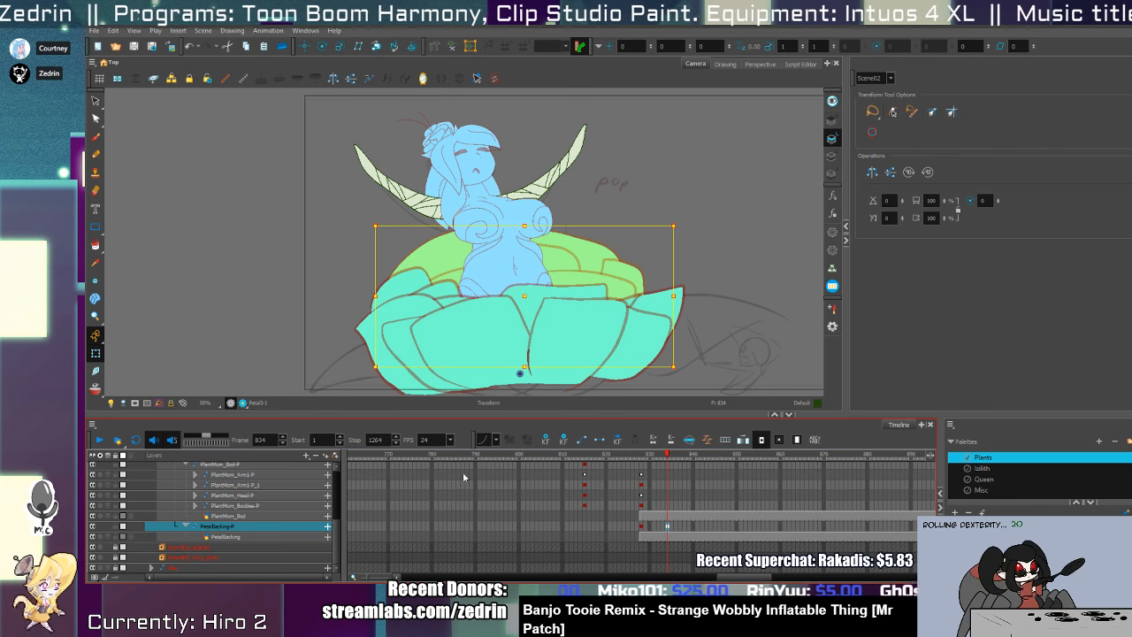
click(658, 529)
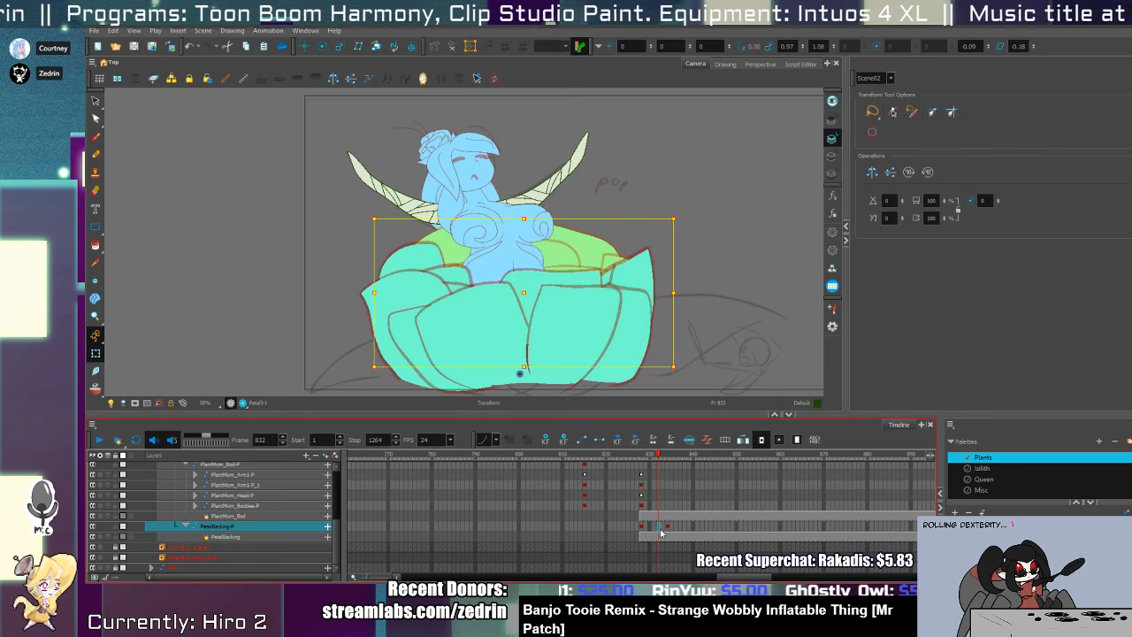
click(643, 527)
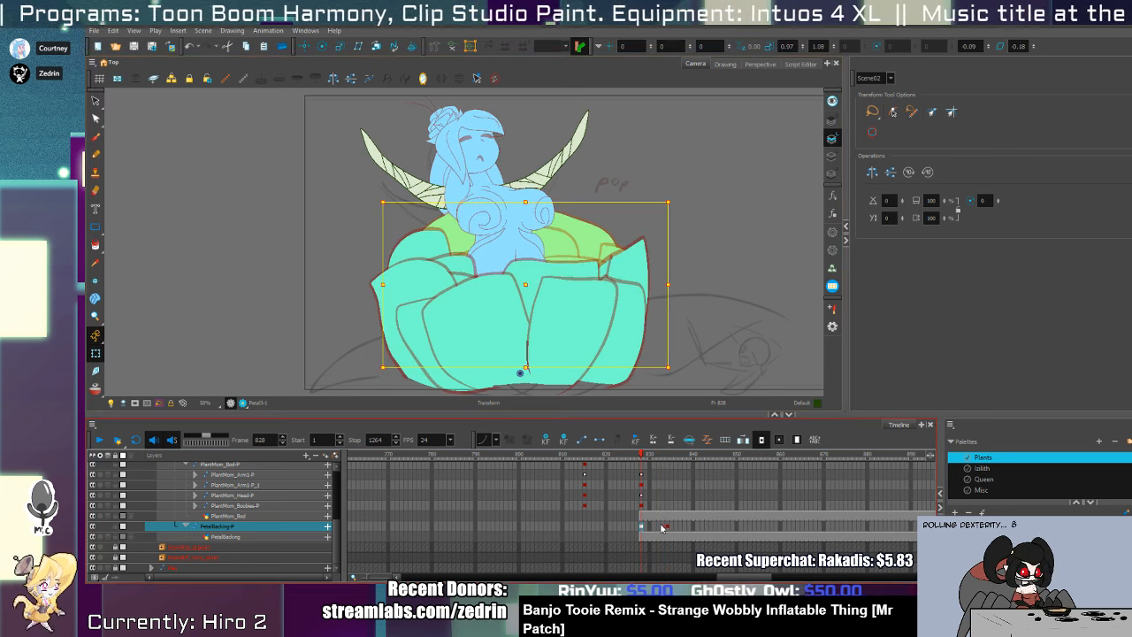
click(659, 527)
drag(678, 298, 687, 293)
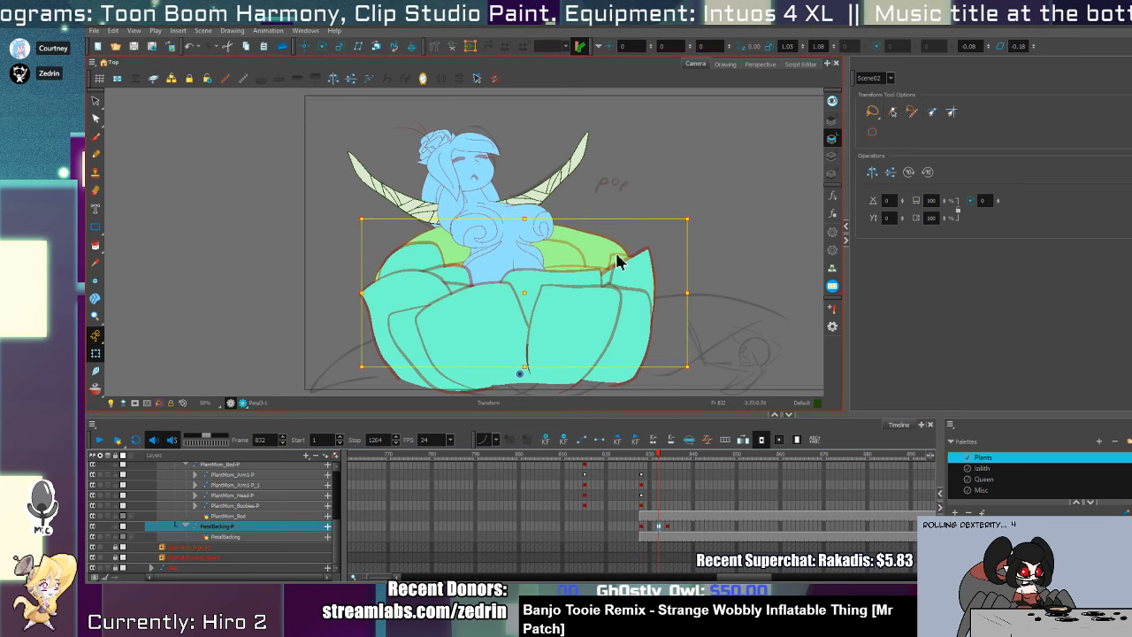
drag(532, 225, 537, 244)
drag(680, 307, 693, 308)
- Skew the right-hand petals of Plant_Bulb-P_1 down and outward at frame 832
click(640, 316)
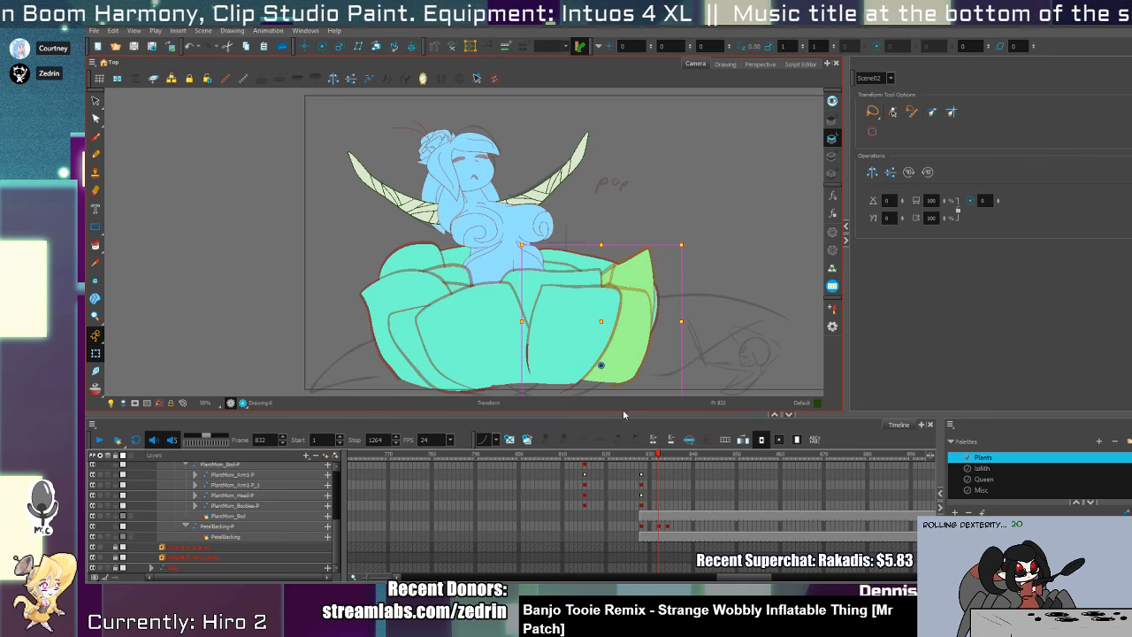
click(639, 336)
drag(697, 281, 702, 340)
click(700, 332)
click(687, 332)
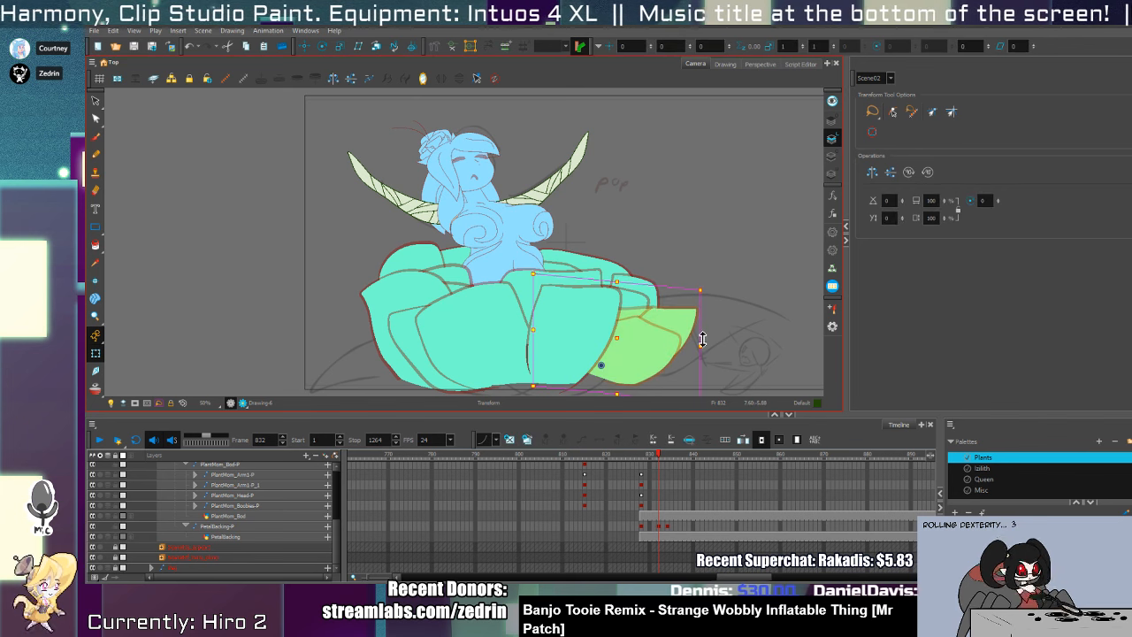
- Widen the front petals of Petal2-P and squash them lower at frame 832
click(404, 334)
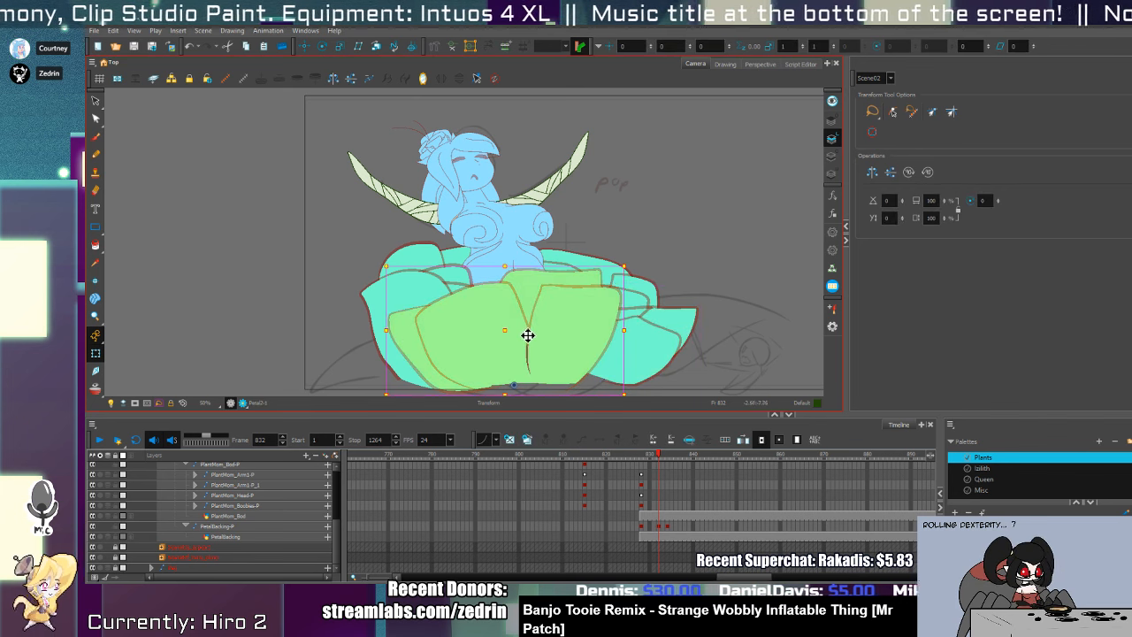
key(b)
key(ctrl+v)
drag(636, 340, 652, 340)
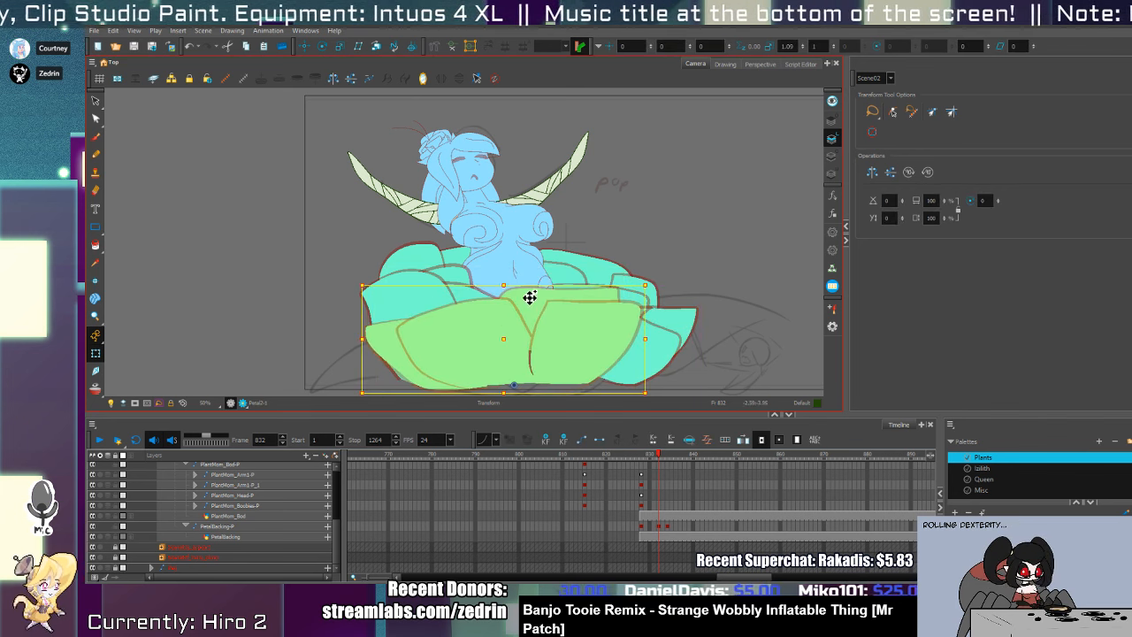
- Squash the left-hand petals of Petal3-P lower at frame 832 and lean them outward
click(414, 299)
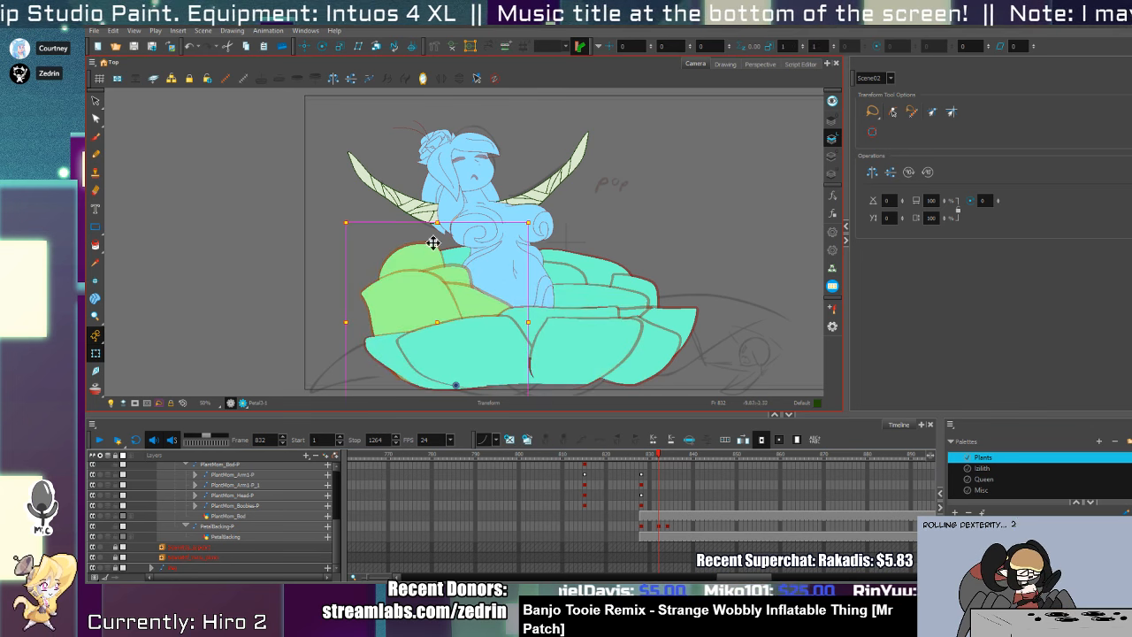
key(b)
key(ctrl+v)
drag(444, 272, 421, 280)
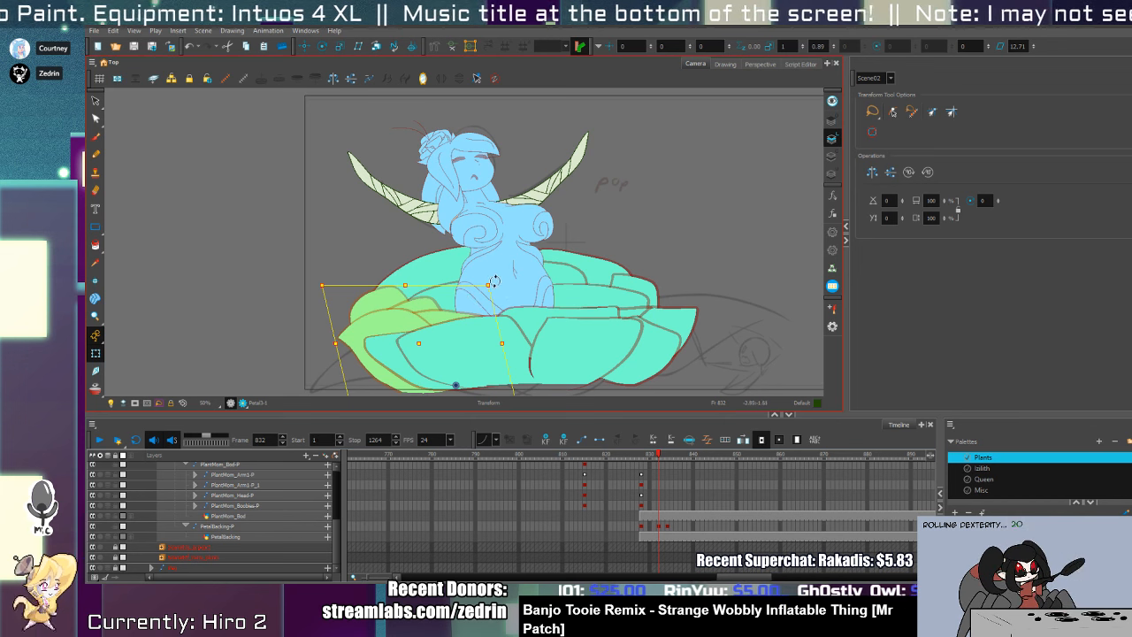
drag(495, 281, 488, 280)
- Scrub through the flower's settling animation from frame 828 onward to review the petals' secondary motion
drag(658, 455, 668, 551)
mouse_move(689, 559)
mouse_down()
mouse_move(560, 550)
mouse_move(706, 570)
mouse_move(644, 559)
mouse_up()
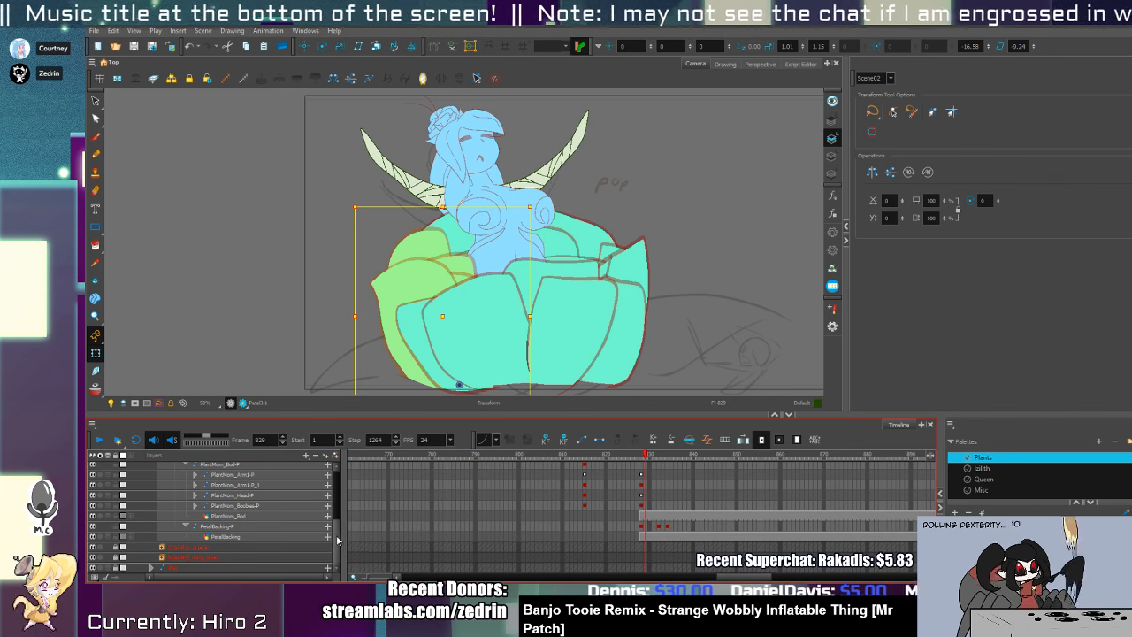
drag(336, 538, 337, 486)
click(651, 509)
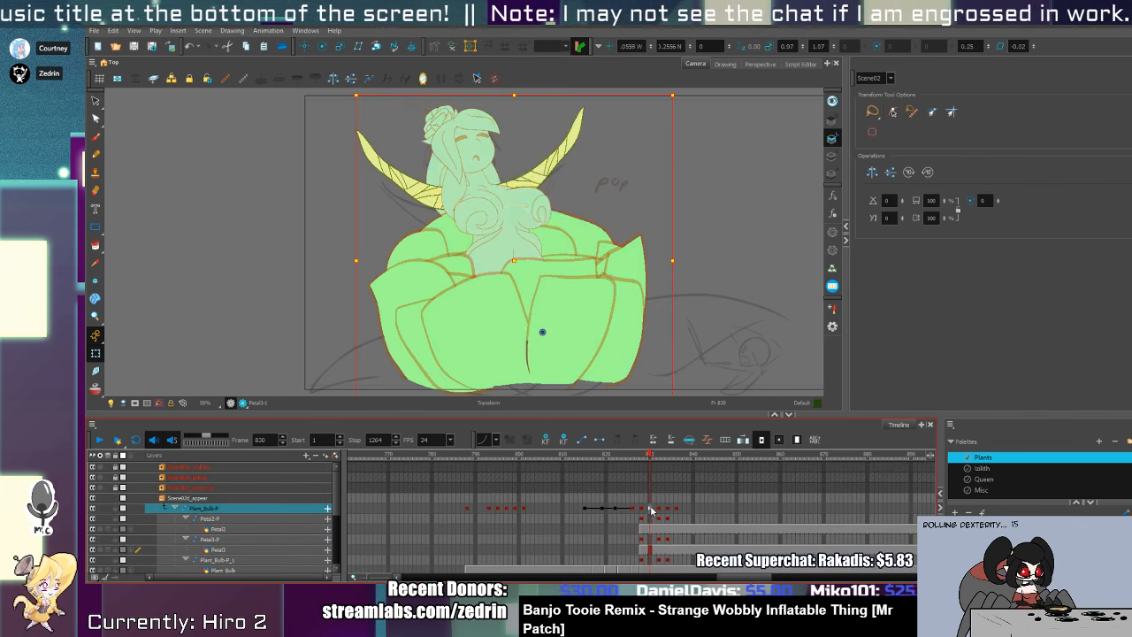
key(comma)
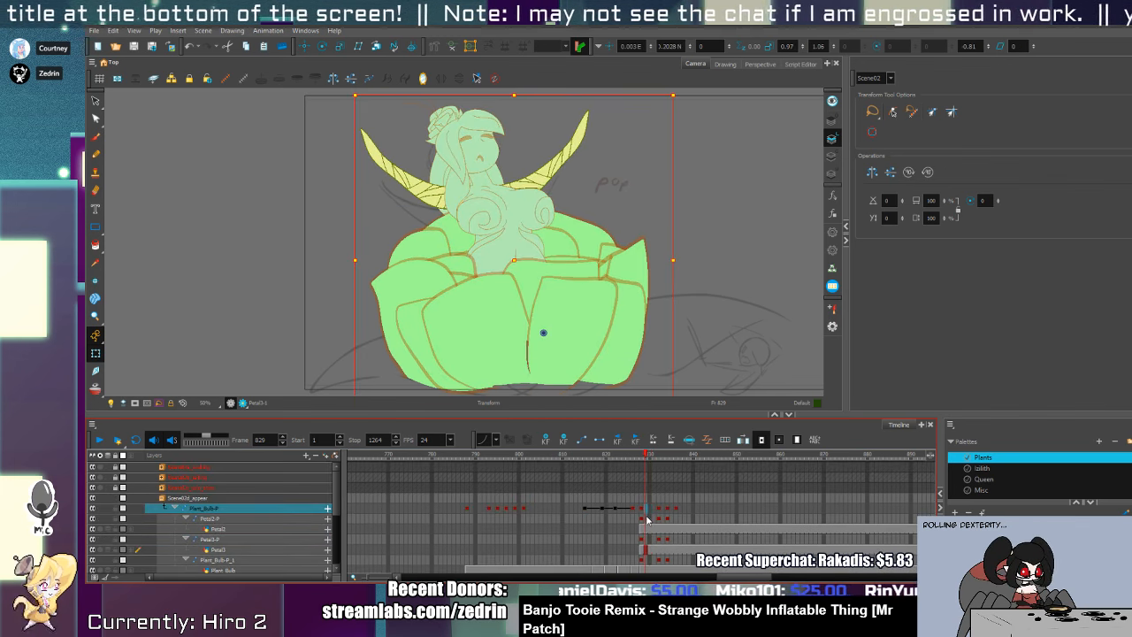
click(682, 489)
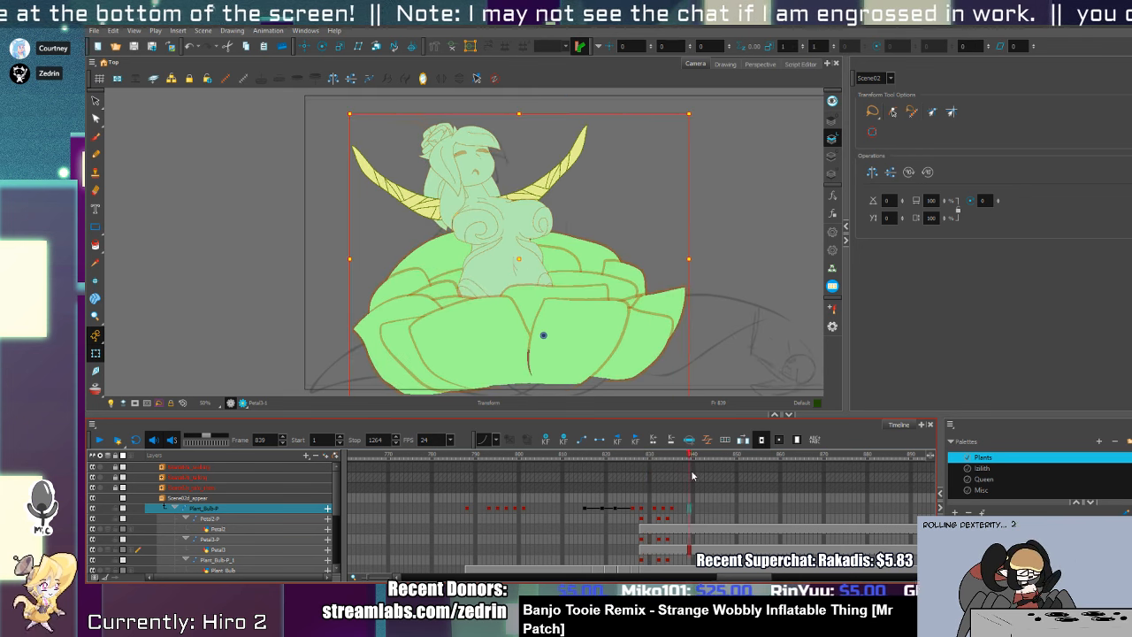
drag(681, 489, 698, 549)
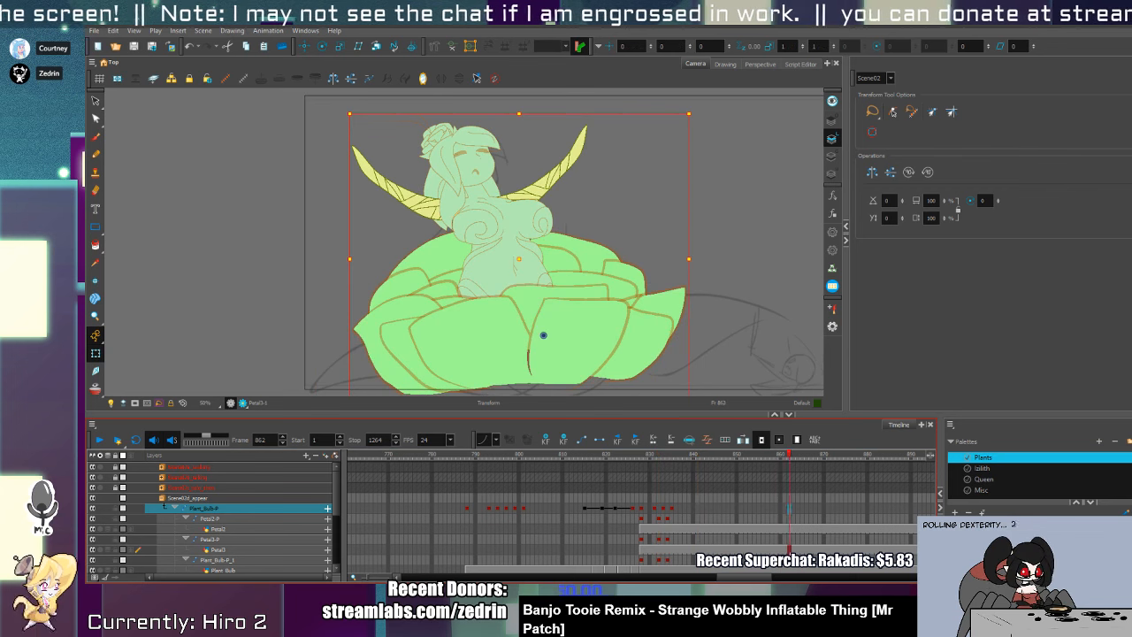
drag(926, 531, 787, 531)
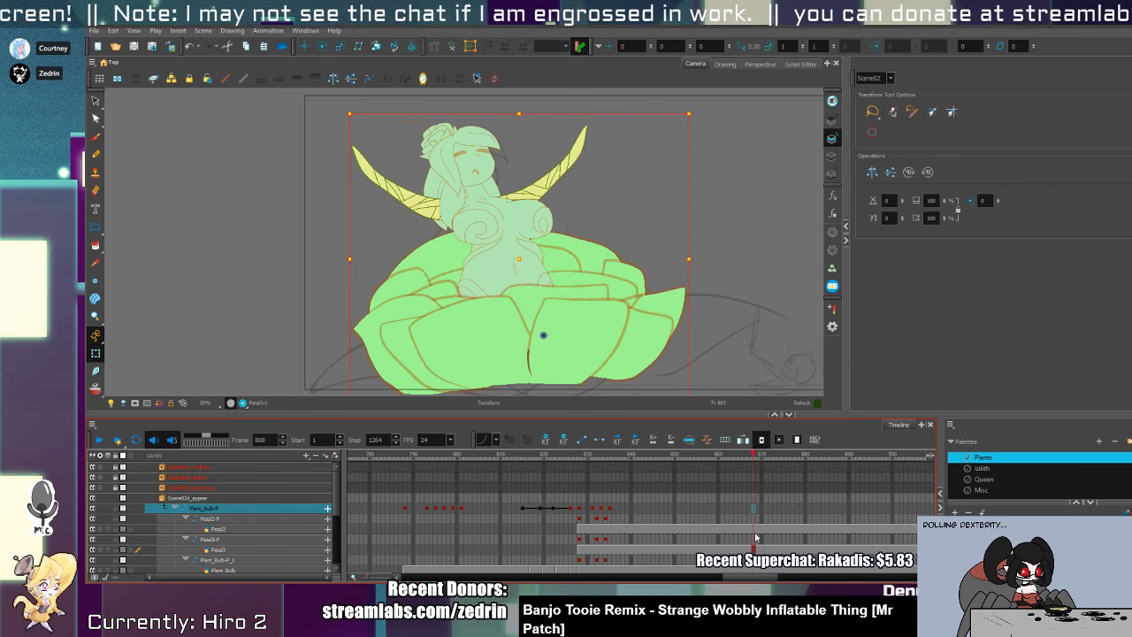
- Rotate the left-hand arm down at frame 877 so it rests behind the flower's petals
key(Escape)
click(423, 212)
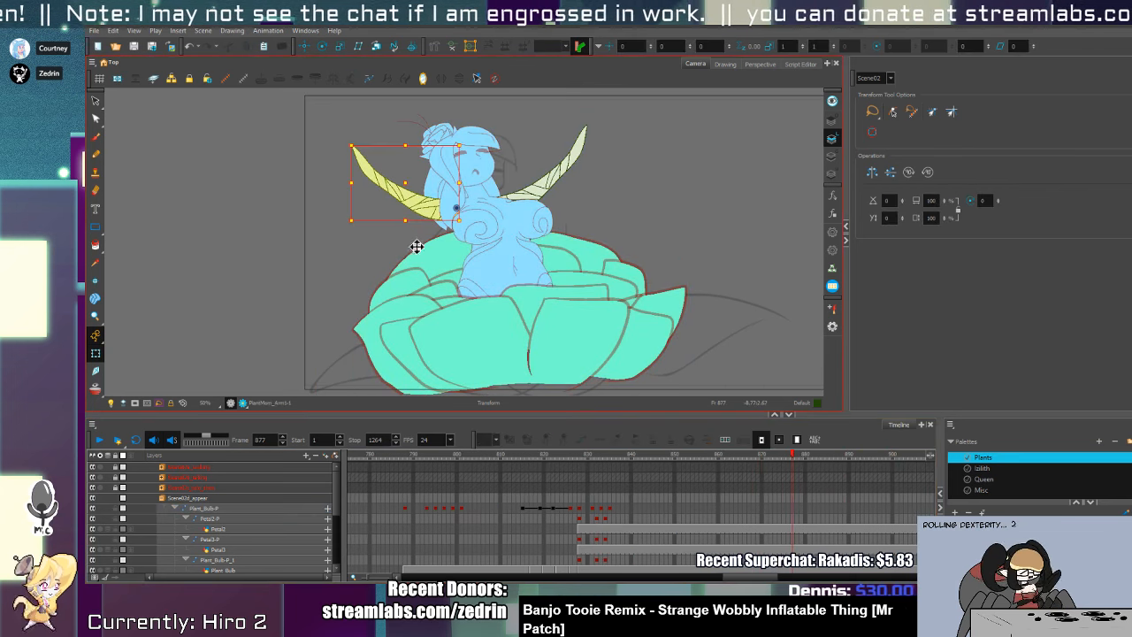
drag(358, 235, 445, 320)
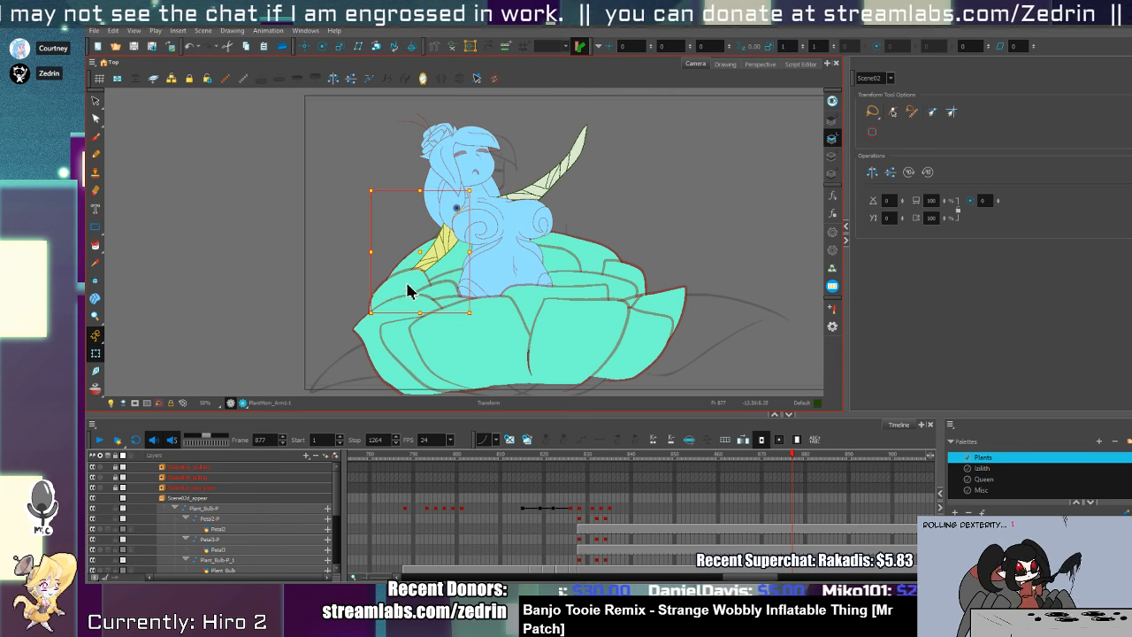
- Delete the inner petal from Petal3's underlay art where it covers the left-hand arm at frame 877
click(407, 291)
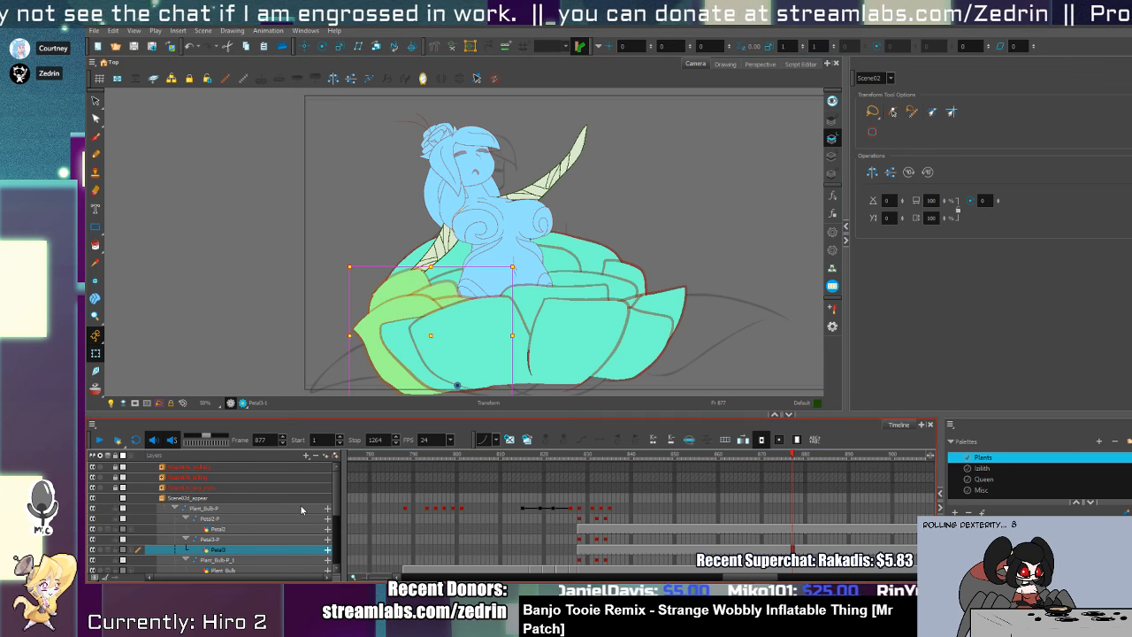
key(alt+s)
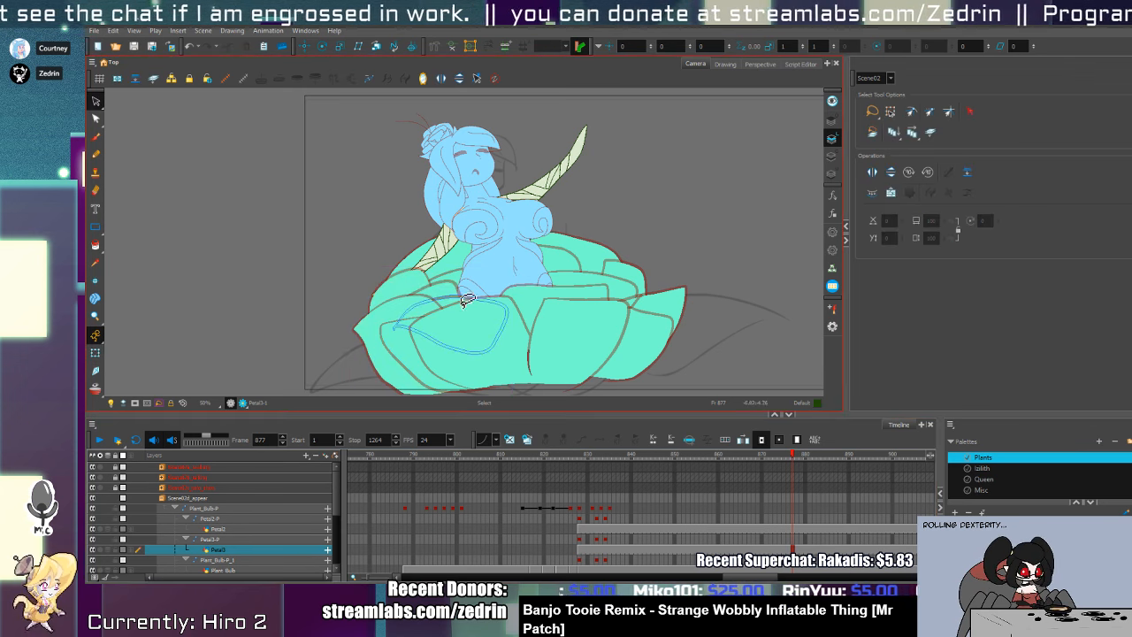
click(832, 156)
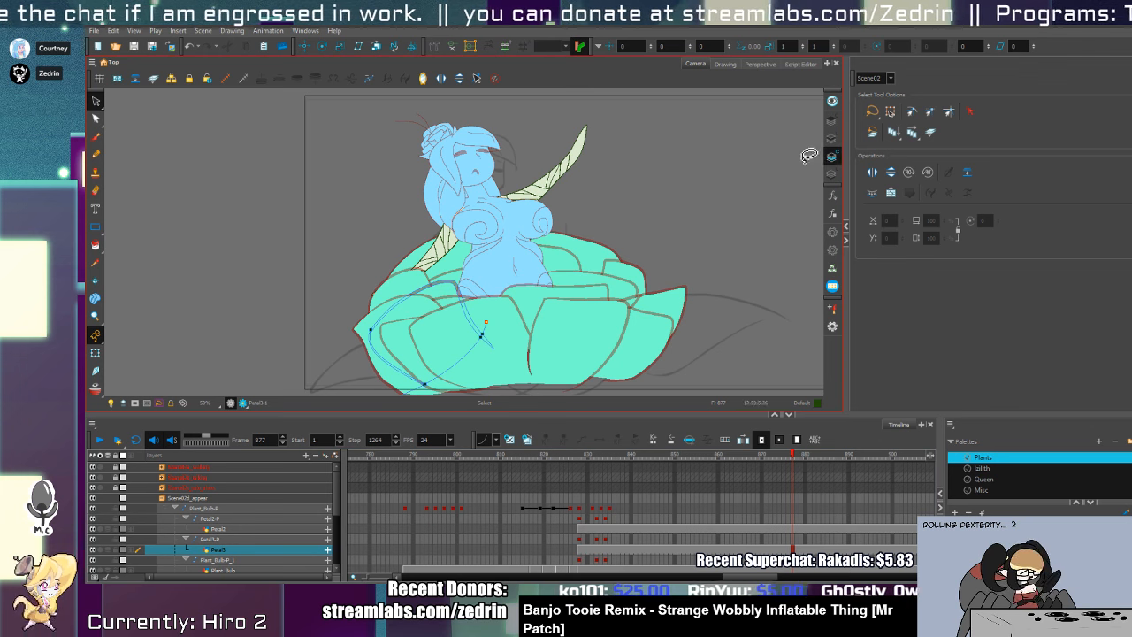
click(831, 174)
click(832, 175)
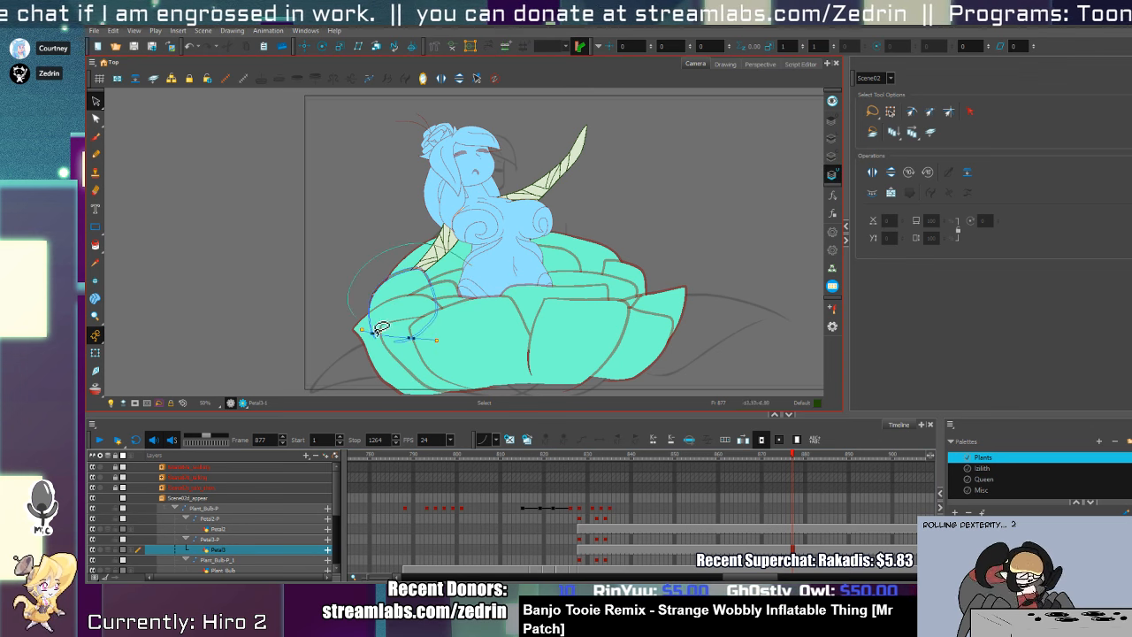
click(457, 270)
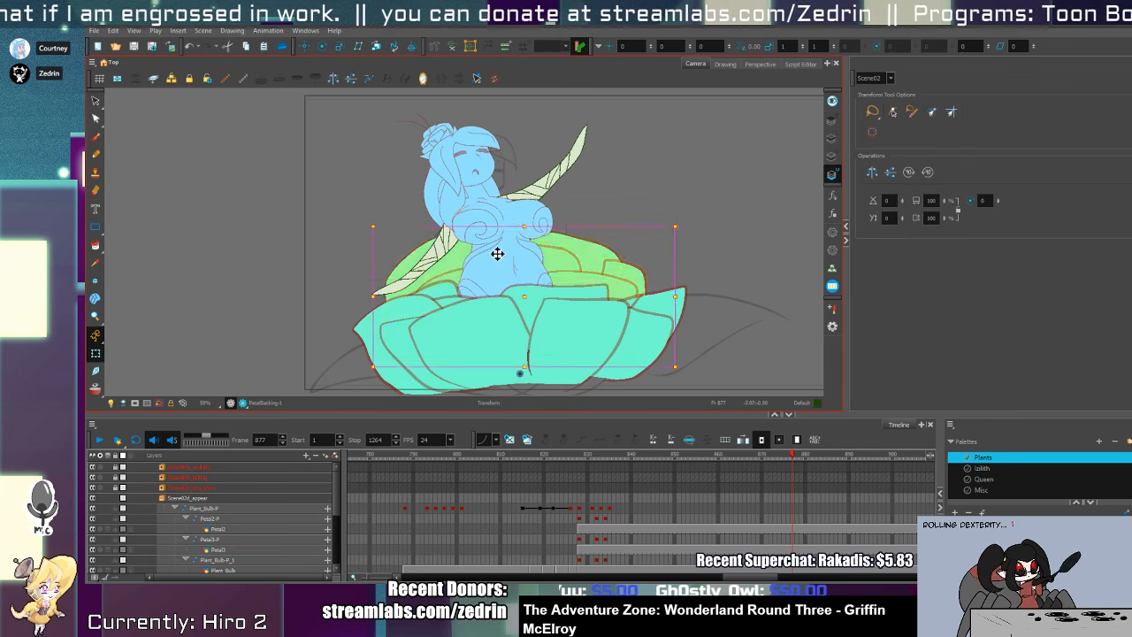
- Check Petal3's other art layers and delete the leftover inner petal shapes from its colour art
click(833, 140)
click(832, 122)
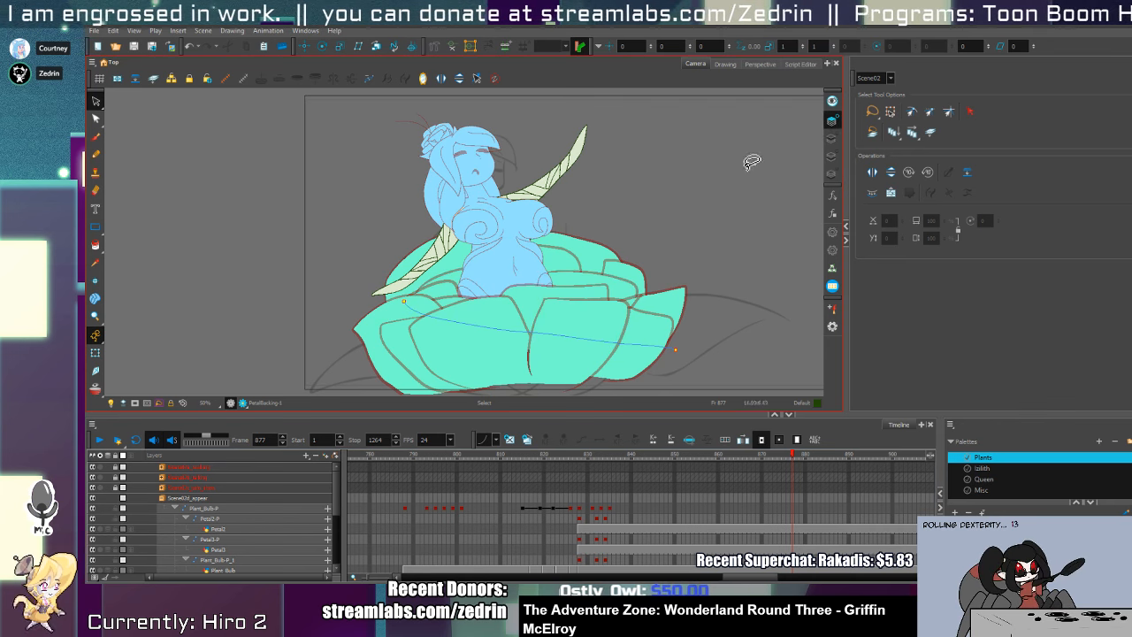
click(435, 318)
click(445, 306)
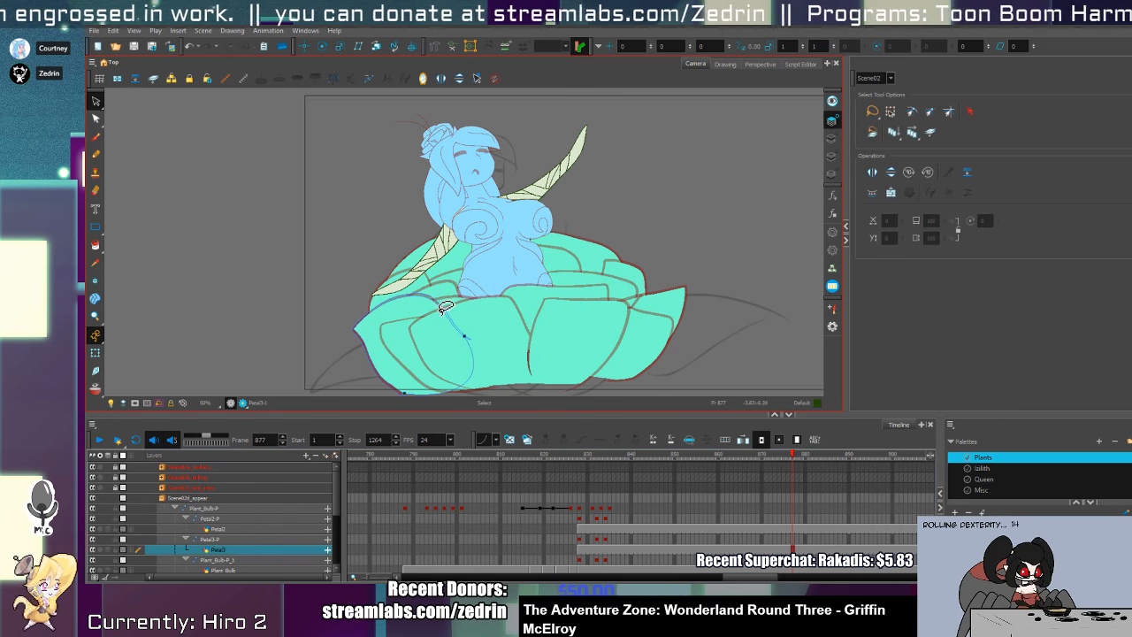
click(832, 156)
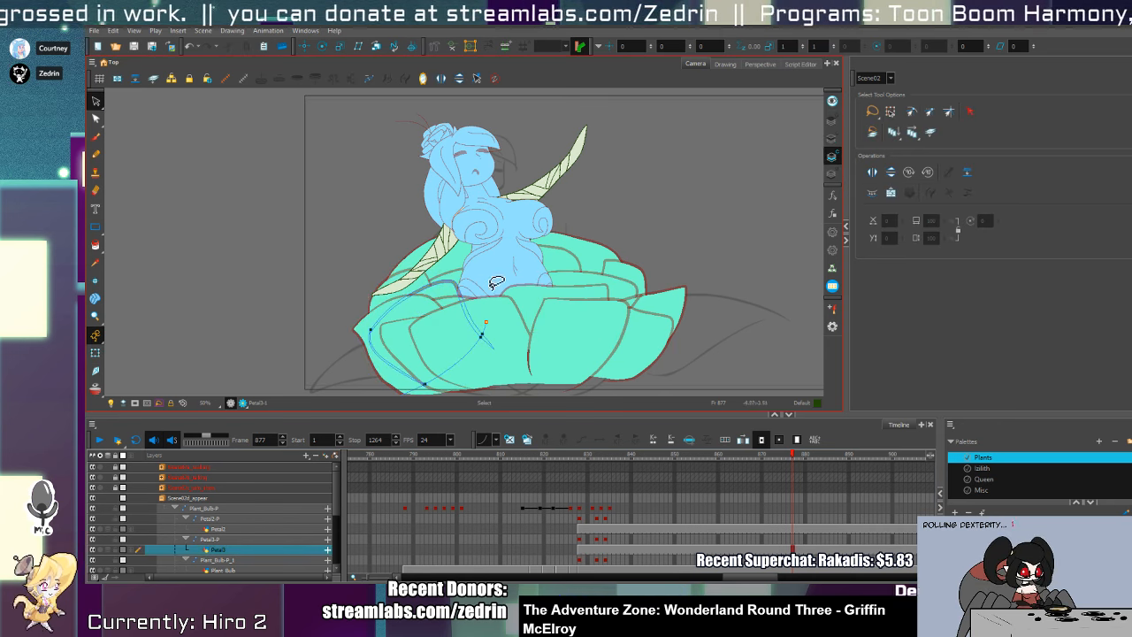
drag(412, 285, 520, 321)
key(Delete)
key(shift+t)
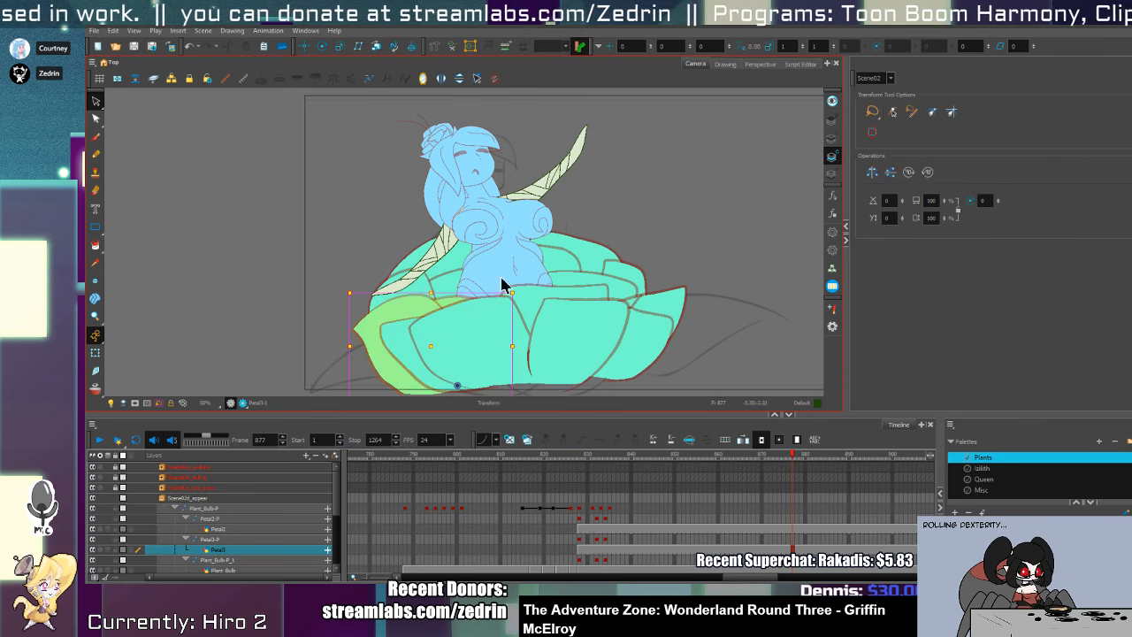
- Inspect the line and overlay art of the PetalBacking drawing for leftover petal shapes
click(437, 285)
key(alt+s)
click(832, 140)
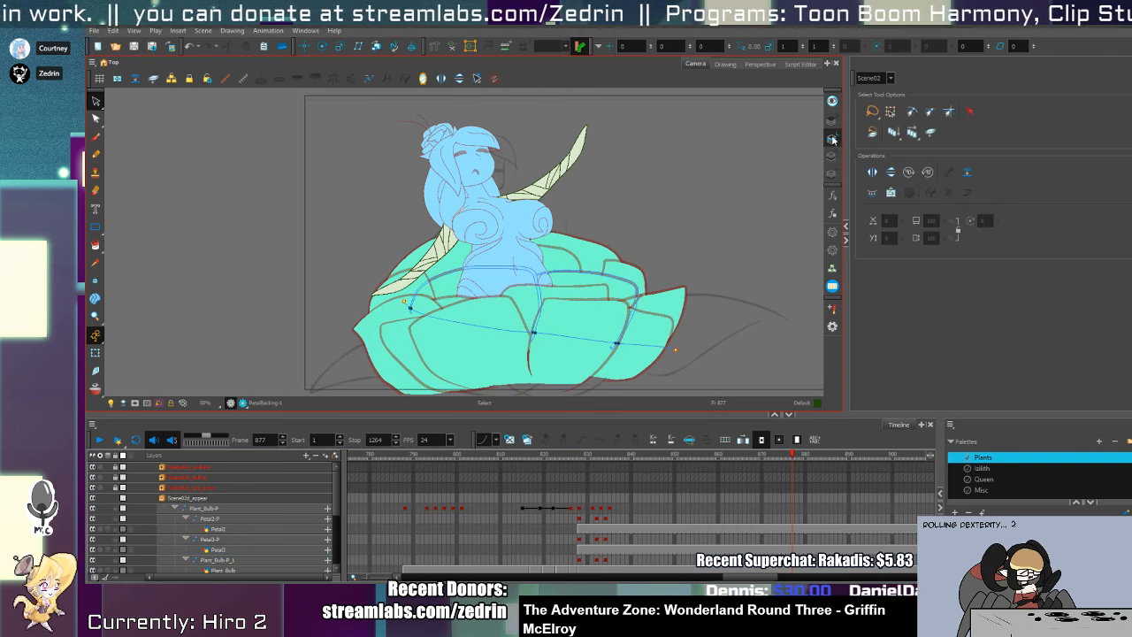
click(831, 122)
key(shift+t)
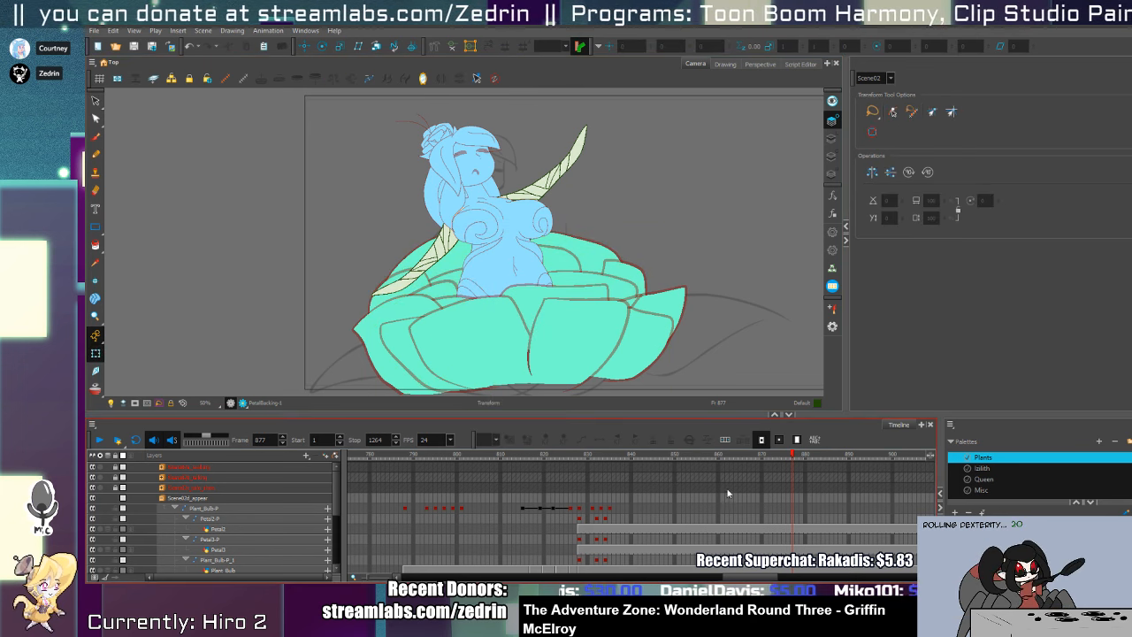
- Lower the plant woman's closed eyes on her face at frame 877
click(494, 188)
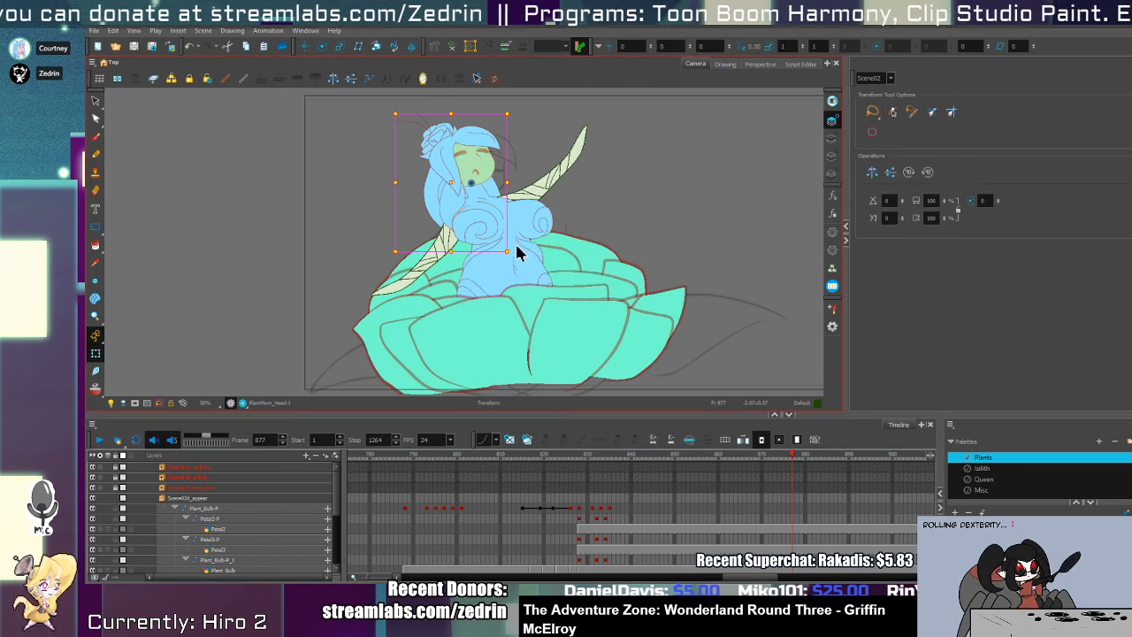
drag(514, 257, 503, 263)
key(Escape)
scroll(488, 160, up, 3)
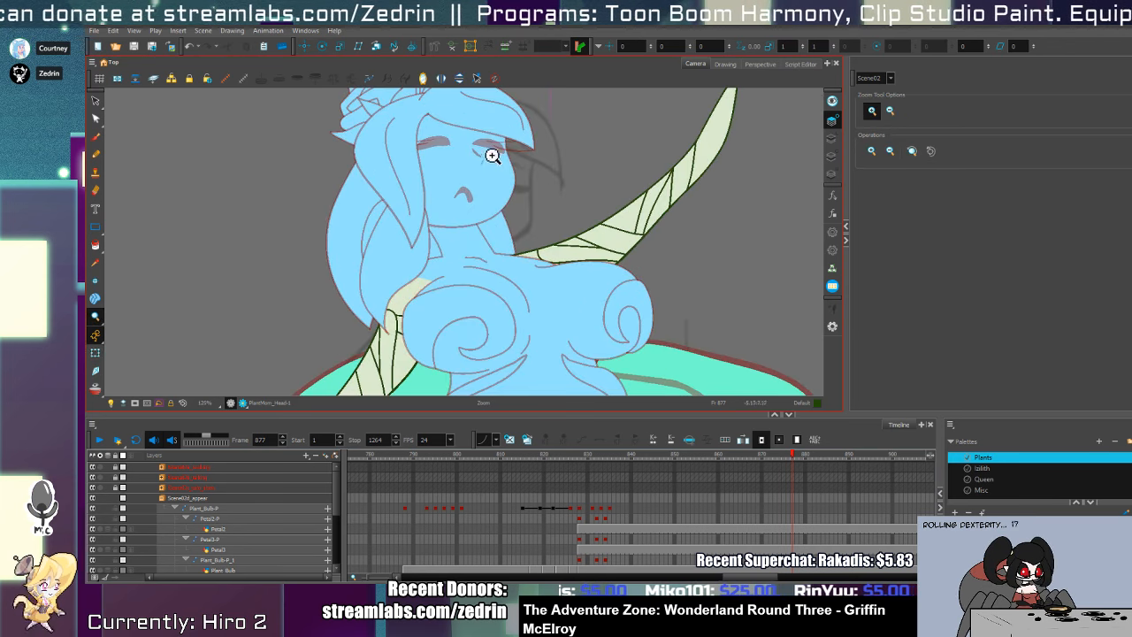
click(496, 158)
drag(499, 157, 498, 172)
click(473, 206)
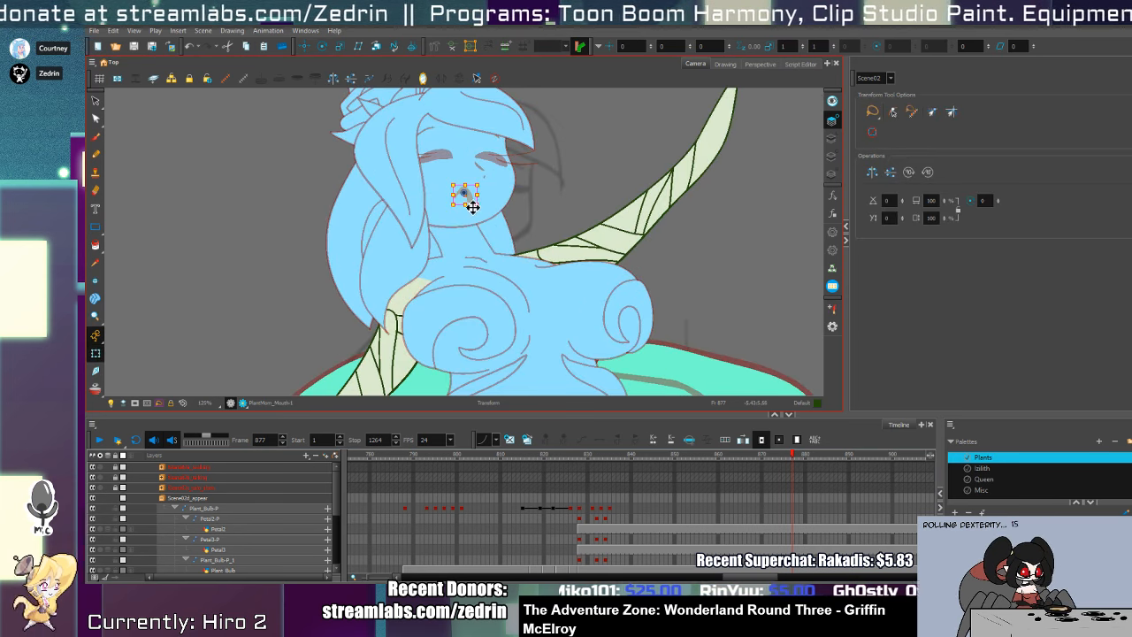
- Rotate the right-hand arm down at frame 877 so it rests outward over the flower's back petals
click(579, 246)
scroll(580, 247, down, 3)
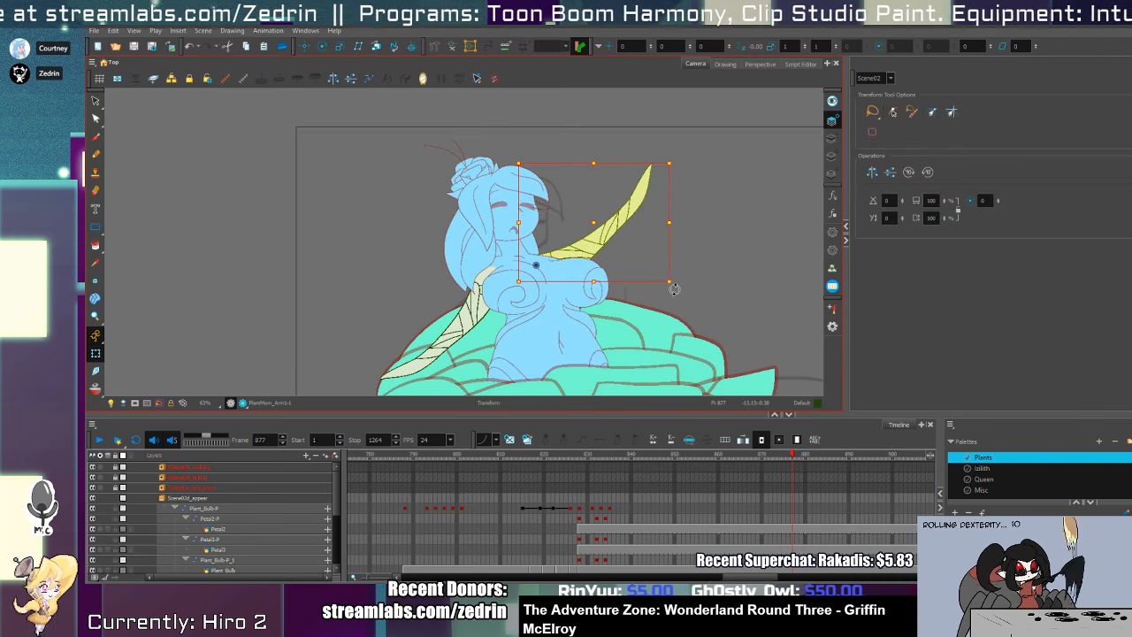
drag(673, 288, 573, 408)
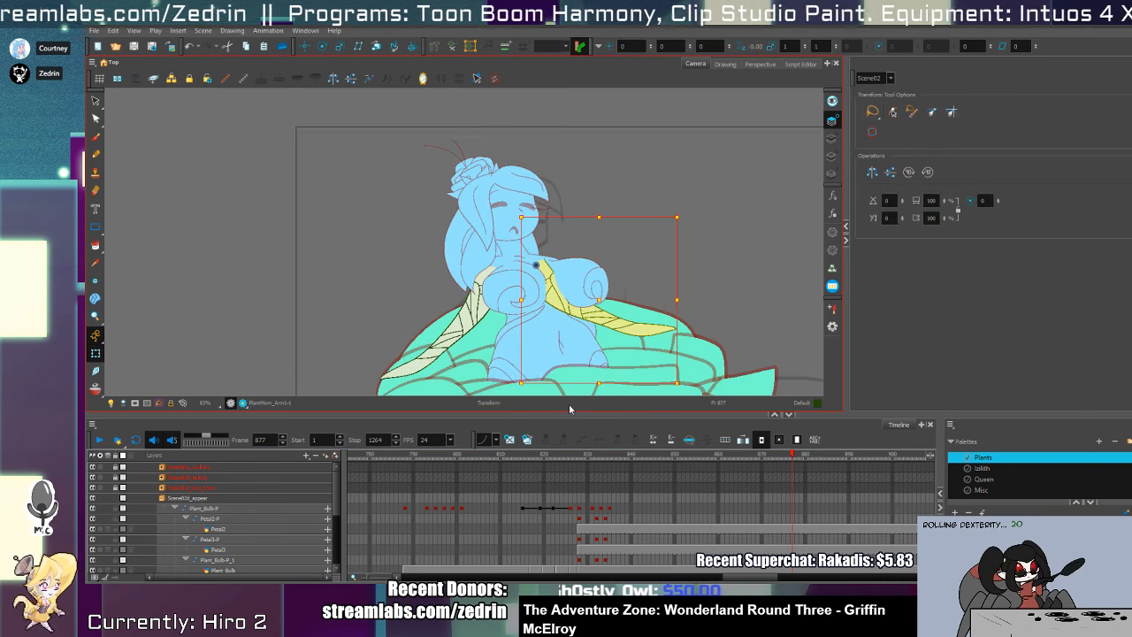
- Try to push the right-hand arm back in depth to 0.001 B and return it to 0
key(ctrl+z)
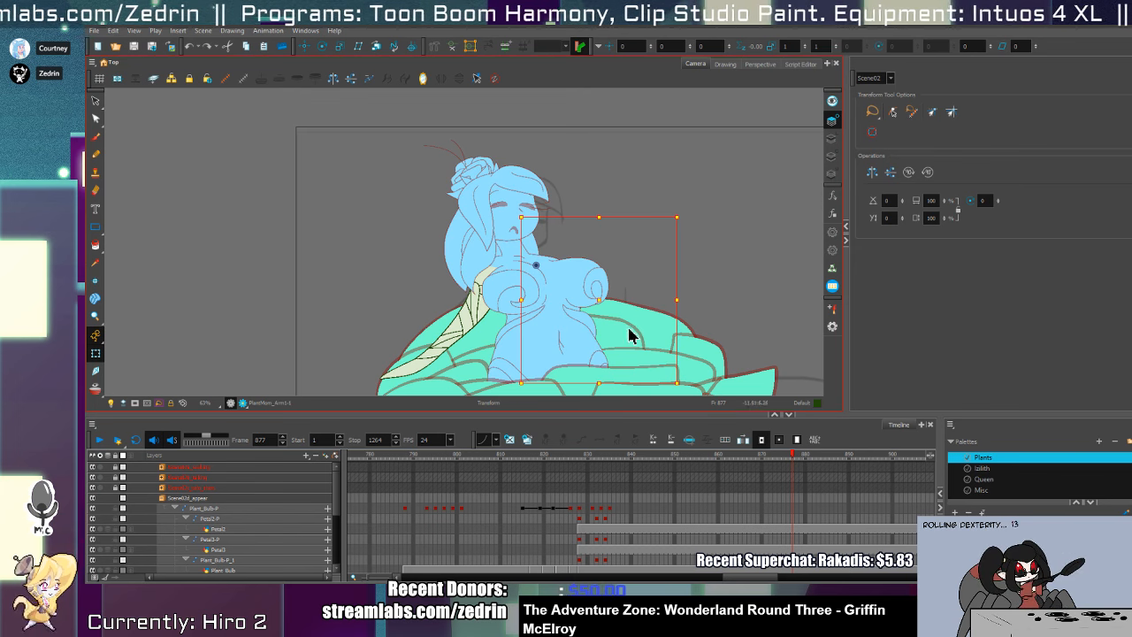
click(616, 301)
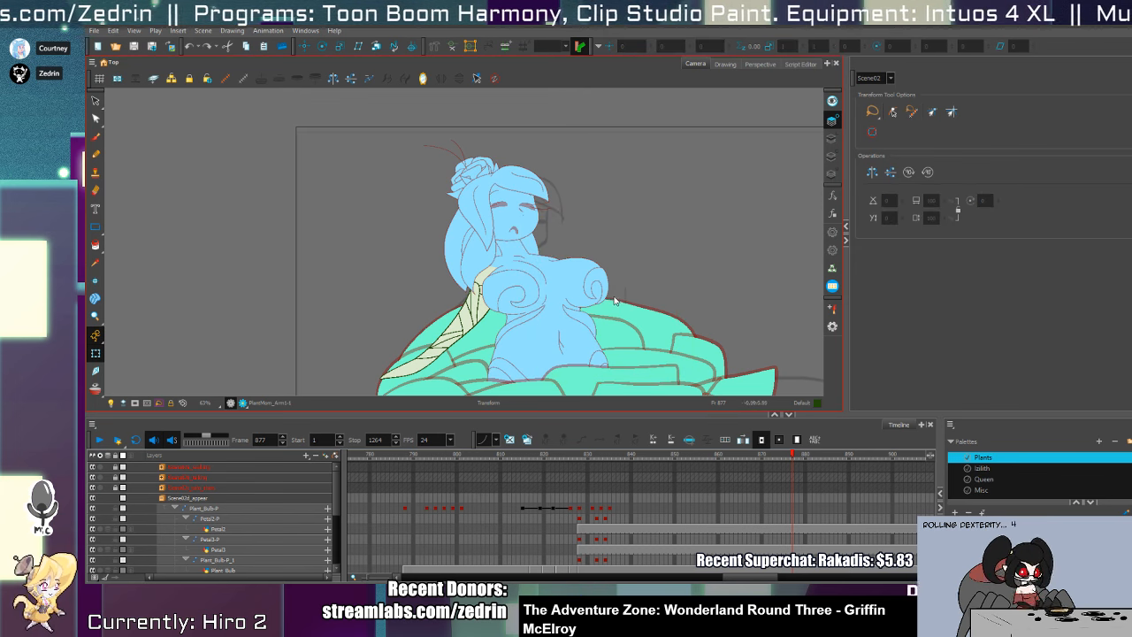
click(616, 305)
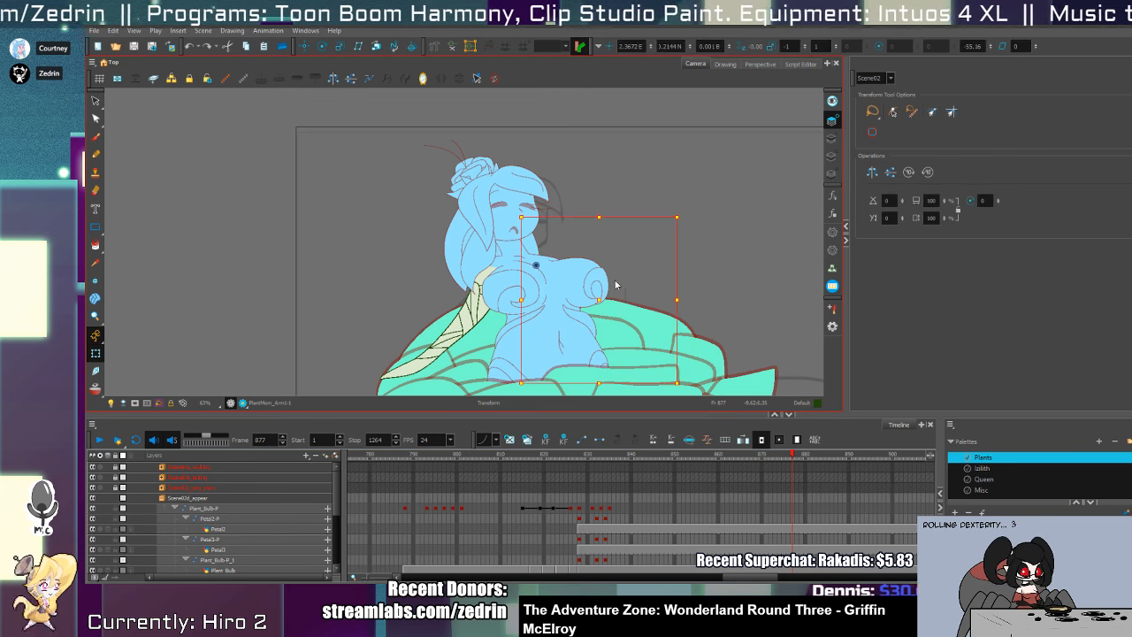
key(alt+Down)
- Bring the plant woman's whole body forward in depth at frame 828
key(o)
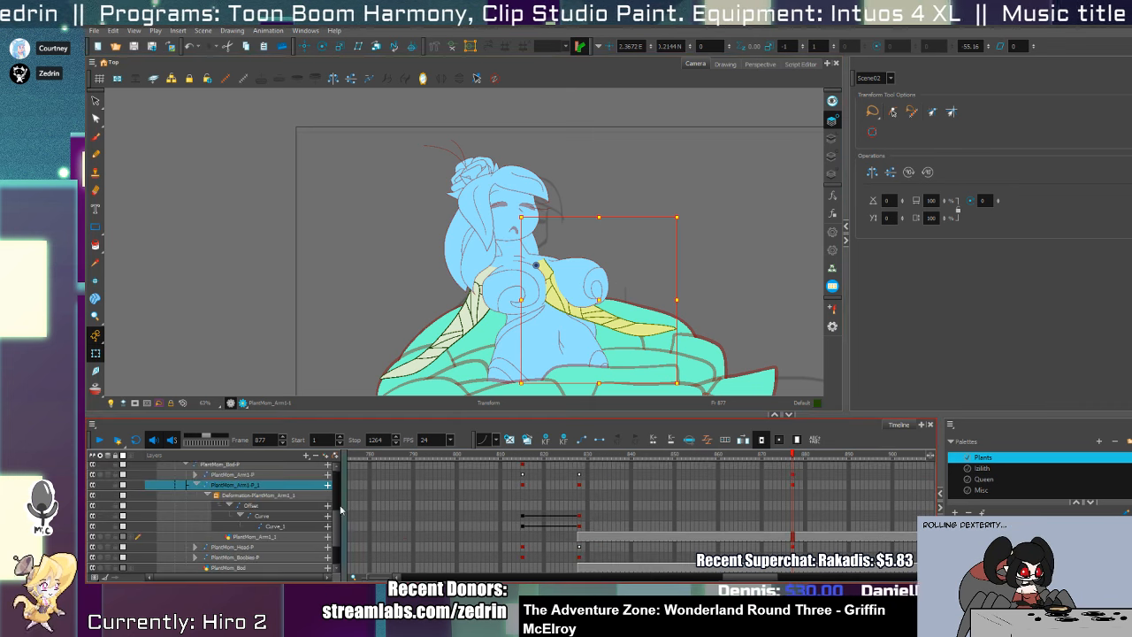
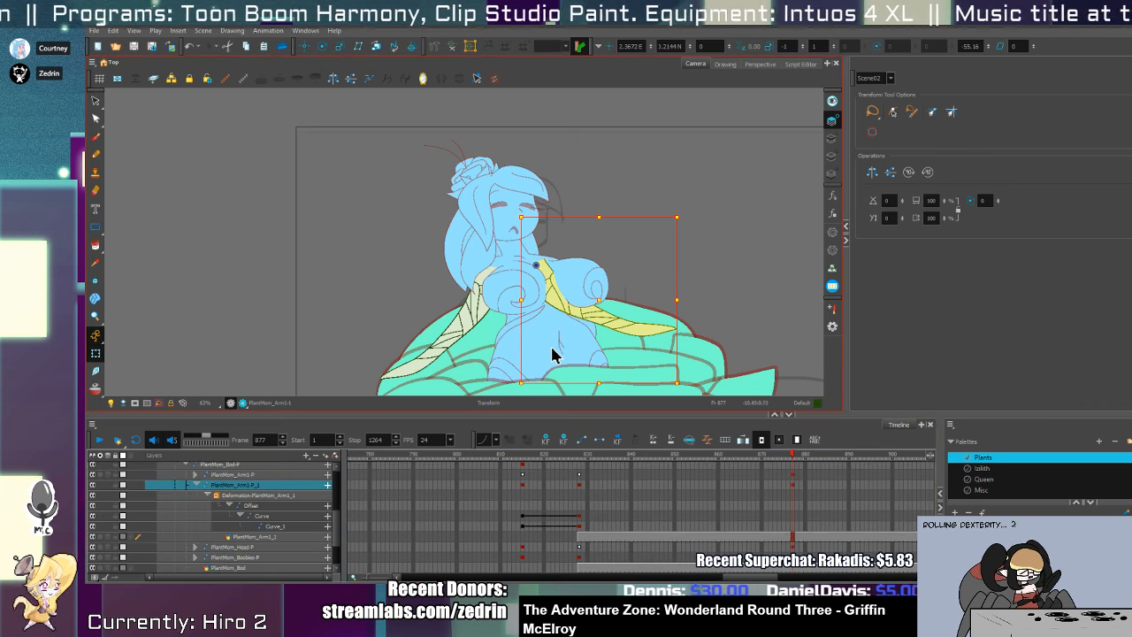
click(581, 522)
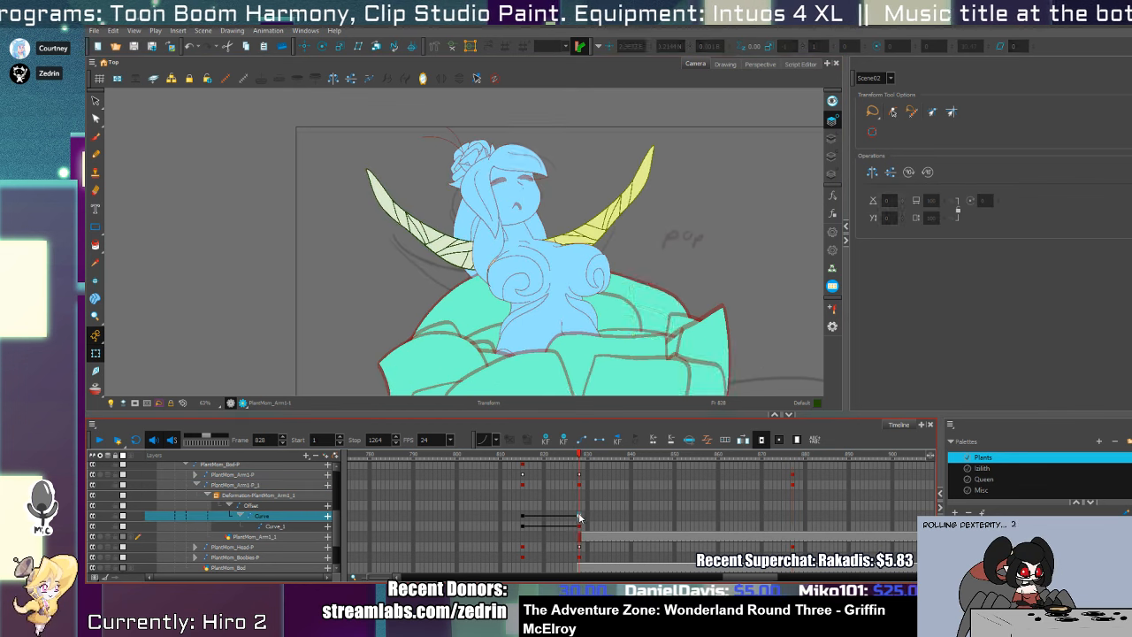
click(573, 323)
key(b)
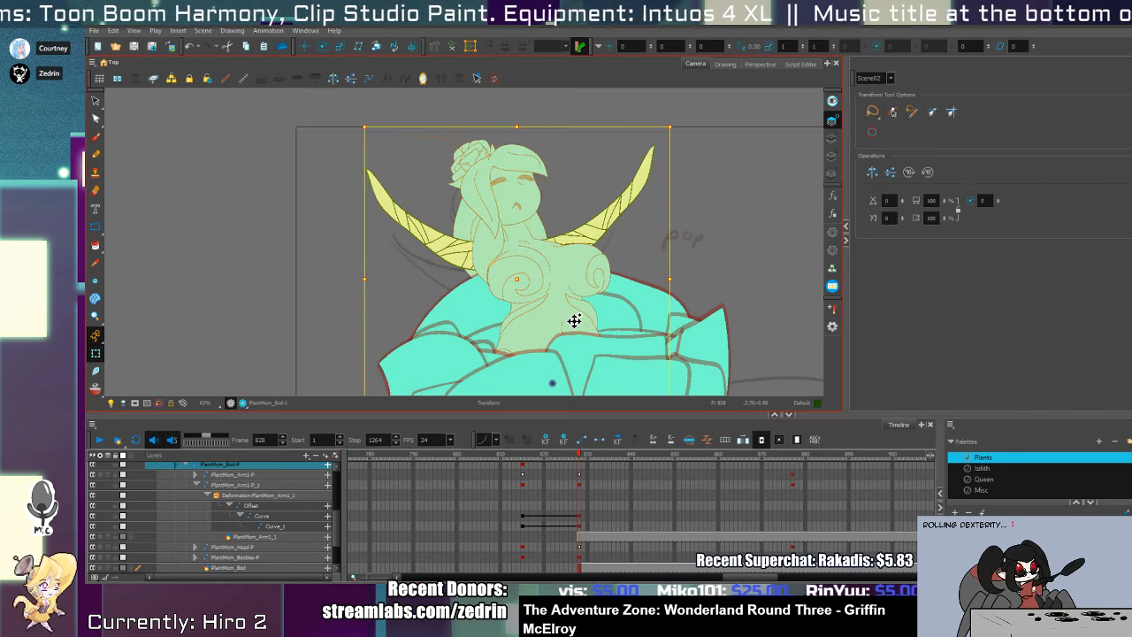
scroll(576, 321, down, 3)
- Nudge the centre, left-hand and right-hand front petals forward to 0.001 F at frame 828 so they cover her lower body
click(660, 309)
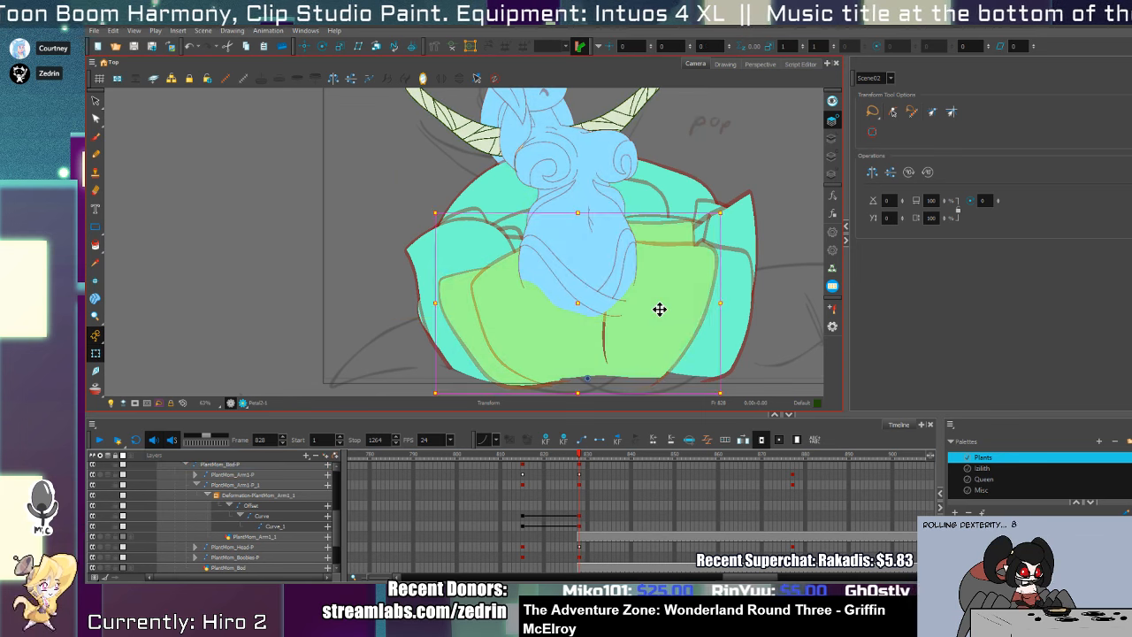
key(b)
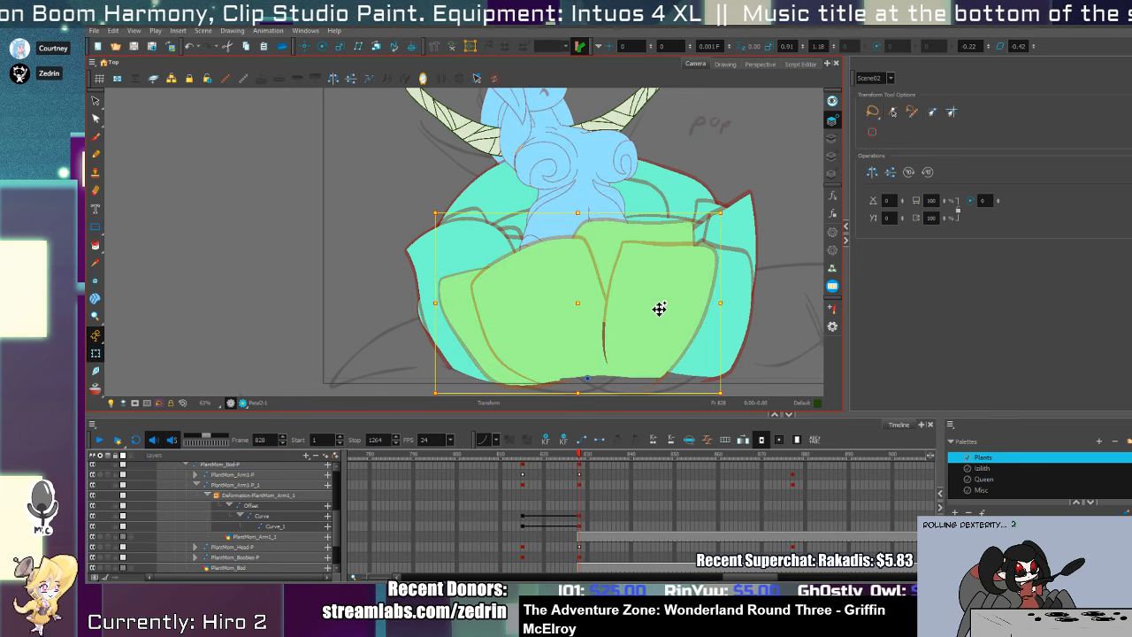
click(493, 257)
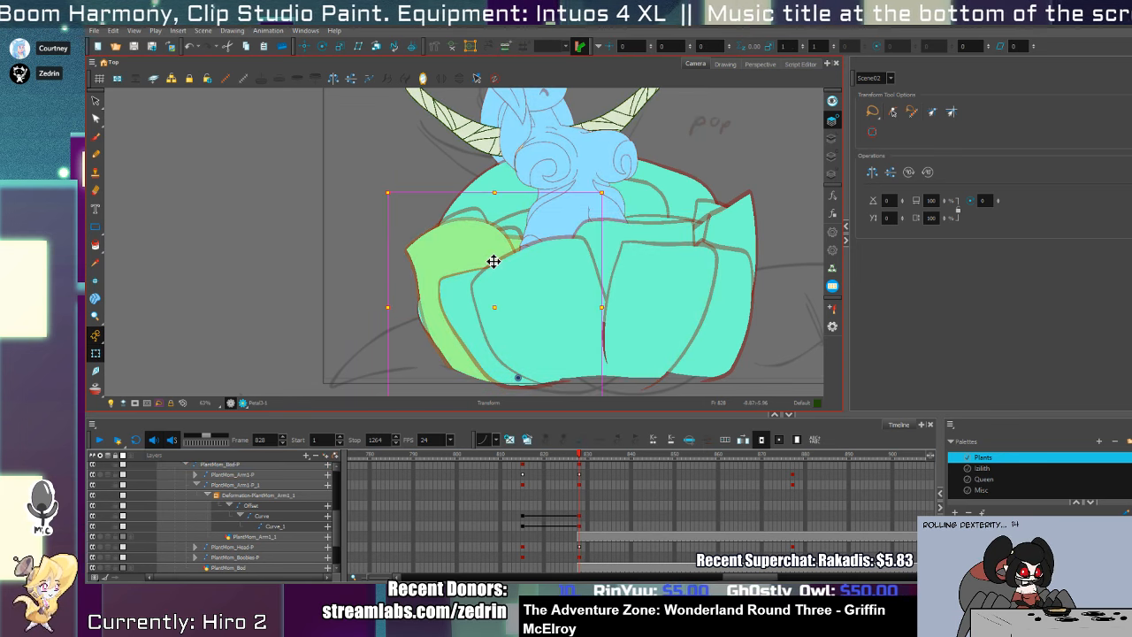
click(726, 310)
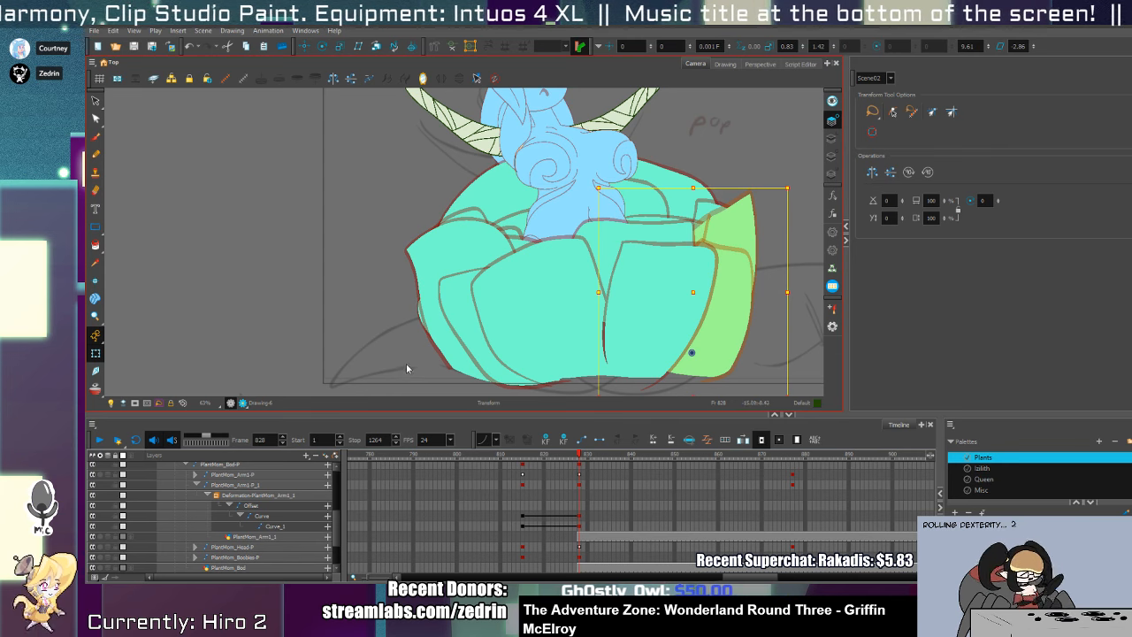
- Nudge all the front petals forward in depth at frame 832 so they cover her lower body
key(period)
key(period)
key(period)
key(period)
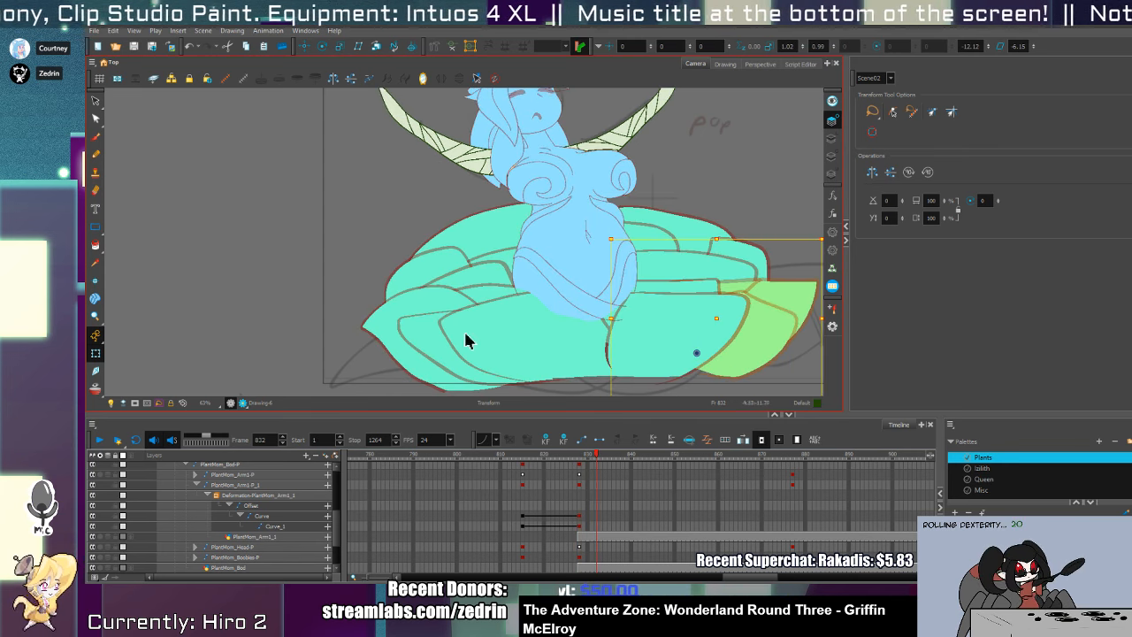
click(552, 335)
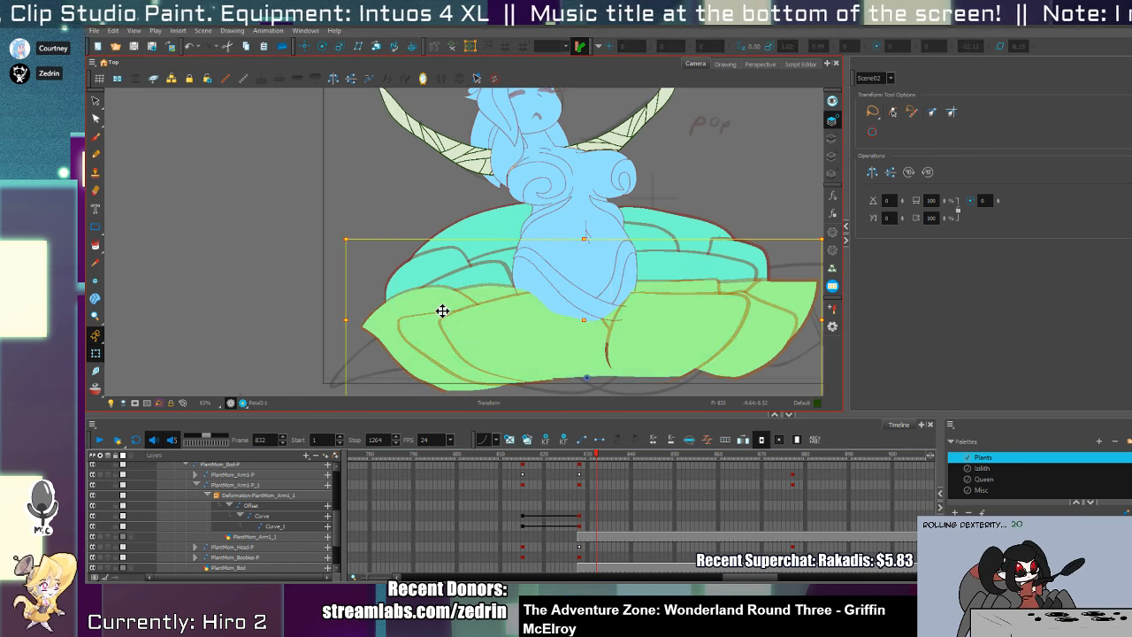
key(alt+Down)
- Nudge the front petals forward in depth at frame 834 so they cover her lower body
key(period)
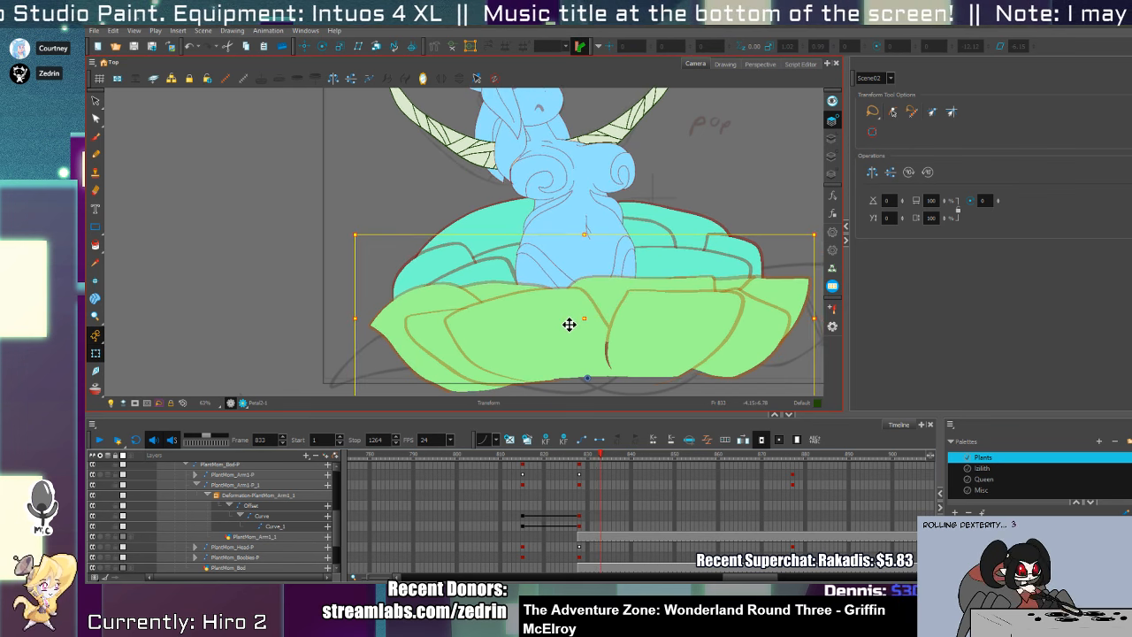
key(period)
key(comma)
key(period)
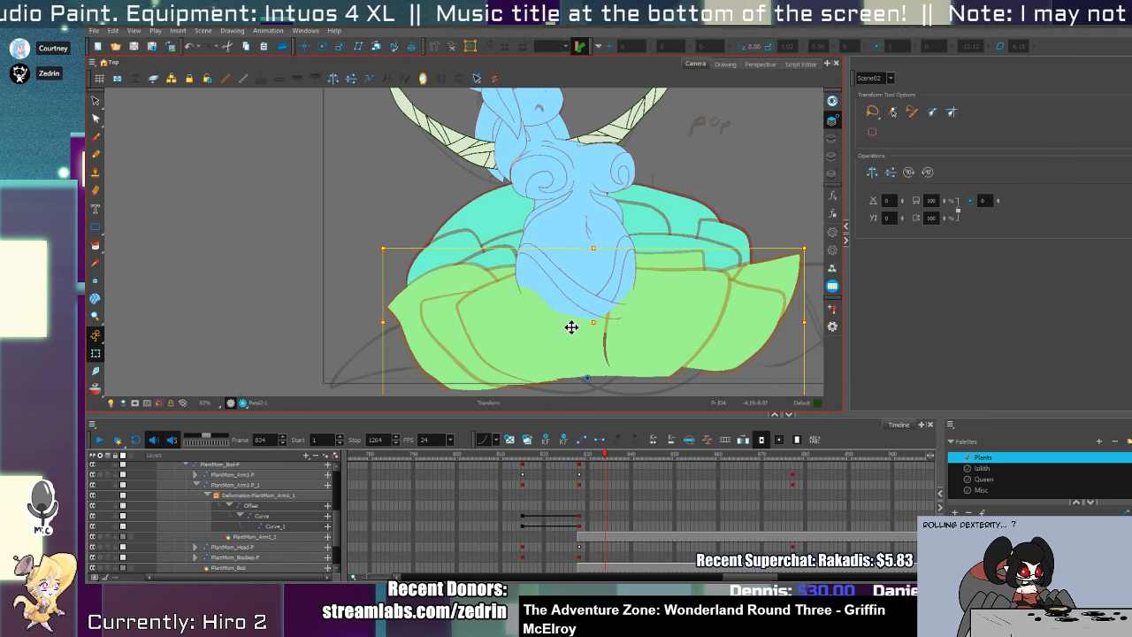
key(alt+Down)
- Step through the frames from 829 to 877 to check the layering of the petals, body and arms
key(comma)
key(comma)
key(comma)
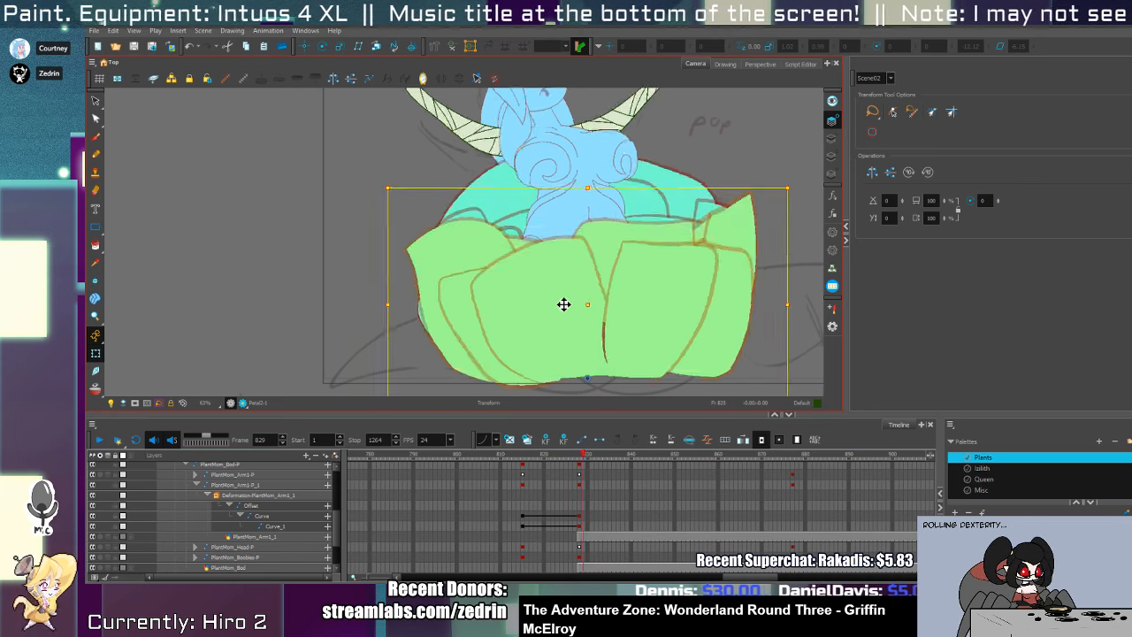
key(apostrophe)
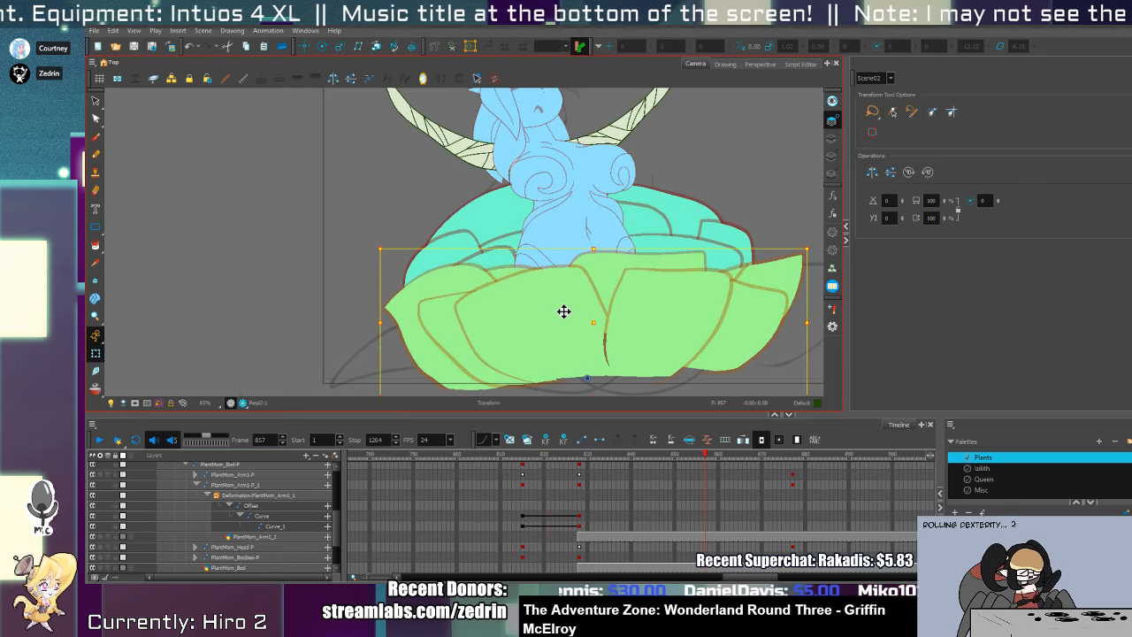
key(period)
key(period)
key(period)
key(period)
key(period)
key(period)
key(period)
key(period)
key(period)
key(period)
key(period)
key(comma)
key(comma)
key(period)
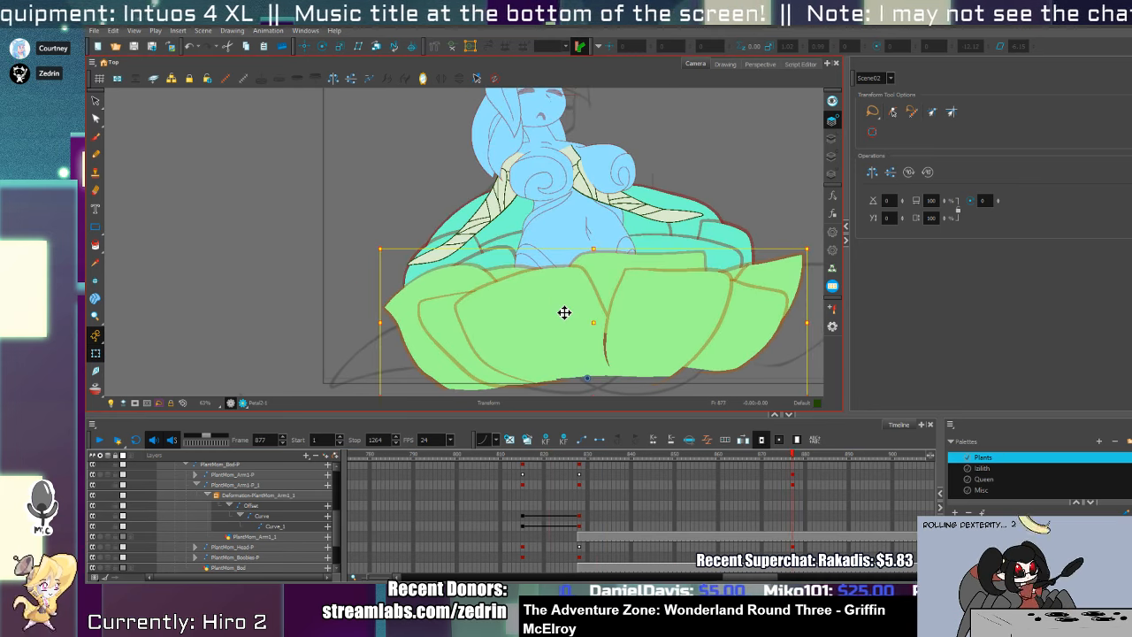
click(587, 239)
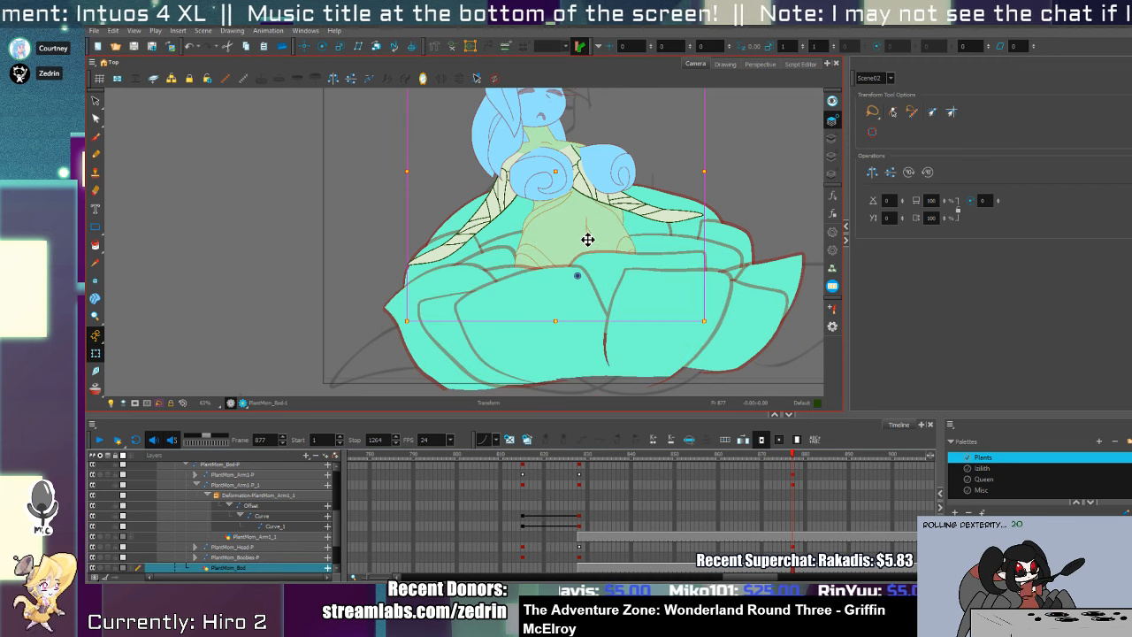
- Rotate the plant woman's whole body slightly clockwise at frame 877
key(alt+Down)
key(alt+Up)
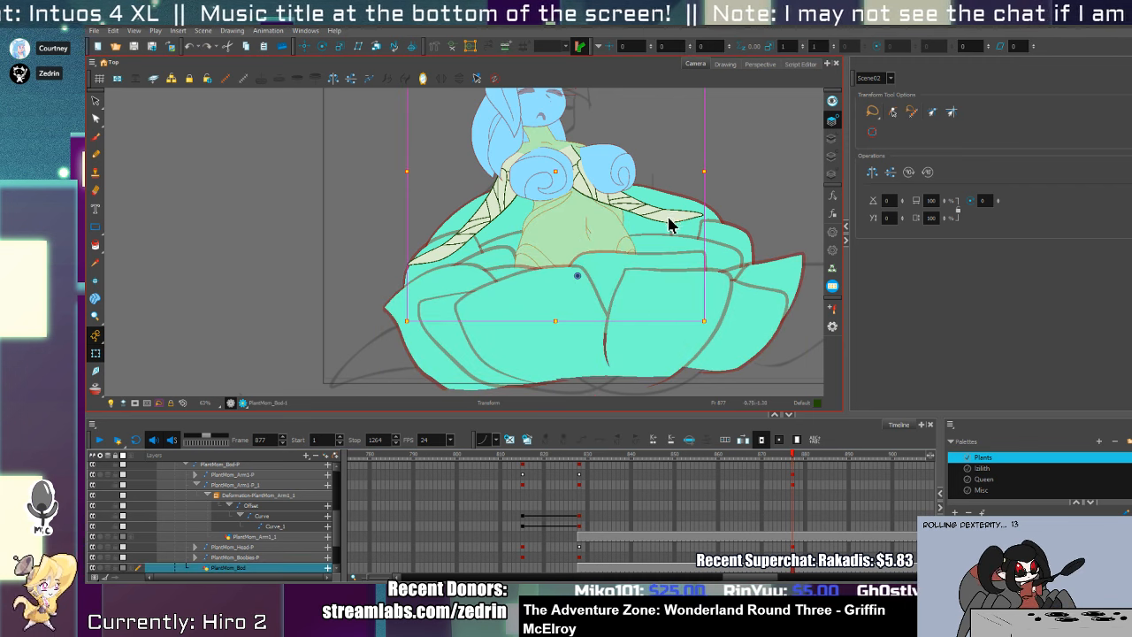
click(670, 226)
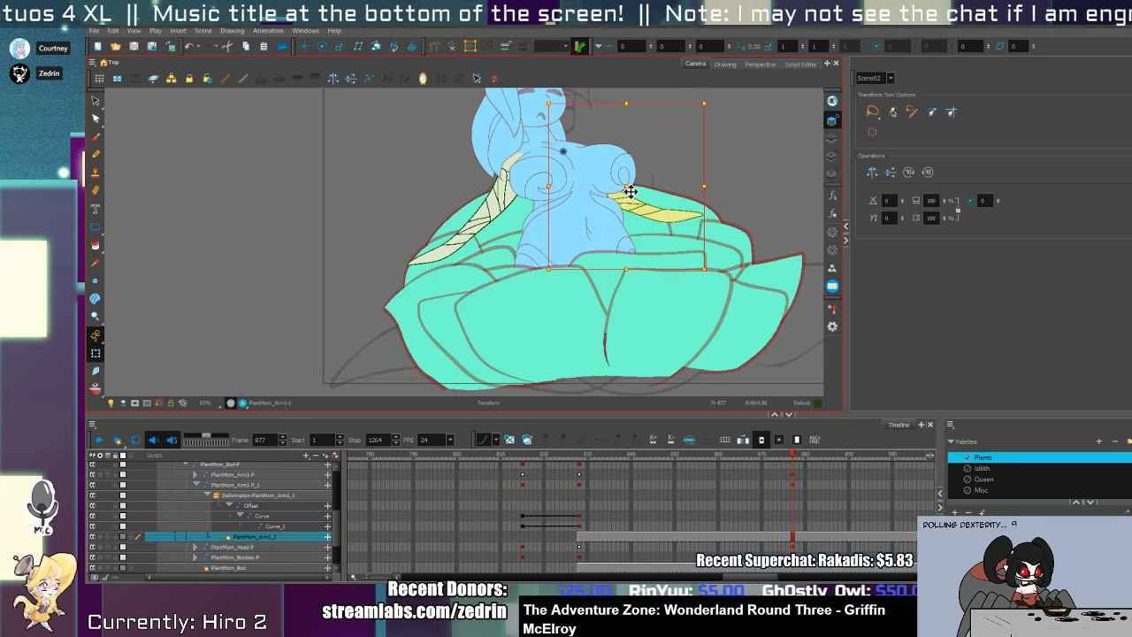
mouse_move(630, 190)
mouse_down()
mouse_move(645, 189)
mouse_move(708, 255)
mouse_move(697, 296)
mouse_move(712, 280)
mouse_up()
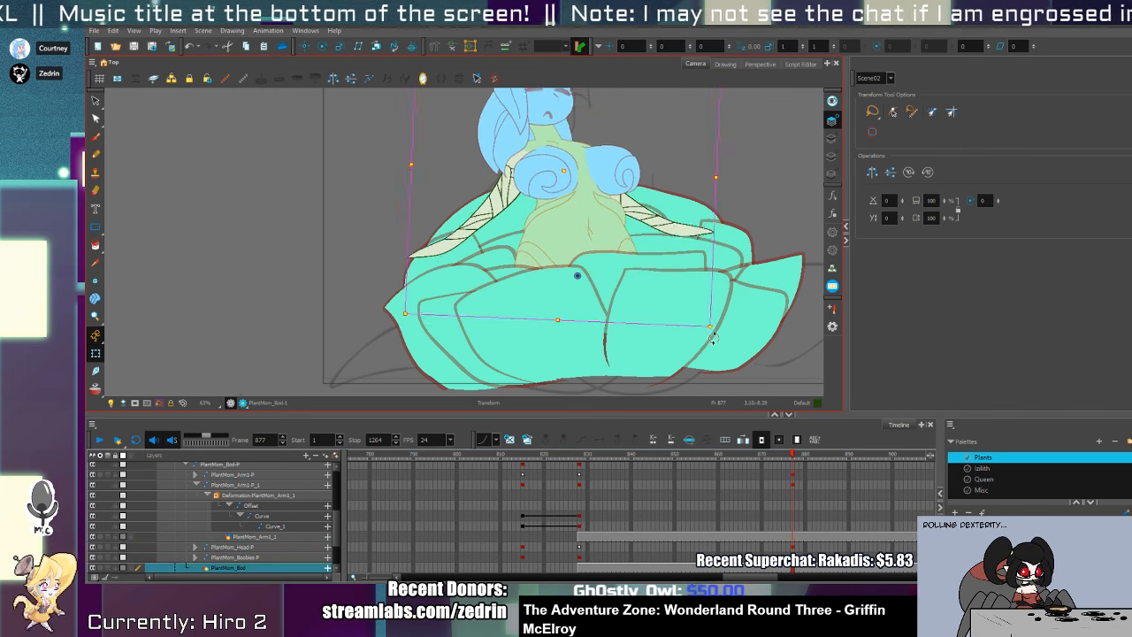
click(625, 187)
drag(624, 186, 618, 289)
- Duplicate the body drawing at frame 877 and reshape the neck contour, pulling its right-hand edge outward under the head
click(598, 313)
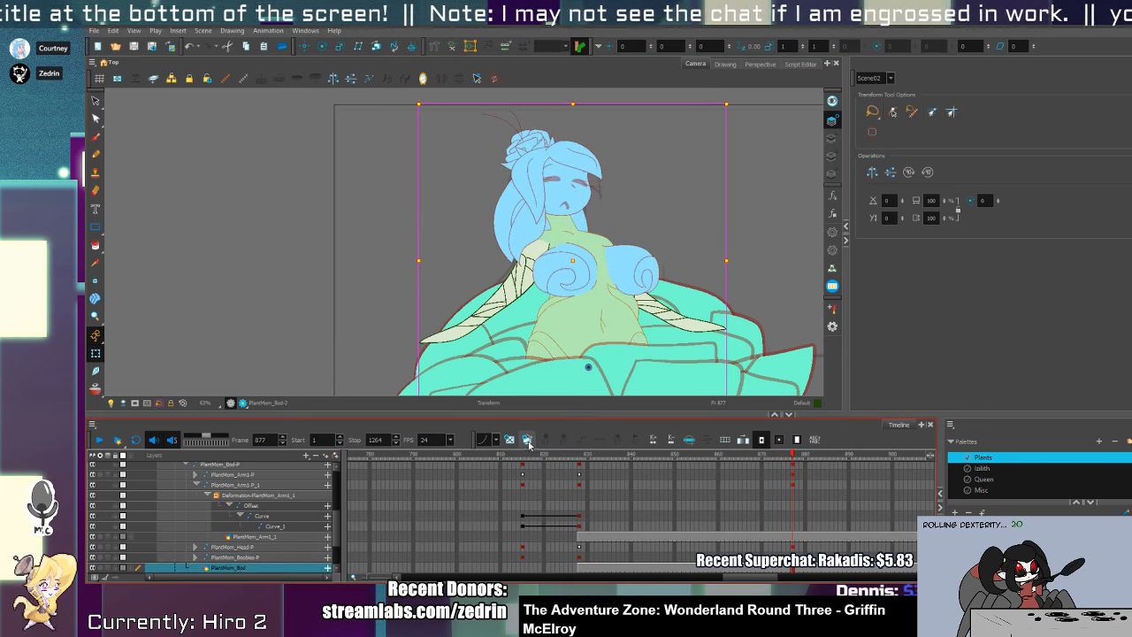
key(alt+s)
click(830, 139)
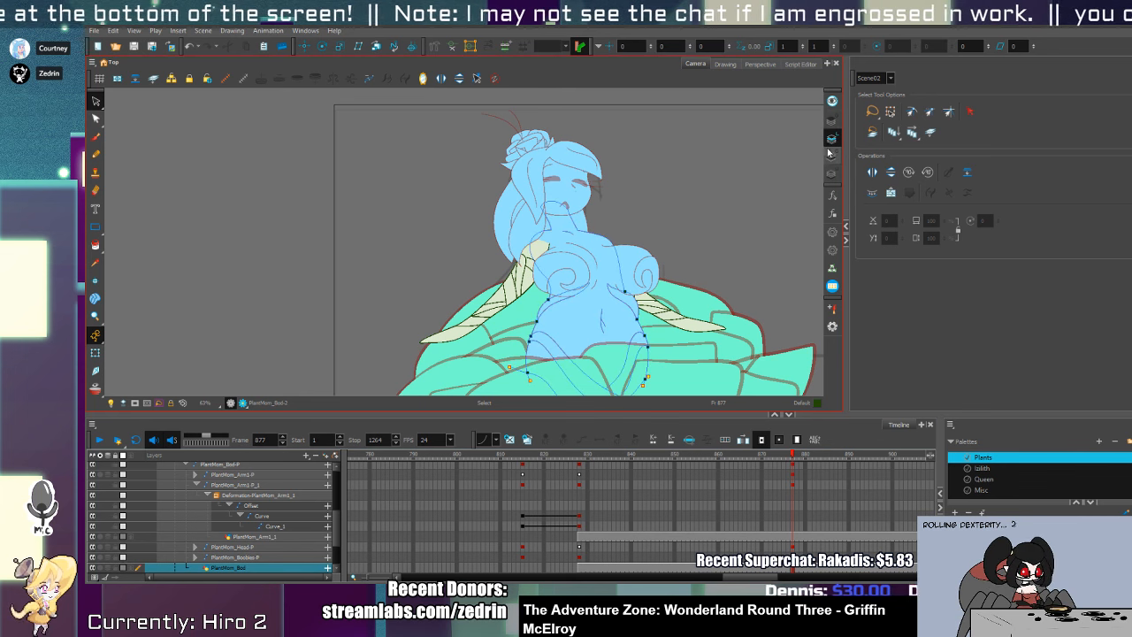
click(625, 233)
drag(615, 198, 627, 198)
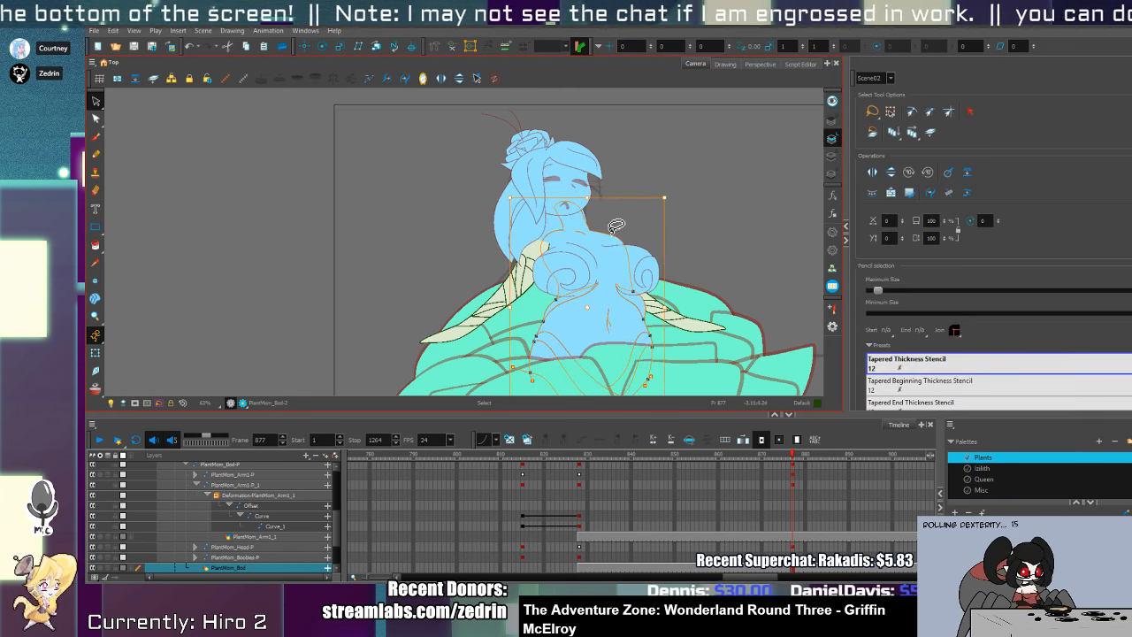
key(alt+q)
scroll(605, 236, up, 2)
drag(519, 222, 601, 236)
key(shift+t)
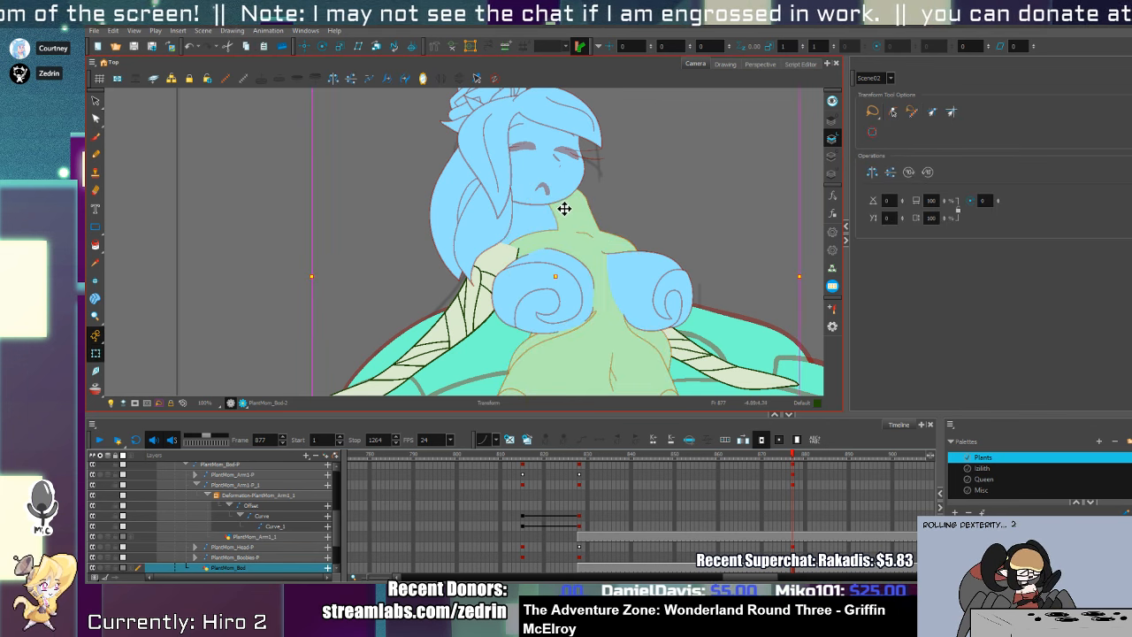
click(583, 229)
click(599, 235)
key(alt+q)
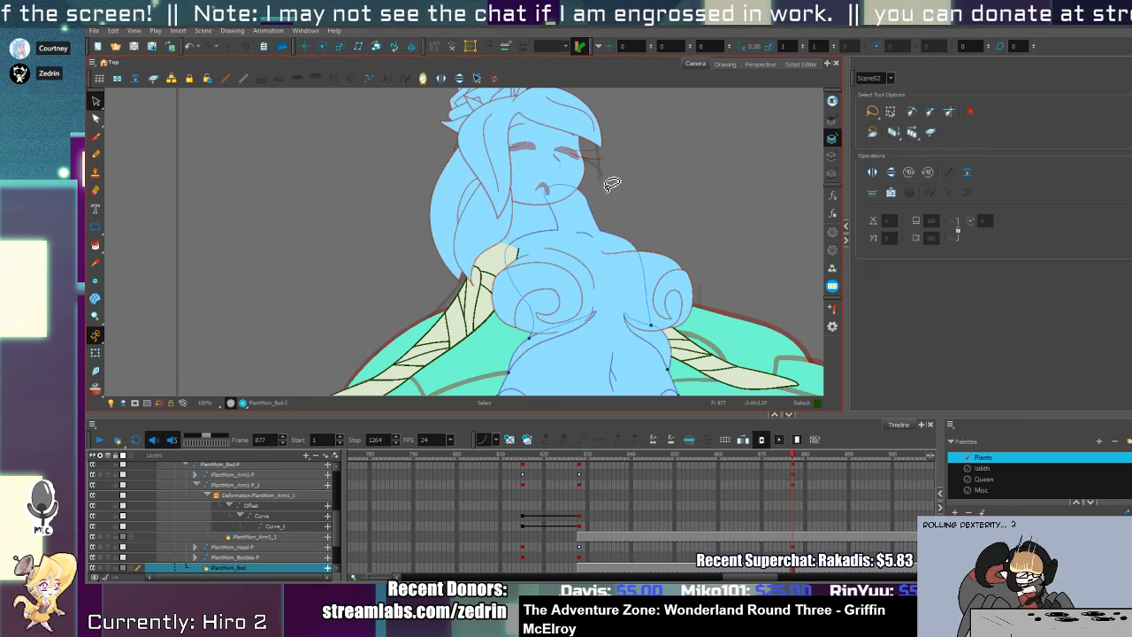
drag(595, 215, 602, 199)
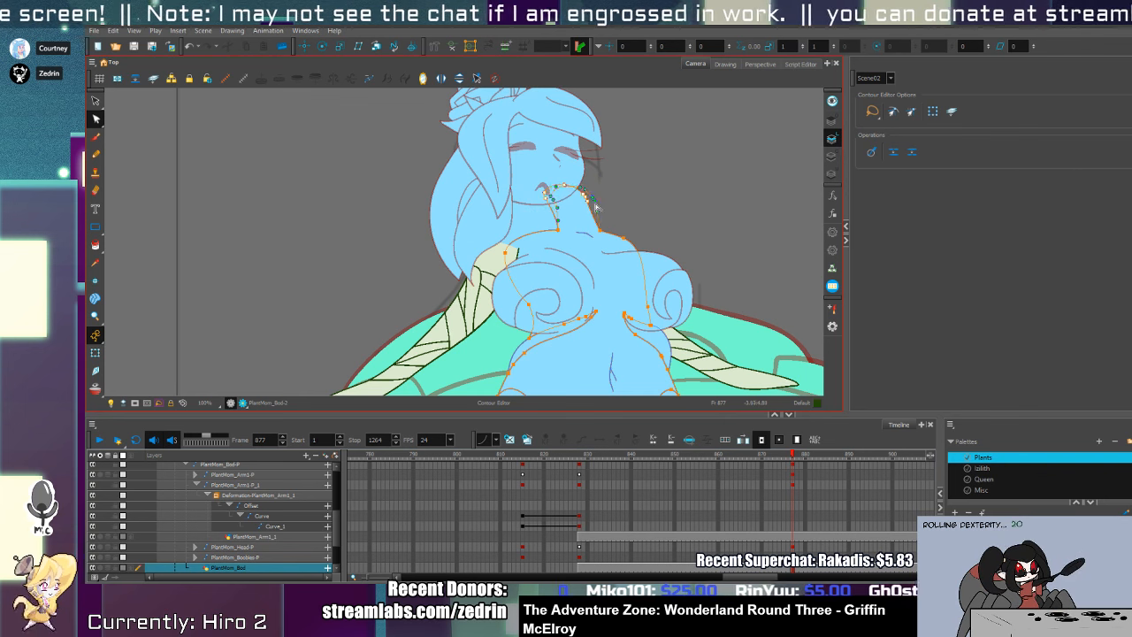
- Move the head to the right over the reshaped neck at frame 877 and tilt it slightly clockwise
key(shift+t)
click(536, 207)
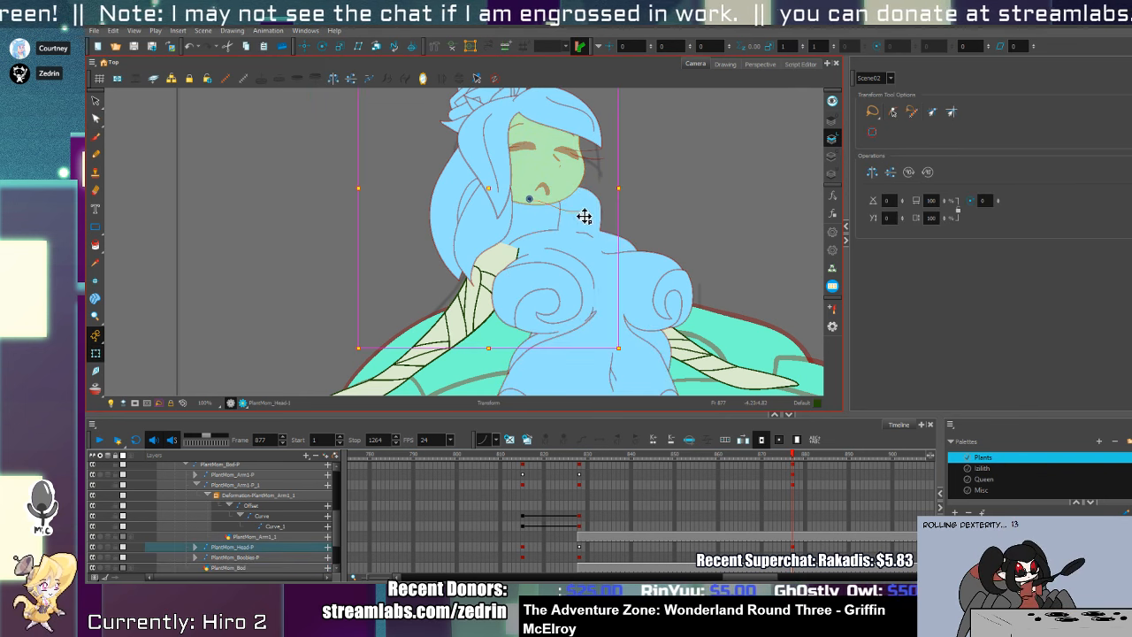
drag(585, 216, 626, 192)
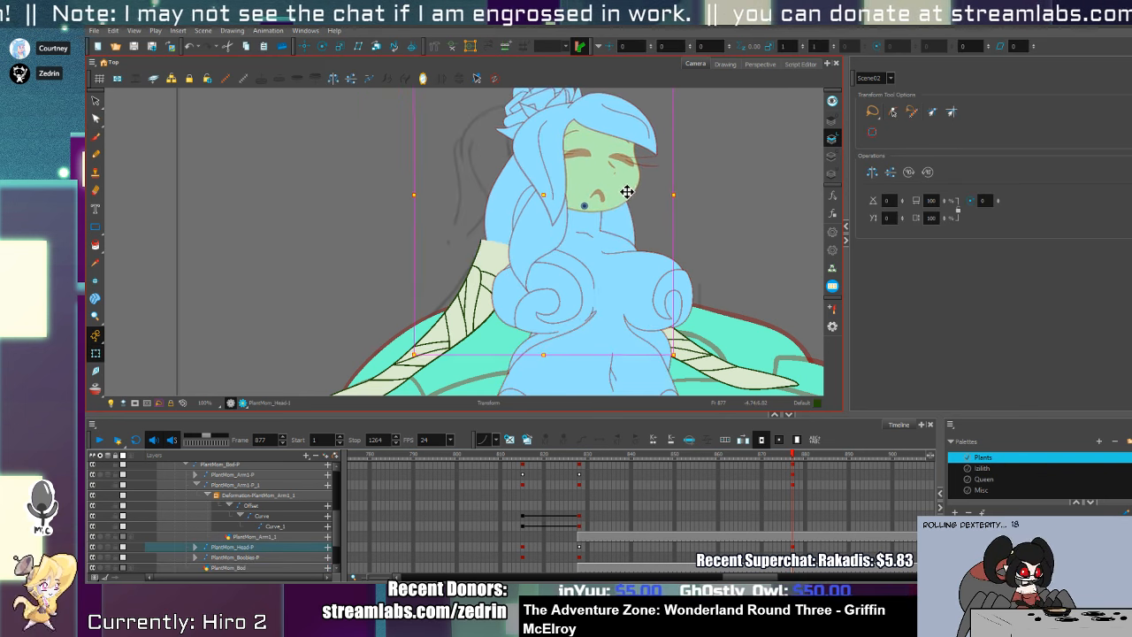
drag(676, 356, 669, 368)
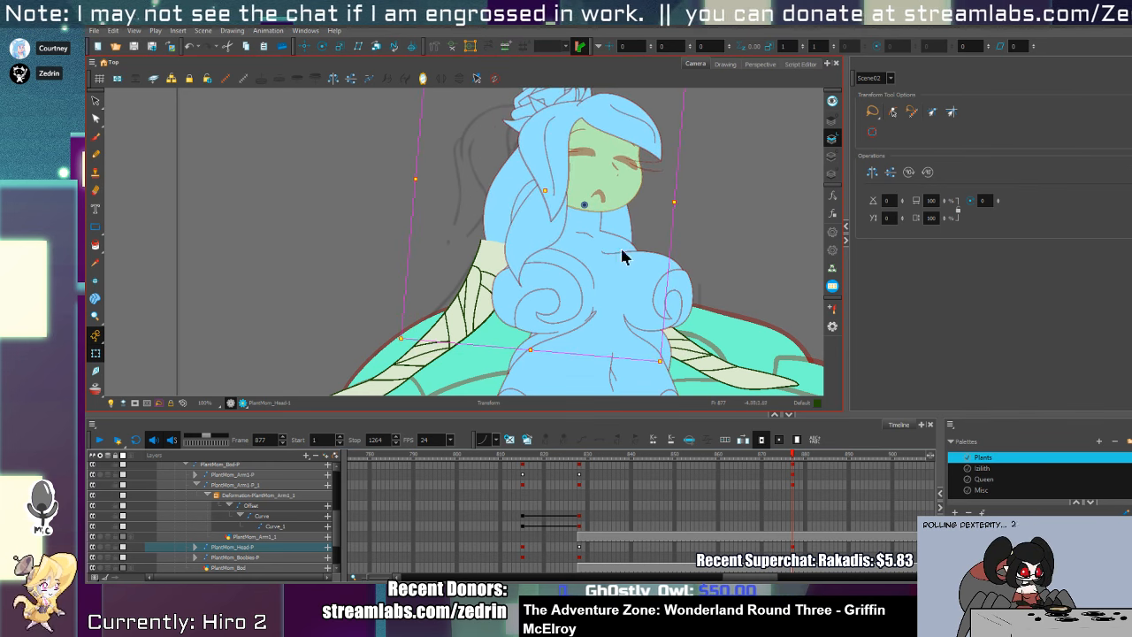
drag(616, 206, 620, 210)
- Shift the chest piece and stretch it slightly downward at frame 877 to fit the new body pose
click(456, 327)
mouse_move(475, 322)
mouse_down()
mouse_move(509, 327)
mouse_move(498, 328)
mouse_move(498, 225)
mouse_up()
key(space)
click(667, 189)
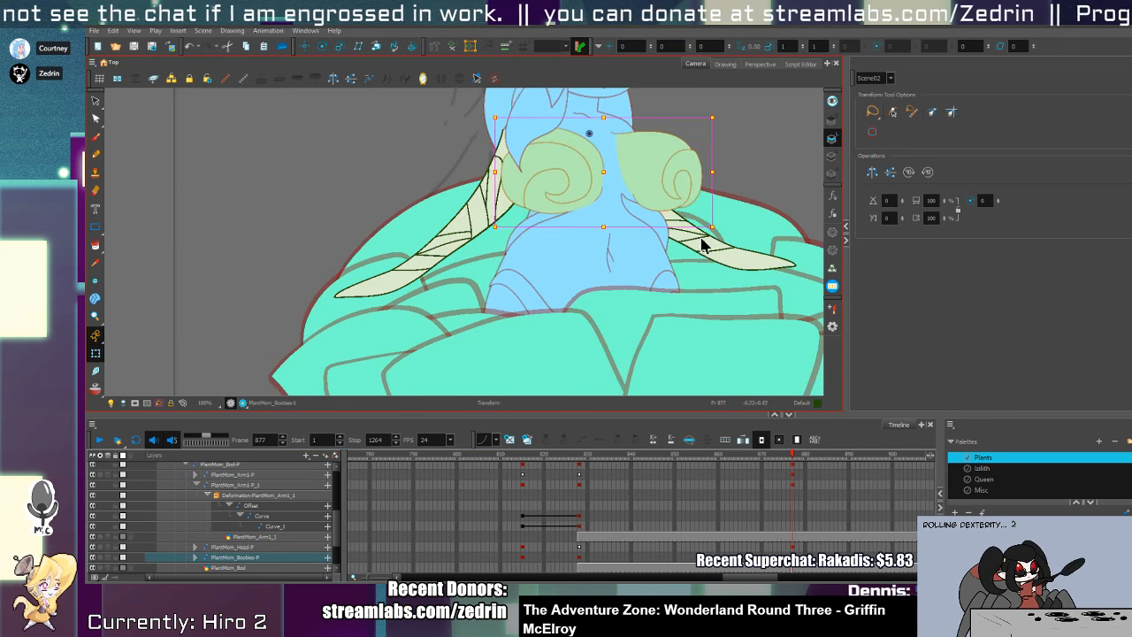
drag(713, 236, 702, 242)
mouse_move(649, 194)
mouse_down()
mouse_move(655, 182)
mouse_move(612, 313)
mouse_move(619, 271)
mouse_up()
key(space)
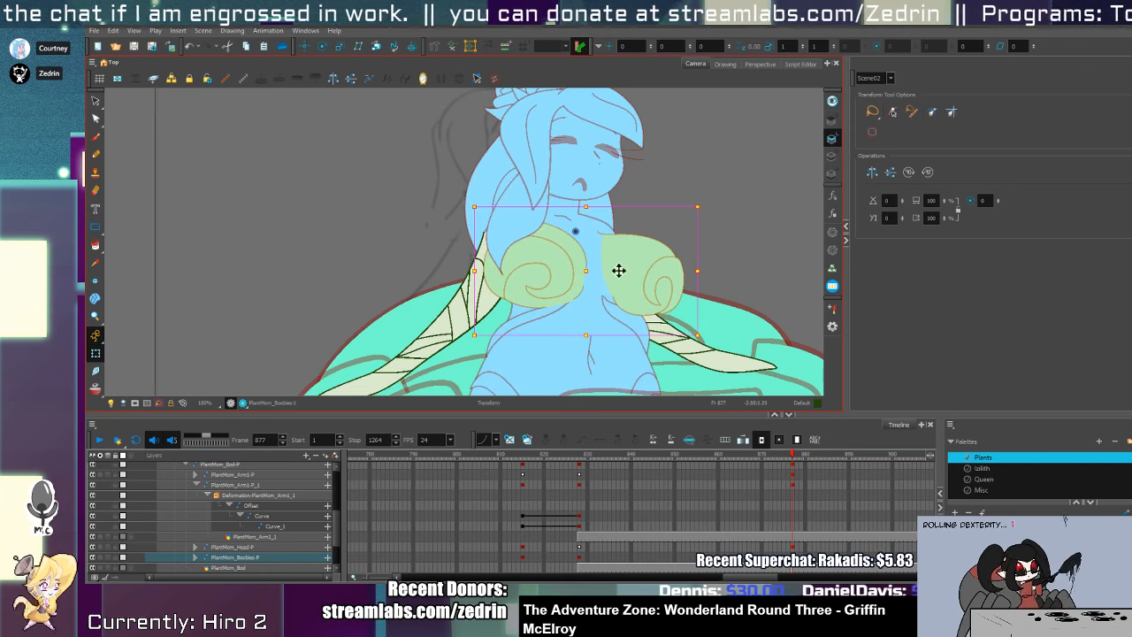
- Try to pencil a line along the open lower edge of the left-hand chest shape
key(alt+z)
click(582, 295)
click(581, 295)
click(576, 304)
click(573, 306)
click(570, 308)
key(alt+slash)
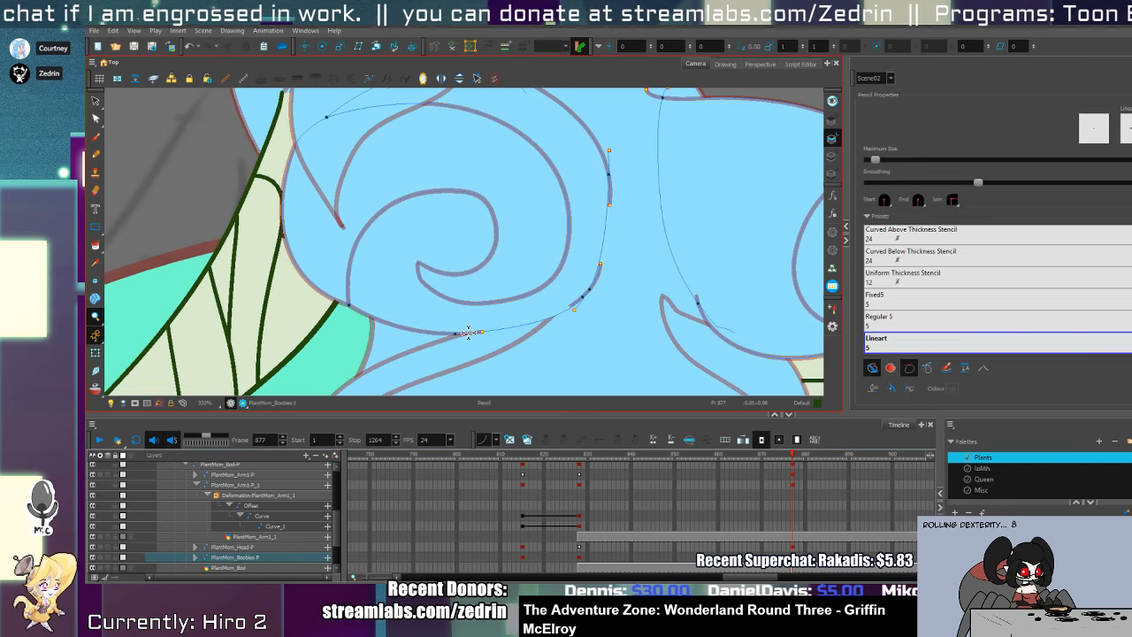
drag(472, 333, 612, 254)
key(ctrl+z)
- Close the gap in the lower outline of the left-hand chest shape with the Lineart pencil
key(alt+d)
click(581, 309)
key(alt+s)
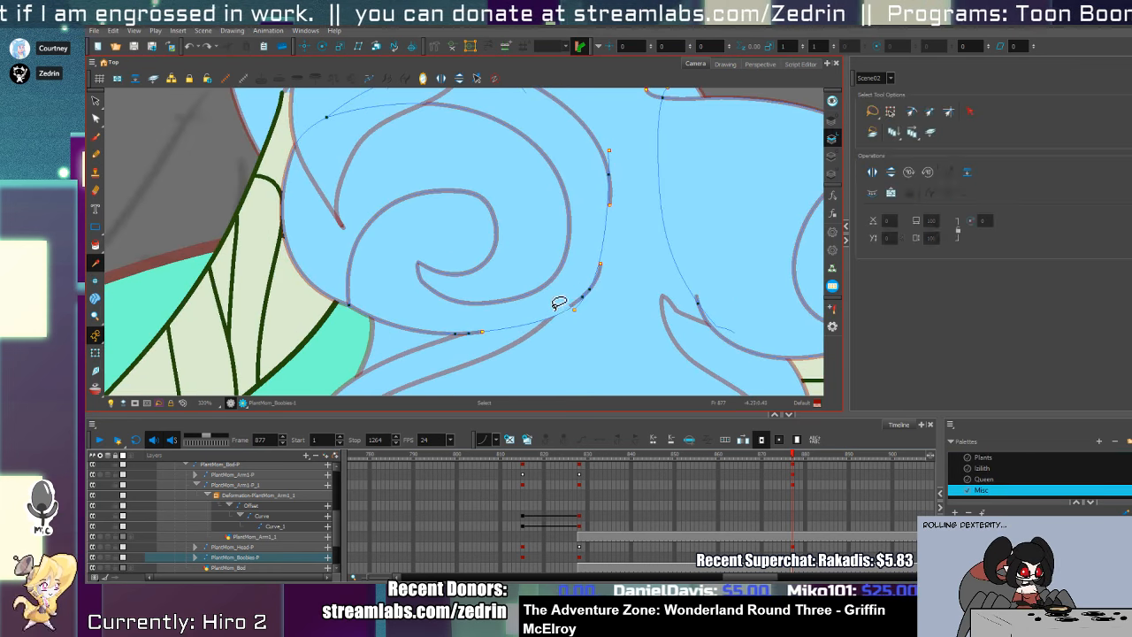
drag(561, 304, 551, 331)
key(Delete)
key(alt+slash)
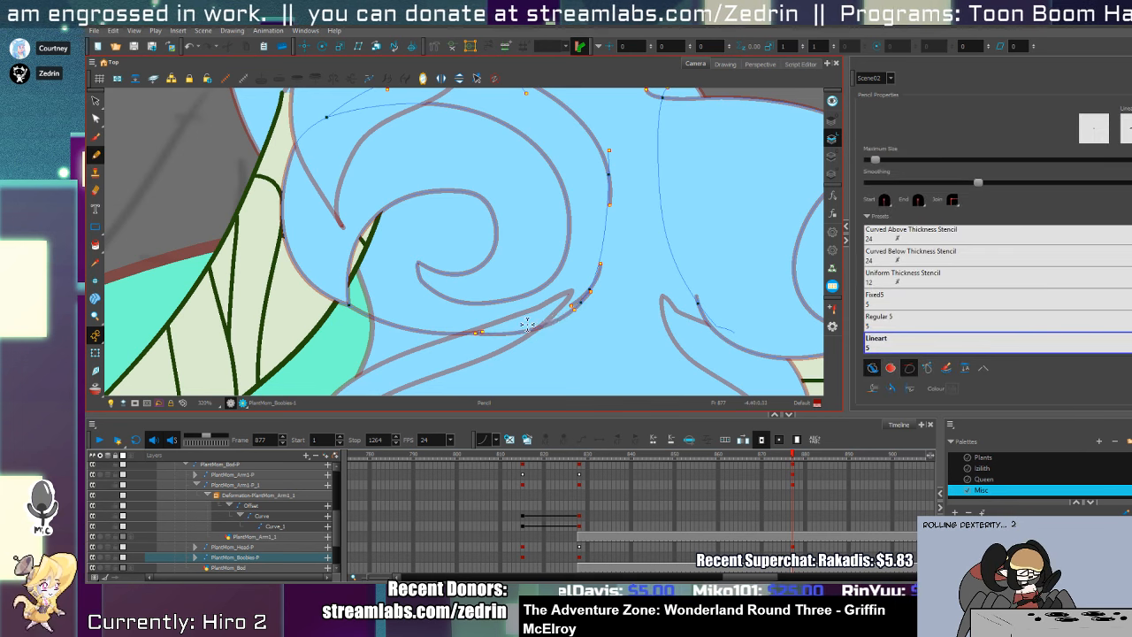
key(alt+q)
click(562, 312)
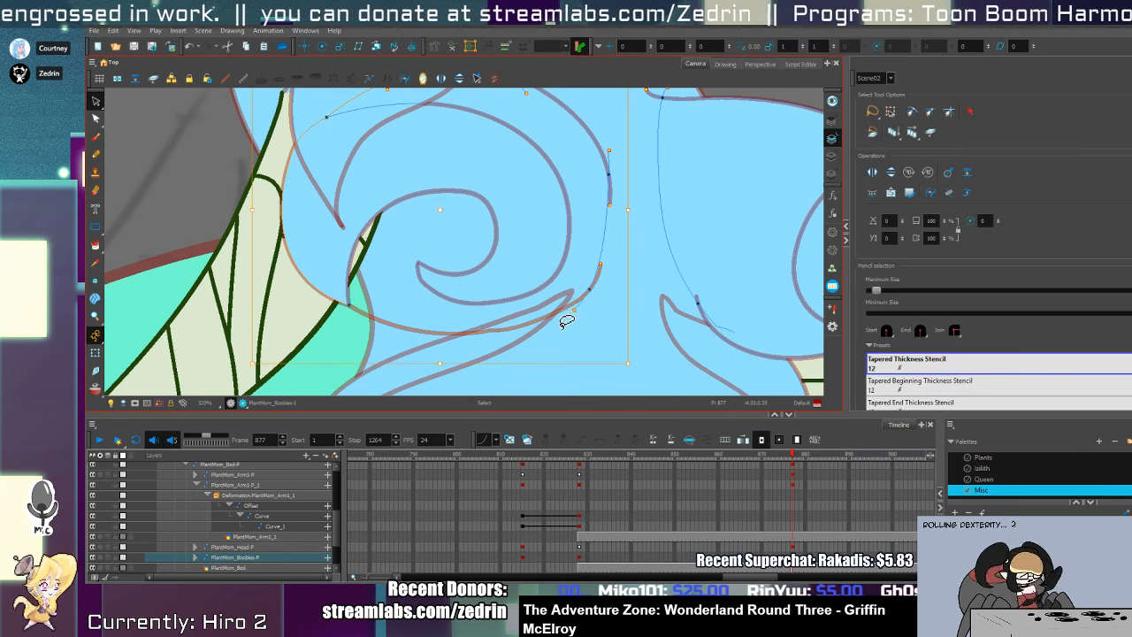
mouse_move(522, 328)
mouse_down()
mouse_move(525, 317)
mouse_move(526, 336)
mouse_up()
key(ctrl+z)
key(ctrl+z)
key(ctrl+z)
- Delete the fill of the left-hand chest shape while keeping its outline
key(alt+s)
key(Delete)
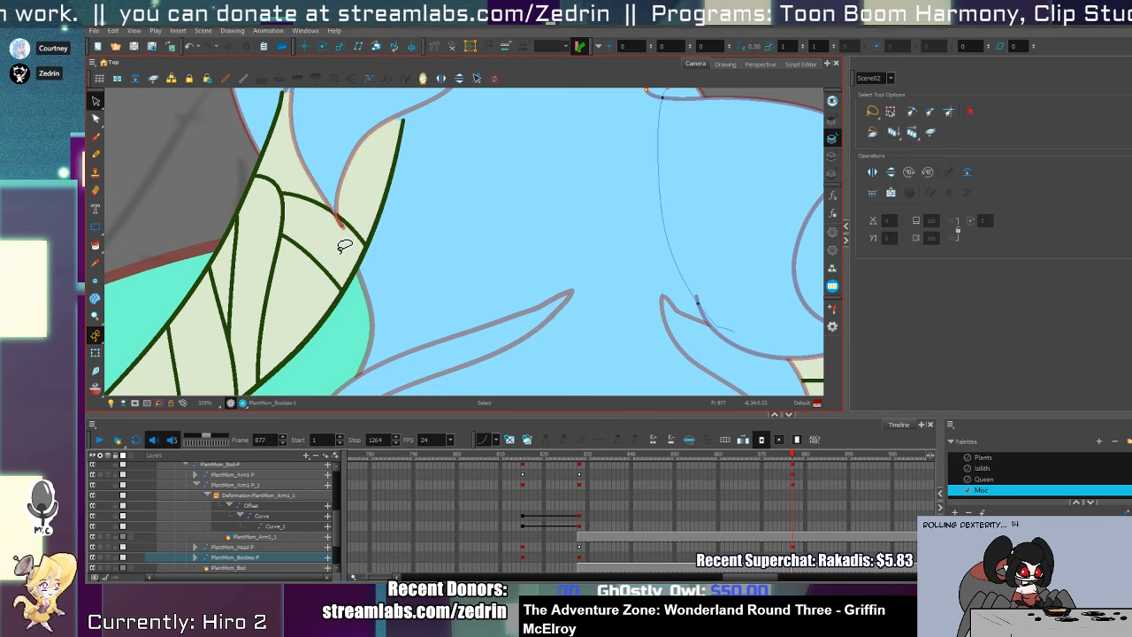
key(ctrl+z)
key(Escape)
click(352, 244)
key(Delete)
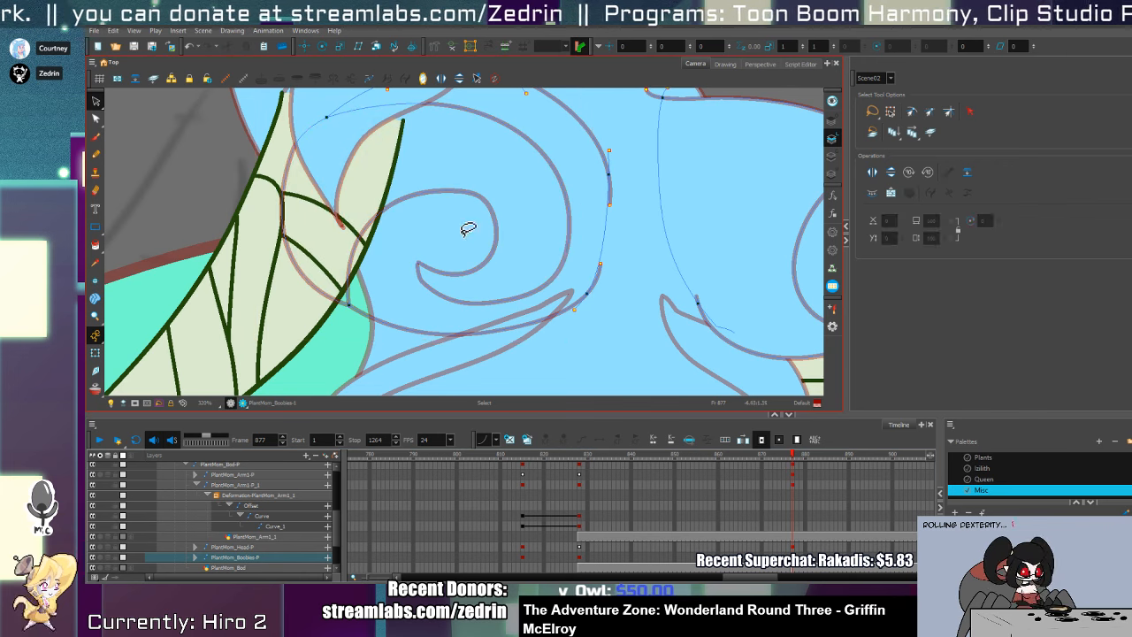
- Repaint the inside of the left-hand chest shape with the light blue base colour
key(alt+i)
key(d)
click(551, 224)
click(522, 235)
click(434, 309)
drag(532, 247, 506, 228)
- Clean up the lower inner edge of the left-hand chest outline with the Contour Editor
key(alt+s)
click(580, 233)
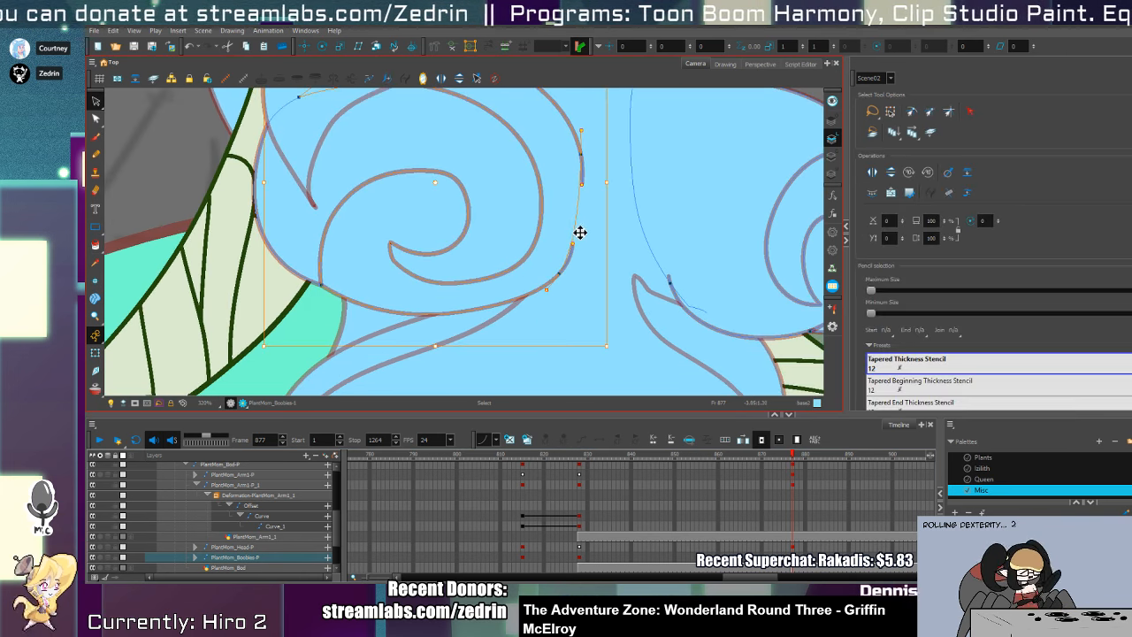
key(Delete)
key(alt+q)
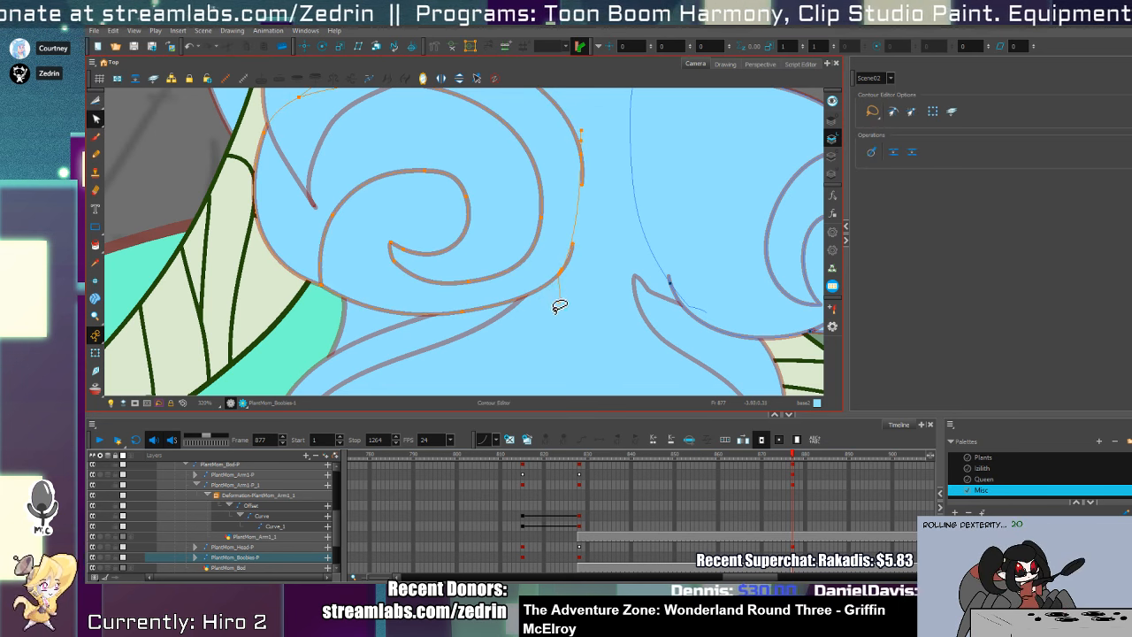
key(alt+t)
key(shift+m)
key(2)
key(shift+t)
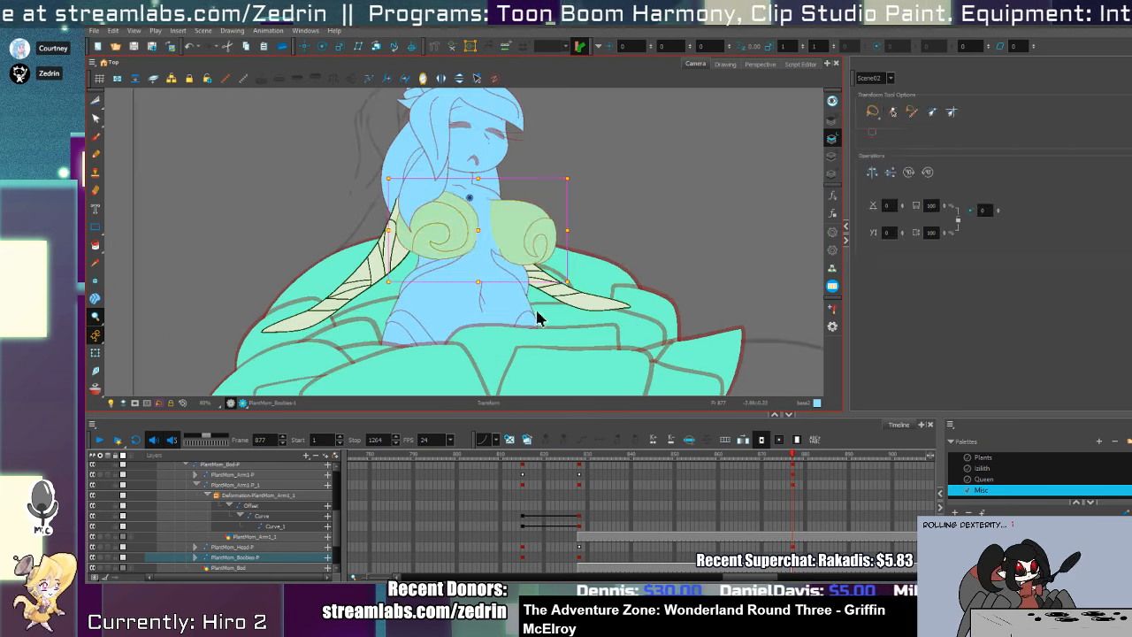
- Lower the chest piece slightly at frame 828 and stretch it vertically to about 1.06
click(579, 486)
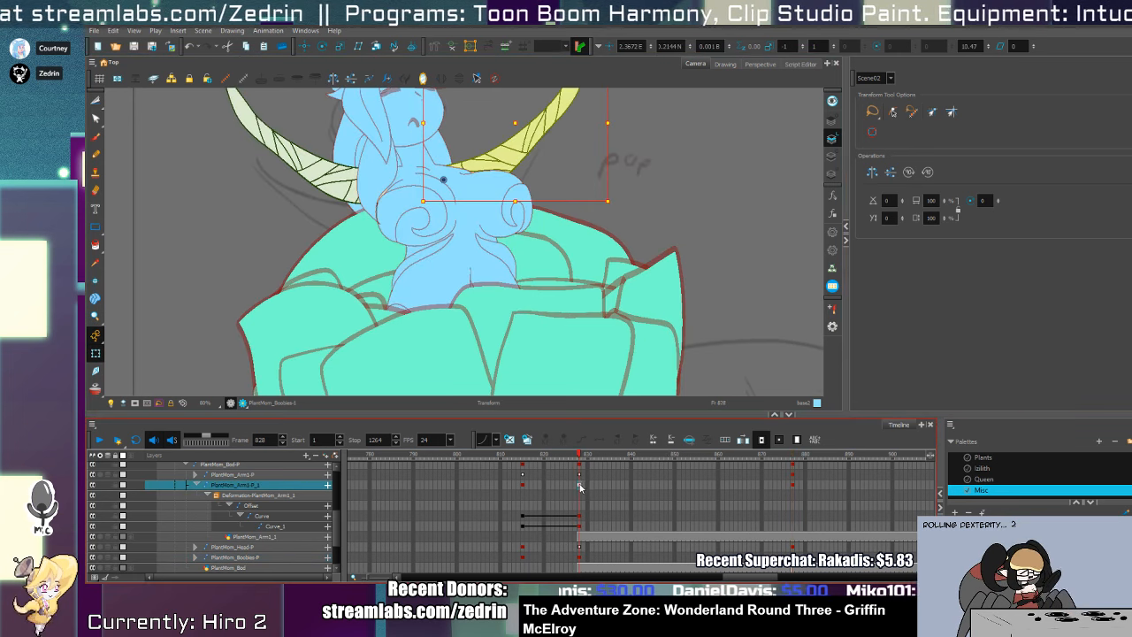
click(511, 240)
drag(456, 249, 461, 259)
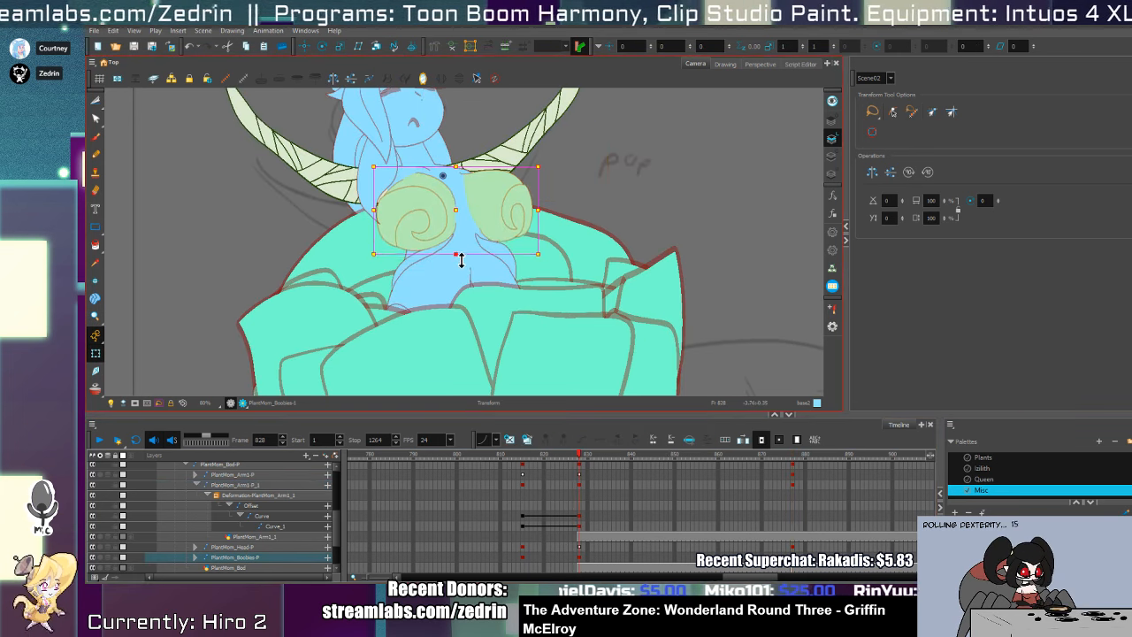
drag(519, 227, 523, 234)
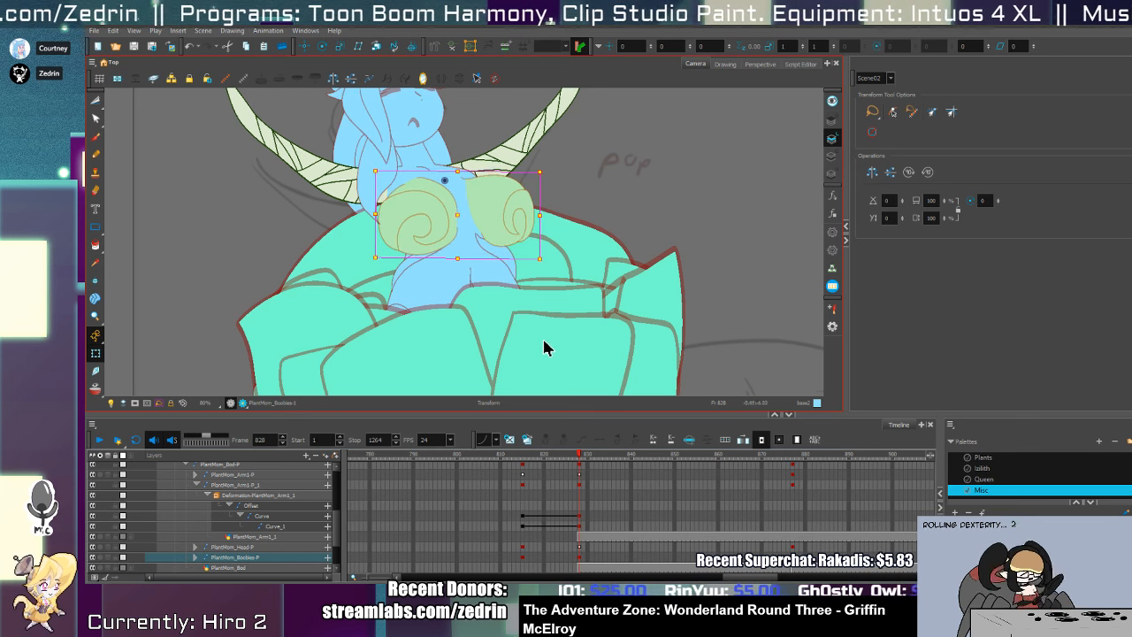
- Squash the chest piece vertically to about 0.92 at frame 830 and nudge it up and left
key(comma)
key(comma)
key(period)
key(period)
key(period)
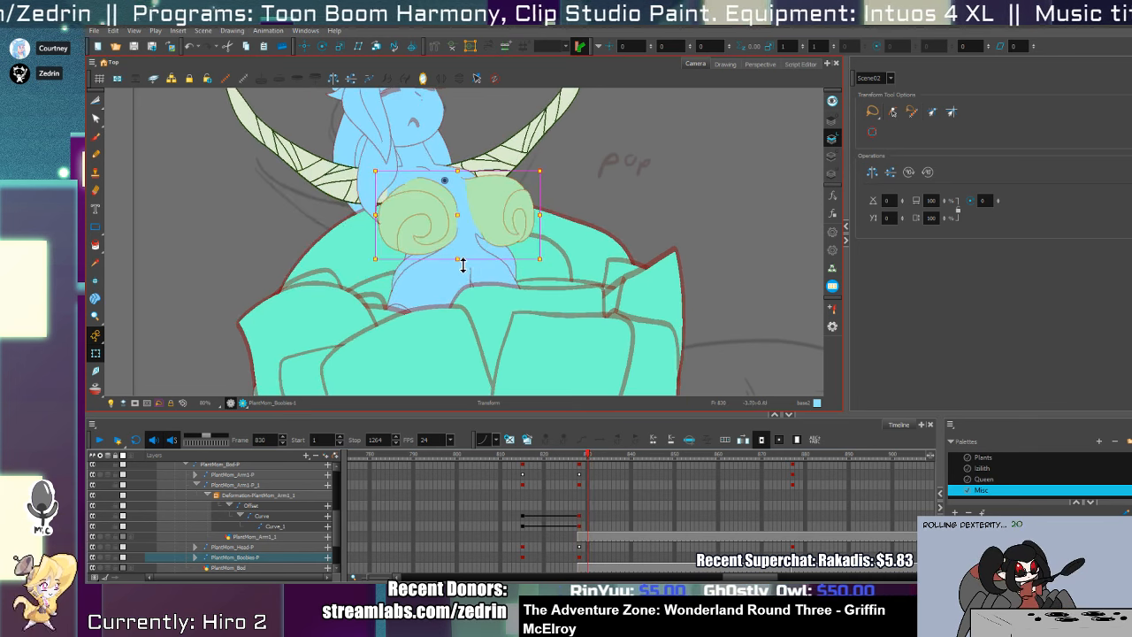
drag(463, 264, 463, 245)
key(Up)
key(Up)
key(Left)
- Compare the chest poses at frames 828 and 830 and raise the chest piece slightly at frame 830
key(ctrl+space)
drag(390, 194, 393, 201)
scroll(415, 218, down, 3)
key(shift+t)
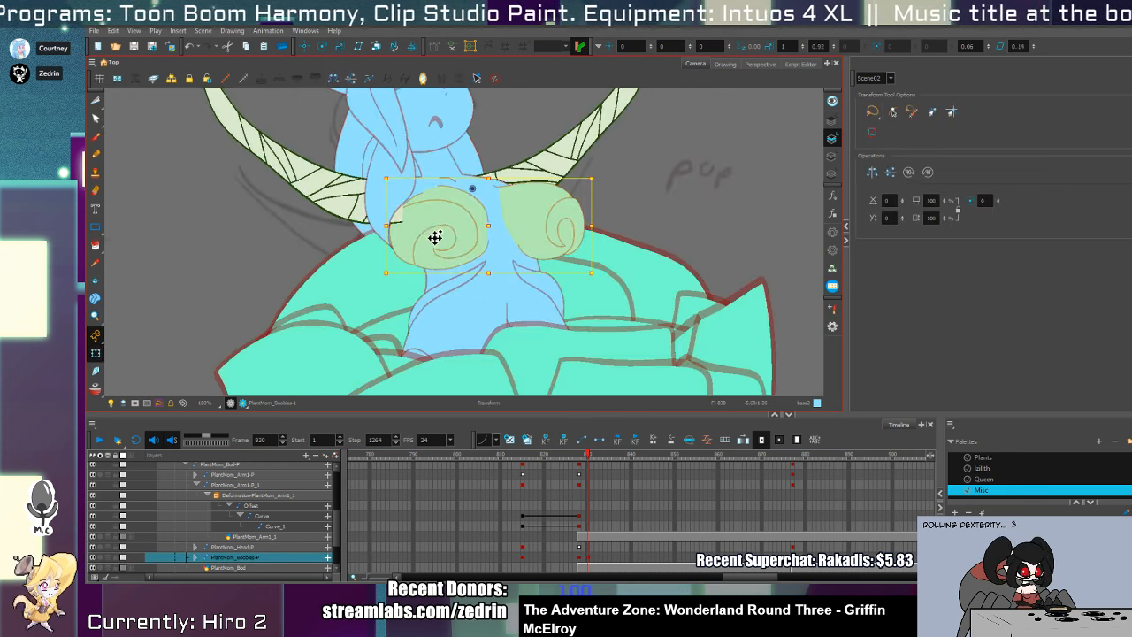
click(579, 557)
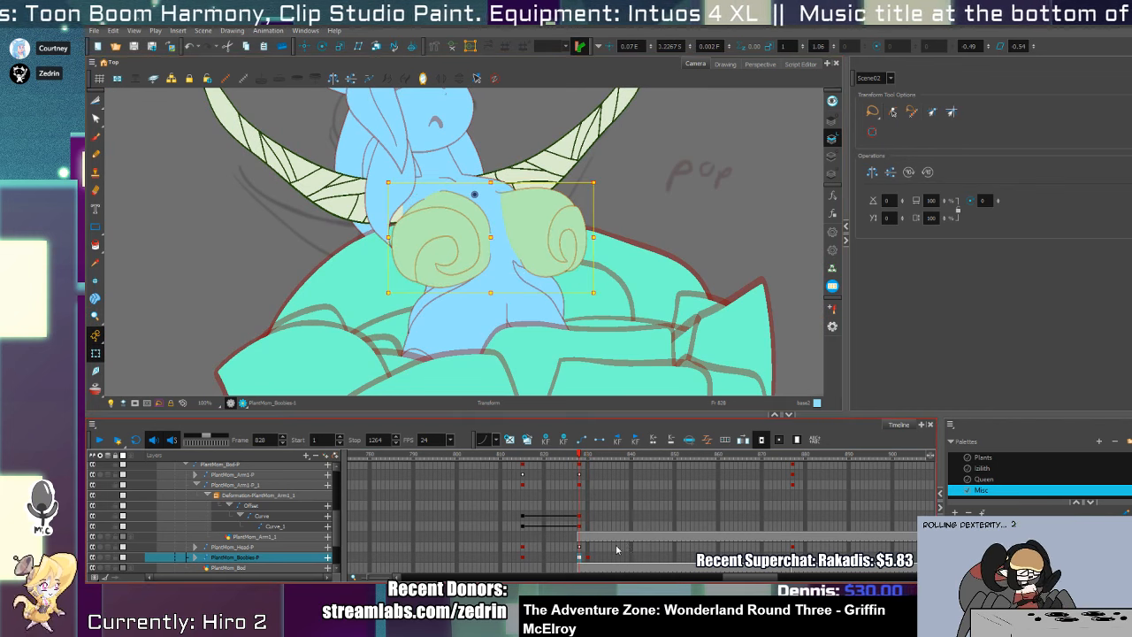
click(588, 559)
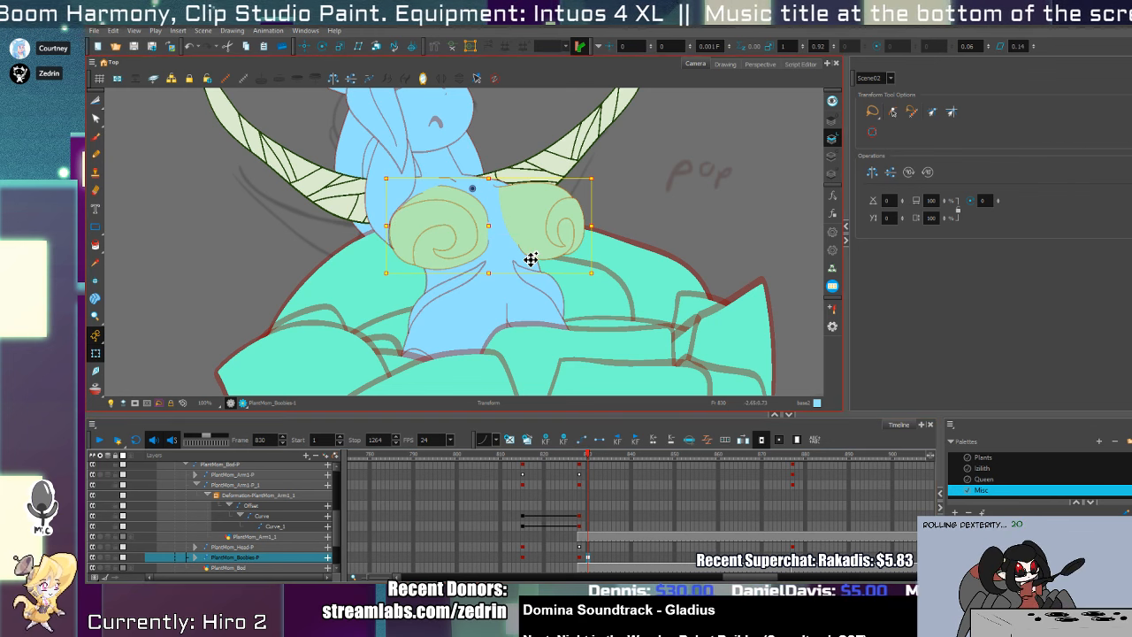
key(comma)
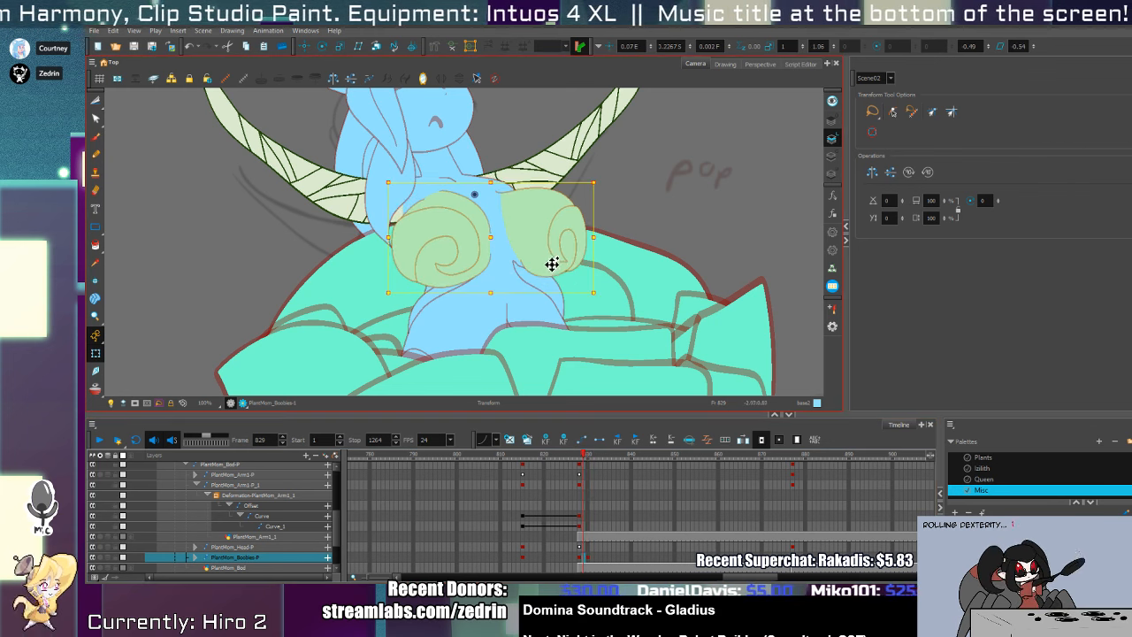
key(period)
drag(546, 233, 544, 227)
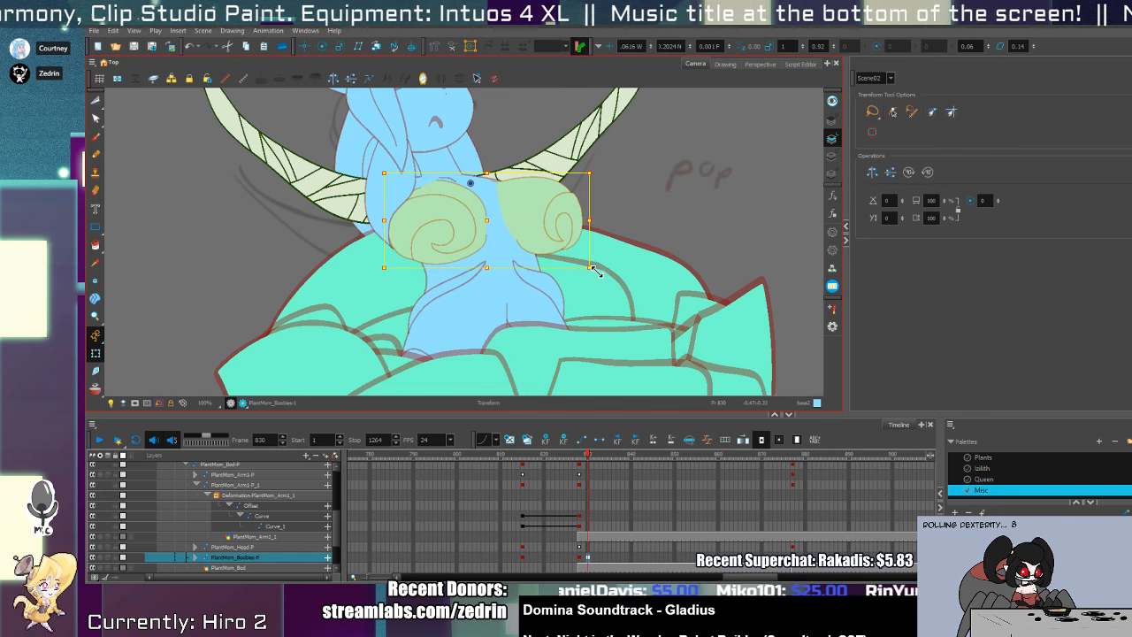
- Raise the chest piece at frame 828 and reduce its vertical stretch
click(579, 557)
key(alt+s)
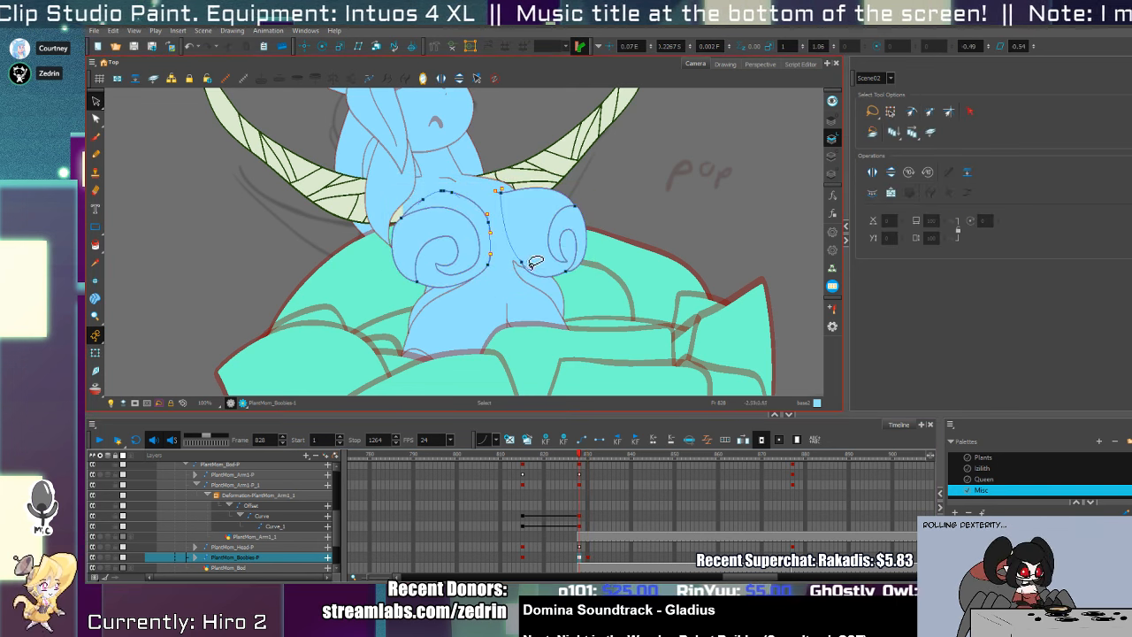
key(shift+t)
key(r)
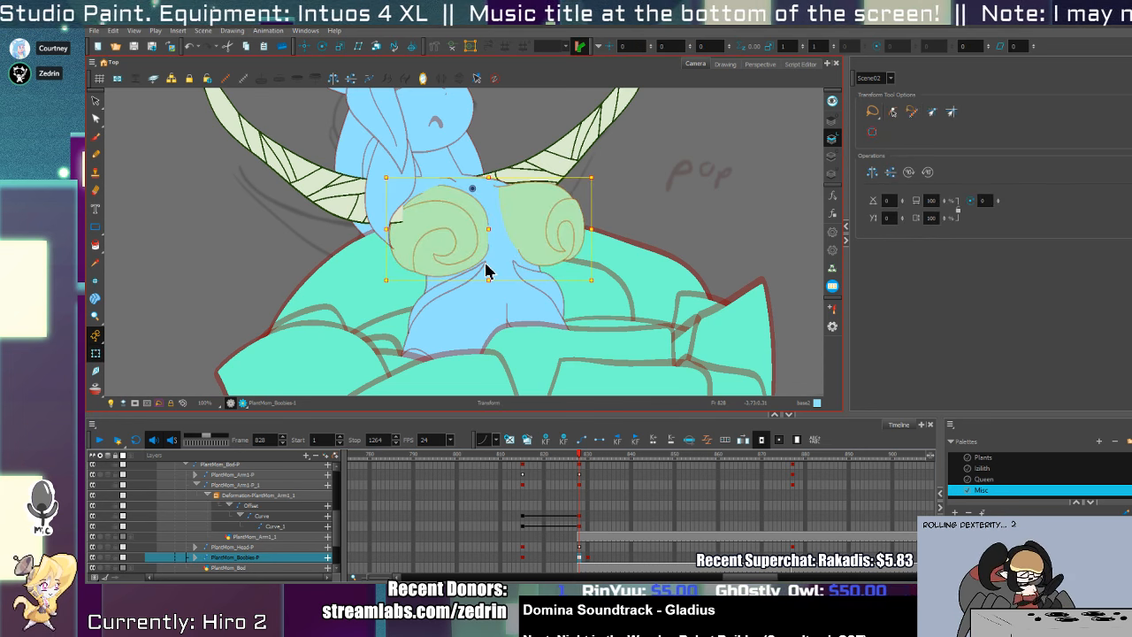
- Add a second parent peg directly above the chest drawing, nested under its existing peg
click(335, 208)
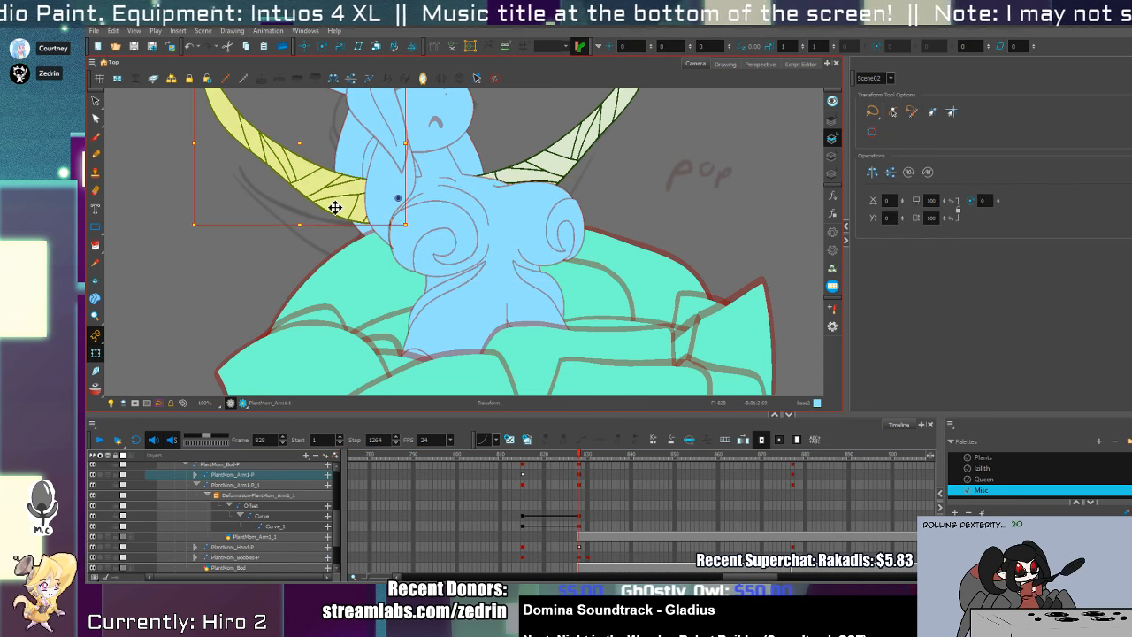
drag(495, 226, 535, 286)
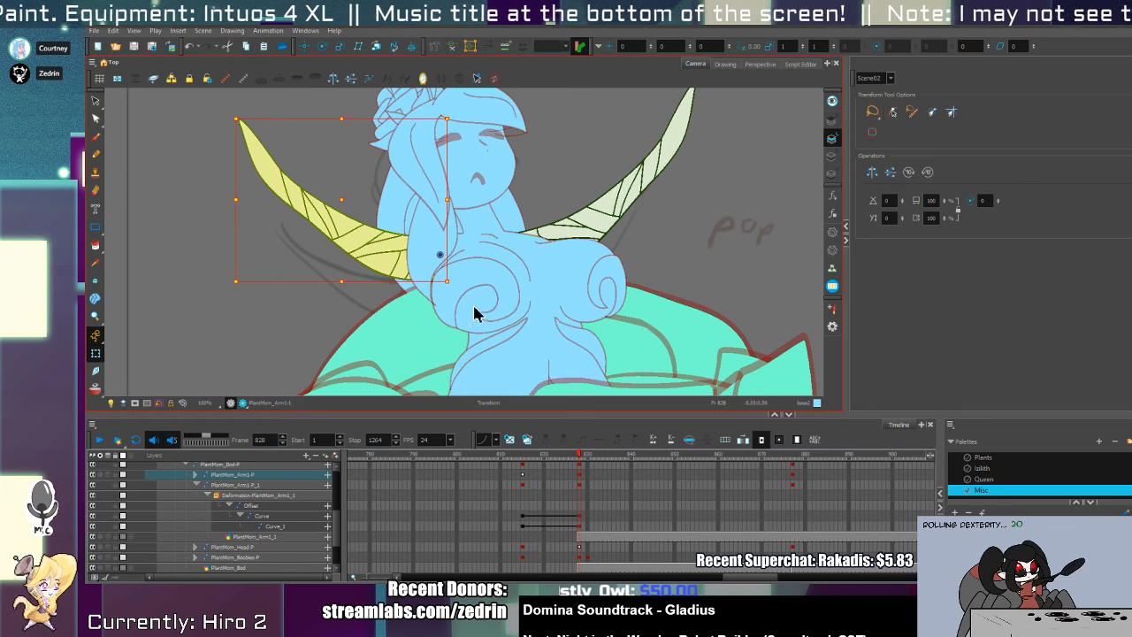
drag(581, 455, 578, 517)
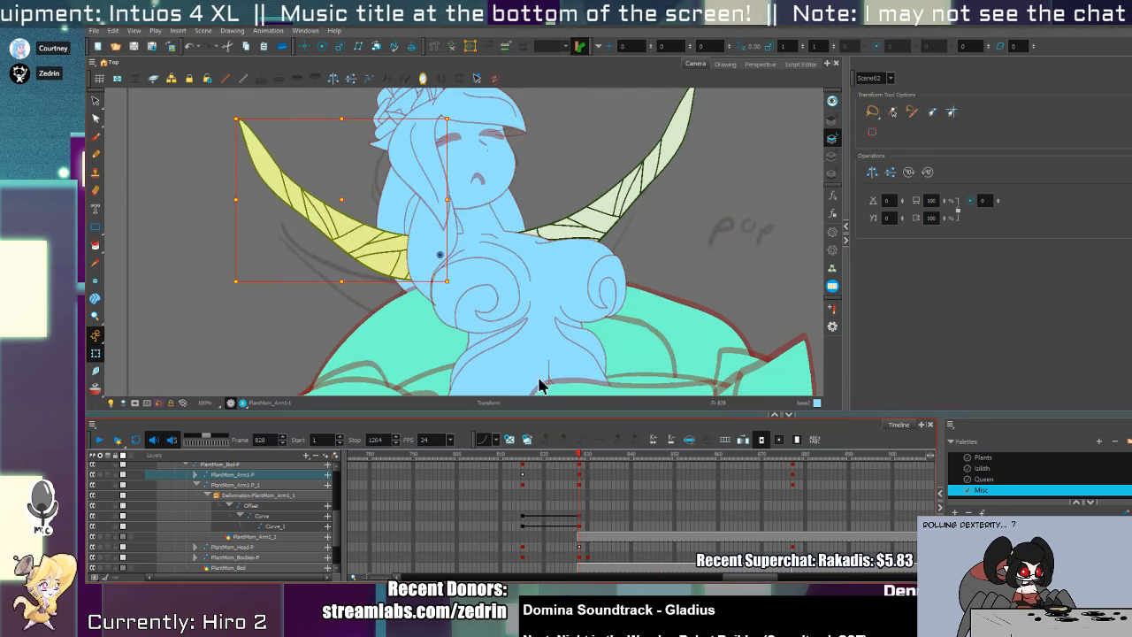
click(493, 330)
key(alt+s)
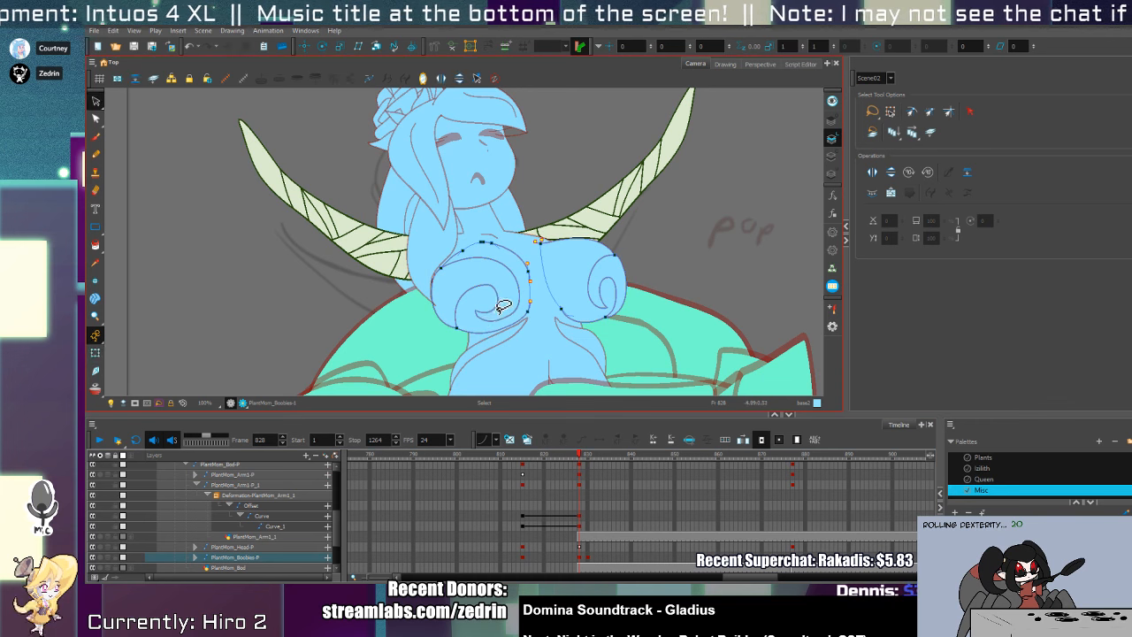
click(197, 558)
scroll(328, 526, down, 3)
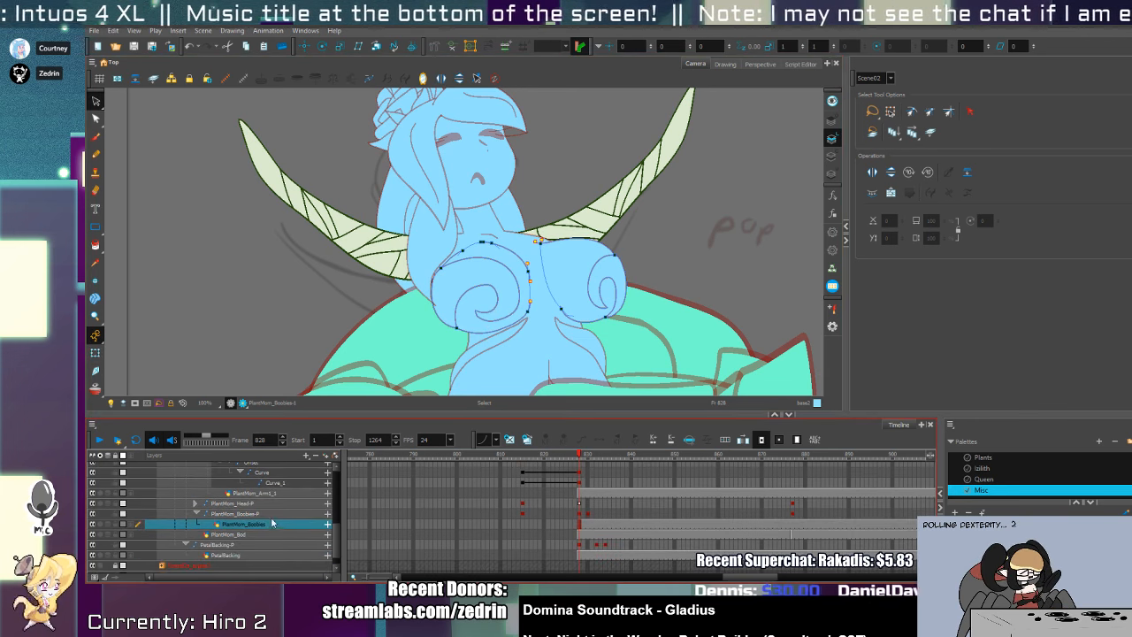
click(332, 456)
click(254, 524)
key(shift+t)
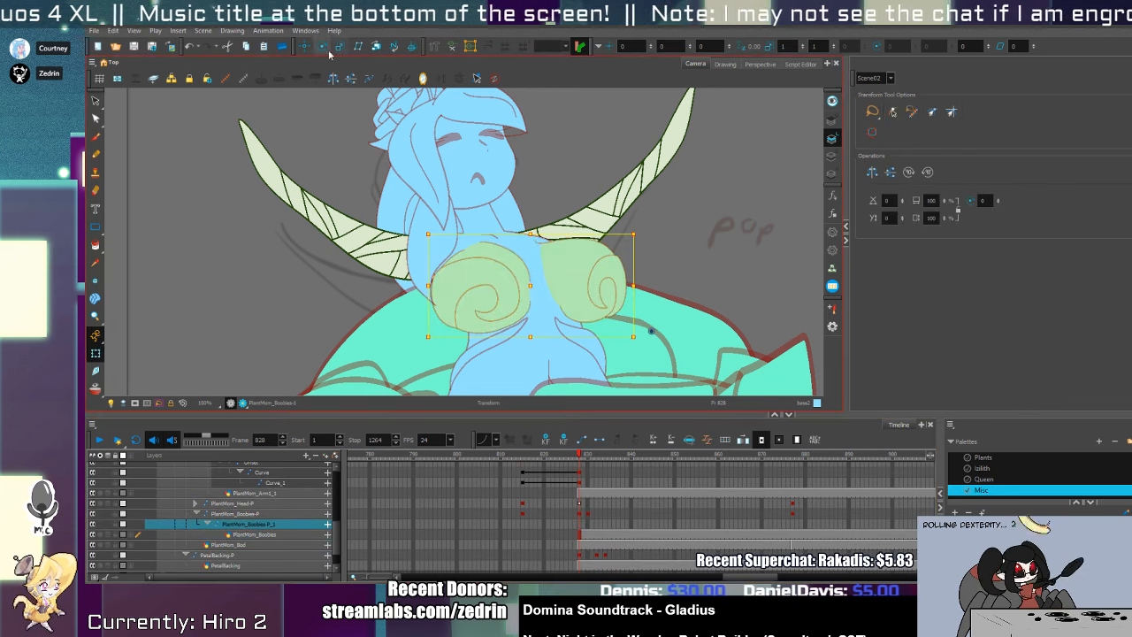
- Place the new chest peg's pivot on the upper part of the left chest piece
click(323, 46)
drag(667, 338, 502, 262)
key(ctrl+z)
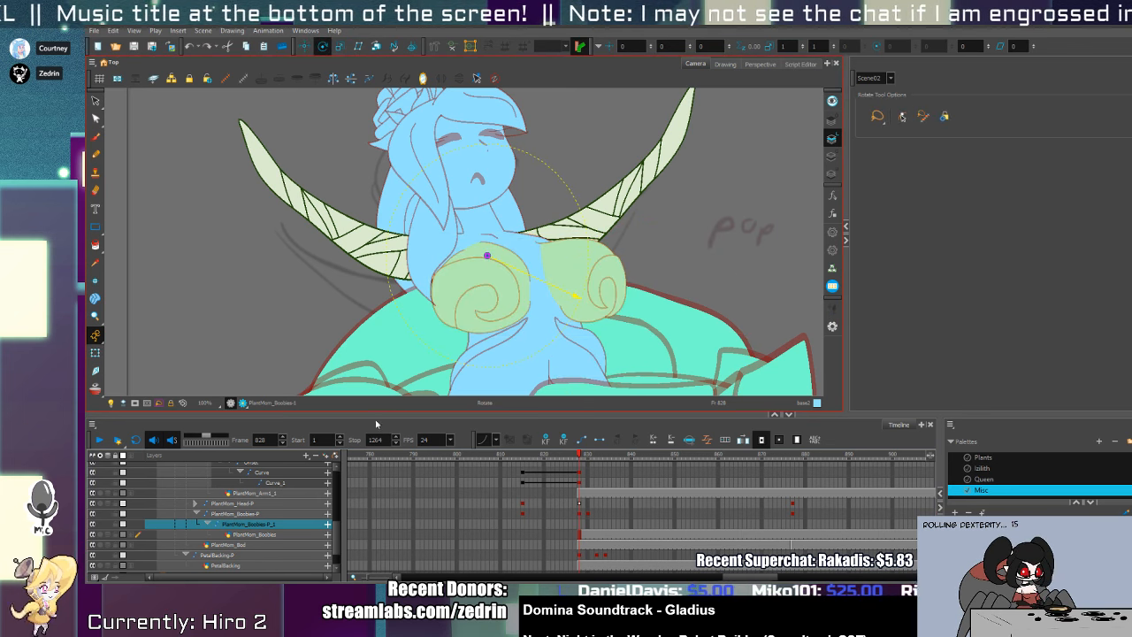
- Cut the right chest piece out of the chest drawing and paste it into a new drawing layer named PlantmomBoob2
click(253, 534)
key(alt+s)
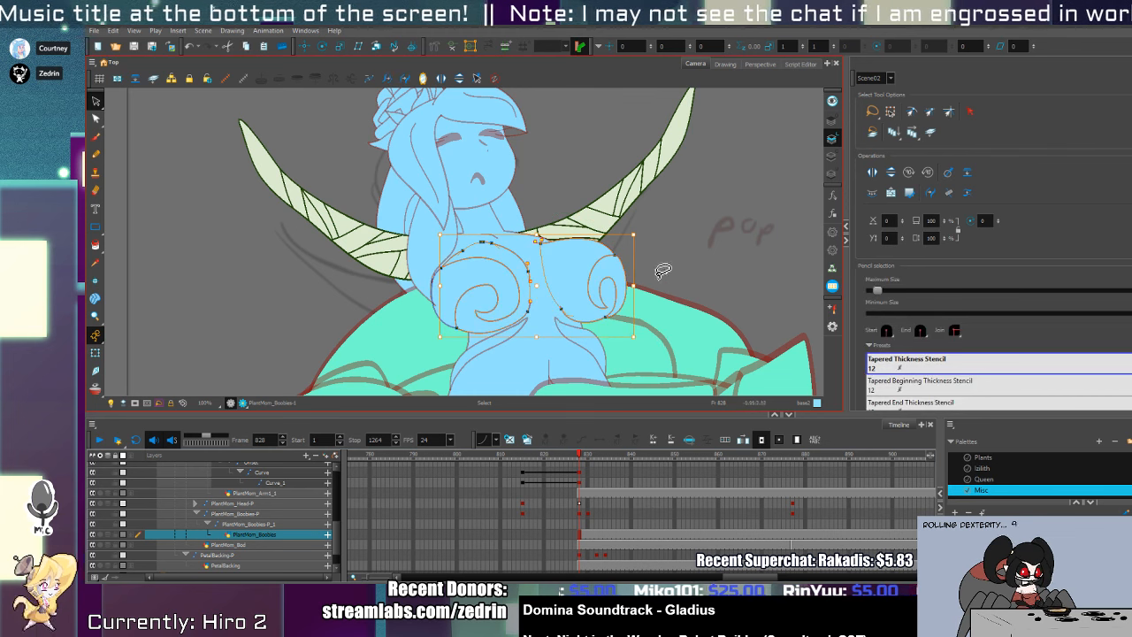
key(Delete)
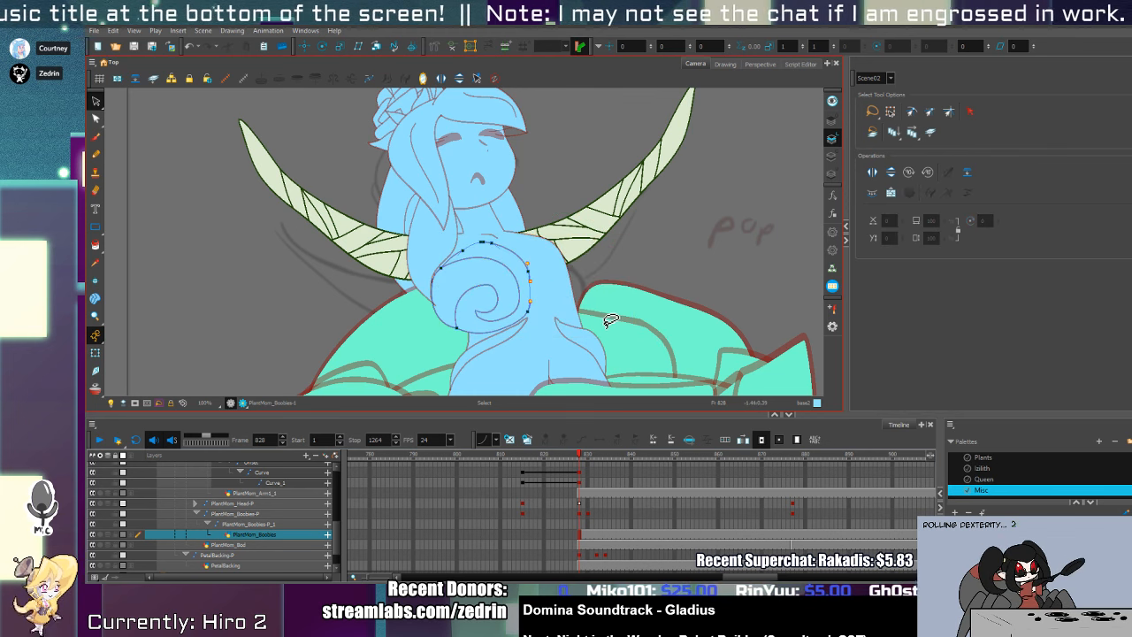
click(248, 524)
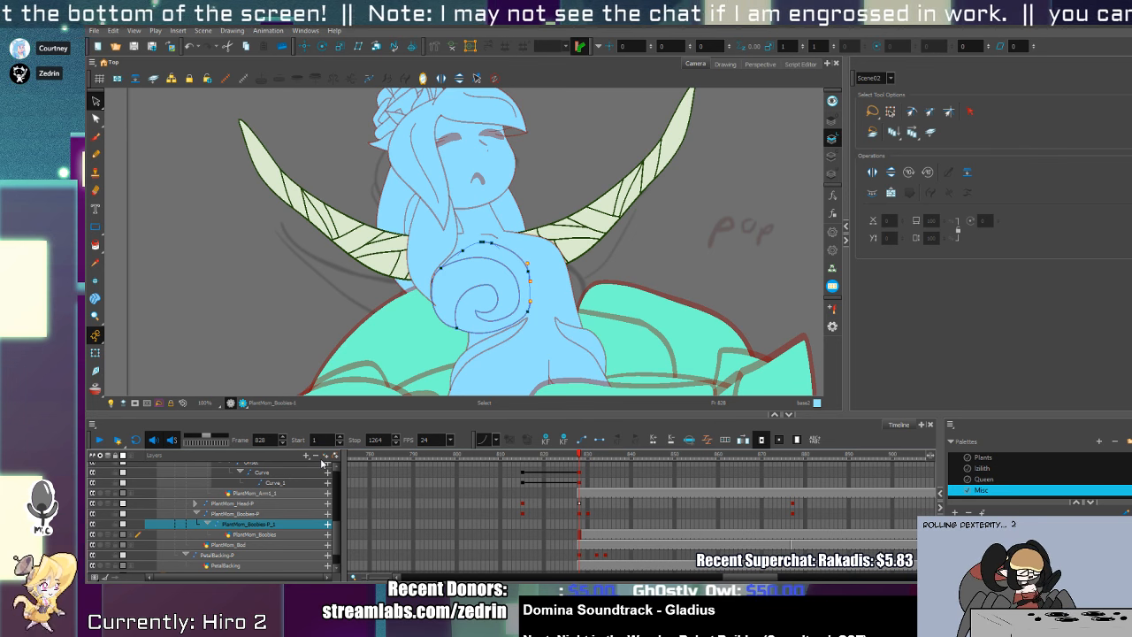
key(Return)
key(ctrl+v)
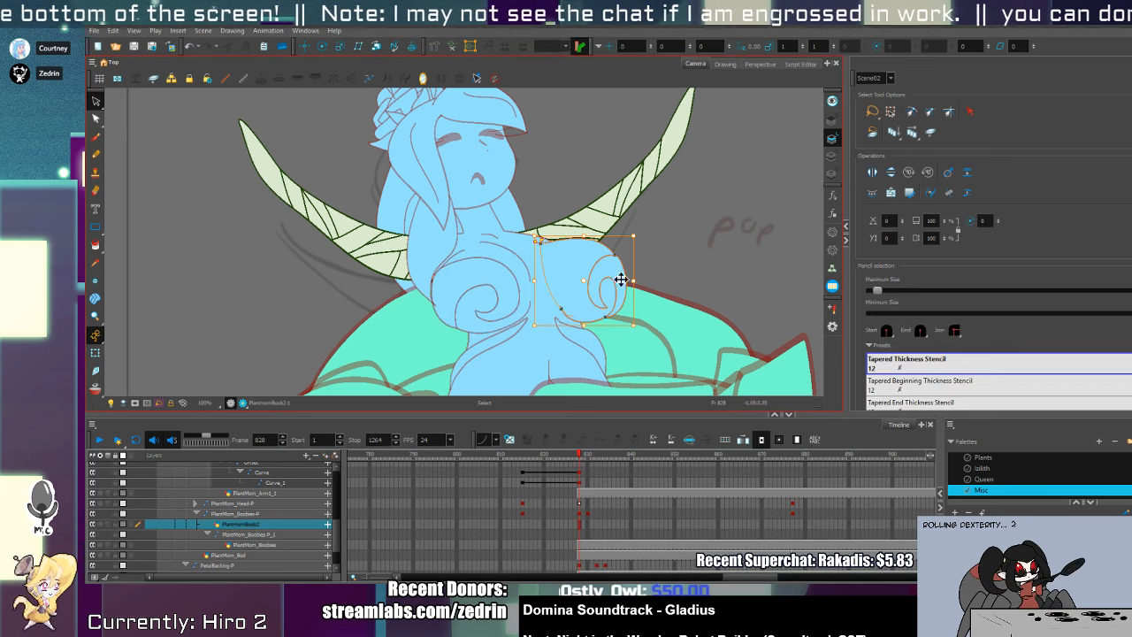
- Add a parent peg to the PlantmomBoob2 layer and place its pivot inside the right chest piece
click(335, 455)
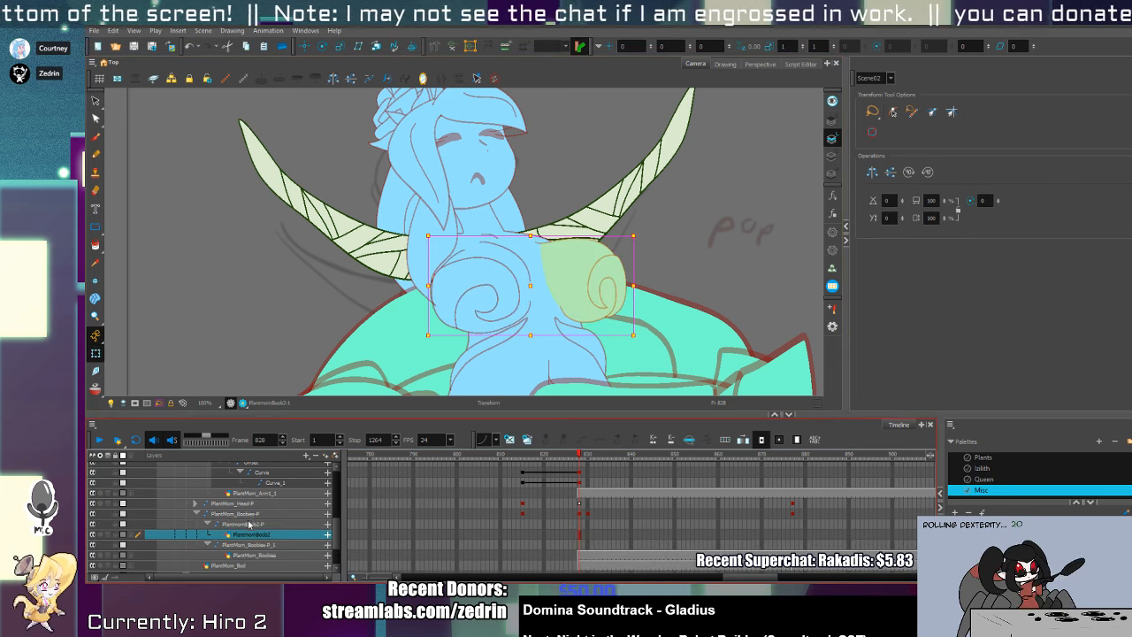
click(250, 525)
click(324, 49)
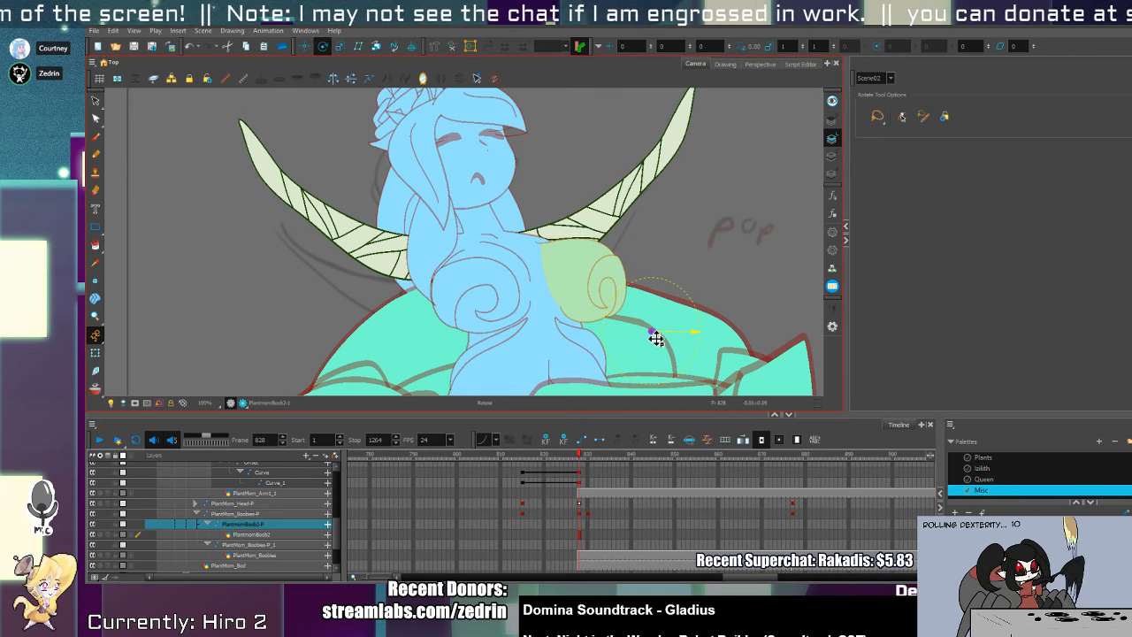
key(shift+t)
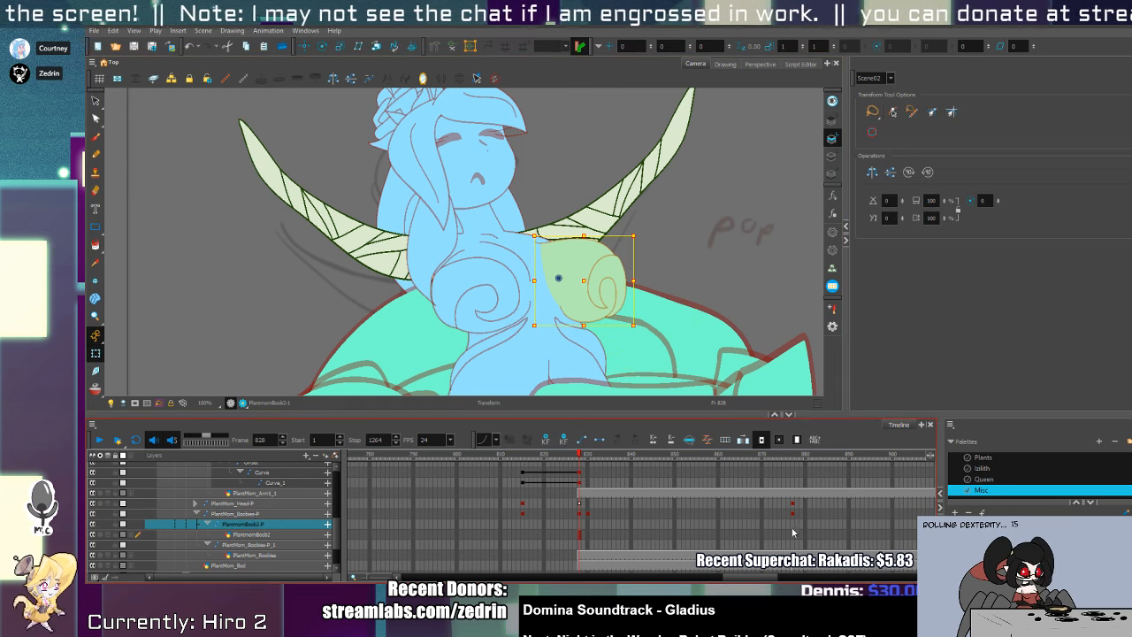
- Extend the PlantmomBoob2 drawing's exposure to match the end of the other body drawings
drag(737, 577, 767, 576)
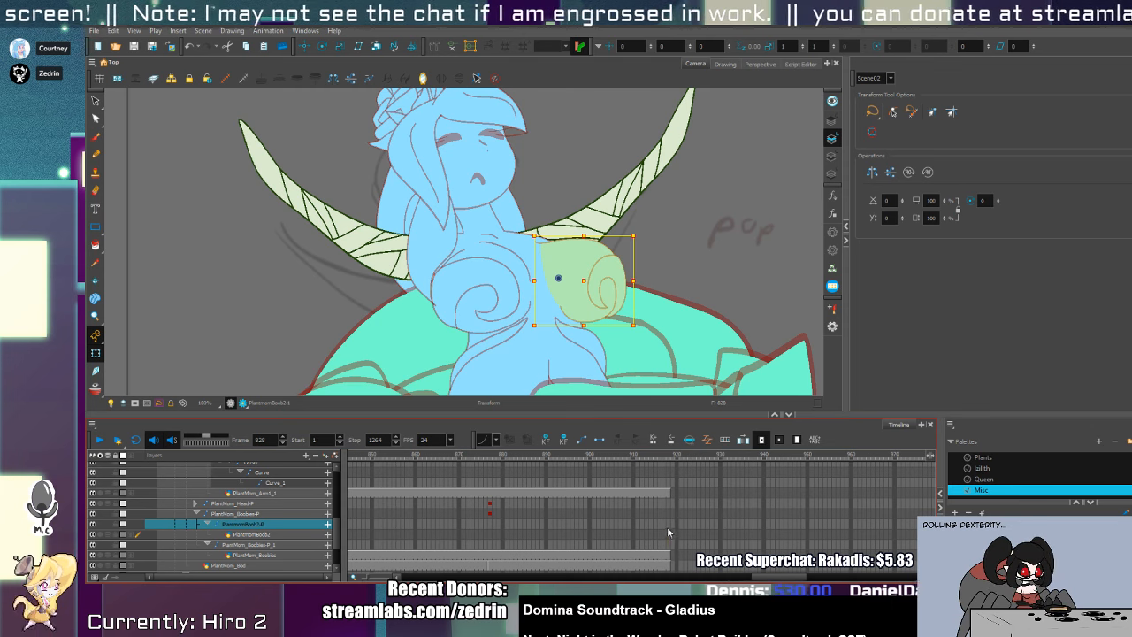
click(668, 525)
click(666, 535)
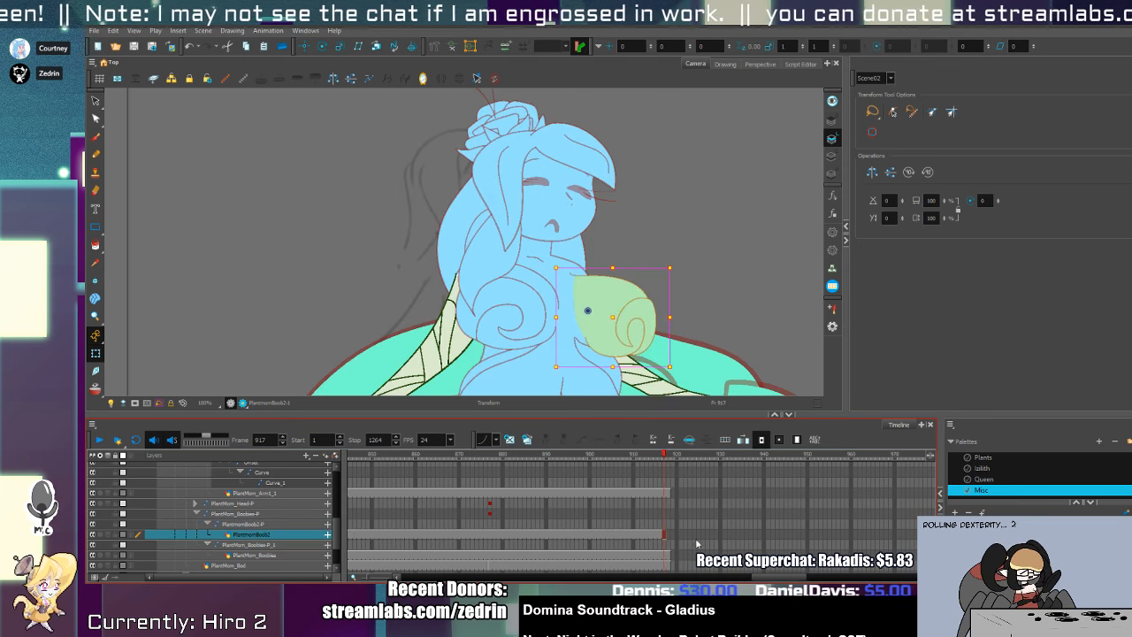
click(669, 535)
key(F5)
- Remove the shared chest peg's keyframe at frame 830 and select the right chest piece at frame 828
drag(792, 577, 759, 577)
click(619, 514)
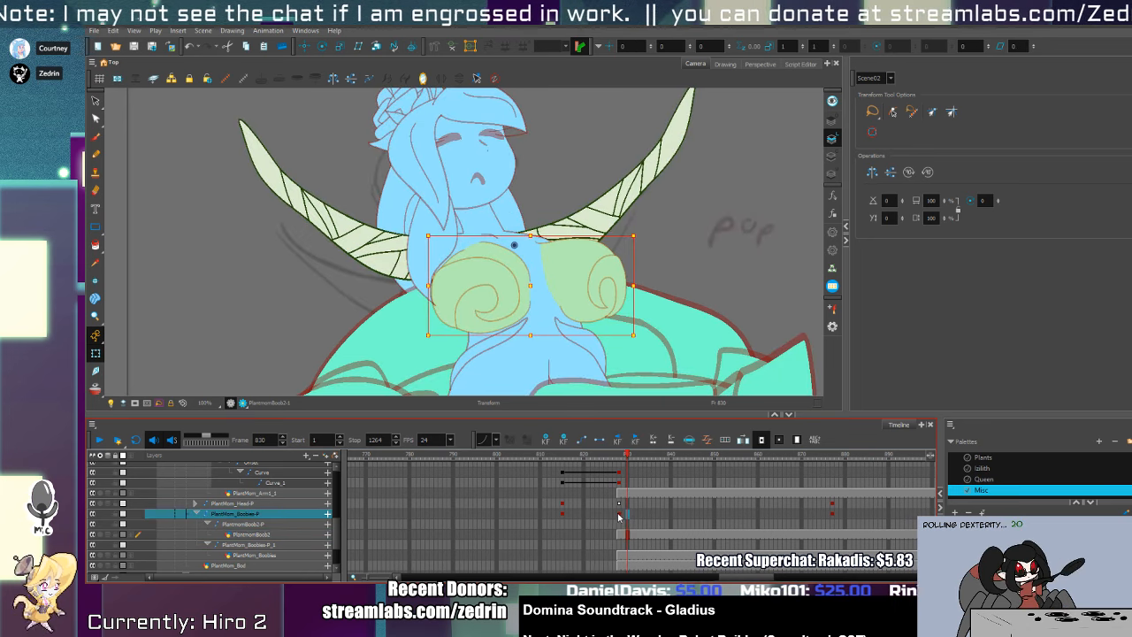
click(553, 310)
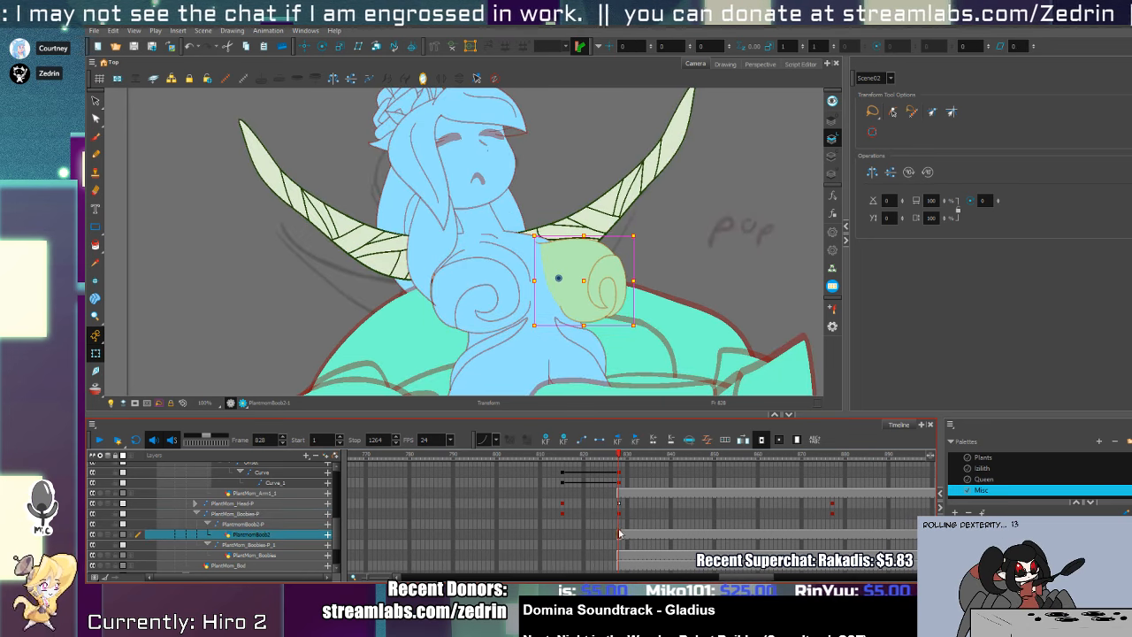
- At frame 828, rotate the right chest piece about 7.9 degrees counterclockwise, tilt the left piece clockwise and nudge it slightly upward
drag(551, 327, 610, 297)
click(499, 310)
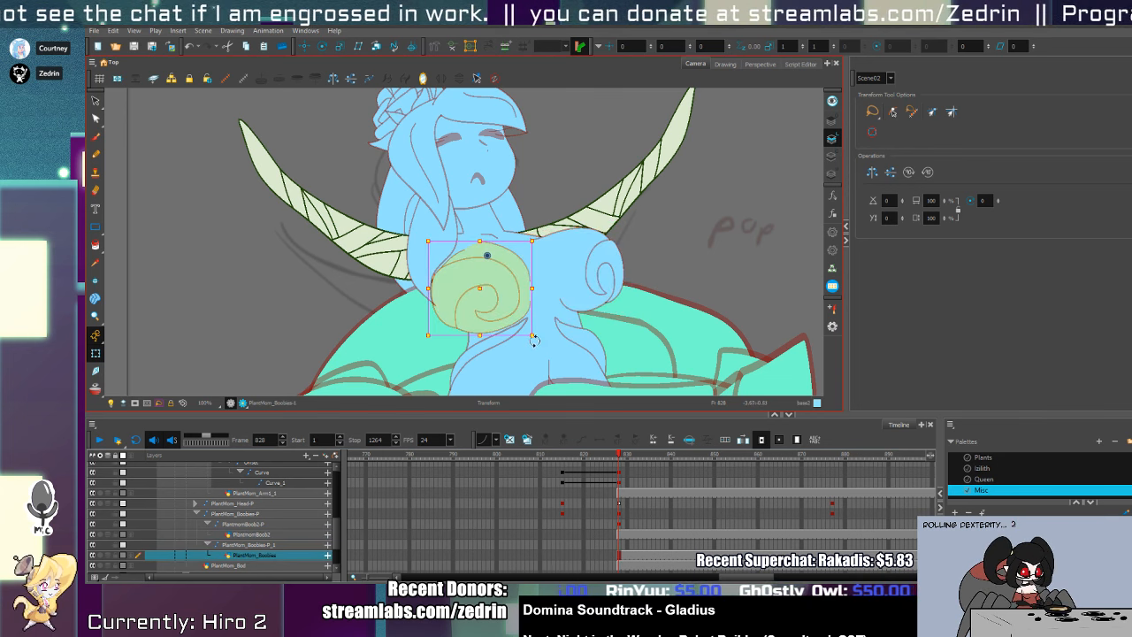
drag(531, 340, 519, 344)
drag(467, 300, 465, 294)
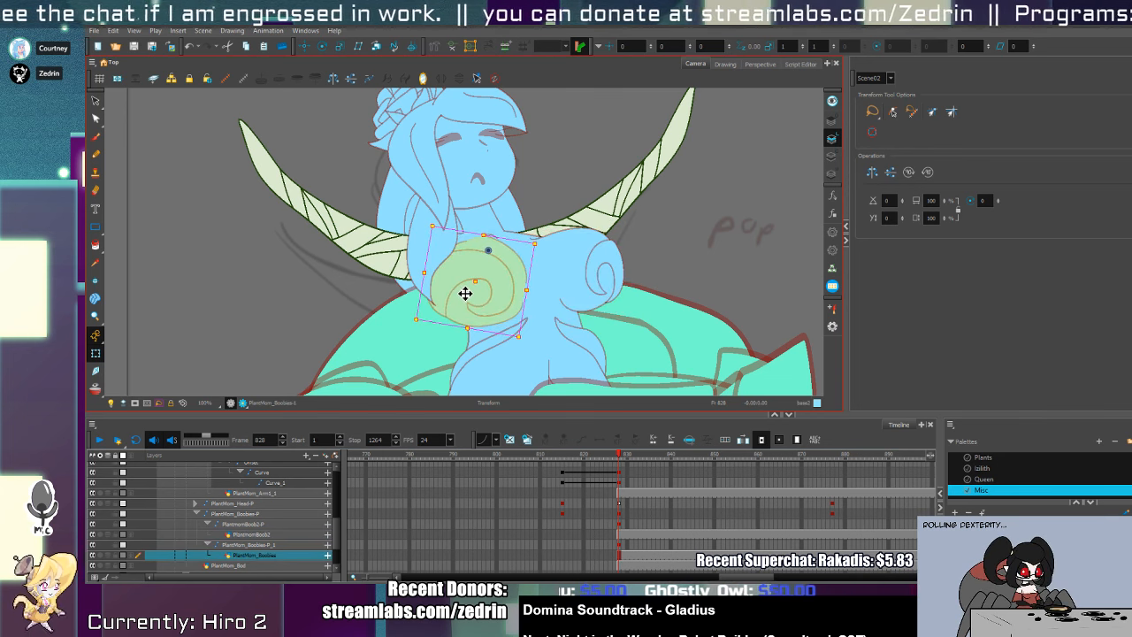
click(465, 294)
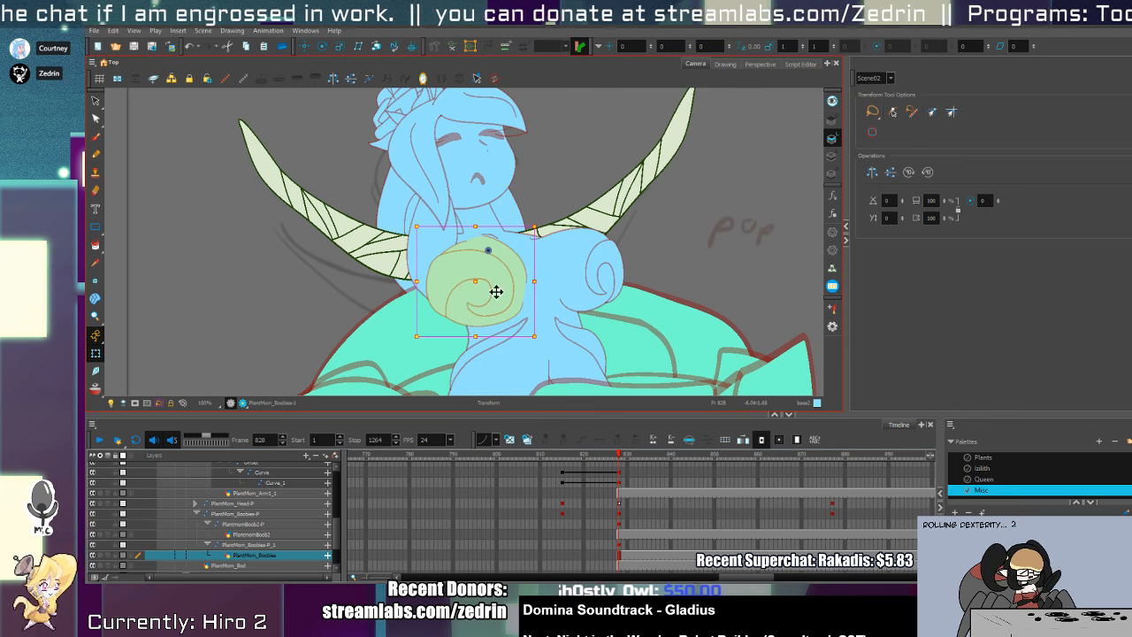
- Adjust the contour points along the top of the left chest piece's outline to smooth the curve
key(alt+q)
scroll(450, 245, up, 4)
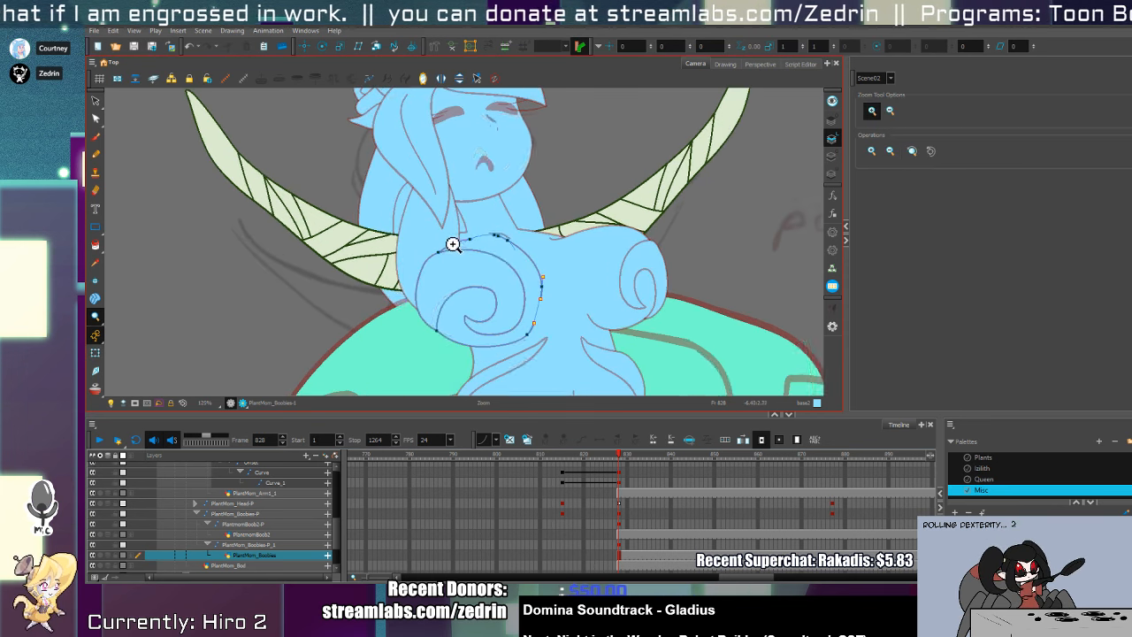
key(shift+t)
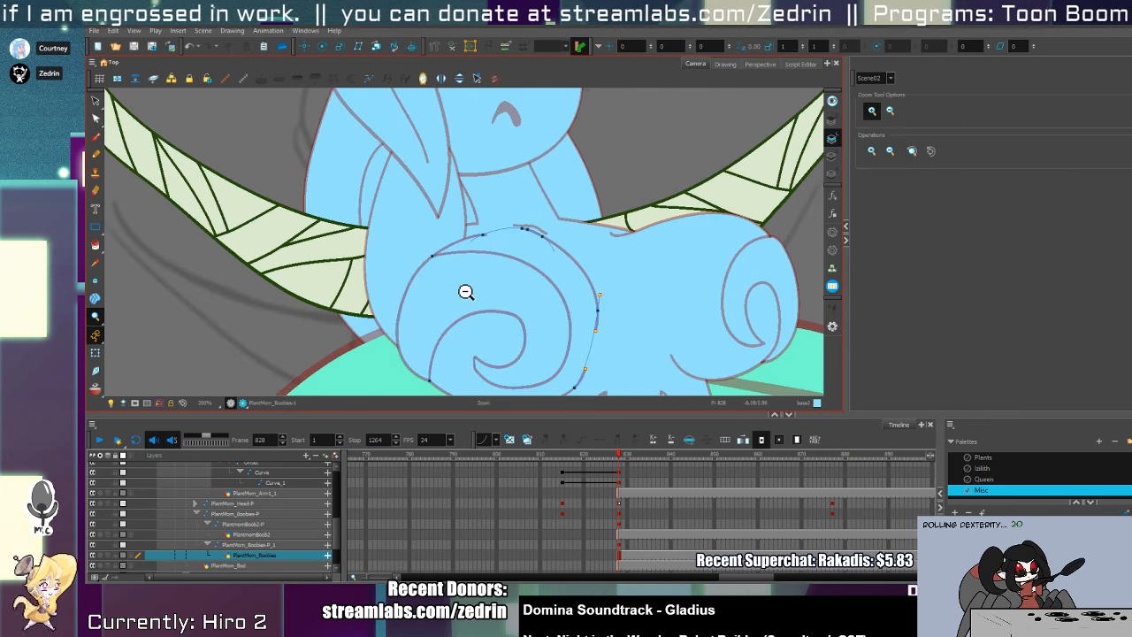
scroll(468, 291, down, 1)
click(512, 330)
key(alt+q)
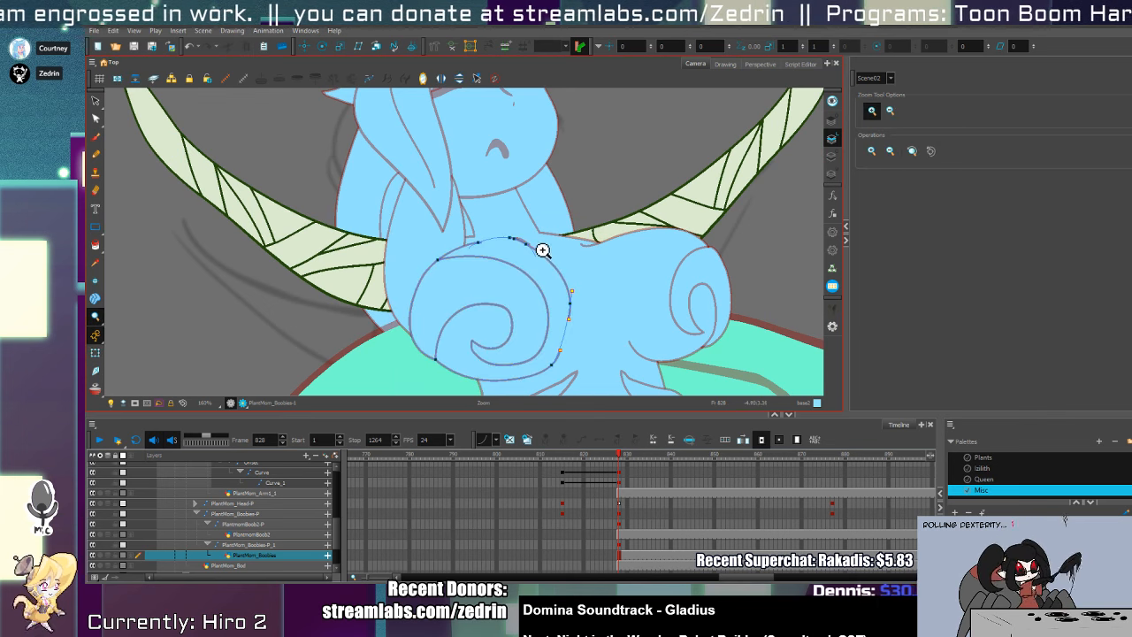
scroll(536, 245, up, 1)
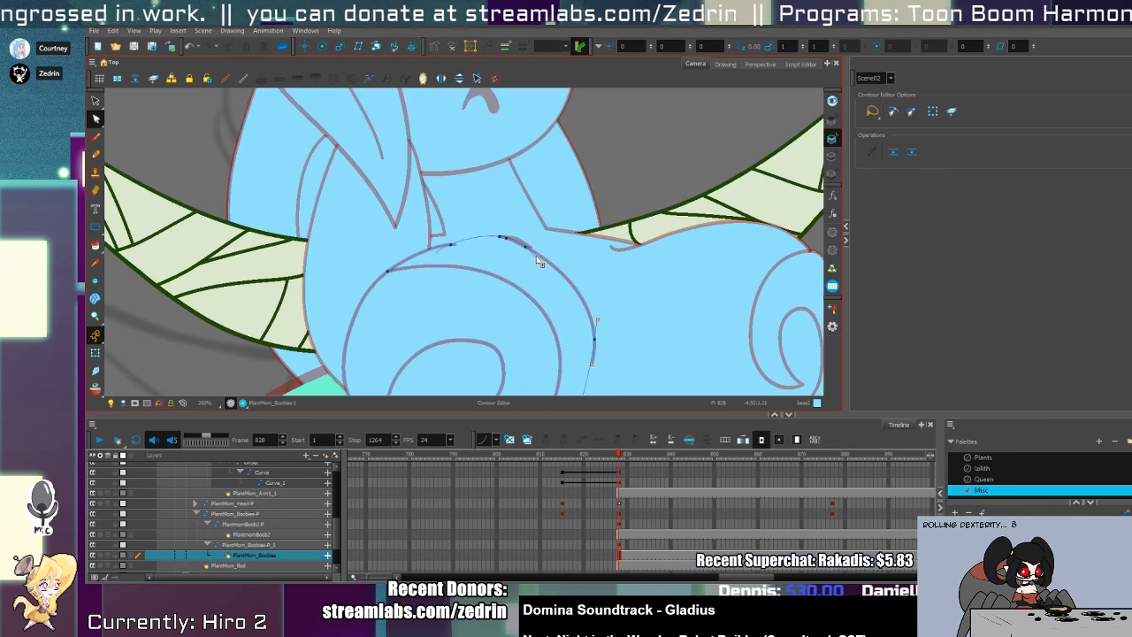
key(alt+s)
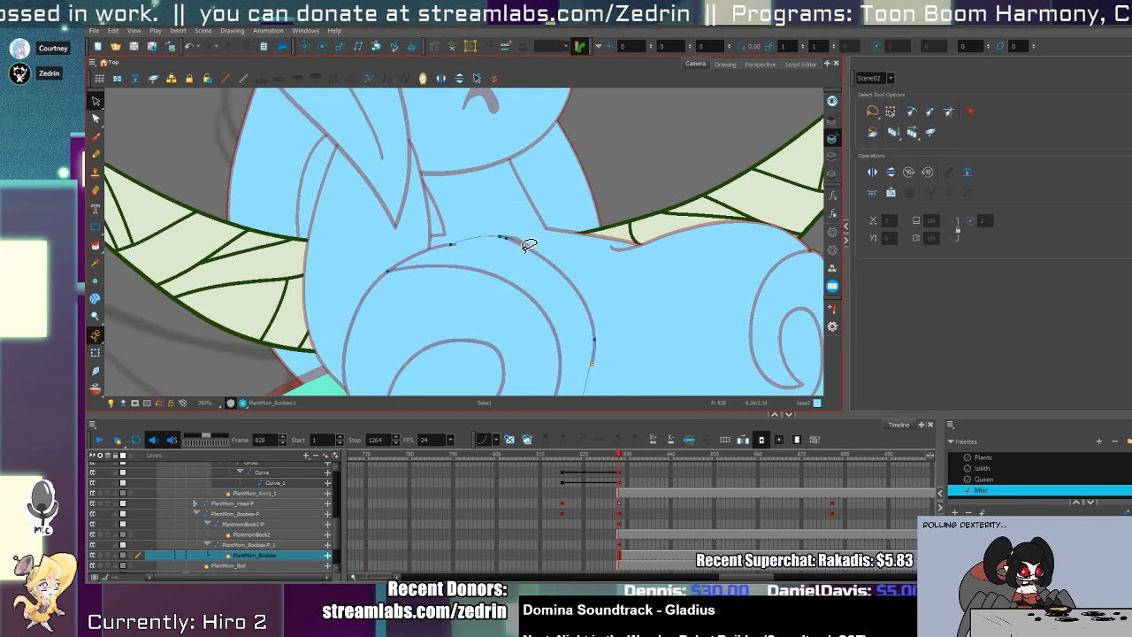
key(alt+q)
scroll(500, 240, up, 2)
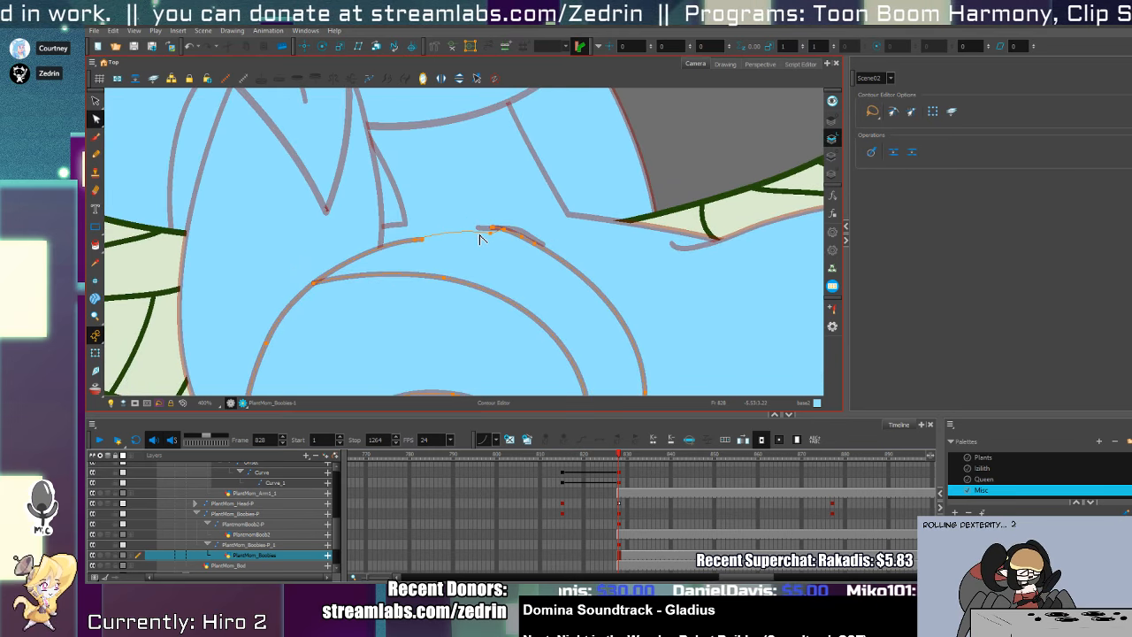
- Reshape the inner lower edge of the left chest piece's outline by adjusting the contour points around the line gap
scroll(496, 244, down, 2)
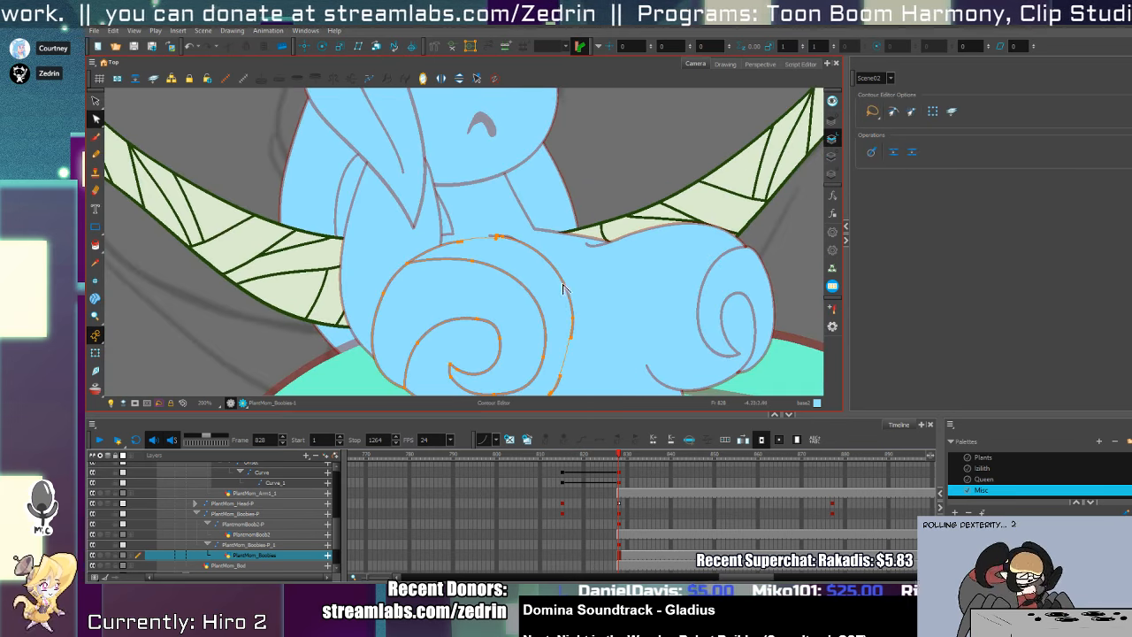
scroll(560, 297, down, 3)
scroll(543, 324, up, 4)
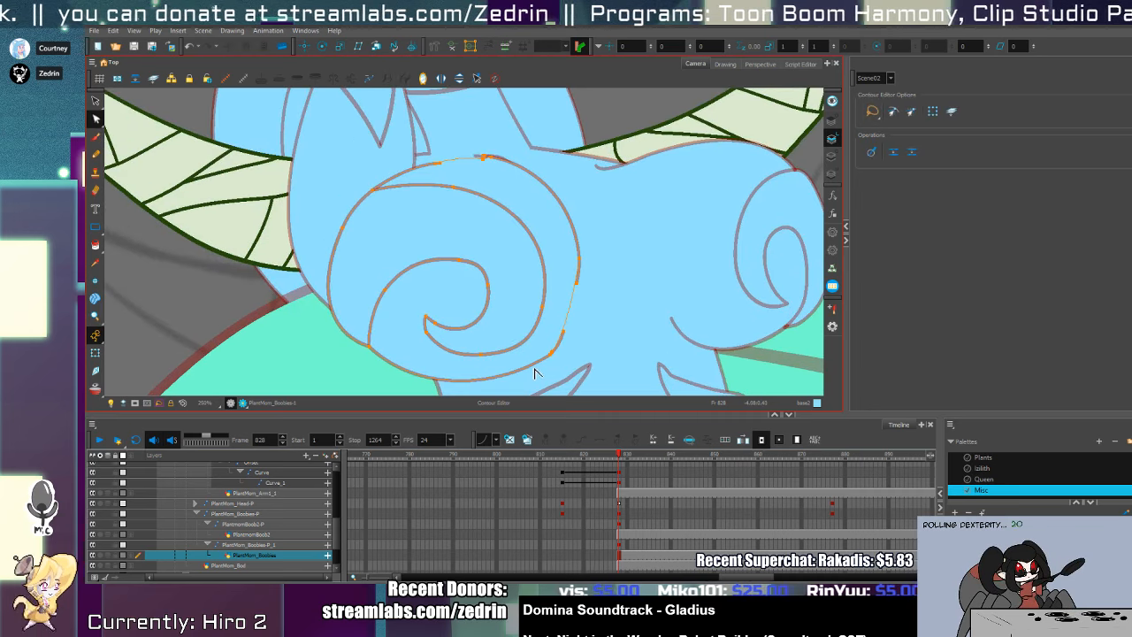
scroll(554, 362, up, 4)
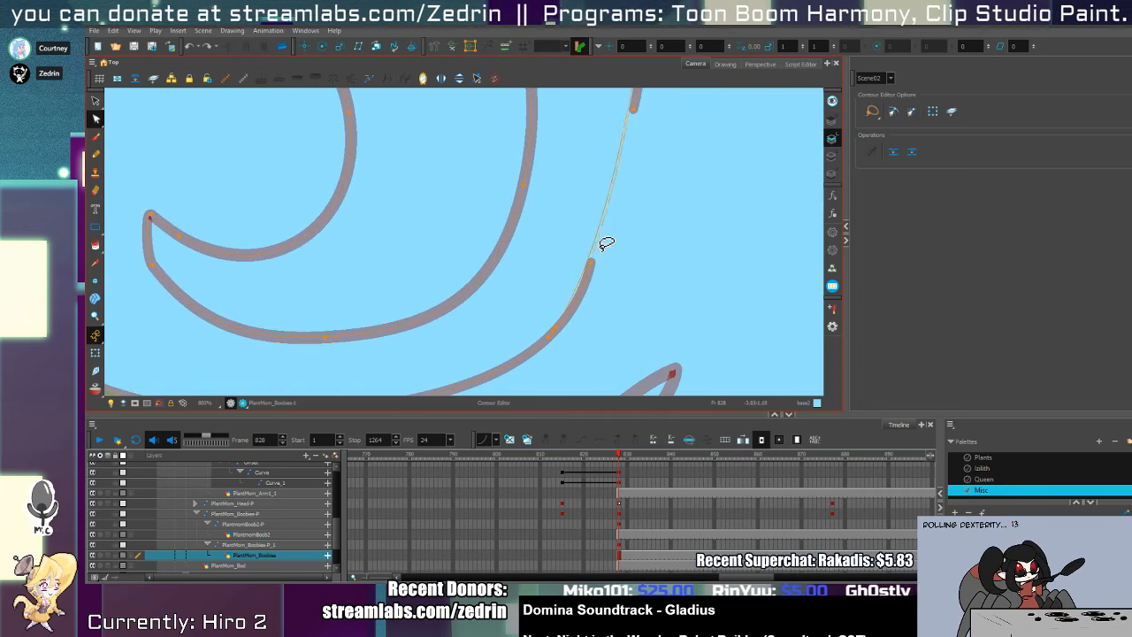
scroll(563, 339, down, 4)
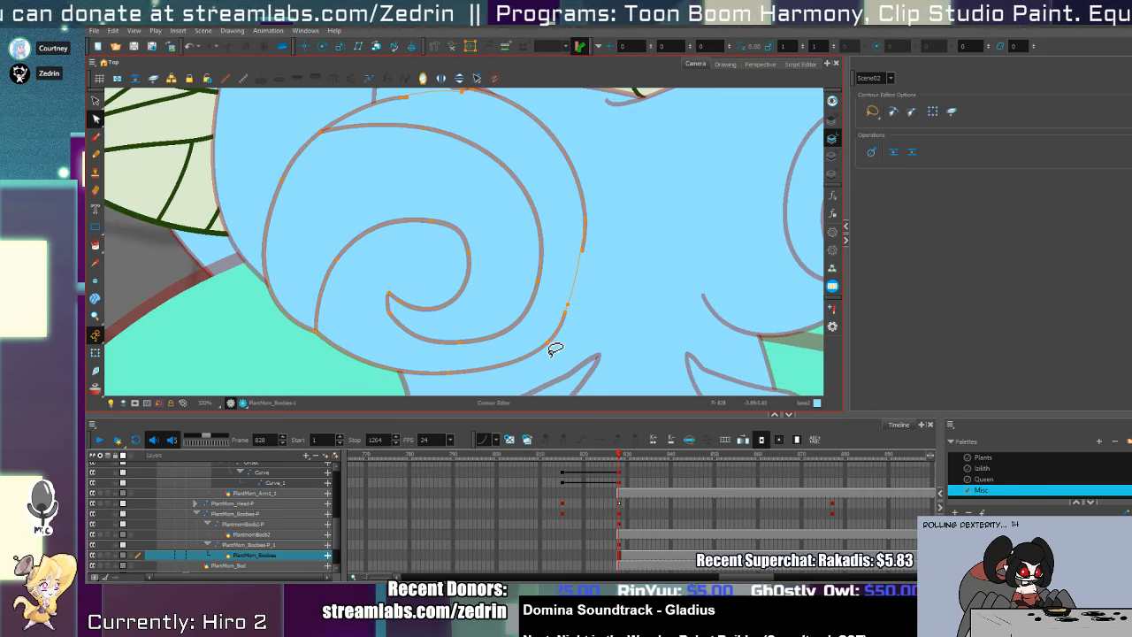
key(alt+z)
scroll(519, 356, down, 4)
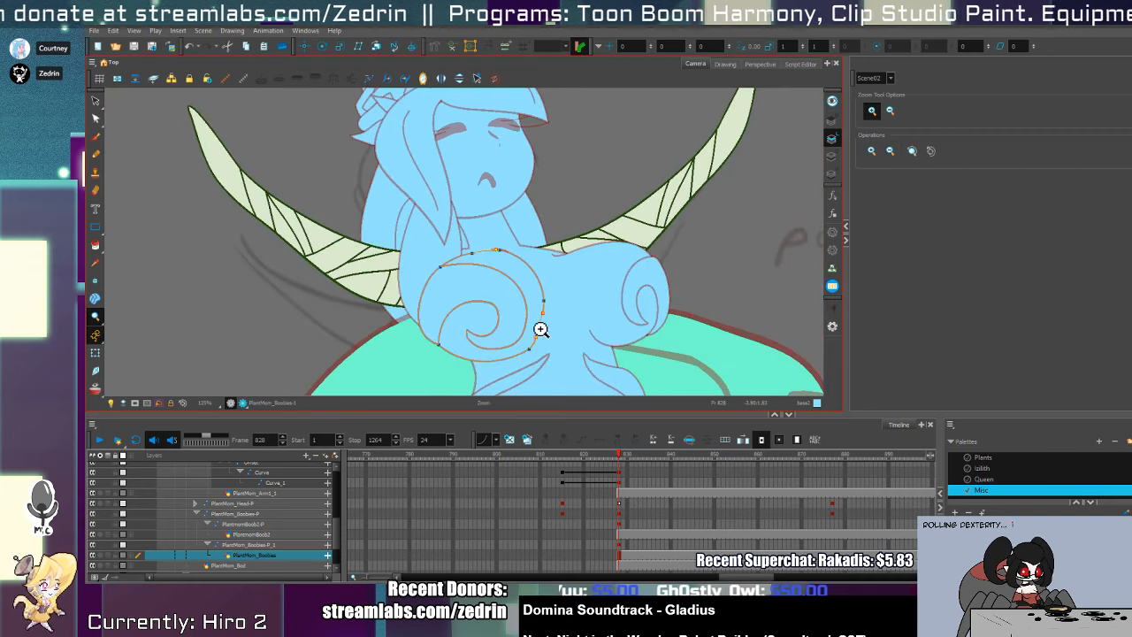
- Add keyframes for both separate chest pieces at frame 830, and select the right piece's peg keyframe at frame 828
mouse_move(541, 340)
mouse_down()
mouse_move(460, 352)
mouse_move(469, 355)
mouse_up()
key(shift+t)
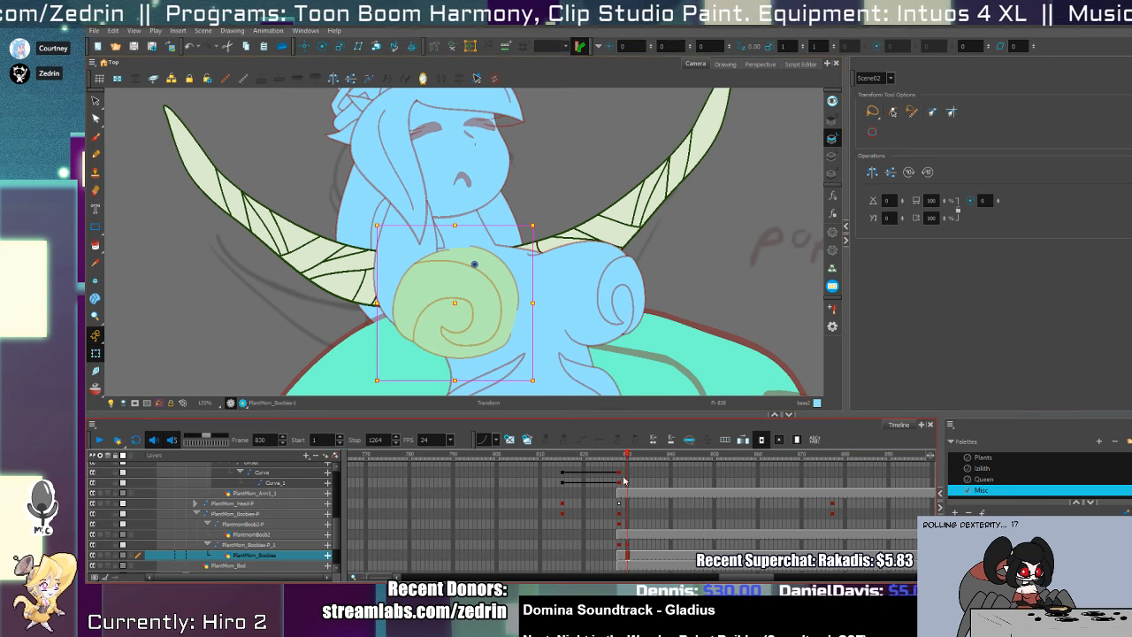
click(610, 345)
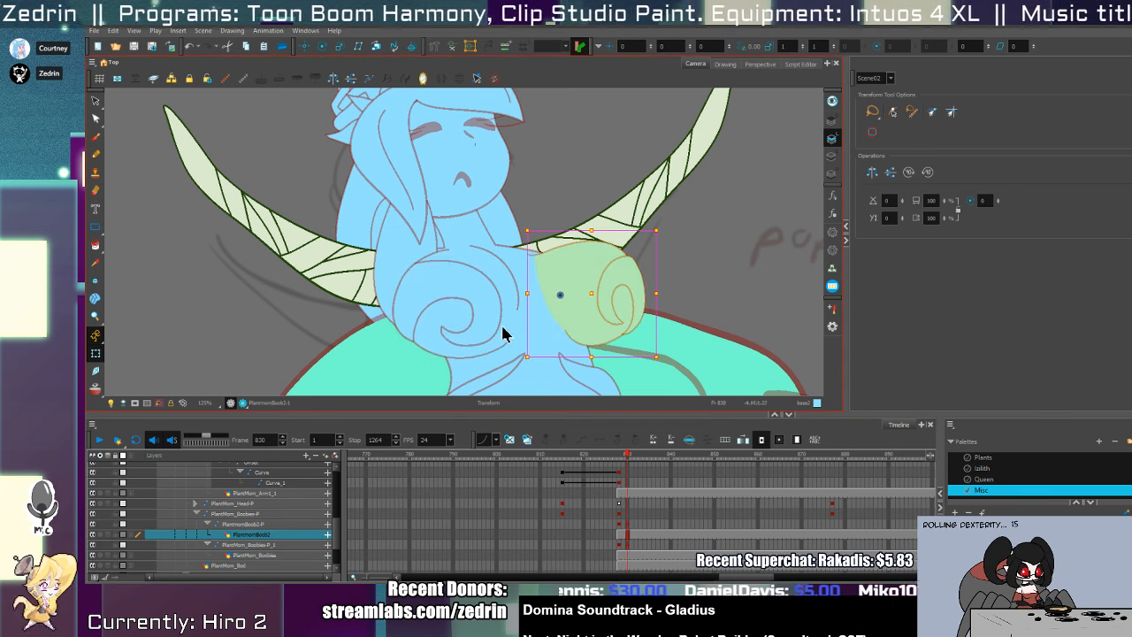
click(620, 524)
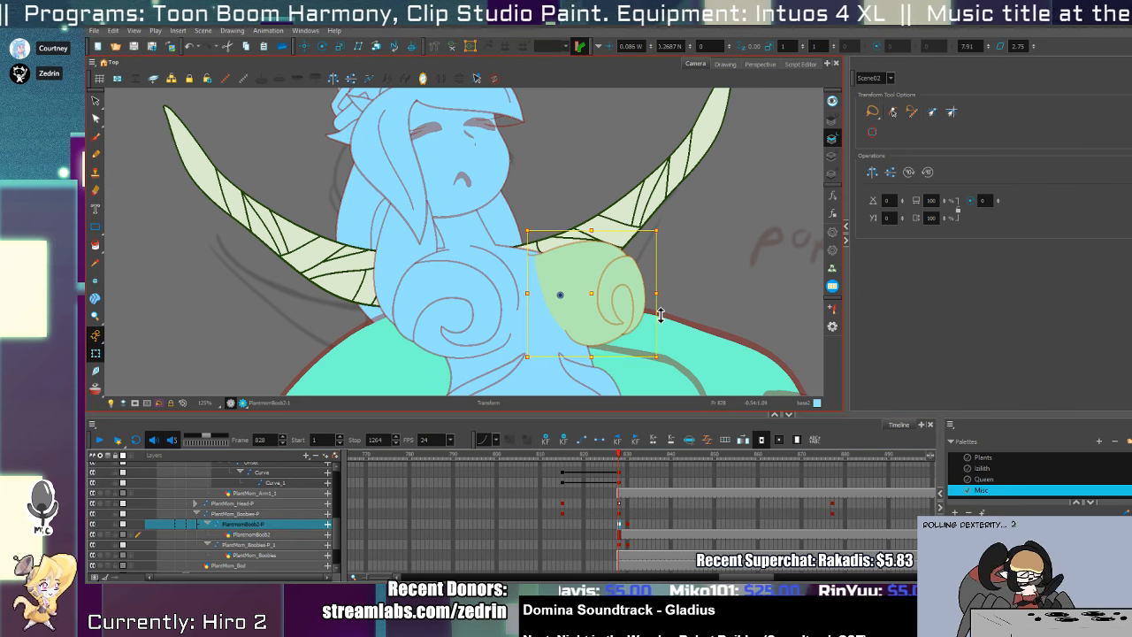
- At frame 828, skew the outer side of the right chest piece slightly downward and select the left chest piece
drag(660, 315, 660, 322)
click(417, 328)
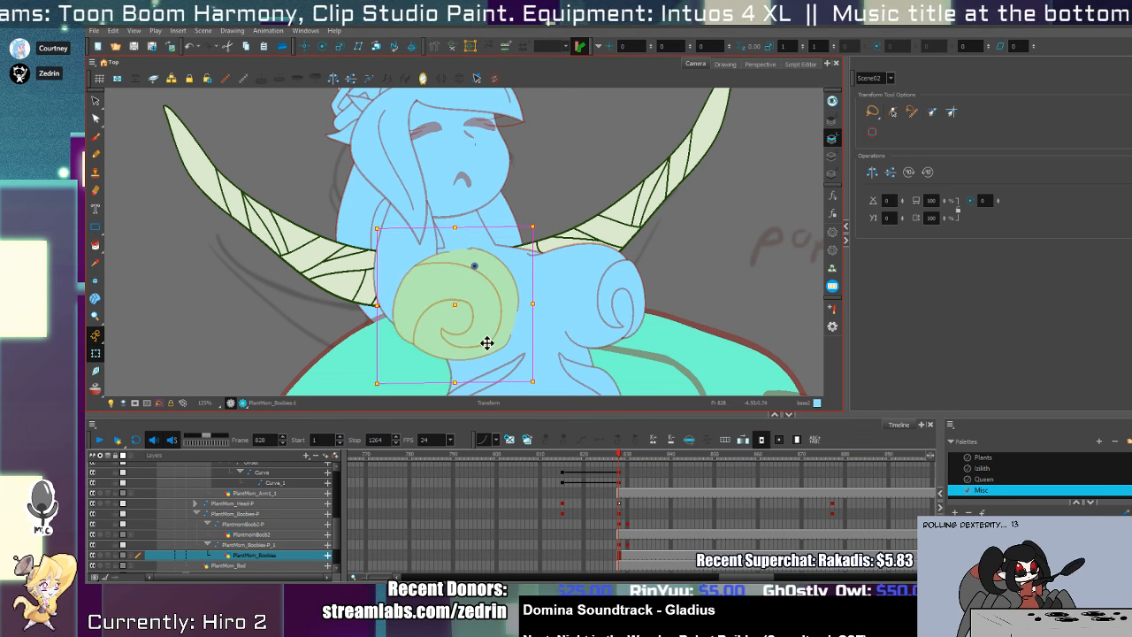
drag(487, 344, 492, 358)
- At frame 831, stretch the left chest piece taller, rotate it slightly clockwise and nudge it upward
key(period)
key(period)
key(period)
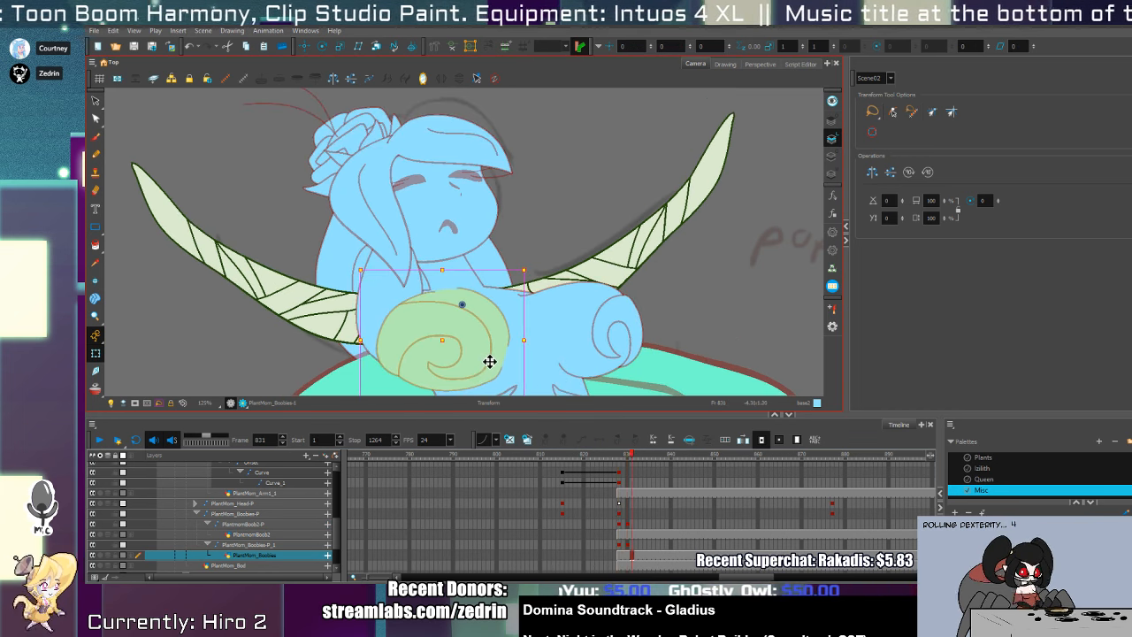
key(comma)
key(comma)
key(comma)
key(period)
key(period)
key(period)
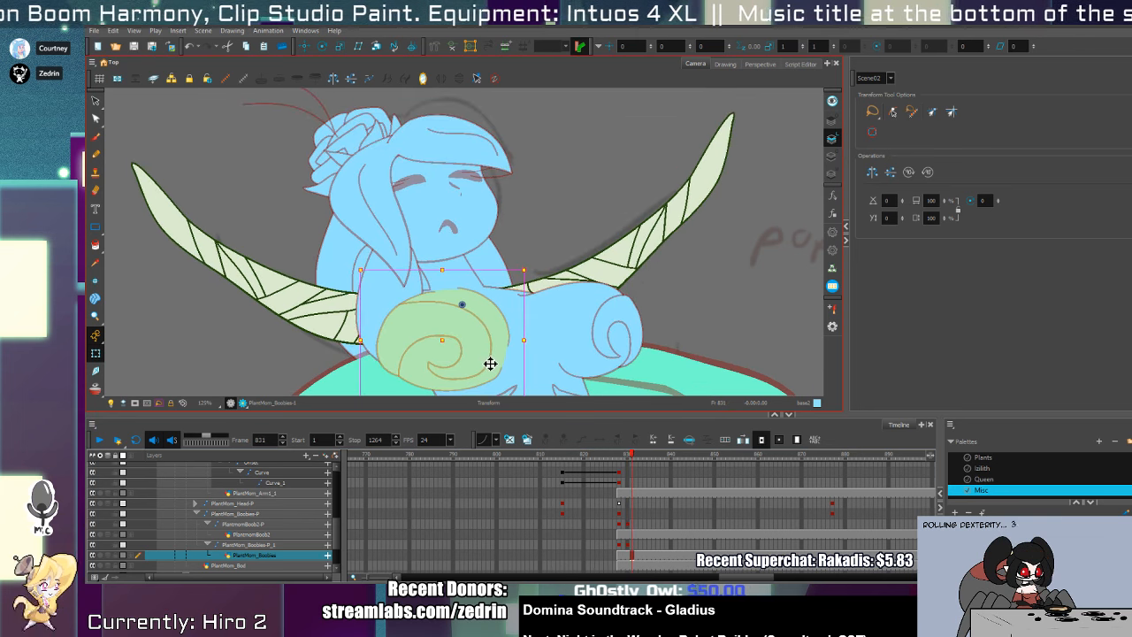
mouse_move(514, 331)
mouse_down()
mouse_move(546, 210)
mouse_move(566, 253)
mouse_up()
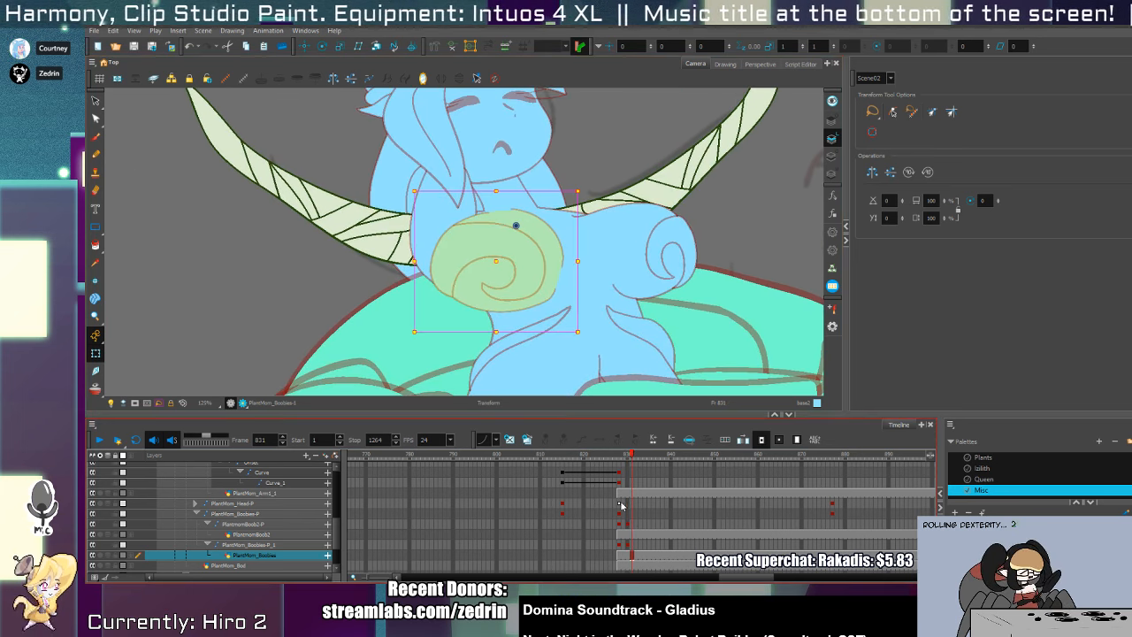
drag(500, 195, 501, 184)
drag(587, 185, 587, 194)
drag(530, 283, 529, 278)
- At frame 831, rotate the right chest piece counterclockwise to about 26 degrees, reshape it slightly and move it upward
click(672, 270)
drag(714, 316, 716, 261)
drag(634, 185, 622, 184)
drag(654, 243, 652, 228)
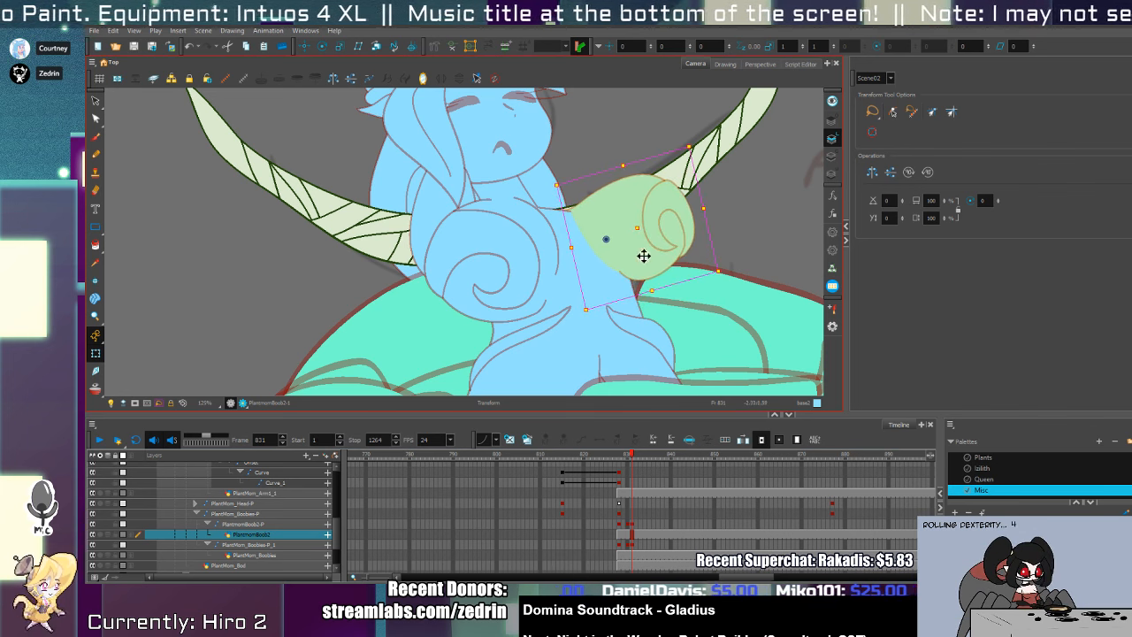
- Paste keyframes for both chest pieces' pegs at frame 838
key(period)
key(period)
key(period)
key(period)
key(period)
key(period)
key(period)
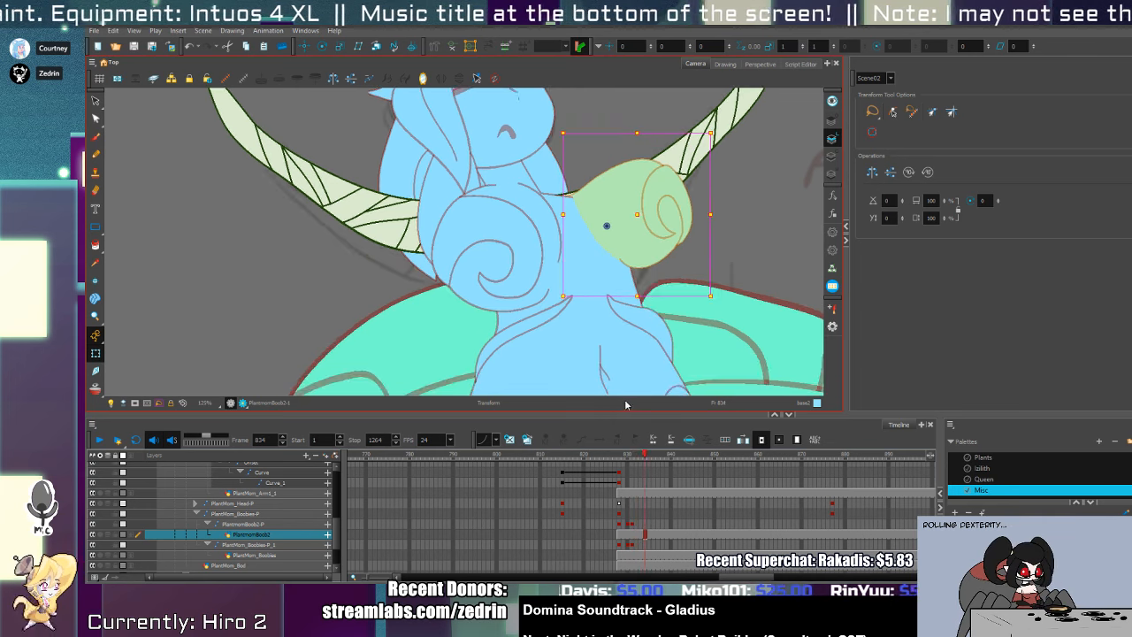
drag(665, 545, 664, 525)
key(ctrl+v)
- Flip back and forth through the frames around 831 to 833 to check the right chest piece's motion
click(640, 525)
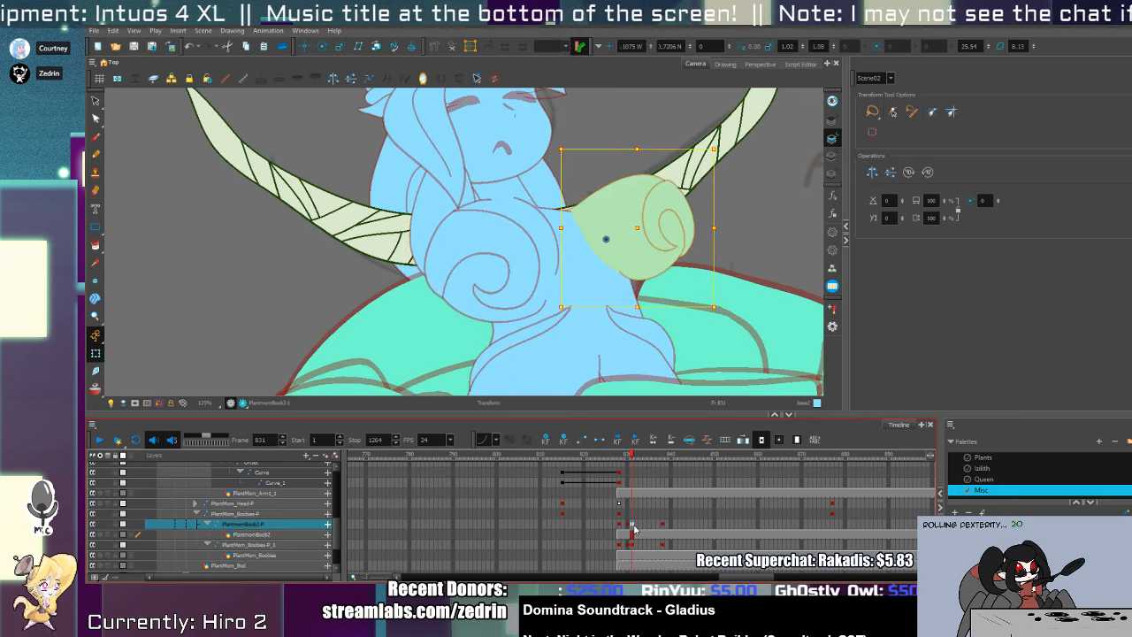
key(comma)
key(comma)
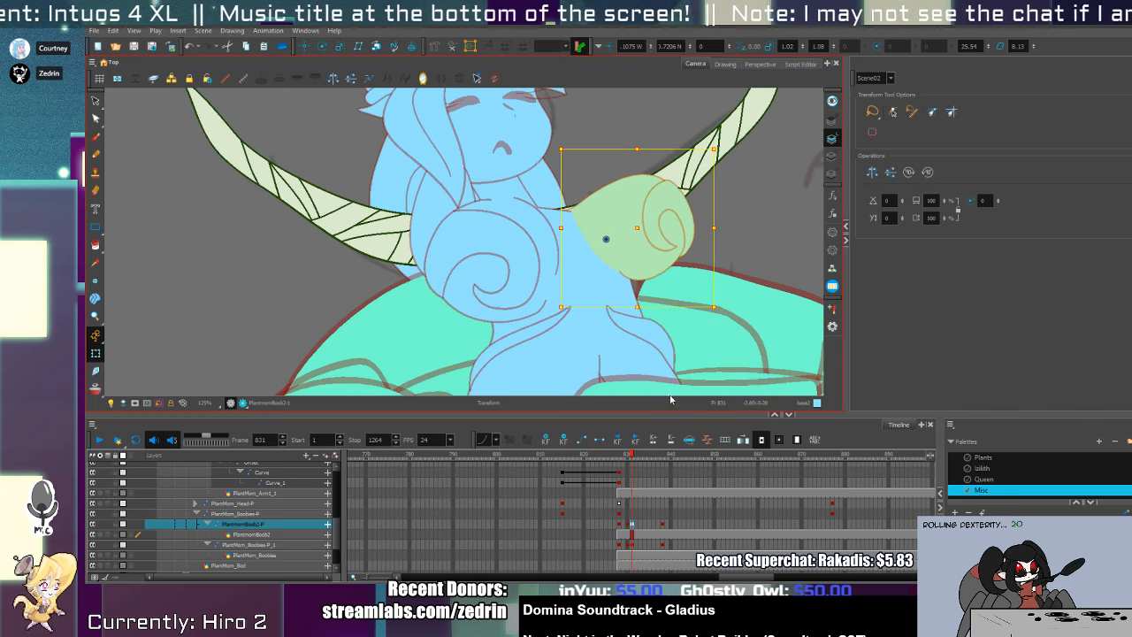
key(period)
key(period)
key(comma)
key(comma)
key(comma)
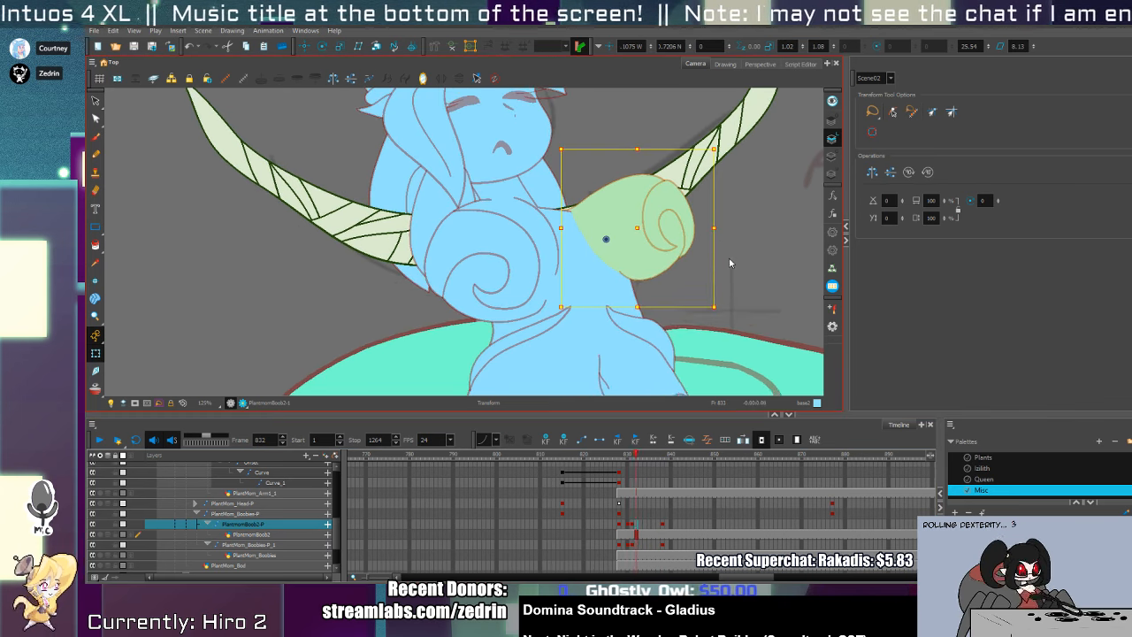
key(period)
key(period)
key(period)
- At frame 833, reset the right chest piece's peg and rotate it about 10 degrees clockwise
click(728, 262)
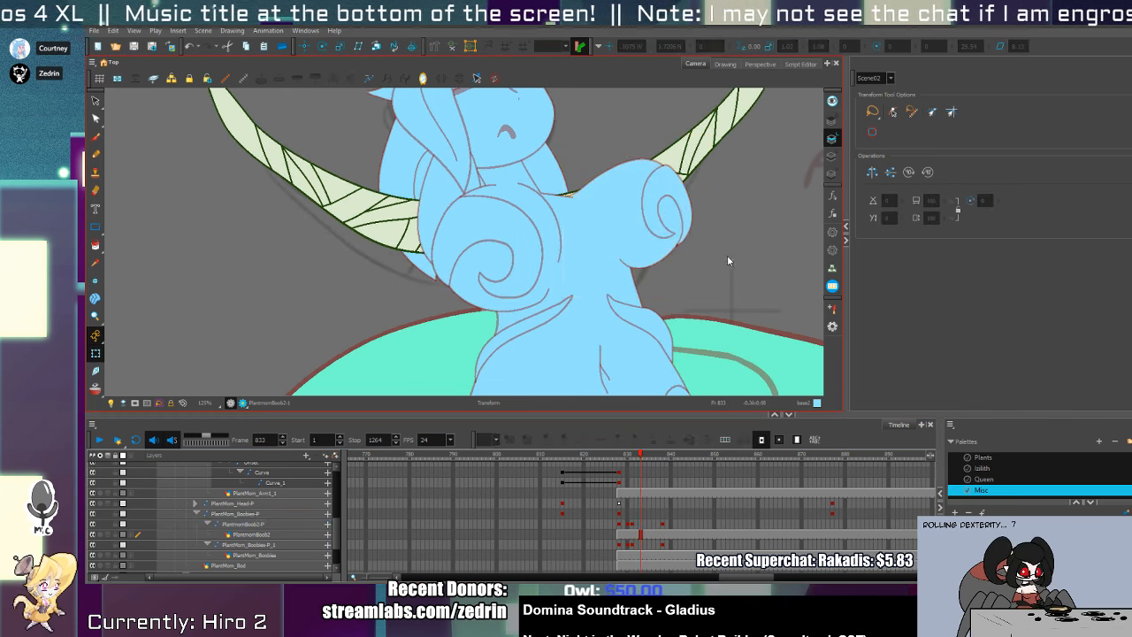
click(667, 251)
key(b)
key(r)
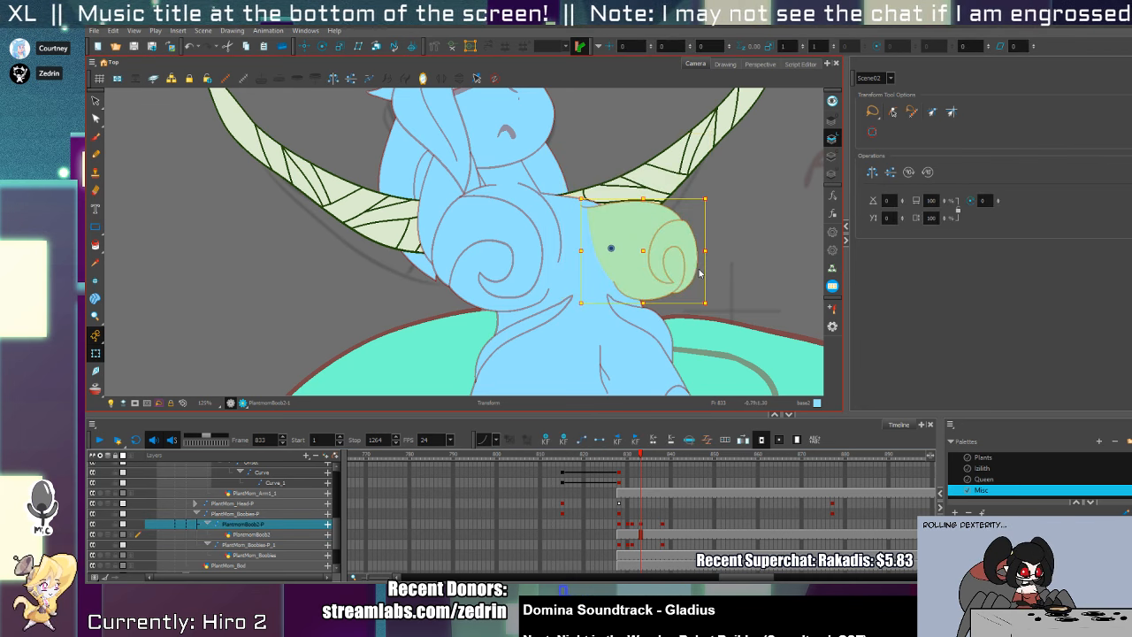
drag(711, 305, 676, 298)
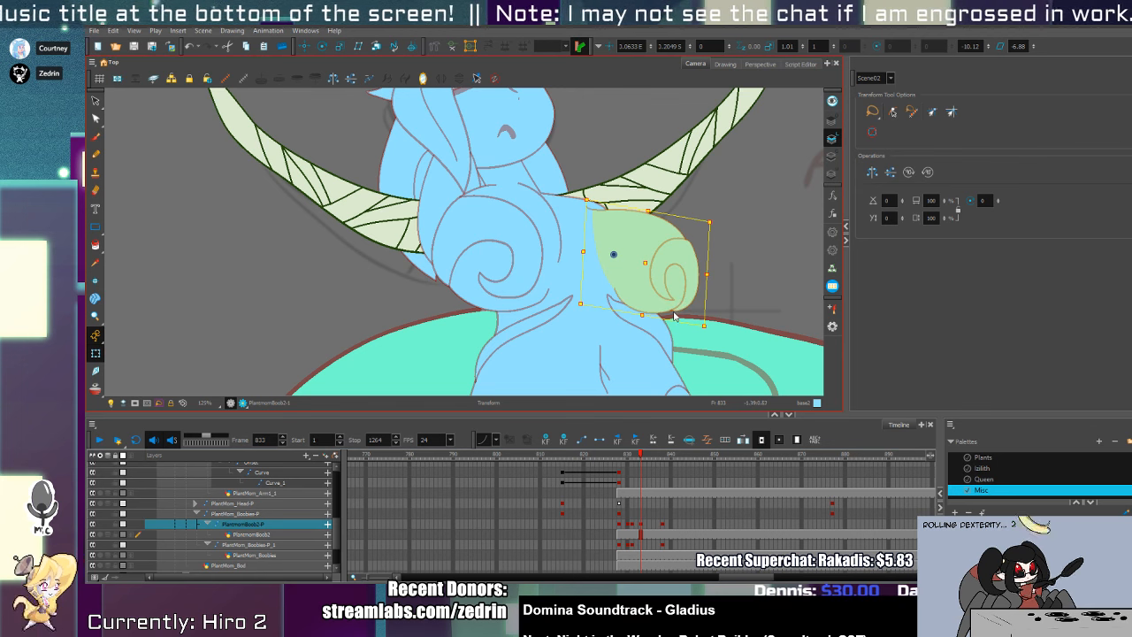
- At frame 835, reset the right chest piece's transform and tilt it slightly counterclockwise
key(period)
key(period)
key(r)
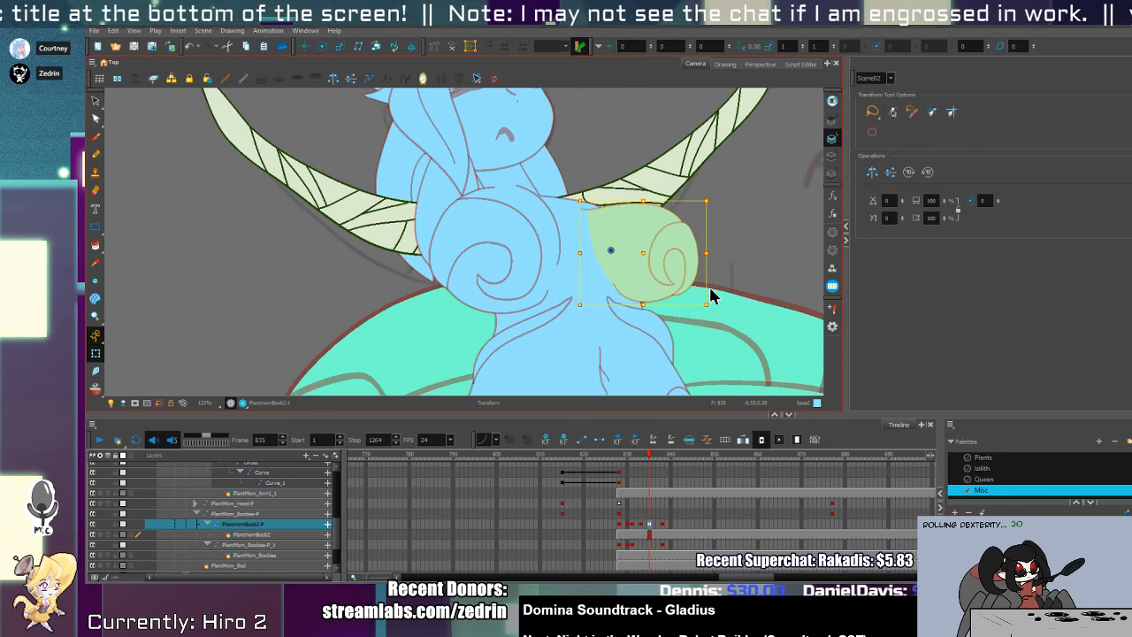
shift+click(712, 296)
click(708, 257)
click(686, 259)
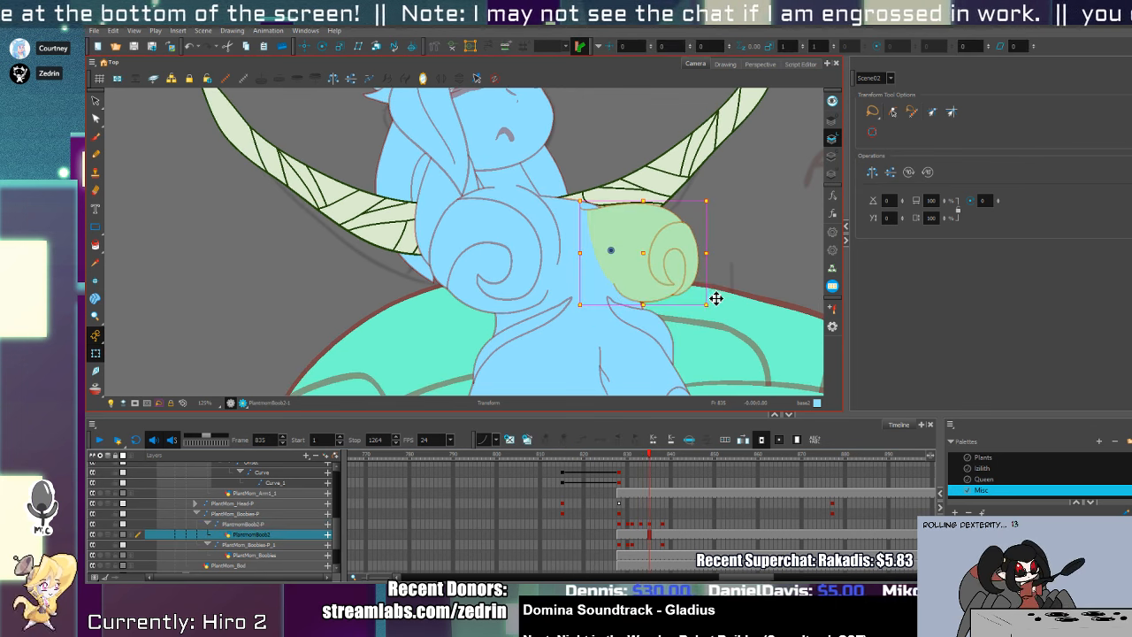
mouse_move(710, 289)
mouse_down()
mouse_move(715, 297)
mouse_move(686, 273)
mouse_up()
- Step through the keyed frames from 828 onward to review the right chest piece's bounce
key(.)
key(.)
key(.)
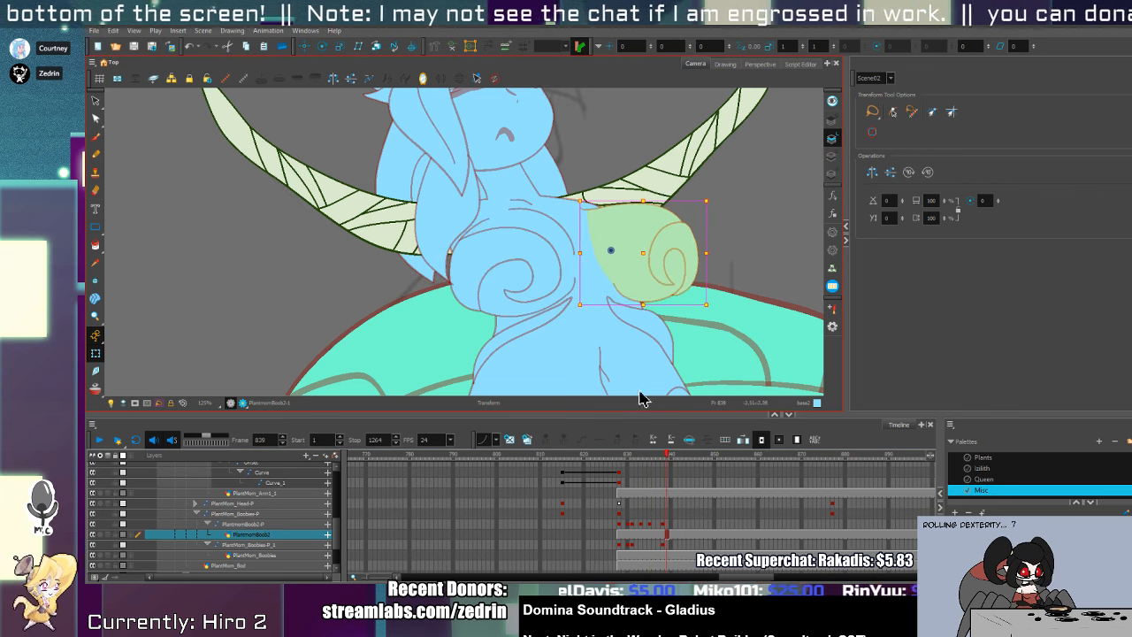
click(608, 505)
click(612, 513)
key(.)
key(.)
click(620, 523)
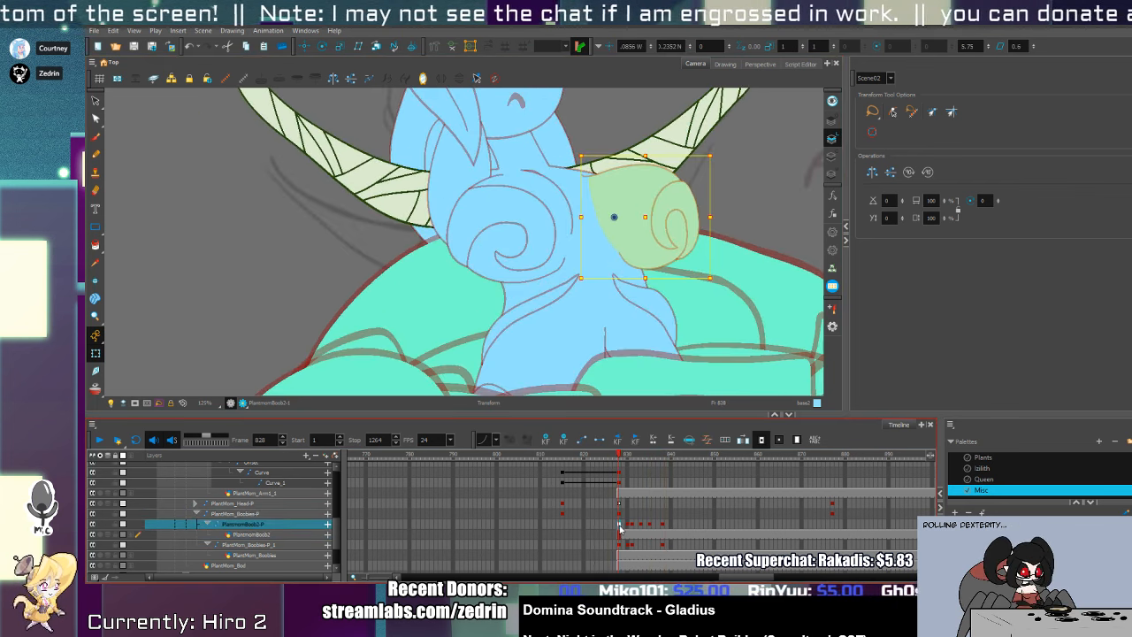
key(.)
key(.)
key(.)
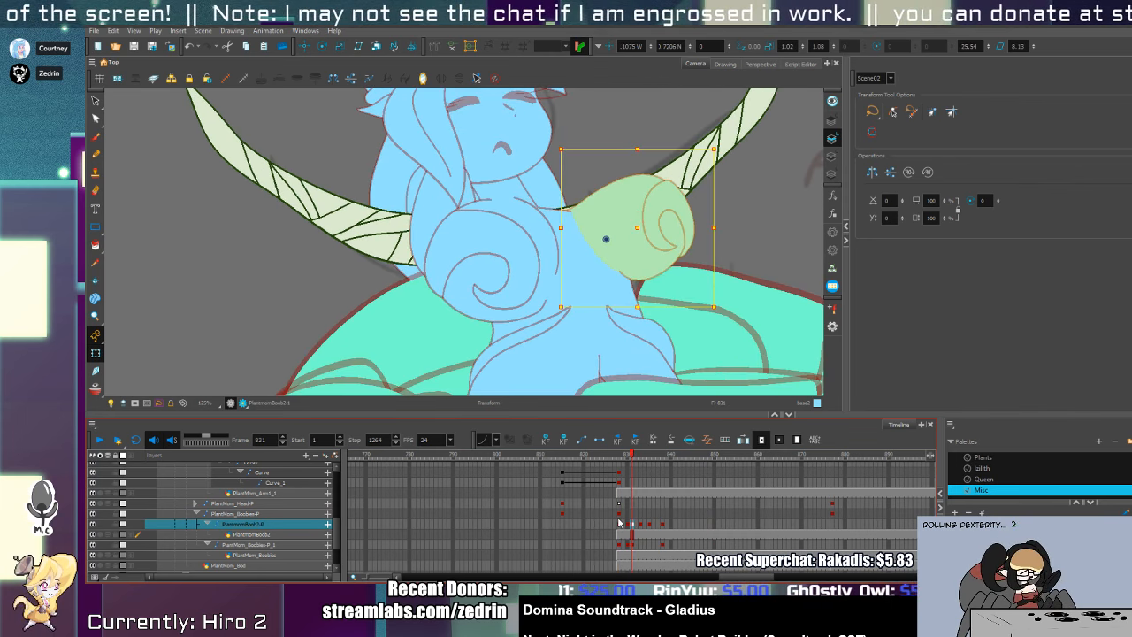
key(.)
- At frame 831, squash the left chest piece slightly from below and nudge it upward
click(502, 279)
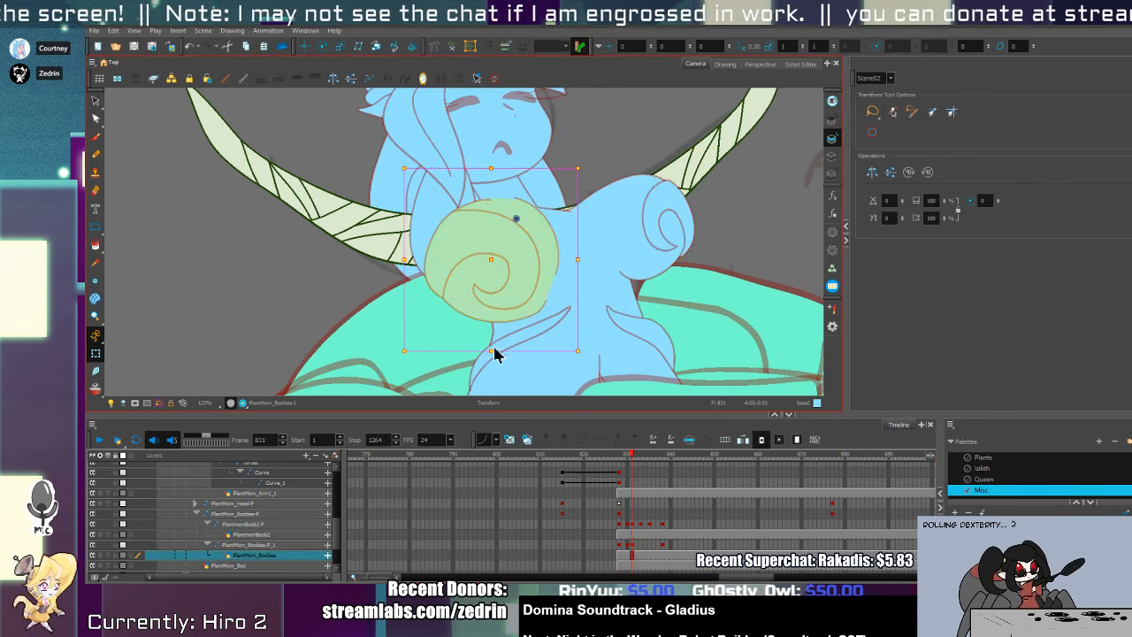
drag(494, 353, 495, 342)
drag(524, 289, 522, 284)
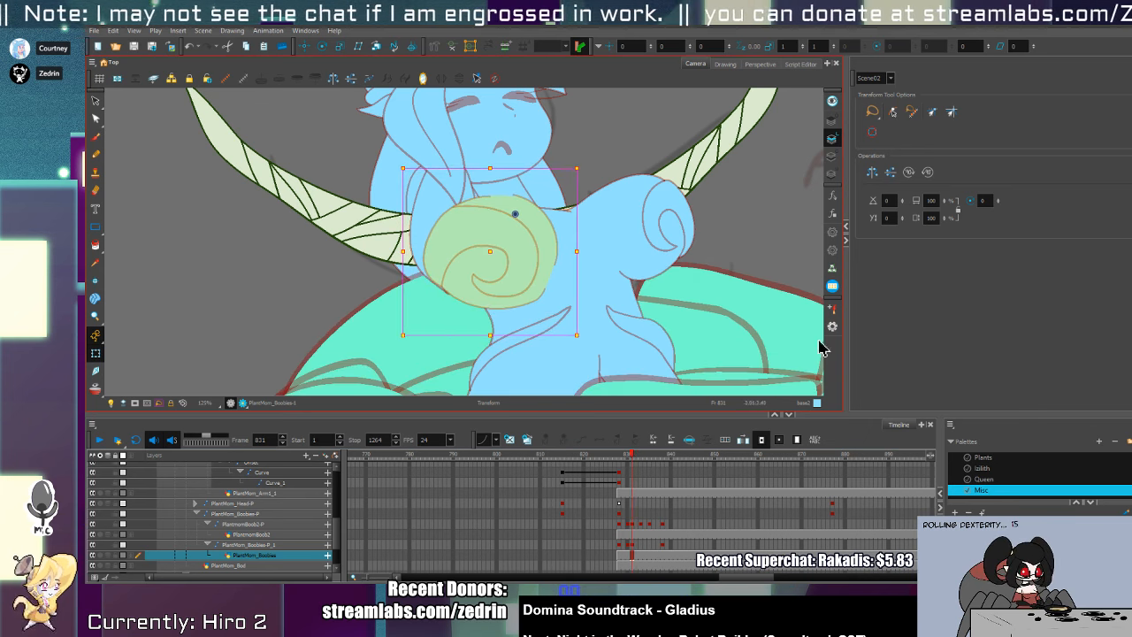
- Duplicate the left chest piece's drawing at frame 831, close the gap in its top outline with a Lineart pencil stroke and smooth the curve
click(528, 440)
scroll(503, 191, up, 4)
key(alt+s)
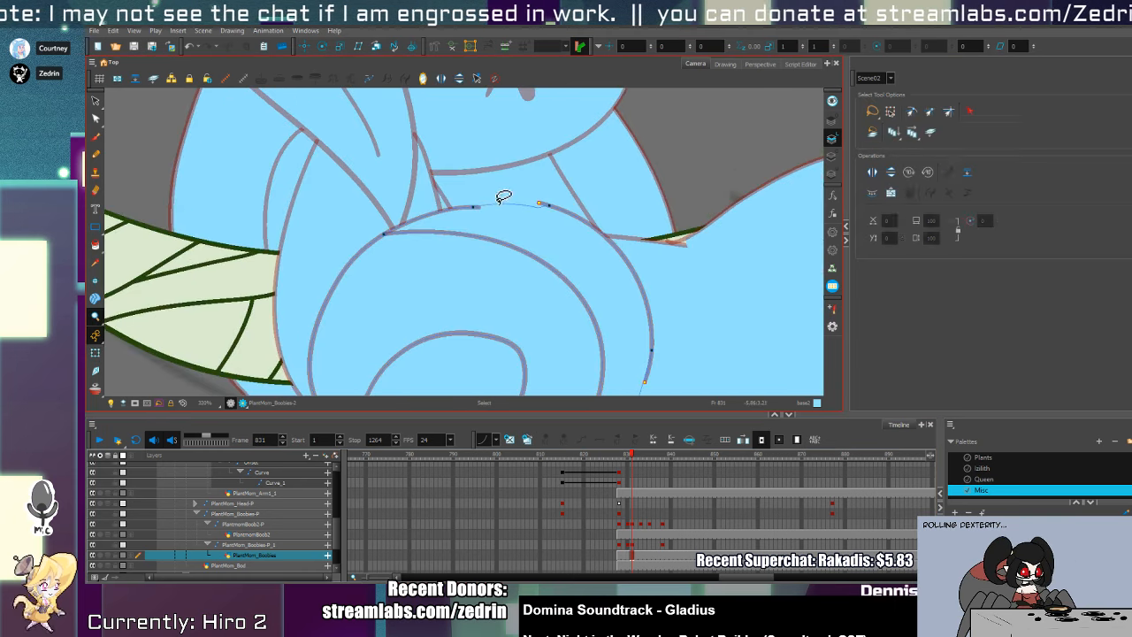
click(515, 221)
key(alt+/)
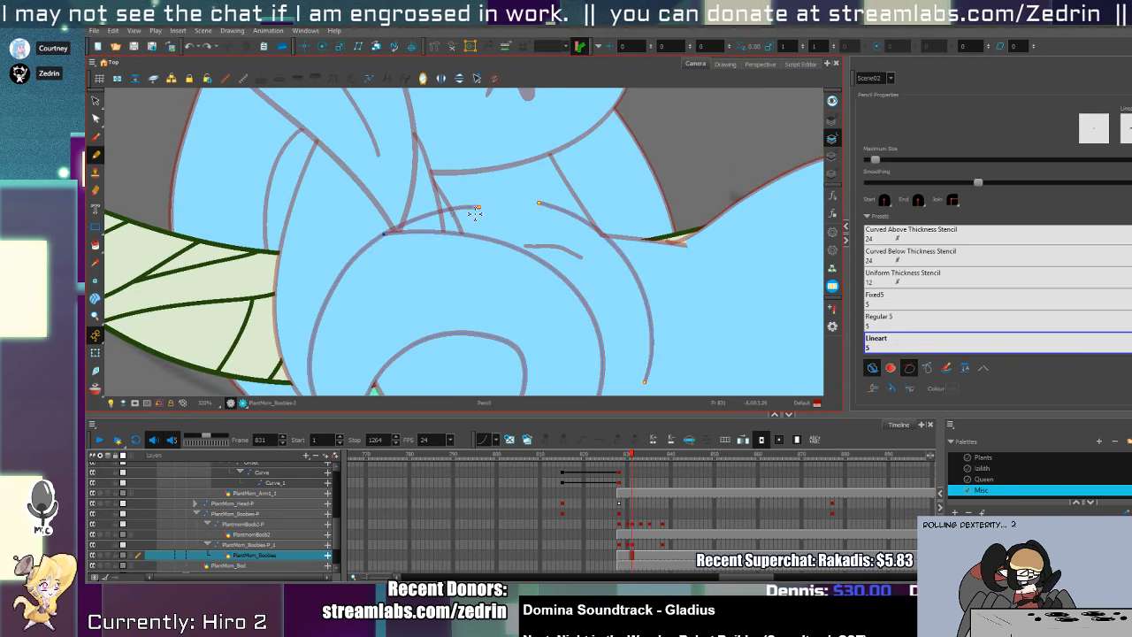
key(alt+s)
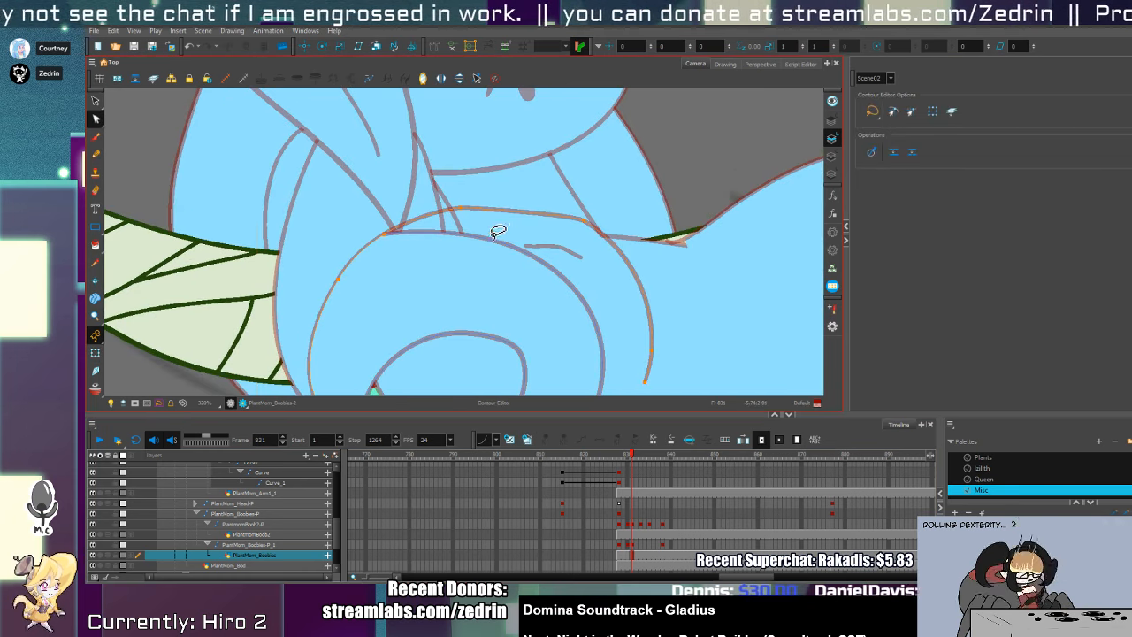
click(475, 277)
key(alt+q)
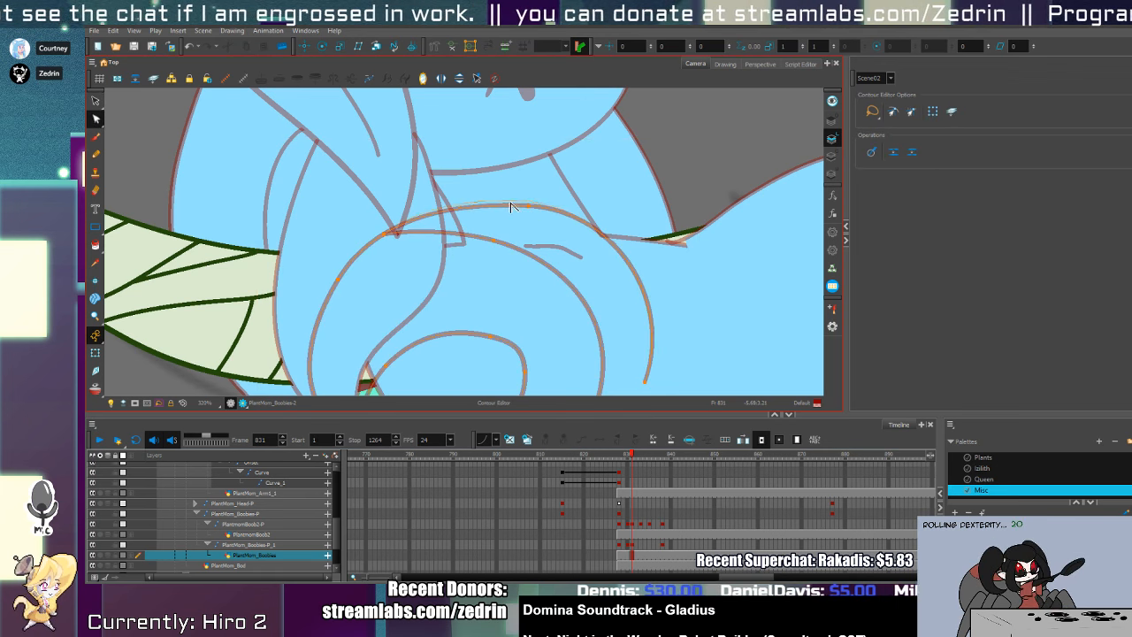
drag(511, 206, 486, 207)
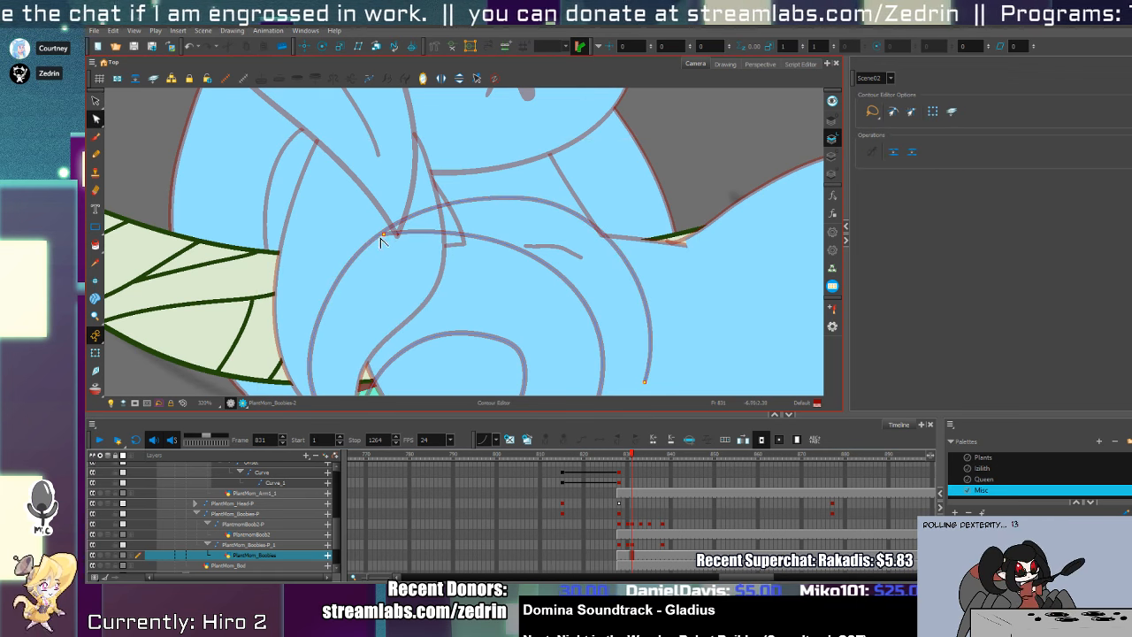
- Rework the left chest piece's inner edge by cutting the outline, bridging the gap with an invisible stroke and filling the enclosed area
mouse_move(375, 234)
mouse_down()
mouse_move(393, 237)
mouse_move(434, 136)
mouse_up()
key(alt+t)
drag(562, 212, 543, 194)
key(alt+i)
mouse_move(598, 236)
mouse_down()
mouse_move(588, 249)
mouse_move(557, 248)
mouse_up()
key(alt+v)
key(alt+q)
drag(564, 344, 541, 346)
key(alt+v)
key(alt+i)
key(alt+z)
alt+click(596, 270)
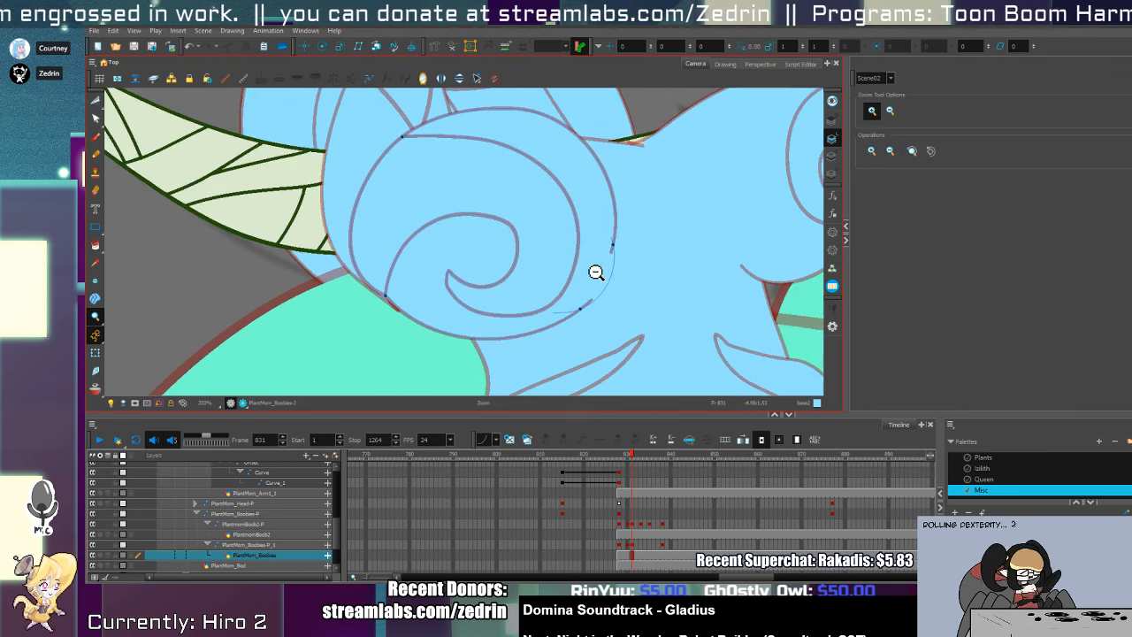
alt+click(596, 271)
drag(604, 240, 568, 270)
- At frame 833, reset the left chest piece's peg, stretch the piece downward and narrow it from its outer edge
key(shift+t)
key(period)
key(period)
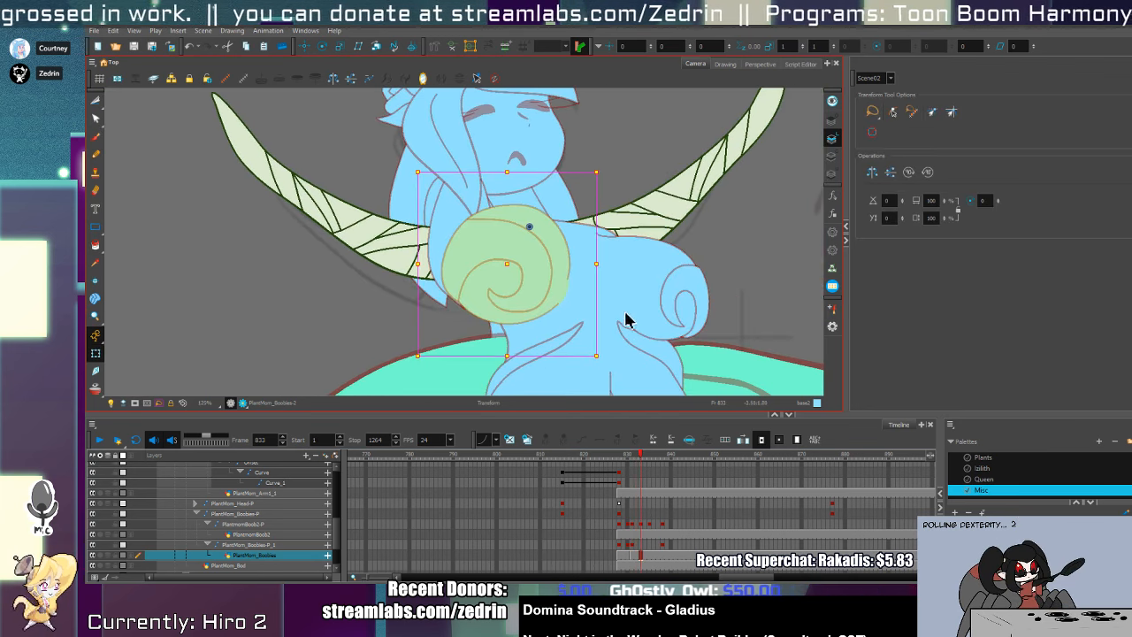
click(640, 544)
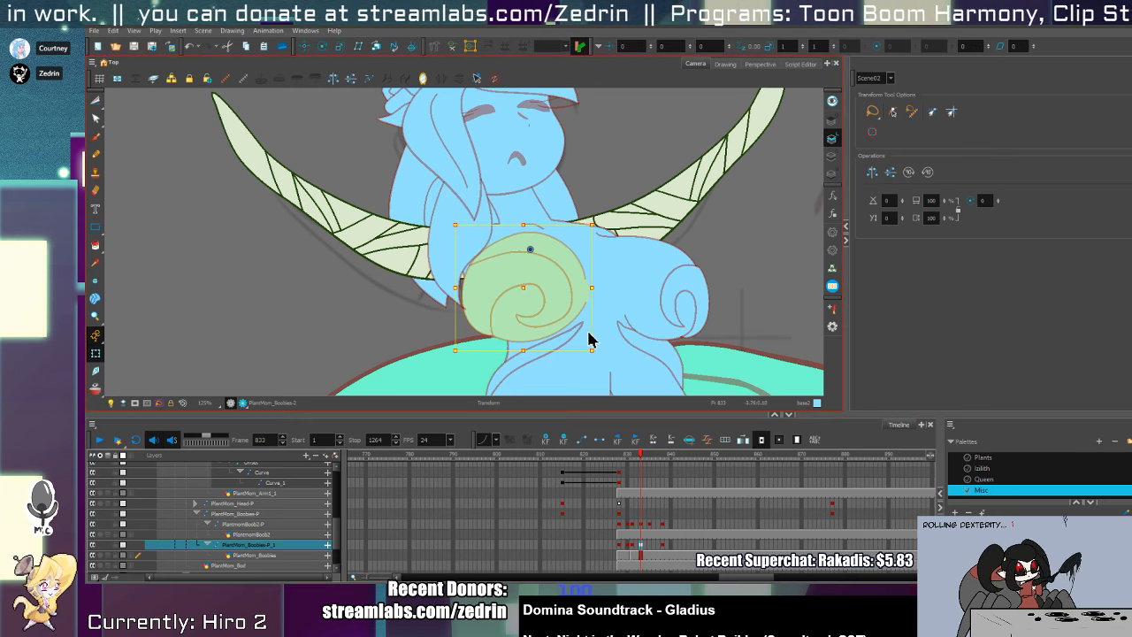
click(561, 298)
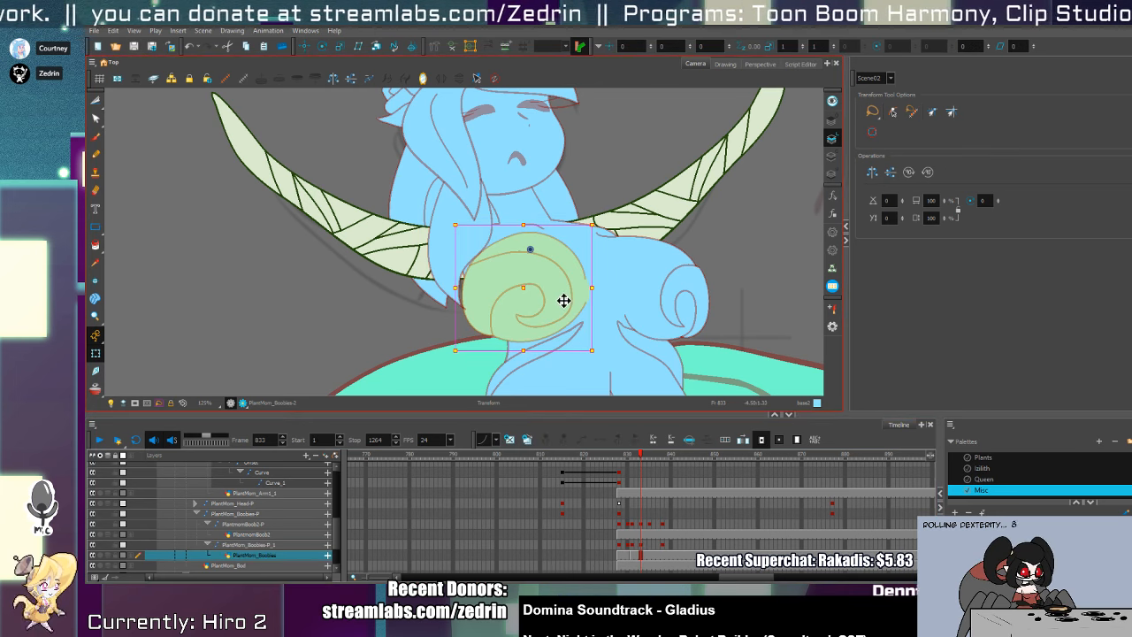
drag(533, 353, 534, 364)
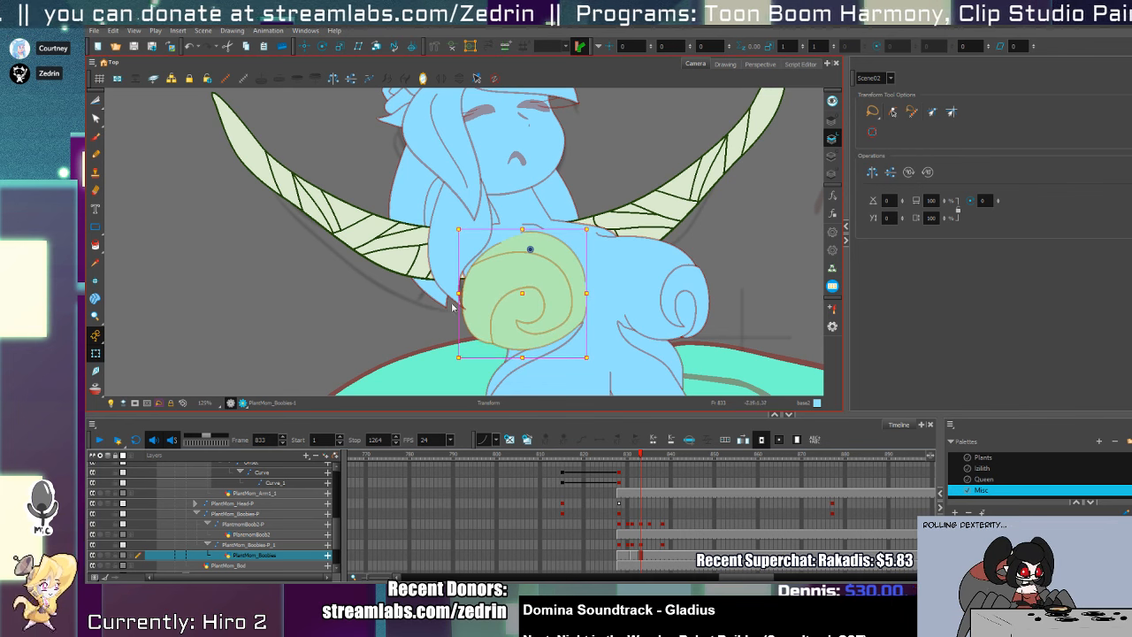
drag(467, 298, 480, 301)
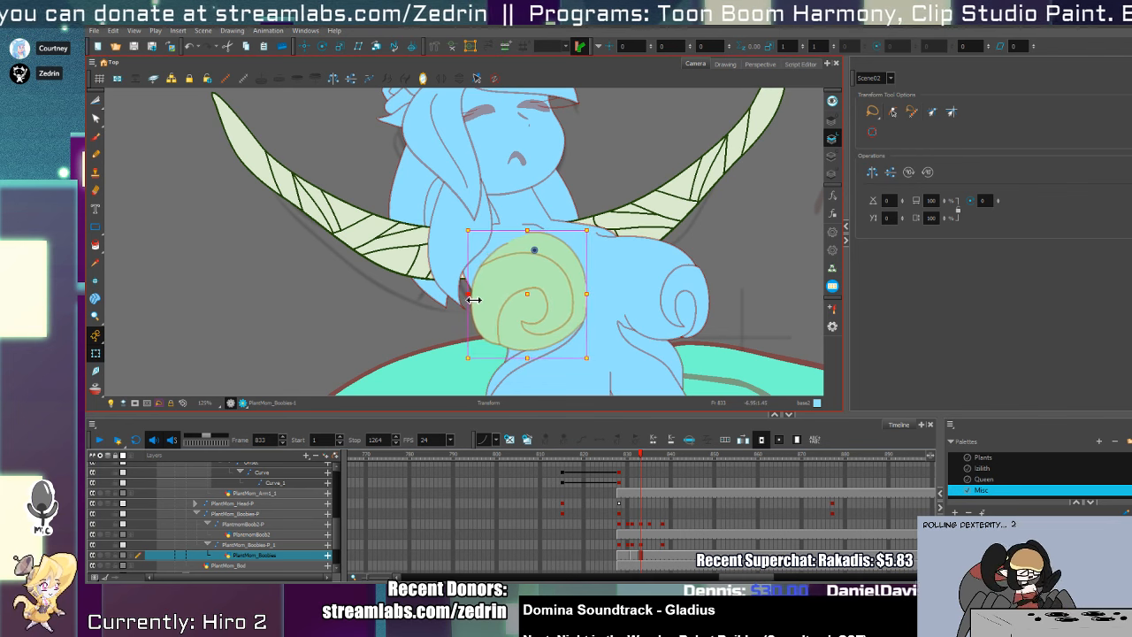
- Stretch the right chest piece slightly downward at frame 833 and compare it with frames 831 and 832
click(654, 324)
mouse_move(654, 324)
mouse_down()
mouse_move(675, 327)
mouse_move(669, 342)
mouse_up()
key(comma)
key(comma)
key(period)
key(period)
- At frame 835, reset the left chest piece's peg, widen it to 1.05, nudge it upward and rotate it about 3.5 degrees clockwise
key(period)
key(period)
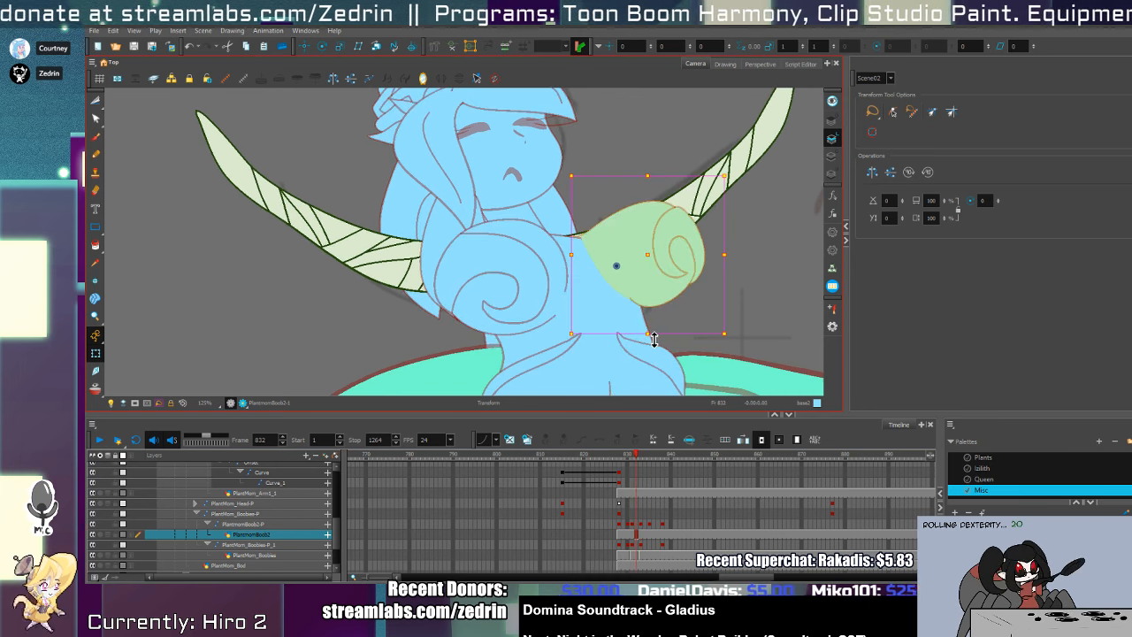
click(543, 339)
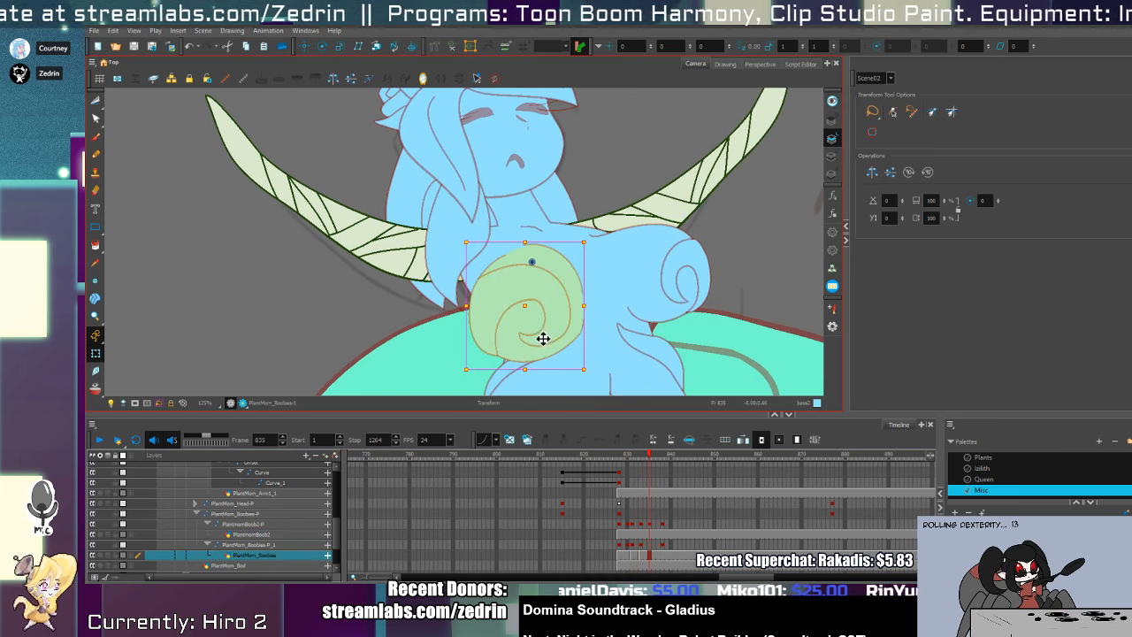
key(b)
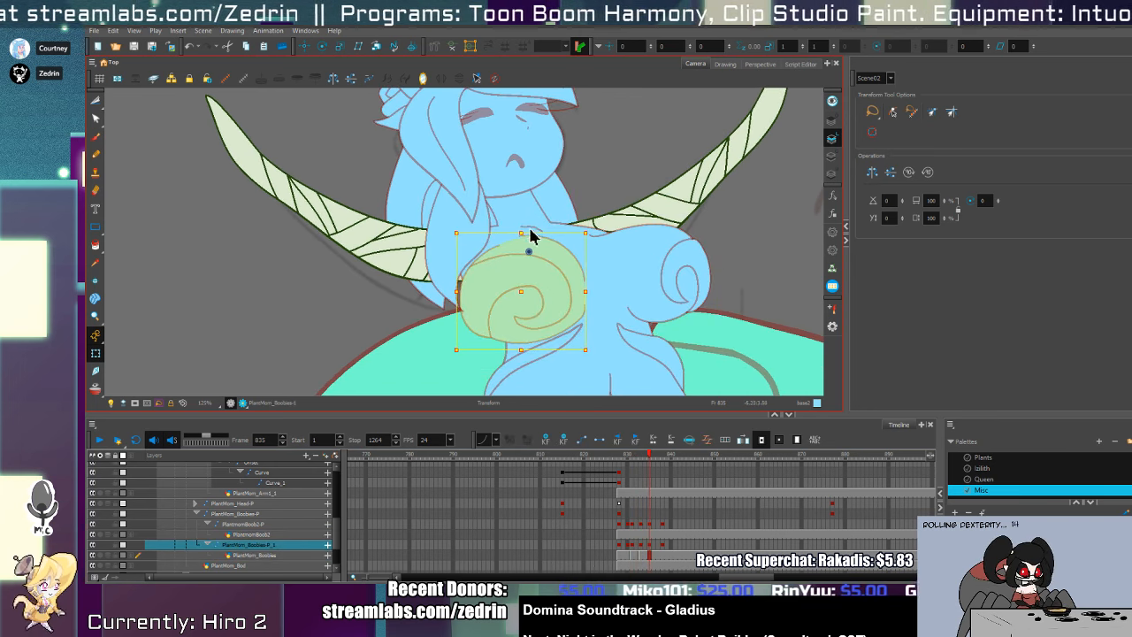
drag(528, 299, 571, 304)
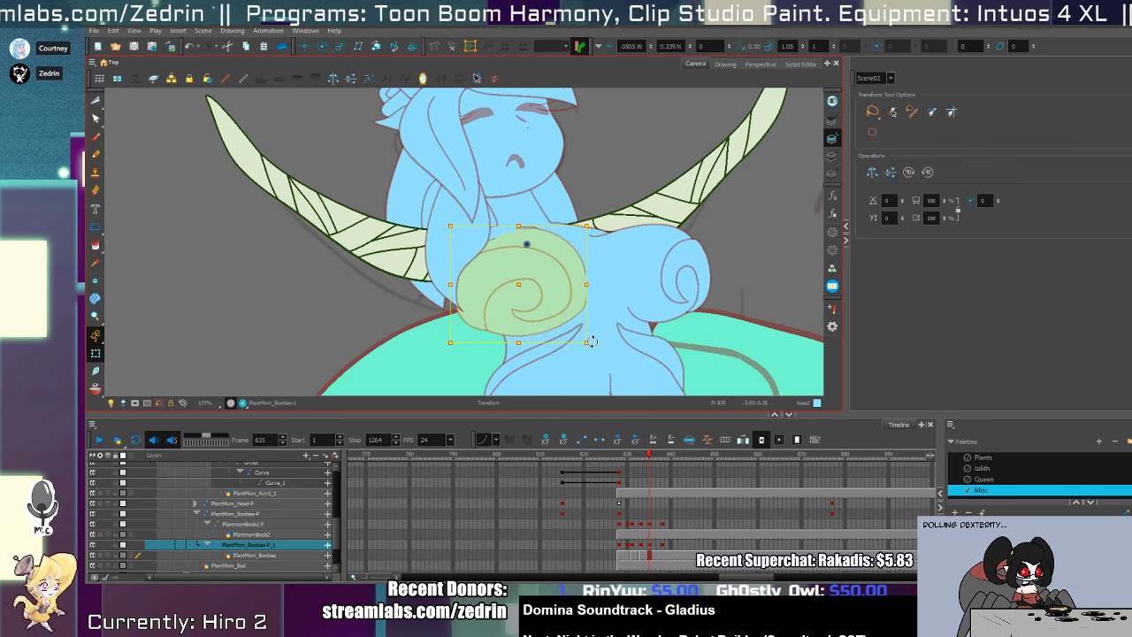
drag(589, 347, 583, 352)
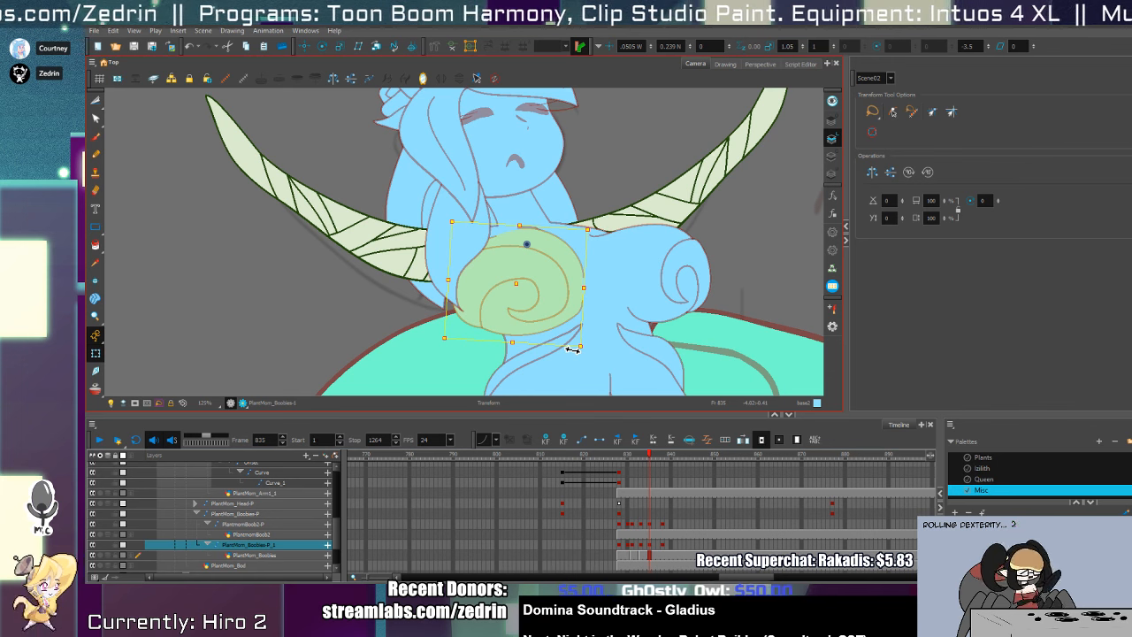
- Skew the left chest piece slightly at frame 835 and compare it with the frames that follow
drag(571, 352, 574, 350)
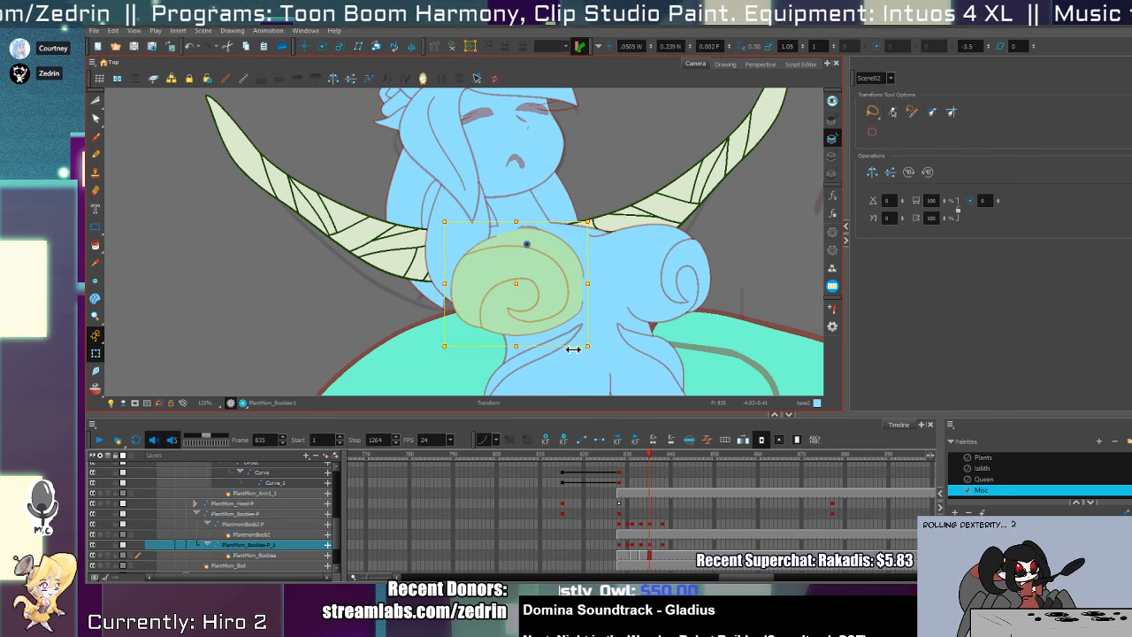
key(period)
key(period)
key(period)
key(period)
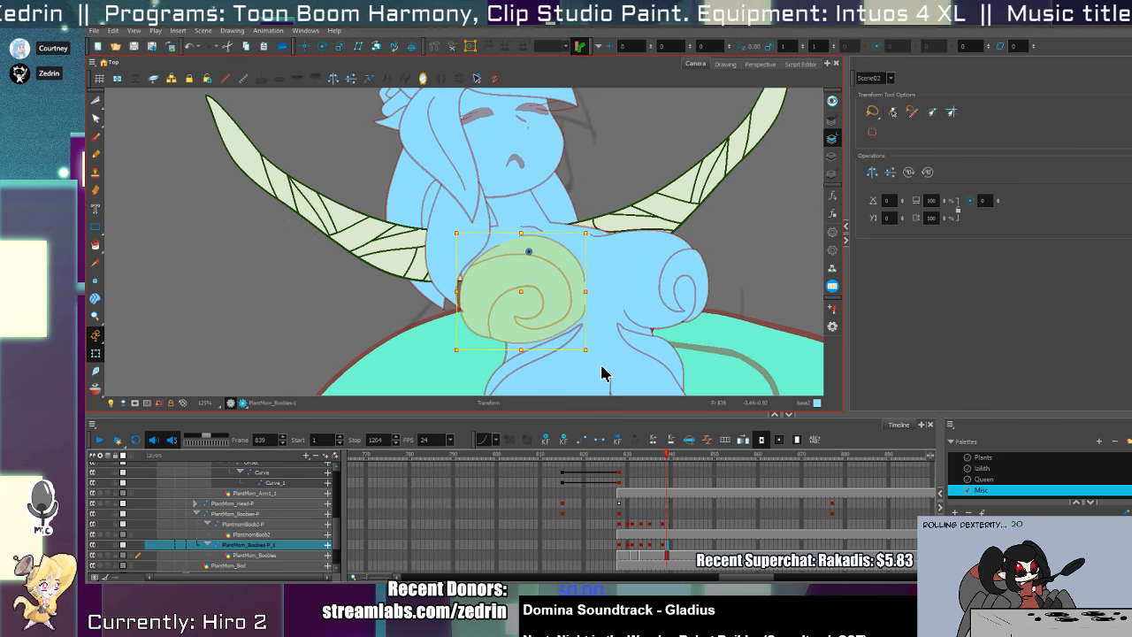
key(period)
key(period)
key(period)
key(period)
key(period)
key(period)
key(period)
key(period)
key(period)
key(period)
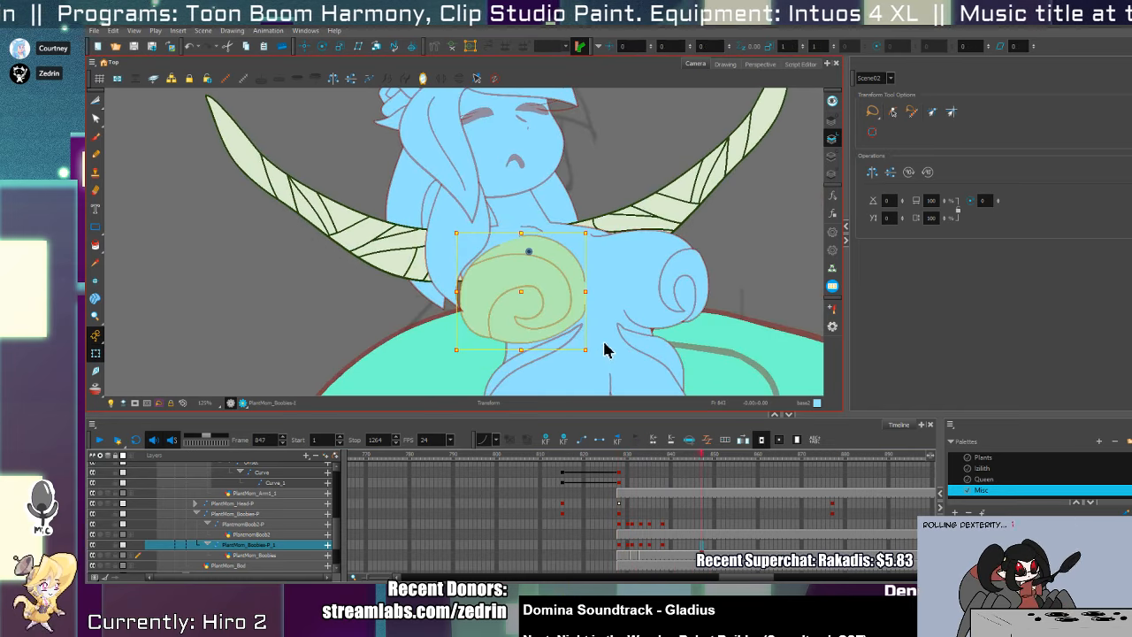
- Play the scene from frame 773 with the whole camera frame in view to review the animation
key(alt+z)
alt+click(528, 346)
alt+click(528, 347)
alt+click(528, 347)
drag(406, 456, 491, 469)
drag(497, 325, 463, 190)
alt+click(519, 257)
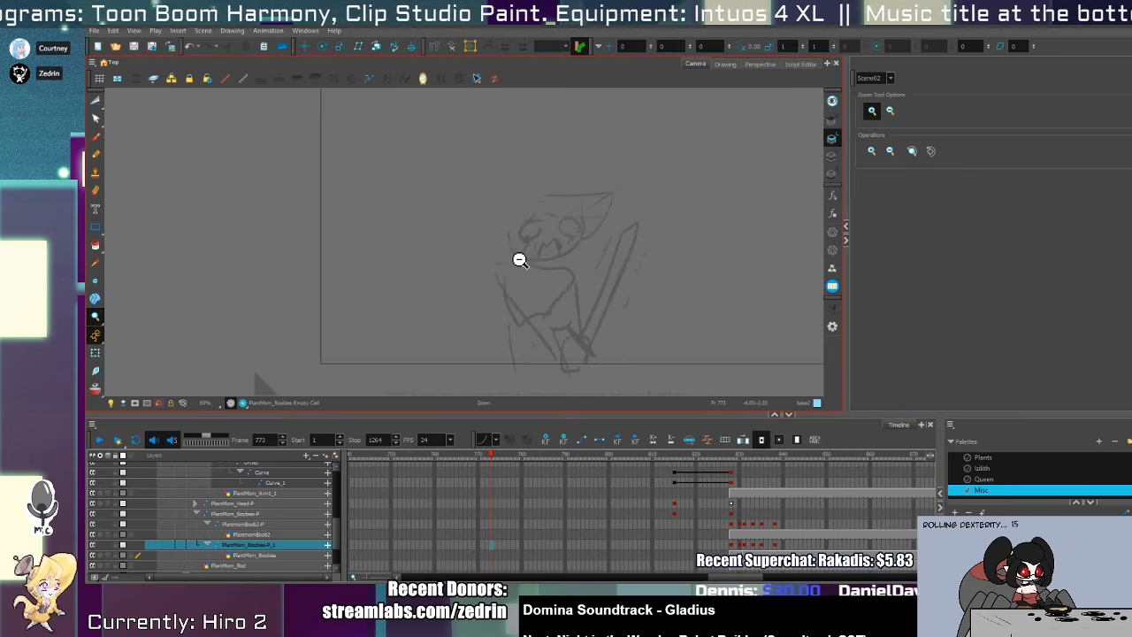
alt+click(521, 257)
drag(526, 260, 477, 296)
key(shift+t)
click(572, 340)
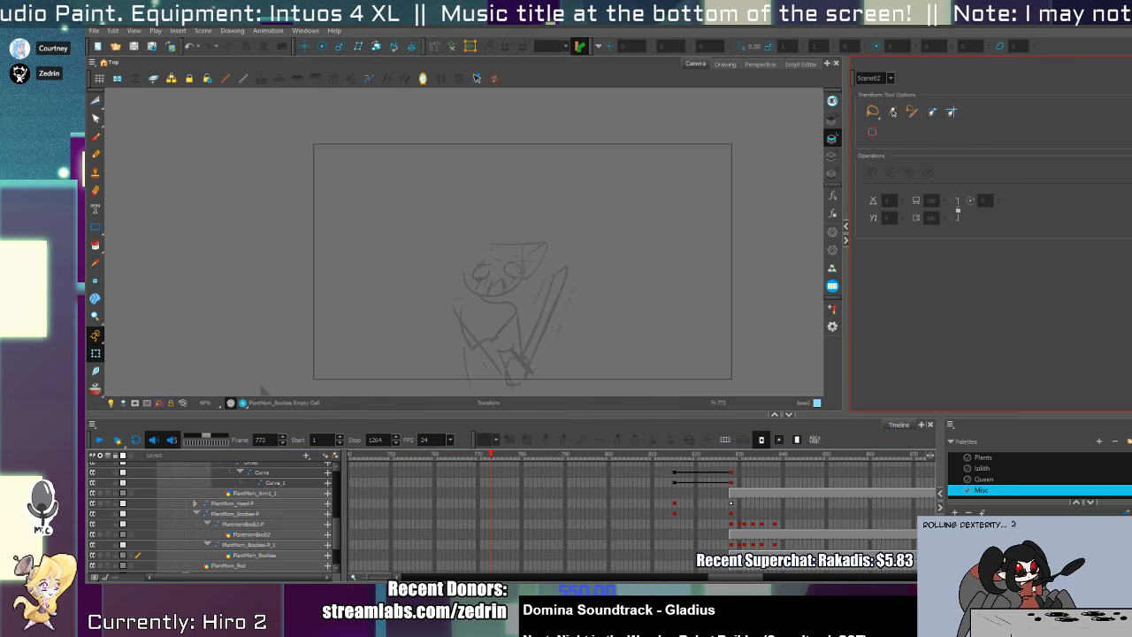
click(99, 442)
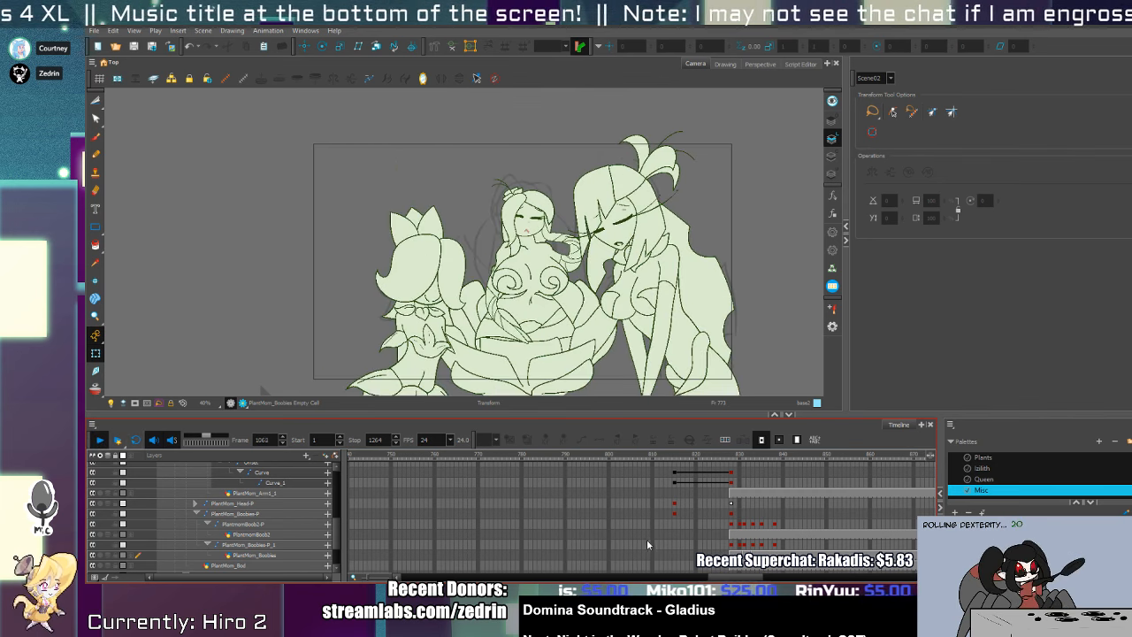
click(593, 533)
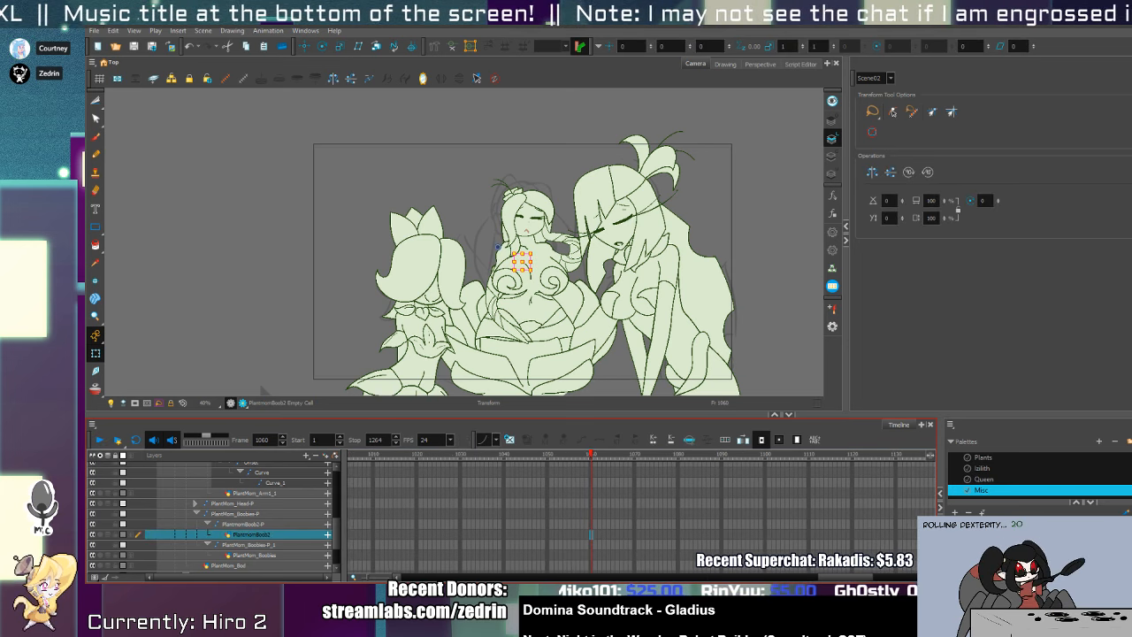
- Scrub back and forth over frames 827 to 841 to examine the bulb opening and the chest bounce
drag(855, 578, 736, 578)
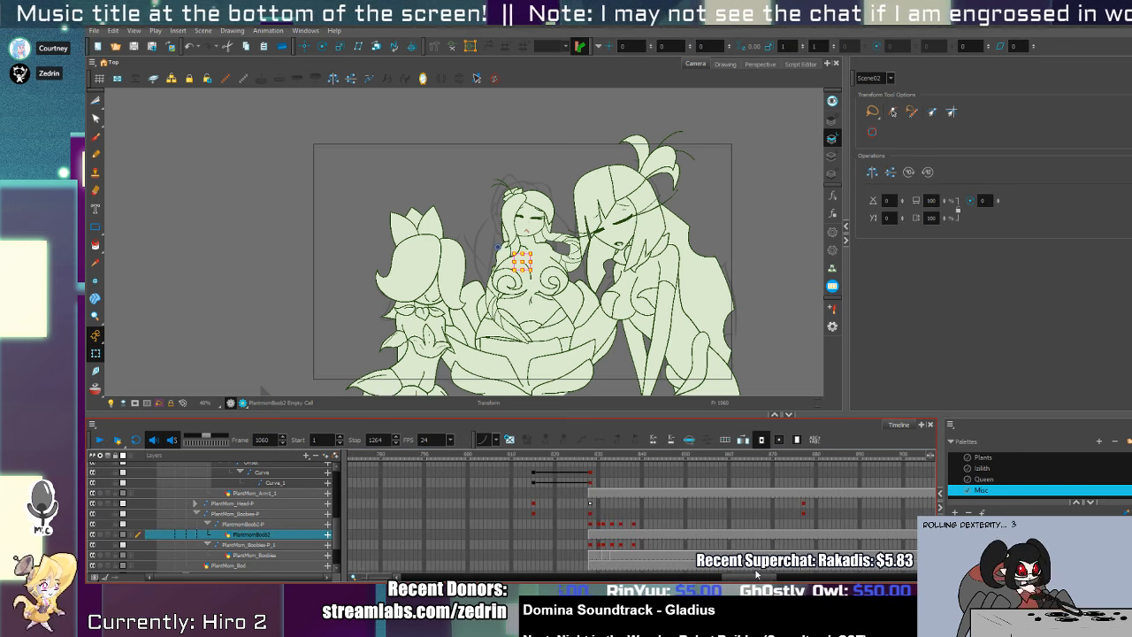
click(593, 522)
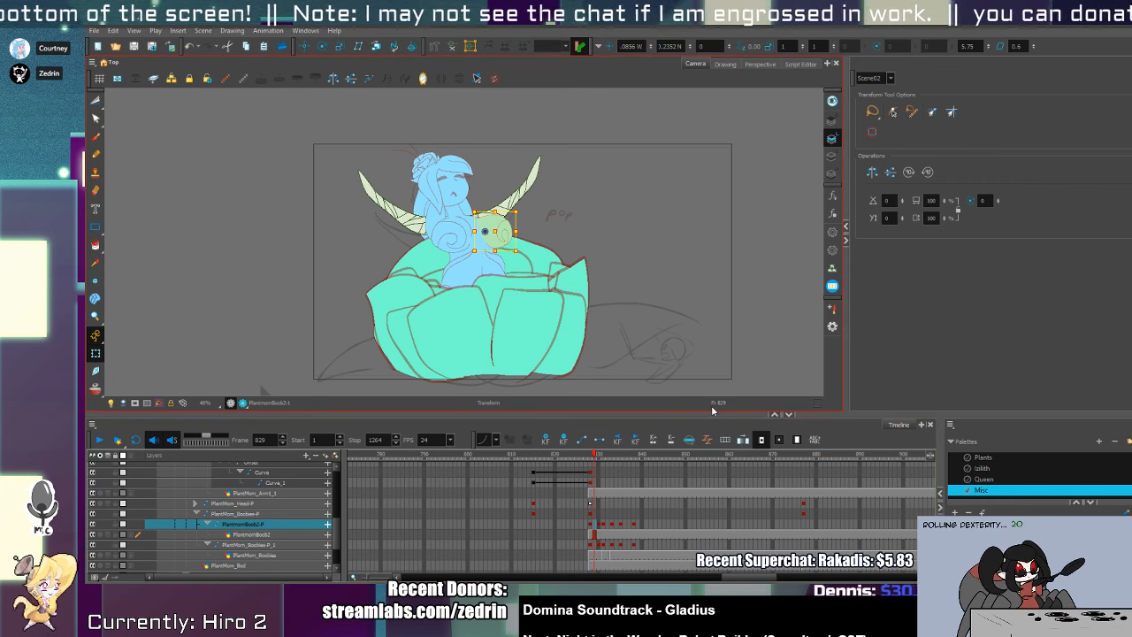
click(571, 472)
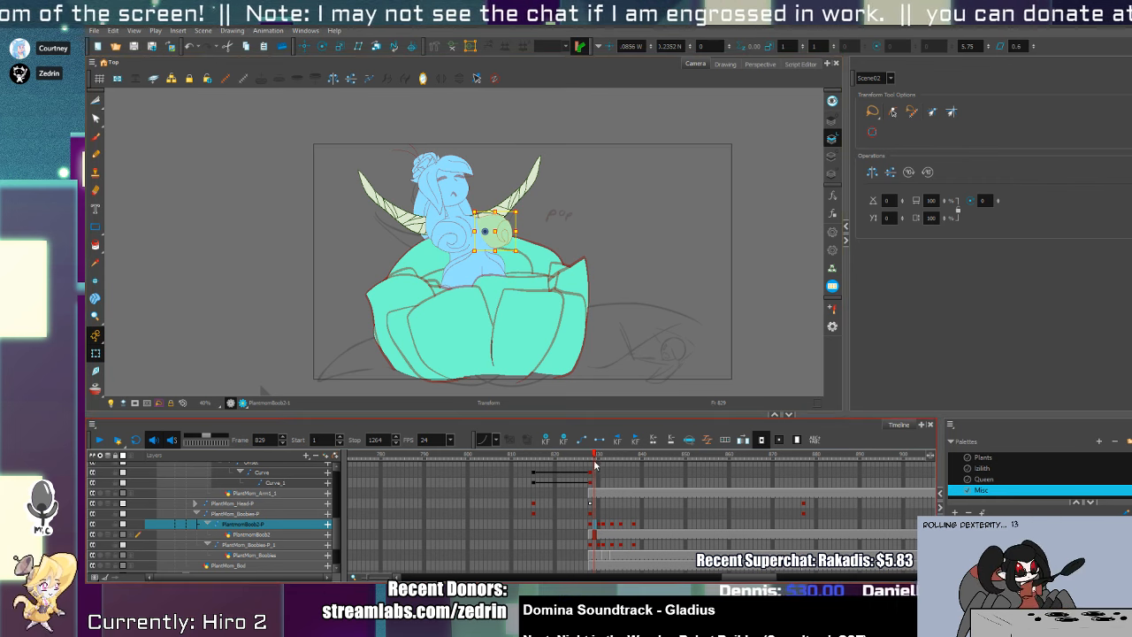
mouse_move(571, 469)
mouse_down()
mouse_move(670, 516)
mouse_move(414, 526)
mouse_move(509, 533)
mouse_move(662, 502)
mouse_move(602, 518)
mouse_up()
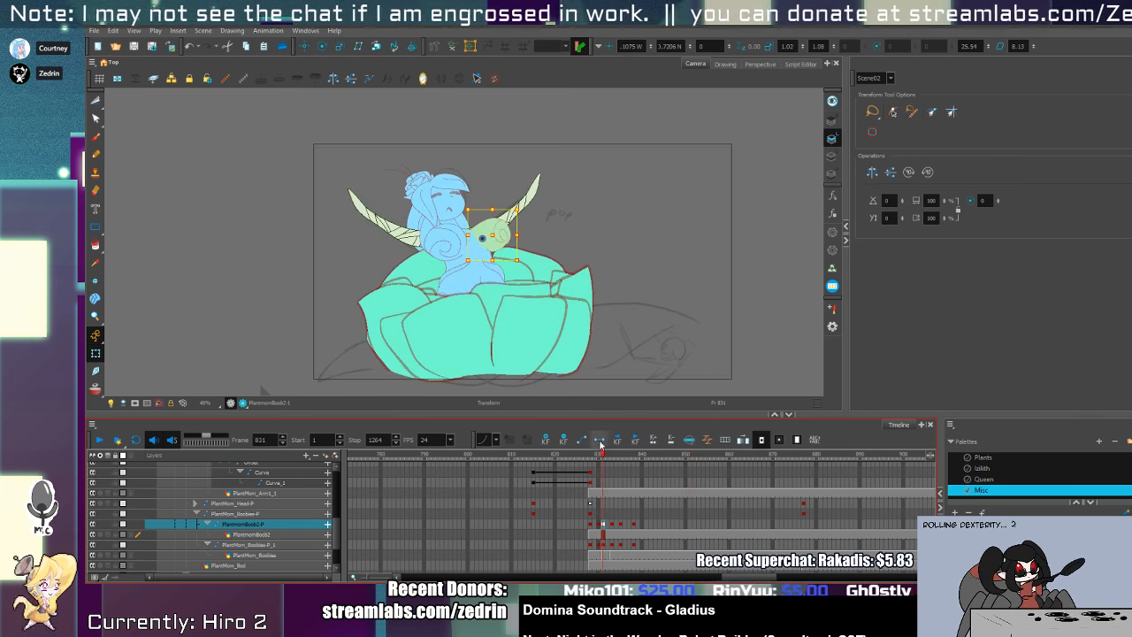
click(595, 457)
mouse_move(594, 457)
mouse_down()
mouse_move(574, 470)
mouse_move(650, 511)
mouse_up()
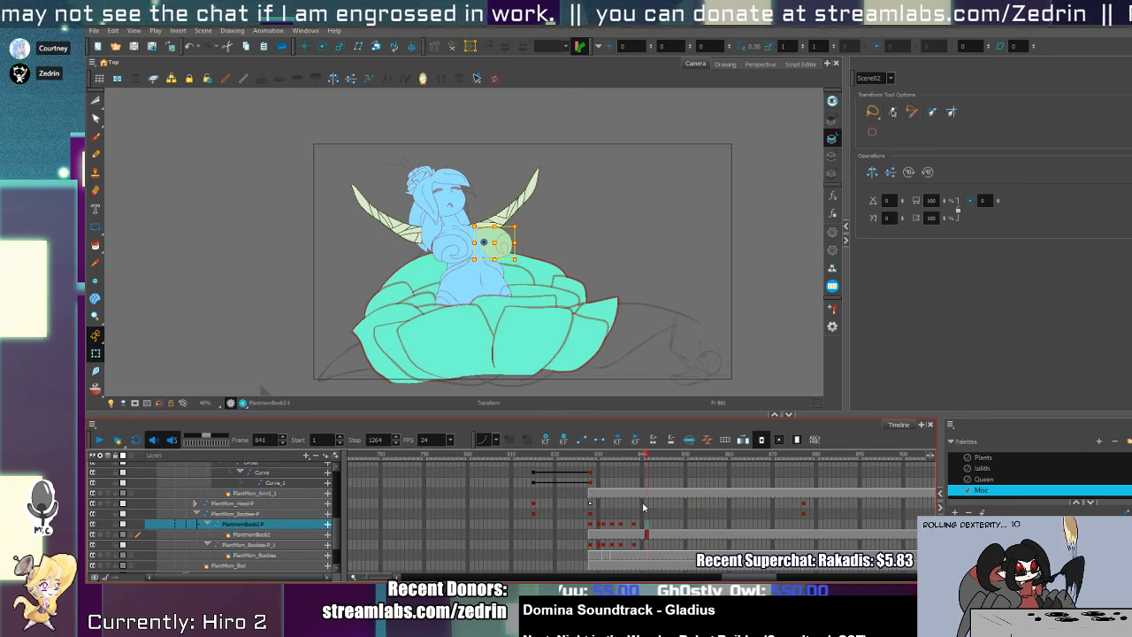
click(488, 506)
mouse_move(488, 506)
mouse_down()
mouse_move(503, 540)
mouse_move(705, 526)
mouse_move(920, 550)
mouse_move(586, 559)
mouse_move(515, 551)
mouse_move(665, 550)
mouse_move(940, 513)
mouse_move(434, 509)
mouse_move(308, 484)
mouse_move(354, 520)
mouse_move(537, 534)
mouse_move(885, 522)
mouse_move(1003, 505)
mouse_move(325, 535)
mouse_move(531, 485)
mouse_move(508, 497)
mouse_move(528, 507)
mouse_move(517, 508)
mouse_up()
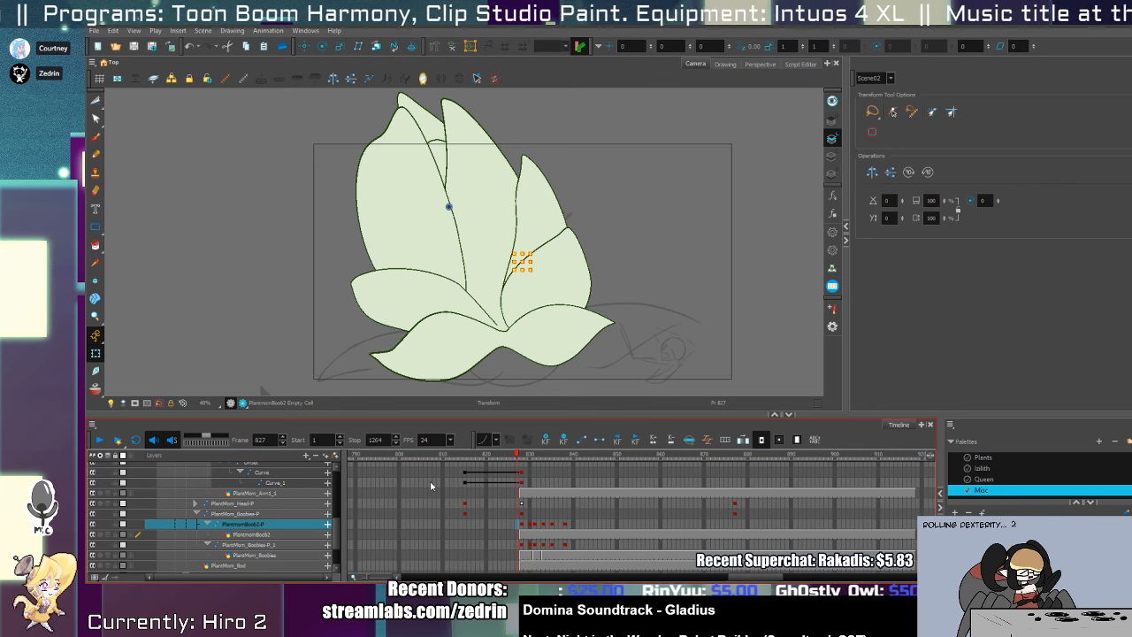
- At frame 826, skew the bulb's main peg to 6.7 so the bulb leans to one side, and compare it with frame 828
scroll(340, 509, up, 3)
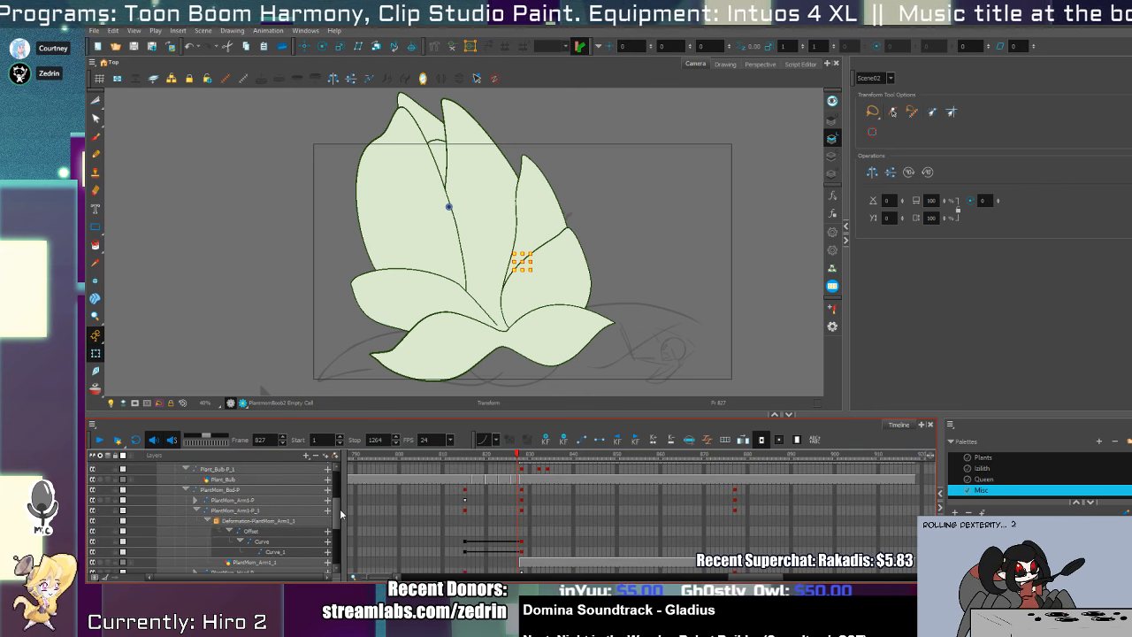
scroll(339, 509, down, 1)
click(469, 369)
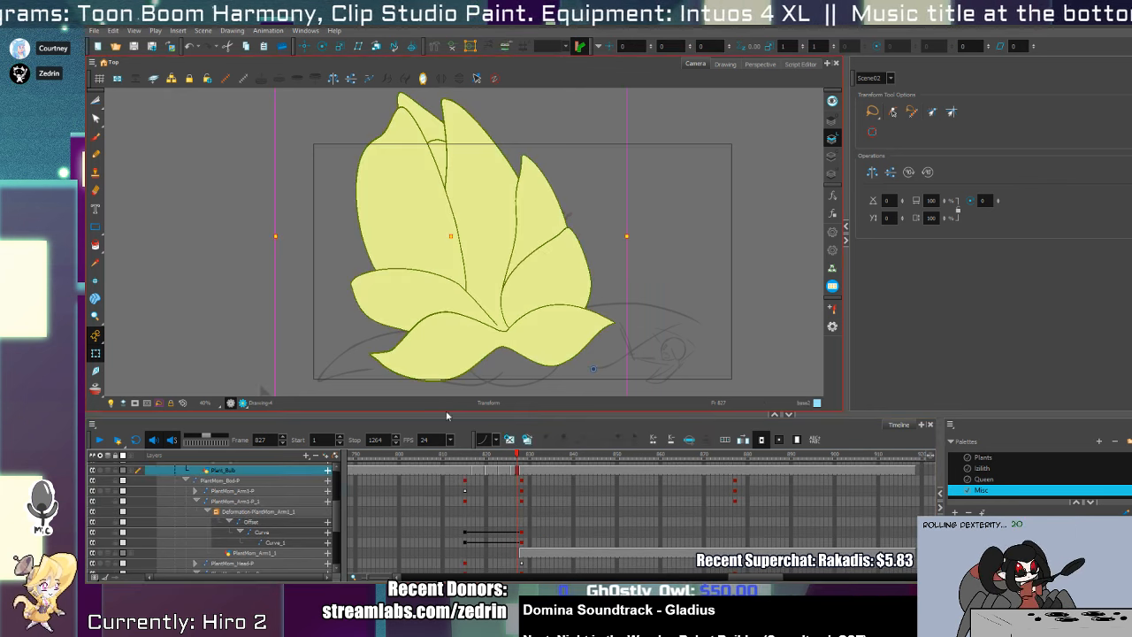
scroll(337, 508, up, 3)
scroll(341, 492, up, 2)
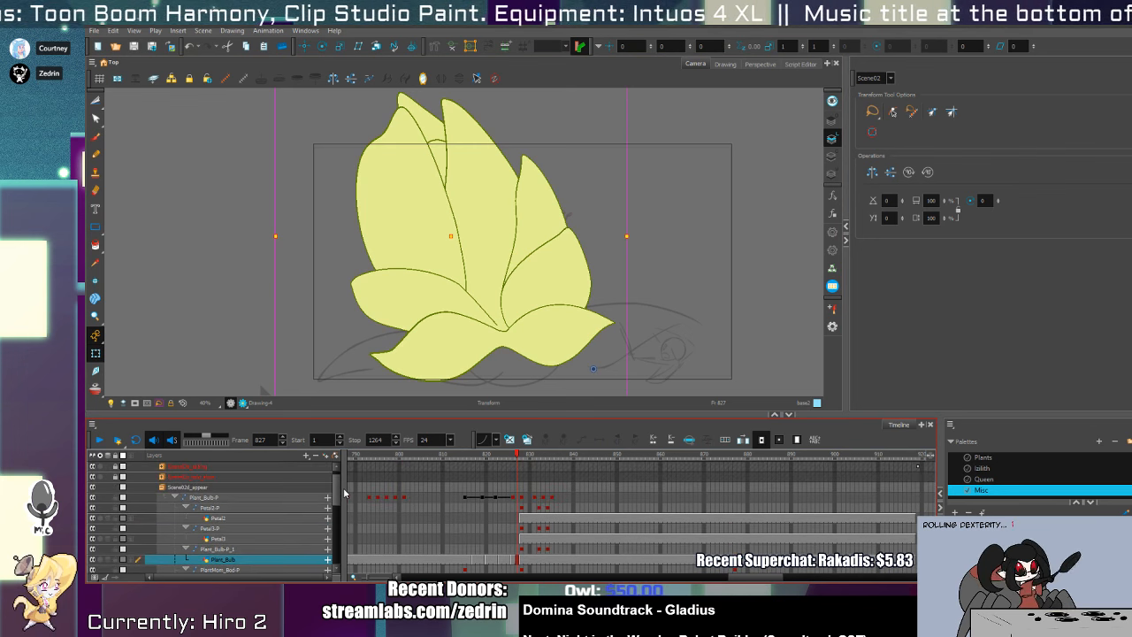
click(518, 500)
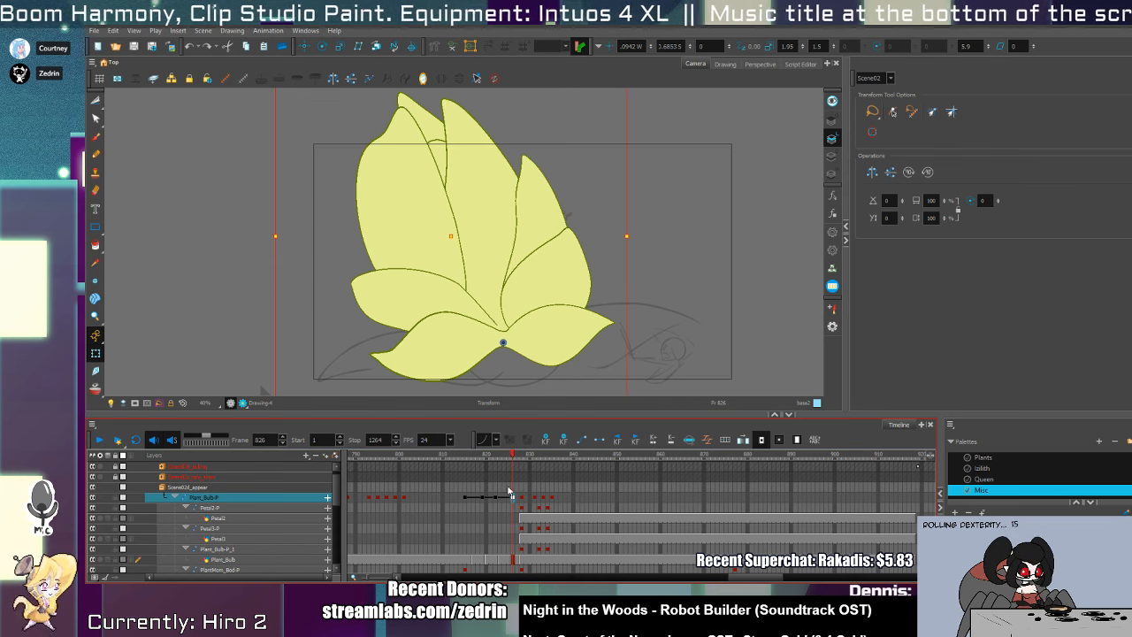
drag(560, 232, 583, 268)
drag(582, 103, 609, 103)
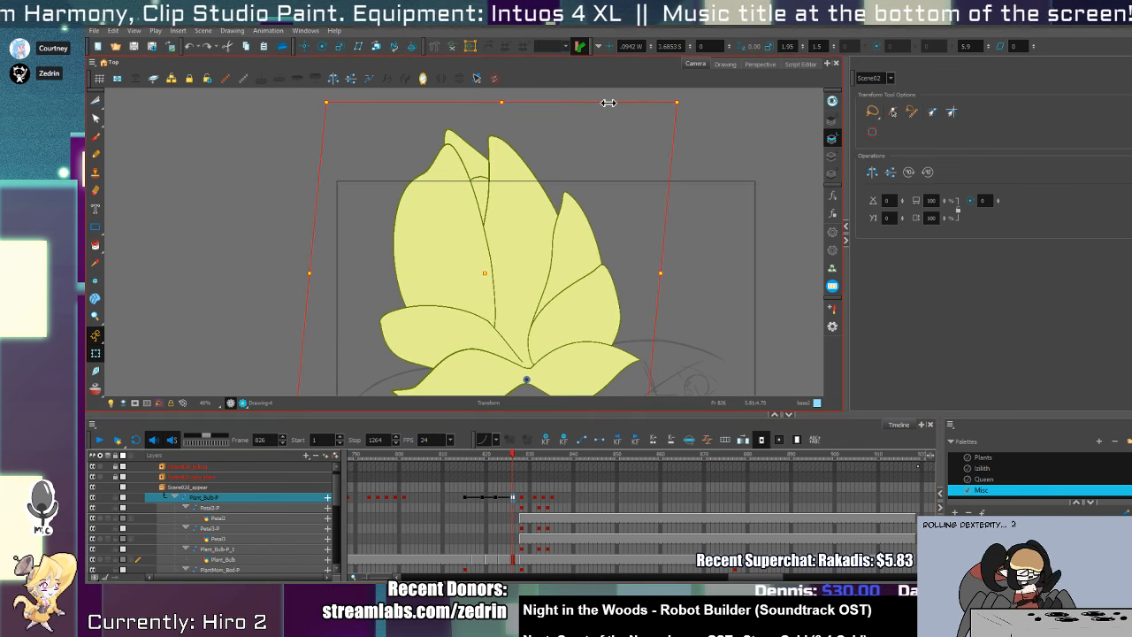
click(522, 501)
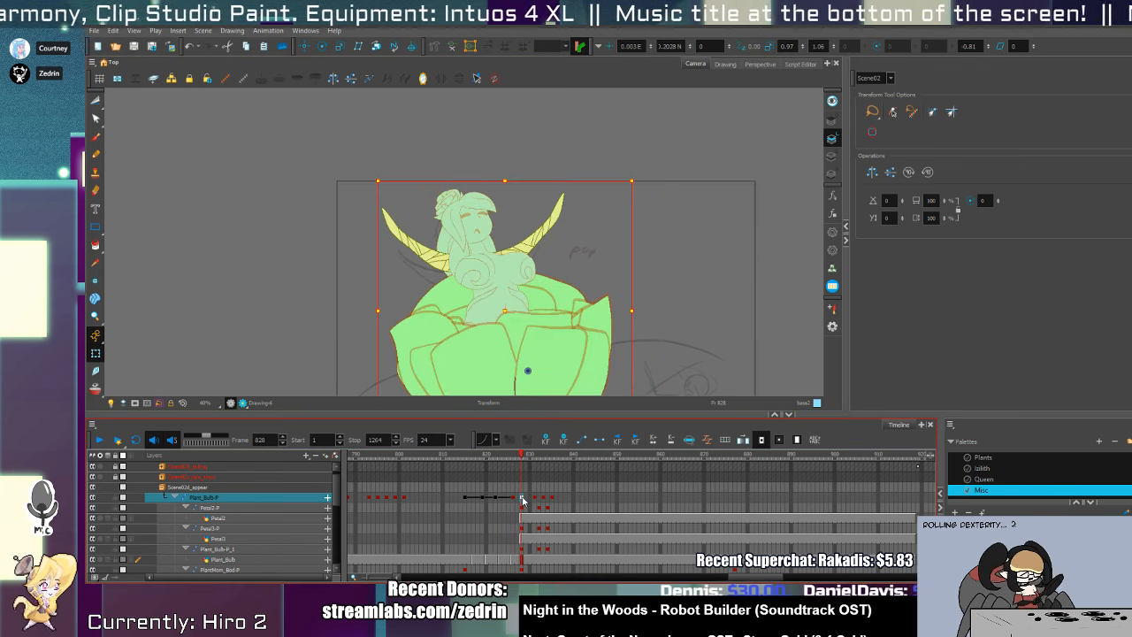
- Try converting the bulb peg's tween between frames 815 and 826 into stop-motion keyframes on every second frame
mouse_move(526, 457)
mouse_down()
mouse_move(556, 477)
mouse_move(501, 498)
mouse_move(522, 518)
mouse_move(468, 511)
mouse_move(471, 500)
mouse_up()
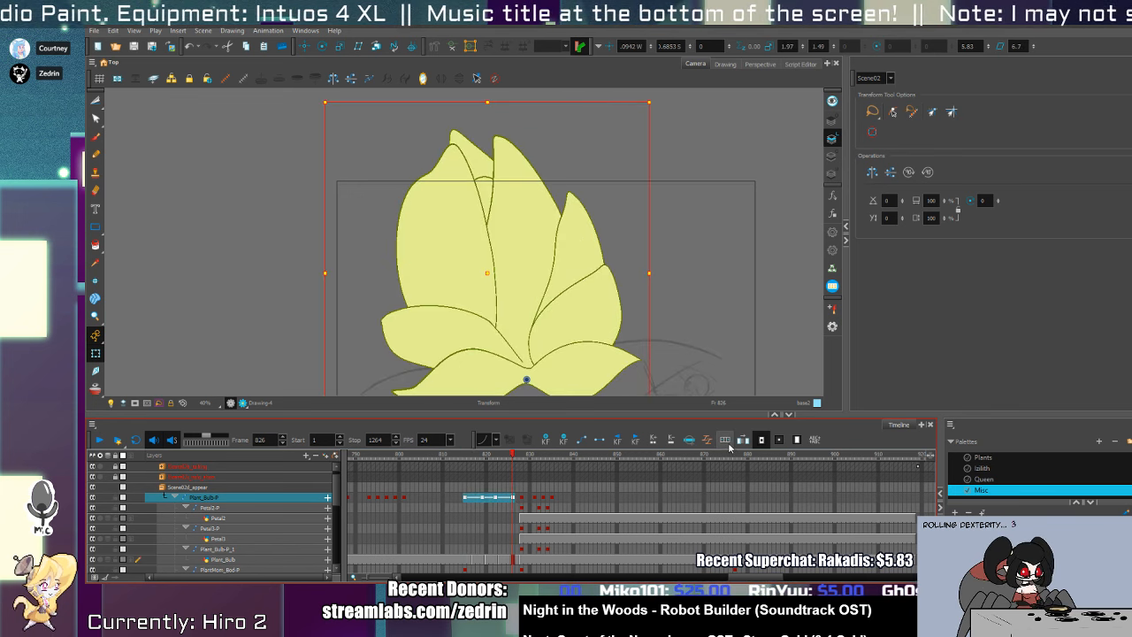
click(832, 326)
click(511, 504)
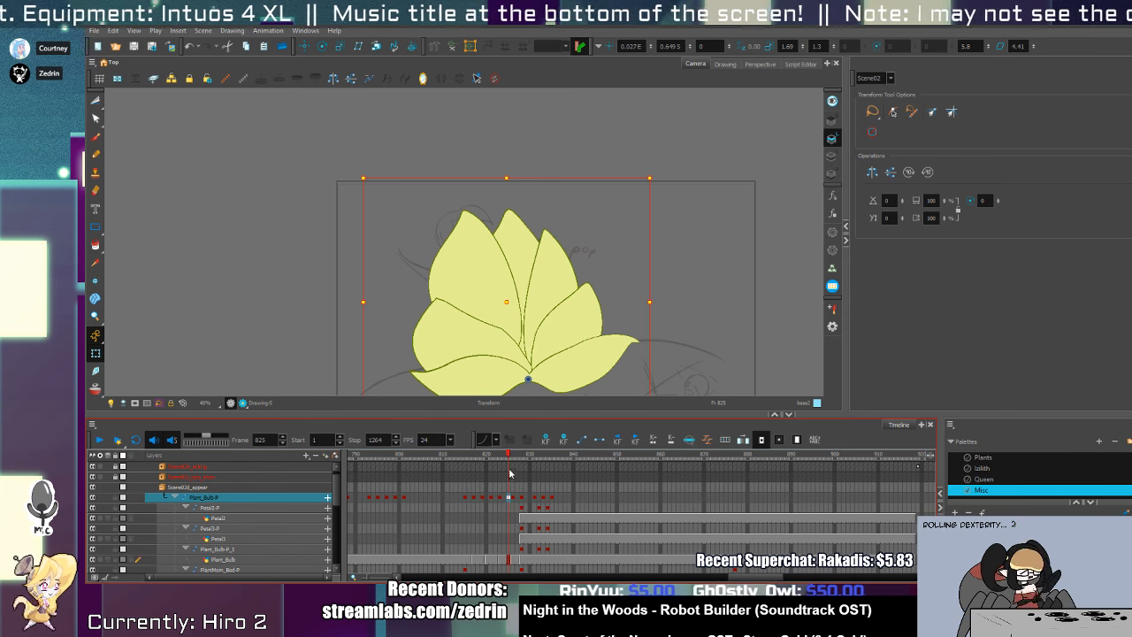
- Delete the bulb peg's in-between keyframes, leaving 815 and 826, and convert the tween into stop-motion keyframes on every second frame
mouse_move(509, 473)
mouse_down()
mouse_move(457, 478)
mouse_move(500, 499)
mouse_up()
key(Delete)
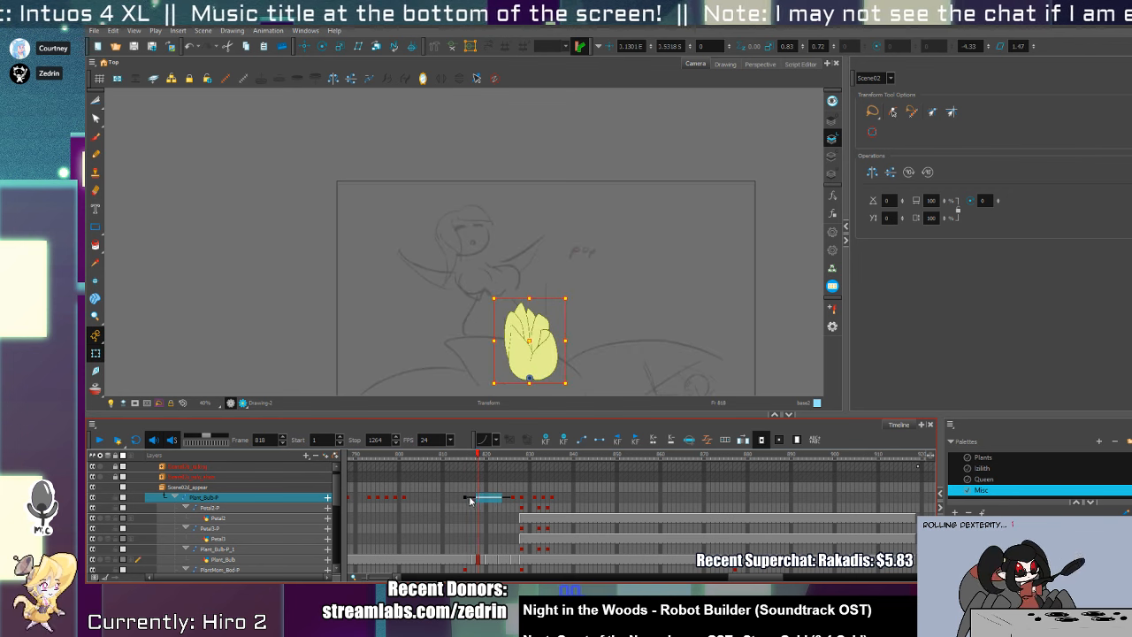
click(469, 499)
click(465, 498)
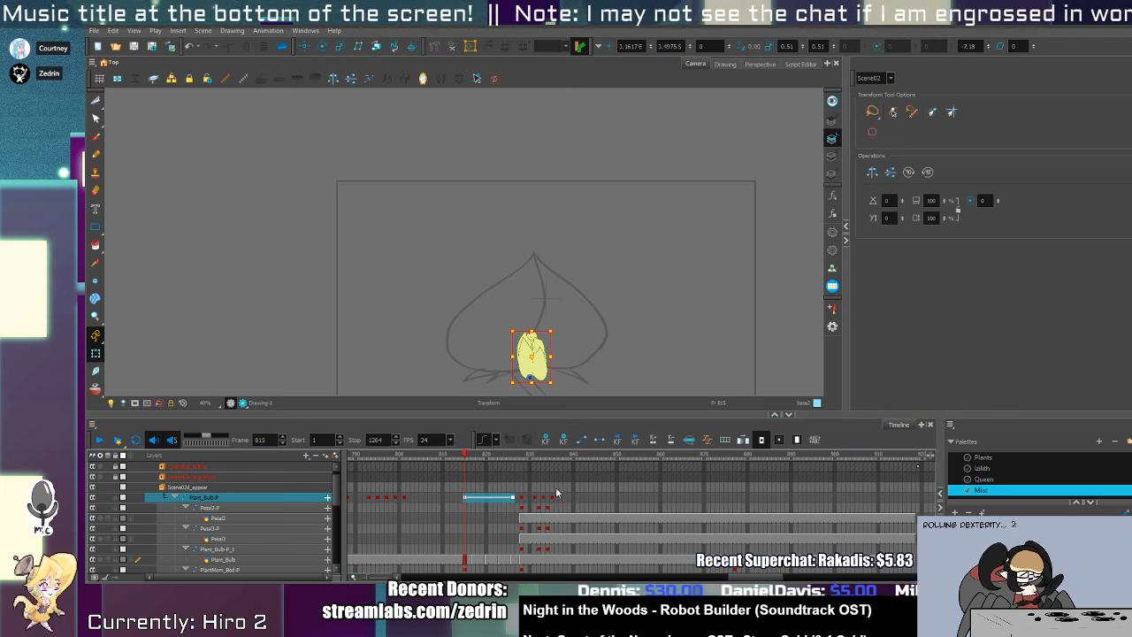
key(F6)
click(511, 499)
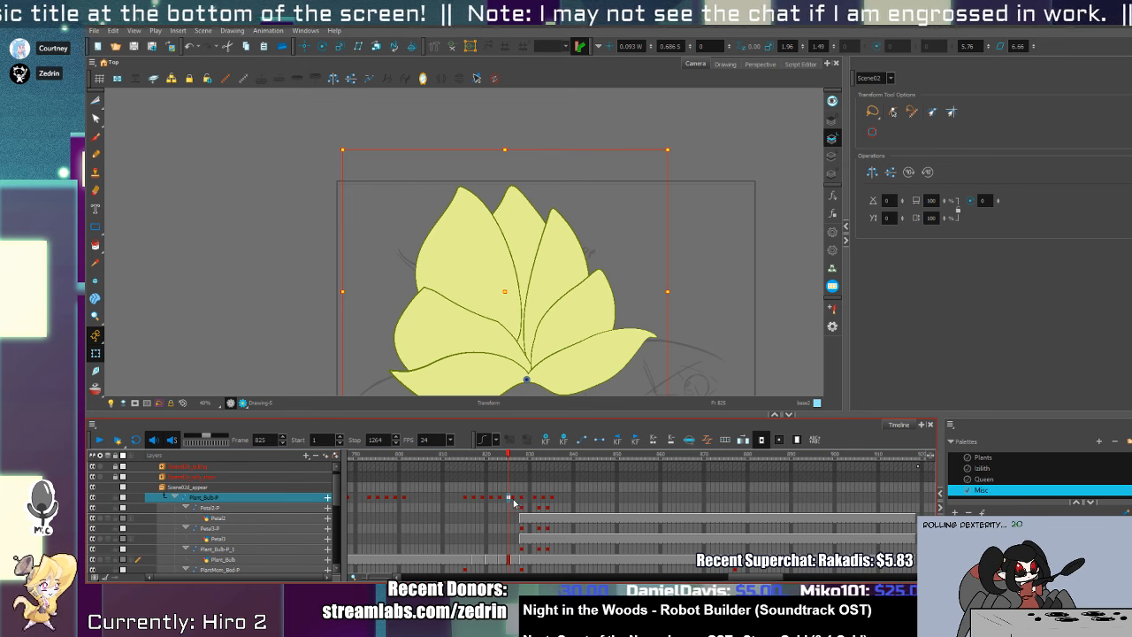
- Move the bulb peg's keyframe from frame 826 to 827 and compare it with frame 825
click(514, 499)
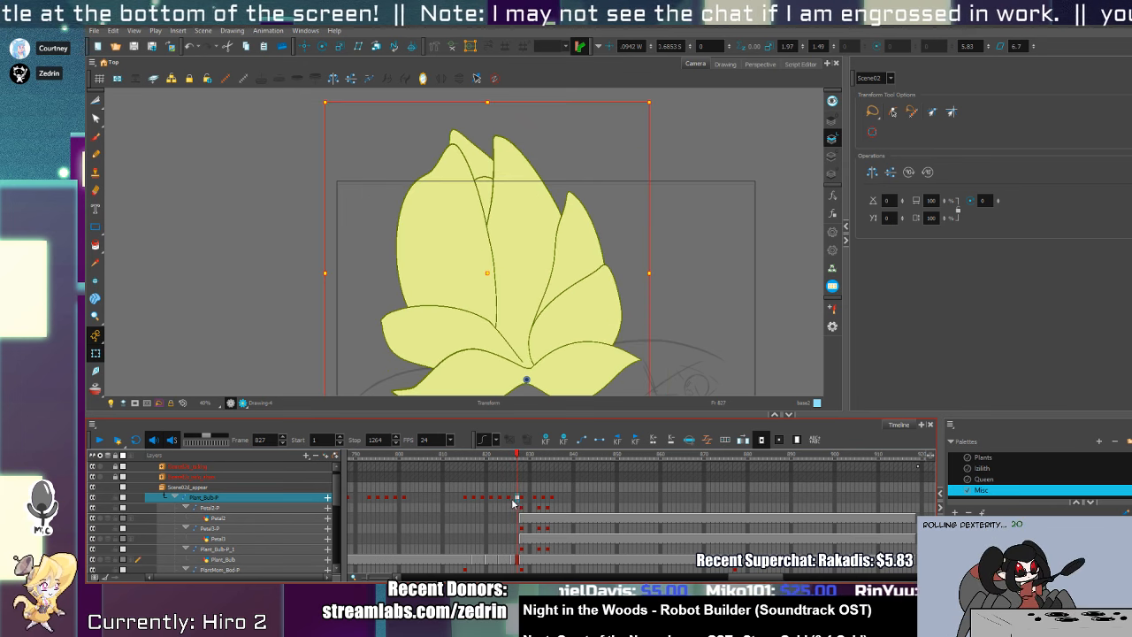
click(514, 499)
click(509, 500)
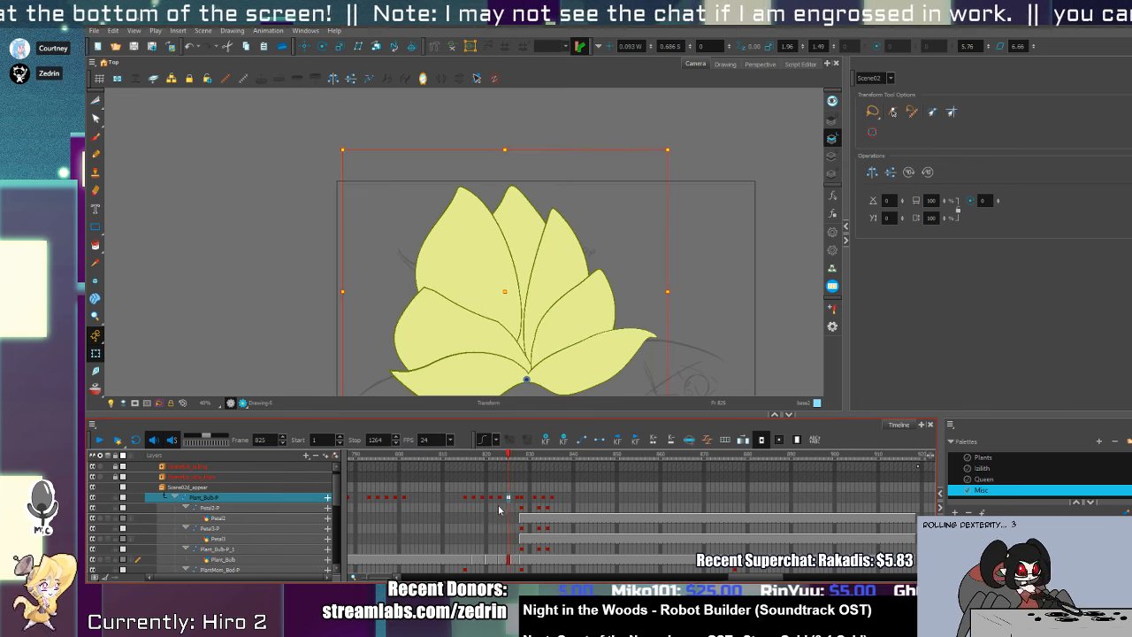
- Try rotating the bulb clockwise at frames 819 and 821, then undo both rotations
click(466, 500)
click(474, 499)
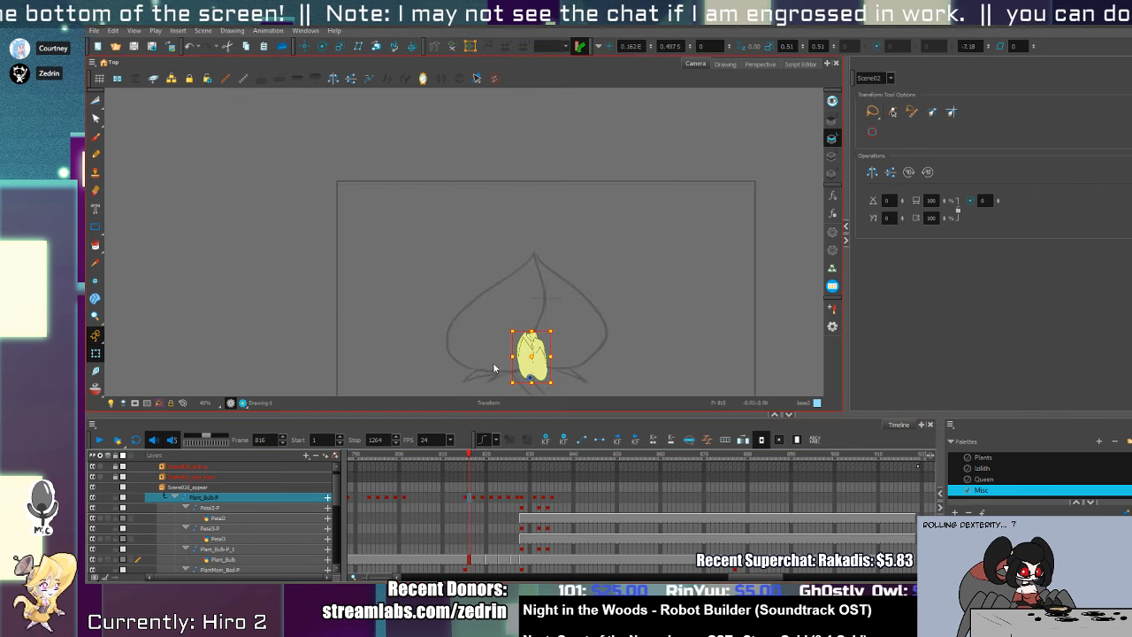
key(period)
key(period)
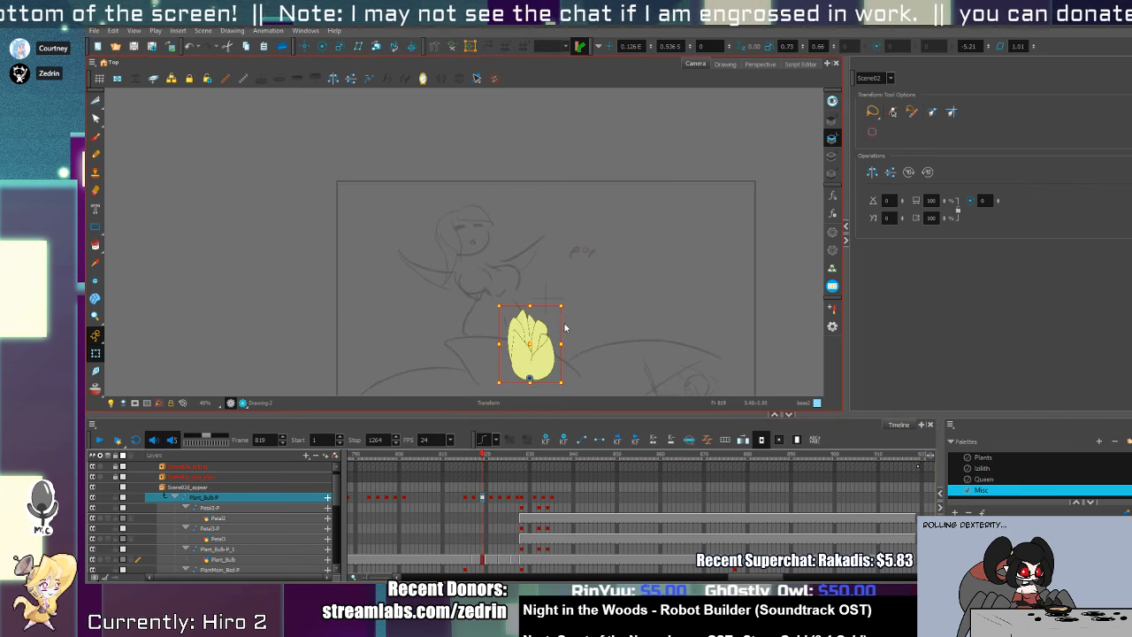
key(period)
drag(565, 305, 583, 296)
key(period)
key(comma)
key(period)
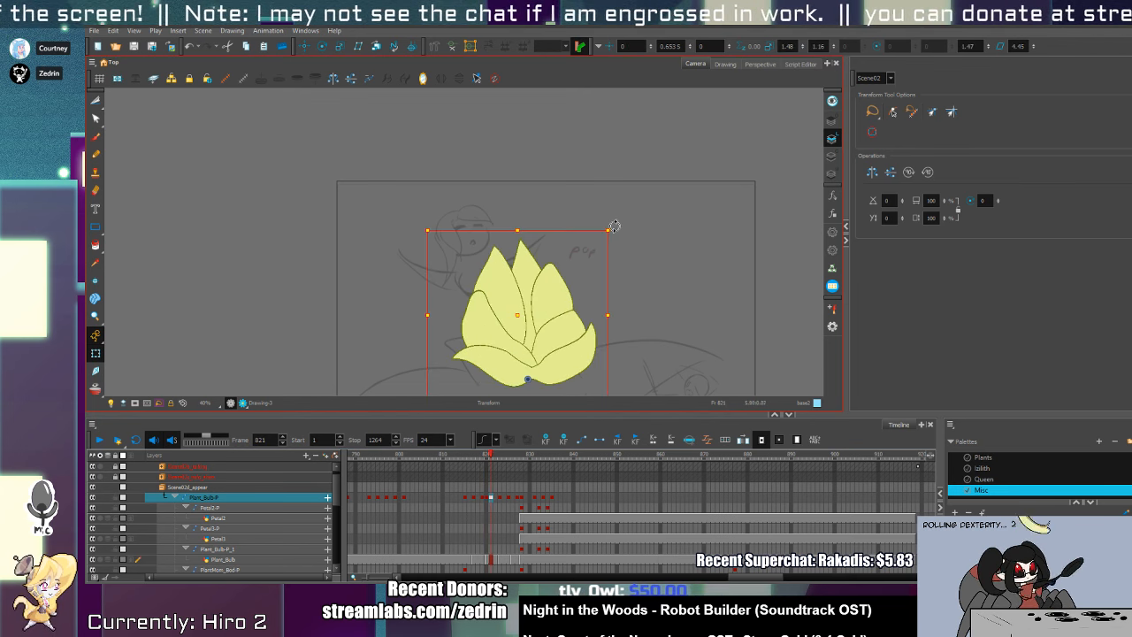
key(period)
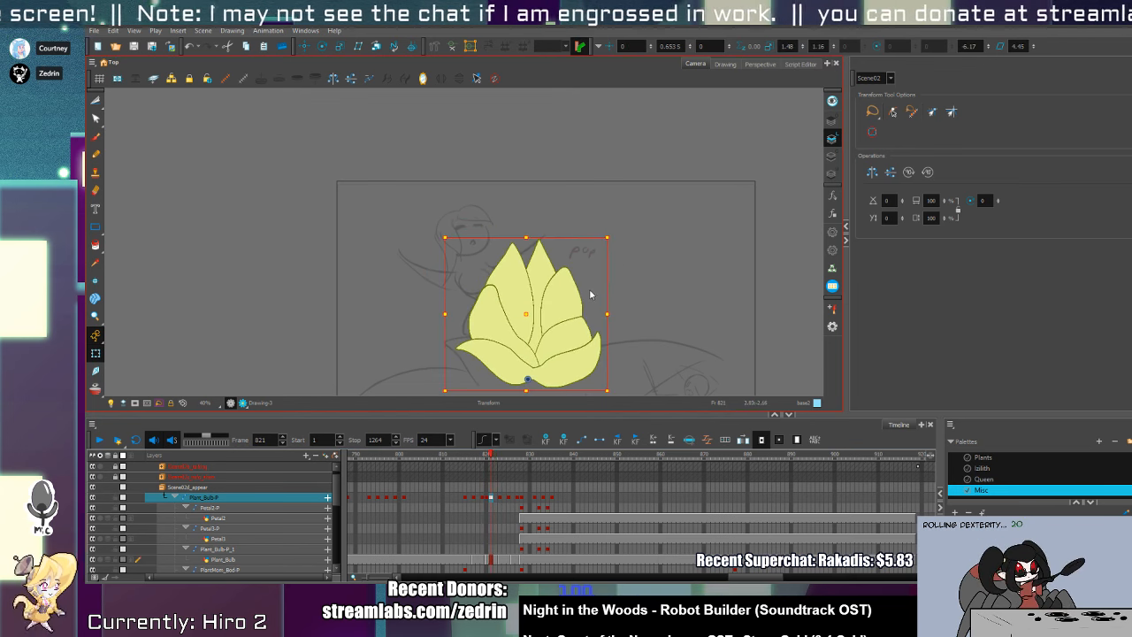
key(ctrl+z)
click(487, 497)
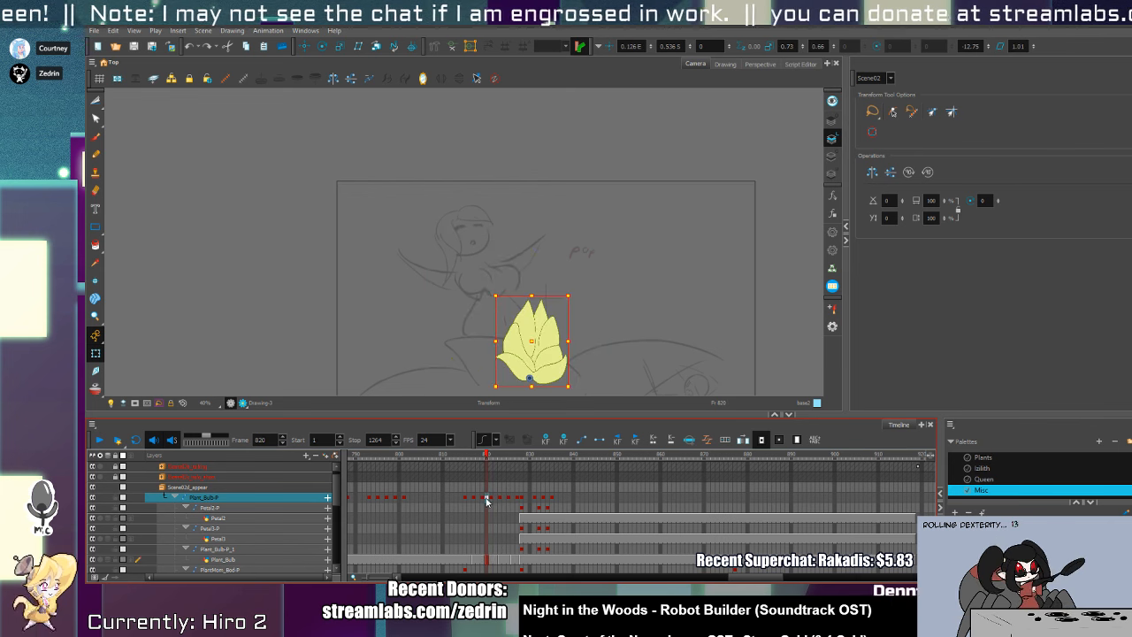
key(ctrl+z)
- Rotate the bulb to about -3.35 degrees at frame 819, -6.36 at frame 821 and 1.17 at frame 823
click(482, 500)
click(491, 498)
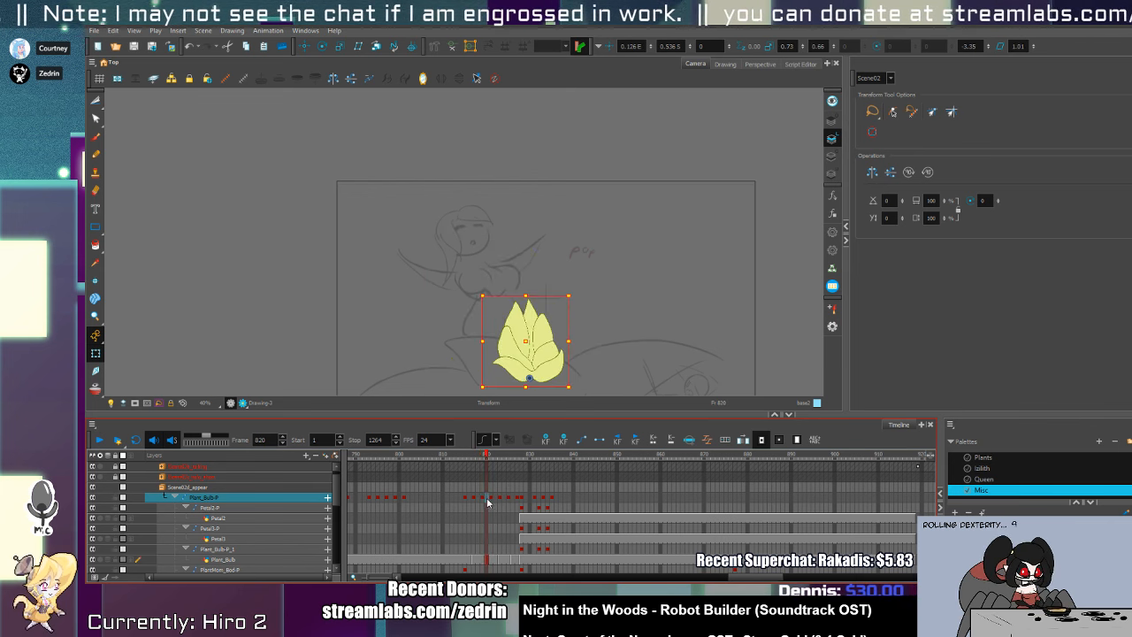
drag(615, 230, 633, 245)
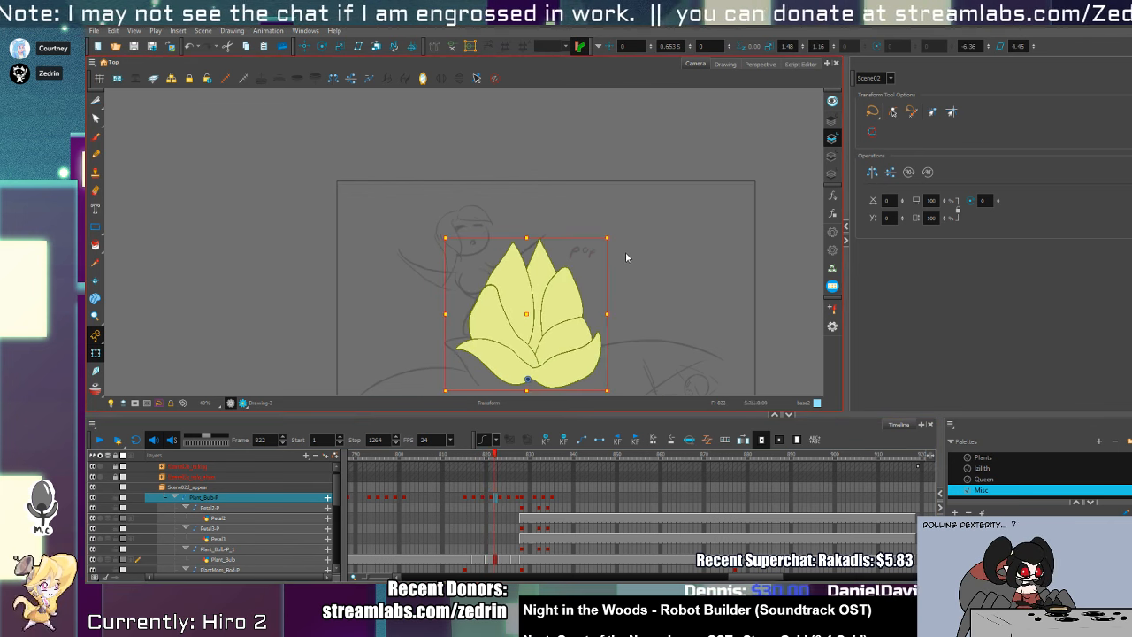
key(period)
drag(671, 161, 683, 170)
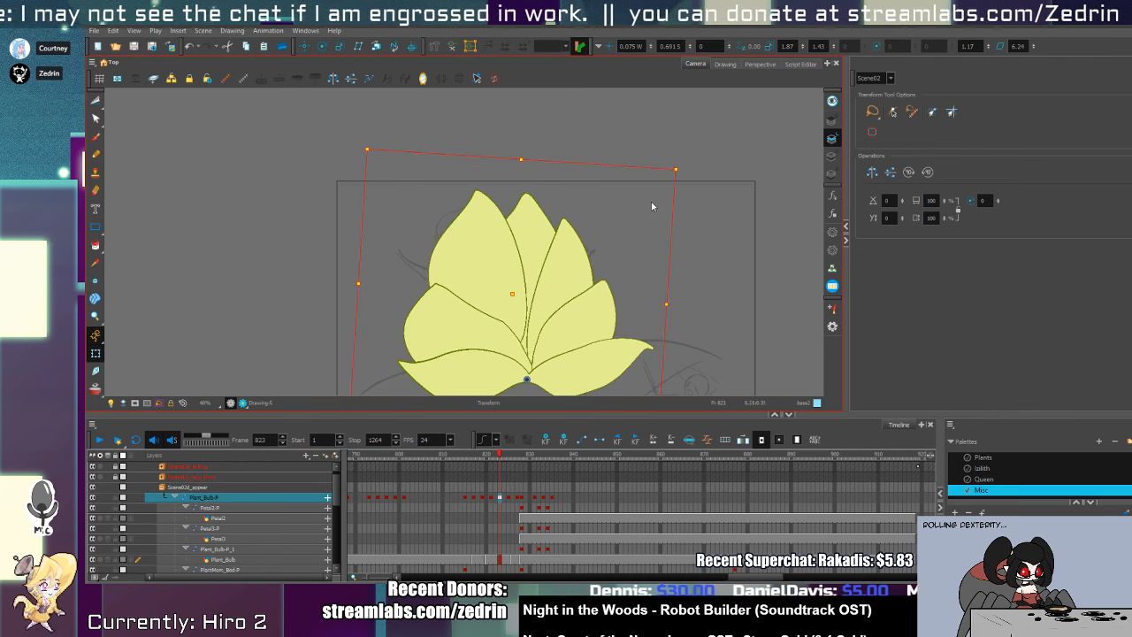
key(period)
key(period)
key(period)
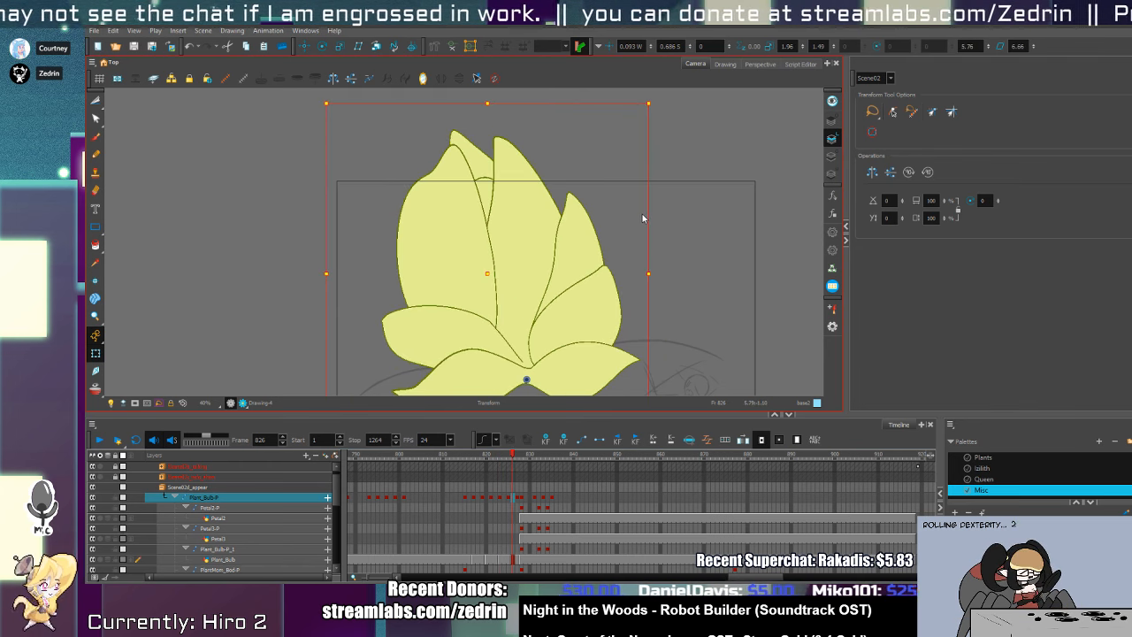
- Step through and play the bulb's growth and opening from frame 826 to 837, then jump back to frame 821
key(period)
key(period)
key(period)
key(period)
key(period)
key(period)
key(period)
key(period)
key(period)
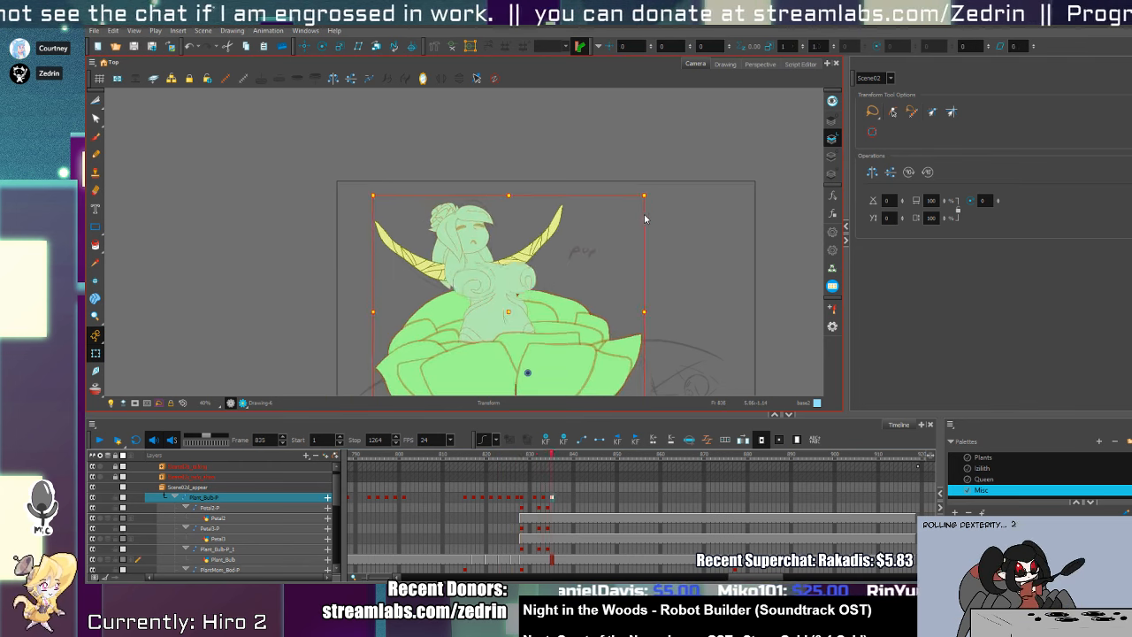
click(440, 500)
key(Return)
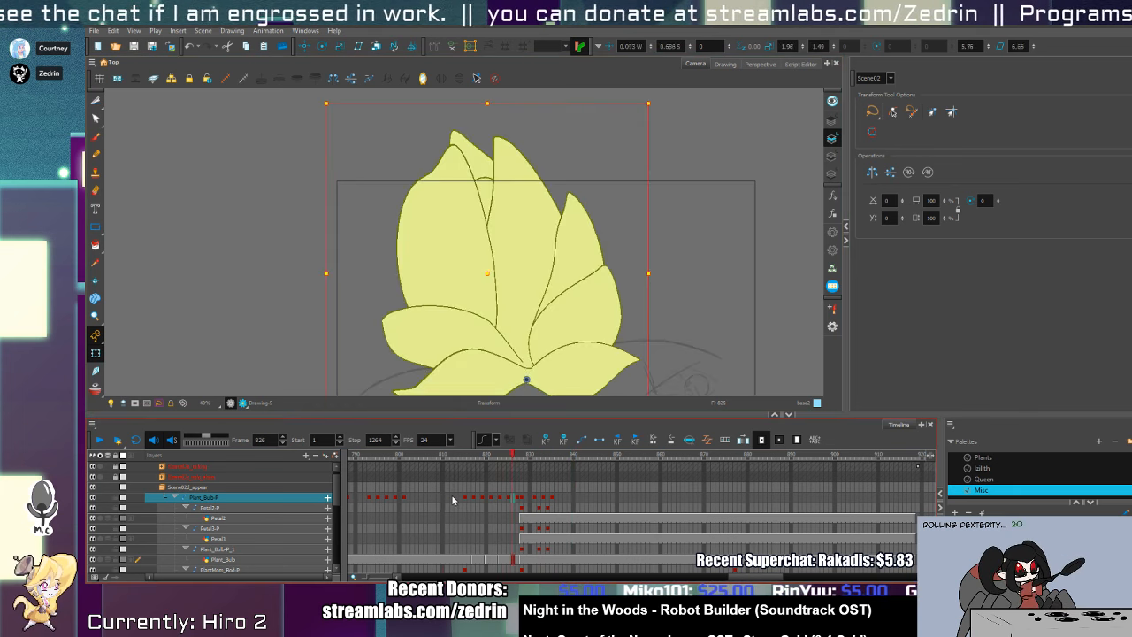
click(441, 507)
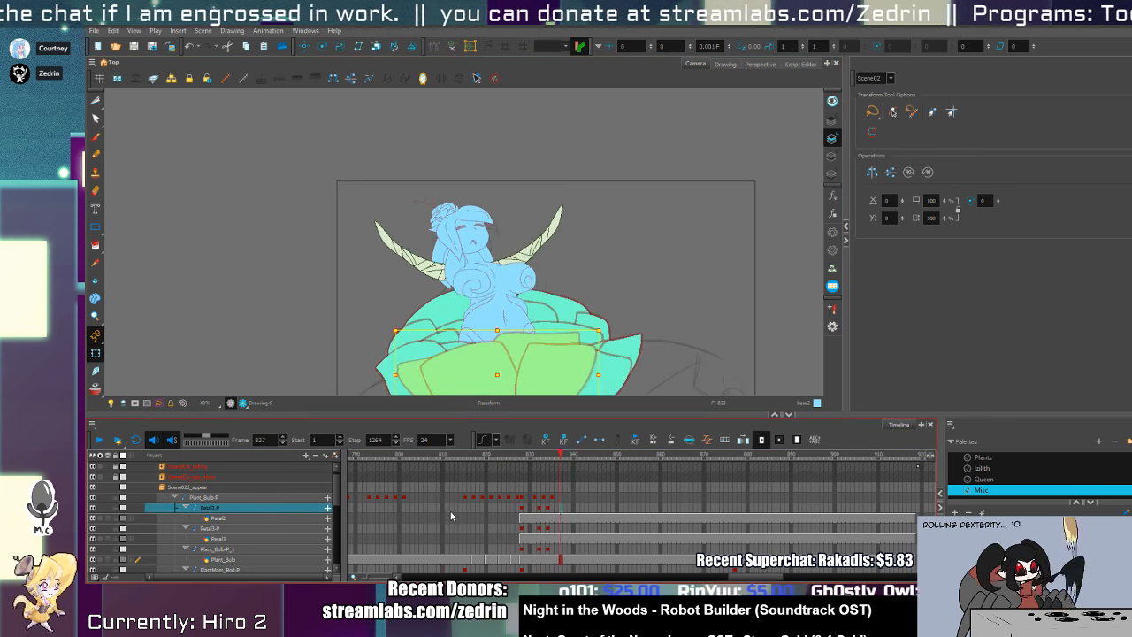
click(446, 506)
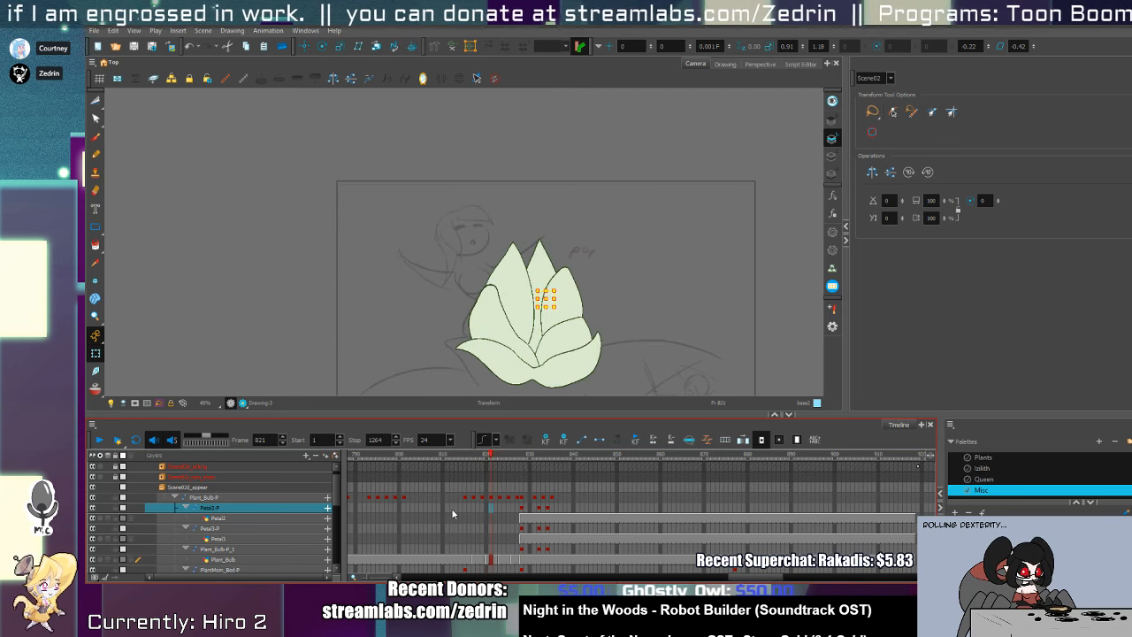
- Try converting the bulb peg's keyframes from frame 815 to 823 into motion keyframes and step through them
click(485, 498)
click(490, 499)
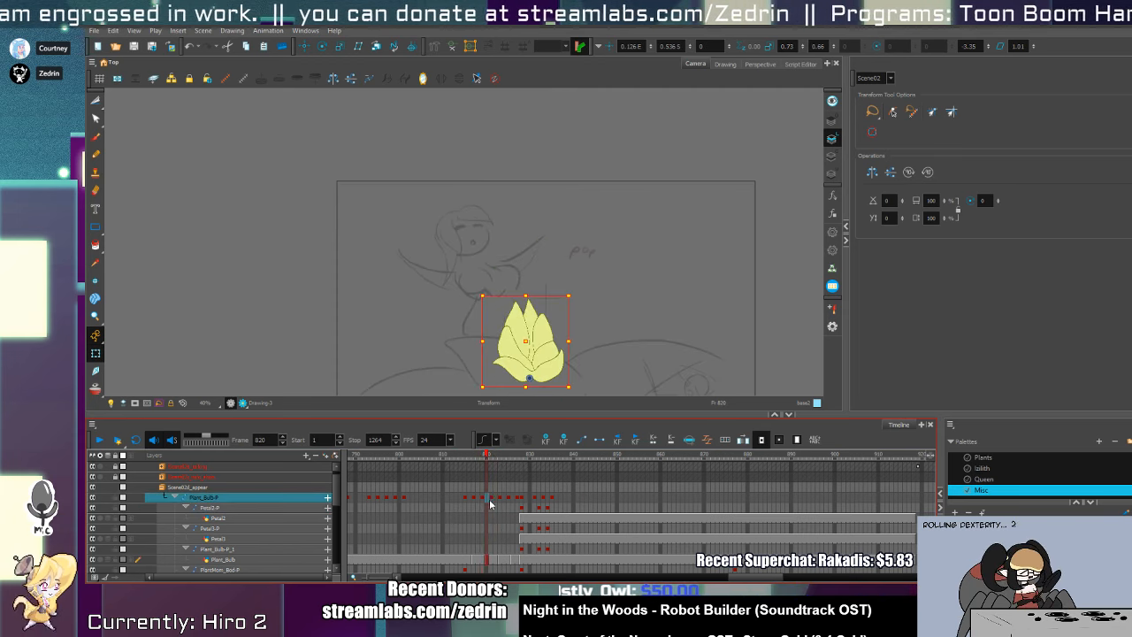
drag(498, 501, 471, 500)
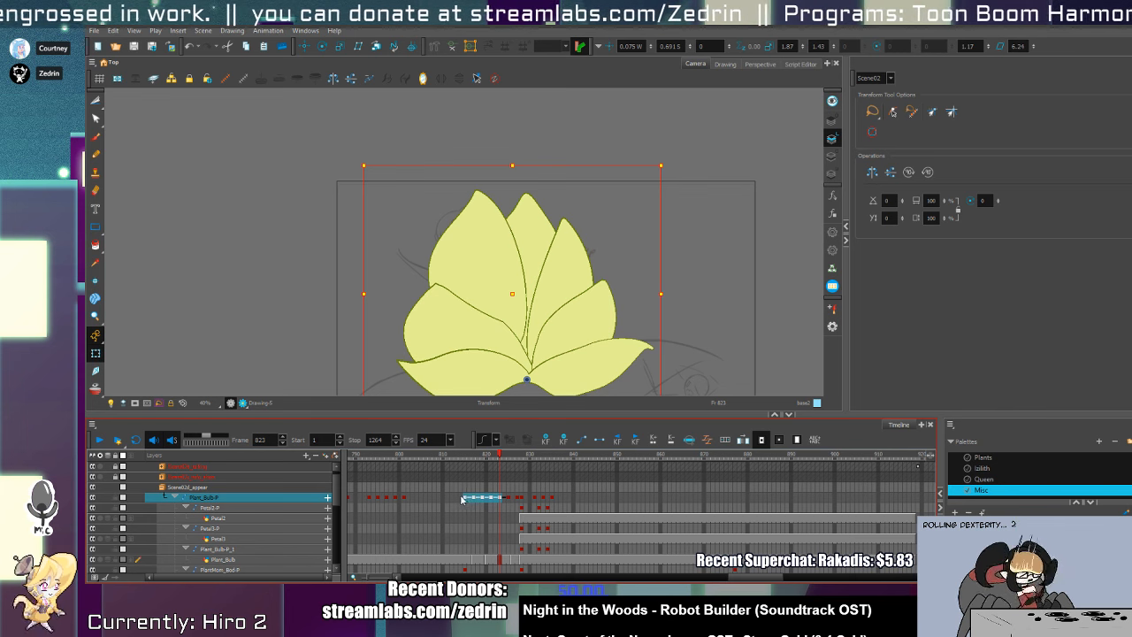
click(465, 498)
key(period)
key(period)
key(period)
key(period)
key(period)
key(period)
key(period)
key(period)
key(period)
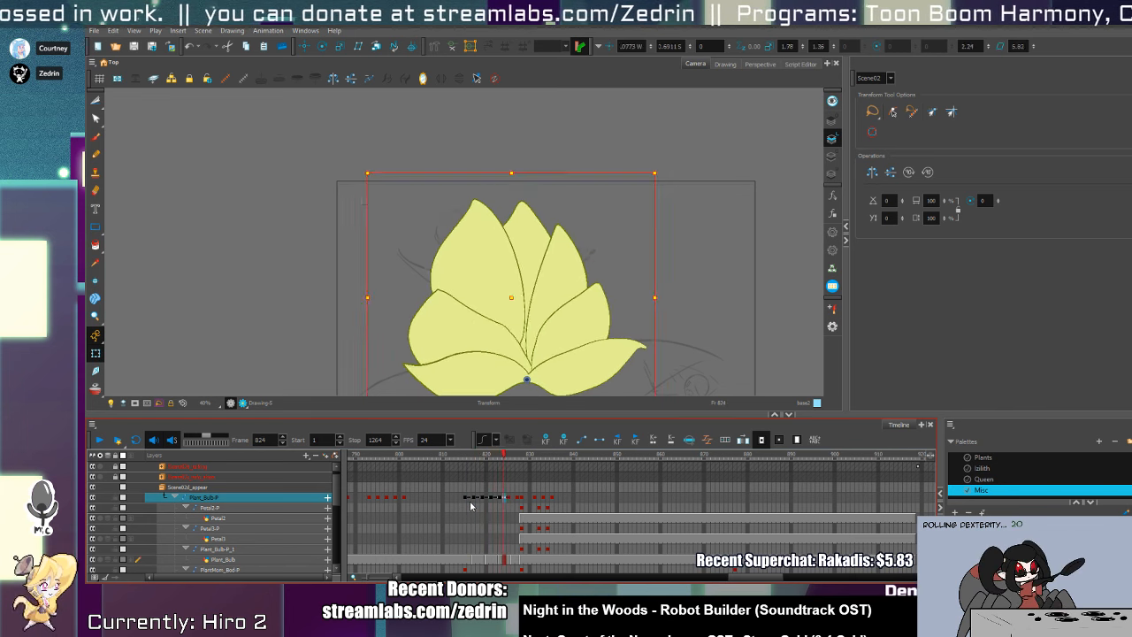
key(period)
key(period)
key(period)
key(period)
- Convert the bulb peg's keyframes from frame 815 to 825 into motion keyframes and step through the growth
click(465, 499)
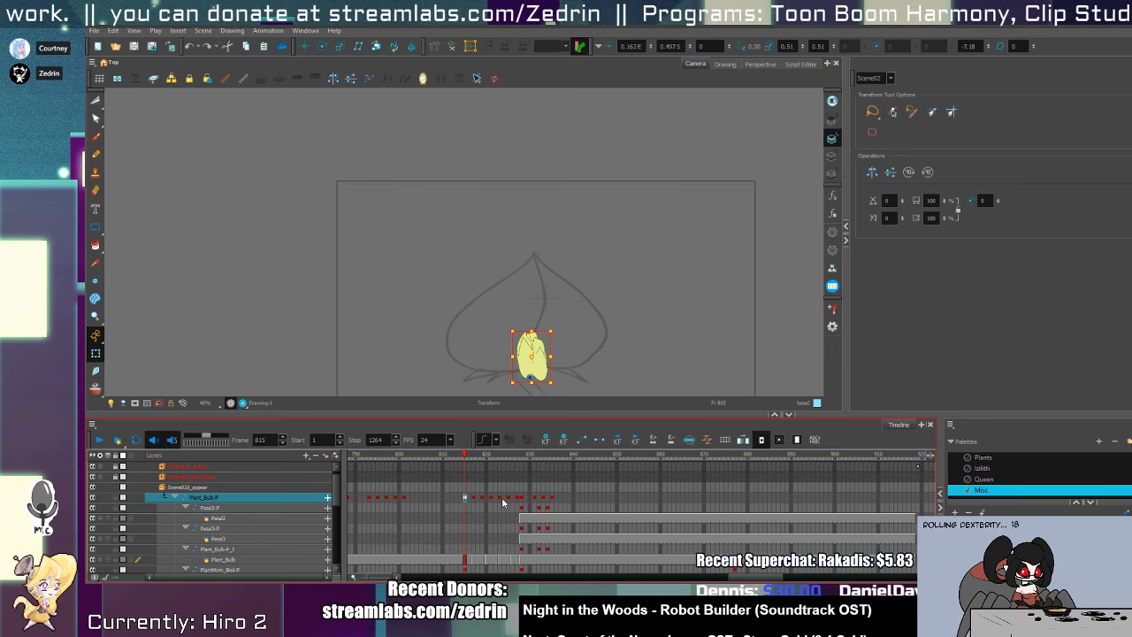
shift+click(506, 499)
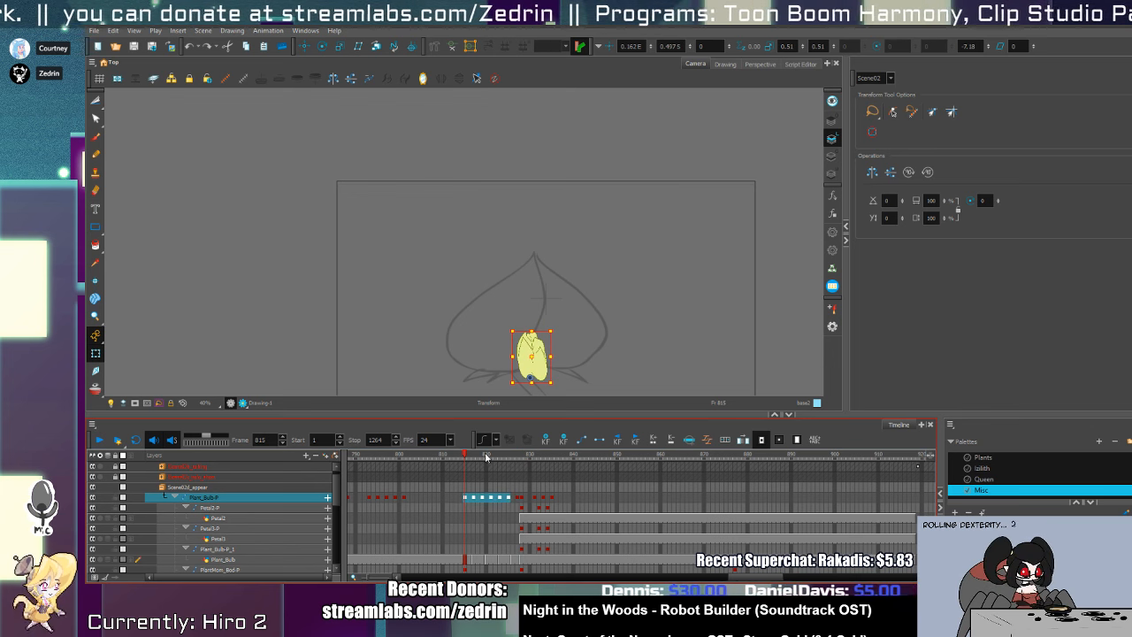
key(Right)
key(Right)
key(Right)
key(Right)
key(Right)
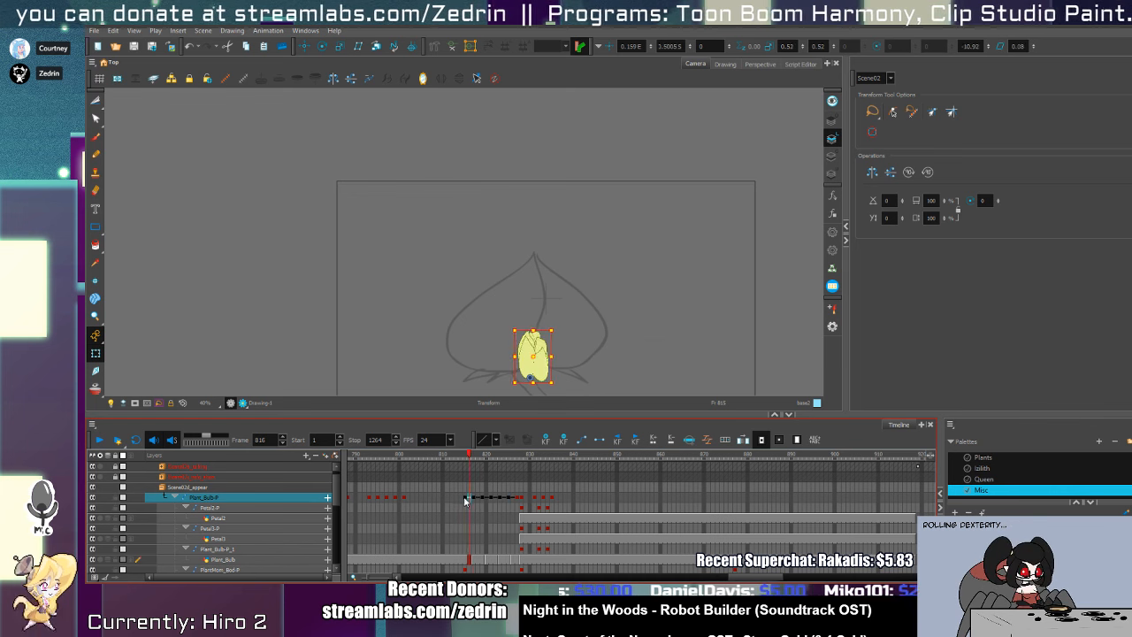
key(Right)
key(Right)
key(Right)
key(Right)
key(Right)
key(Right)
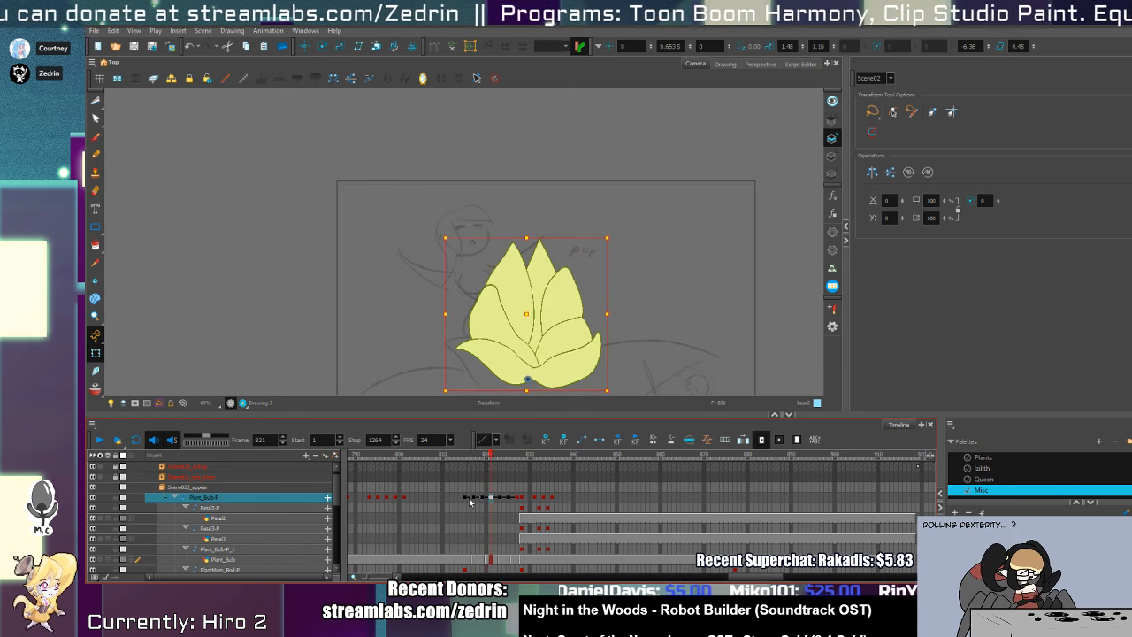
- Scale the bulb down slightly at frame 820 and to about 1.34 by 1.05 at frame 821
click(482, 500)
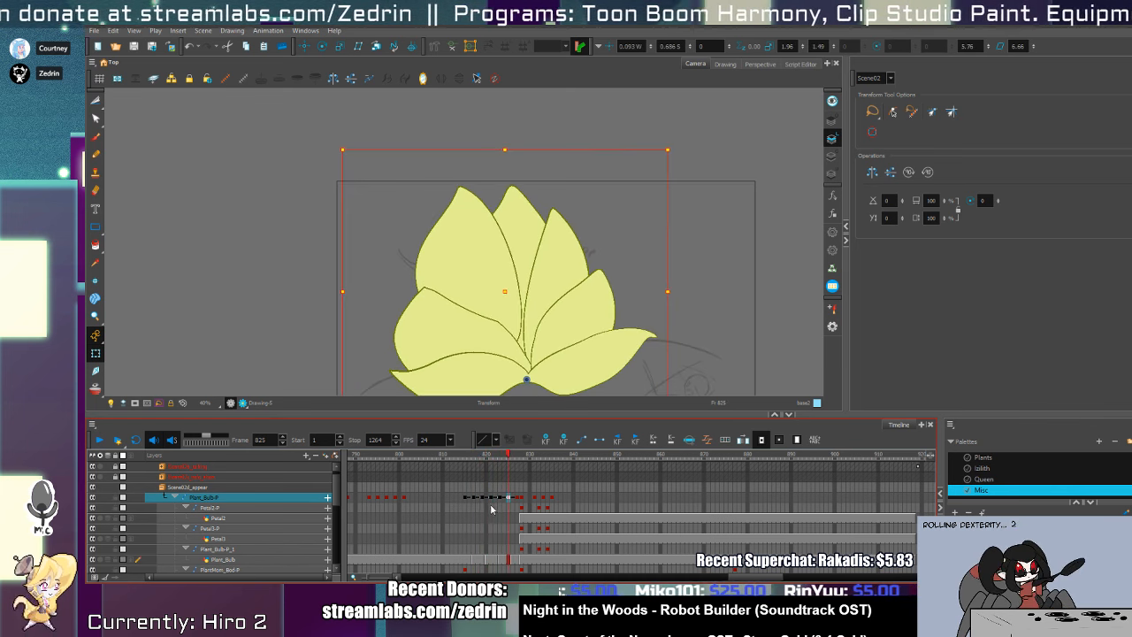
key(Right)
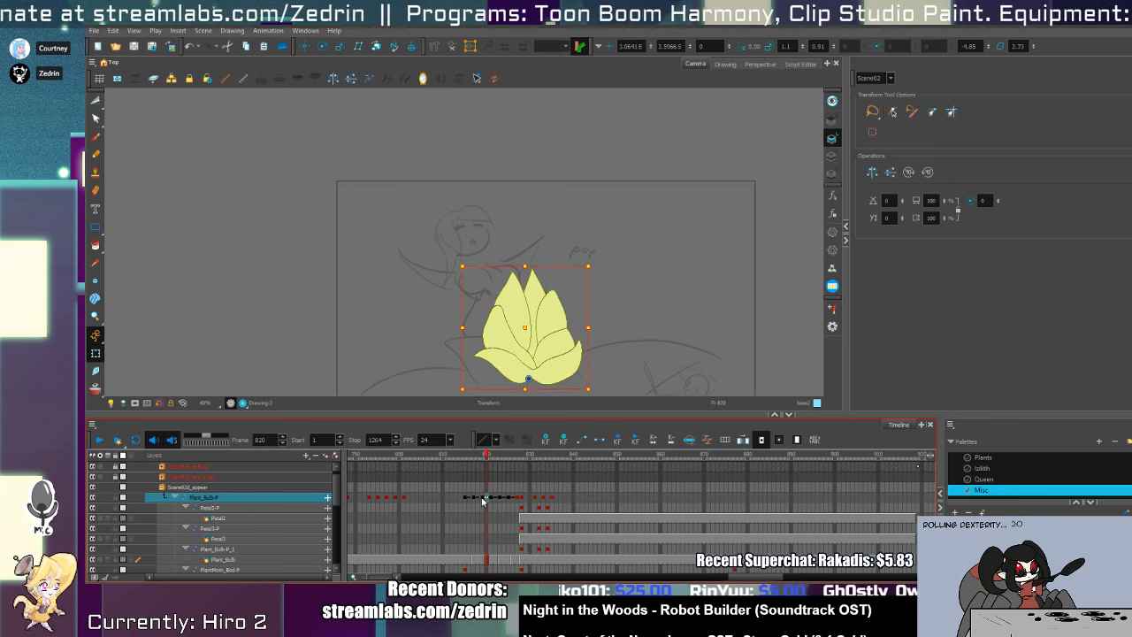
key(Left)
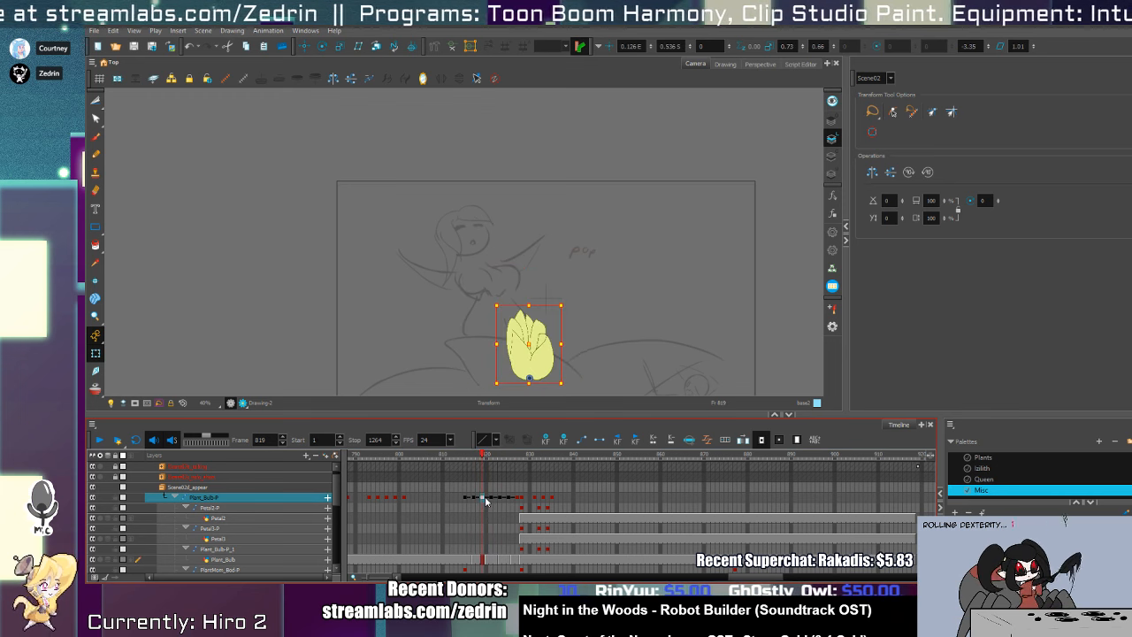
key(Right)
drag(593, 272, 577, 289)
key(Right)
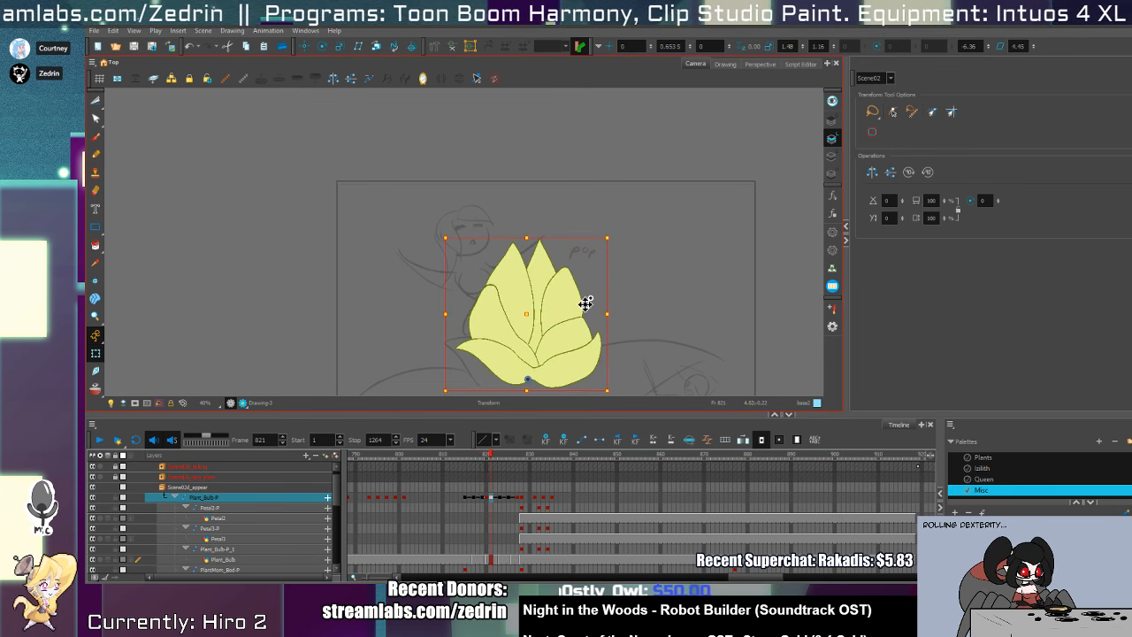
drag(611, 244, 596, 266)
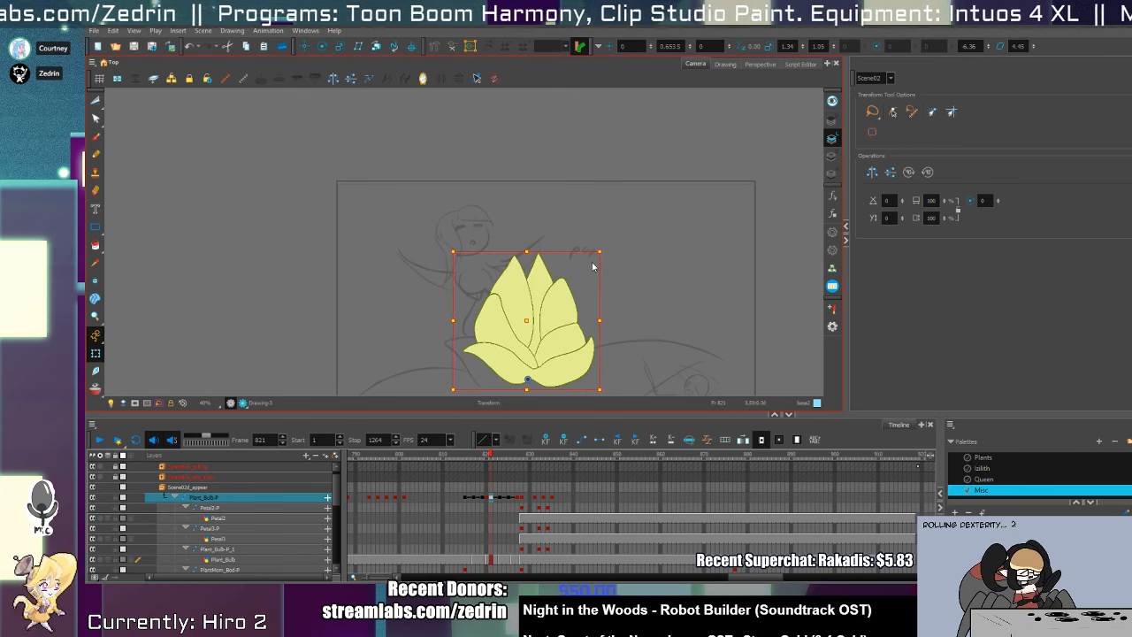
- Scale the bulb down proportionally at frame 823 to a horizontal scale of about 1.56
key(Right)
key(Right)
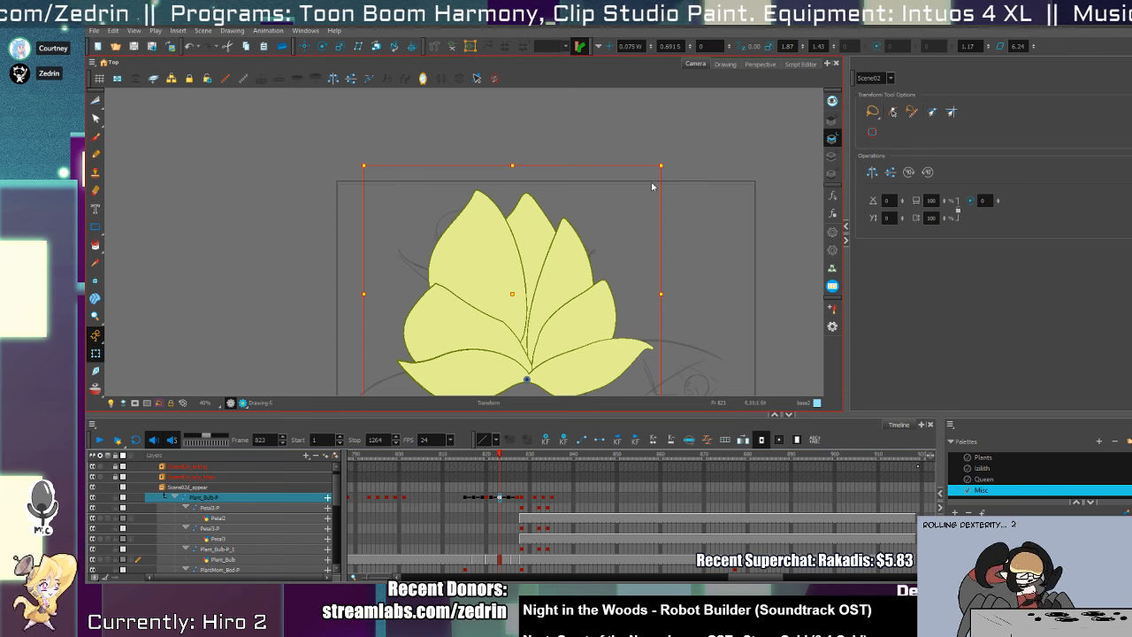
drag(663, 170, 630, 211)
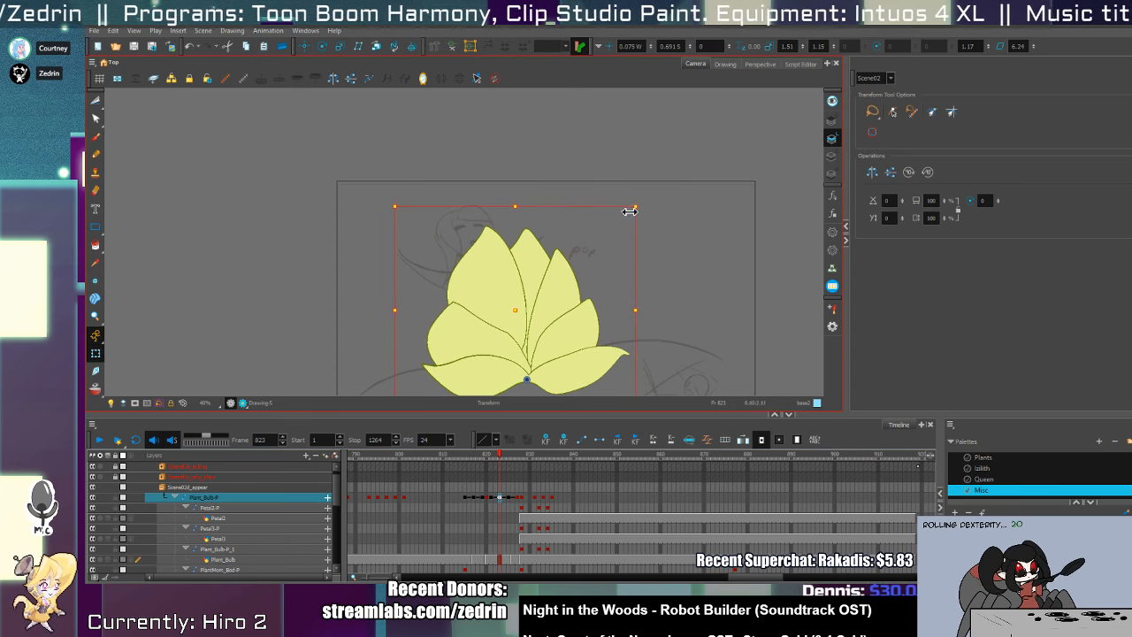
key(Left)
key(Right)
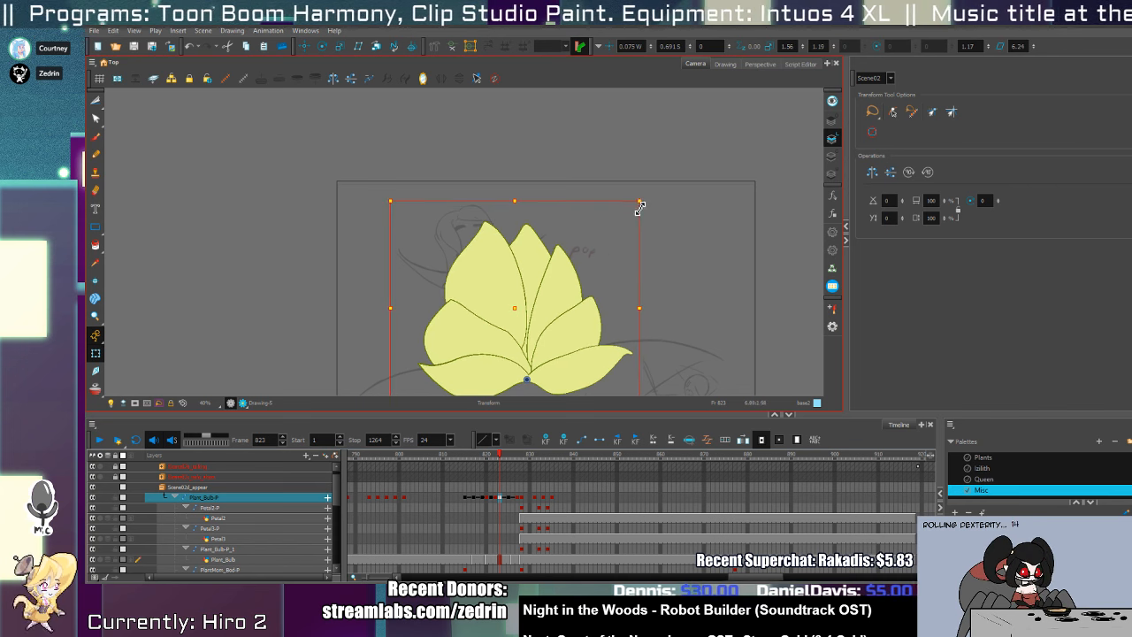
- Step through the bulb's opening up to frame 836 and play the shot to check the timing
key(Right)
key(Right)
key(Right)
key(Right)
key(Right)
key(Right)
key(Right)
key(Right)
key(Right)
key(Right)
key(Right)
key(Right)
key(Right)
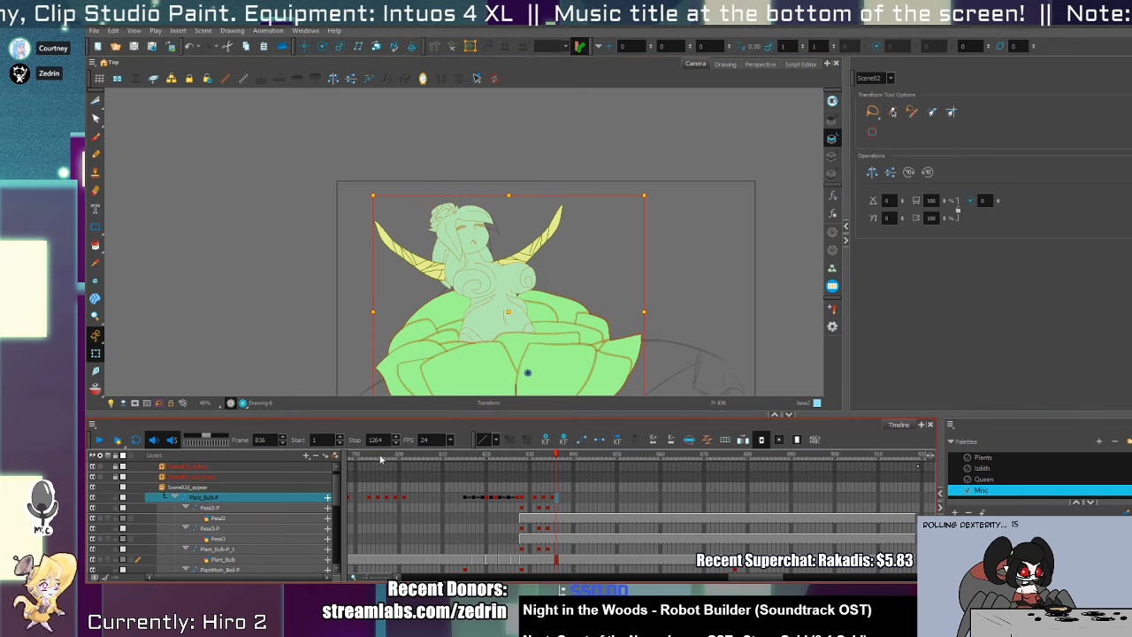
mouse_move(381, 456)
mouse_down()
mouse_move(349, 478)
mouse_move(402, 492)
mouse_up()
click(99, 440)
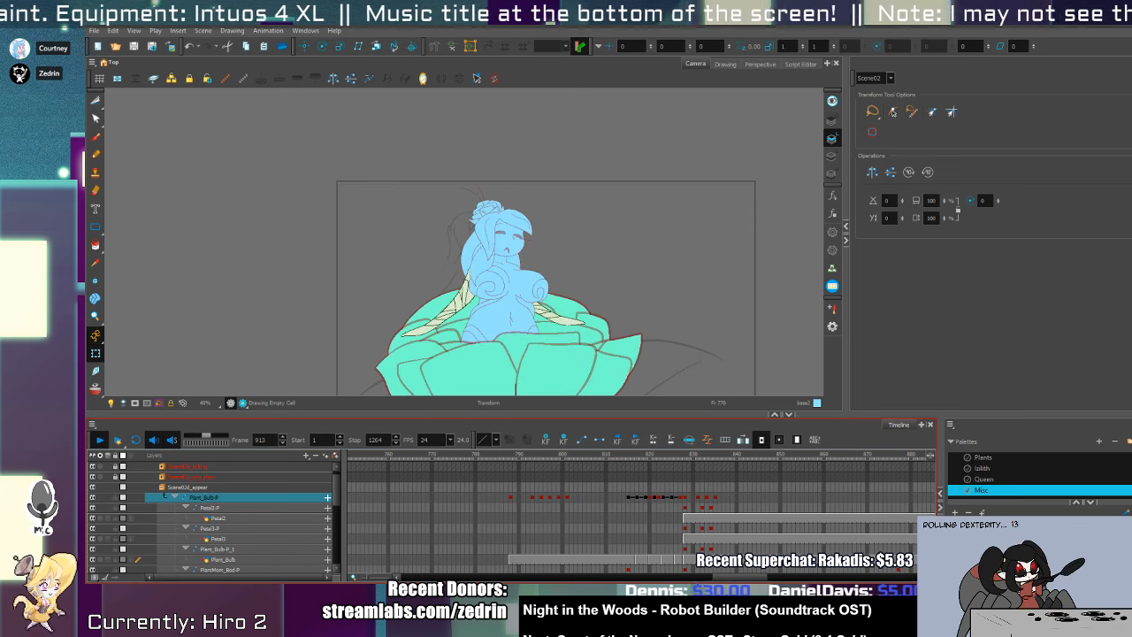
click(605, 538)
drag(605, 536, 607, 528)
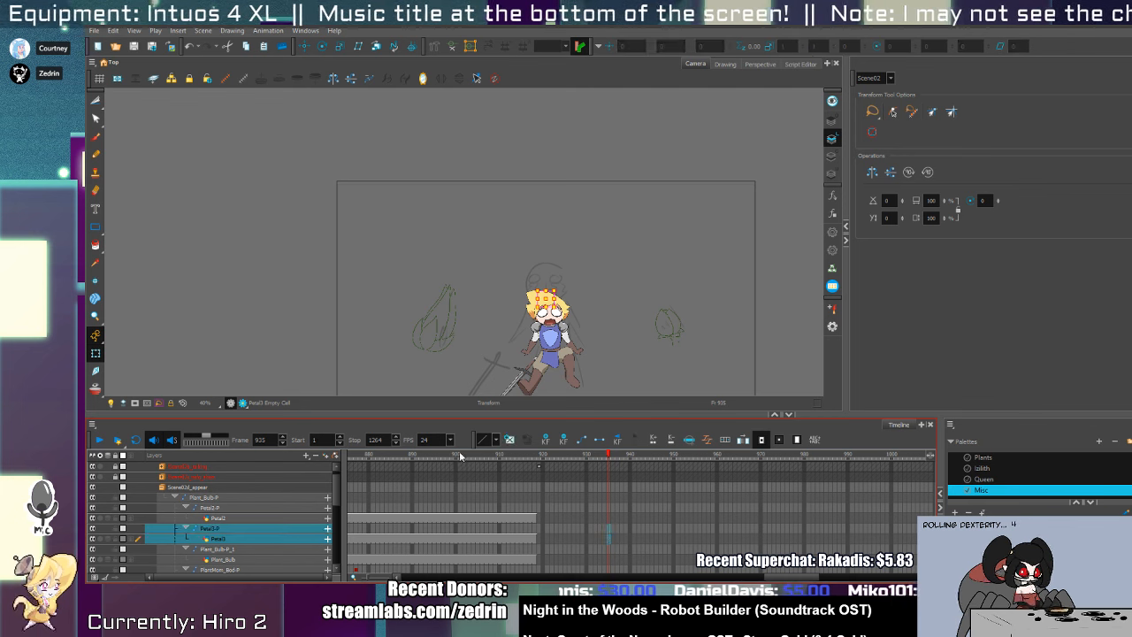
- Squash the opened bulb's front petals slightly downward on their peg's keyframe at frame 834
drag(460, 454, 472, 498)
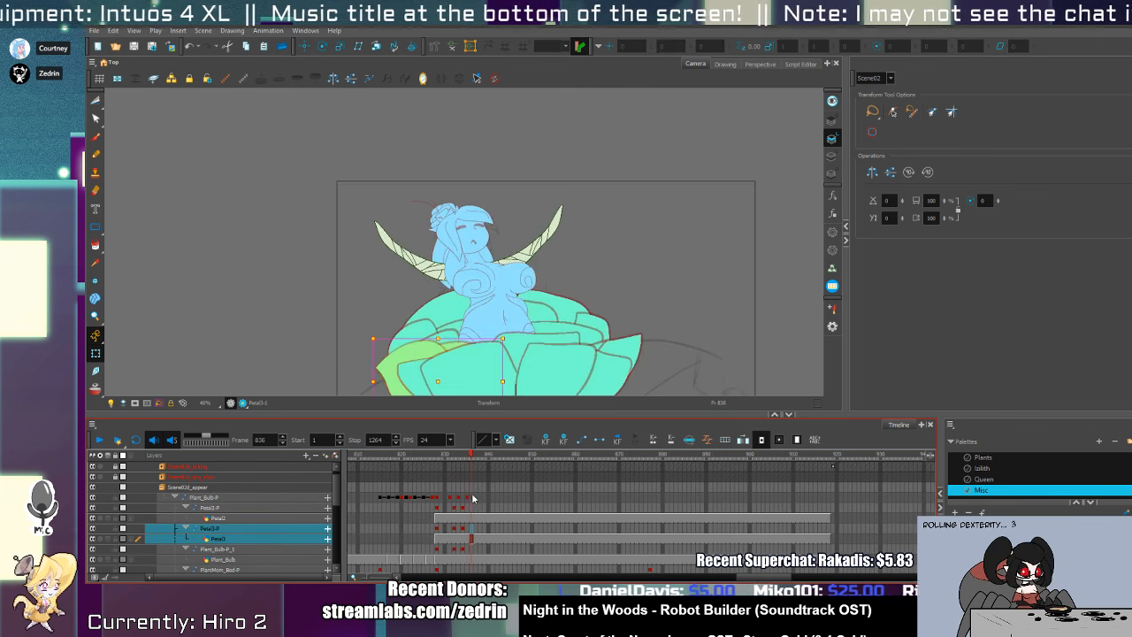
click(536, 382)
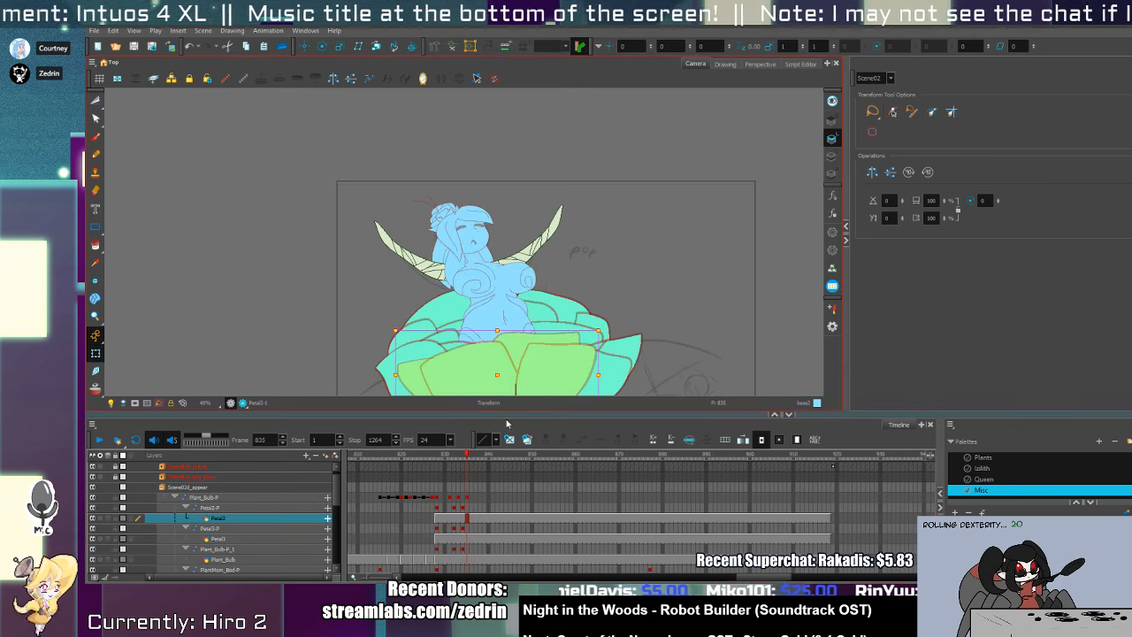
click(462, 508)
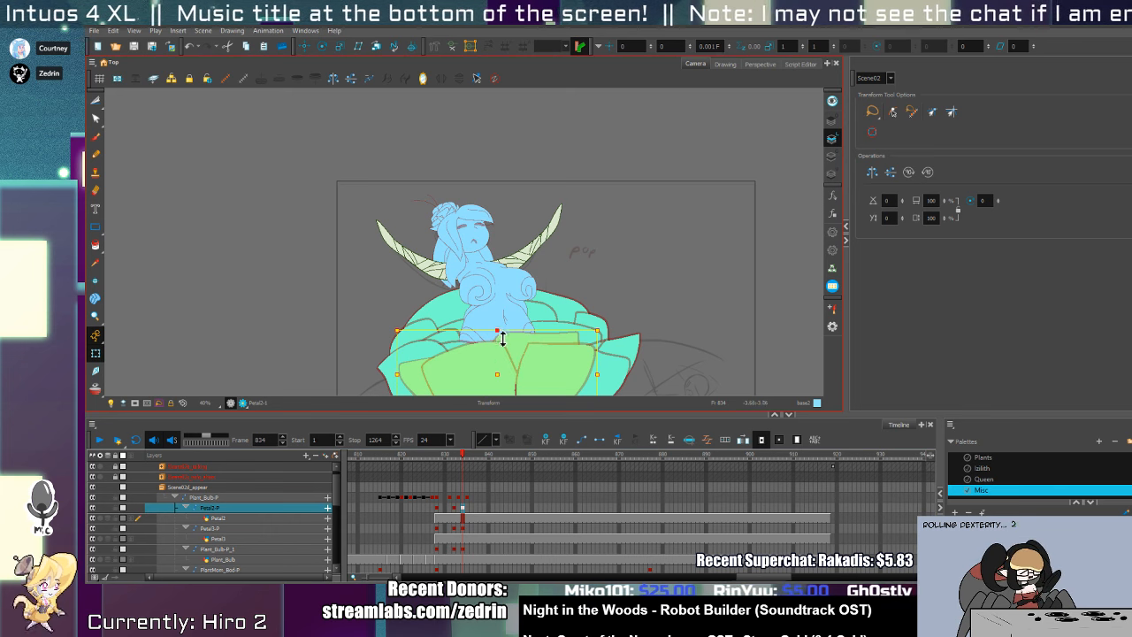
drag(498, 331, 498, 339)
- Go to frame 990 with the two large flowers and unlock all layers
drag(463, 458, 567, 508)
key(Escape)
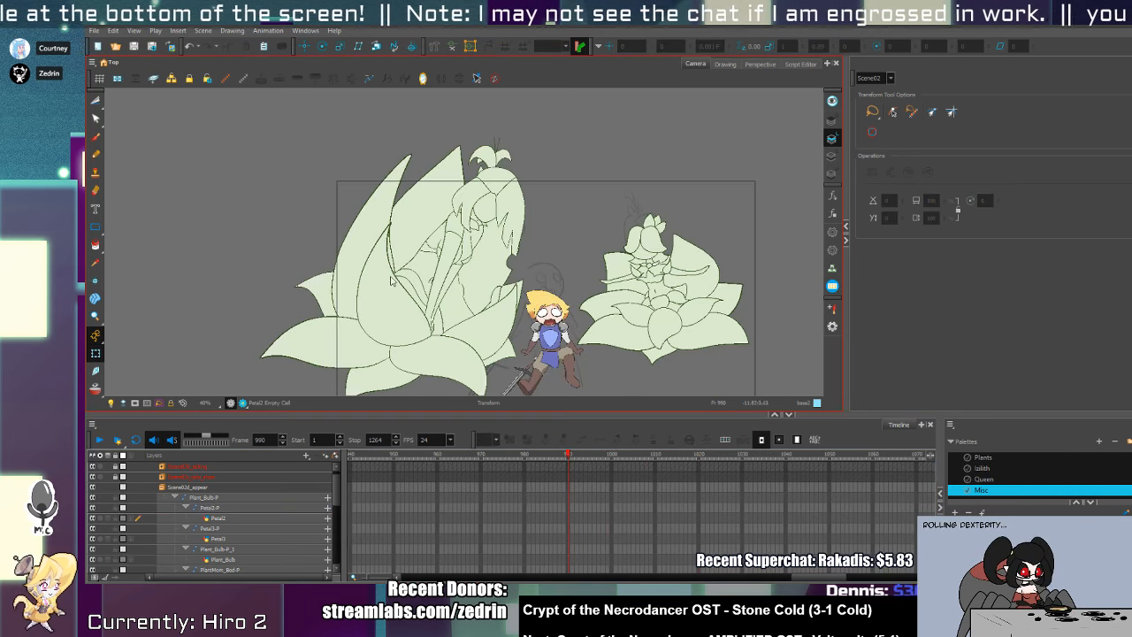
scroll(393, 260, up, 3)
key(alt+s)
key(shift+t)
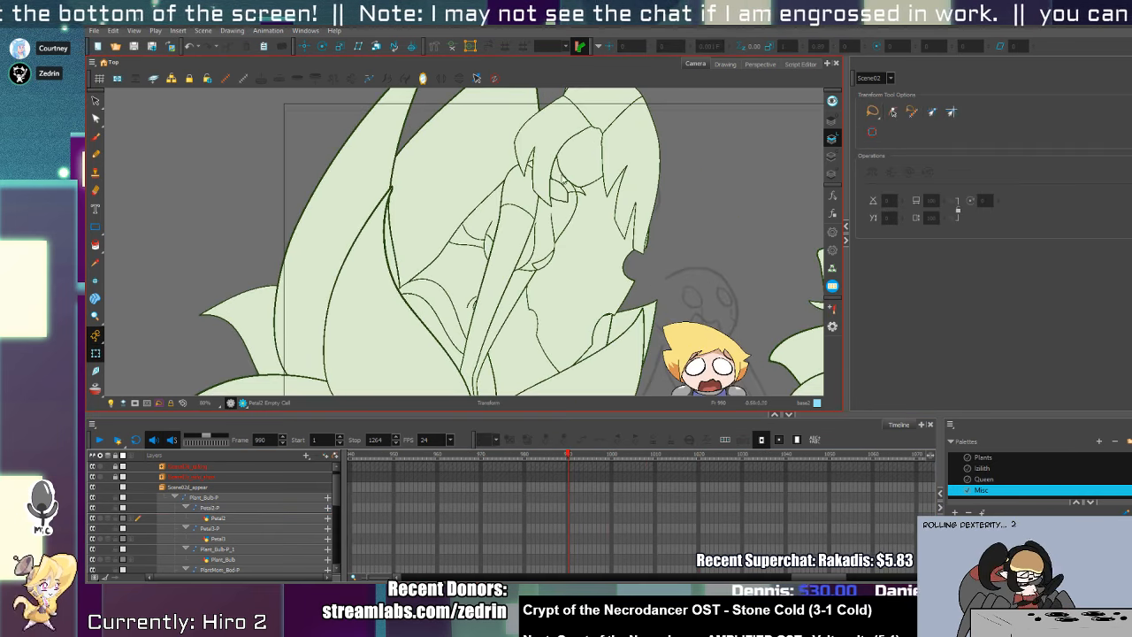
click(205, 79)
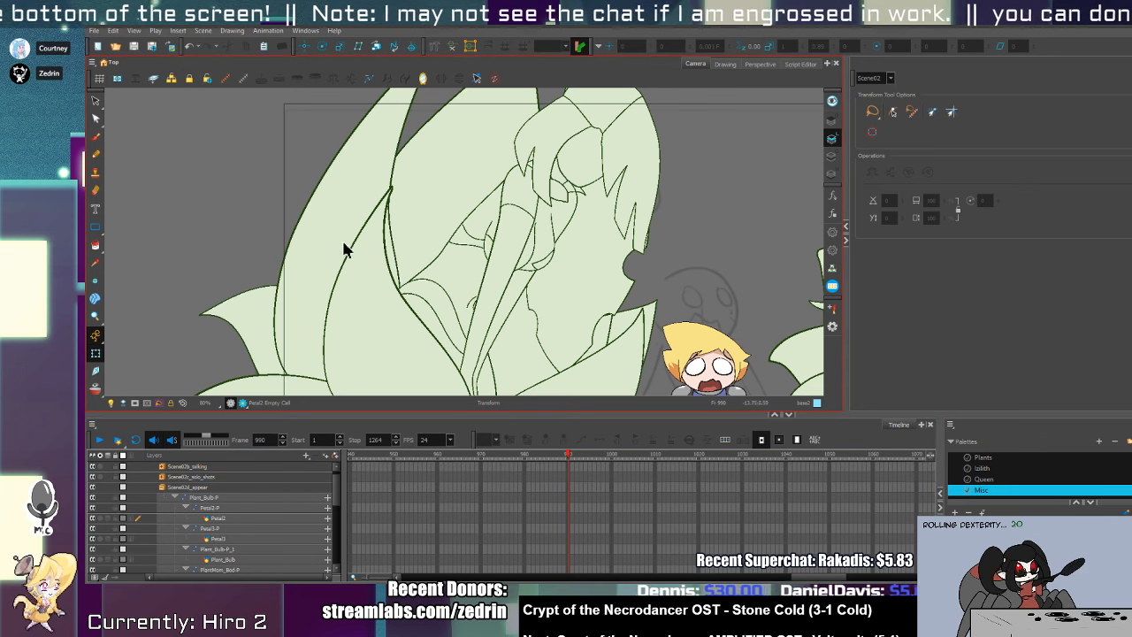
- Select the larger flower's drawing at frame 990 and examine its petal outlines with the Contour Editor and Pencil Editor
click(397, 239)
key(Escape)
key(alt+s)
key(alt+q)
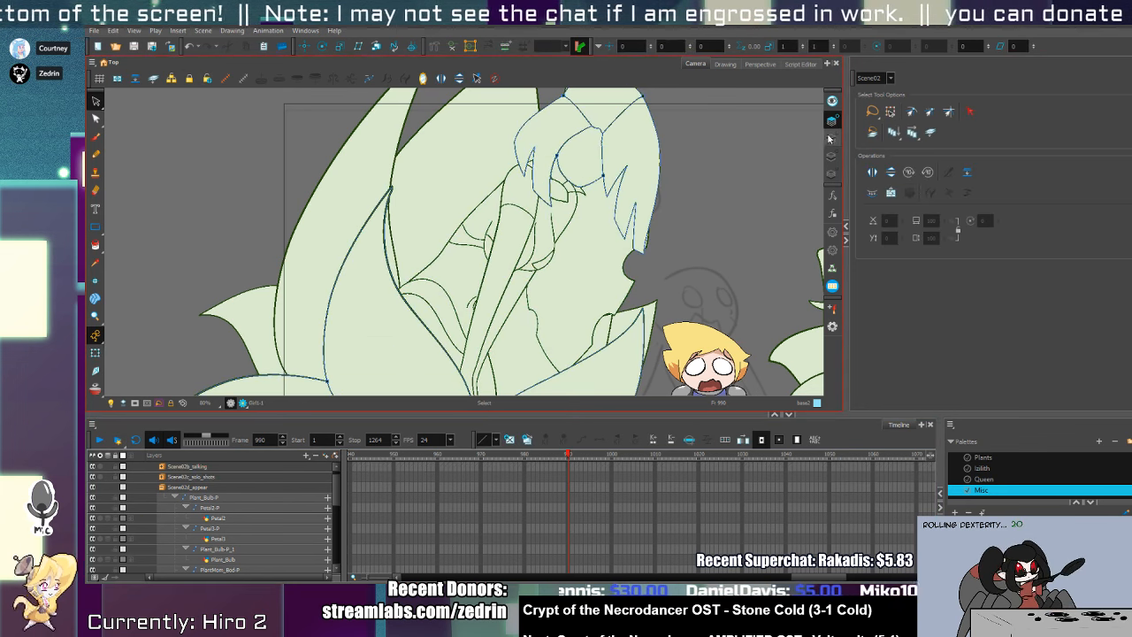
scroll(404, 190, up, 3)
mouse_move(423, 259)
mouse_down()
mouse_move(413, 212)
mouse_move(355, 221)
mouse_up()
key(alt+z)
alt+click(357, 263)
key(alt+w)
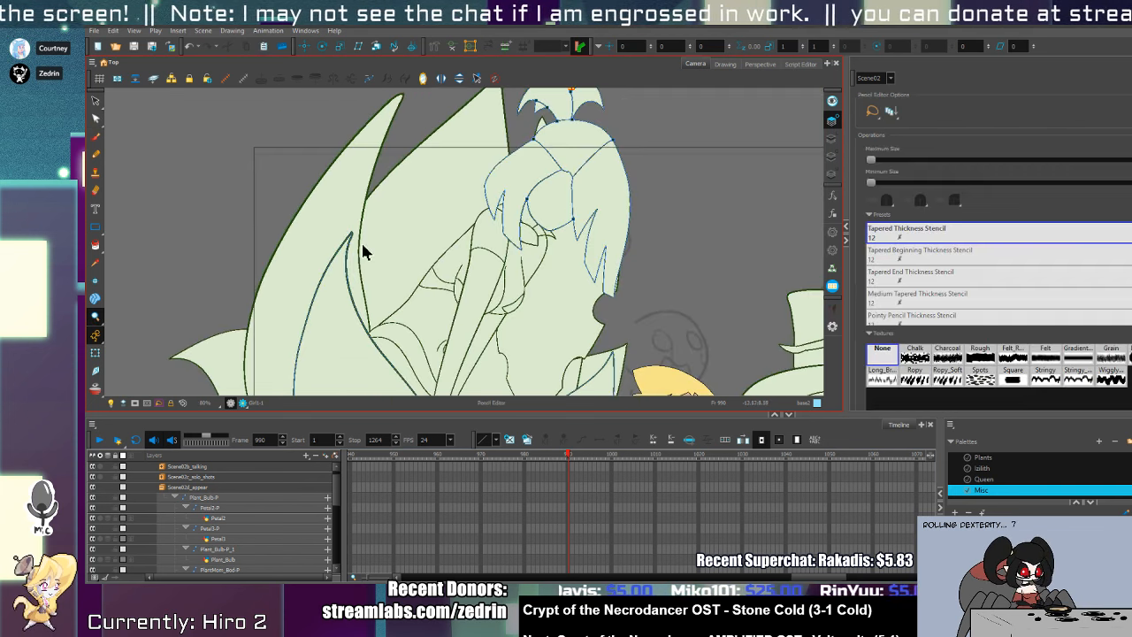
click(357, 246)
drag(398, 390, 432, 241)
mouse_move(477, 290)
mouse_down()
mouse_move(462, 283)
mouse_move(496, 276)
mouse_move(465, 283)
mouse_move(478, 379)
mouse_up()
key(alt+z)
alt+click(452, 273)
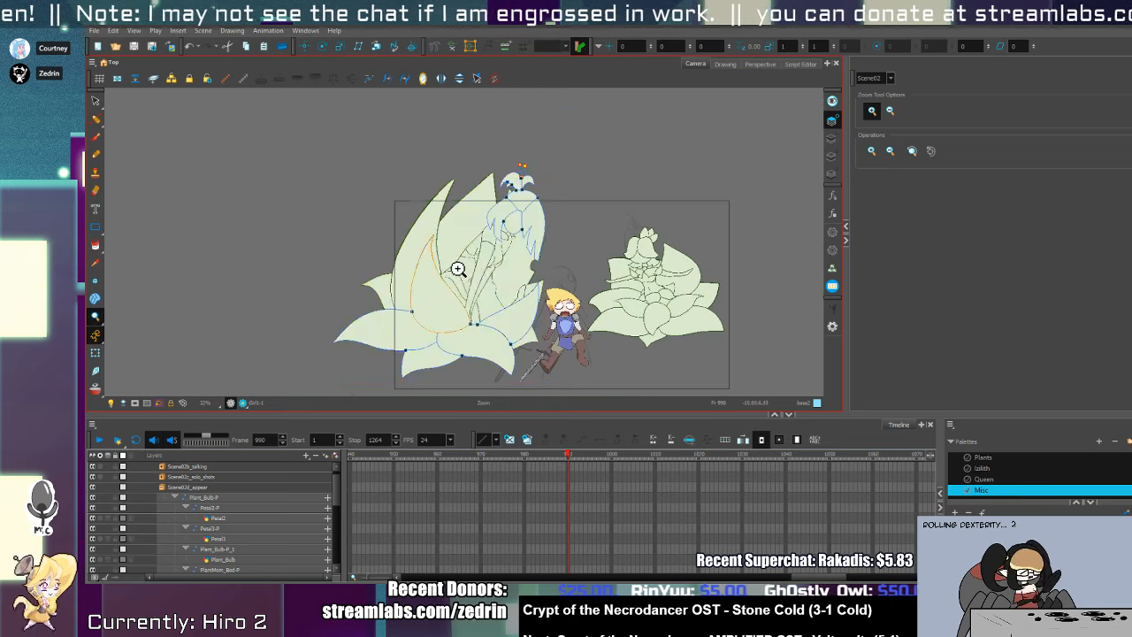
- Select the larger flower's back petal drawing at frame 990 and switch to its colour art
key(shift+t)
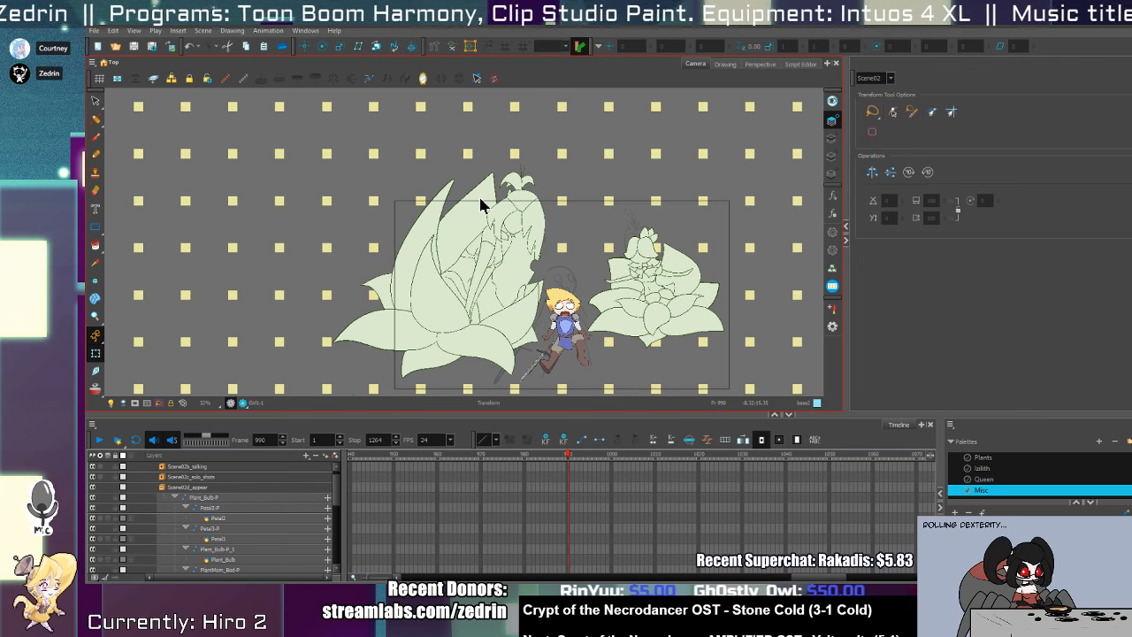
click(574, 348)
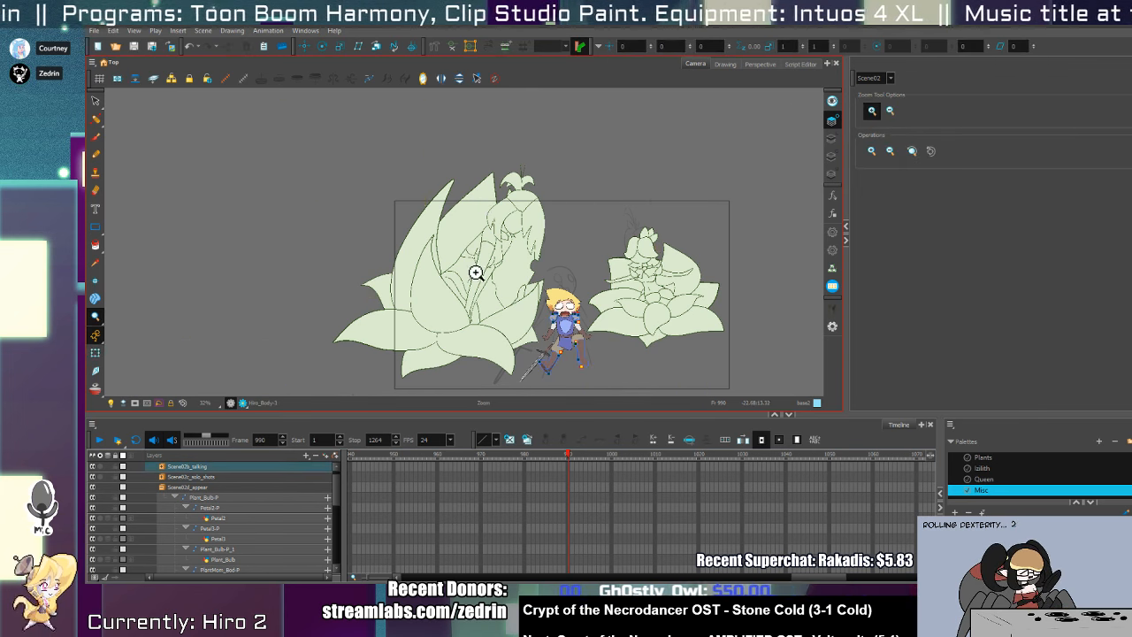
drag(476, 273, 478, 331)
key(alt+s)
click(481, 331)
click(831, 158)
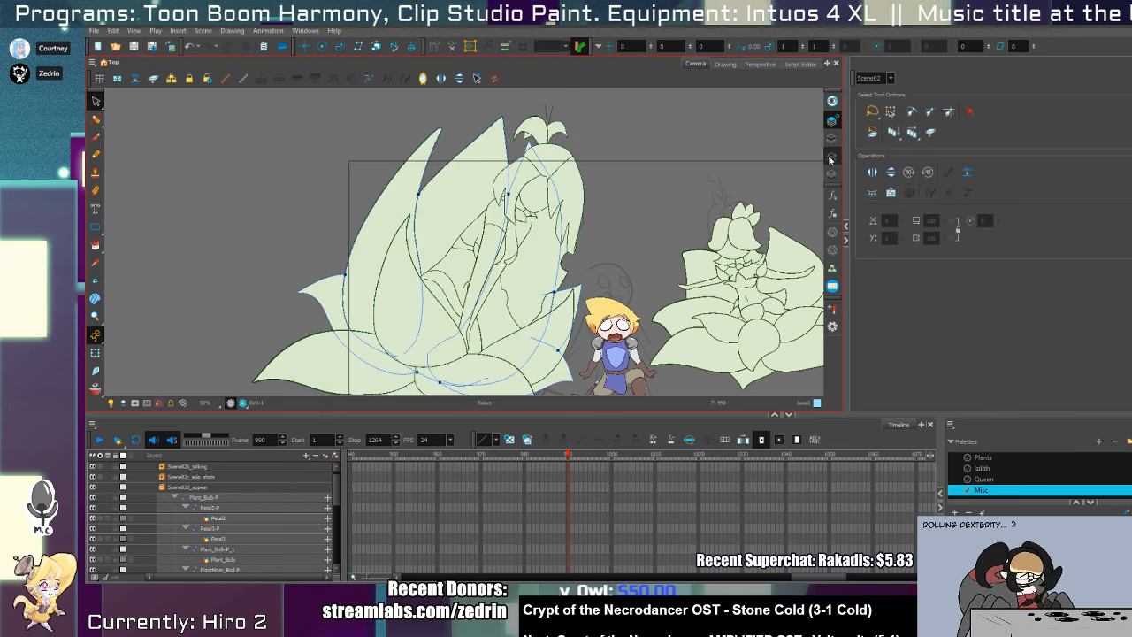
- Reshape the back petal's fill contour with the Contour Editor so both sides sit further inside the plant woman's silhouette, and deselect the drawing
drag(513, 235, 538, 278)
key(alt+q)
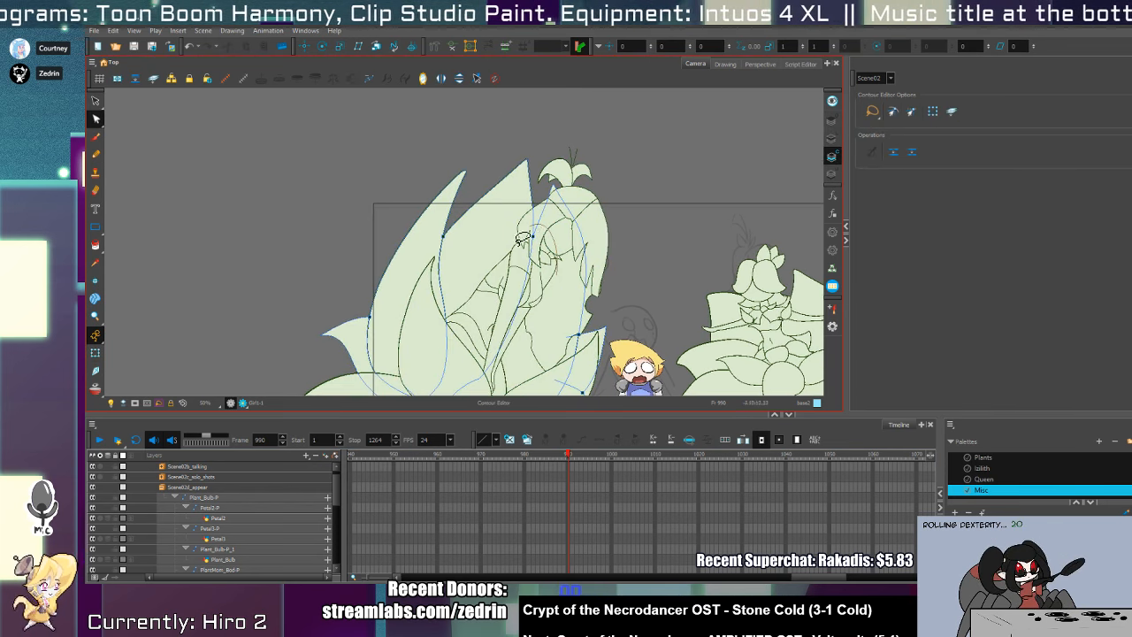
click(523, 237)
drag(534, 238, 526, 243)
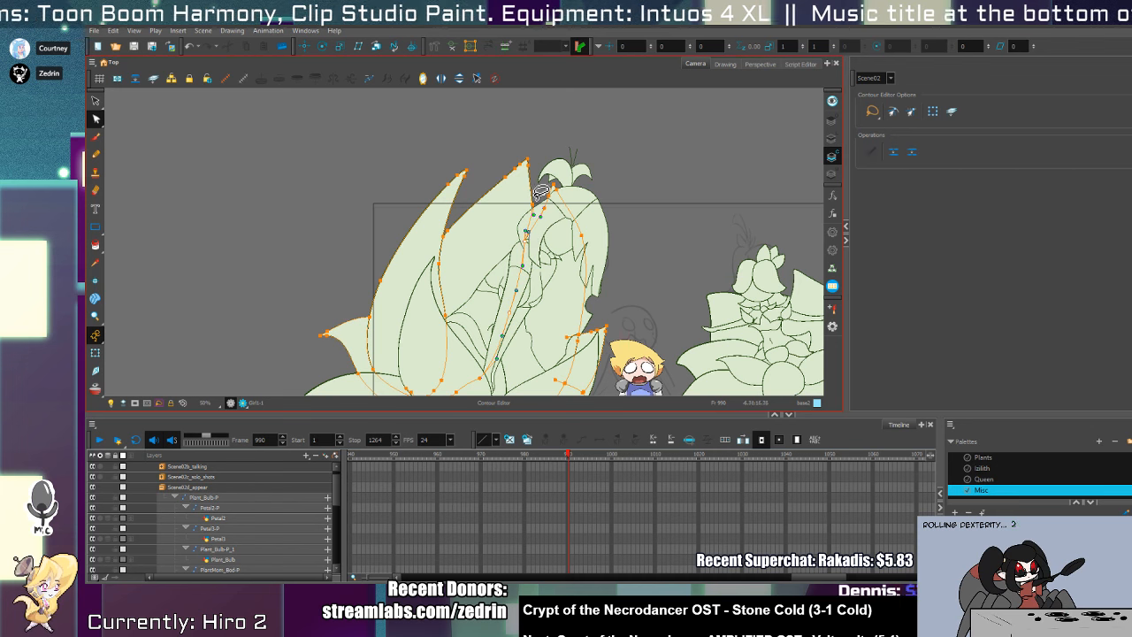
click(577, 294)
drag(578, 338, 550, 355)
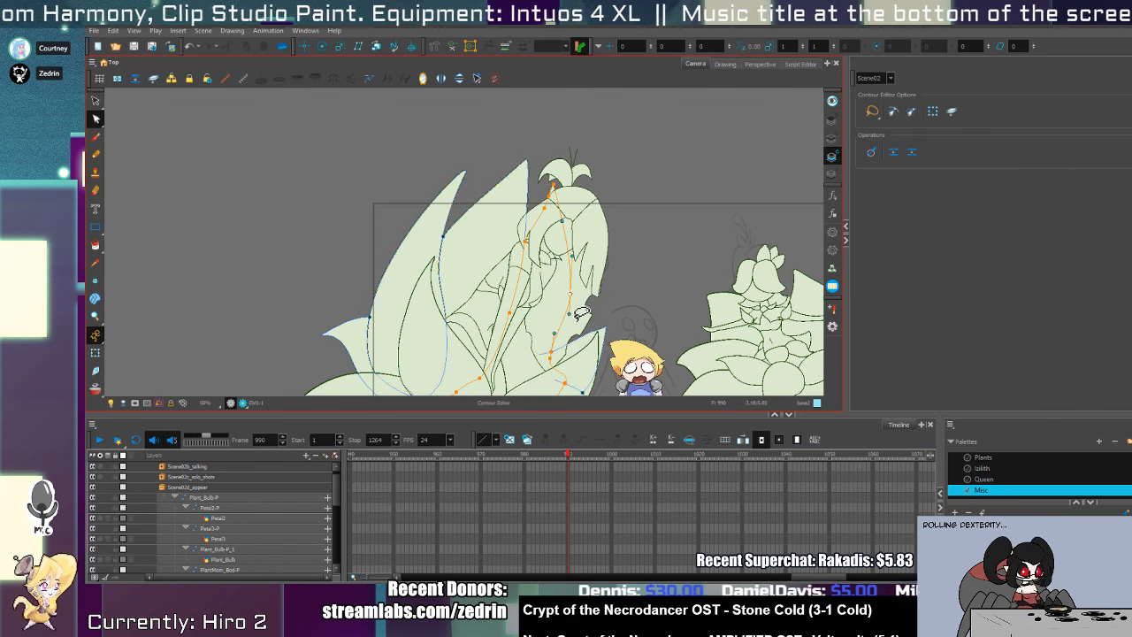
mouse_move(571, 295)
mouse_down()
mouse_move(556, 301)
mouse_move(562, 261)
mouse_move(553, 279)
mouse_up()
key(space)
key(1)
key(1)
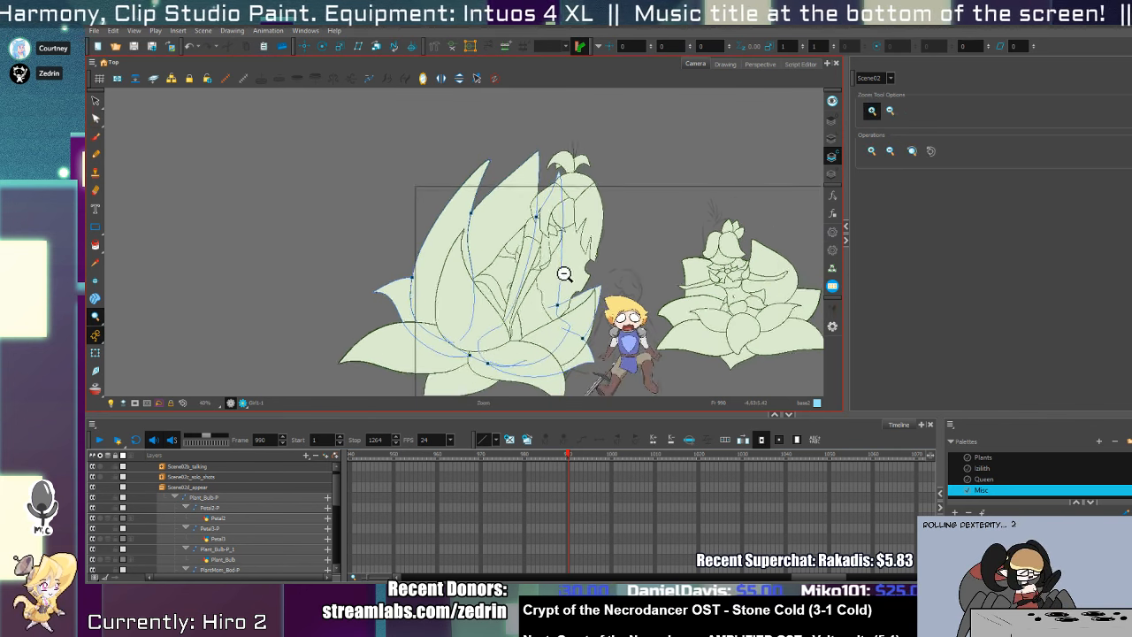
key(shift+t)
click(419, 370)
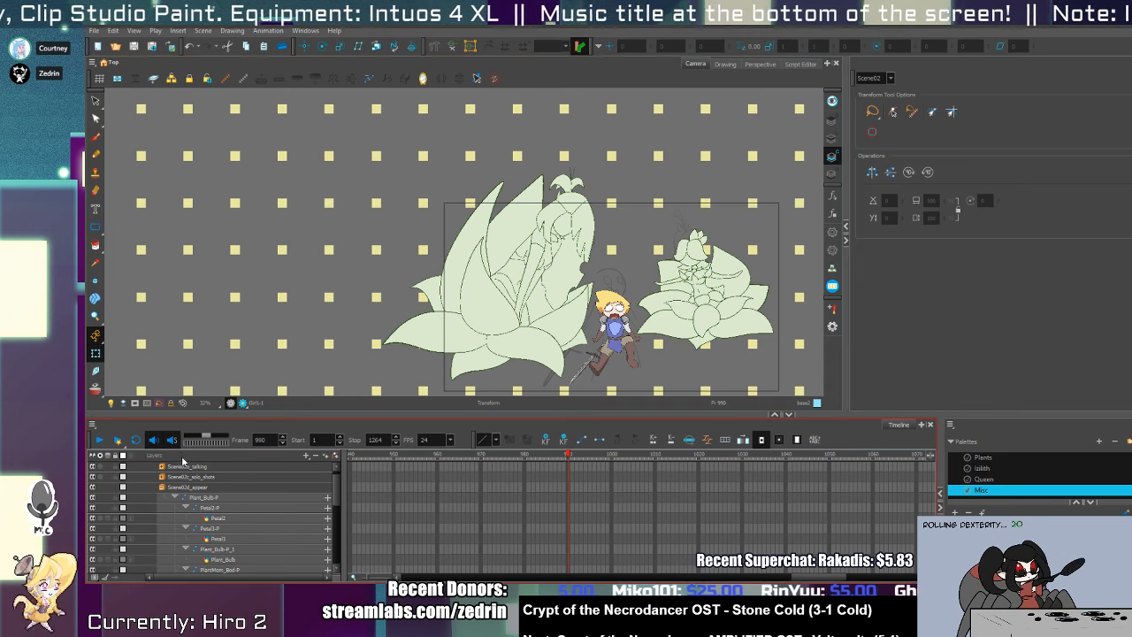
- Move the timeline back to the bulb drawing at frame 826
scroll(128, 531, down, 3)
scroll(128, 555, down, 3)
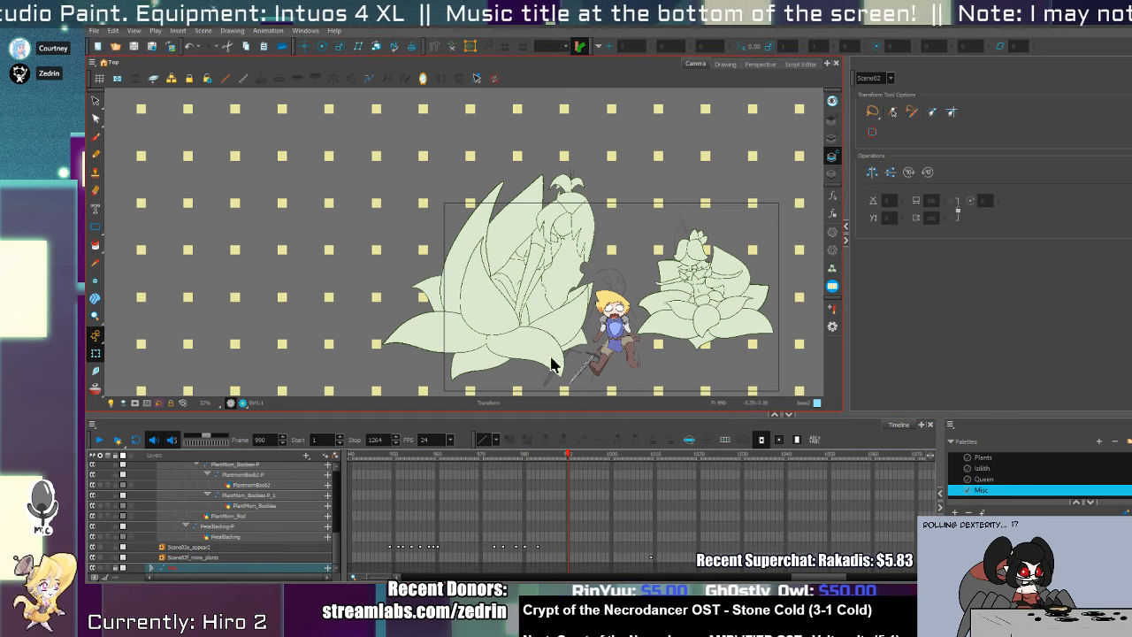
key(Escape)
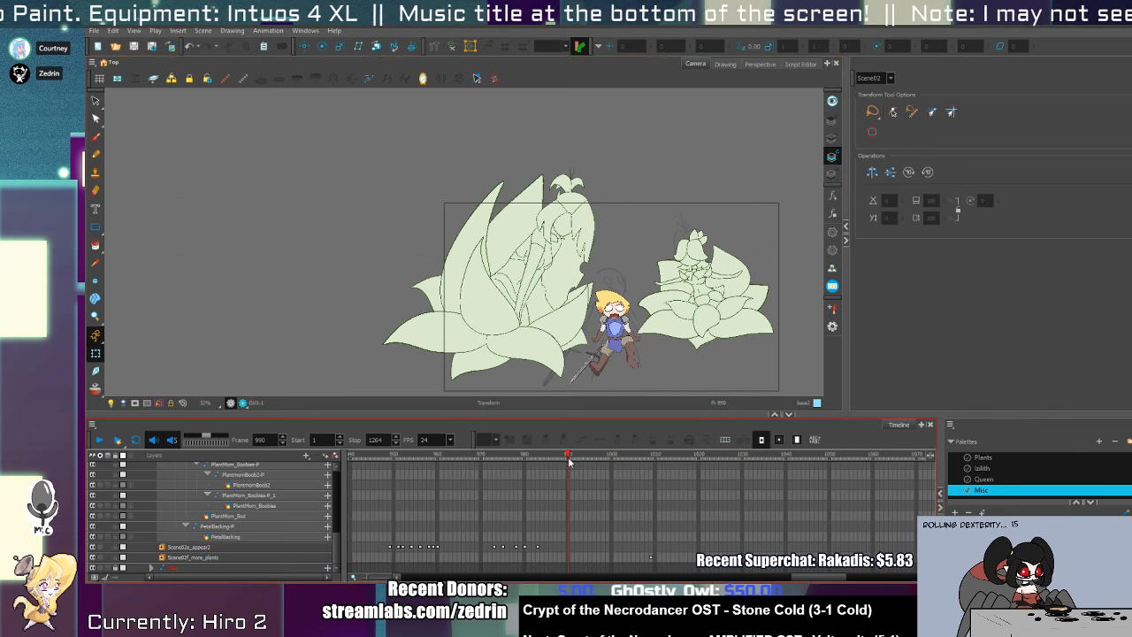
drag(569, 459, 740, 507)
drag(918, 504, 706, 486)
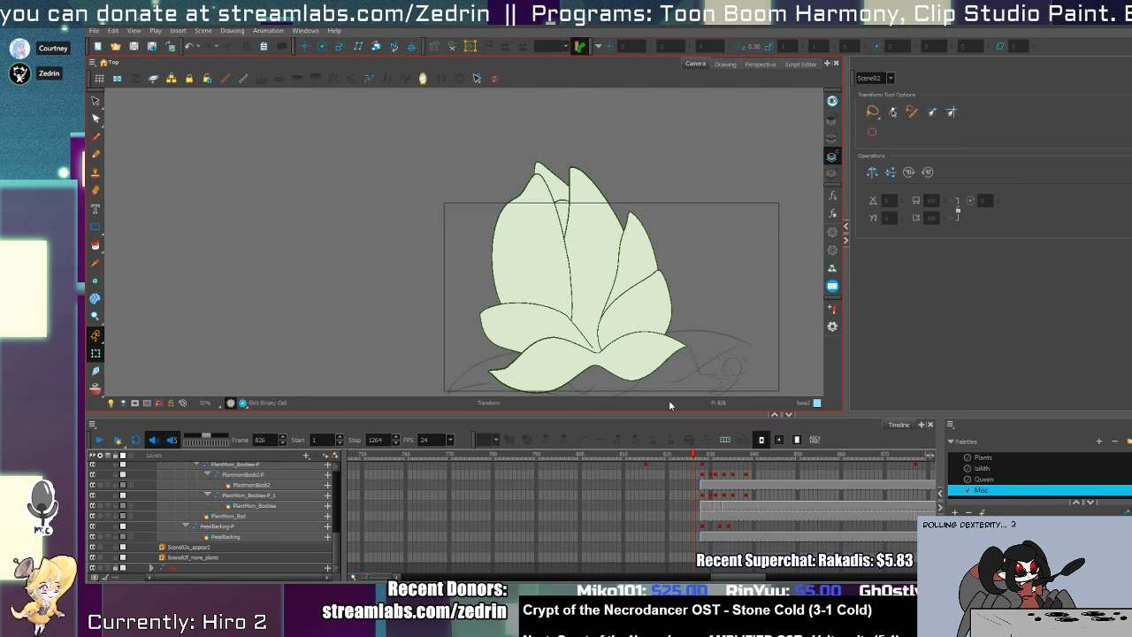
- Draw a small pointed front petal at the bulb's base on frame 826's line art with the Pencil in the Plants palette's dark green
key(alt+z)
click(609, 336)
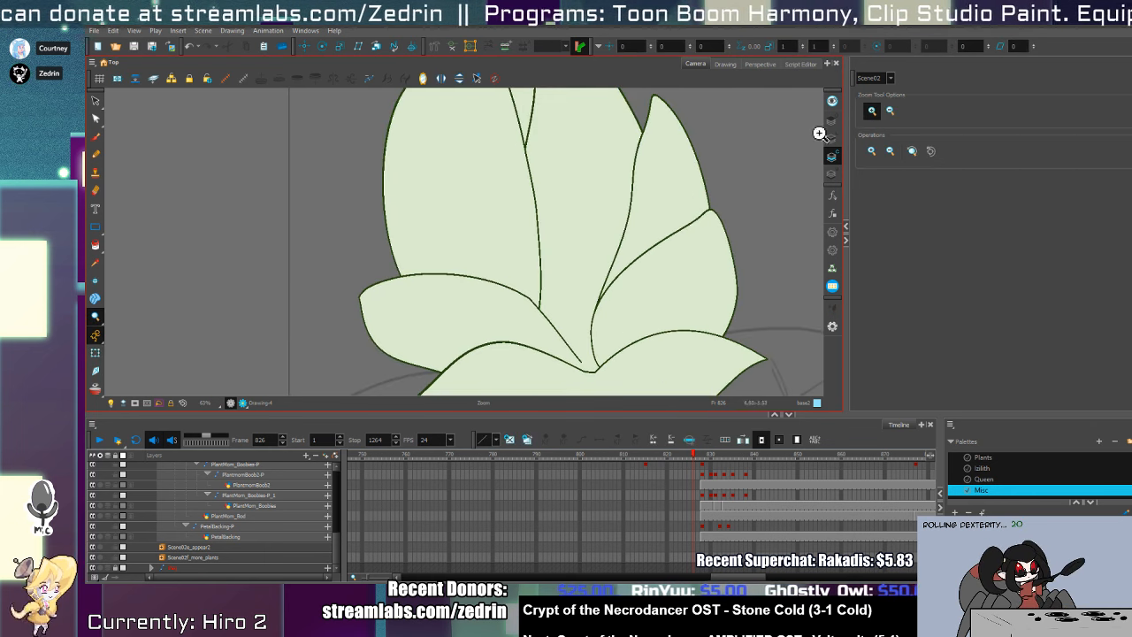
key(alt+/)
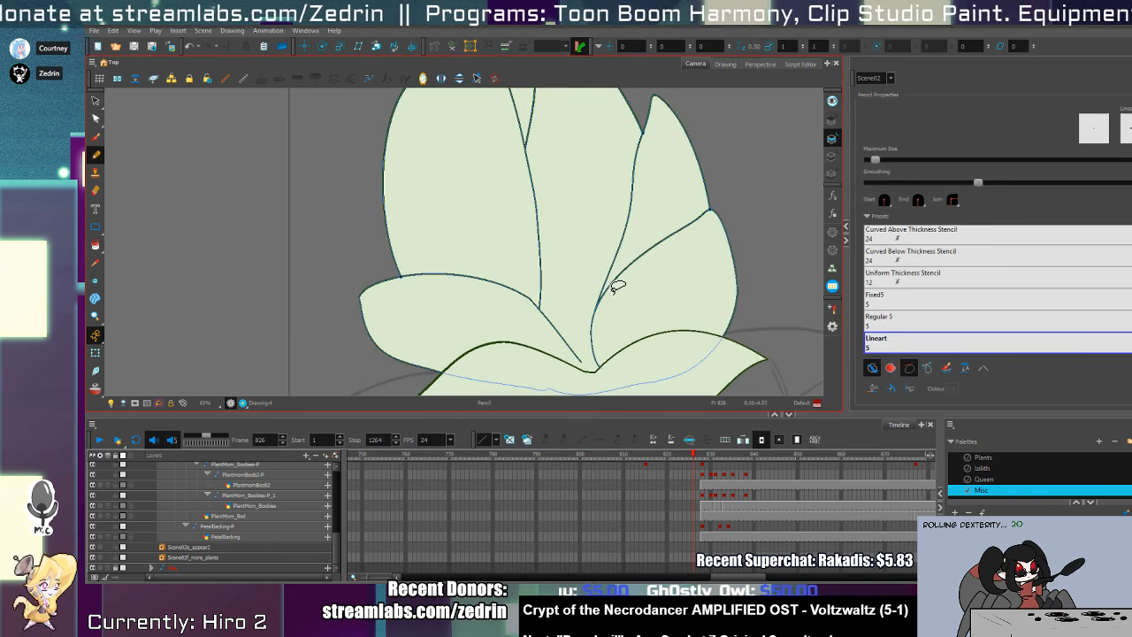
key(alt+d)
key(alt+/)
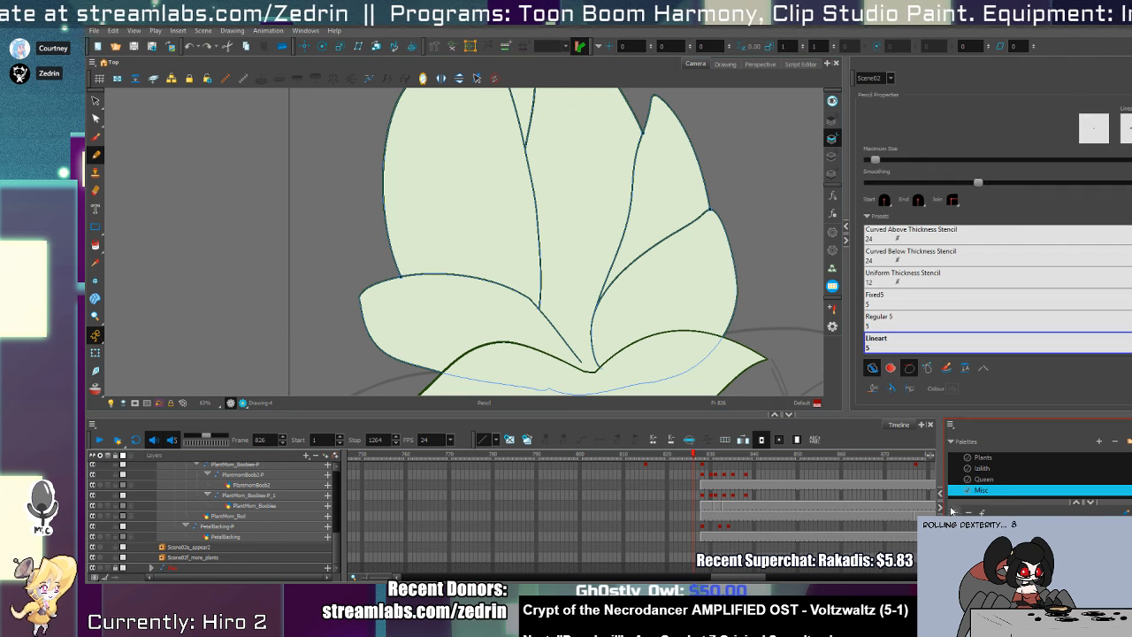
key(alt+d)
click(655, 325)
key(alt+/)
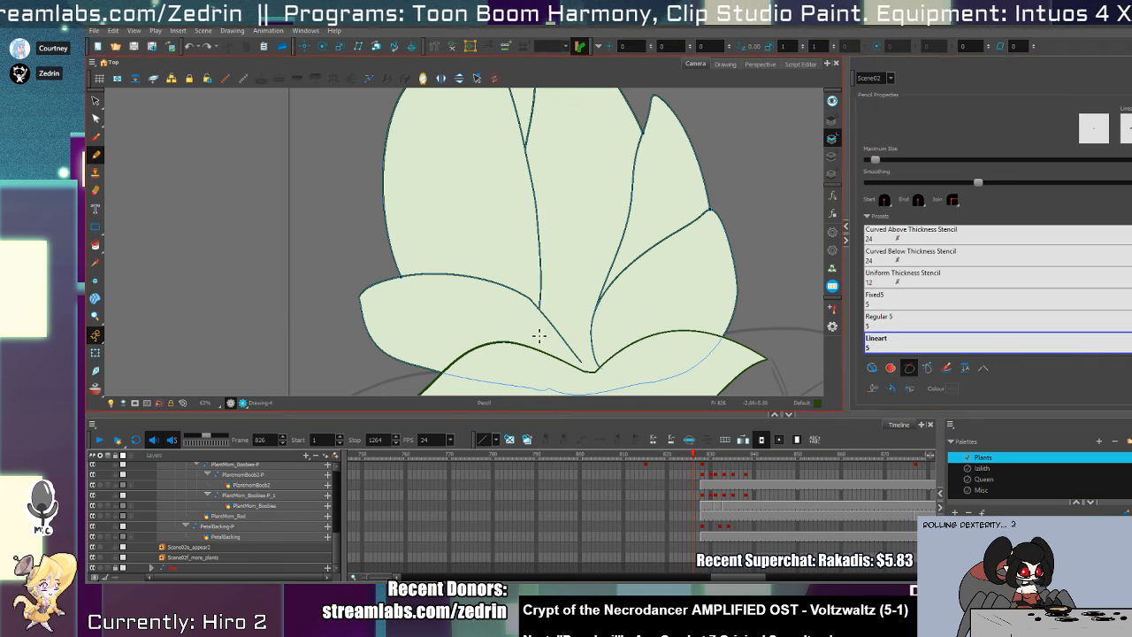
mouse_move(522, 338)
mouse_down()
mouse_move(585, 258)
mouse_move(637, 375)
mouse_up()
key(ctrl+z)
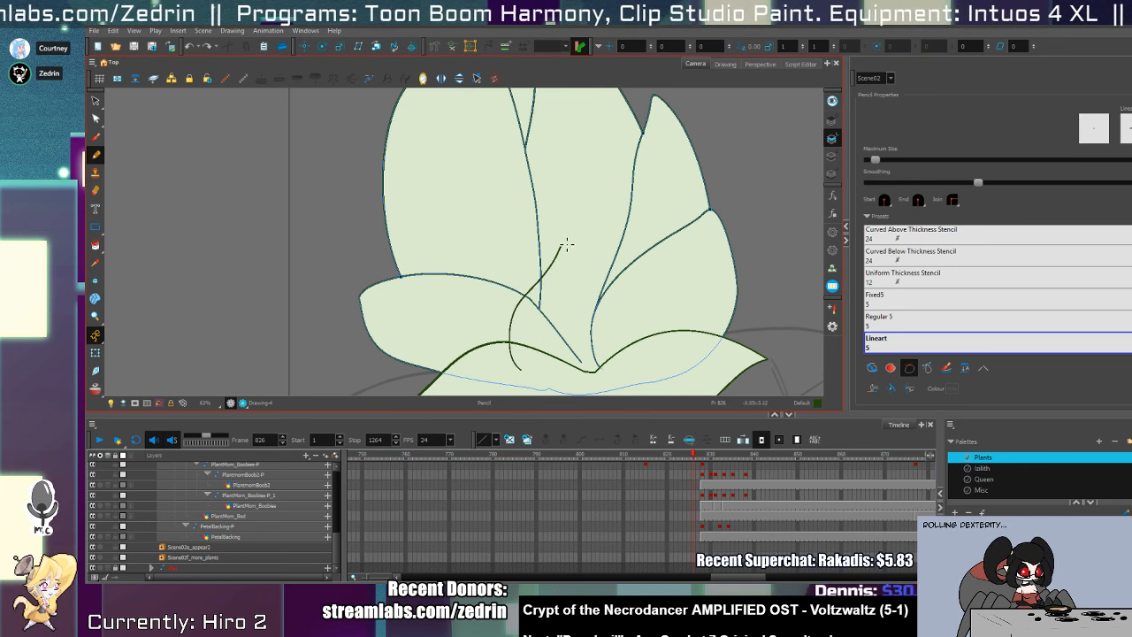
key(ctrl+z)
- Cut away the old petal lines that run inside the new front petal at frame 826
key(alt+t)
click(605, 331)
key(Delete)
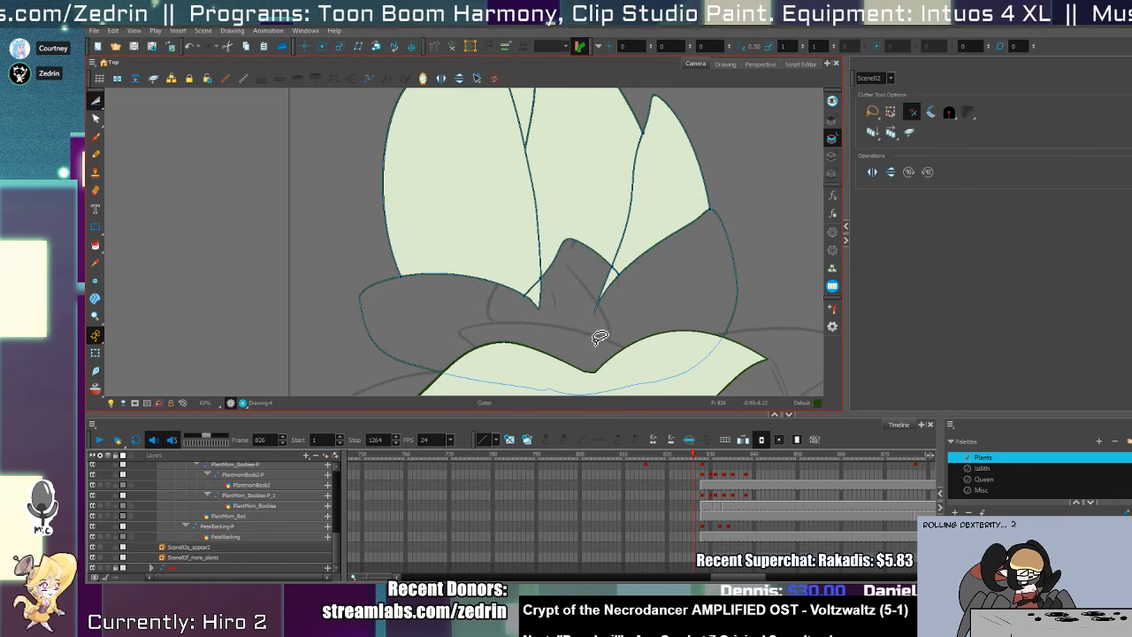
key(ctrl+z)
key(alt+s)
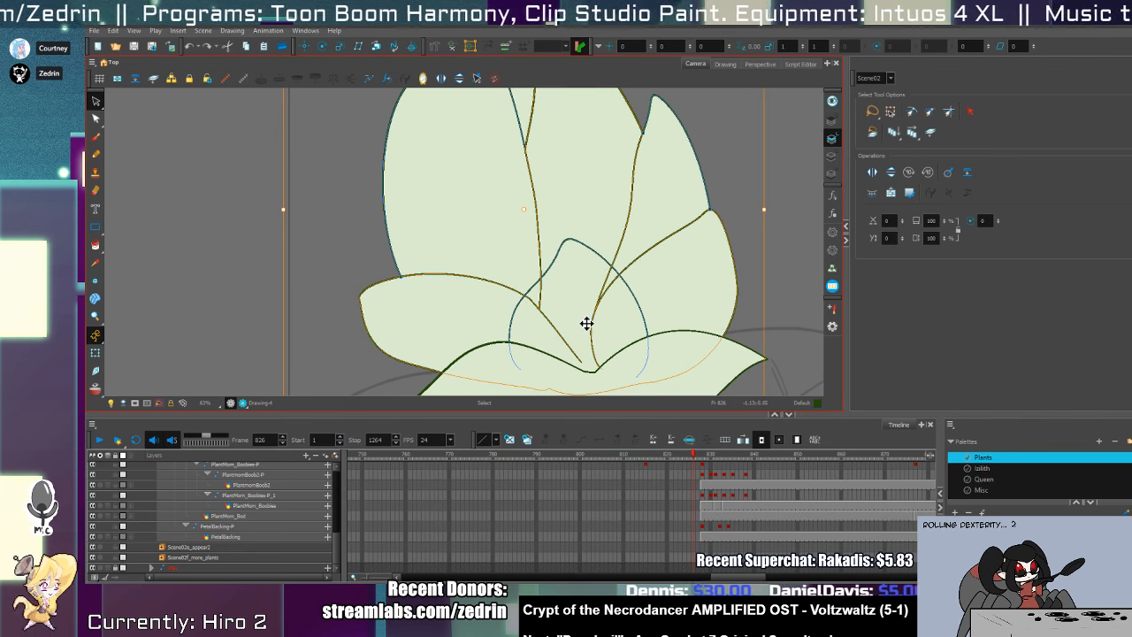
key(Delete)
key(alt+t)
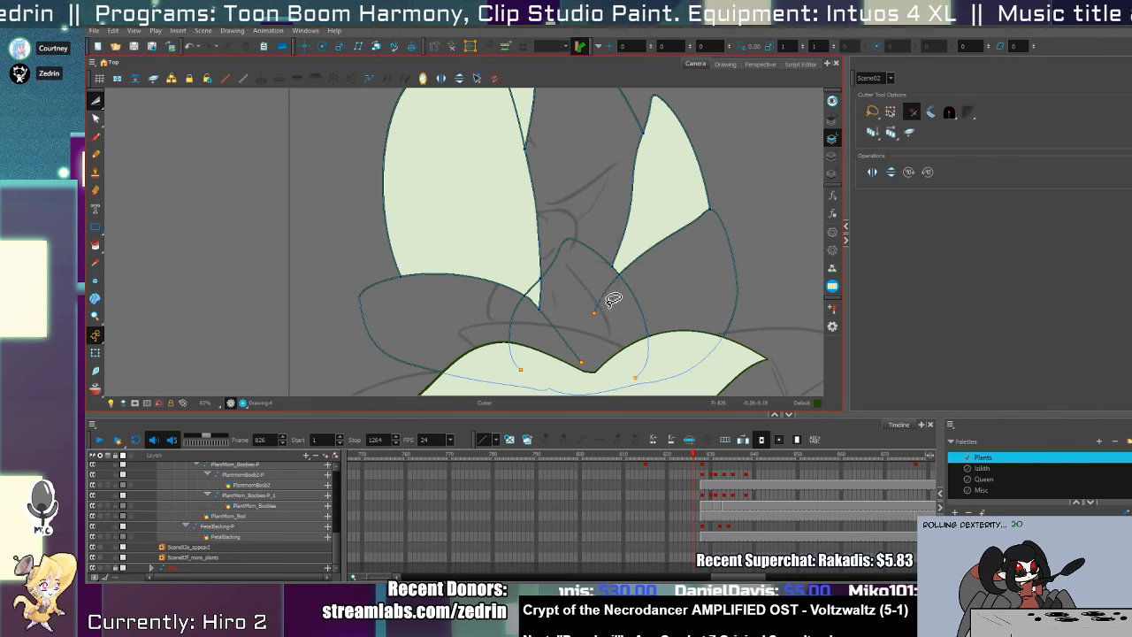
mouse_move(547, 303)
mouse_down()
mouse_move(530, 333)
mouse_move(578, 227)
mouse_up()
- Repaint the emptied petals of the bulb at frame 826 with the light green fill
key(alt+i)
key(d)
click(660, 223)
drag(682, 275, 478, 319)
click(589, 231)
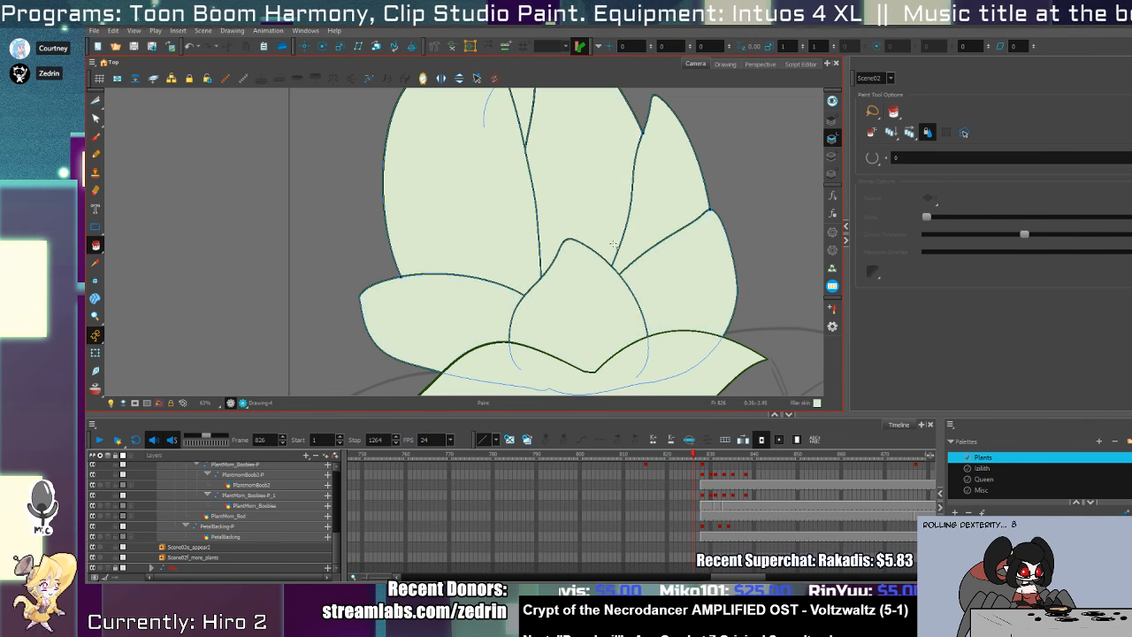
- Draw a small pointed front petal at the bulb's base on frame 825 with the Pencil
key(1)
key(alt+z)
scroll(562, 207, down, 1)
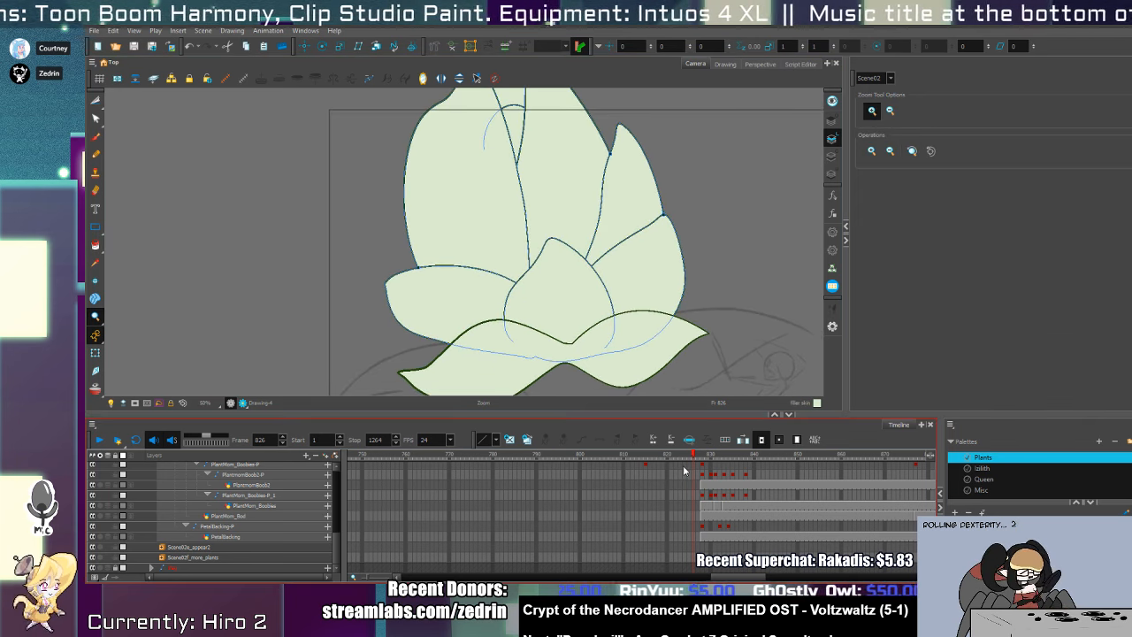
mouse_move(695, 456)
mouse_down()
mouse_move(646, 469)
mouse_move(690, 497)
mouse_up()
click(536, 293)
key(alt+slash)
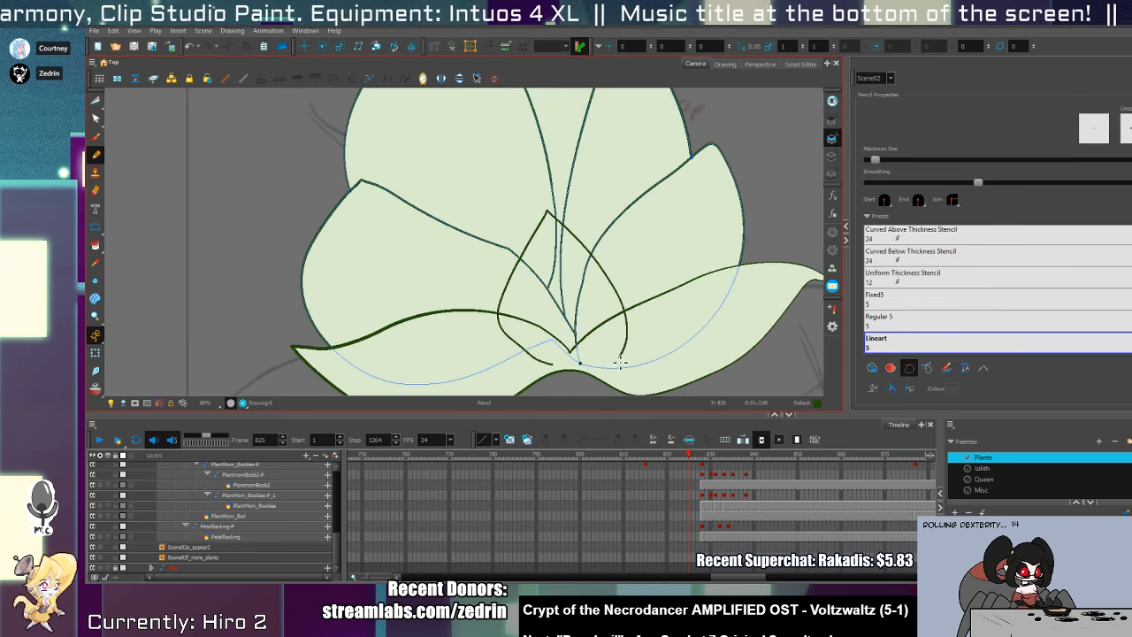
drag(620, 362, 605, 369)
- Cut away the petal lines and fills that overlap the inside of the front petal at frame 825
key(alt+t)
click(599, 336)
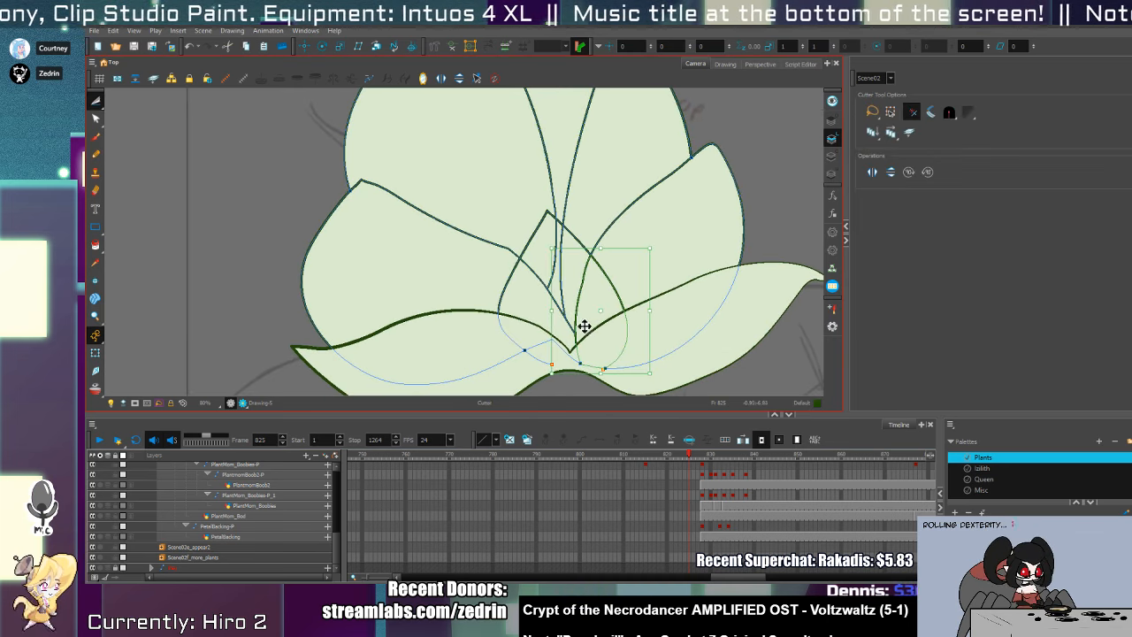
key(Delete)
mouse_move(581, 322)
mouse_down()
mouse_move(559, 324)
mouse_move(608, 312)
mouse_move(585, 288)
mouse_move(564, 295)
mouse_move(577, 339)
mouse_up()
key(Delete)
key(Delete)
key(Delete)
key(Delete)
mouse_move(553, 259)
mouse_down()
mouse_move(531, 312)
mouse_move(559, 262)
mouse_move(576, 320)
mouse_move(575, 282)
mouse_move(596, 306)
mouse_move(586, 275)
mouse_move(543, 277)
mouse_up()
drag(562, 359, 588, 361)
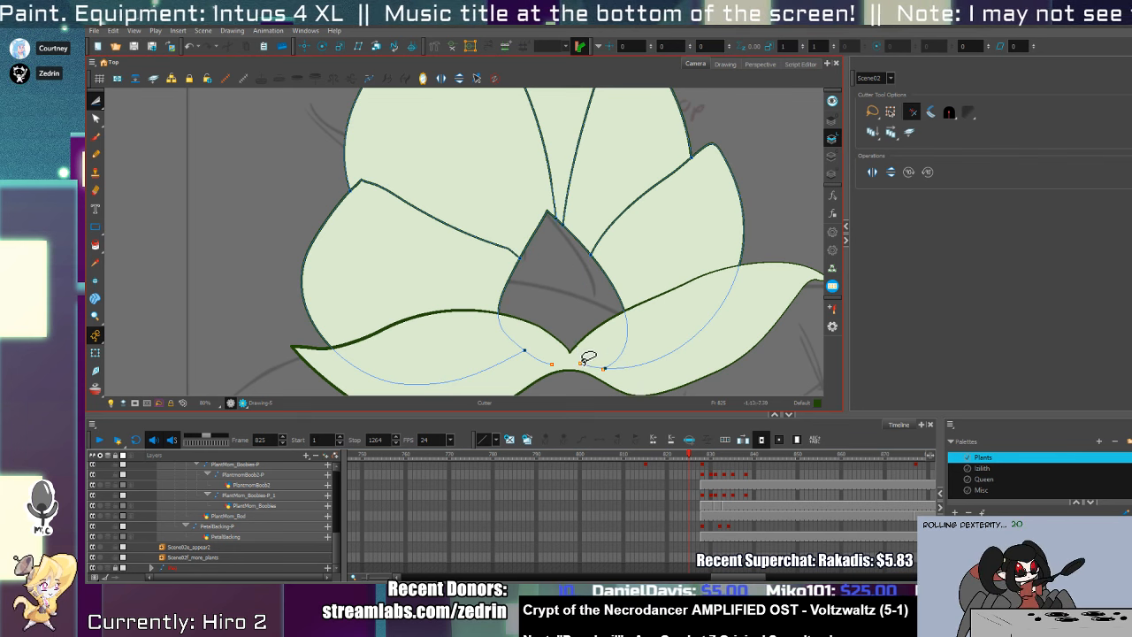
- Close the front petal's open base at frame 825 with the Stroke tool and paint the petal light green
key(alt+v)
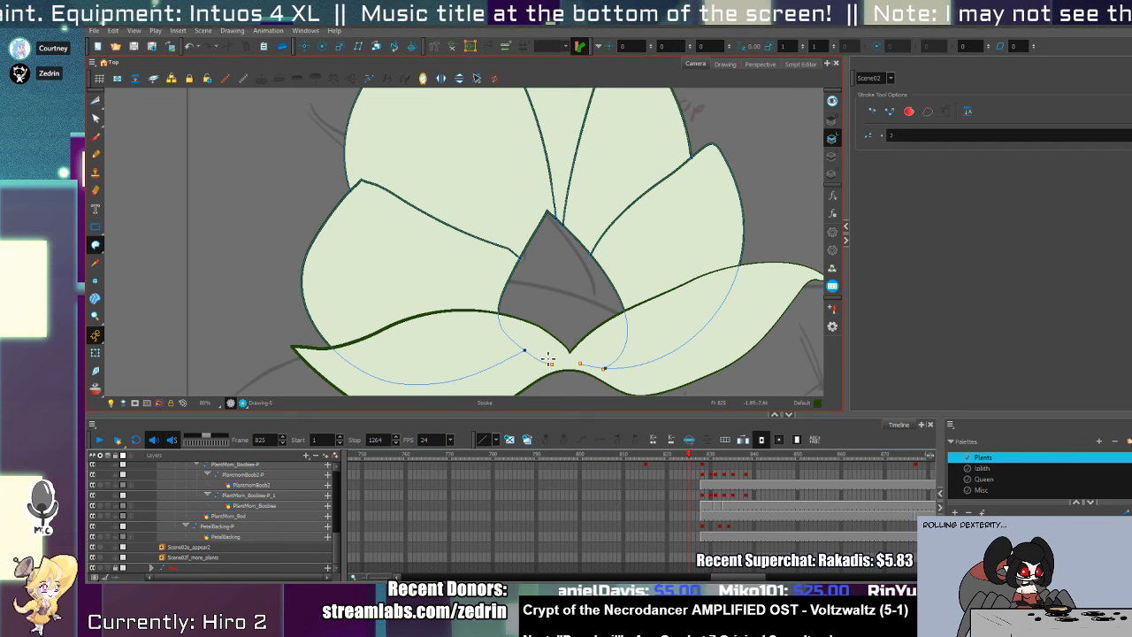
key(alt+i)
click(597, 351)
- Add a small pointed front petal to the bulb at frame 821, with overlapping lines trimmed and the petals filled light green
mouse_move(688, 456)
mouse_down()
mouse_move(703, 460)
mouse_move(669, 465)
mouse_up()
key(alt+/)
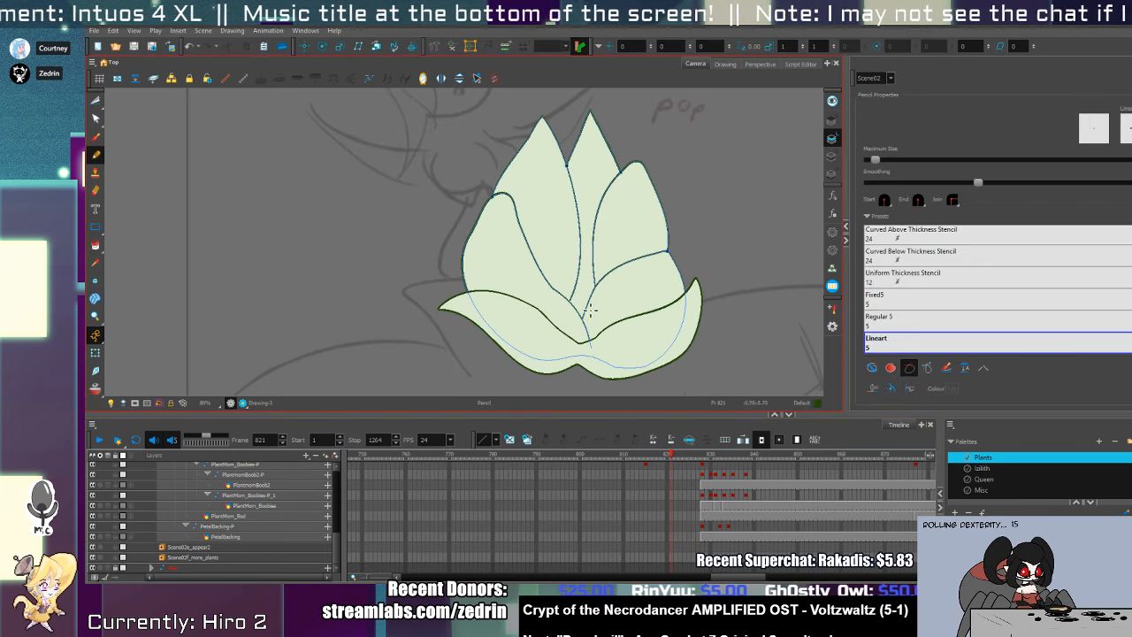
key(alt+s)
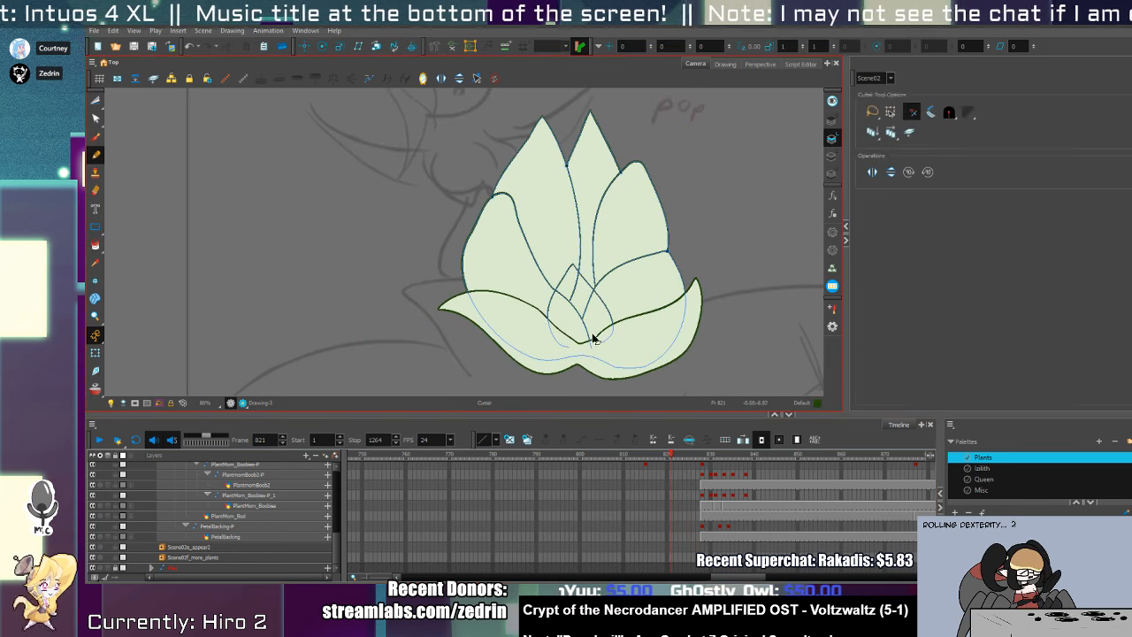
click(600, 331)
key(alt+t)
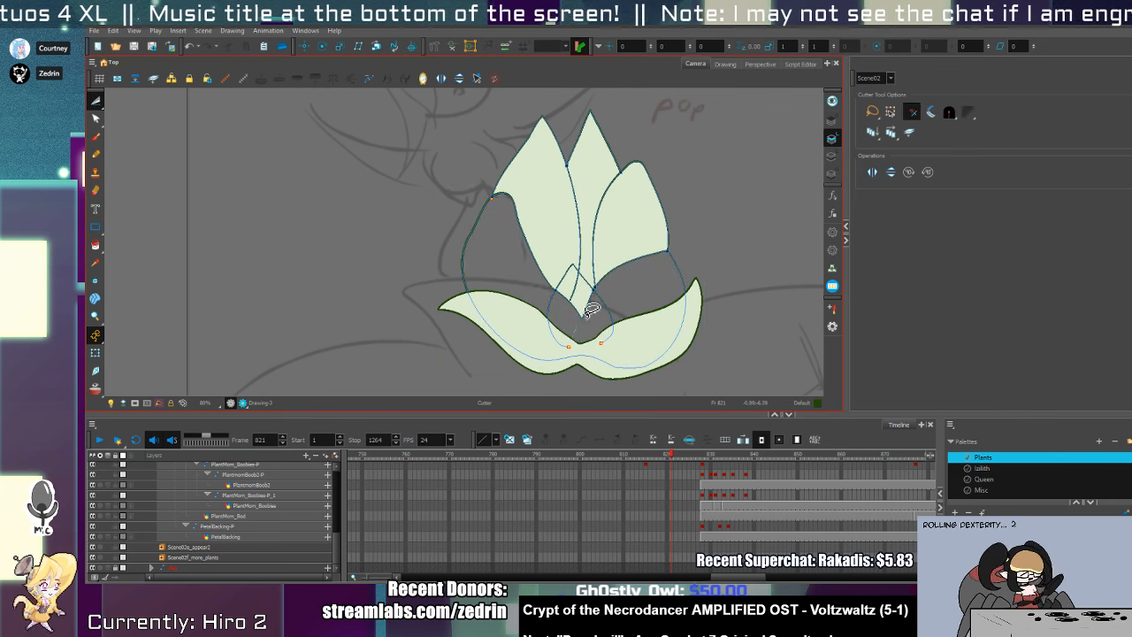
key(alt+i)
click(585, 321)
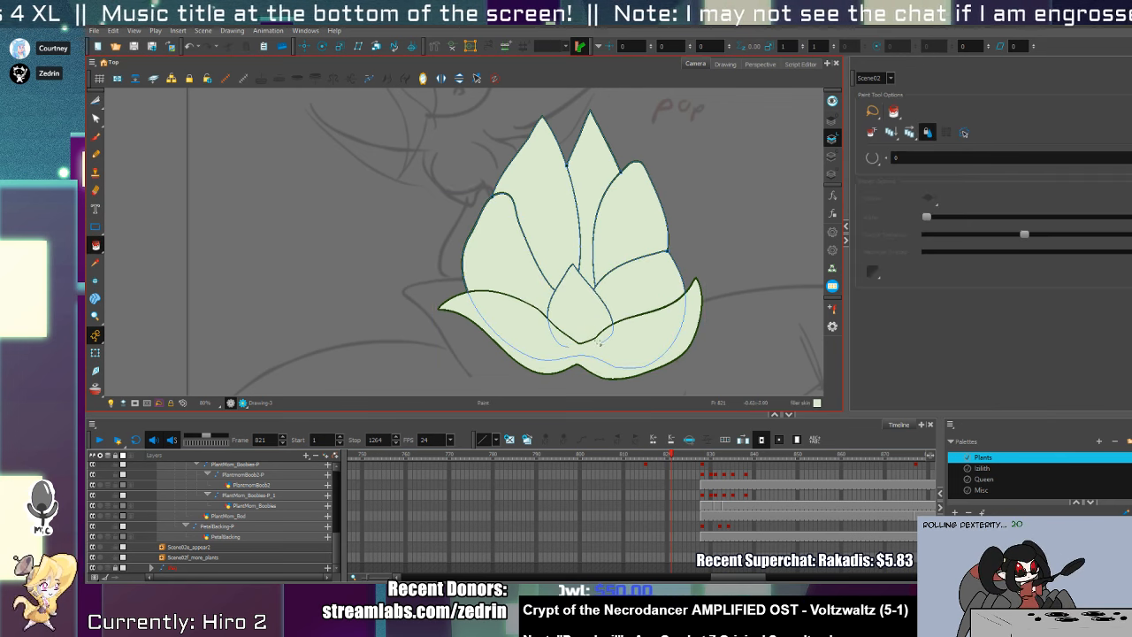
- Go to frame 856 and view the whole shot of the plant woman sitting in the open flower
mouse_move(670, 457)
mouse_down()
mouse_move(637, 464)
mouse_move(628, 483)
mouse_move(783, 502)
mouse_up()
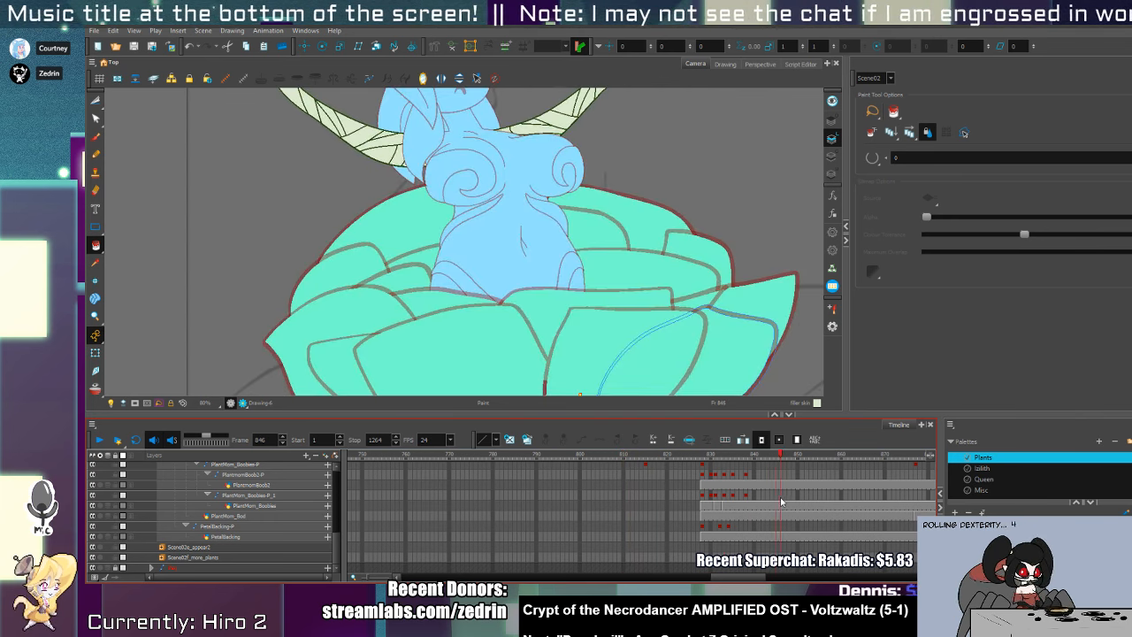
key(2)
key(2)
key(alt+z)
alt+click(562, 274)
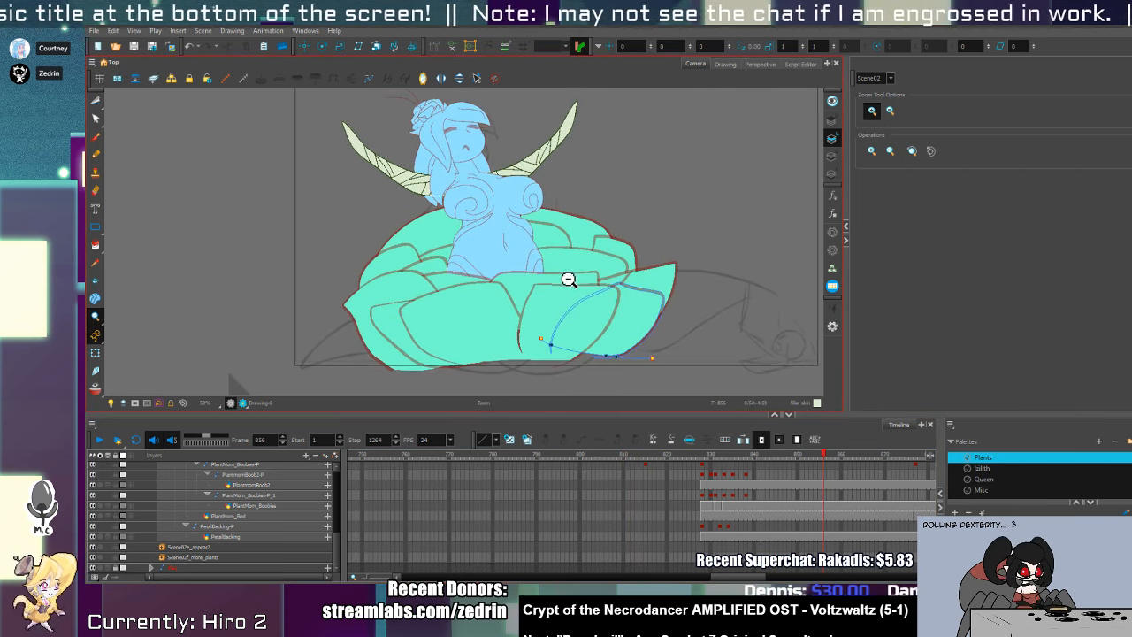
alt+click(568, 276)
key(space)
drag(588, 257, 589, 279)
click(590, 280)
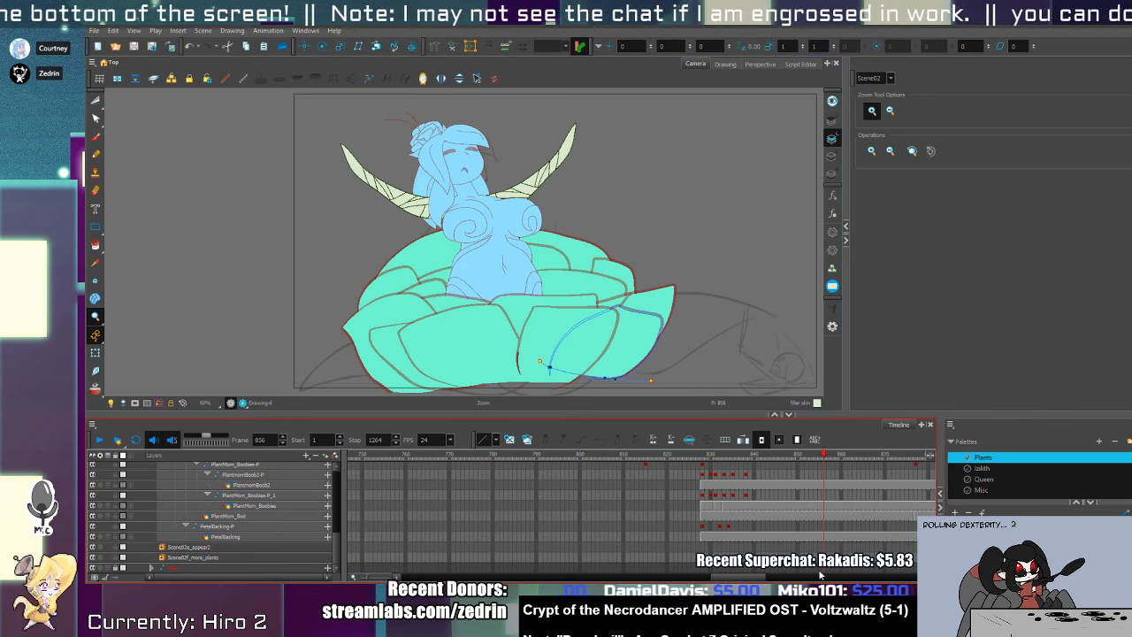
- Scrub through the animation from its beginning to frame 927 to review the shots
drag(746, 580, 371, 580)
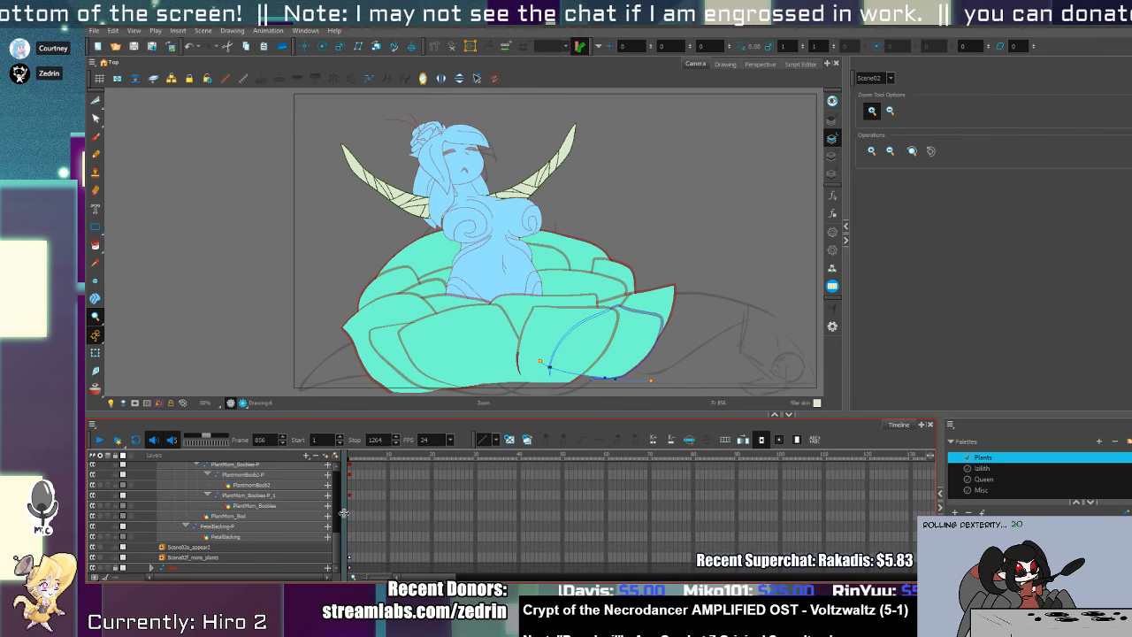
click(351, 517)
mouse_move(351, 456)
mouse_down()
mouse_move(359, 467)
mouse_move(331, 467)
mouse_move(569, 538)
mouse_move(508, 529)
mouse_move(537, 537)
mouse_move(601, 545)
mouse_move(892, 504)
mouse_move(959, 511)
mouse_move(532, 511)
mouse_up()
mouse_move(417, 509)
mouse_down()
mouse_move(276, 484)
mouse_move(356, 519)
mouse_move(519, 524)
mouse_move(299, 536)
mouse_move(537, 535)
mouse_move(834, 498)
mouse_move(642, 513)
mouse_move(549, 505)
mouse_move(651, 528)
mouse_move(738, 506)
mouse_up()
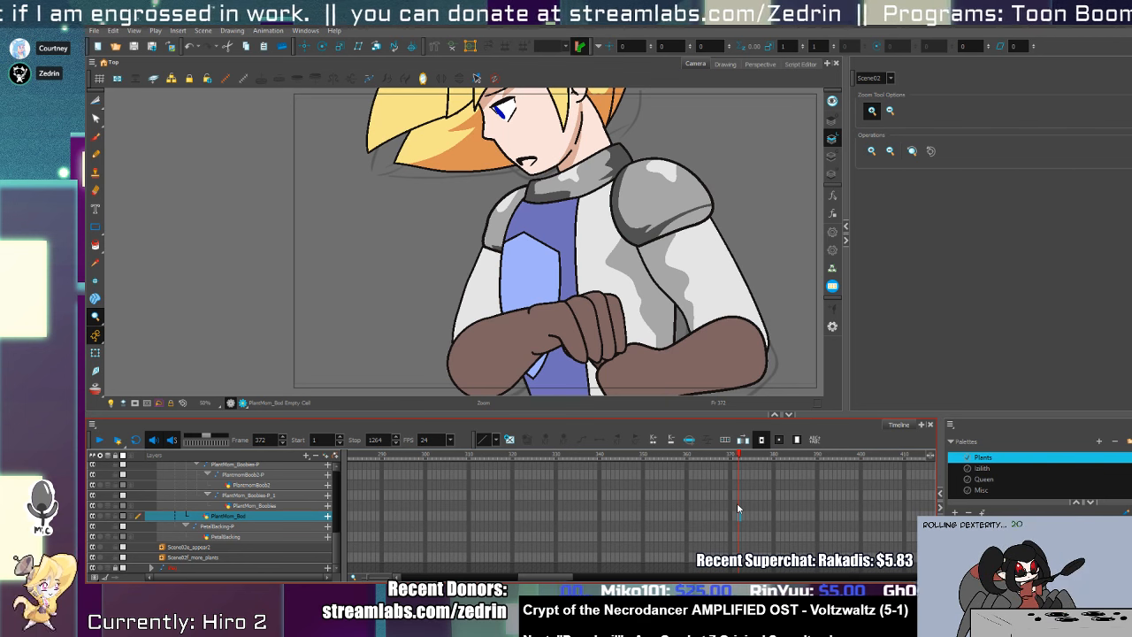
mouse_move(737, 457)
mouse_down()
mouse_move(816, 460)
mouse_move(791, 475)
mouse_move(876, 485)
mouse_move(780, 478)
mouse_move(797, 486)
mouse_move(946, 477)
mouse_move(641, 498)
mouse_move(731, 514)
mouse_move(617, 502)
mouse_move(719, 540)
mouse_move(942, 512)
mouse_move(609, 526)
mouse_up()
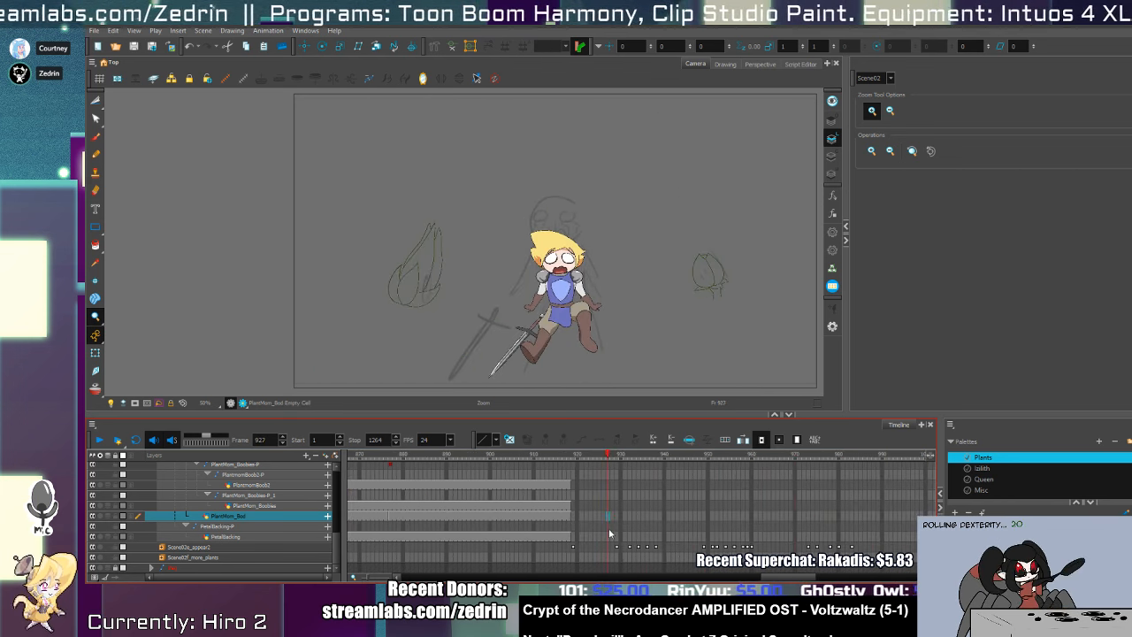
- Play the animation from frame 927 to the end, and scrub back through the closing shots to review them
click(100, 441)
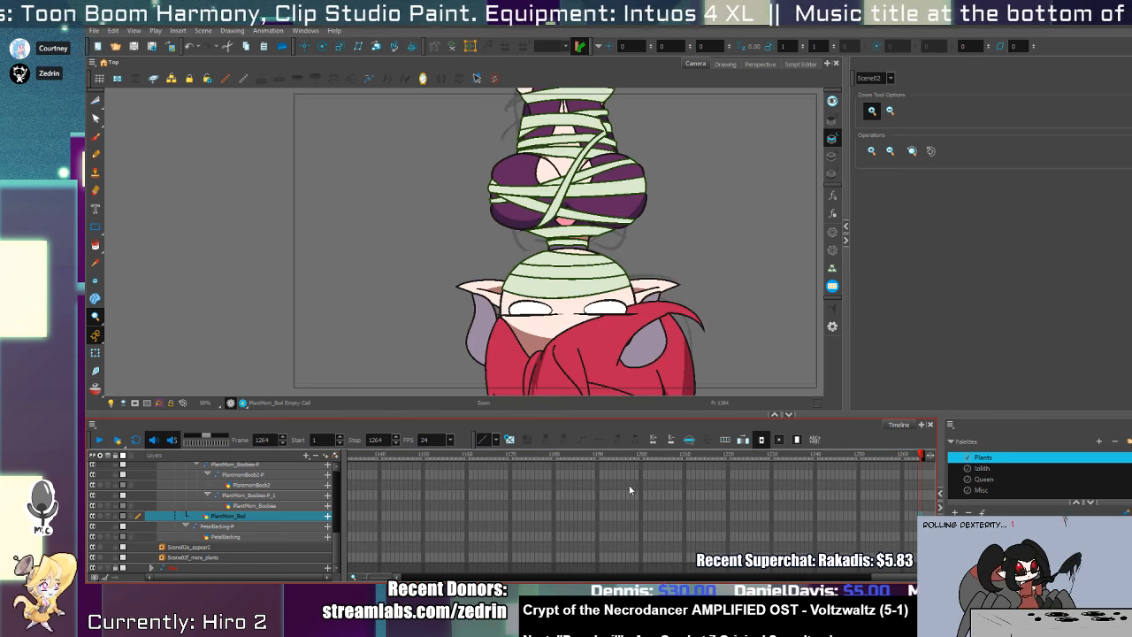
click(627, 505)
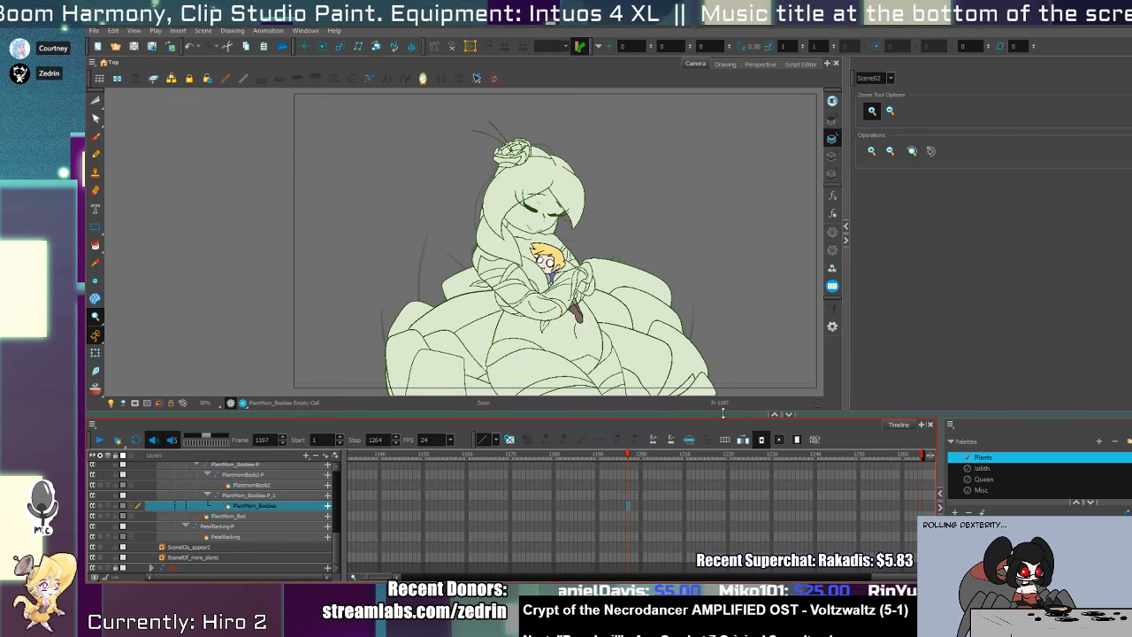
drag(643, 453, 799, 482)
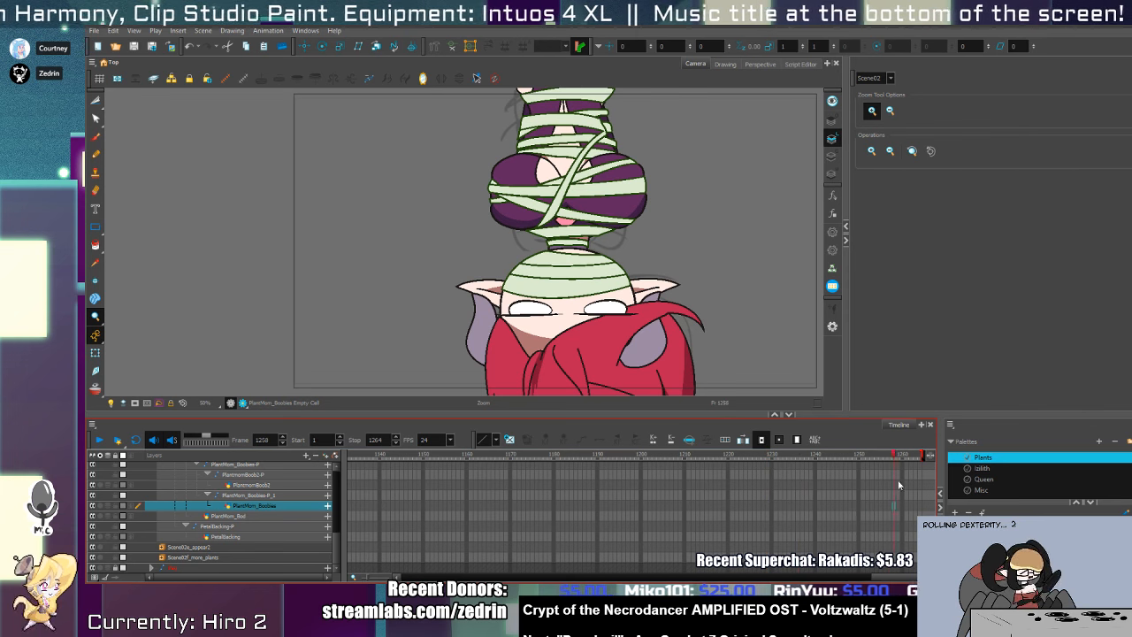
drag(899, 485, 626, 503)
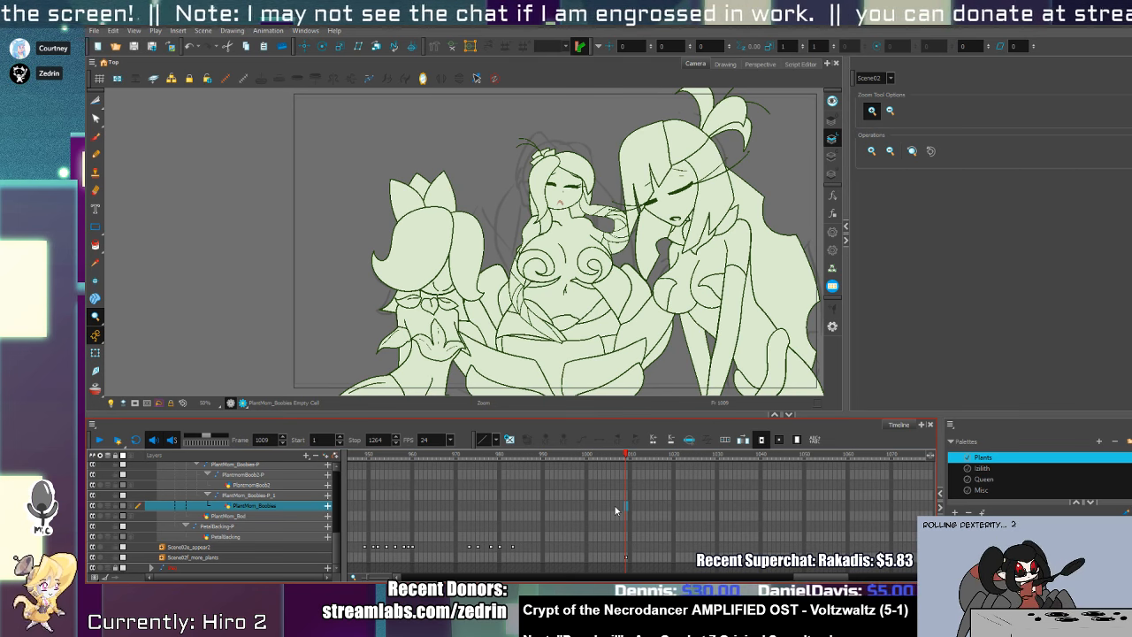
- View the whole three-plant-women drawing beyond the camera frame at frame 1009, and go to the embrace shot at frame 1158
key(1)
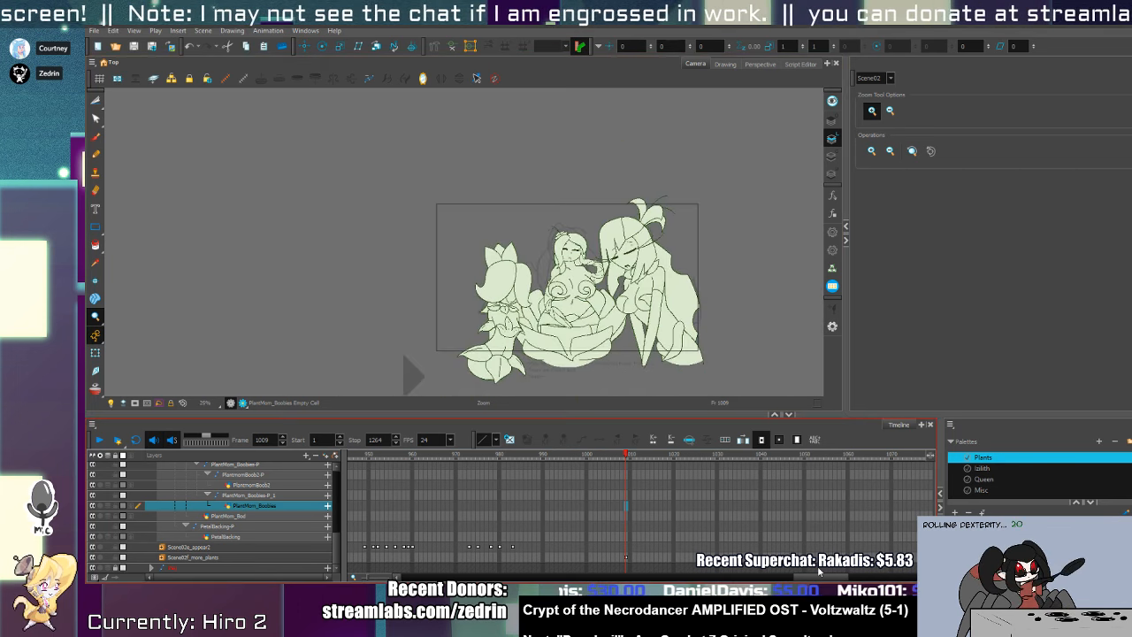
drag(831, 577, 913, 577)
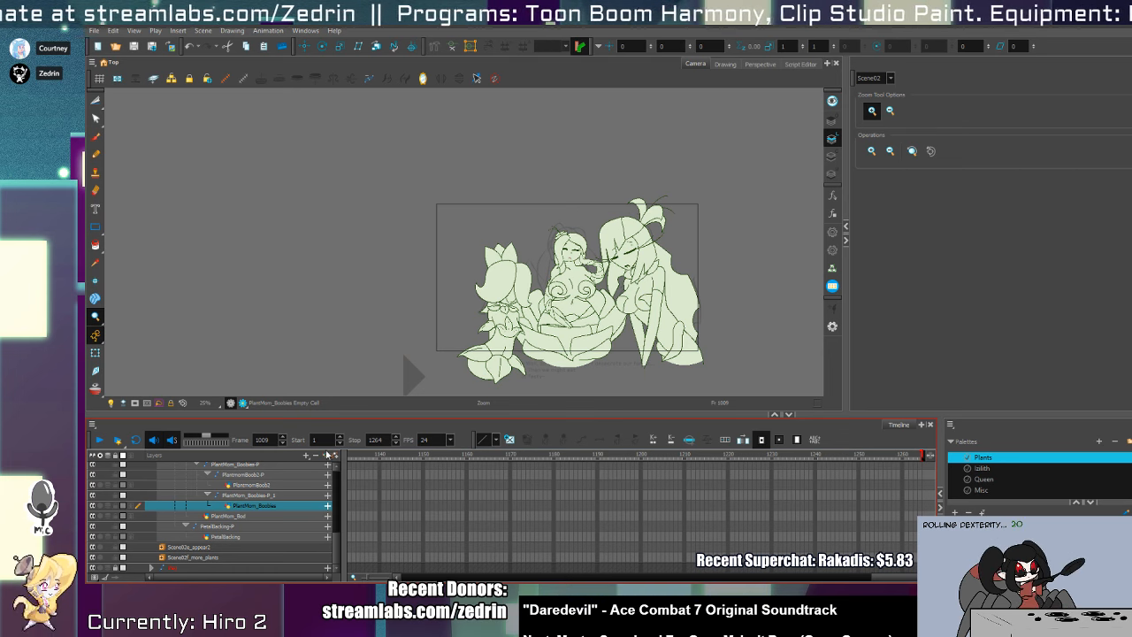
click(414, 506)
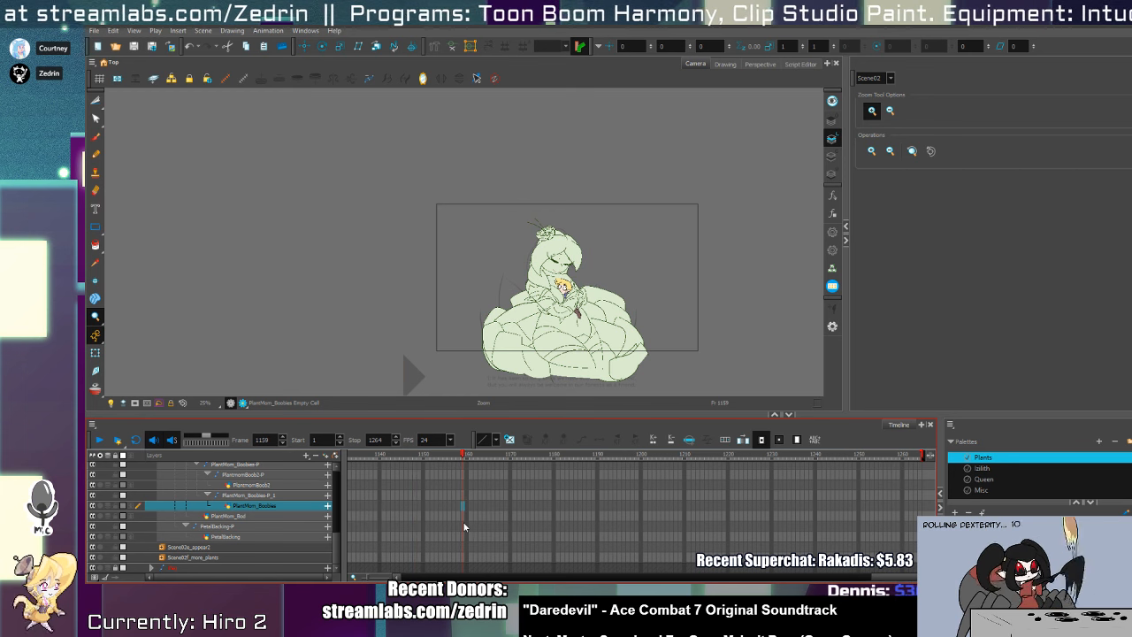